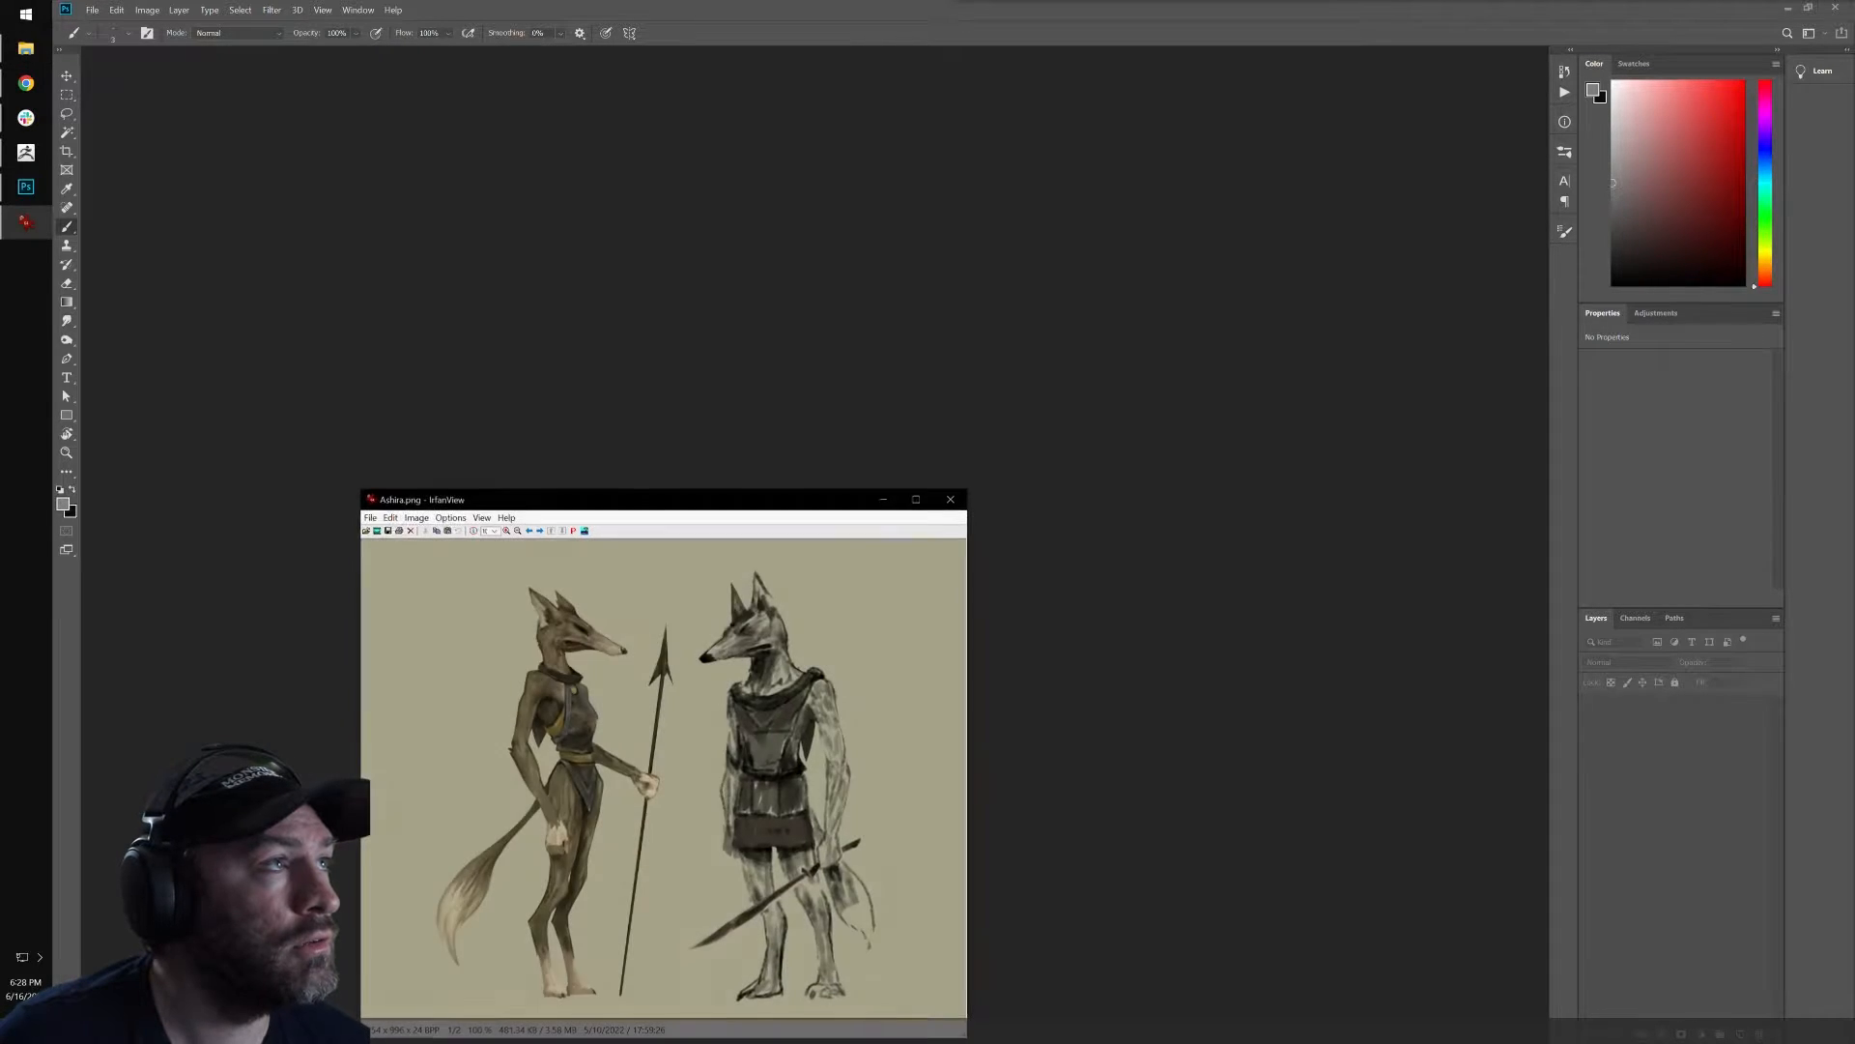
Close the reference image viewer and select the plain background around both figures on Layer 1 with the Magic Wand.
{"action": "left_click", "coordinate": [951, 499]}
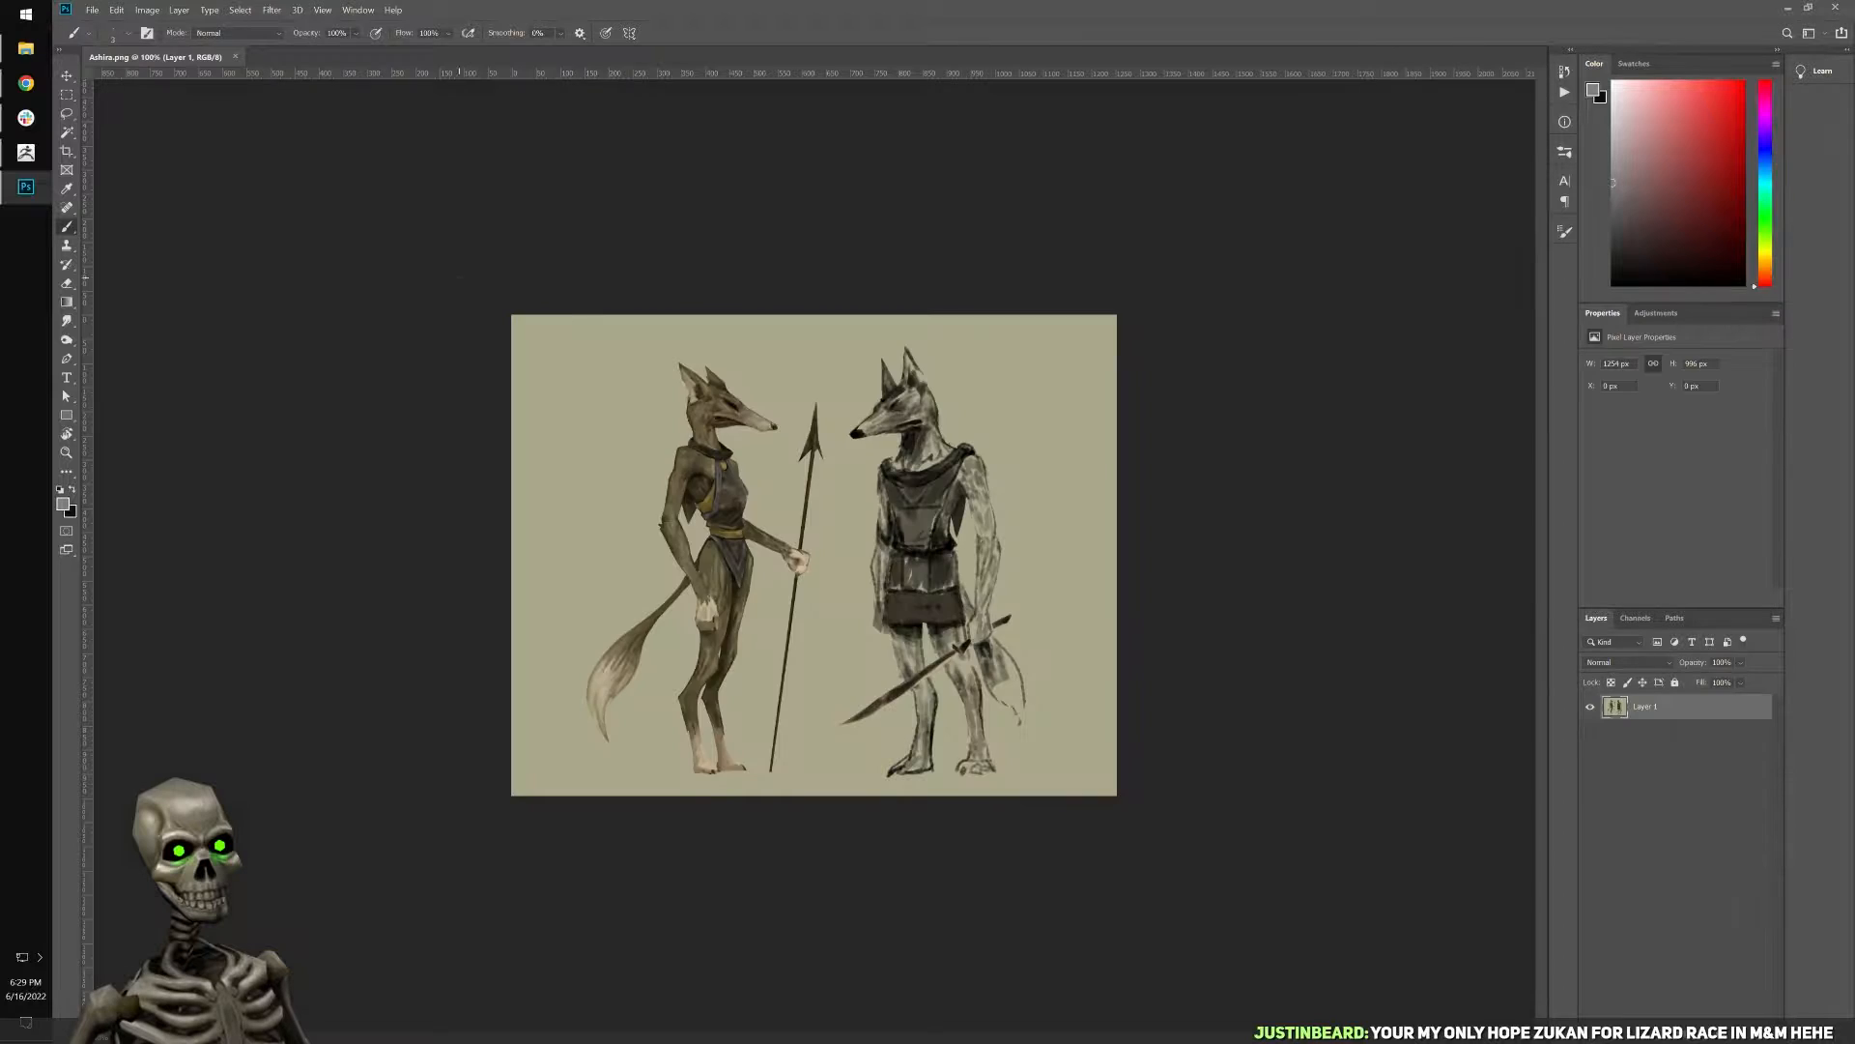
{"action": "key", "text": "ctrl+plus"}
{"action": "key", "text": "w"}
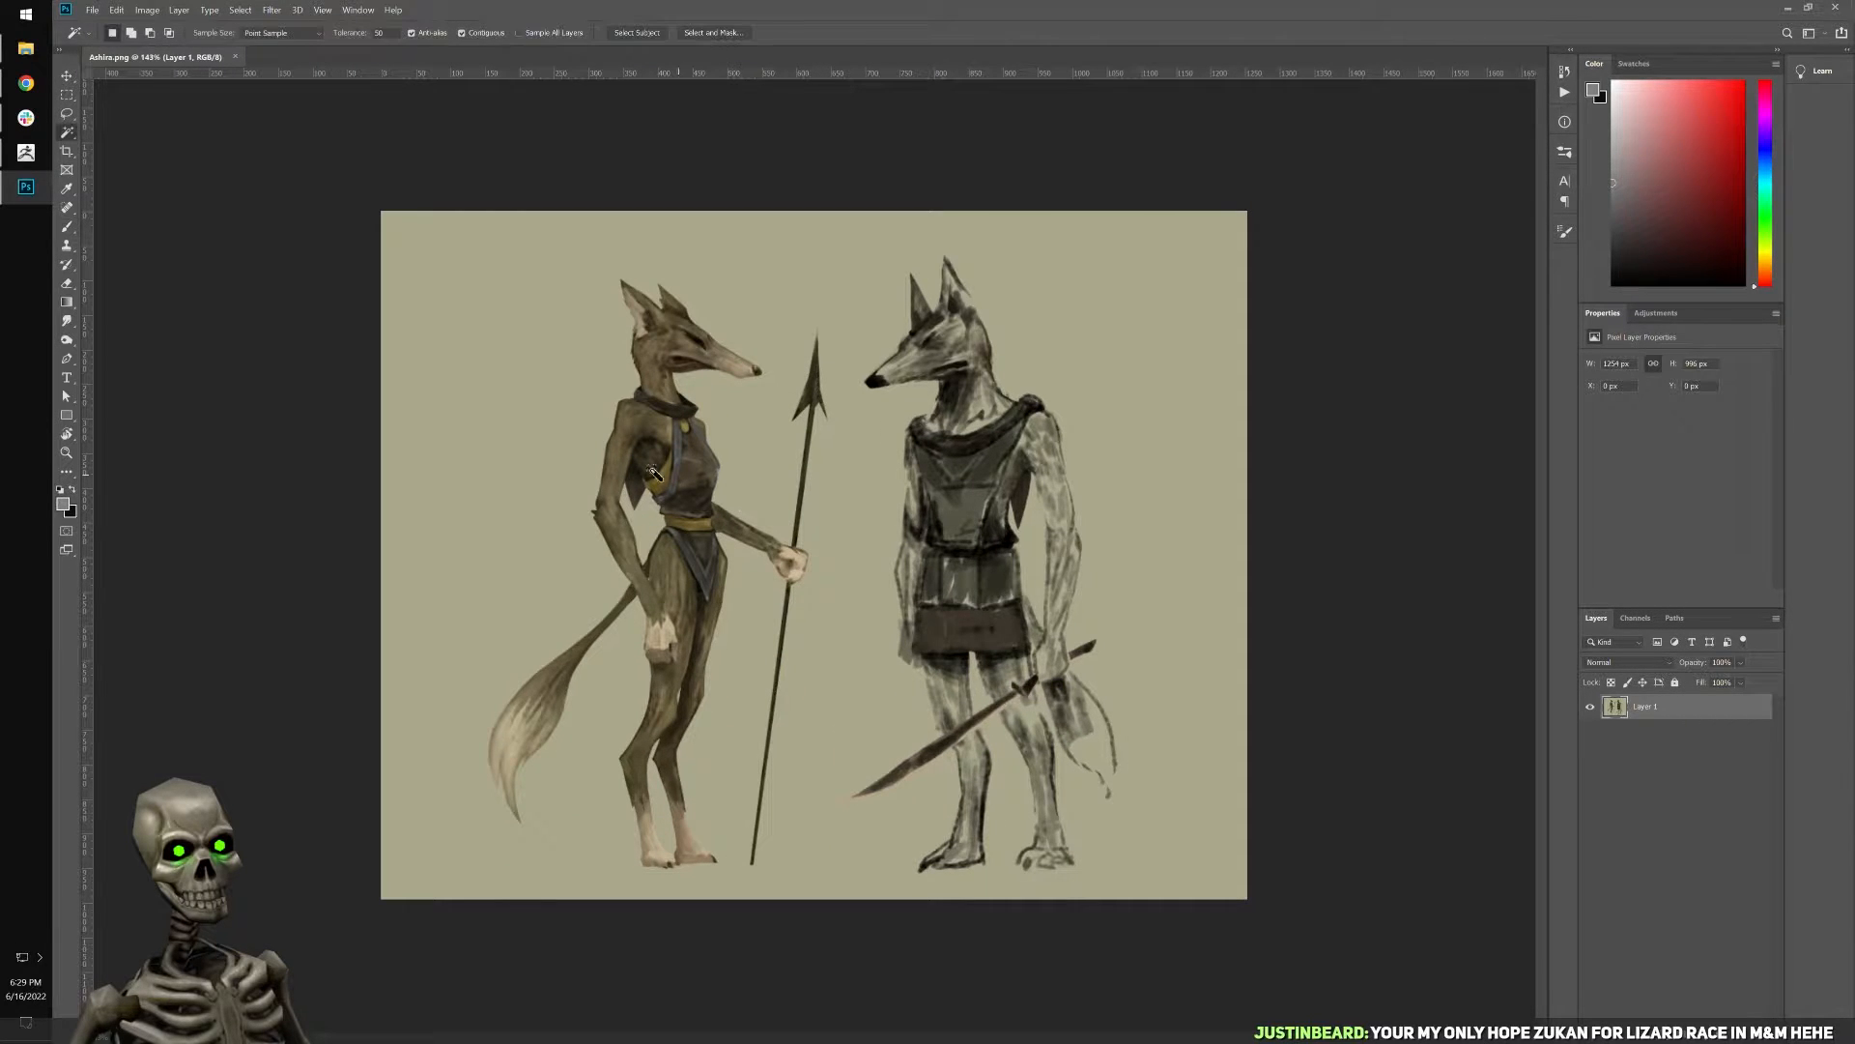
{"action": "left_click", "coordinate": [560, 460]}
{"action": "key", "text": "ctrl+plus"}
{"action": "scroll", "coordinate": [713, 693], "scroll_direction": "up", "scroll_amount": 1, "text": "alt"}
{"action": "scroll", "coordinate": [716, 692], "scroll_direction": "down", "scroll_amount": 3, "text": "alt"}
Add a solid color fill layer in black (000000) over the selected background.
{"action": "left_click", "coordinate": [1692, 1034]}
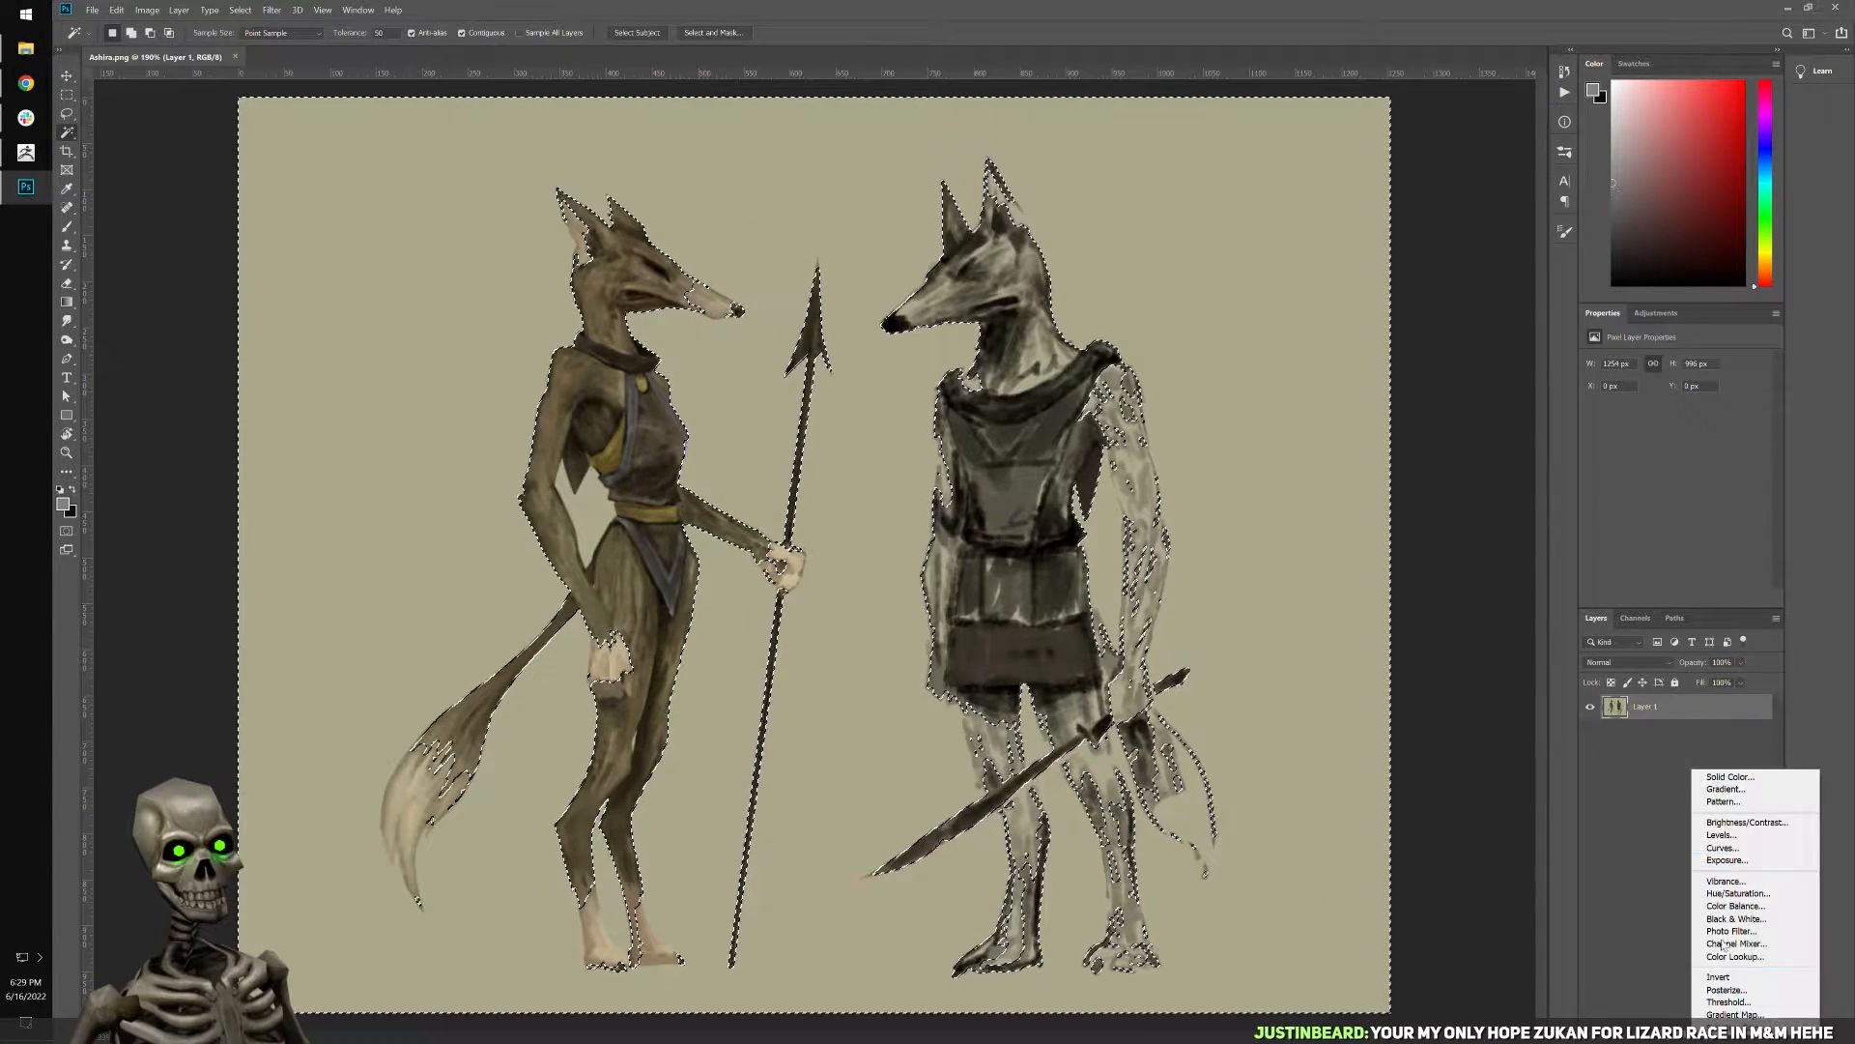
{"action": "left_click", "coordinate": [1730, 776]}
{"action": "left_click", "coordinate": [1327, 555]}
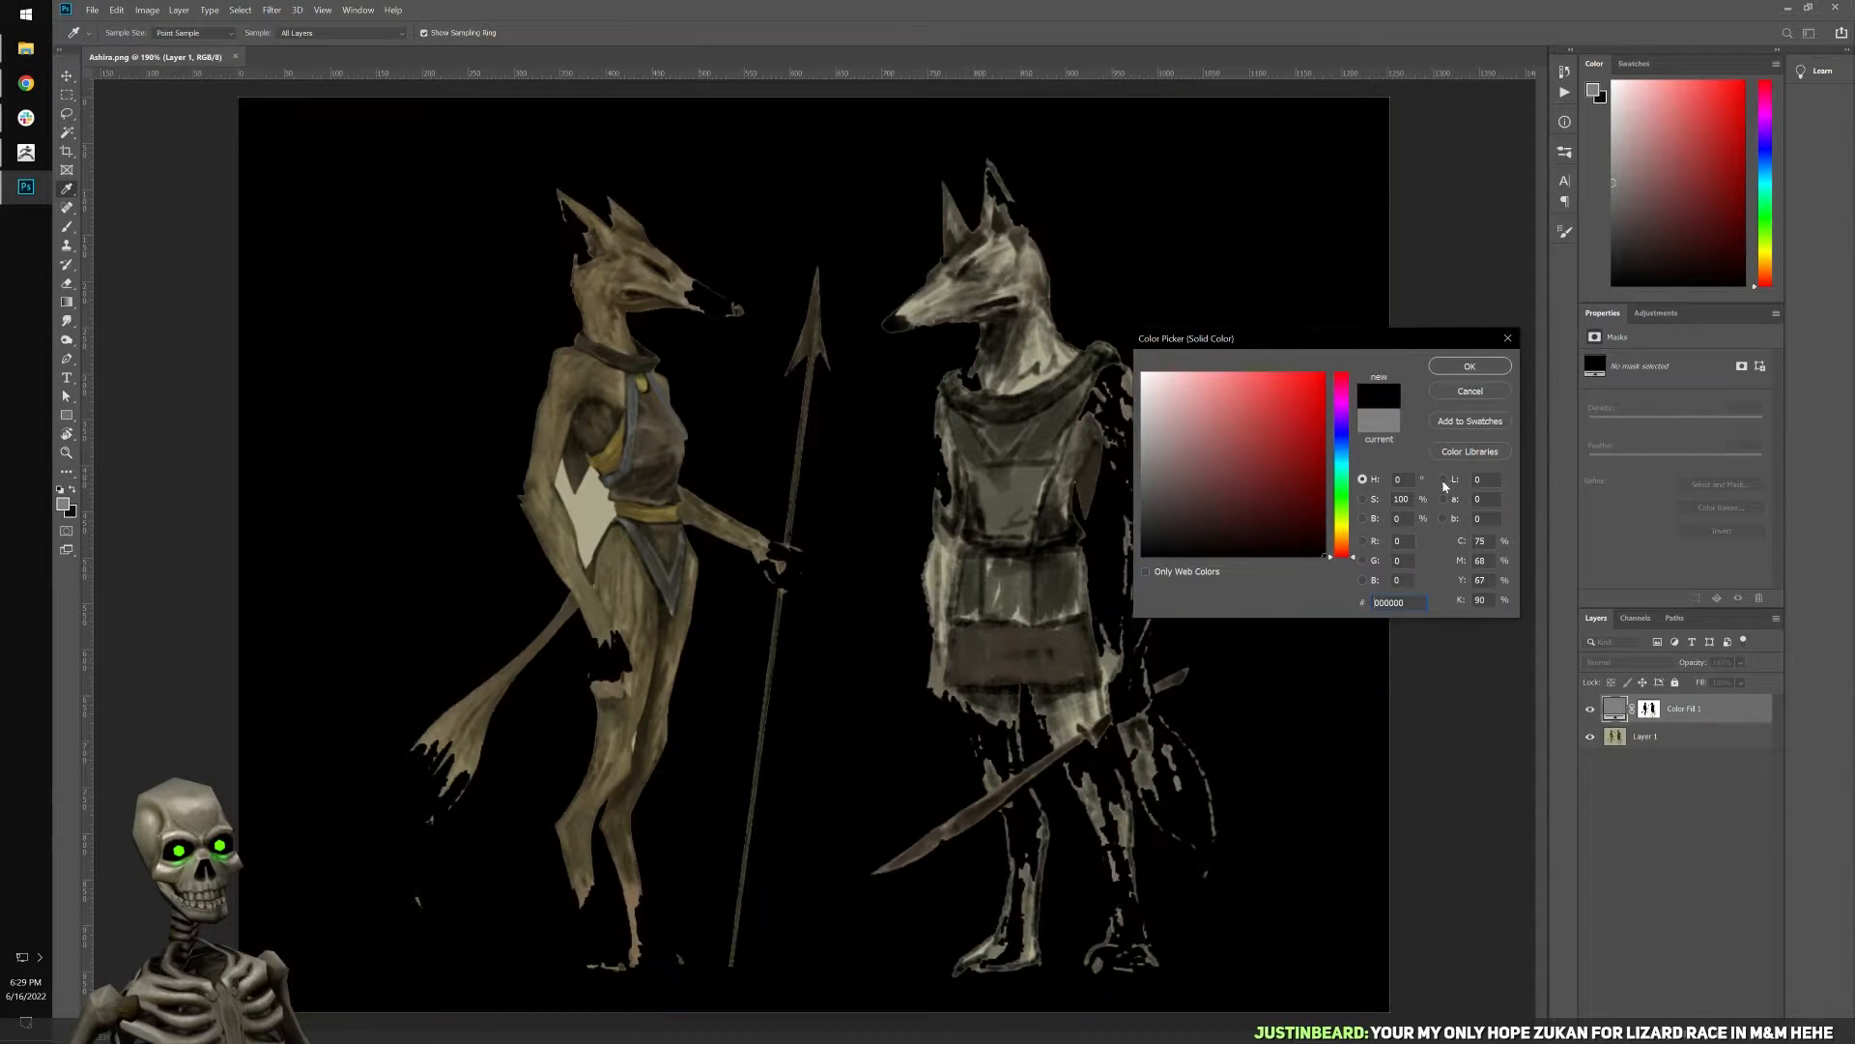
{"action": "left_click", "coordinate": [1470, 367]}
Hide the black fill layer and make the painting on Layer 1 the active layer.
{"action": "scroll", "coordinate": [1224, 673], "scroll_direction": "up", "scroll_amount": 4, "text": "alt"}
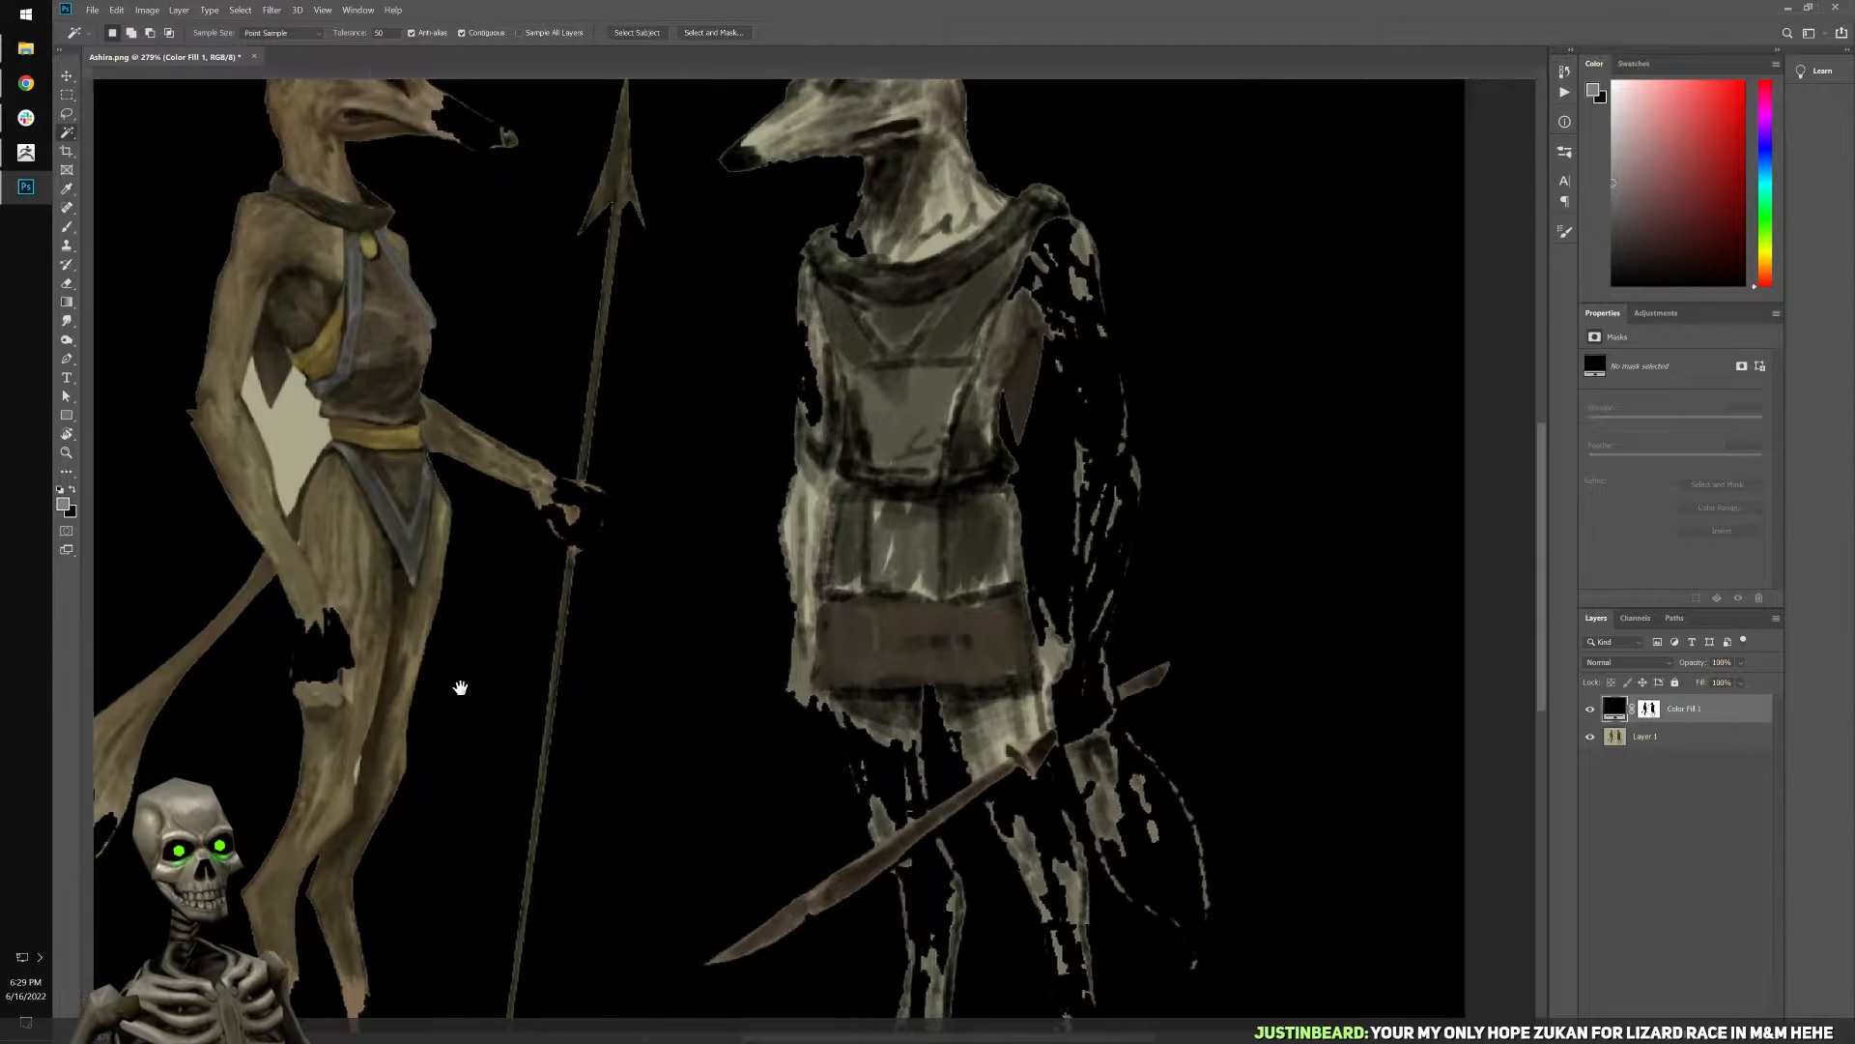
{"action": "left_click_drag", "start_coordinate": [460, 687], "coordinate": [883, 729]}
{"action": "key", "text": "ctrl+r"}
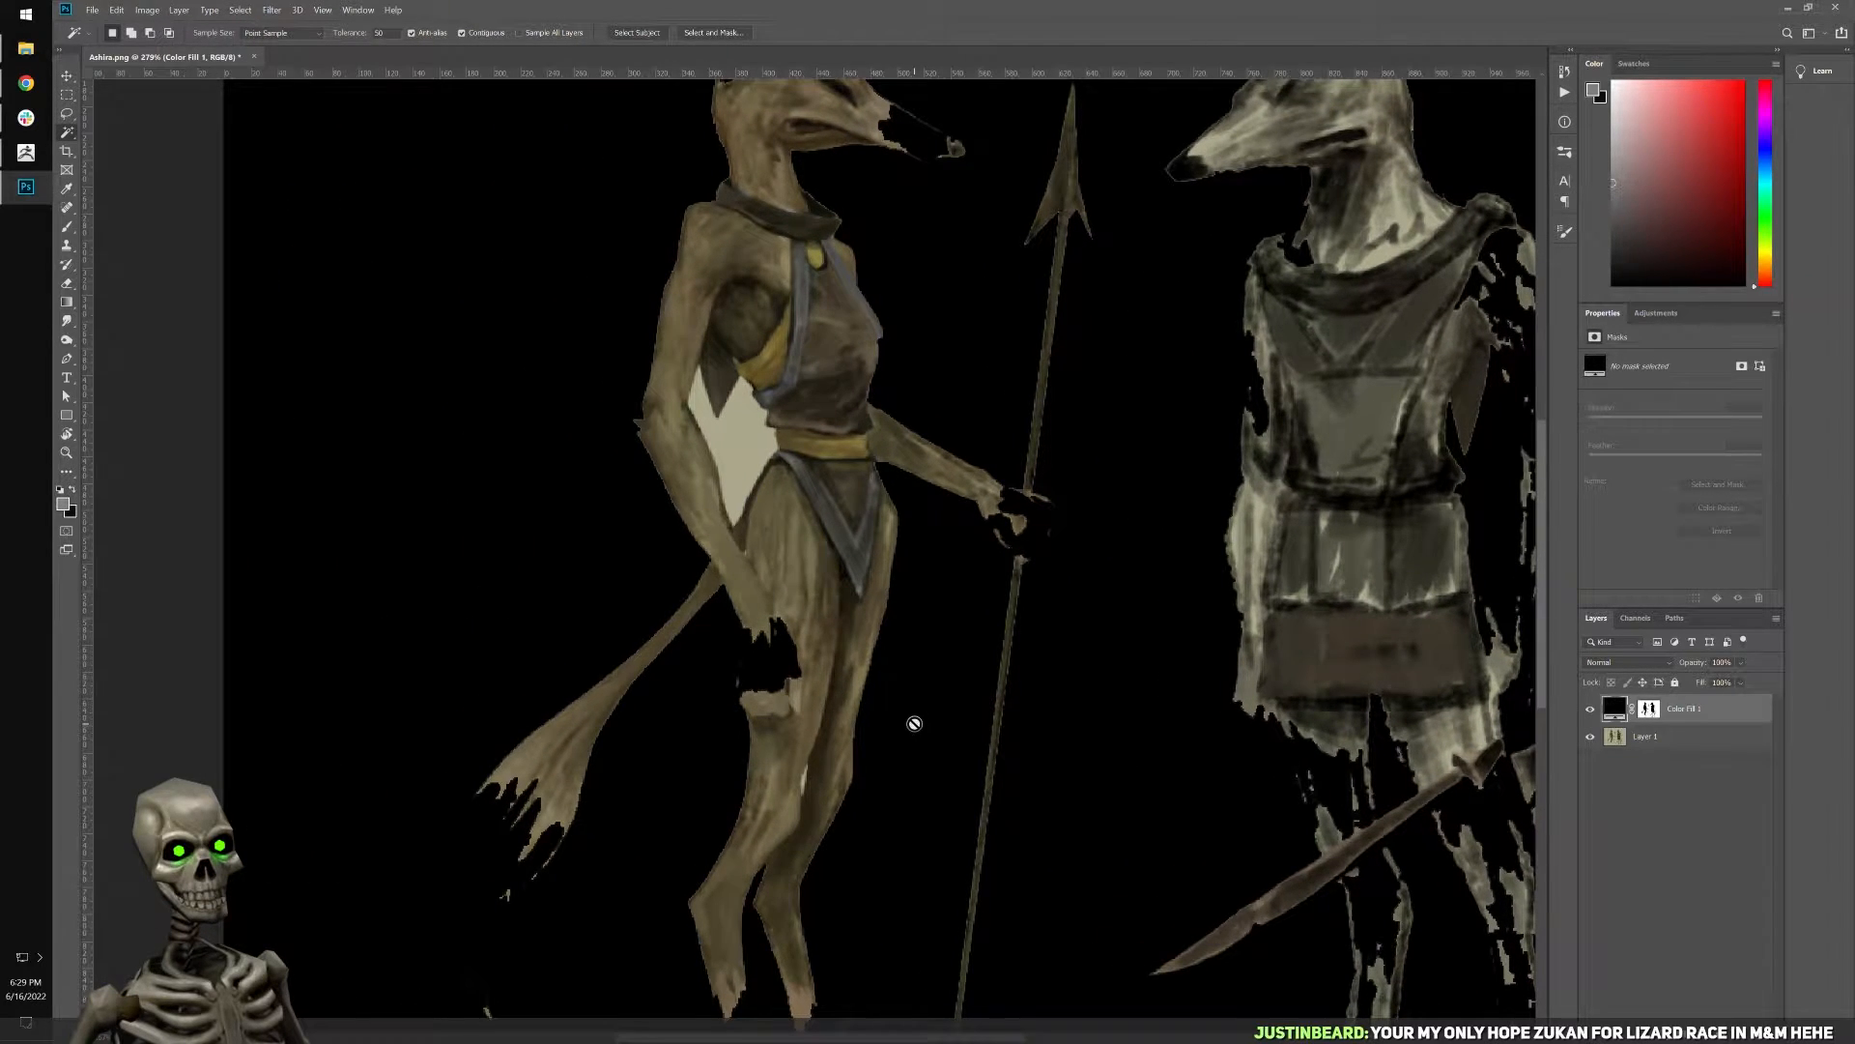
{"action": "scroll", "coordinate": [923, 734], "scroll_direction": "up", "scroll_amount": 4, "text": "alt"}
{"action": "left_click", "coordinate": [1590, 709]}
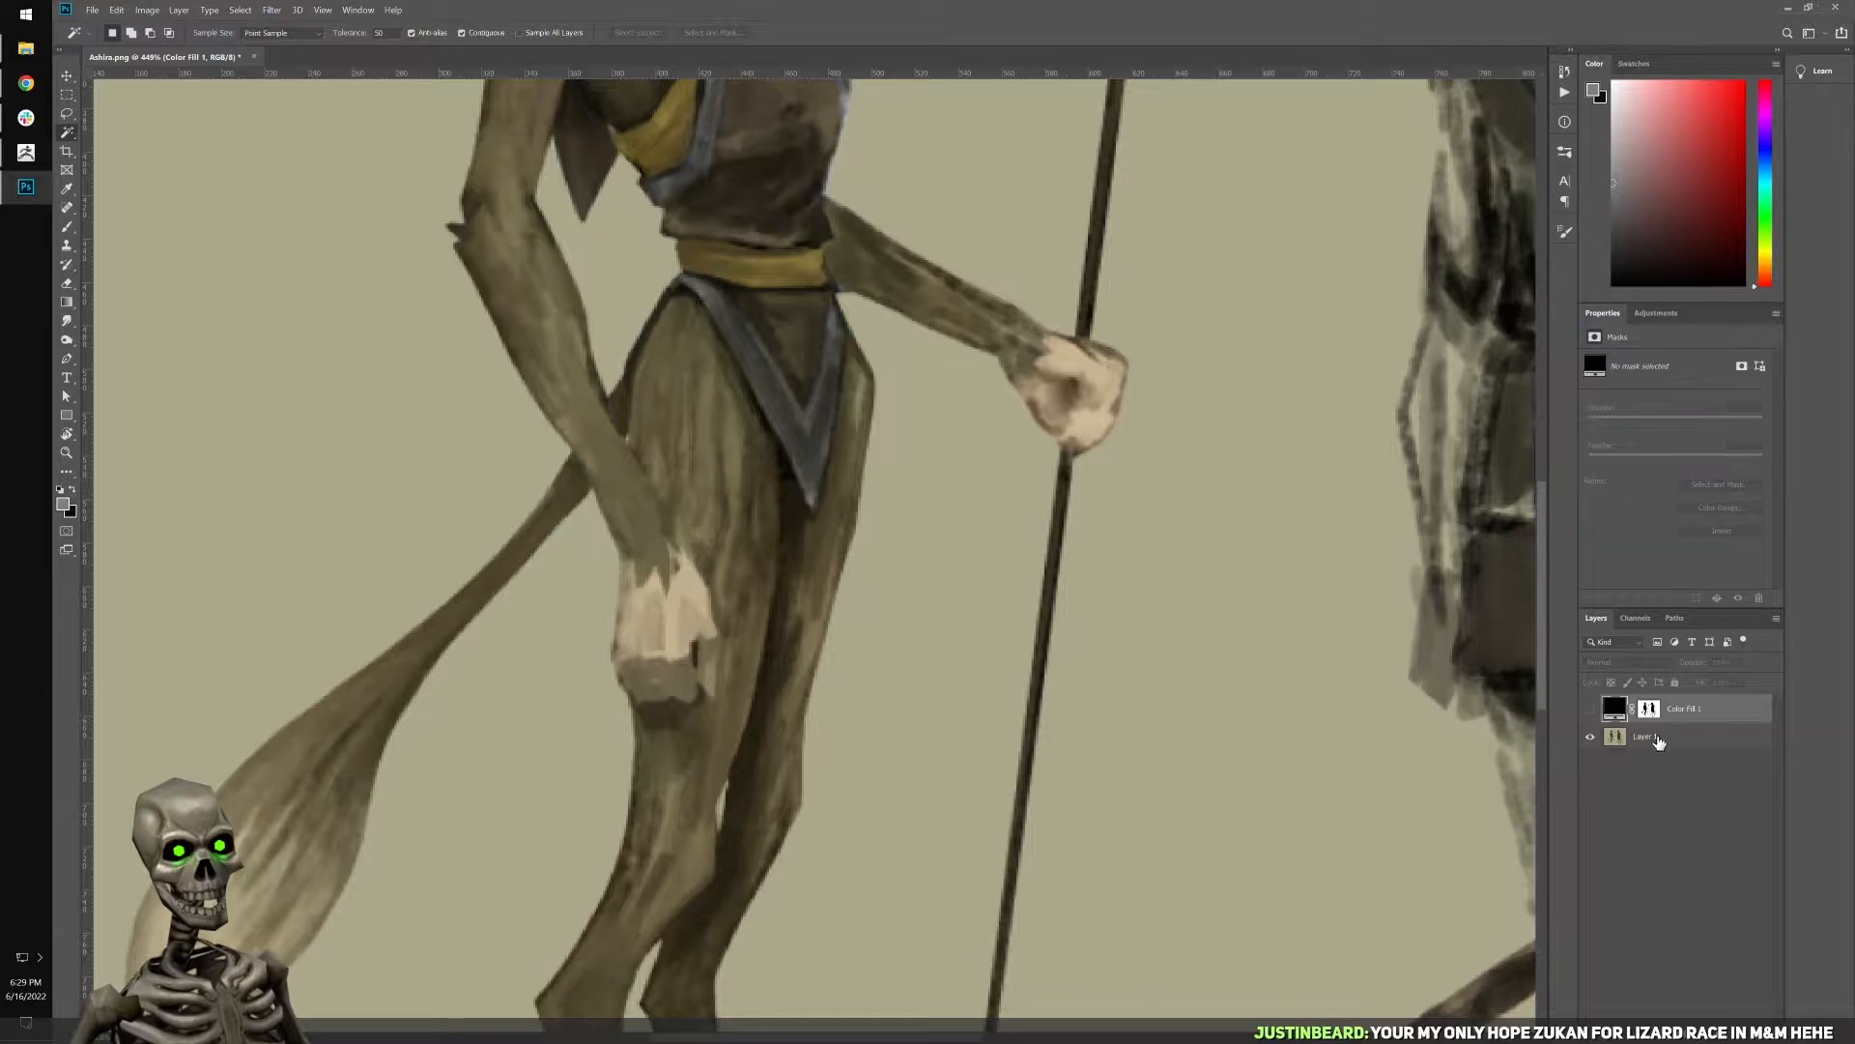
{"action": "scroll", "coordinate": [1076, 745], "scroll_direction": "down", "scroll_amount": 5, "text": "alt"}
{"action": "left_click", "coordinate": [1615, 739]}
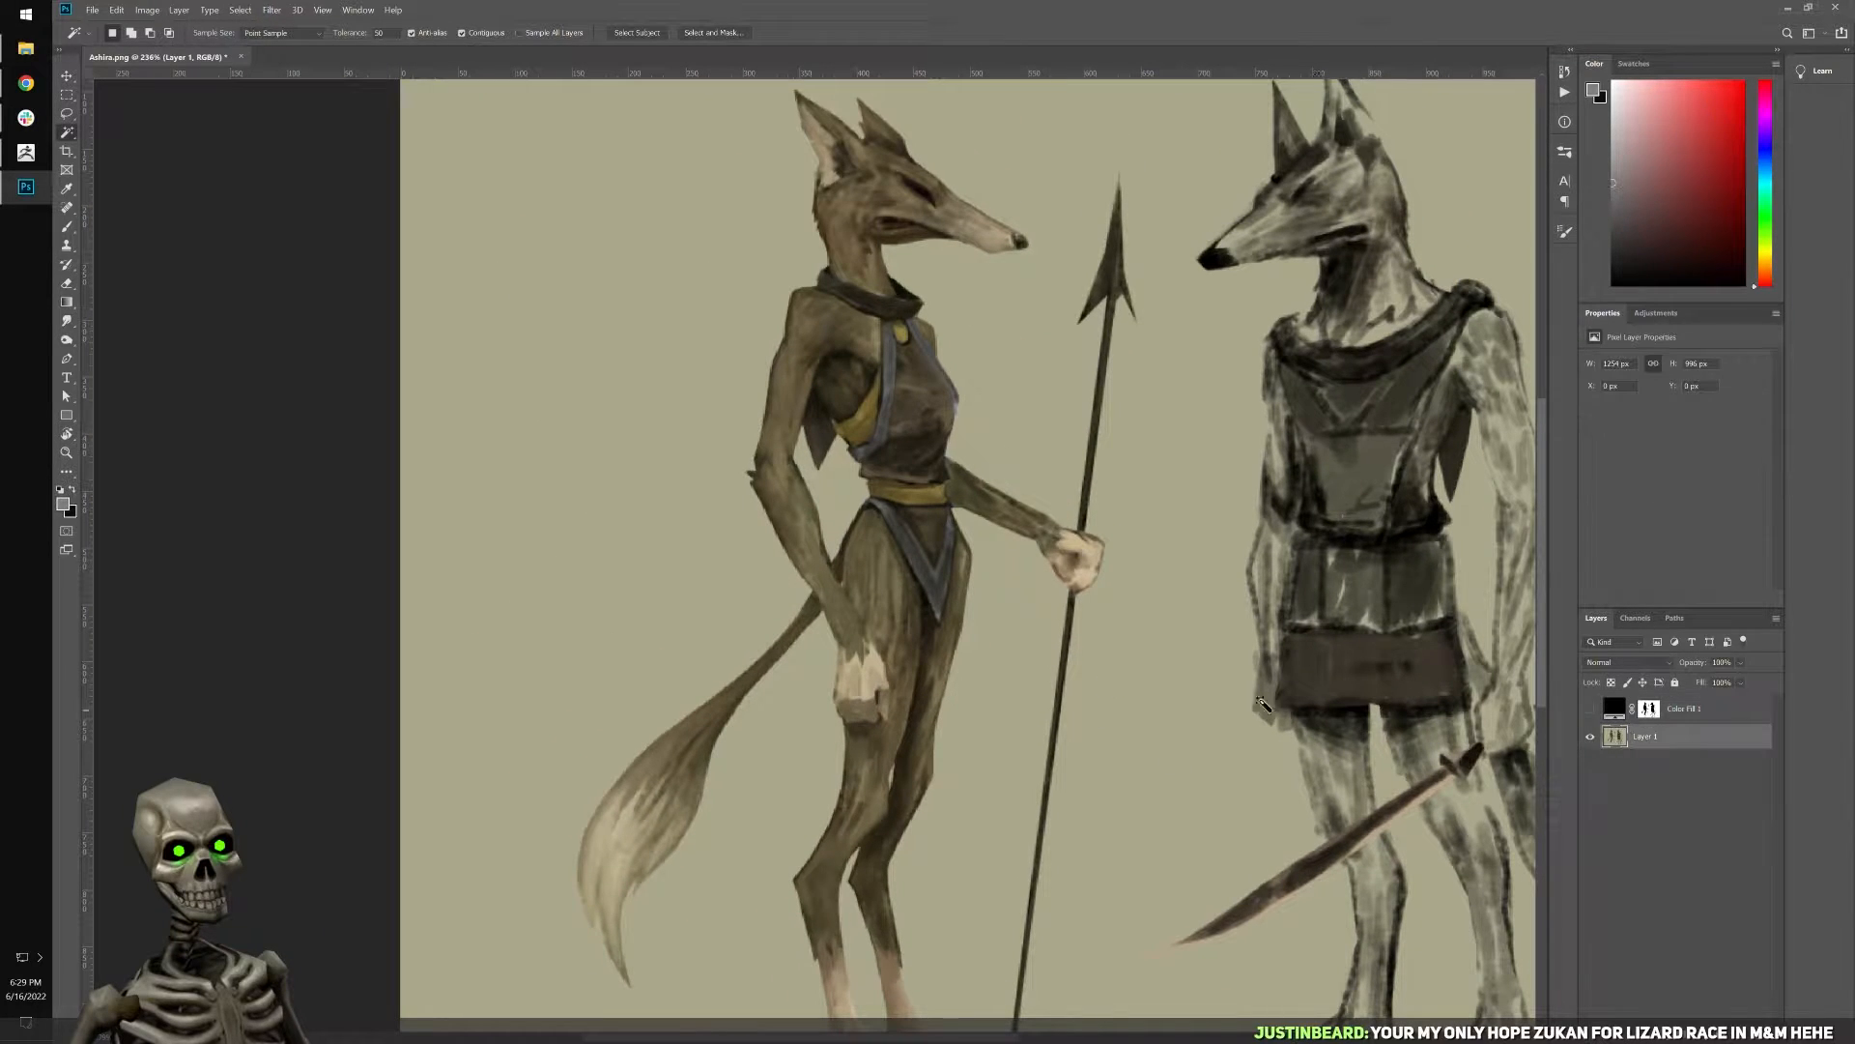
Lower the Magic Wand tolerance and reselect the background around the two figures.
{"action": "left_click_drag", "start_coordinate": [1046, 510], "coordinate": [813, 580]}
{"action": "left_click_drag", "start_coordinate": [346, 39], "coordinate": [336, 38]}
{"action": "scroll", "coordinate": [367, 241], "scroll_direction": "down", "scroll_amount": 2, "text": "alt"}
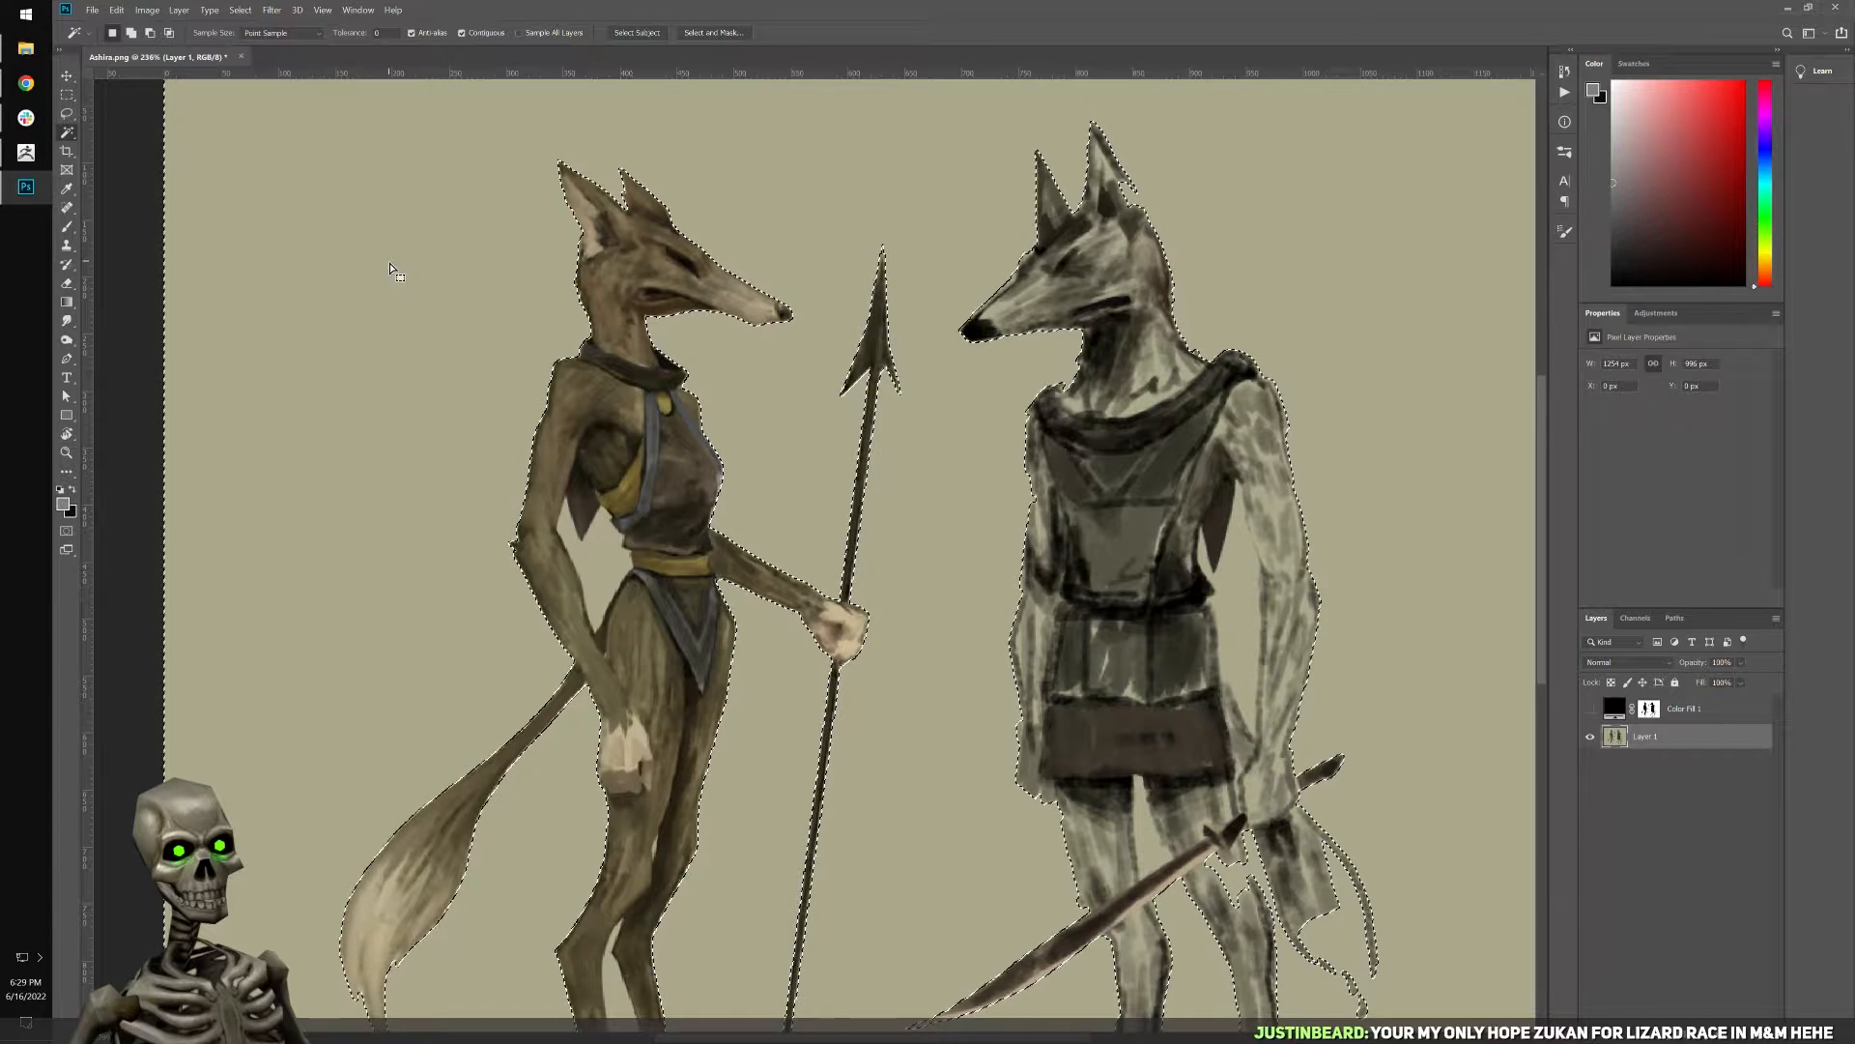
{"action": "left_click", "coordinate": [392, 288]}
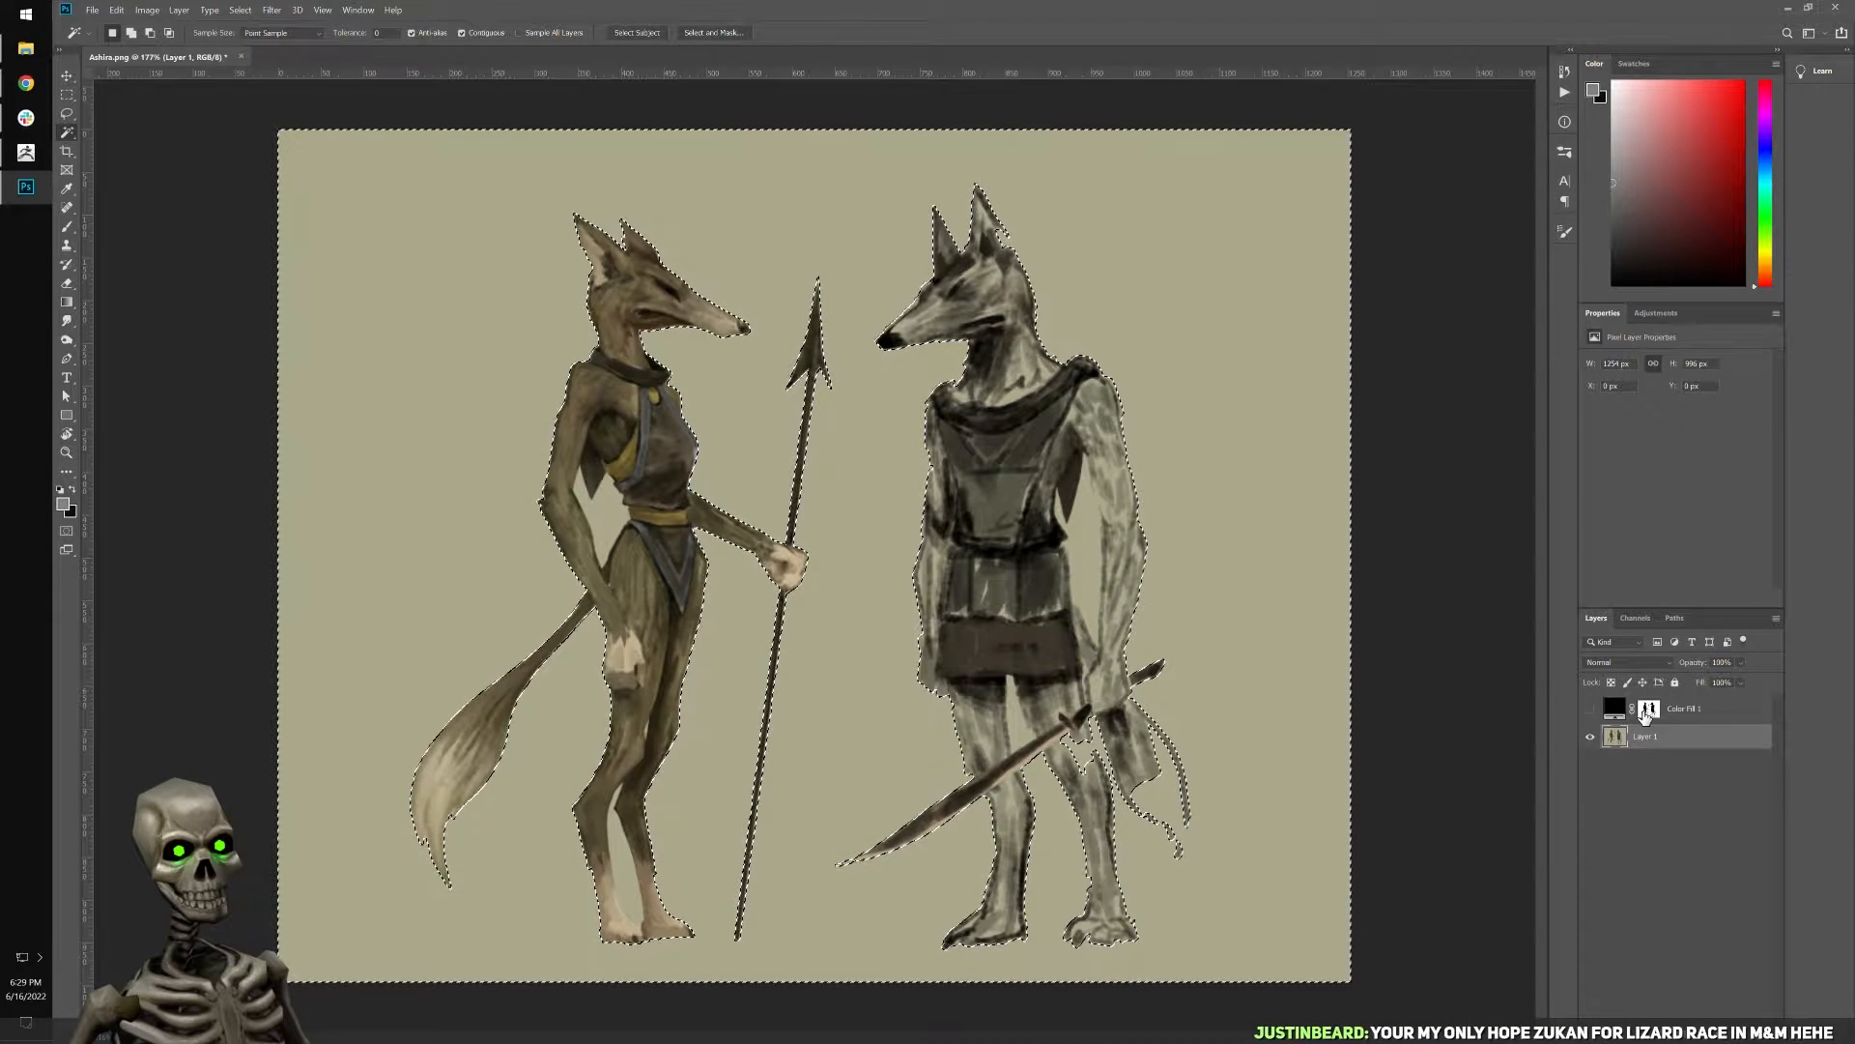
Show the black fill layer again and fill the selected background on its mask with white at 100% opacity.
{"action": "left_click", "coordinate": [1615, 713]}
{"action": "key", "text": "m"}
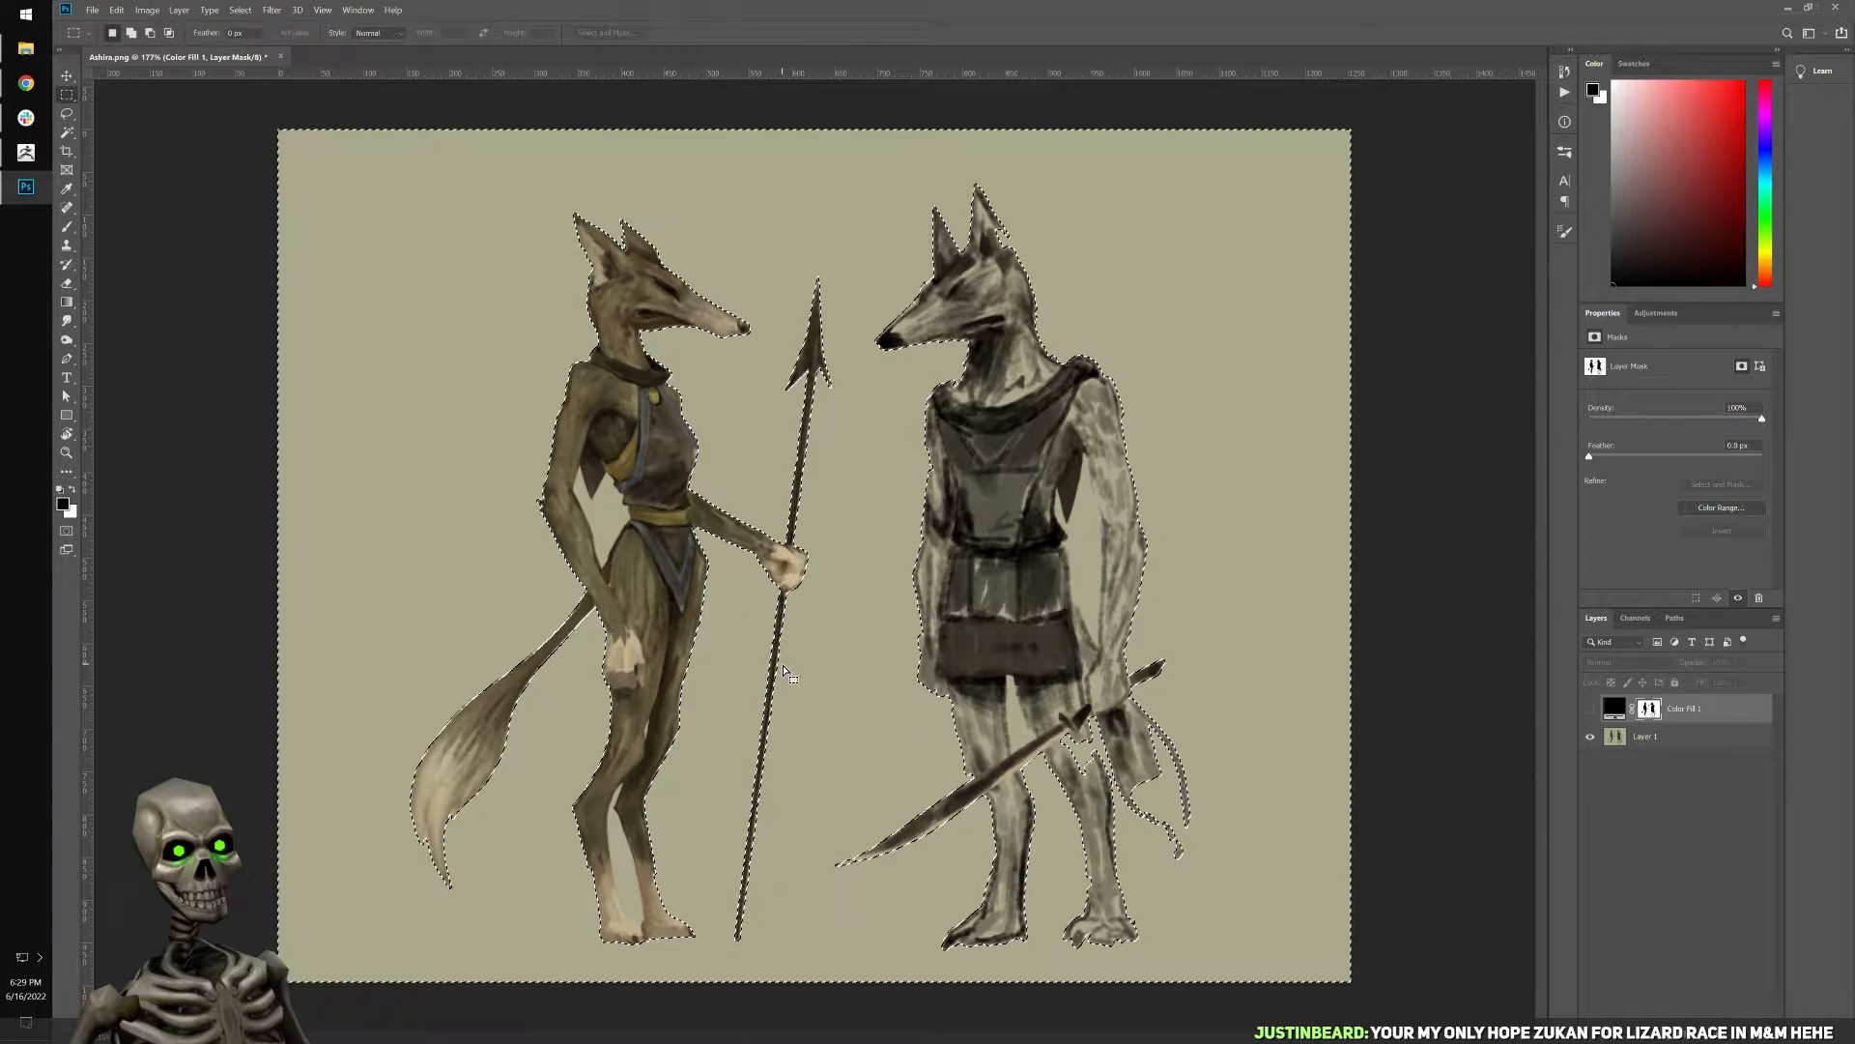
{"action": "right_click", "coordinate": [783, 666]}
{"action": "left_click", "coordinate": [1710, 715]}
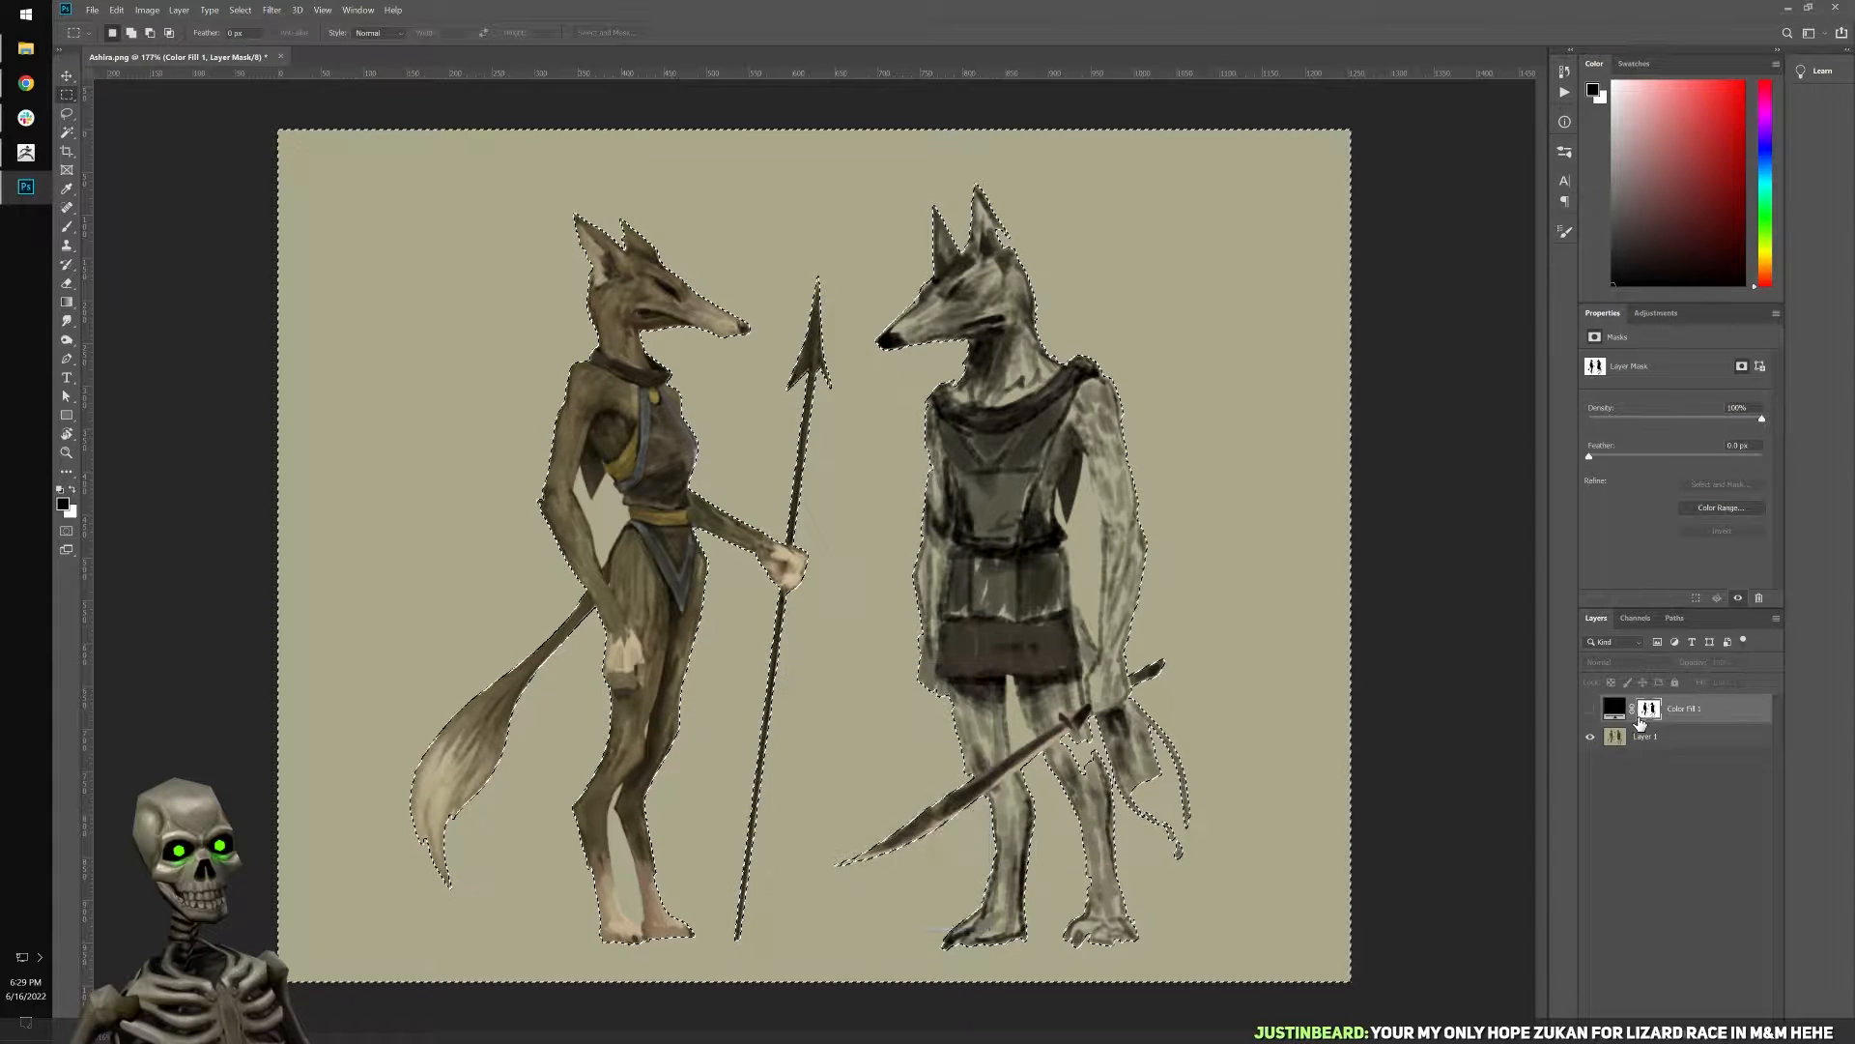
{"action": "left_click", "coordinate": [1591, 711]}
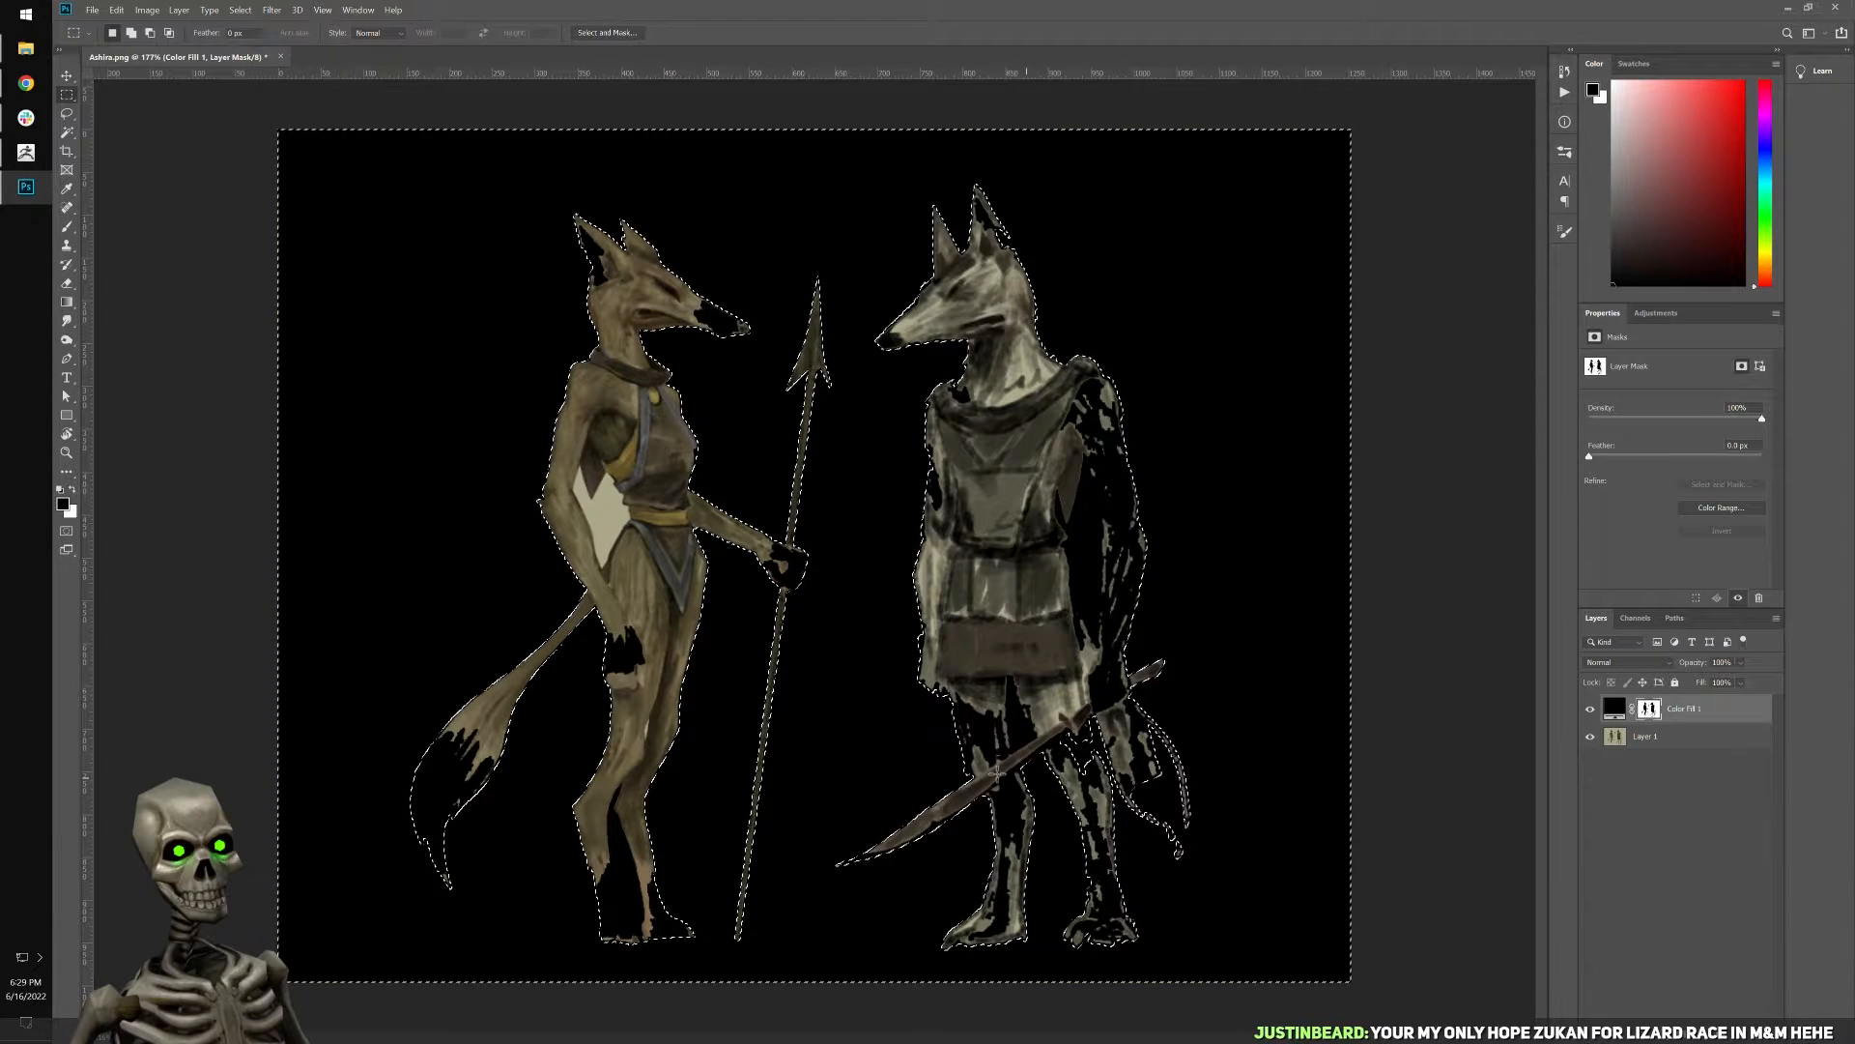
{"action": "right_click", "coordinate": [882, 731]}
{"action": "left_click", "coordinate": [928, 909]}
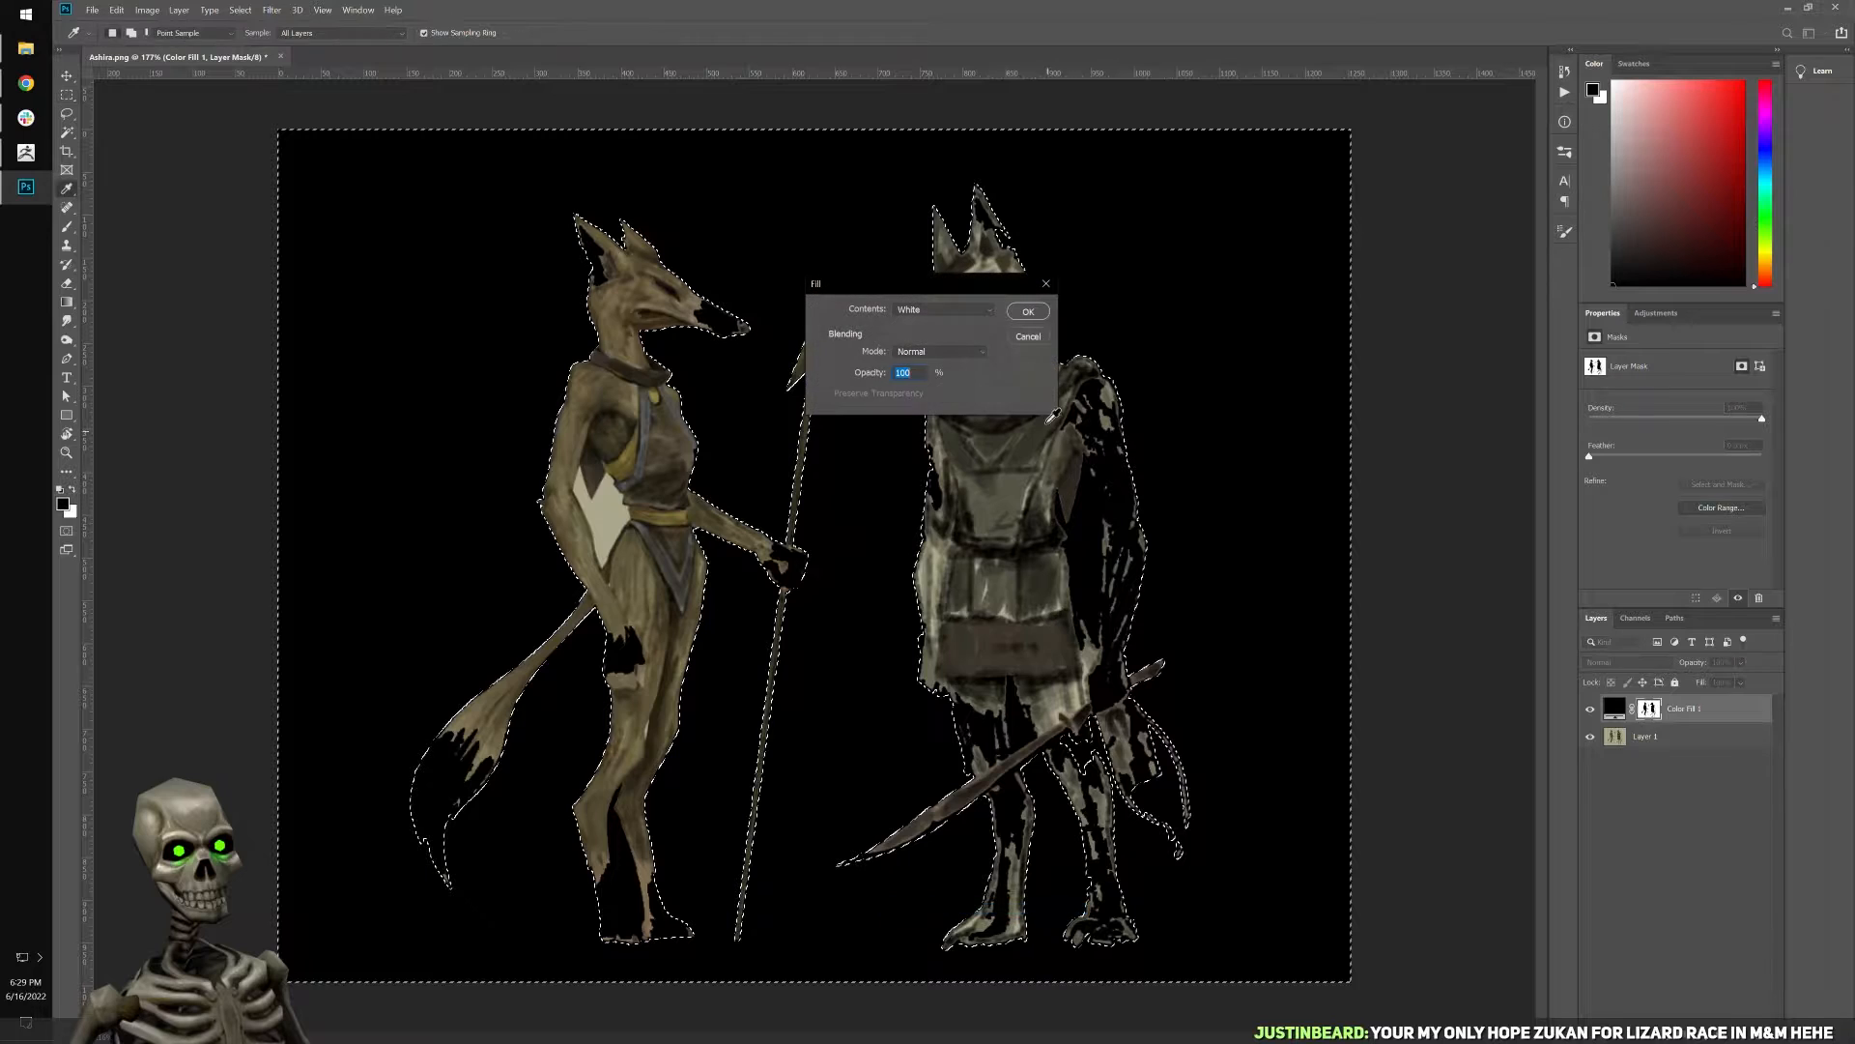
{"action": "left_click", "coordinate": [1027, 312]}
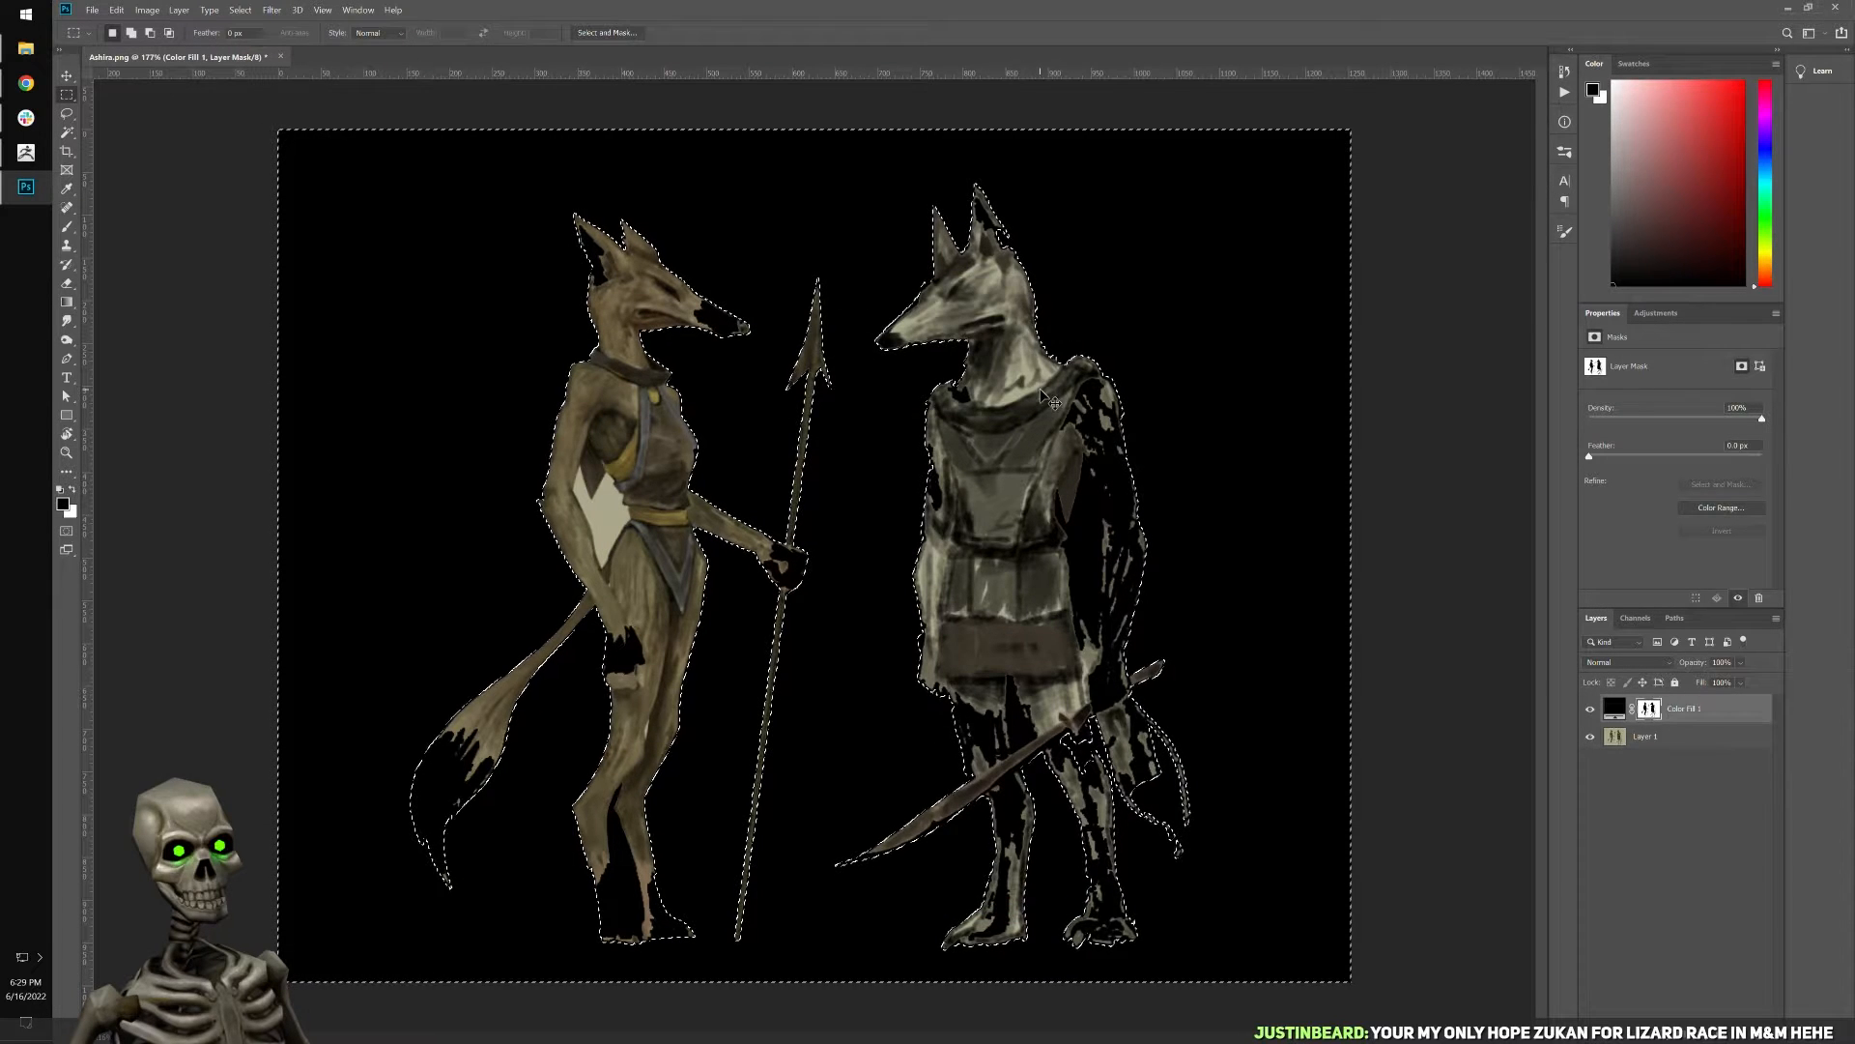
Fill the inverse selection covering both figures with black on the fill layer's mask, and deselect.
{"action": "right_click", "coordinate": [1016, 641]}
{"action": "left_click", "coordinate": [1102, 811]}
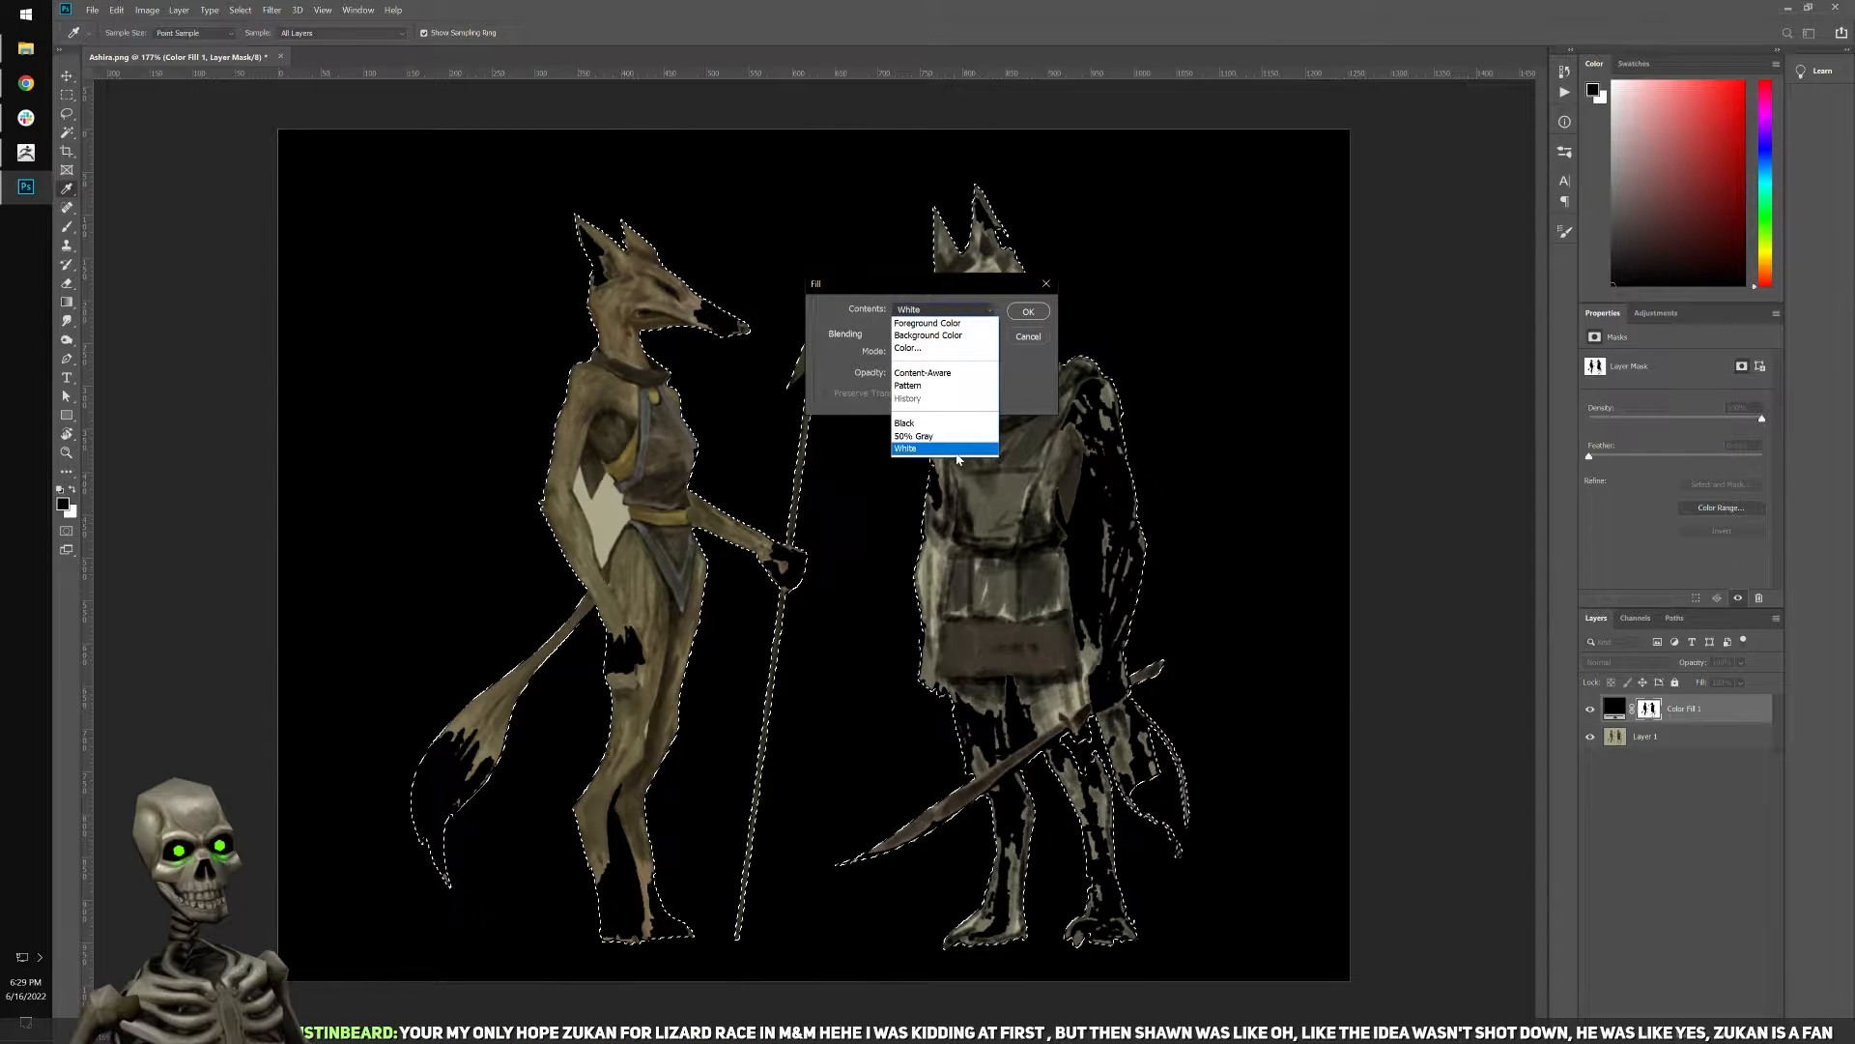
{"action": "left_click", "coordinate": [1029, 313]}
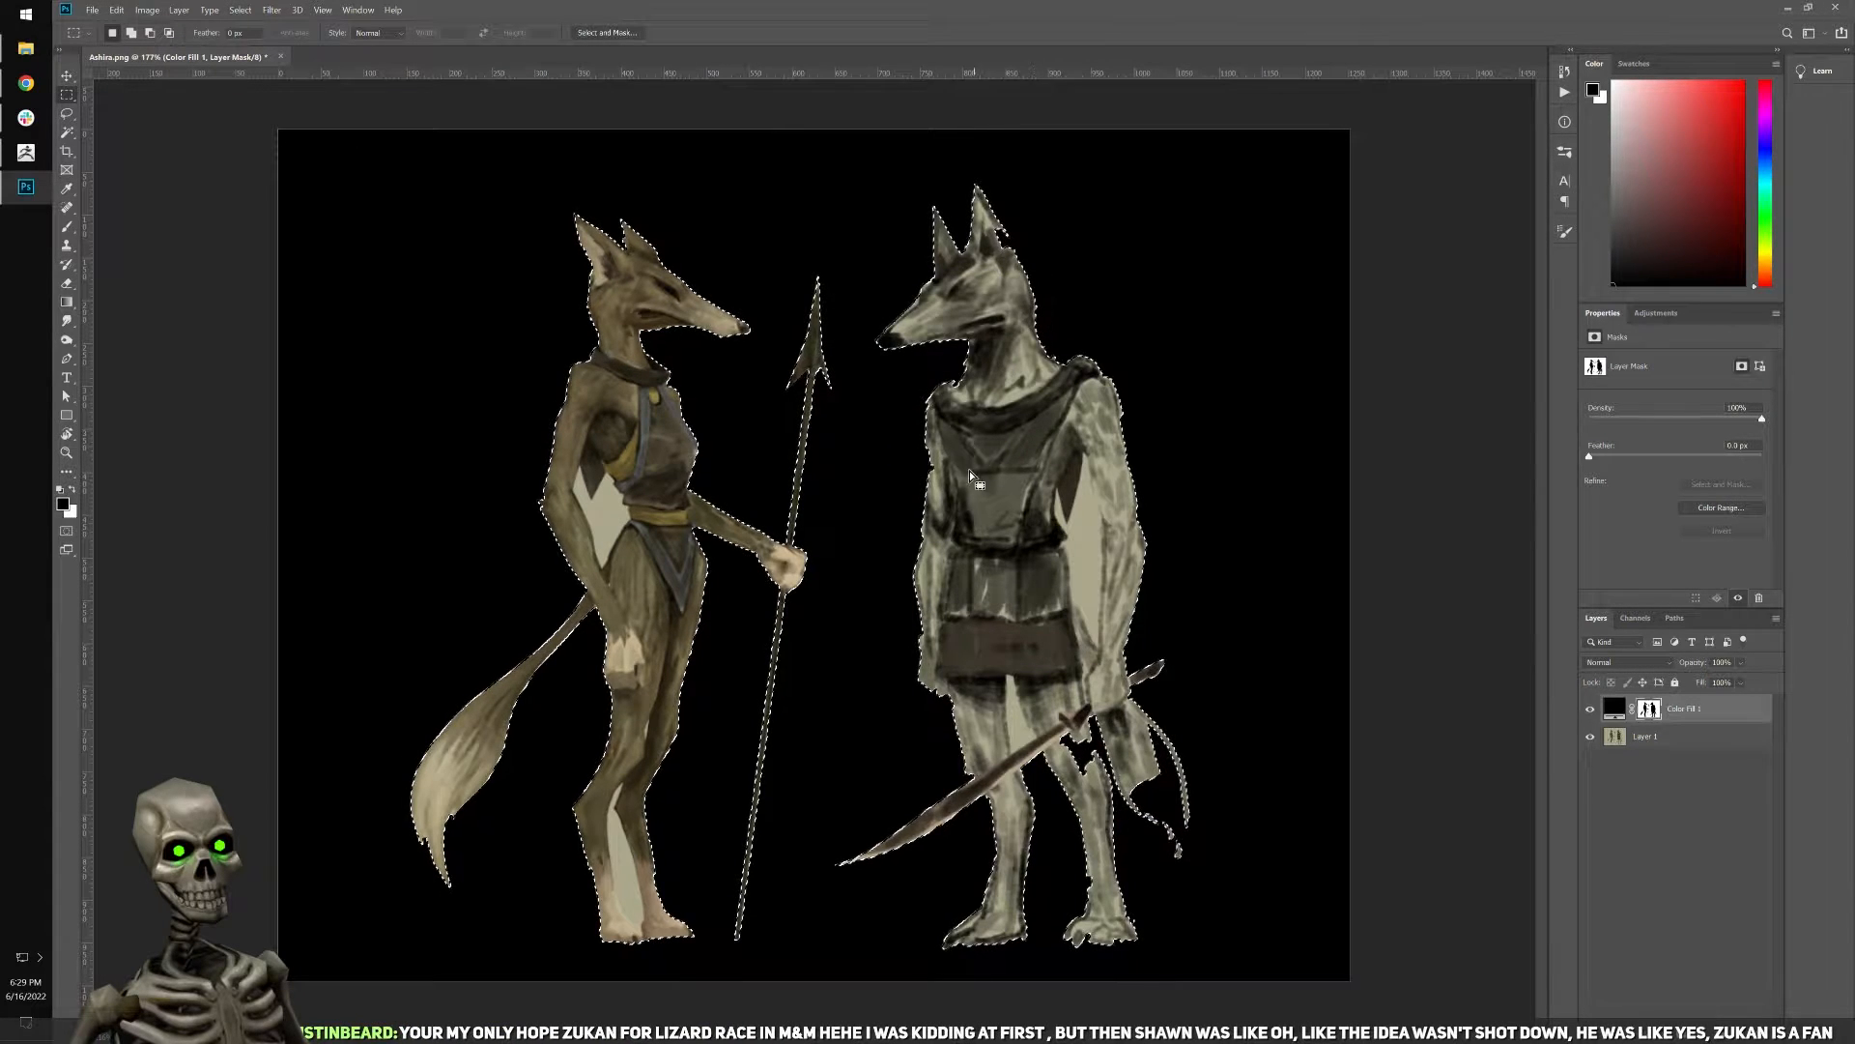
{"action": "key", "text": "ctrl+d"}
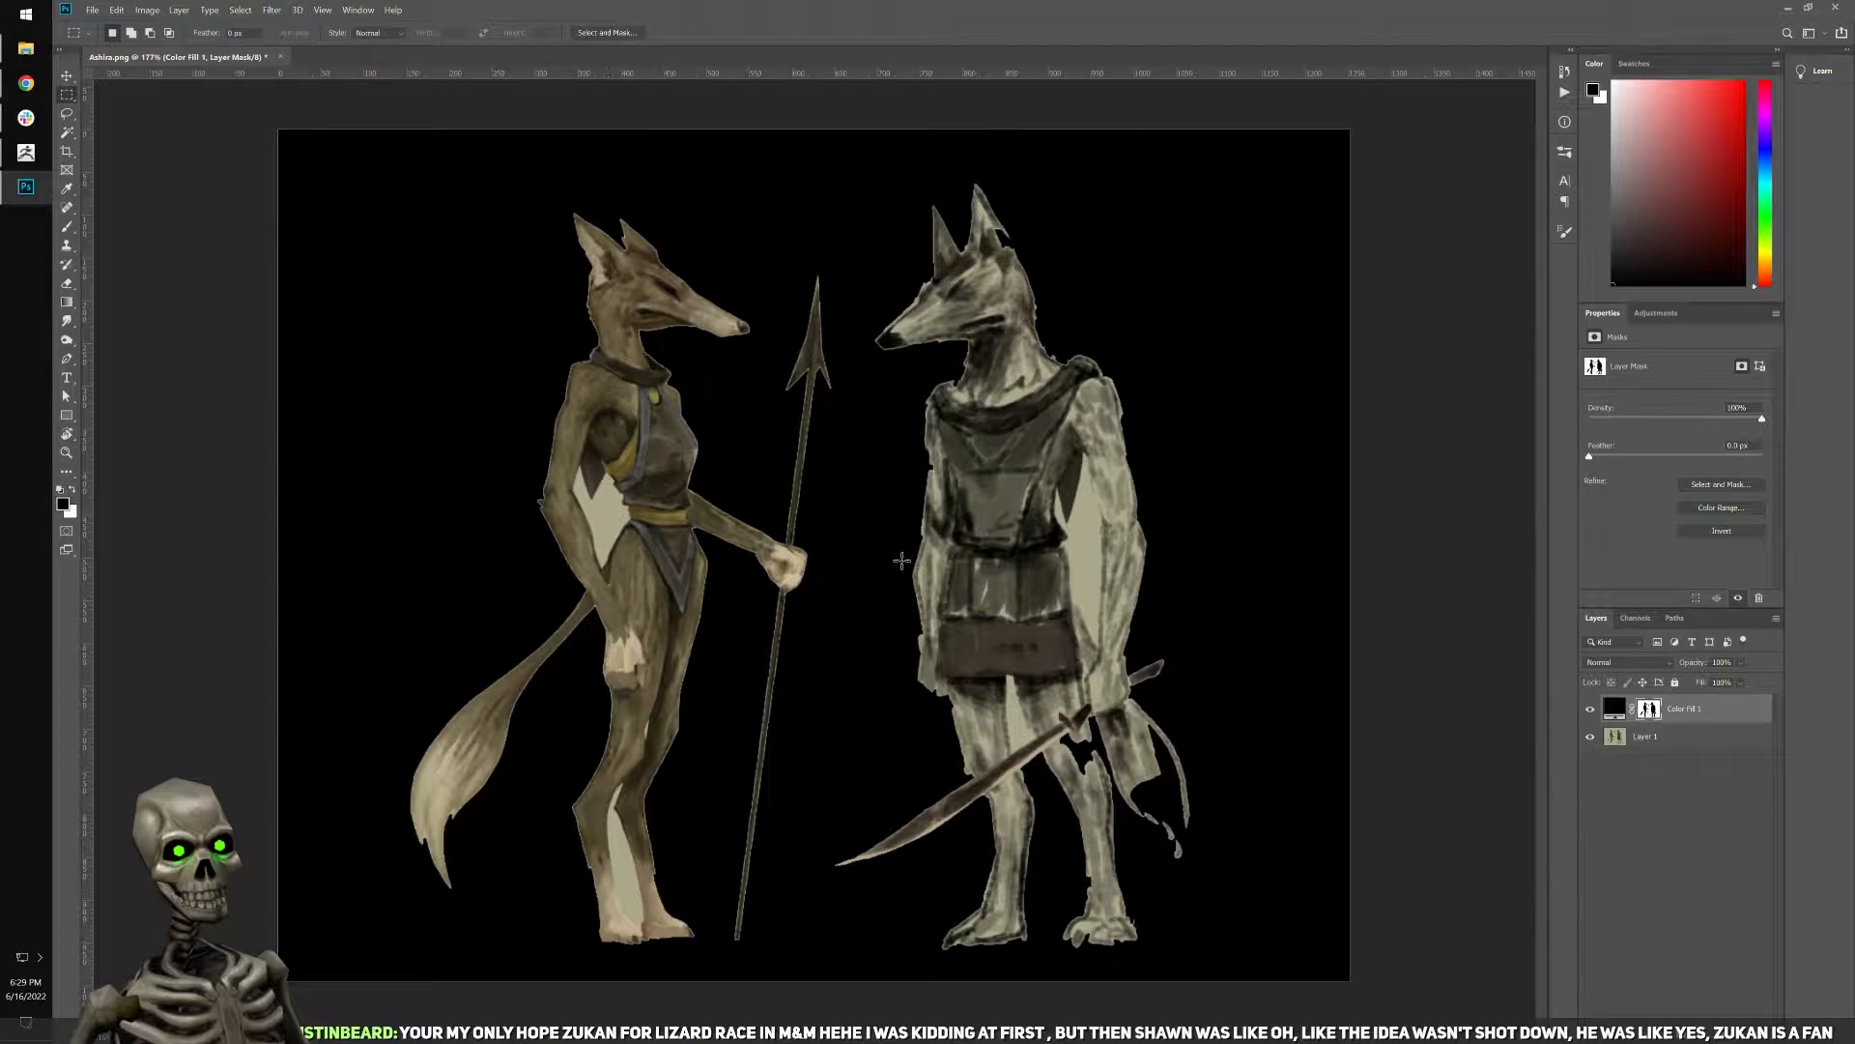
Select the enclosed background gaps beside the arms and between the legs of both figures on Layer 1 with the Magic Wand.
{"action": "left_click", "coordinate": [1654, 739]}
{"action": "key", "text": "w"}
{"action": "left_click", "coordinate": [600, 522]}
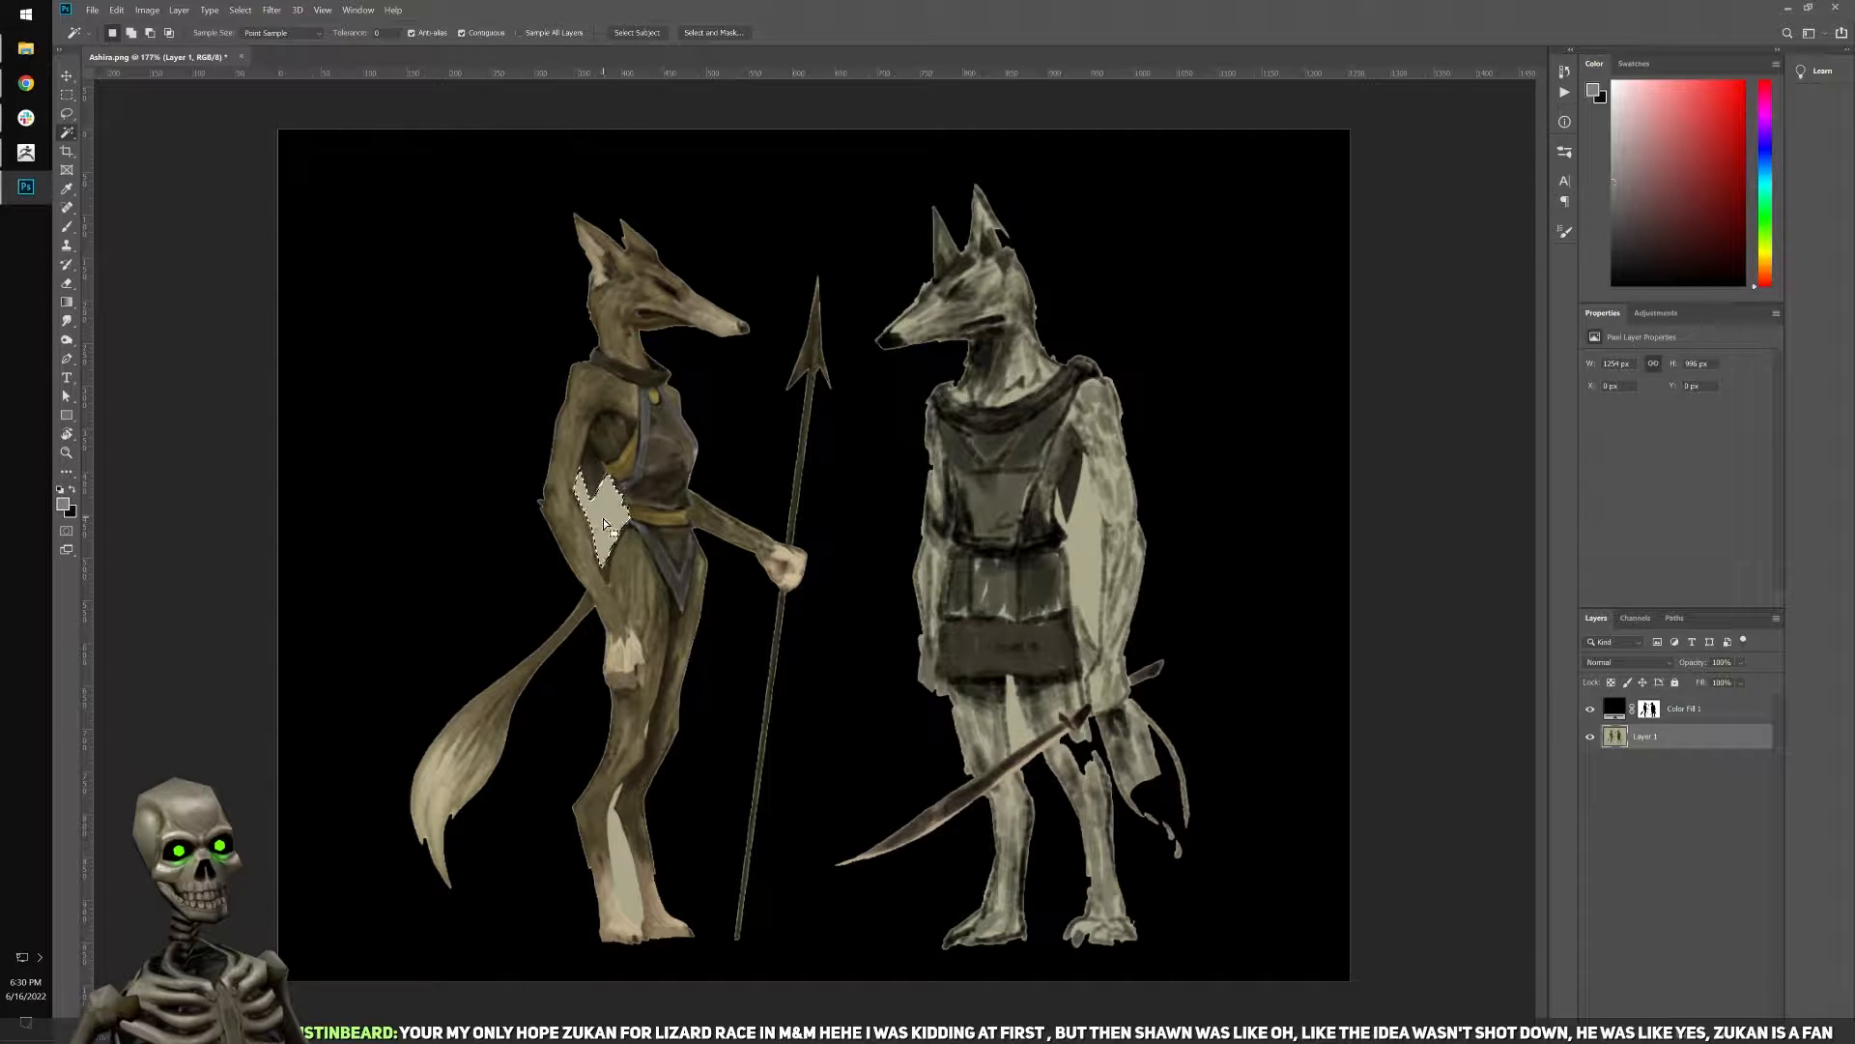
{"action": "left_click", "coordinate": [1084, 590], "text": "shift"}
{"action": "left_click", "coordinate": [1015, 710], "text": "shift"}
{"action": "left_click", "coordinate": [622, 877], "text": "shift"}
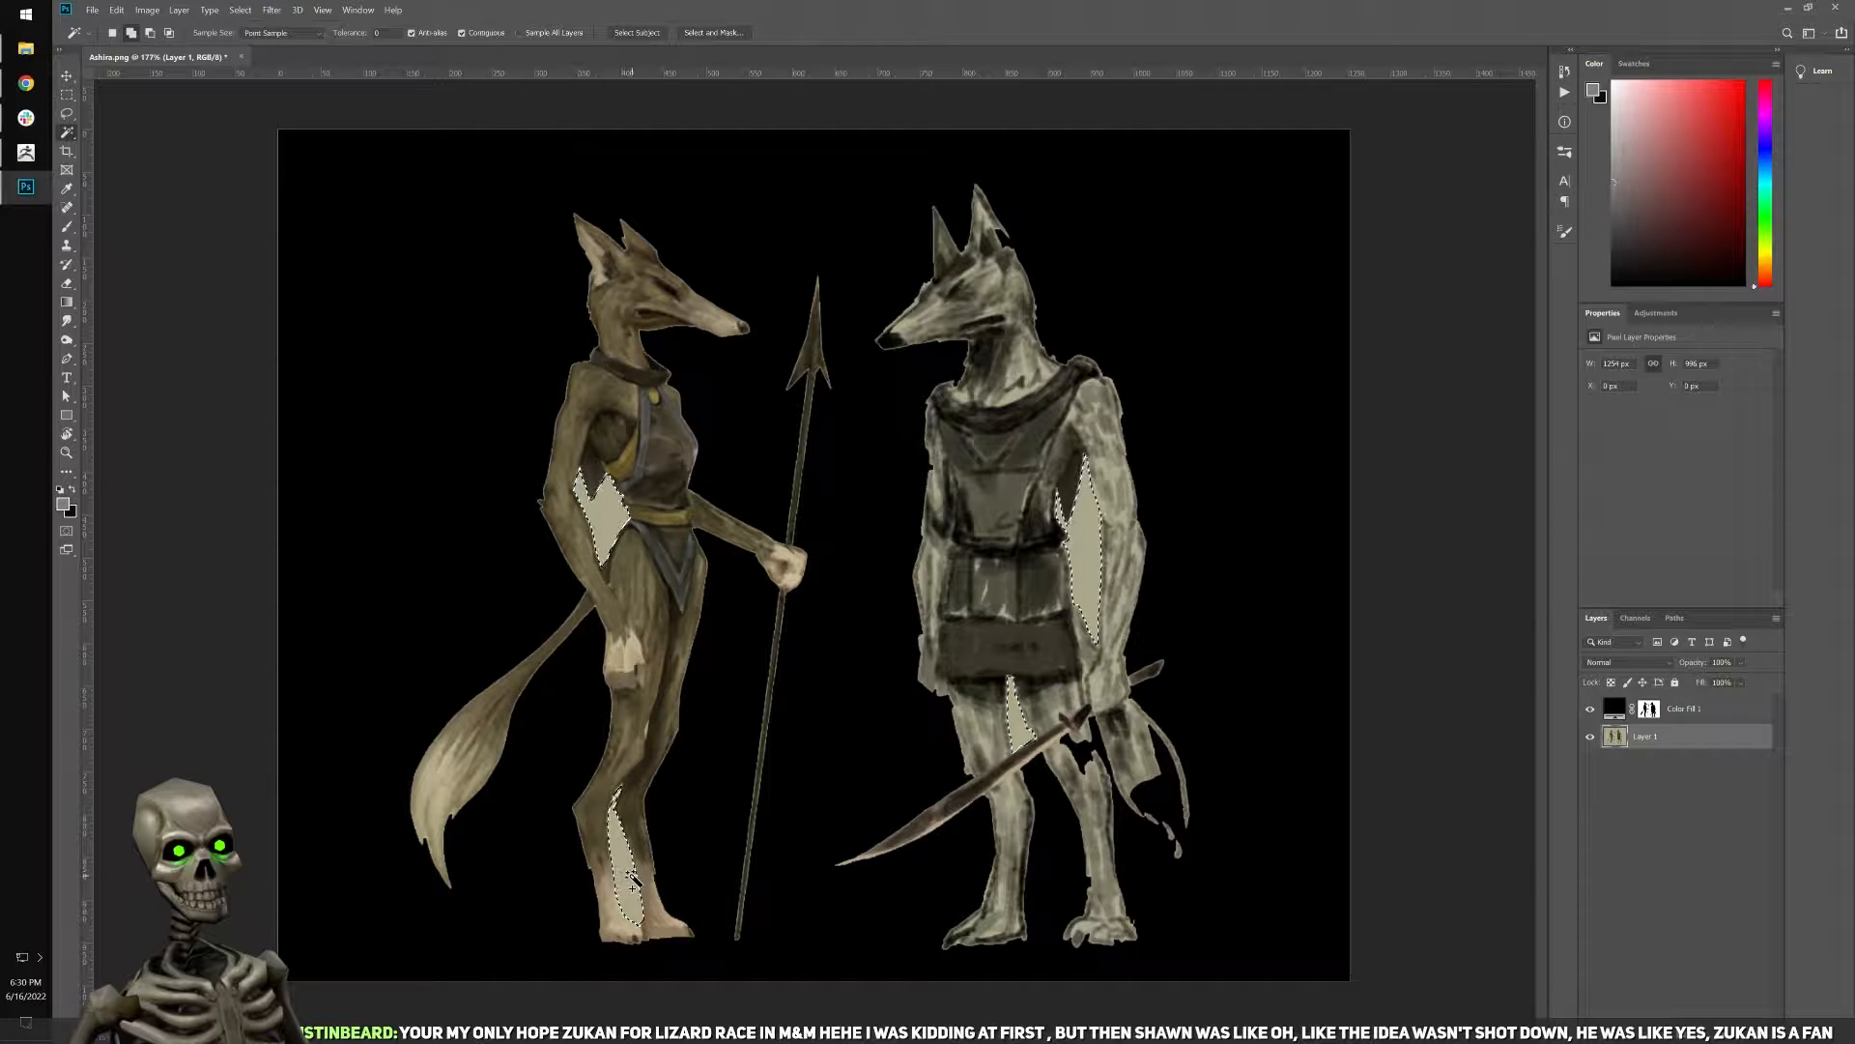
Fill the selected gaps with white on the fill layer's mask at 100% opacity, and deselect.
{"action": "key", "text": "m"}
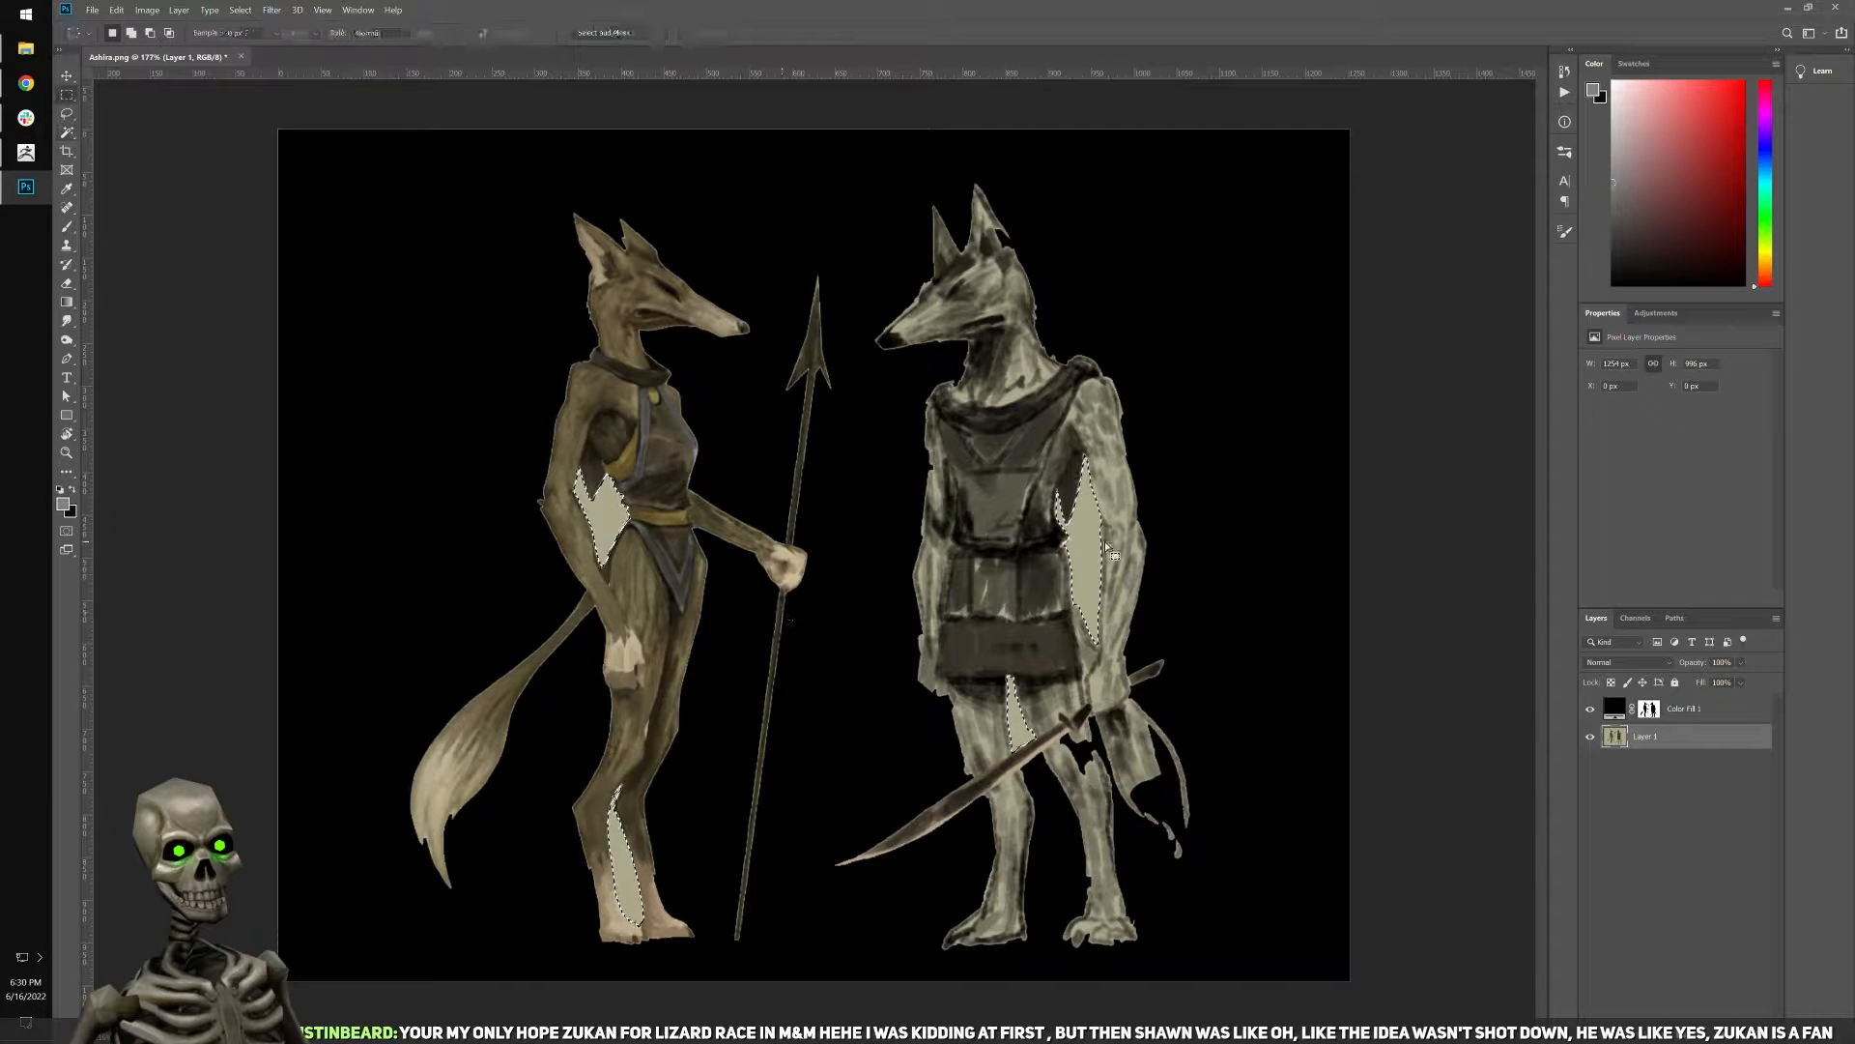
{"action": "left_click", "coordinate": [1649, 710]}
{"action": "right_click", "coordinate": [612, 513]}
{"action": "left_click", "coordinate": [666, 705]}
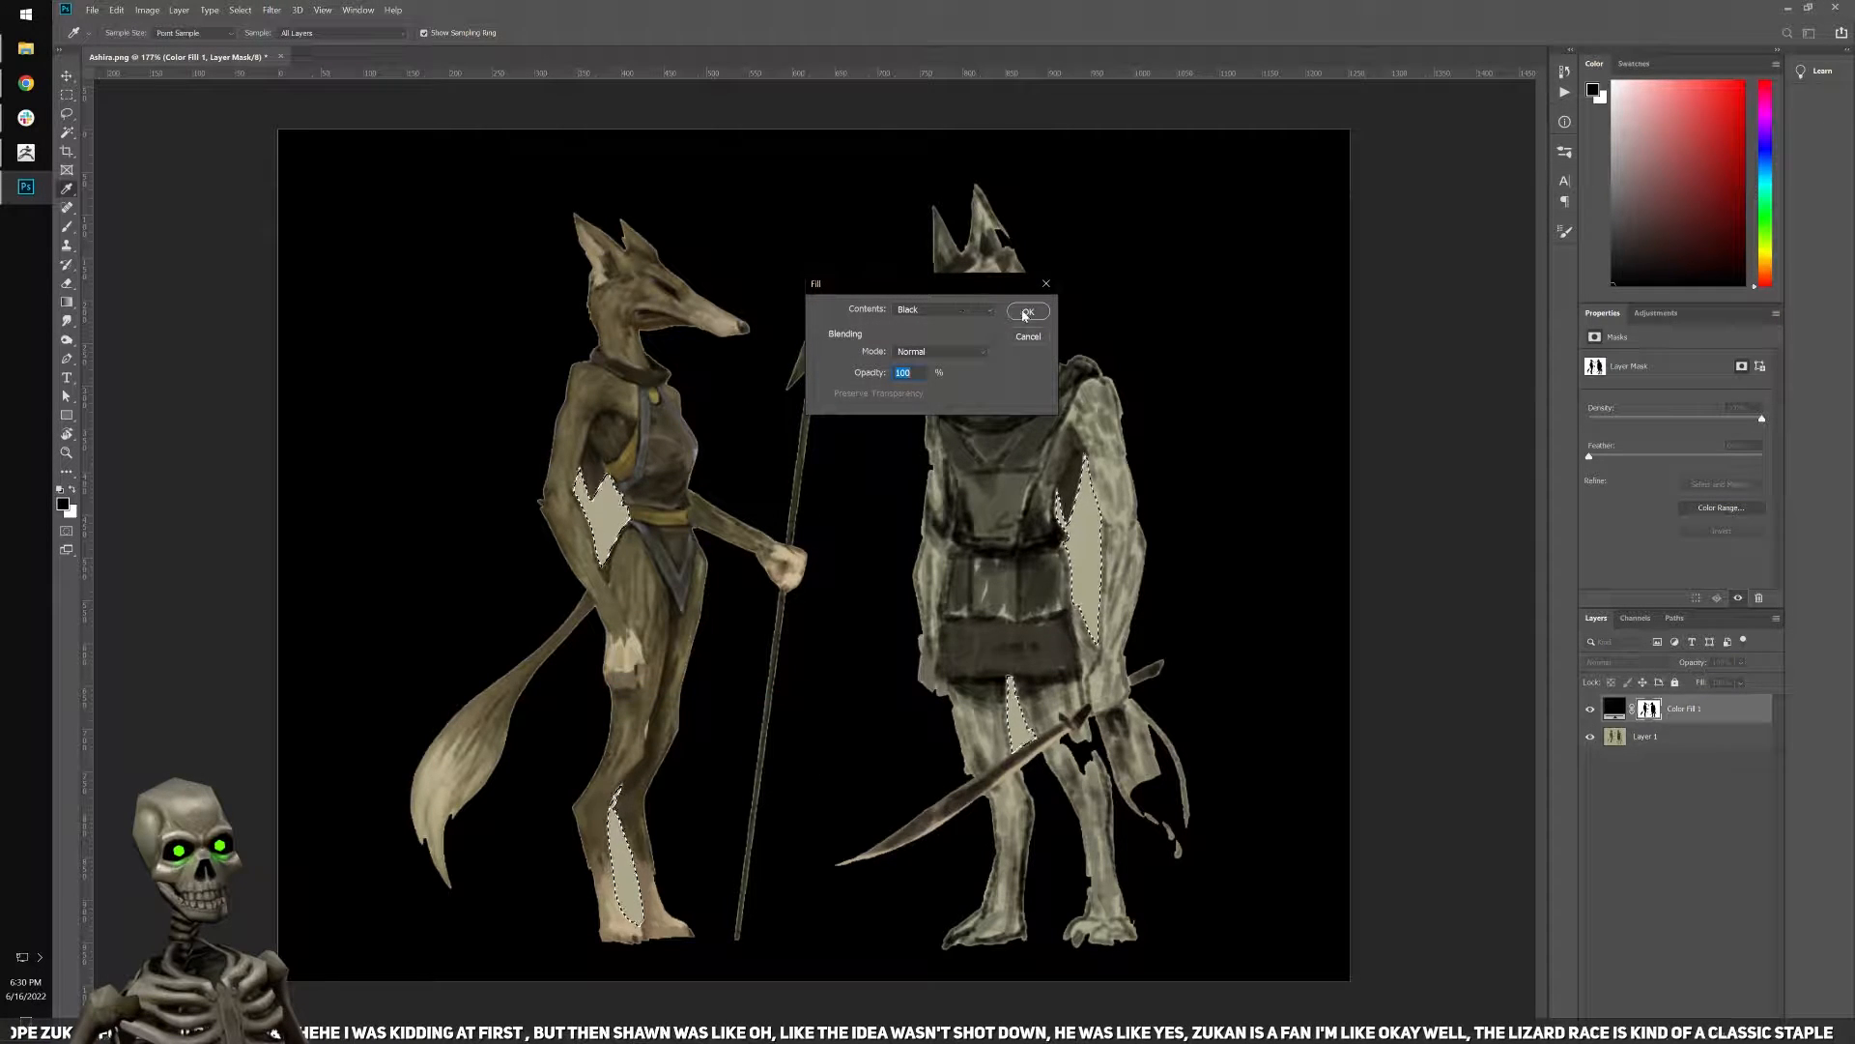
{"action": "left_click", "coordinate": [913, 310]}
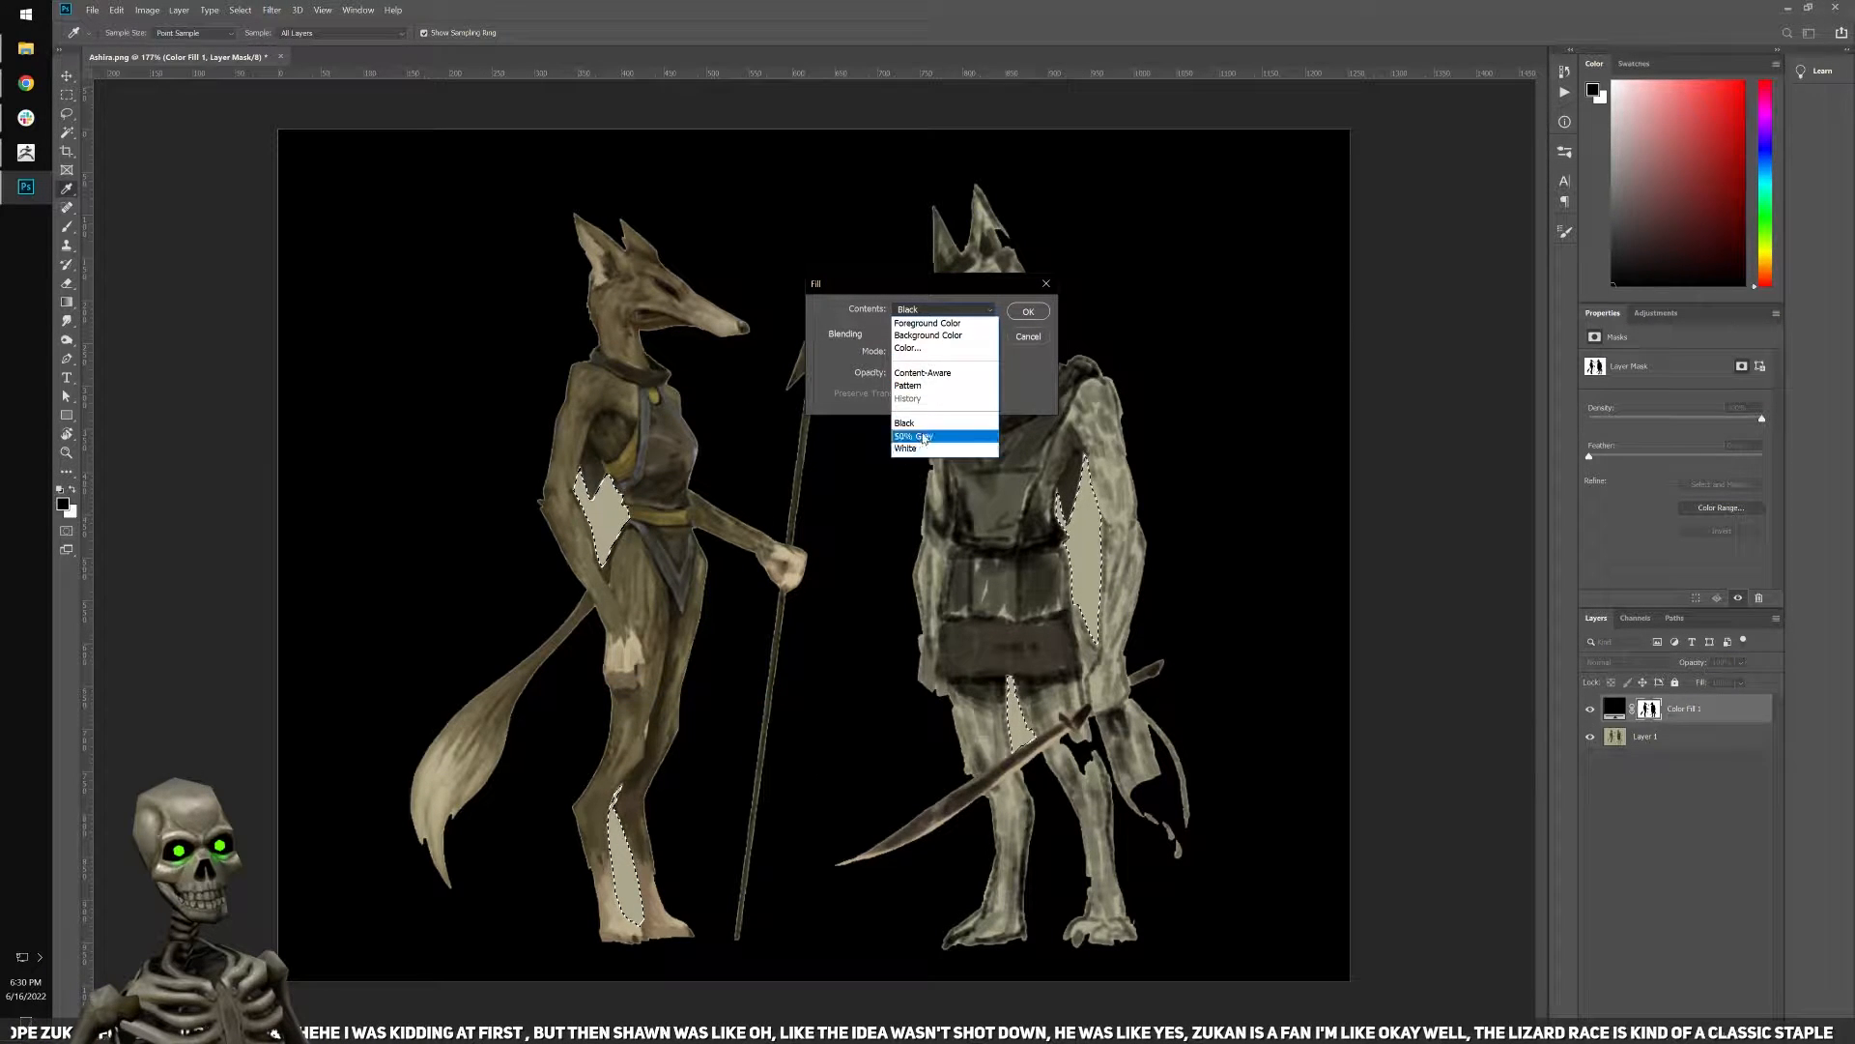
{"action": "left_click", "coordinate": [904, 424]}
{"action": "left_click", "coordinate": [1028, 311]}
{"action": "key", "text": "ctrl+d"}
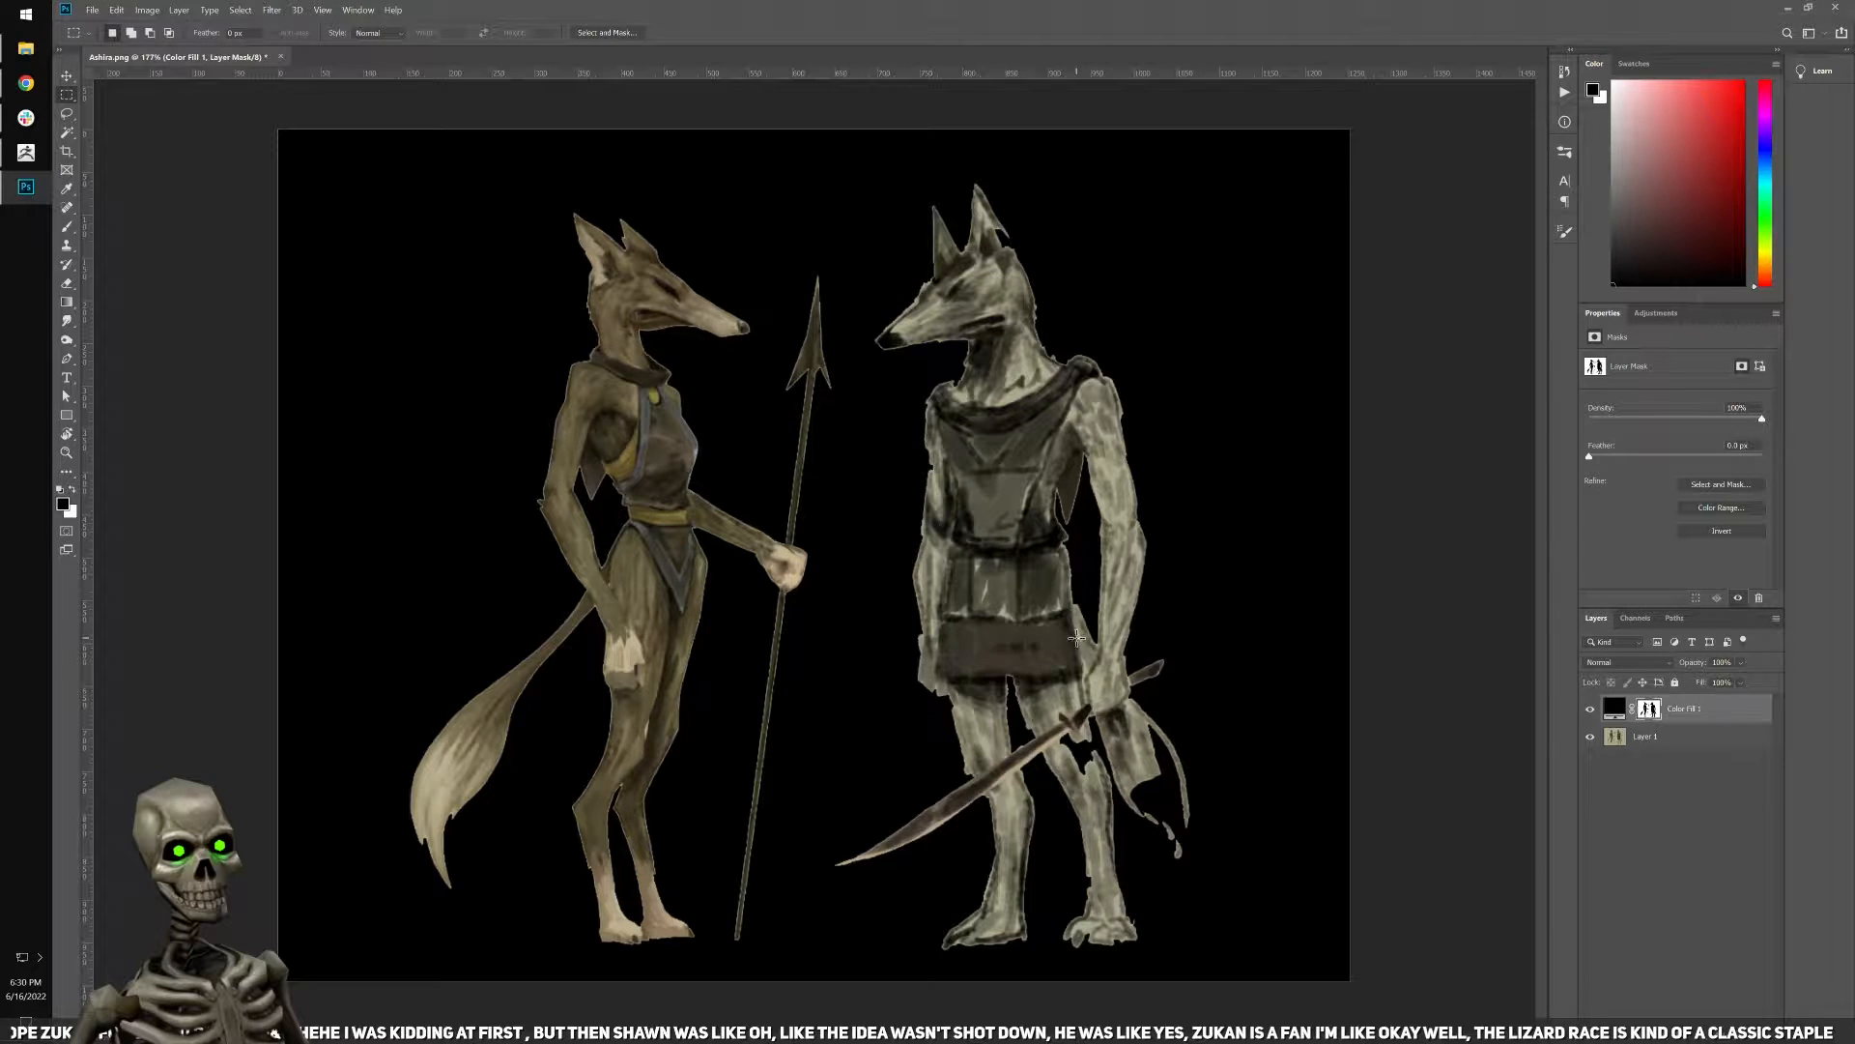
Crop the image to a rectangular selection framed closely around both figures, and deselect.
{"action": "scroll", "coordinate": [849, 622], "scroll_direction": "down", "scroll_amount": 3, "text": "alt"}
{"action": "left_click_drag", "start_coordinate": [539, 257], "coordinate": [1122, 963]}
{"action": "left_click_drag", "start_coordinate": [918, 694], "coordinate": [904, 700]}
{"action": "left_click_drag", "start_coordinate": [1198, 239], "coordinate": [1094, 963], "text": "alt"}
{"action": "left_click", "coordinate": [149, 33]}
{"action": "left_click_drag", "start_coordinate": [444, 833], "coordinate": [1219, 840]}
{"action": "left_click_drag", "start_coordinate": [431, 203], "coordinate": [1208, 291]}
{"action": "left_click", "coordinate": [147, 9]}
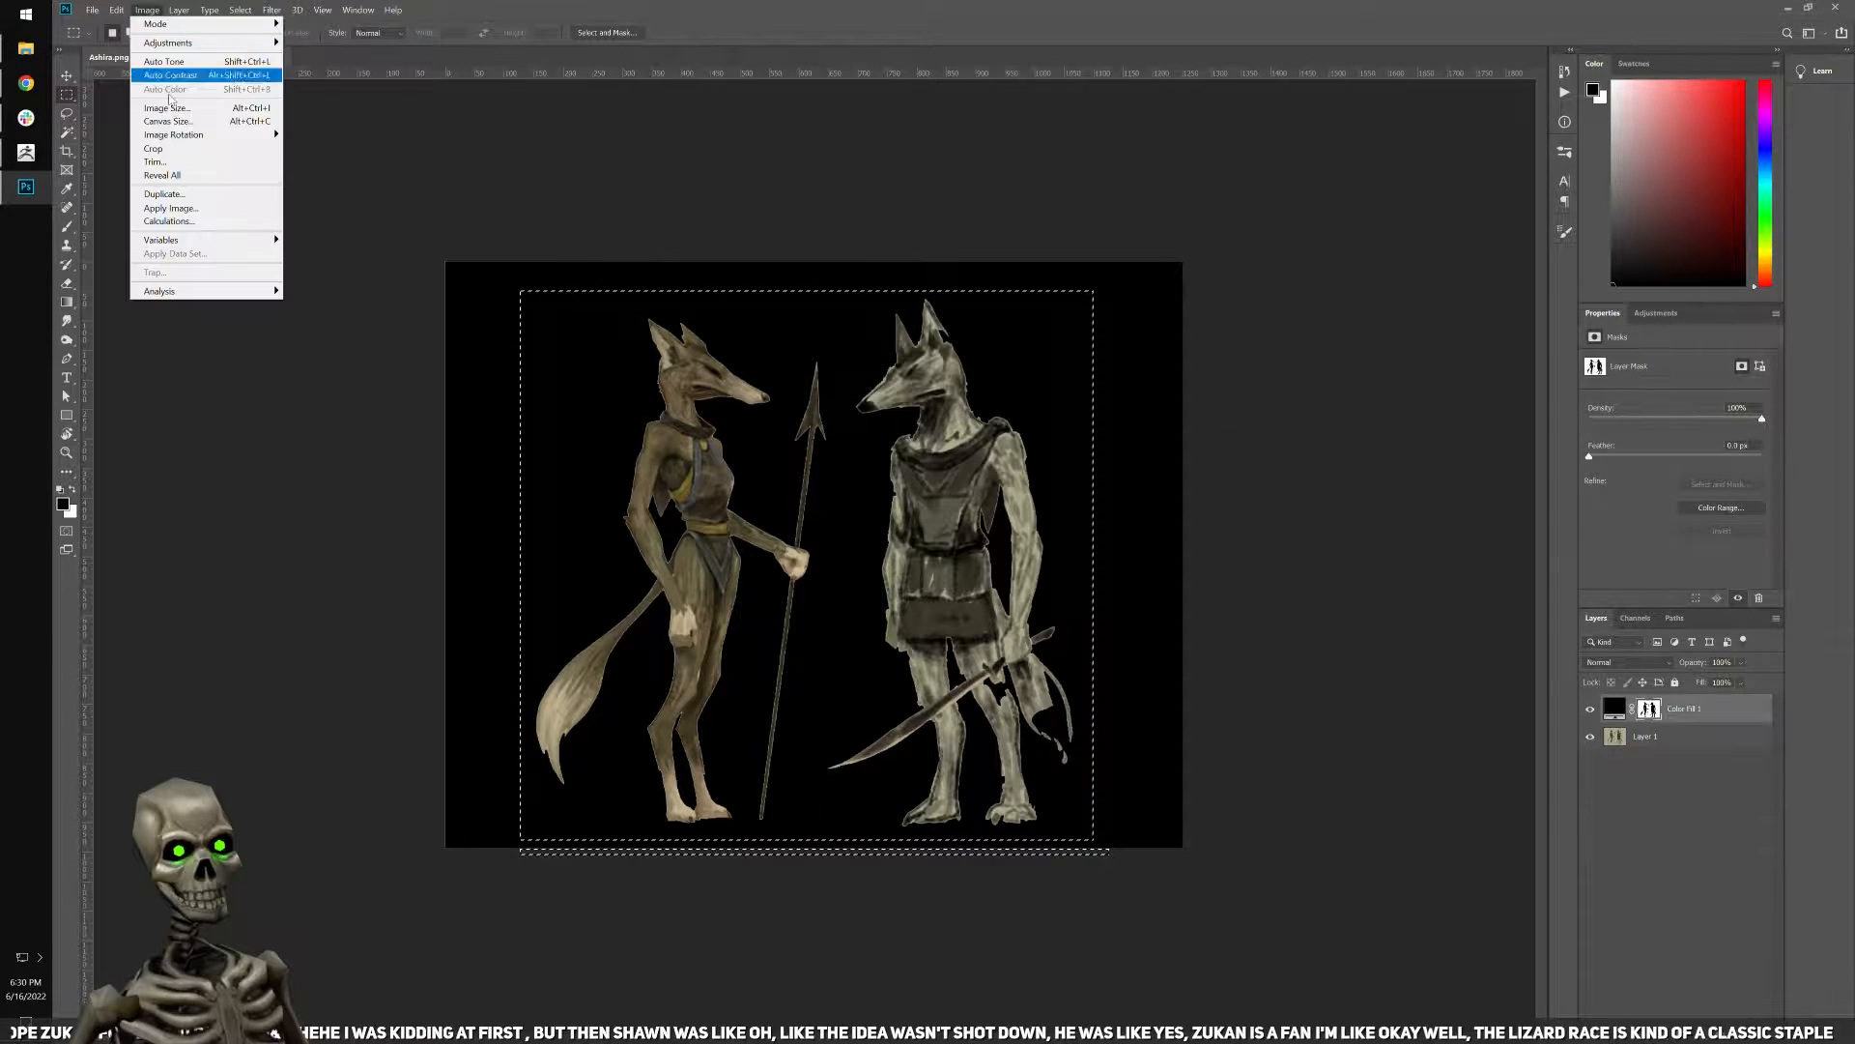
{"action": "left_click", "coordinate": [152, 149]}
{"action": "key", "text": "ctrl+d"}
{"action": "key", "text": "ctrl+0"}
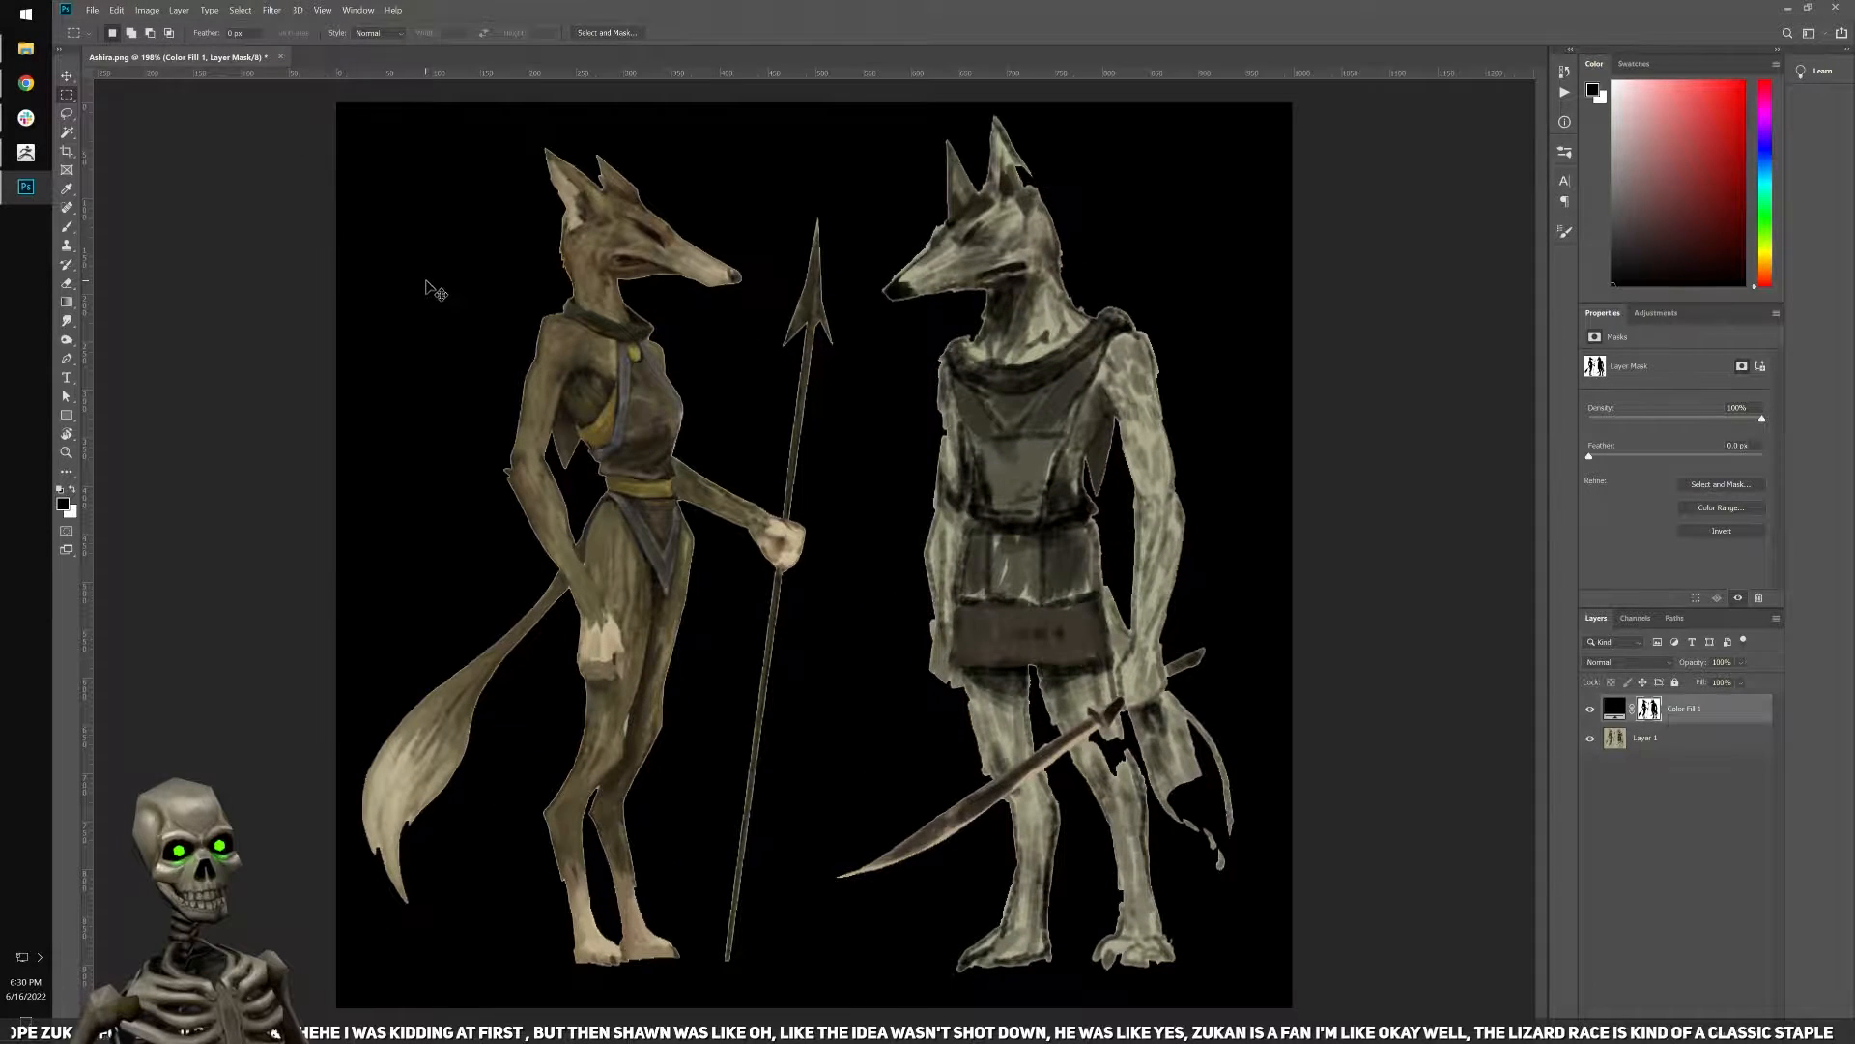
Hide the rulers around the canvas.
{"action": "key", "text": "ctrl+r"}
{"action": "scroll", "coordinate": [586, 371], "scroll_direction": "down", "scroll_amount": 4, "text": "alt"}
{"action": "left_click_drag", "start_coordinate": [387, 166], "coordinate": [1398, 1032]}
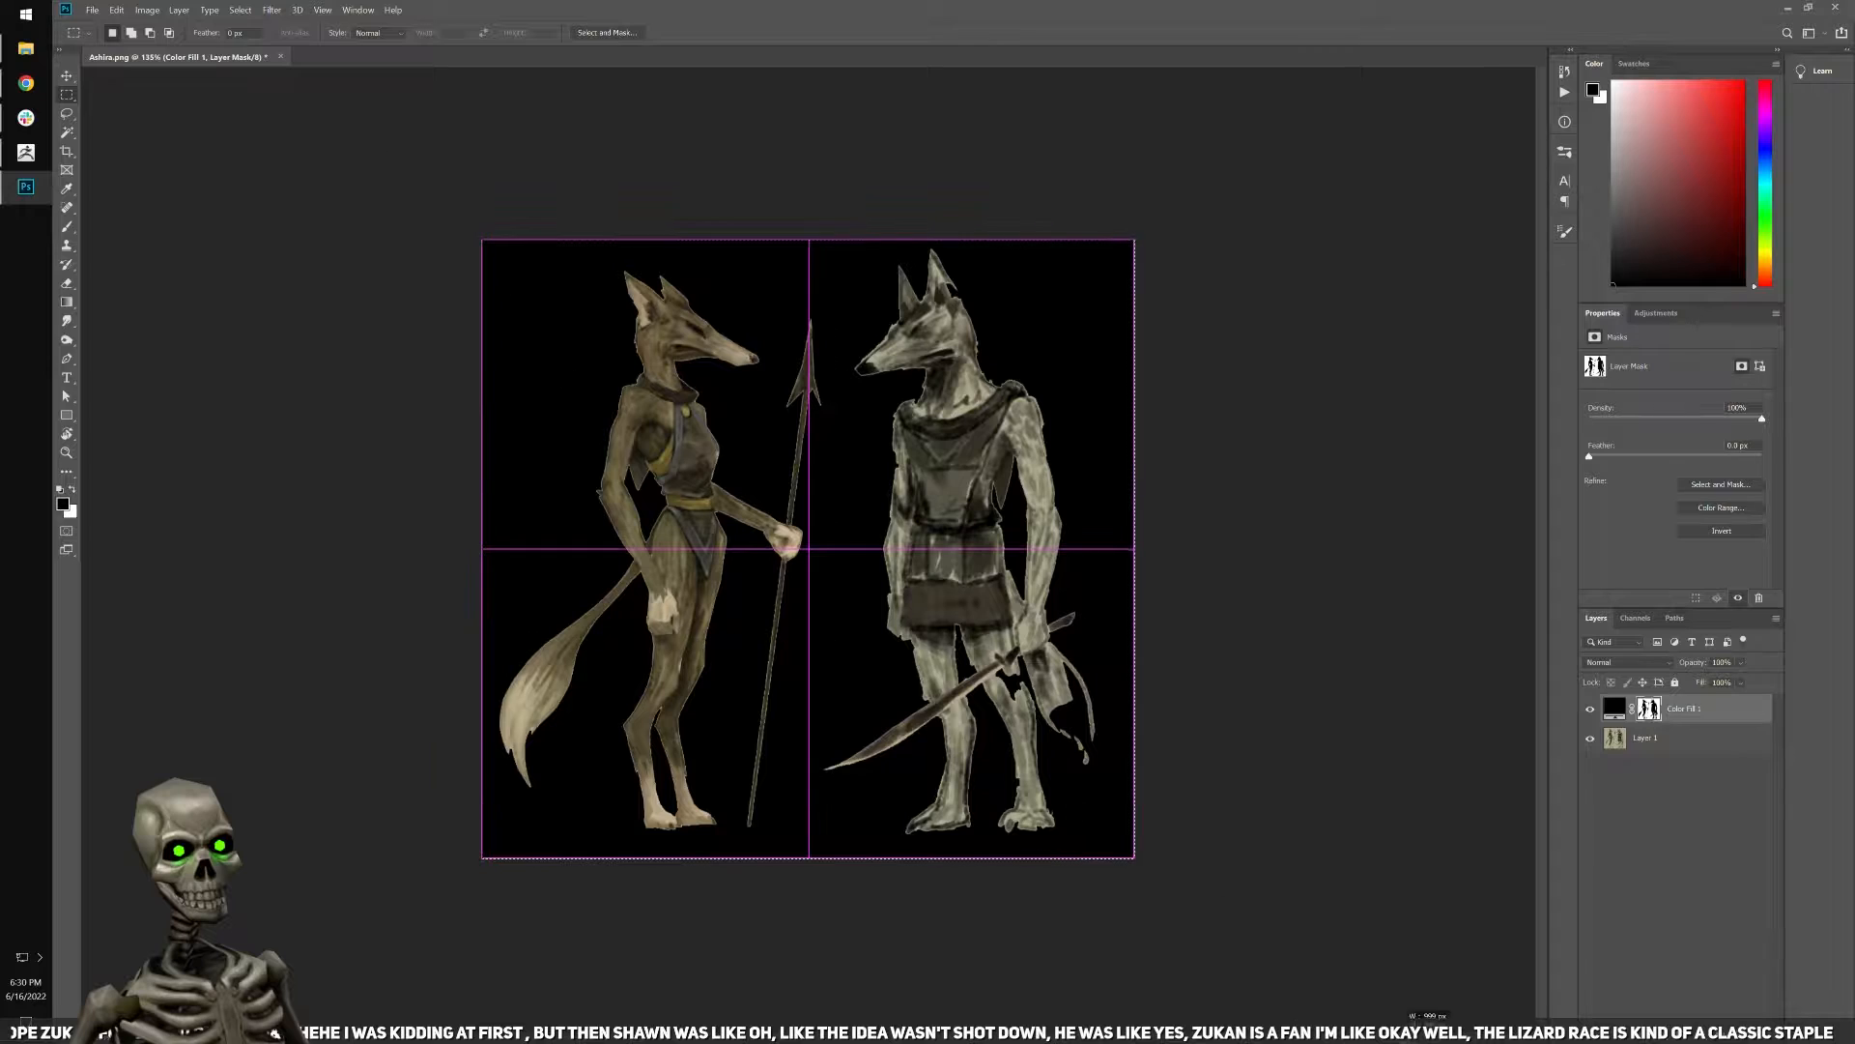
{"action": "left_click", "coordinate": [273, 10]}
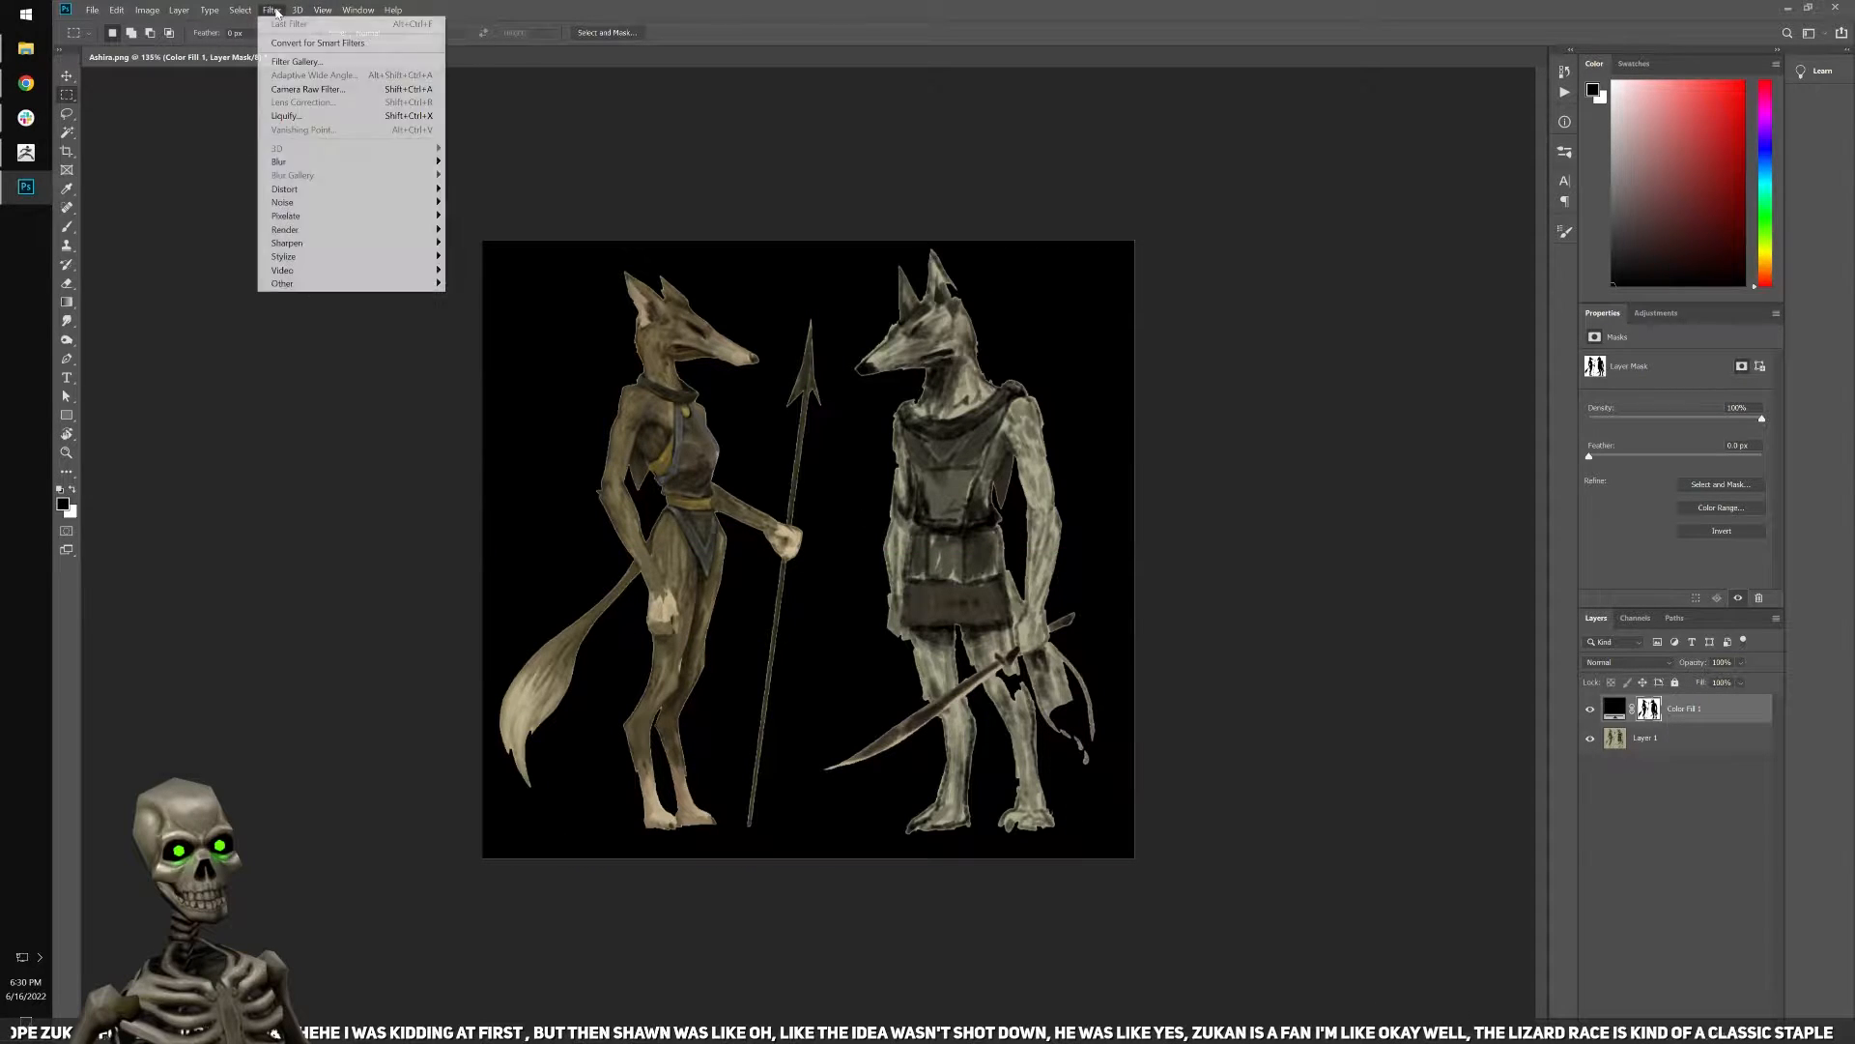
{"action": "key", "text": "alt+Tab"}
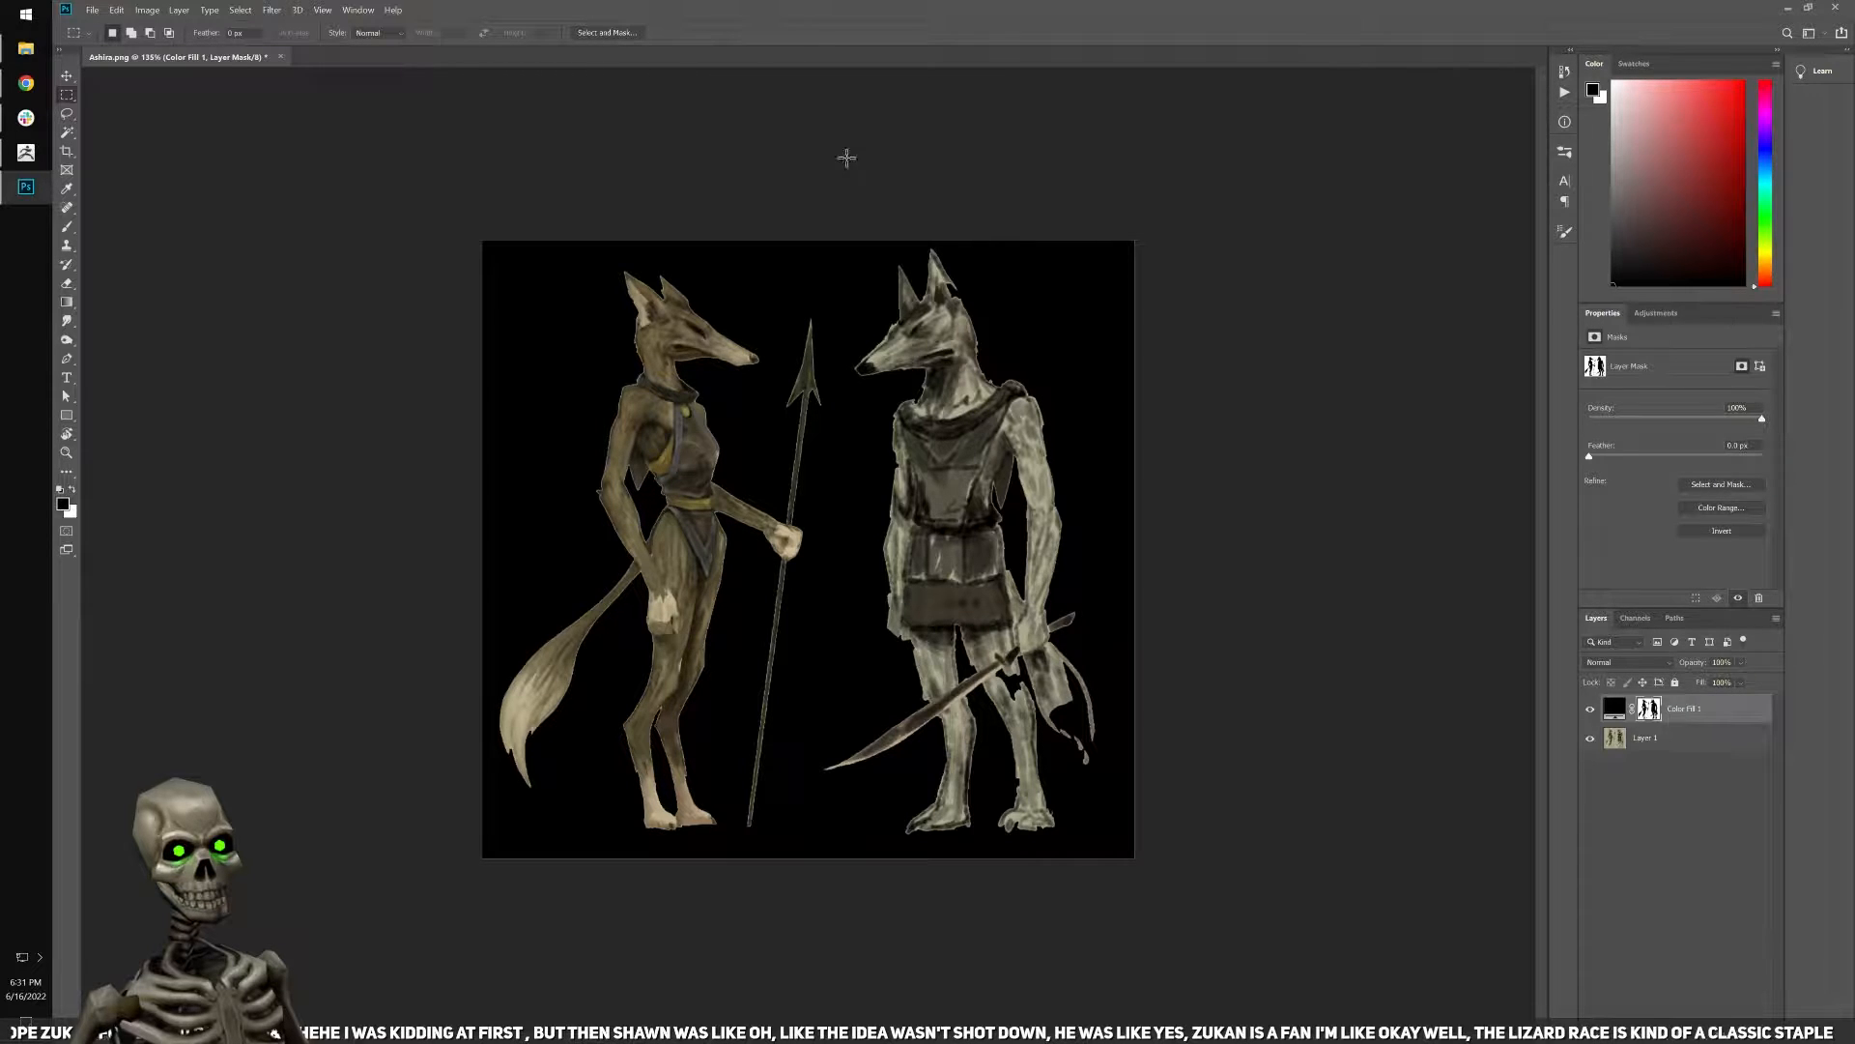
Brush black on the fill layer's mask to restore the missing part of the sword bearer's leg below the hilt.
{"action": "scroll", "coordinate": [891, 387], "scroll_direction": "up", "scroll_amount": 1, "text": "alt"}
{"action": "scroll", "coordinate": [1027, 695], "scroll_direction": "up", "scroll_amount": 4, "text": "alt"}
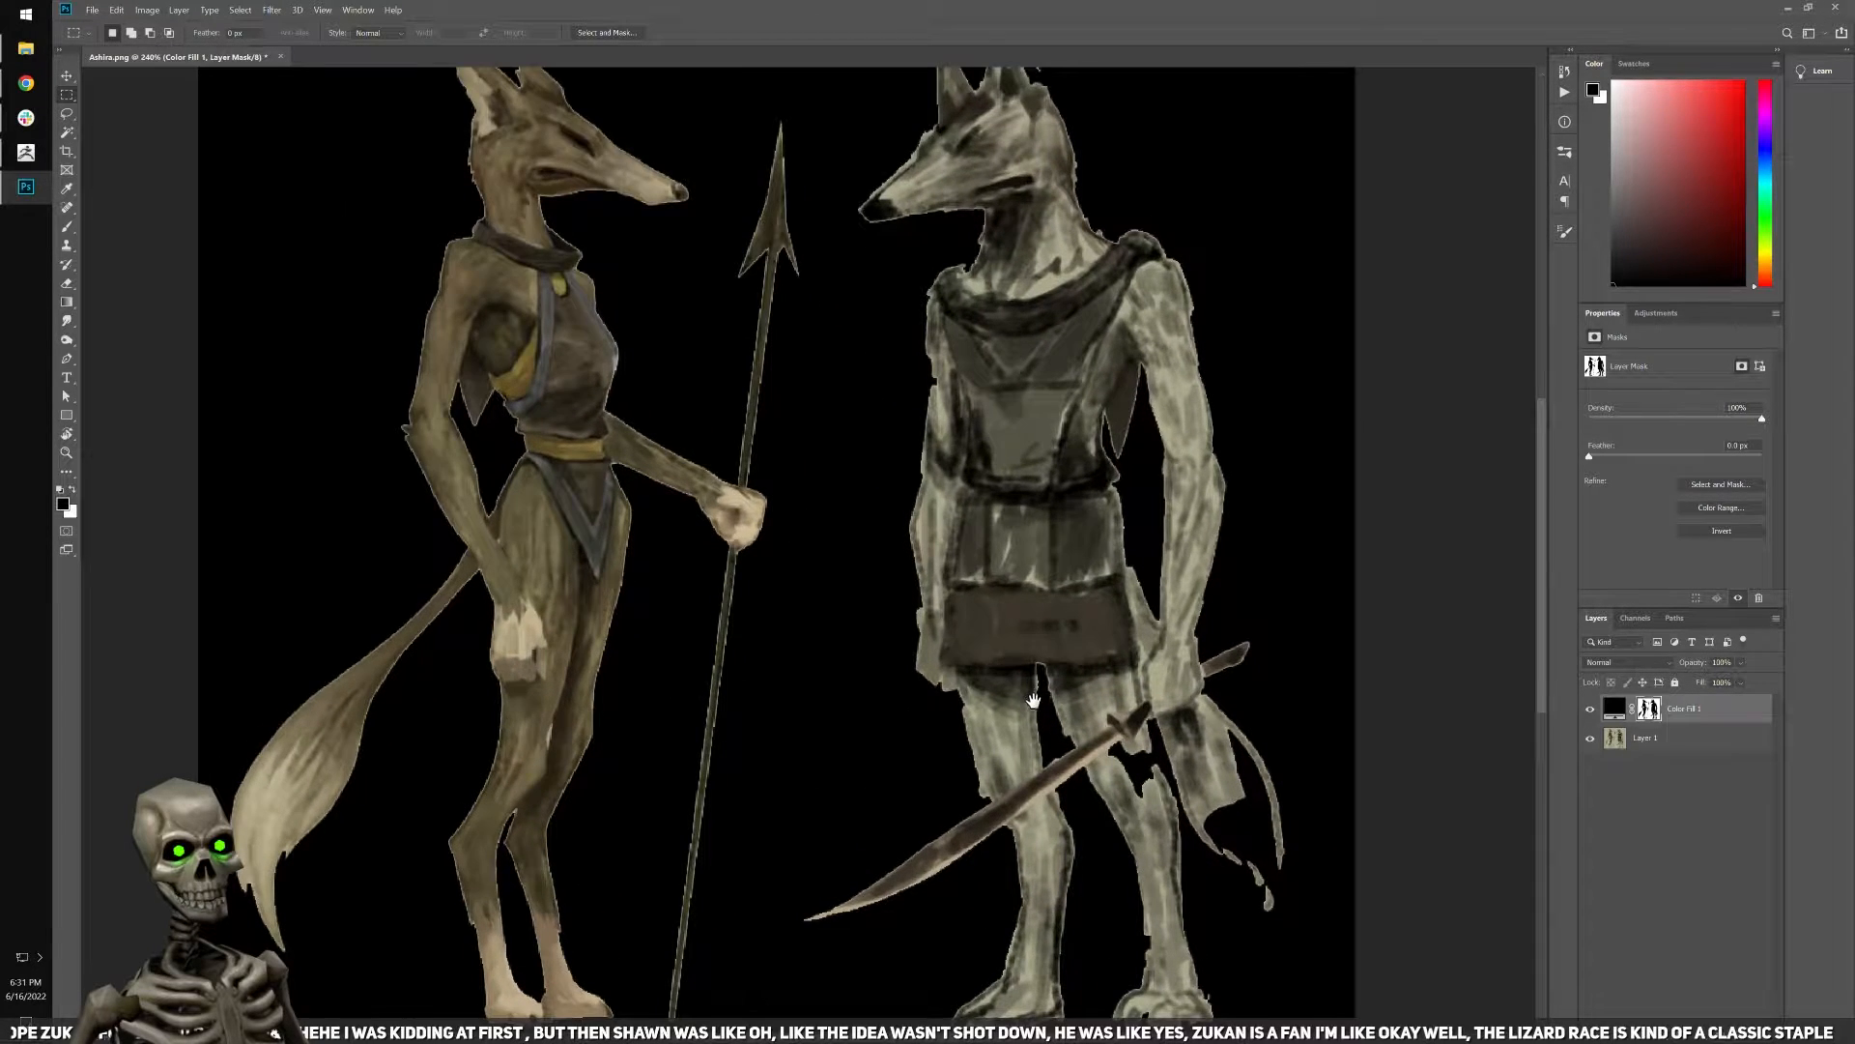
{"action": "key", "text": "b"}
{"action": "scroll", "coordinate": [1032, 797], "scroll_direction": "up", "scroll_amount": 1, "text": "alt"}
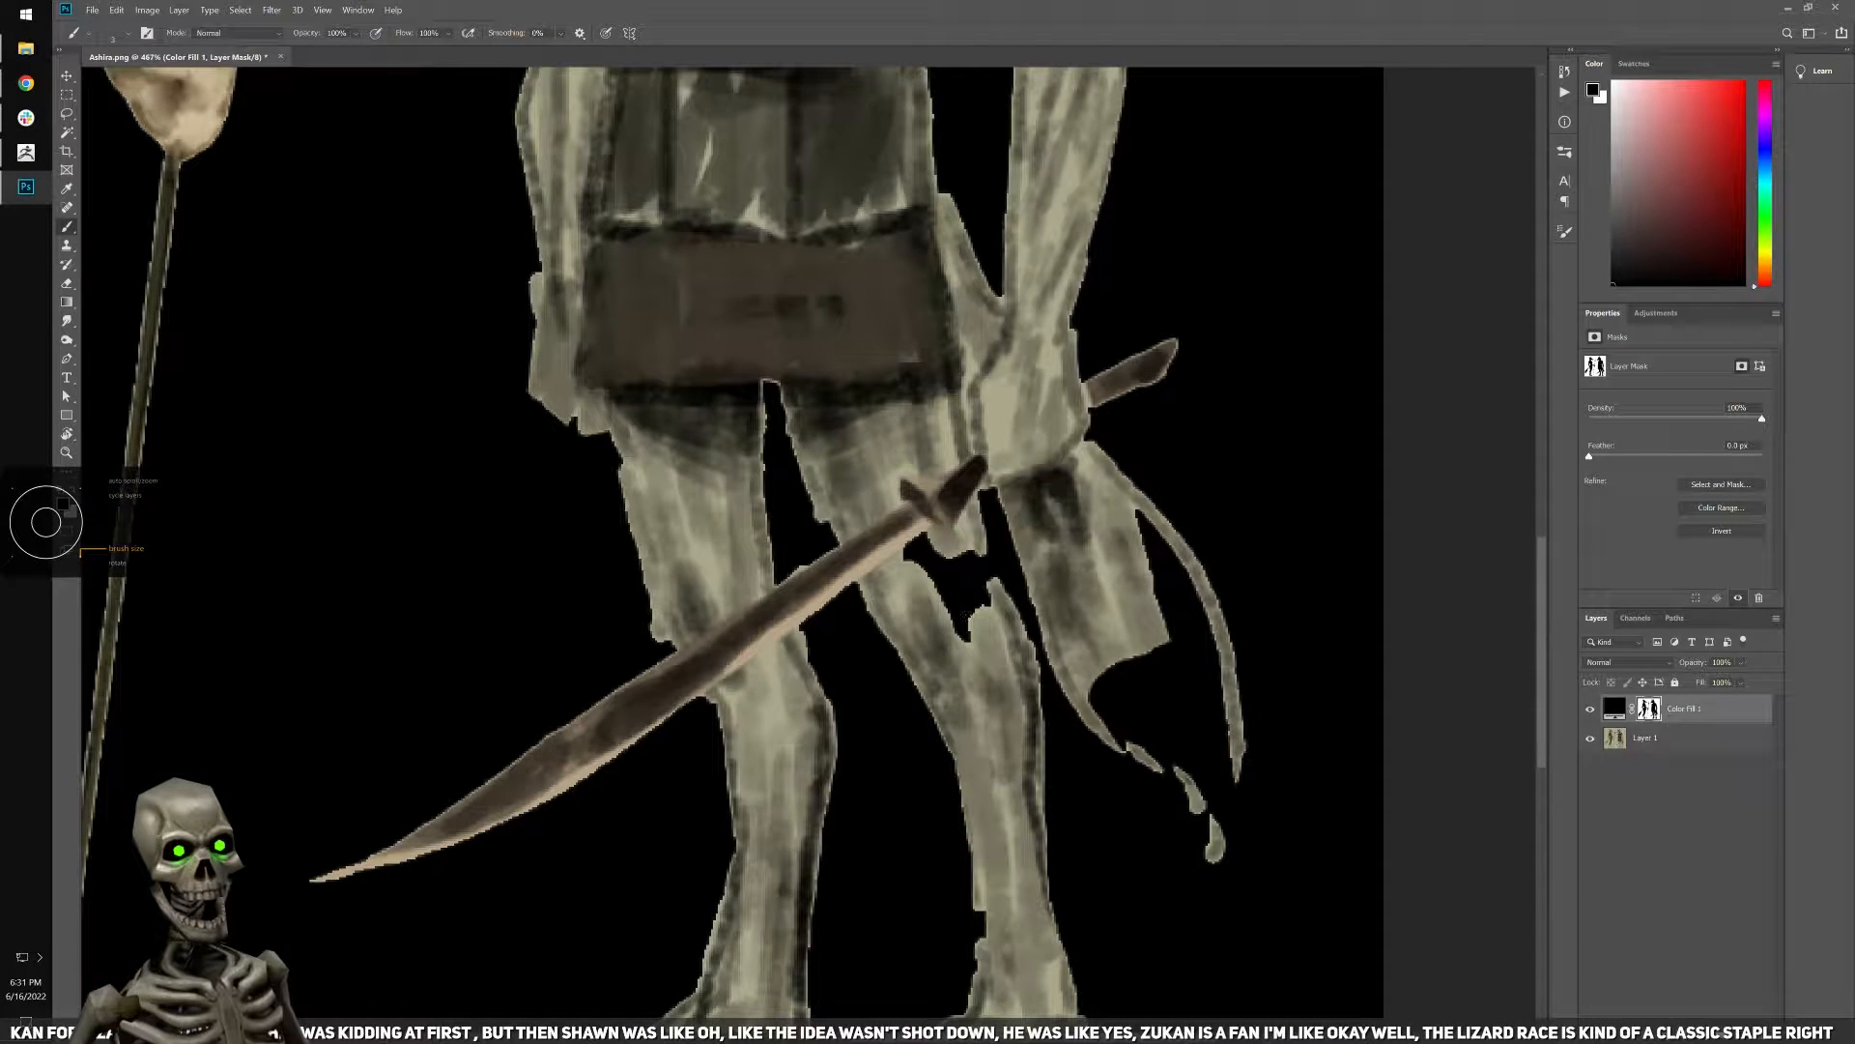
{"action": "left_click_drag", "start_coordinate": [926, 545], "coordinate": [967, 637]}
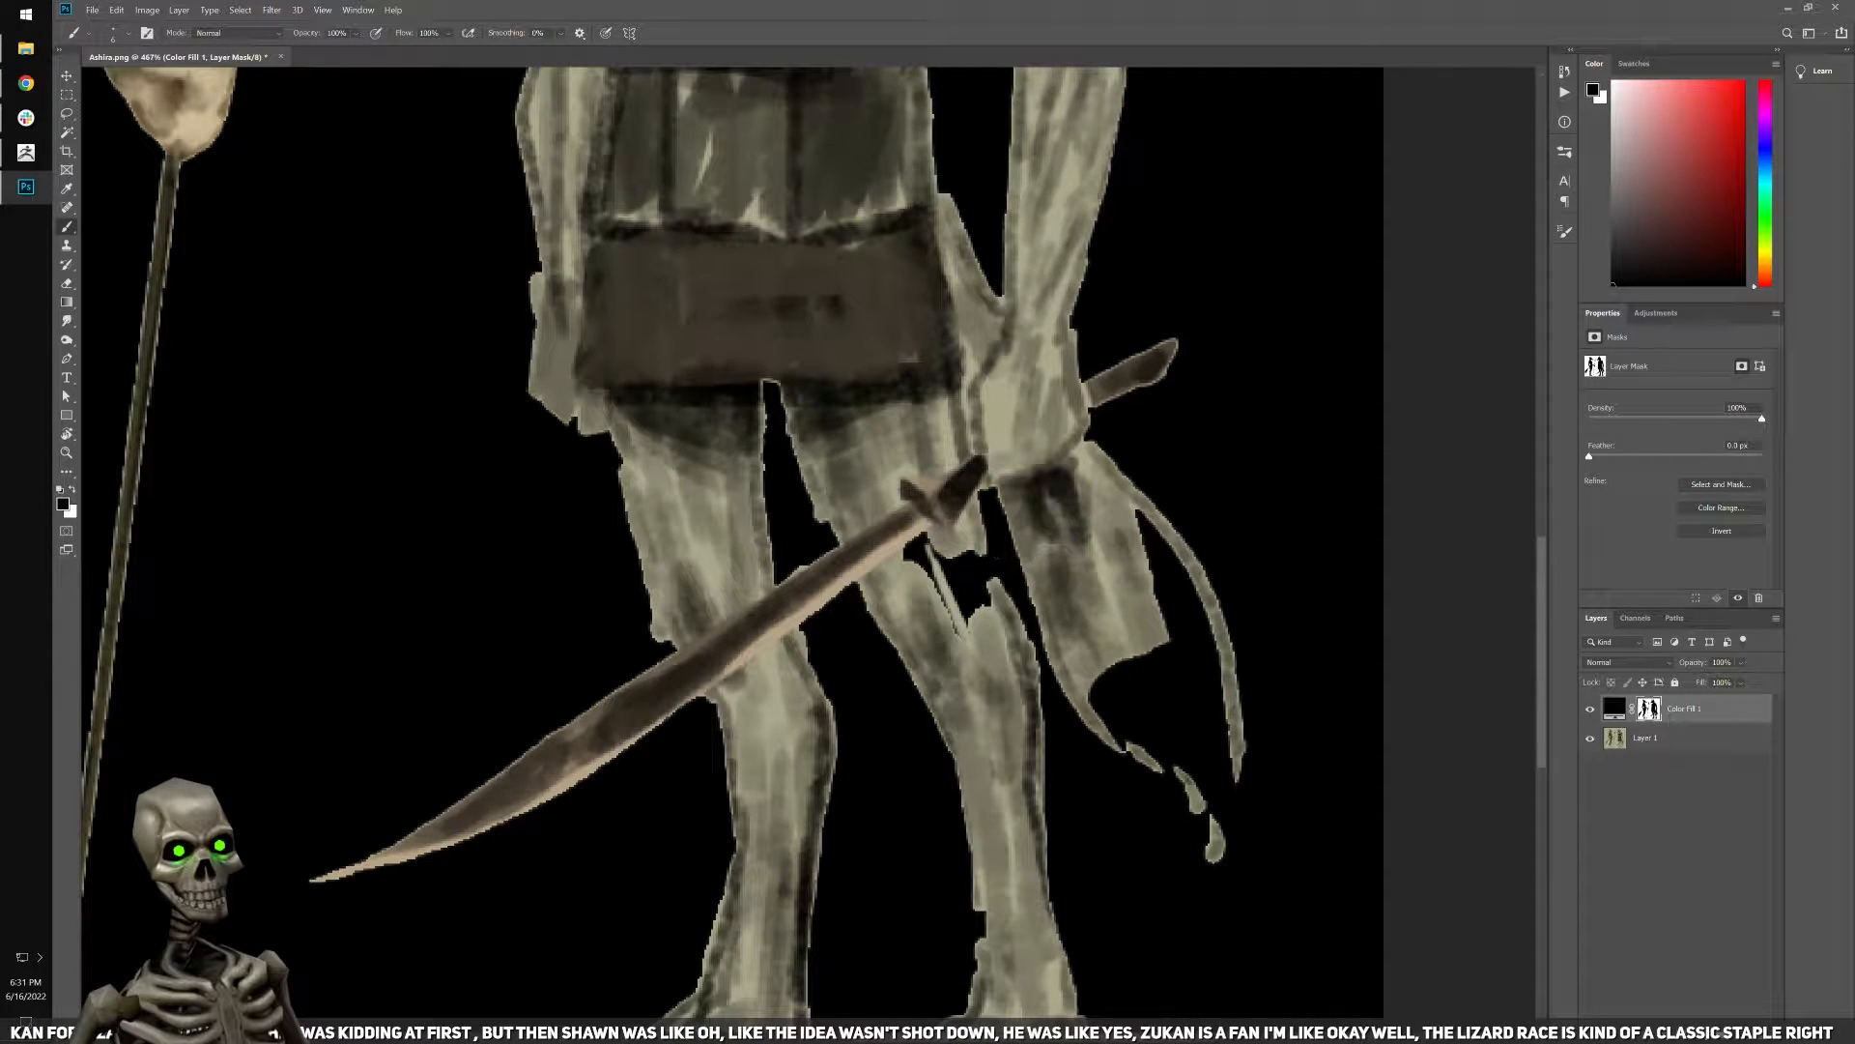
{"action": "mouse_move", "coordinate": [932, 556]}
{"action": "left_mouse_down"}
{"action": "mouse_move", "coordinate": [966, 604]}
{"action": "mouse_move", "coordinate": [986, 565]}
{"action": "mouse_move", "coordinate": [971, 544]}
{"action": "mouse_move", "coordinate": [955, 604]}
{"action": "mouse_move", "coordinate": [834, 413]}
{"action": "left_mouse_up"}
Restore the sword bearer's tail by brushing black on the mask, using a smaller brush for the tip.
{"action": "left_click_drag", "start_coordinate": [1090, 582], "coordinate": [1073, 453]}
{"action": "mouse_move", "coordinate": [1068, 526]}
{"action": "left_mouse_down"}
{"action": "mouse_move", "coordinate": [1009, 594]}
{"action": "mouse_move", "coordinate": [1081, 619]}
{"action": "mouse_move", "coordinate": [1111, 580]}
{"action": "left_mouse_up"}
{"action": "mouse_move", "coordinate": [1063, 454]}
{"action": "left_mouse_down"}
{"action": "mouse_move", "coordinate": [1046, 404]}
{"action": "mouse_move", "coordinate": [1111, 507]}
{"action": "mouse_move", "coordinate": [1128, 711]}
{"action": "mouse_move", "coordinate": [1149, 602]}
{"action": "left_mouse_up"}
{"action": "key", "text": "bracketleft"}
{"action": "key", "text": "bracketleft"}
{"action": "key", "text": "bracketleft"}
{"action": "left_click_drag", "start_coordinate": [1128, 679], "coordinate": [1129, 688]}
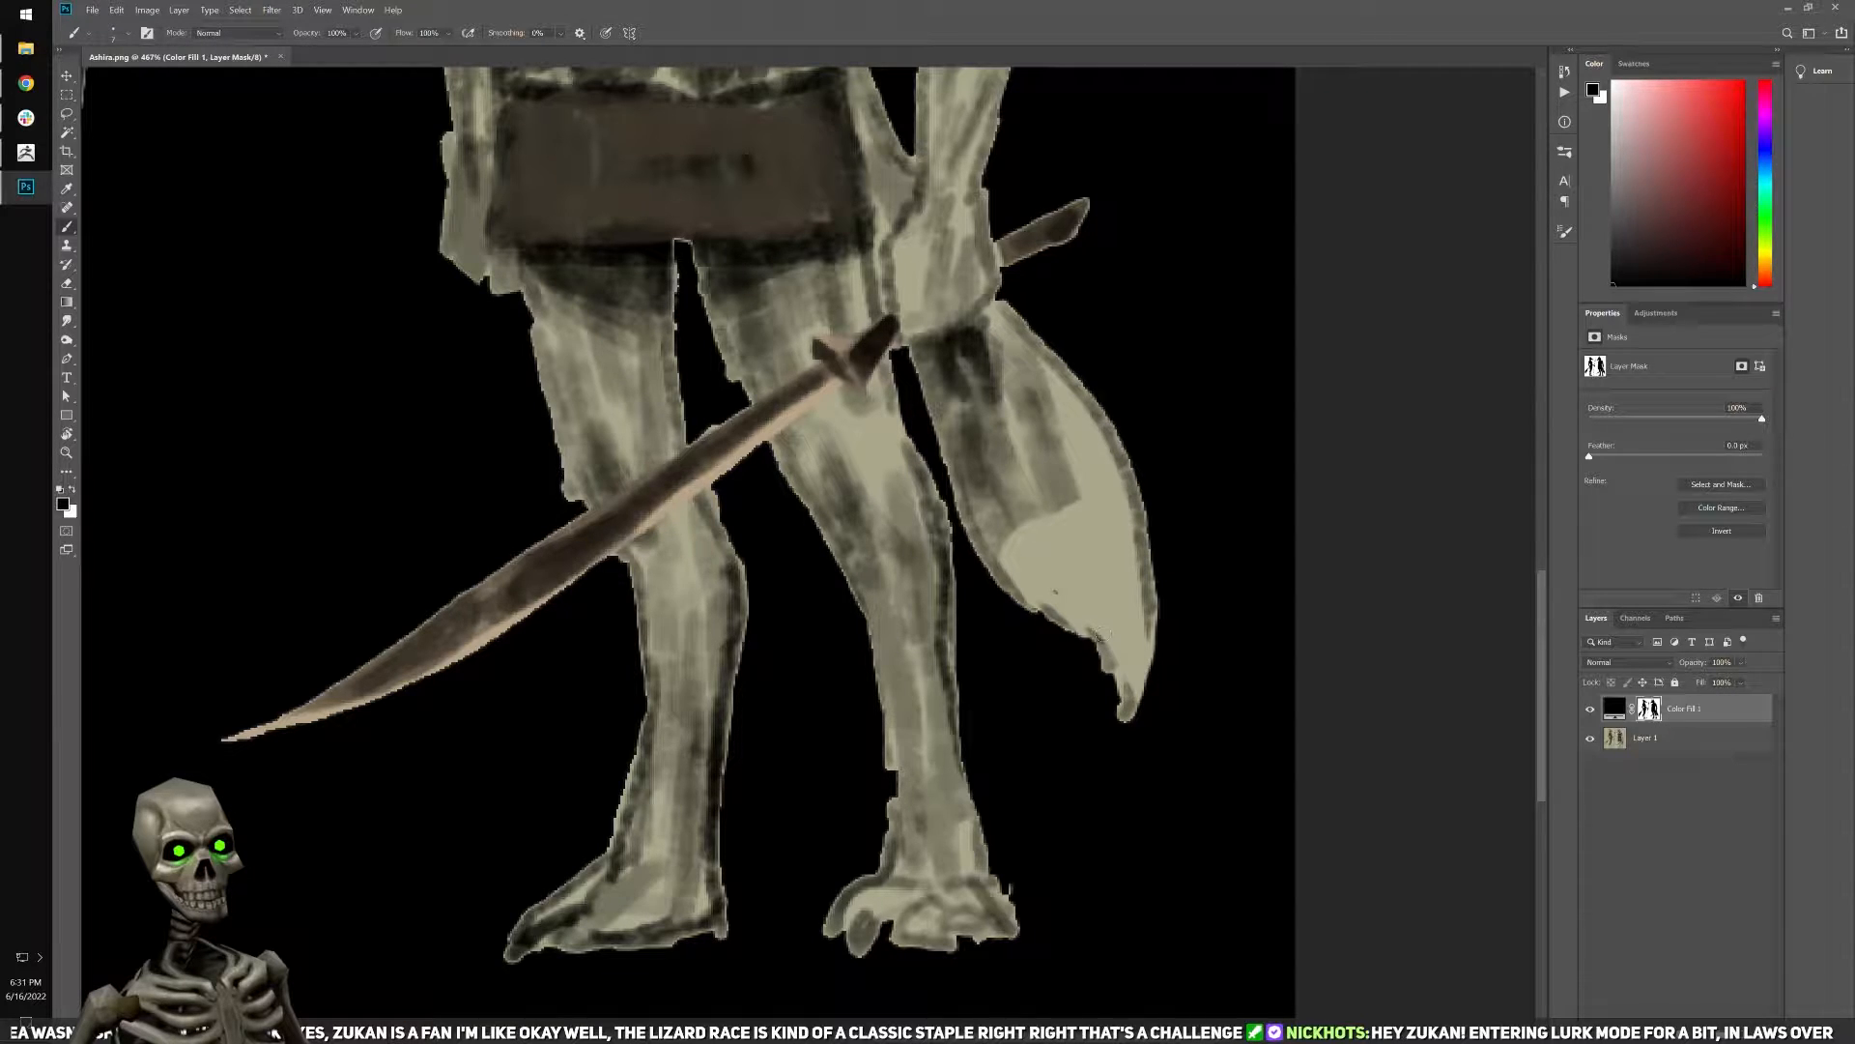
Clean up the mask along the sword bearer's shin and foot beneath the tail with the small brush.
{"action": "left_click_drag", "start_coordinate": [893, 728], "coordinate": [889, 859]}
{"action": "mouse_move", "coordinate": [889, 923]}
{"action": "left_mouse_down"}
{"action": "mouse_move", "coordinate": [934, 952]}
{"action": "mouse_move", "coordinate": [1005, 945]}
{"action": "left_mouse_up"}
{"action": "scroll", "coordinate": [909, 630], "scroll_direction": "up", "scroll_amount": 10}
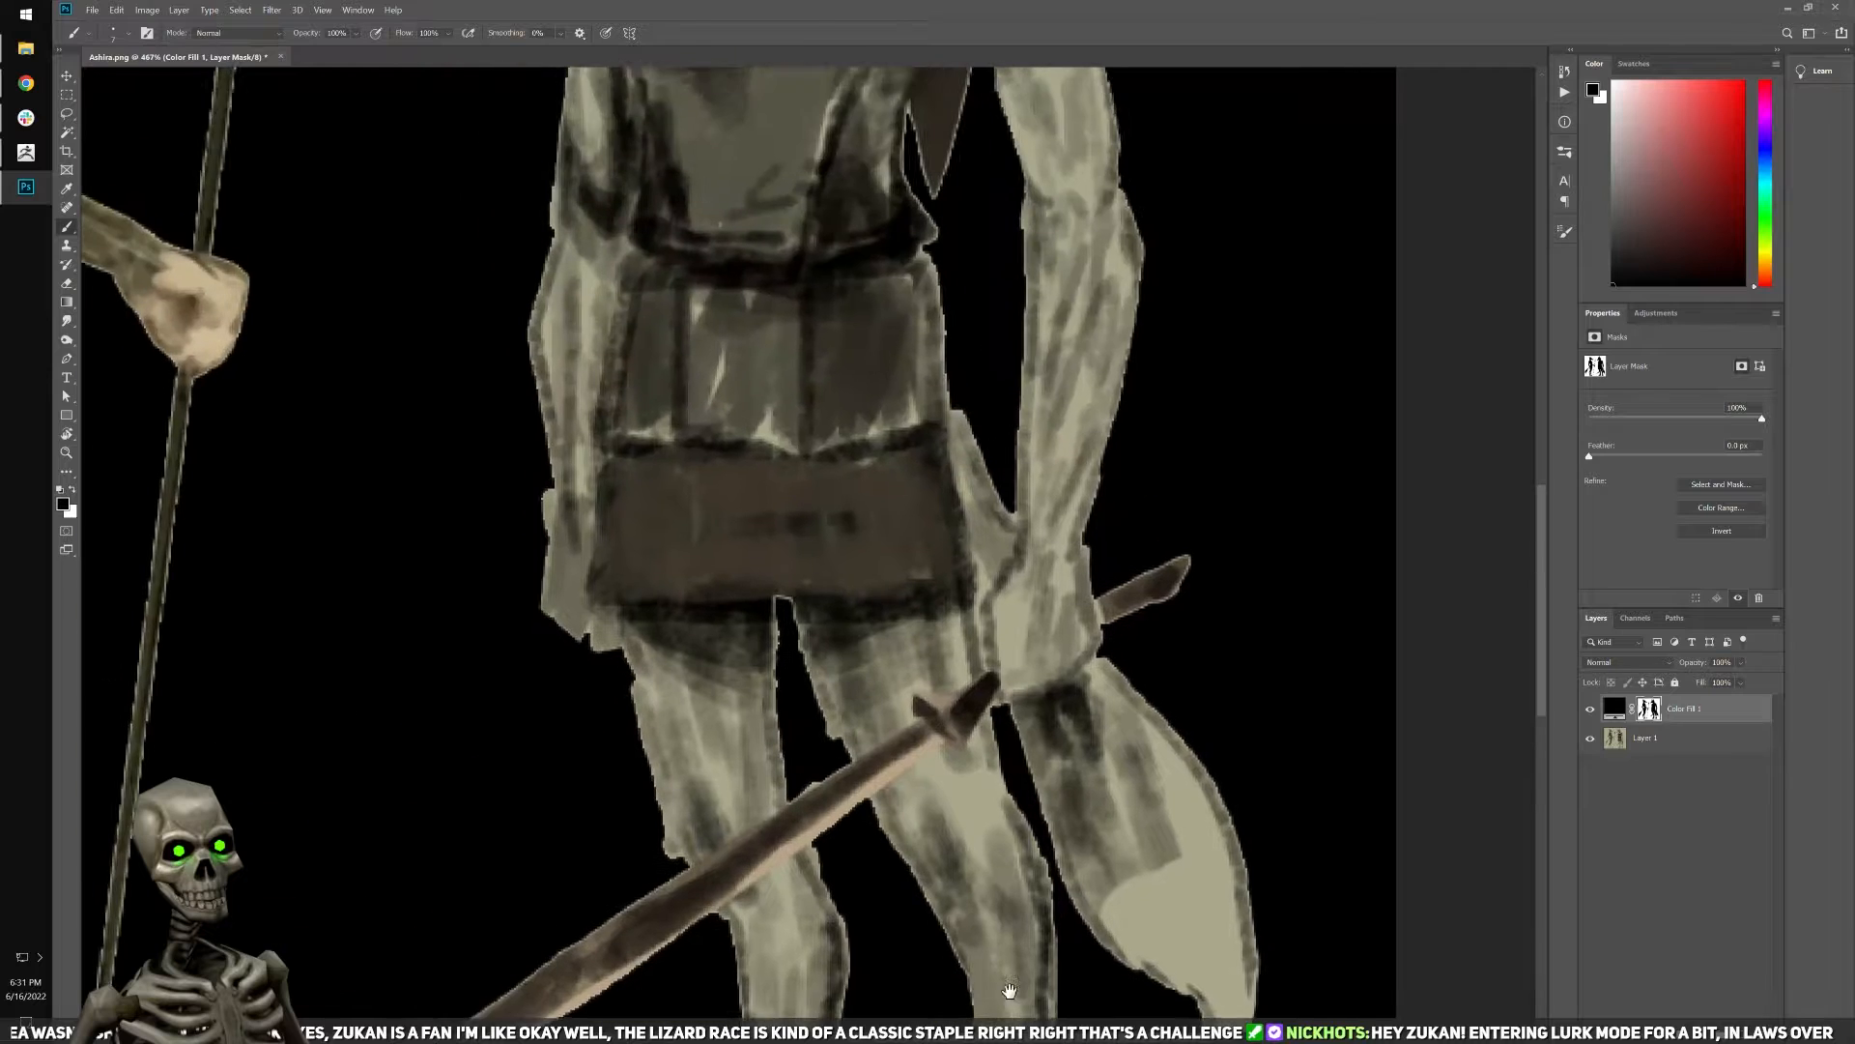
{"action": "scroll", "coordinate": [1017, 773], "scroll_direction": "up", "scroll_amount": 4}
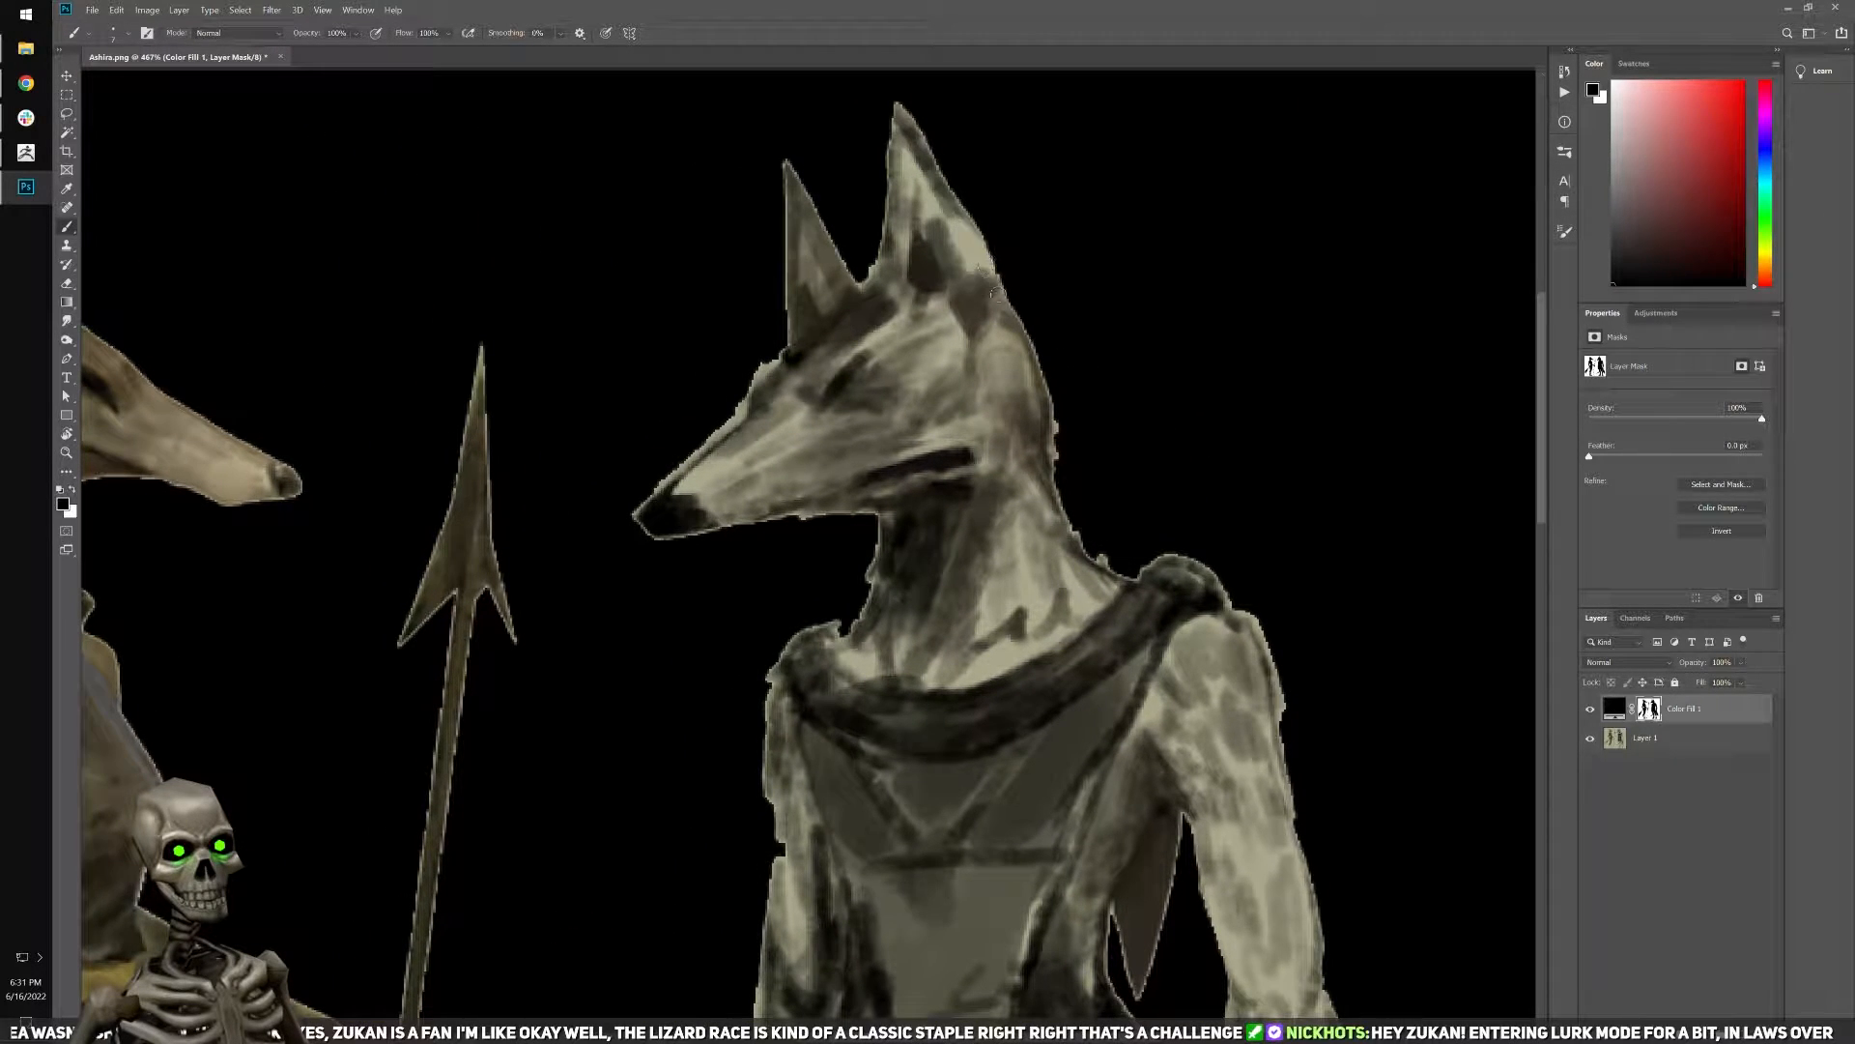
Brush white on the fill layer's mask to clean the edges along the sword bearer's head, neck and snout.
{"action": "key", "text": "x"}
{"action": "mouse_move", "coordinate": [1107, 411]}
{"action": "left_mouse_down"}
{"action": "mouse_move", "coordinate": [1067, 433]}
{"action": "mouse_move", "coordinate": [1062, 466]}
{"action": "mouse_move", "coordinate": [1101, 549]}
{"action": "left_mouse_up"}
{"action": "left_click_drag", "start_coordinate": [775, 352], "coordinate": [616, 524]}
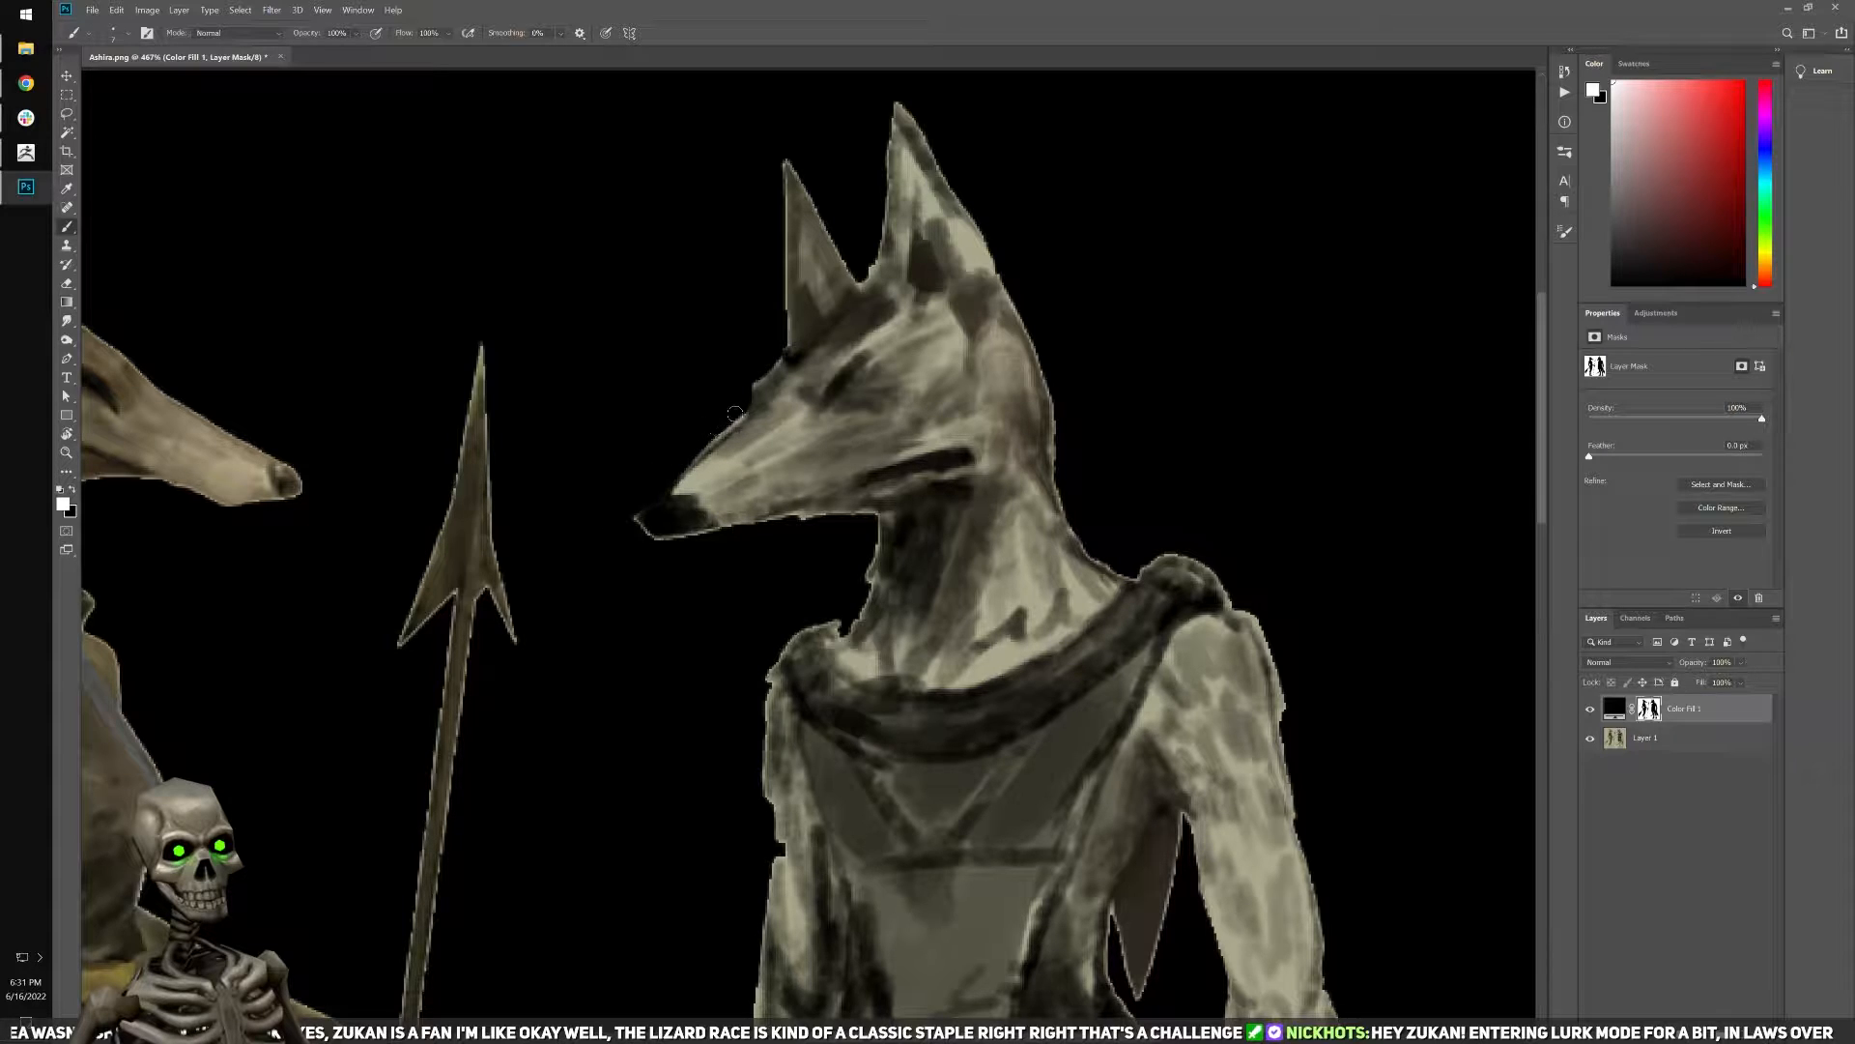
{"action": "left_click", "coordinate": [634, 509]}
{"action": "left_click", "coordinate": [739, 419], "text": "shift"}
{"action": "left_click", "coordinate": [743, 386], "text": "shift"}
{"action": "left_click", "coordinate": [772, 359], "text": "shift"}
{"action": "left_click_drag", "start_coordinate": [799, 589], "coordinate": [869, 420]}
Review both whole figures on the black background with the image at 100% zoom.
{"action": "scroll", "coordinate": [869, 420], "scroll_direction": "down", "scroll_amount": 10}
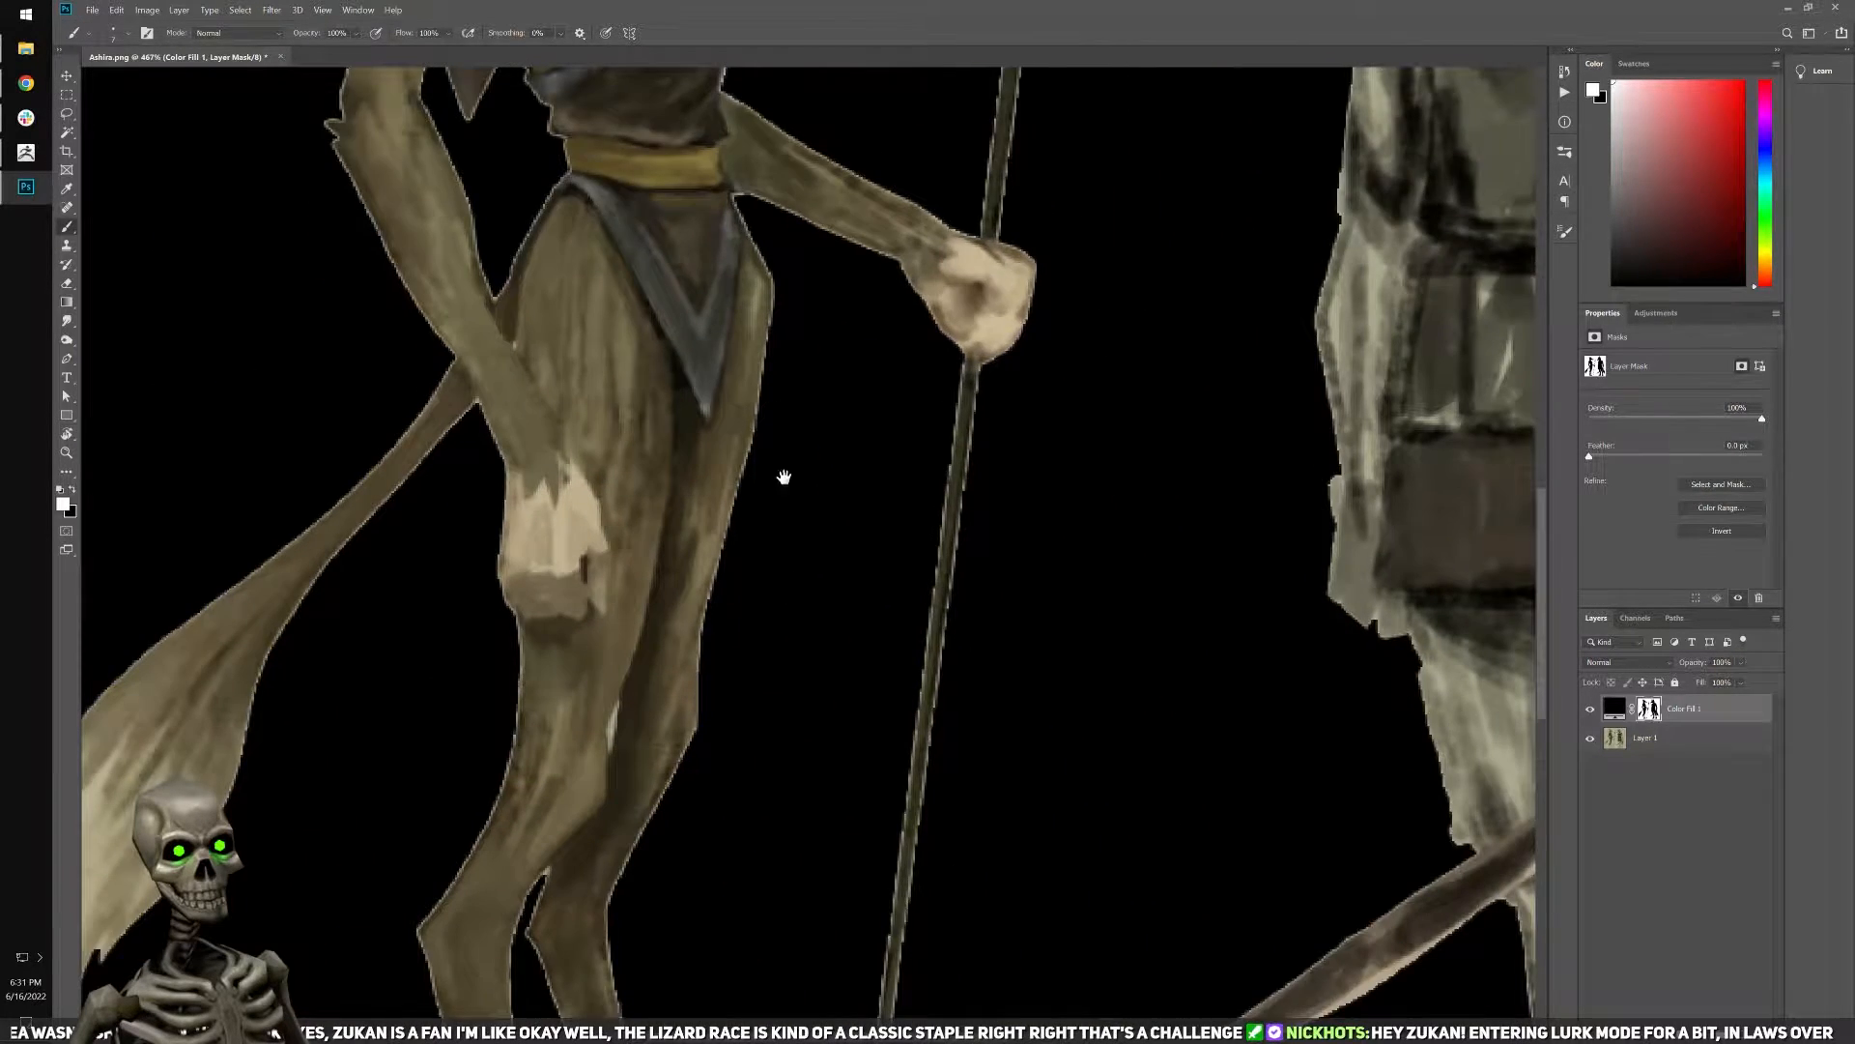
{"action": "scroll", "coordinate": [1114, 737], "scroll_direction": "down", "scroll_amount": 6, "text": "alt"}
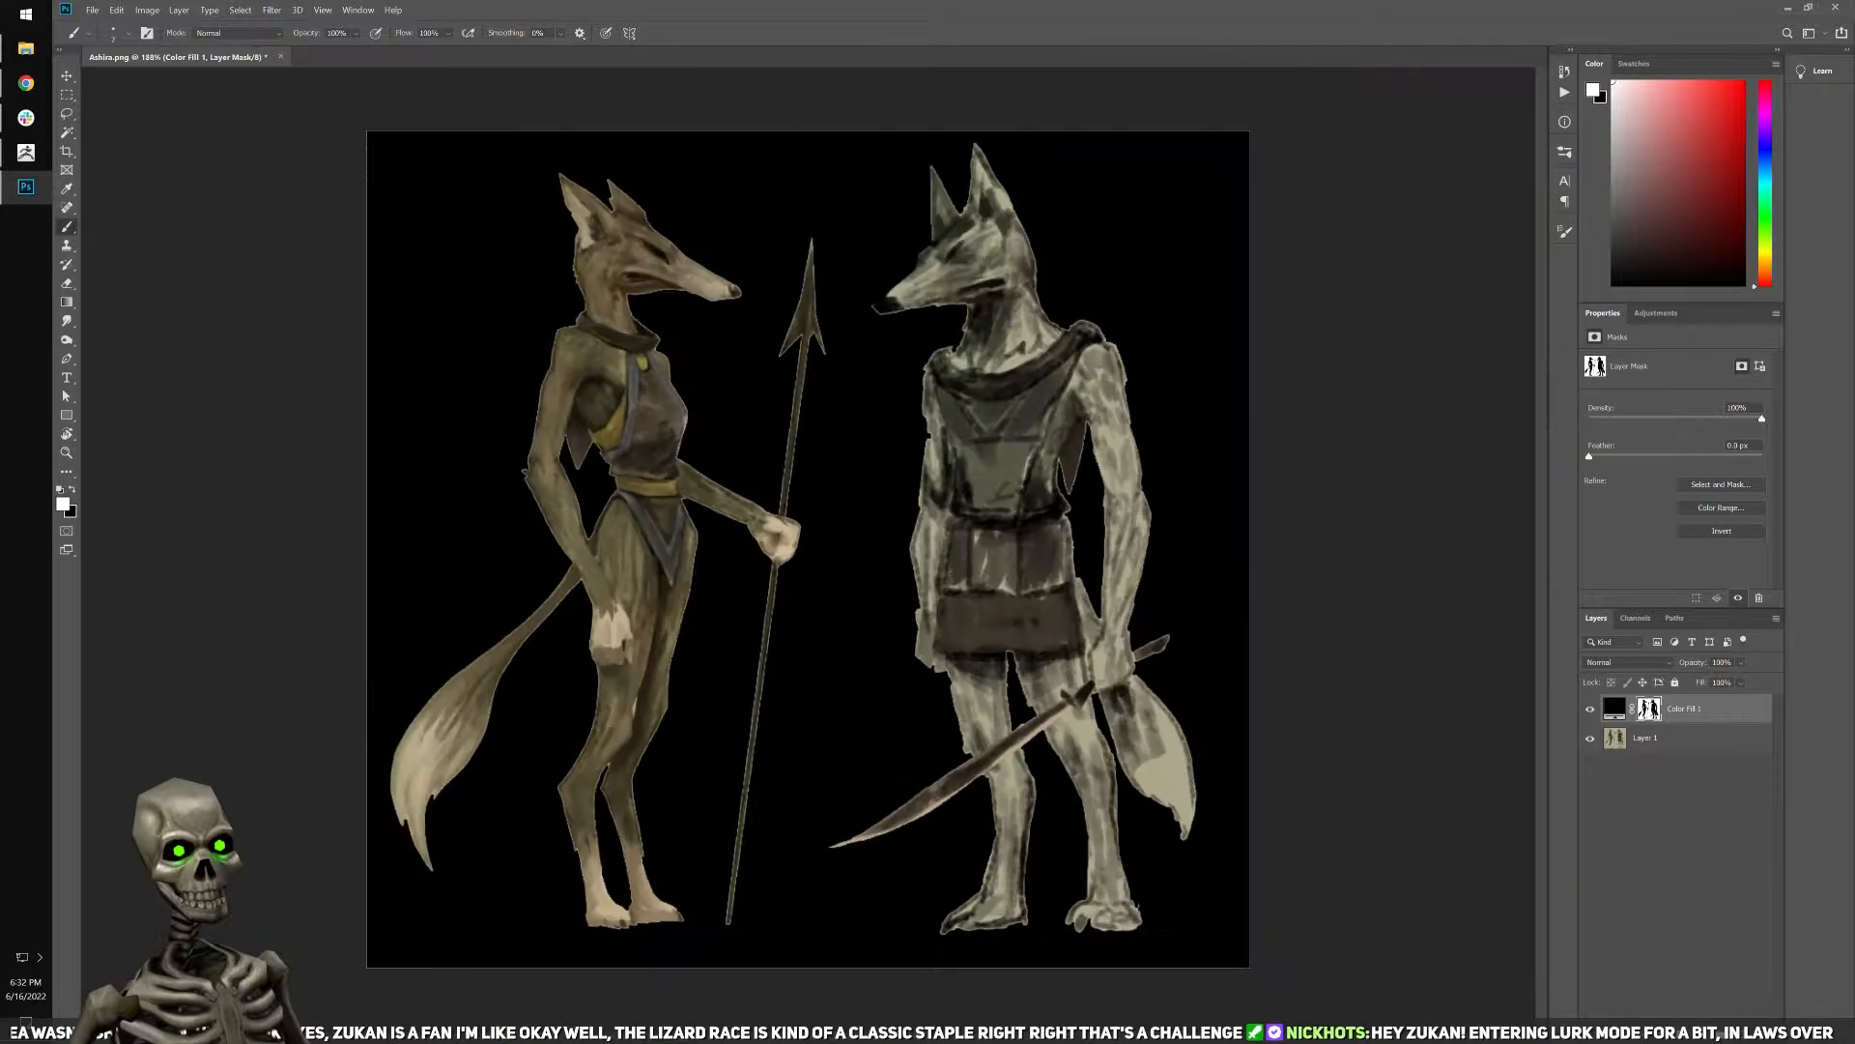
{"action": "left_click", "coordinate": [322, 10]}
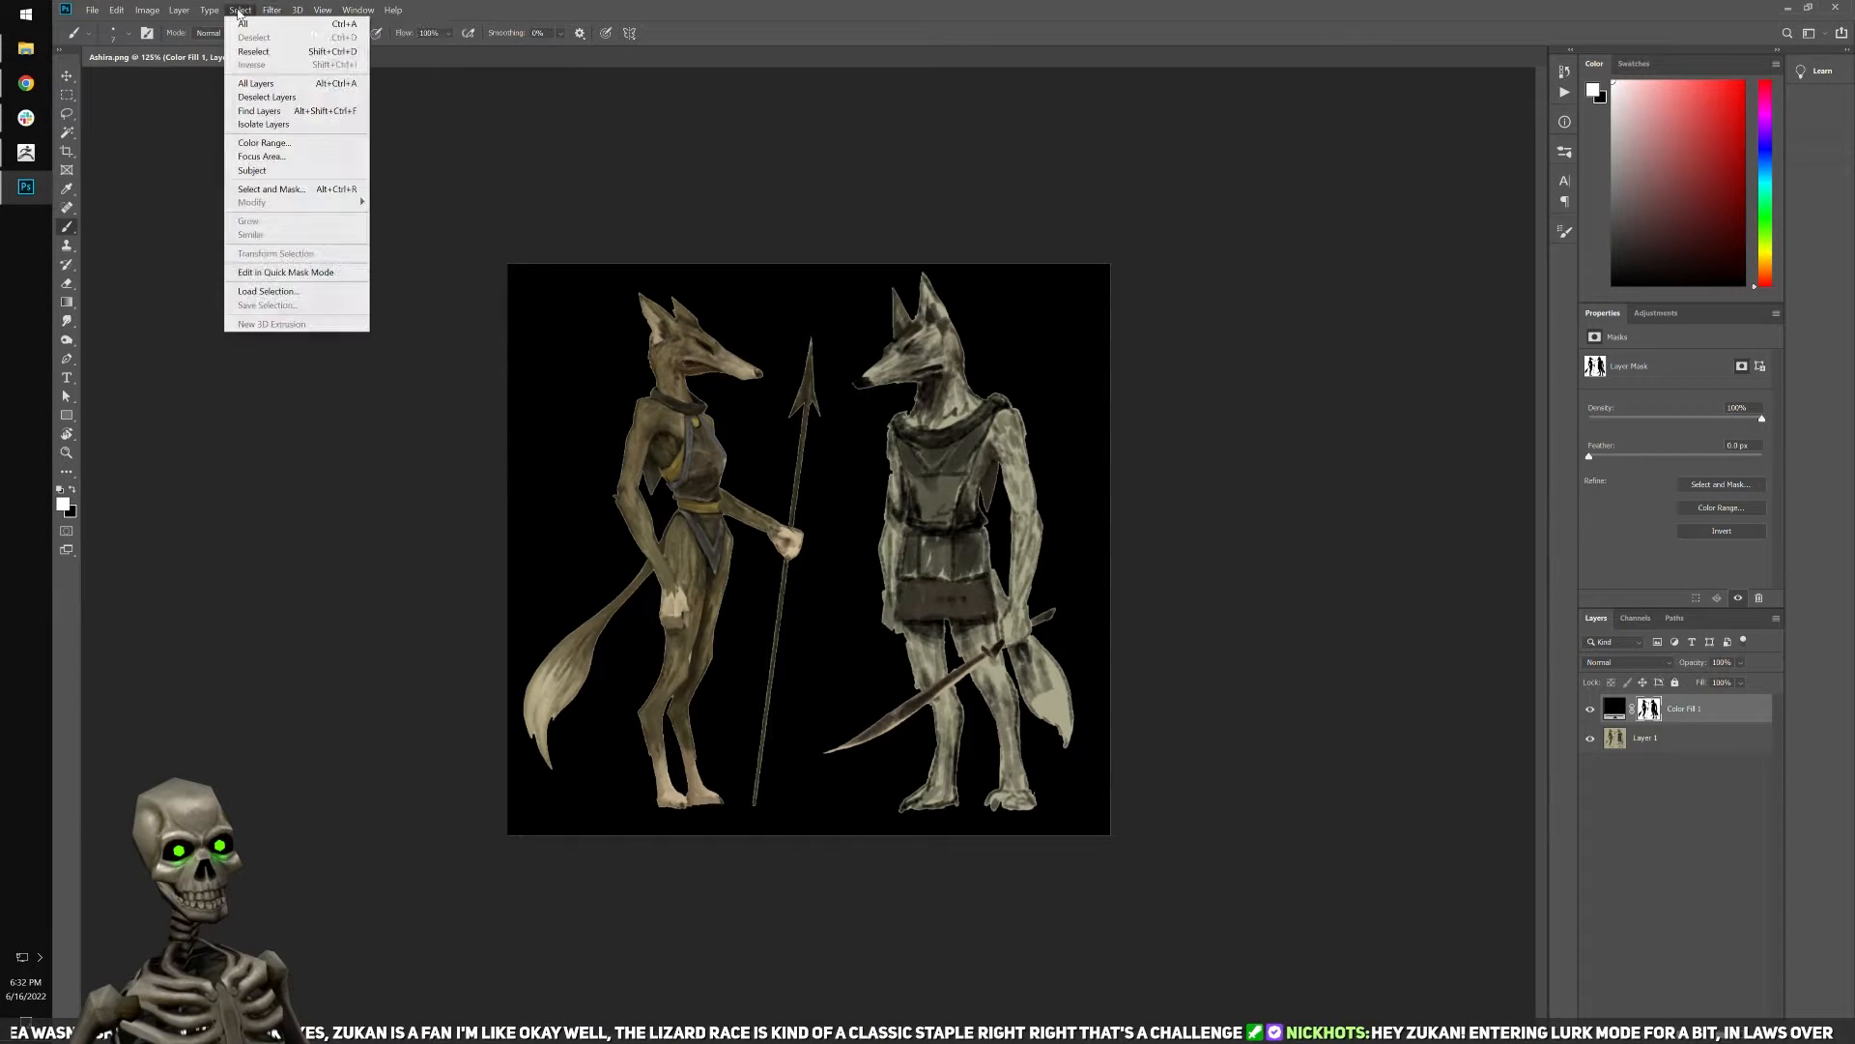
{"action": "mouse_move", "coordinate": [307, 12]}
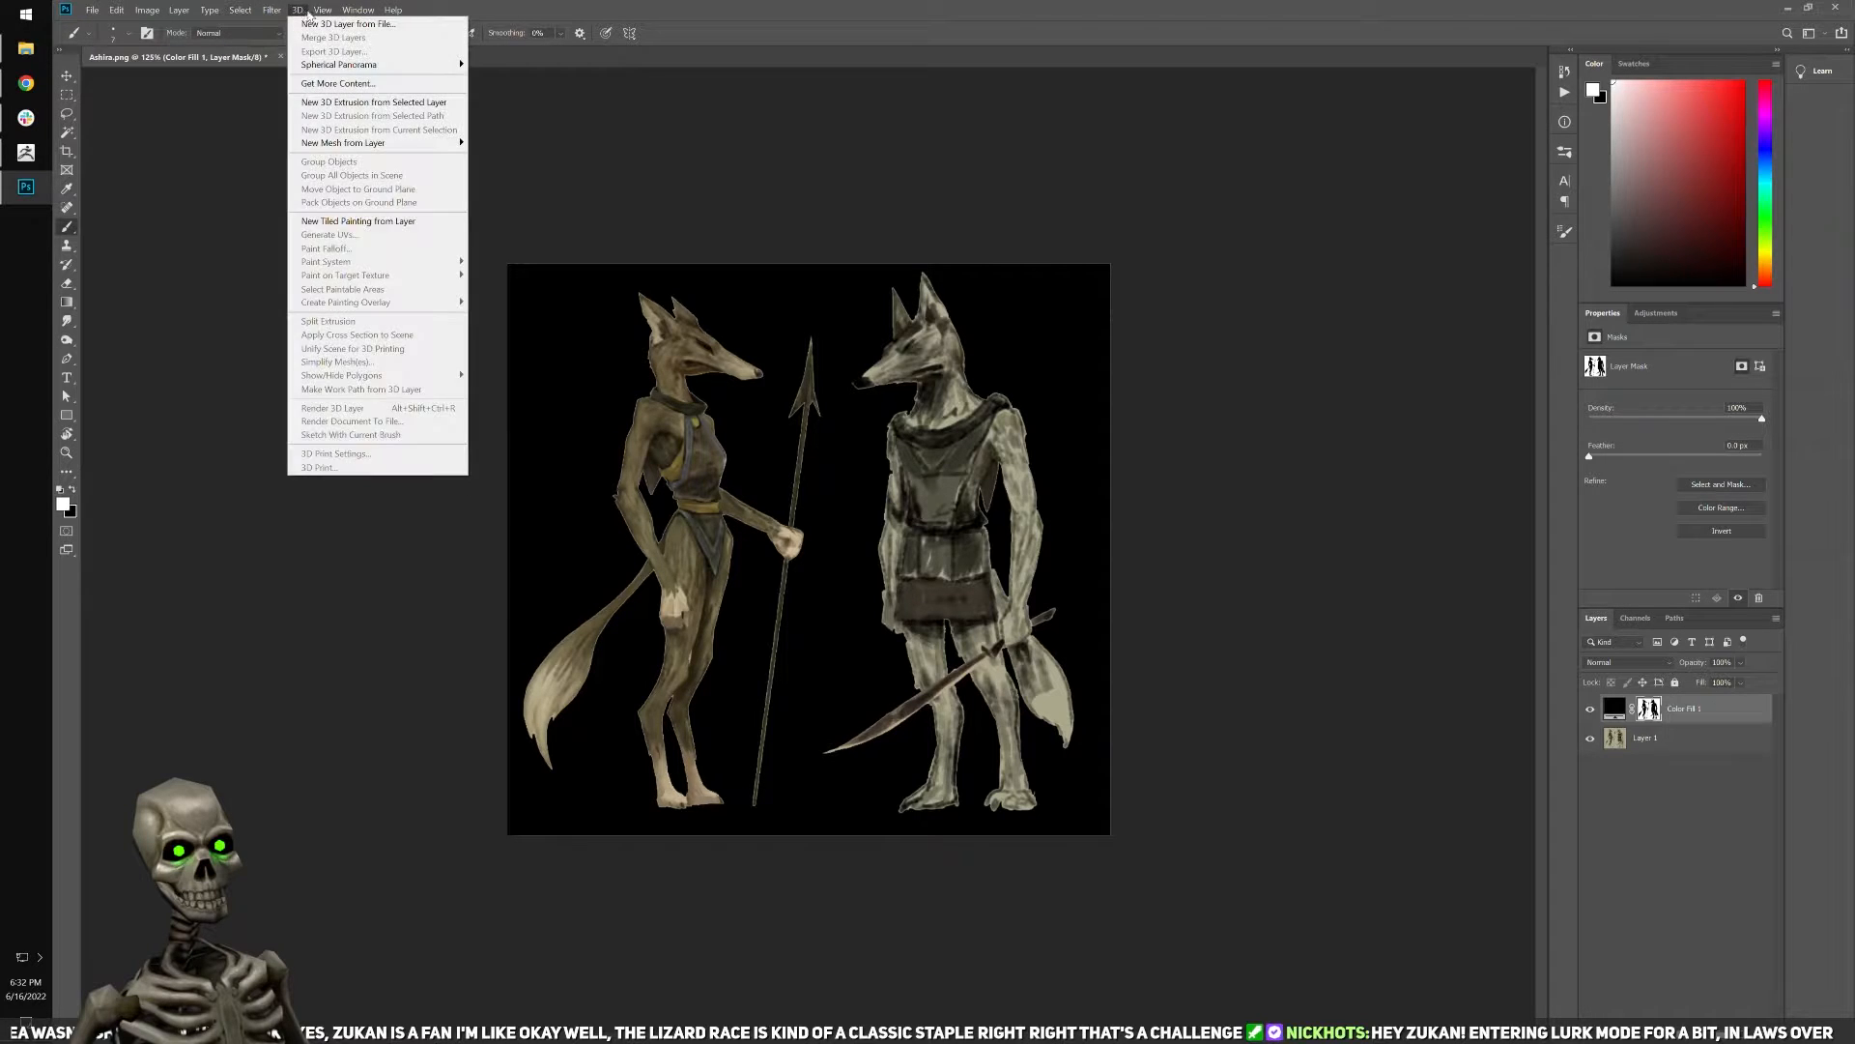
{"action": "left_click", "coordinate": [351, 167]}
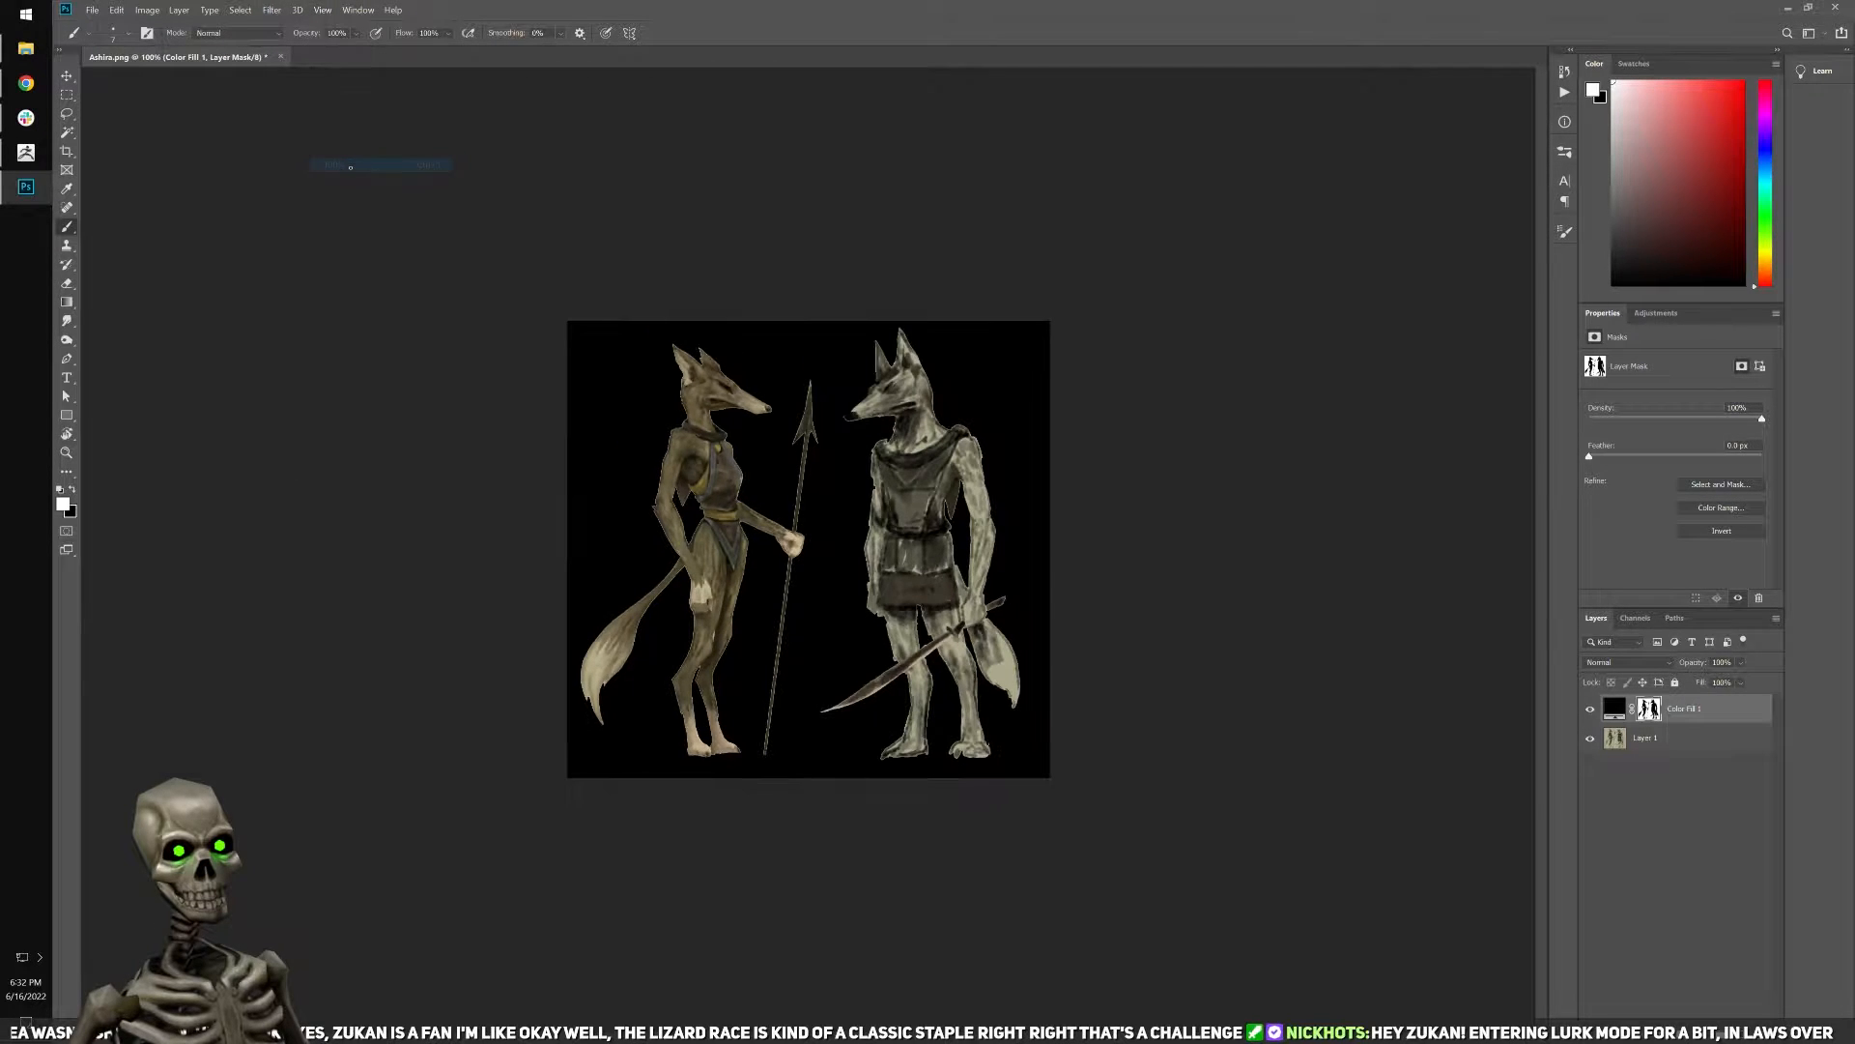
Save the image as a PNG named Ashira_2.png in the Ashira reference folder, using the large file size option.
{"action": "left_click", "coordinate": [93, 9]}
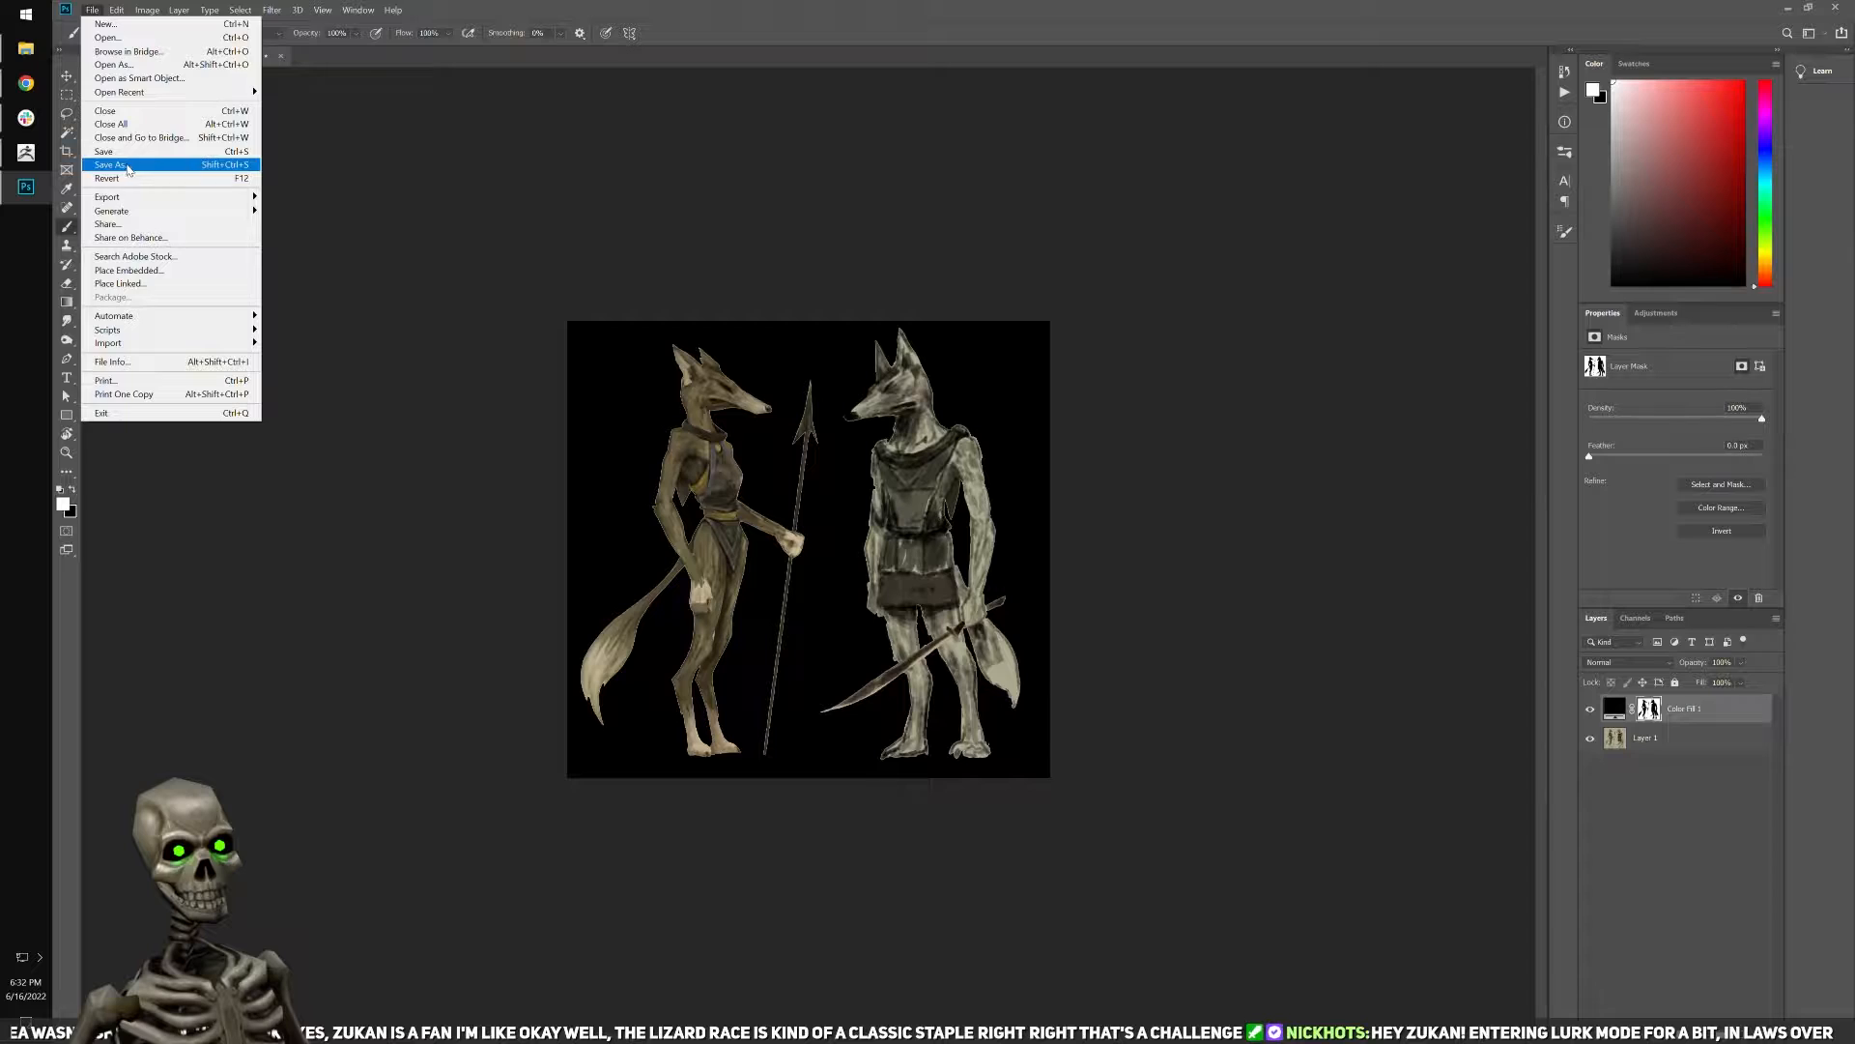
{"action": "left_click", "coordinate": [126, 170]}
{"action": "left_click", "coordinate": [242, 403]}
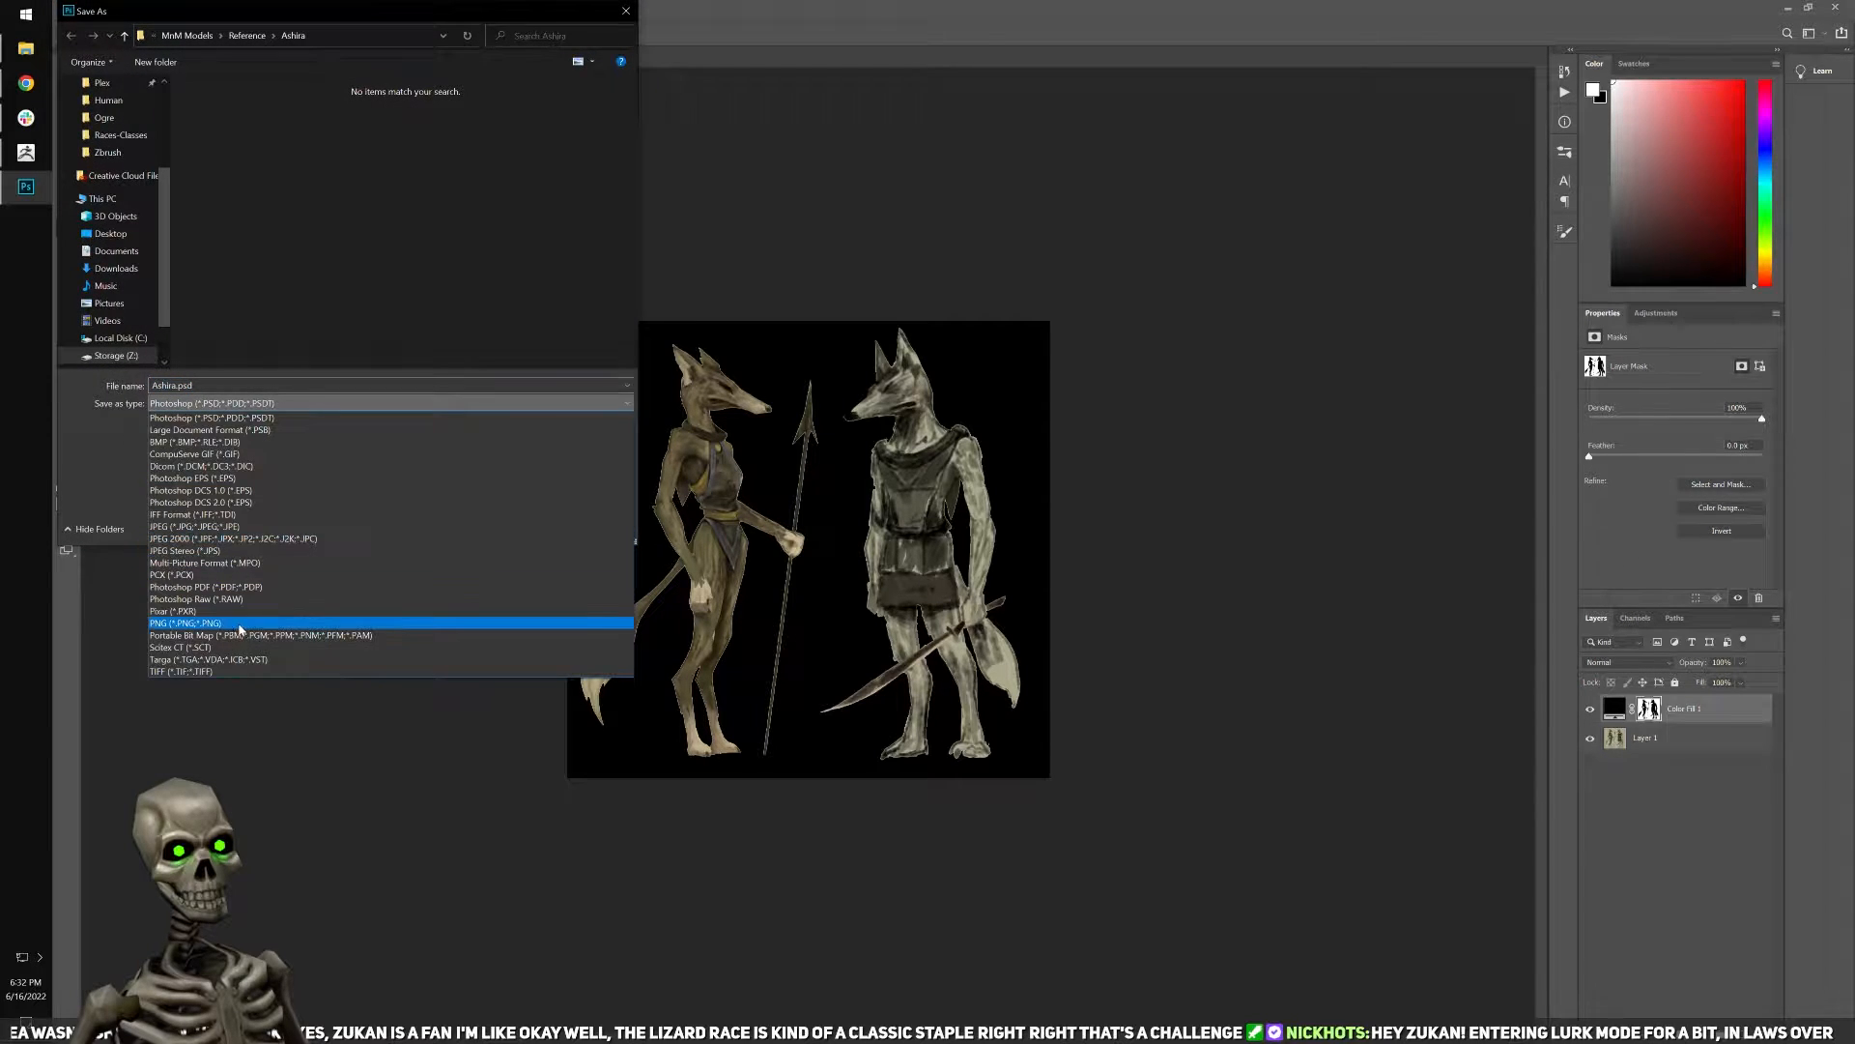
{"action": "left_click", "coordinate": [239, 625]}
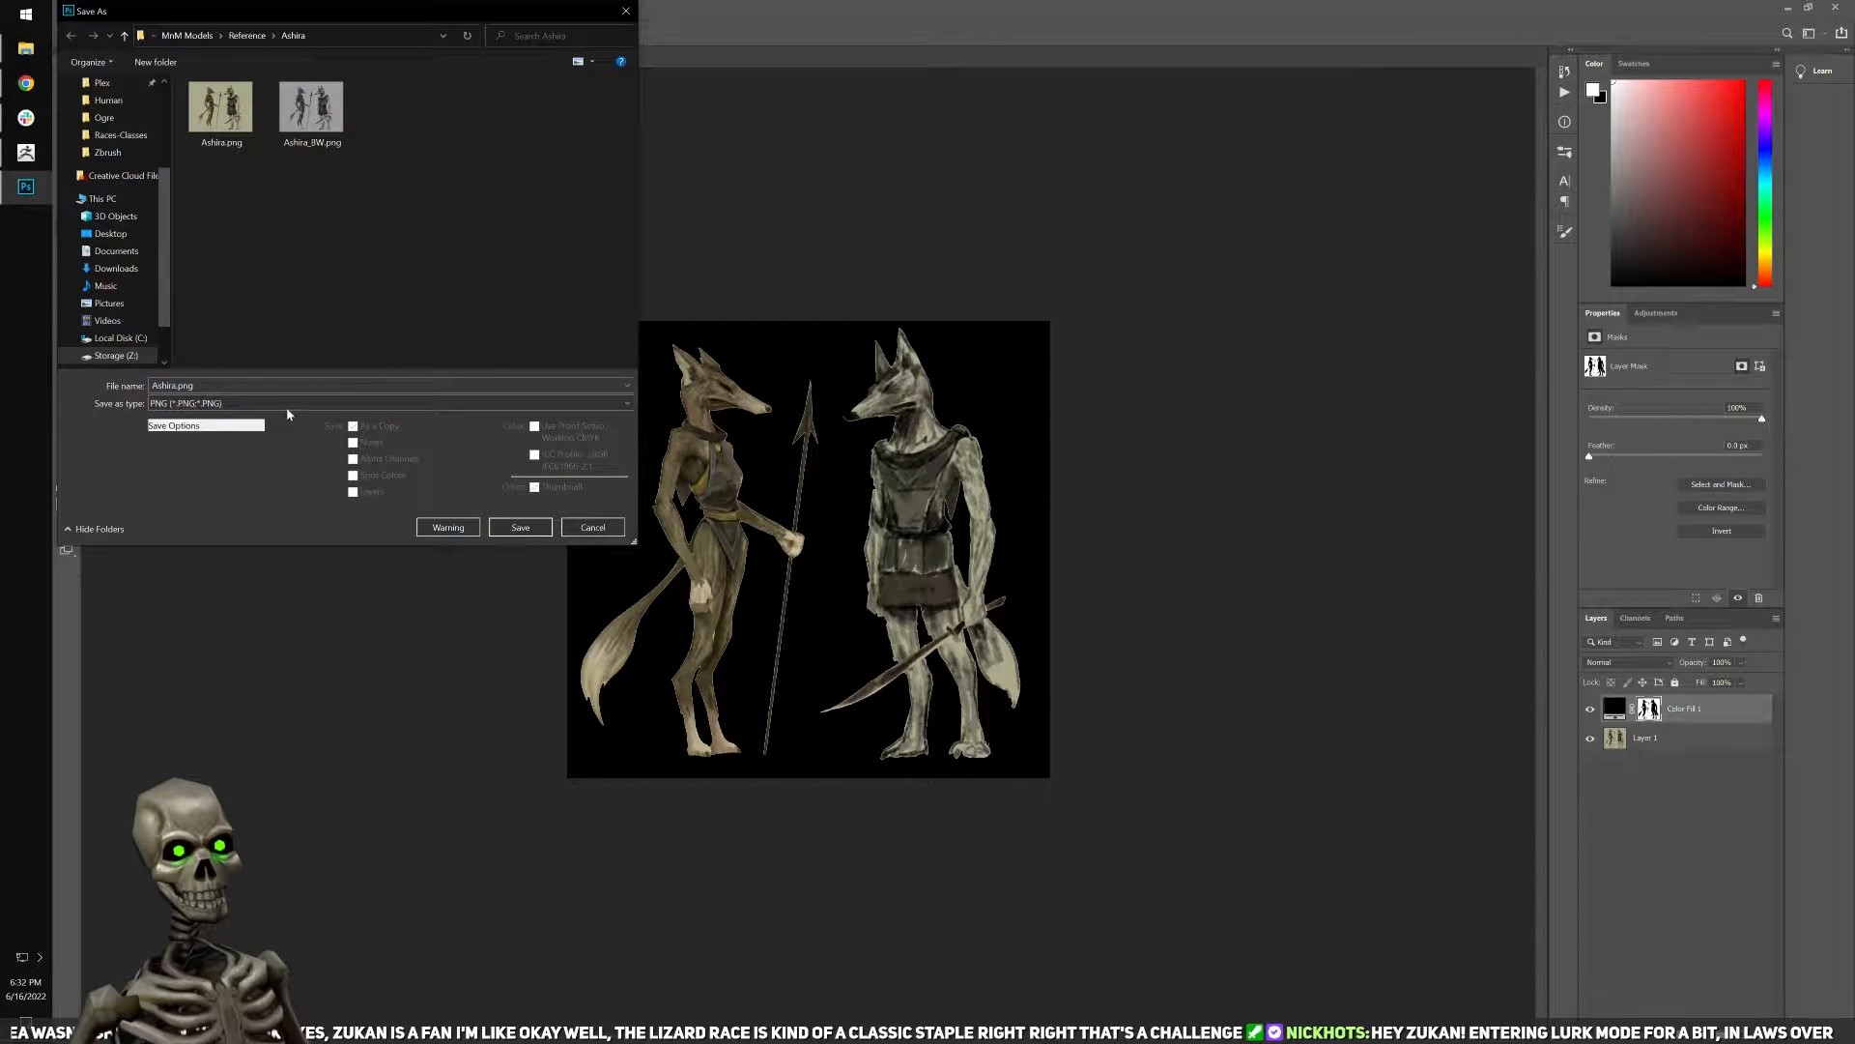
{"action": "double_click", "coordinate": [173, 385]}
{"action": "left_click", "coordinate": [314, 382]}
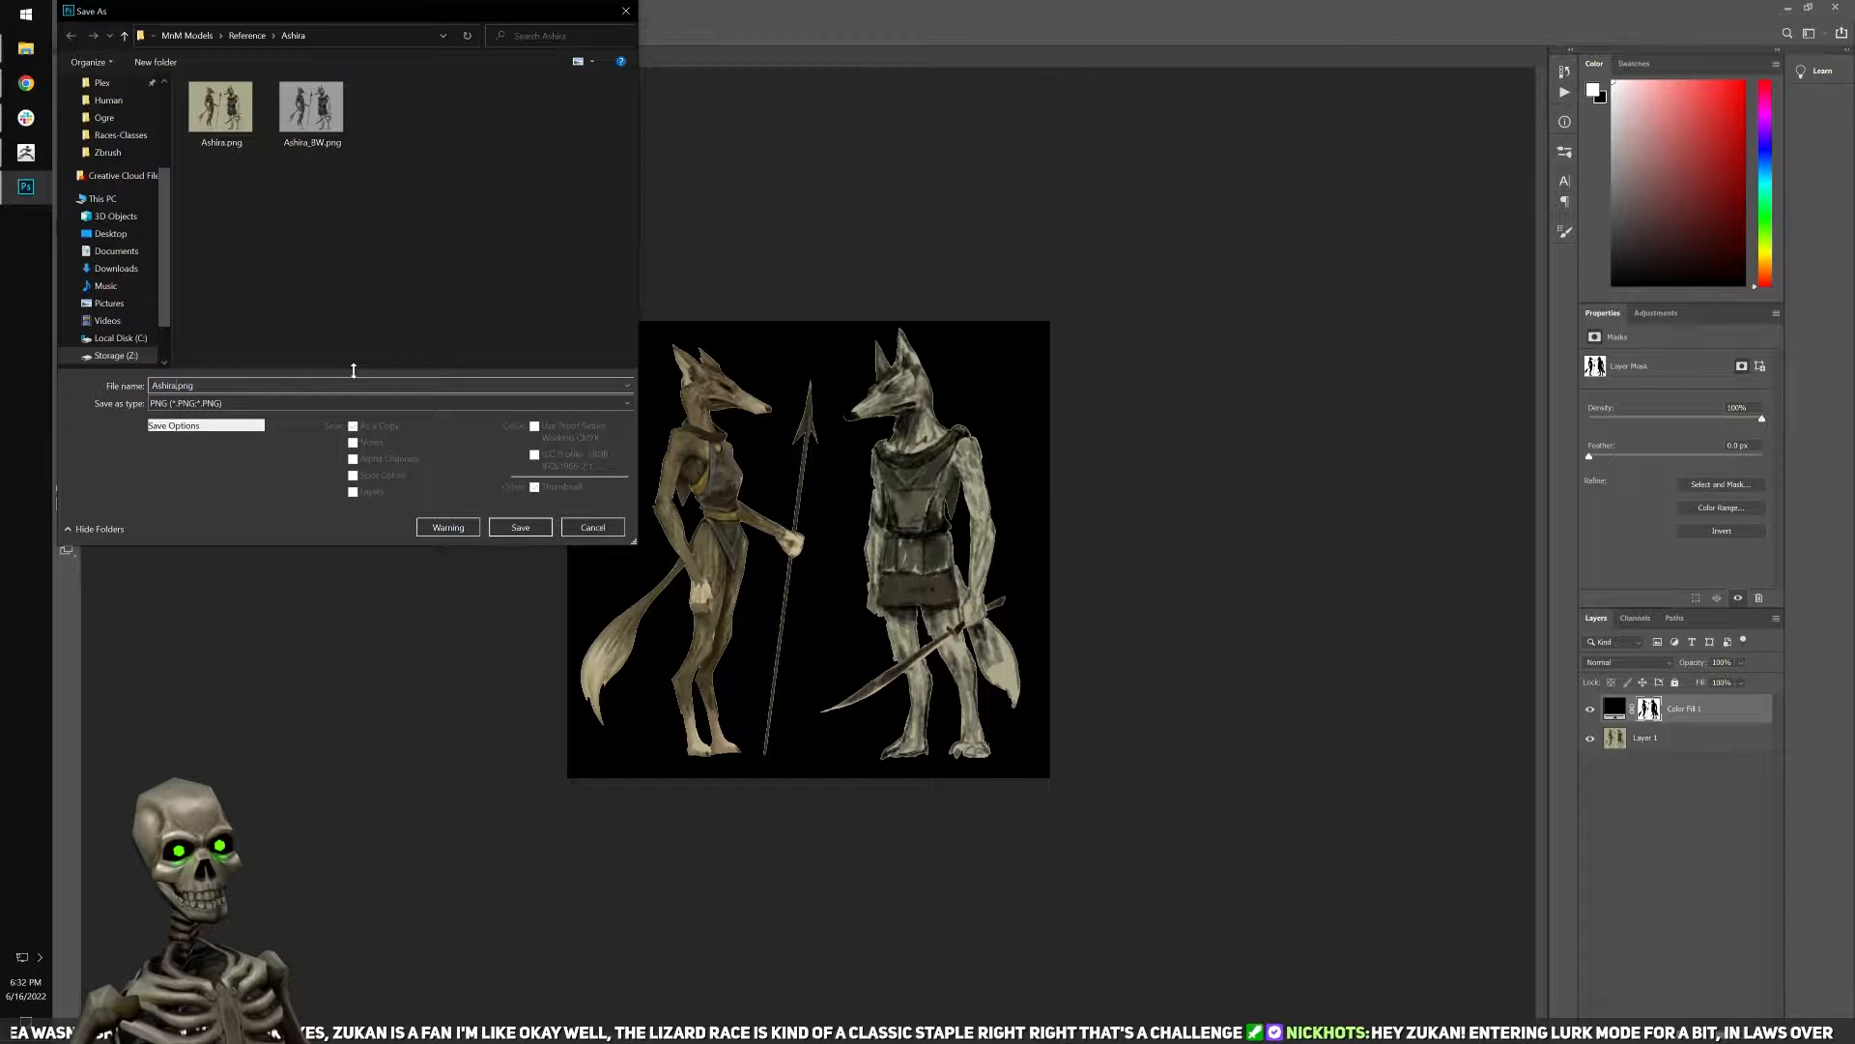
{"action": "type", "text": "_2"}
{"action": "left_click", "coordinate": [520, 527]}
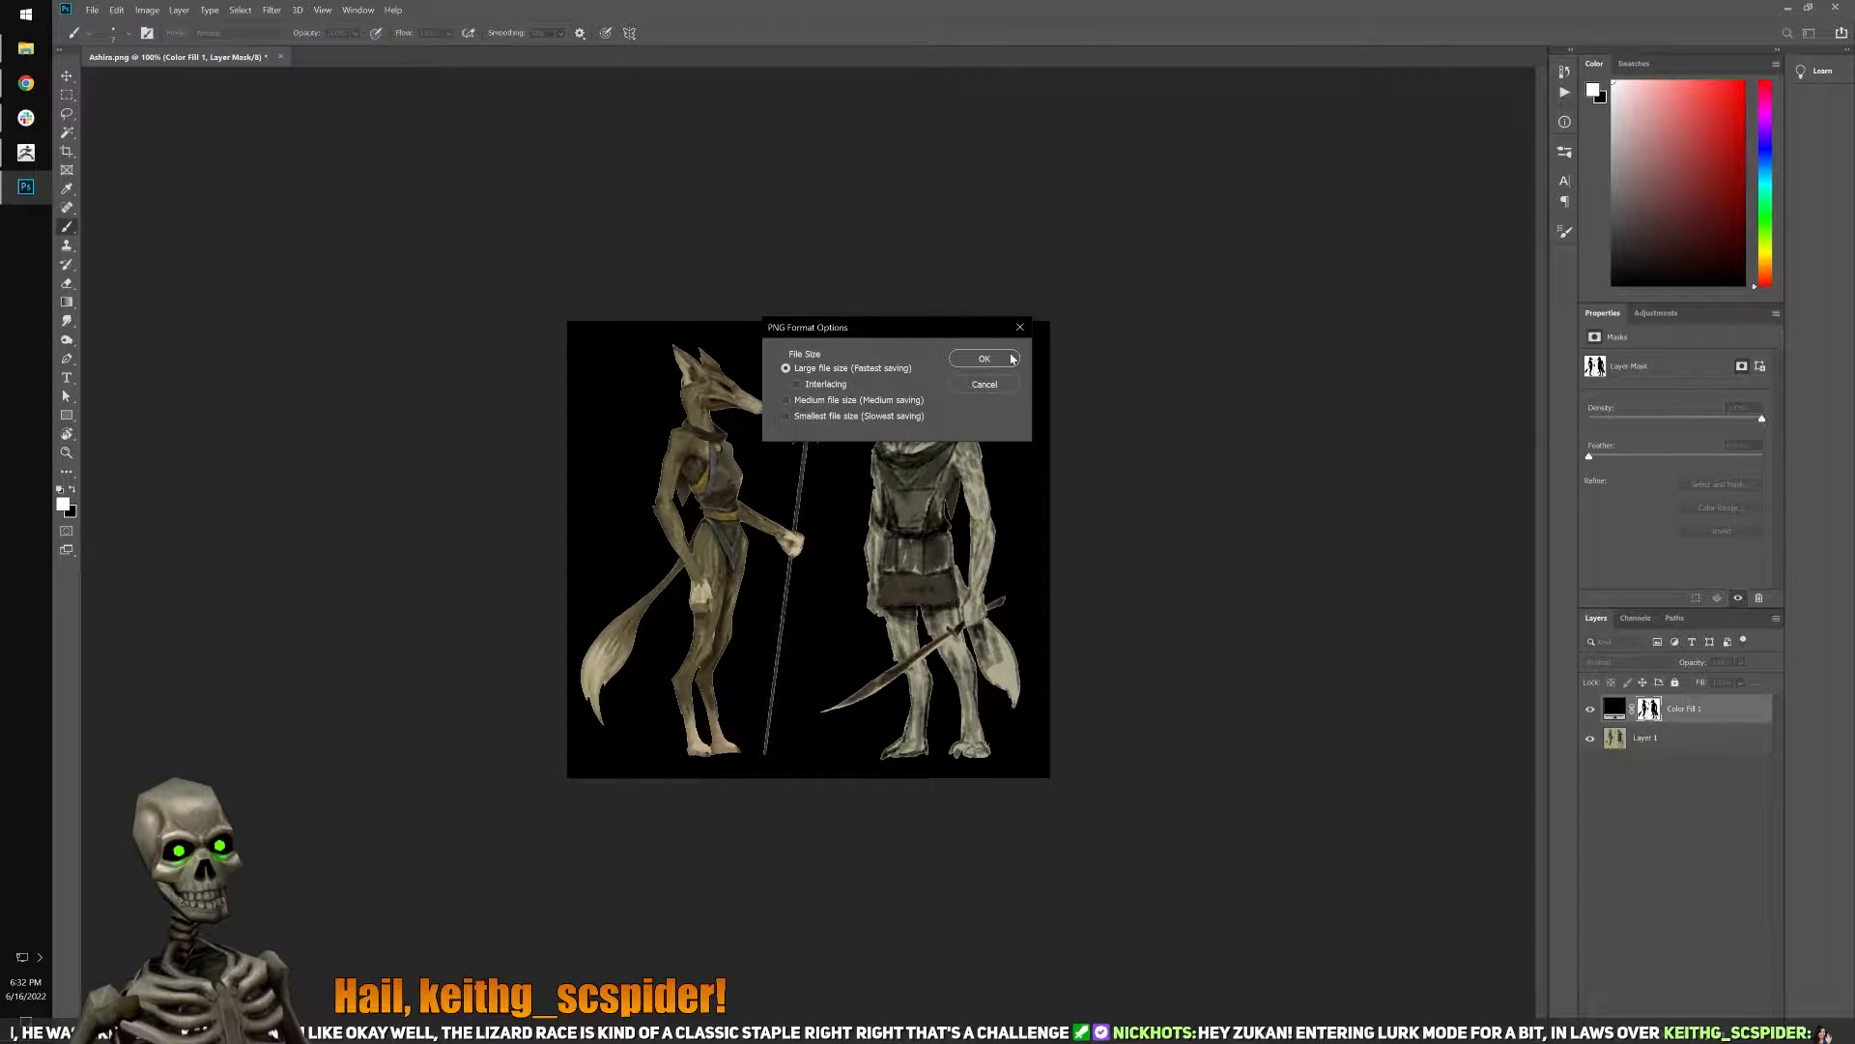
{"action": "left_click", "coordinate": [1011, 359]}
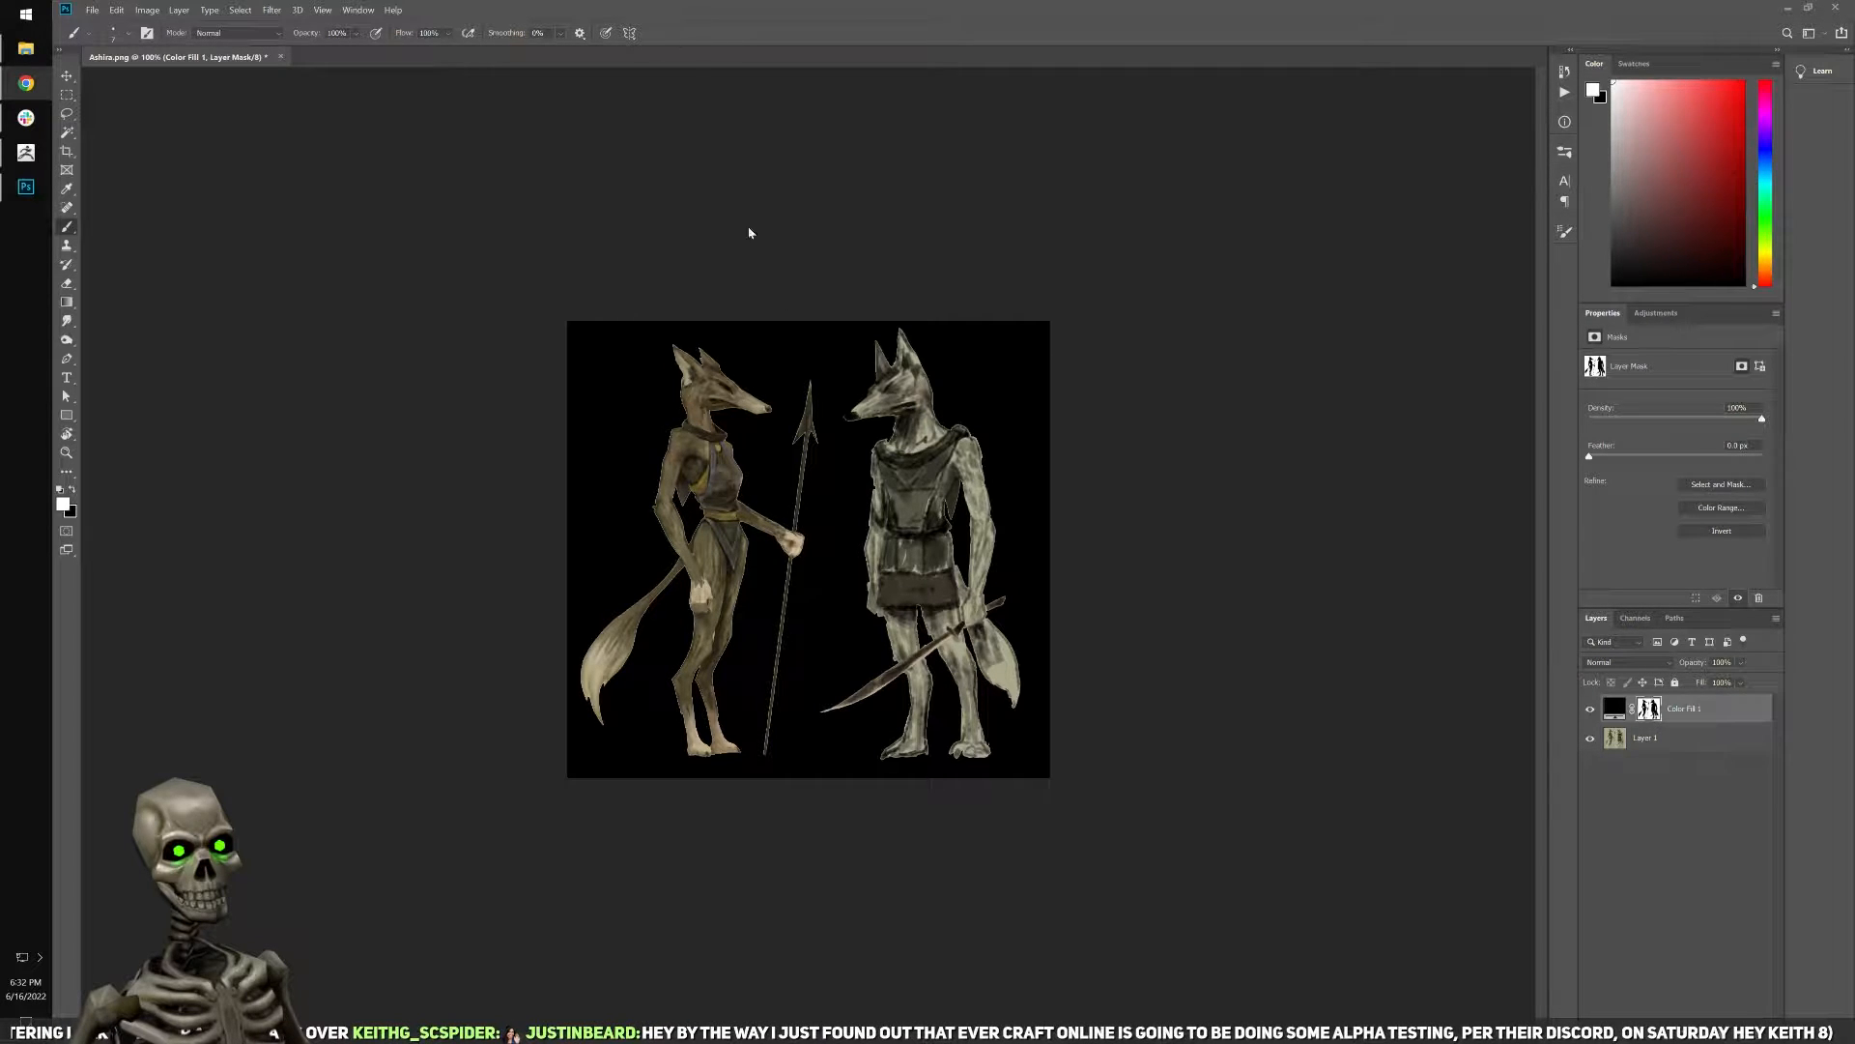
Minimize the Photoshop and ZBrush windows to get to the desktop.
{"action": "left_click", "coordinate": [665, 84]}
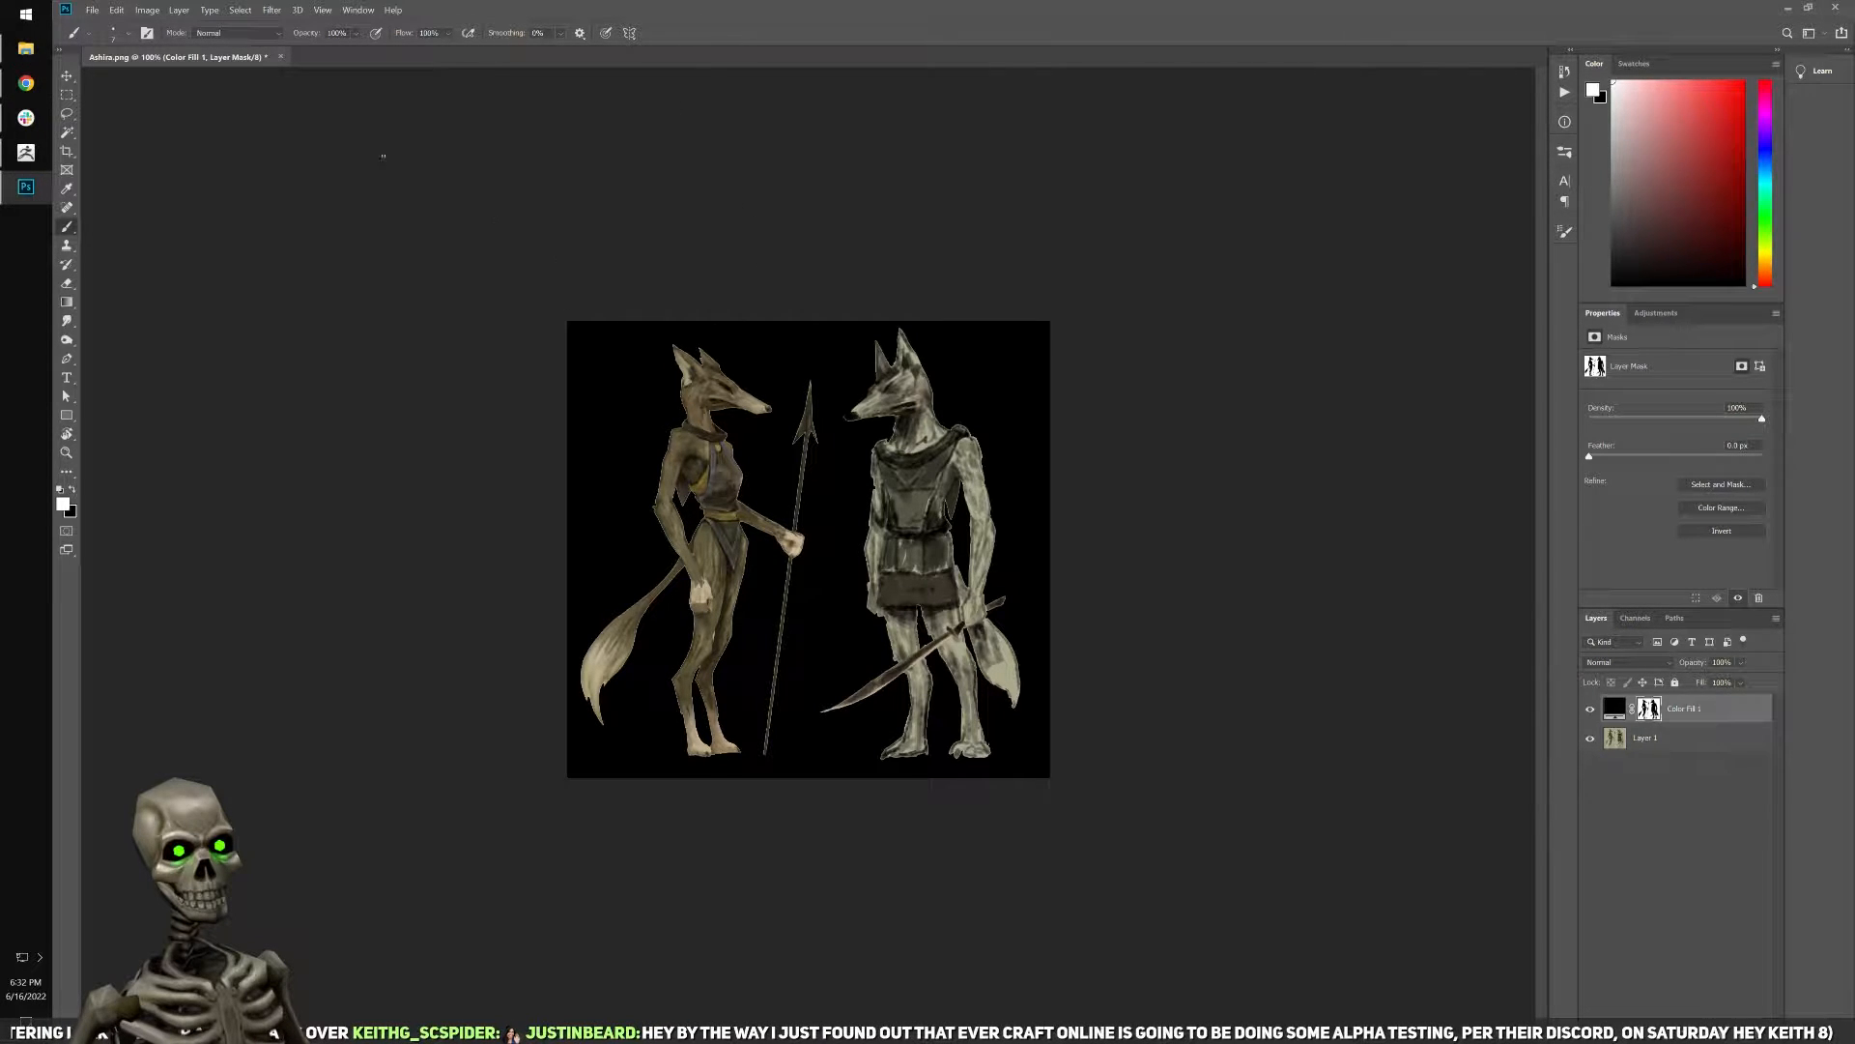
{"action": "left_click", "coordinate": [25, 186]}
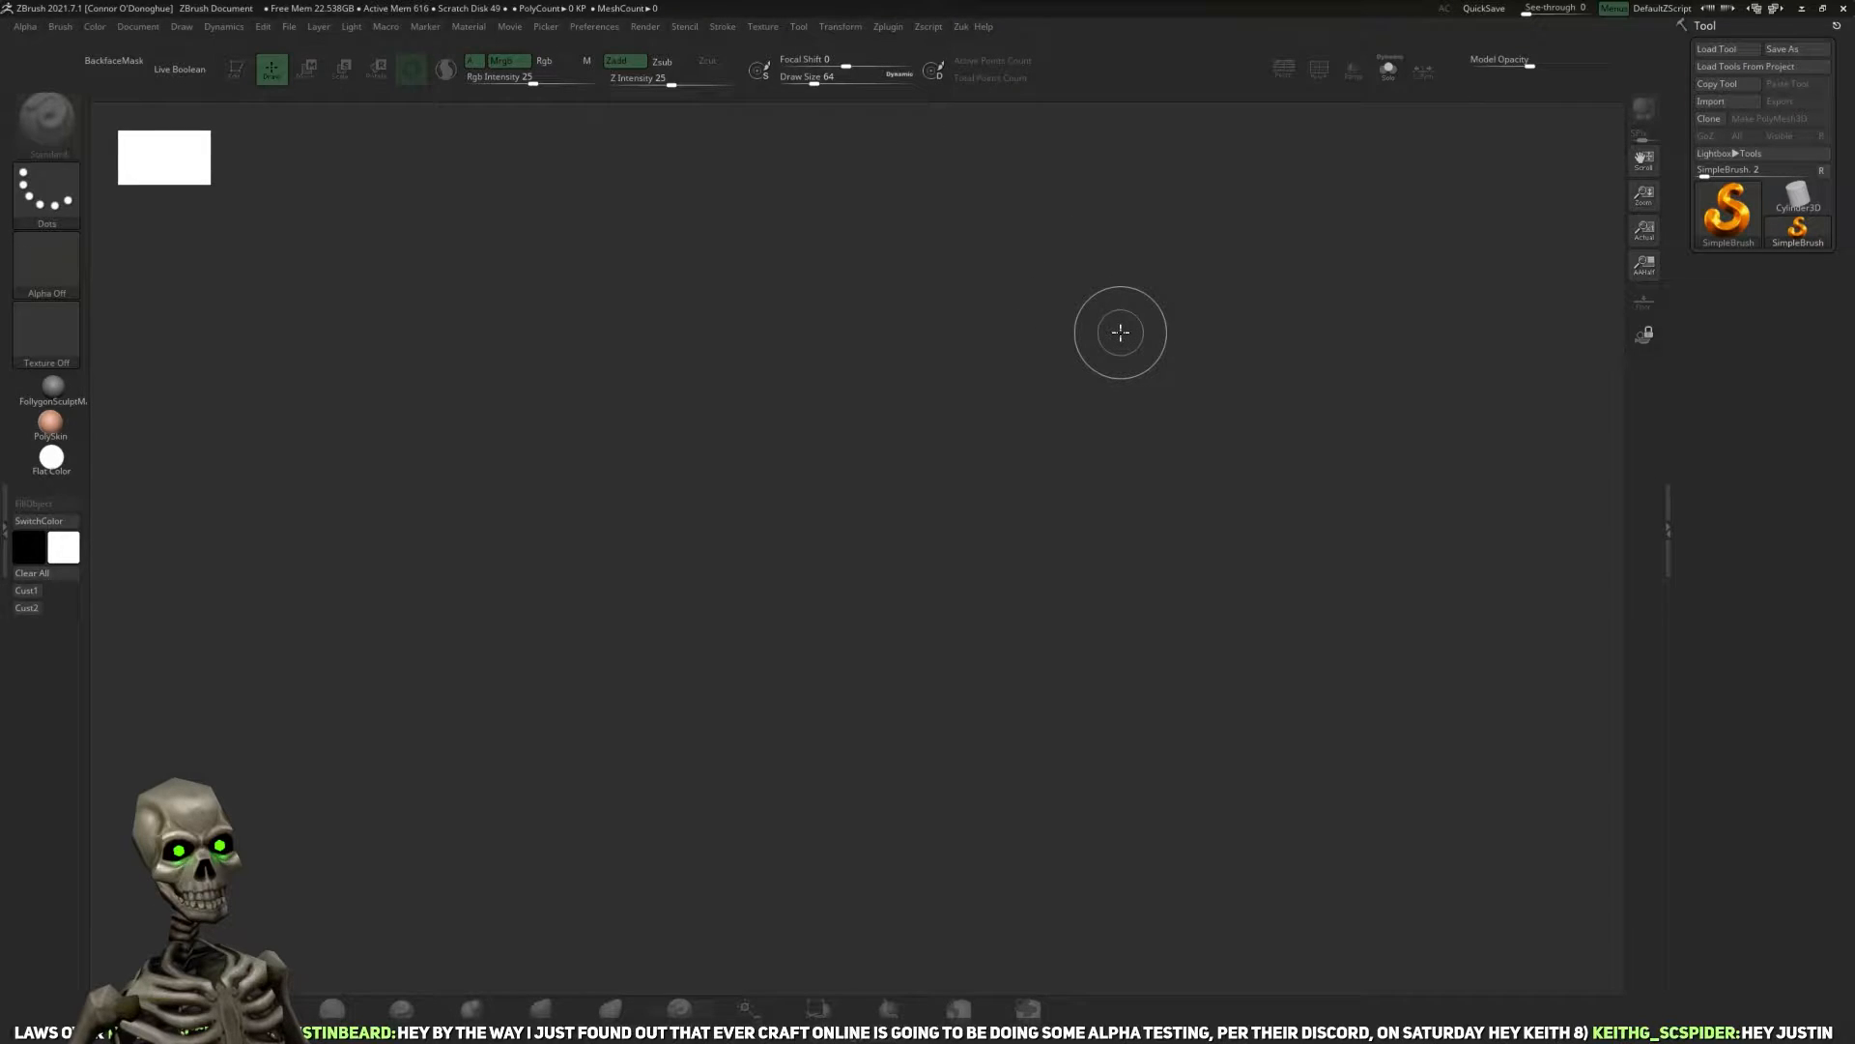
{"action": "left_click", "coordinate": [26, 221]}
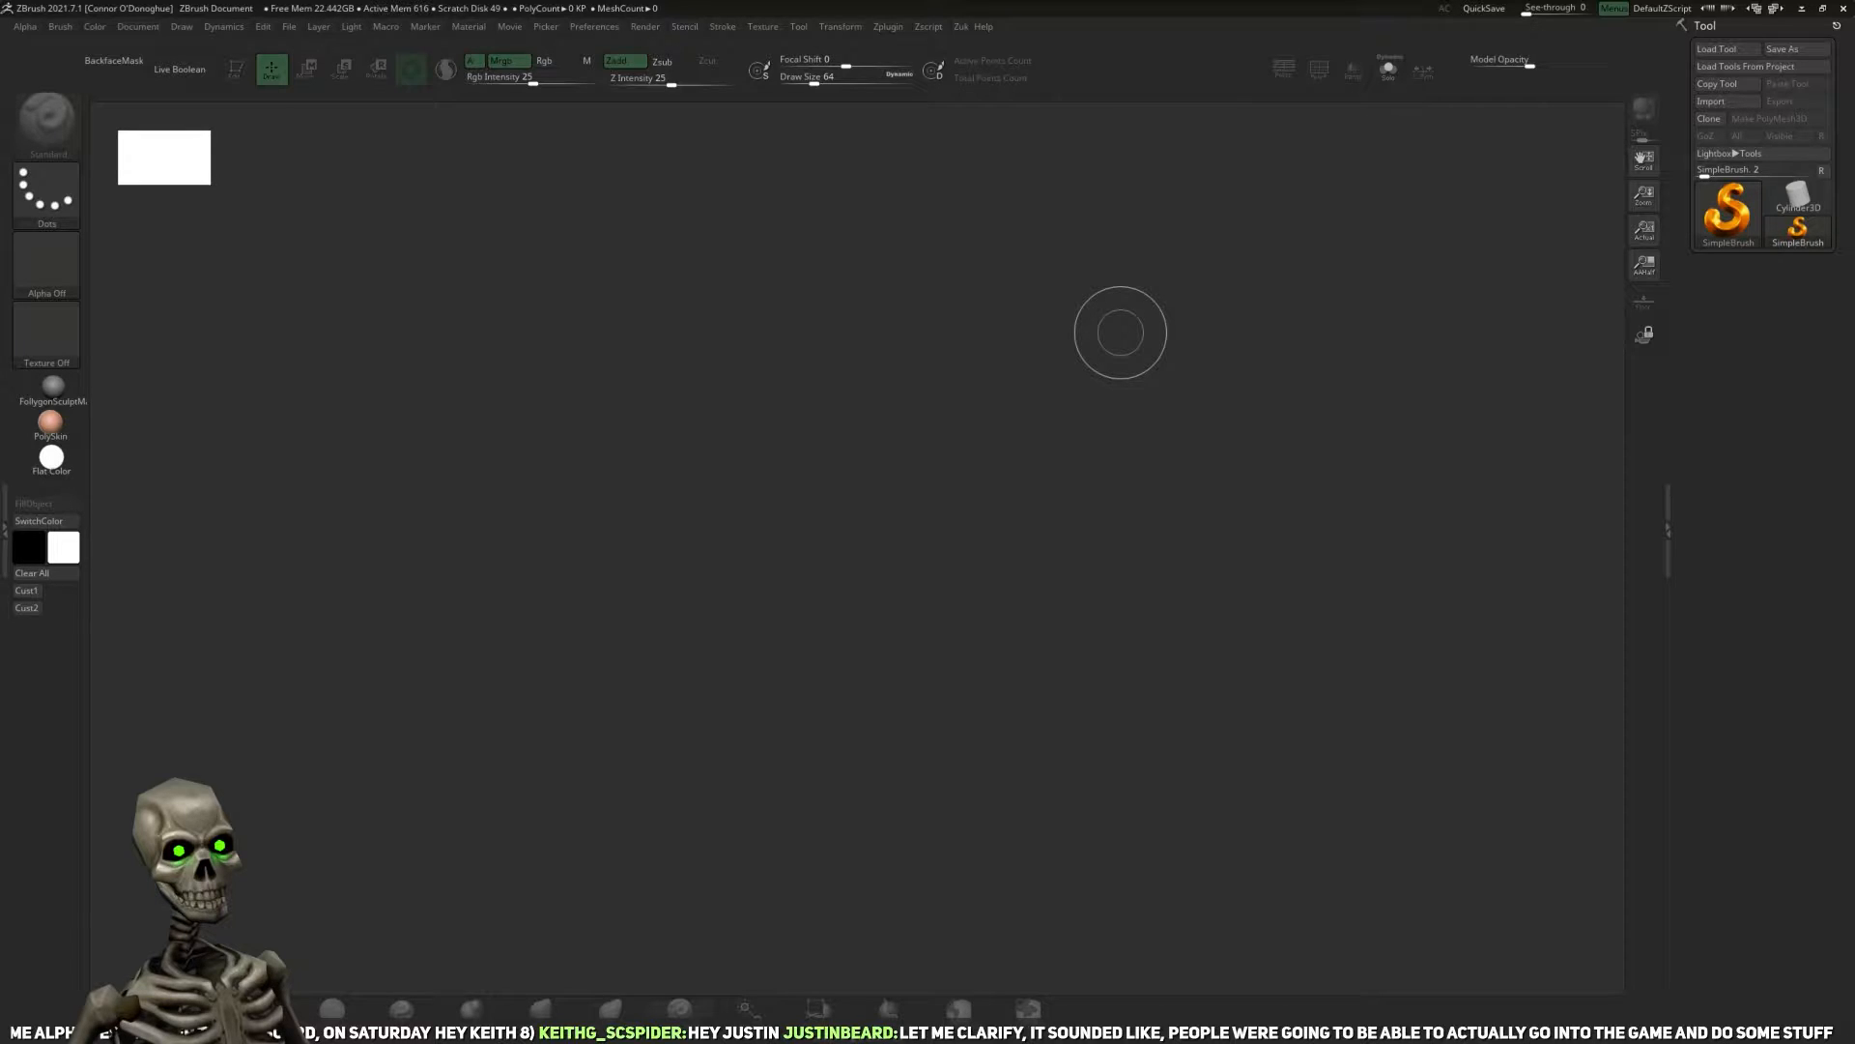
{"action": "left_click", "coordinate": [1802, 8]}
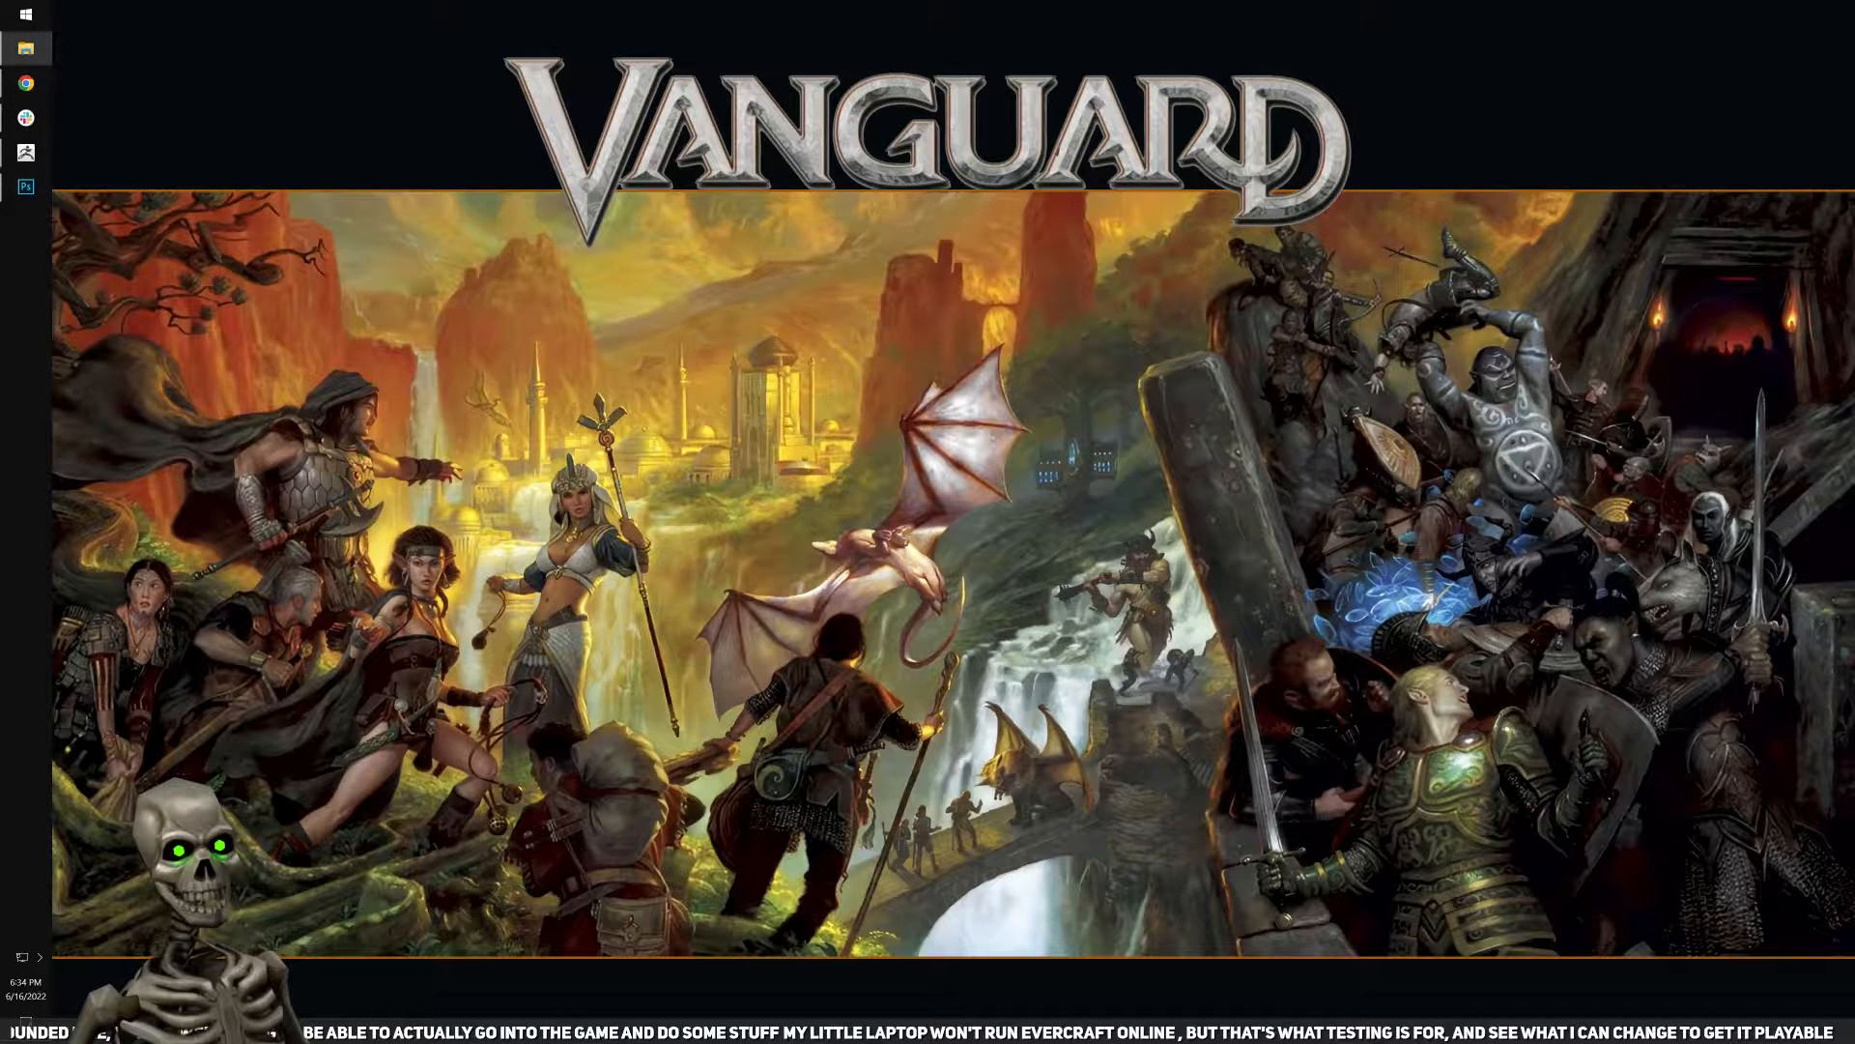
Bring up Unity Hub and open the client project.
{"action": "left_click", "coordinate": [26, 15]}
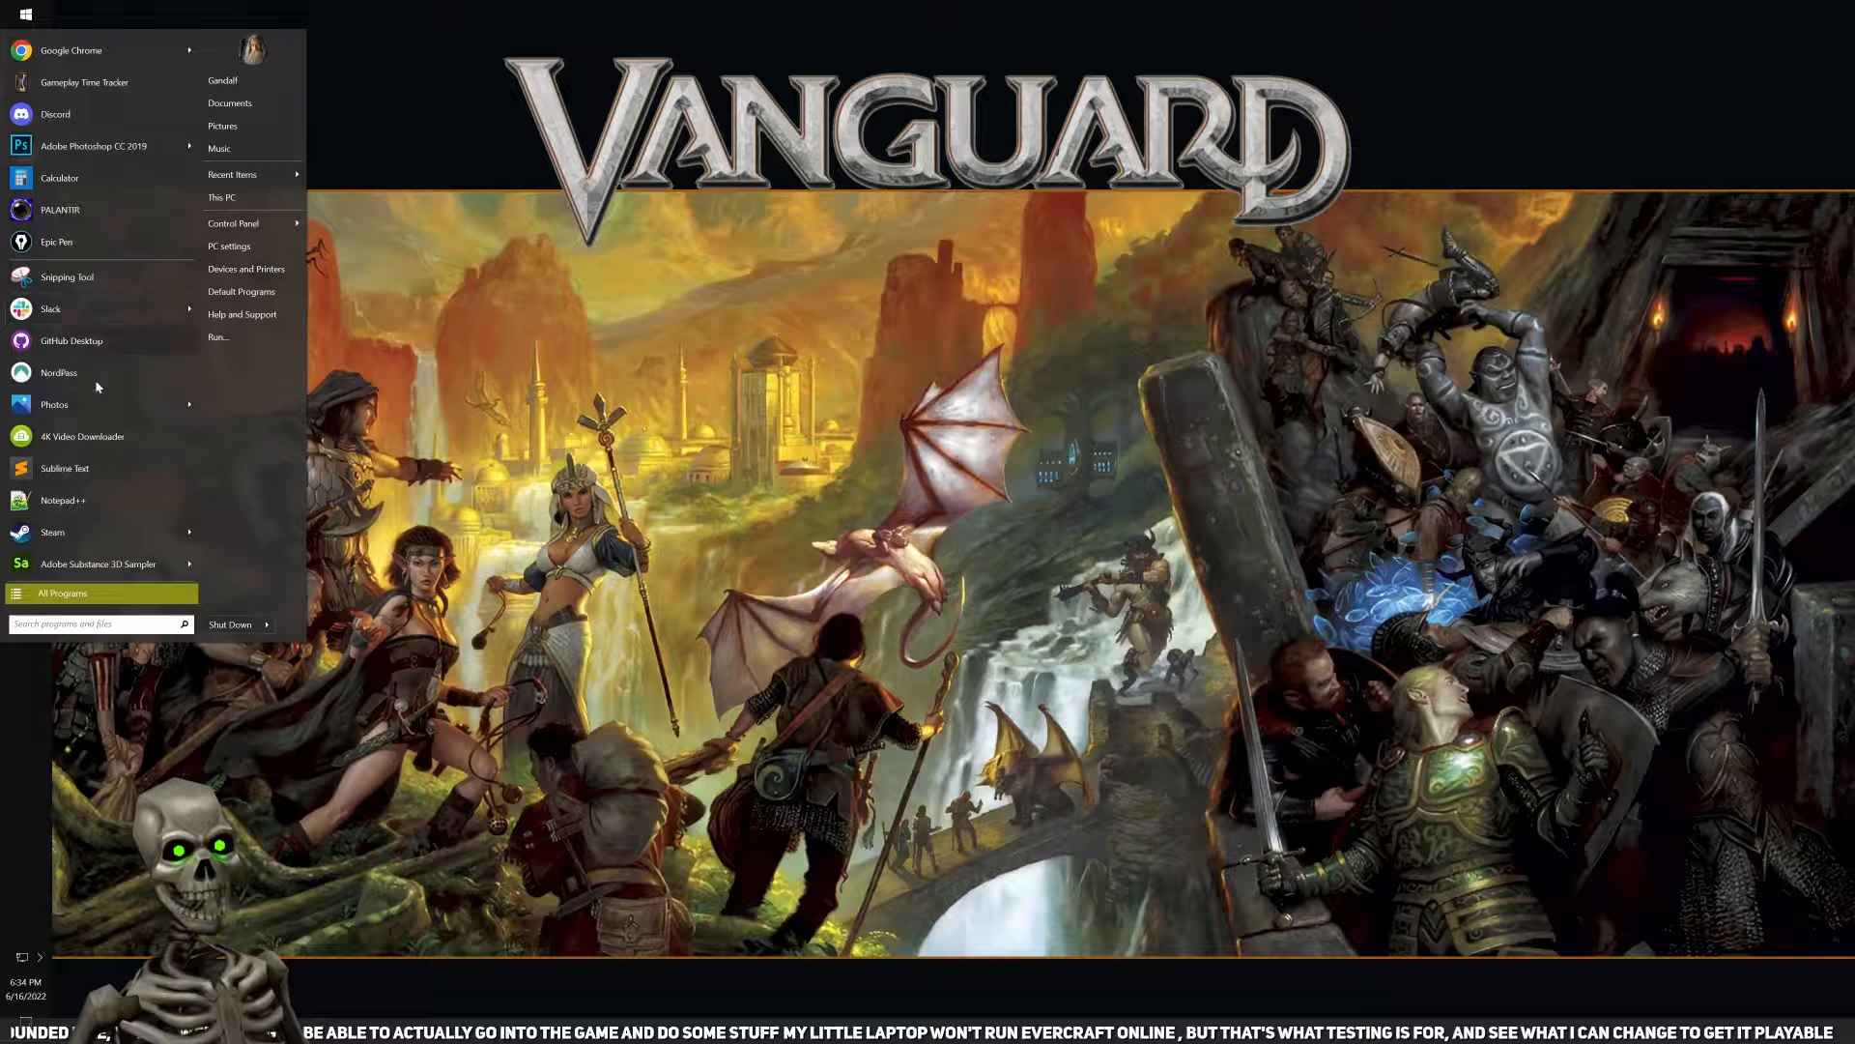
{"action": "left_click", "coordinate": [107, 344]}
{"action": "left_click", "coordinate": [40, 958]}
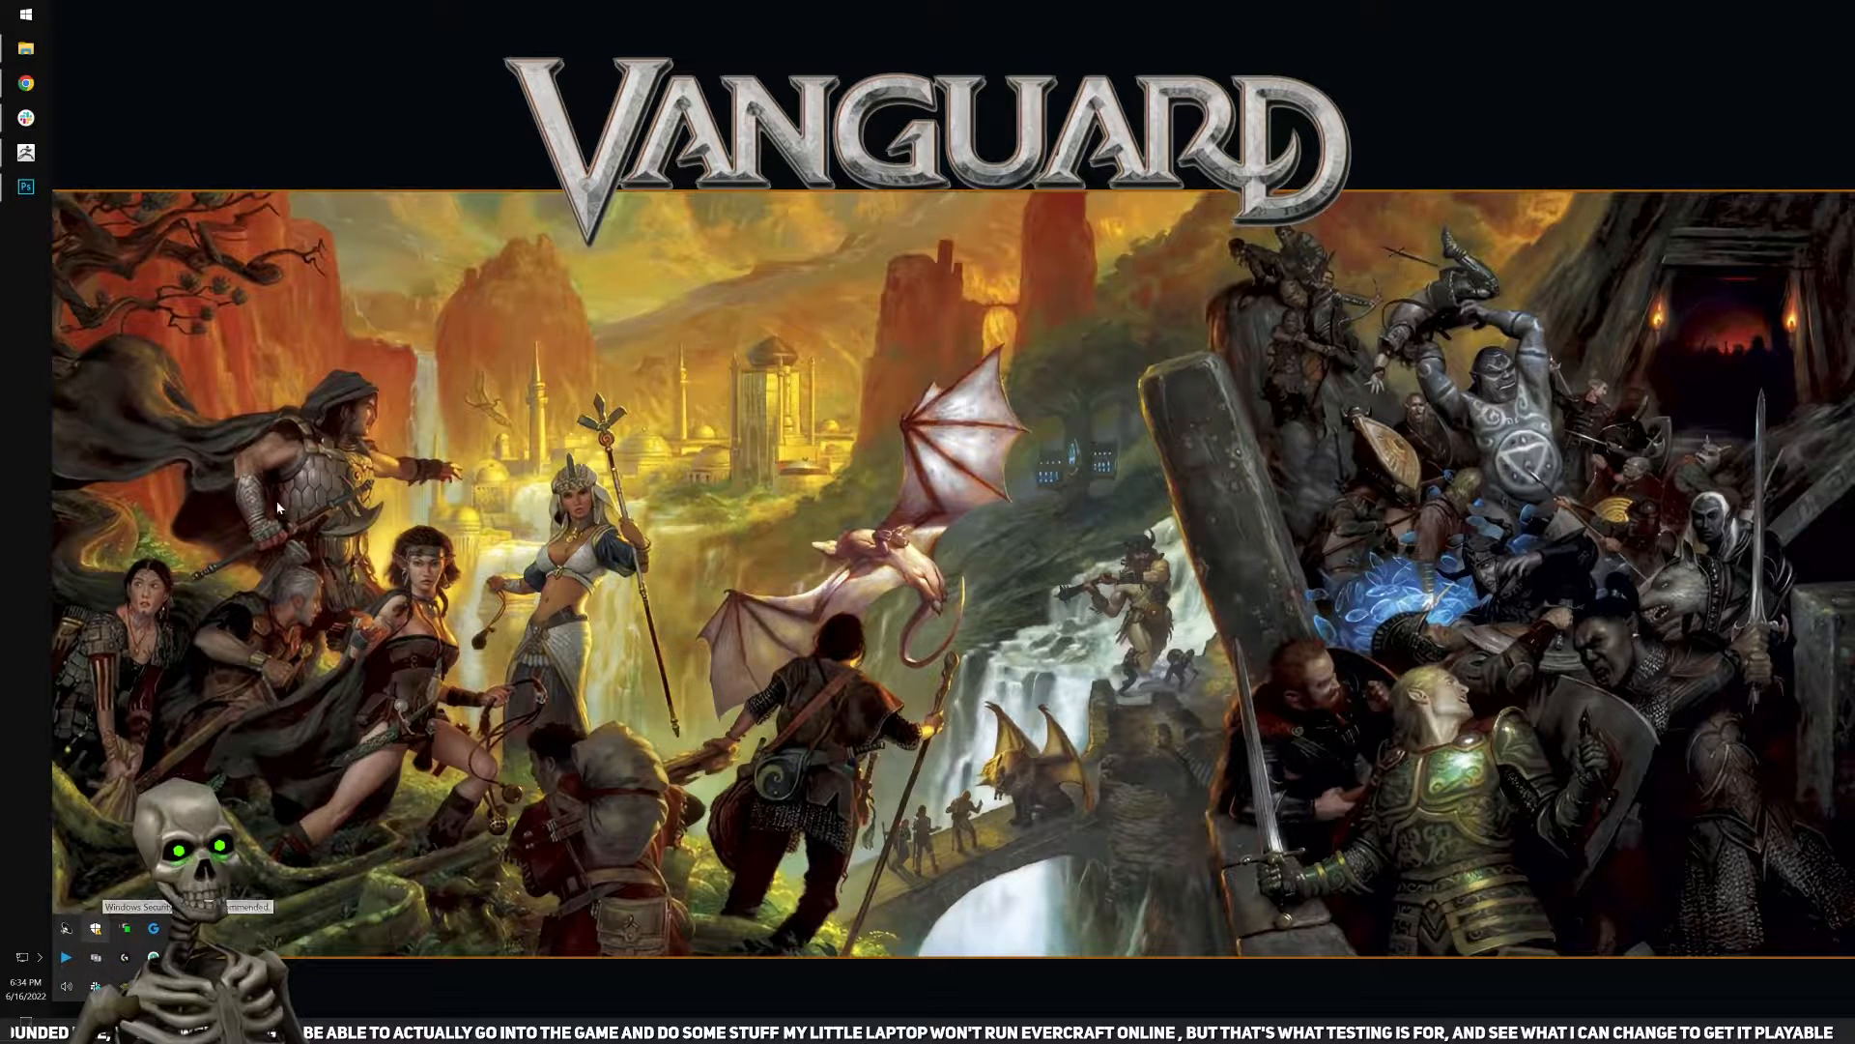
{"action": "left_click", "coordinate": [101, 926]}
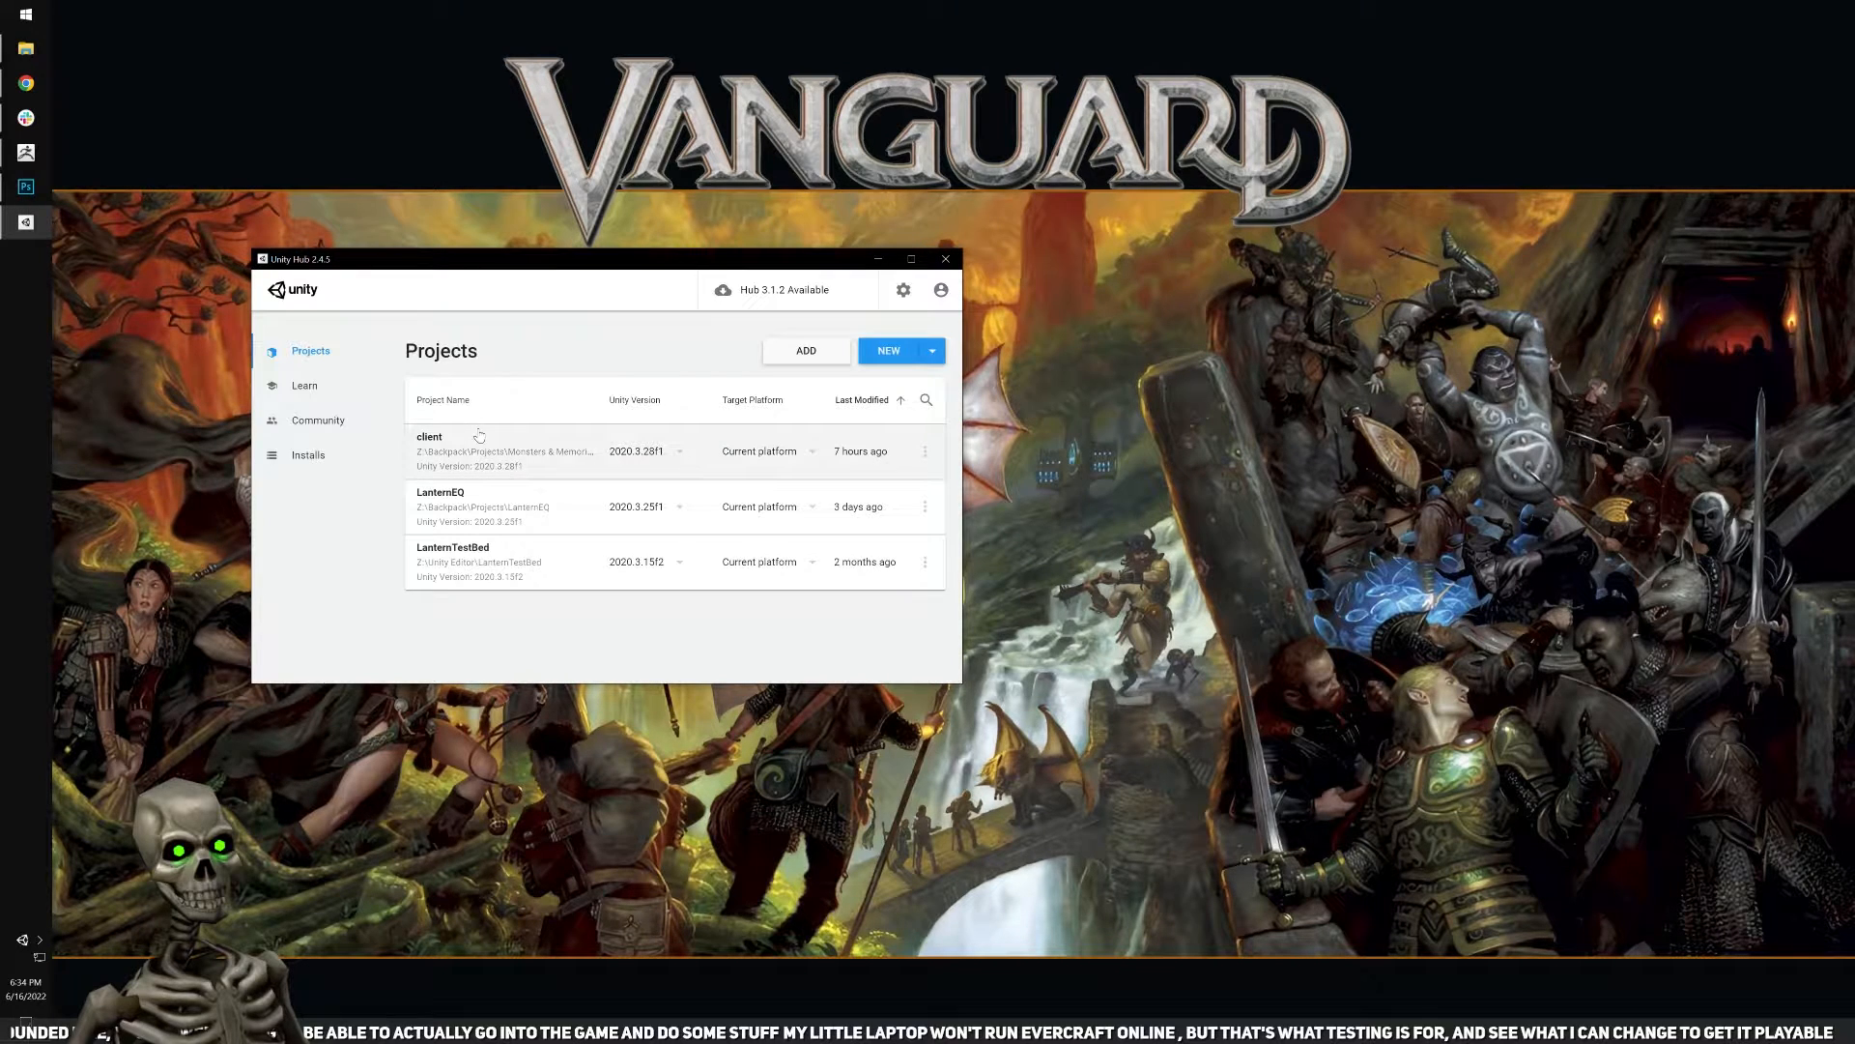
{"action": "left_click", "coordinate": [476, 437]}
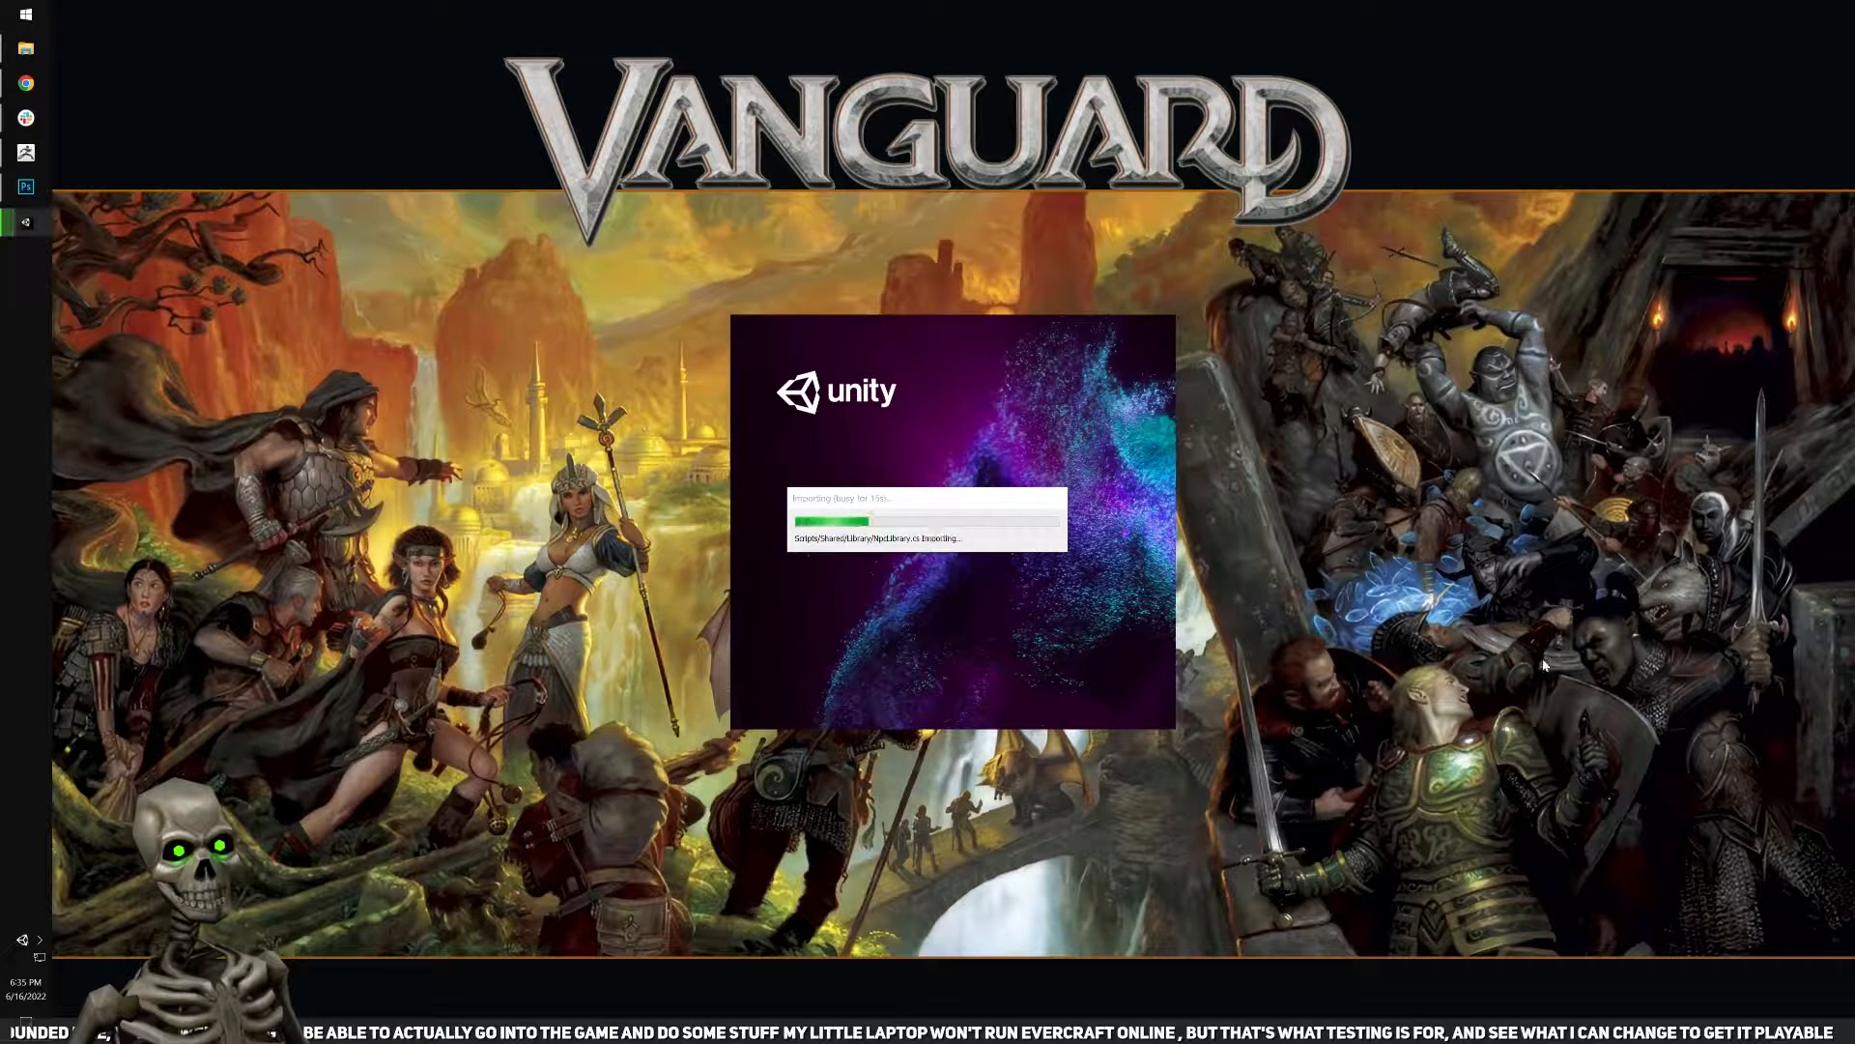
{"action": "left_click_drag", "start_coordinate": [1660, 885], "coordinate": [1389, 480]}
{"action": "left_click_drag", "start_coordinate": [1722, 884], "coordinate": [1336, 464]}
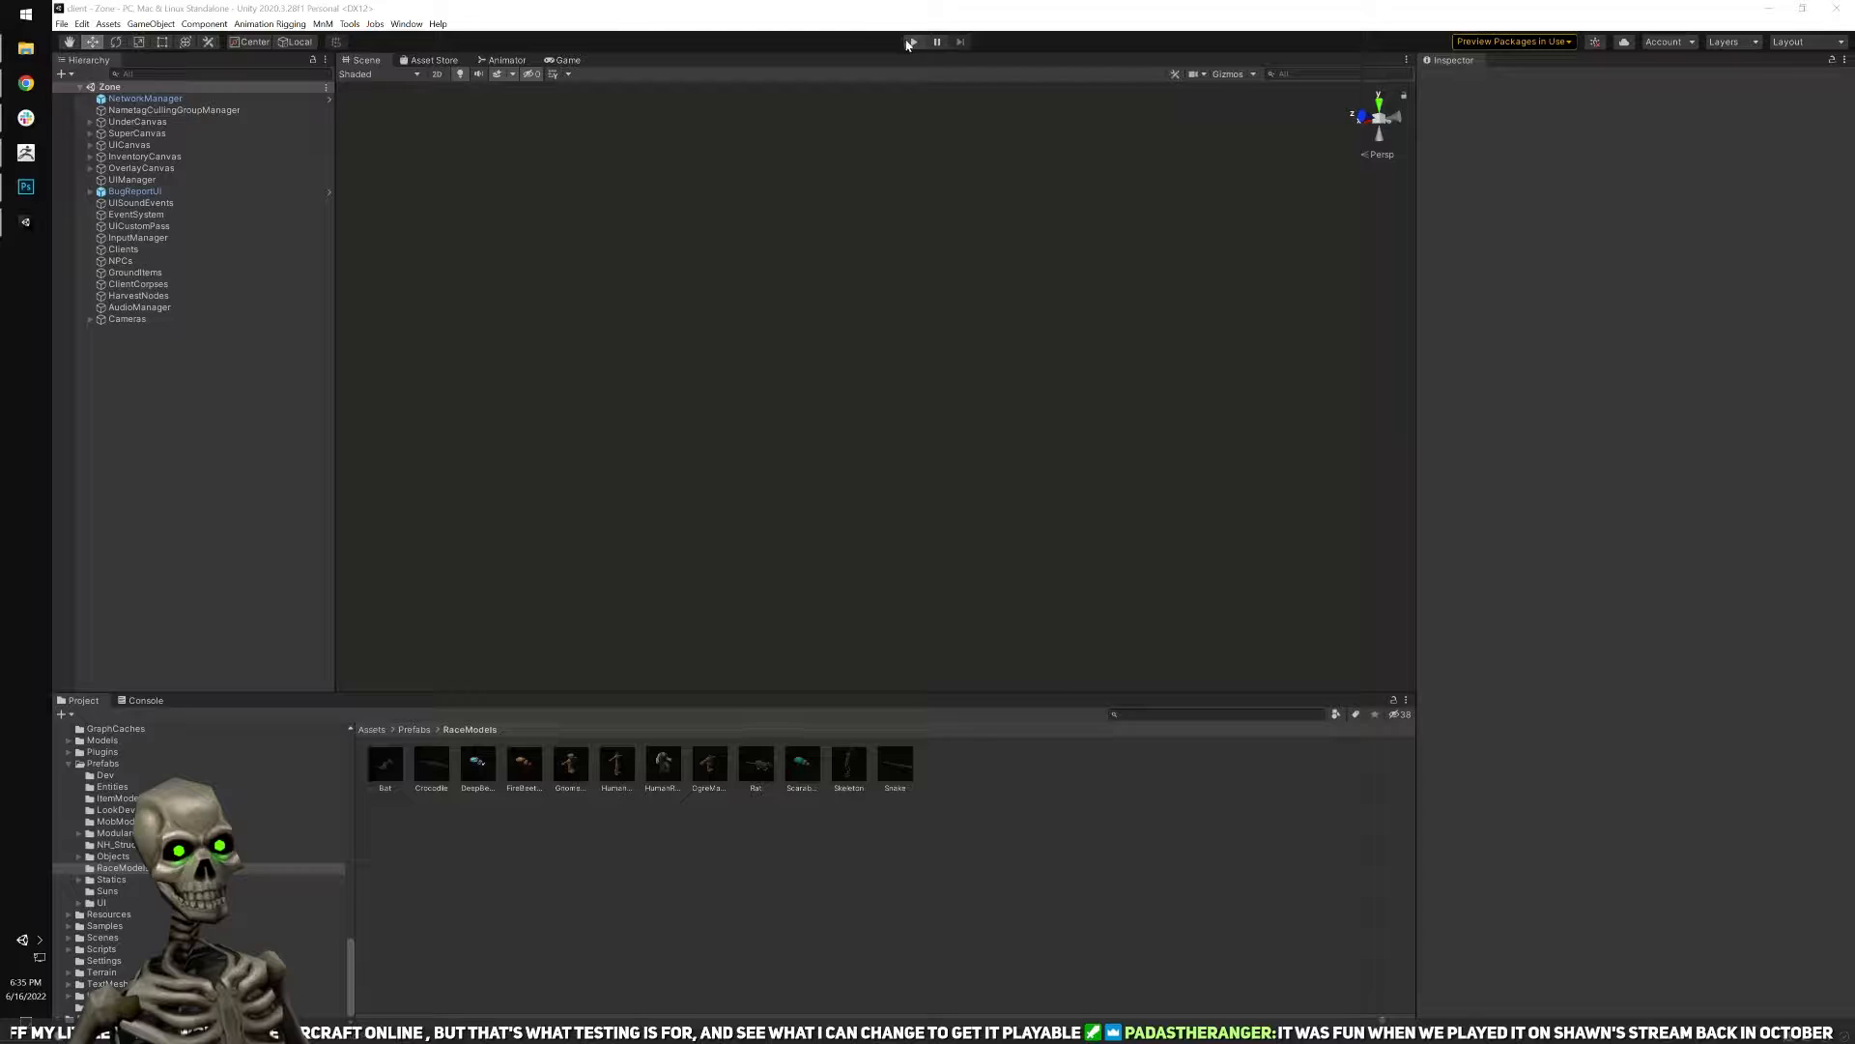
Run the Zone scene in play mode and maximize the Game view.
{"action": "left_click", "coordinate": [980, 384]}
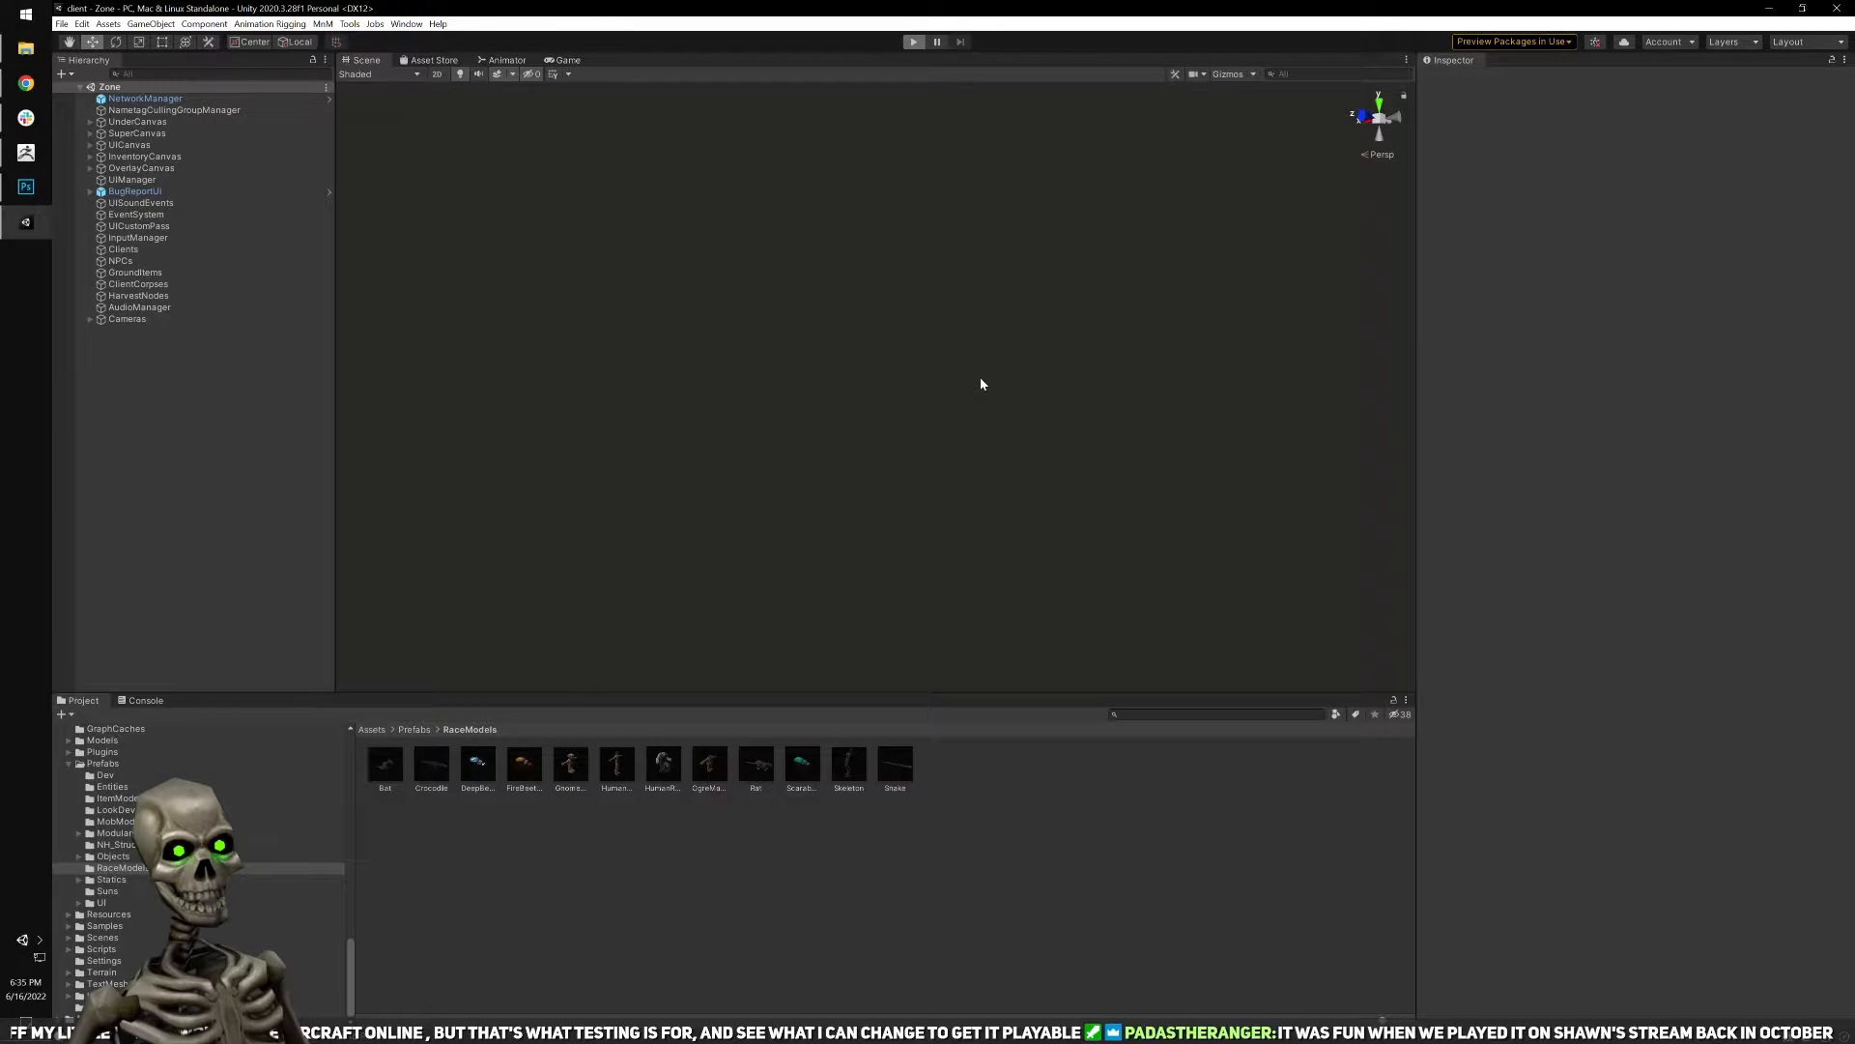
{"action": "key", "text": "ctrl+p"}
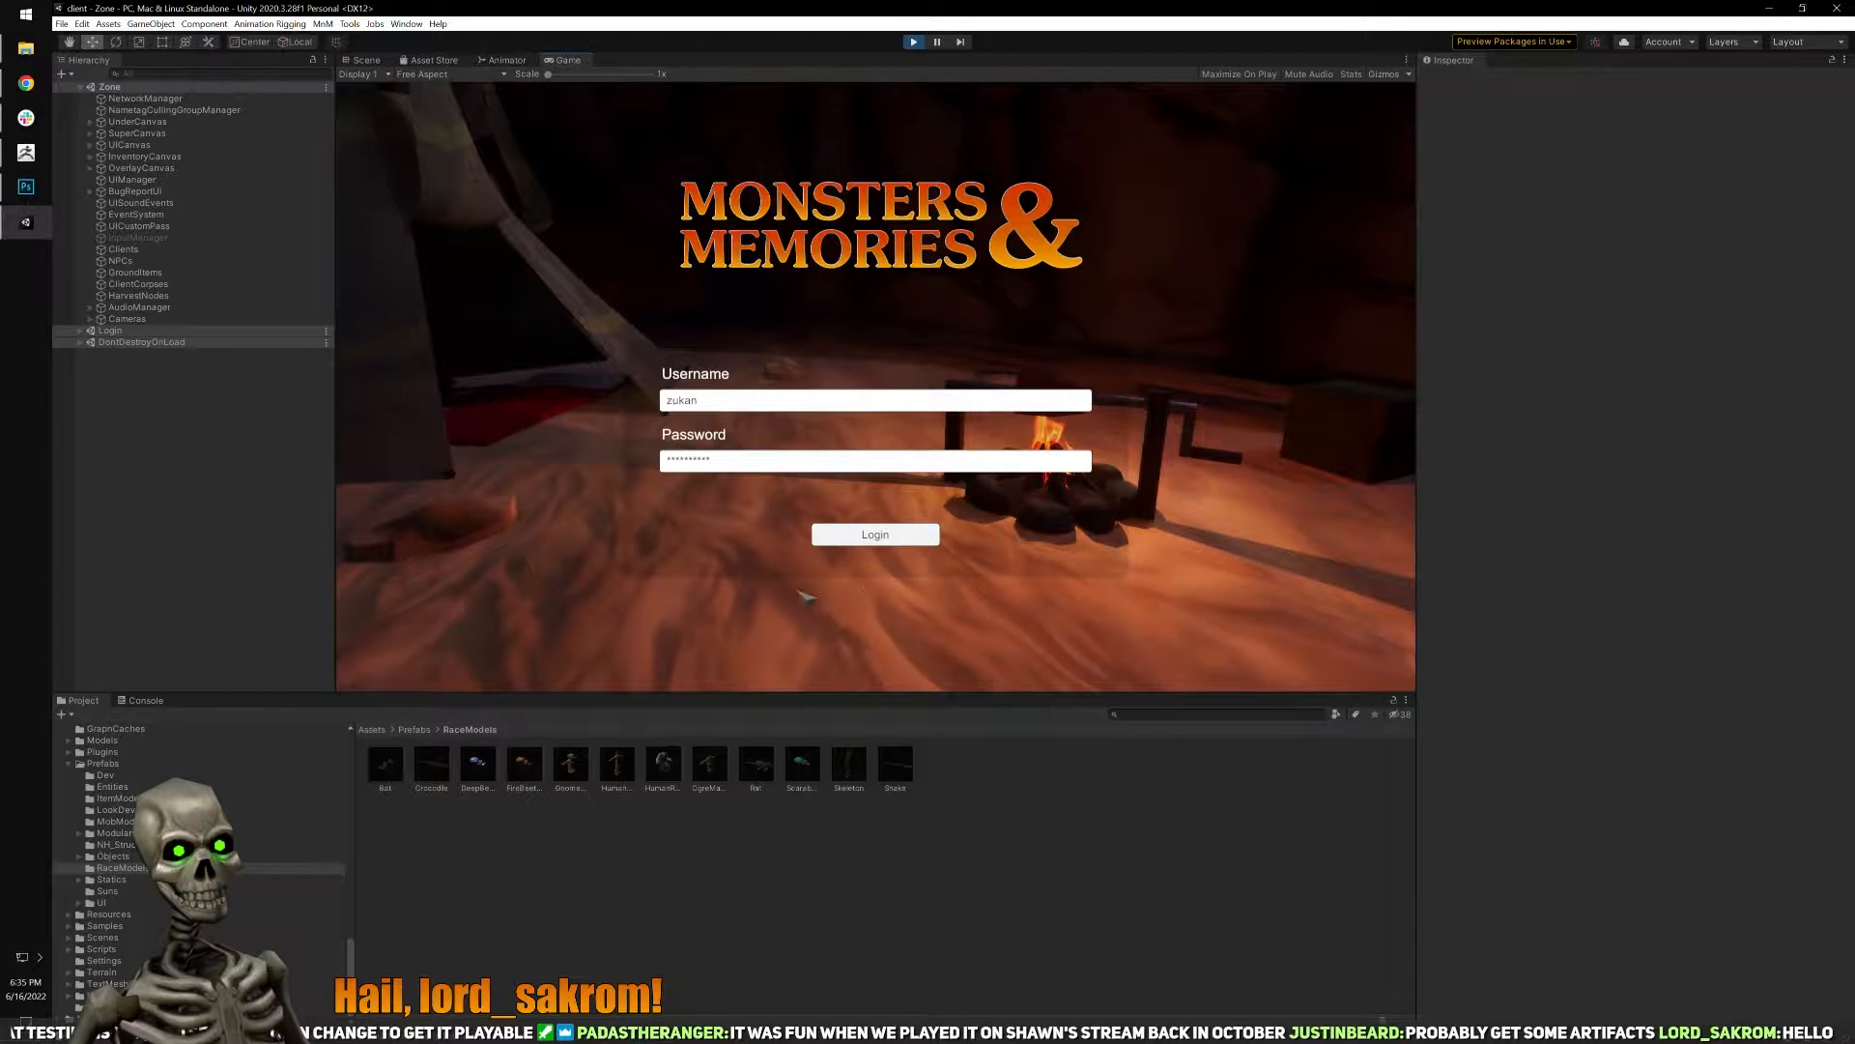
{"action": "left_click", "coordinate": [1406, 60]}
{"action": "left_click", "coordinate": [1430, 109]}
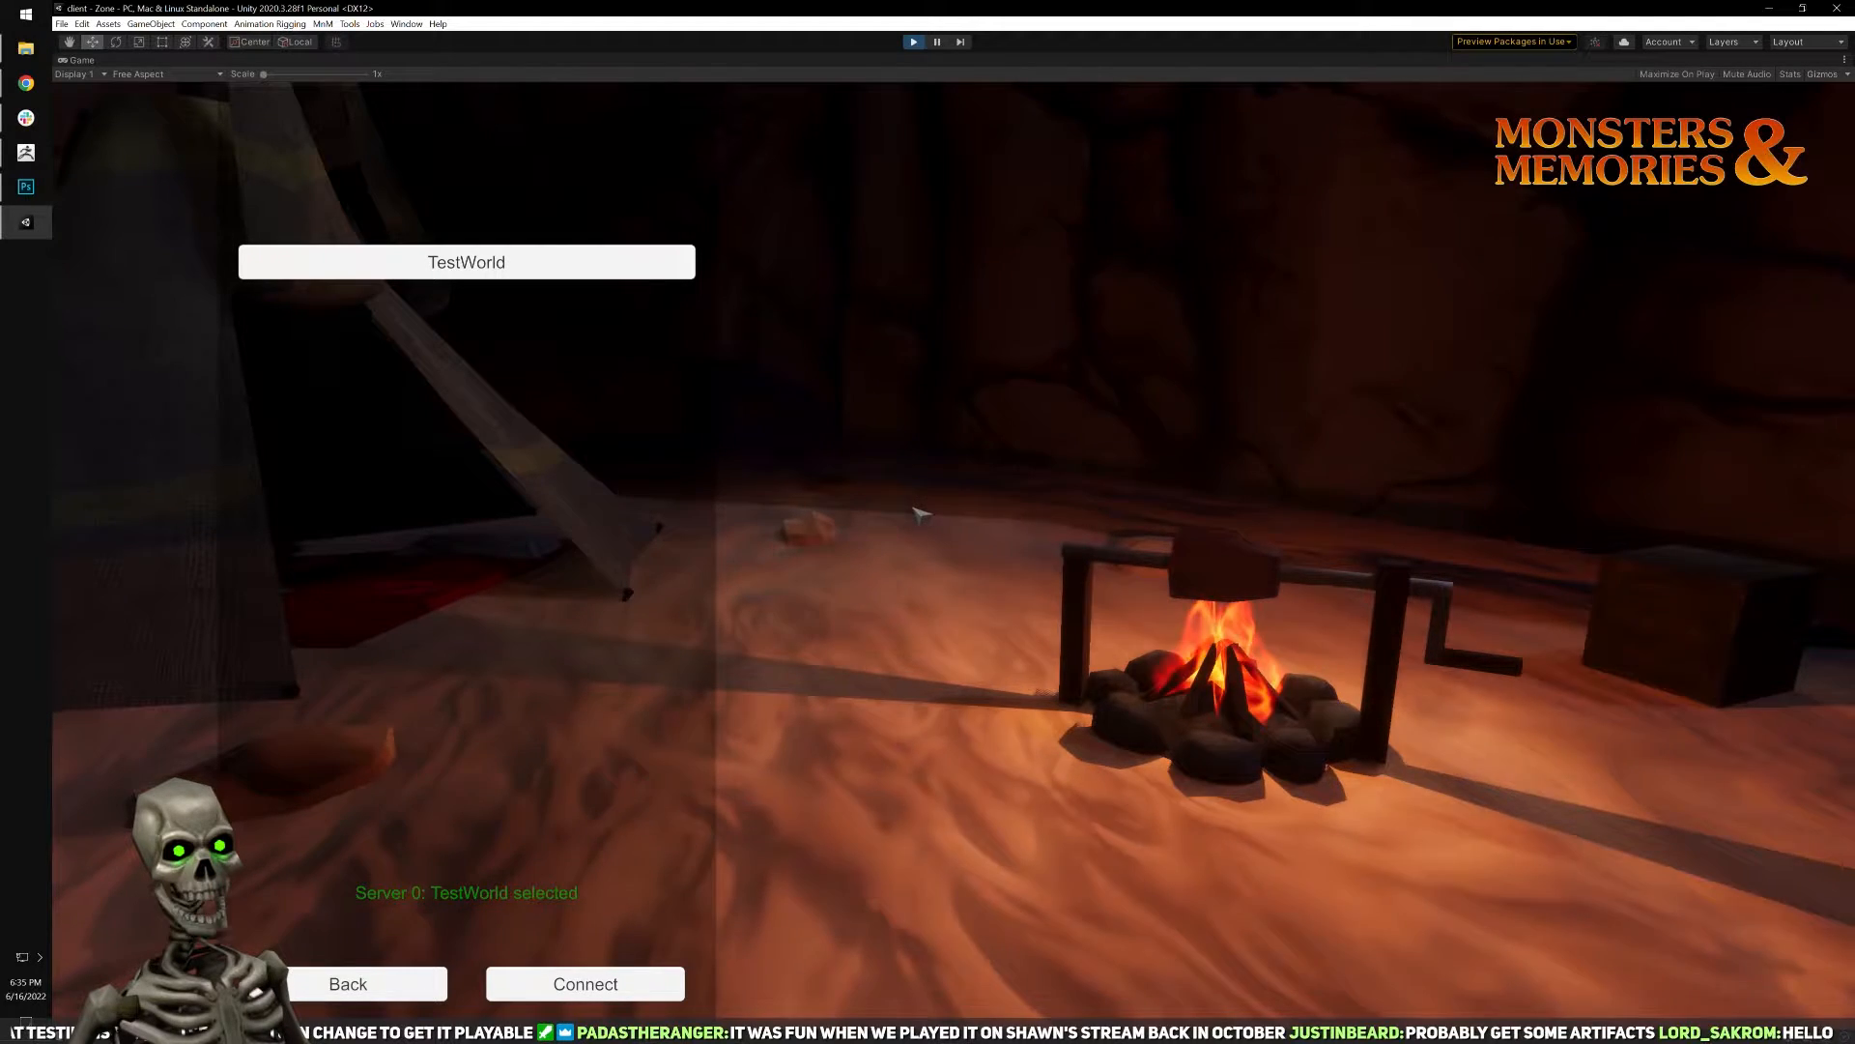
Connect to the TestWorld server and delete the gnome elementalist character Zukan.
{"action": "left_click", "coordinate": [586, 984]}
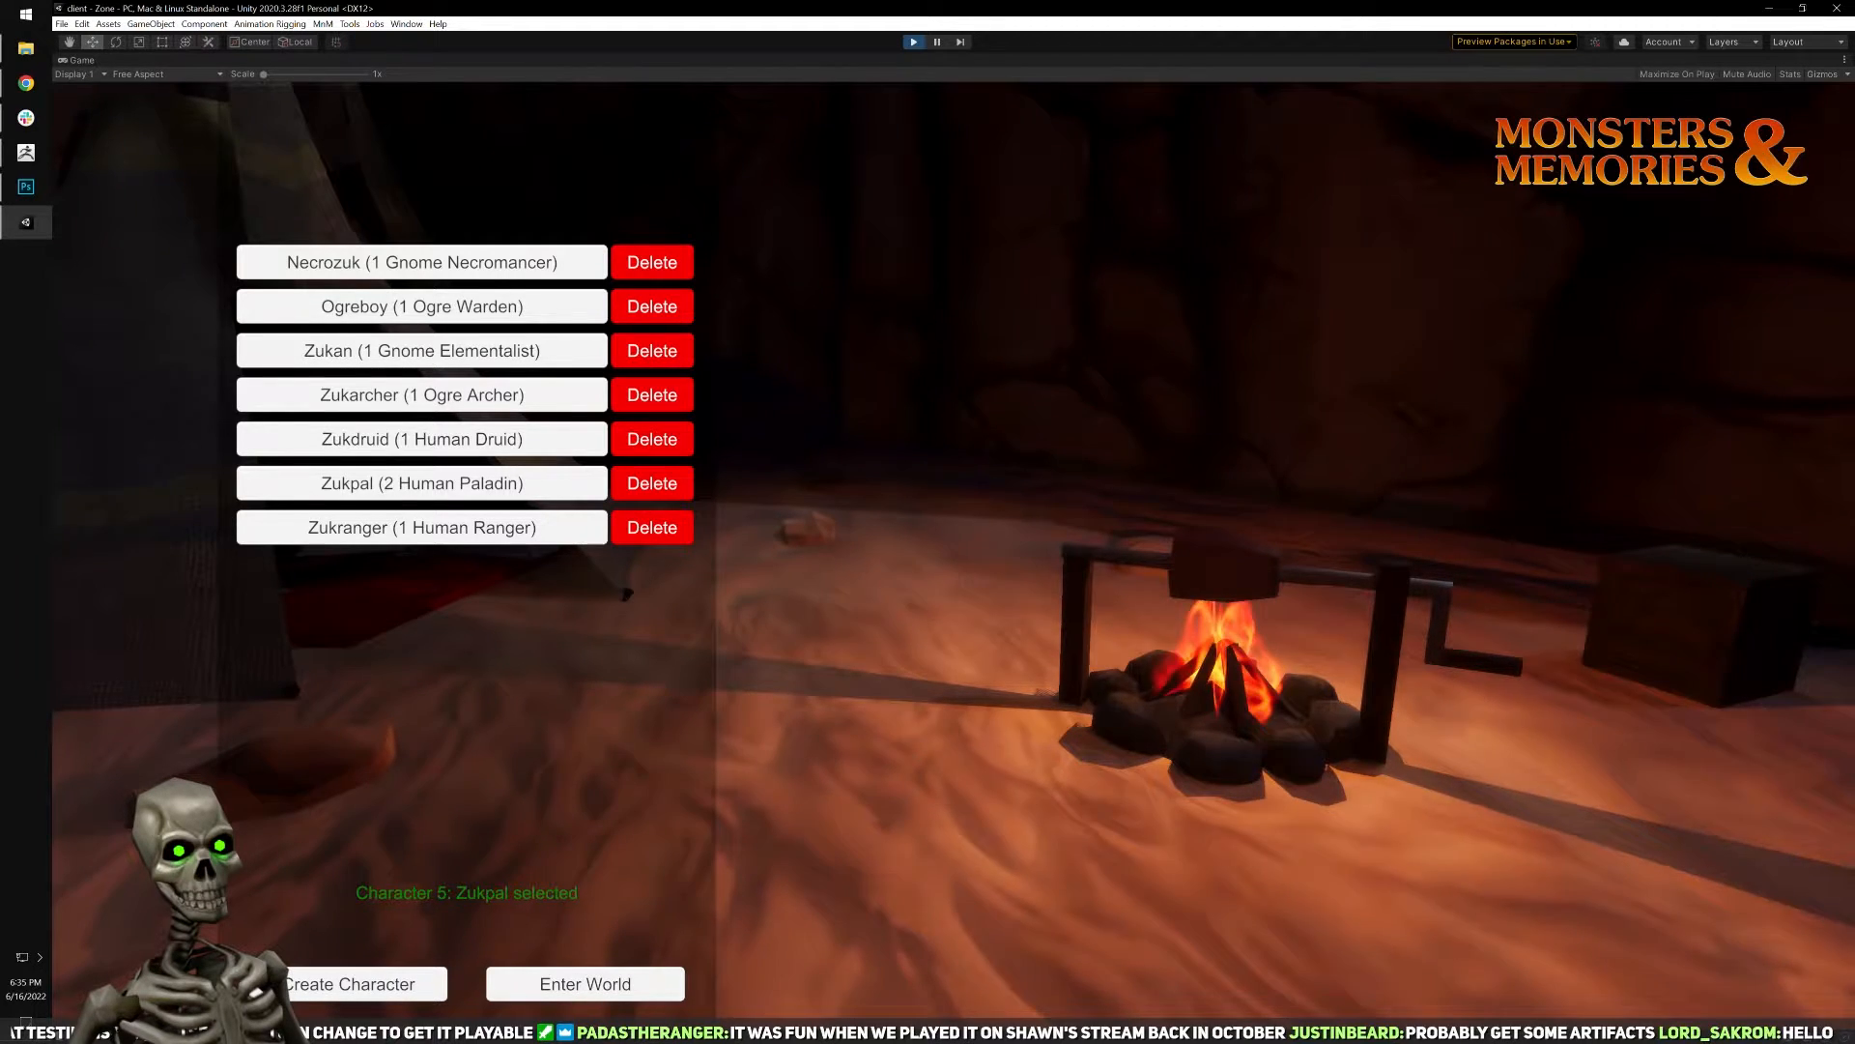
{"action": "key", "text": "alt+Tab"}
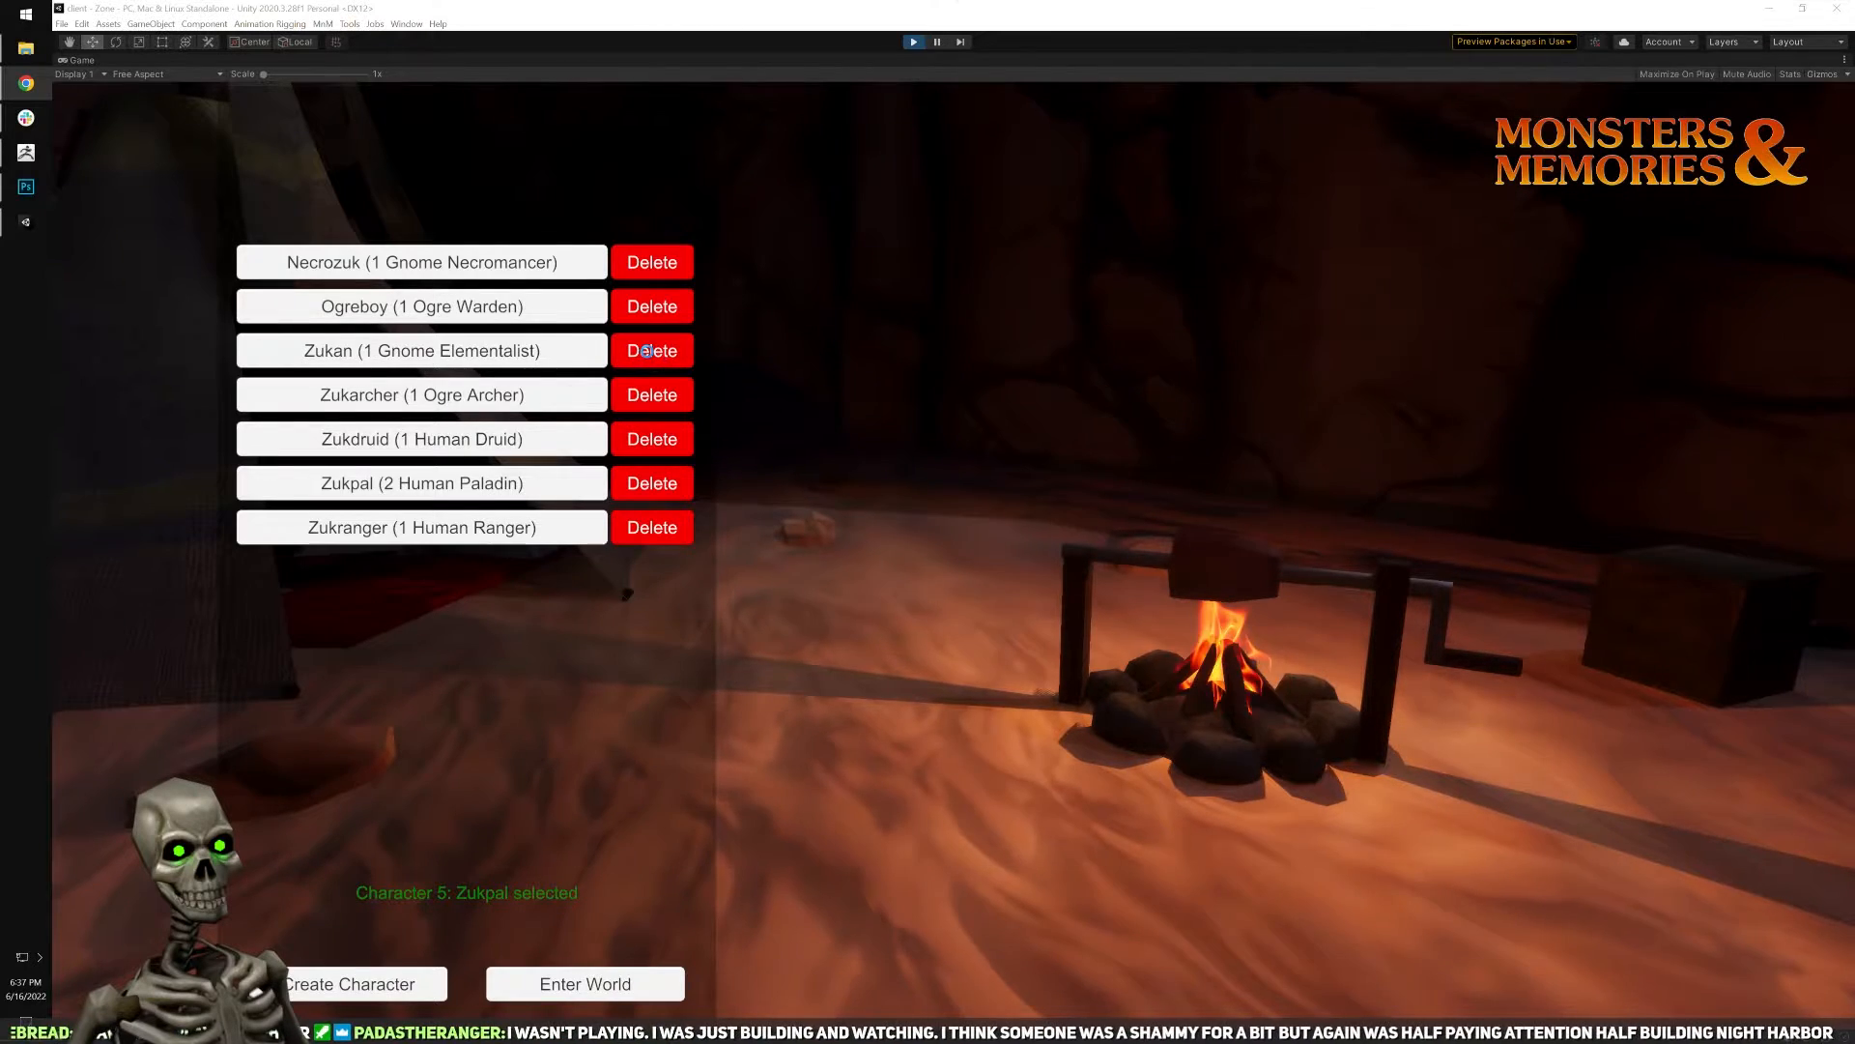
{"action": "left_click", "coordinate": [645, 352]}
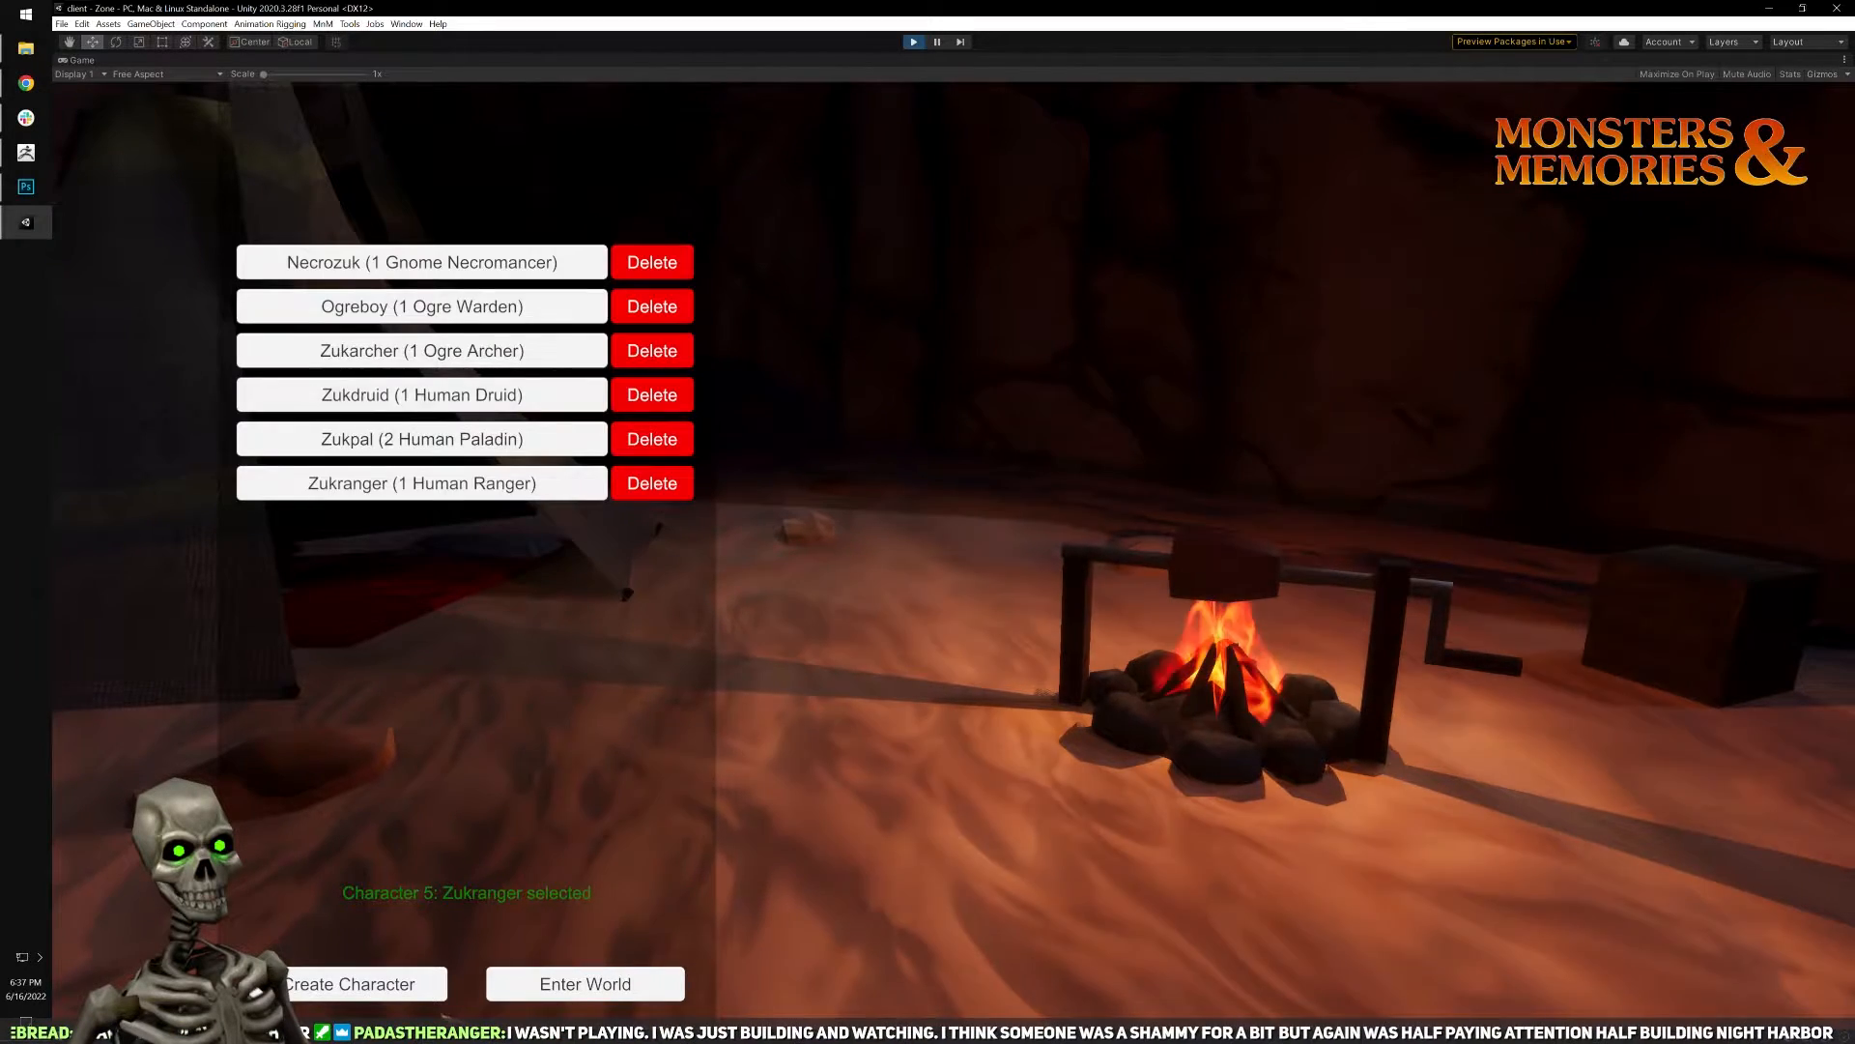
Create a new gnome enchanter character named Zukan with the offered appearance.
{"action": "left_click", "coordinate": [365, 996]}
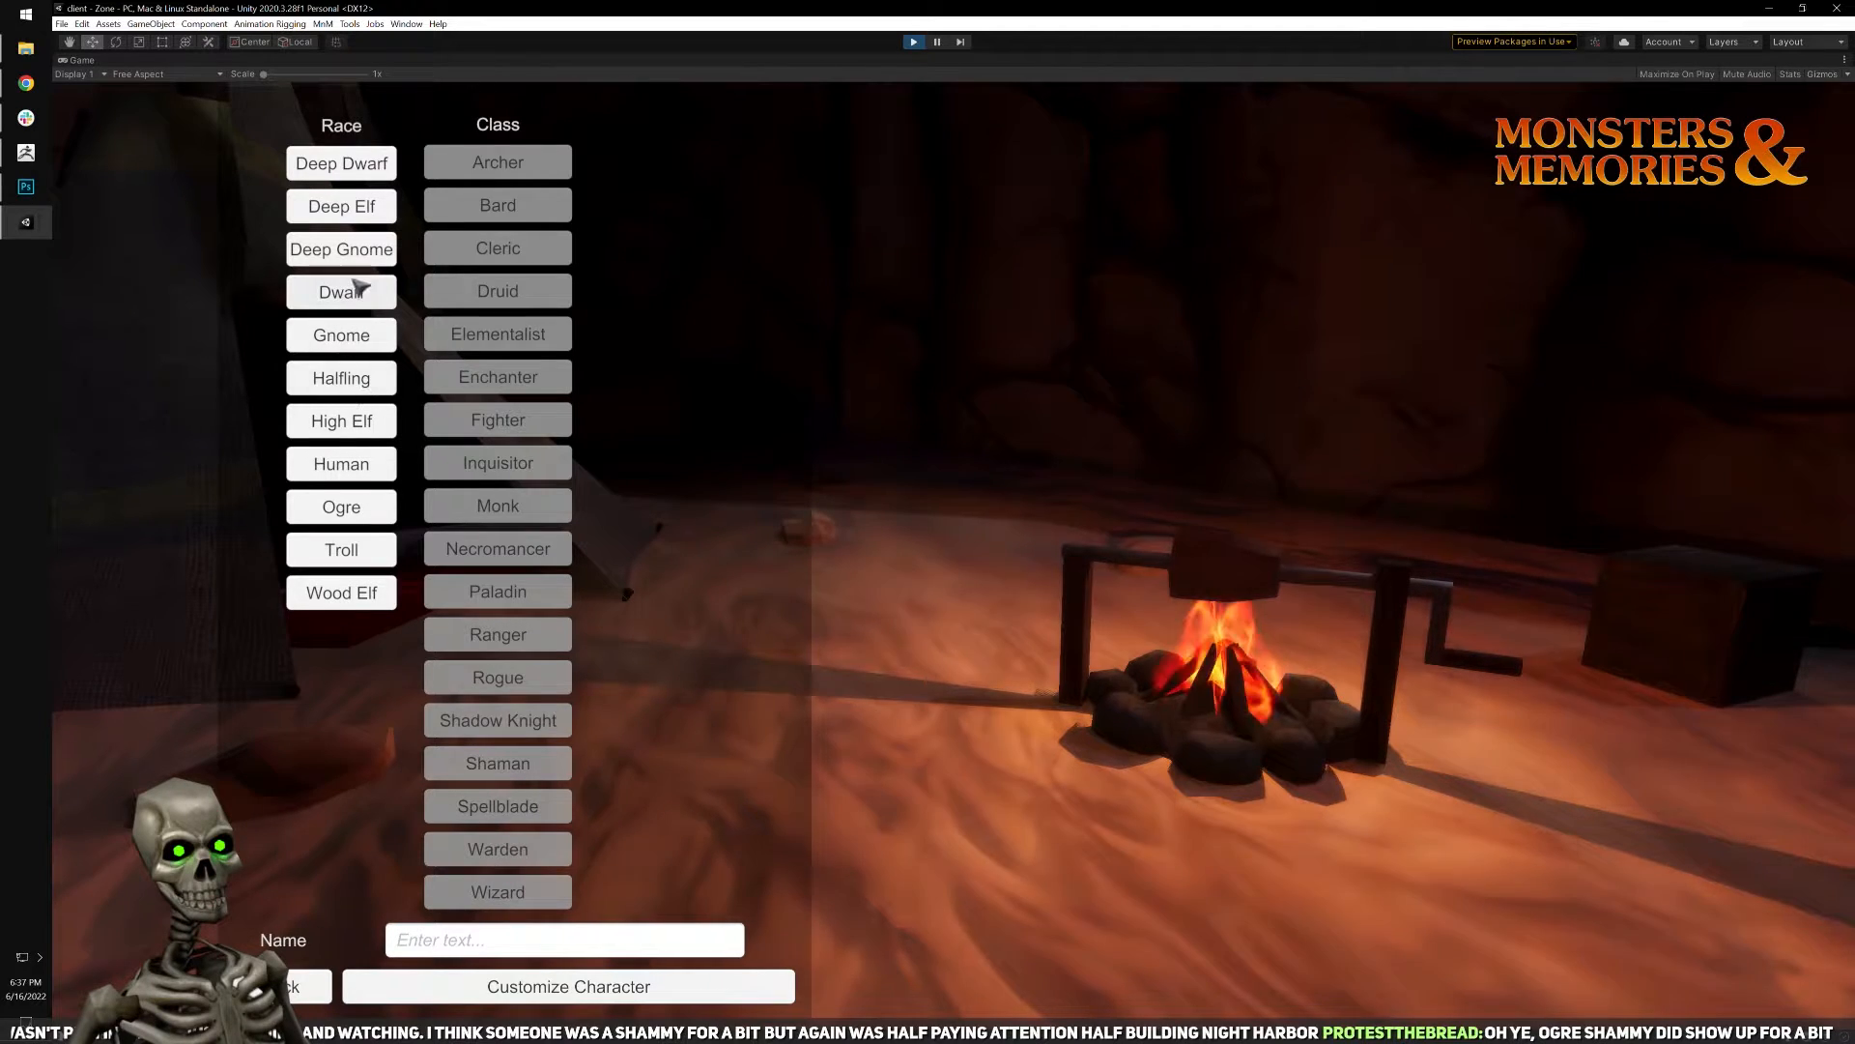
{"action": "left_click", "coordinate": [341, 335]}
{"action": "left_click", "coordinate": [513, 382]}
{"action": "type", "text": "Zukan"}
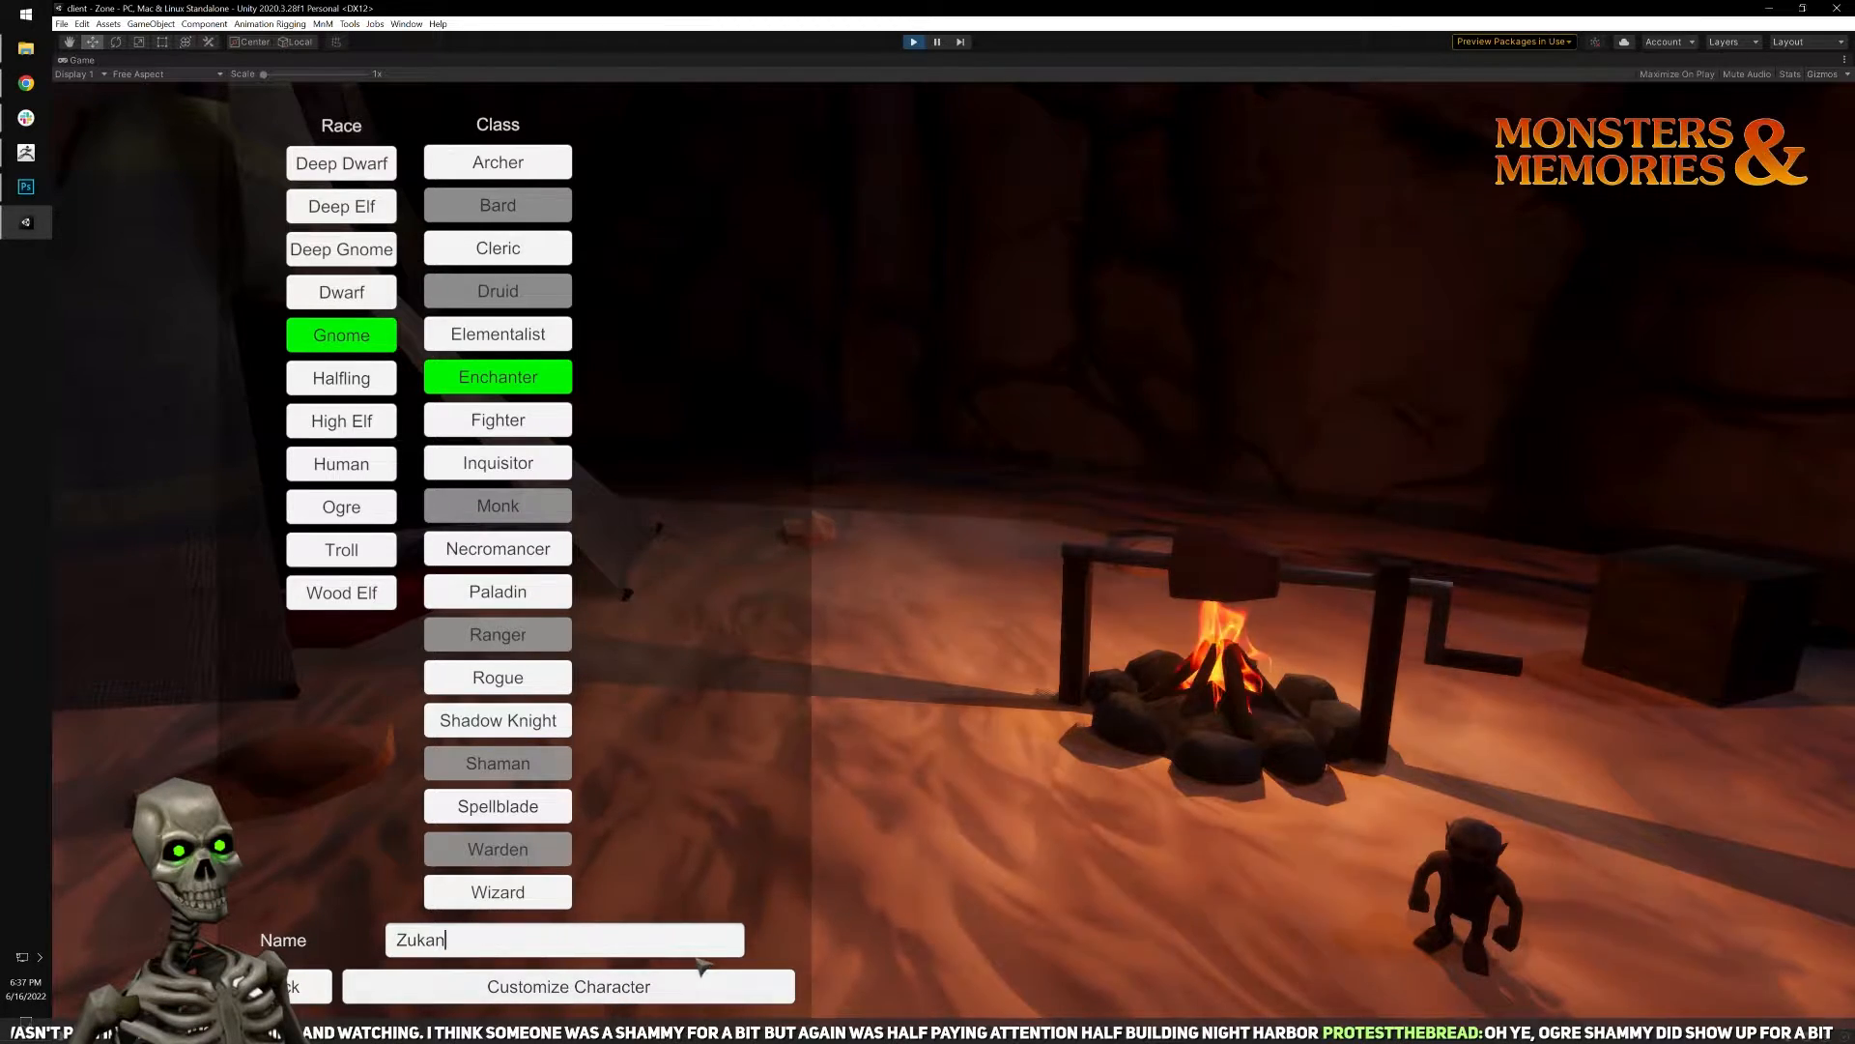
{"action": "left_click", "coordinate": [658, 987]}
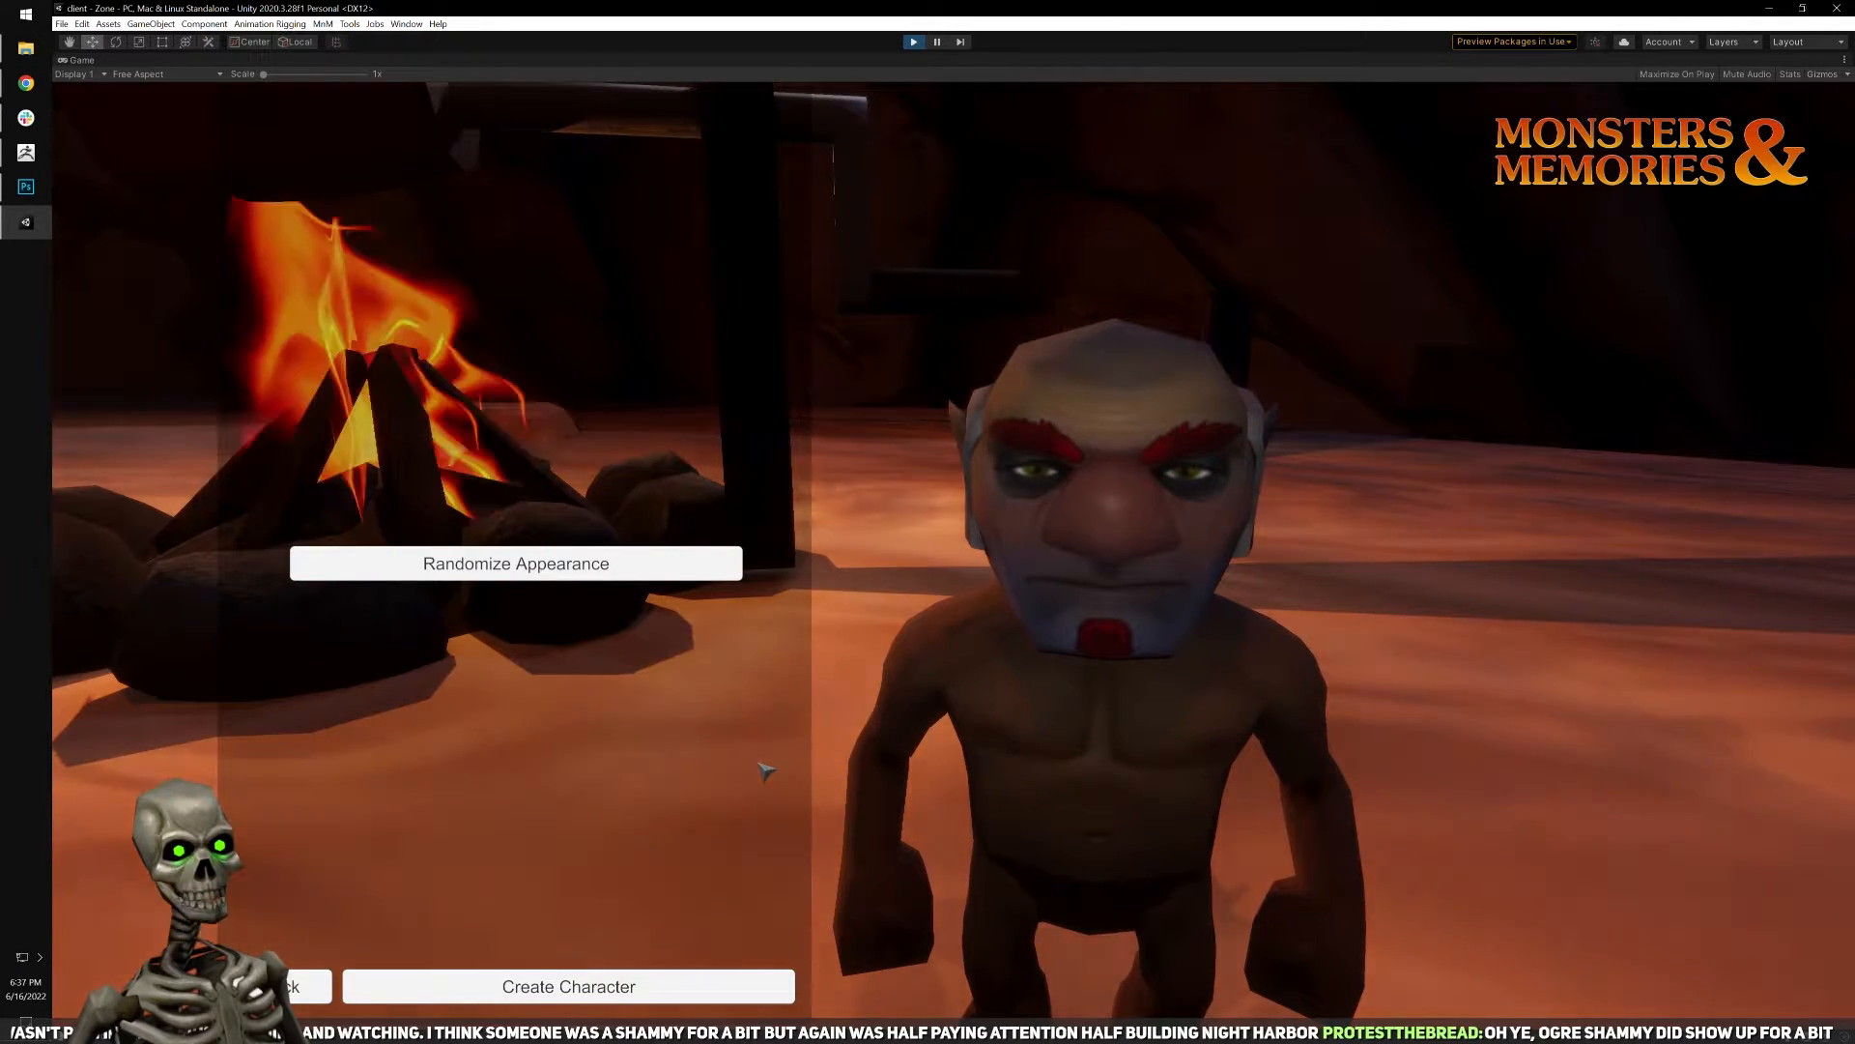
{"action": "left_click", "coordinate": [577, 990]}
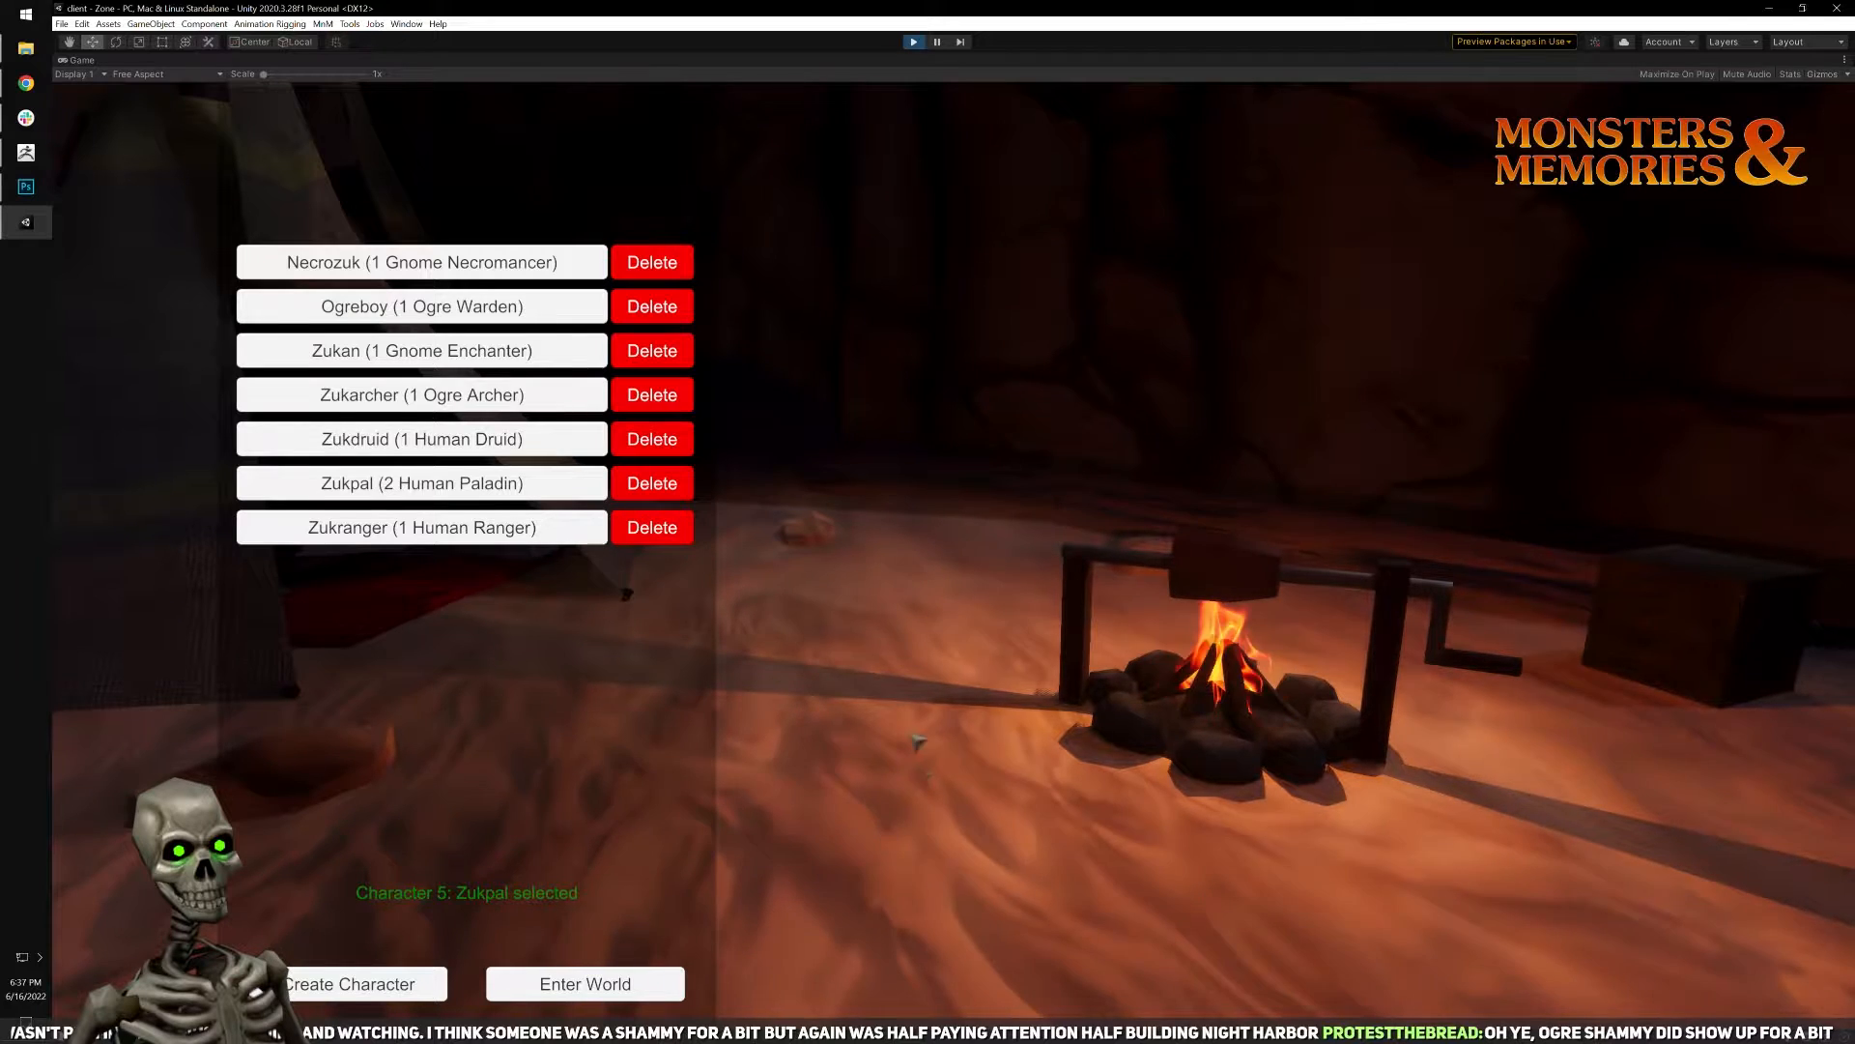
Enter the world with the gnome enchanter, then move the character and swing the camera to look around.
{"action": "left_click", "coordinate": [324, 356]}
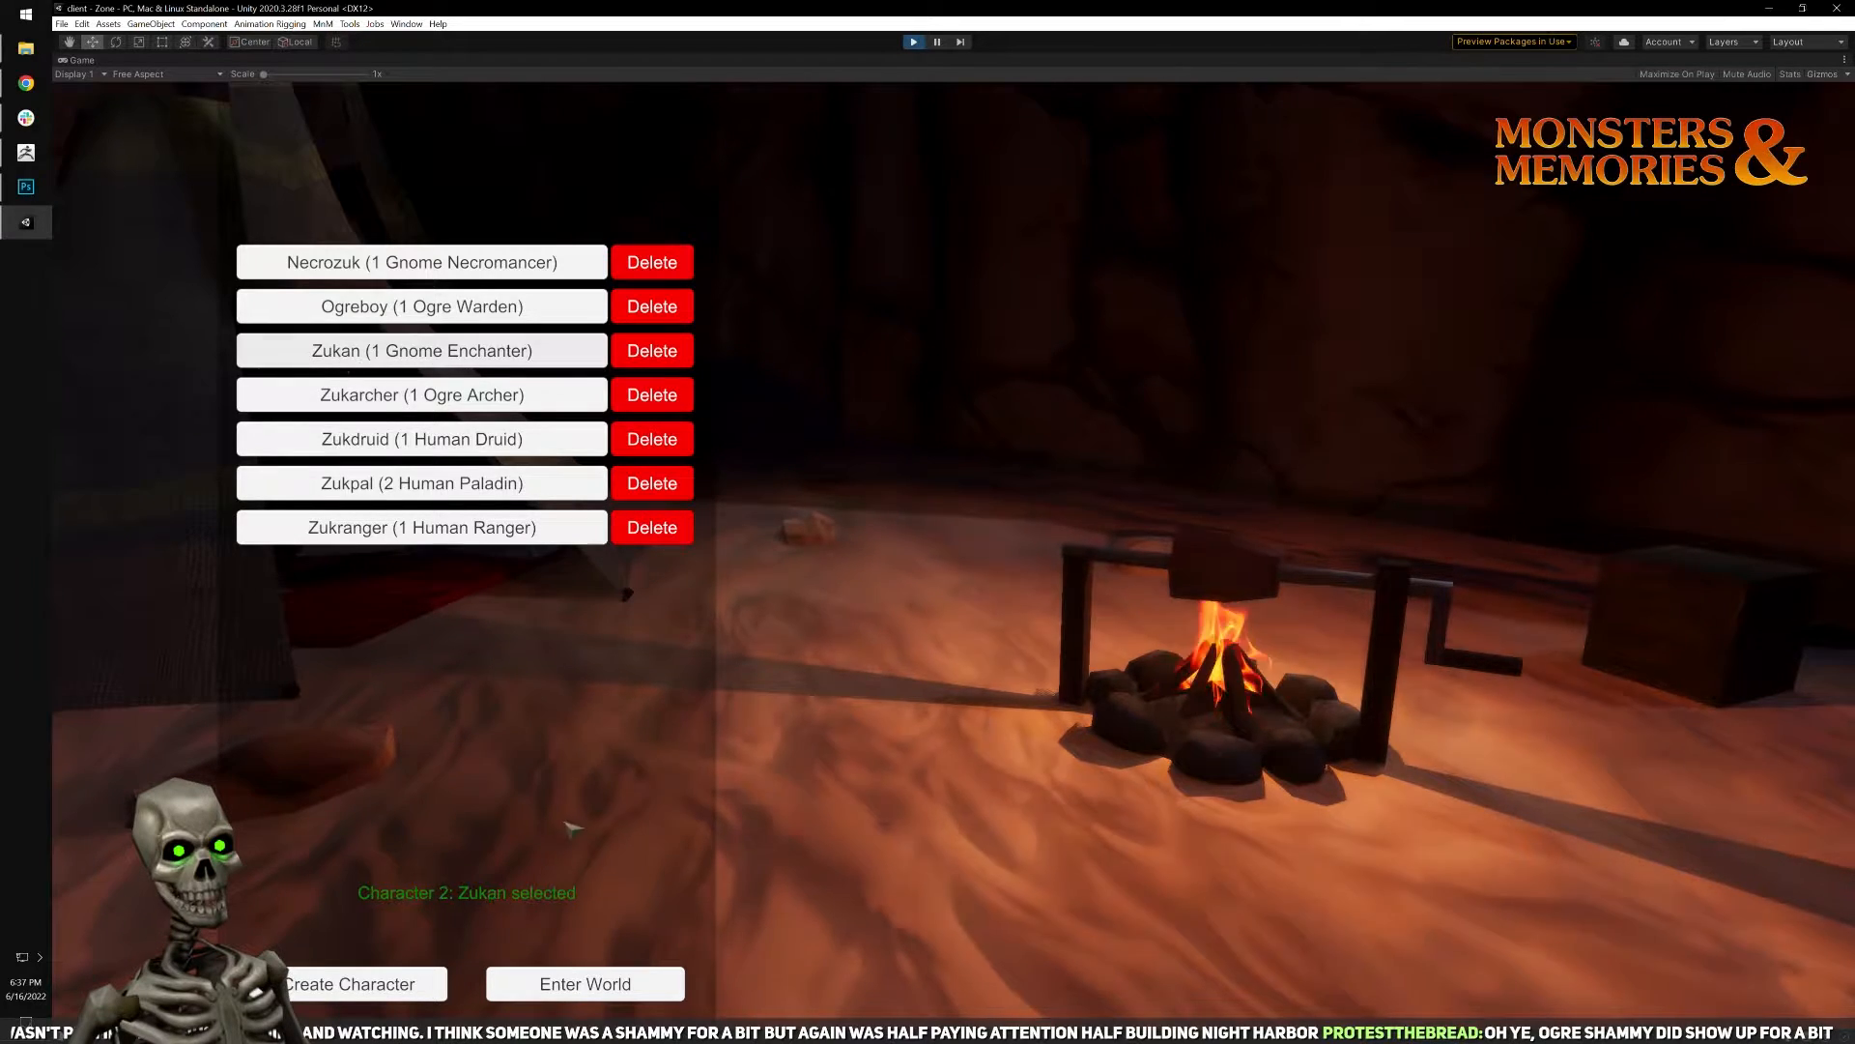
{"action": "left_click", "coordinate": [604, 982]}
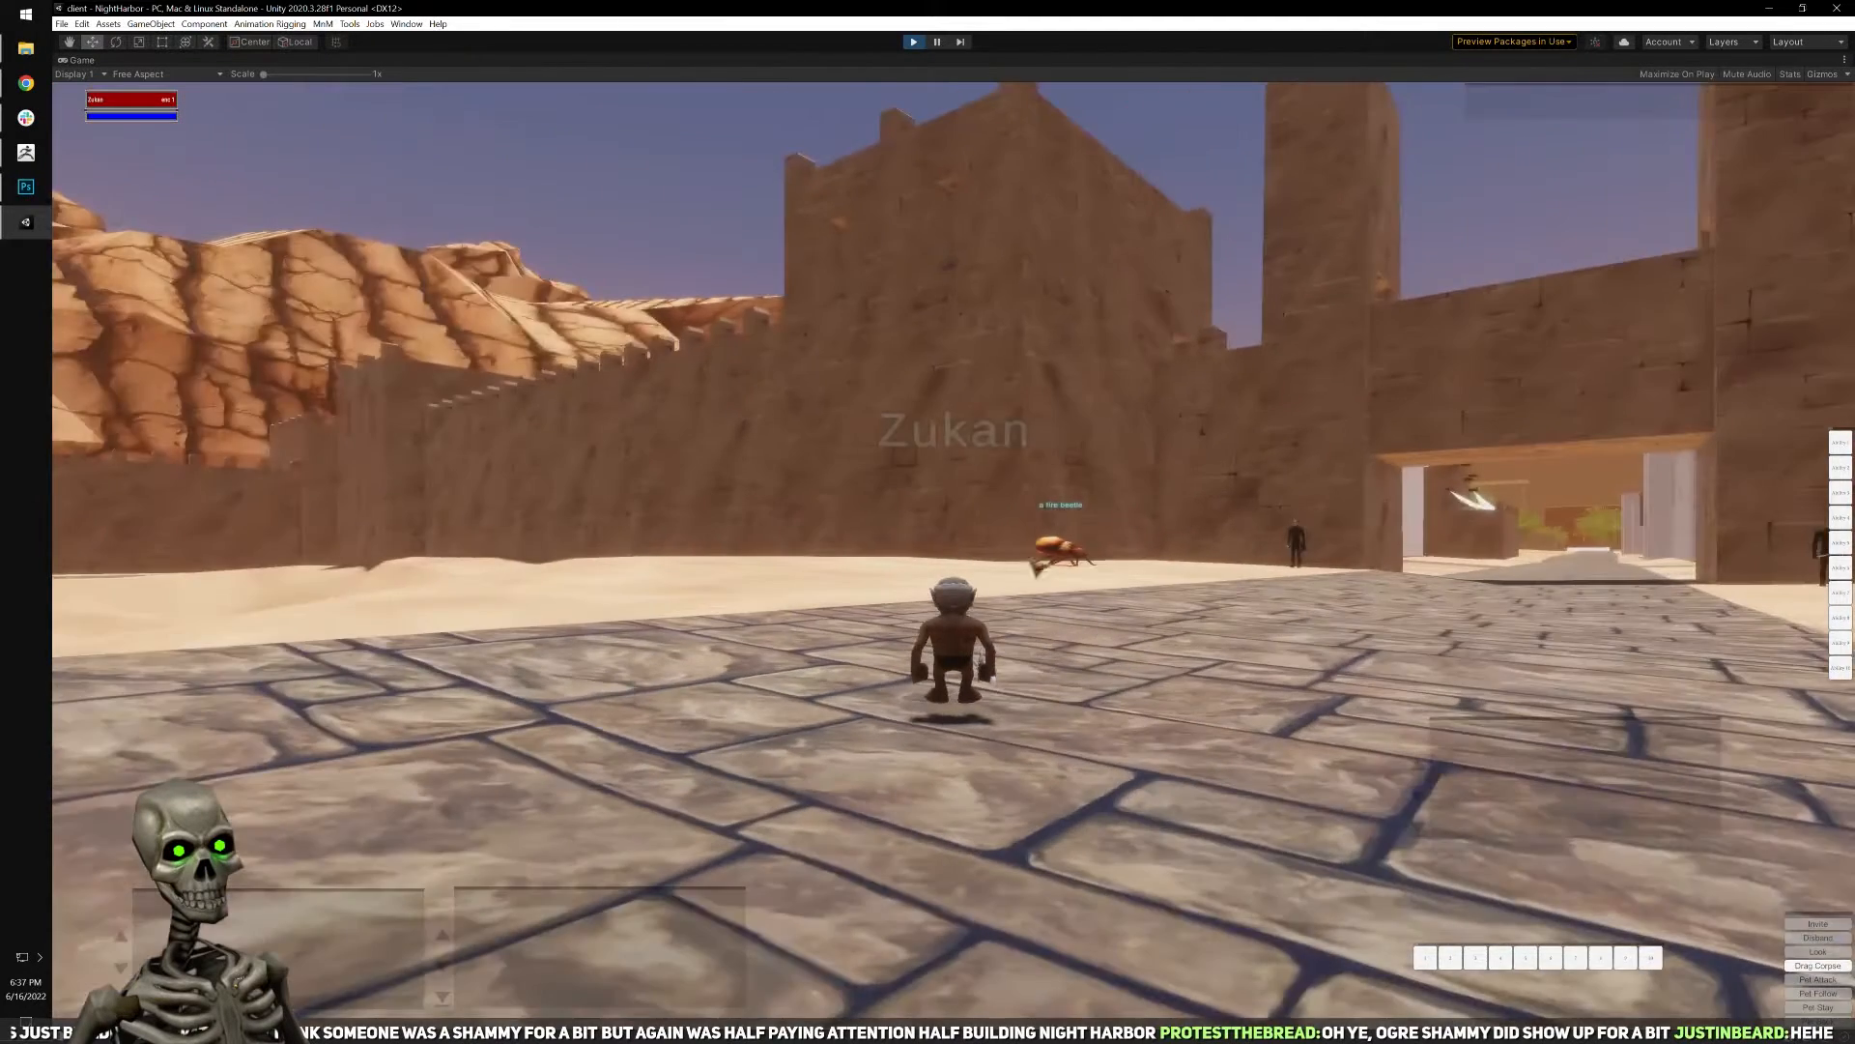
{"action": "key", "text": "q"}
{"action": "key", "text": "w"}
{"action": "scroll", "coordinate": [952, 549], "scroll_direction": "up", "scroll_amount": 5}
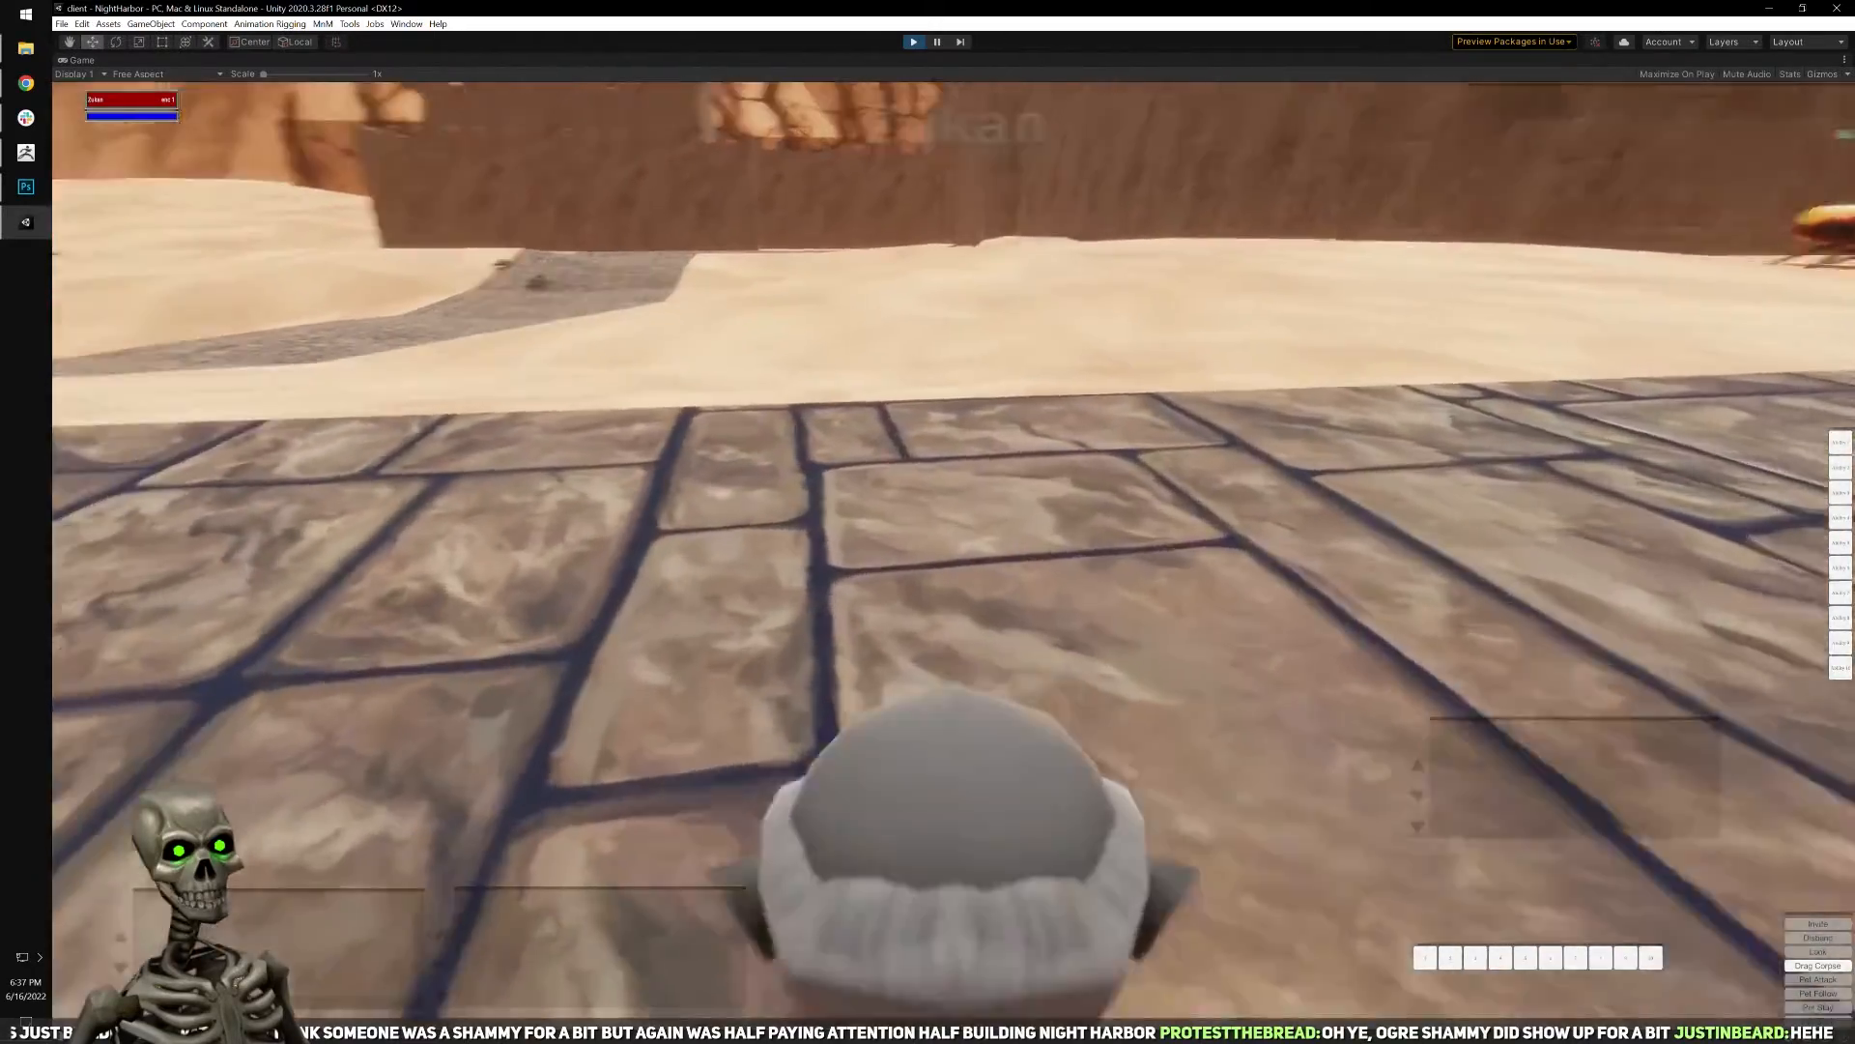
{"action": "scroll", "coordinate": [953, 549], "scroll_direction": "down", "scroll_amount": 3}
{"action": "key", "text": "d"}
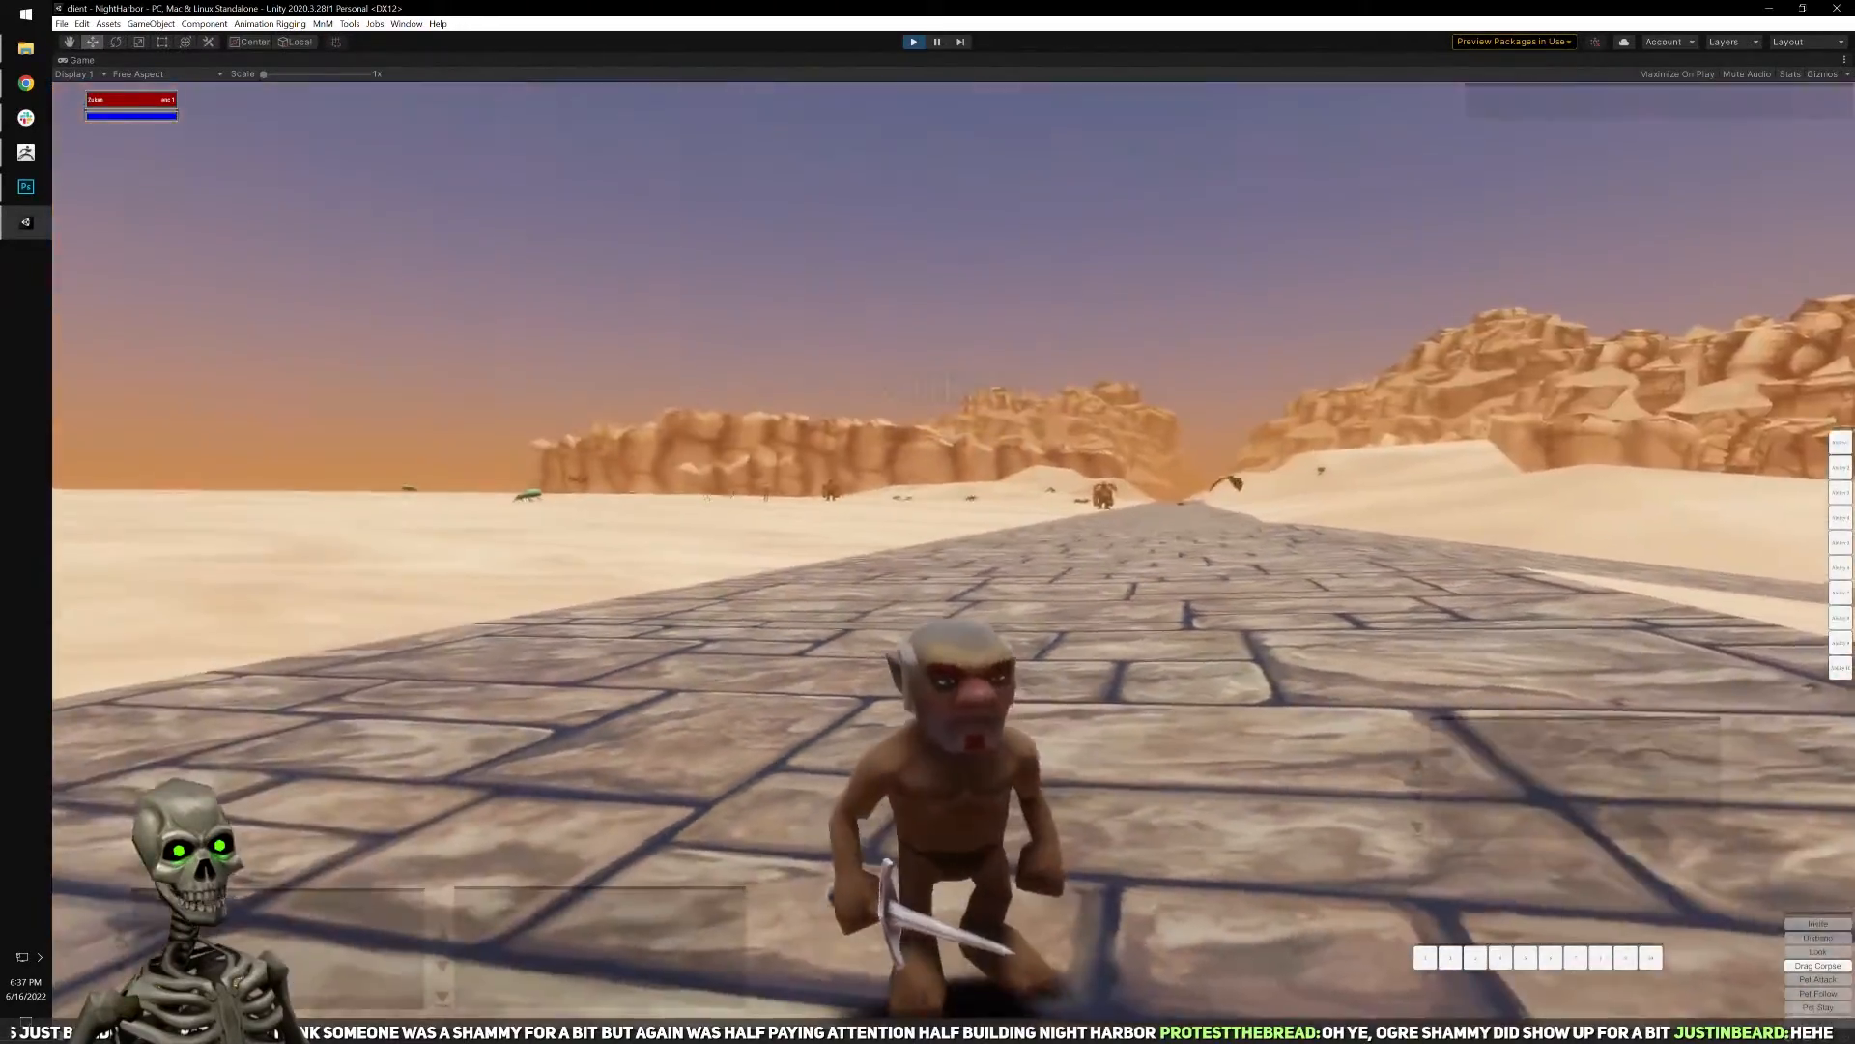
Turn the gnome and swing the camera around to examine the desert, the road and the city gate.
{"action": "key", "text": "d"}
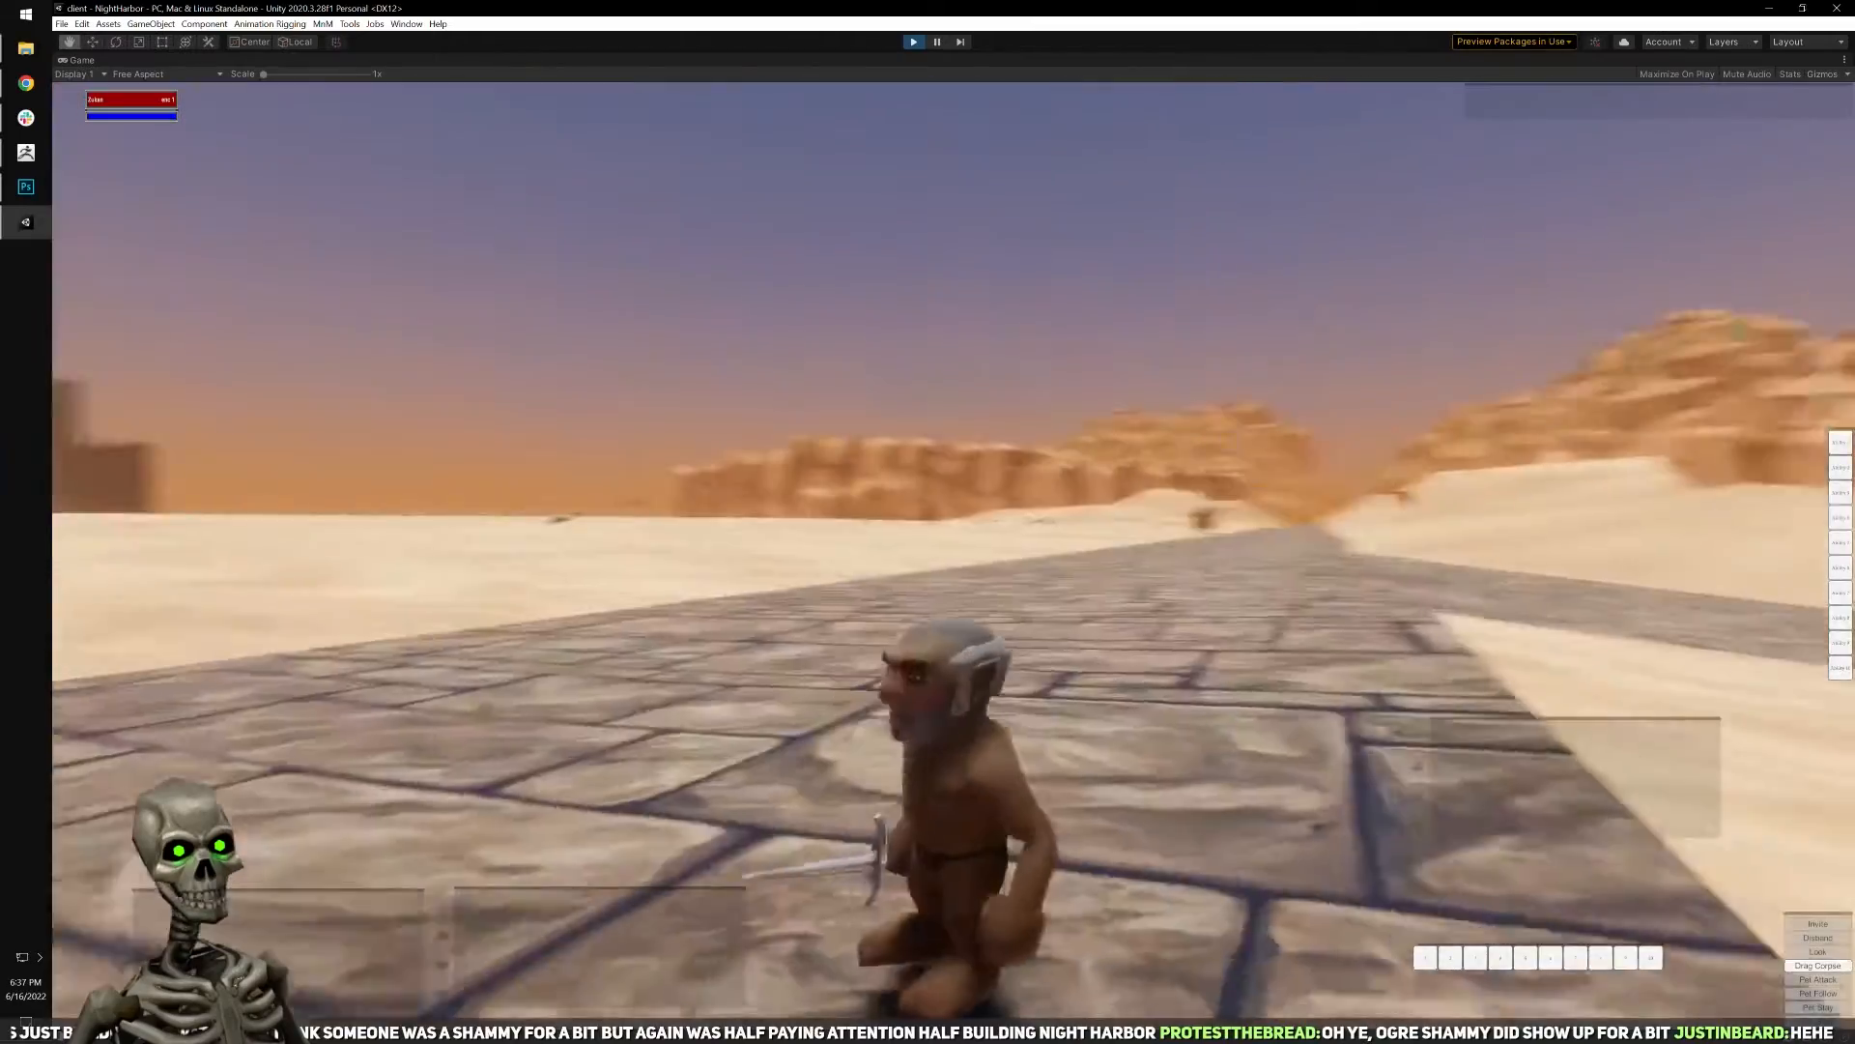
{"action": "key", "text": "a"}
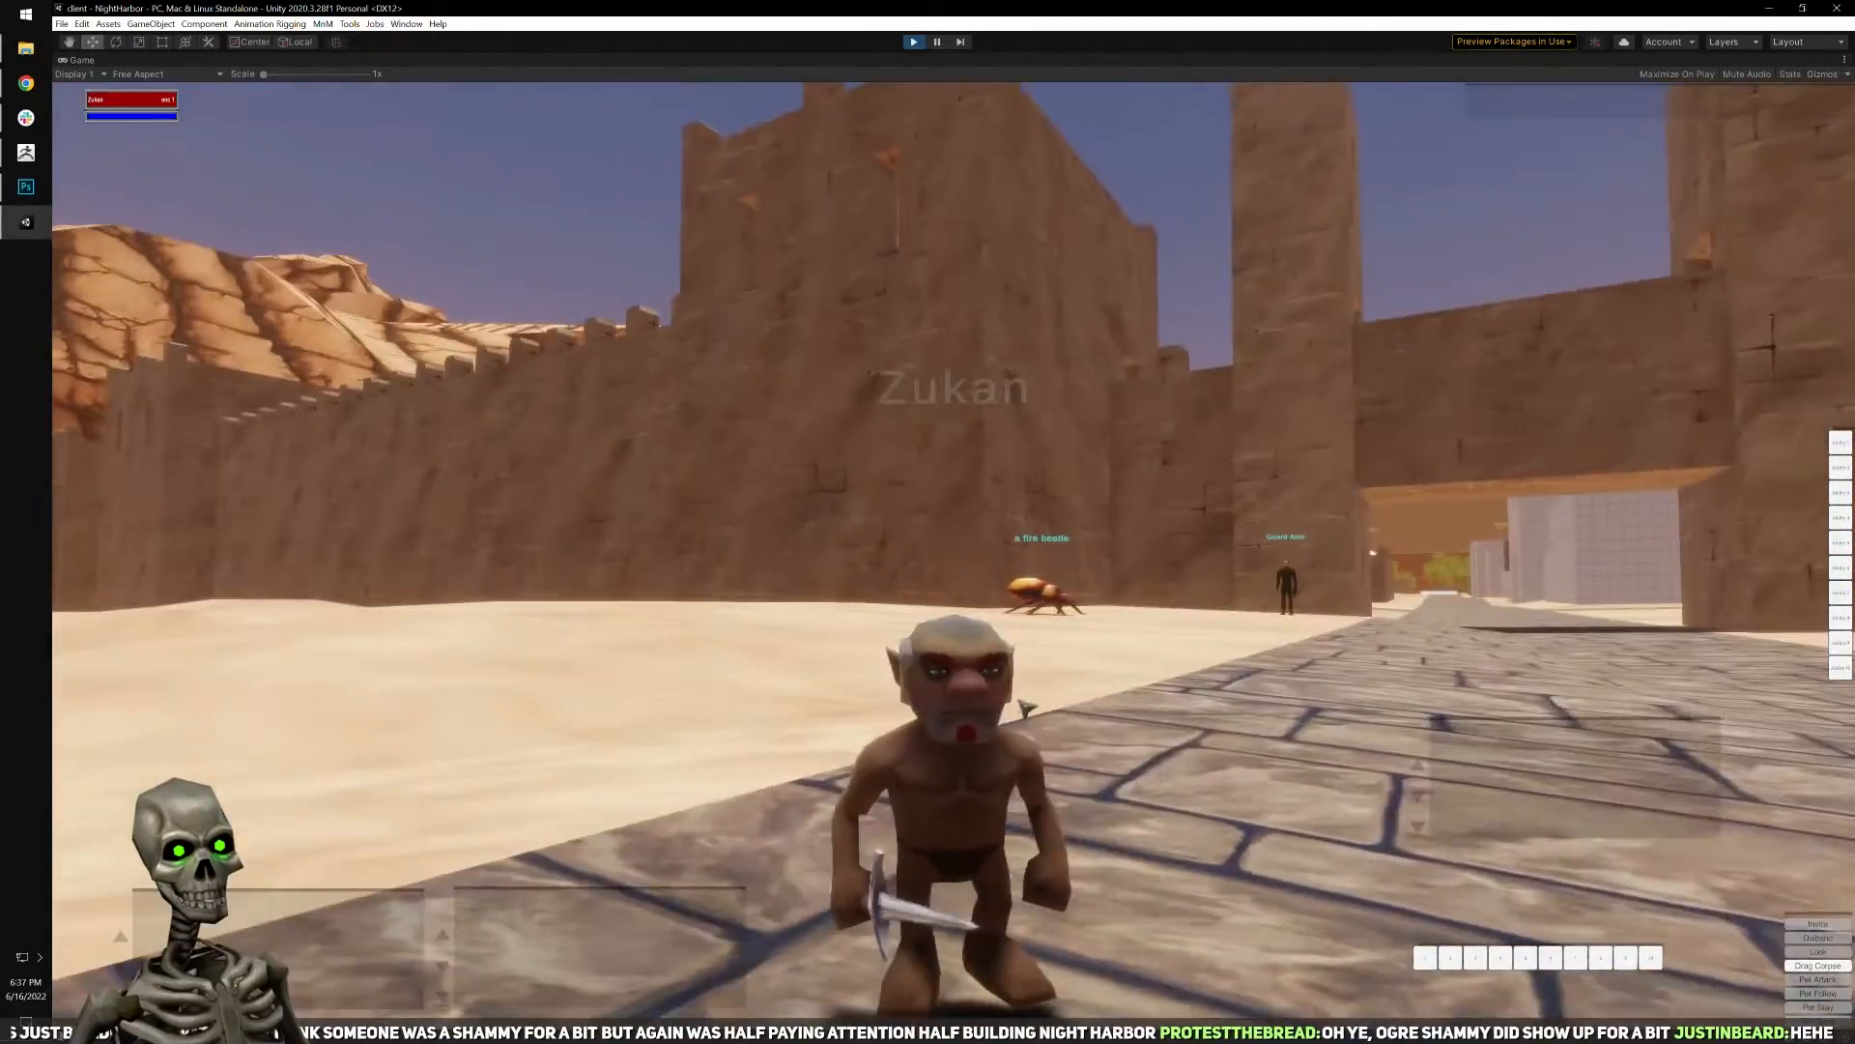
{"action": "scroll", "coordinate": [953, 549], "scroll_direction": "up", "scroll_amount": 5}
{"action": "right_click_drag", "start_coordinate": [1085, 763], "coordinate": [1044, 739]}
{"action": "scroll", "coordinate": [1085, 733], "scroll_direction": "down", "scroll_amount": 5}
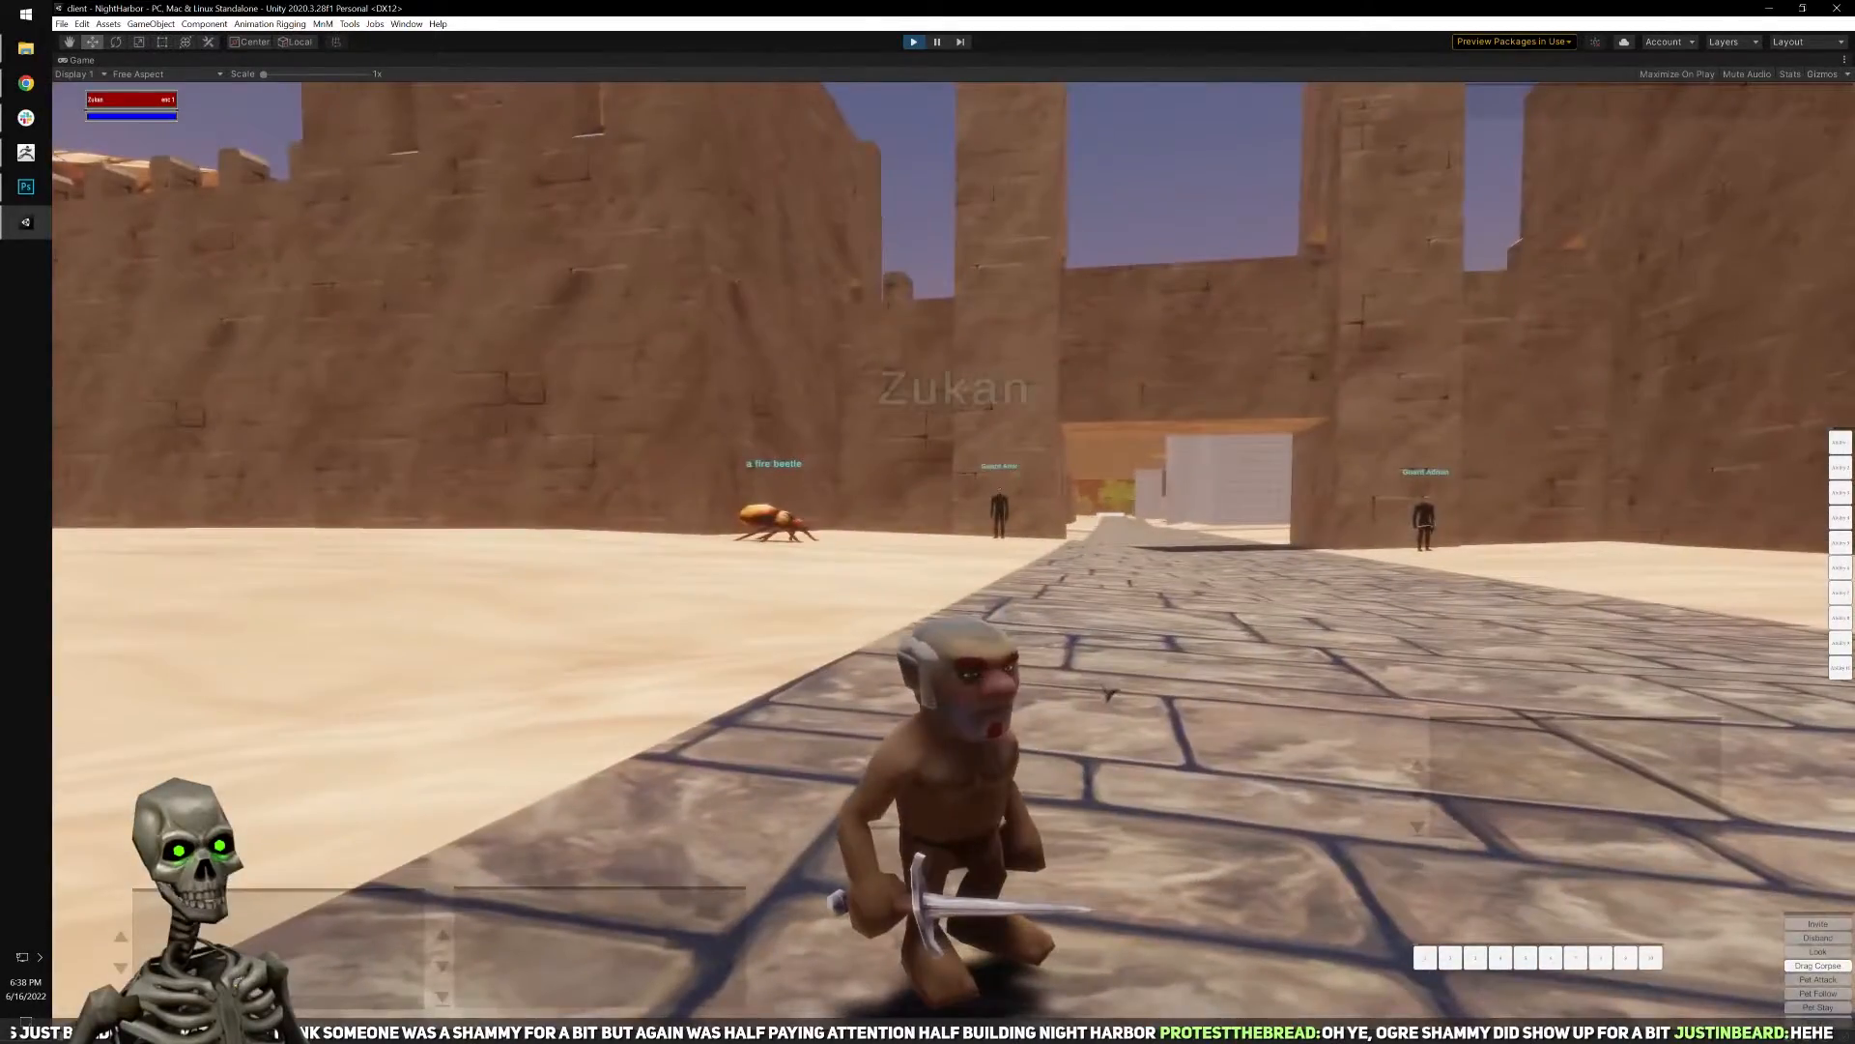
Open the ability book and inventory, and scribe the Torment, Mesmerize and Minor Spellshield scrolls onto the first page.
{"action": "key", "text": "b"}
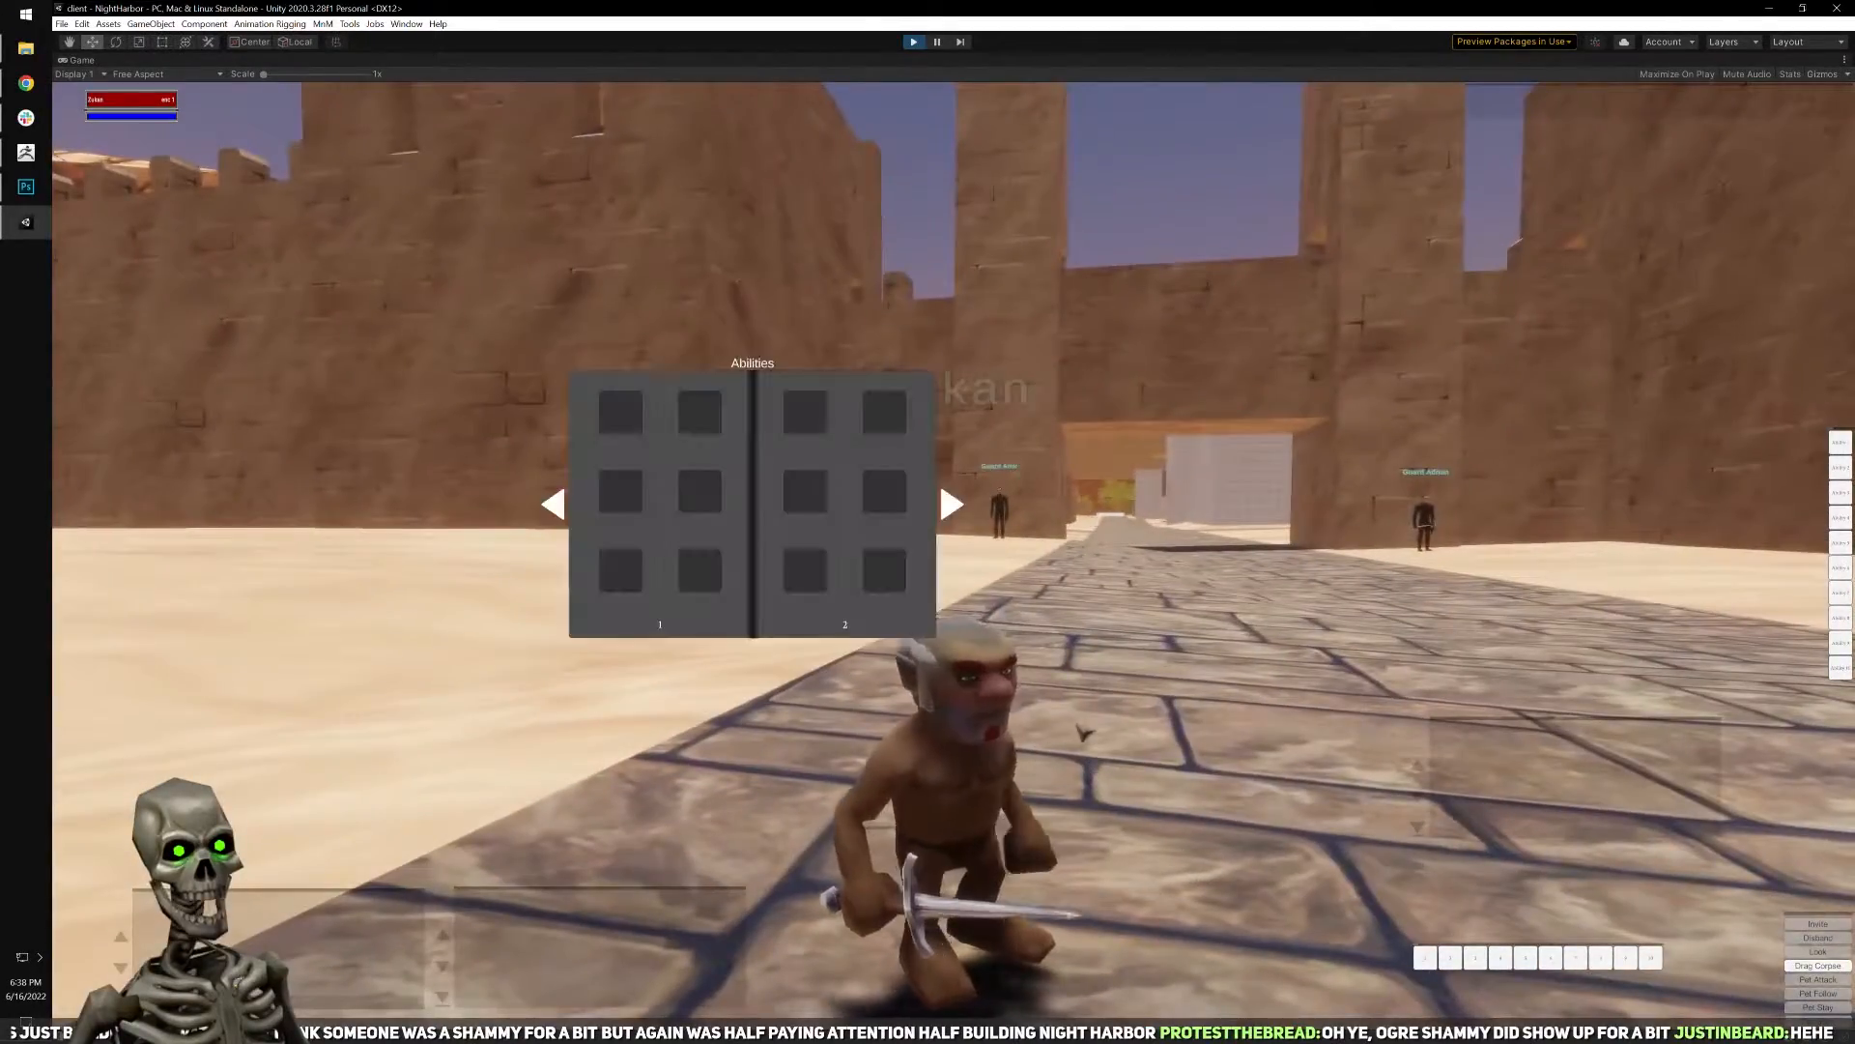
{"action": "key", "text": "i"}
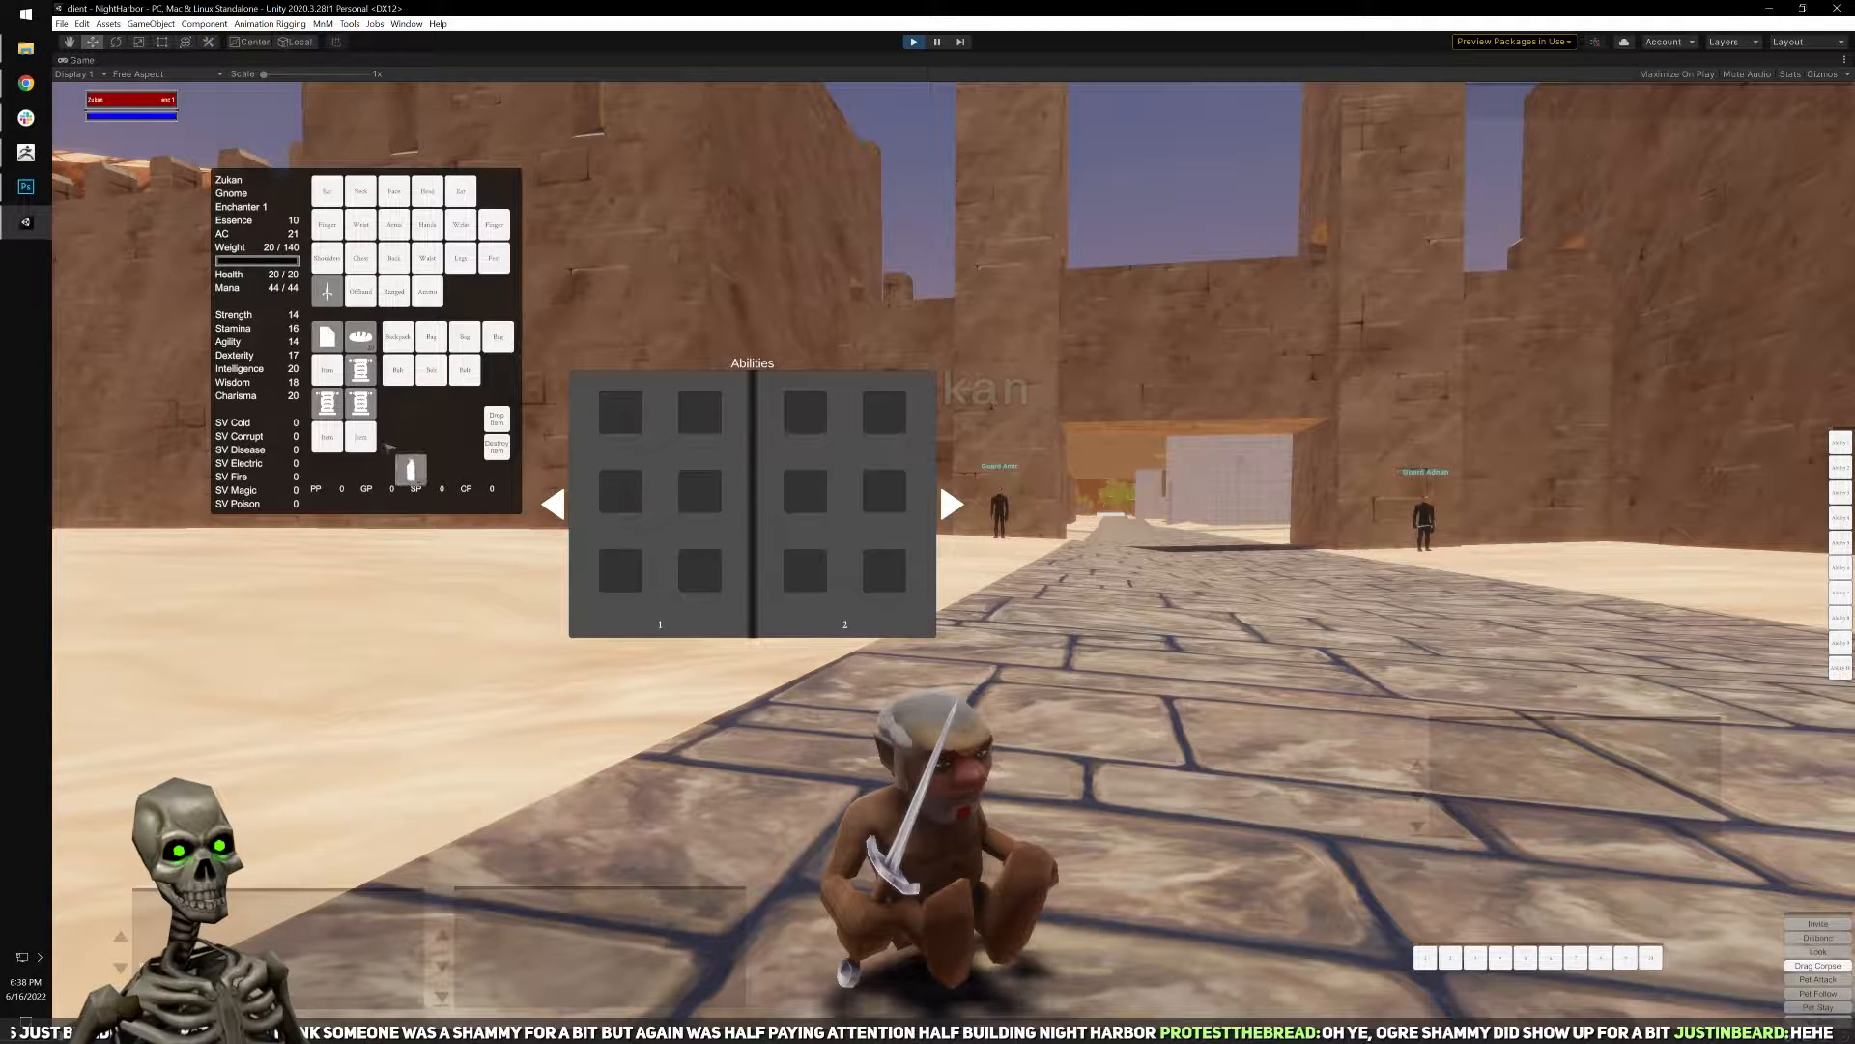
{"action": "left_click_drag", "start_coordinate": [556, 481], "coordinate": [619, 494]}
{"action": "left_click_drag", "start_coordinate": [711, 546], "coordinate": [305, 418]}
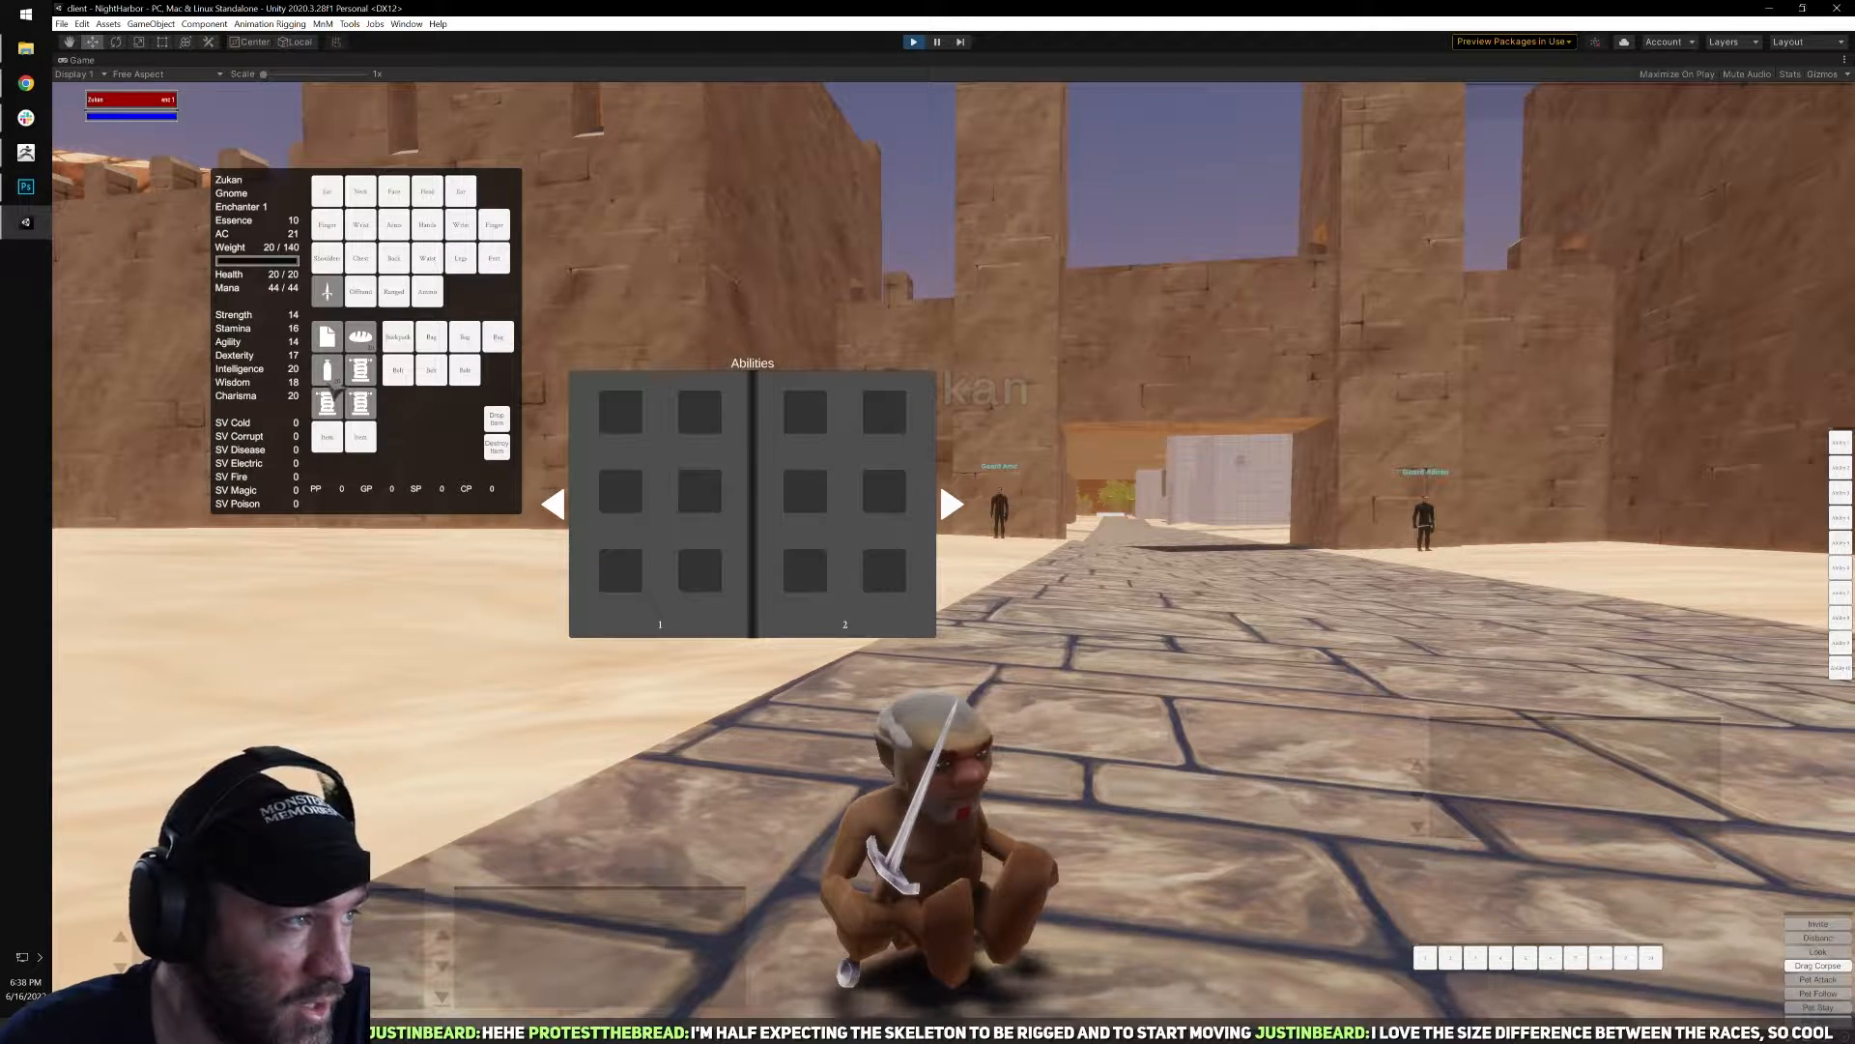
{"action": "left_click_drag", "start_coordinate": [360, 369], "coordinate": [620, 491]}
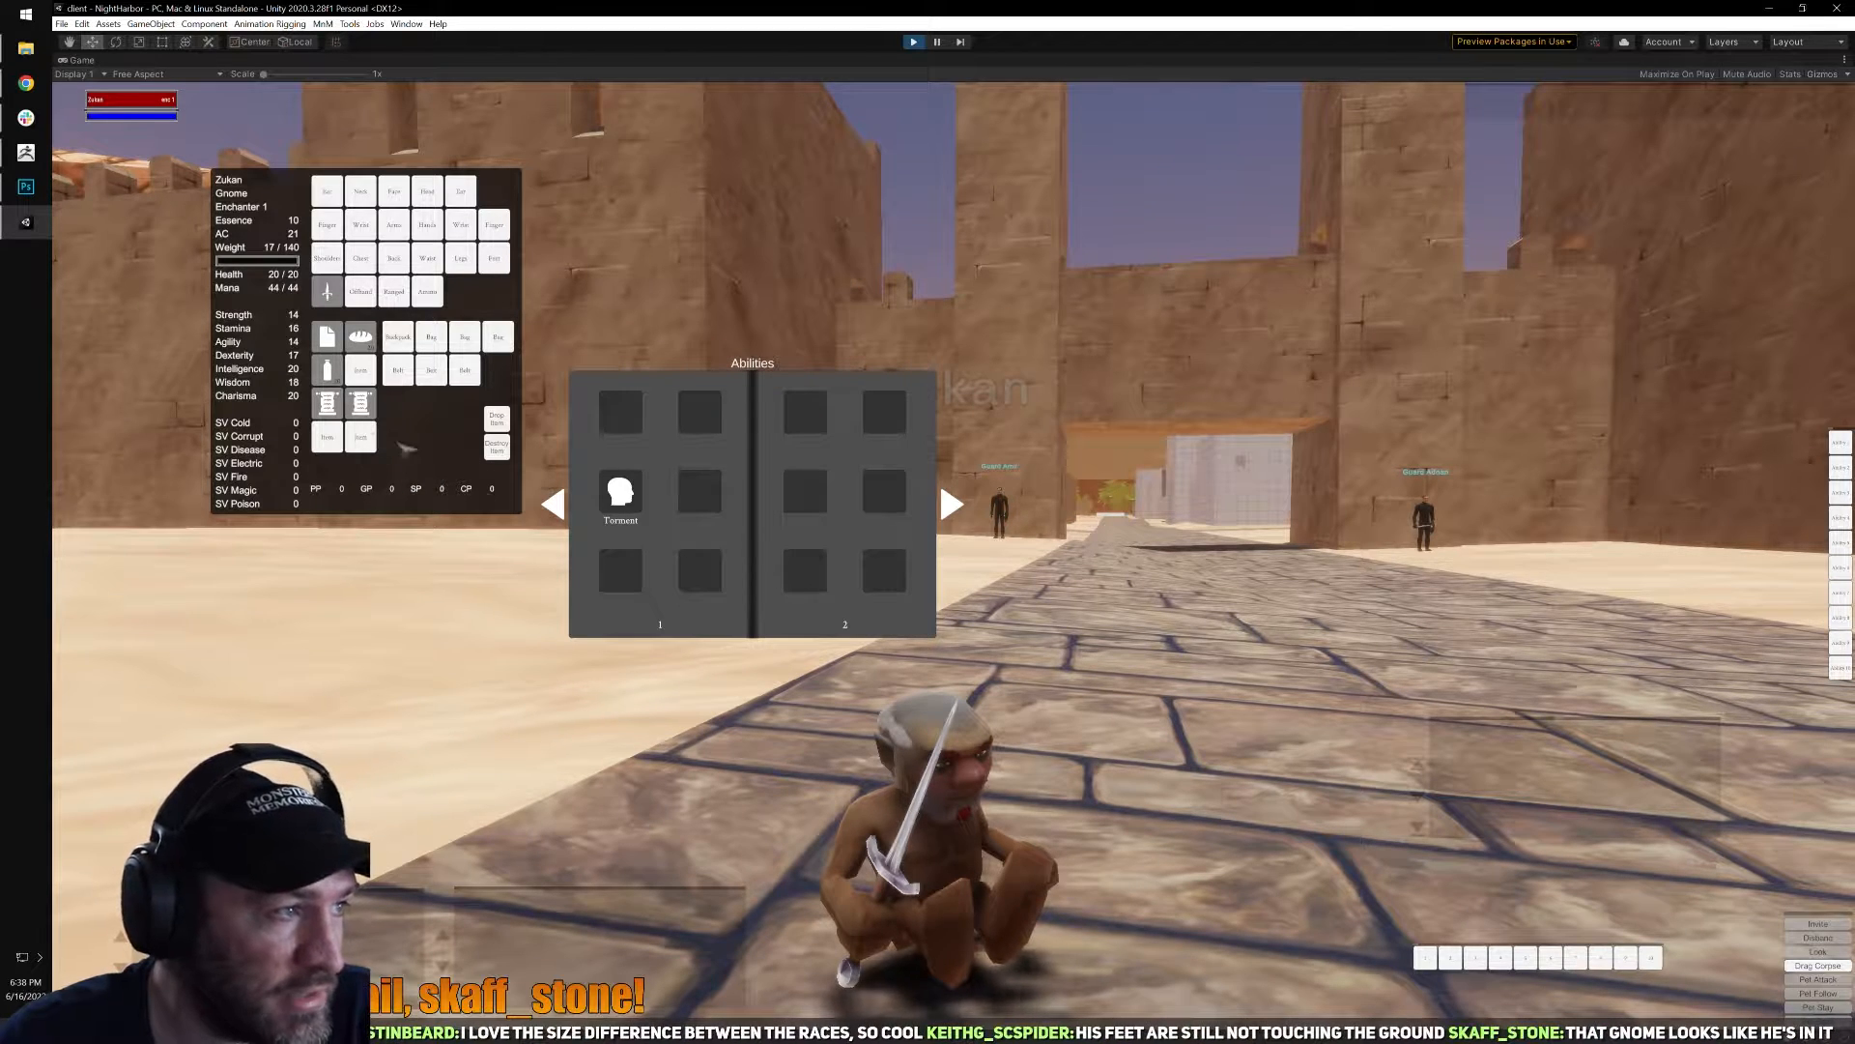
{"action": "left_click_drag", "start_coordinate": [620, 569], "coordinate": [620, 572]}
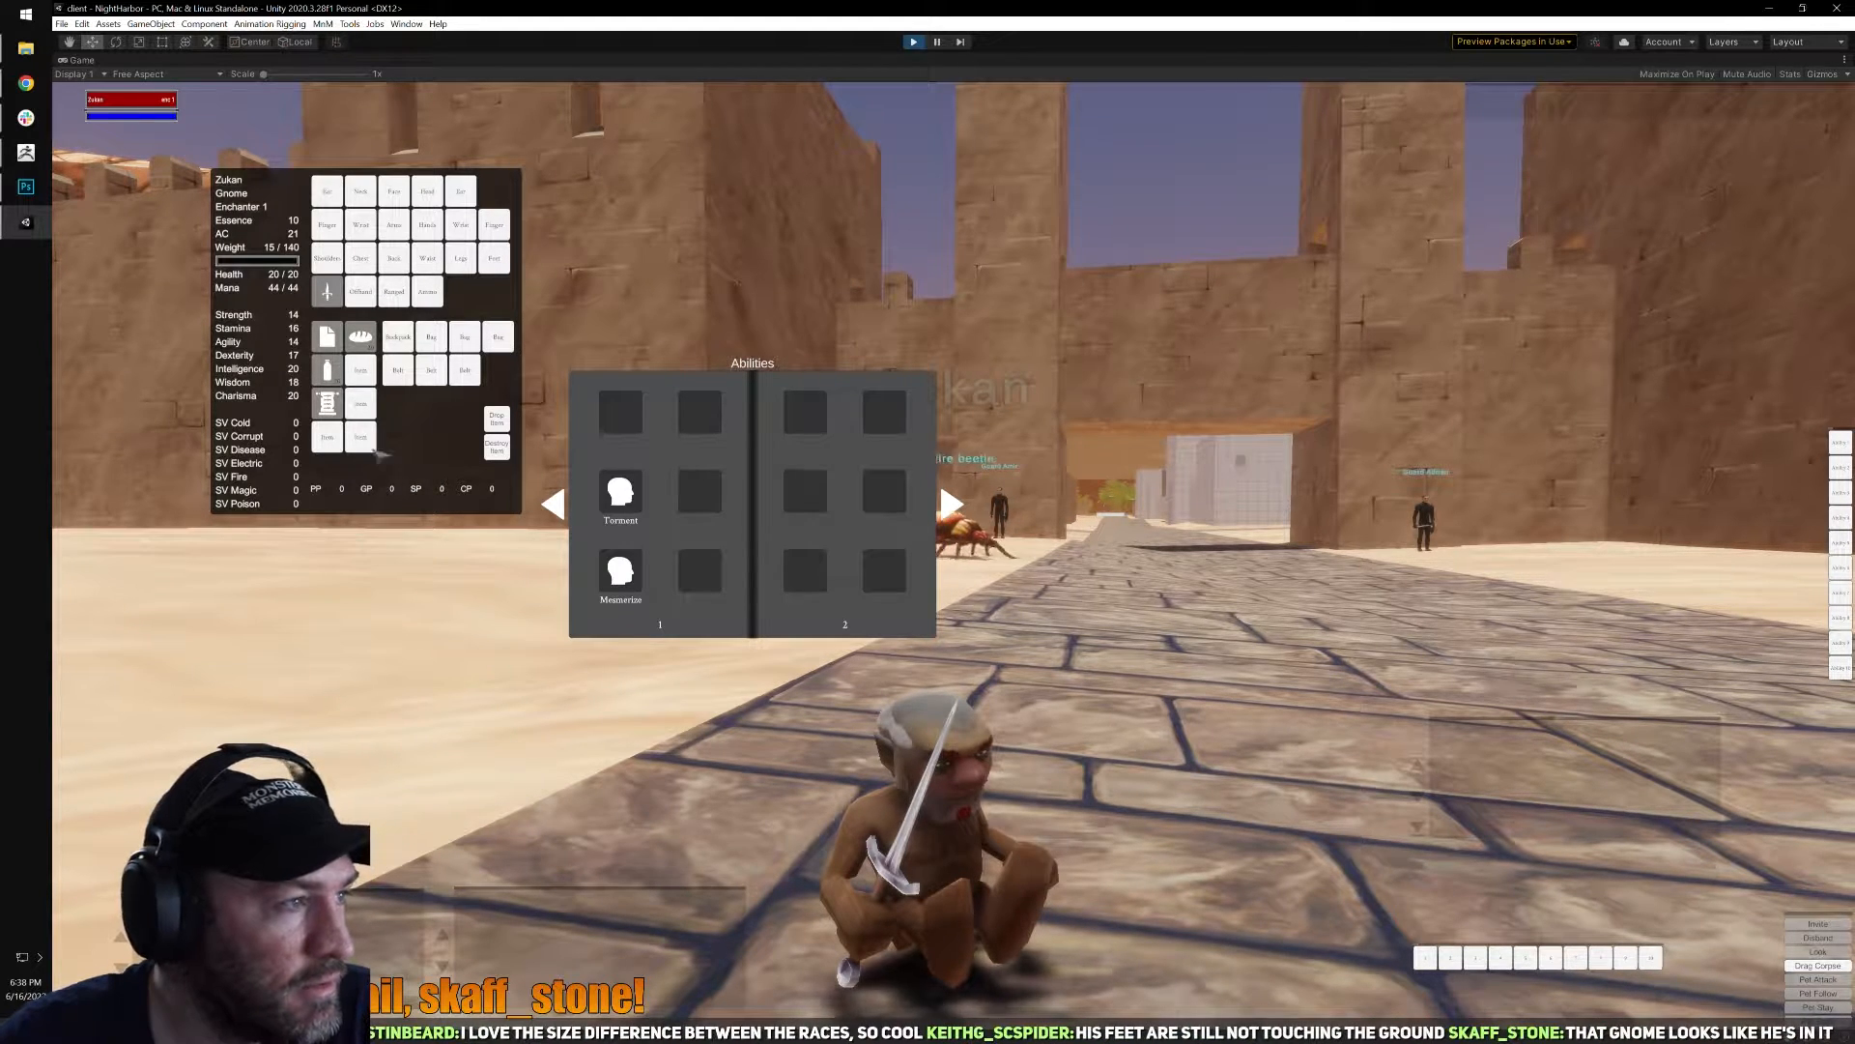
{"action": "left_click_drag", "start_coordinate": [328, 402], "coordinate": [725, 599]}
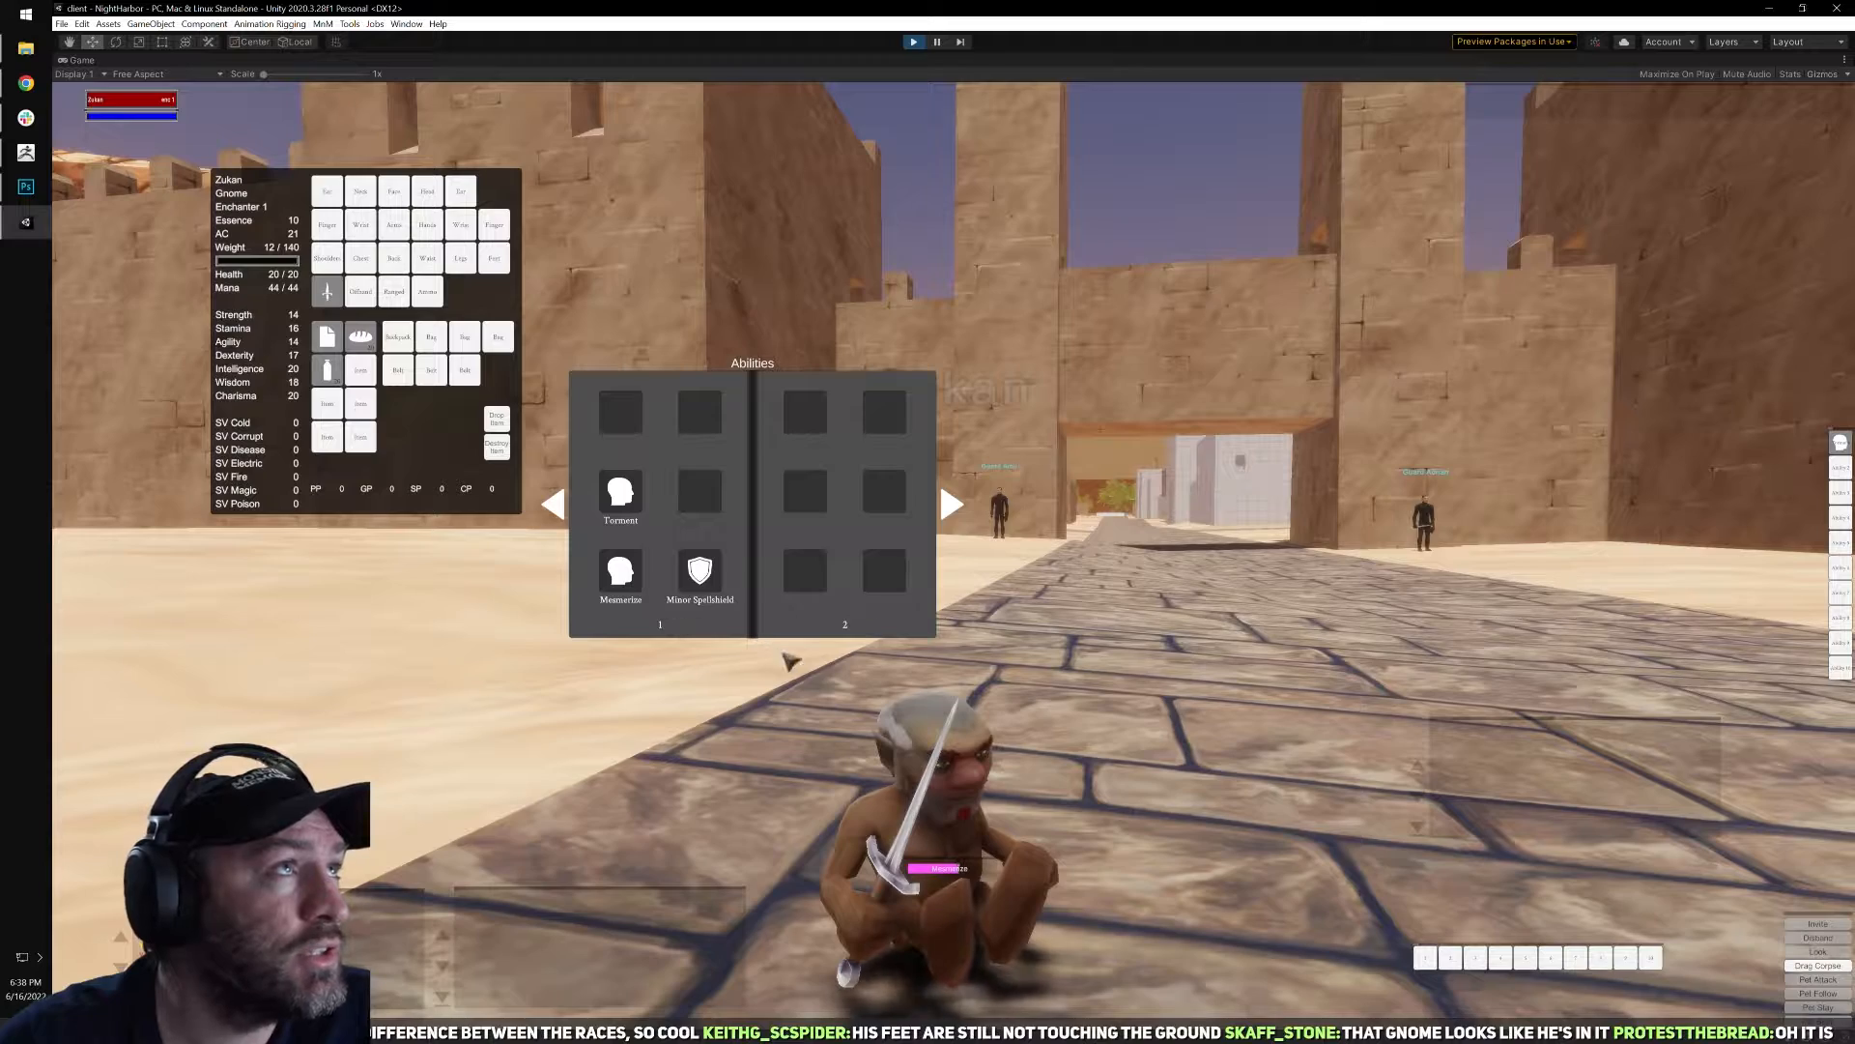
Memorize the scribed spells on the spell bar, placing Minor Spellshield in the fifth slot.
{"action": "right_click_drag", "start_coordinate": [1103, 742], "coordinate": [1046, 673]}
{"action": "scroll", "coordinate": [1088, 675], "scroll_direction": "down", "scroll_amount": 2}
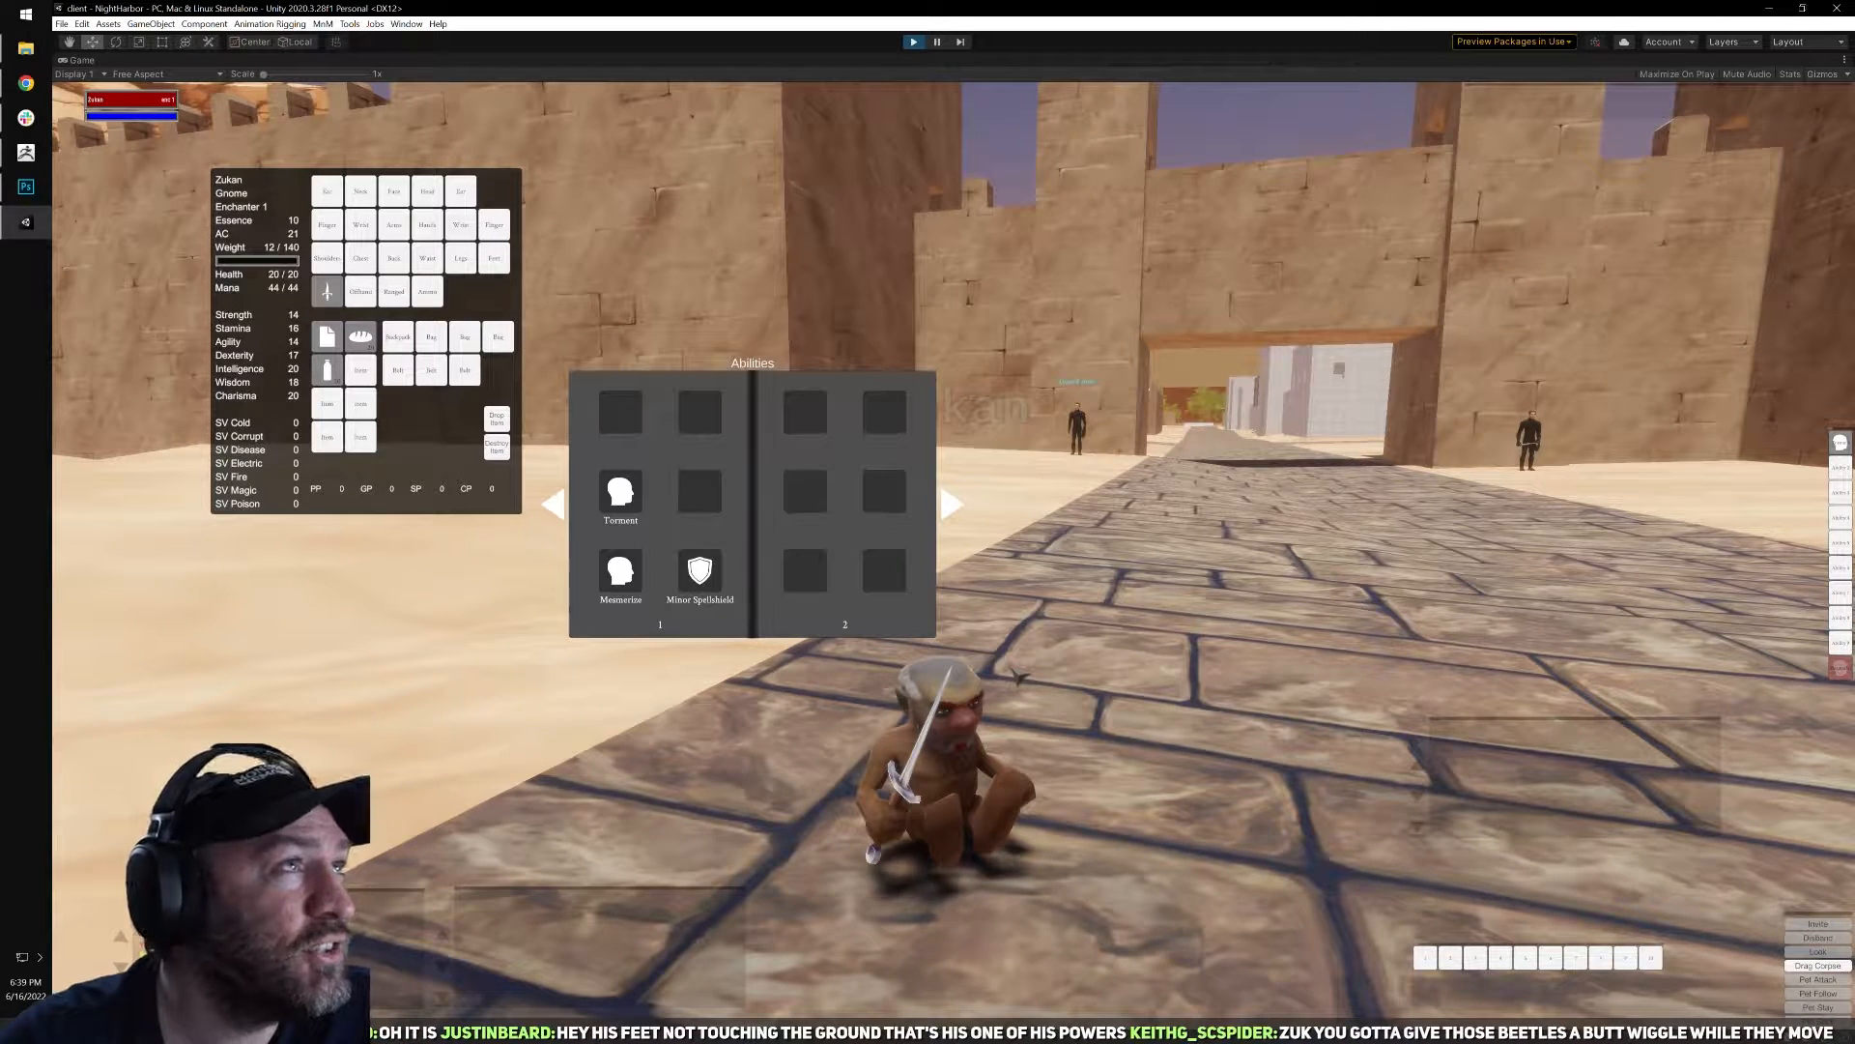
{"action": "right_click_drag", "start_coordinate": [1015, 671], "coordinate": [978, 666]}
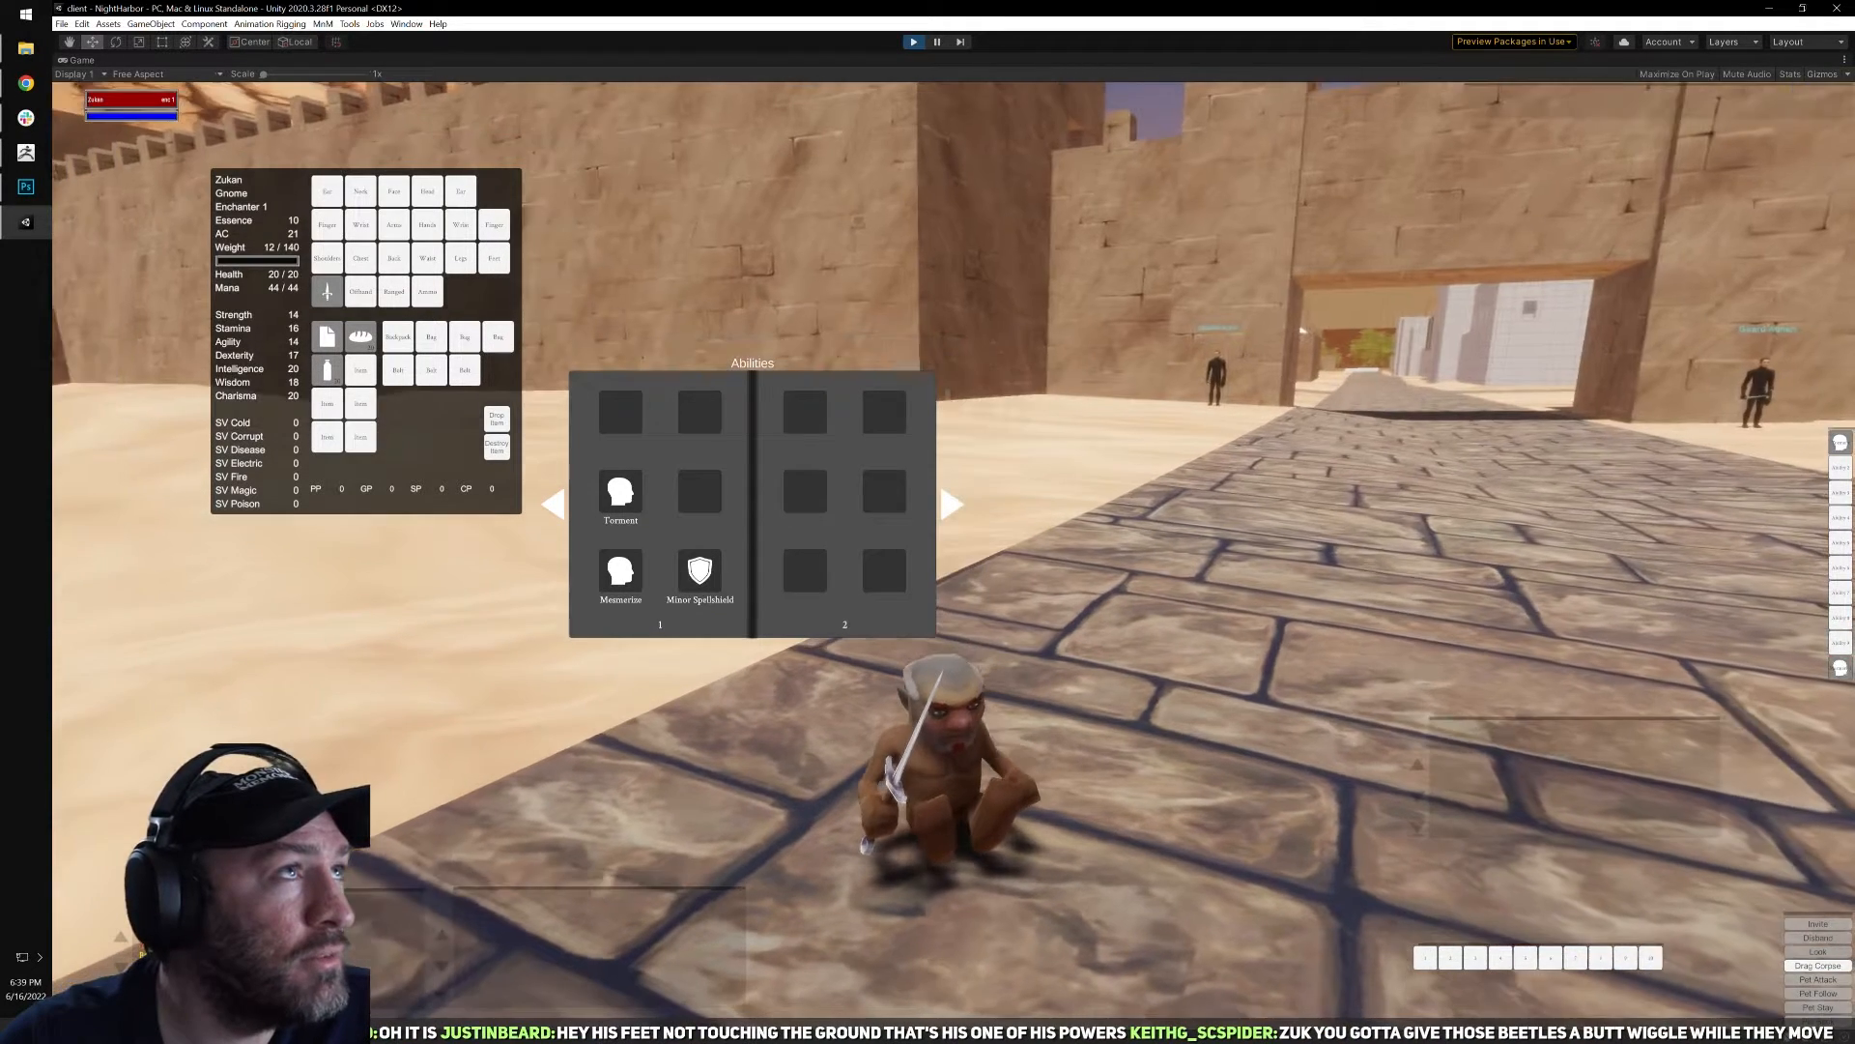
{"action": "left_click", "coordinate": [621, 583]}
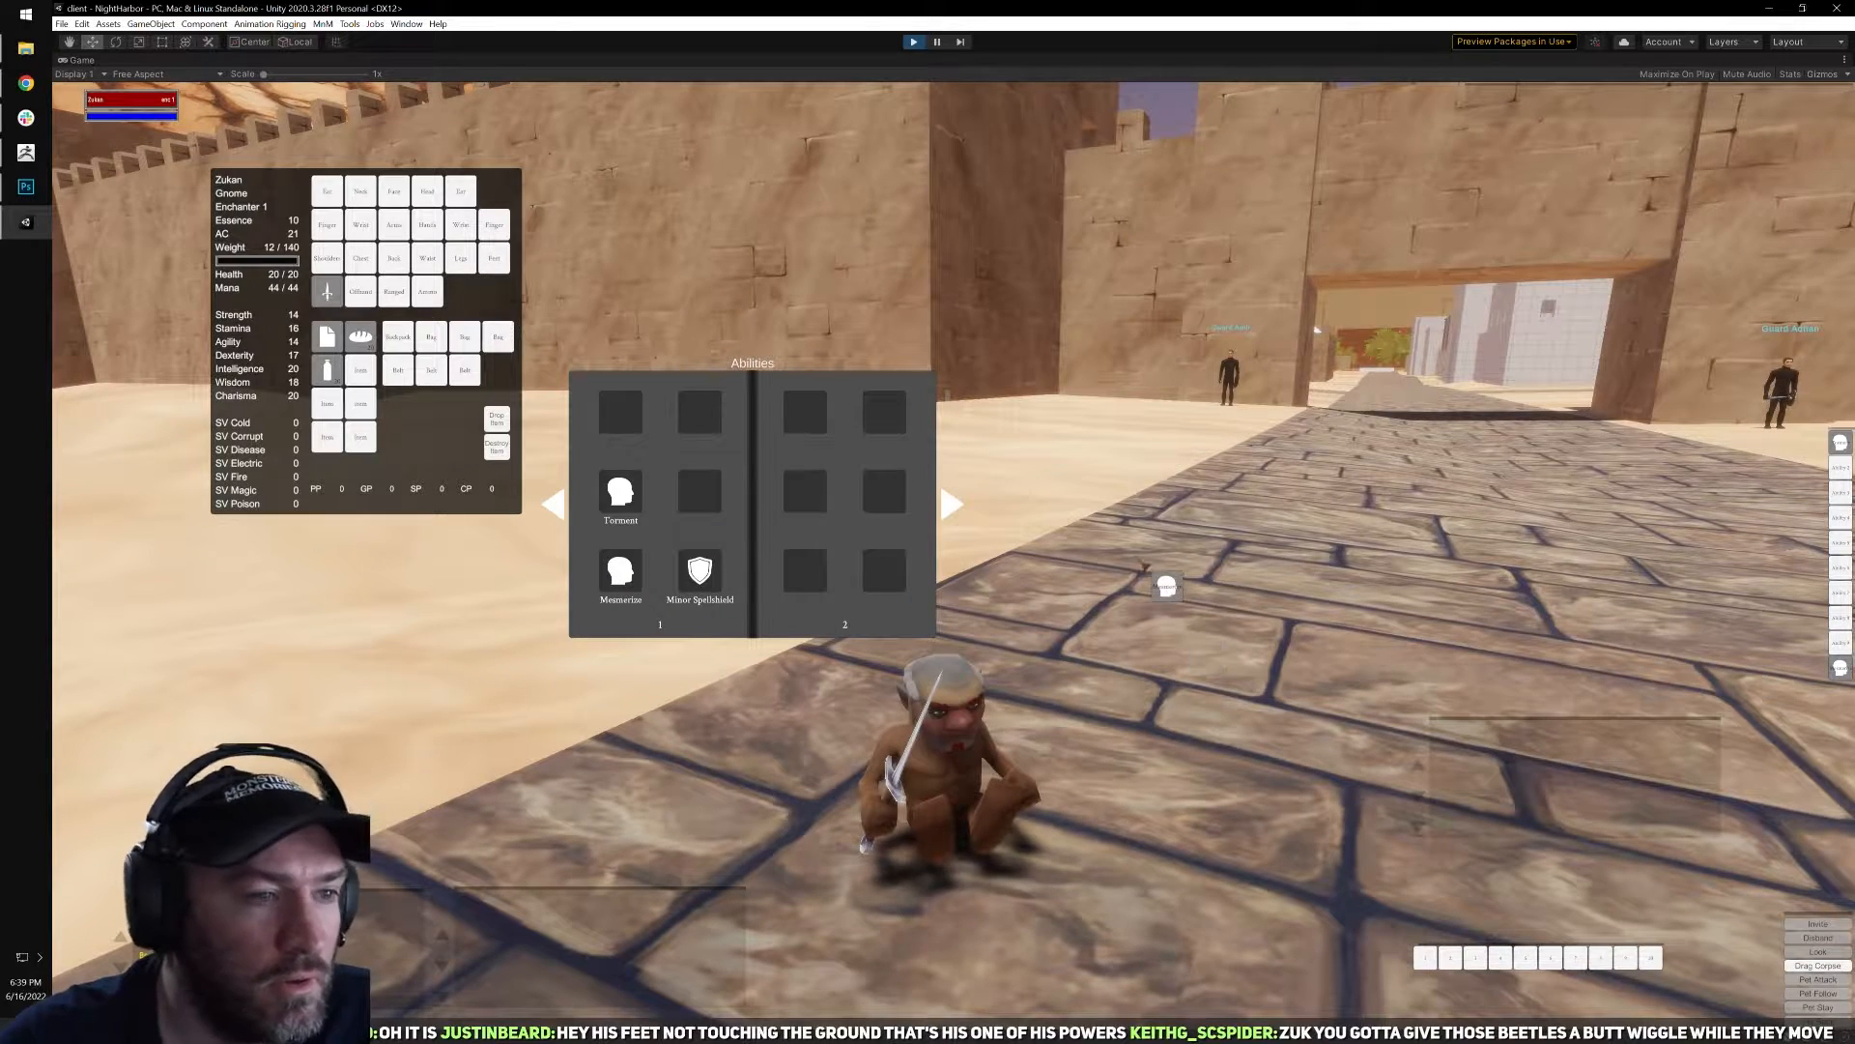
{"action": "key", "text": "b"}
{"action": "key", "text": "b"}
{"action": "left_click", "coordinate": [704, 575]}
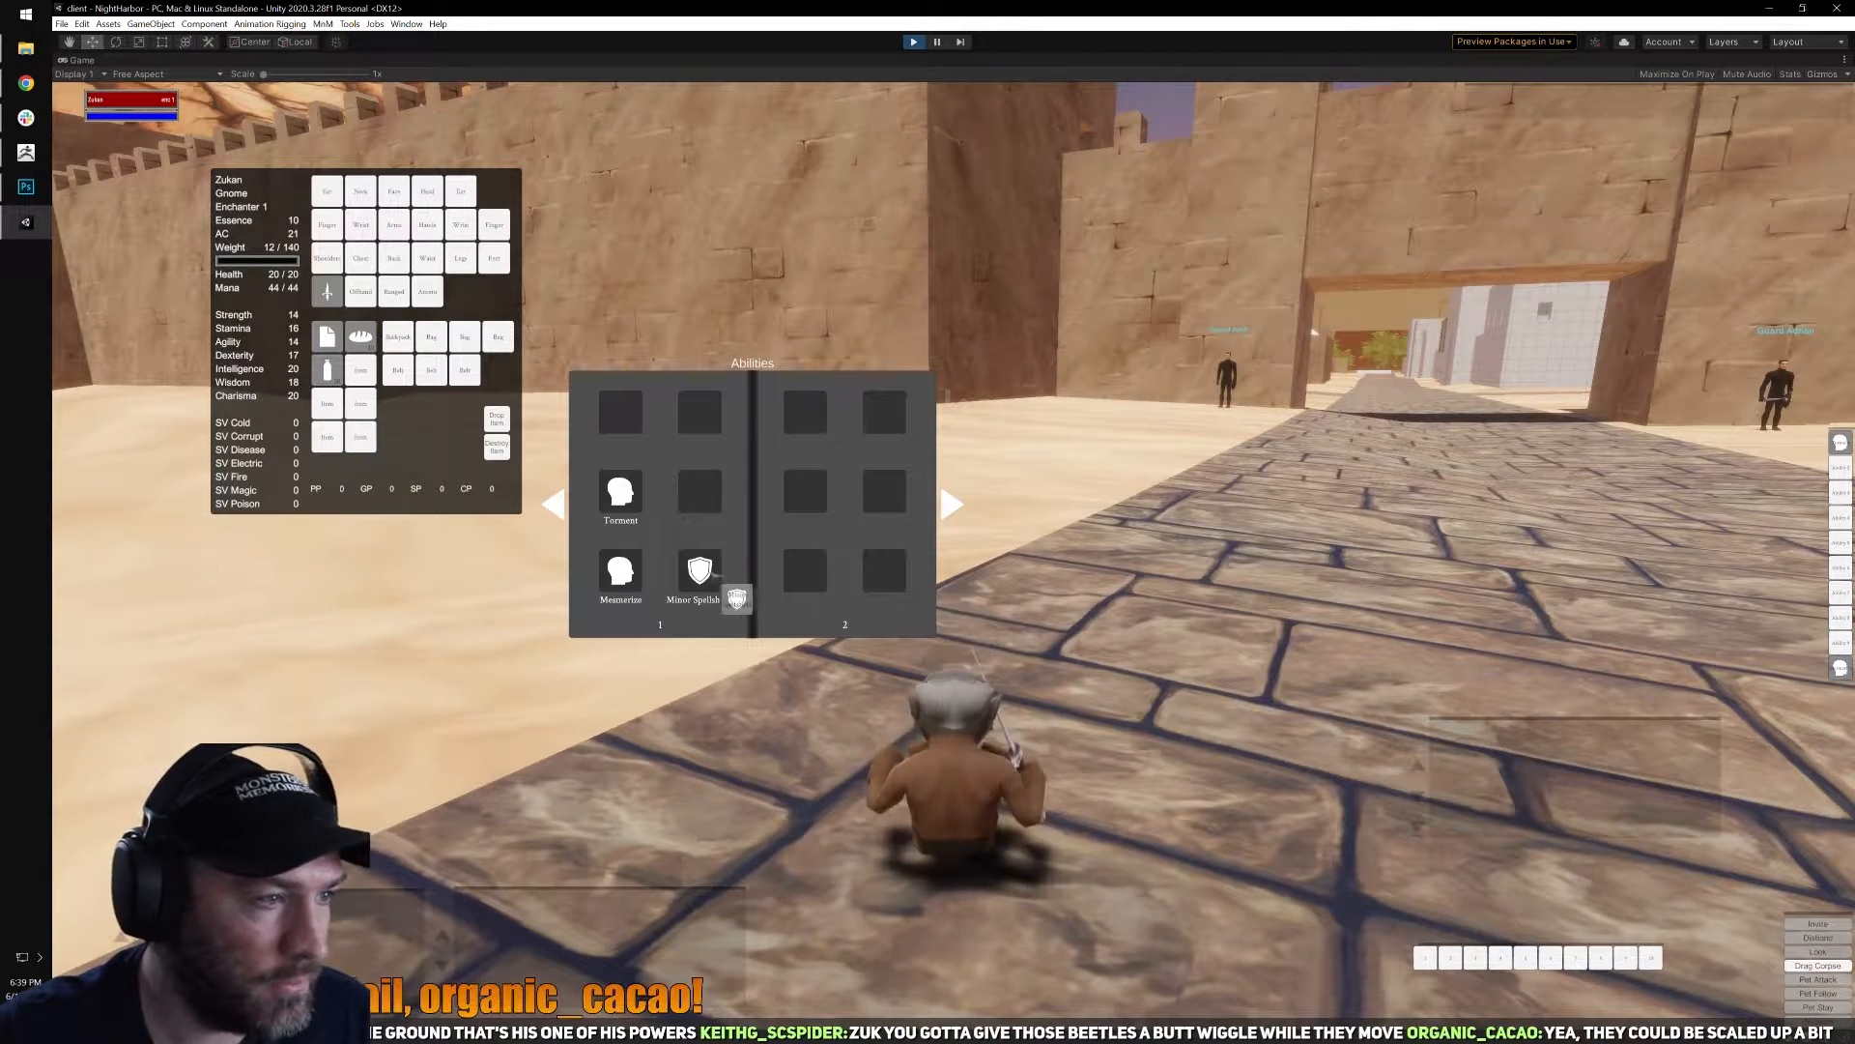
{"action": "left_click", "coordinate": [1839, 567]}
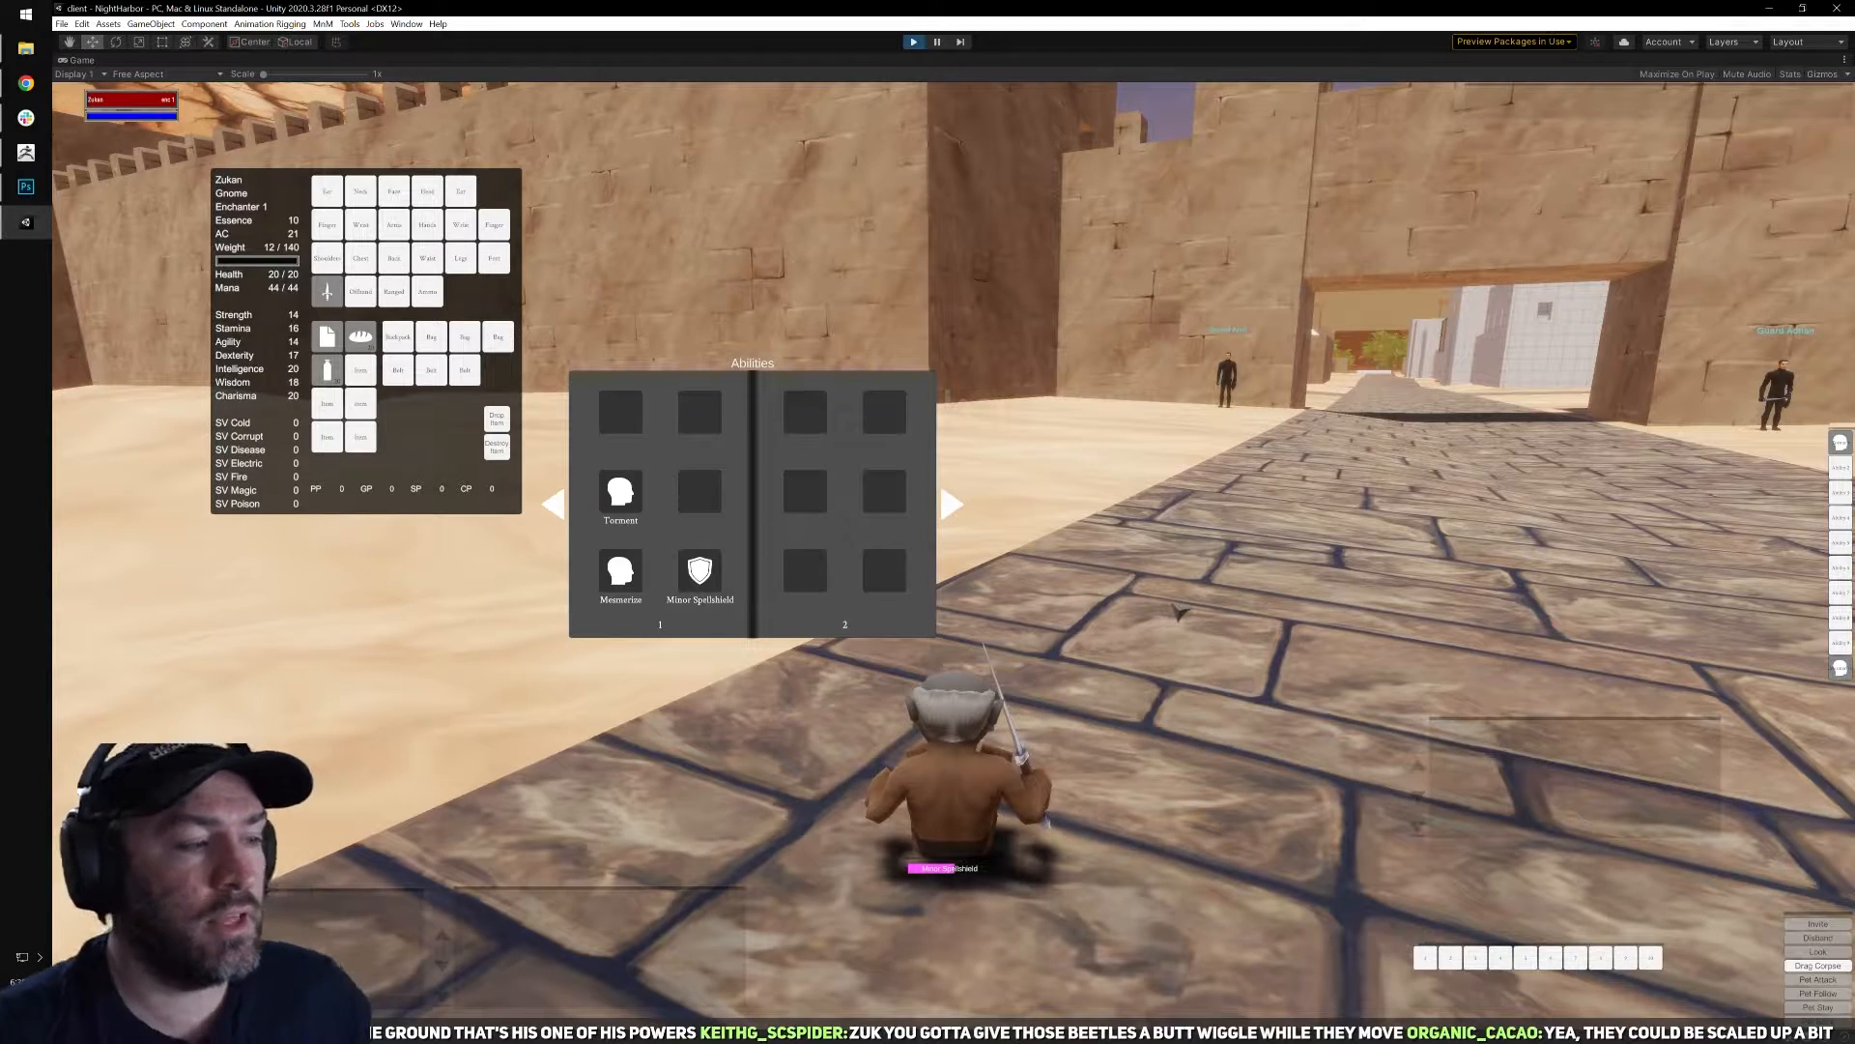
Close the inventory and ability book, move out along the road, target the gnome itself and cast Minor Spellshield.
{"action": "key", "text": "i"}
{"action": "right_click_drag", "start_coordinate": [1172, 627], "coordinate": [971, 938]}
{"action": "key", "text": "w"}
{"action": "right_click_drag", "start_coordinate": [1247, 710], "coordinate": [1845, 554]}
{"action": "key", "text": "w"}
{"action": "key", "text": "q"}
{"action": "key", "text": "w"}
{"action": "key", "text": "F1"}
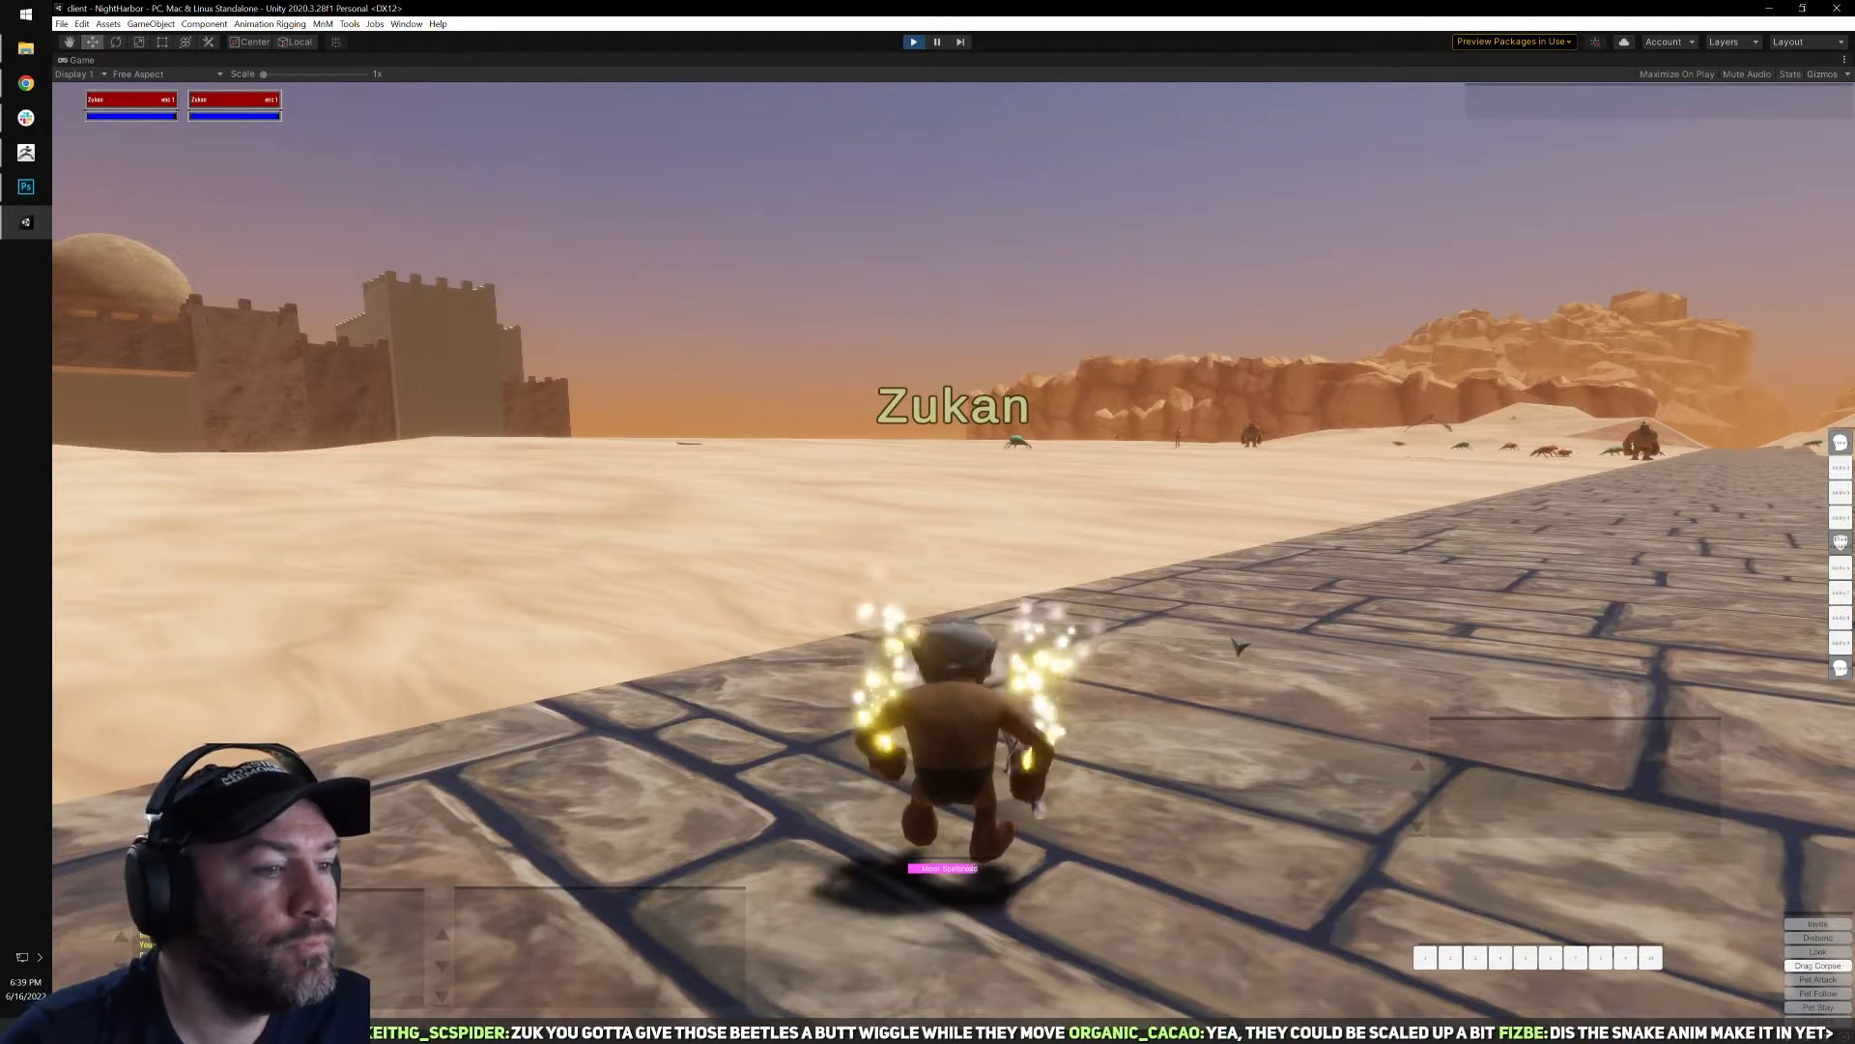
Run the gnome out onto the open sand toward the fire beetle and briefly check the ability book.
{"action": "key", "text": "q"}
{"action": "mouse_move", "coordinate": [1156, 608]}
{"action": "right_mouse_down"}
{"action": "mouse_move", "coordinate": [1372, 609]}
{"action": "mouse_move", "coordinate": [1024, 602]}
{"action": "mouse_move", "coordinate": [1145, 601]}
{"action": "right_mouse_up"}
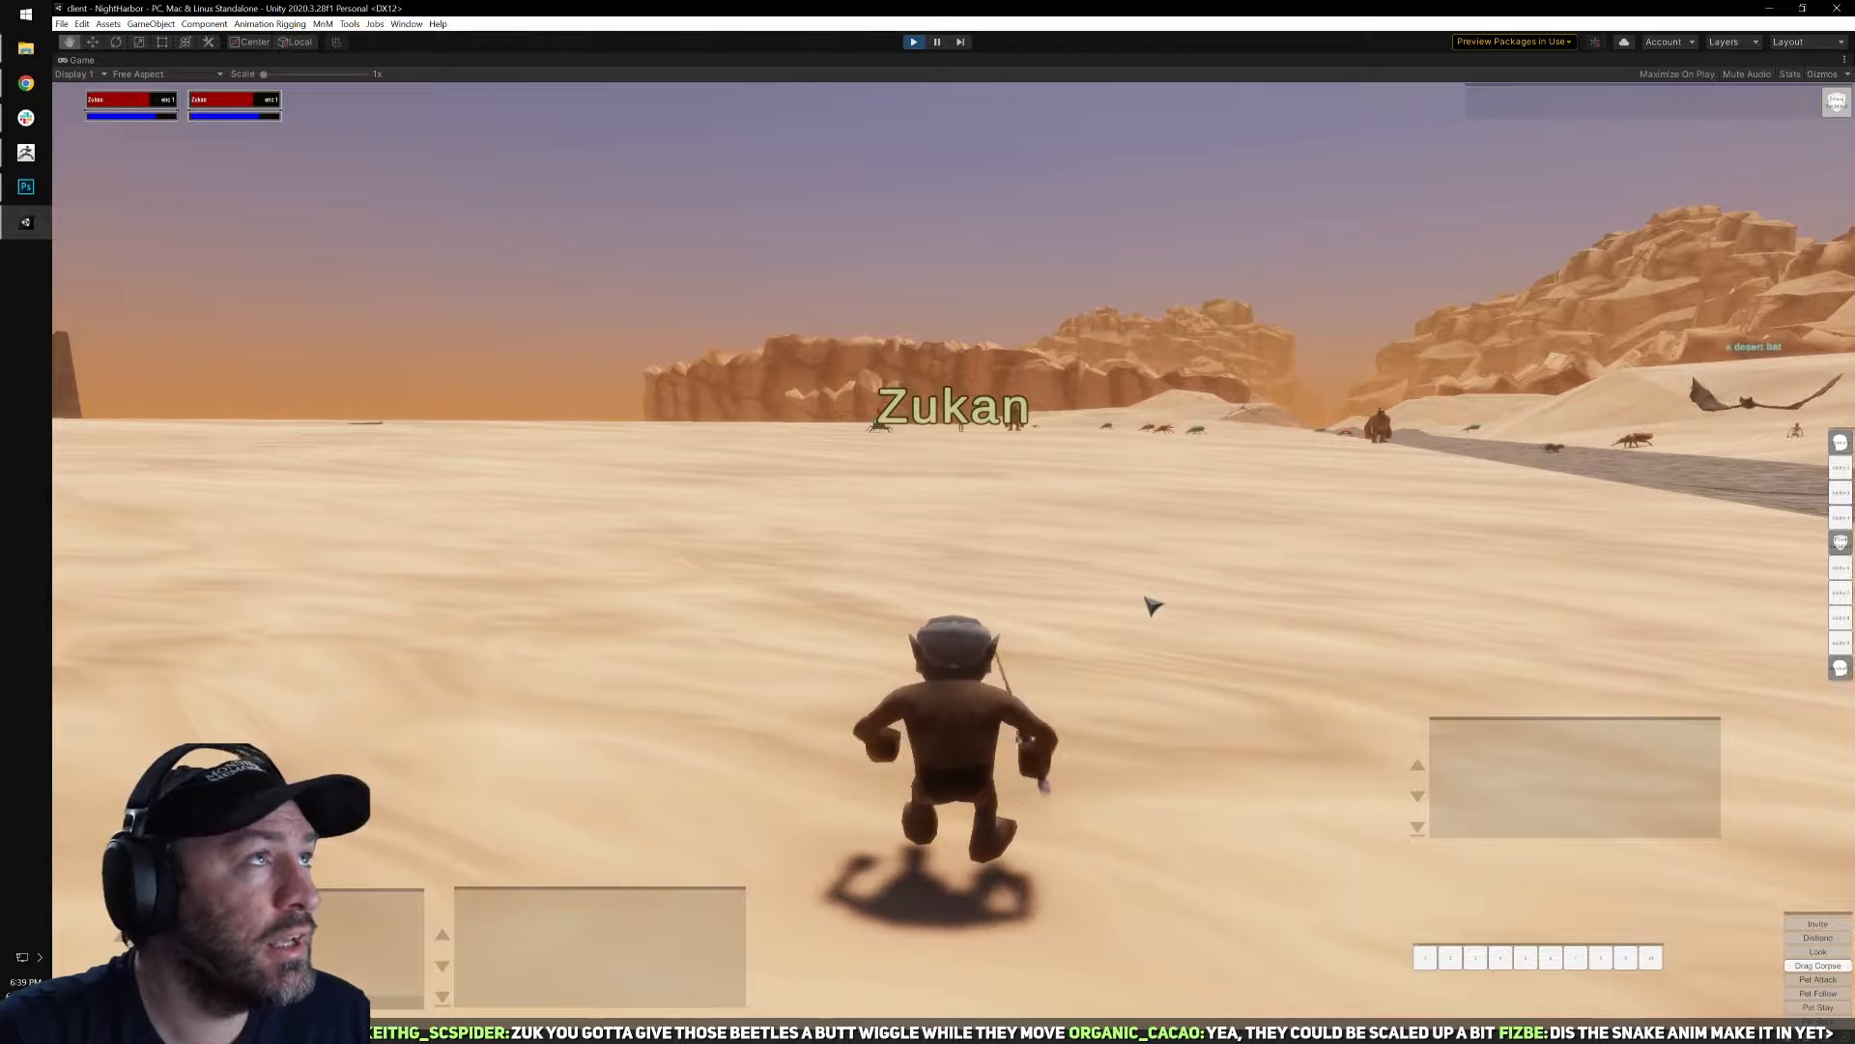
{"action": "key", "text": "w"}
{"action": "mouse_move", "coordinate": [1146, 598]}
{"action": "right_mouse_down"}
{"action": "mouse_move", "coordinate": [1168, 573]}
{"action": "mouse_move", "coordinate": [1147, 586]}
{"action": "right_mouse_up"}
{"action": "key", "text": "b"}
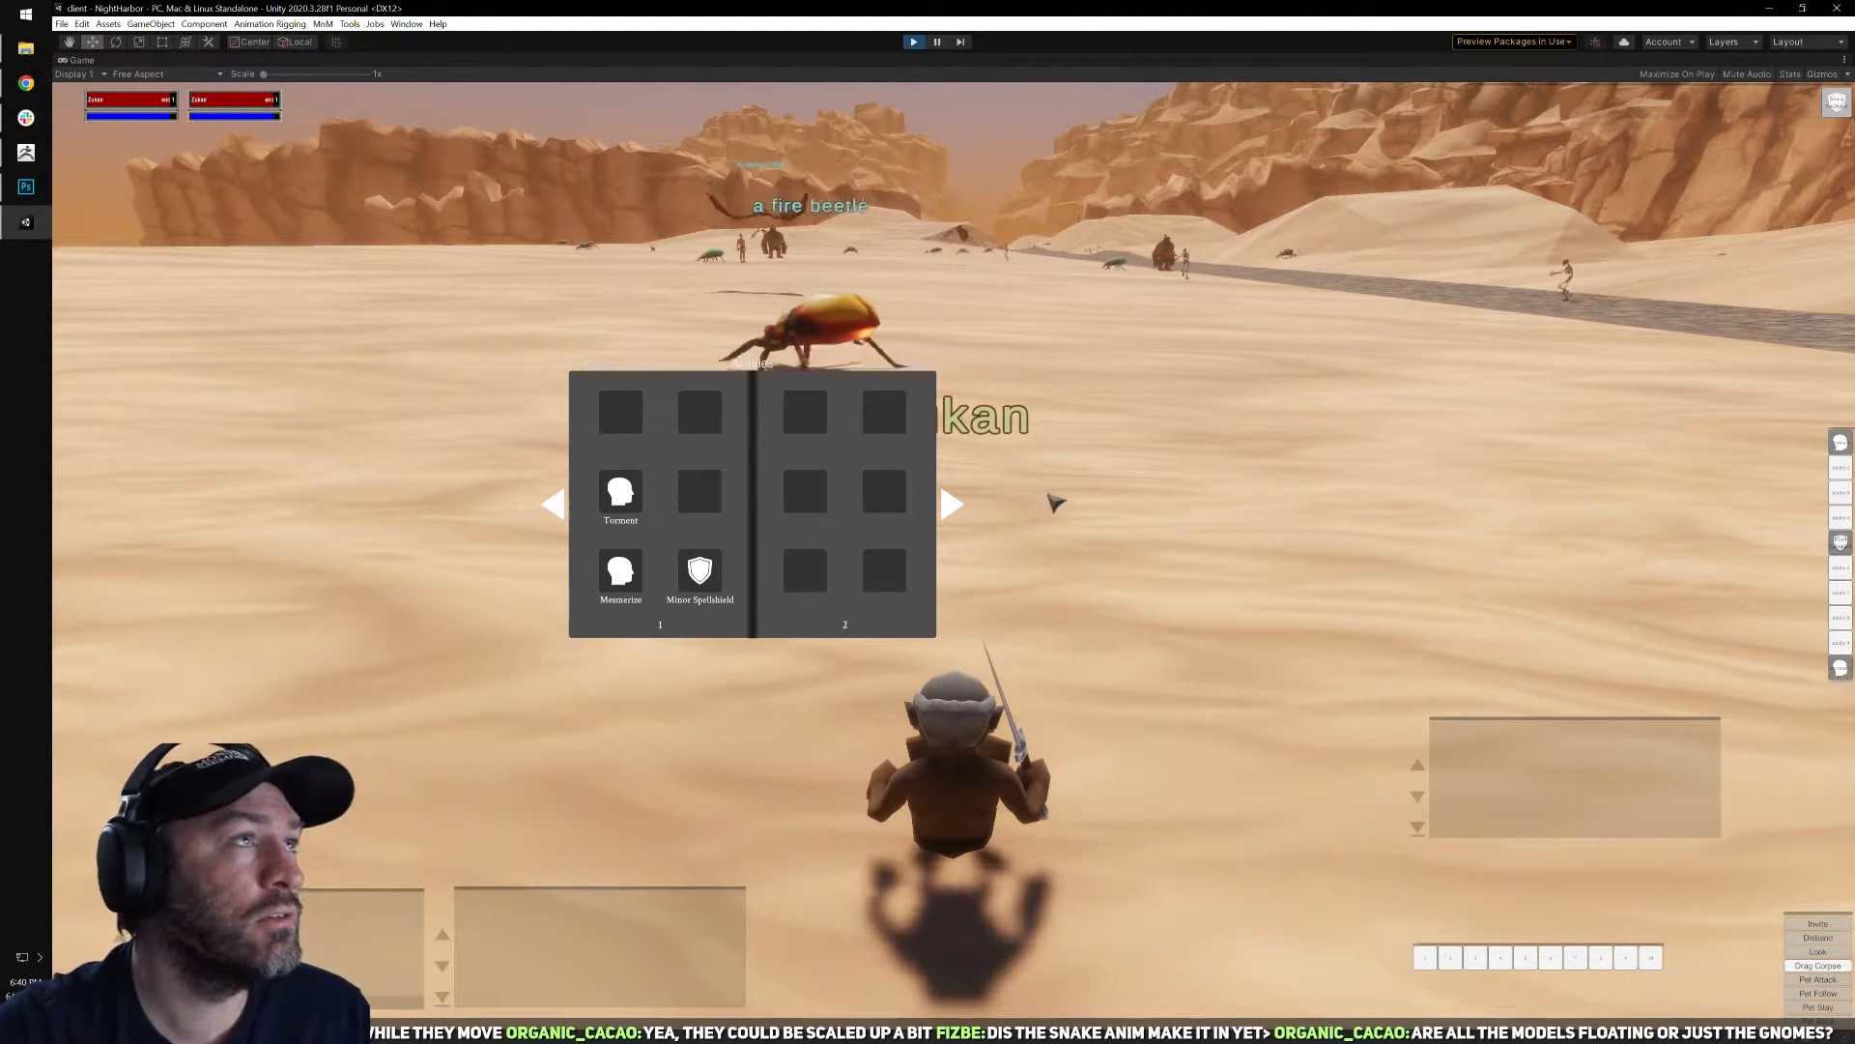
{"action": "key", "text": "b"}
Run past the fire beetle and turn across the sand toward the stone road.
{"action": "key", "text": "a"}
{"action": "right_click_drag", "start_coordinate": [1027, 505], "coordinate": [1072, 483]}
{"action": "key", "text": "w"}
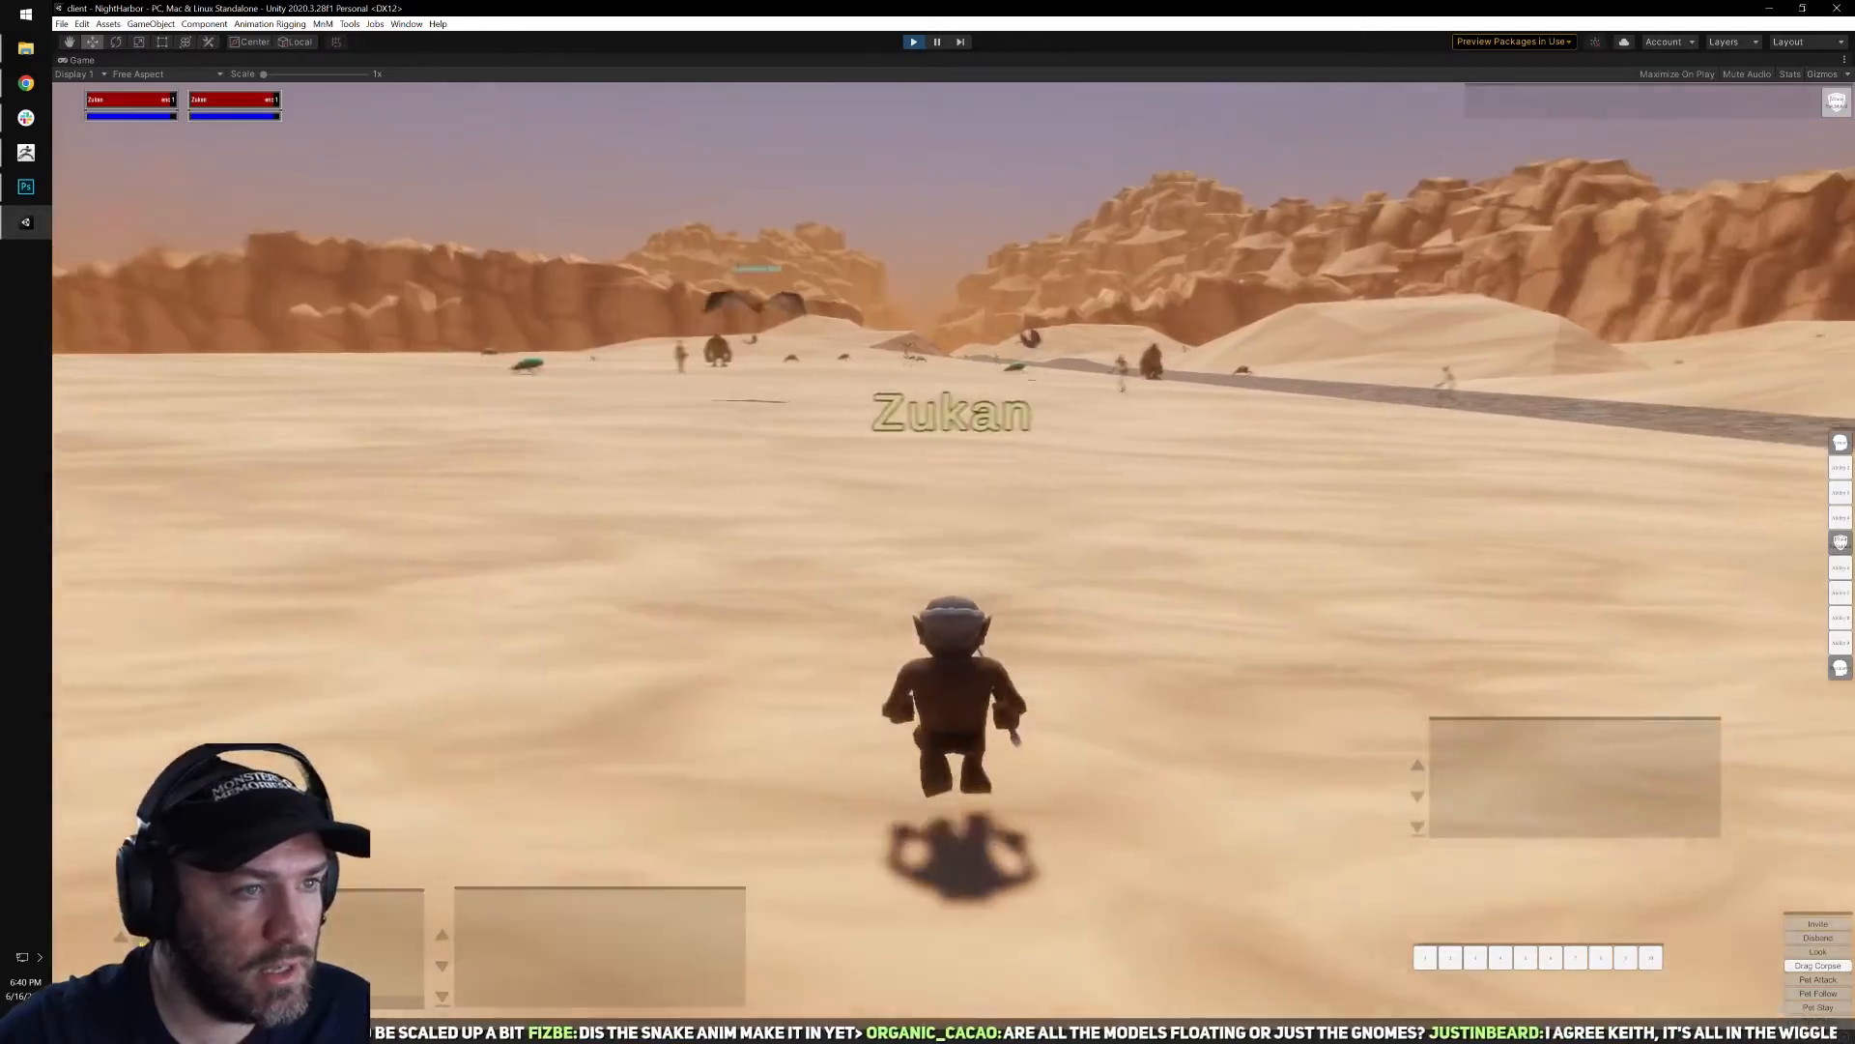
{"action": "key", "text": "w"}
{"action": "right_click_drag", "start_coordinate": [976, 549], "coordinate": [1012, 551]}
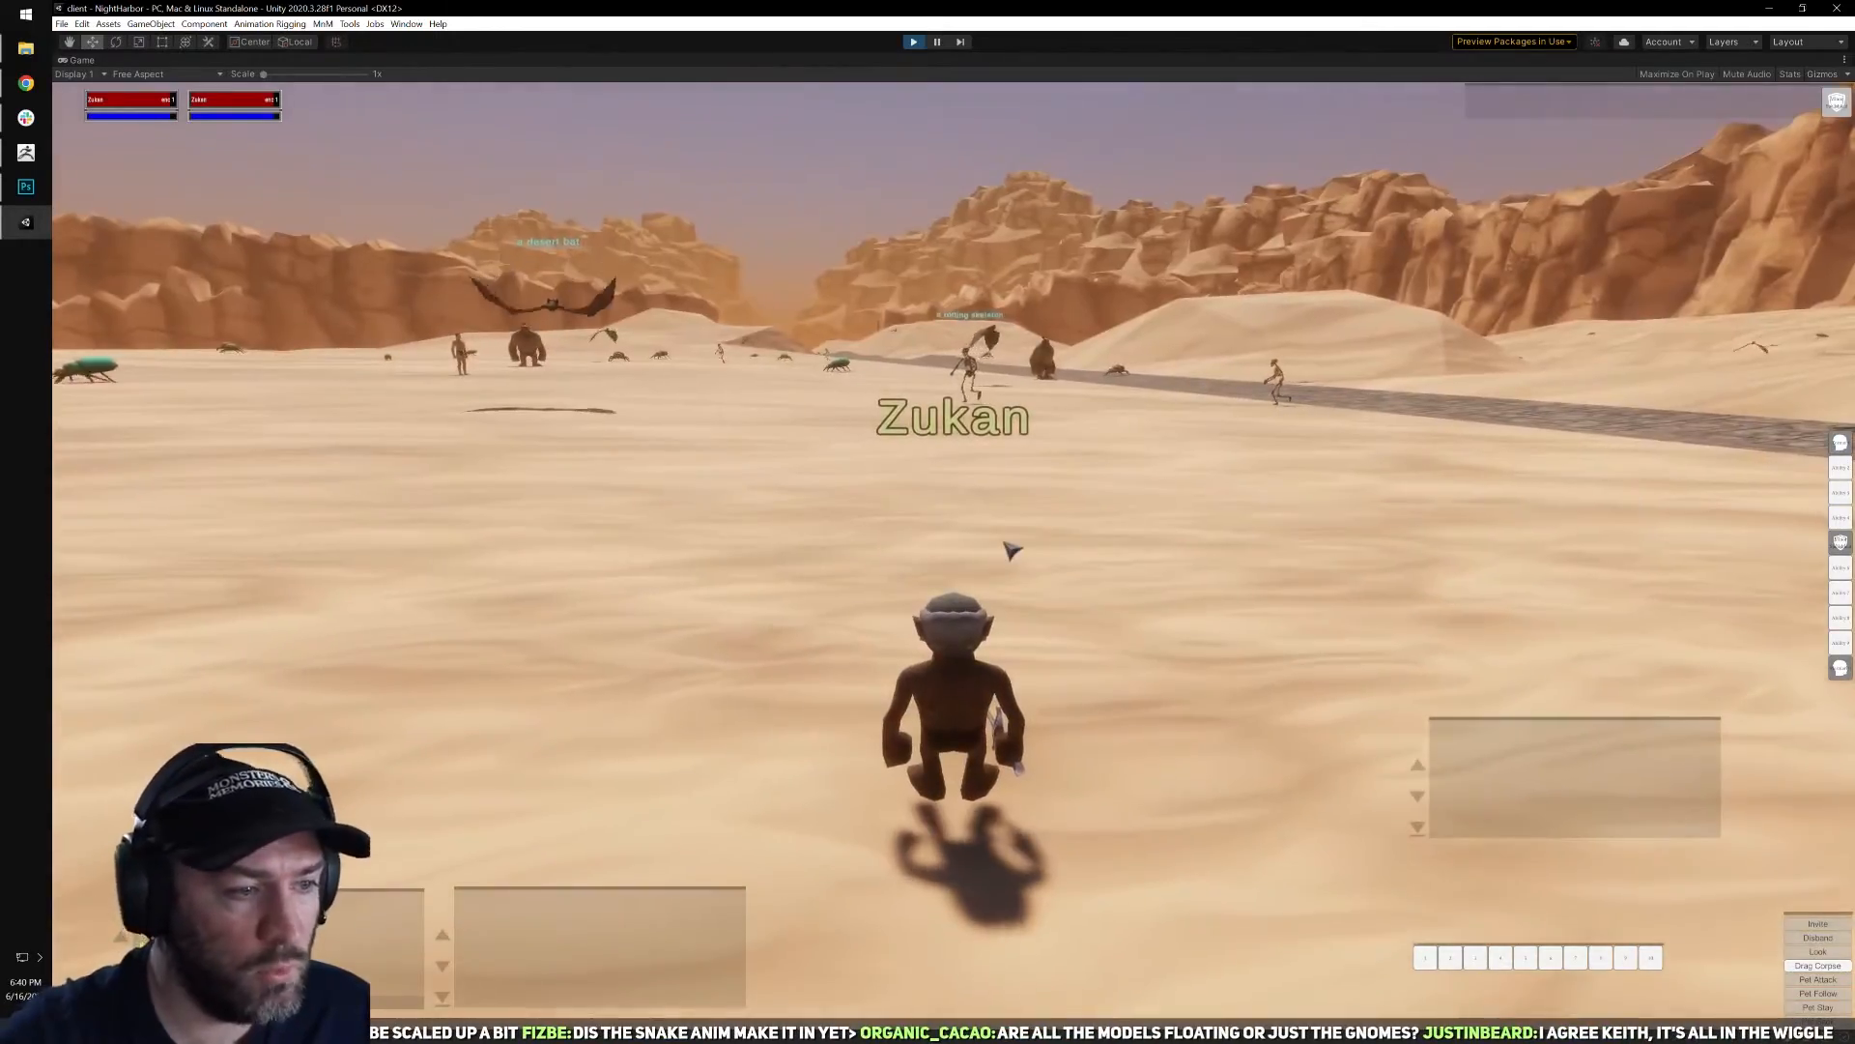
{"action": "key", "text": "d"}
{"action": "key", "text": "w"}
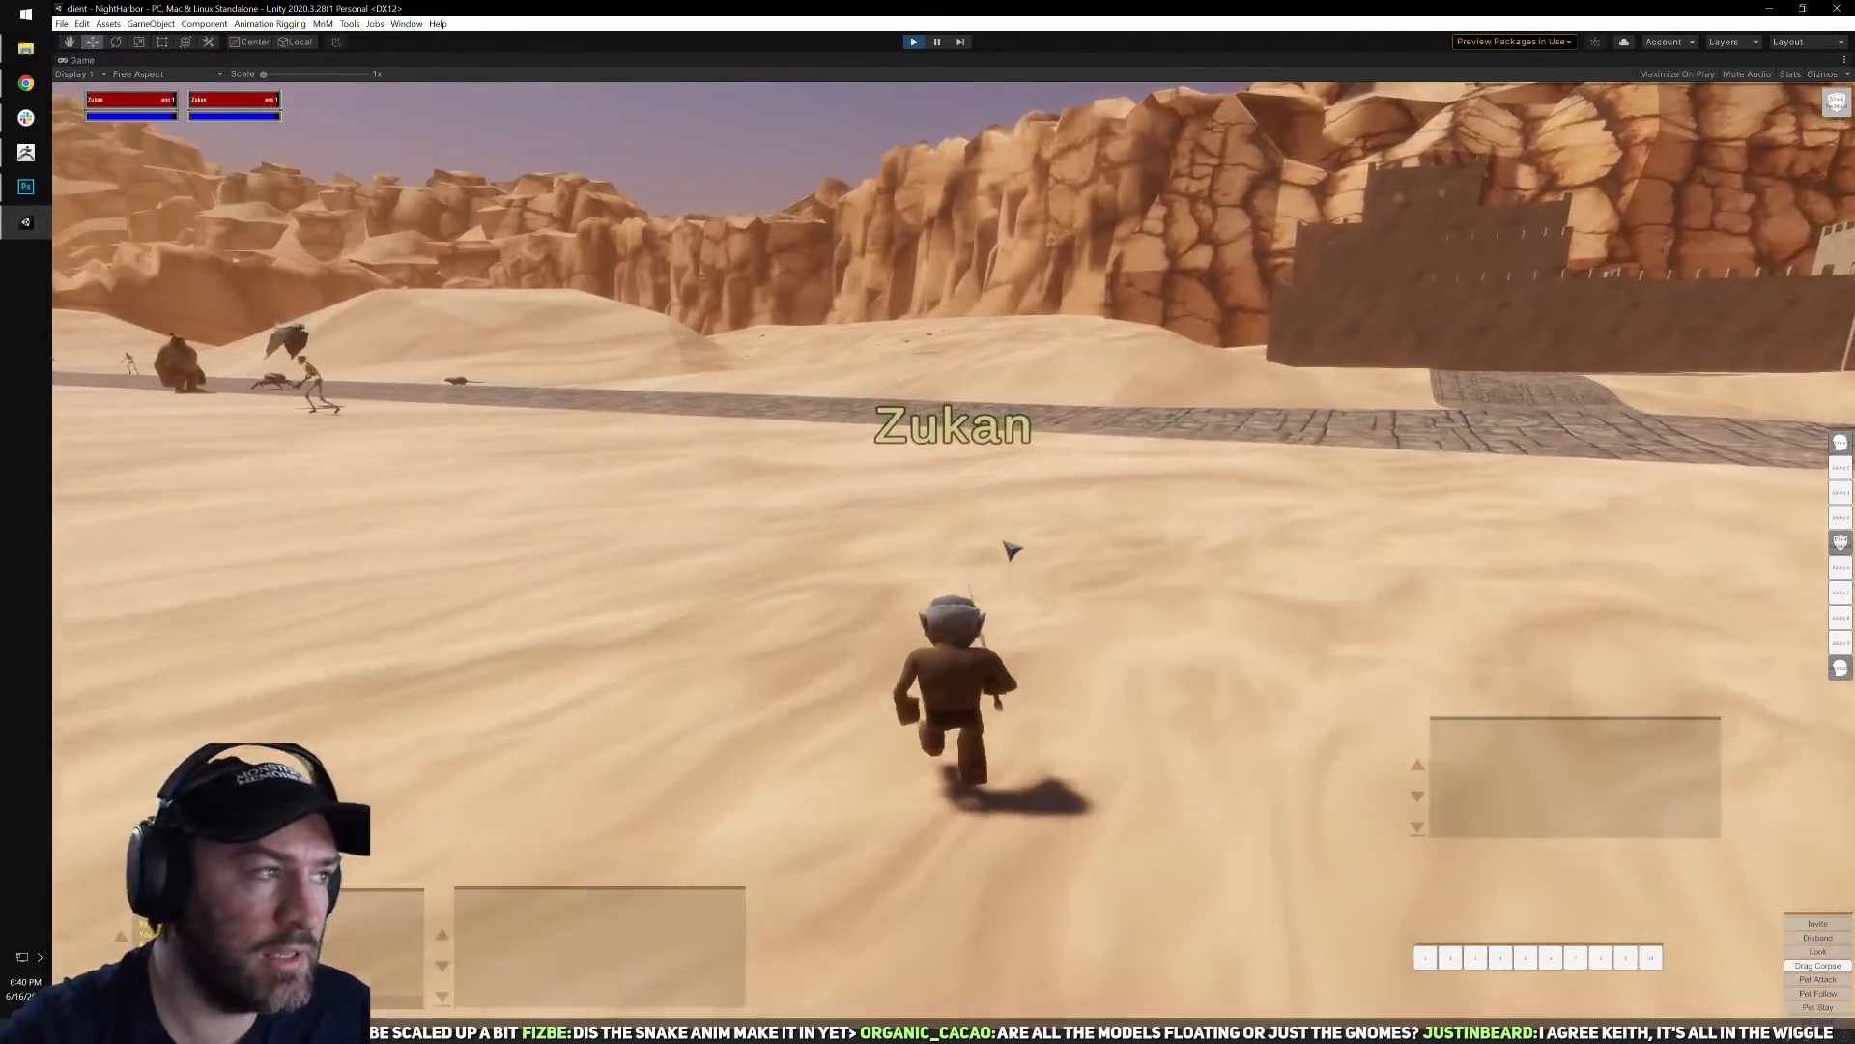
{"action": "right_click_drag", "start_coordinate": [977, 523], "coordinate": [1153, 534]}
Cross the stone road and run along it up to the giant ogre standing beside it.
{"action": "key", "text": "q"}
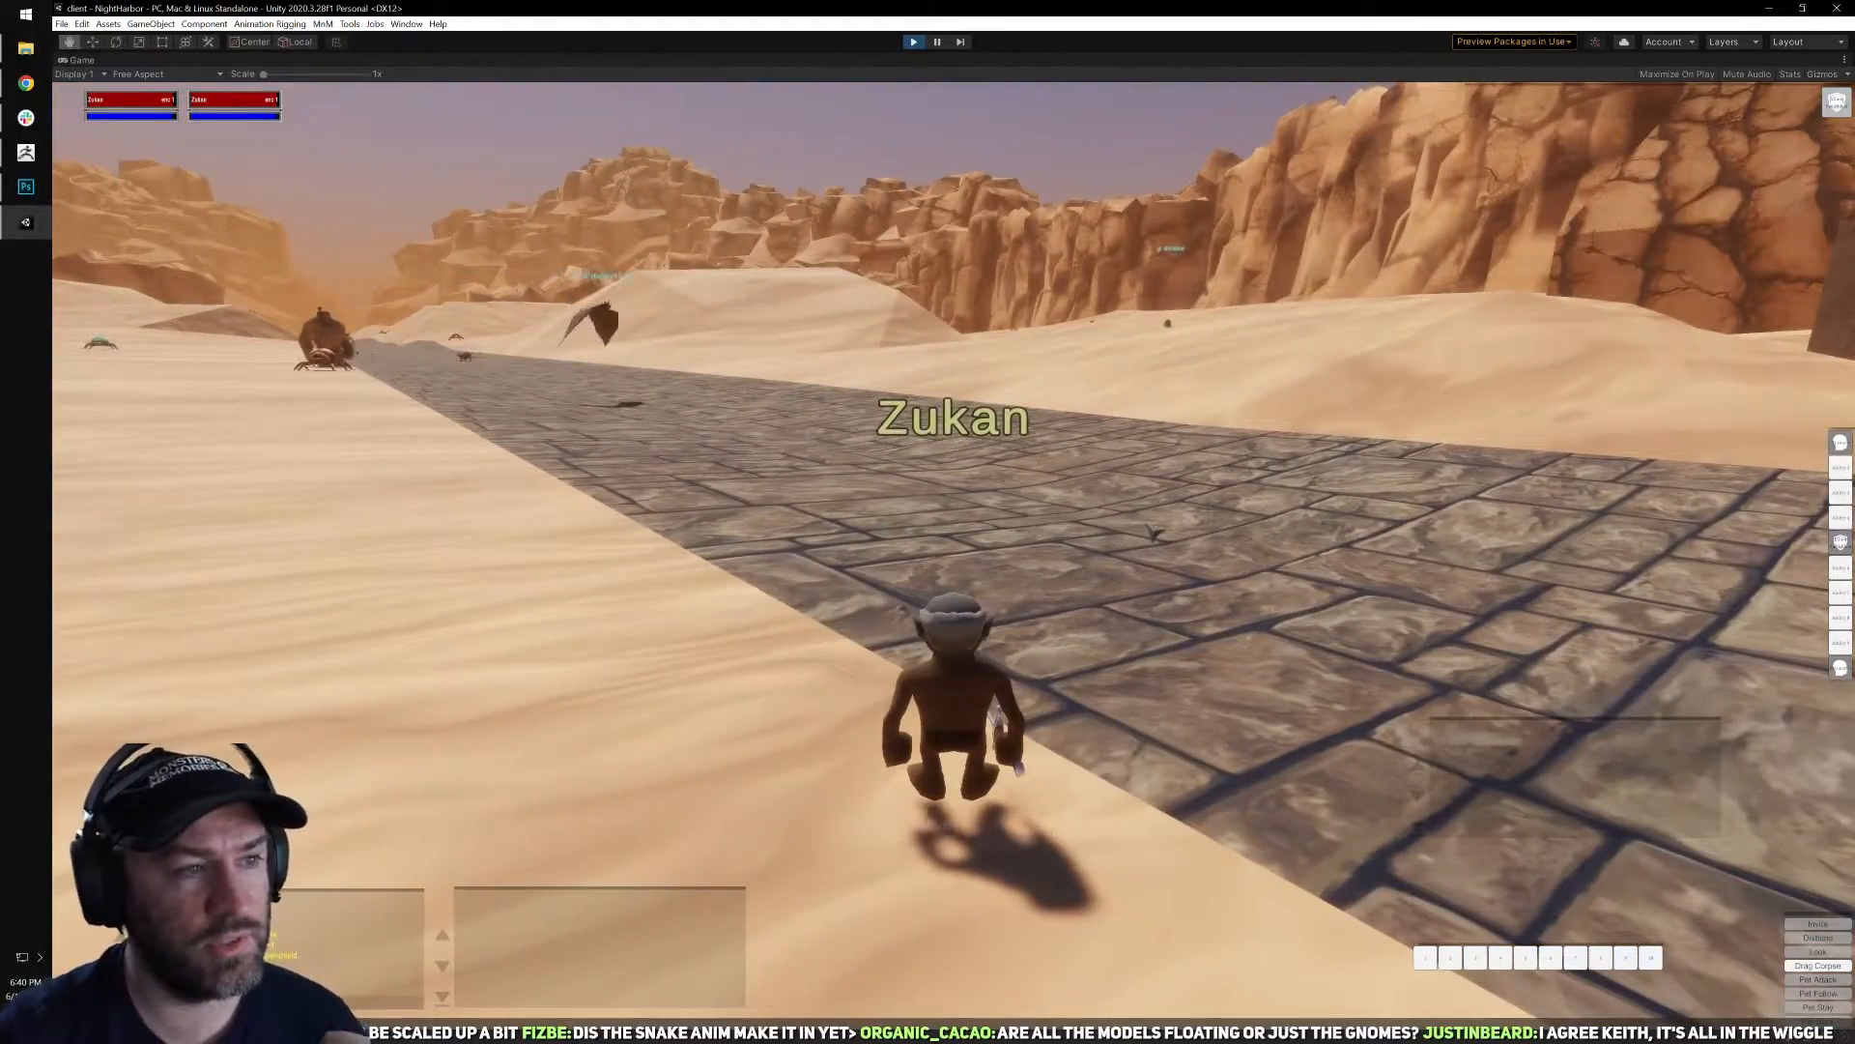
{"action": "key", "text": "w"}
{"action": "mouse_move", "coordinate": [927, 523]}
{"action": "right_mouse_down"}
{"action": "mouse_move", "coordinate": [1160, 527]}
{"action": "mouse_move", "coordinate": [952, 527]}
{"action": "right_mouse_up"}
{"action": "key", "text": "w"}
{"action": "right_click_drag", "start_coordinate": [1295, 517], "coordinate": [1079, 489]}
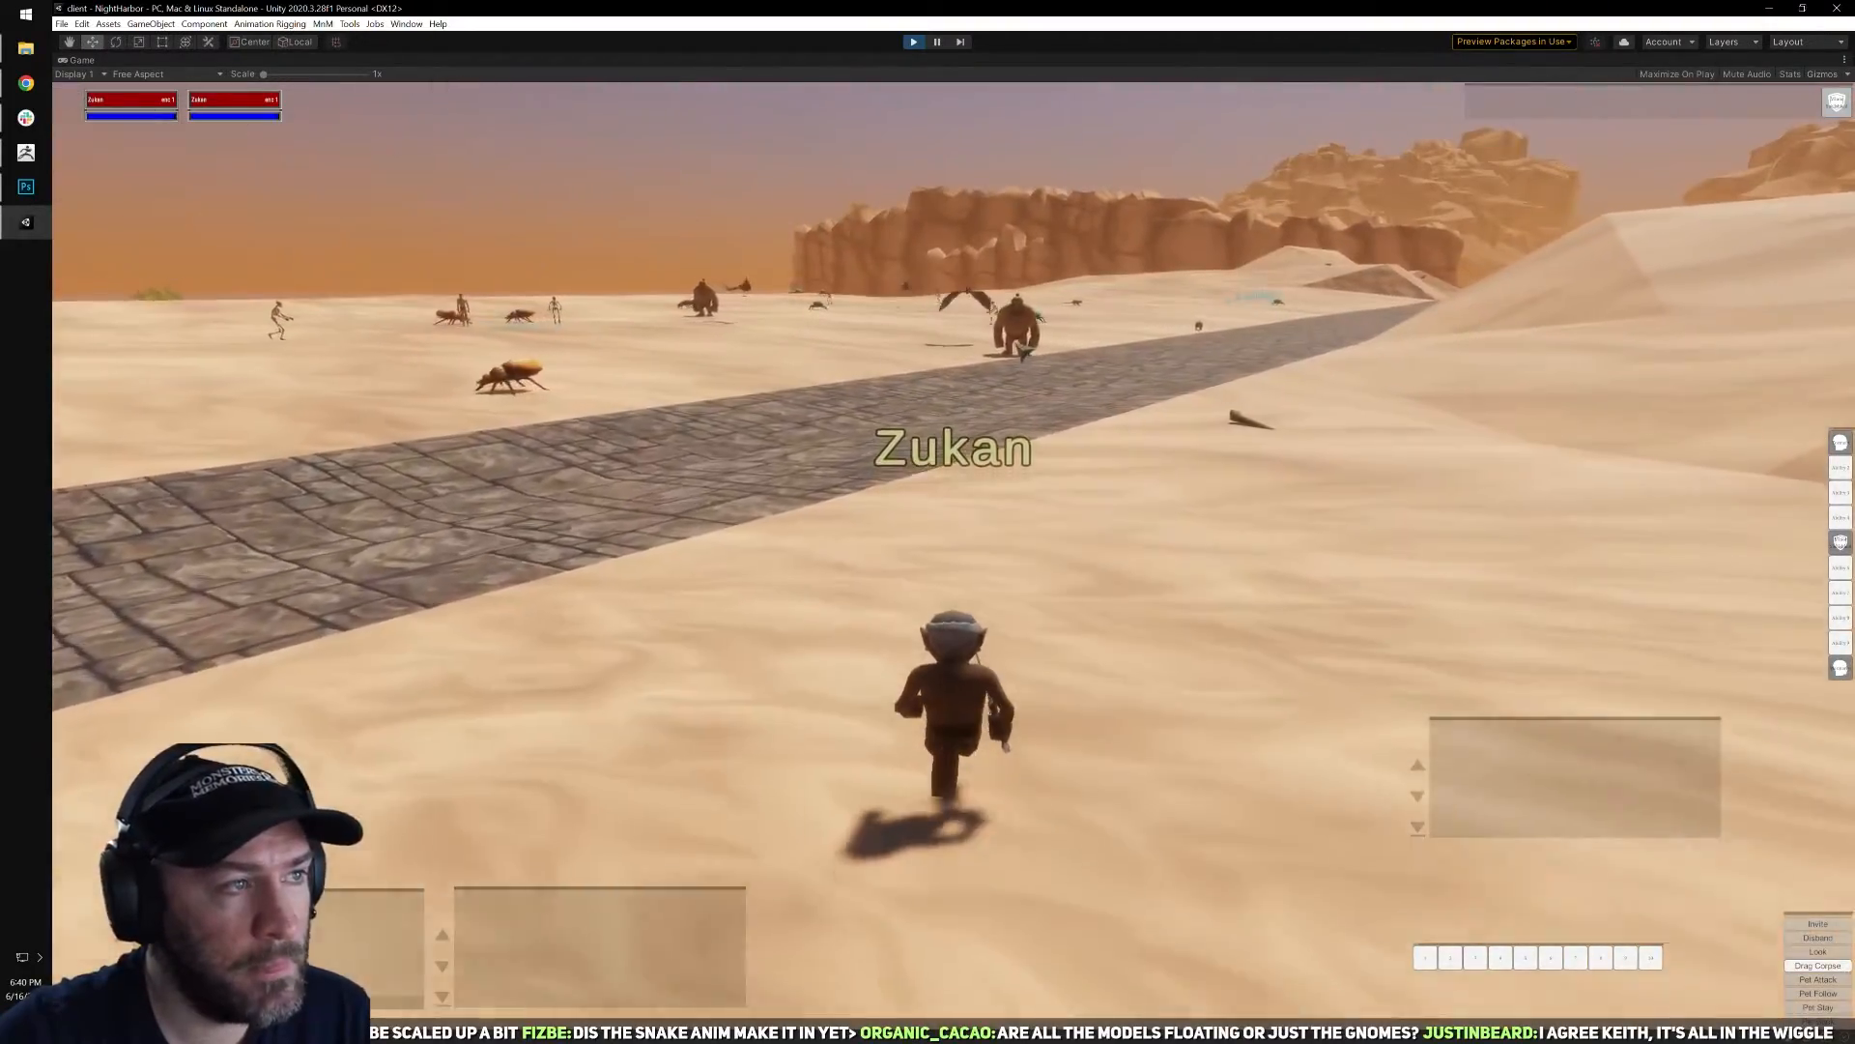
{"action": "key", "text": "a"}
{"action": "key", "text": "d"}
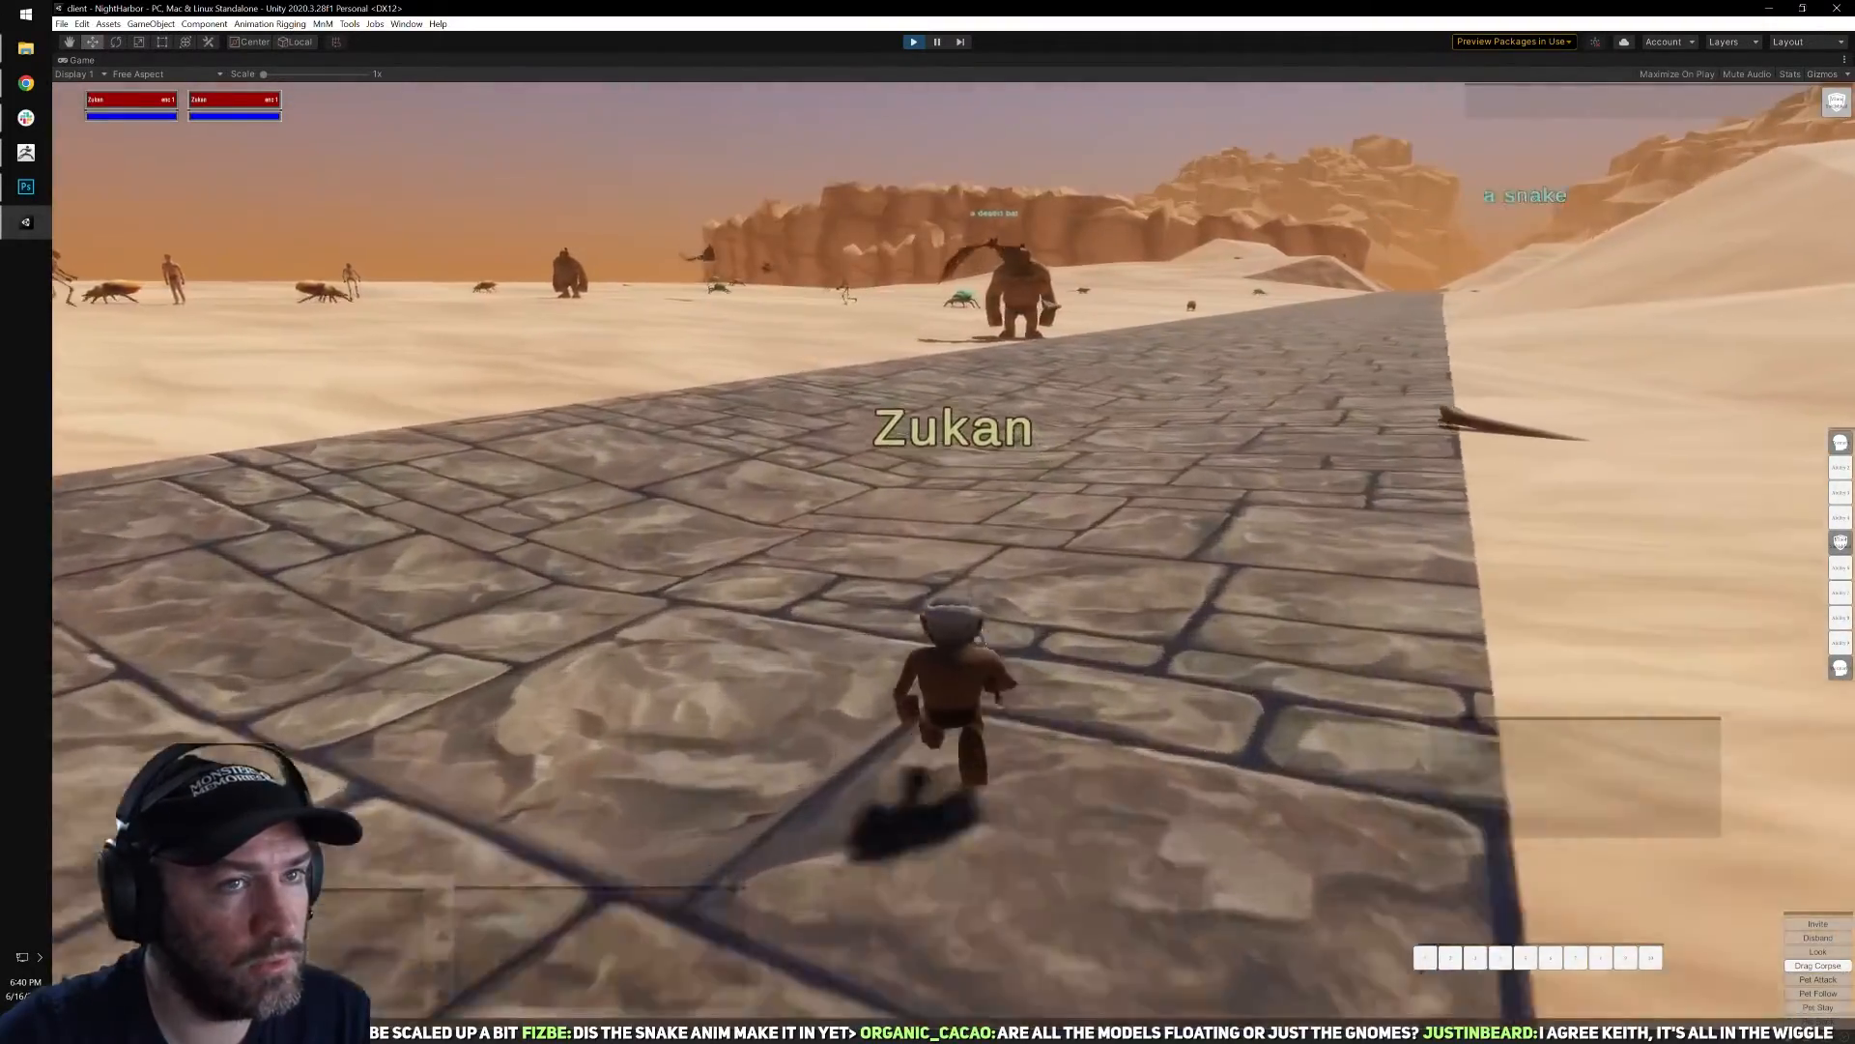
{"action": "key", "text": "q"}
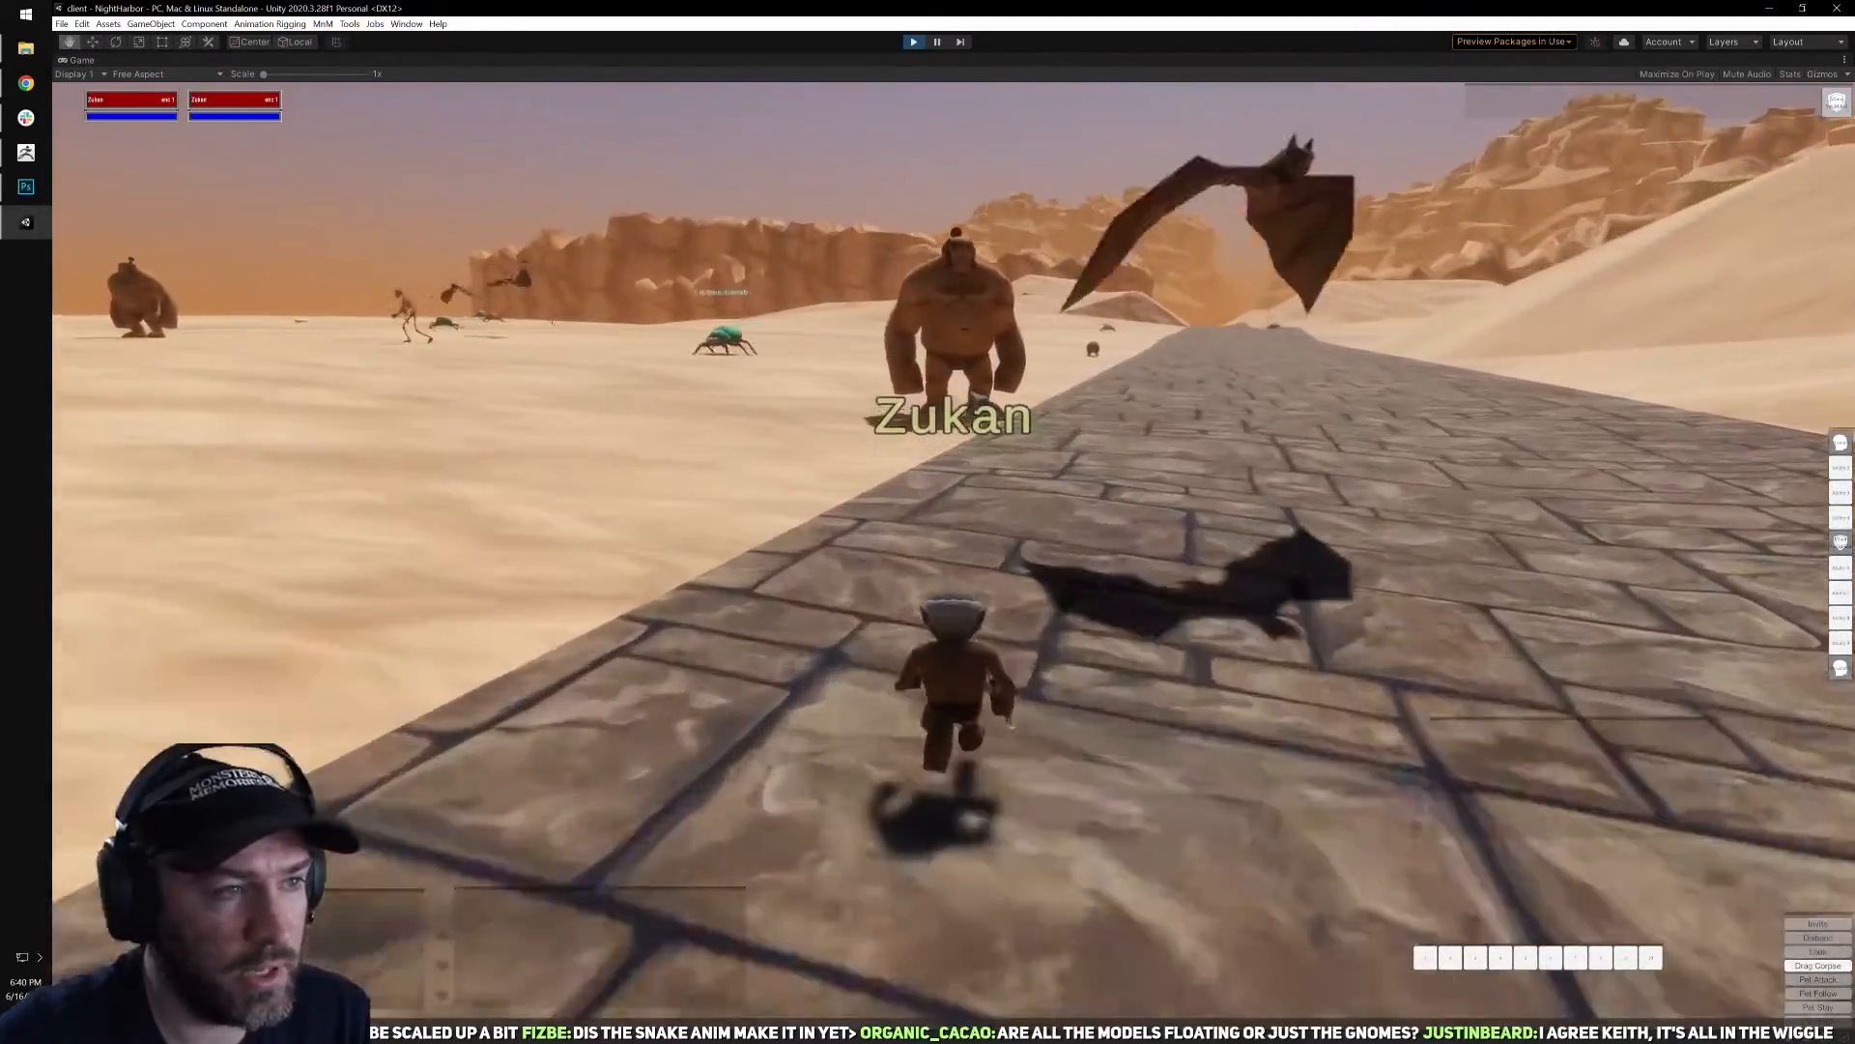
{"action": "key", "text": "w"}
Walk around the ogre and turn the view to compare its size with the gnome's.
{"action": "key", "text": "w"}
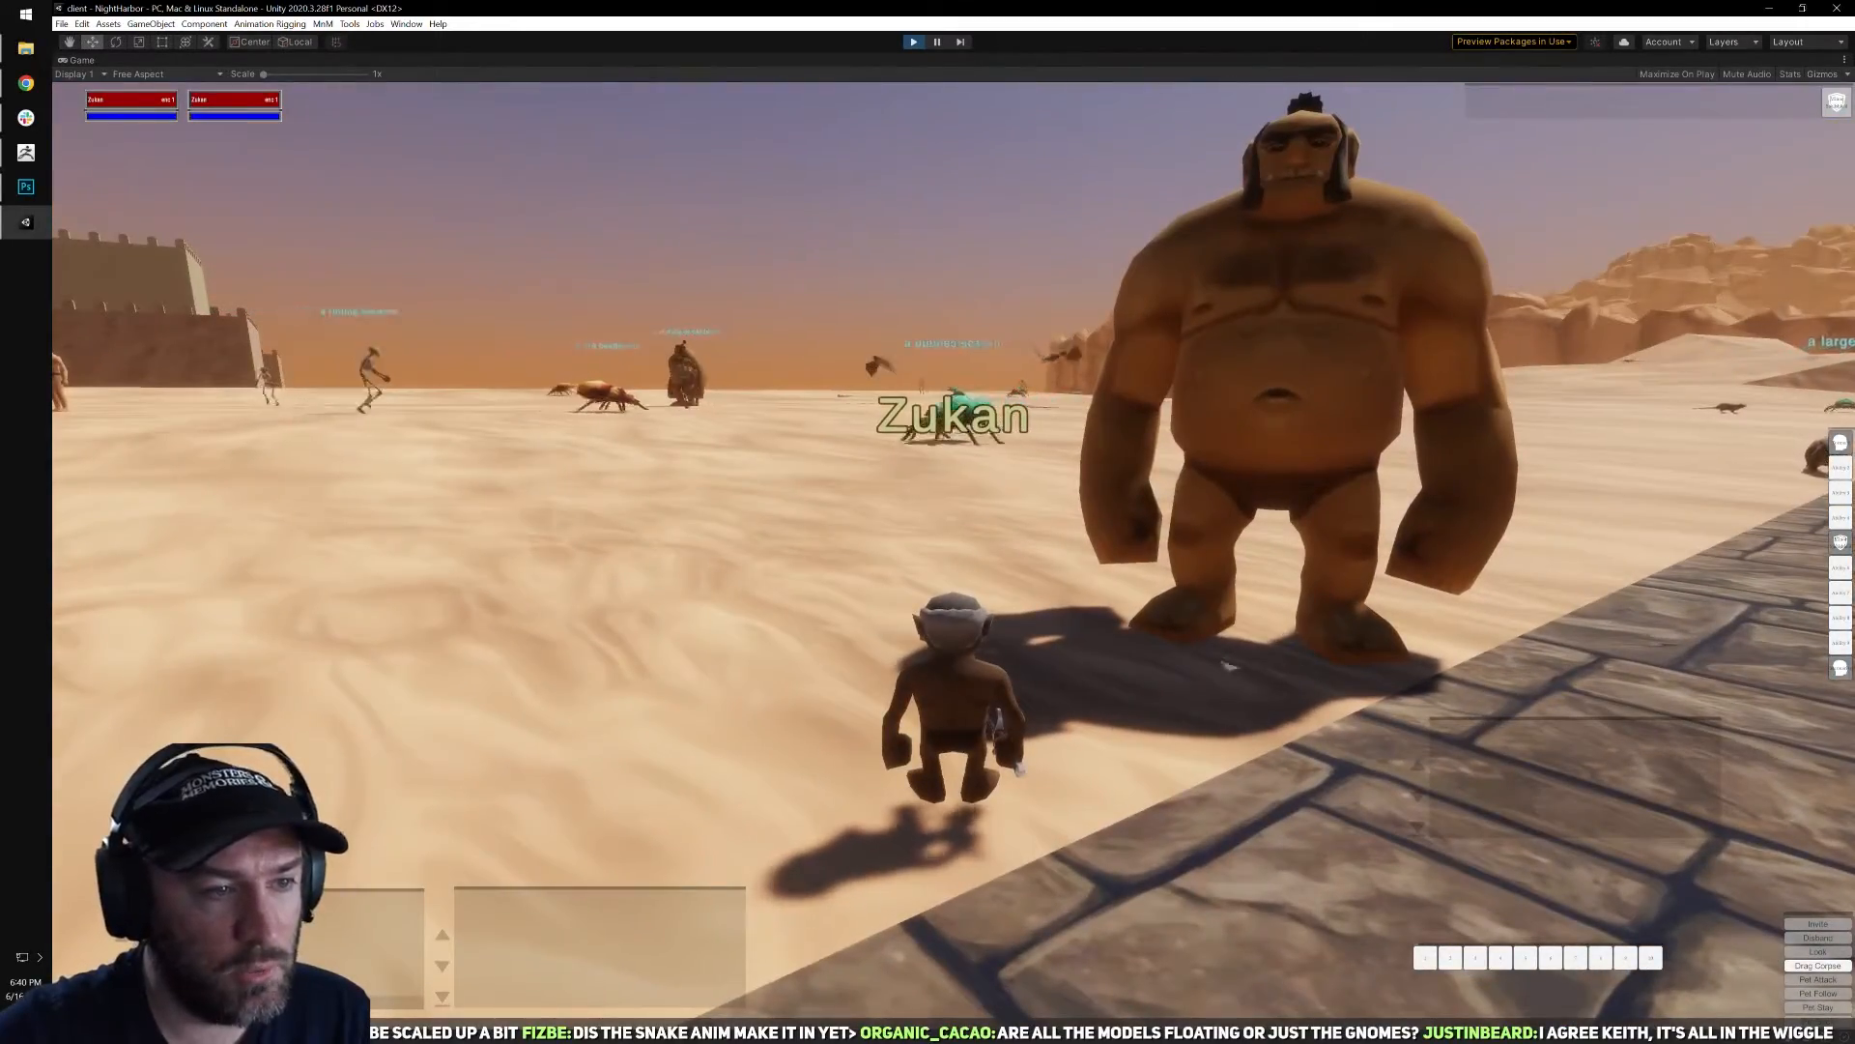
{"action": "mouse_move", "coordinate": [1227, 725]}
{"action": "right_mouse_down"}
{"action": "mouse_move", "coordinate": [1247, 677]}
{"action": "mouse_move", "coordinate": [1092, 735]}
{"action": "mouse_move", "coordinate": [1218, 723]}
{"action": "right_mouse_up"}
{"action": "key", "text": "a"}
{"action": "key", "text": "a"}
{"action": "key", "text": "w"}
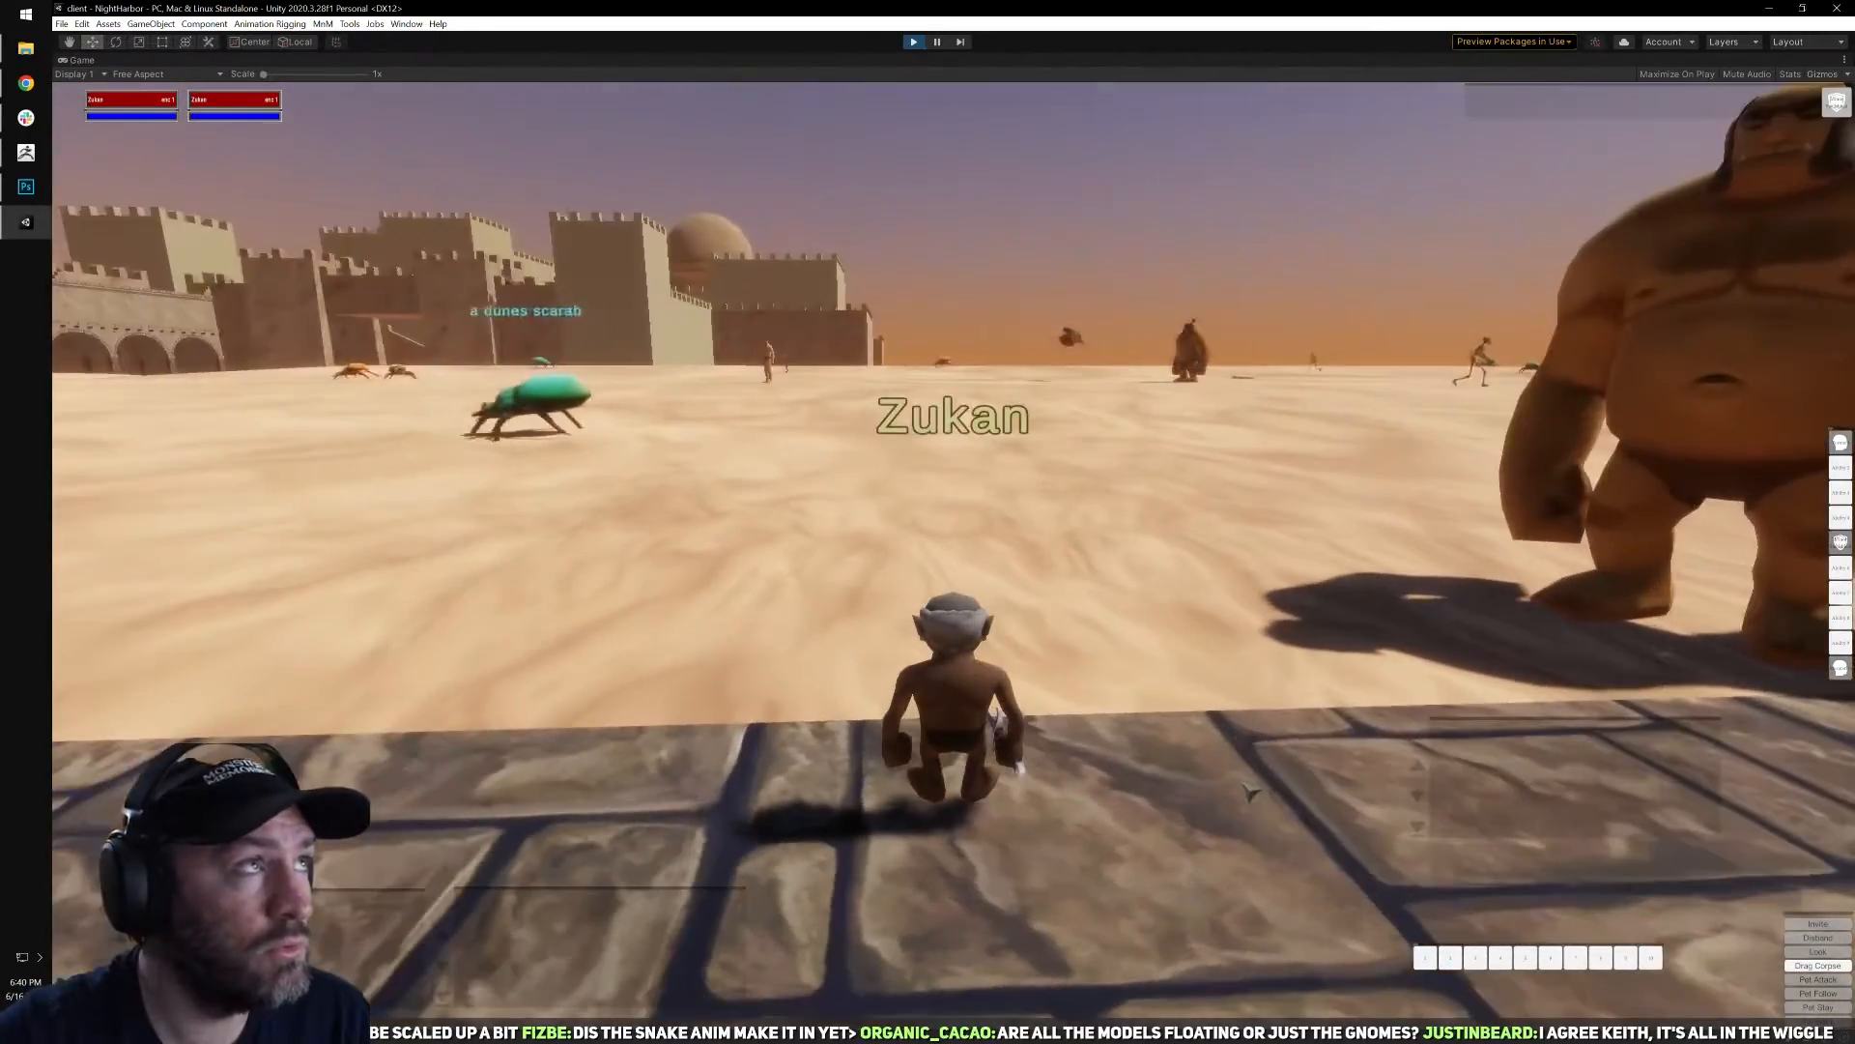
Target the desert bat beside the road, cast Torment on it and fight it.
{"action": "key", "text": "w"}
{"action": "key", "text": "q"}
{"action": "right_click_drag", "start_coordinate": [1228, 684], "coordinate": [638, 604]}
{"action": "key", "text": "w"}
{"action": "key", "text": "w"}
{"action": "key", "text": "Tab"}
{"action": "right_click_drag", "start_coordinate": [1248, 497], "coordinate": [1739, 580]}
{"action": "key", "text": "w"}
{"action": "right_click_drag", "start_coordinate": [1163, 618], "coordinate": [1844, 462]}
{"action": "key", "text": "c"}
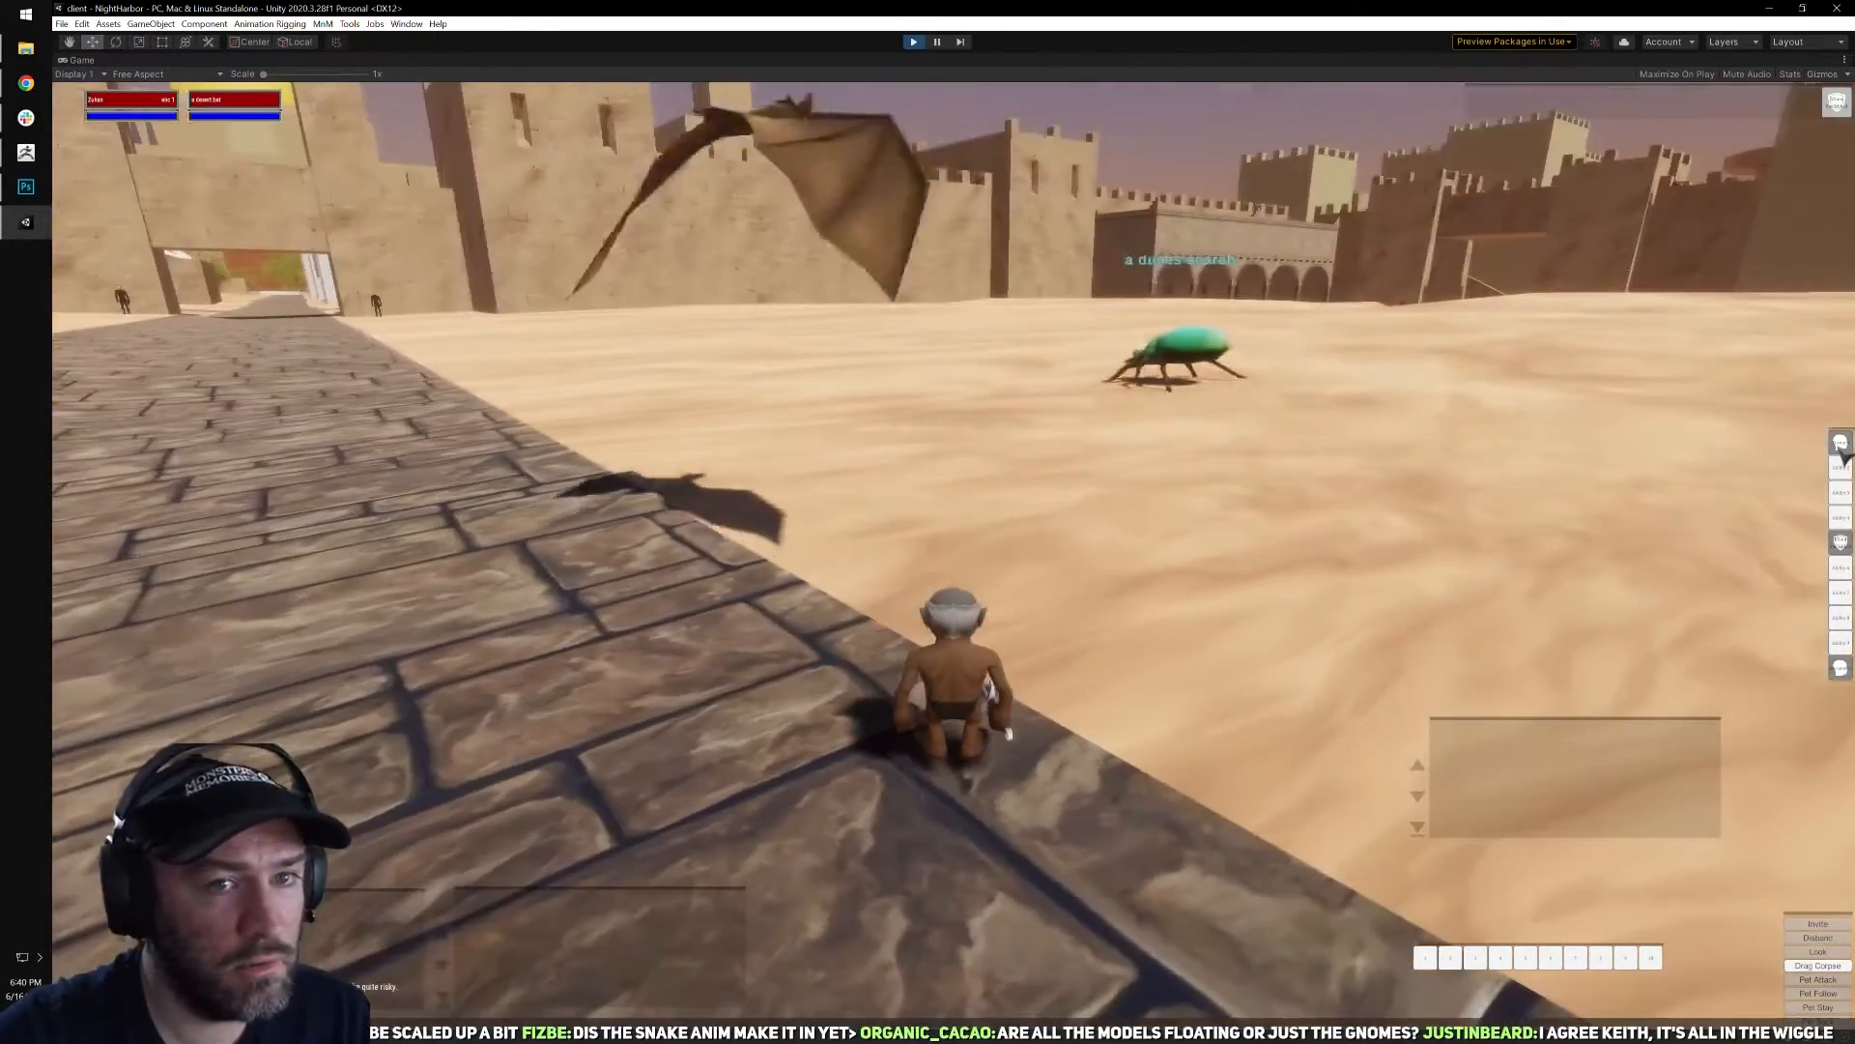
{"action": "key", "text": "d"}
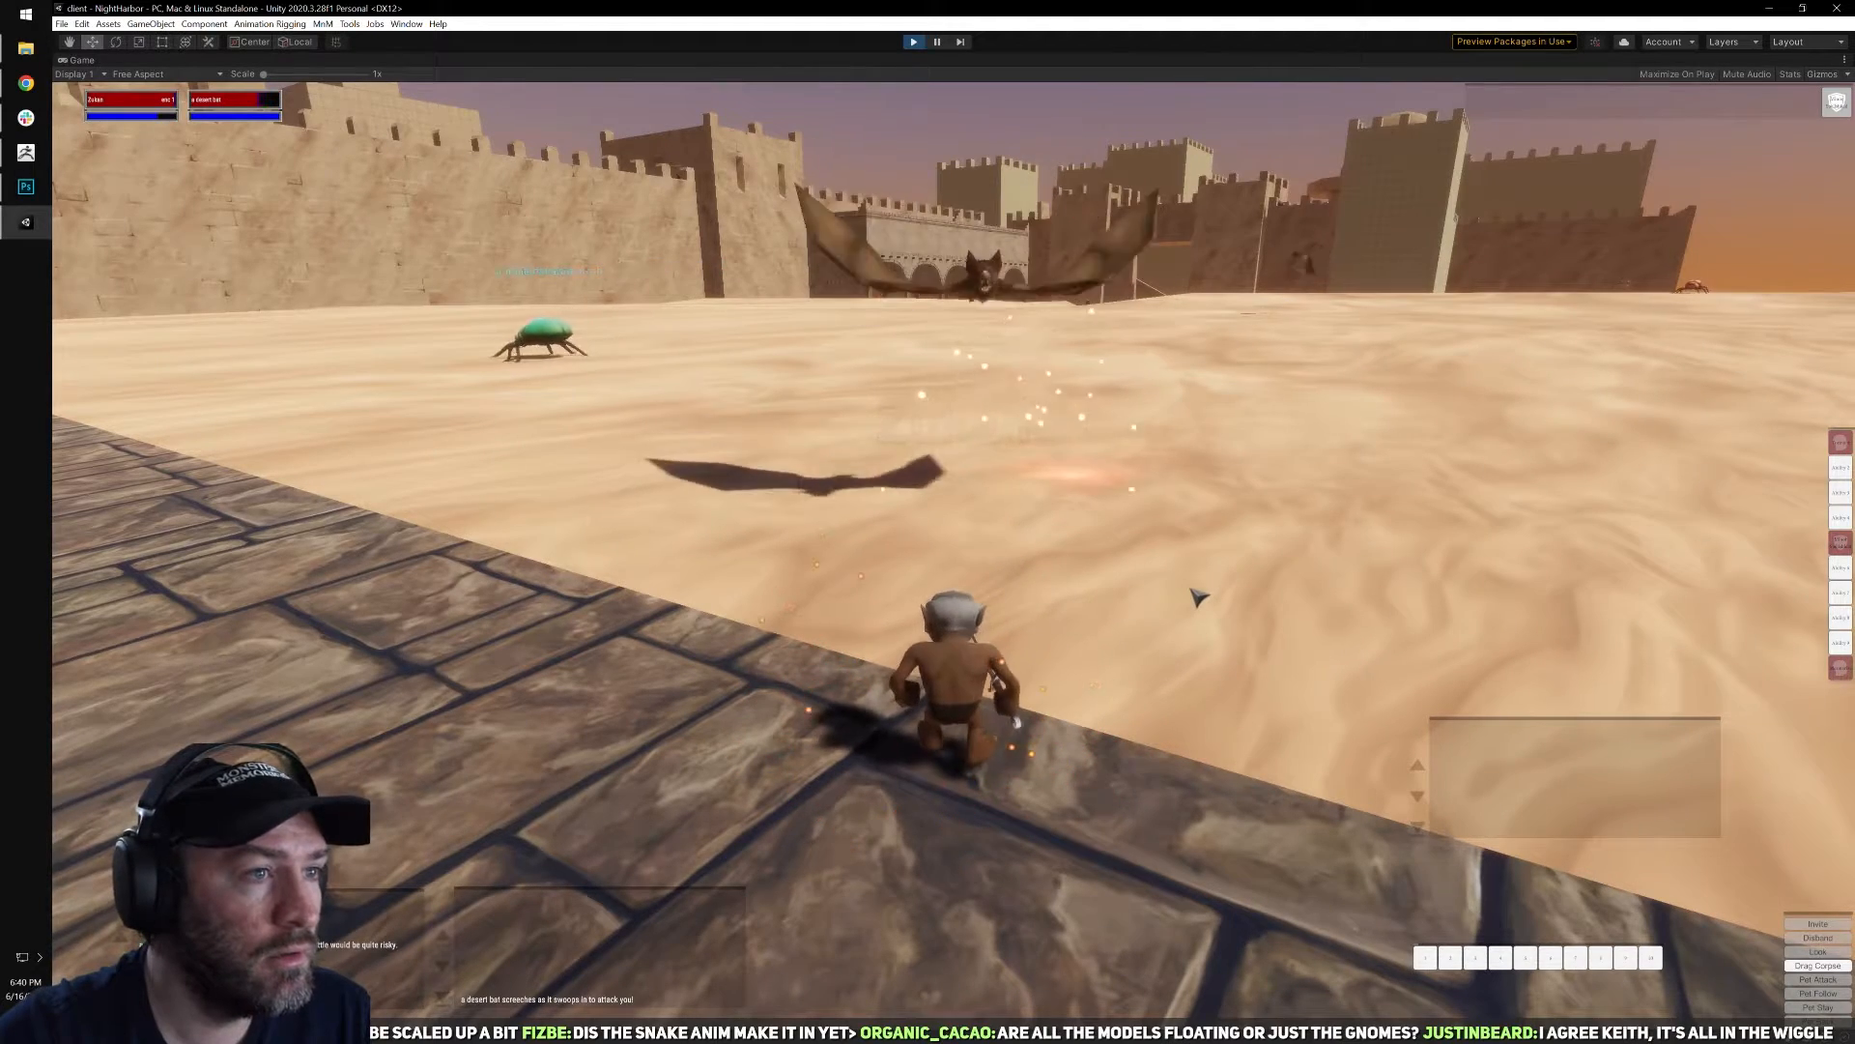
{"action": "key", "text": "w"}
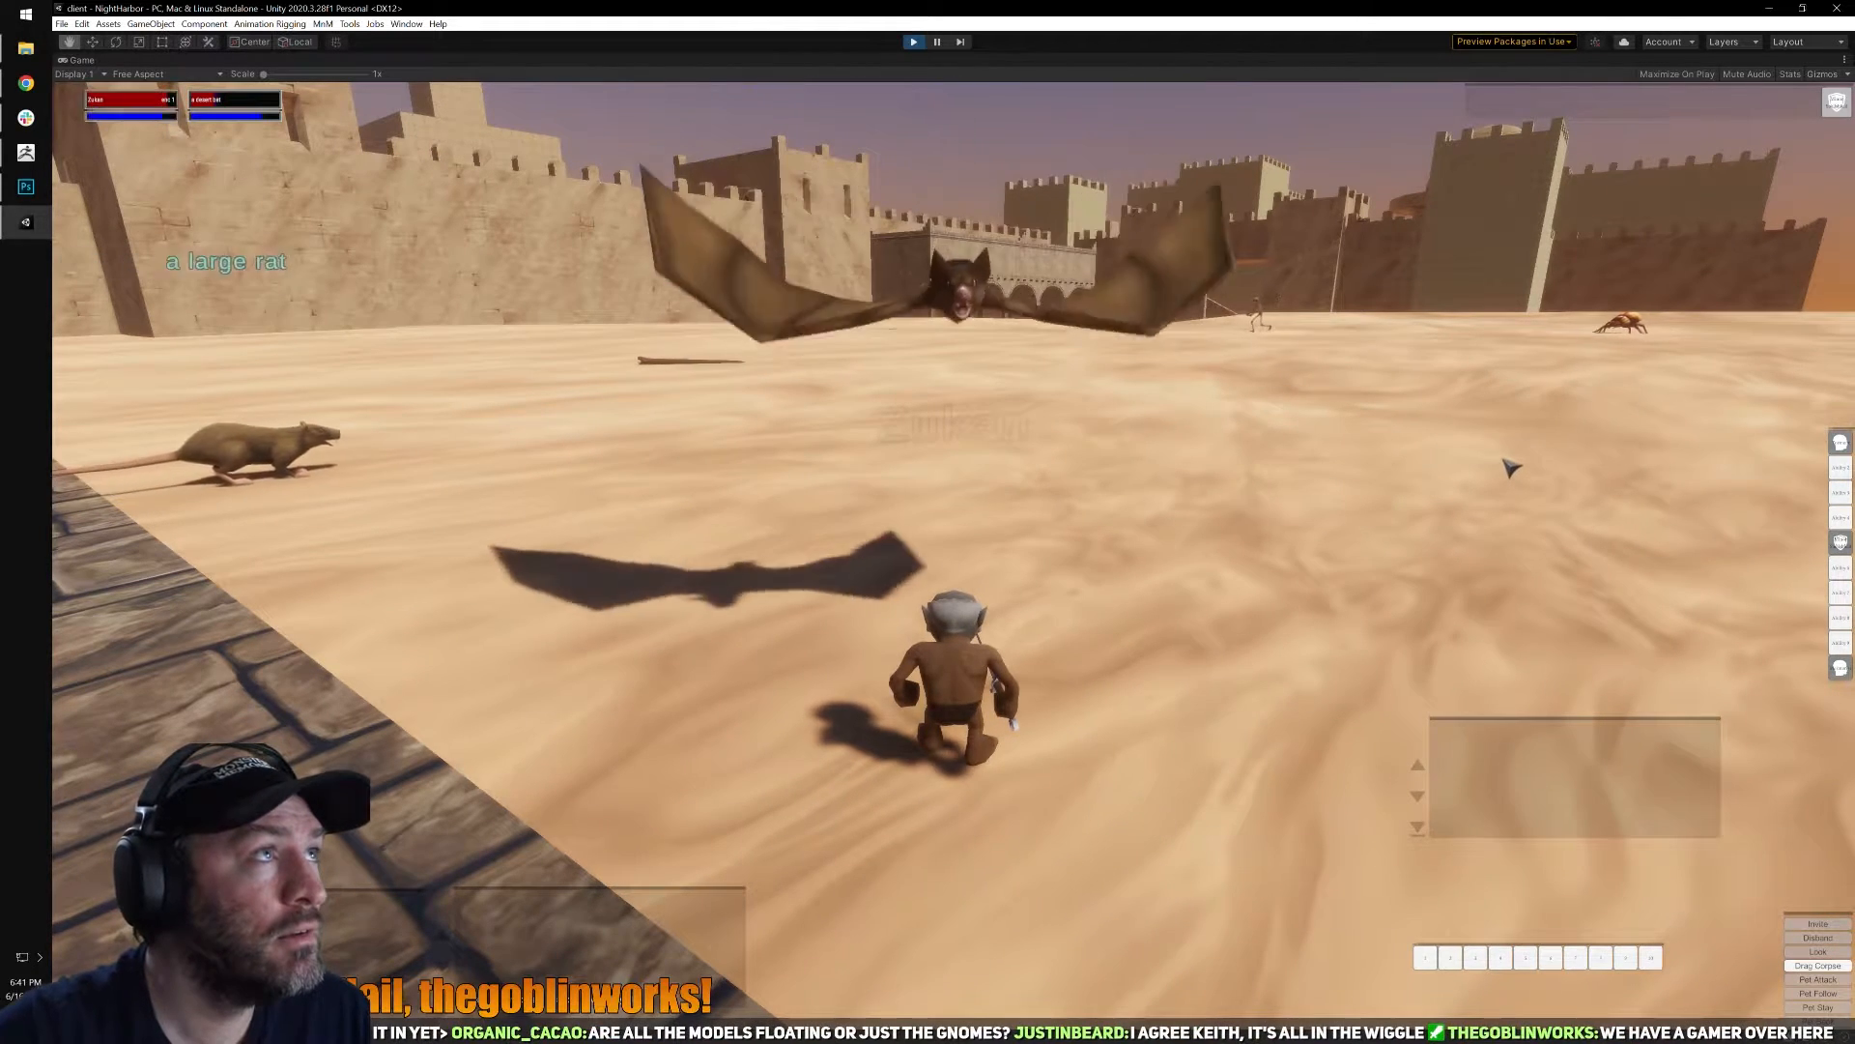
Check the desert bat's corpse for loot alongside the inventory, and close both windows.
{"action": "key", "text": "a"}
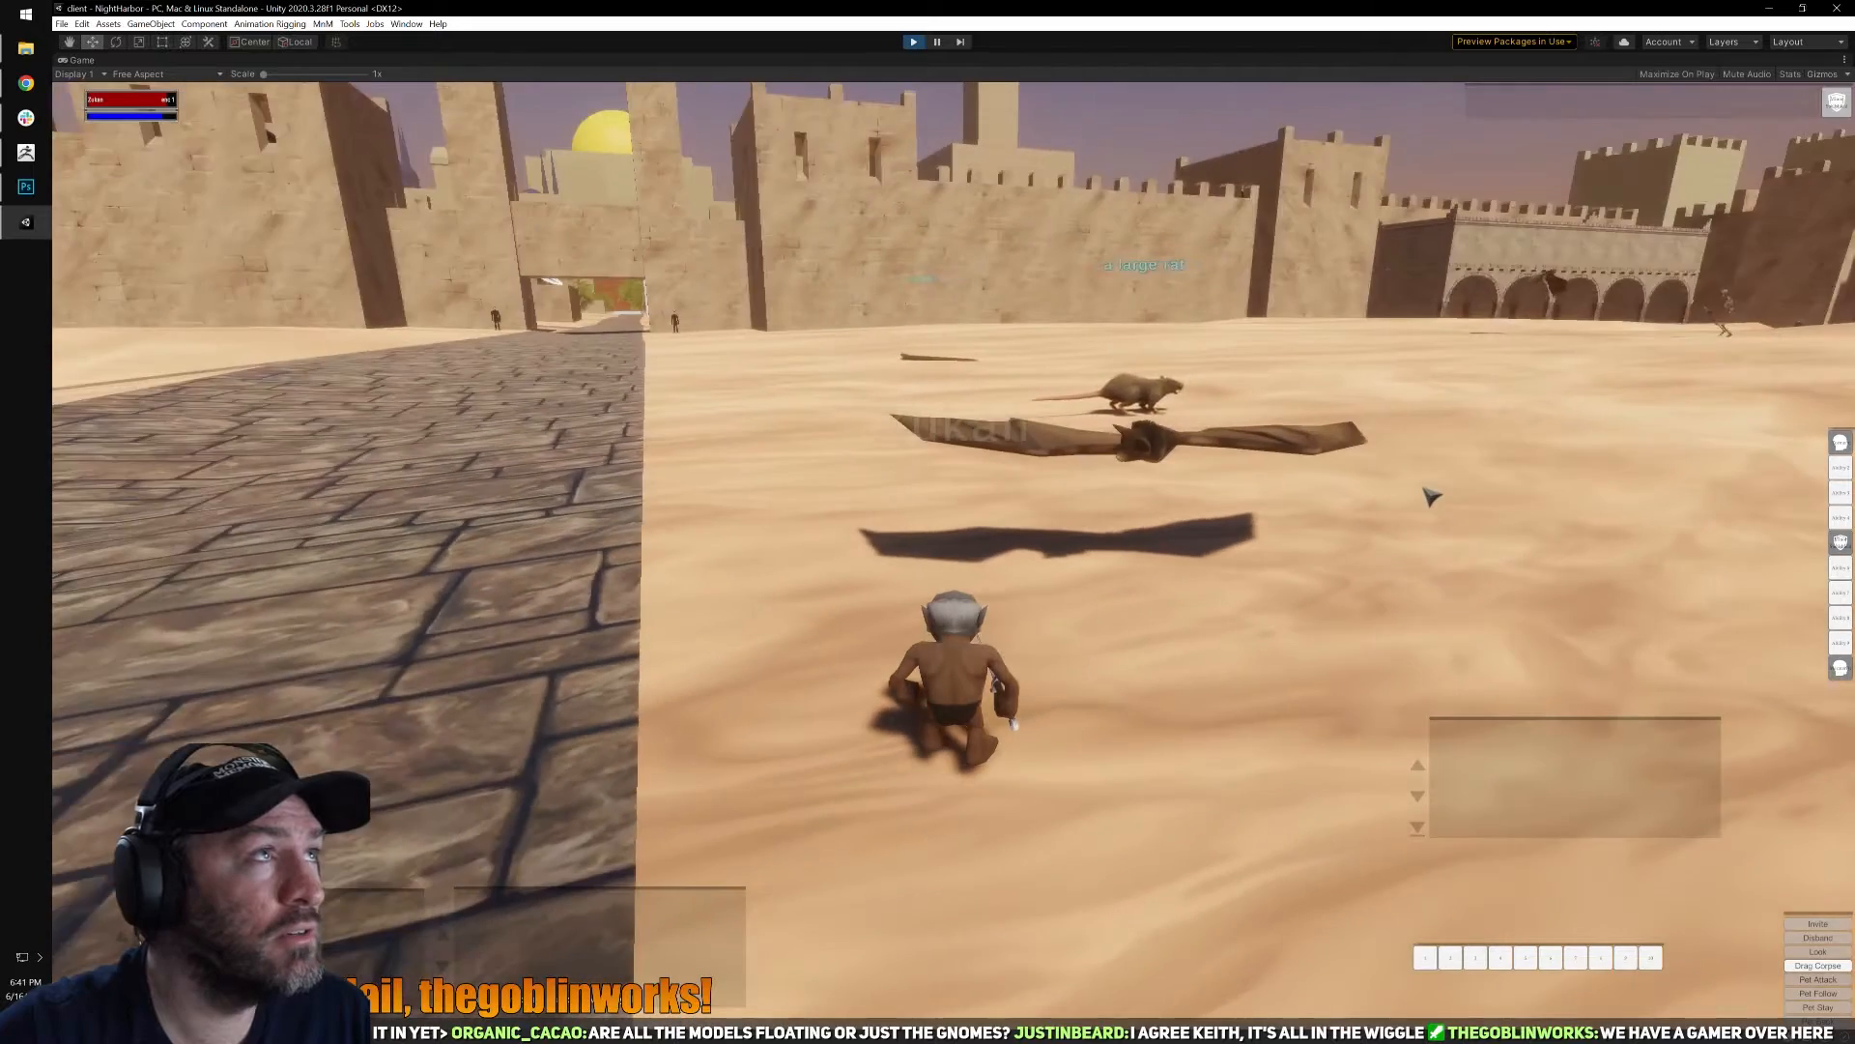
{"action": "key", "text": "d"}
{"action": "key", "text": "w"}
{"action": "key", "text": "a"}
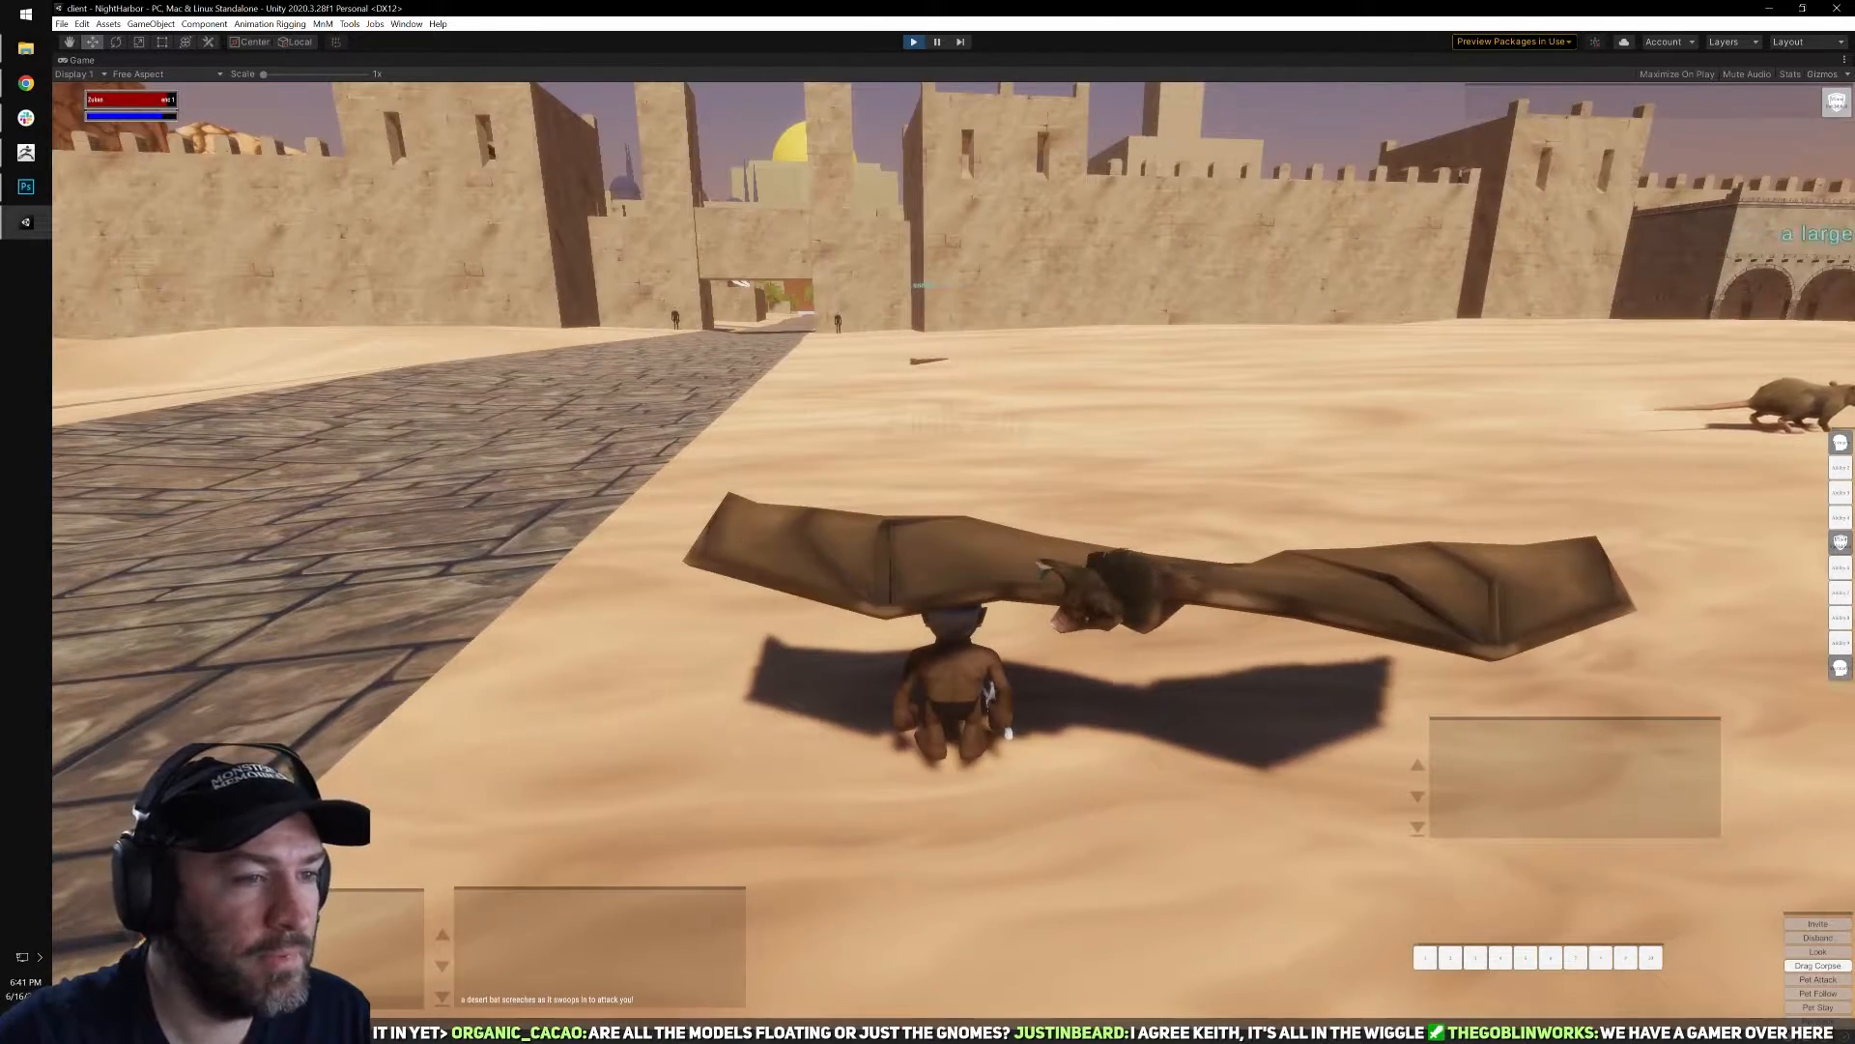
{"action": "key", "text": "d"}
{"action": "key", "text": "i"}
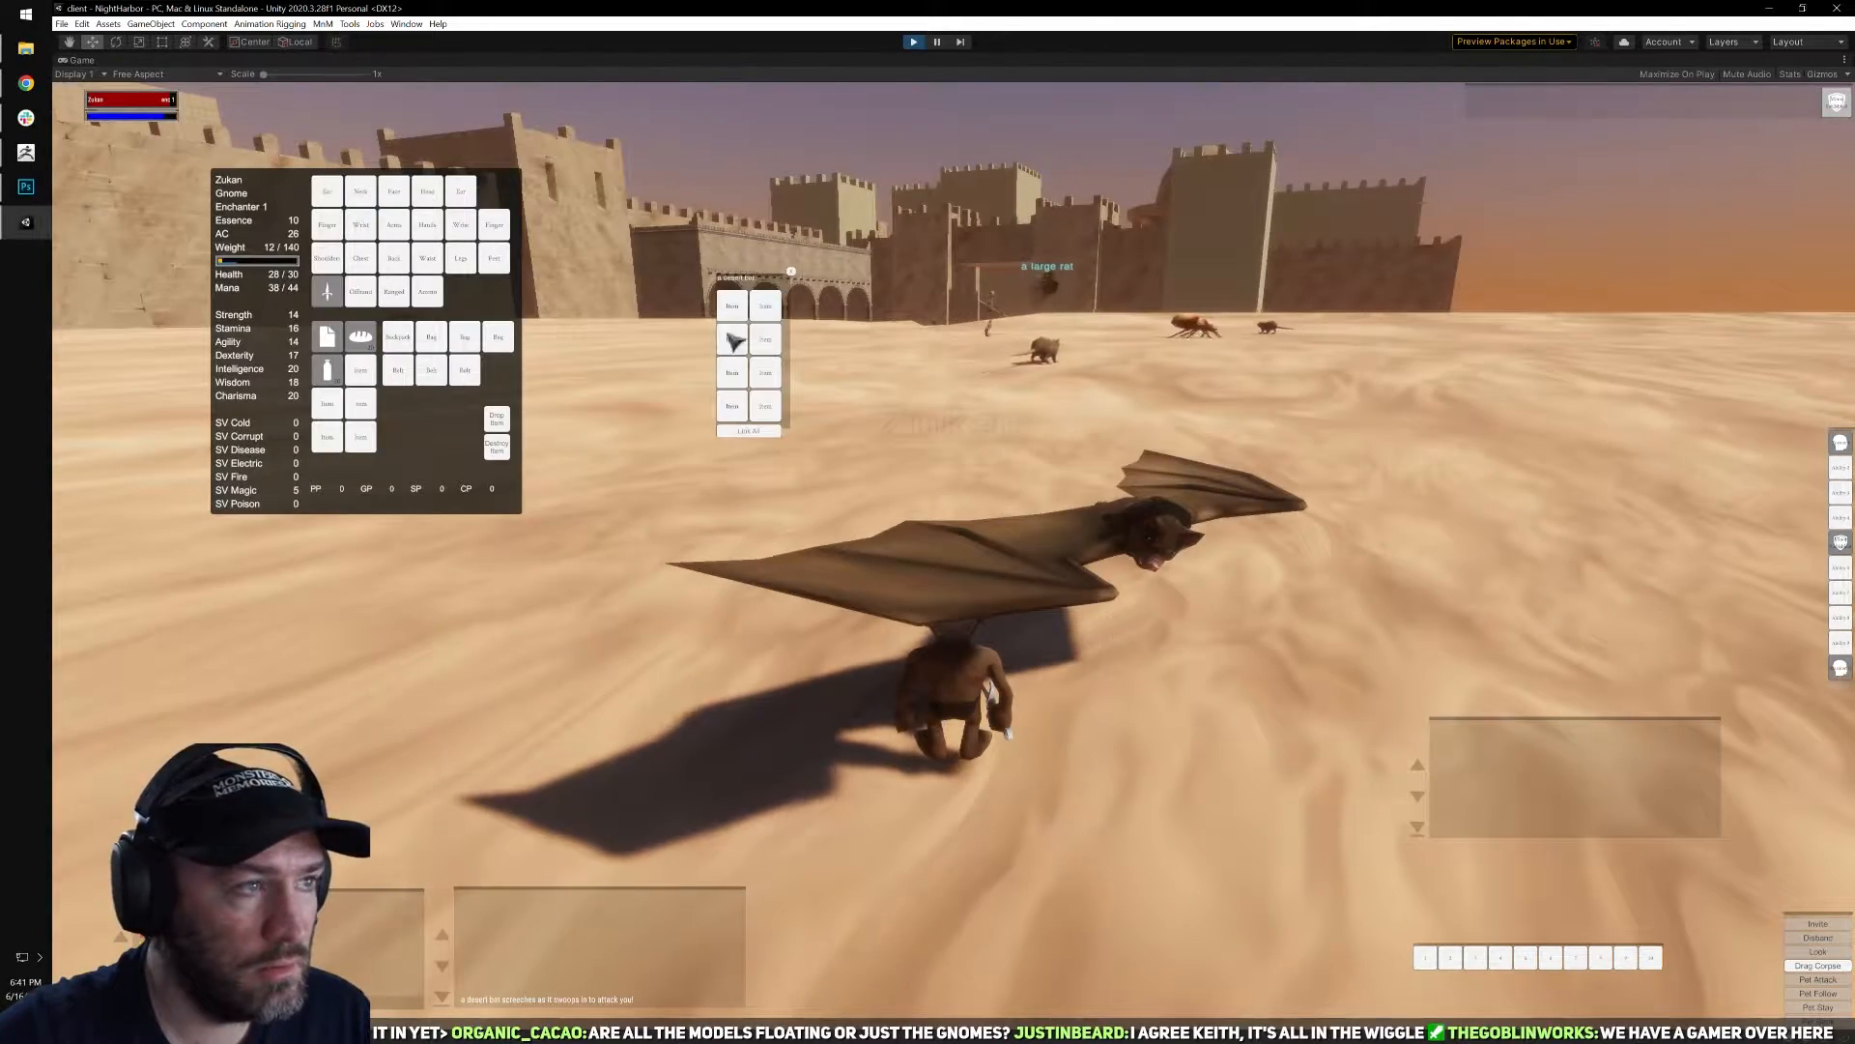
{"action": "key", "text": "i"}
Target the large rat ahead on the sand, cast Torment on it and move toward it.
{"action": "key", "text": "d"}
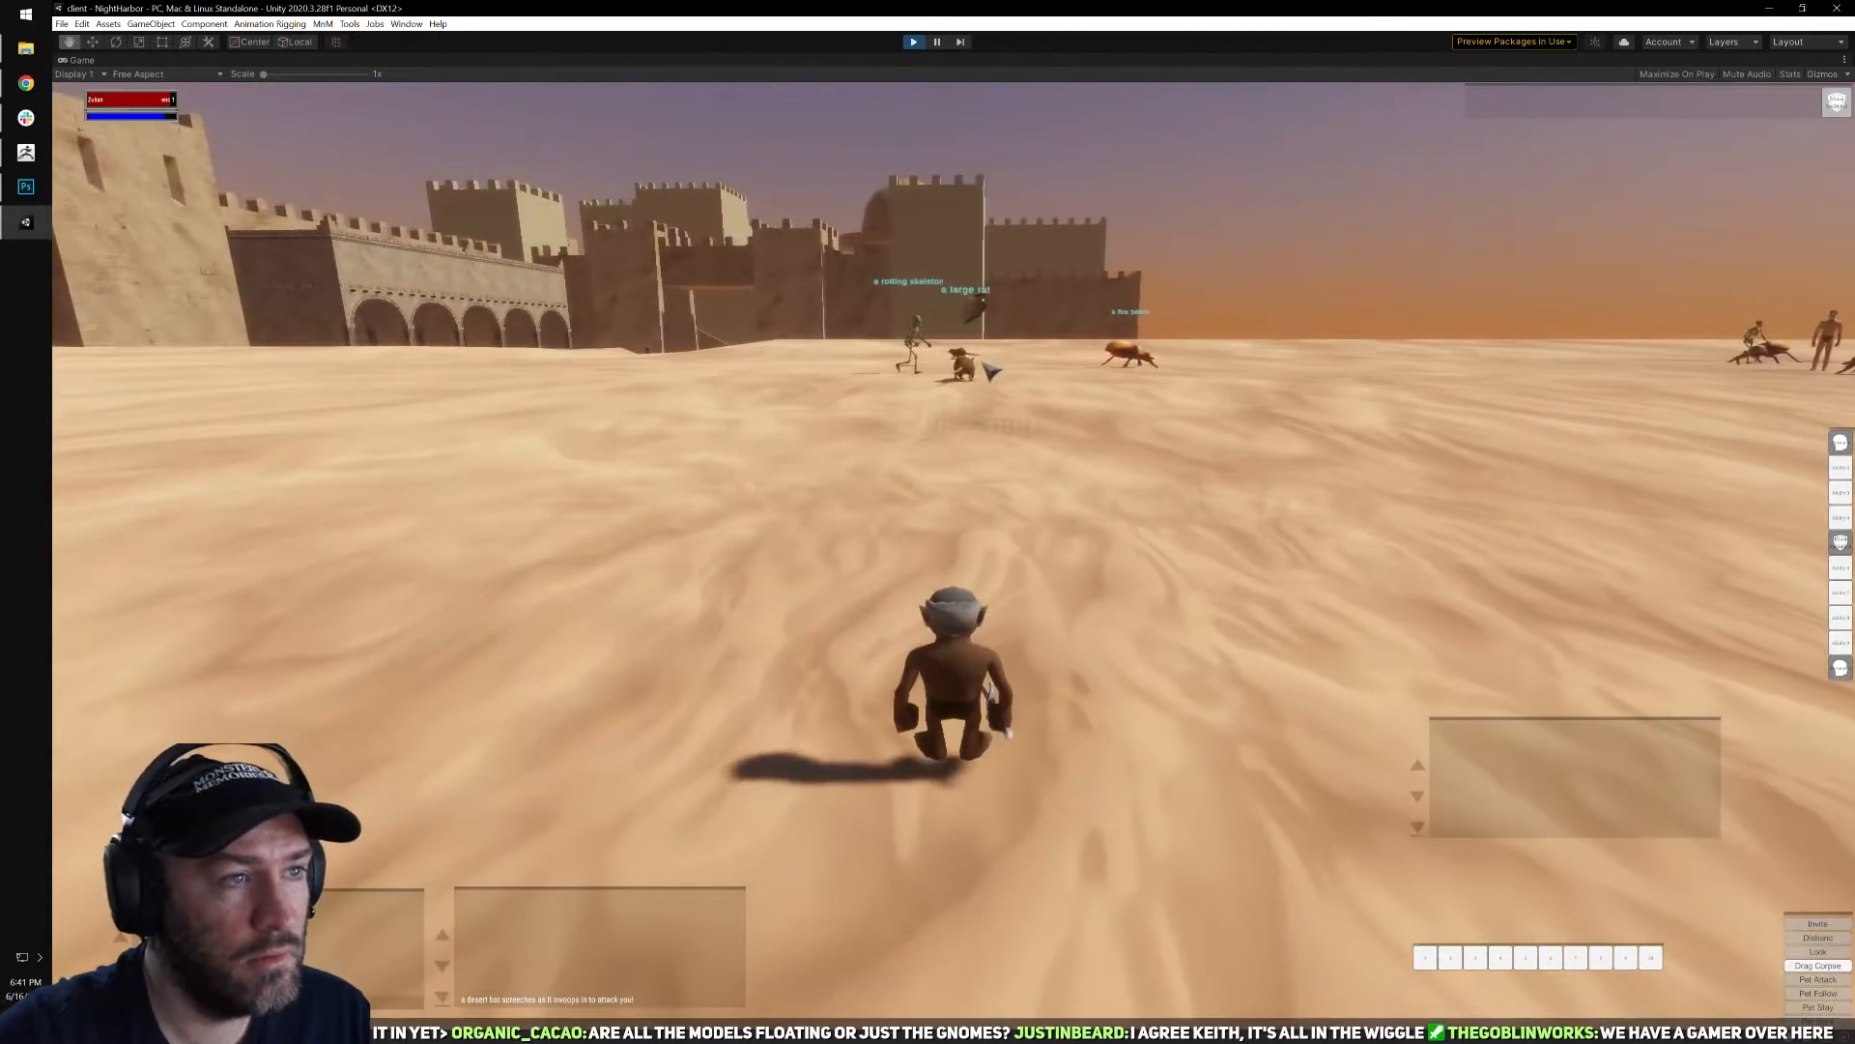
{"action": "left_click", "coordinate": [1001, 382]}
{"action": "left_click", "coordinate": [1840, 443]}
{"action": "key", "text": "d"}
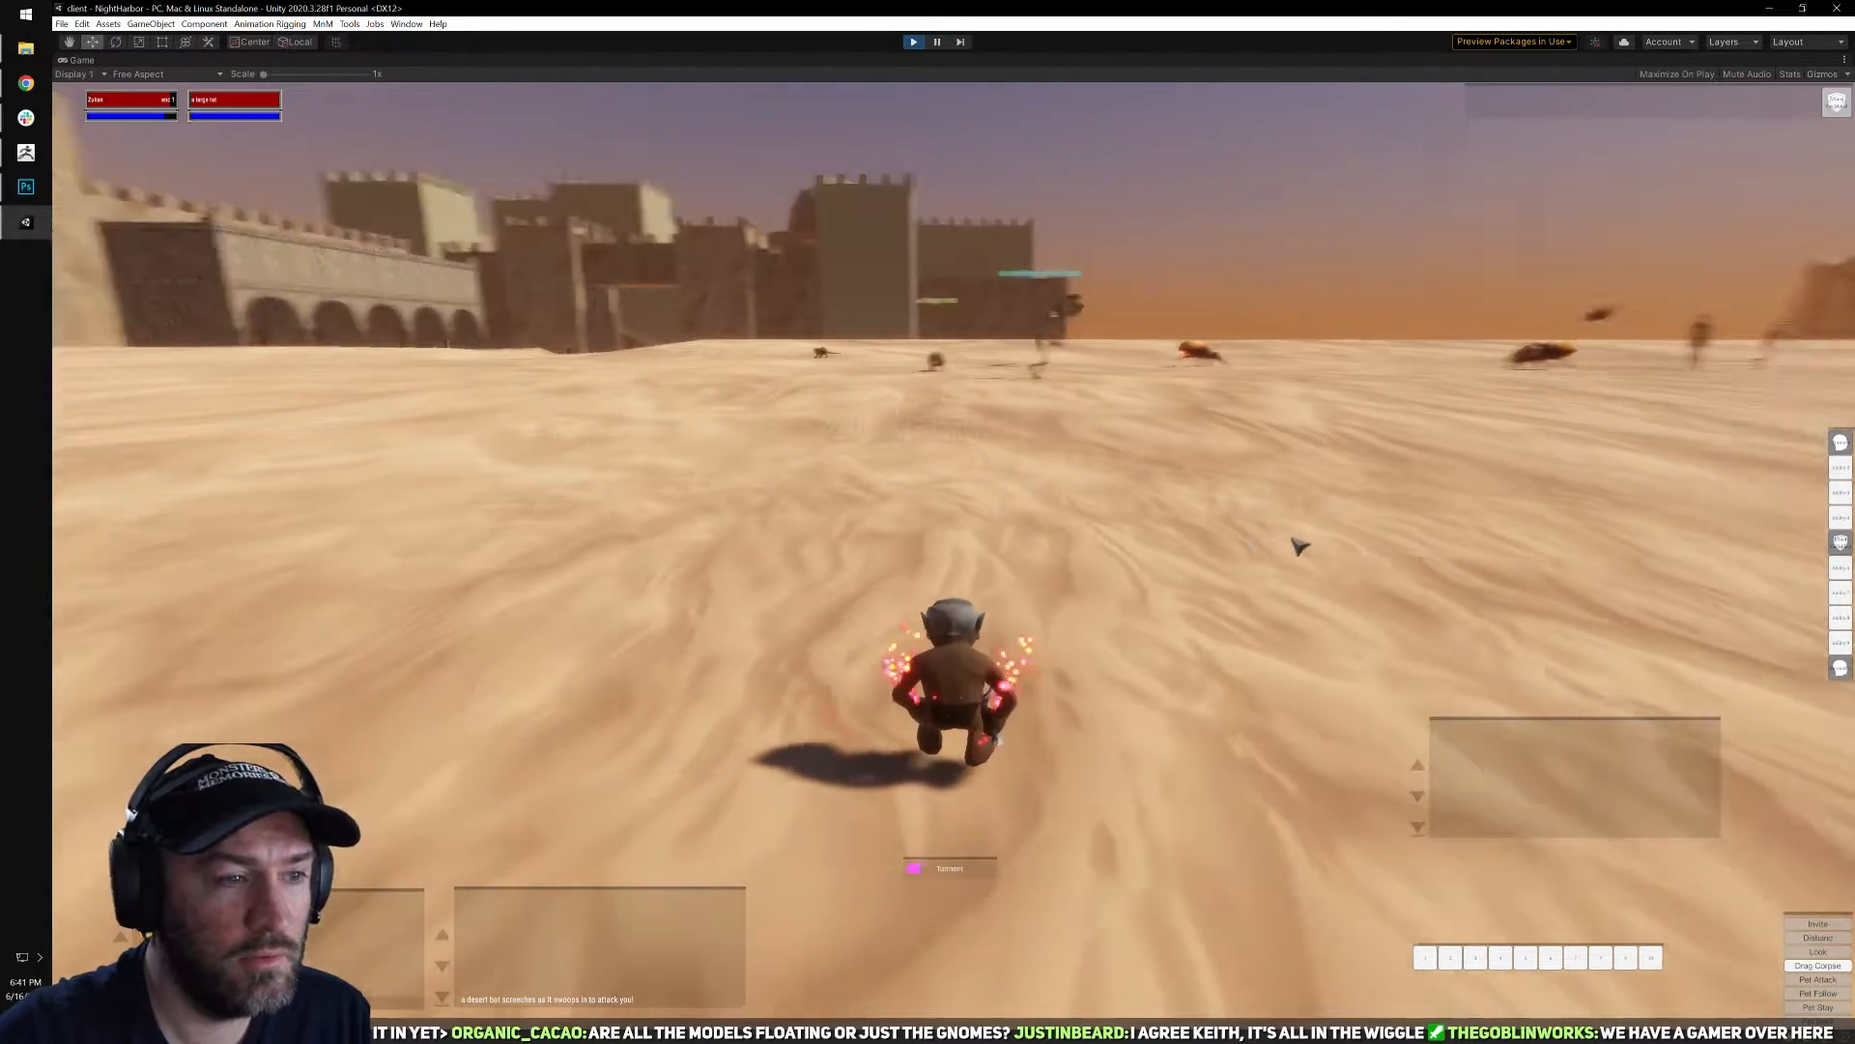
{"action": "key", "text": "w"}
{"action": "key", "text": "a"}
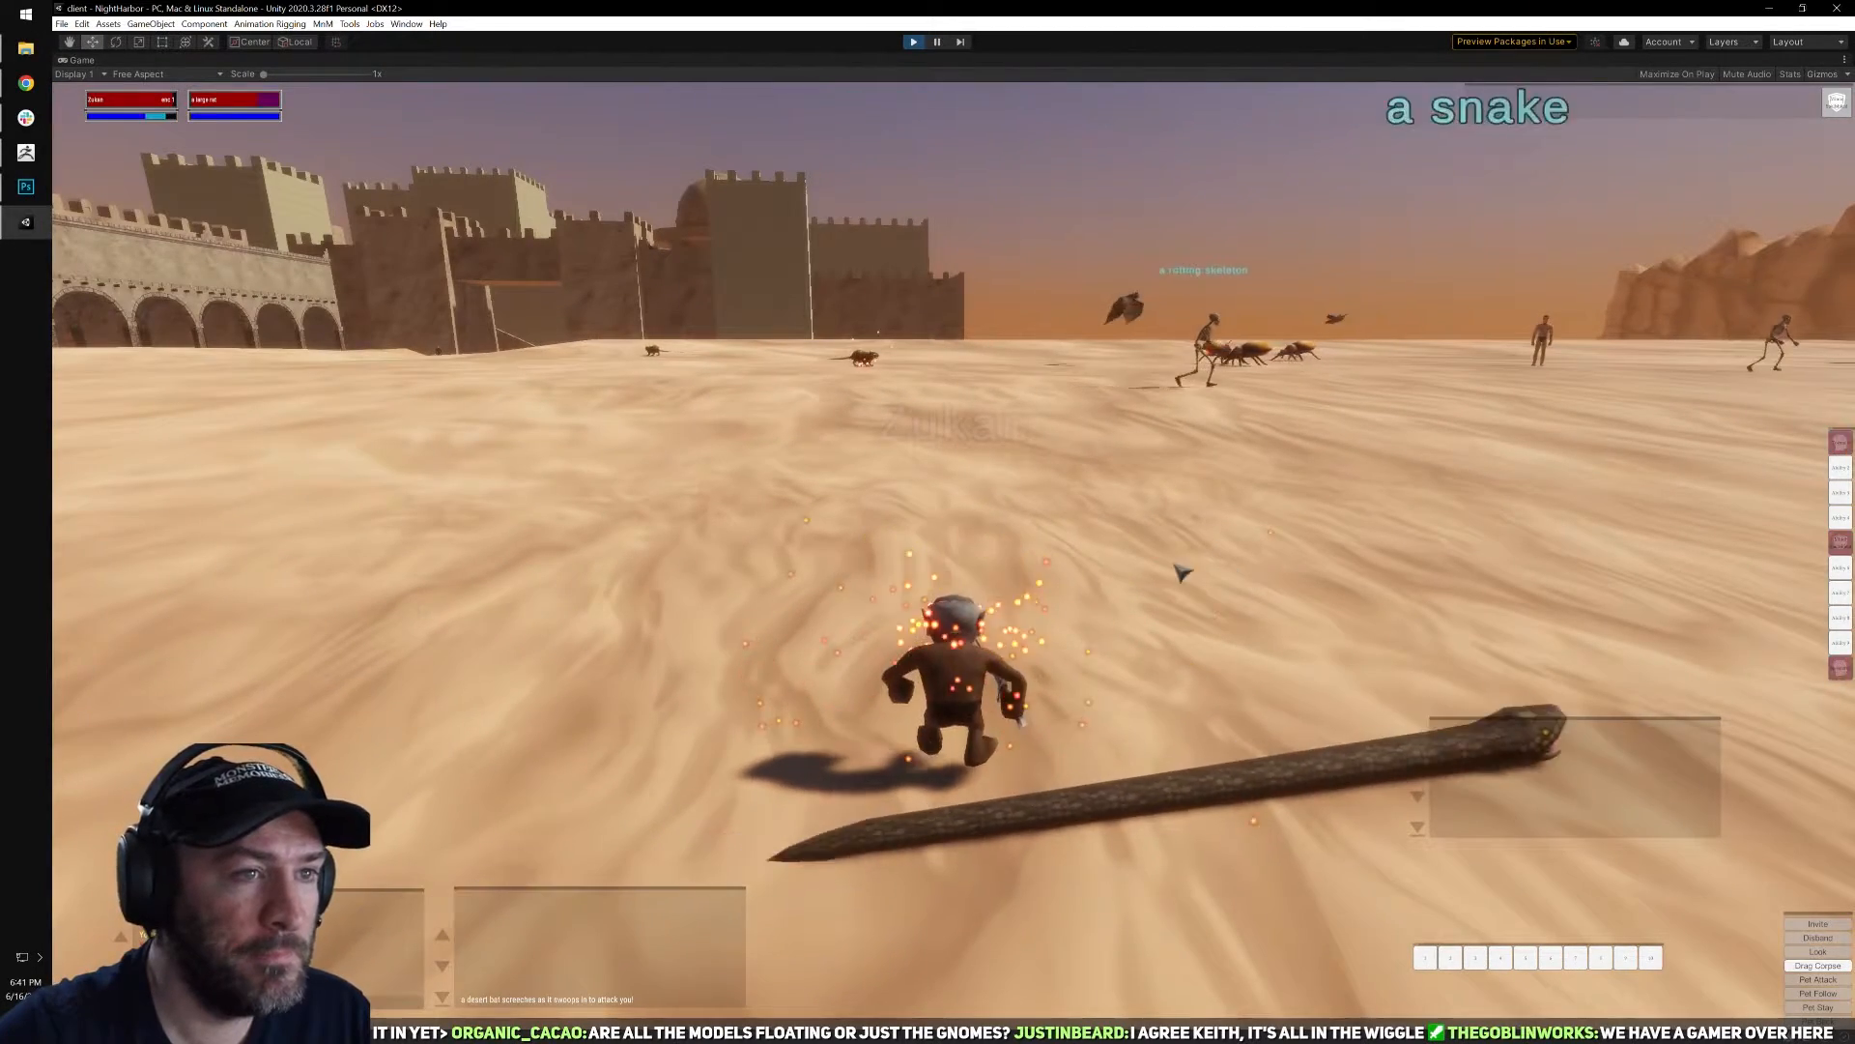
Draw the weapon, close in on the large rat and fight it in melee, casting Torment again.
{"action": "key", "text": "q"}
{"action": "key", "text": "w"}
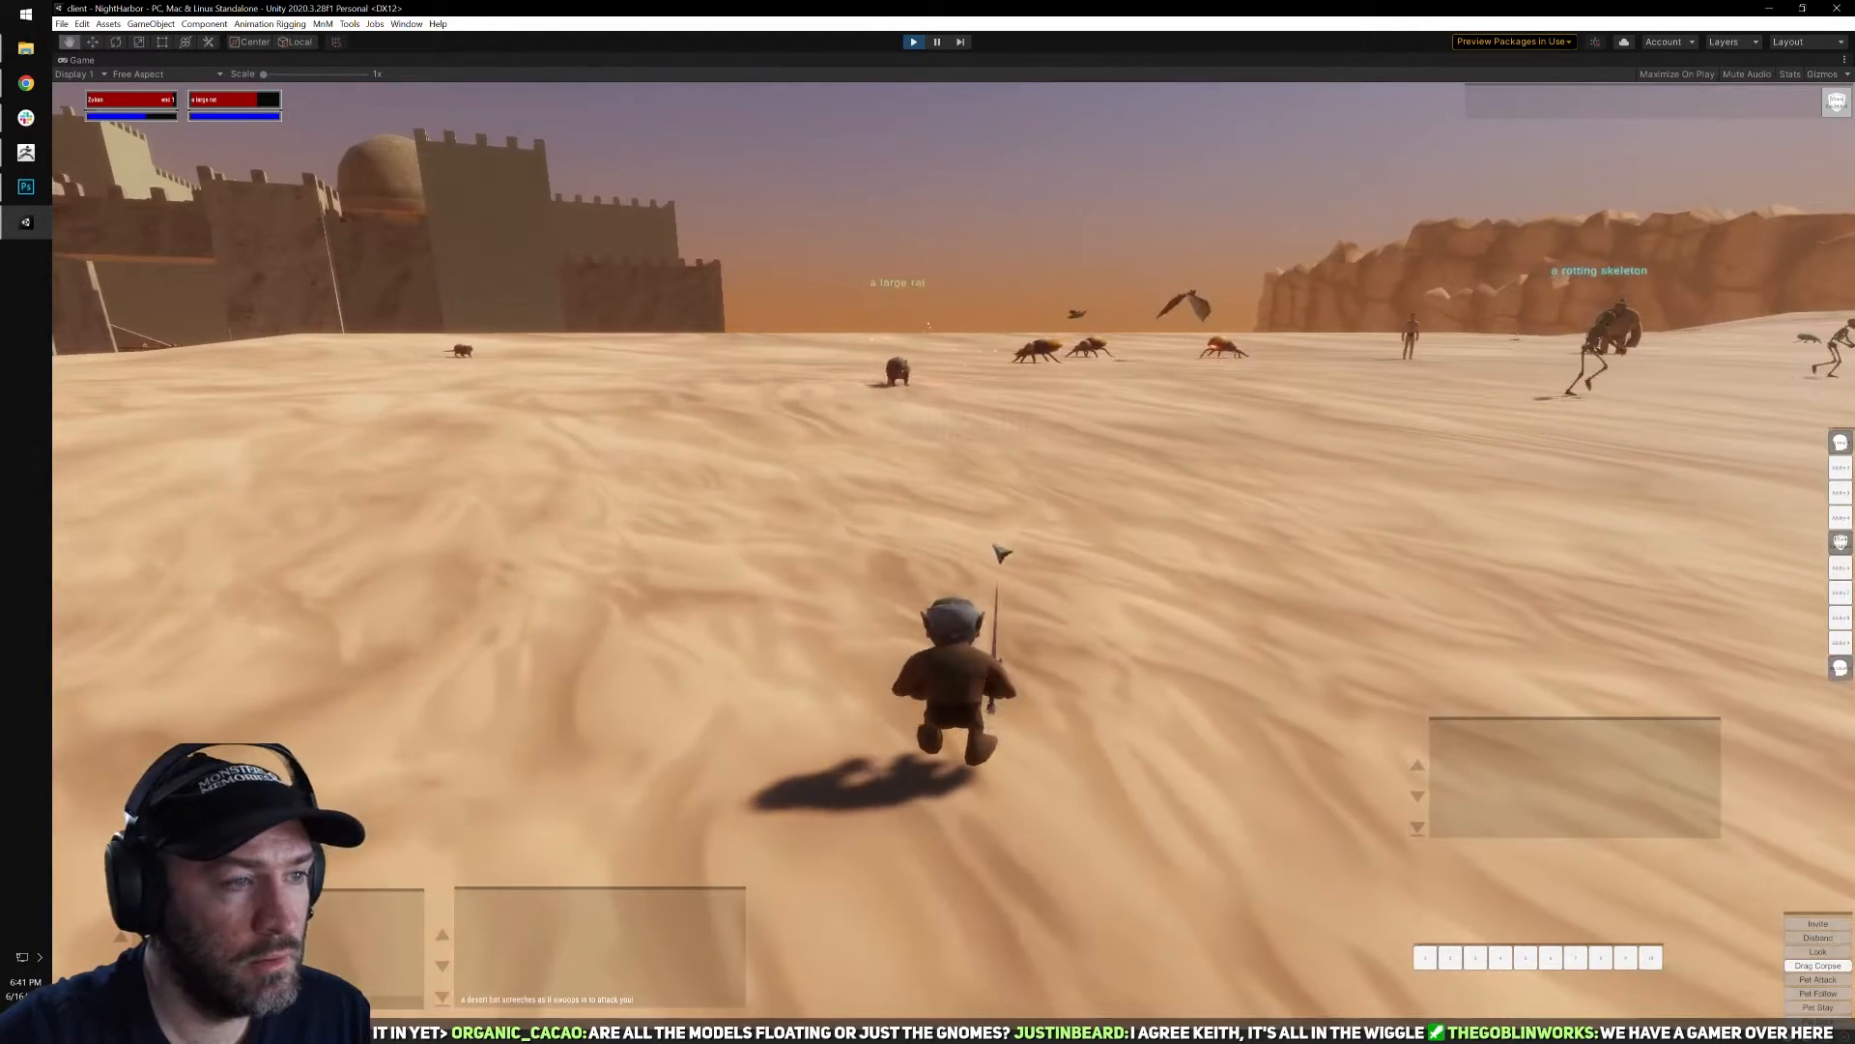
{"action": "key", "text": "w"}
{"action": "key", "text": "d"}
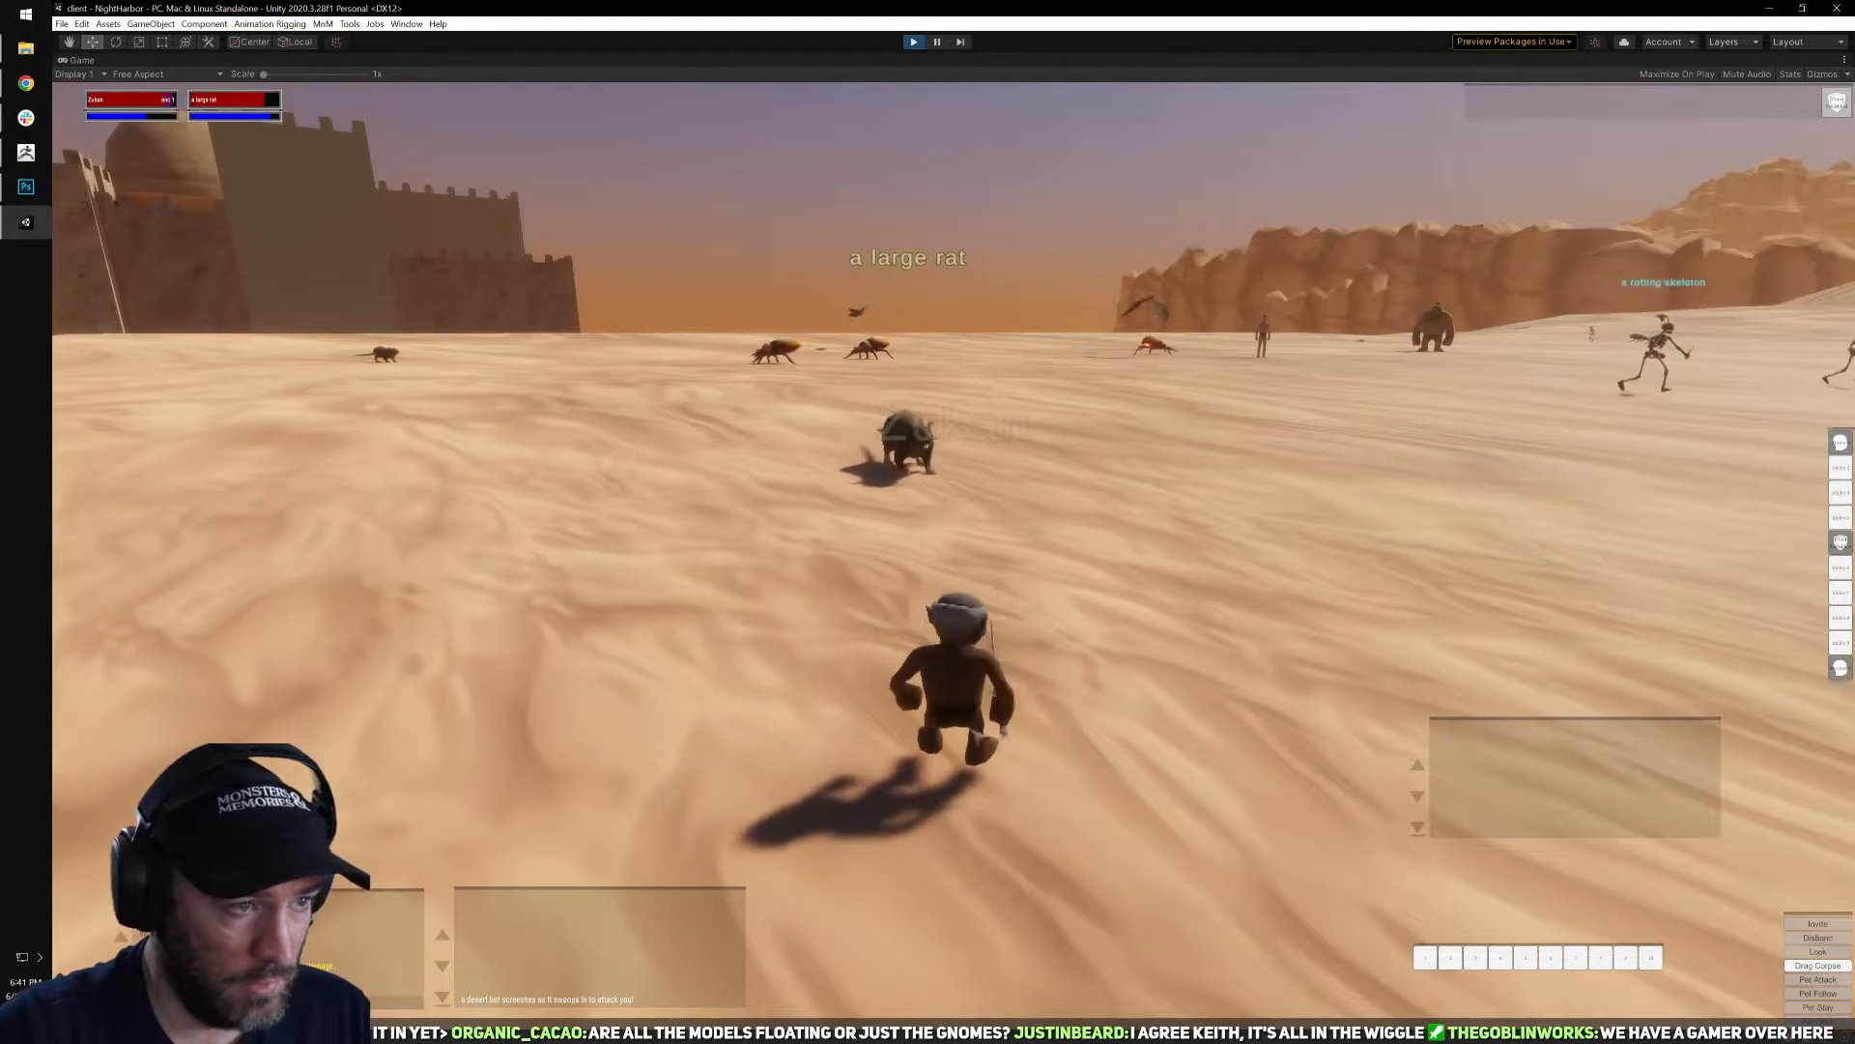
{"action": "key", "text": "d"}
{"action": "key", "text": "a"}
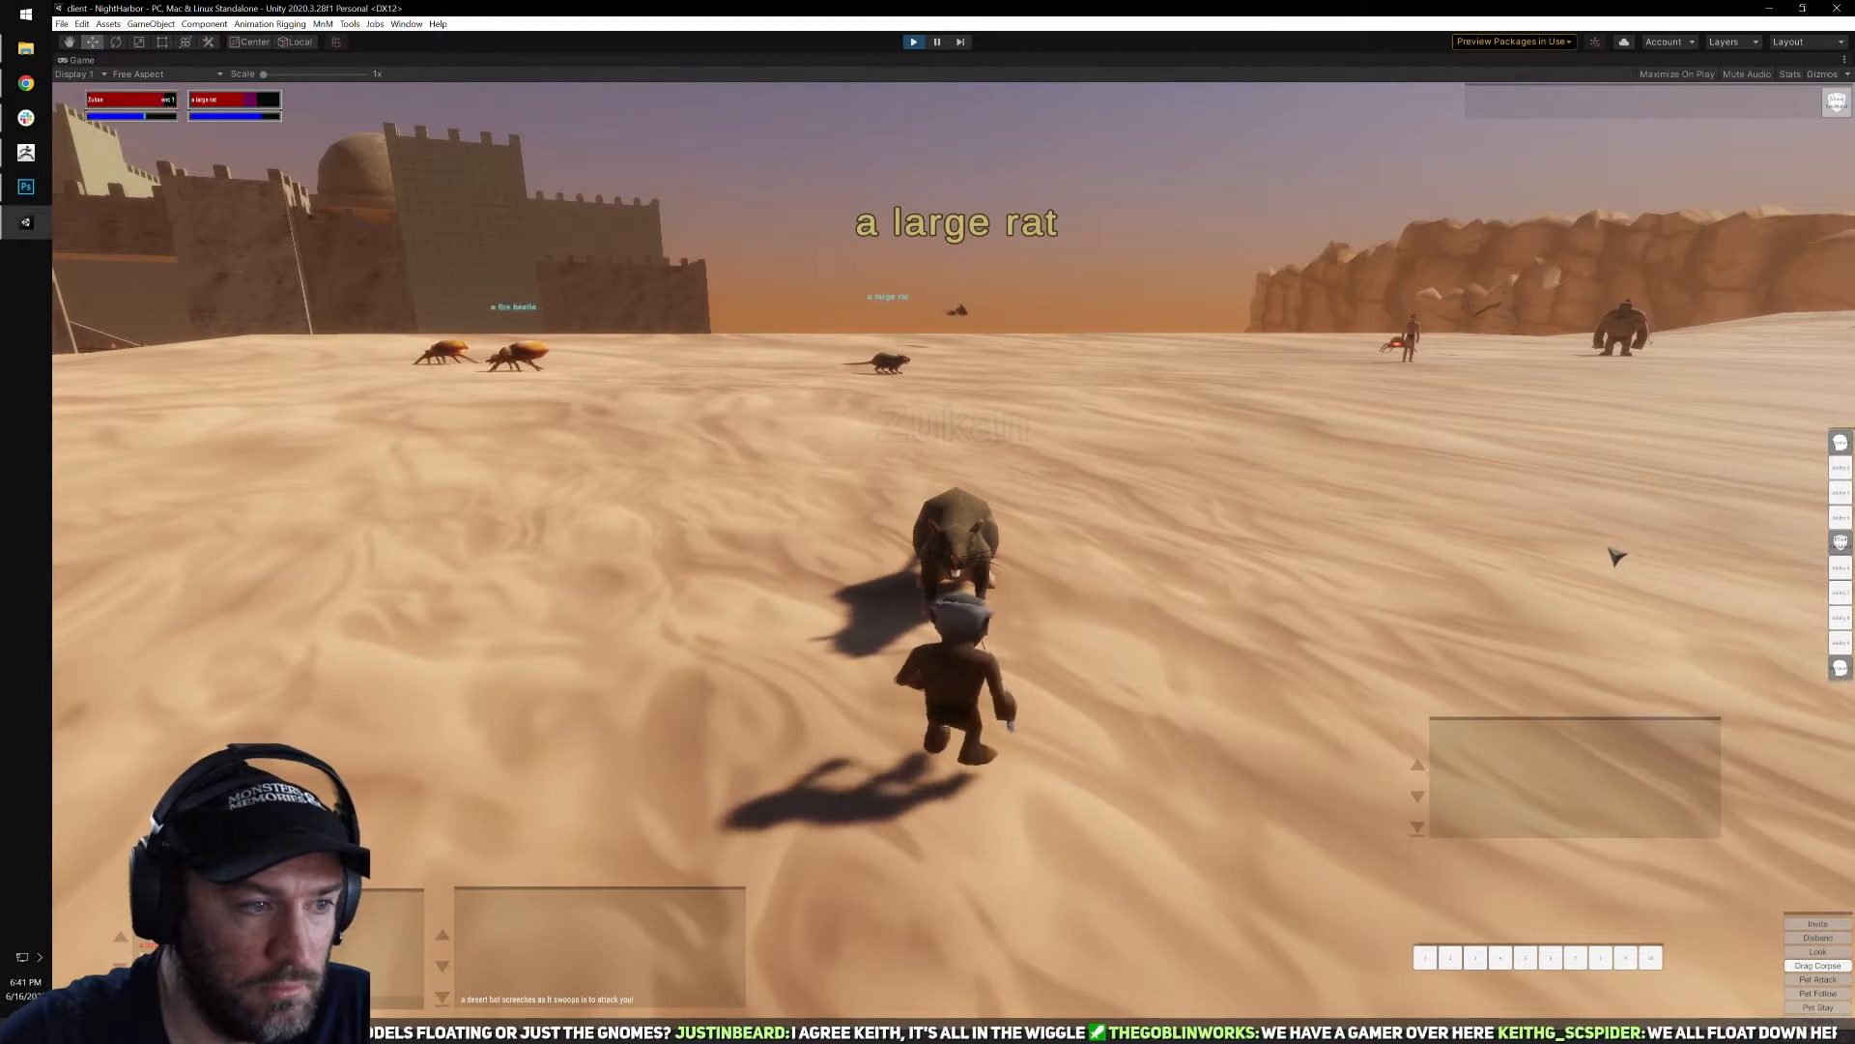
{"action": "left_click", "coordinate": [1840, 444]}
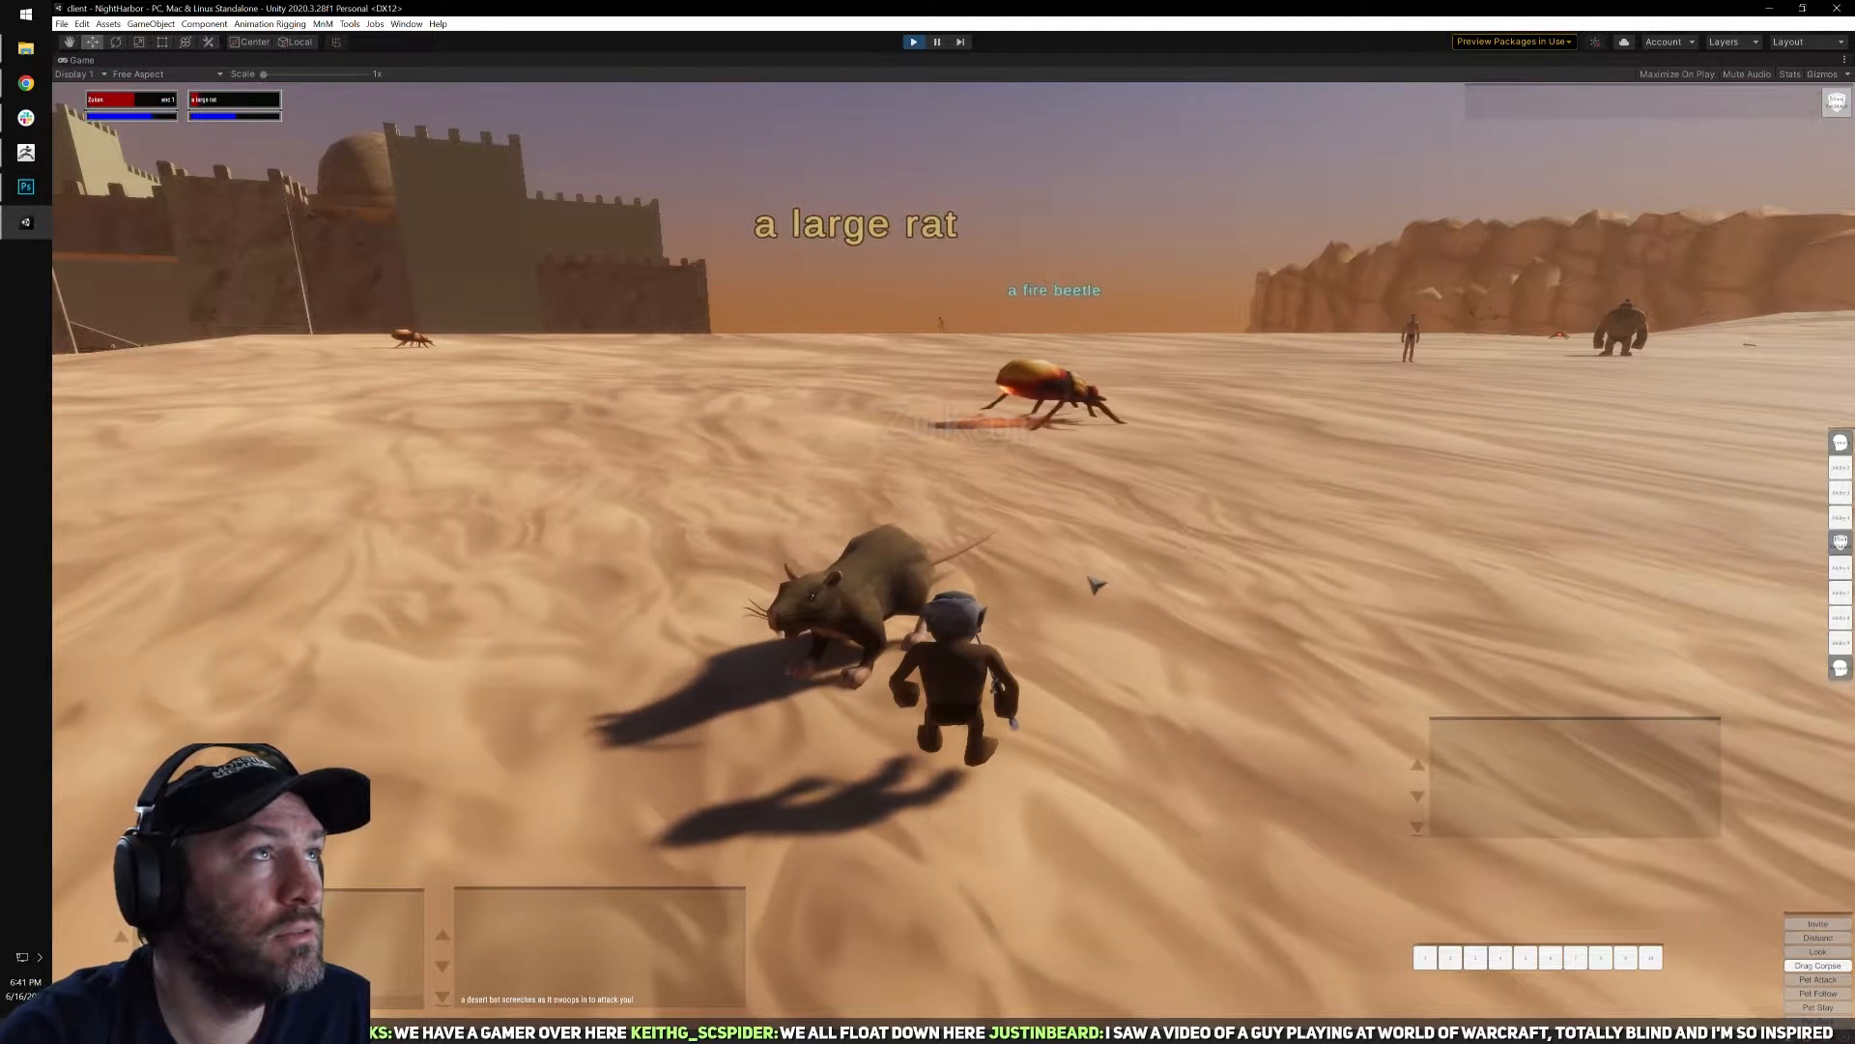
Chase the large rat toward the city gate and finish it off with another Torment.
{"action": "right_click_drag", "start_coordinate": [1123, 518], "coordinate": [764, 513]}
{"action": "key", "text": "q"}
{"action": "right_click_drag", "start_coordinate": [1158, 514], "coordinate": [1636, 502]}
{"action": "key", "text": "w"}
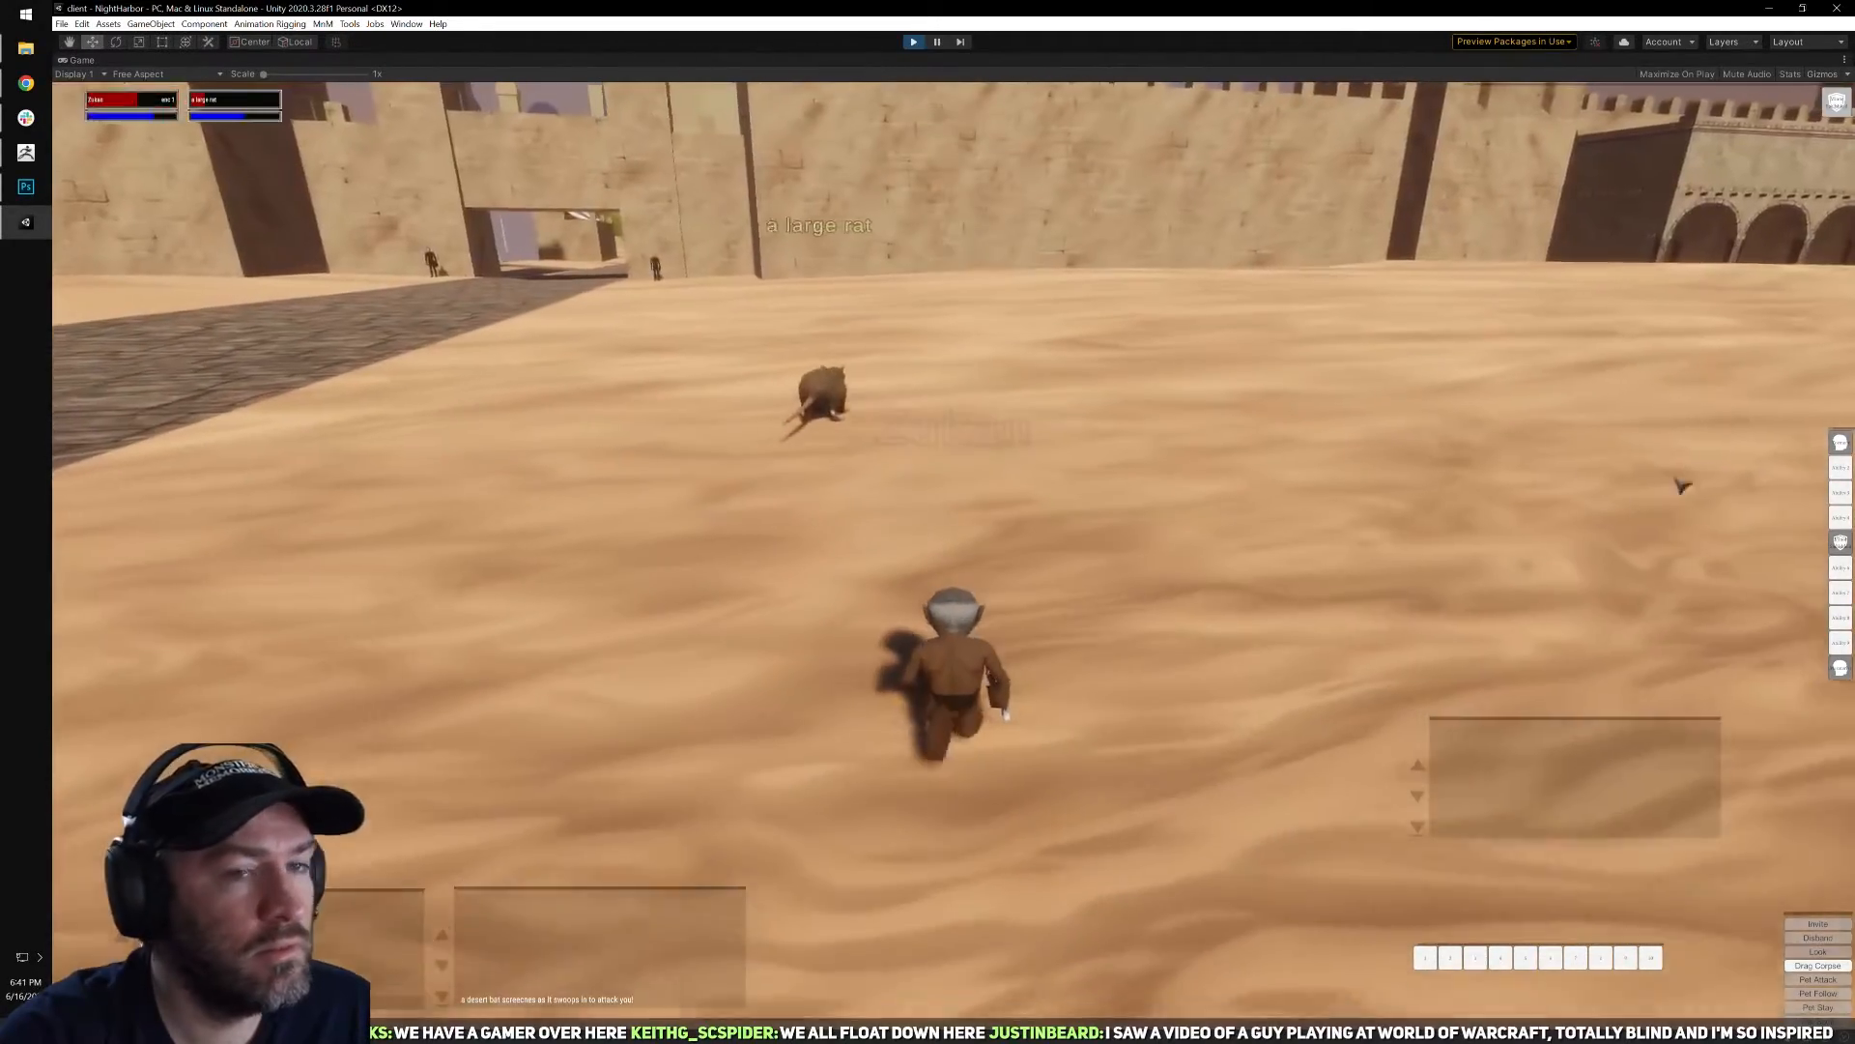
{"action": "left_click", "coordinate": [1840, 442]}
{"action": "key", "text": "a"}
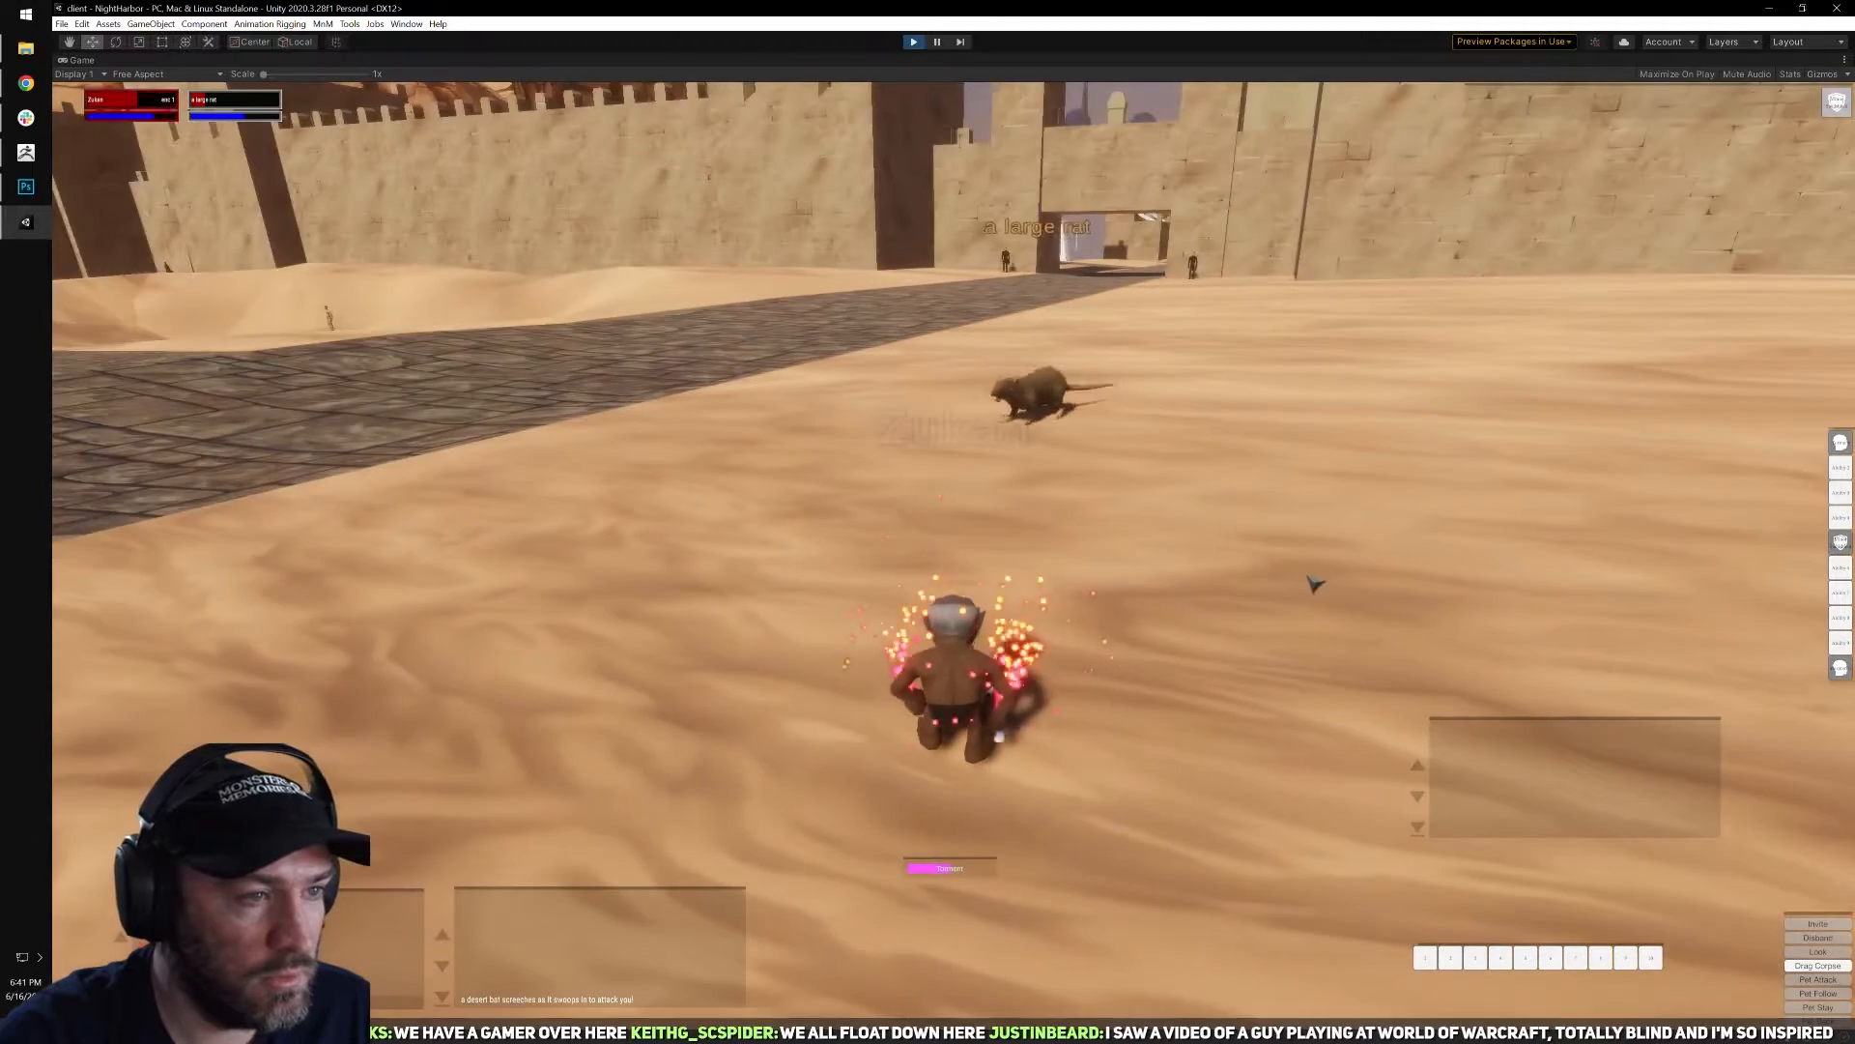
{"action": "key", "text": "w"}
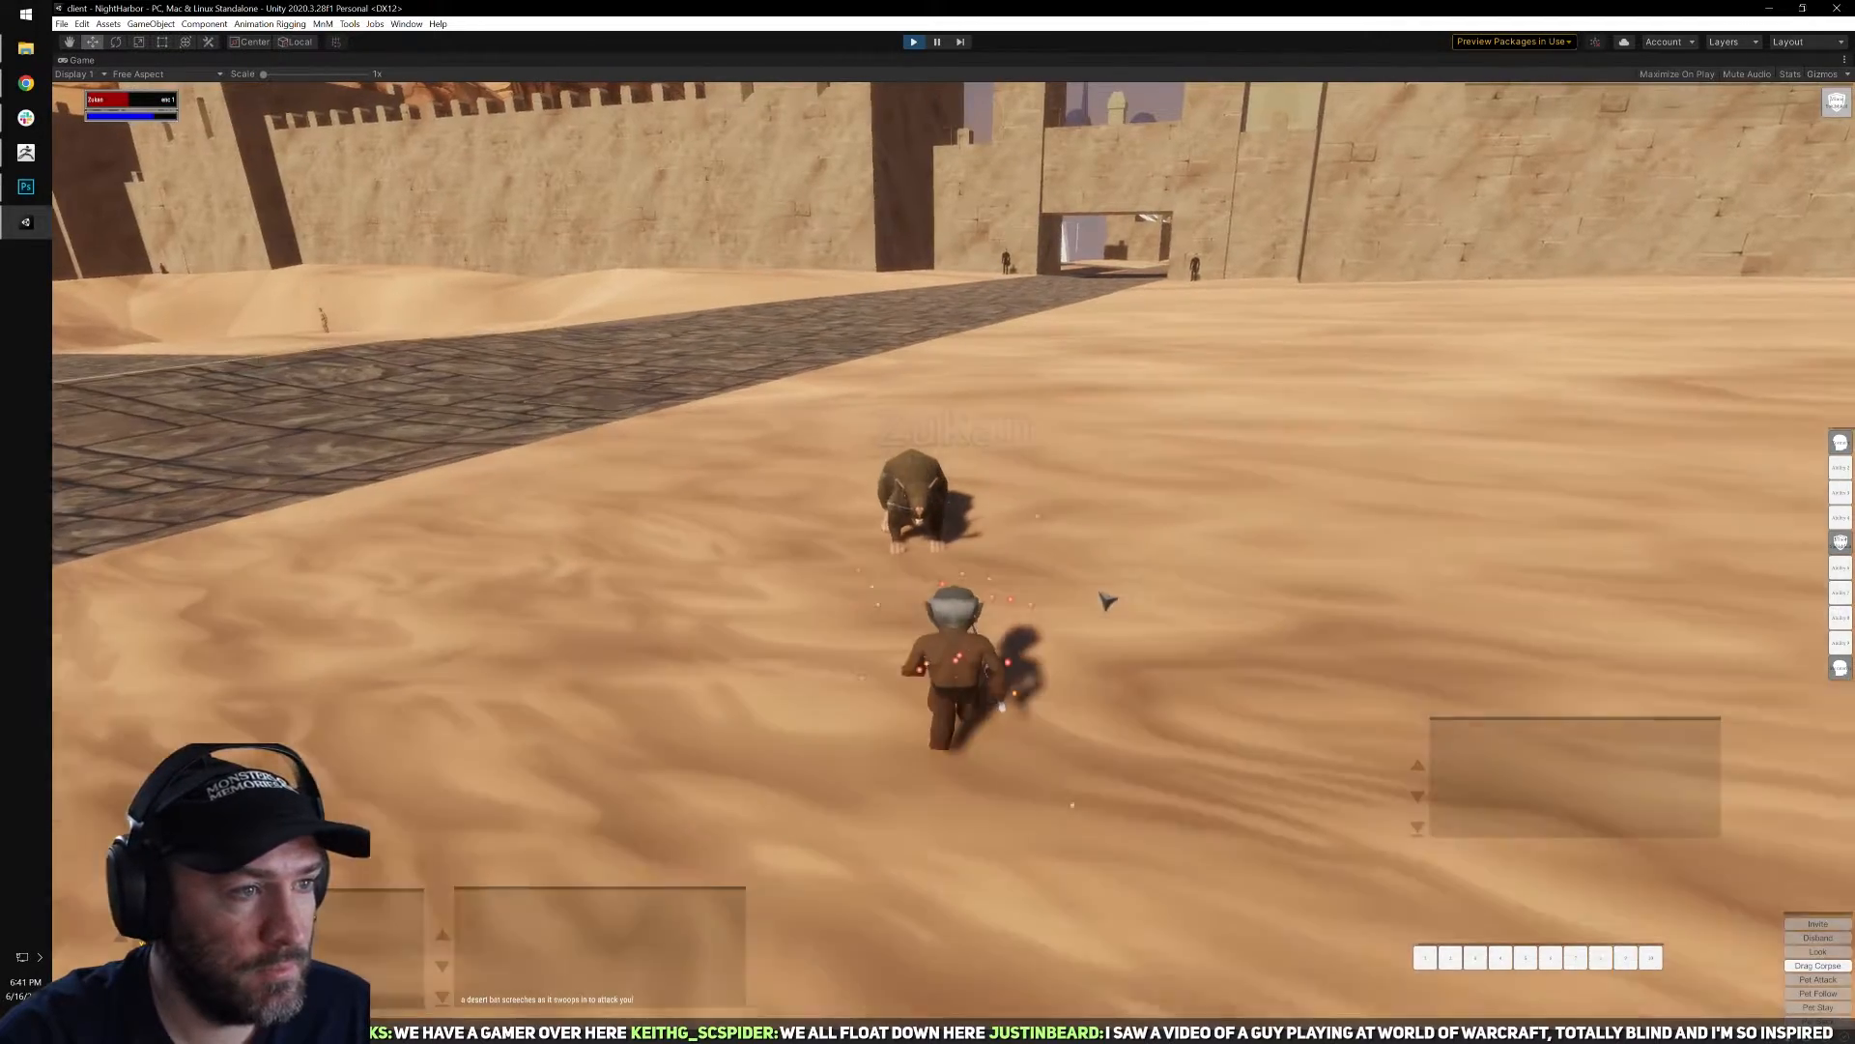
Check the large rat's corpse for loot and close the loot window.
{"action": "key", "text": "a"}
{"action": "right_click", "coordinate": [1117, 584]}
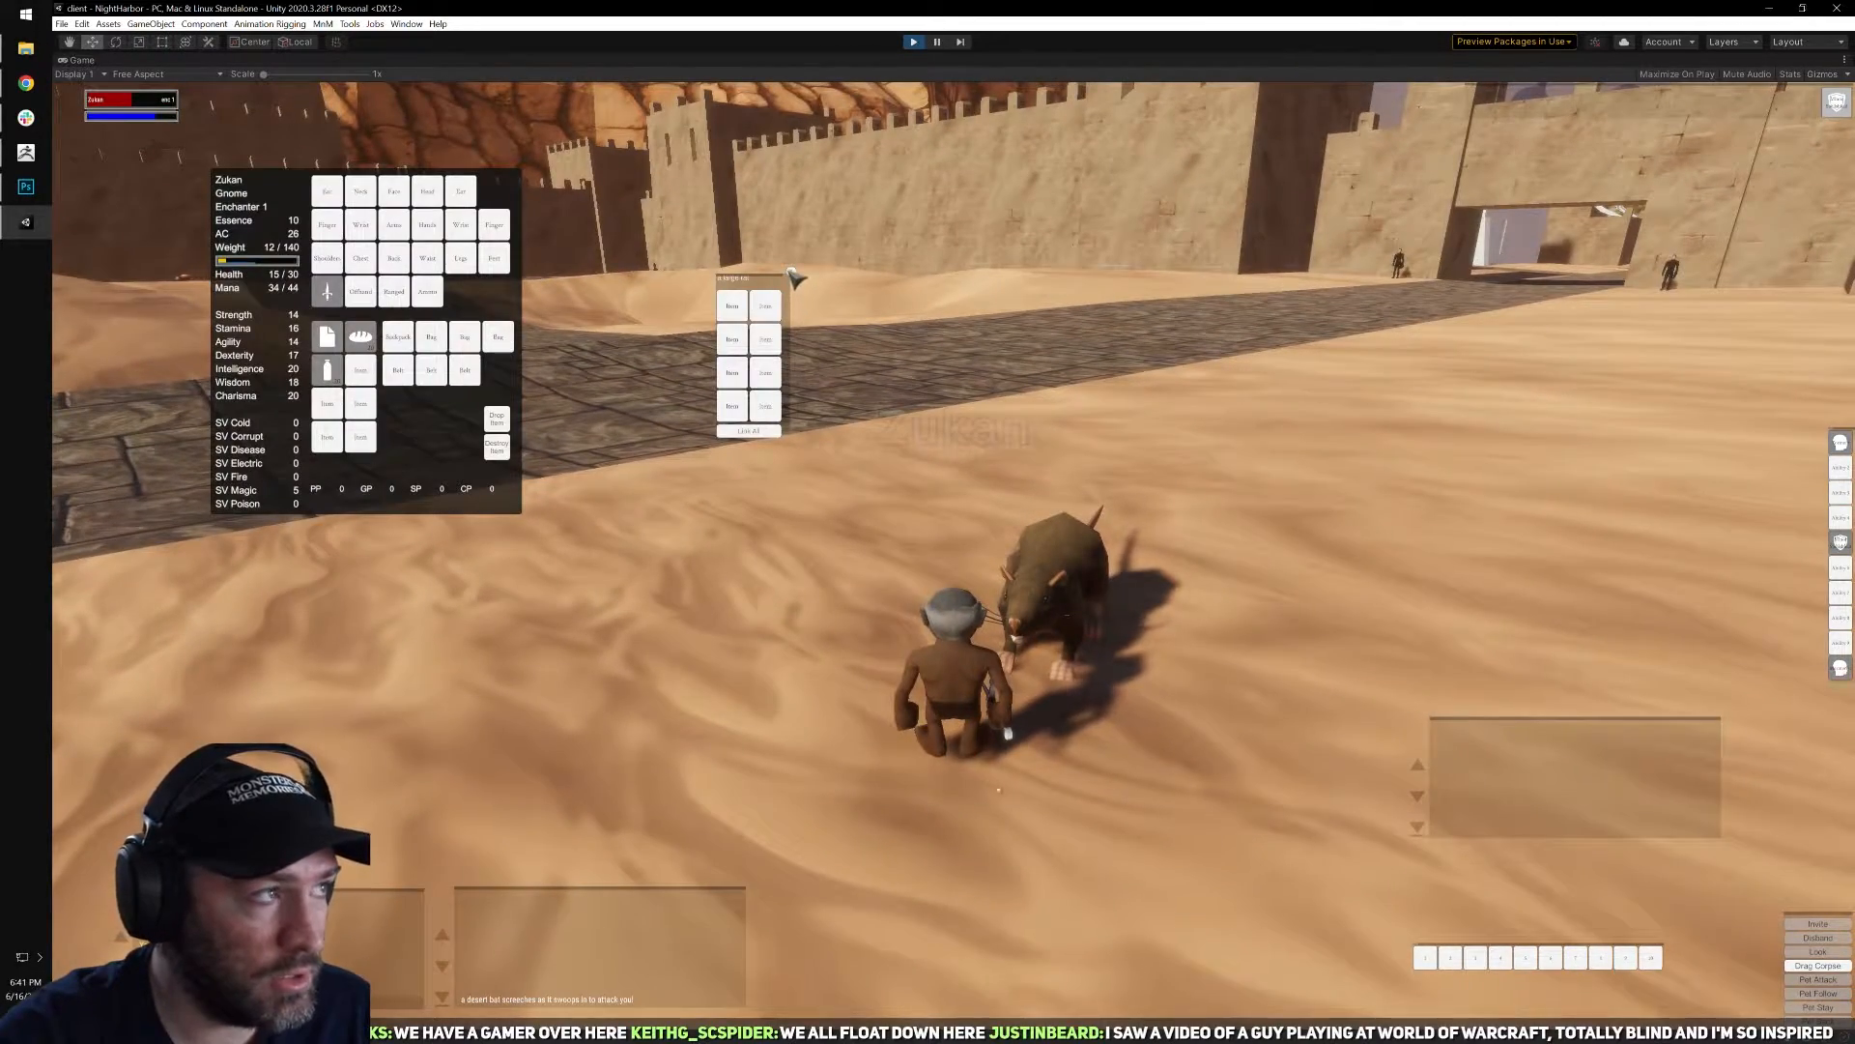
{"action": "left_click", "coordinate": [793, 276]}
Move away from the corpse toward the open desert, and rest briefly with the abilities book open.
{"action": "key", "text": "a"}
{"action": "key", "text": "w"}
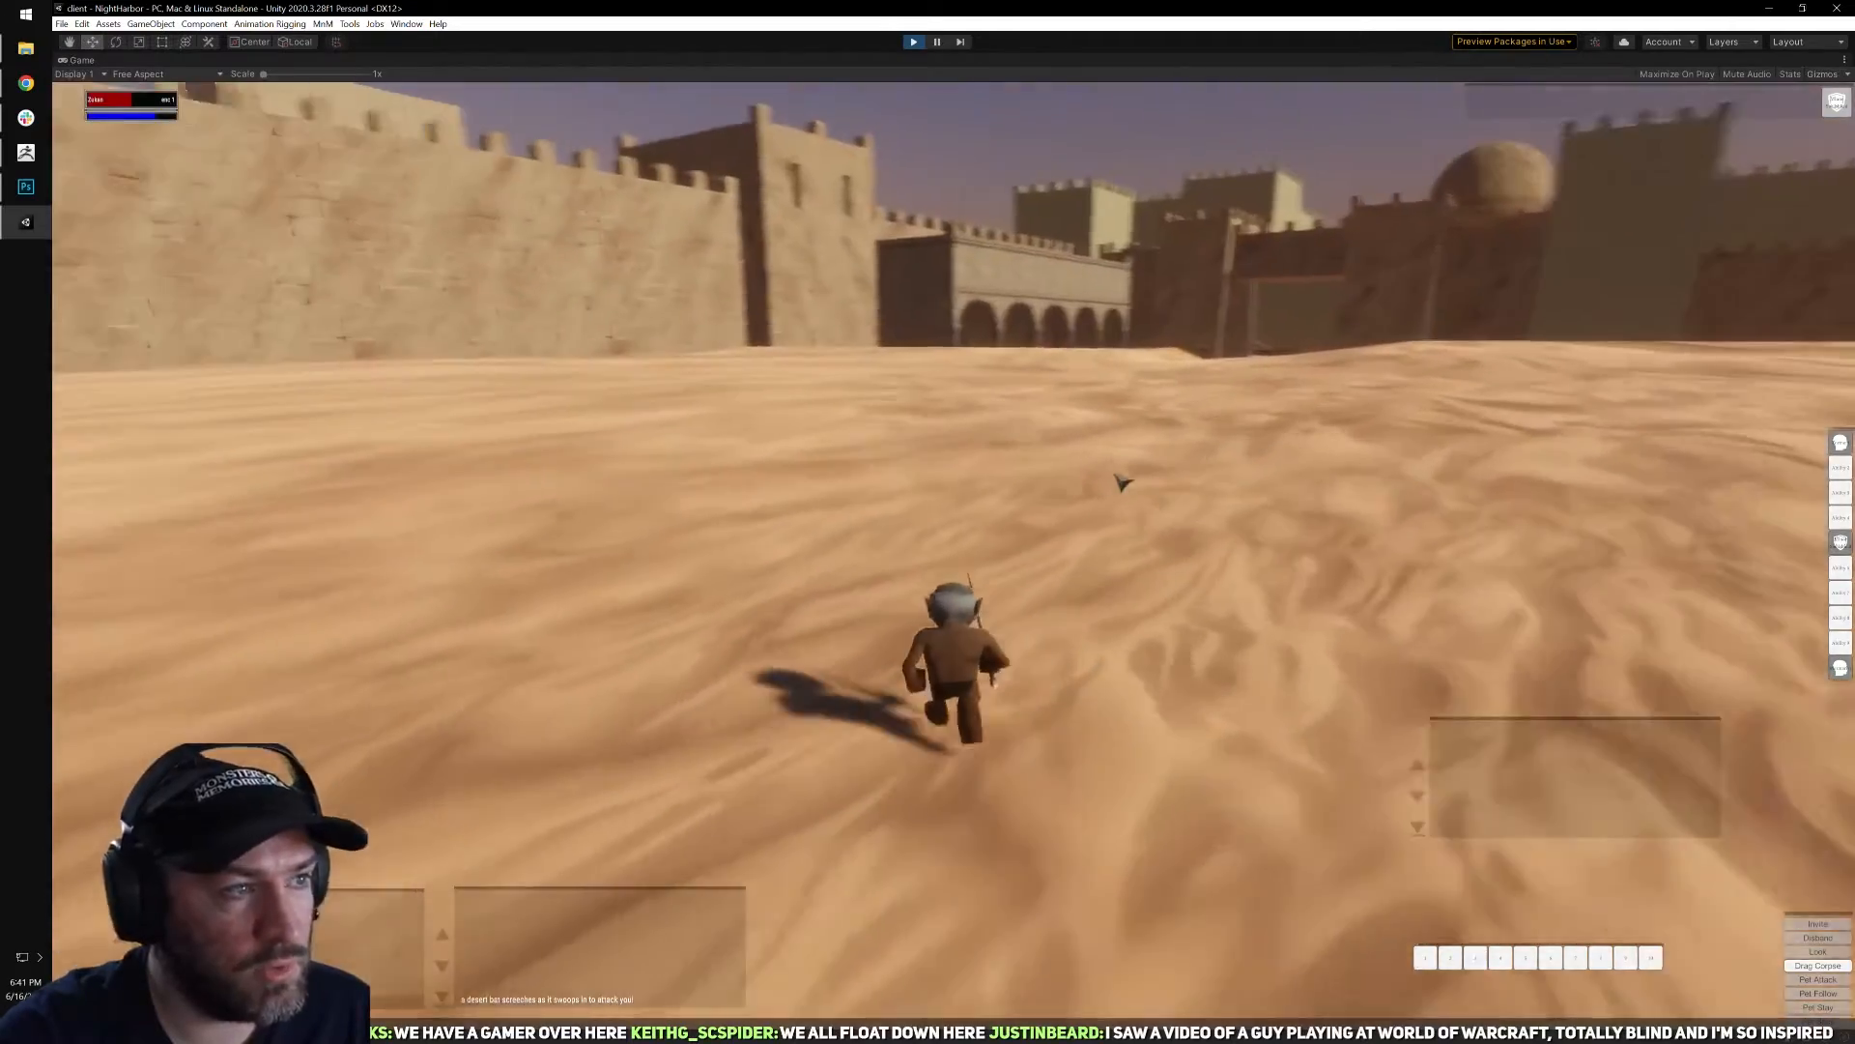
{"action": "mouse_move", "coordinate": [1123, 482]}
{"action": "right_mouse_down"}
{"action": "mouse_move", "coordinate": [710, 489]}
{"action": "mouse_move", "coordinate": [1151, 489]}
{"action": "right_mouse_up"}
{"action": "key", "text": "b"}
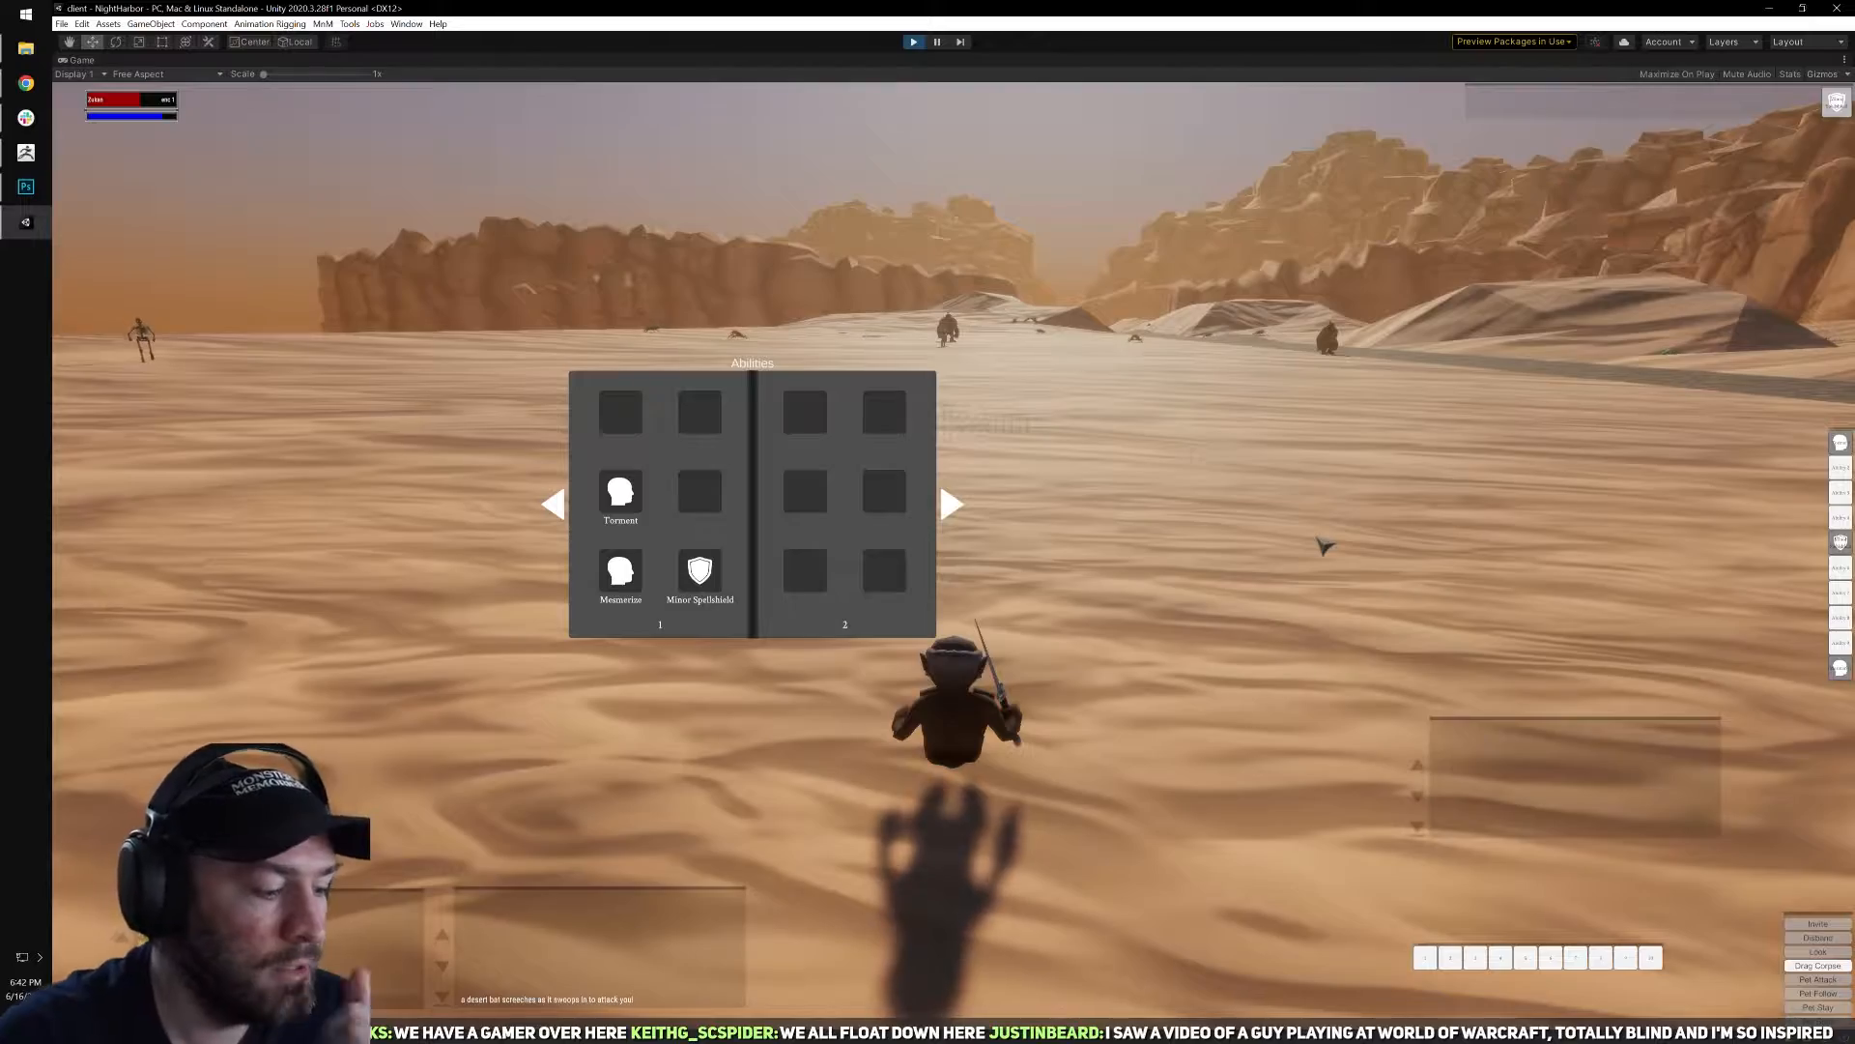
{"action": "key", "text": "b"}
Run toward the city gate and back onto the dunes, and rest there with the abilities book open.
{"action": "key", "text": "w"}
{"action": "right_click_drag", "start_coordinate": [1318, 531], "coordinate": [1498, 530]}
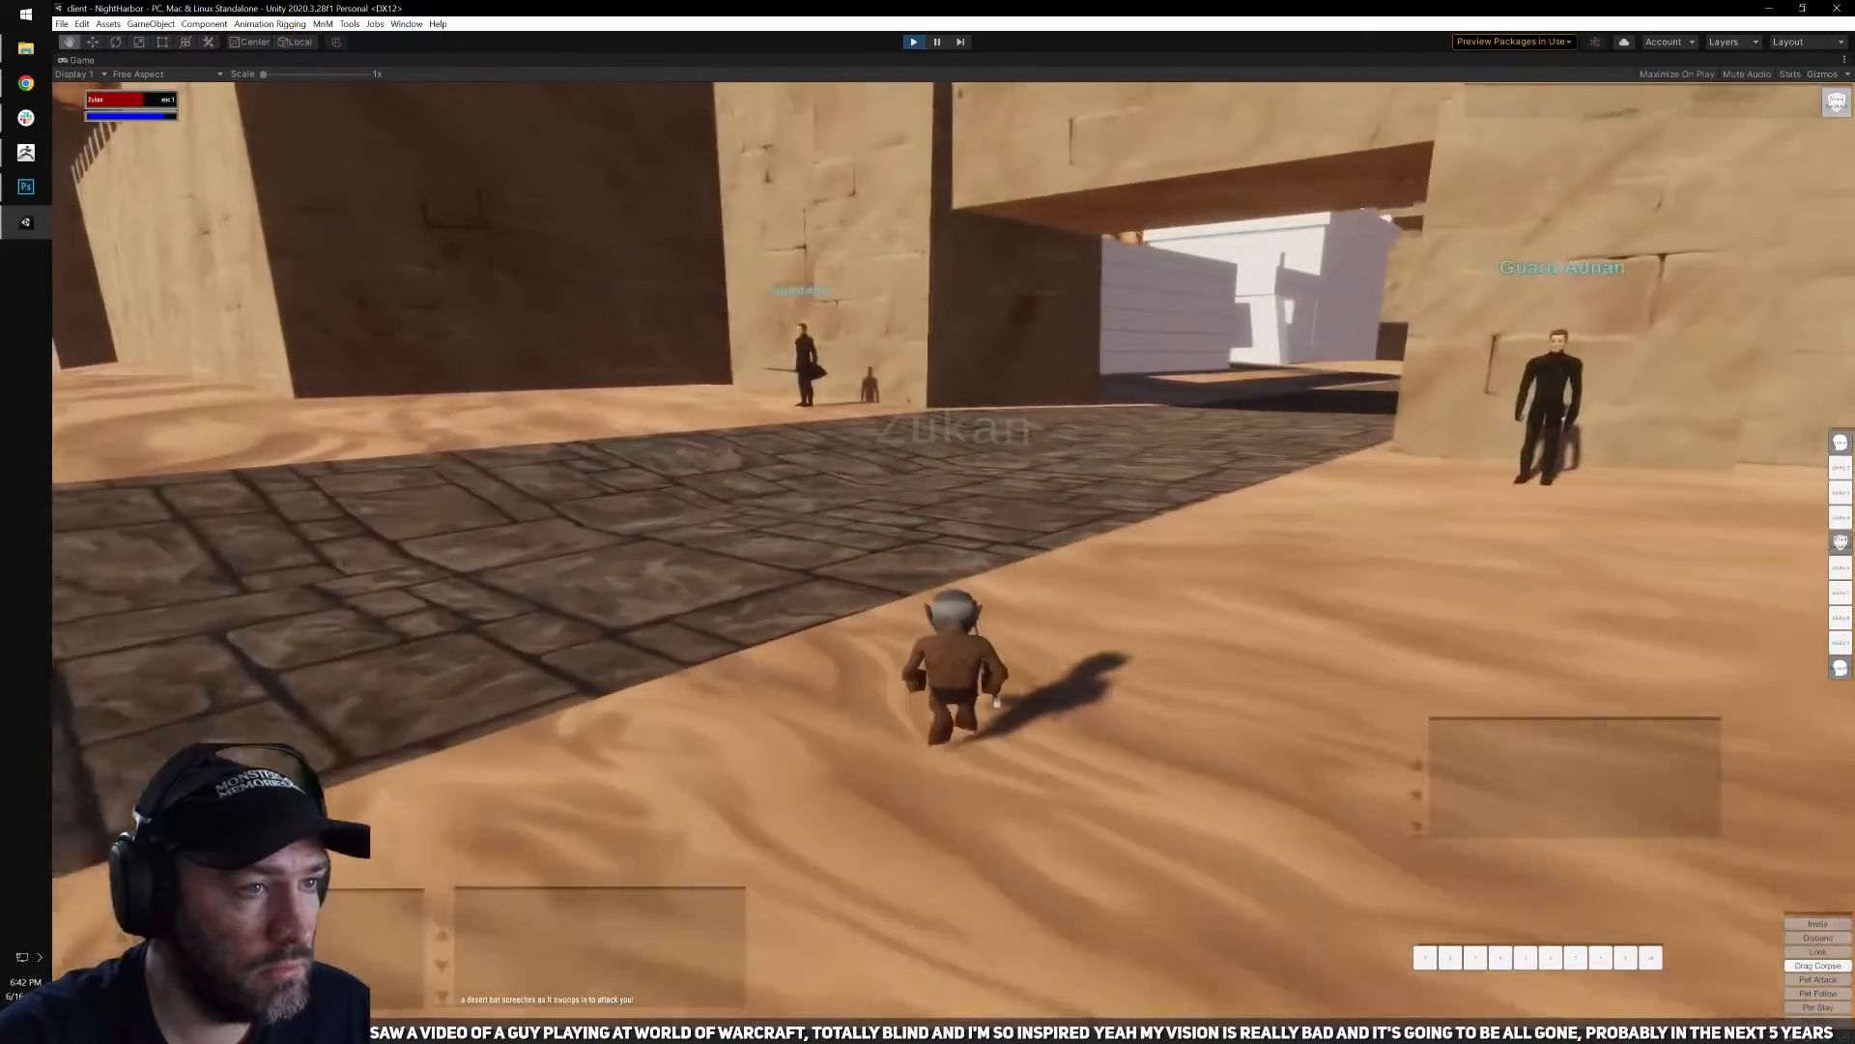
{"action": "right_click_drag", "start_coordinate": [1198, 300], "coordinate": [1584, 294]}
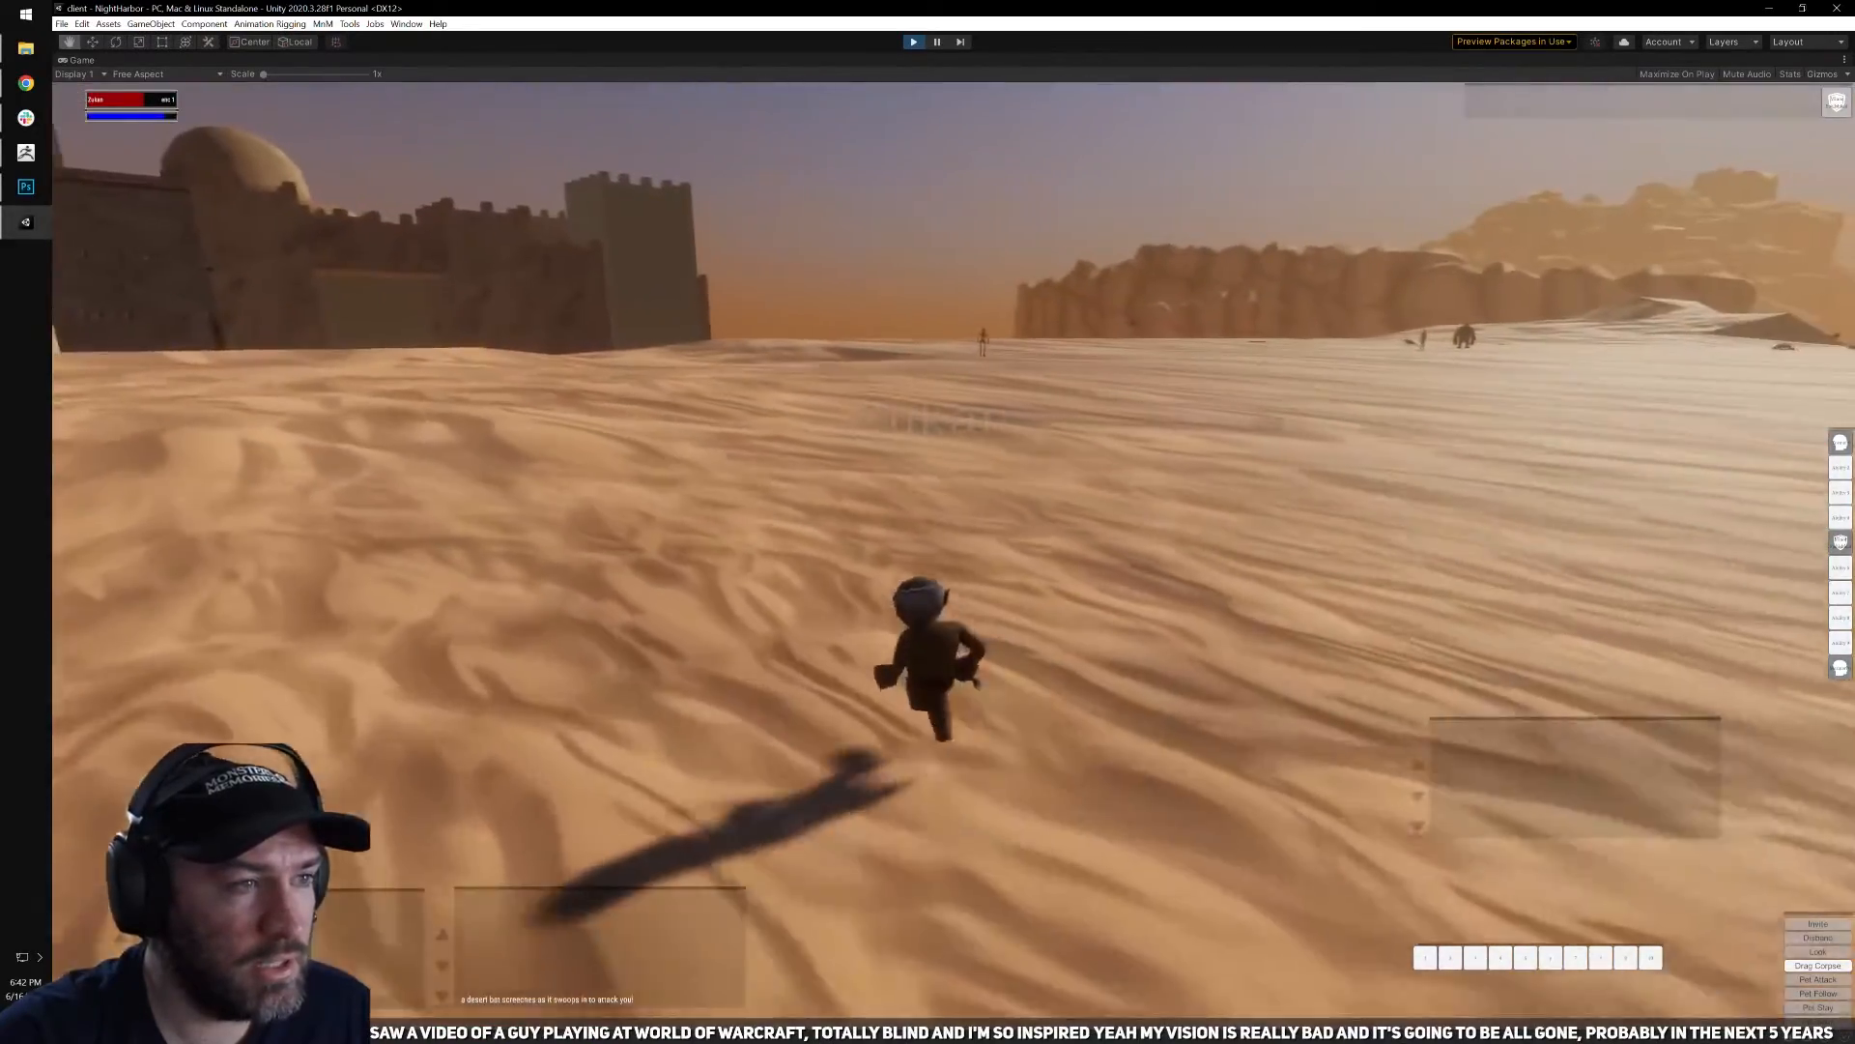
{"action": "key", "text": "w"}
{"action": "key", "text": "b"}
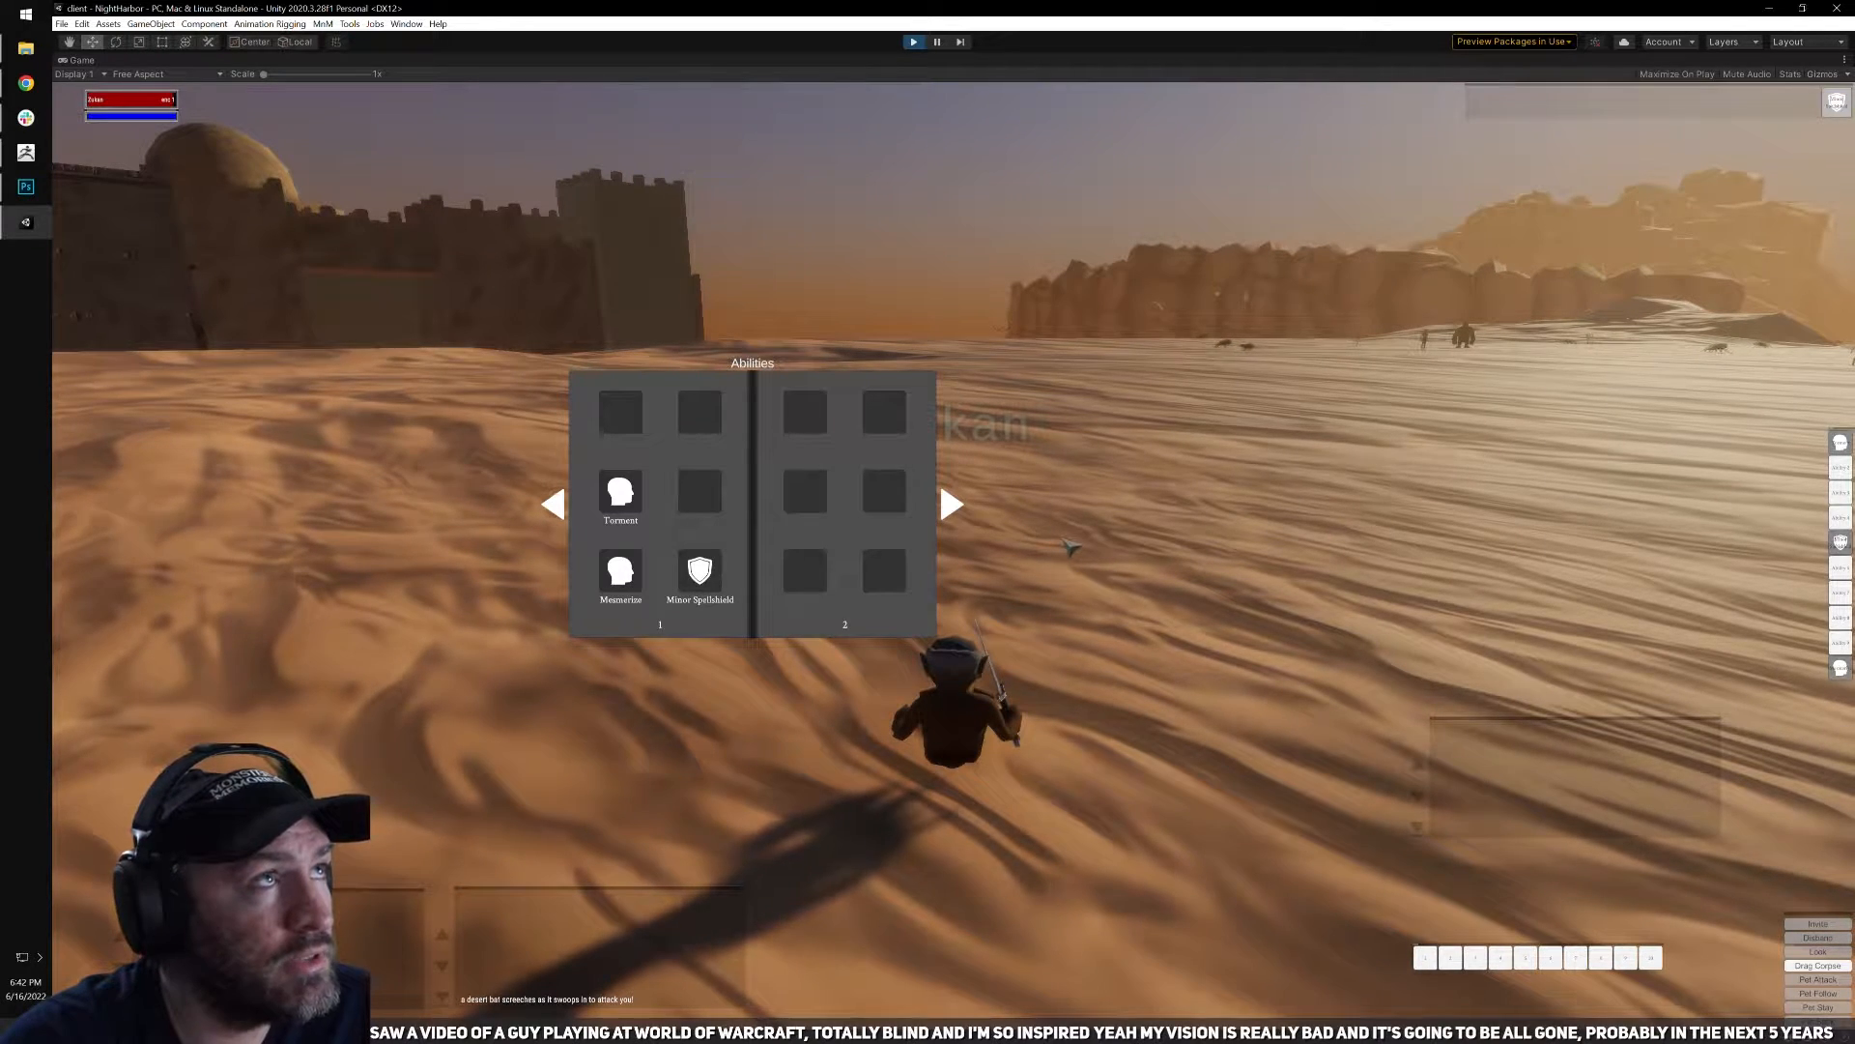
{"action": "right_click_drag", "start_coordinate": [1046, 577], "coordinate": [1046, 578]}
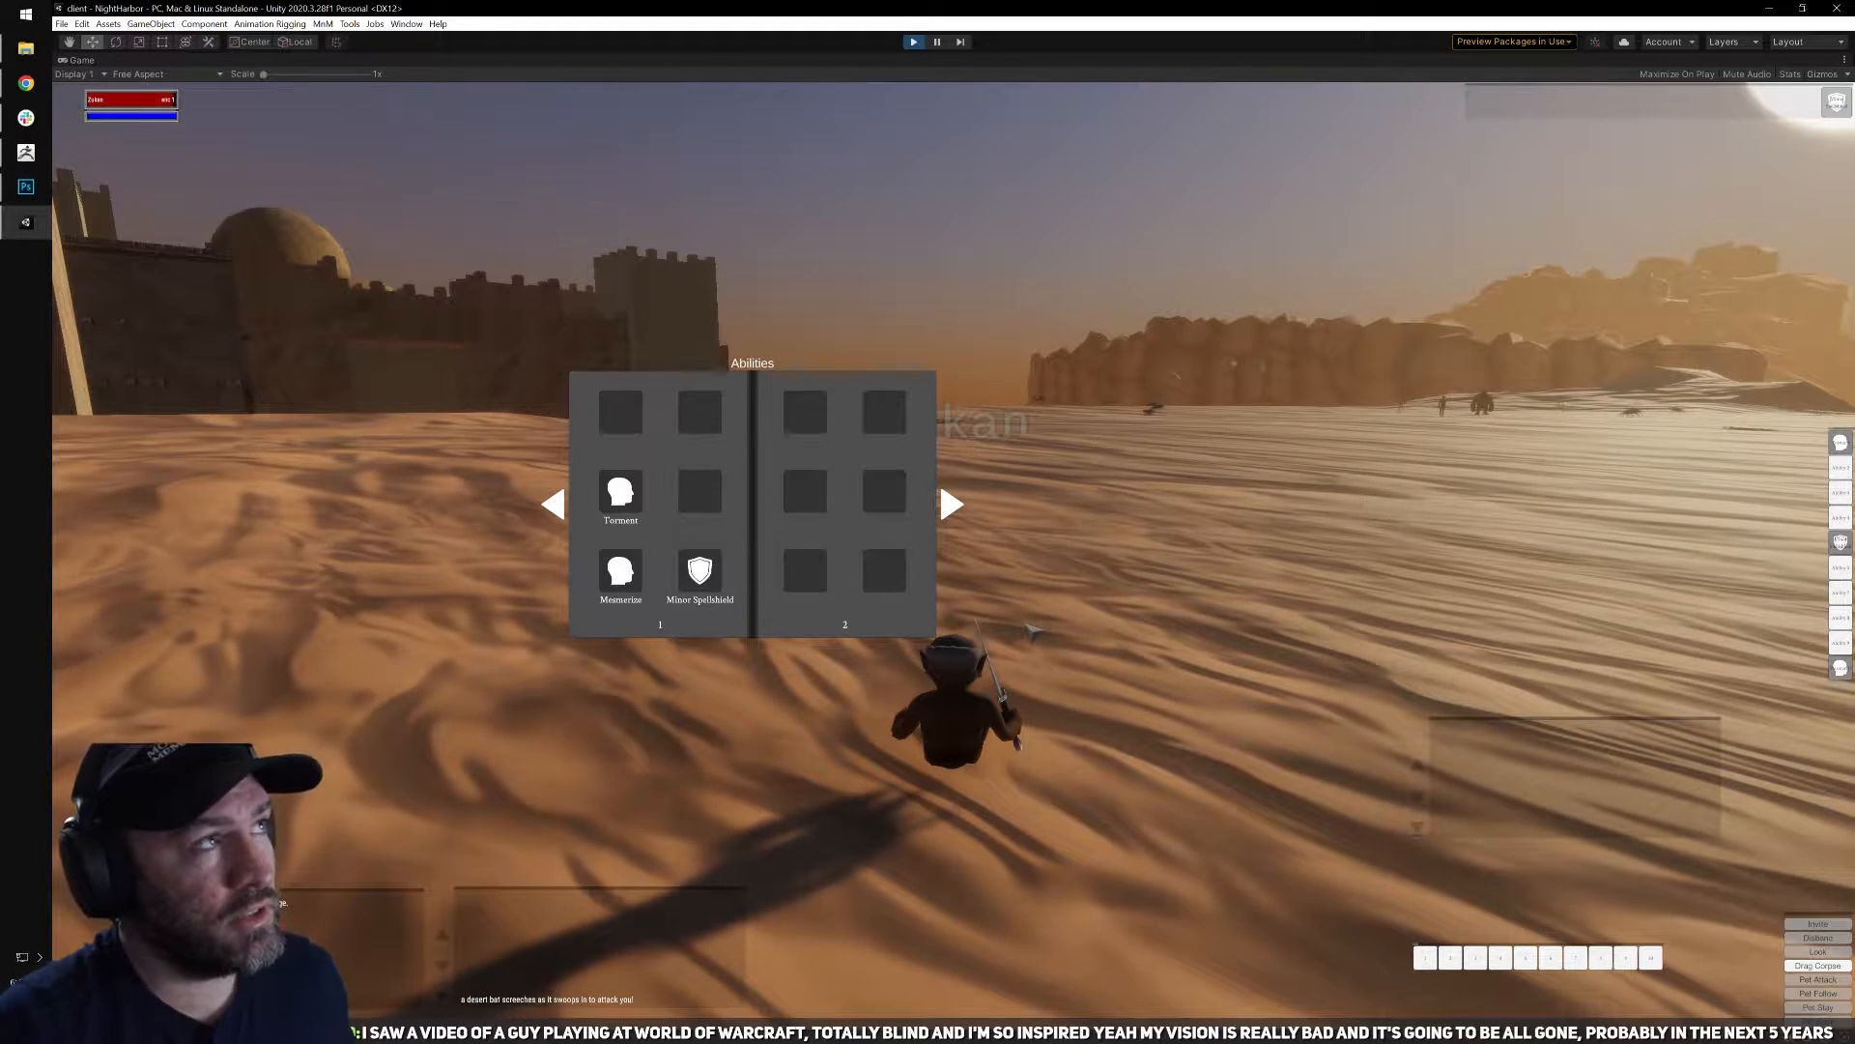
Stop resting and run across the dunes toward the group of rats and scarabs.
{"action": "key", "text": "w"}
{"action": "right_click_drag", "start_coordinate": [1035, 632], "coordinate": [1033, 632]}
{"action": "key", "text": "q"}
{"action": "key", "text": "w"}
{"action": "key", "text": "w"}
{"action": "key", "text": "w"}
{"action": "key", "text": "q"}
{"action": "key", "text": "w"}
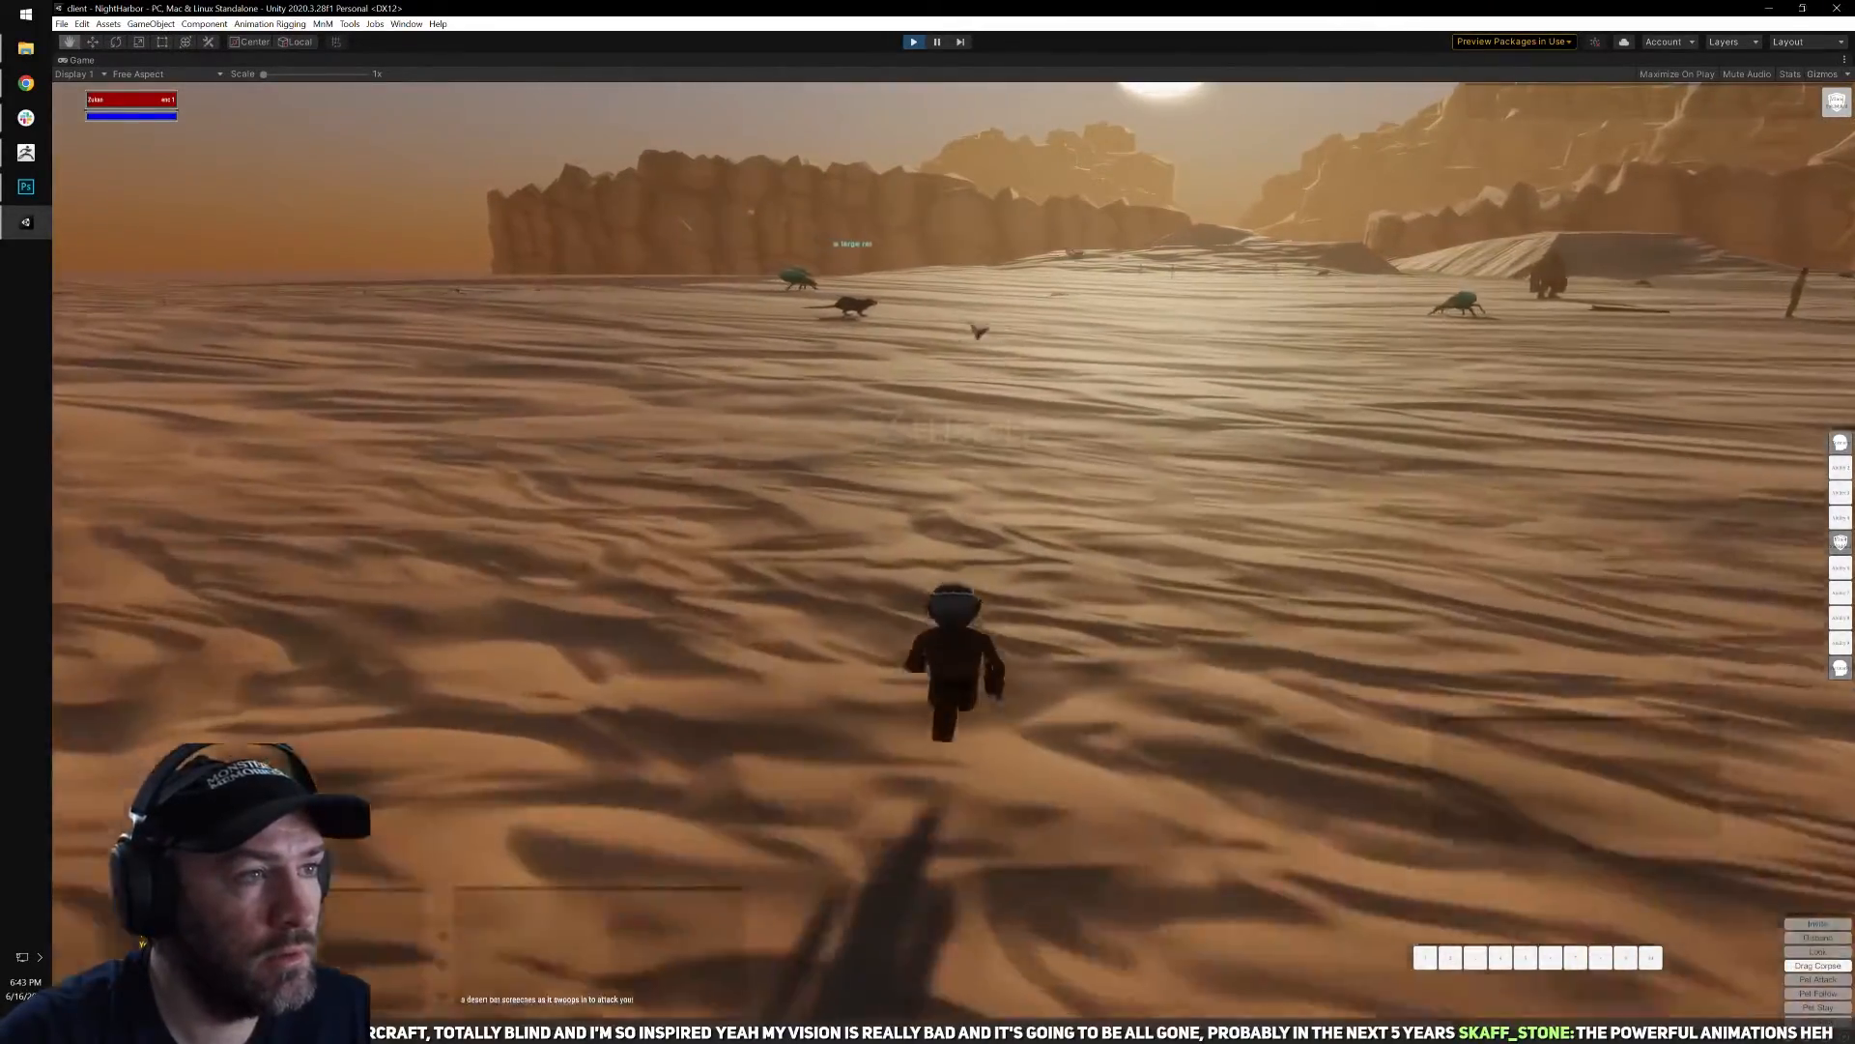
Target the large rat near the scarabs and fight it to the death with melee and repeated Torment casts.
{"action": "left_click", "coordinate": [893, 318]}
{"action": "key", "text": "d"}
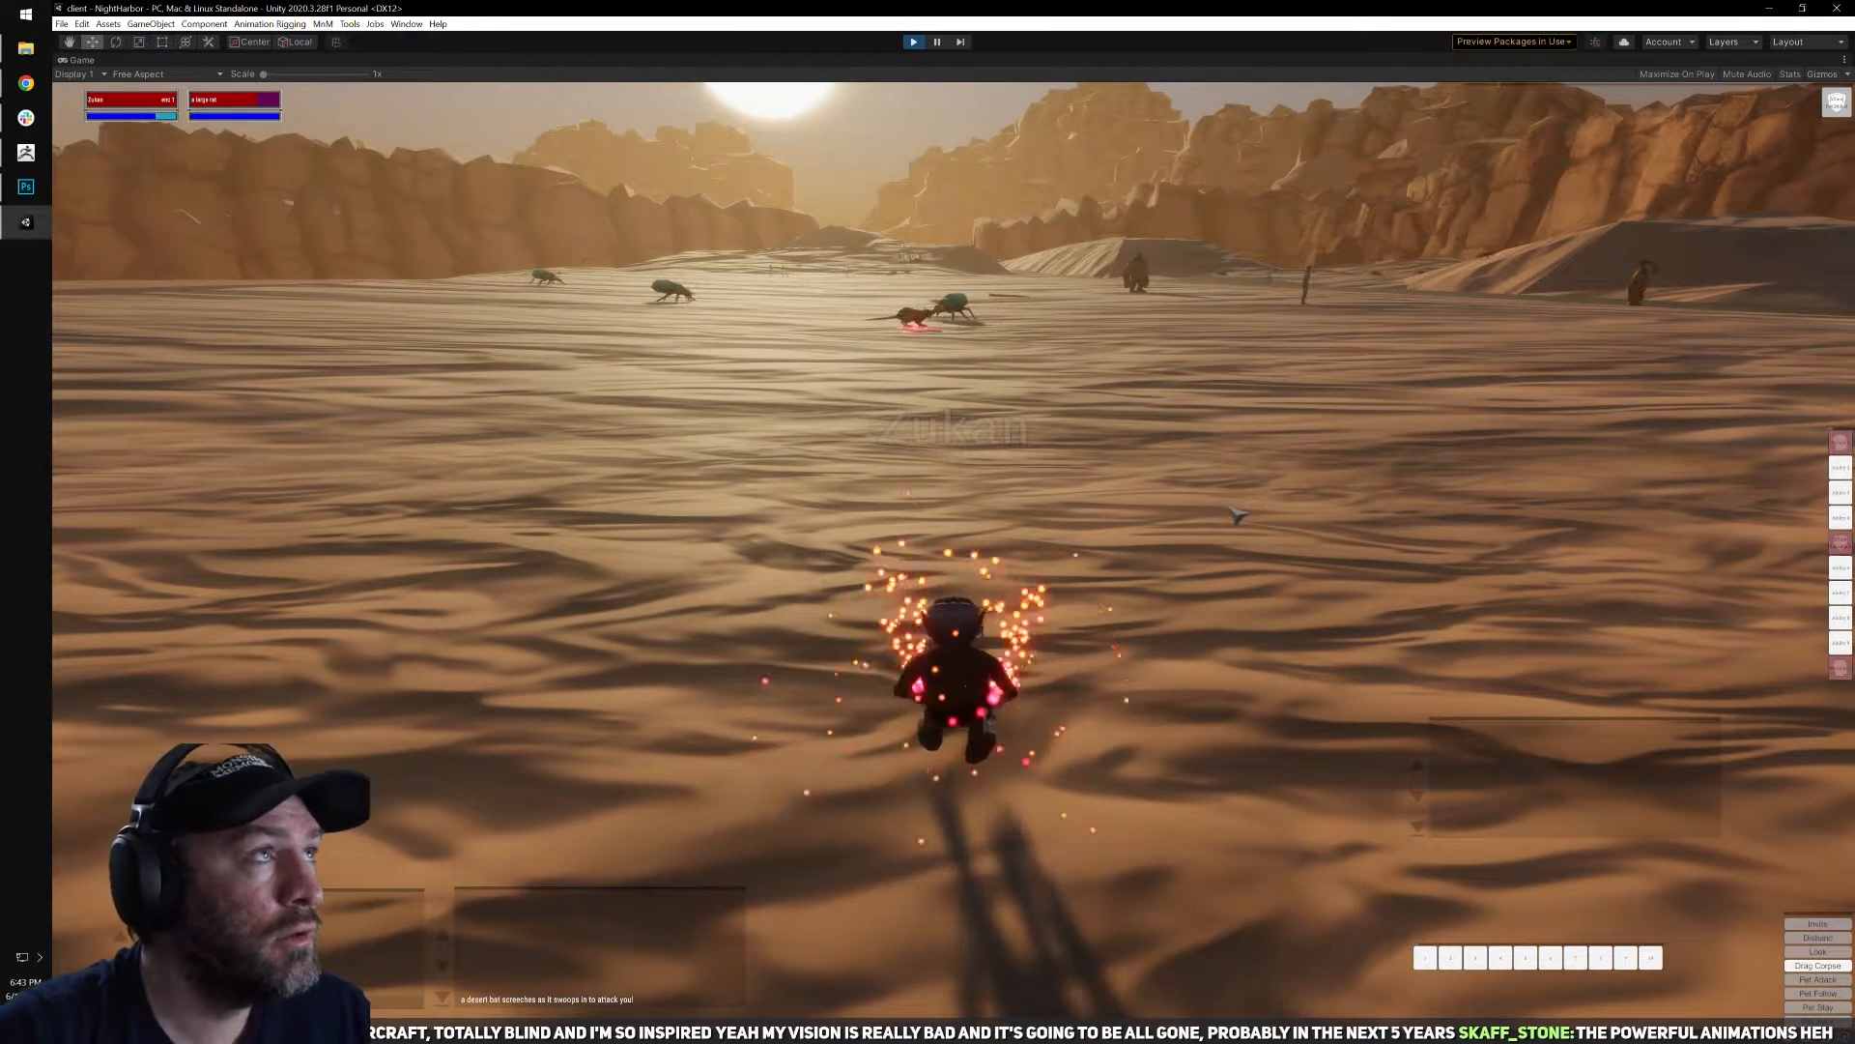
{"action": "right_click_drag", "start_coordinate": [1094, 526], "coordinate": [1064, 534]}
{"action": "key", "text": "q"}
{"action": "key", "text": "w"}
{"action": "right_click_drag", "start_coordinate": [1212, 572], "coordinate": [1133, 541]}
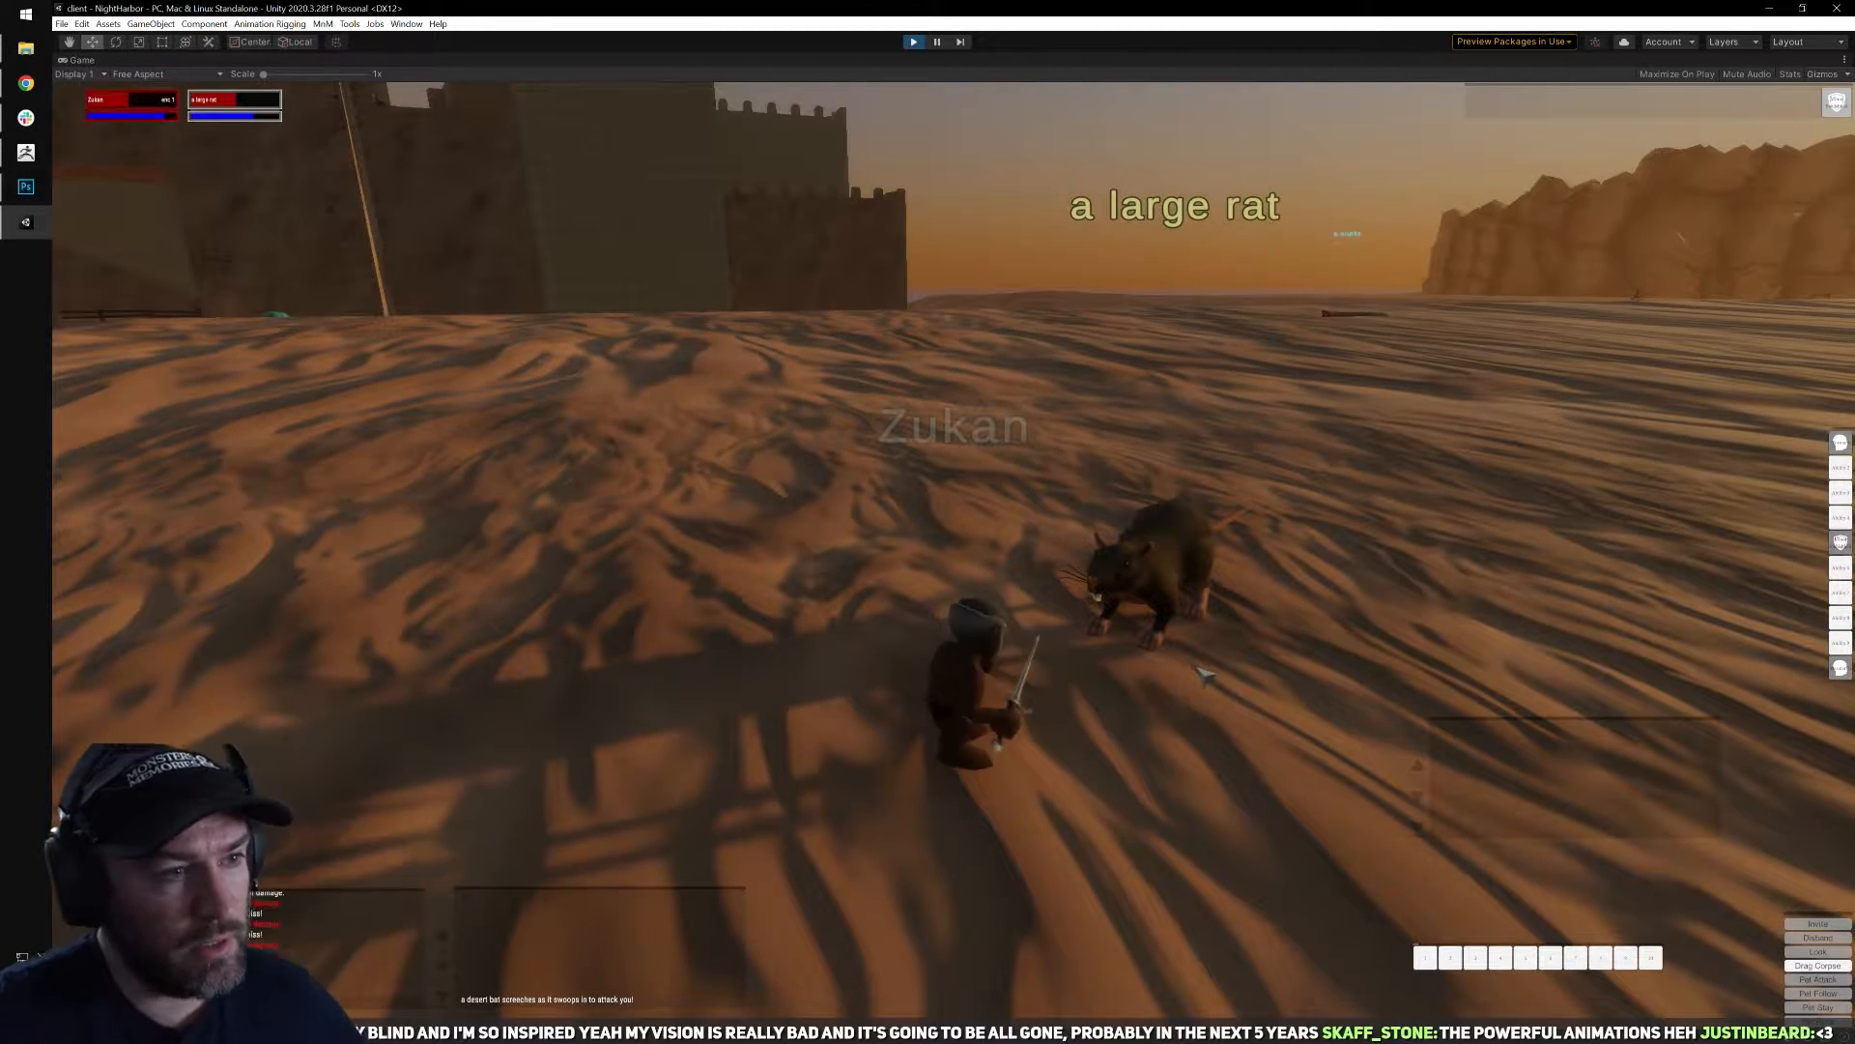
{"action": "right_click_drag", "start_coordinate": [954, 553], "coordinate": [1334, 567]}
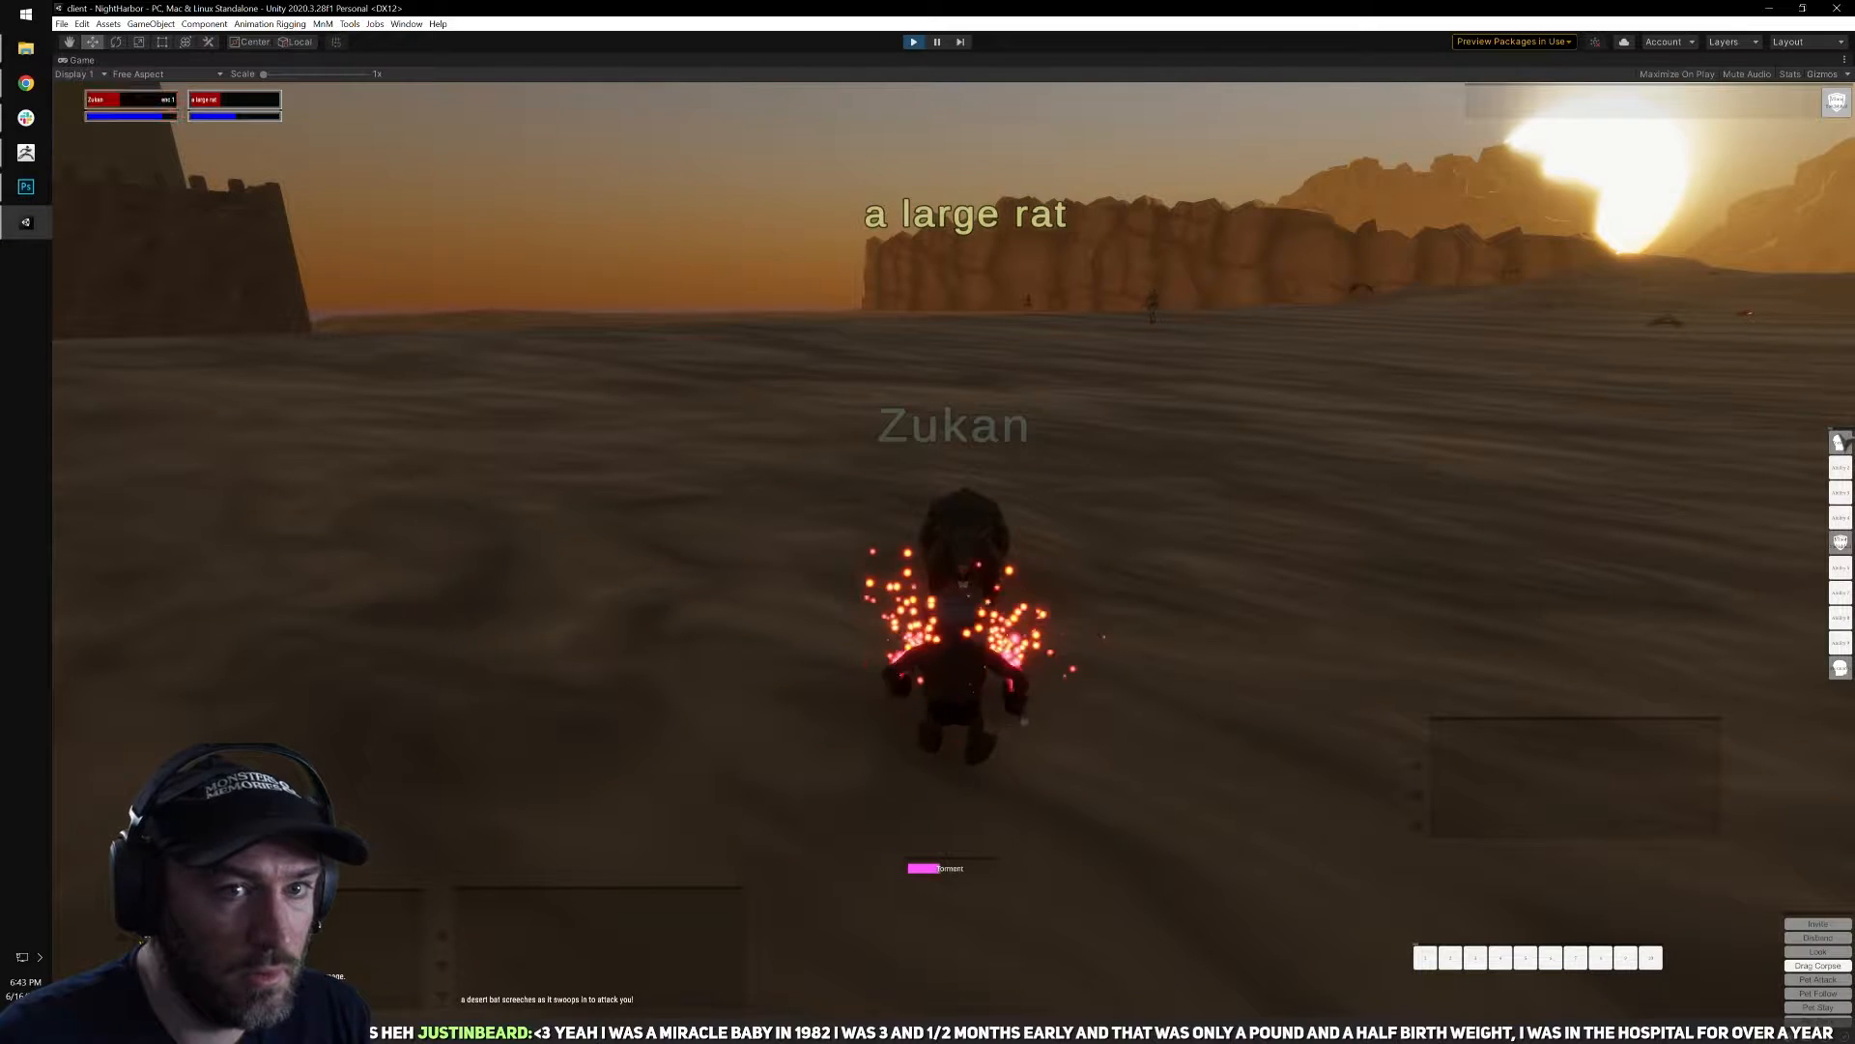
{"action": "key", "text": "a"}
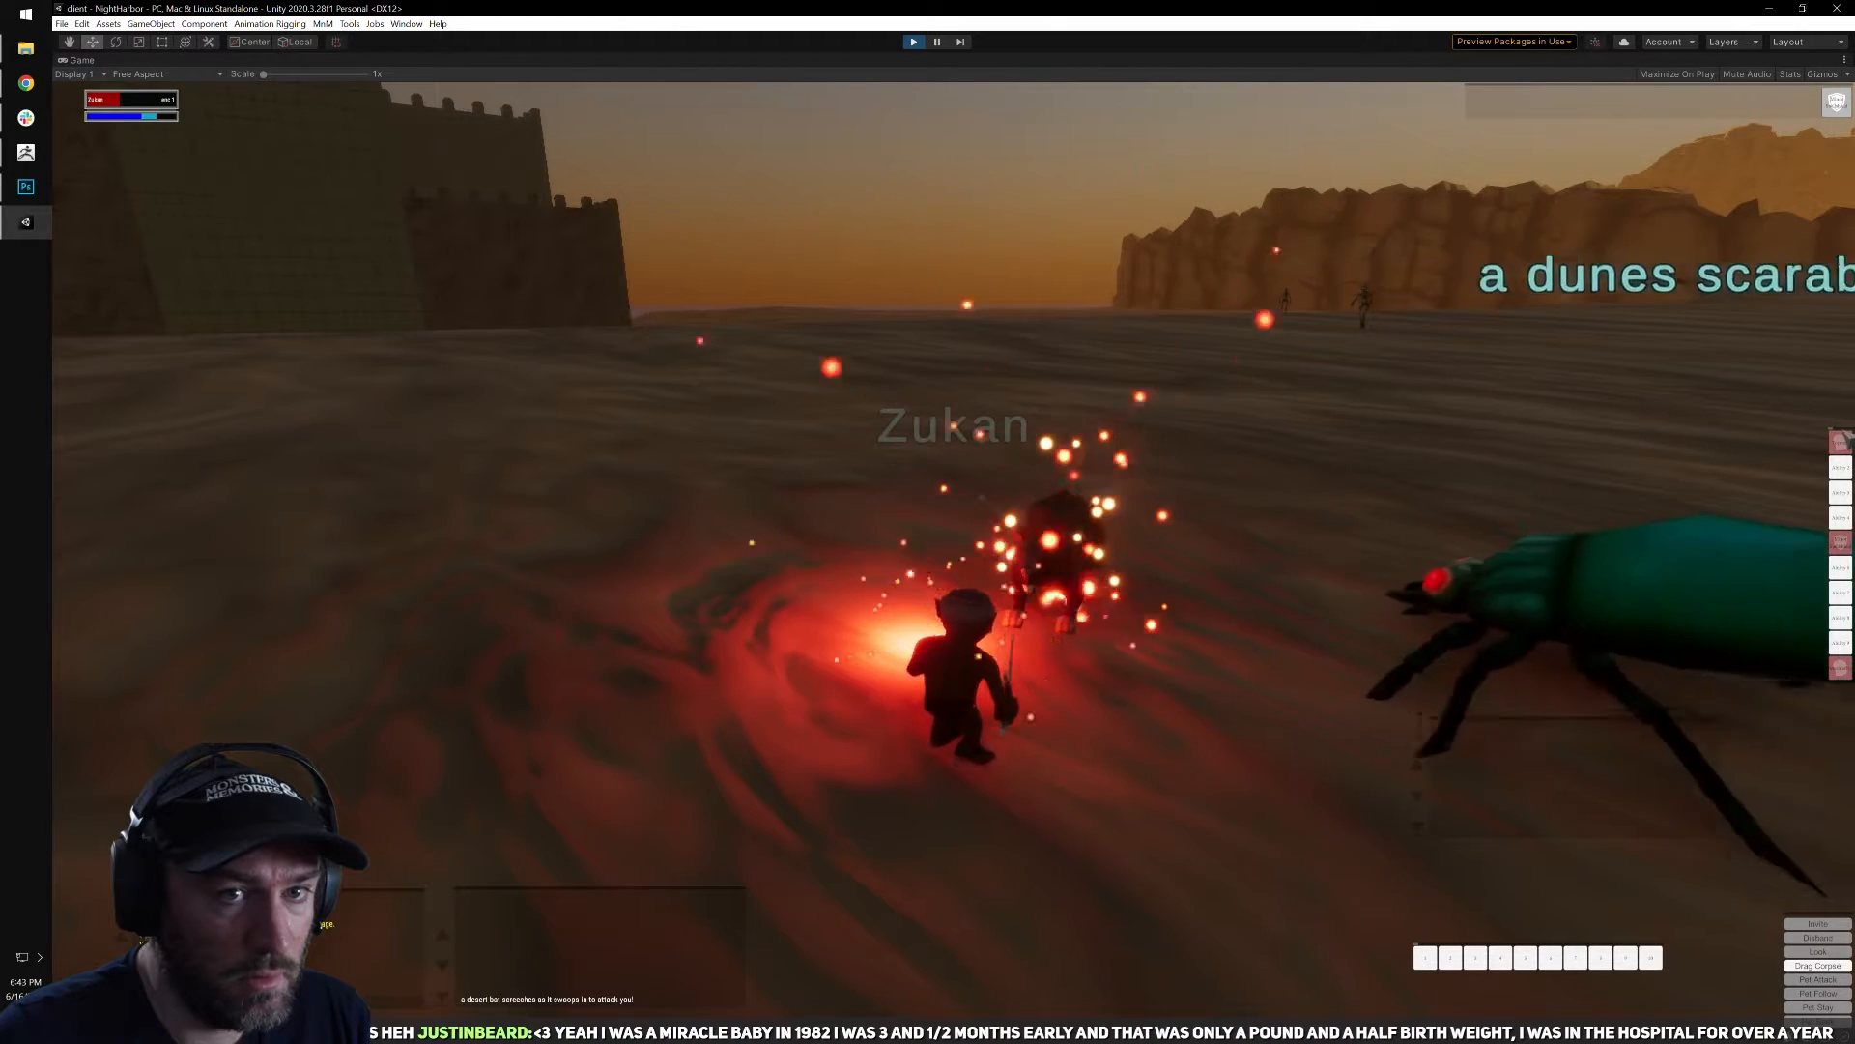
Move the spell bar inward from the edge of the view, and loot the items from the large rat's corpse.
{"action": "left_click_drag", "start_coordinate": [1842, 434], "coordinate": [1543, 413]}
{"action": "right_click", "coordinate": [1543, 412]}
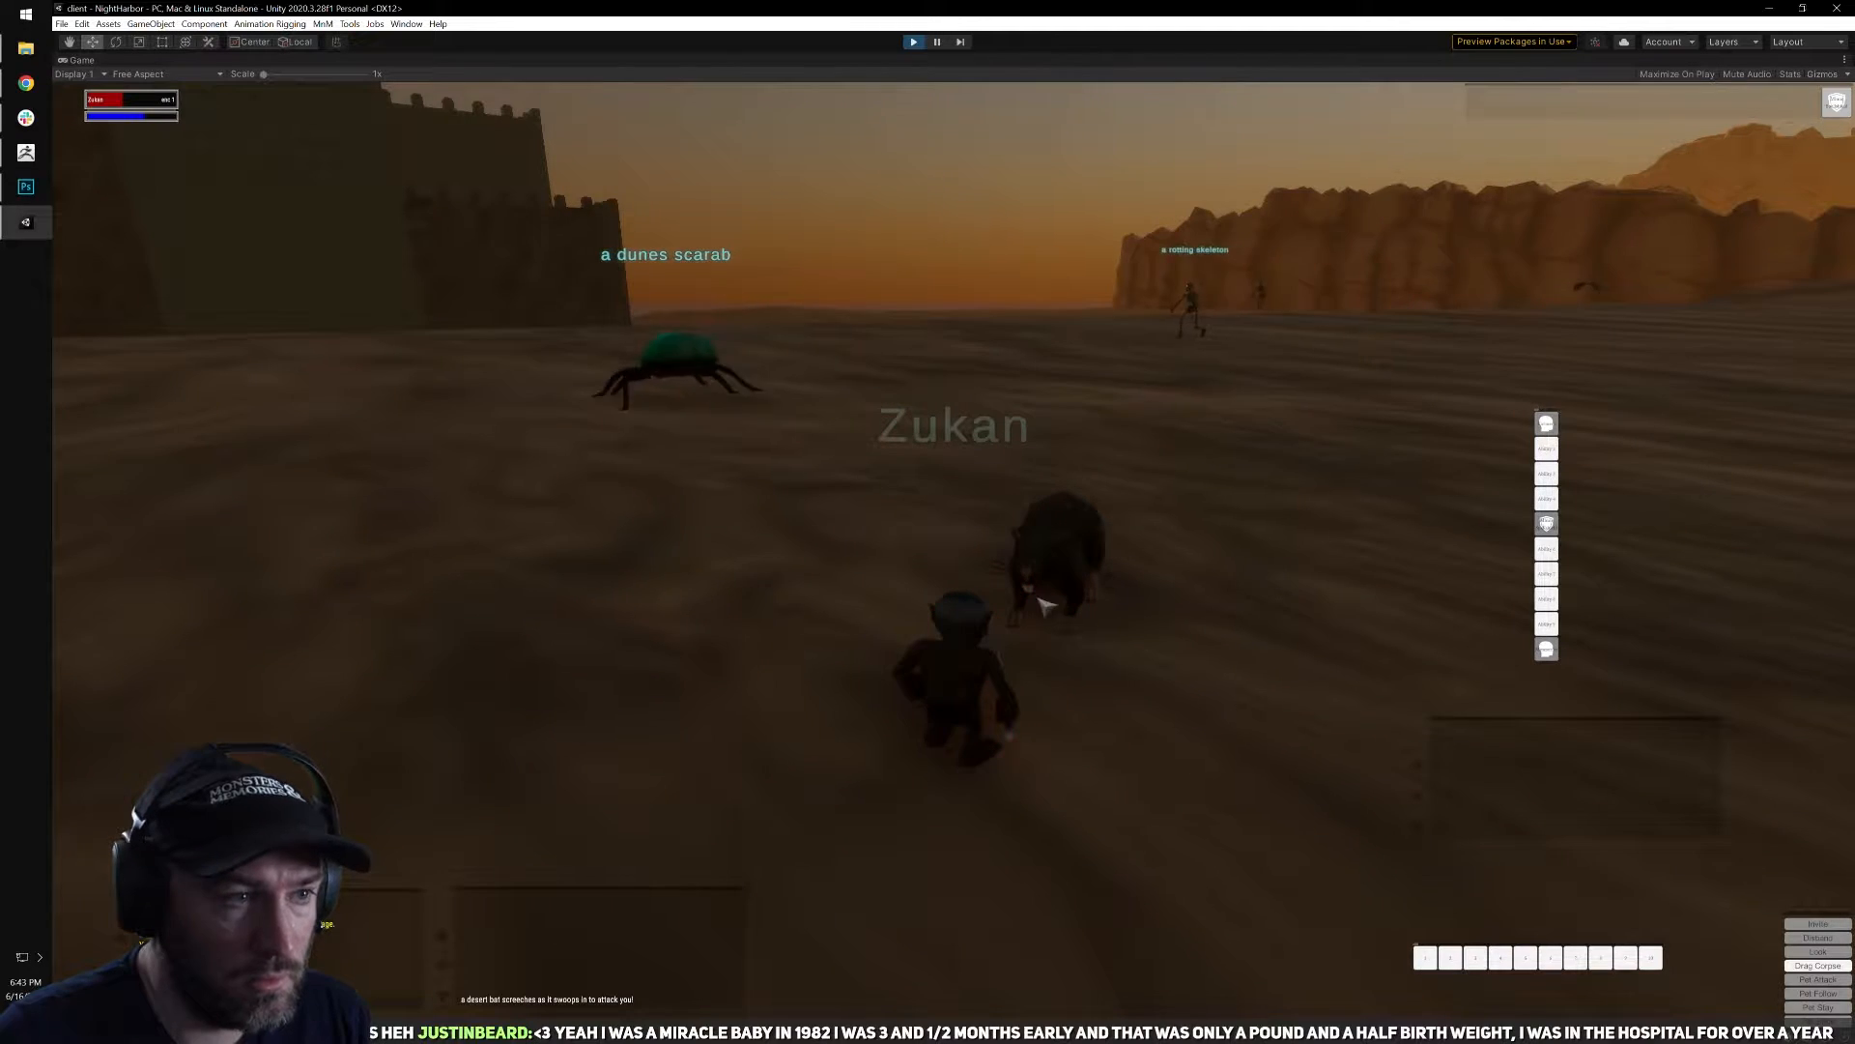
{"action": "key", "text": "d"}
{"action": "right_click", "coordinate": [1017, 572]}
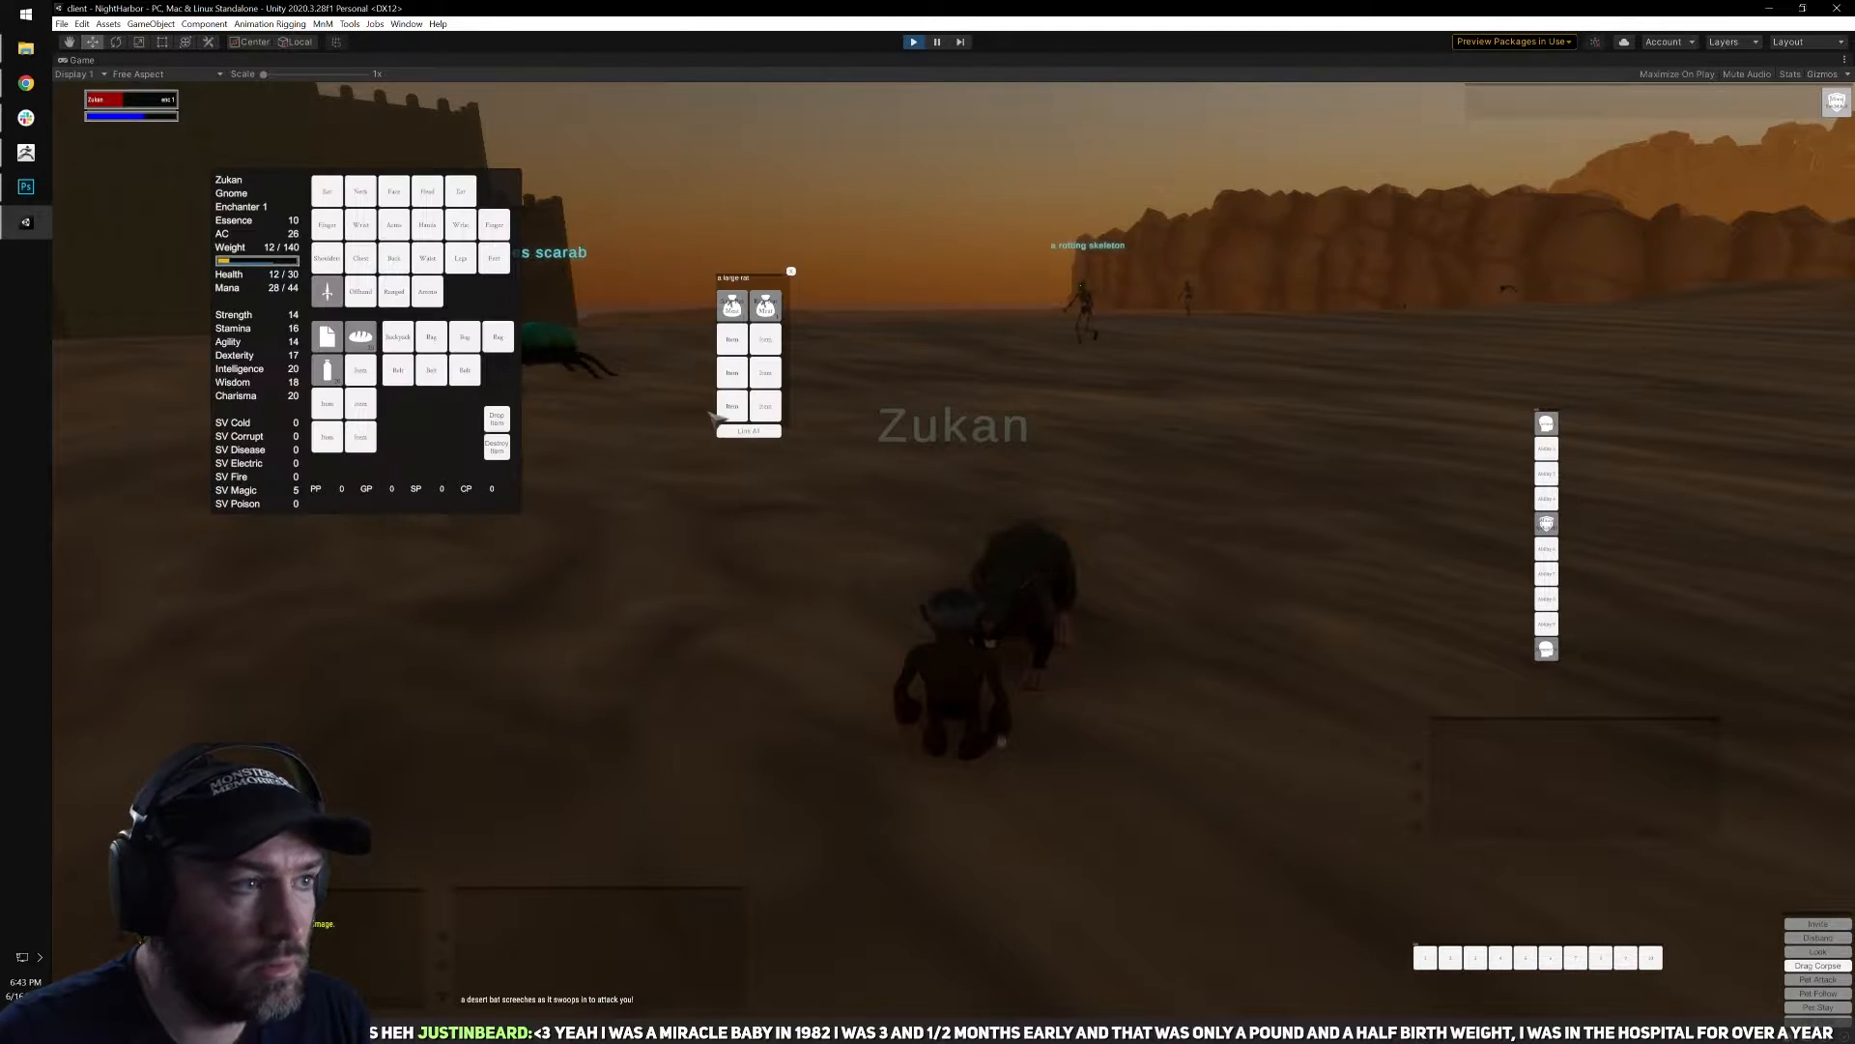
{"action": "right_click", "coordinate": [770, 311]}
Leave the corpse and run across the darkening desert toward the city gate.
{"action": "right_click_drag", "start_coordinate": [1039, 497], "coordinate": [1431, 496]}
{"action": "key", "text": "q"}
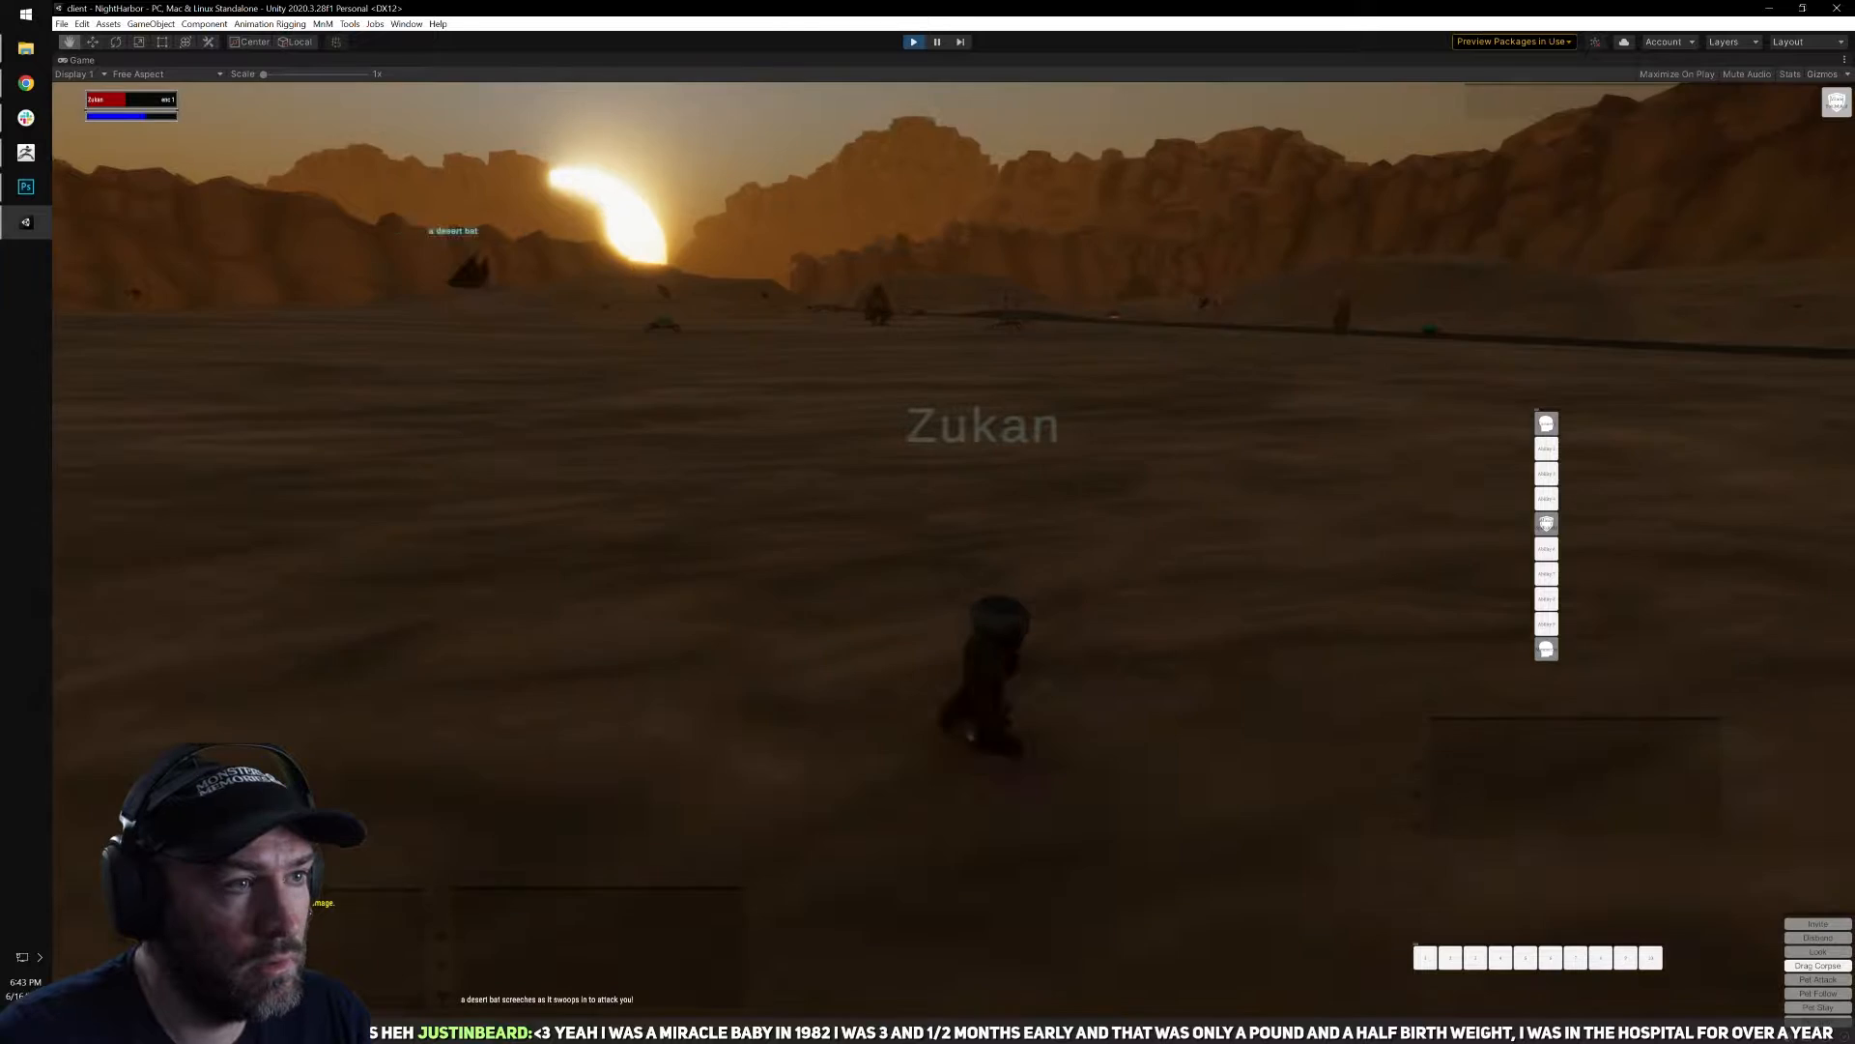
{"action": "key", "text": "w"}
{"action": "key", "text": "a"}
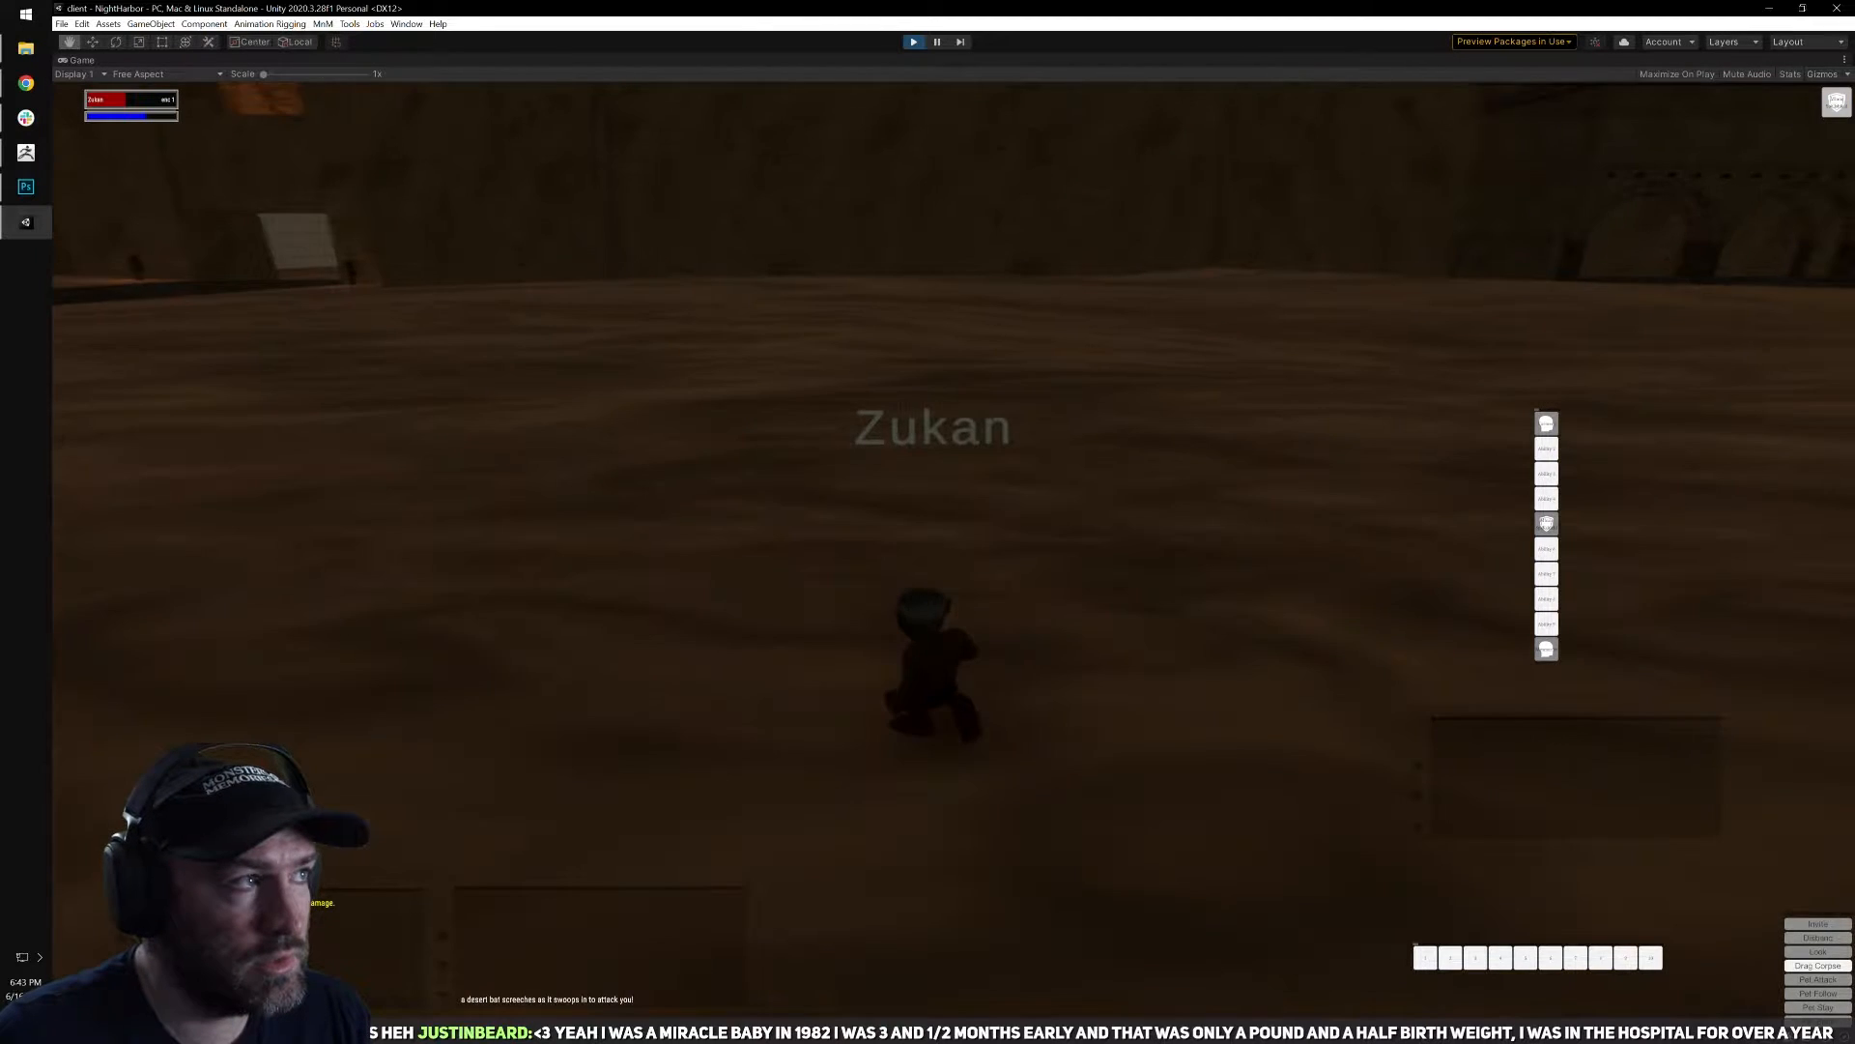
{"action": "key", "text": "w"}
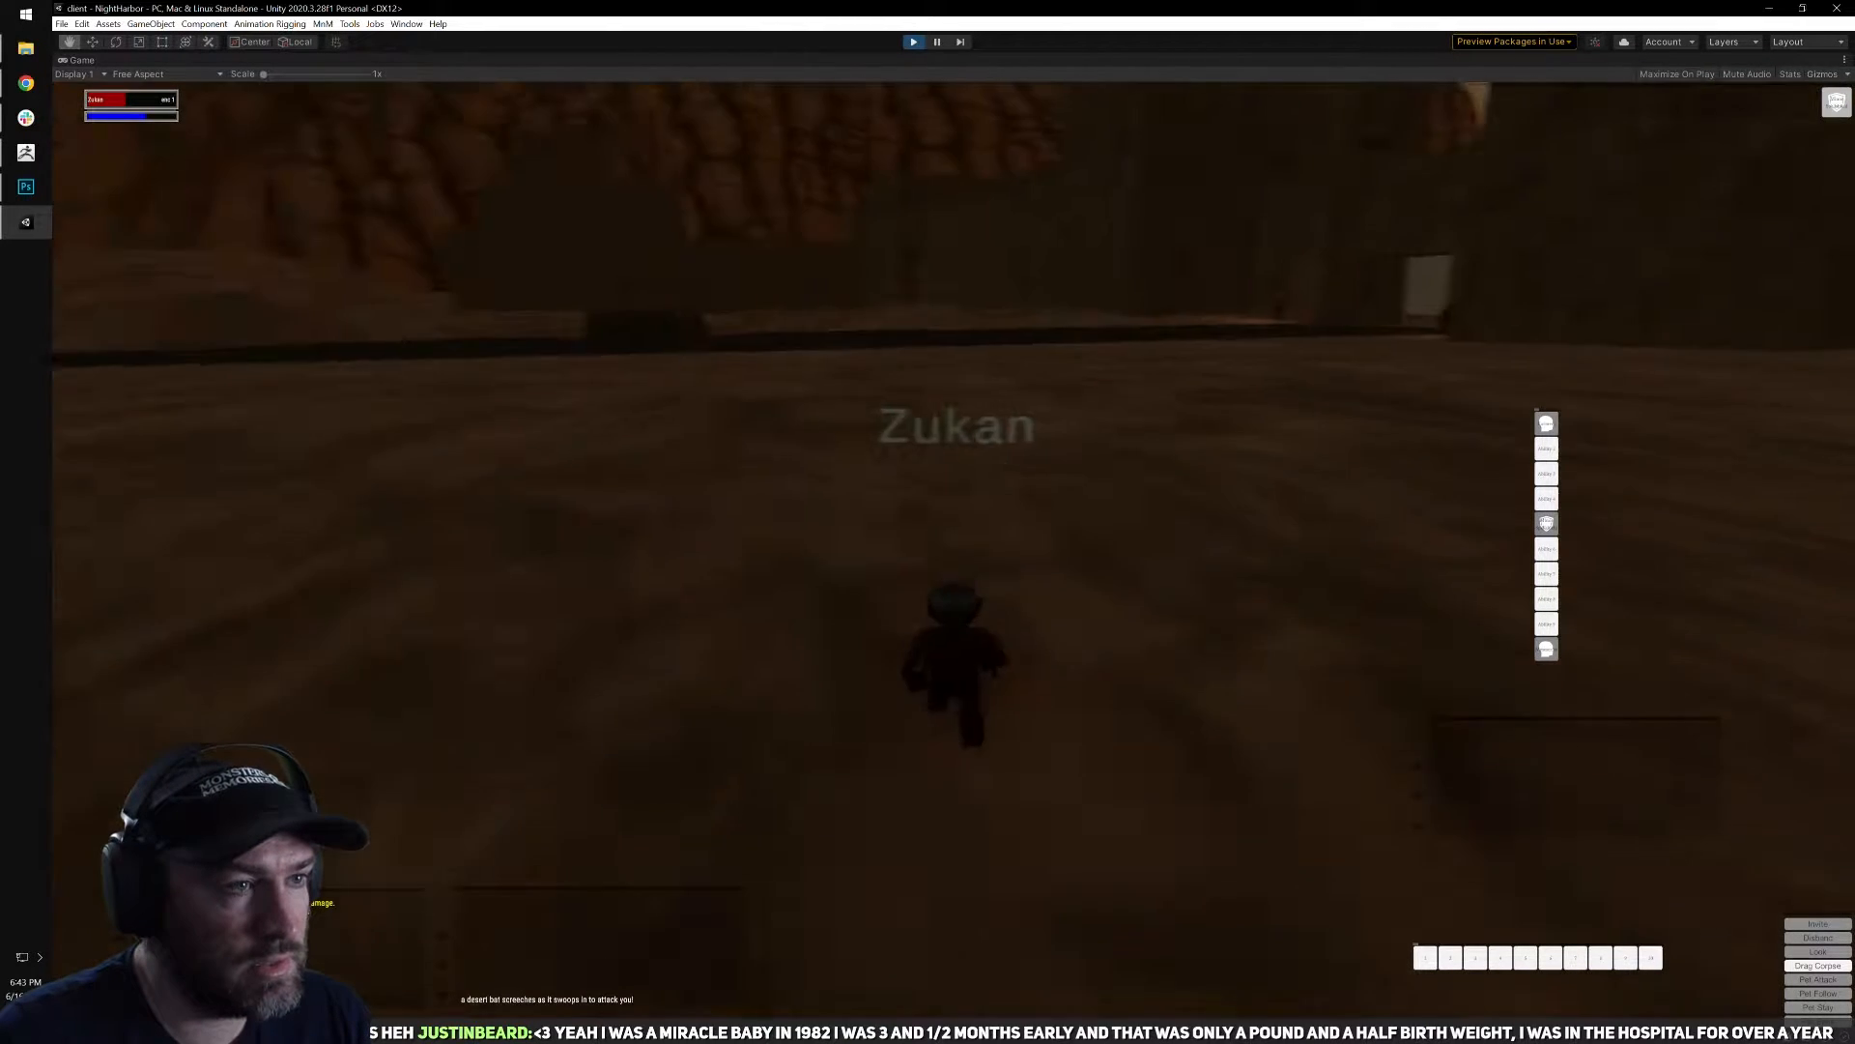
{"action": "key", "text": "w"}
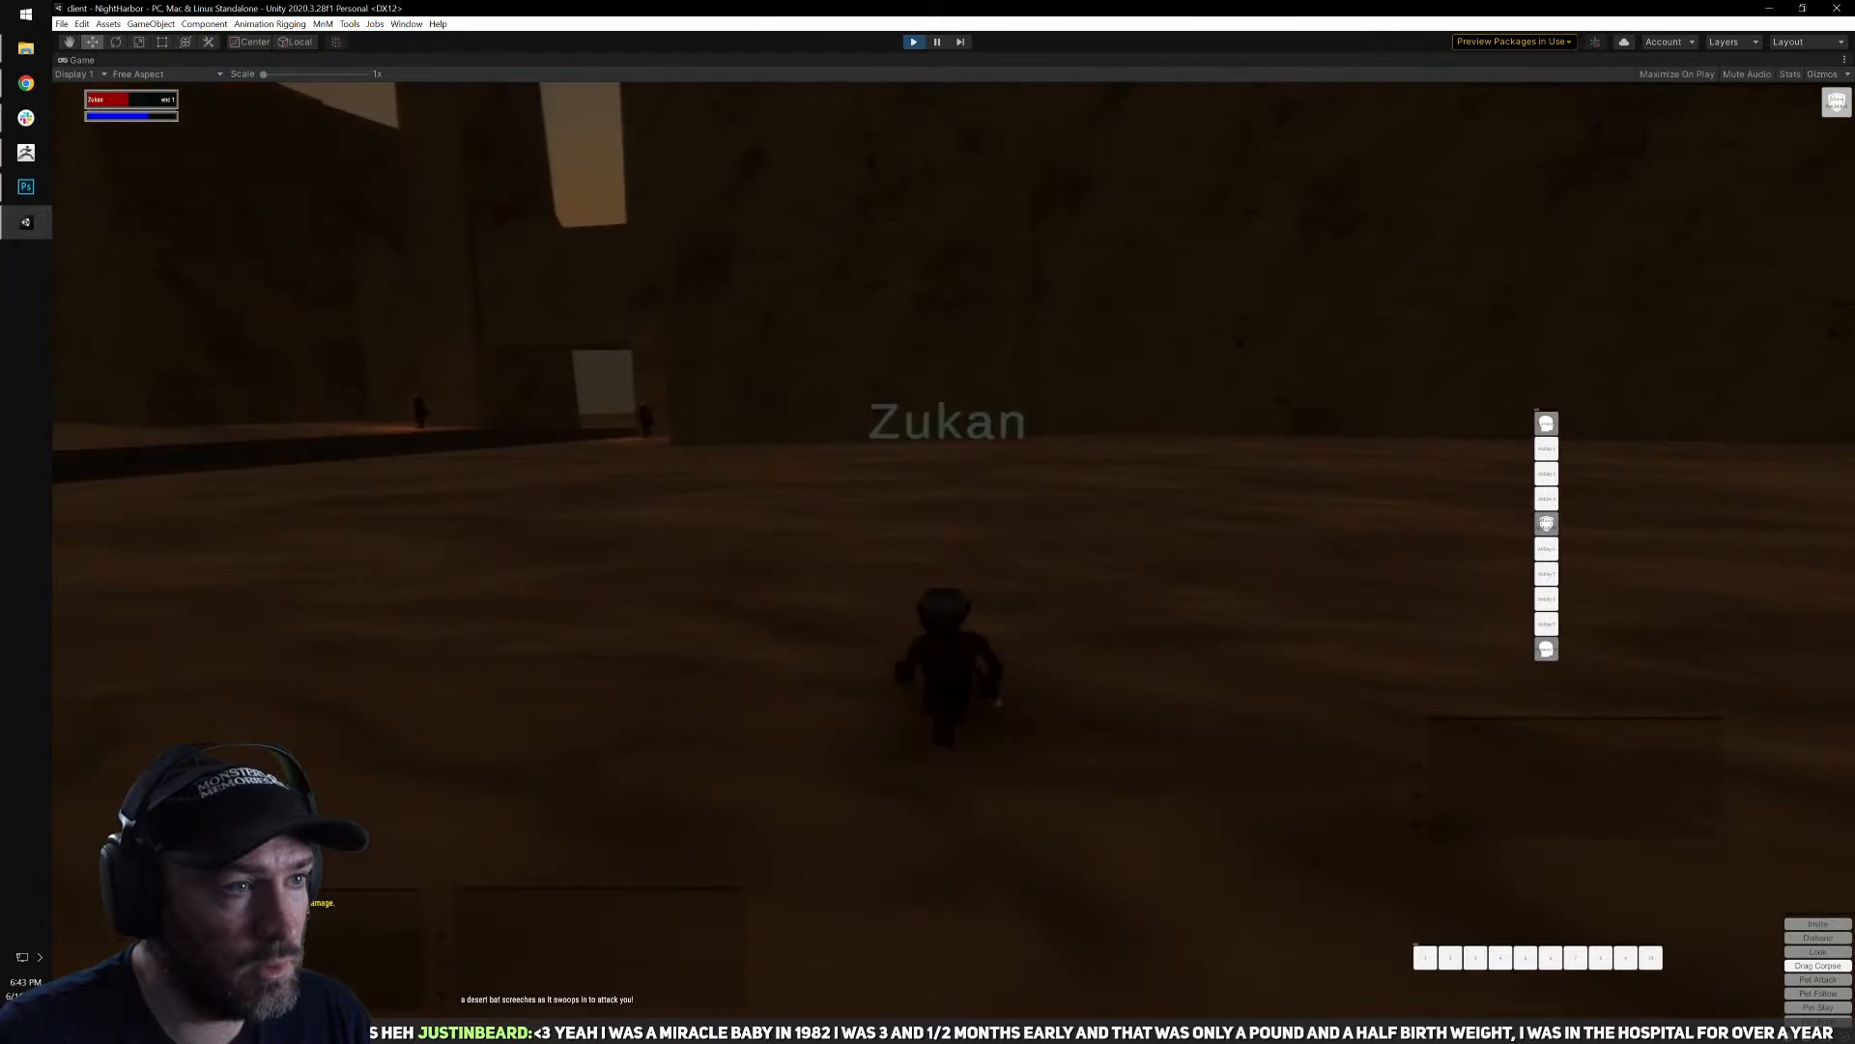
{"action": "key", "text": "w"}
Rest with the abilities book open and reposition it just below the character and inventory window.
{"action": "key", "text": "b"}
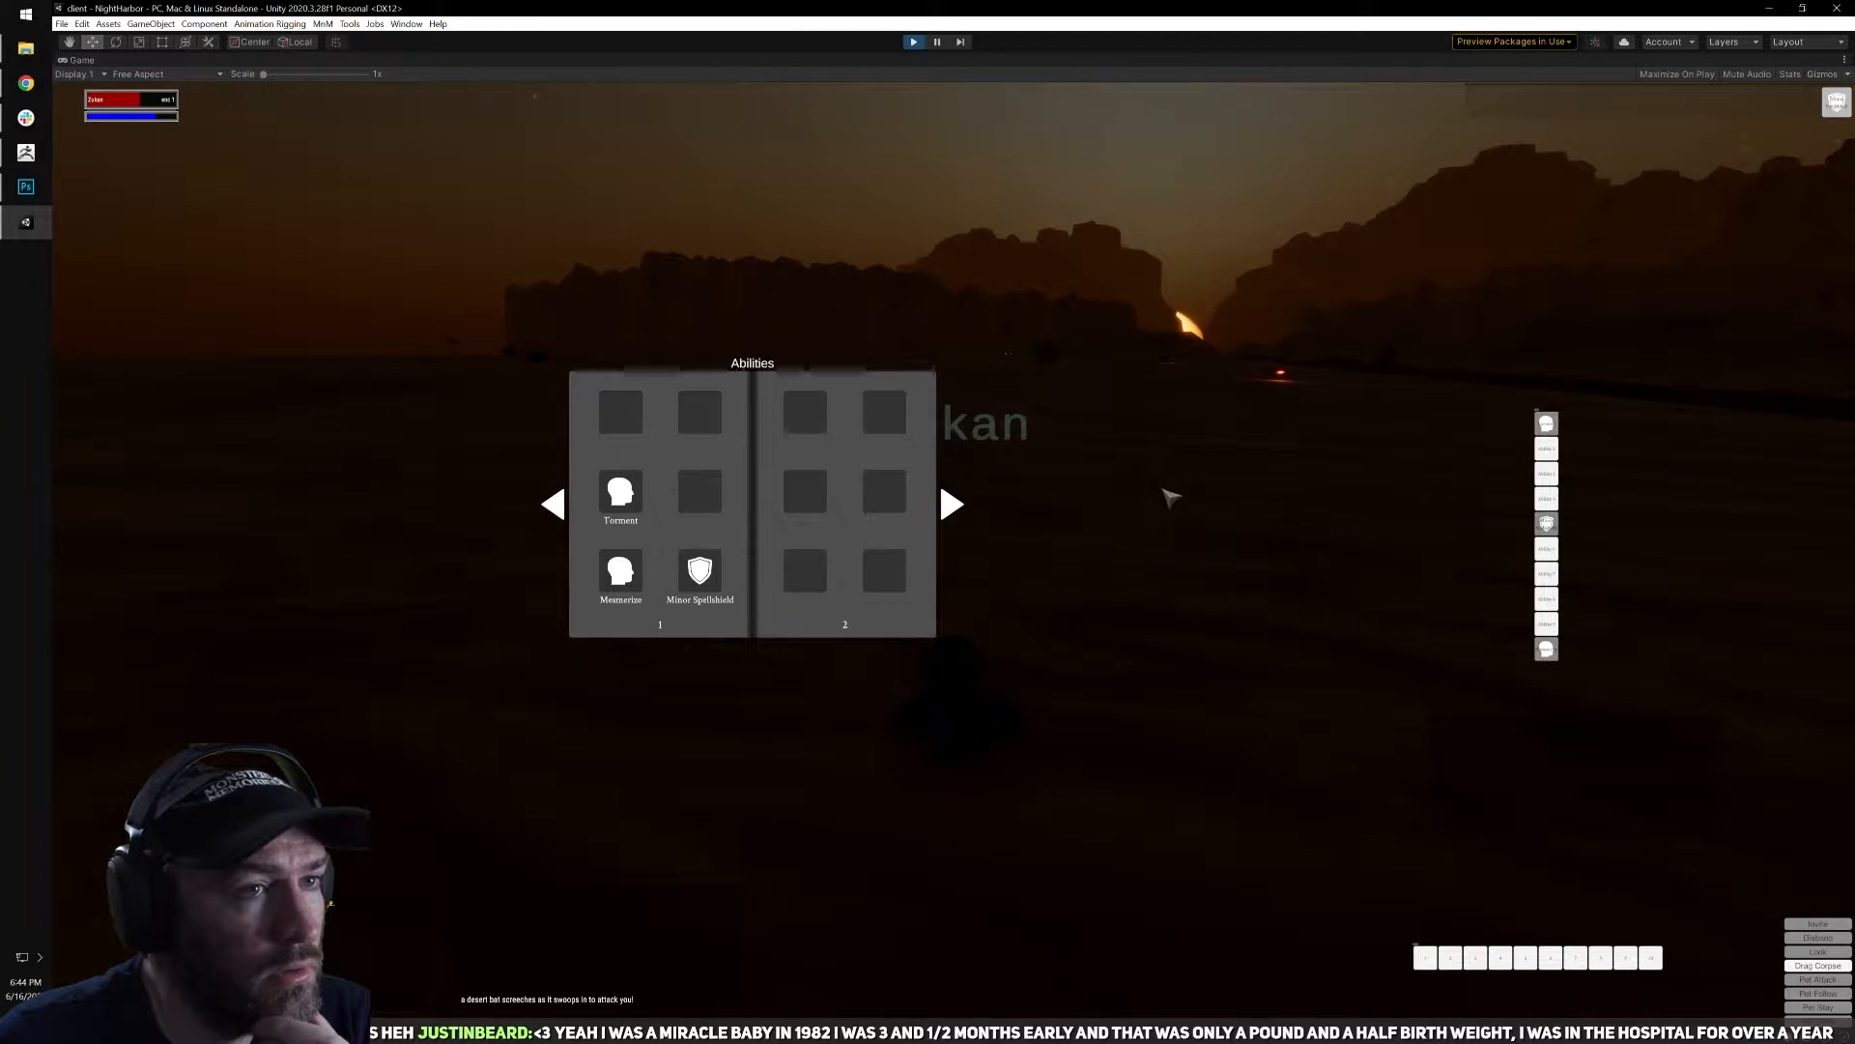
{"action": "right_click_drag", "start_coordinate": [1115, 468], "coordinate": [1175, 518]}
{"action": "left_click_drag", "start_coordinate": [787, 402], "coordinate": [519, 404]}
{"action": "key", "text": "c"}
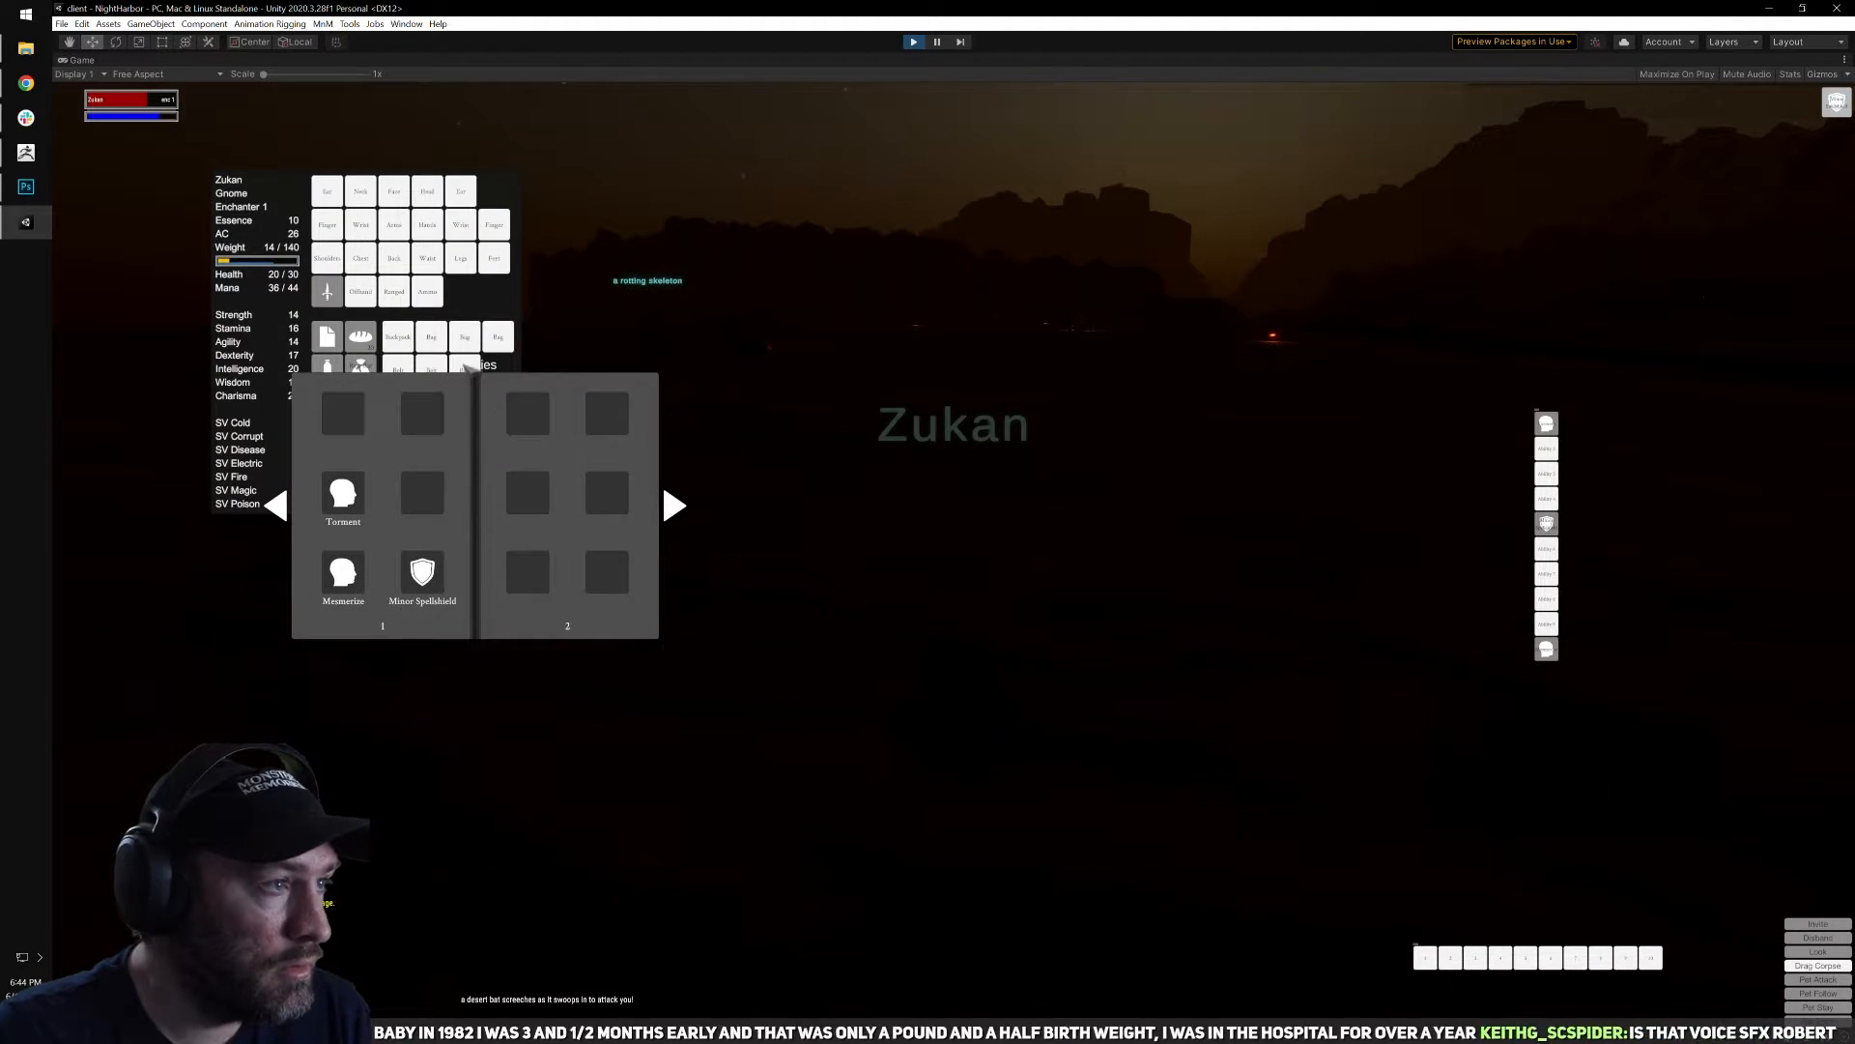
{"action": "left_click_drag", "start_coordinate": [513, 418], "coordinate": [409, 575]}
{"action": "key", "text": "c"}
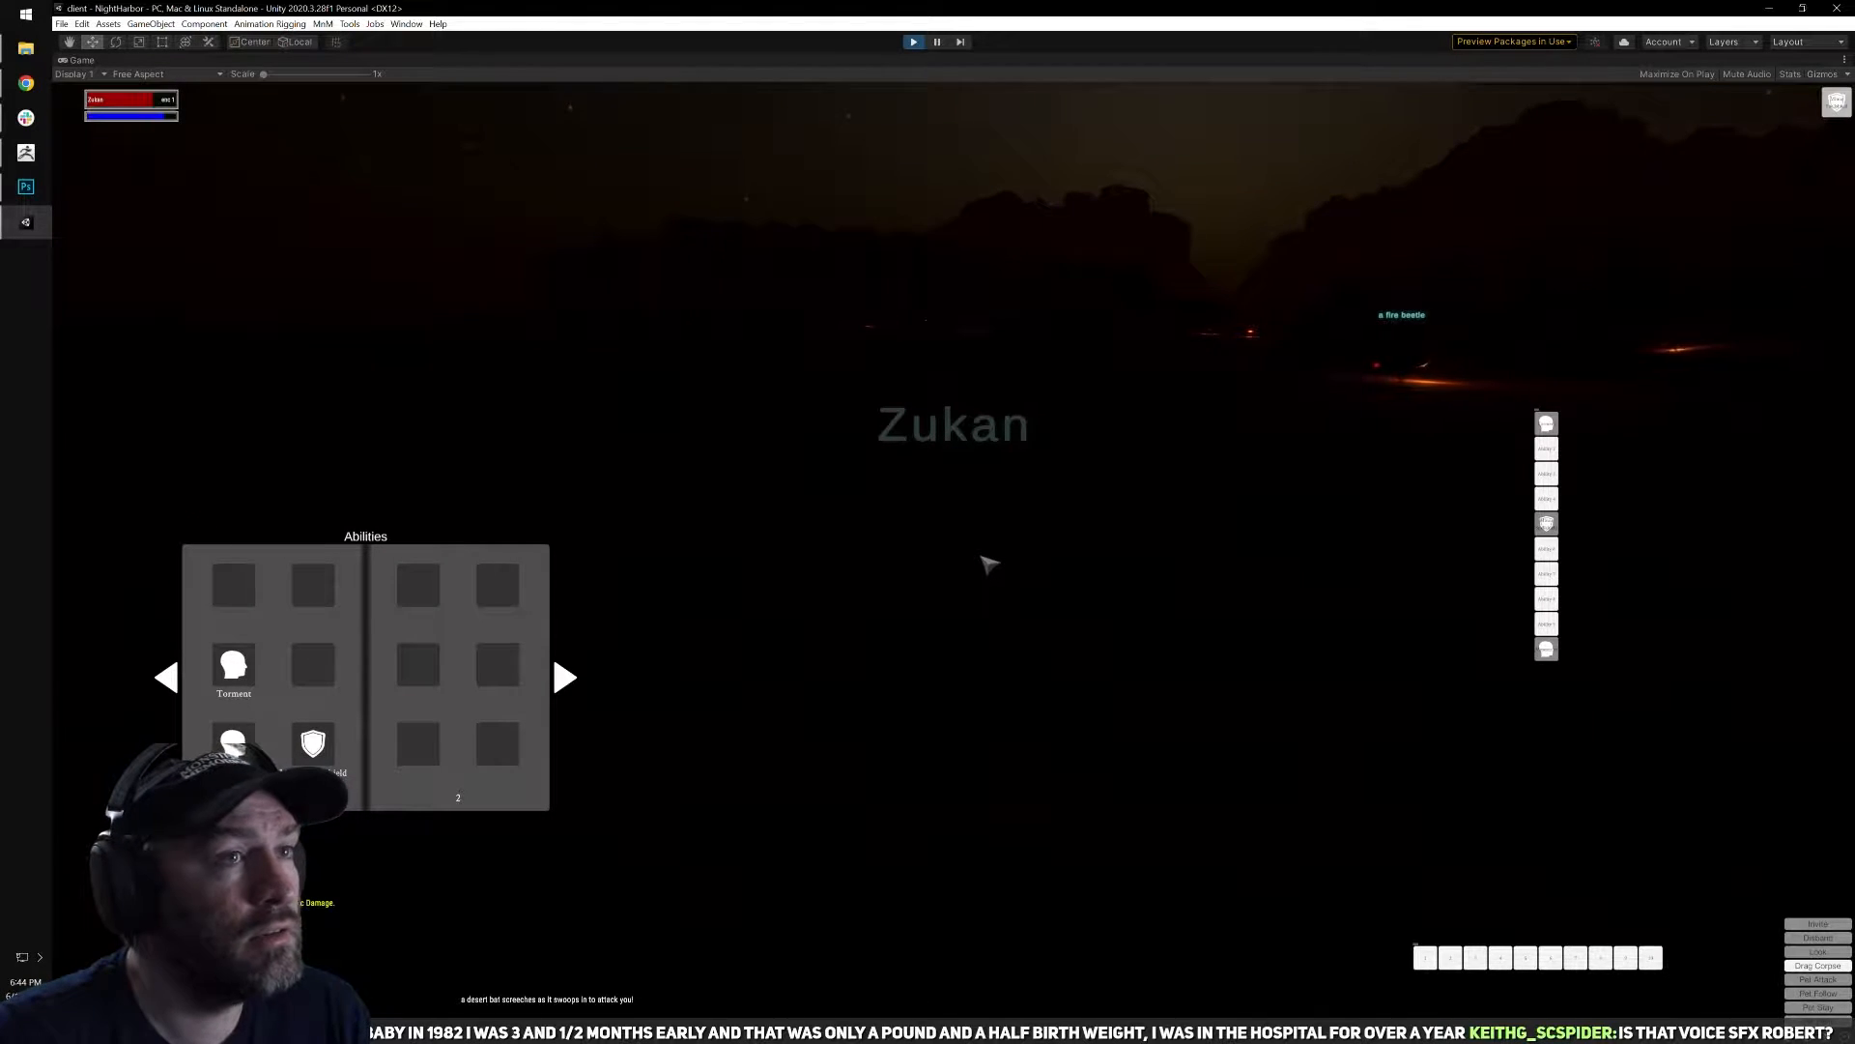
Close the abilities book and look around the desert at night.
{"action": "key", "text": "b"}
{"action": "right_click_drag", "start_coordinate": [1035, 542], "coordinate": [1082, 522]}
{"action": "right_click_drag", "start_coordinate": [966, 534], "coordinate": [1032, 534]}
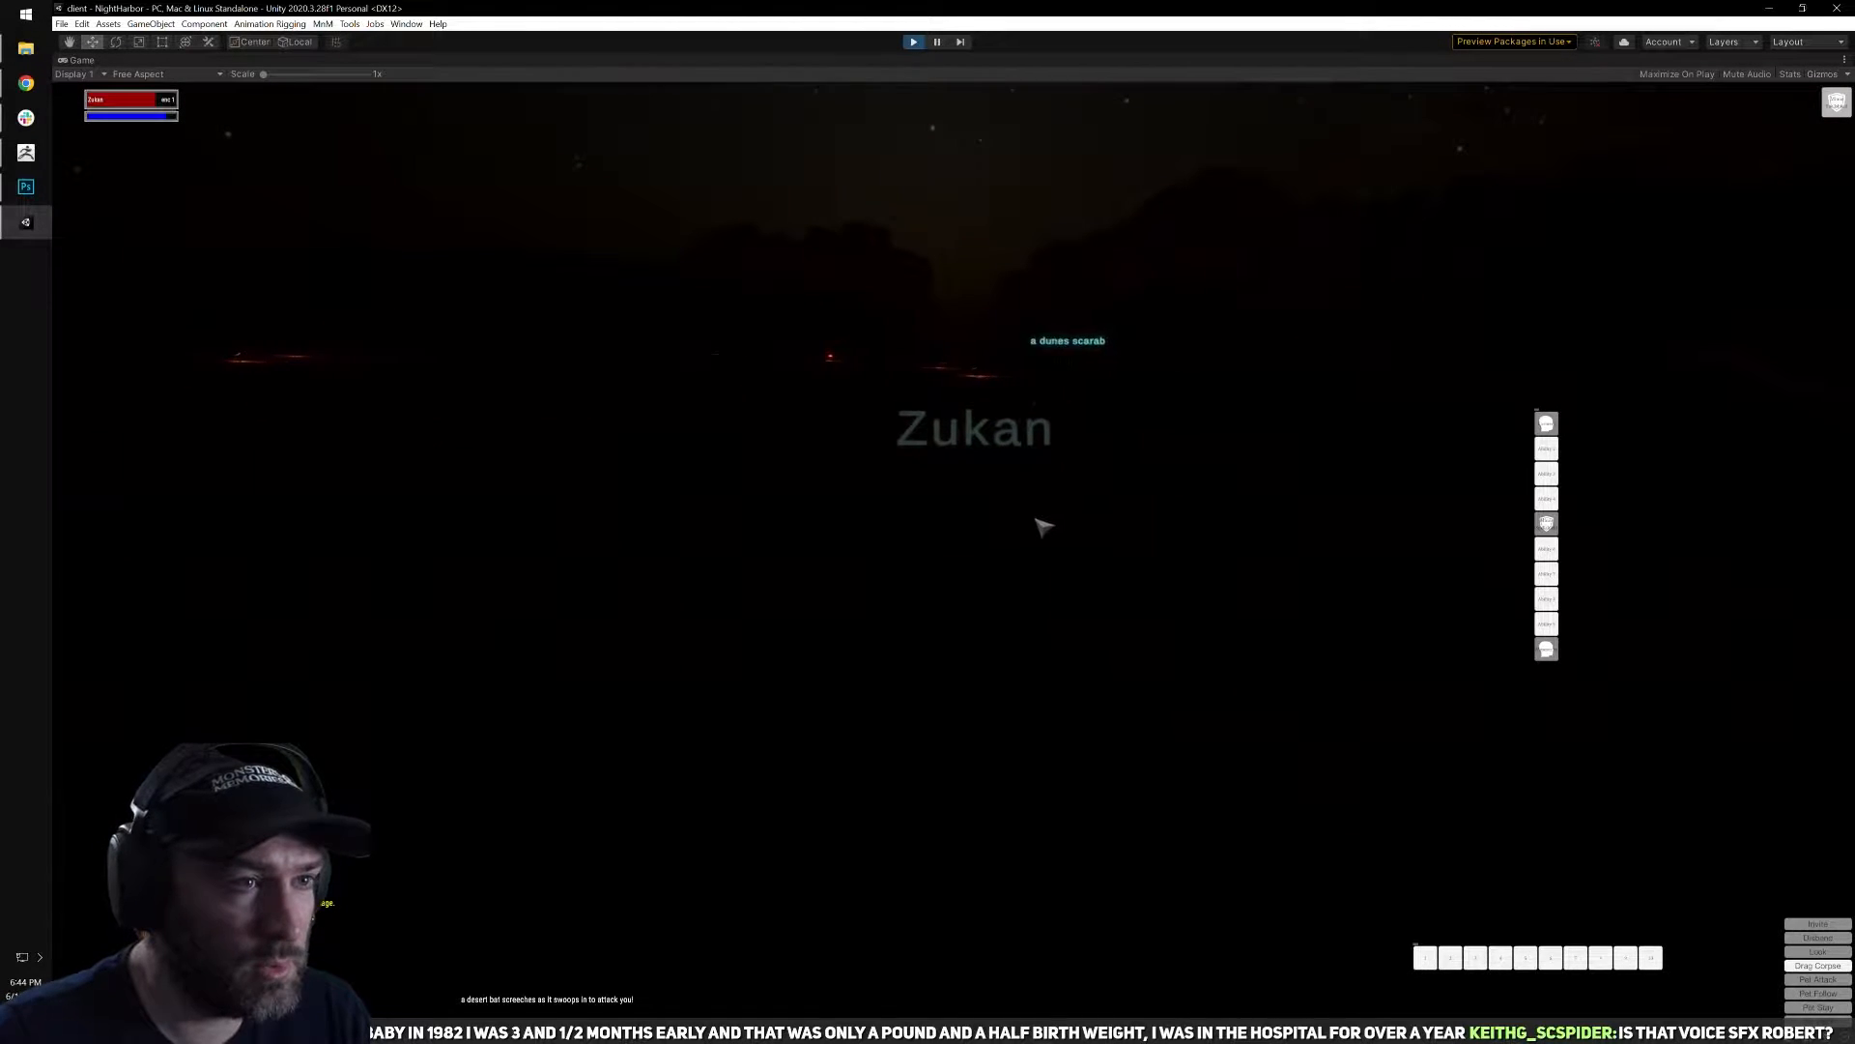
{"action": "right_click_drag", "start_coordinate": [1025, 533], "coordinate": [1022, 533]}
Review the abilities book and the character inventory together, and close both windows.
{"action": "key", "text": "b"}
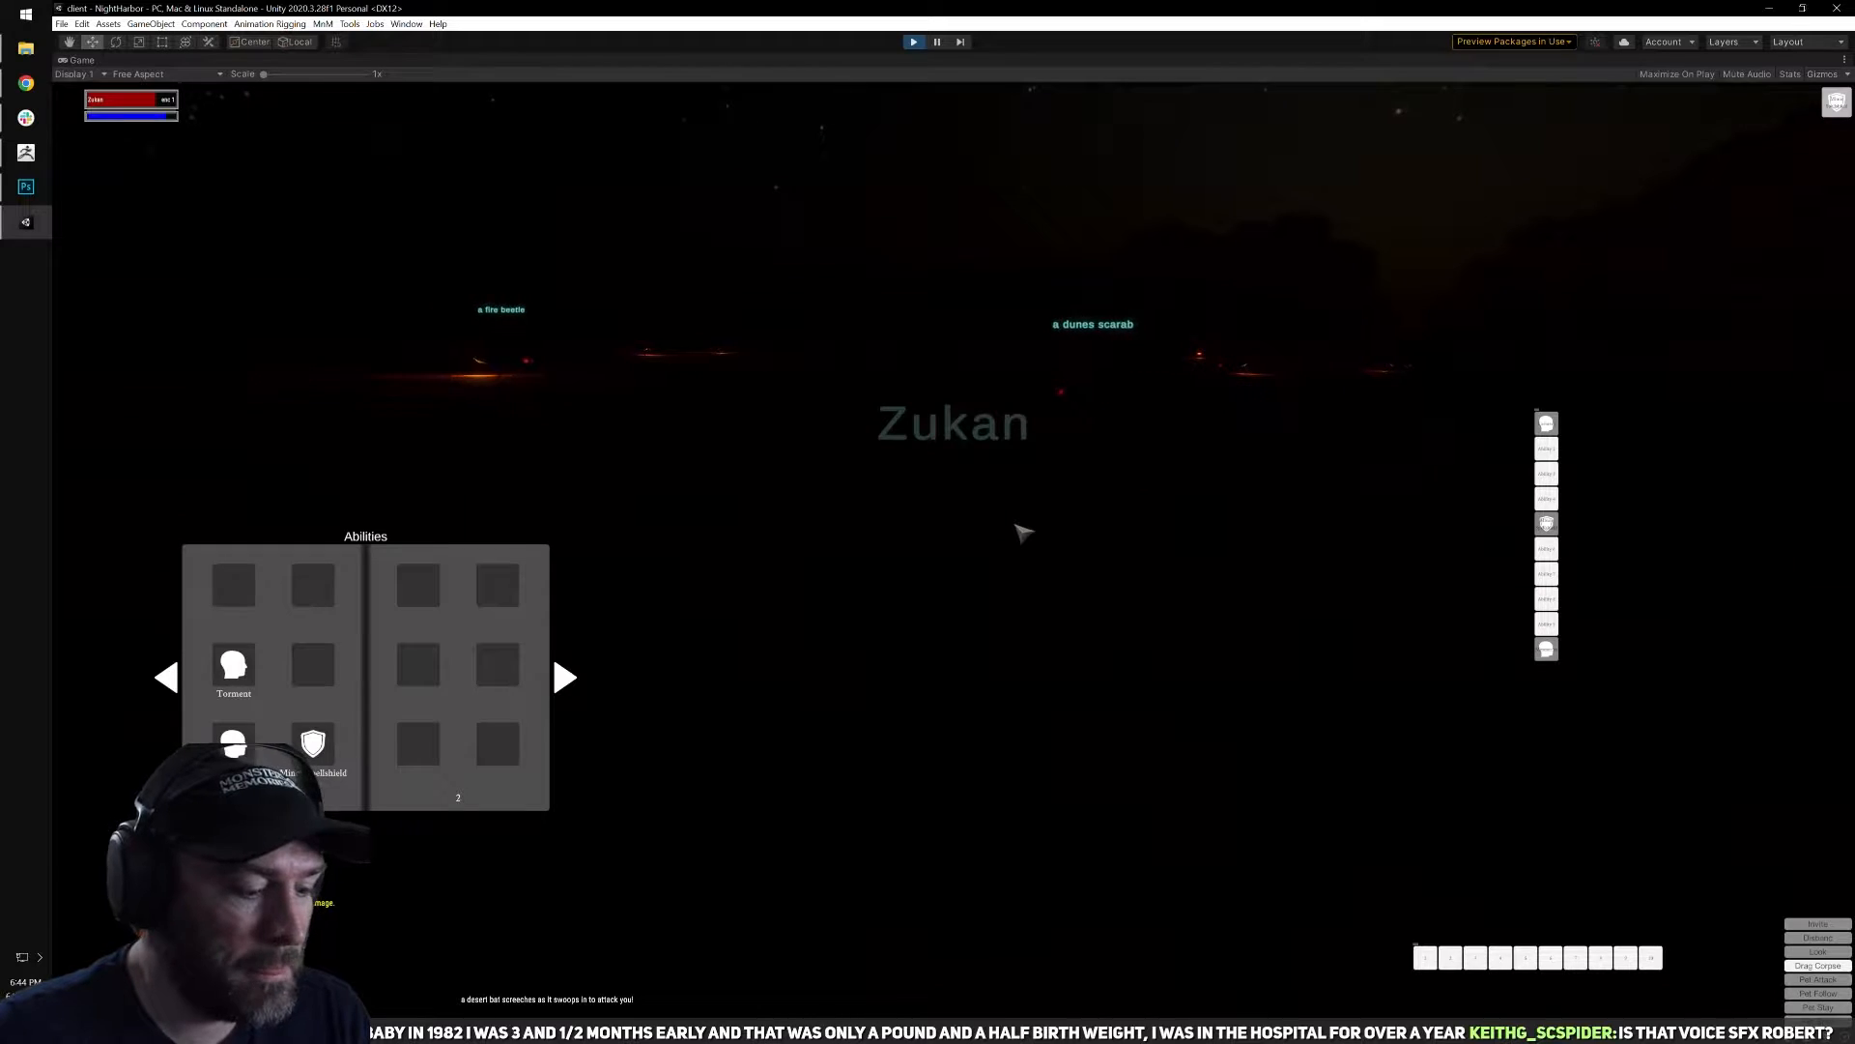
{"action": "key", "text": "i"}
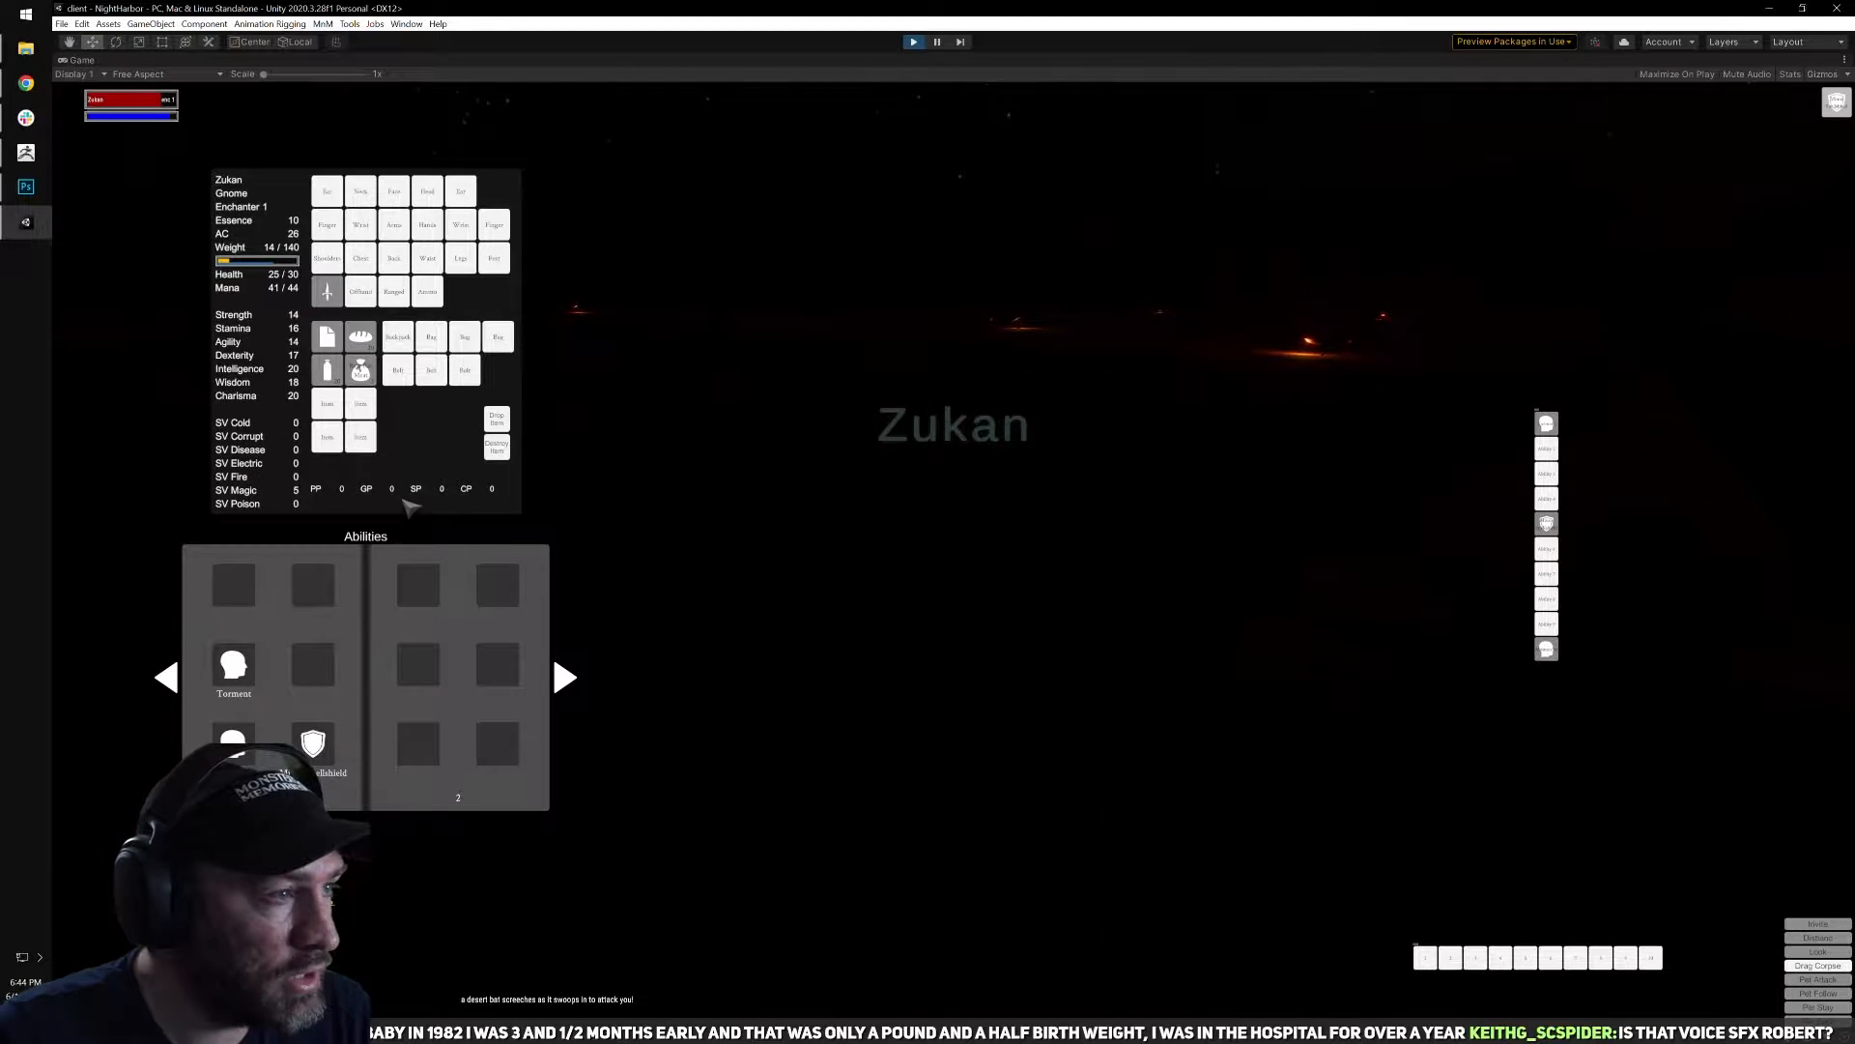
{"action": "mouse_move", "coordinate": [433, 426]}
{"action": "left_mouse_down"}
{"action": "mouse_move", "coordinate": [636, 539]}
{"action": "mouse_move", "coordinate": [594, 557]}
{"action": "mouse_move", "coordinate": [426, 409]}
{"action": "left_mouse_up"}
{"action": "key", "text": "q"}
{"action": "right_click_drag", "start_coordinate": [918, 656], "coordinate": [943, 643]}
{"action": "key", "text": "i"}
Run on through the dark desert and turn the view to examine how visible the surroundings are at night.
{"action": "key", "text": "w"}
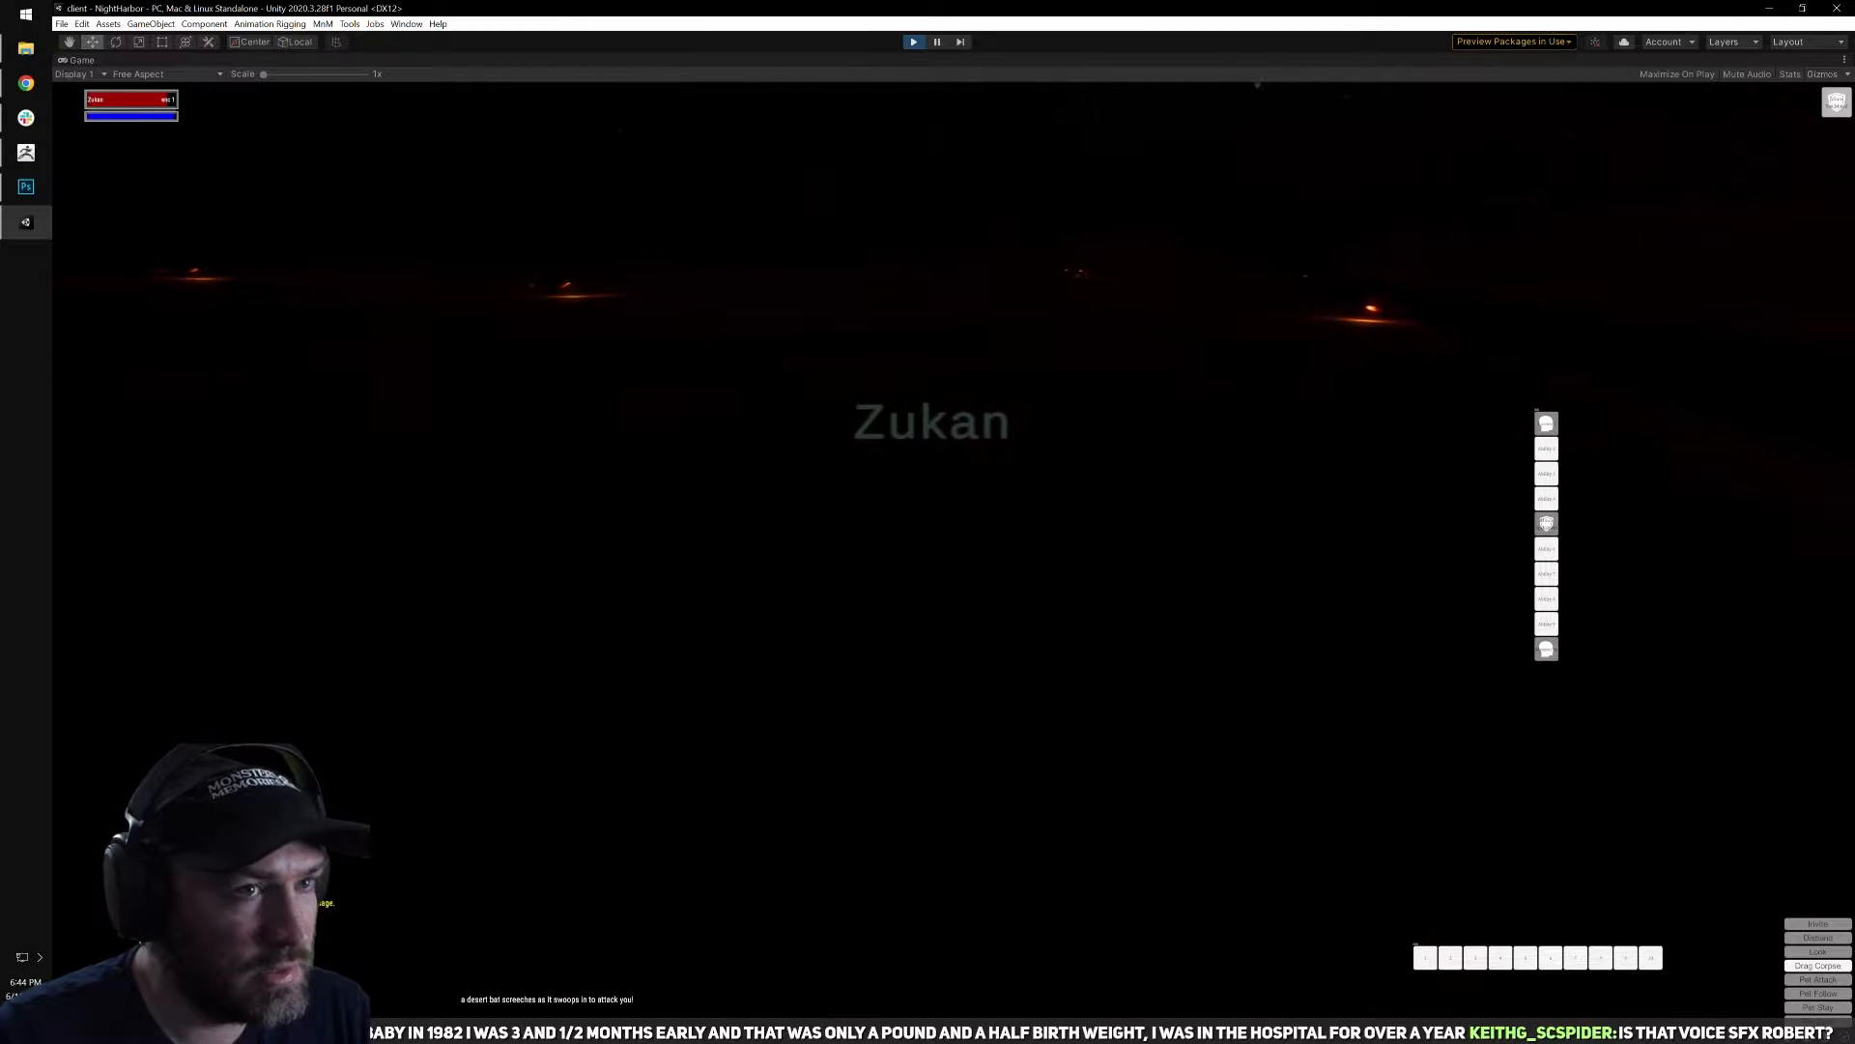
{"action": "right_click_drag", "start_coordinate": [1106, 612], "coordinate": [1145, 620]}
{"action": "key", "text": "q"}
{"action": "right_click_drag", "start_coordinate": [996, 530], "coordinate": [970, 529]}
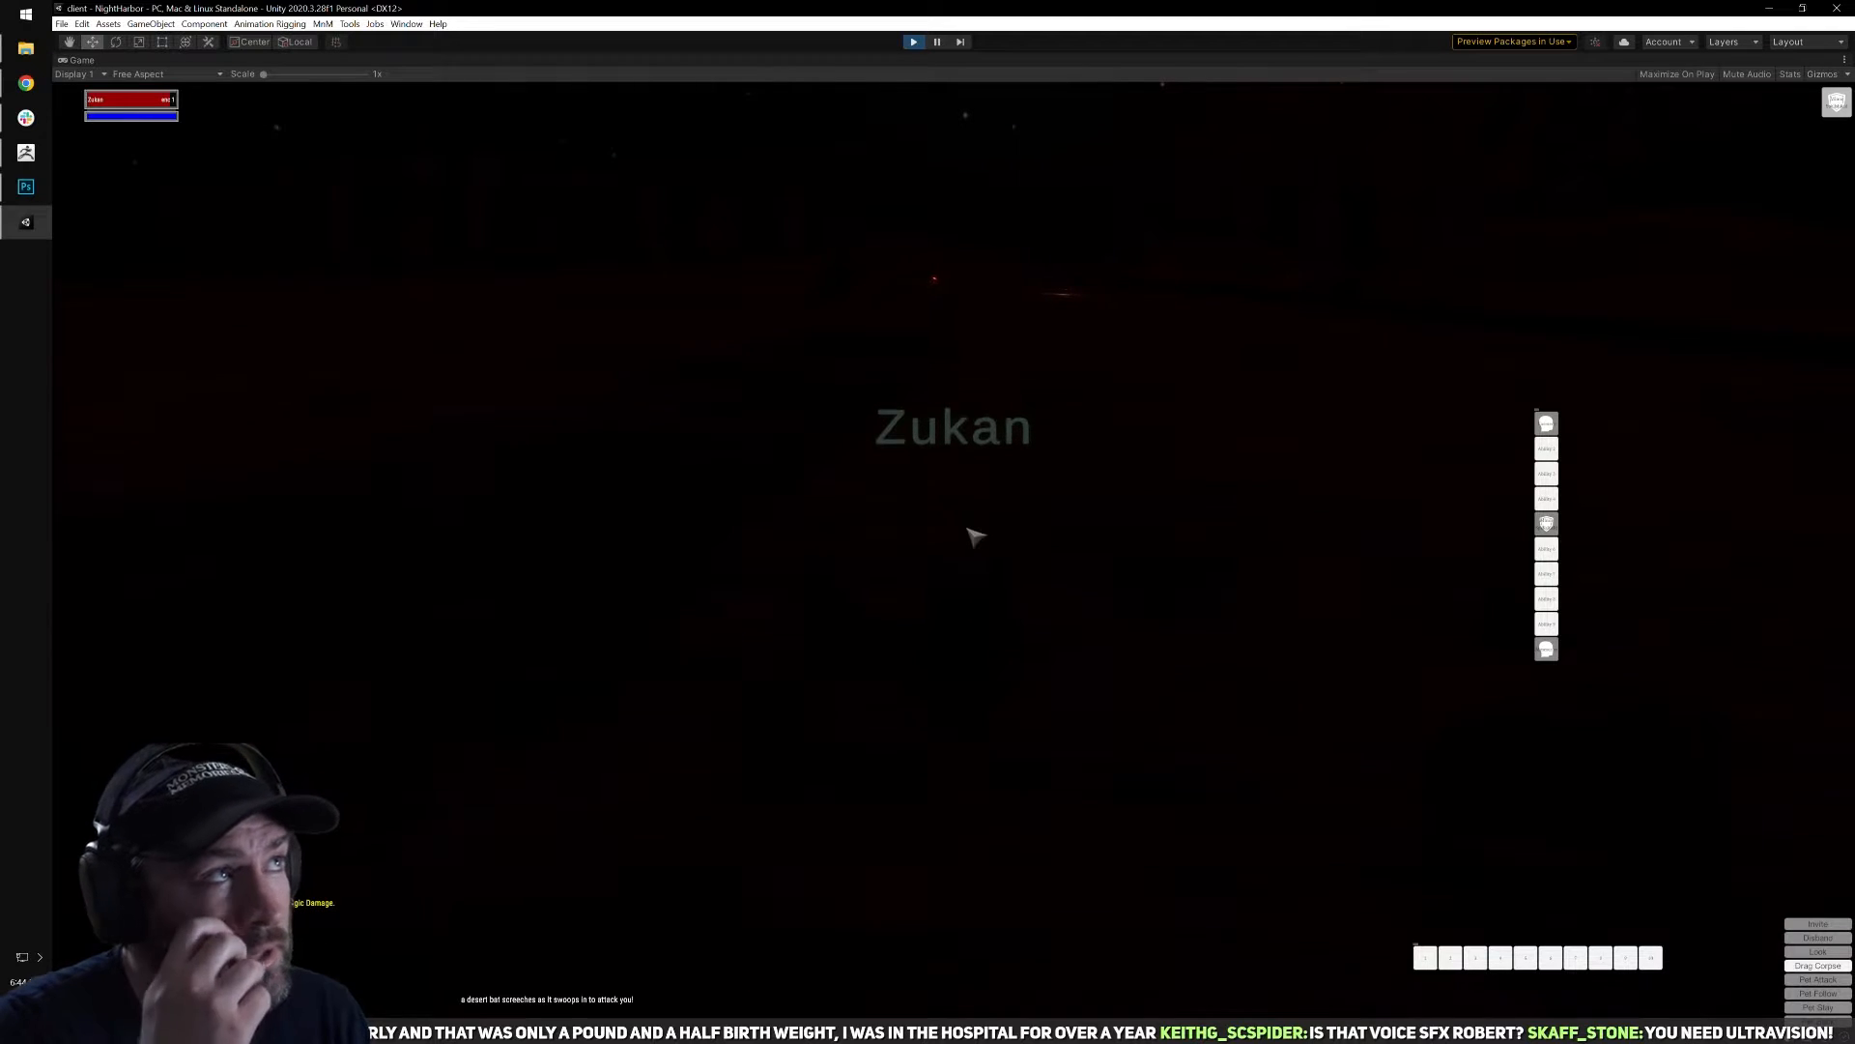
Target a distant rotting skeleton in the dark desert and open the fight with a spell cast from range.
{"action": "key", "text": "q"}
{"action": "right_click_drag", "start_coordinate": [1082, 551], "coordinate": [913, 386]}
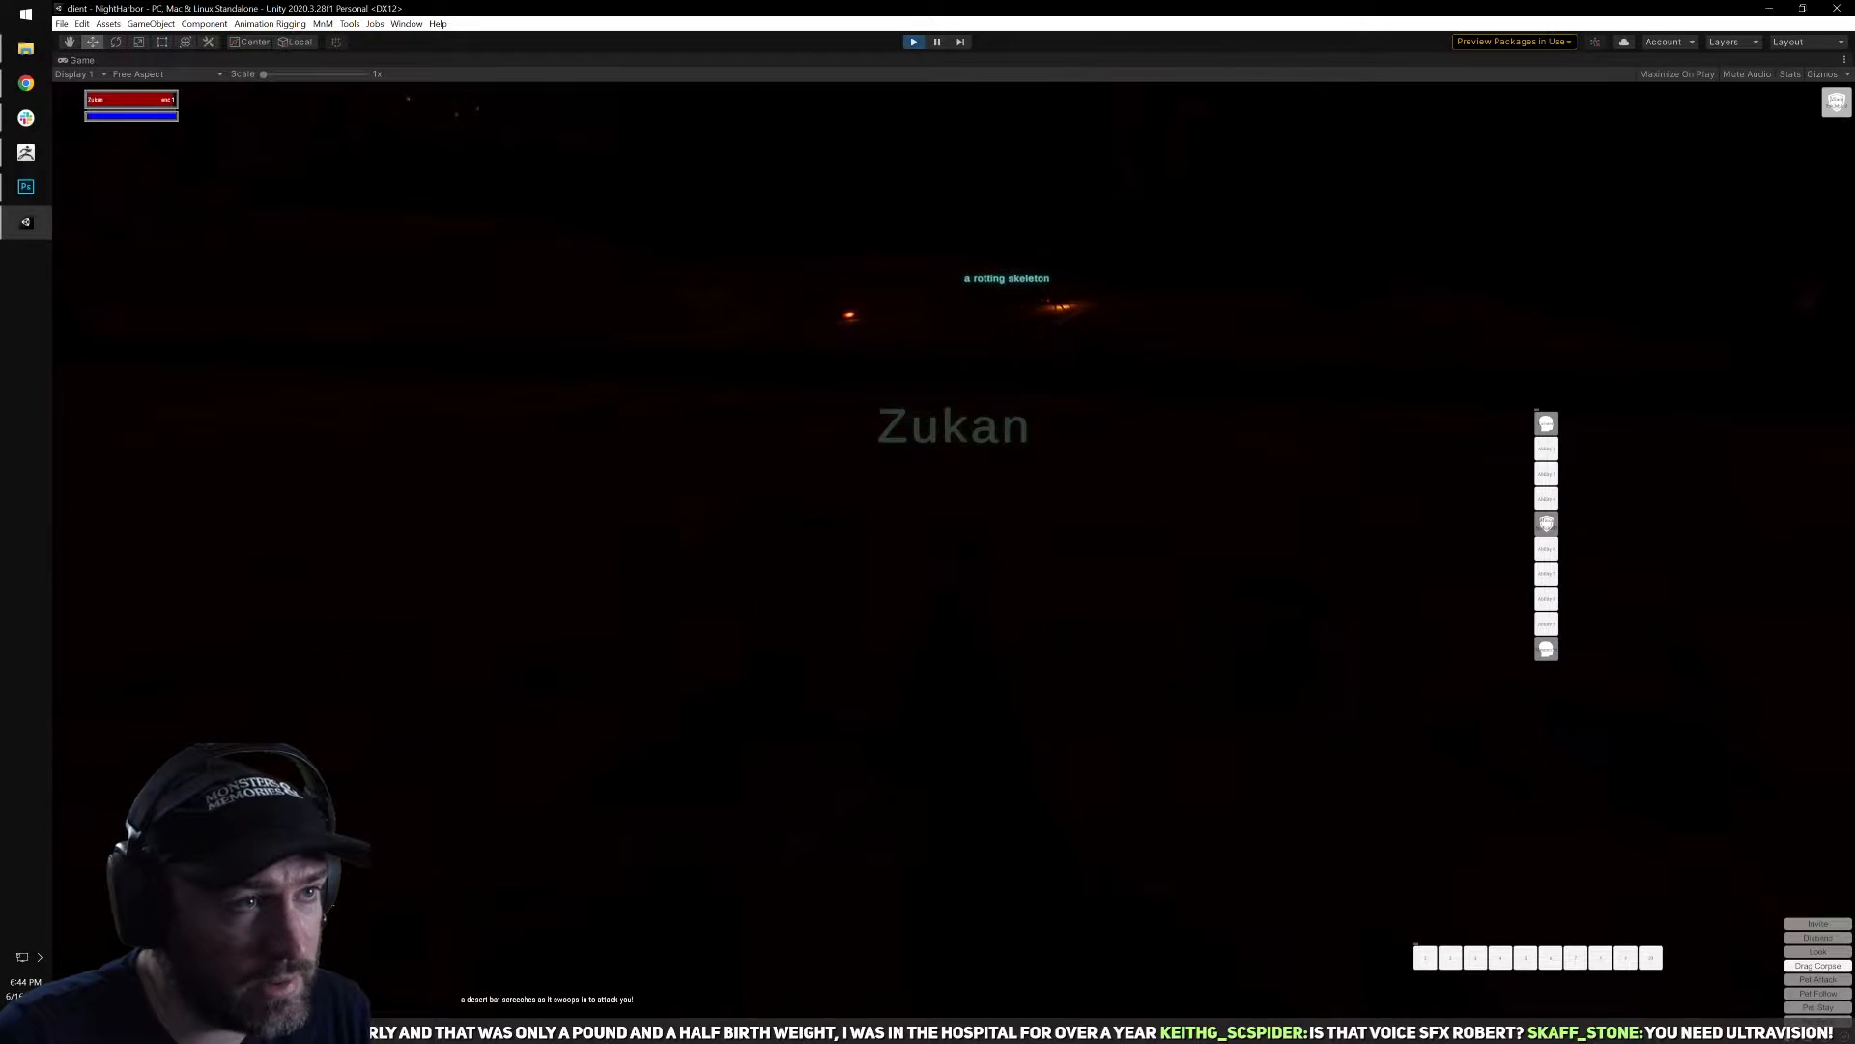
{"action": "key", "text": "Tab"}
{"action": "left_click", "coordinate": [1546, 448]}
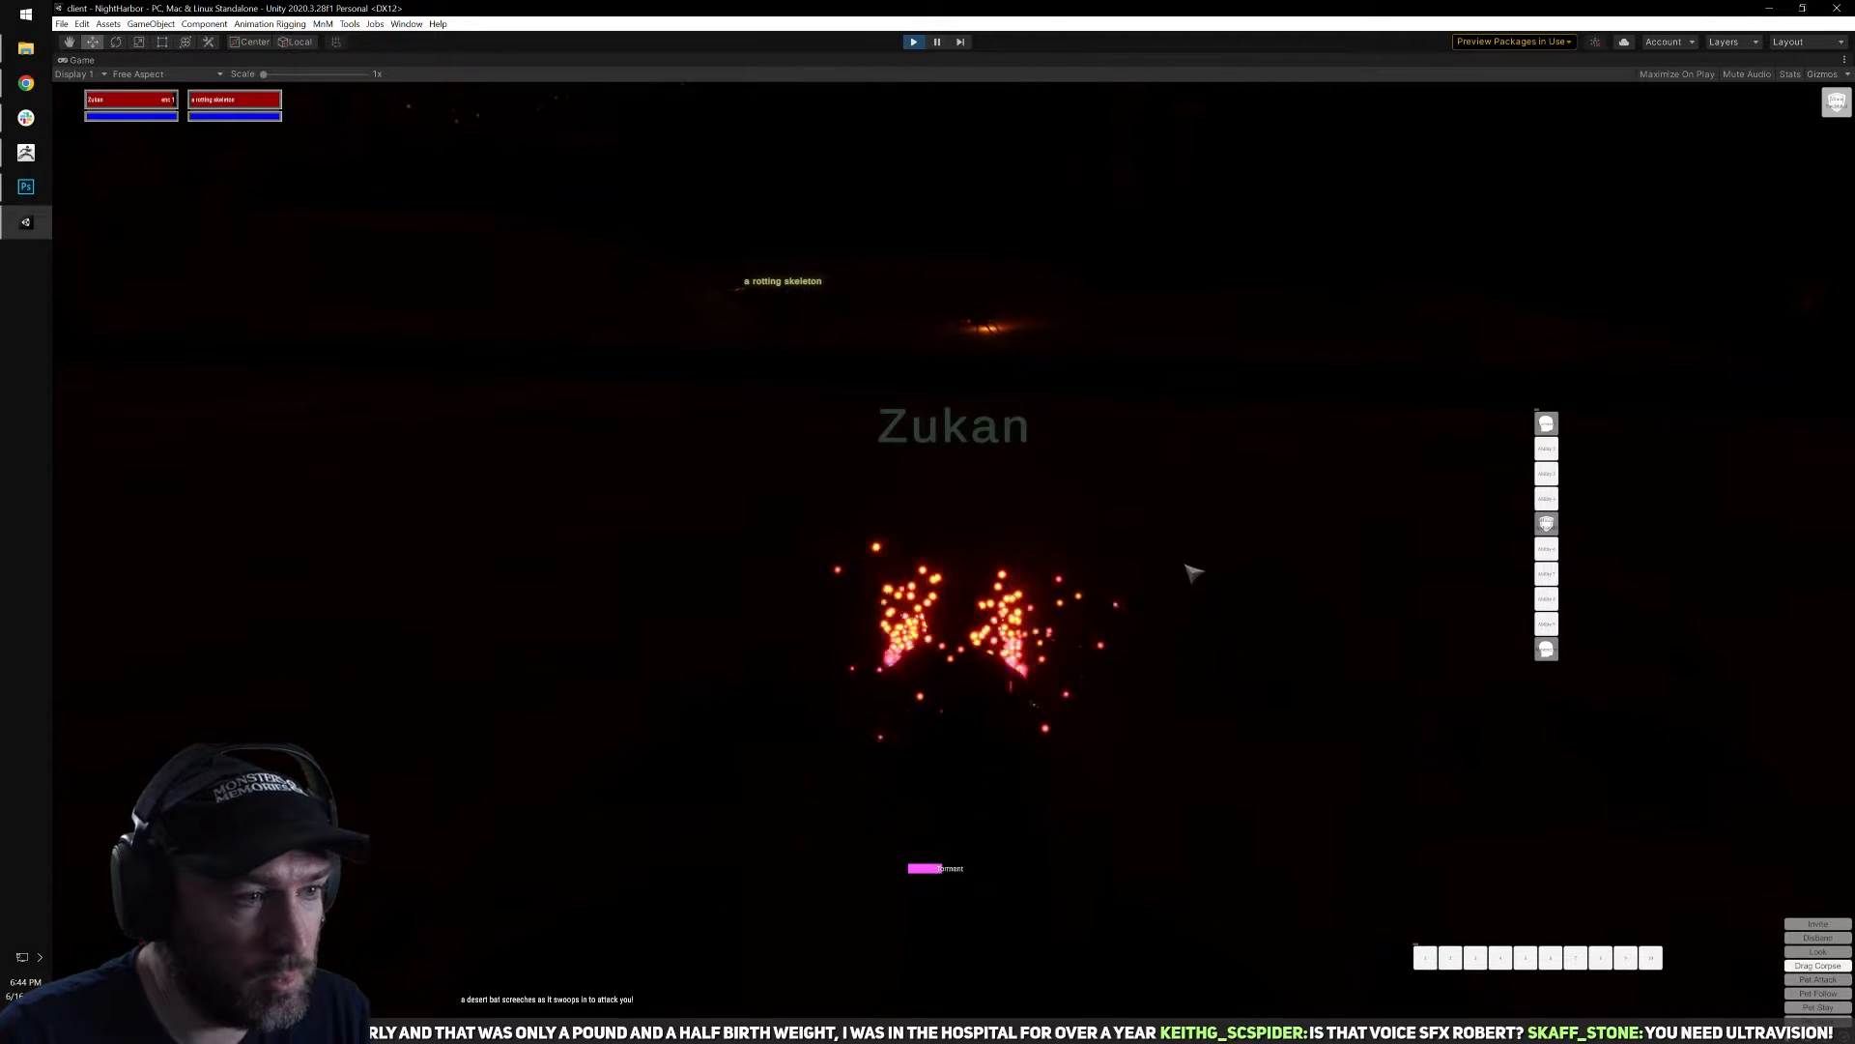
{"action": "right_click_drag", "start_coordinate": [966, 542], "coordinate": [1585, 541]}
{"action": "right_click_drag", "start_coordinate": [954, 541], "coordinate": [761, 541]}
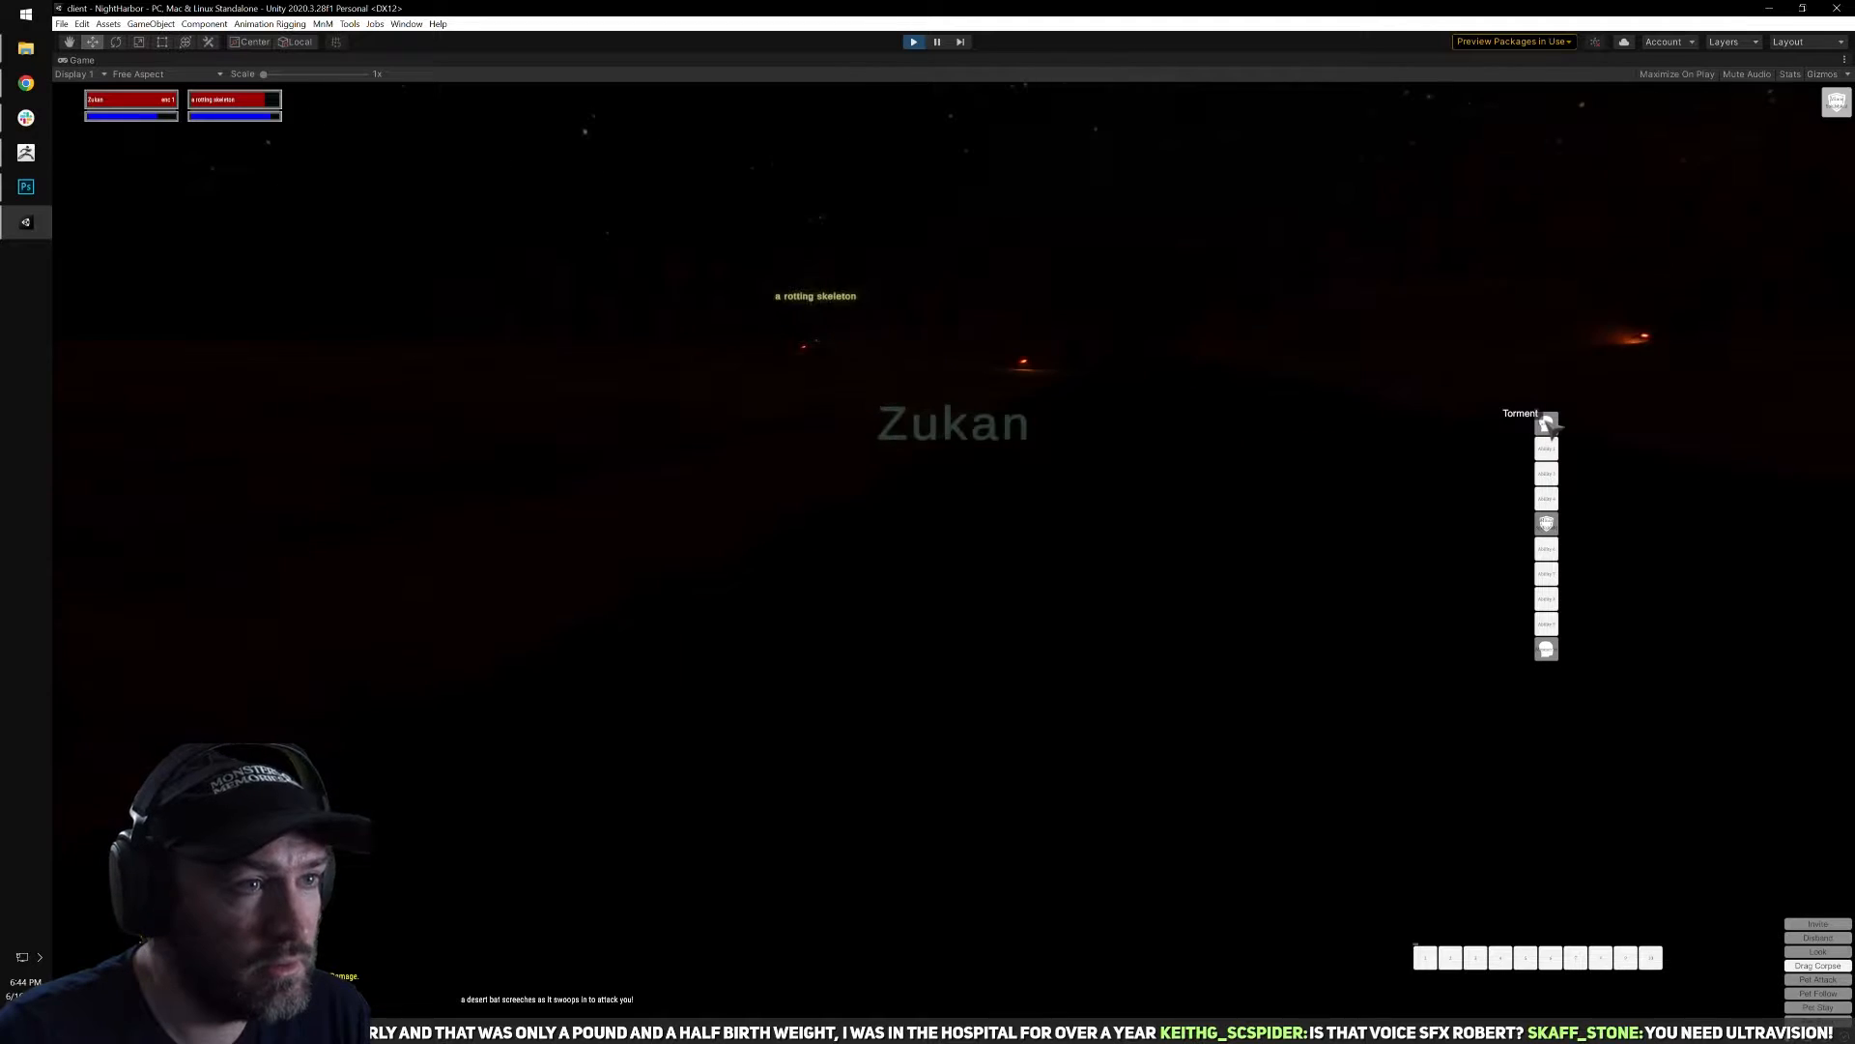
Cast Torment repeatedly on the rotting skeleton and fight it at close range until it dies.
{"action": "left_click", "coordinate": [1547, 423]}
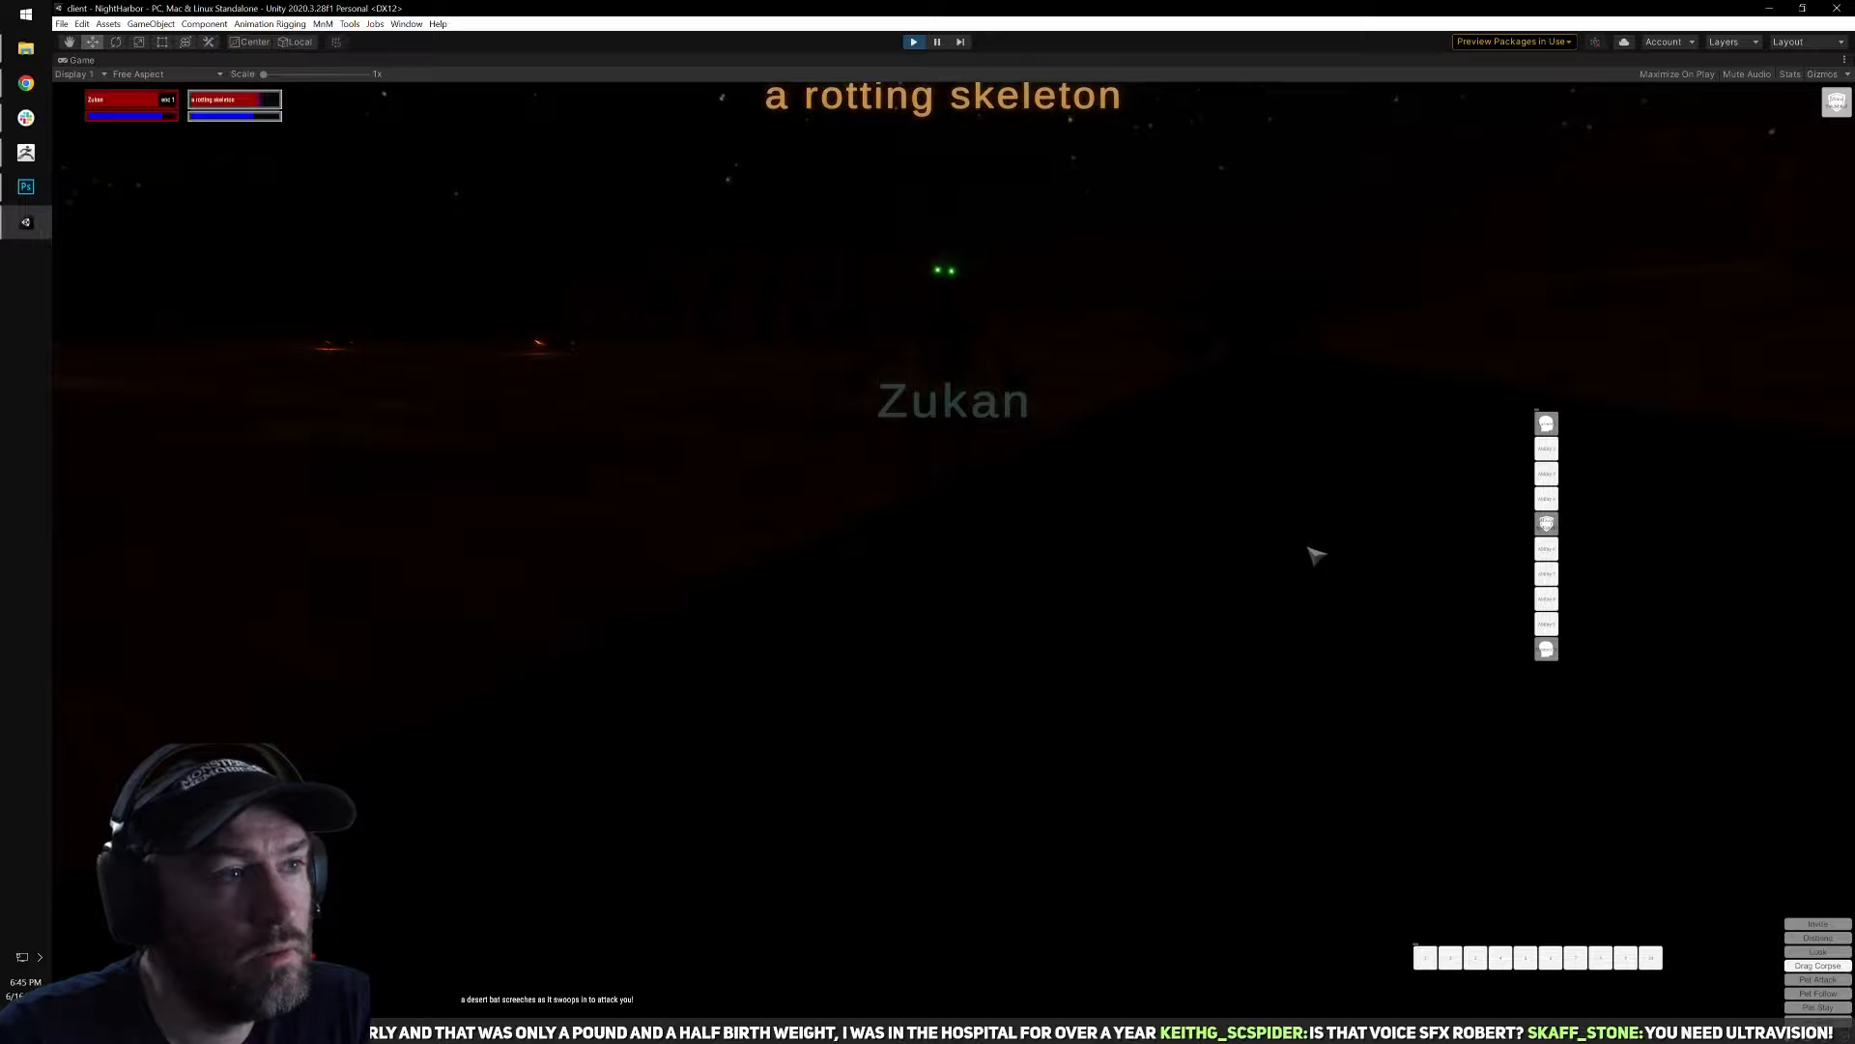
{"action": "left_click", "coordinate": [1548, 425]}
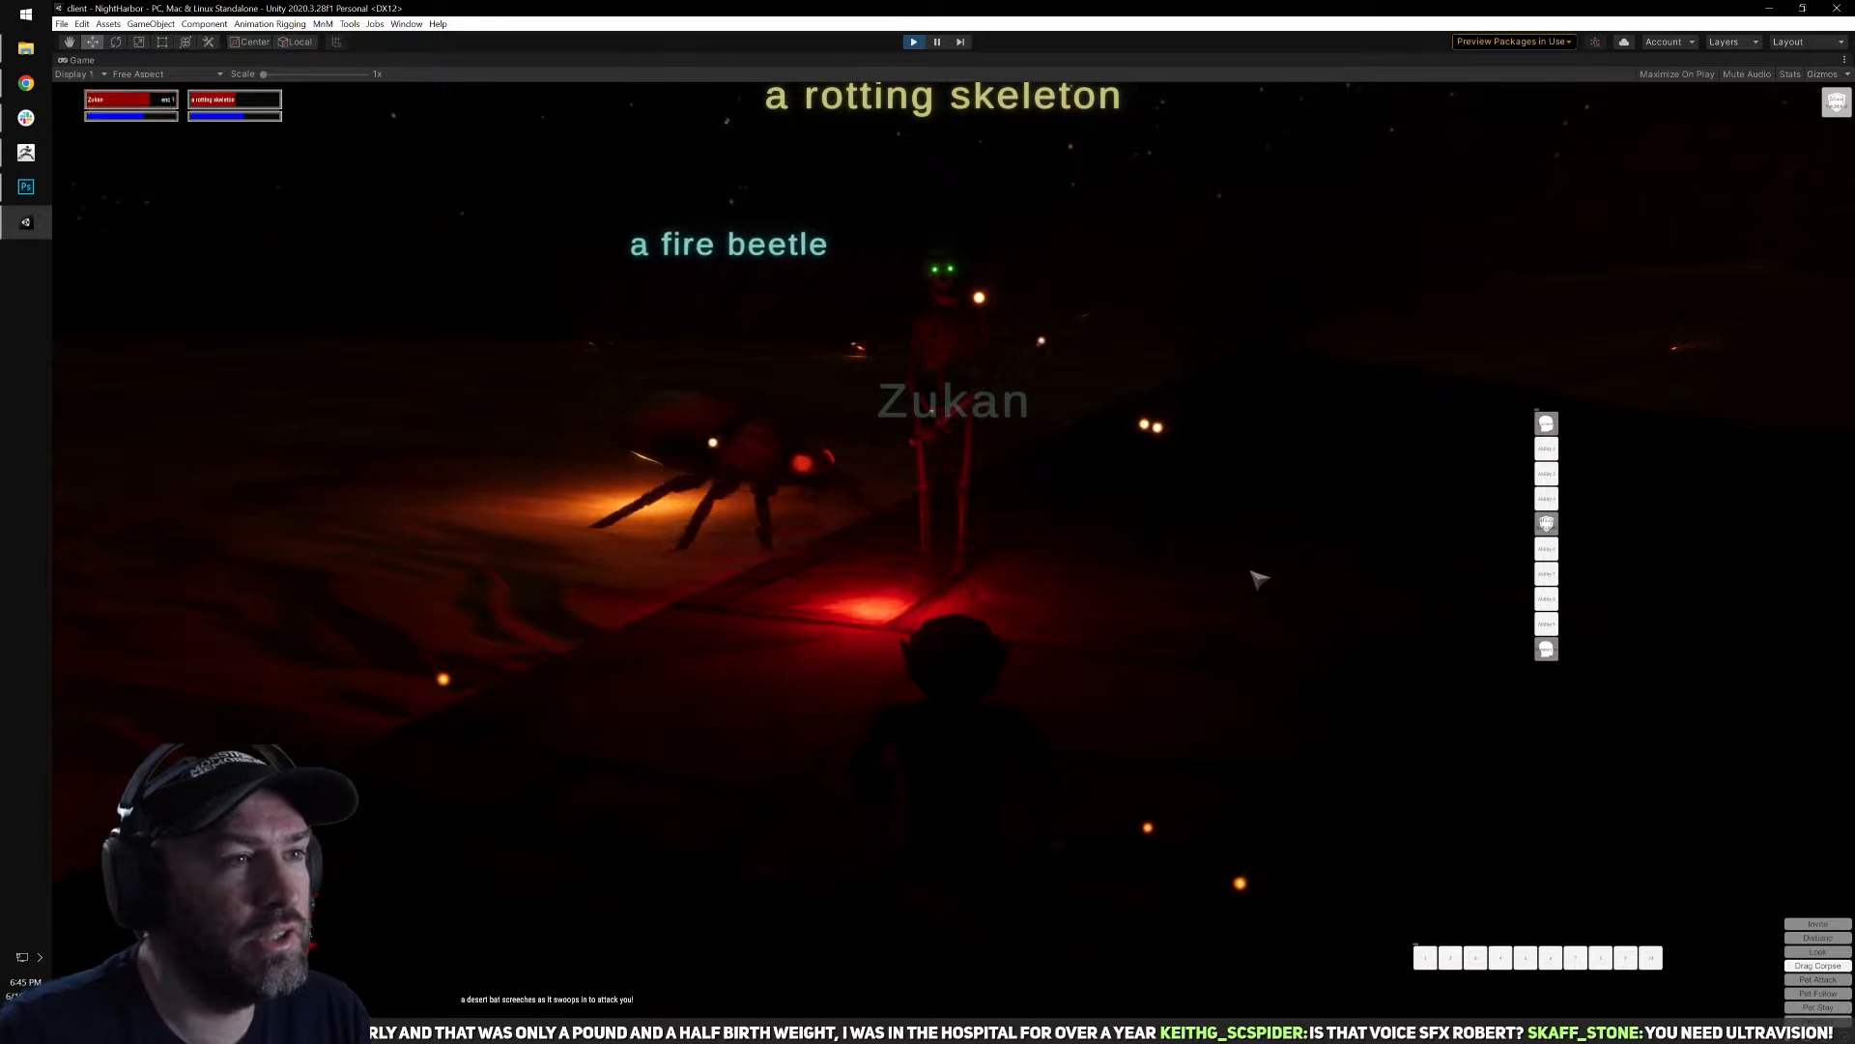
{"action": "right_click_drag", "start_coordinate": [970, 428], "coordinate": [889, 397]}
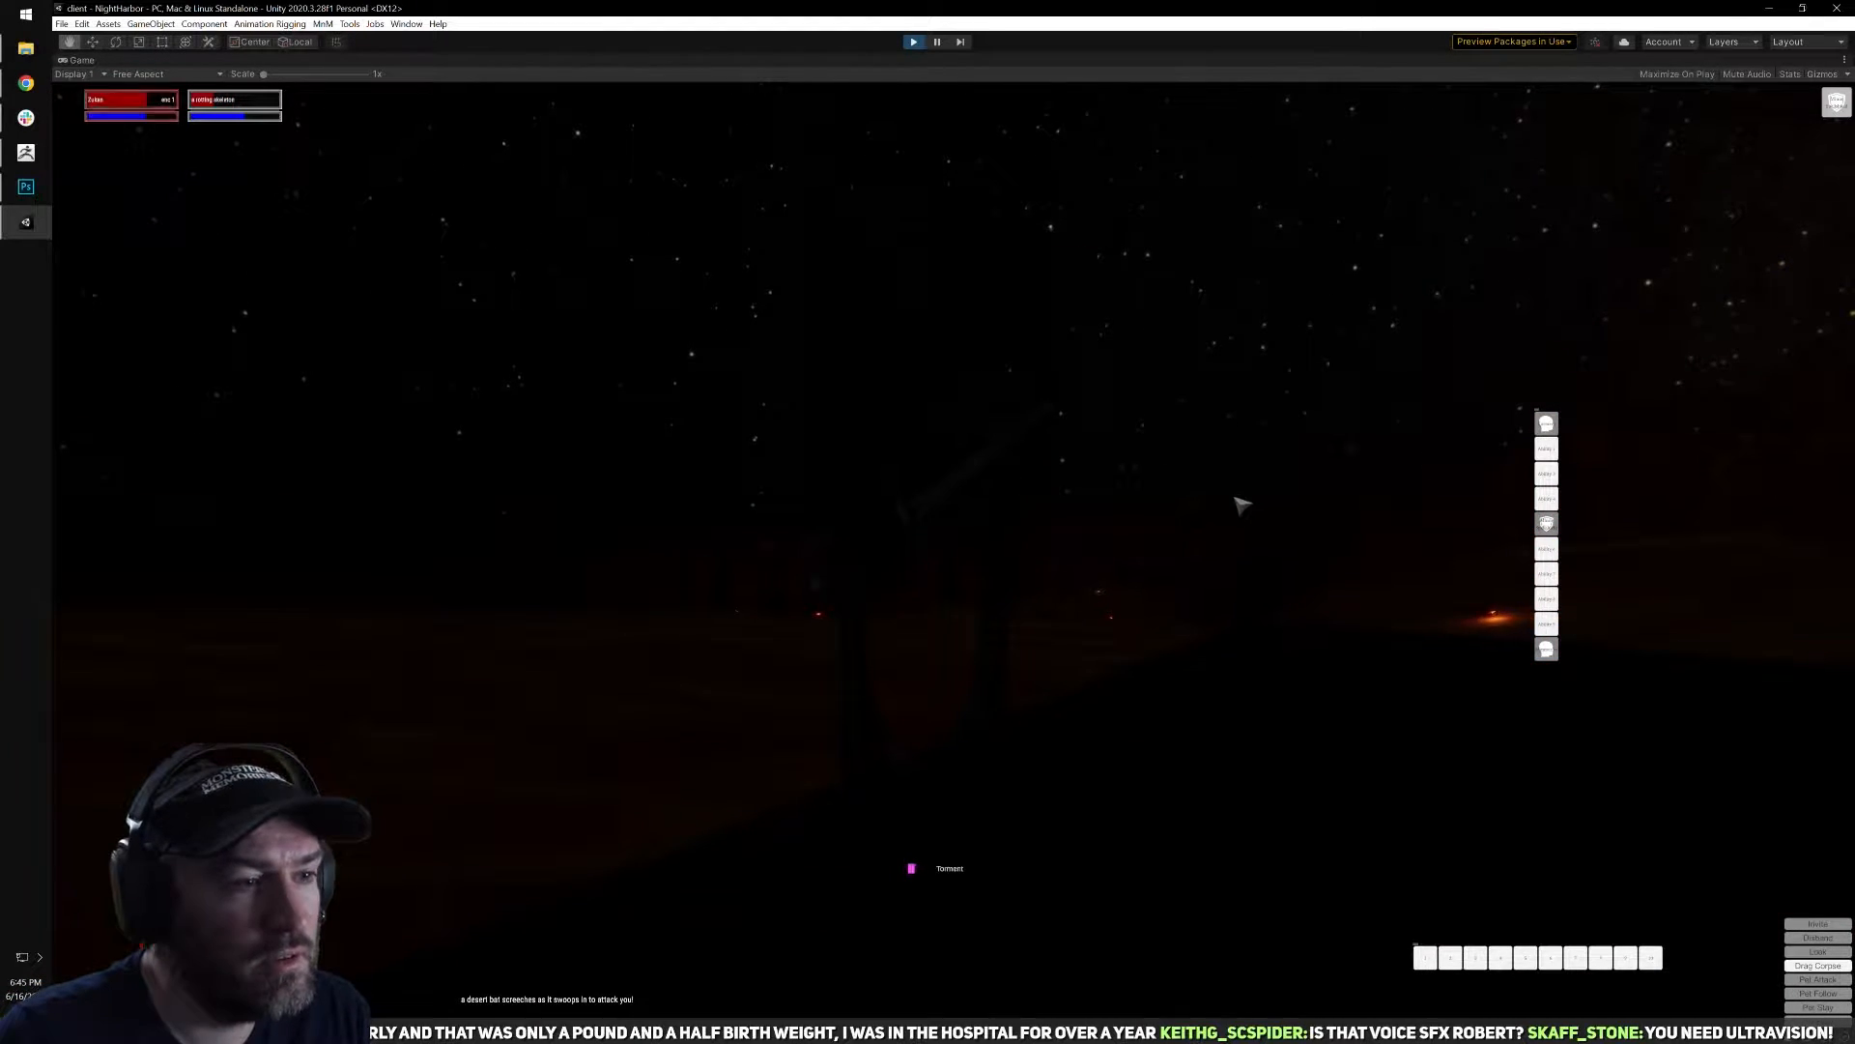
{"action": "right_click_drag", "start_coordinate": [1220, 550], "coordinate": [1210, 510]}
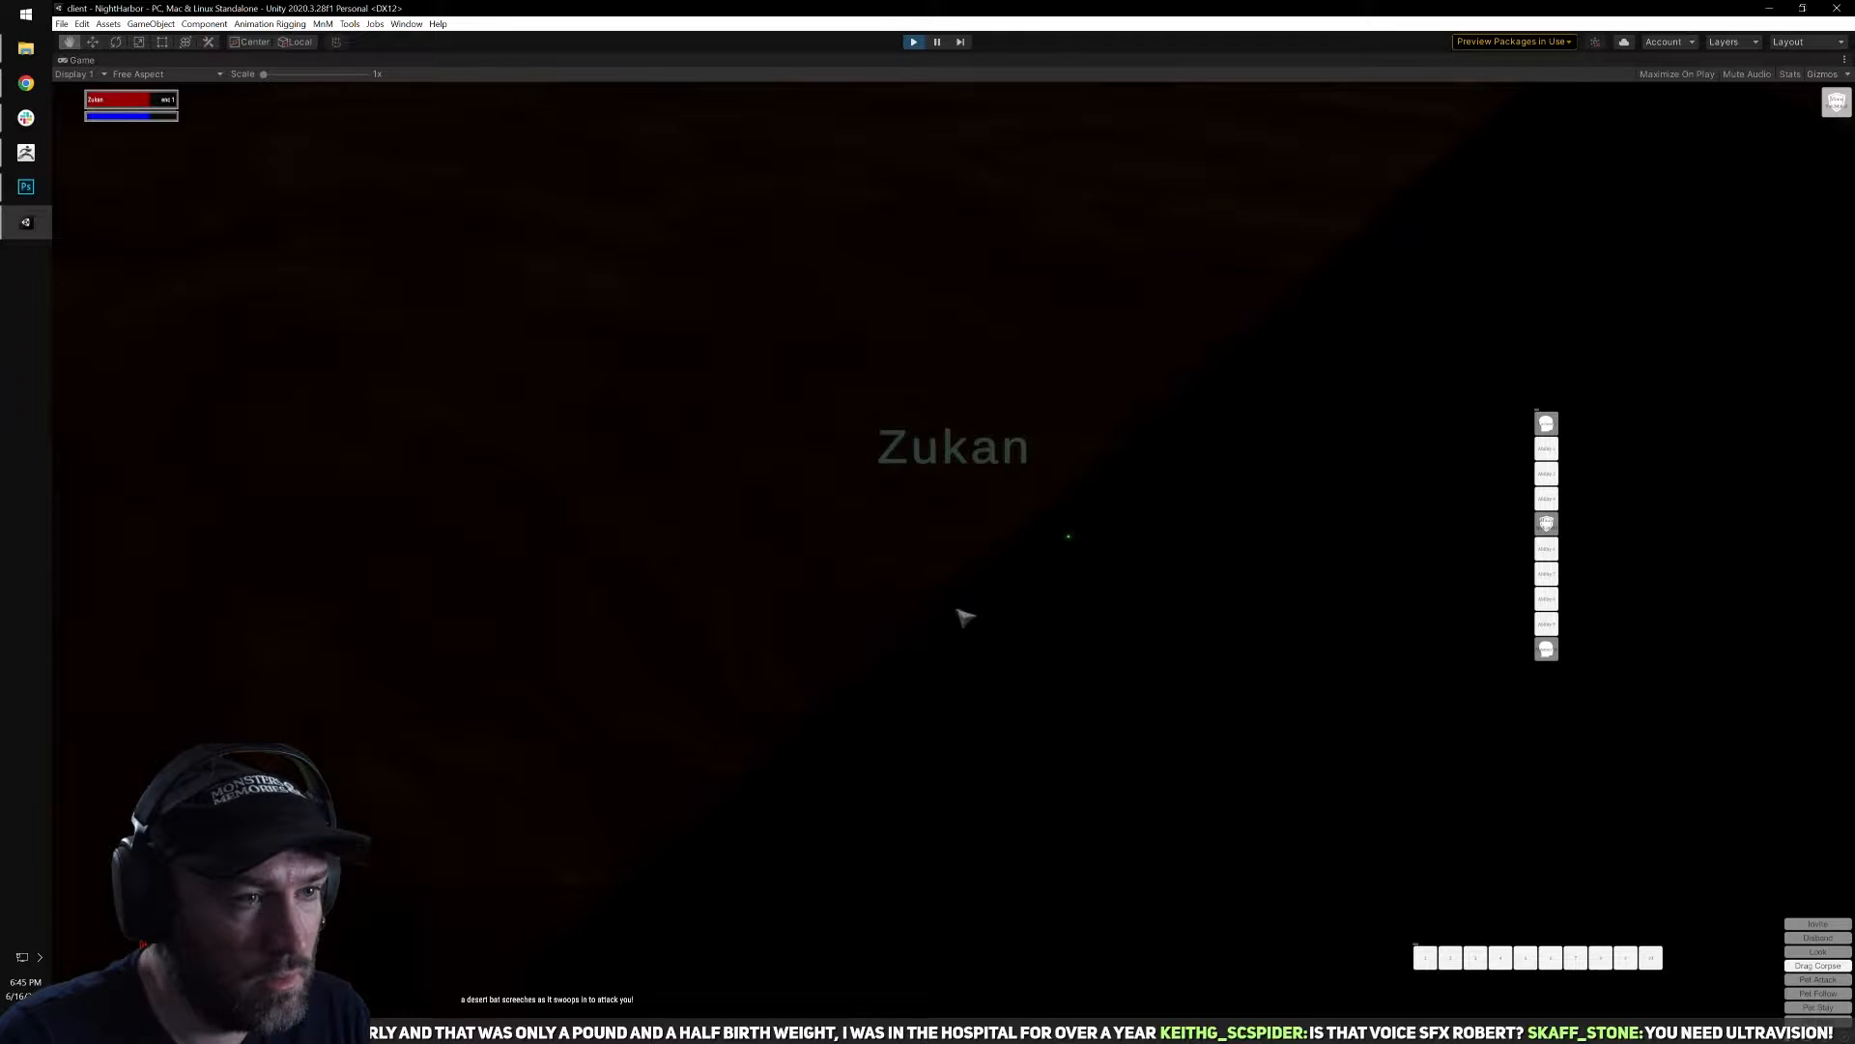
Loot the dagger from the rotting skeleton's corpse and stow it in the character inventory.
{"action": "right_click", "coordinate": [1100, 568]}
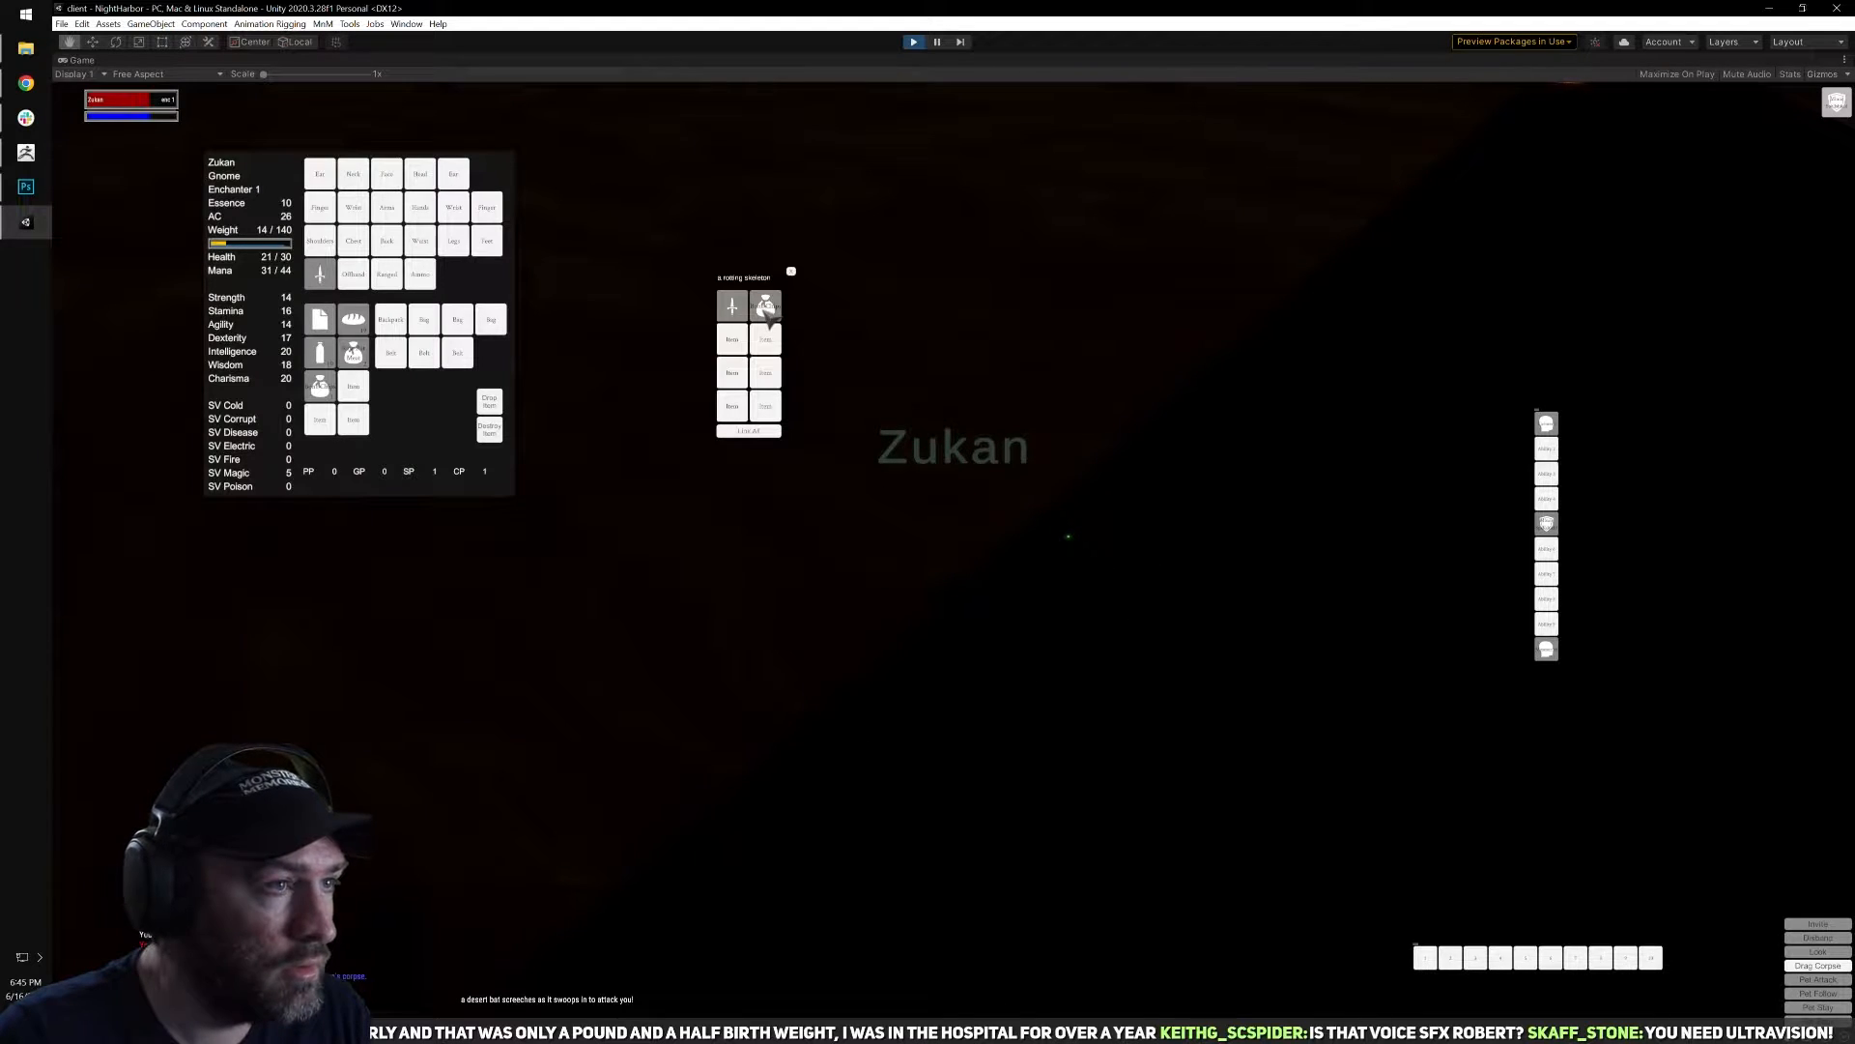
{"action": "left_click", "coordinate": [733, 317]}
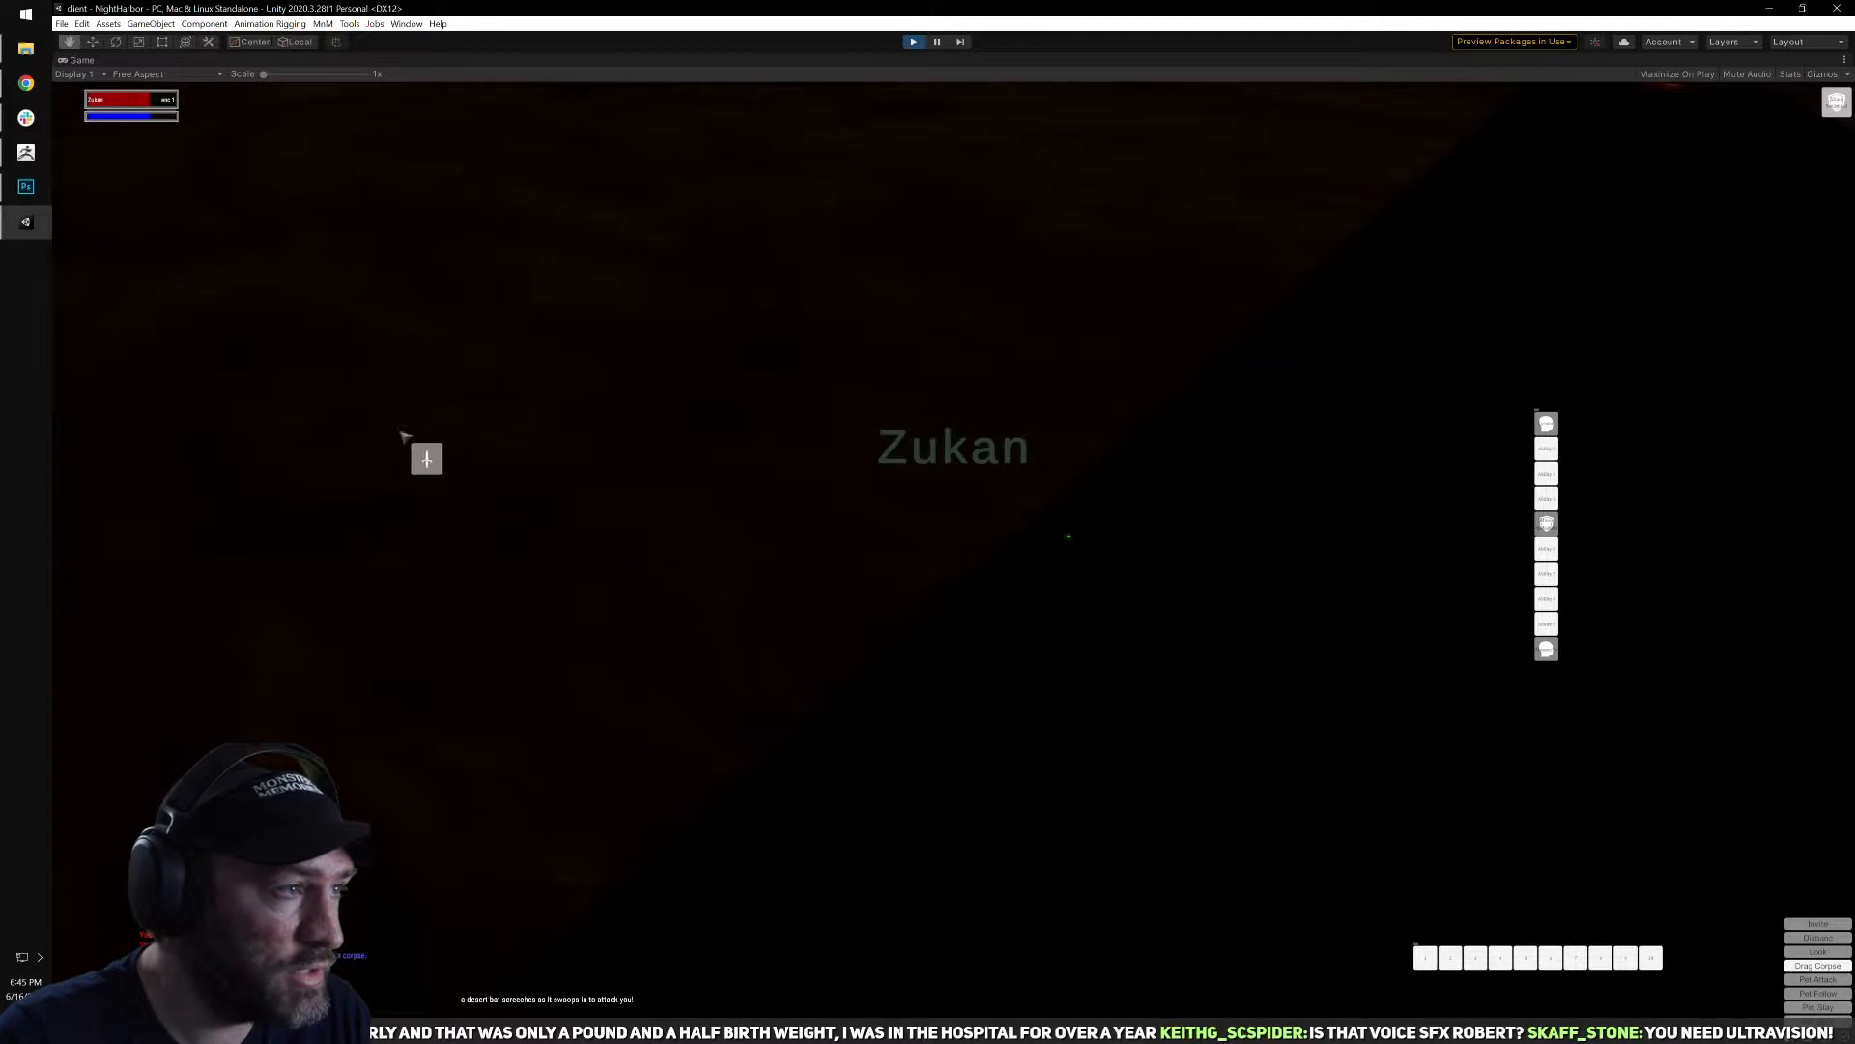
{"action": "key", "text": "i"}
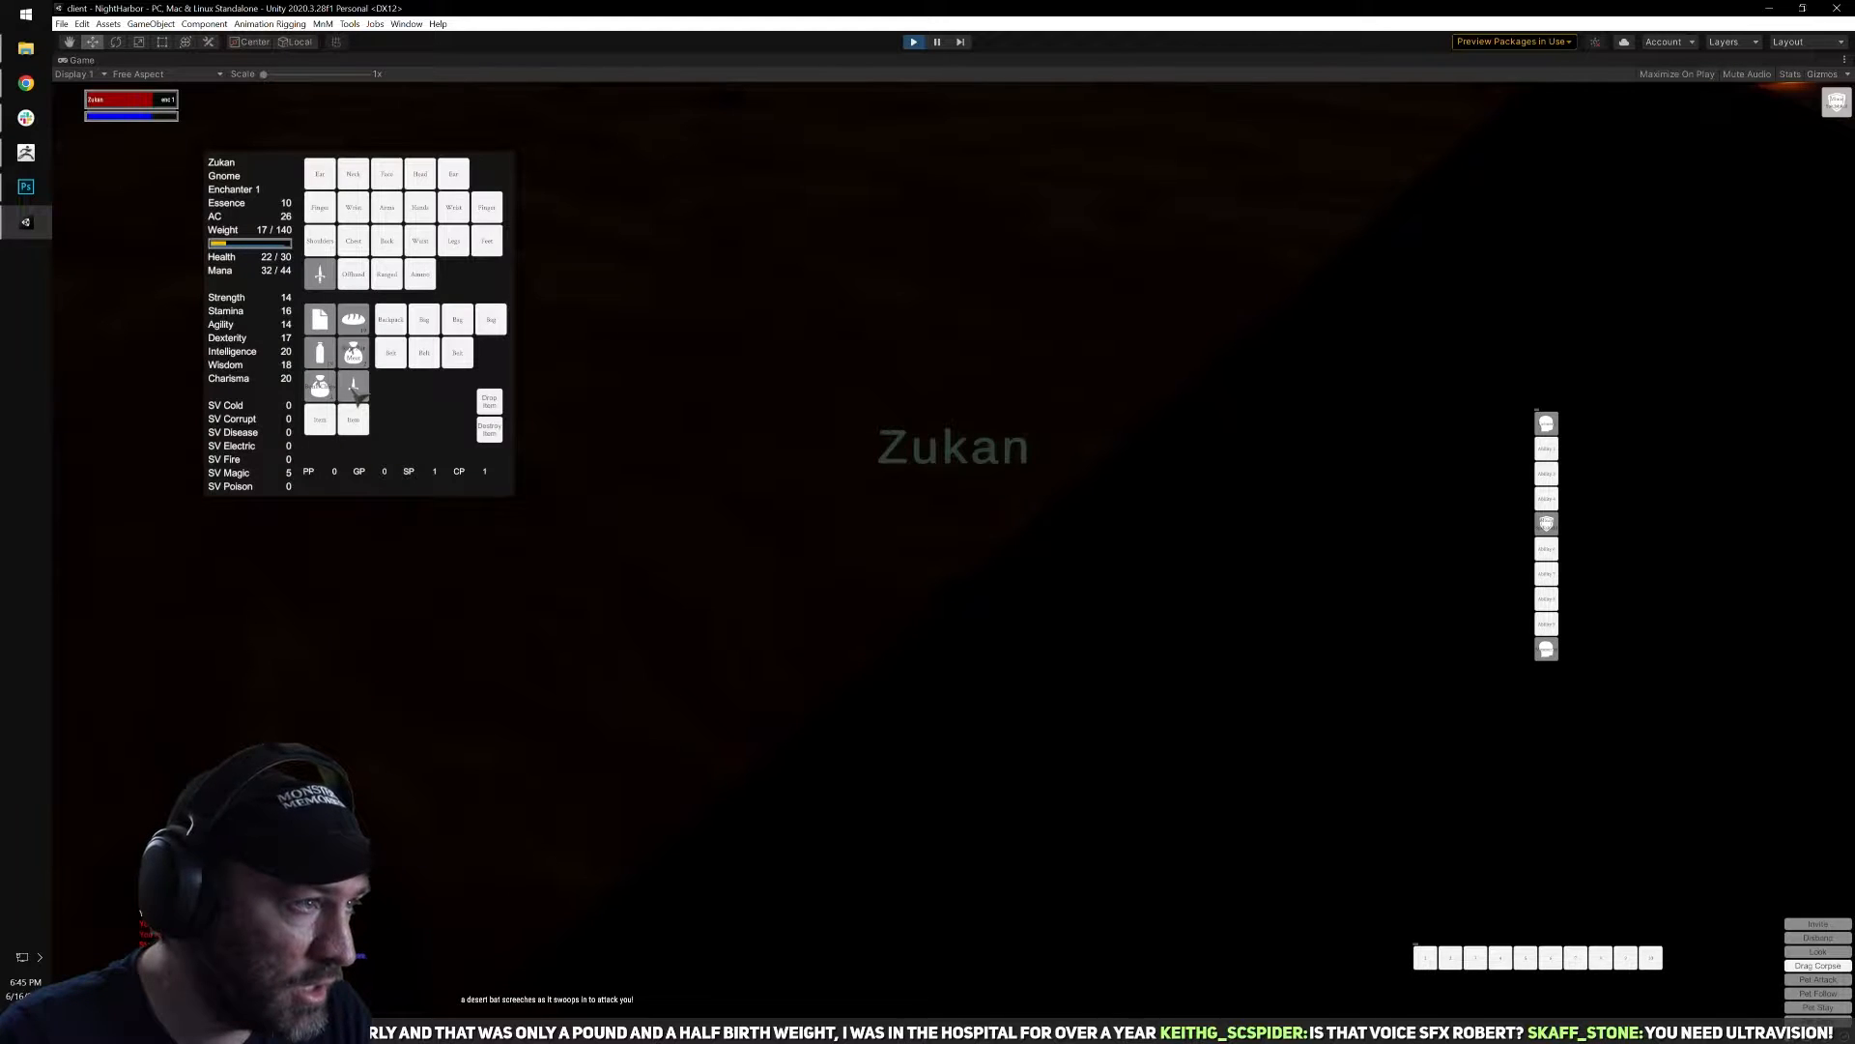
Inspect the looted Rusty Dagger's item details and reposition the description beside the character inventory.
{"action": "right_click", "coordinate": [354, 391]}
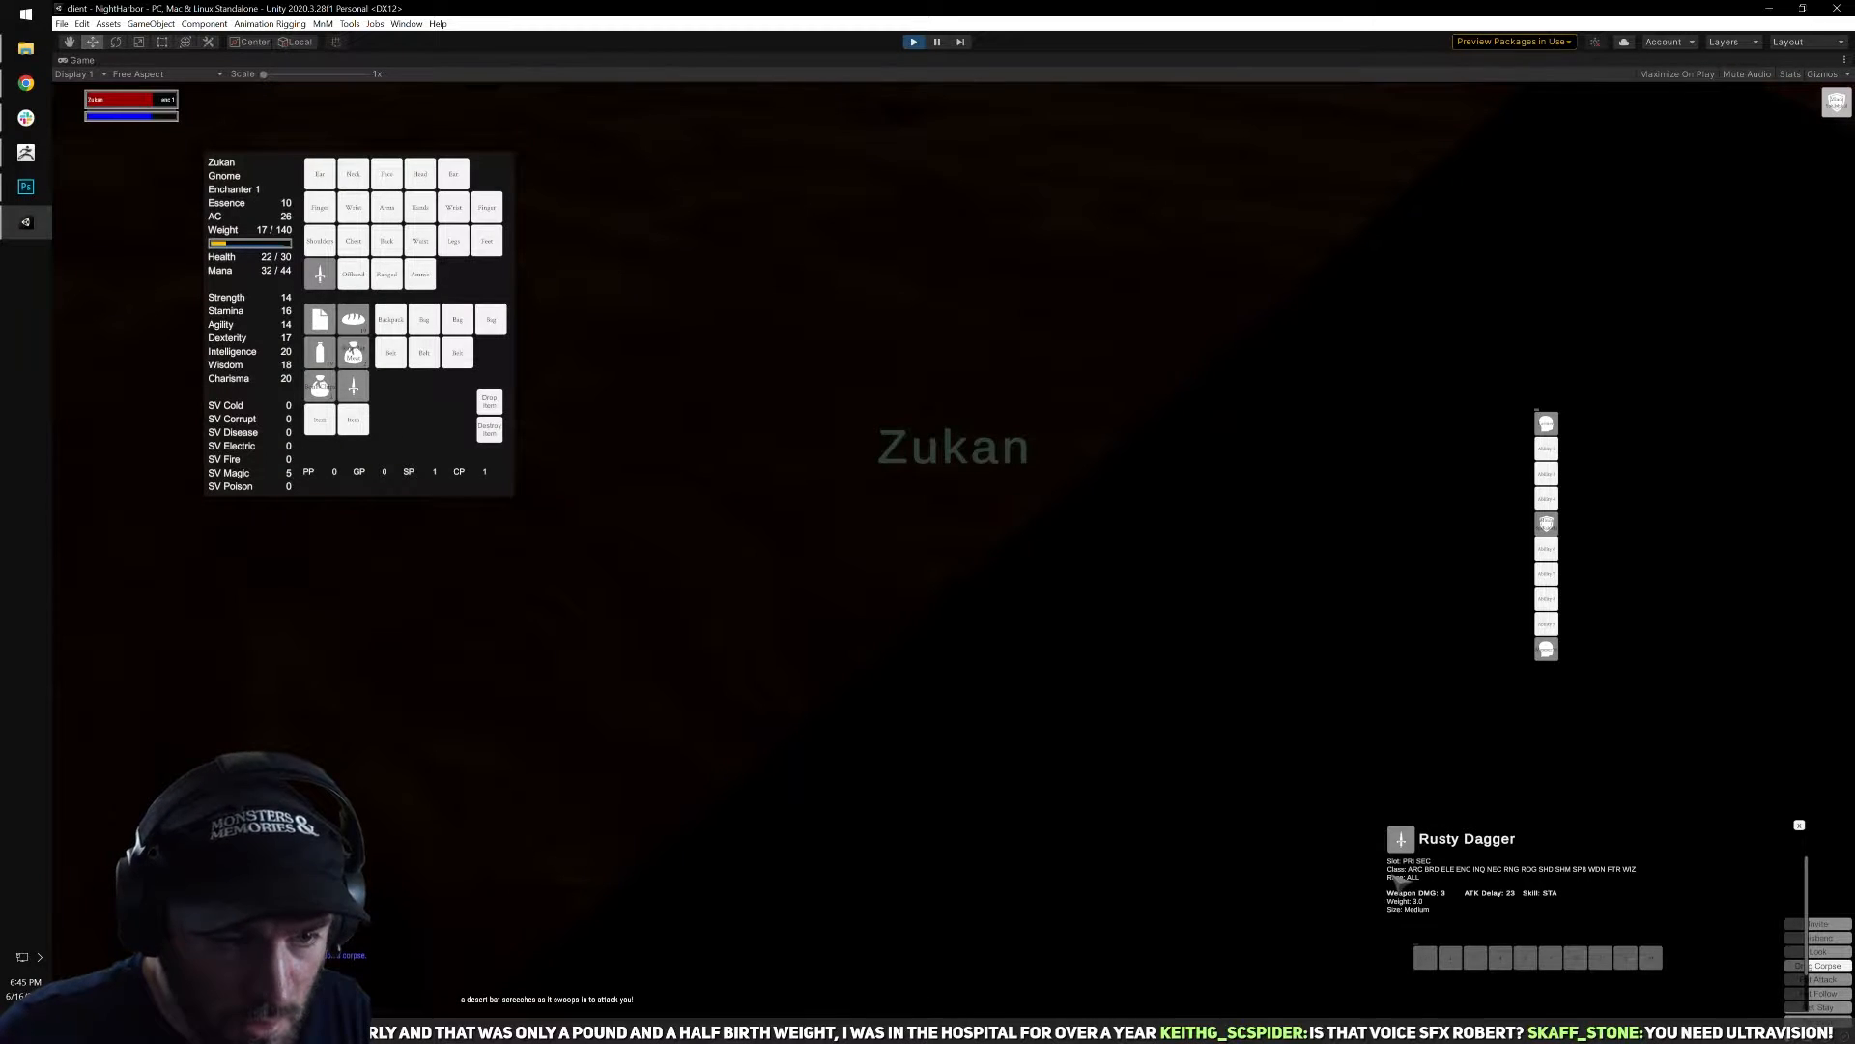
{"action": "left_click_drag", "start_coordinate": [1461, 838], "coordinate": [768, 528]}
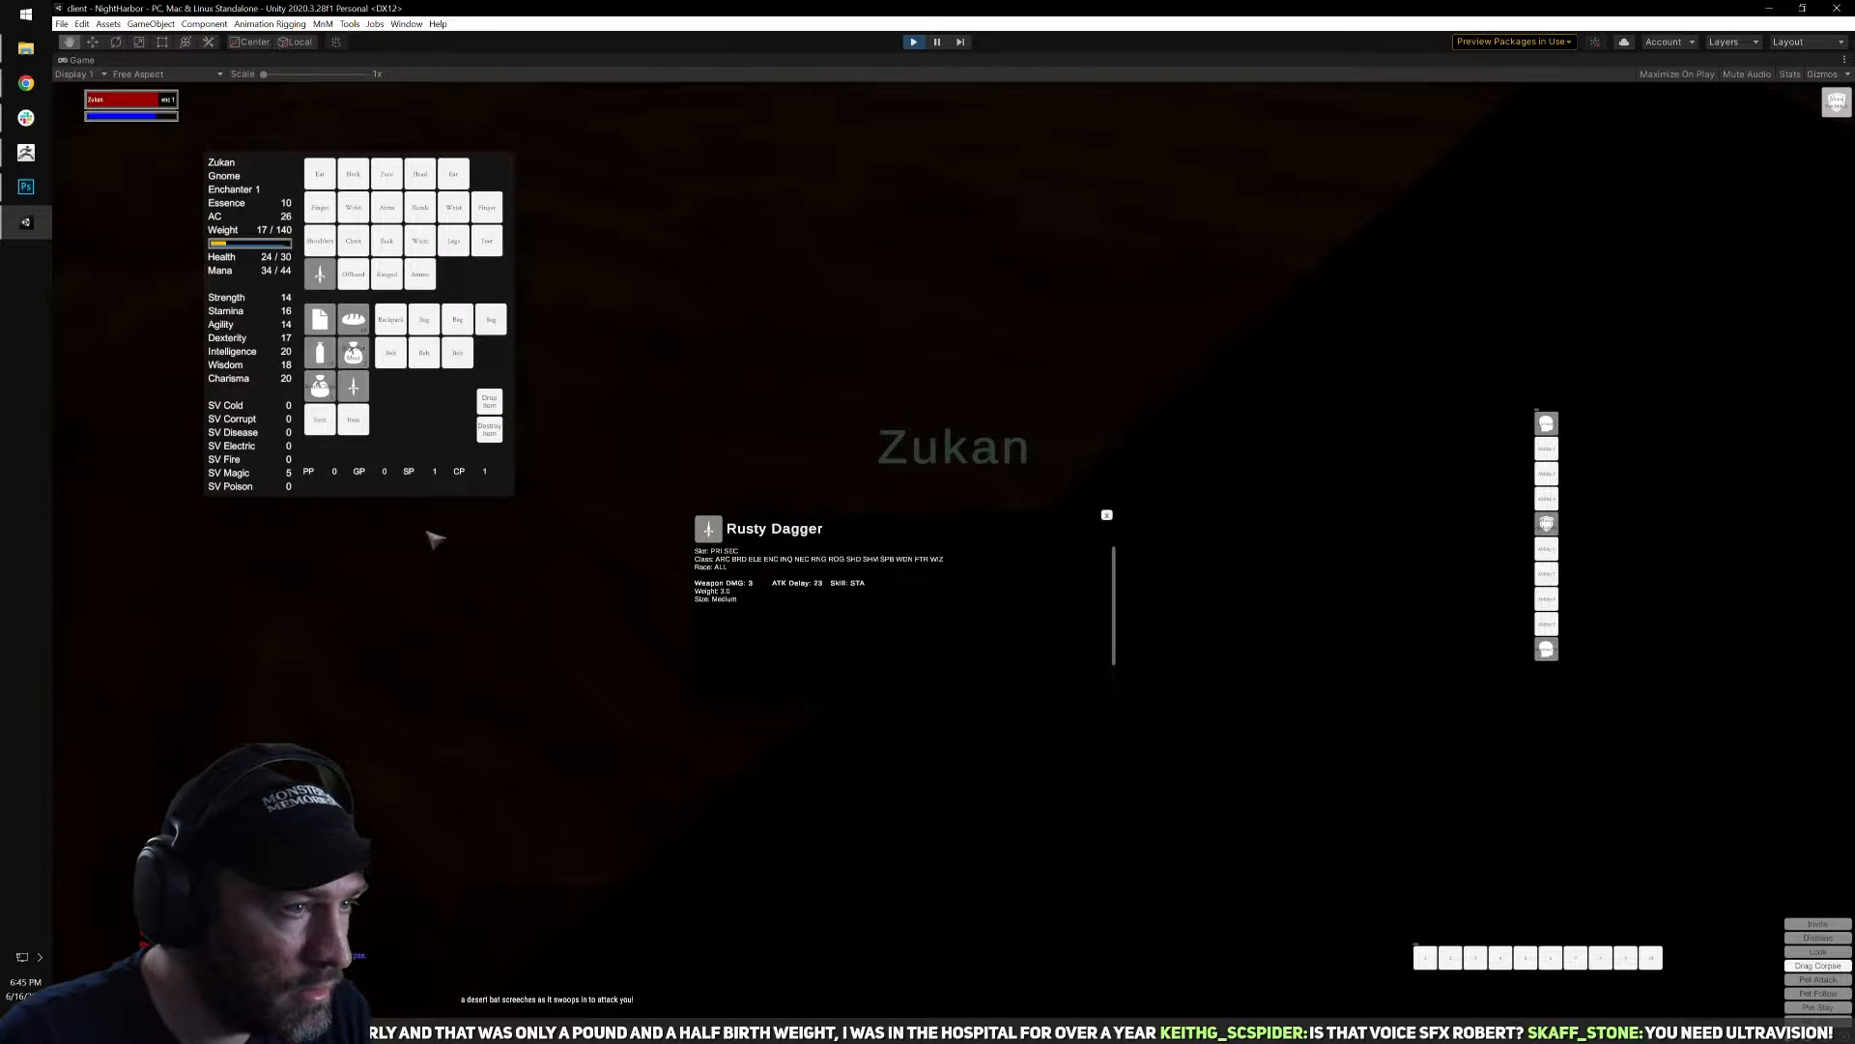
{"action": "mouse_move", "coordinate": [843, 544]}
{"action": "left_mouse_down"}
{"action": "mouse_move", "coordinate": [749, 547]}
{"action": "mouse_move", "coordinate": [843, 524]}
{"action": "left_mouse_up"}
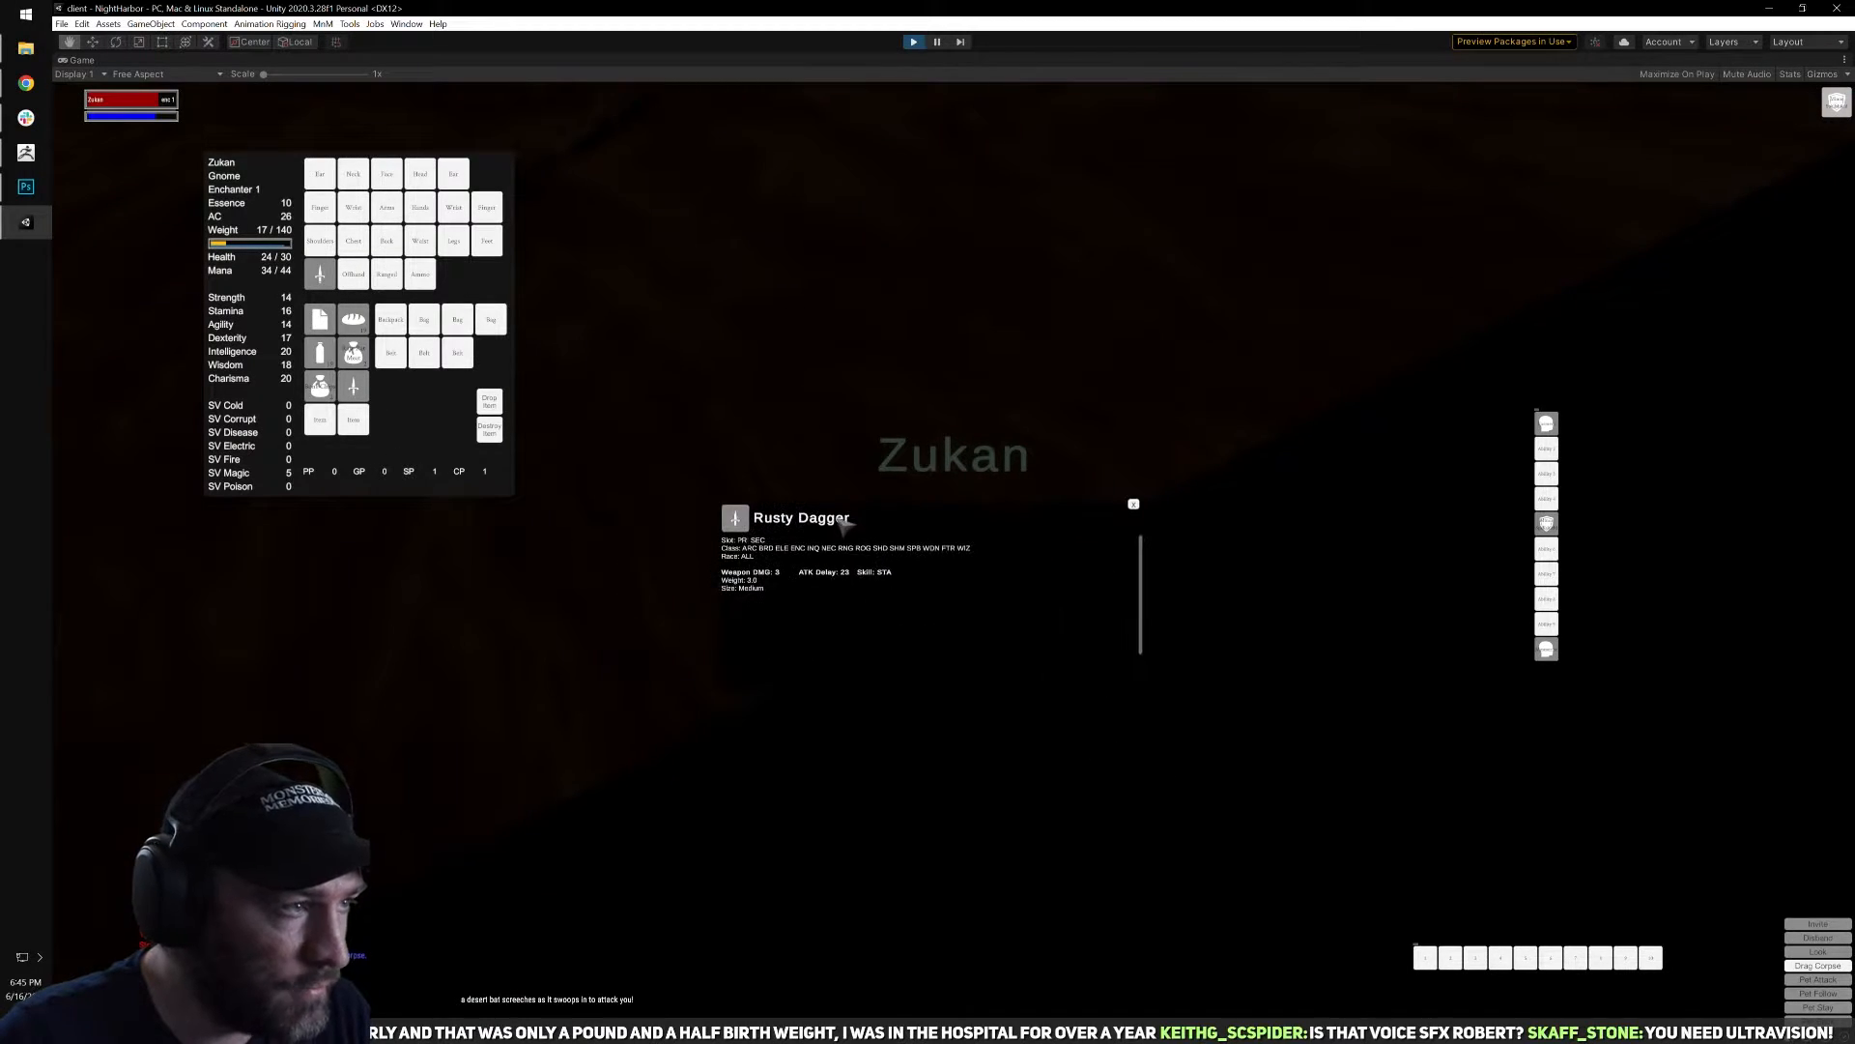
Check the equipped Trainee's Dagger against the Rusty Dagger in the inventory and close the inventory.
{"action": "right_click", "coordinate": [325, 276]}
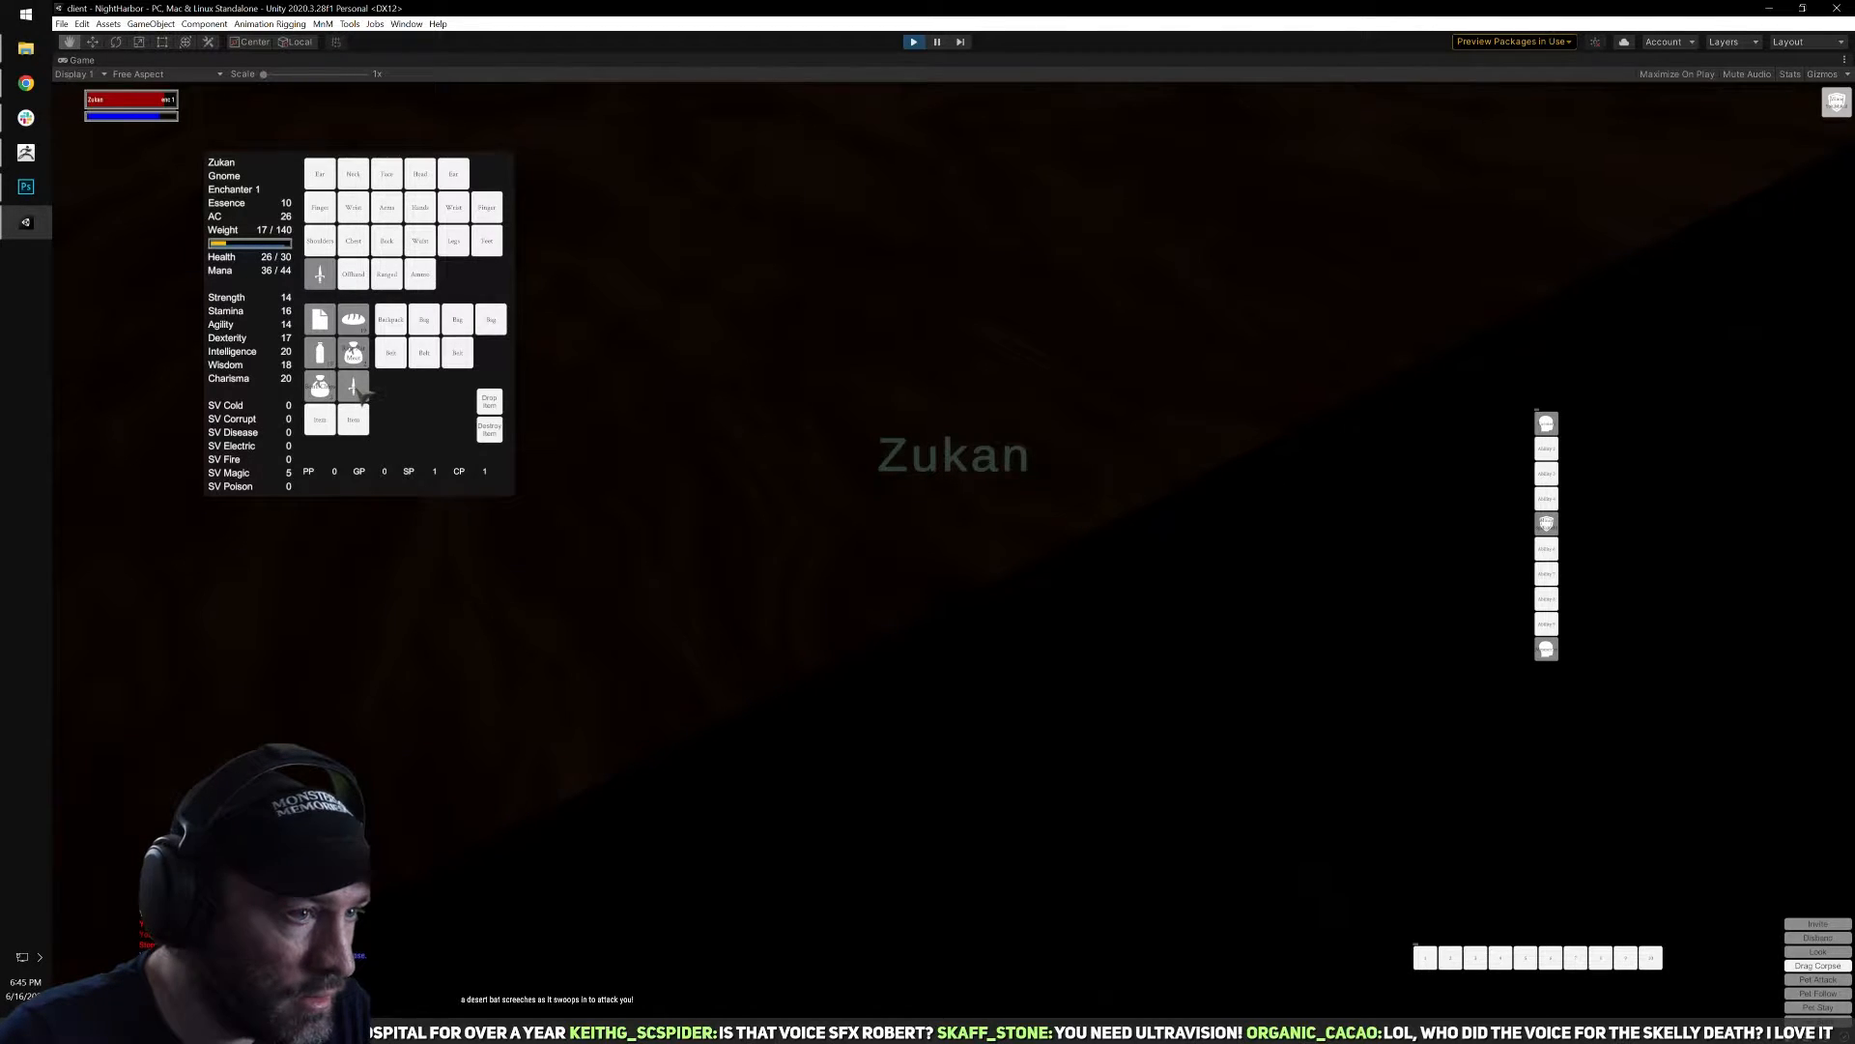
{"action": "right_click", "coordinate": [359, 391]}
{"action": "right_click", "coordinate": [358, 389]}
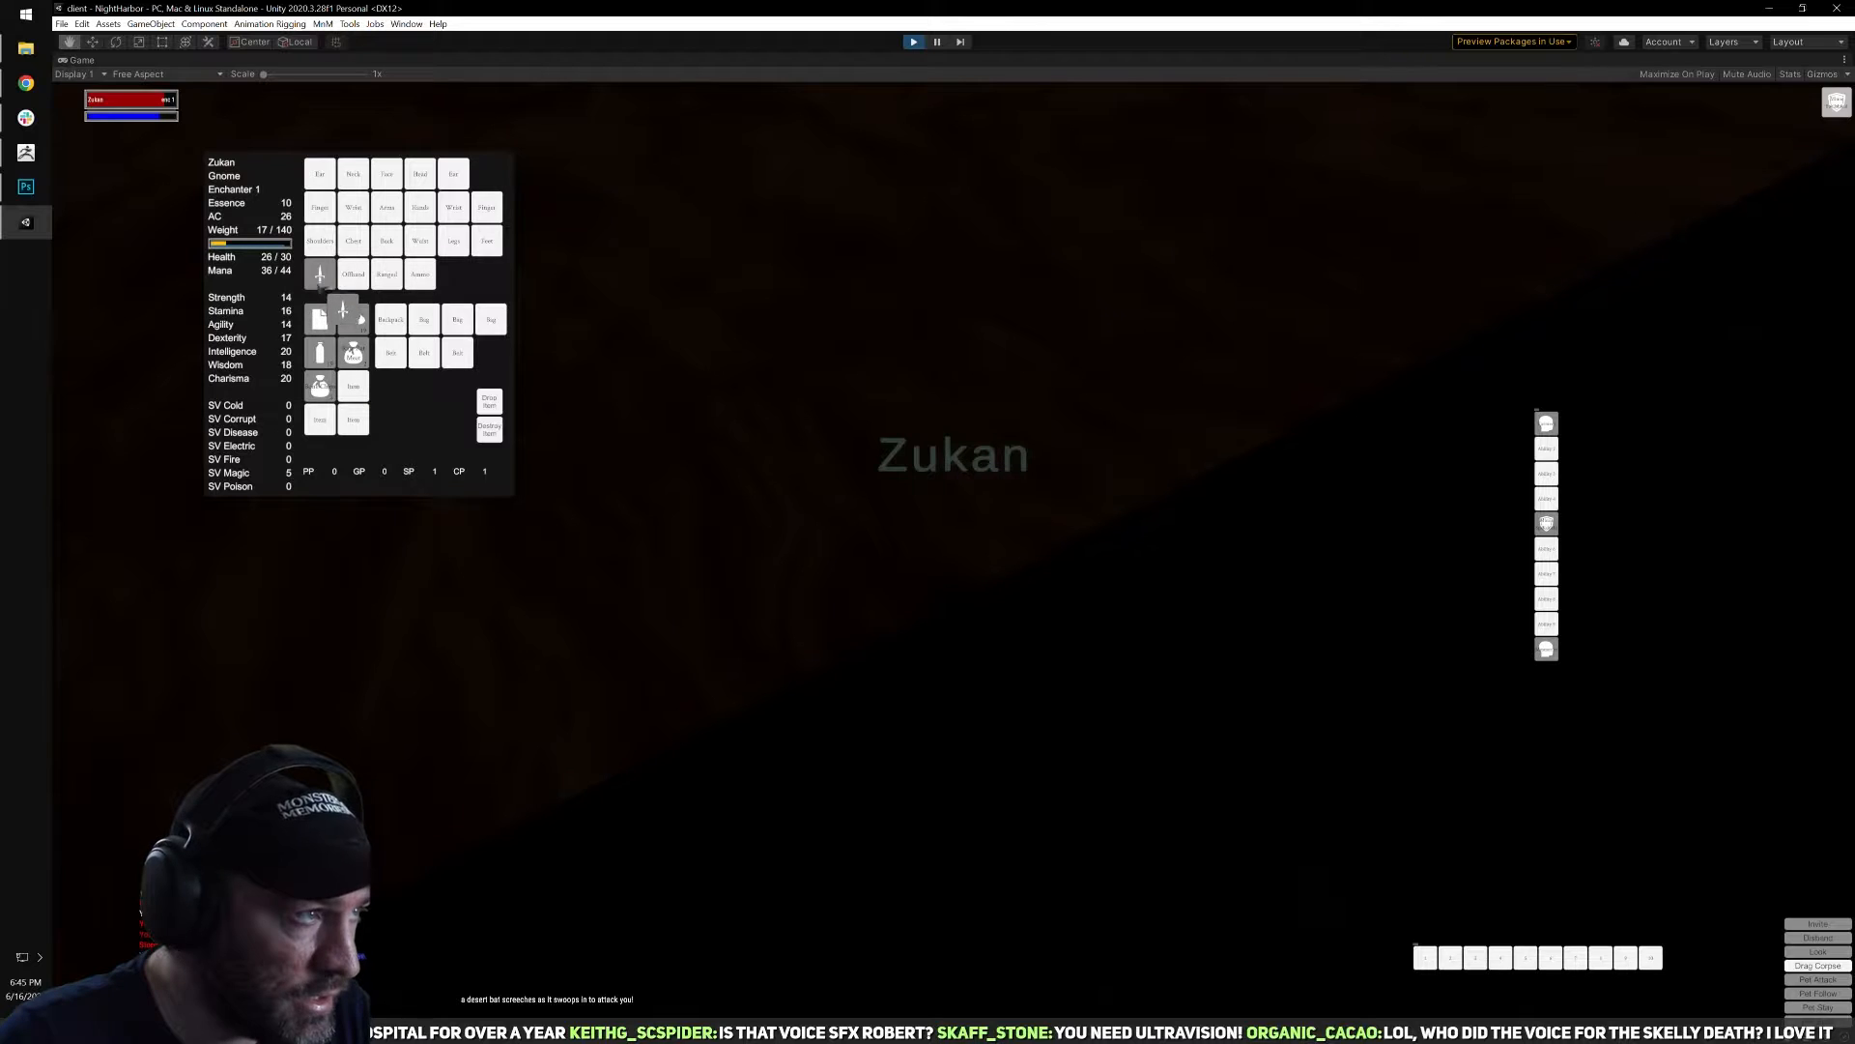
{"action": "key", "text": "i"}
Run on along the dark road and scan the surrounding desert for creatures to fight.
{"action": "mouse_move", "coordinate": [870, 435]}
{"action": "right_mouse_down"}
{"action": "mouse_move", "coordinate": [976, 416]}
{"action": "mouse_move", "coordinate": [870, 416]}
{"action": "right_mouse_up"}
{"action": "key", "text": "w"}
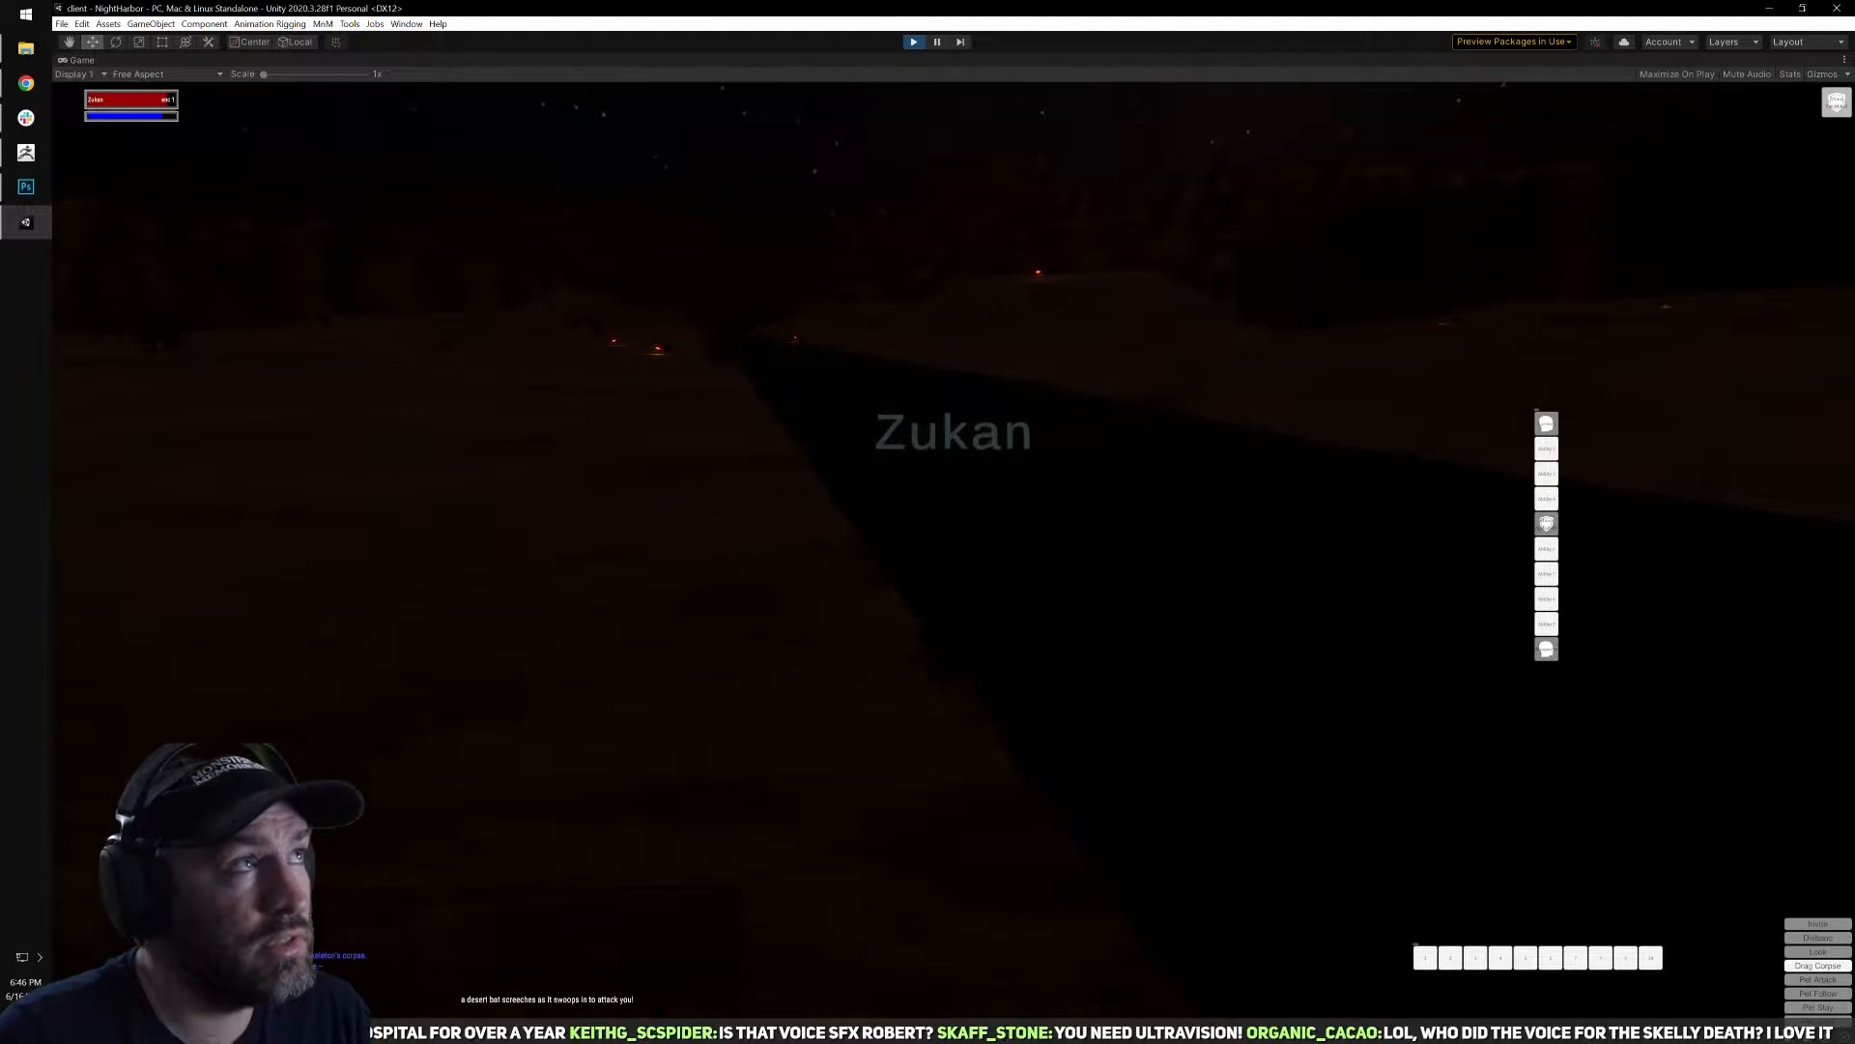
{"action": "right_click_drag", "start_coordinate": [1003, 400], "coordinate": [909, 400]}
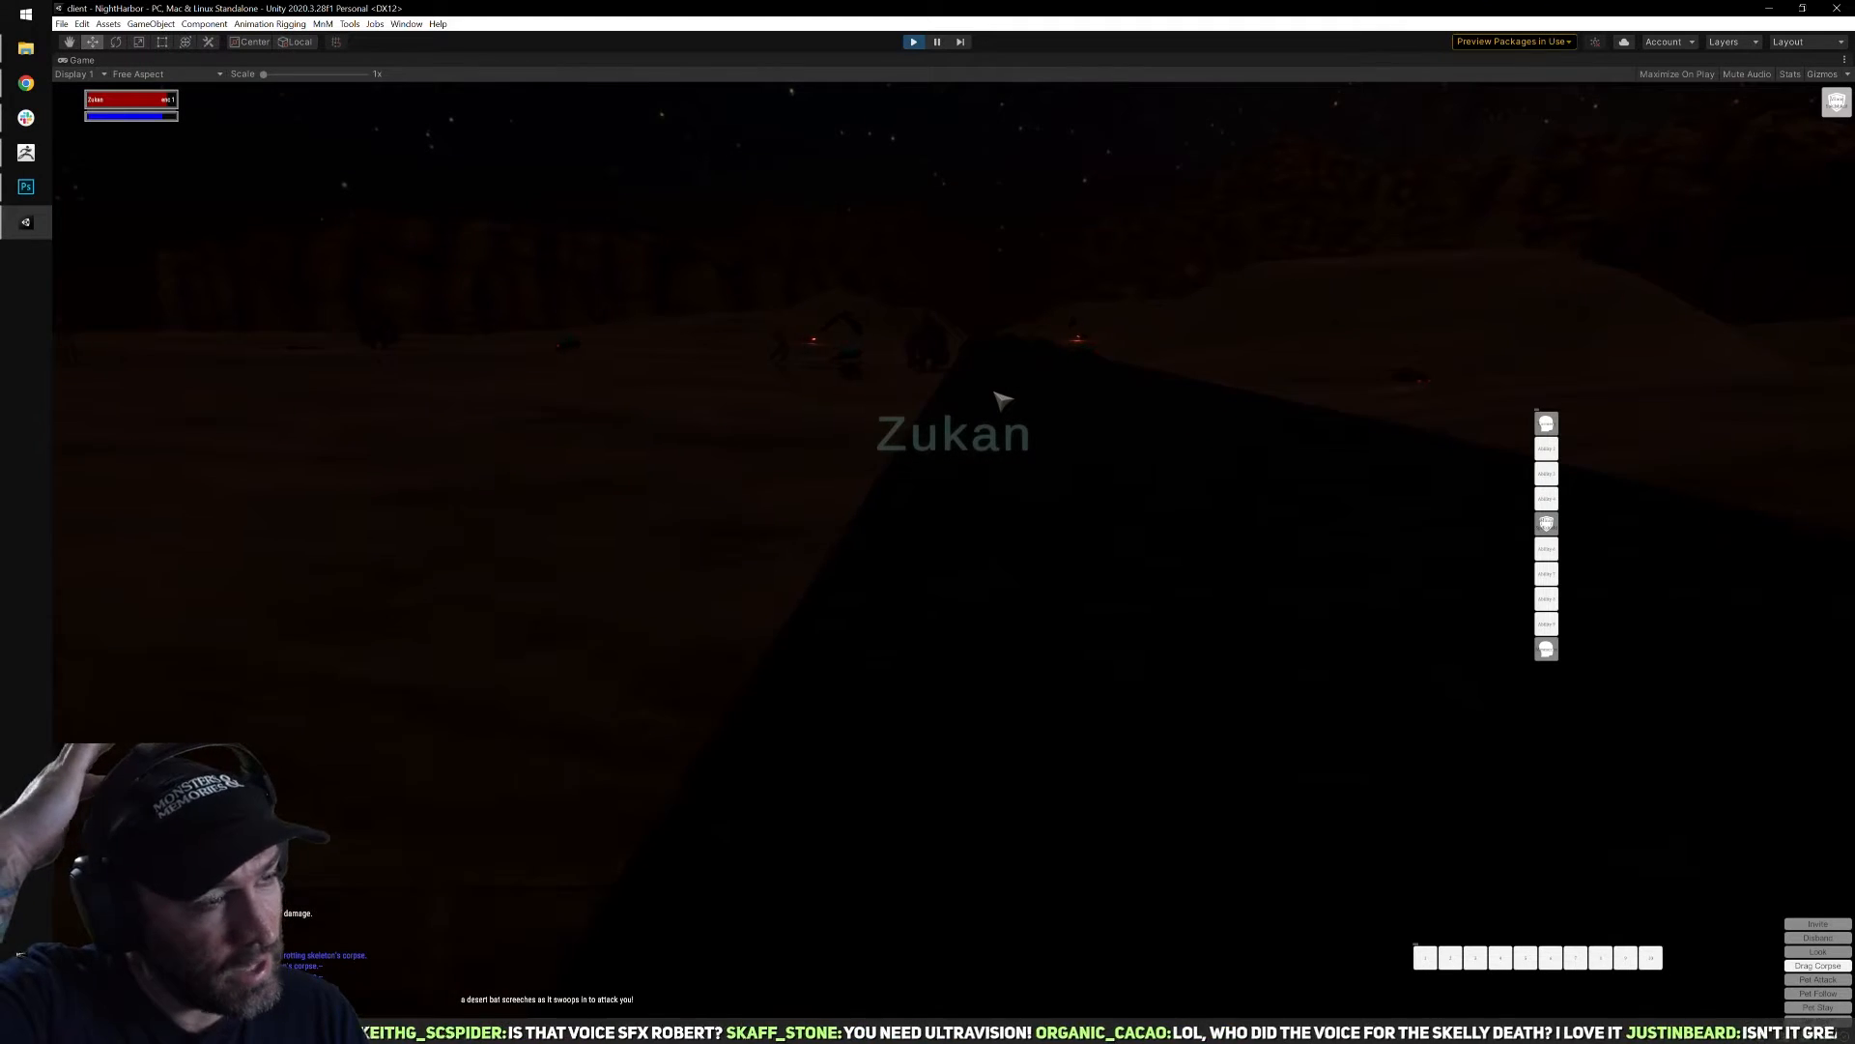
{"action": "key", "text": "a"}
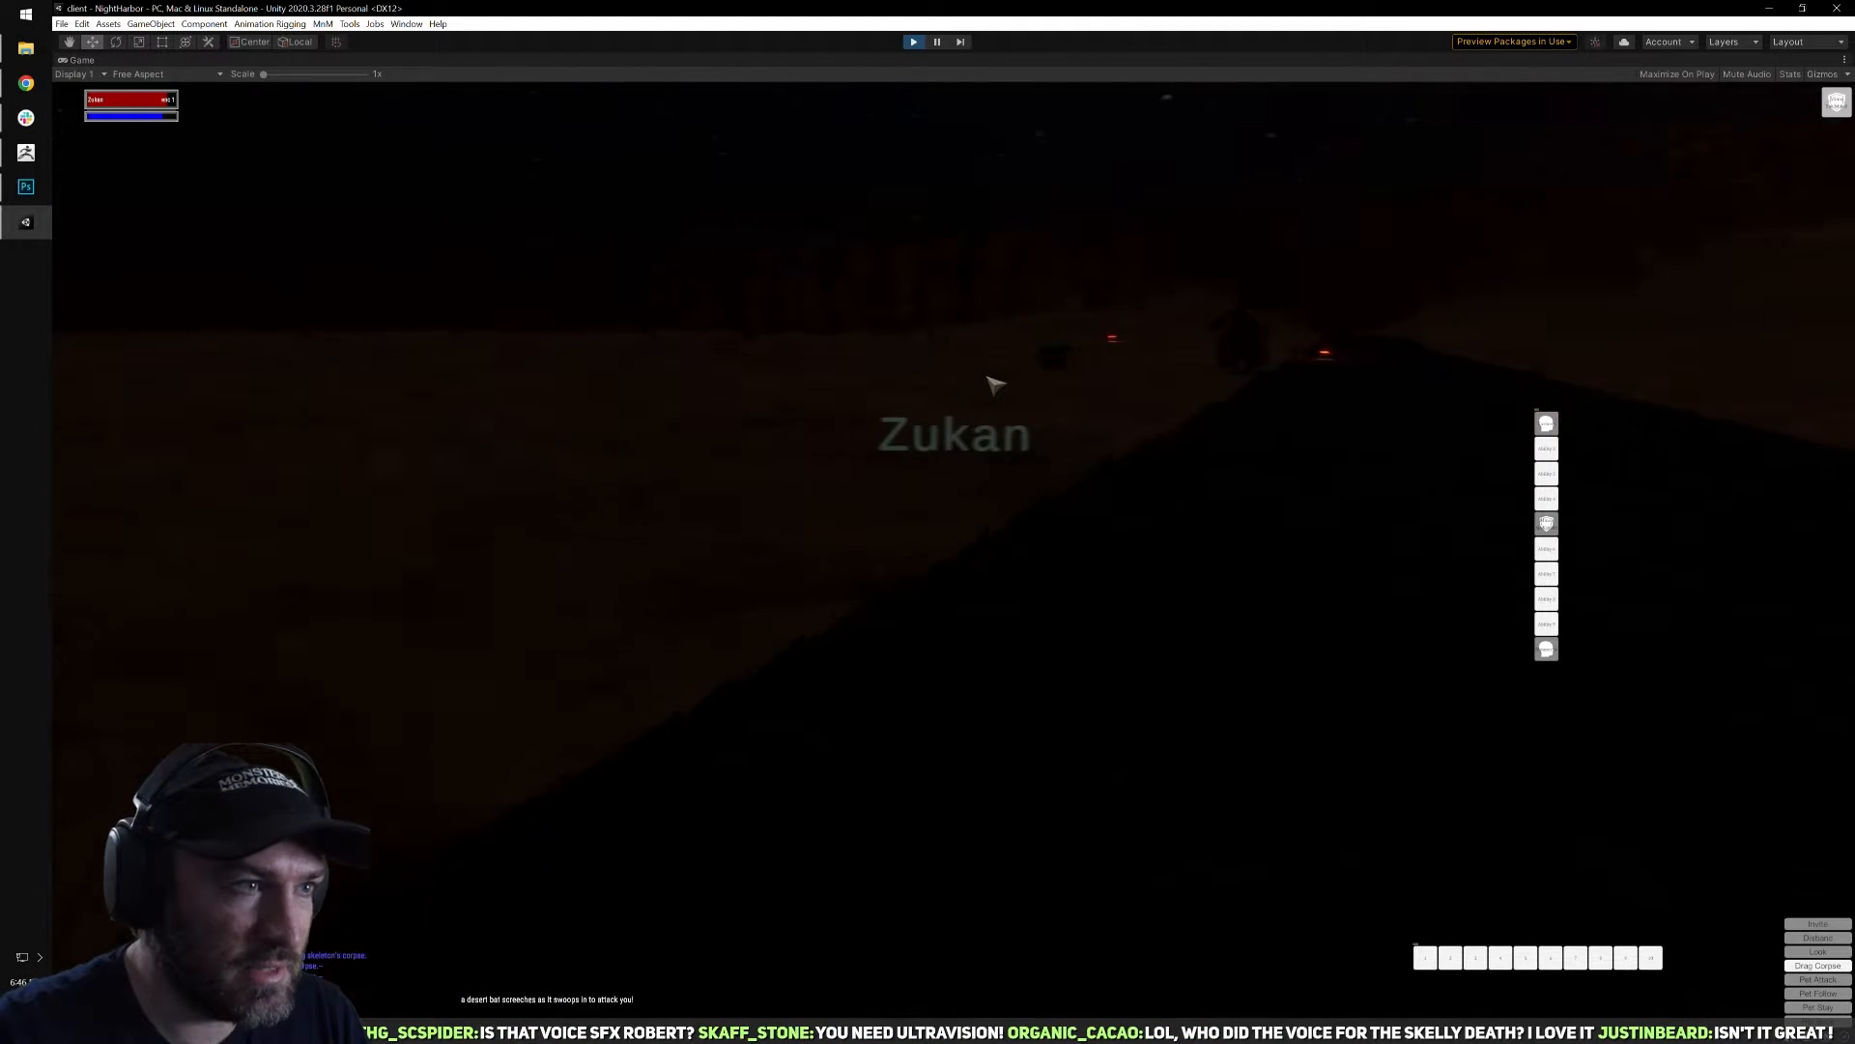
{"action": "right_click_drag", "start_coordinate": [1160, 381], "coordinate": [1198, 381]}
Cycle targets to another rotting skeleton out on the sand and attack it with a spell from range.
{"action": "key", "text": "Tab"}
{"action": "key", "text": "q"}
{"action": "key", "text": "w"}
{"action": "key", "text": "Tab"}
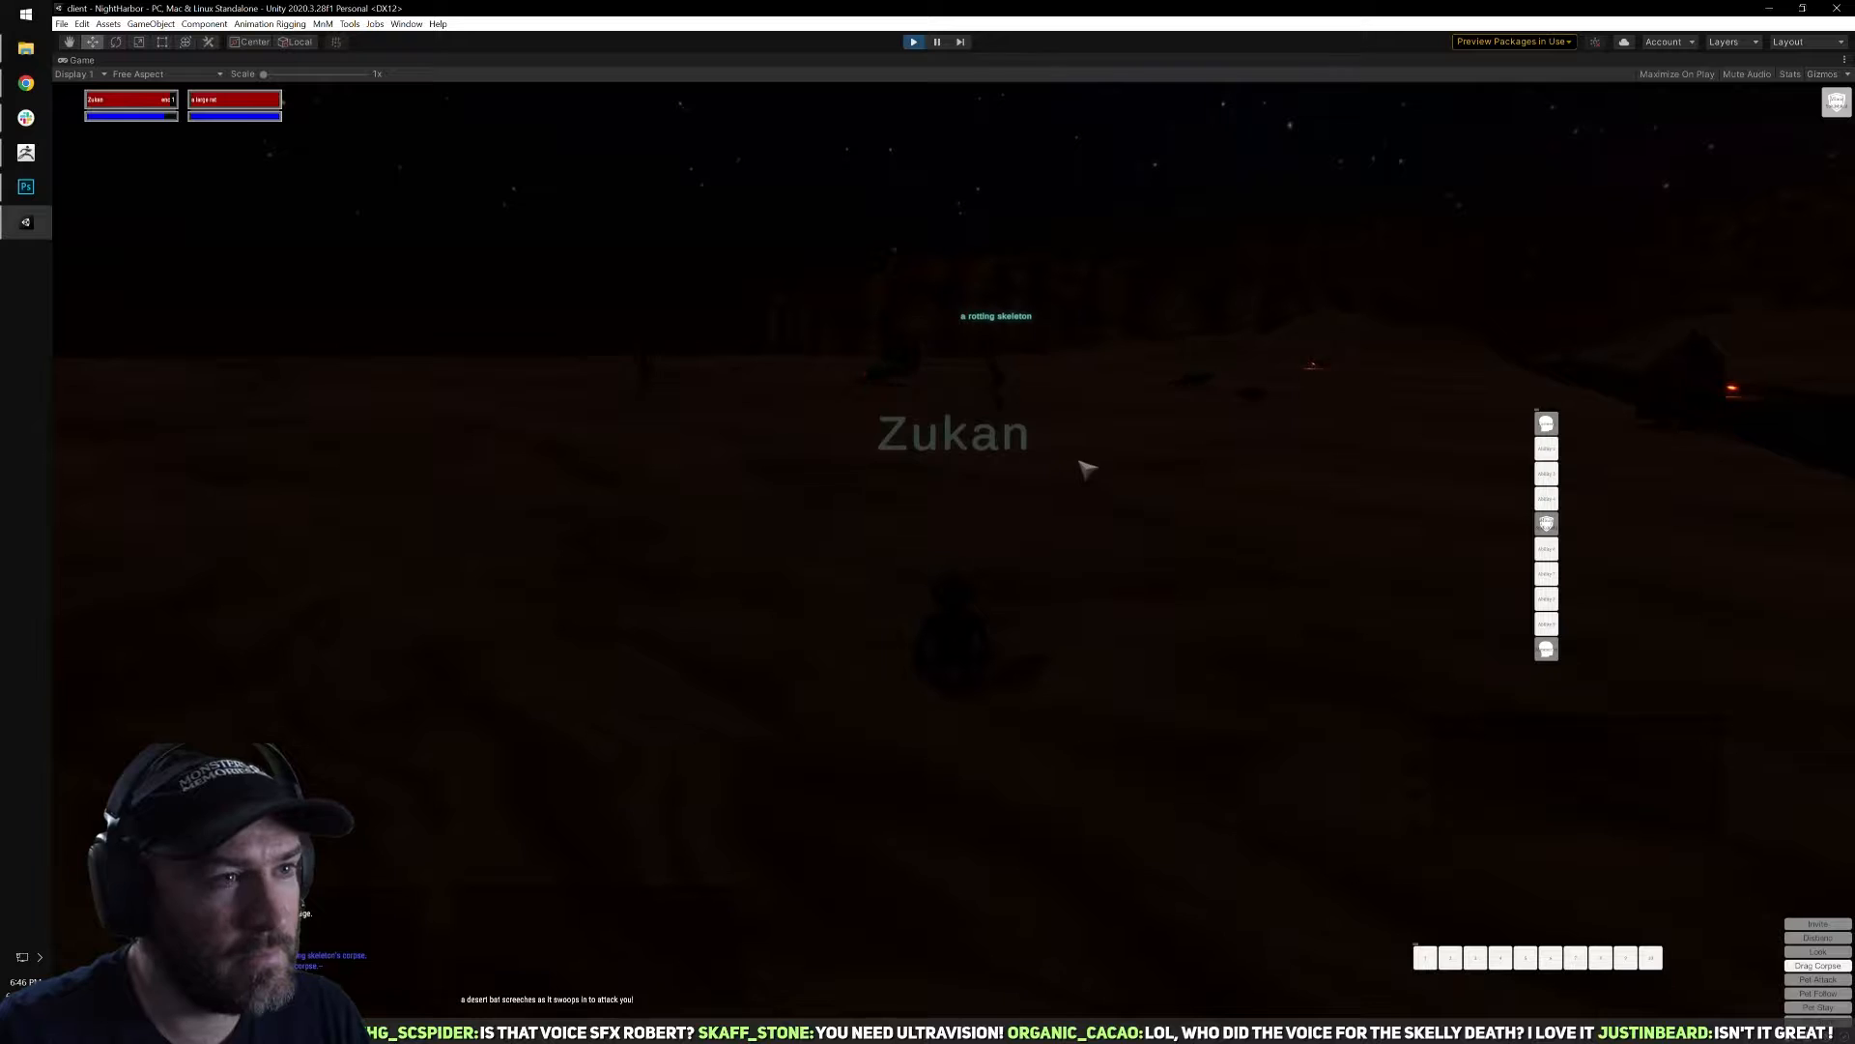
{"action": "key", "text": "a"}
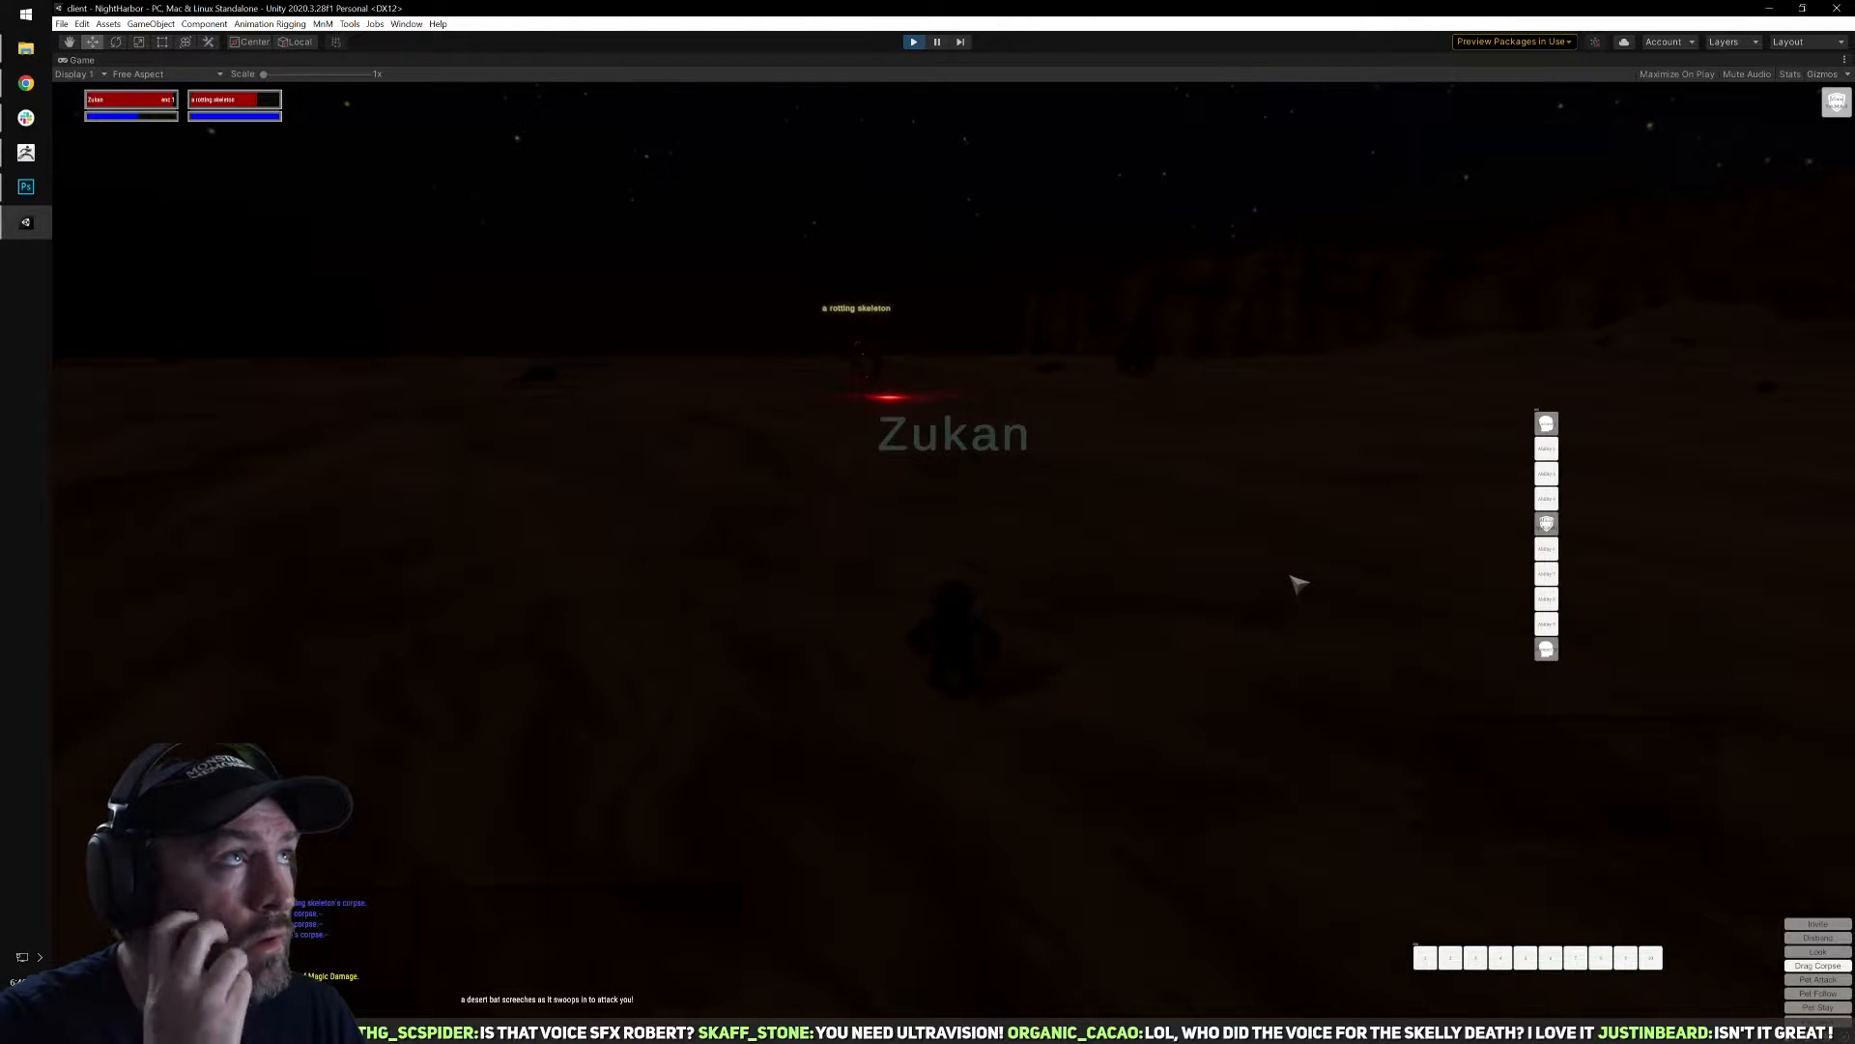
{"action": "right_click_drag", "start_coordinate": [1256, 634], "coordinate": [1208, 672]}
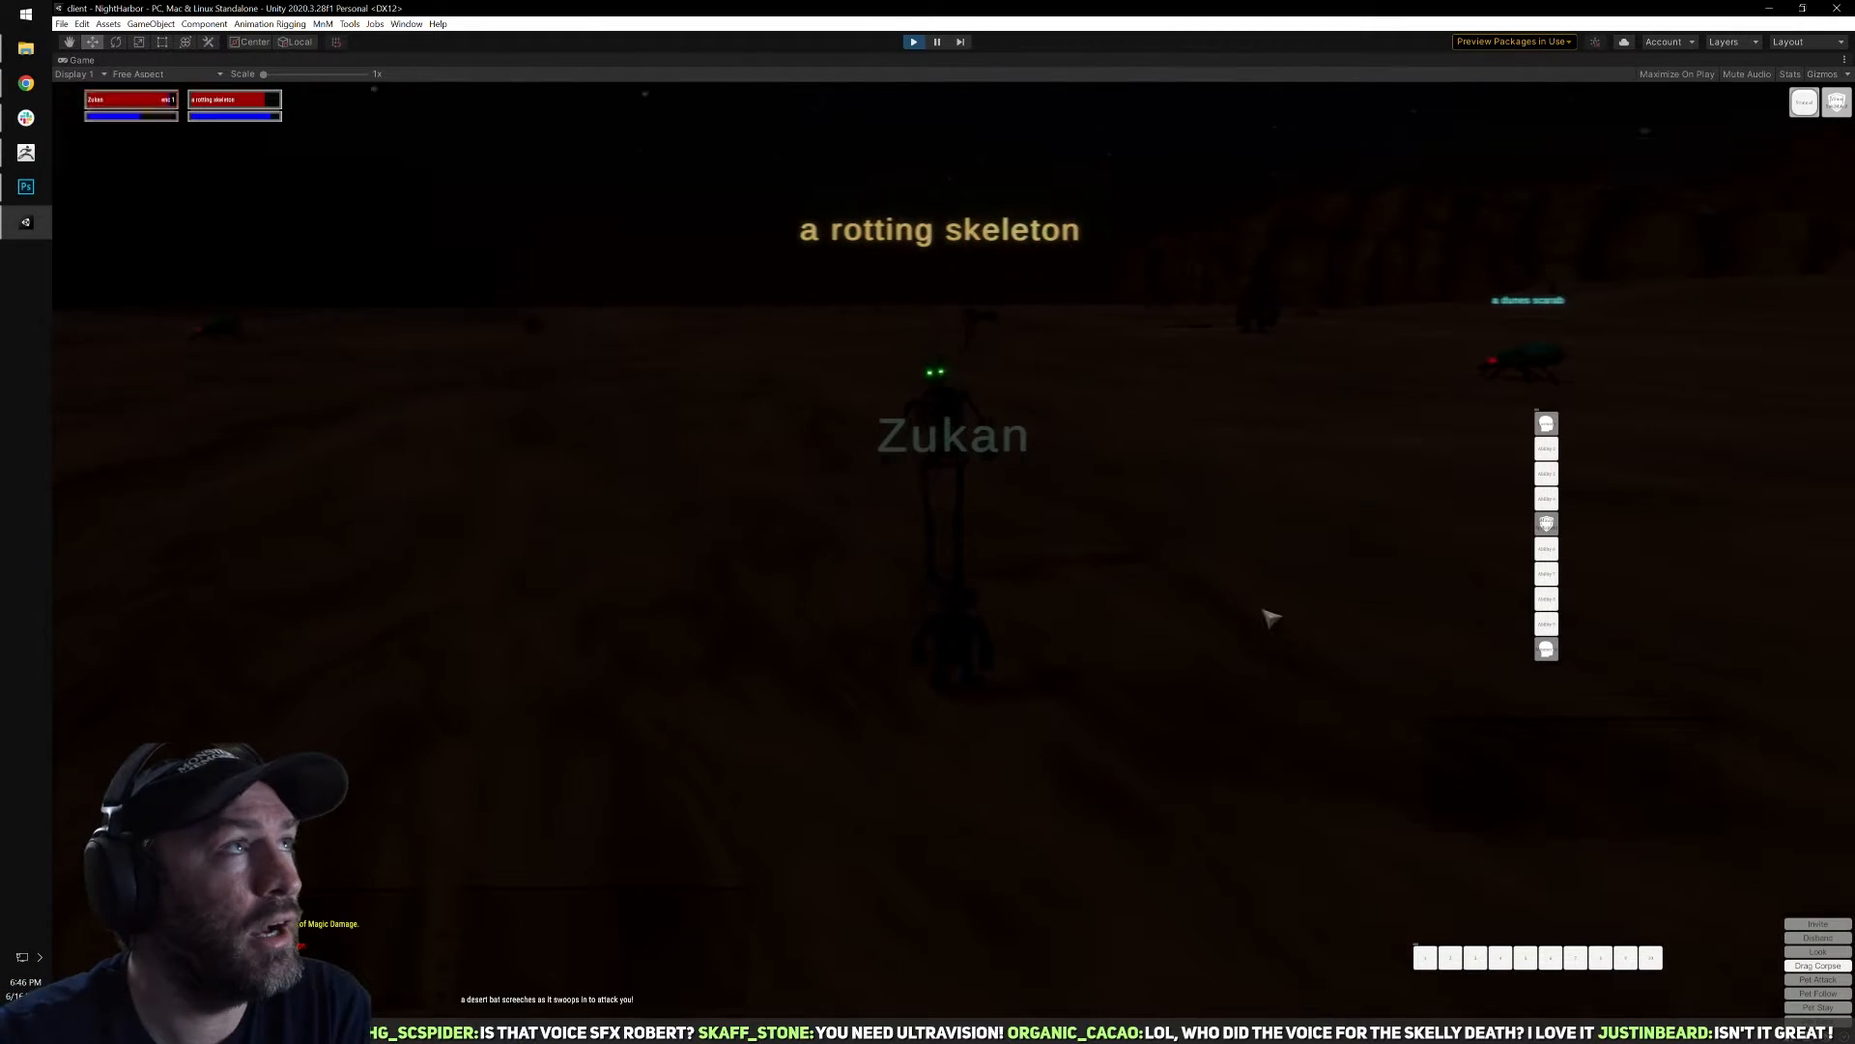
Fight the second rotting skeleton at close range until it dies and clear the target.
{"action": "key", "text": "d"}
{"action": "right_click_drag", "start_coordinate": [1127, 509], "coordinate": [1015, 522]}
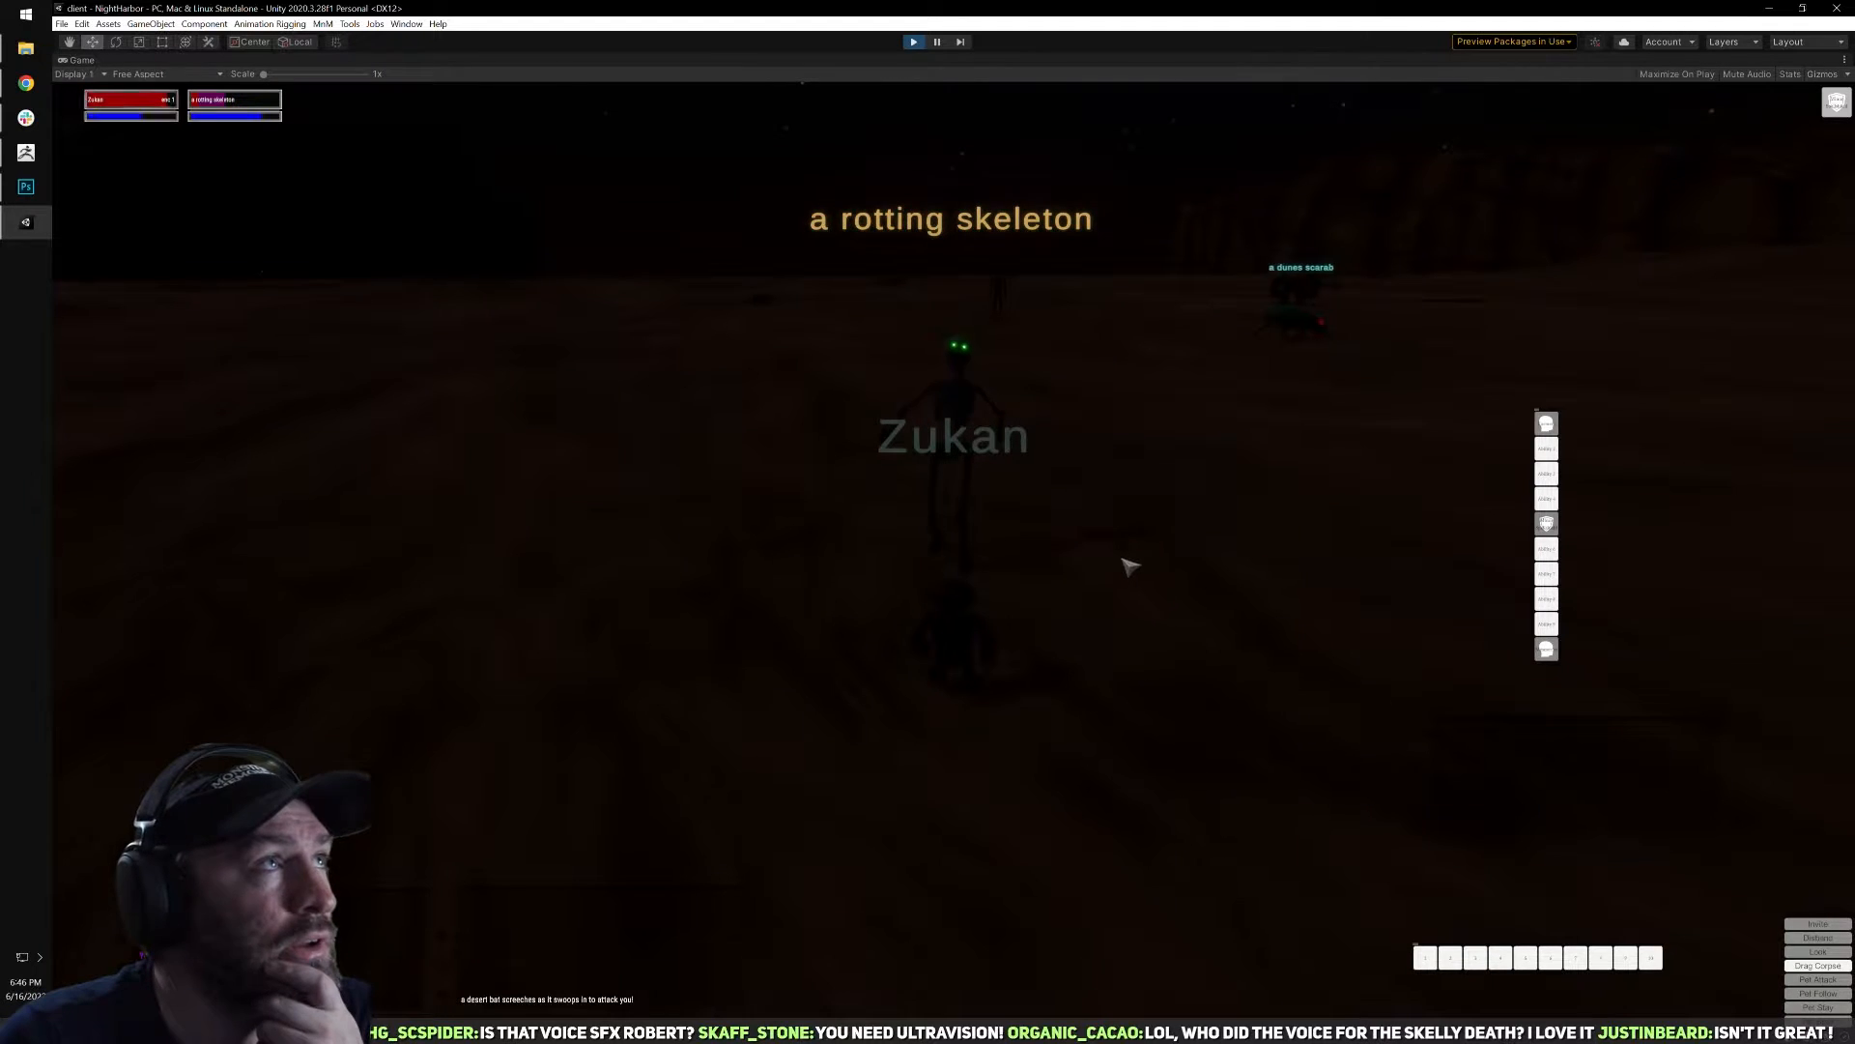
{"action": "key", "text": "Escape"}
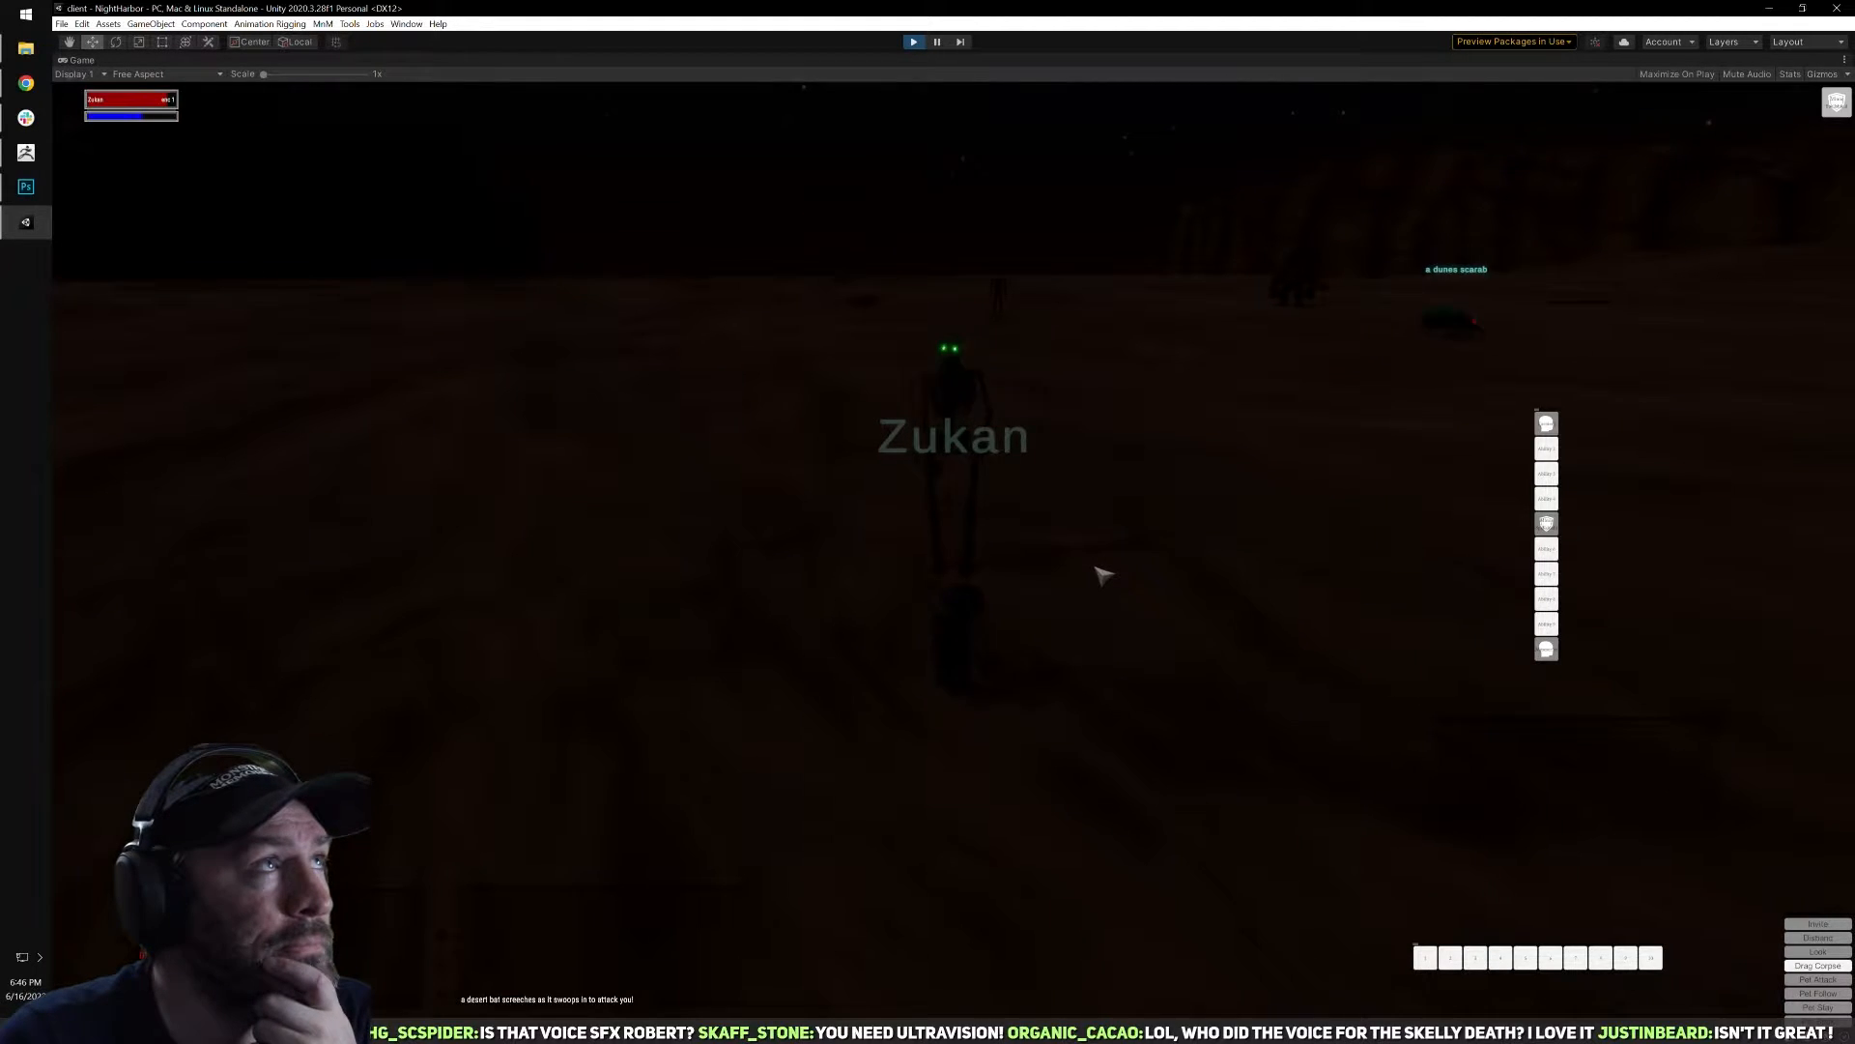
{"action": "right_click_drag", "start_coordinate": [1145, 562], "coordinate": [1101, 616]}
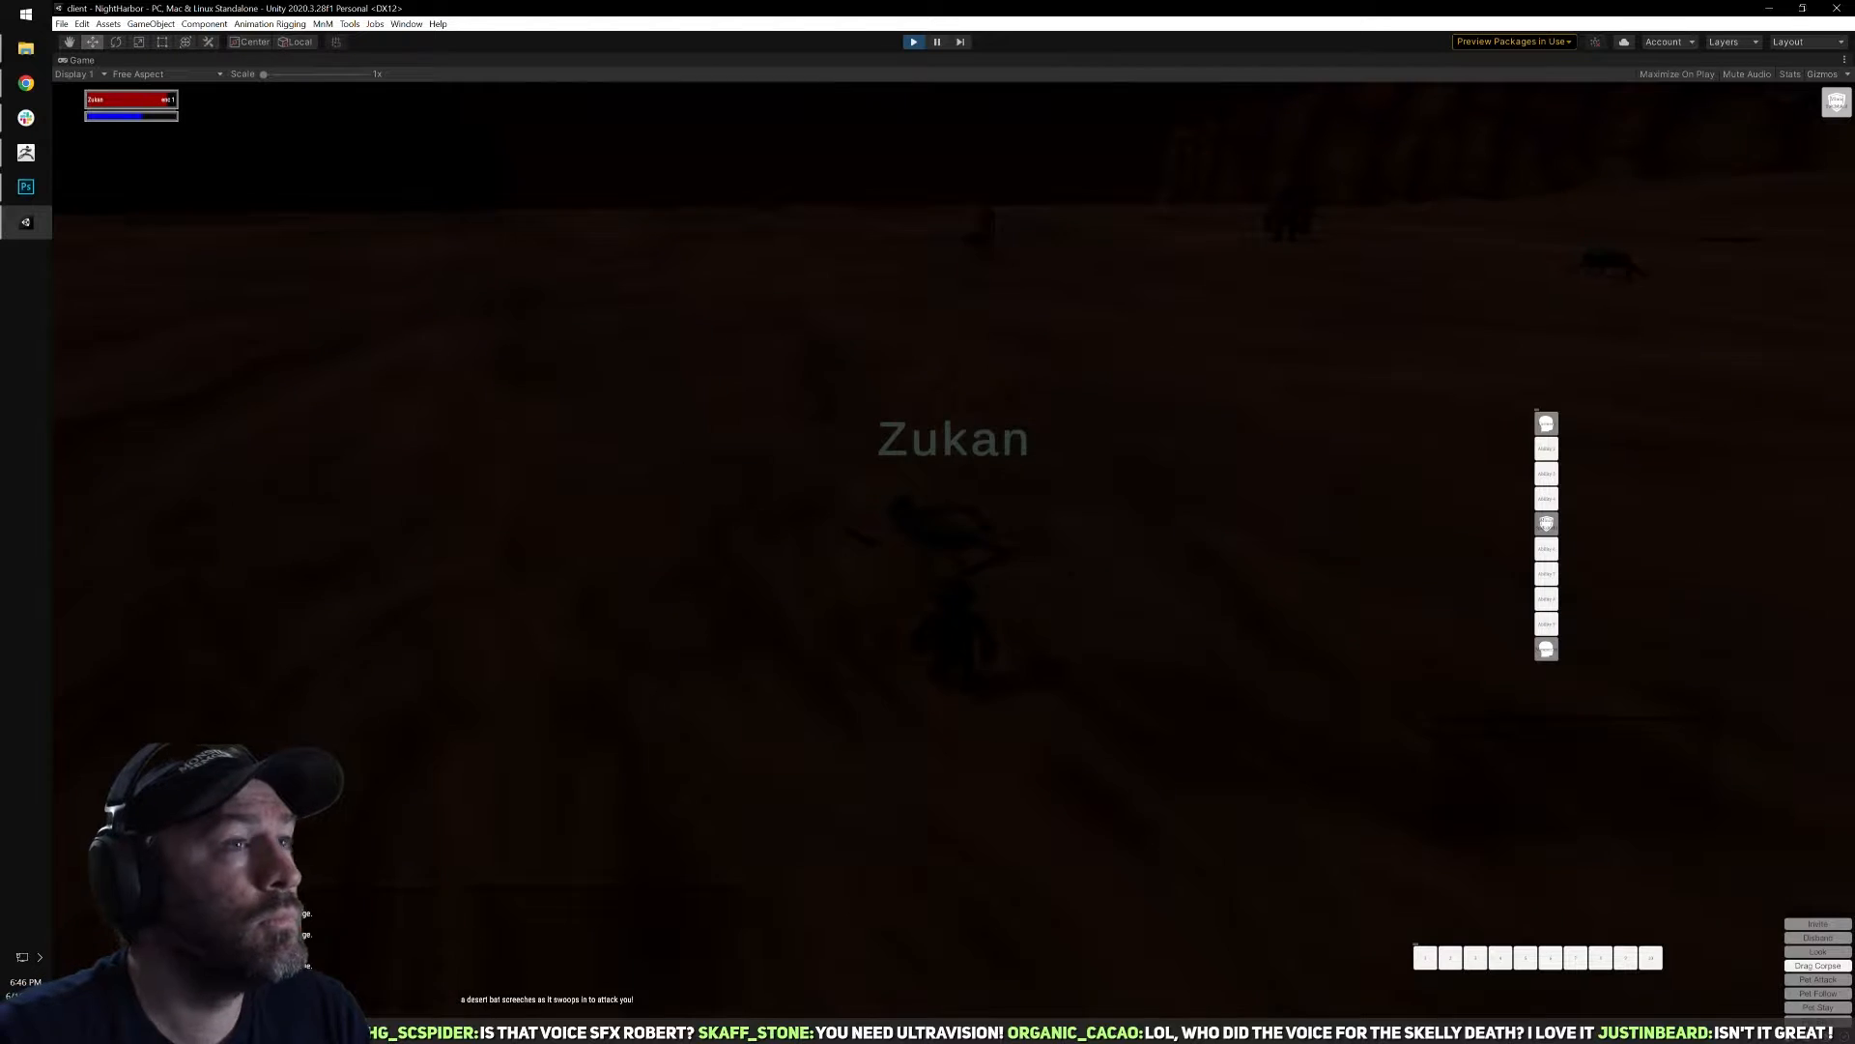
Open the second rotting skeleton's corpse, loot its pouch items, and turn away from the corpse.
{"action": "key", "text": "a"}
{"action": "right_click", "coordinate": [1095, 572]}
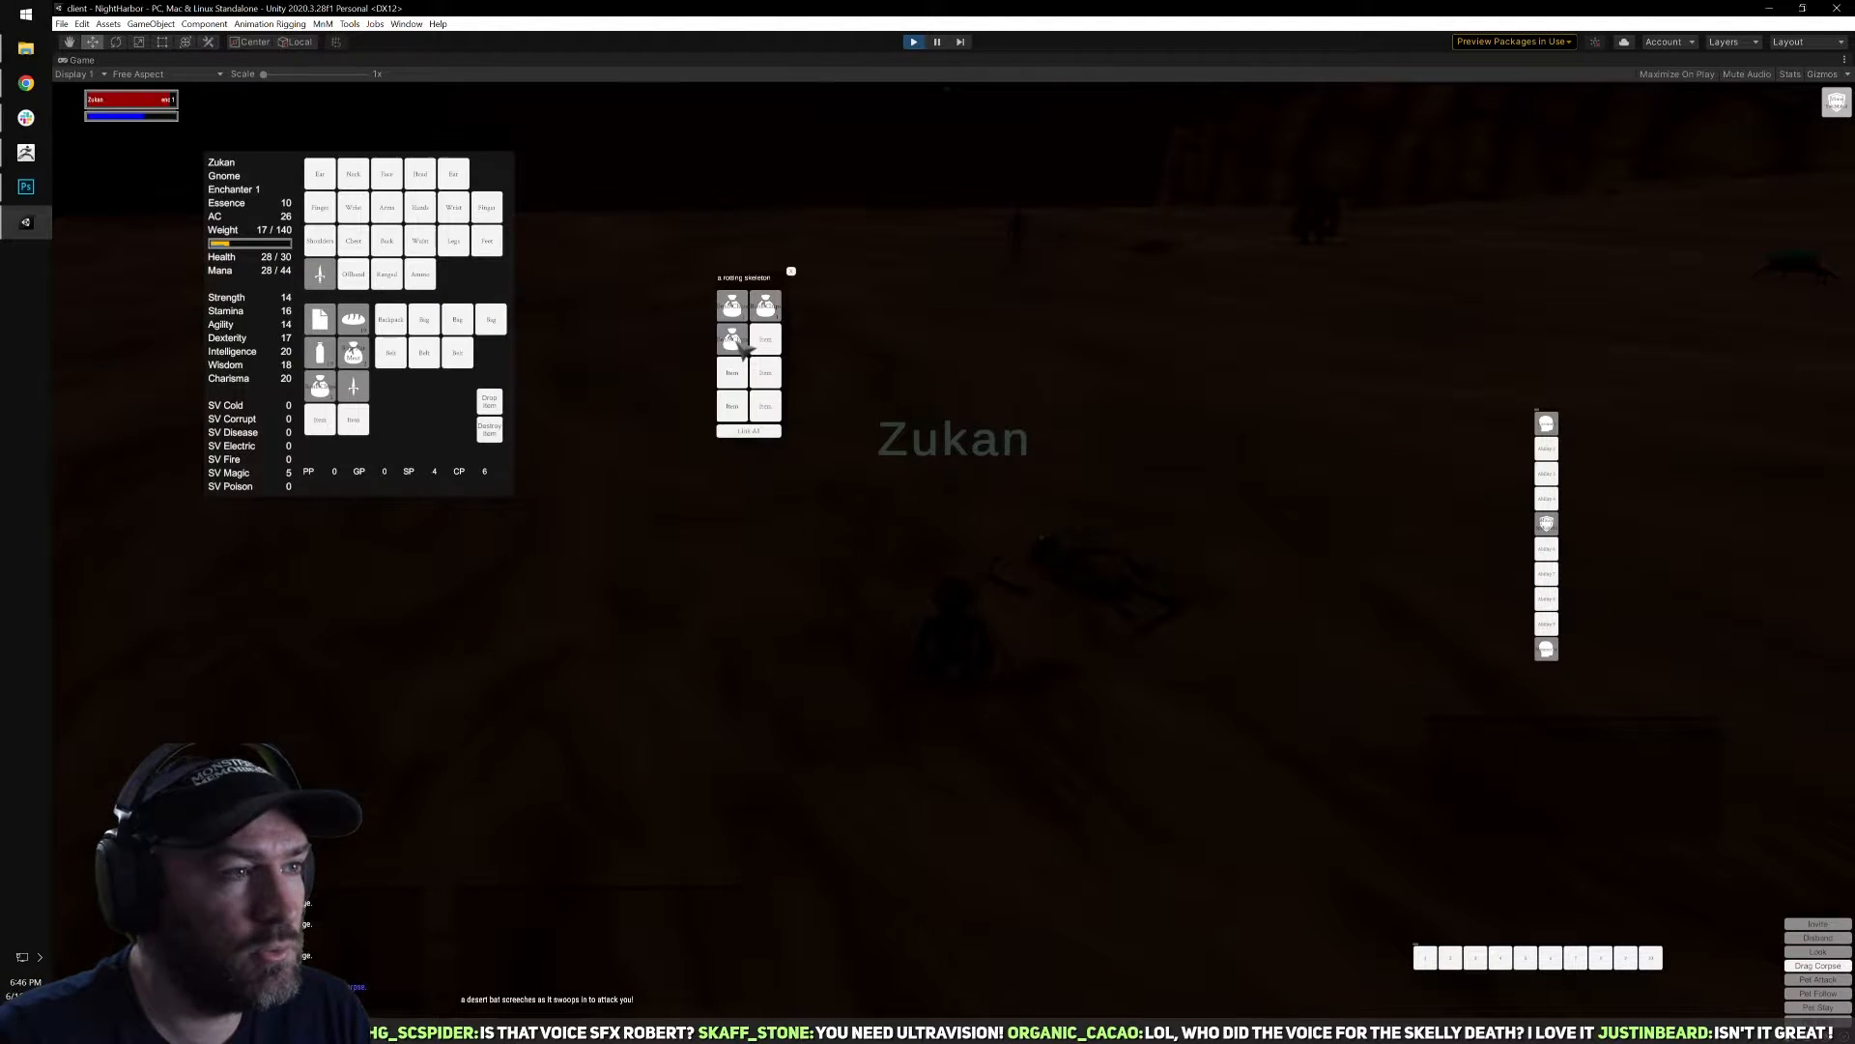
{"action": "right_click", "coordinate": [766, 313]}
{"action": "right_click_drag", "start_coordinate": [767, 313], "coordinate": [957, 308]}
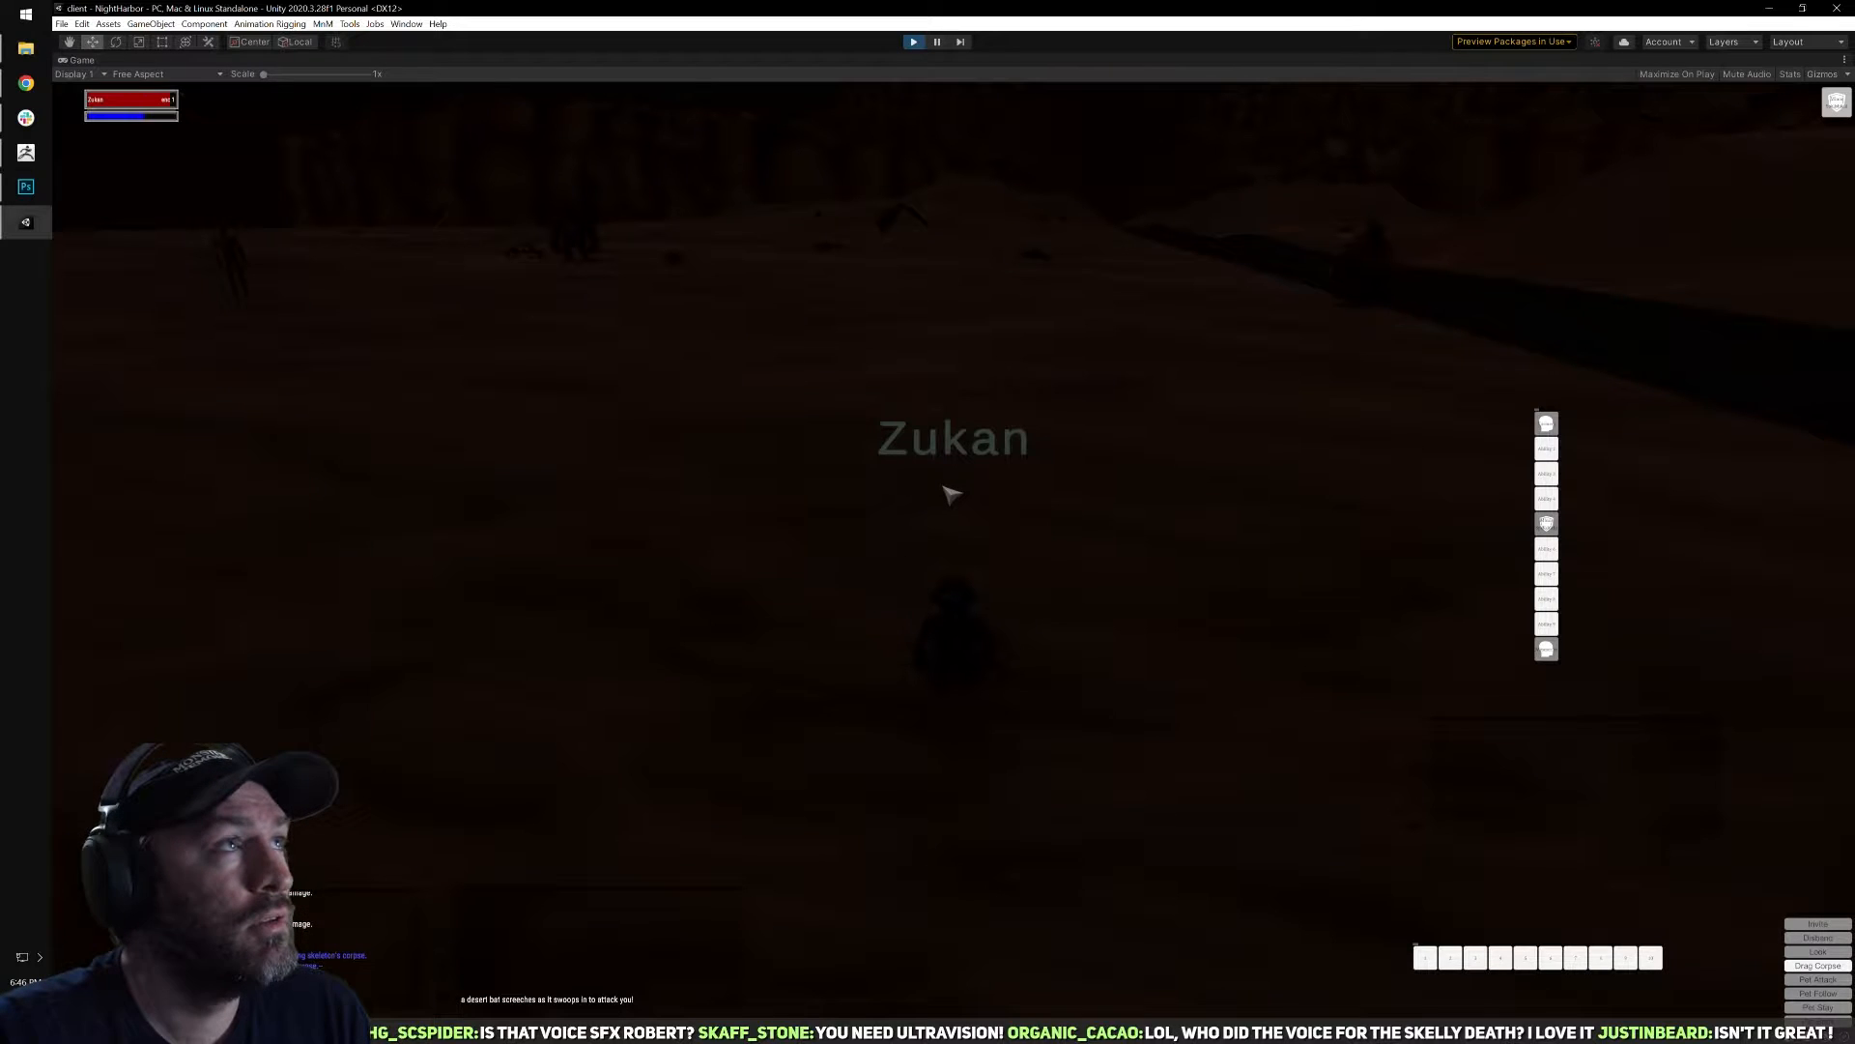
Run across the desert and over the dark road past the glowing fire beetles, looking for a new target.
{"action": "key", "text": "d"}
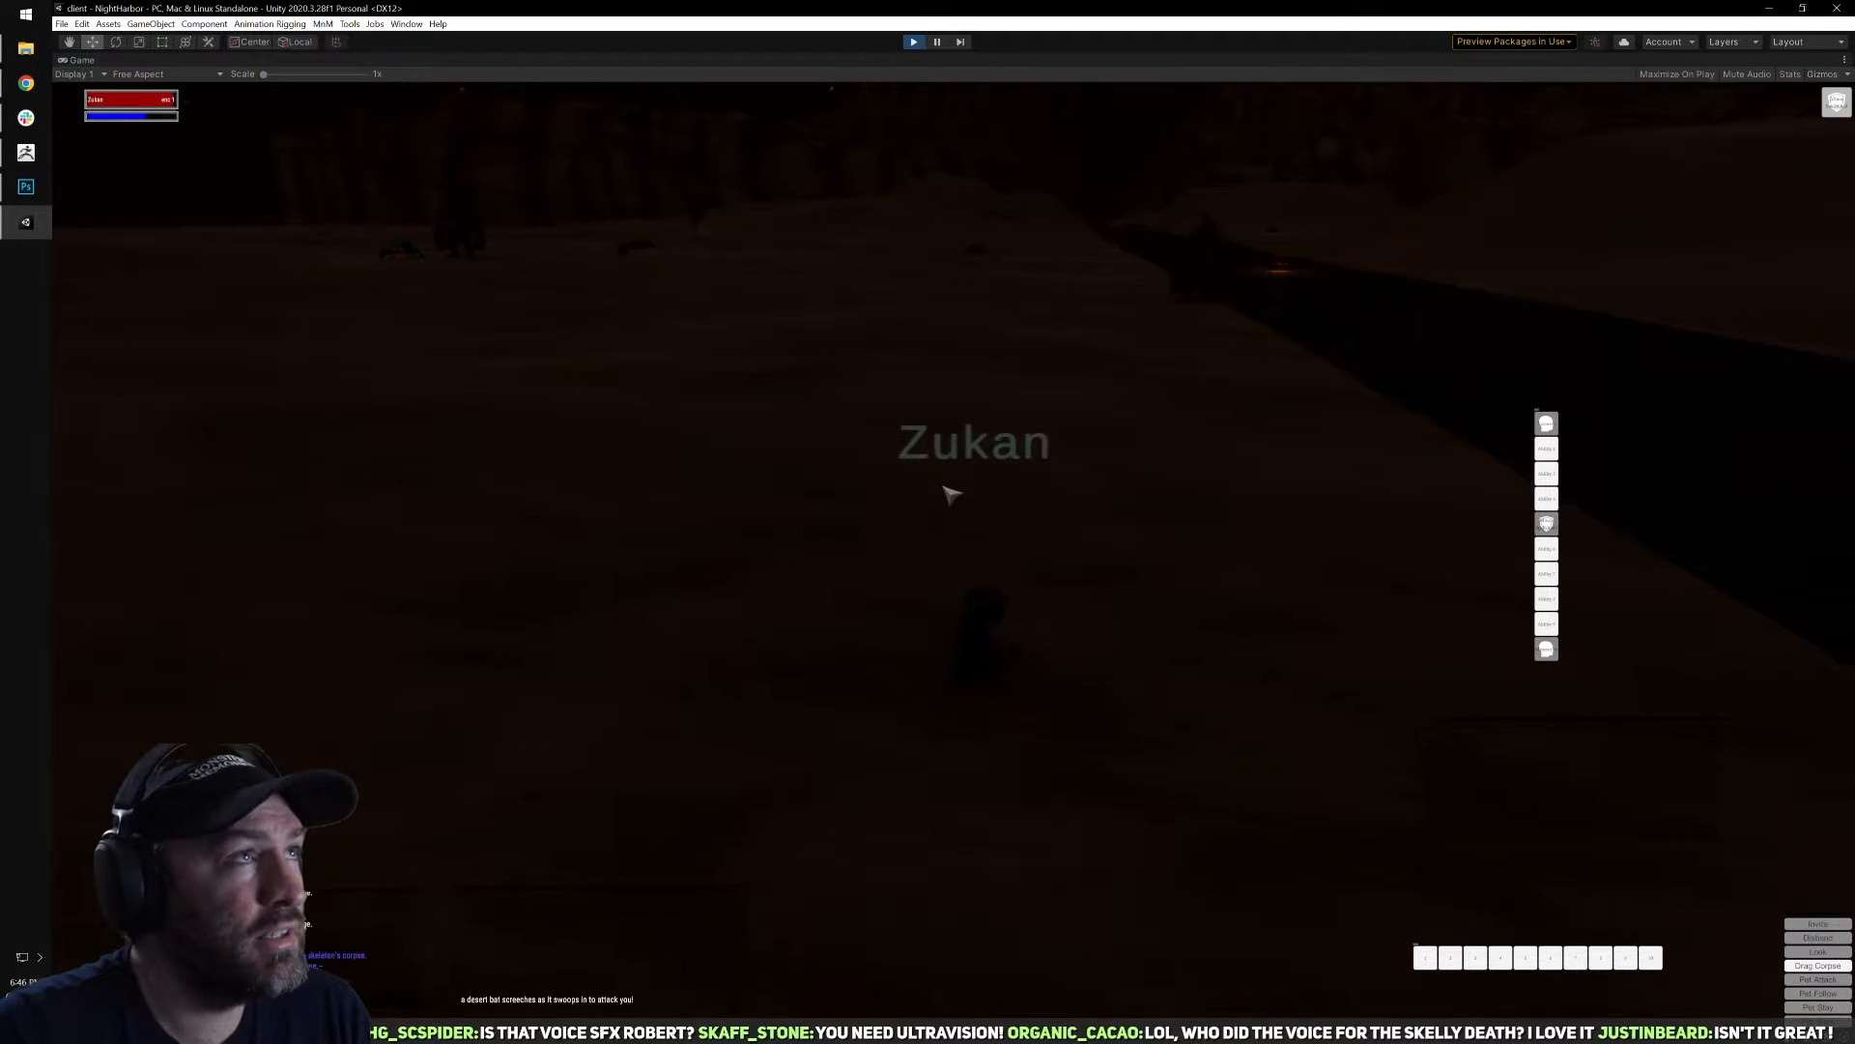
{"action": "mouse_move", "coordinate": [962, 459]}
{"action": "right_mouse_down"}
{"action": "mouse_move", "coordinate": [1198, 458]}
{"action": "mouse_move", "coordinate": [936, 464]}
{"action": "right_mouse_up"}
{"action": "key", "text": "w"}
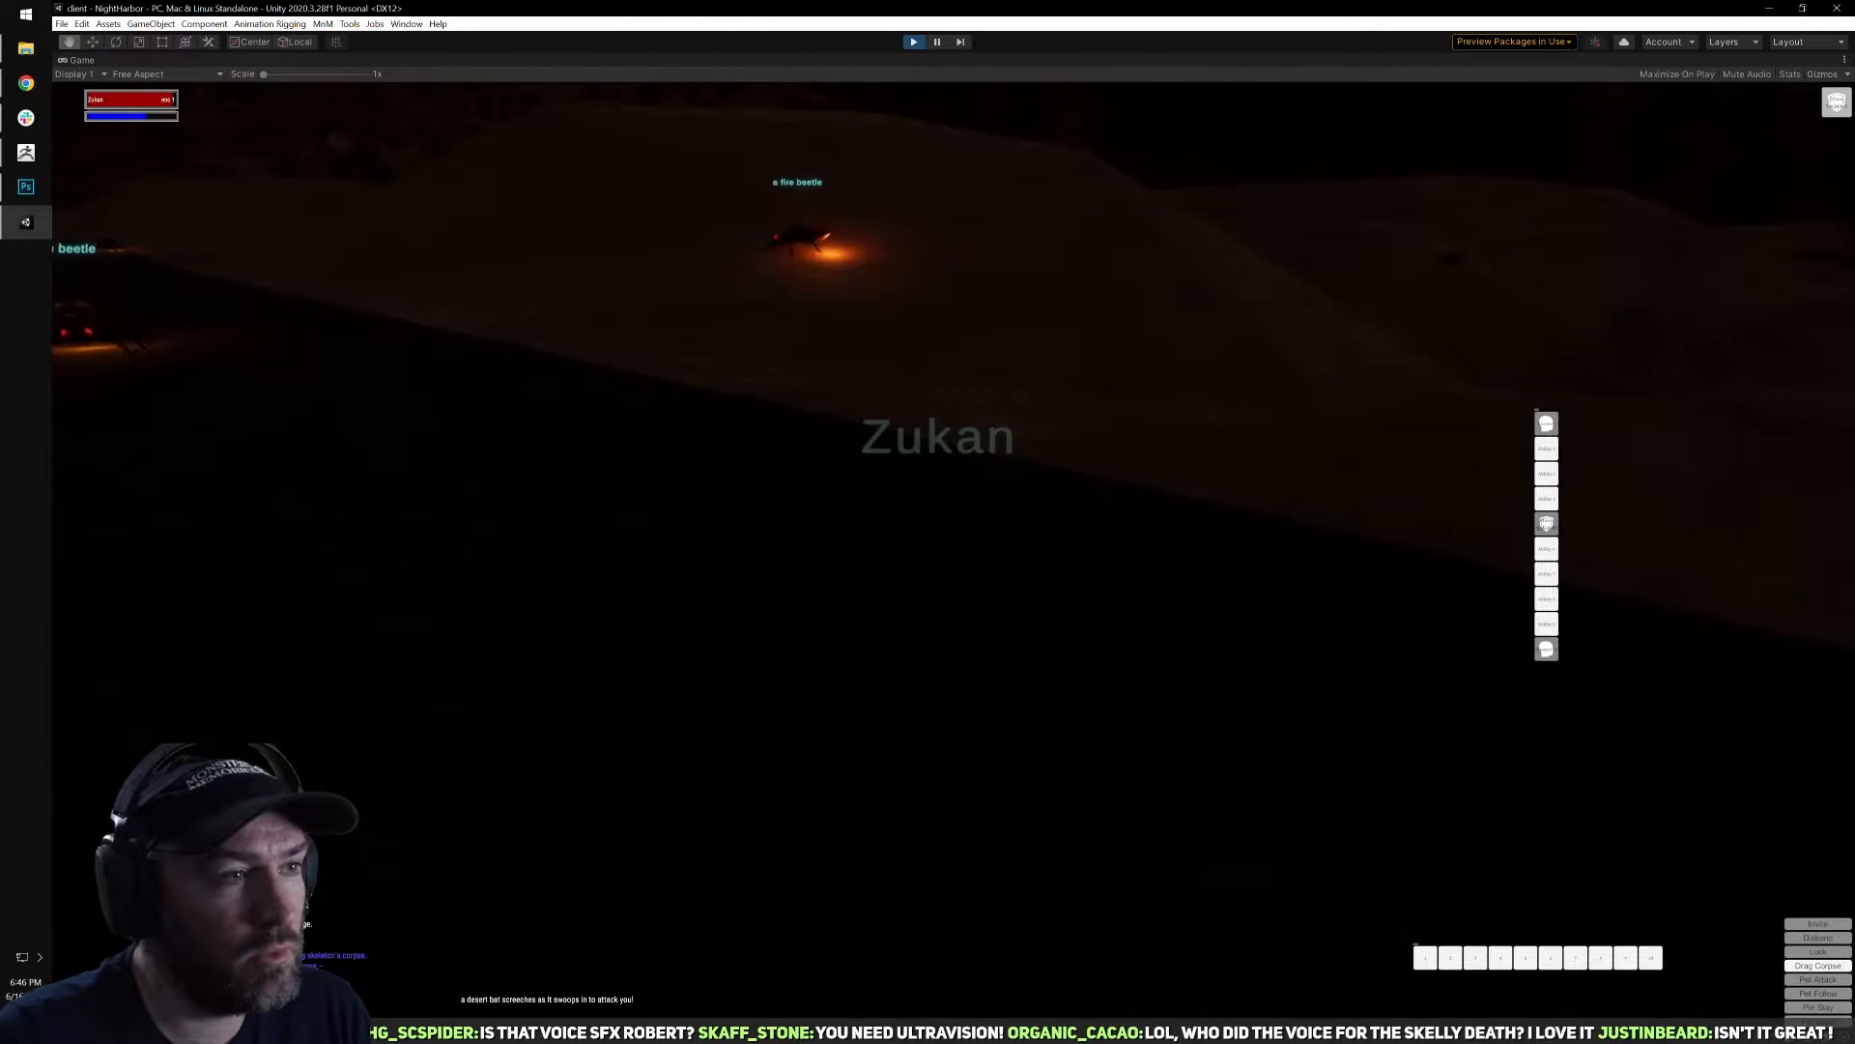
{"action": "key", "text": "a"}
{"action": "key", "text": "d"}
{"action": "right_click_drag", "start_coordinate": [993, 442], "coordinate": [1050, 410]}
{"action": "key", "text": "w"}
{"action": "key", "text": "a"}
{"action": "key", "text": "q"}
{"action": "right_click_drag", "start_coordinate": [1247, 487], "coordinate": [995, 538]}
{"action": "key", "text": "w"}
Target a snake on the sand and check the character inventory while approaching it.
{"action": "left_click", "coordinate": [1139, 479]}
{"action": "key", "text": "i"}
{"action": "key", "text": "w"}
{"action": "key", "text": "i"}
{"action": "key", "text": "i"}
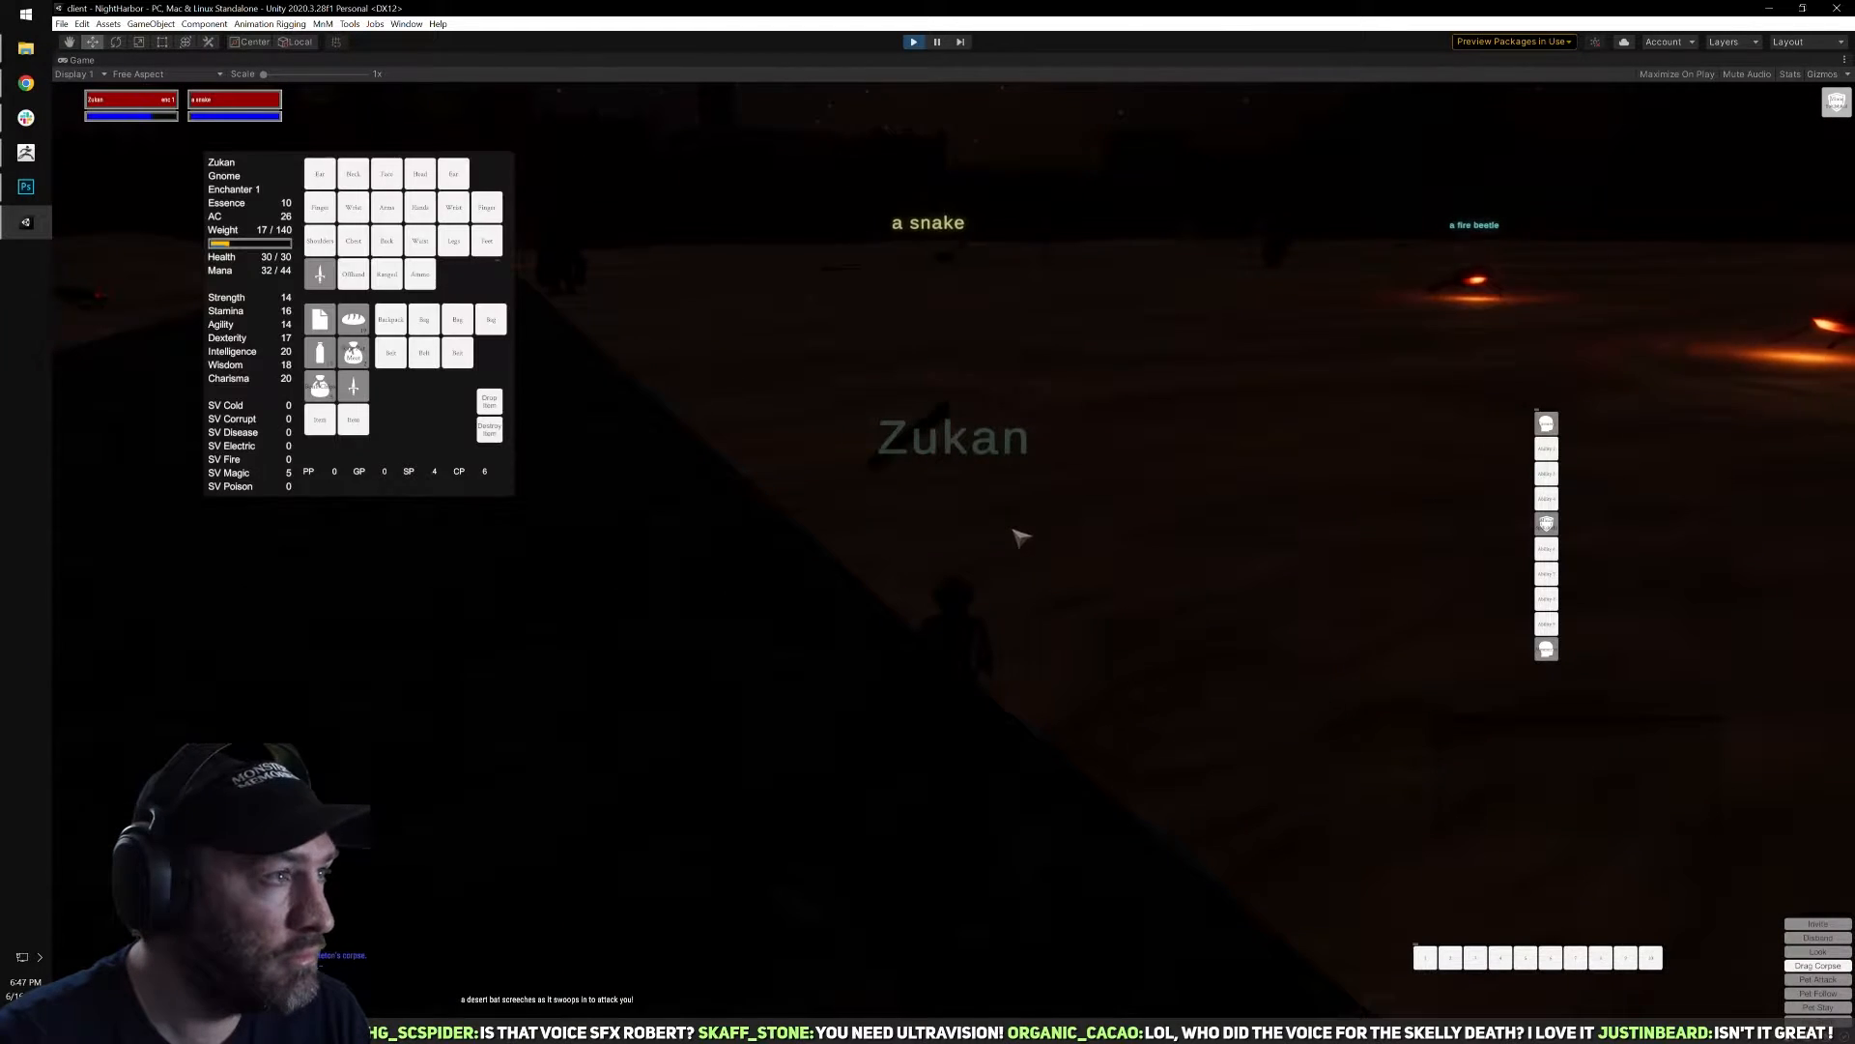
{"action": "key", "text": "i"}
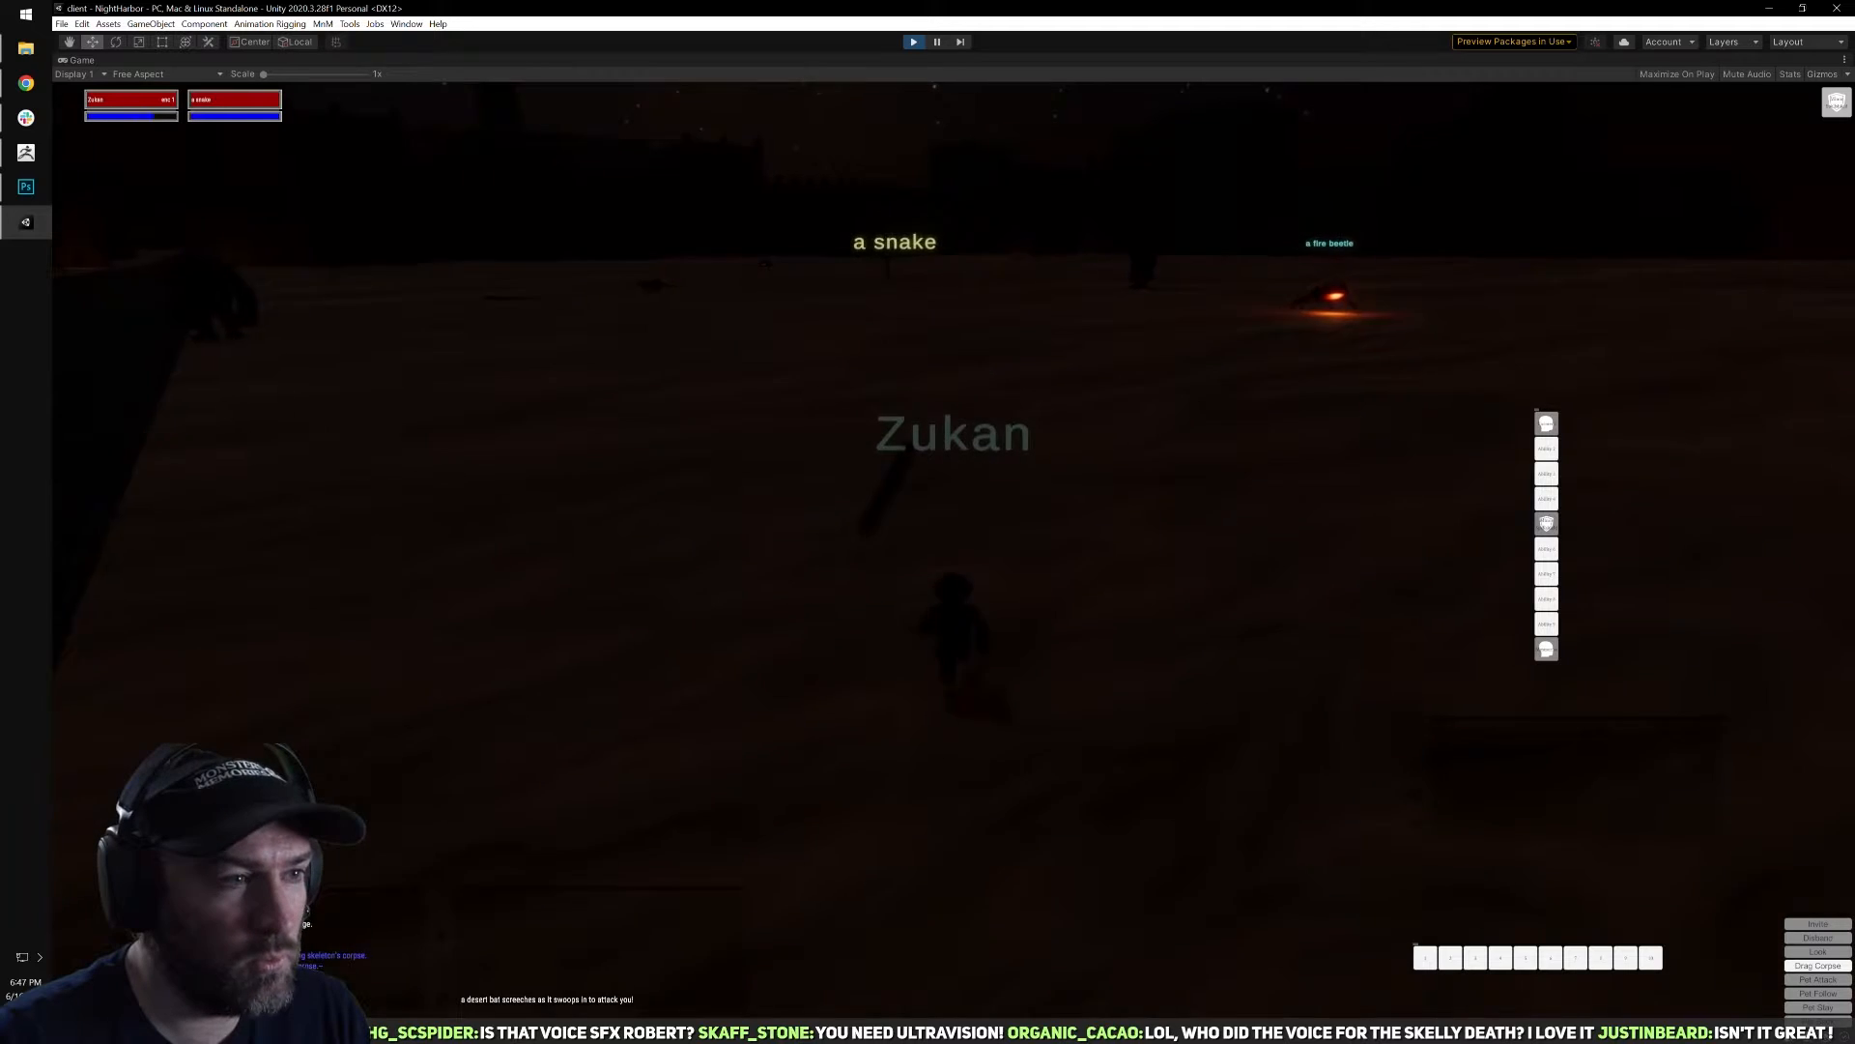
Attack the snake with melee and Torment until it dies, checking the character inventory during the fight.
{"action": "key", "text": "q"}
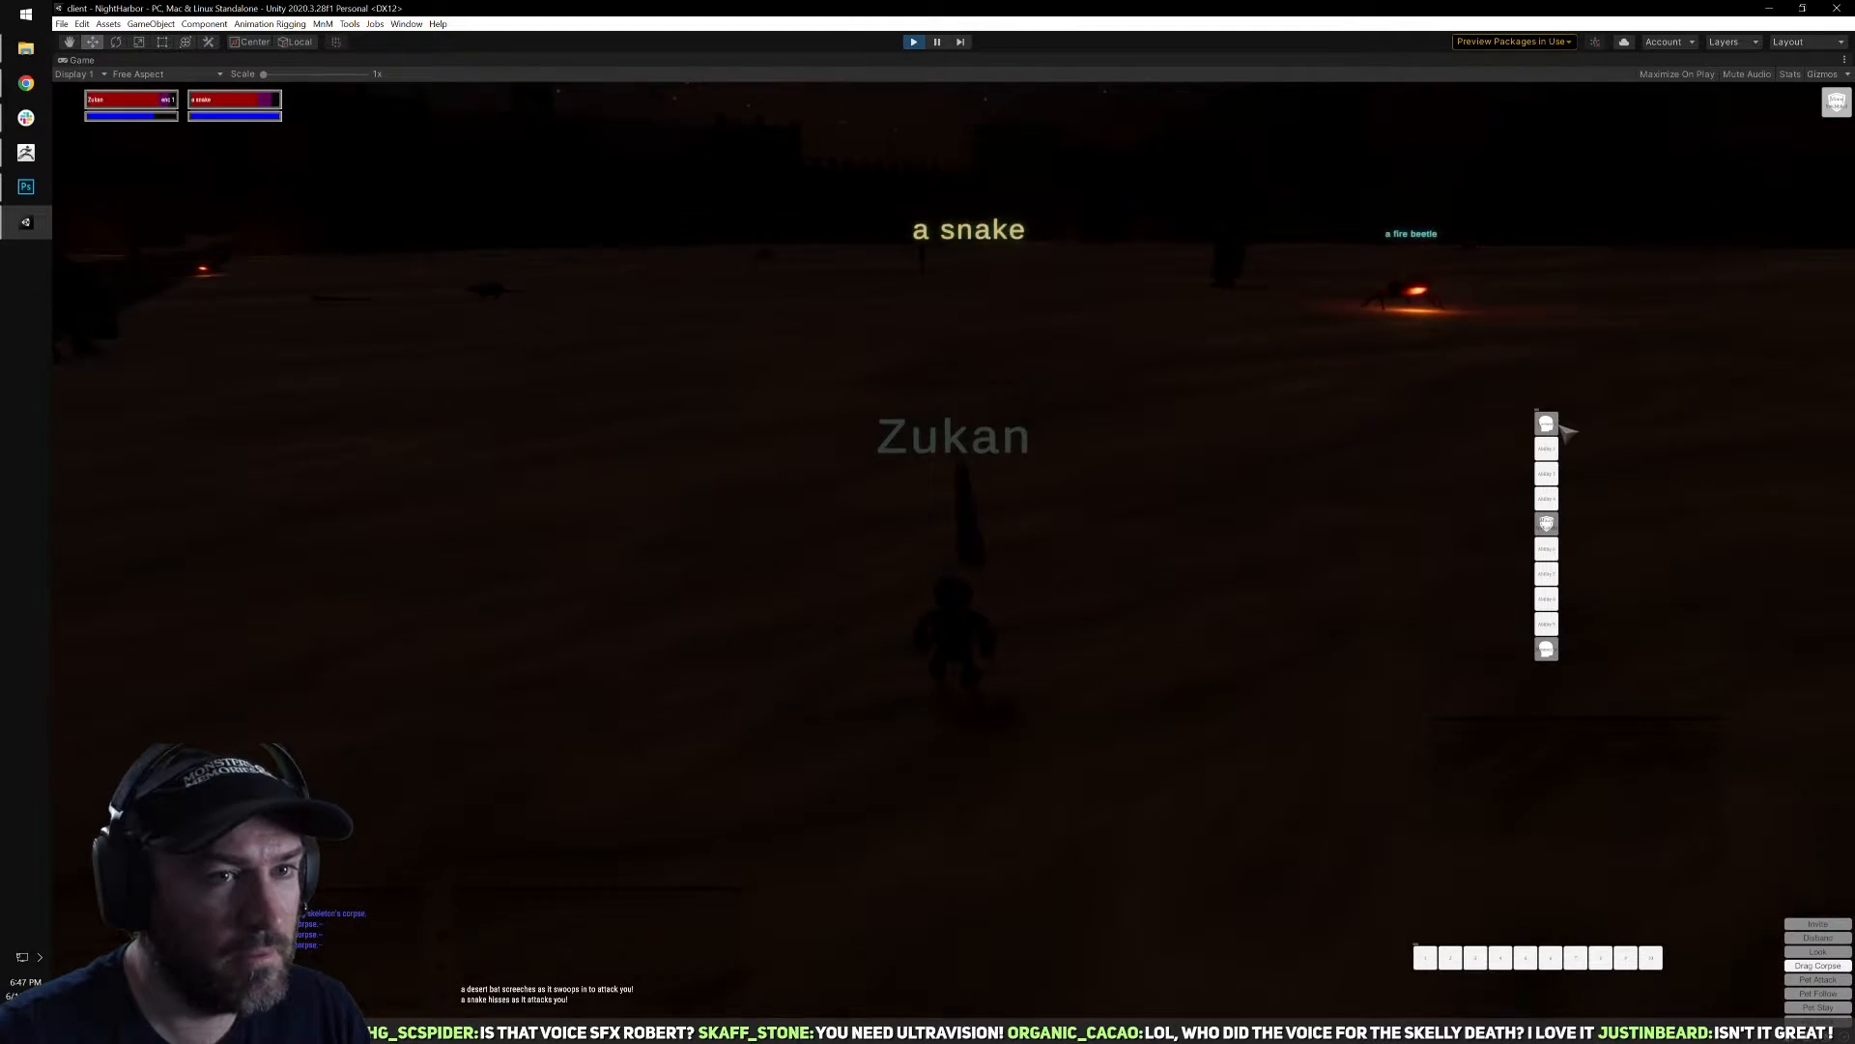
{"action": "left_click", "coordinate": [1548, 422]}
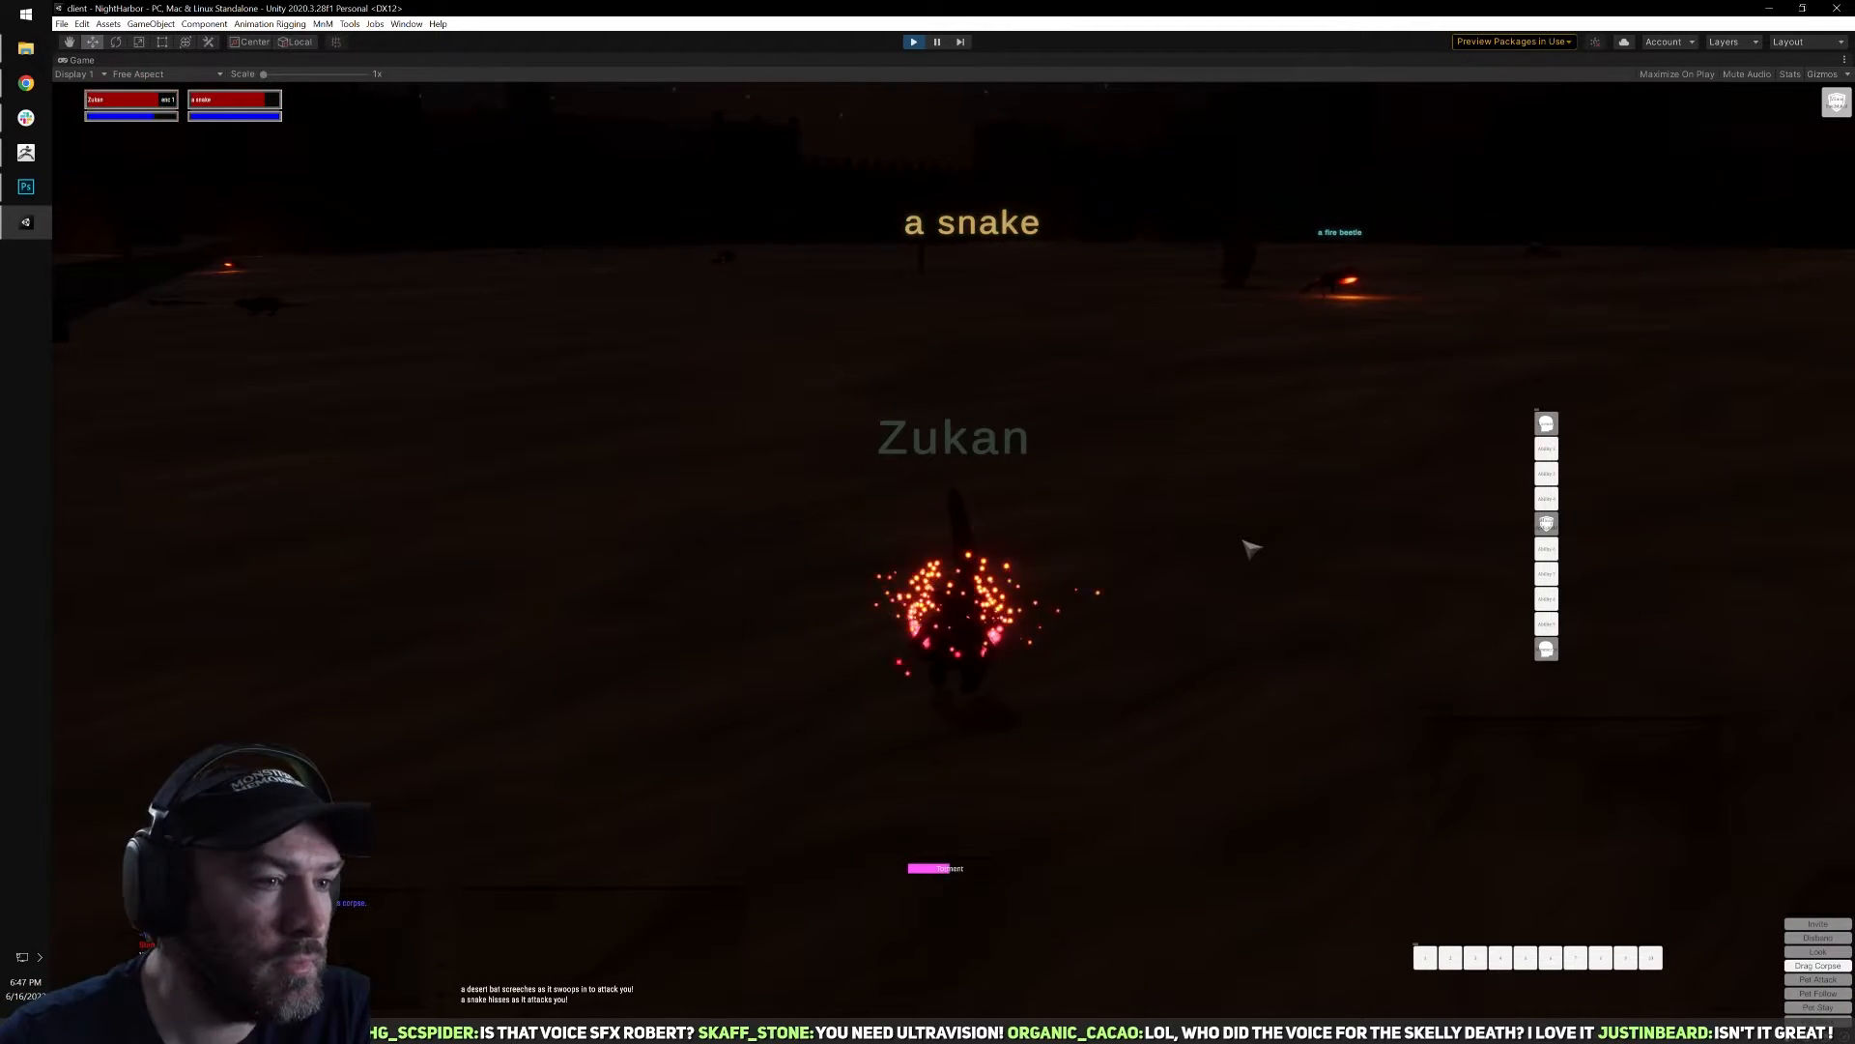
{"action": "key", "text": "i"}
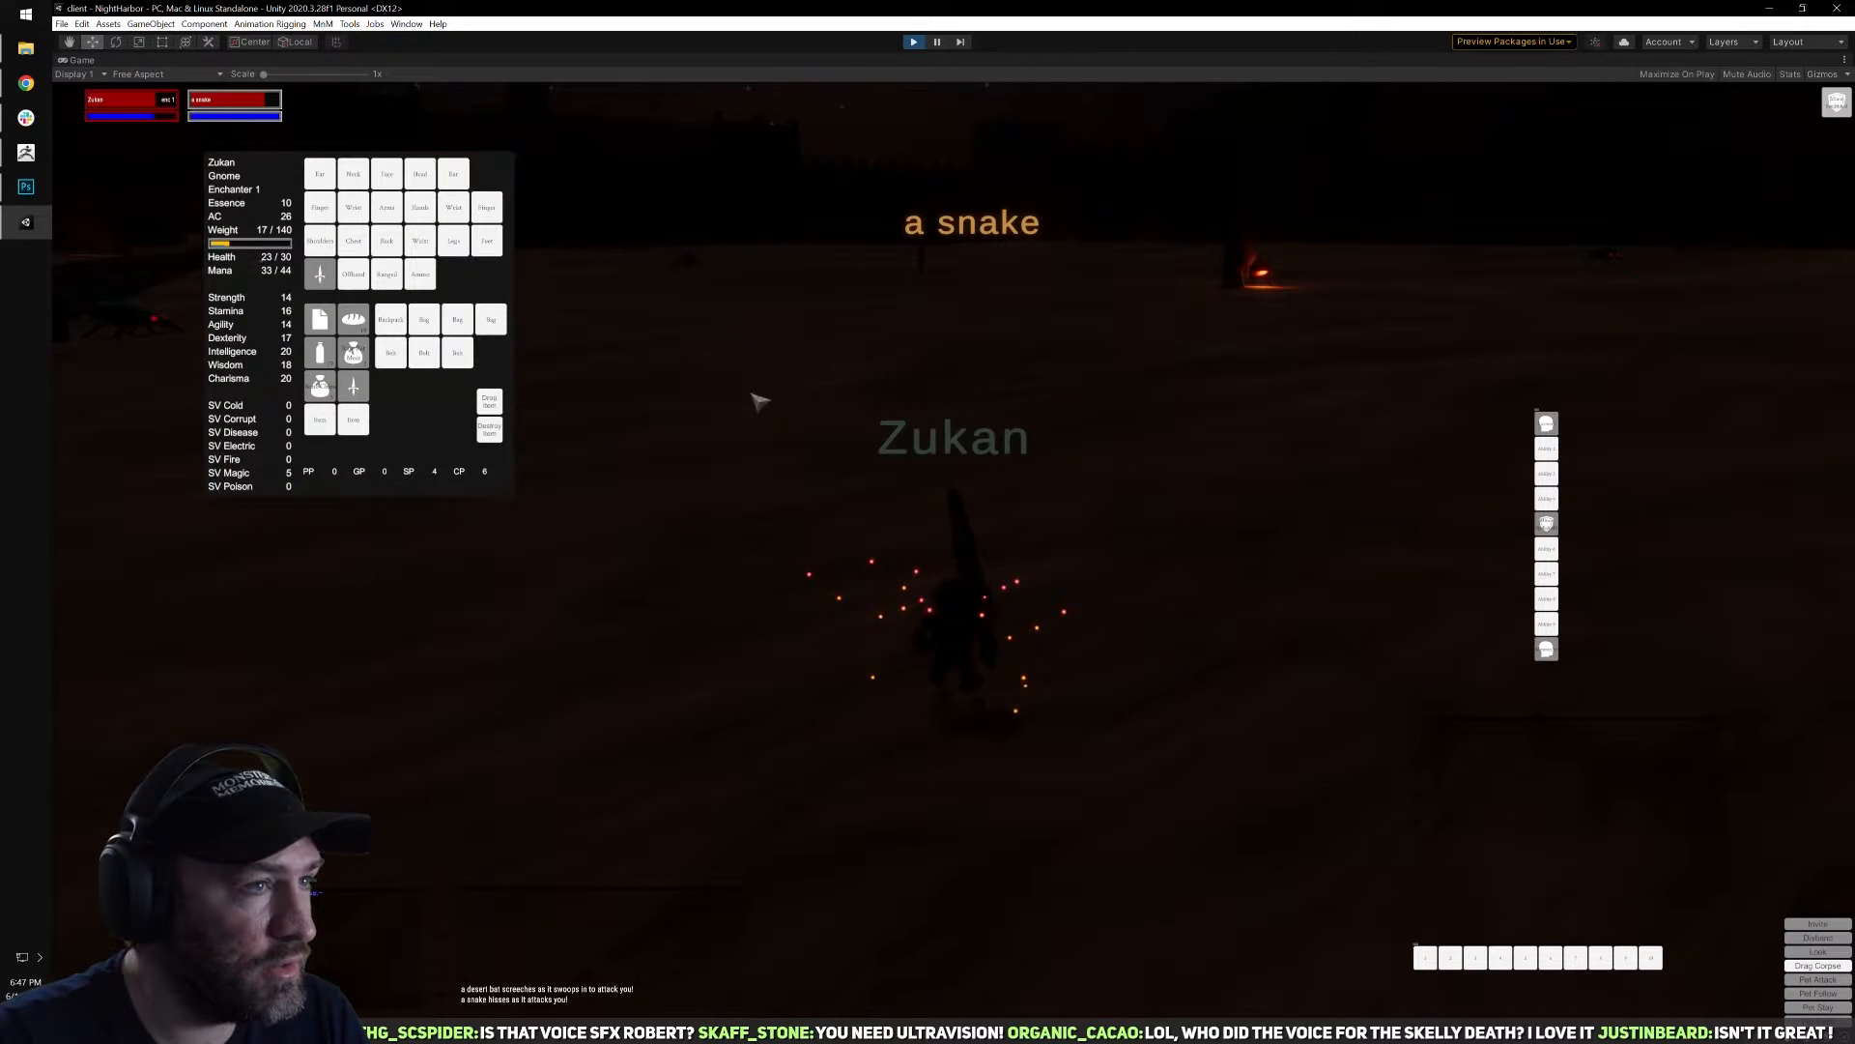
{"action": "key", "text": "i"}
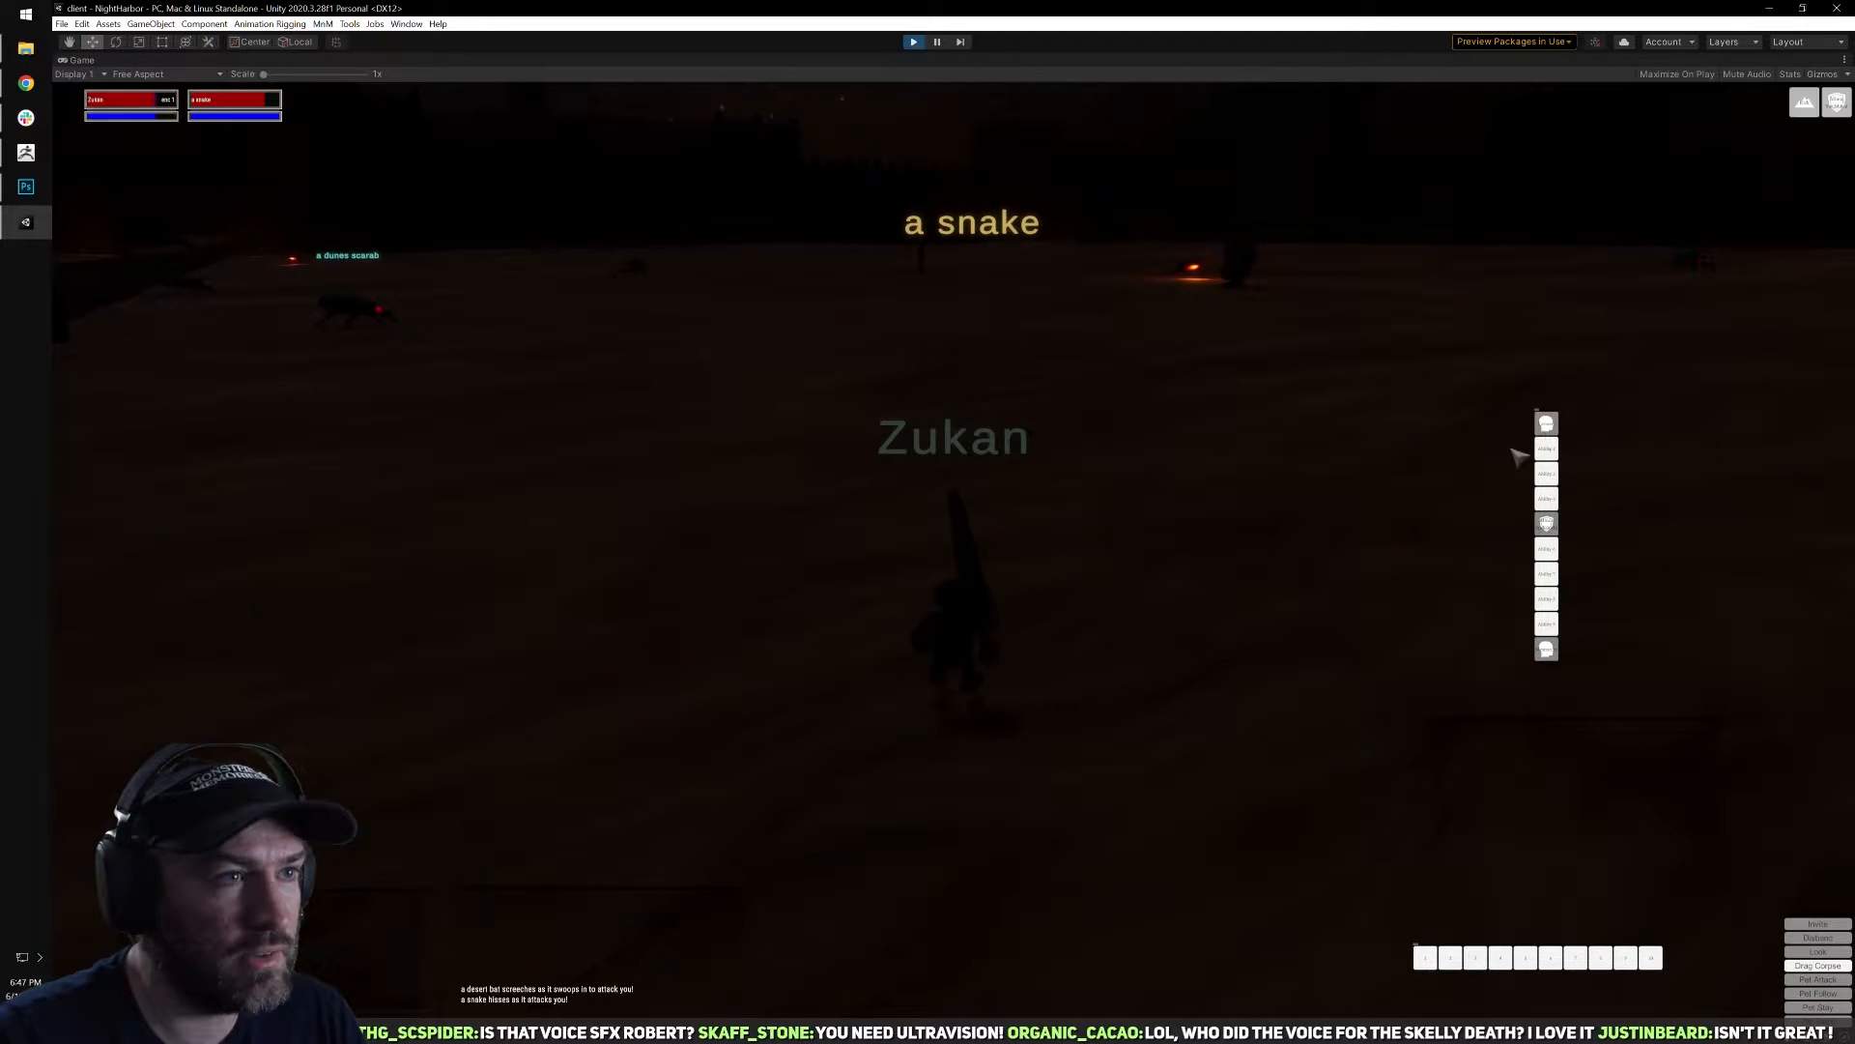
{"action": "left_click", "coordinate": [1545, 442]}
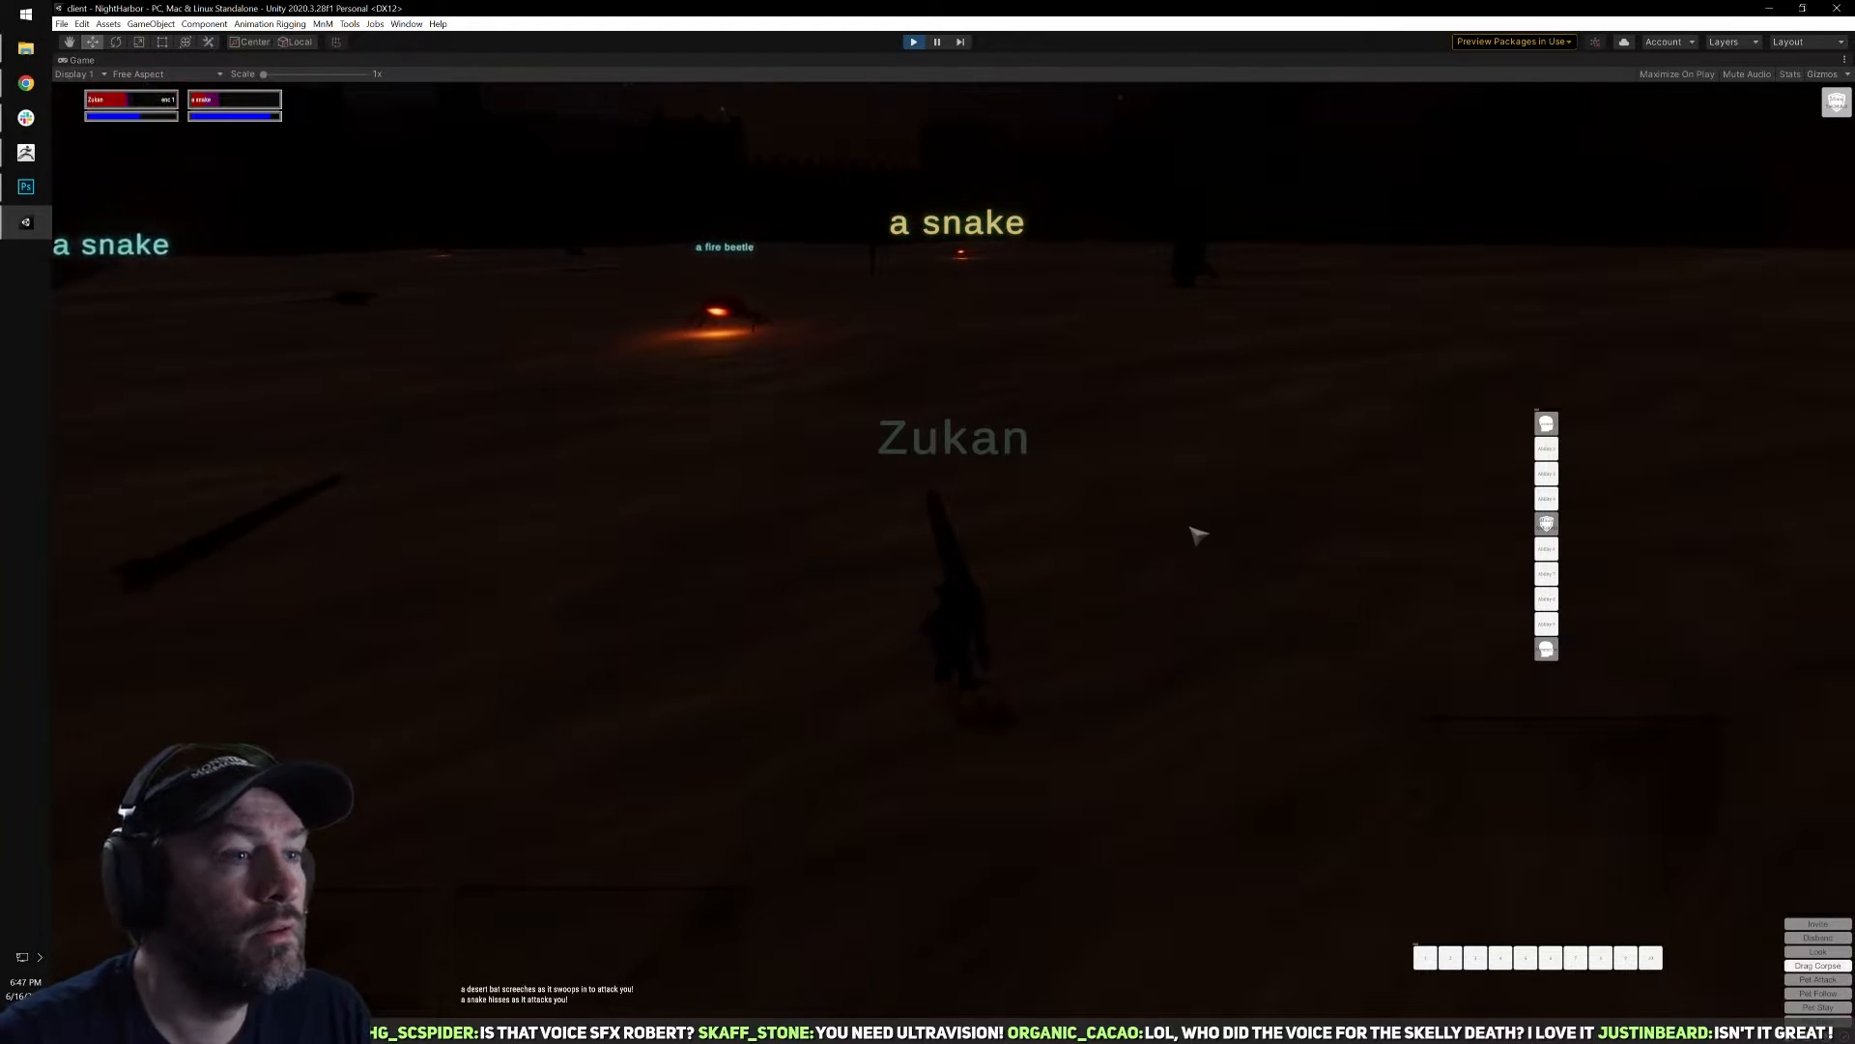
{"action": "right_click_drag", "start_coordinate": [1270, 544], "coordinate": [1344, 547]}
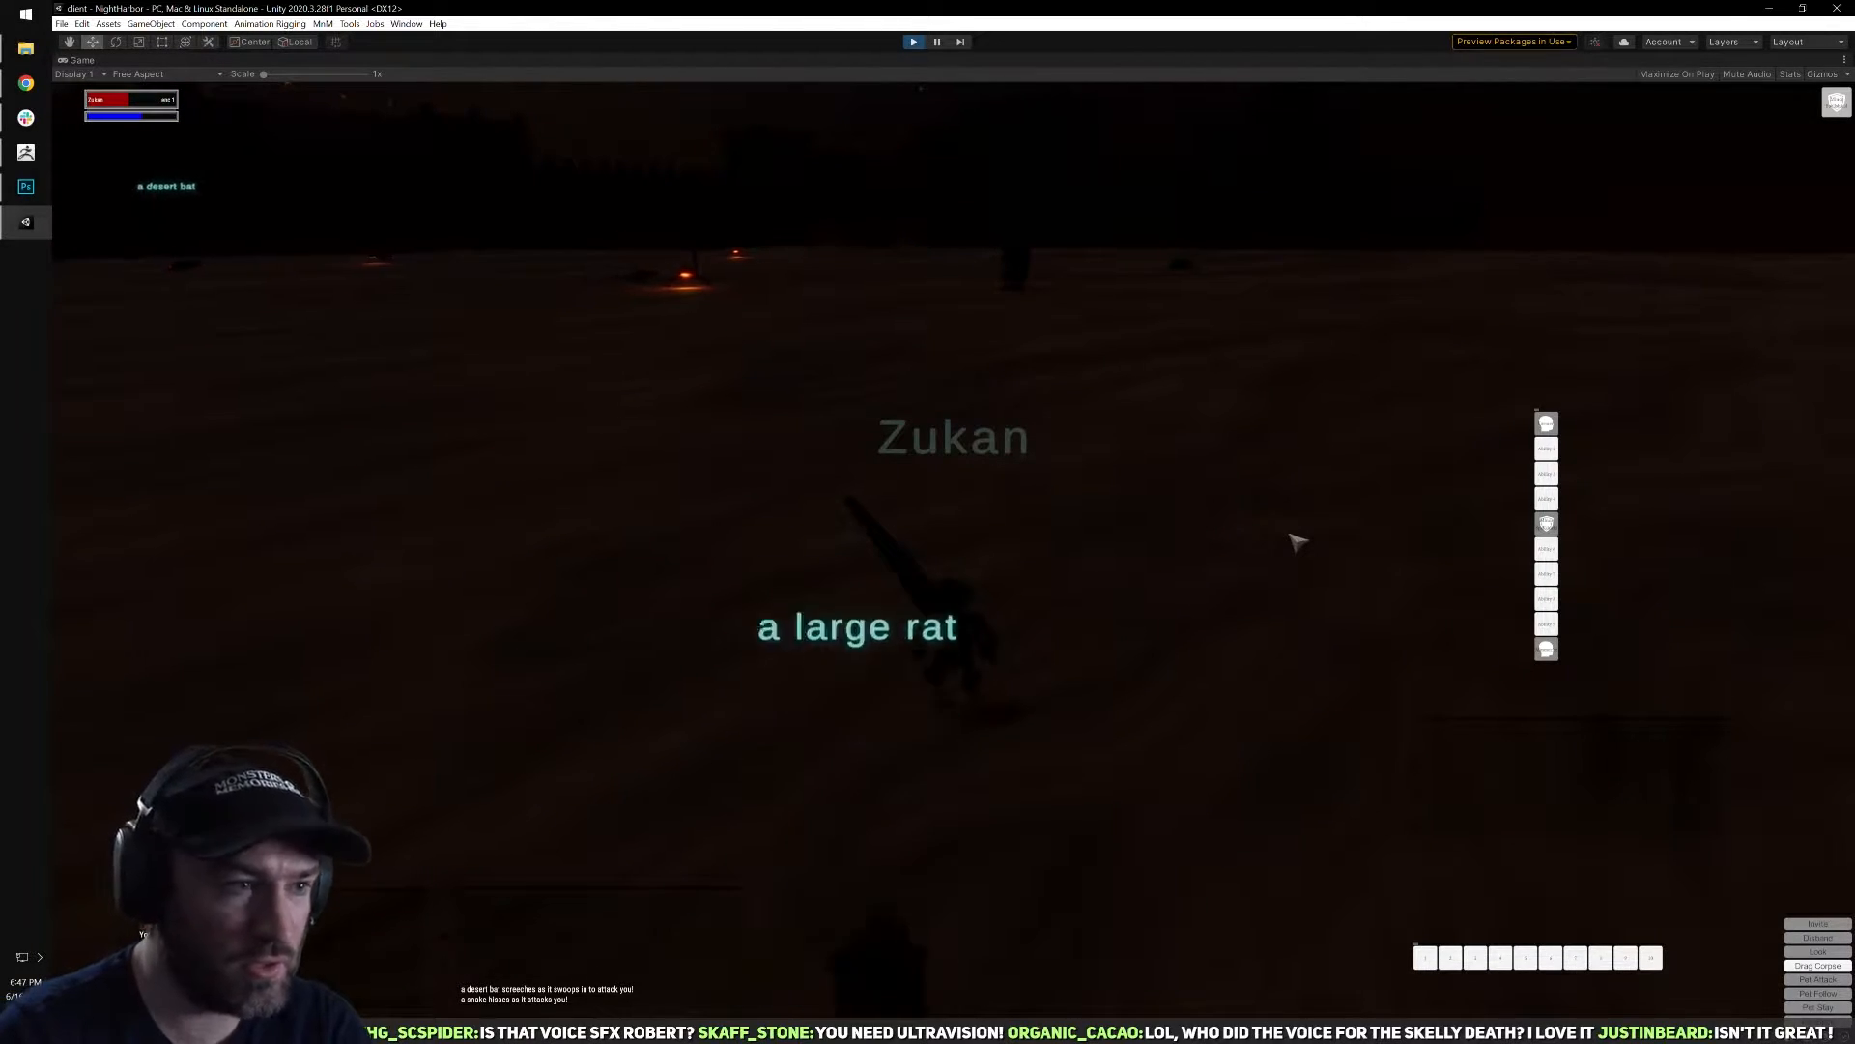
Turn to the dead snake, check its corpse for loot, close the loot window and run on across the sand.
{"action": "key", "text": "a"}
{"action": "key", "text": "d"}
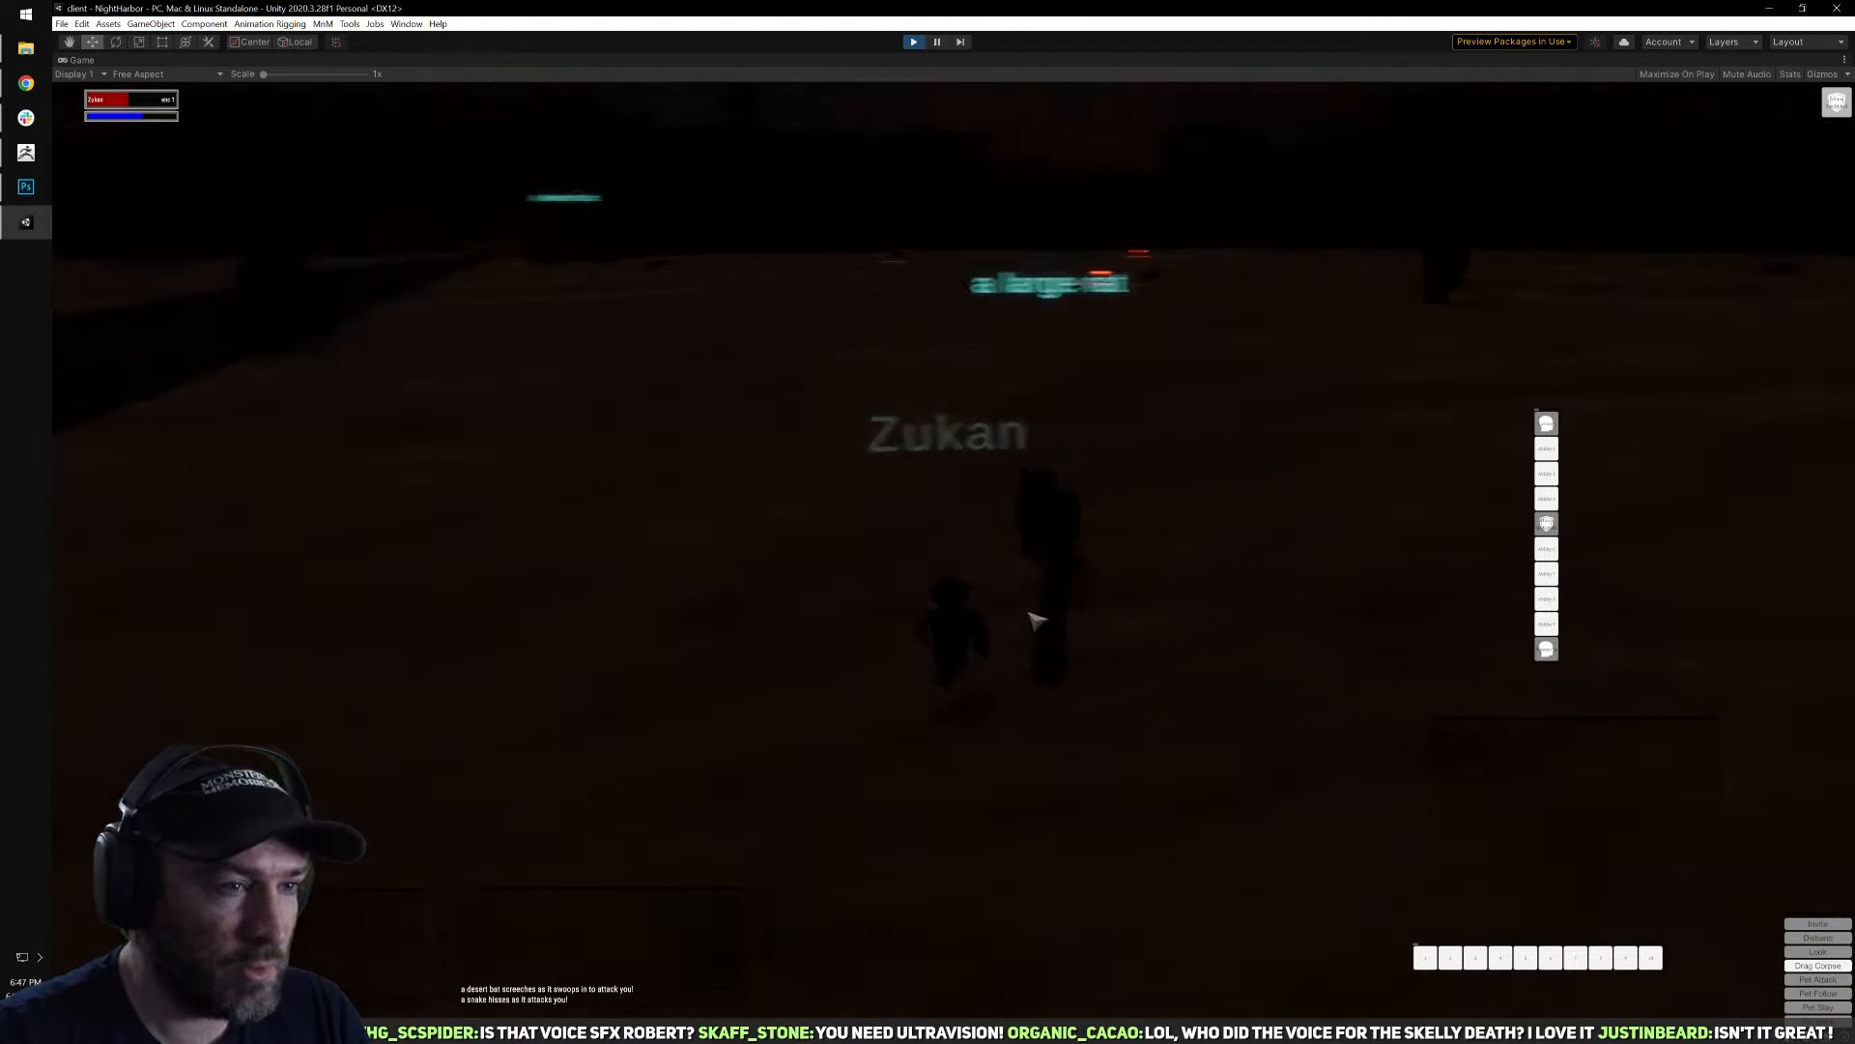
{"action": "right_click", "coordinate": [1056, 624]}
{"action": "left_click", "coordinate": [792, 272]}
{"action": "key", "text": "w"}
{"action": "key", "text": "a"}
{"action": "key", "text": "d"}
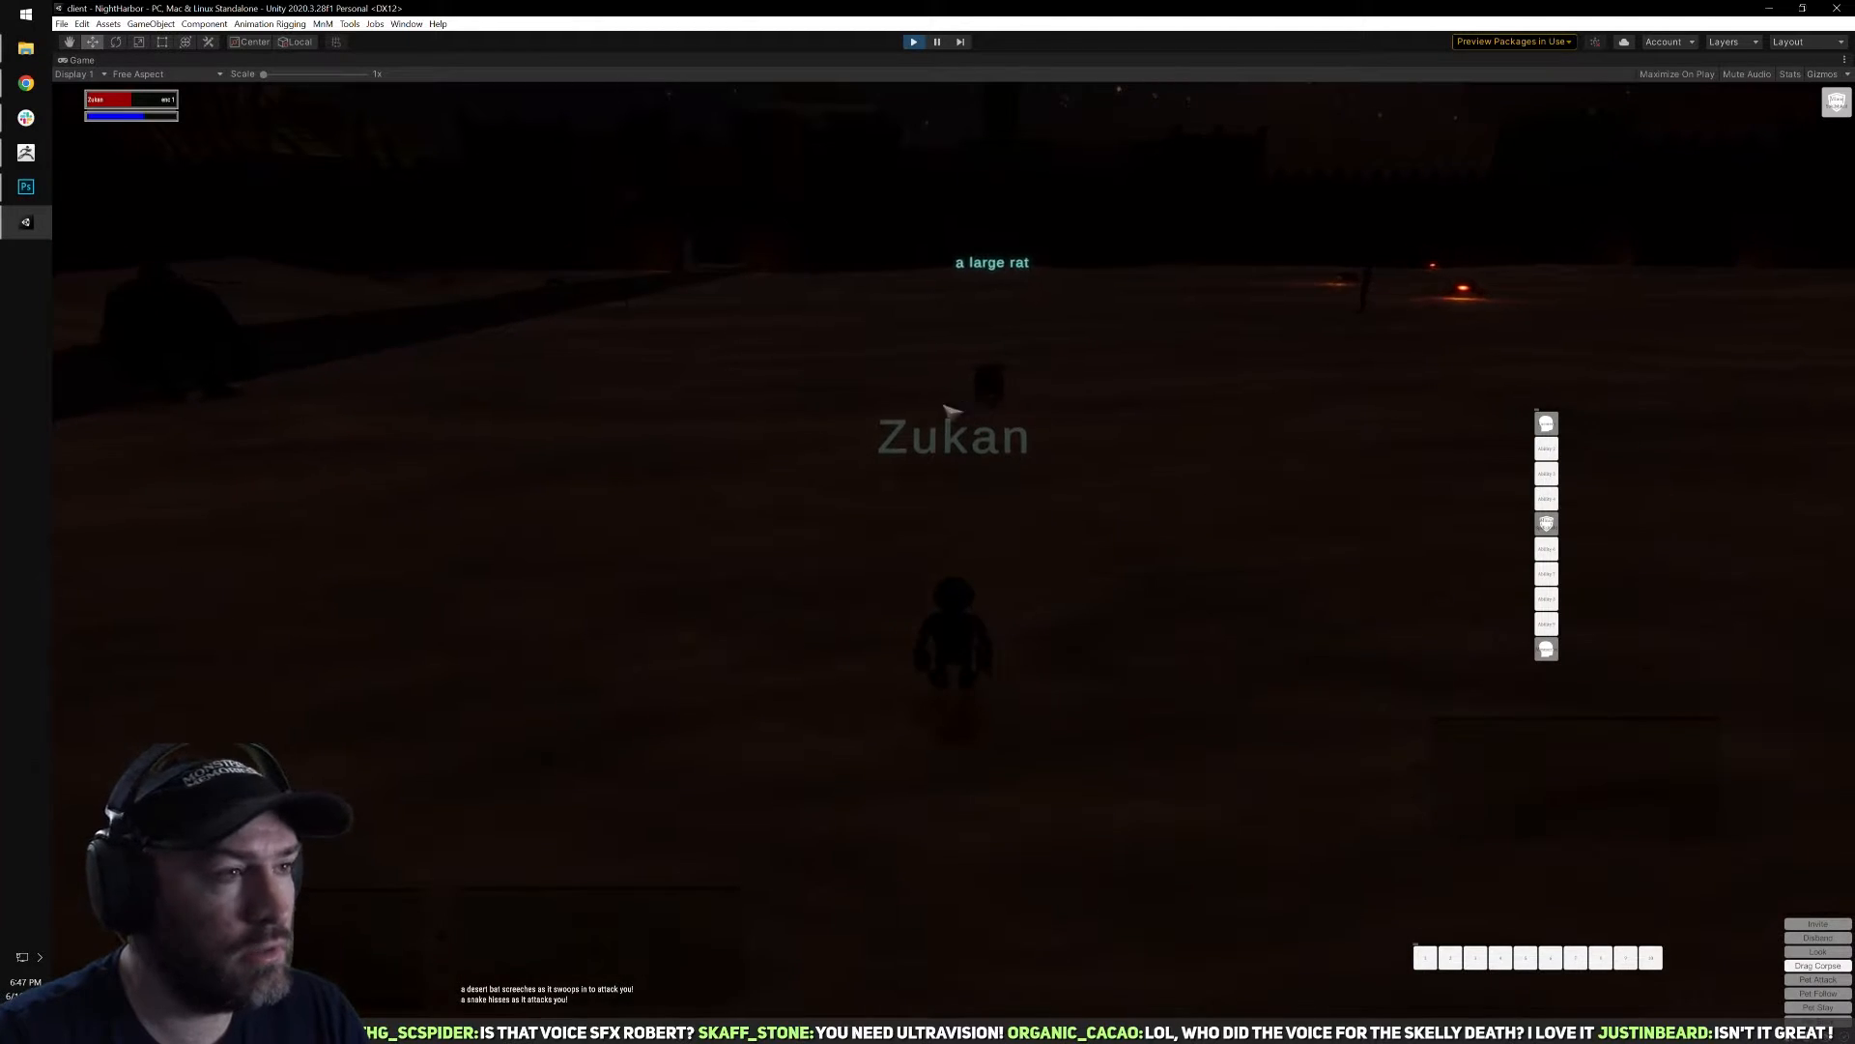
Check the character's health and mana, target the rotting skeleton near the large rat, and fight it with melee and Torment.
{"action": "key", "text": "i"}
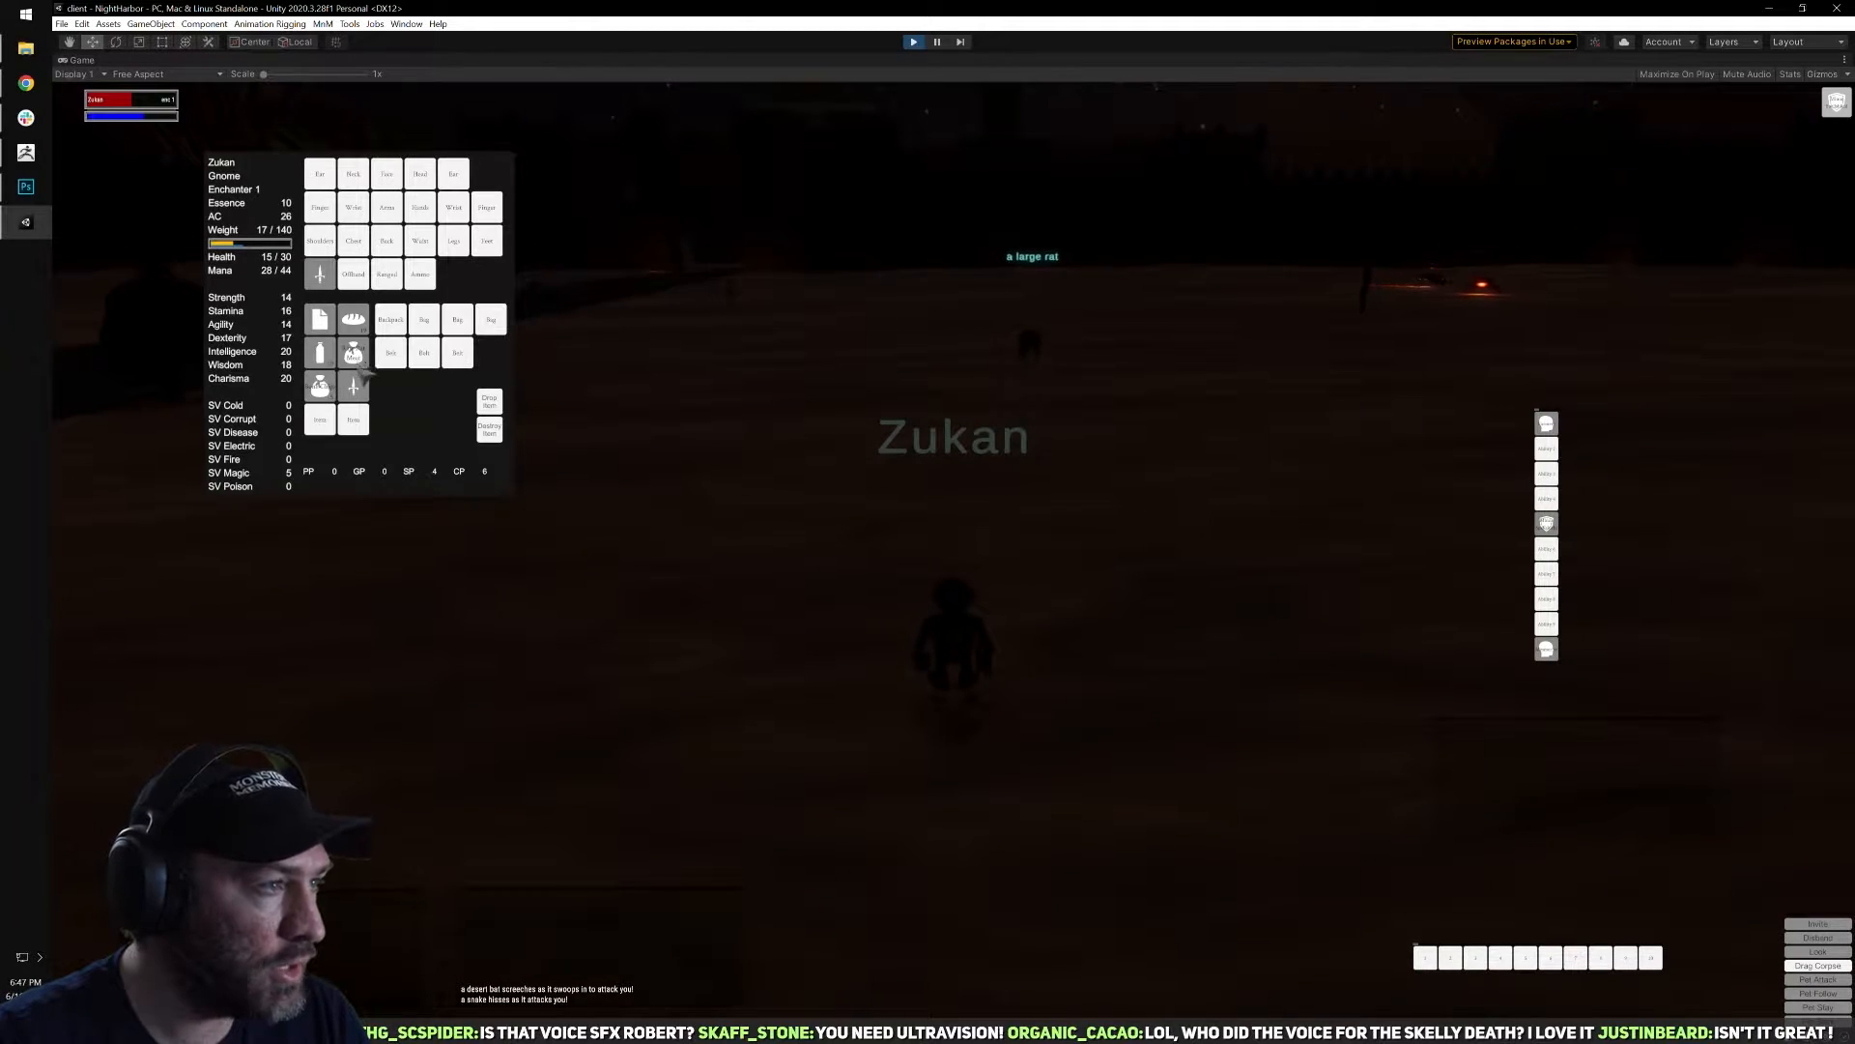
{"action": "key", "text": "i"}
{"action": "key", "text": "w"}
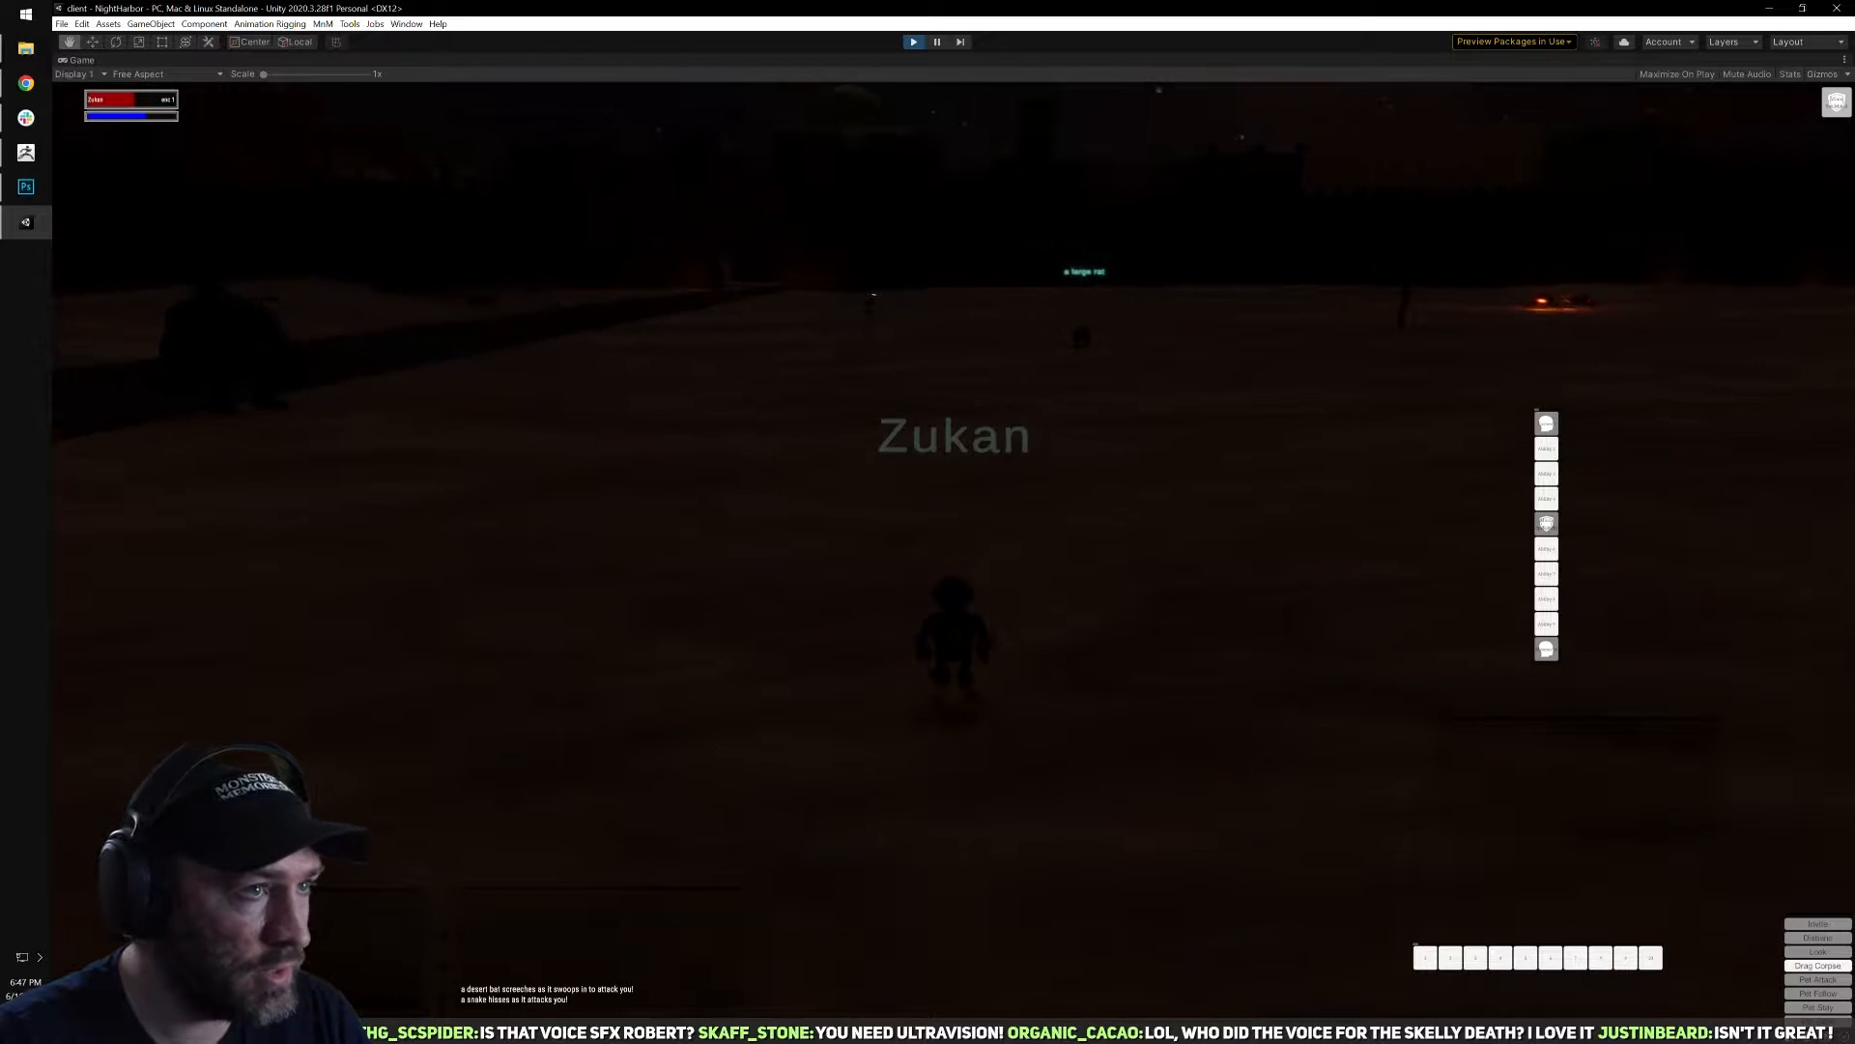
{"action": "left_click", "coordinate": [885, 350]}
{"action": "key", "text": "d"}
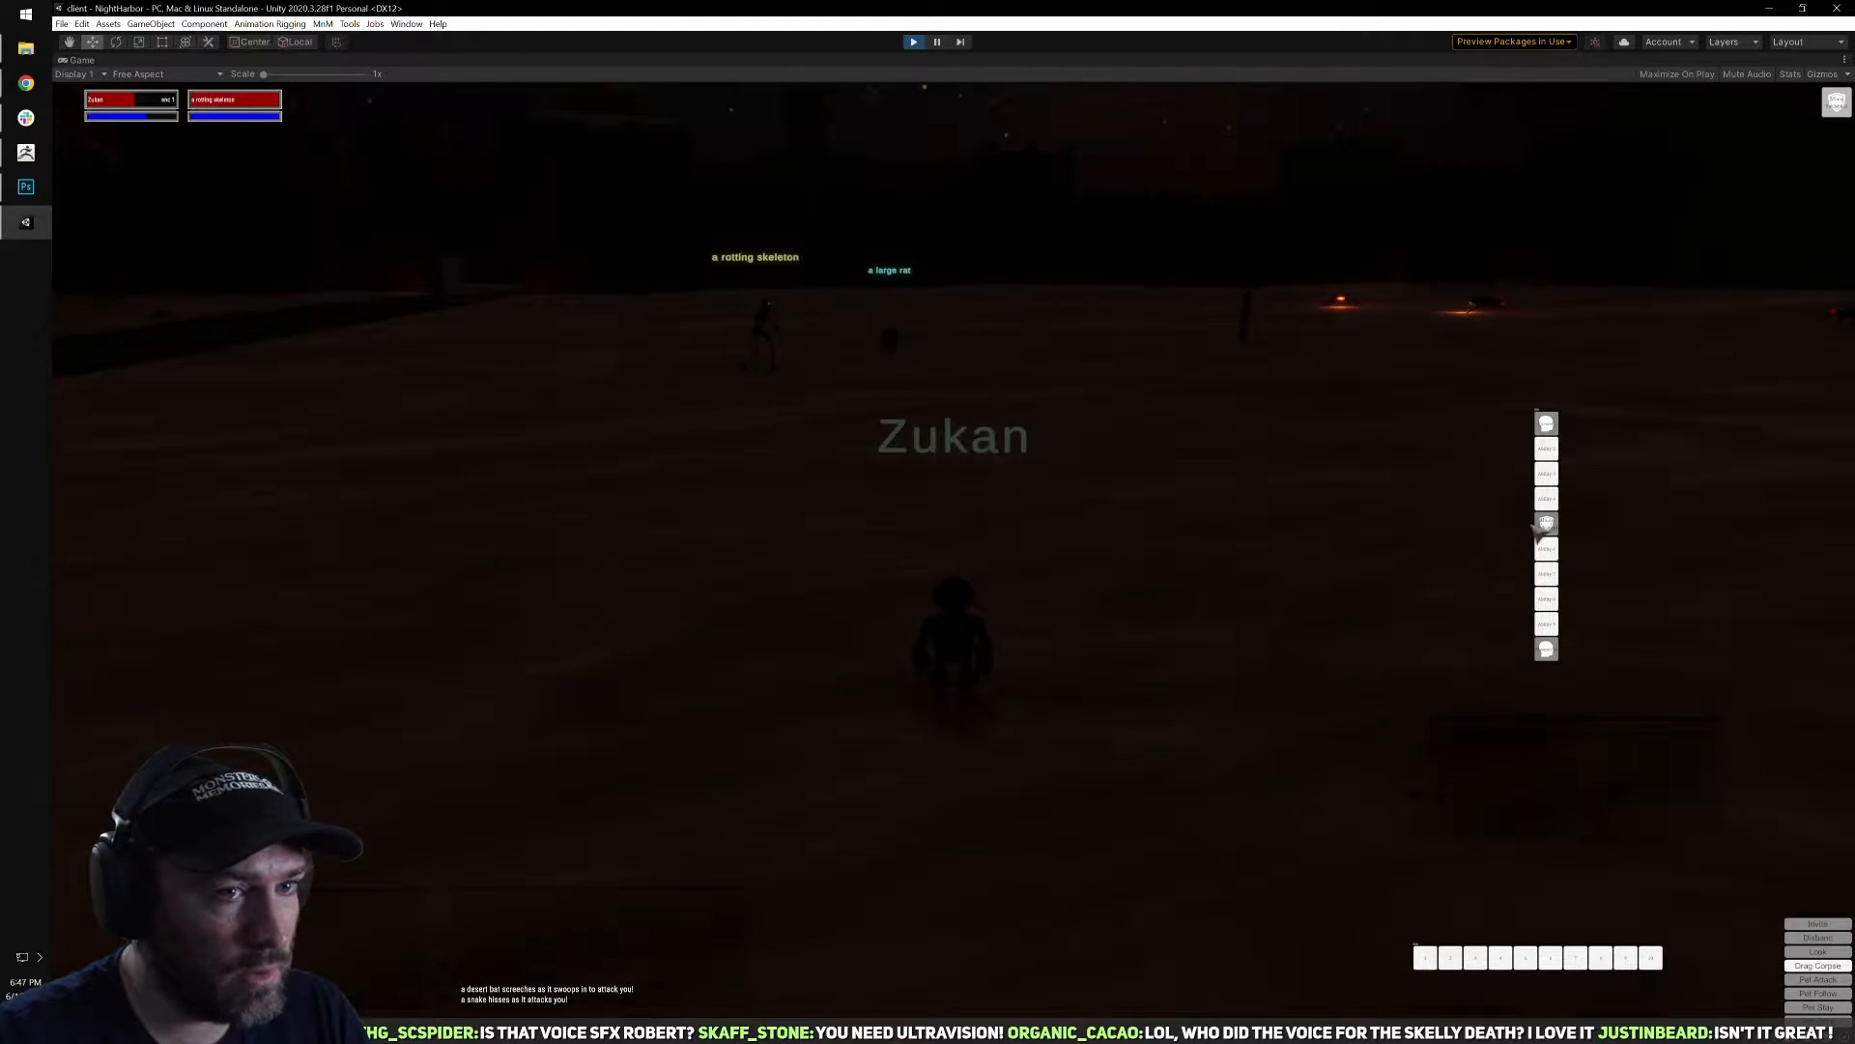
{"action": "mouse_move", "coordinate": [998, 568]}
{"action": "right_mouse_down"}
{"action": "mouse_move", "coordinate": [1043, 585]}
{"action": "mouse_move", "coordinate": [870, 589]}
{"action": "right_mouse_up"}
{"action": "key", "text": "q"}
{"action": "left_click", "coordinate": [1544, 422]}
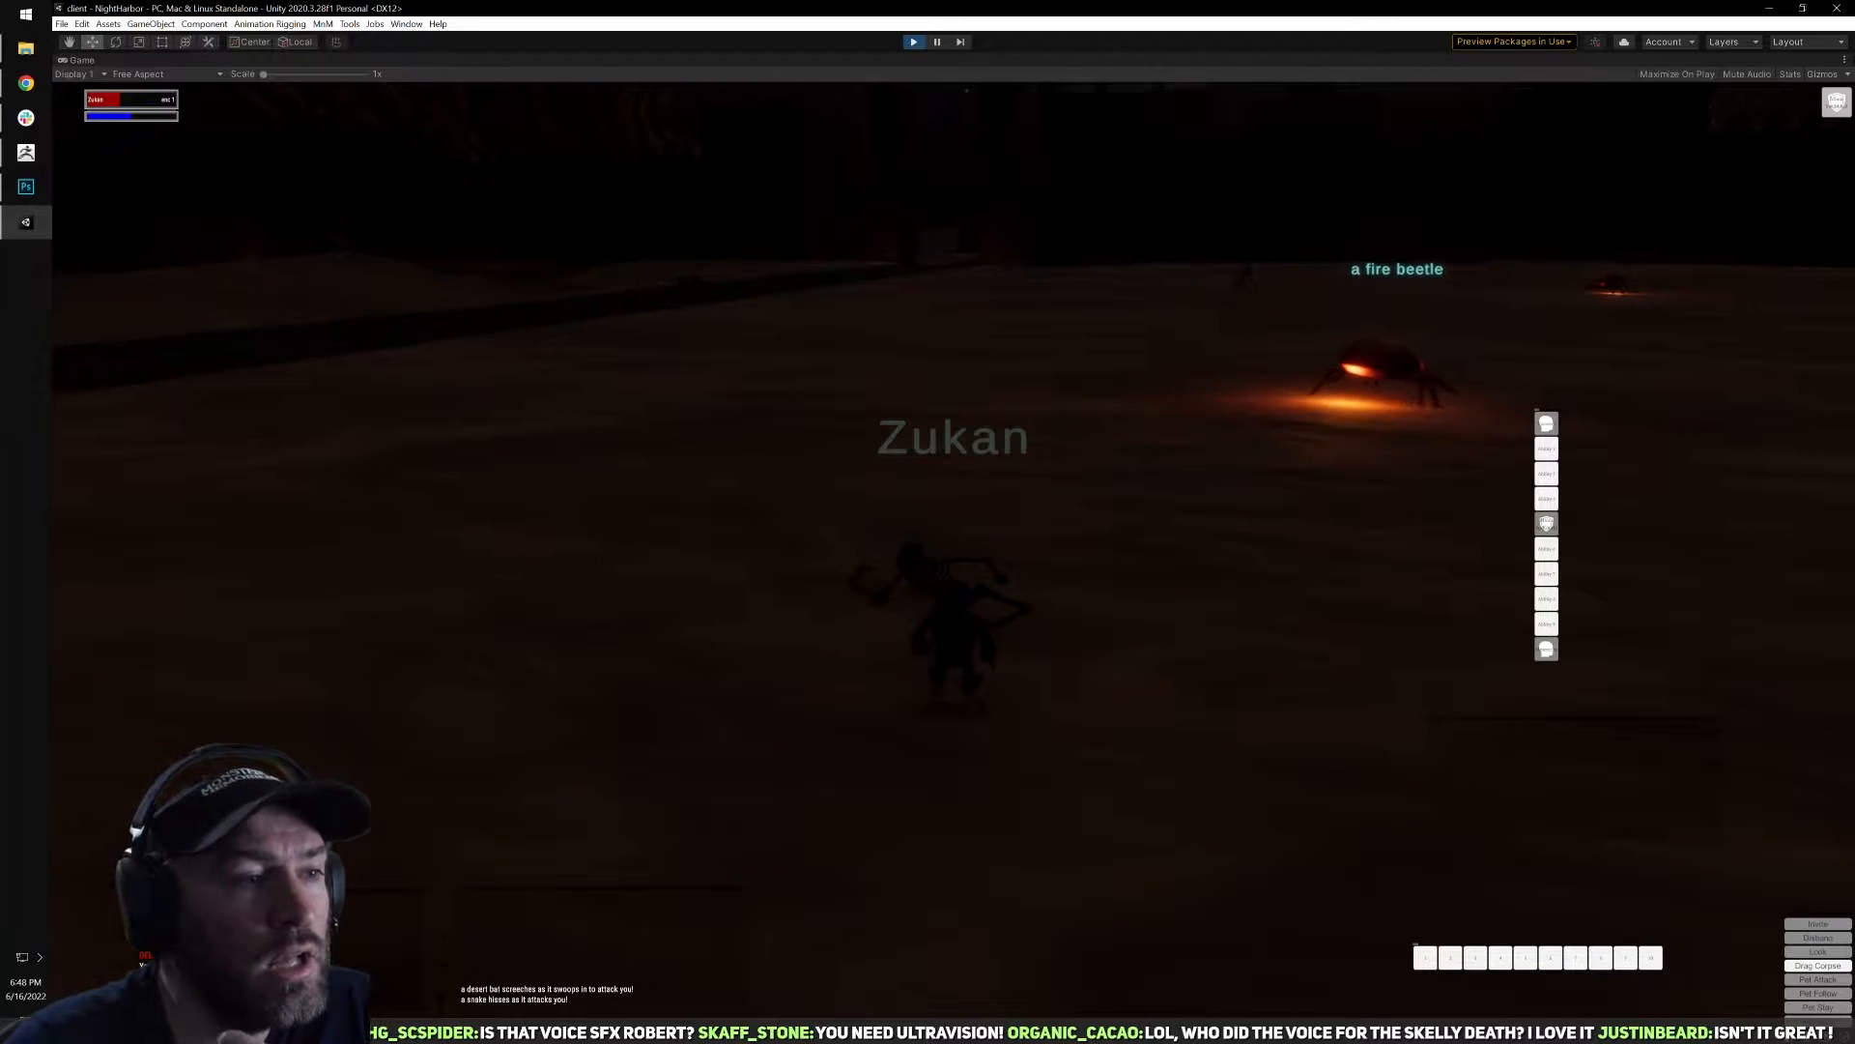
Loot the rotting skeleton's corpse and inspect the Rusty Dagger in the inventory.
{"action": "key", "text": "d"}
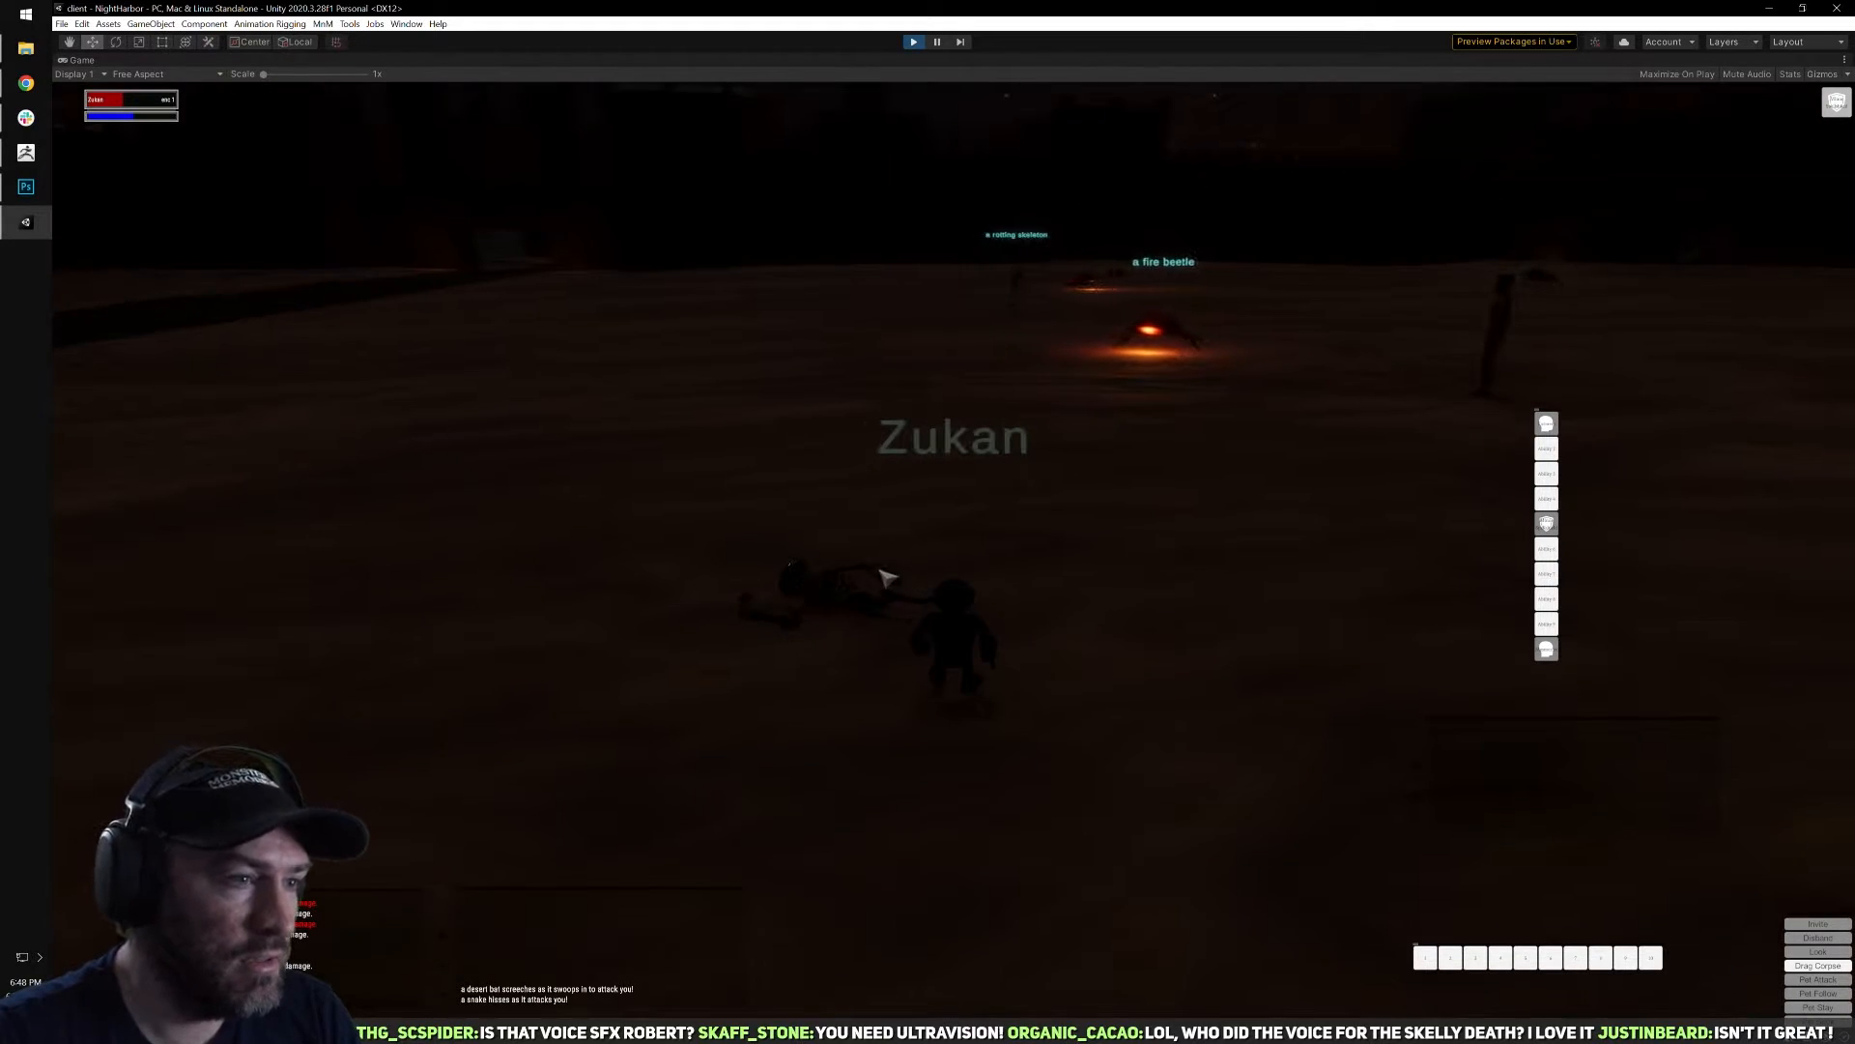
{"action": "right_click", "coordinate": [888, 578]}
{"action": "key", "text": "i"}
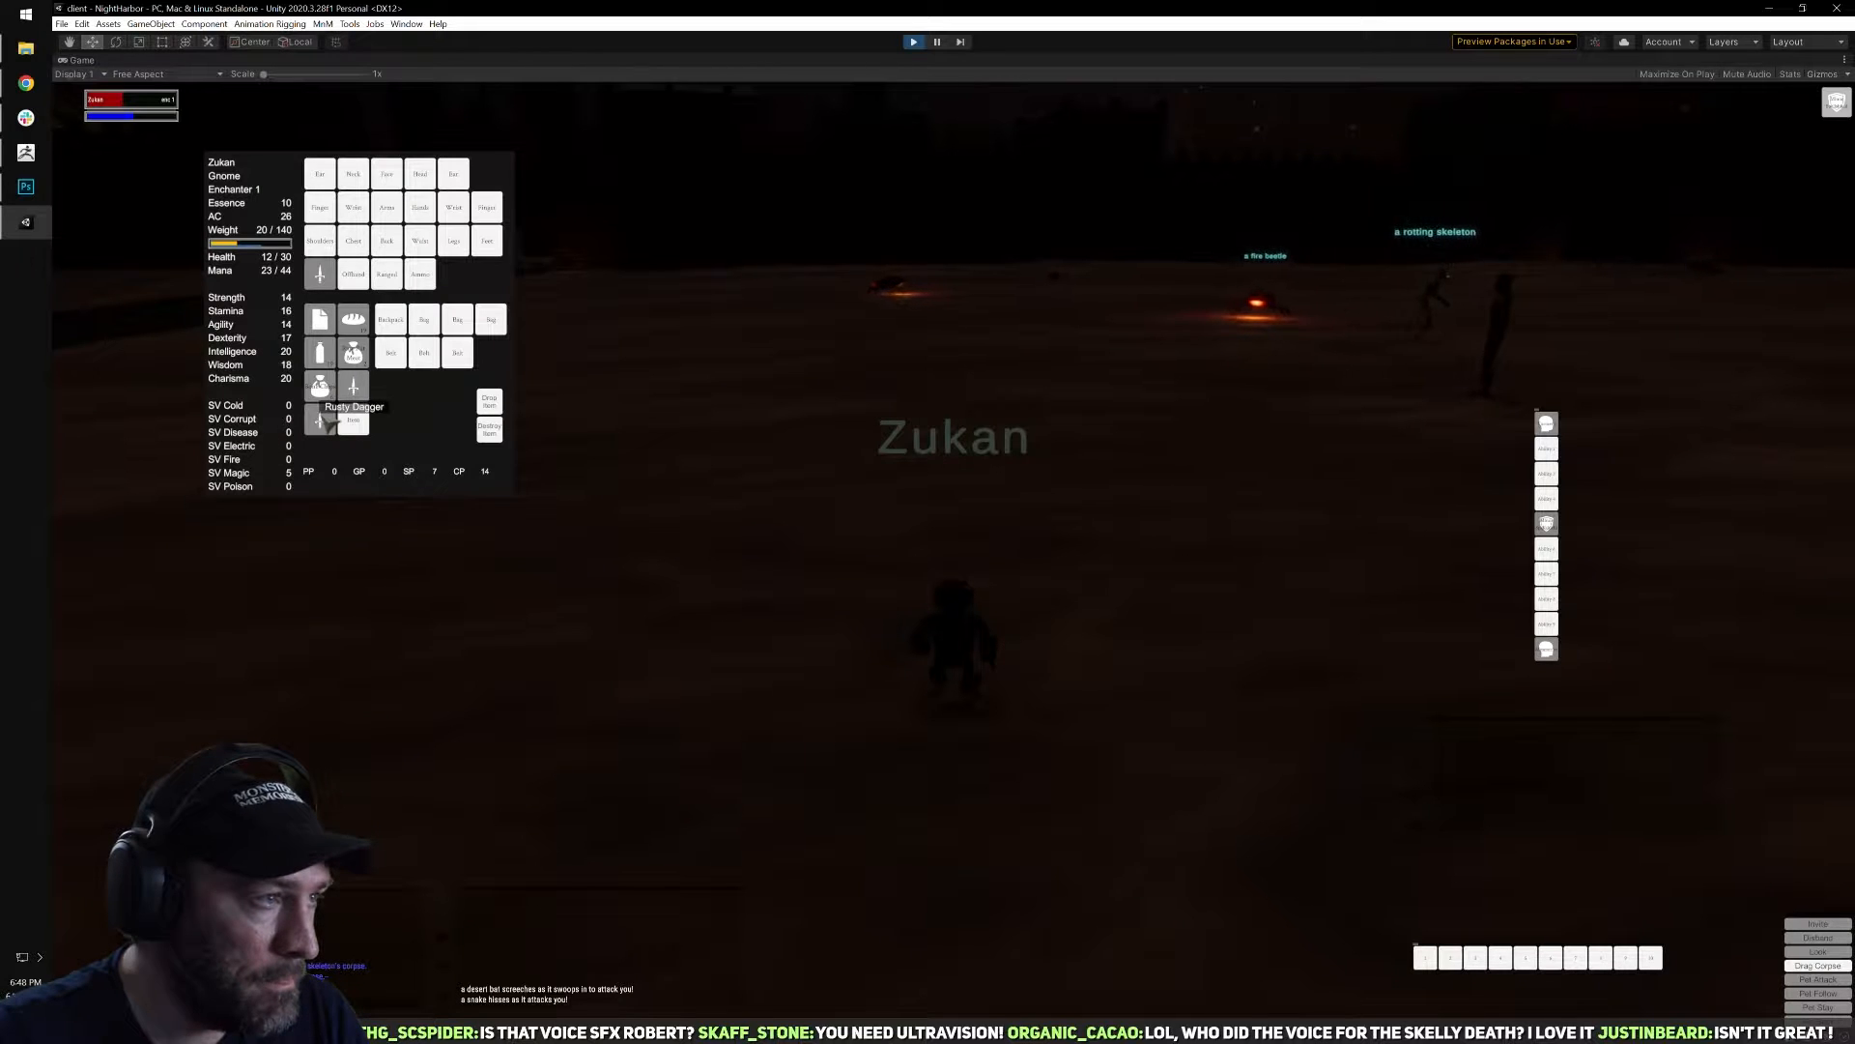
{"action": "key", "text": "i"}
Run past the fire beetle and large rat to open sand and sit down with the abilities book open to recover.
{"action": "key", "text": "d"}
{"action": "key", "text": "w"}
{"action": "right_click_drag", "start_coordinate": [869, 492], "coordinate": [981, 449]}
{"action": "key", "text": "q"}
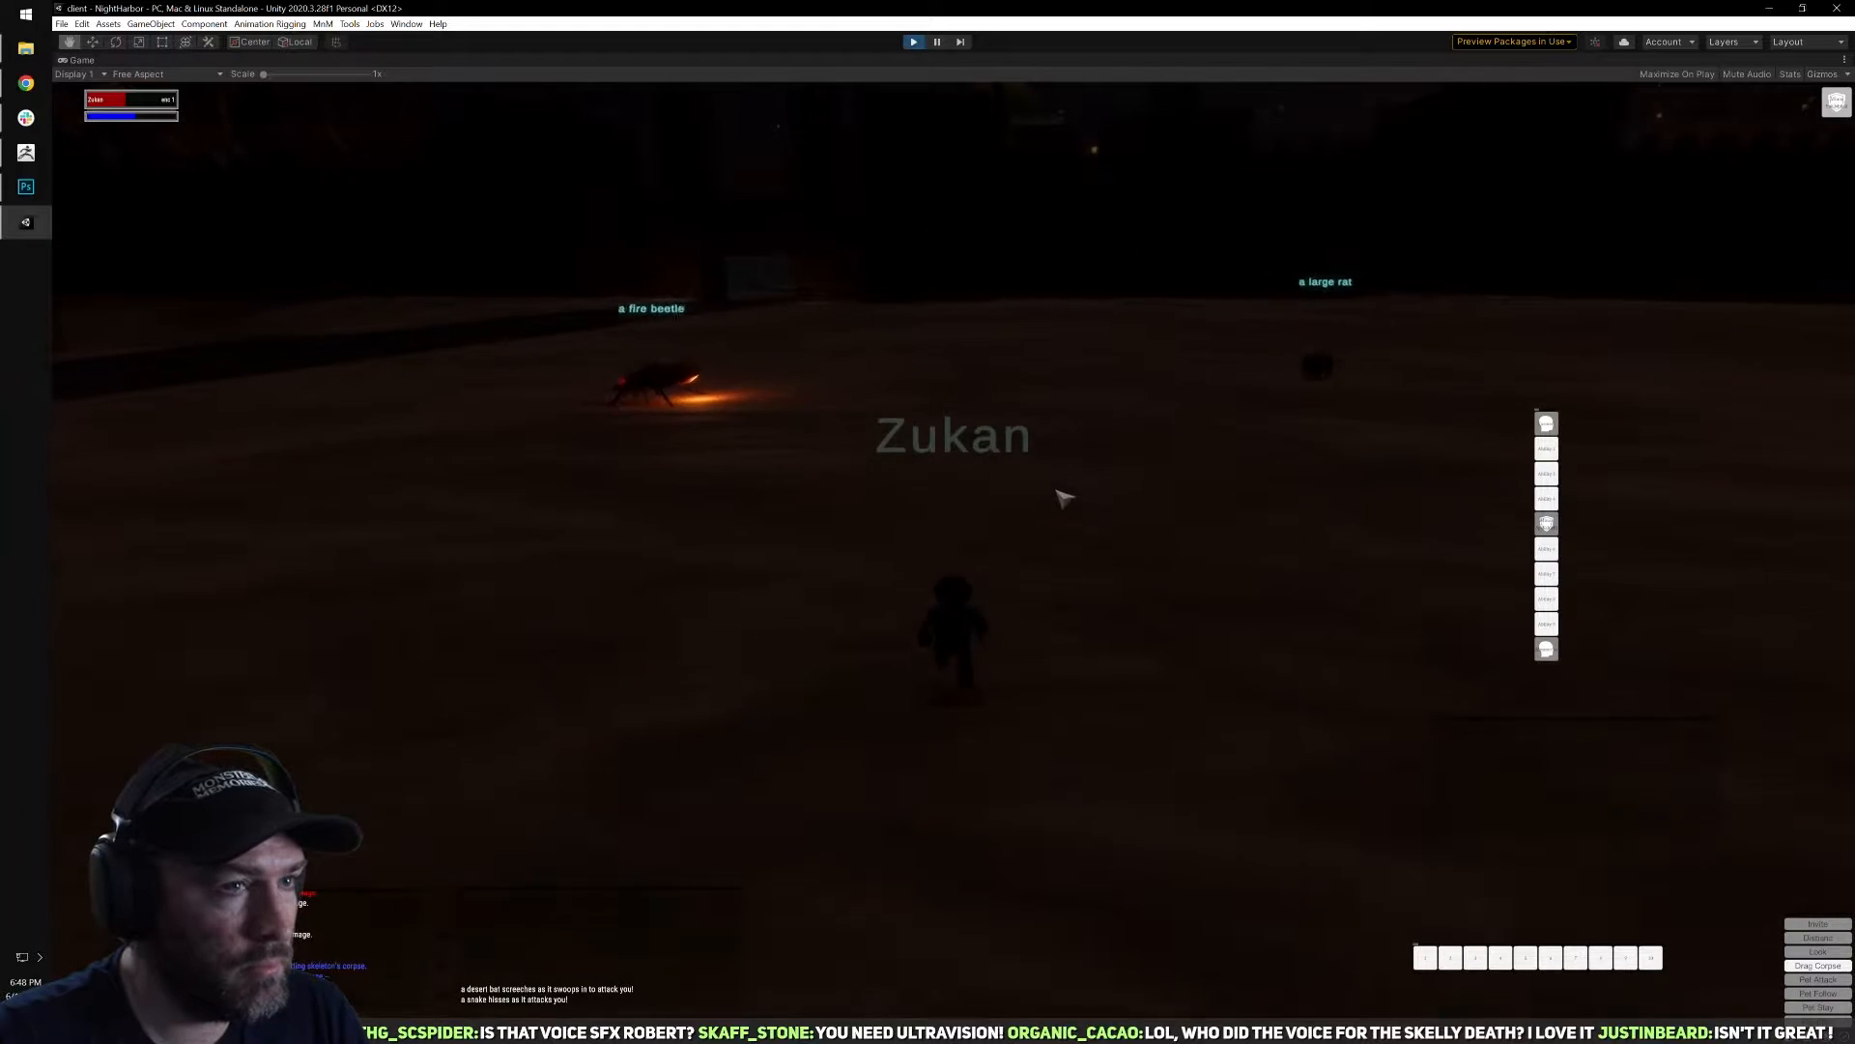
{"action": "right_click_drag", "start_coordinate": [1075, 492], "coordinate": [1208, 466]}
{"action": "right_click_drag", "start_coordinate": [912, 546], "coordinate": [1276, 561]}
{"action": "key", "text": "w"}
{"action": "key", "text": "b"}
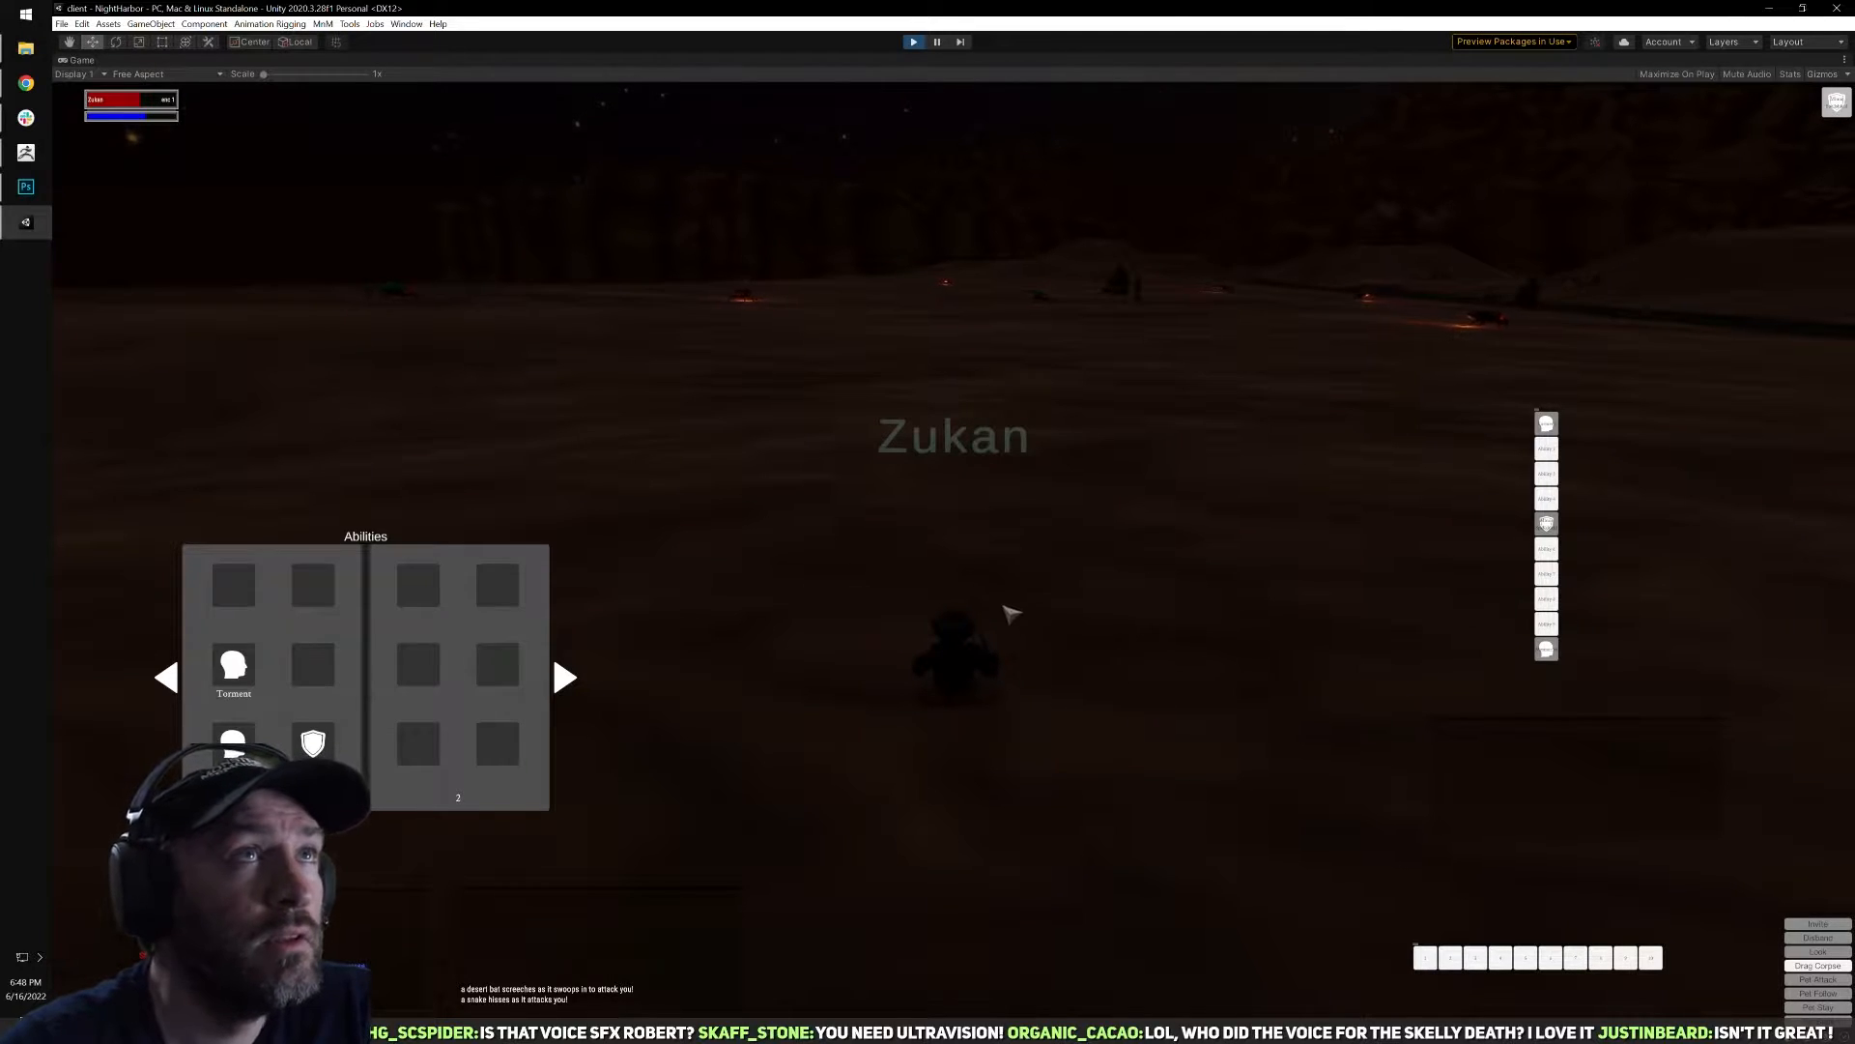
Switch away from the game and back, close the abilities book, and check the character's recovered health and mana.
{"action": "key", "text": "alt+Tab"}
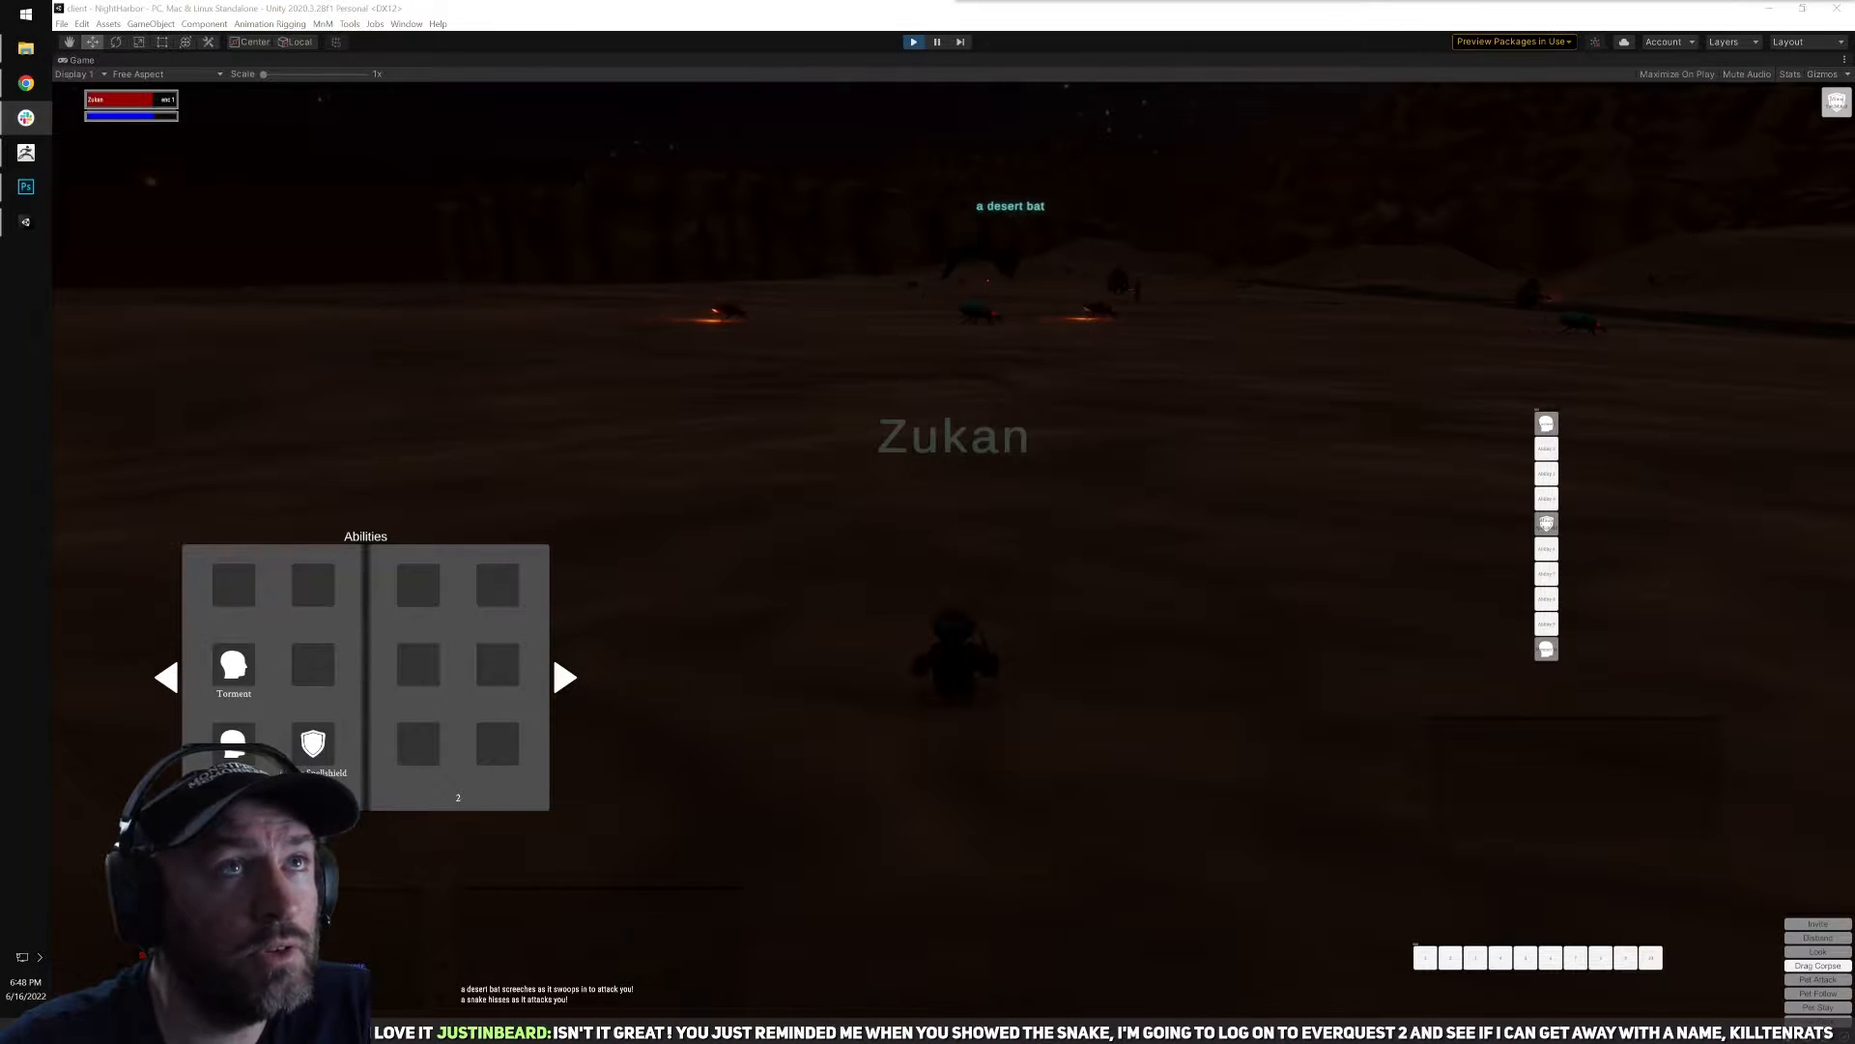
{"action": "left_click", "coordinate": [1343, 334]}
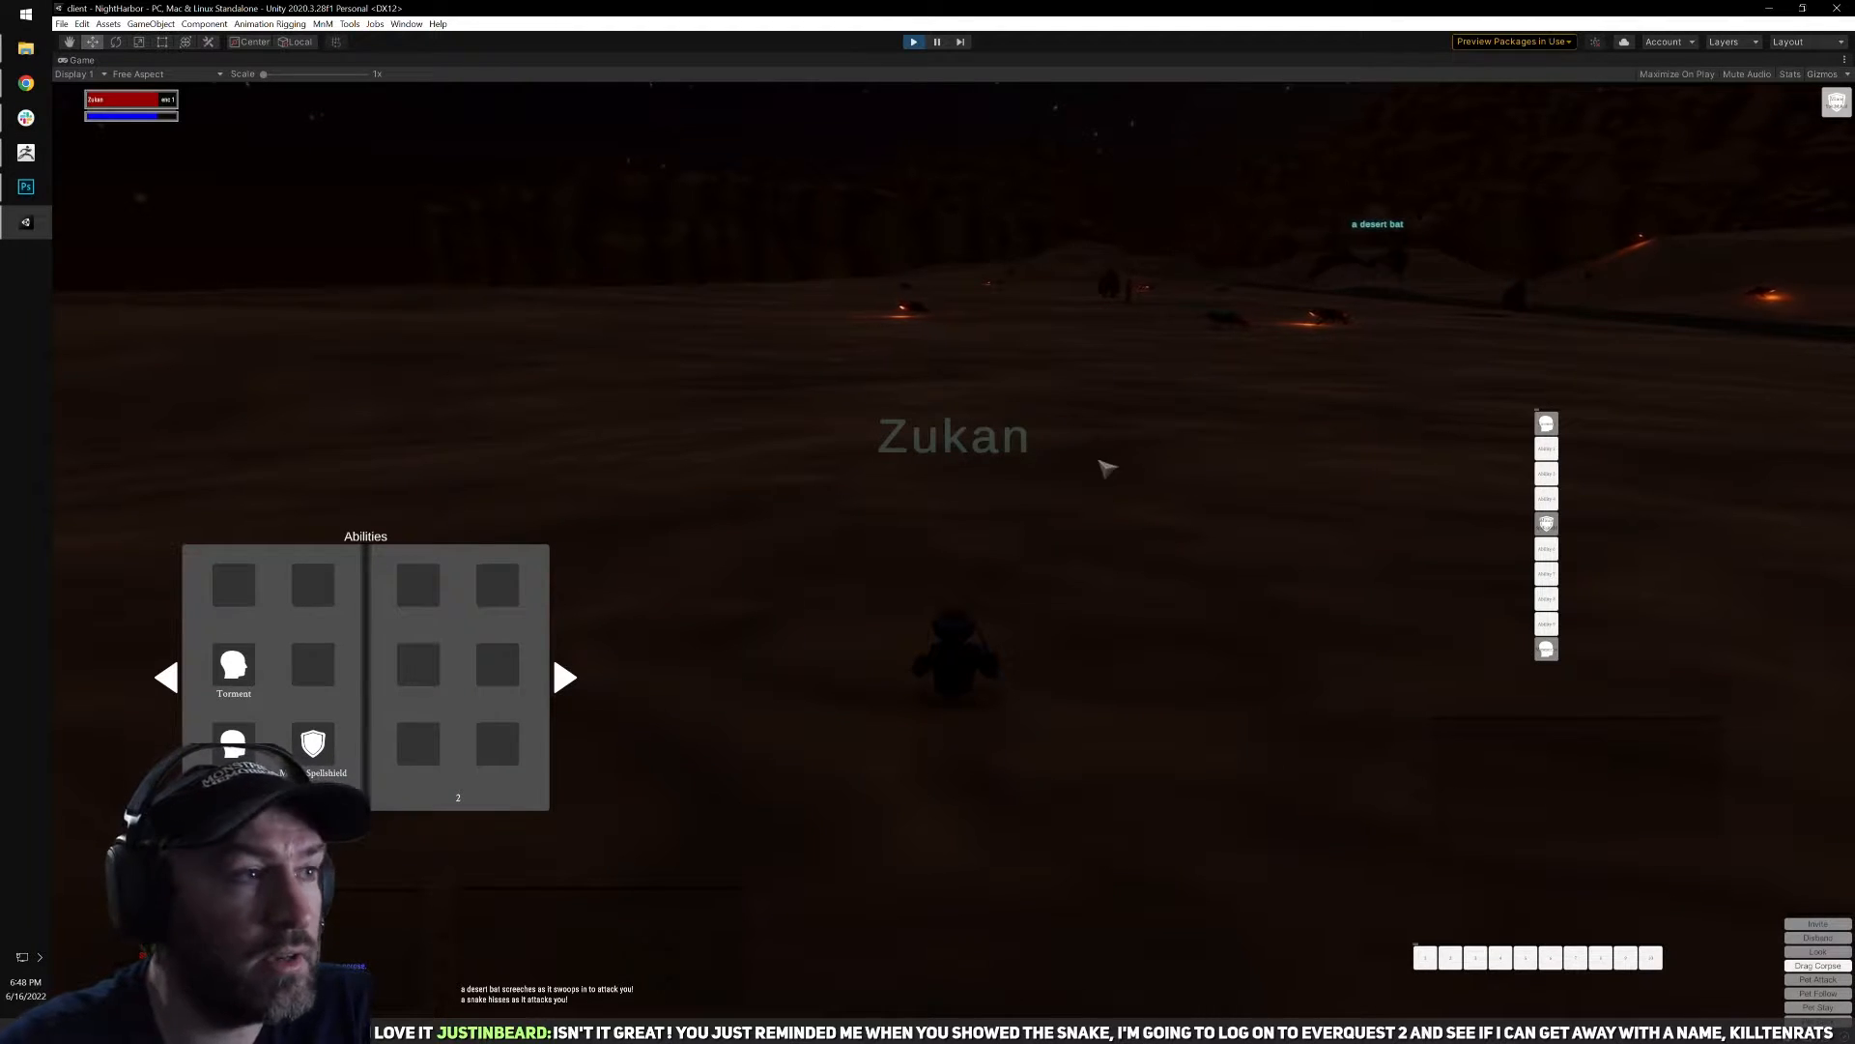
{"action": "key", "text": "Escape"}
{"action": "key", "text": "d"}
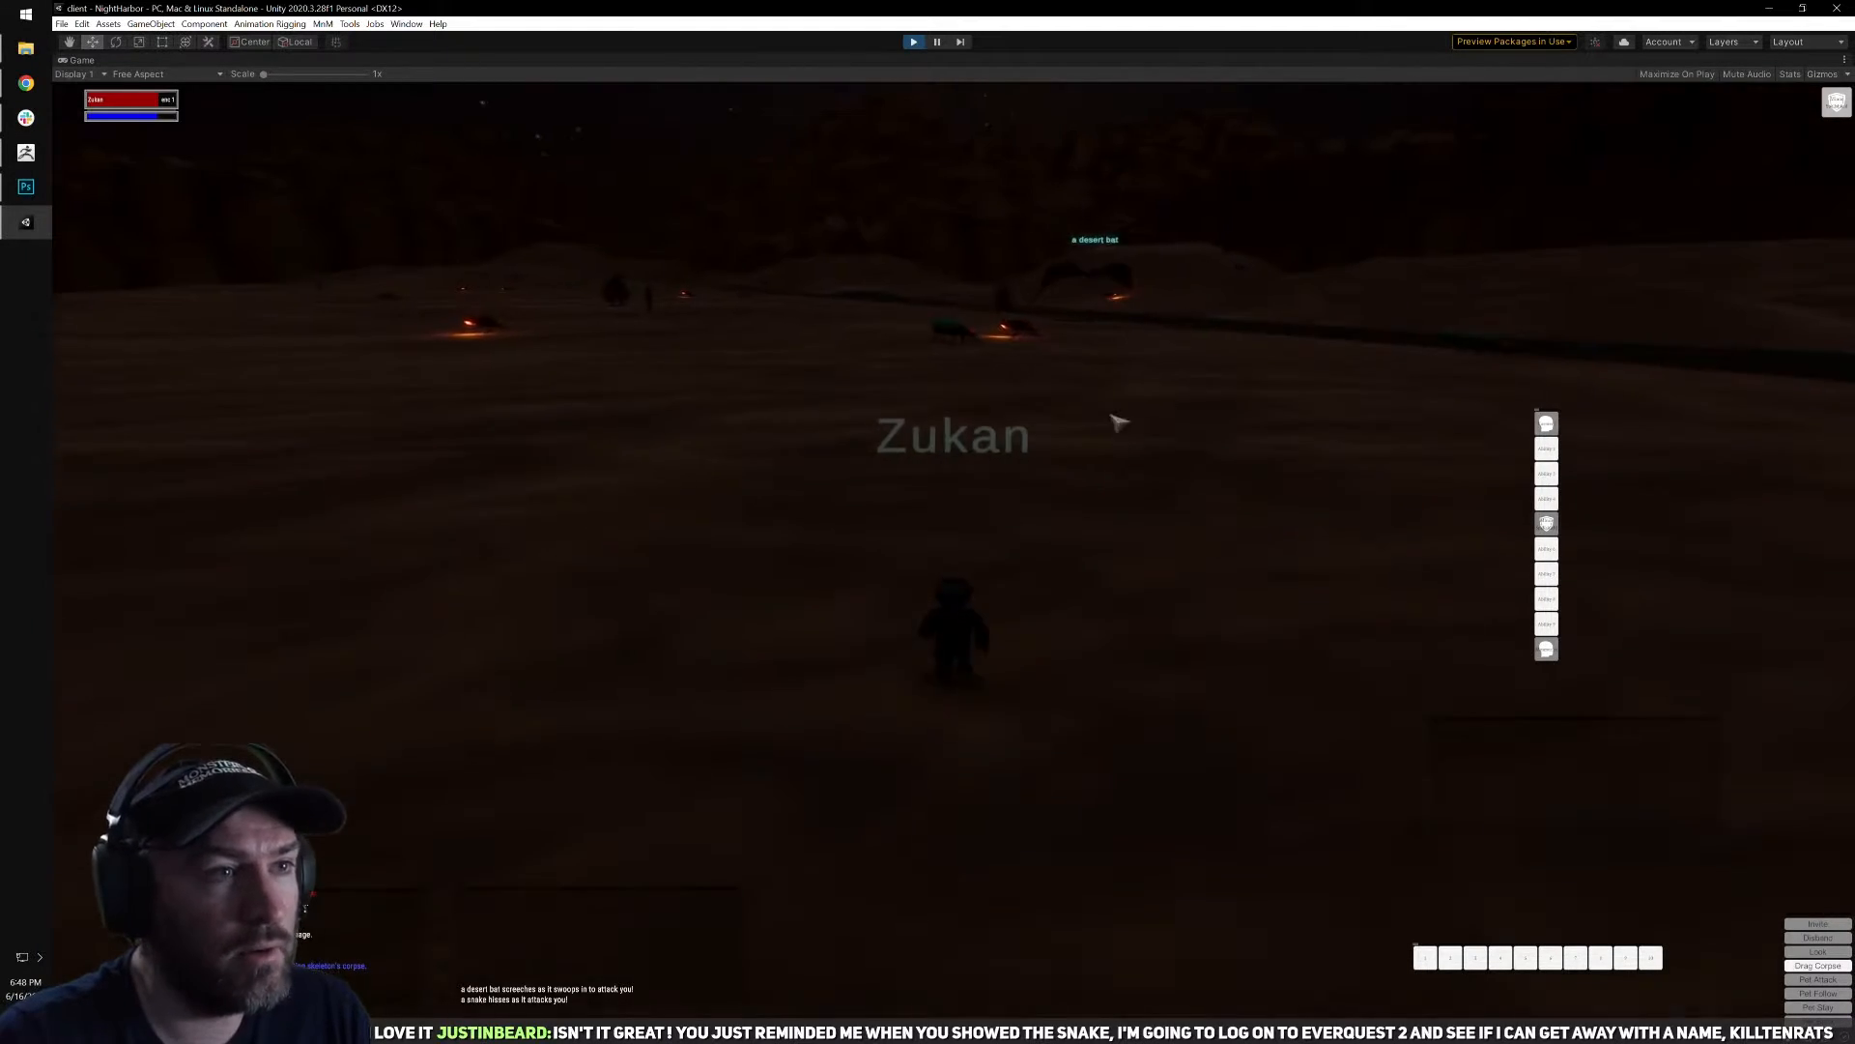
{"action": "key", "text": "i"}
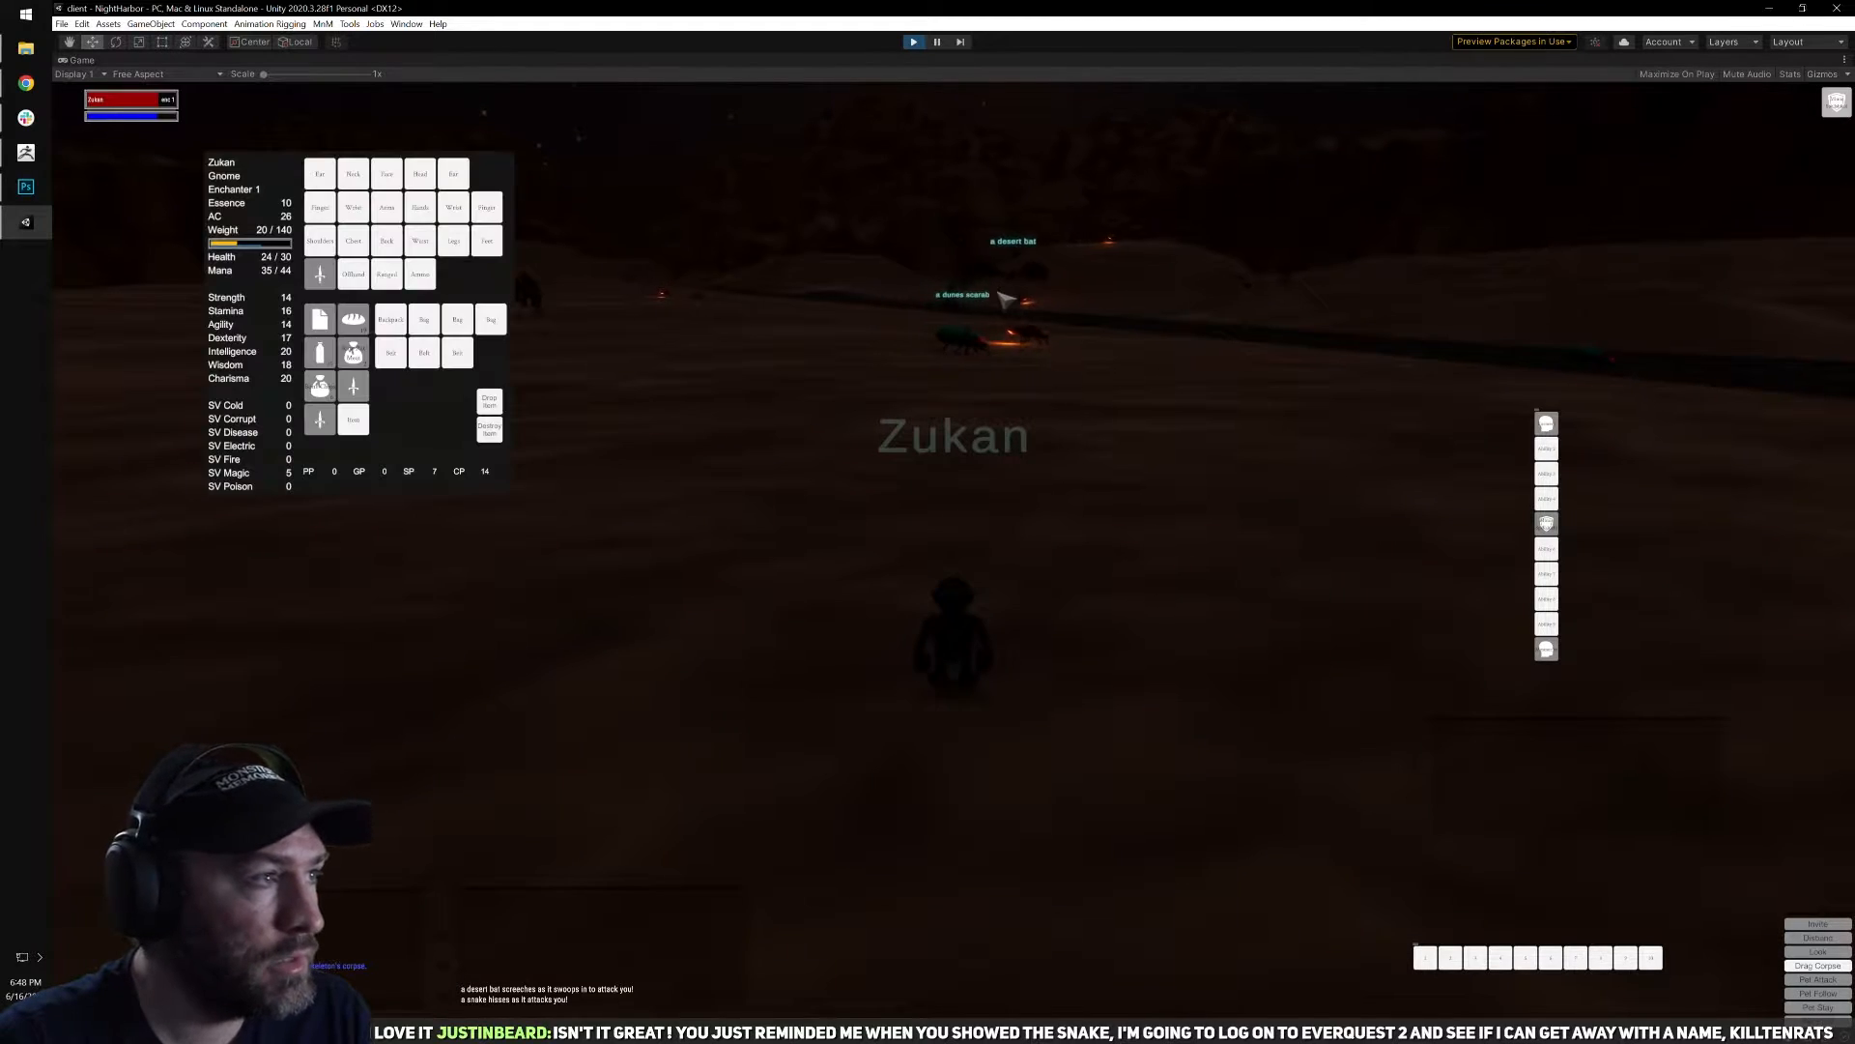
{"action": "key", "text": "i"}
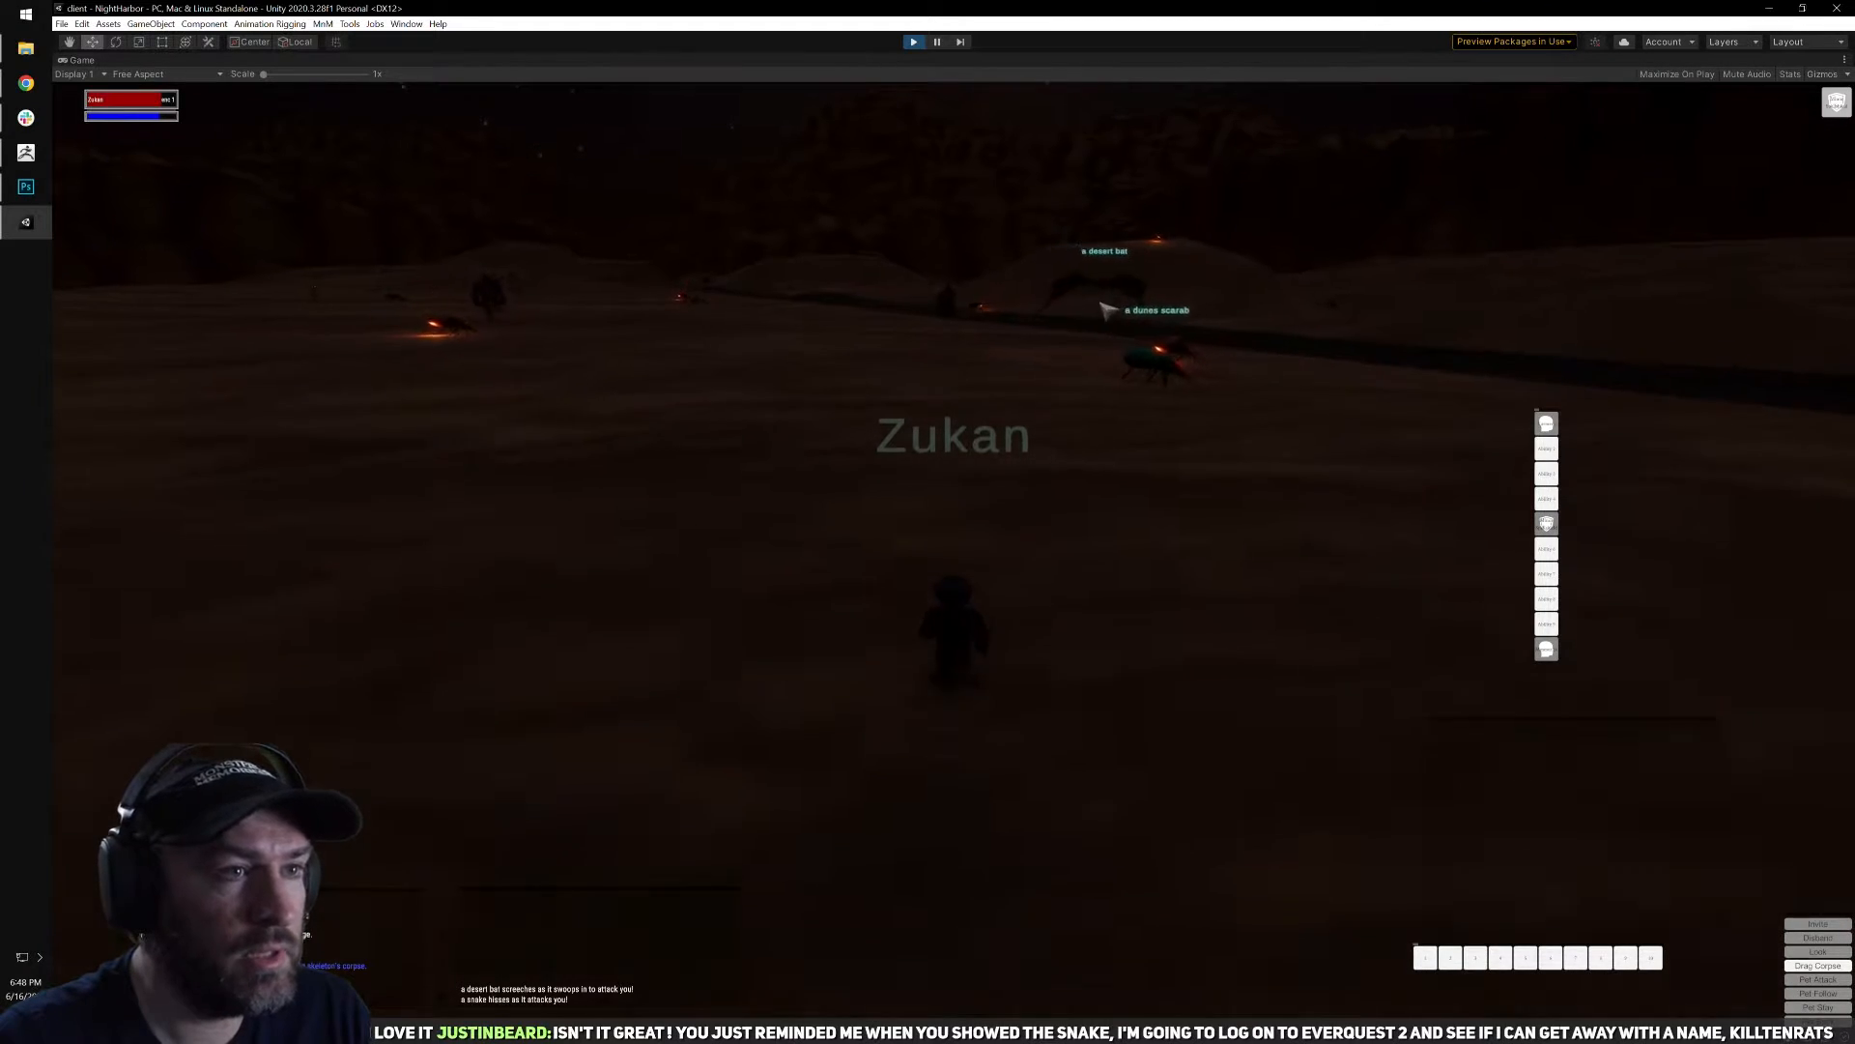
Target a fire beetle while approaching the dark road, switch the target to the desert bat, and cast Torment on it.
{"action": "left_click", "coordinate": [1293, 372]}
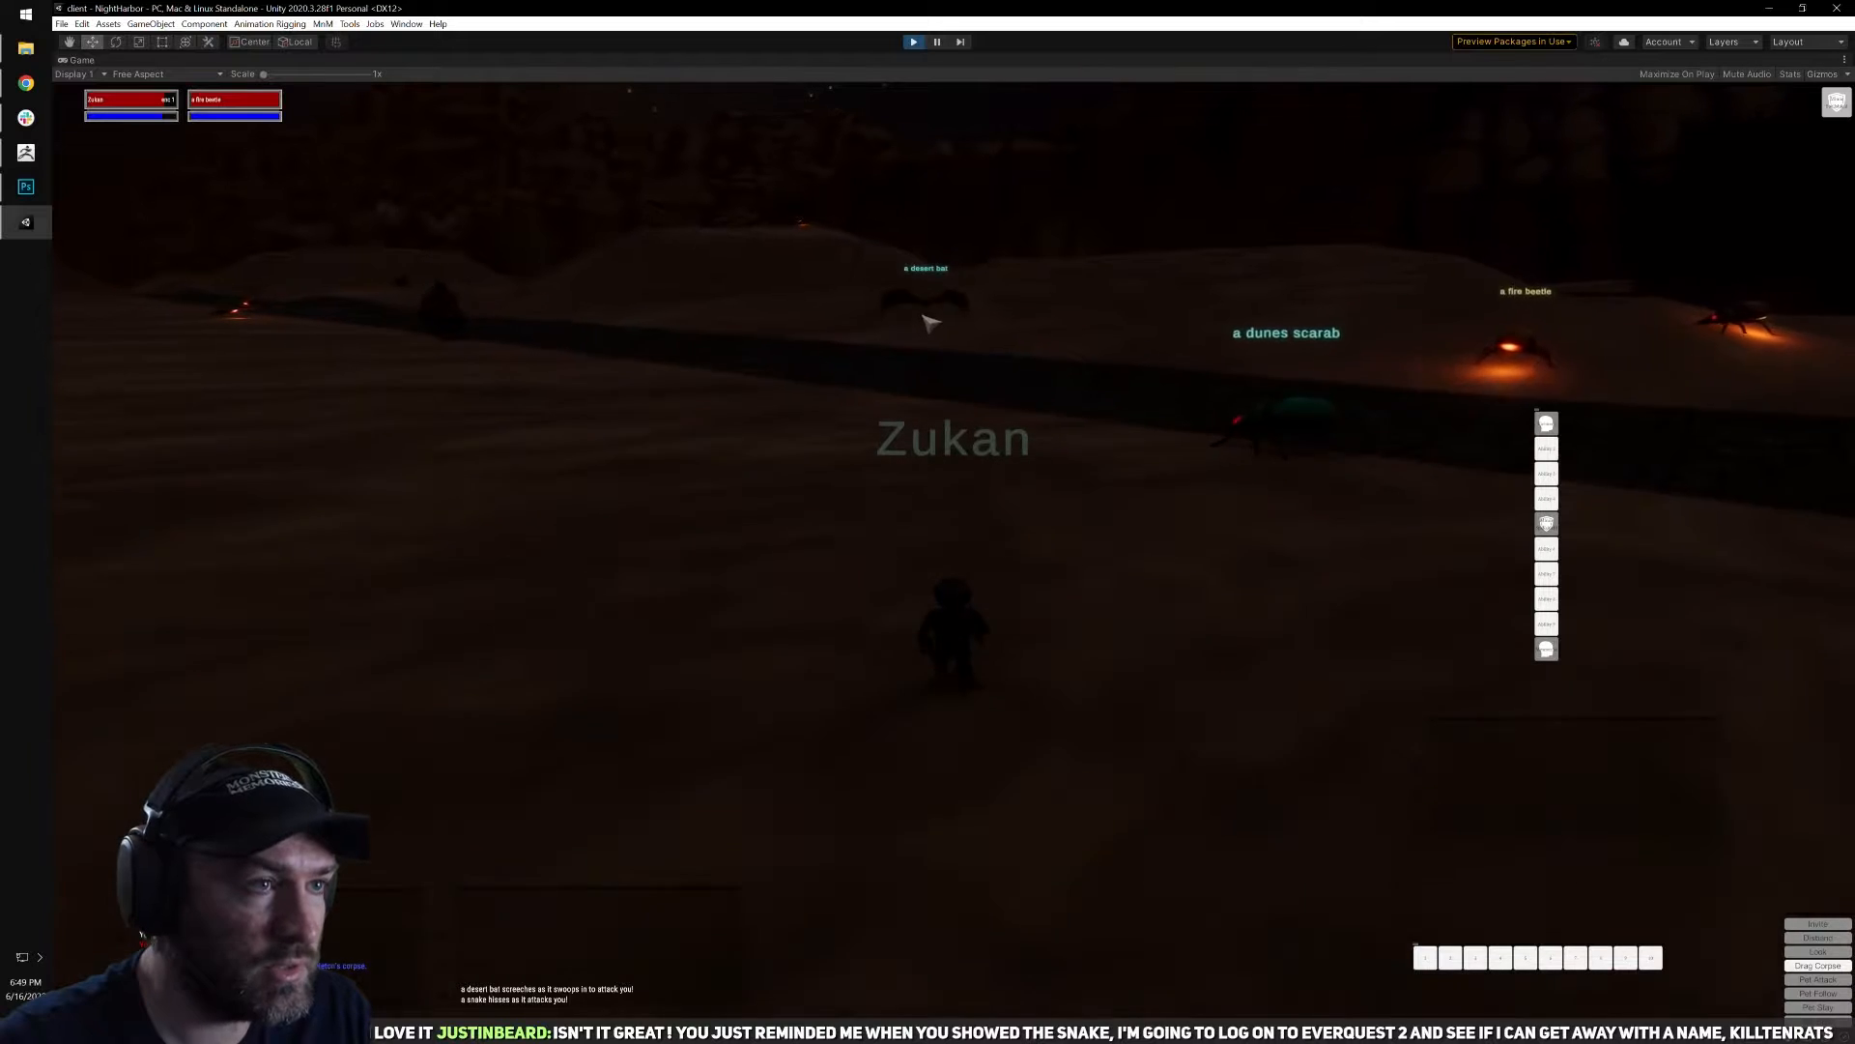
{"action": "key", "text": "d"}
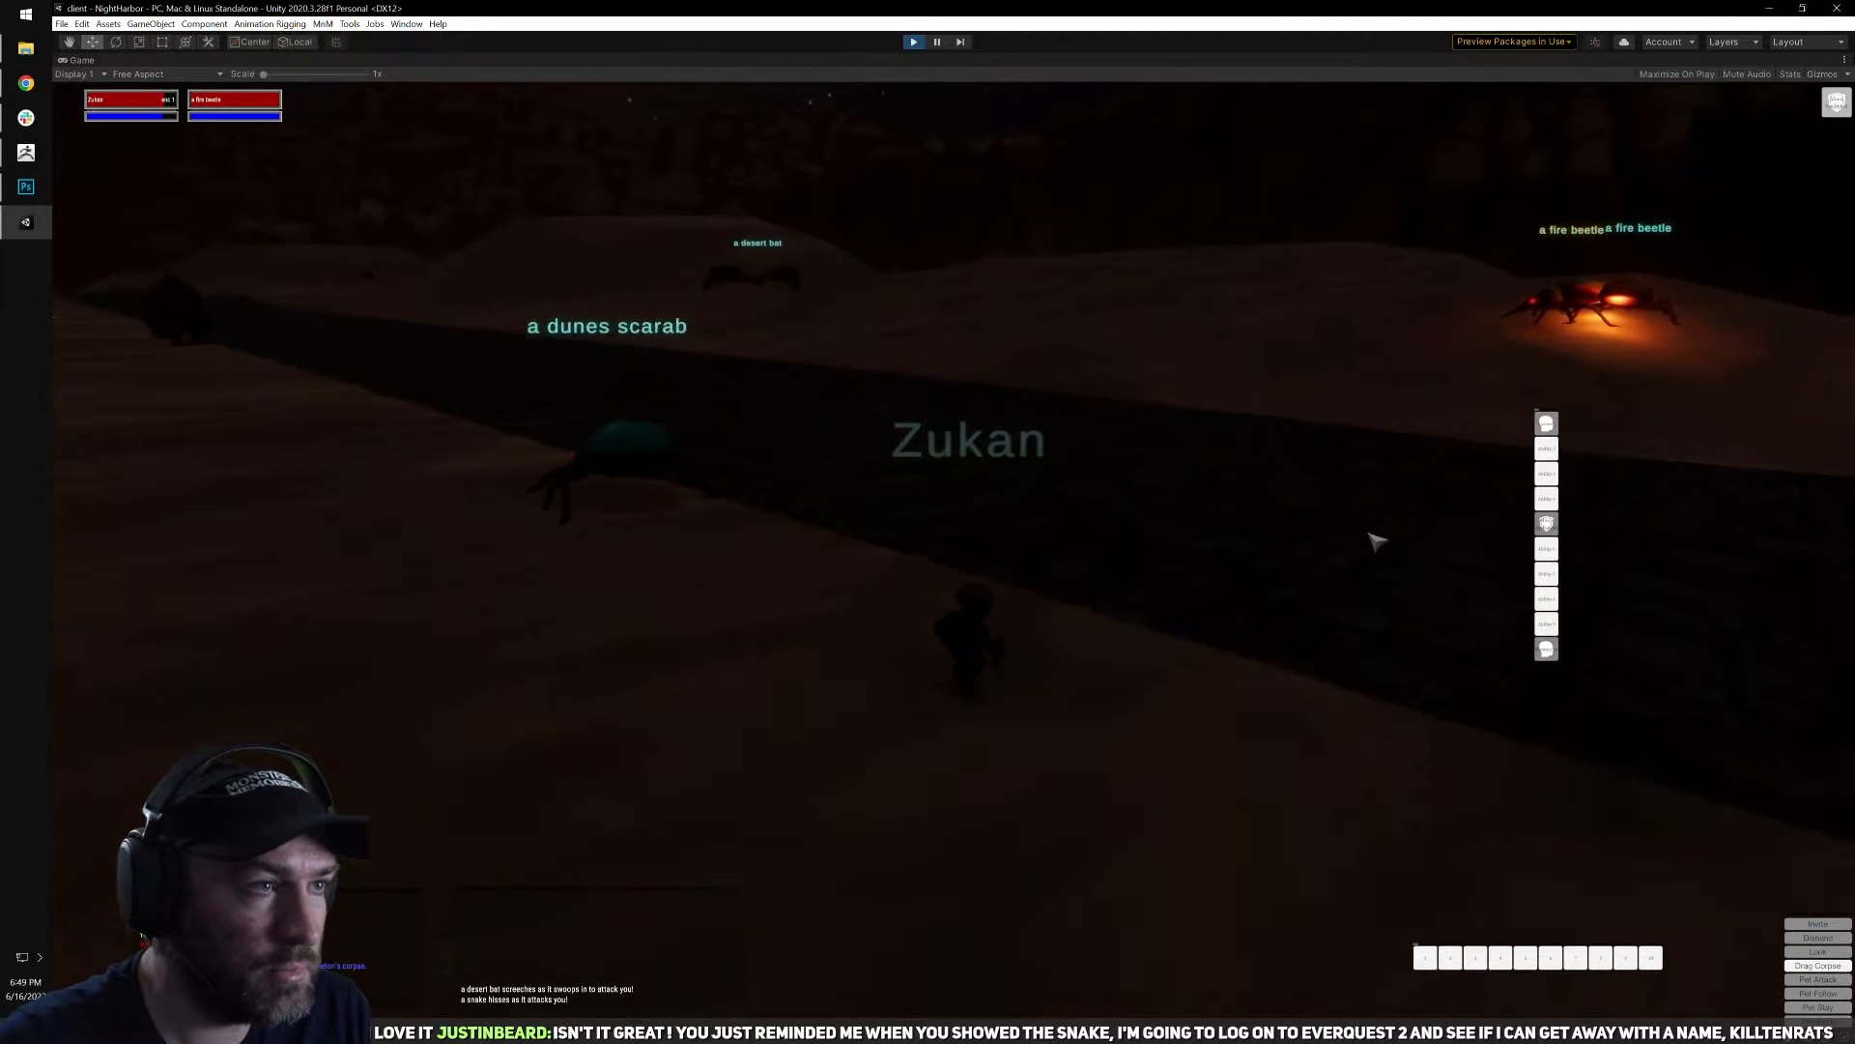
{"action": "key", "text": "w"}
{"action": "left_click", "coordinate": [837, 268]}
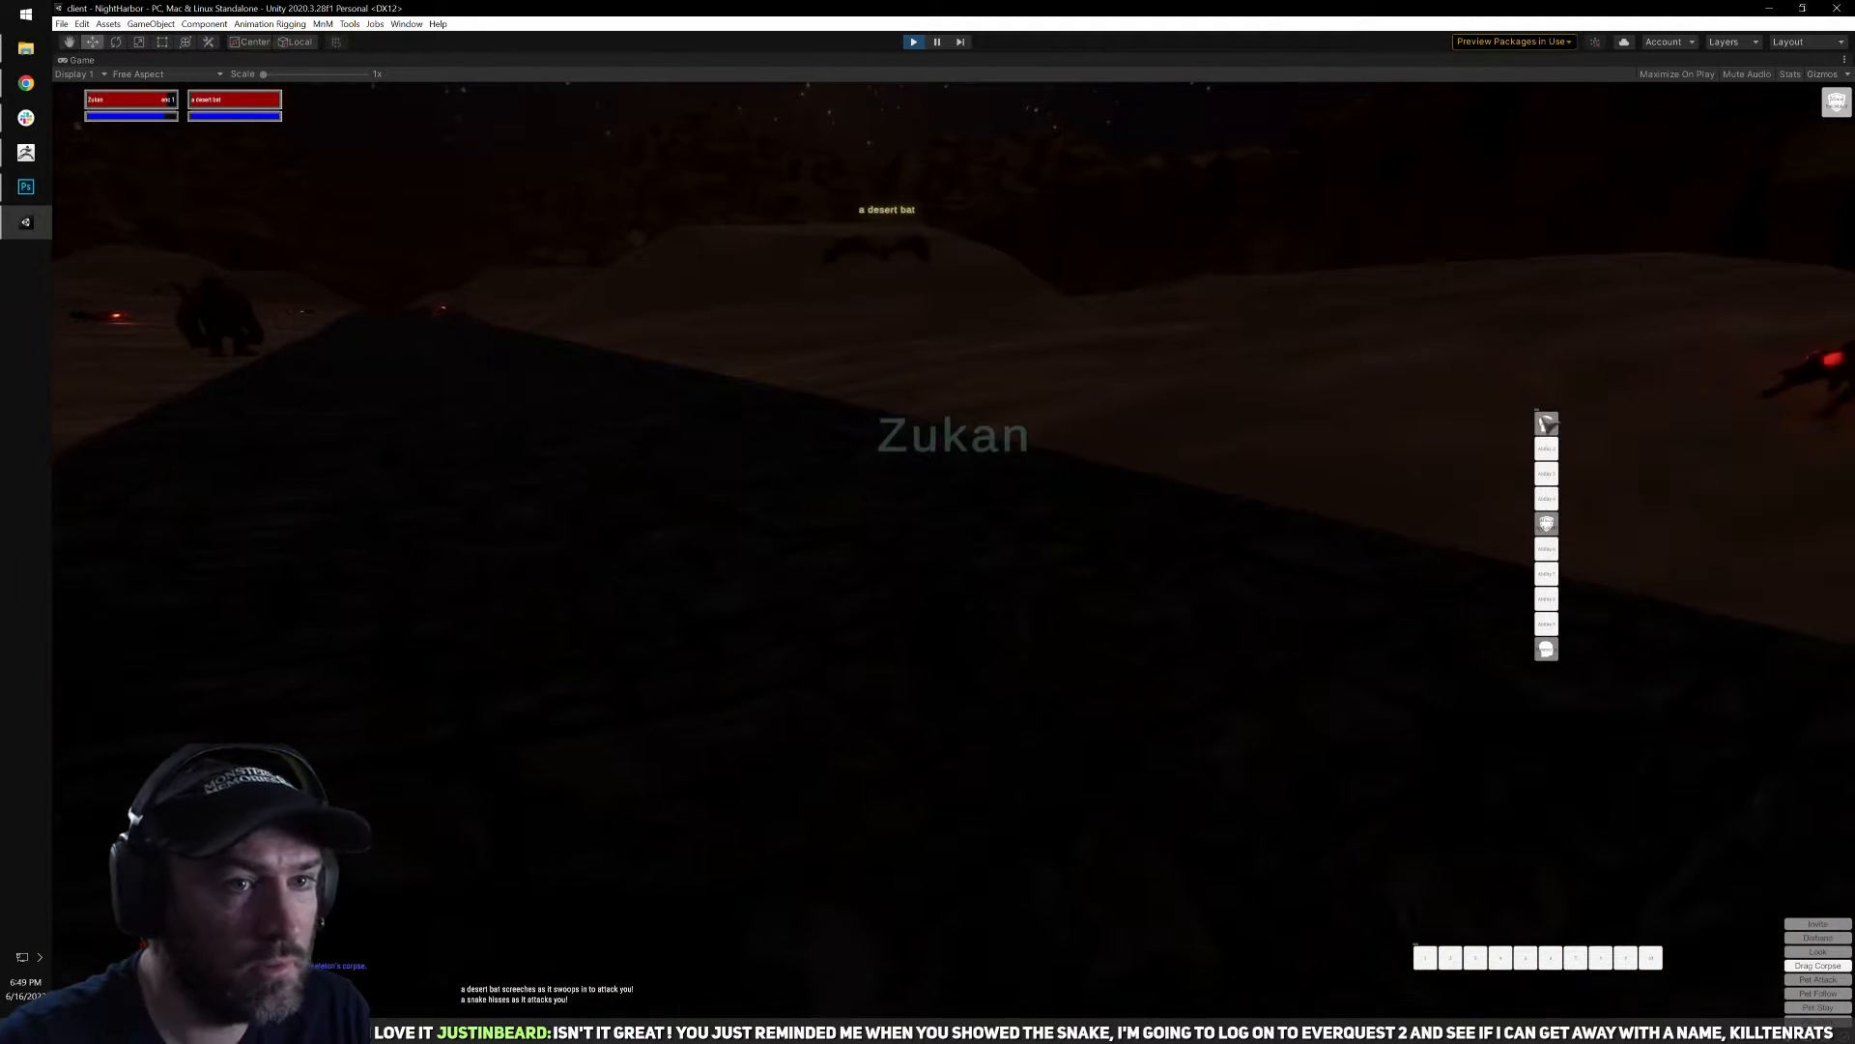
{"action": "left_click", "coordinate": [1546, 422]}
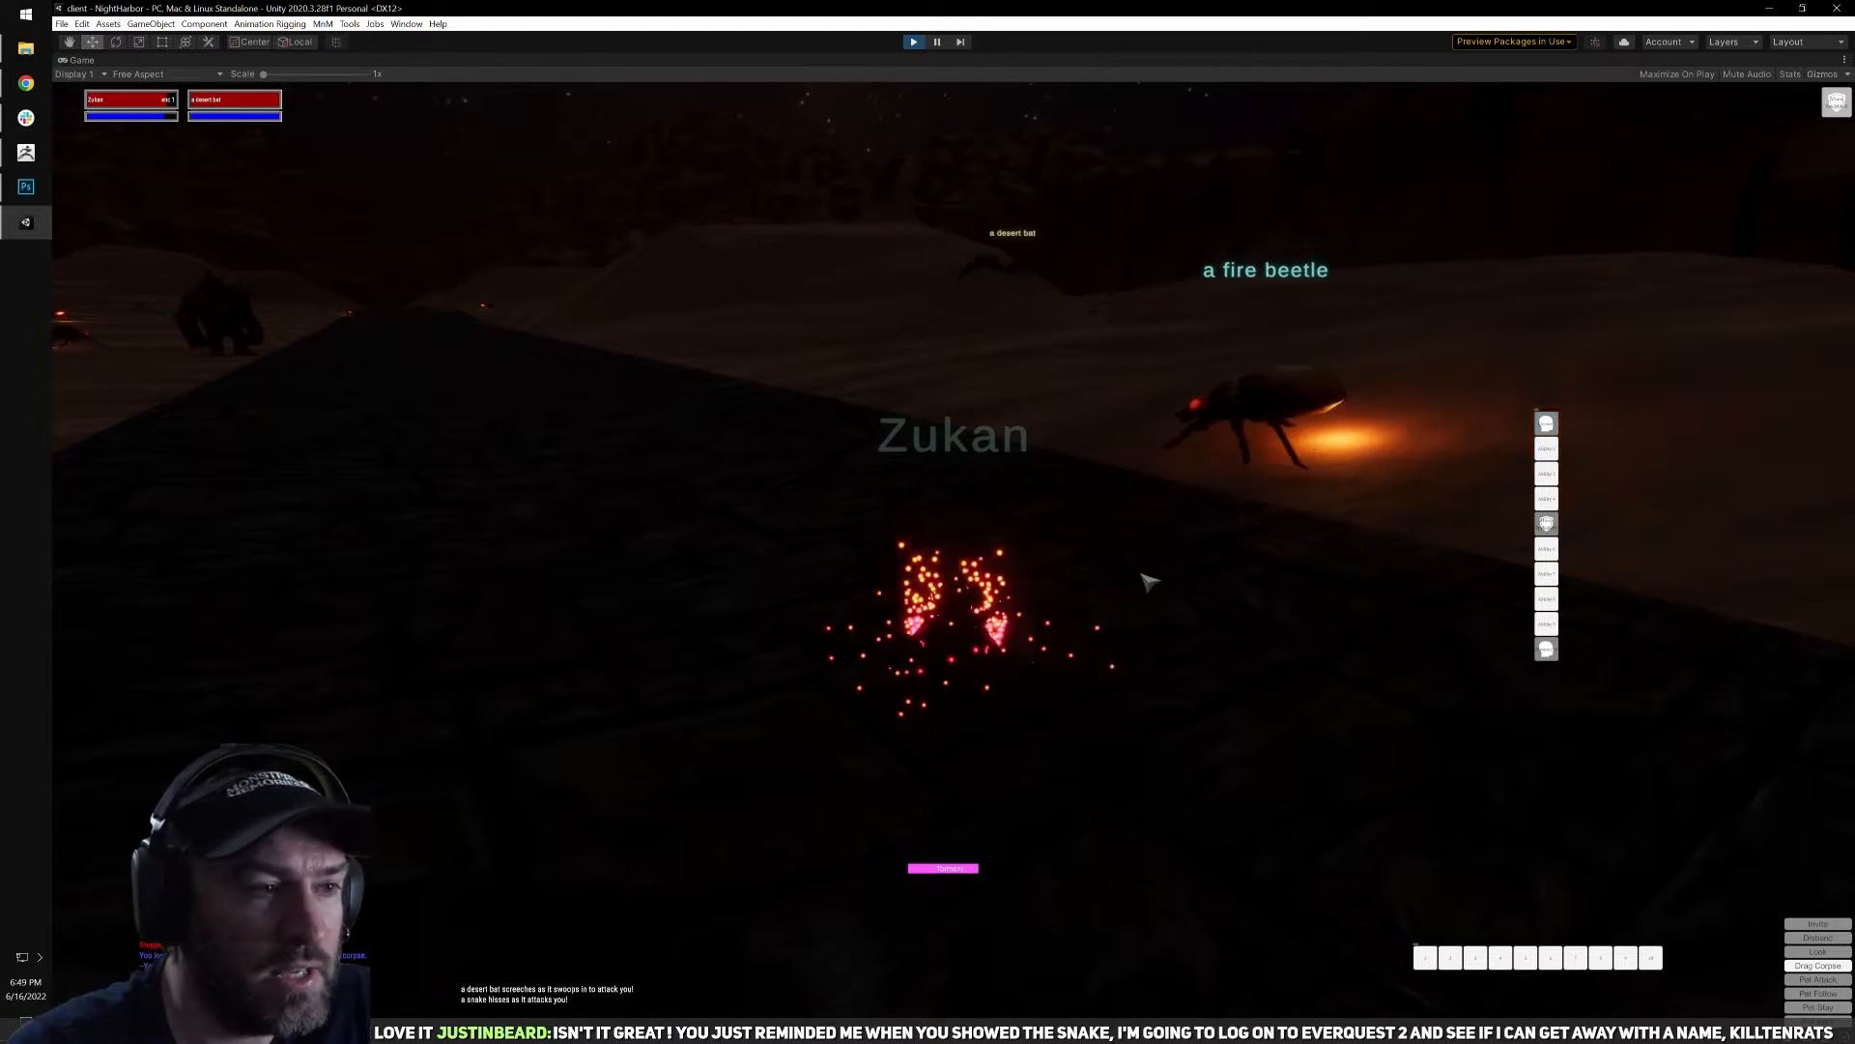
Check the inventory mid-fight and finish off the desert bat on the road with melee attacks and further Torment casts.
{"action": "key", "text": "i"}
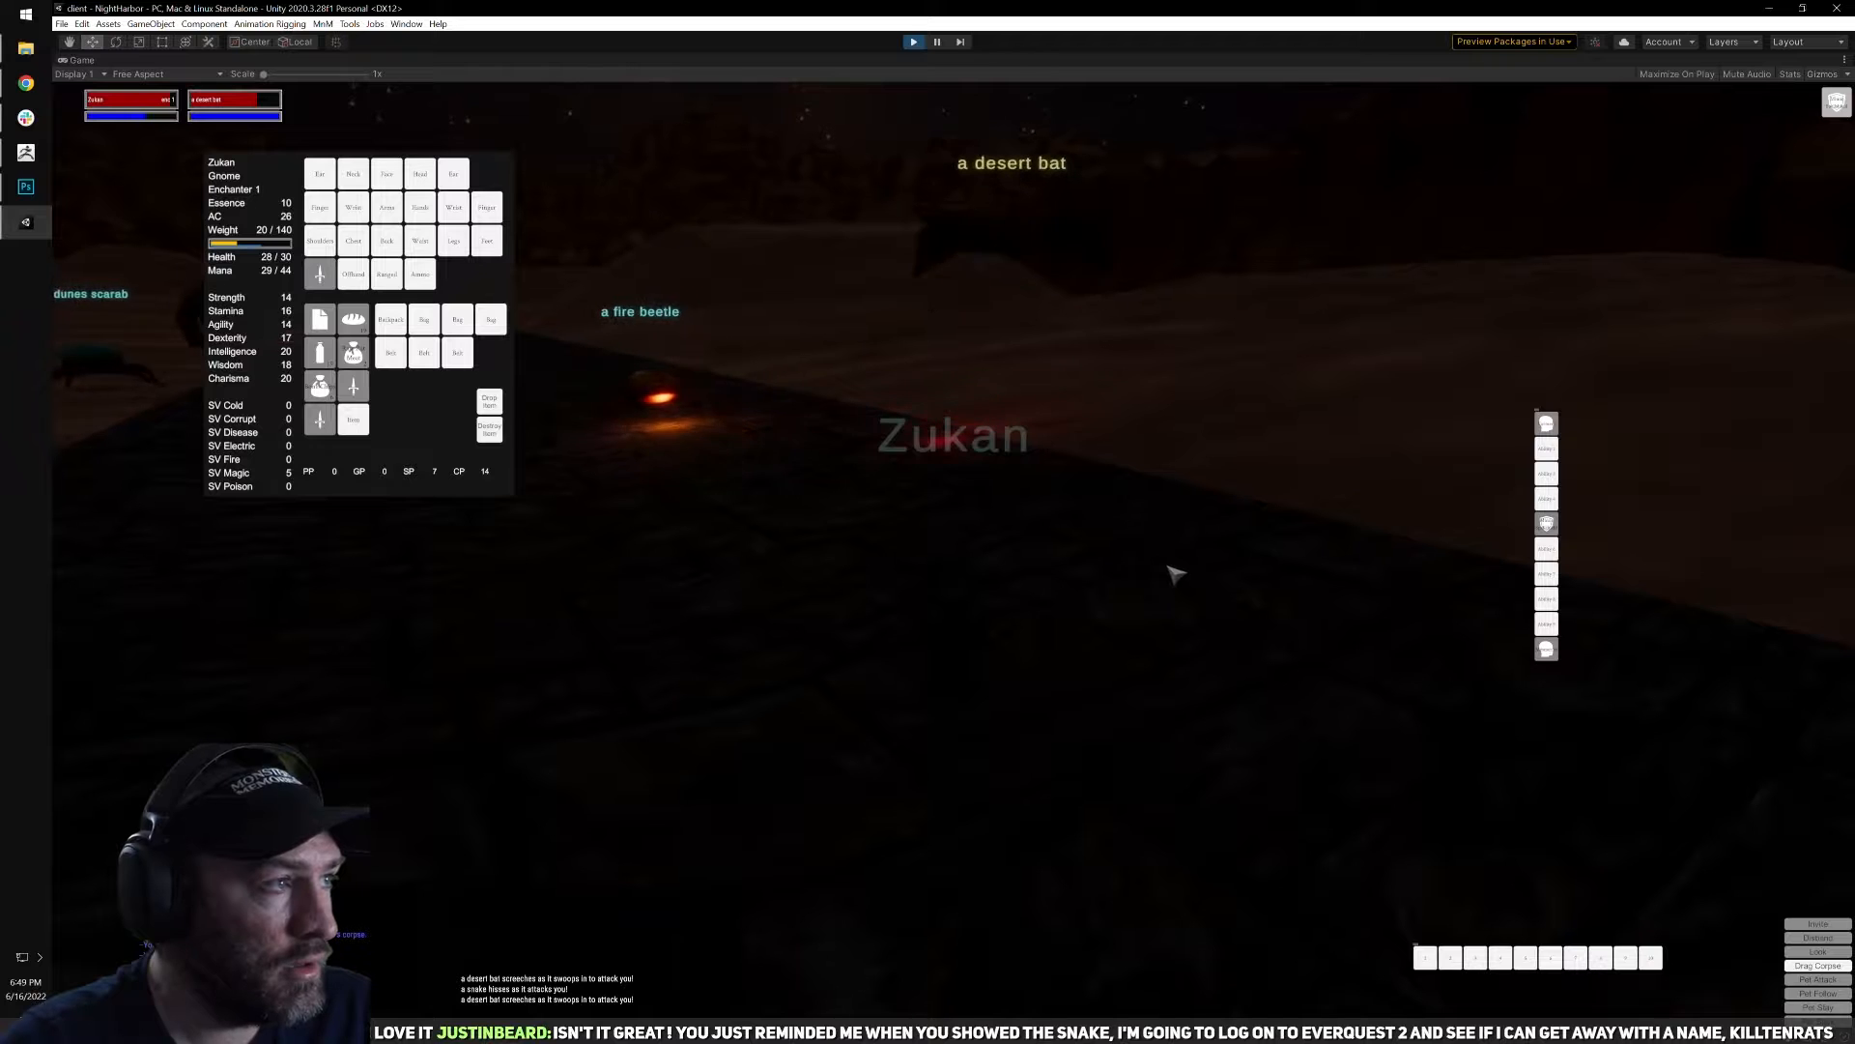
{"action": "key", "text": "i"}
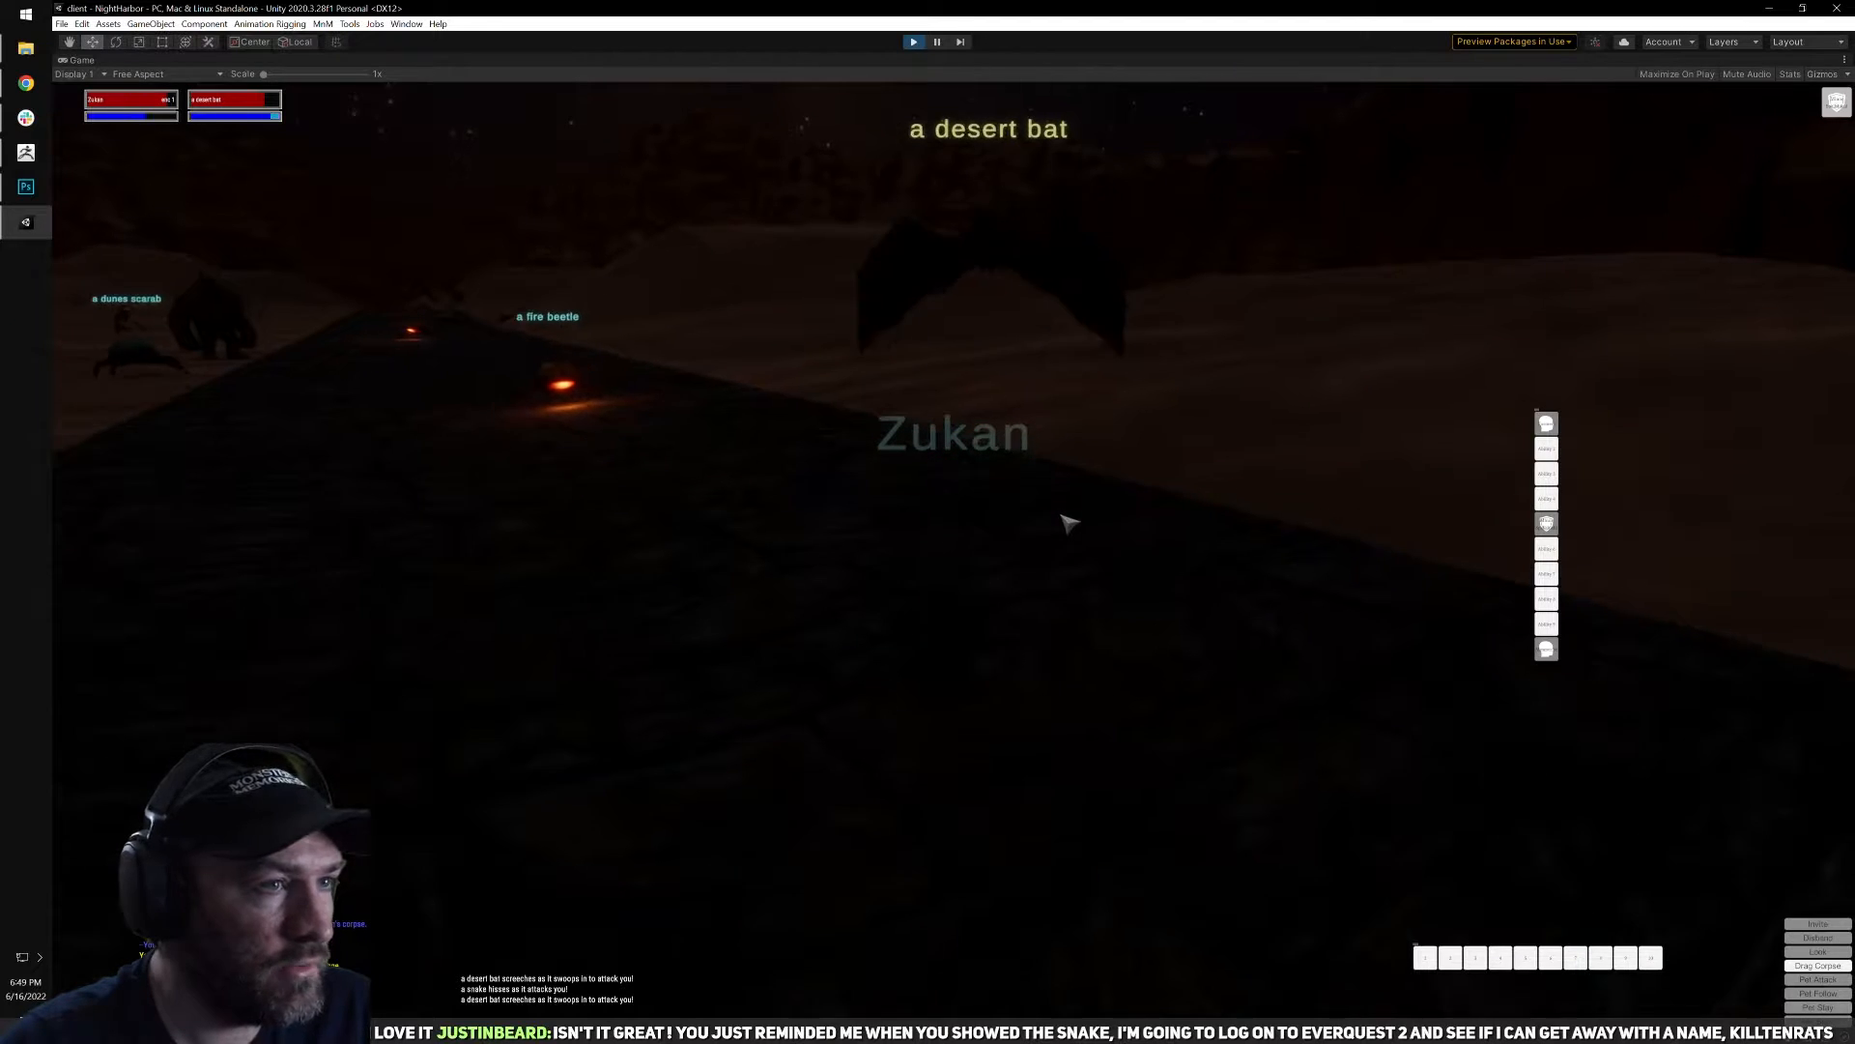
{"action": "key", "text": "d"}
{"action": "key", "text": "d"}
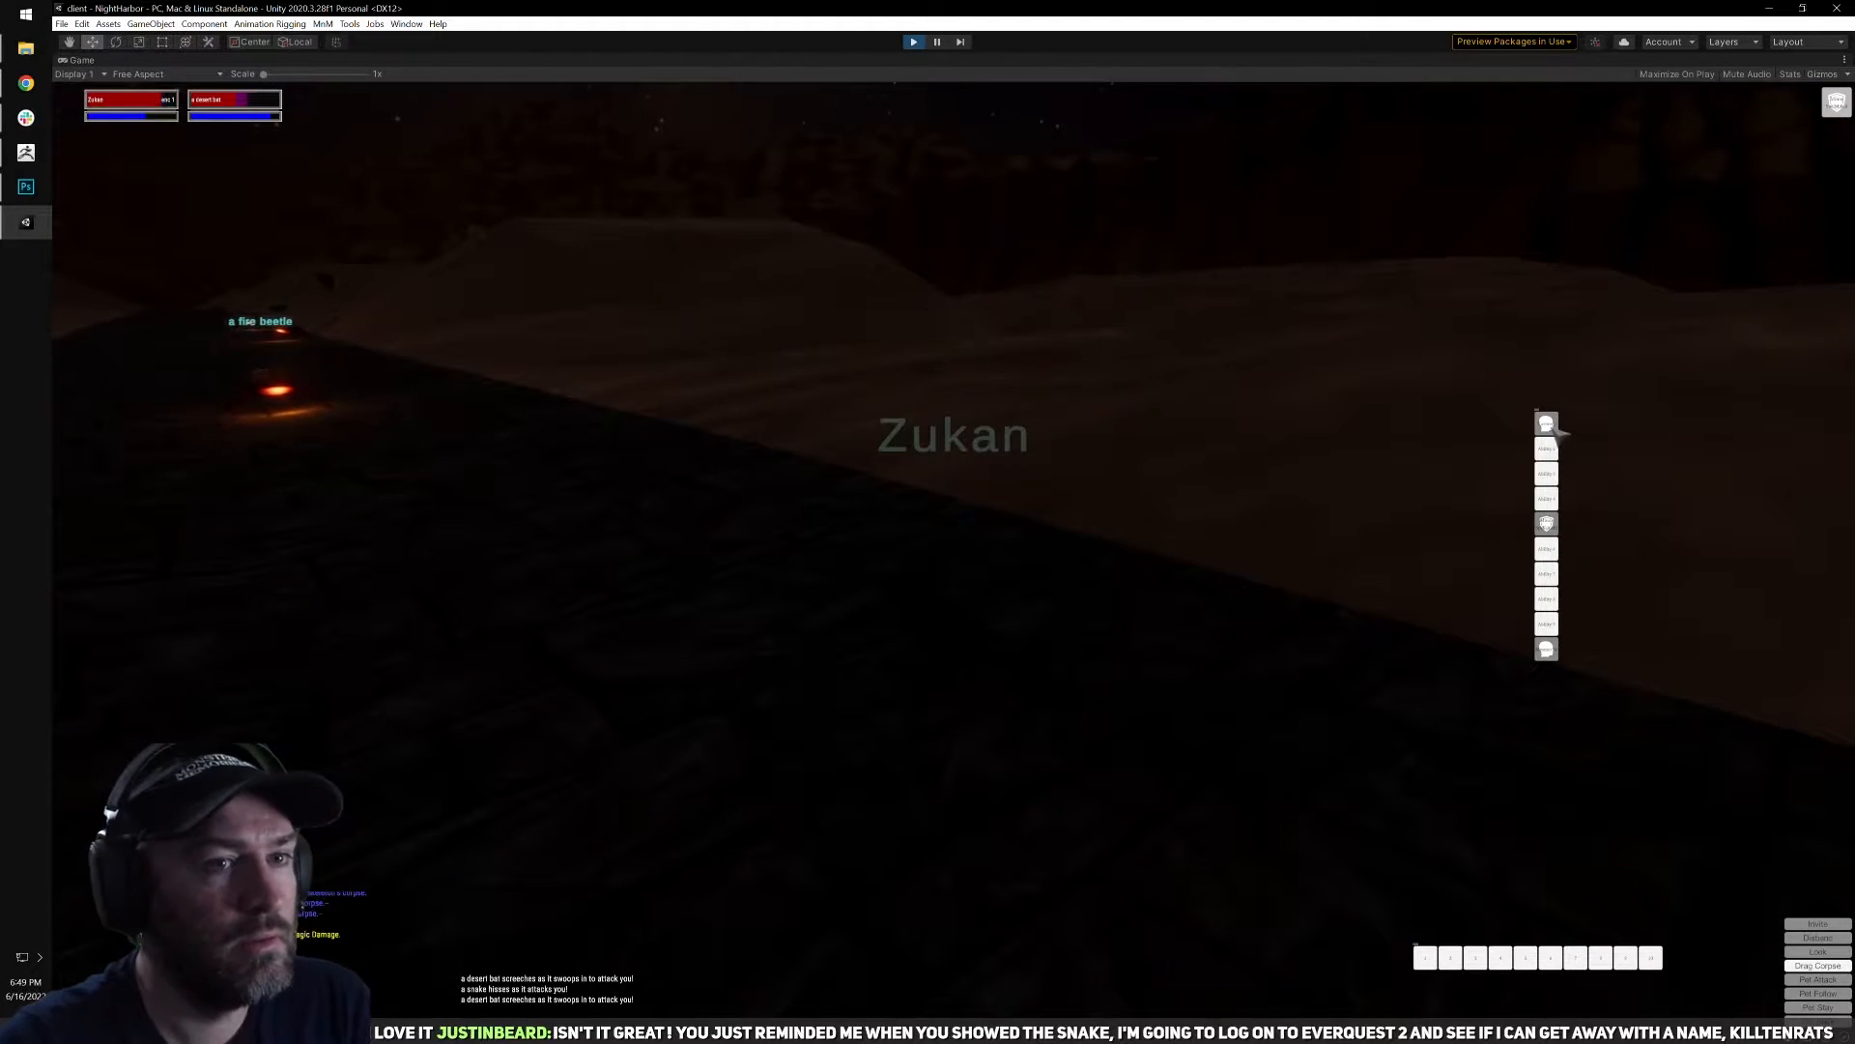
{"action": "left_click", "coordinate": [1546, 425]}
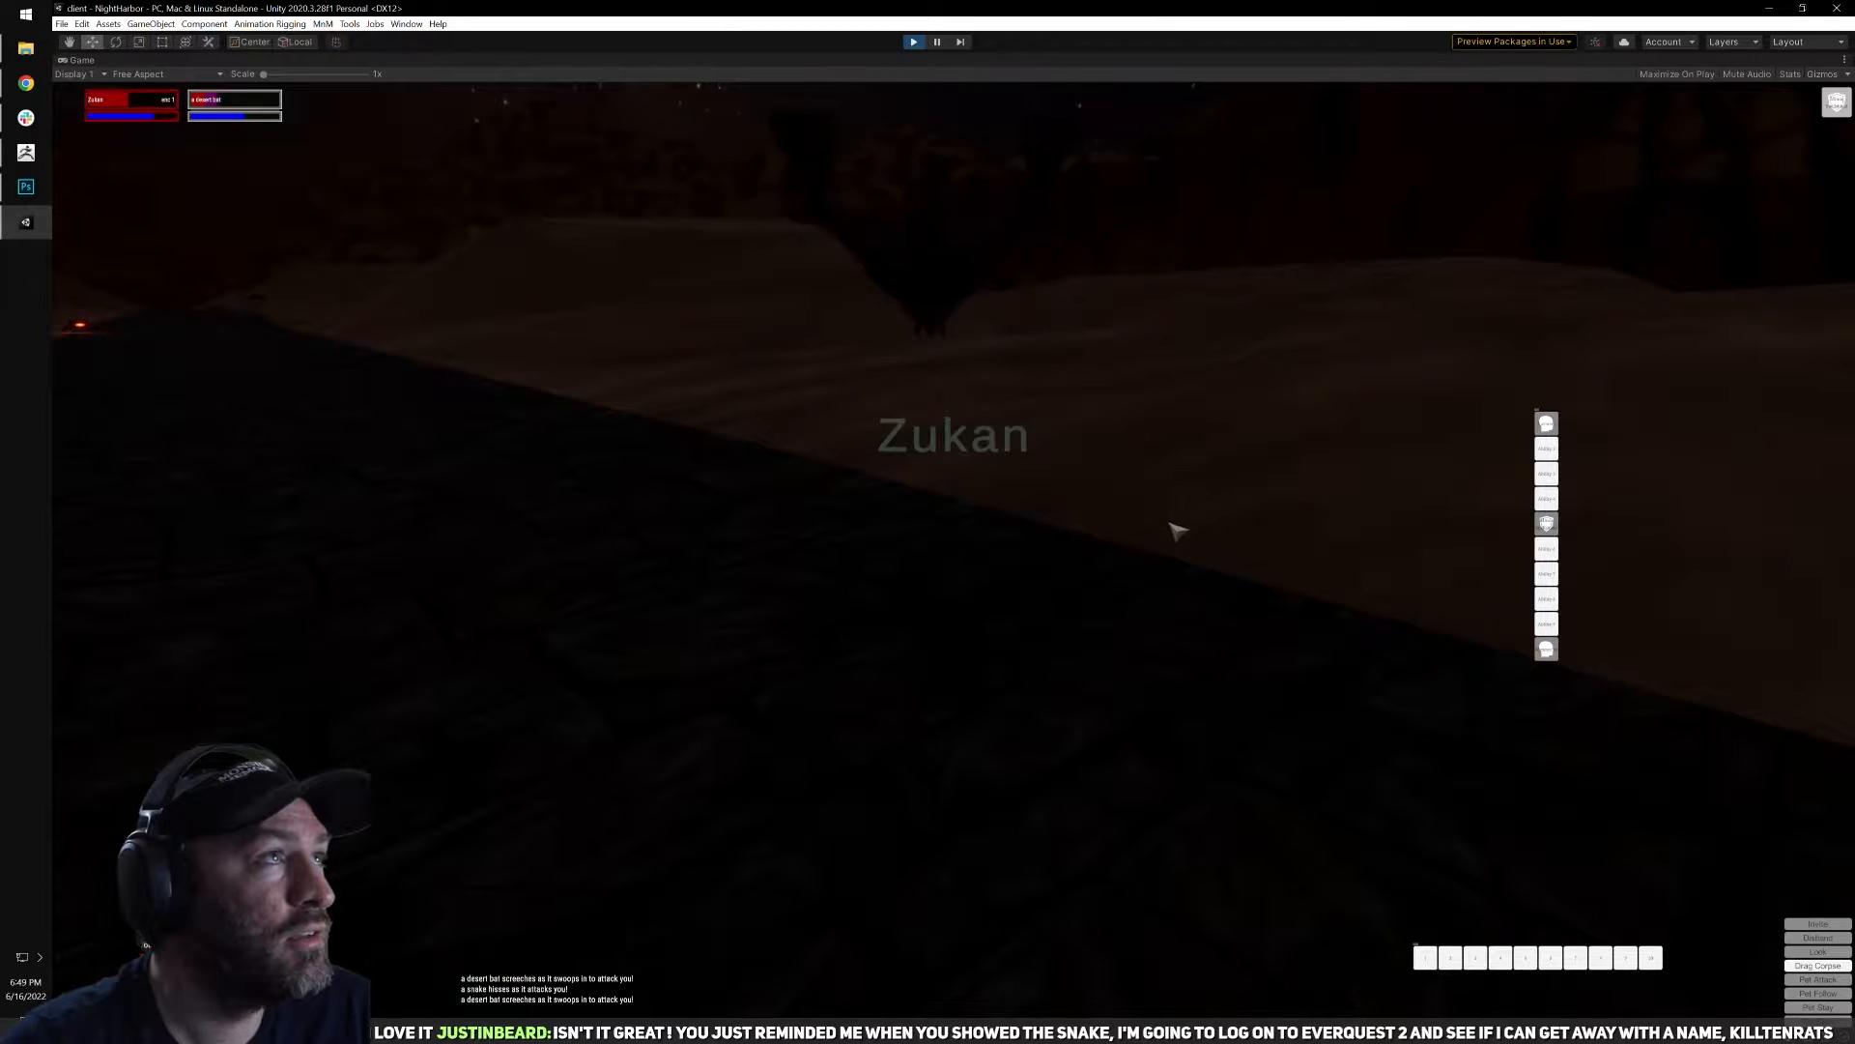
{"action": "key", "text": "q"}
{"action": "right_click_drag", "start_coordinate": [1178, 530], "coordinate": [1178, 504]}
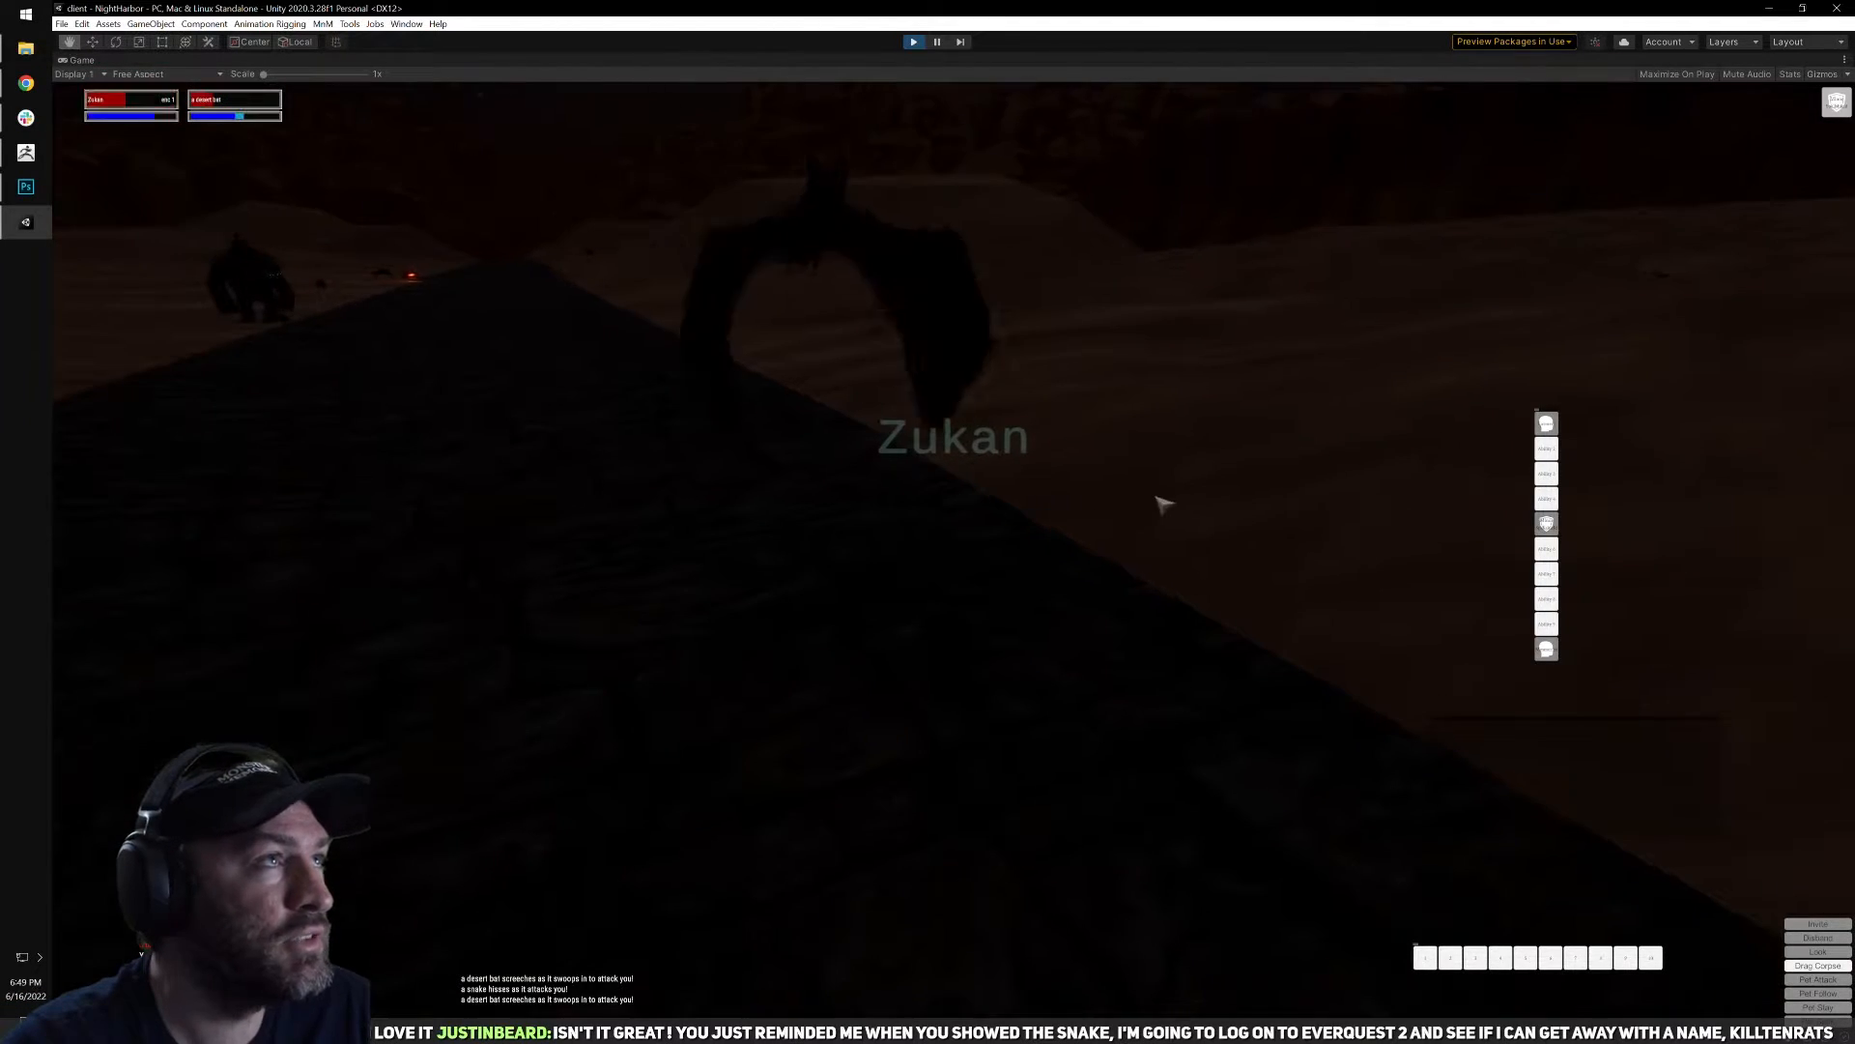
{"action": "key", "text": "w"}
{"action": "left_click", "coordinate": [1546, 424]}
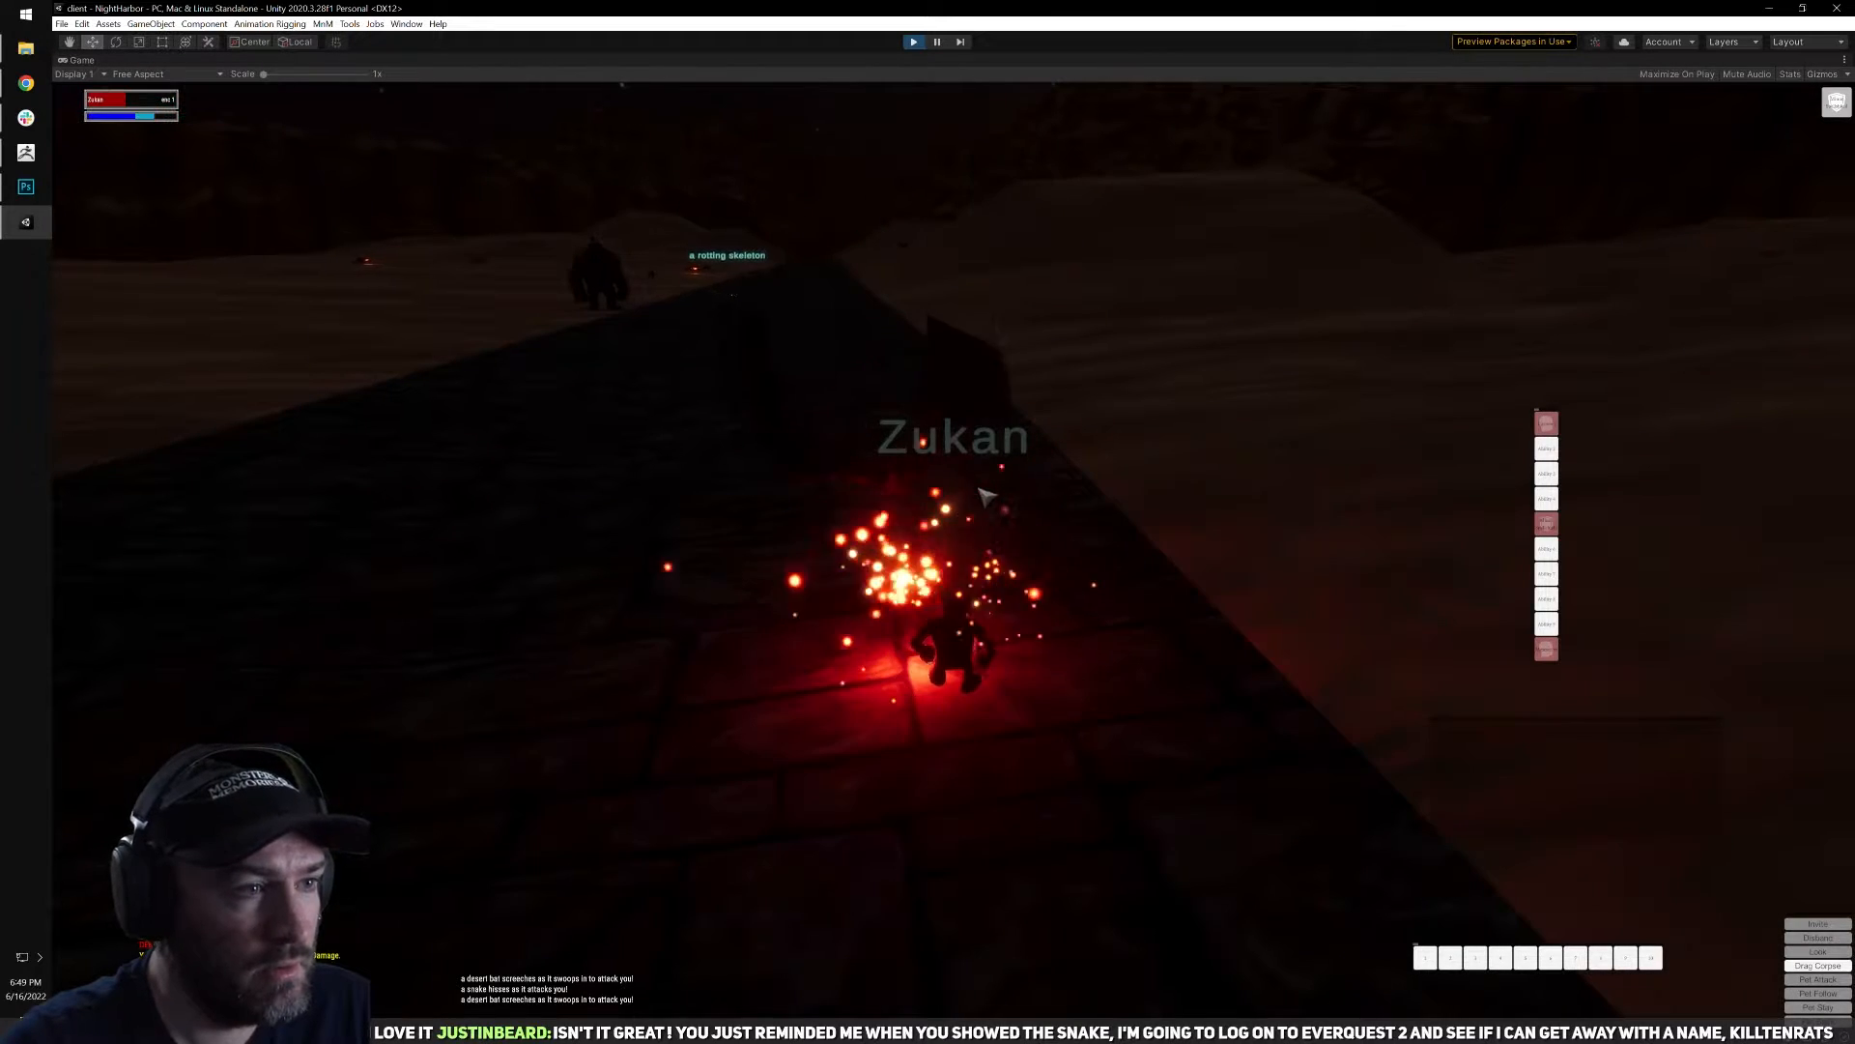
Turn to the desert bat's corpse and open it to loot its pouch item.
{"action": "key", "text": "a"}
{"action": "right_click", "coordinate": [1006, 571]}
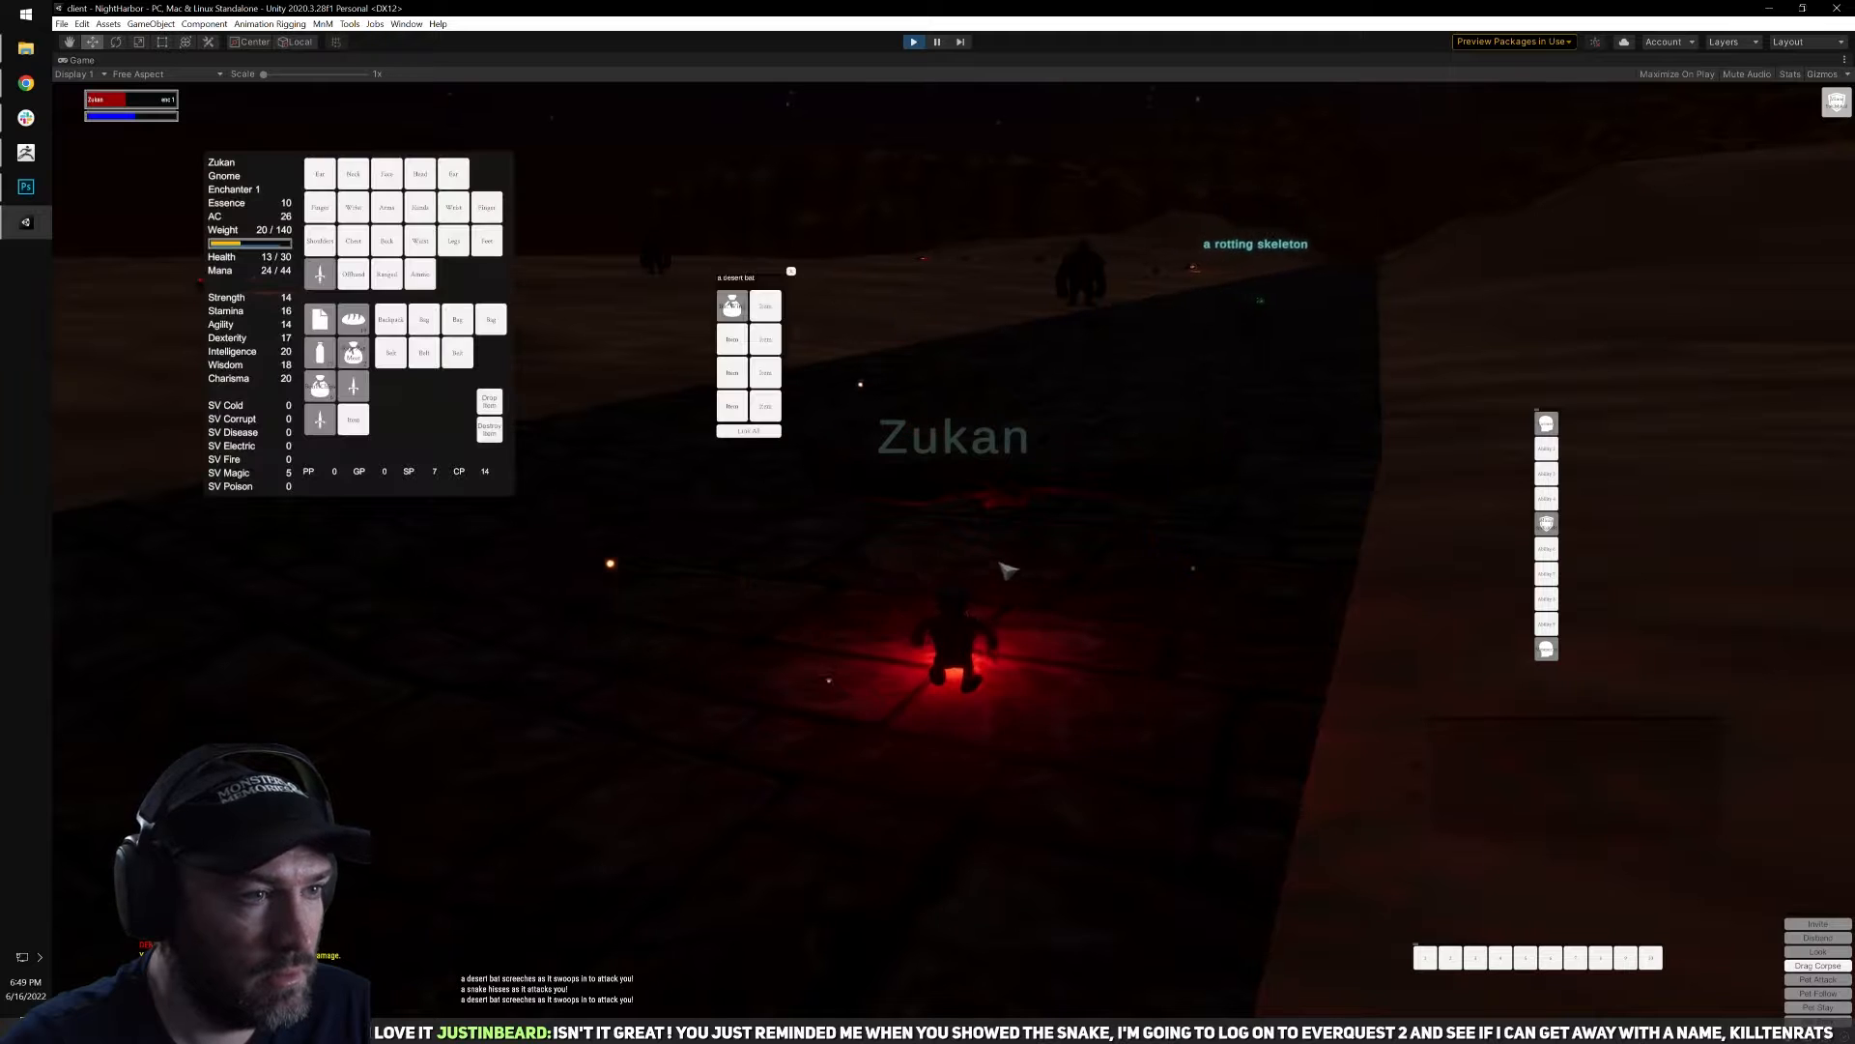
{"action": "key", "text": "q"}
Target the rotting skeleton near the road, move onto the sand and engage it in melee.
{"action": "right_click_drag", "start_coordinate": [926, 450], "coordinate": [1024, 572]}
{"action": "key", "text": "Tab"}
{"action": "key", "text": "s"}
{"action": "left_click", "coordinate": [1063, 413]}
{"action": "key", "text": "w"}
{"action": "key", "text": "q"}
{"action": "key", "text": "w"}
Keep facing the rotting skeleton and cast Torment on it repeatedly until it dies.
{"action": "key", "text": "a"}
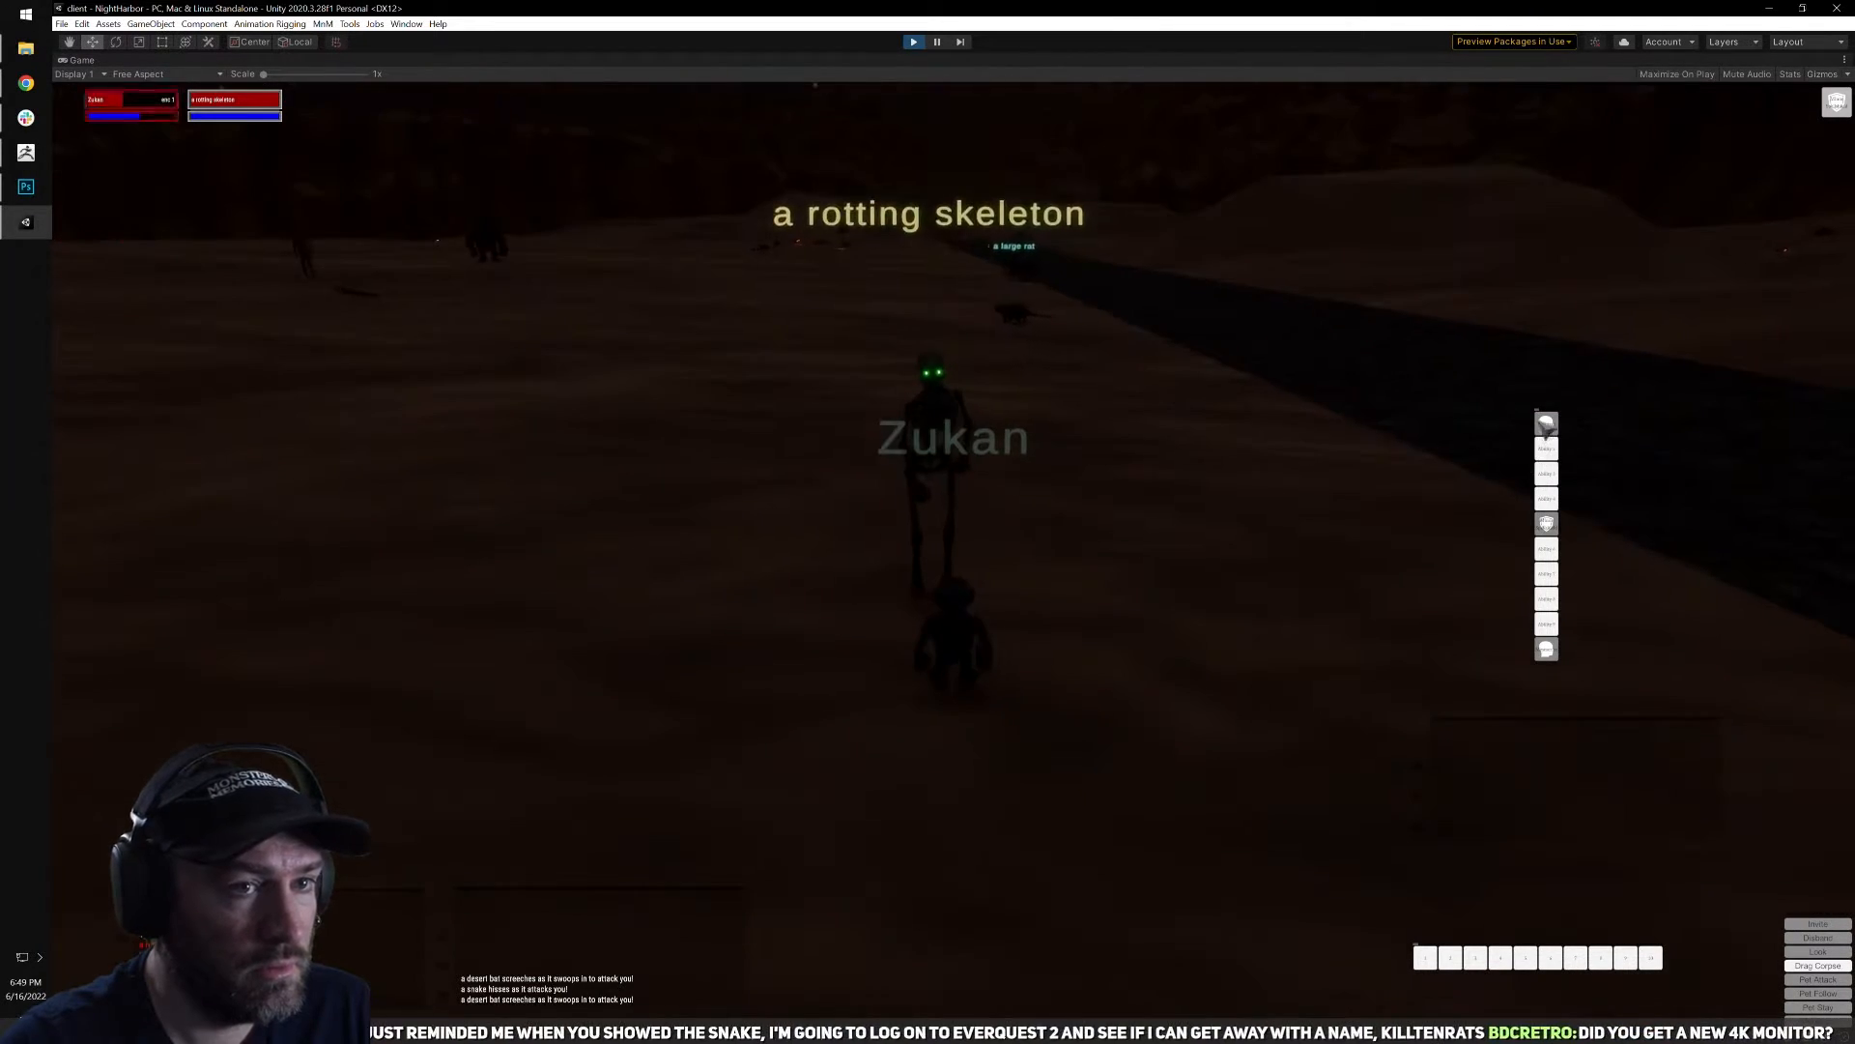
{"action": "left_click", "coordinate": [1549, 426]}
{"action": "key", "text": "a"}
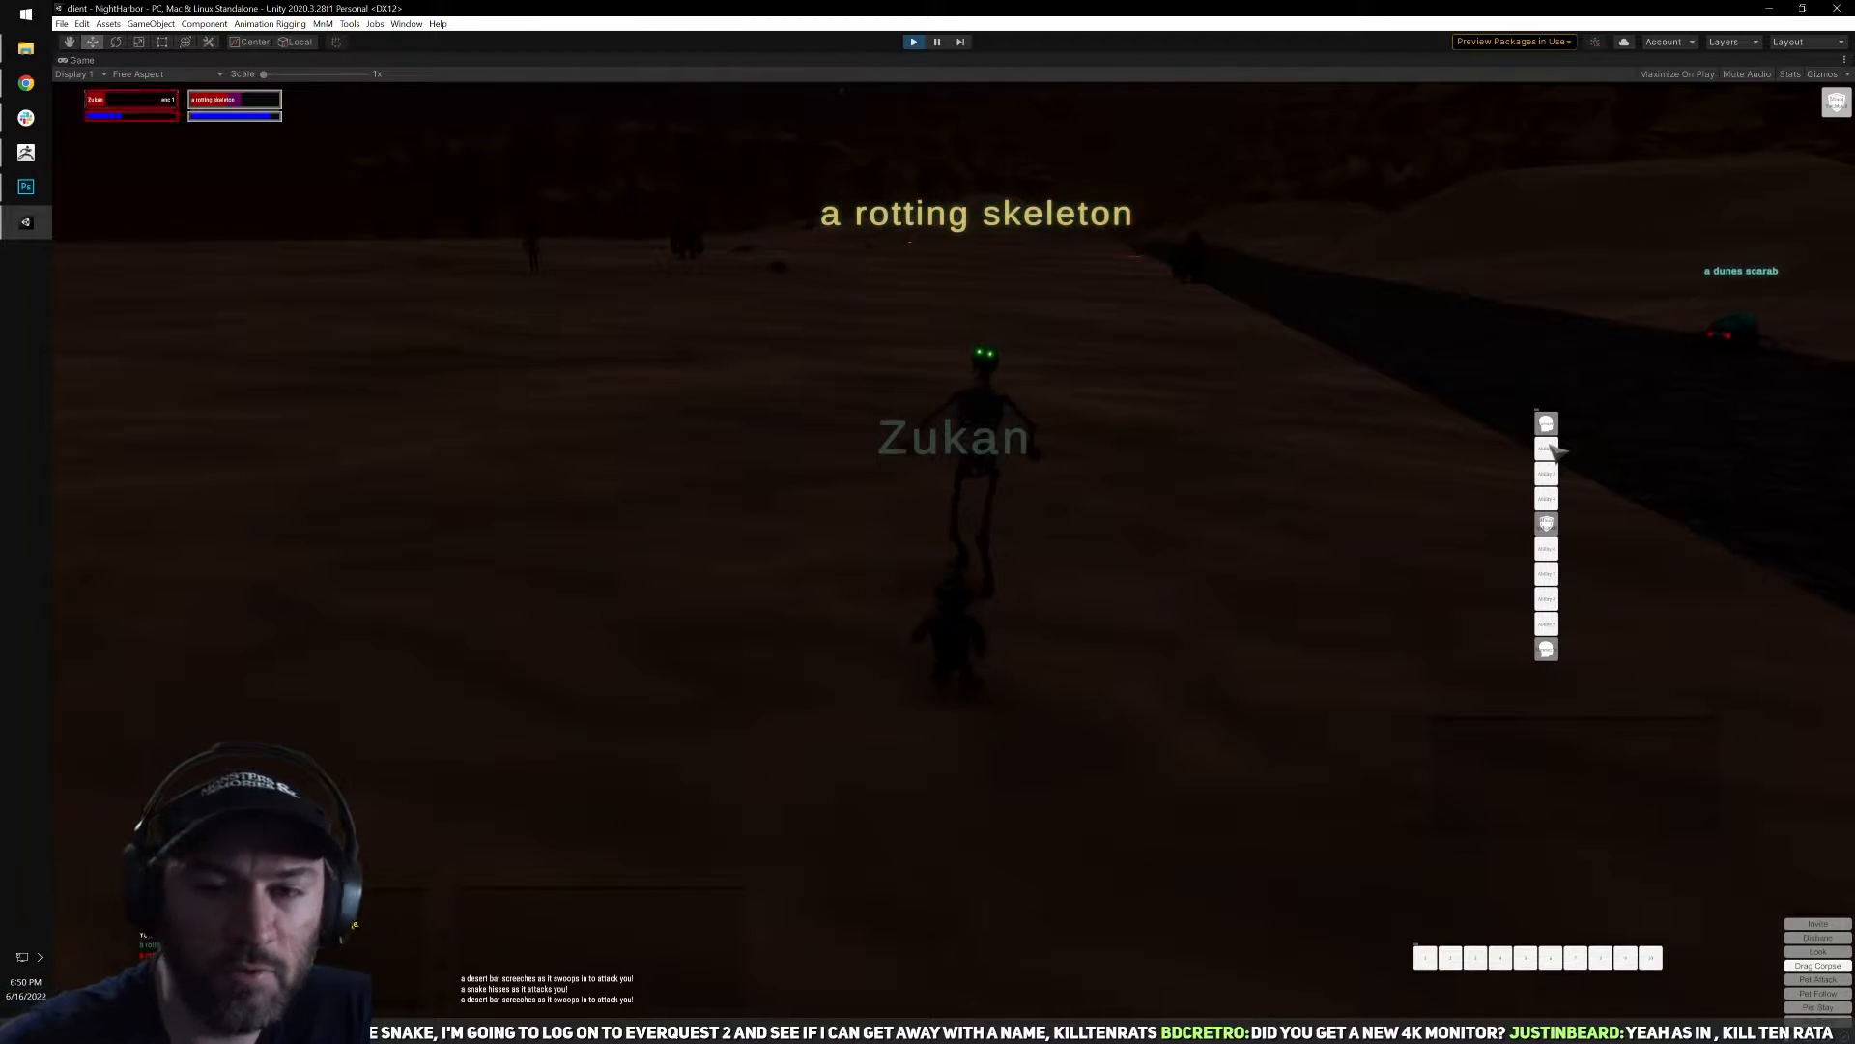
{"action": "left_click", "coordinate": [1548, 425]}
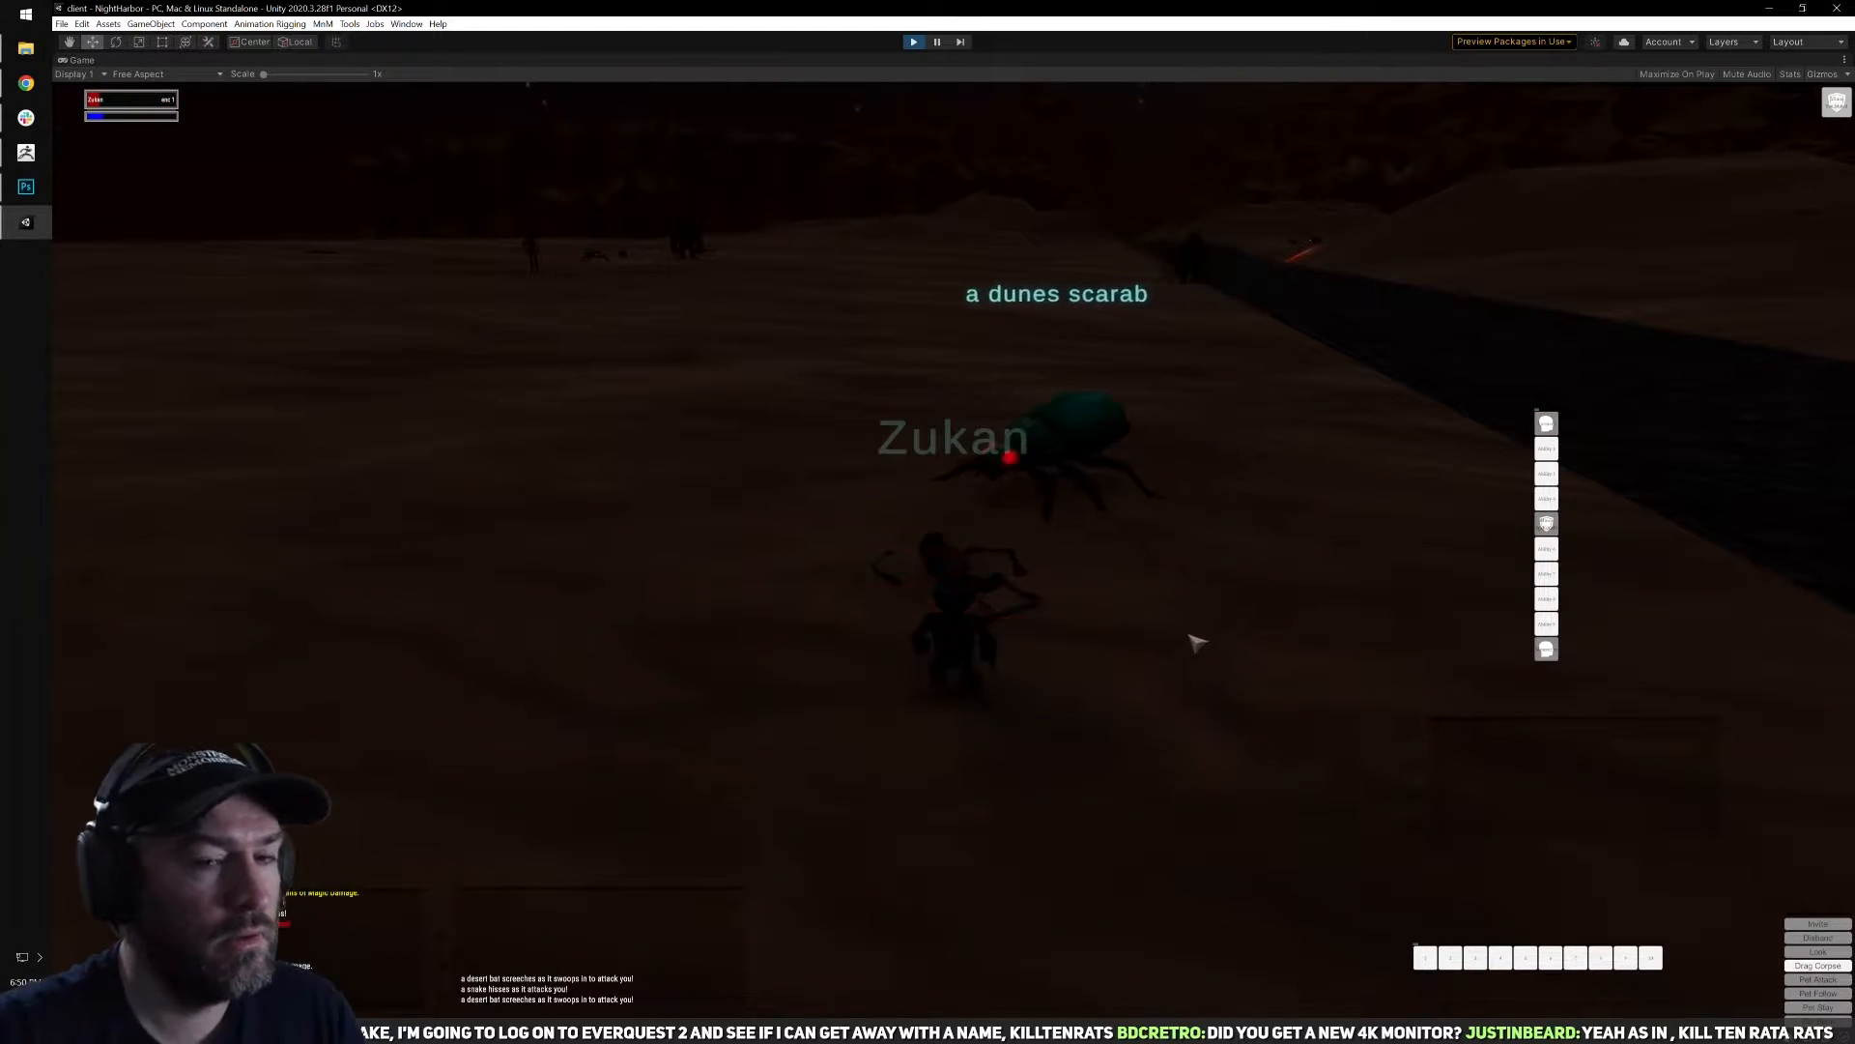
Loot the pouches from the rotting skeleton's corpse and close the loot and inventory windows.
{"action": "right_click", "coordinate": [1109, 628]}
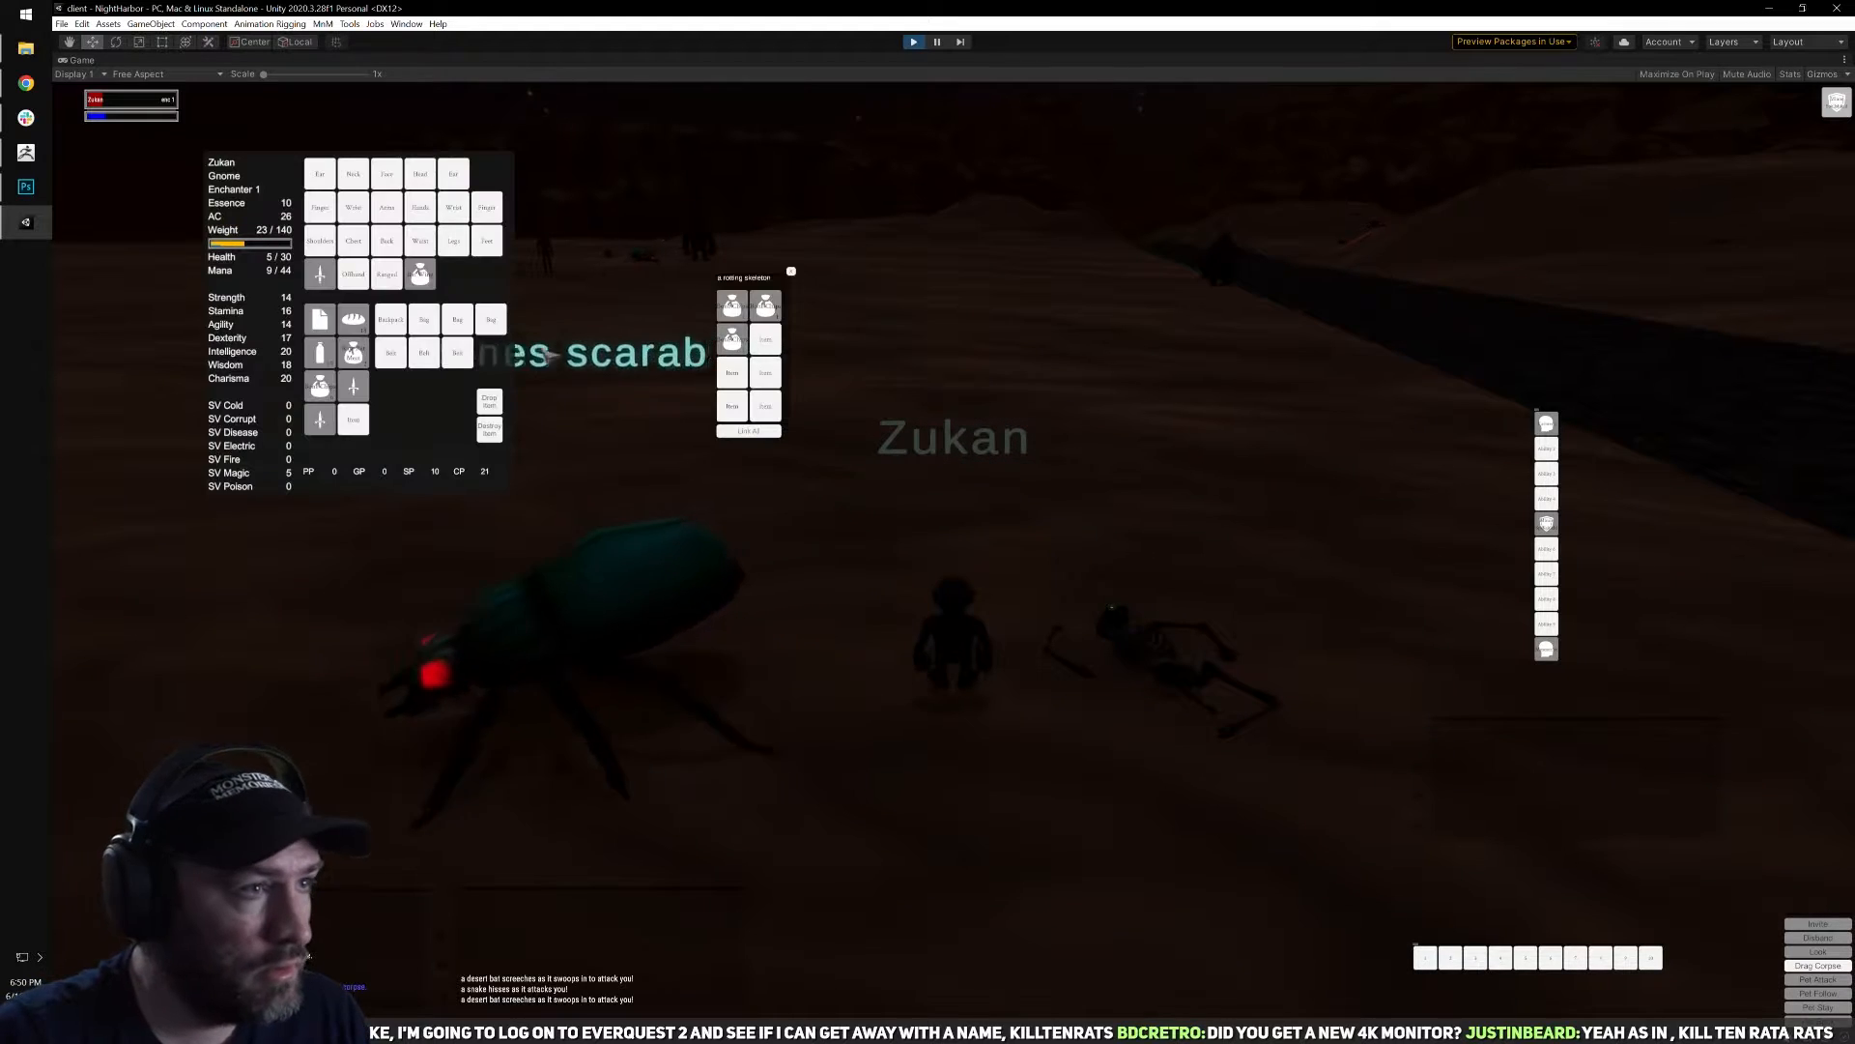
{"action": "right_click", "coordinate": [739, 332]}
{"action": "key", "text": "Escape"}
Run away from the dunes scarab across the dark sand and check the character inventory on the way.
{"action": "key", "text": "w"}
{"action": "right_click_drag", "start_coordinate": [955, 481], "coordinate": [1256, 474]}
{"action": "right_click_drag", "start_coordinate": [734, 483], "coordinate": [1044, 513]}
{"action": "key", "text": "w"}
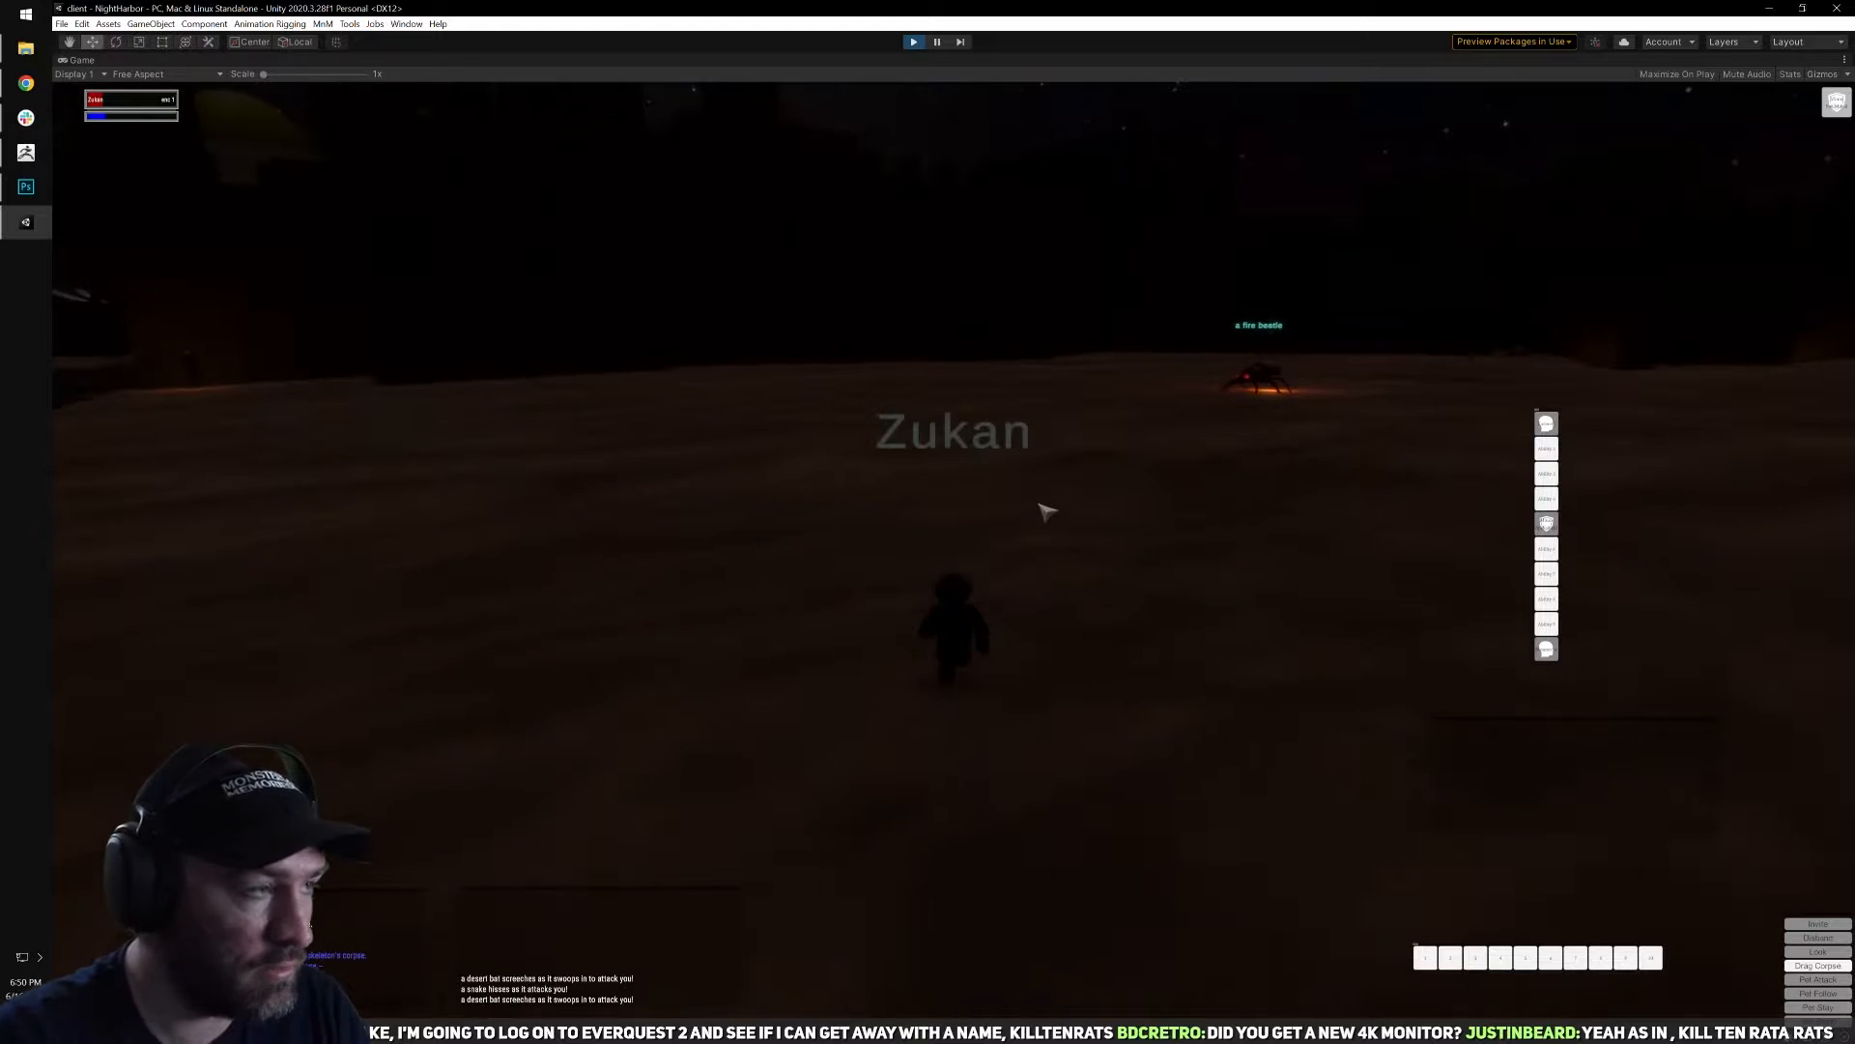
{"action": "key", "text": "i"}
{"action": "key", "text": "i"}
Survey the surroundings near the road for threats and sit down with the abilities book open to rest.
{"action": "key", "text": "q"}
{"action": "right_click_drag", "start_coordinate": [1043, 431], "coordinate": [551, 431]}
{"action": "right_click_drag", "start_coordinate": [870, 431], "coordinate": [1401, 411]}
{"action": "right_click_drag", "start_coordinate": [1139, 419], "coordinate": [744, 450]}
{"action": "right_click_drag", "start_coordinate": [928, 449], "coordinate": [376, 440]}
{"action": "key", "text": "b"}
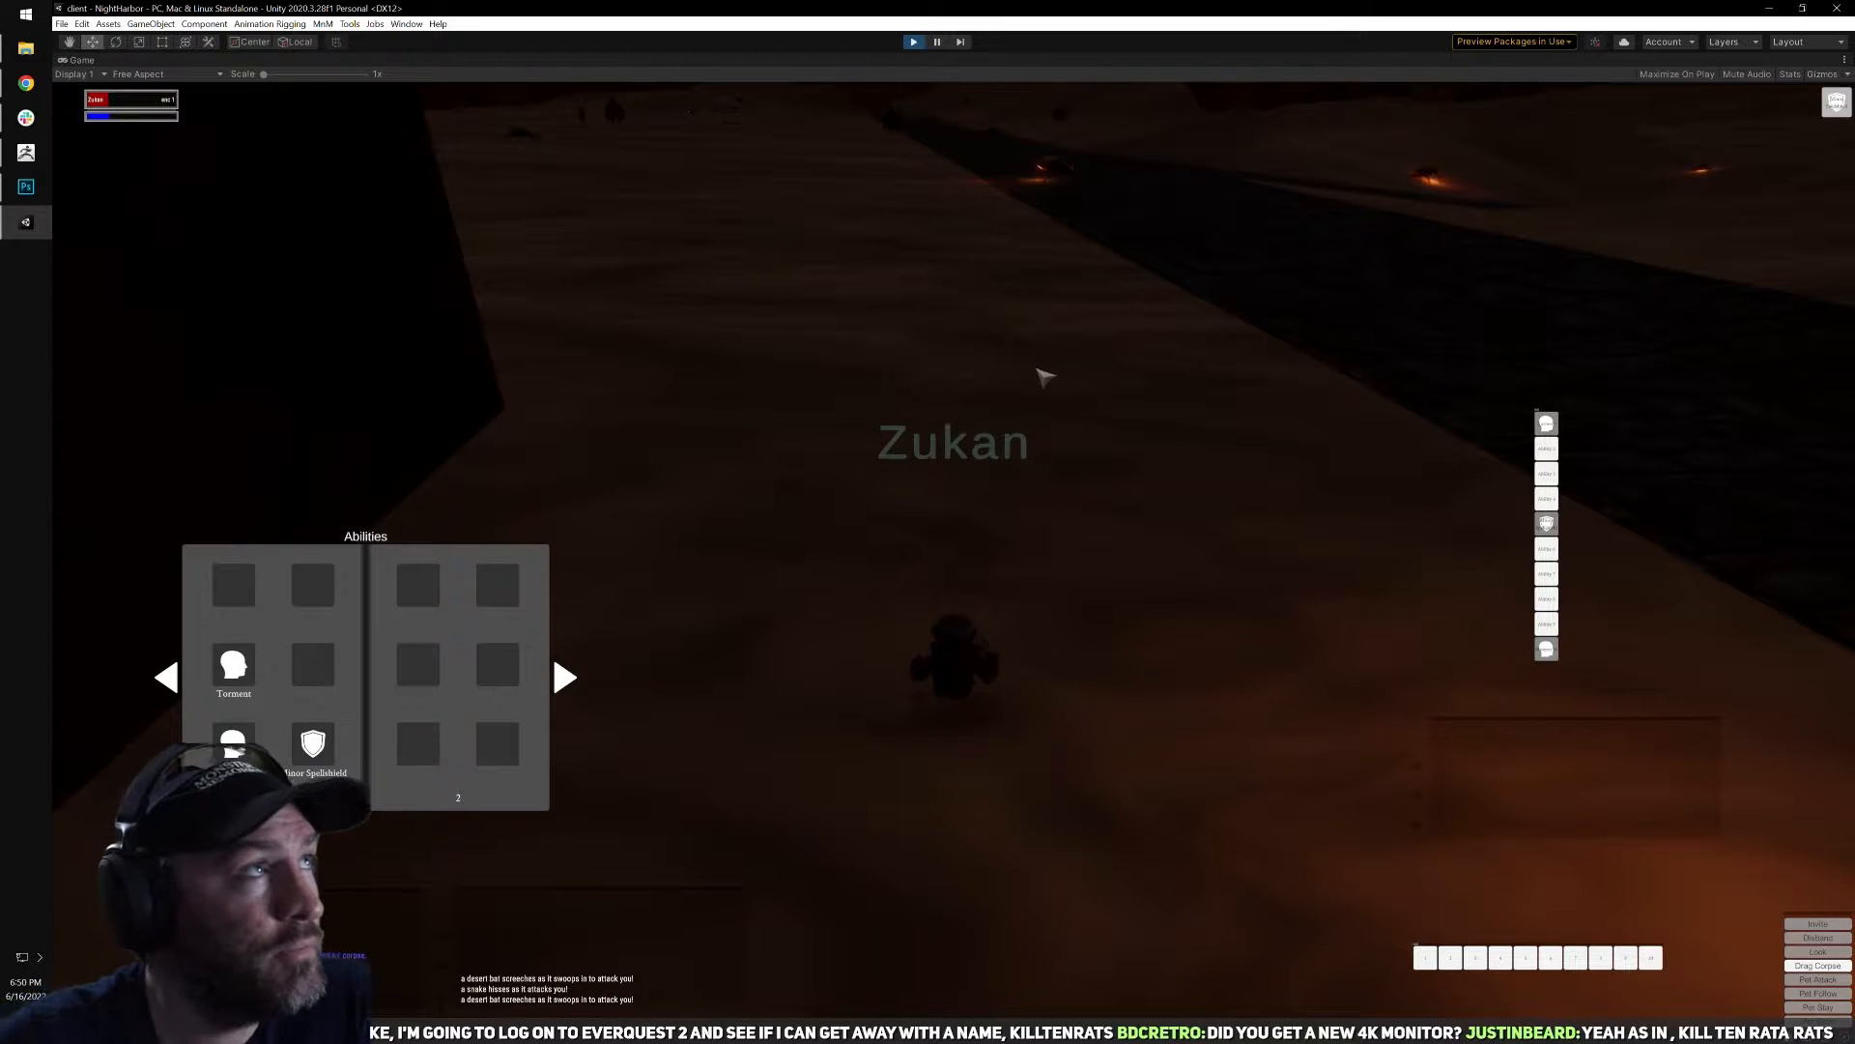
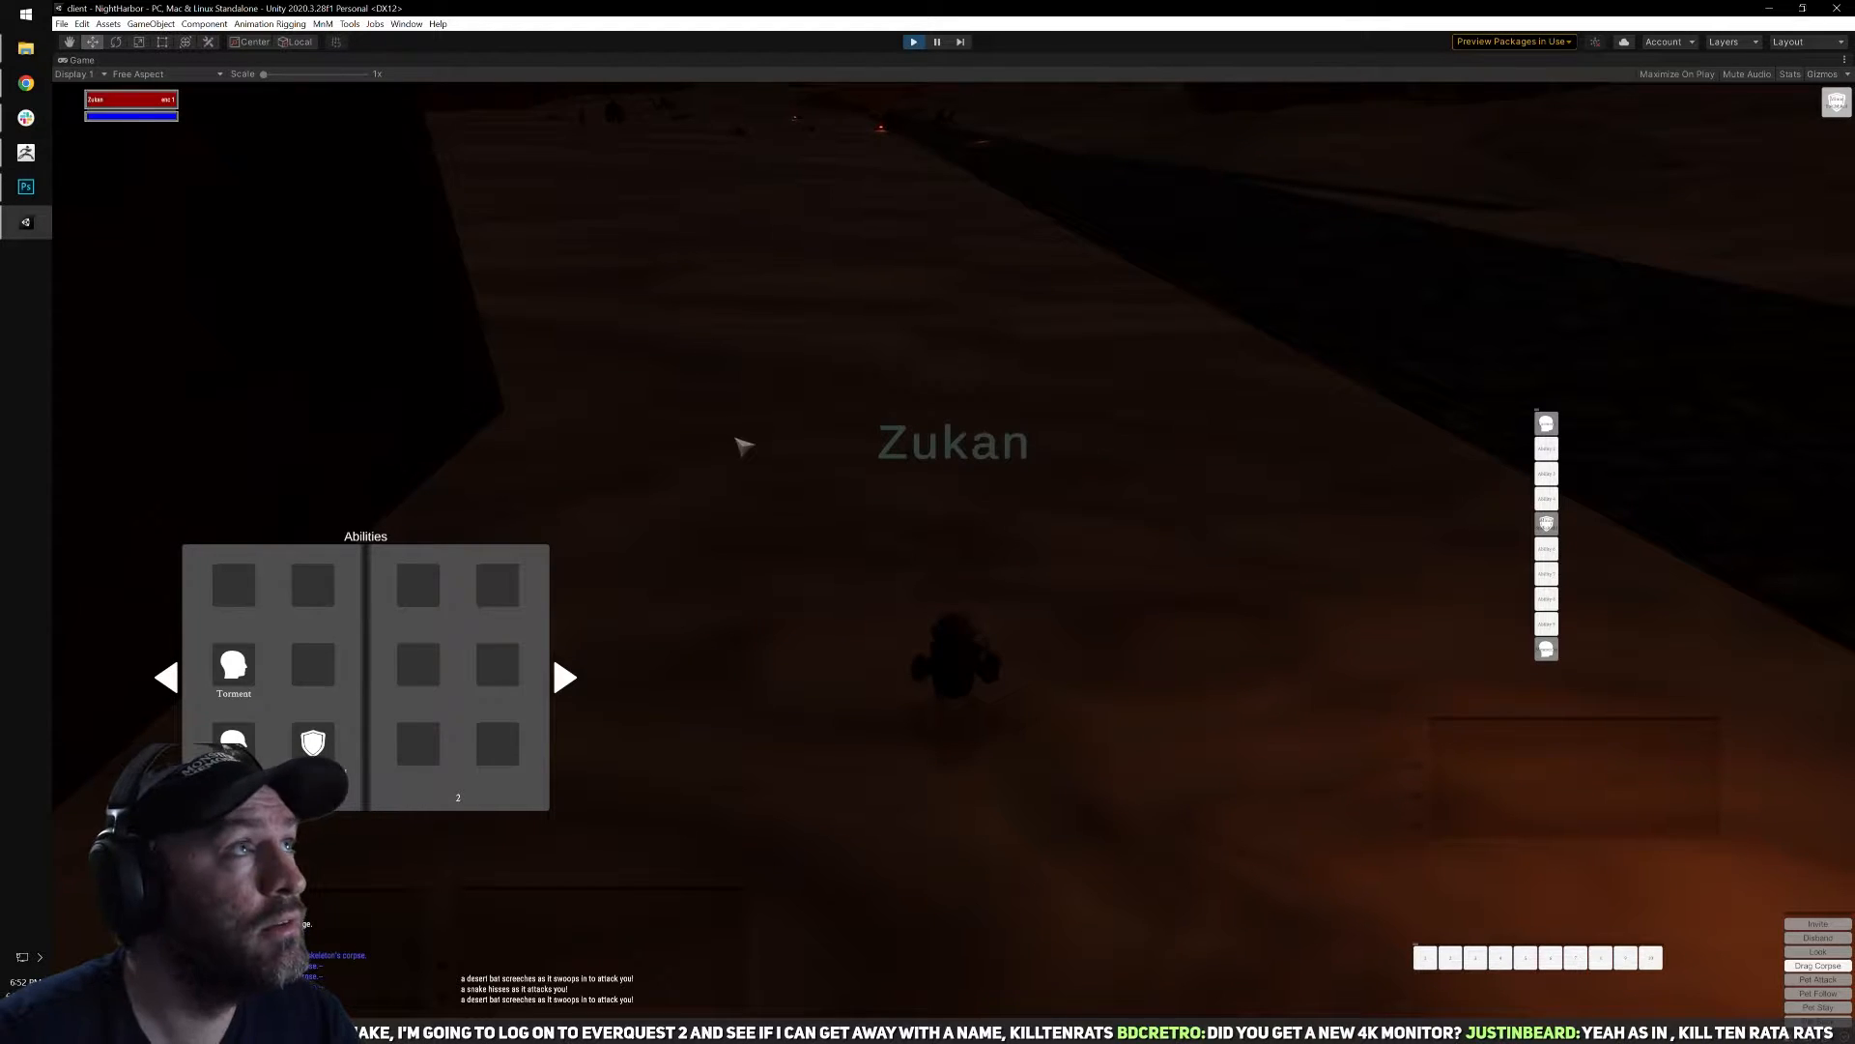
Close the abilities book and run across the sand toward the desert bat and fire beetle near the road.
{"action": "key", "text": "Escape"}
{"action": "right_click_drag", "start_coordinate": [1094, 486], "coordinate": [1096, 515]}
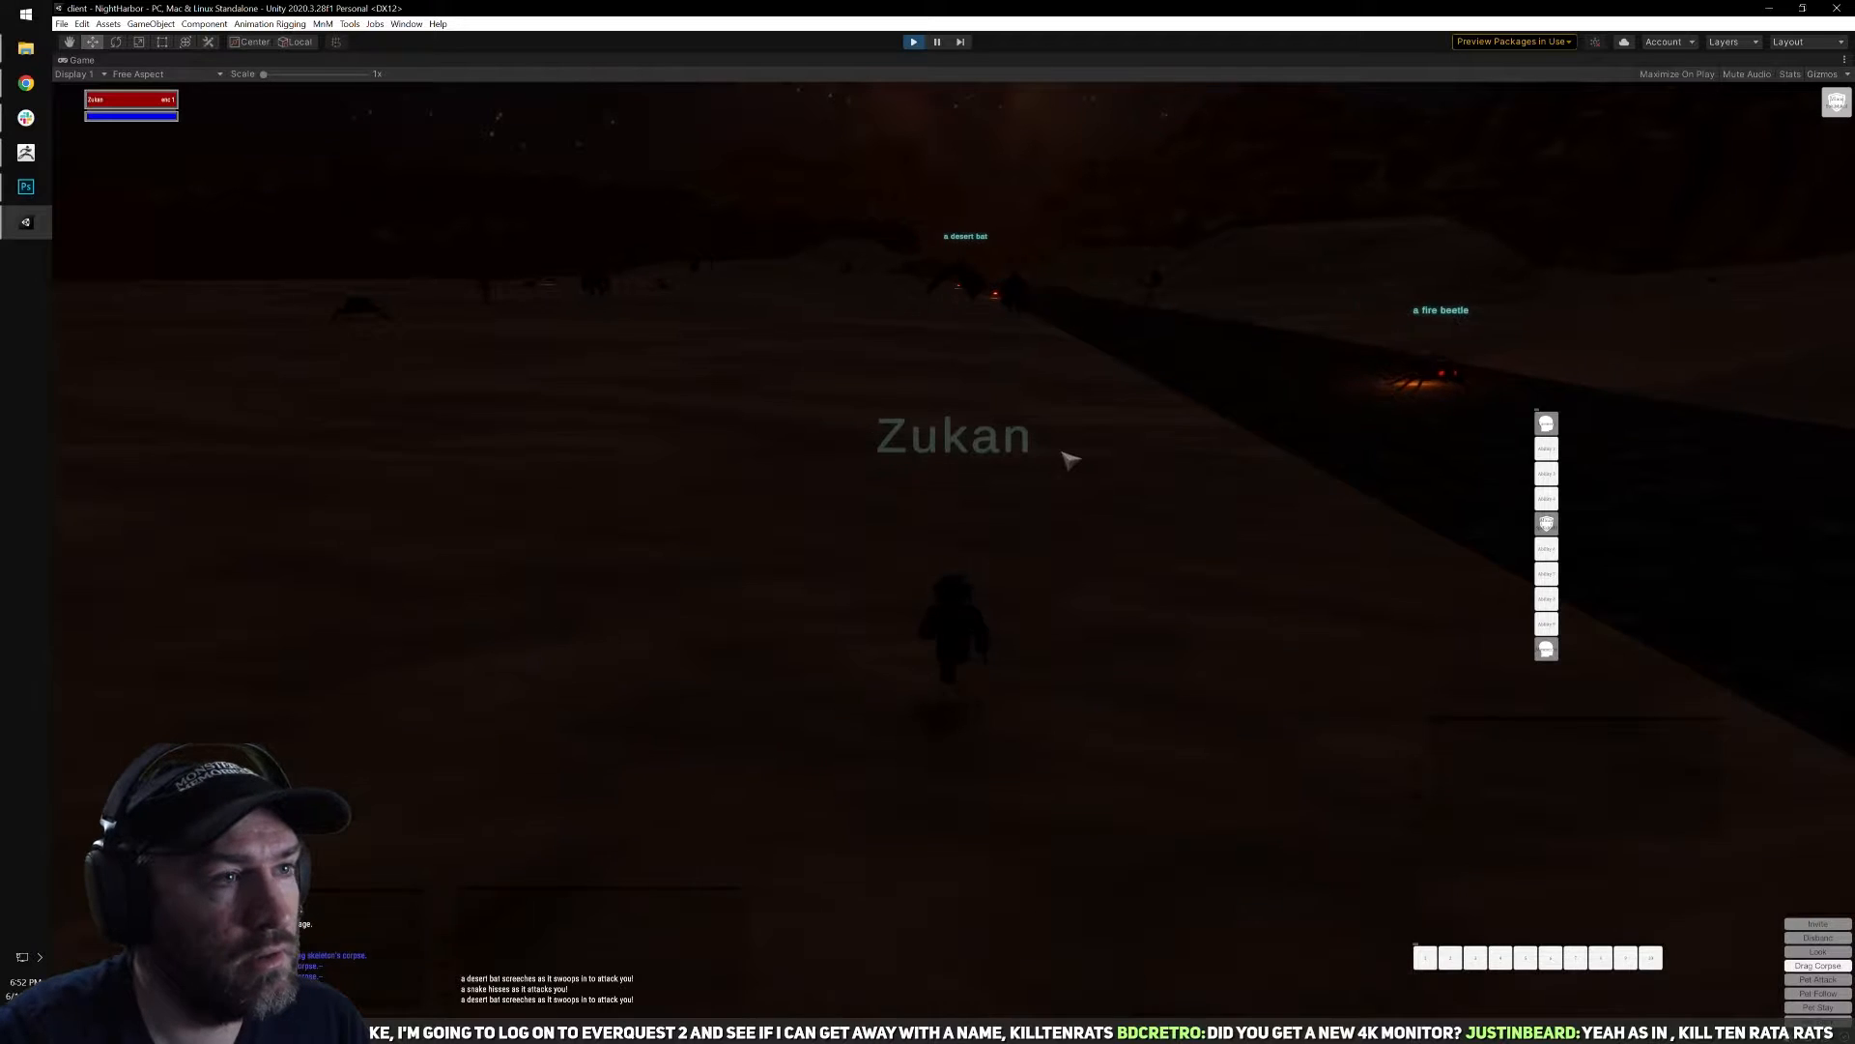
{"action": "right_click_drag", "start_coordinate": [1056, 478], "coordinate": [1123, 485]}
{"action": "key", "text": "q"}
{"action": "key", "text": "d"}
{"action": "key", "text": "w"}
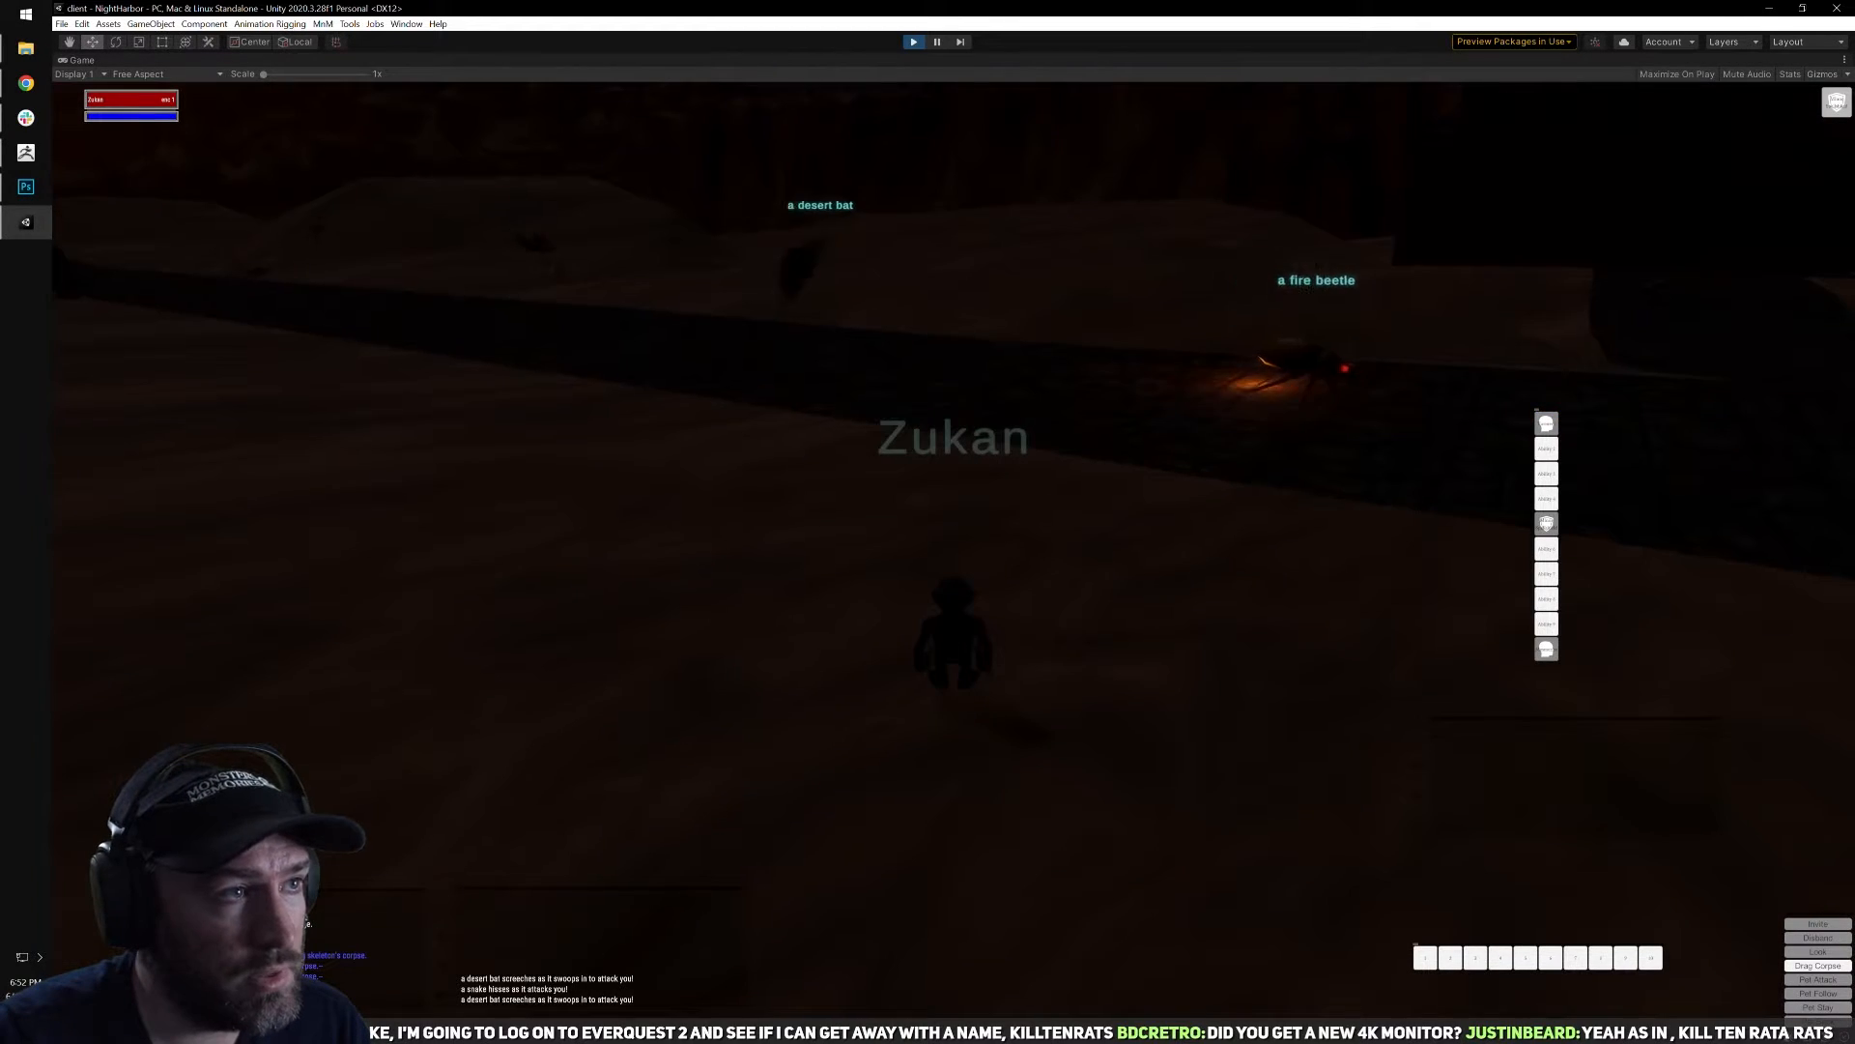
{"action": "key", "text": "d"}
{"action": "right_click_drag", "start_coordinate": [974, 455], "coordinate": [1002, 456]}
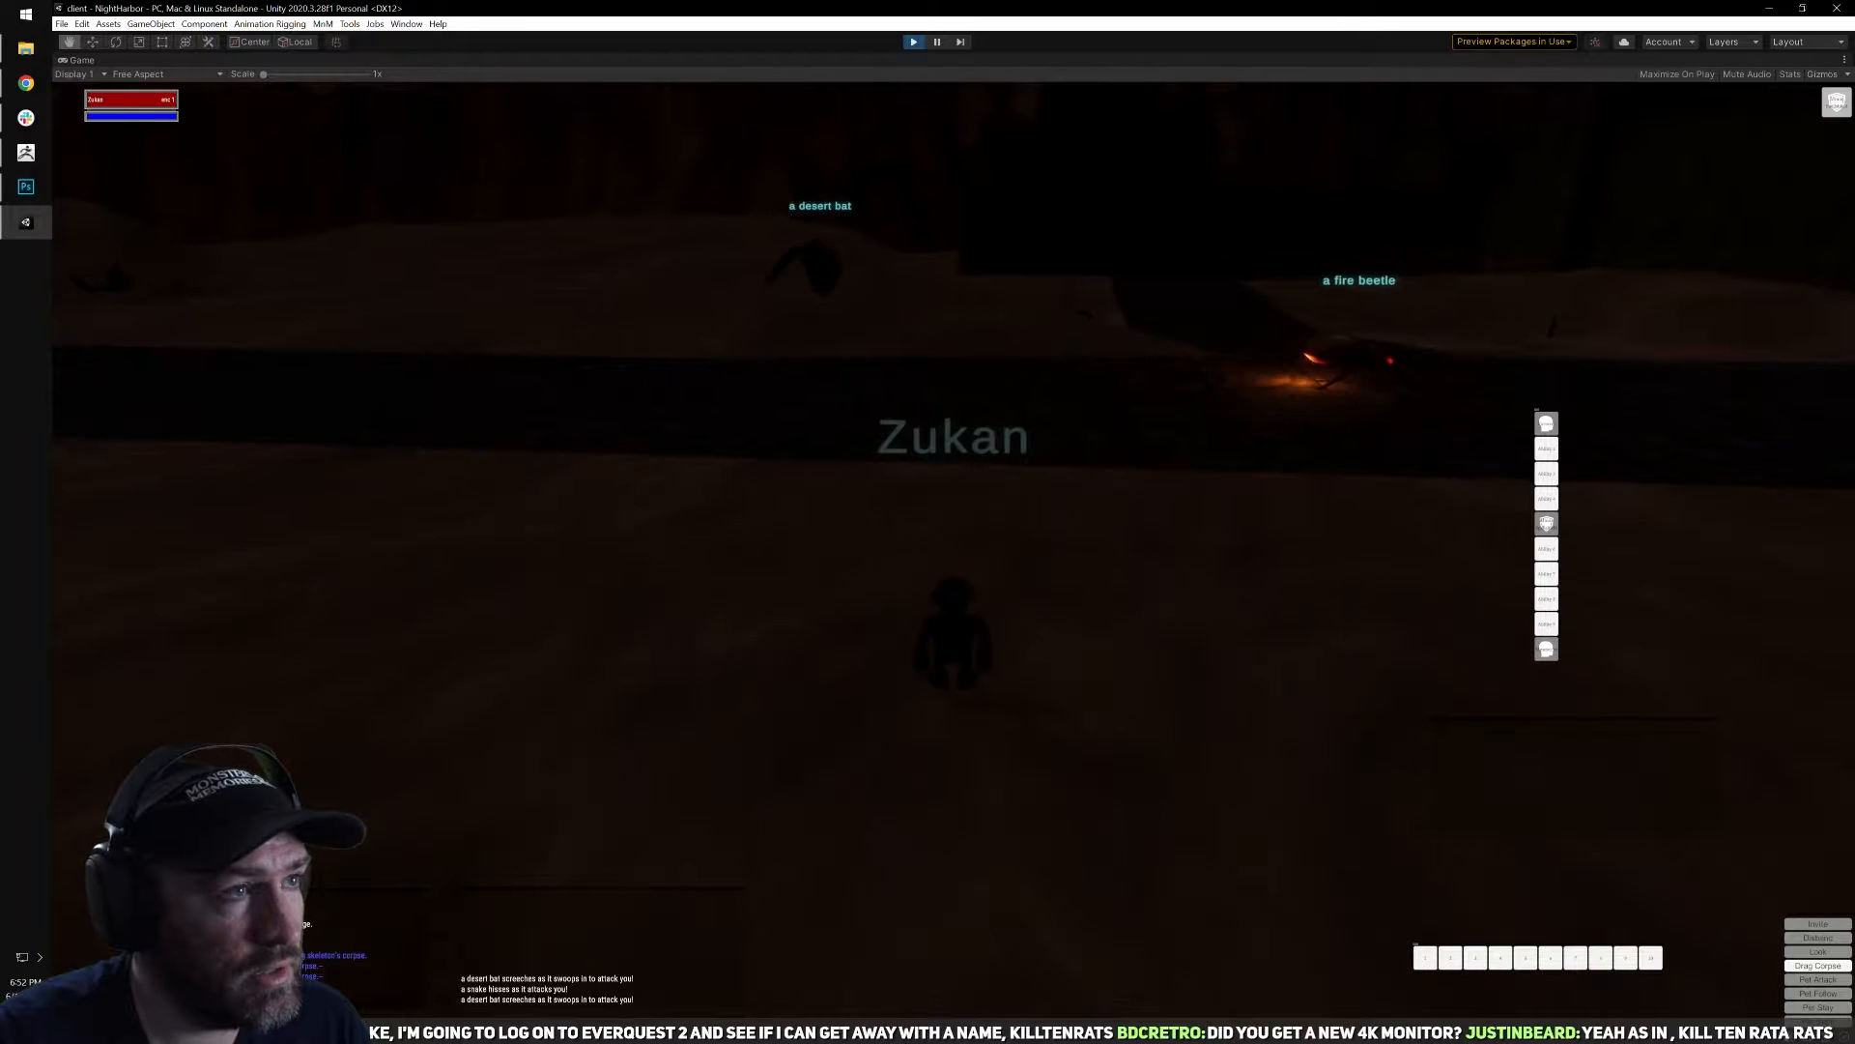
Target the desert bat by the road, turn to face it and cast Torment on it.
{"action": "key", "text": "Tab"}
{"action": "key", "text": "Tab"}
{"action": "key", "text": "w"}
{"action": "key", "text": "d"}
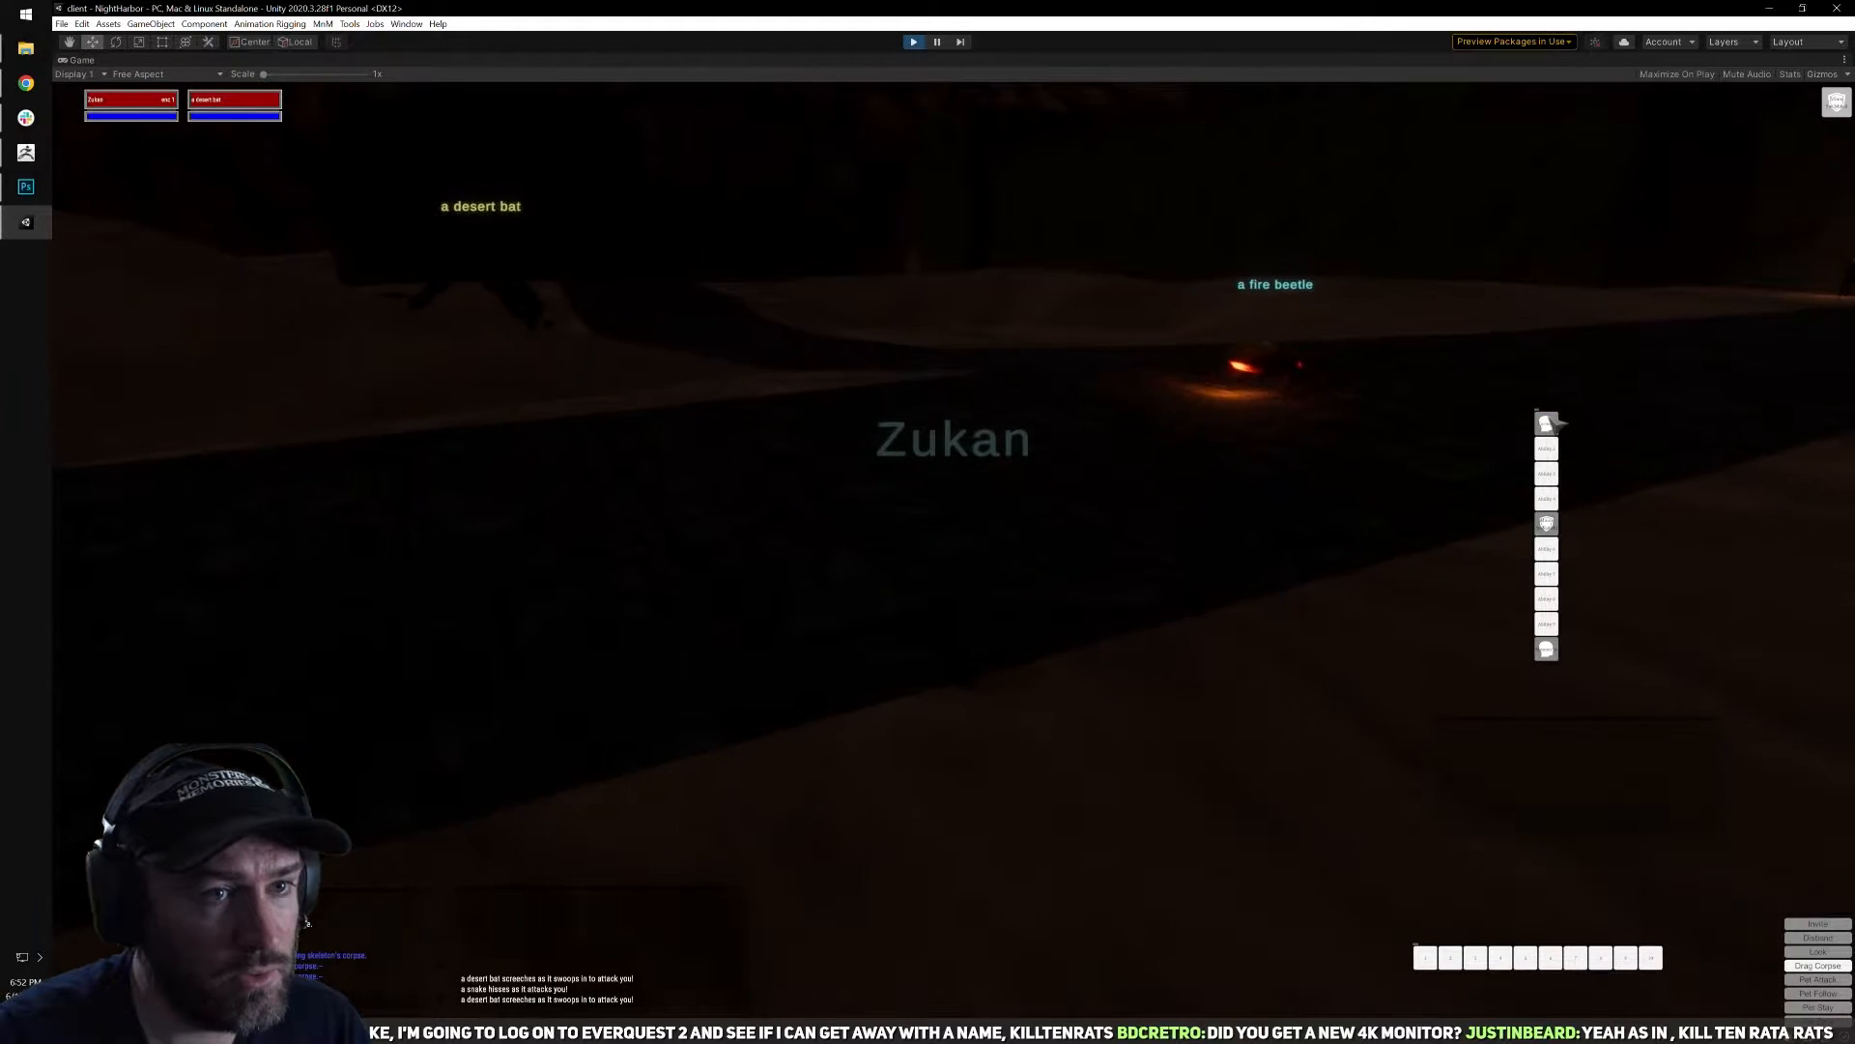
{"action": "key", "text": "a"}
{"action": "left_click", "coordinate": [1545, 427]}
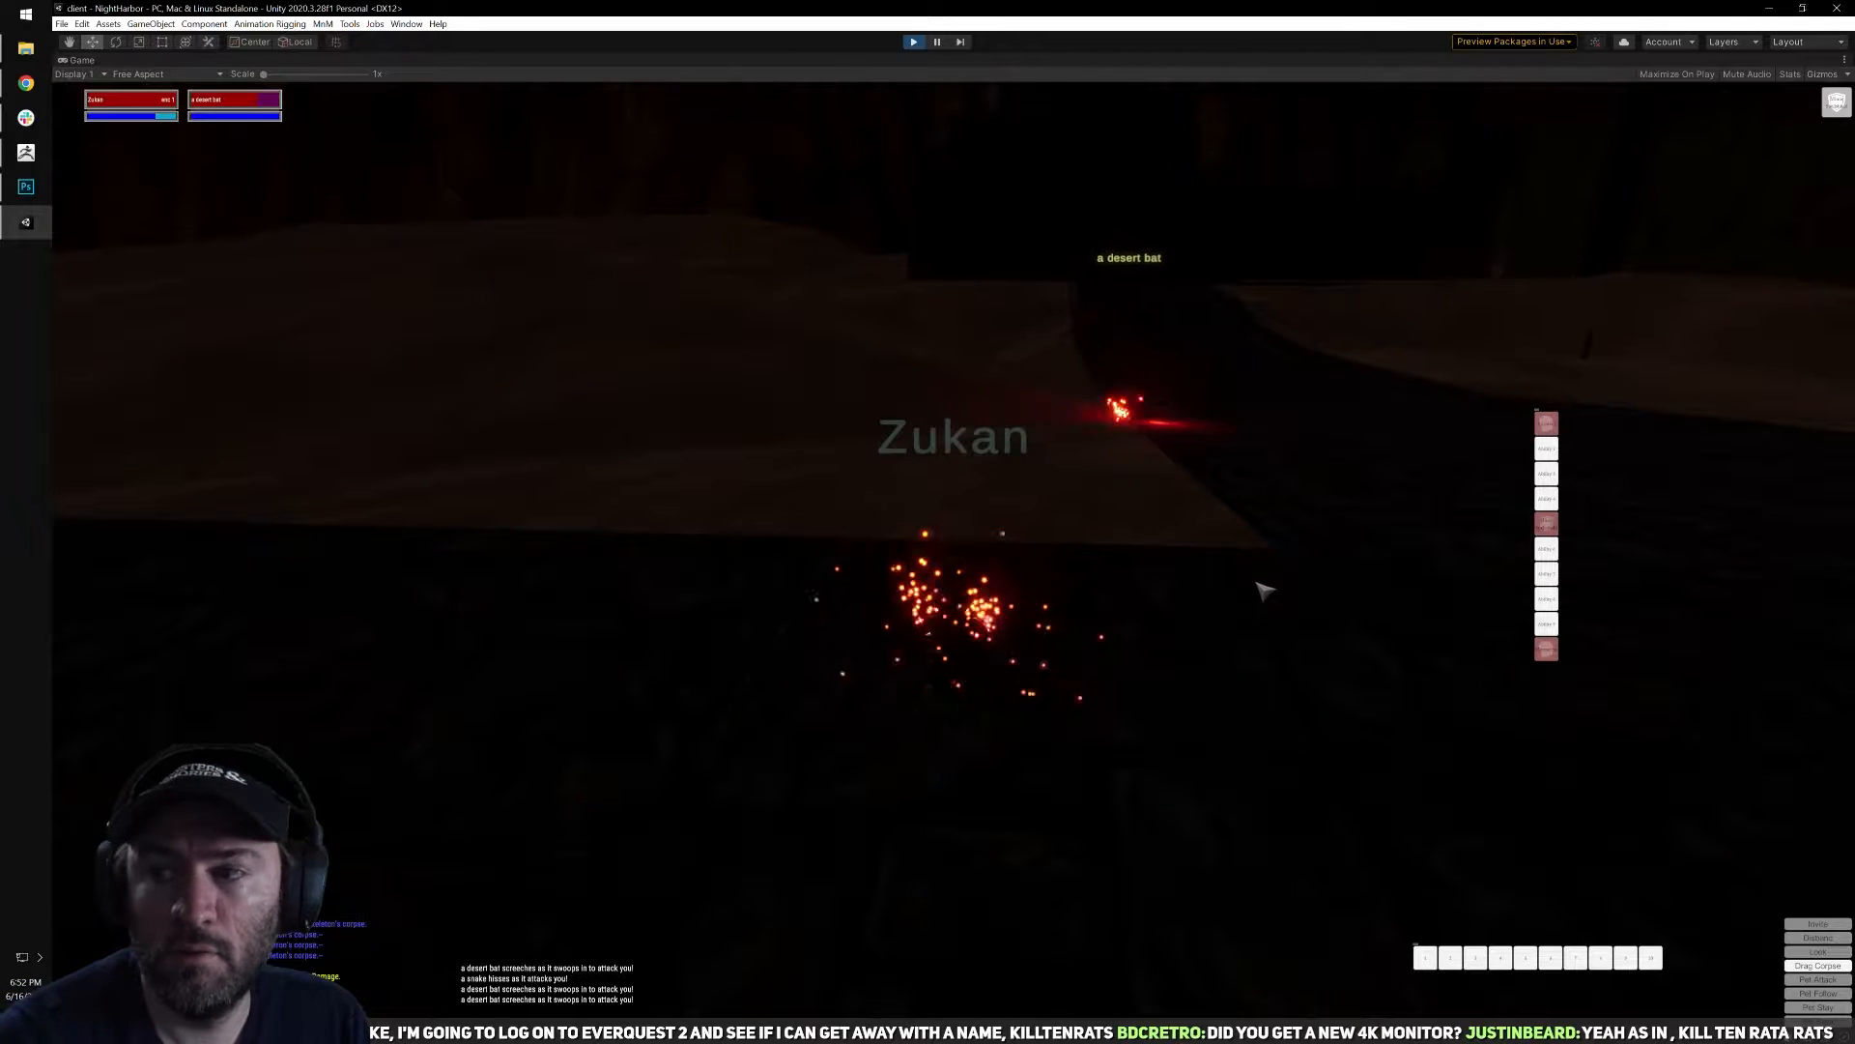
Keep facing the desert bat and fight it in melee until it dies, checking the character inventory during the fight.
{"action": "key", "text": "d"}
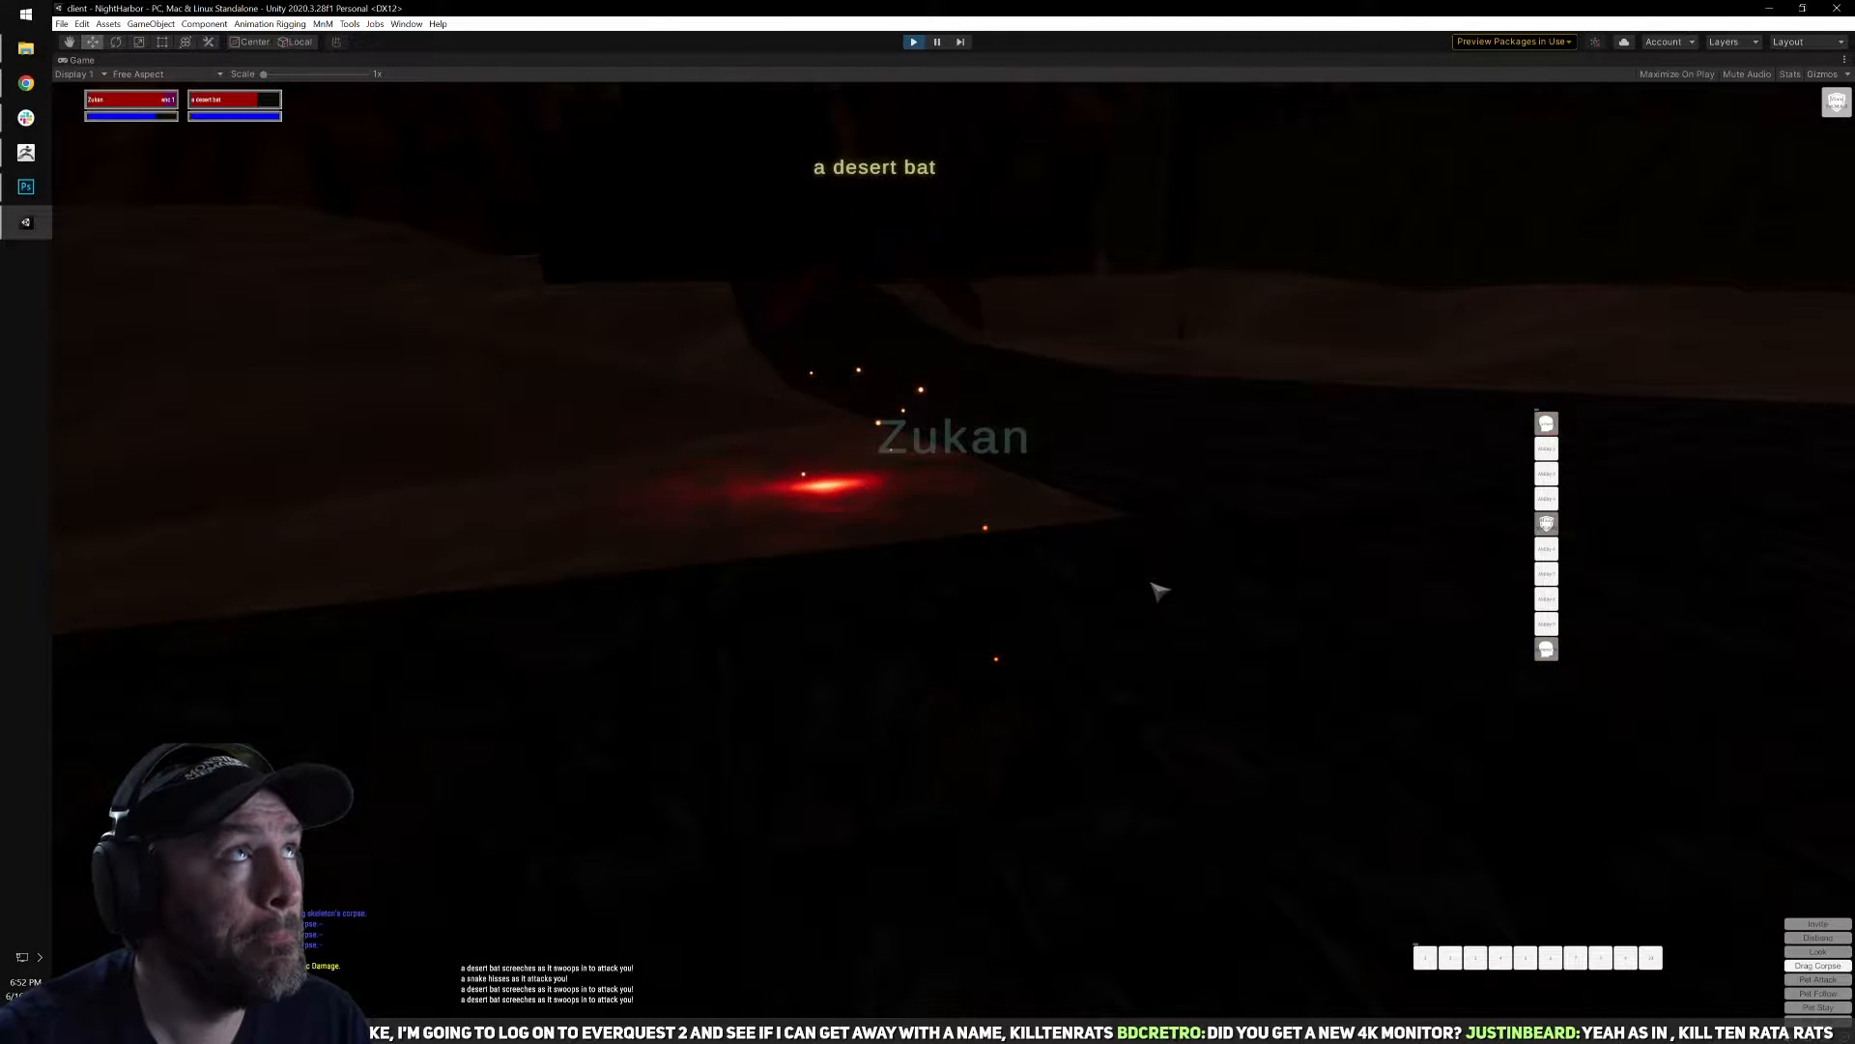
{"action": "key", "text": "w"}
{"action": "key", "text": "w"}
{"action": "key", "text": "q"}
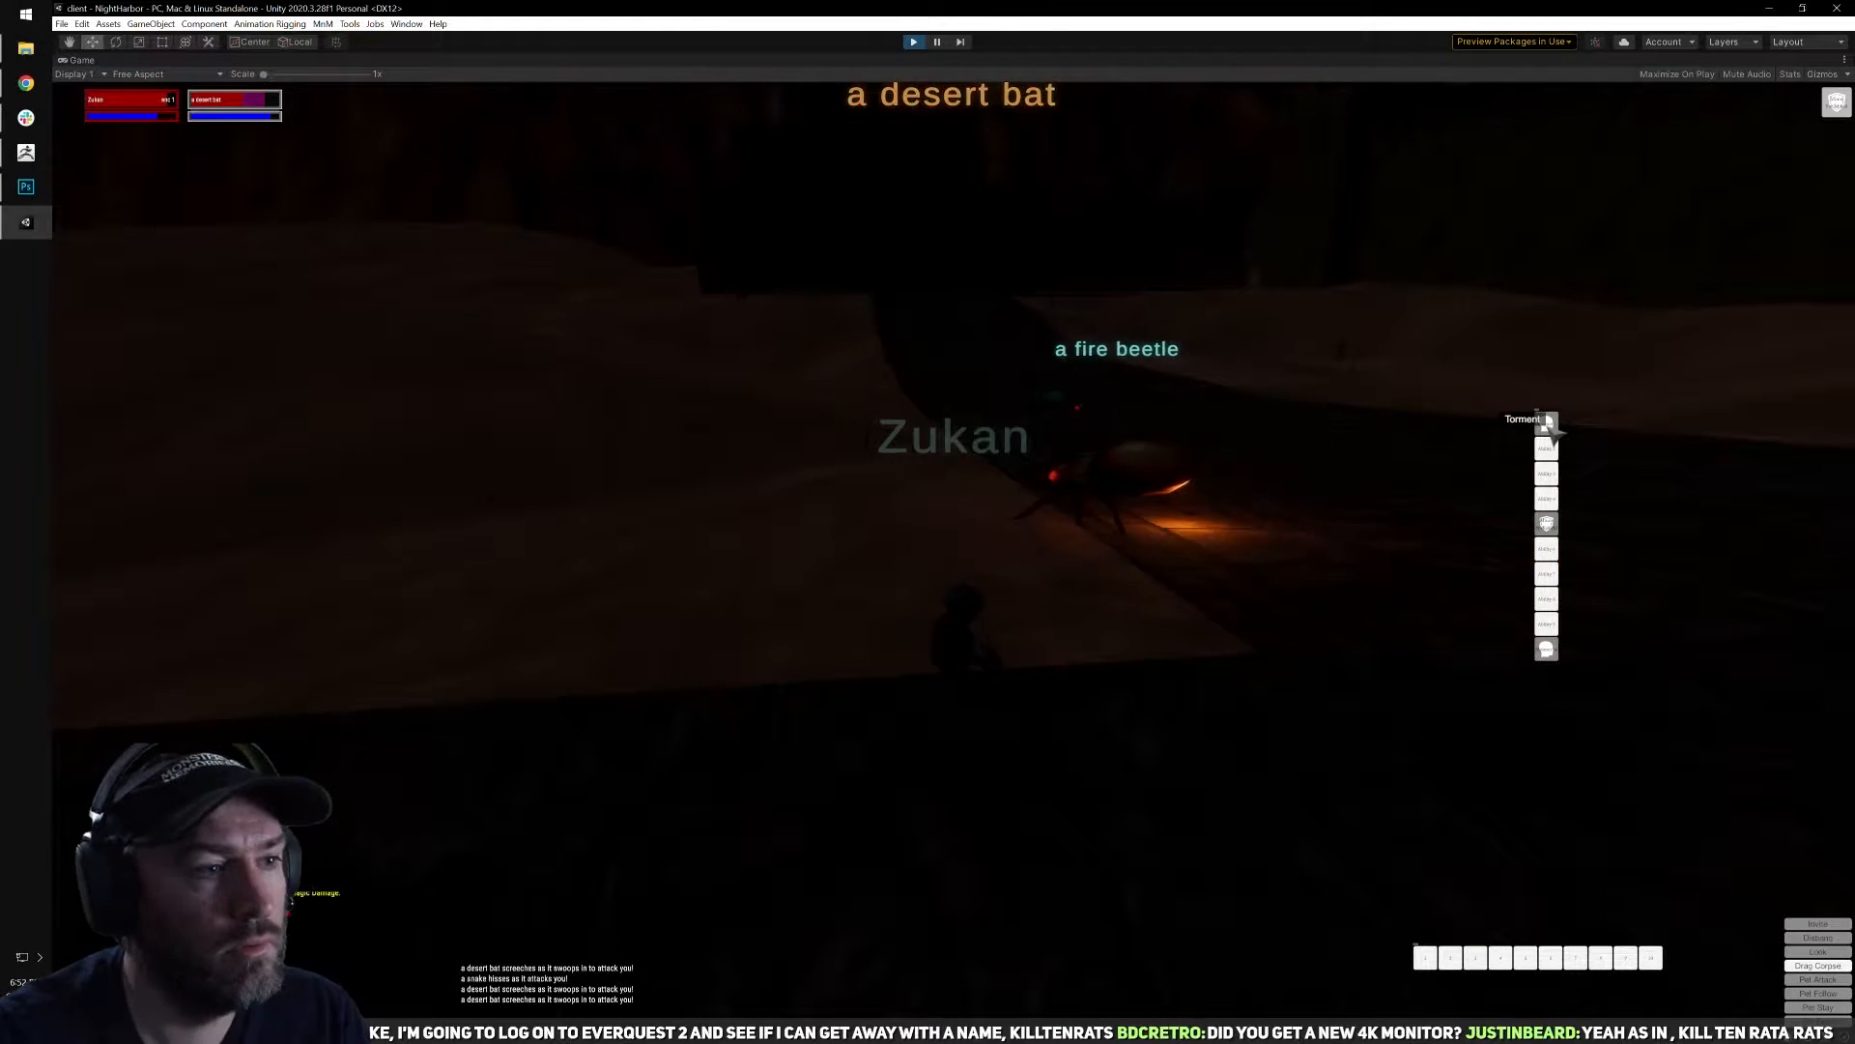
{"action": "key", "text": "i"}
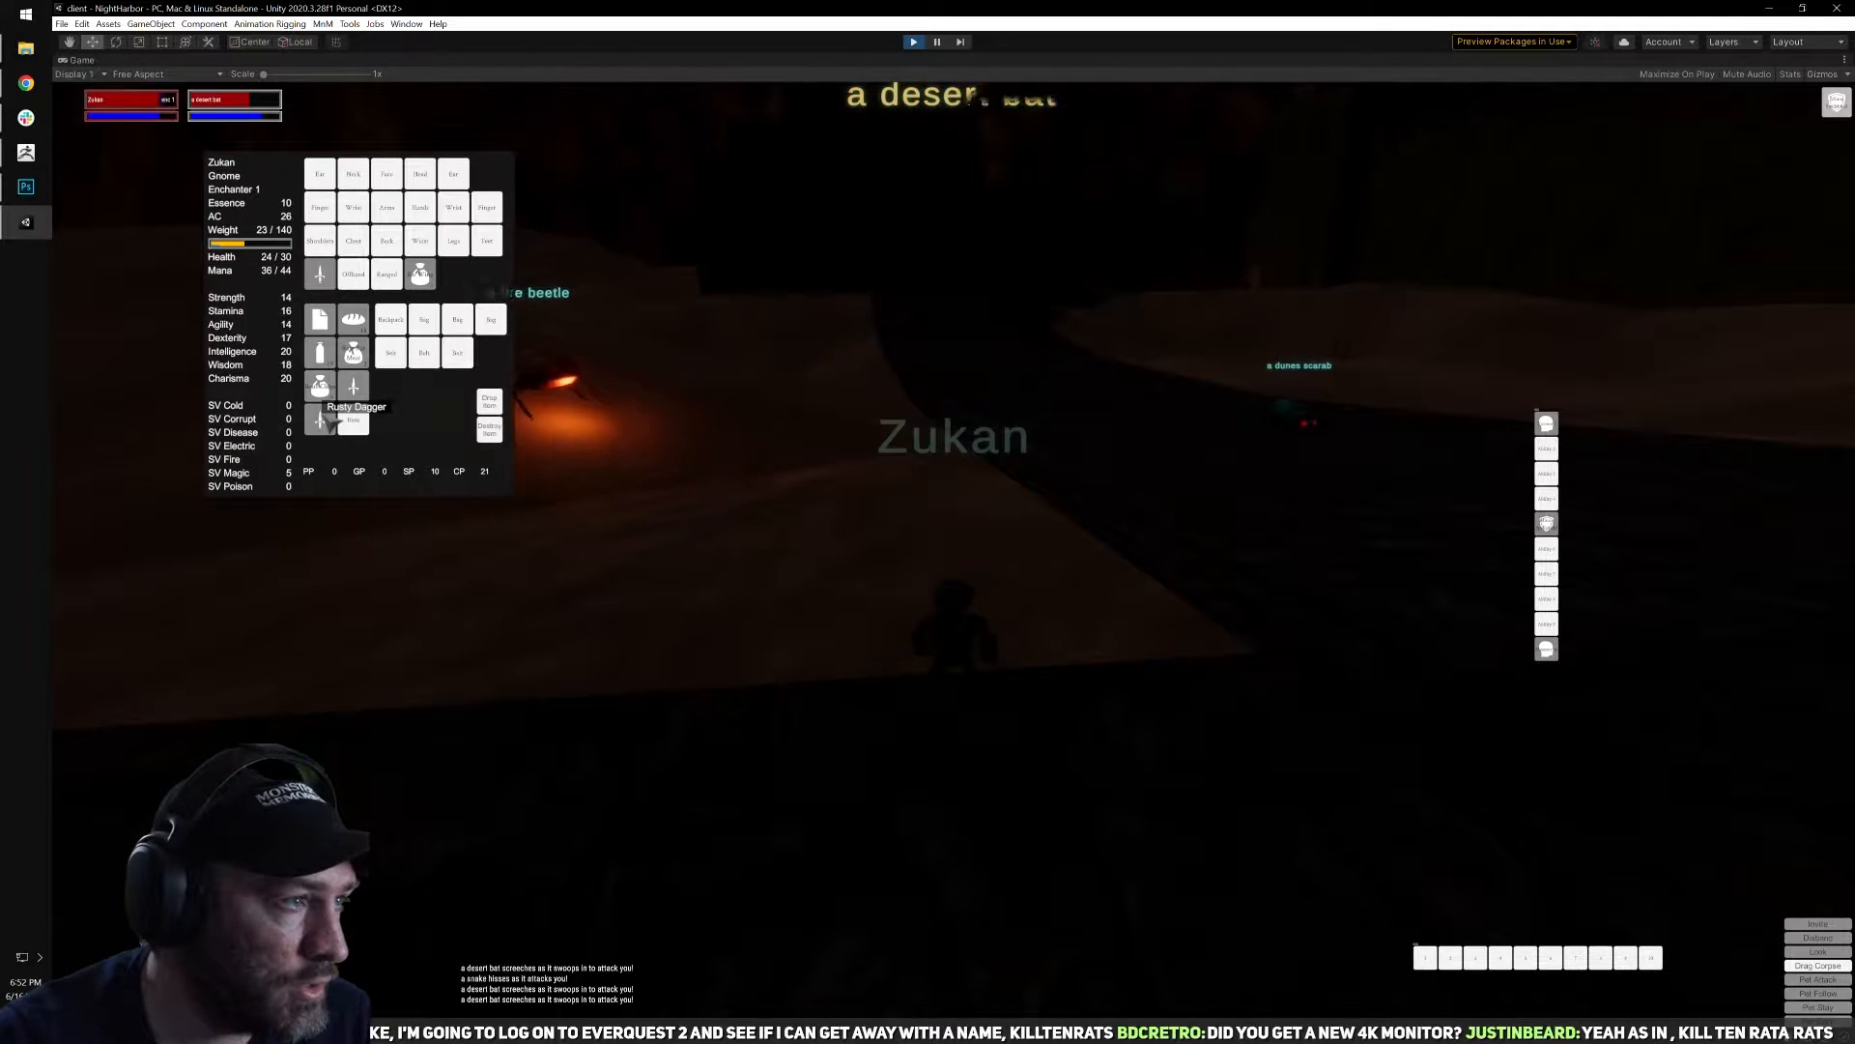
{"action": "key", "text": "i"}
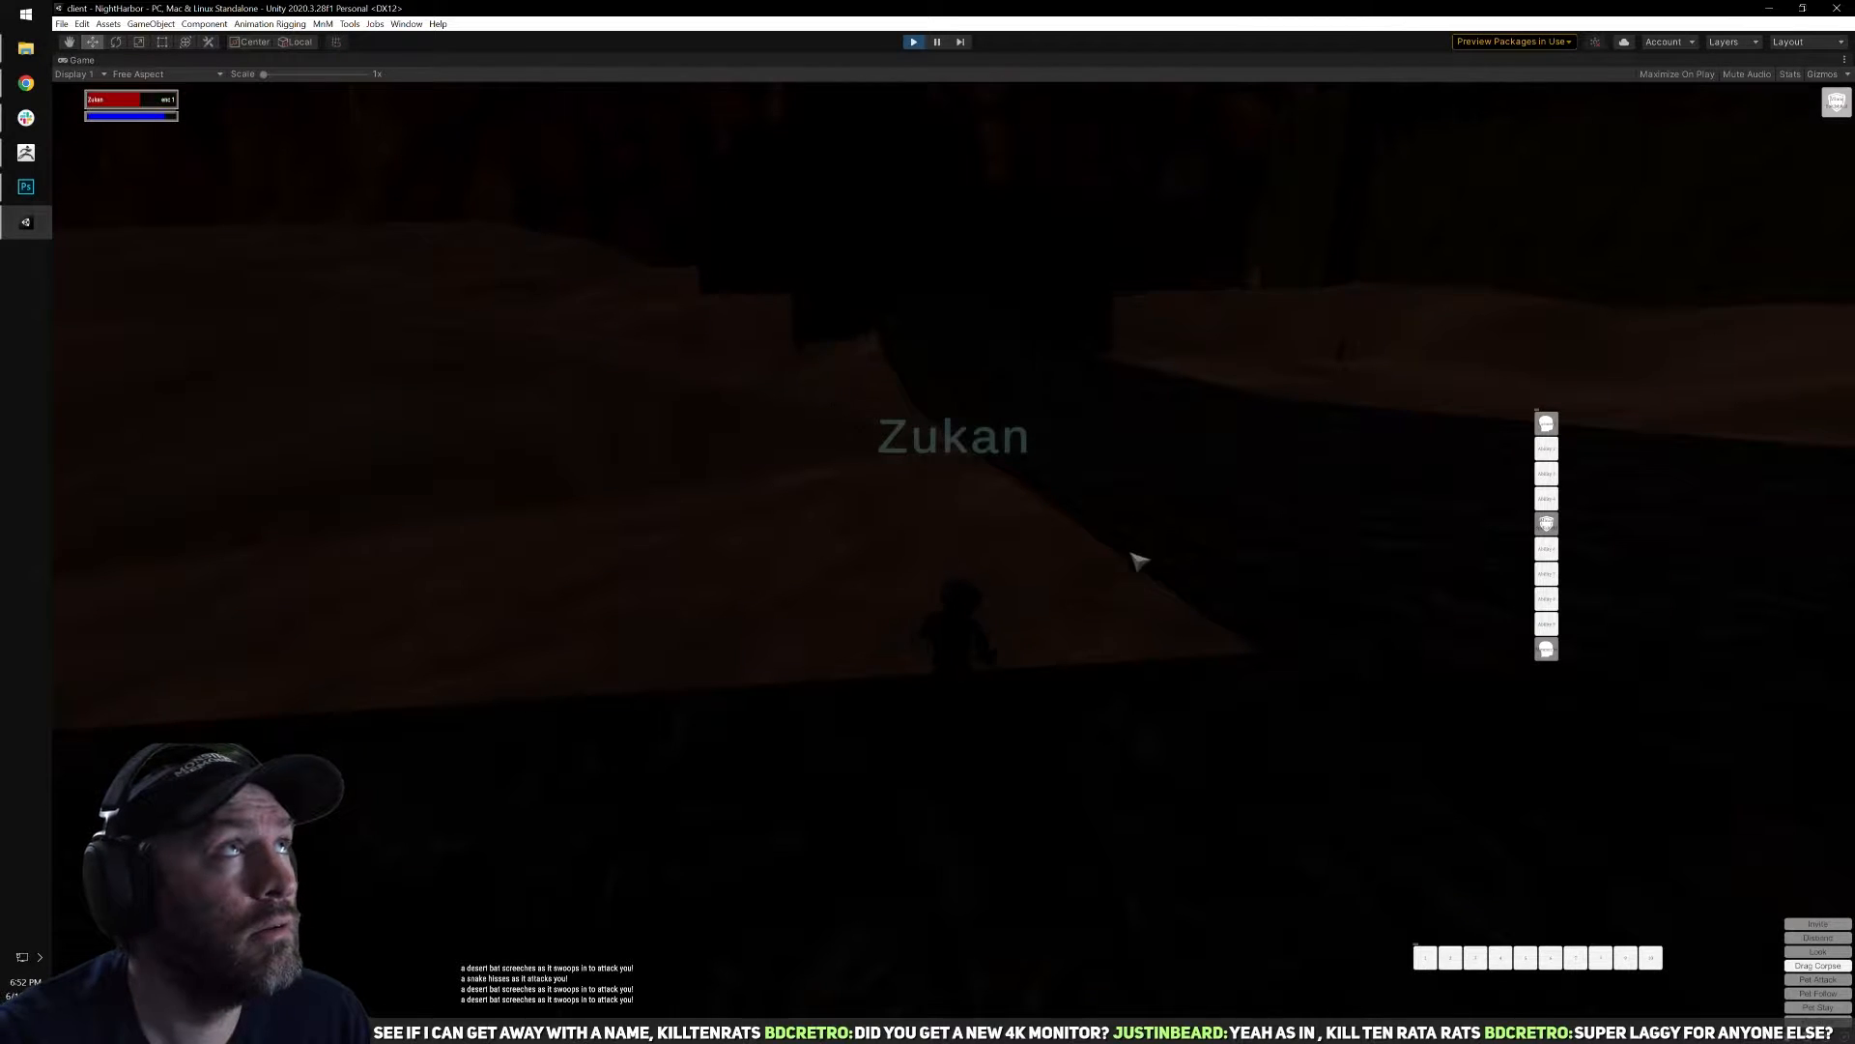
Turn to the dead desert bat by the road, check its corpse for loot and close the loot window.
{"action": "key", "text": "a"}
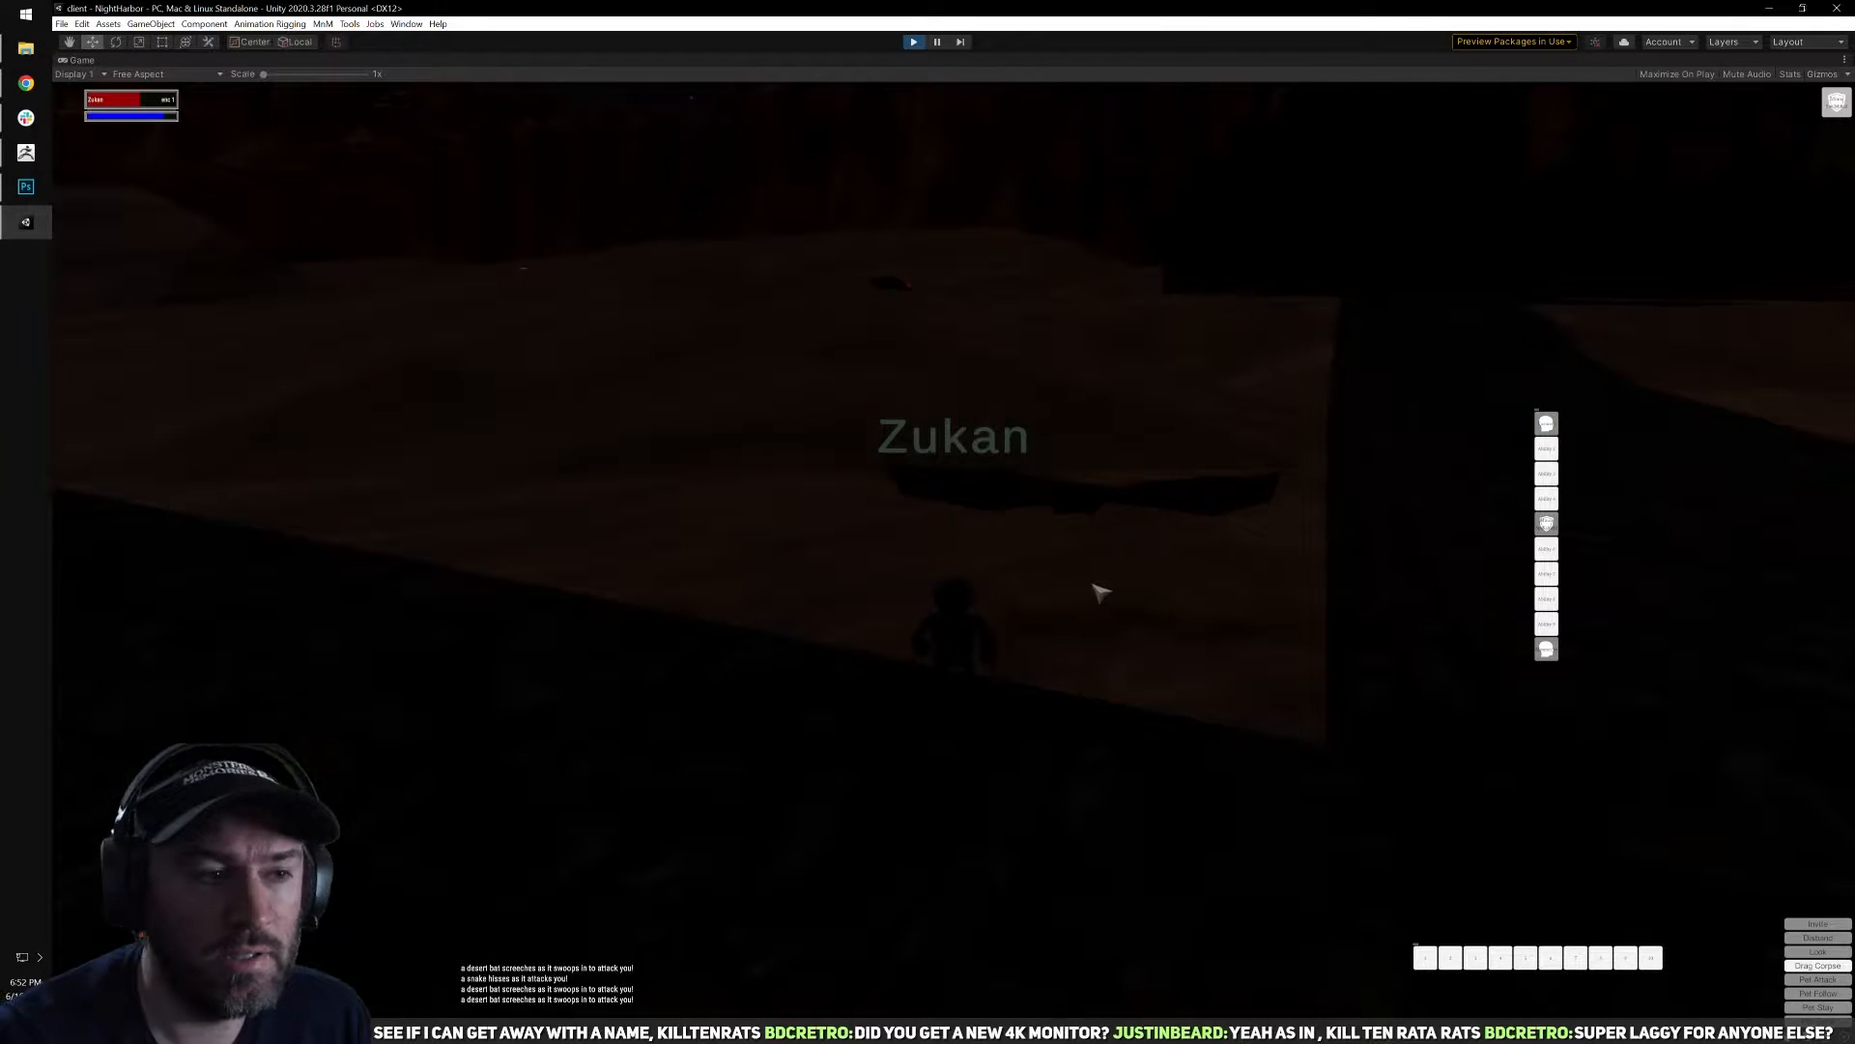
{"action": "right_click", "coordinate": [959, 466]}
{"action": "left_click", "coordinate": [791, 273]}
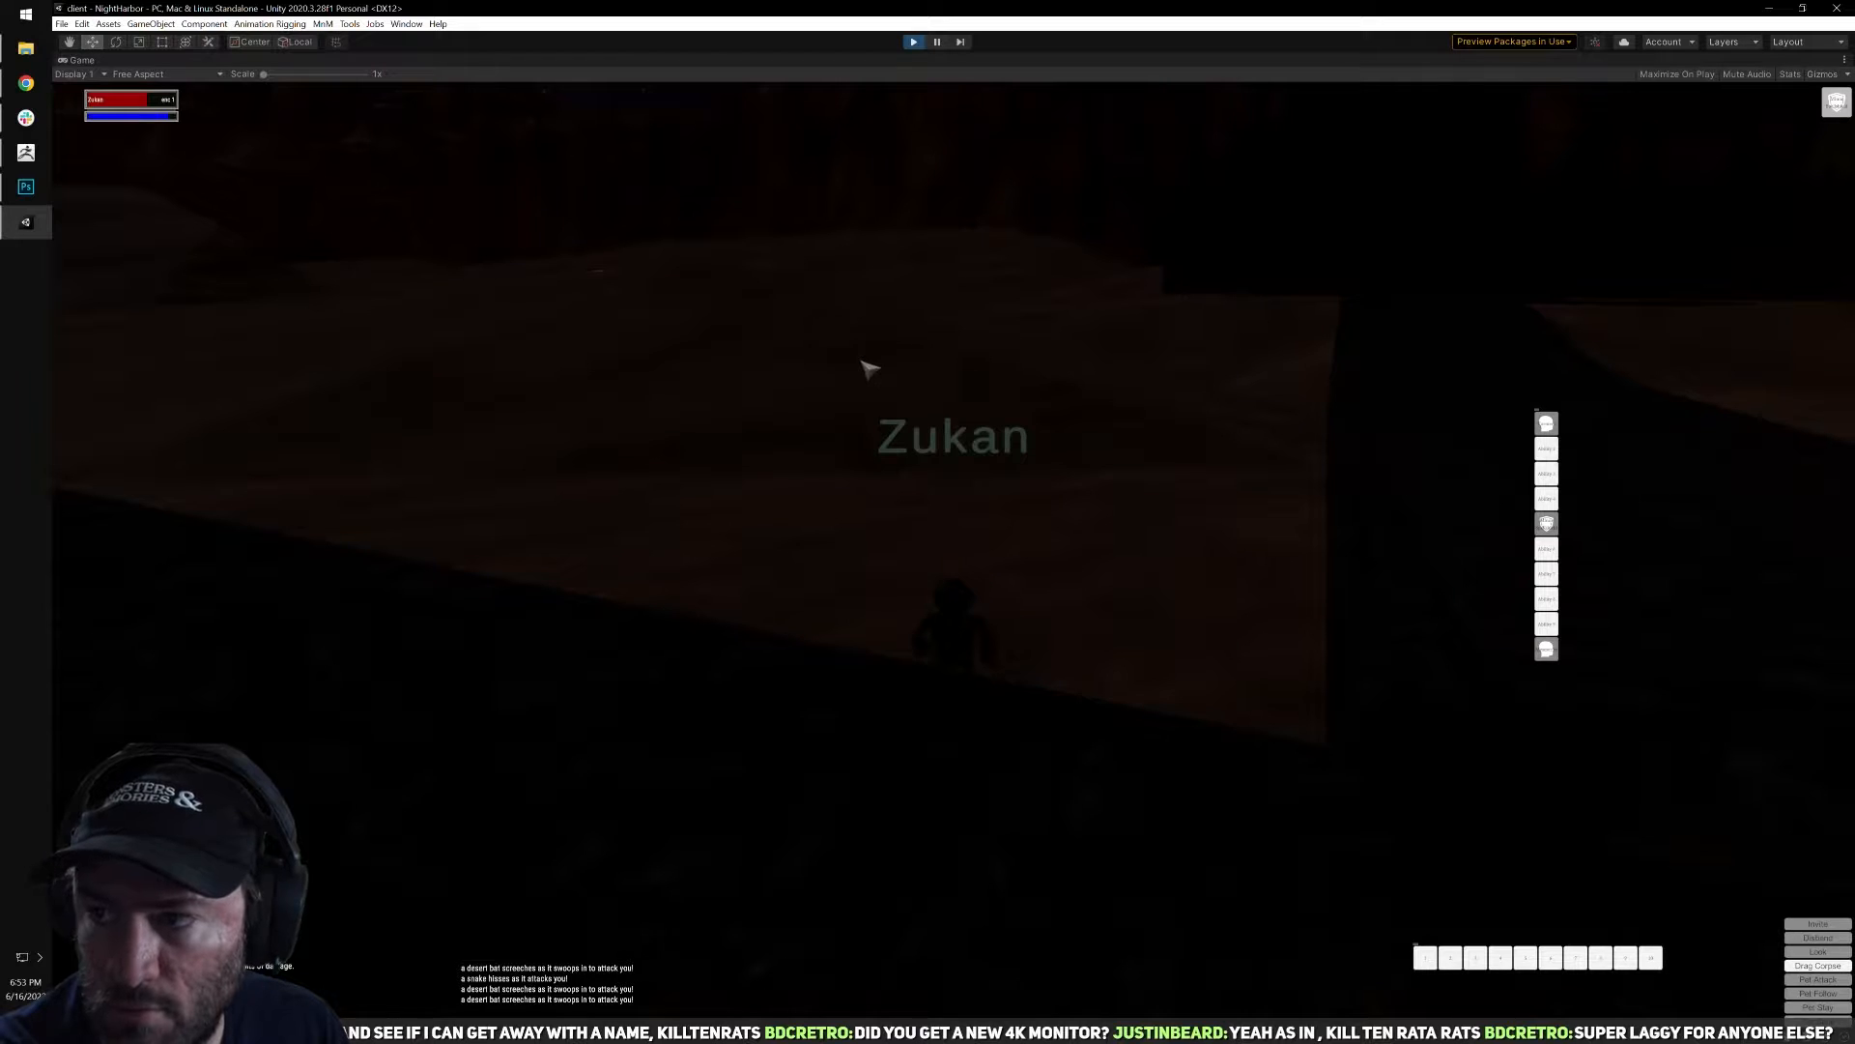
Run across the open sand past the snake, scarab and large rat while scanning for the next target.
{"action": "right_click_drag", "start_coordinate": [1353, 447], "coordinate": [1184, 447]}
{"action": "mouse_move", "coordinate": [1043, 443]}
{"action": "right_mouse_down"}
{"action": "mouse_move", "coordinate": [1126, 416]}
{"action": "mouse_move", "coordinate": [1019, 417]}
{"action": "mouse_move", "coordinate": [932, 455]}
{"action": "mouse_move", "coordinate": [839, 449]}
{"action": "mouse_move", "coordinate": [1063, 430]}
{"action": "mouse_move", "coordinate": [1027, 425]}
{"action": "right_mouse_up"}
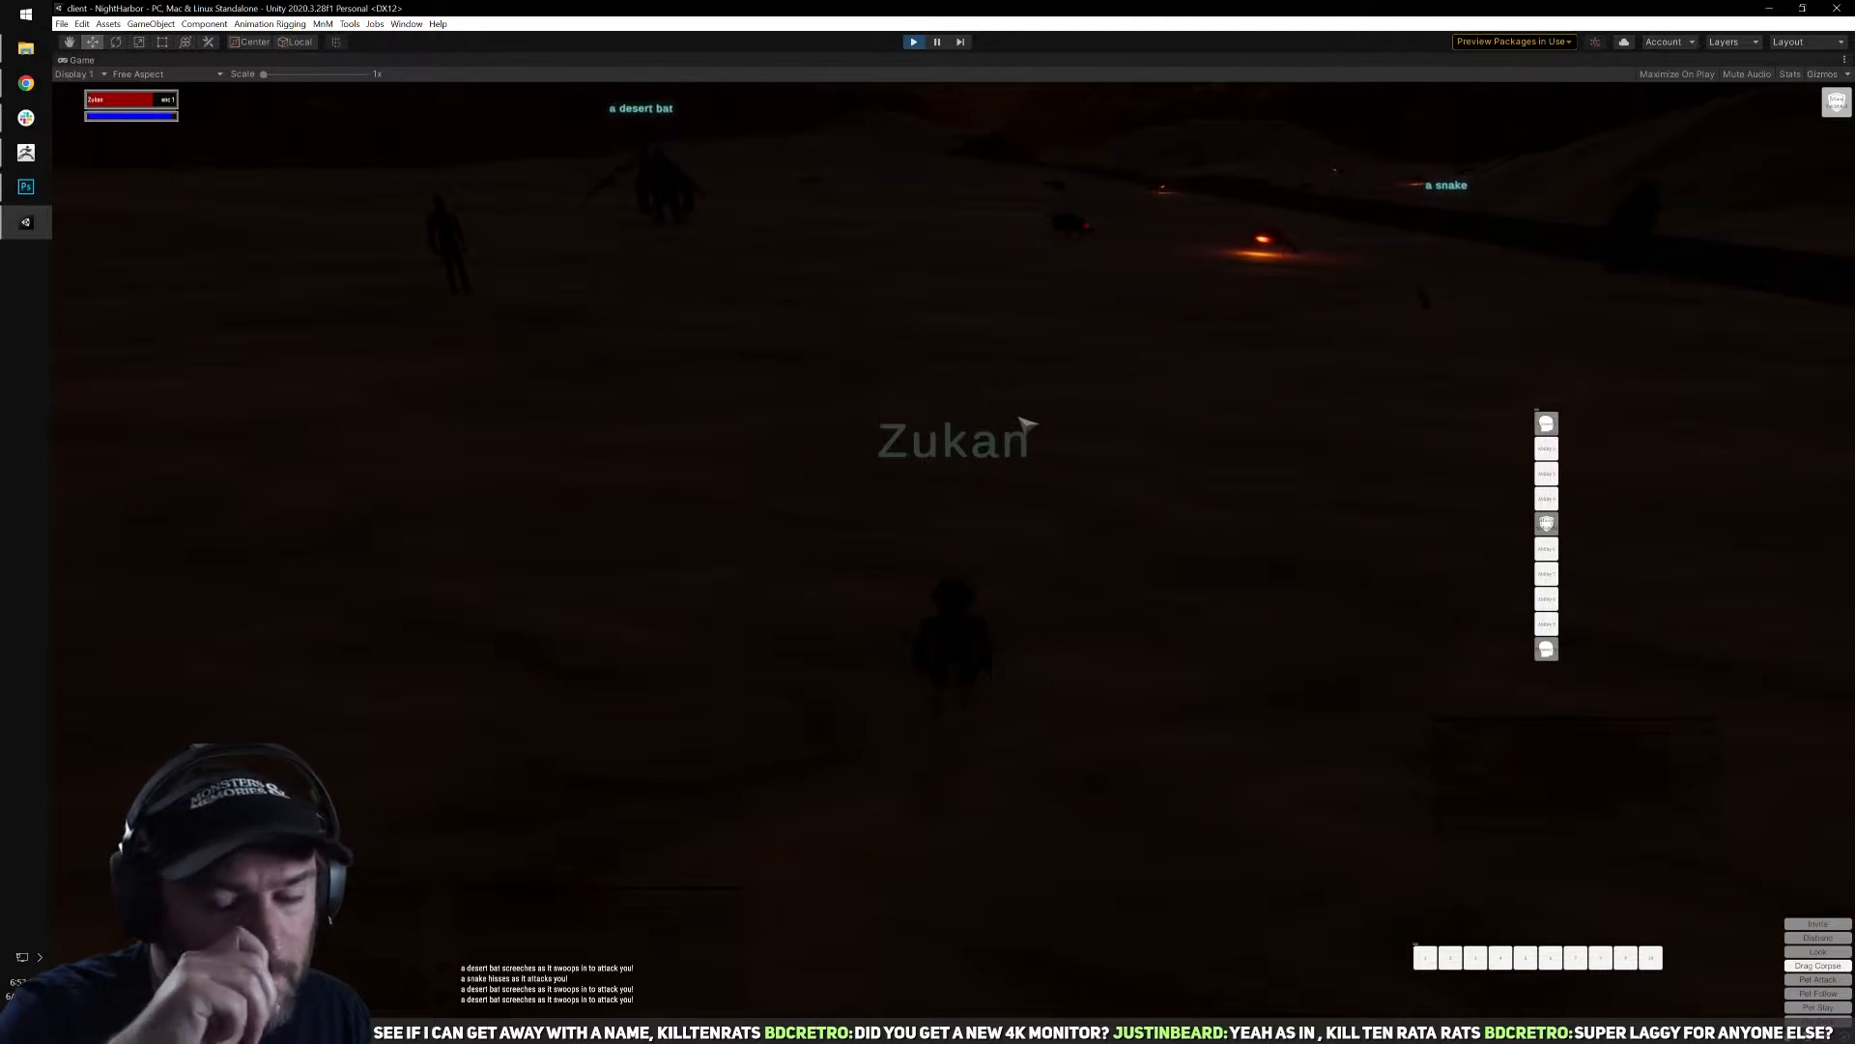
{"action": "key", "text": "w"}
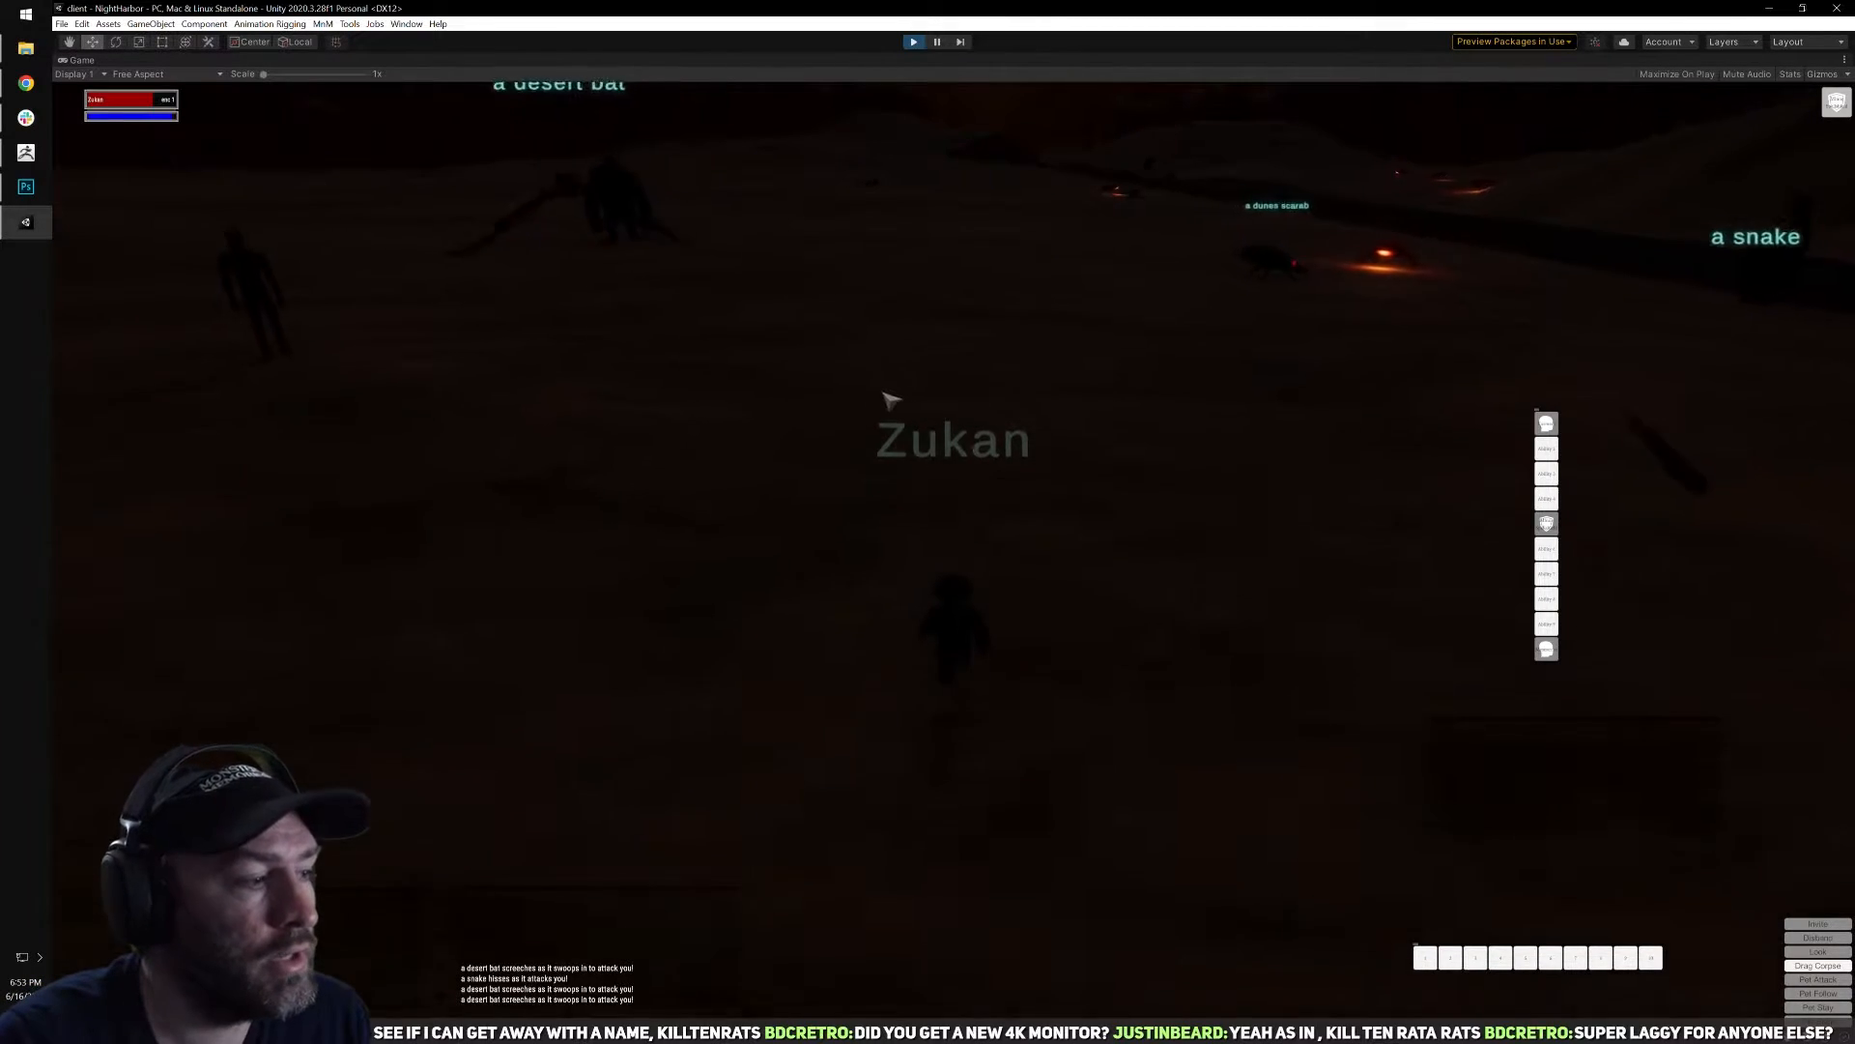
{"action": "mouse_move", "coordinate": [887, 431]}
{"action": "right_mouse_down"}
{"action": "mouse_move", "coordinate": [976, 433]}
{"action": "mouse_move", "coordinate": [541, 401]}
{"action": "mouse_move", "coordinate": [895, 435]}
{"action": "right_mouse_up"}
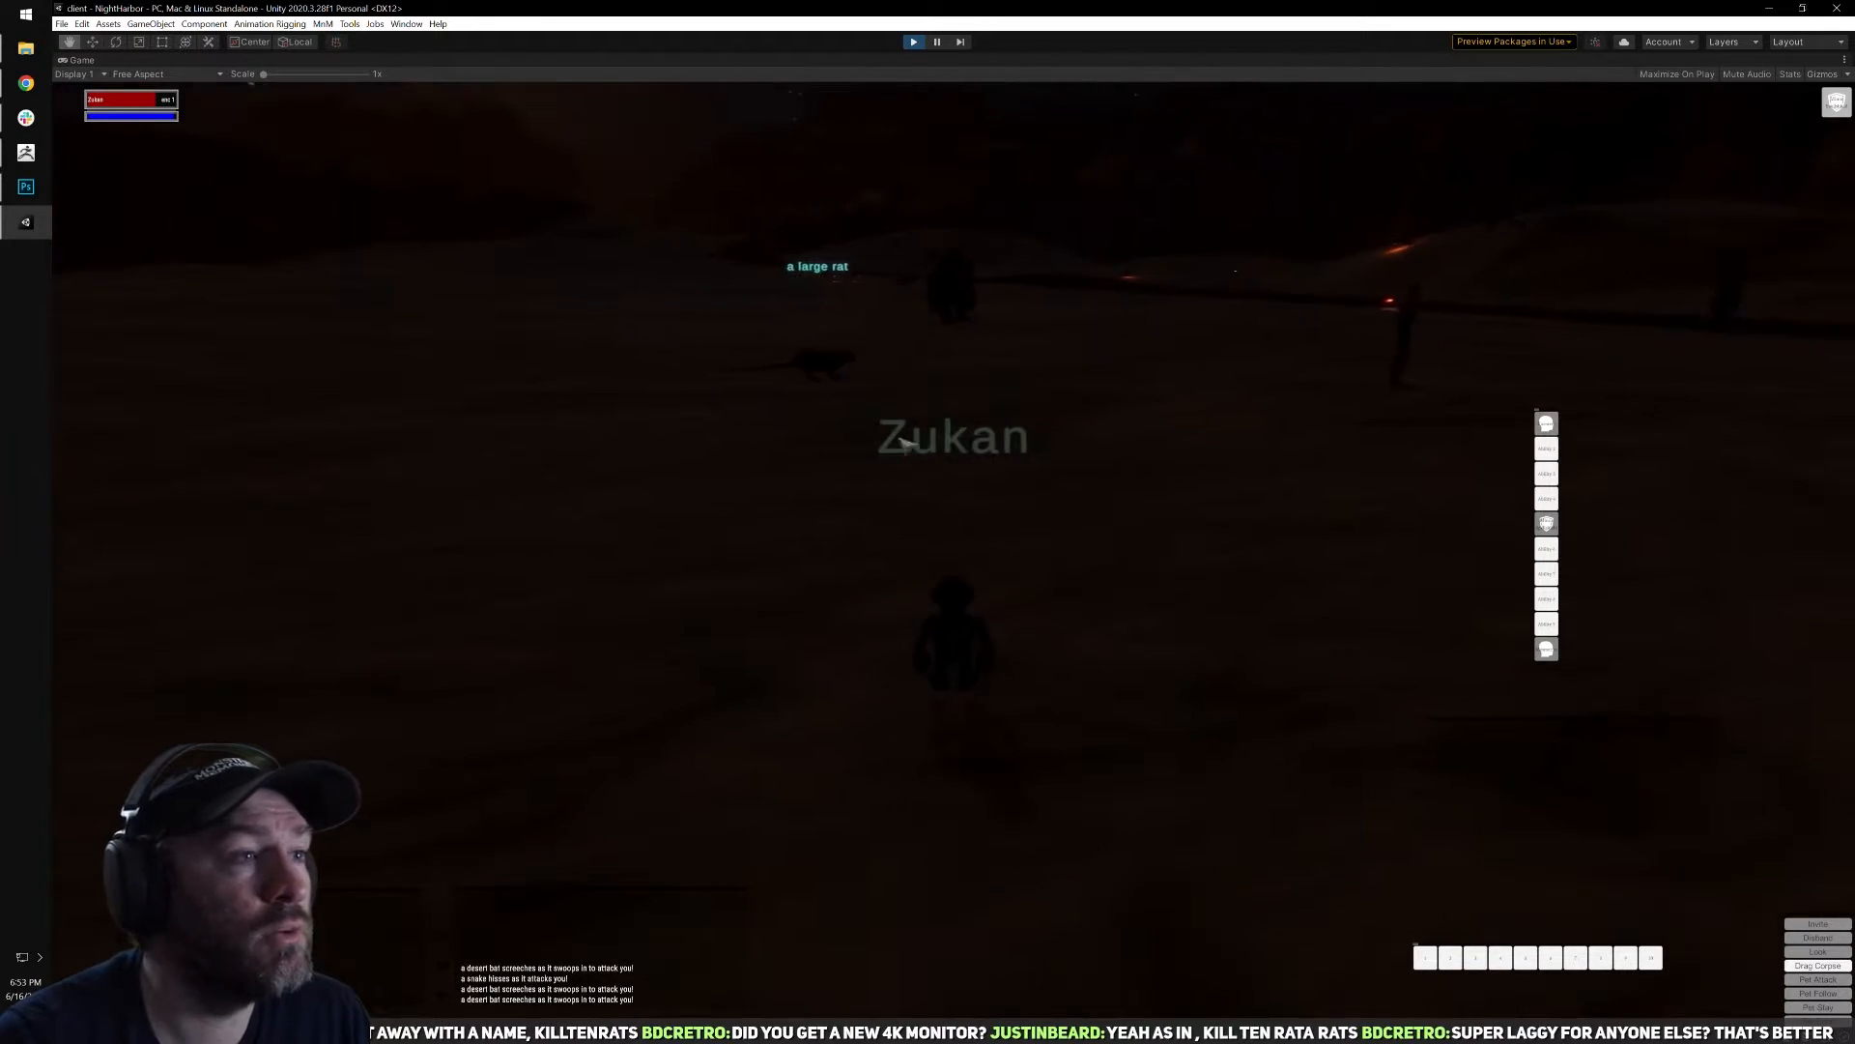
{"action": "key", "text": "w"}
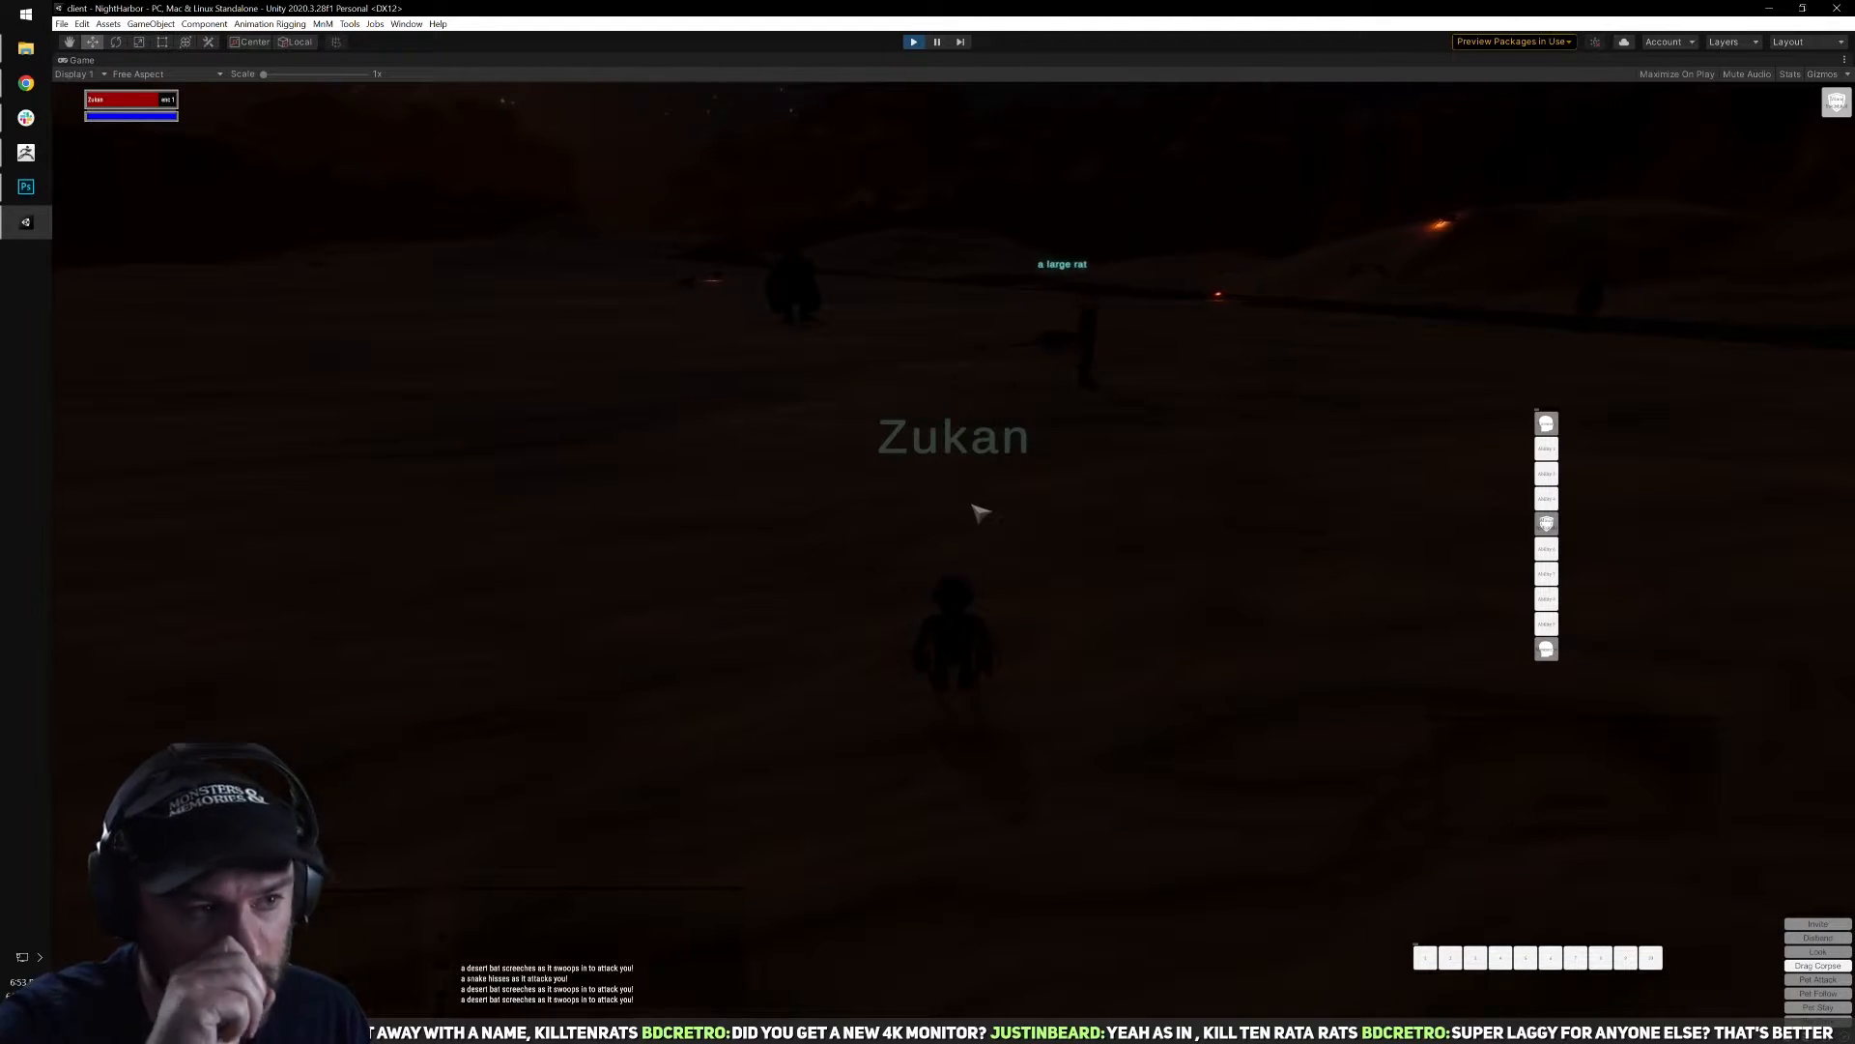
{"action": "key", "text": "d"}
{"action": "right_click_drag", "start_coordinate": [1024, 537], "coordinate": [1048, 531]}
{"action": "key", "text": "w"}
{"action": "key", "text": "d"}
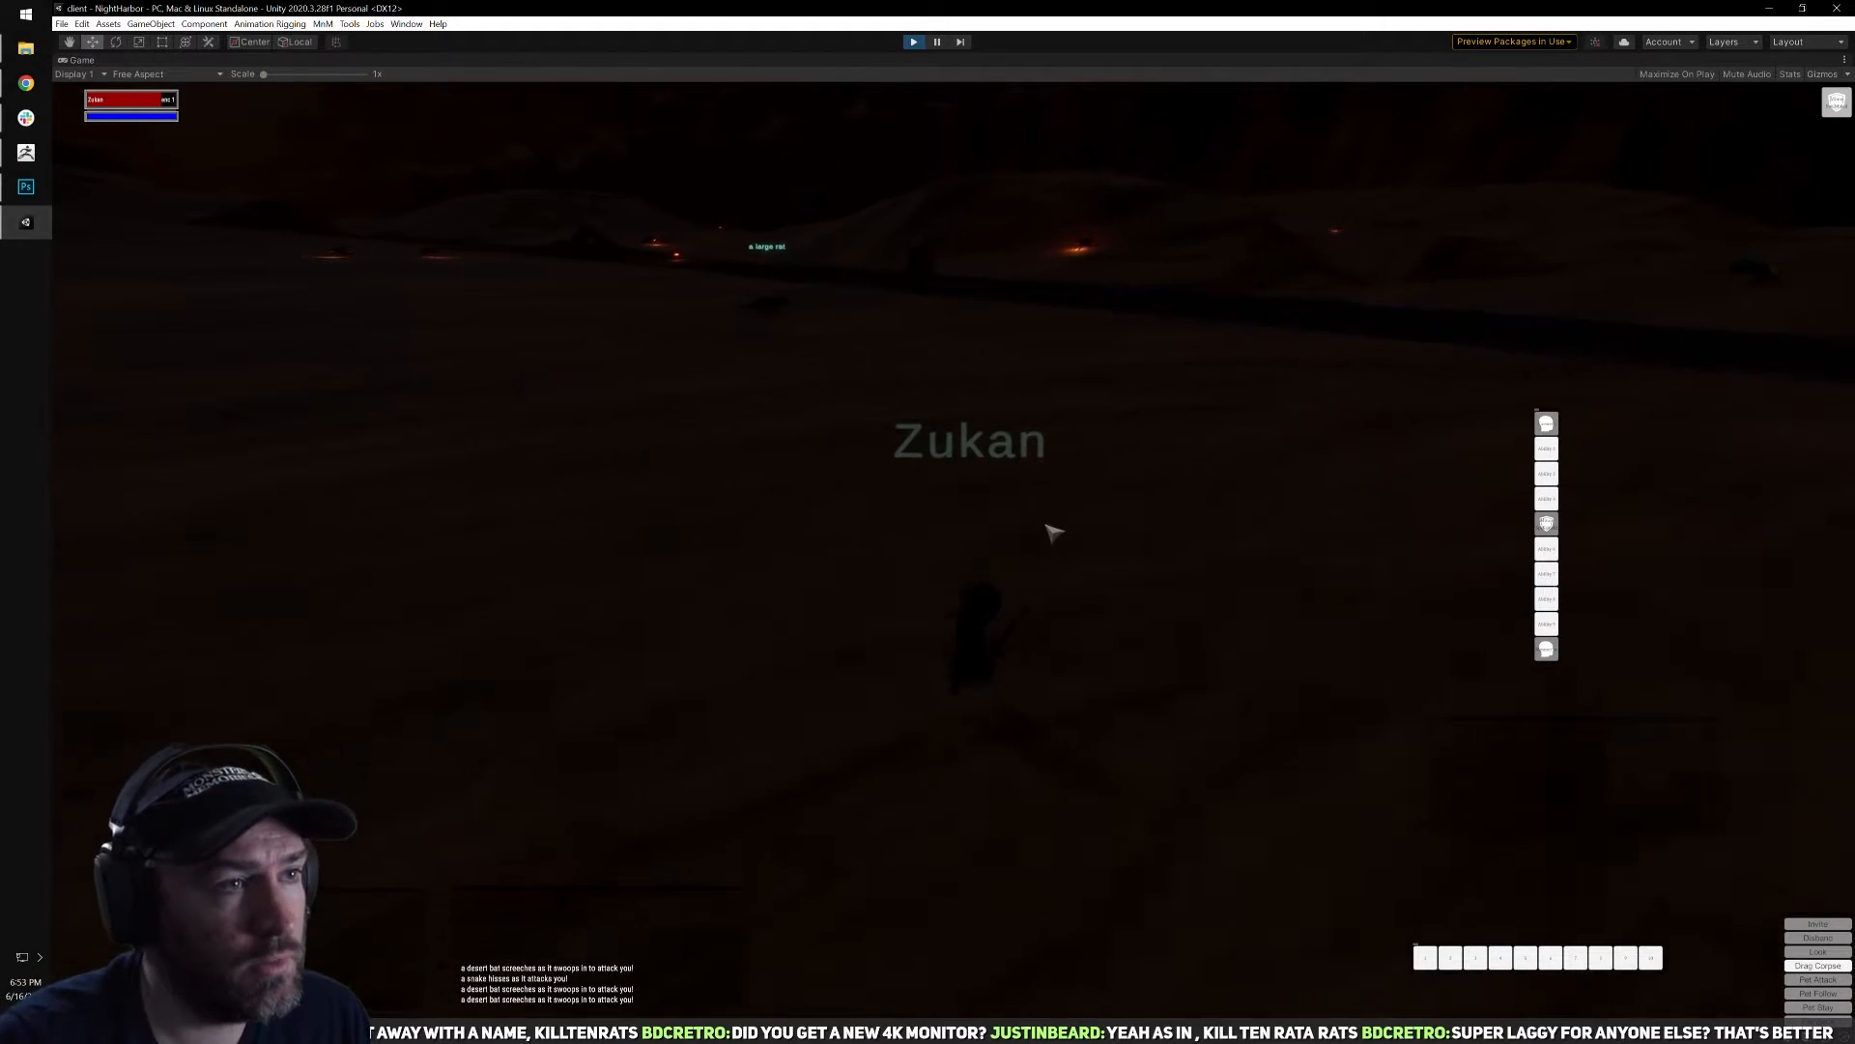
{"action": "right_click_drag", "start_coordinate": [857, 468], "coordinate": [973, 497]}
{"action": "key", "text": "w"}
Target the desert bat out on the open sand, turn toward it and attack it with Torment until it dies.
{"action": "right_click_drag", "start_coordinate": [1347, 406], "coordinate": [990, 480]}
{"action": "key", "text": "Tab"}
{"action": "right_click_drag", "start_coordinate": [1052, 310], "coordinate": [1103, 497]}
{"action": "key", "text": "Tab"}
{"action": "key", "text": "d"}
{"action": "key", "text": "d"}
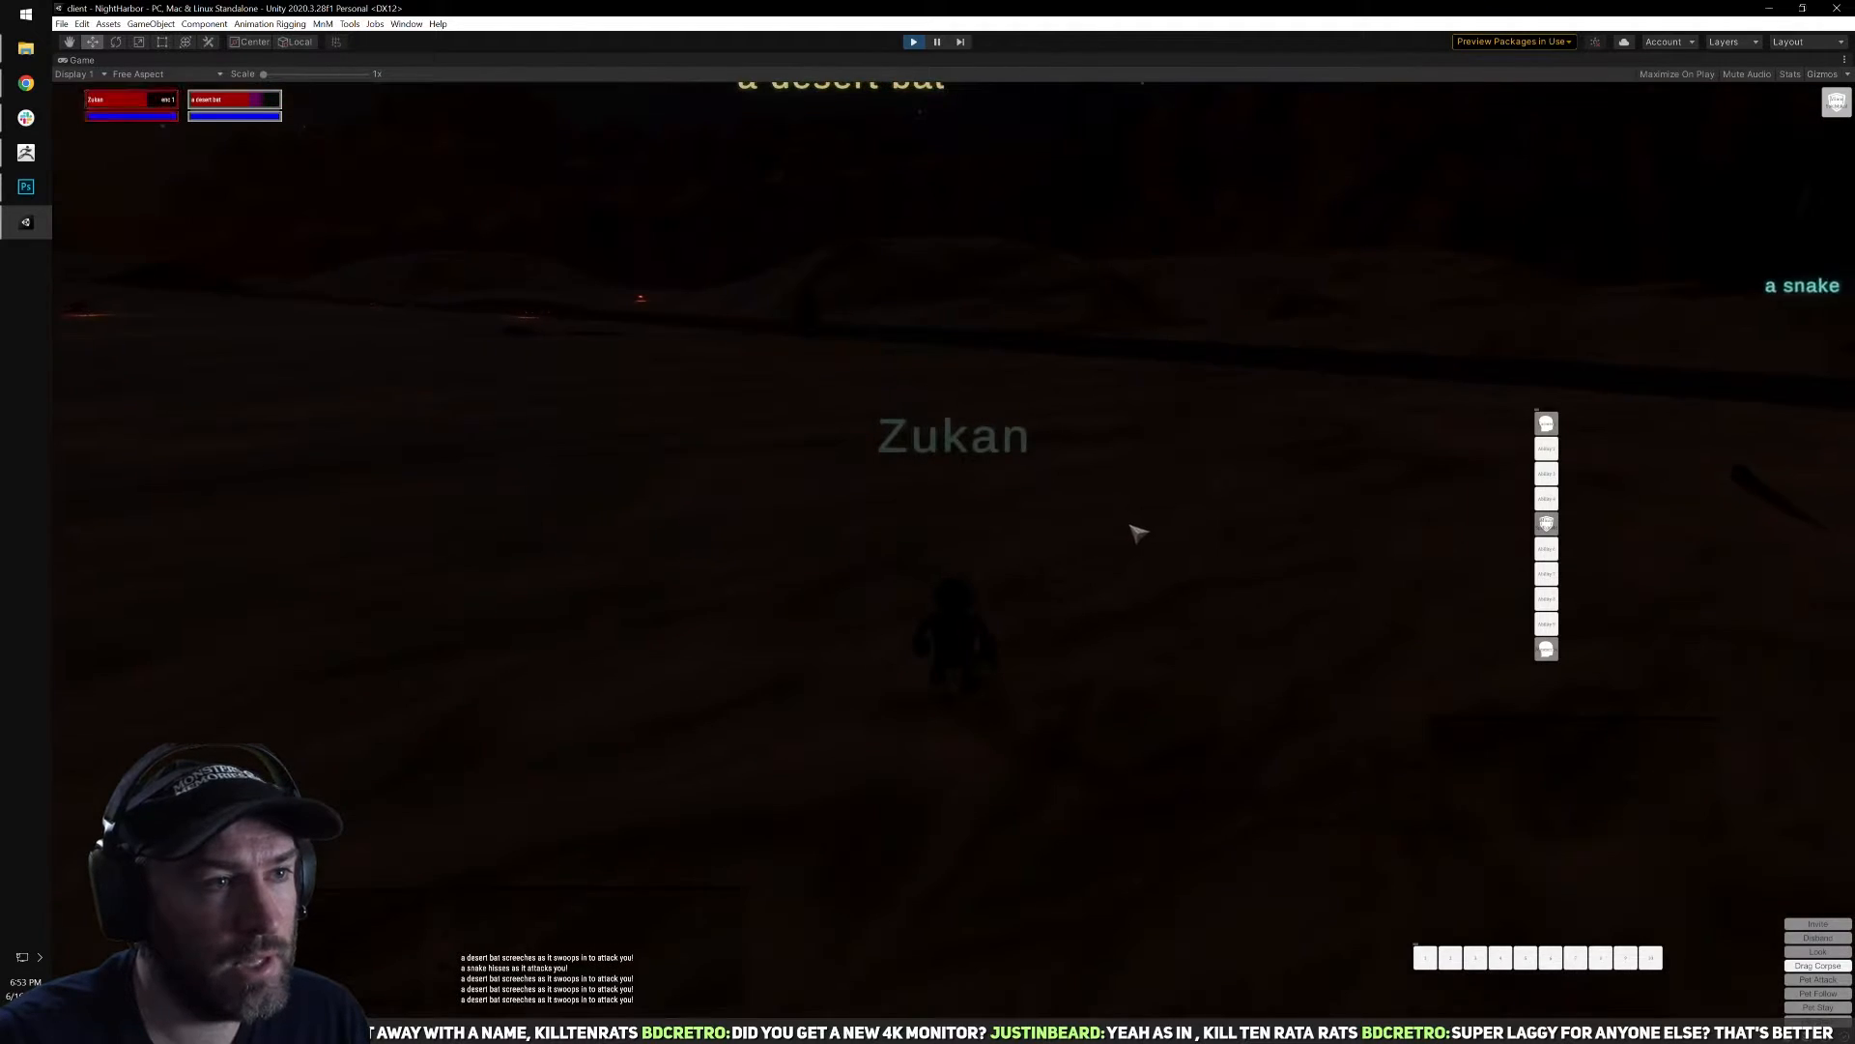
{"action": "left_click", "coordinate": [1547, 423]}
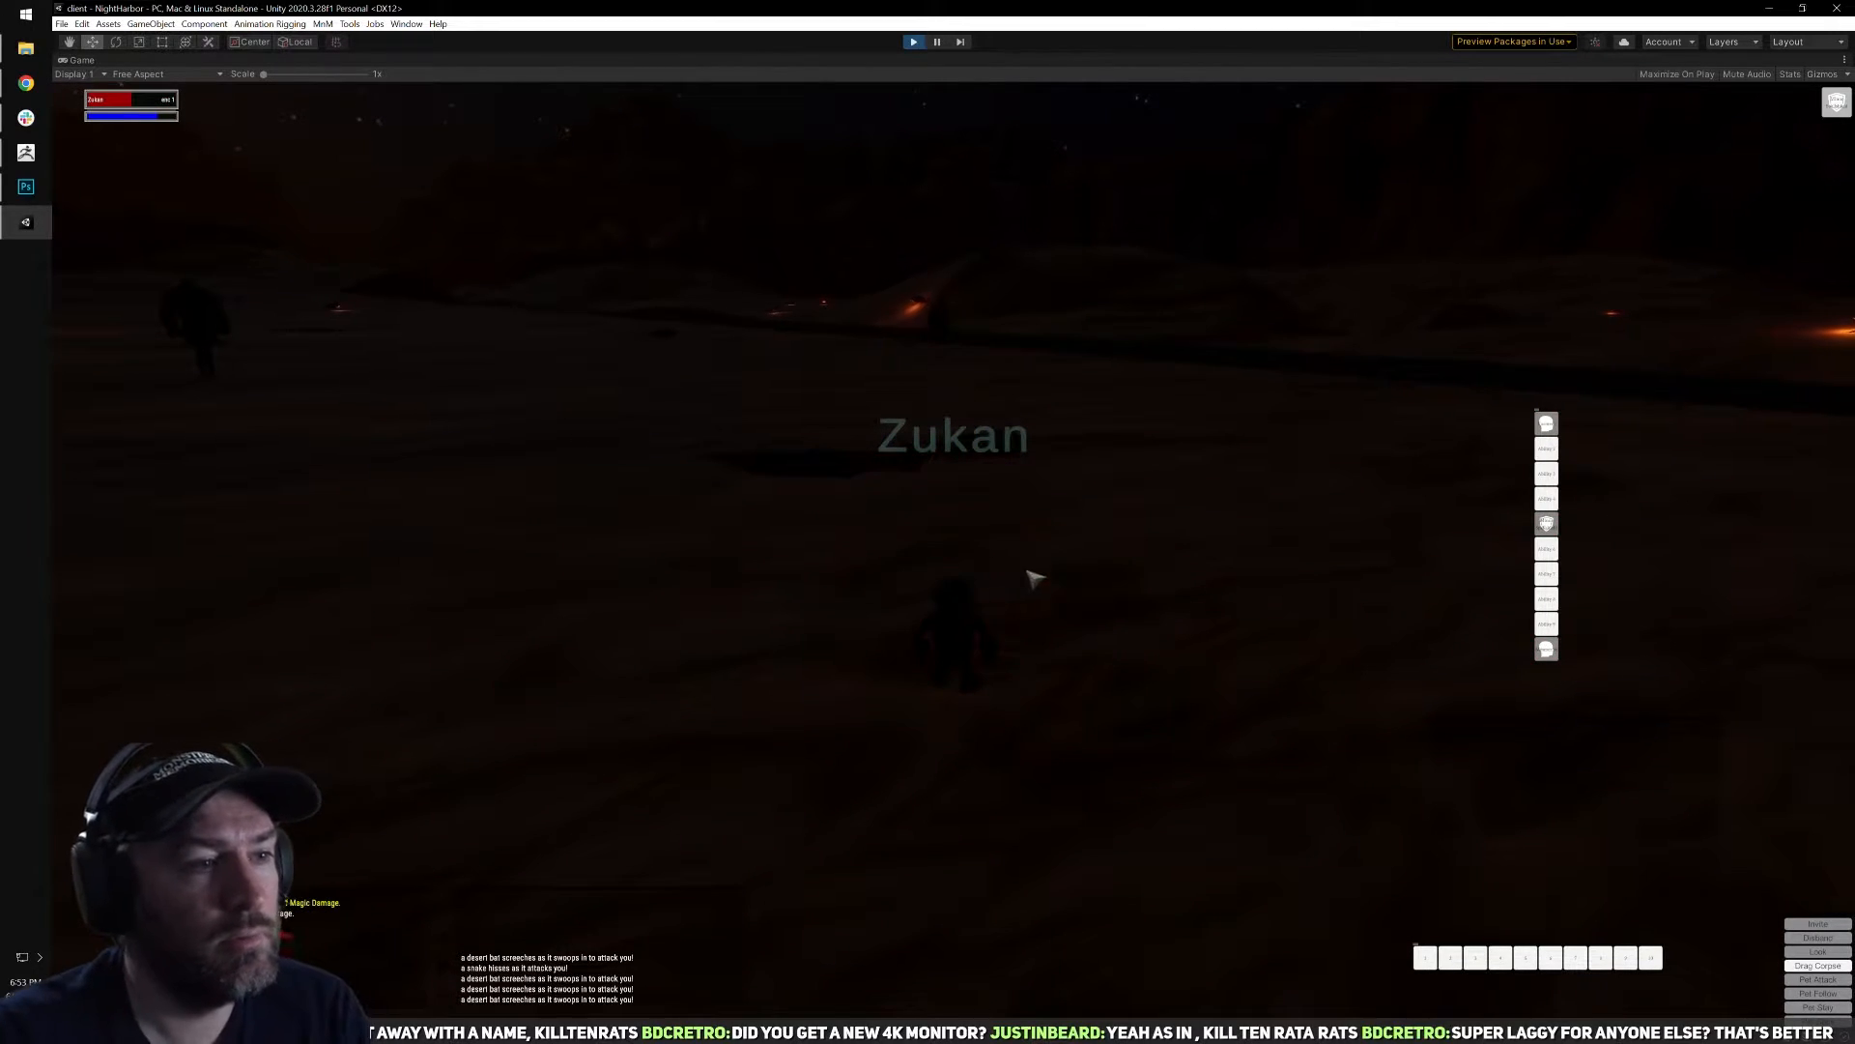
Check the second desert bat's corpse for loot and close the loot window.
{"action": "key", "text": "a"}
{"action": "right_click", "coordinate": [1085, 576]}
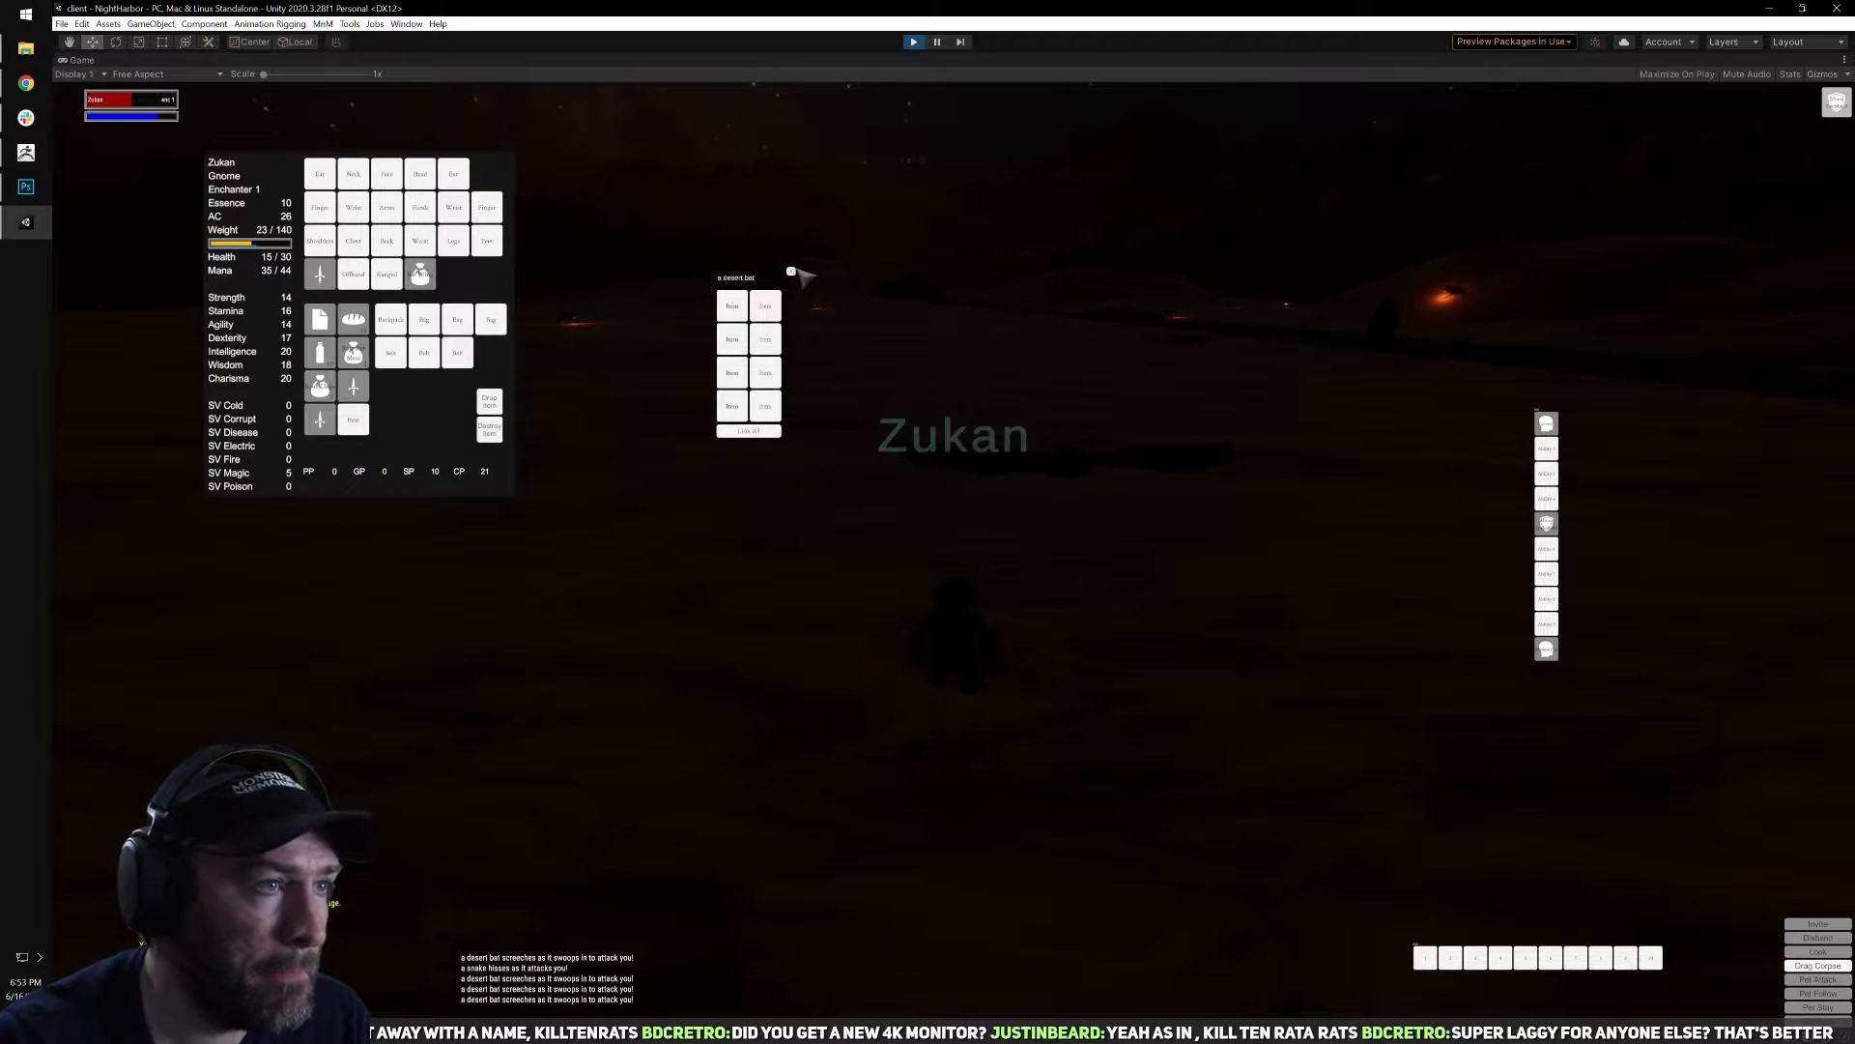
{"action": "left_click", "coordinate": [791, 272]}
Move across the sand, target the distant snake beyond the fire beetle and dunes scarab, and cast Torment on it.
{"action": "right_click_drag", "start_coordinate": [953, 526], "coordinate": [1063, 522]}
{"action": "right_click_drag", "start_coordinate": [969, 435], "coordinate": [1053, 440]}
{"action": "key", "text": "q"}
{"action": "key", "text": "w"}
{"action": "left_click", "coordinate": [940, 281]}
{"action": "key", "text": "a"}
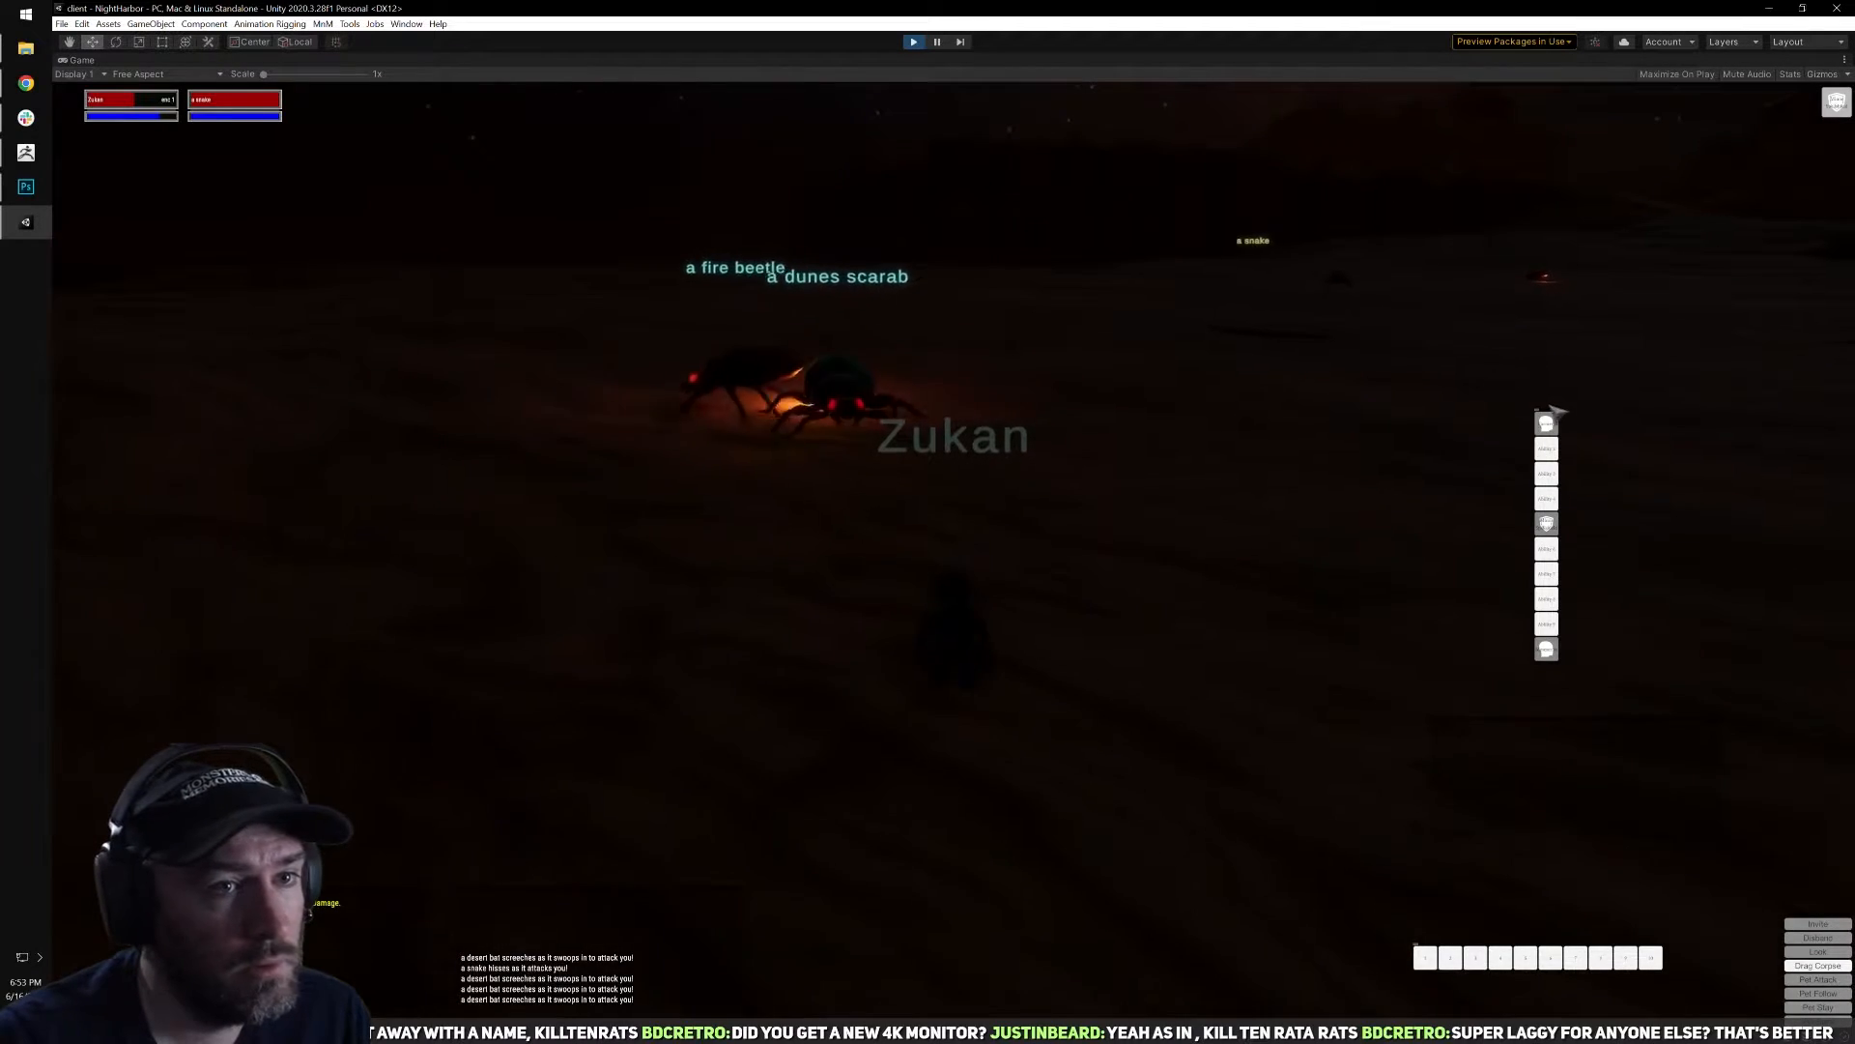
{"action": "left_click", "coordinate": [1550, 421]}
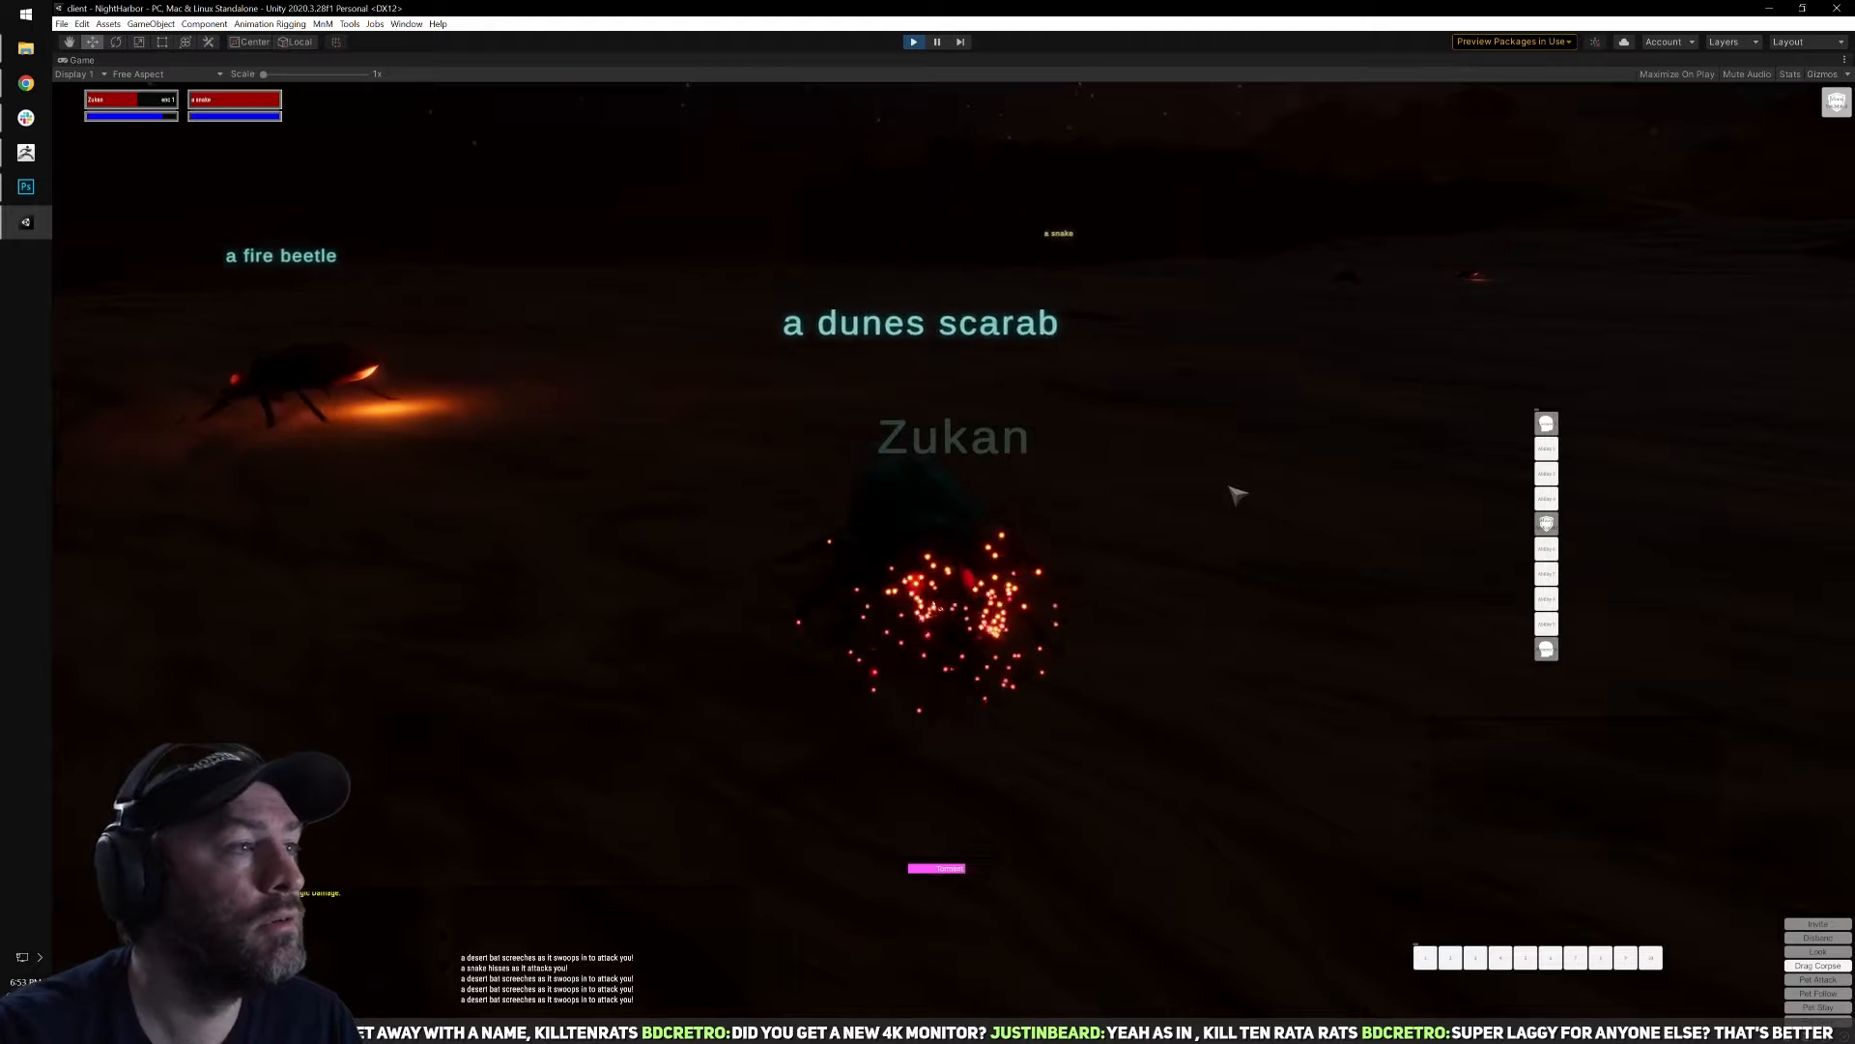
Turn to face the snake and fight it in melee until it dies, checking health and mana in the inventory.
{"action": "key", "text": "d"}
{"action": "right_click_drag", "start_coordinate": [1557, 431], "coordinate": [966, 498]}
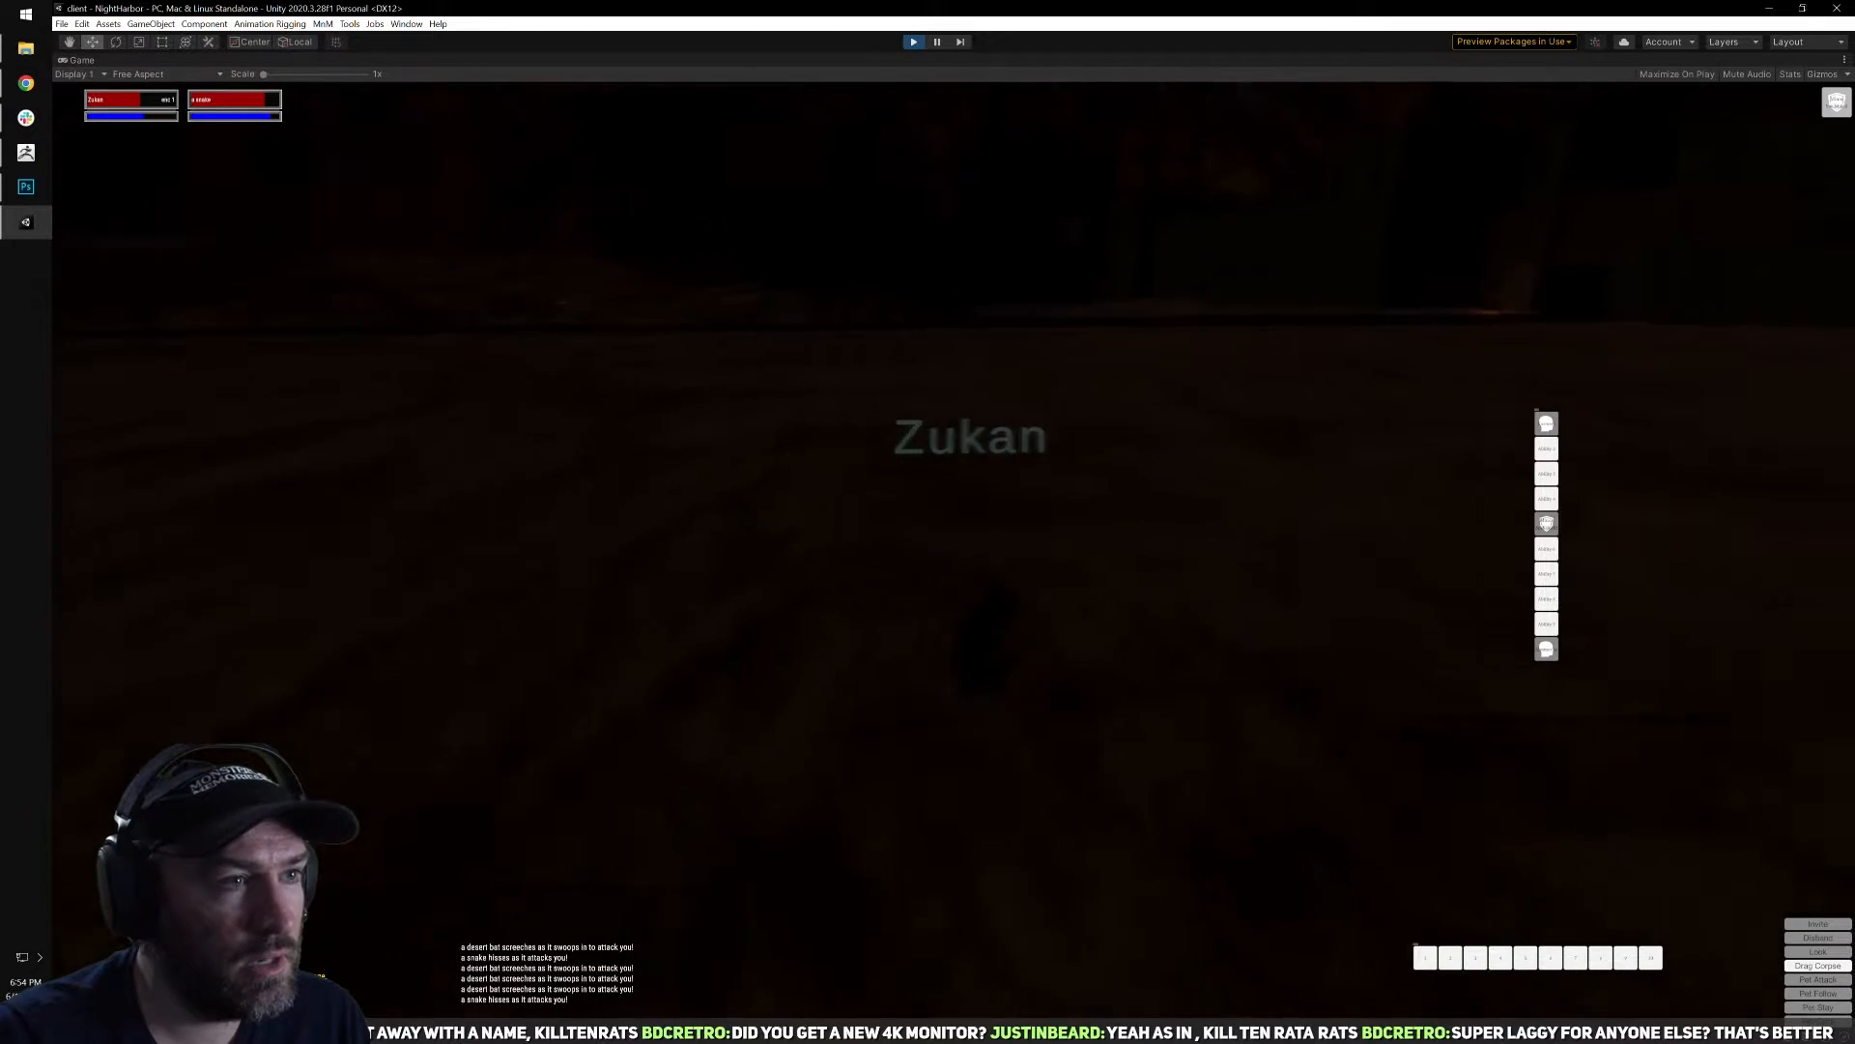
{"action": "key", "text": "q"}
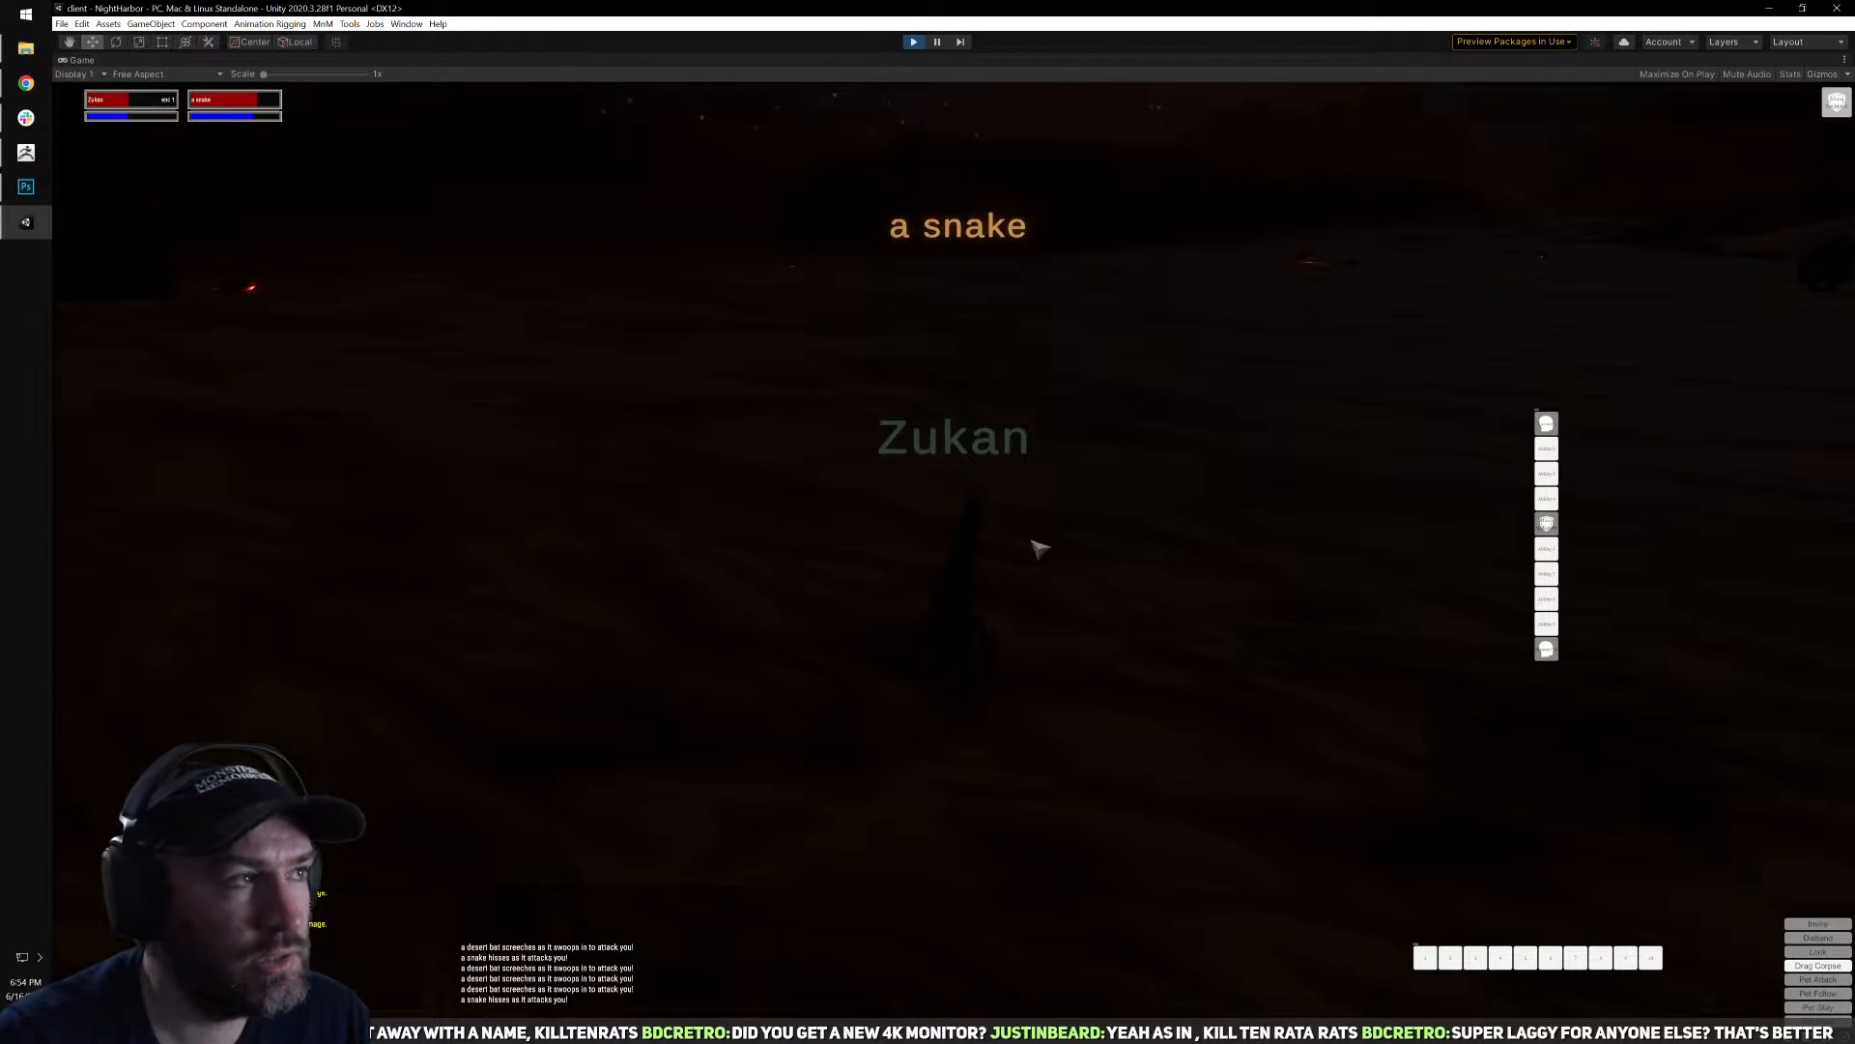
{"action": "key", "text": "i"}
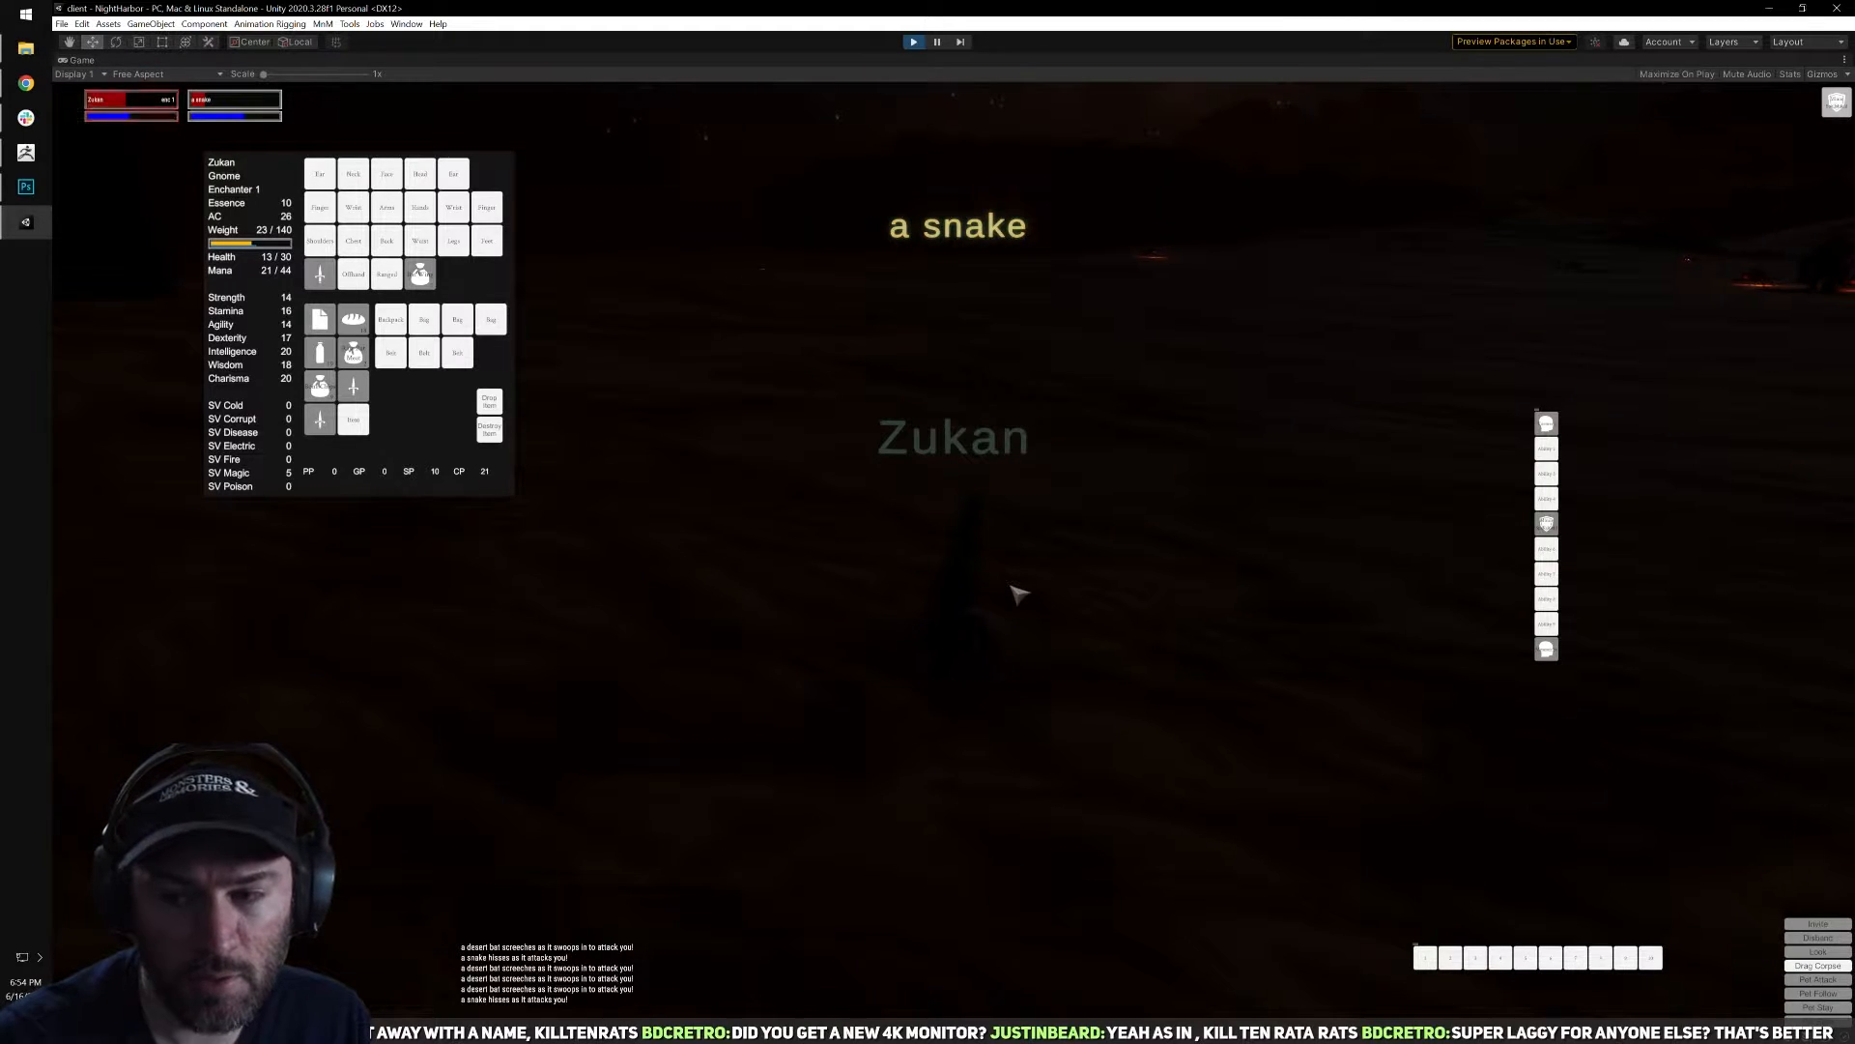
{"action": "key", "text": "i"}
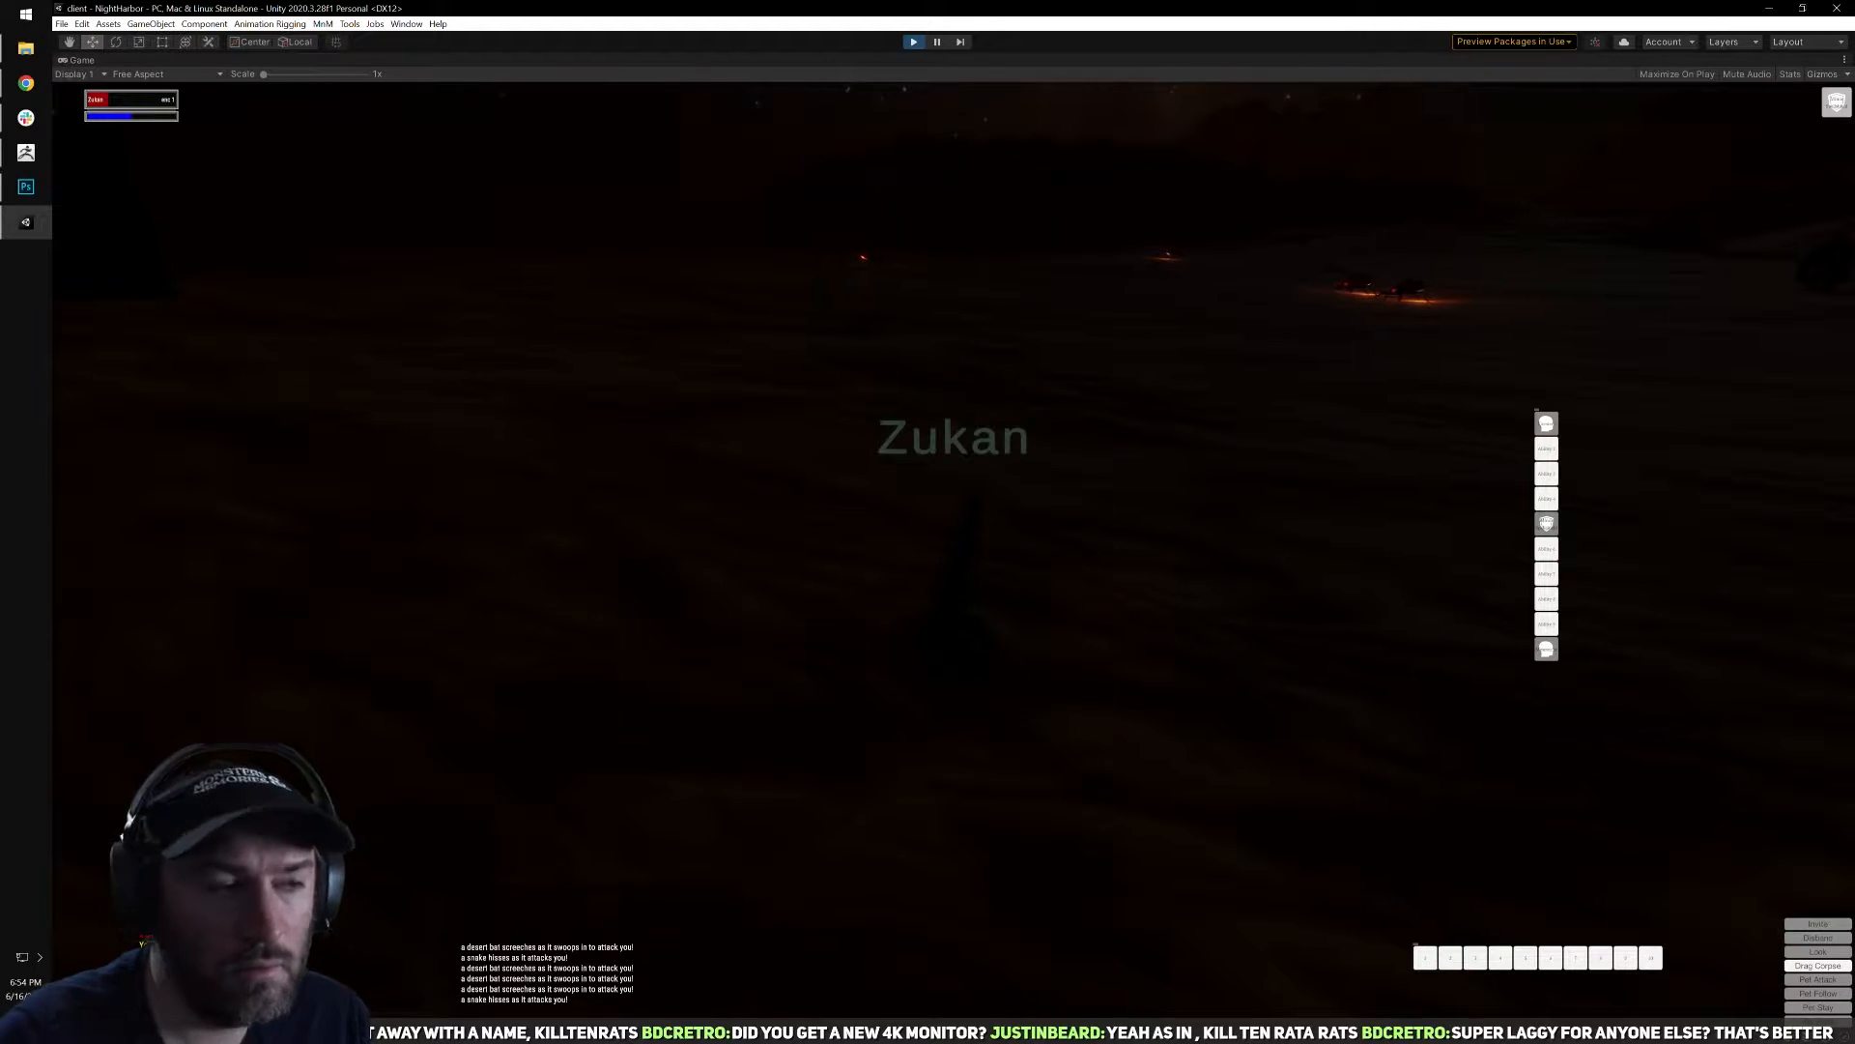
Check the snake's corpse for loot and close the loot window.
{"action": "key", "text": "a"}
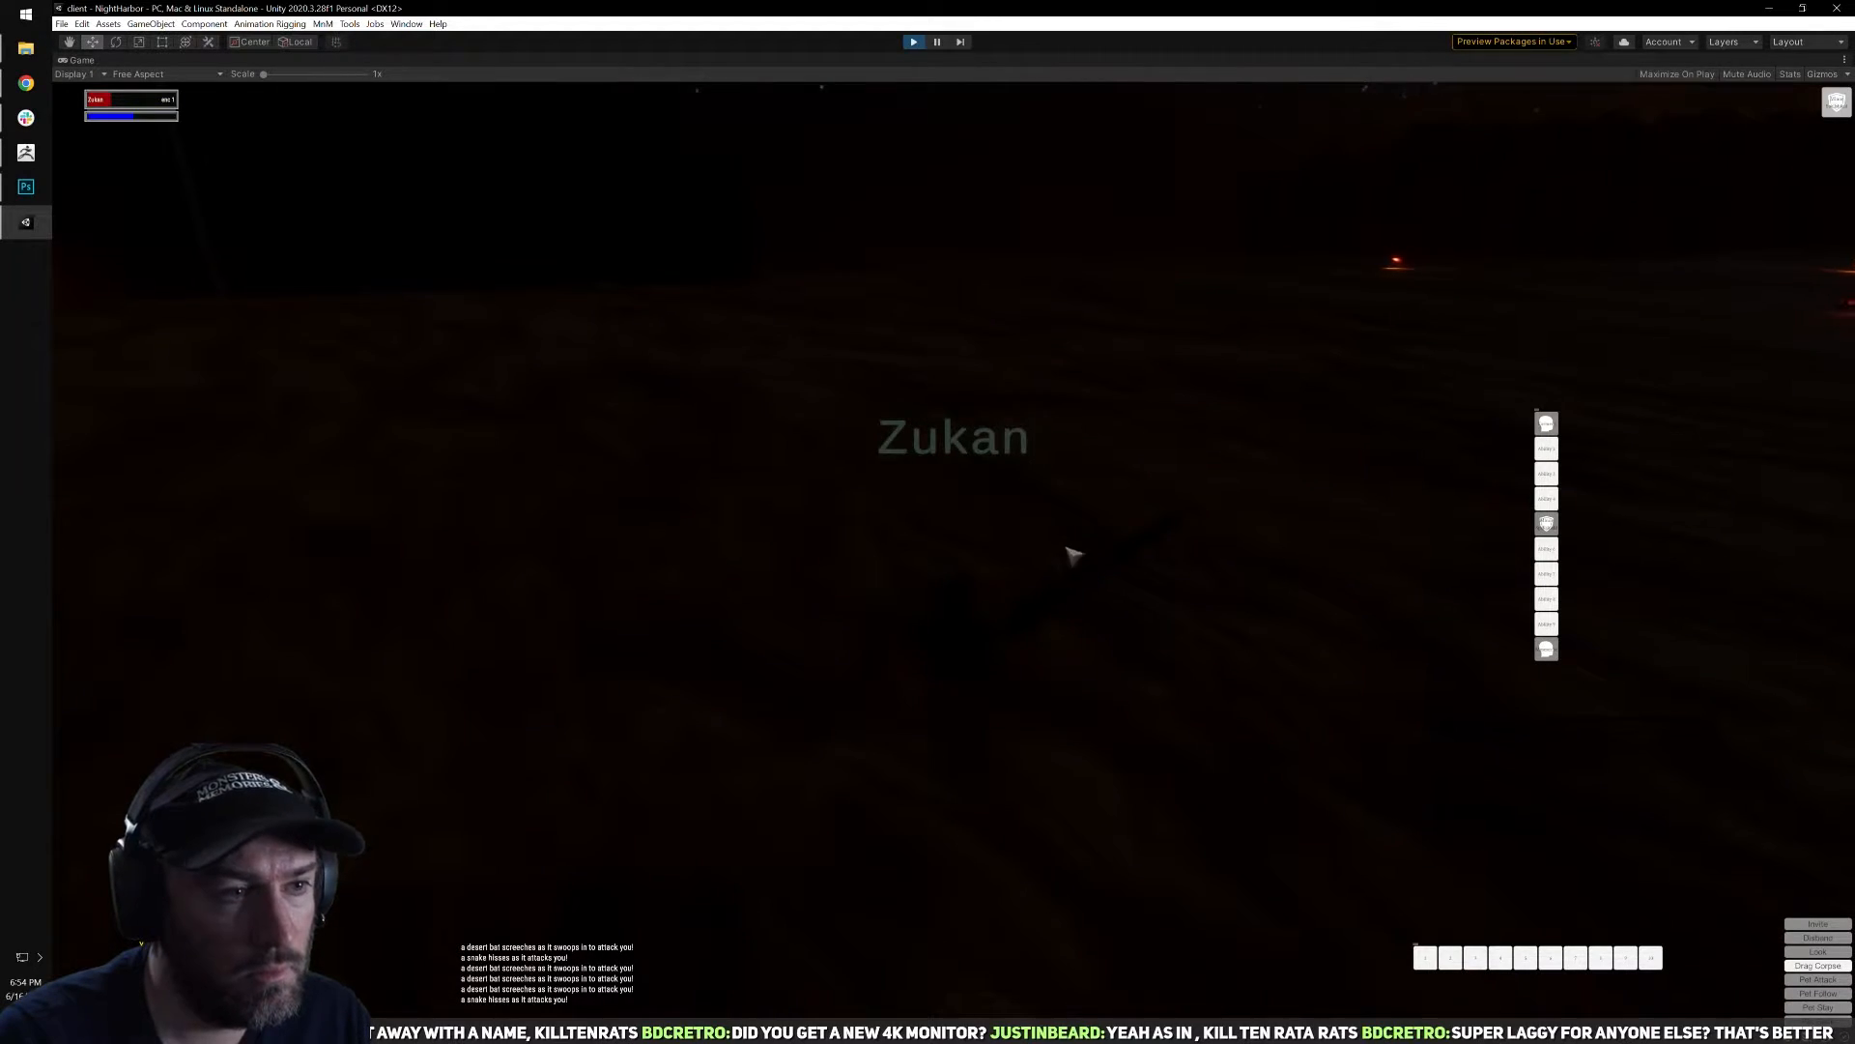
{"action": "right_click", "coordinate": [1090, 560]}
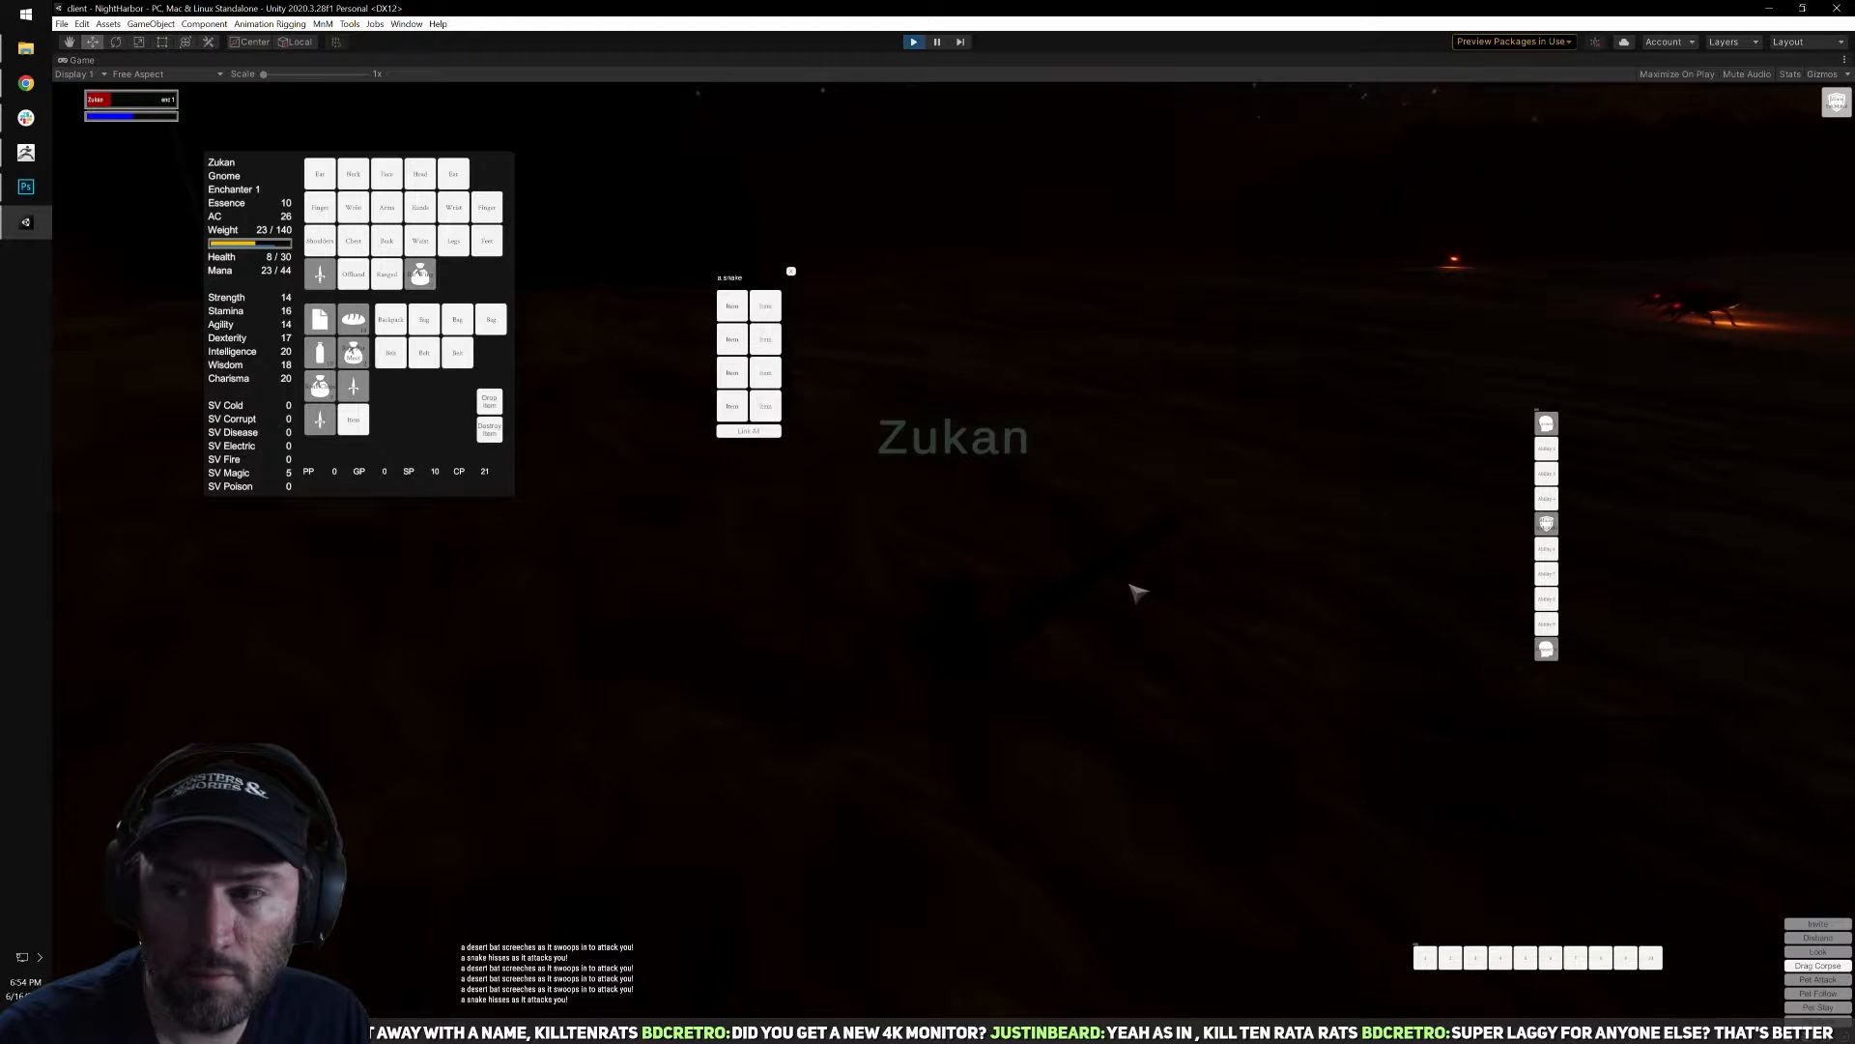
{"action": "left_click", "coordinate": [792, 271]}
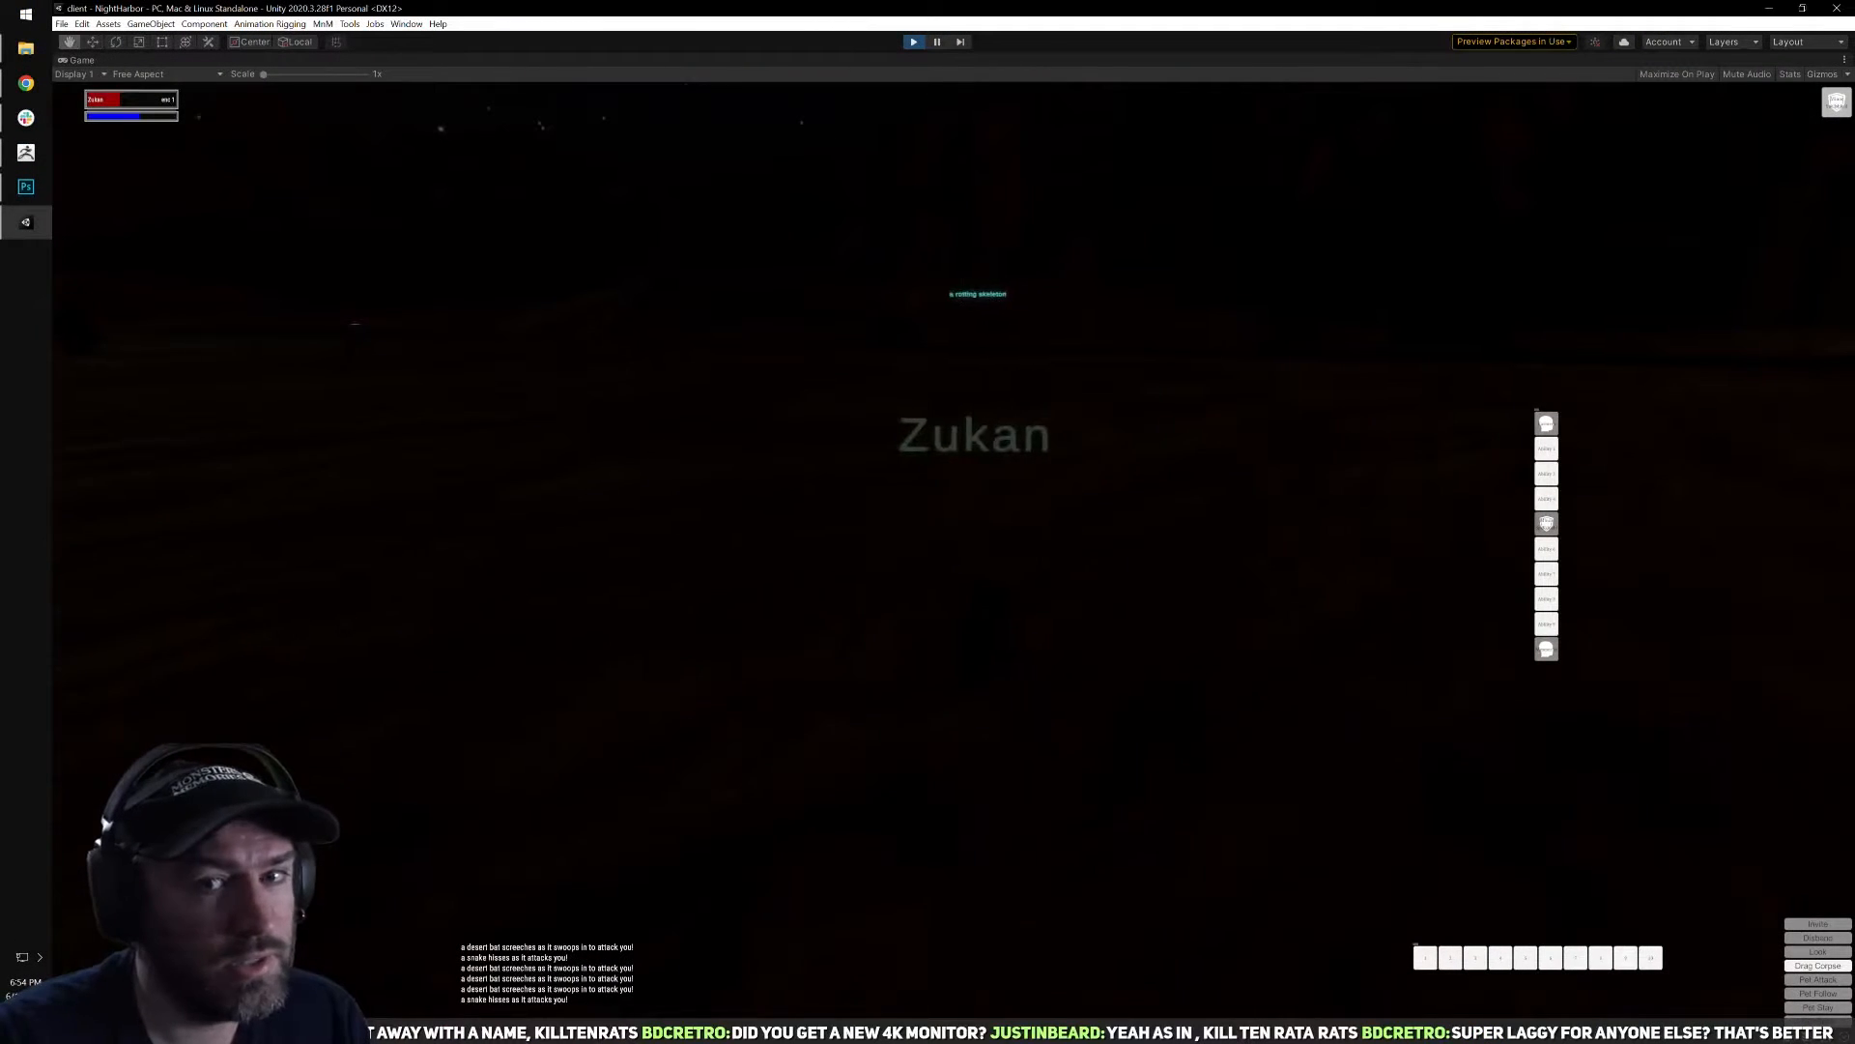
Run on through the dark, target the distant rotting skeleton and start casting Torment on it.
{"action": "key", "text": "w"}
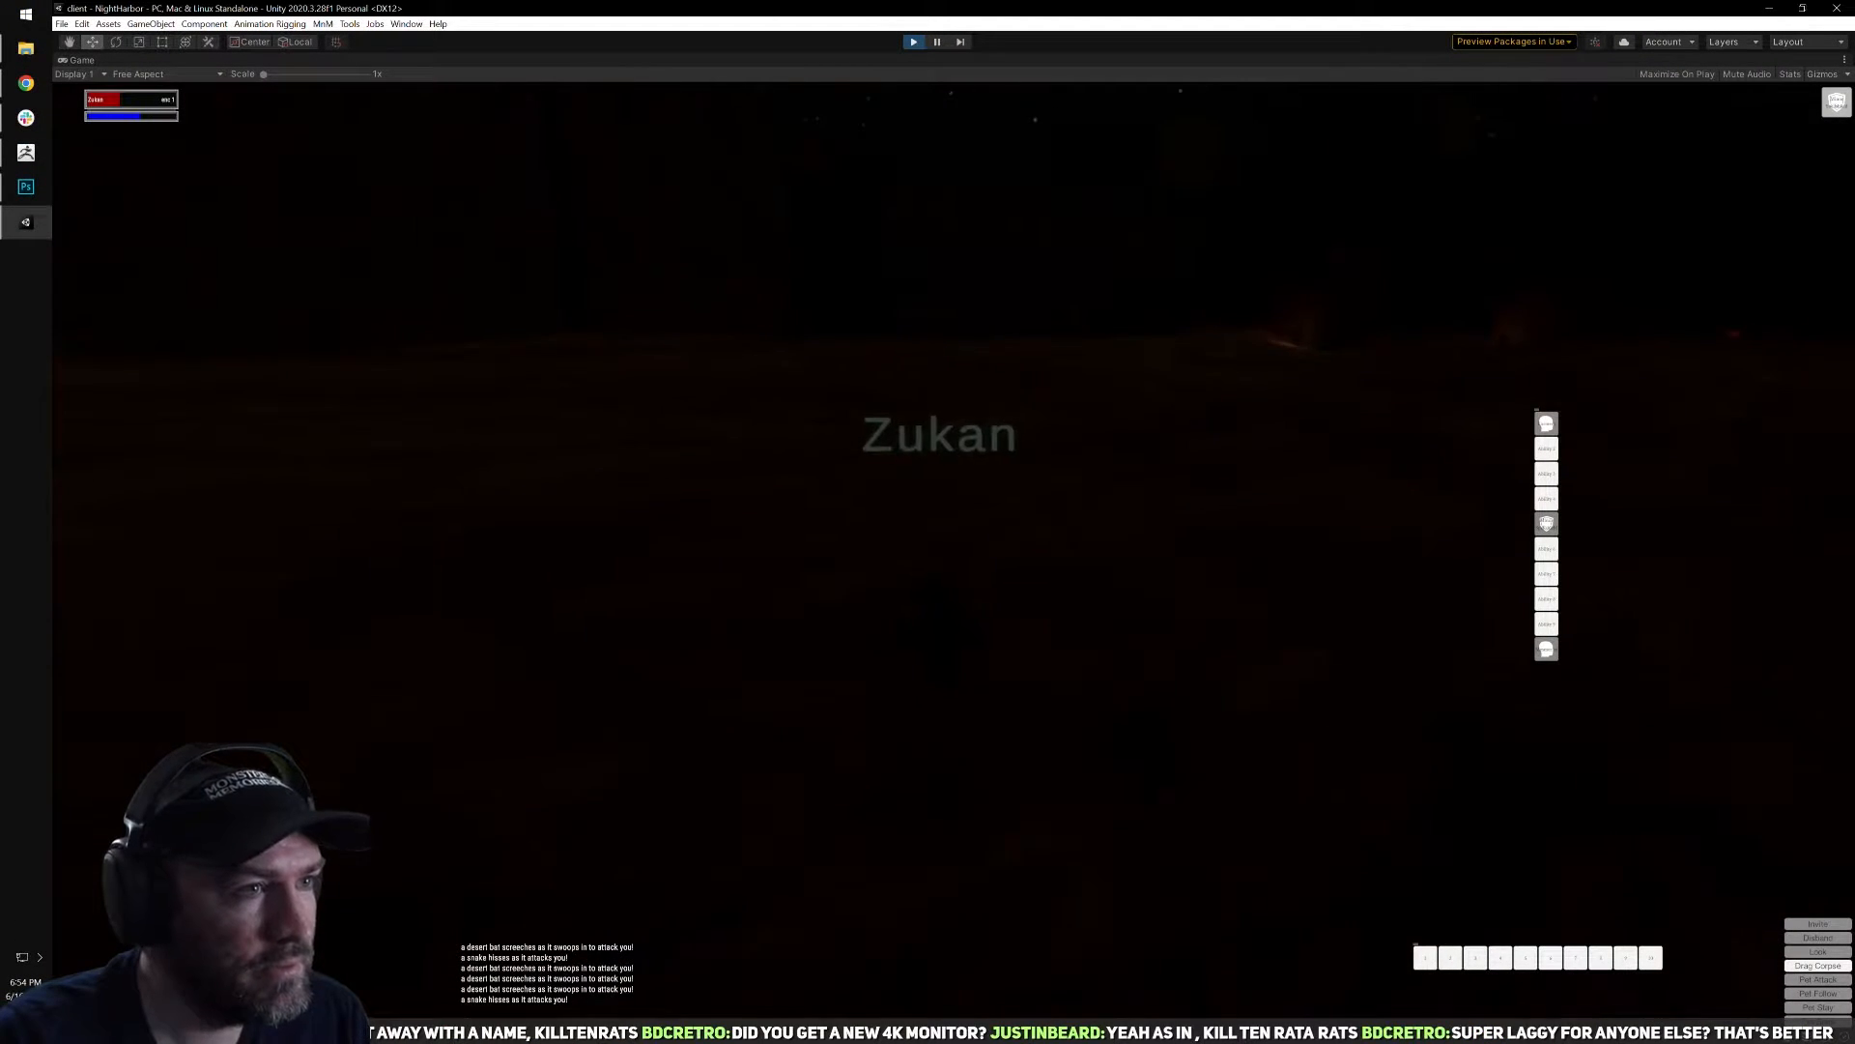
{"action": "right_click_drag", "start_coordinate": [1043, 544], "coordinate": [976, 410]}
{"action": "key", "text": "Tab"}
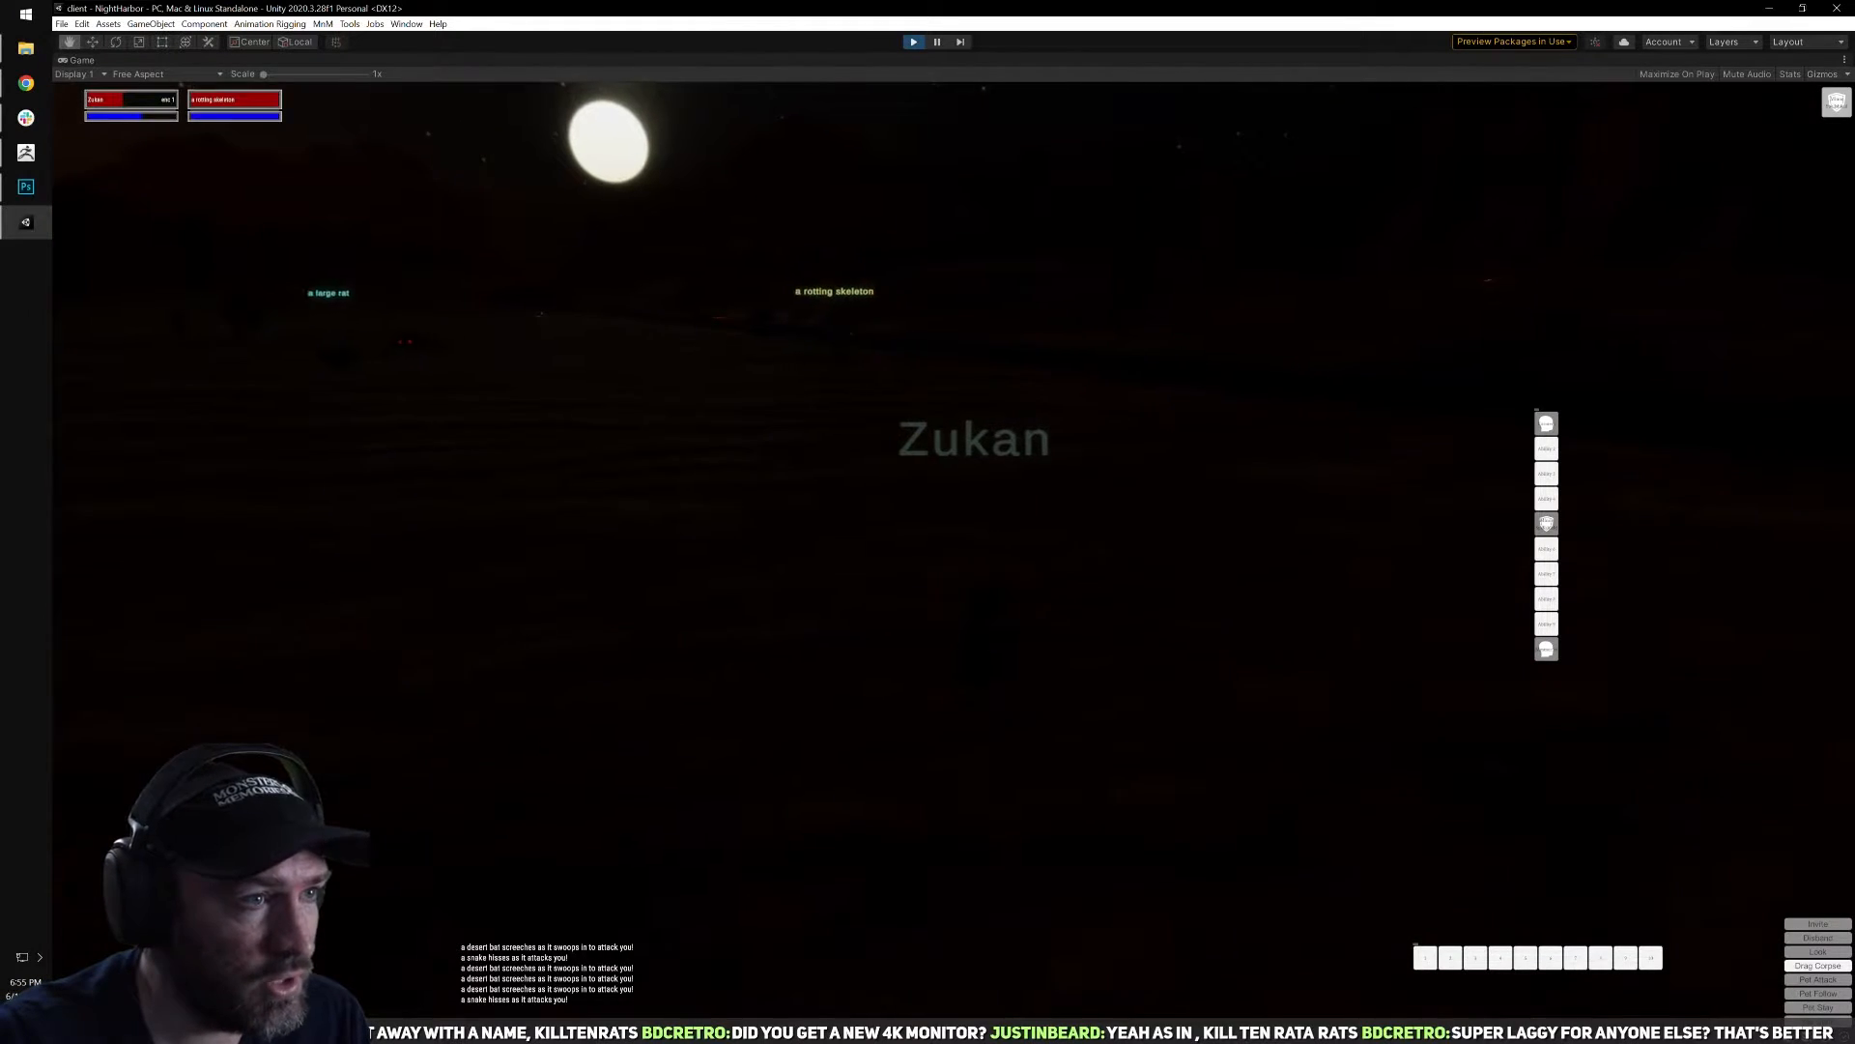
{"action": "left_click", "coordinate": [1555, 430]}
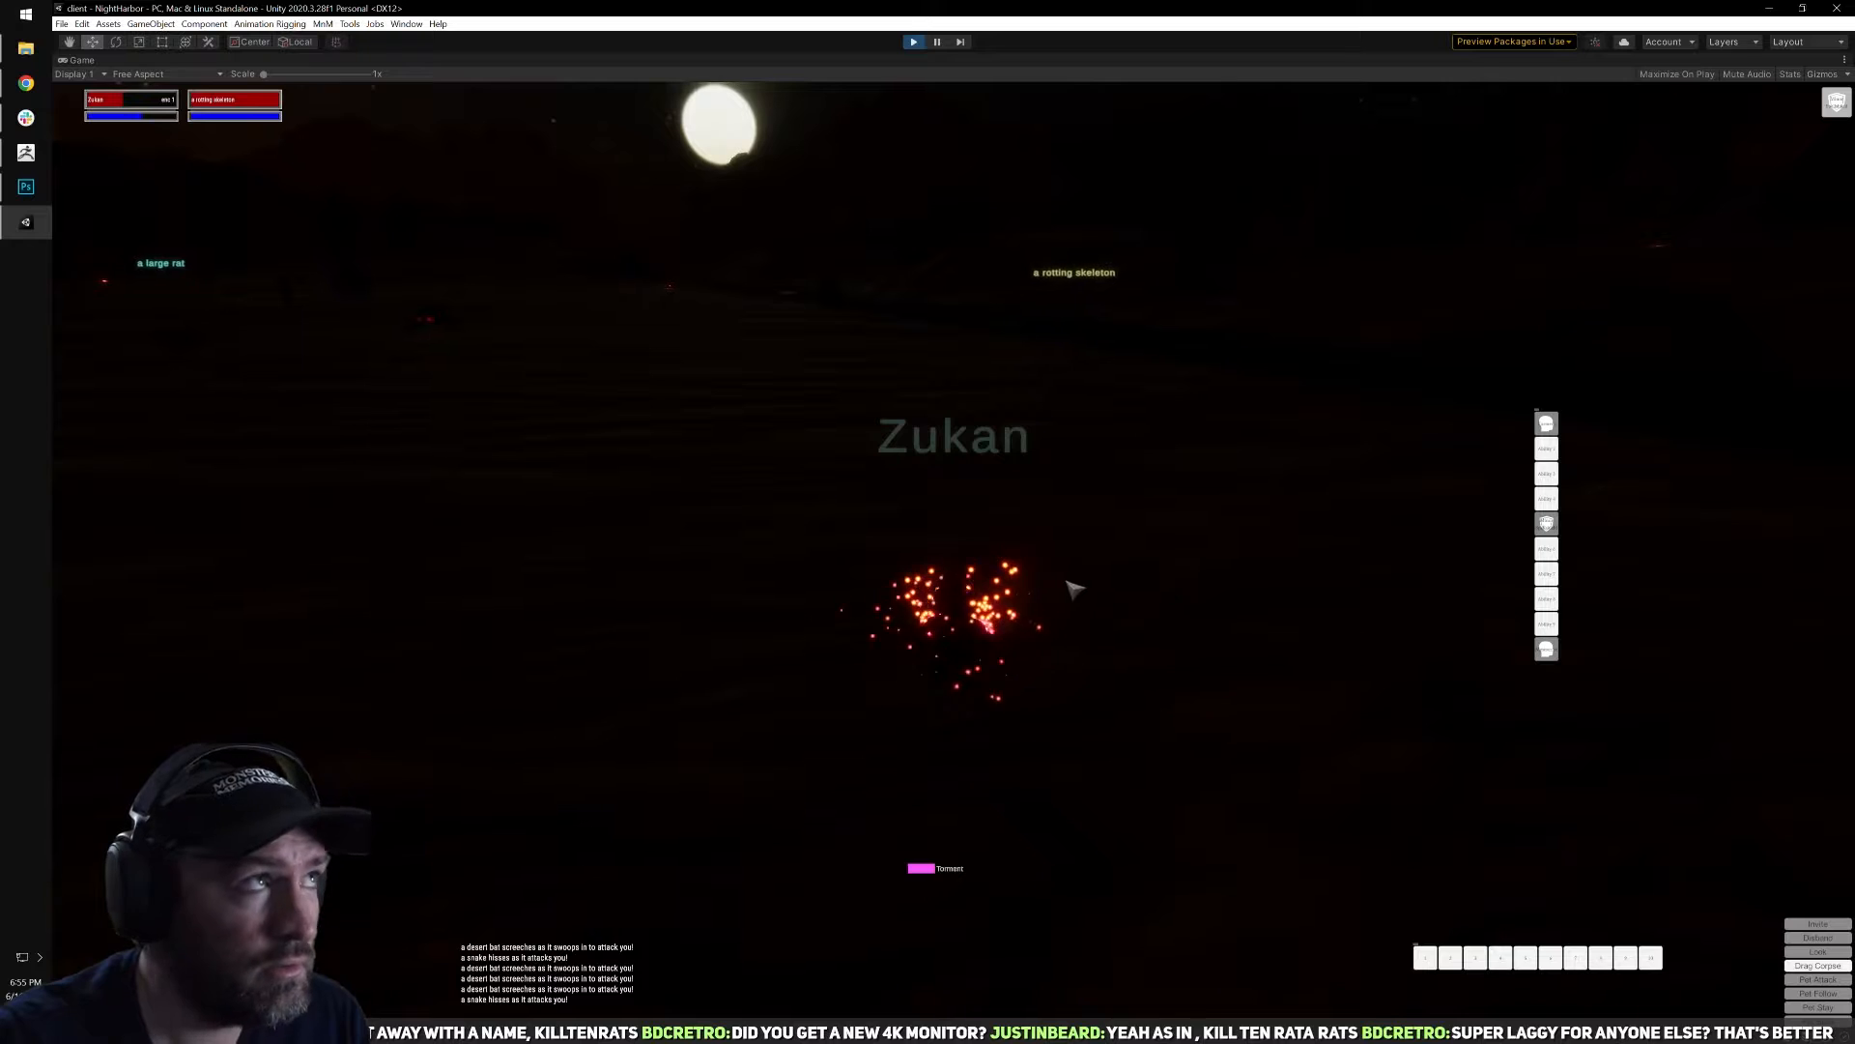
Keep facing the rotting skeleton, finish it off with another Torment and open its corpse for looting.
{"action": "key", "text": "d"}
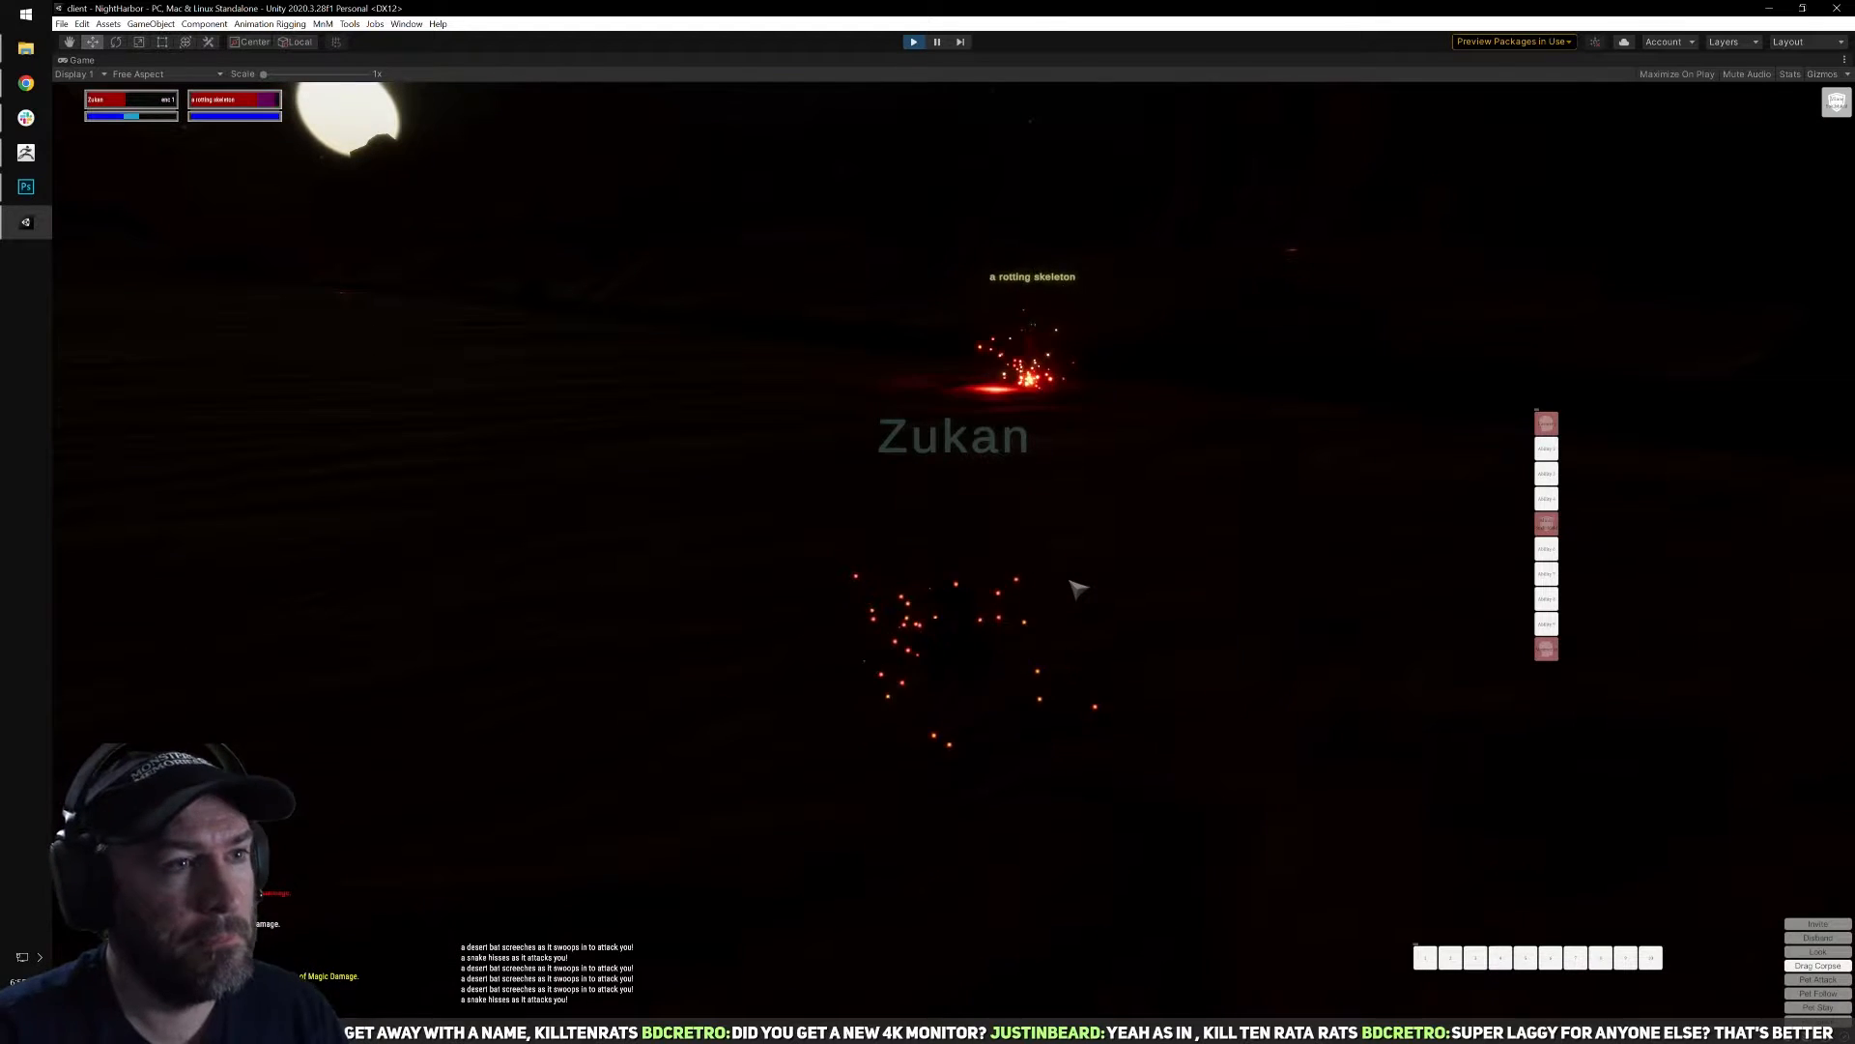
{"action": "right_click_drag", "start_coordinate": [1050, 580], "coordinate": [1327, 574]}
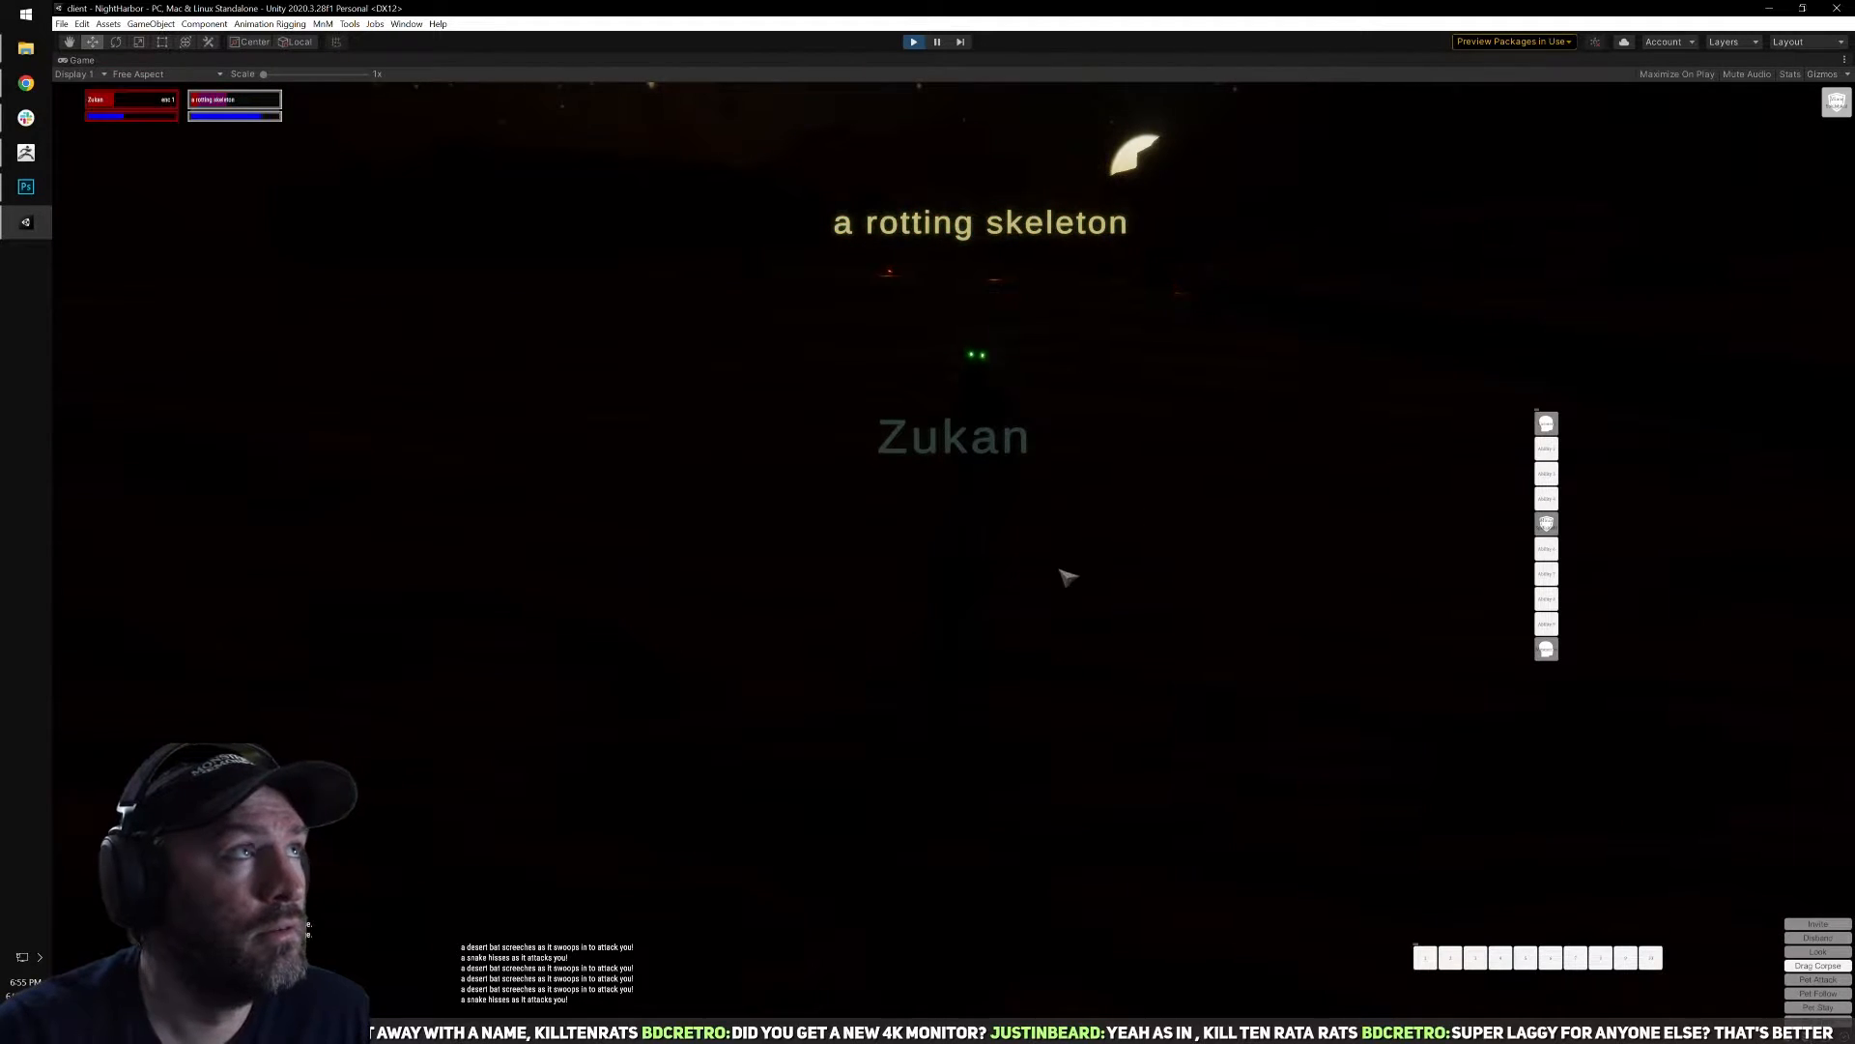
{"action": "left_click", "coordinate": [1548, 424]}
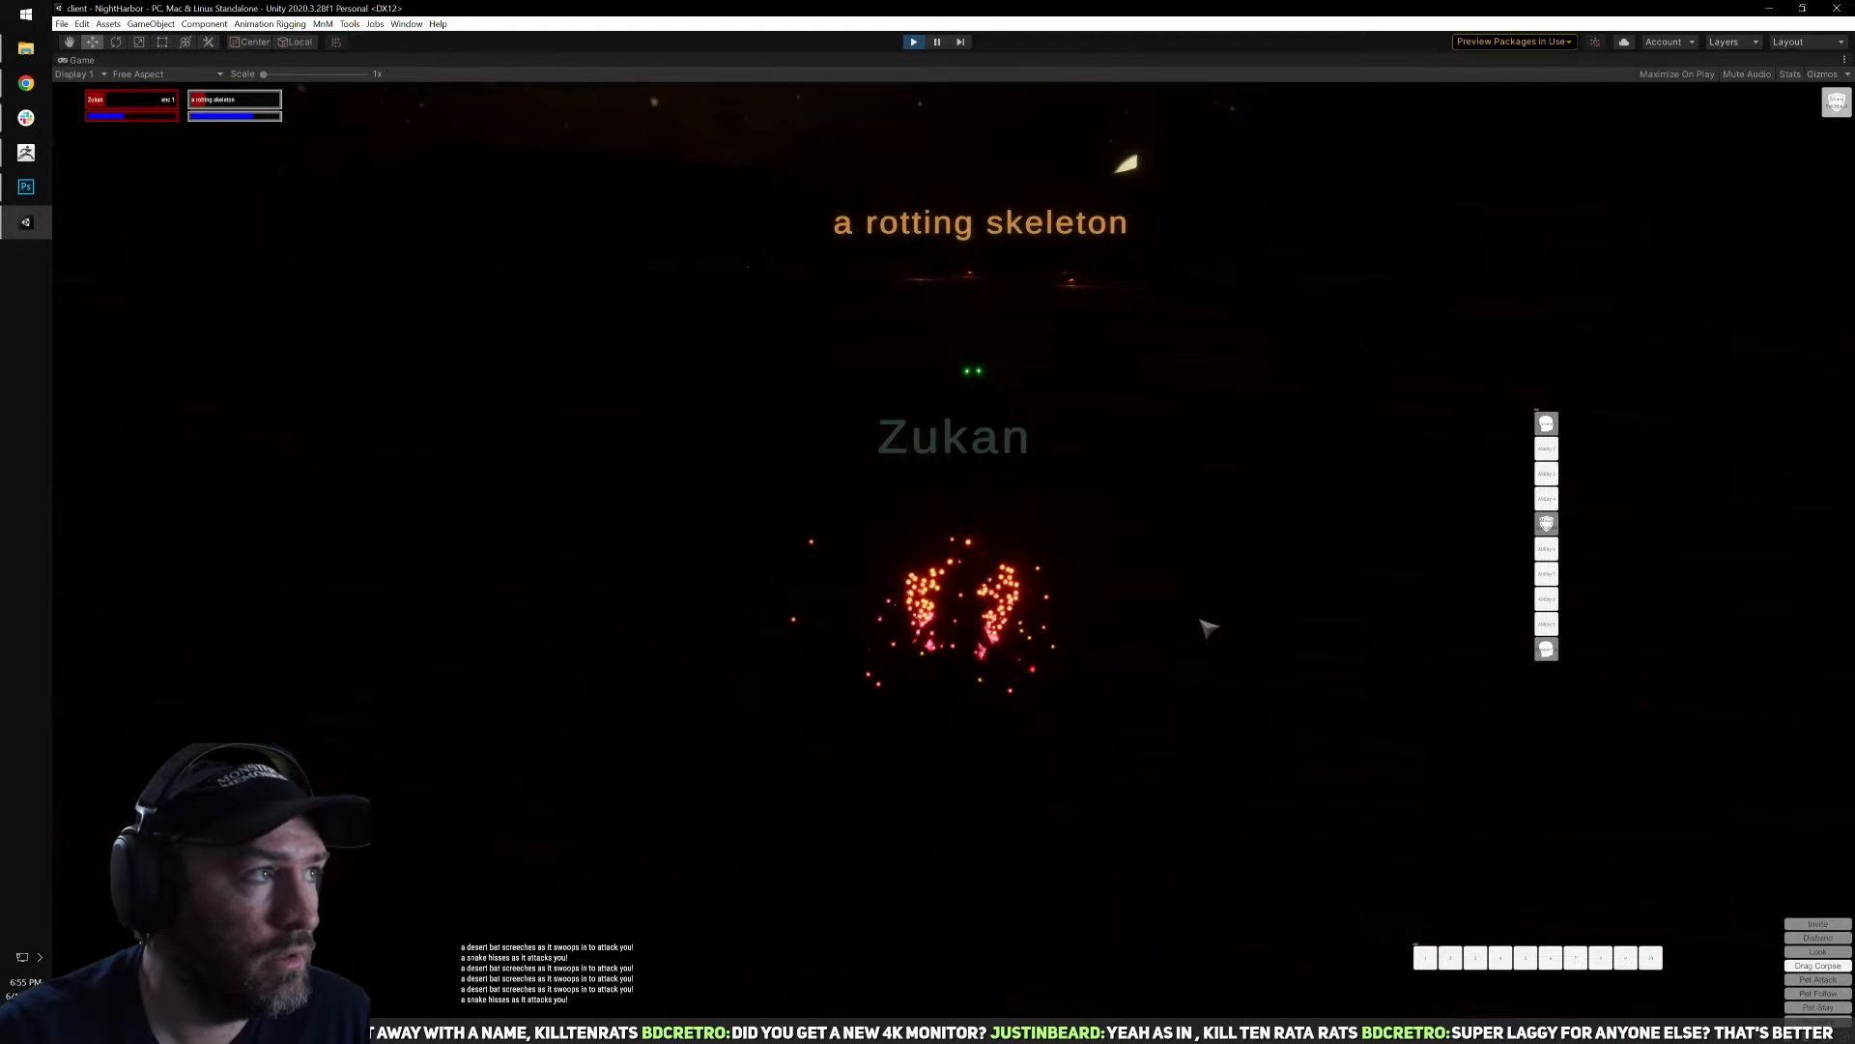
{"action": "right_click", "coordinate": [1129, 645]}
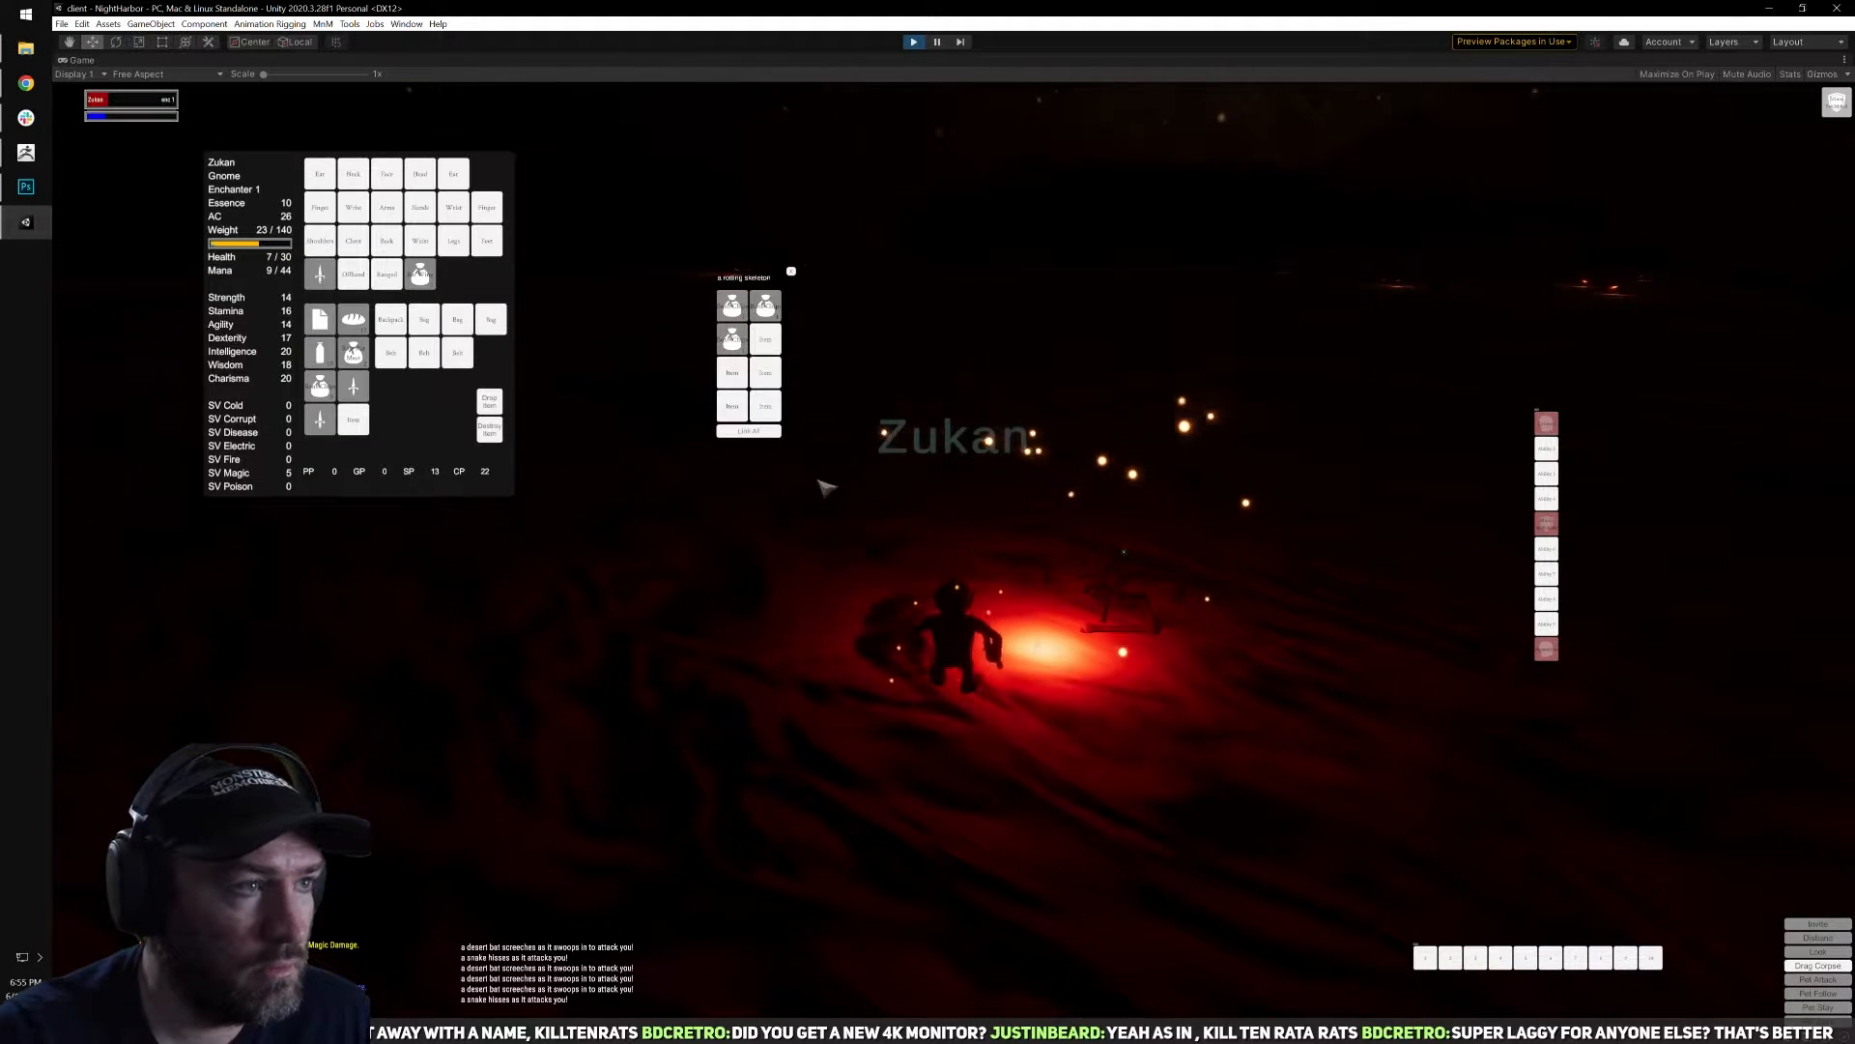
Loot the rotting skeleton's corpse and run back through the dark toward the torchlit guards.
{"action": "right_click", "coordinate": [760, 317]}
{"action": "right_click_drag", "start_coordinate": [820, 352], "coordinate": [1044, 348]}
{"action": "right_click_drag", "start_coordinate": [1126, 425], "coordinate": [1134, 470]}
{"action": "key", "text": "w"}
{"action": "mouse_move", "coordinate": [967, 387]}
{"action": "right_mouse_down"}
{"action": "mouse_move", "coordinate": [1039, 409]}
{"action": "mouse_move", "coordinate": [966, 414]}
{"action": "right_mouse_up"}
{"action": "key", "text": "w"}
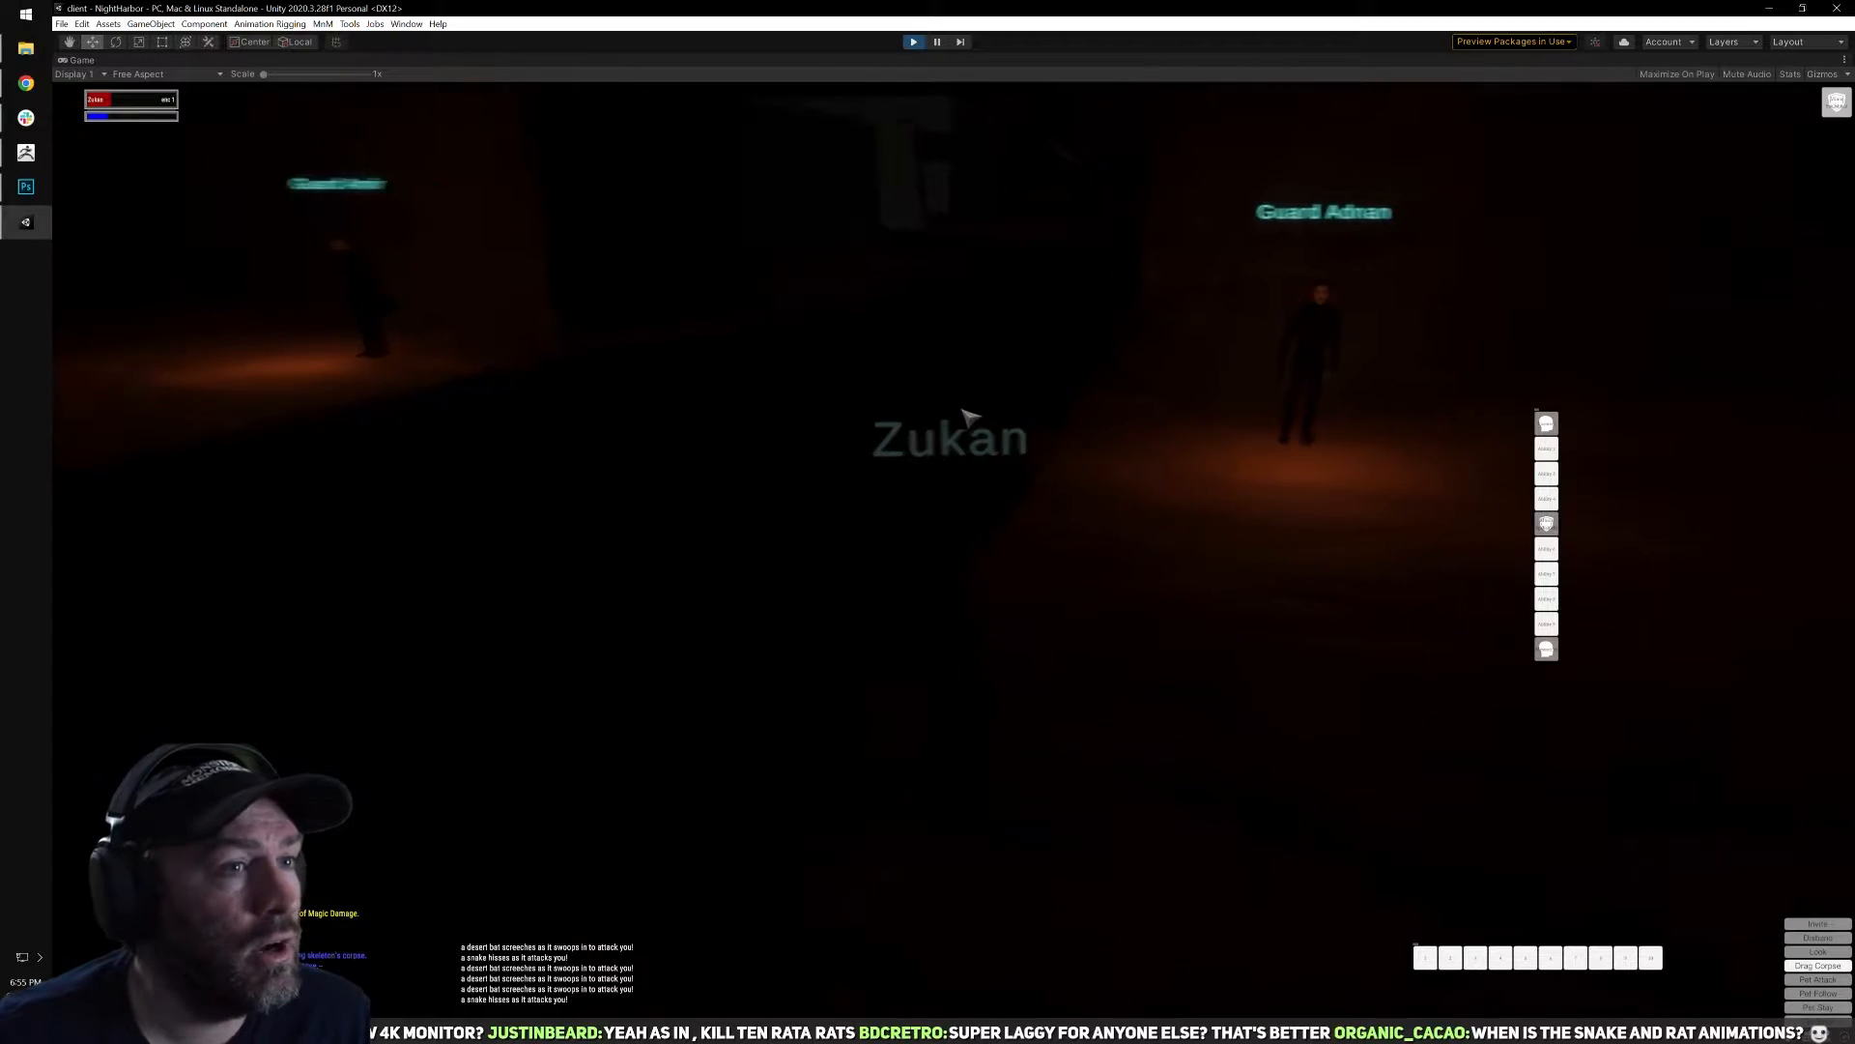
Run past the city guards, turn toward the open desert beside the wall and rest with the abilities book open.
{"action": "key", "text": "w"}
{"action": "key", "text": "d"}
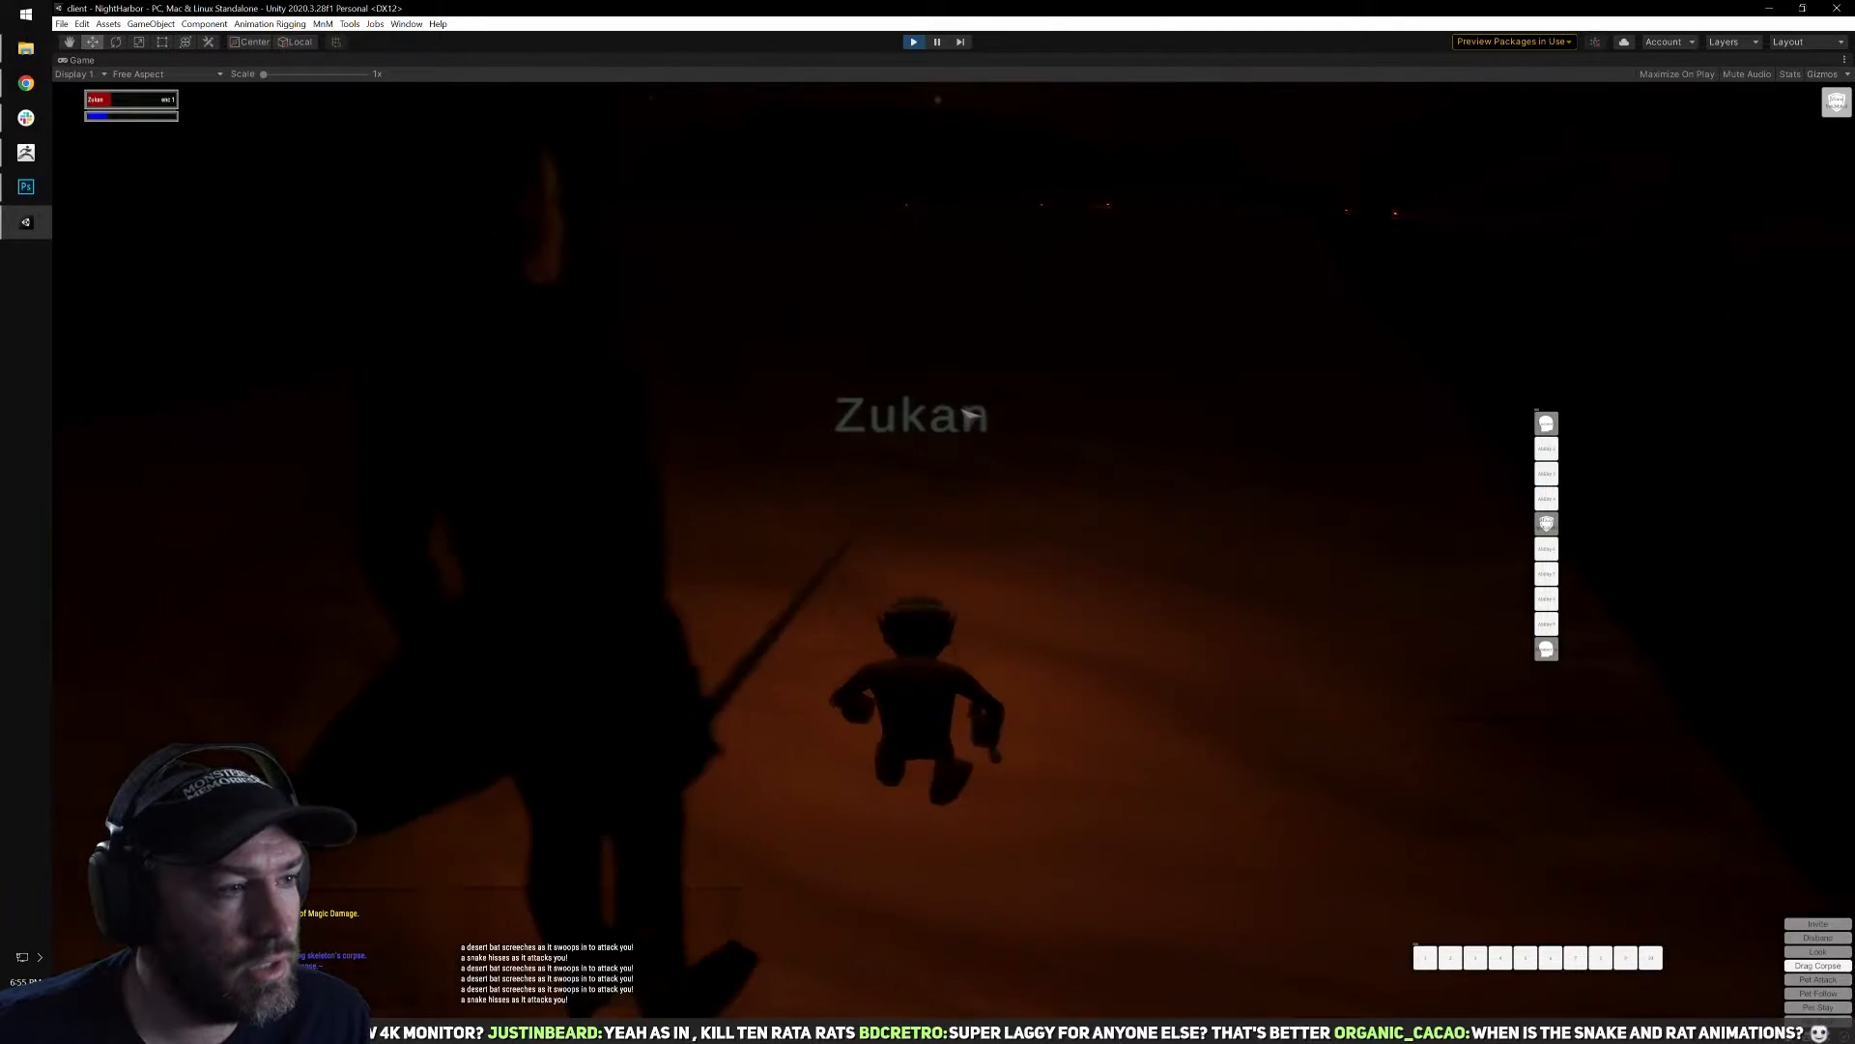
{"action": "key", "text": "w"}
{"action": "key", "text": "d"}
{"action": "key", "text": "b"}
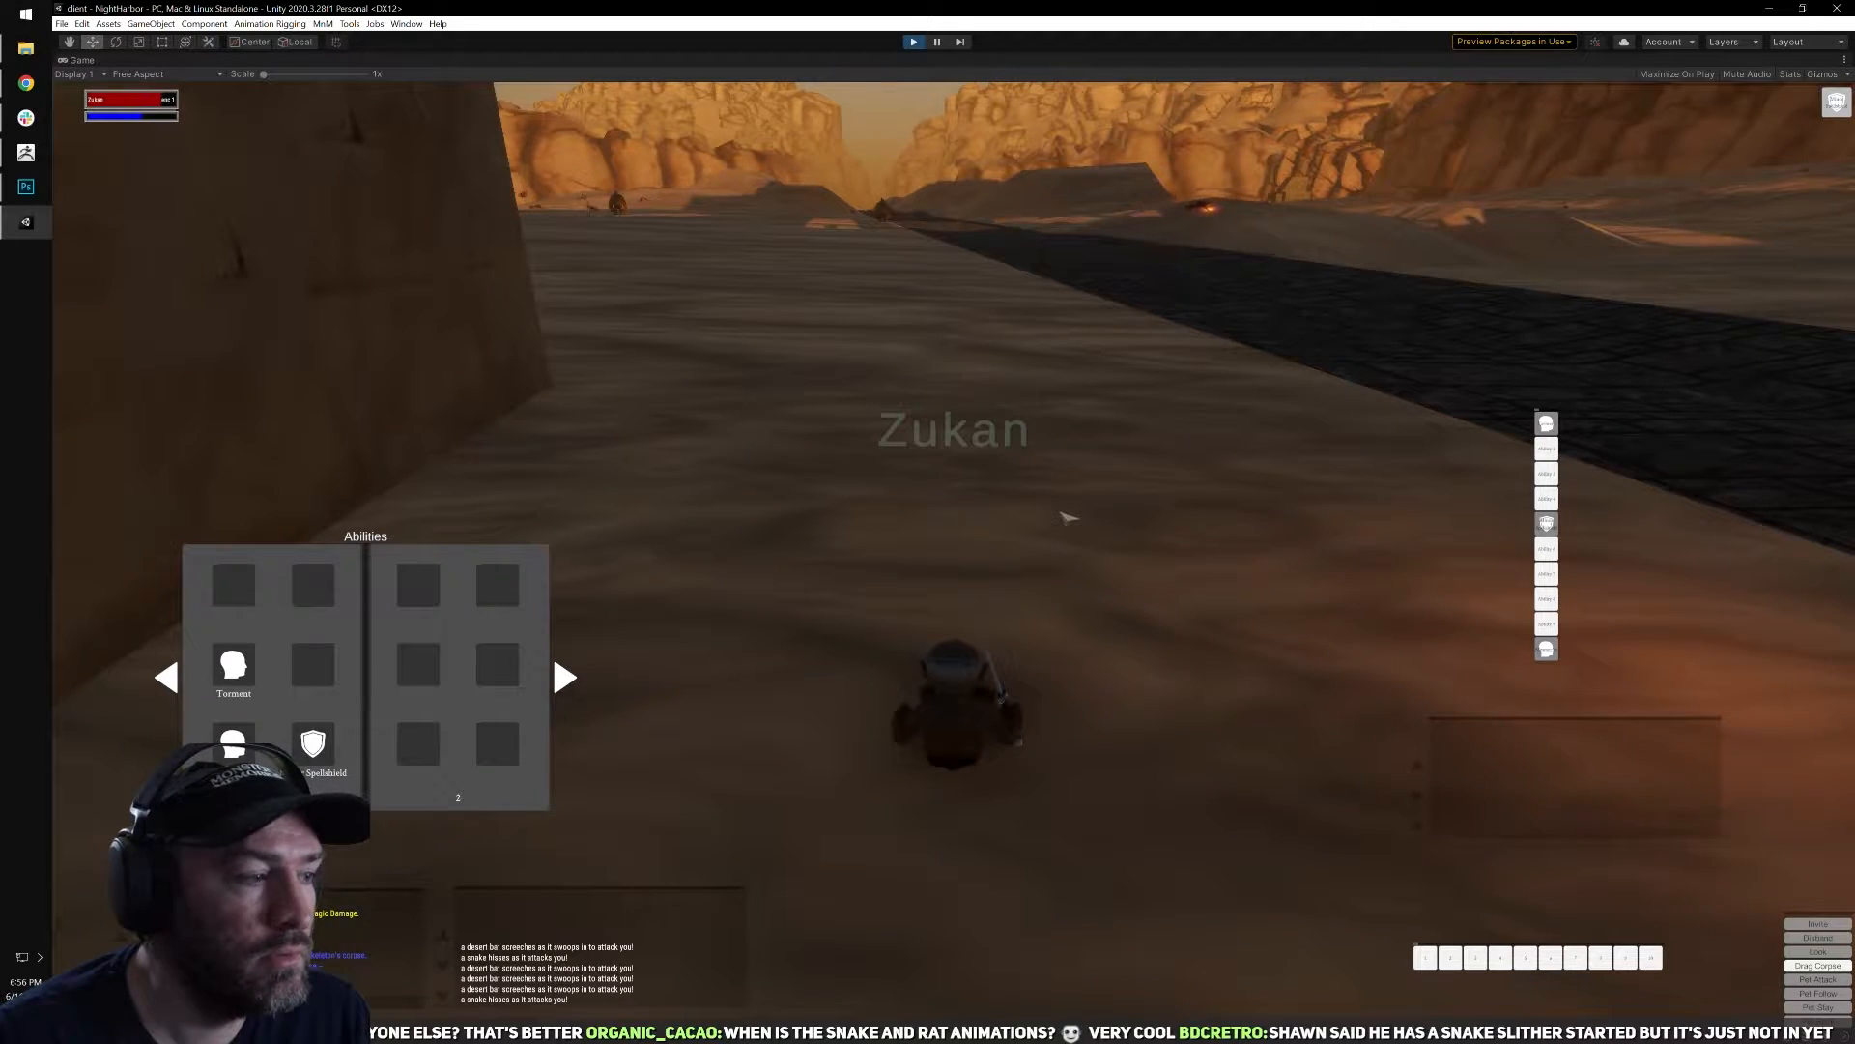
Set out from the wall into the desert and check health and mana in the inventory.
{"action": "key", "text": "w"}
{"action": "mouse_move", "coordinate": [1064, 522]}
{"action": "right_mouse_down"}
{"action": "mouse_move", "coordinate": [1199, 513]}
{"action": "mouse_move", "coordinate": [1064, 521]}
{"action": "mouse_move", "coordinate": [1148, 510]}
{"action": "mouse_move", "coordinate": [1053, 502]}
{"action": "right_mouse_up"}
{"action": "key", "text": "i"}
{"action": "key", "text": "i"}
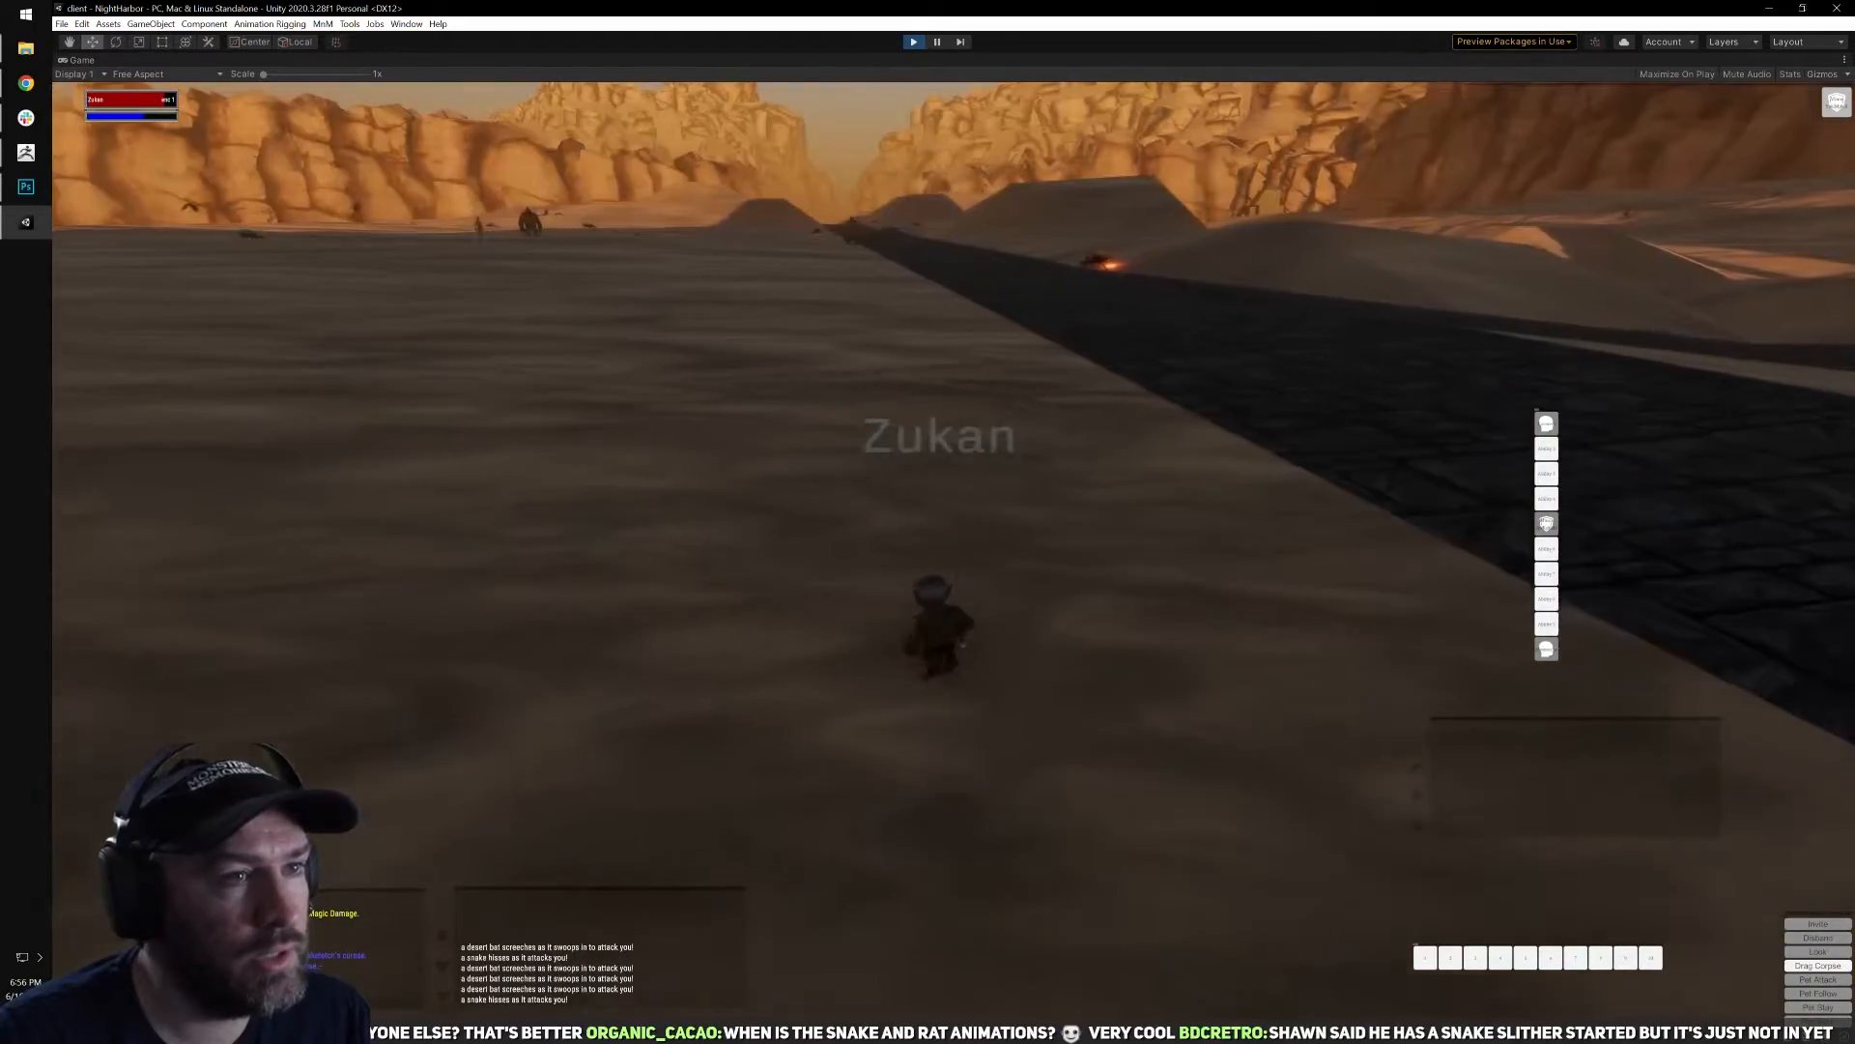
Target the fire beetle beside the road and consider its difficulty while turning to the open sand.
{"action": "left_click", "coordinate": [1073, 272]}
{"action": "right_click_drag", "start_coordinate": [1102, 382], "coordinate": [1028, 431]}
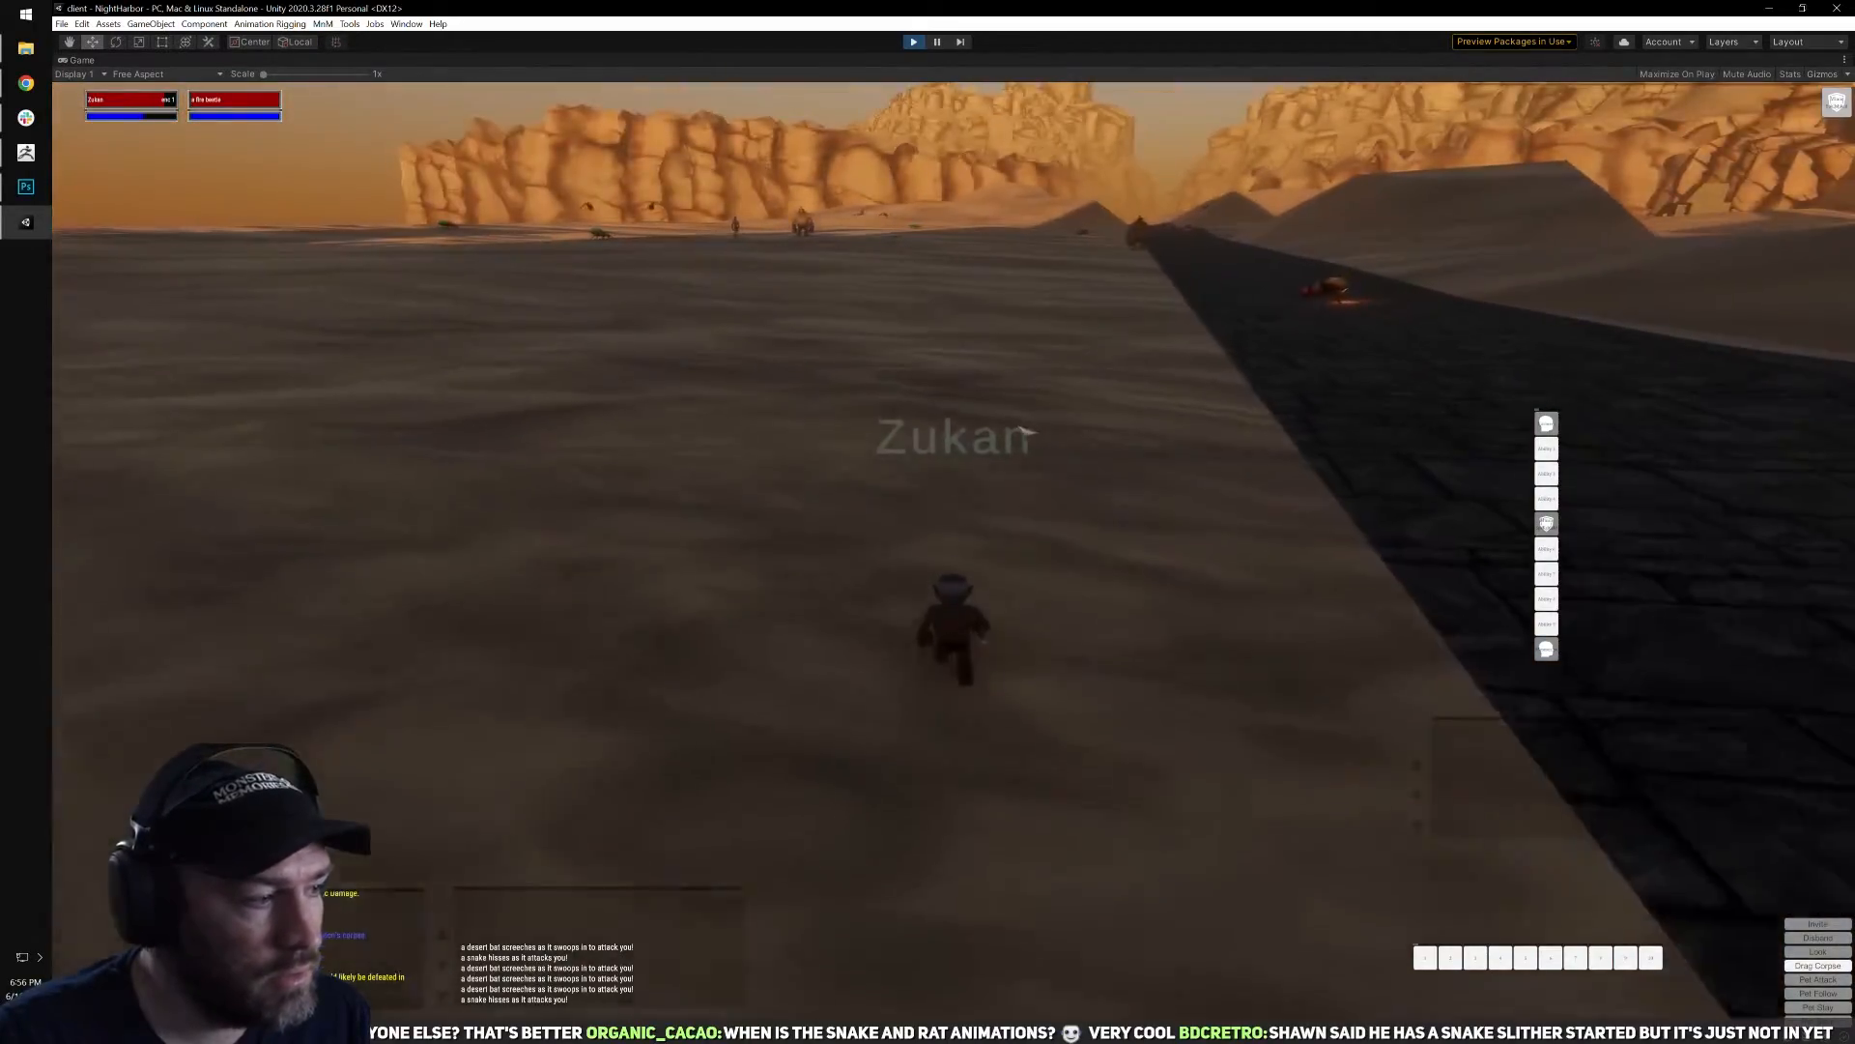
{"action": "key", "text": "c"}
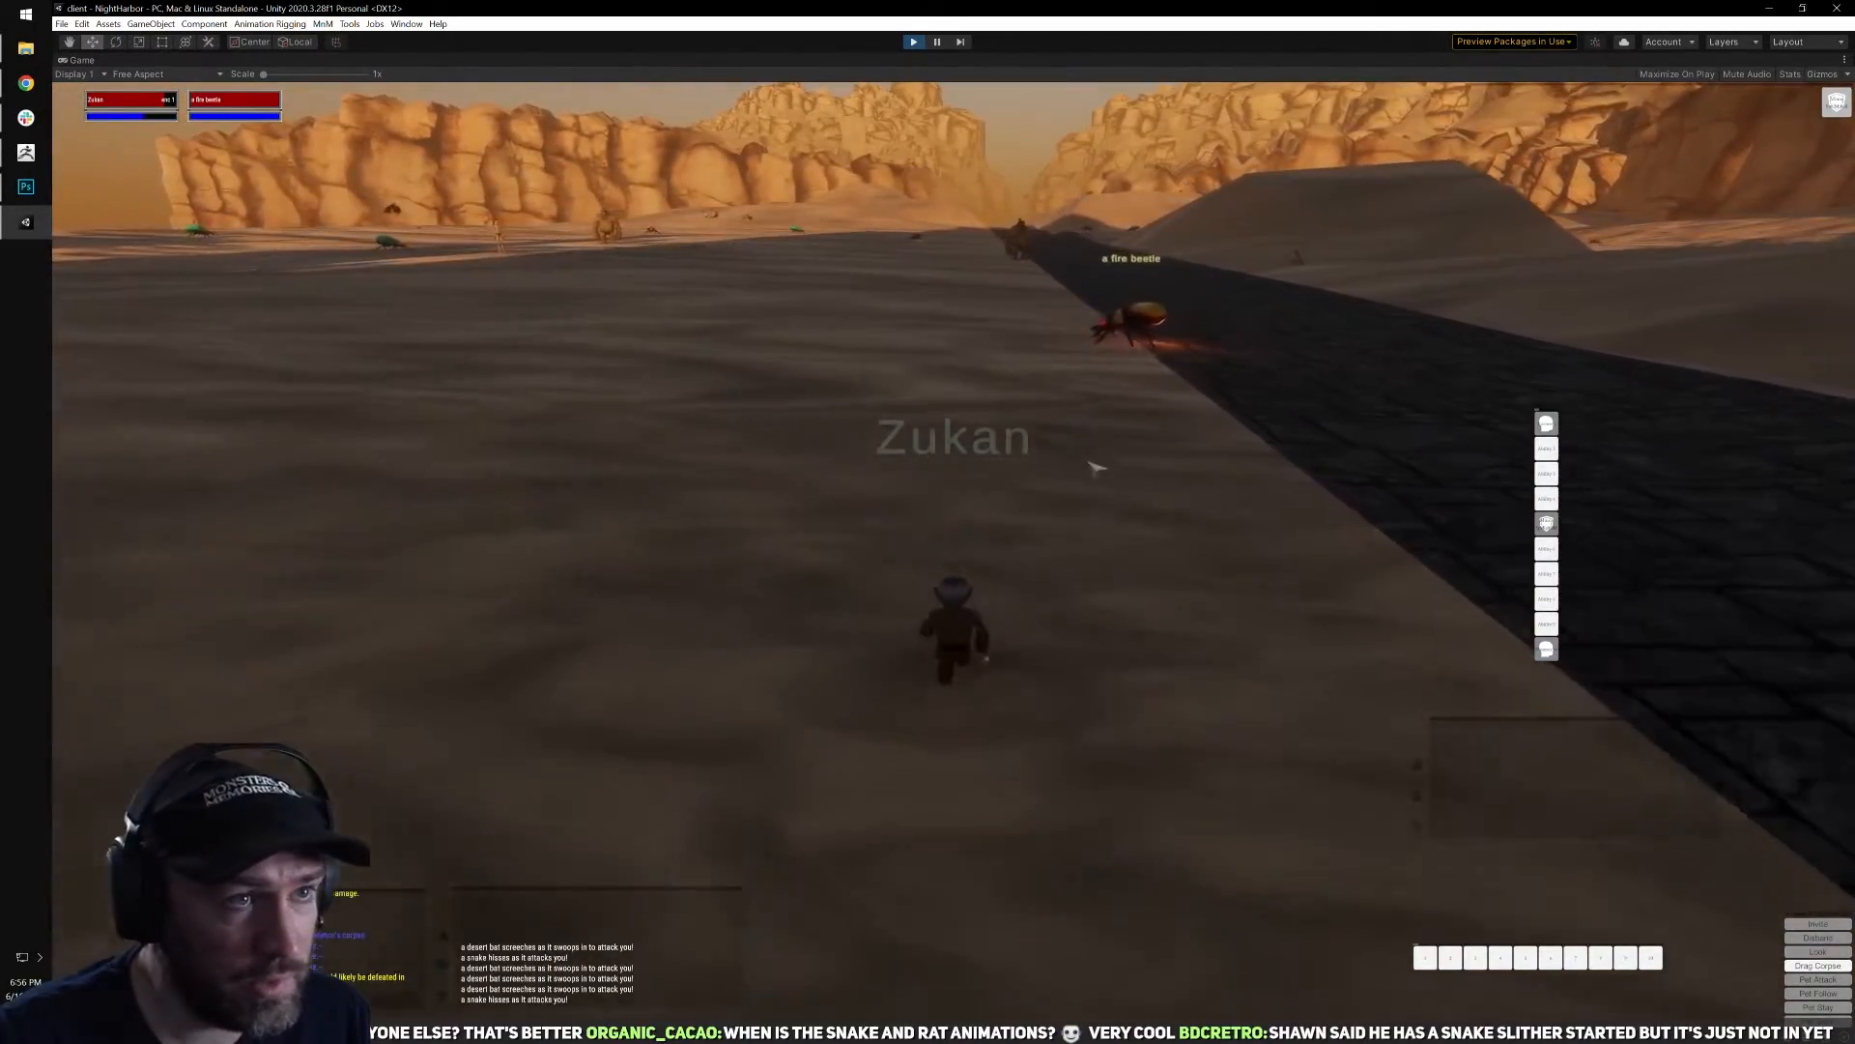
{"action": "key", "text": "q"}
{"action": "right_click_drag", "start_coordinate": [1082, 502], "coordinate": [1160, 460]}
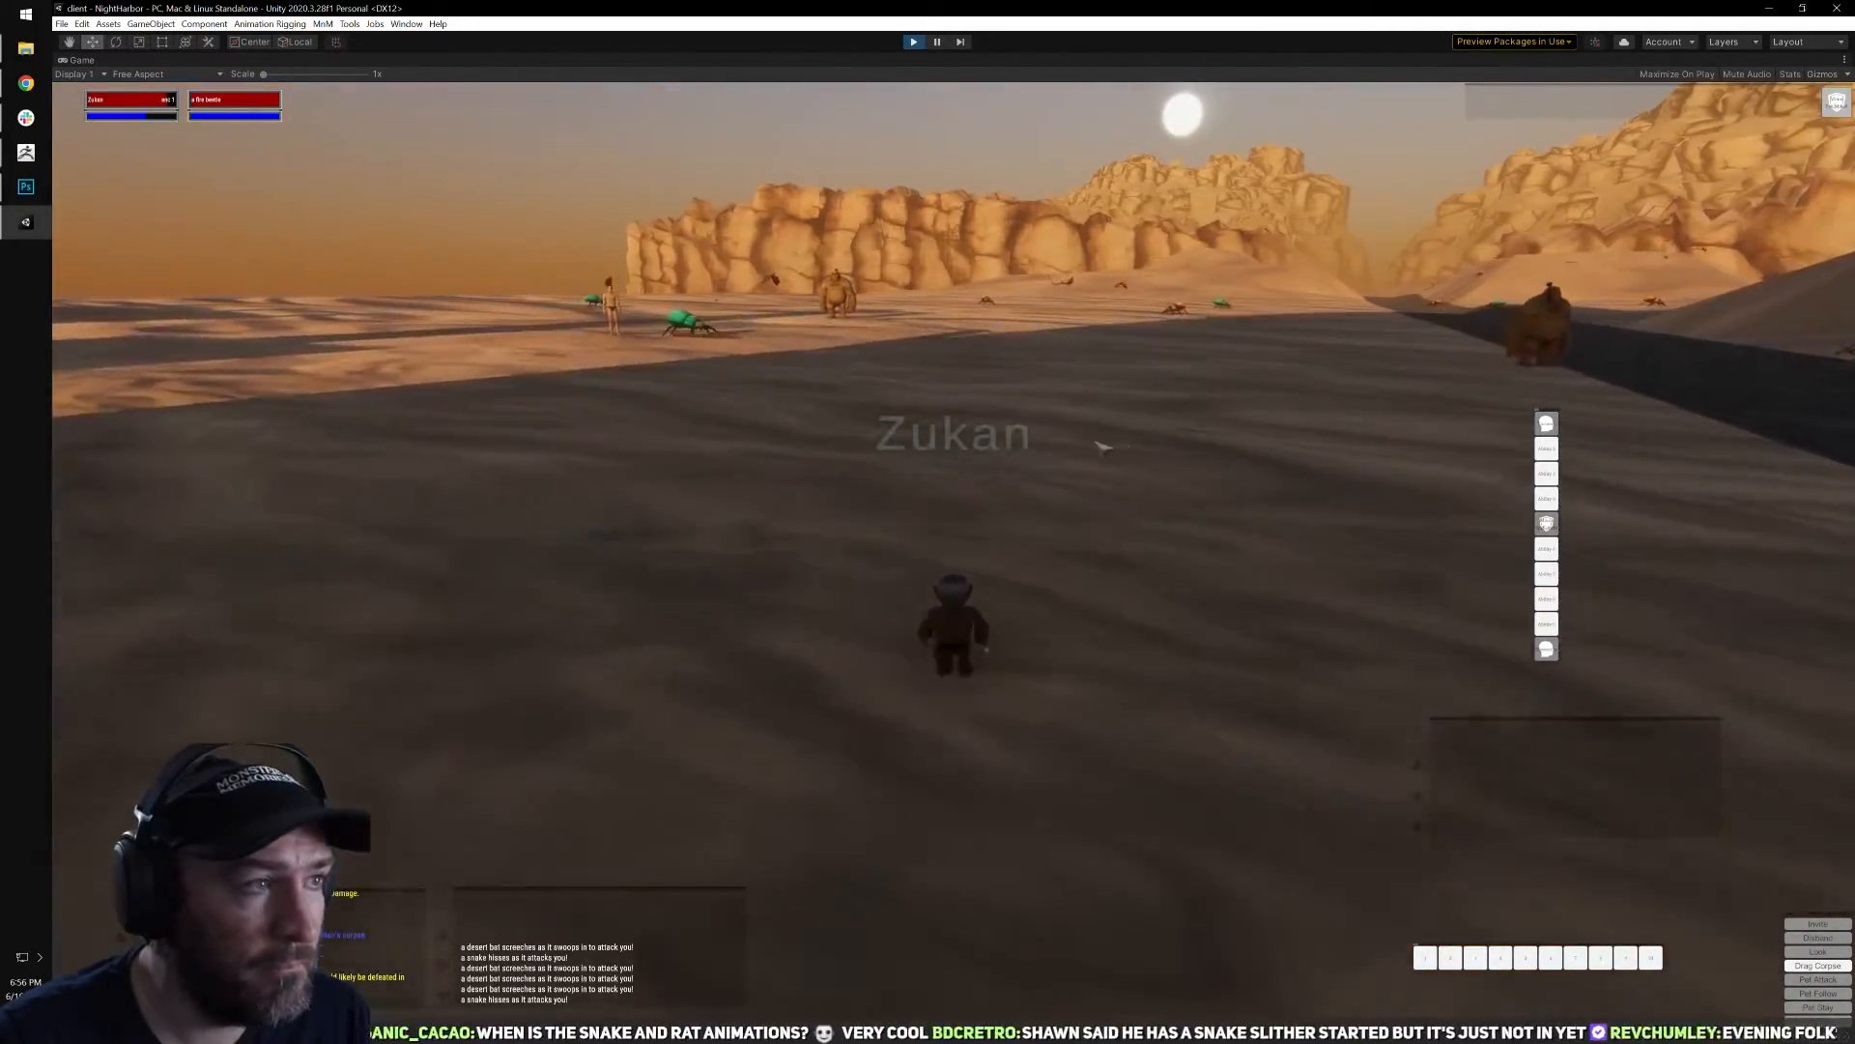
Run into the sunlit desert, target a distant rotting skeleton and cast Torment on it.
{"action": "key", "text": "w"}
{"action": "mouse_move", "coordinate": [1013, 448]}
{"action": "right_mouse_down"}
{"action": "mouse_move", "coordinate": [1092, 453]}
{"action": "mouse_move", "coordinate": [1004, 461]}
{"action": "right_mouse_up"}
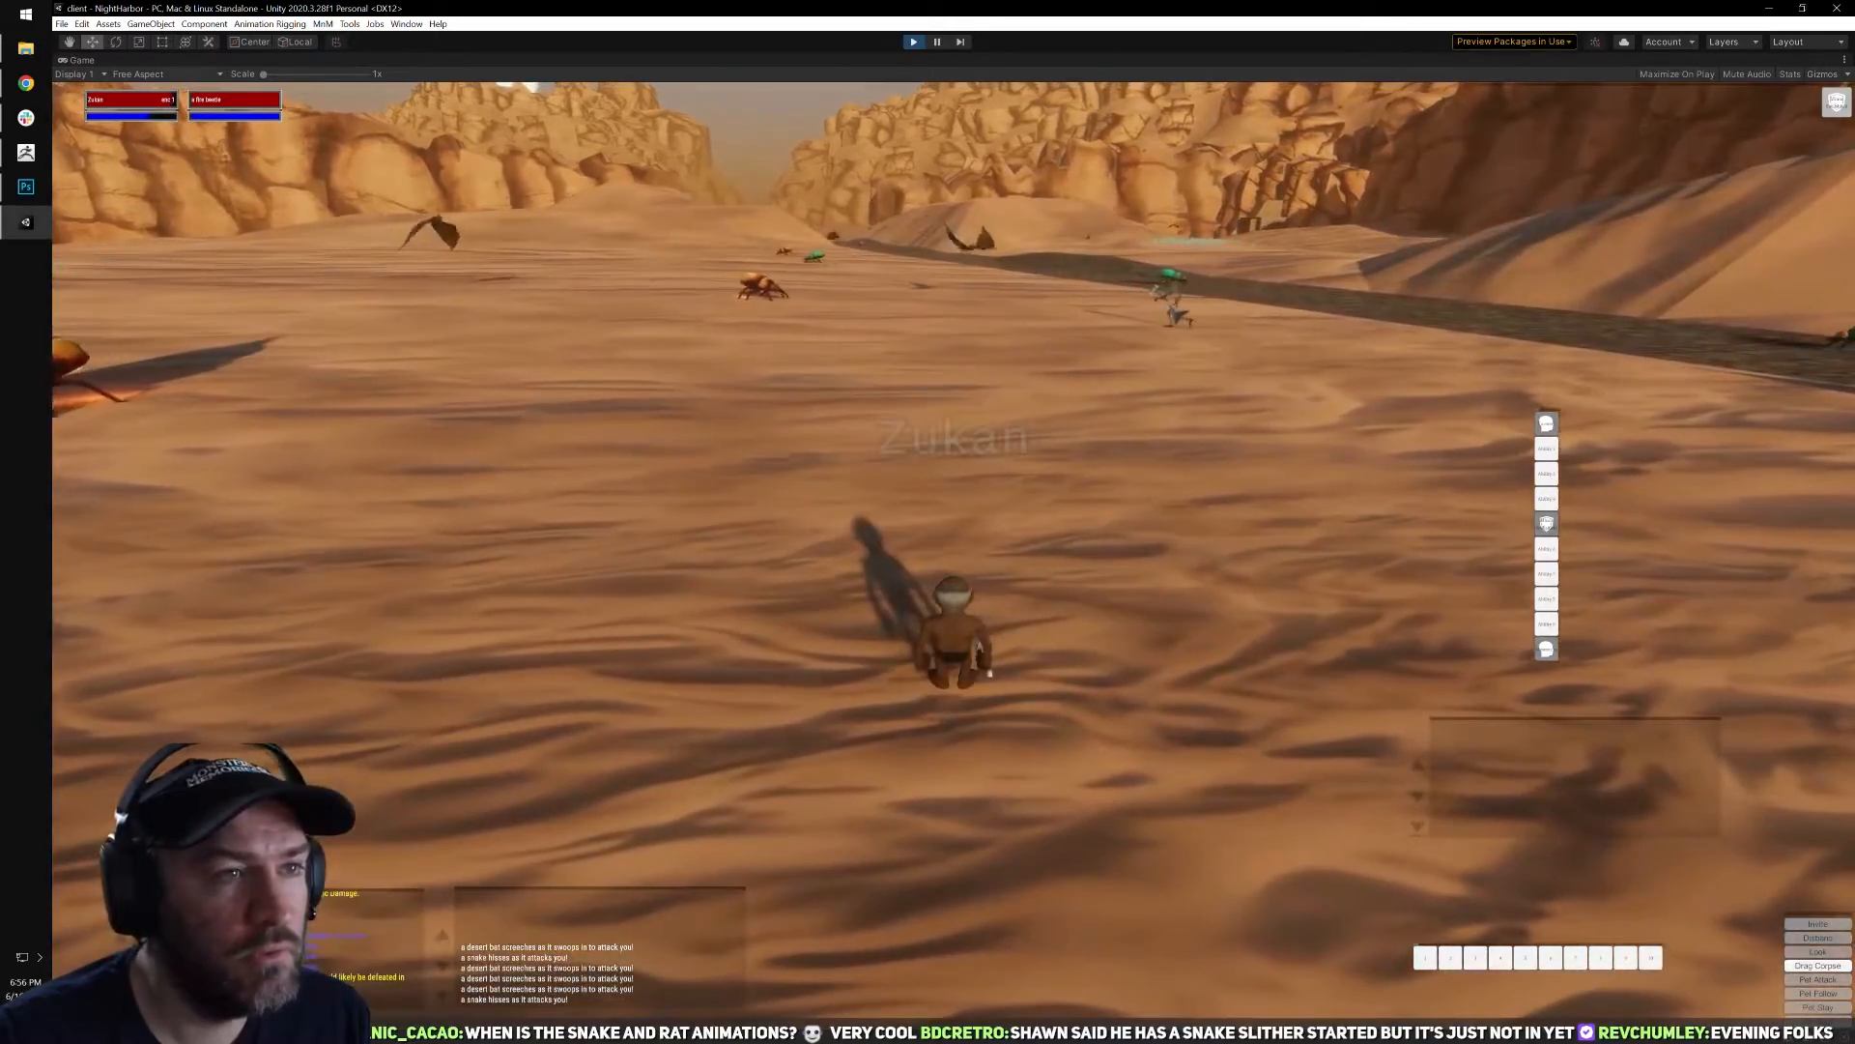
{"action": "left_click", "coordinate": [1171, 308]}
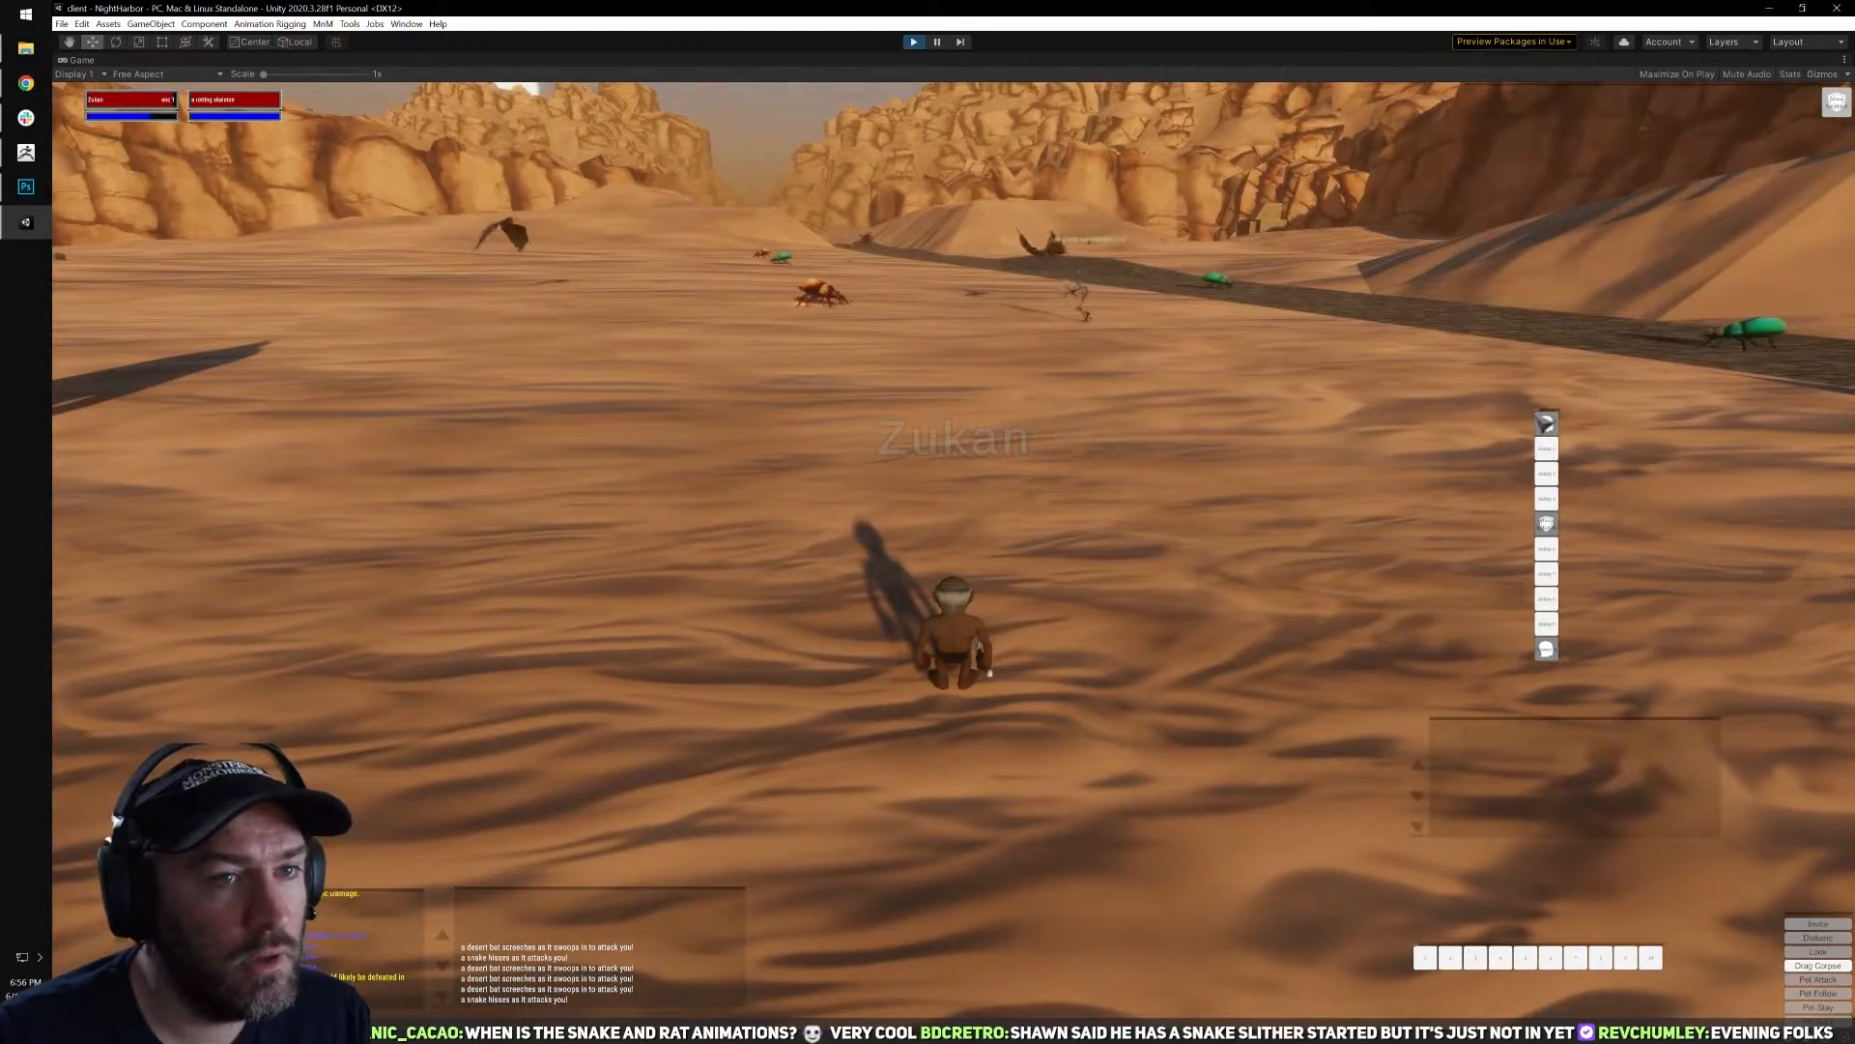
{"action": "right_click_drag", "start_coordinate": [1453, 451], "coordinate": [1440, 459]}
{"action": "key", "text": "1"}
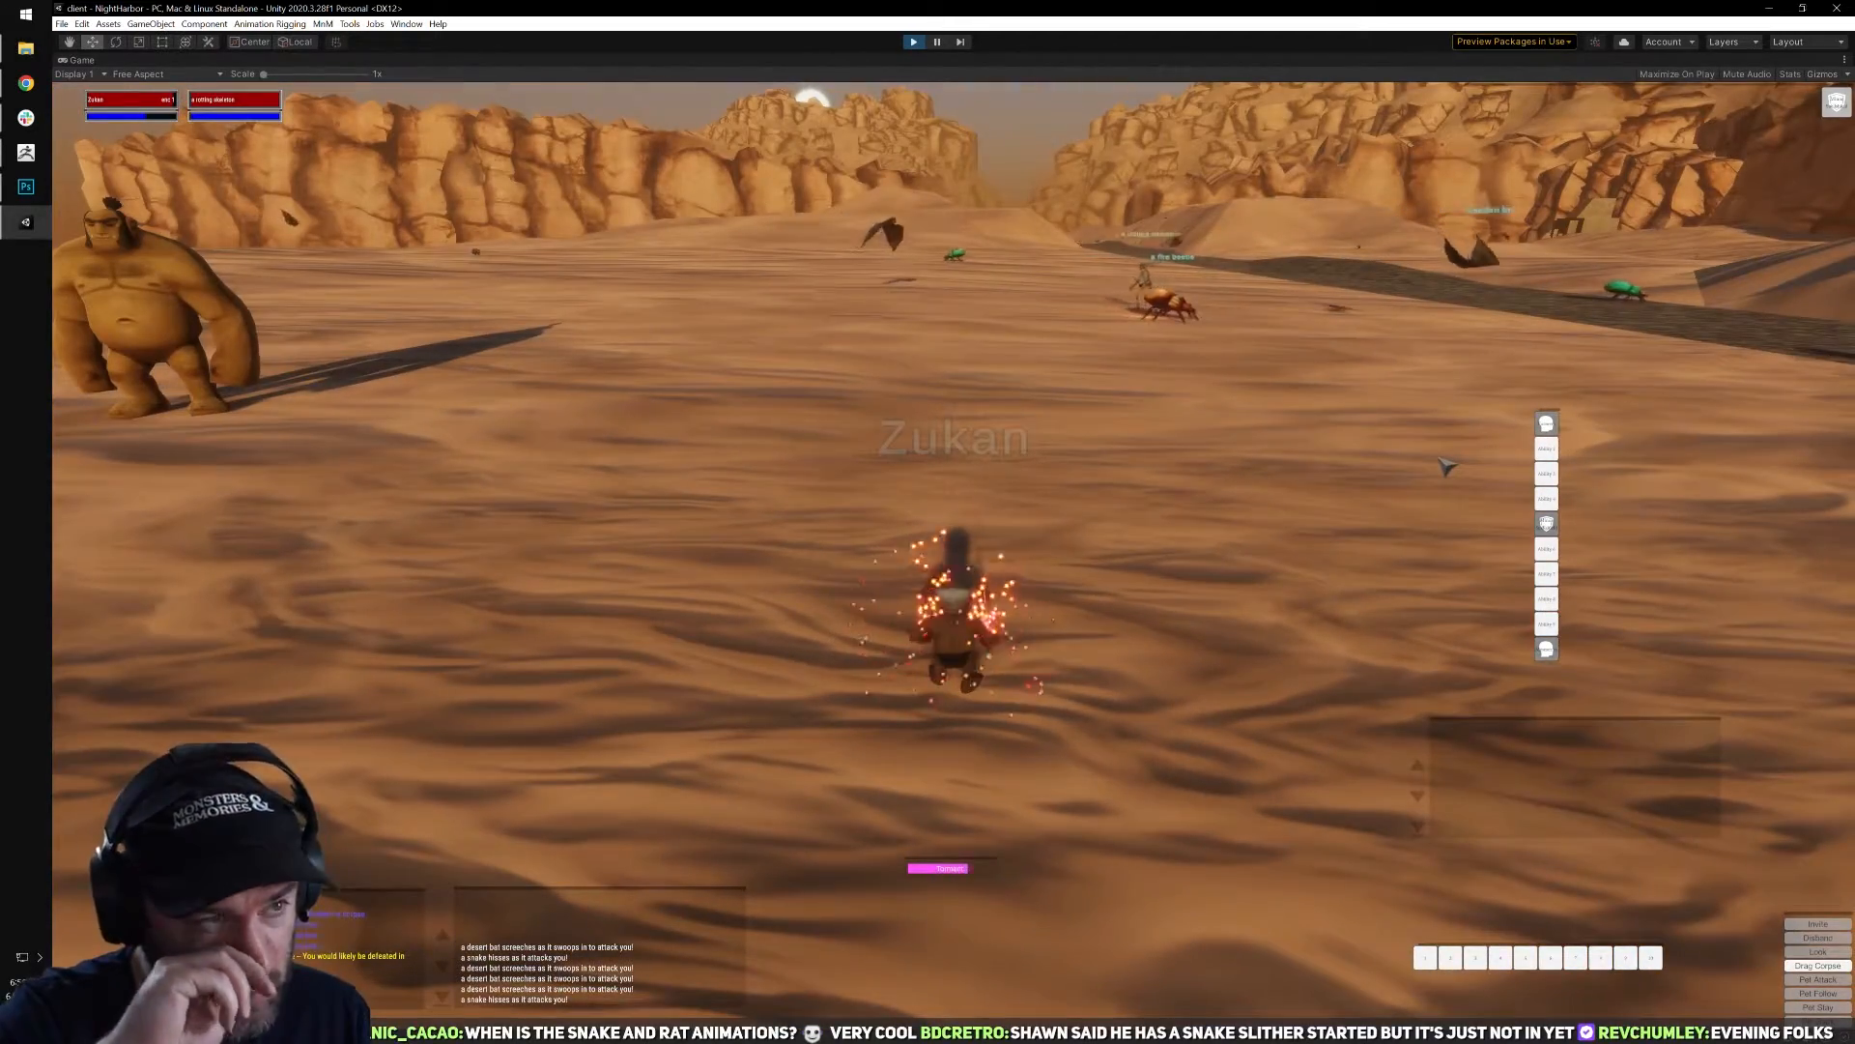
{"action": "key", "text": "d"}
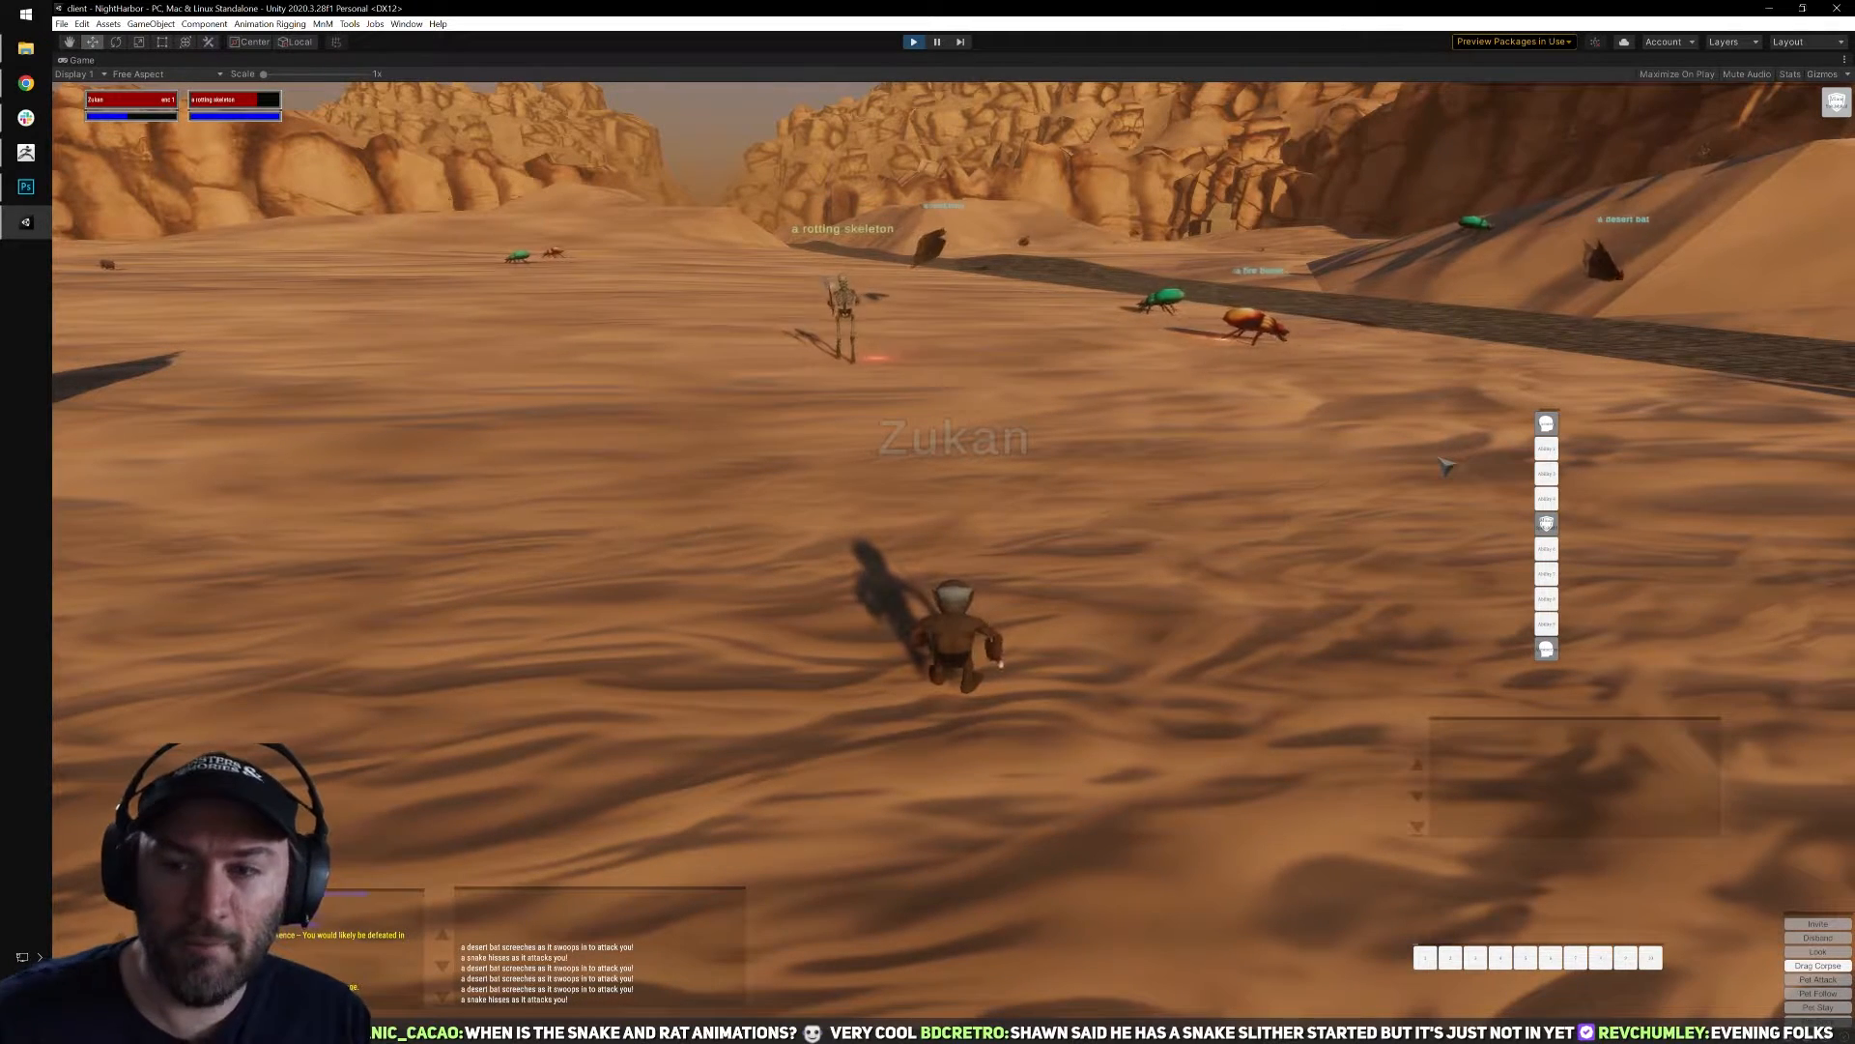
Turn to meet the approaching rotting skeleton and fight it in melee, viewing the fight from a low close-up angle.
{"action": "key", "text": "a"}
{"action": "key", "text": "a"}
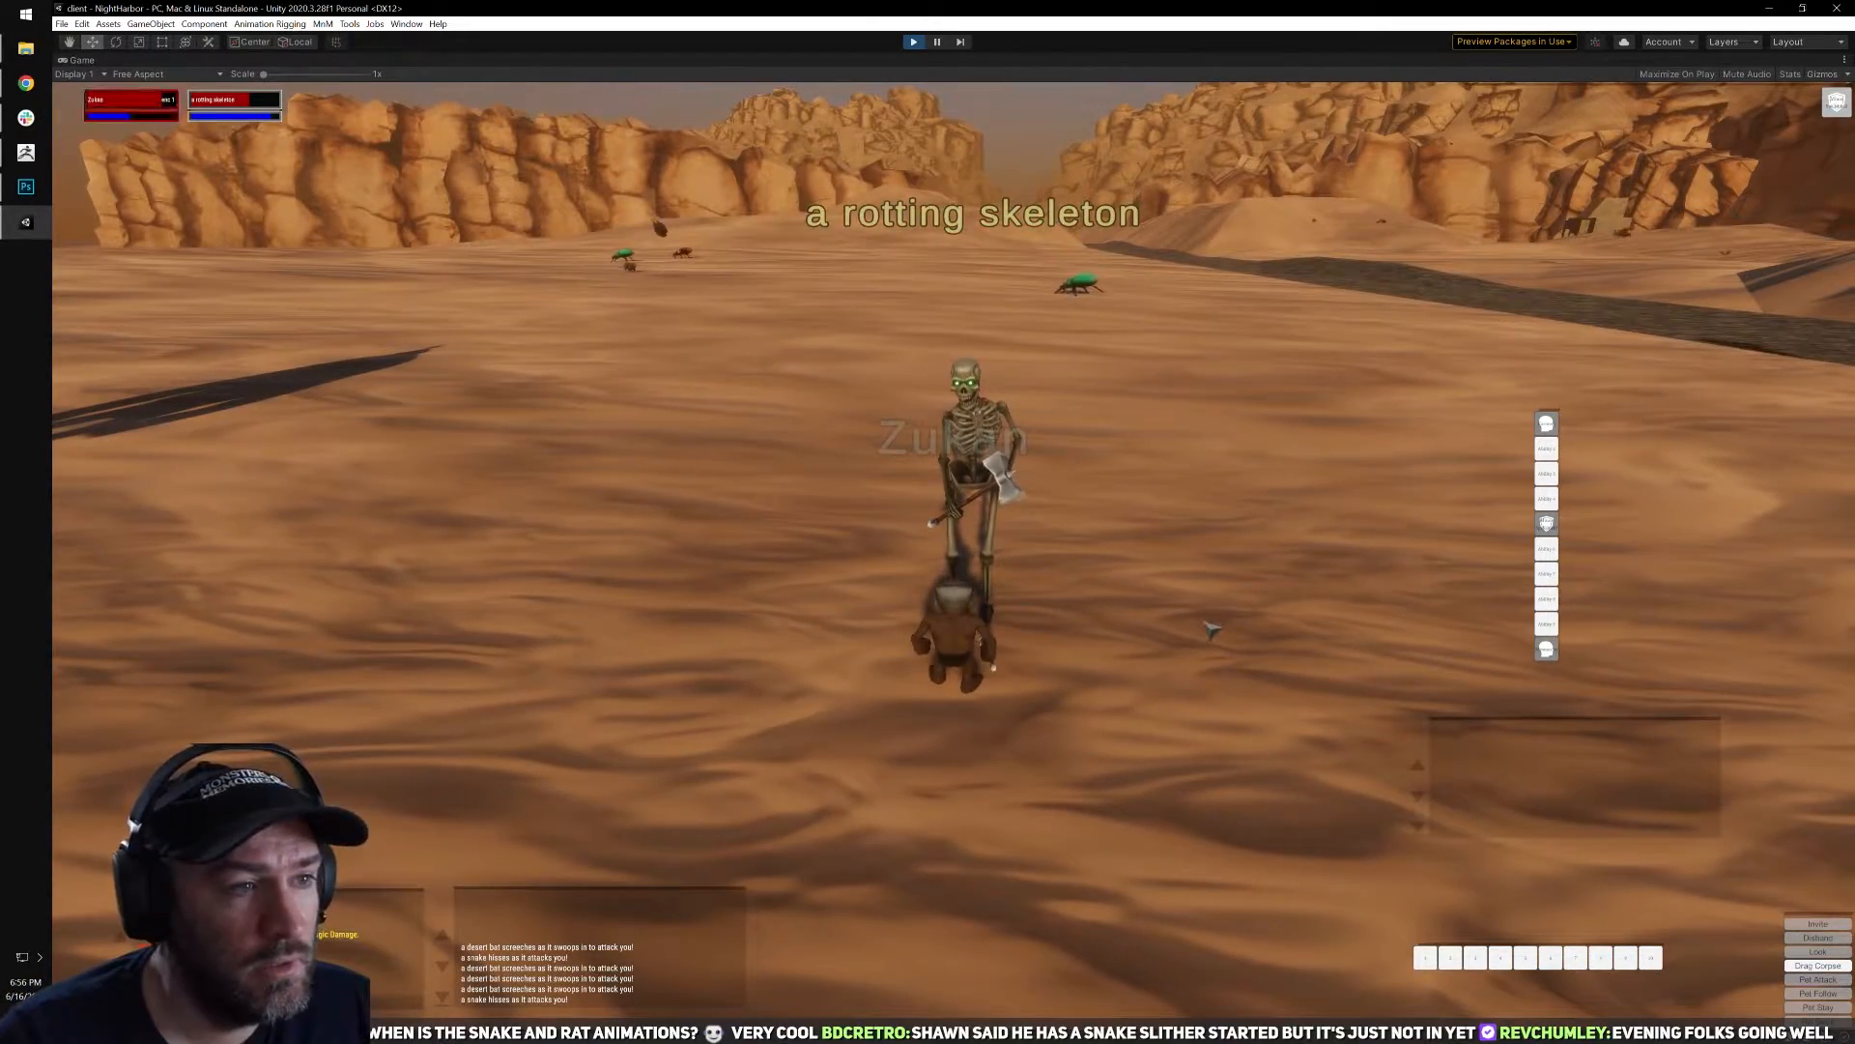
{"action": "scroll", "coordinate": [1212, 630], "scroll_direction": "up", "scroll_amount": 4}
{"action": "right_click_drag", "start_coordinate": [1212, 630], "coordinate": [986, 556]}
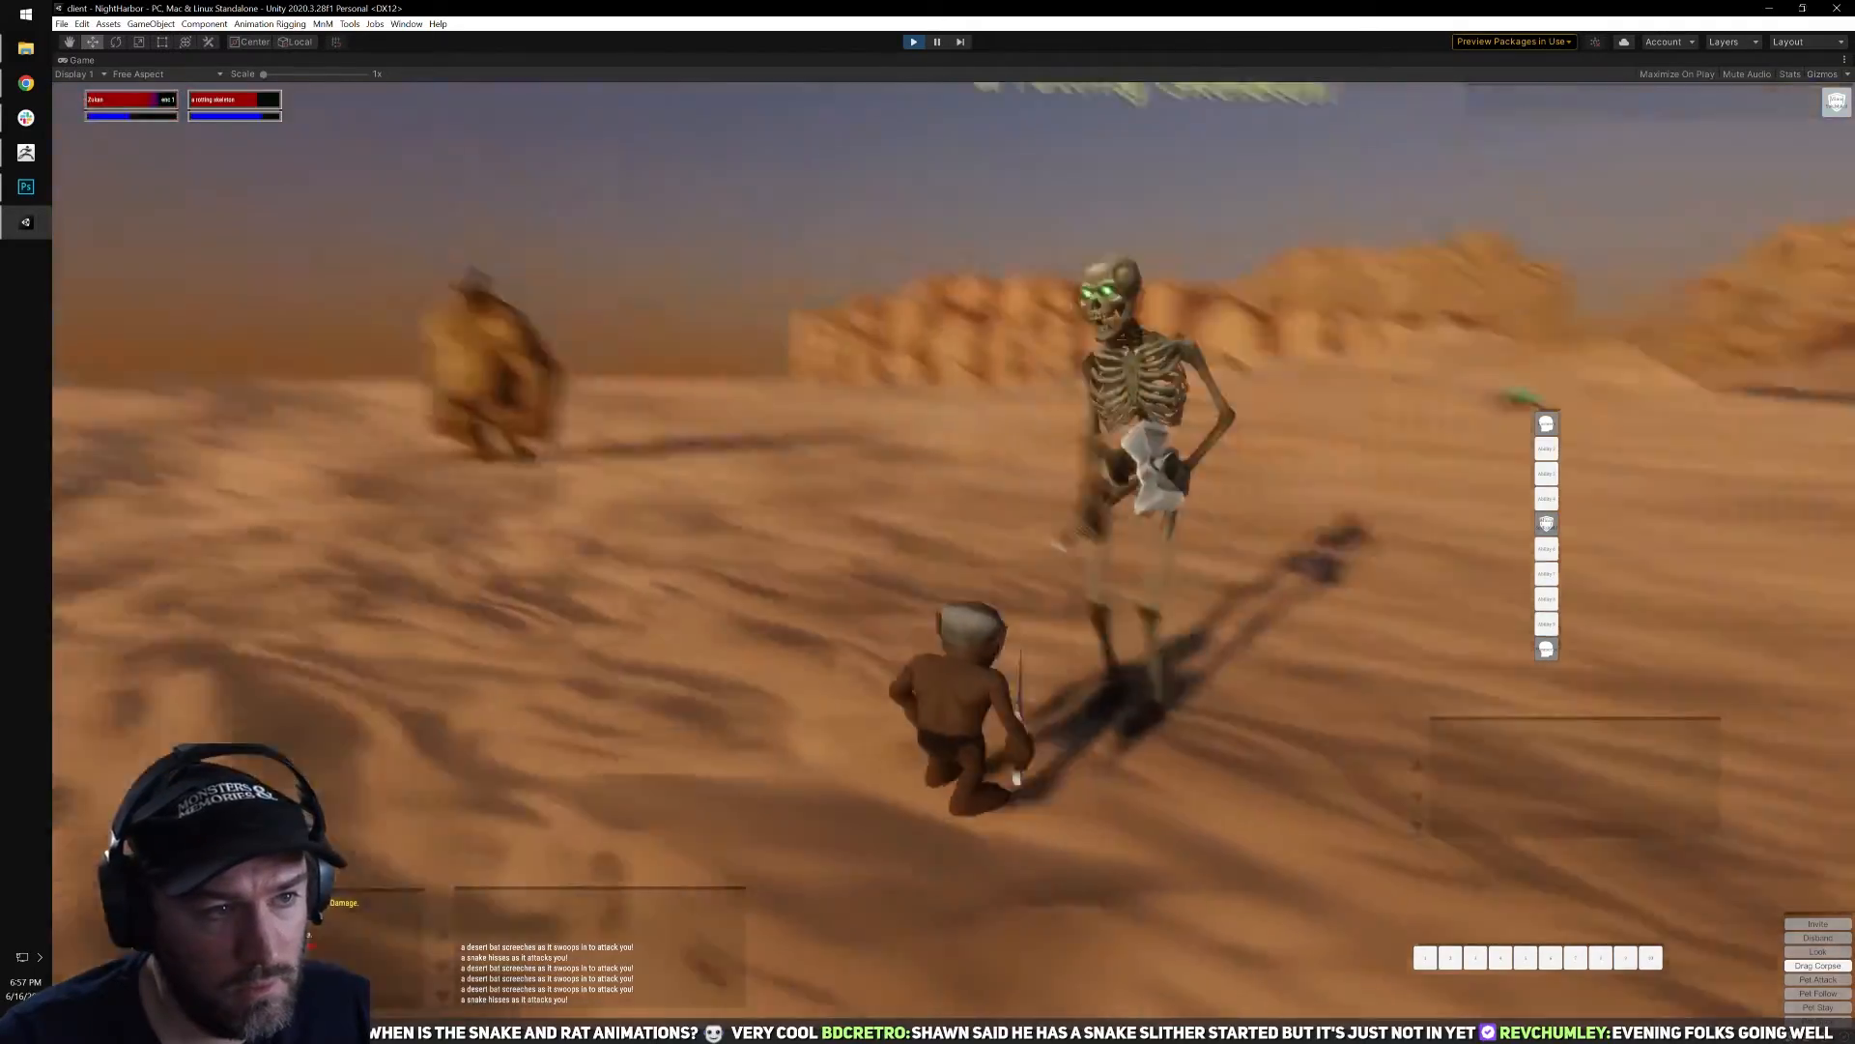
{"action": "right_click_drag", "start_coordinate": [1309, 601], "coordinate": [1111, 505]}
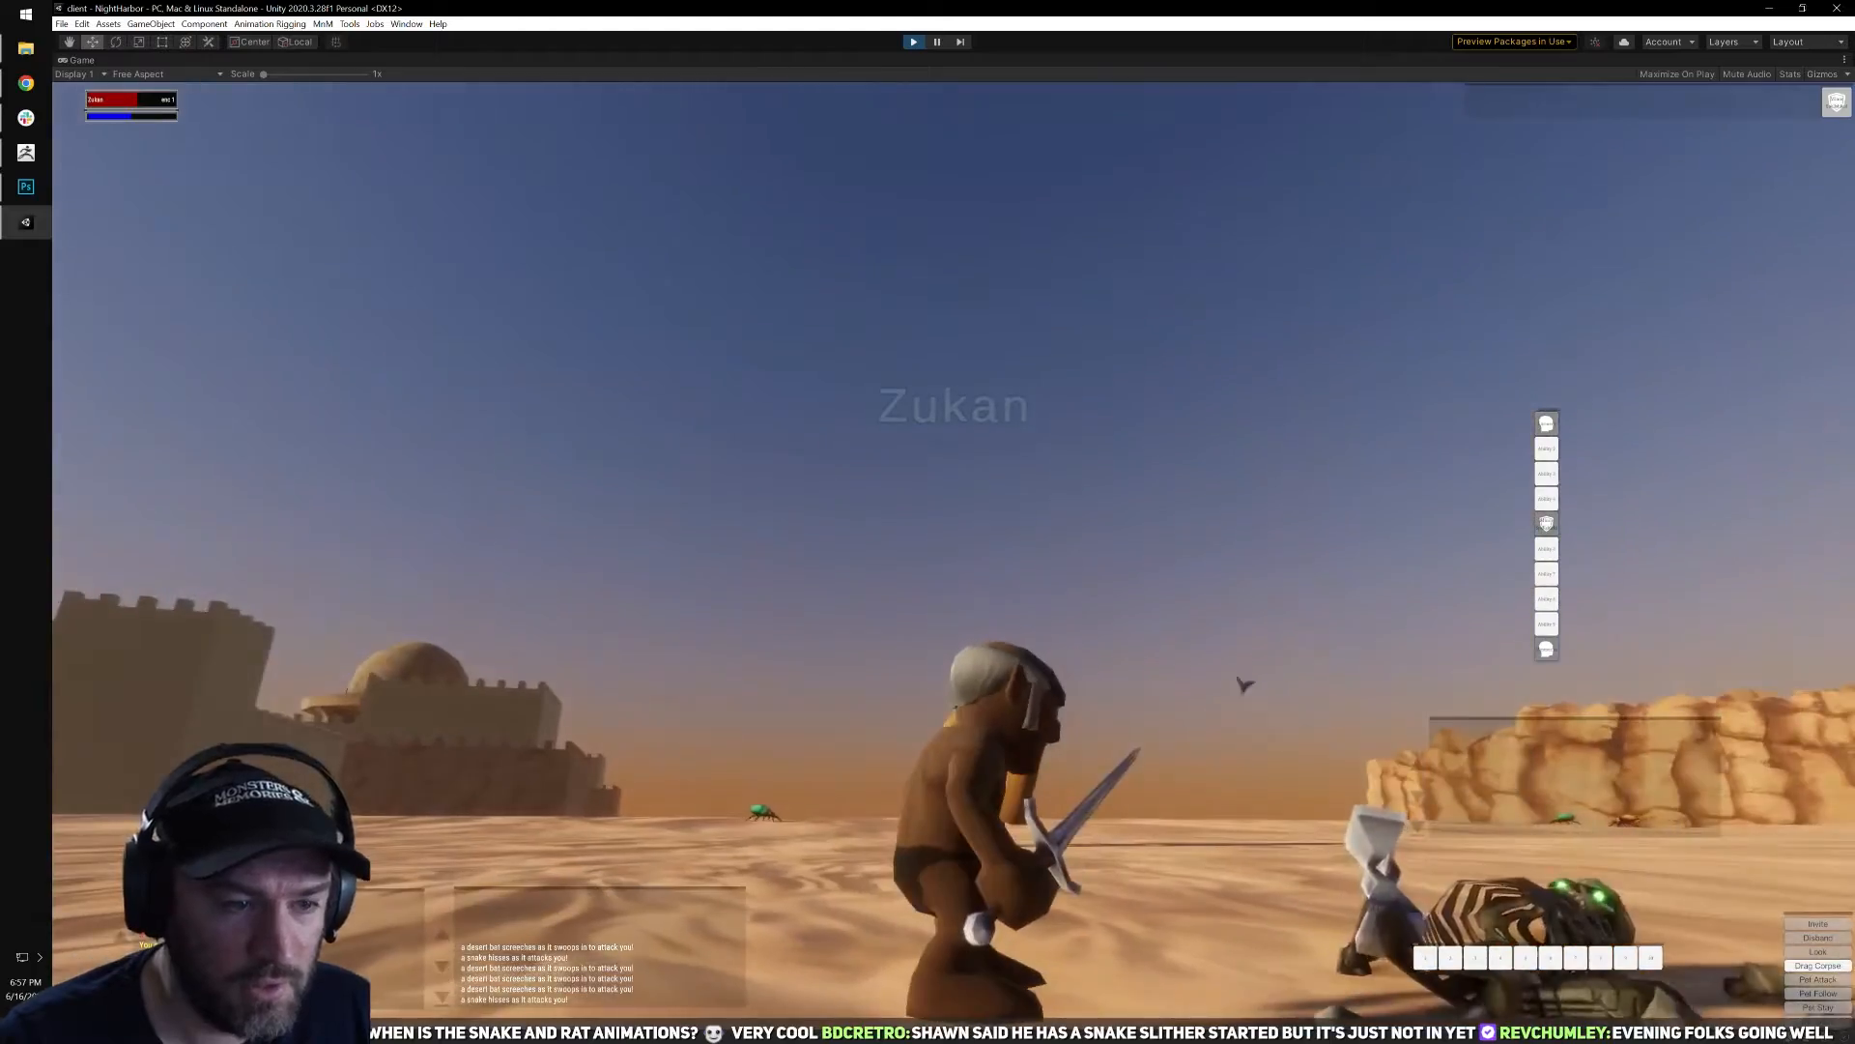
Switch to first-person view and finish off the rotting skeleton with the sword.
{"action": "right_click_drag", "start_coordinate": [1243, 684], "coordinate": [1836, 766]}
{"action": "scroll", "coordinate": [1459, 783], "scroll_direction": "up", "scroll_amount": 3}
{"action": "scroll", "coordinate": [1459, 783], "scroll_direction": "up", "scroll_amount": 2}
{"action": "key", "text": "q"}
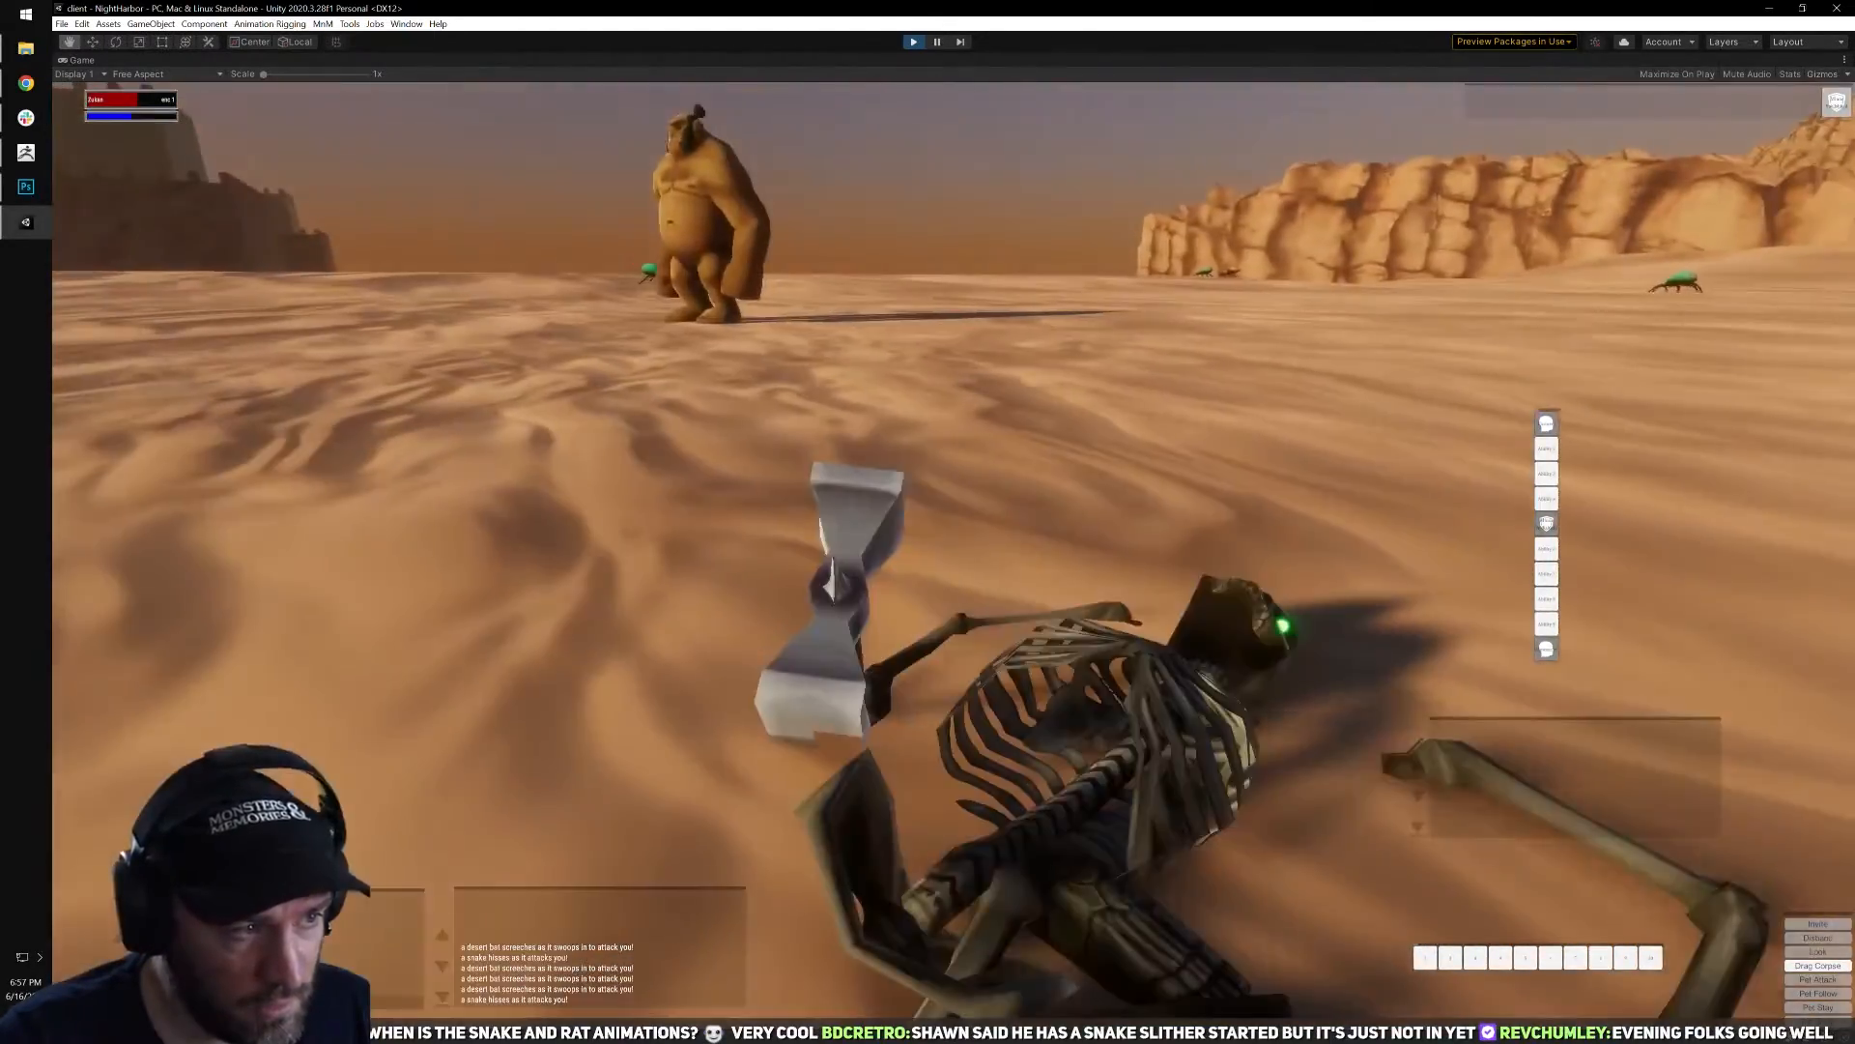
{"action": "key", "text": "s"}
{"action": "key", "text": "q"}
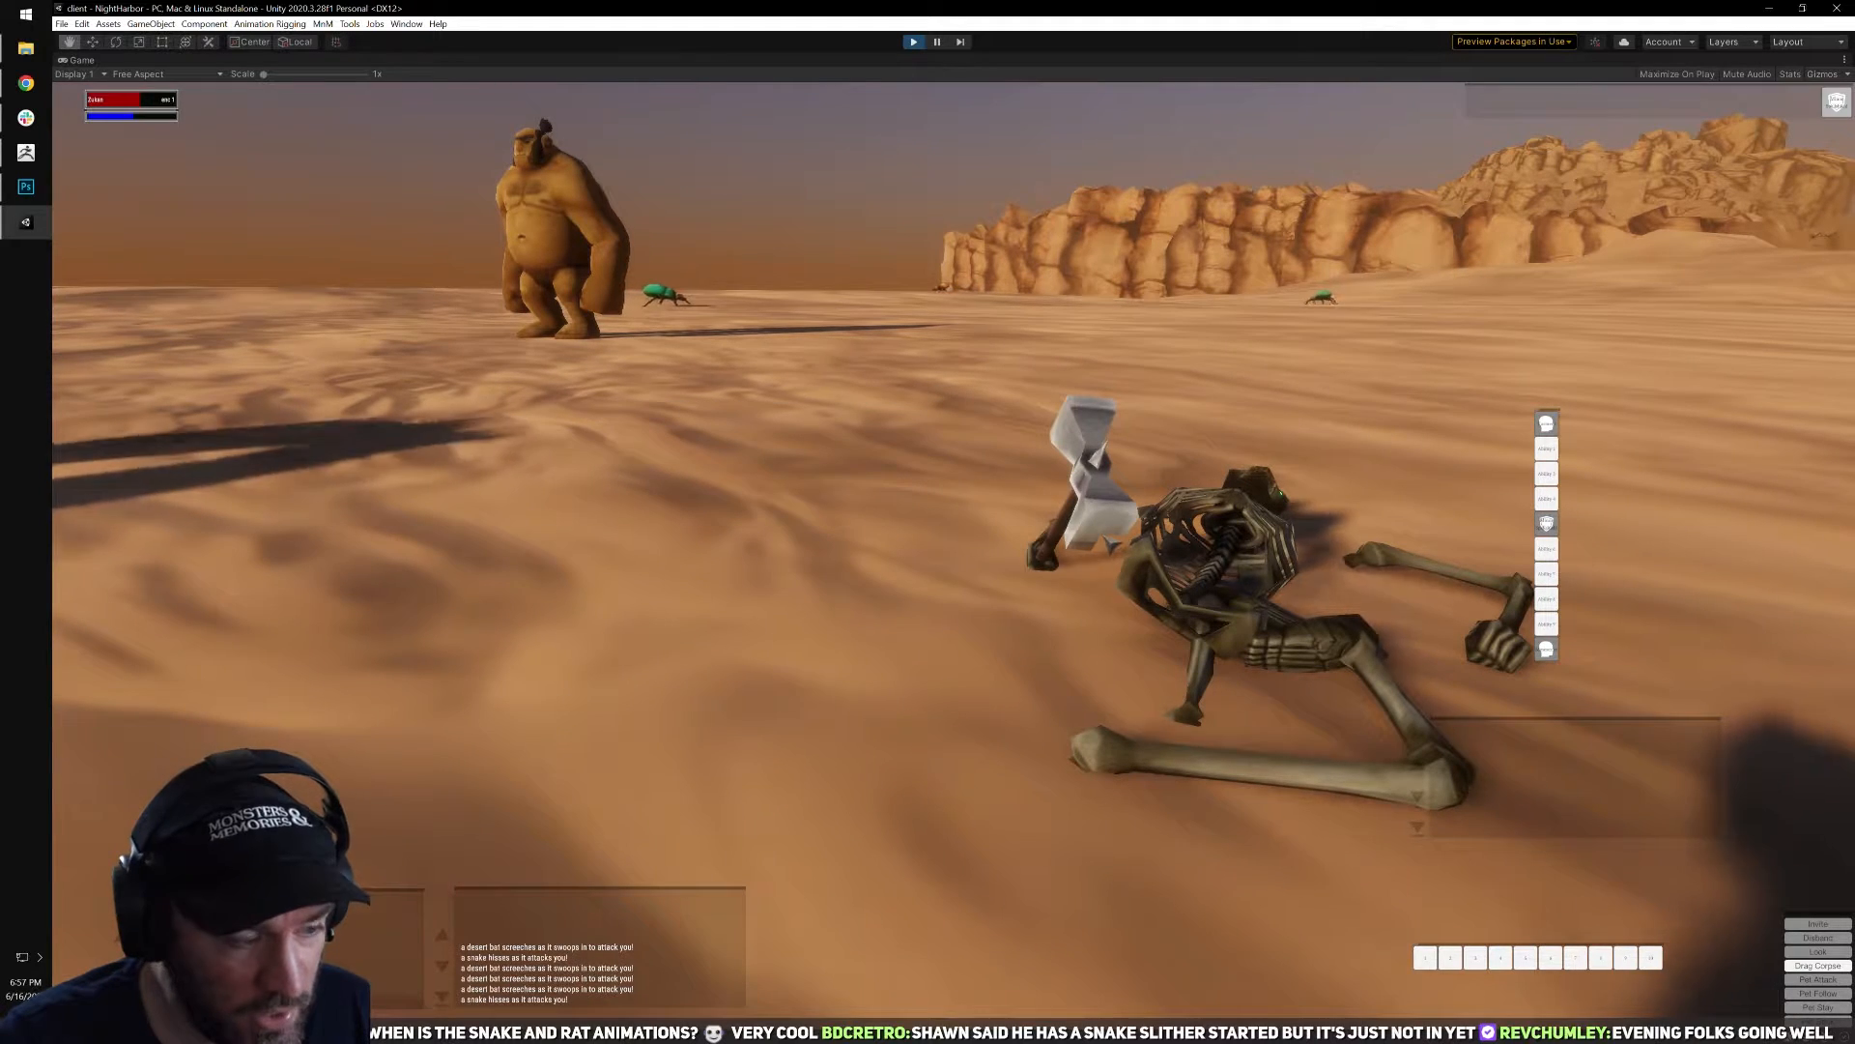
Return to third-person view and loot the belt, coins and hammer from the rotting skeleton's corpse.
{"action": "right_click_drag", "start_coordinate": [1106, 540], "coordinate": [1213, 574]}
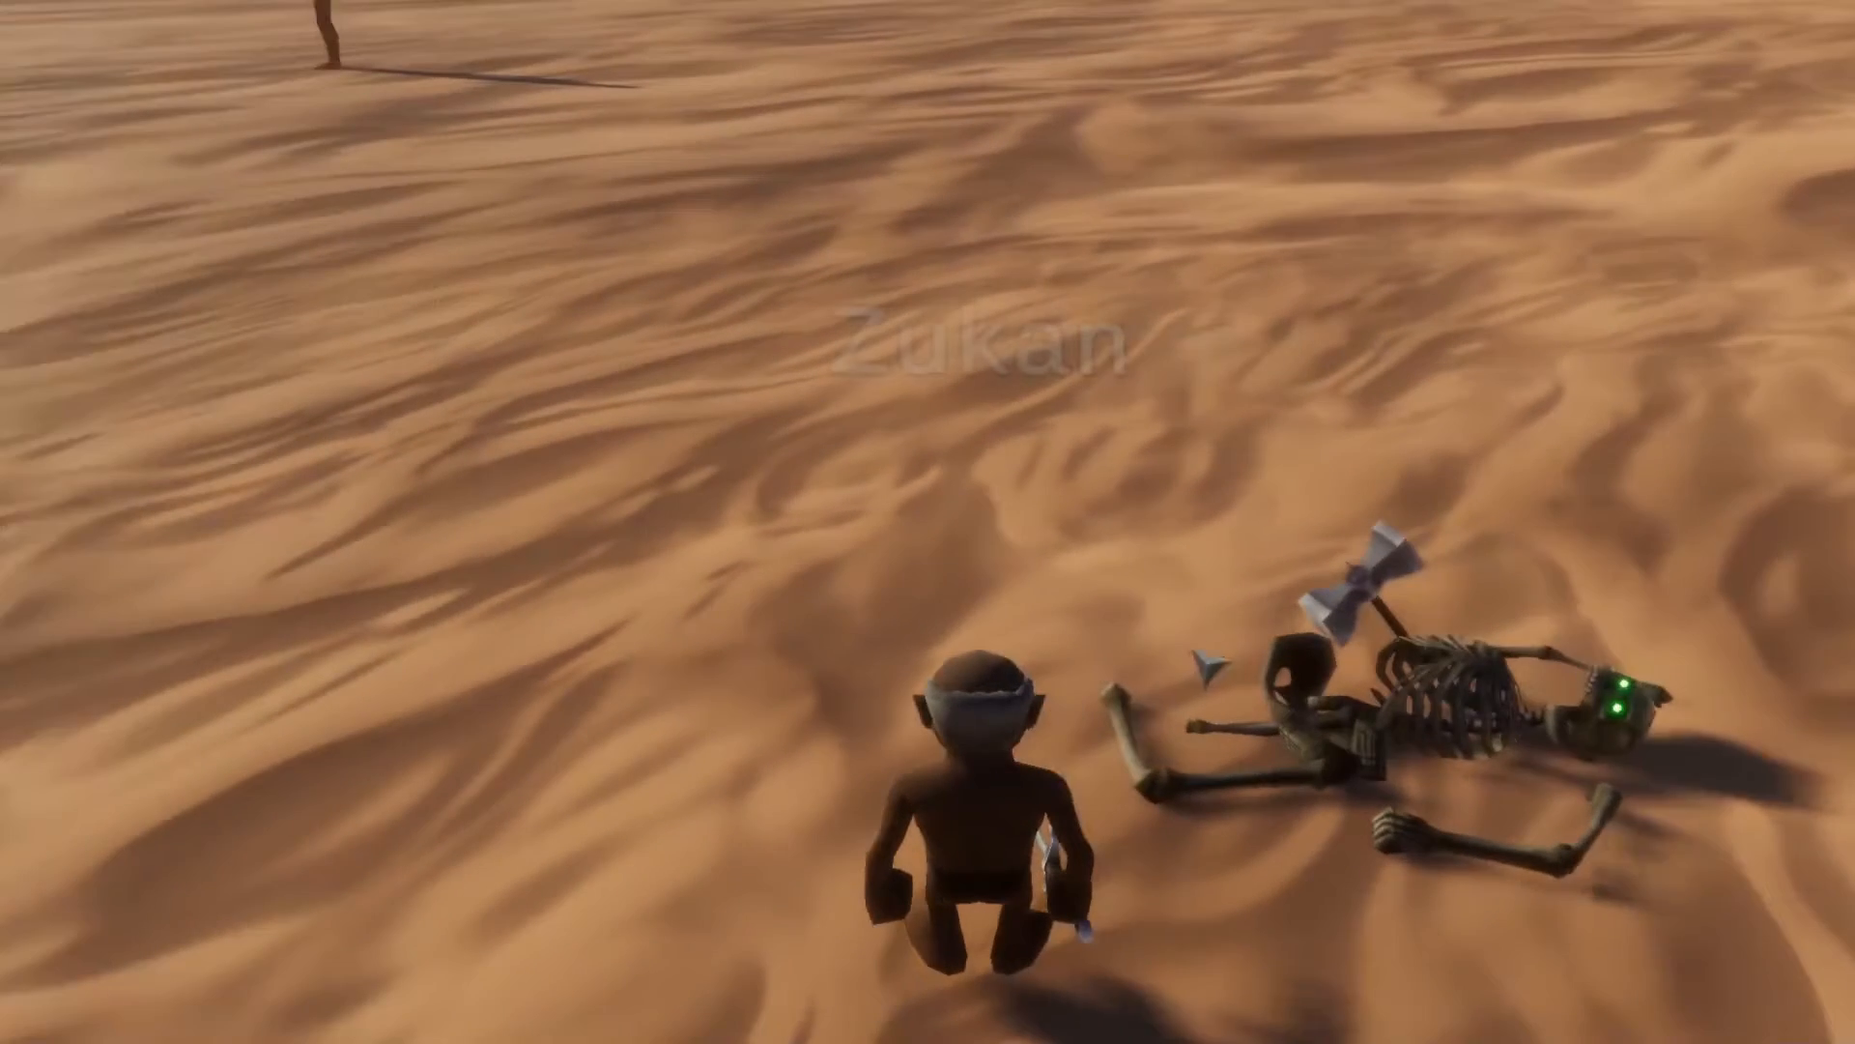
{"action": "right_click", "coordinate": [1156, 635]}
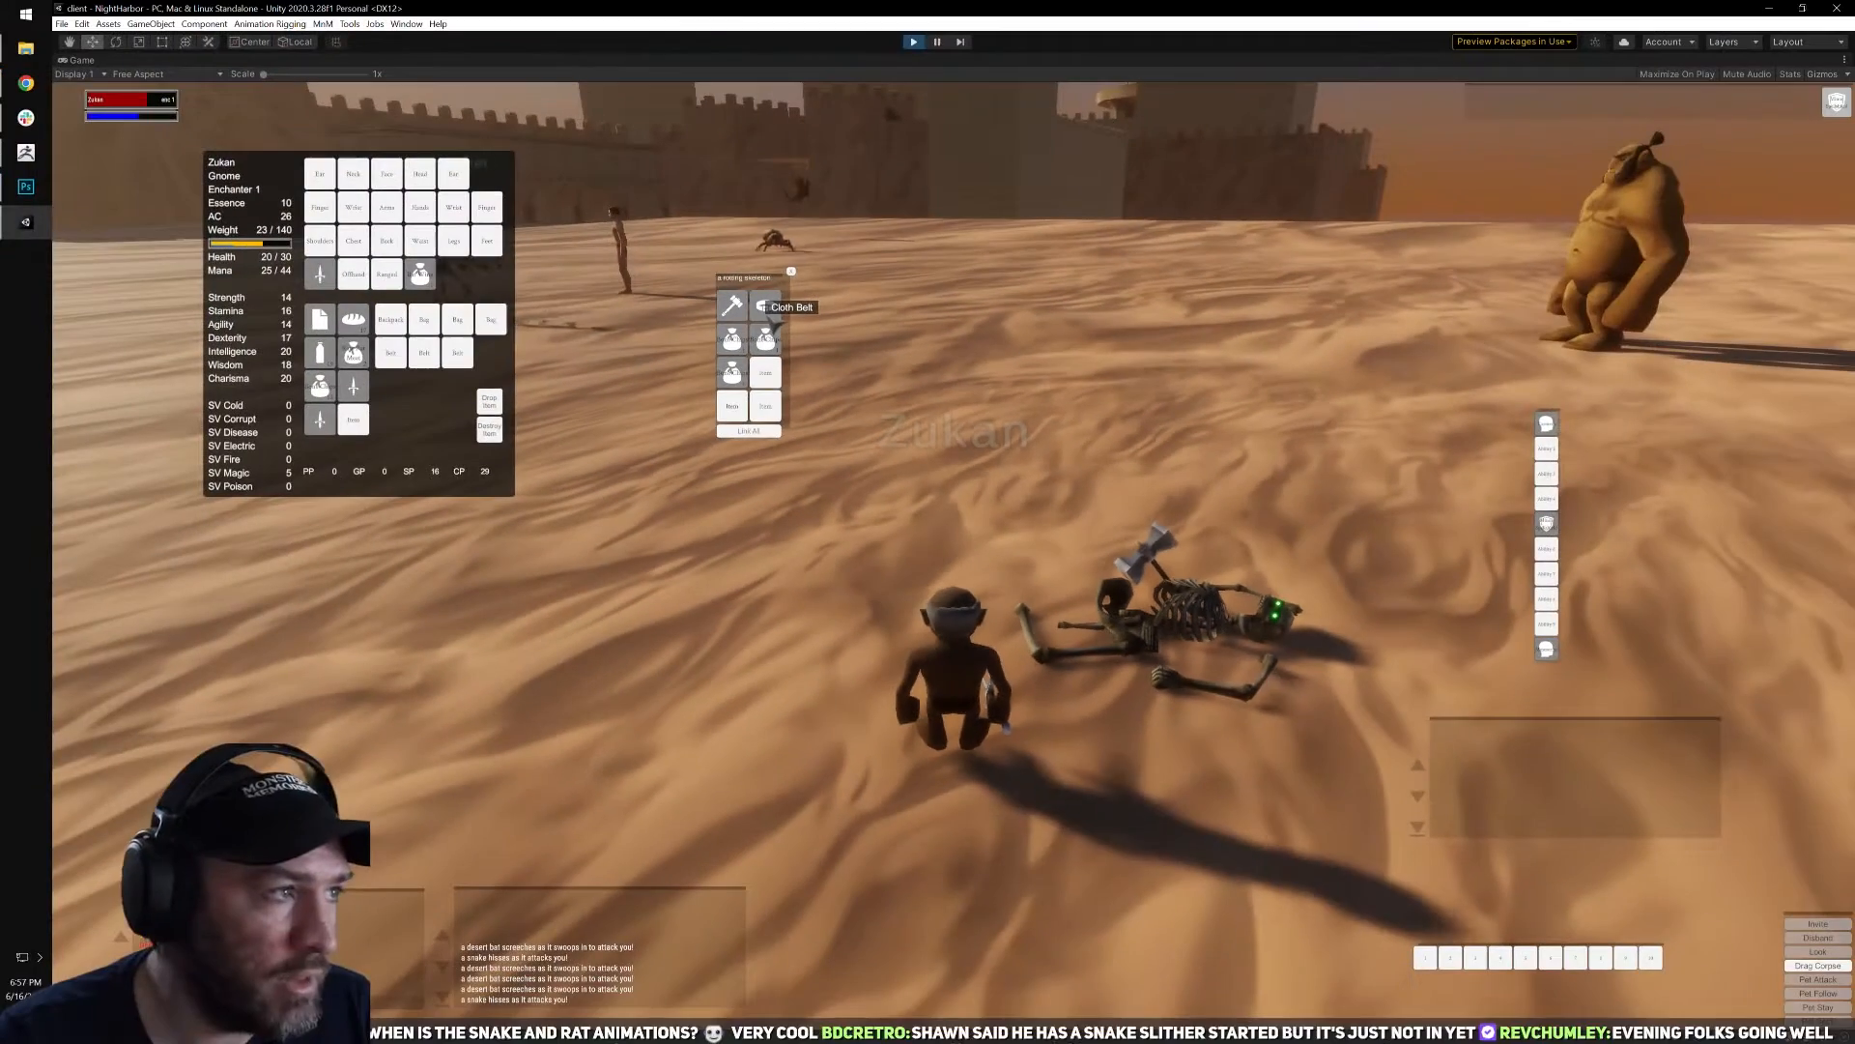
{"action": "right_click", "coordinate": [611, 110]}
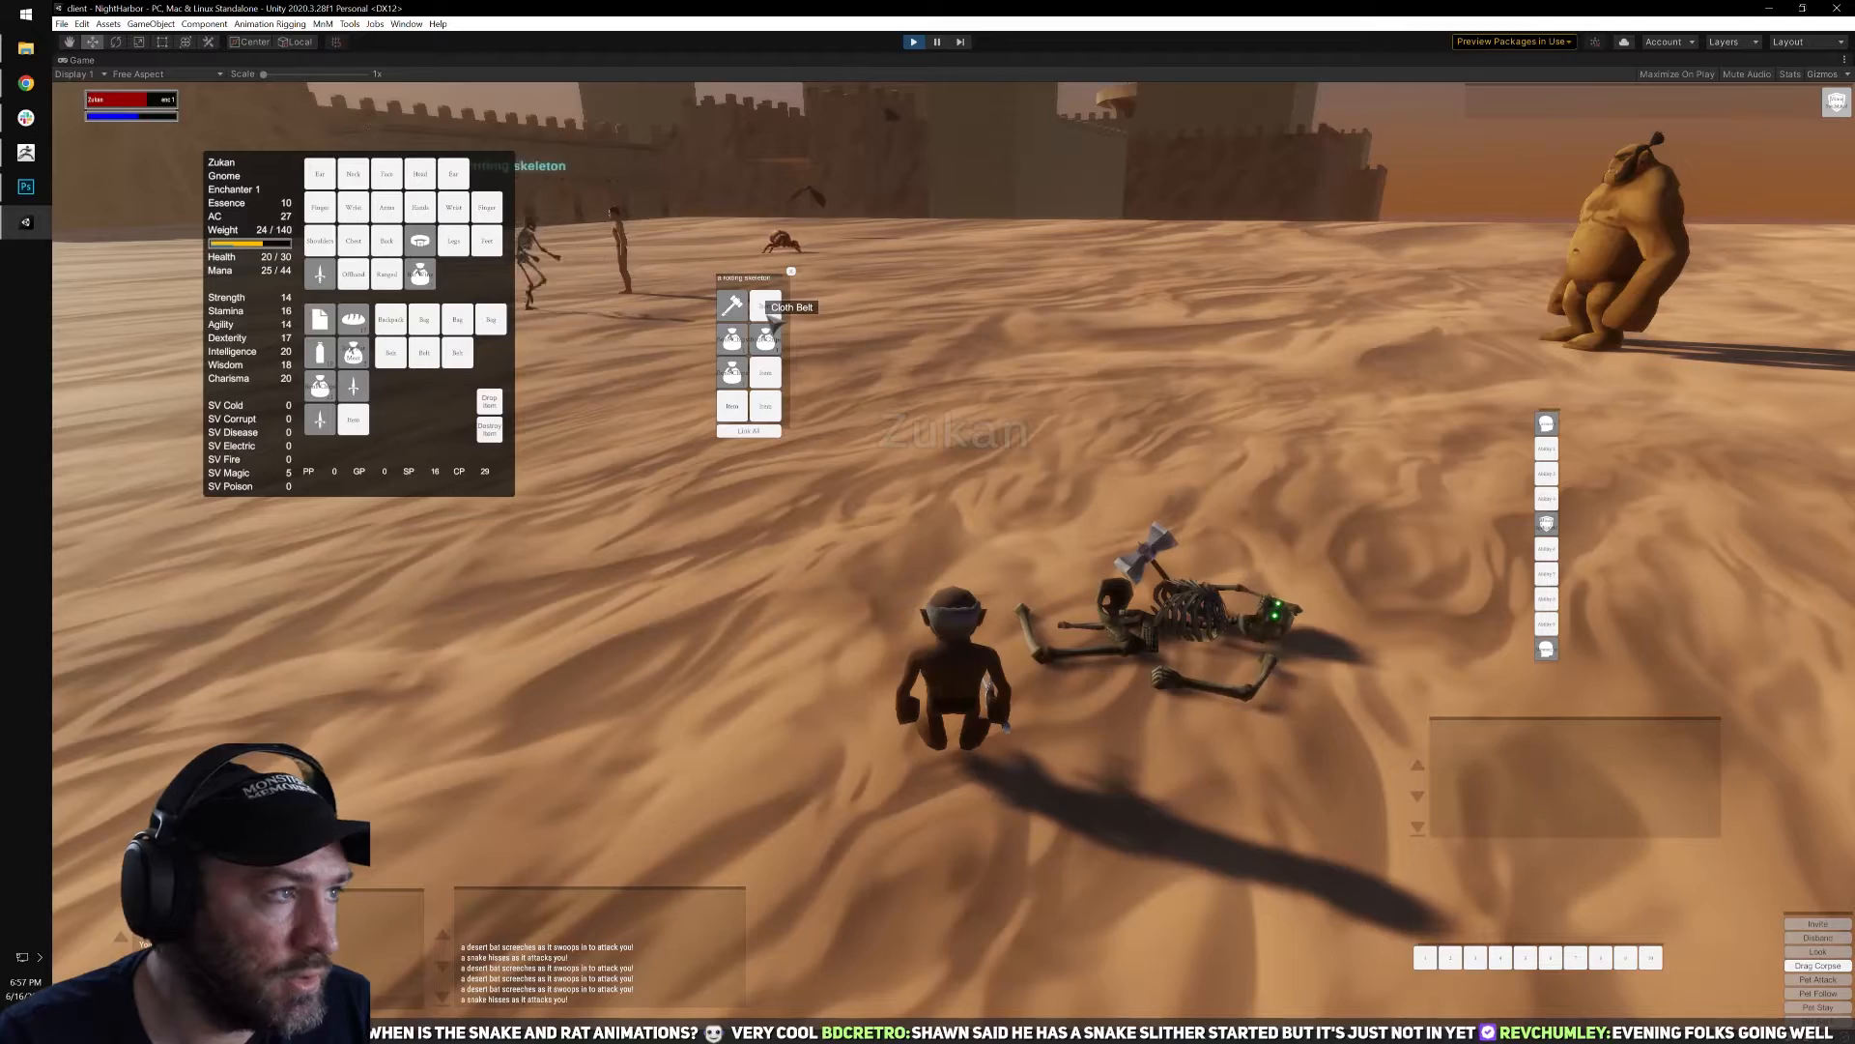
{"action": "right_click", "coordinate": [737, 320]}
Run across the sand after the next rotting skeleton, target it and start casting Torment.
{"action": "key", "text": "q"}
{"action": "right_click_drag", "start_coordinate": [966, 574], "coordinate": [1053, 572]}
{"action": "key", "text": "w"}
{"action": "key", "text": "q"}
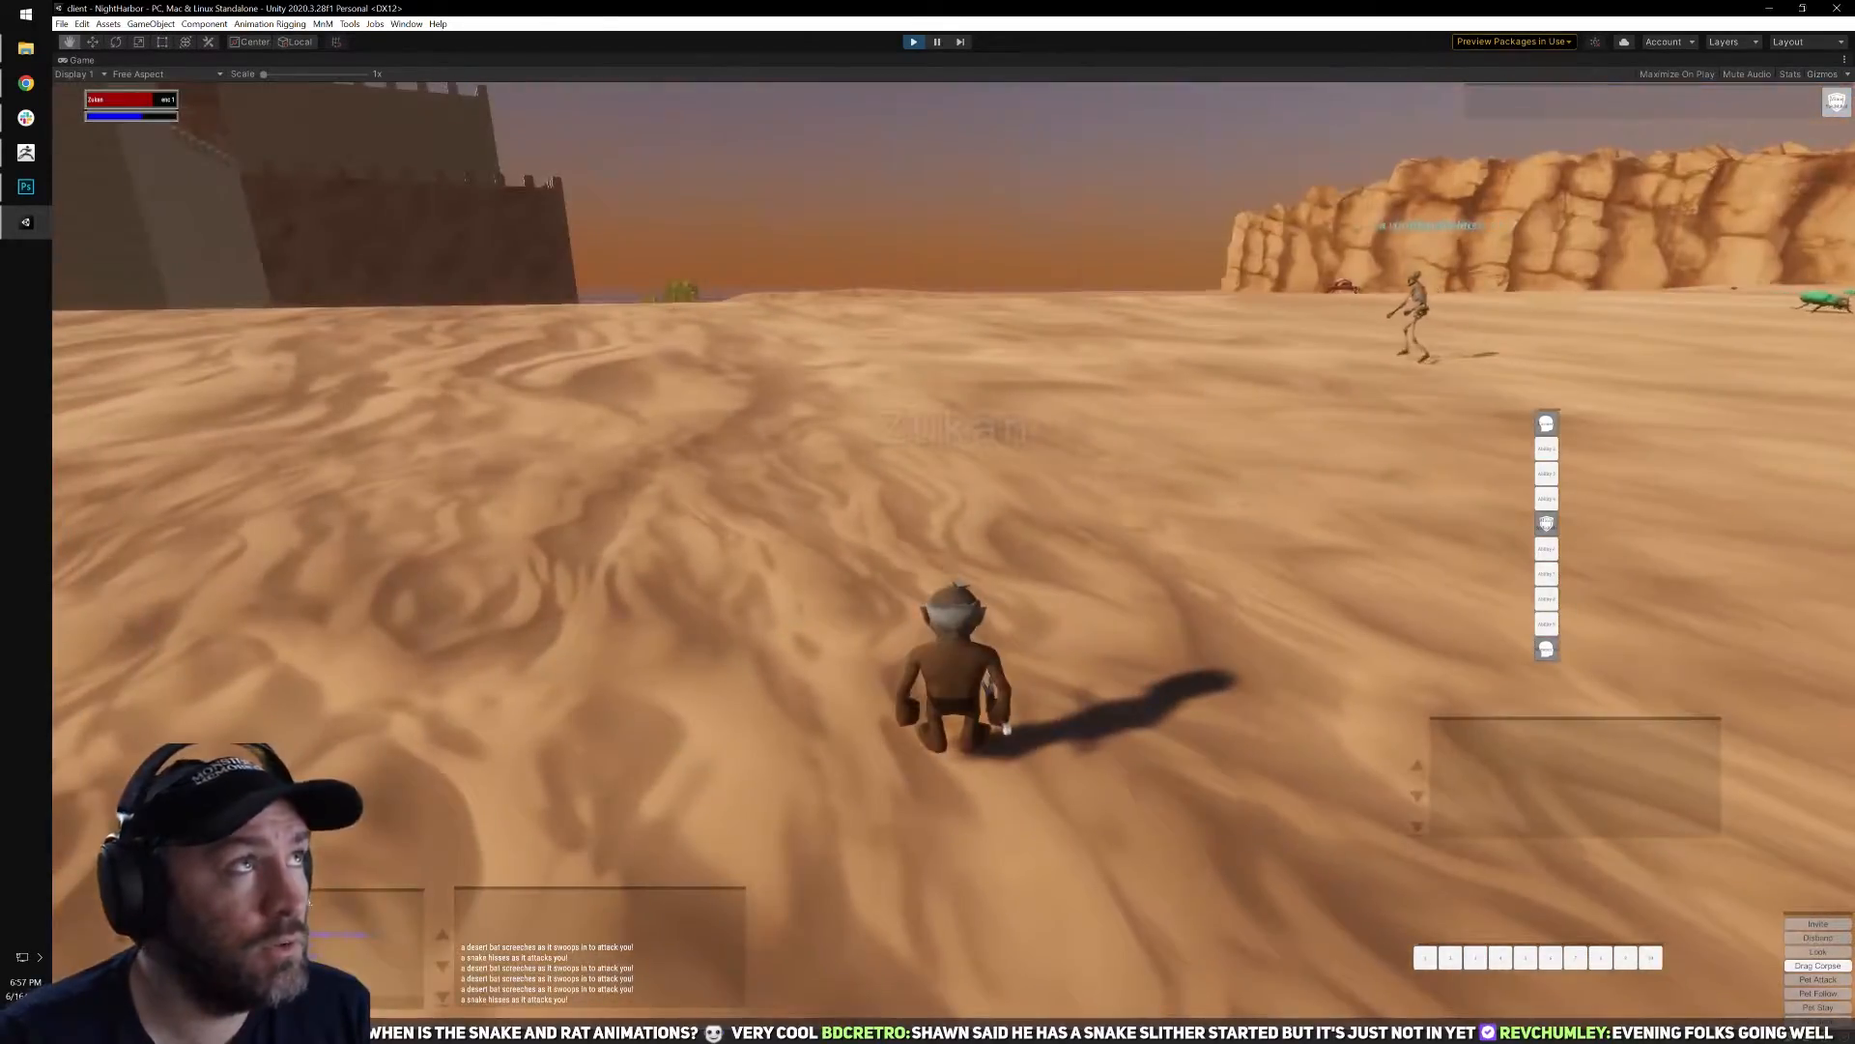
{"action": "key", "text": "w"}
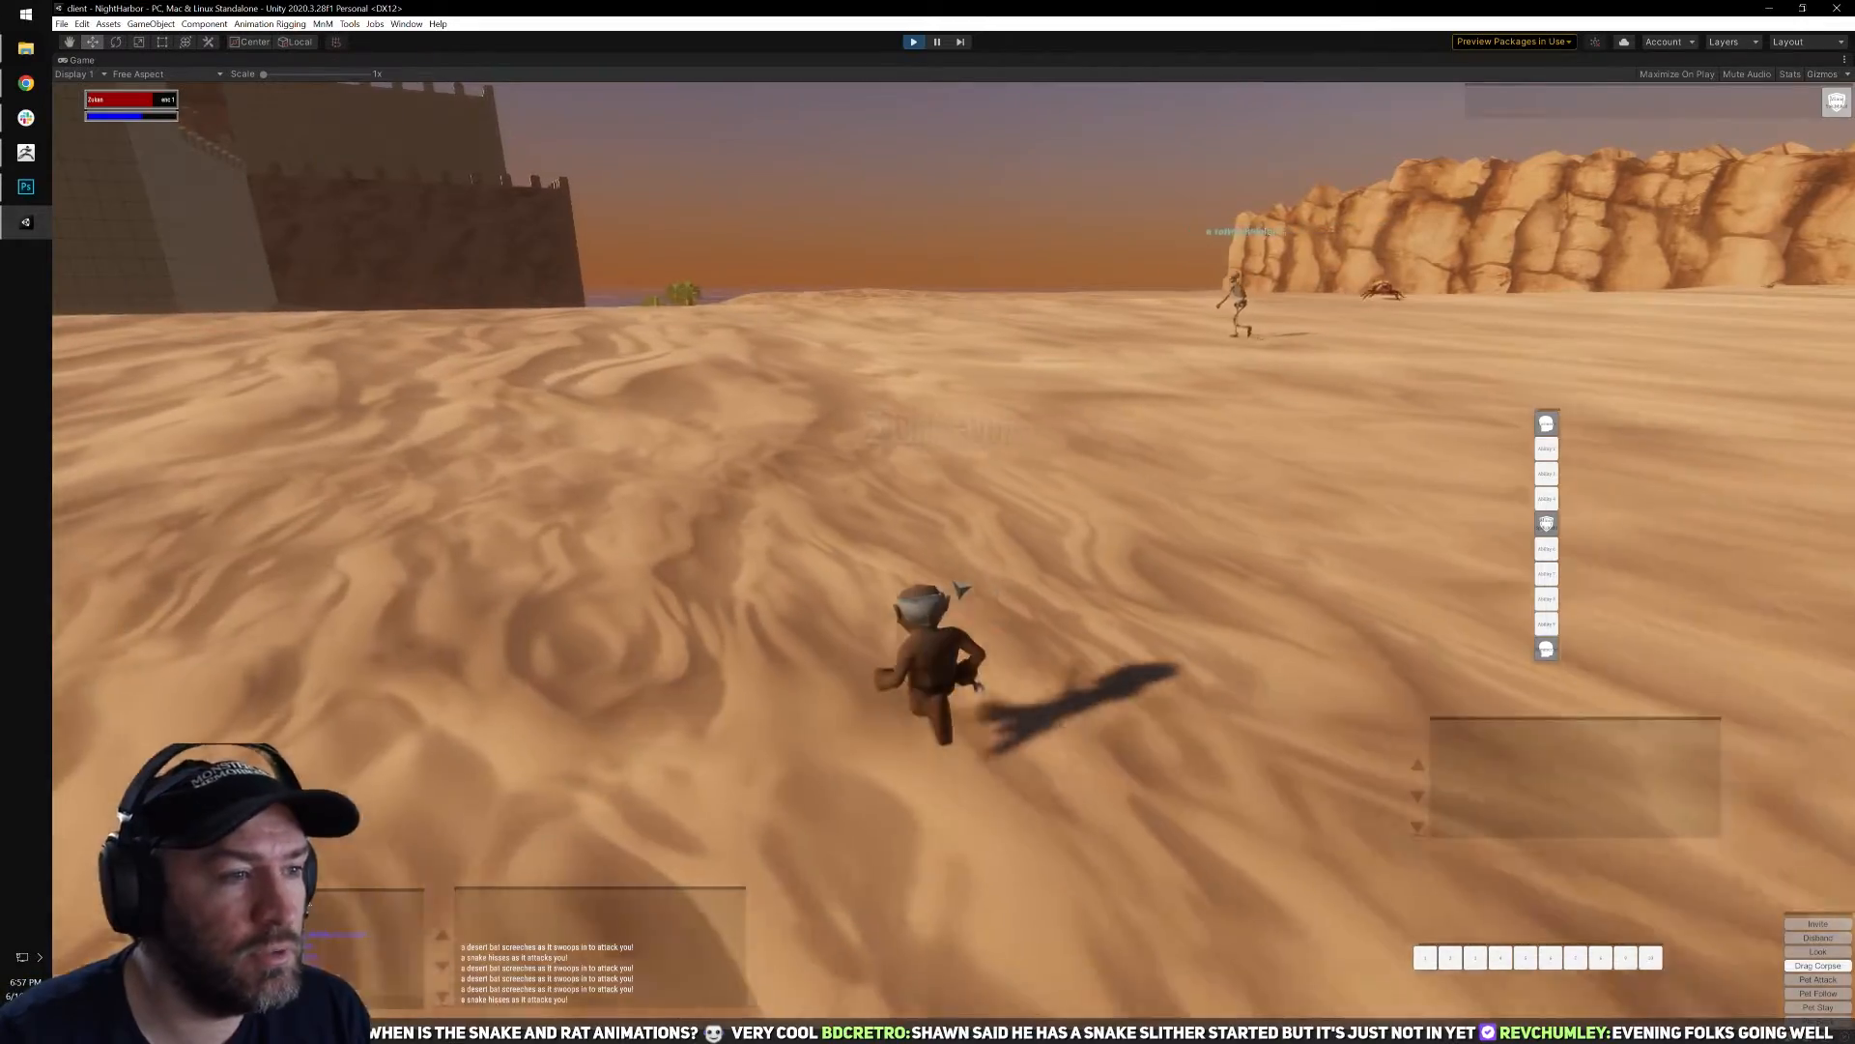
{"action": "right_click_drag", "start_coordinate": [961, 585], "coordinate": [874, 539]}
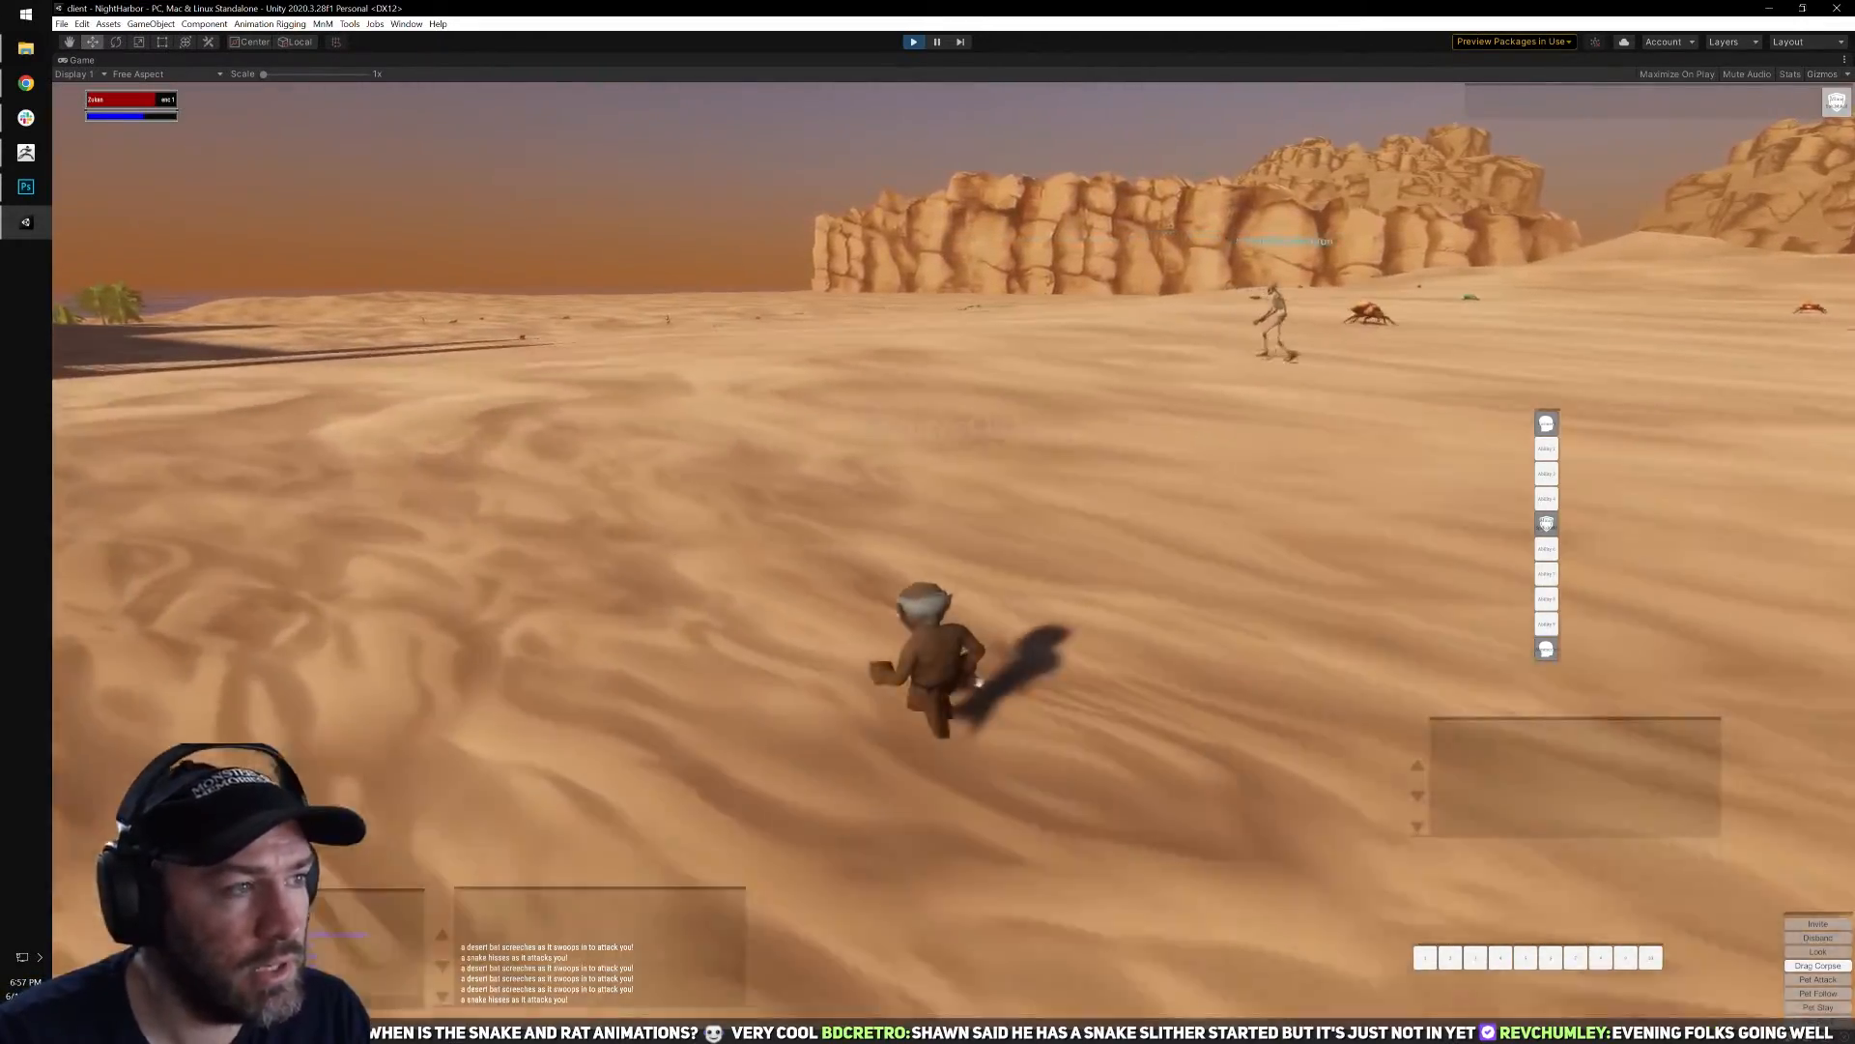
{"action": "right_click_drag", "start_coordinate": [1027, 505], "coordinate": [1029, 459]}
{"action": "key", "text": "q"}
{"action": "key", "text": "w"}
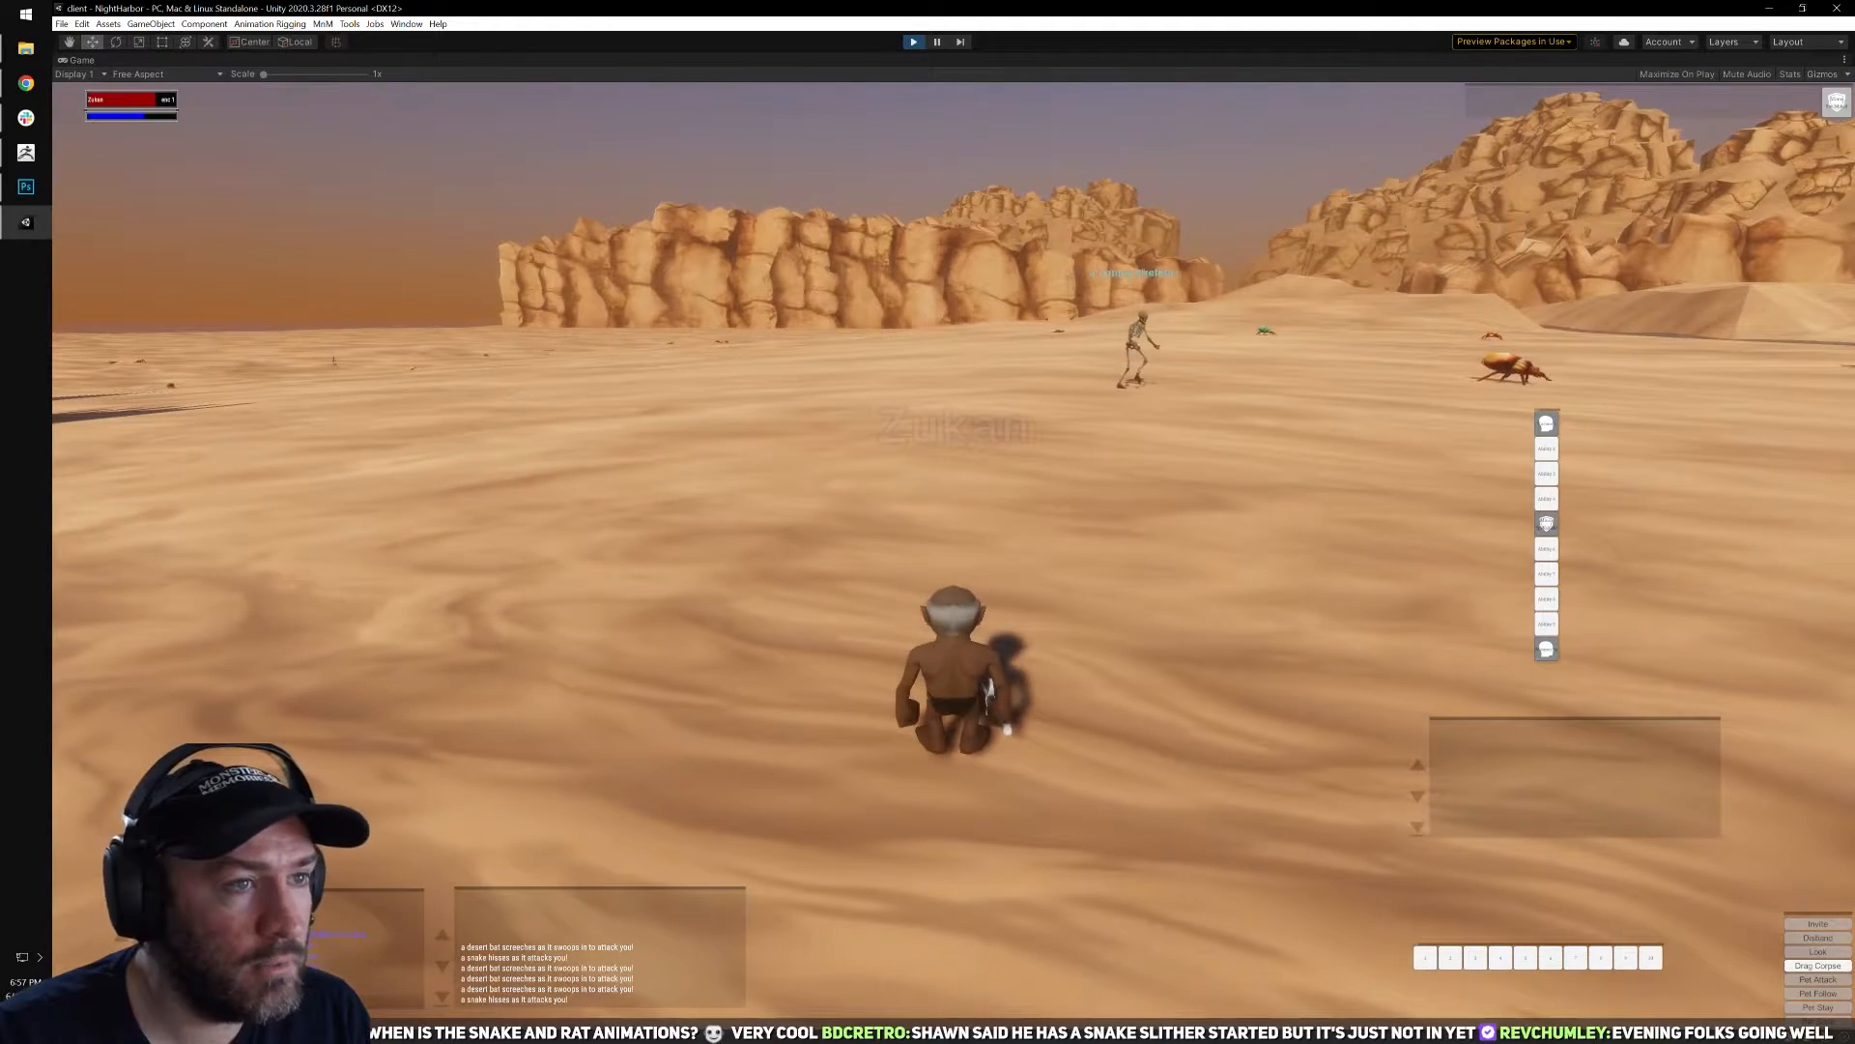
{"action": "key", "text": "d"}
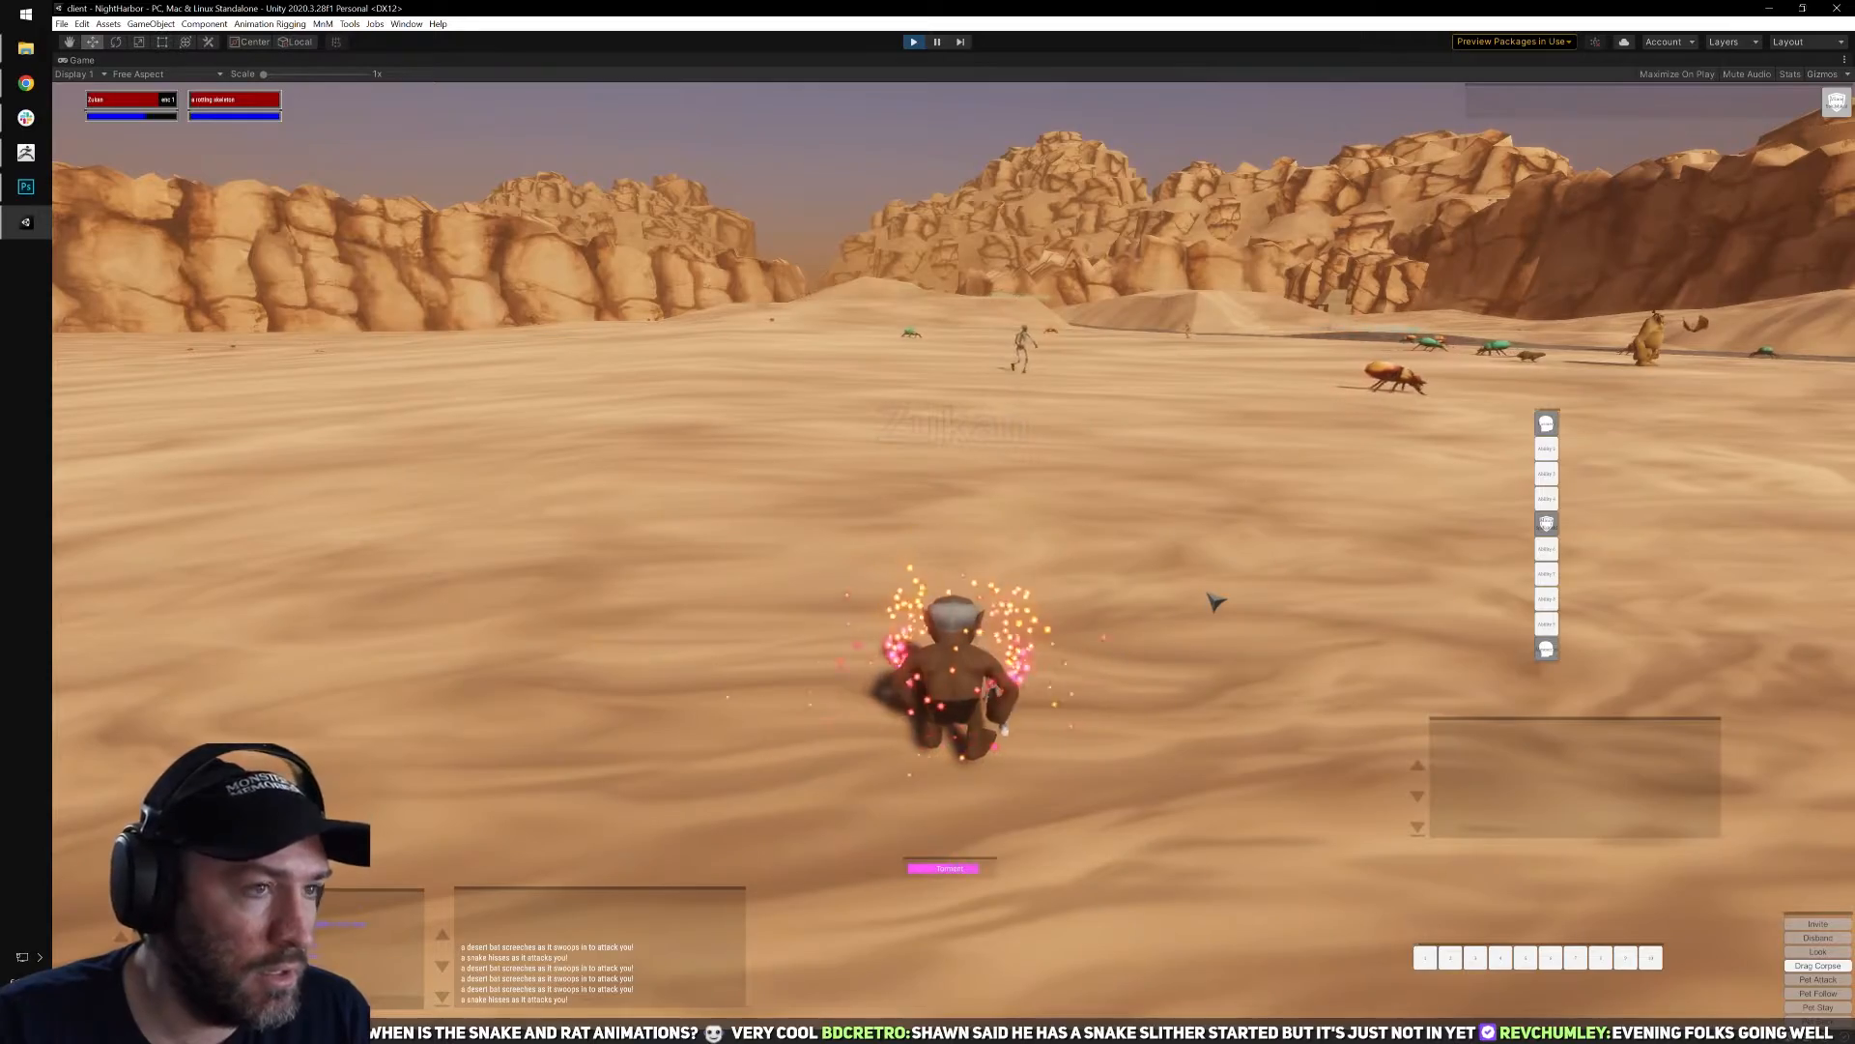
Run to the shadow of the city wall, turn back to face the rotting skeleton and cast Torment on it.
{"action": "right_click_drag", "start_coordinate": [1148, 584], "coordinate": [1406, 583]}
{"action": "key", "text": "w"}
{"action": "right_click_drag", "start_coordinate": [1073, 577], "coordinate": [1006, 577]}
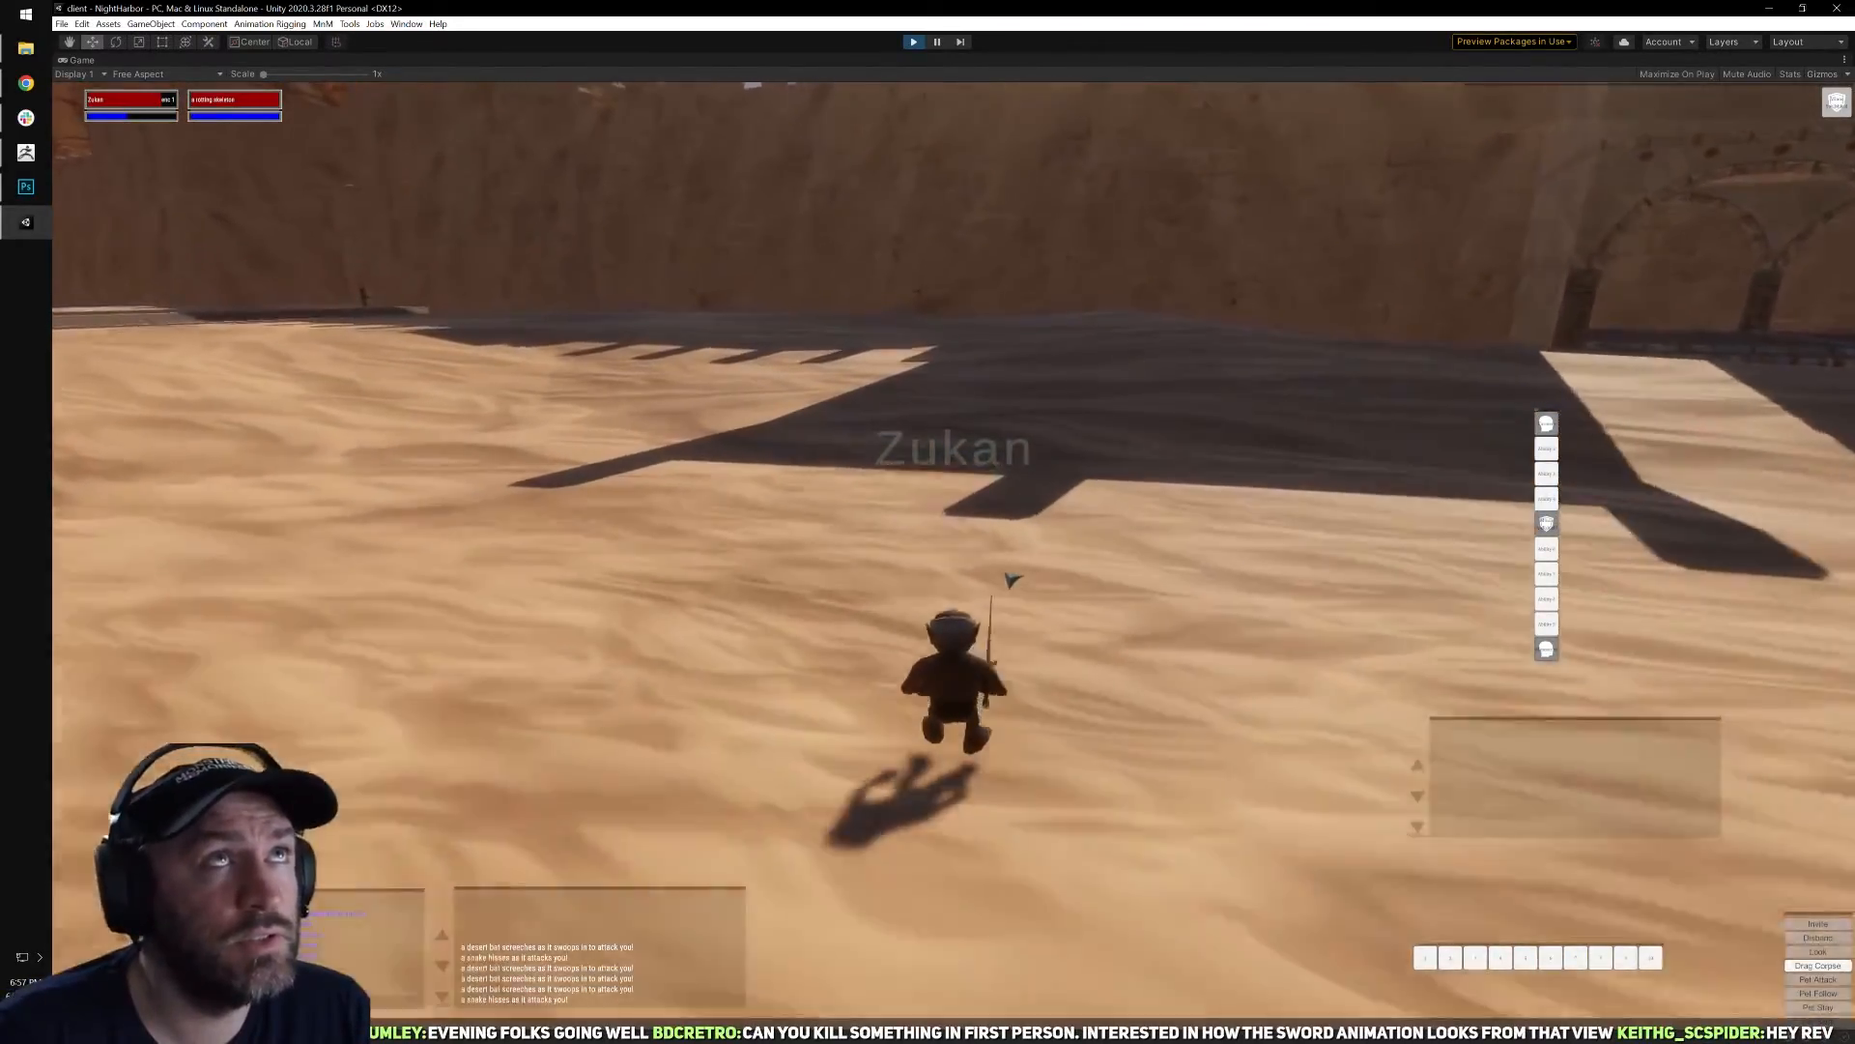
{"action": "key", "text": "a"}
{"action": "key", "text": "a"}
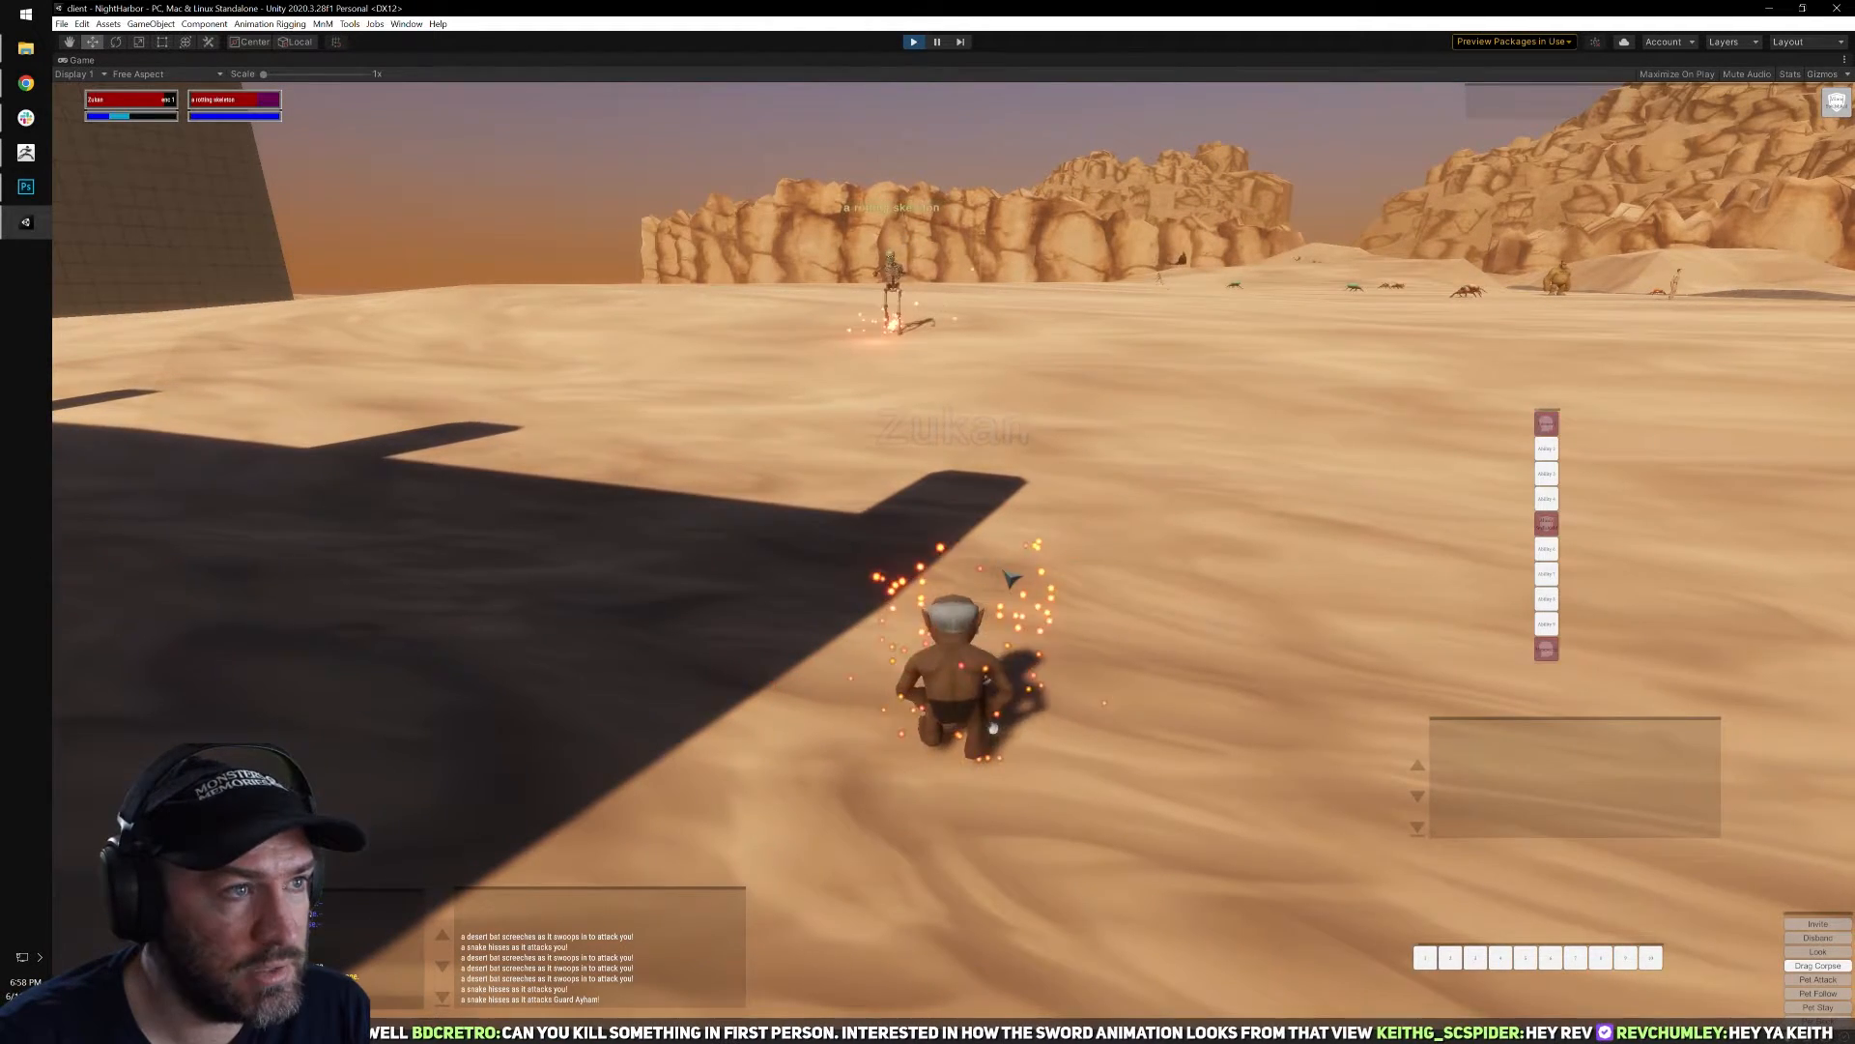
{"action": "key", "text": "a"}
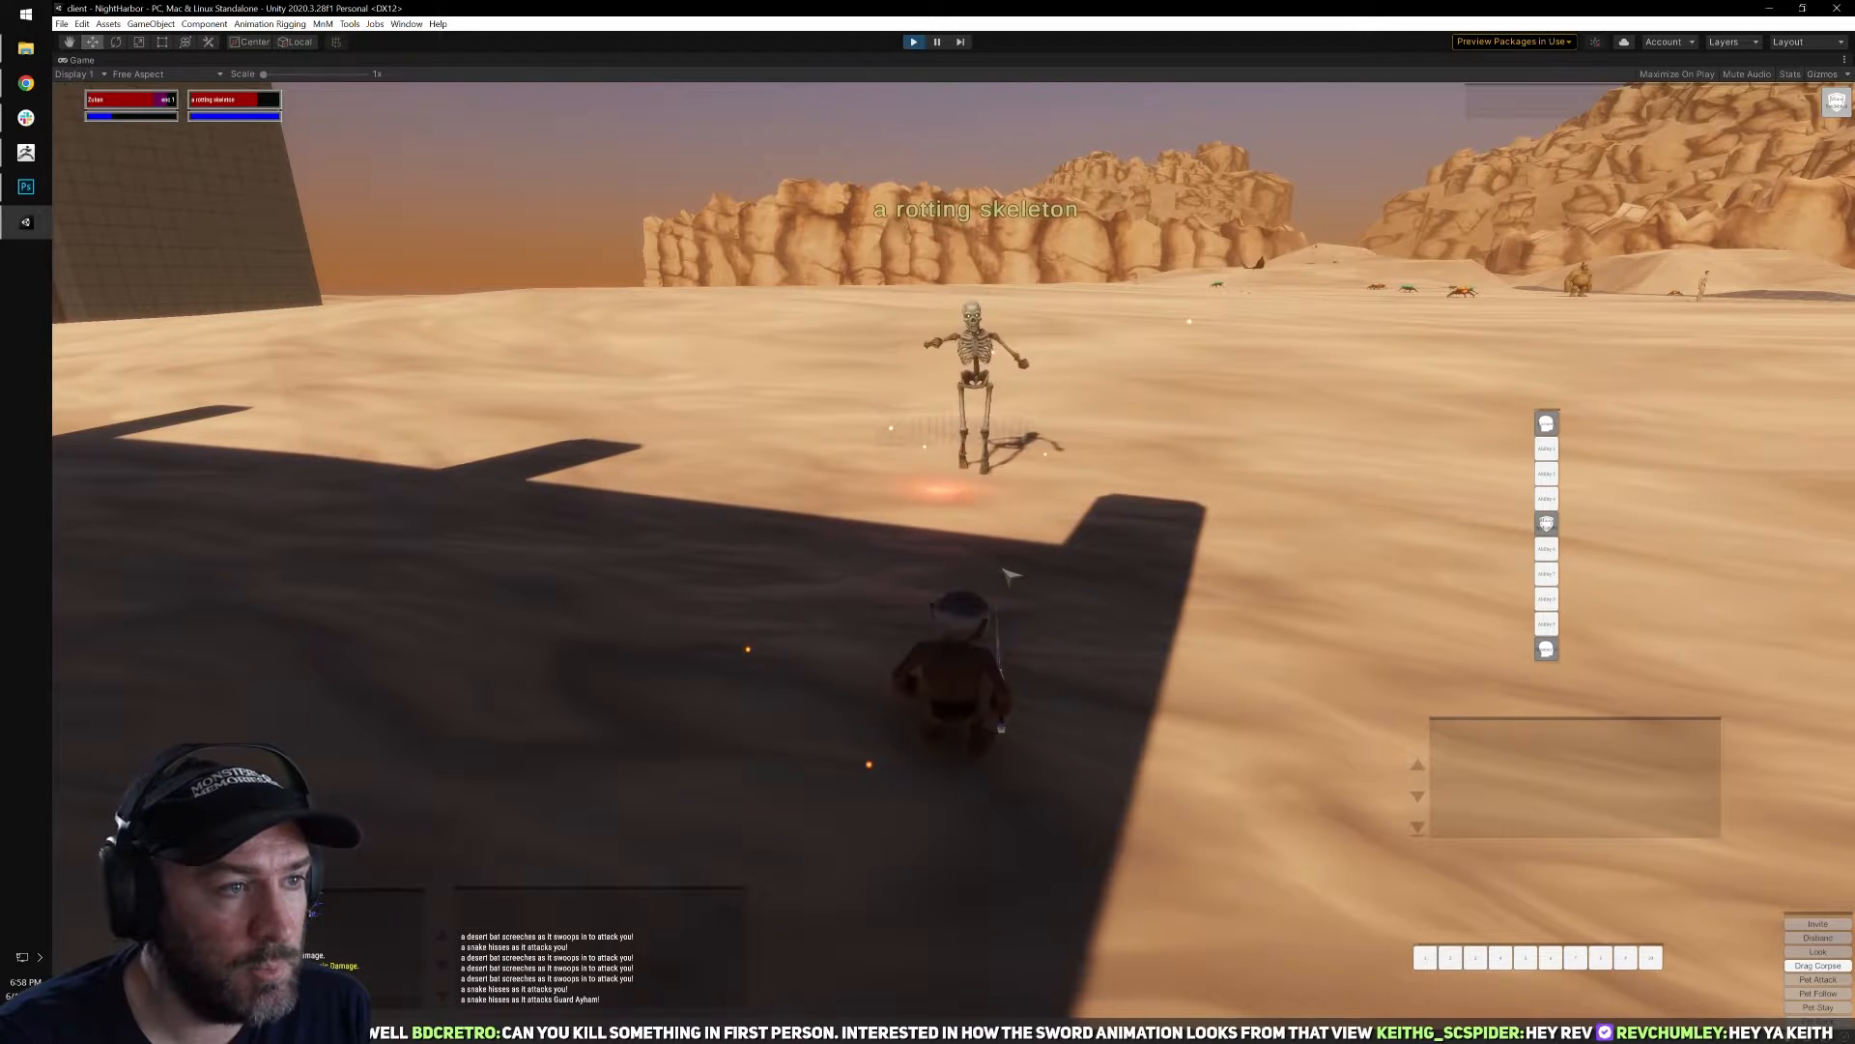
Fight the rotting skeleton in melee until it dies, checking health and mana in the inventory.
{"action": "key", "text": "i"}
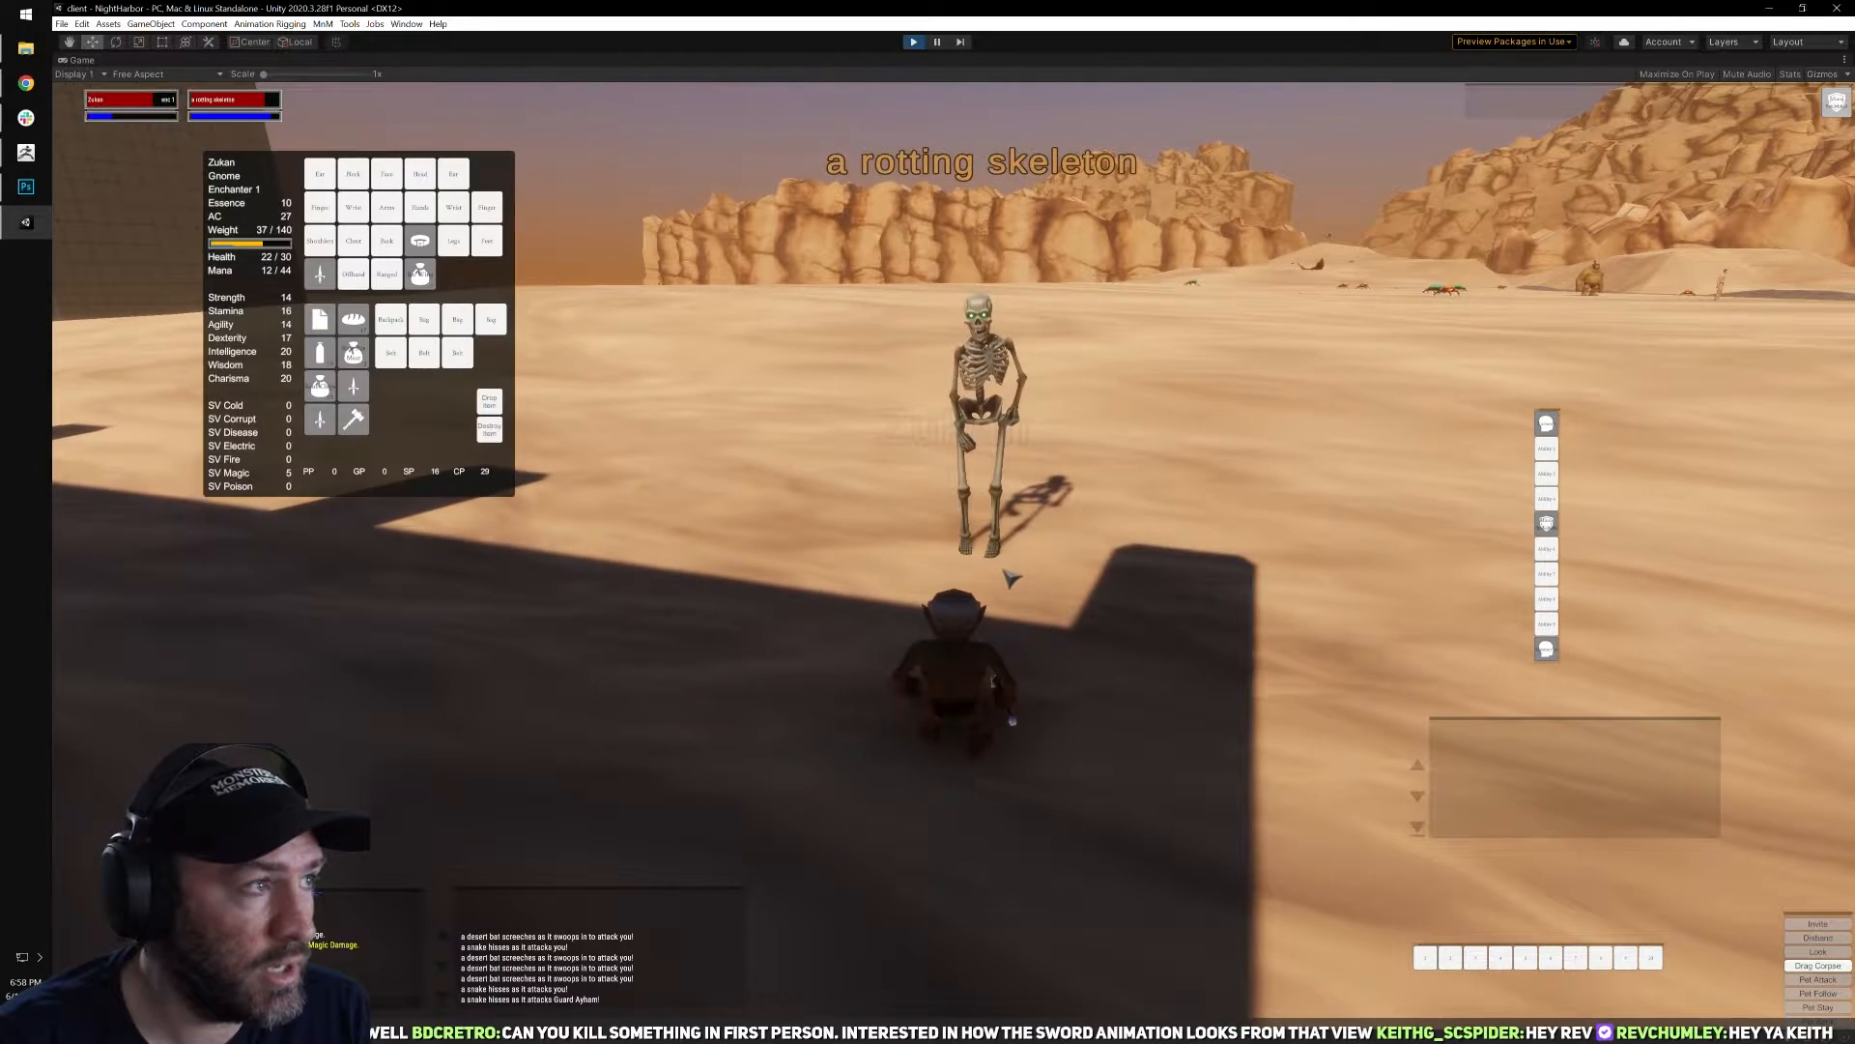
{"action": "key", "text": "i"}
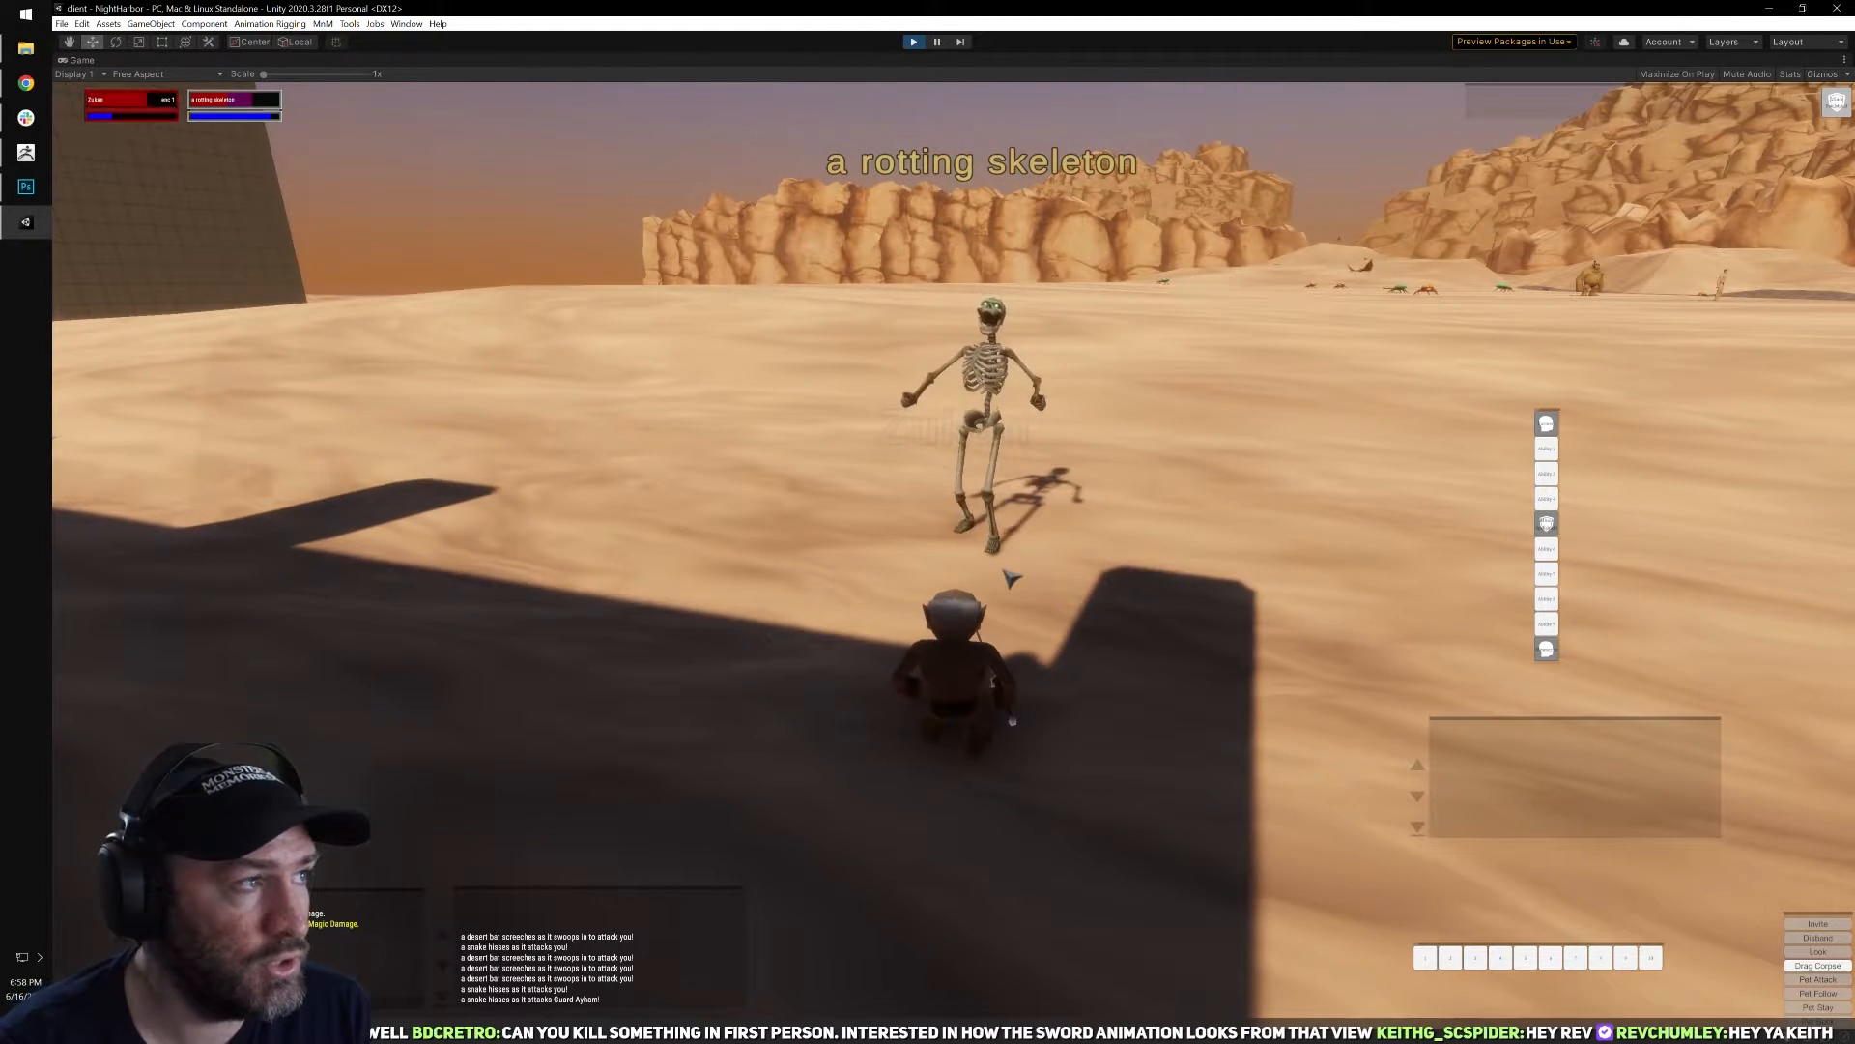
{"action": "key", "text": "i"}
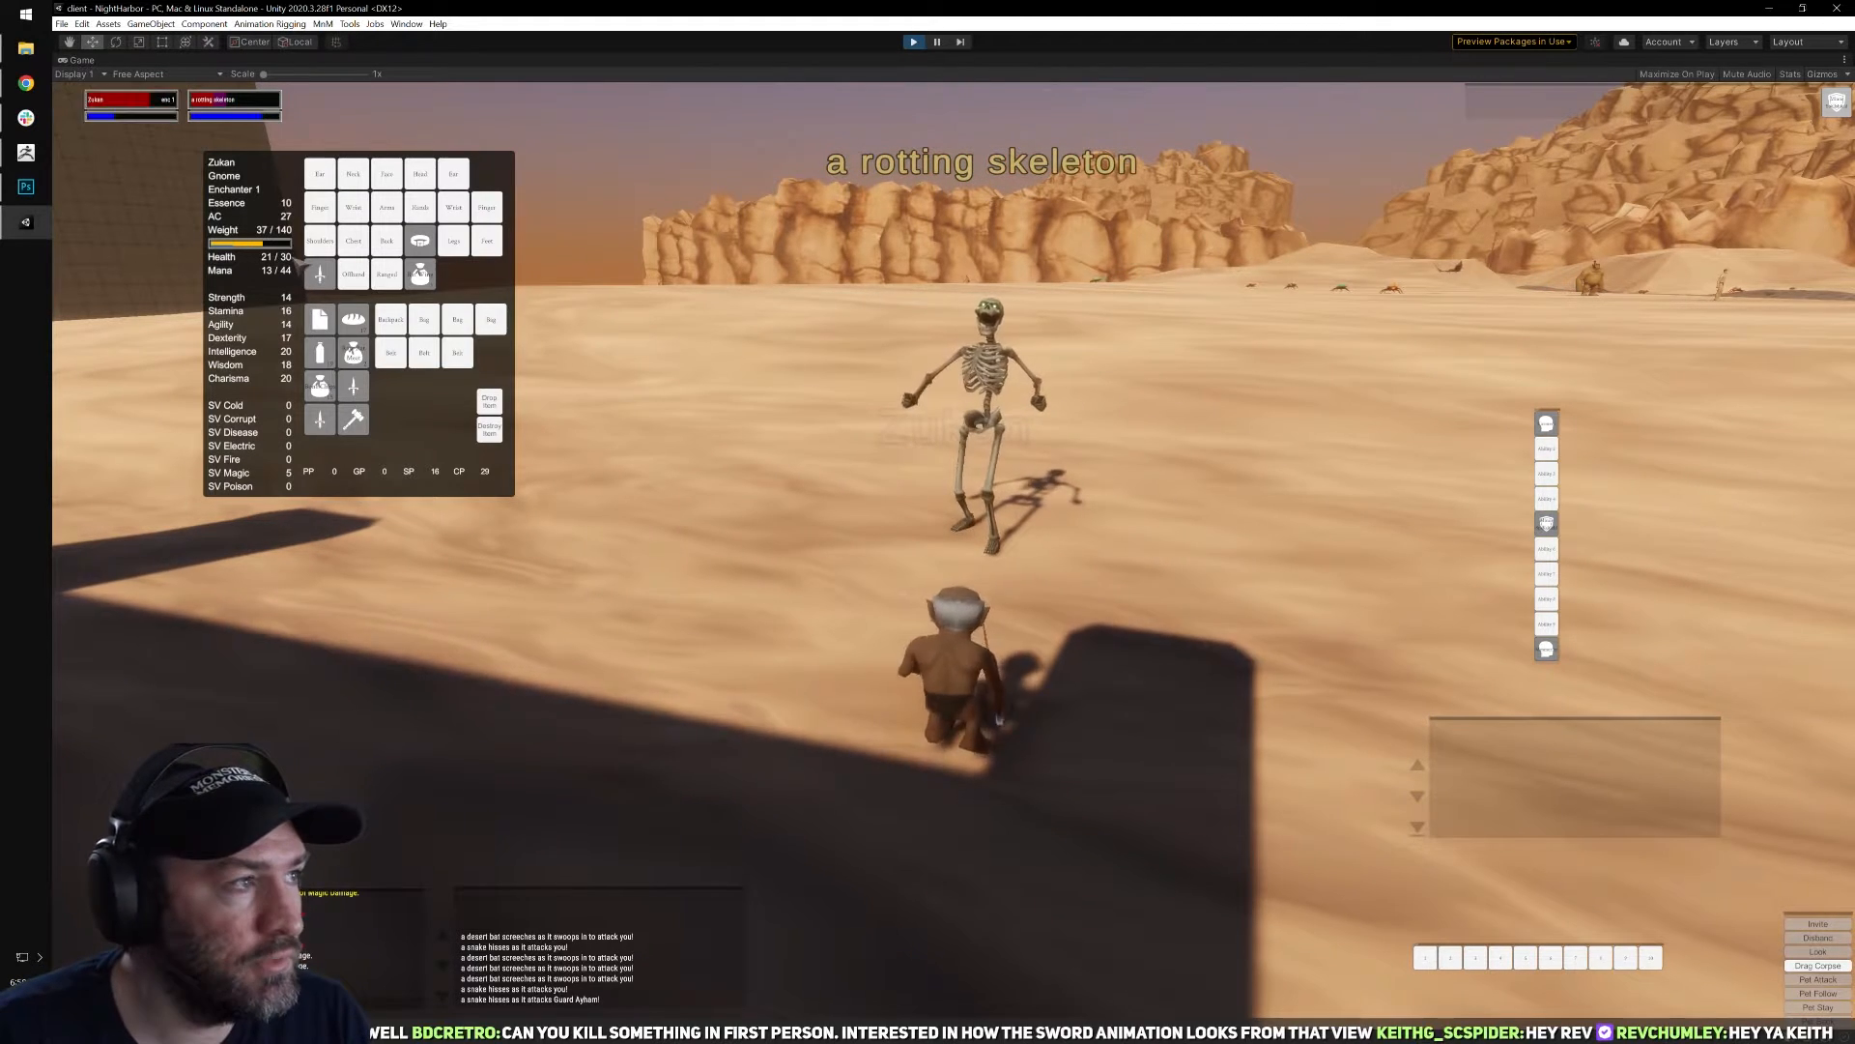
{"action": "key", "text": "i"}
{"action": "key", "text": "w"}
{"action": "mouse_move", "coordinate": [1176, 488]}
{"action": "right_mouse_down"}
{"action": "mouse_move", "coordinate": [1382, 488]}
{"action": "mouse_move", "coordinate": [1208, 488]}
{"action": "right_mouse_up"}
{"action": "right_click_drag", "start_coordinate": [715, 439], "coordinate": [567, 440]}
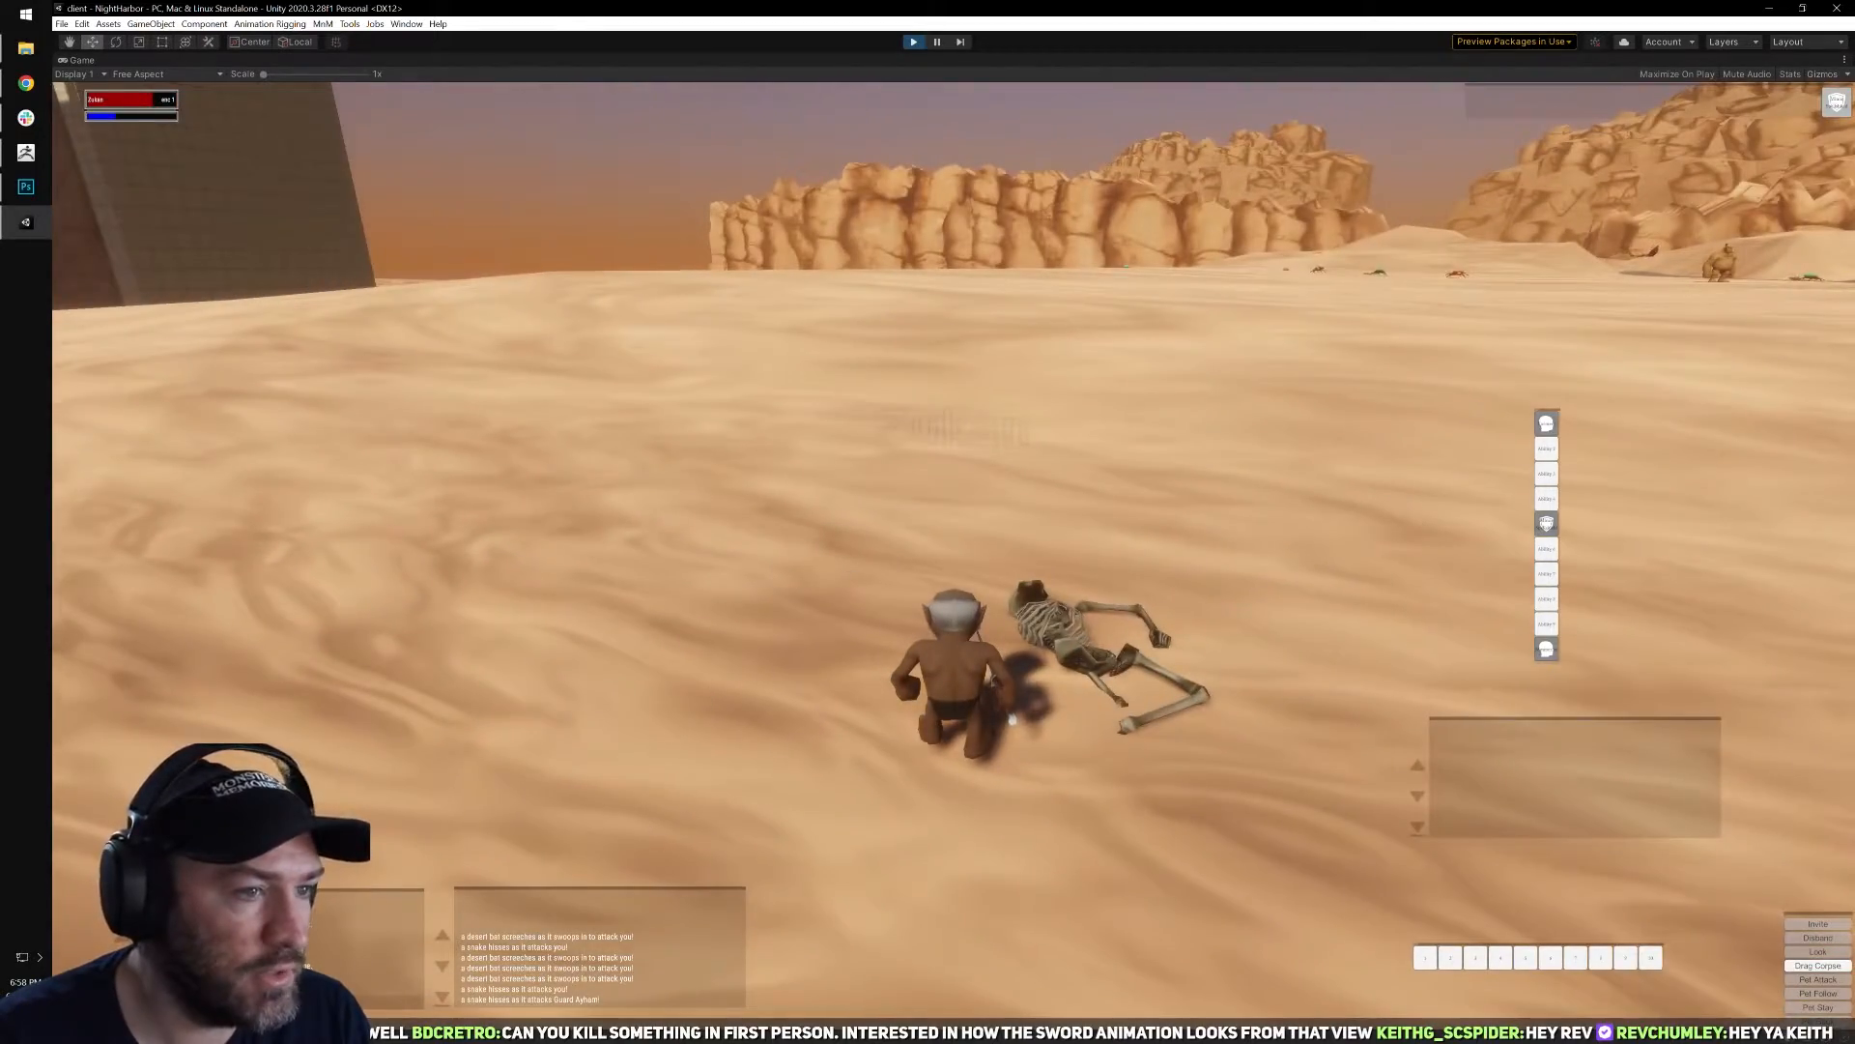
Loot the dead skeleton beside the wall and turn back toward the open desert.
{"action": "right_click", "coordinate": [1073, 640]}
{"action": "key", "text": "w"}
{"action": "right_click_drag", "start_coordinate": [850, 483], "coordinate": [1082, 493]}
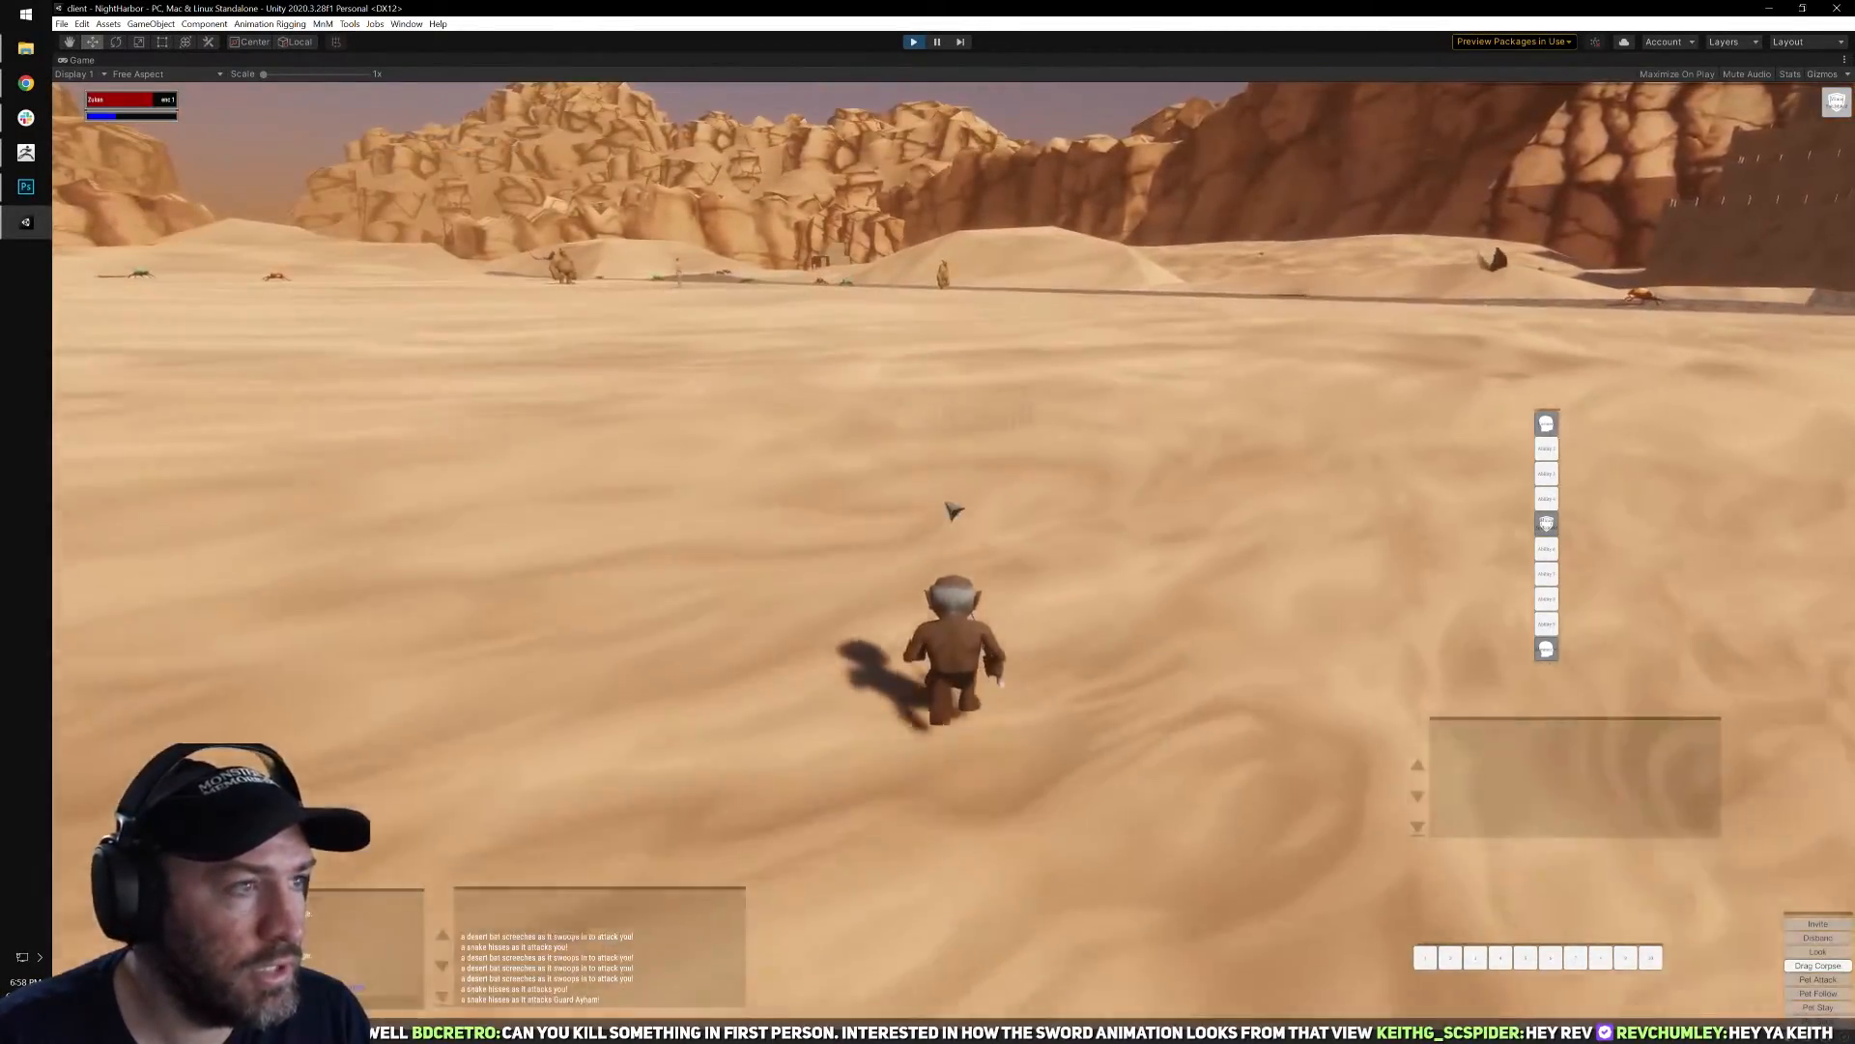
{"action": "right_click_drag", "start_coordinate": [953, 510], "coordinate": [774, 447]}
Run on across the desert past the fire beetle, target another rotting skeleton and cast Torment on it.
{"action": "key", "text": "w"}
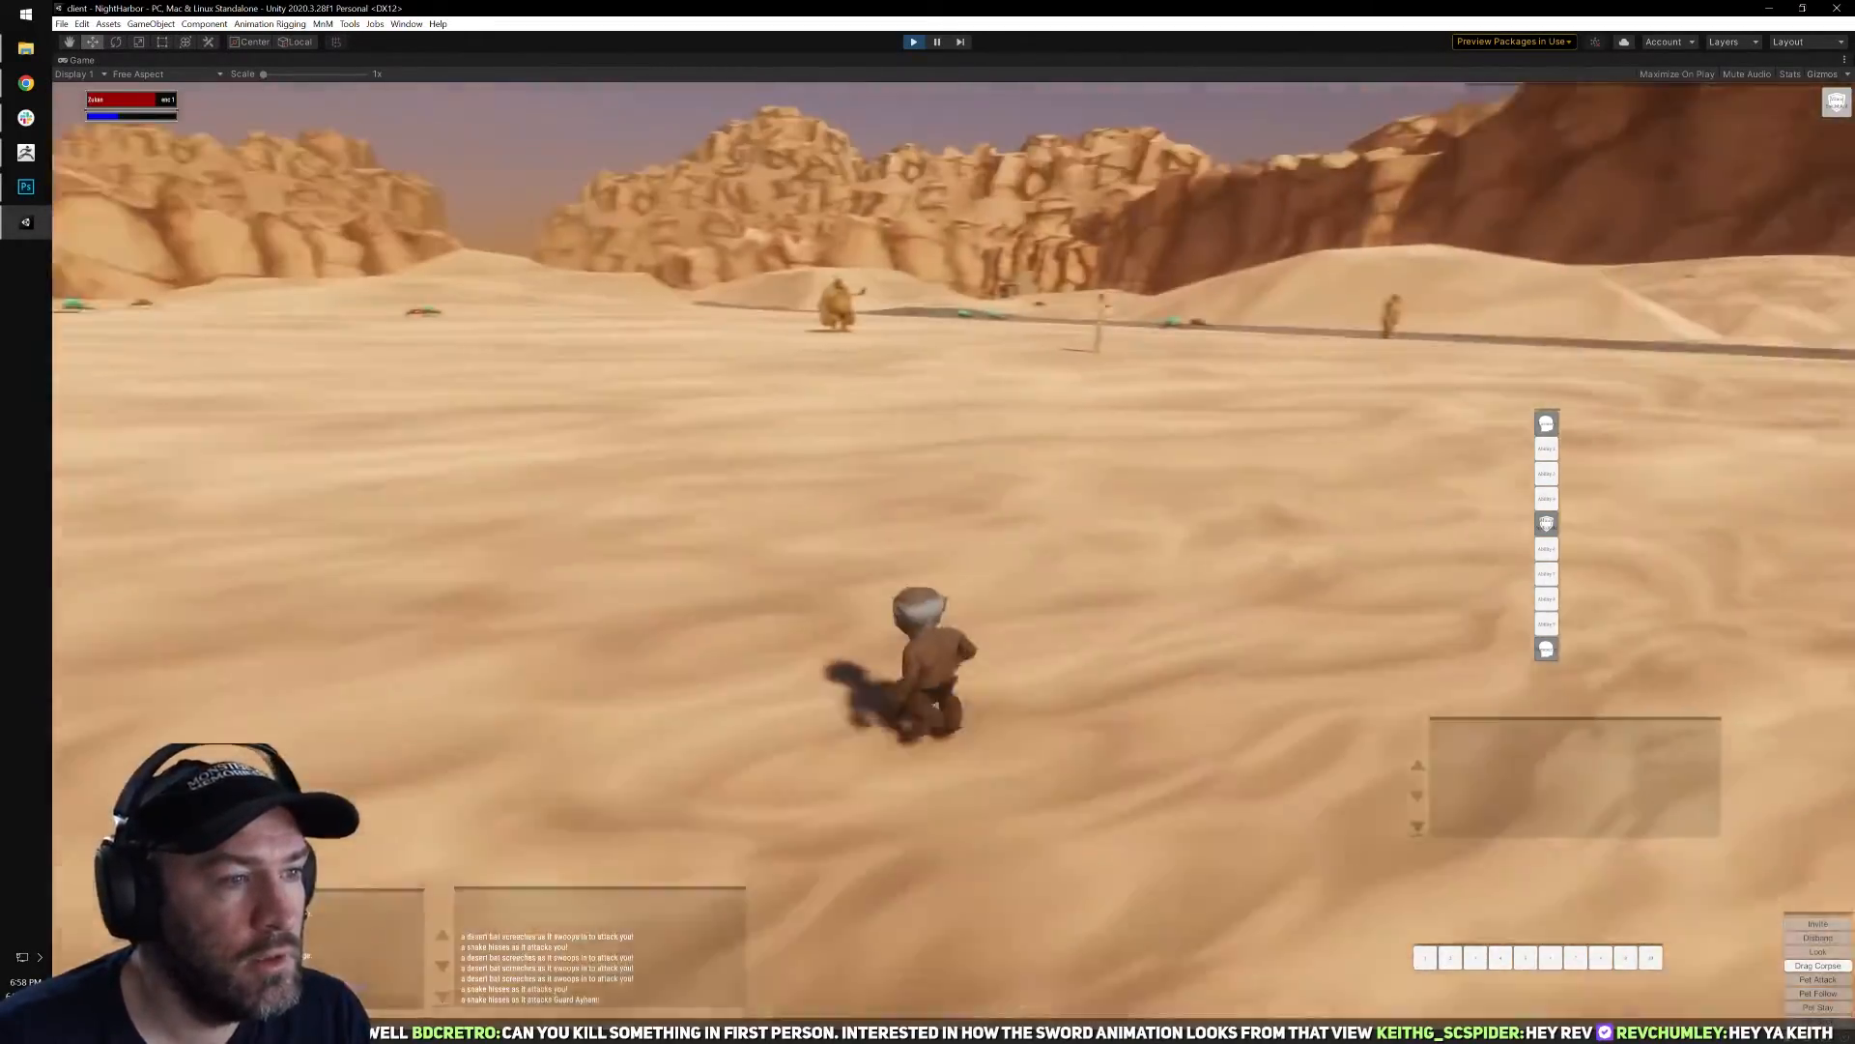
{"action": "key", "text": "w"}
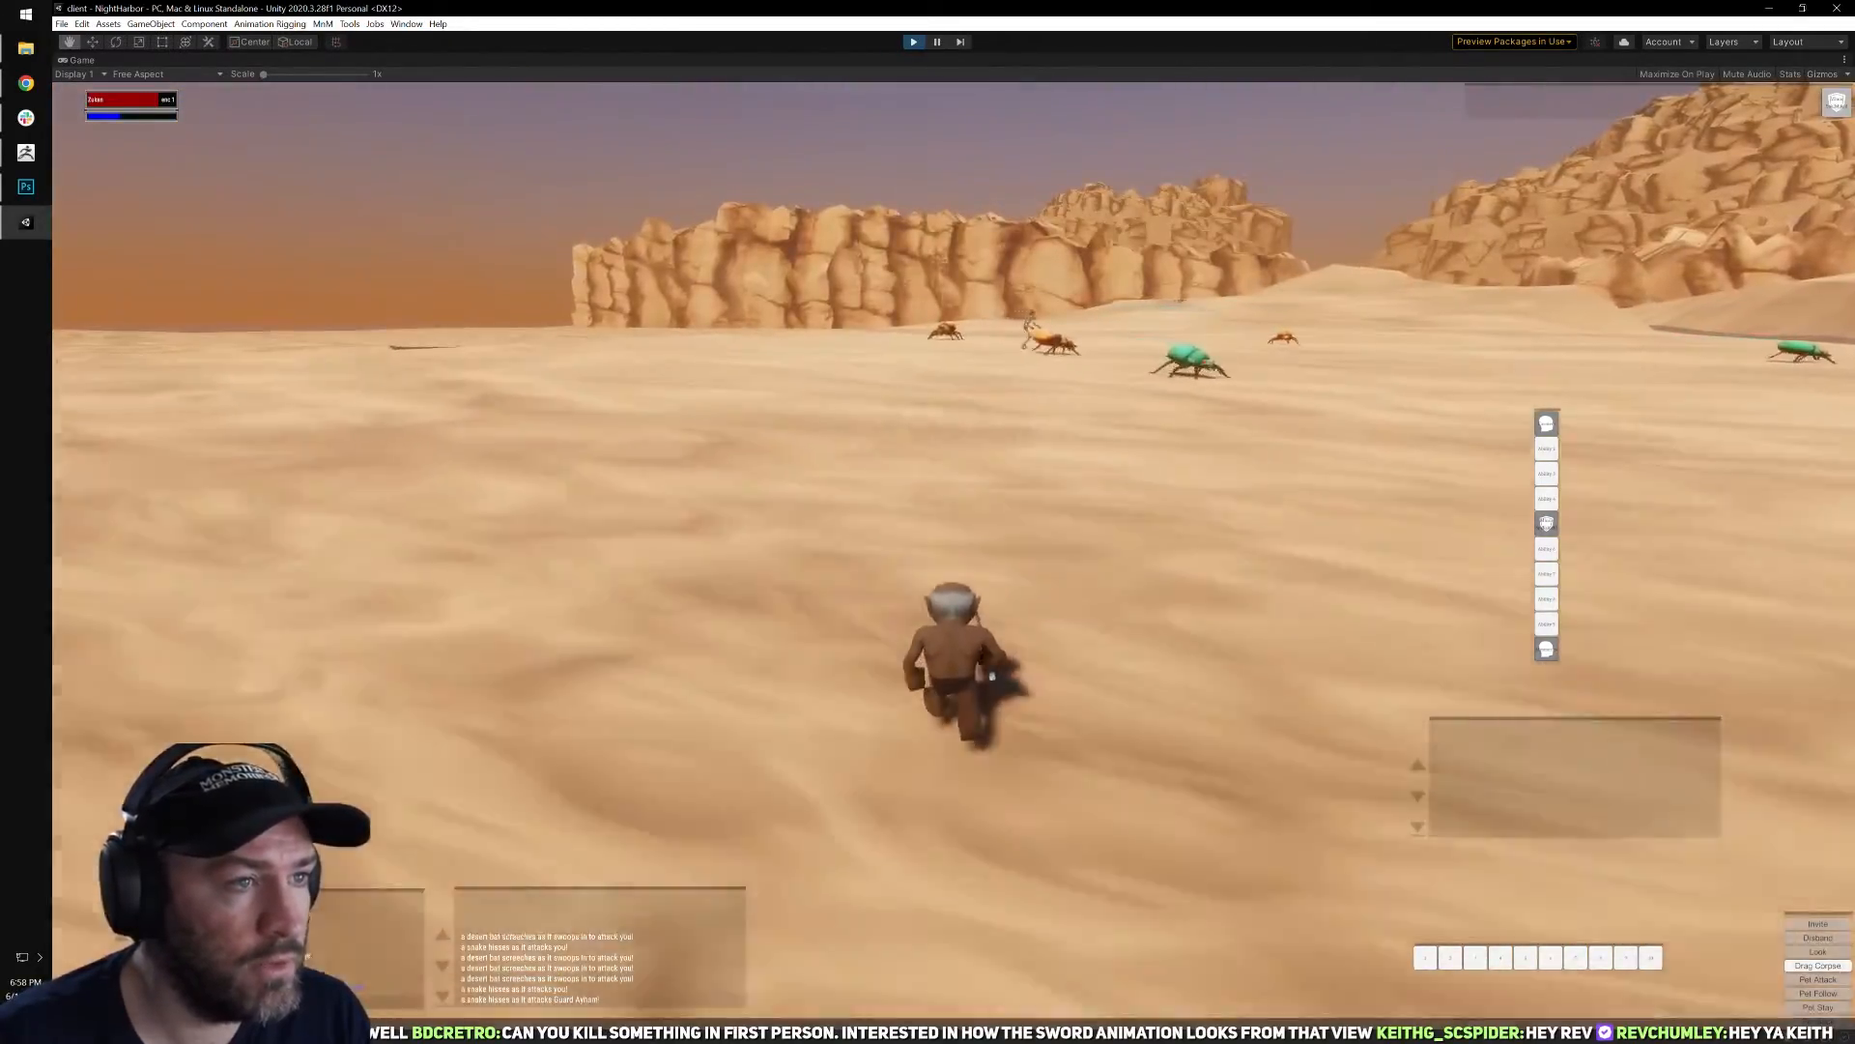
{"action": "mouse_move", "coordinate": [993, 466]}
{"action": "right_mouse_down"}
{"action": "mouse_move", "coordinate": [773, 466]}
{"action": "mouse_move", "coordinate": [1140, 466]}
{"action": "mouse_move", "coordinate": [992, 466]}
{"action": "right_mouse_up"}
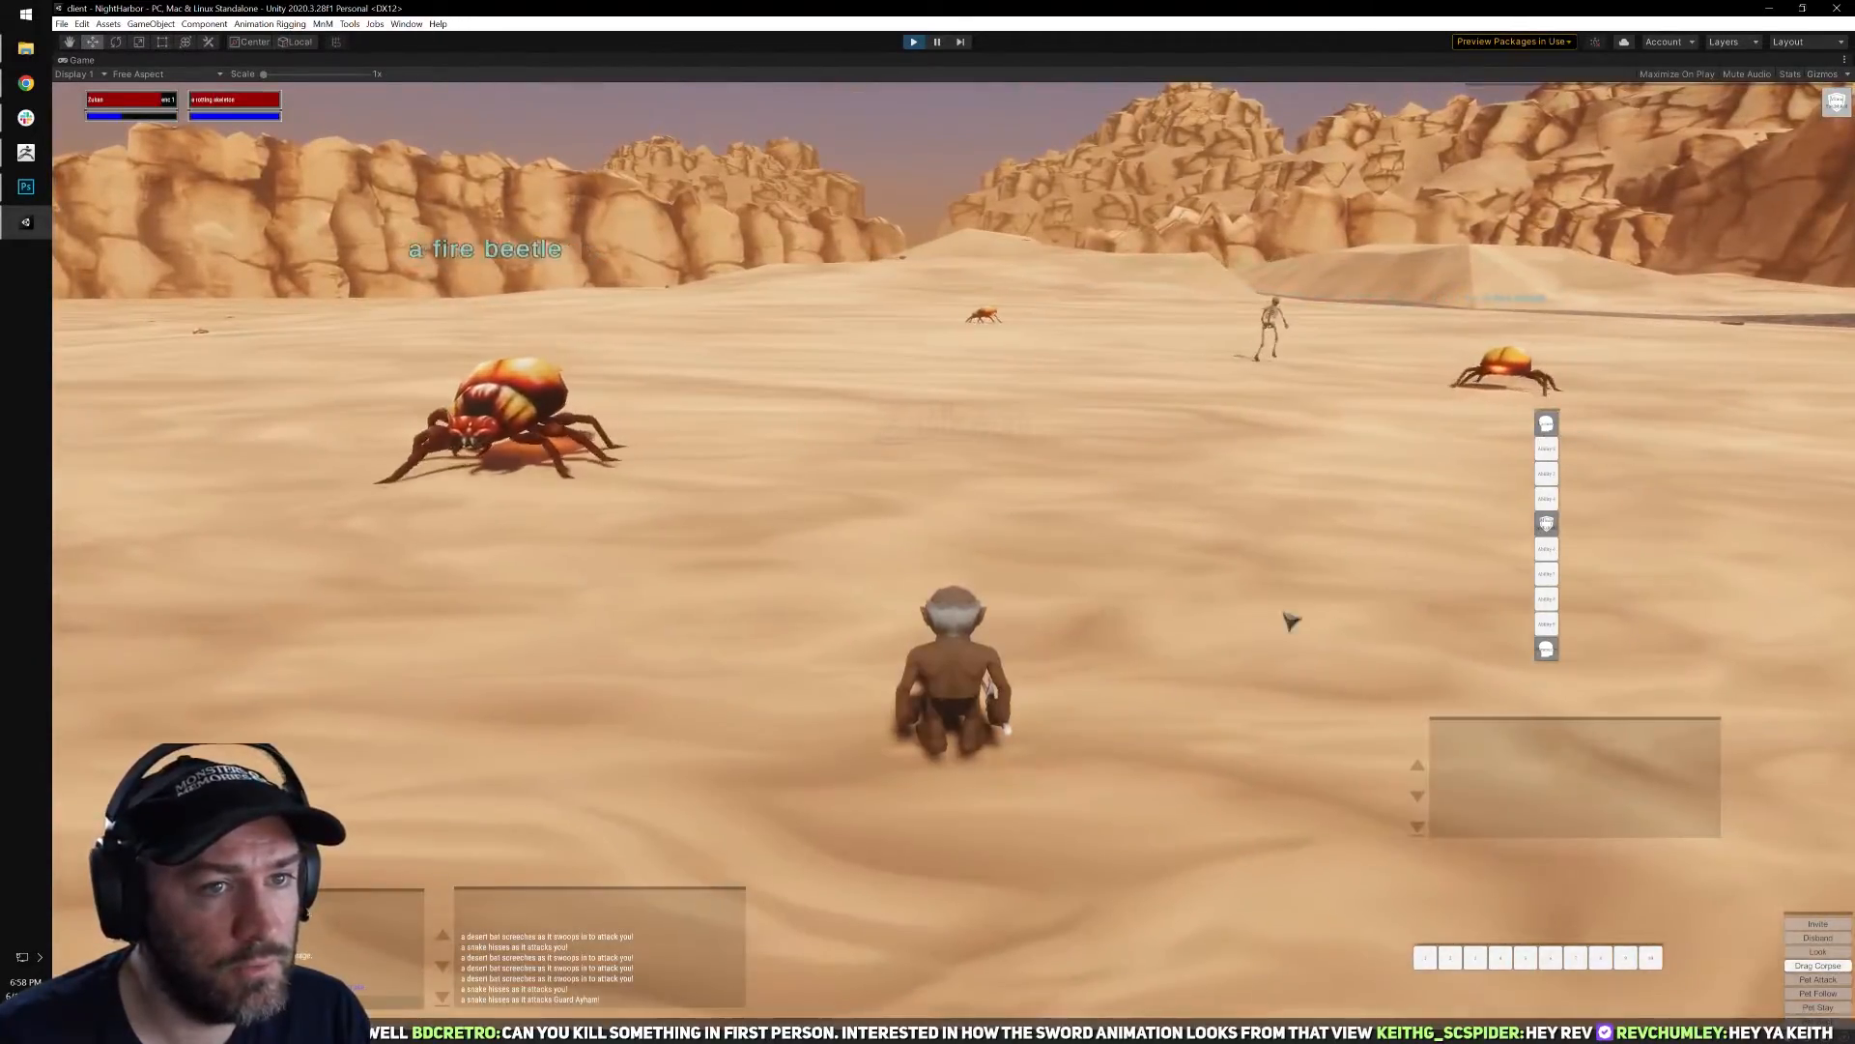
{"action": "key", "text": "d"}
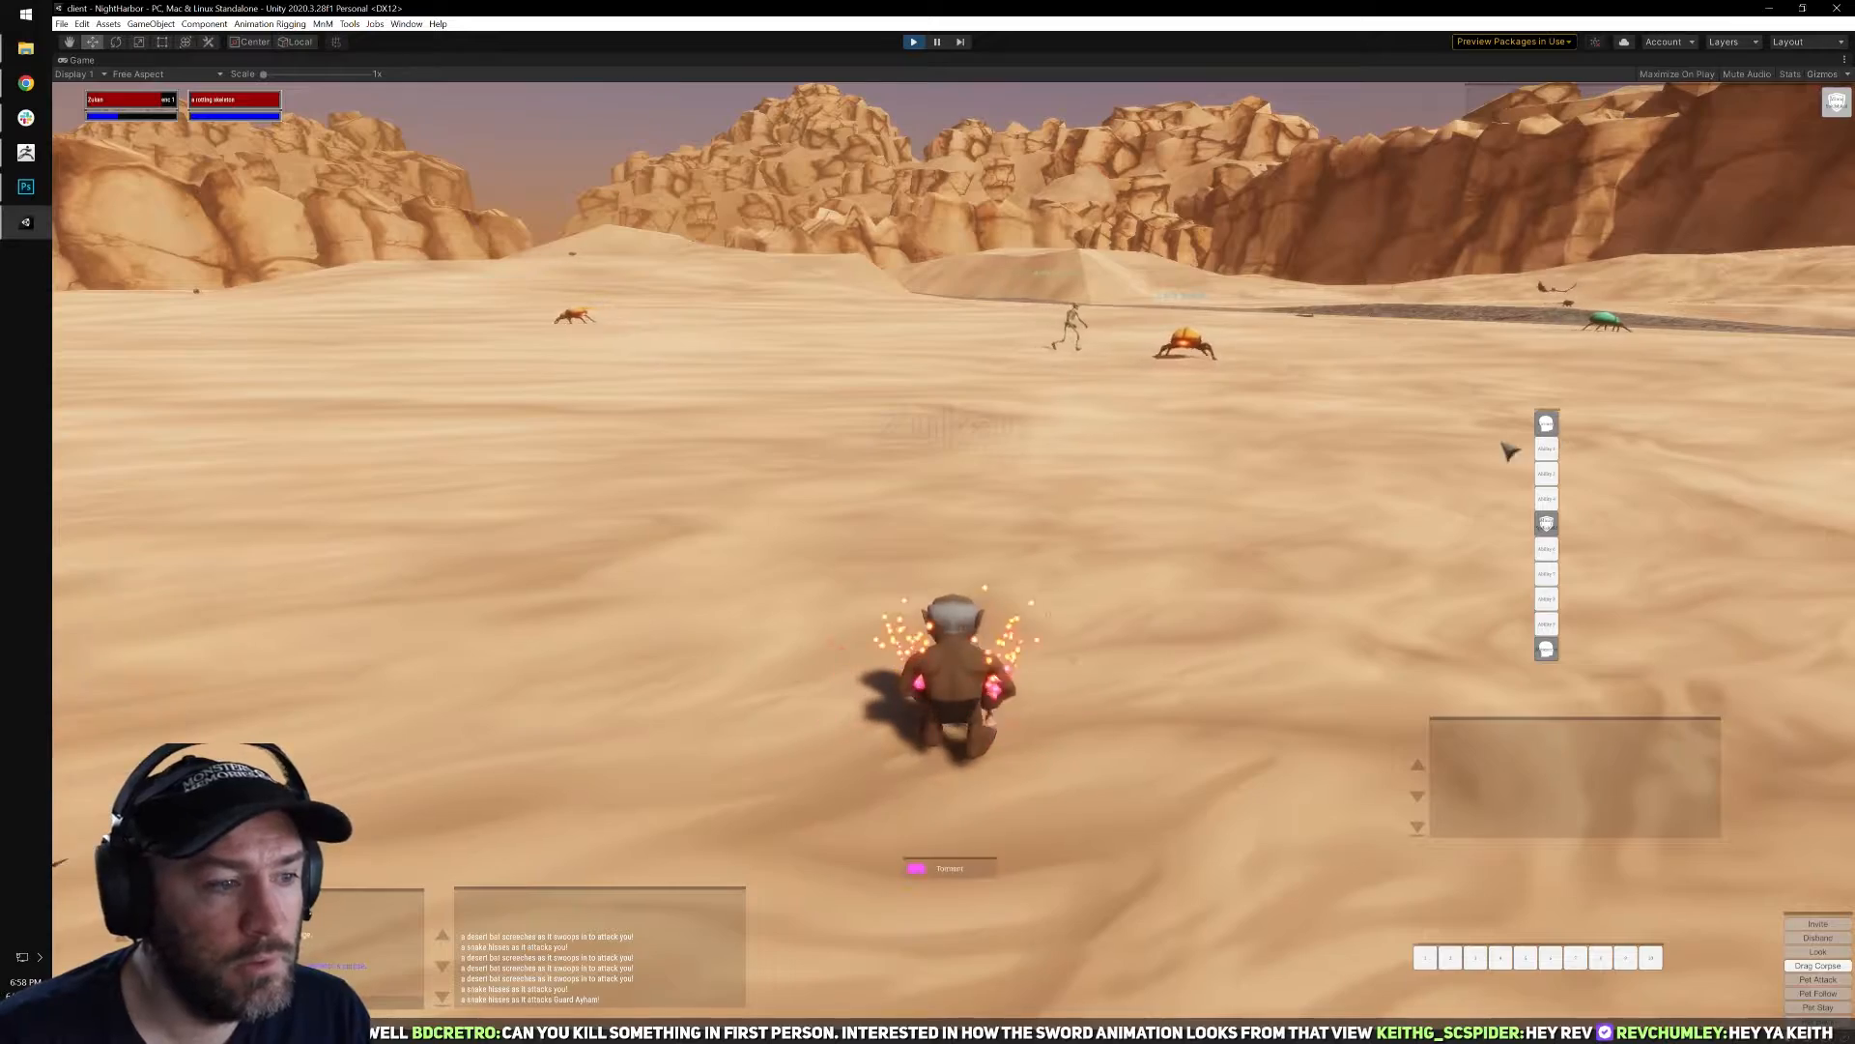
{"action": "mouse_move", "coordinate": [1164, 523]}
{"action": "right_mouse_down"}
{"action": "mouse_move", "coordinate": [691, 507]}
{"action": "mouse_move", "coordinate": [843, 490]}
{"action": "mouse_move", "coordinate": [1177, 541]}
{"action": "right_mouse_up"}
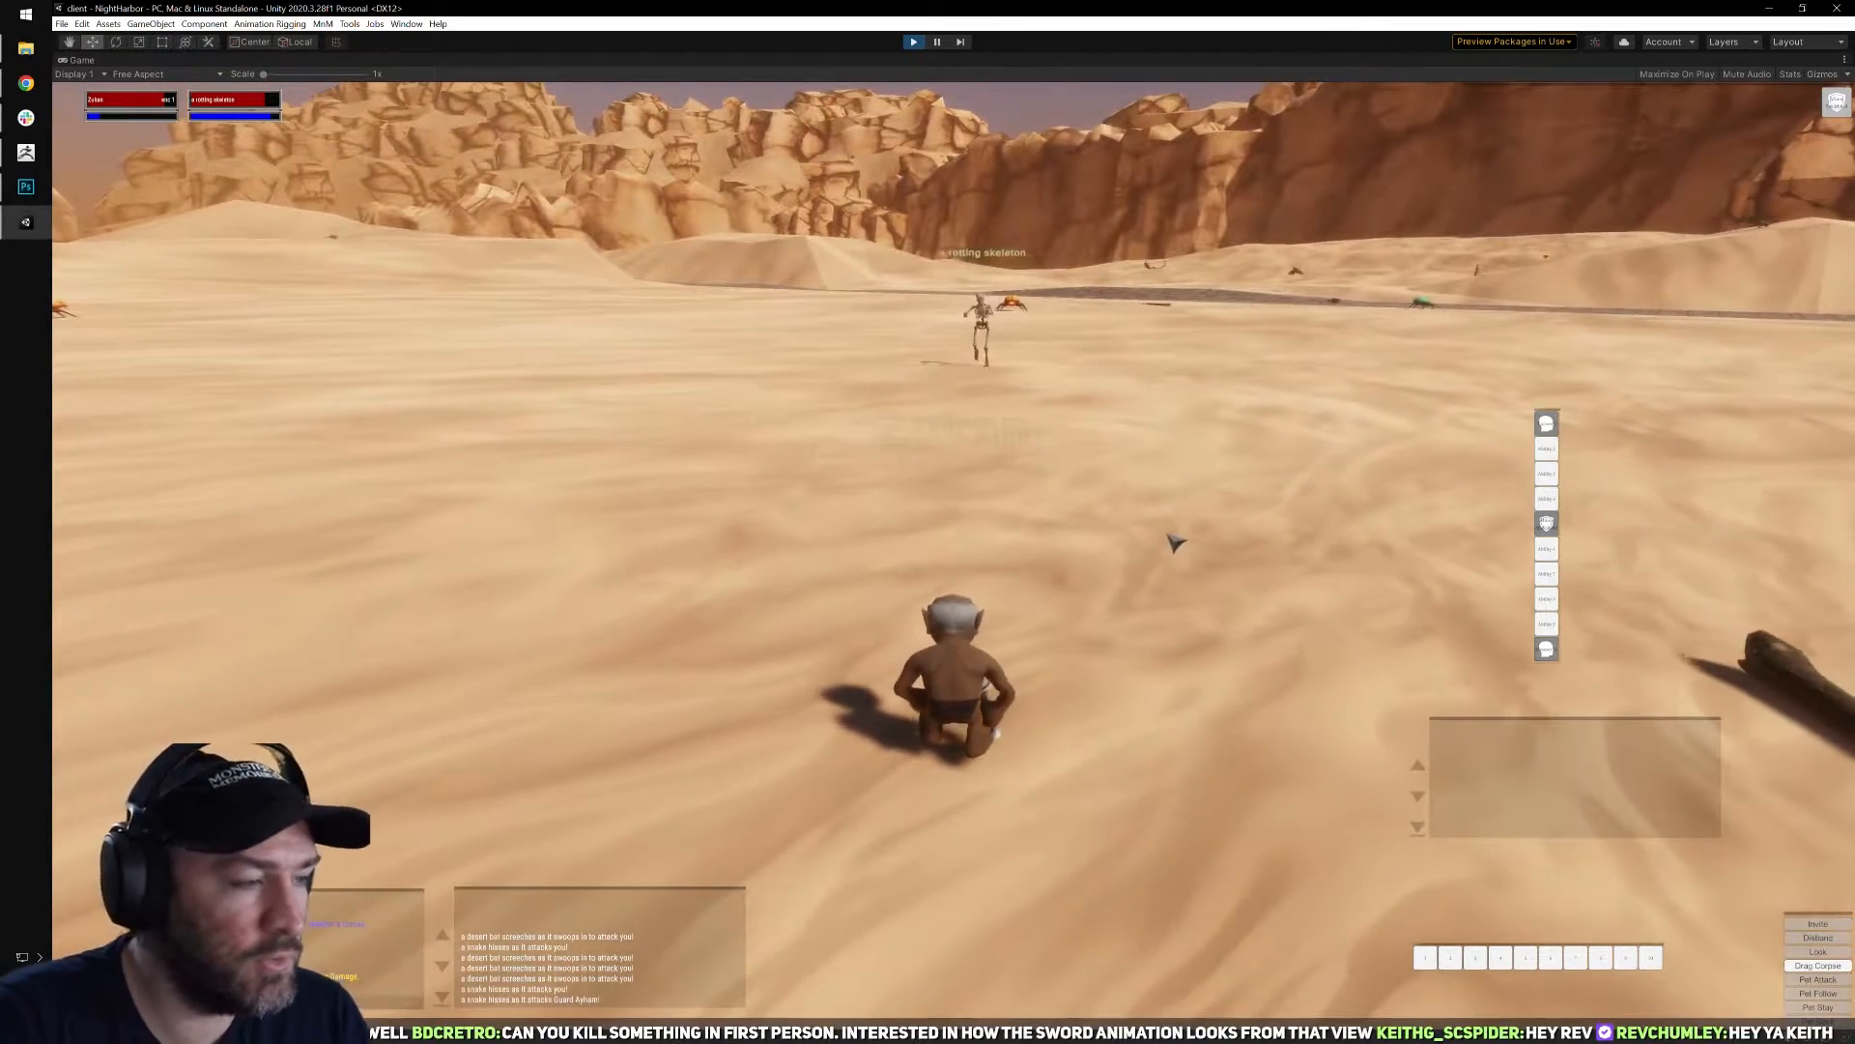
Turn to face the approaching rotting skeleton and fight it in melee until it dies, switching to first-person view.
{"action": "key", "text": "a"}
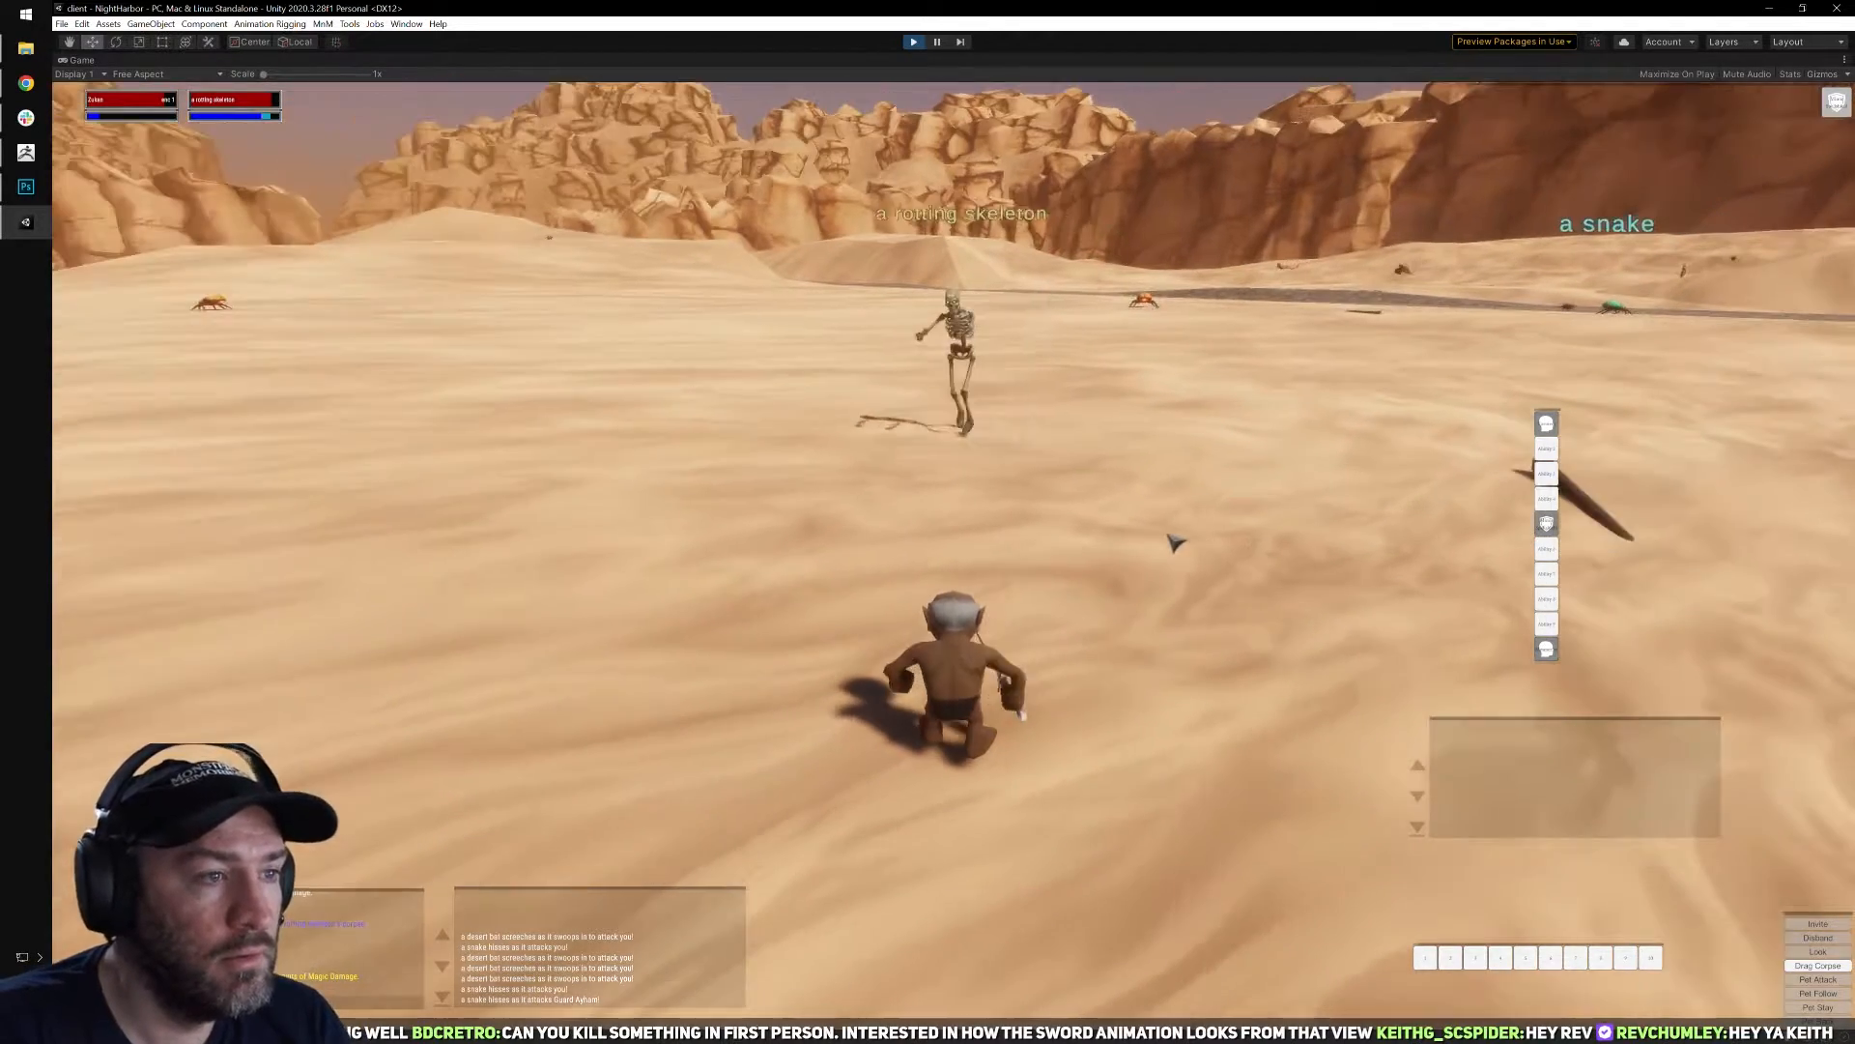
{"action": "key", "text": "a"}
{"action": "key", "text": "d"}
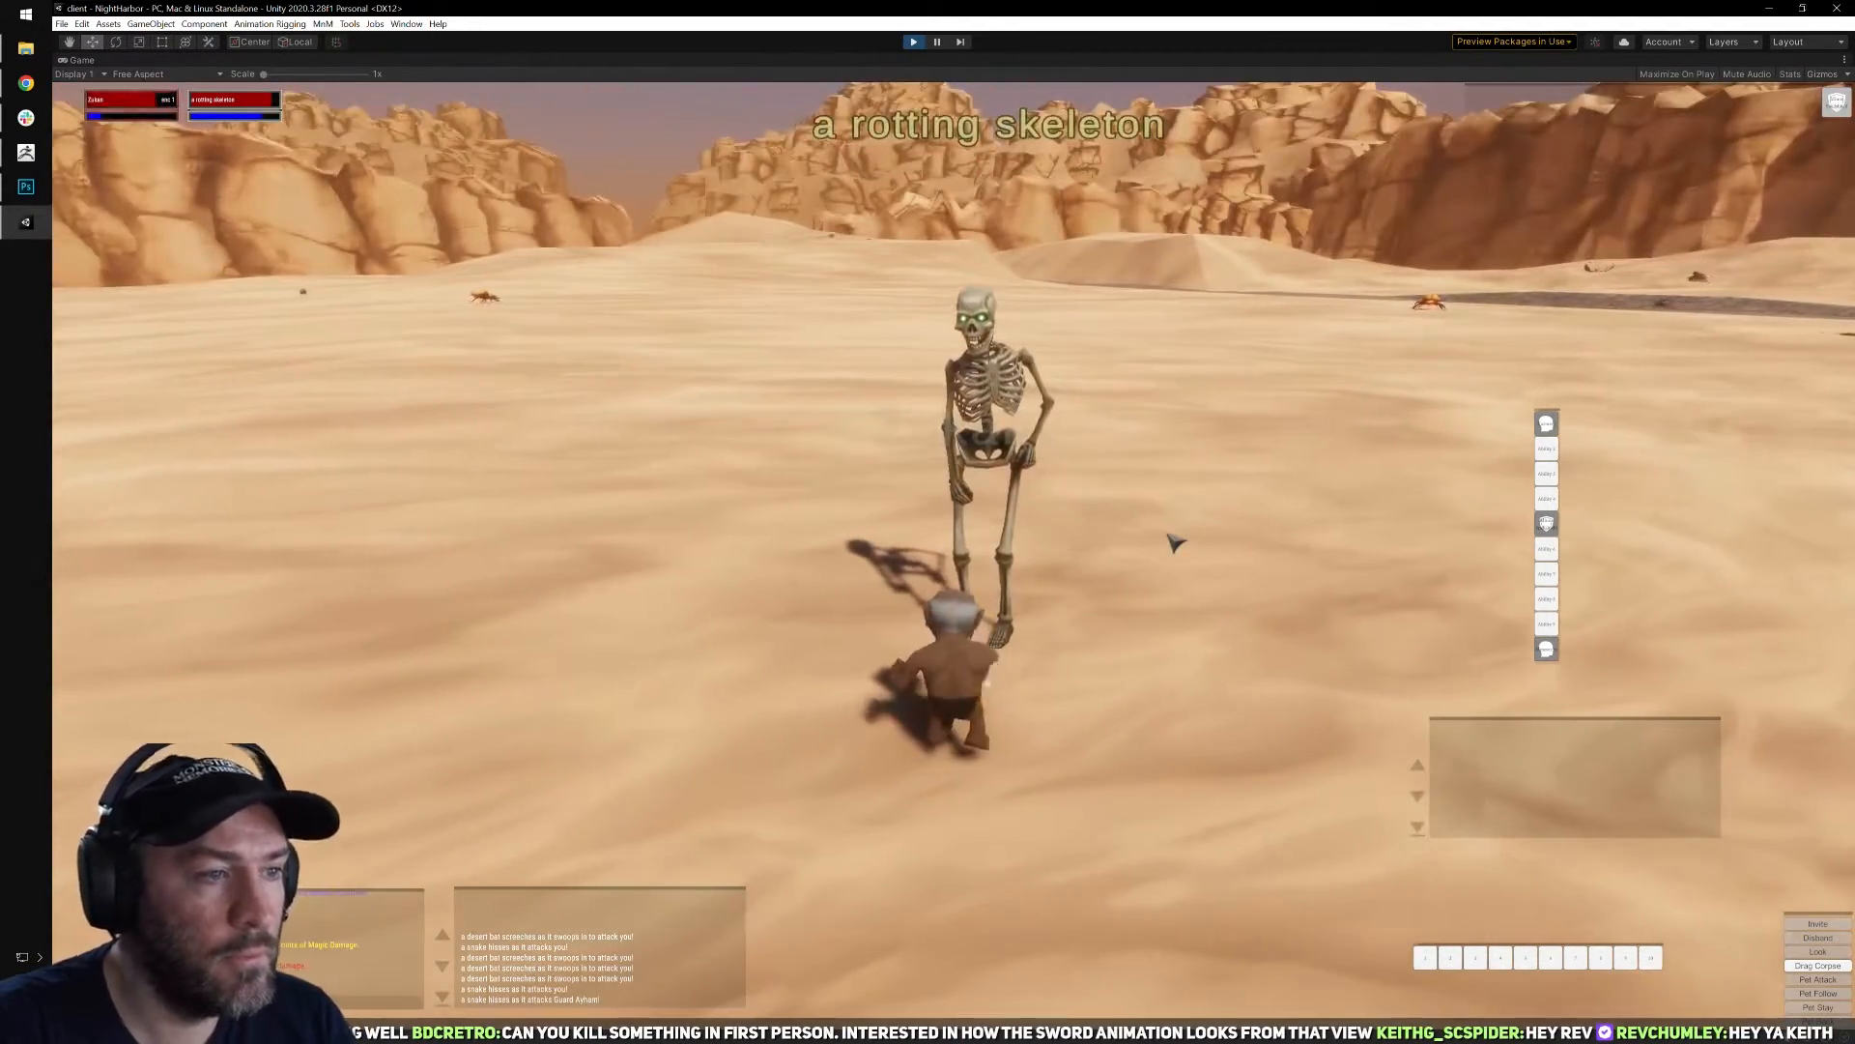
{"action": "key", "text": "d"}
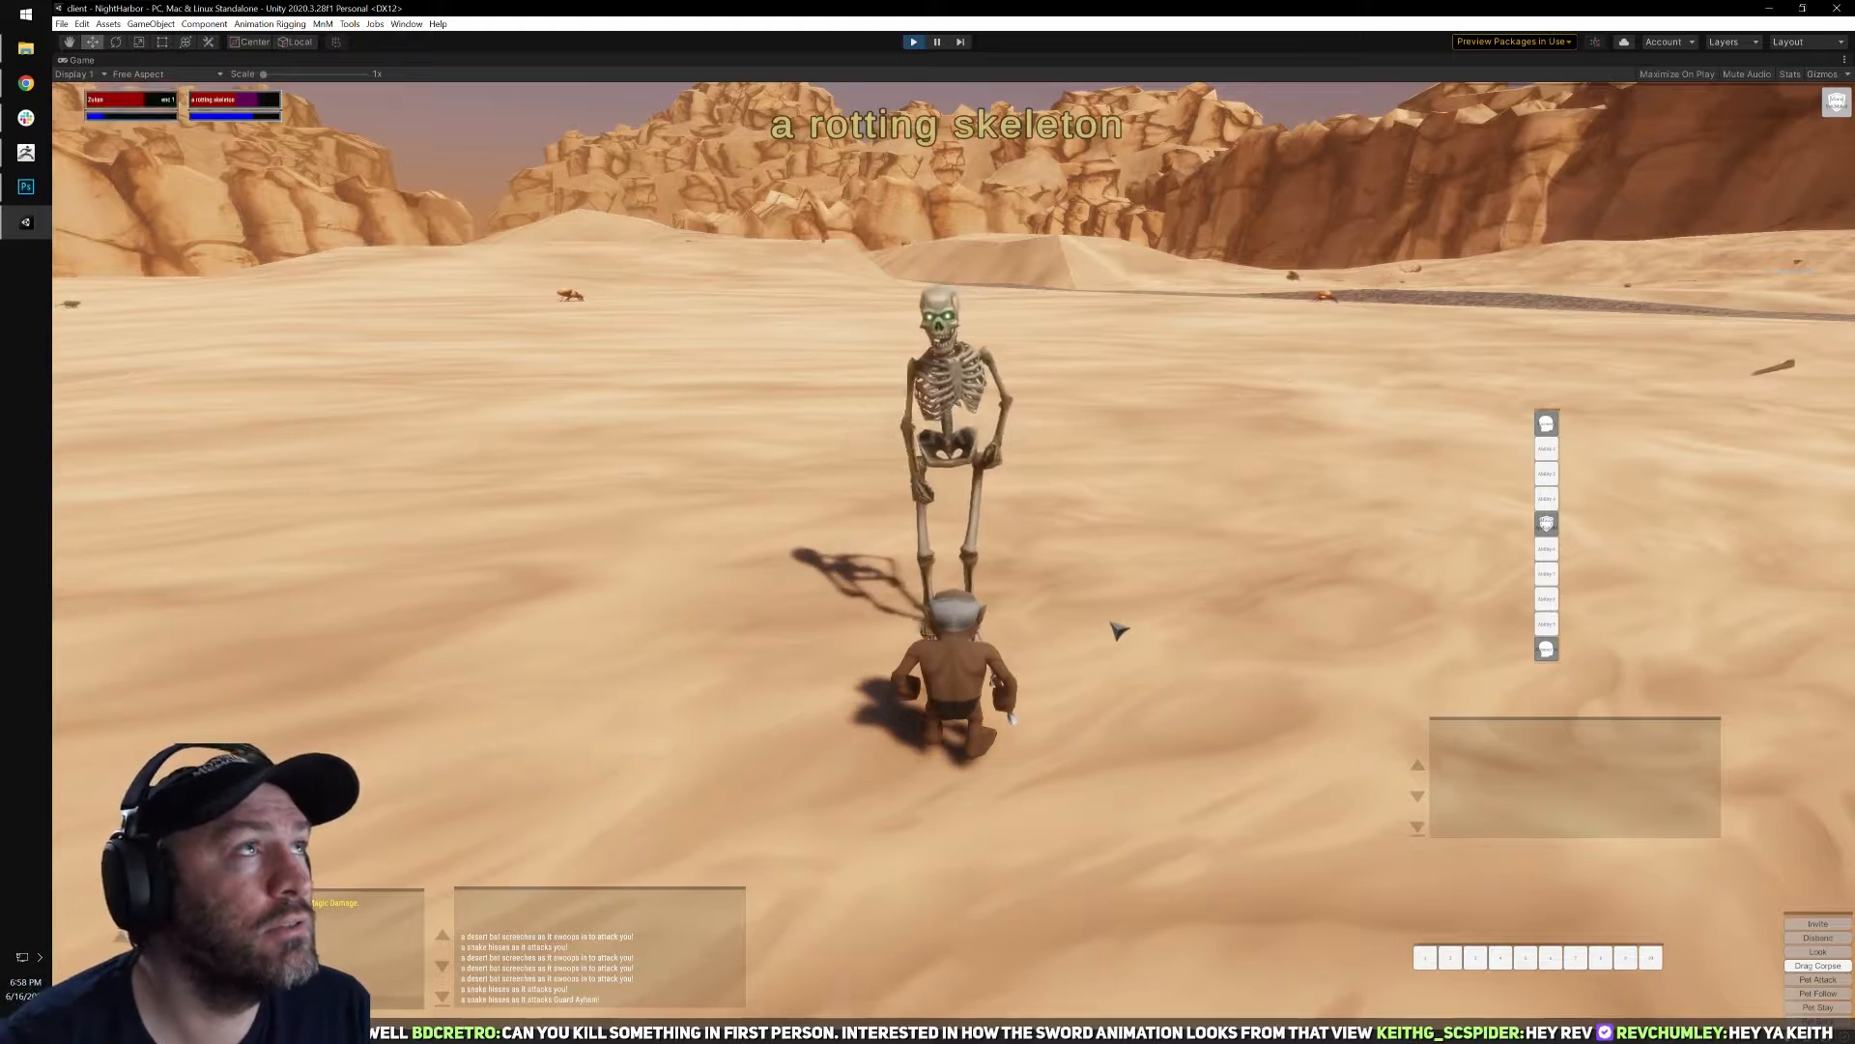
{"action": "scroll", "coordinate": [1118, 630], "scroll_direction": "up", "scroll_amount": 5}
{"action": "mouse_move", "coordinate": [1110, 580]}
{"action": "right_mouse_down"}
{"action": "mouse_move", "coordinate": [1111, 508]}
{"action": "mouse_move", "coordinate": [1092, 530]}
{"action": "mouse_move", "coordinate": [1103, 556]}
{"action": "right_mouse_up"}
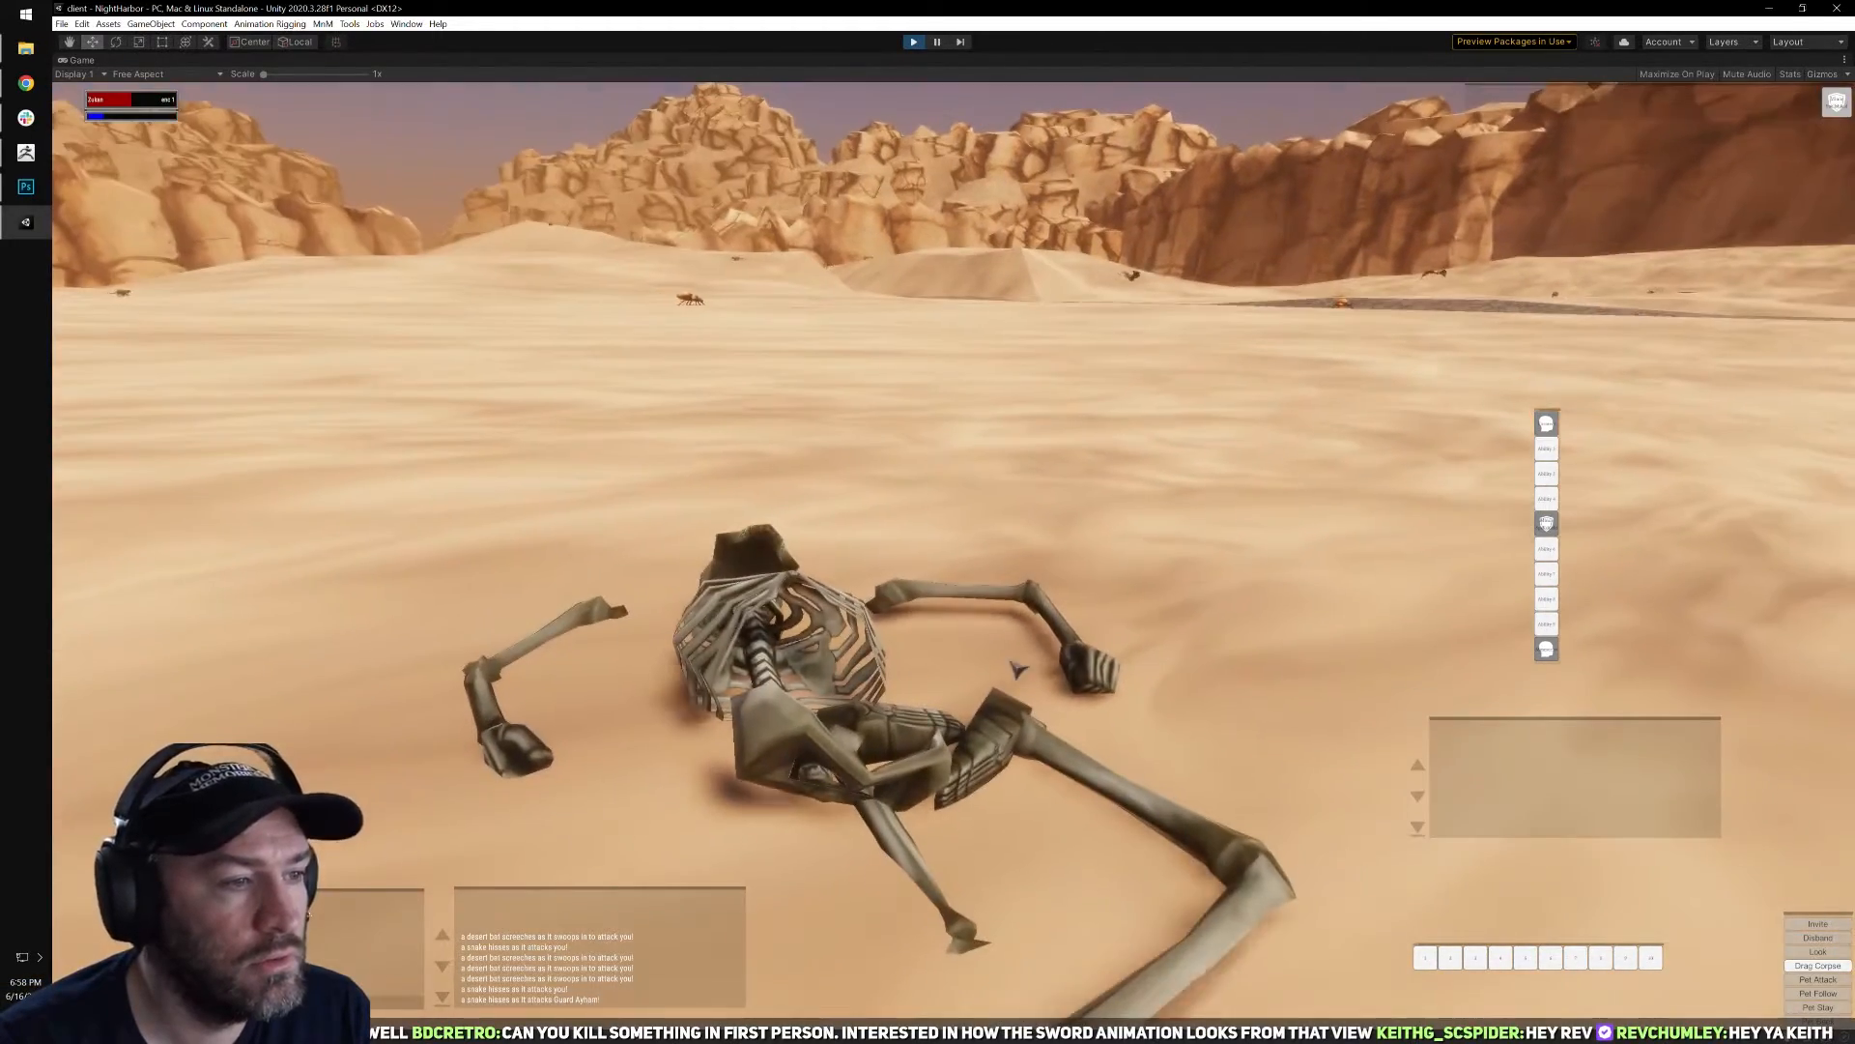
Open the skeleton's corpse and loot the bag from it.
{"action": "right_click", "coordinate": [1014, 671]}
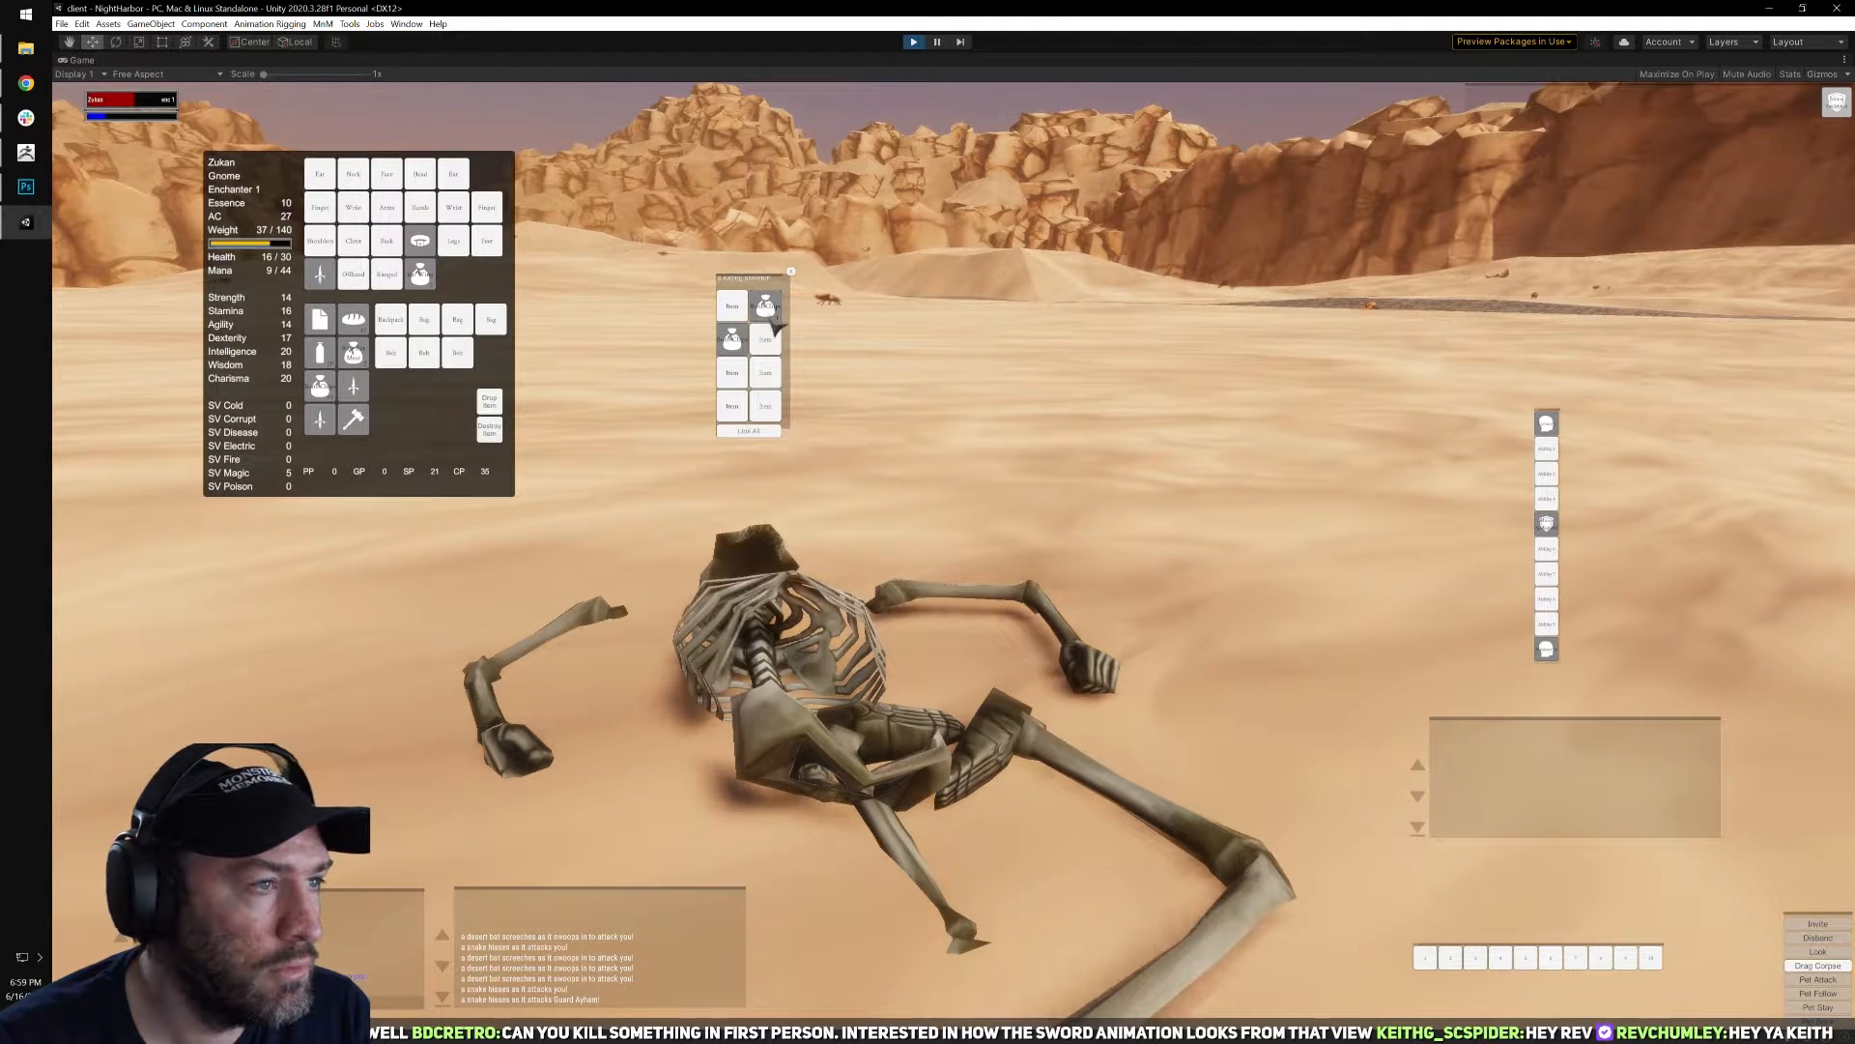
{"action": "key", "text": "w"}
{"action": "right_click", "coordinate": [765, 312]}
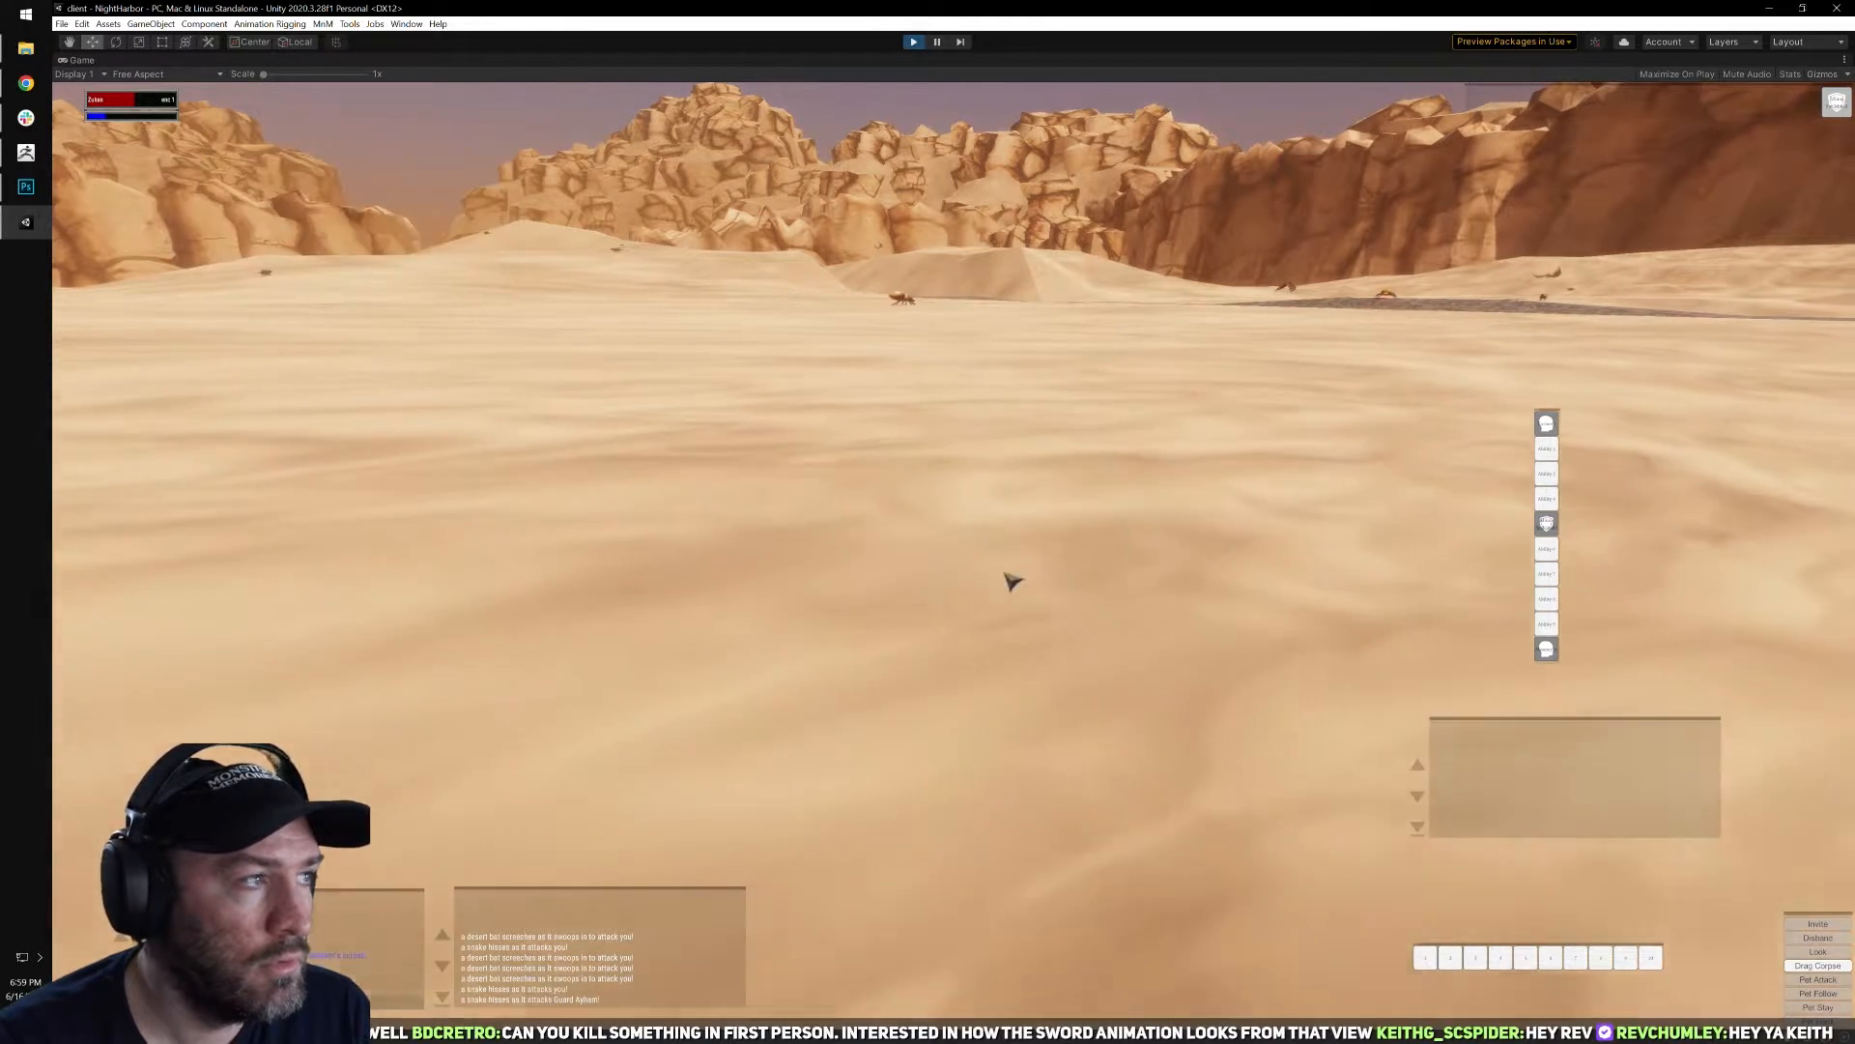
Run across the desert in first person, turn toward the snake, and target it with auto-attack on.
{"action": "scroll", "coordinate": [1011, 580], "scroll_direction": "down", "scroll_amount": 5}
{"action": "scroll", "coordinate": [1011, 623], "scroll_direction": "up", "scroll_amount": 5}
{"action": "right_click_drag", "start_coordinate": [1011, 580], "coordinate": [995, 527]}
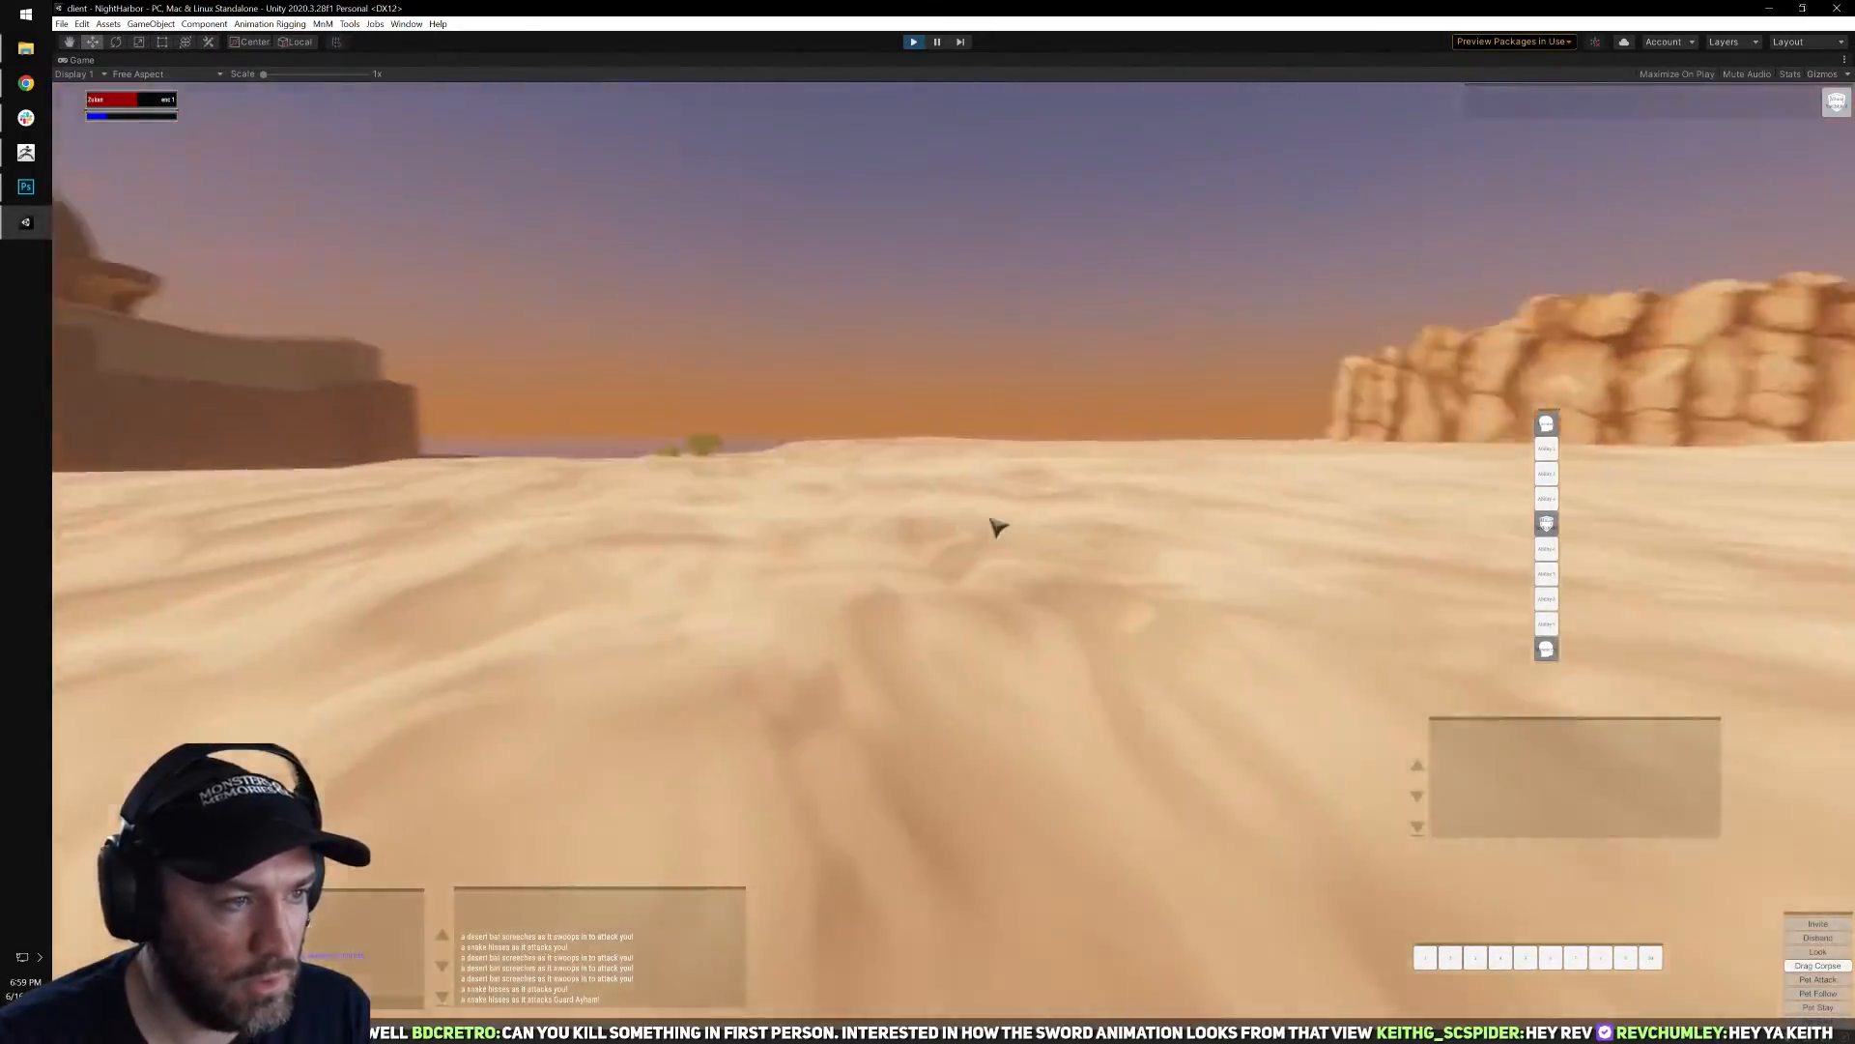
{"action": "key", "text": "w"}
{"action": "right_click_drag", "start_coordinate": [1033, 604], "coordinate": [813, 633]}
{"action": "key", "text": "q"}
{"action": "key", "text": "Tab"}
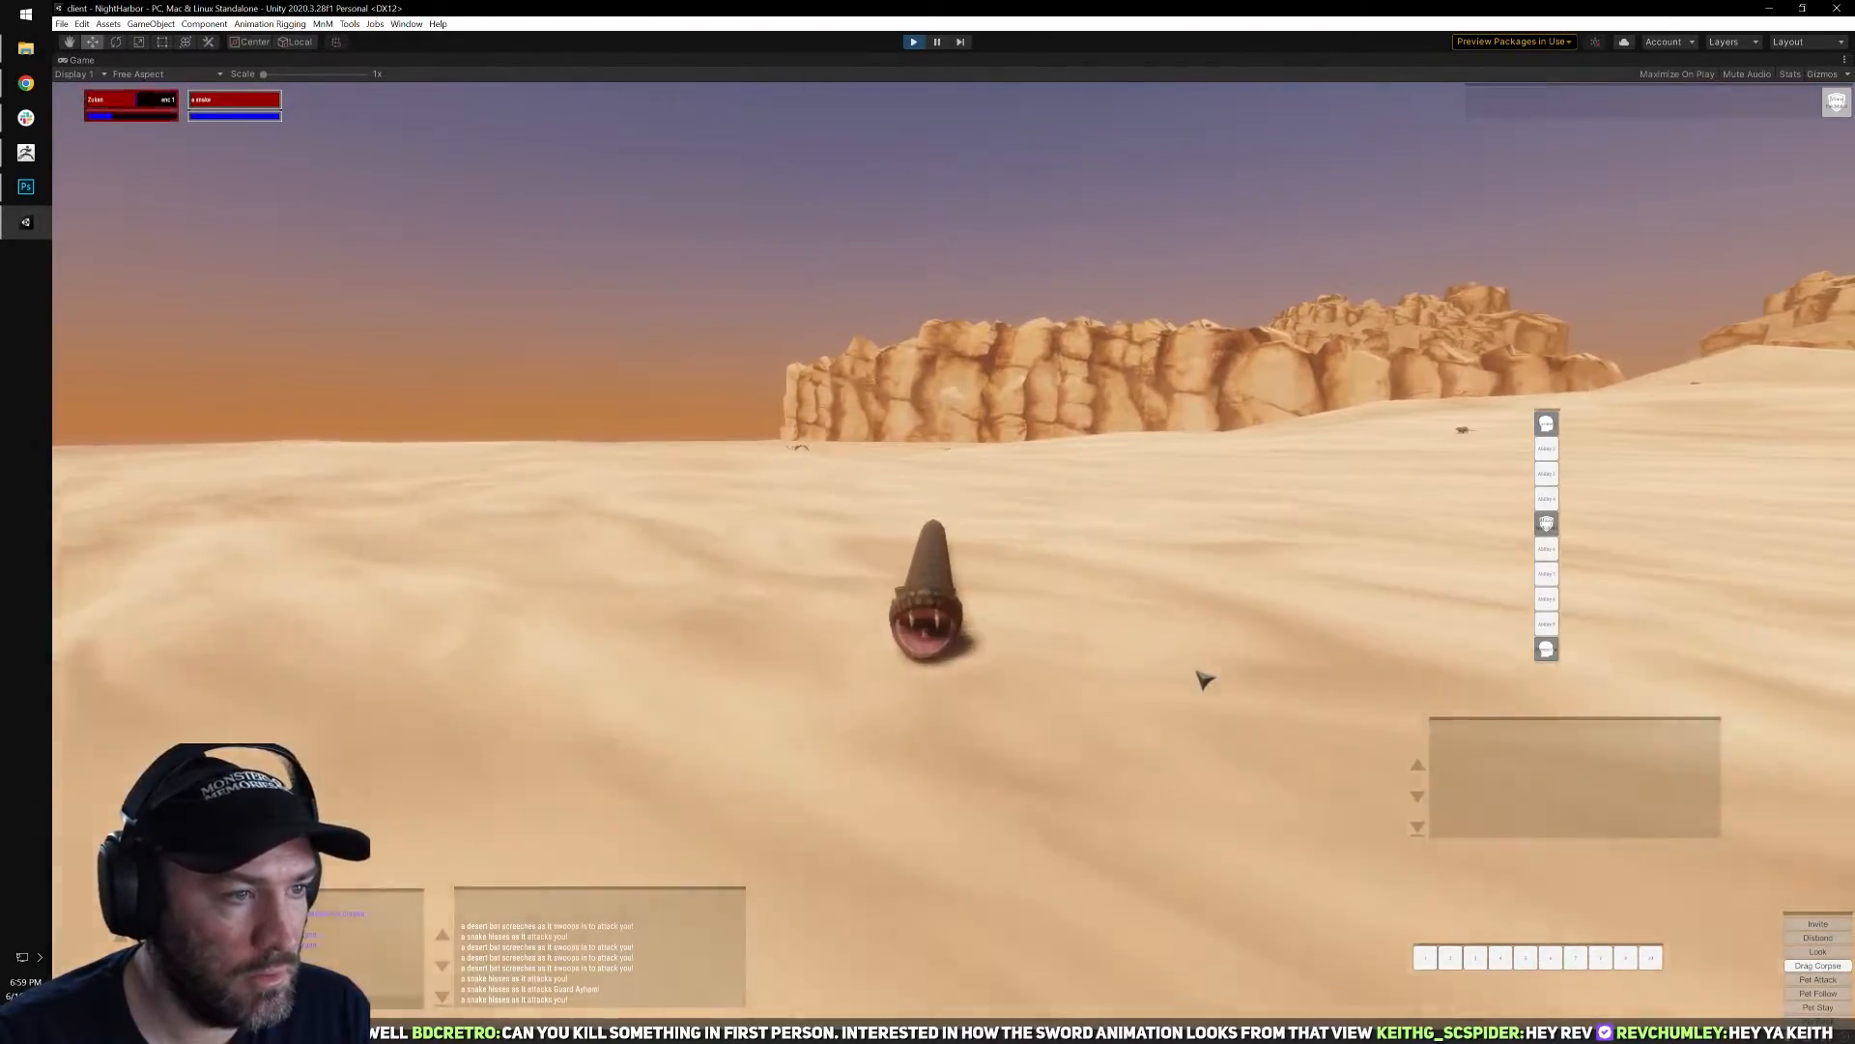
Fight the snake in first person, use the first memorized spell, and pull the camera back to third person.
{"action": "right_click_drag", "start_coordinate": [1192, 762], "coordinate": [1195, 875]}
{"action": "key", "text": "w"}
{"action": "mouse_move", "coordinate": [1397, 806]}
{"action": "right_mouse_down"}
{"action": "mouse_move", "coordinate": [1397, 767]}
{"action": "mouse_move", "coordinate": [1394, 956]}
{"action": "mouse_move", "coordinate": [1395, 854]}
{"action": "right_mouse_up"}
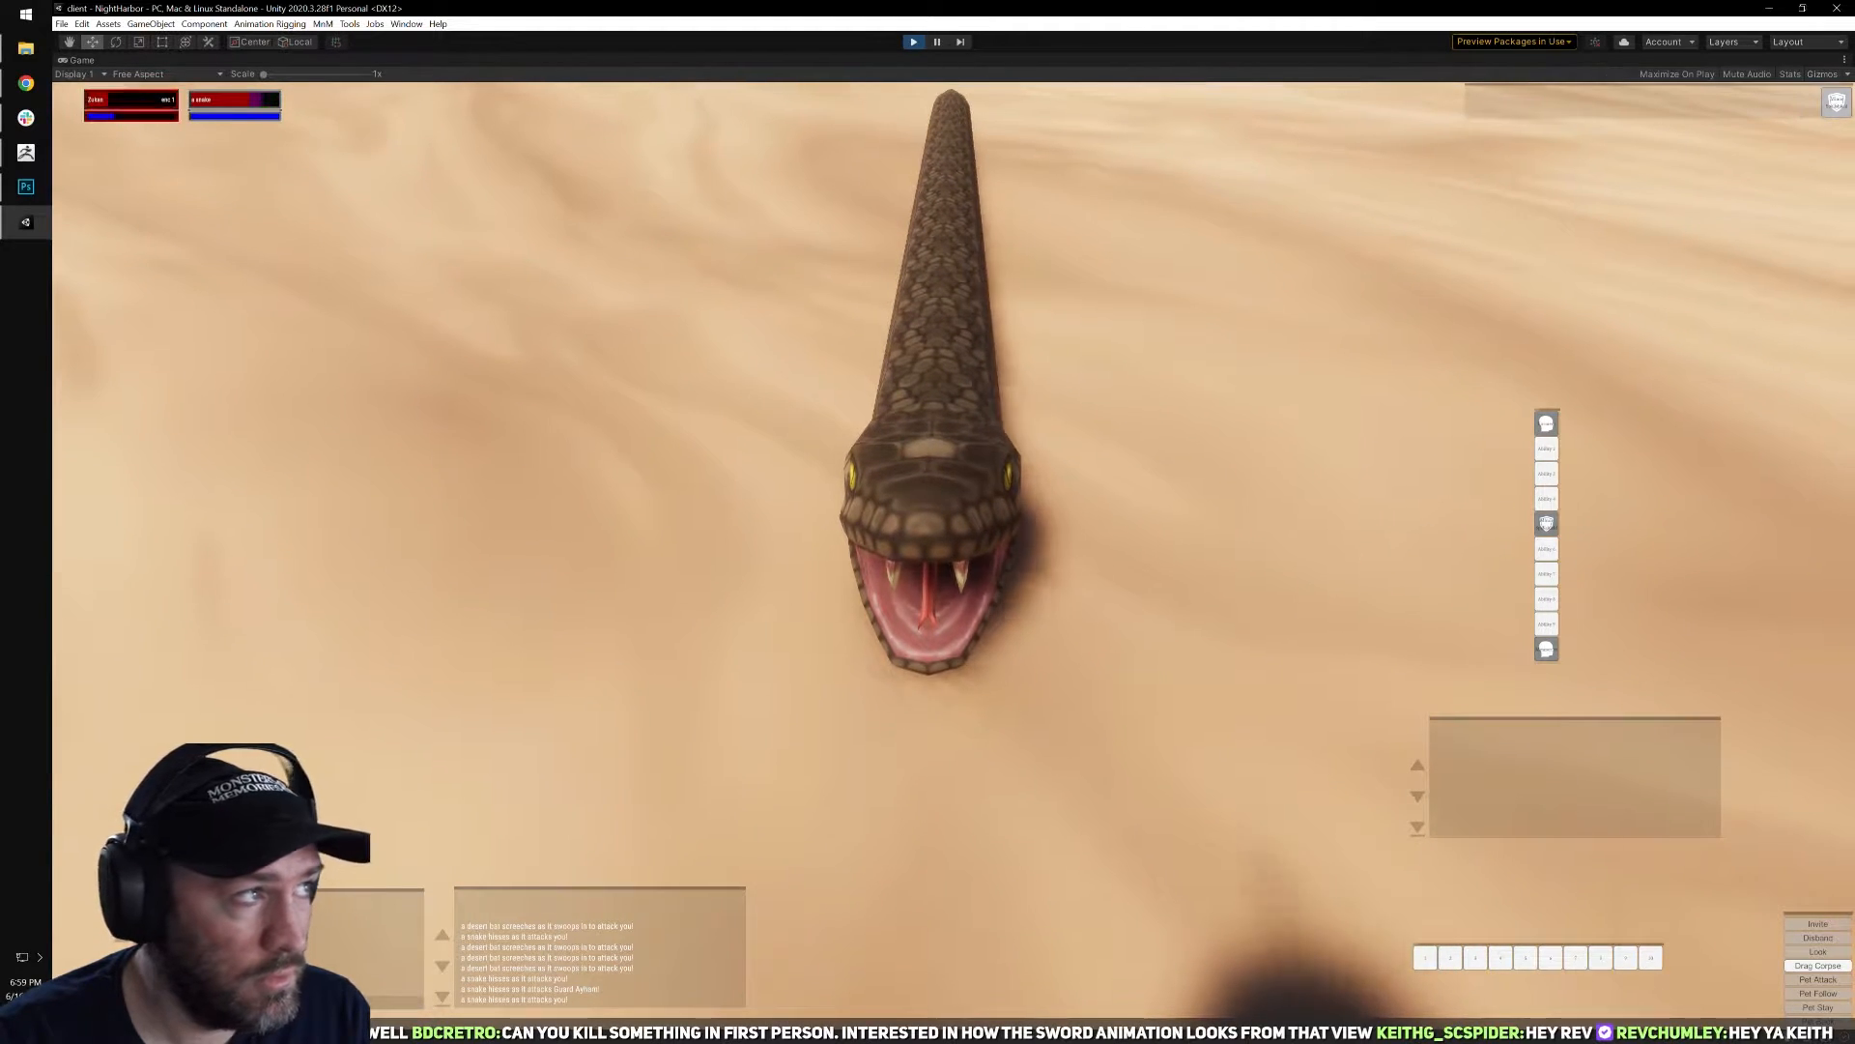
{"action": "left_click", "coordinate": [1557, 422]}
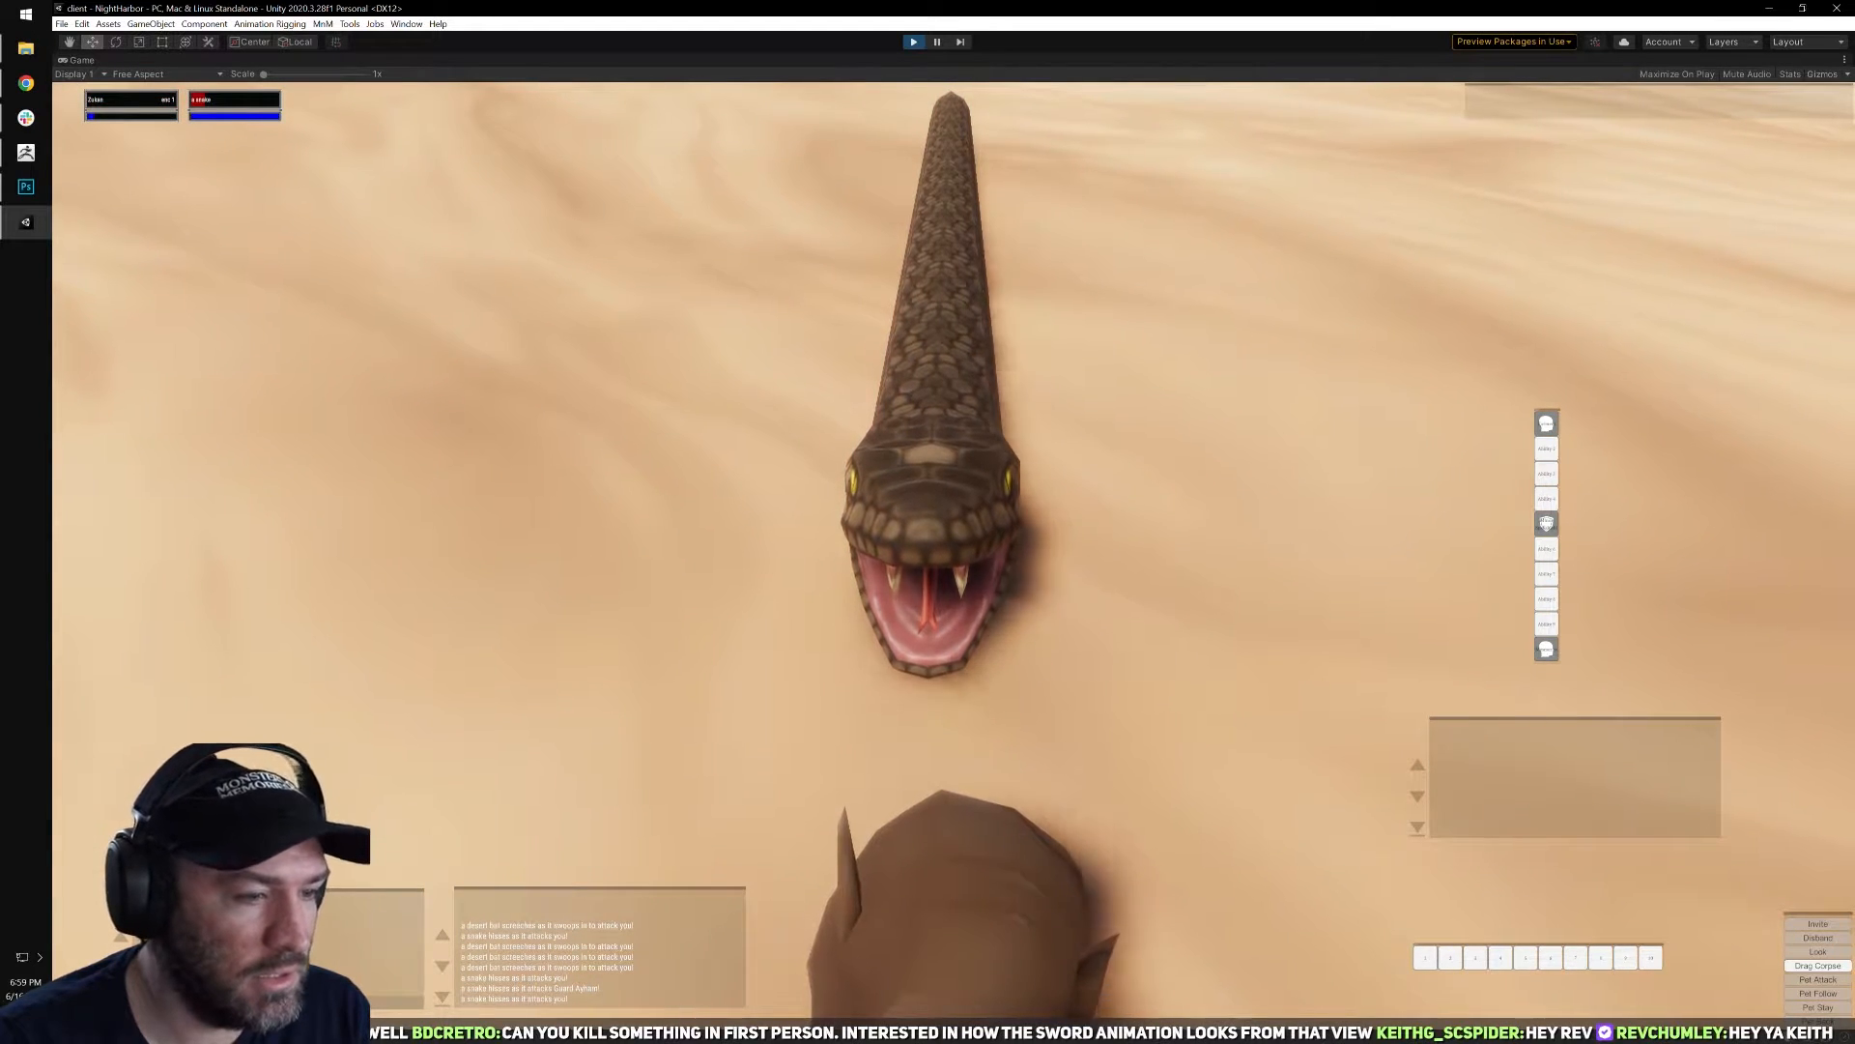
{"action": "scroll", "coordinate": [1228, 702], "scroll_direction": "down", "scroll_amount": 4}
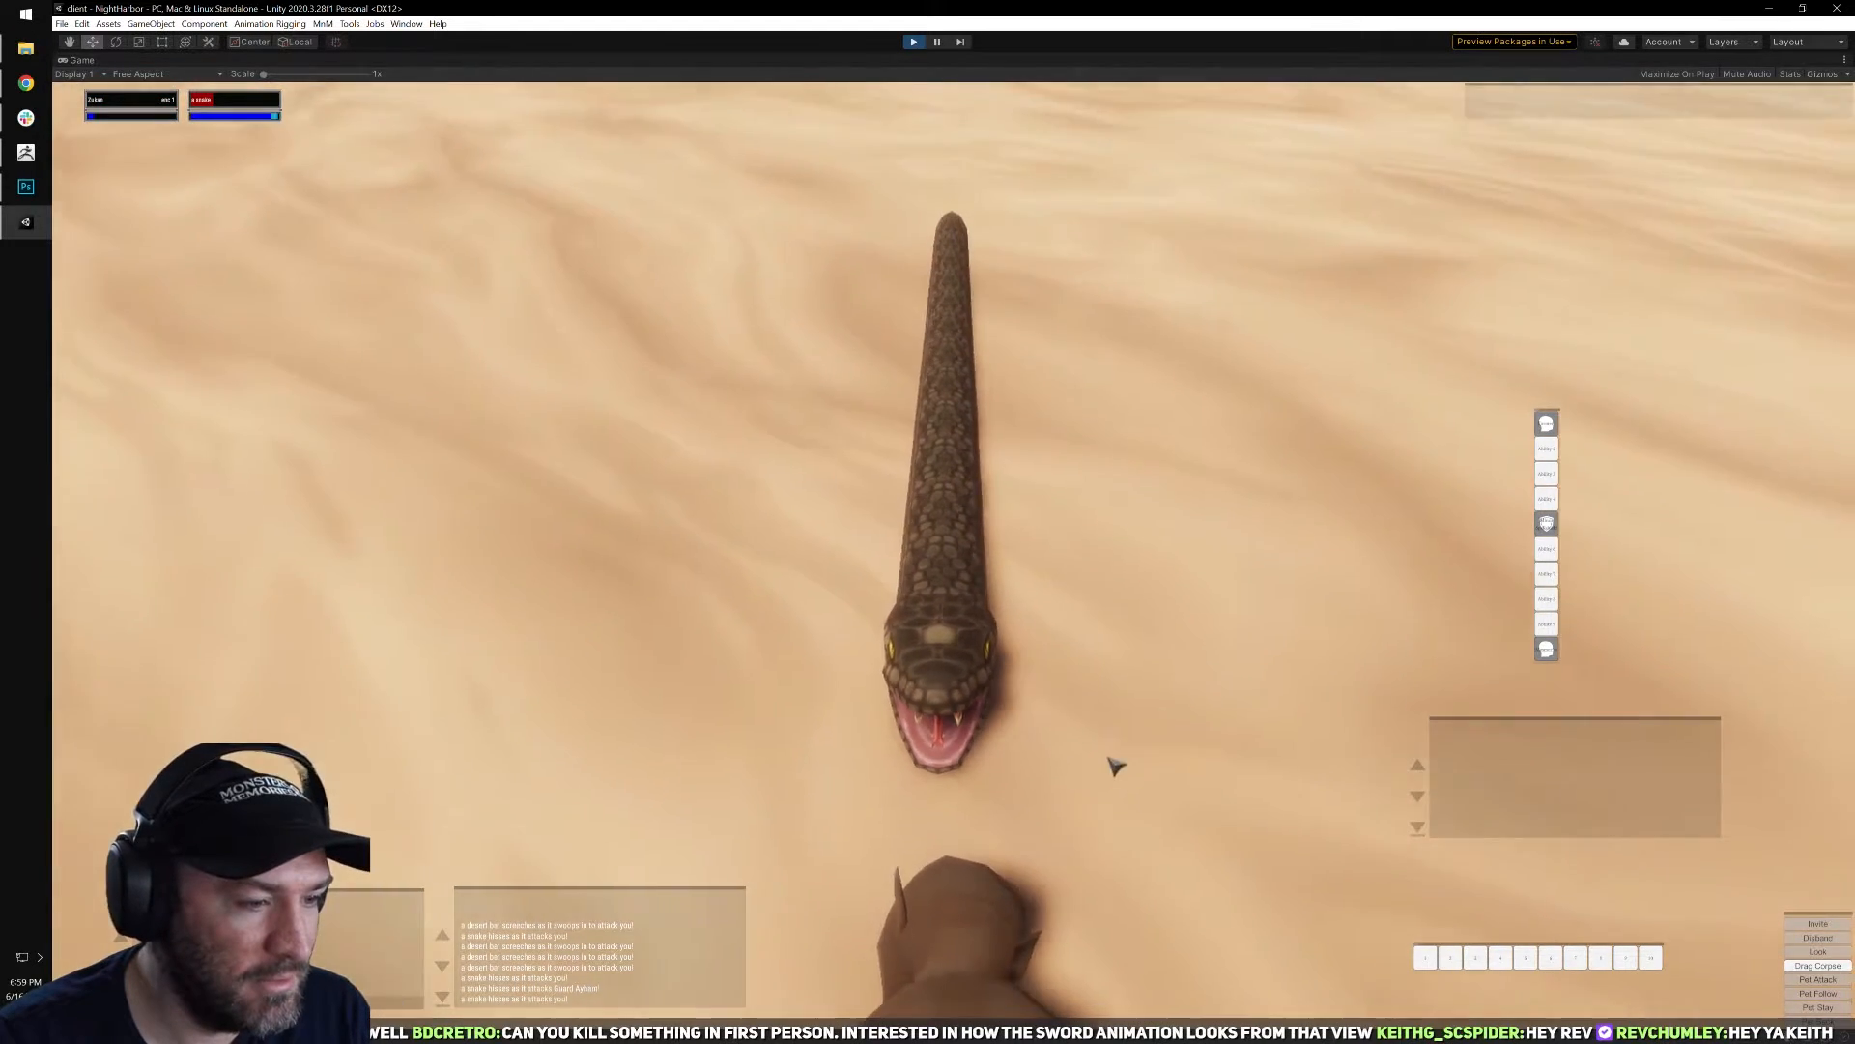
{"action": "scroll", "coordinate": [1116, 766], "scroll_direction": "down", "scroll_amount": 5}
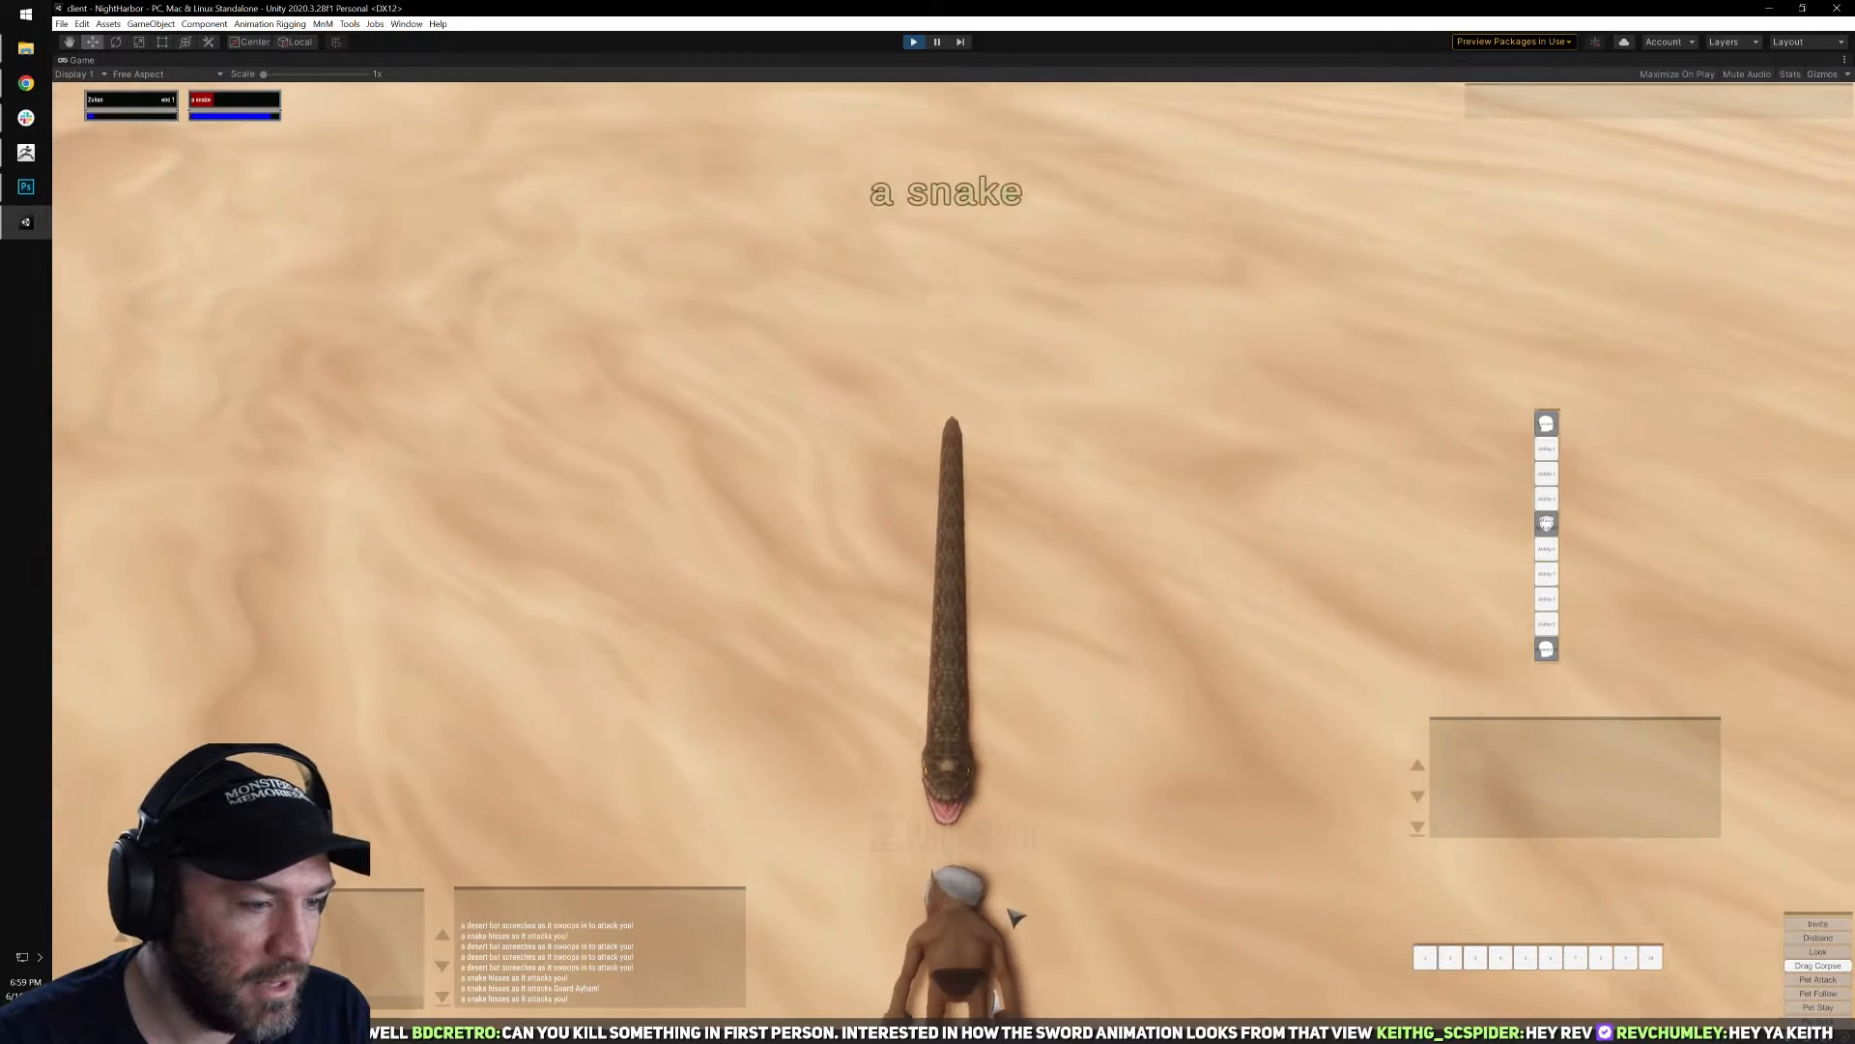
{"action": "scroll", "coordinate": [1023, 886], "scroll_direction": "down", "scroll_amount": 5}
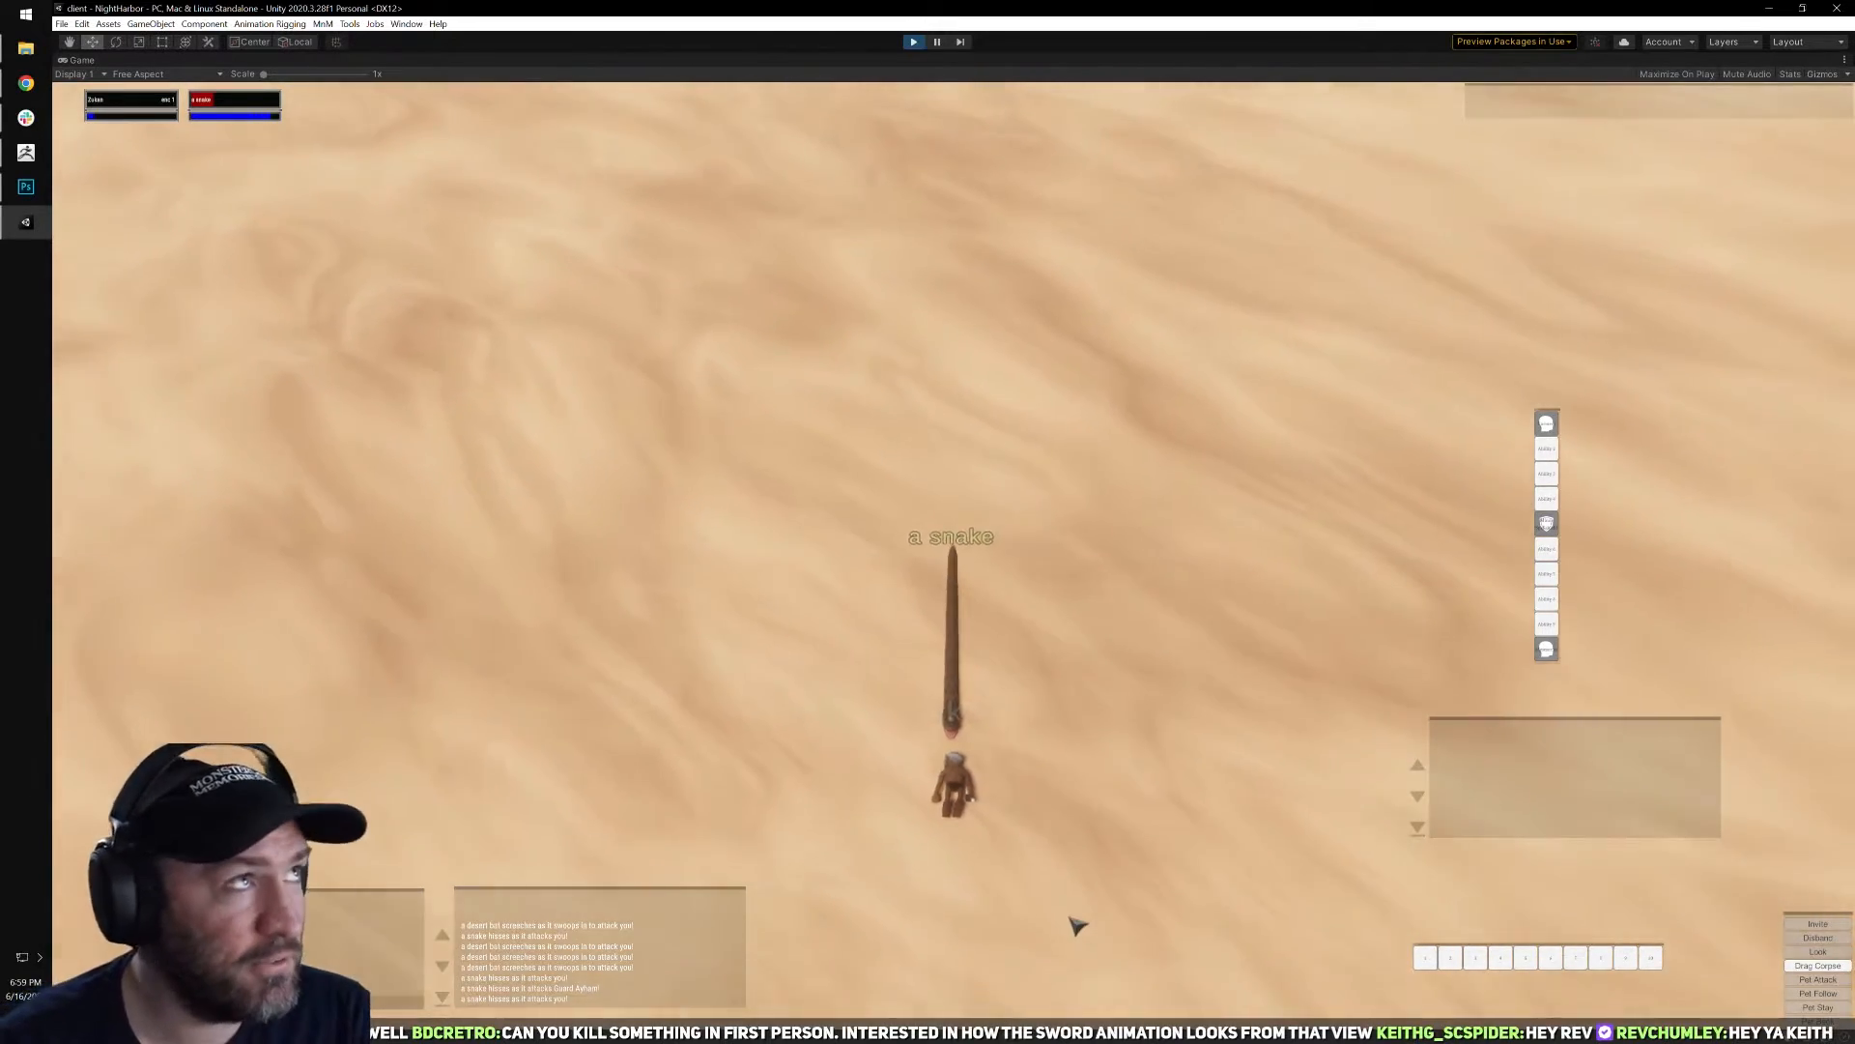
{"action": "scroll", "coordinate": [1069, 918], "scroll_direction": "down", "scroll_amount": 5}
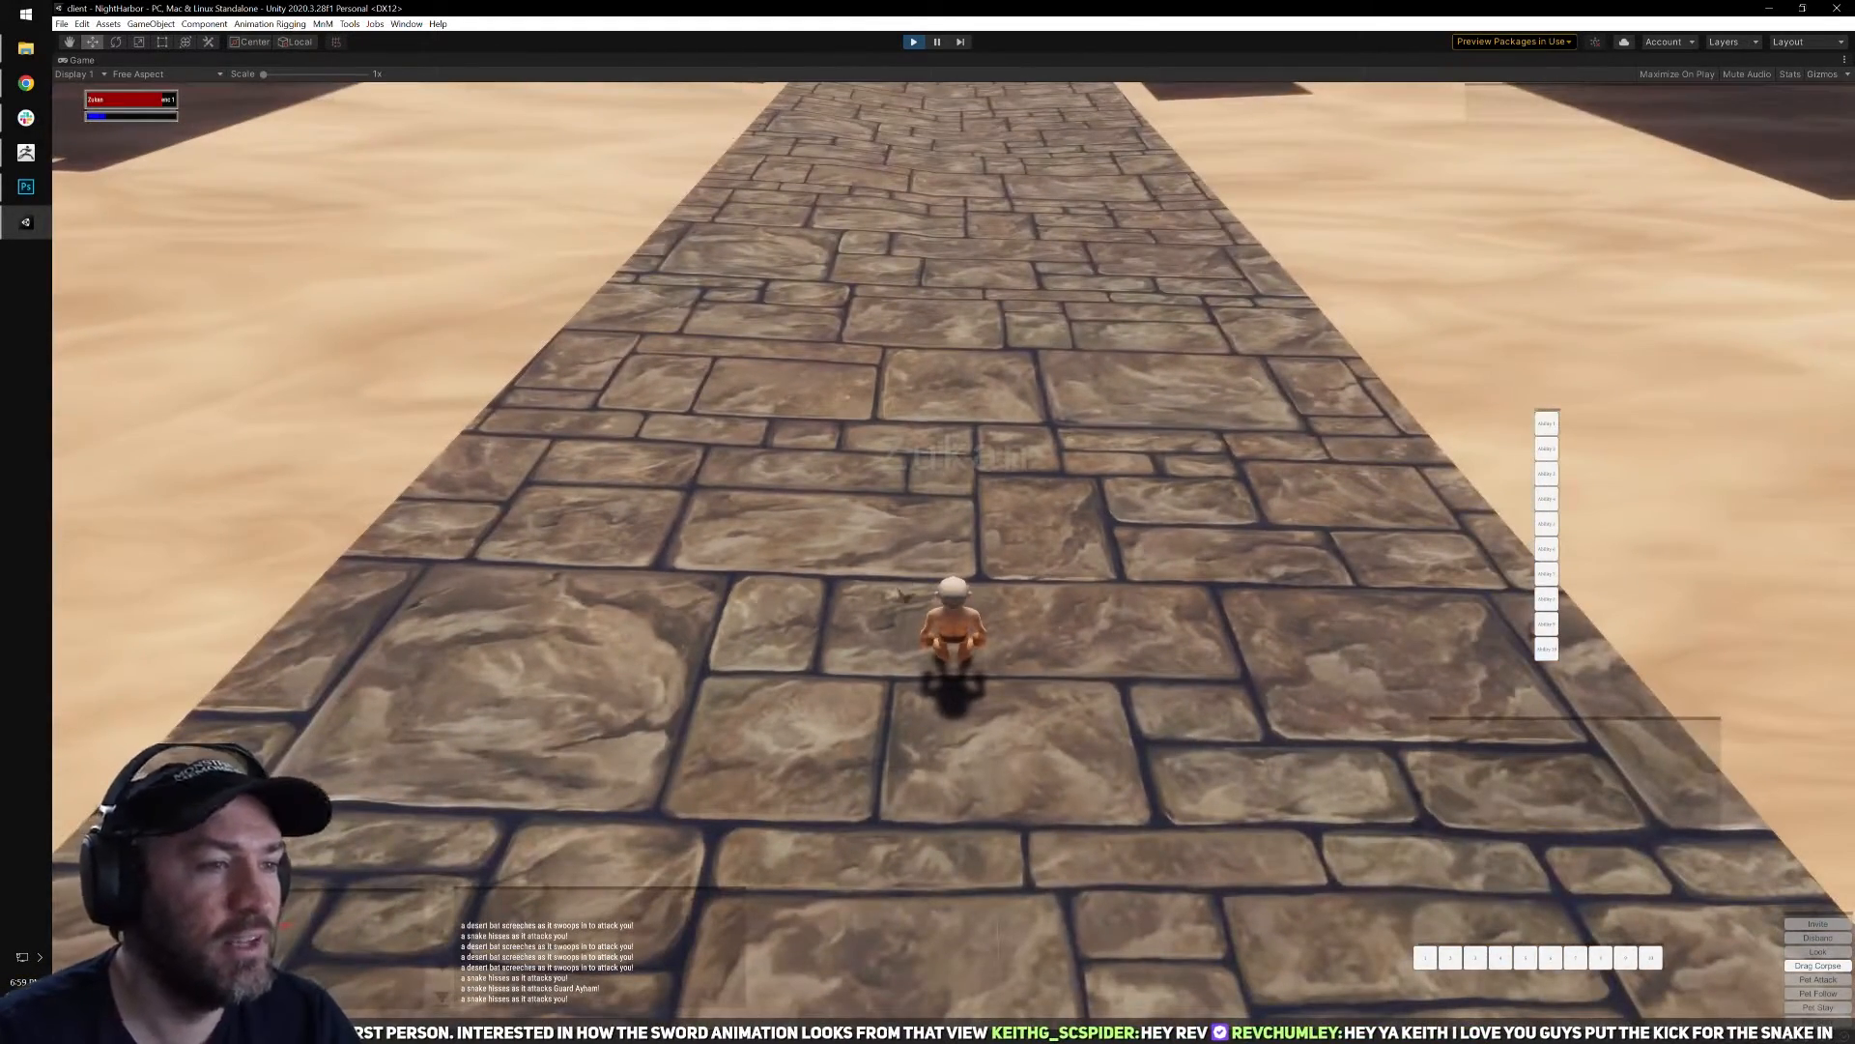
Check the respawned gnome on the stone road by viewing it from several angles and testing the inventory and Abilities book.
{"action": "right_click_drag", "start_coordinate": [953, 561], "coordinate": [522, 541]}
{"action": "key", "text": "q"}
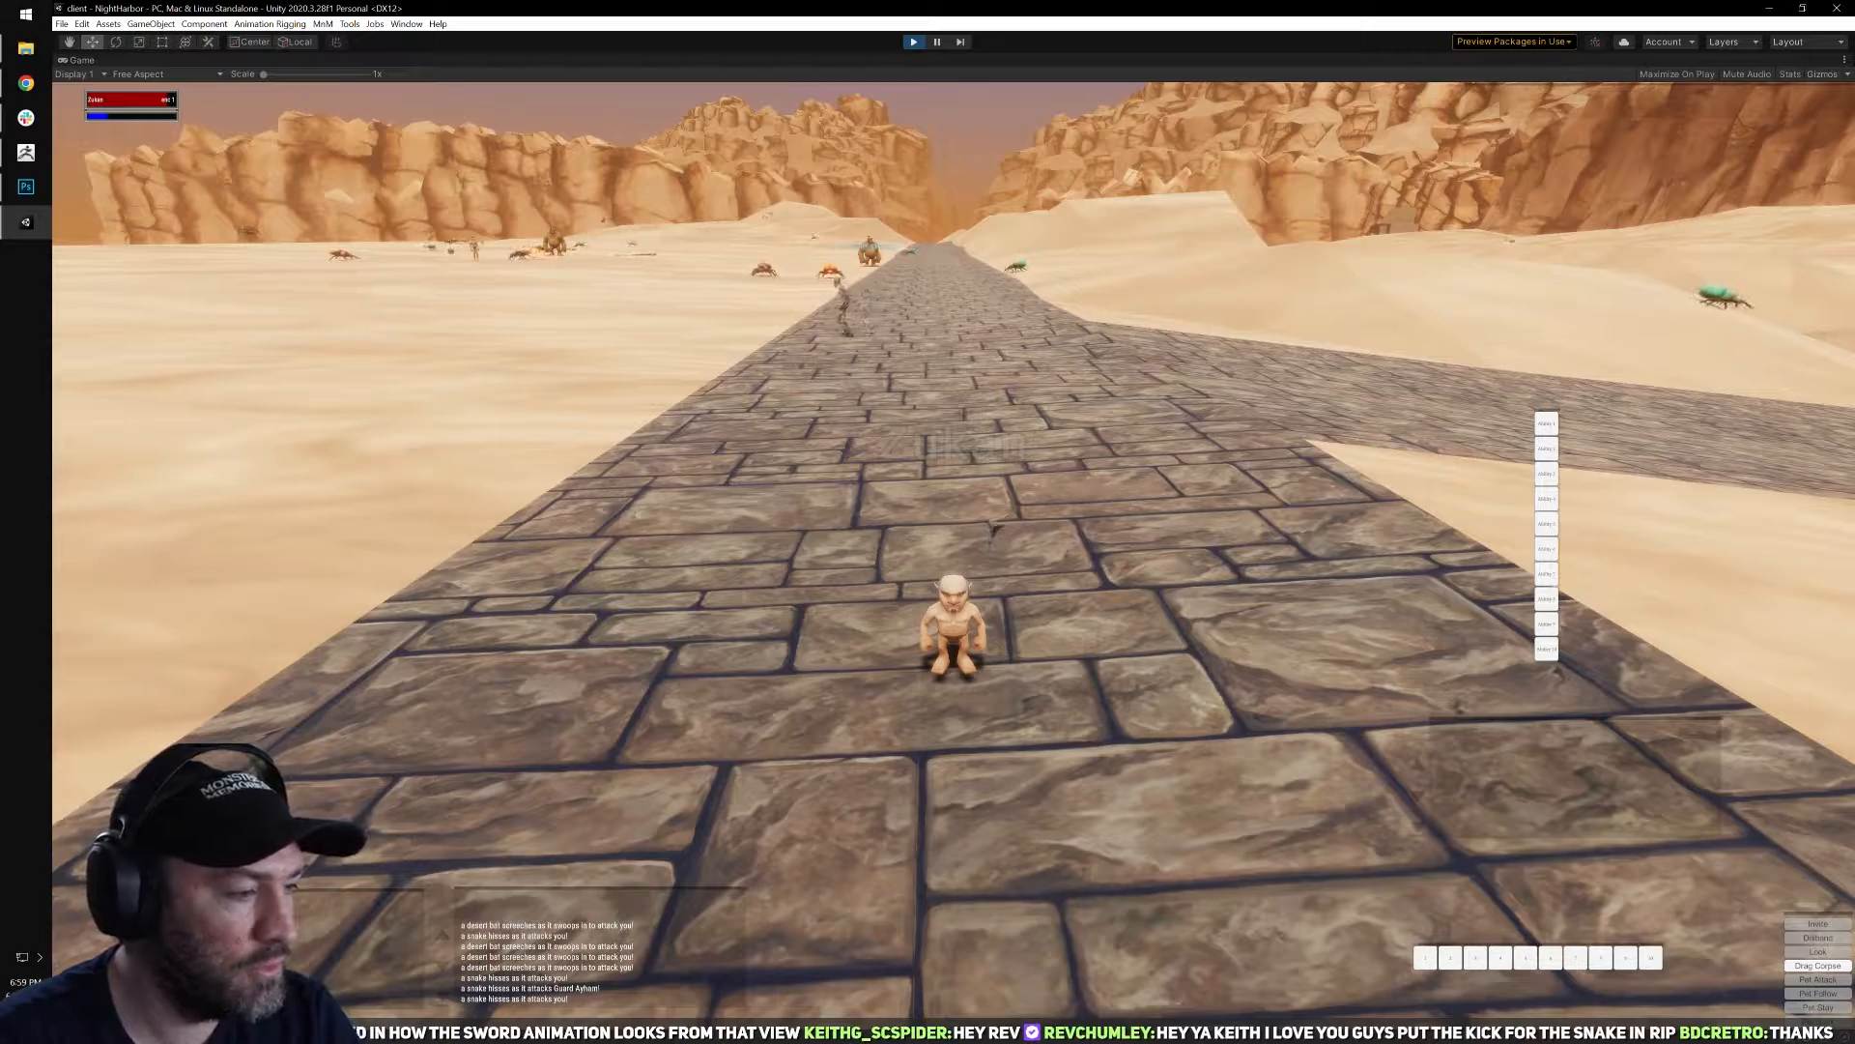
{"action": "right_click_drag", "start_coordinate": [993, 530], "coordinate": [894, 554]}
{"action": "key", "text": "i"}
{"action": "key", "text": "i"}
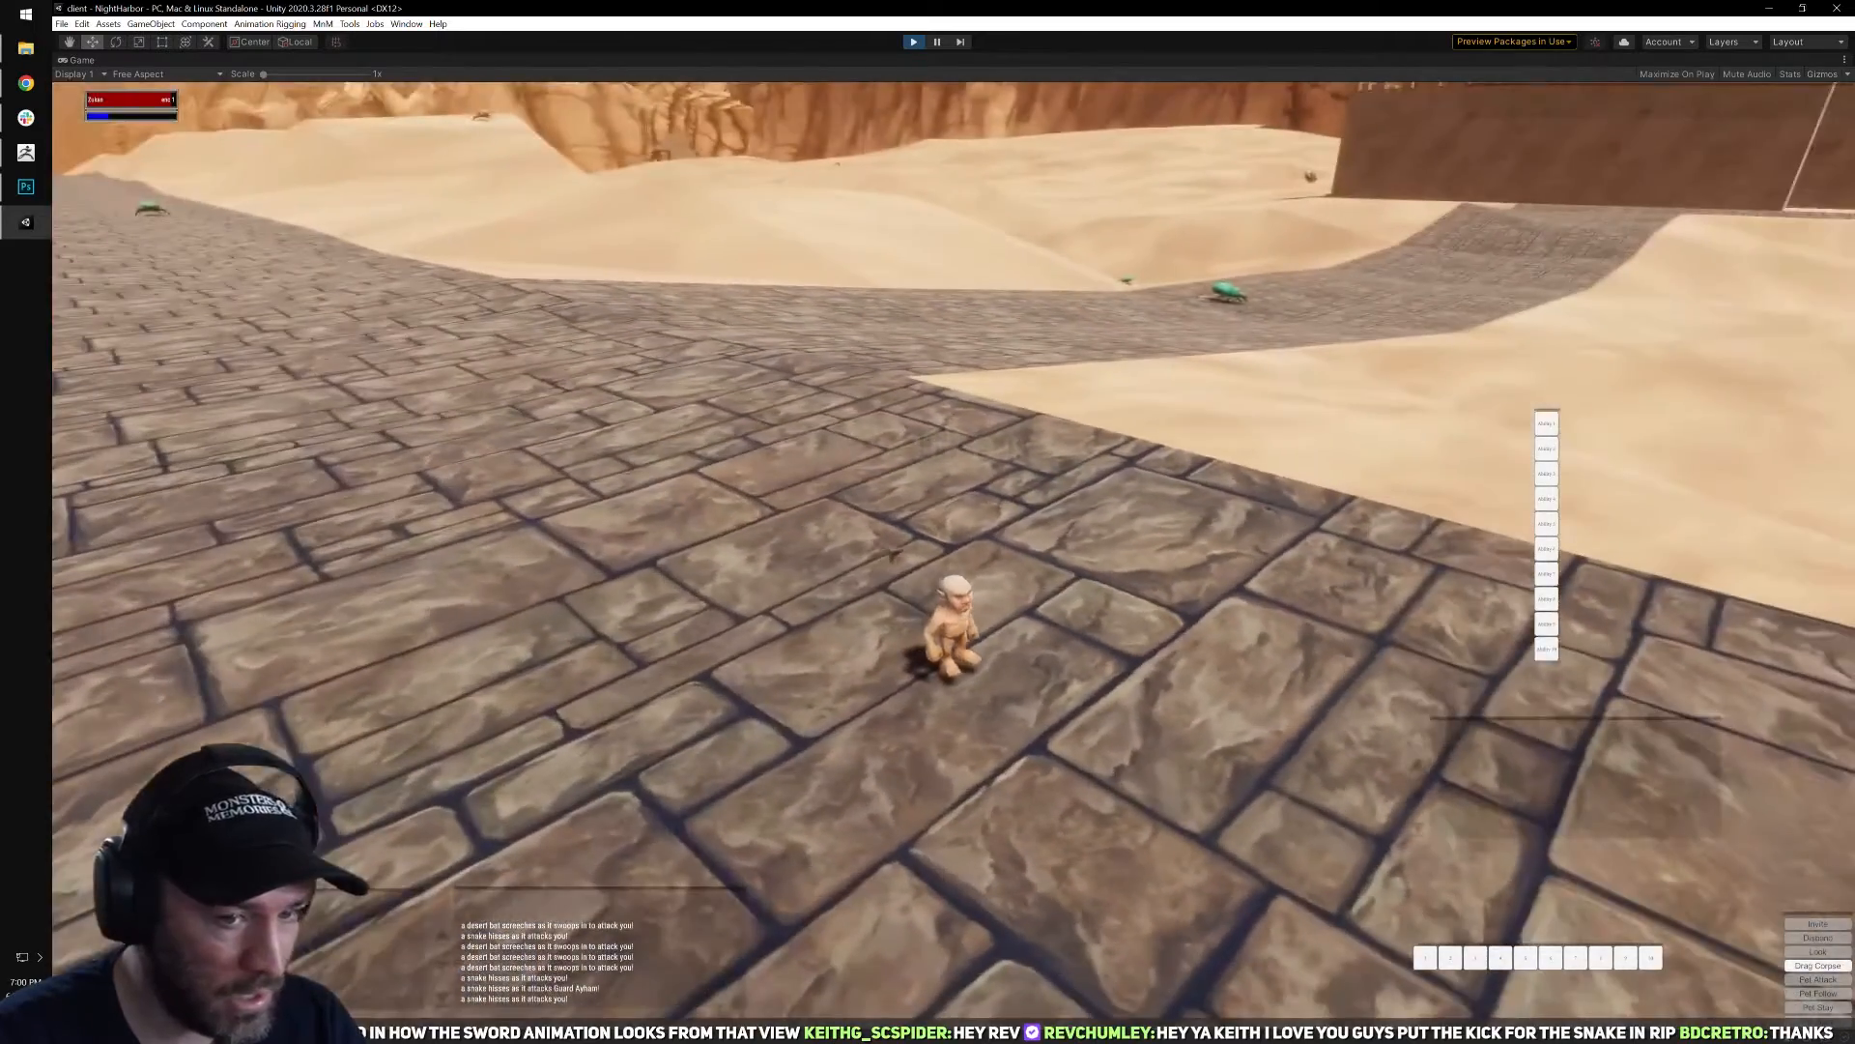
{"action": "key", "text": "b"}
{"action": "key", "text": "b"}
{"action": "key", "text": "b"}
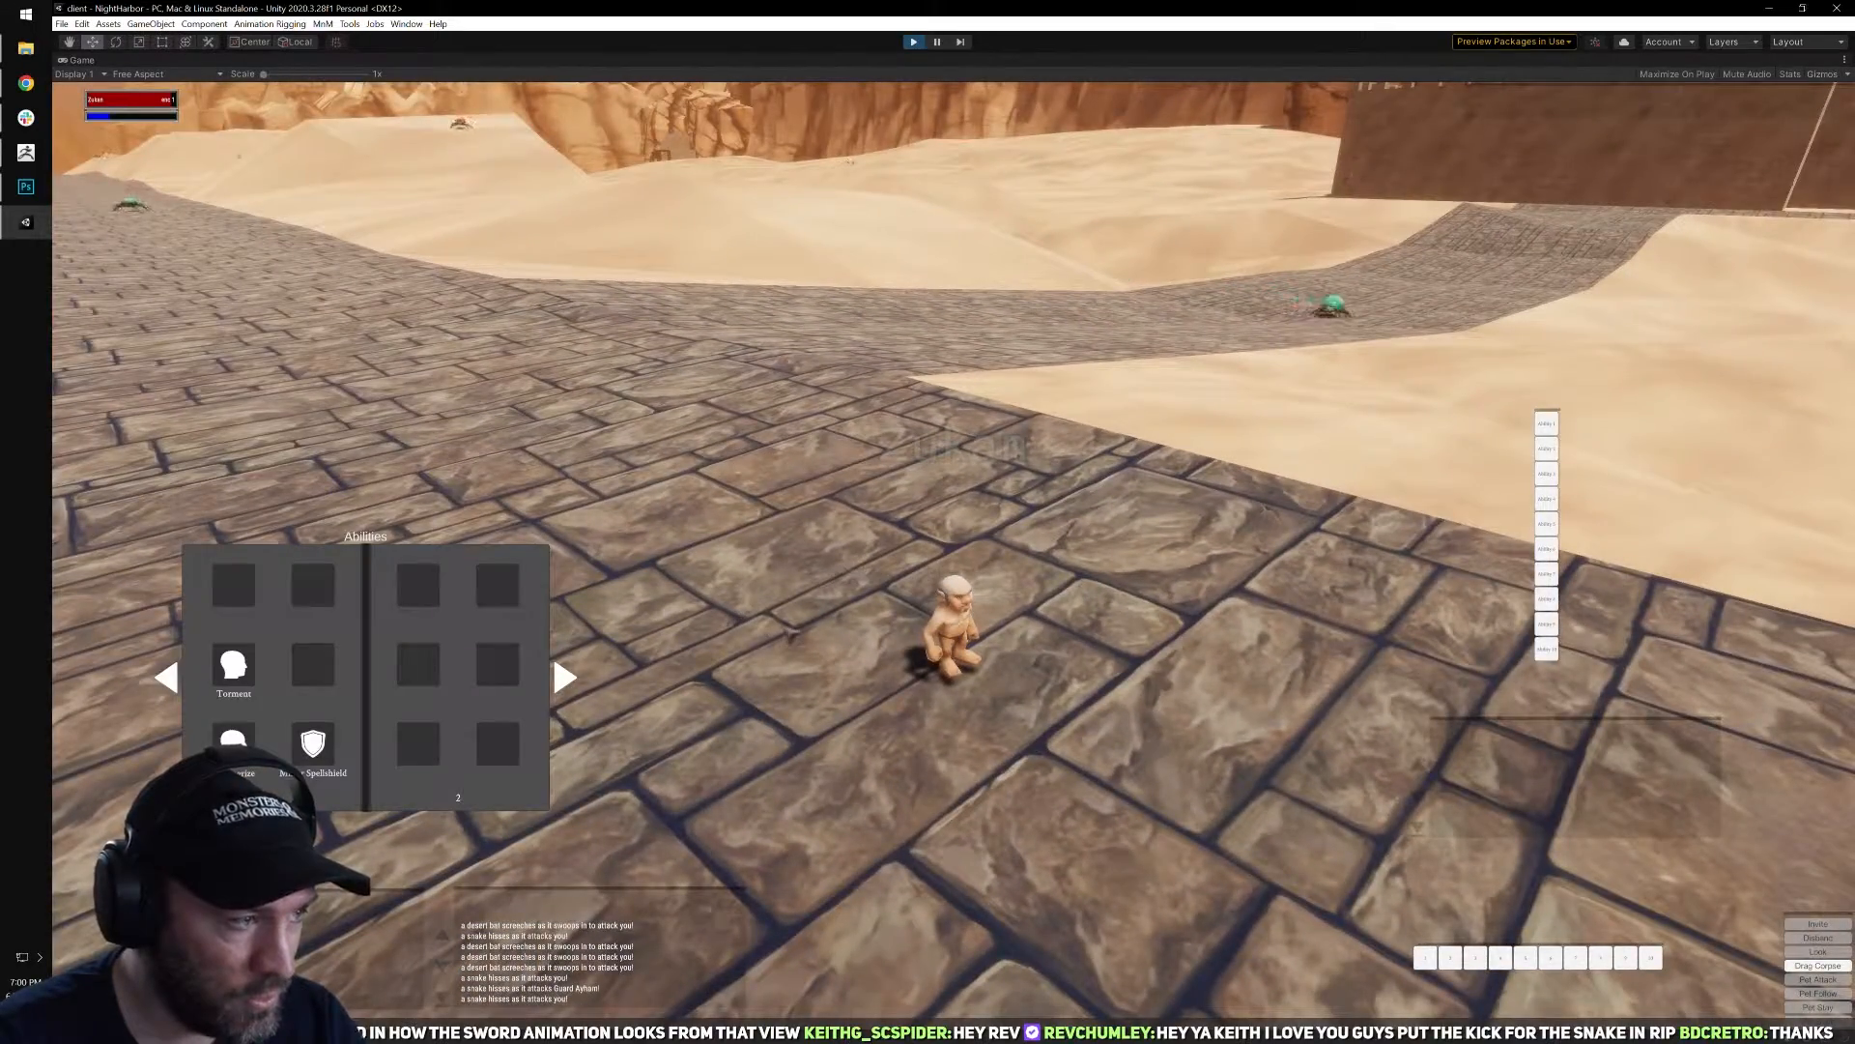
{"action": "key", "text": "b"}
{"action": "right_click_drag", "start_coordinate": [786, 633], "coordinate": [1002, 590]}
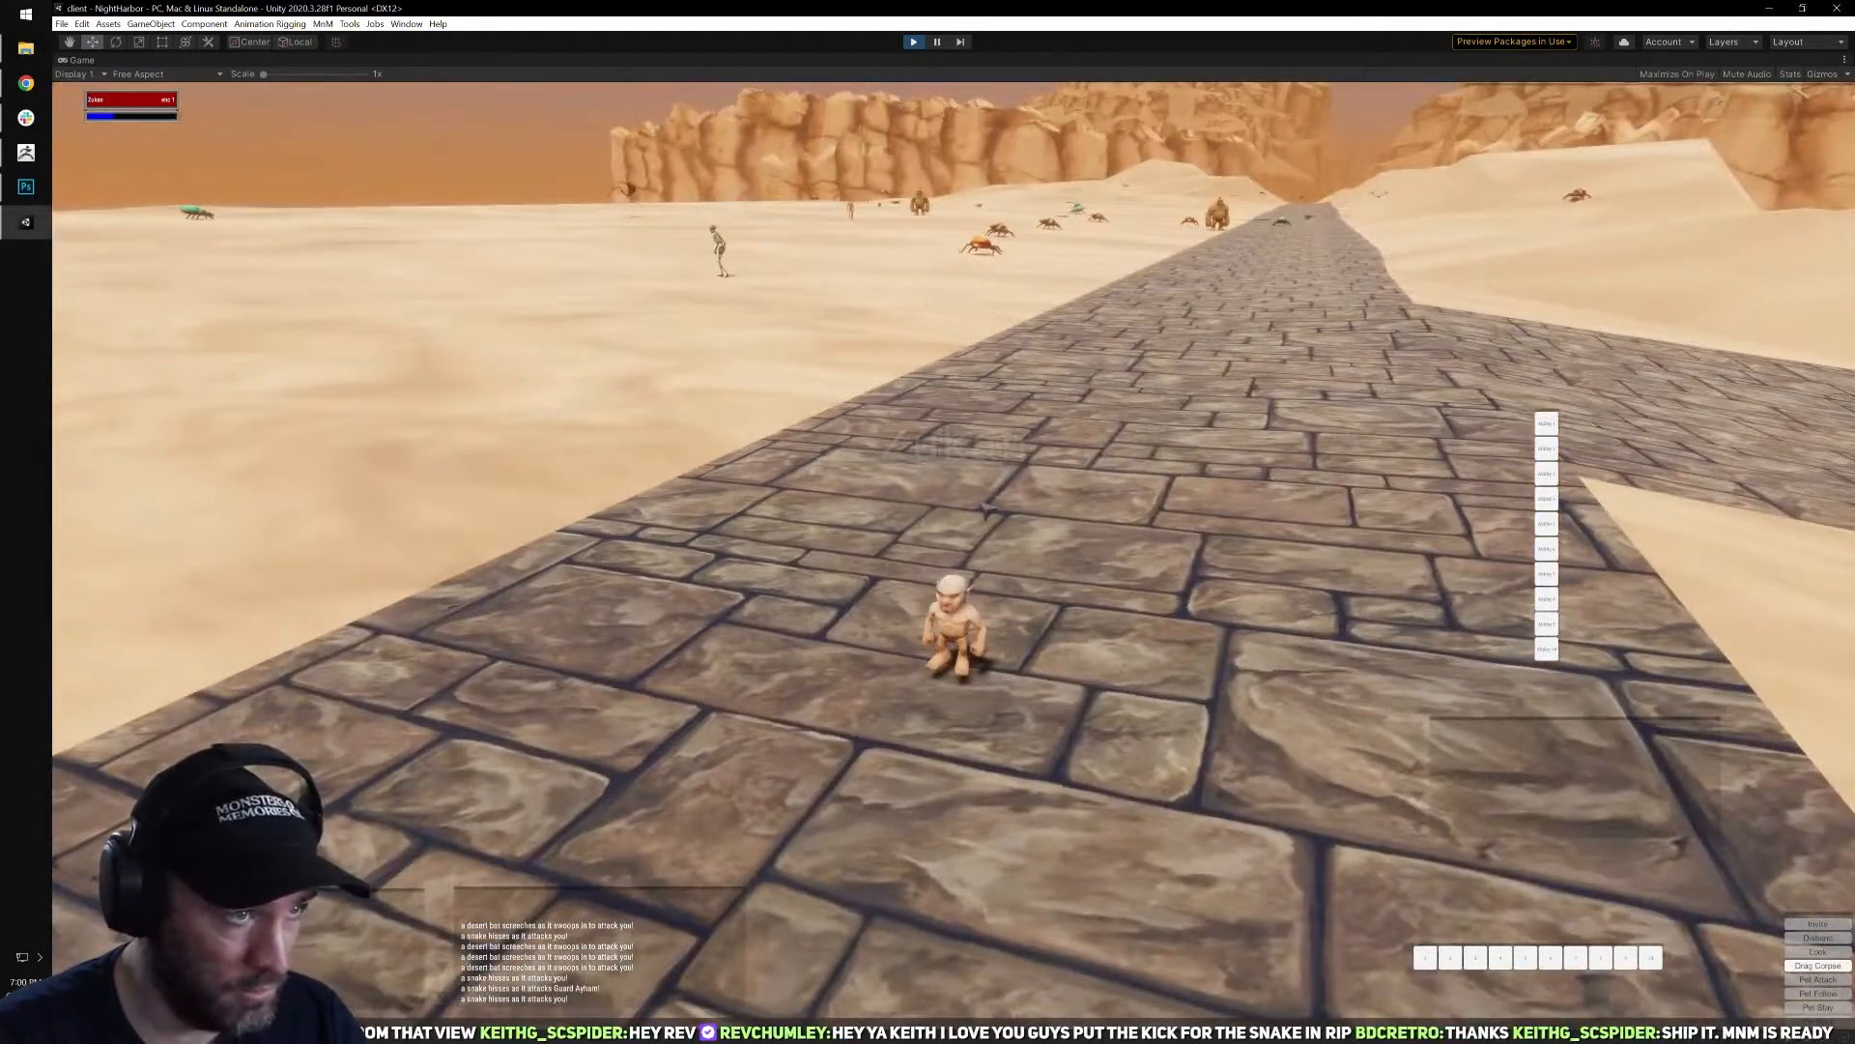
Start an in-game issue report and set both its category and sub-category to Other.
{"action": "key", "text": "Escape"}
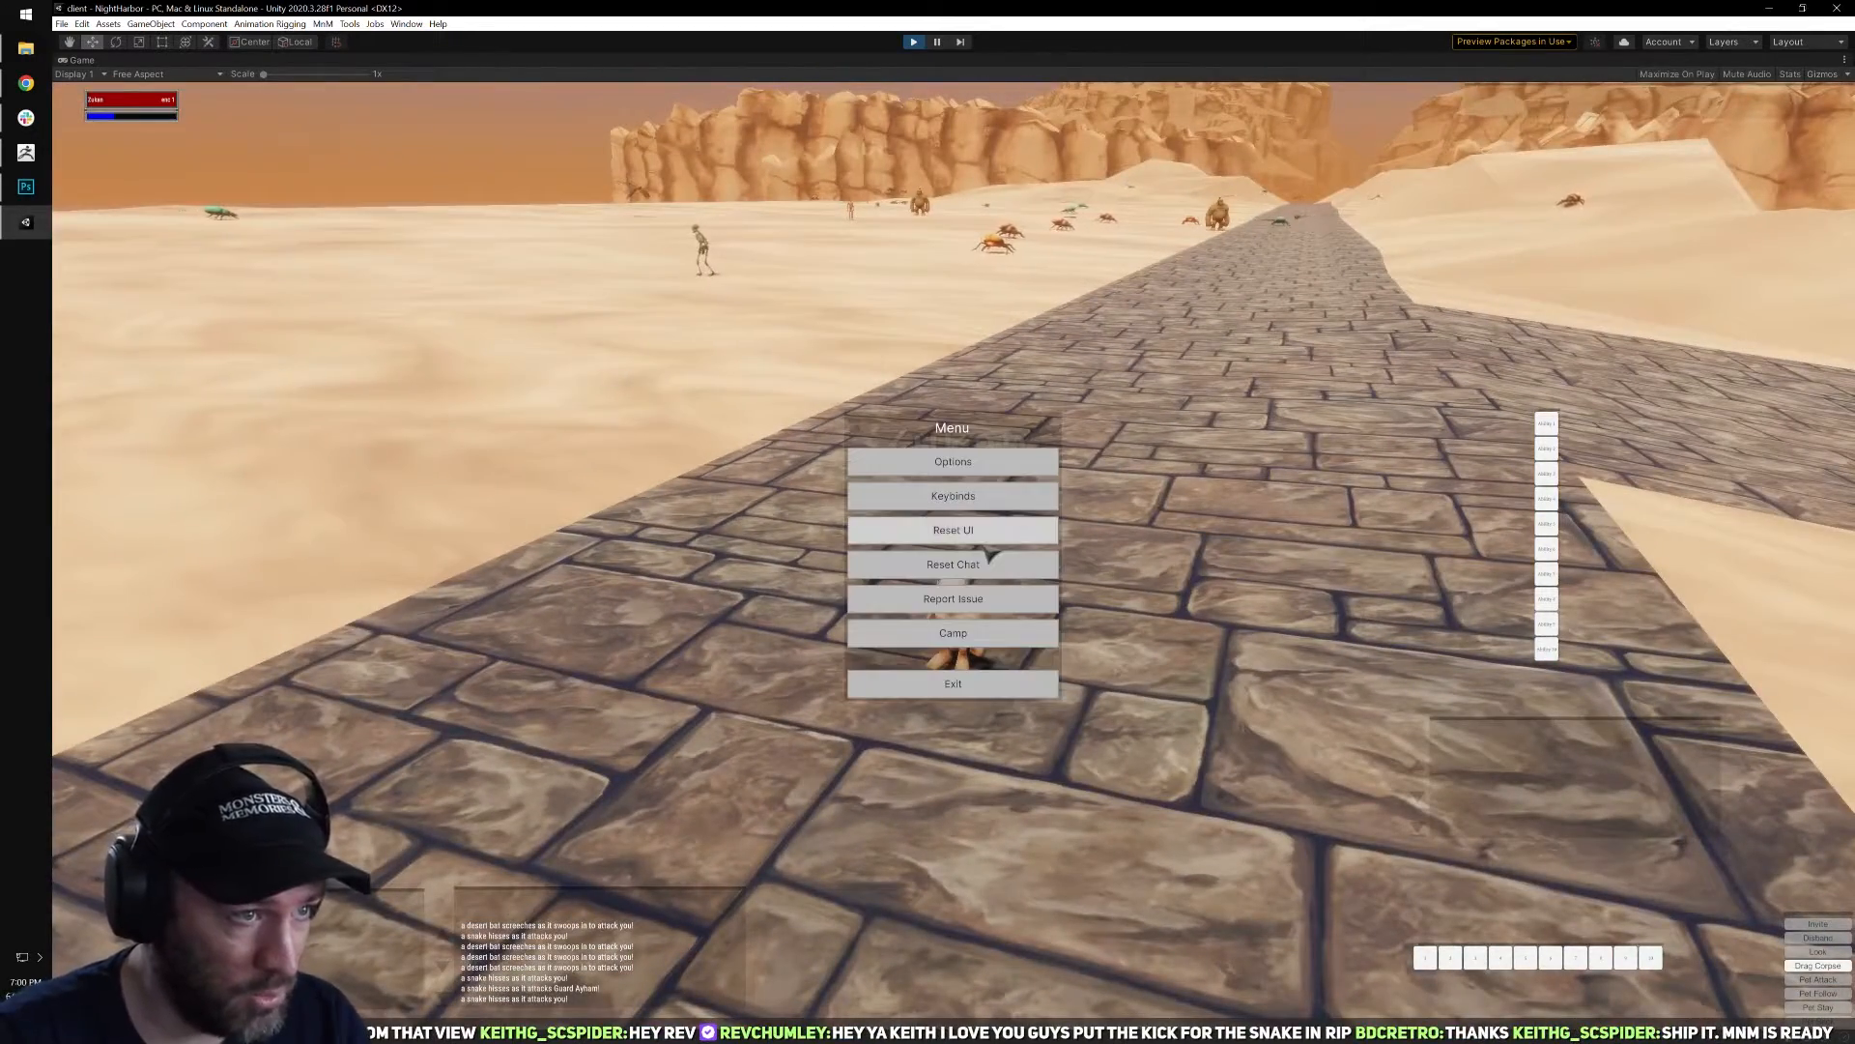
{"action": "left_click", "coordinate": [1021, 599]}
{"action": "left_click", "coordinate": [923, 456]}
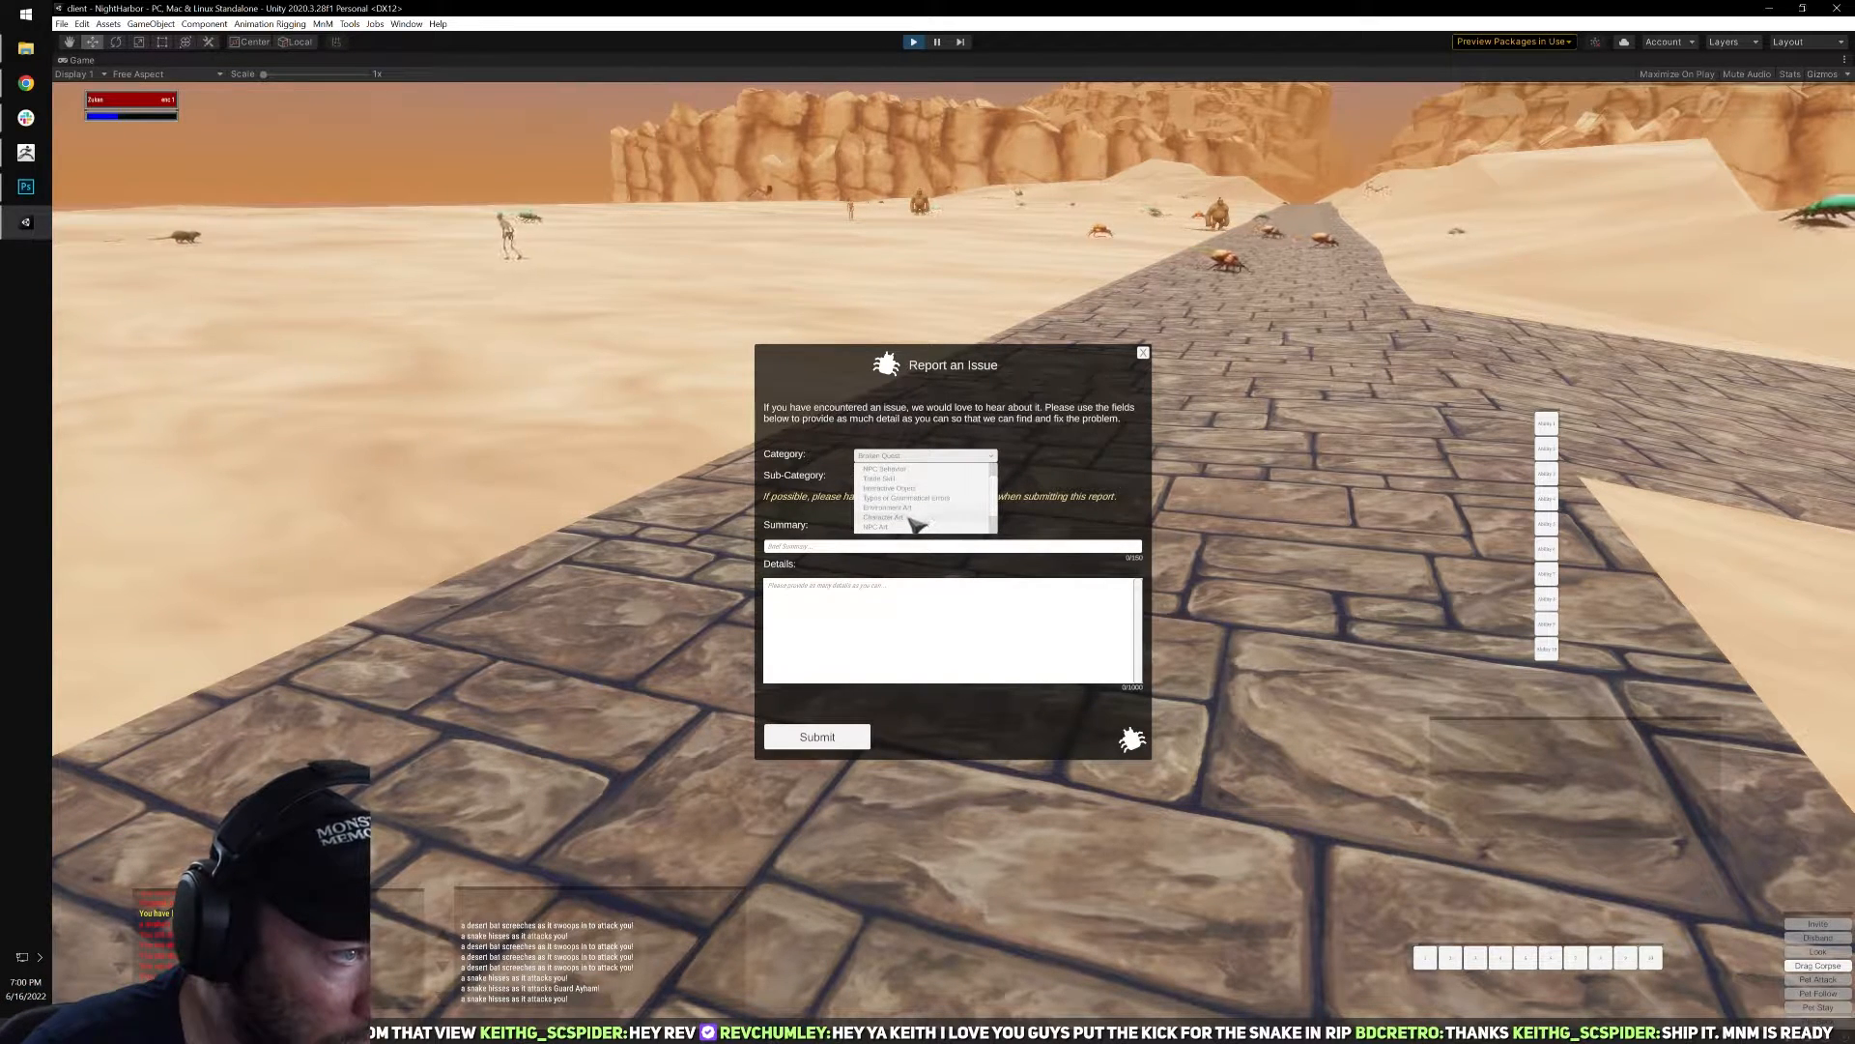
{"action": "scroll", "coordinate": [928, 521], "scroll_direction": "down", "scroll_amount": 2}
{"action": "scroll", "coordinate": [950, 523], "scroll_direction": "down", "scroll_amount": 1}
{"action": "scroll", "coordinate": [945, 530], "scroll_direction": "up", "scroll_amount": 3}
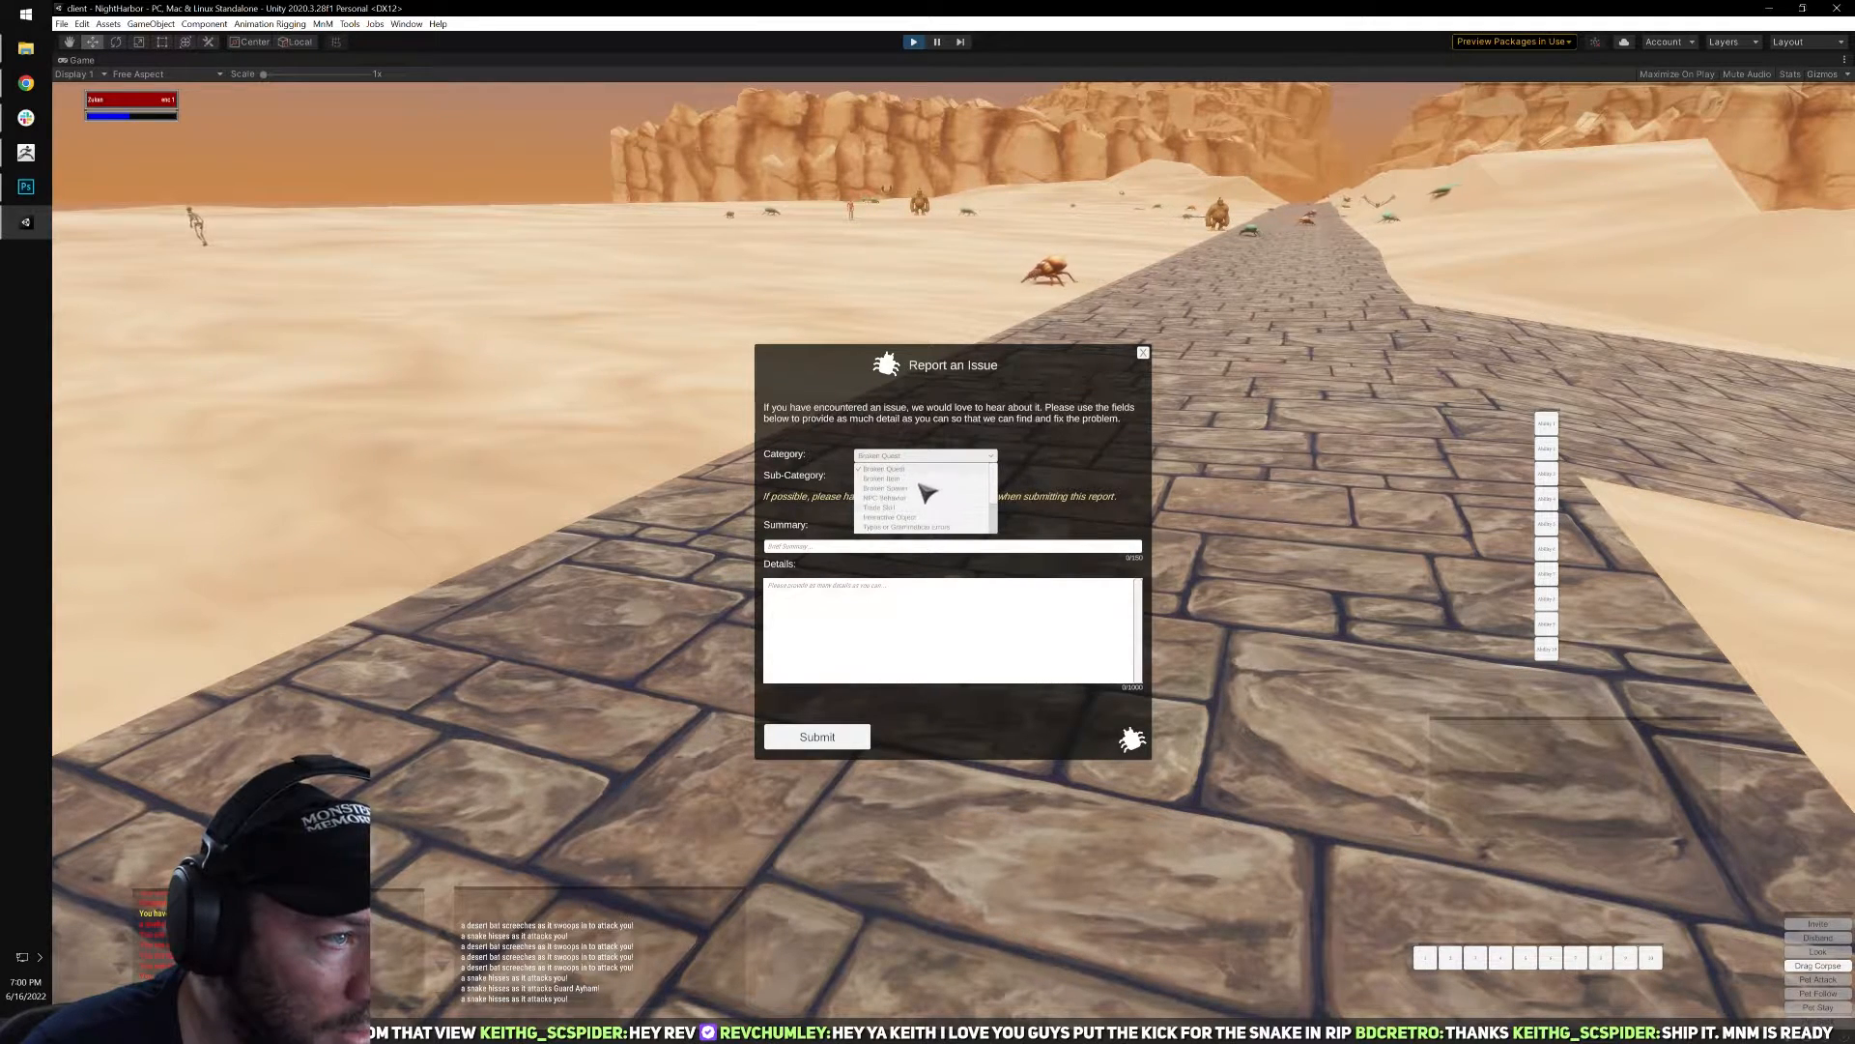
{"action": "left_click", "coordinate": [923, 489]}
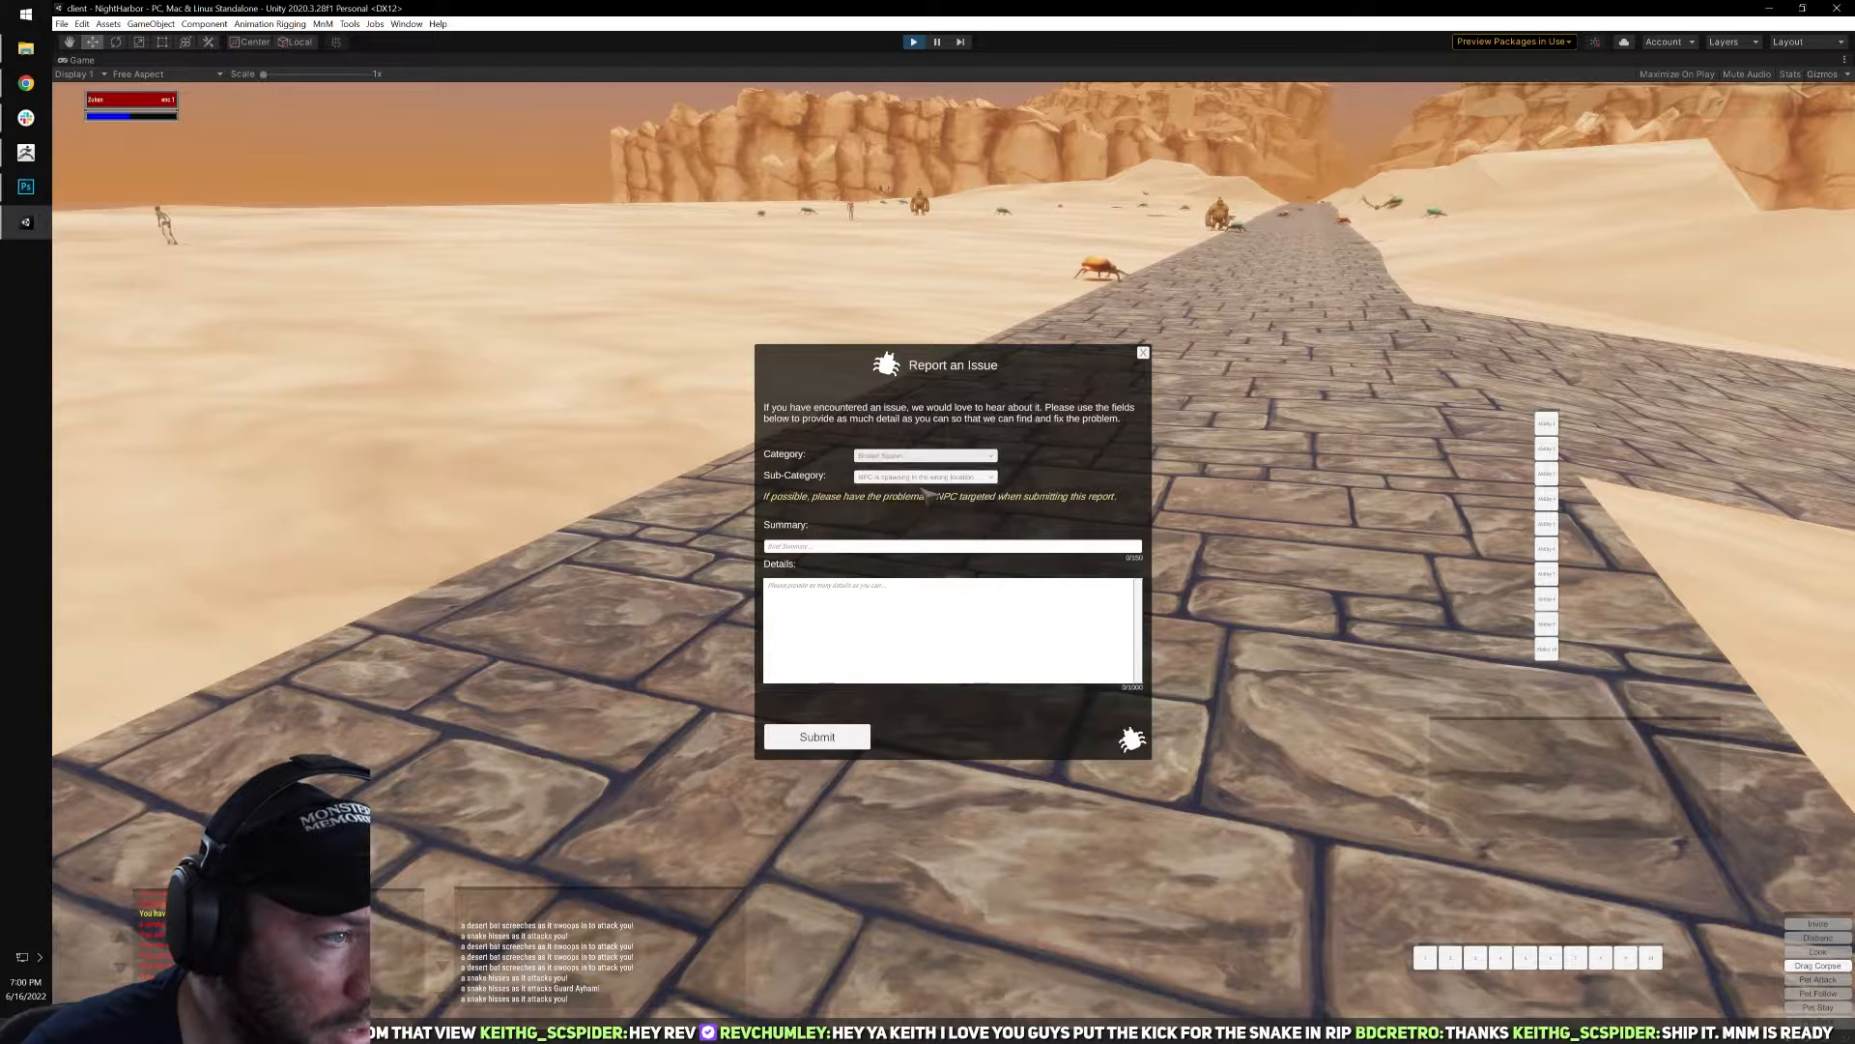
{"action": "left_click", "coordinate": [918, 460]}
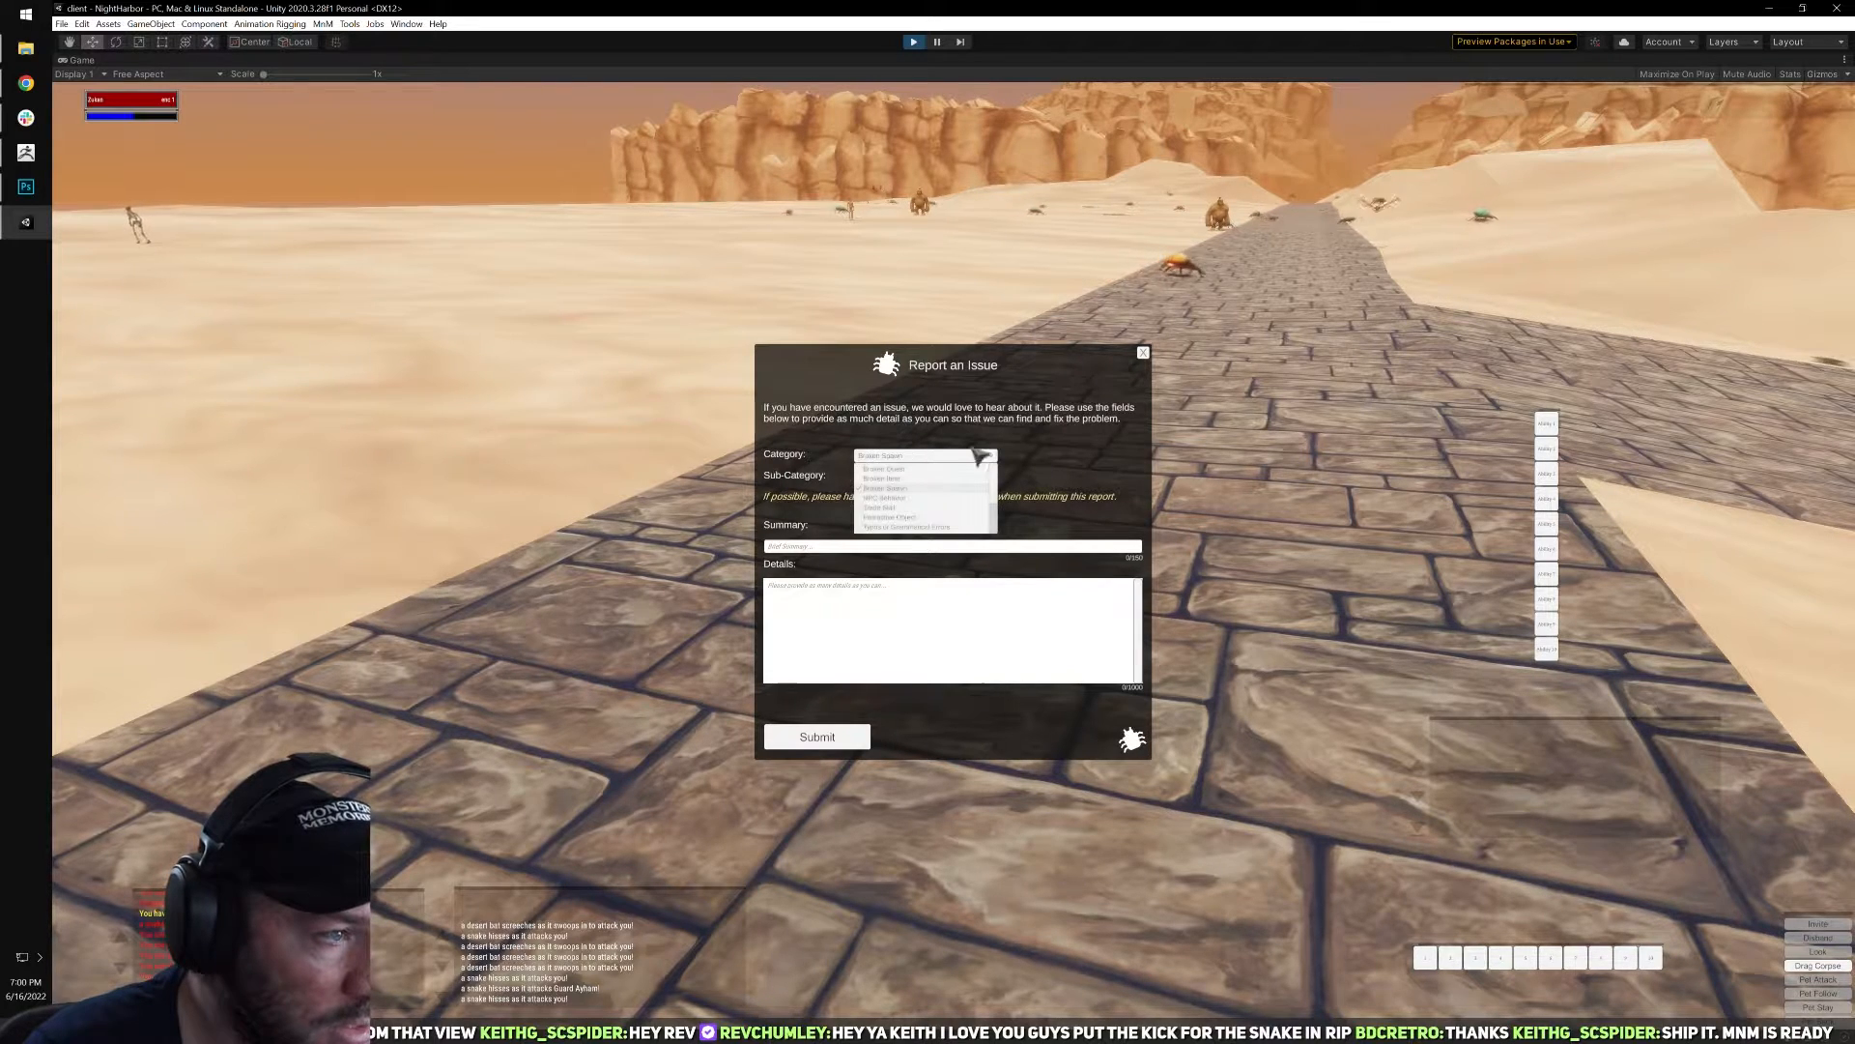
{"action": "scroll", "coordinate": [937, 498], "scroll_direction": "down", "scroll_amount": 3}
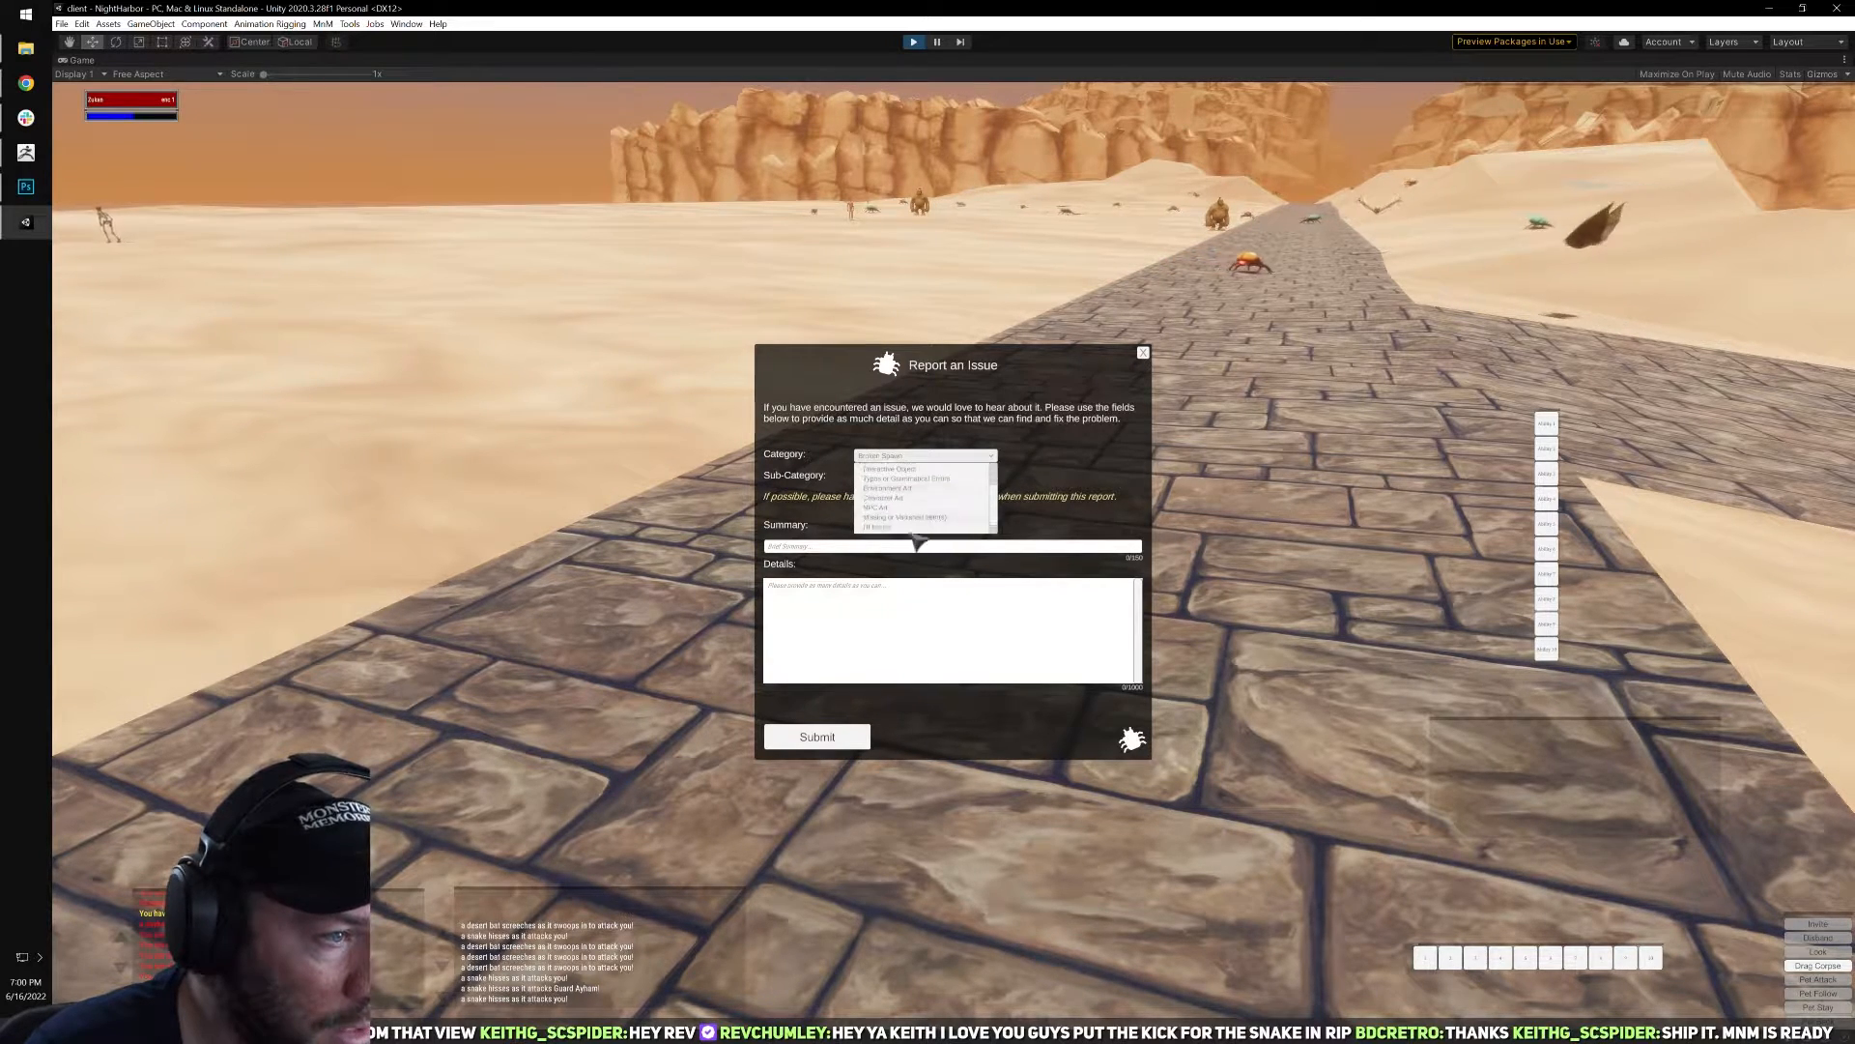
{"action": "left_click", "coordinate": [893, 528]}
{"action": "left_click", "coordinate": [915, 482]}
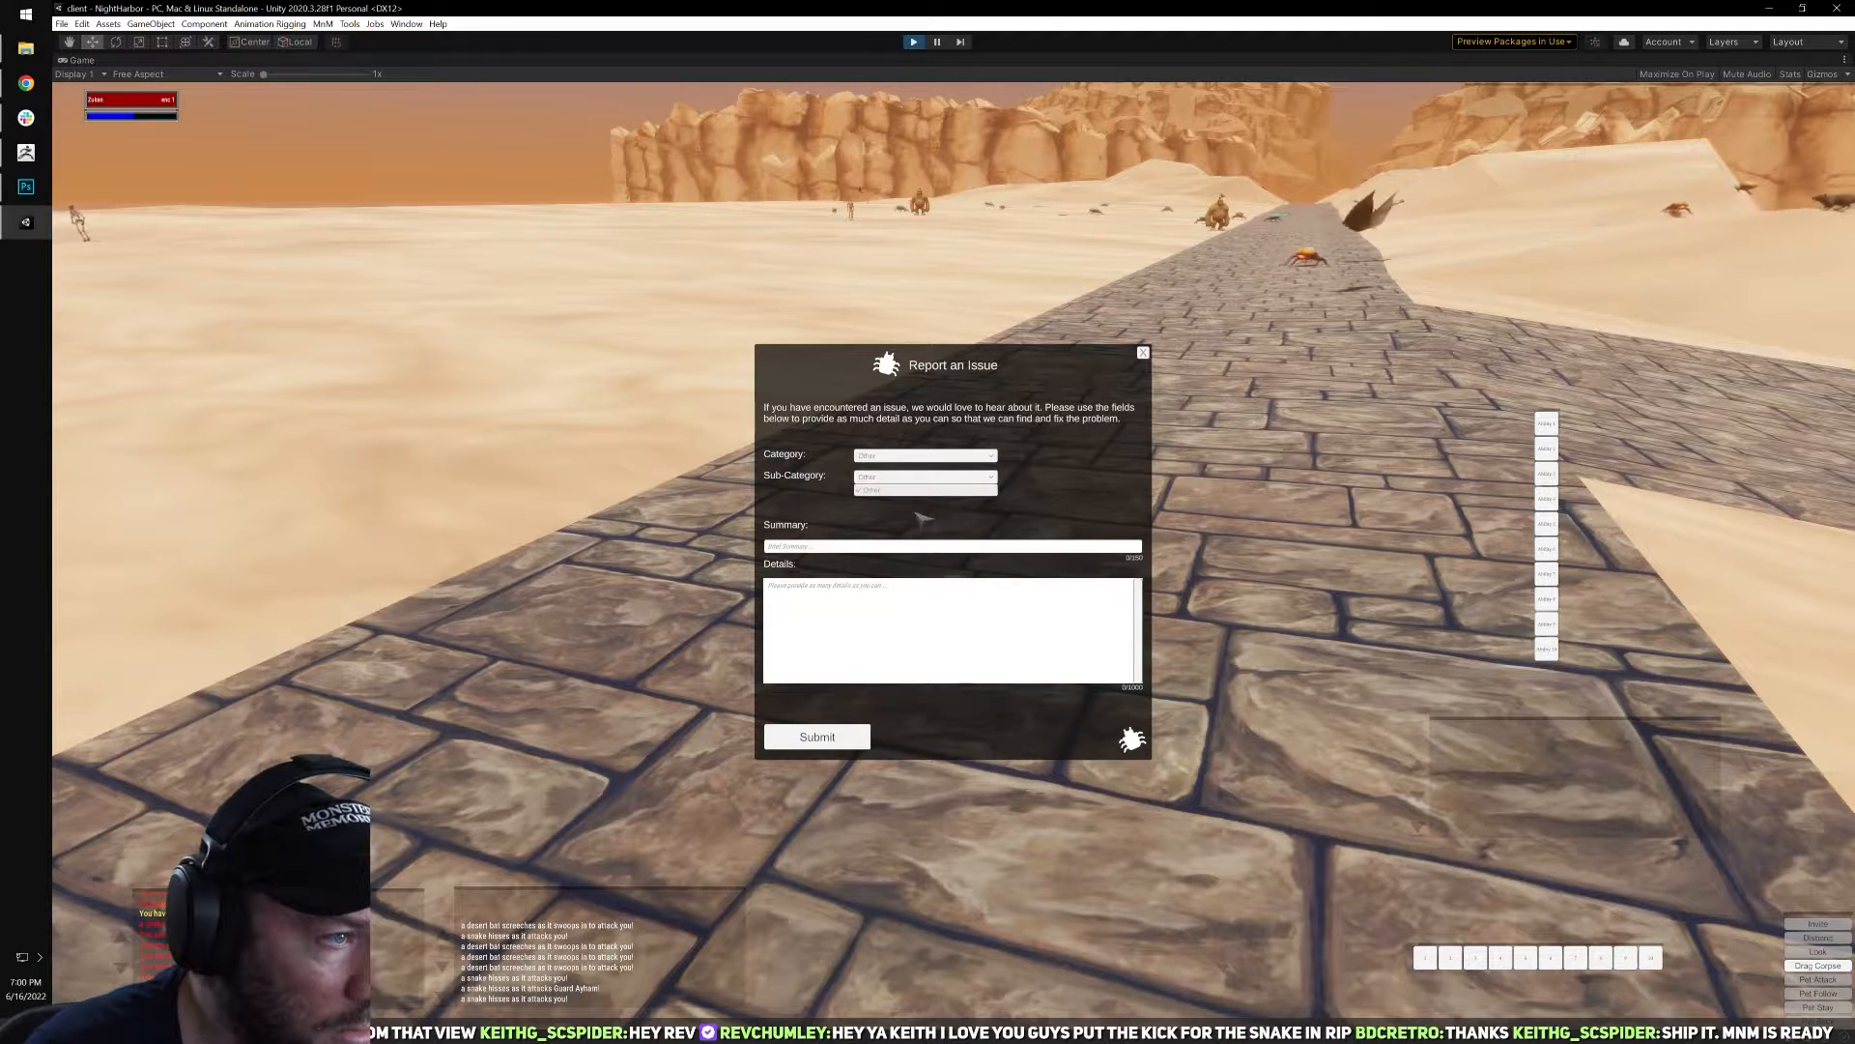
Write a summary and details reporting that the character died and could not move after respawning, and submit the report.
{"action": "left_click", "coordinate": [872, 543]}
{"action": "left_click", "coordinate": [872, 545]}
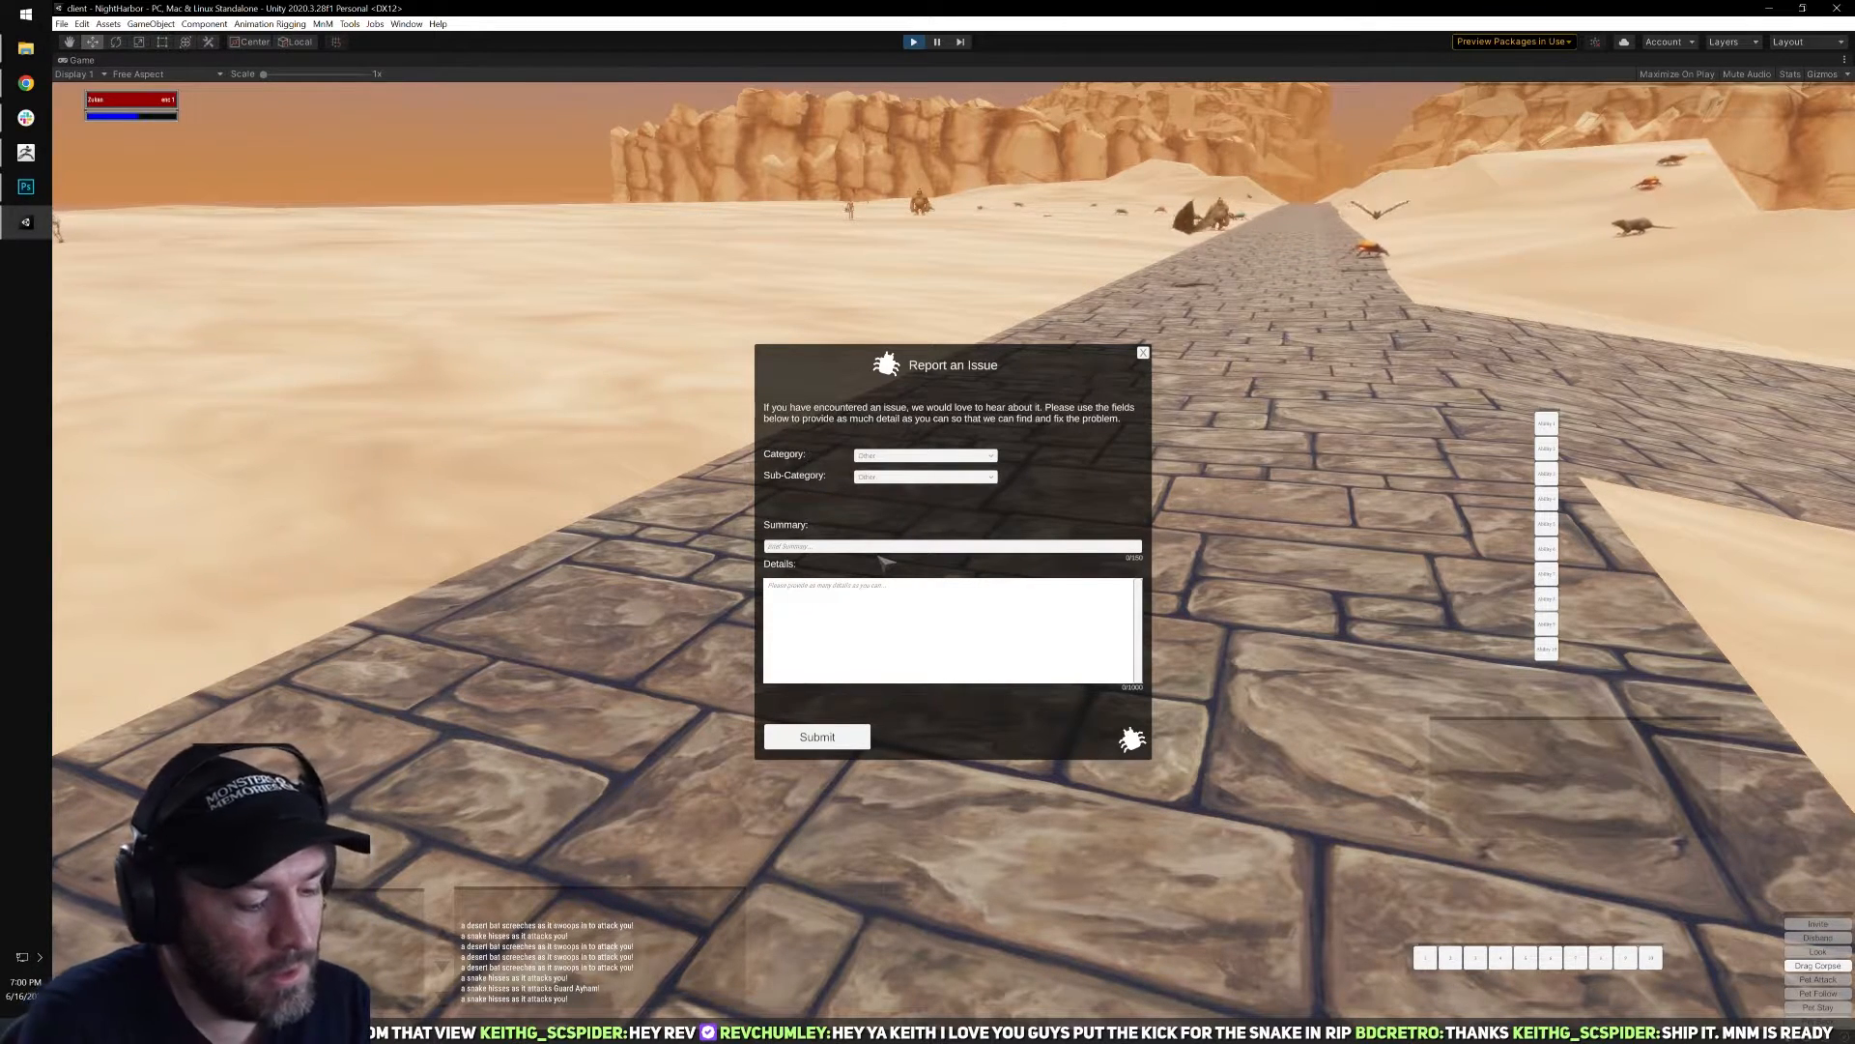
{"action": "type", "text": "I have died, and wh"}
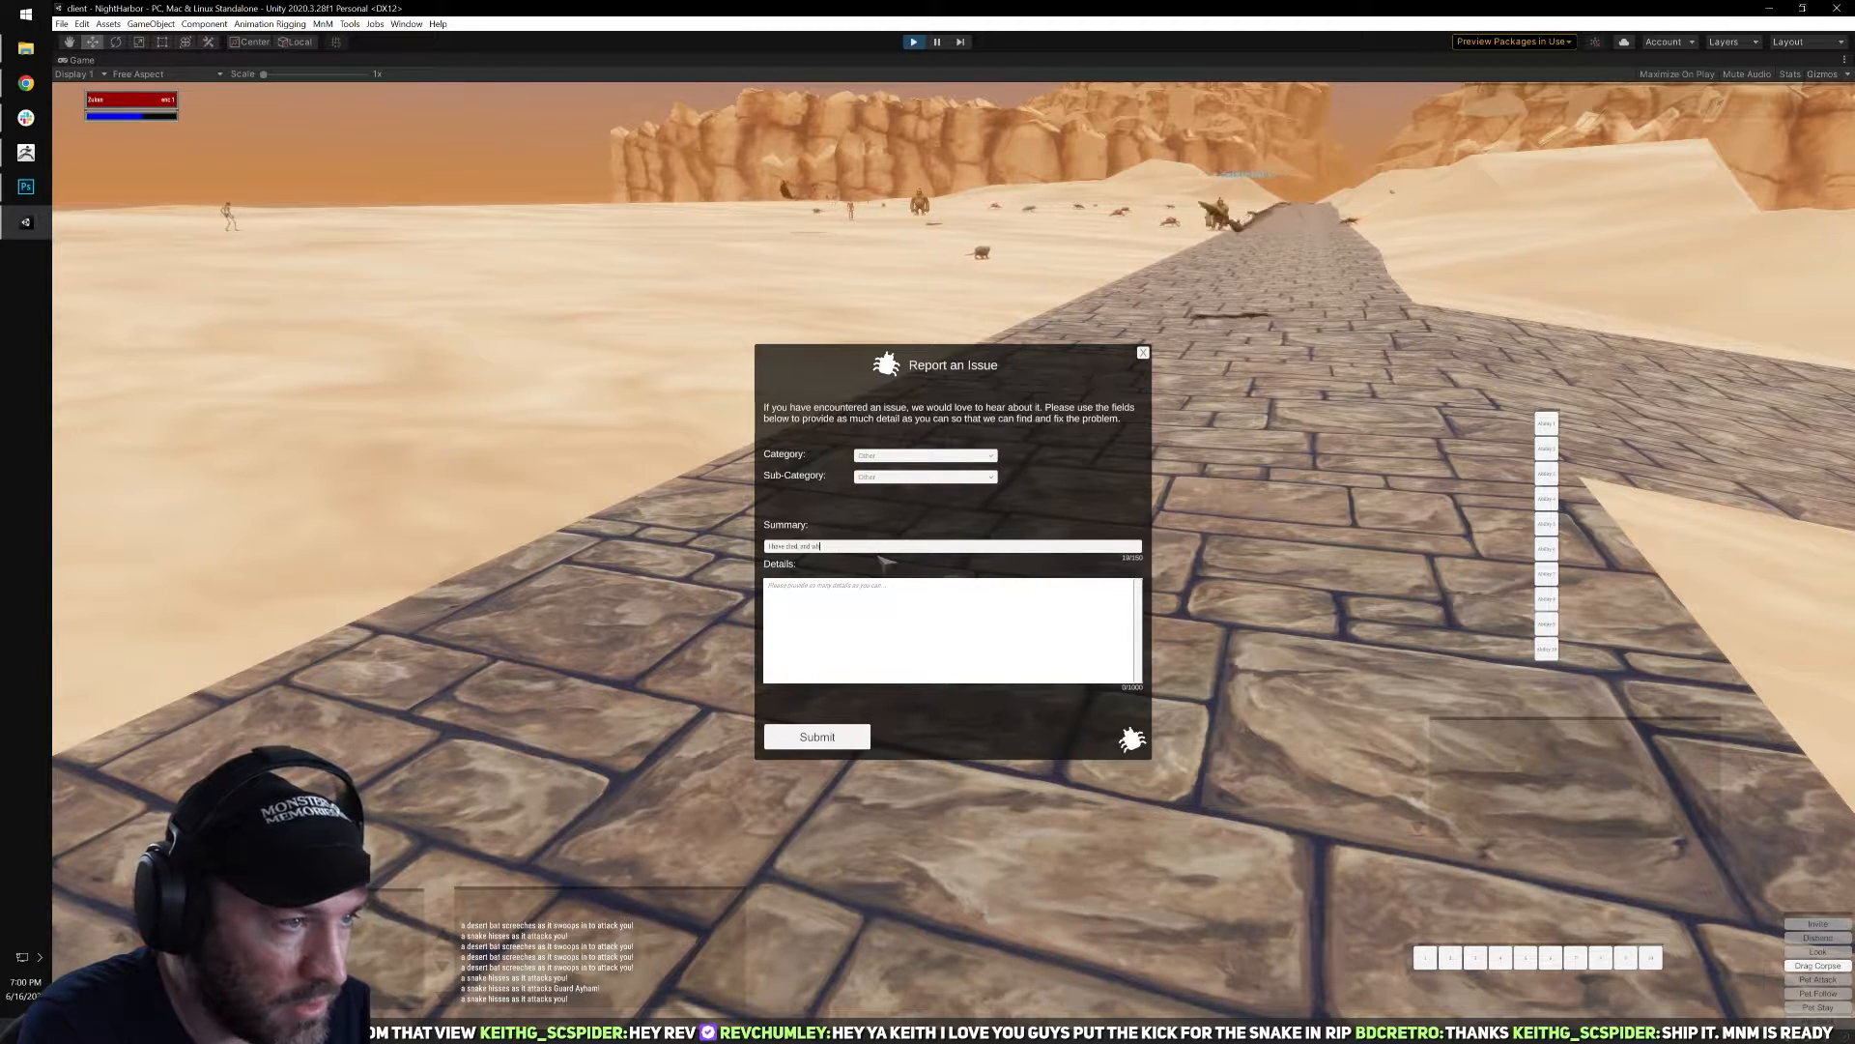
{"action": "key", "text": "BackSpace"}
{"action": "key", "text": "BackSpace"}
{"action": "key", "text": "BackSpace"}
{"action": "key", "text": "BackSpace"}
{"action": "key", "text": "BackSpace"}
{"action": "key", "text": "BackSpace"}
{"action": "type", "text": "Bles"}
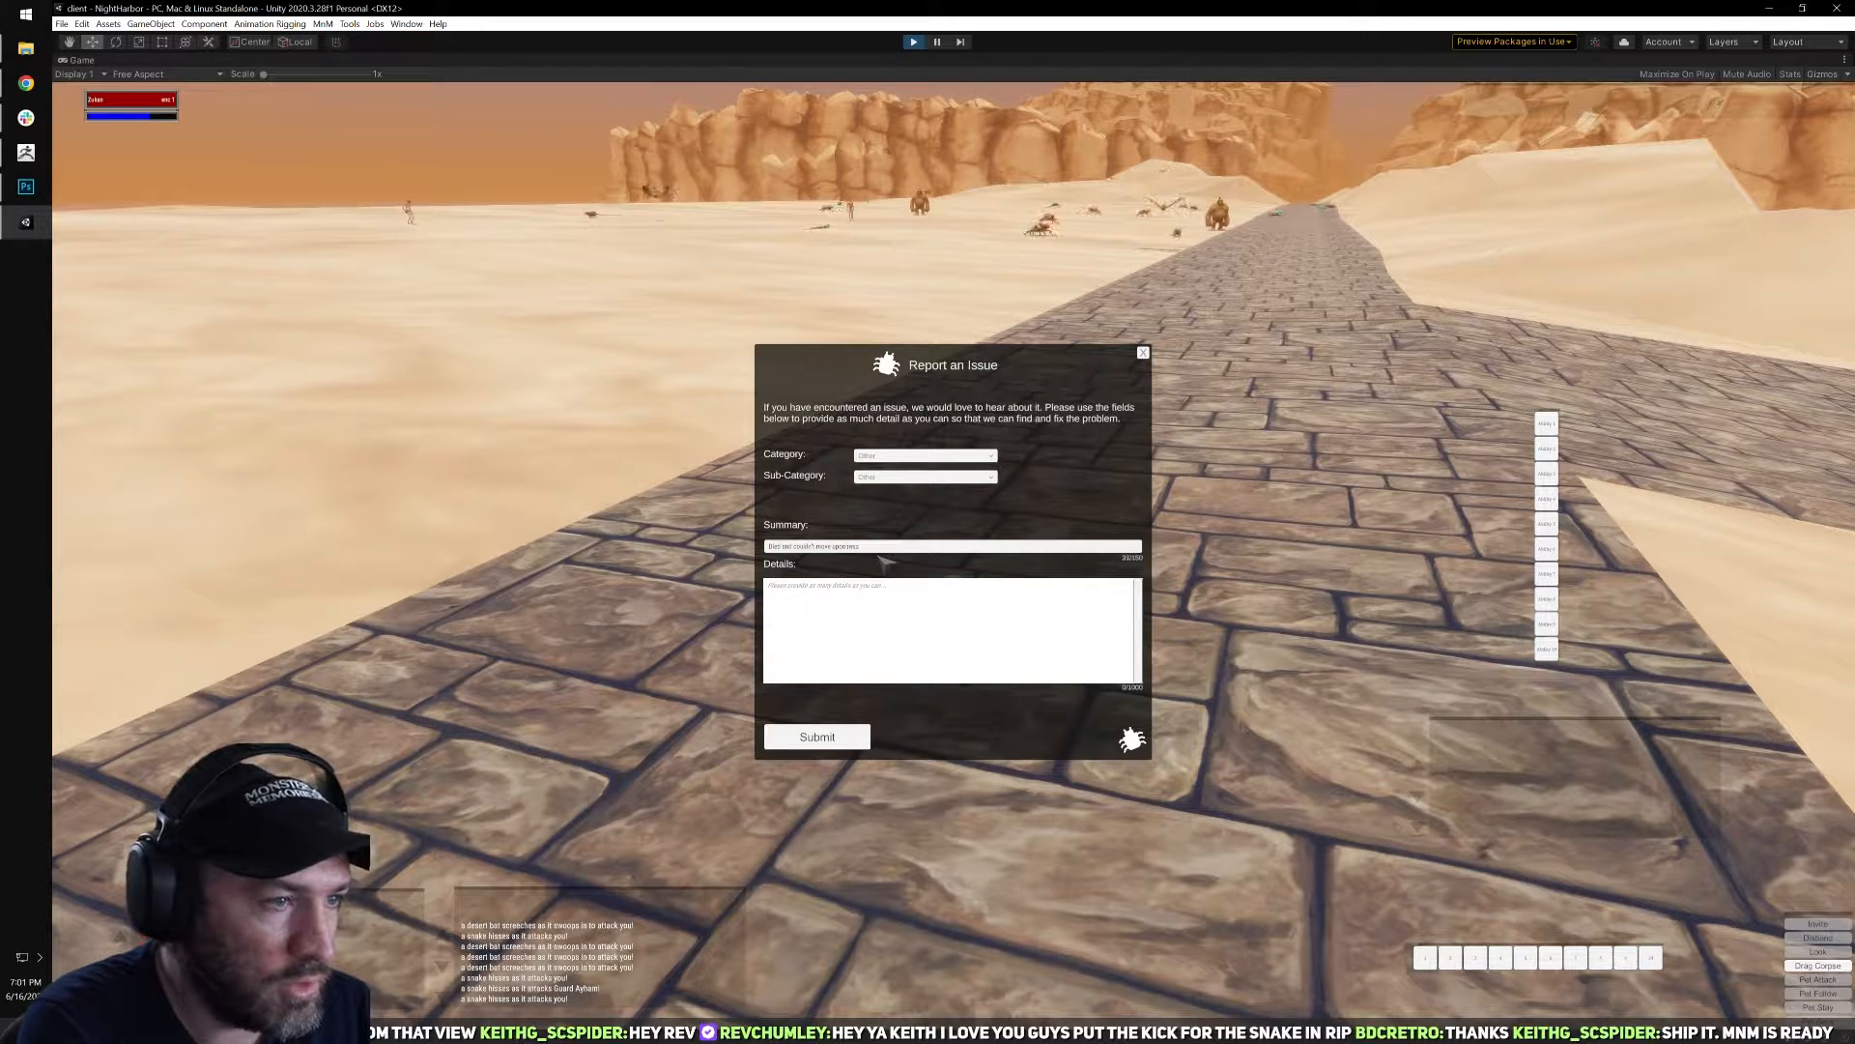
{"action": "left_click", "coordinate": [919, 606]}
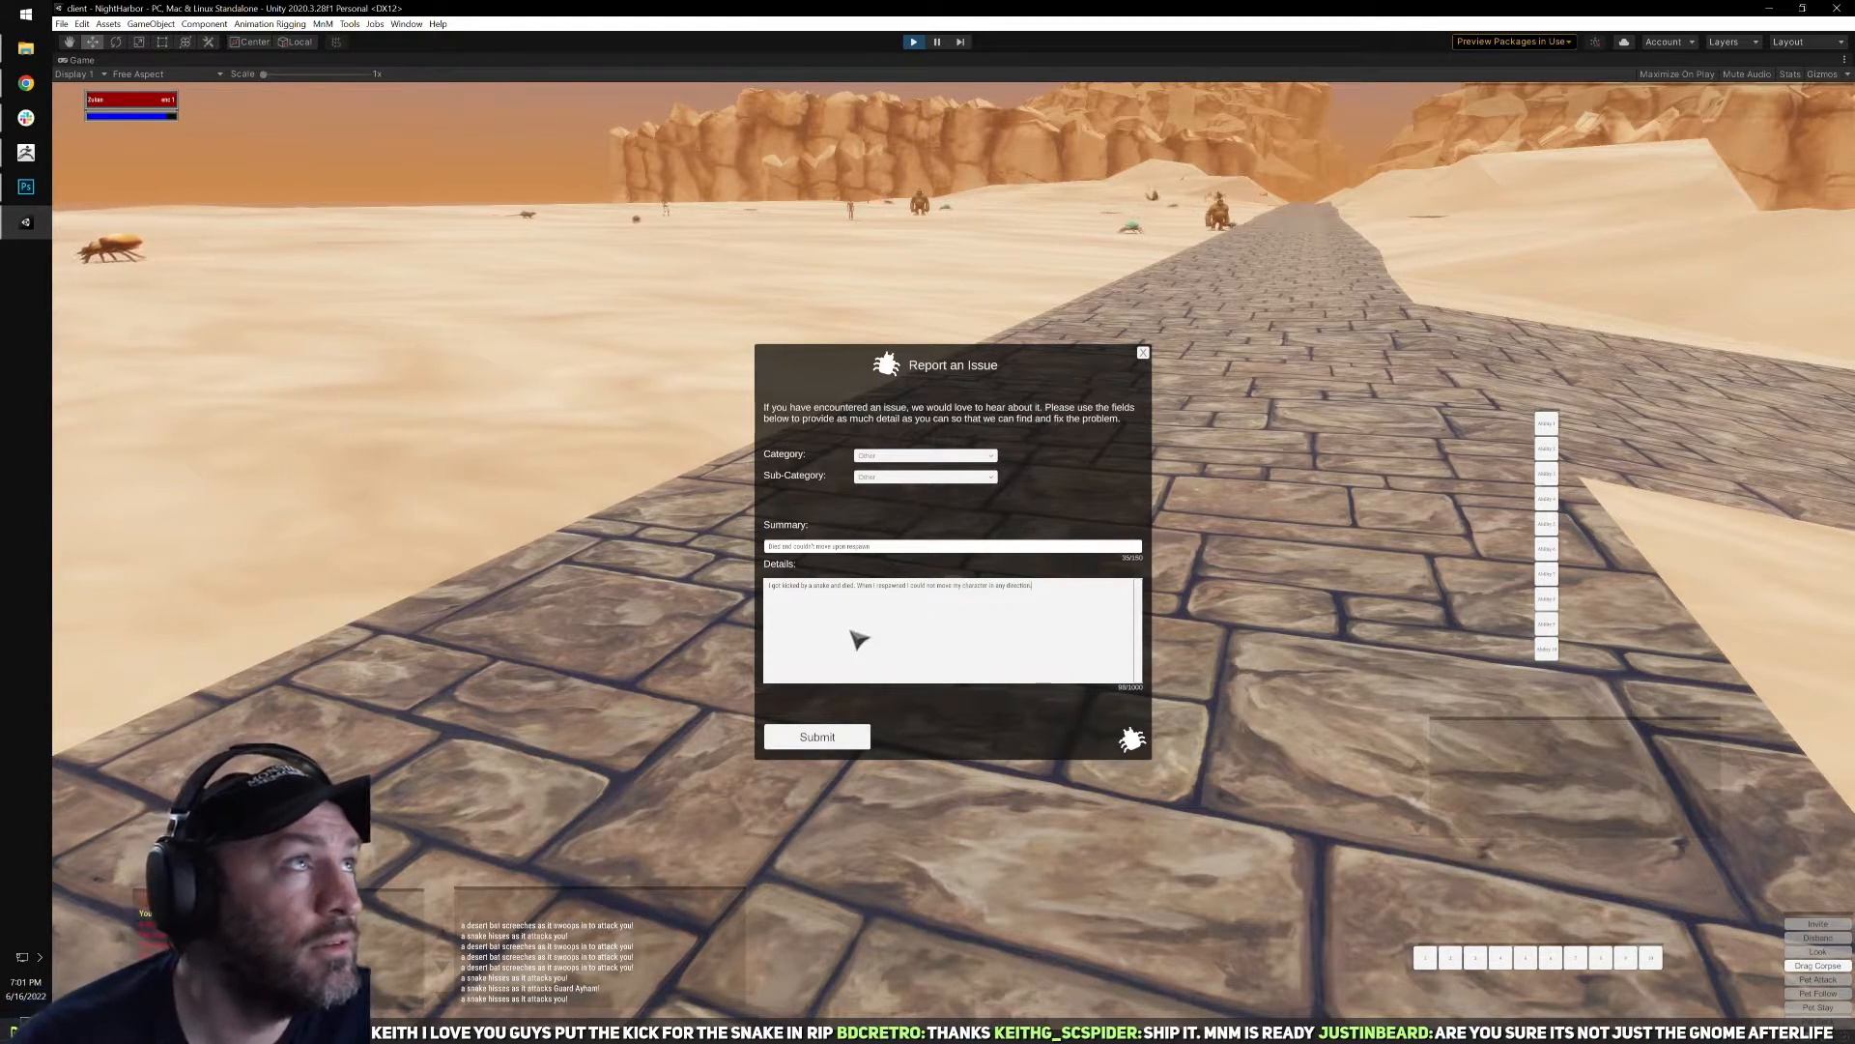
{"action": "left_click", "coordinate": [794, 745]}
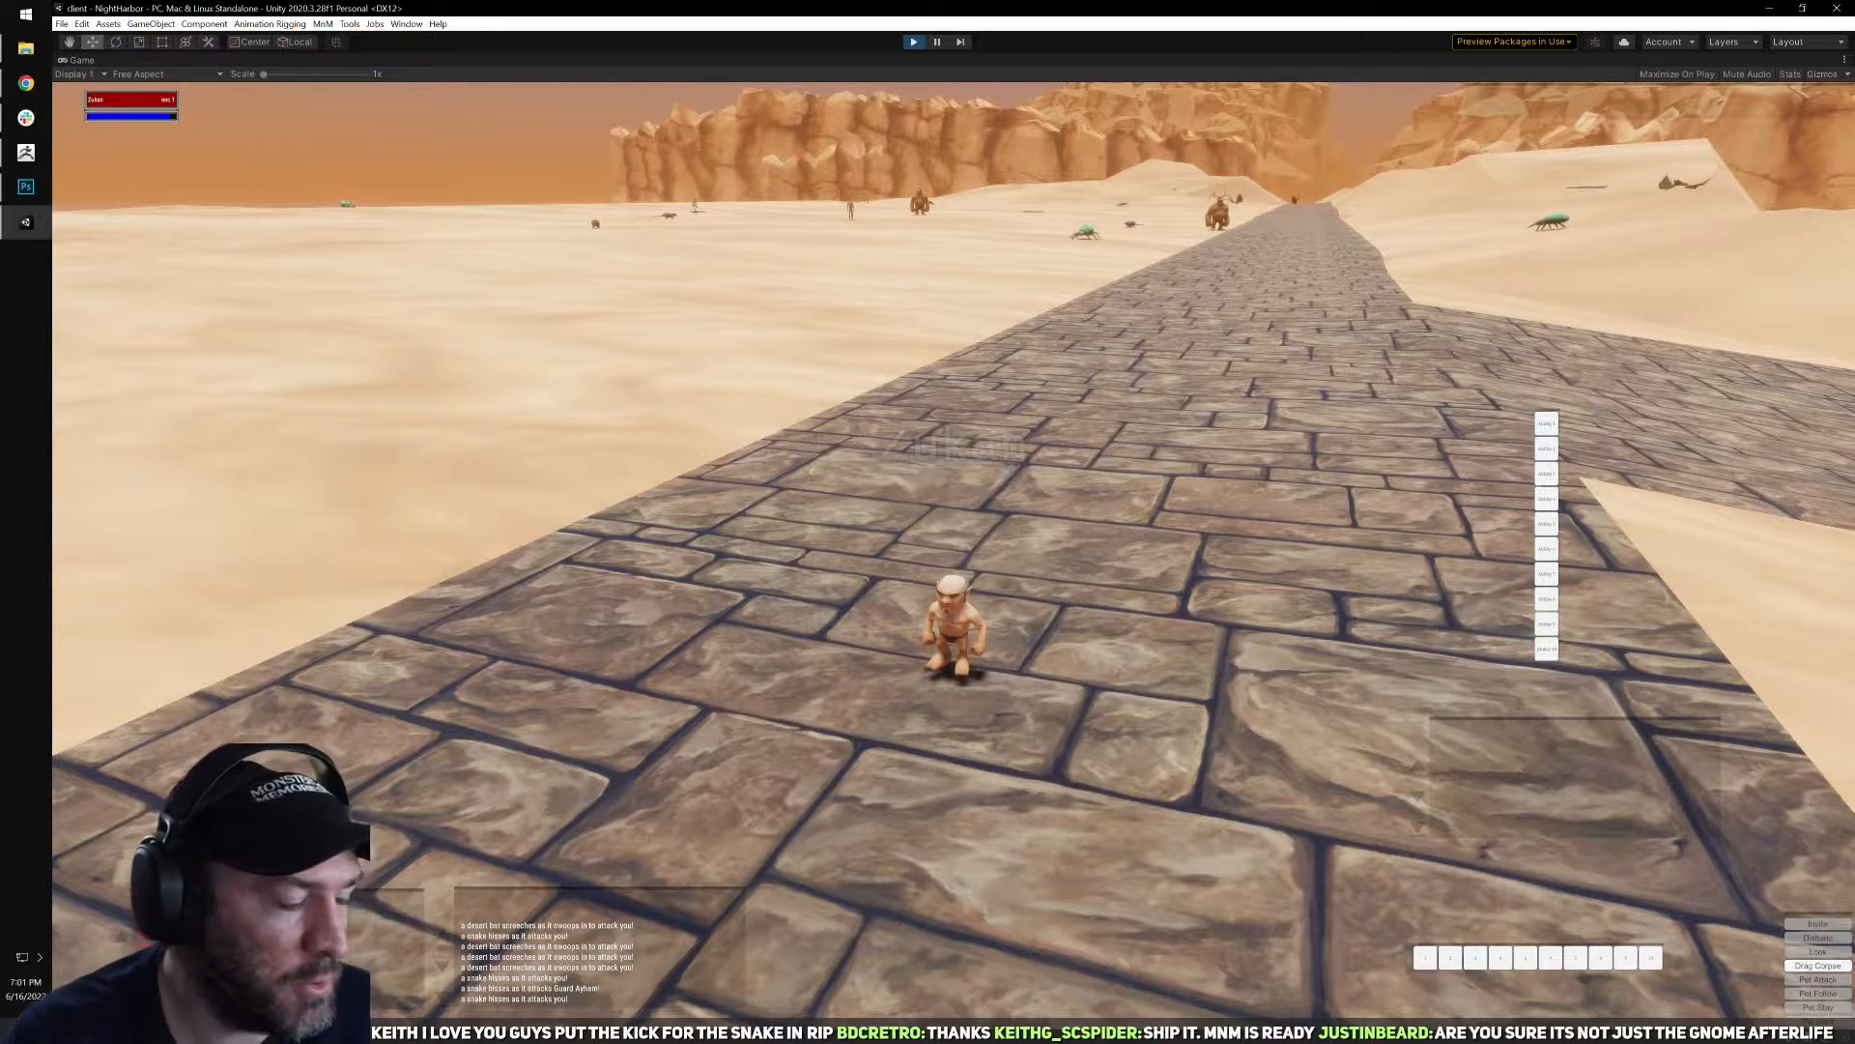
Leave the stuck session, reconnect to TestWorld and enter the world with the level 1 gnome enchanter.
{"action": "right_click_drag", "start_coordinate": [1024, 601], "coordinate": [995, 601]}
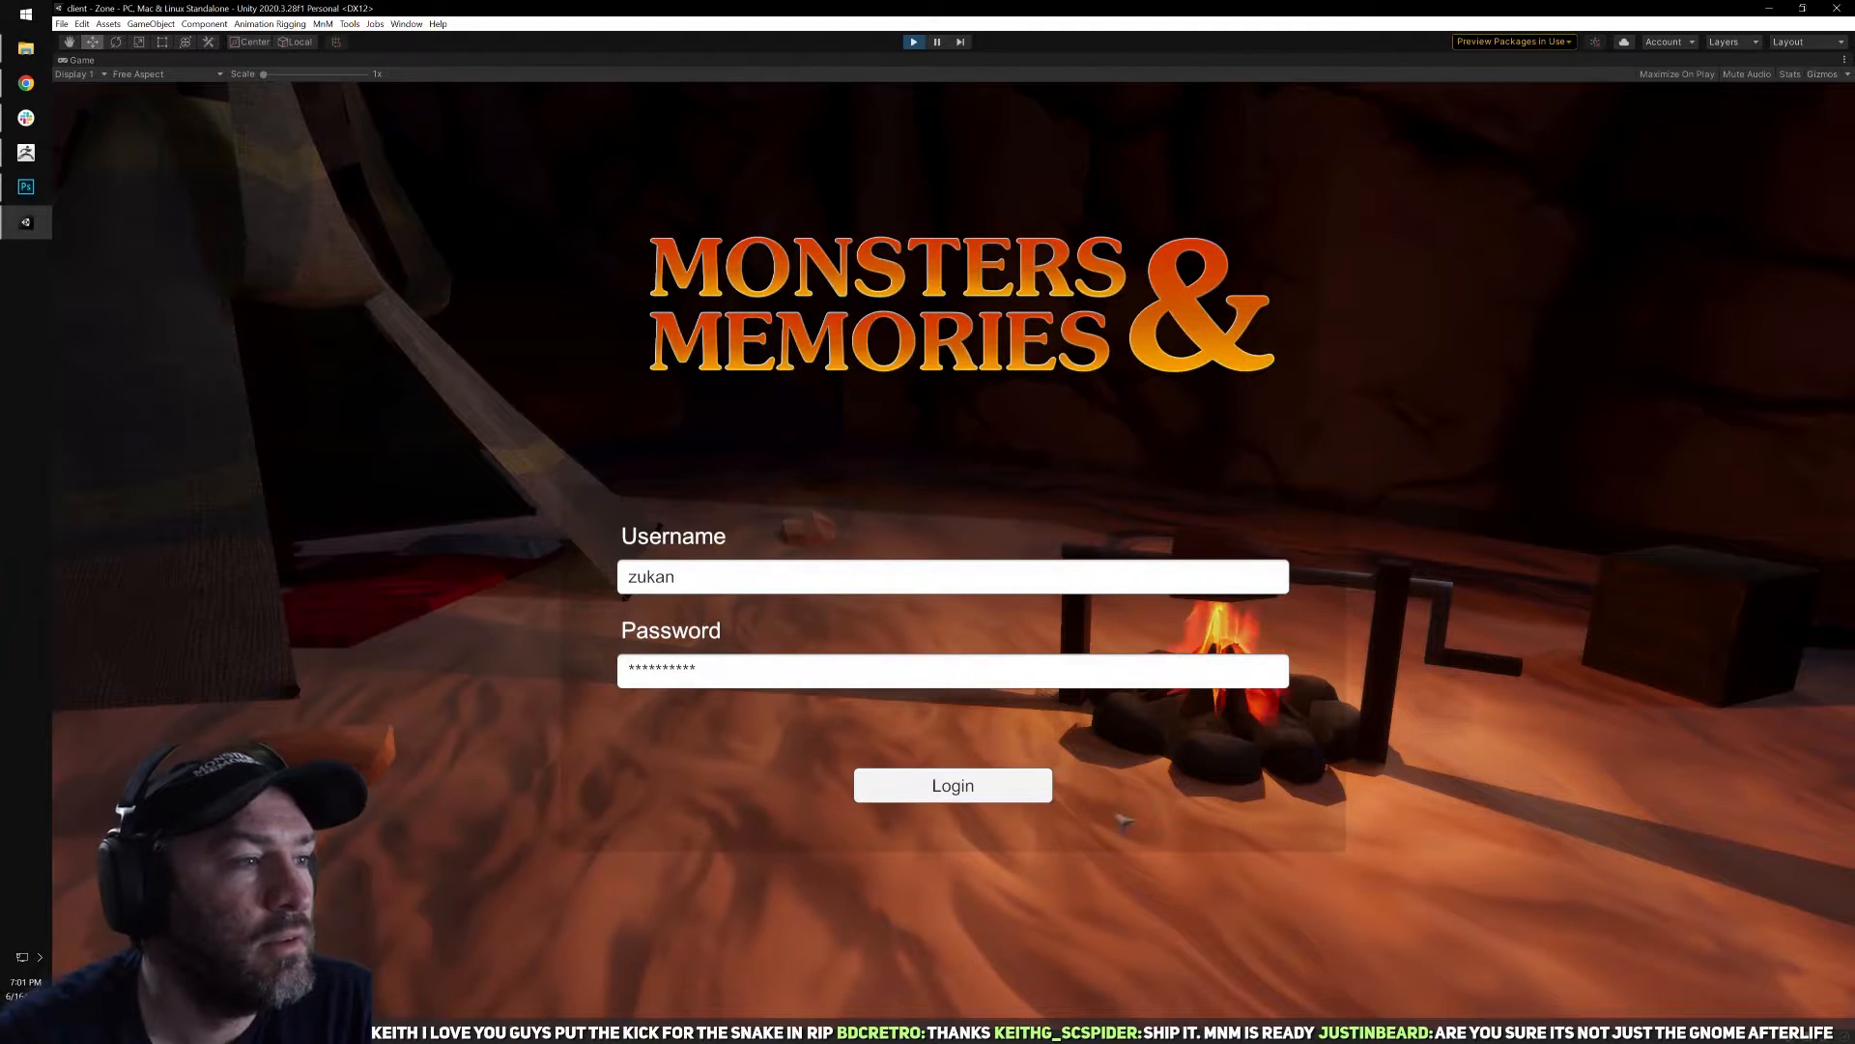
{"action": "left_click", "coordinate": [978, 787]}
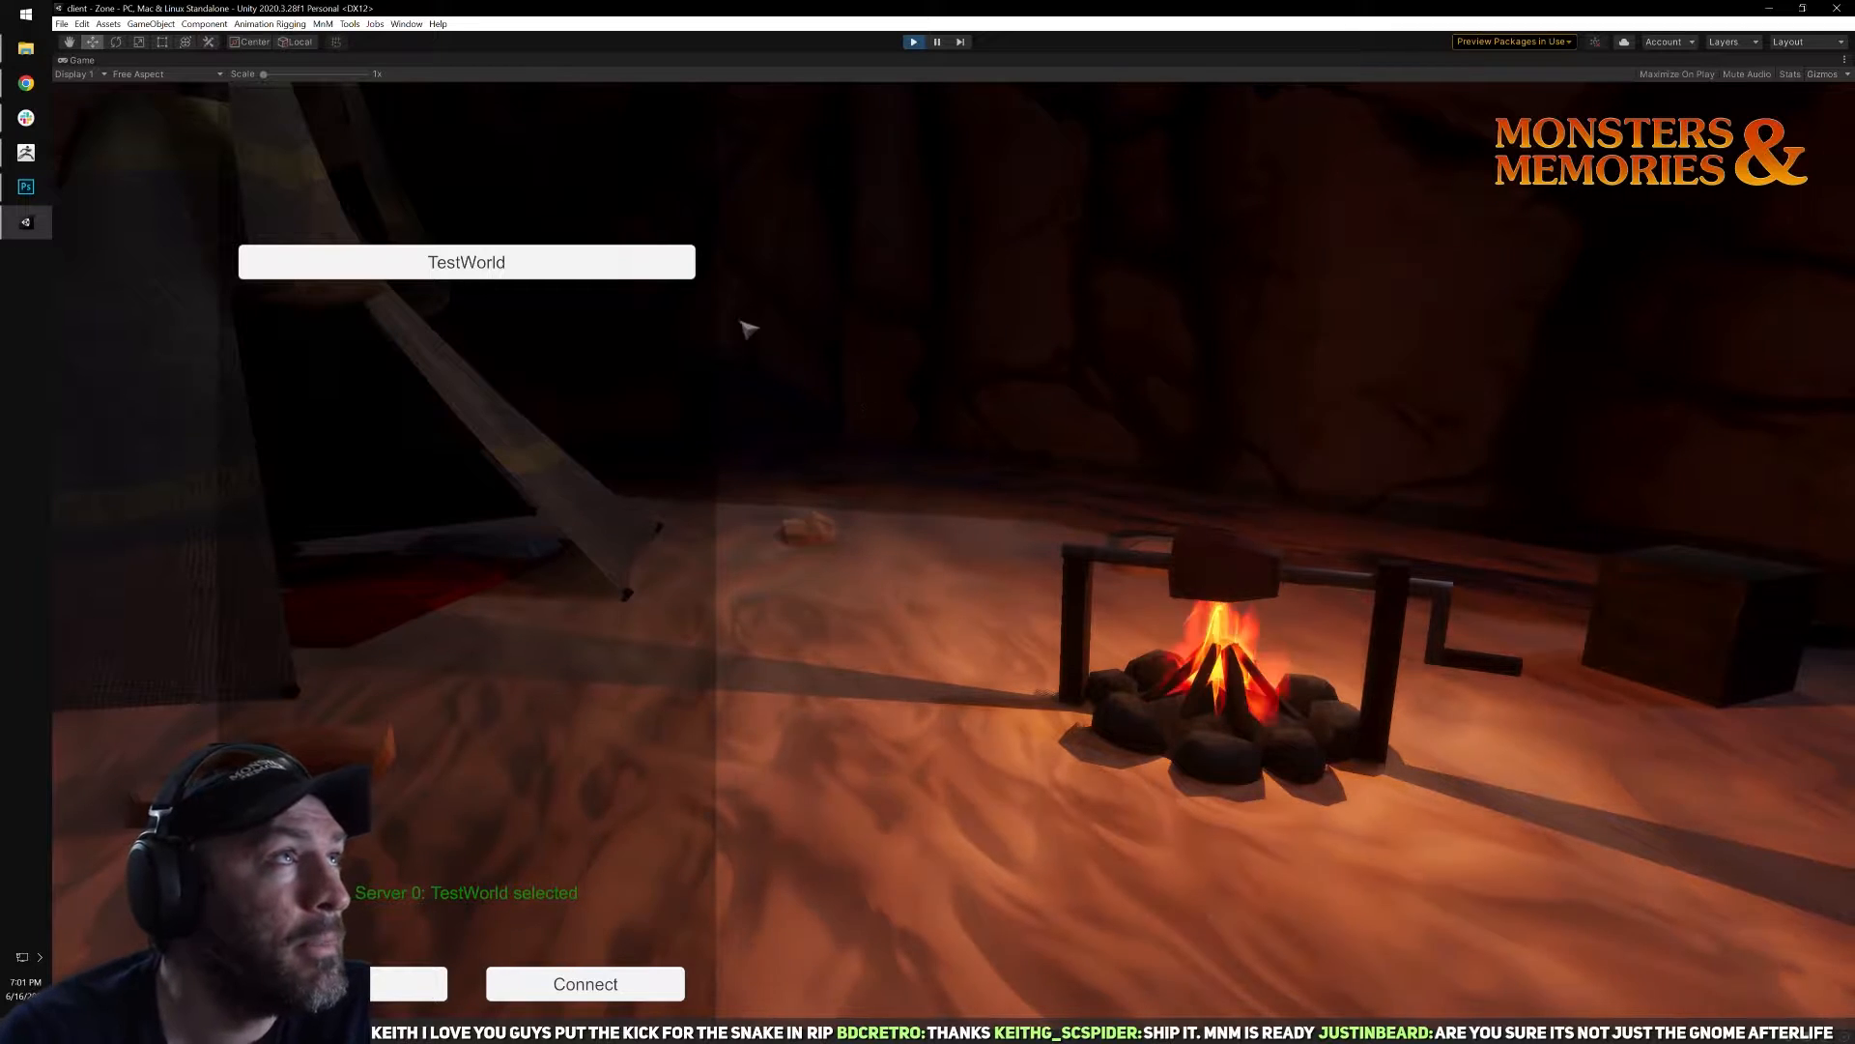
{"action": "left_click", "coordinate": [667, 984]}
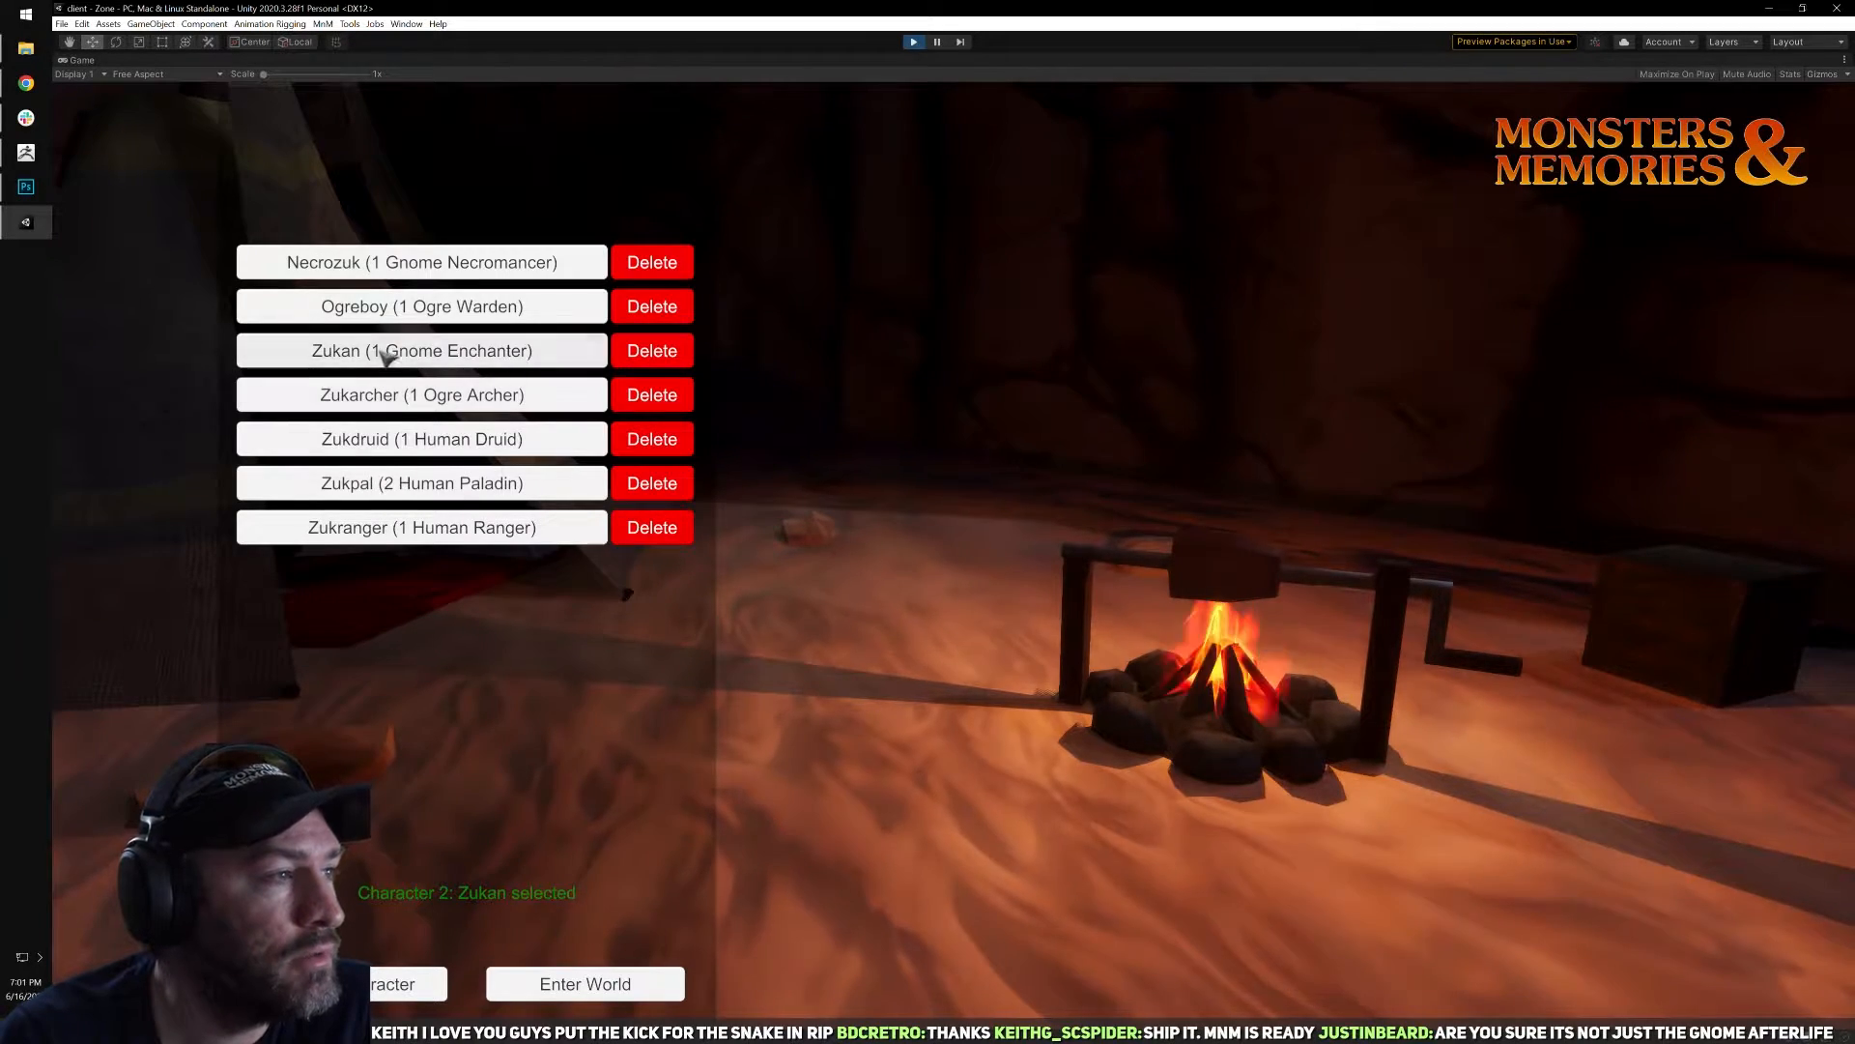
{"action": "left_click", "coordinate": [594, 985]}
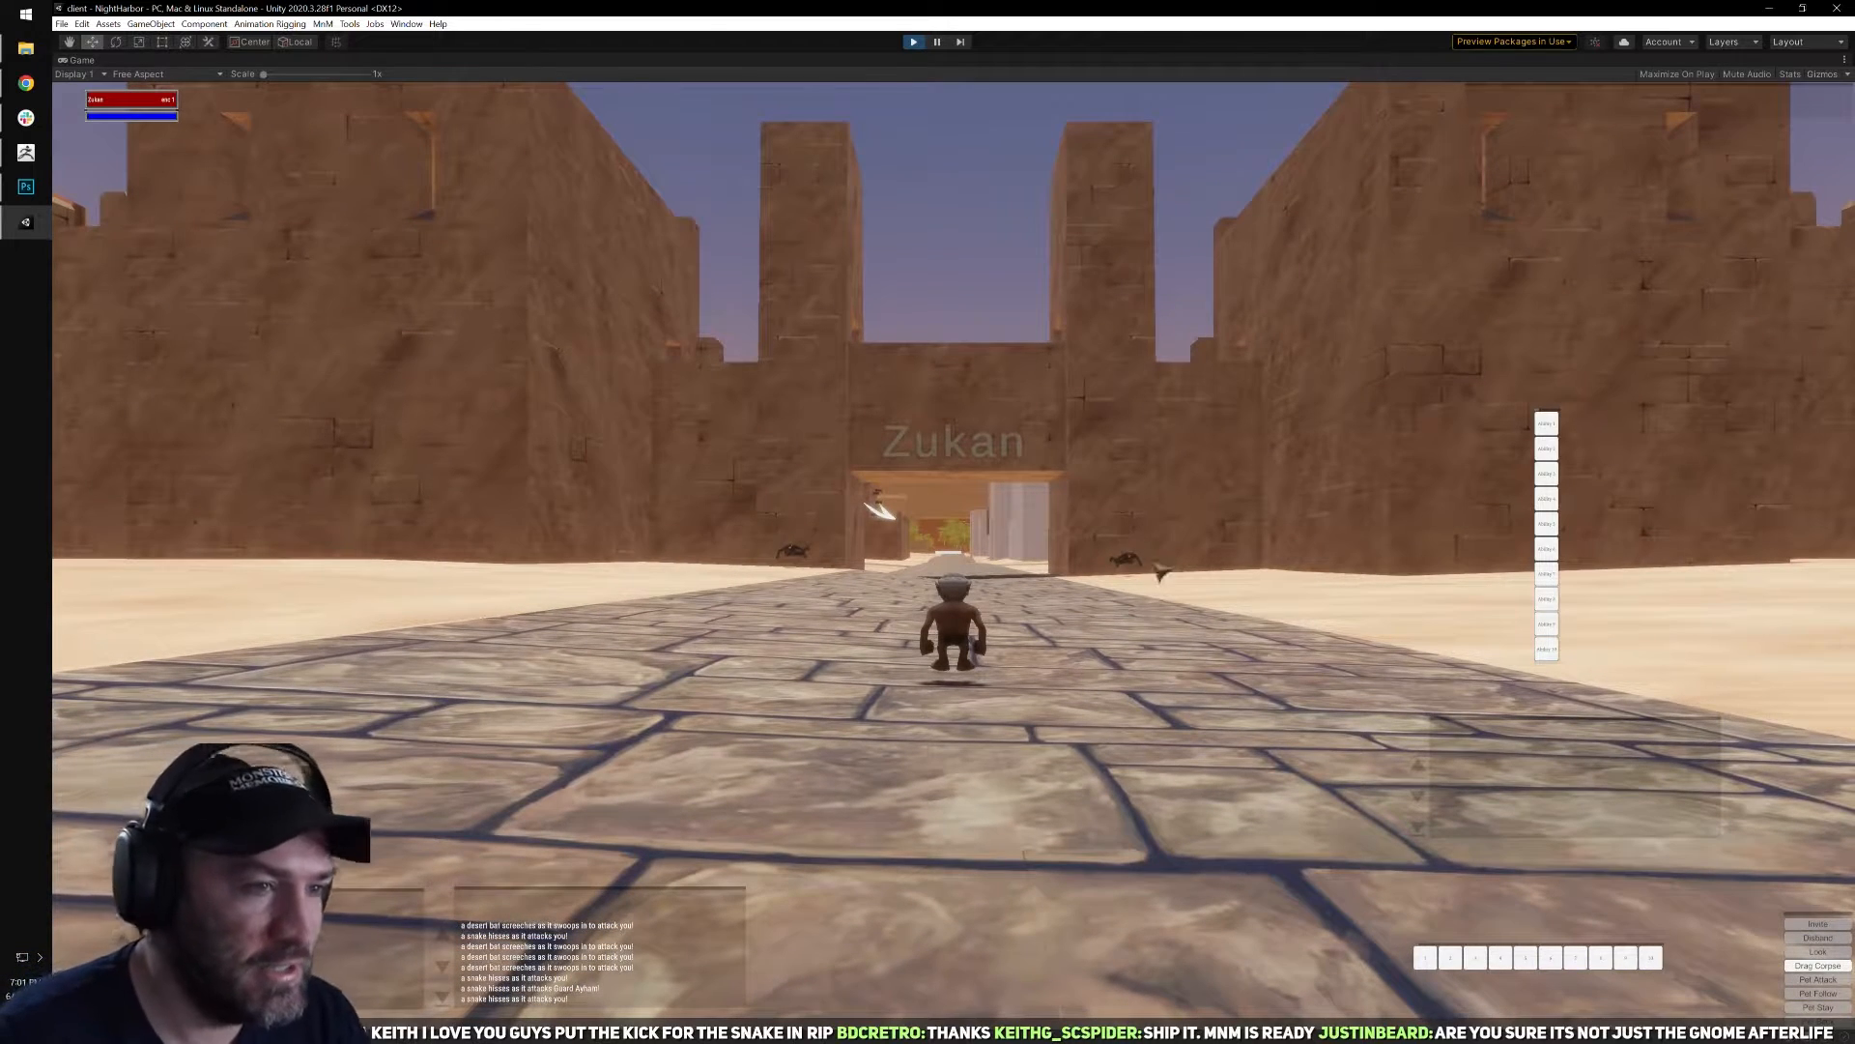
Try to run and turn the gnome on the stone road in front of the city gate.
{"action": "key", "text": "w"}
{"action": "key", "text": "w"}
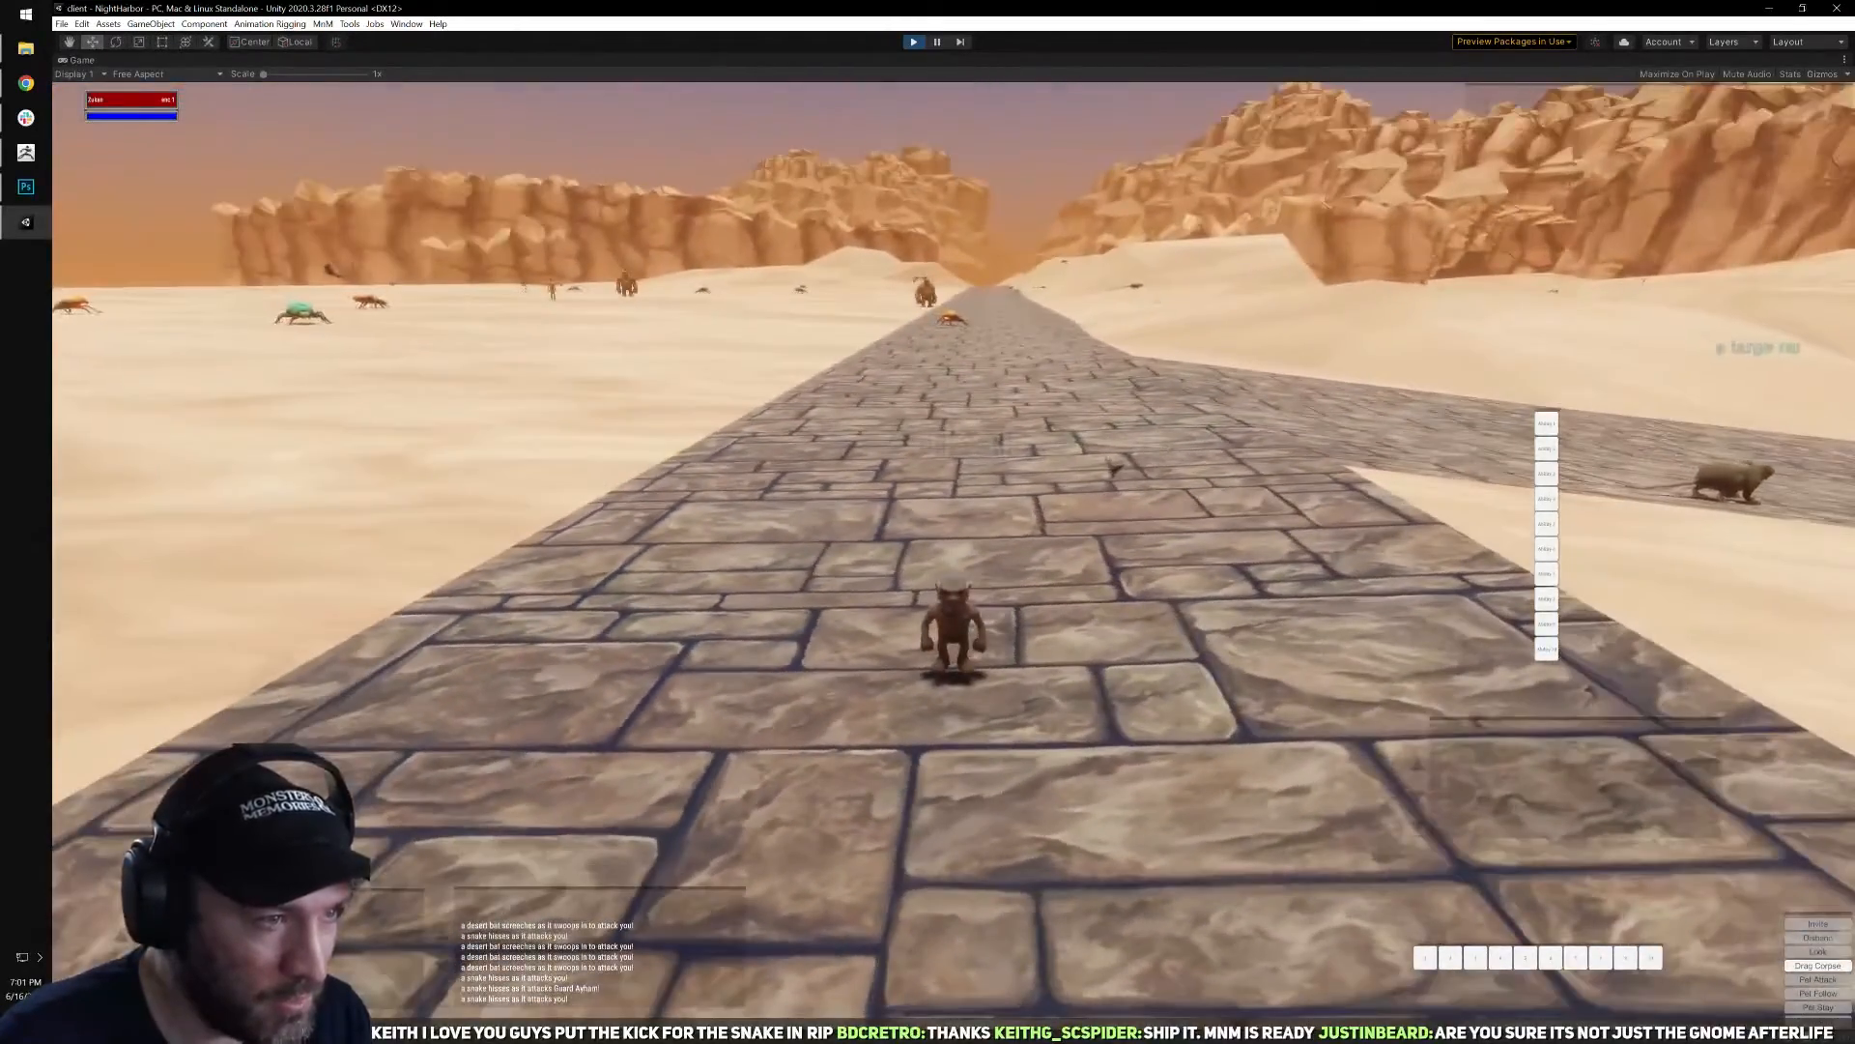
{"action": "key", "text": "d"}
Examine the gnome on the stone road up close and from a distance, from the front and side.
{"action": "mouse_move", "coordinate": [935, 471]}
{"action": "right_mouse_down"}
{"action": "mouse_move", "coordinate": [893, 492]}
{"action": "mouse_move", "coordinate": [812, 474]}
{"action": "mouse_move", "coordinate": [925, 624]}
{"action": "mouse_move", "coordinate": [920, 507]}
{"action": "mouse_move", "coordinate": [1087, 492]}
{"action": "mouse_move", "coordinate": [952, 469]}
{"action": "mouse_move", "coordinate": [869, 483]}
{"action": "mouse_move", "coordinate": [952, 485]}
{"action": "mouse_move", "coordinate": [952, 469]}
{"action": "mouse_move", "coordinate": [941, 499]}
{"action": "right_mouse_up"}
{"action": "scroll", "coordinate": [925, 624], "scroll_direction": "up", "scroll_amount": 5}
{"action": "scroll", "coordinate": [925, 623], "scroll_direction": "up", "scroll_amount": 2}
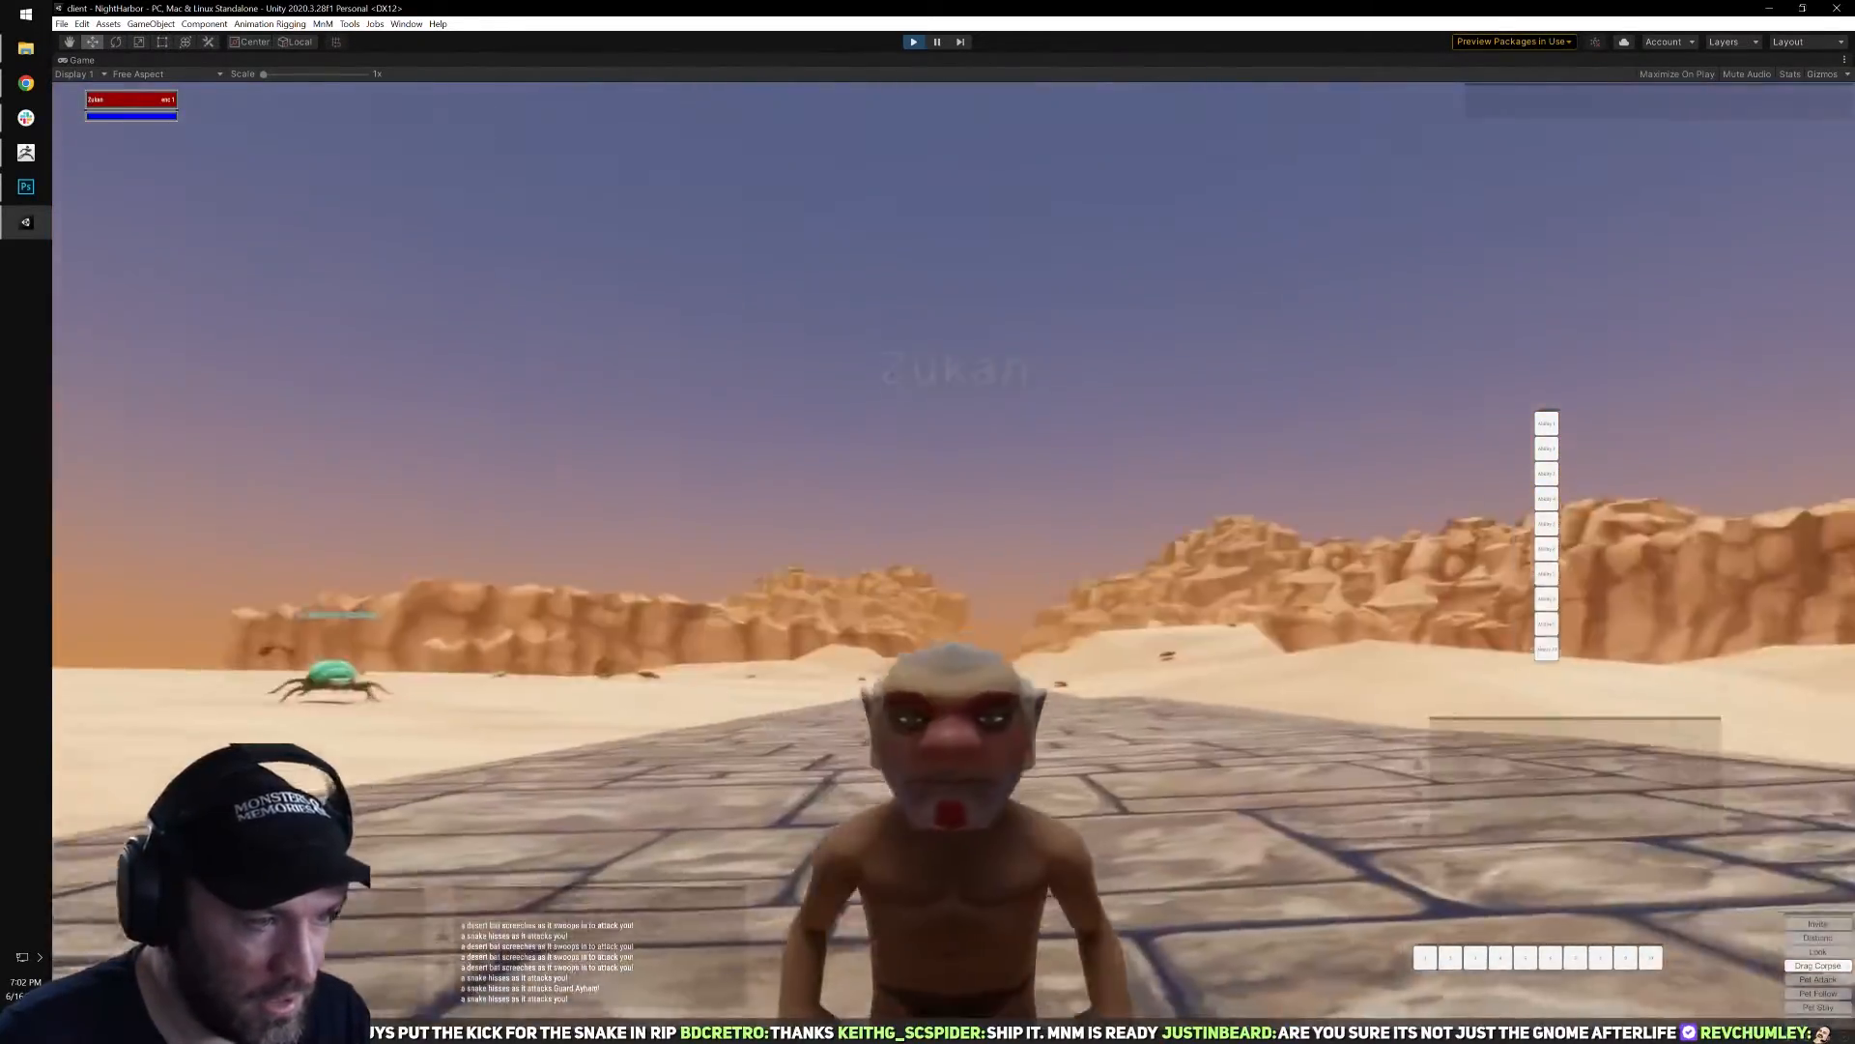
{"action": "scroll", "coordinate": [952, 468], "scroll_direction": "up", "scroll_amount": 3}
{"action": "scroll", "coordinate": [952, 469], "scroll_direction": "down", "scroll_amount": 4}
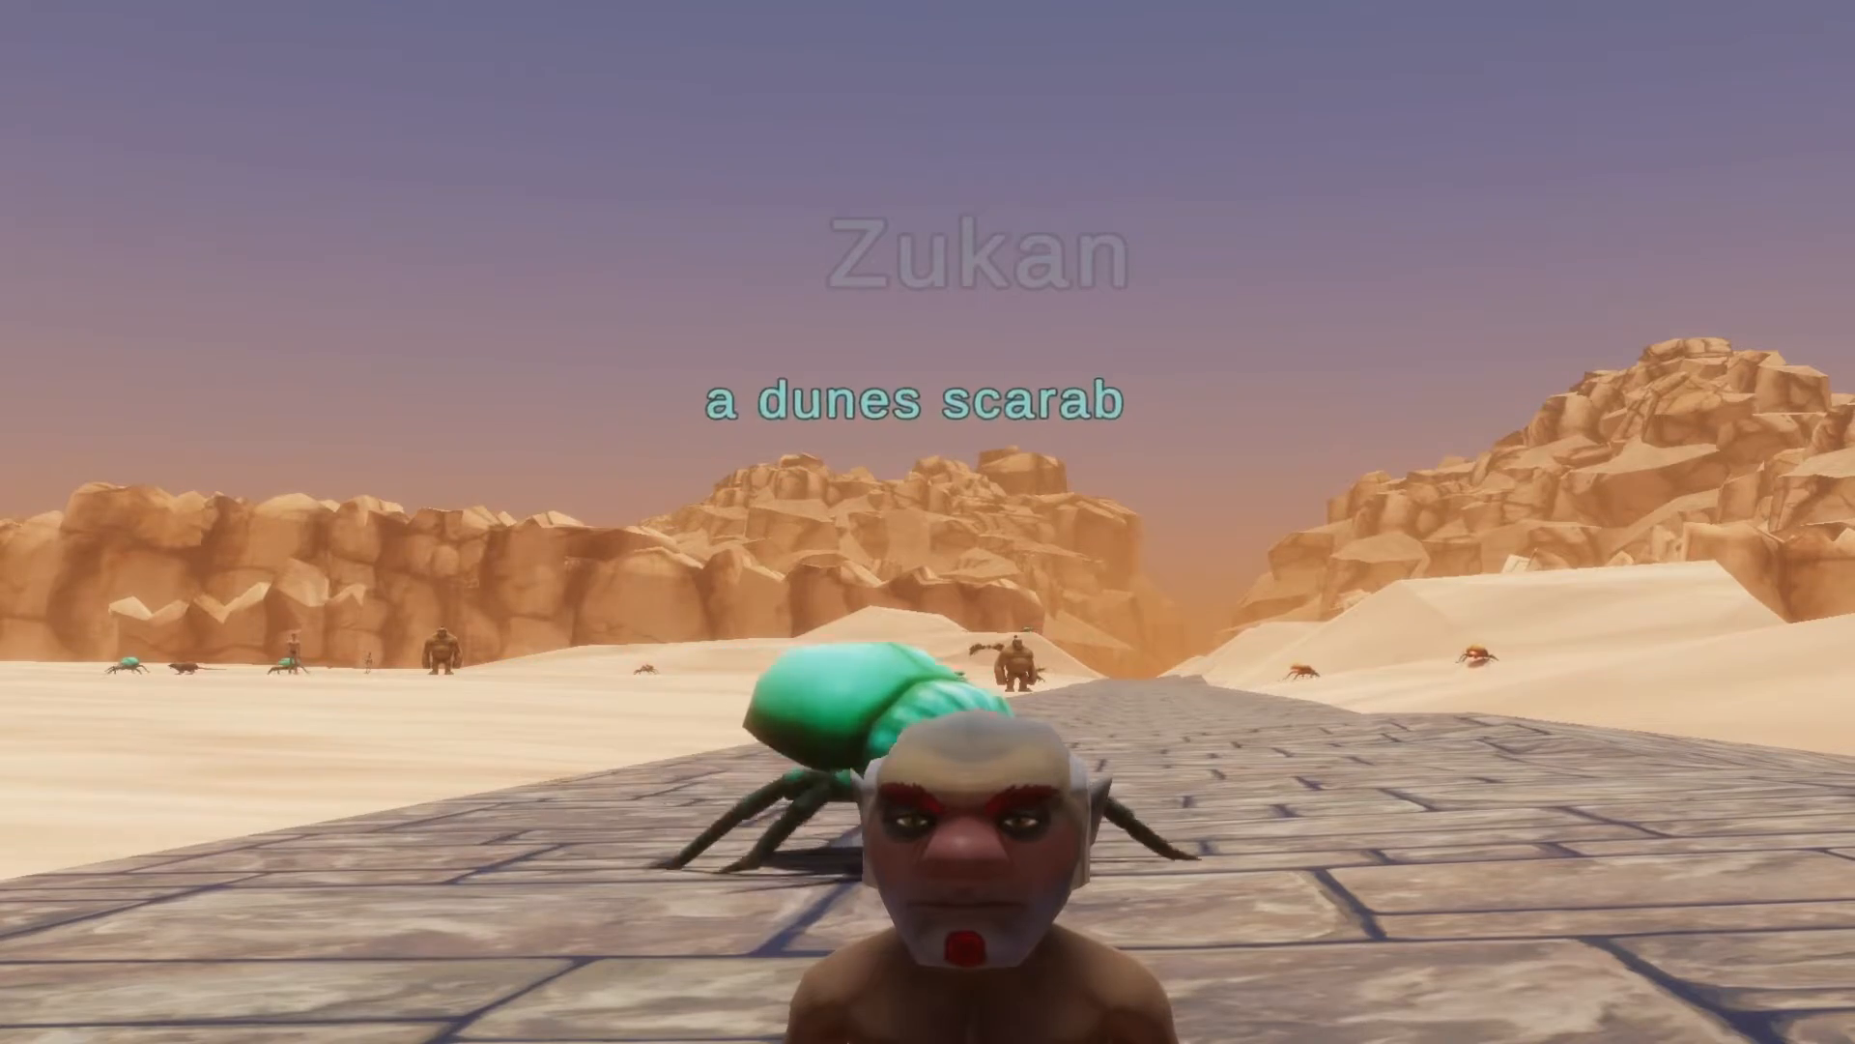
{"action": "right_click_drag", "start_coordinate": [928, 522], "coordinate": [1218, 619]}
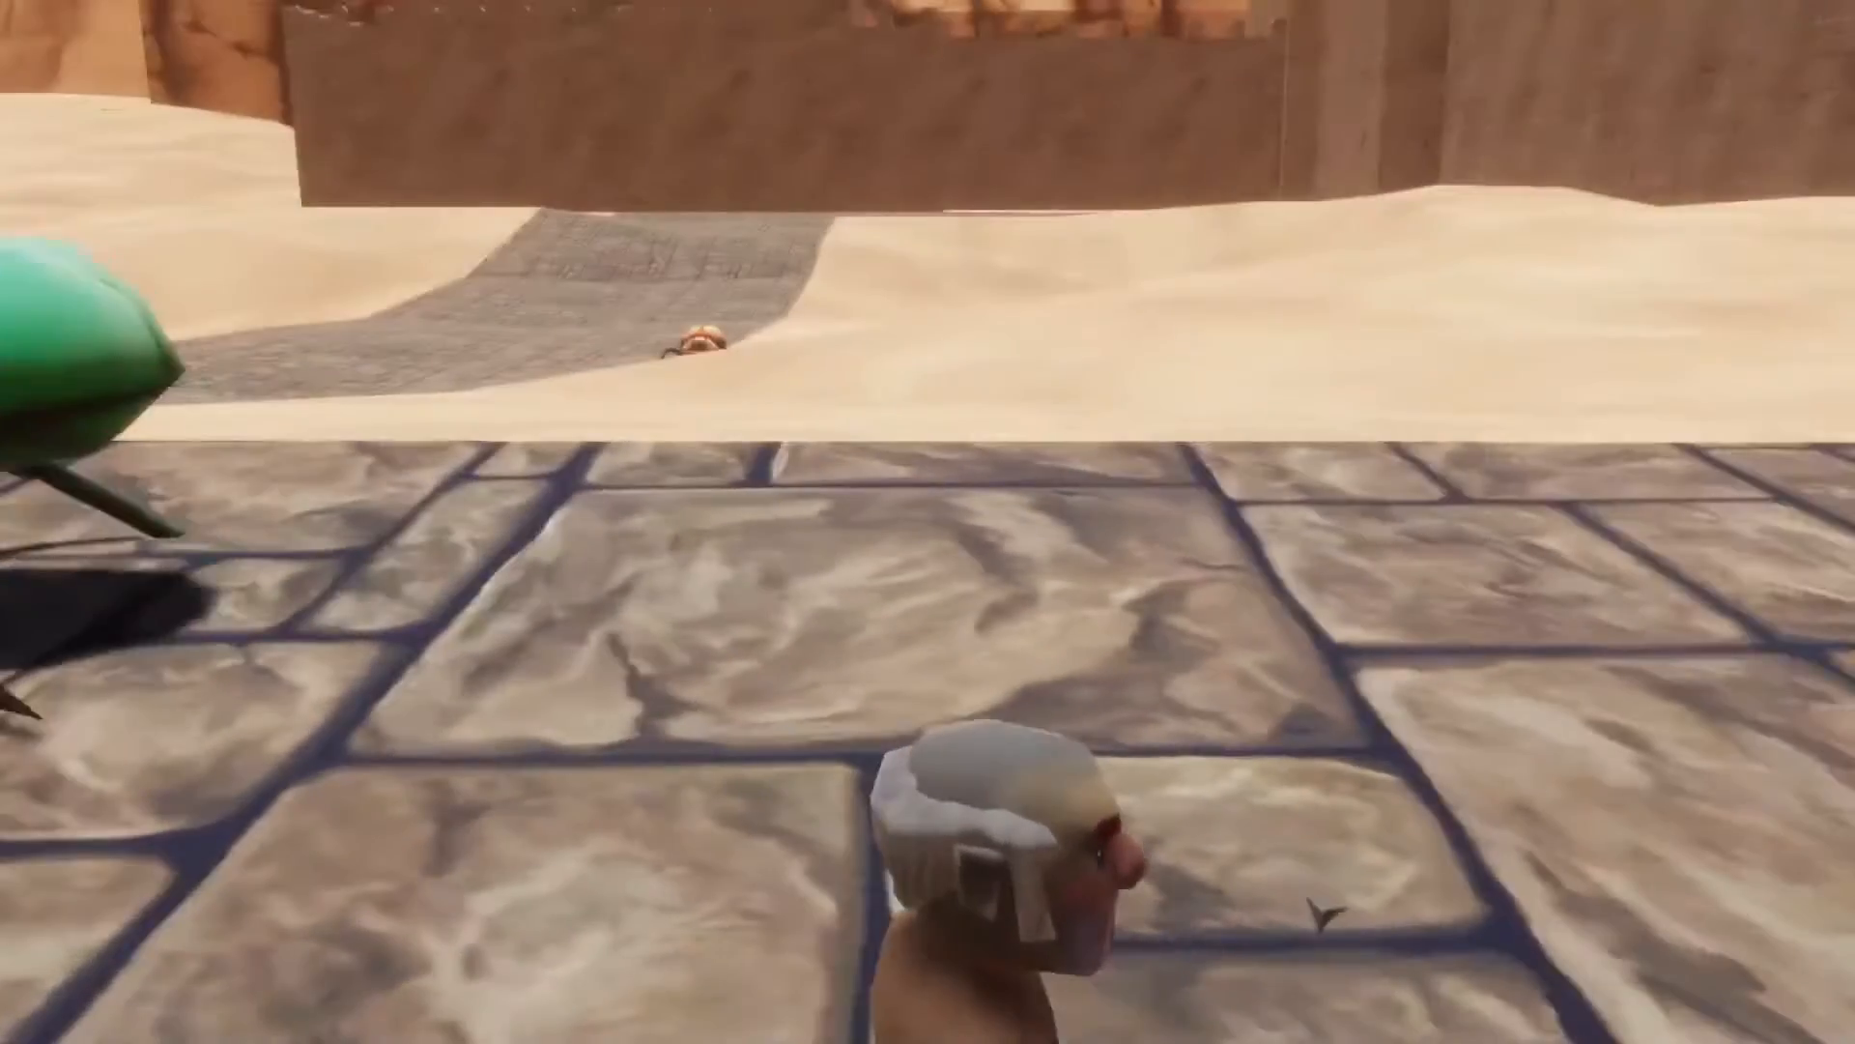
{"action": "scroll", "coordinate": [928, 521], "scroll_direction": "down", "scroll_amount": 3}
{"action": "right_click_drag", "start_coordinate": [928, 522], "coordinate": [812, 517]}
{"action": "right_click_drag", "start_coordinate": [1585, 822], "coordinate": [1439, 773]}
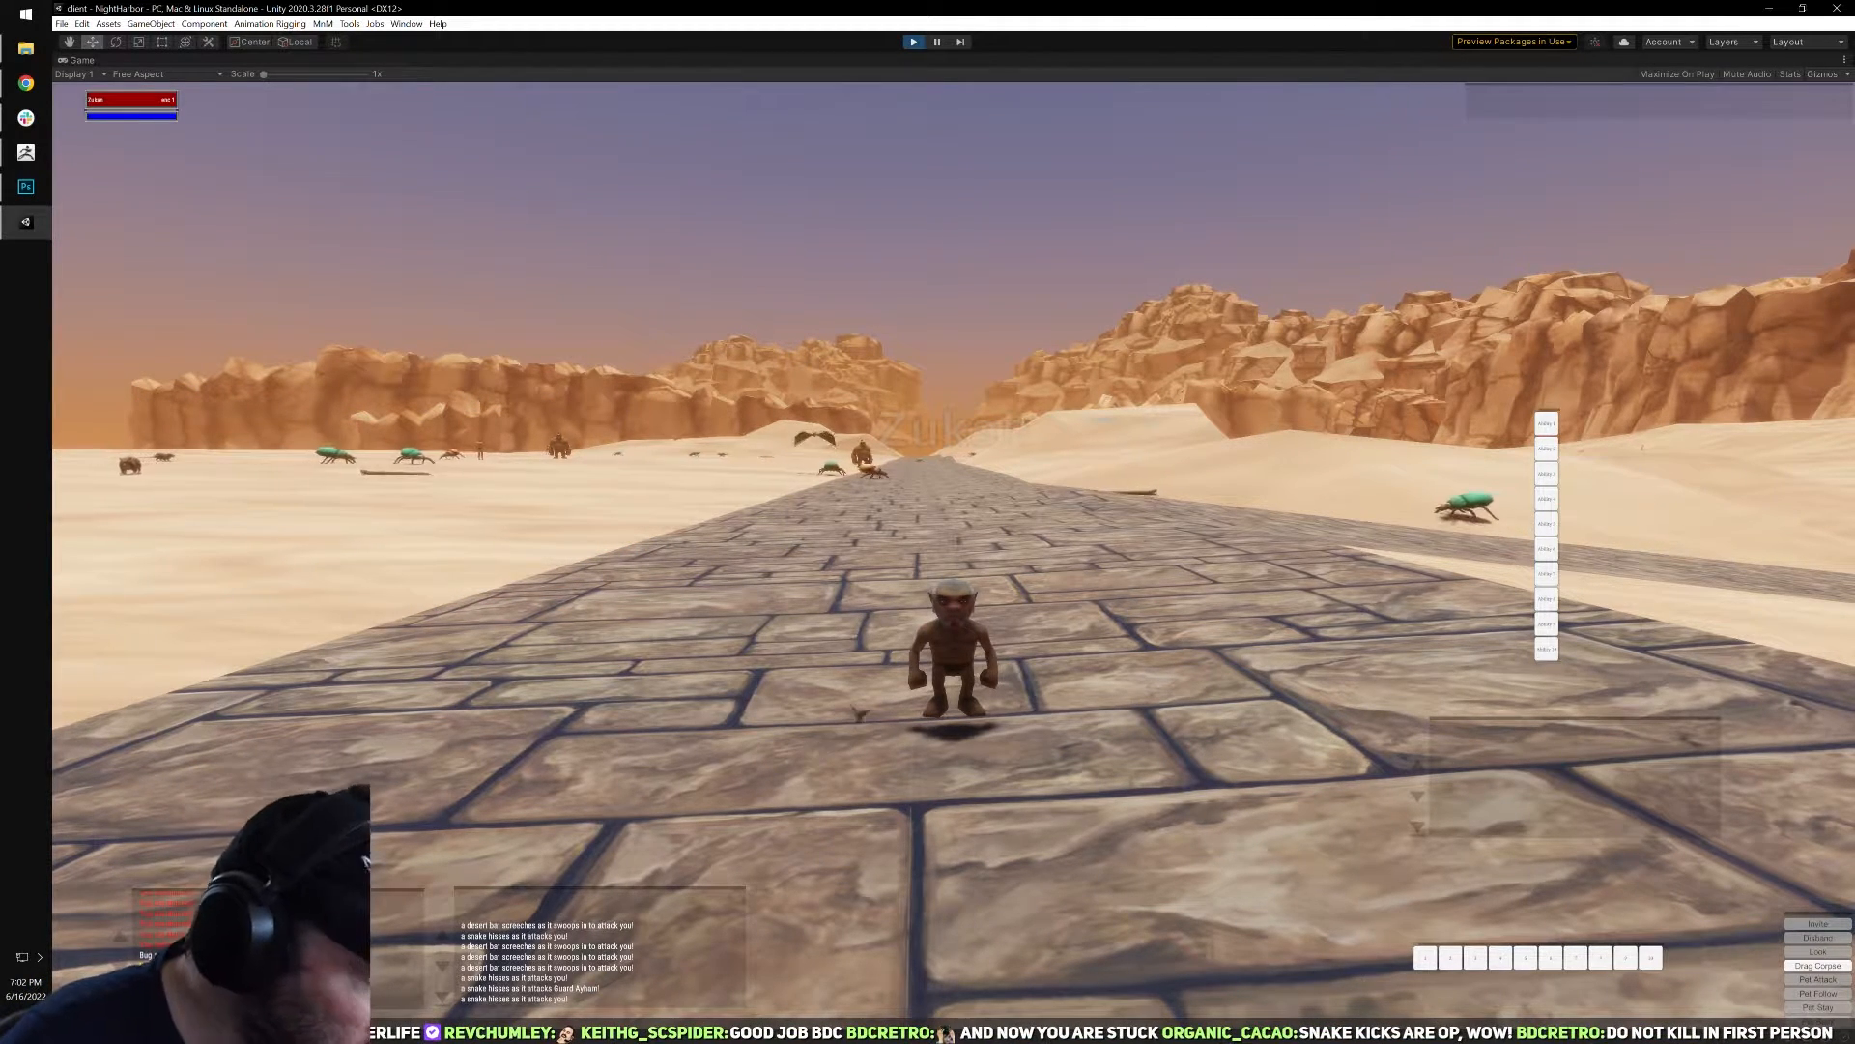
Try to memorize the Torment spell from the spellbook into the first spell slot, and close the spellbook.
{"action": "key", "text": "b"}
{"action": "key", "text": "b"}
{"action": "key", "text": "b"}
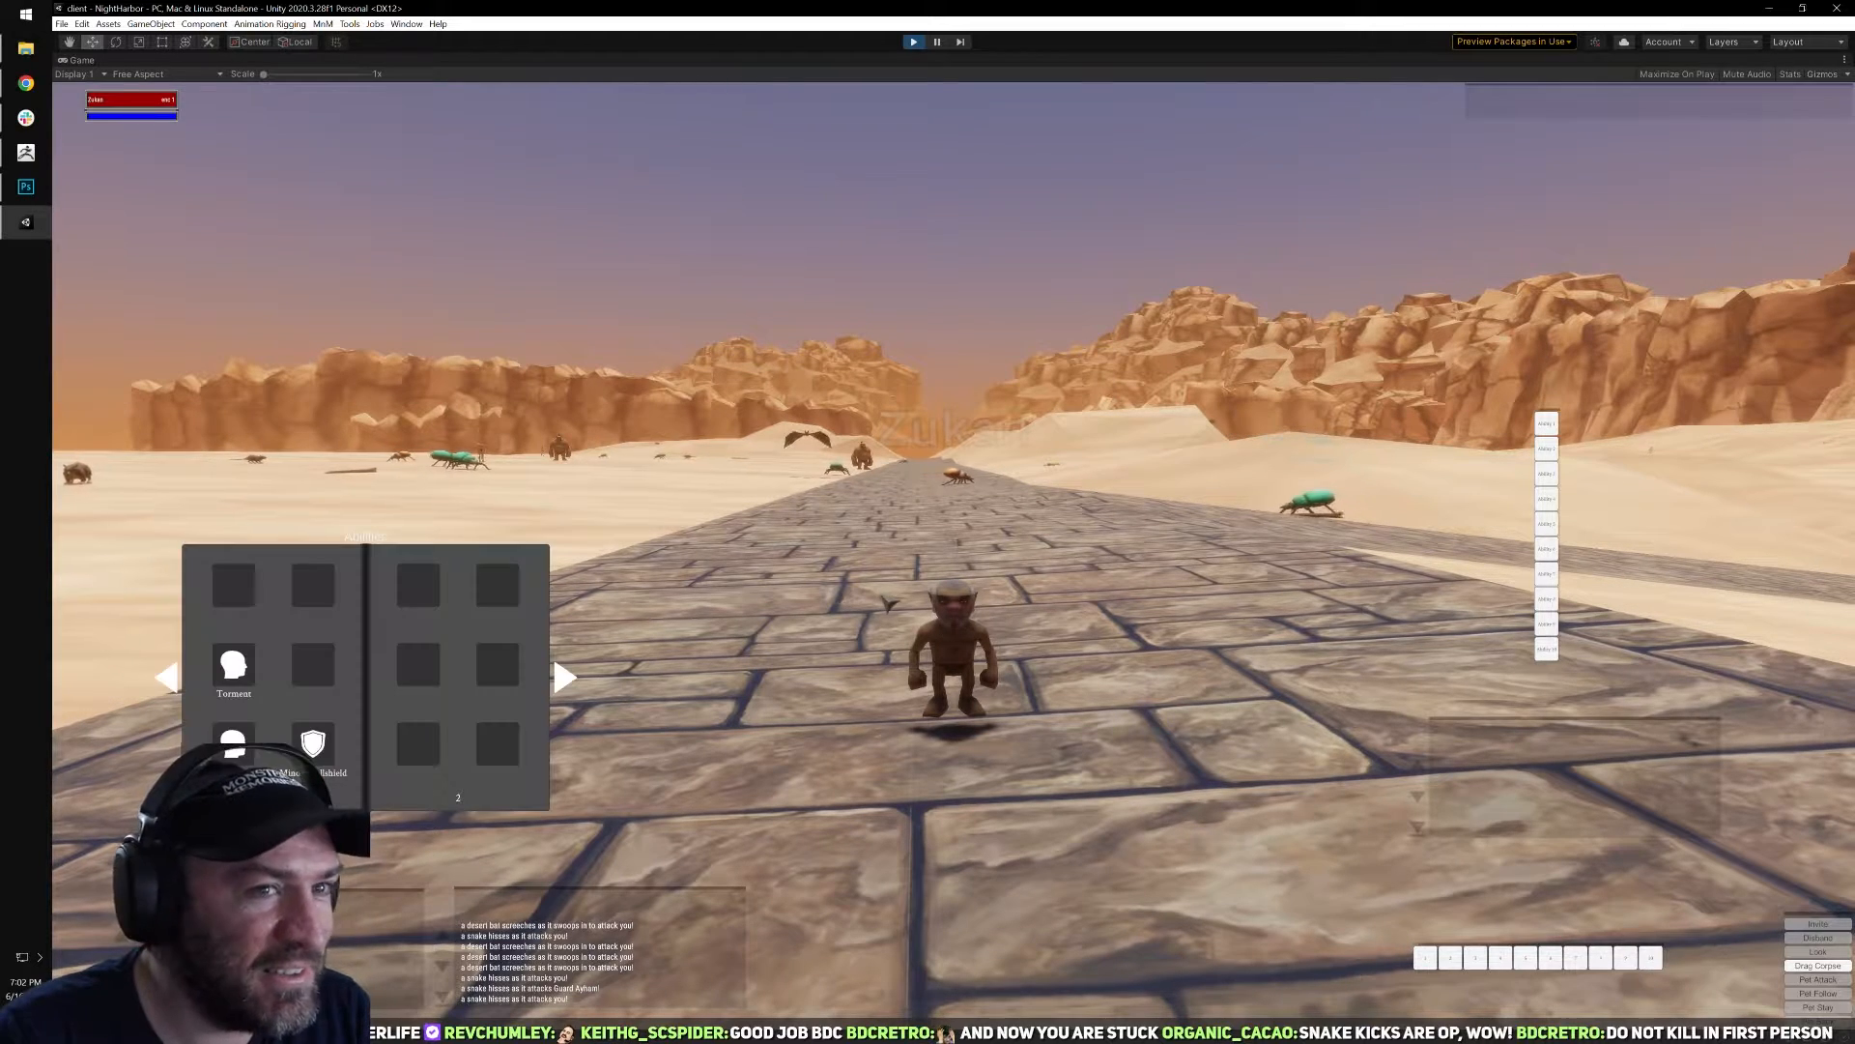
{"action": "left_click", "coordinate": [234, 665]}
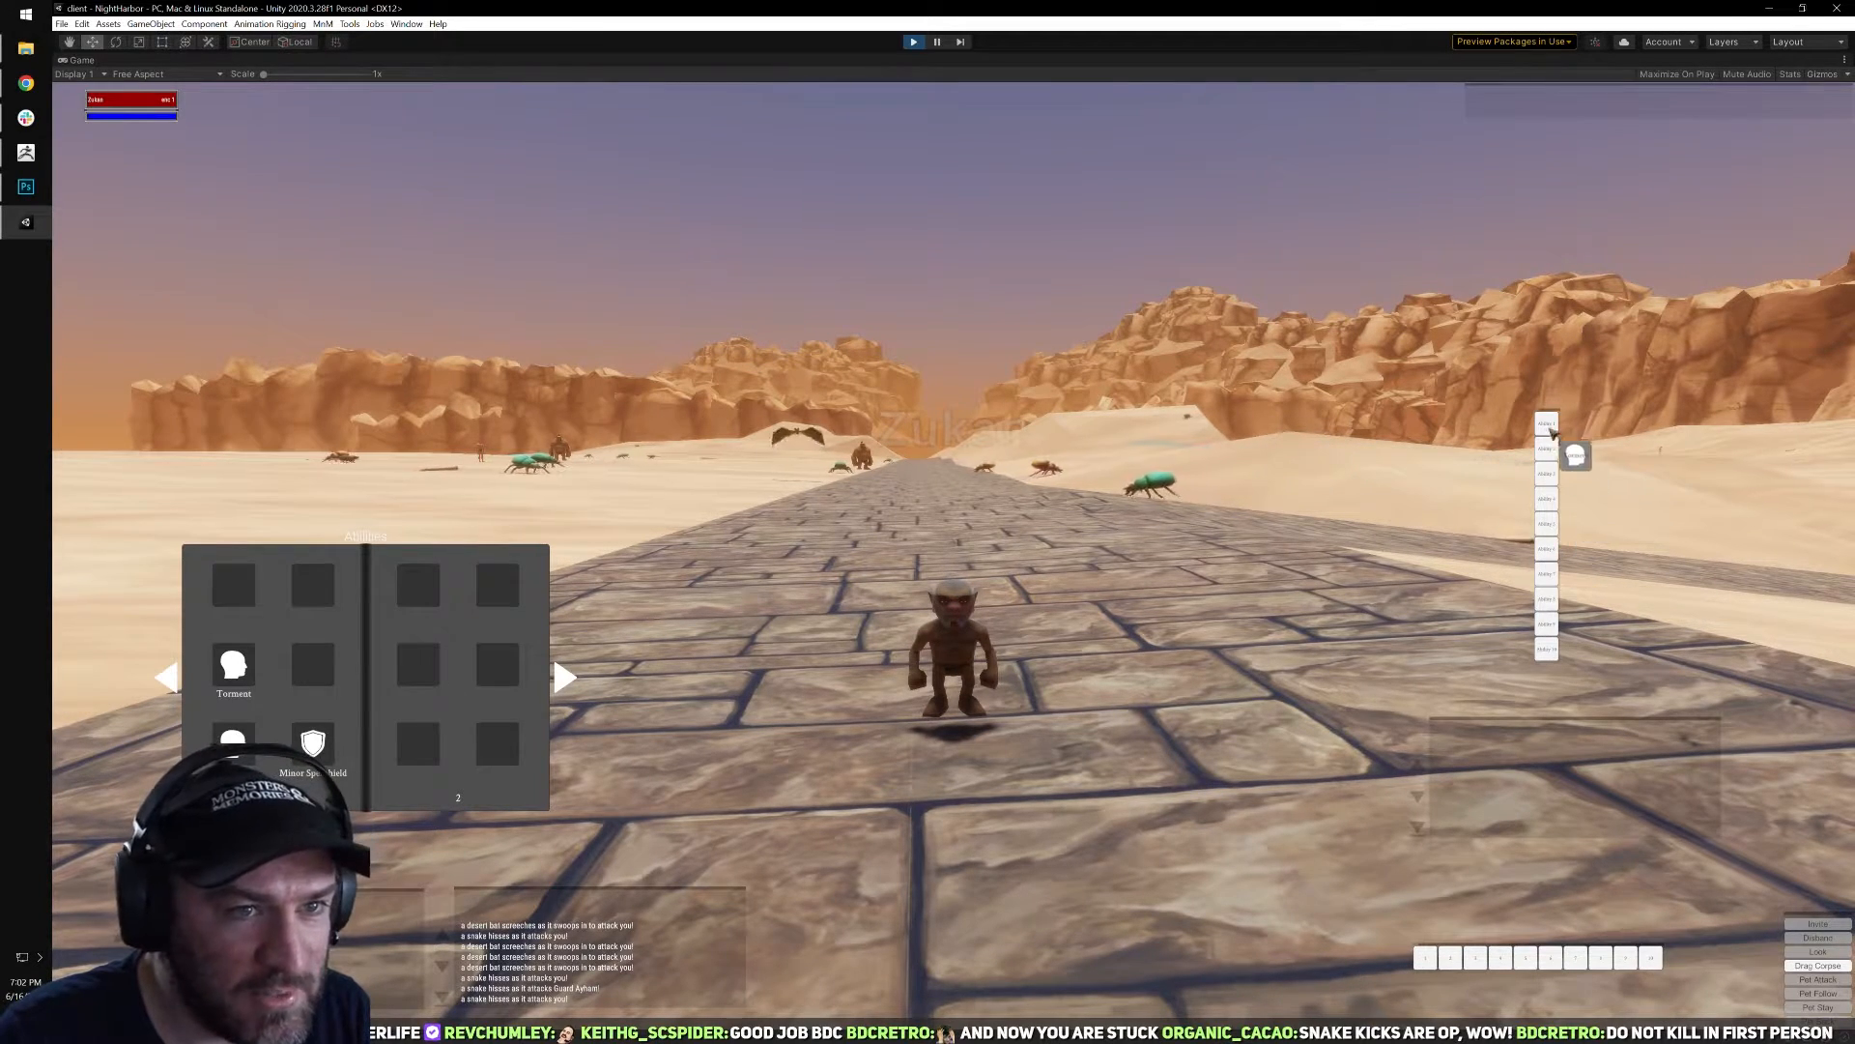
{"action": "left_click", "coordinate": [1548, 426]}
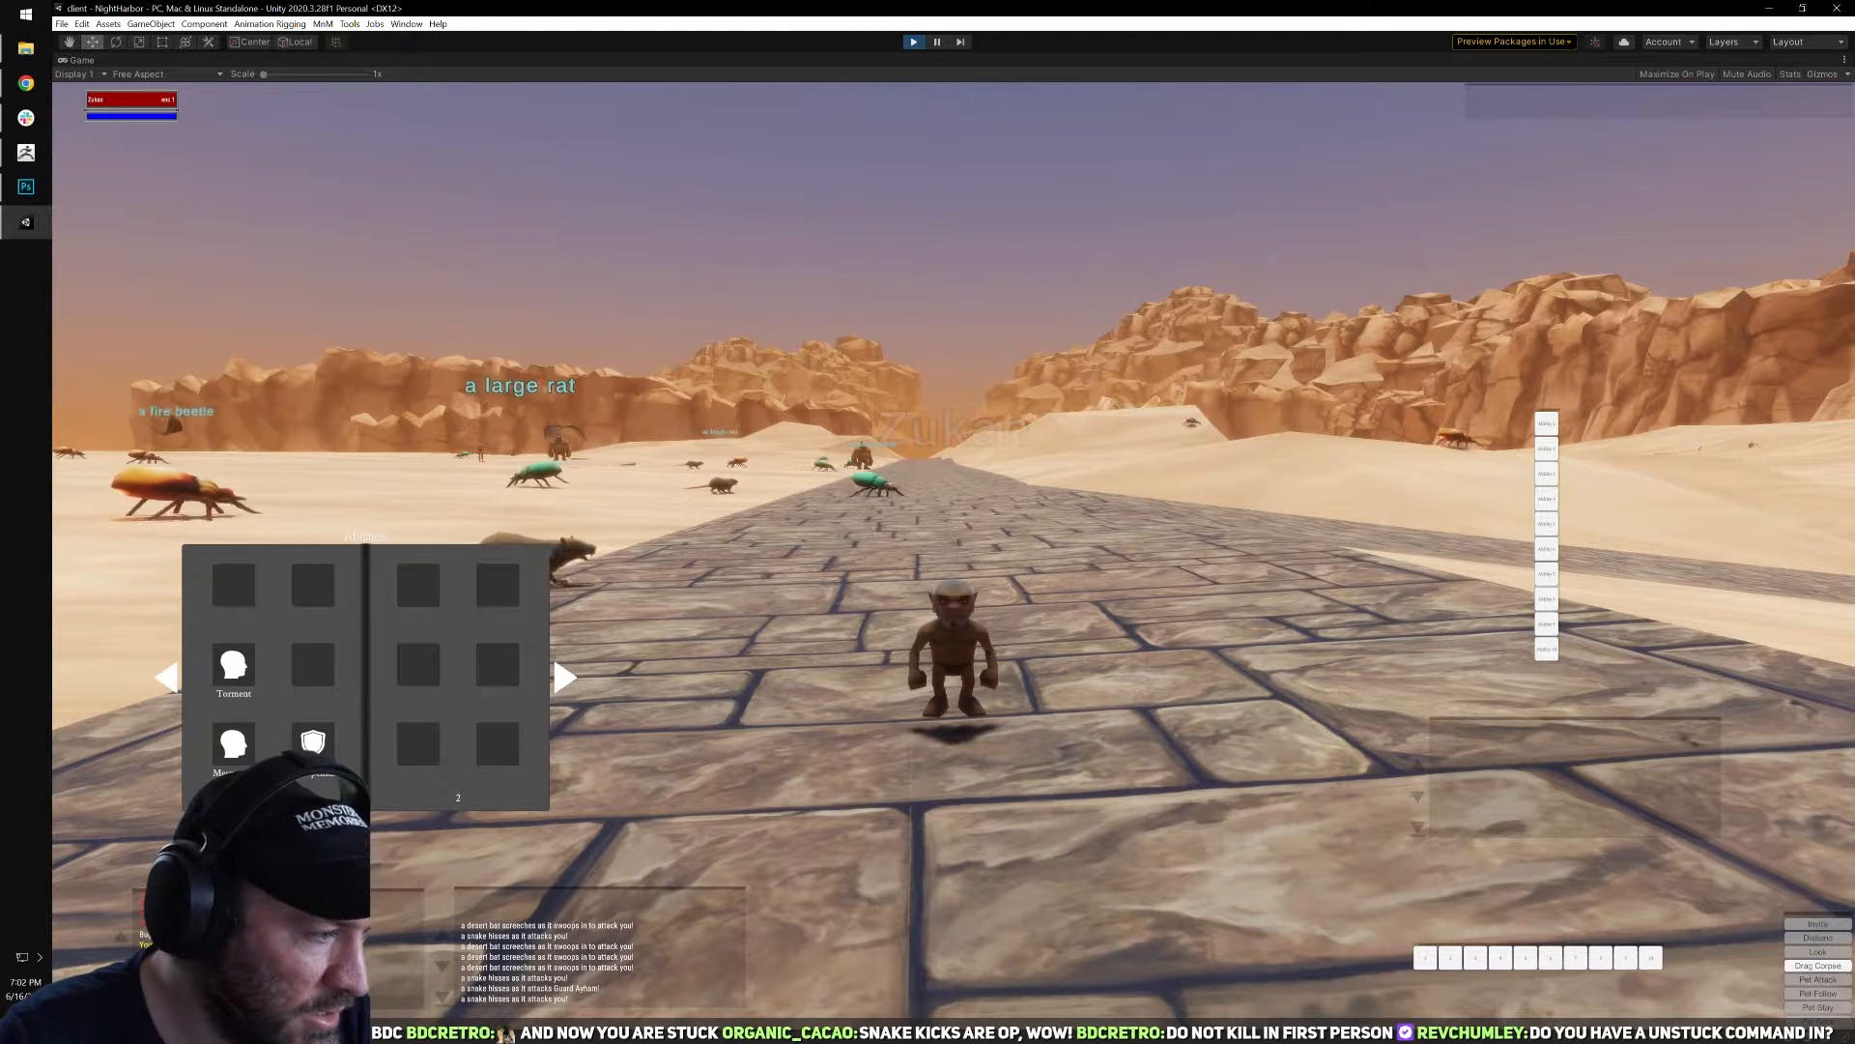
{"action": "key", "text": "Escape"}
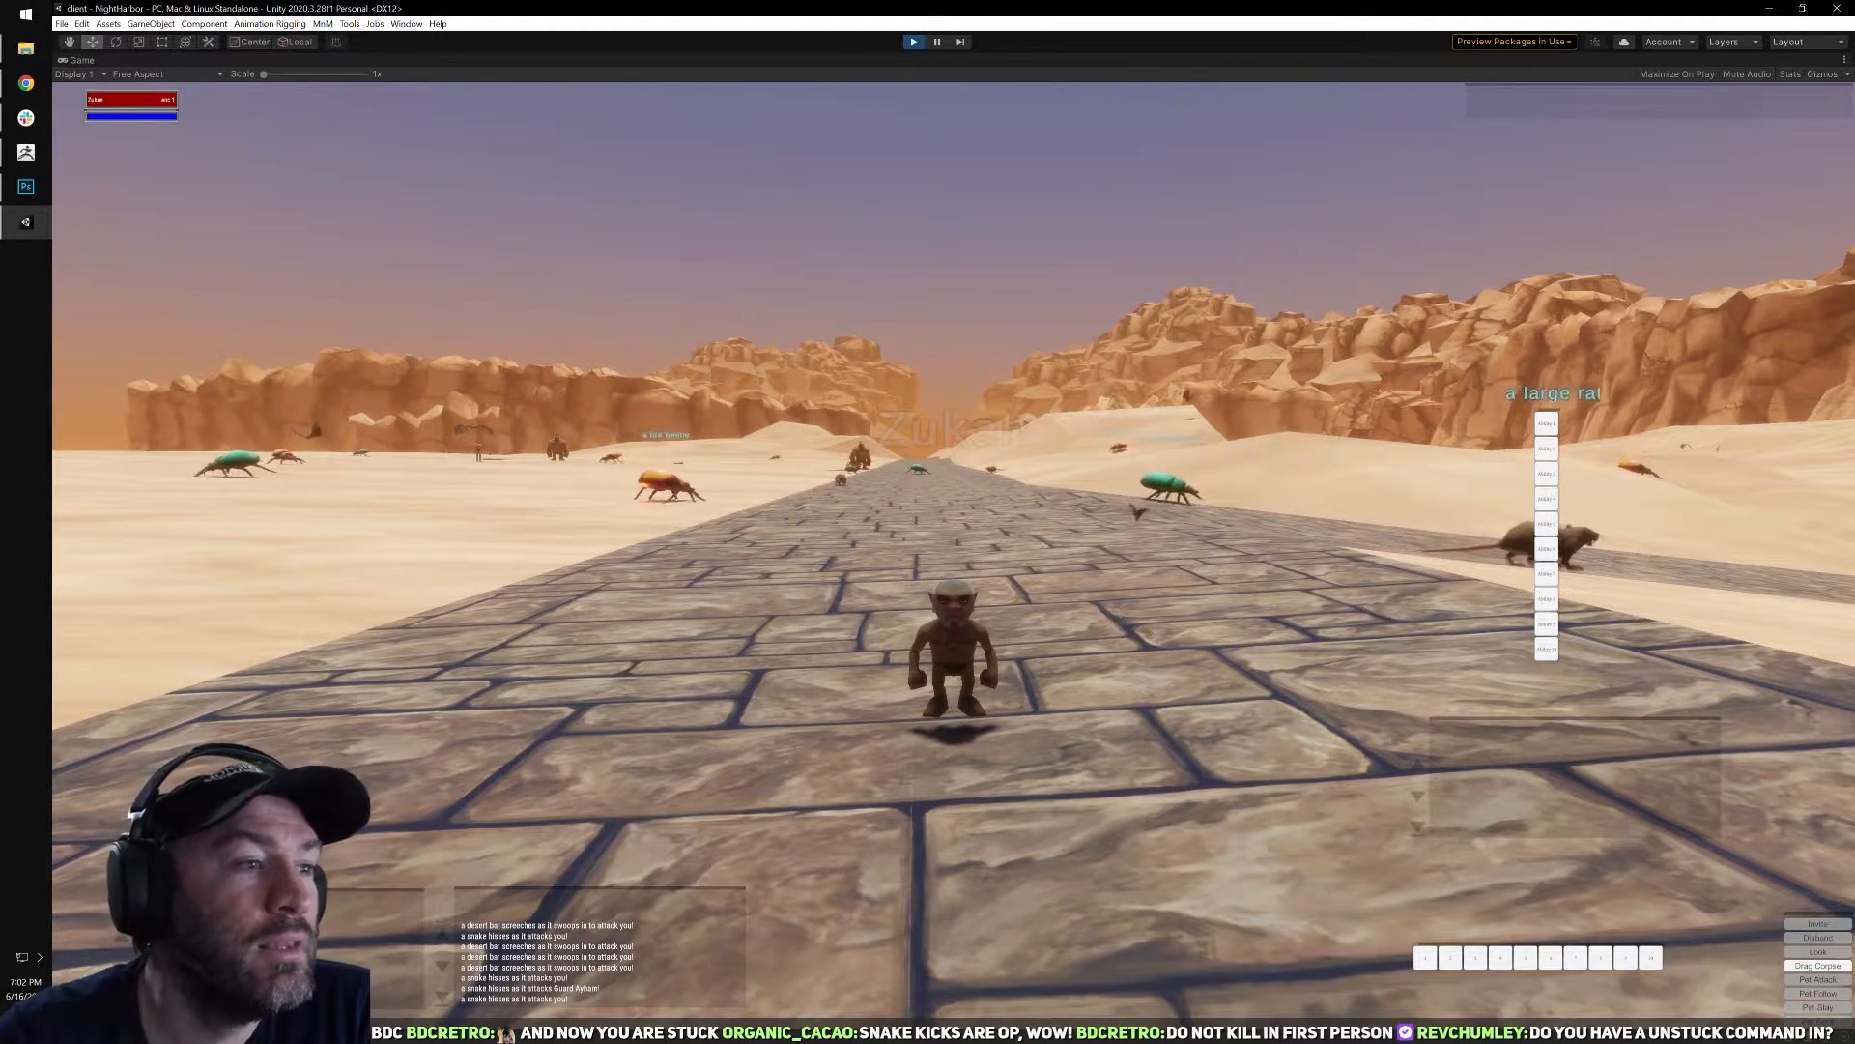
Leave the stuck session, log back in, connect to TestWorld and enter the world with the gnome enchanter.
{"action": "mouse_move", "coordinate": [953, 541]}
{"action": "right_mouse_down"}
{"action": "mouse_move", "coordinate": [1160, 618]}
{"action": "mouse_move", "coordinate": [1159, 580]}
{"action": "mouse_move", "coordinate": [957, 546]}
{"action": "right_mouse_up"}
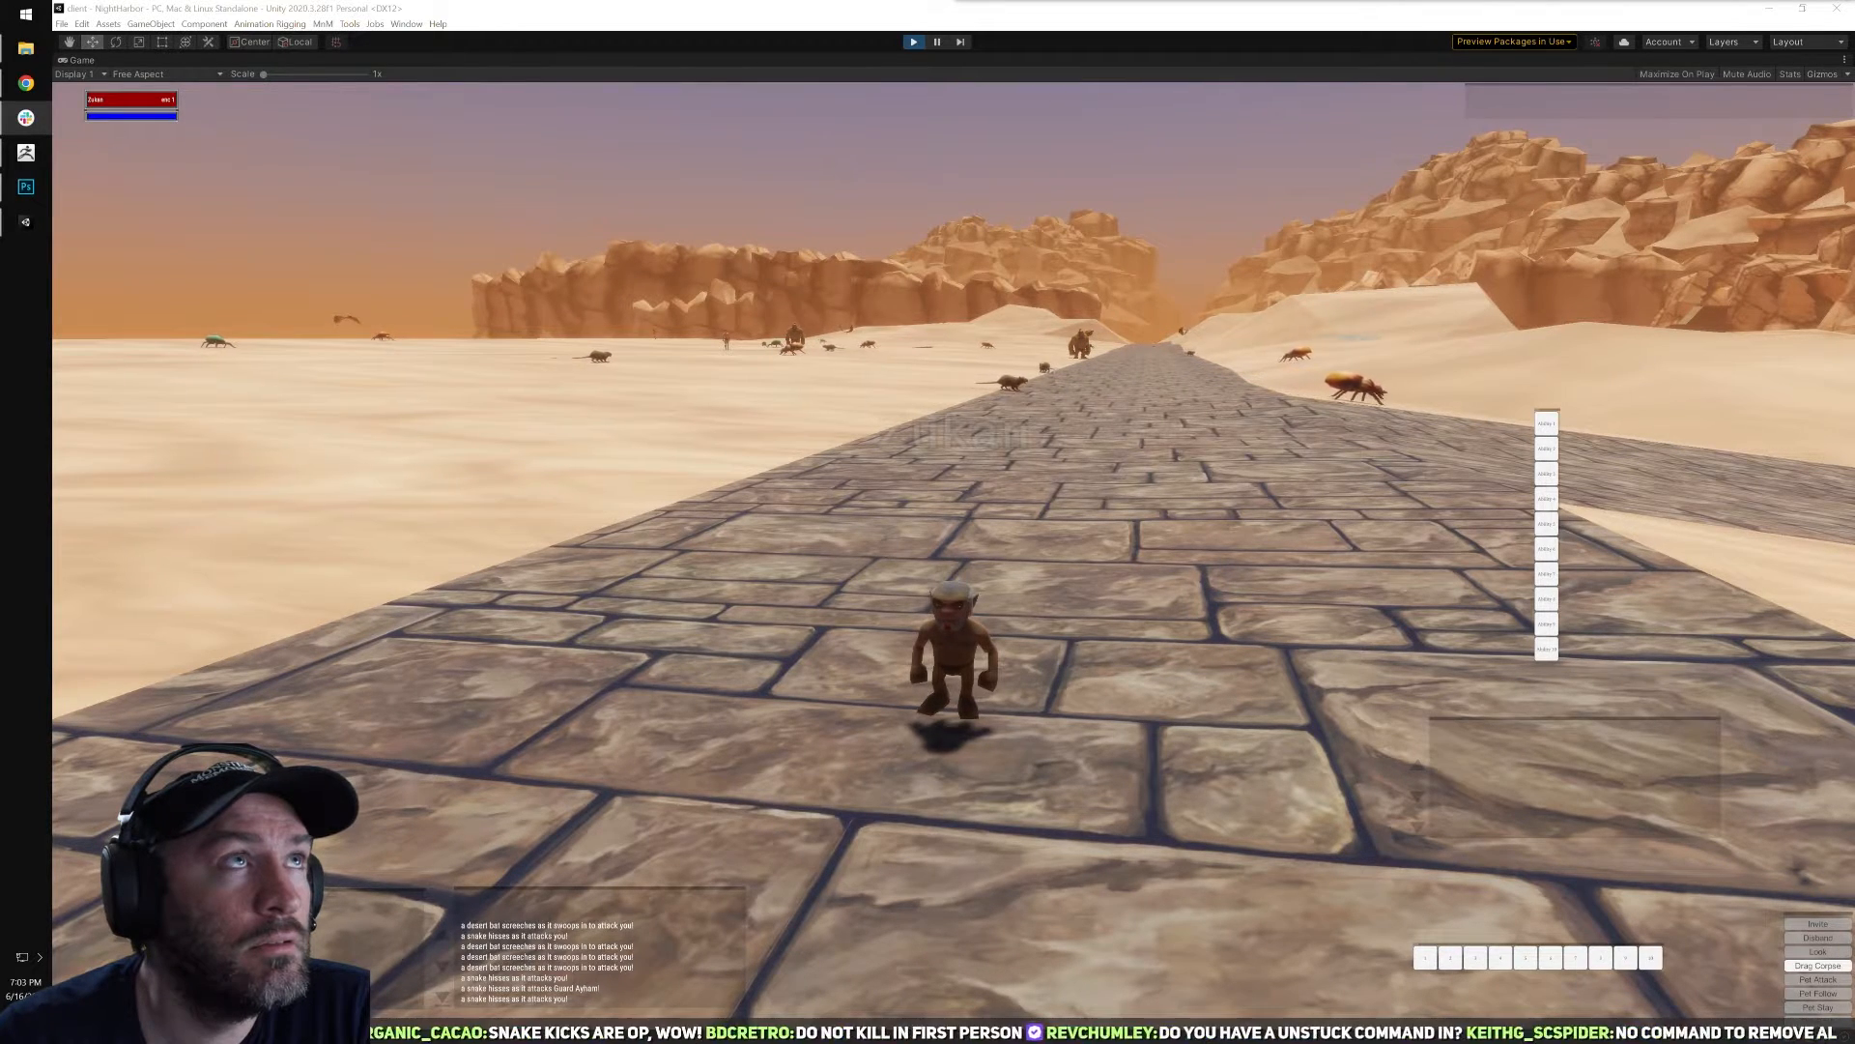
{"action": "left_click", "coordinate": [953, 548]}
{"action": "right_click_drag", "start_coordinate": [953, 548], "coordinate": [994, 390]}
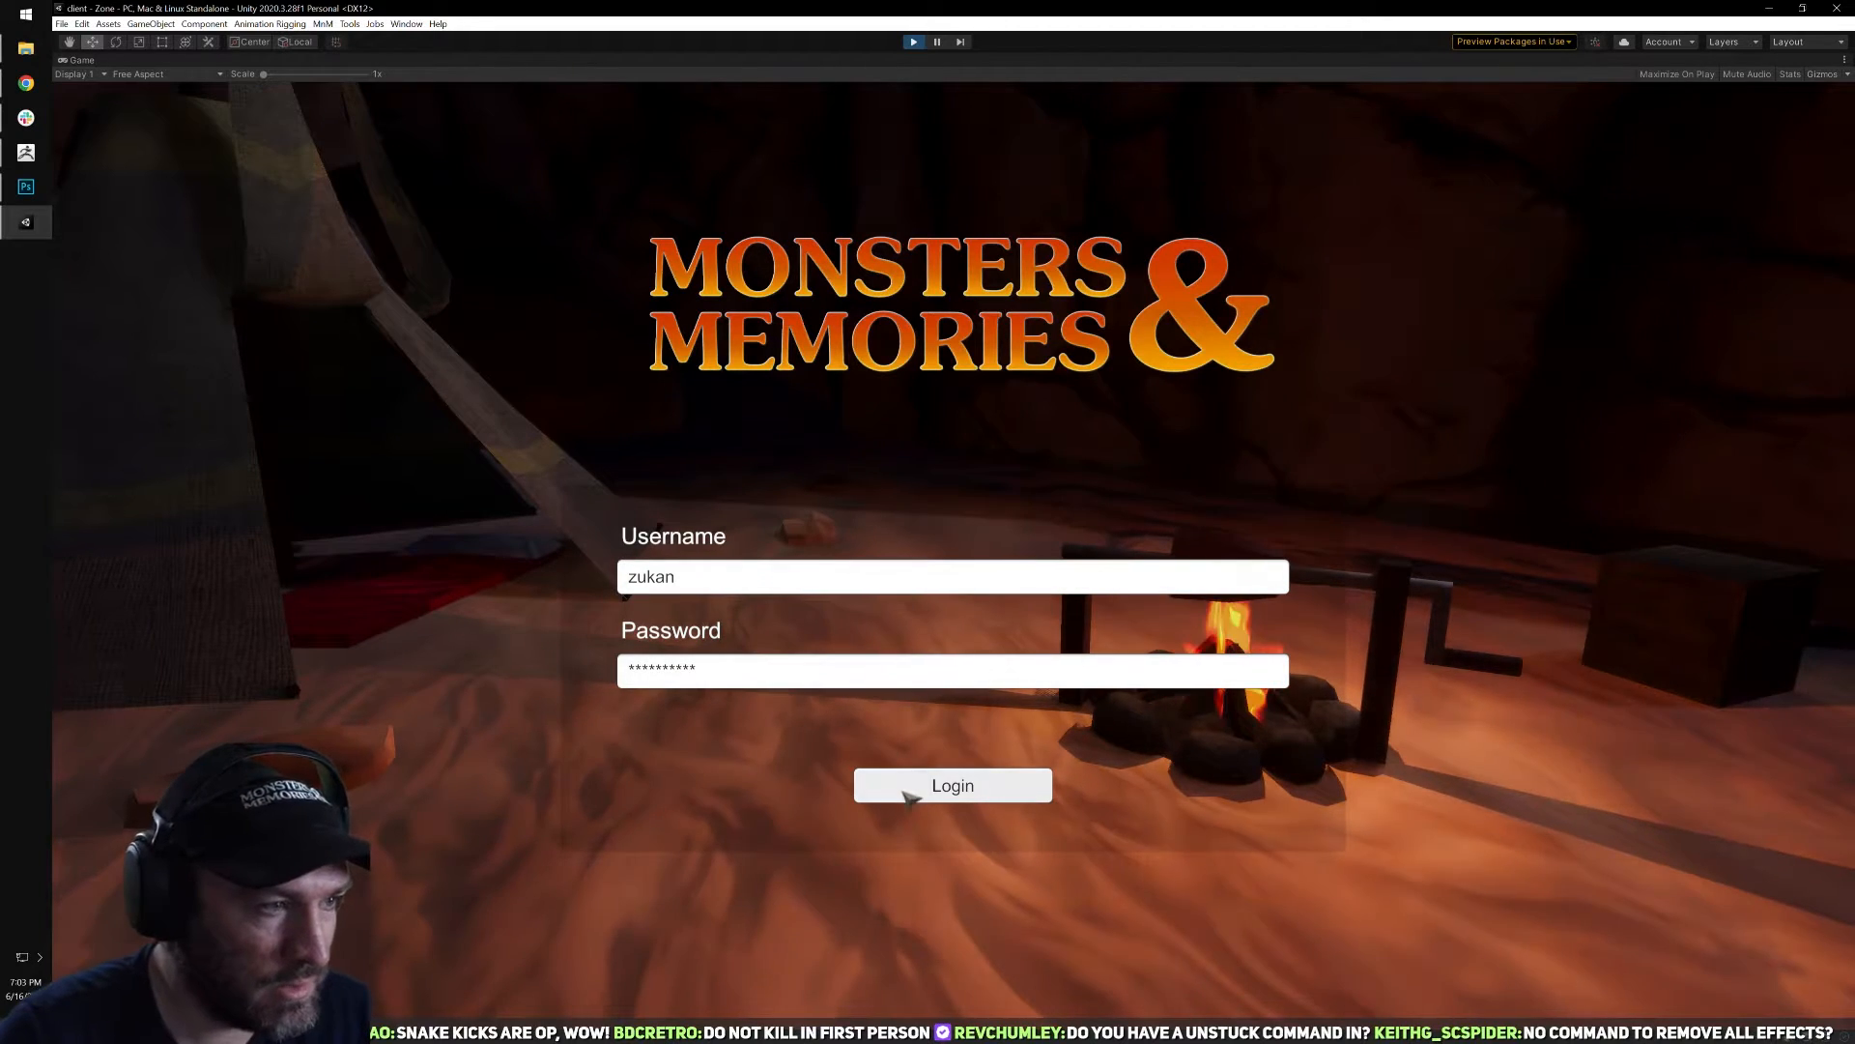
{"action": "left_click", "coordinate": [909, 795]}
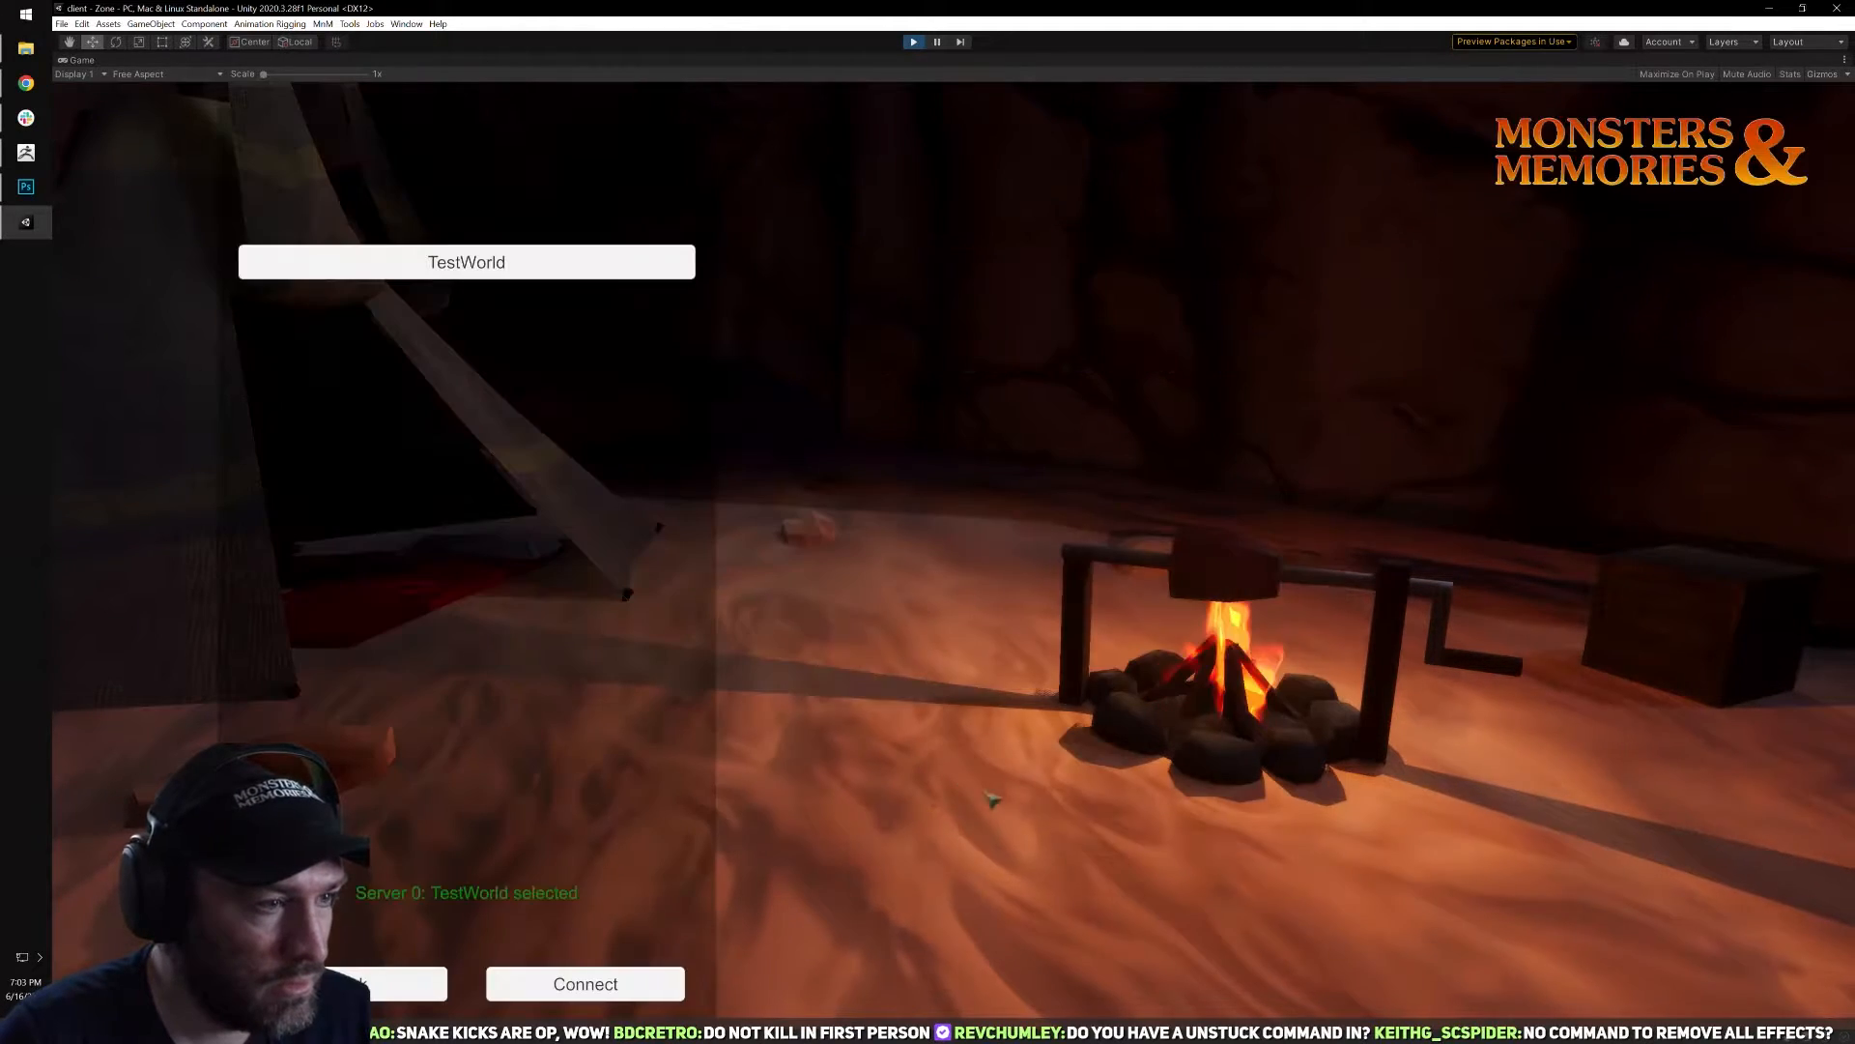
{"action": "left_click", "coordinate": [638, 994]}
{"action": "left_click", "coordinate": [474, 352]}
{"action": "left_click", "coordinate": [592, 974]}
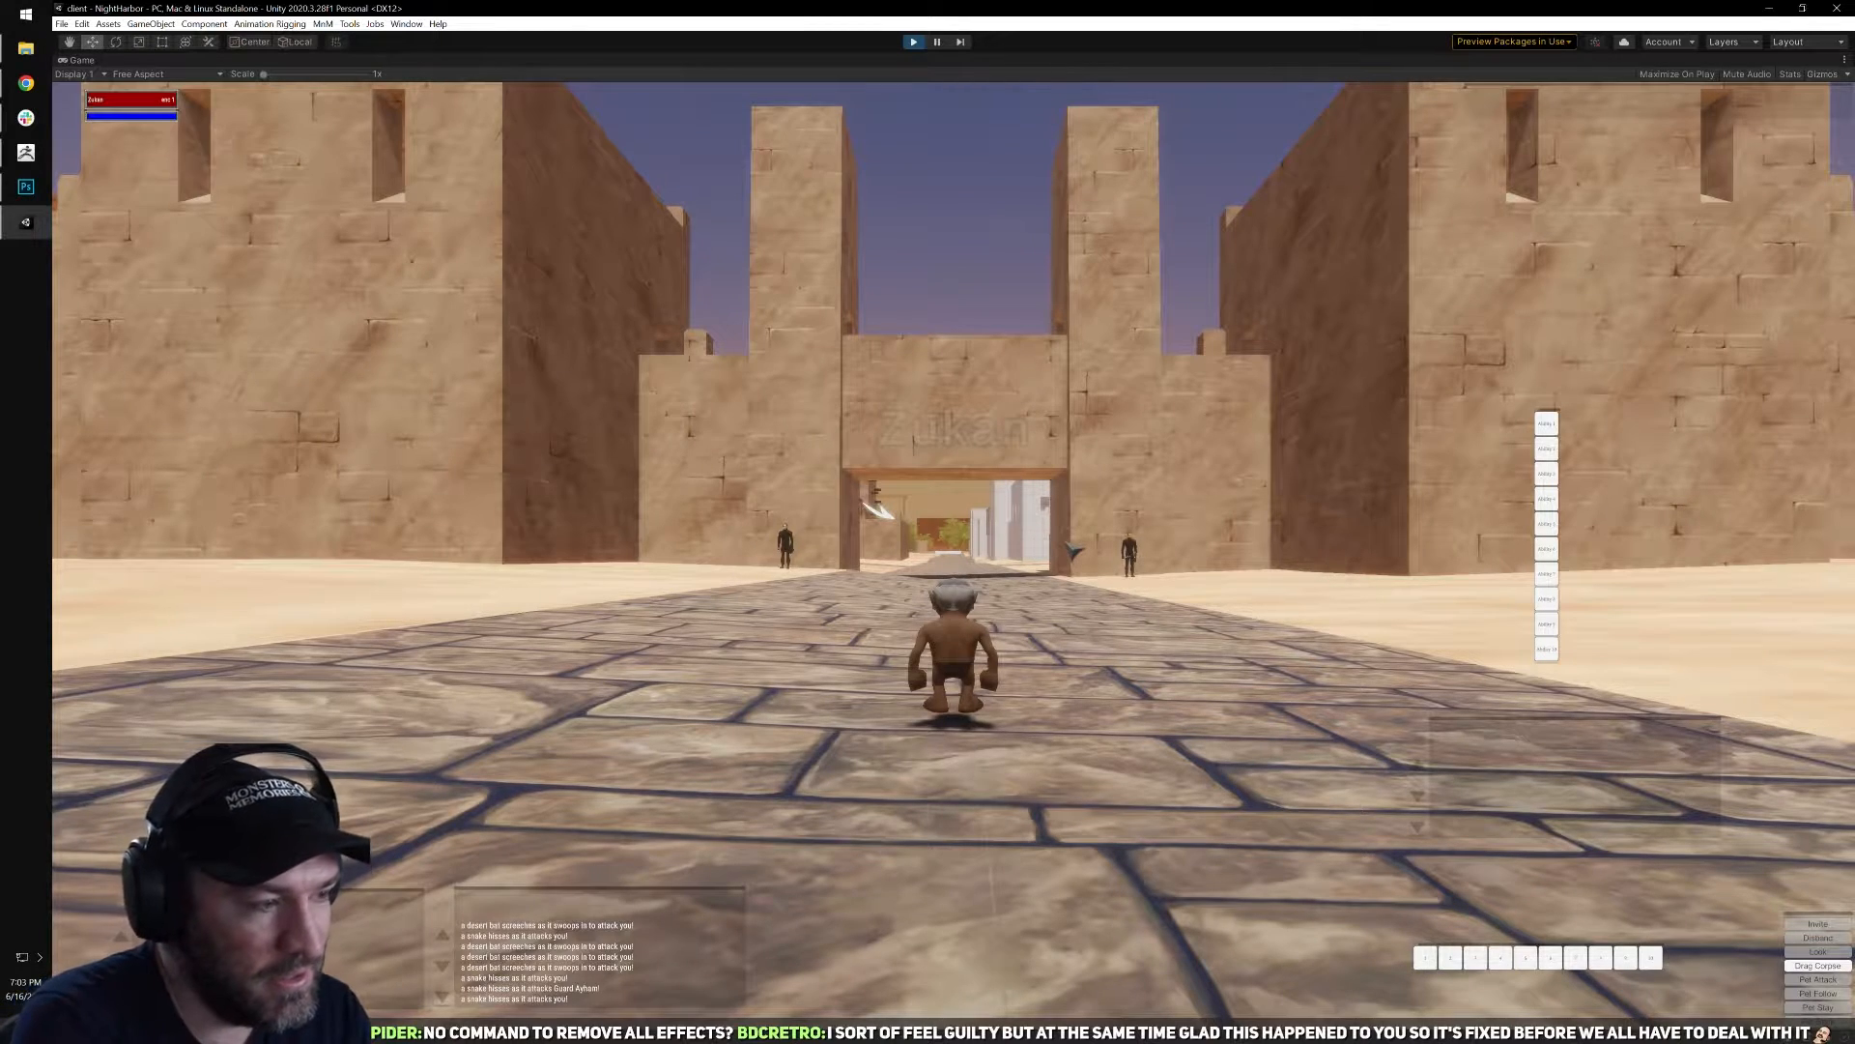
Check the gnome's character sheet and test crouching on the stone road.
{"action": "key", "text": "i"}
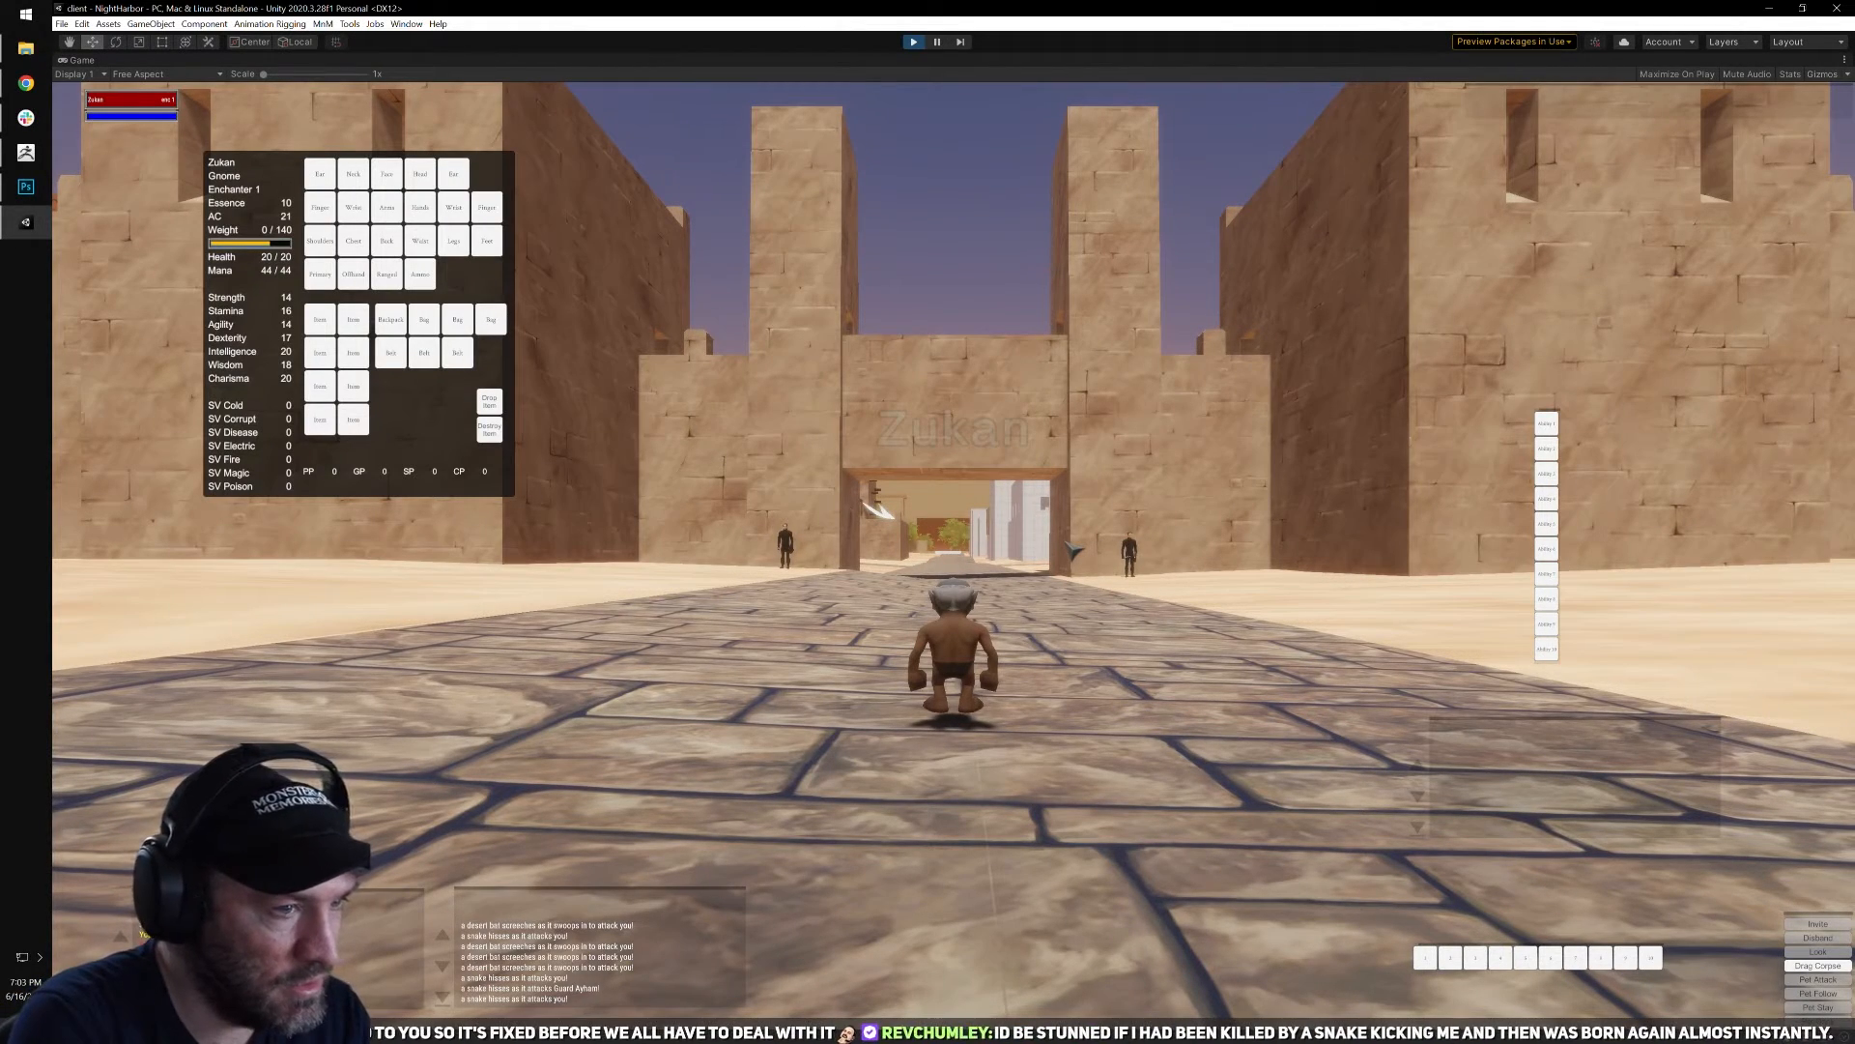
{"action": "key", "text": "i"}
{"action": "left_click_drag", "start_coordinate": [1068, 544], "coordinate": [1087, 461]}
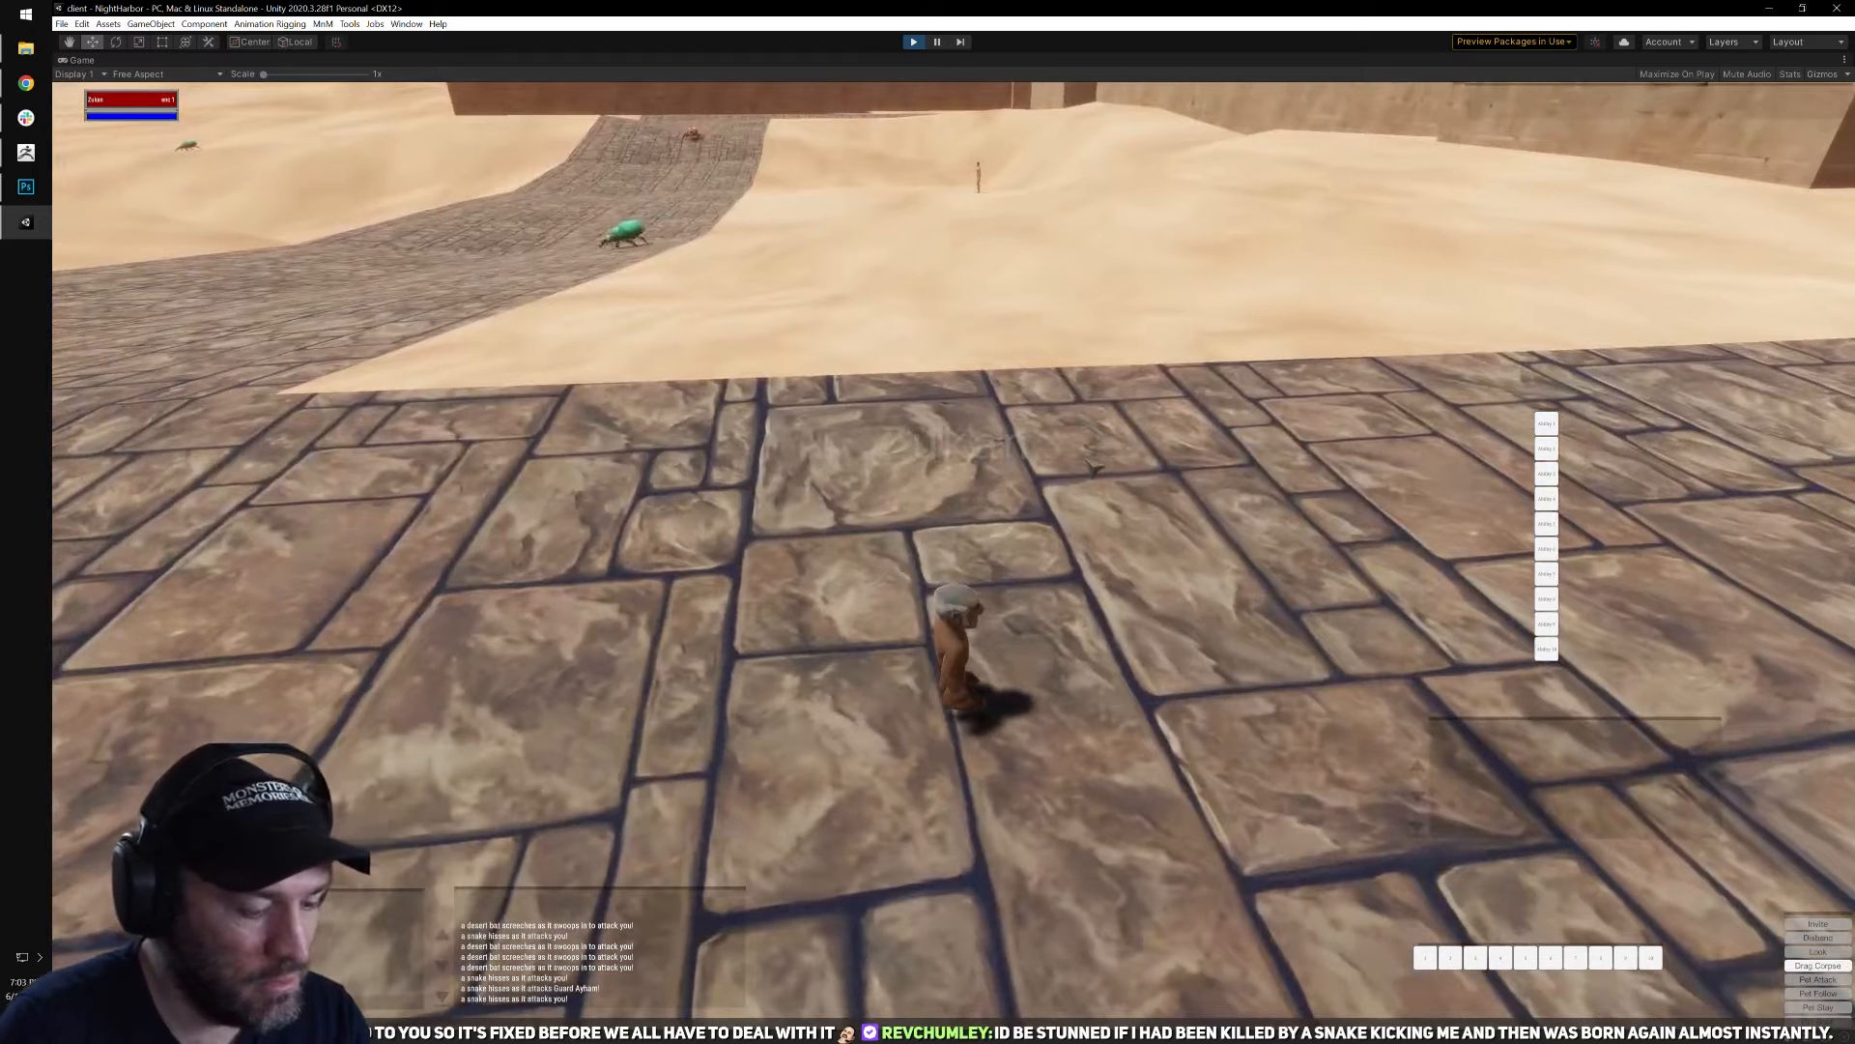
{"action": "key", "text": "x"}
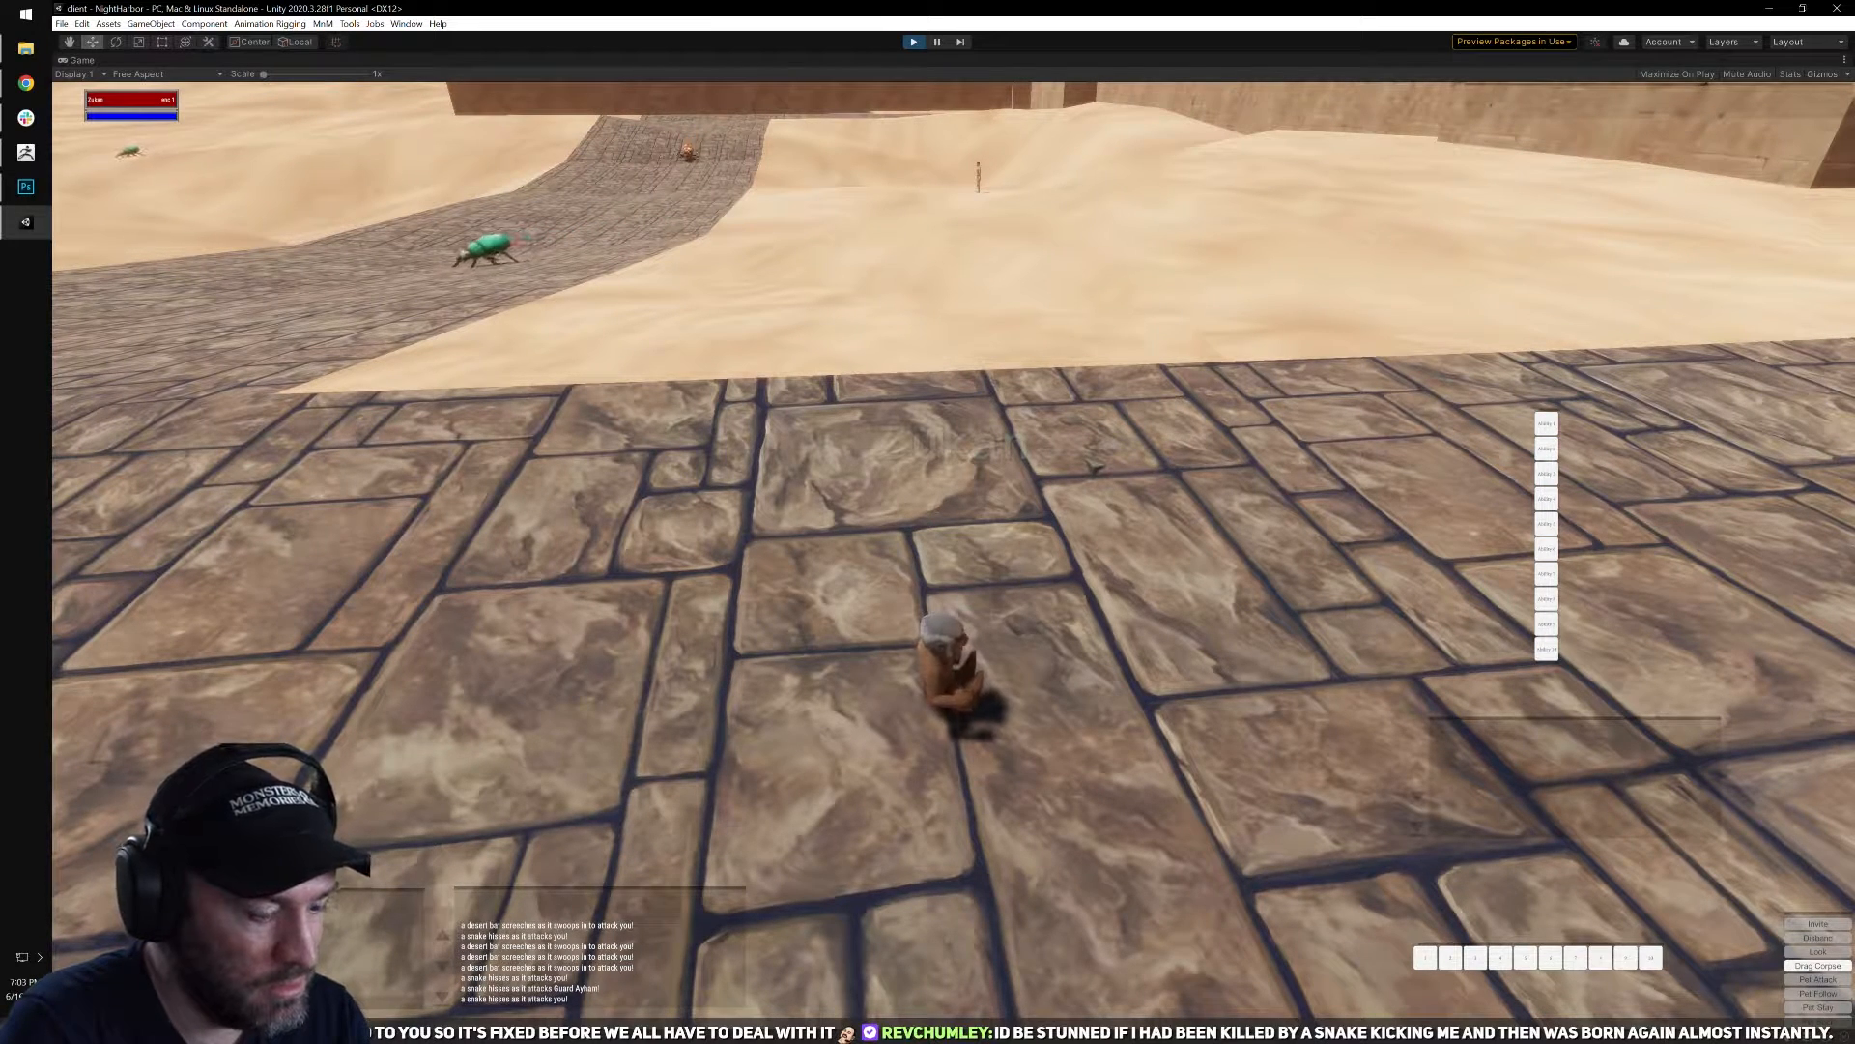
{"action": "key", "text": "x"}
{"action": "key", "text": "x"}
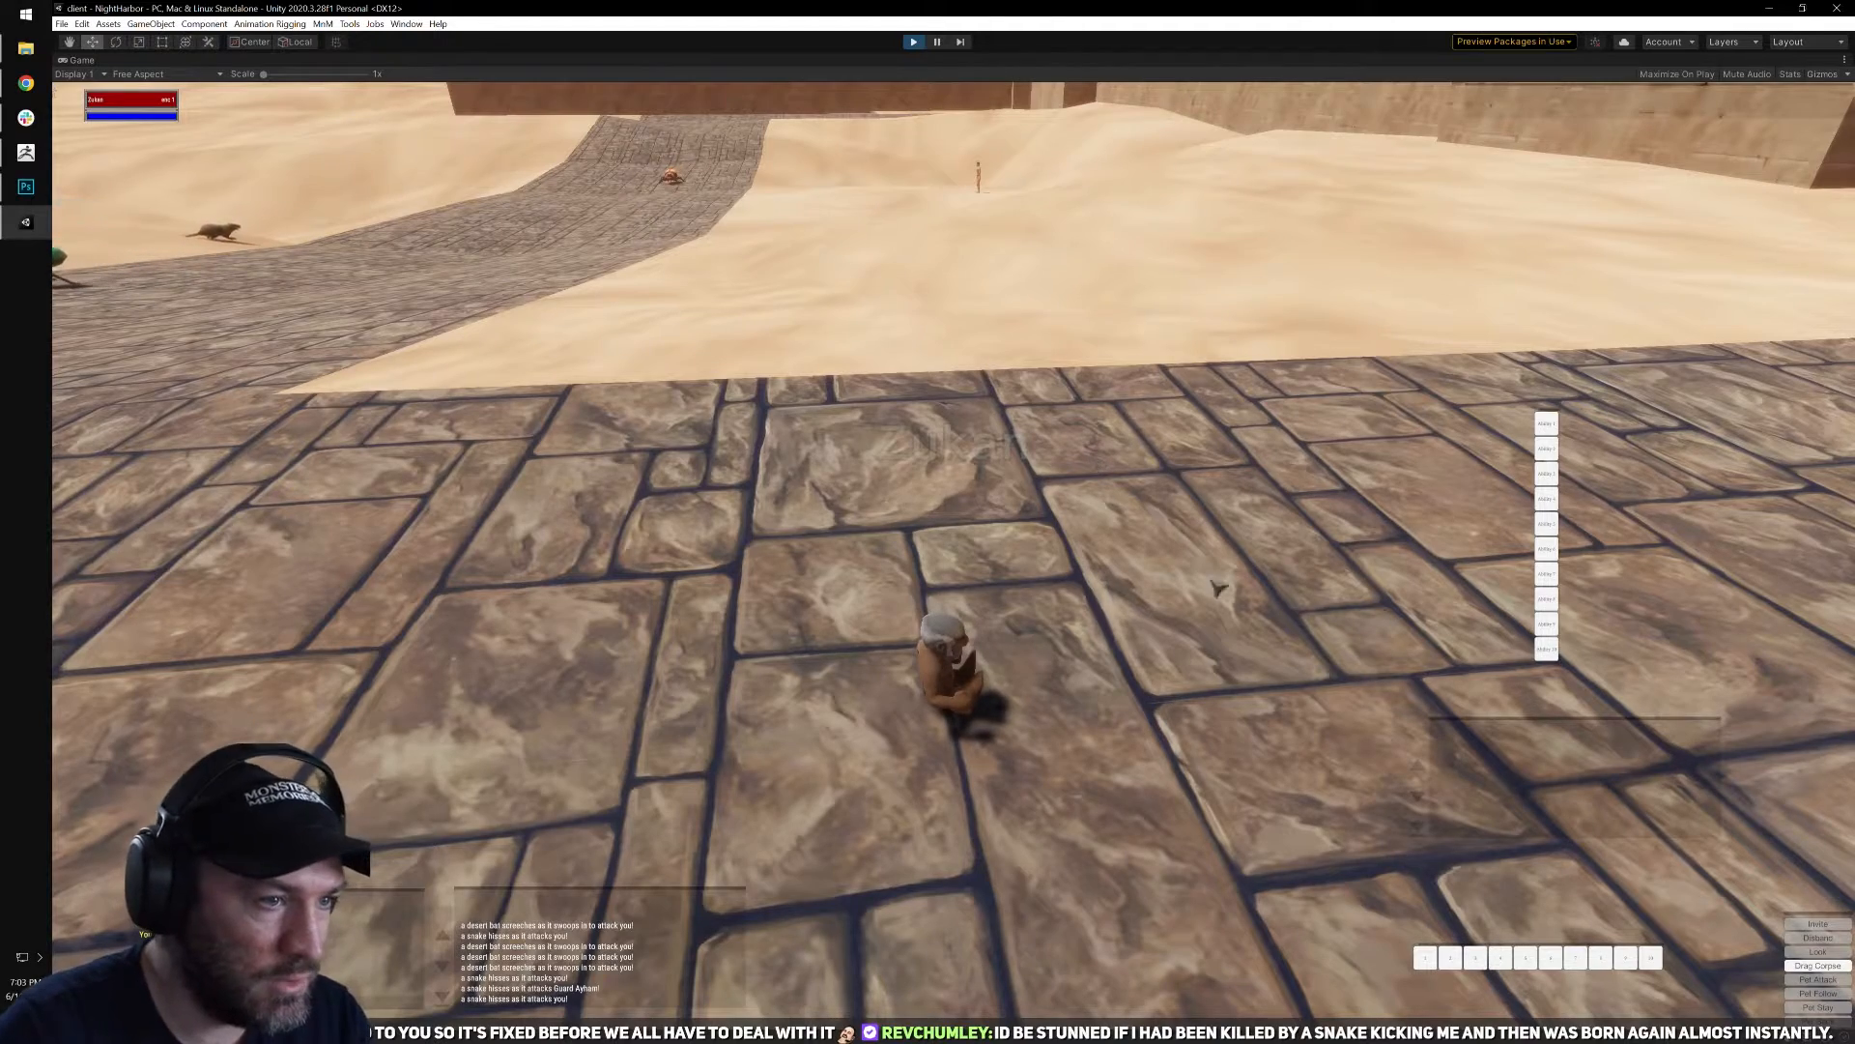
Test opening and closing the spellbook and the inventory with the gnome facing the desert.
{"action": "right_click_drag", "start_coordinate": [1220, 588], "coordinate": [1139, 638]}
{"action": "key", "text": "b"}
{"action": "key", "text": "b"}
{"action": "key", "text": "b"}
{"action": "key", "text": "b"}
{"action": "key", "text": "b"}
{"action": "key", "text": "b"}
{"action": "key", "text": "i"}
{"action": "key", "text": "i"}
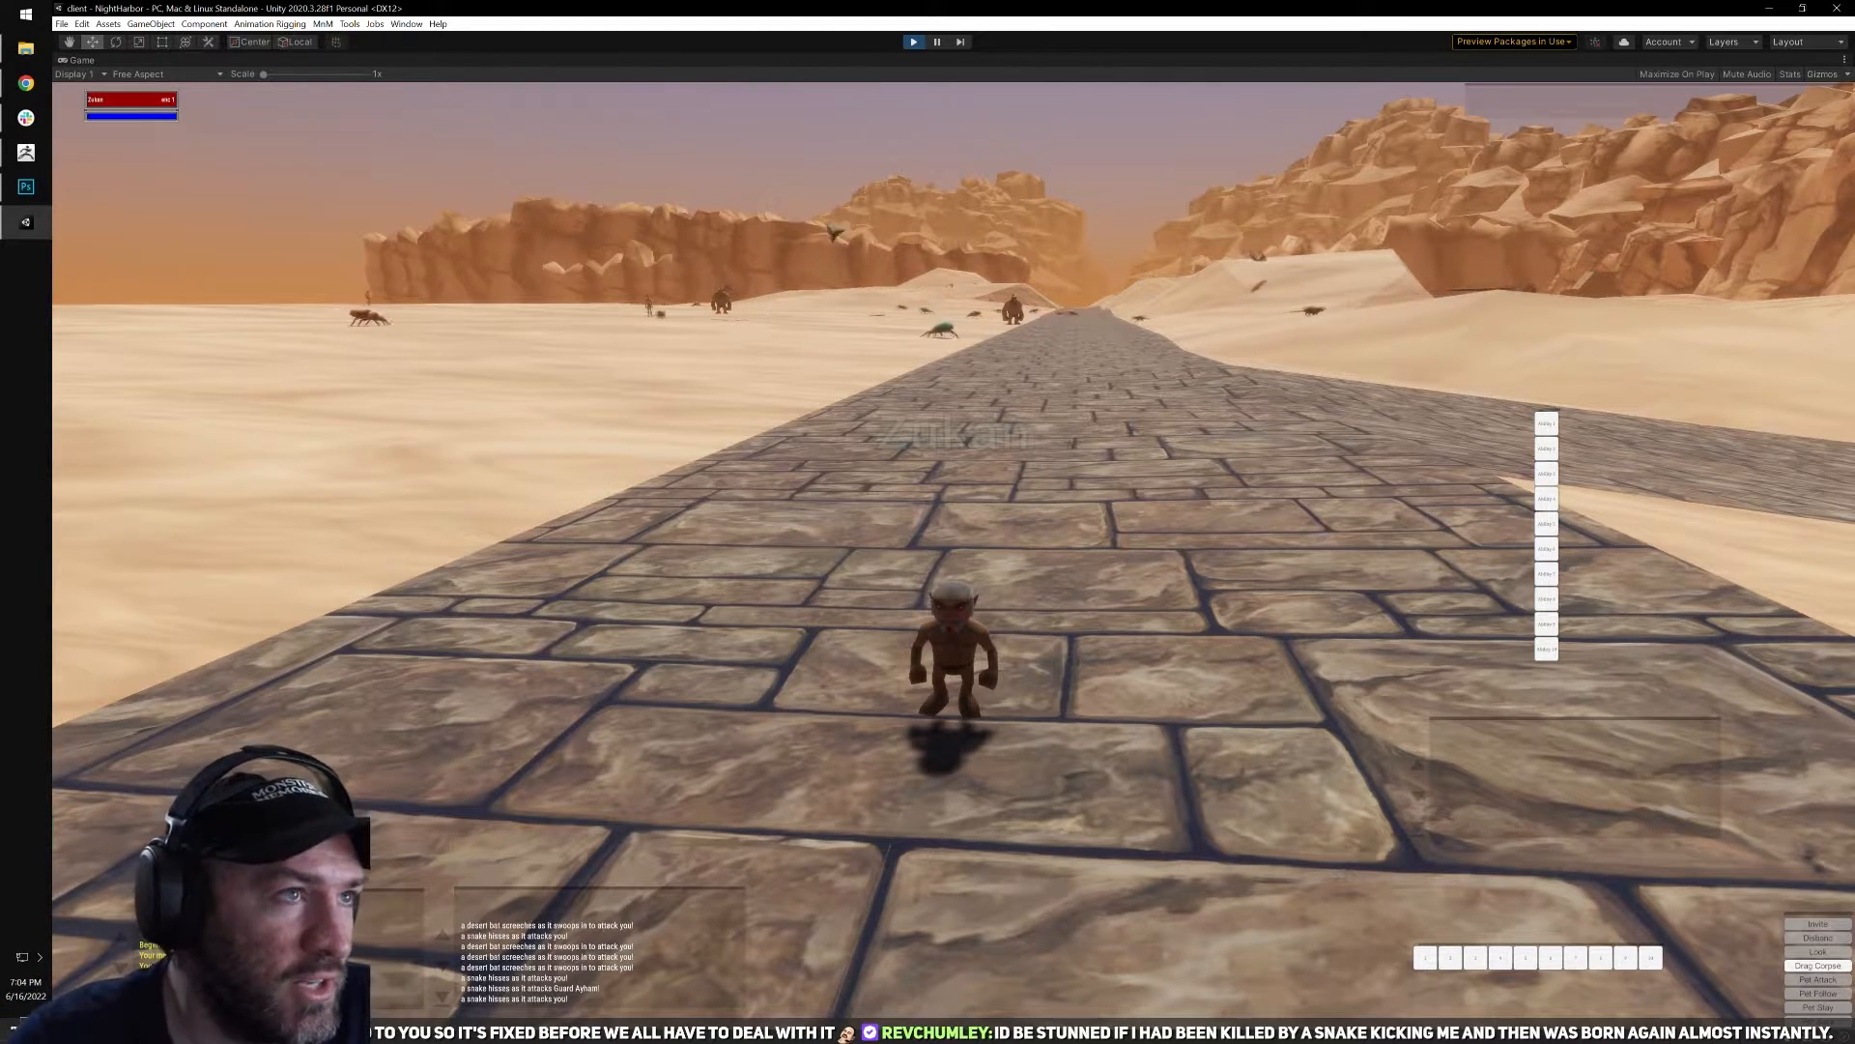
Restart play mode, log in, connect to the server and enter the world again with the gnome enchanter.
{"action": "key", "text": "ctrl+p"}
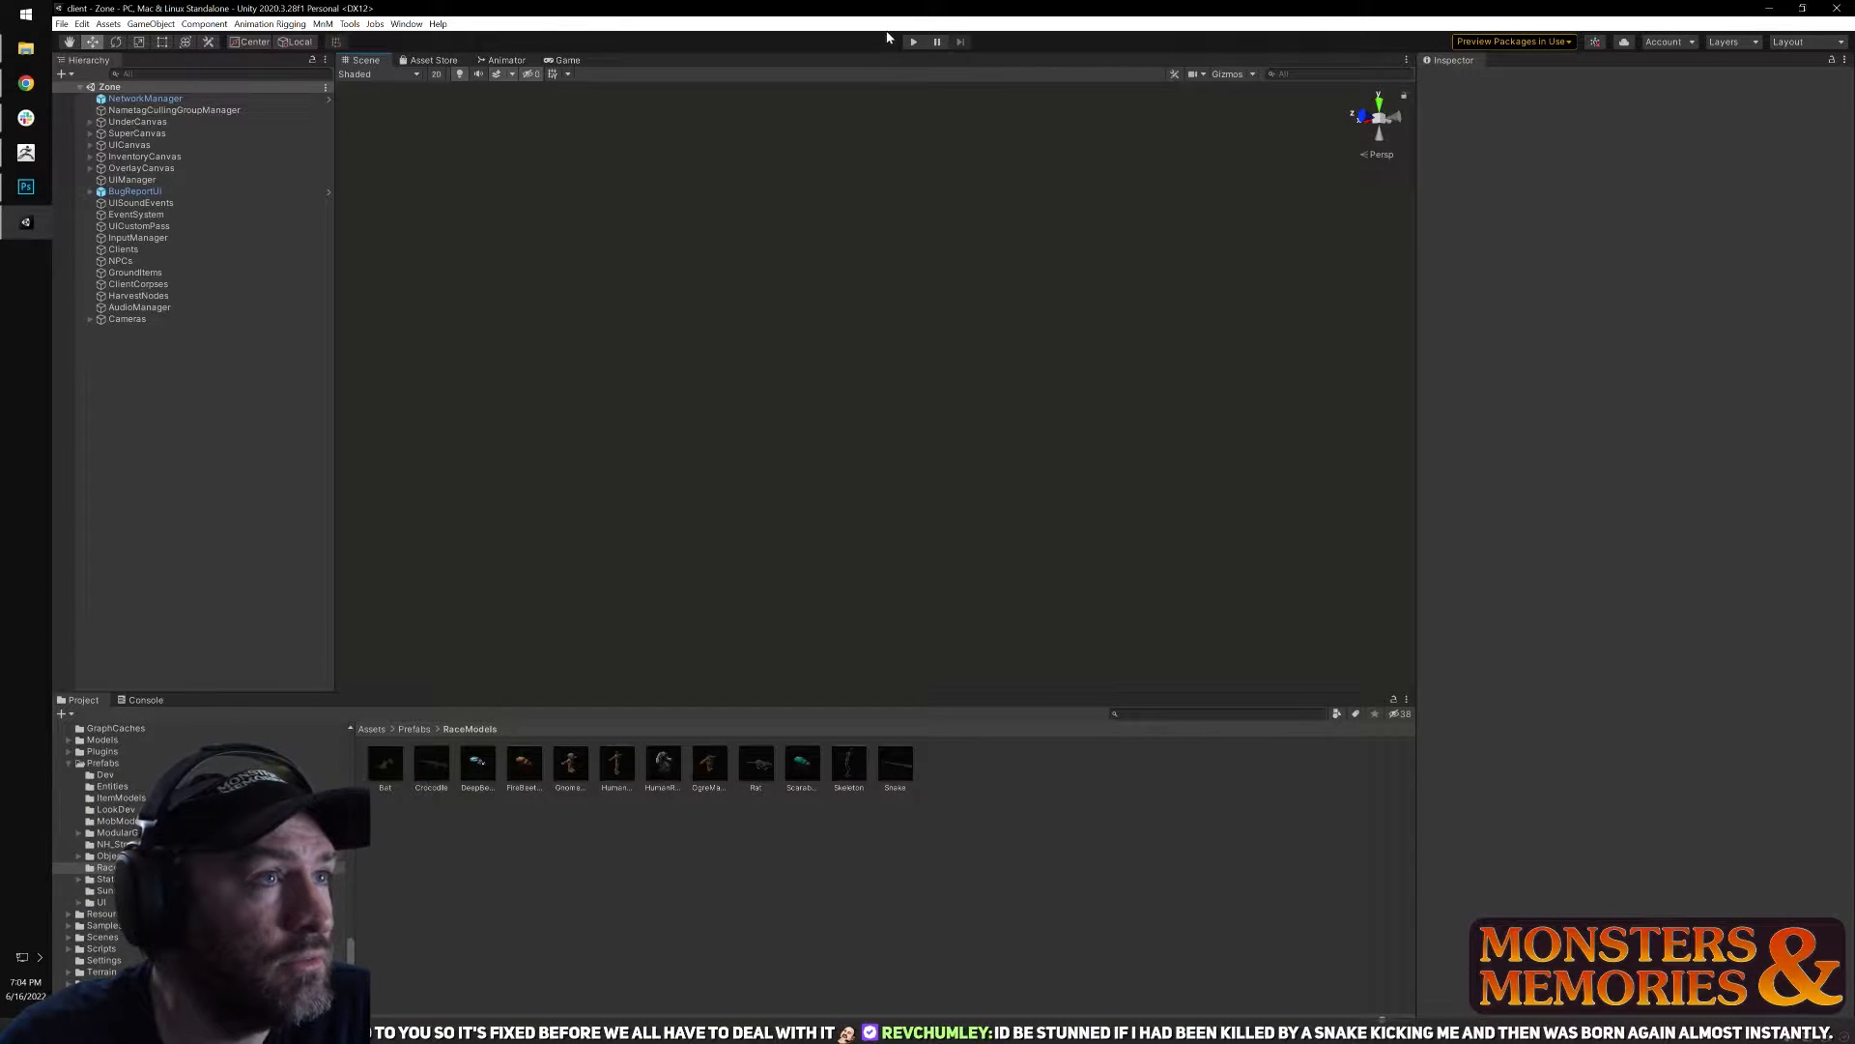
{"action": "left_click", "coordinate": [914, 43]}
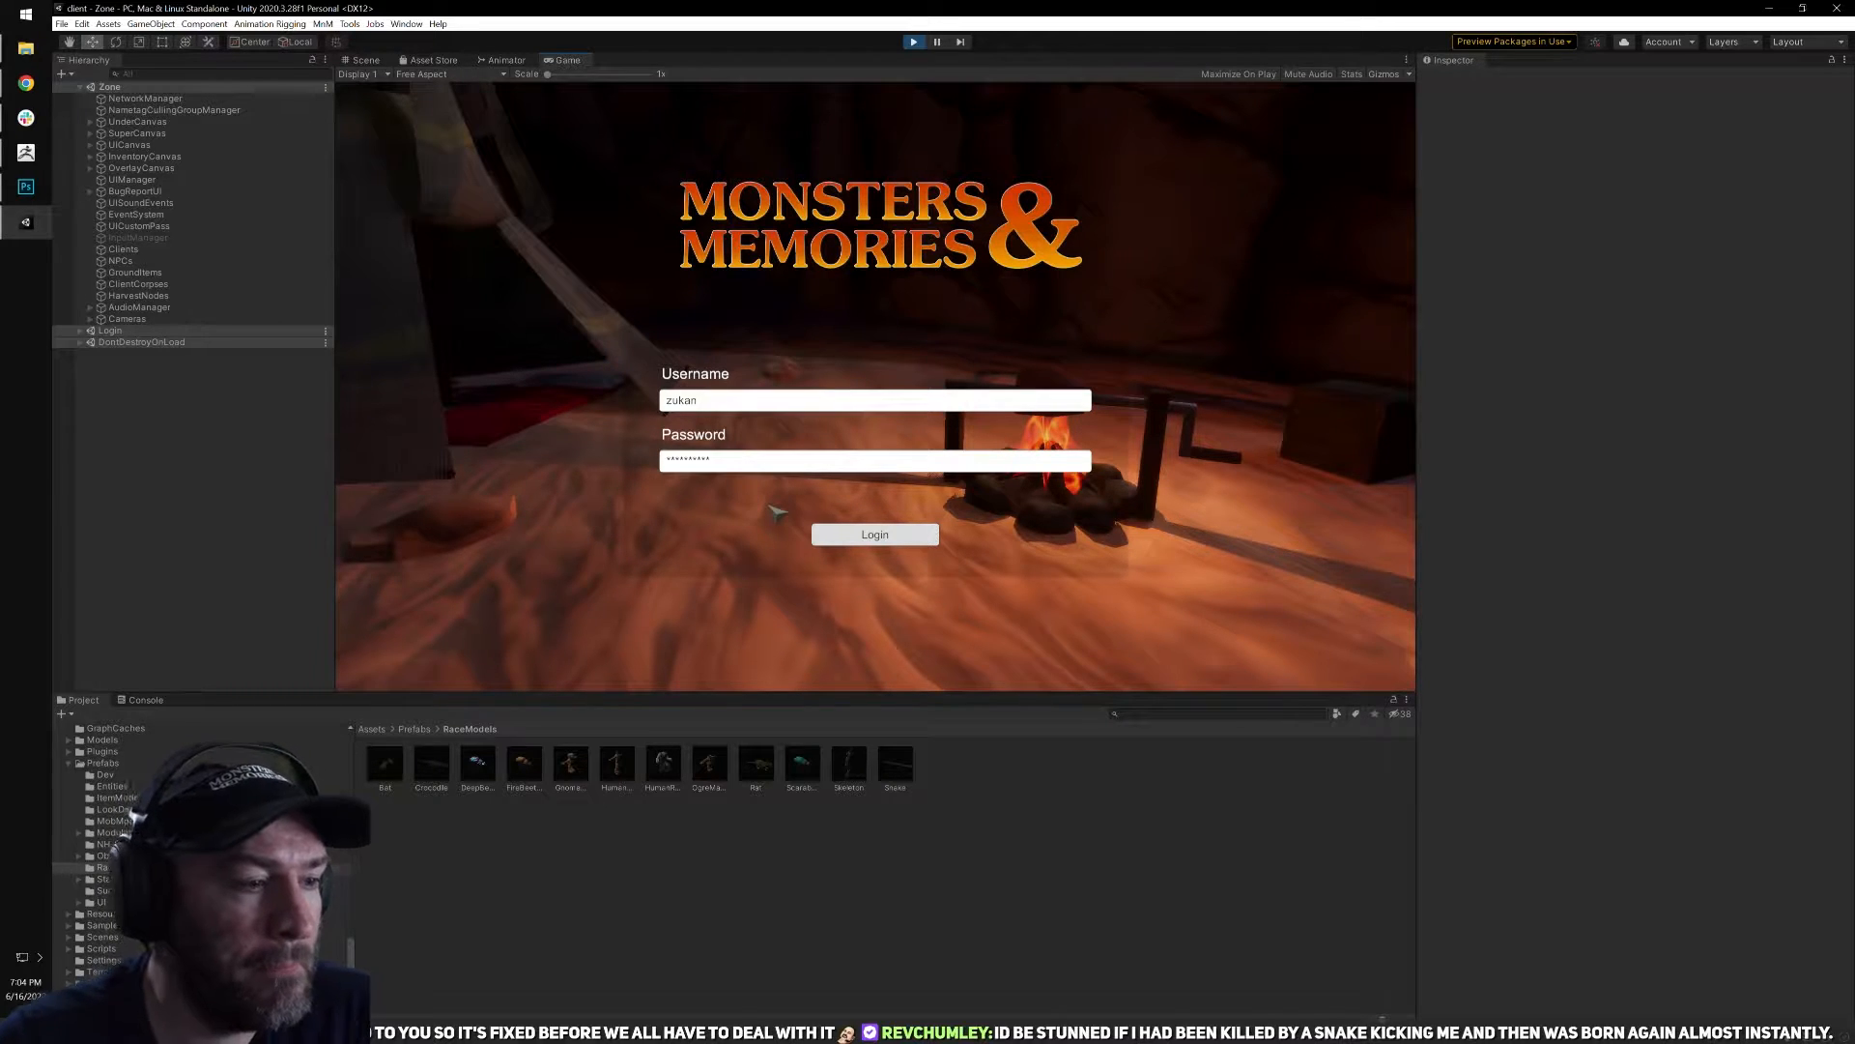
{"action": "left_click", "coordinate": [821, 530]}
{"action": "left_click", "coordinate": [679, 662]}
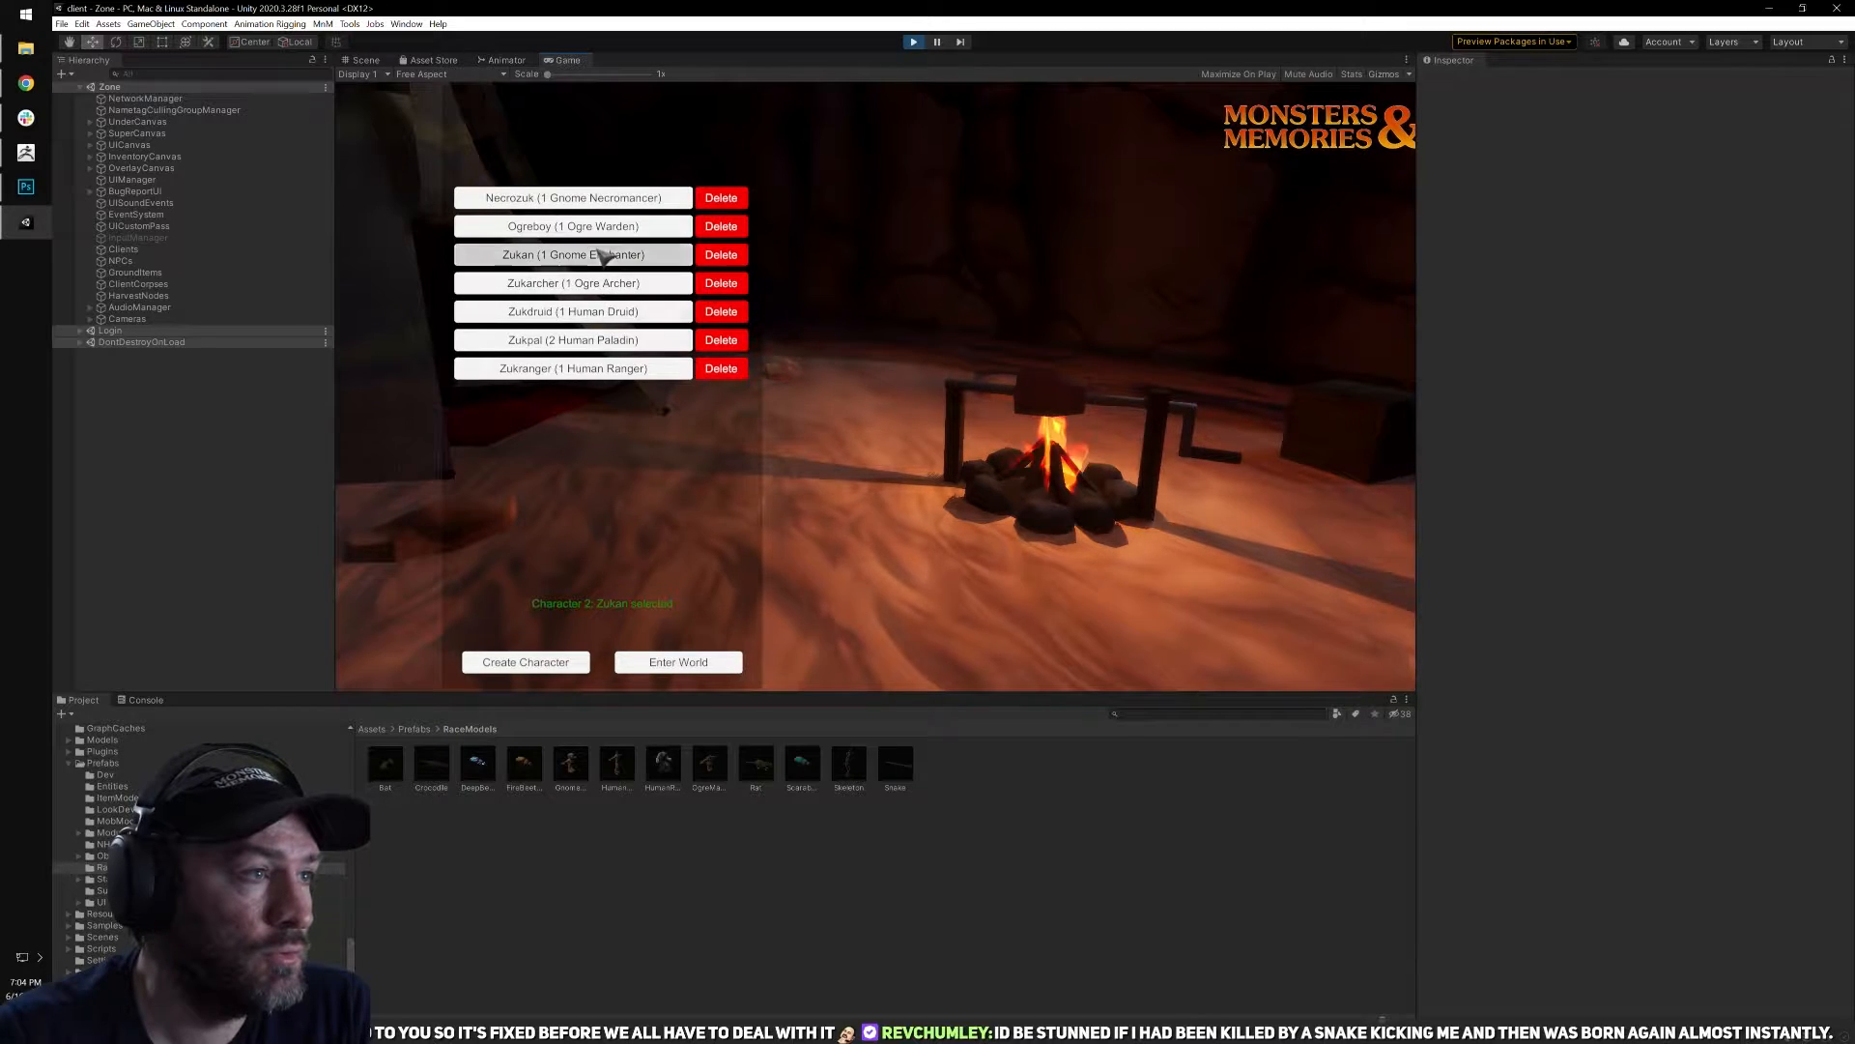
{"action": "left_click", "coordinate": [638, 662]}
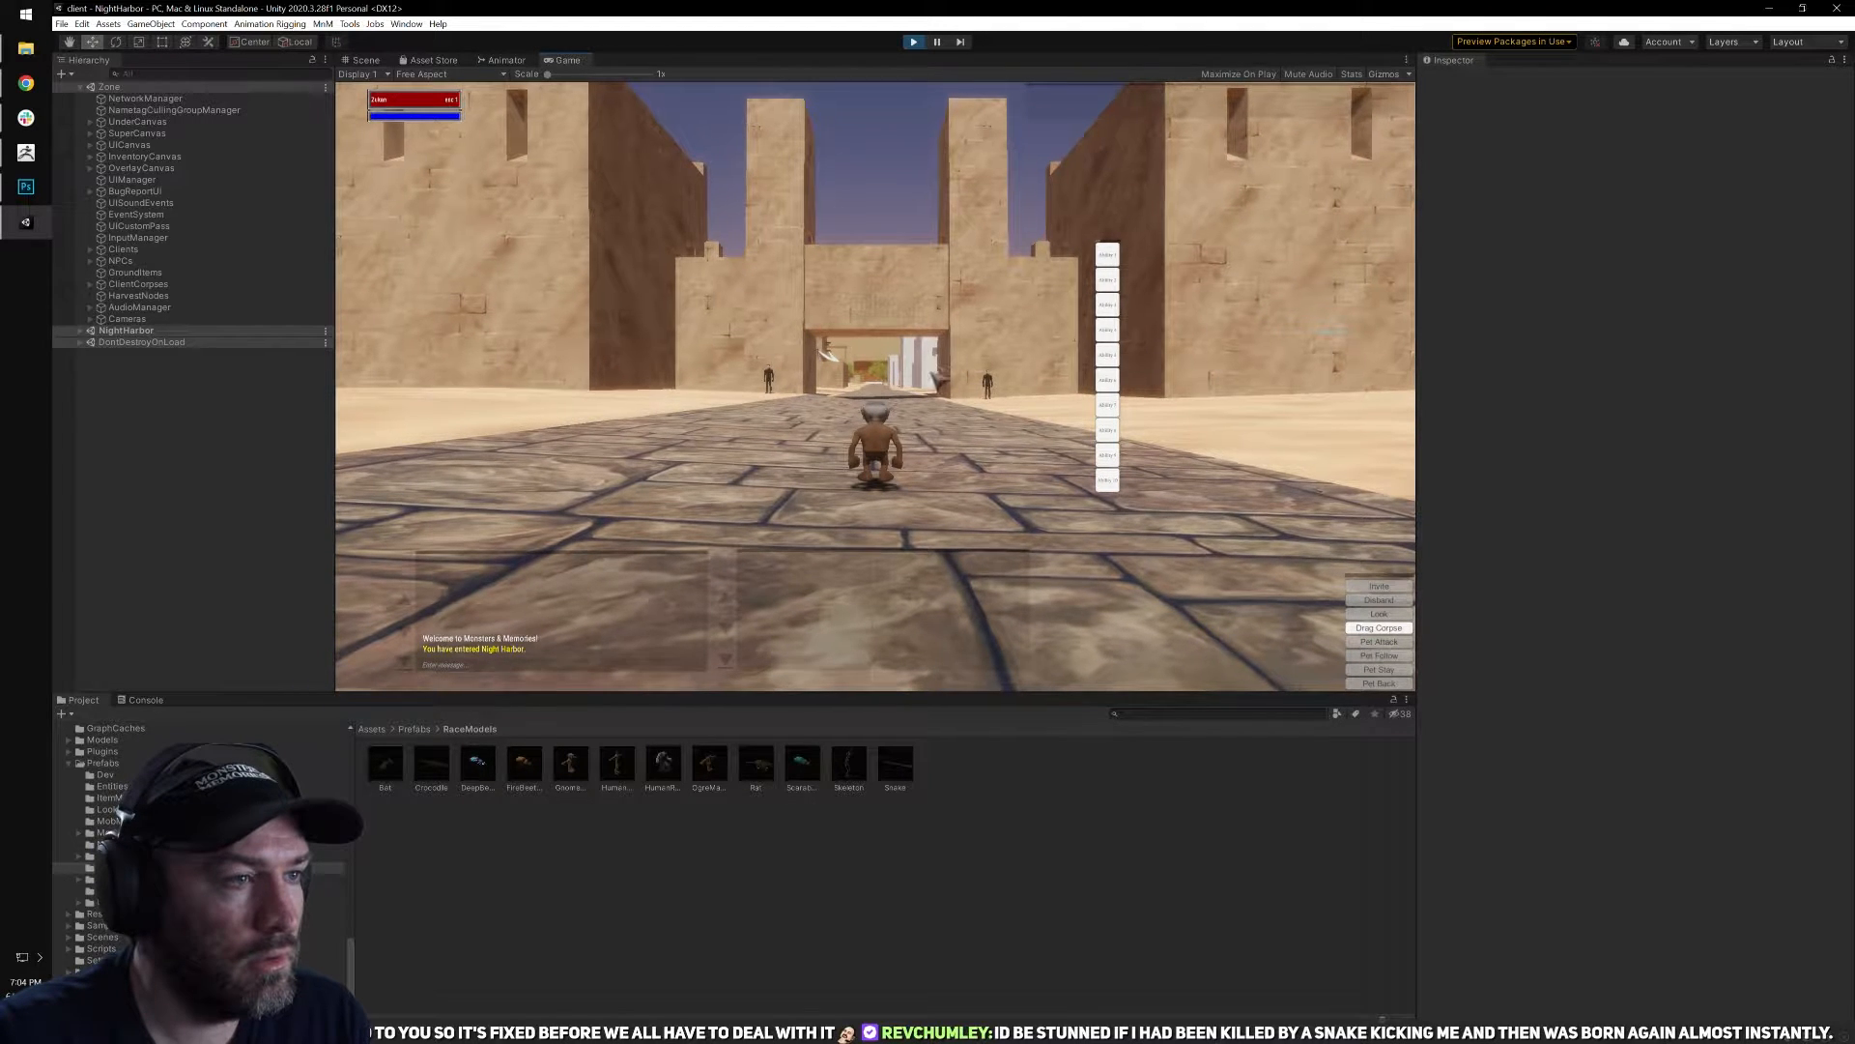
{"action": "right_click_drag", "start_coordinate": [943, 398], "coordinate": [933, 346]}
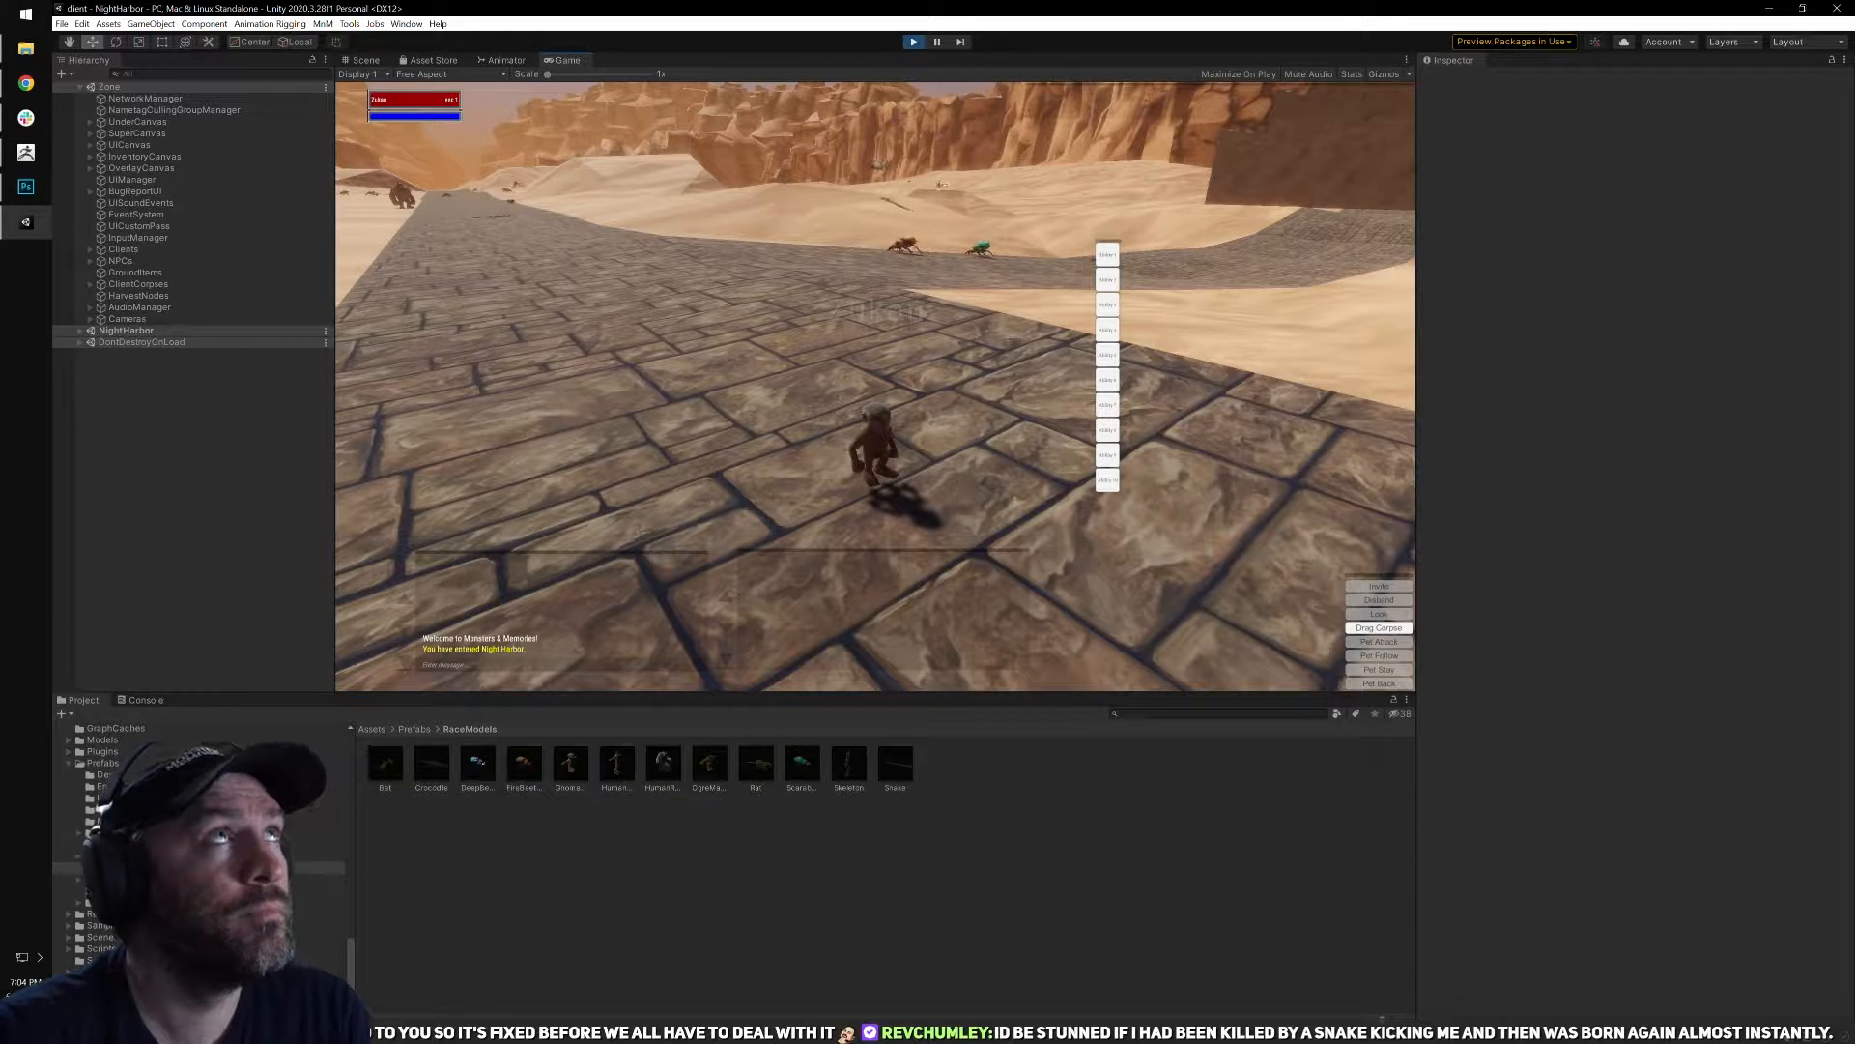
{"action": "key", "text": "alt+Tab"}
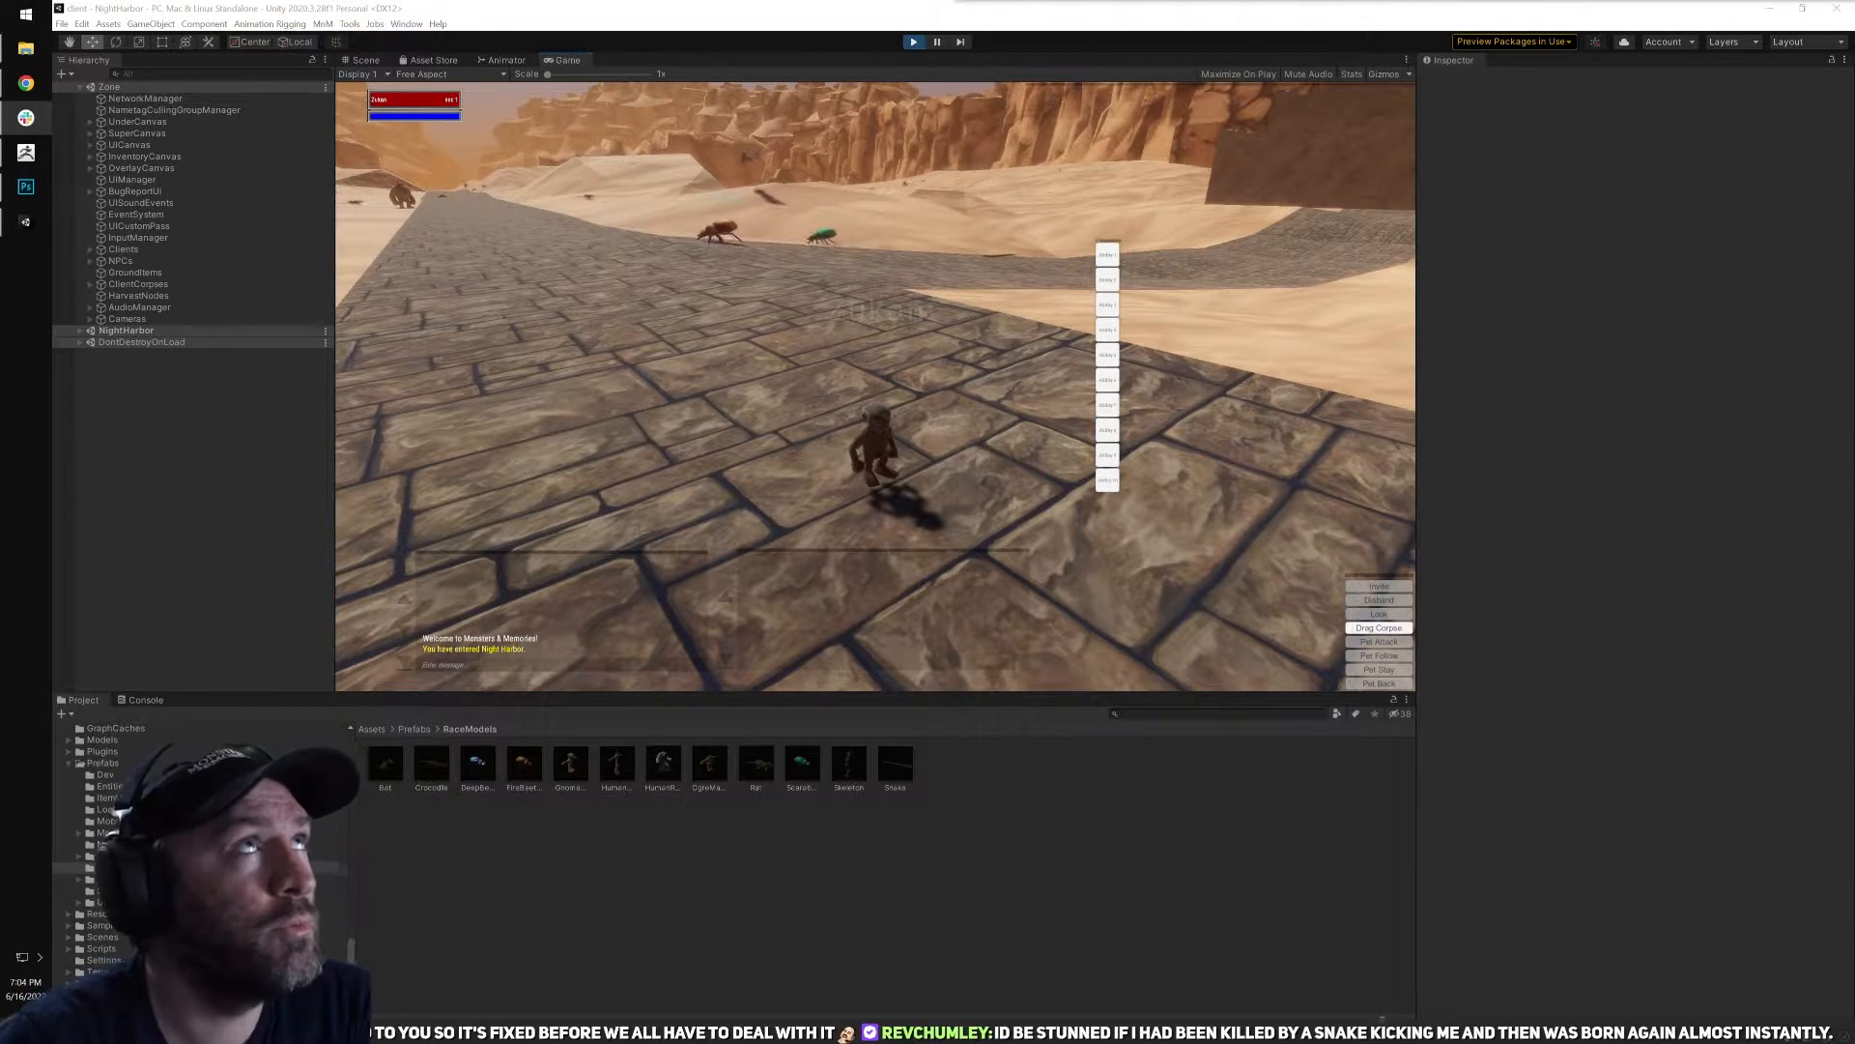
{"action": "key", "text": "alt+Tab"}
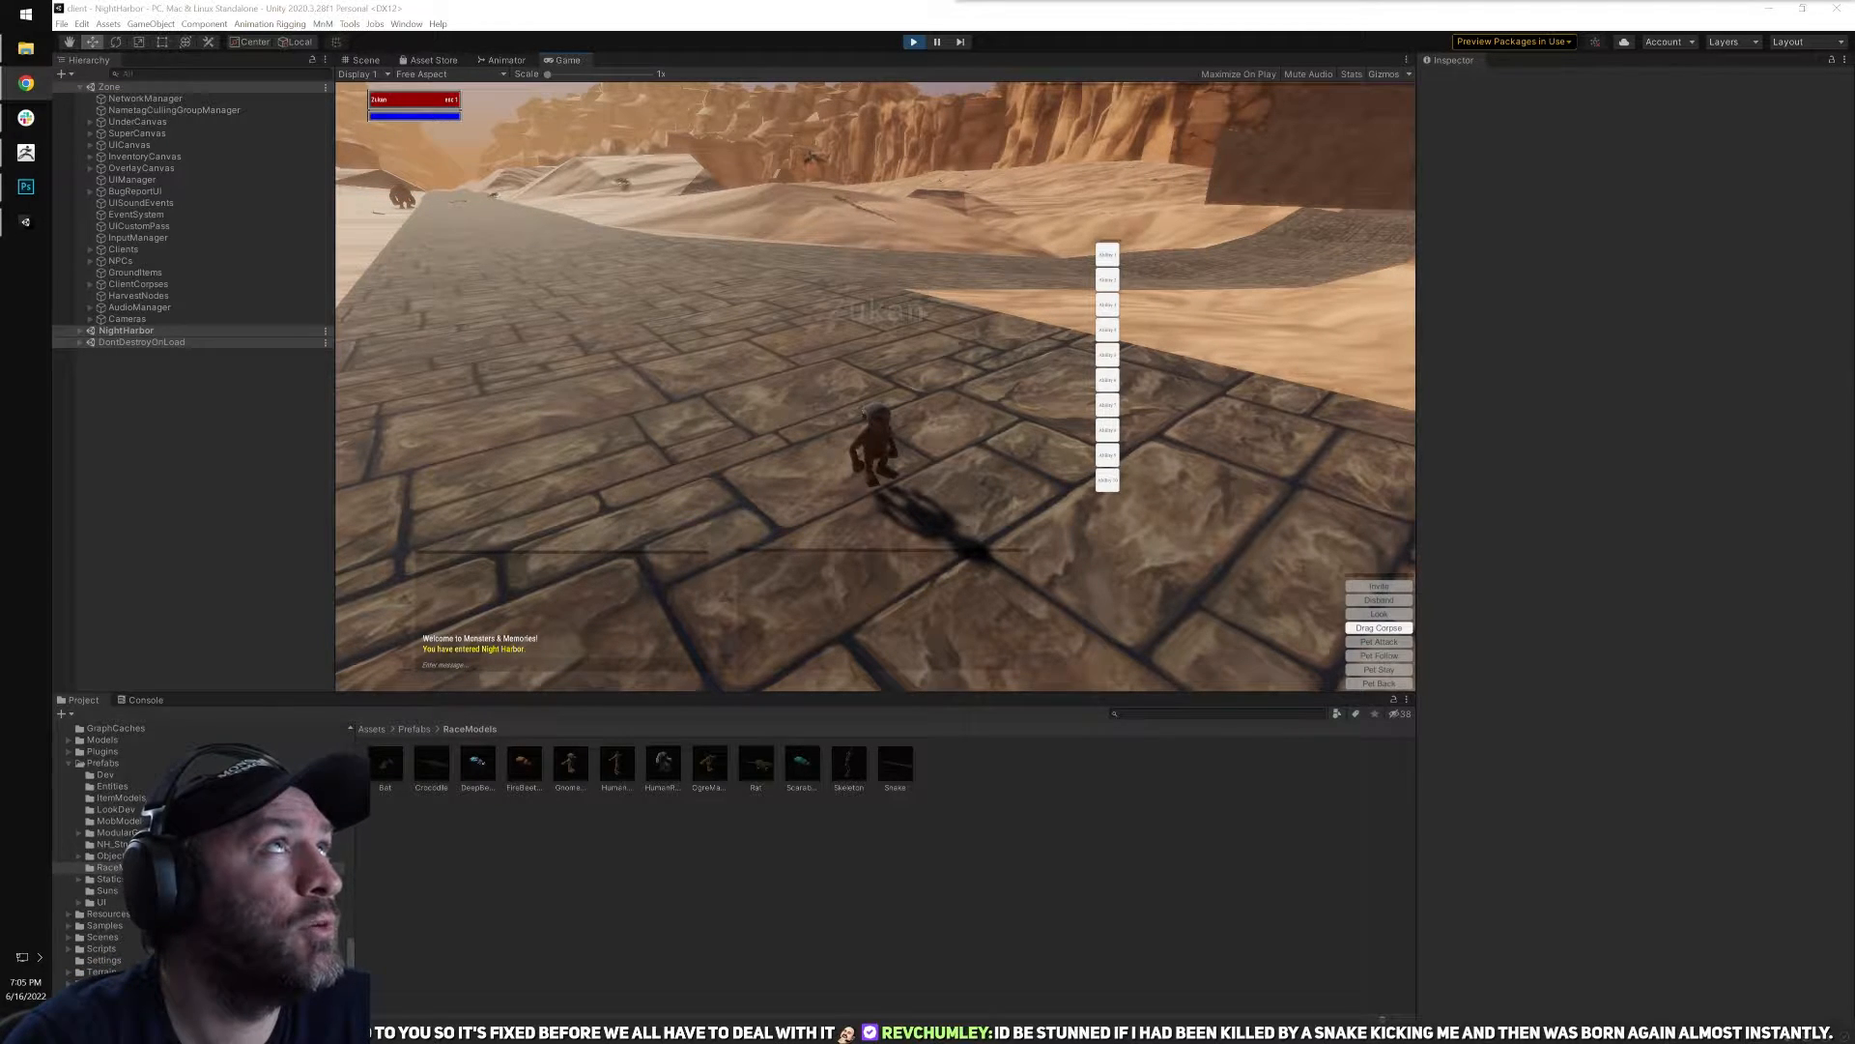
{"action": "left_click", "coordinate": [992, 397]}
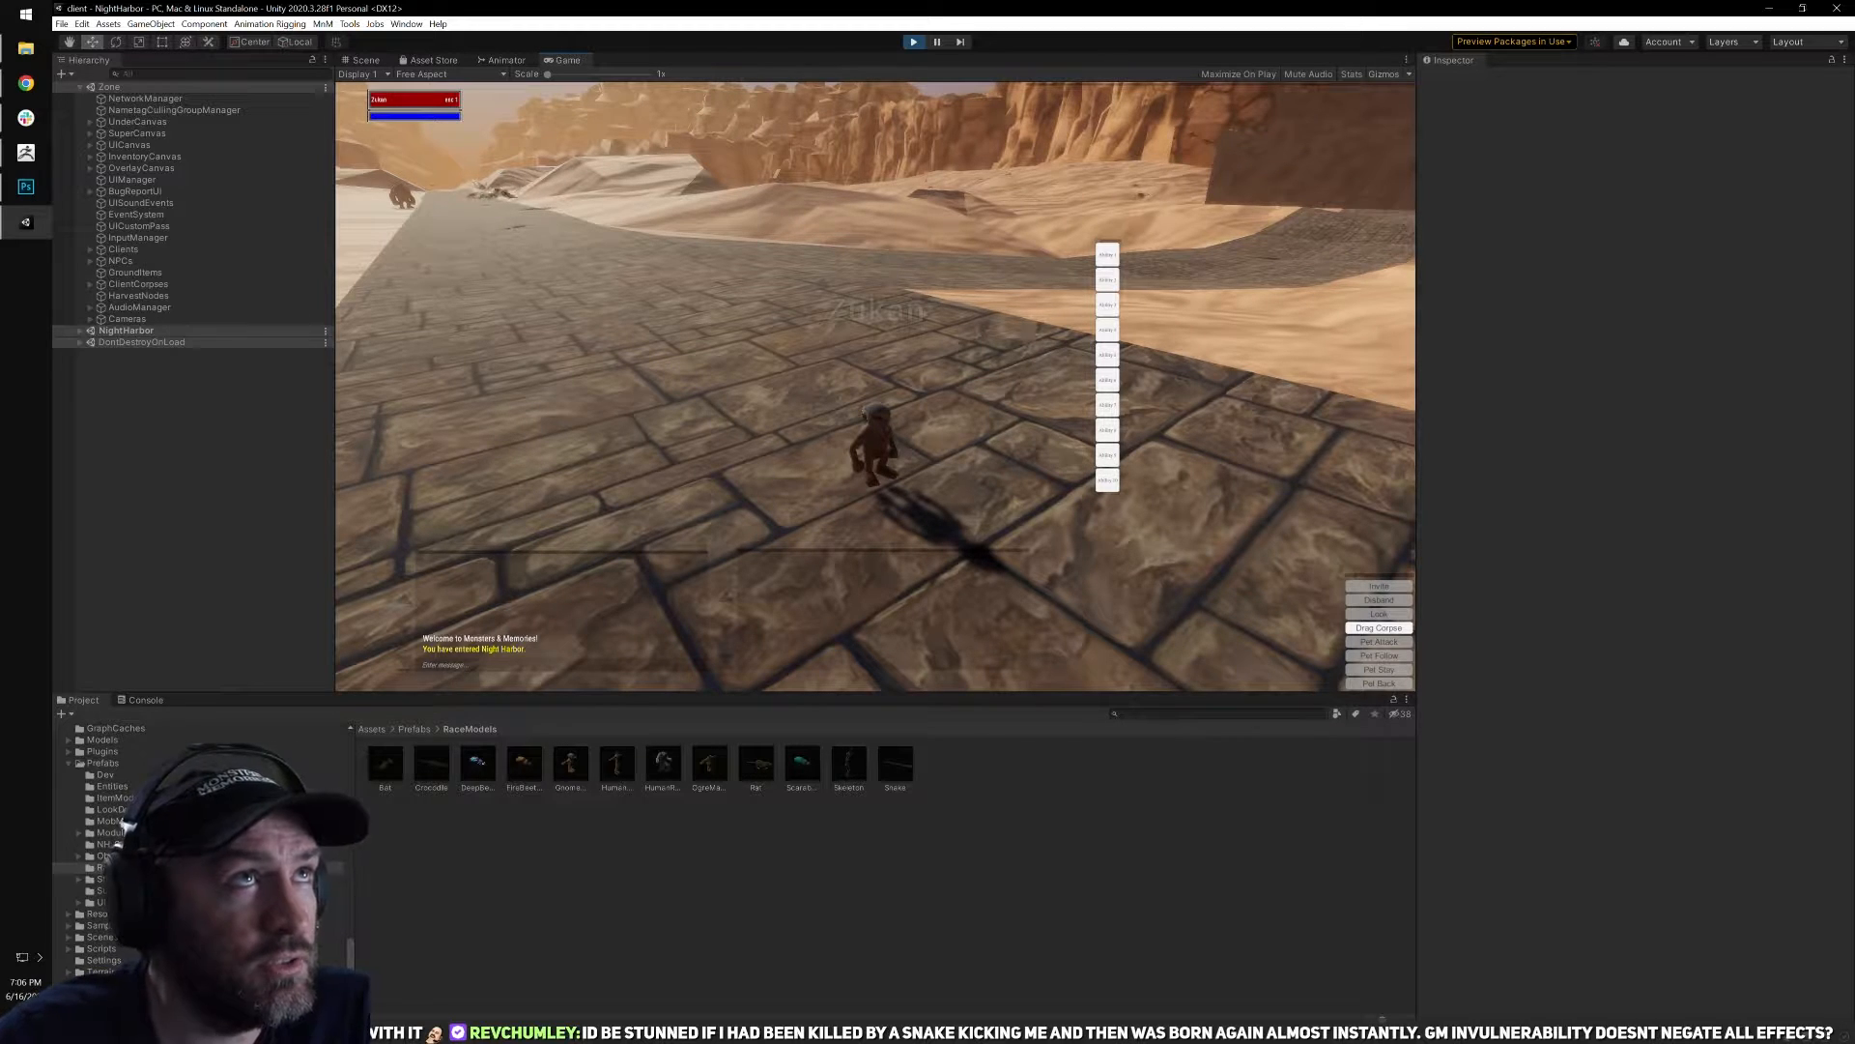
{"action": "key", "text": "alt+Tab"}
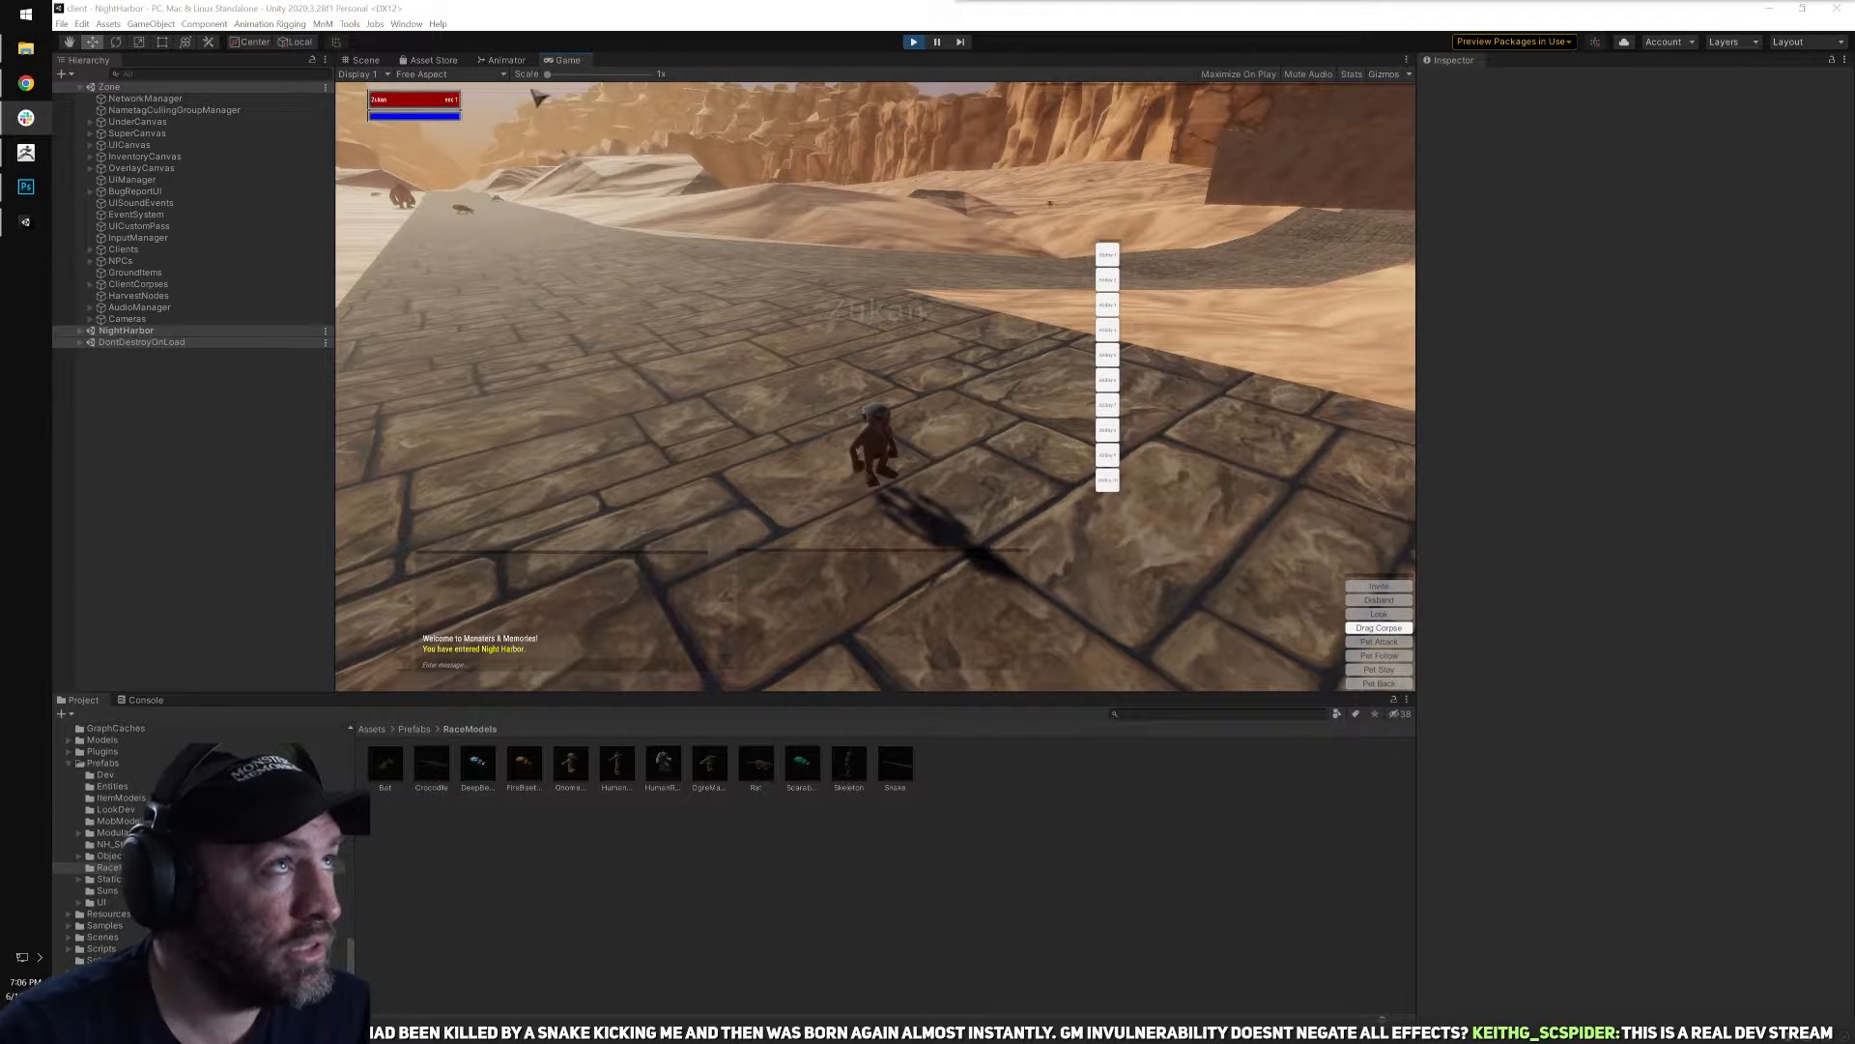
{"action": "key", "text": "alt+Tab"}
Toggle GM invulnerability off and on again for the gnome with chat commands.
{"action": "right_click_drag", "start_coordinate": [749, 295], "coordinate": [798, 285]}
{"action": "type", "text": "/inv"}
{"action": "key", "text": "Return"}
{"action": "type", "text": "/"}
{"action": "key", "text": "BackSpace"}
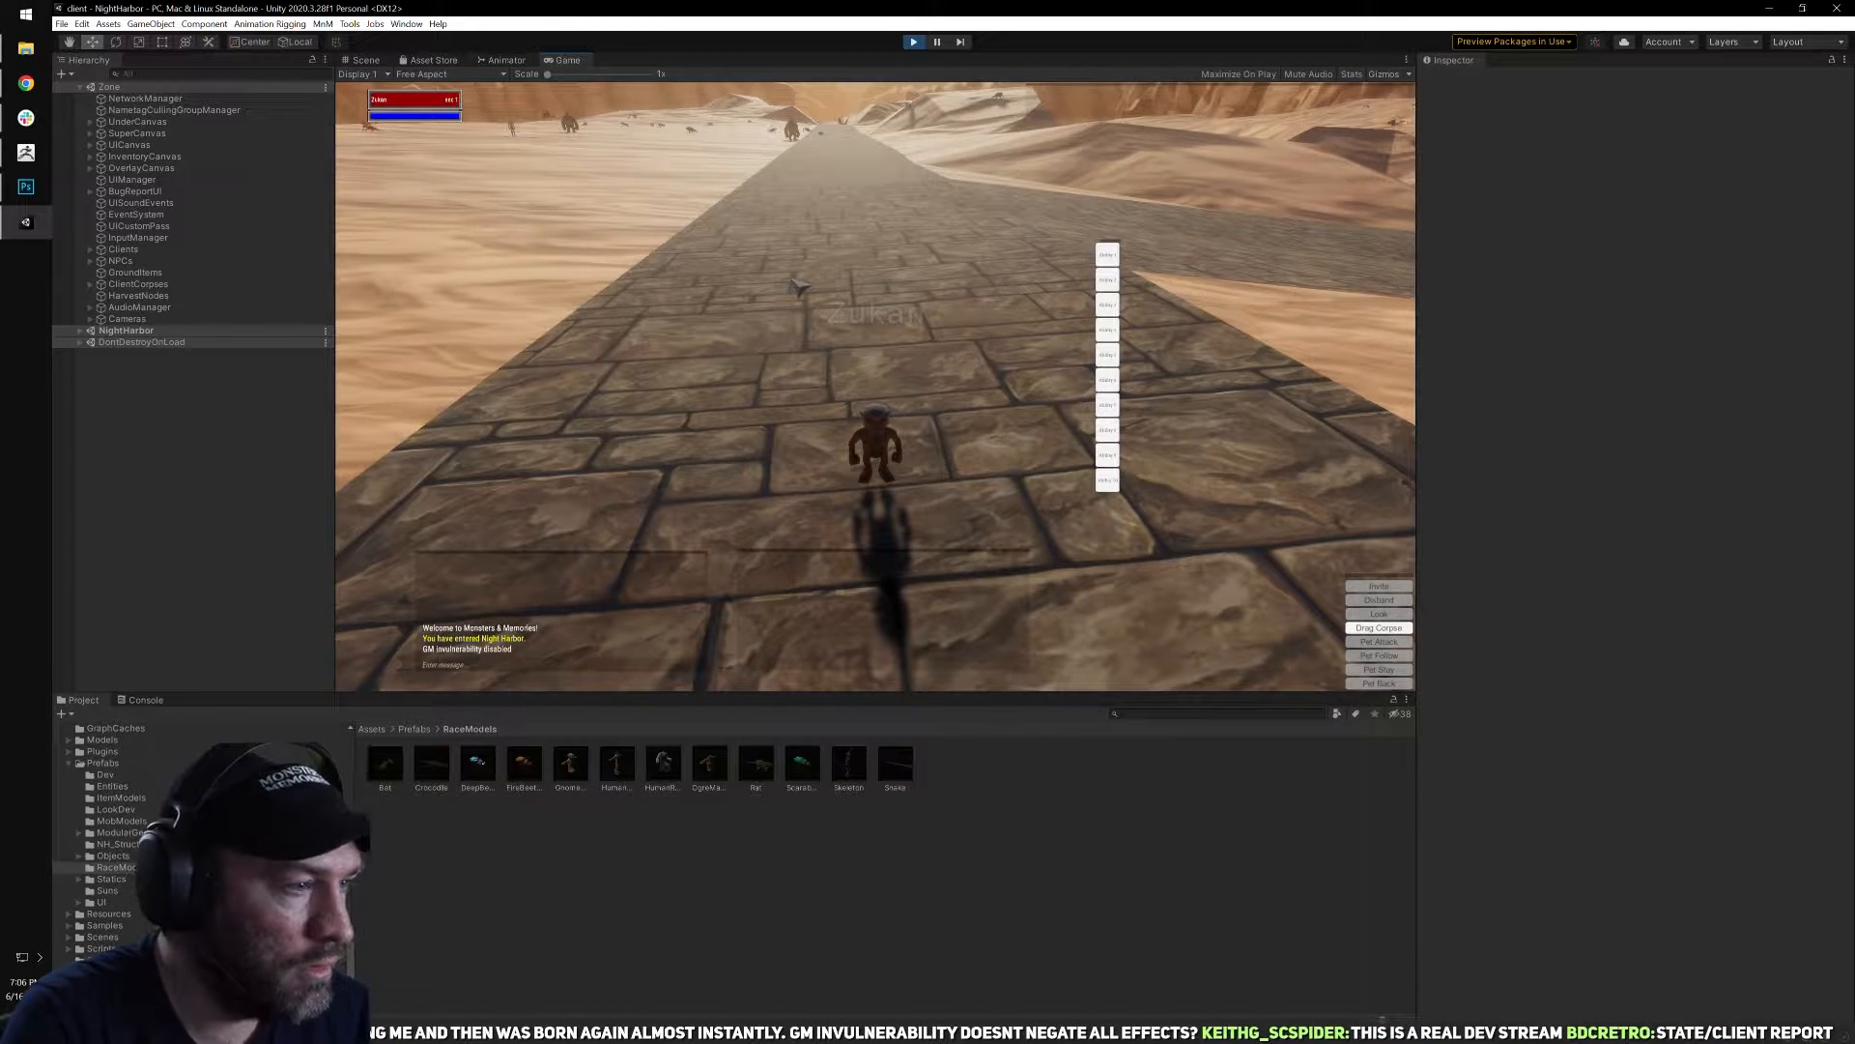
{"action": "type", "text": "/invuln"}
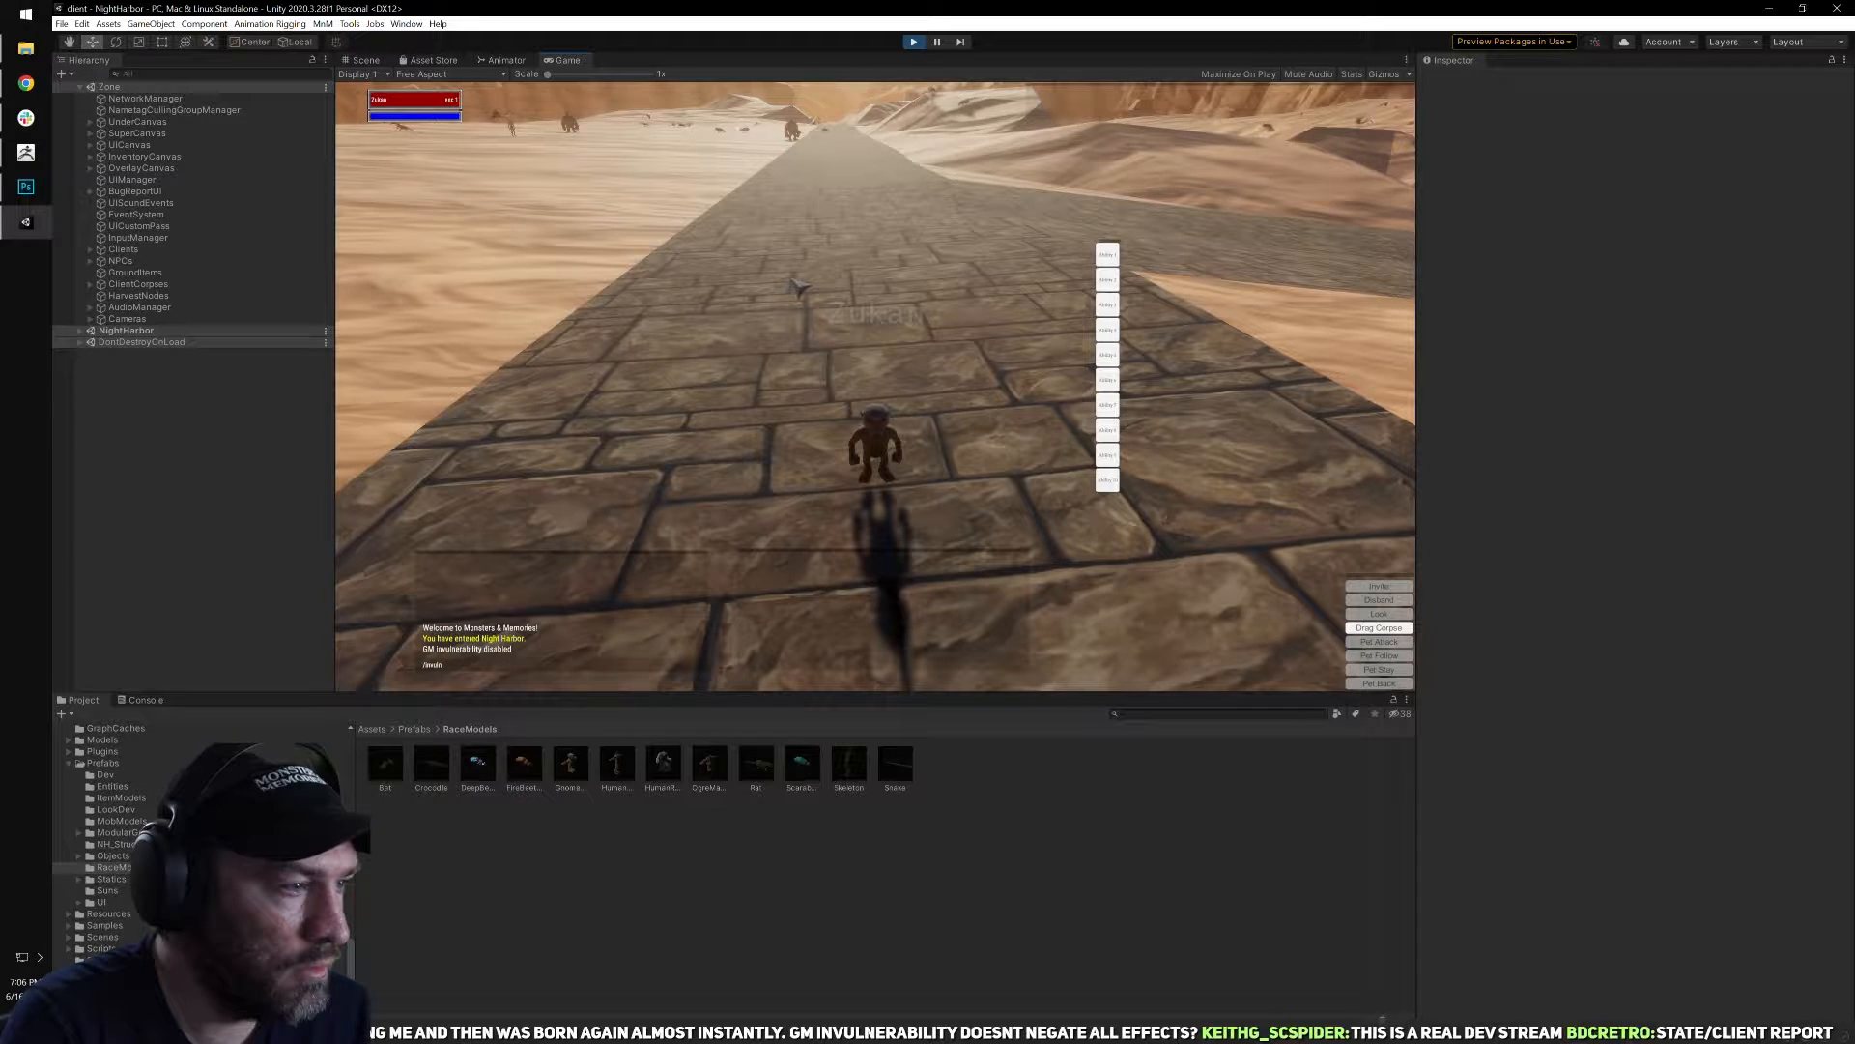
{"action": "key", "text": "Return"}
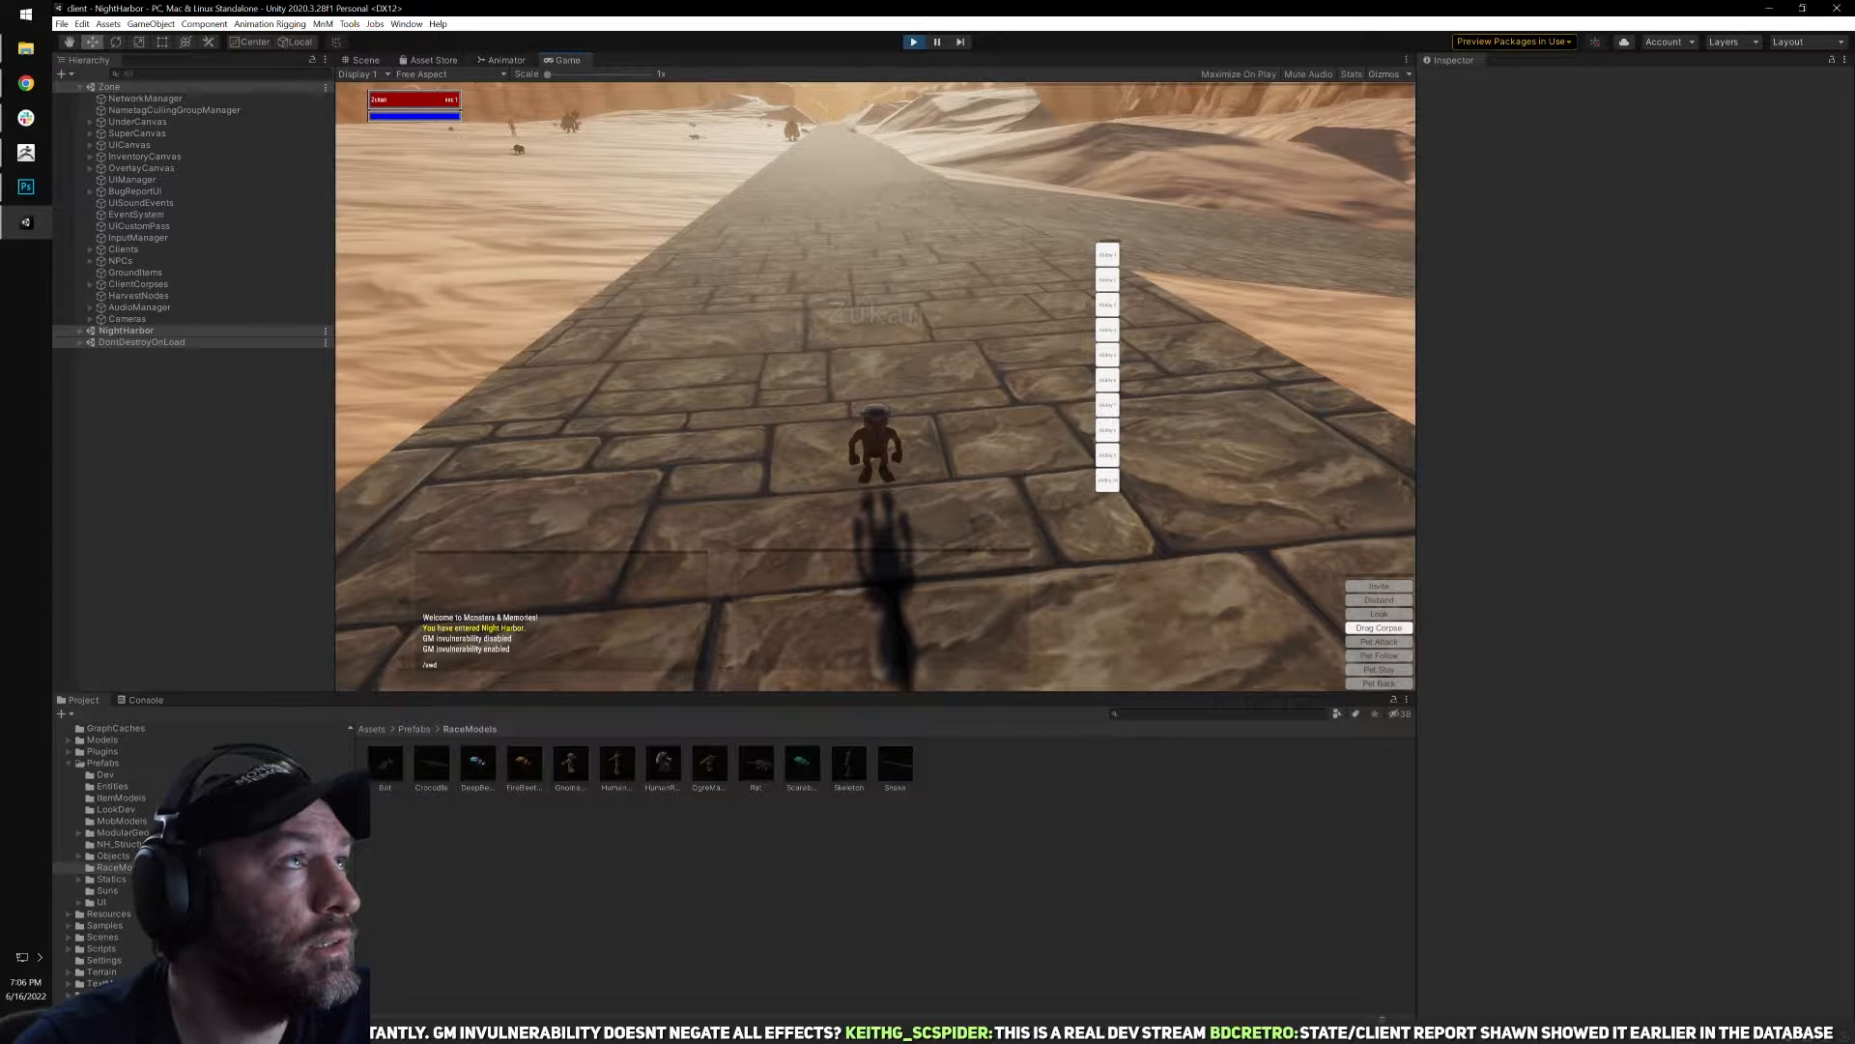
Exit the game session, end play mode and close the Unity editor.
{"action": "key", "text": "alt+Tab"}
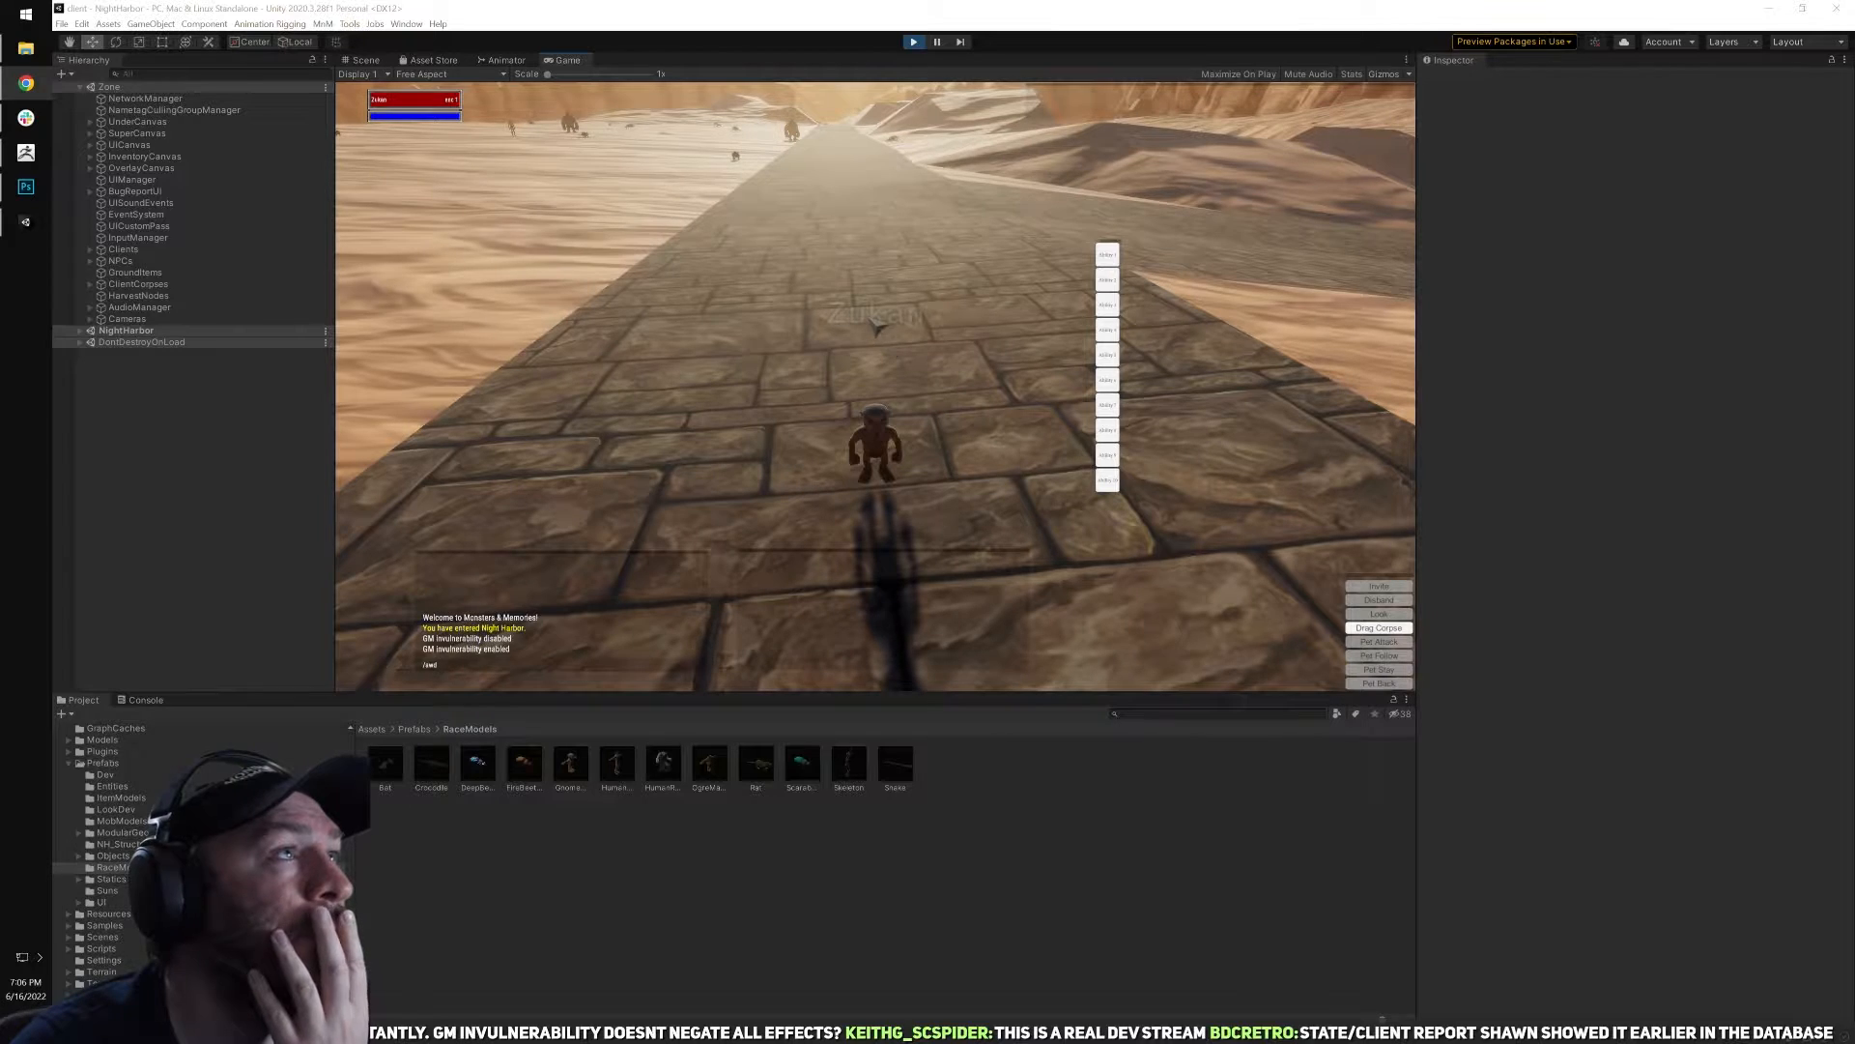
{"action": "left_click", "coordinate": [788, 299]}
{"action": "right_click_drag", "start_coordinate": [788, 298], "coordinate": [772, 305]}
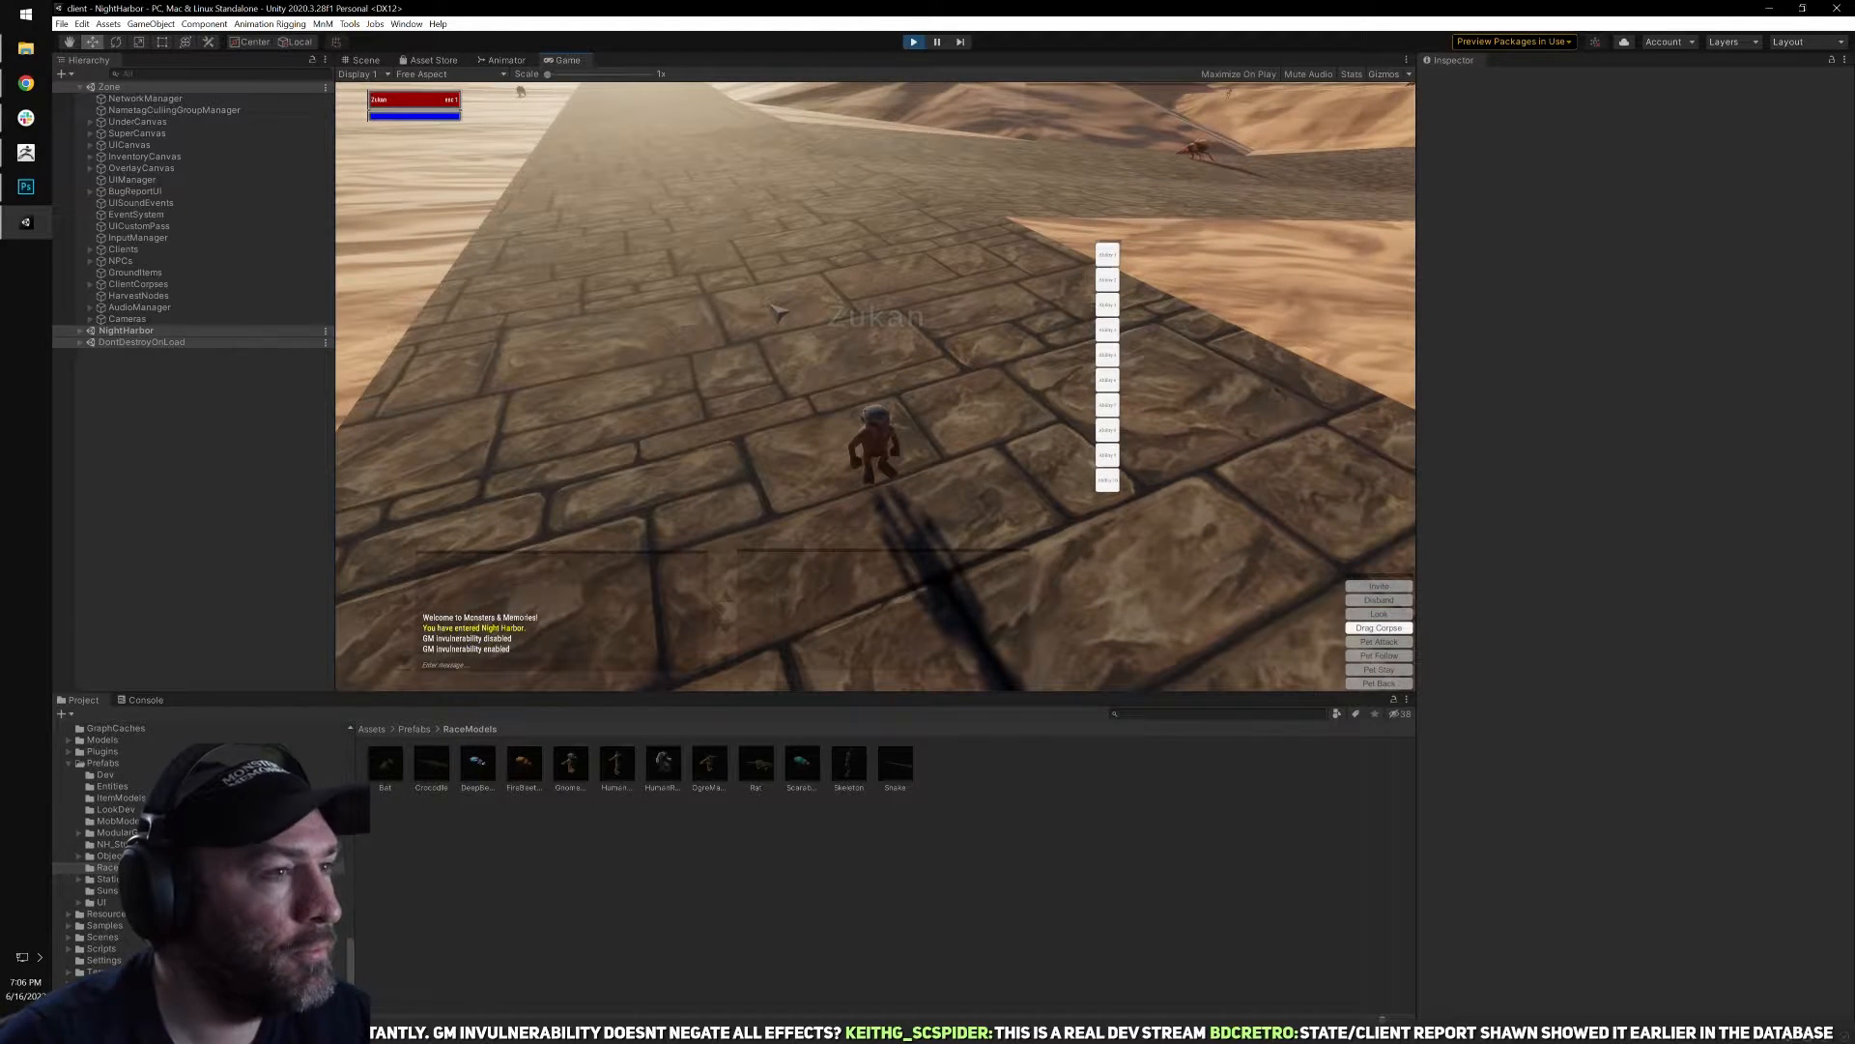
{"action": "key", "text": "Escape"}
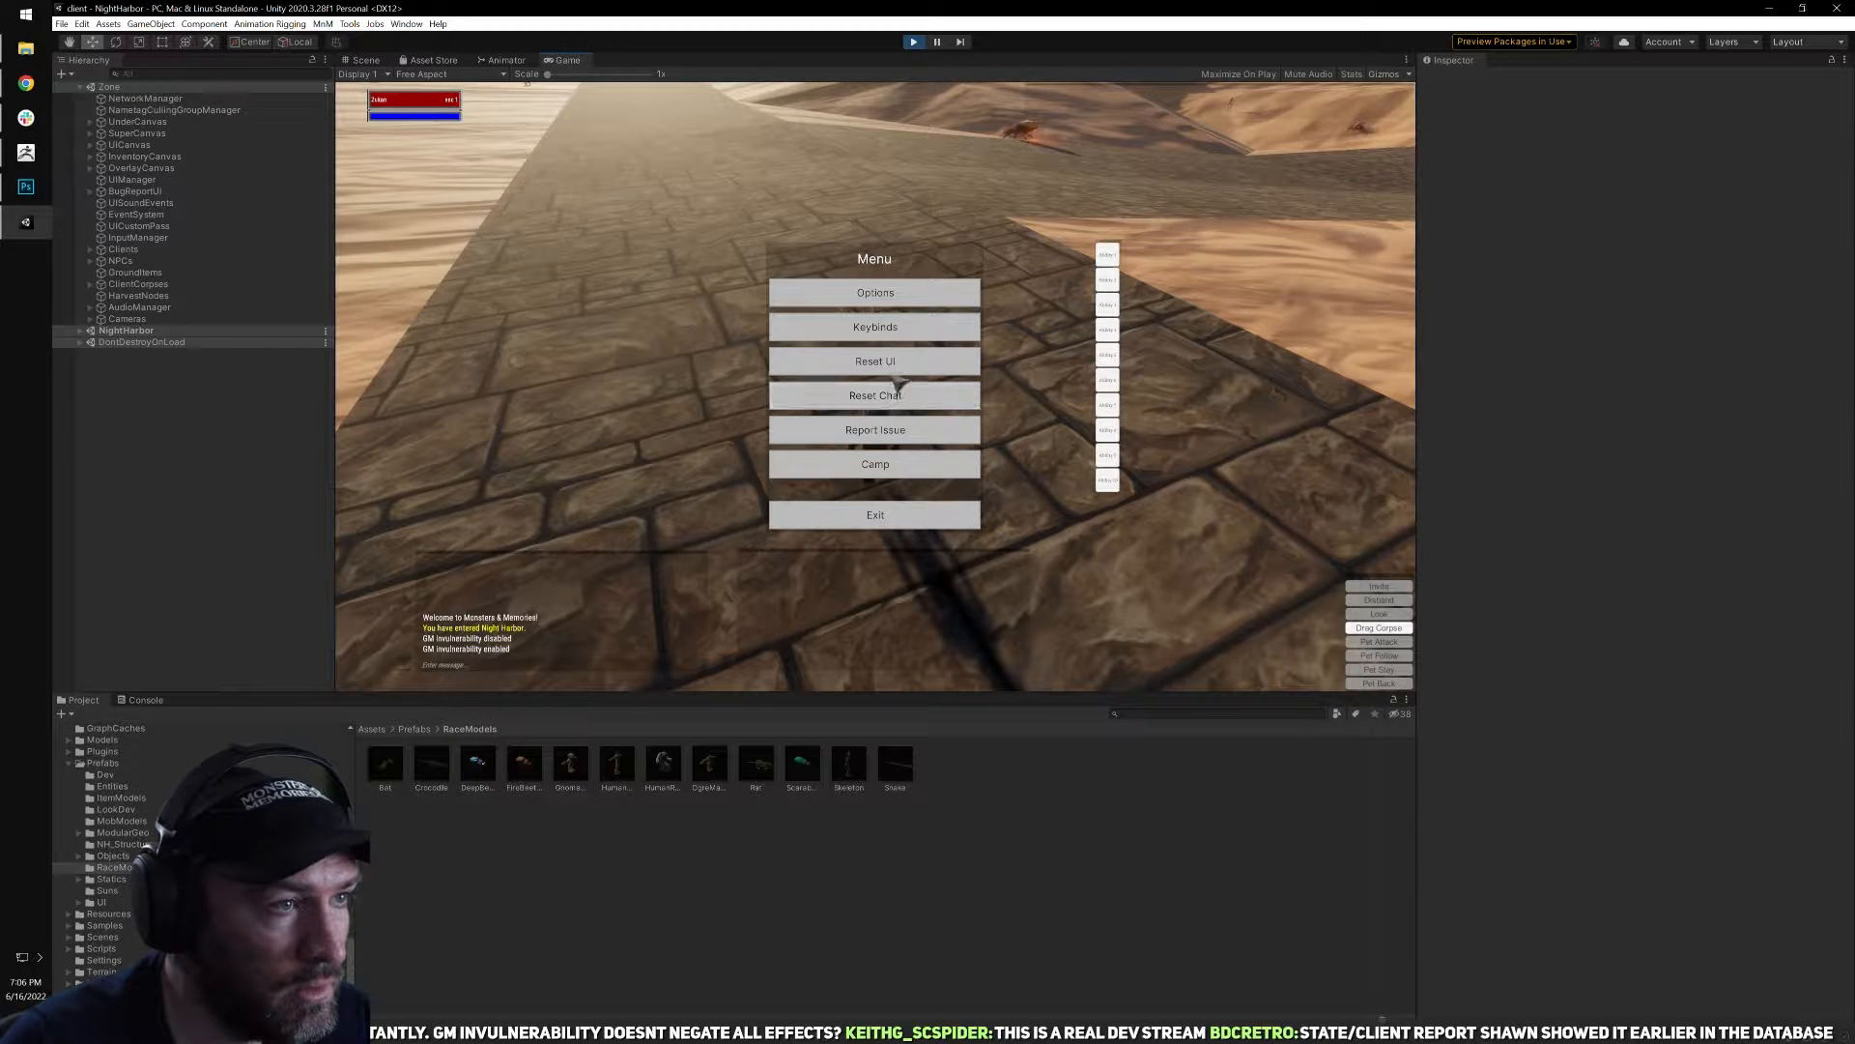
{"action": "left_click", "coordinate": [904, 515]}
{"action": "right_click_drag", "start_coordinate": [887, 537], "coordinate": [857, 541]}
{"action": "left_click", "coordinate": [914, 41]}
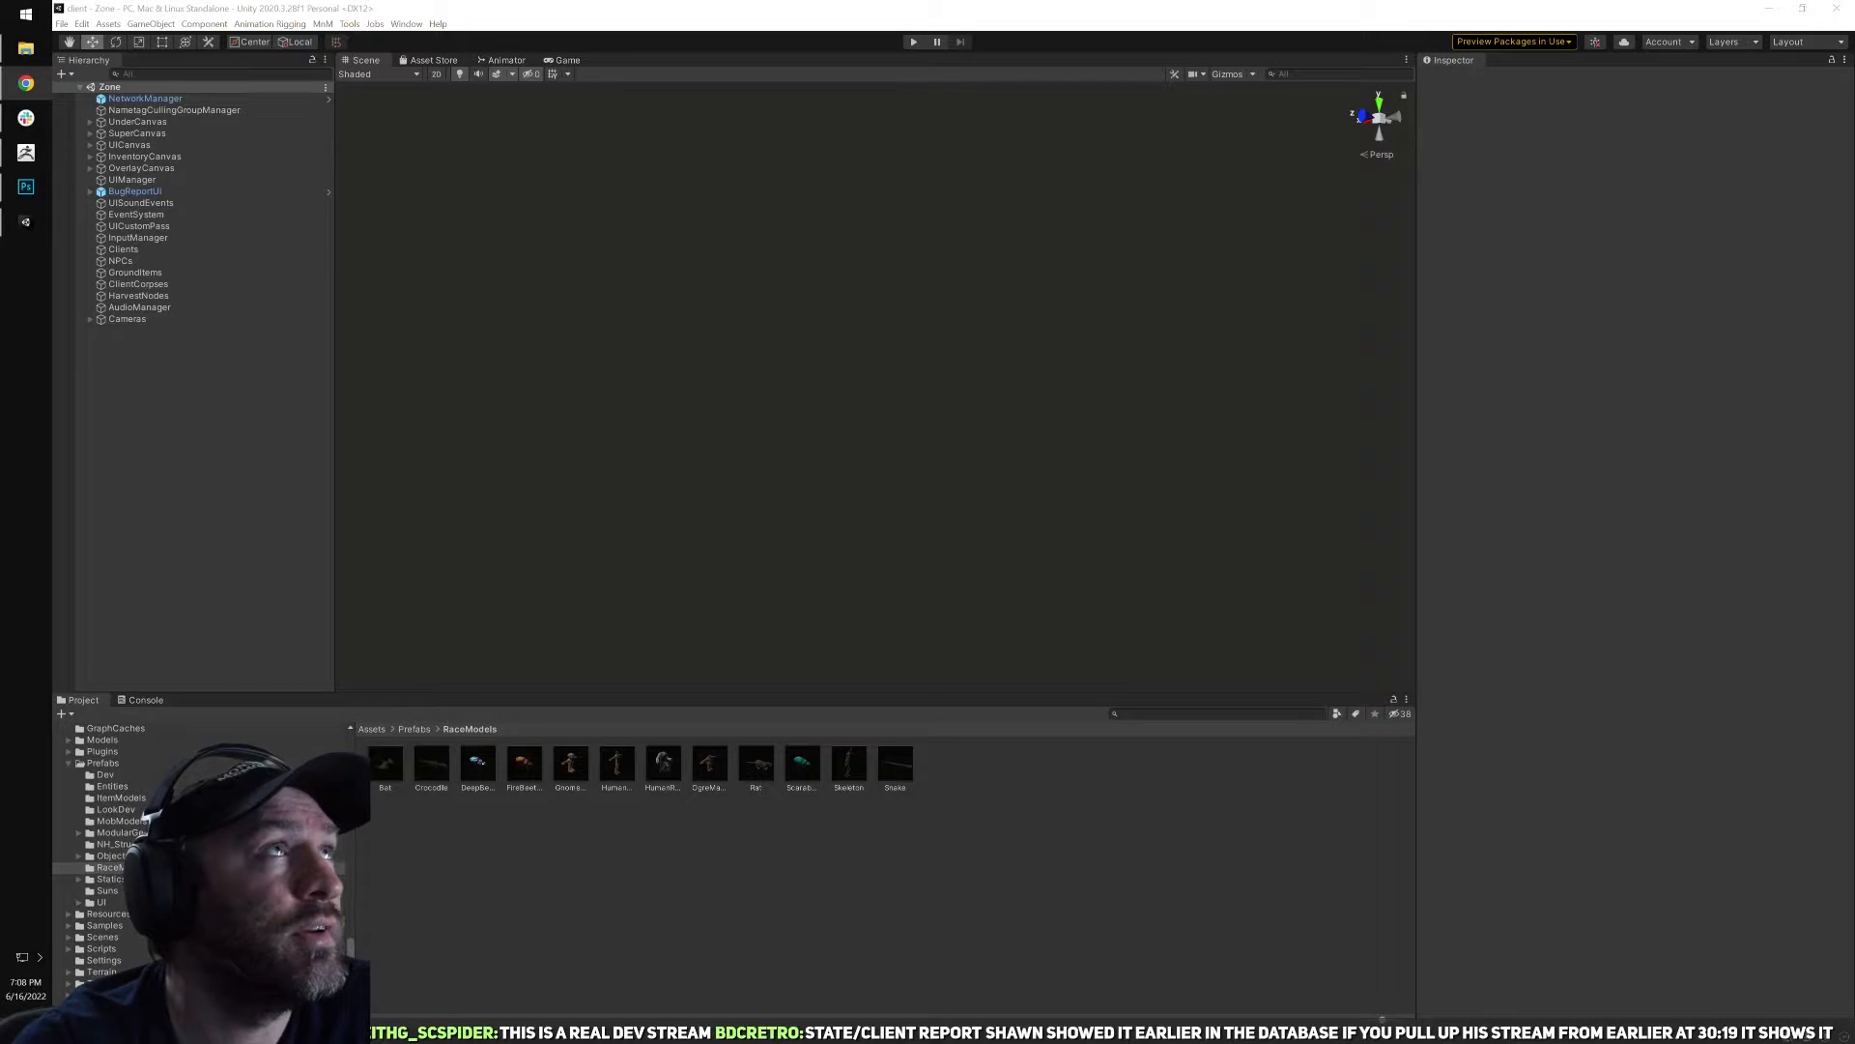
{"action": "left_click", "coordinate": [1840, 8]}
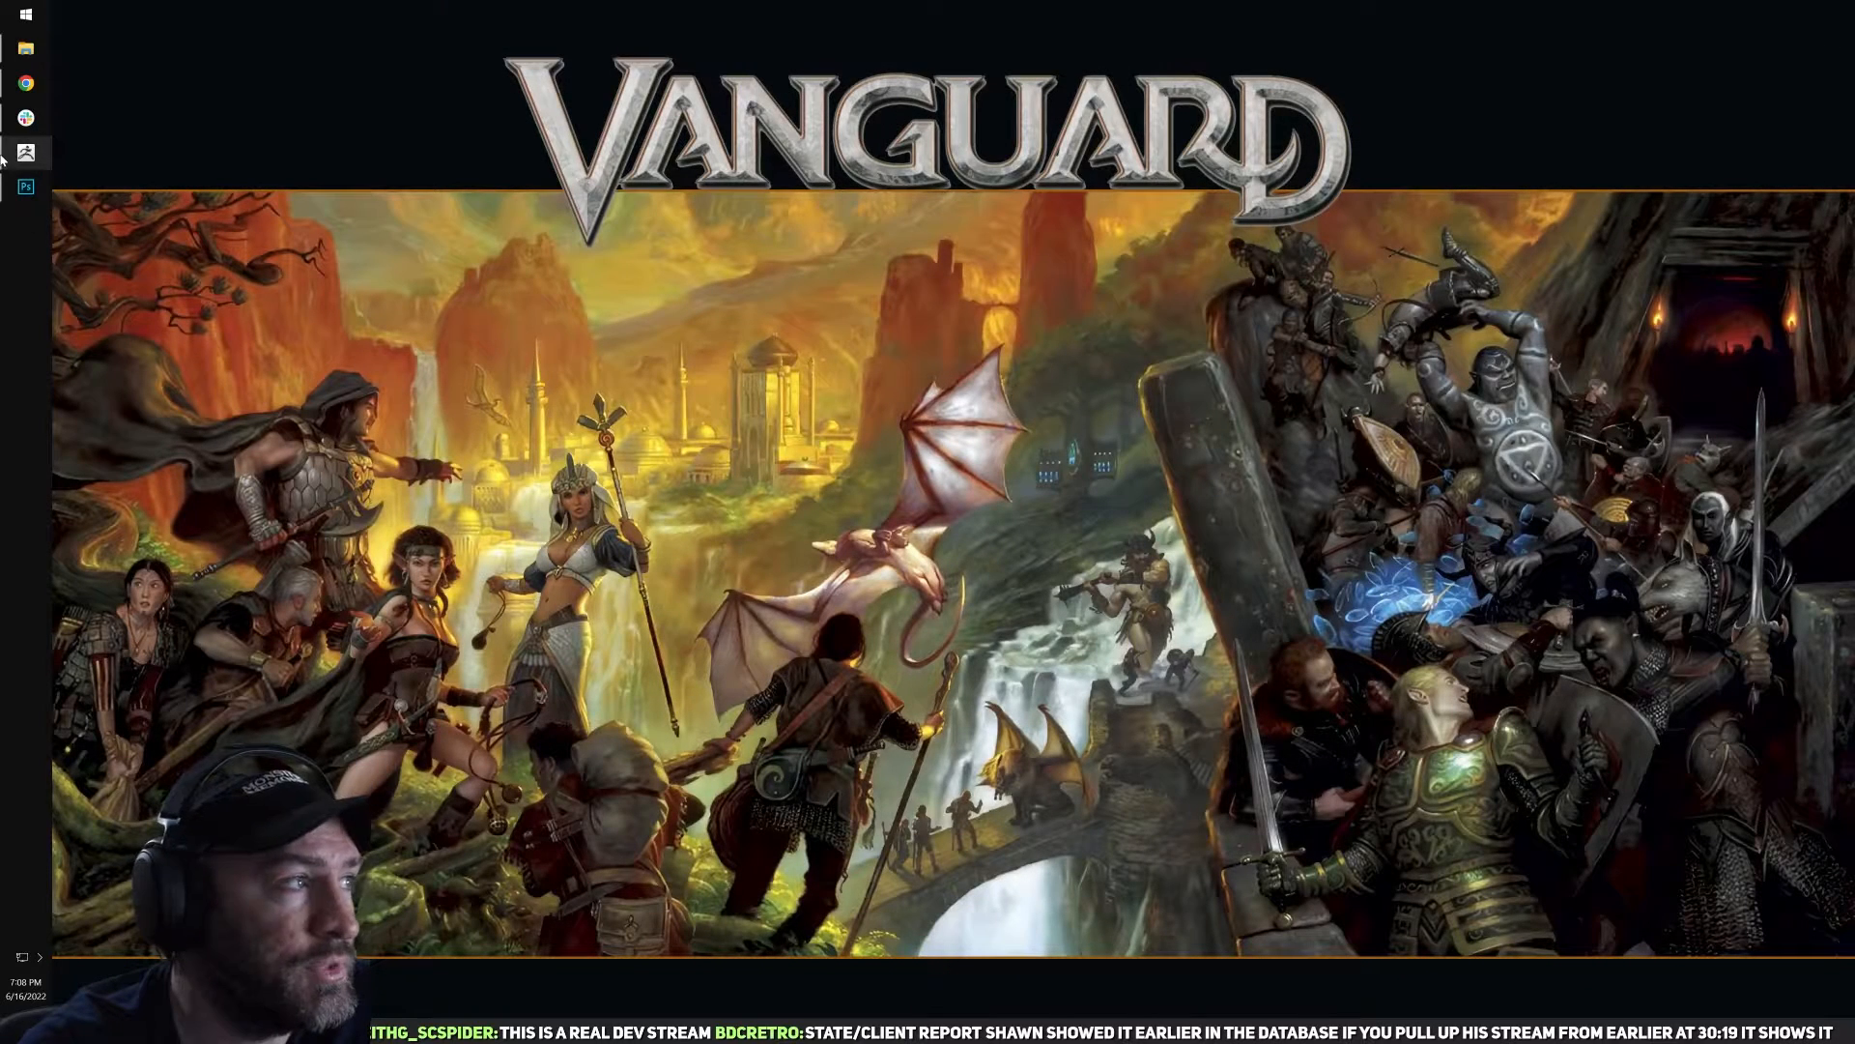
Switch to ZBrush, draw a Sphere3D on the canvas in edit mode and convert it to a PolyMesh3D.
{"action": "left_click", "coordinate": [19, 153]}
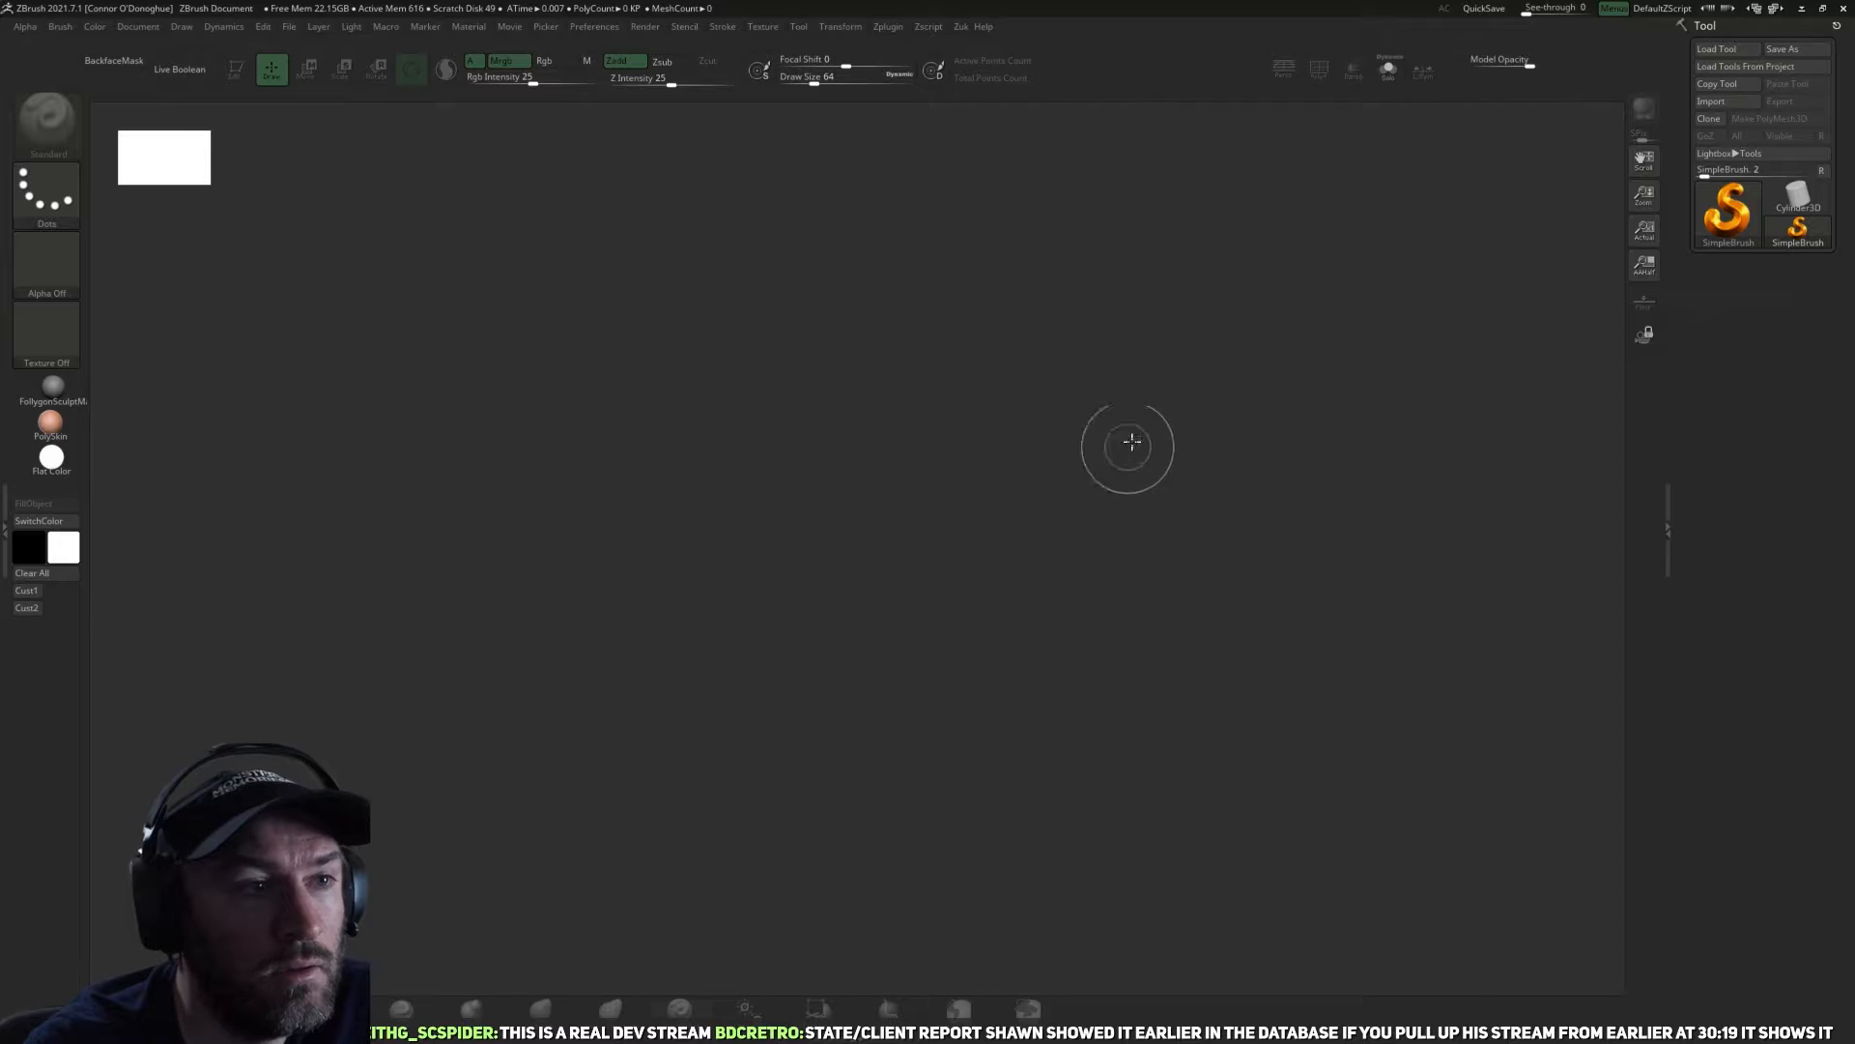
{"action": "left_click", "coordinate": [1734, 226]}
{"action": "left_click", "coordinate": [1020, 279]}
{"action": "left_click_drag", "start_coordinate": [729, 392], "coordinate": [853, 832]}
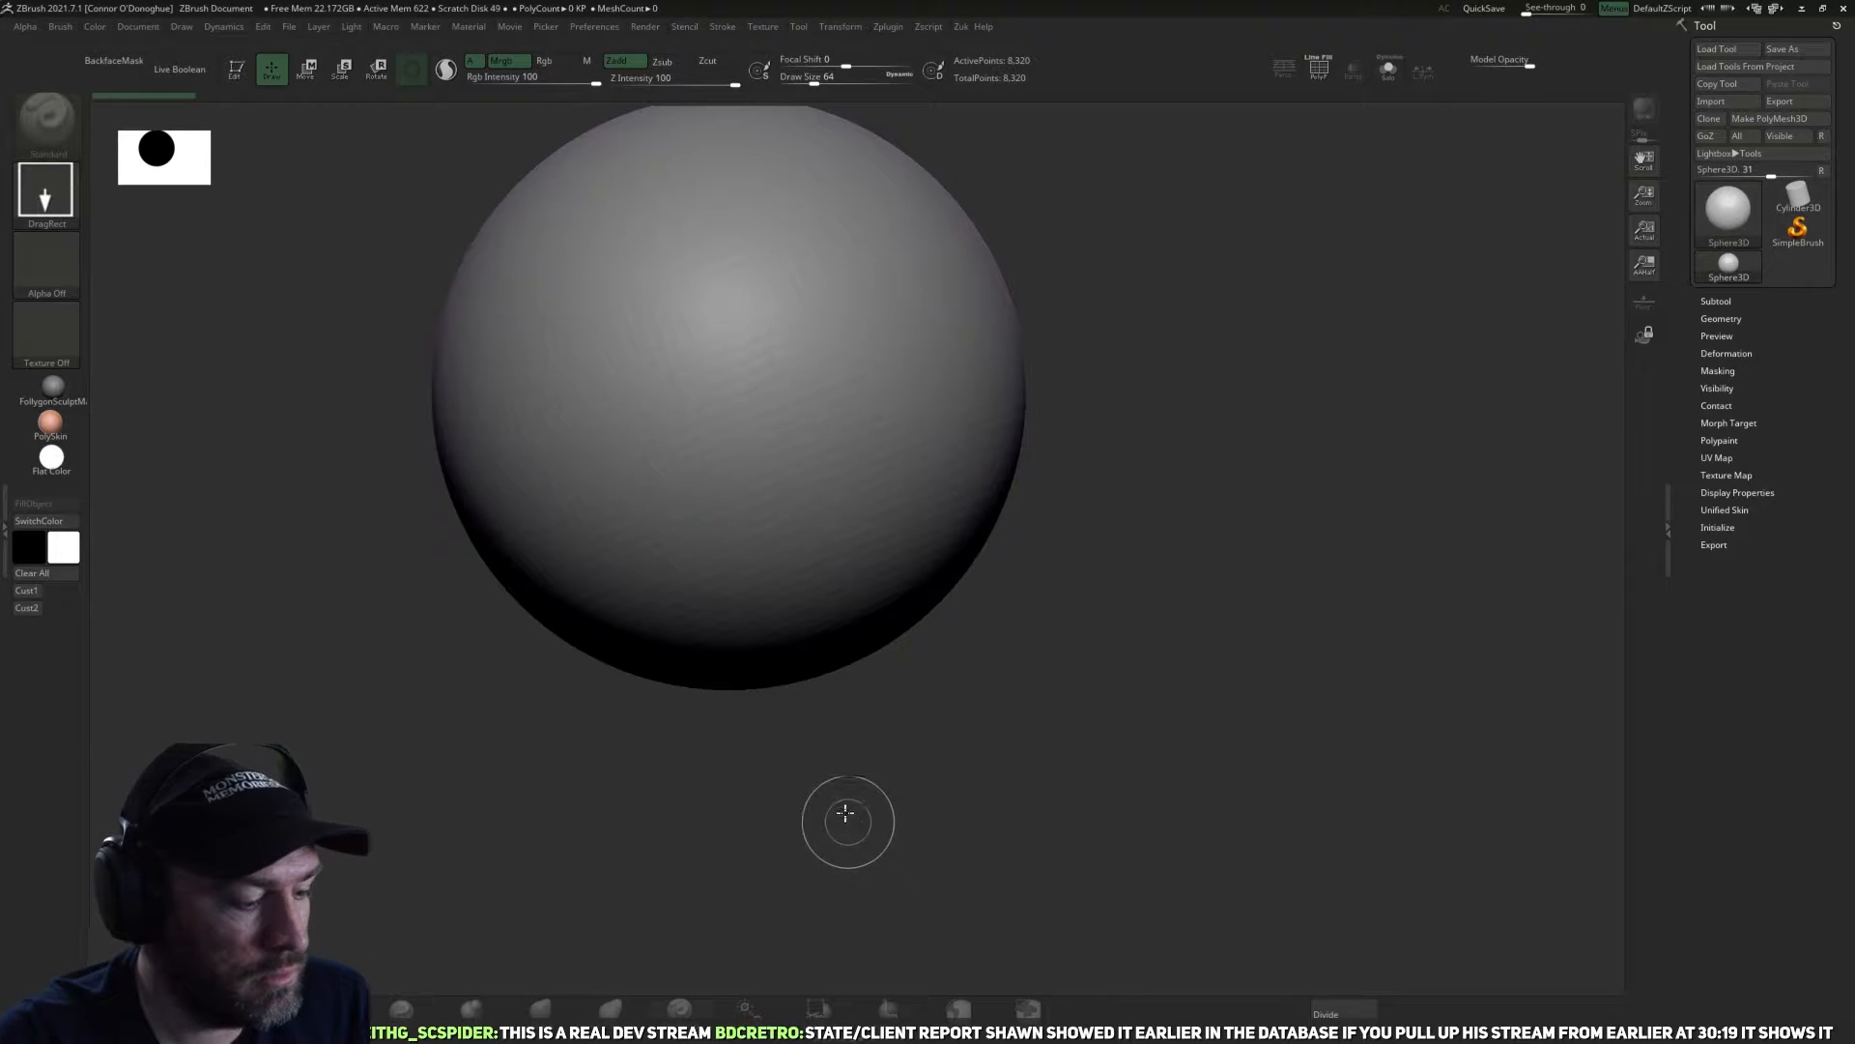
{"action": "key", "text": "t"}
{"action": "key", "text": "f"}
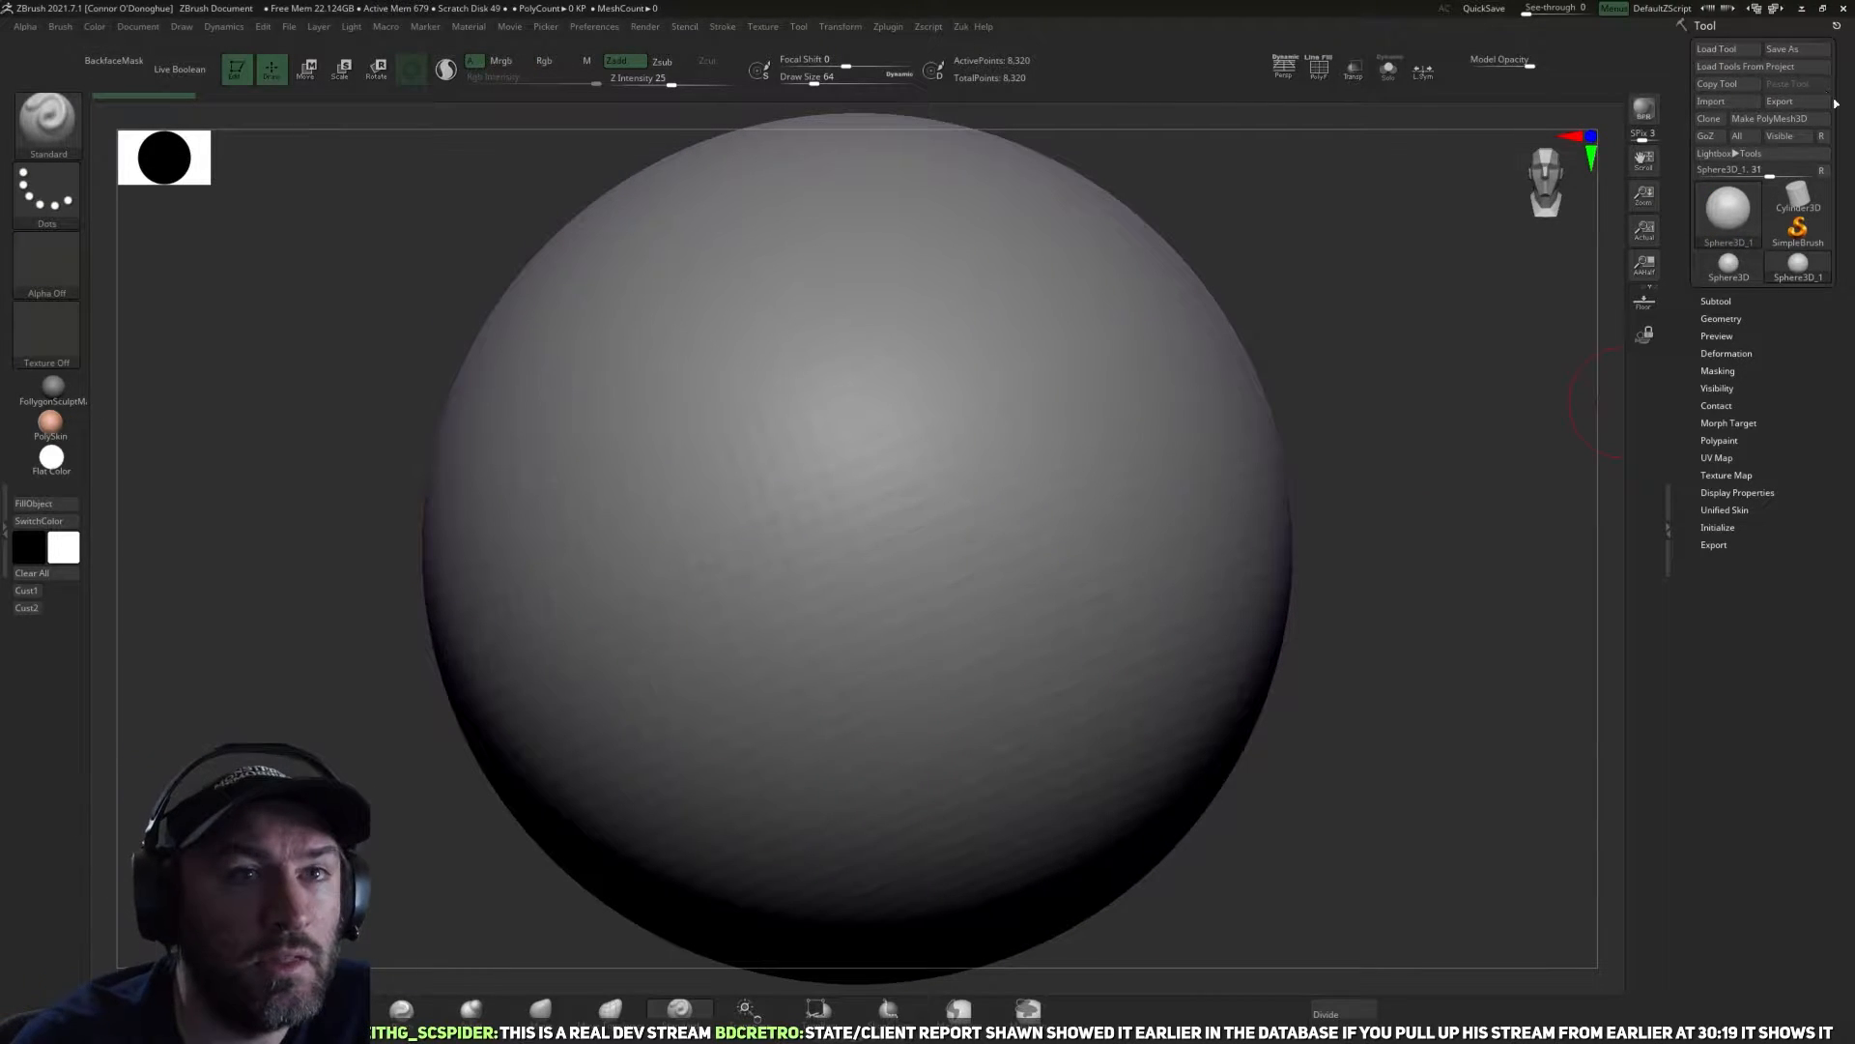
{"action": "left_click", "coordinate": [1791, 116]}
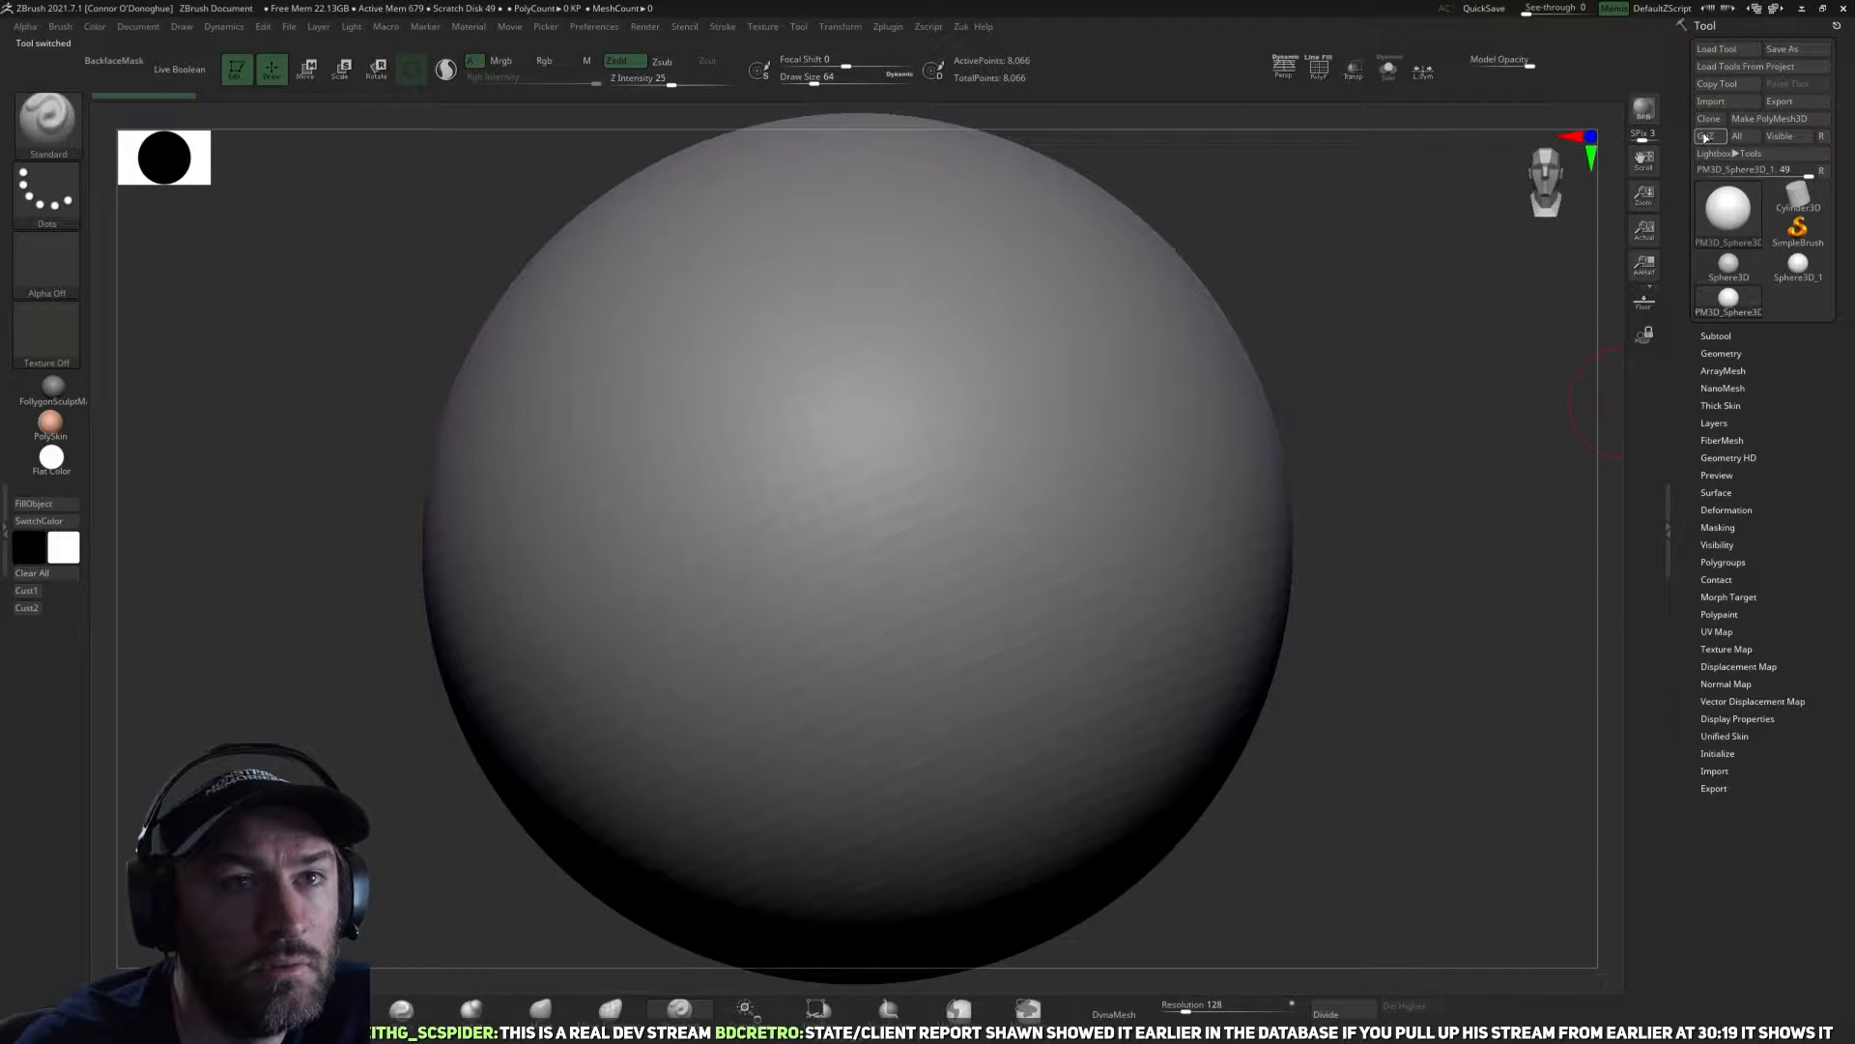
Import the Ashira_zbrush image from the MnM Models Reference folder as a texture.
{"action": "left_click", "coordinate": [763, 27]}
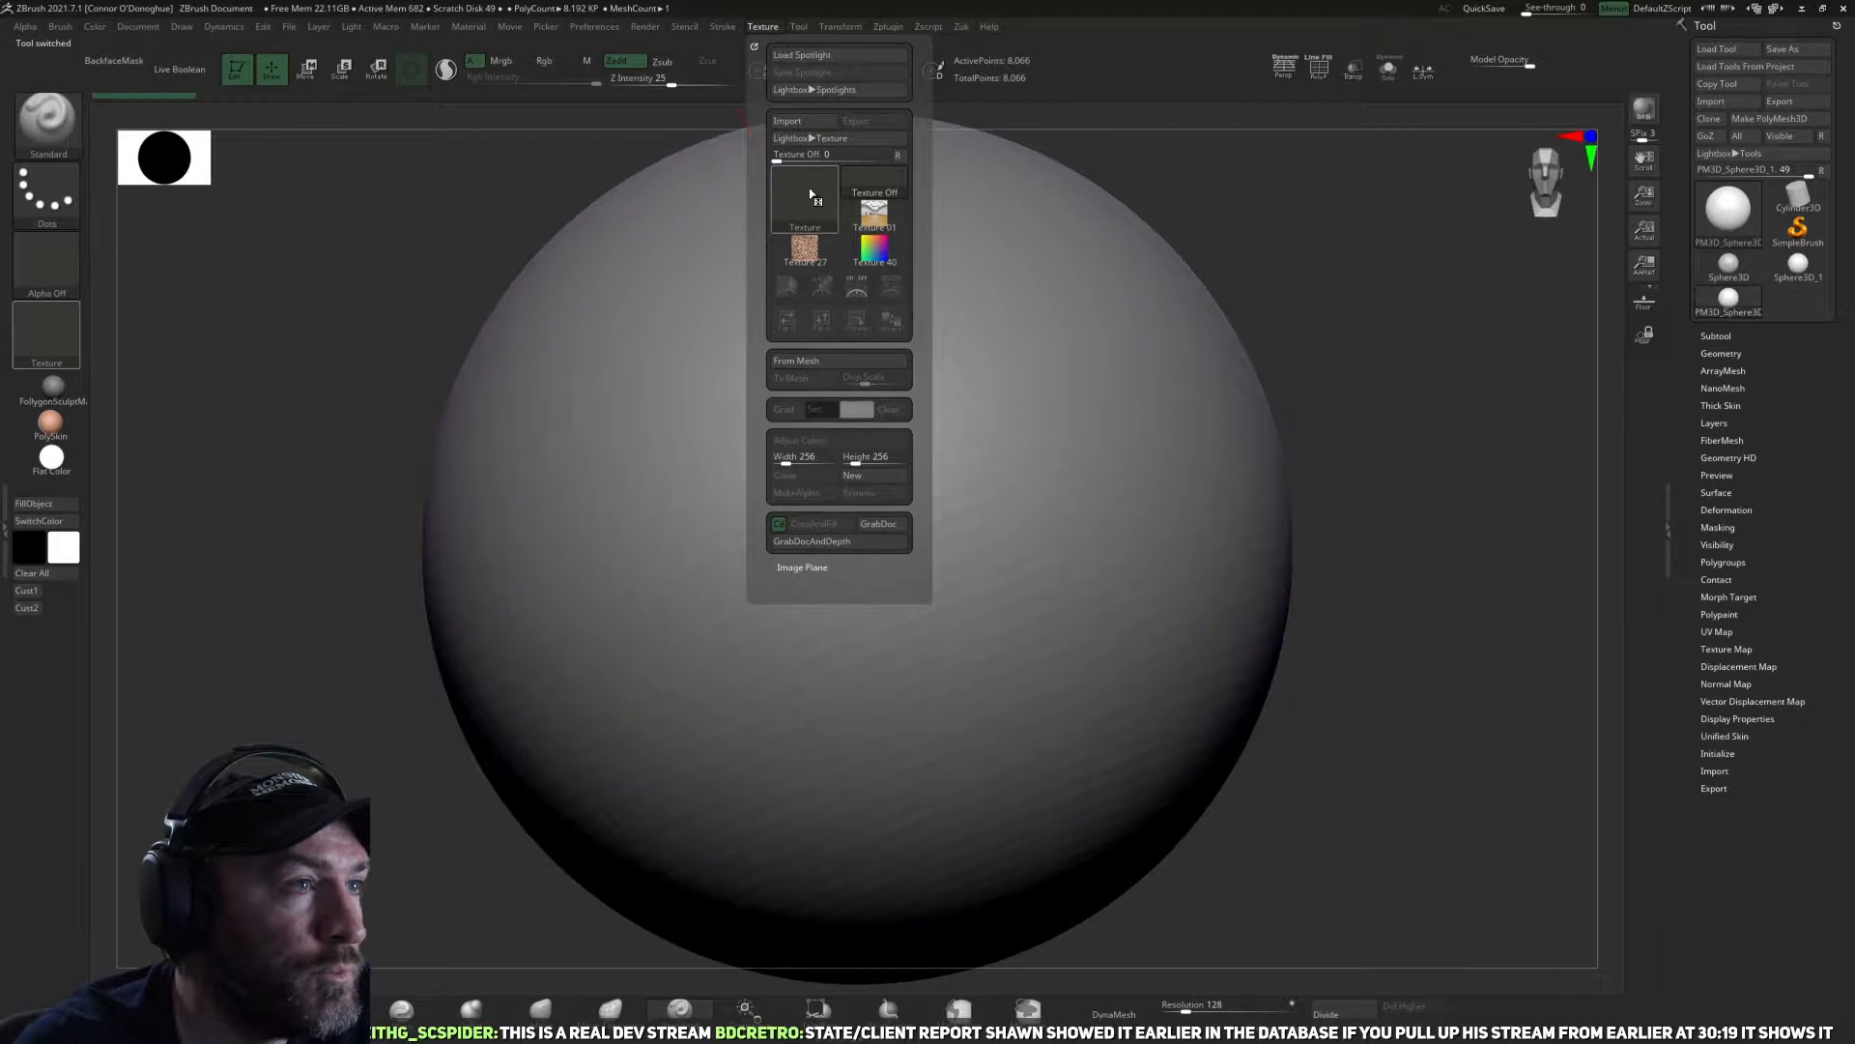
{"action": "left_click", "coordinate": [798, 123]}
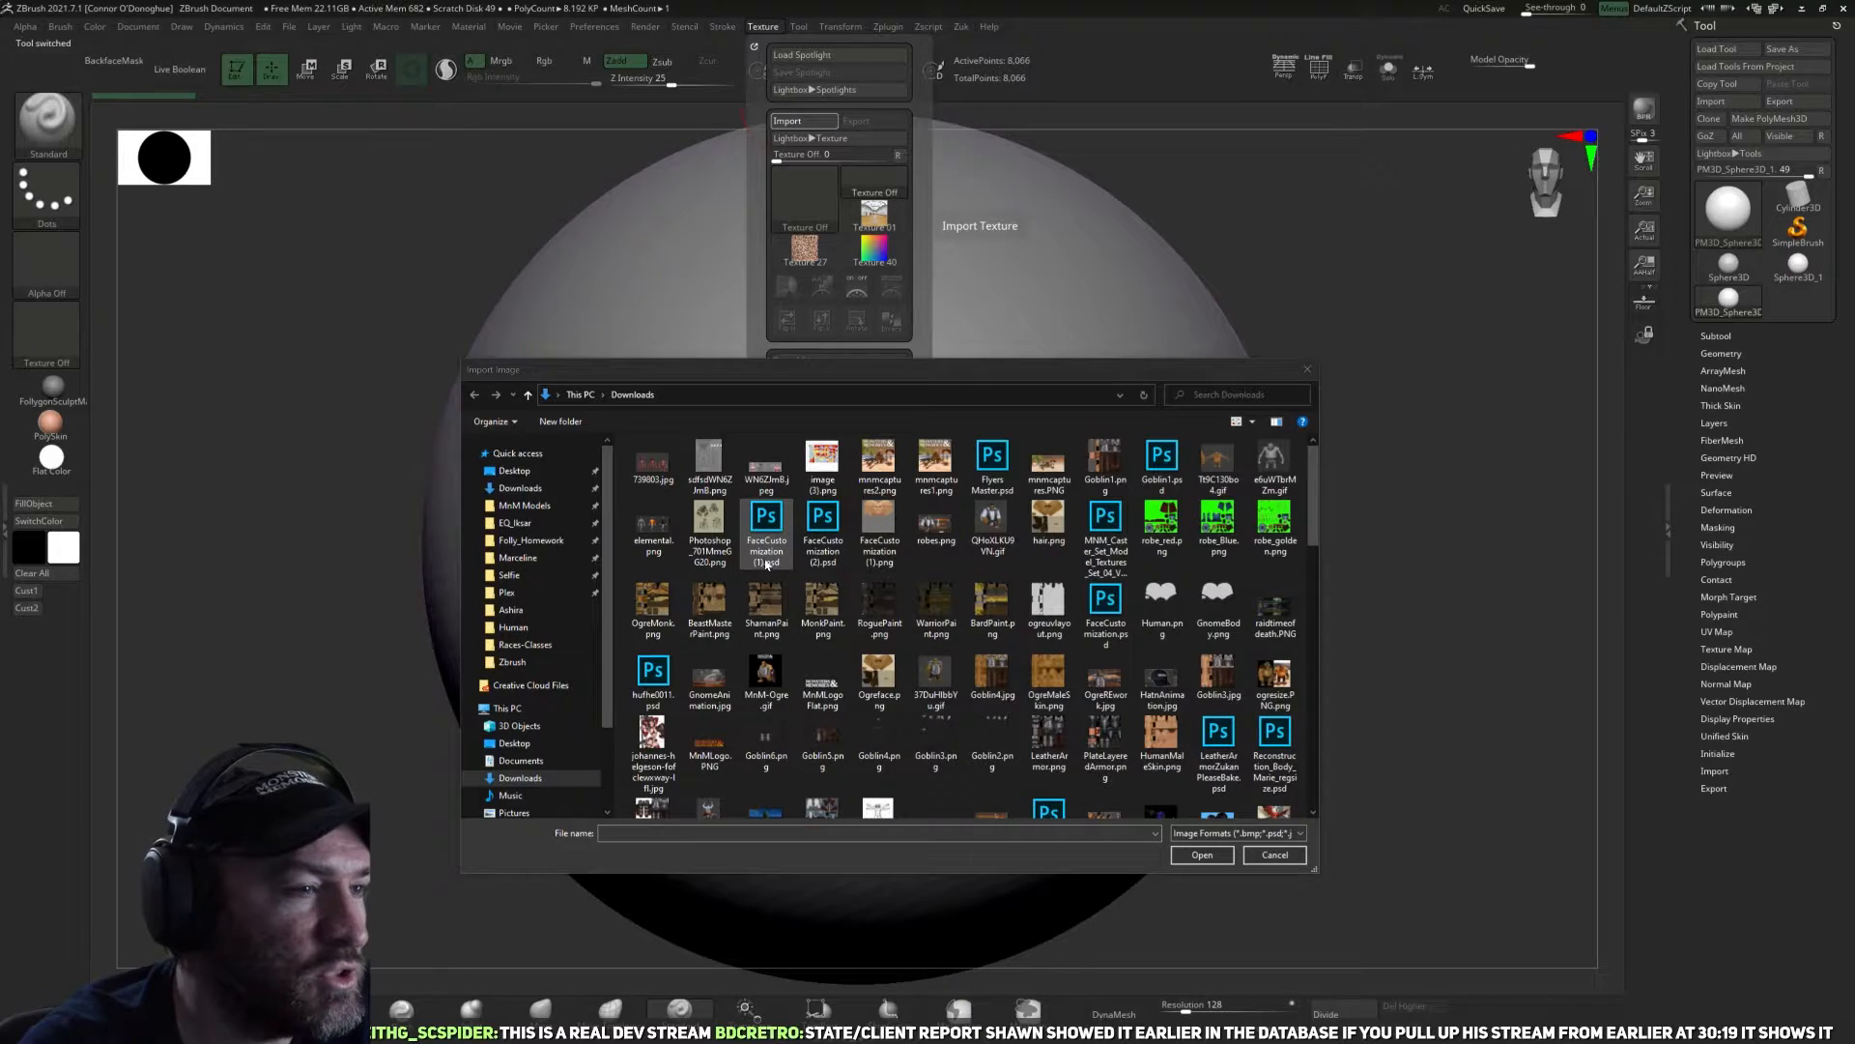
{"action": "left_click", "coordinate": [767, 527]}
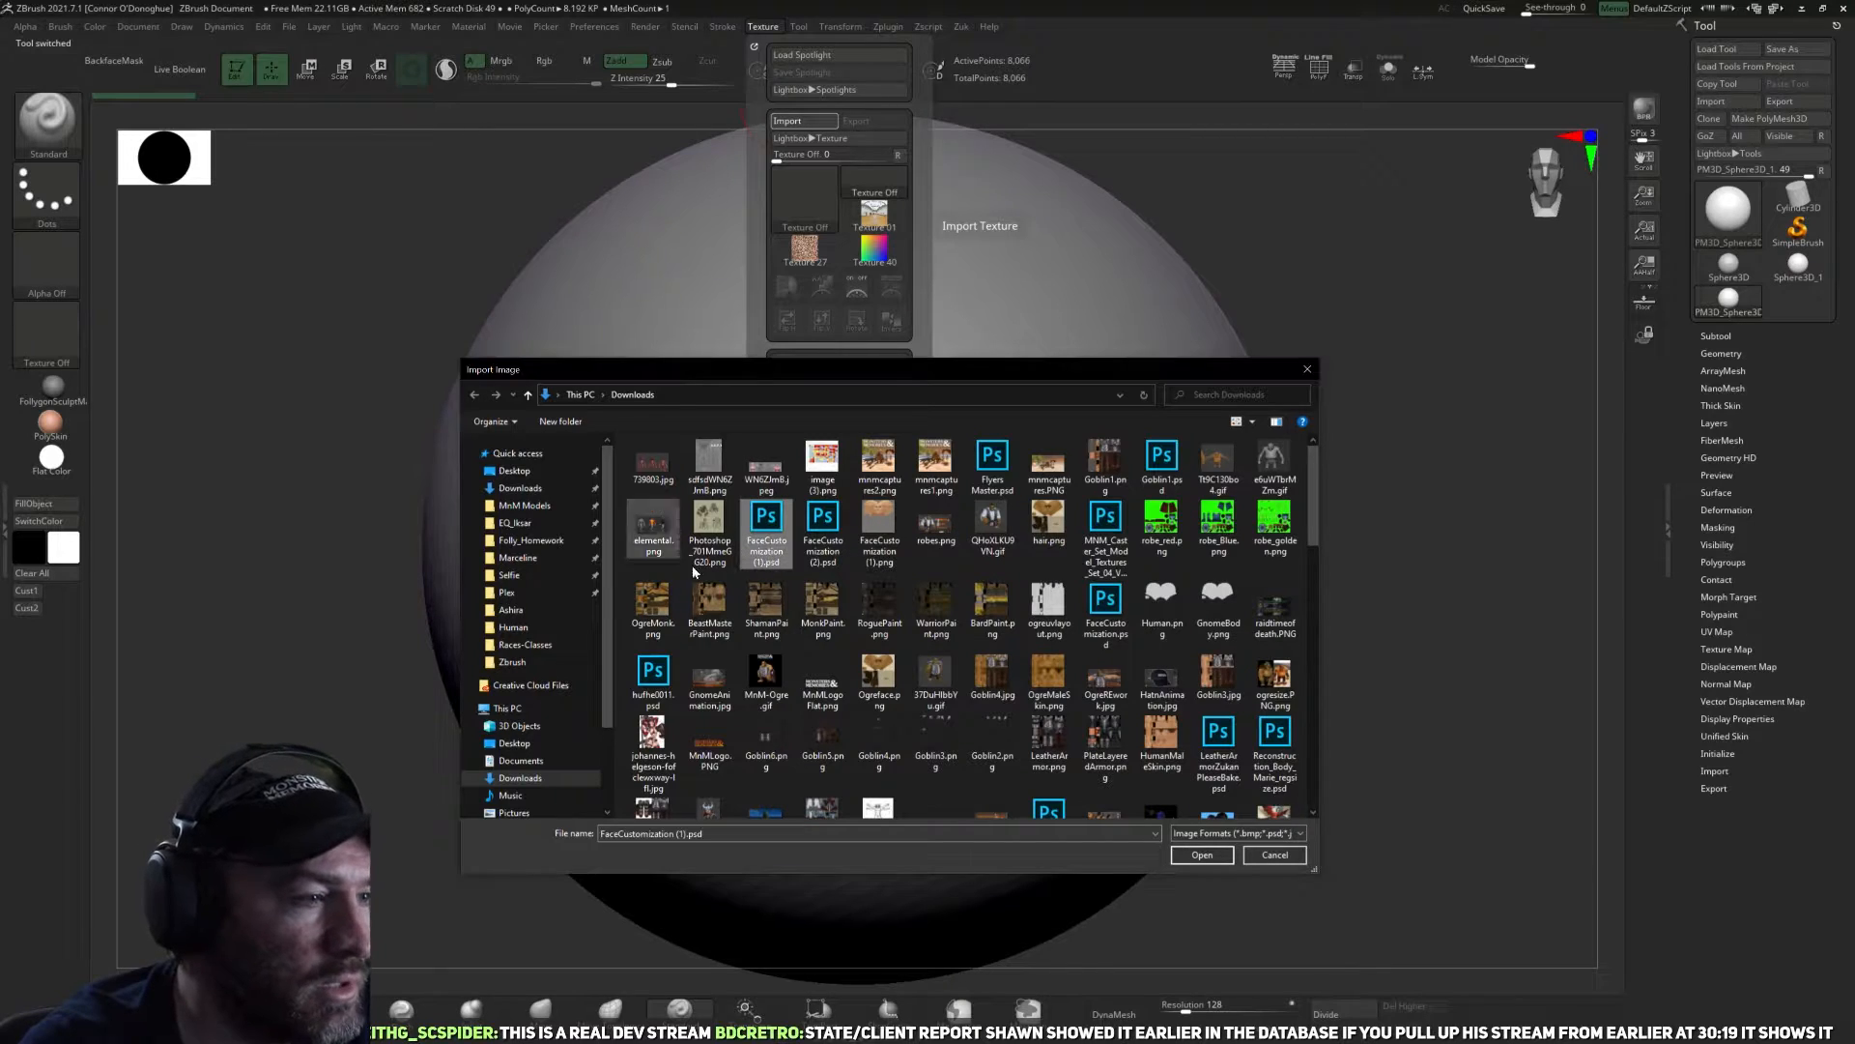
{"action": "left_click", "coordinate": [519, 507]}
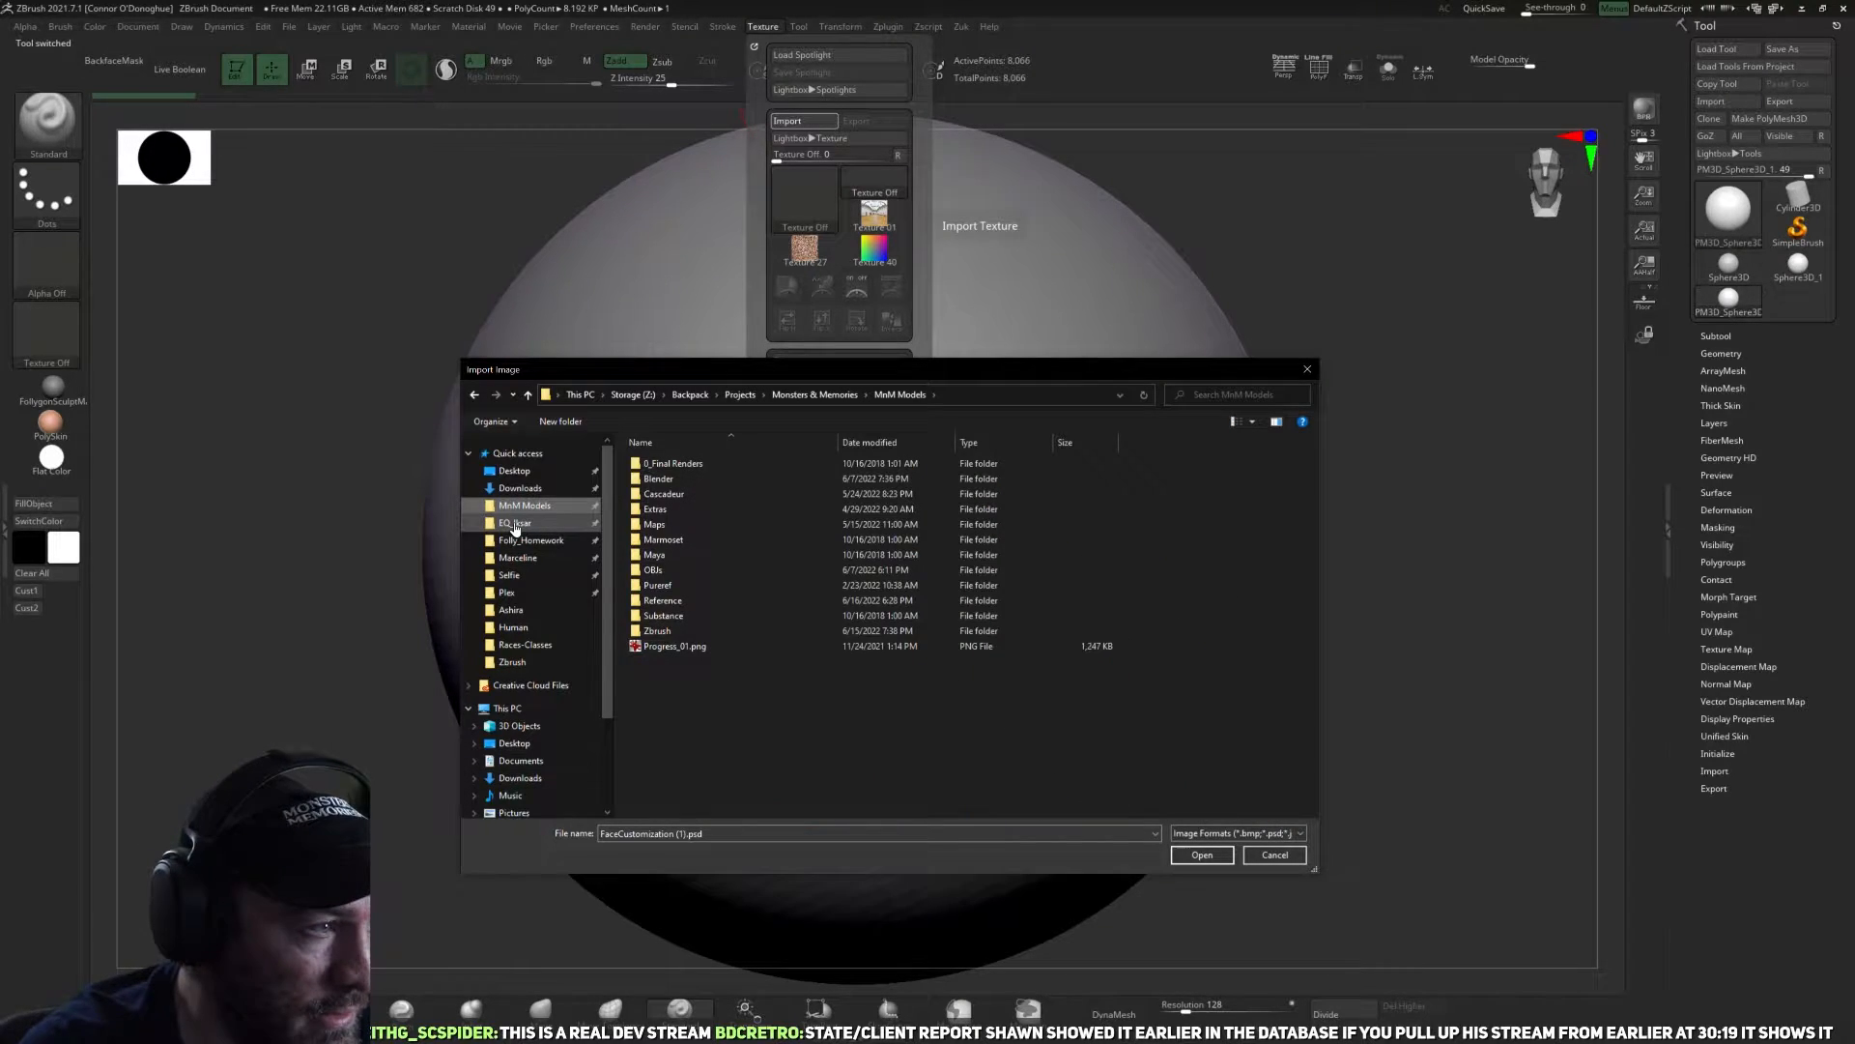
{"action": "left_click", "coordinate": [711, 601]}
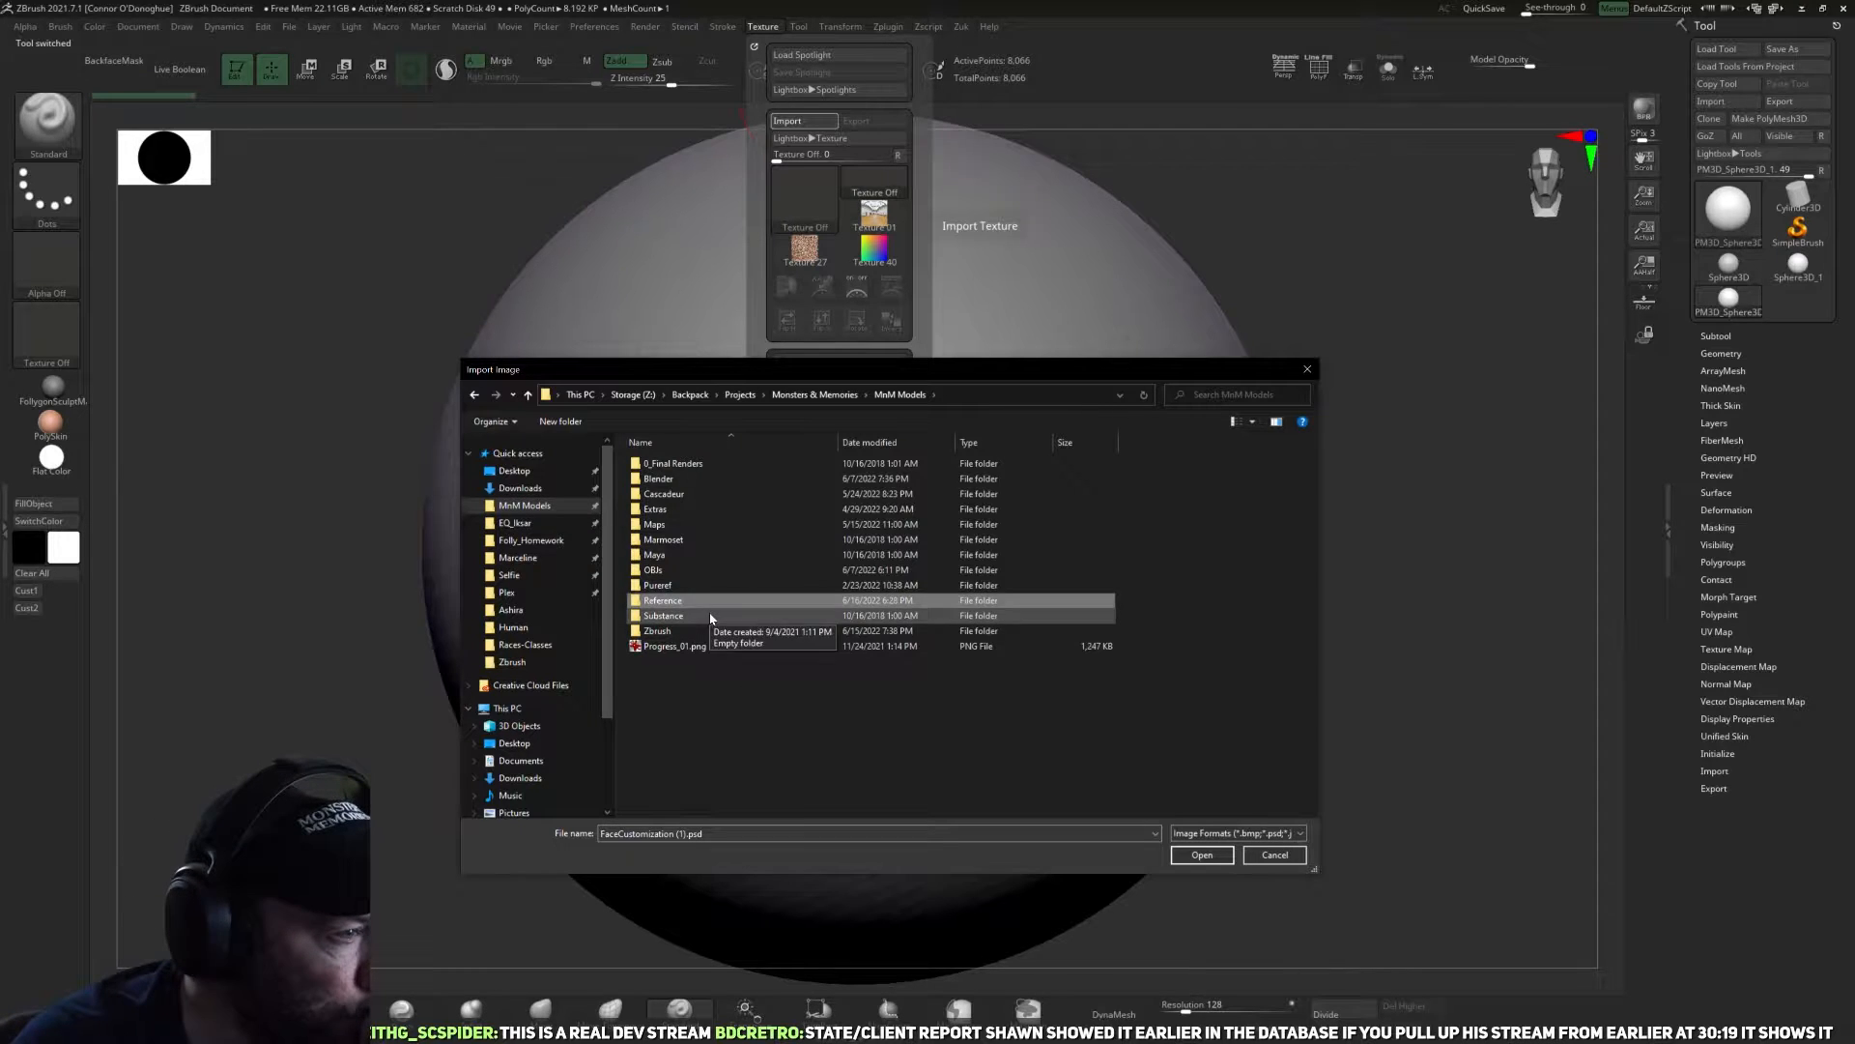
{"action": "double_click", "coordinate": [713, 602]}
{"action": "double_click", "coordinate": [676, 486]}
{"action": "double_click", "coordinate": [818, 481]}
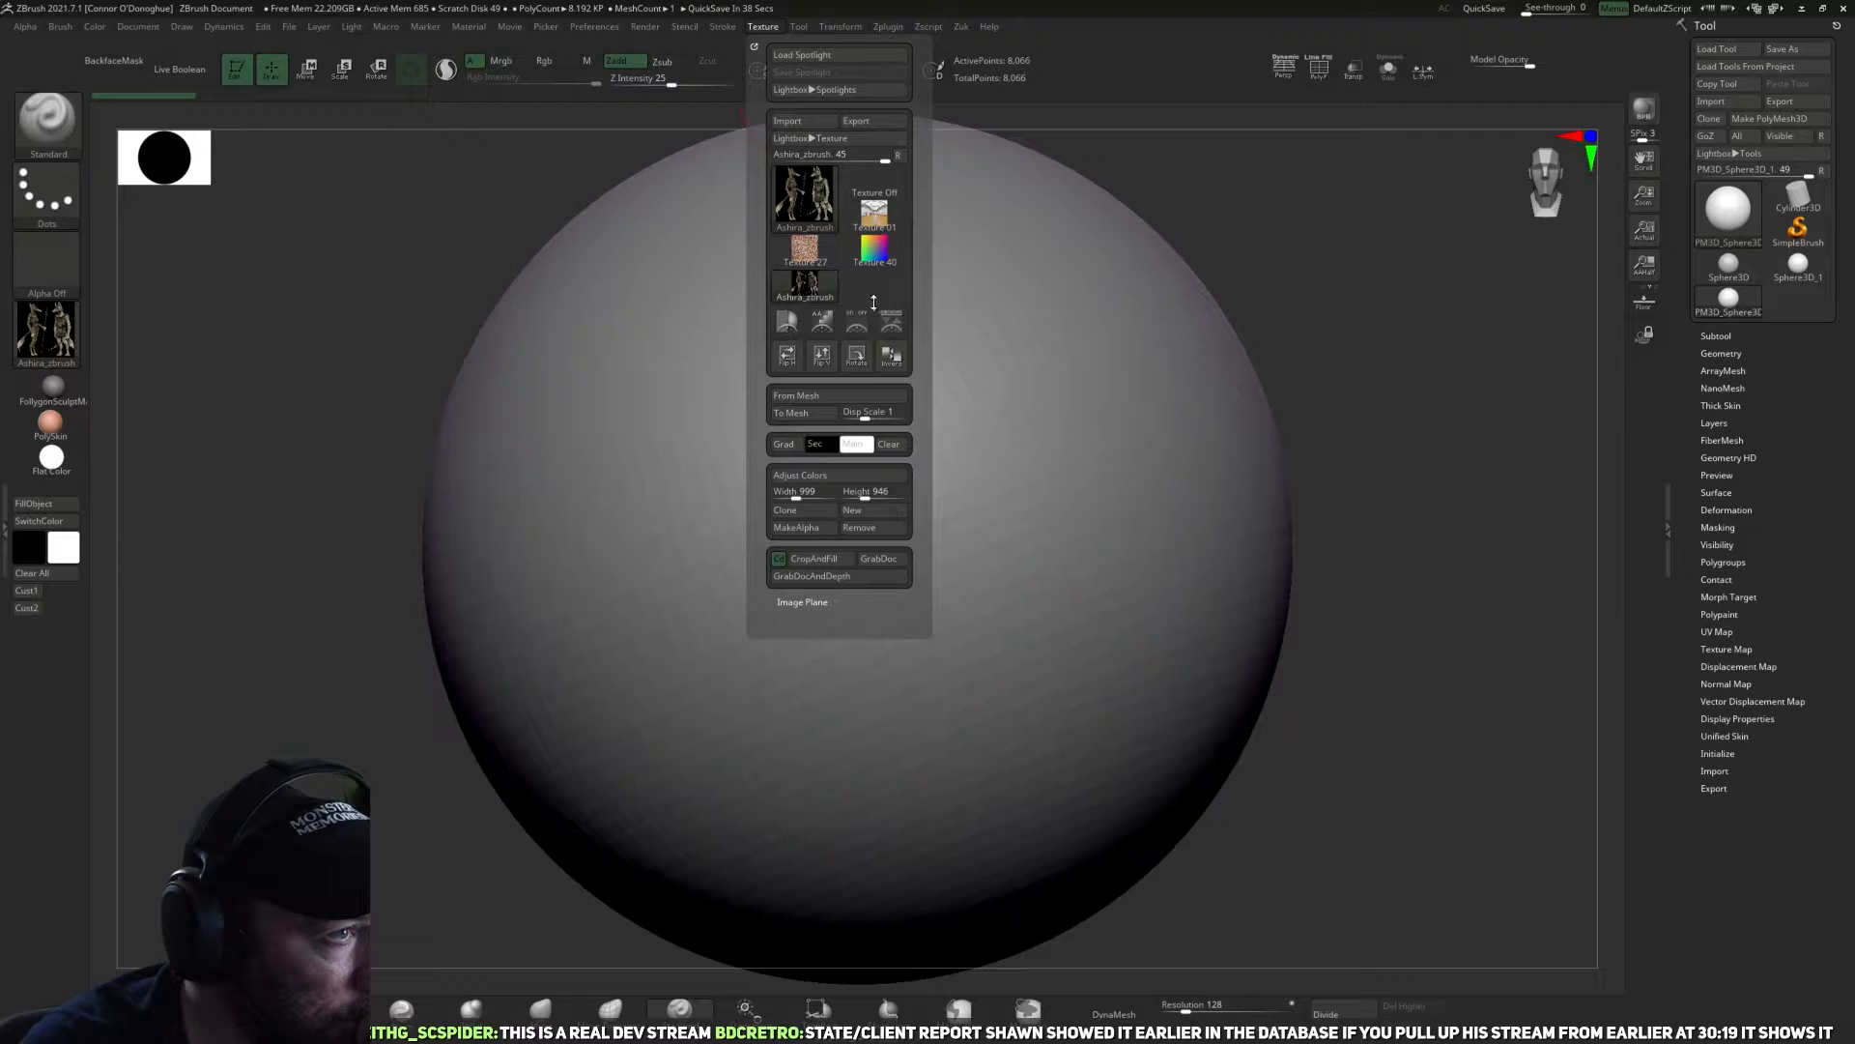
{"action": "left_click", "coordinate": [807, 285]}
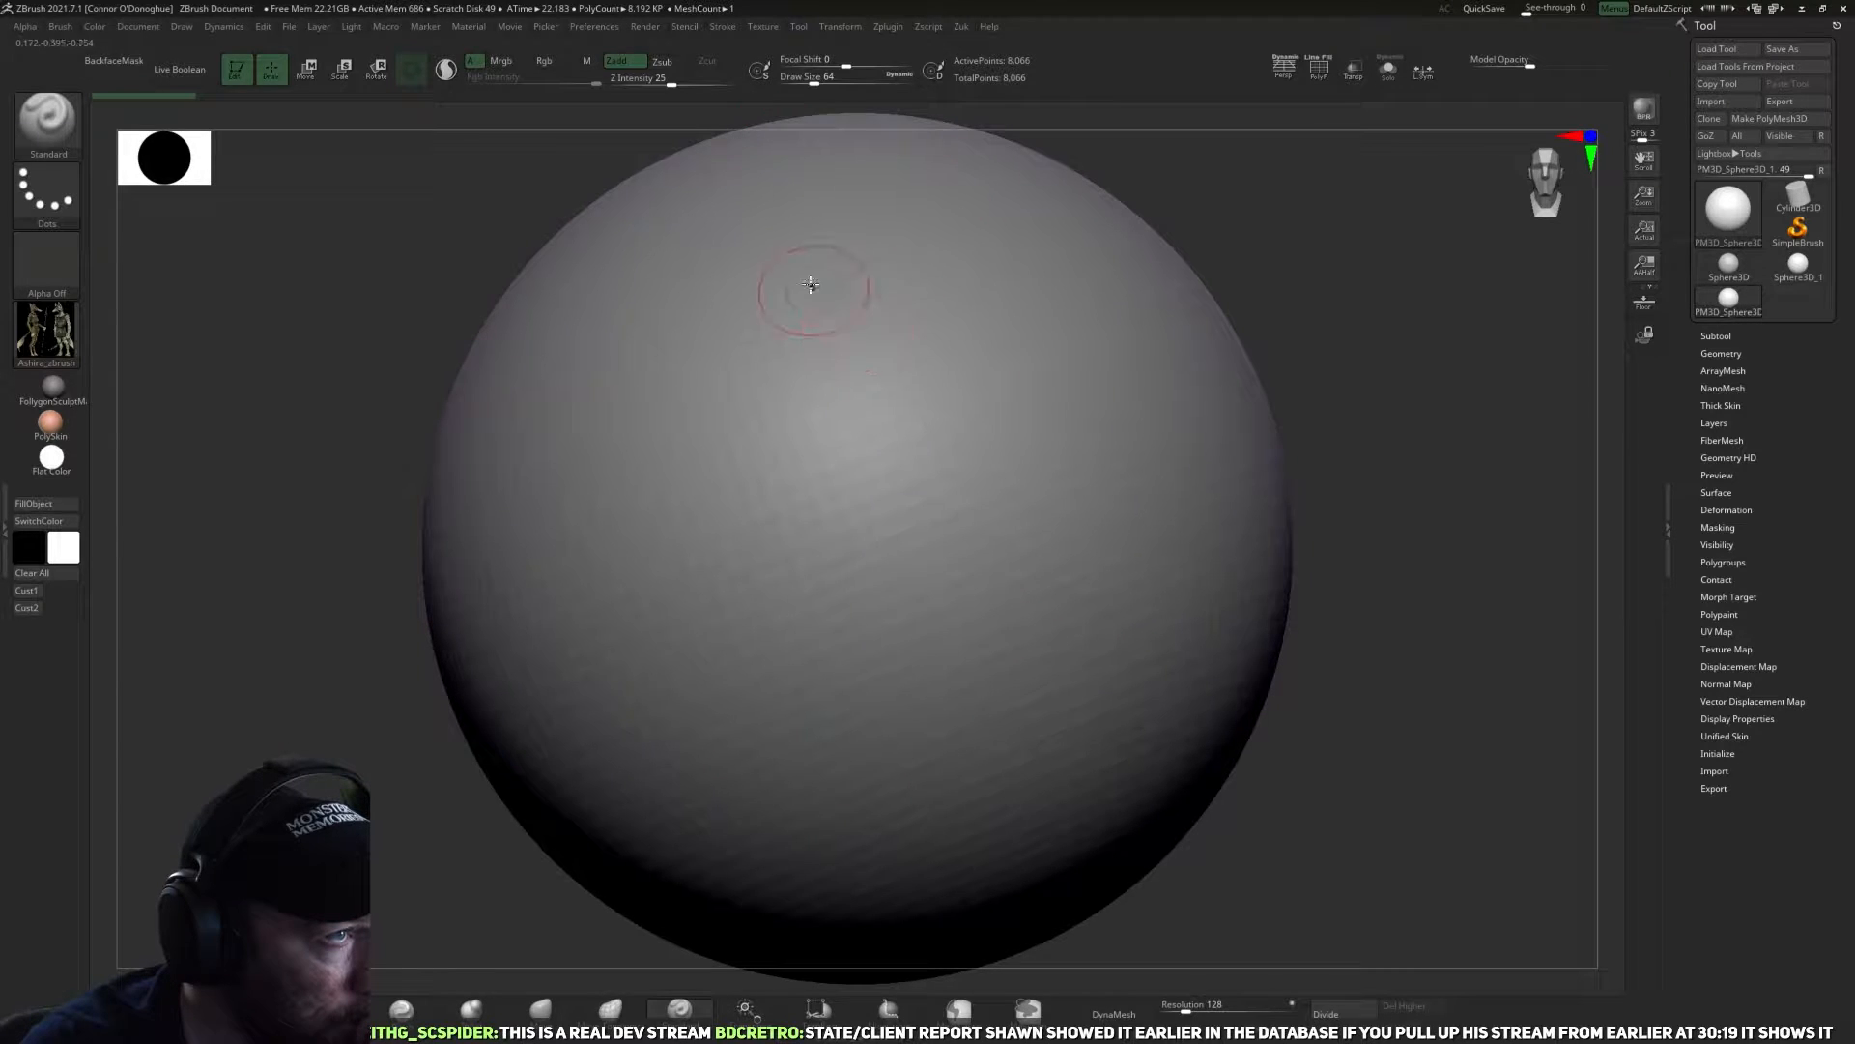
Add the Ashira_zbrush texture to Spotlight, scale and place it beside the sphere, and leave Spotlight editing.
{"action": "left_click", "coordinate": [762, 26]}
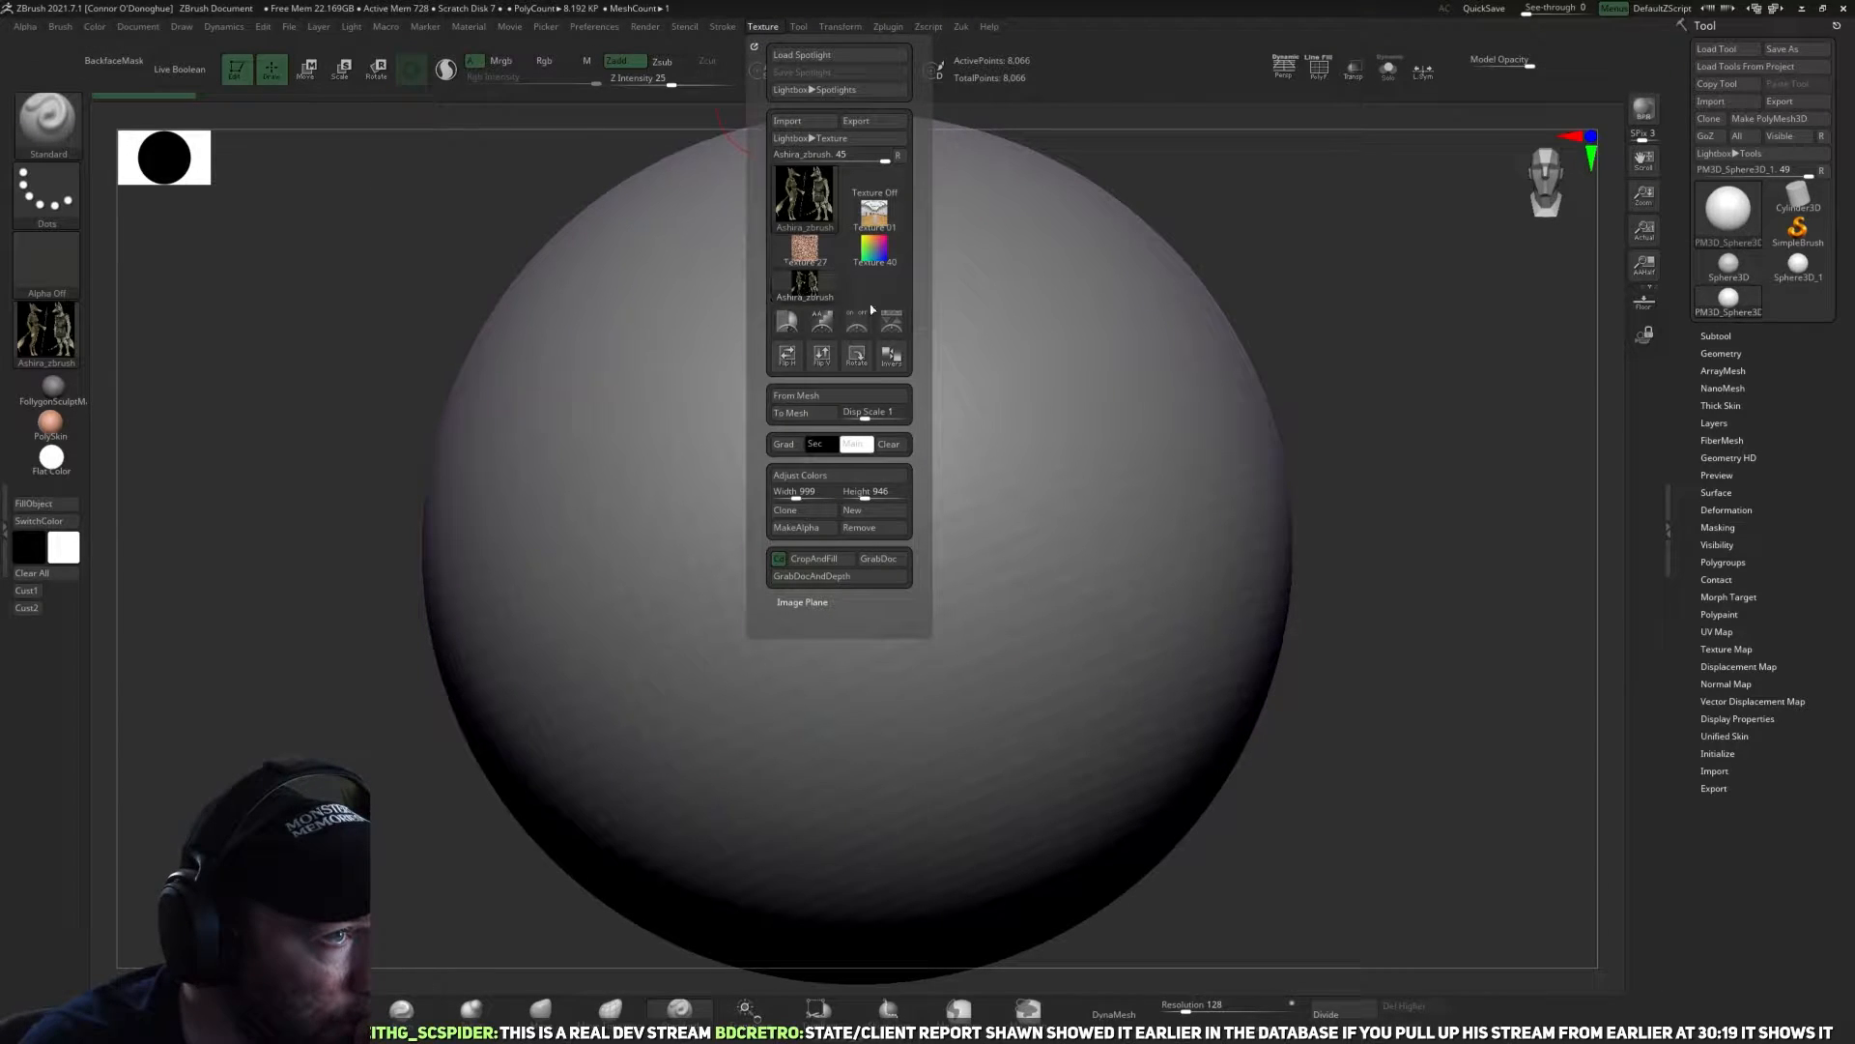
{"action": "left_click", "coordinate": [788, 321]}
{"action": "left_click", "coordinate": [967, 548]}
{"action": "left_click_drag", "start_coordinate": [508, 286], "coordinate": [478, 320]}
{"action": "left_click_drag", "start_coordinate": [509, 214], "coordinate": [485, 209]}
{"action": "left_click_drag", "start_coordinate": [506, 508], "coordinate": [521, 500]}
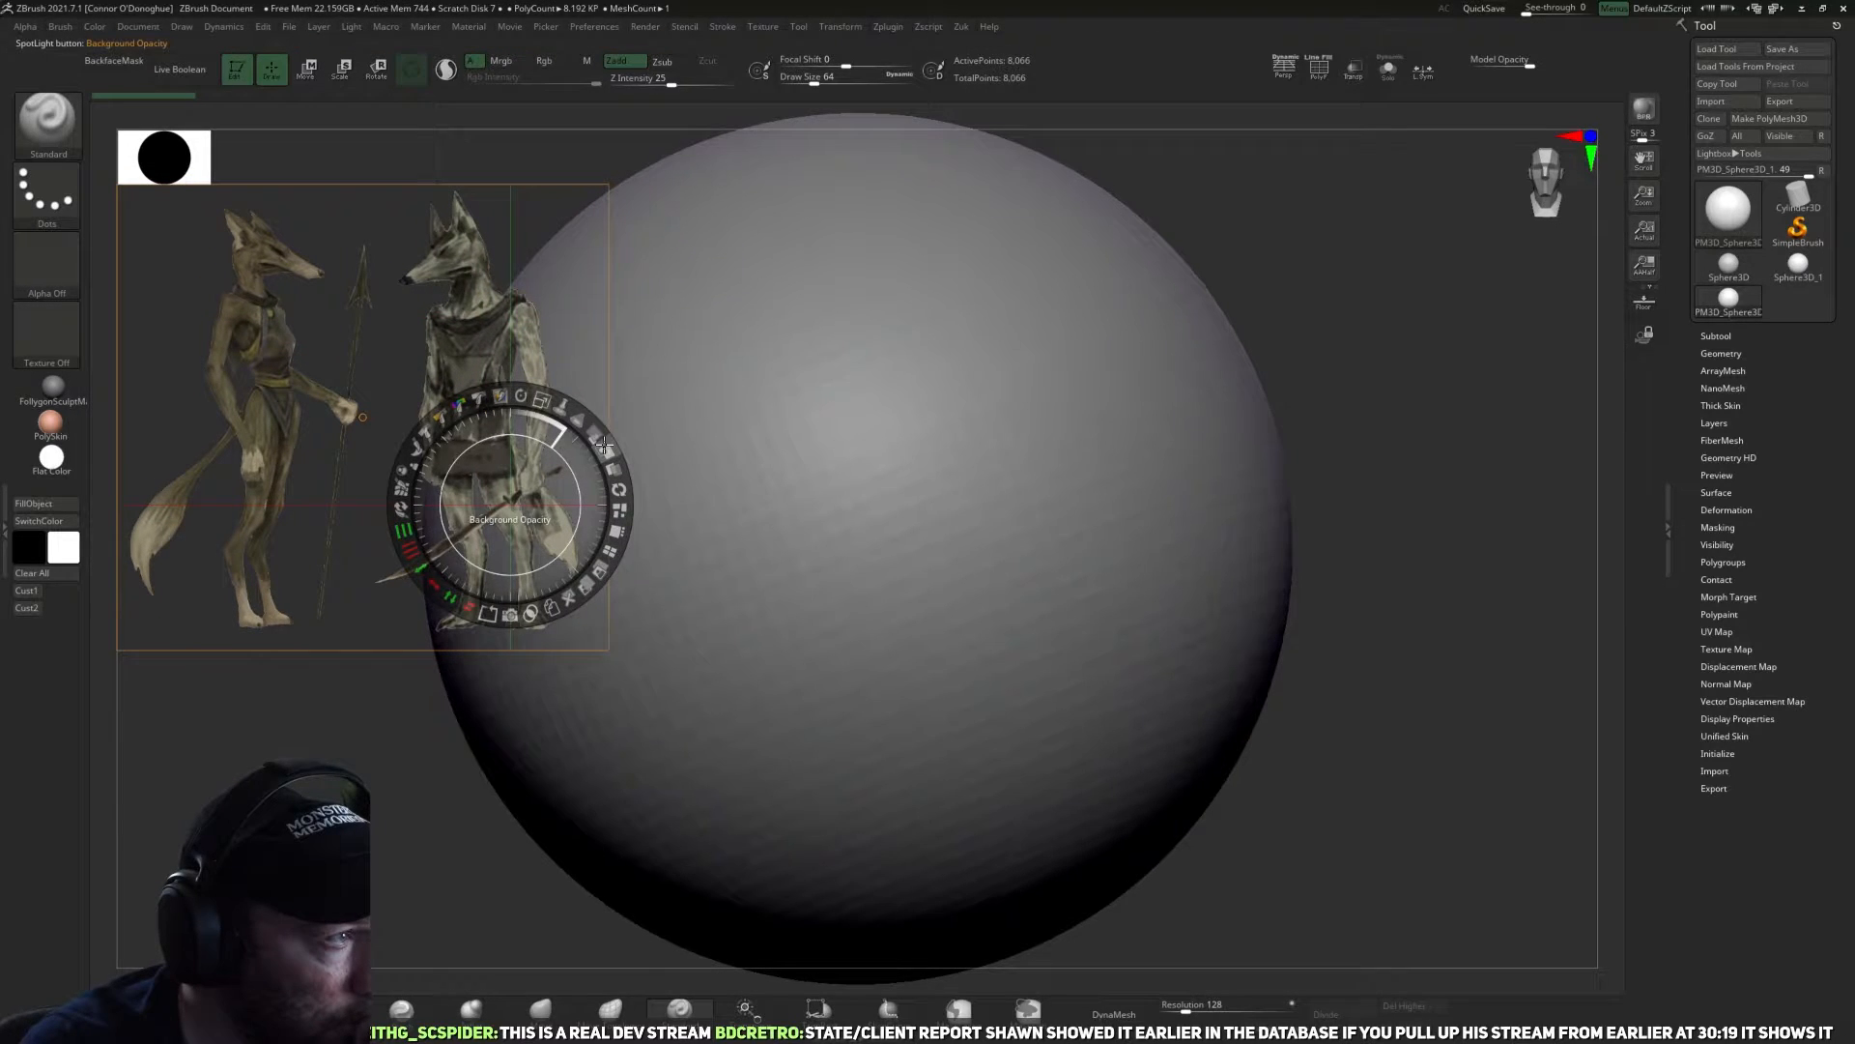
{"action": "key", "text": "z"}
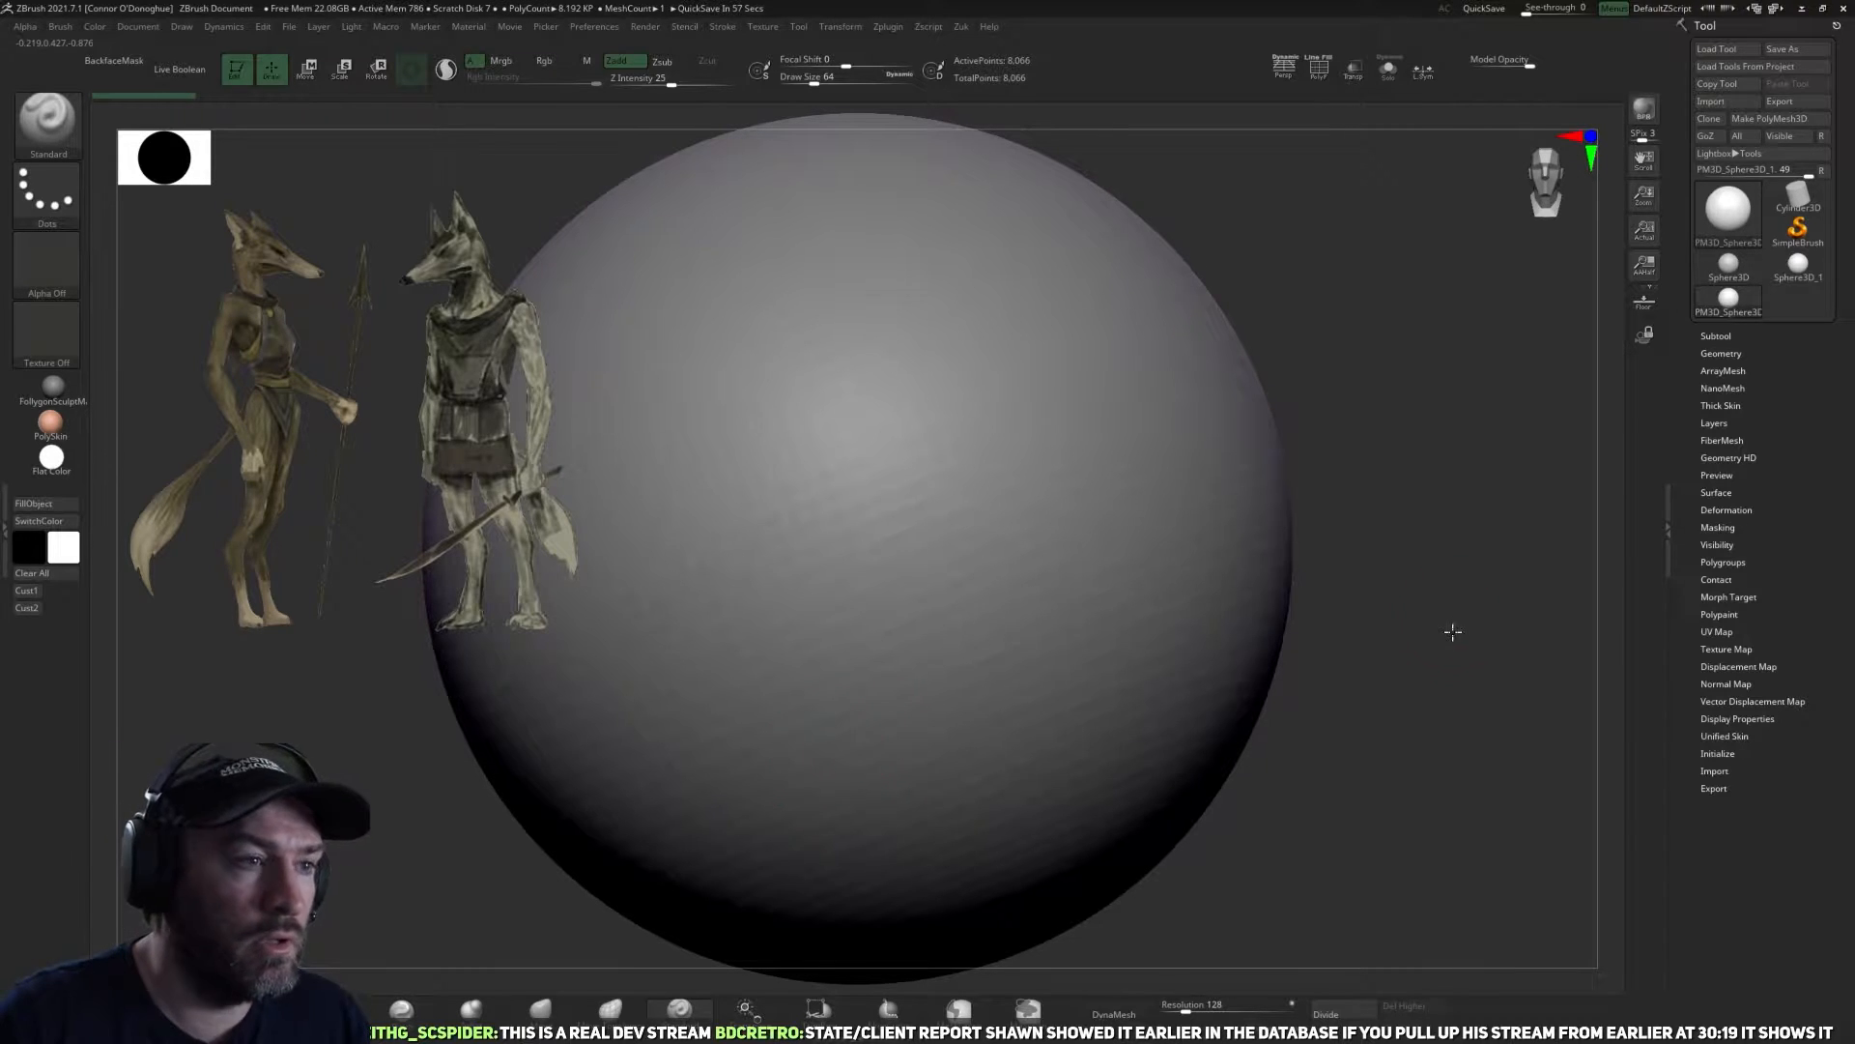
Frame the sphere smaller in the canvas and set the brush draw size to about 223.
{"action": "key", "text": "f"}
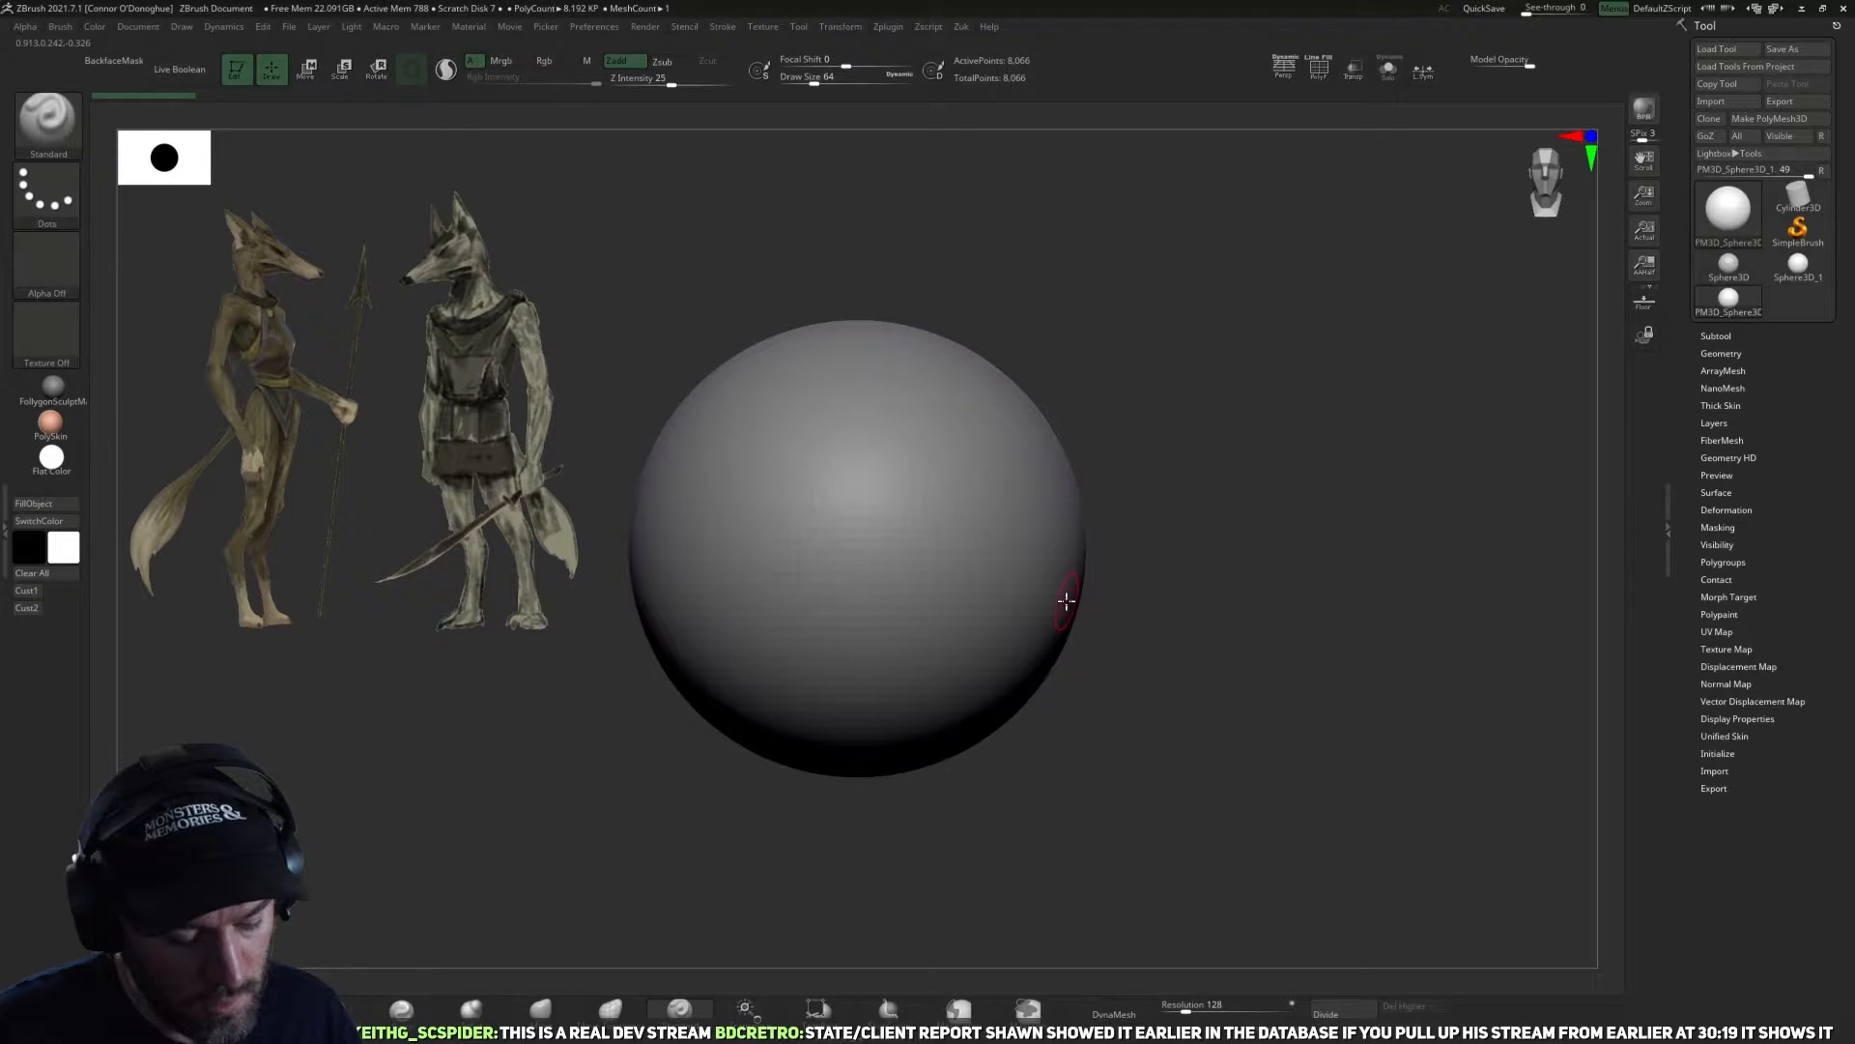
{"action": "left_click_drag", "start_coordinate": [1261, 632], "coordinate": [1207, 590], "text": "alt"}
{"action": "key", "text": "space"}
{"action": "left_click", "coordinate": [1060, 565]}
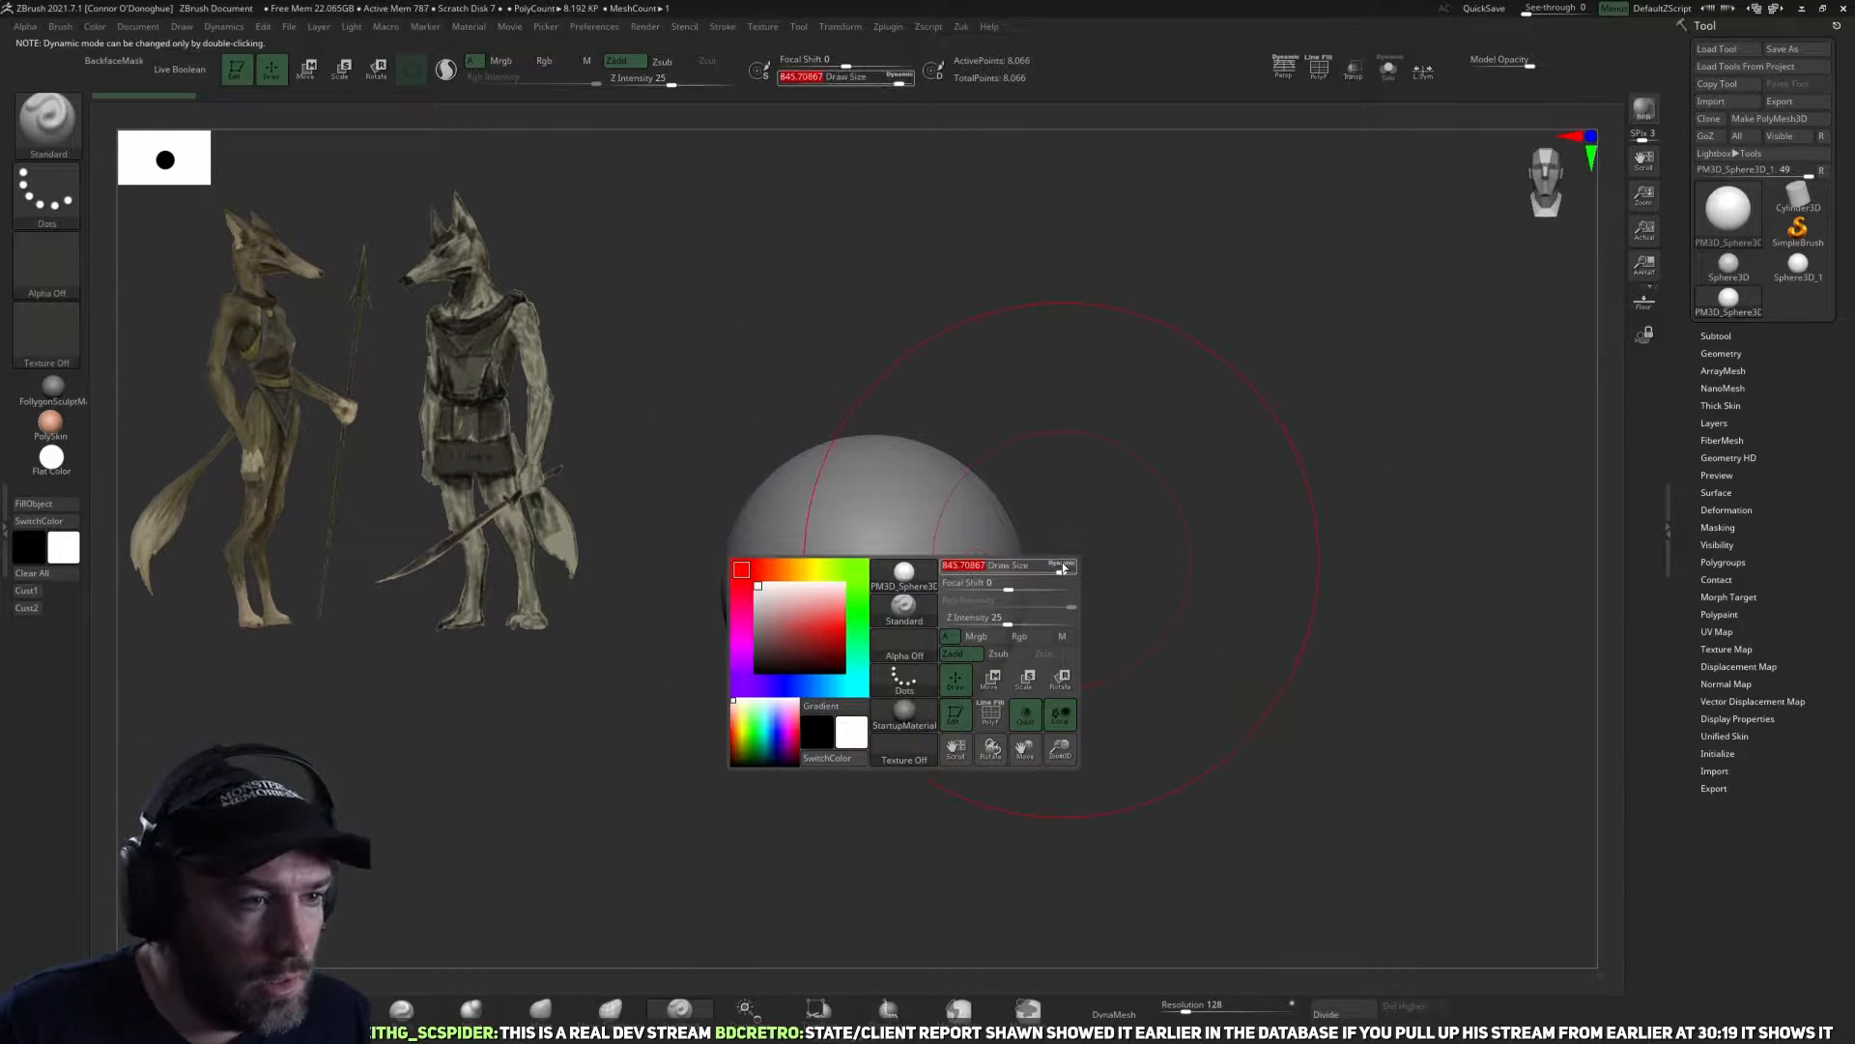
{"action": "left_click_drag", "start_coordinate": [1057, 568], "coordinate": [1005, 568]}
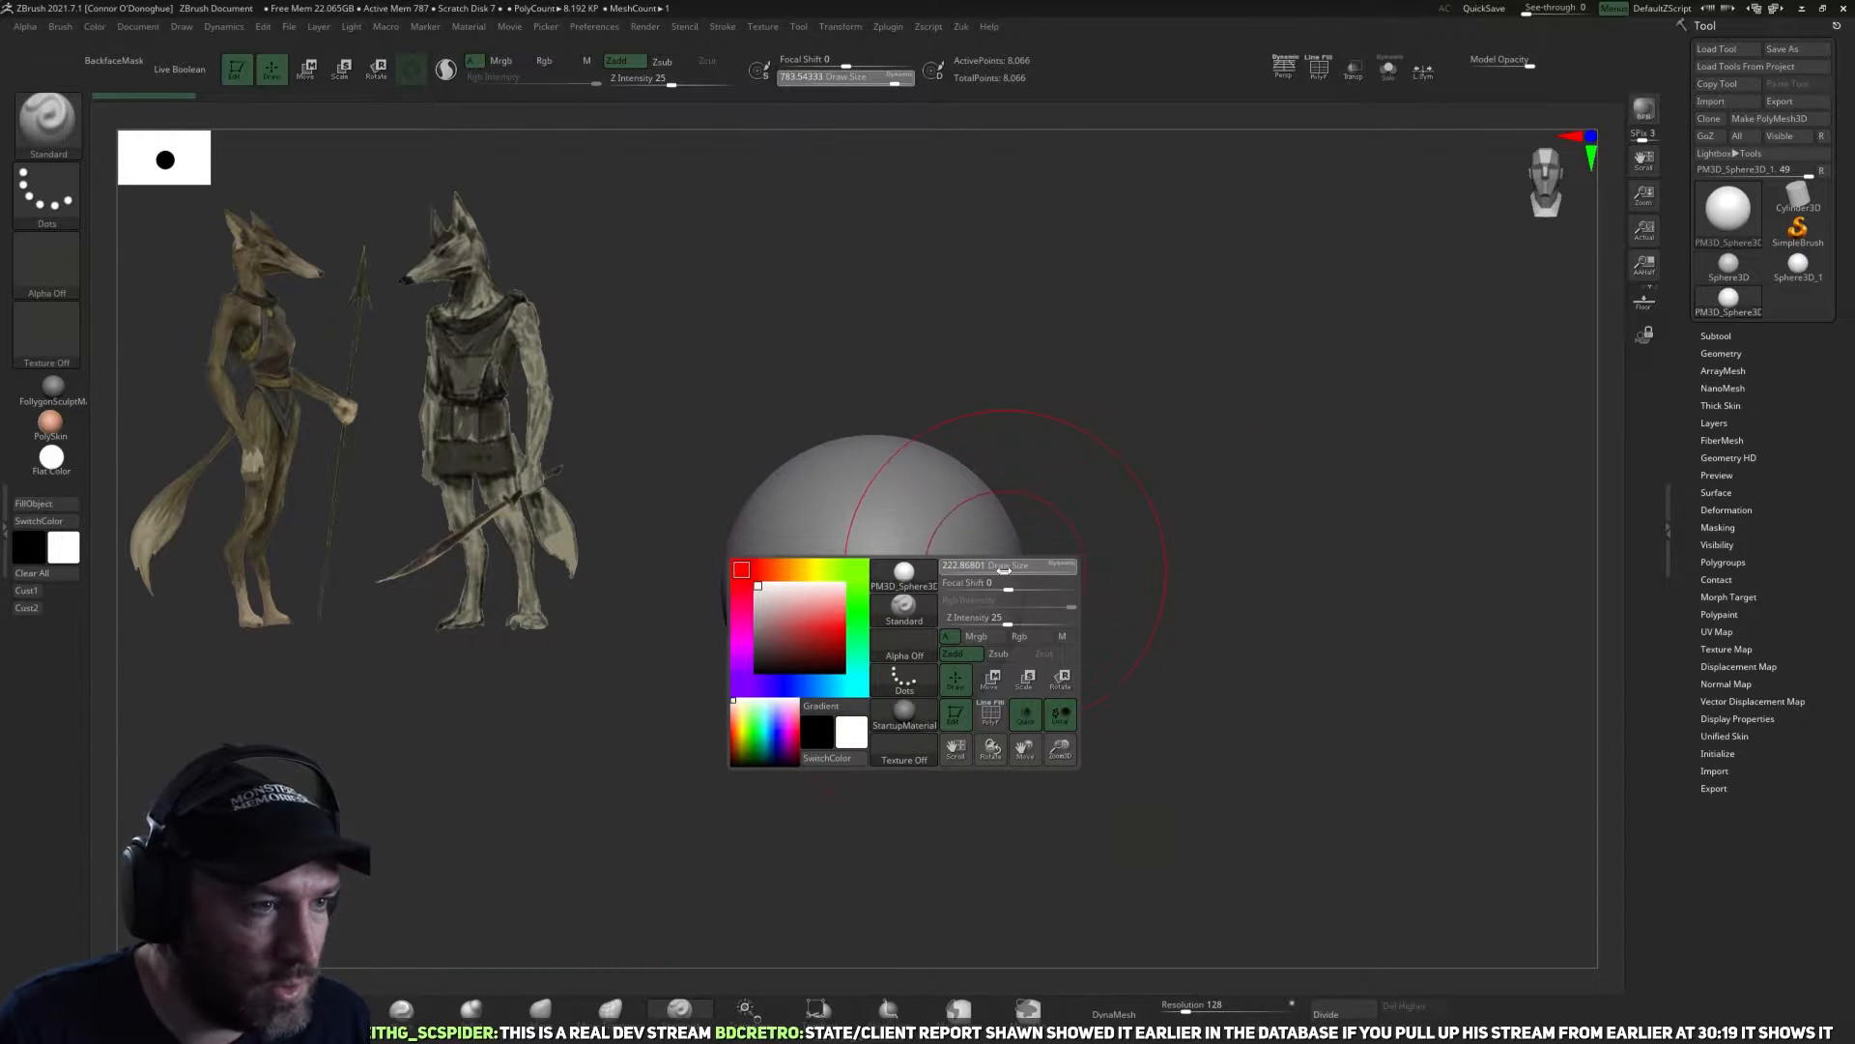
{"action": "left_click_drag", "start_coordinate": [1180, 640], "coordinate": [1162, 646], "text": "alt"}
Move the Spotlight reference over the sphere, enlarge it to nearly fill the canvas height, and leave Spotlight editing.
{"action": "key", "text": "z"}
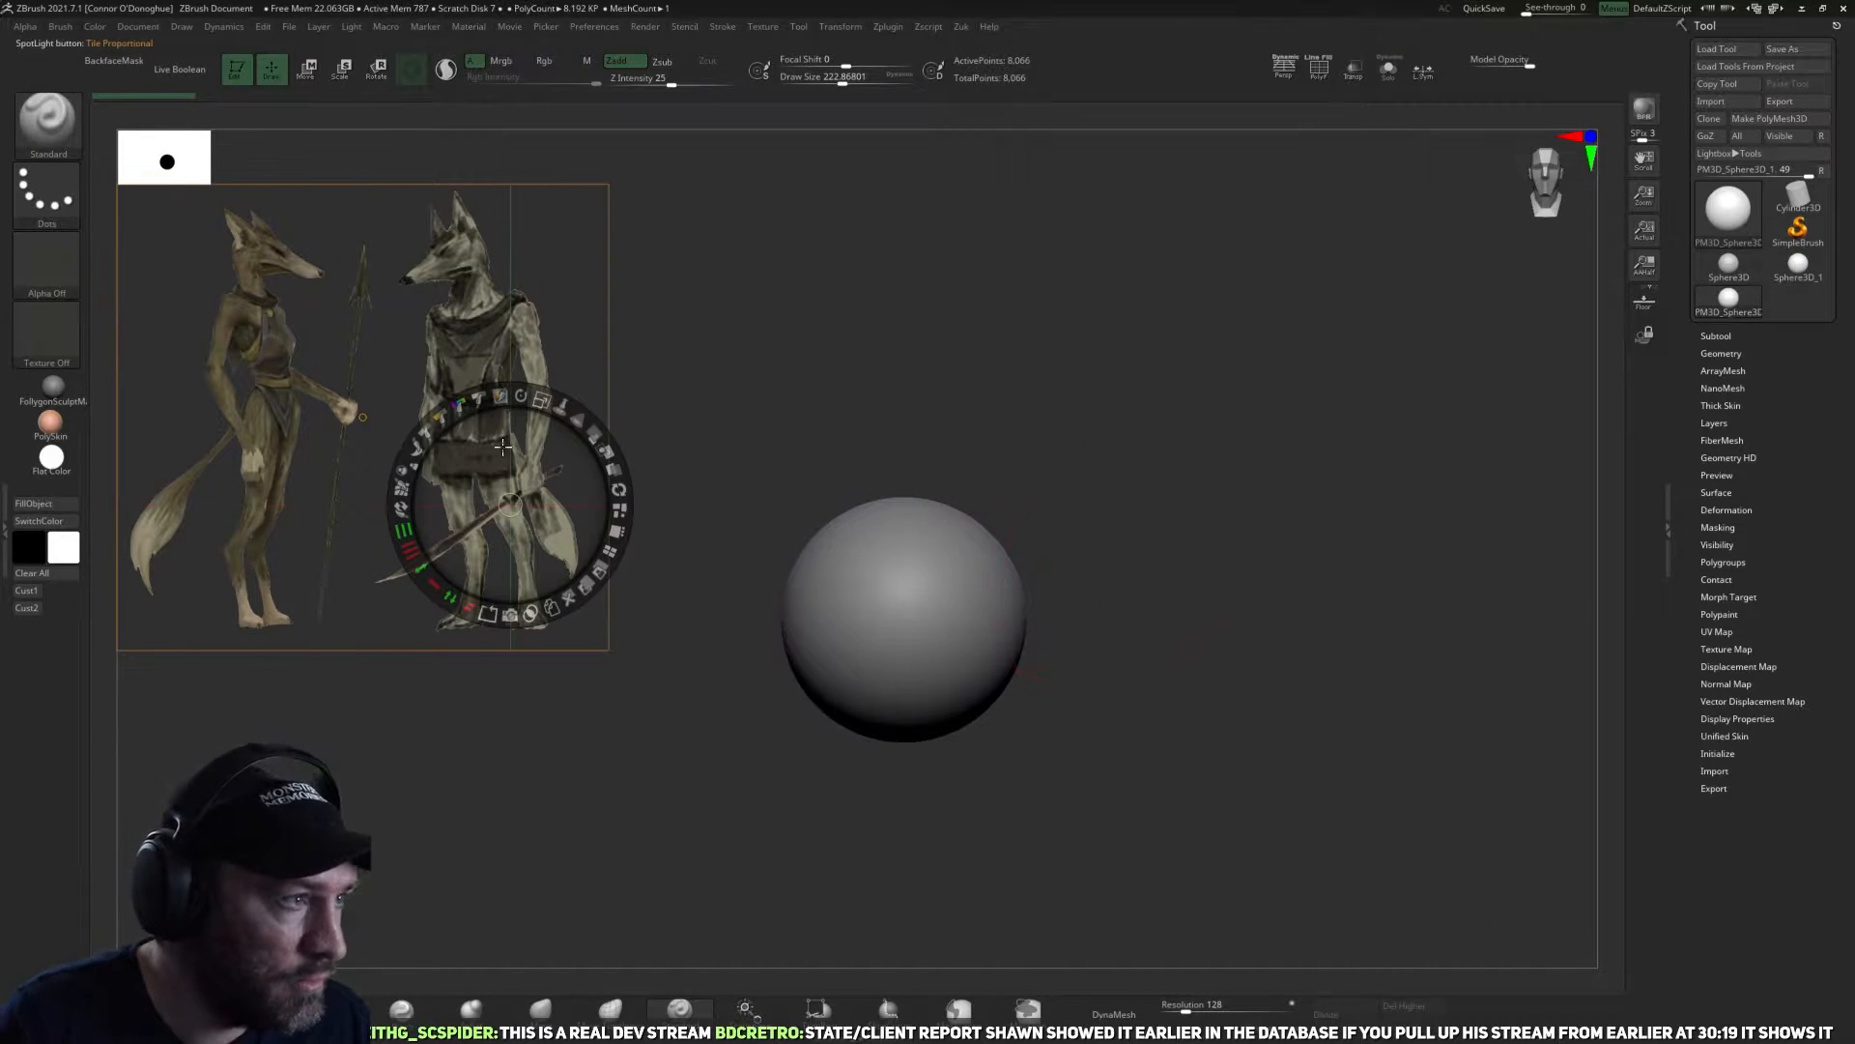
{"action": "left_click_drag", "start_coordinate": [537, 459], "coordinate": [1121, 604]}
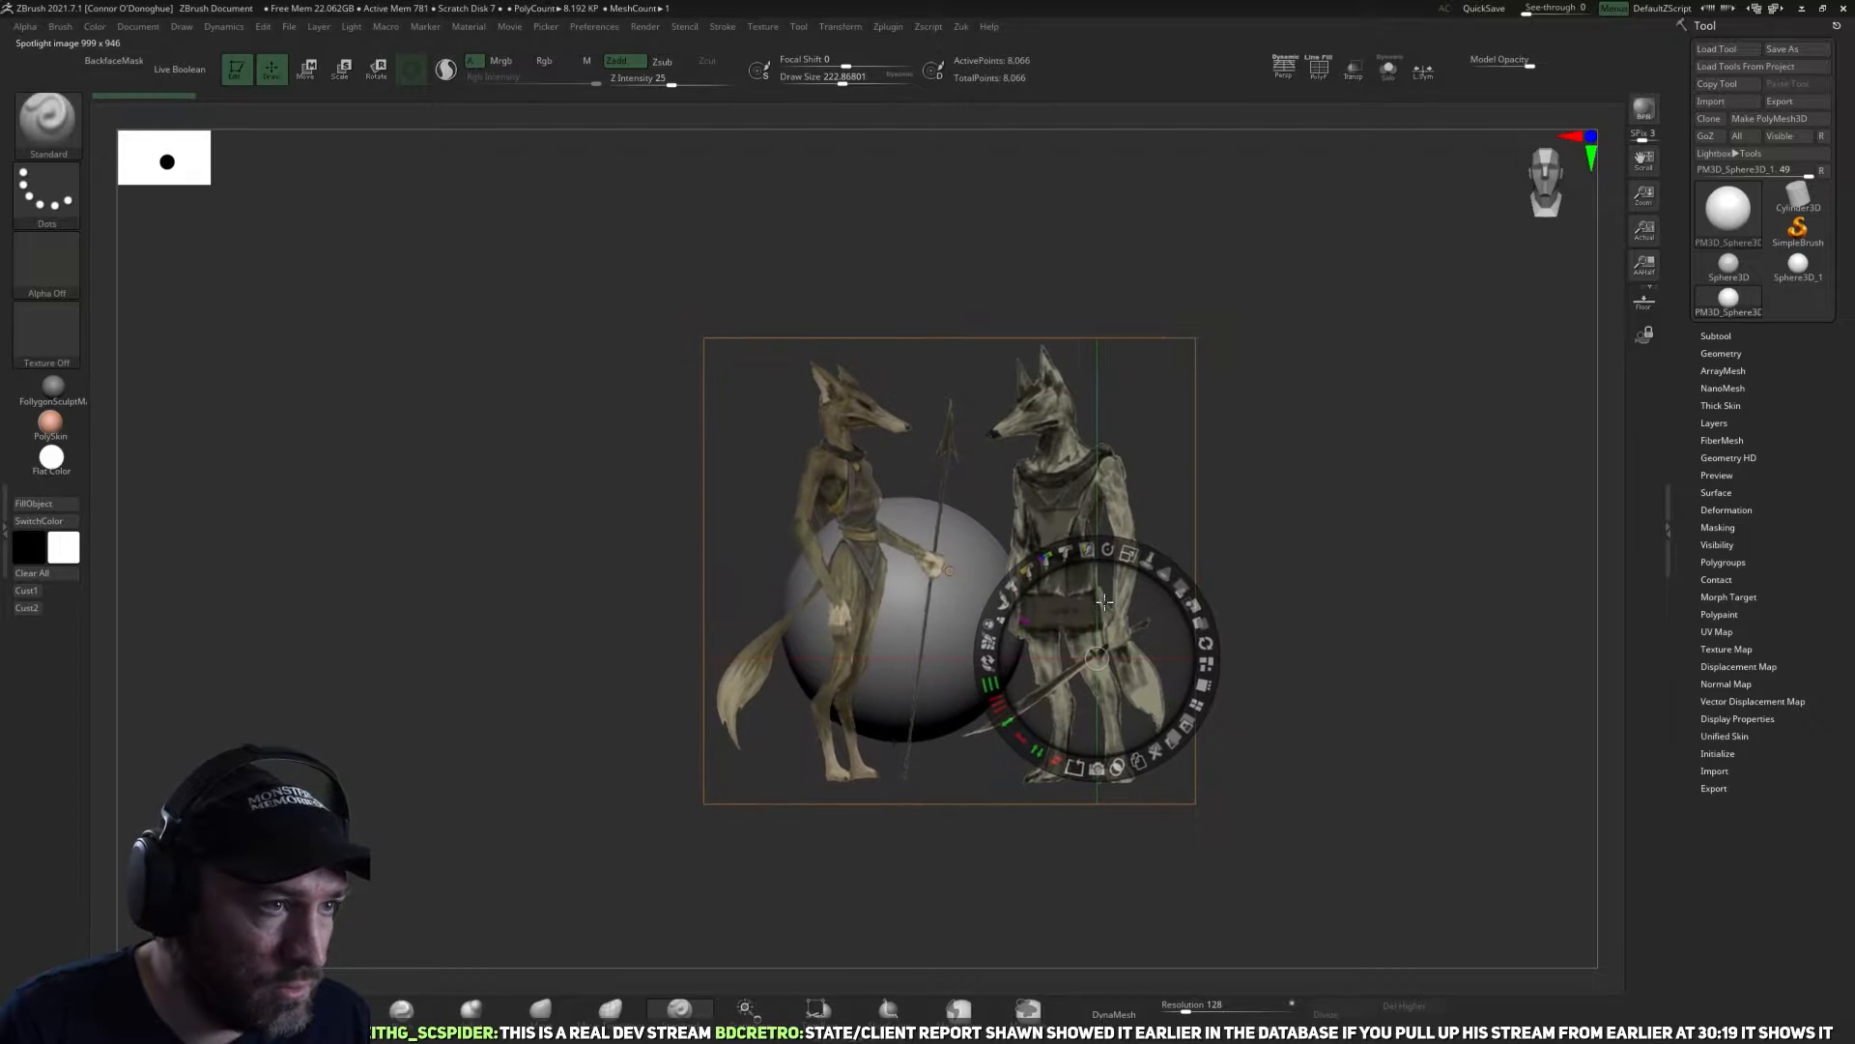
{"action": "left_click_drag", "start_coordinate": [1124, 541], "coordinate": [1168, 567]}
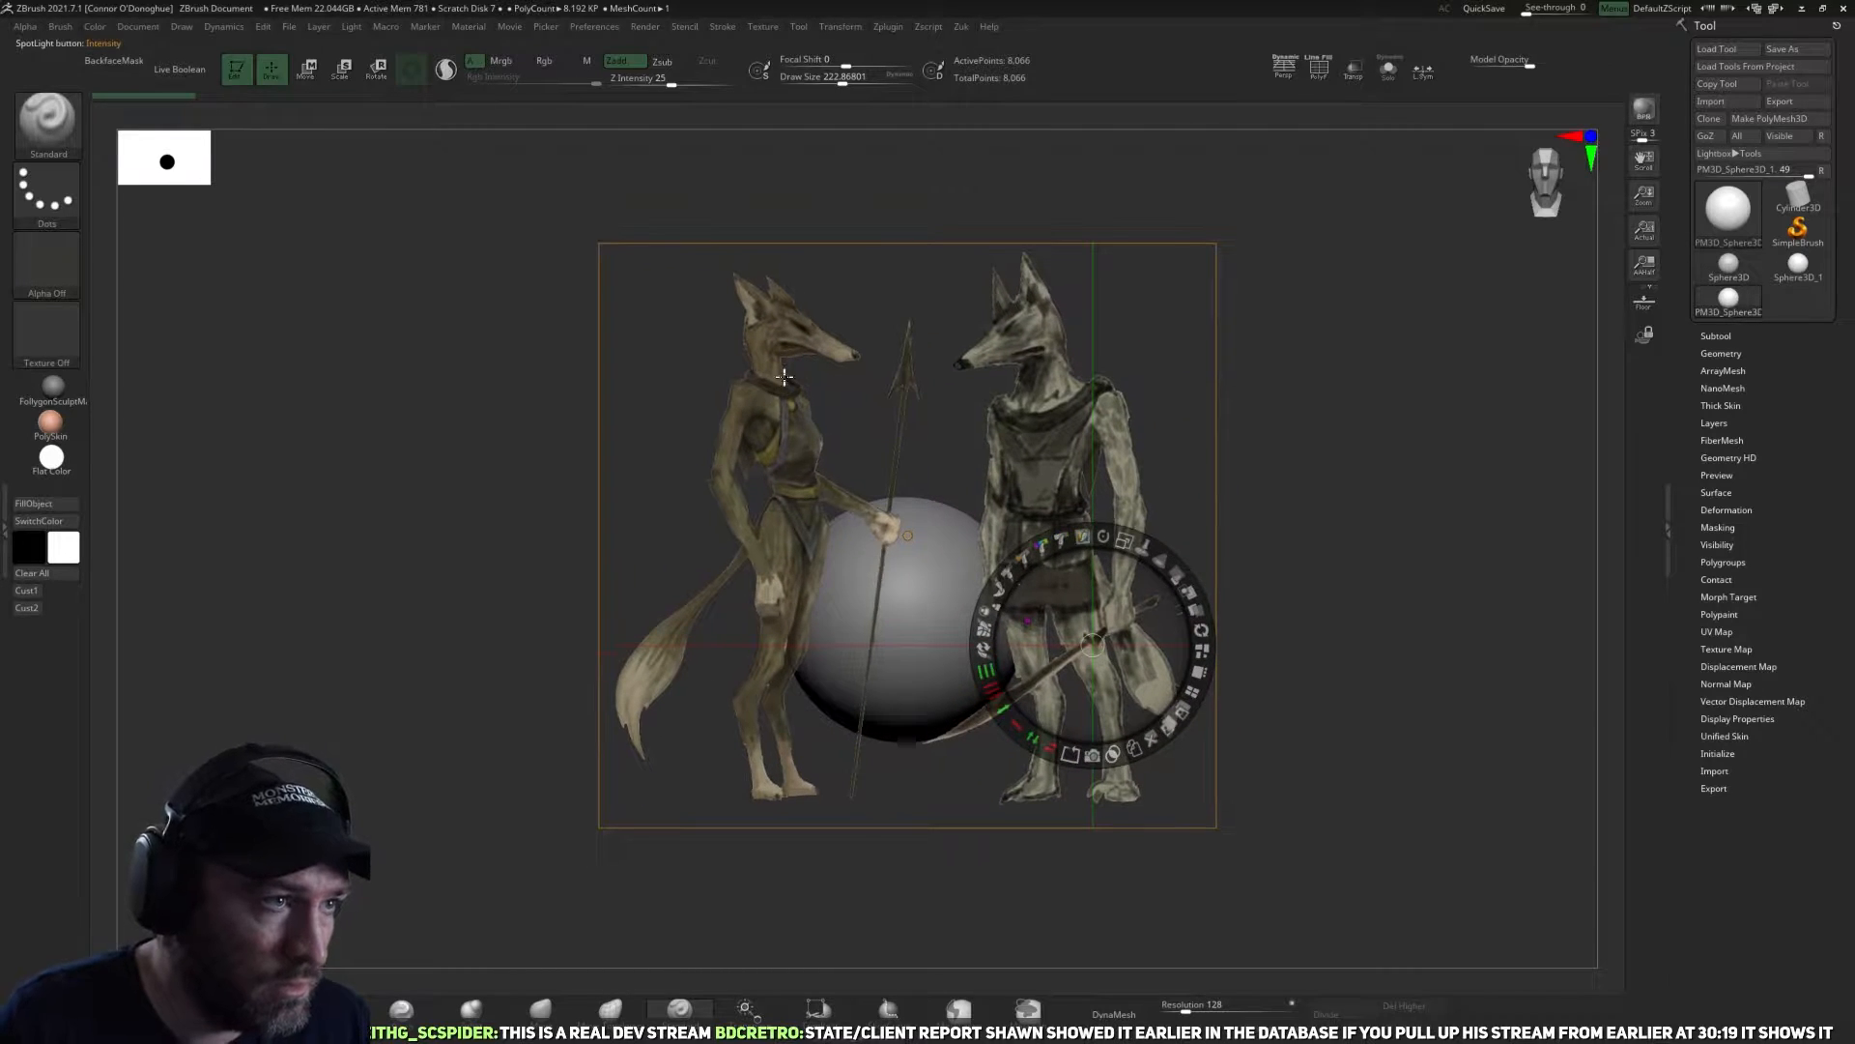
{"action": "left_click_drag", "start_coordinate": [798, 507], "coordinate": [864, 570]}
{"action": "left_click_drag", "start_coordinate": [895, 466], "coordinate": [919, 474]}
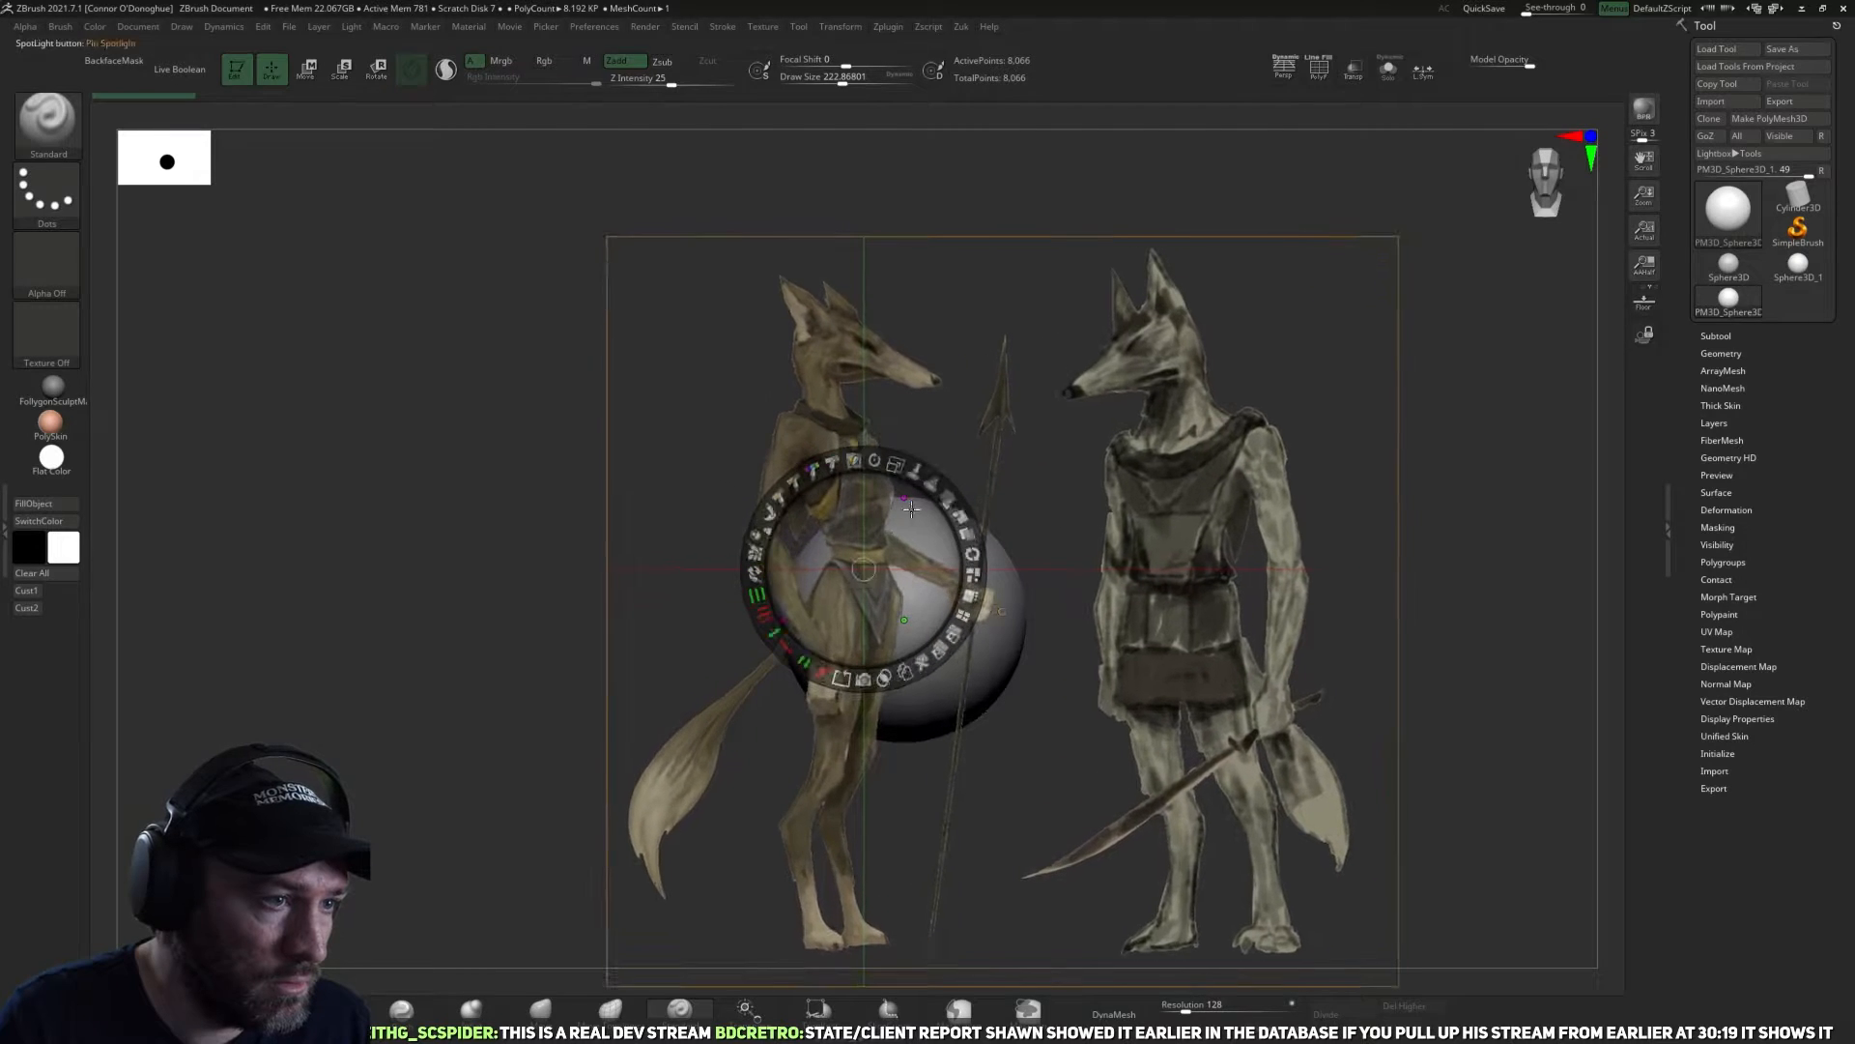
{"action": "left_click_drag", "start_coordinate": [864, 594], "coordinate": [850, 538]}
{"action": "left_click_drag", "start_coordinate": [882, 409], "coordinate": [902, 415]}
{"action": "left_click_drag", "start_coordinate": [817, 728], "coordinate": [816, 716]}
{"action": "key", "text": "z"}
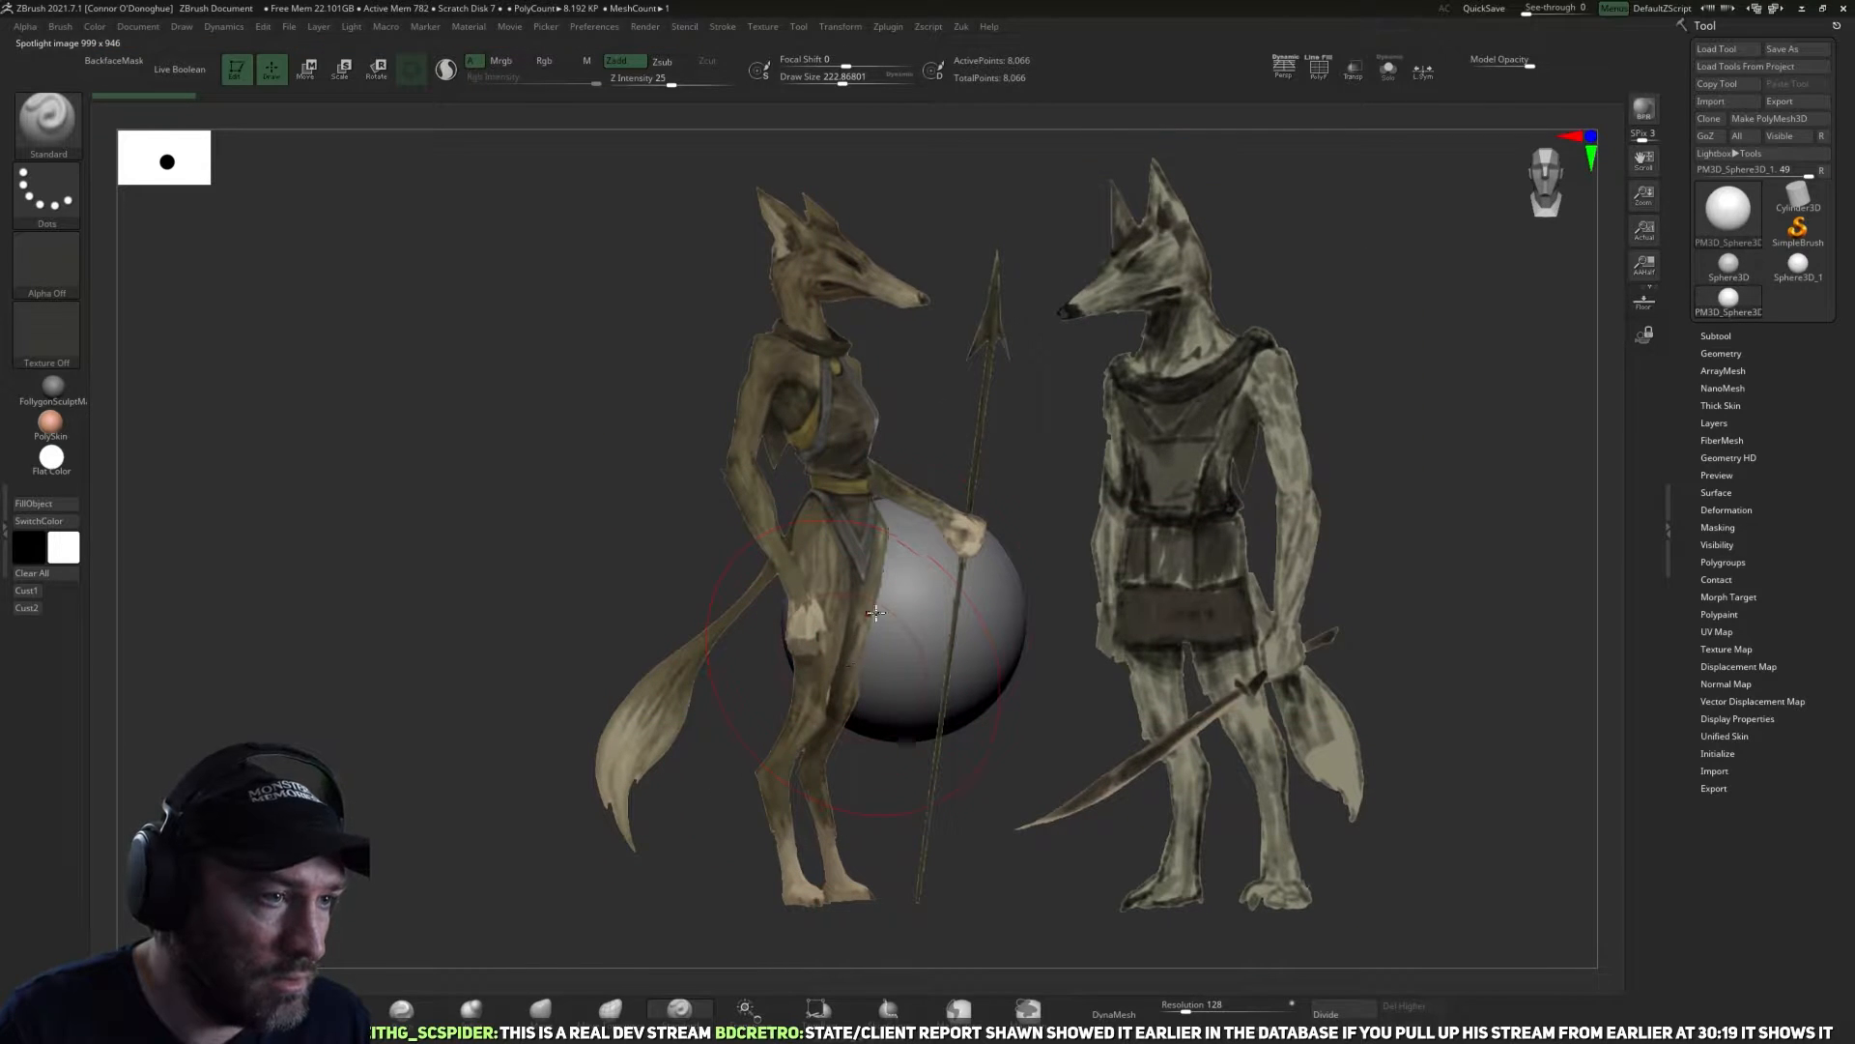
{"action": "left_click", "coordinate": [957, 28], "text": "ctrl+alt"}
{"action": "key", "text": "1"}
{"action": "left_click", "coordinate": [966, 31], "text": "ctrl+alt"}
{"action": "key", "text": "1"}
{"action": "key", "text": "1"}
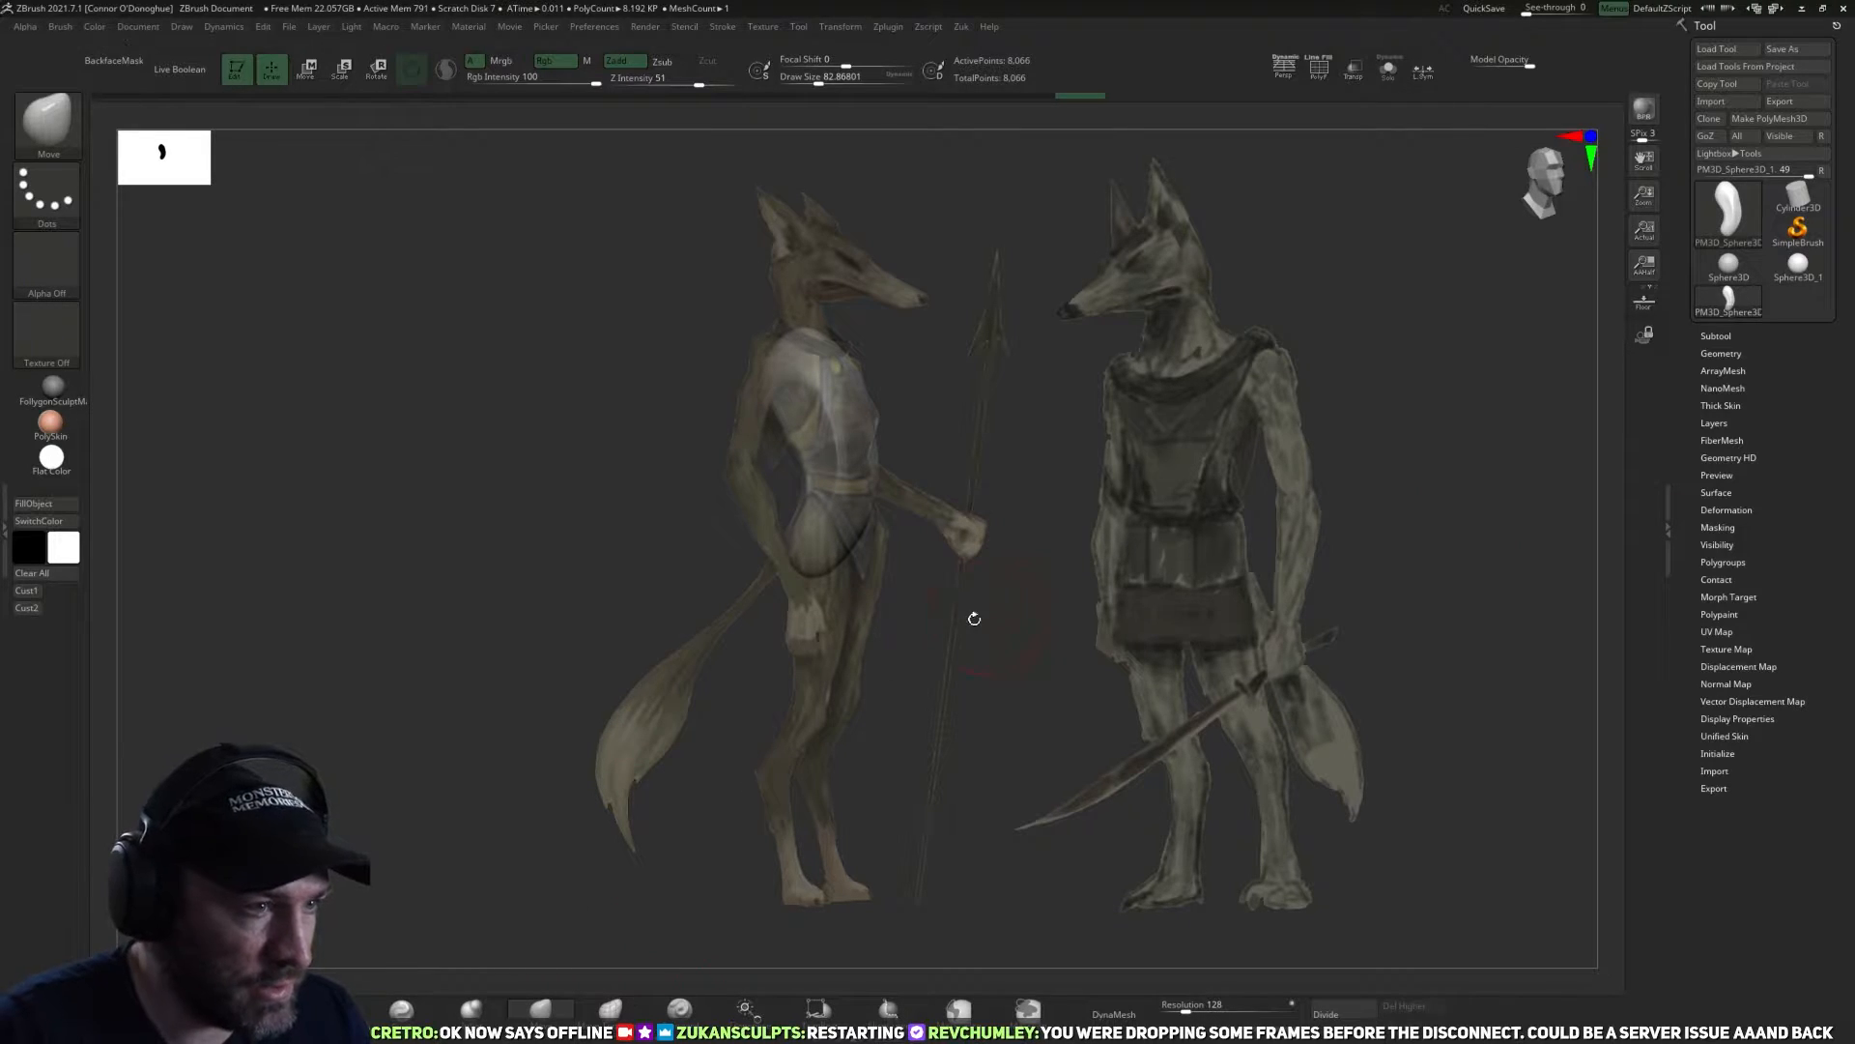
Reshape the torso mesh's lower end to the pelvis of the spear-carrying figure with the Move brush at draw size about 99.
{"action": "key", "text": "]"}
{"action": "left_click_drag", "start_coordinate": [812, 576], "coordinate": [817, 570]}
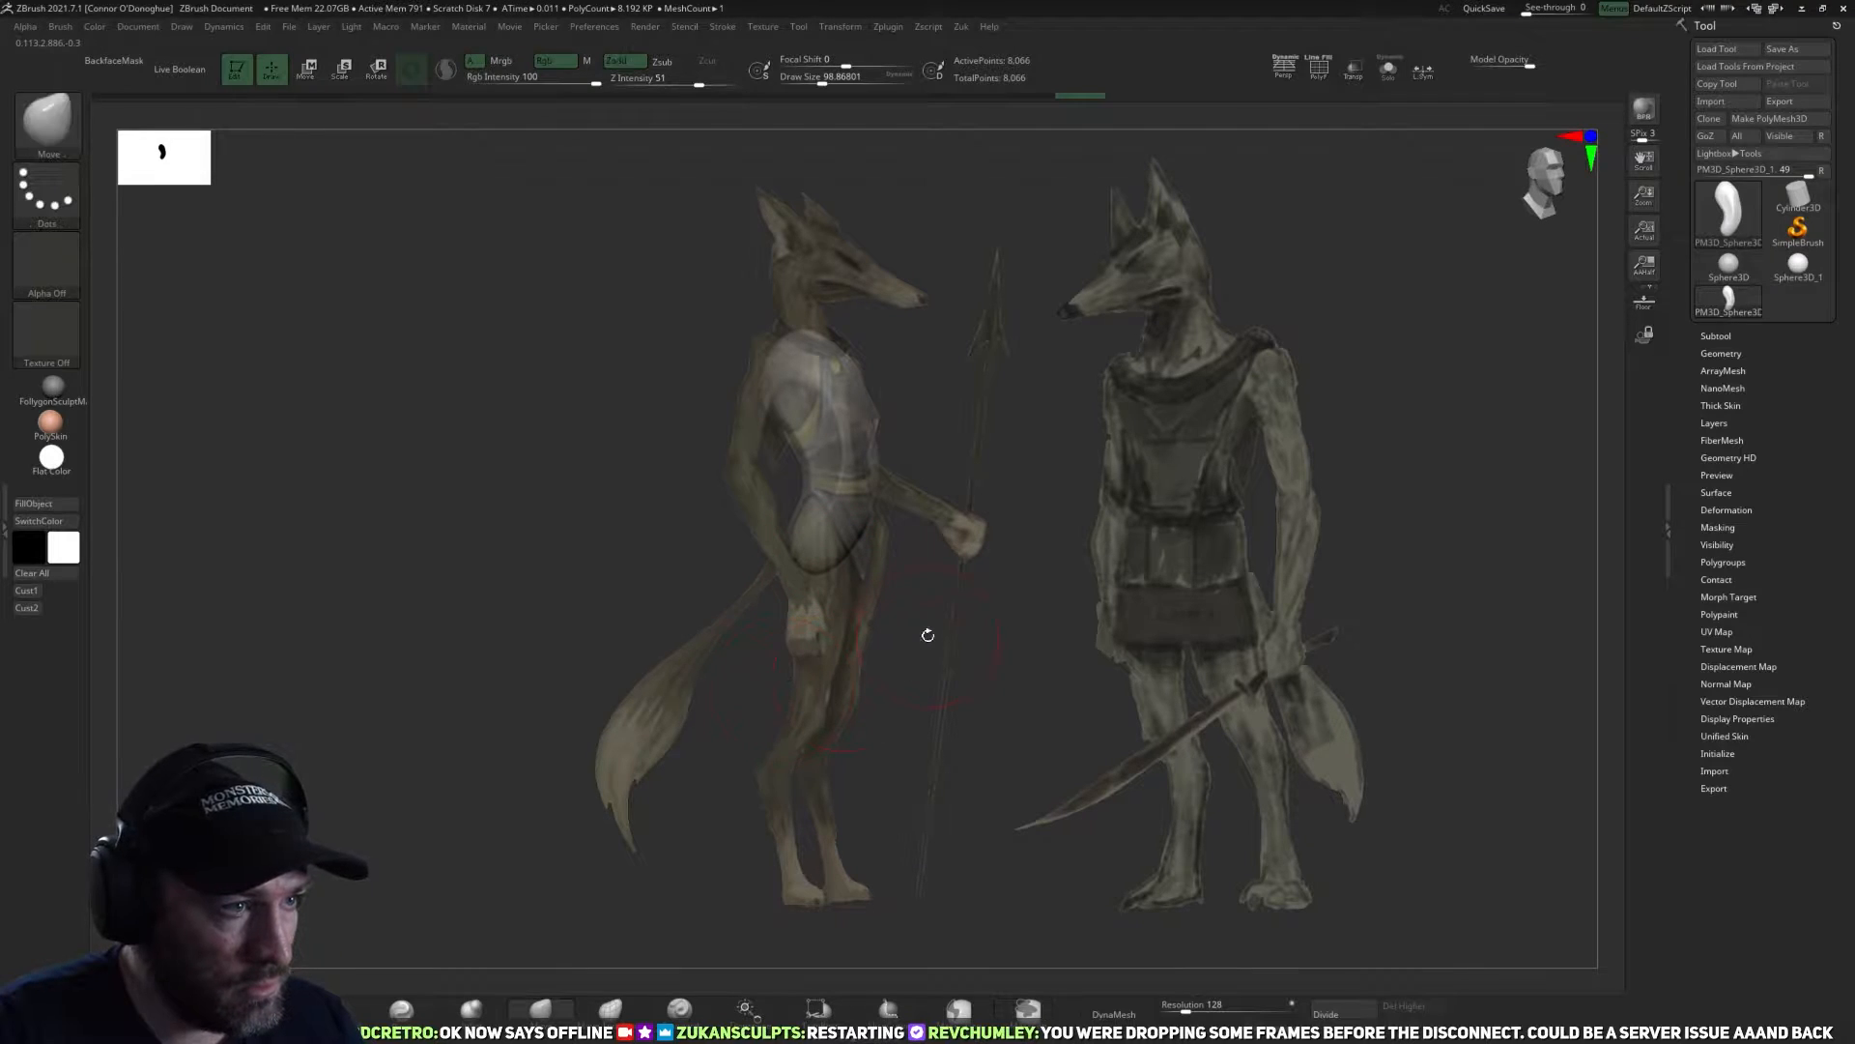
{"action": "left_click_drag", "start_coordinate": [1008, 523], "coordinate": [1018, 539], "text": "alt"}
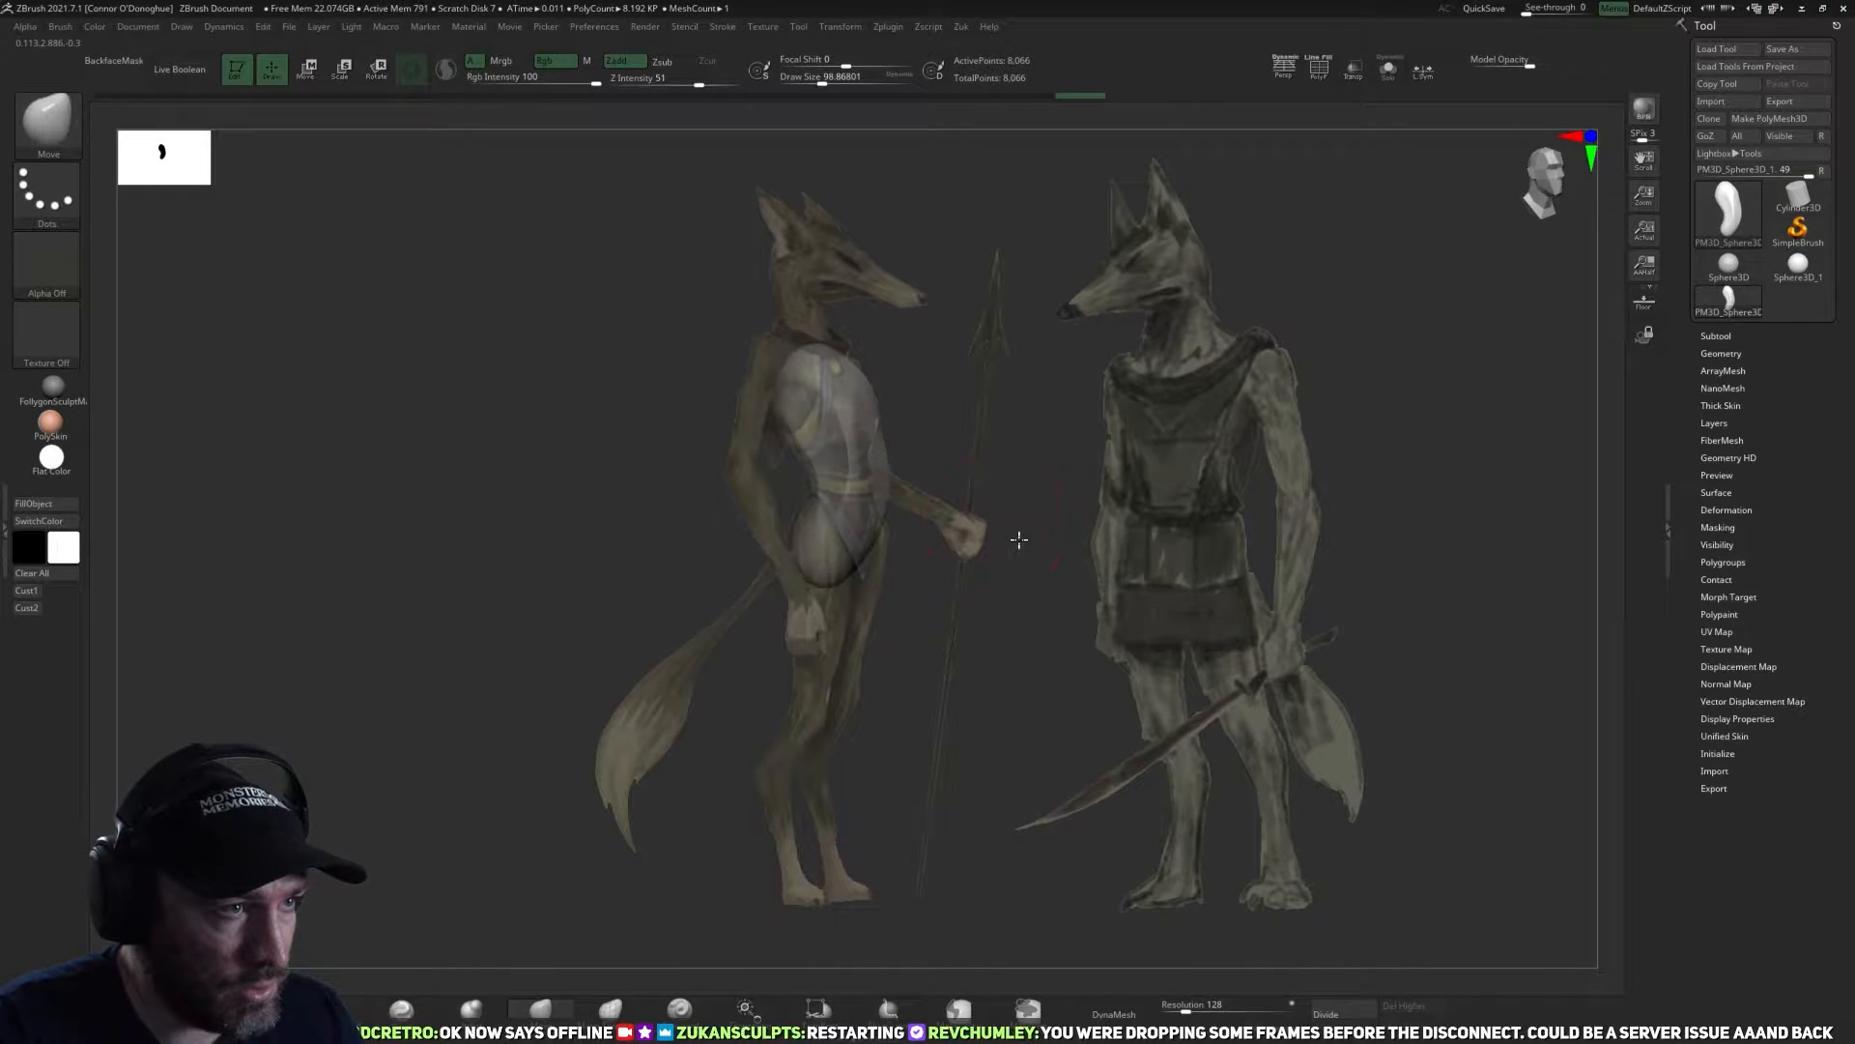
{"action": "left_click", "coordinate": [36, 592]}
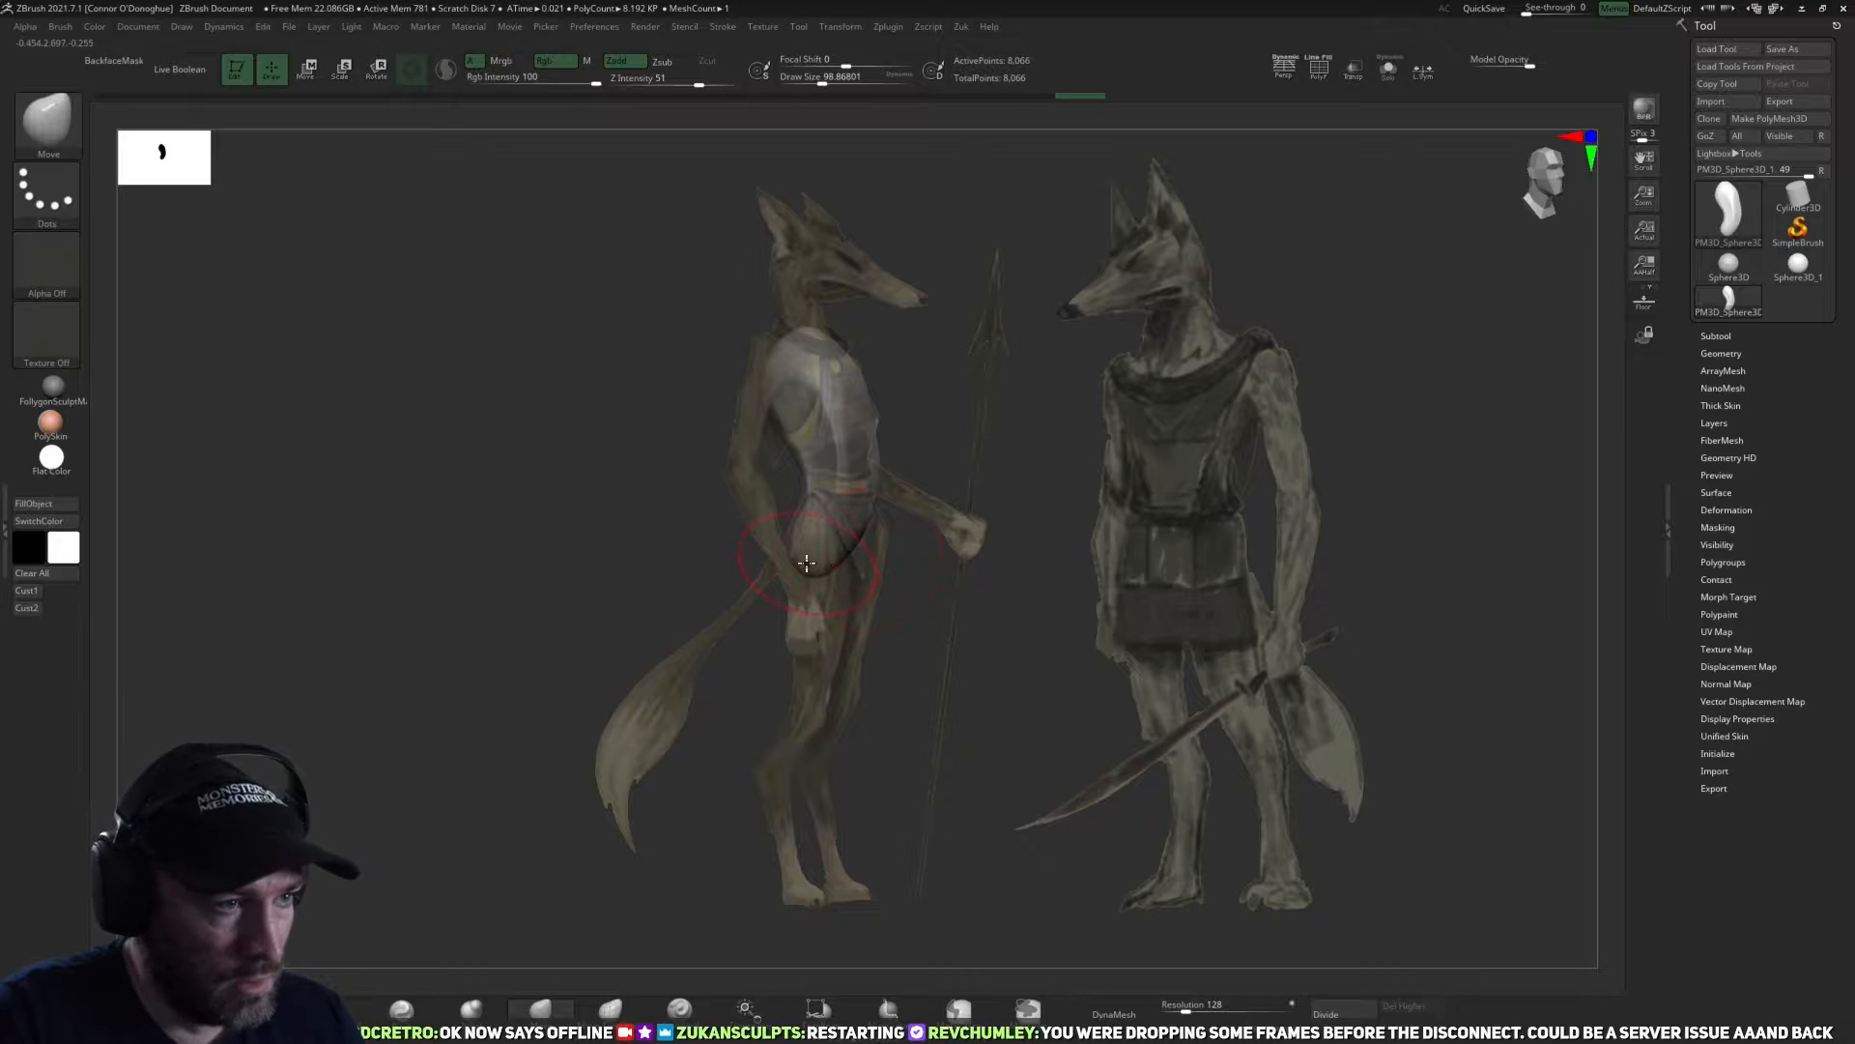
{"action": "left_click_drag", "start_coordinate": [810, 567], "coordinate": [819, 539]}
Refine the torso's chest and hip outline to the reference profile with a smaller Move brush, draw size about 59 to 67.
{"action": "key", "text": "bracketleft"}
{"action": "key", "text": "bracketleft"}
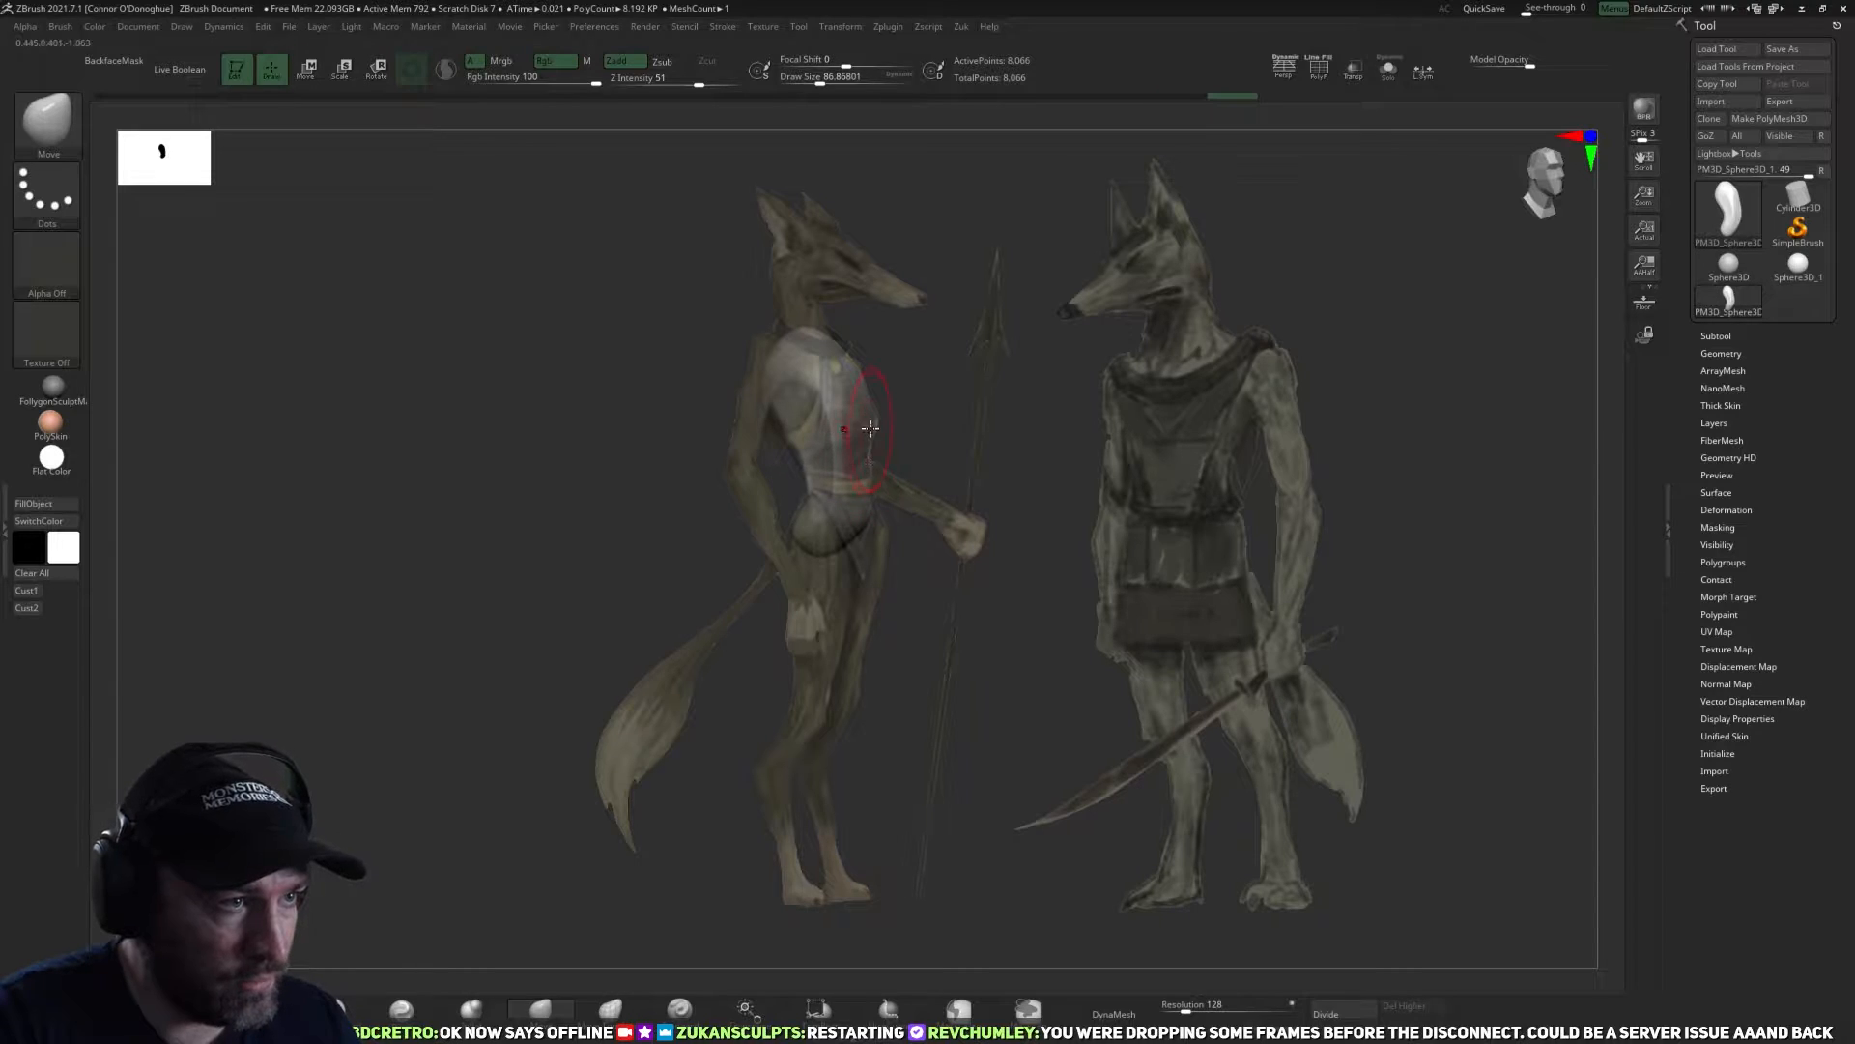
{"action": "key", "text": "bracketleft"}
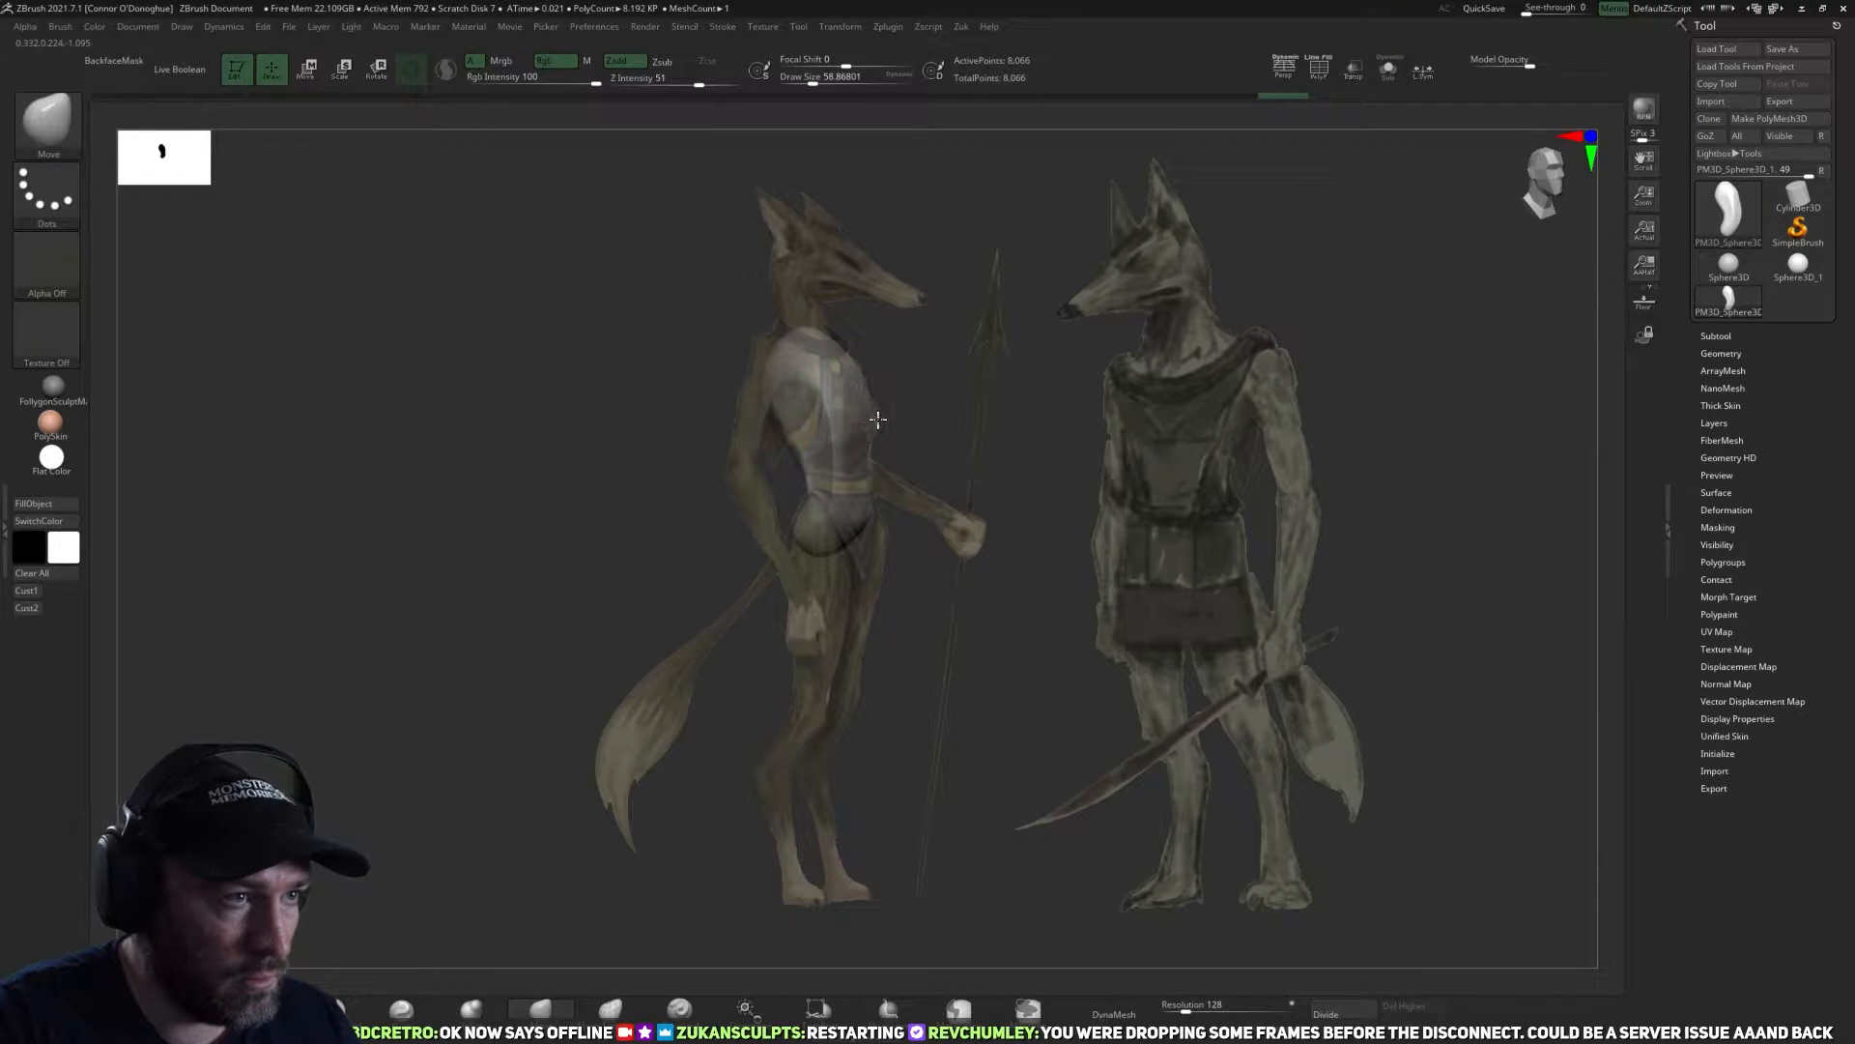
{"action": "key", "text": "bracketright"}
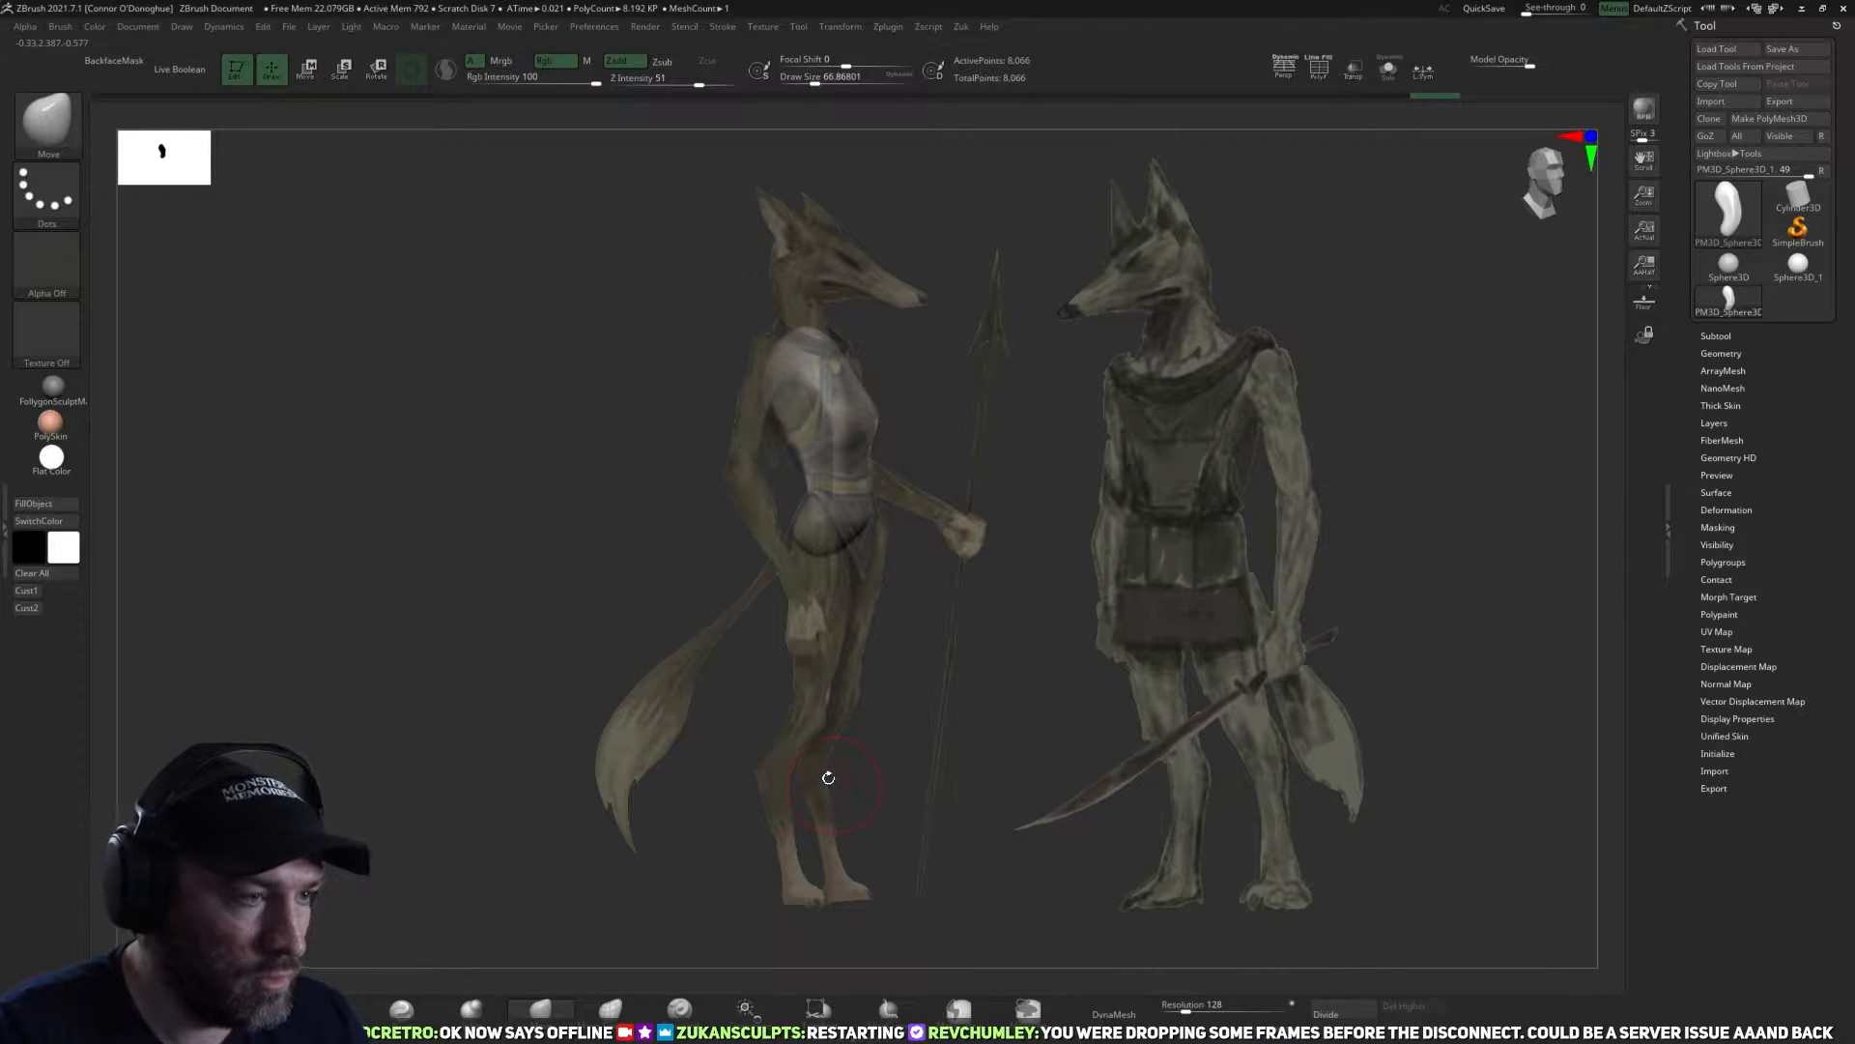
Pull a head and snout out of the torso's upper end with the SnakeHook brush at draw size about 515, undoing the stray mask stroke.
{"action": "key", "text": "b"}
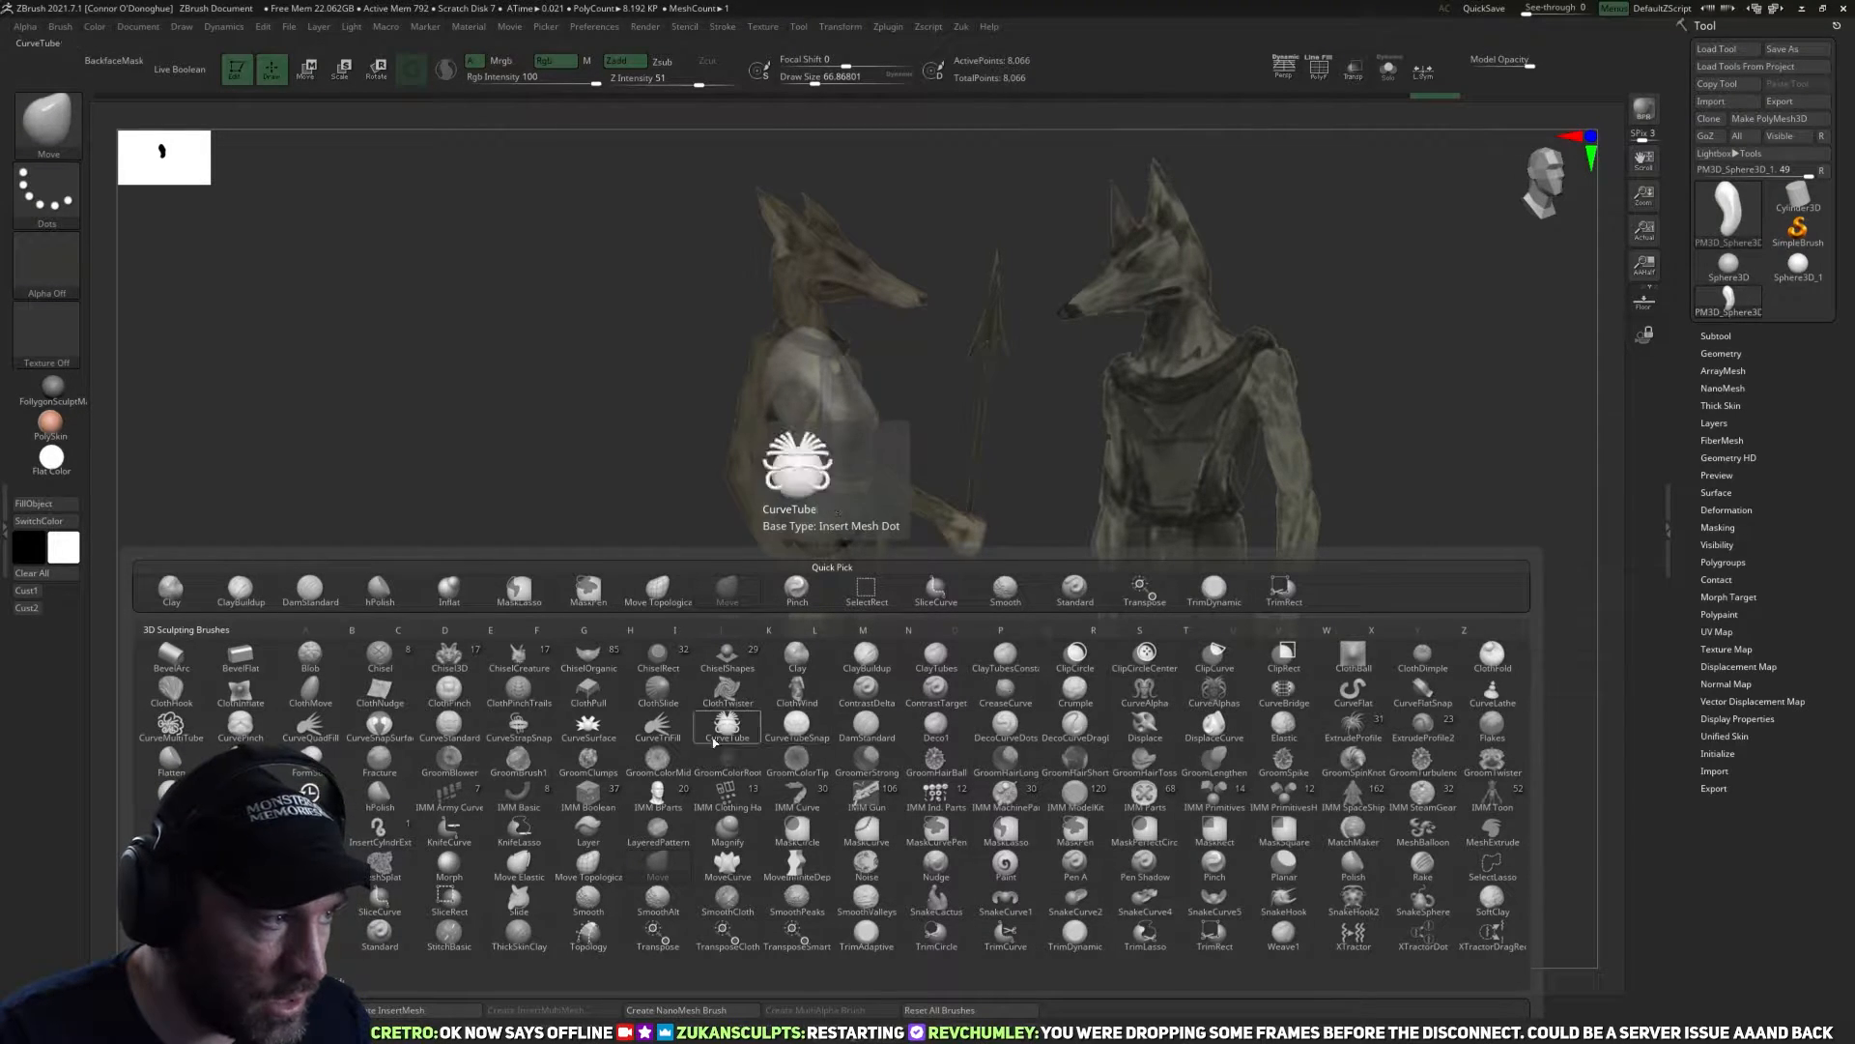
{"action": "key", "text": "s"}
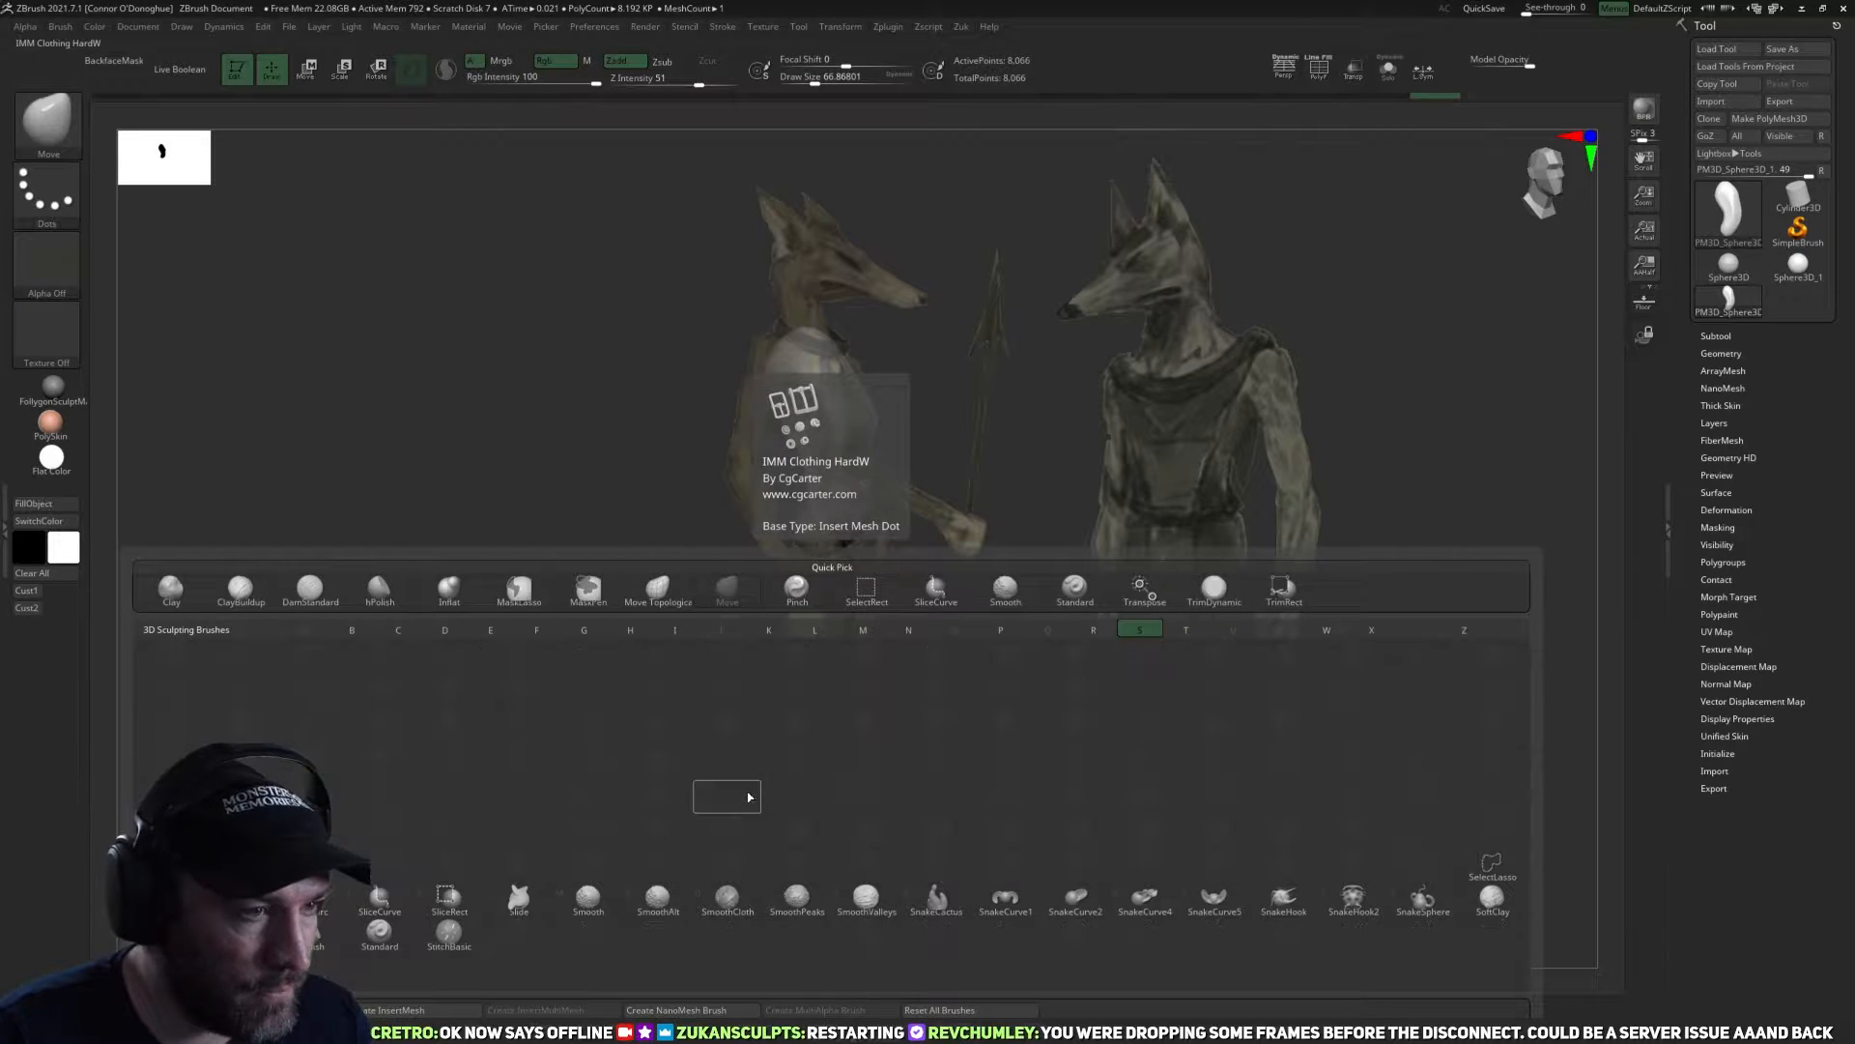
{"action": "left_click", "coordinate": [1305, 906]}
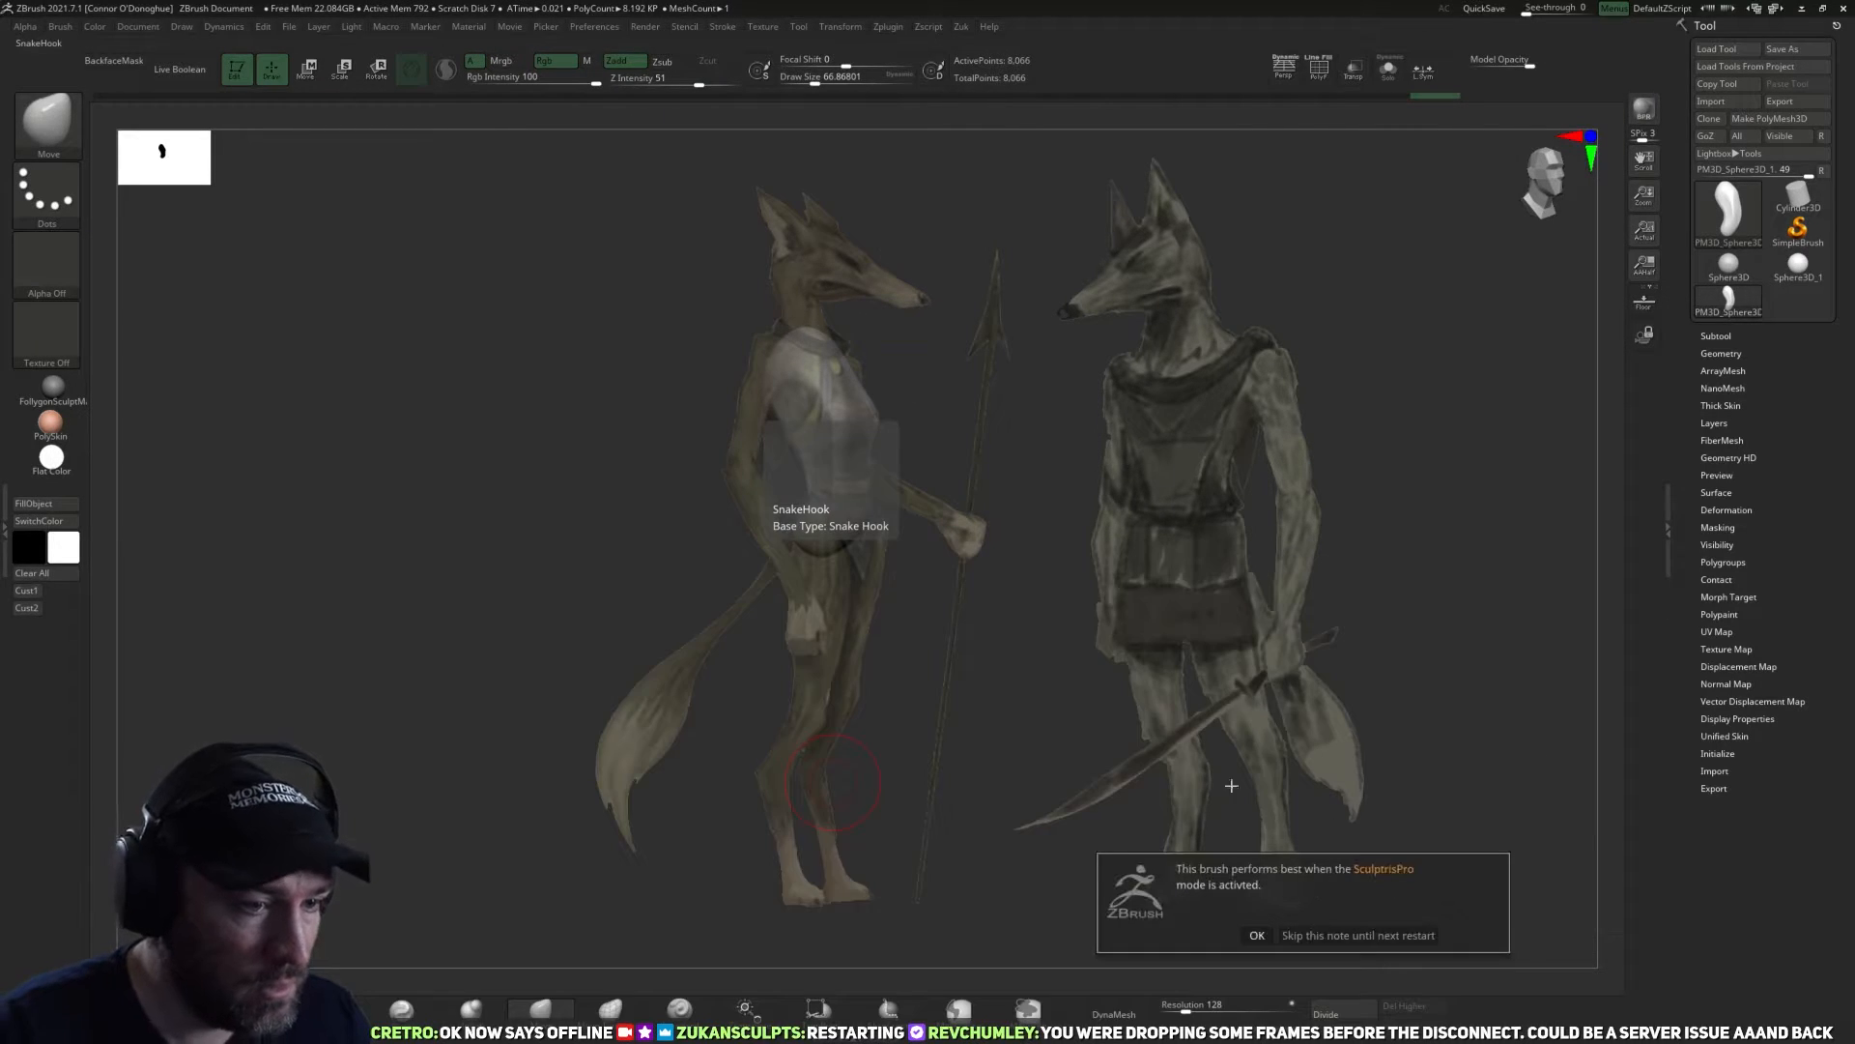
{"action": "left_click", "coordinate": [1259, 934]}
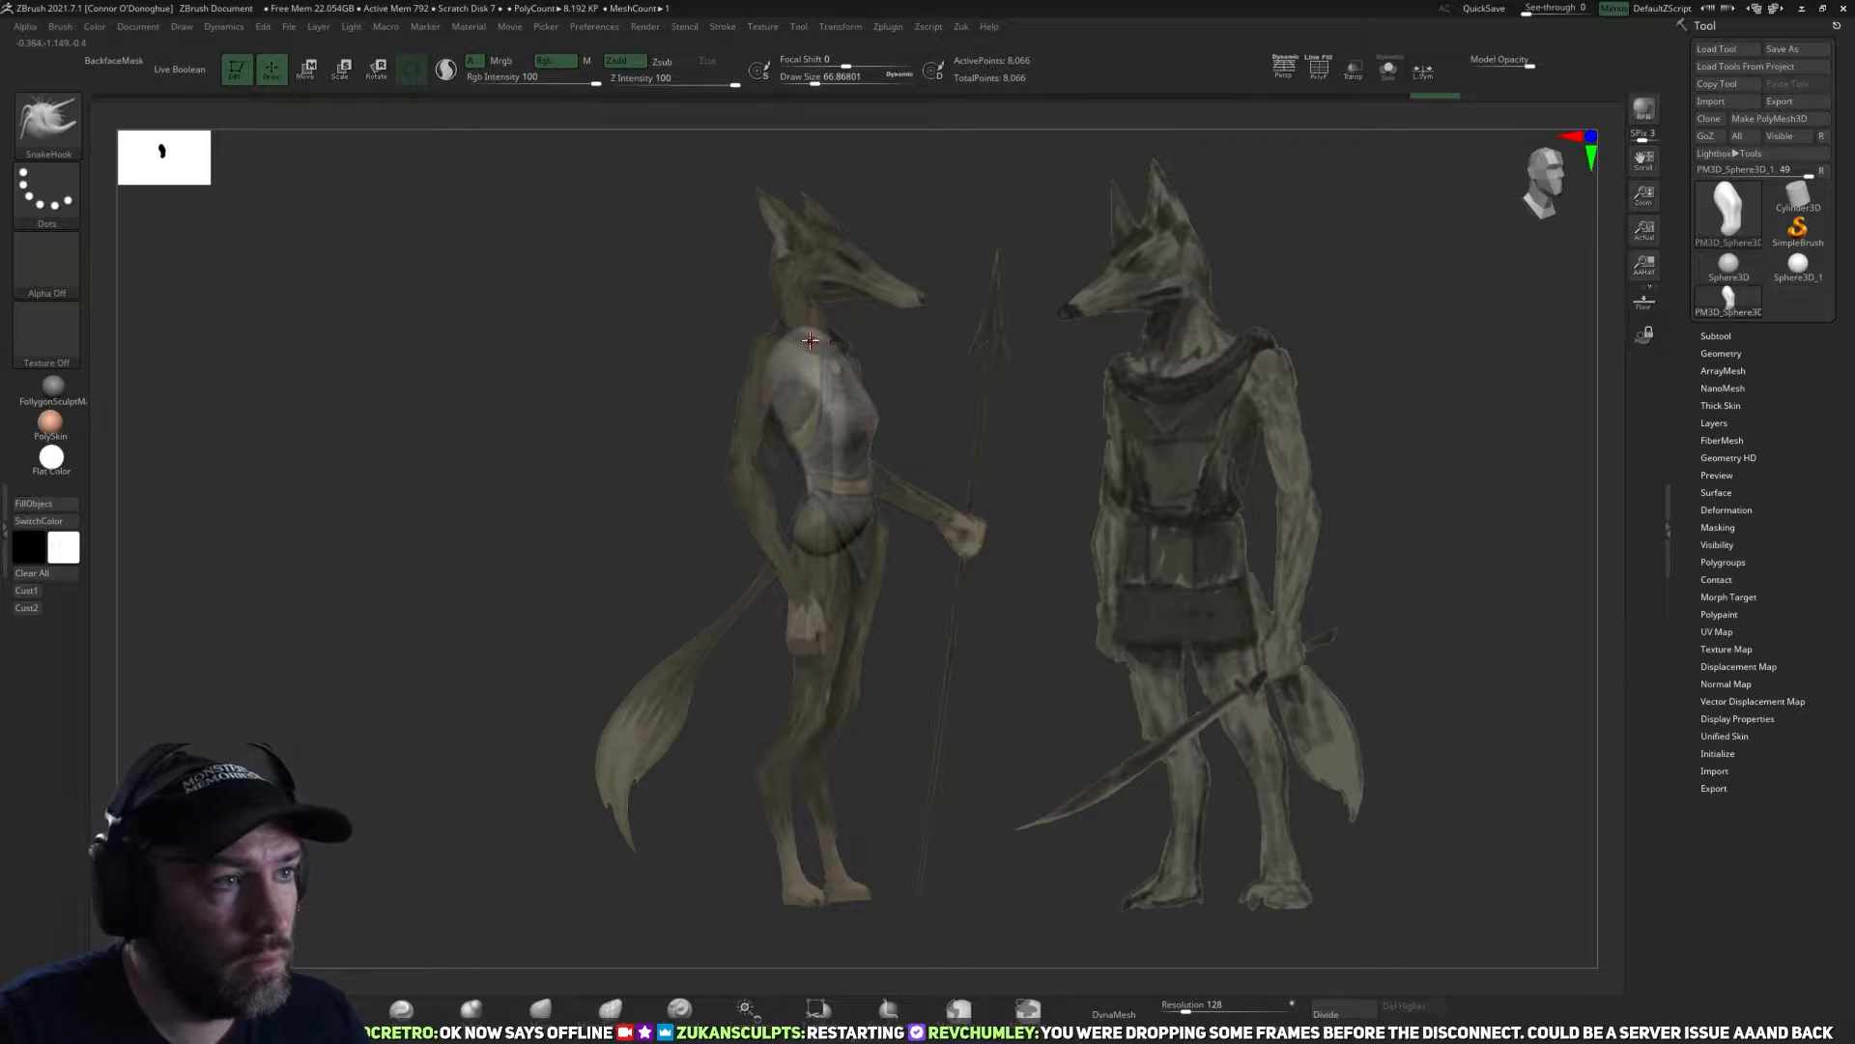
{"action": "key", "text": "space"}
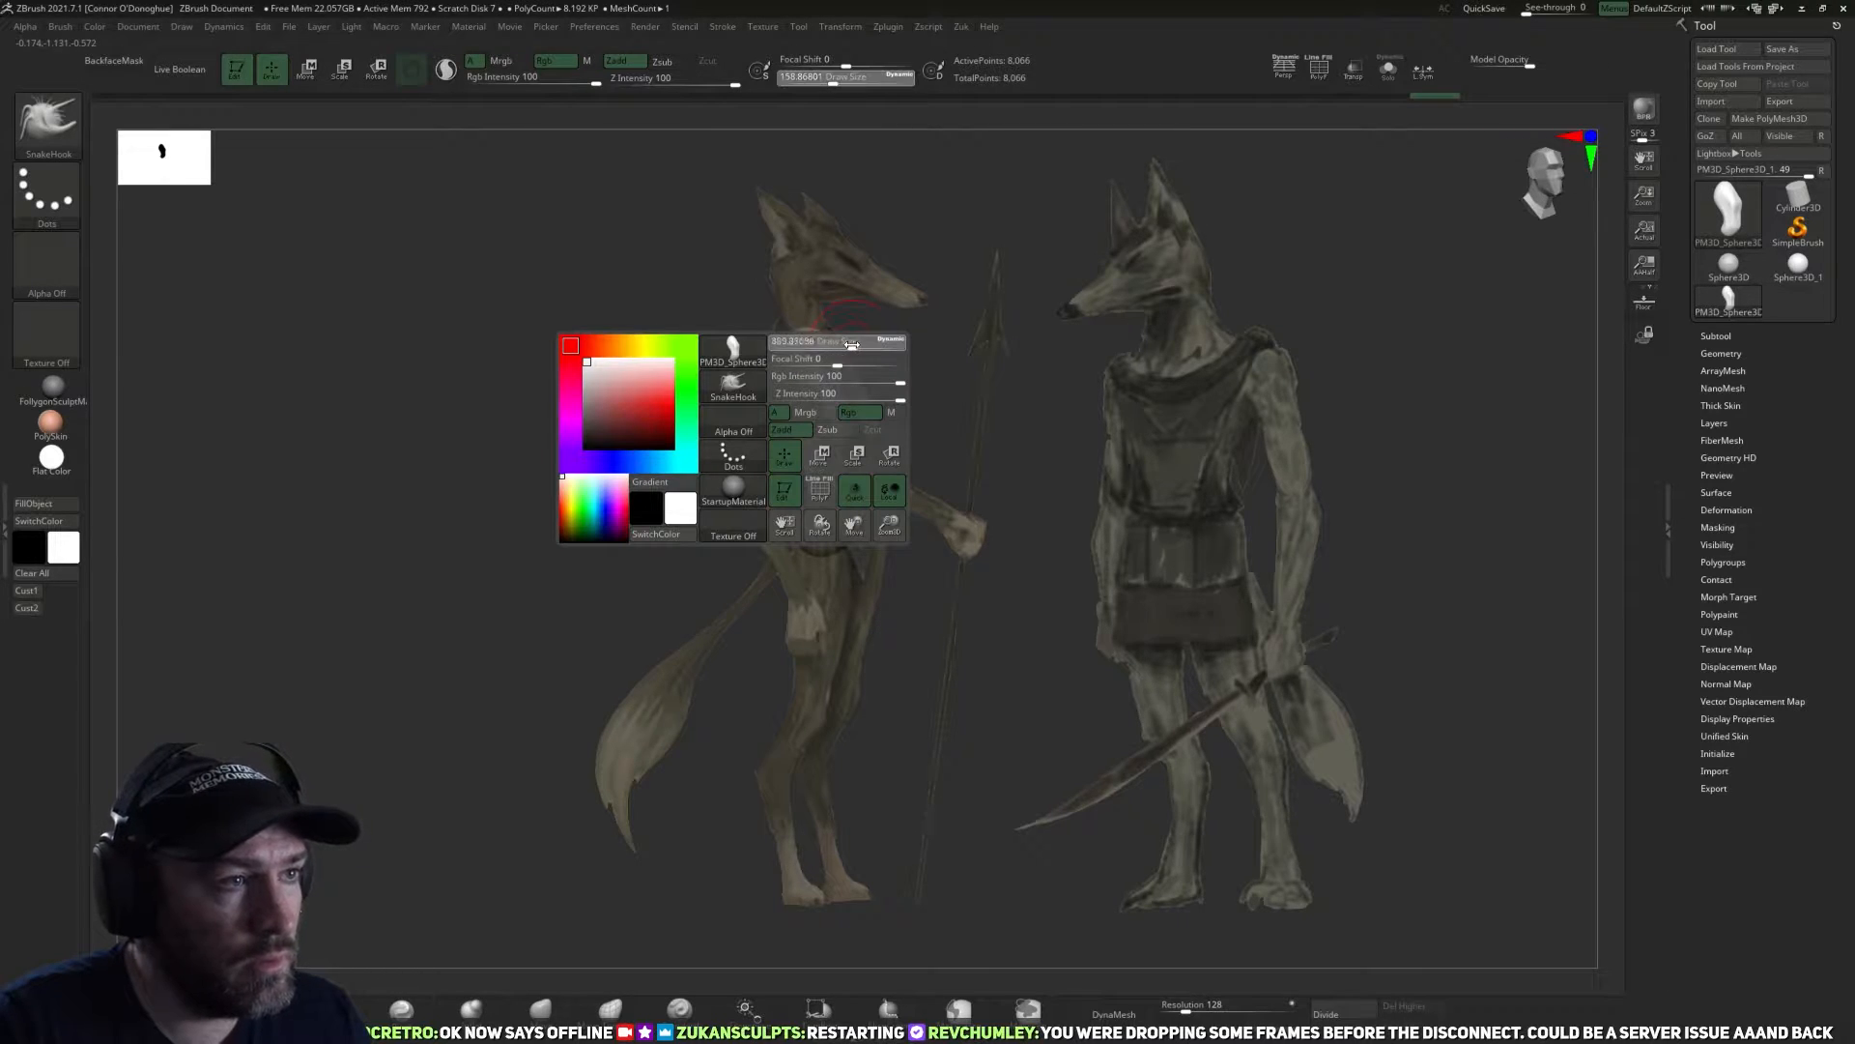
{"action": "mouse_move", "coordinate": [868, 344]}
{"action": "left_mouse_down"}
{"action": "mouse_move", "coordinate": [810, 319]}
{"action": "mouse_move", "coordinate": [810, 249]}
{"action": "mouse_move", "coordinate": [918, 298]}
{"action": "mouse_move", "coordinate": [893, 301]}
{"action": "left_mouse_up"}
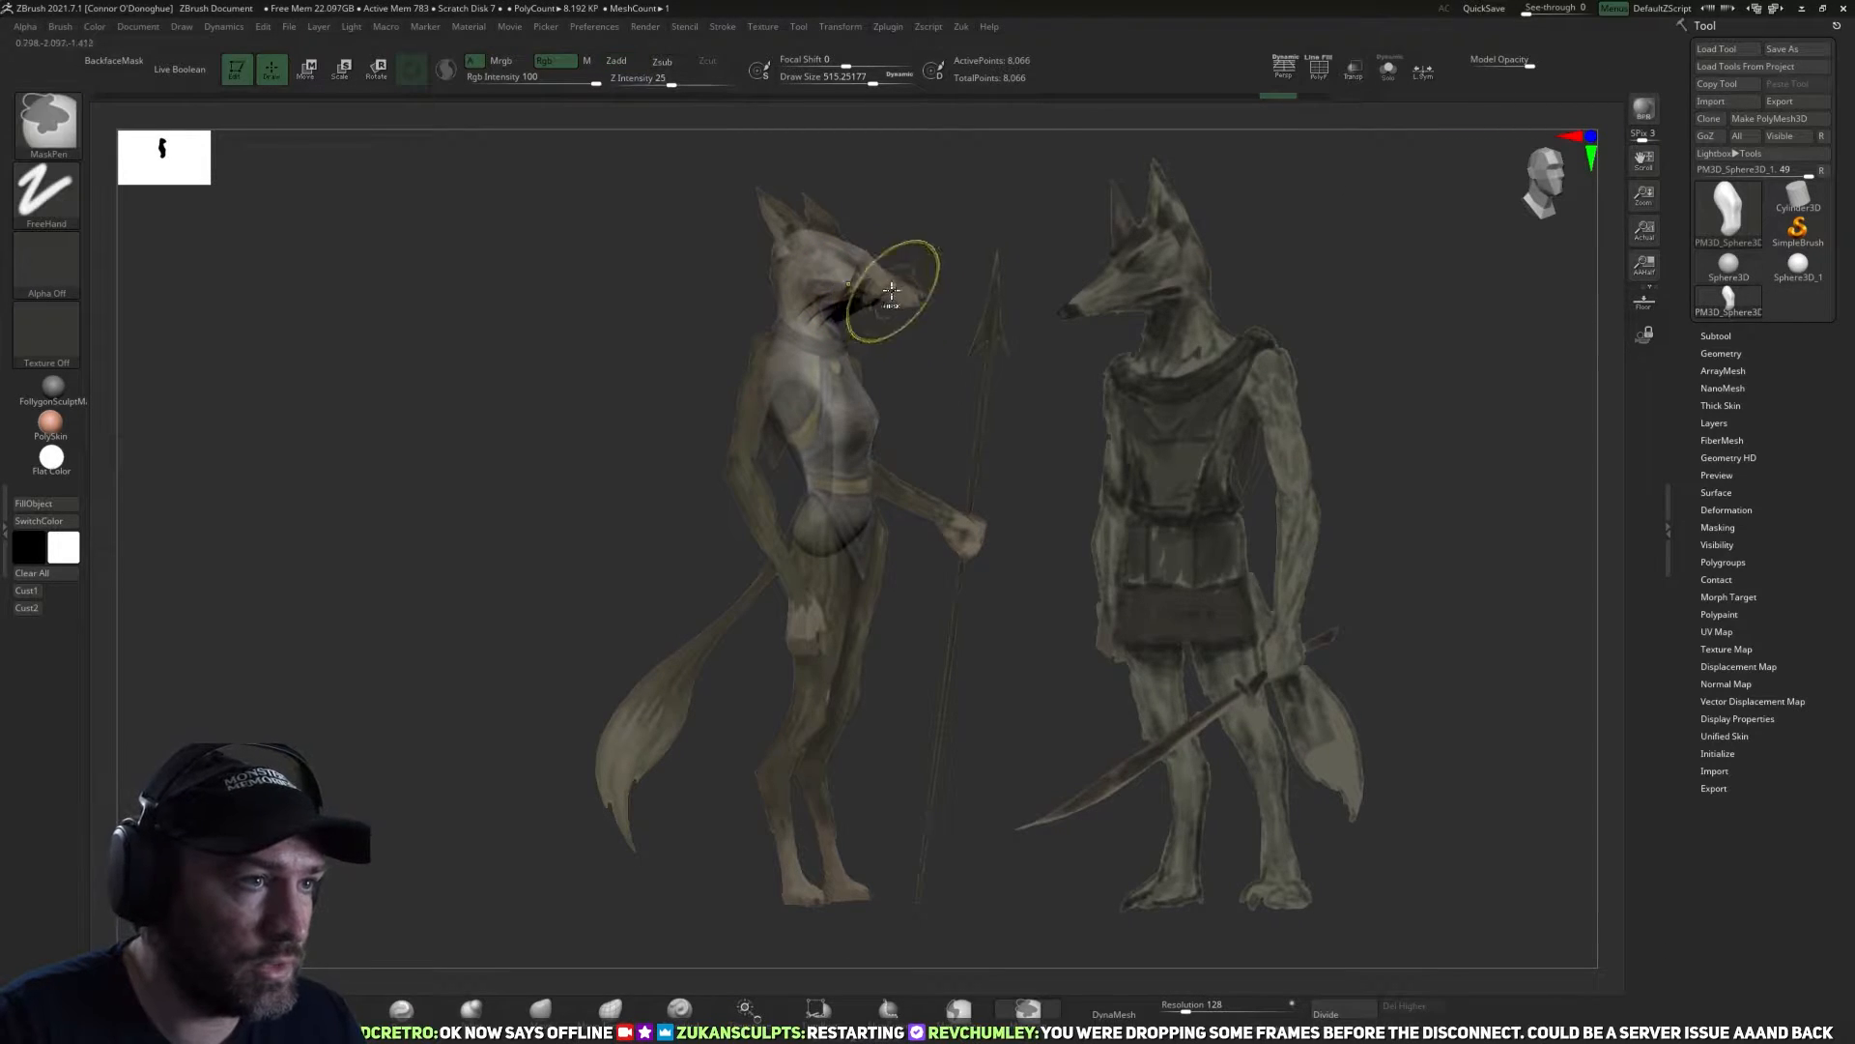
{"action": "key", "text": "ctrl+z"}
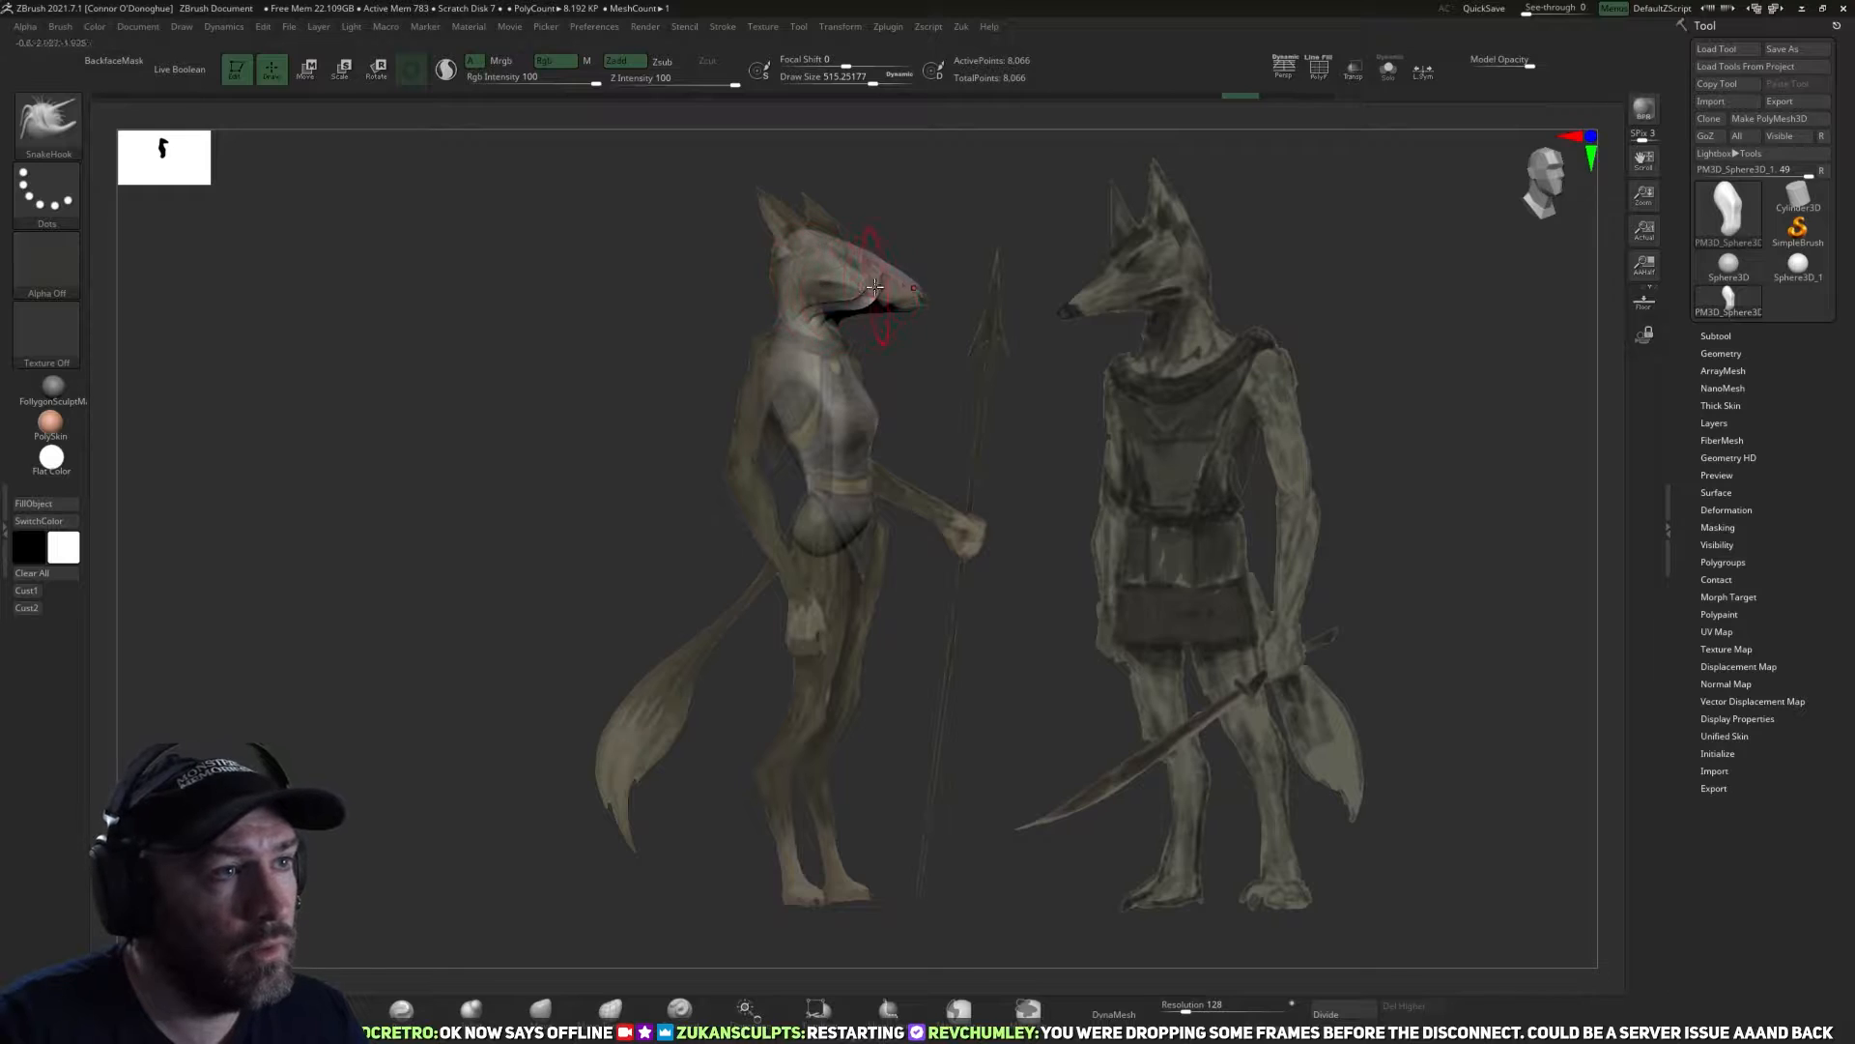
Shape and smooth the head and muzzle to the reference's side profile with the Move and Smooth brushes.
{"action": "key", "text": "b"}
{"action": "key", "text": "m"}
{"action": "key", "text": "v"}
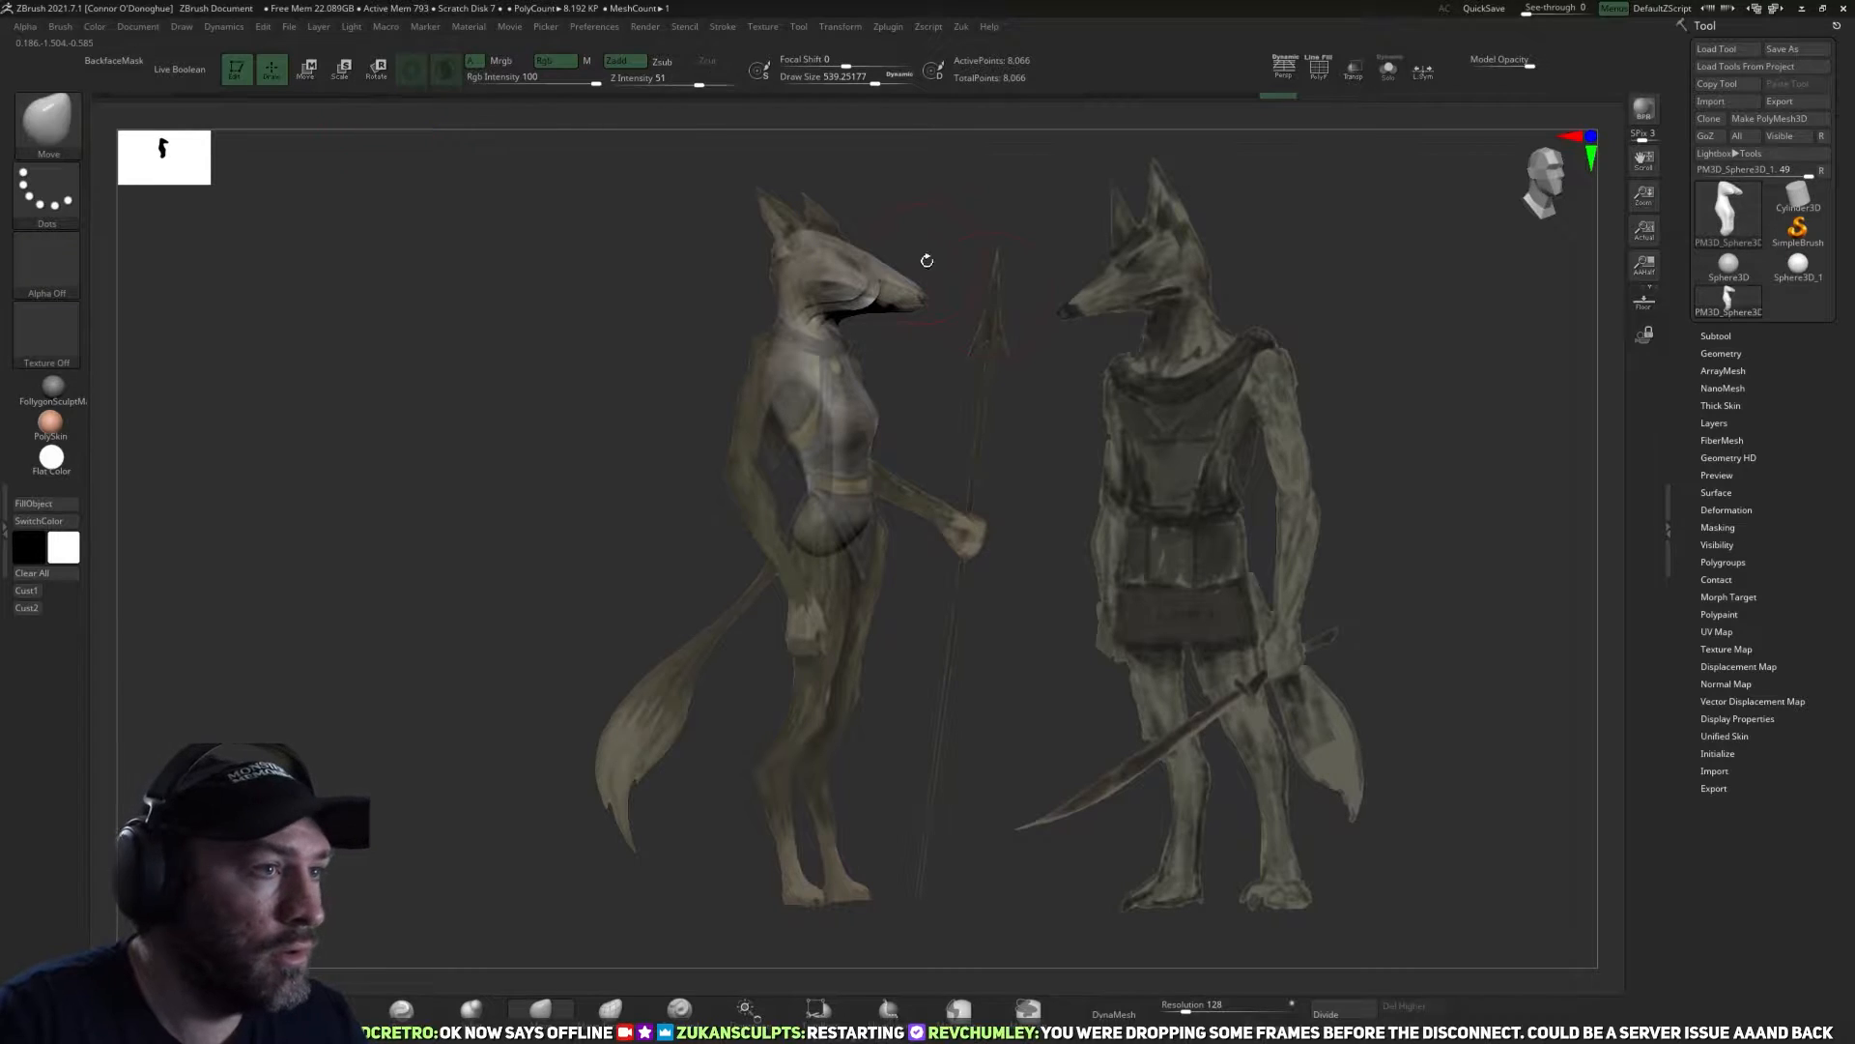
{"action": "mouse_move", "coordinate": [877, 280]}
{"action": "left_mouse_down"}
{"action": "mouse_move", "coordinate": [853, 292]}
{"action": "mouse_move", "coordinate": [839, 274]}
{"action": "left_mouse_up"}
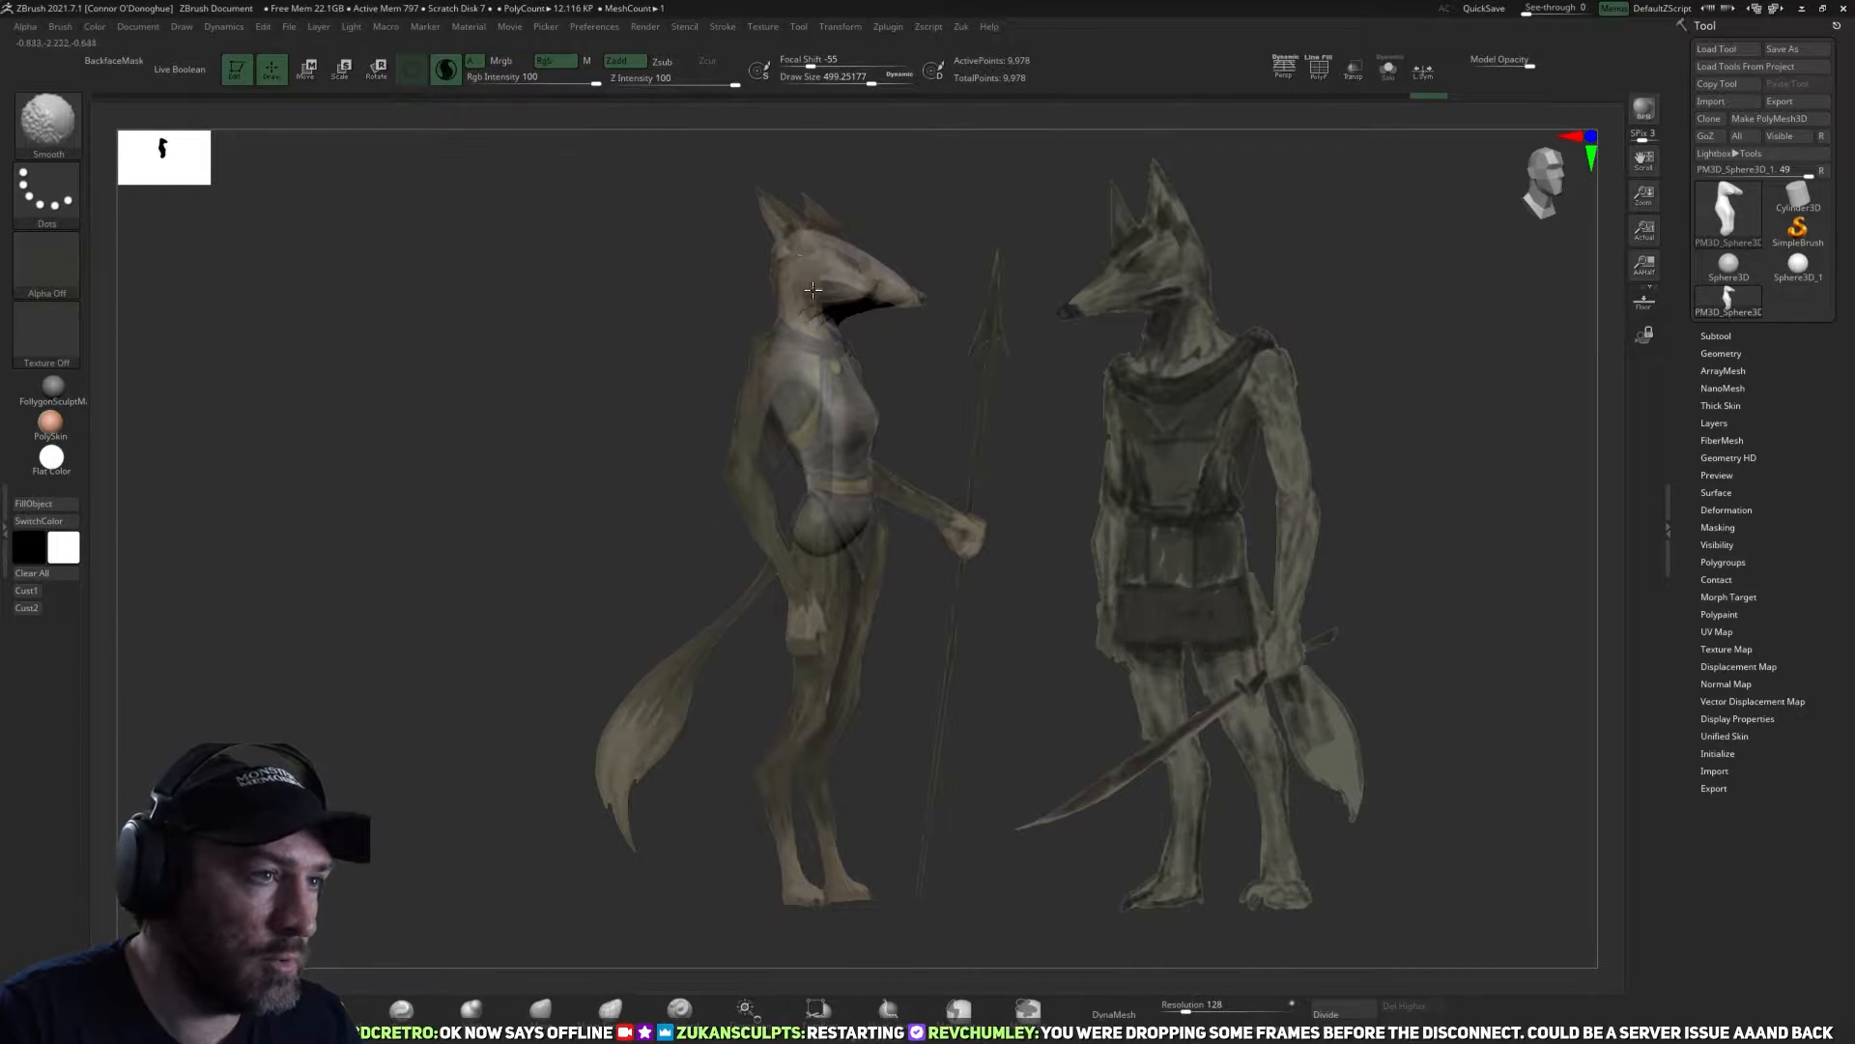
{"action": "right_click_drag", "start_coordinate": [839, 274], "coordinate": [858, 268], "text": "shift"}
{"action": "left_click_drag", "start_coordinate": [875, 288], "coordinate": [989, 311]}
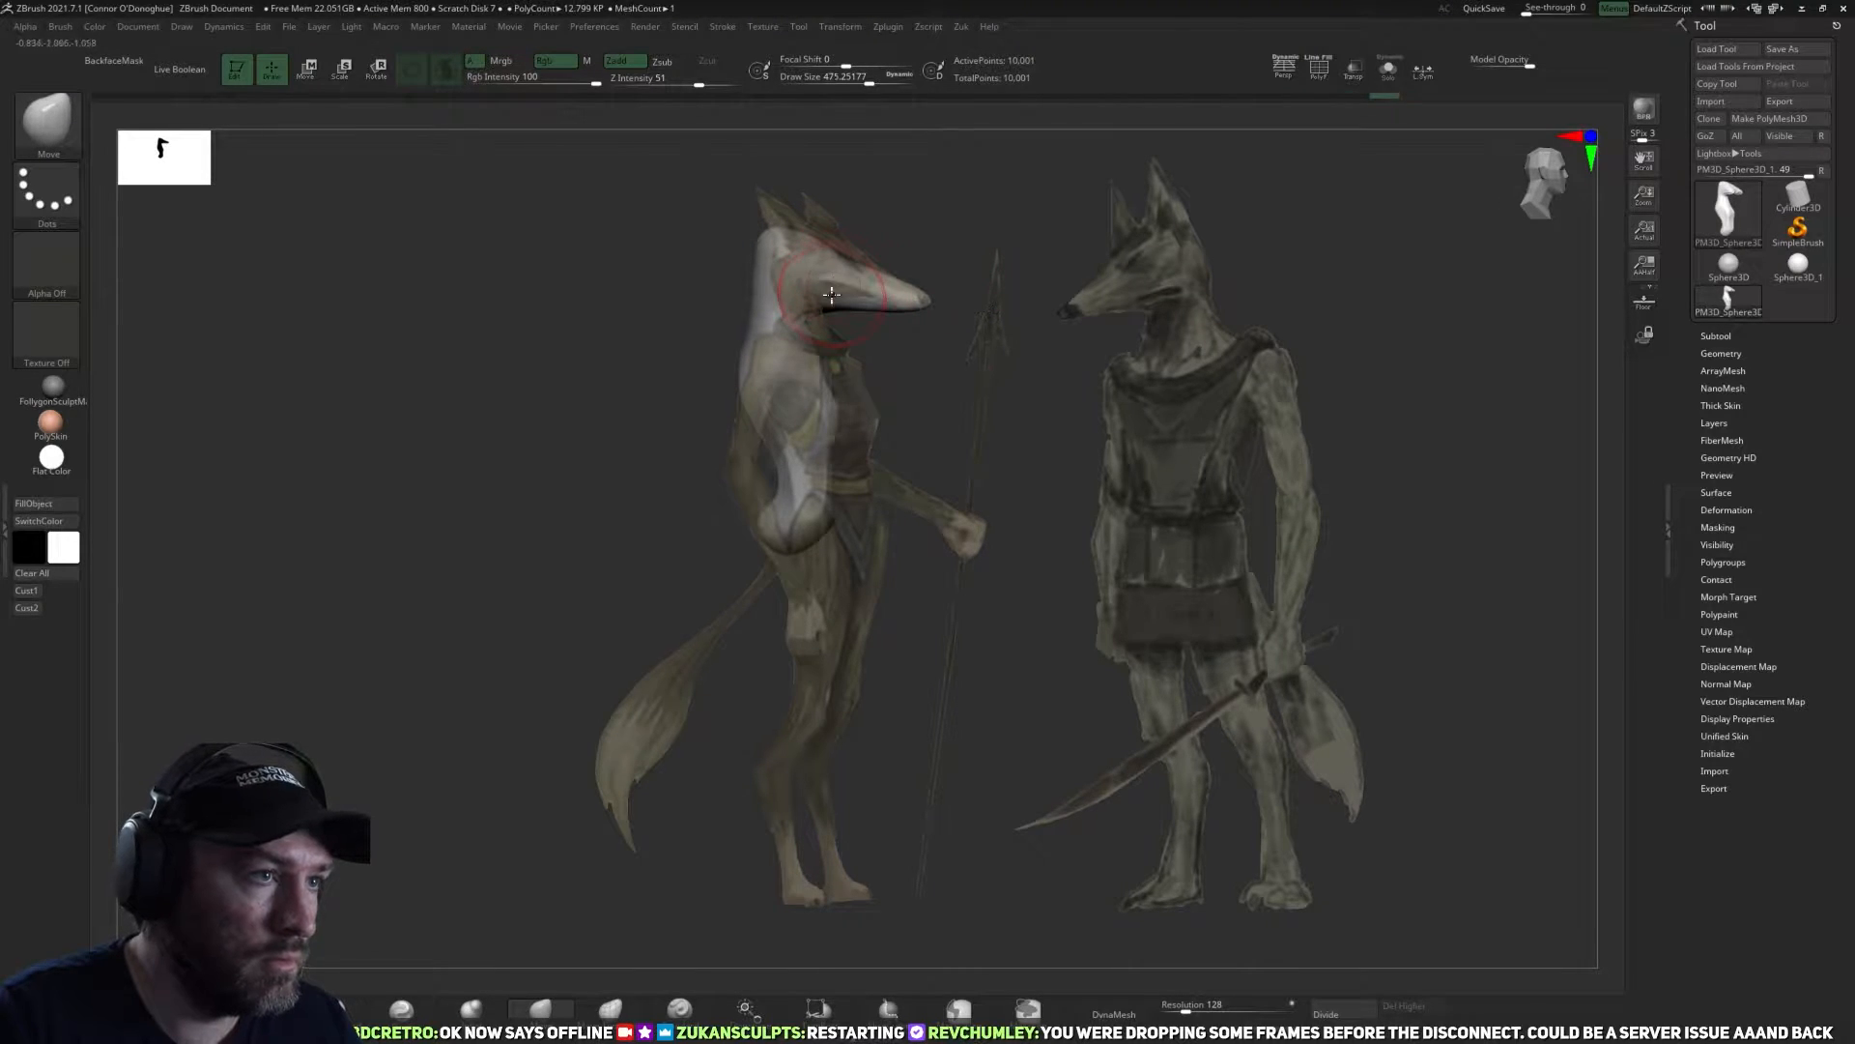
Adjust the underside of the head and muzzle to the reference's side profile with the Move brush at draw size about 491 to 539.
{"action": "left_click_drag", "start_coordinate": [839, 290], "coordinate": [868, 321]}
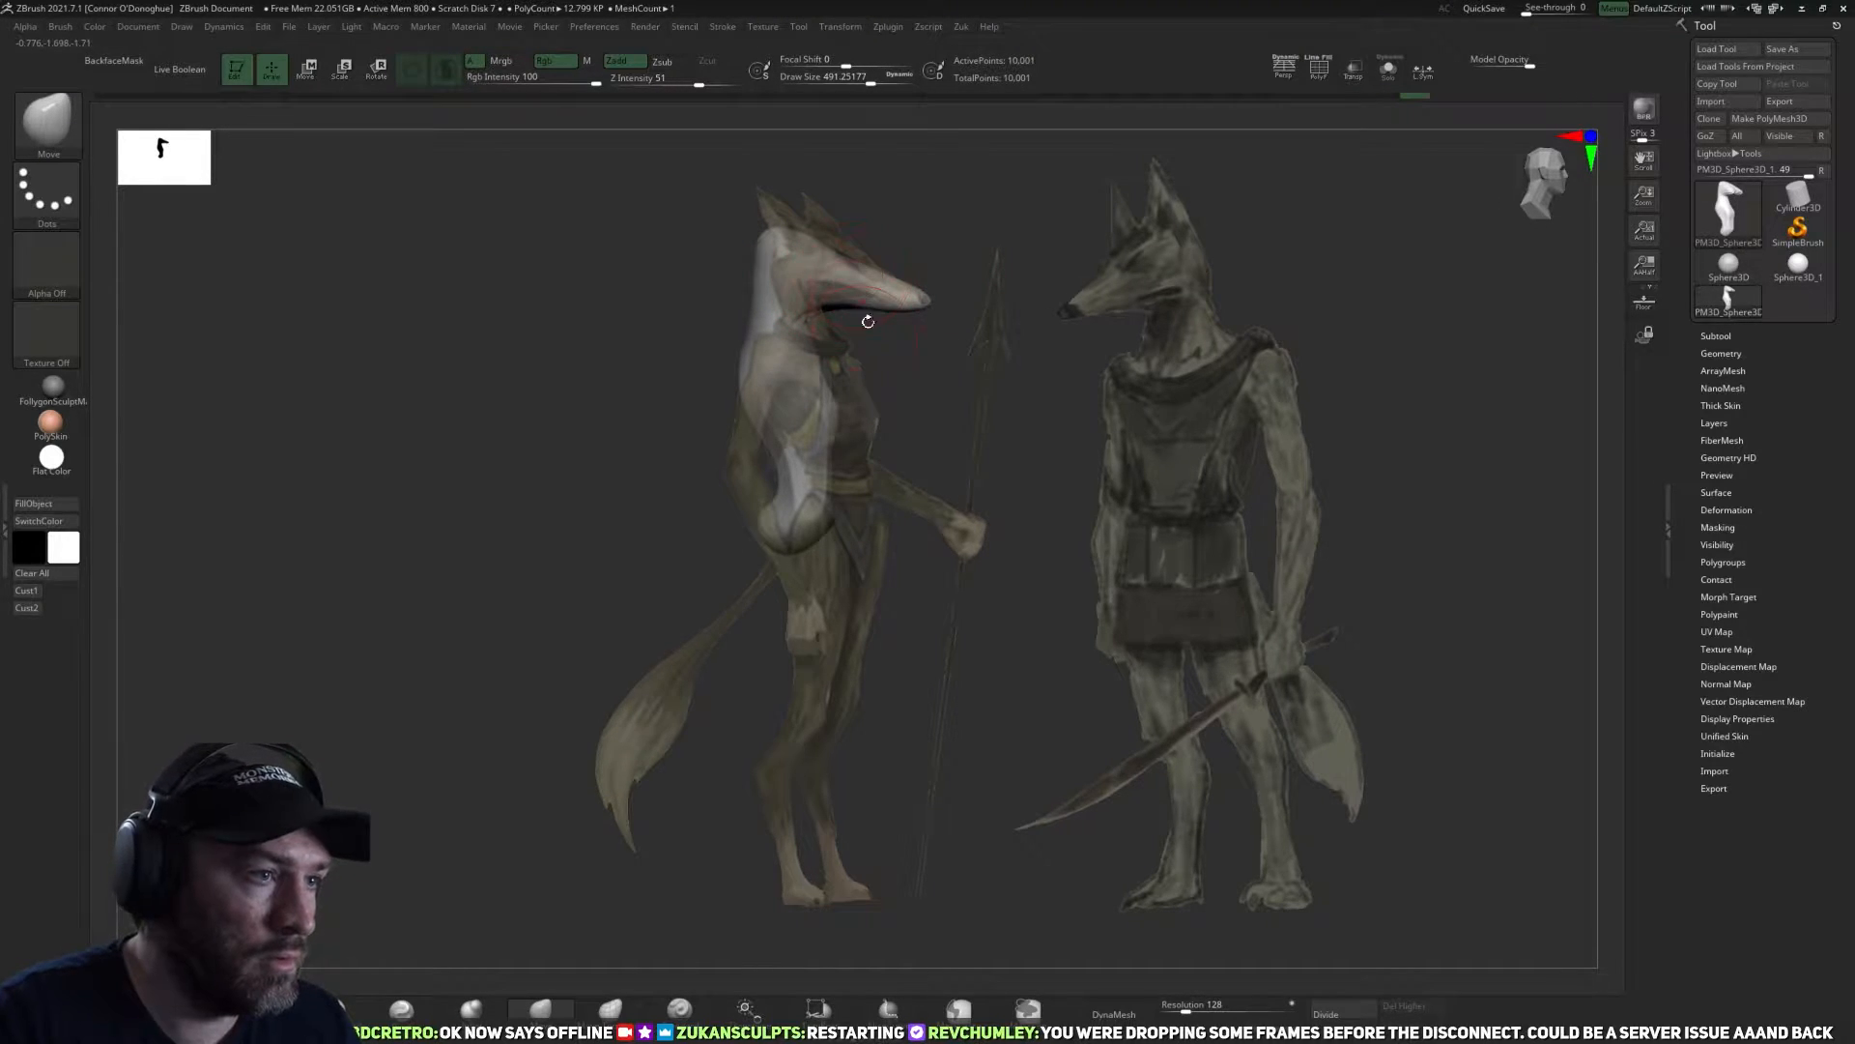
{"action": "left_click", "coordinate": [32, 592]}
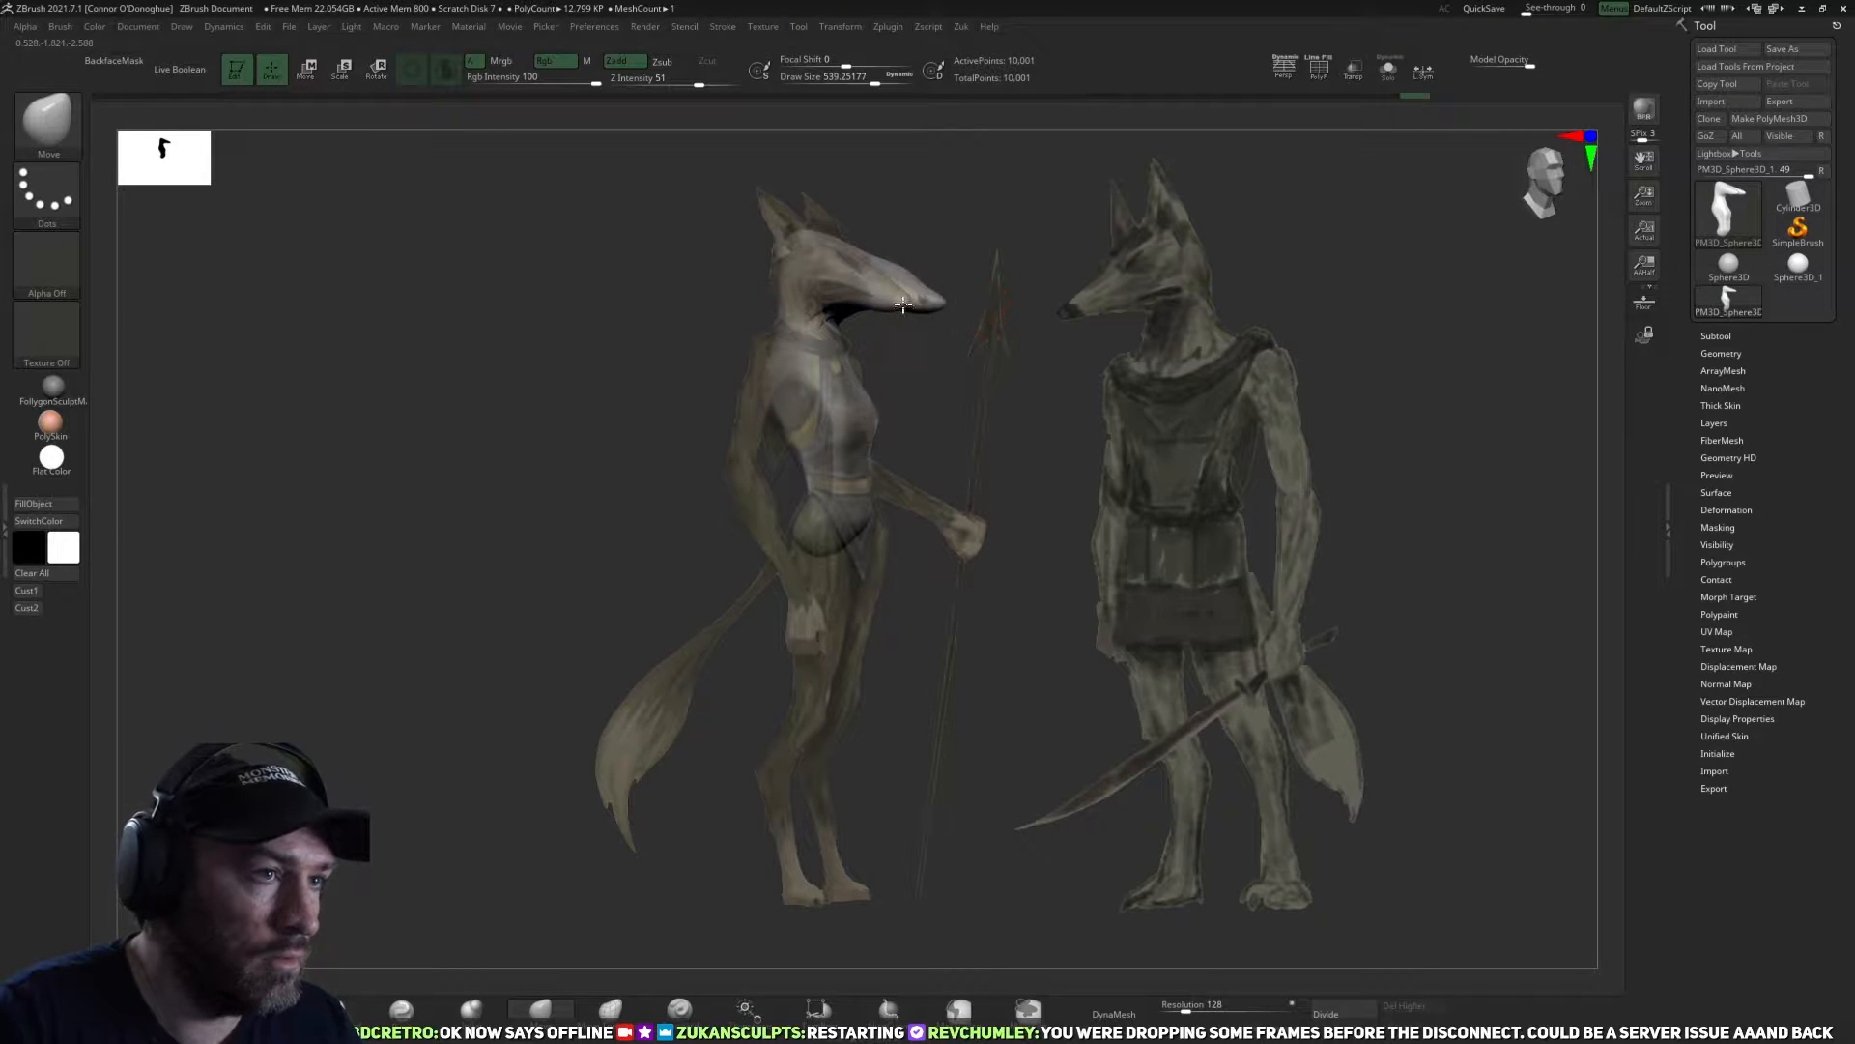
{"action": "key", "text": "ctrl"}
{"action": "mouse_move", "coordinate": [1158, 402]}
{"action": "left_mouse_down"}
{"action": "mouse_move", "coordinate": [1092, 485]}
{"action": "mouse_move", "coordinate": [1168, 435]}
{"action": "mouse_move", "coordinate": [1139, 253]}
{"action": "mouse_move", "coordinate": [1214, 453]}
{"action": "left_mouse_up"}
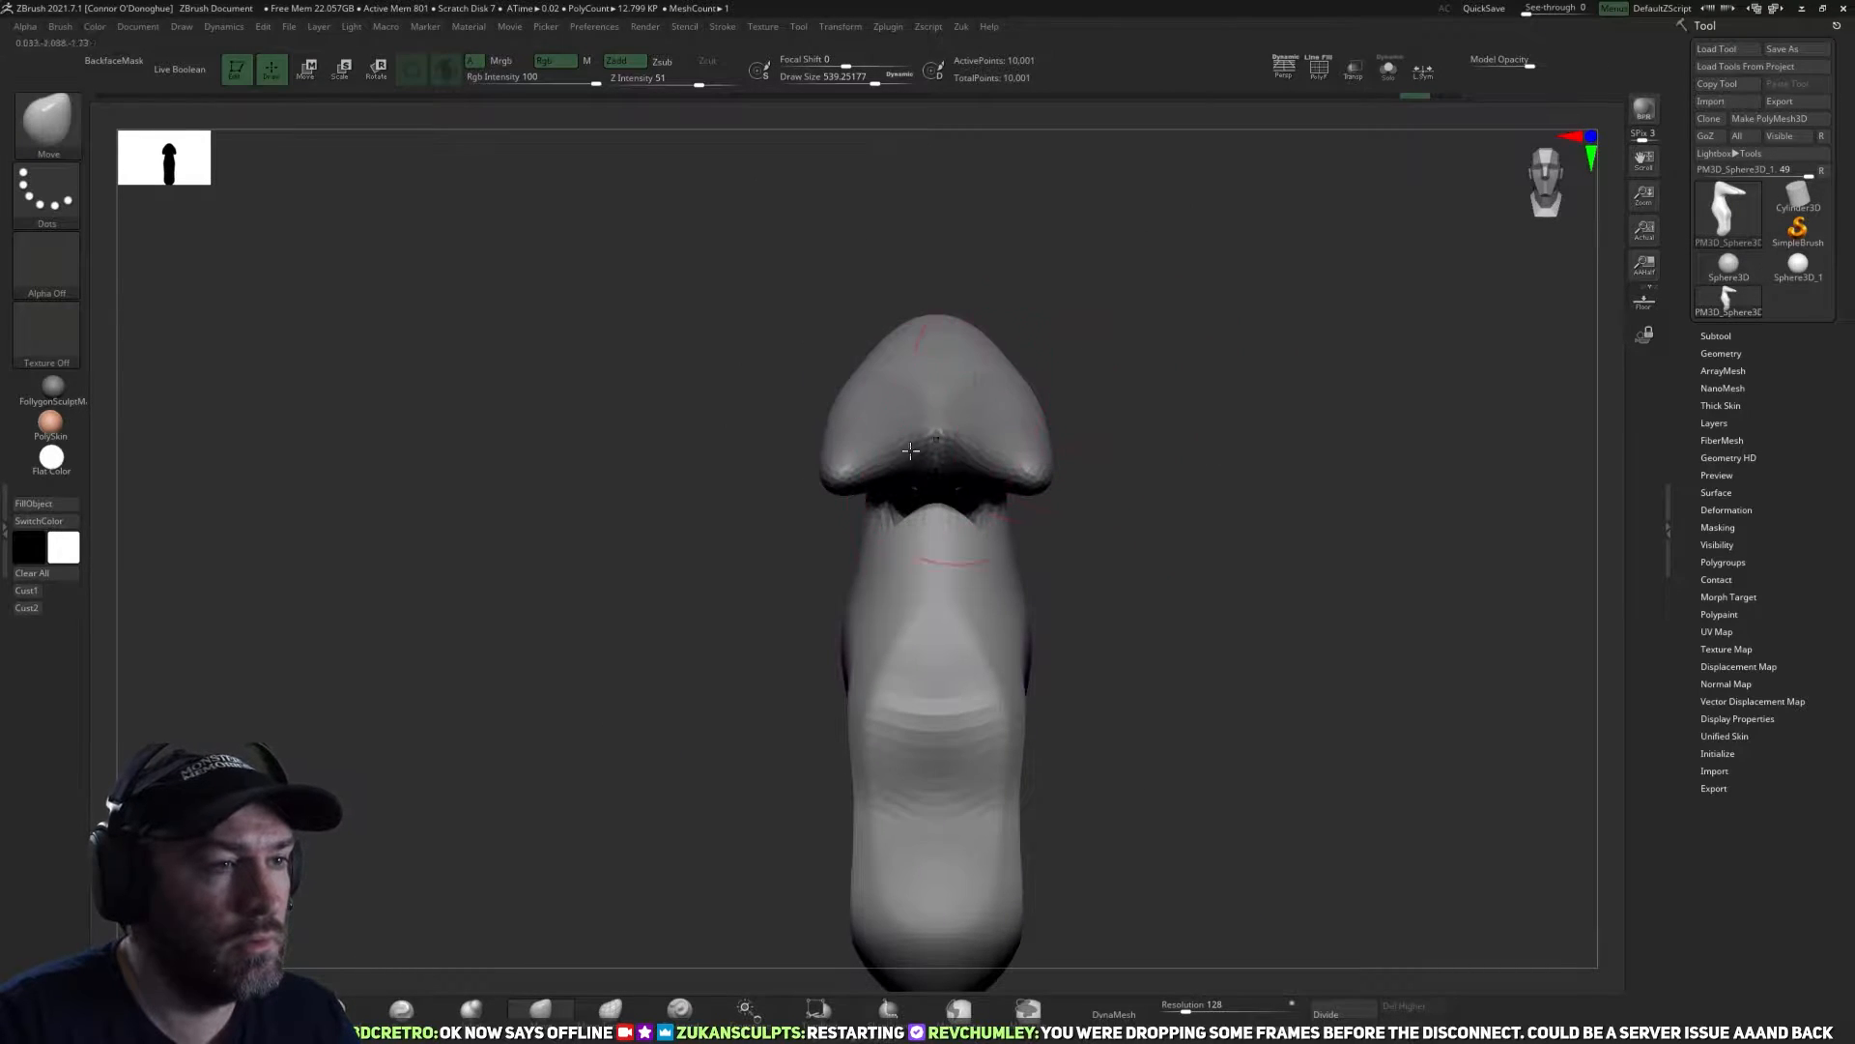
Mask the body and back of the head, leaving only the two snout lobes unmasked.
{"action": "left_click_drag", "start_coordinate": [733, 497], "coordinate": [1177, 329]}
{"action": "left_click_drag", "start_coordinate": [1171, 211], "coordinate": [817, 525], "text": "ctrl"}
{"action": "left_click_drag", "start_coordinate": [1027, 792], "coordinate": [1194, 812]}
{"action": "left_click", "coordinate": [1163, 710], "text": "ctrl"}
{"action": "left_click_drag", "start_coordinate": [1158, 606], "coordinate": [1196, 580]}
Move the unmasked snout lobes inward with the transform gizmo until they meet at the head's midline.
{"action": "key", "text": "w"}
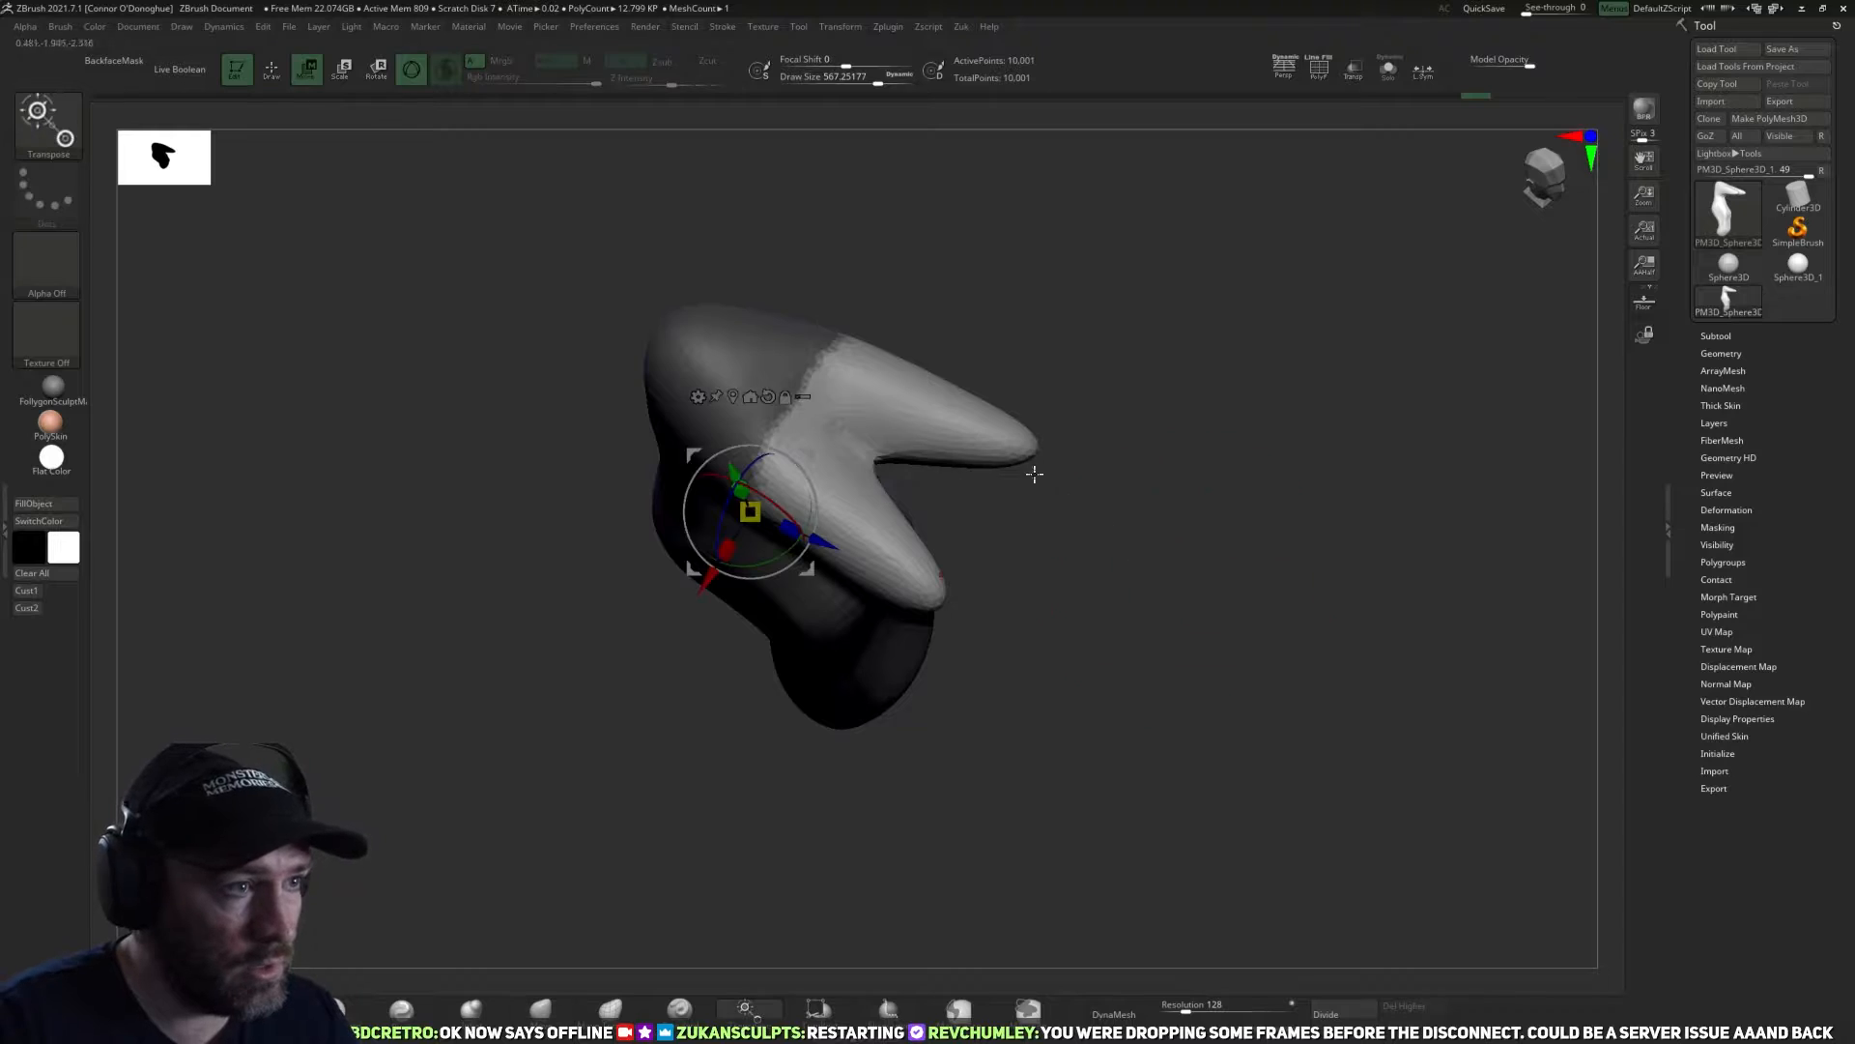
{"action": "left_click_drag", "start_coordinate": [1027, 468], "coordinate": [1104, 563]}
{"action": "left_click", "coordinate": [959, 656], "text": "alt"}
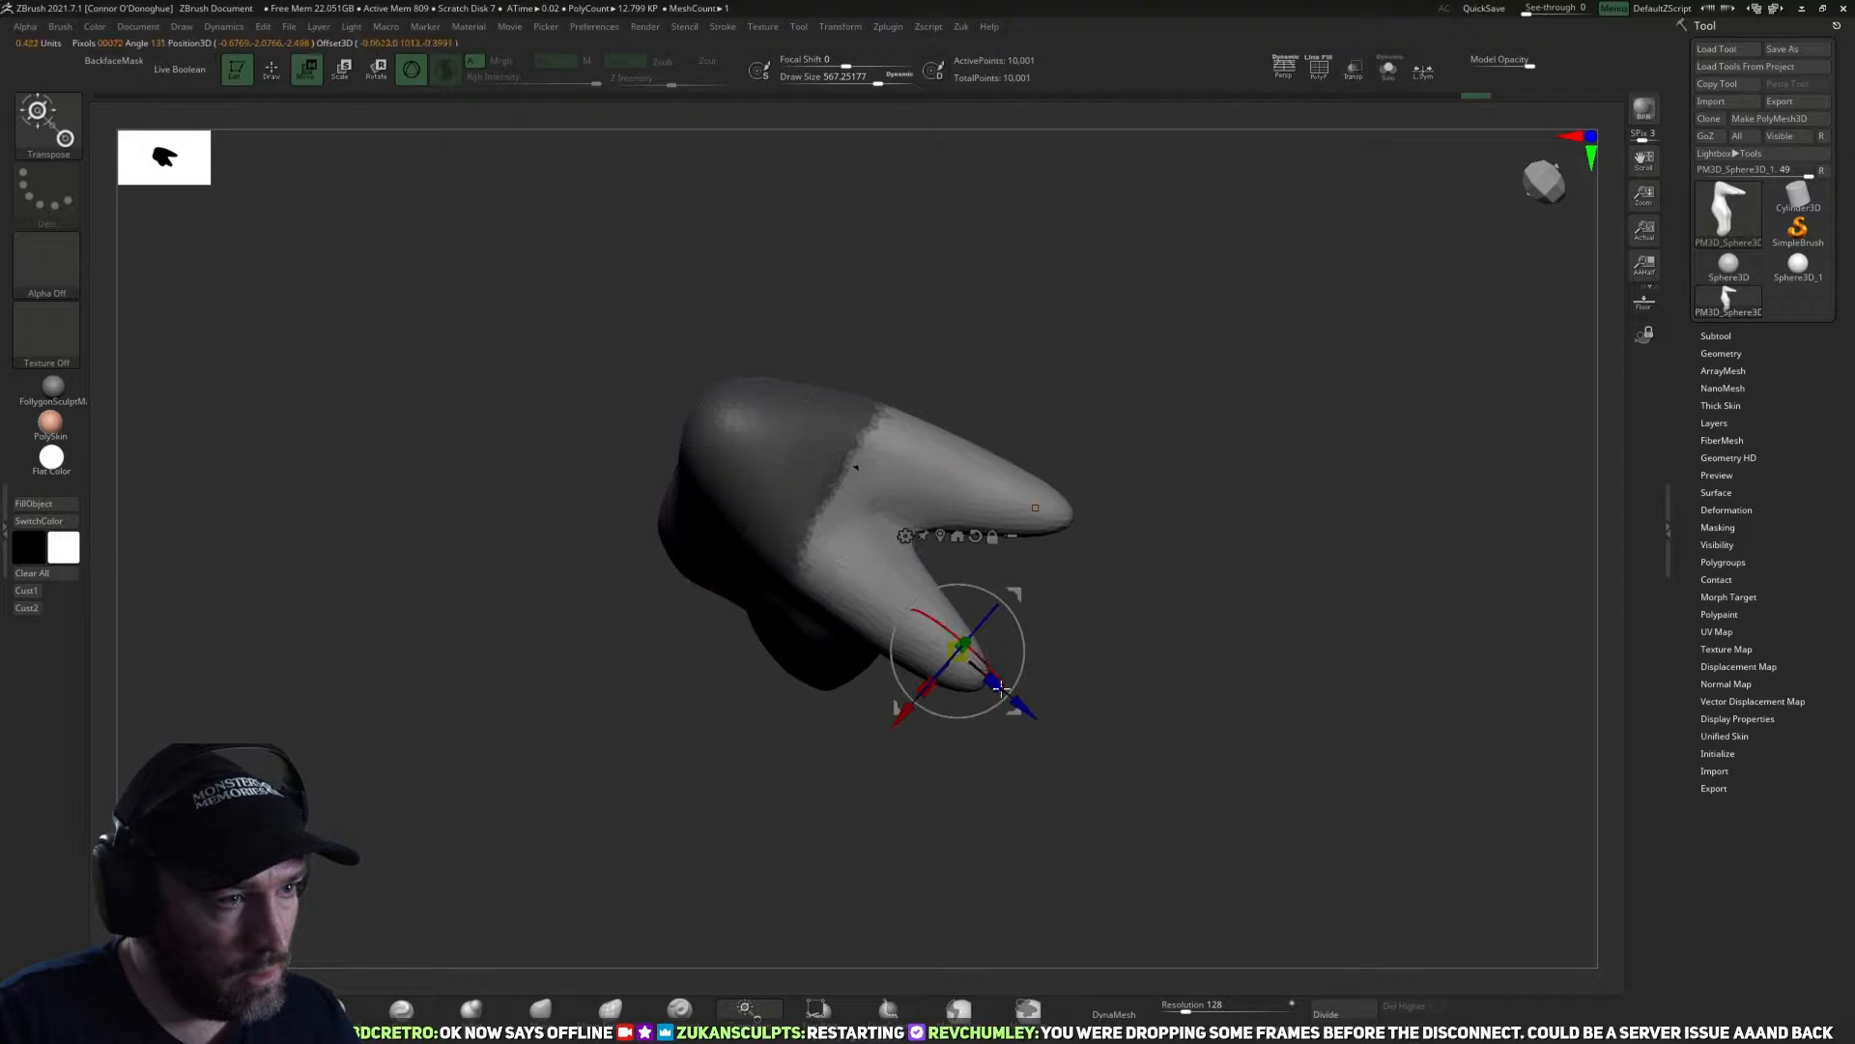
{"action": "left_click", "coordinate": [829, 552], "text": "alt"}
{"action": "left_click_drag", "start_coordinate": [901, 619], "coordinate": [952, 682]}
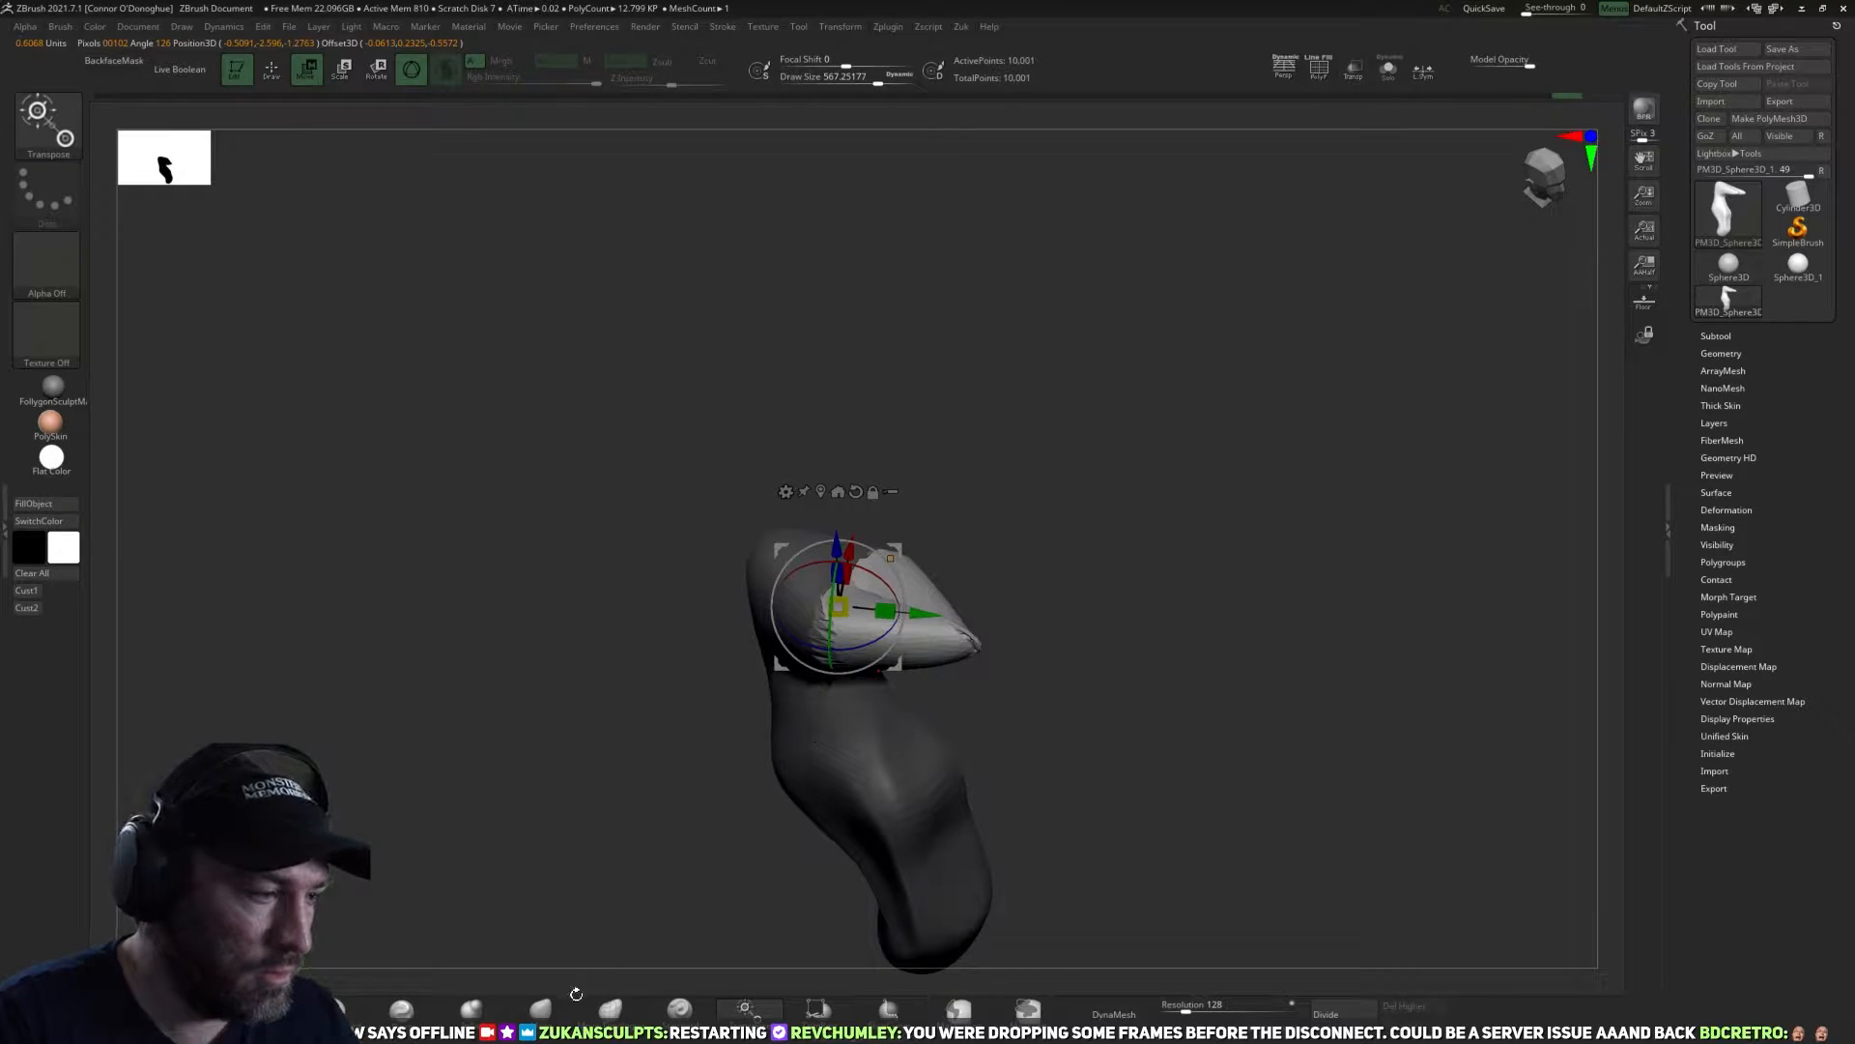
Clear the mask and pull the snout halves' remaining gap closed with the Move brush at draw size about 551 to 567.
{"action": "left_click", "coordinate": [570, 1003]}
{"action": "left_click", "coordinate": [721, 712], "text": "ctrl"}
{"action": "mouse_move", "coordinate": [1174, 755]}
{"action": "left_mouse_down"}
{"action": "mouse_move", "coordinate": [1109, 577]}
{"action": "mouse_move", "coordinate": [1029, 580]}
{"action": "left_mouse_up"}
{"action": "left_click_drag", "start_coordinate": [667, 696], "coordinate": [720, 729]}
{"action": "left_click_drag", "start_coordinate": [702, 821], "coordinate": [718, 758]}
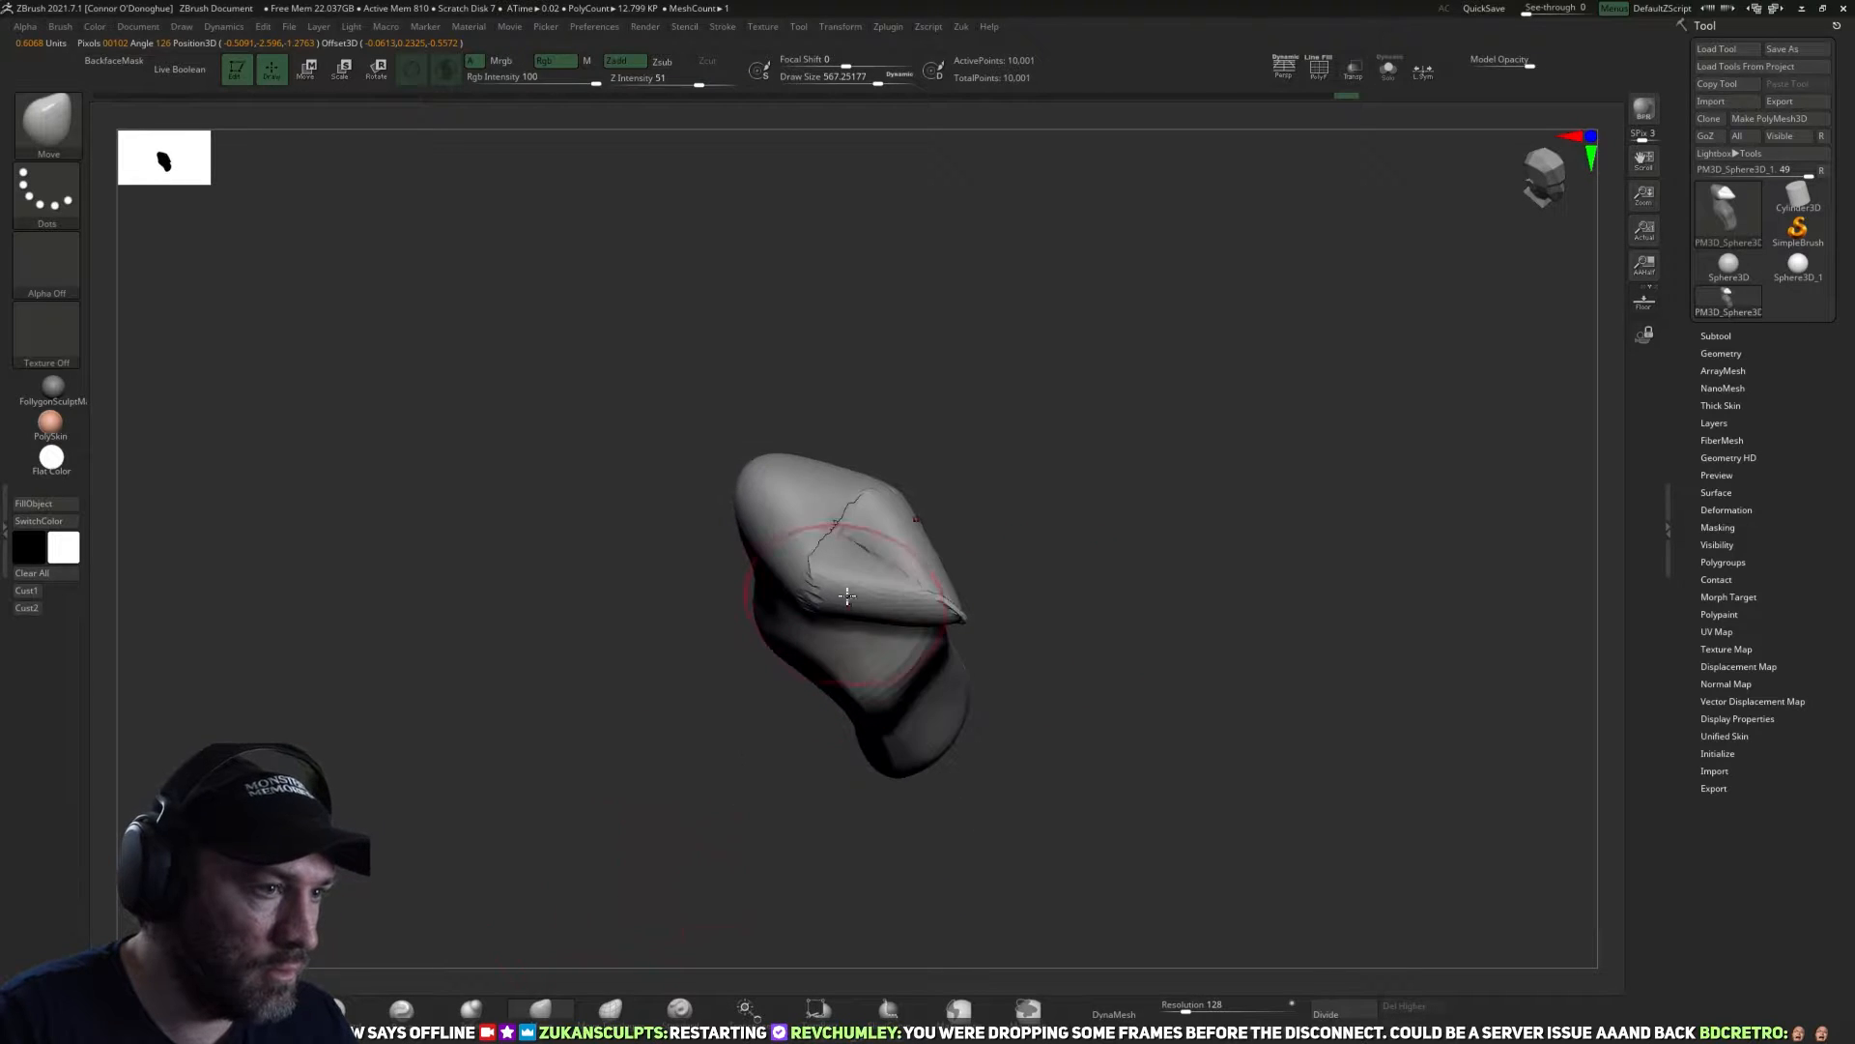
{"action": "left_click_drag", "start_coordinate": [852, 568], "coordinate": [868, 582]}
{"action": "left_click_drag", "start_coordinate": [1127, 614], "coordinate": [1060, 513]}
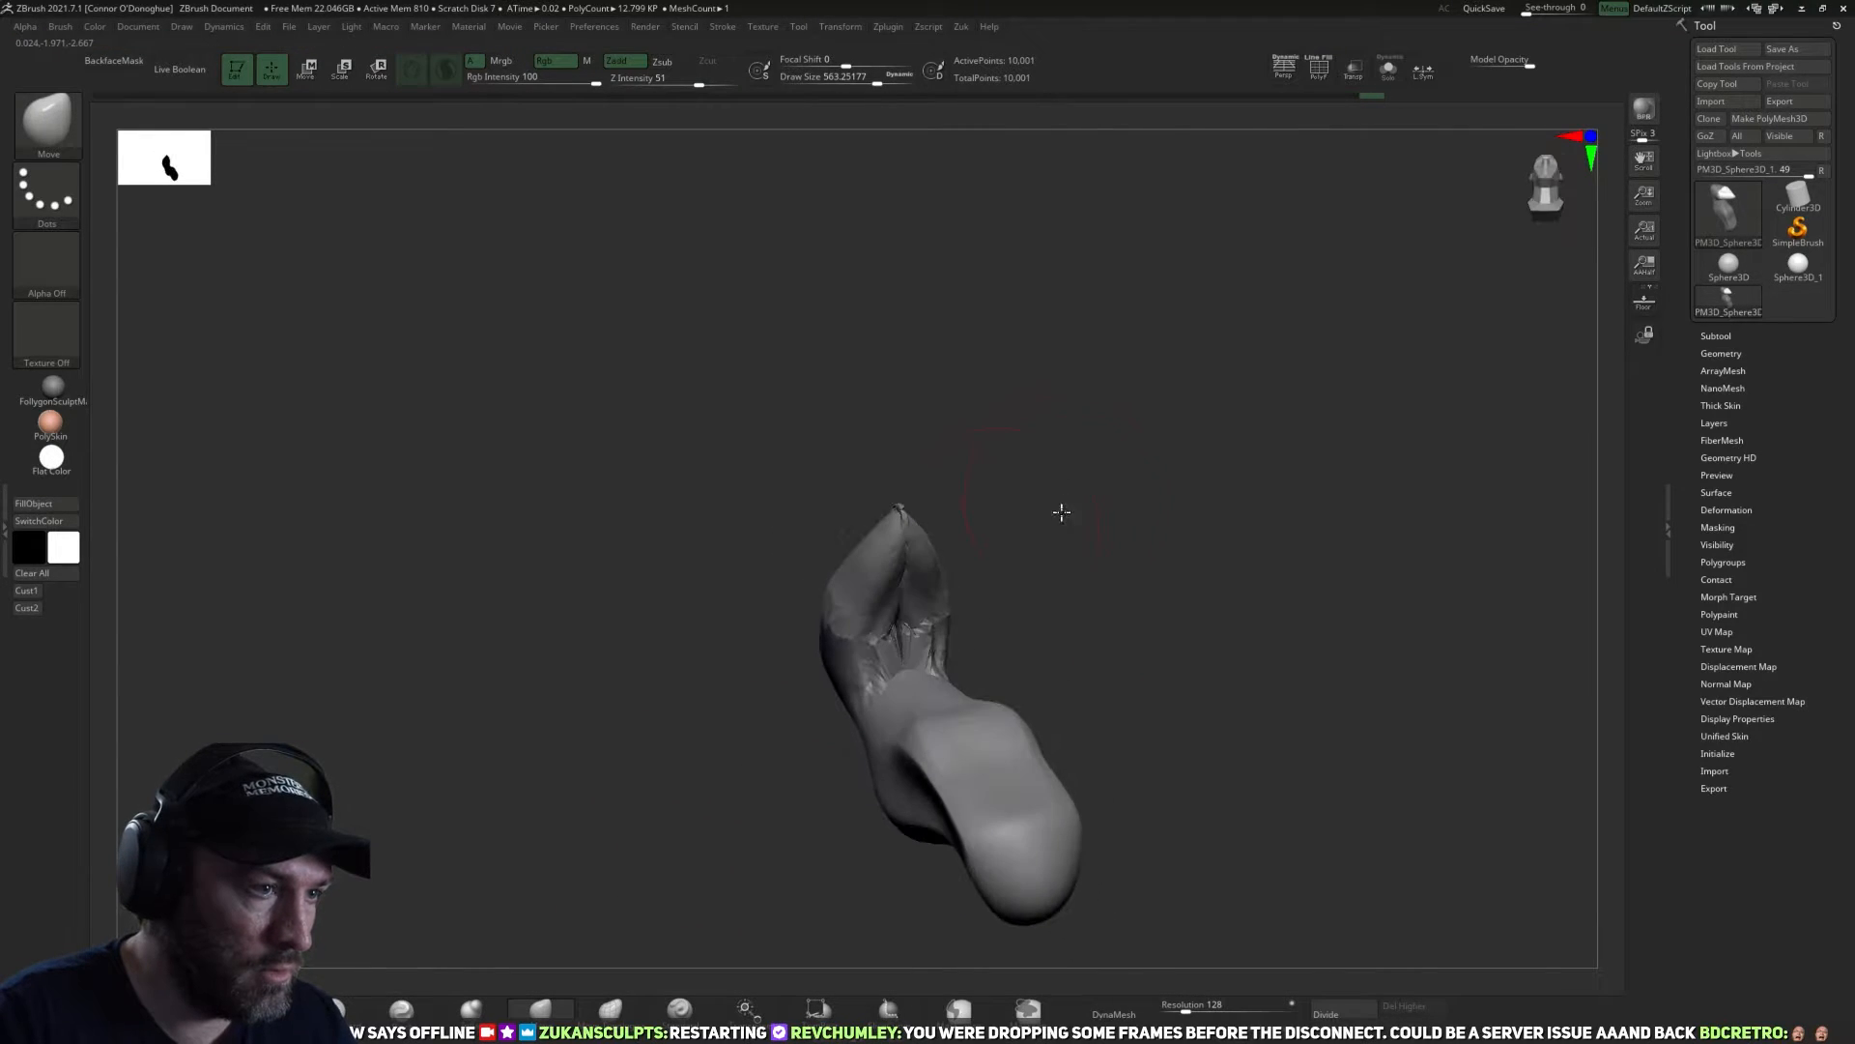
{"action": "left_click_drag", "start_coordinate": [842, 641], "coordinate": [868, 634]}
{"action": "left_click_drag", "start_coordinate": [1081, 673], "coordinate": [1052, 666]}
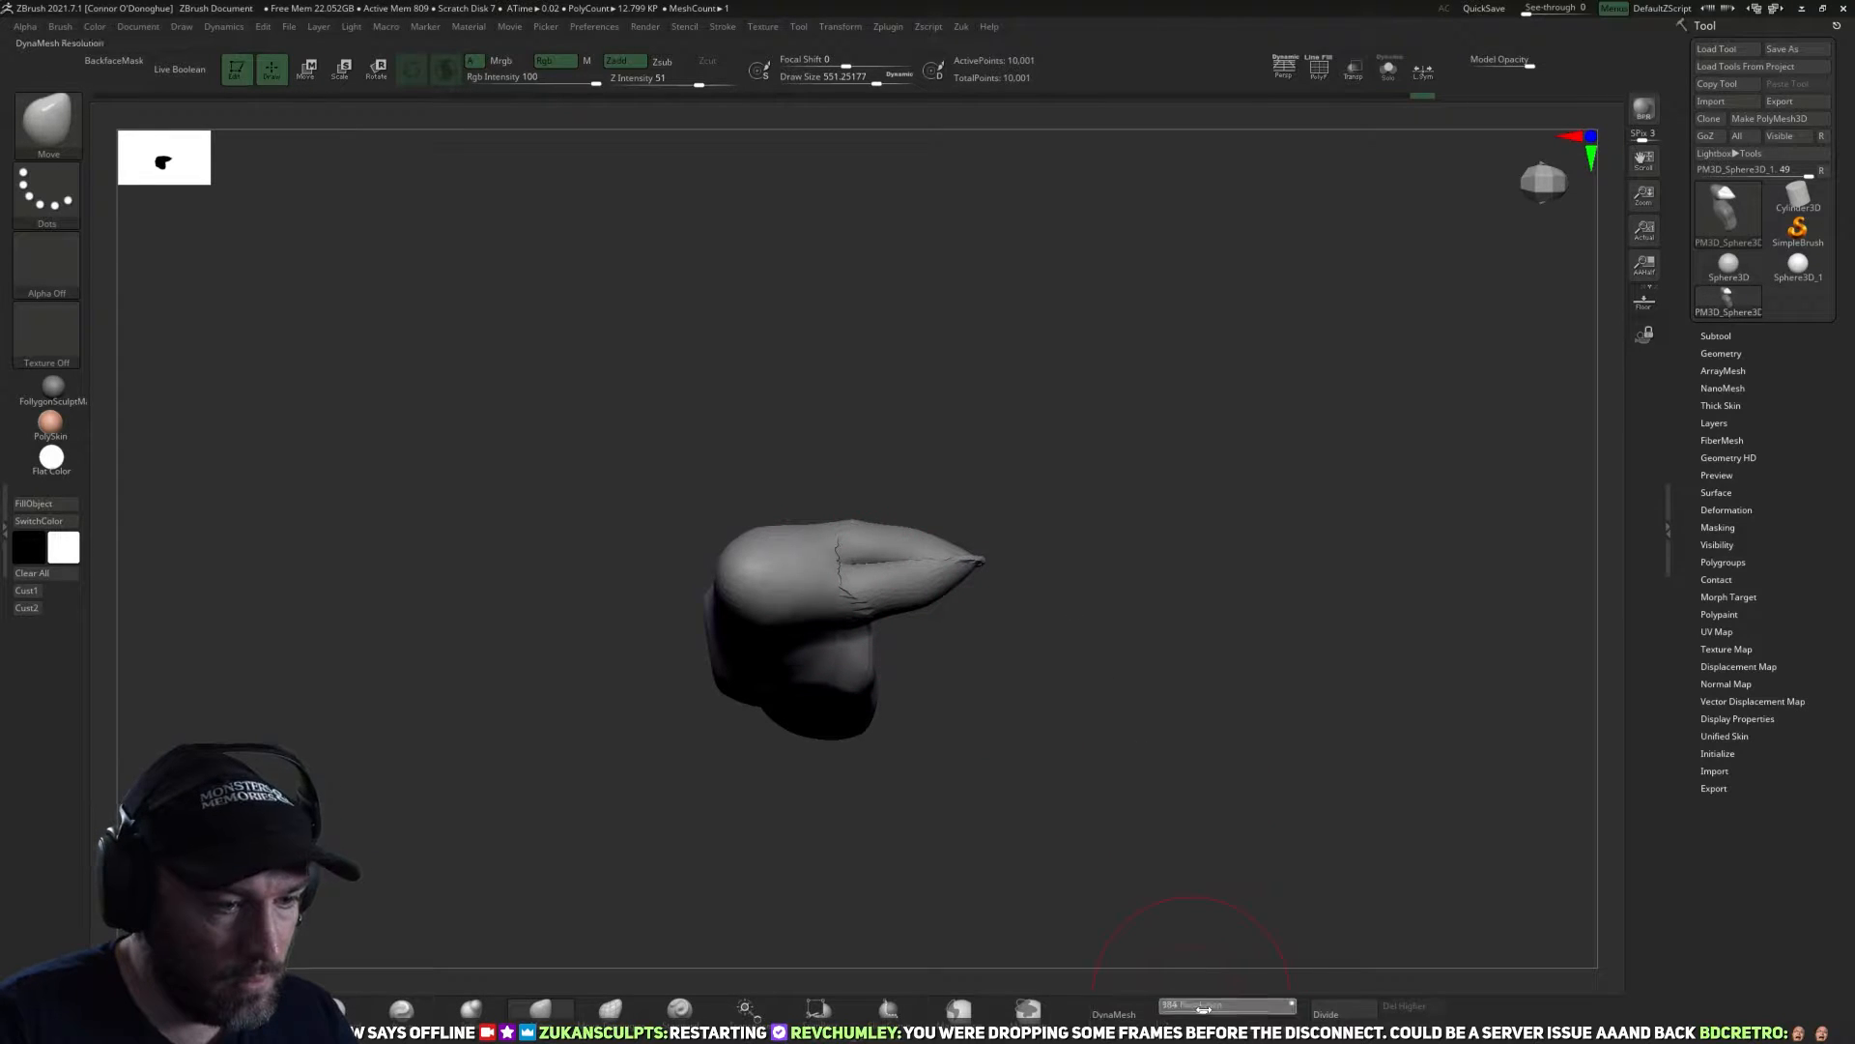
Remesh the model with DynaMesh at resolution 464 and smooth the seam along the snout.
{"action": "left_click_drag", "start_coordinate": [1187, 1010], "coordinate": [1206, 1010]}
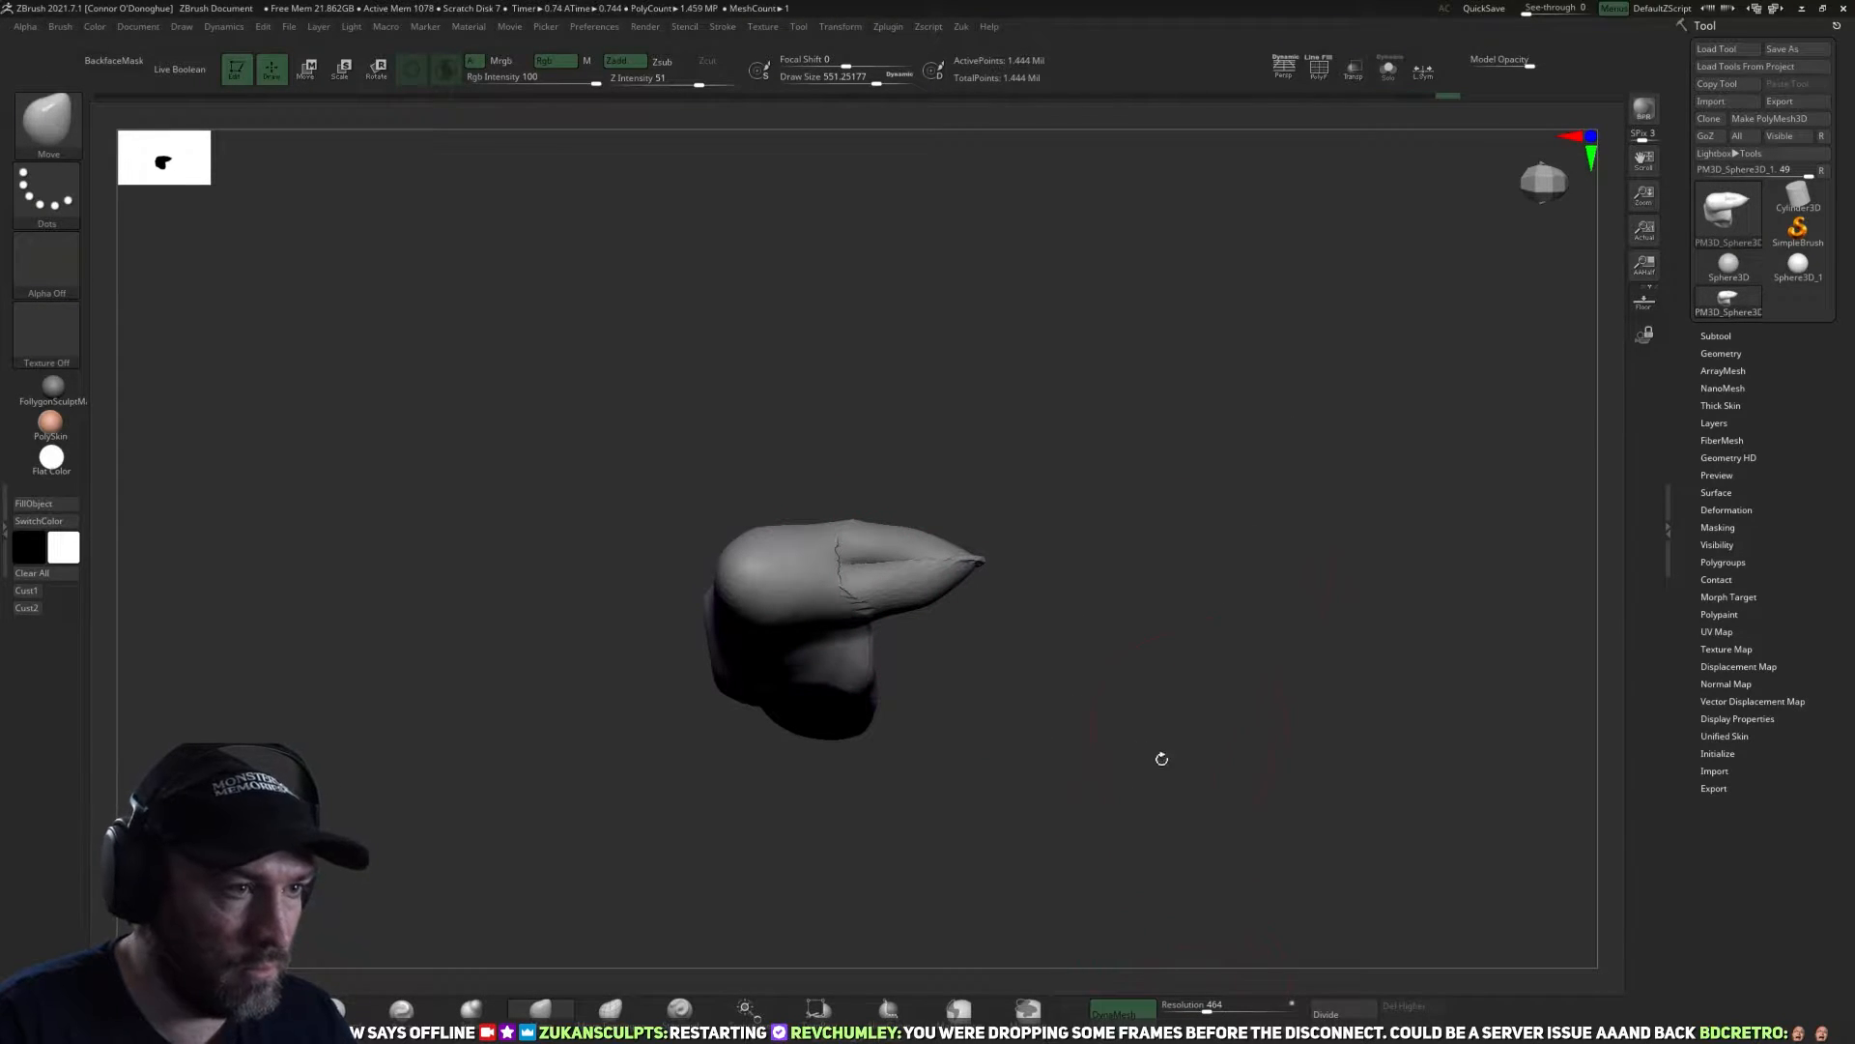
{"action": "left_click_drag", "start_coordinate": [1159, 758], "coordinate": [1150, 666]}
{"action": "mouse_move", "coordinate": [908, 579]}
{"action": "left_mouse_down", "text": "shift"}
{"action": "mouse_move", "coordinate": [841, 599]}
{"action": "mouse_move", "coordinate": [955, 581]}
{"action": "left_mouse_up", "text": "shift"}
Lower the DynaMesh resolution to 224 and finally 96, remeshing the model and smoothing the fused snout.
{"action": "left_click_drag", "start_coordinate": [1204, 1010], "coordinate": [1192, 1010]}
{"action": "left_click_drag", "start_coordinate": [1107, 793], "coordinate": [1159, 870]}
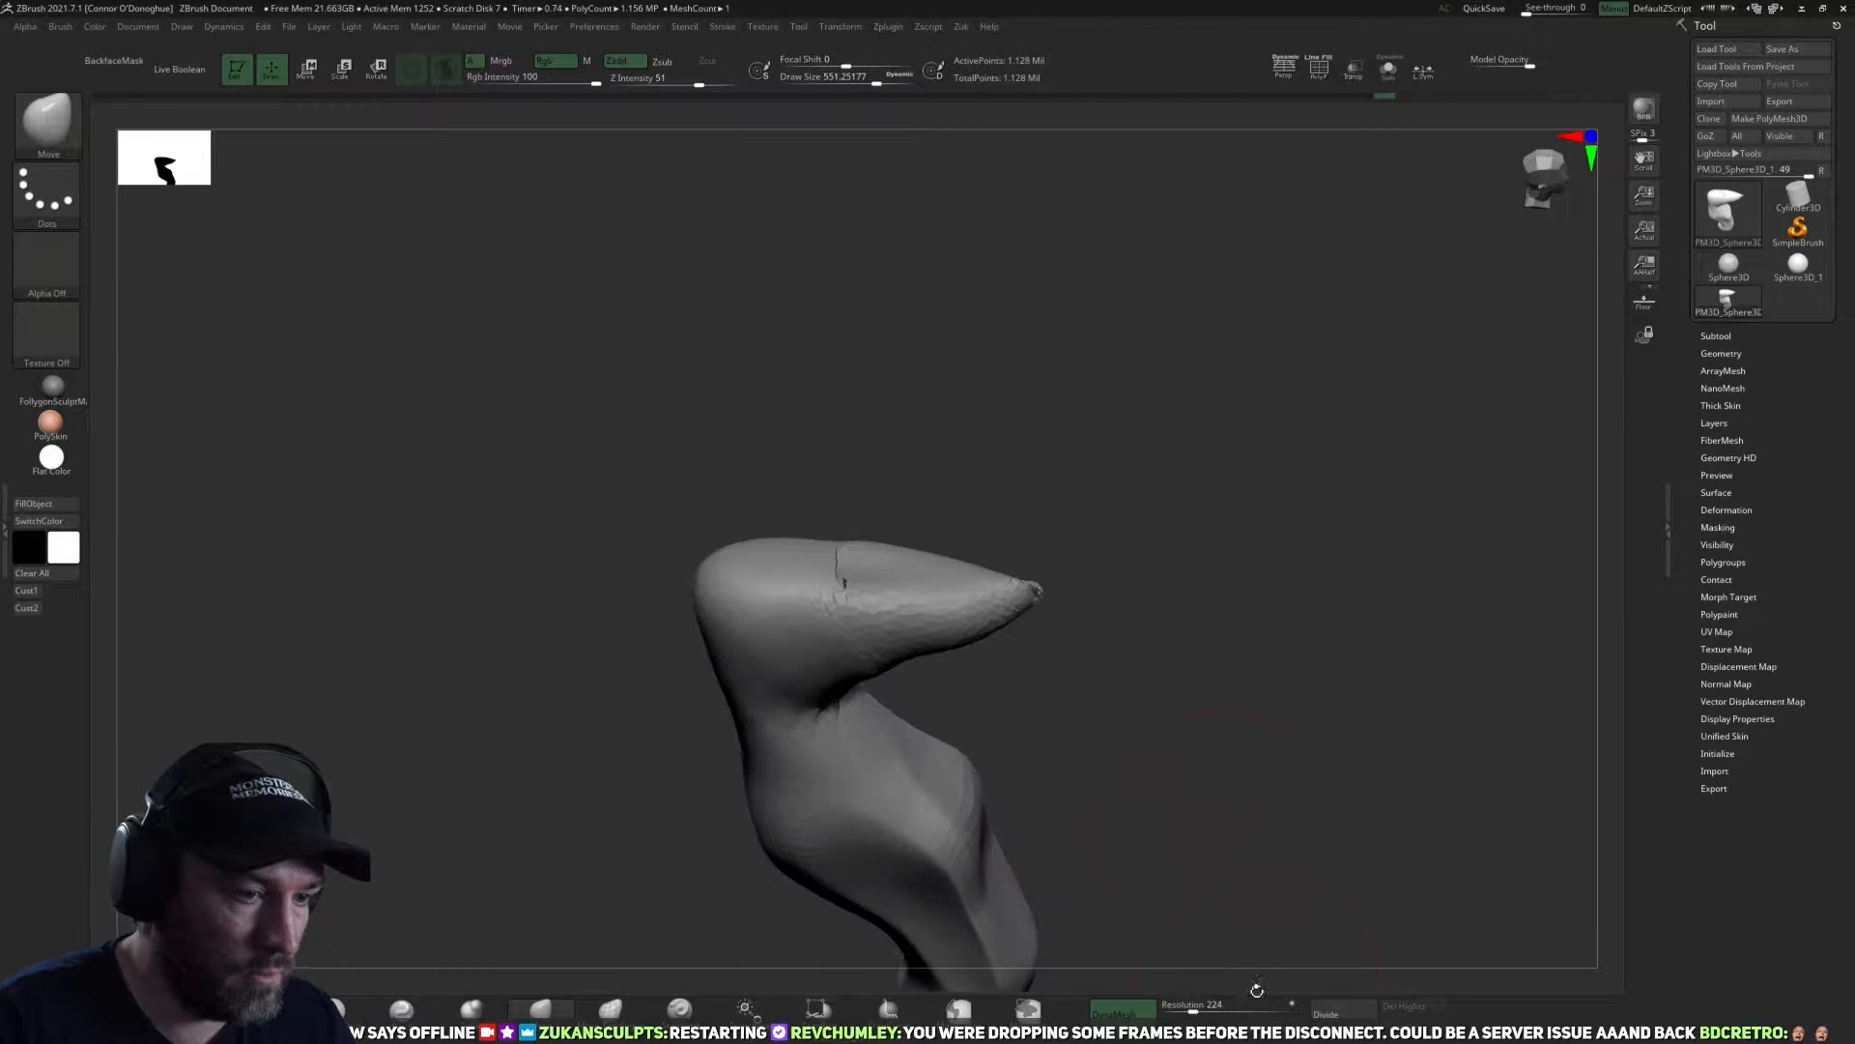
{"action": "left_click_drag", "start_coordinate": [1193, 1010], "coordinate": [1183, 1010]}
{"action": "mouse_move", "coordinate": [1178, 659]}
{"action": "left_mouse_down"}
{"action": "mouse_move", "coordinate": [1213, 682]}
{"action": "mouse_move", "coordinate": [1129, 596]}
{"action": "mouse_move", "coordinate": [1144, 413]}
{"action": "left_mouse_up"}
{"action": "left_click_drag", "start_coordinate": [1137, 532], "coordinate": [1229, 603]}
{"action": "mouse_move", "coordinate": [894, 568]}
{"action": "left_mouse_down", "text": "shift"}
{"action": "mouse_move", "coordinate": [823, 558]}
{"action": "mouse_move", "coordinate": [932, 572]}
{"action": "left_mouse_up", "text": "shift"}
{"action": "left_click_drag", "start_coordinate": [1138, 549], "coordinate": [1161, 493], "text": "ctrl"}
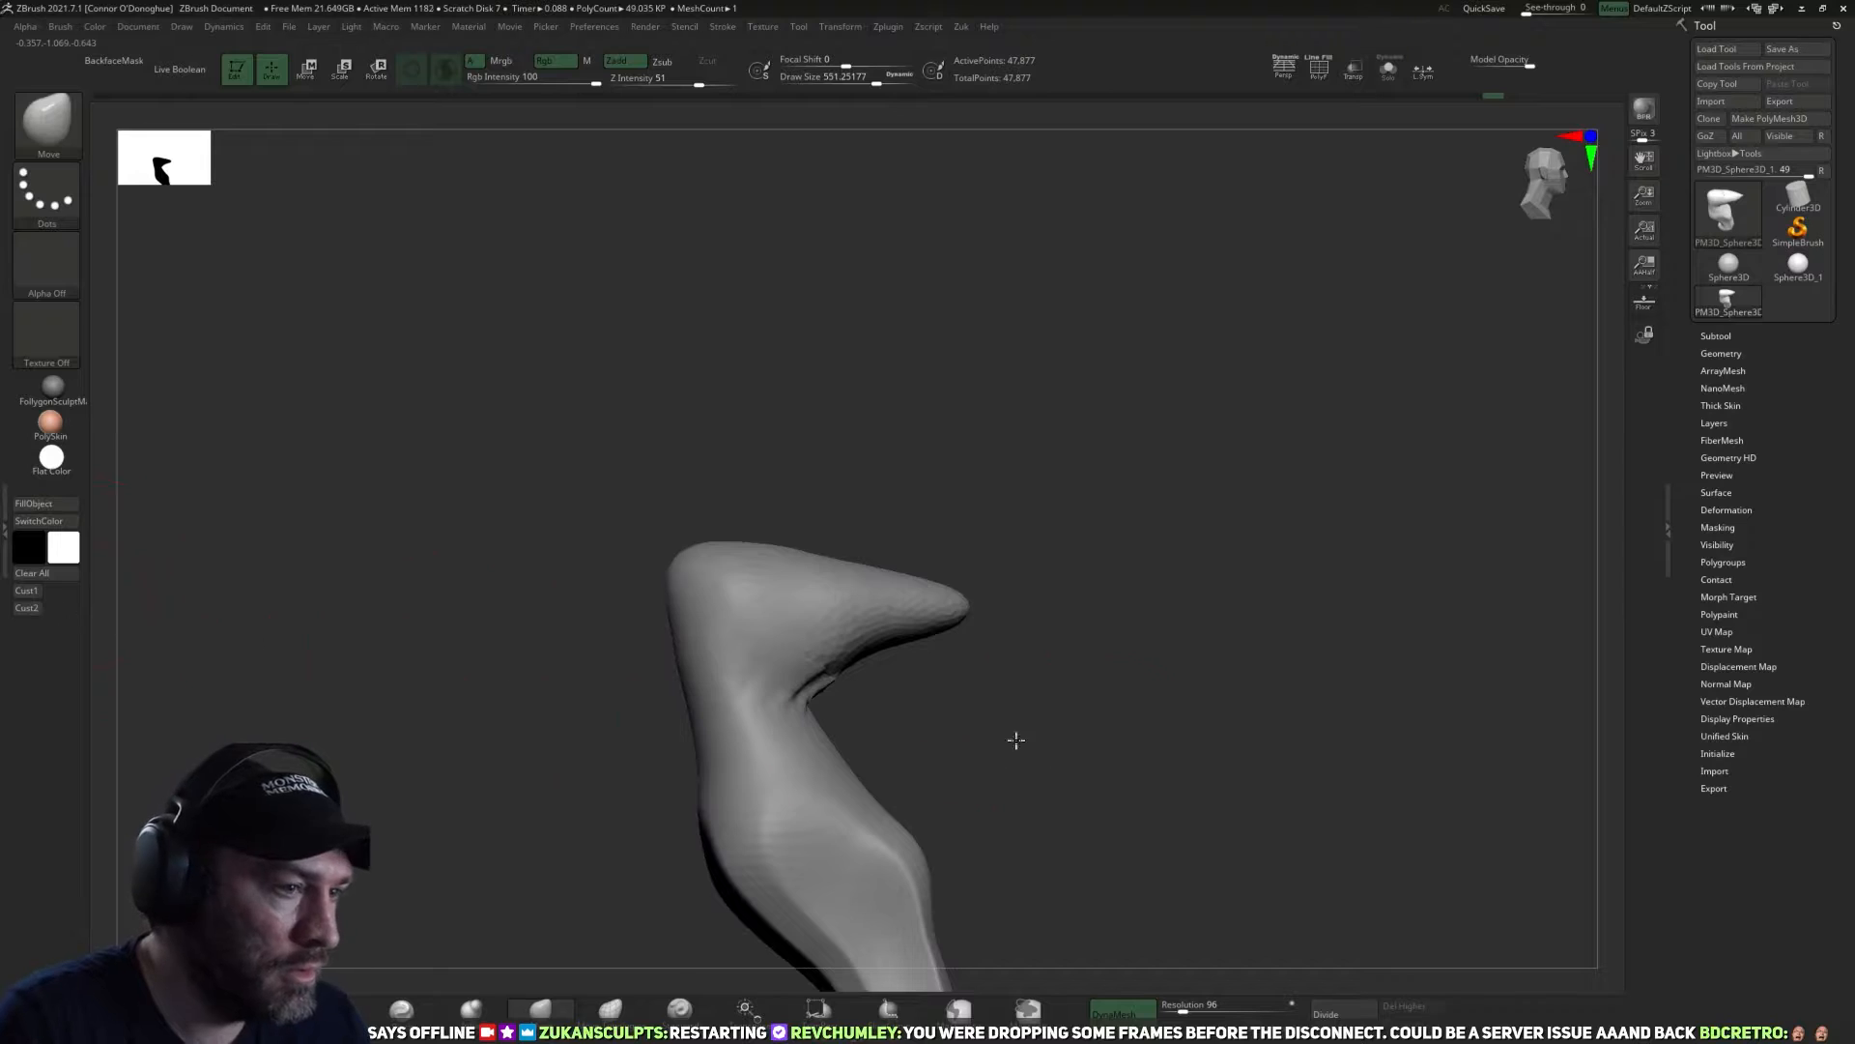
Reshape the throat and neck below the jaw with a smaller Move brush, draw size about 491, and restore the saved side view.
{"action": "left_click_drag", "start_coordinate": [1016, 740], "coordinate": [899, 697]}
{"action": "key", "text": "bracketleft"}
{"action": "key", "text": "bracketleft"}
{"action": "key", "text": "bracketleft"}
{"action": "key", "text": "bracketleft"}
{"action": "key", "text": "bracketleft"}
{"action": "key", "text": "bracketleft"}
{"action": "left_click_drag", "start_coordinate": [770, 678], "coordinate": [833, 691], "text": "shift"}
{"action": "left_click_drag", "start_coordinate": [232, 618], "coordinate": [79, 614], "text": "ctrl"}
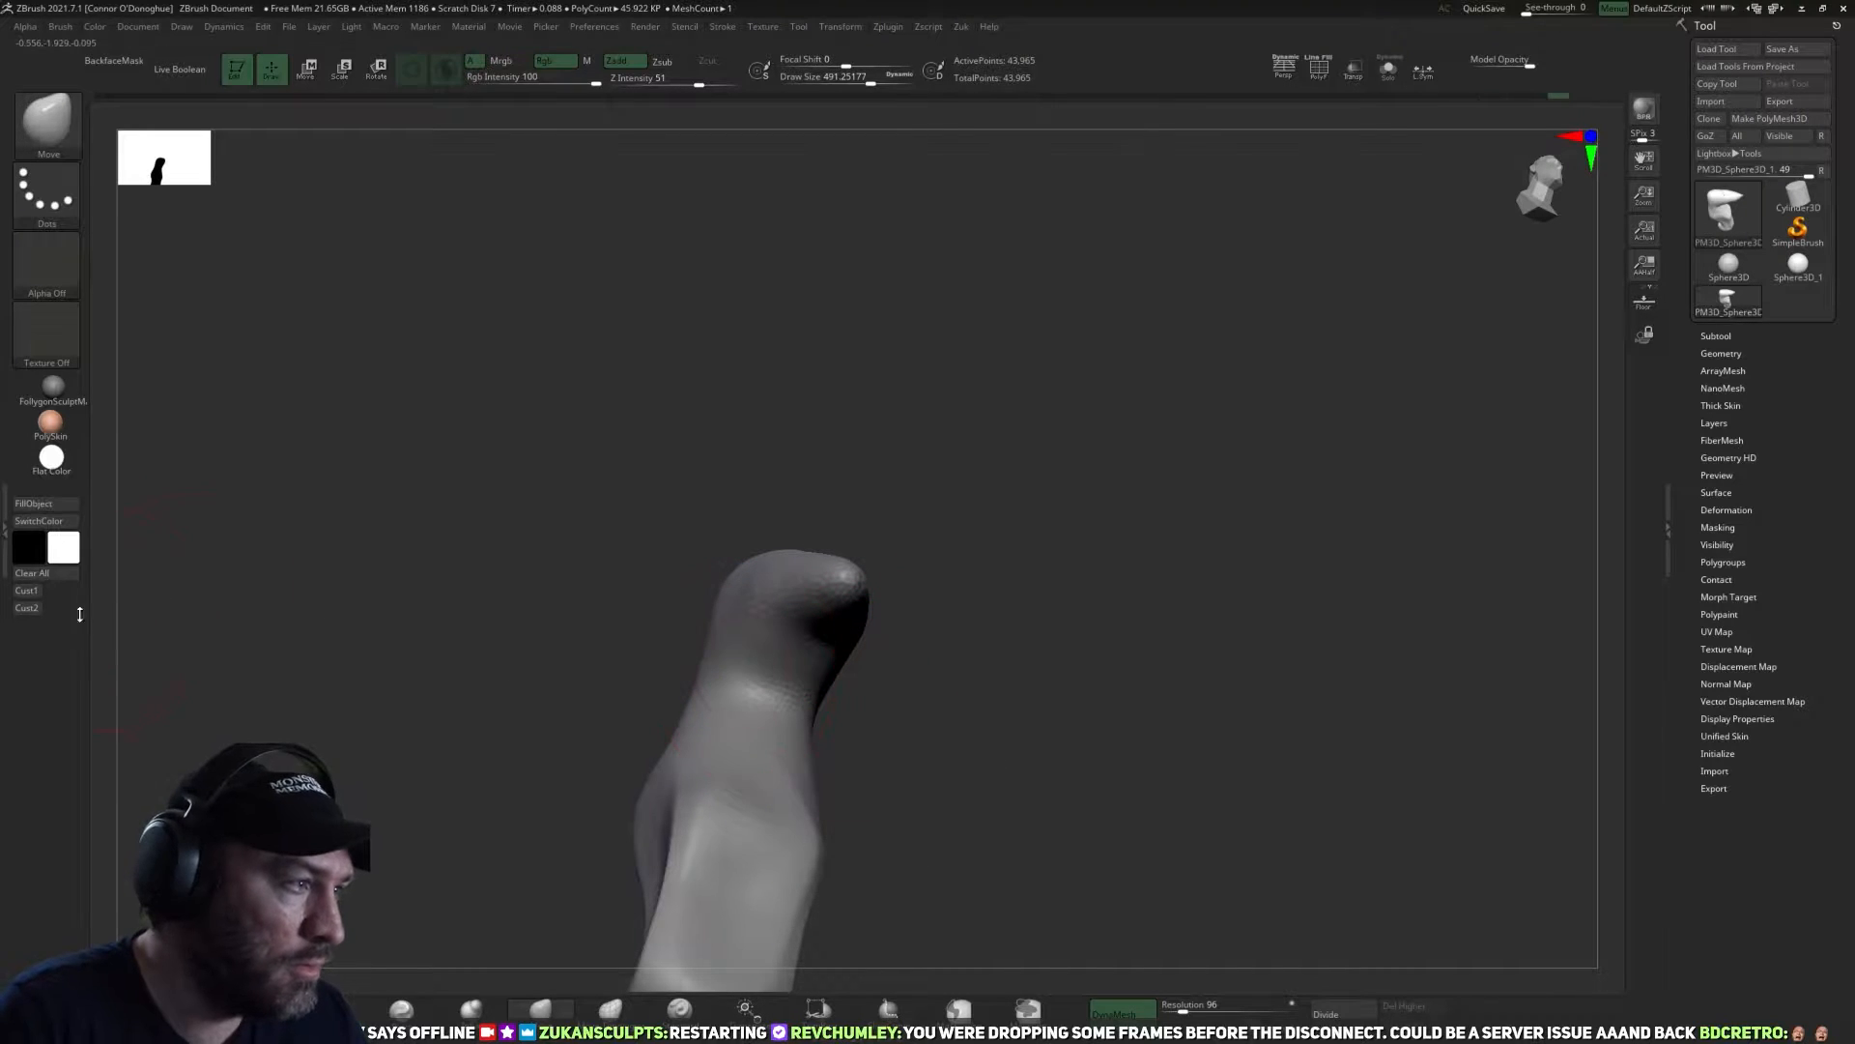
{"action": "left_click", "coordinate": [27, 591]}
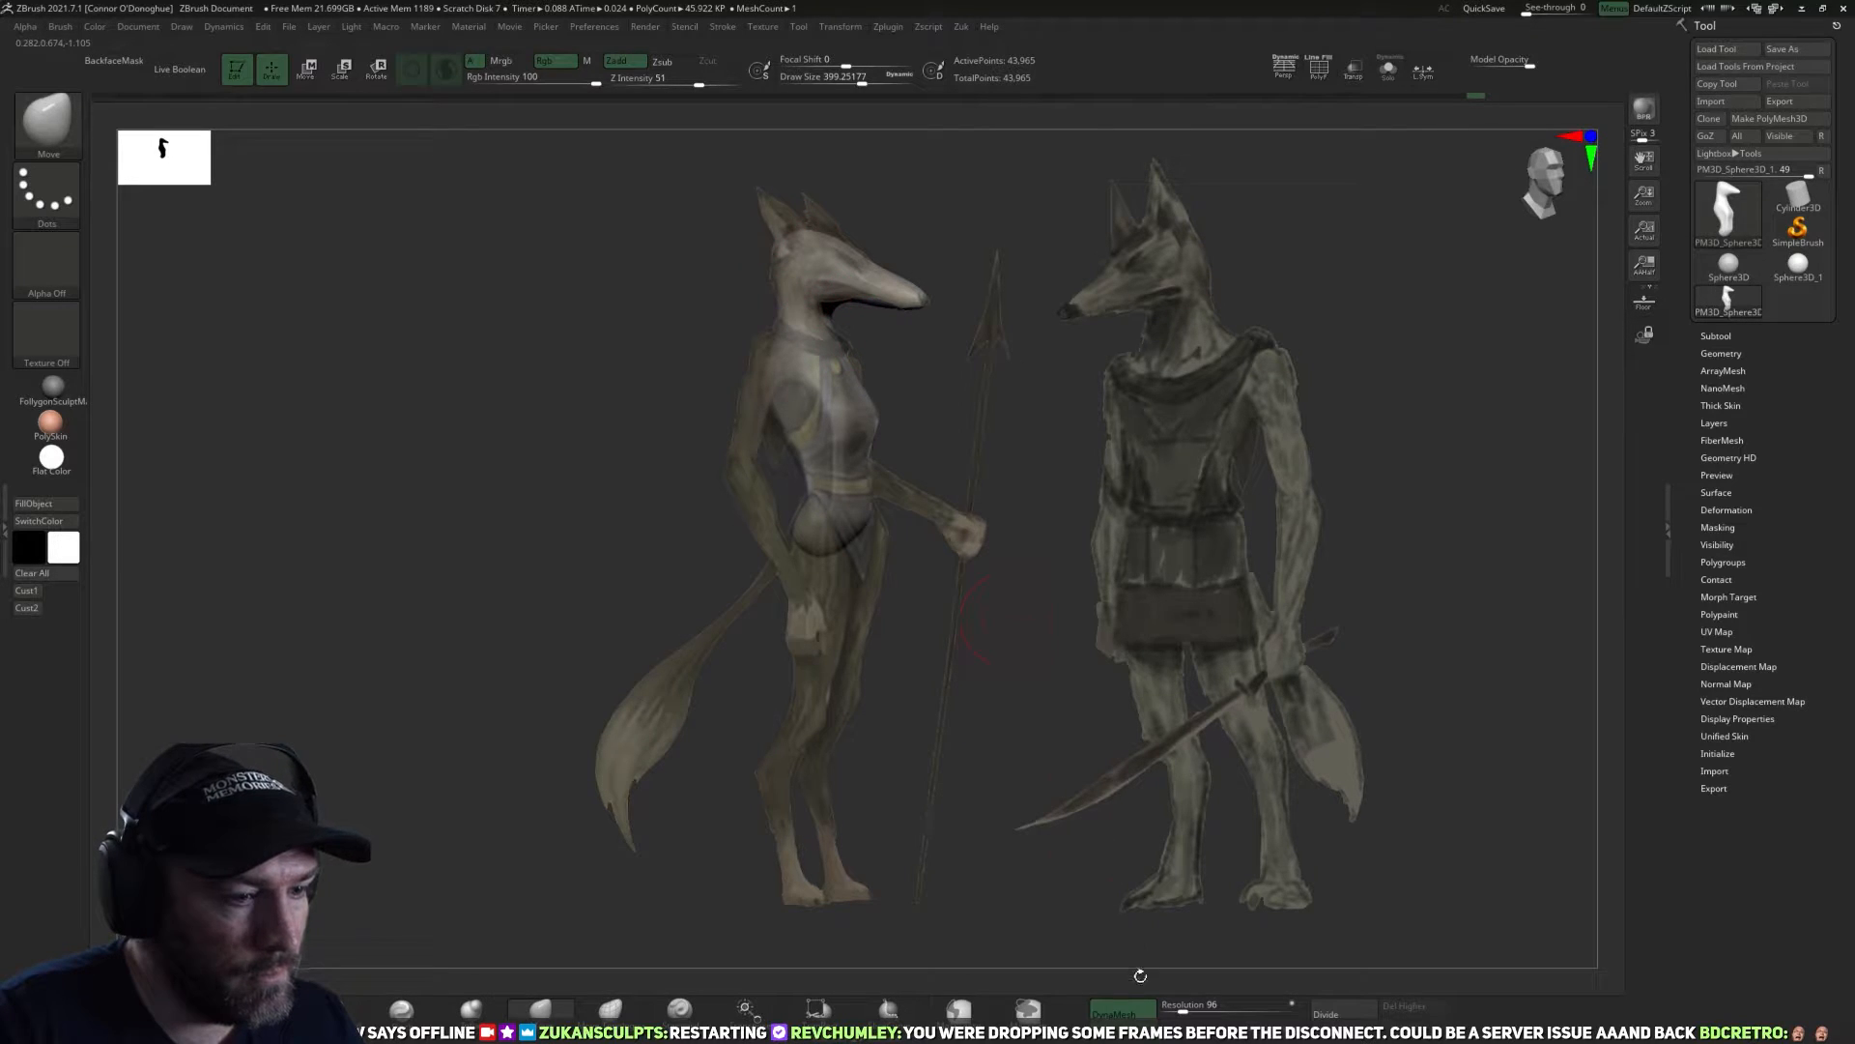
Pull a pair of pointed ears out of the head's top with the SnakeHook brush at draw size about 335.
{"action": "key", "text": "b"}
{"action": "key", "text": "s"}
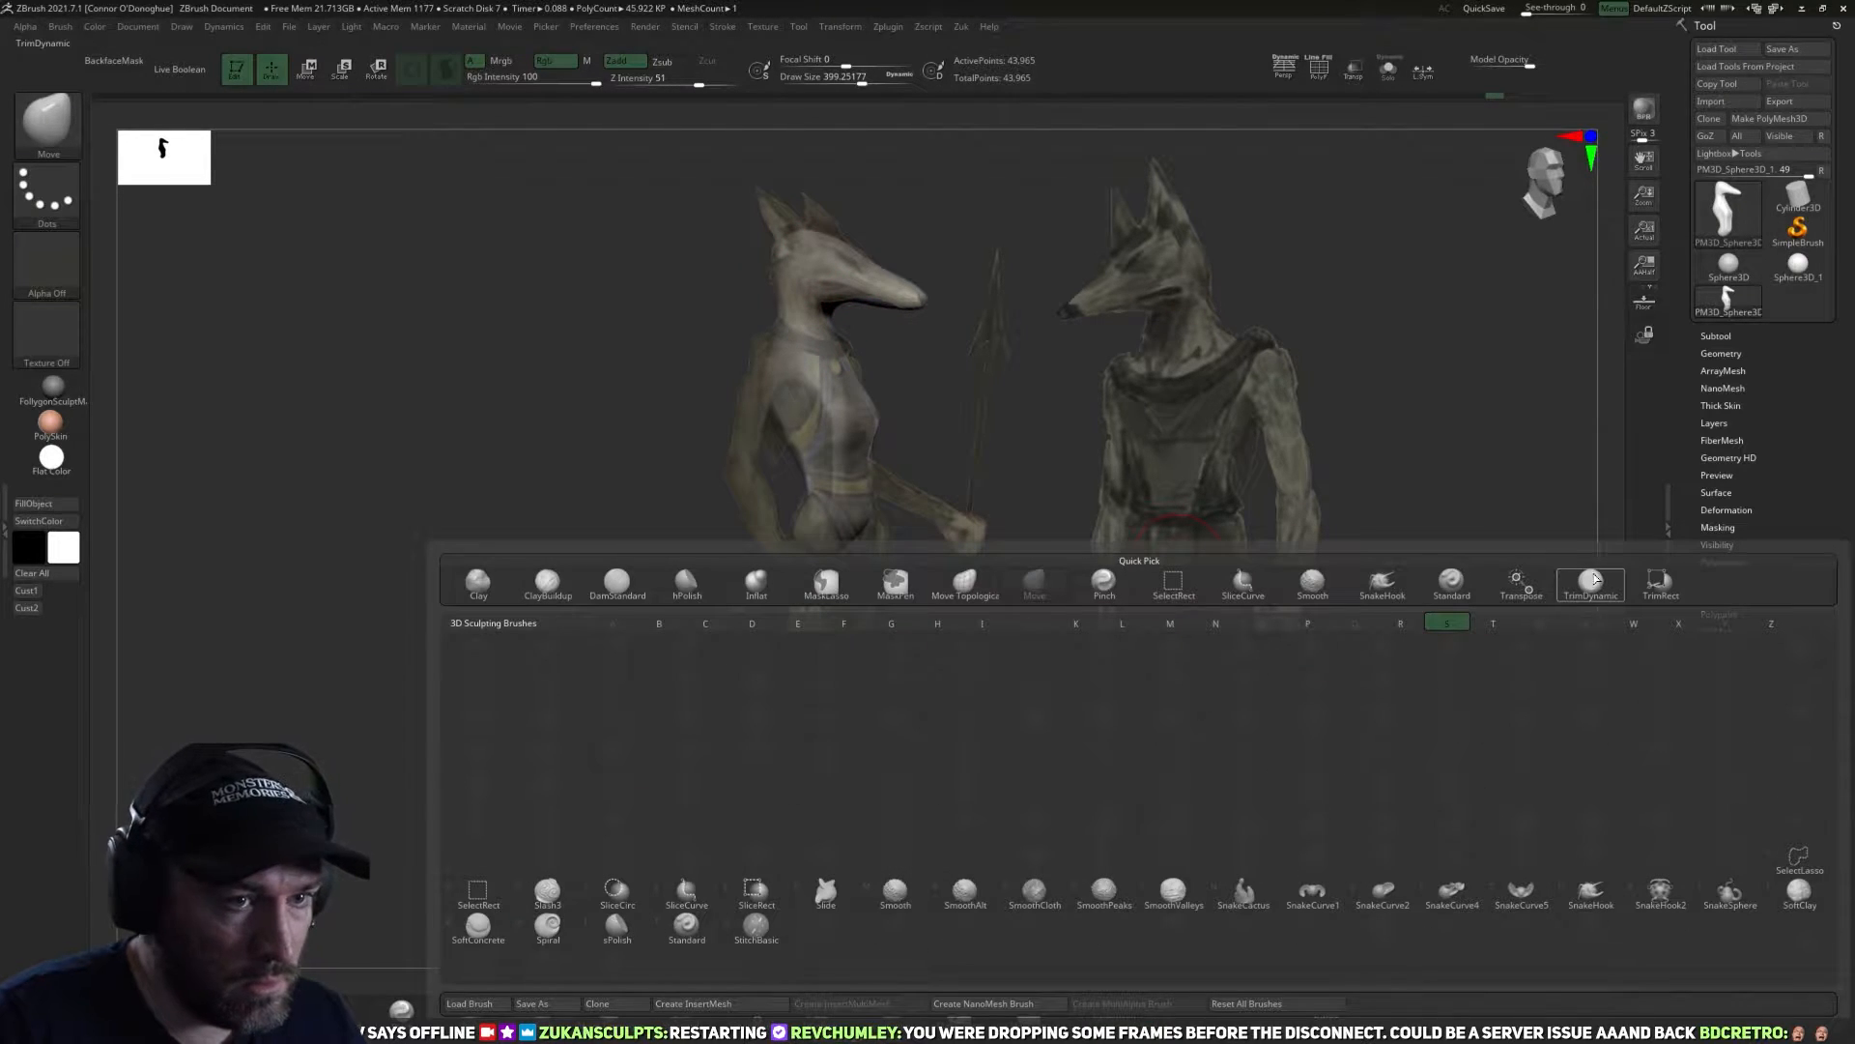
{"action": "left_click", "coordinate": [1382, 583]}
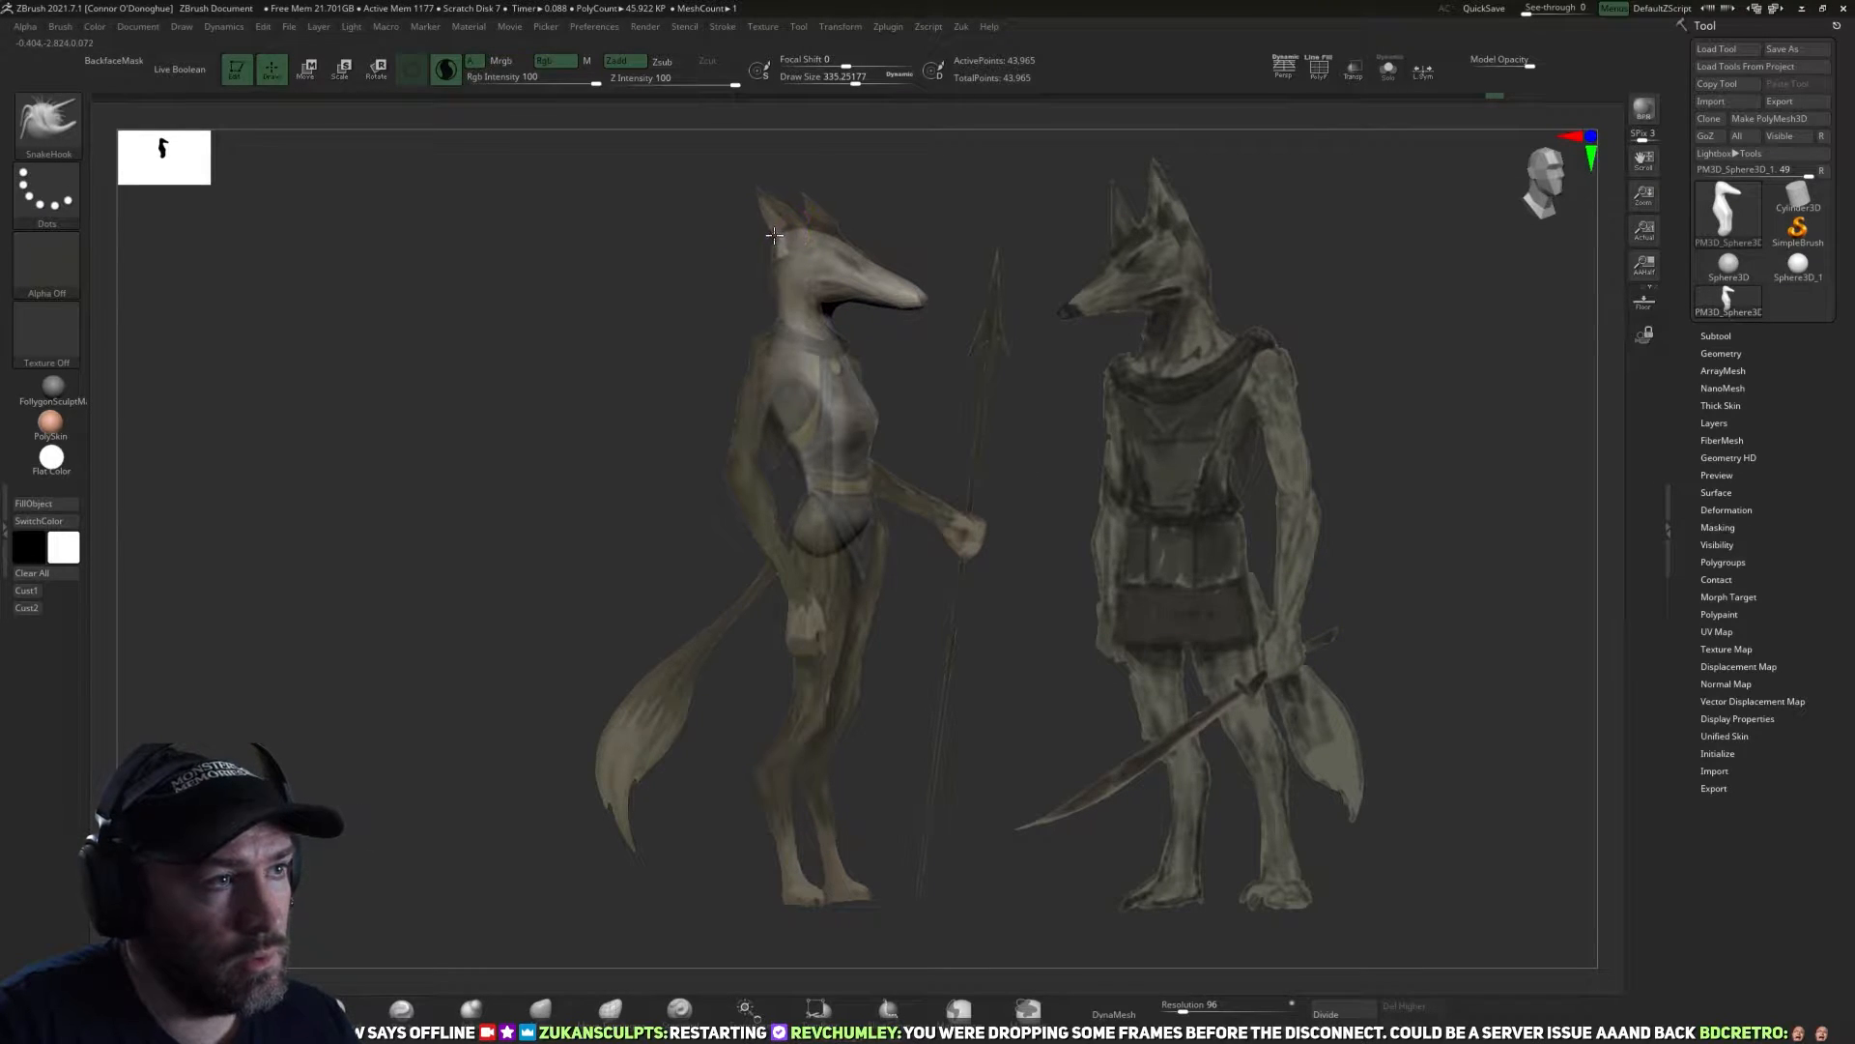
{"action": "mouse_move", "coordinate": [774, 235]}
{"action": "left_mouse_down"}
{"action": "mouse_move", "coordinate": [745, 211]}
{"action": "mouse_move", "coordinate": [775, 213]}
{"action": "left_mouse_up"}
{"action": "left_click_drag", "start_coordinate": [1061, 375], "coordinate": [996, 403]}
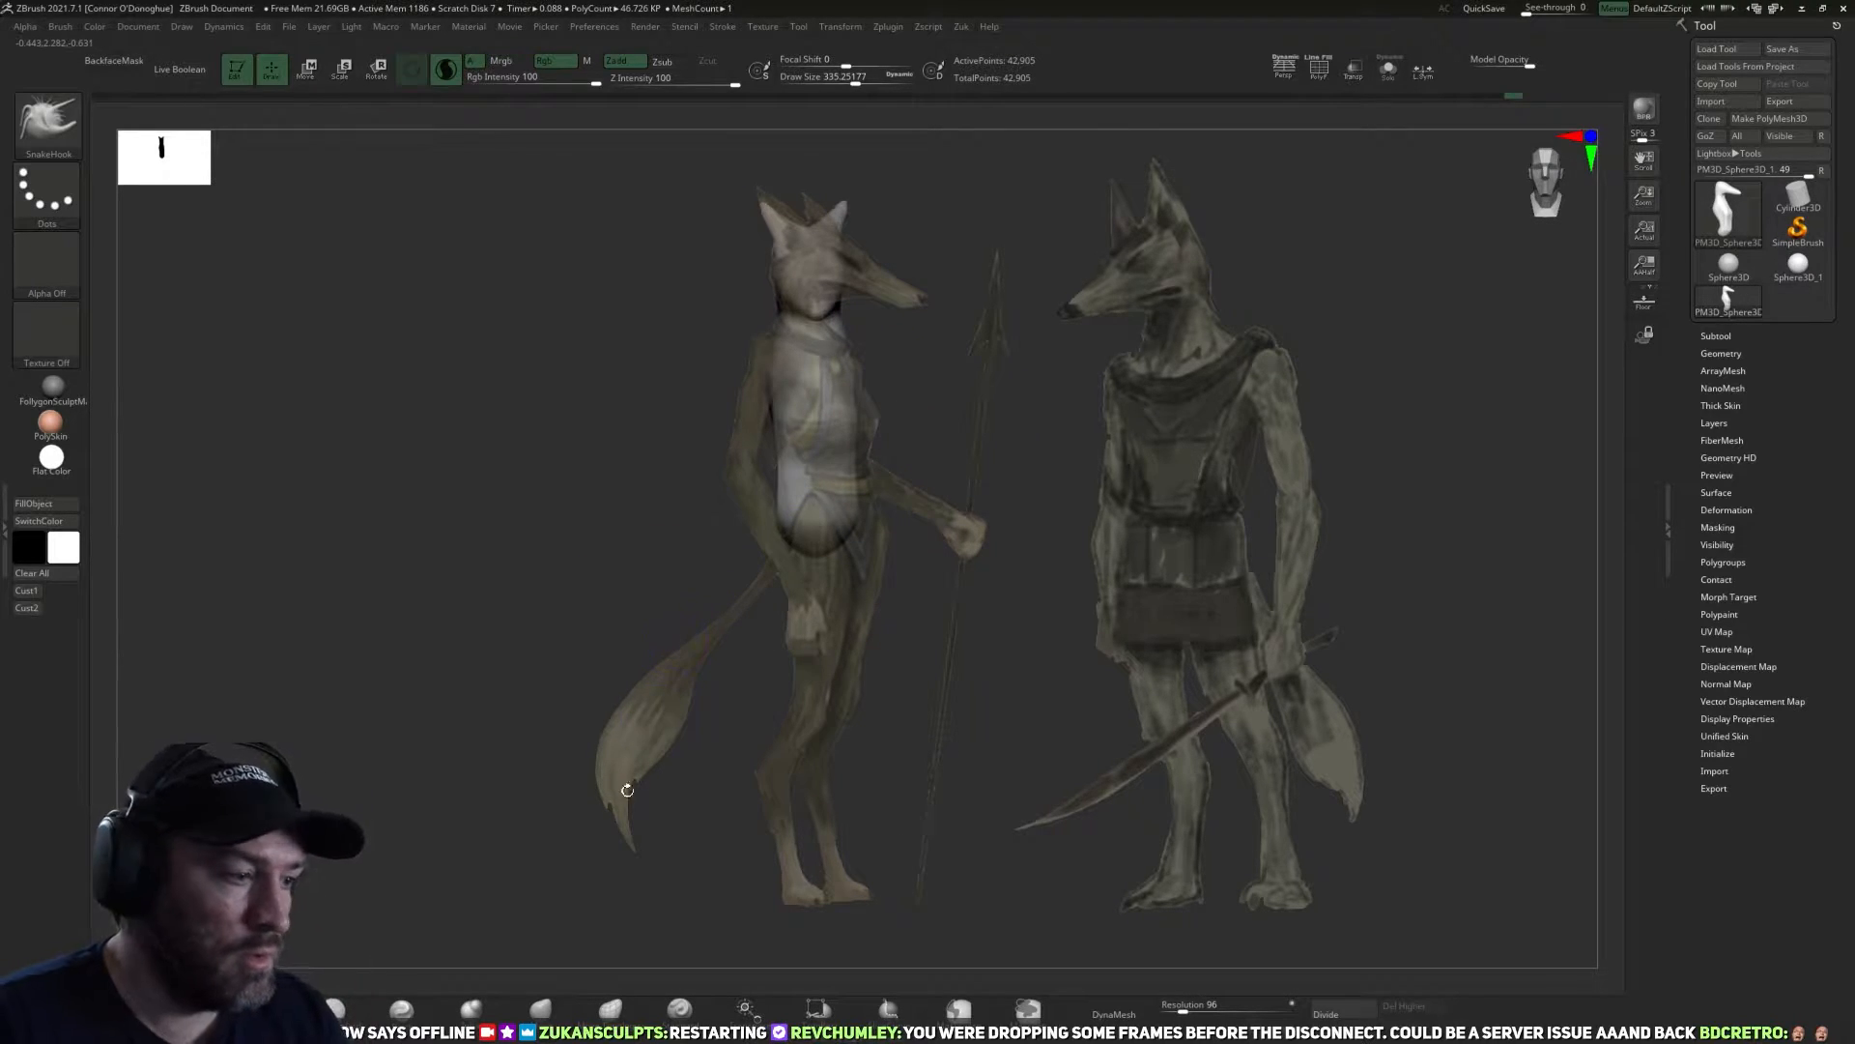
Shape the ears to the reference's side profile with the Move brush at draw size about 335 to 347.
{"action": "key", "text": "b"}
{"action": "key", "text": "m"}
{"action": "key", "text": "v"}
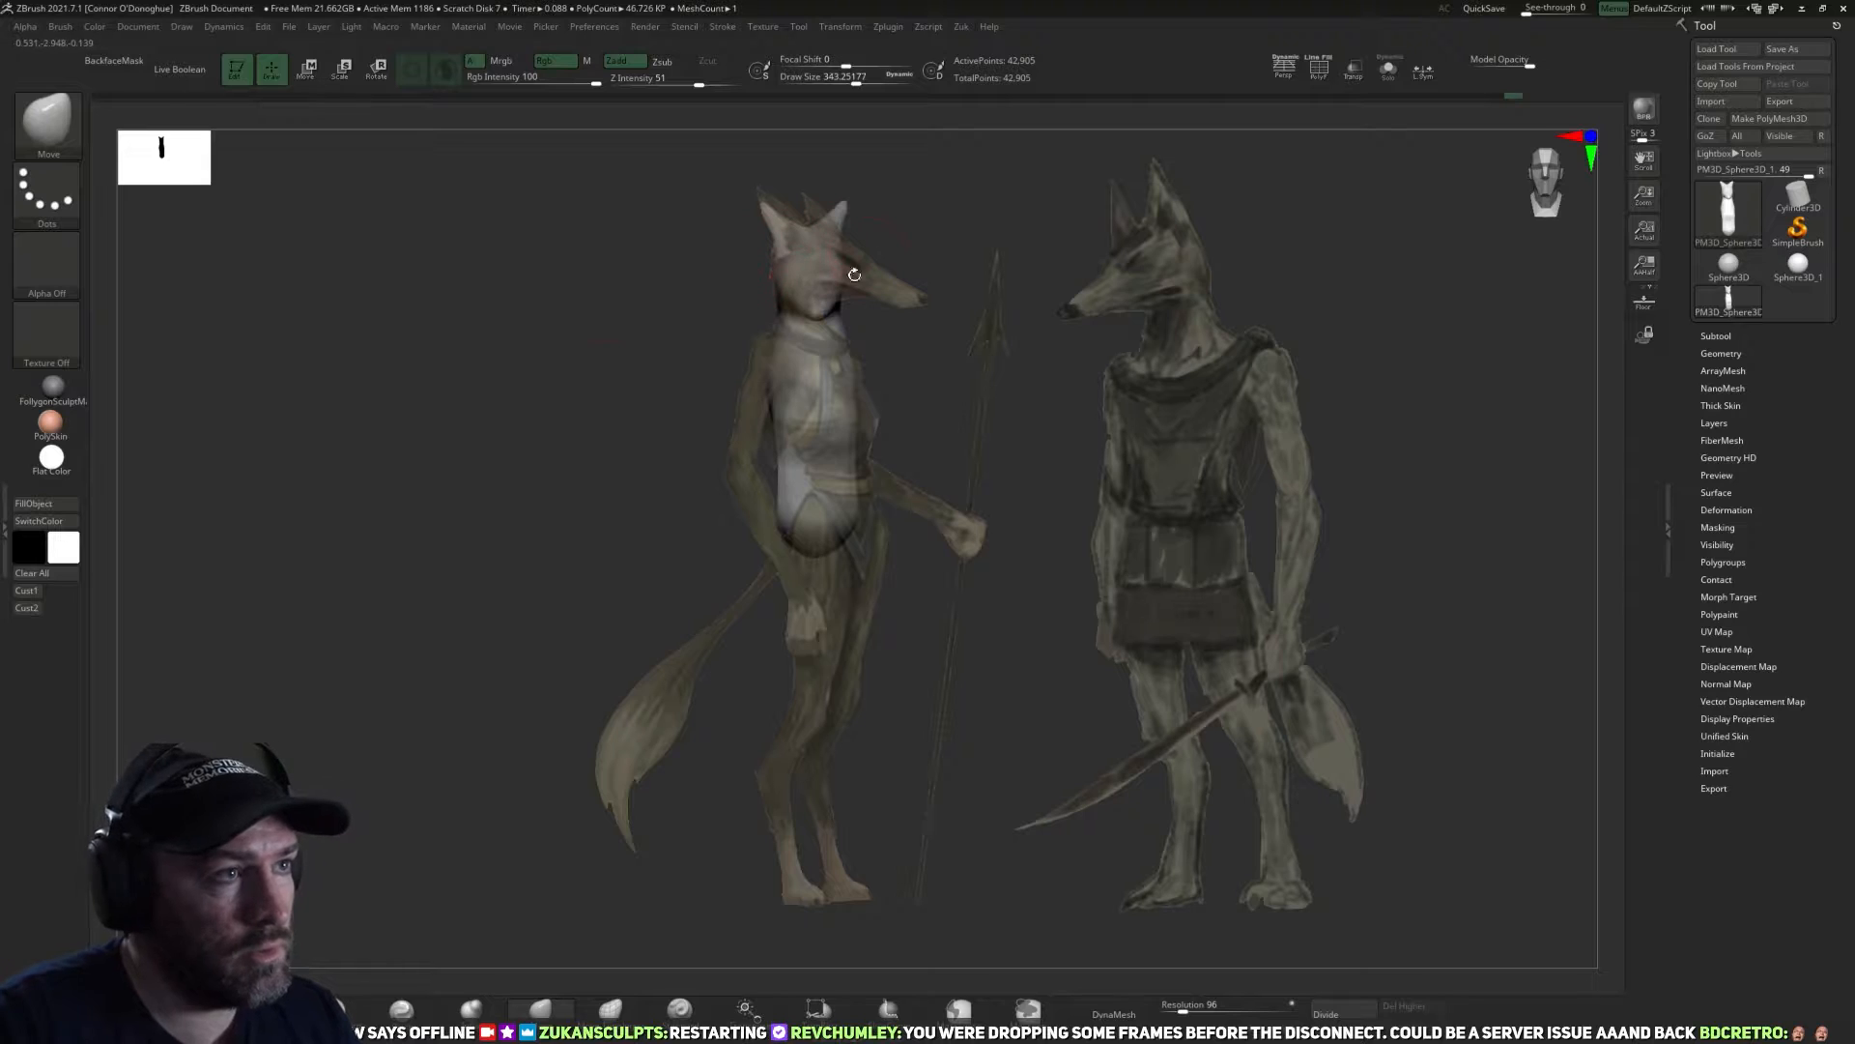
{"action": "left_click", "coordinate": [33, 593]}
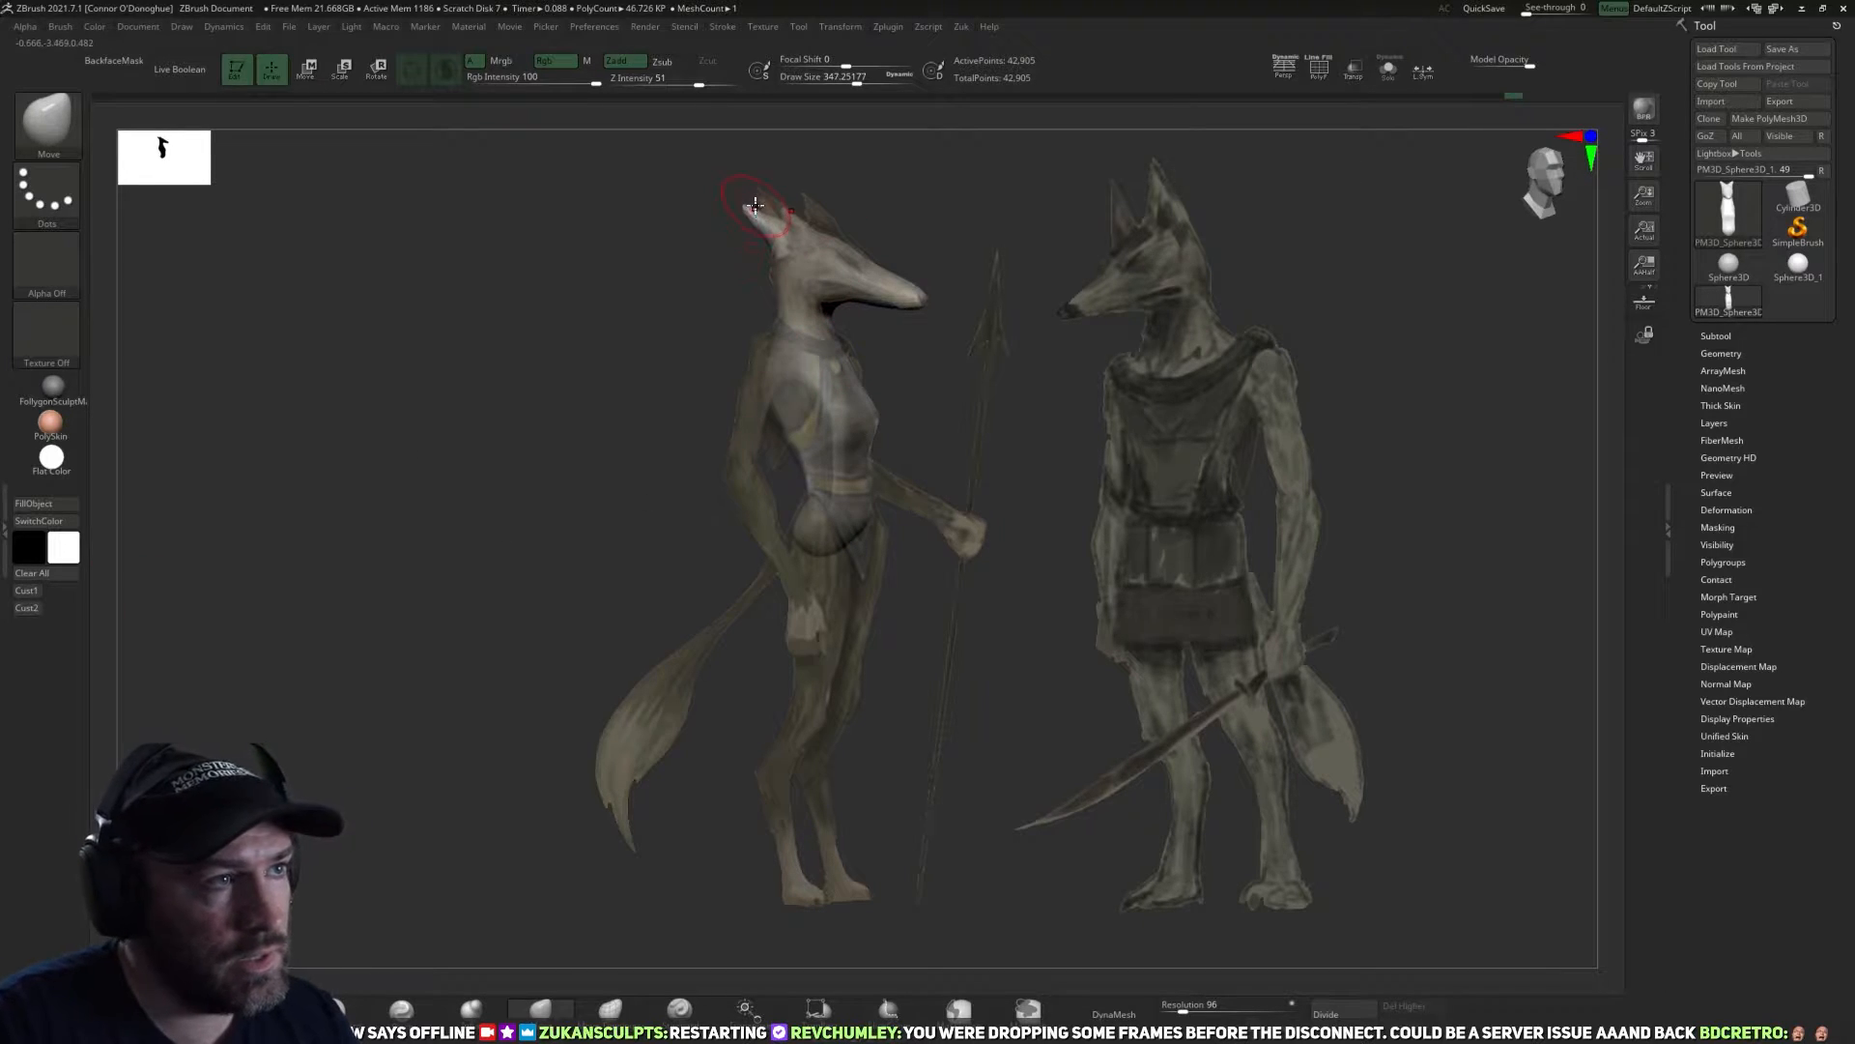
{"action": "left_click_drag", "start_coordinate": [774, 183], "coordinate": [789, 211]}
{"action": "key", "text": "bracketleft"}
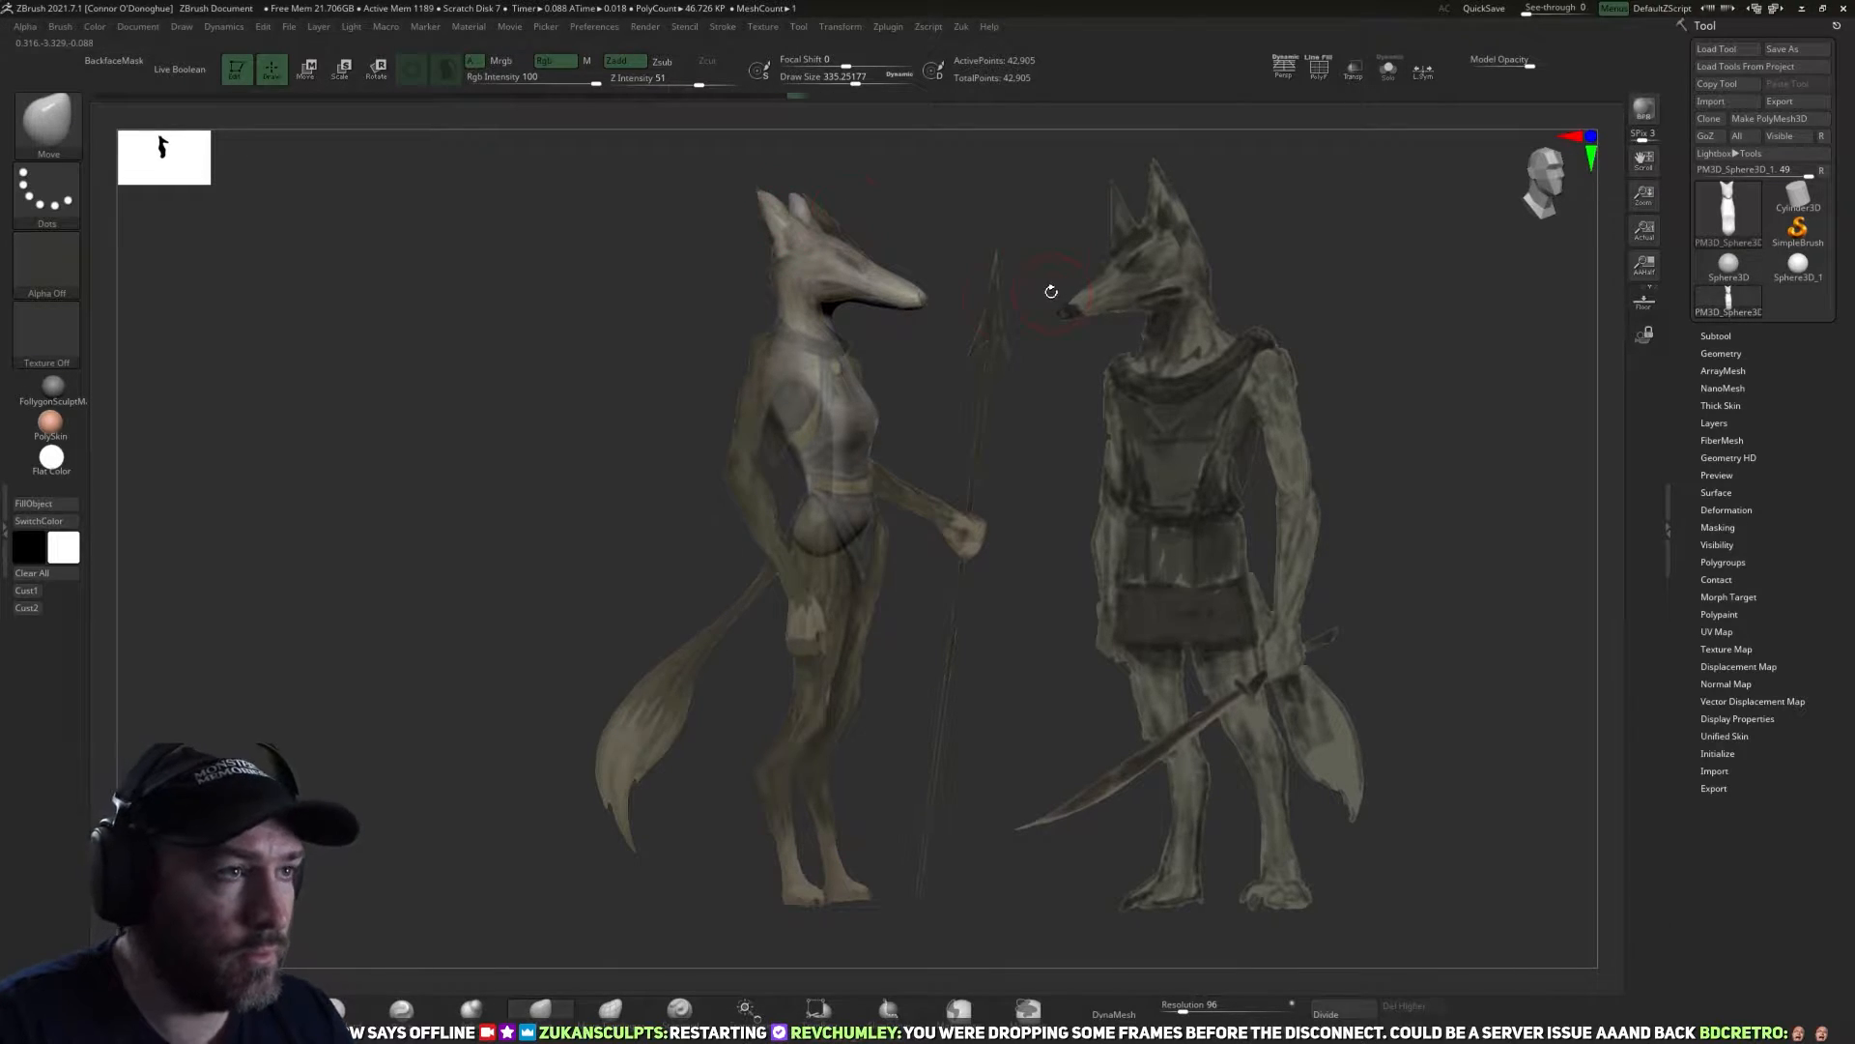
Mask both ears with MaskLasso and invert the mask so that only the ears stay editable.
{"action": "mouse_move", "coordinate": [1002, 278]}
{"action": "left_mouse_down"}
{"action": "mouse_move", "coordinate": [957, 286]}
{"action": "mouse_move", "coordinate": [982, 244]}
{"action": "mouse_move", "coordinate": [1082, 446]}
{"action": "left_mouse_up"}
{"action": "mouse_move", "coordinate": [870, 322]}
{"action": "left_mouse_down"}
{"action": "mouse_move", "coordinate": [902, 356]}
{"action": "mouse_move", "coordinate": [873, 348]}
{"action": "left_mouse_up"}
{"action": "left_click", "coordinate": [964, 1009], "text": "ctrl"}
{"action": "mouse_move", "coordinate": [748, 292]}
{"action": "left_mouse_down", "text": "ctrl"}
{"action": "mouse_move", "coordinate": [902, 326]}
{"action": "mouse_move", "coordinate": [928, 463]}
{"action": "mouse_move", "coordinate": [786, 302]}
{"action": "mouse_move", "coordinate": [1254, 261]}
{"action": "mouse_move", "coordinate": [1081, 432]}
{"action": "mouse_move", "coordinate": [1130, 339]}
{"action": "left_mouse_up", "text": "ctrl"}
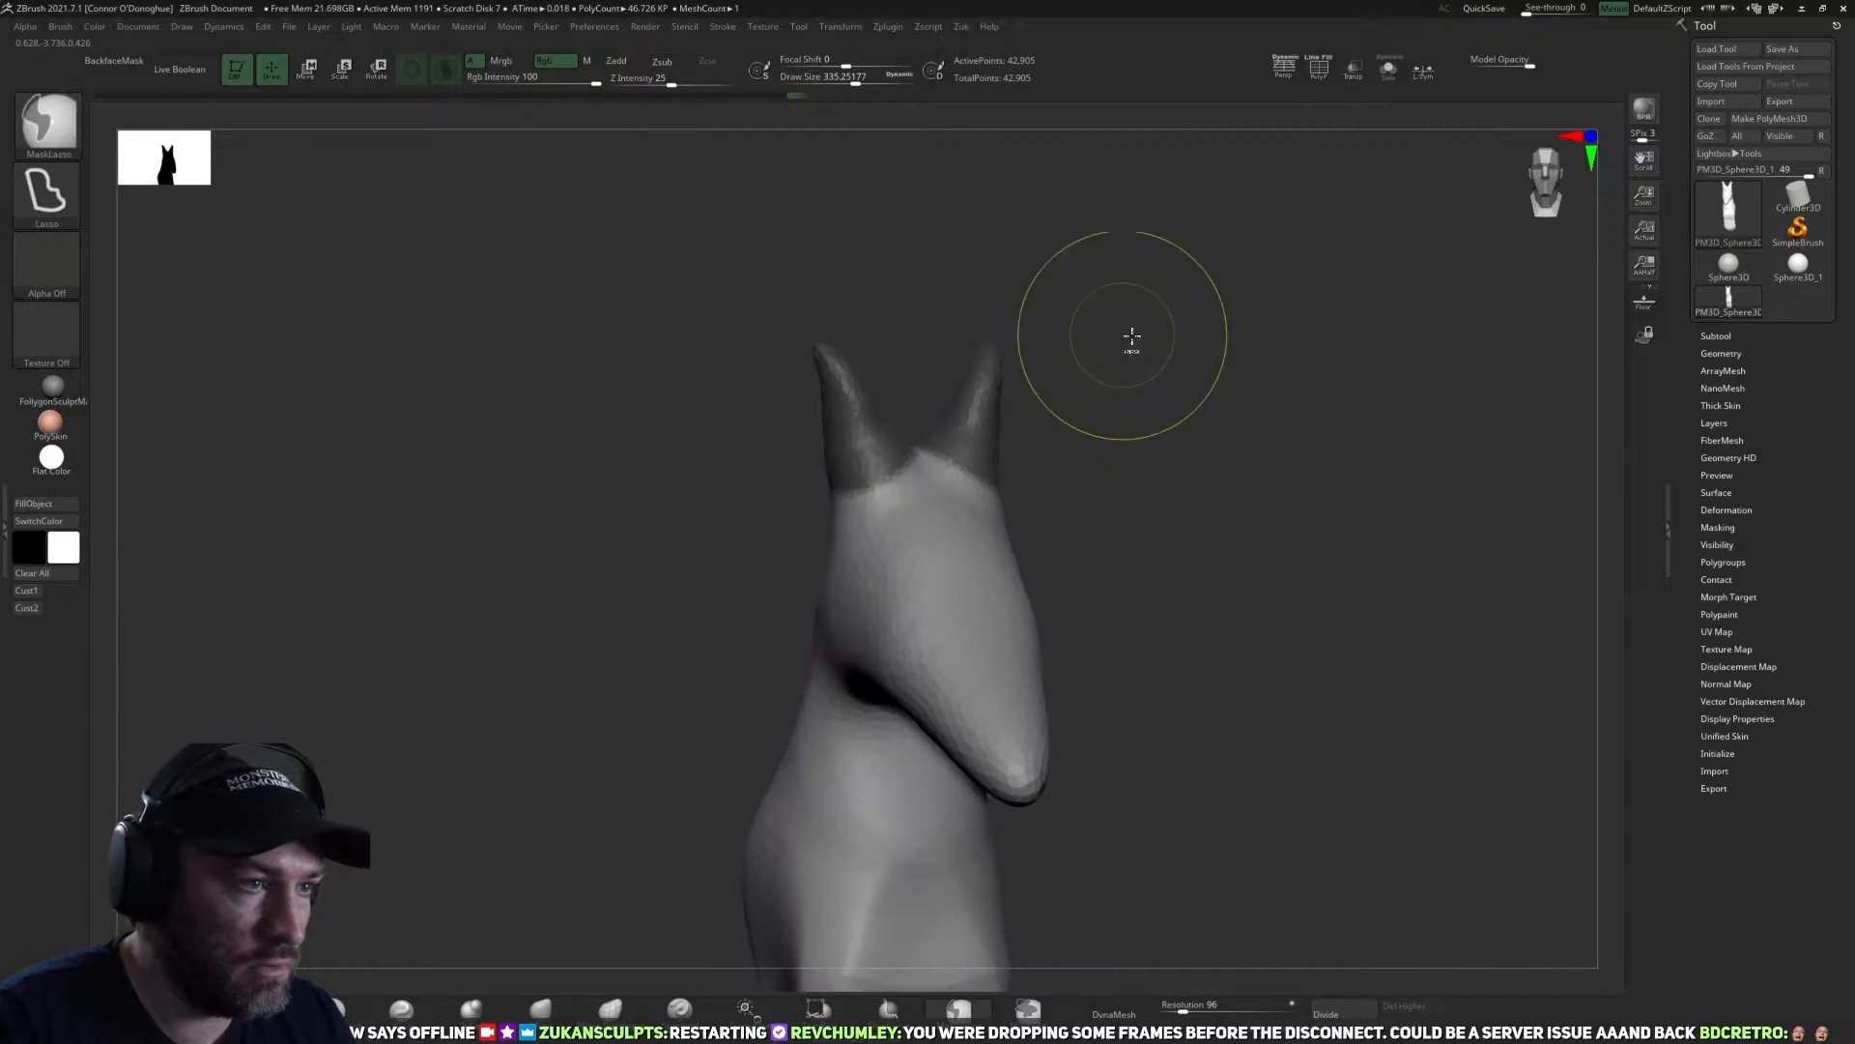
{"action": "left_click", "coordinate": [1146, 435], "text": "ctrl"}
{"action": "left_click_drag", "start_coordinate": [1147, 435], "coordinate": [953, 476]}
{"action": "left_click_drag", "start_coordinate": [1118, 351], "coordinate": [1133, 444]}
Place the transform gizmo at an ear's base and reposition and angle the ears on the head, undoing one unwanted adjustment.
{"action": "key", "text": "w"}
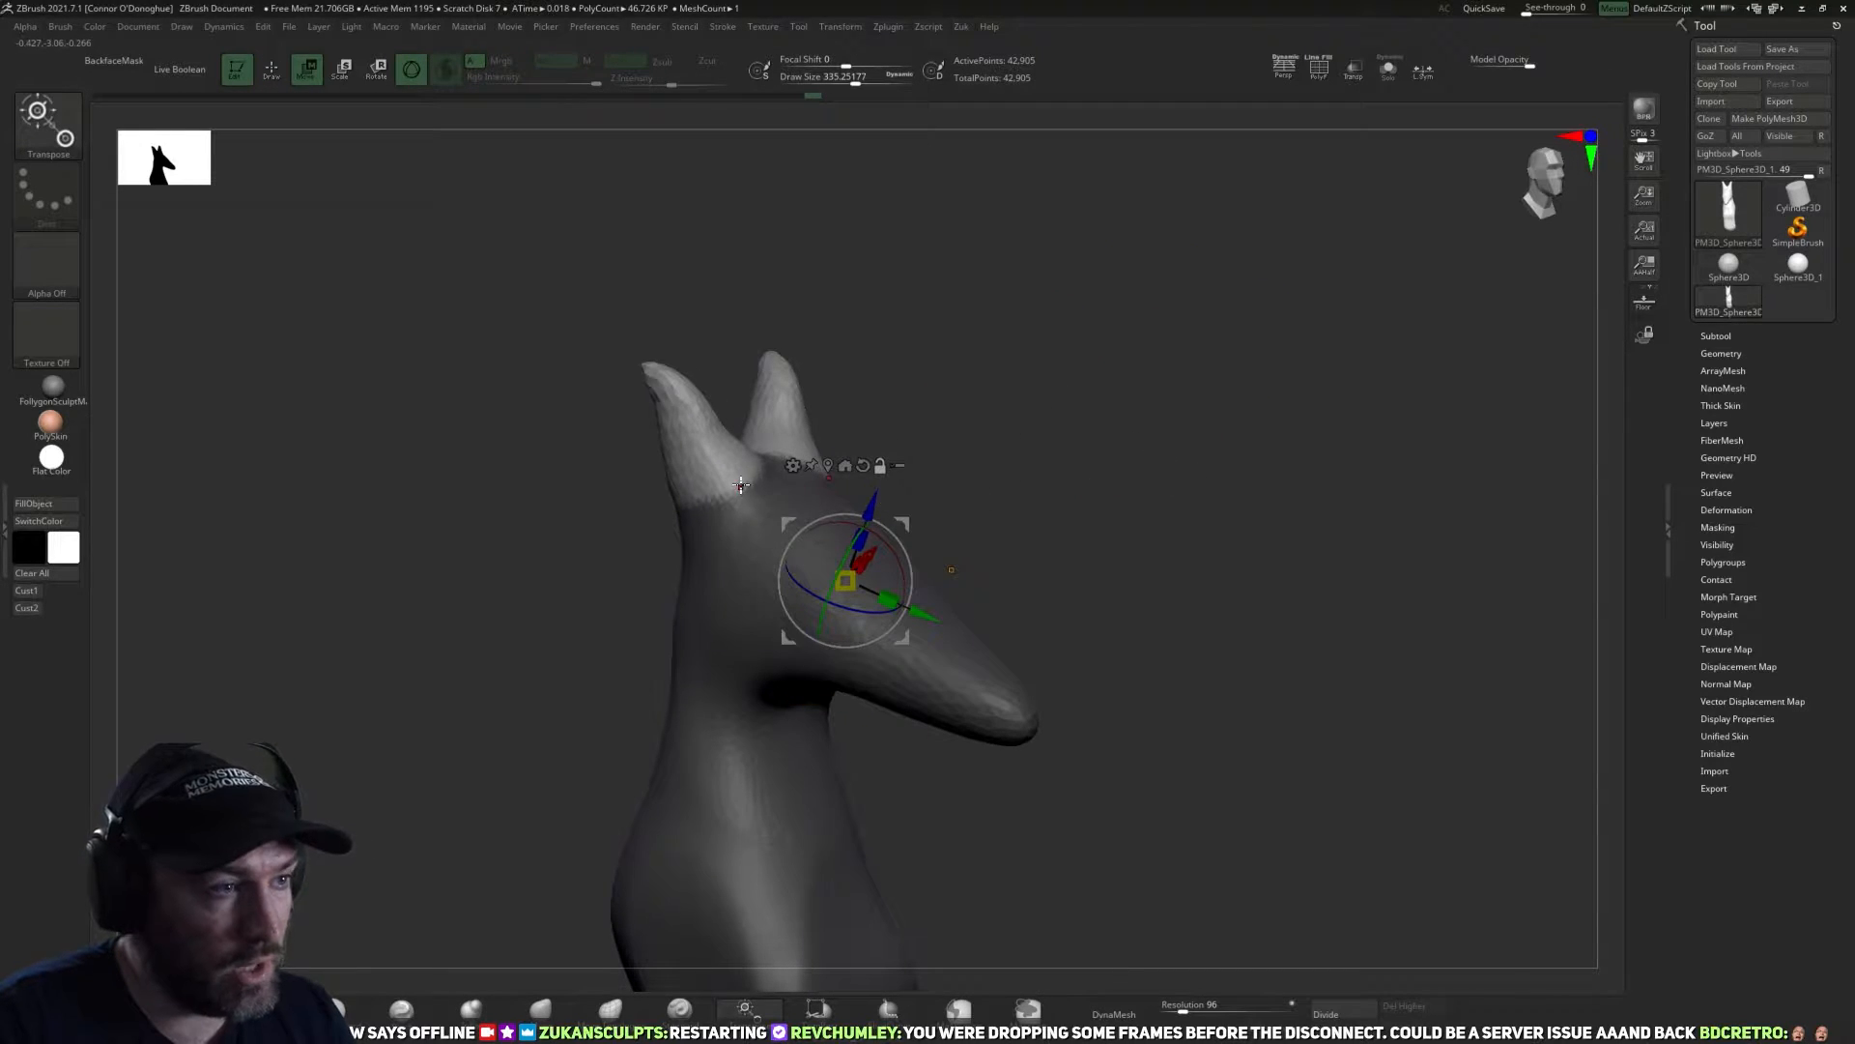
{"action": "left_click", "coordinate": [741, 484]}
{"action": "left_click_drag", "start_coordinate": [1018, 455], "coordinate": [952, 440]}
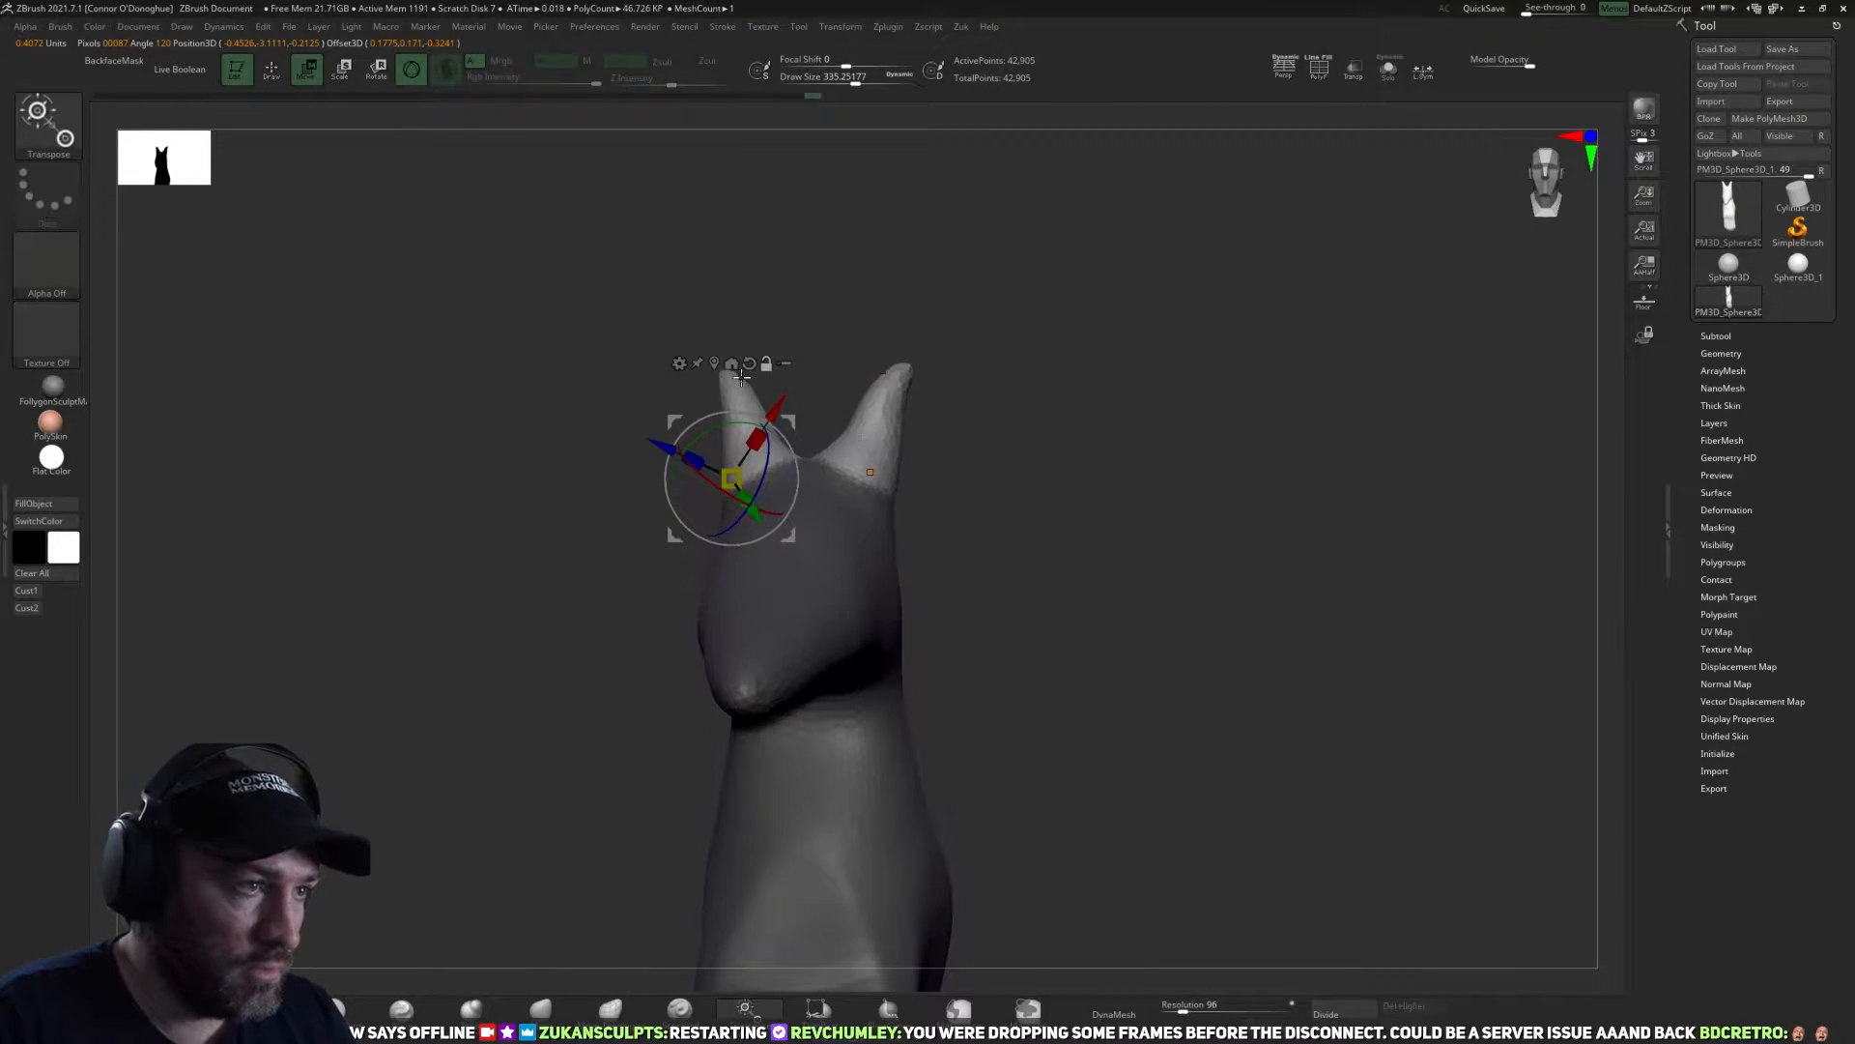
{"action": "left_click_drag", "start_coordinate": [883, 290], "coordinate": [904, 298], "text": "shift"}
{"action": "left_click", "coordinate": [752, 363], "text": "alt"}
{"action": "left_click_drag", "start_coordinate": [990, 469], "coordinate": [837, 527], "text": "shift"}
{"action": "left_click_drag", "start_coordinate": [944, 504], "coordinate": [764, 550], "text": "shift"}
{"action": "left_click_drag", "start_coordinate": [923, 454], "coordinate": [936, 426], "text": "shift"}
{"action": "left_click_drag", "start_coordinate": [776, 496], "coordinate": [776, 482]}
{"action": "key", "text": "ctrl+z"}
{"action": "mouse_move", "coordinate": [765, 552]}
{"action": "left_mouse_down", "text": "alt"}
{"action": "mouse_move", "coordinate": [787, 485]}
{"action": "mouse_move", "coordinate": [765, 538]}
{"action": "left_mouse_up", "text": "alt"}
Match the ears to the reference in side view with the Move brush at draw size about 347 to 375 and remesh the model.
{"action": "left_click", "coordinate": [29, 592]}
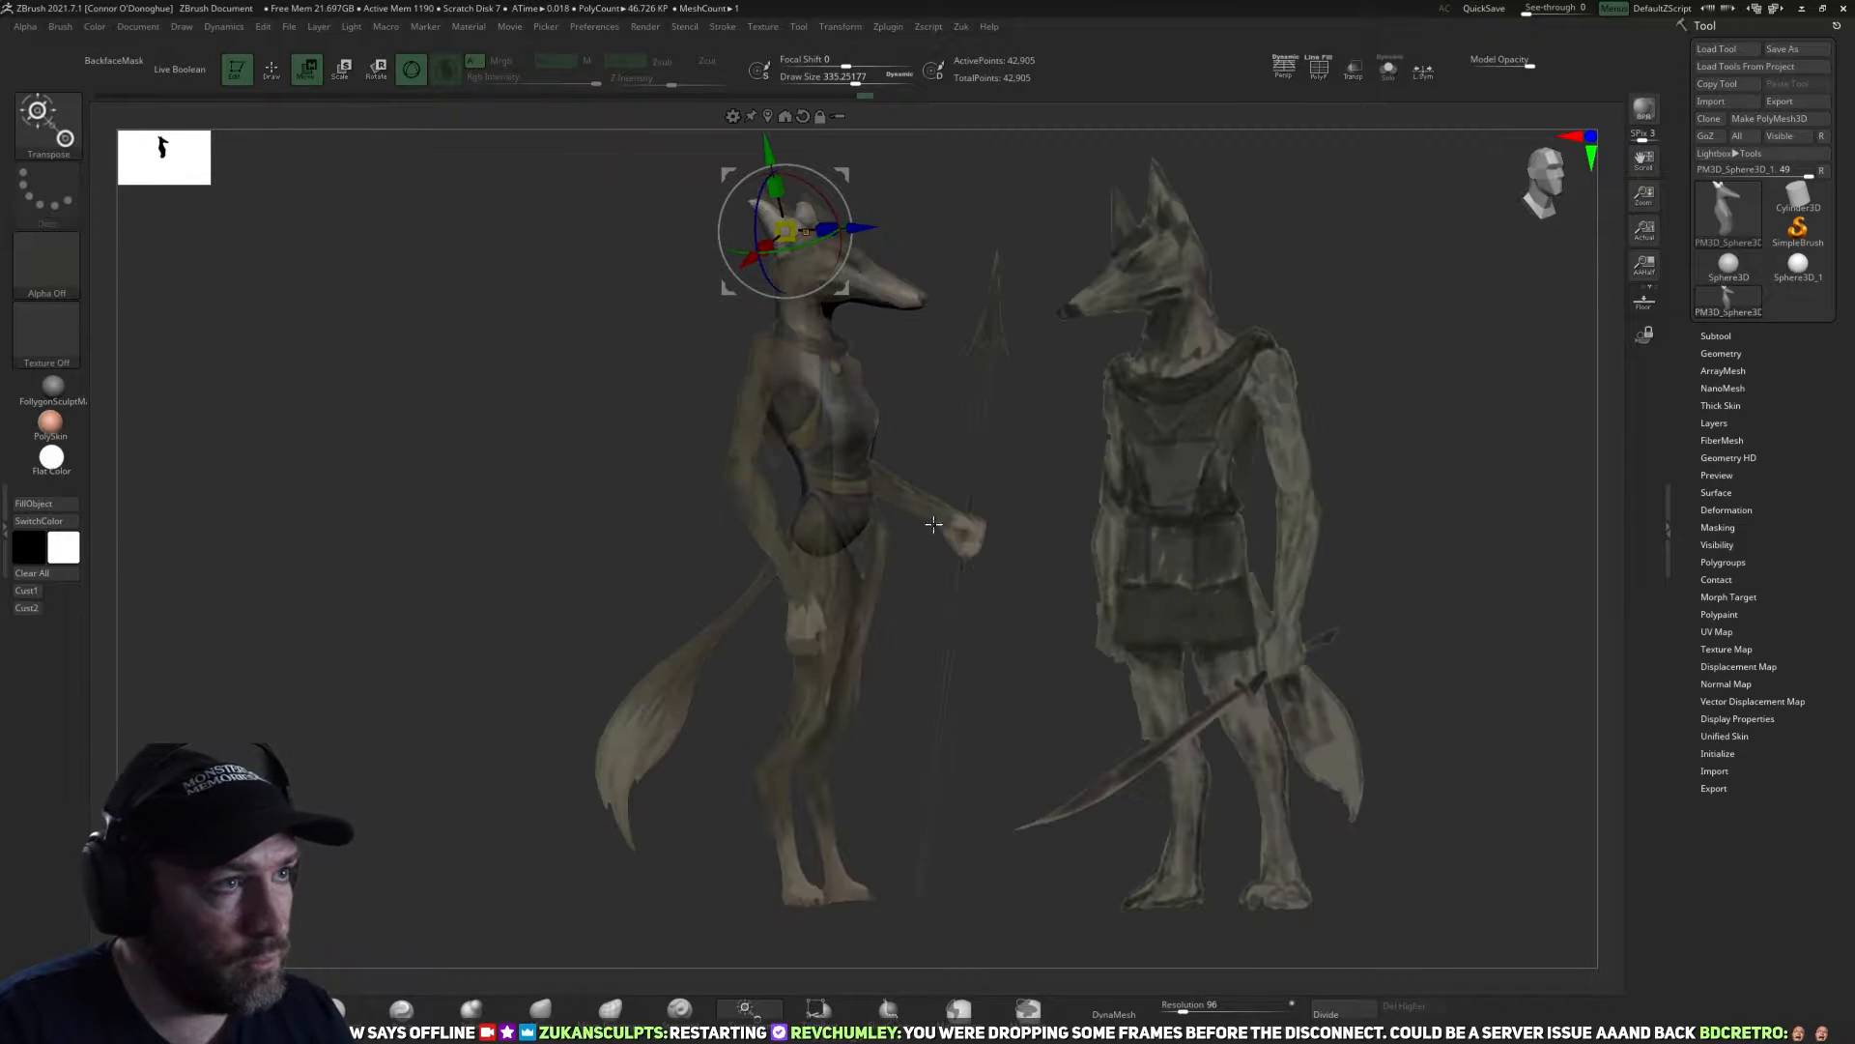
{"action": "key", "text": "q"}
{"action": "key", "text": "b"}
{"action": "key", "text": "m"}
{"action": "key", "text": "v"}
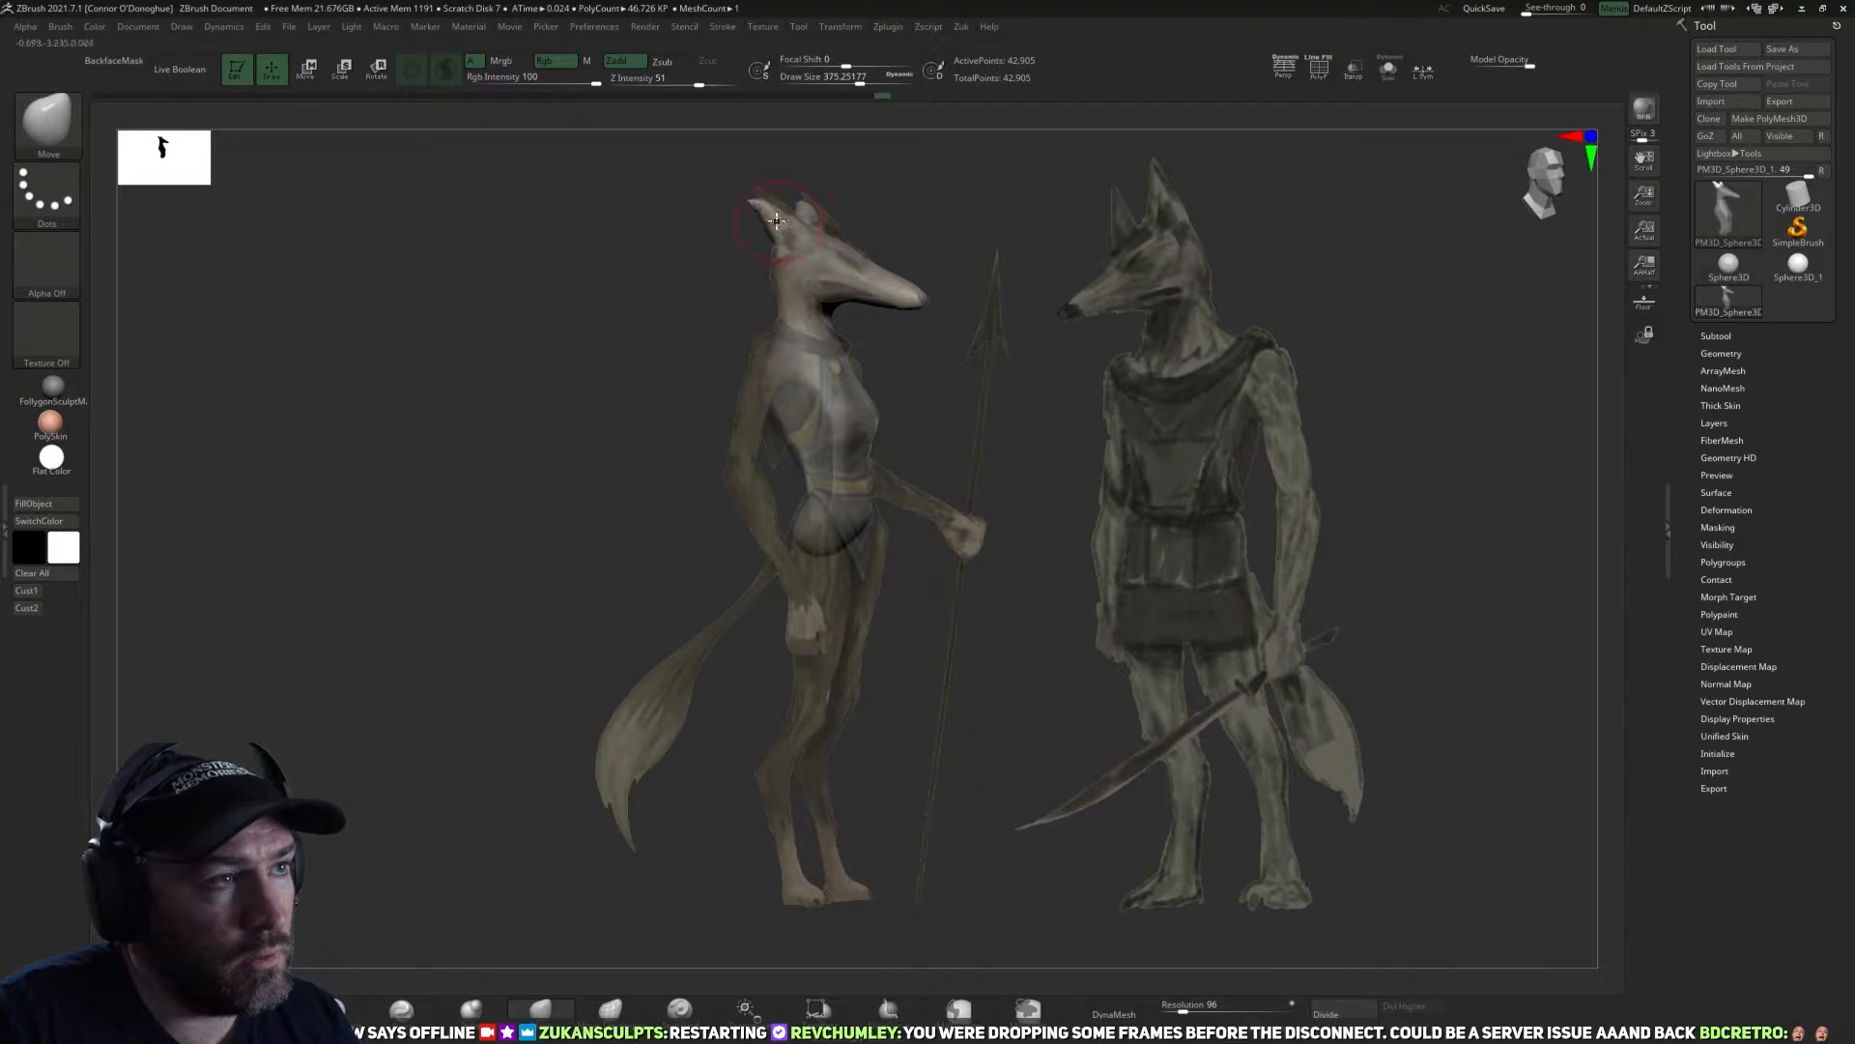
{"action": "left_click_drag", "start_coordinate": [777, 220], "coordinate": [754, 187]}
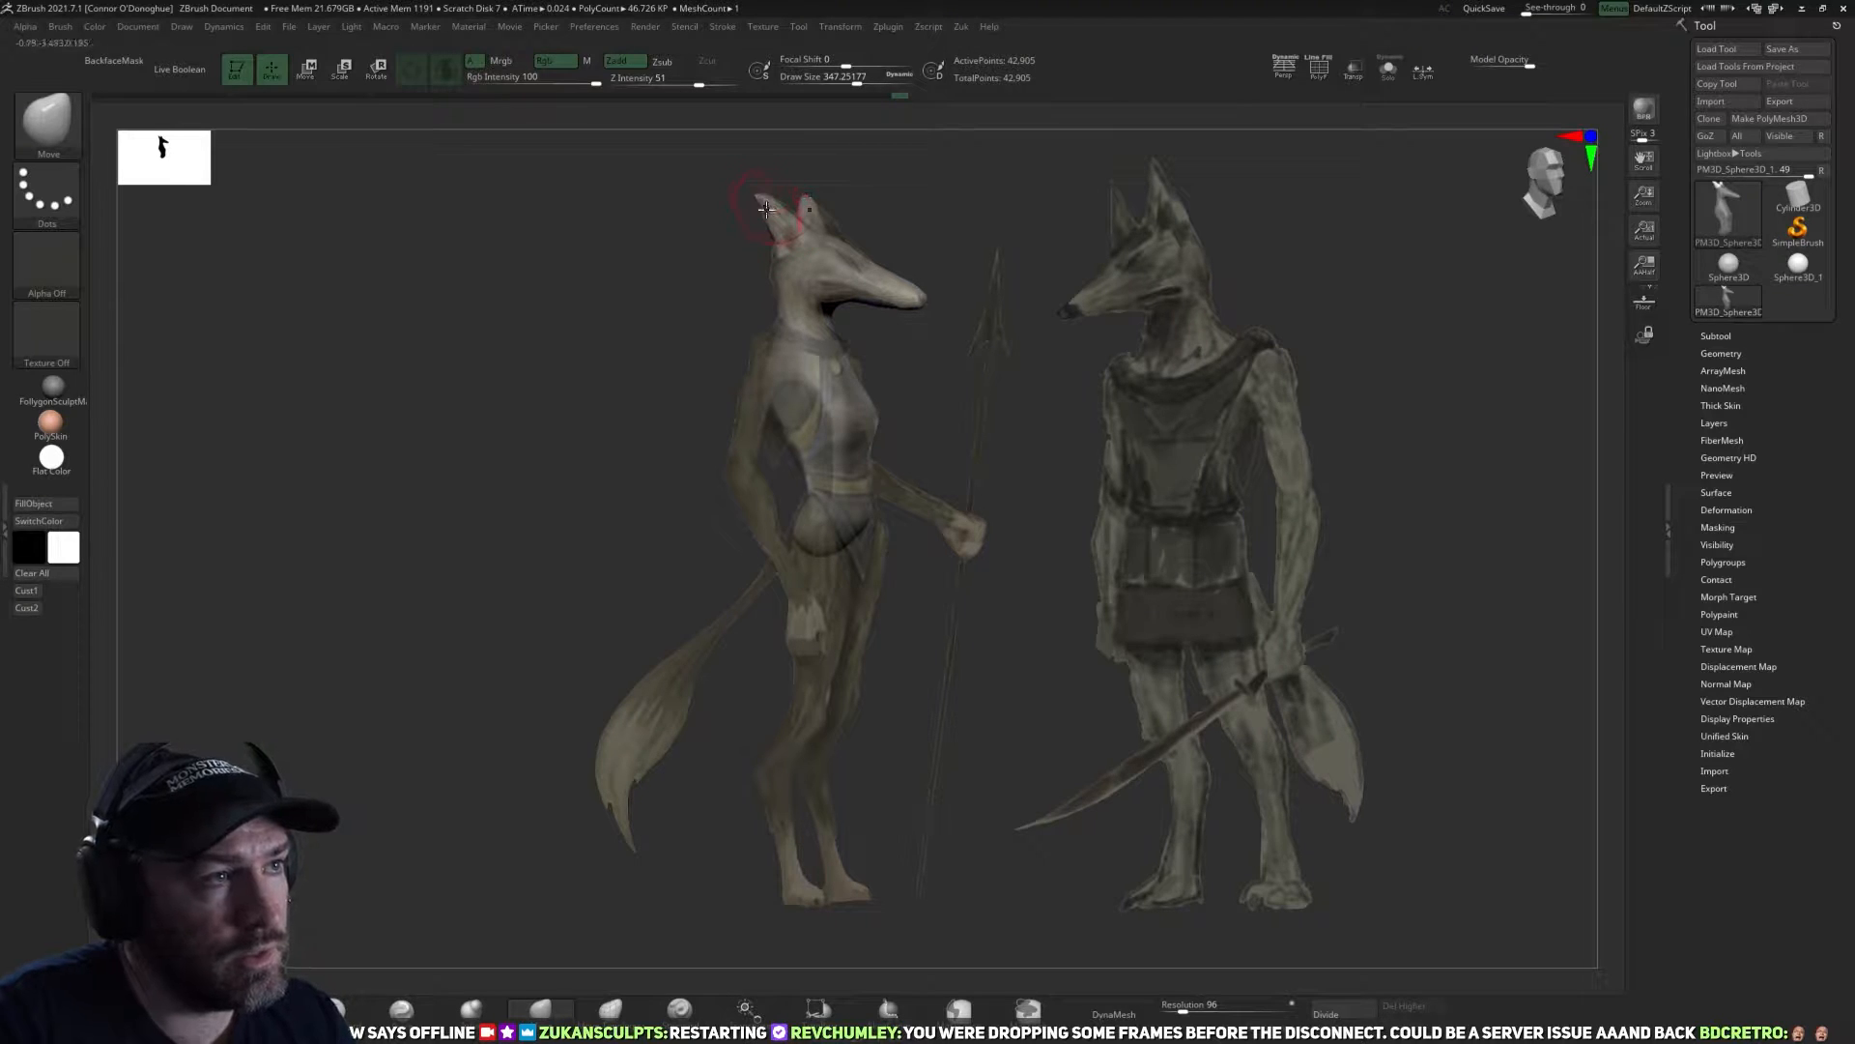
{"action": "mouse_move", "coordinate": [858, 219]}
{"action": "left_mouse_down", "text": "ctrl"}
{"action": "mouse_move", "coordinate": [821, 247]}
{"action": "mouse_move", "coordinate": [860, 217]}
{"action": "mouse_move", "coordinate": [891, 232]}
{"action": "mouse_move", "coordinate": [742, 348]}
{"action": "left_mouse_up", "text": "ctrl"}
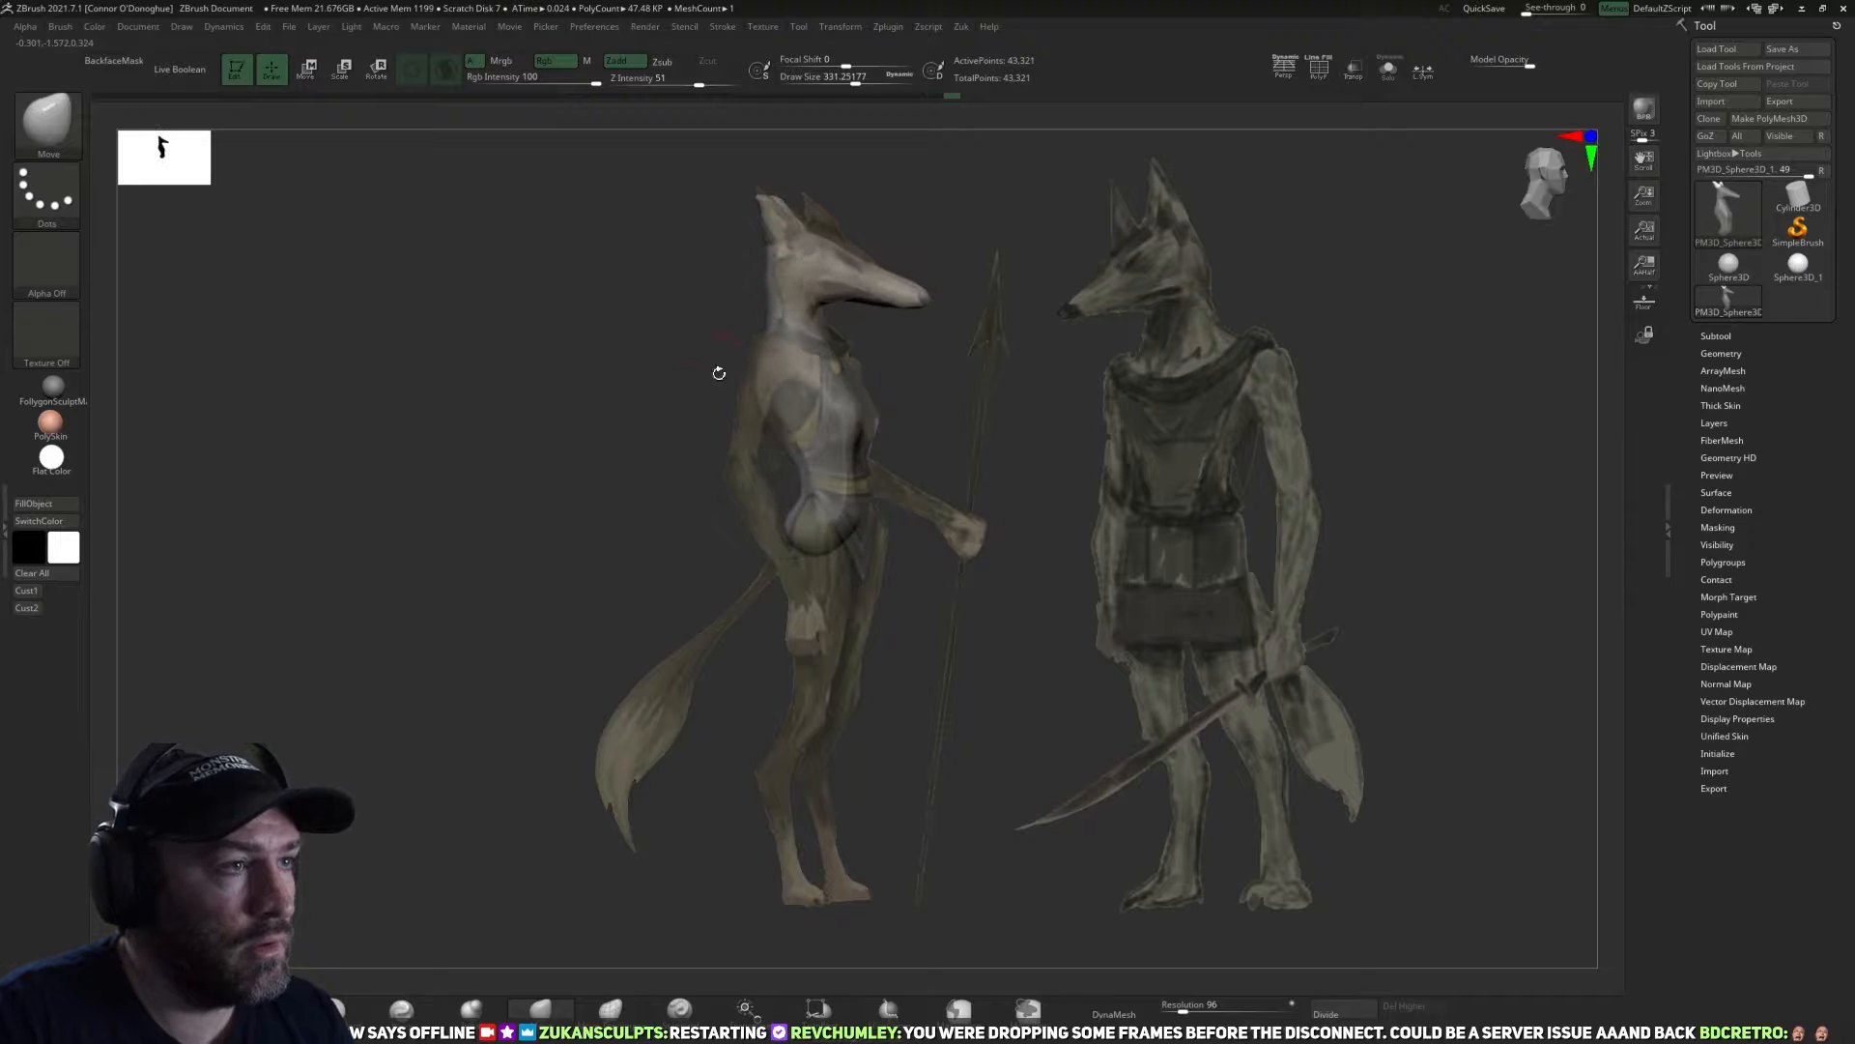
{"action": "left_click", "coordinate": [37, 589]}
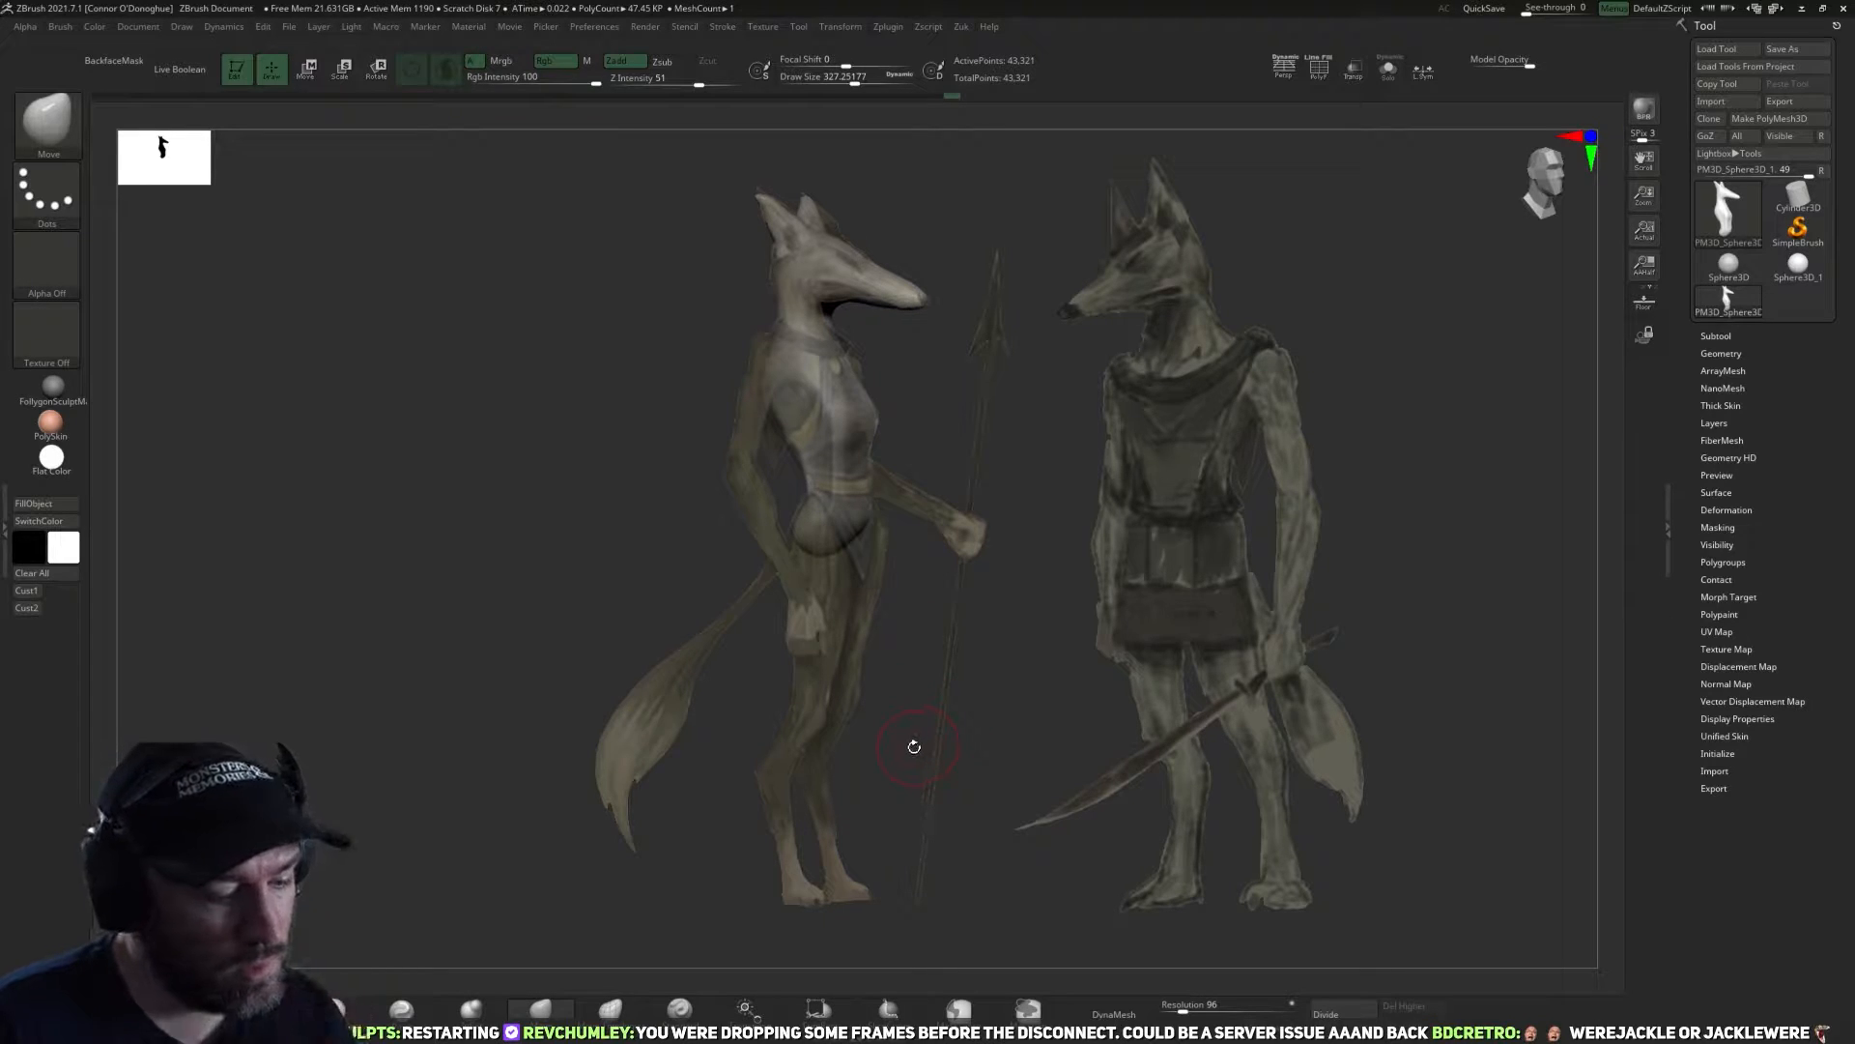
Insert a mirrored pair of spheres below the pelvis for the thighs with the IMM Primitives brush.
{"action": "key", "text": "b"}
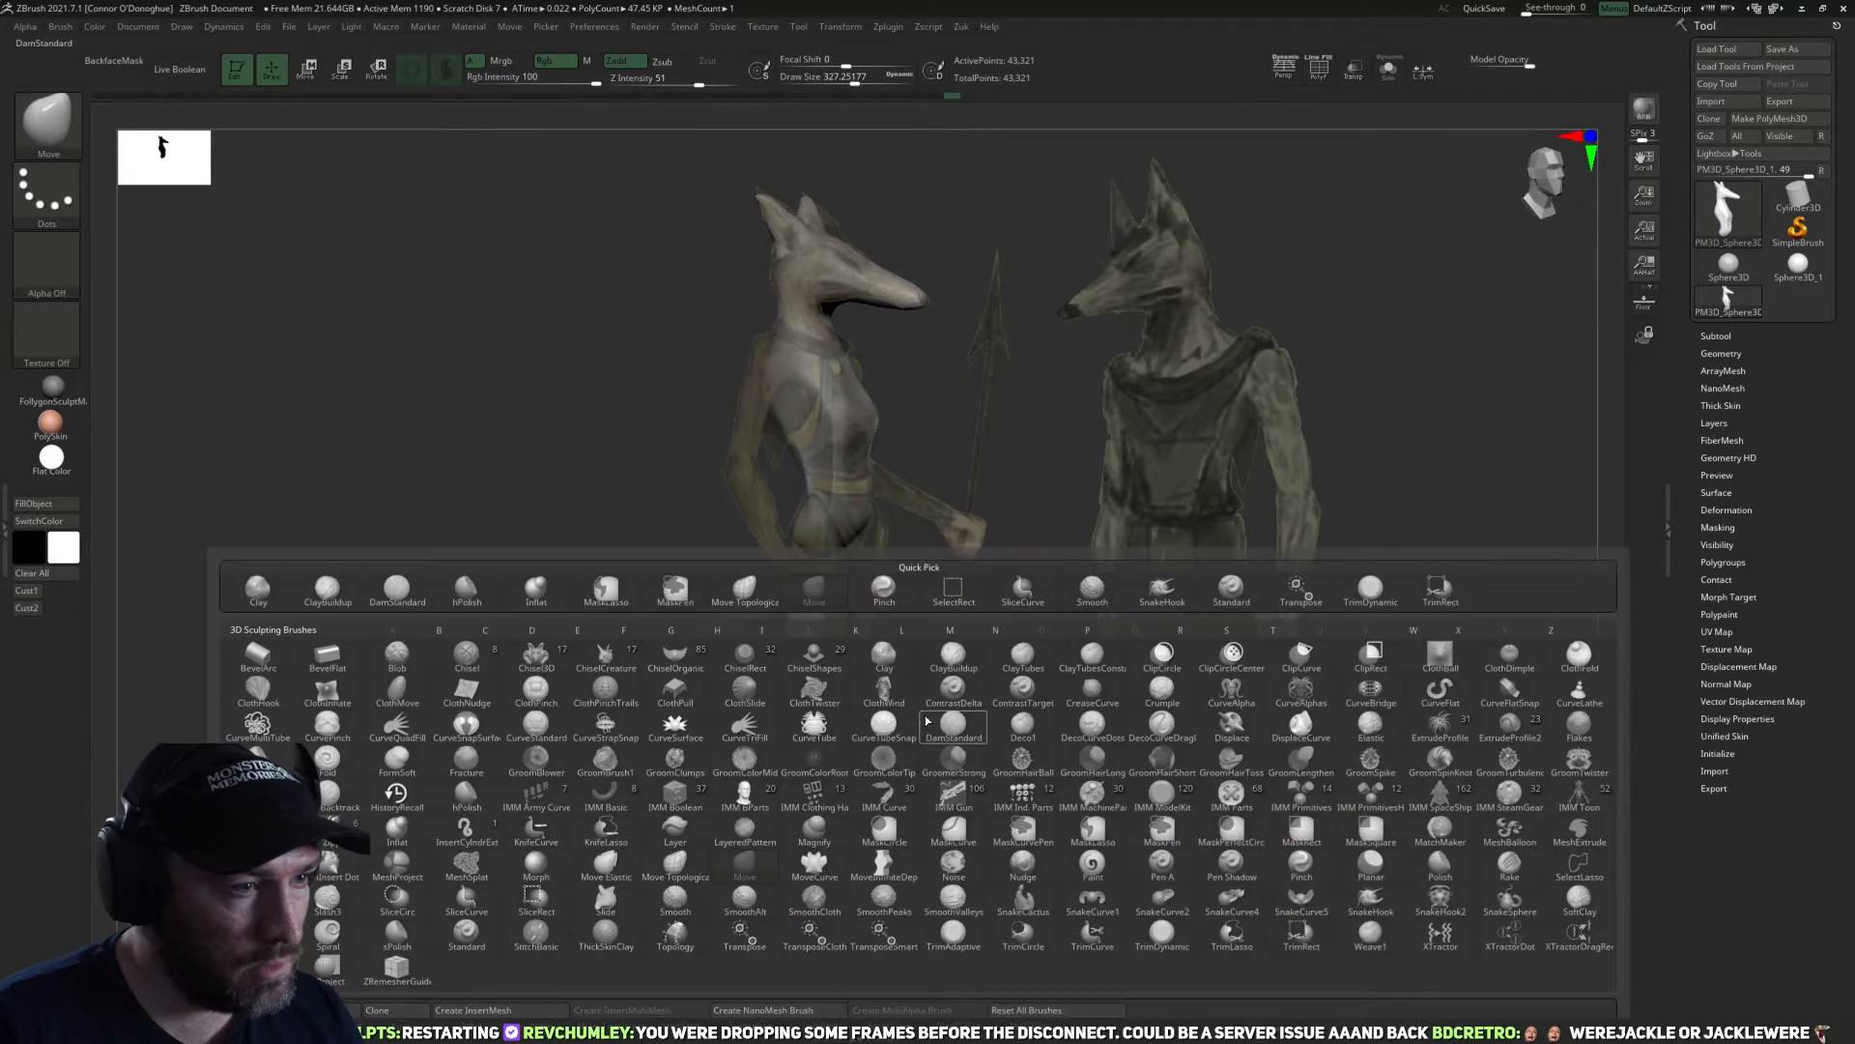
{"action": "key", "text": "i"}
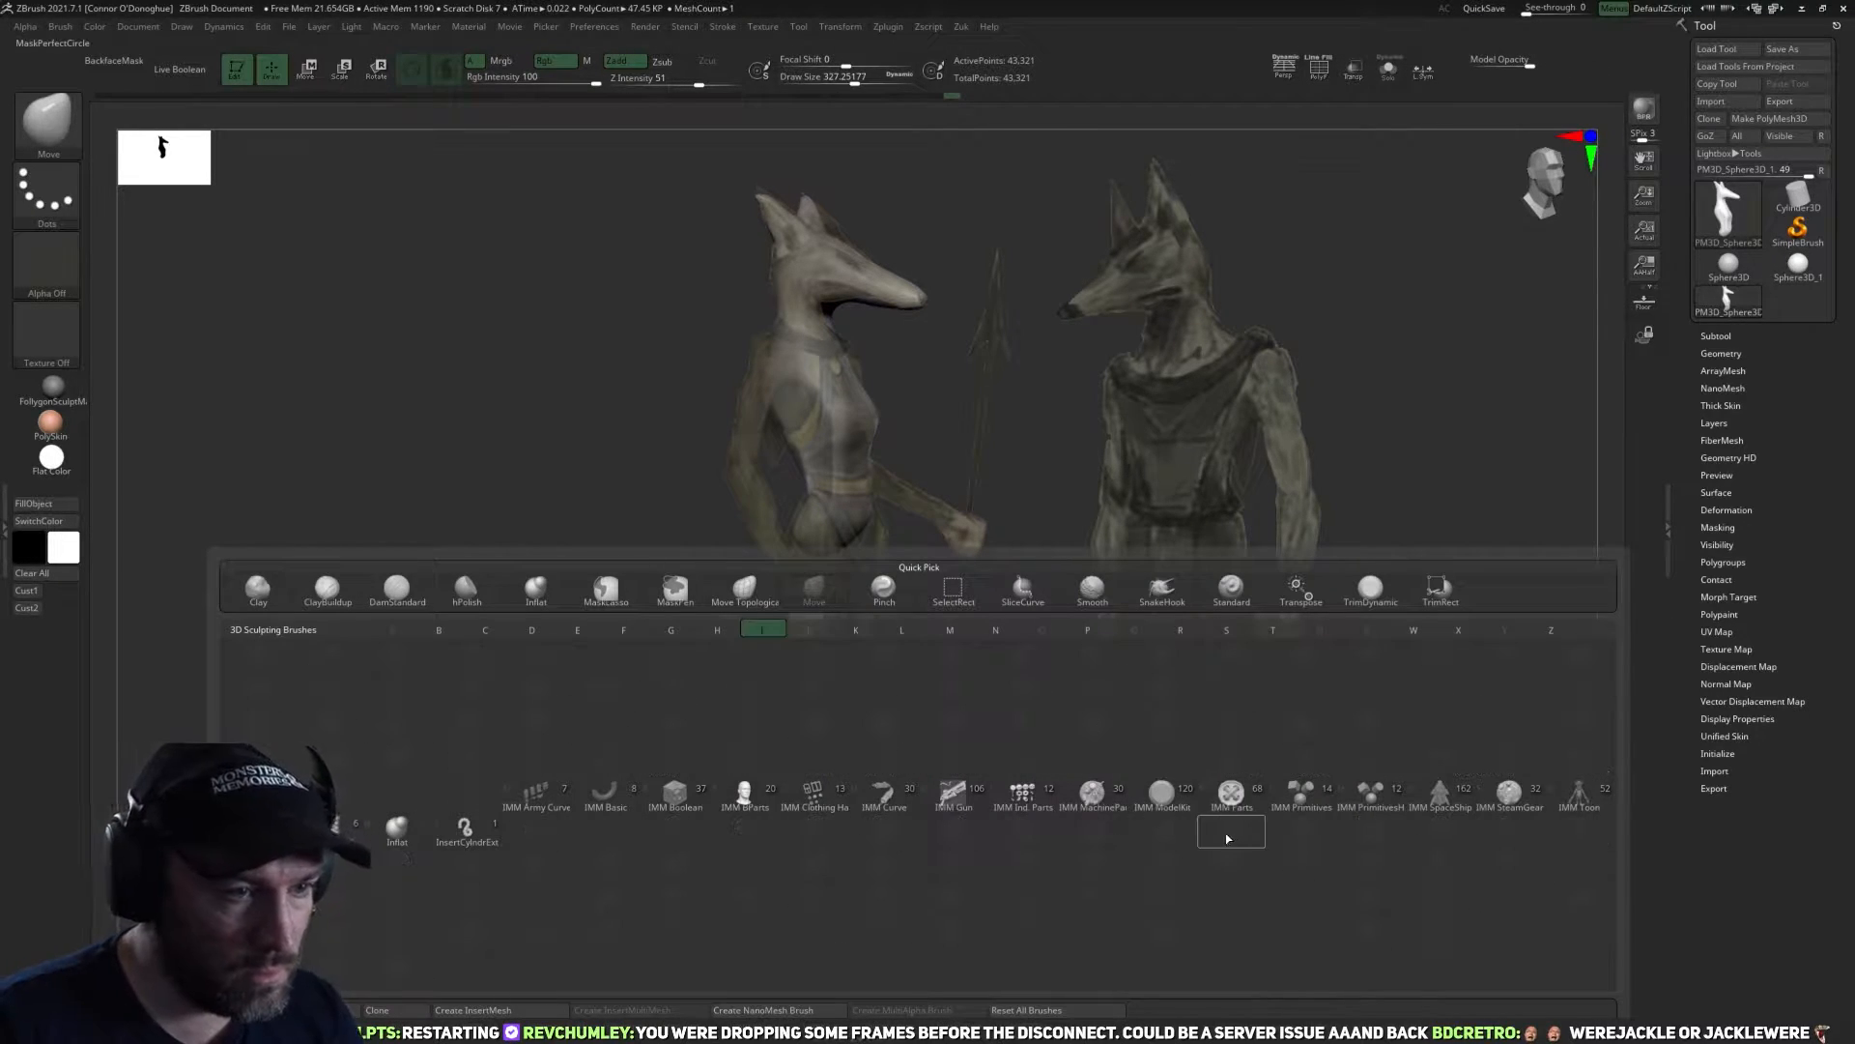
{"action": "left_click", "coordinate": [1300, 790]}
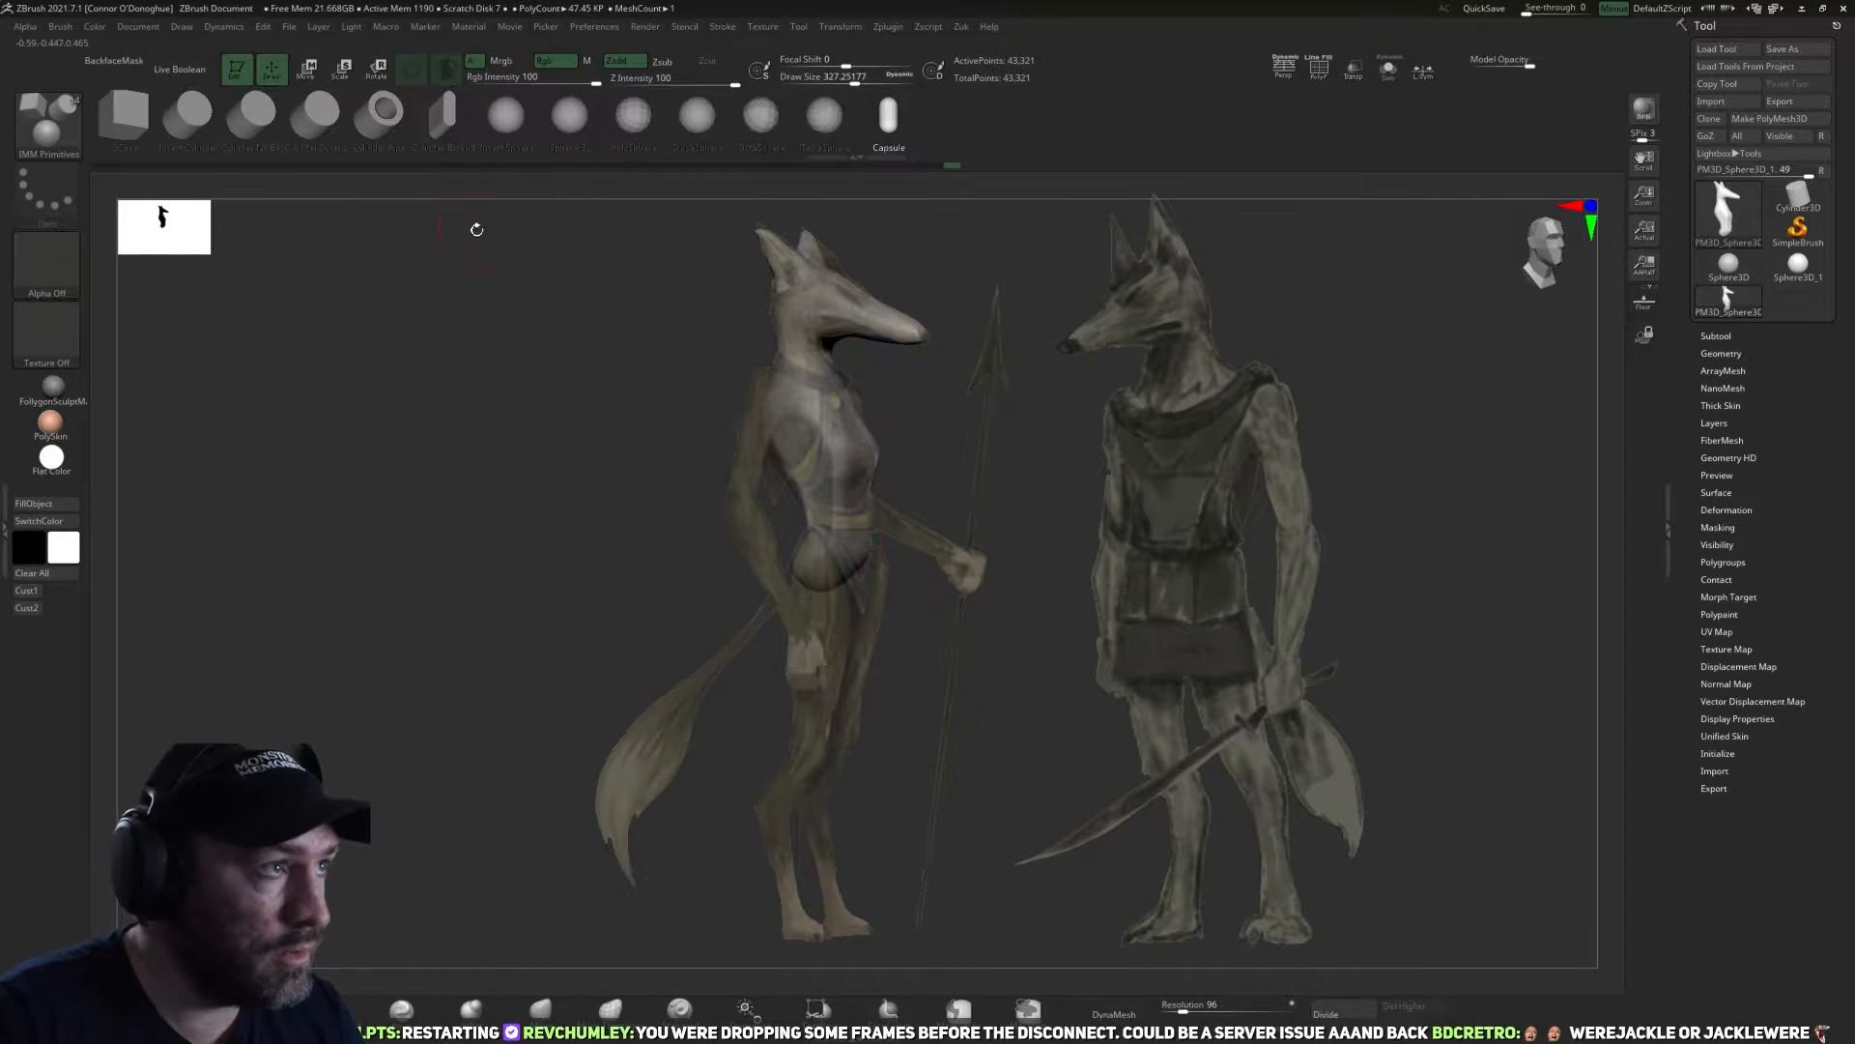
{"action": "left_click", "coordinate": [505, 116]}
{"action": "left_click_drag", "start_coordinate": [821, 570], "coordinate": [828, 590]}
{"action": "right_click", "coordinate": [1009, 627]}
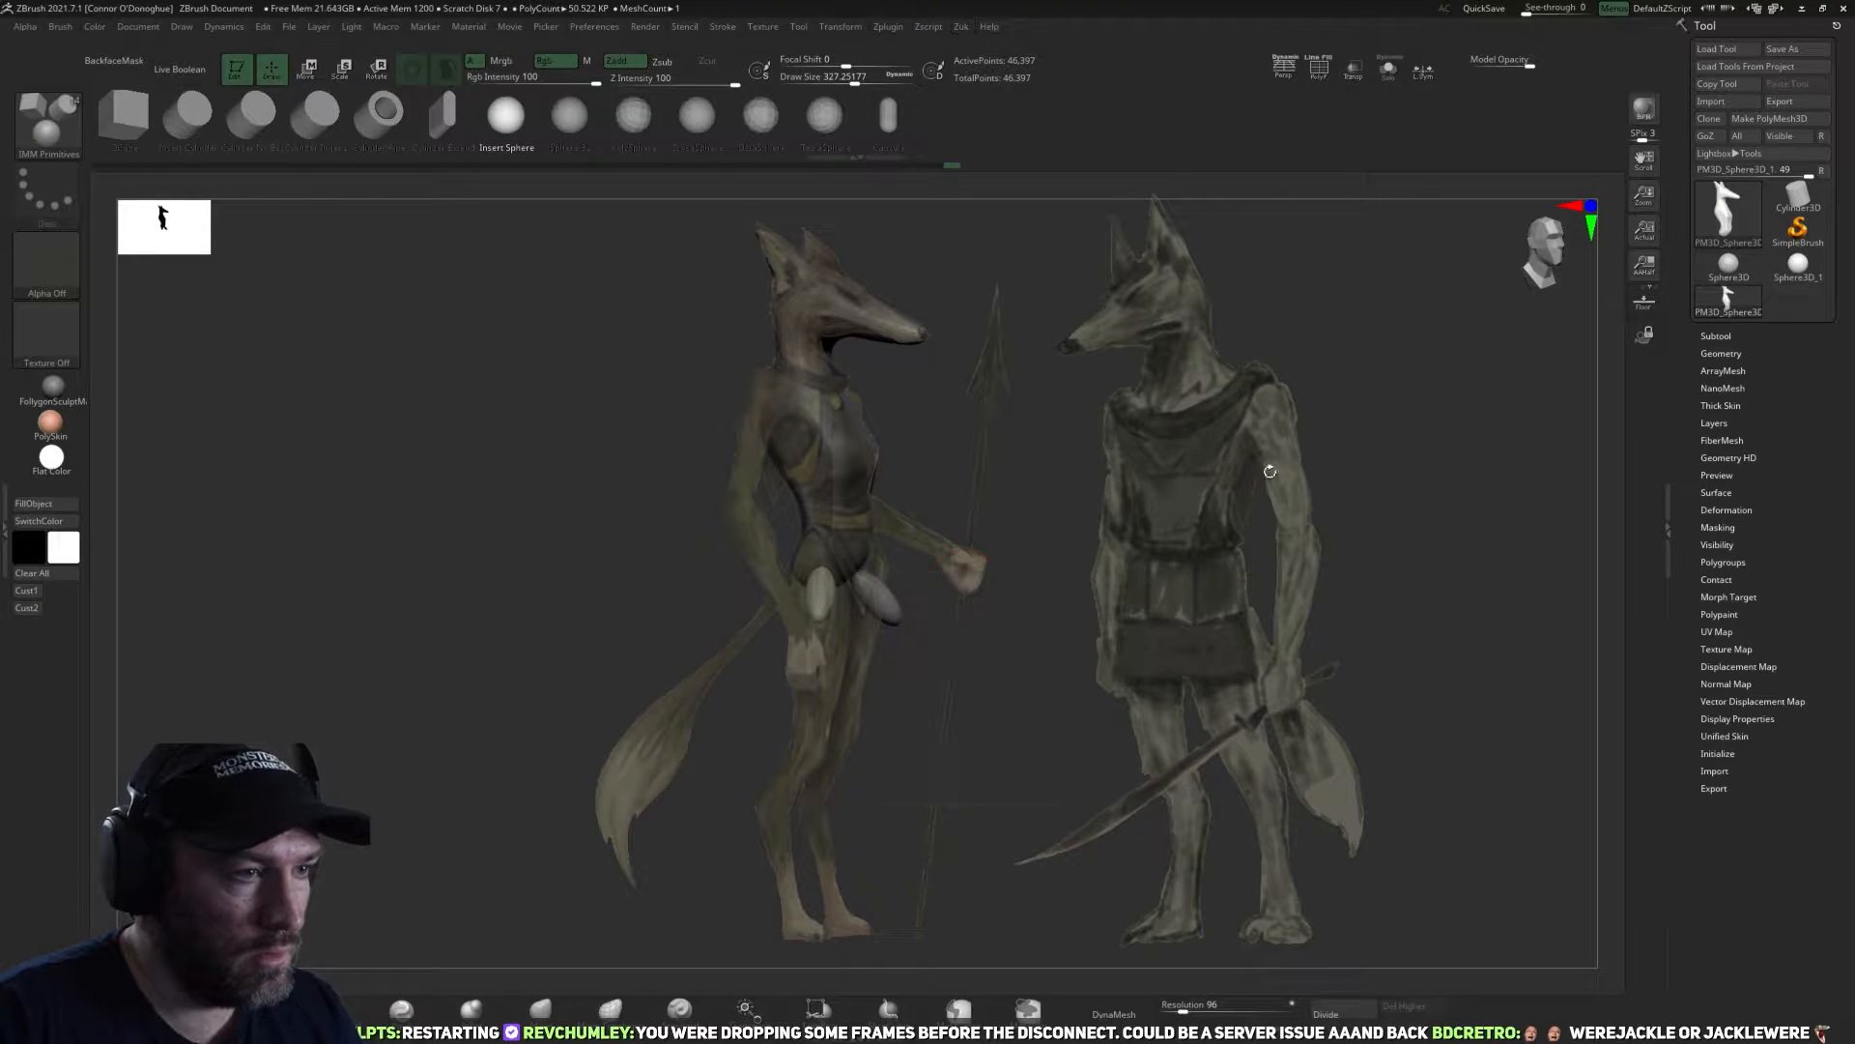
Stretch the inserted spheres into long upper legs along the reference and split them off into their own subtool.
{"action": "key", "text": "e"}
{"action": "left_click_drag", "start_coordinate": [848, 594], "coordinate": [826, 661]}
{"action": "left_click_drag", "start_coordinate": [1027, 609], "coordinate": [858, 589], "text": "shift"}
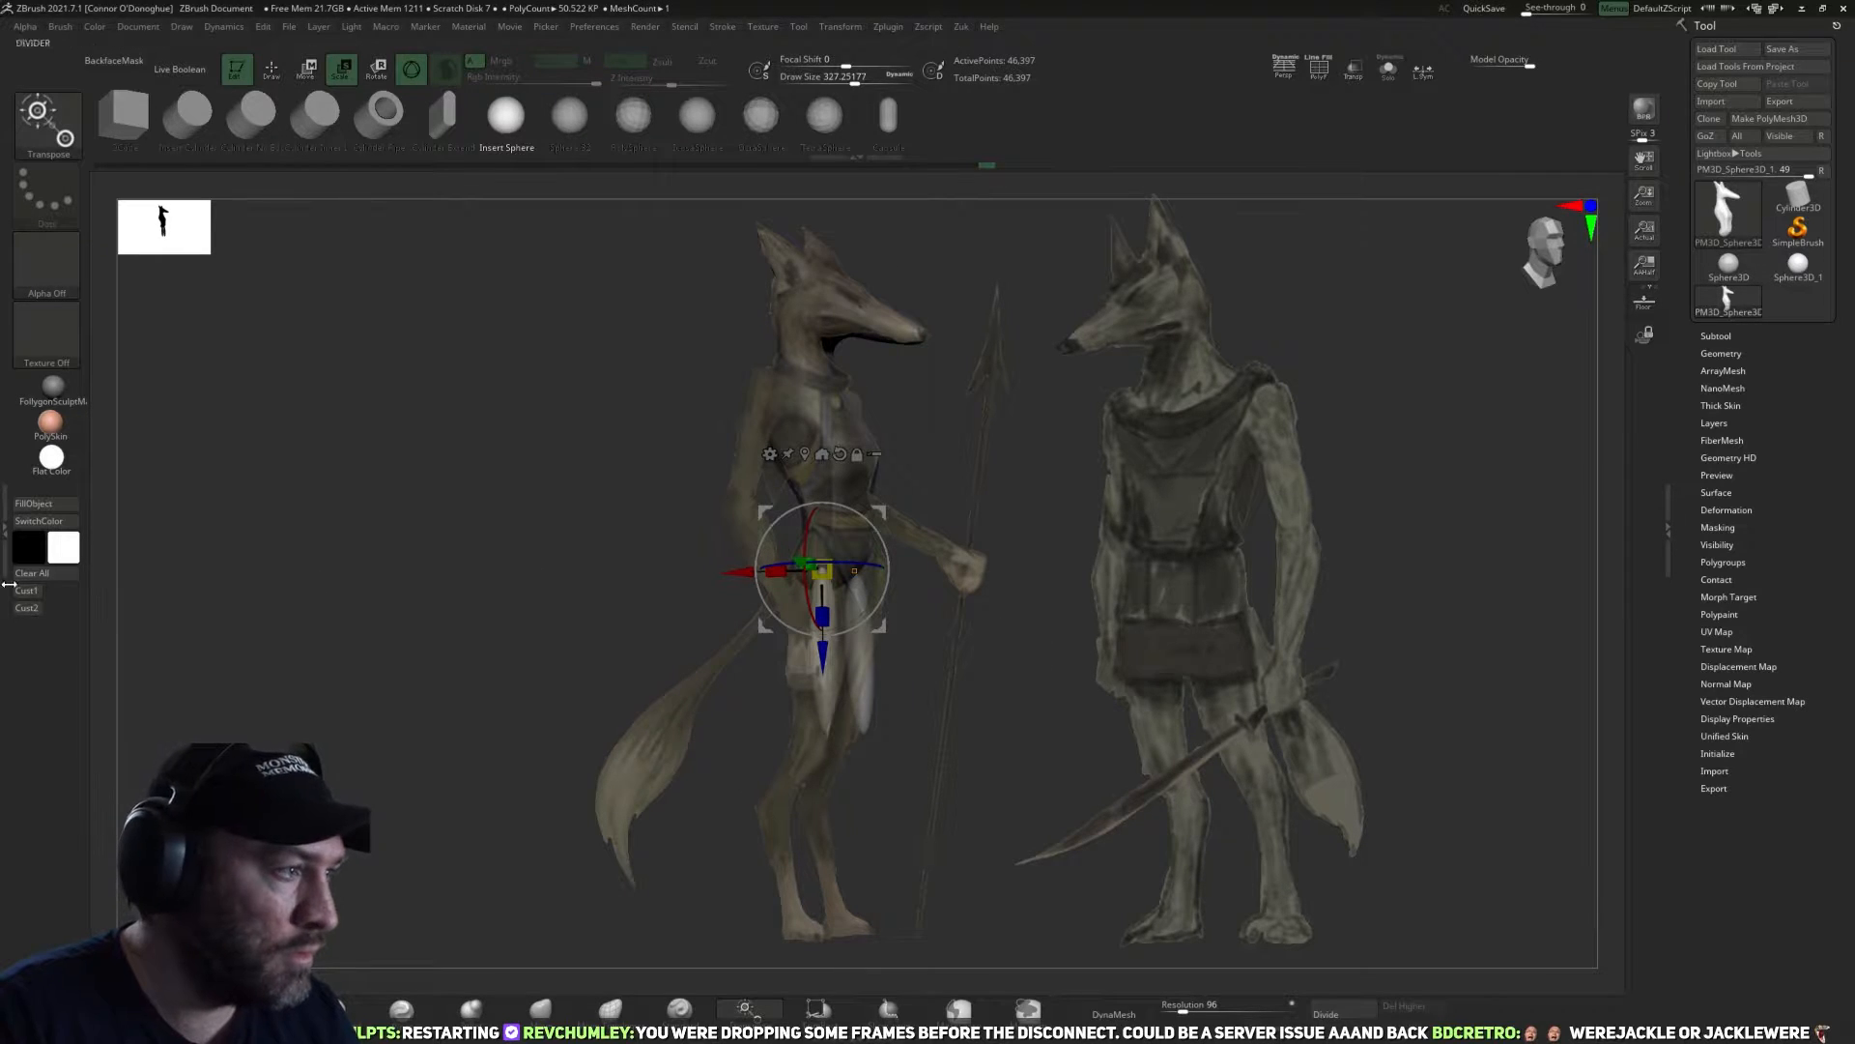
{"action": "key", "text": "space"}
{"action": "left_click", "coordinate": [936, 770]}
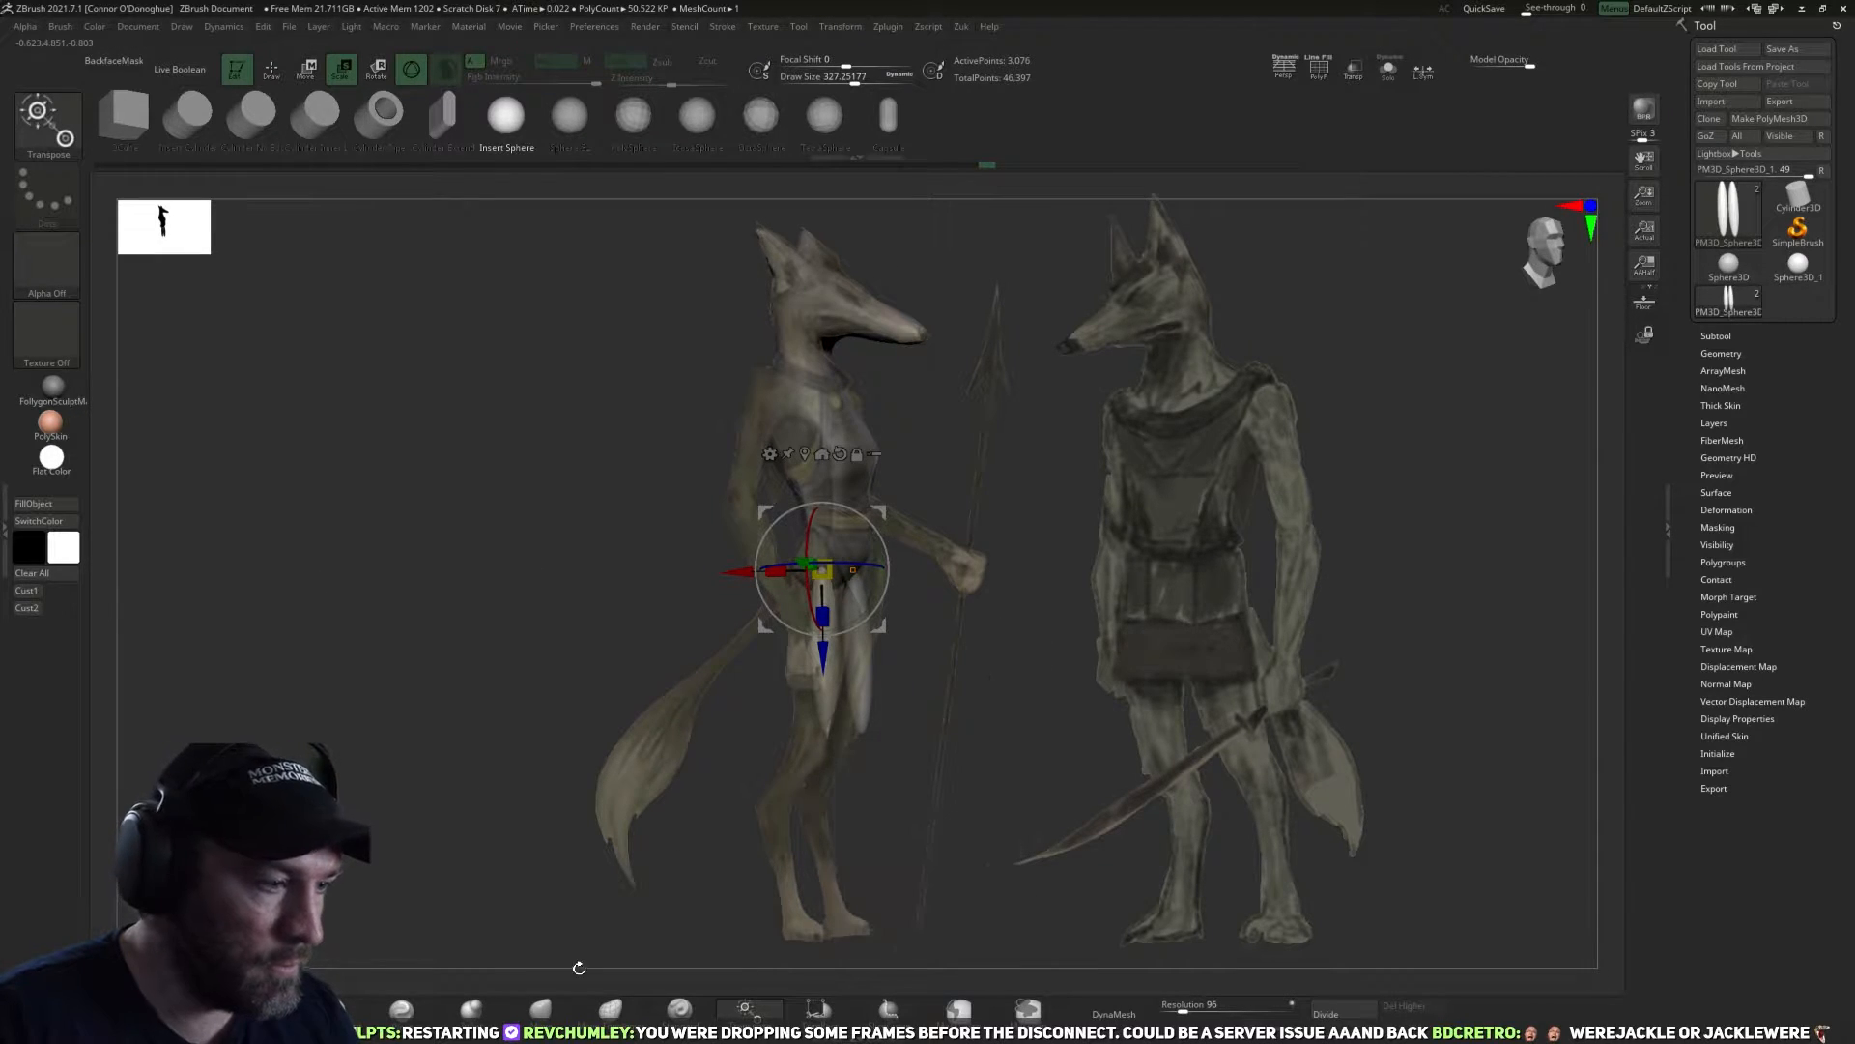
{"action": "key", "text": "q"}
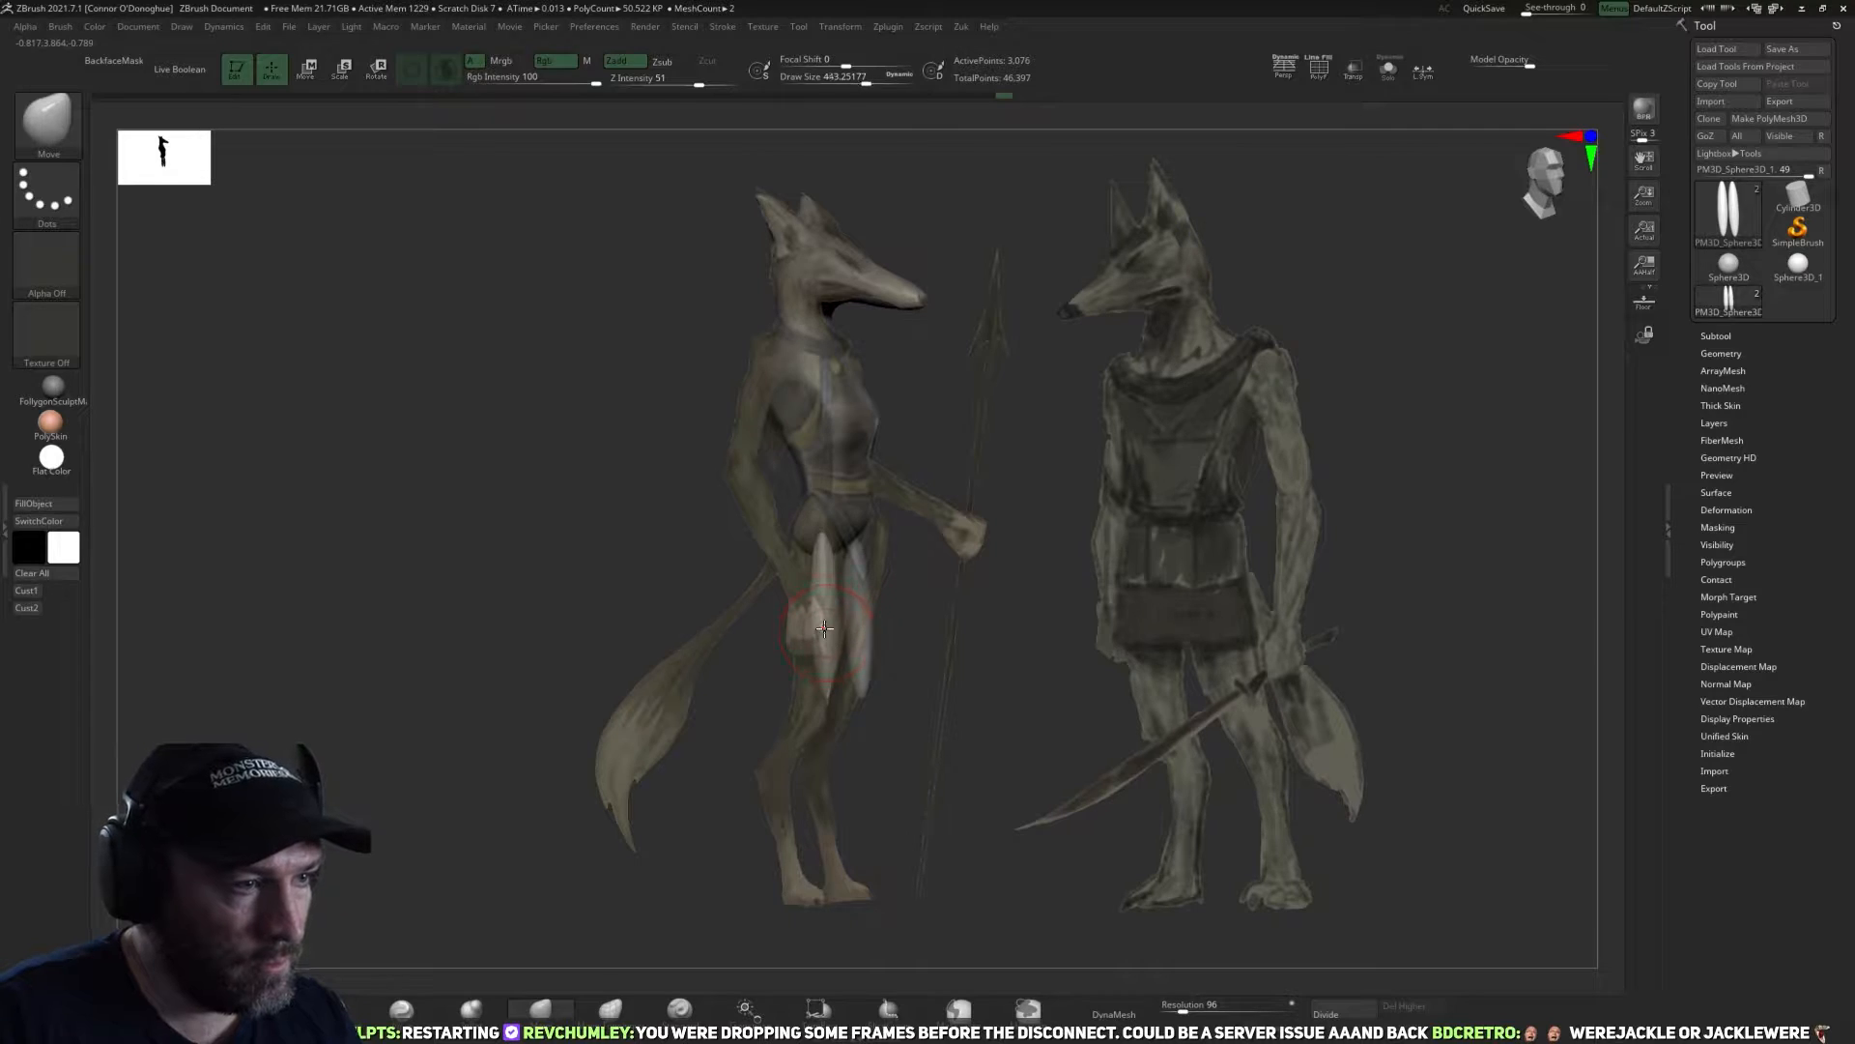
Thicken and bend the upper legs to follow the reference's side profile with the Move and Inflate brushes at draw size about 571 to 647.
{"action": "key", "text": "bracketright"}
{"action": "mouse_move", "coordinate": [837, 616]}
{"action": "left_mouse_down"}
{"action": "mouse_move", "coordinate": [851, 622]}
{"action": "mouse_move", "coordinate": [832, 646]}
{"action": "left_mouse_up"}
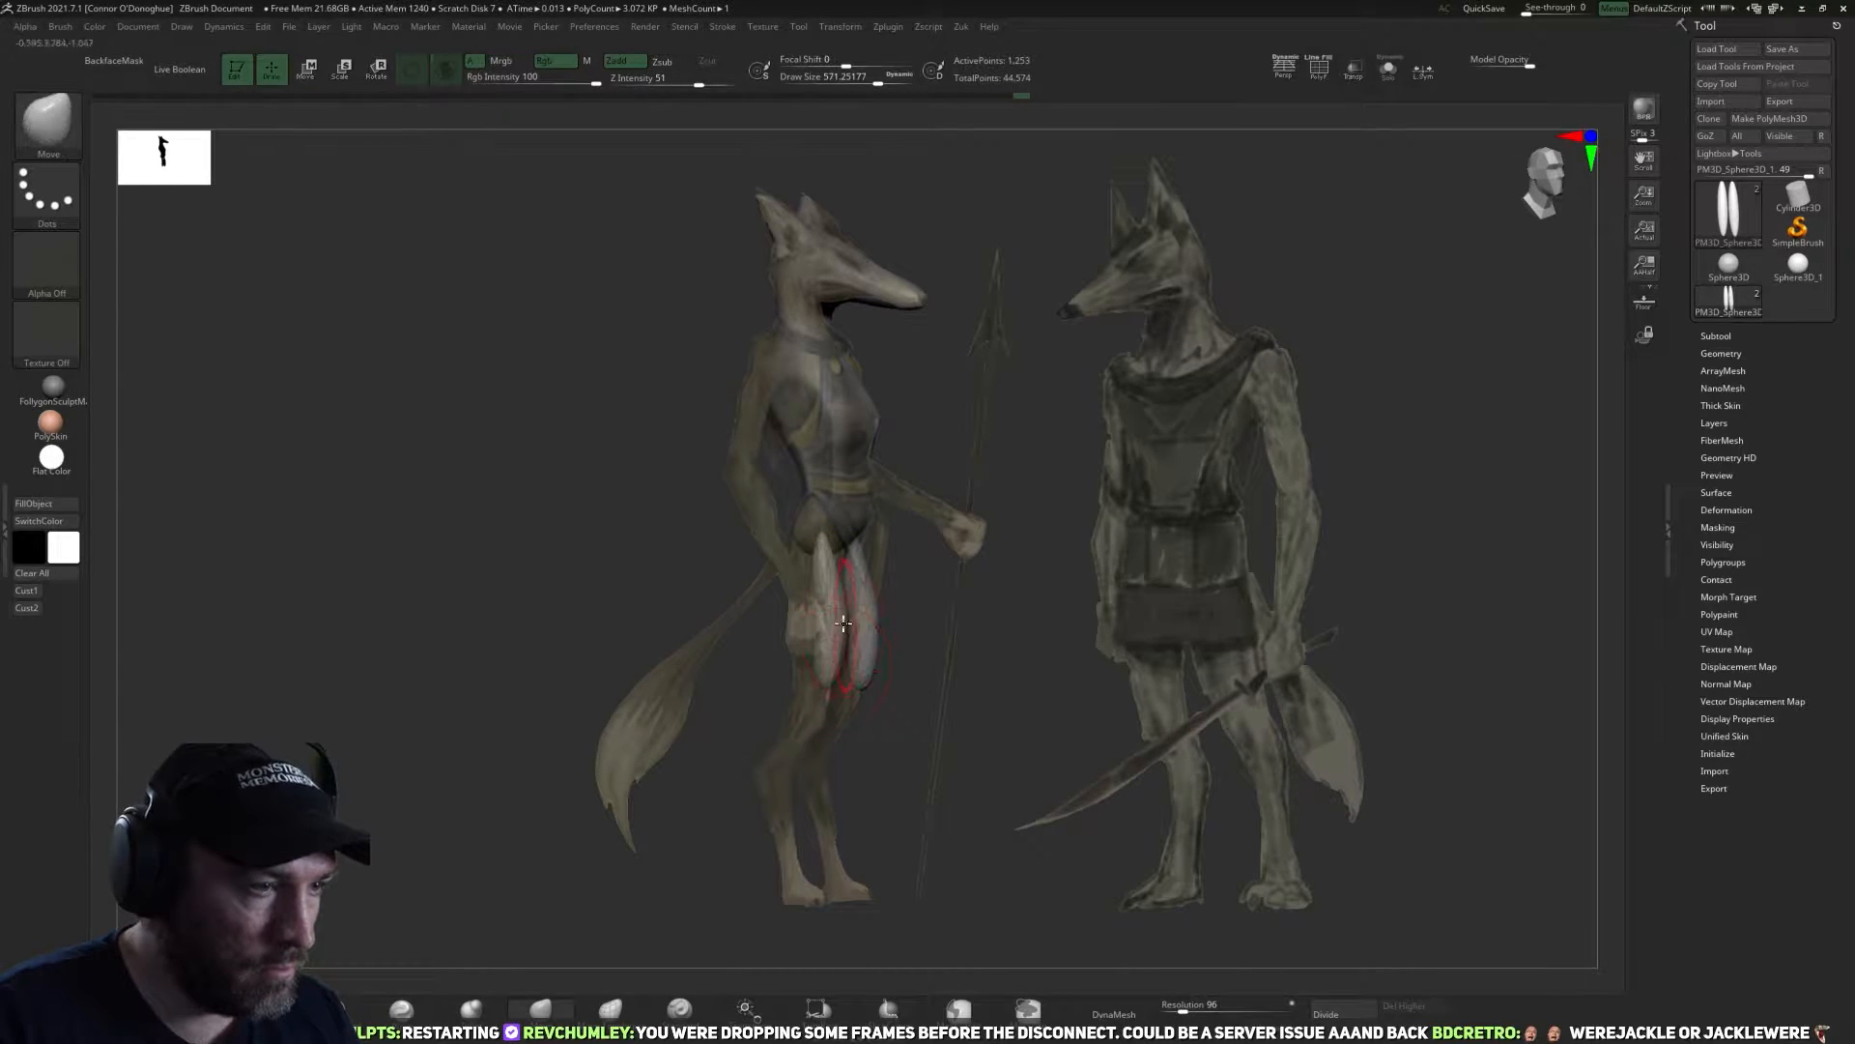
{"action": "left_click", "coordinate": [471, 1009]}
{"action": "mouse_move", "coordinate": [826, 556]}
{"action": "left_mouse_down"}
{"action": "mouse_move", "coordinate": [826, 696]}
{"action": "mouse_move", "coordinate": [788, 745]}
{"action": "left_mouse_up"}
{"action": "left_click", "coordinate": [540, 1009]}
{"action": "left_click_drag", "start_coordinate": [802, 556], "coordinate": [781, 509]}
{"action": "mouse_move", "coordinate": [908, 623]}
{"action": "left_mouse_down"}
{"action": "mouse_move", "coordinate": [791, 617]}
{"action": "mouse_move", "coordinate": [1111, 591]}
{"action": "mouse_move", "coordinate": [1044, 633]}
{"action": "left_mouse_up"}
With the Spotlight reference hidden, fill out the thighs and fit them against the hips with the Inflate and Move brushes, using BackfaceMask at first.
{"action": "key", "text": "shift+z"}
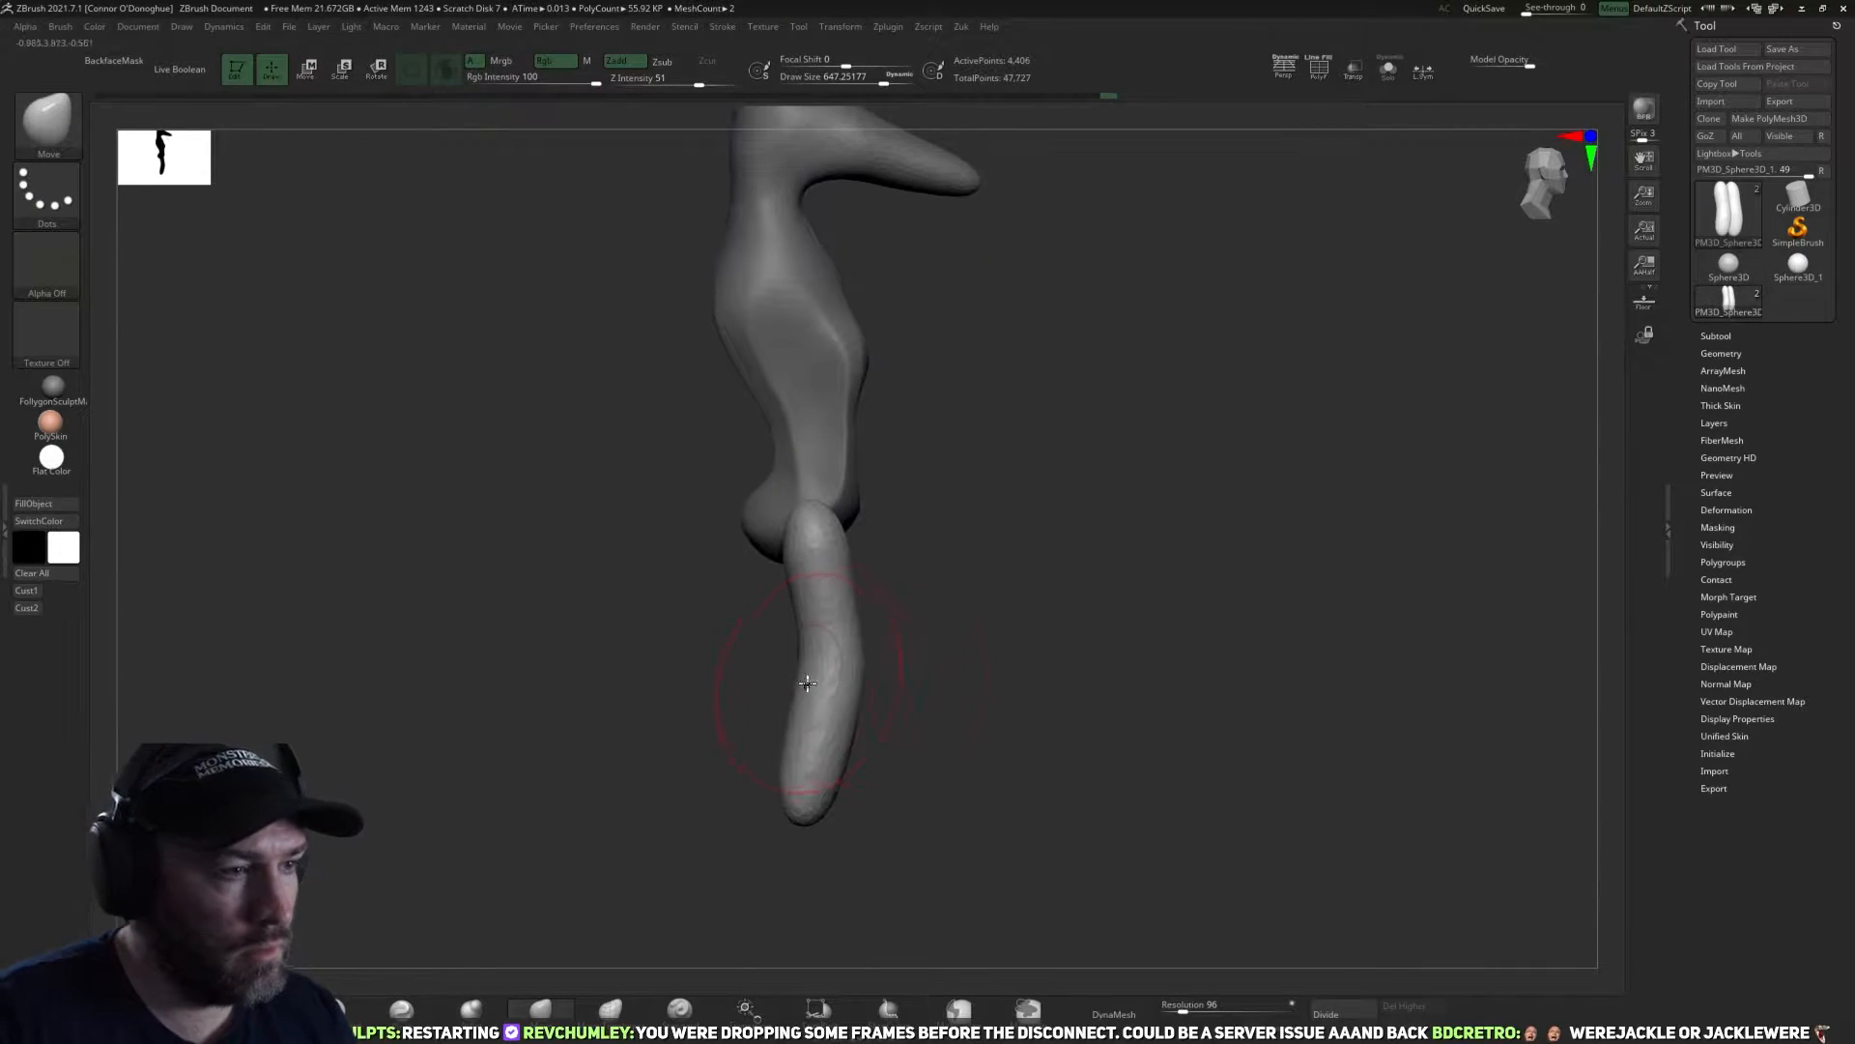
{"action": "left_click", "coordinate": [113, 61]}
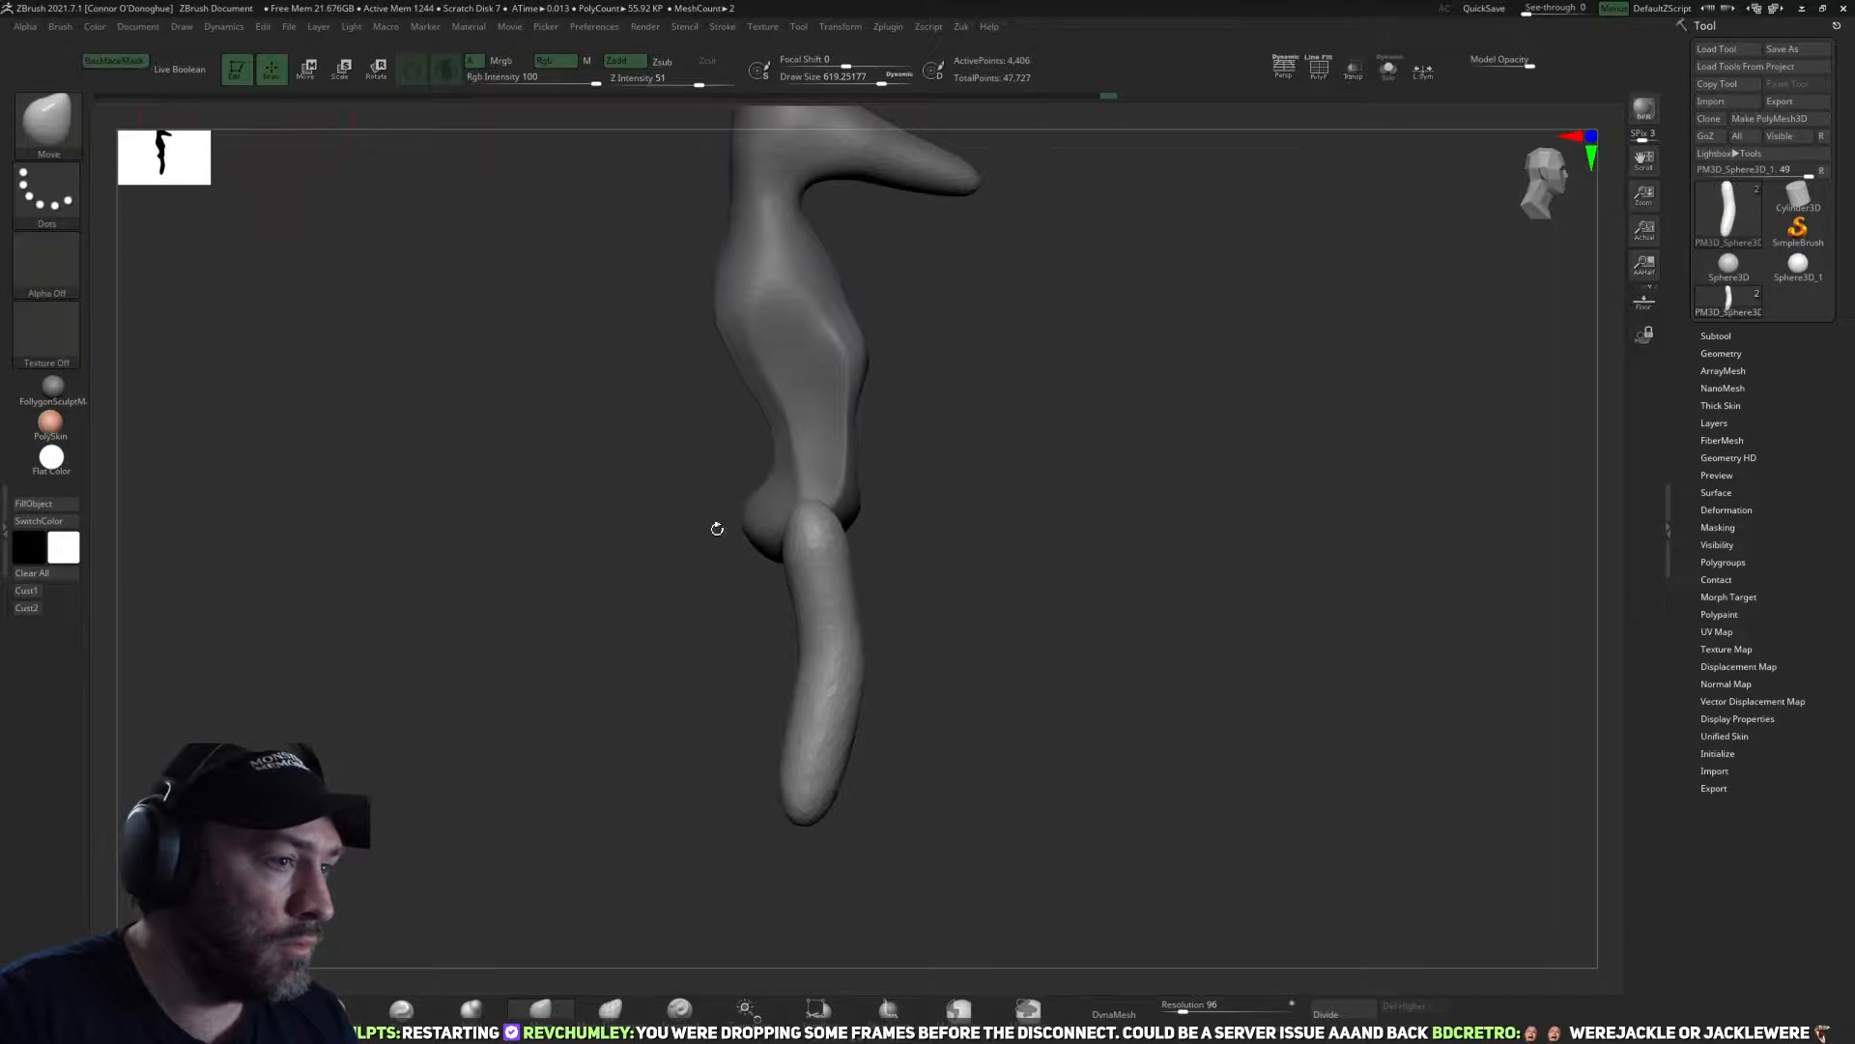
{"action": "mouse_move", "coordinate": [804, 694]}
{"action": "left_mouse_down"}
{"action": "mouse_move", "coordinate": [749, 688]}
{"action": "mouse_move", "coordinate": [797, 625]}
{"action": "mouse_move", "coordinate": [761, 556]}
{"action": "mouse_move", "coordinate": [994, 634]}
{"action": "mouse_move", "coordinate": [919, 650]}
{"action": "mouse_move", "coordinate": [769, 601]}
{"action": "left_mouse_up"}
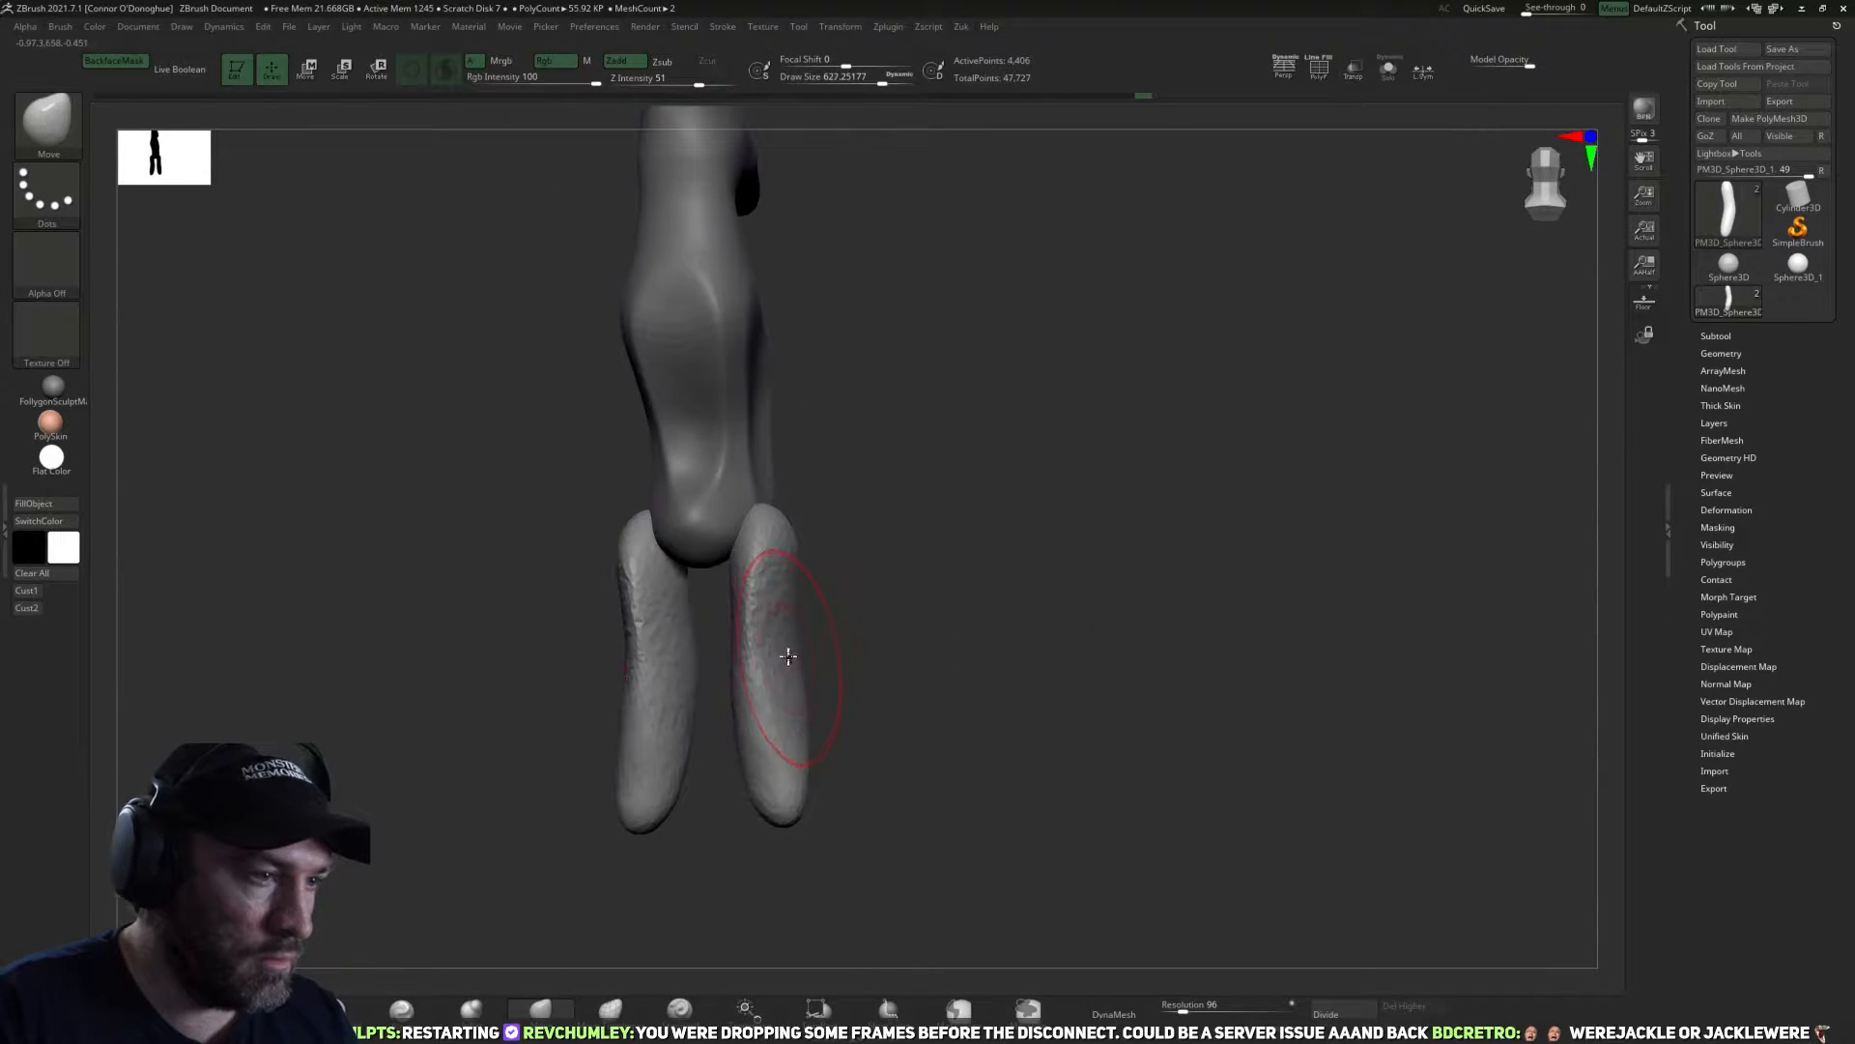
{"action": "left_click", "coordinate": [471, 1010]}
{"action": "mouse_move", "coordinate": [697, 758]}
{"action": "left_mouse_down"}
{"action": "mouse_move", "coordinate": [811, 599]}
{"action": "mouse_move", "coordinate": [767, 621]}
{"action": "mouse_move", "coordinate": [787, 755]}
{"action": "left_mouse_up"}
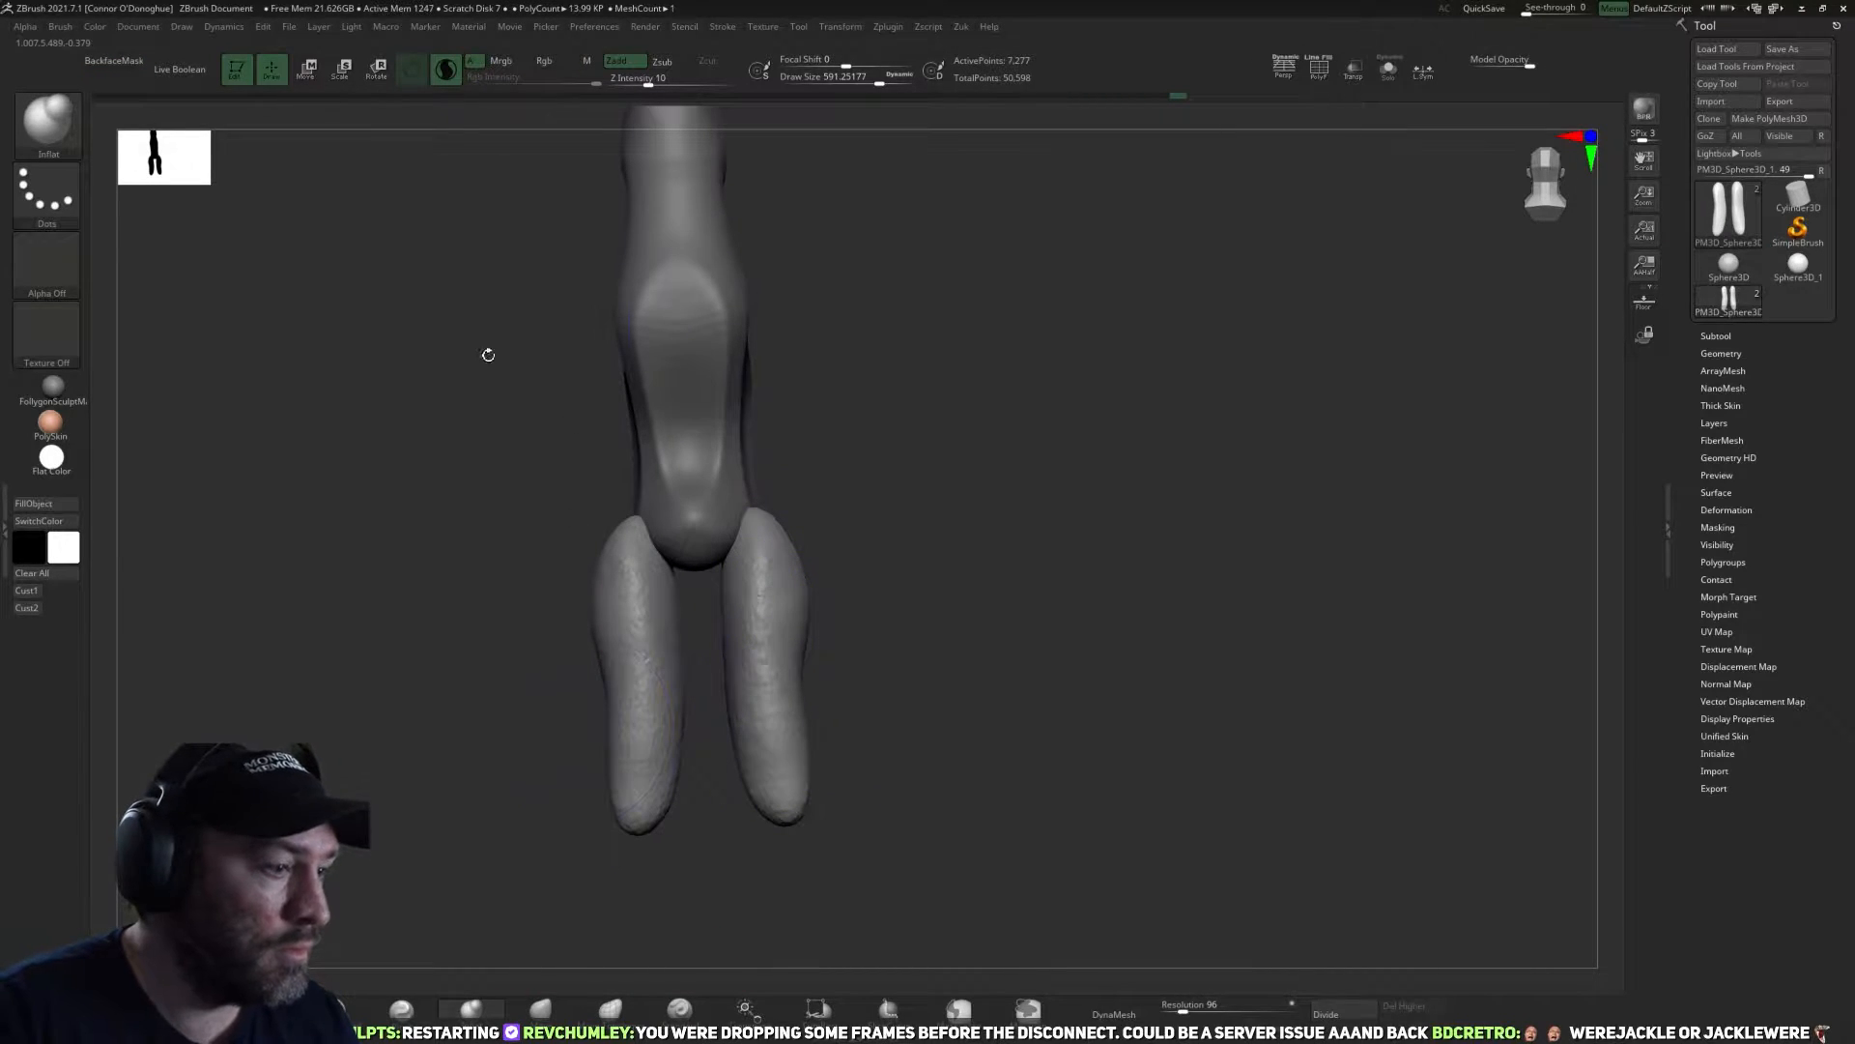
{"action": "left_click", "coordinate": [540, 1008]}
{"action": "mouse_move", "coordinate": [322, 215]}
{"action": "left_mouse_down"}
{"action": "mouse_move", "coordinate": [895, 402]}
{"action": "mouse_move", "coordinate": [844, 522]}
{"action": "left_mouse_up"}
{"action": "left_click_drag", "start_coordinate": [986, 542], "coordinate": [767, 531]}
{"action": "mouse_move", "coordinate": [643, 599]}
{"action": "left_mouse_down"}
{"action": "mouse_move", "coordinate": [878, 647]}
{"action": "mouse_move", "coordinate": [1032, 612]}
{"action": "left_mouse_up"}
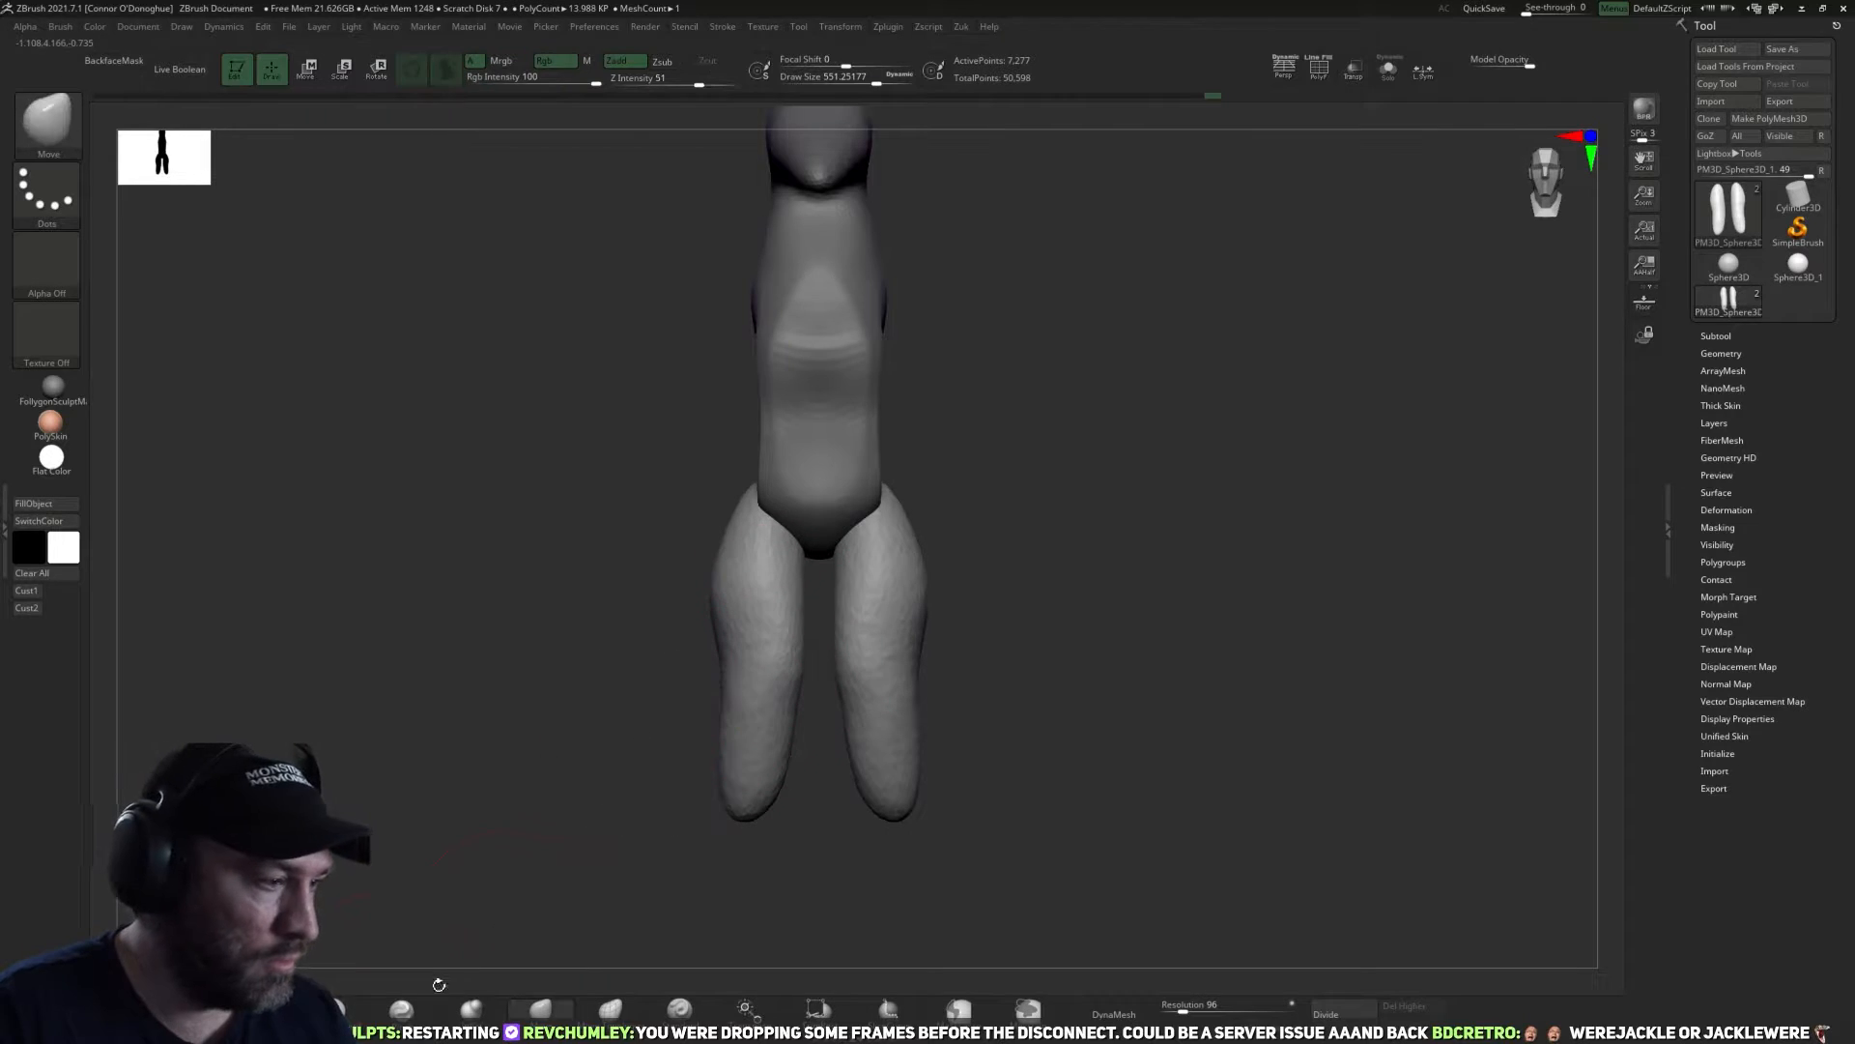
Try to carve muscle lines down the front of the thighs with the DamStandard brush, undoing the strokes.
{"action": "left_click", "coordinate": [416, 1015]}
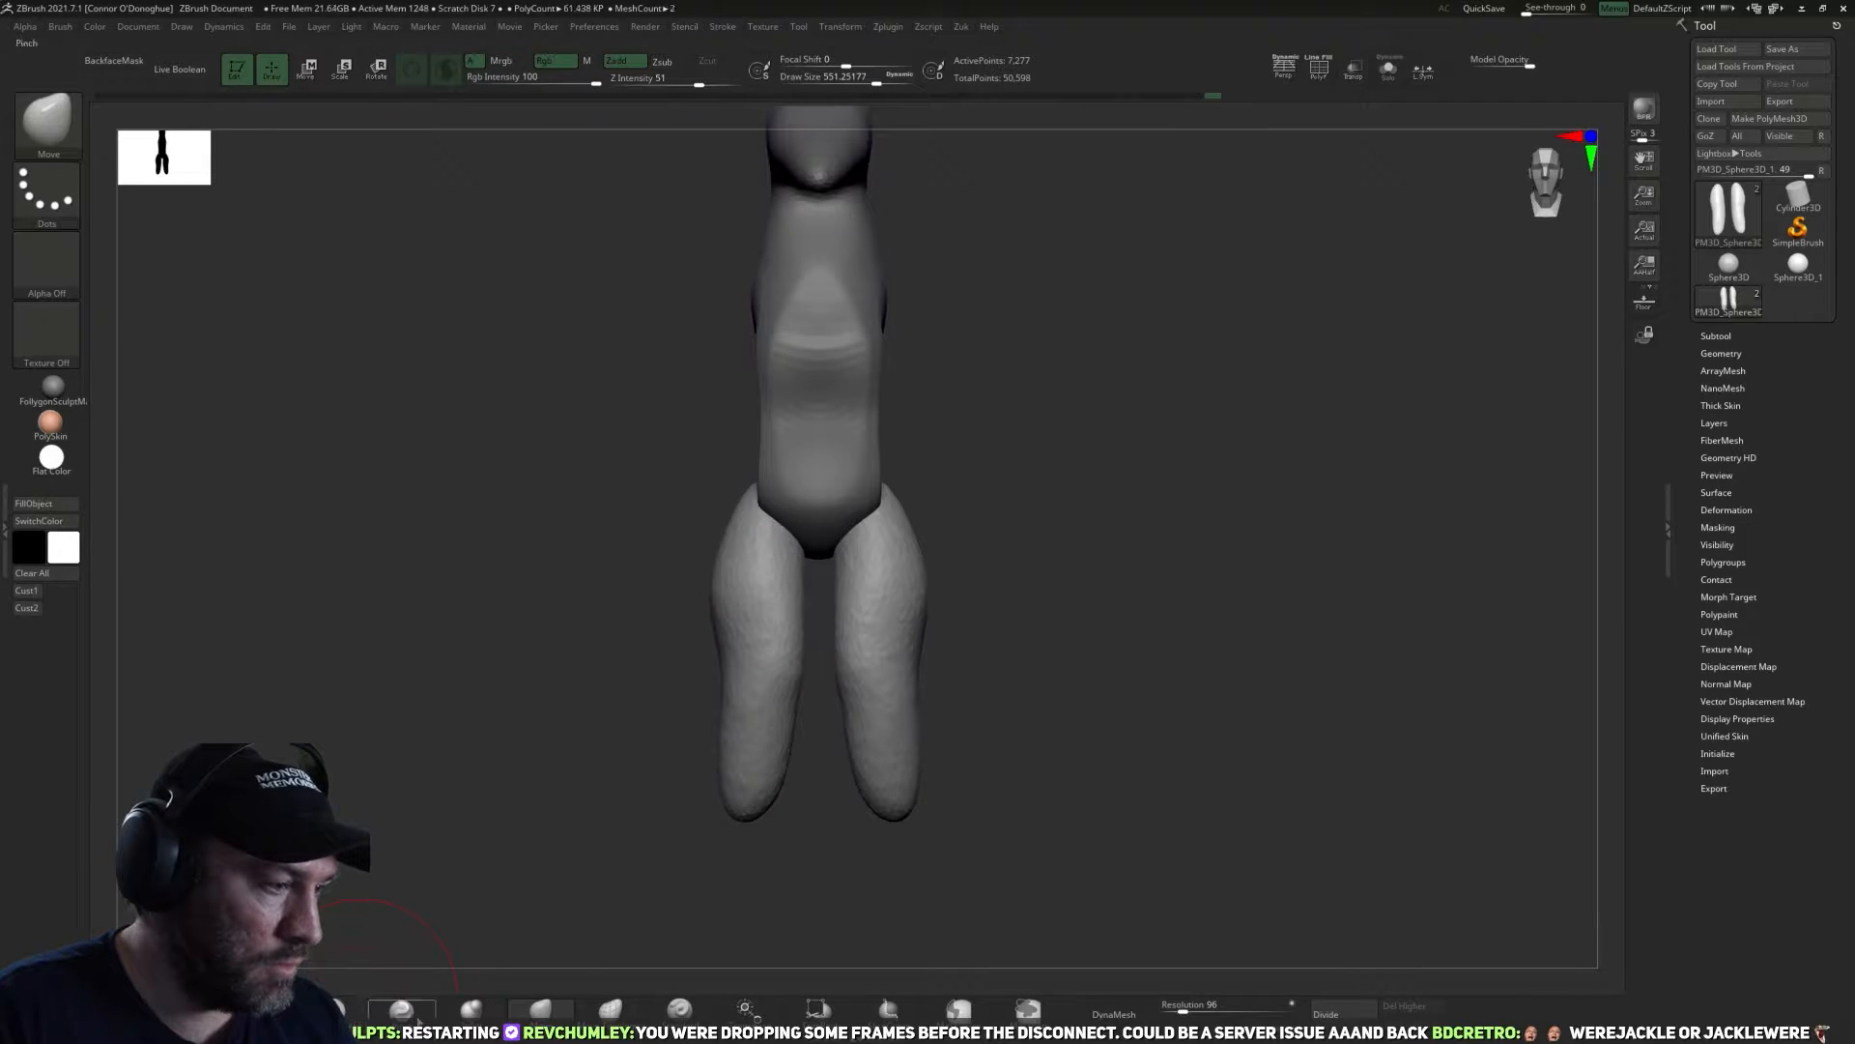
{"action": "left_click", "coordinate": [352, 1013]}
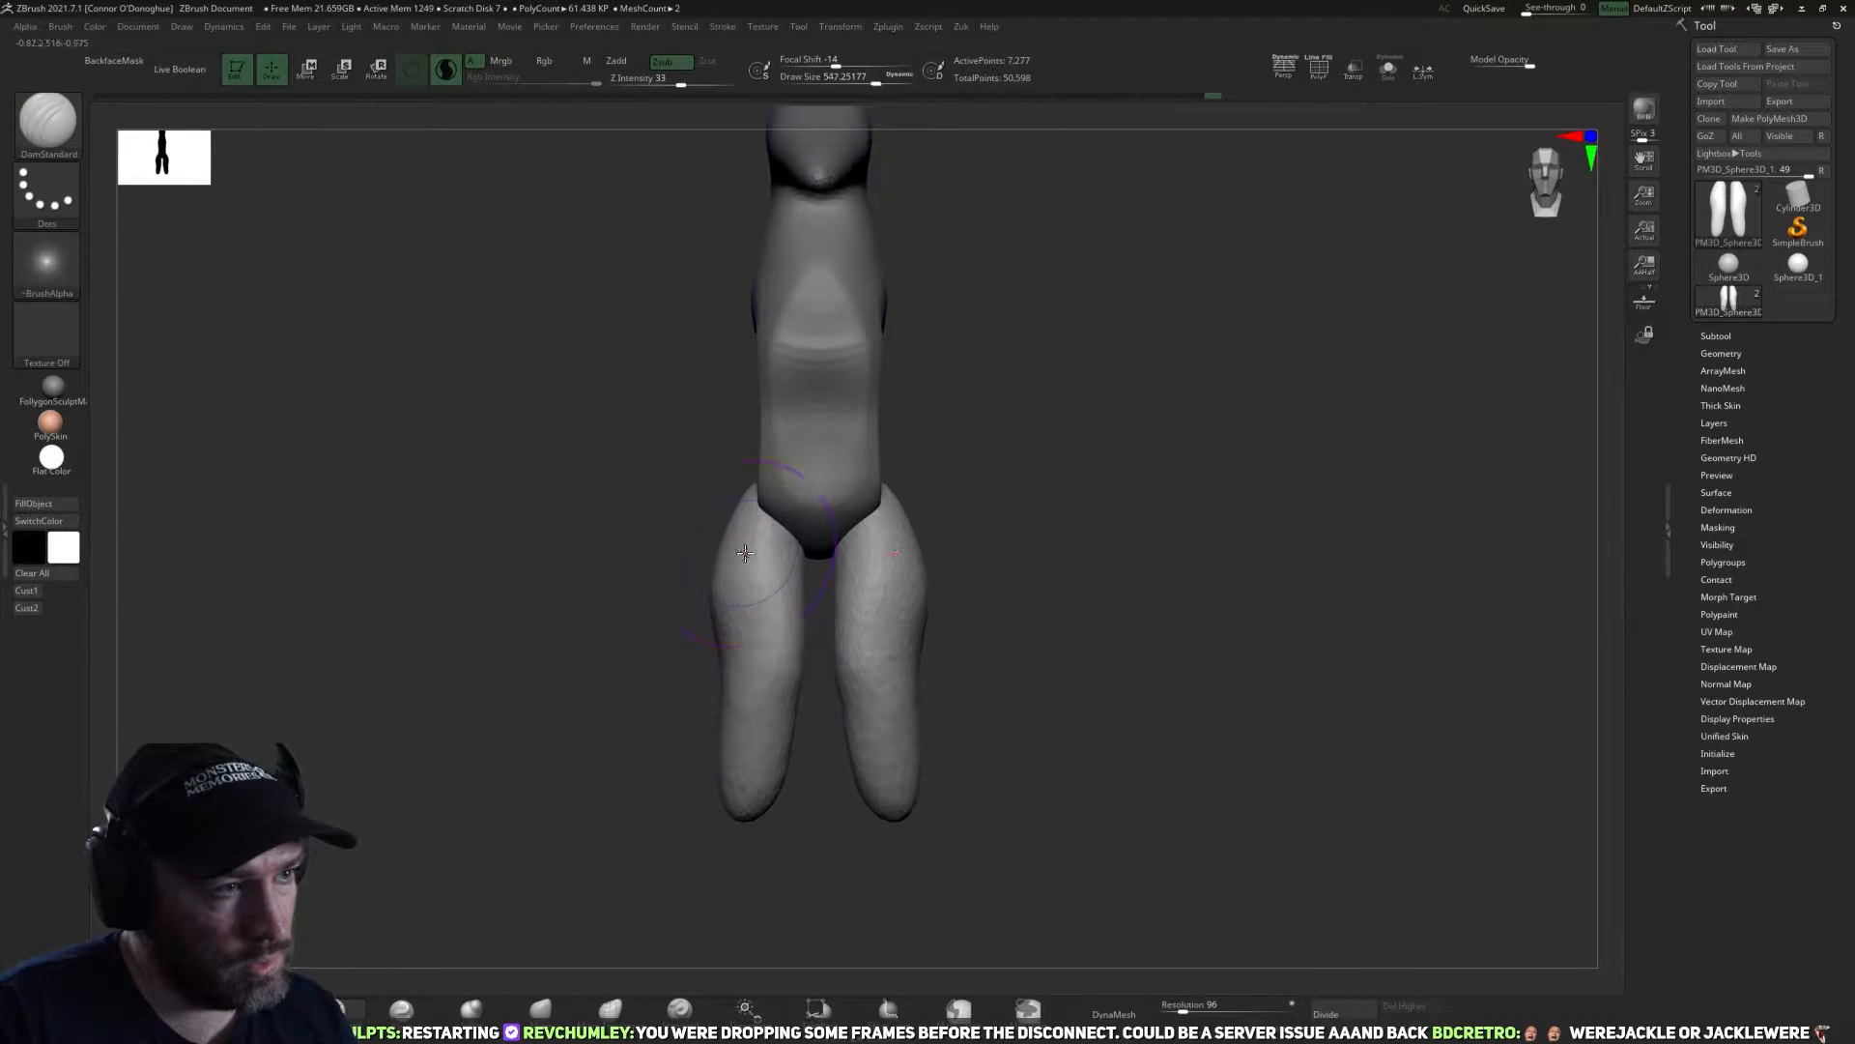
{"action": "left_click_drag", "start_coordinate": [757, 561], "coordinate": [775, 638]}
{"action": "left_click_drag", "start_coordinate": [743, 543], "coordinate": [747, 798]}
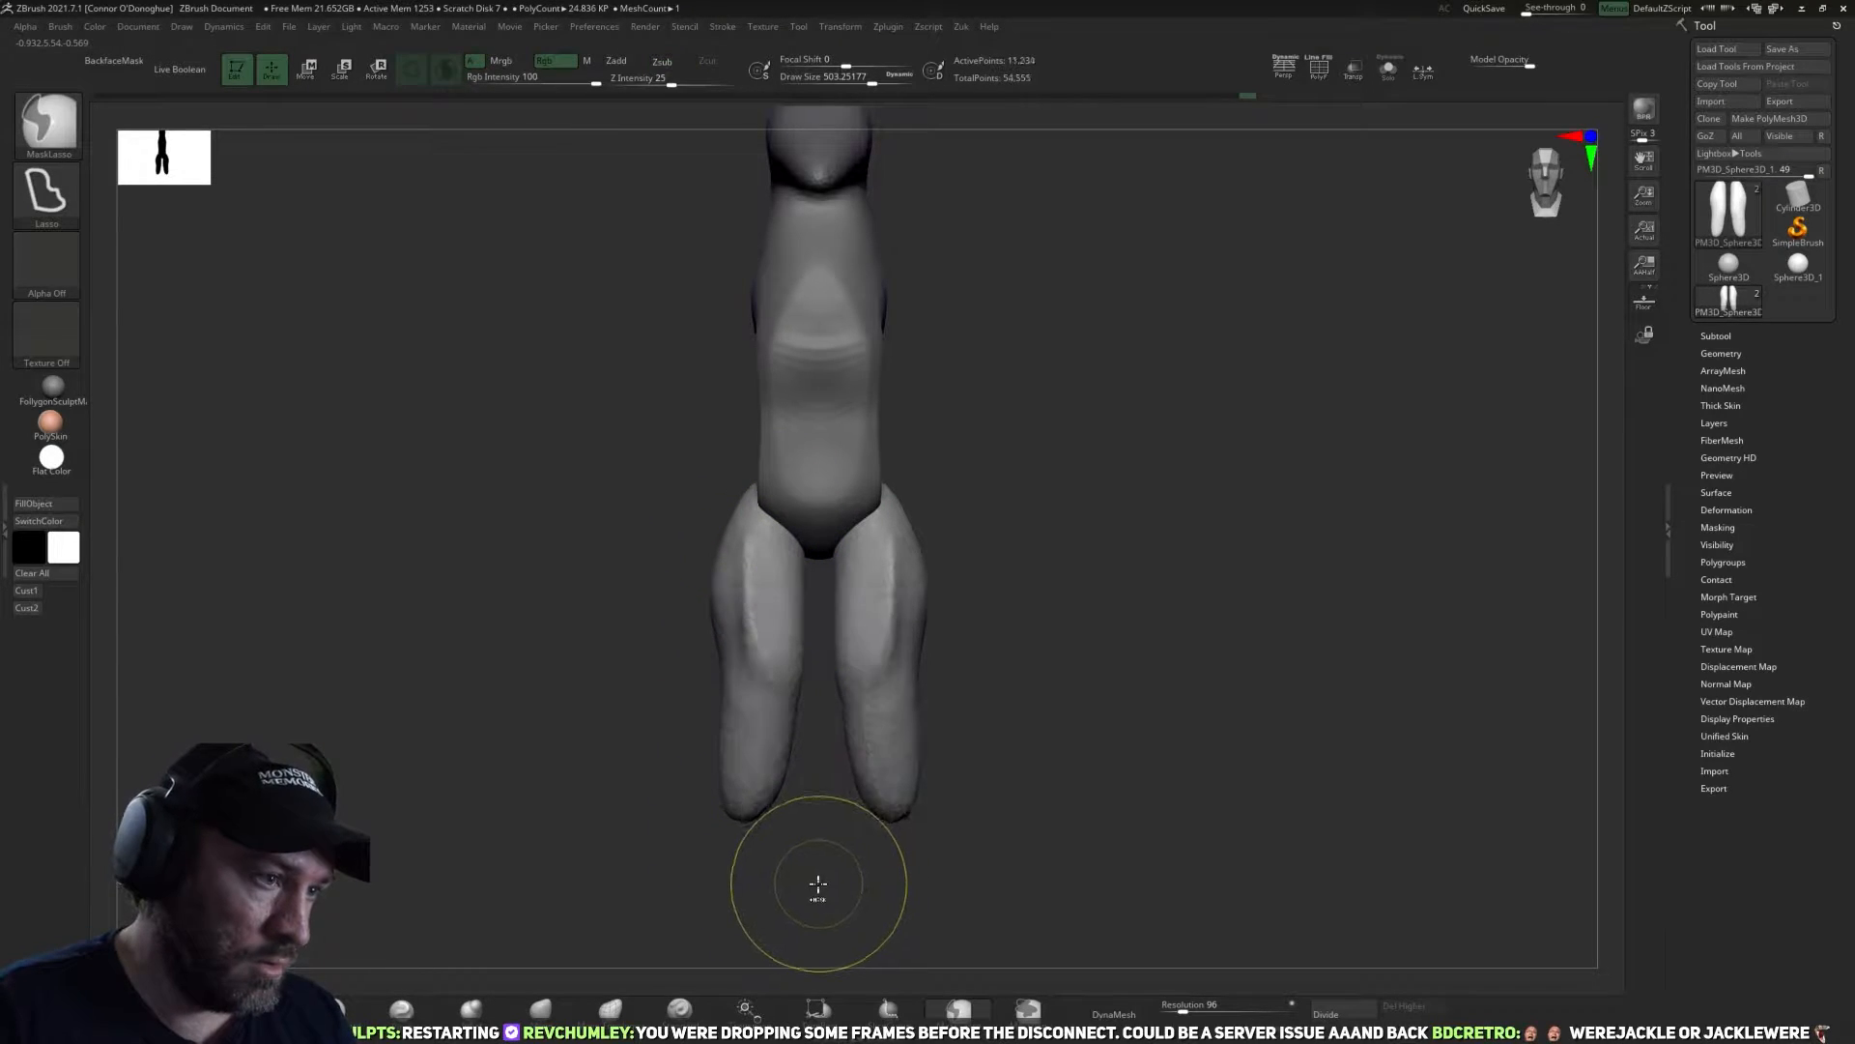
{"action": "left_click_drag", "start_coordinate": [816, 883], "coordinate": [783, 928]}
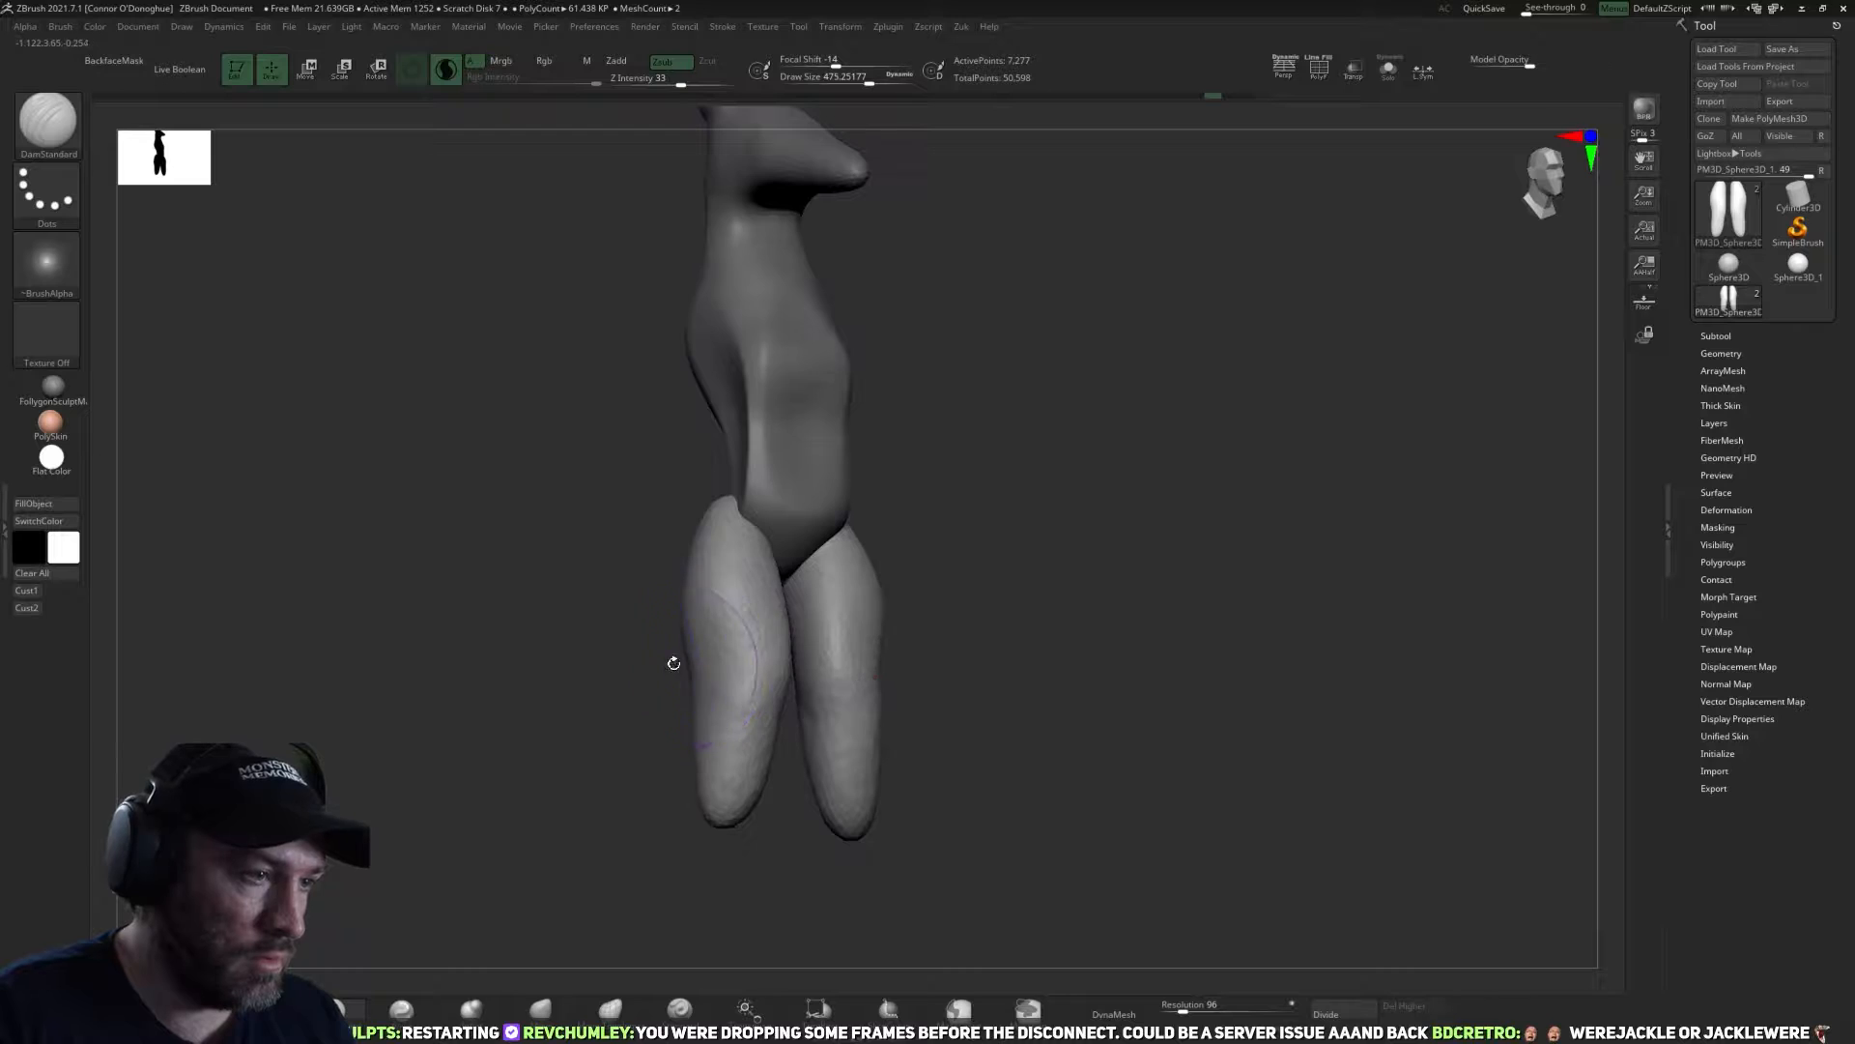
{"action": "left_click_drag", "start_coordinate": [679, 661], "coordinate": [708, 661]}
{"action": "left_click_drag", "start_coordinate": [719, 567], "coordinate": [778, 673]}
{"action": "left_click_drag", "start_coordinate": [816, 874], "coordinate": [827, 871]}
{"action": "key", "text": "ctrl+z"}
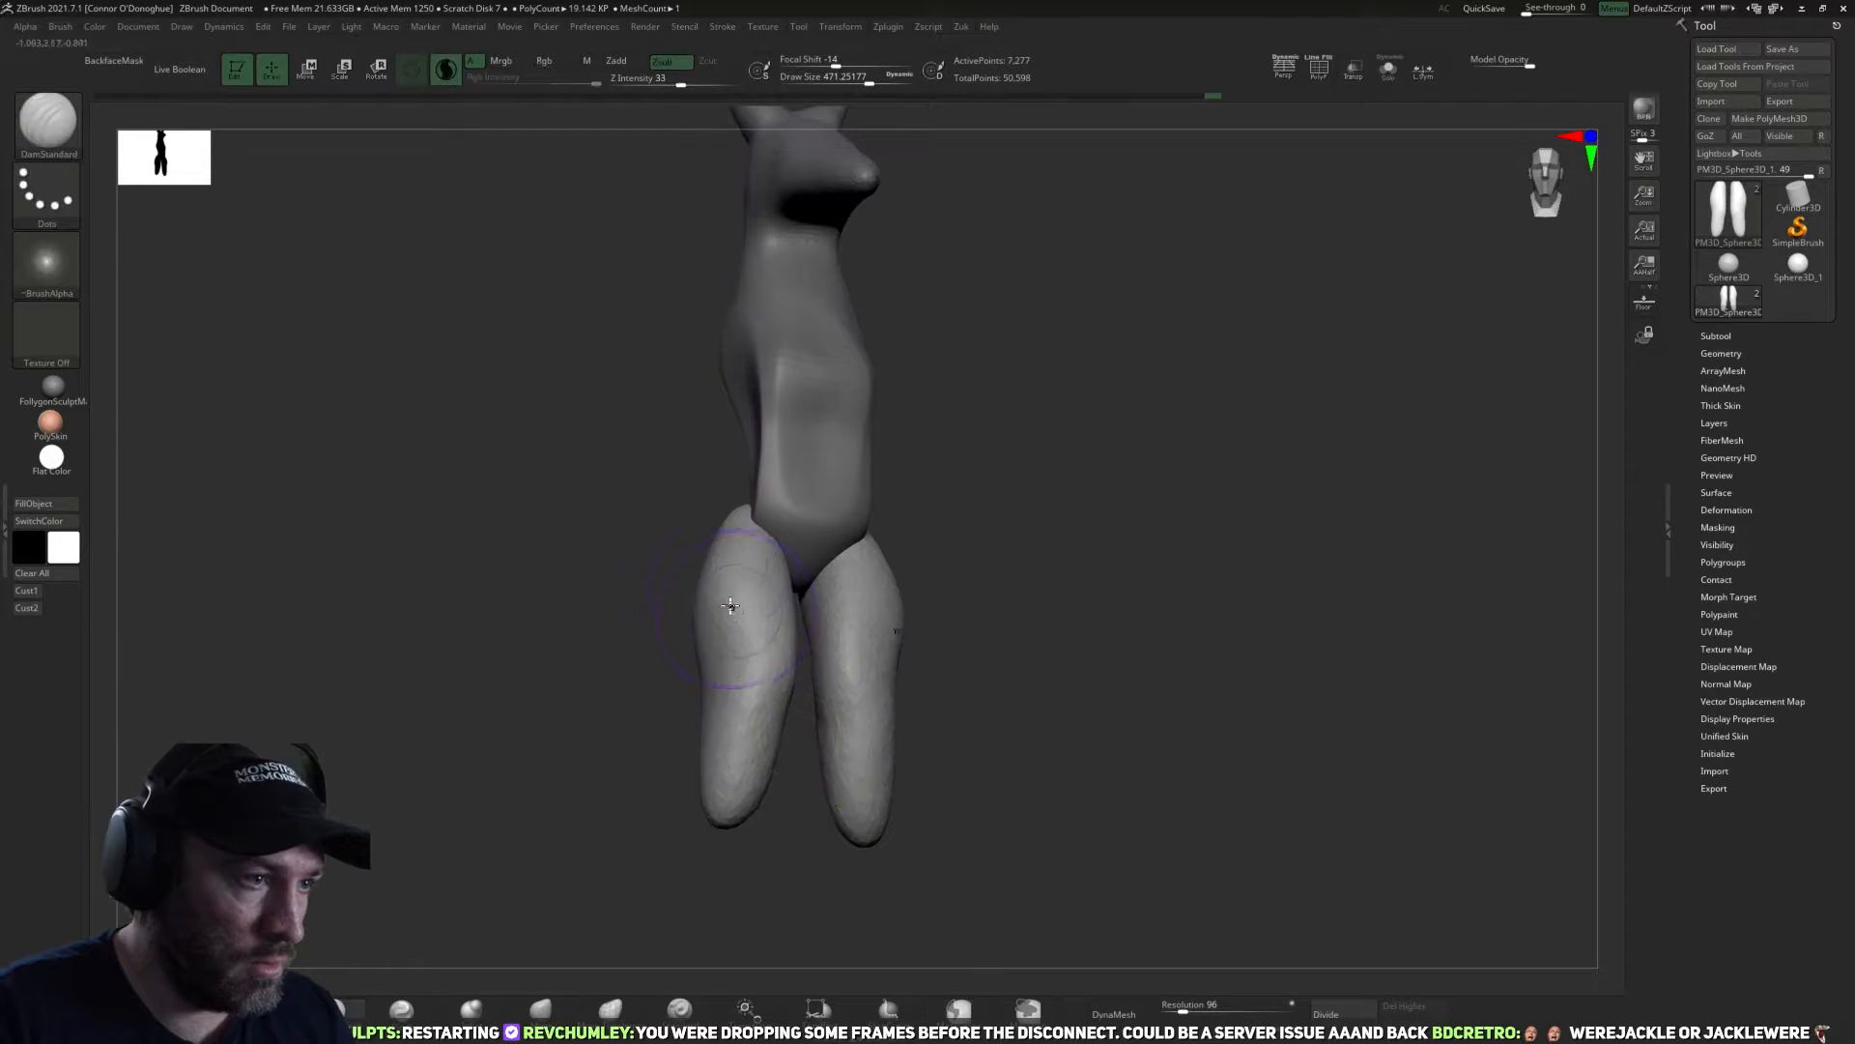
Carve a diagonal muscle line across the front and outer side of the thighs with the DamStandard brush, undoing an unwanted stroke.
{"action": "mouse_move", "coordinate": [720, 568]}
{"action": "left_mouse_down"}
{"action": "mouse_move", "coordinate": [754, 700]}
{"action": "mouse_move", "coordinate": [716, 530]}
{"action": "left_mouse_up"}
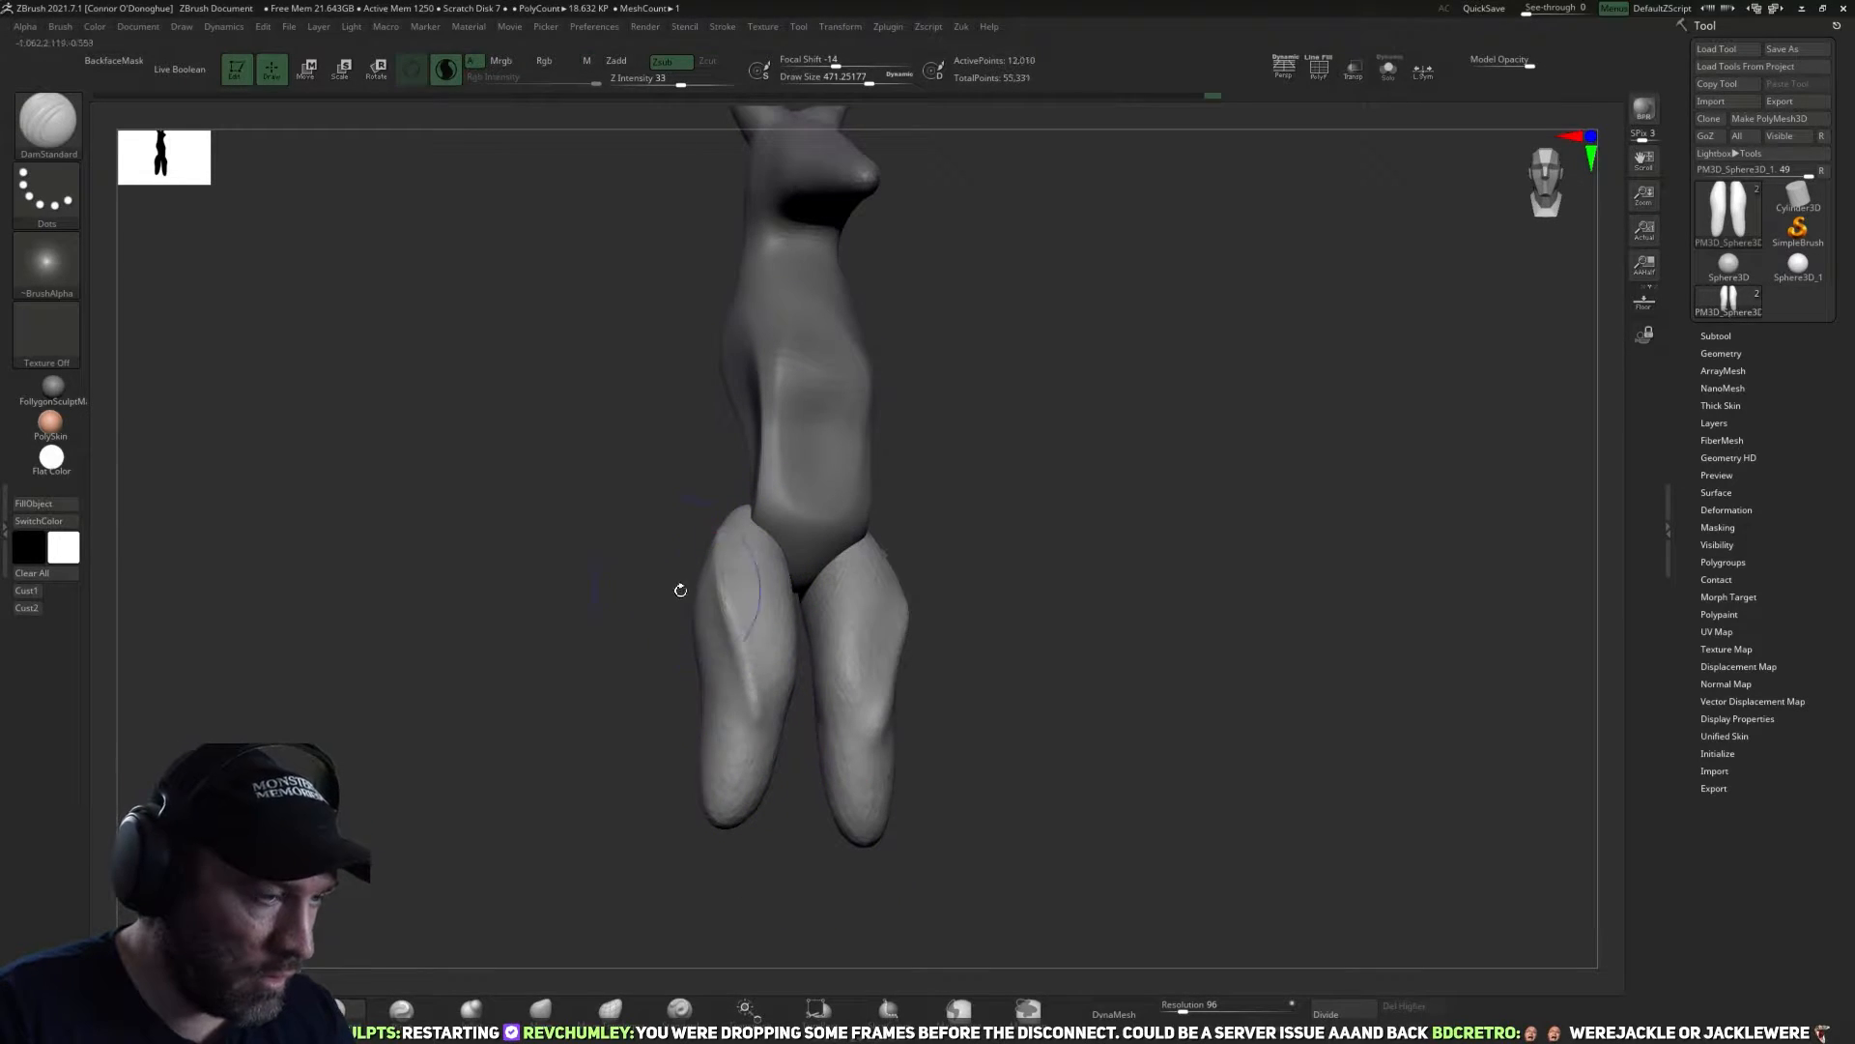
{"action": "mouse_move", "coordinate": [675, 635]}
{"action": "left_mouse_down"}
{"action": "mouse_move", "coordinate": [774, 615]}
{"action": "mouse_move", "coordinate": [746, 618]}
{"action": "mouse_move", "coordinate": [719, 529]}
{"action": "left_mouse_up"}
{"action": "left_click_drag", "start_coordinate": [929, 726], "coordinate": [855, 720]}
{"action": "left_click_drag", "start_coordinate": [712, 612], "coordinate": [746, 720]}
{"action": "left_click_drag", "start_coordinate": [828, 824], "coordinate": [779, 795]}
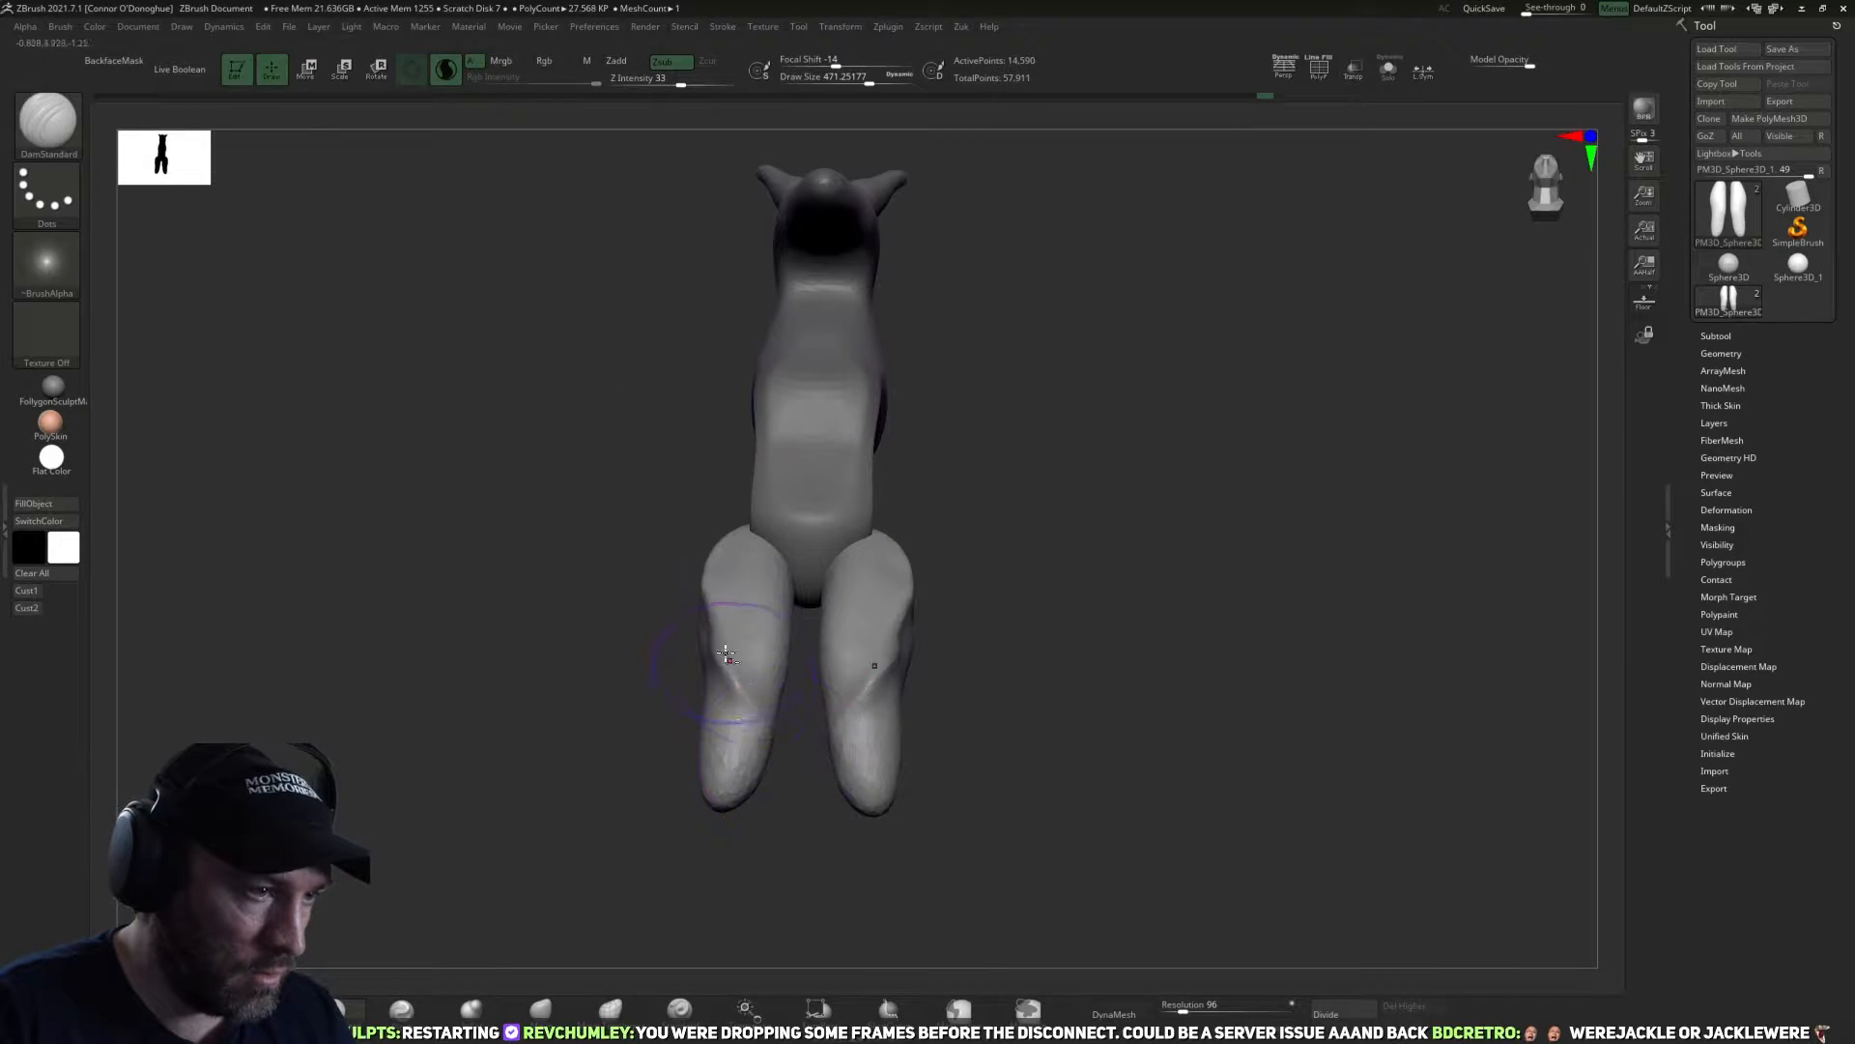
{"action": "key", "text": "ctrl+z"}
Flatten the thighs into broad planes on both sides of the carved line with the TrimDynamic brush.
{"action": "left_click", "coordinate": [335, 1009]}
{"action": "left_click_drag", "start_coordinate": [582, 673], "coordinate": [682, 633]}
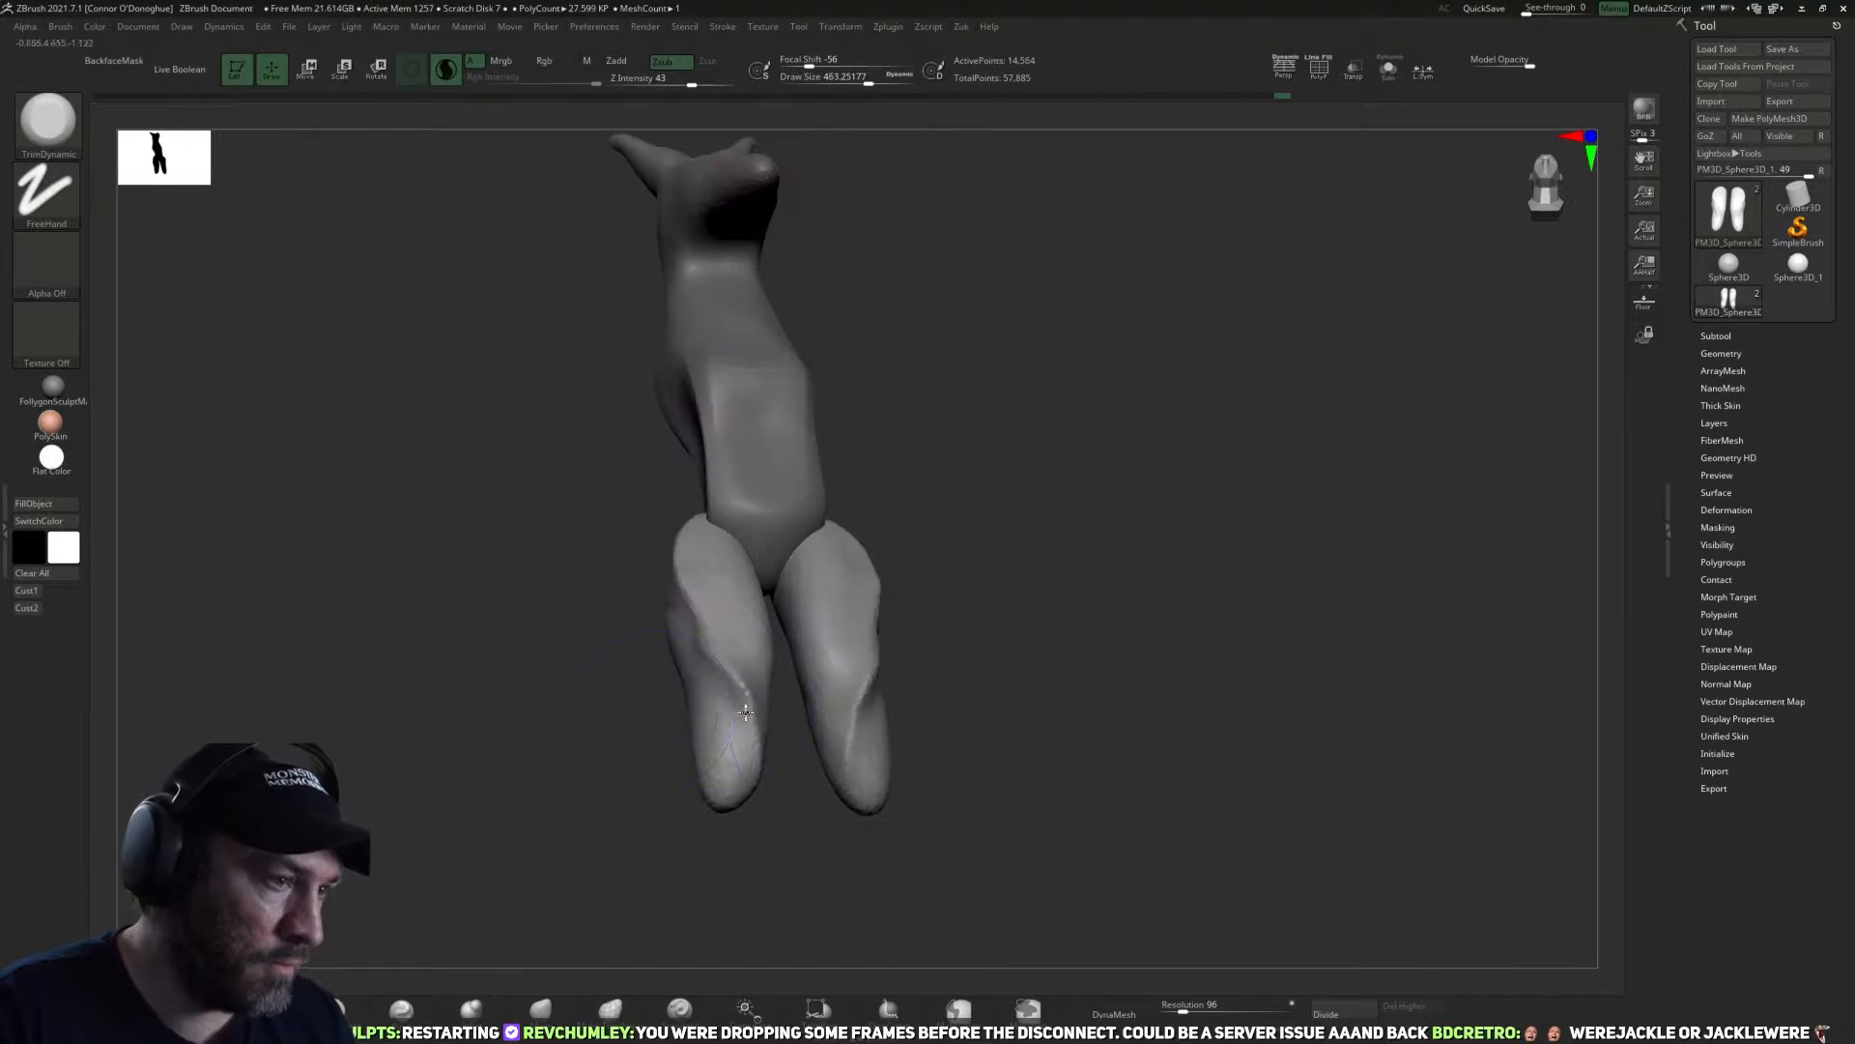
{"action": "left_click_drag", "start_coordinate": [739, 731], "coordinate": [705, 643]}
{"action": "left_click_drag", "start_coordinate": [918, 676], "coordinate": [783, 648]}
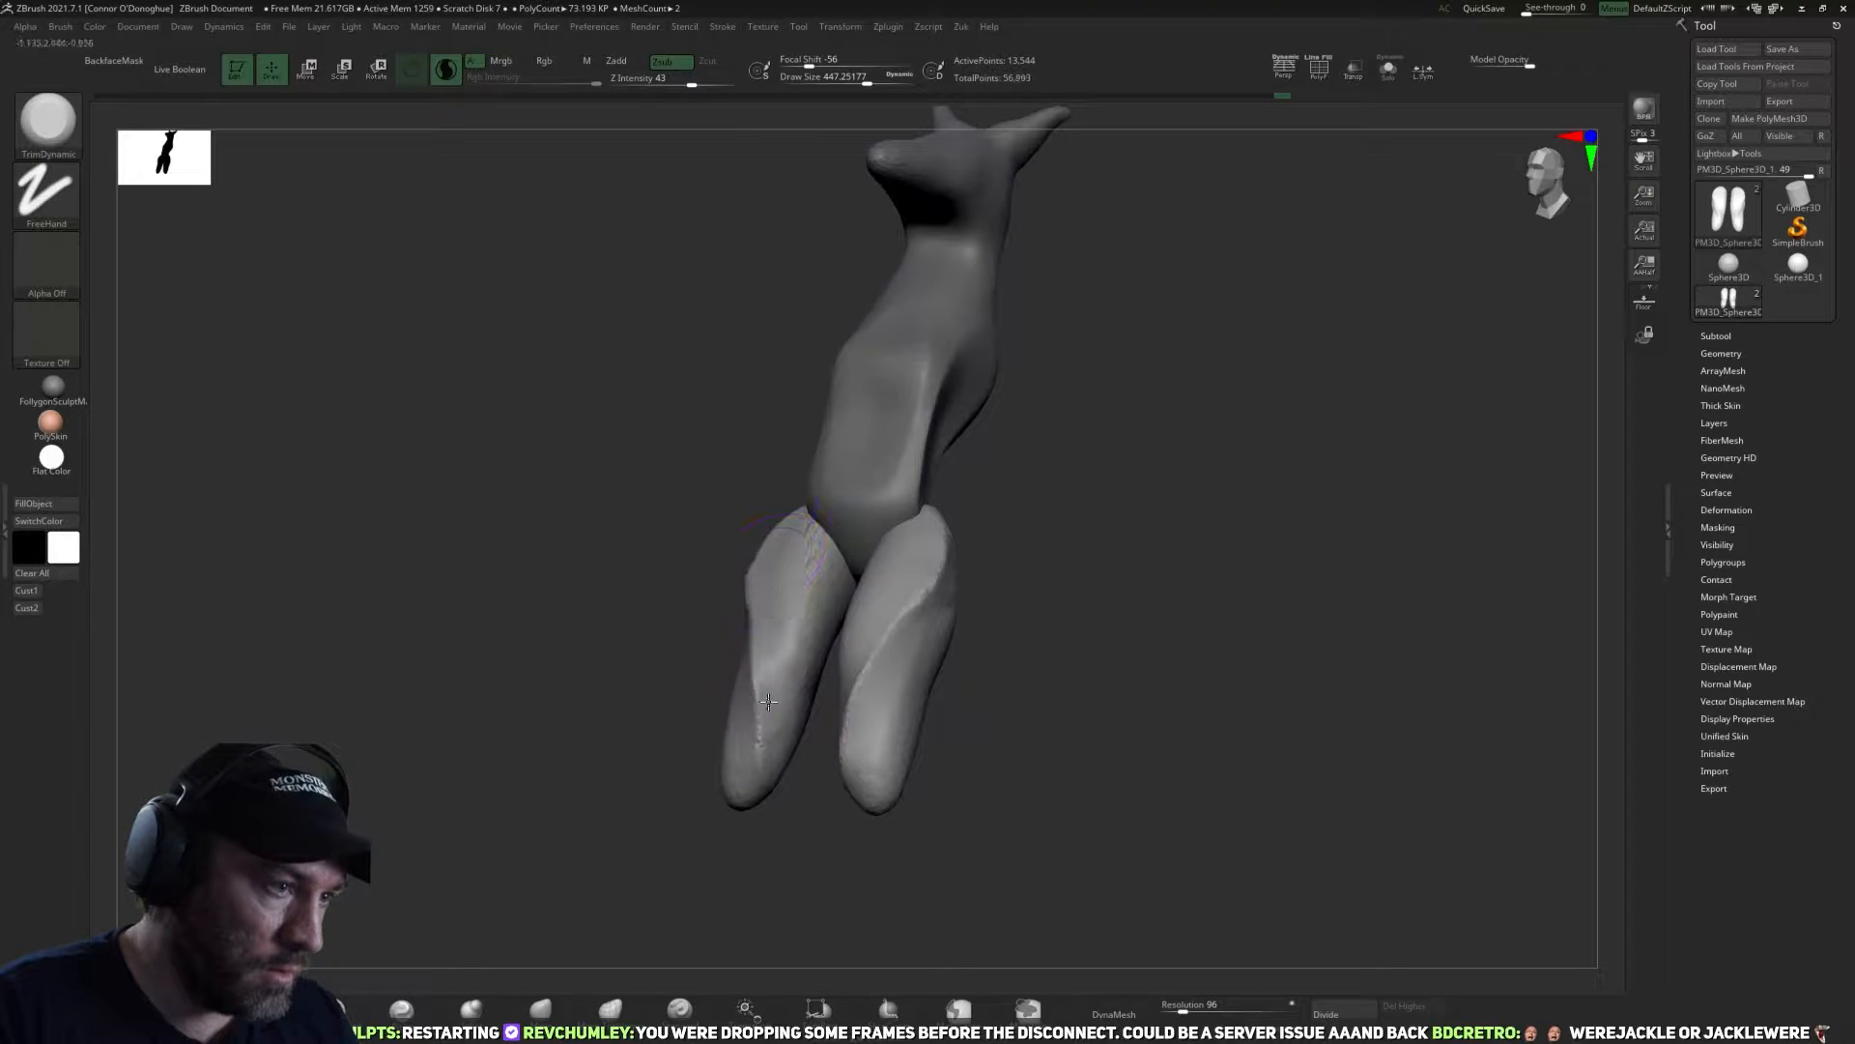
{"action": "left_click_drag", "start_coordinate": [773, 781], "coordinate": [761, 618]}
{"action": "left_click_drag", "start_coordinate": [802, 776], "coordinate": [781, 667]}
{"action": "mouse_move", "coordinate": [648, 677]}
{"action": "left_mouse_down"}
{"action": "mouse_move", "coordinate": [762, 621]}
{"action": "mouse_move", "coordinate": [688, 518]}
{"action": "left_mouse_up"}
{"action": "left_click_drag", "start_coordinate": [766, 662], "coordinate": [710, 527]}
{"action": "mouse_move", "coordinate": [996, 634]}
{"action": "left_mouse_down"}
{"action": "mouse_move", "coordinate": [953, 658]}
{"action": "mouse_move", "coordinate": [1033, 693]}
{"action": "left_mouse_up"}
Build up the thigh muscles from several angles and smooth their surfaces.
{"action": "key", "text": "b"}
{"action": "key", "text": "c"}
{"action": "key", "text": "b"}
{"action": "mouse_move", "coordinate": [1053, 589]}
{"action": "left_mouse_down"}
{"action": "mouse_move", "coordinate": [973, 642]}
{"action": "mouse_move", "coordinate": [932, 641]}
{"action": "left_mouse_up"}
{"action": "mouse_move", "coordinate": [763, 572]}
{"action": "left_mouse_down"}
{"action": "mouse_move", "coordinate": [821, 645]}
{"action": "mouse_move", "coordinate": [829, 694]}
{"action": "left_mouse_up"}
{"action": "mouse_move", "coordinate": [1043, 653]}
{"action": "left_mouse_down"}
{"action": "mouse_move", "coordinate": [907, 640]}
{"action": "mouse_move", "coordinate": [929, 557]}
{"action": "left_mouse_up"}
{"action": "left_click_drag", "start_coordinate": [779, 537], "coordinate": [817, 645]}
{"action": "left_click_drag", "start_coordinate": [910, 638], "coordinate": [915, 683]}
{"action": "left_click_drag", "start_coordinate": [810, 570], "coordinate": [800, 638], "text": "shift"}
{"action": "mouse_move", "coordinate": [904, 667]}
{"action": "left_mouse_down"}
{"action": "mouse_move", "coordinate": [971, 666]}
{"action": "mouse_move", "coordinate": [856, 676]}
{"action": "left_mouse_up"}
{"action": "mouse_move", "coordinate": [919, 567]}
{"action": "left_mouse_down", "text": "shift"}
{"action": "mouse_move", "coordinate": [745, 642]}
{"action": "mouse_move", "coordinate": [820, 531]}
{"action": "mouse_move", "coordinate": [870, 618]}
{"action": "mouse_move", "coordinate": [873, 705]}
{"action": "left_mouse_up", "text": "shift"}
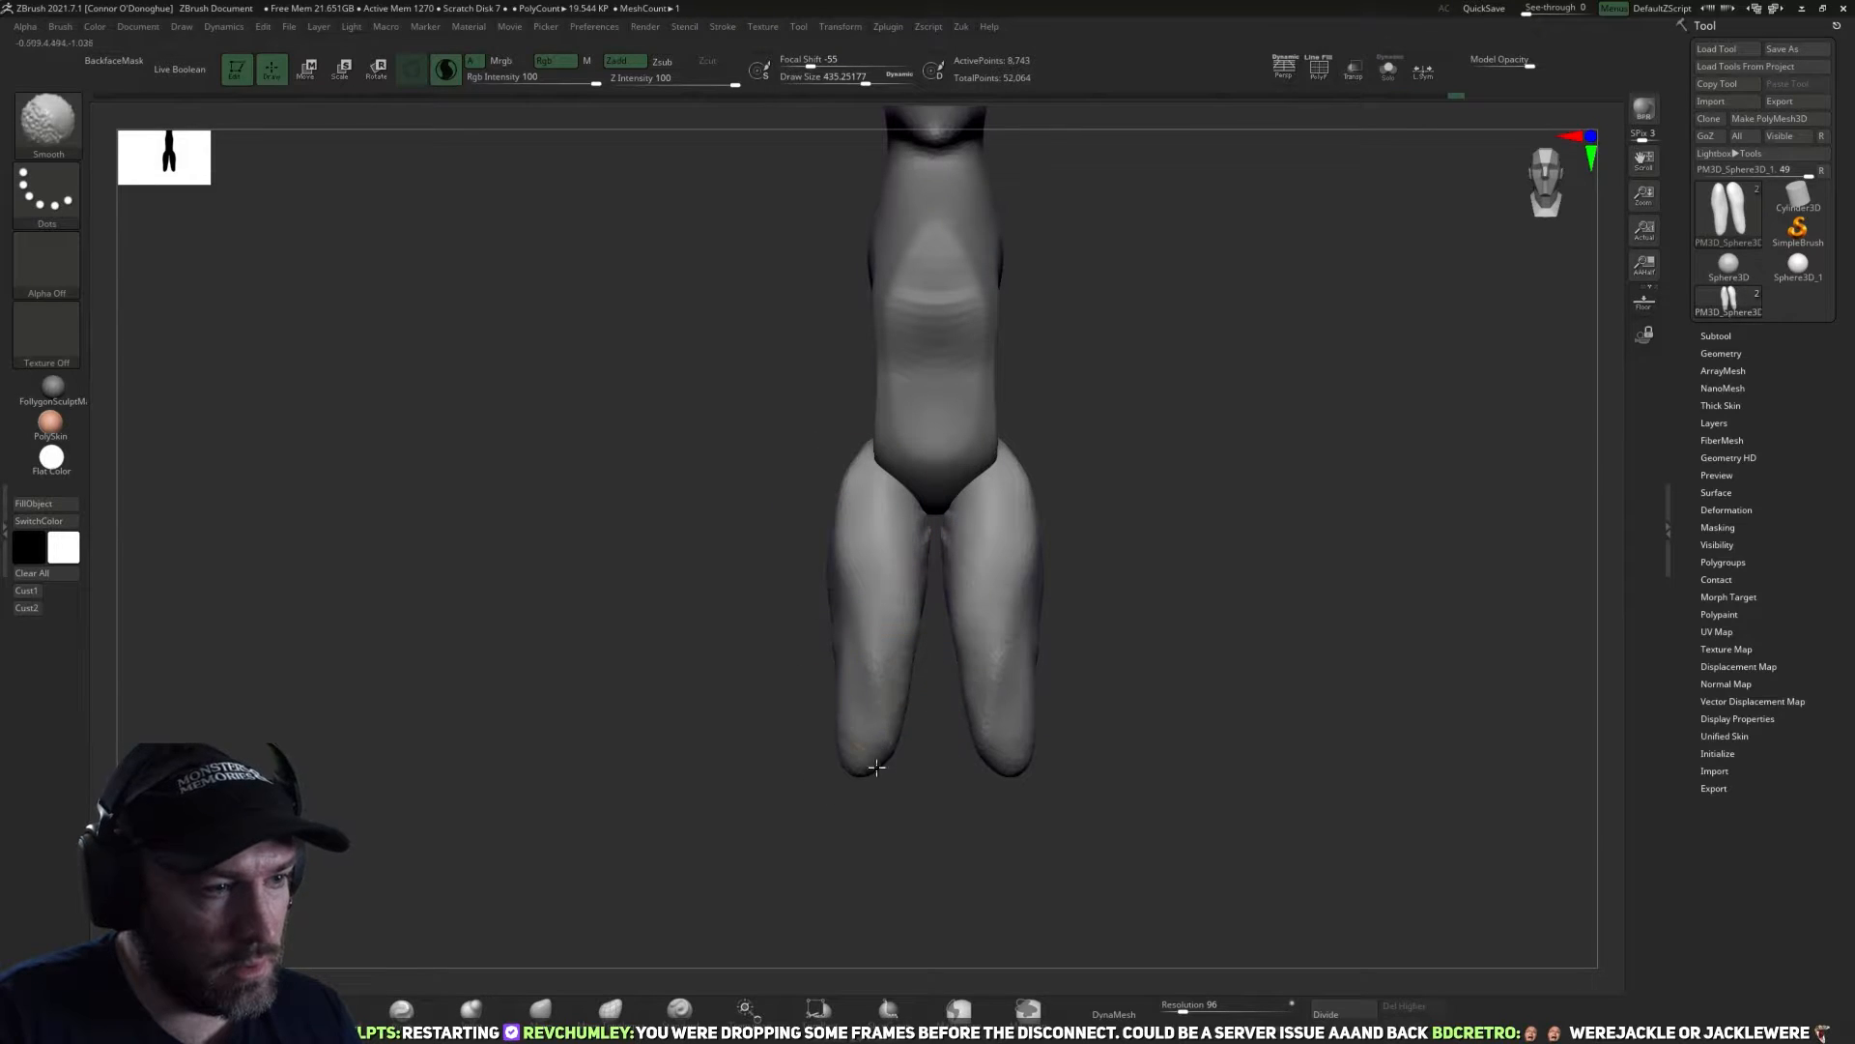
Return to the saved side view with the Spotlight reference shown and adjust the upper legs to it with the Move brush.
{"action": "left_click", "coordinate": [31, 590]}
{"action": "key", "text": "shift+z"}
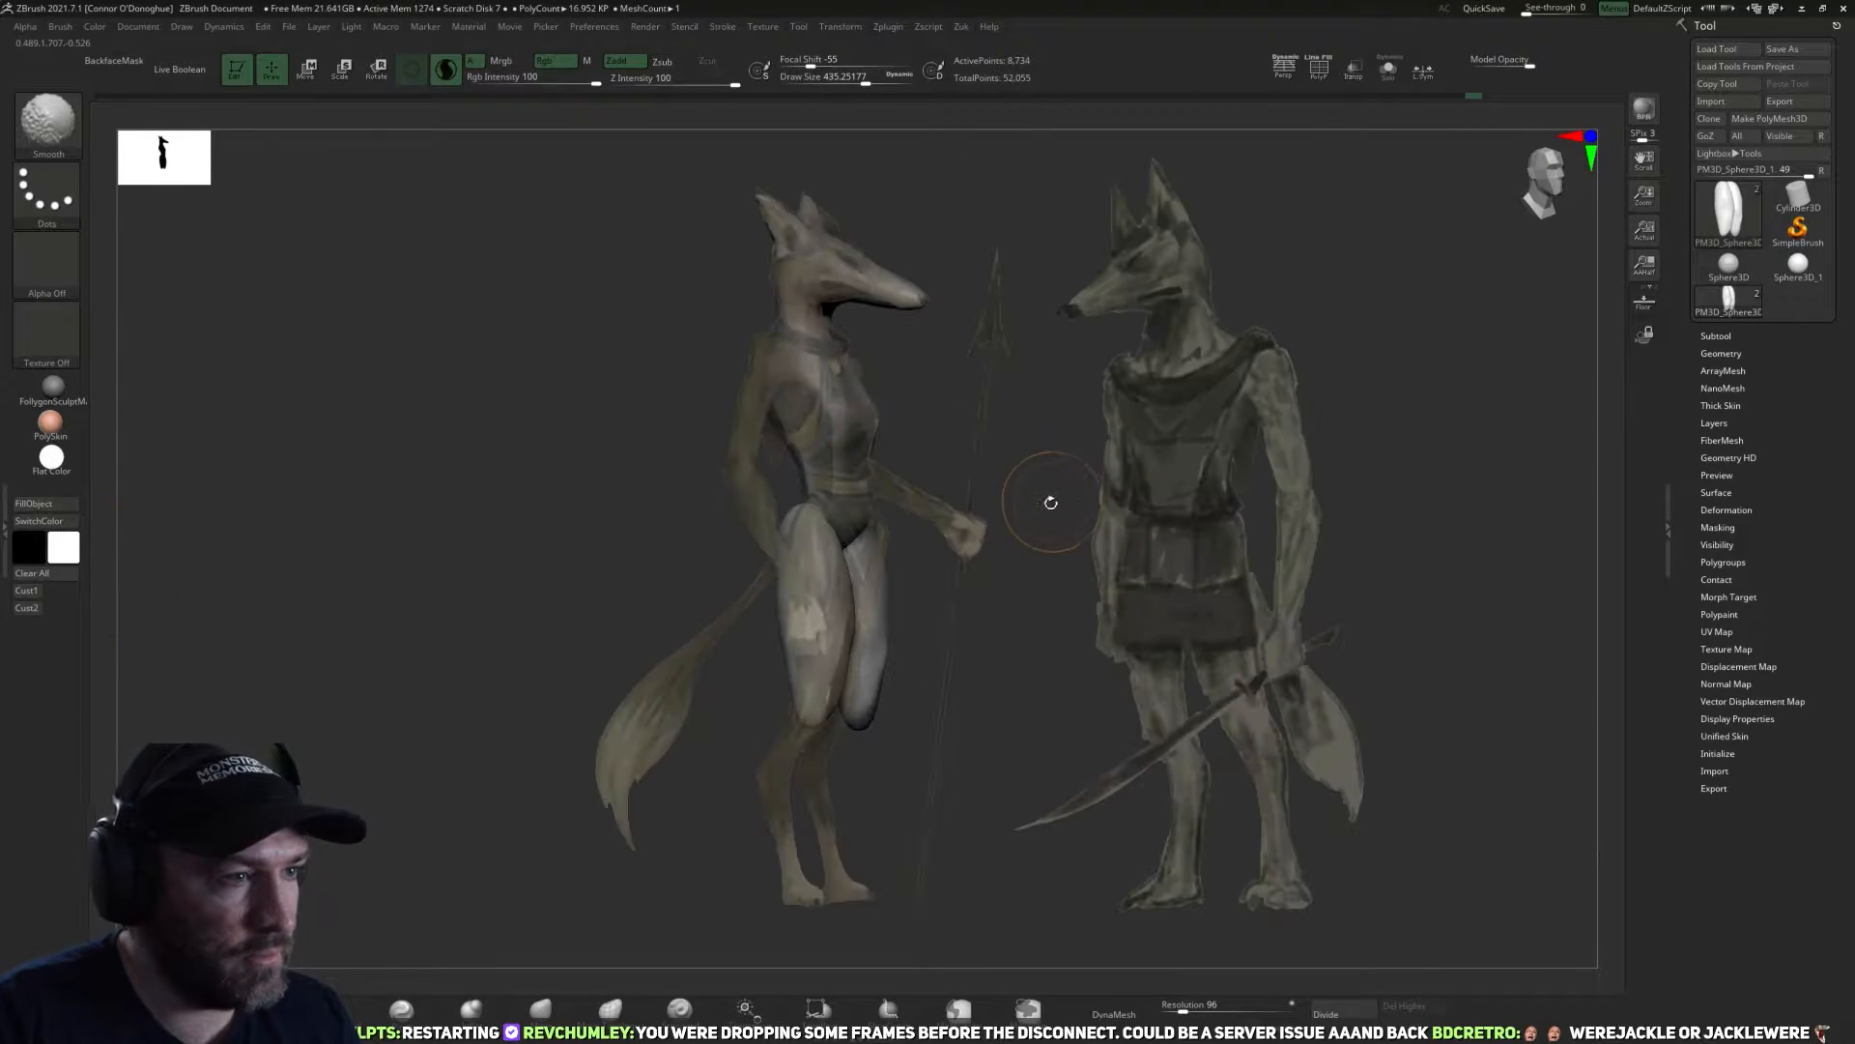
{"action": "left_click", "coordinate": [543, 1009]}
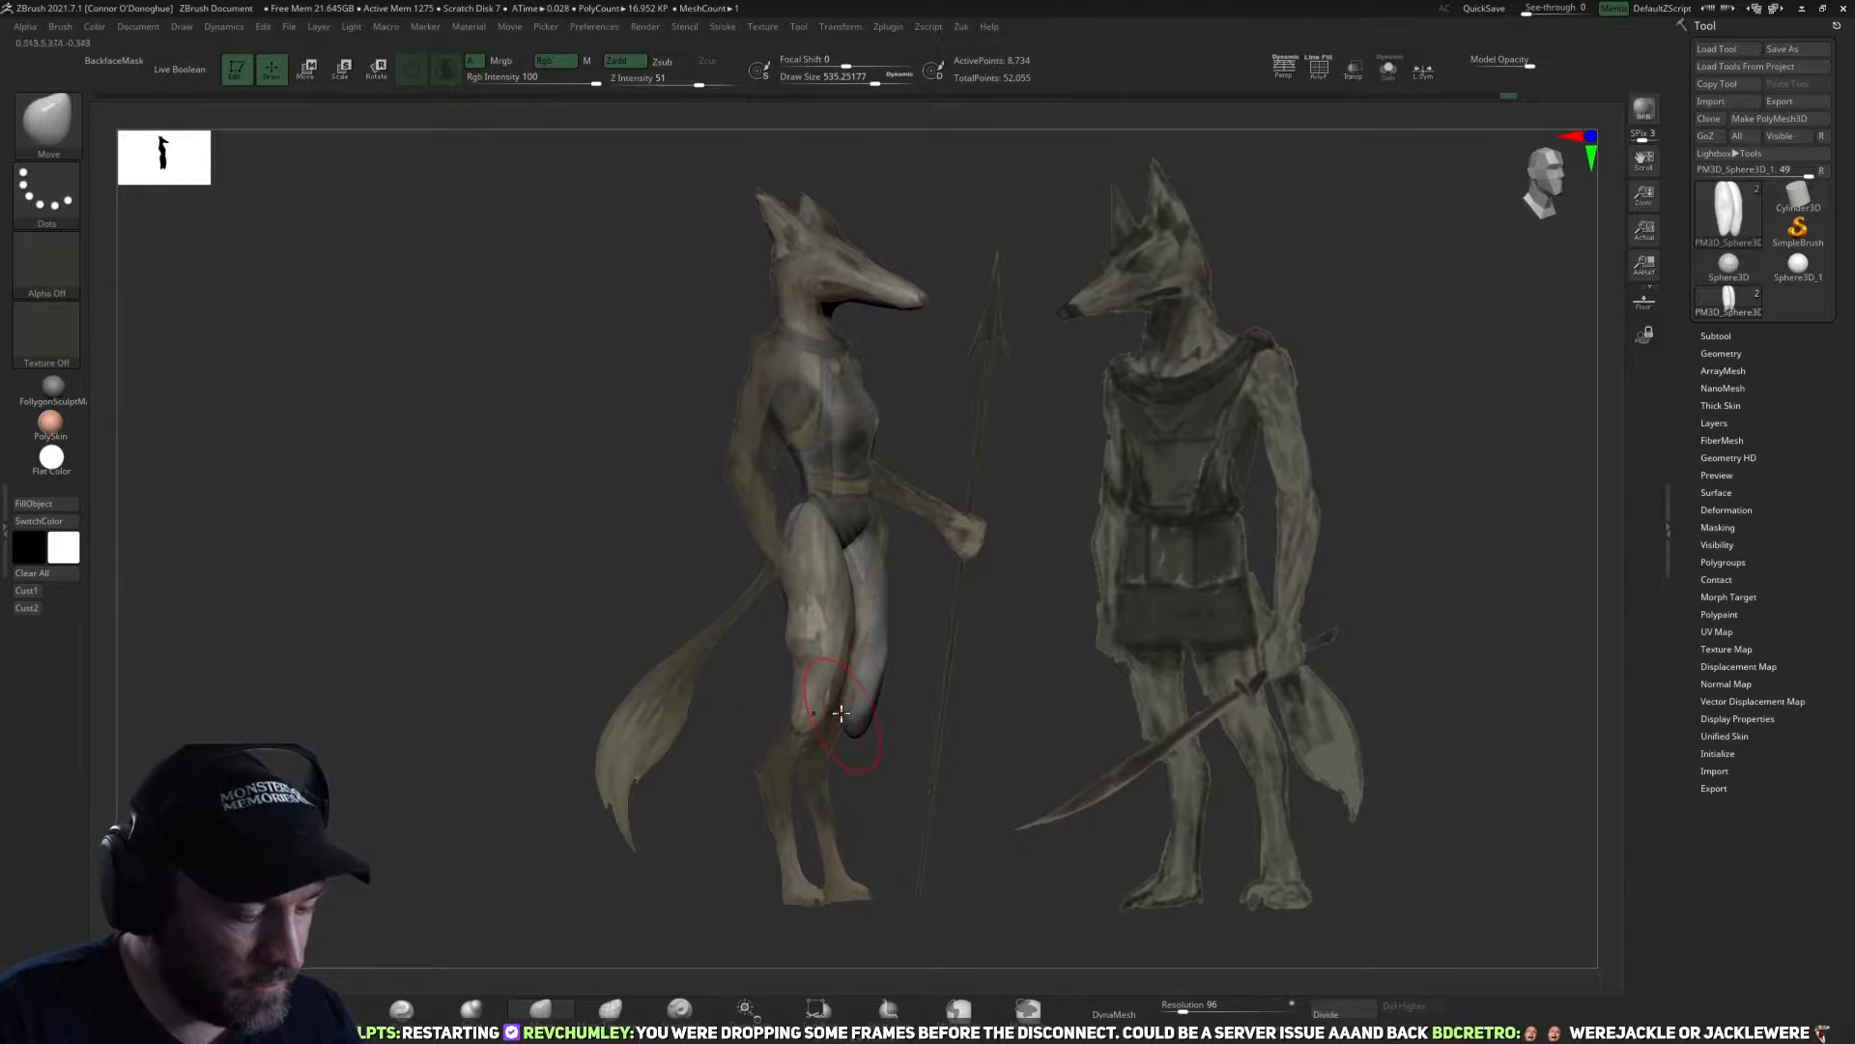
Pull the lower legs and feet out of the thigh ends along the reference with the SnakeHook brush and activate the torso subtool.
{"action": "key", "text": "b"}
{"action": "key", "text": "s"}
{"action": "key", "text": "h"}
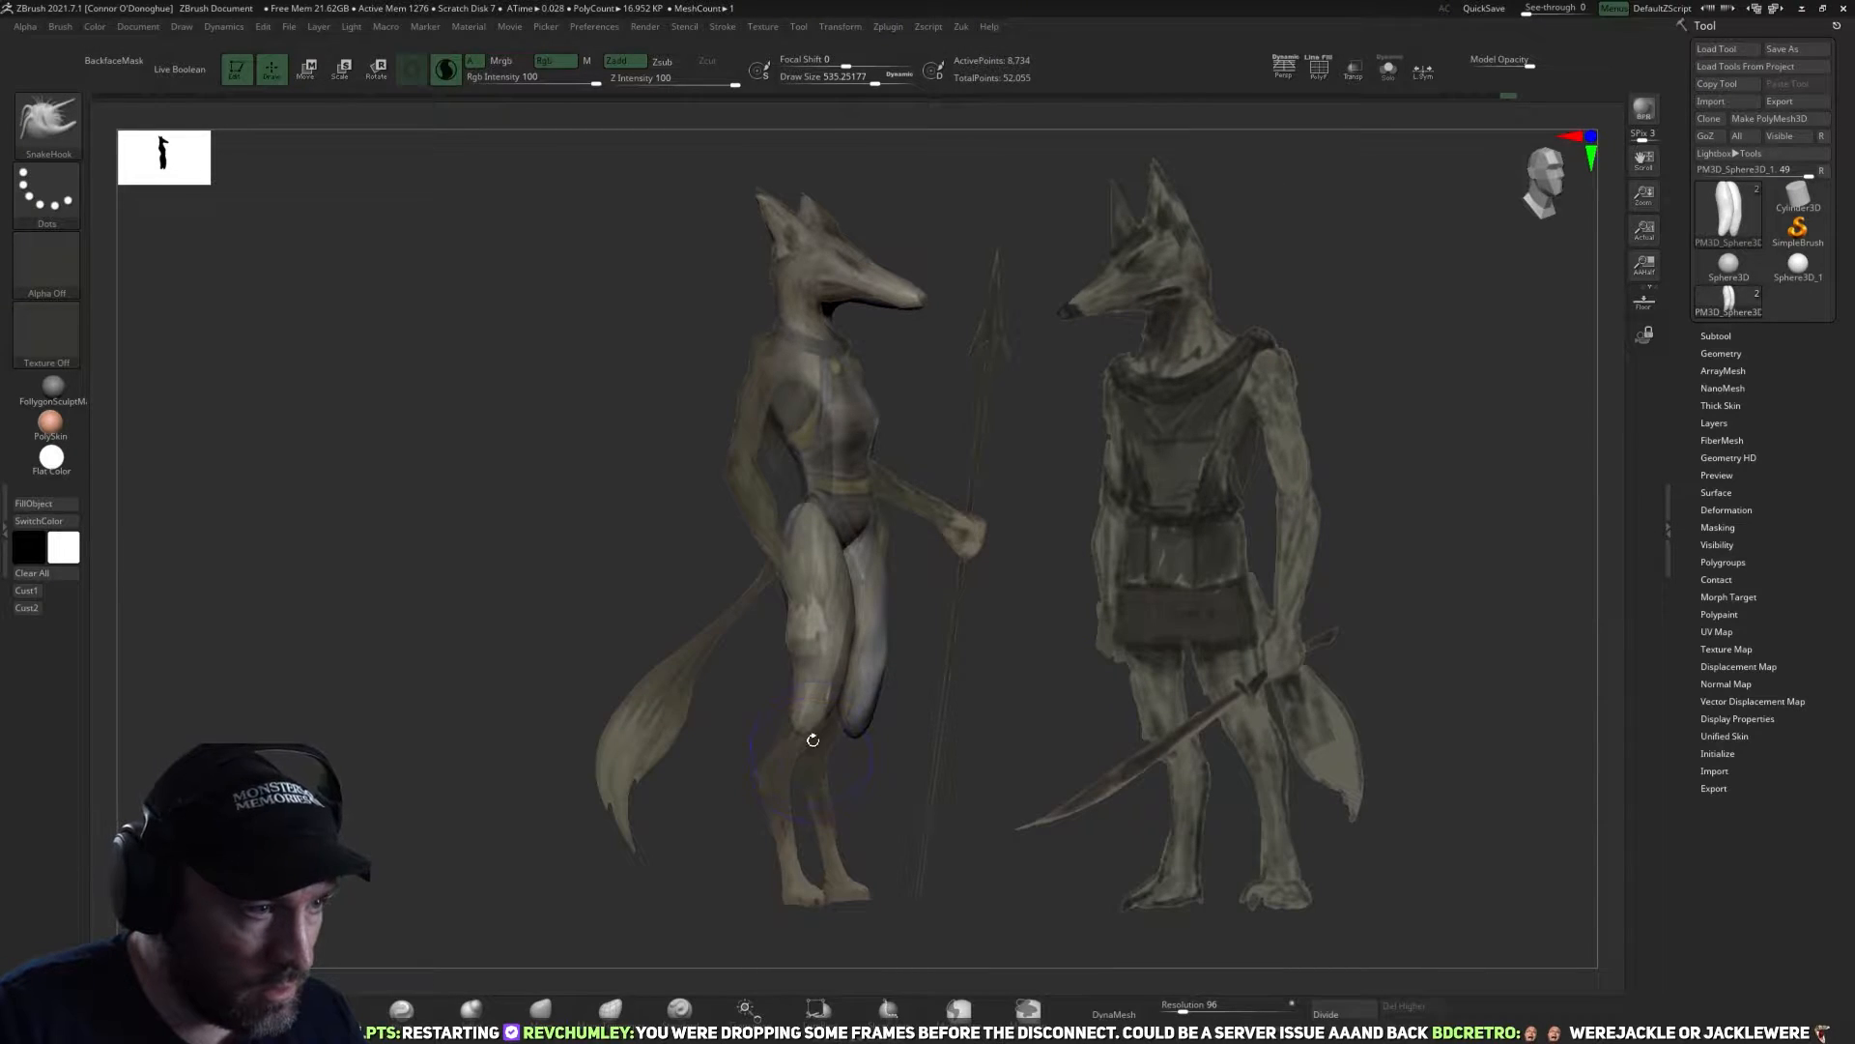
{"action": "mouse_move", "coordinate": [803, 735]}
{"action": "left_mouse_down"}
{"action": "mouse_move", "coordinate": [755, 796]}
{"action": "mouse_move", "coordinate": [791, 897]}
{"action": "left_mouse_up"}
{"action": "mouse_move", "coordinate": [766, 800]}
{"action": "left_mouse_down"}
{"action": "mouse_move", "coordinate": [794, 910]}
{"action": "mouse_move", "coordinate": [797, 895]}
{"action": "mouse_move", "coordinate": [846, 909]}
{"action": "mouse_move", "coordinate": [798, 884]}
{"action": "mouse_move", "coordinate": [850, 904]}
{"action": "mouse_move", "coordinate": [821, 906]}
{"action": "mouse_move", "coordinate": [850, 897]}
{"action": "left_mouse_up"}
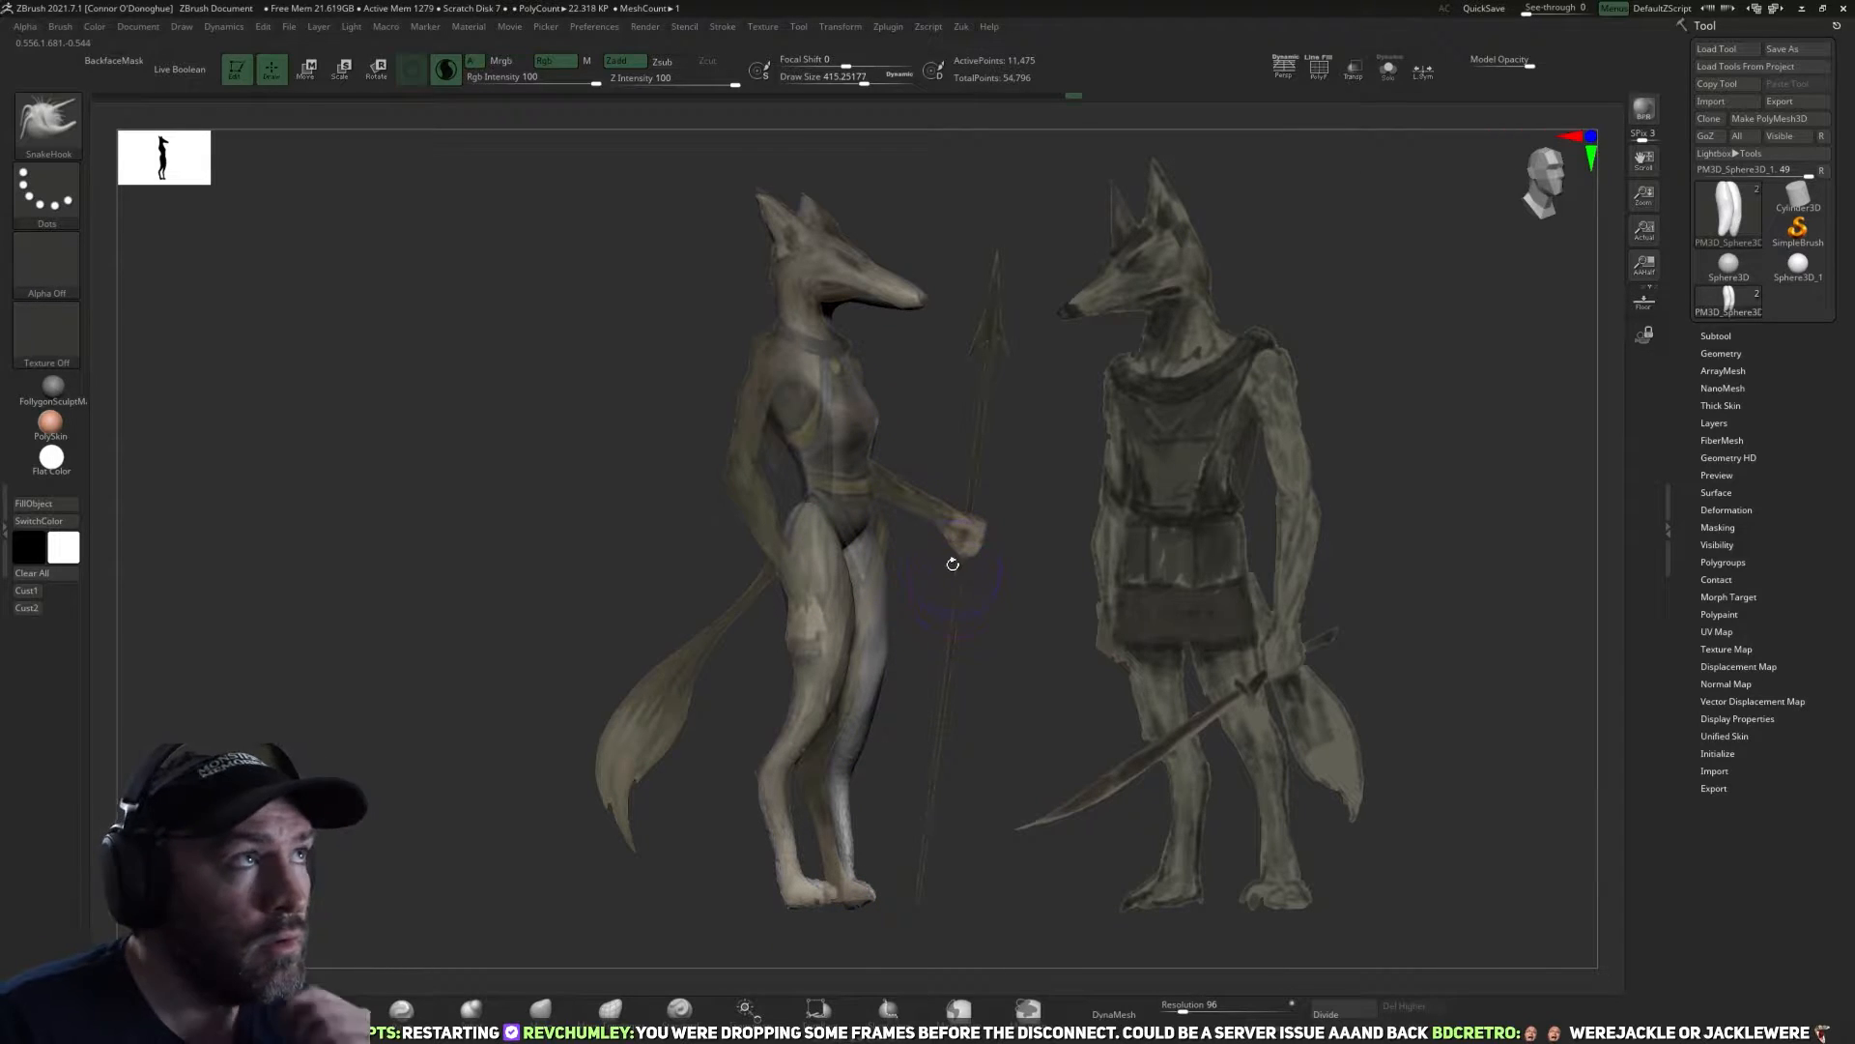
{"action": "left_click", "coordinate": [833, 416], "text": "alt"}
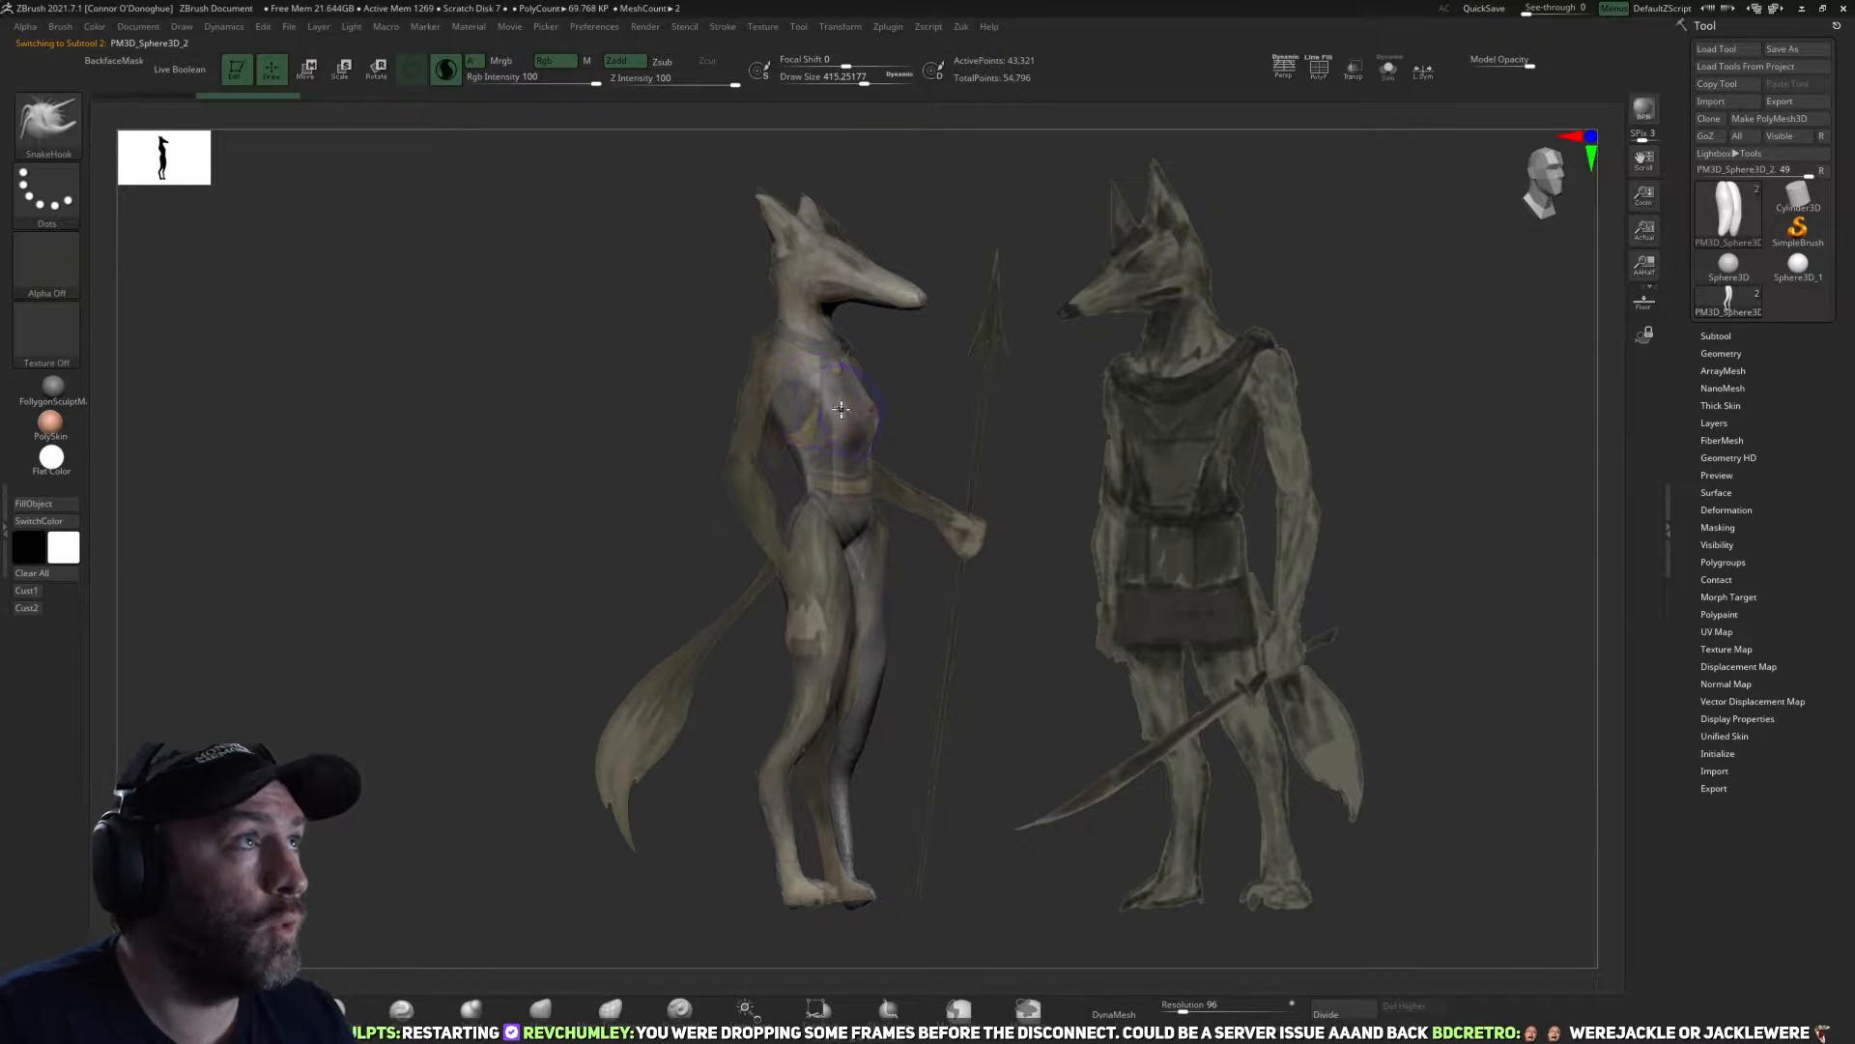
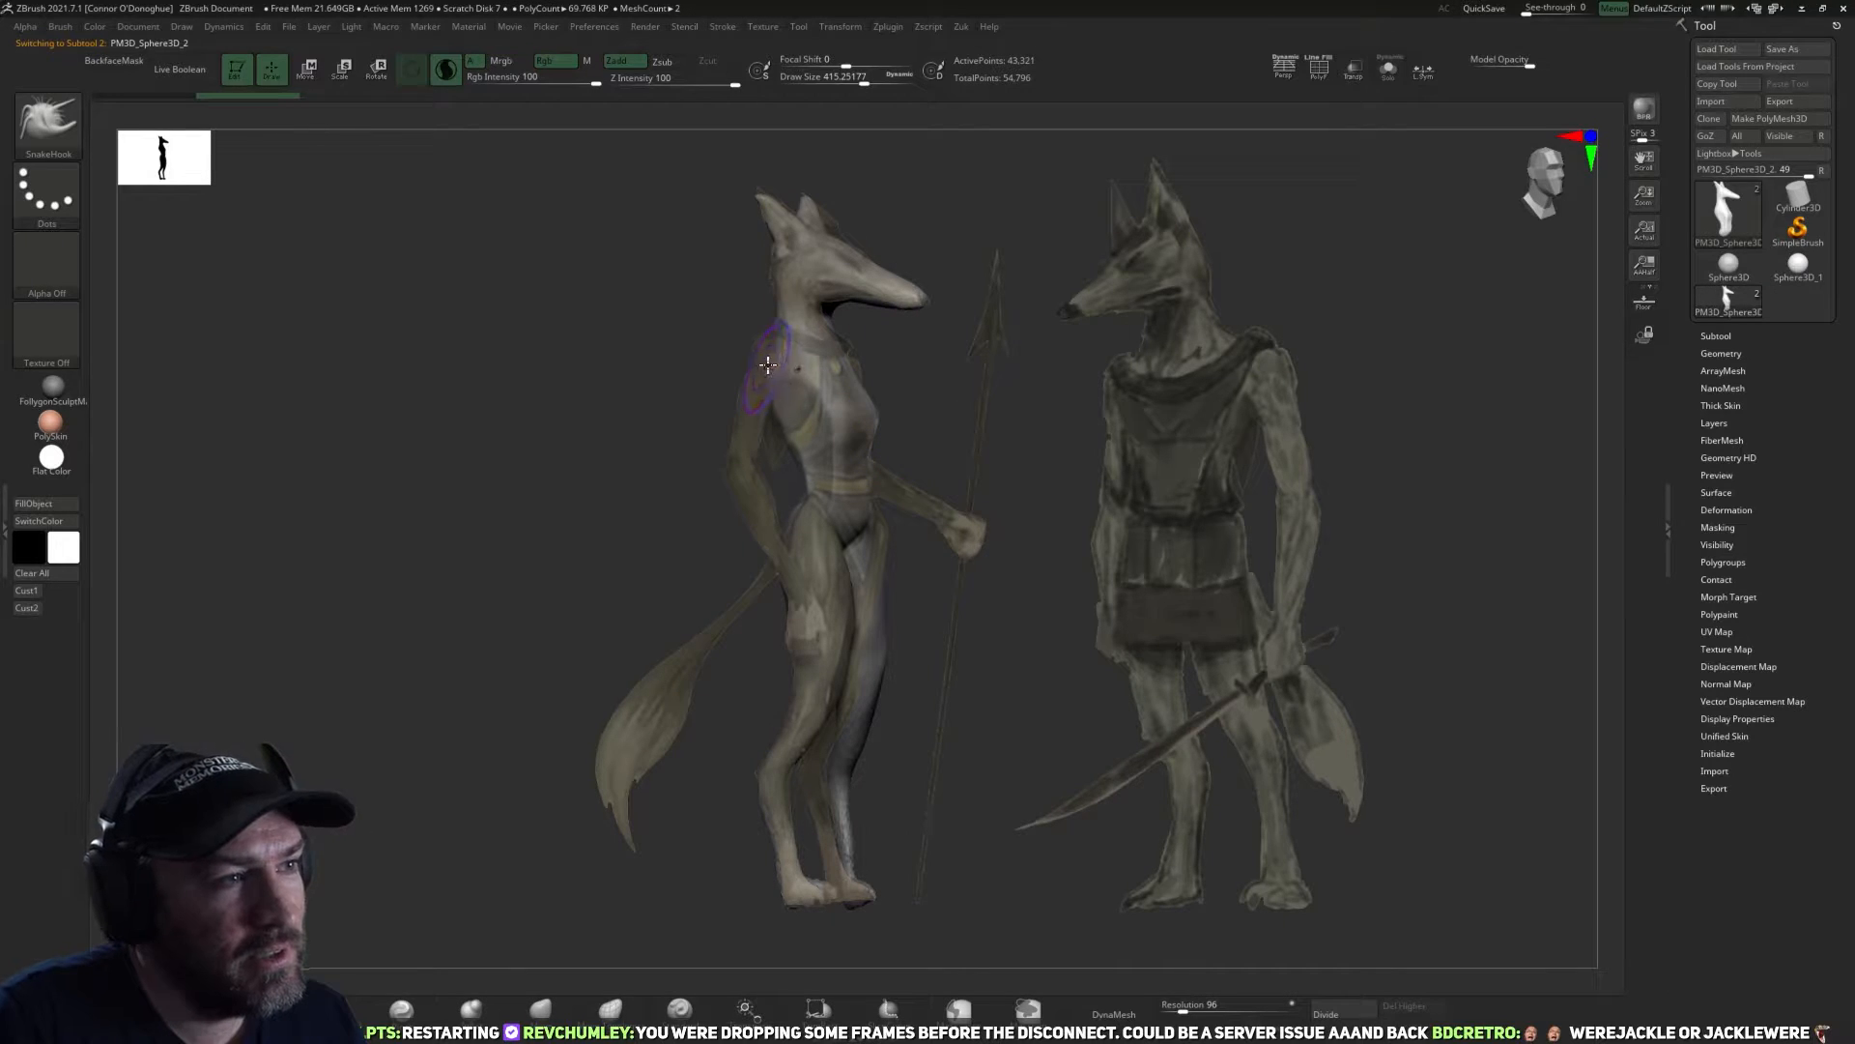
{"action": "key", "text": "["}
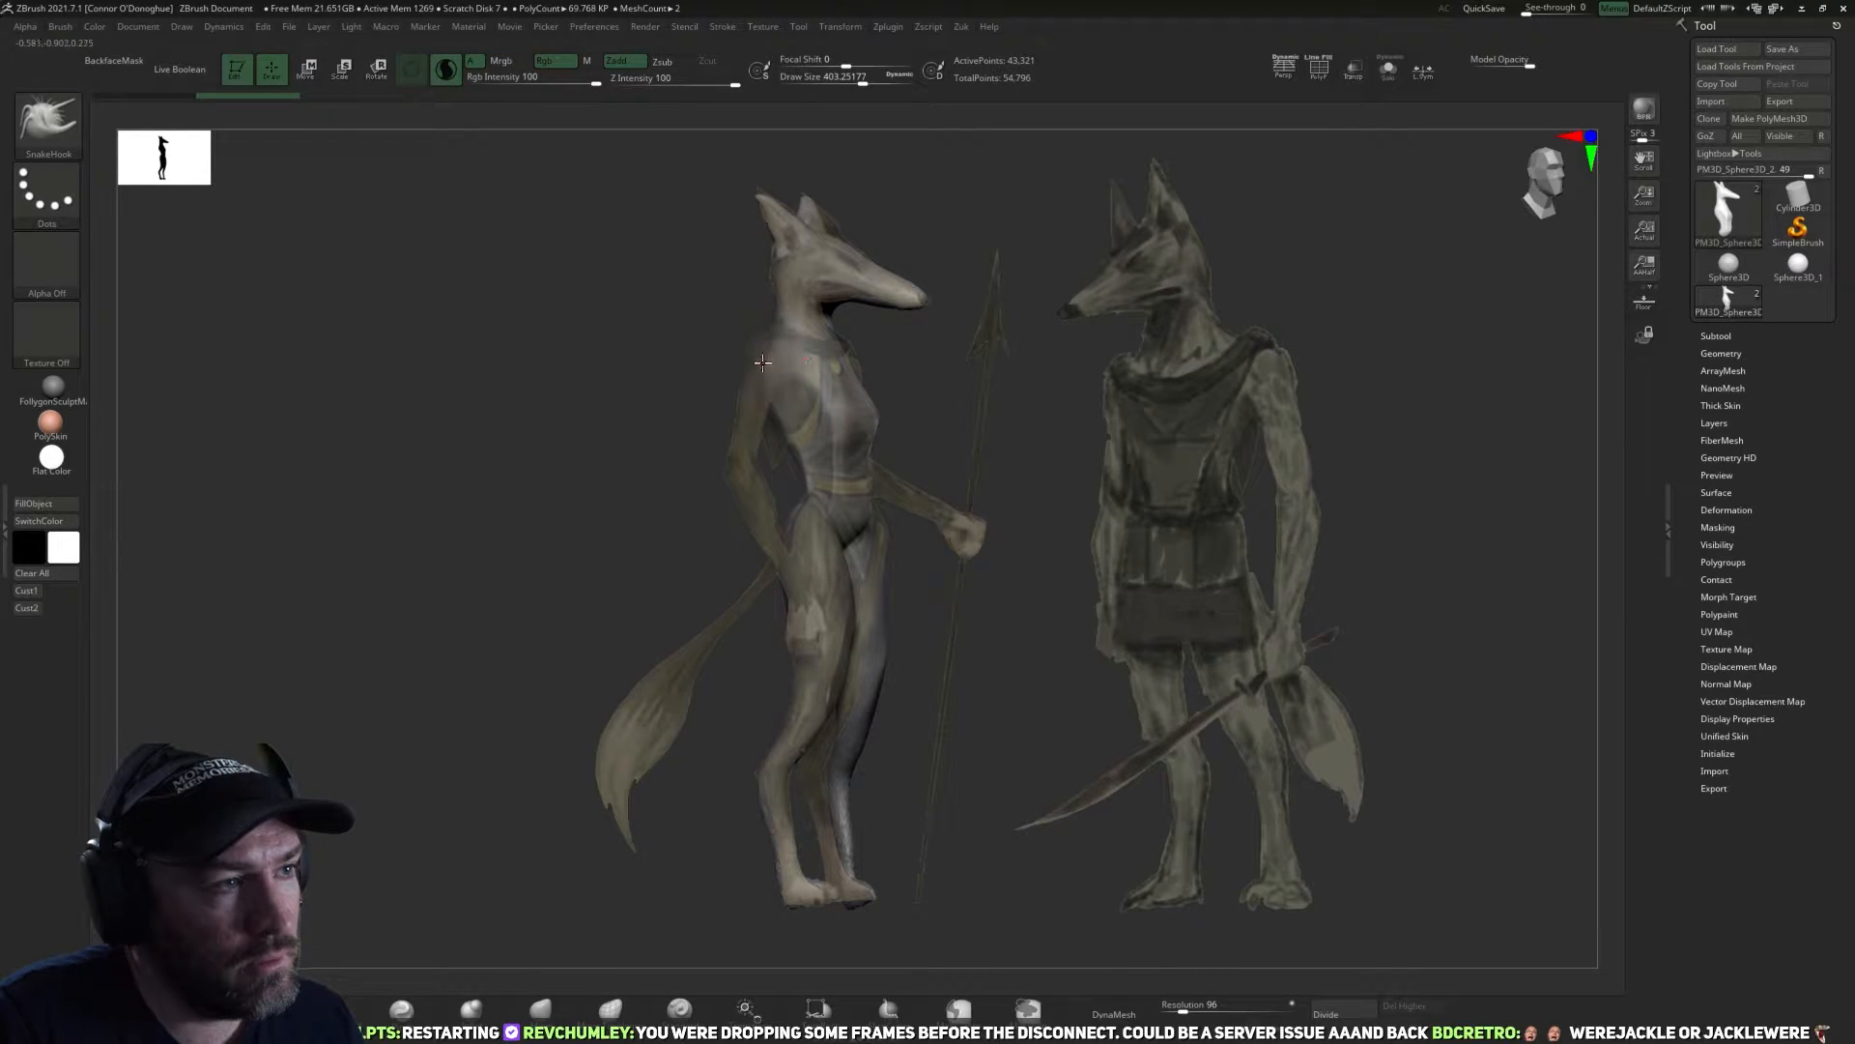
{"action": "key", "text": "["}
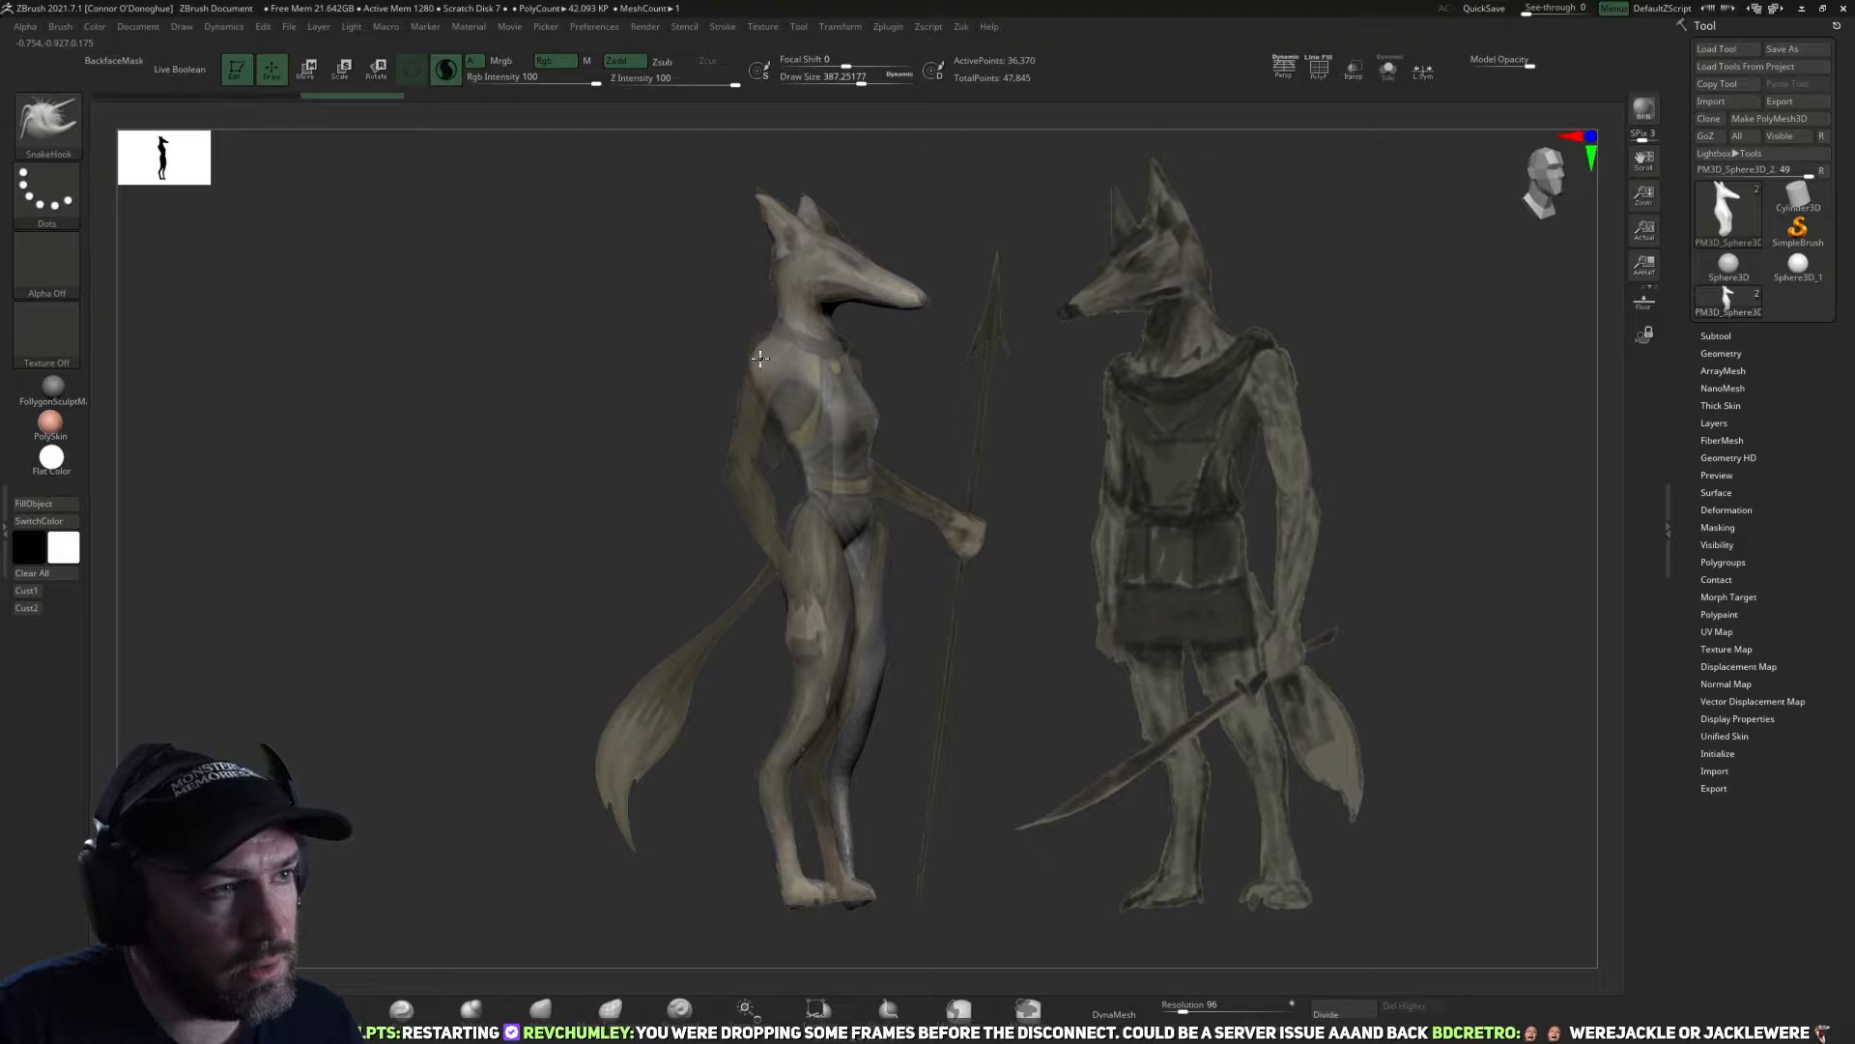
{"action": "left_click_drag", "start_coordinate": [759, 358], "coordinate": [764, 352]}
{"action": "mouse_move", "coordinate": [971, 389]}
{"action": "left_mouse_down"}
{"action": "mouse_move", "coordinate": [922, 385]}
{"action": "mouse_move", "coordinate": [1054, 411]}
{"action": "mouse_move", "coordinate": [872, 404]}
{"action": "left_mouse_up"}
{"action": "key", "text": "ctrl+z"}
{"action": "key", "text": "ctrl+z"}
Pull the shoulders outward with the SnakeHook brush and fit them to the reference in the saved side view.
{"action": "key", "text": "]"}
{"action": "key", "text": "]"}
{"action": "left_click_drag", "start_coordinate": [772, 367], "coordinate": [818, 369]}
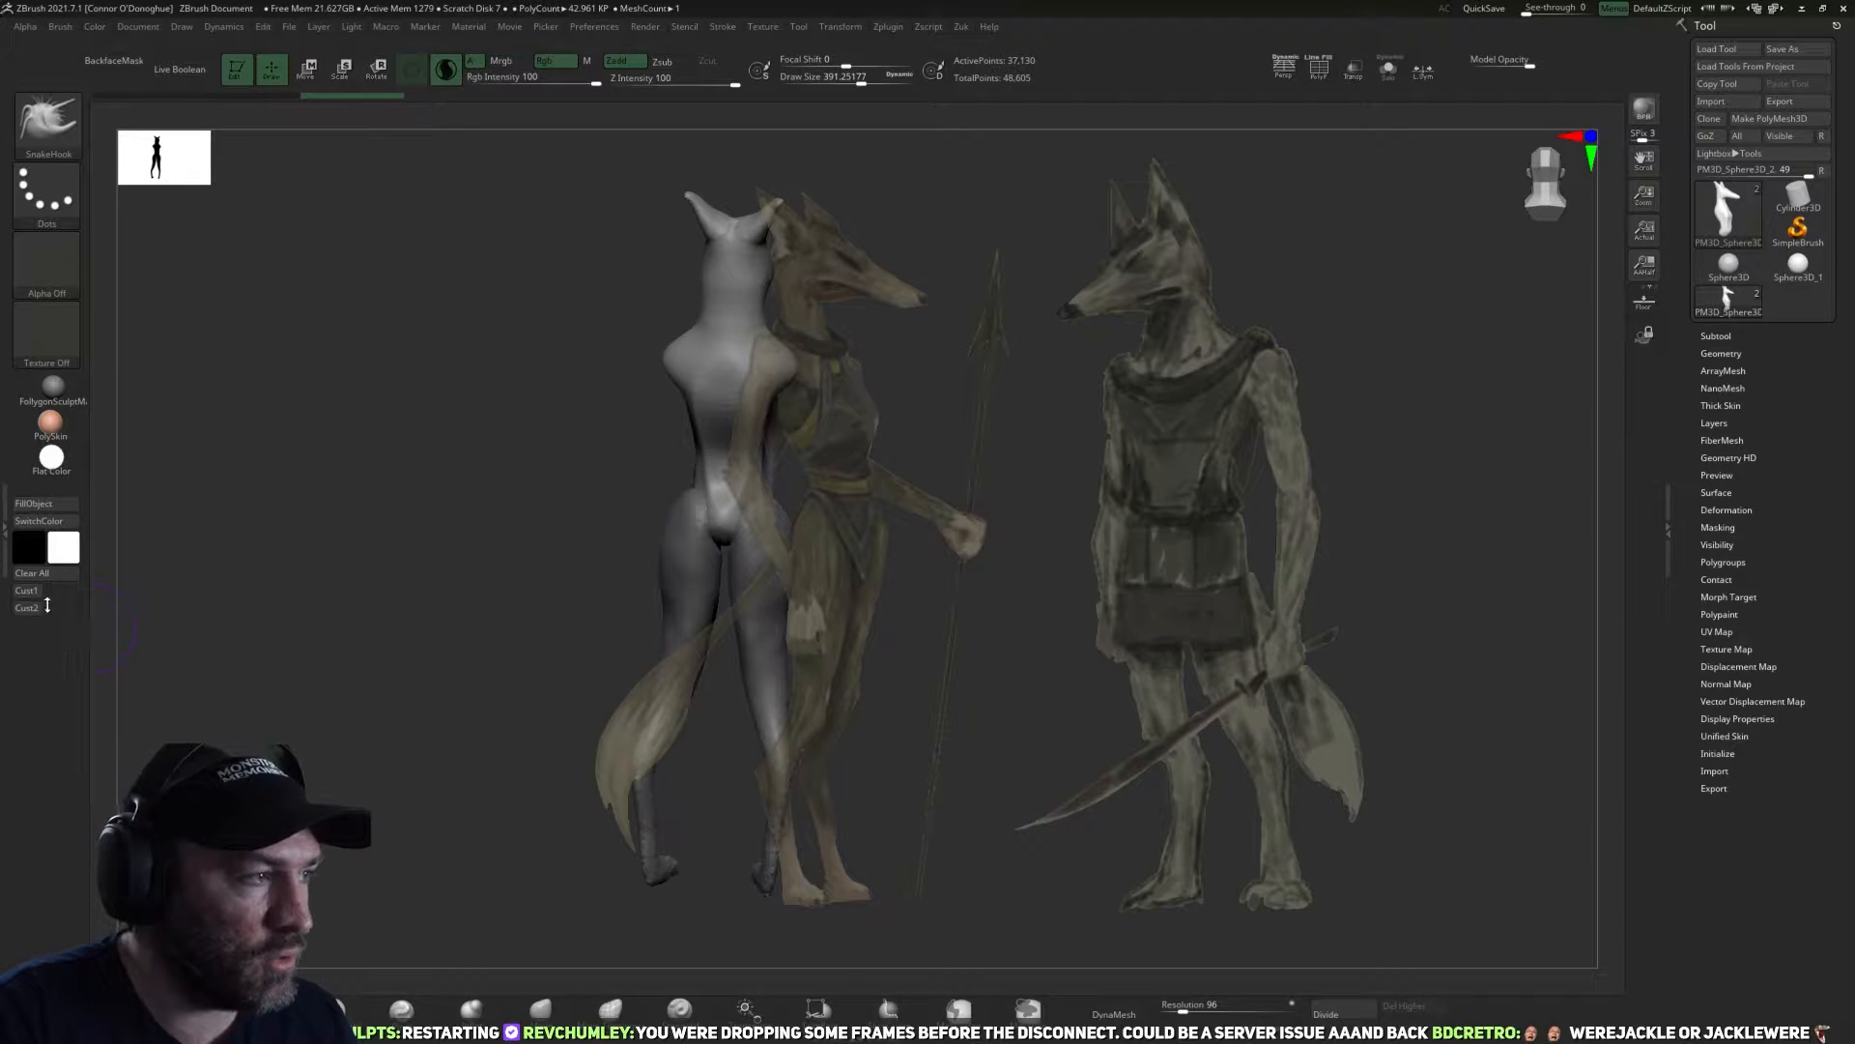
{"action": "left_click_drag", "start_coordinate": [136, 580], "coordinate": [209, 539]}
{"action": "left_click_drag", "start_coordinate": [947, 355], "coordinate": [878, 357]}
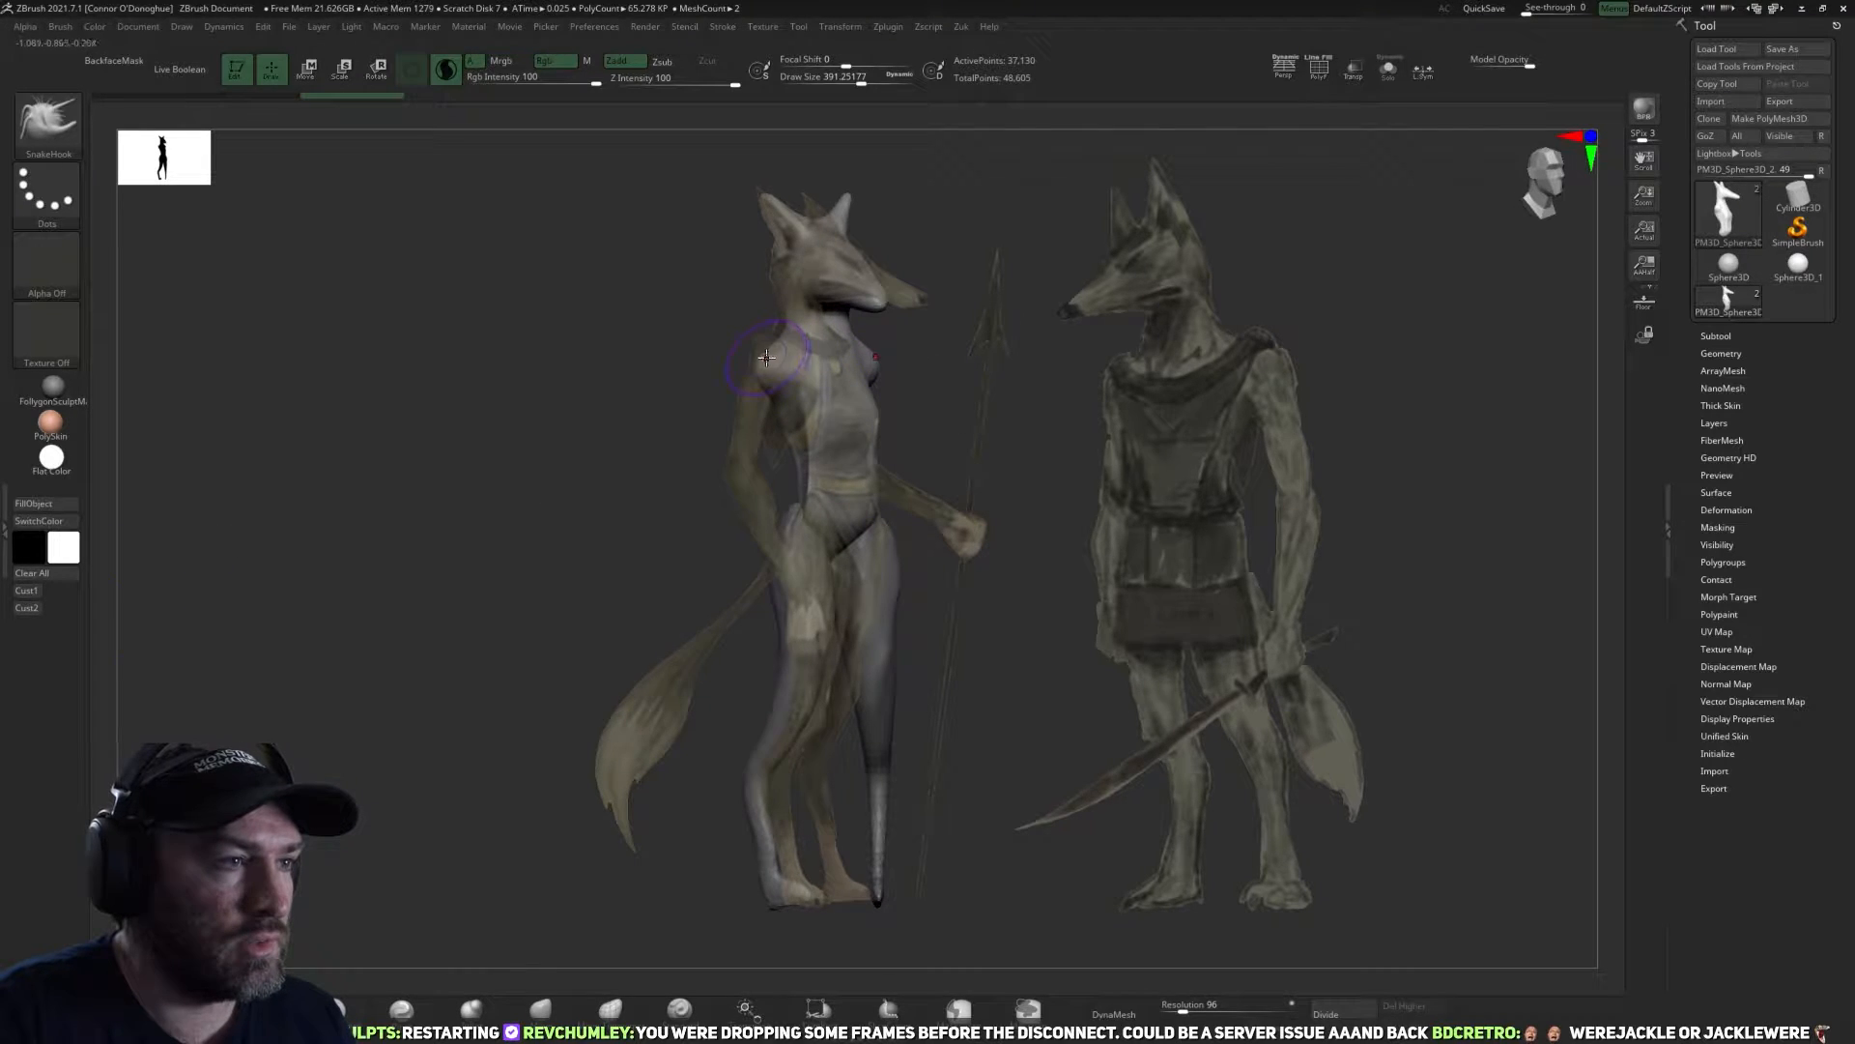
{"action": "left_click_drag", "start_coordinate": [755, 351], "coordinate": [746, 360]}
{"action": "left_click", "coordinate": [32, 592]}
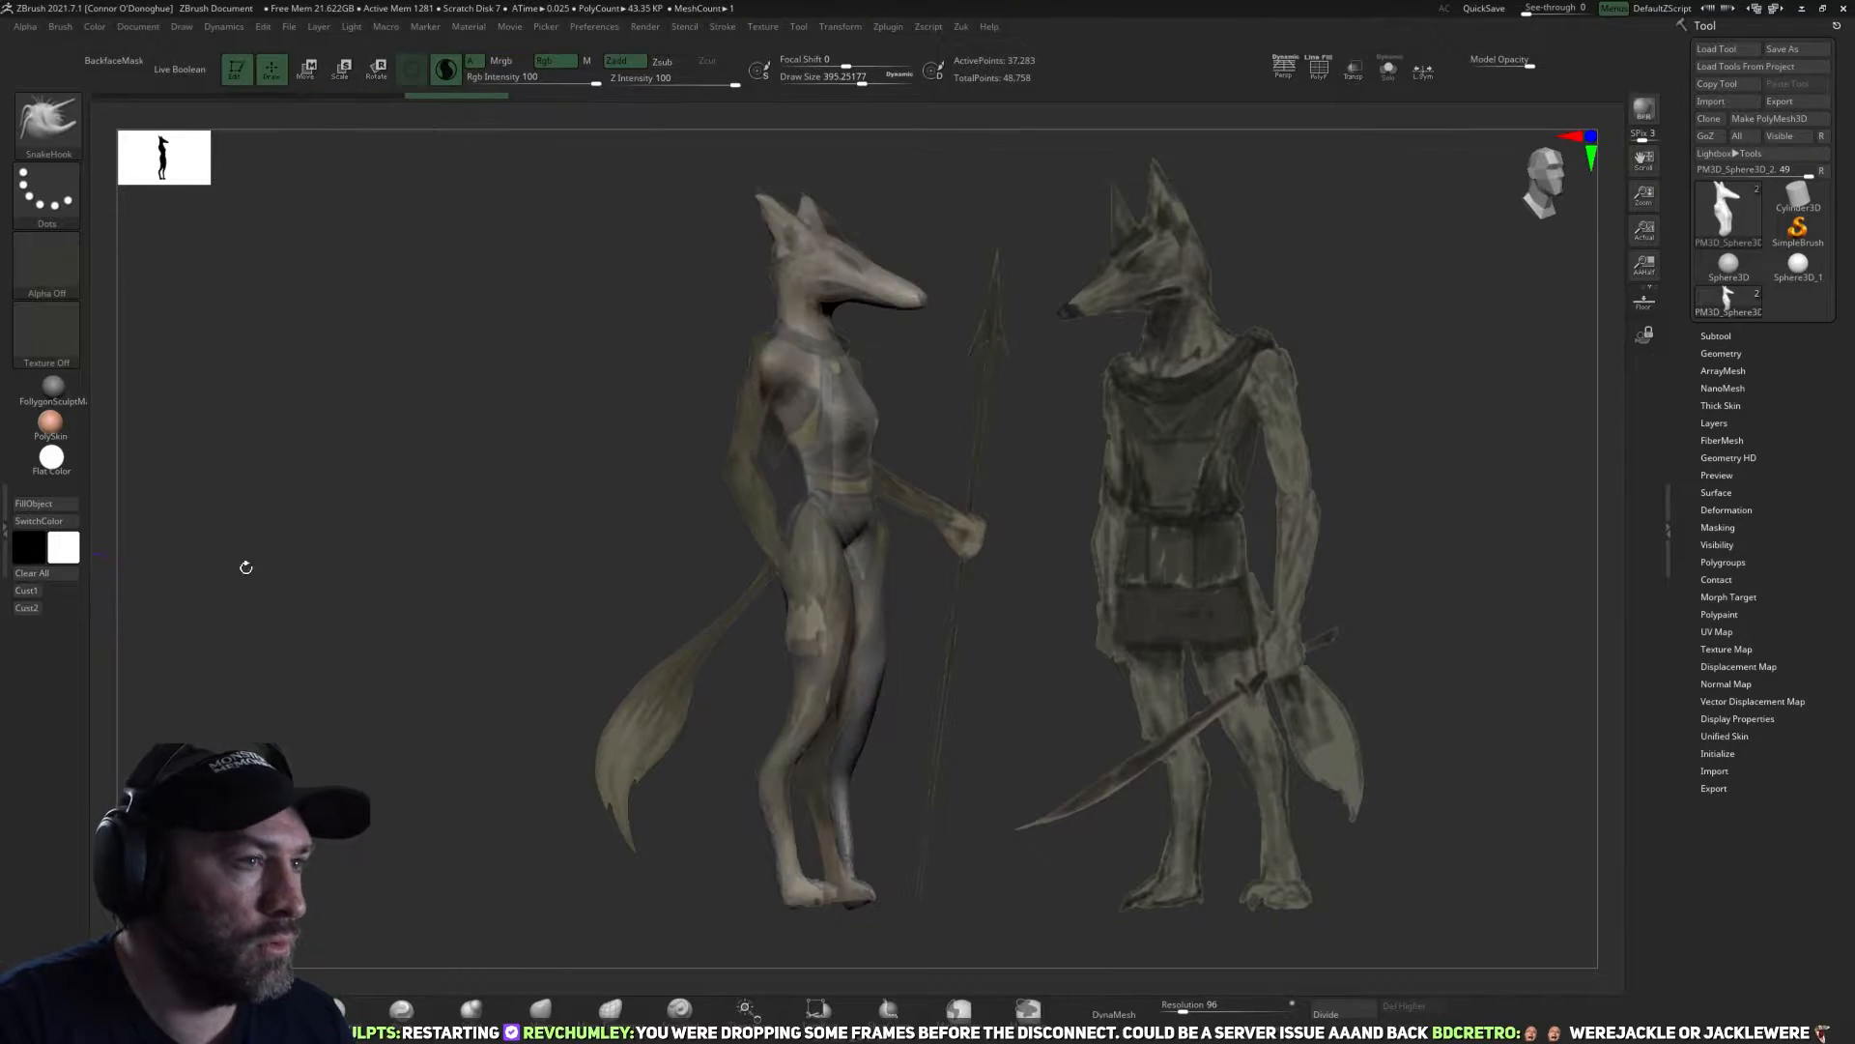
{"action": "left_click_drag", "start_coordinate": [756, 355], "coordinate": [748, 361]}
{"action": "left_click_drag", "start_coordinate": [703, 419], "coordinate": [615, 431]}
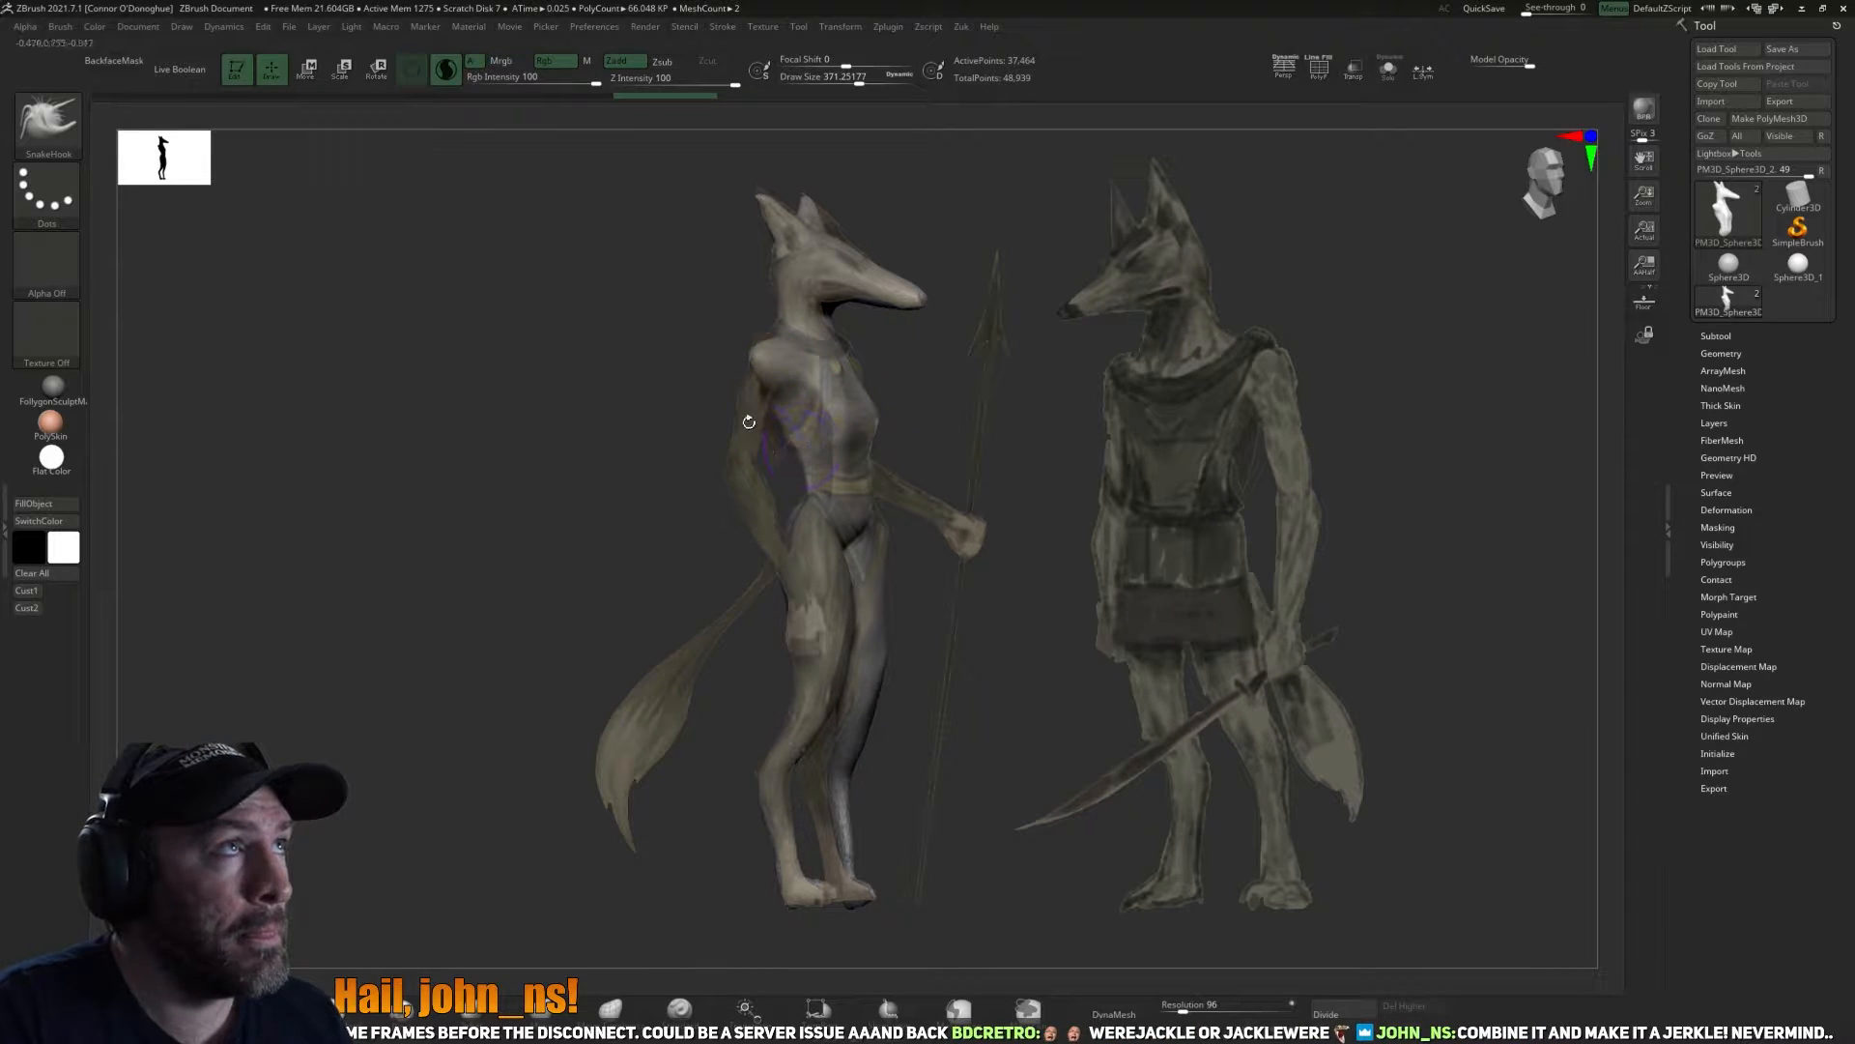
Pull long thin arms from the shoulders down to the mid-thighs along the reference with the SnakeHook brush, redoing the forearm stroke once.
{"action": "mouse_move", "coordinate": [756, 377]}
{"action": "left_mouse_down"}
{"action": "mouse_move", "coordinate": [738, 477]}
{"action": "mouse_move", "coordinate": [792, 563]}
{"action": "left_mouse_up"}
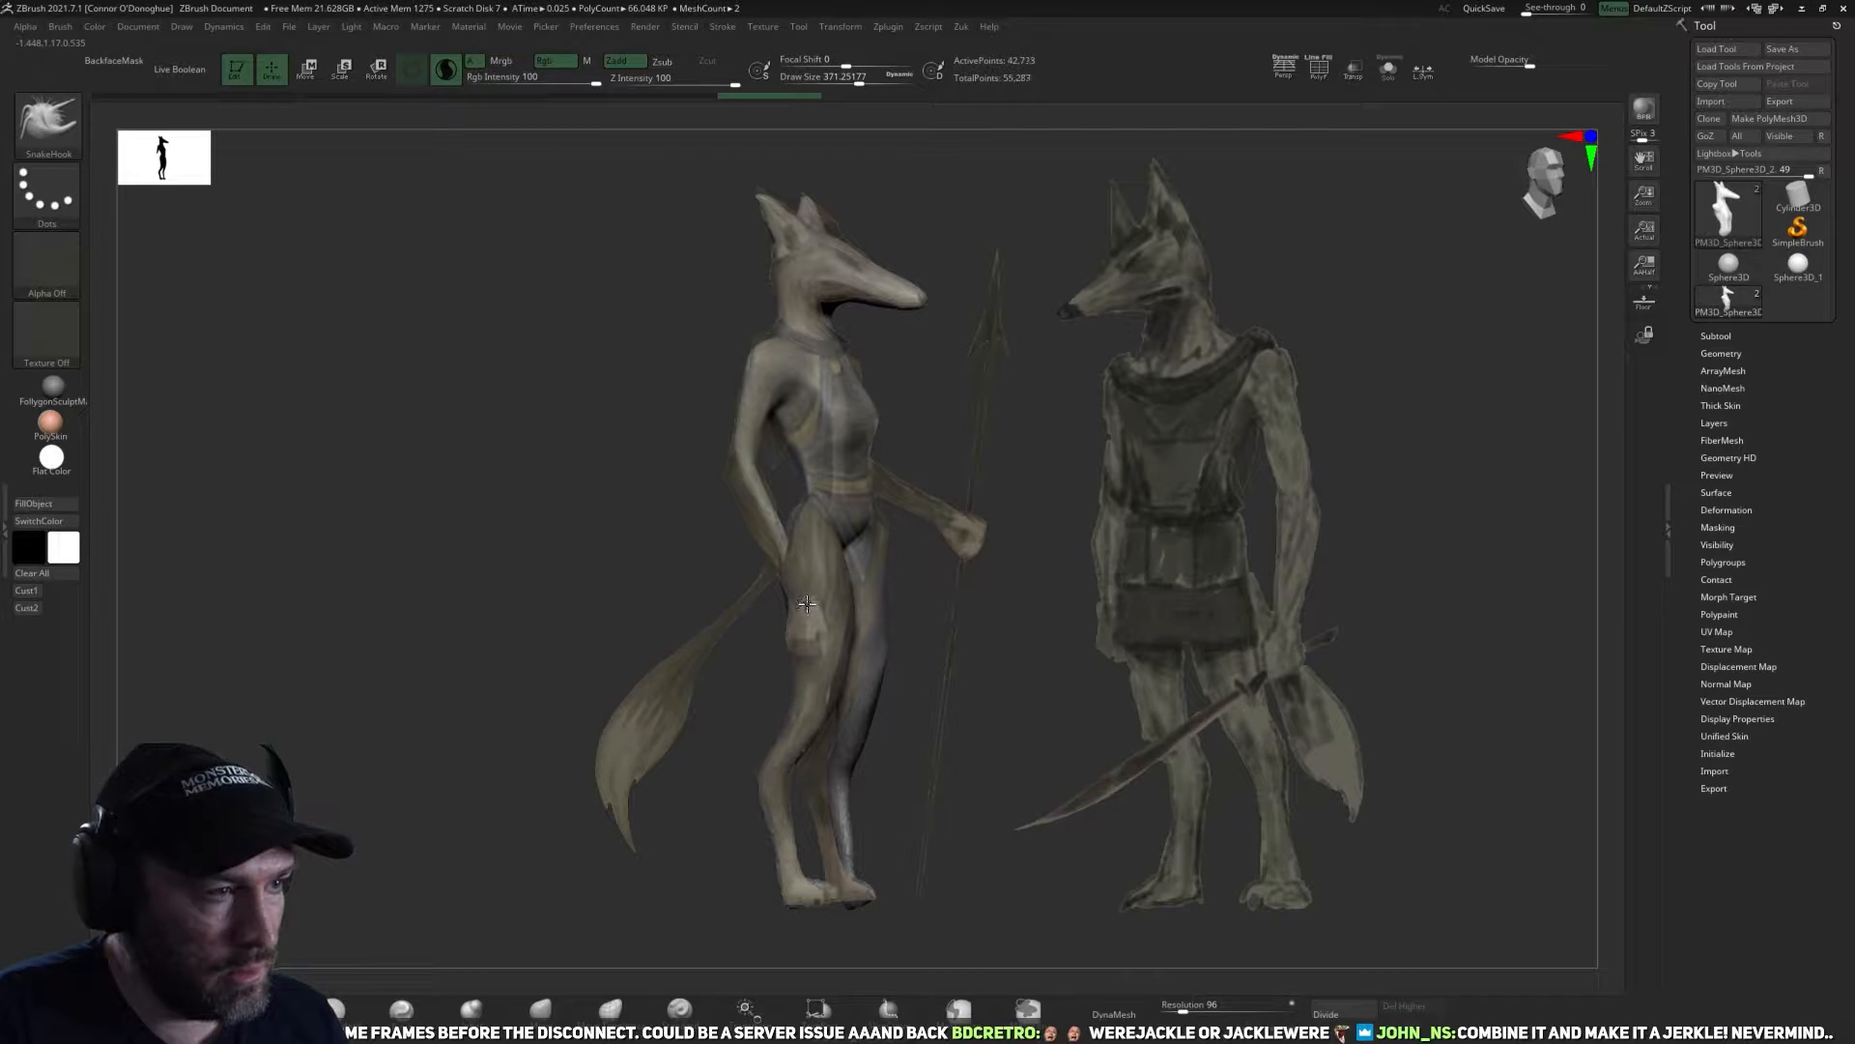
{"action": "mouse_move", "coordinate": [1068, 674]}
{"action": "left_mouse_down"}
{"action": "mouse_move", "coordinate": [1029, 663]}
{"action": "mouse_move", "coordinate": [1040, 635]}
{"action": "mouse_move", "coordinate": [929, 580]}
{"action": "left_mouse_up"}
{"action": "key", "text": "ctrl+z"}
{"action": "left_click_drag", "start_coordinate": [735, 472], "coordinate": [848, 628]}
{"action": "mouse_move", "coordinate": [964, 621]}
{"action": "left_mouse_down", "text": "shift"}
{"action": "mouse_move", "coordinate": [945, 641]}
{"action": "mouse_move", "coordinate": [983, 638]}
{"action": "left_mouse_up", "text": "shift"}
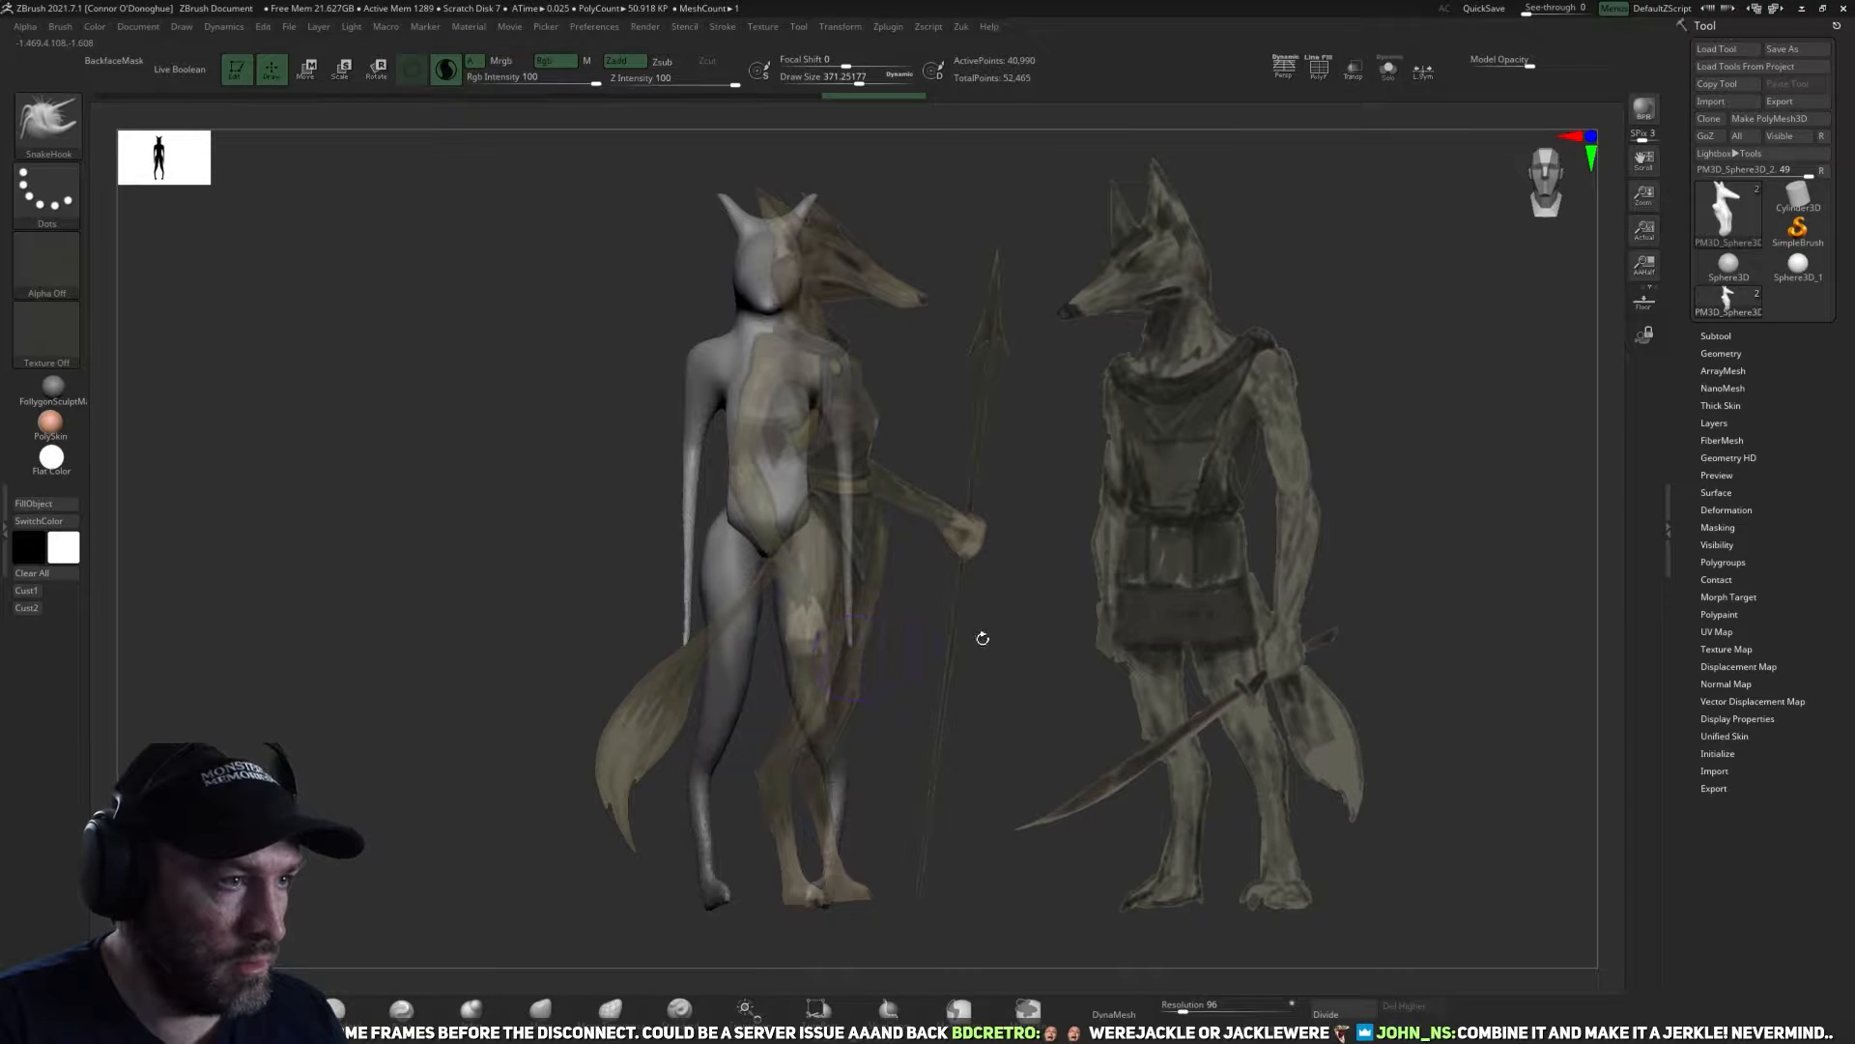
Hide the Spotlight reference and thicken the arms and hand ends with the Inflate brush.
{"action": "left_click", "coordinate": [471, 1010]}
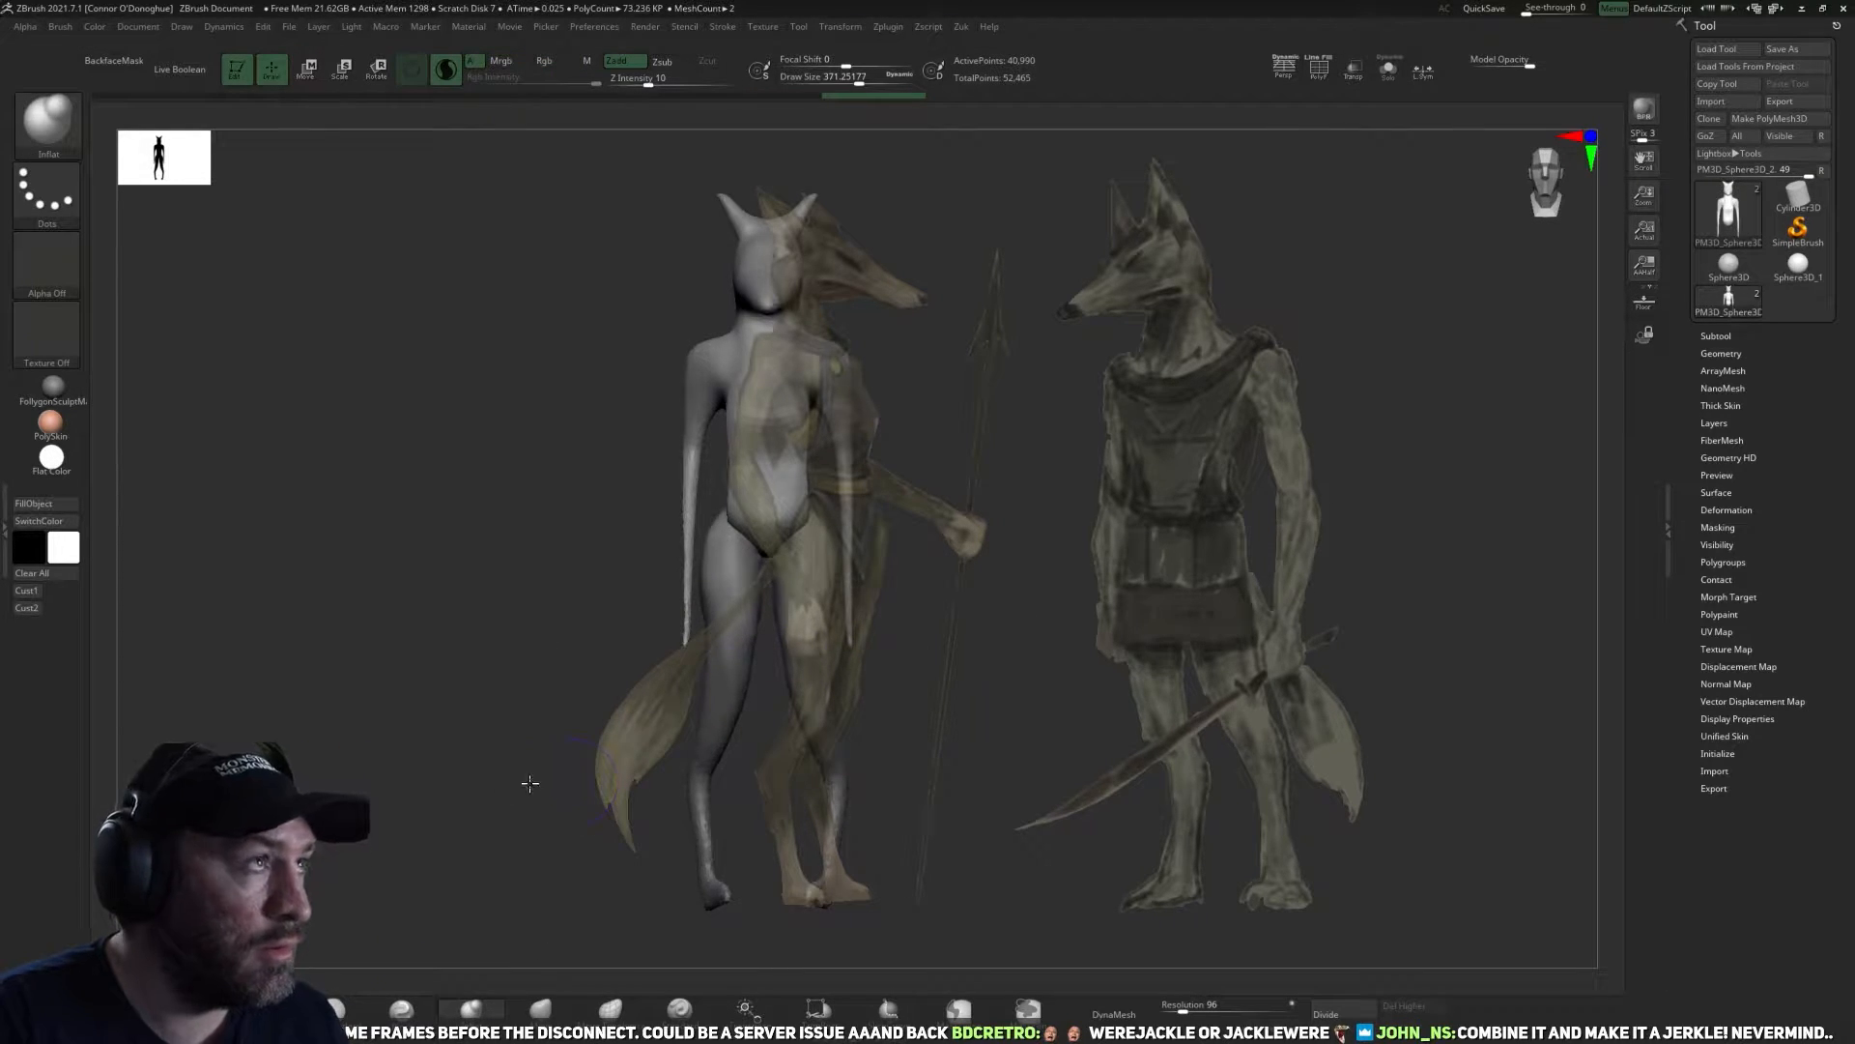
{"action": "left_click_drag", "start_coordinate": [531, 784], "coordinate": [645, 775]}
{"action": "left_click_drag", "start_coordinate": [1154, 504], "coordinate": [1204, 614]}
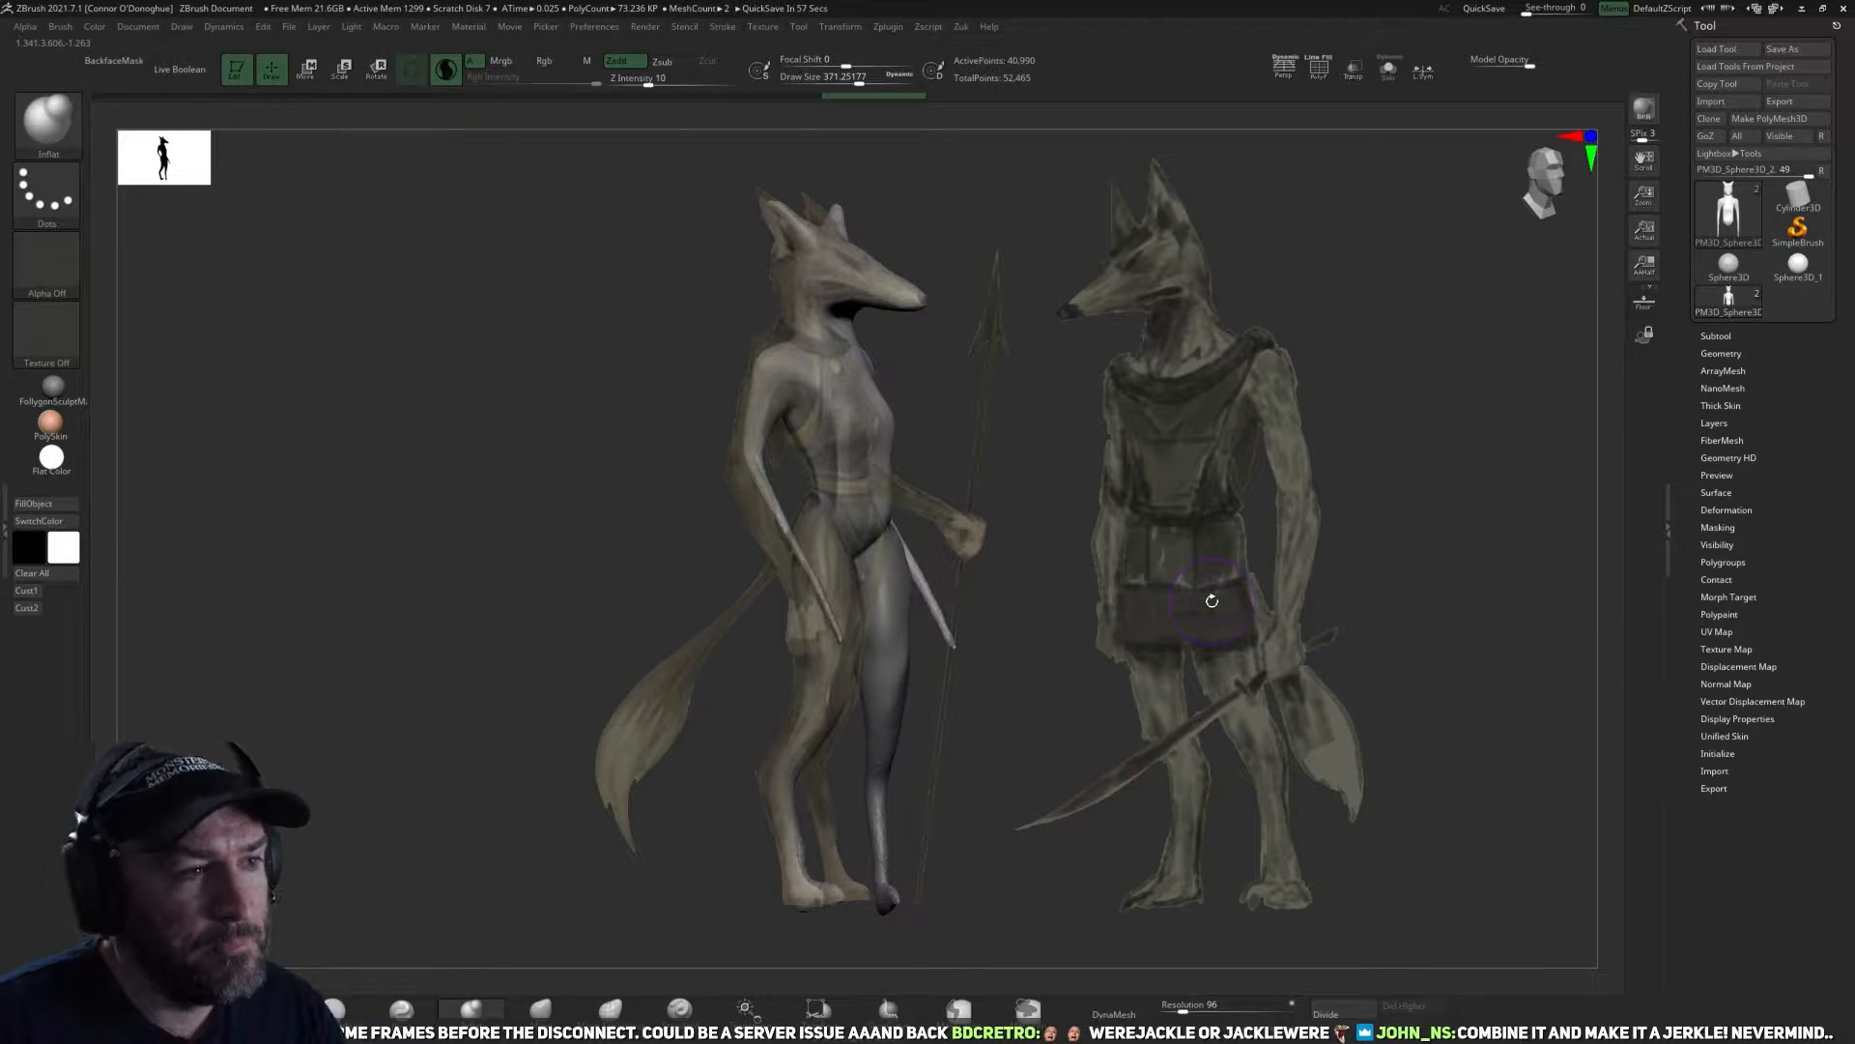
{"action": "left_click_drag", "start_coordinate": [1184, 624], "coordinate": [1167, 534]}
{"action": "key", "text": "shift+z"}
{"action": "left_click_drag", "start_coordinate": [1112, 717], "coordinate": [1126, 822], "text": "alt"}
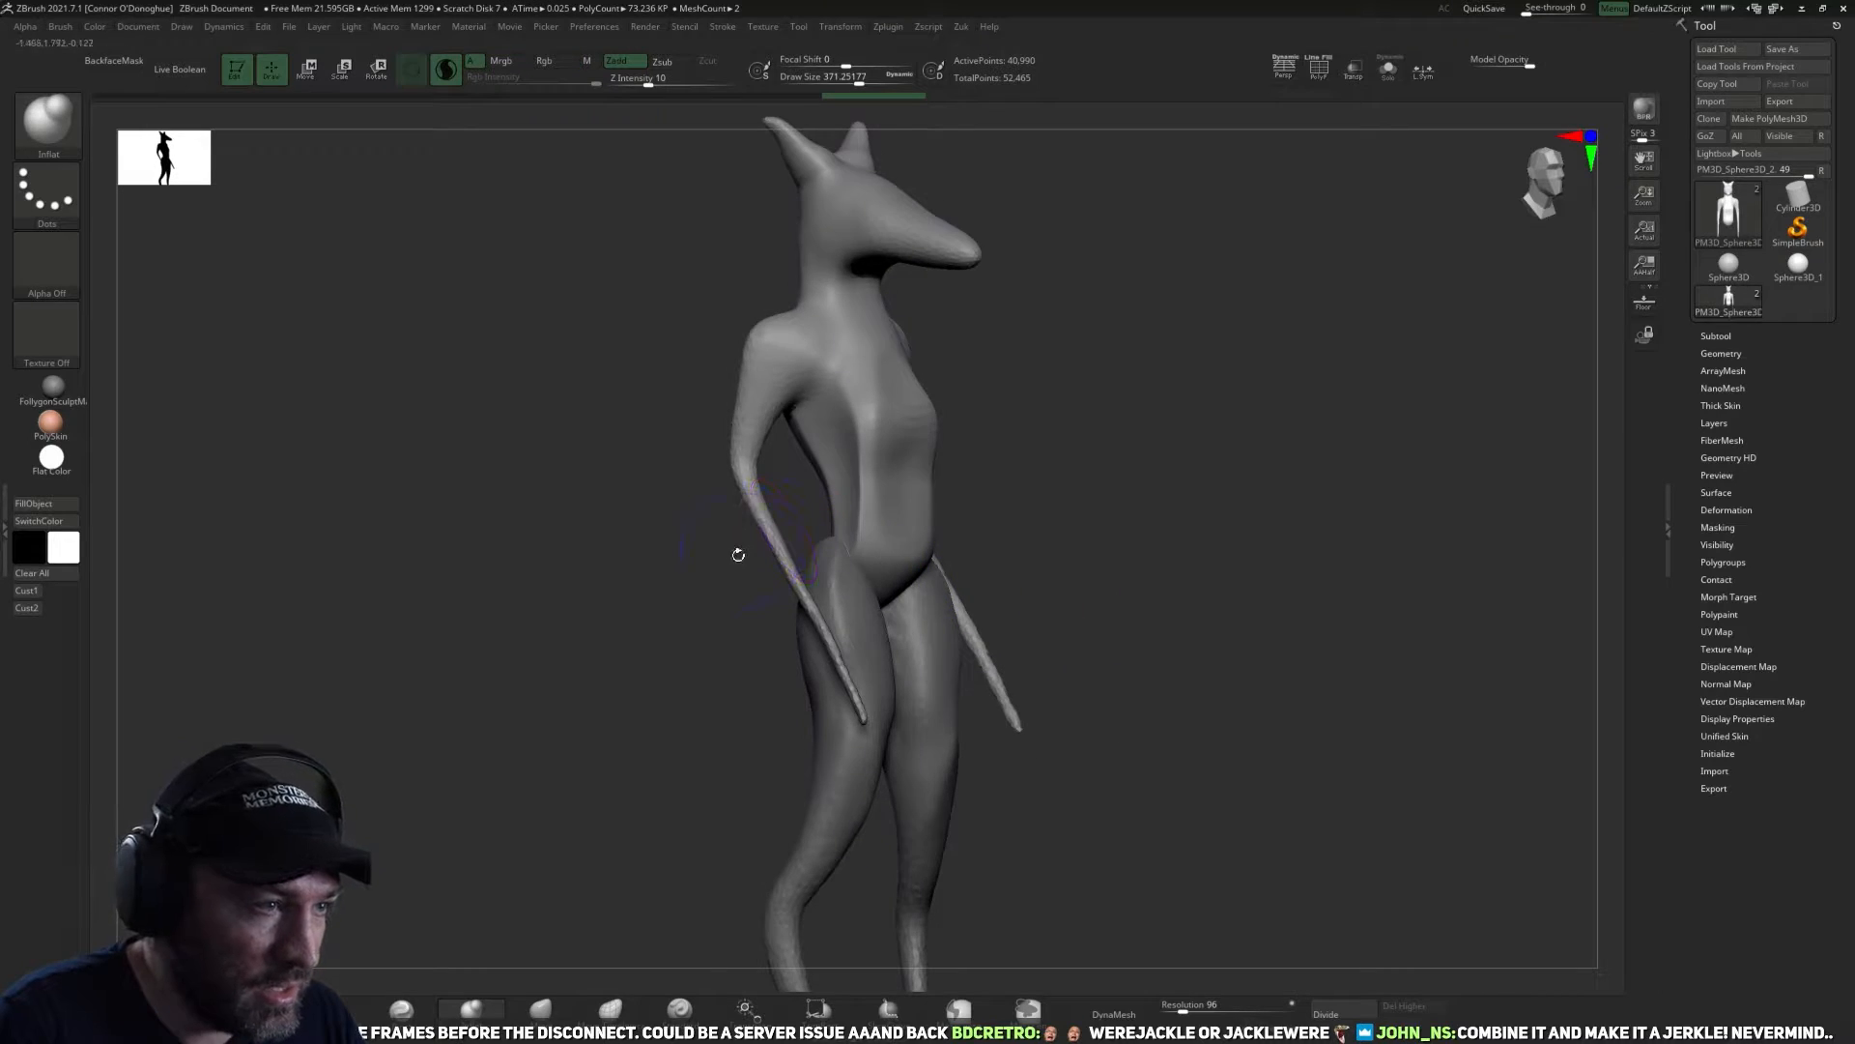
{"action": "left_click_drag", "start_coordinate": [688, 607], "coordinate": [618, 578]}
{"action": "mouse_move", "coordinate": [761, 691]}
{"action": "left_mouse_down"}
{"action": "mouse_move", "coordinate": [724, 478]}
{"action": "mouse_move", "coordinate": [747, 727]}
{"action": "mouse_move", "coordinate": [716, 493]}
{"action": "mouse_move", "coordinate": [918, 418]}
{"action": "mouse_move", "coordinate": [729, 459]}
{"action": "mouse_move", "coordinate": [681, 405]}
{"action": "mouse_move", "coordinate": [666, 444]}
{"action": "mouse_move", "coordinate": [678, 397]}
{"action": "left_mouse_up"}
{"action": "left_click_drag", "start_coordinate": [819, 401], "coordinate": [1027, 429]}
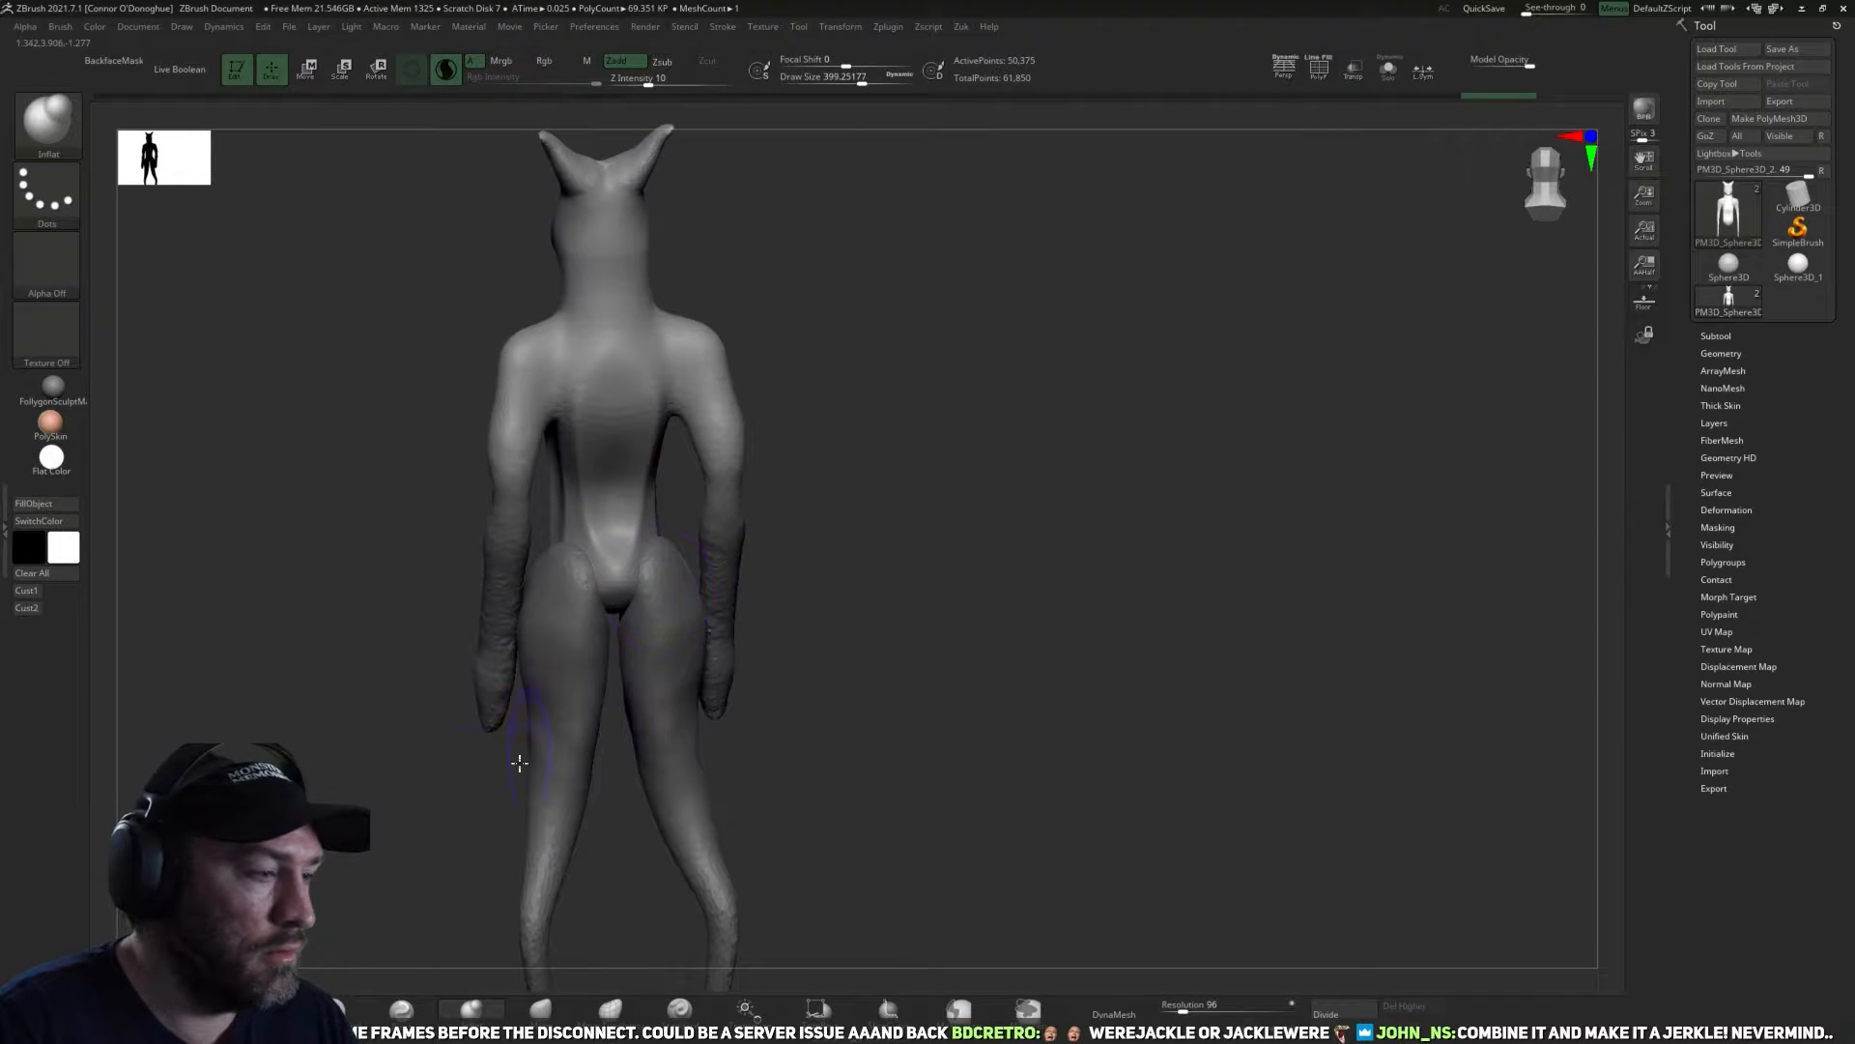
{"action": "mouse_move", "coordinate": [663, 392]}
{"action": "left_mouse_down"}
{"action": "mouse_move", "coordinate": [667, 350]}
{"action": "mouse_move", "coordinate": [697, 338]}
{"action": "left_mouse_up"}
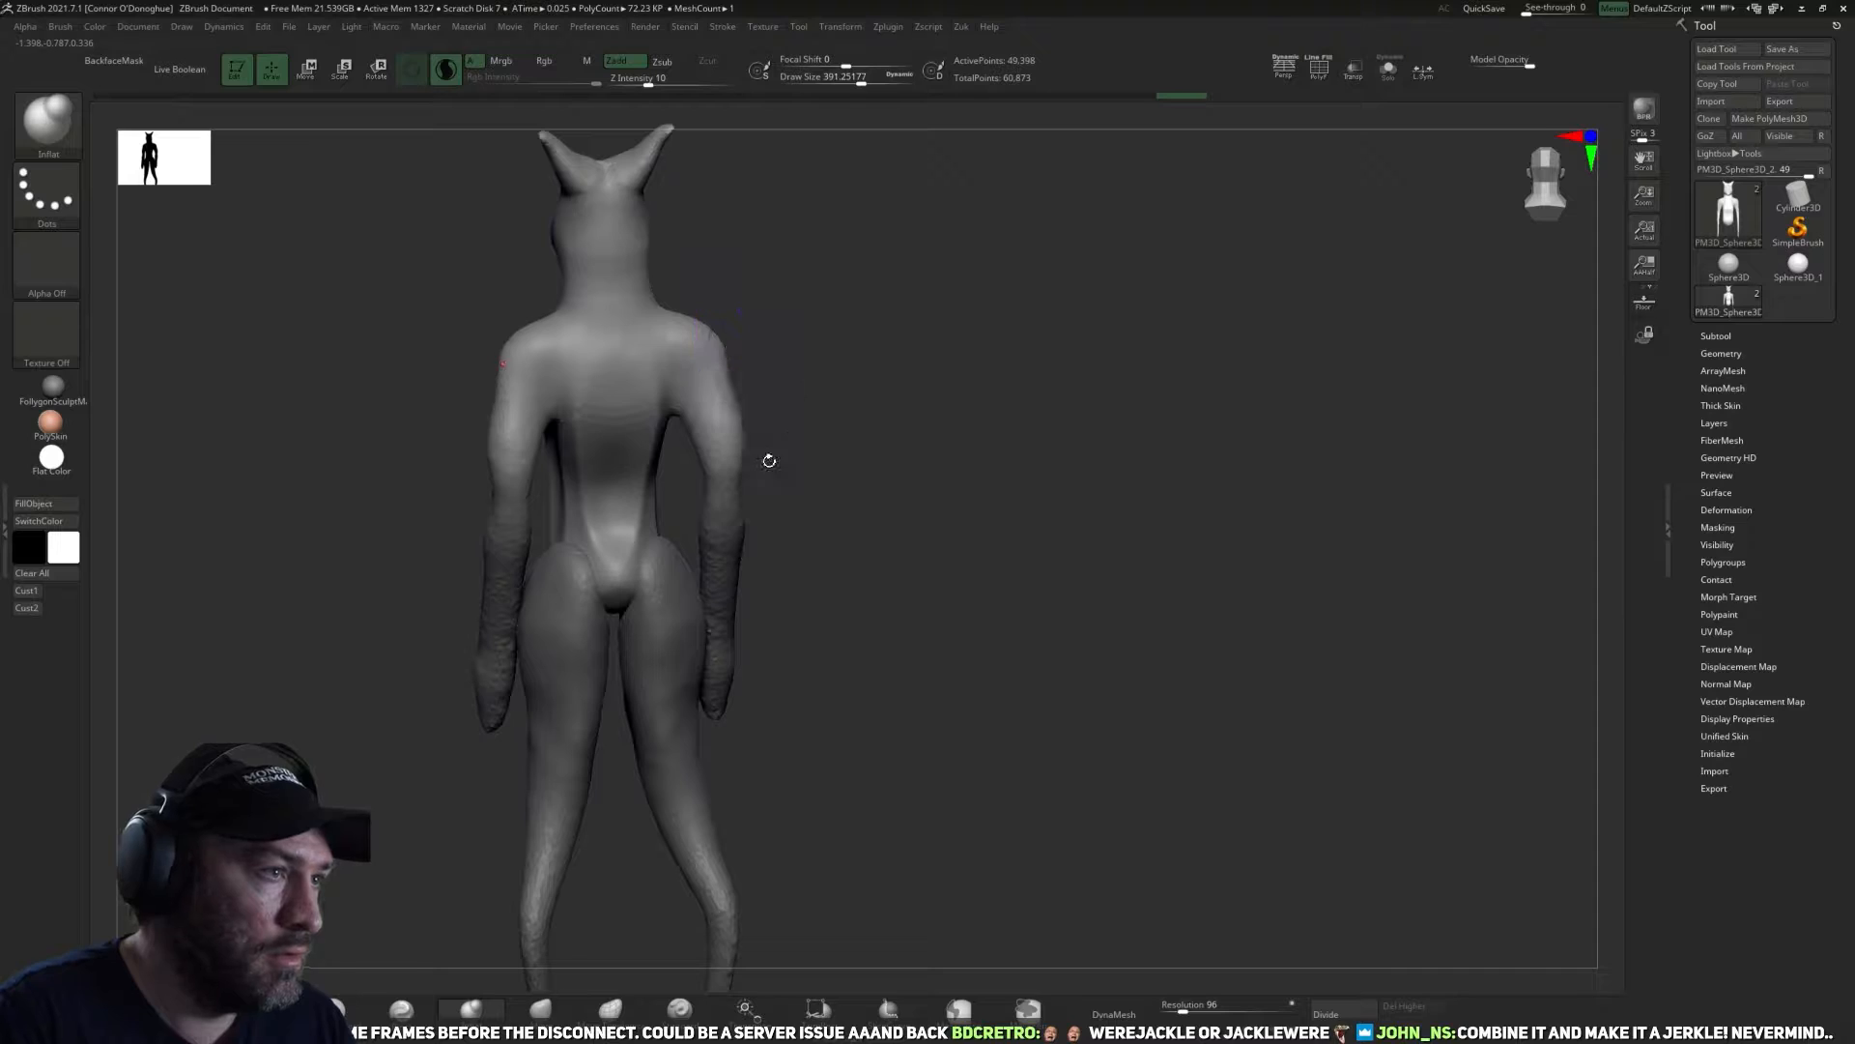
Flatten the shoulders and upper arms into planes with the TrimDynamic brush.
{"action": "left_click", "coordinate": [192, 1009]}
{"action": "left_click", "coordinate": [262, 1010]}
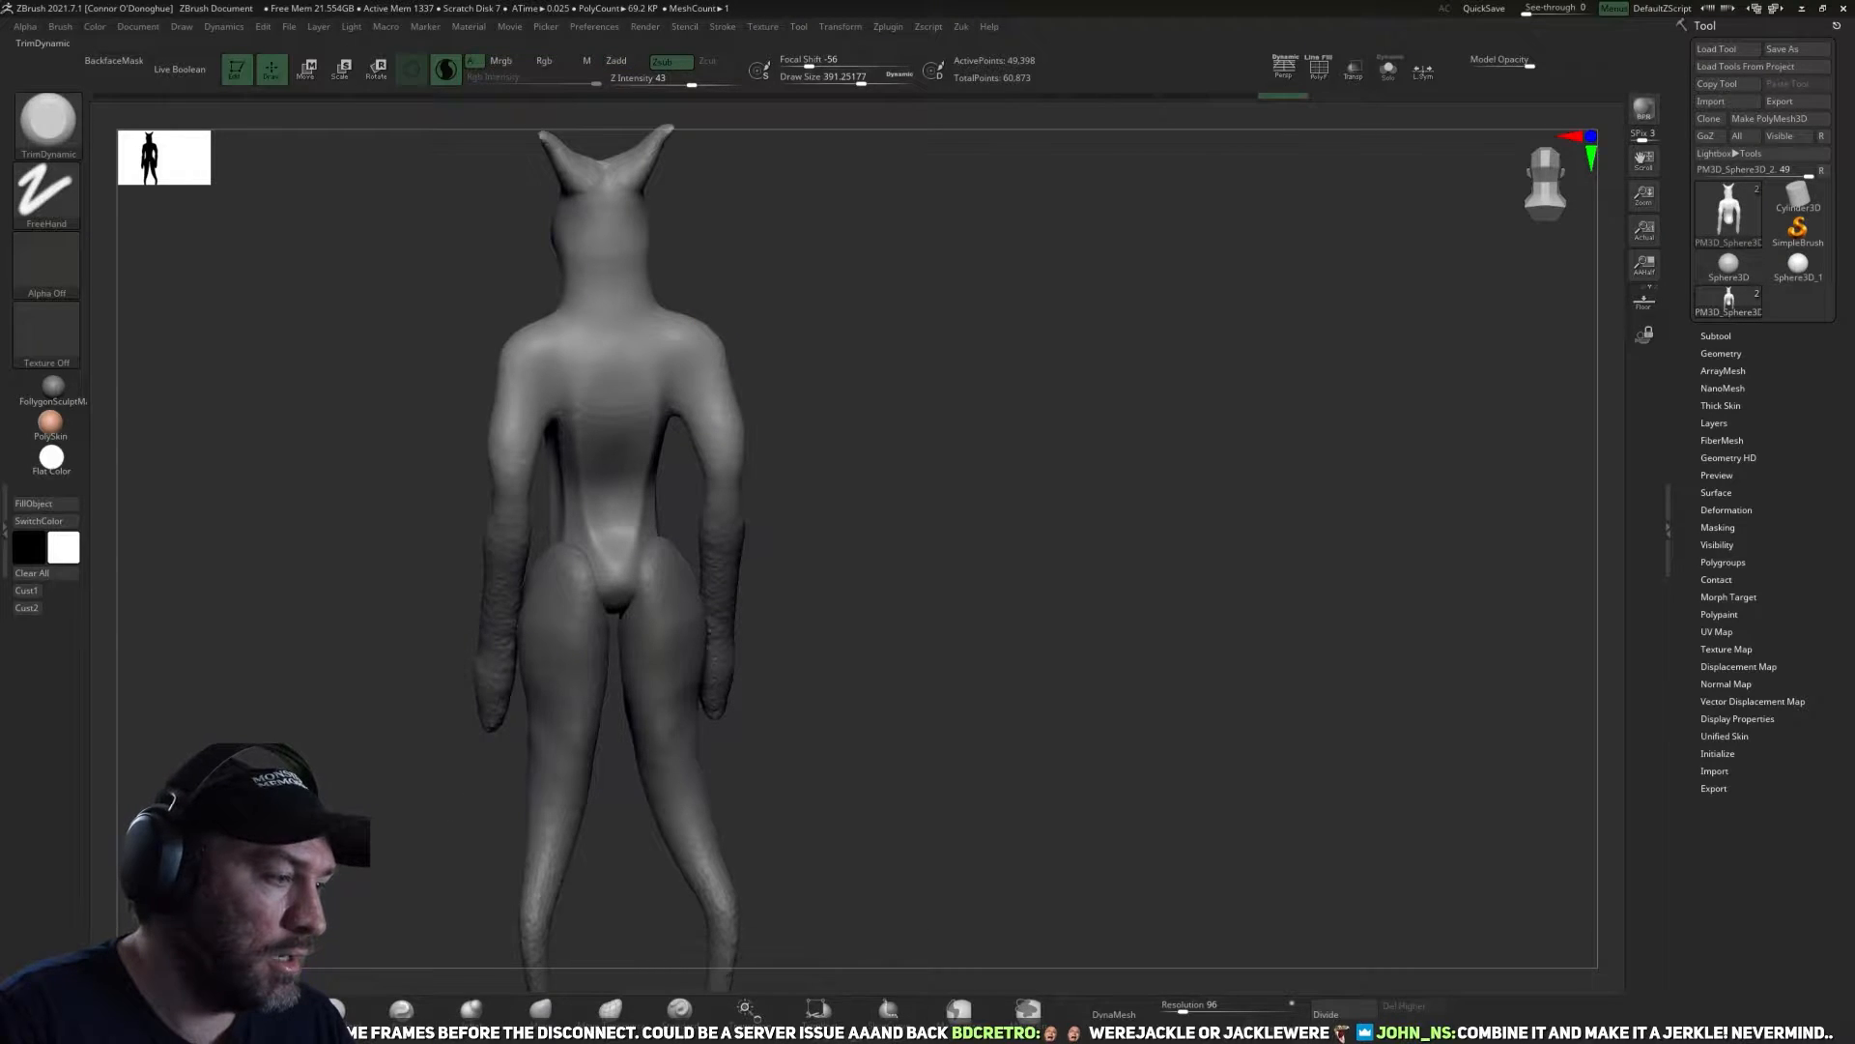
{"action": "left_click_drag", "start_coordinate": [819, 367], "coordinate": [705, 355]}
{"action": "mouse_move", "coordinate": [813, 406]}
{"action": "left_mouse_down"}
{"action": "mouse_move", "coordinate": [732, 418]}
{"action": "mouse_move", "coordinate": [700, 350]}
{"action": "left_mouse_up"}
{"action": "left_click_drag", "start_coordinate": [617, 565], "coordinate": [541, 556]}
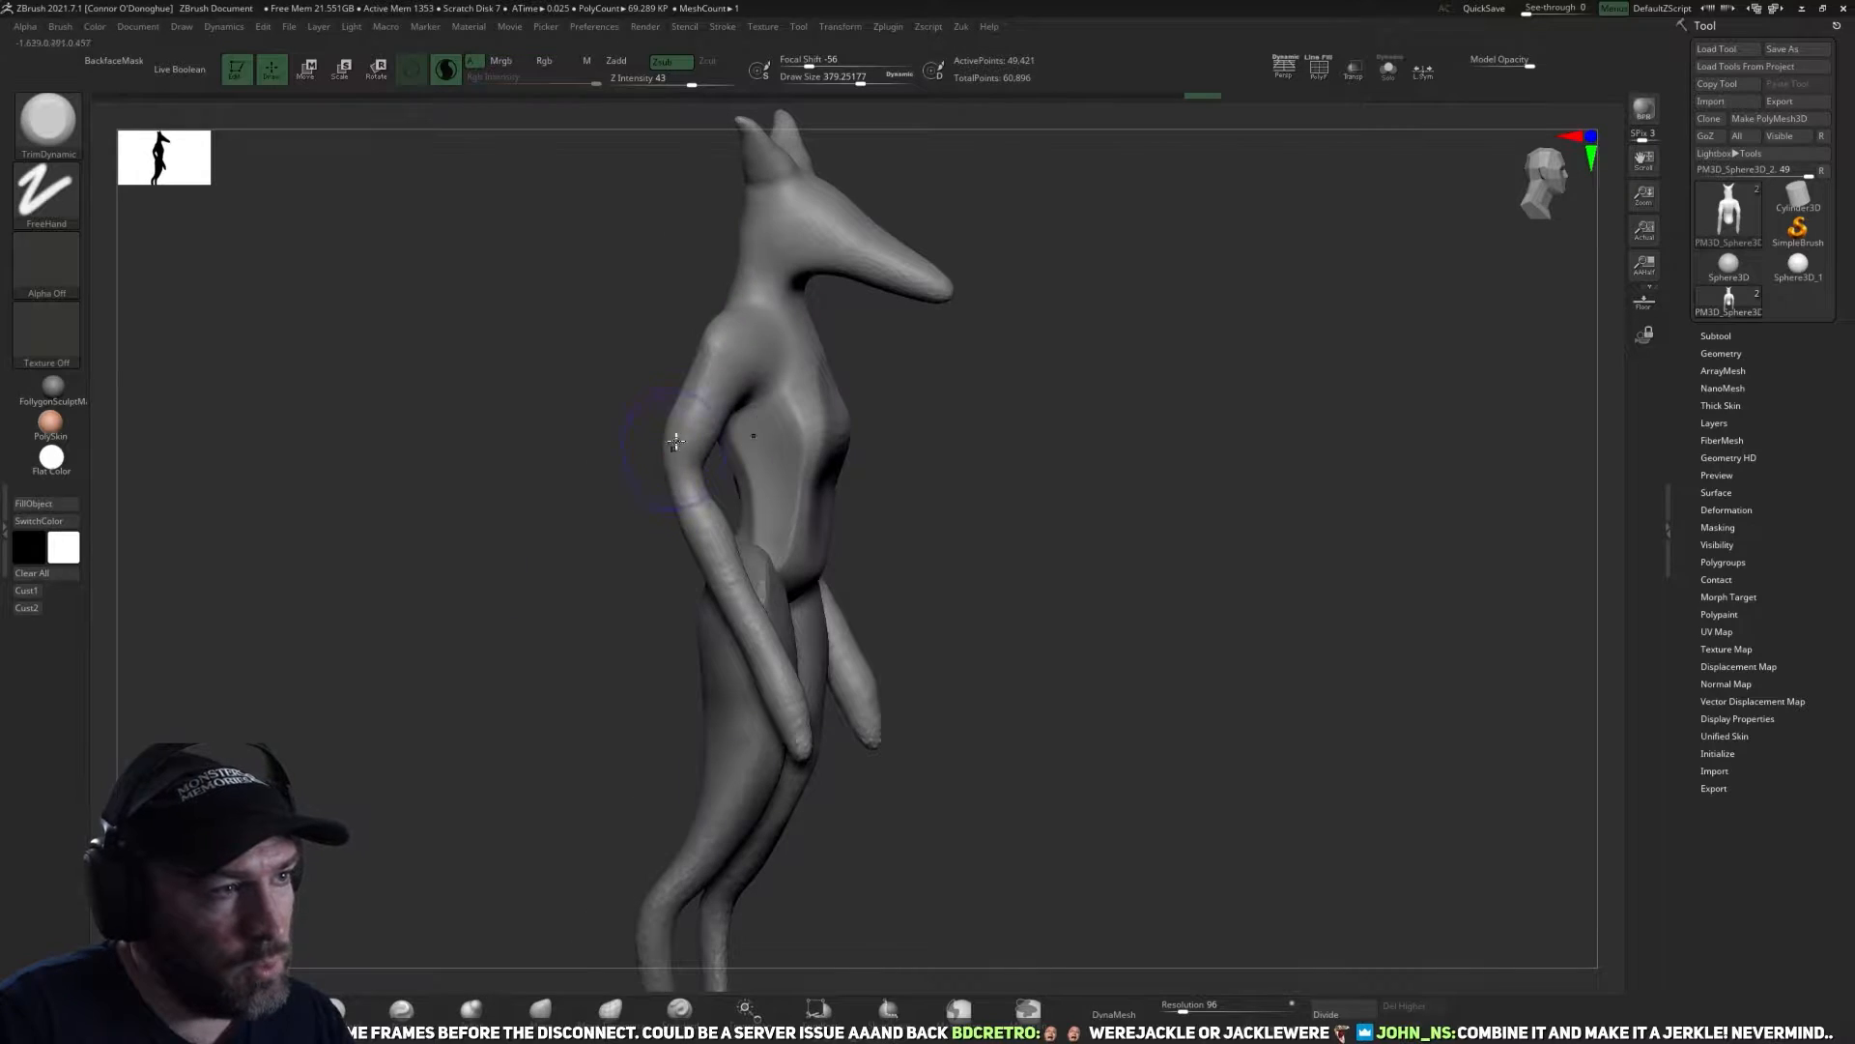
{"action": "left_click_drag", "start_coordinate": [684, 411], "coordinate": [699, 444]}
{"action": "mouse_move", "coordinate": [677, 527]}
{"action": "left_mouse_down"}
{"action": "mouse_move", "coordinate": [641, 518]}
{"action": "mouse_move", "coordinate": [704, 483]}
{"action": "left_mouse_up"}
{"action": "mouse_move", "coordinate": [539, 589]}
{"action": "left_mouse_down"}
{"action": "mouse_move", "coordinate": [881, 551]}
{"action": "mouse_move", "coordinate": [973, 738]}
{"action": "mouse_move", "coordinate": [1095, 604]}
{"action": "left_mouse_up"}
Activate the legs subtool and reposition the lower legs at the hock bend with the Move brush.
{"action": "left_click_drag", "start_coordinate": [990, 772], "coordinate": [950, 684], "text": "alt"}
{"action": "left_click", "coordinate": [786, 690], "text": "alt"}
{"action": "left_click_drag", "start_coordinate": [861, 741], "coordinate": [738, 796], "text": "alt"}
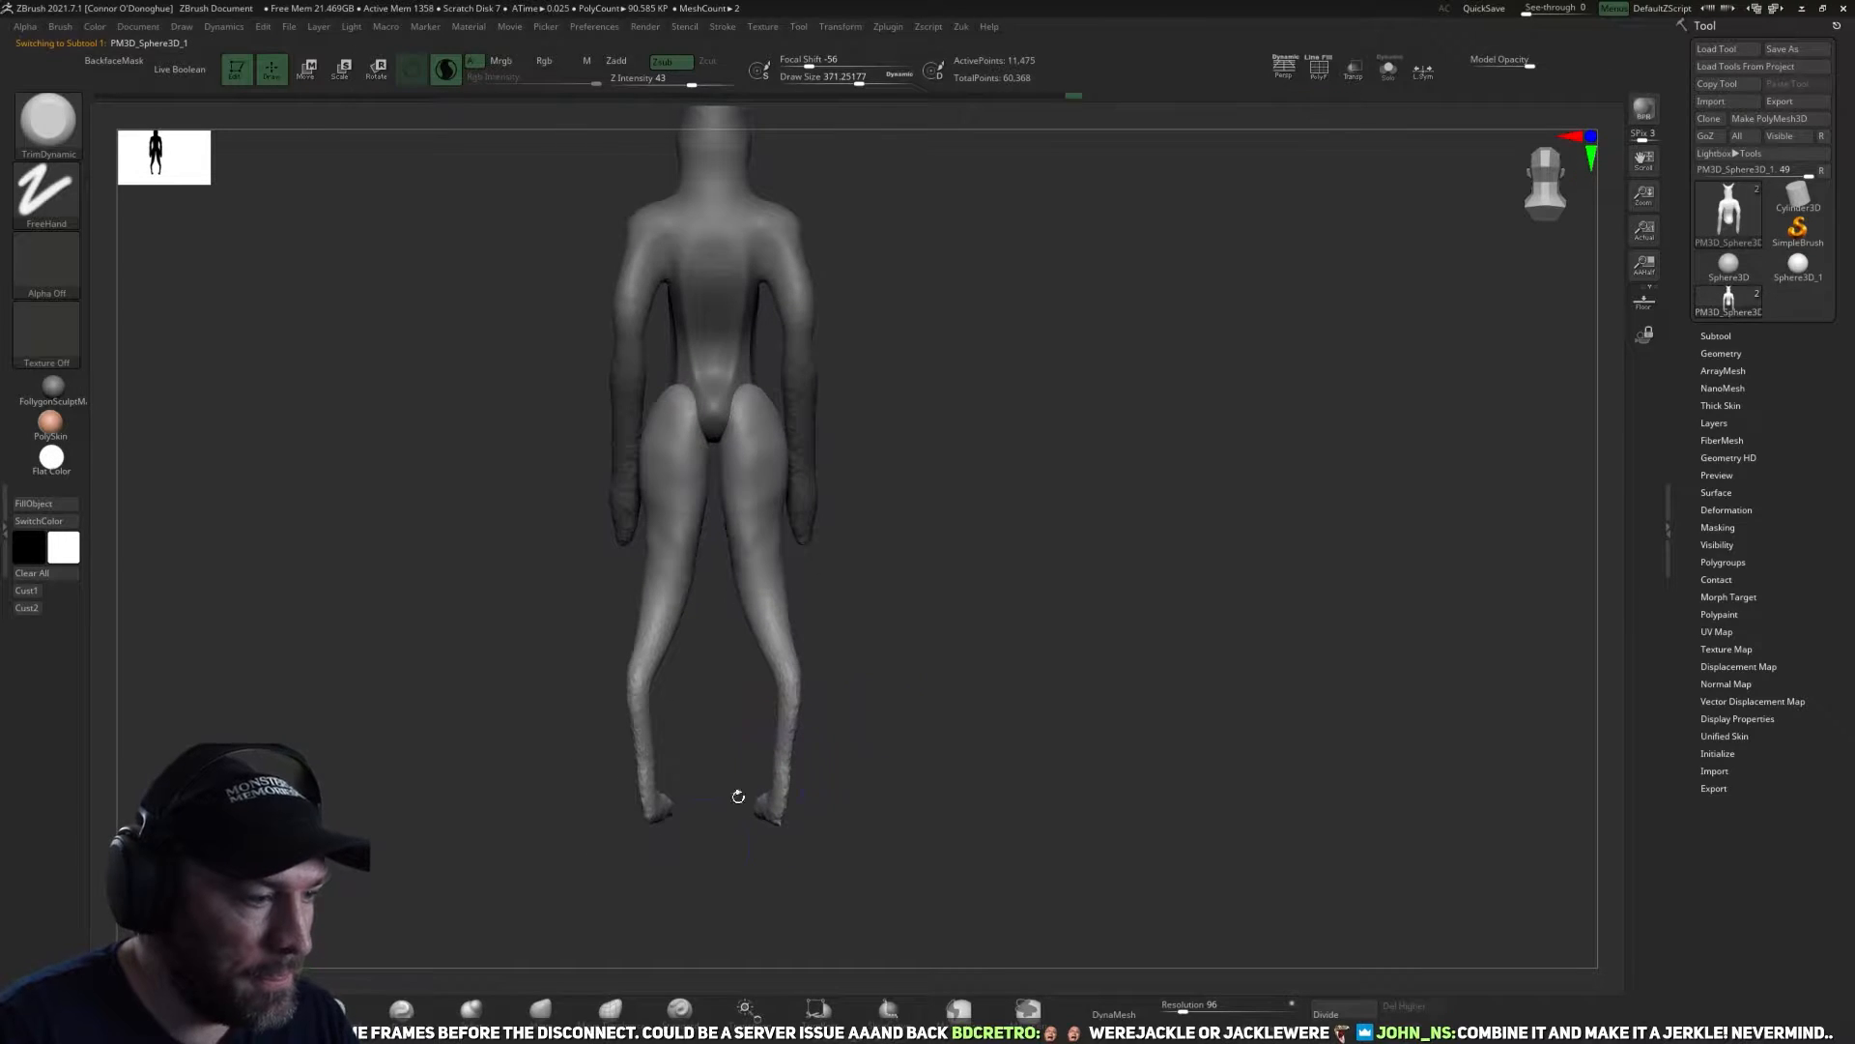
{"action": "key", "text": "b"}
{"action": "key", "text": "m"}
{"action": "key", "text": "v"}
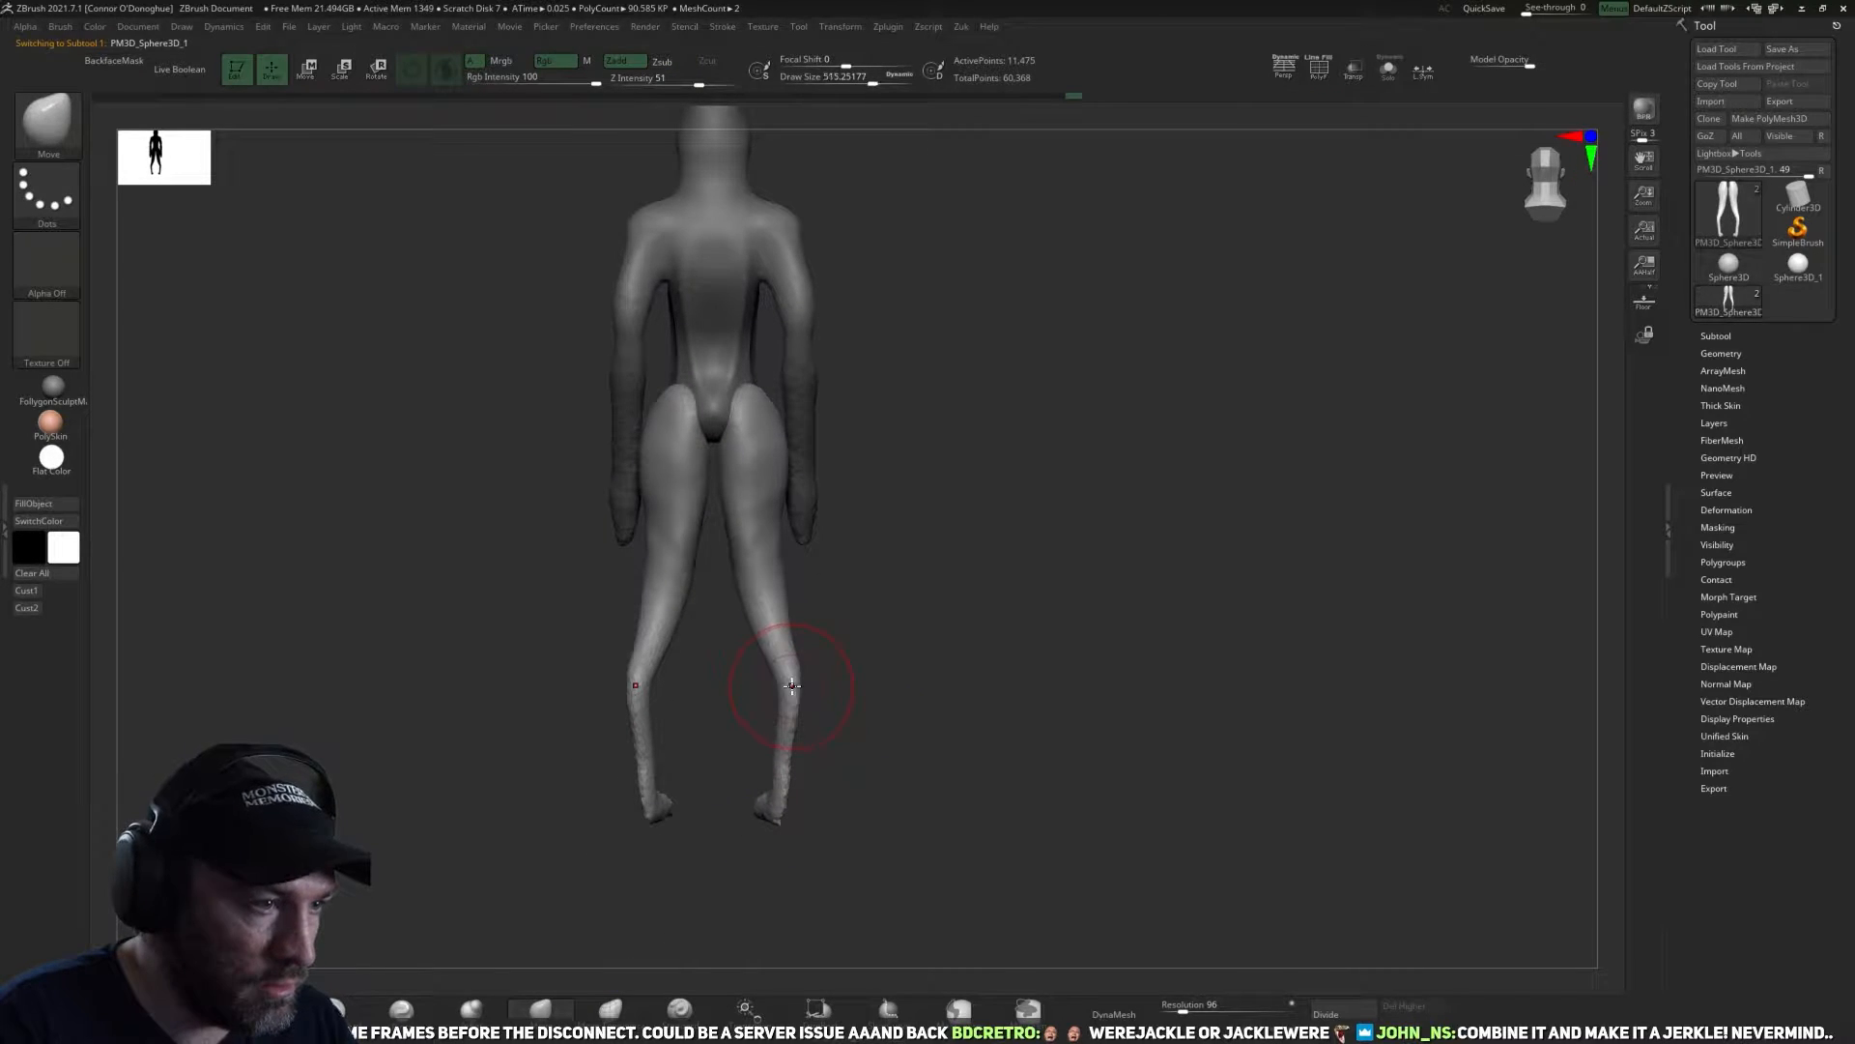
{"action": "key", "text": "space"}
{"action": "left_click_drag", "start_coordinate": [792, 685], "coordinate": [840, 687]}
{"action": "mouse_move", "coordinate": [864, 677]}
{"action": "left_mouse_down"}
{"action": "mouse_move", "coordinate": [725, 692]}
{"action": "mouse_move", "coordinate": [752, 666]}
{"action": "left_mouse_up"}
Refine the front outline of the knees and shins with a large Move brush.
{"action": "mouse_move", "coordinate": [853, 752]}
{"action": "left_mouse_down"}
{"action": "mouse_move", "coordinate": [758, 783]}
{"action": "mouse_move", "coordinate": [1014, 704]}
{"action": "left_mouse_up"}
{"action": "left_click_drag", "start_coordinate": [779, 669], "coordinate": [790, 633]}
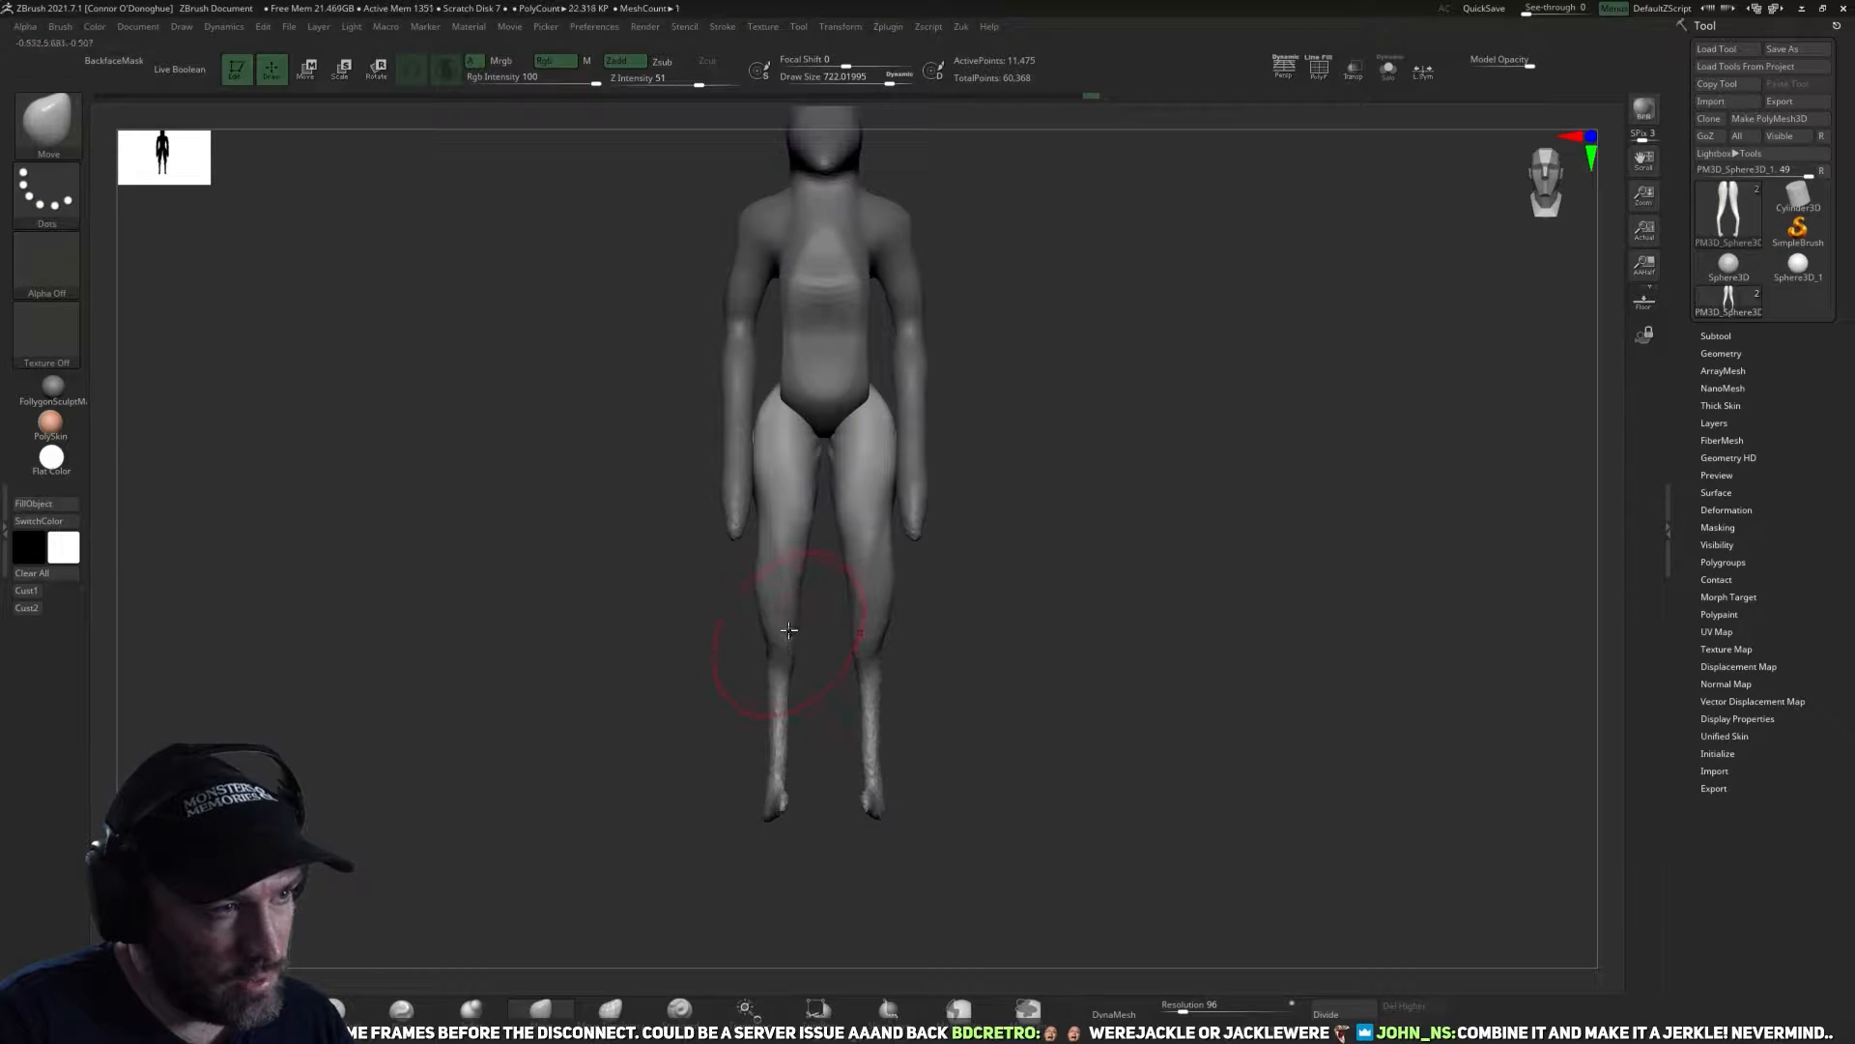
{"action": "left_click_drag", "start_coordinate": [757, 547], "coordinate": [760, 543]}
{"action": "left_click_drag", "start_coordinate": [778, 614], "coordinate": [788, 650]}
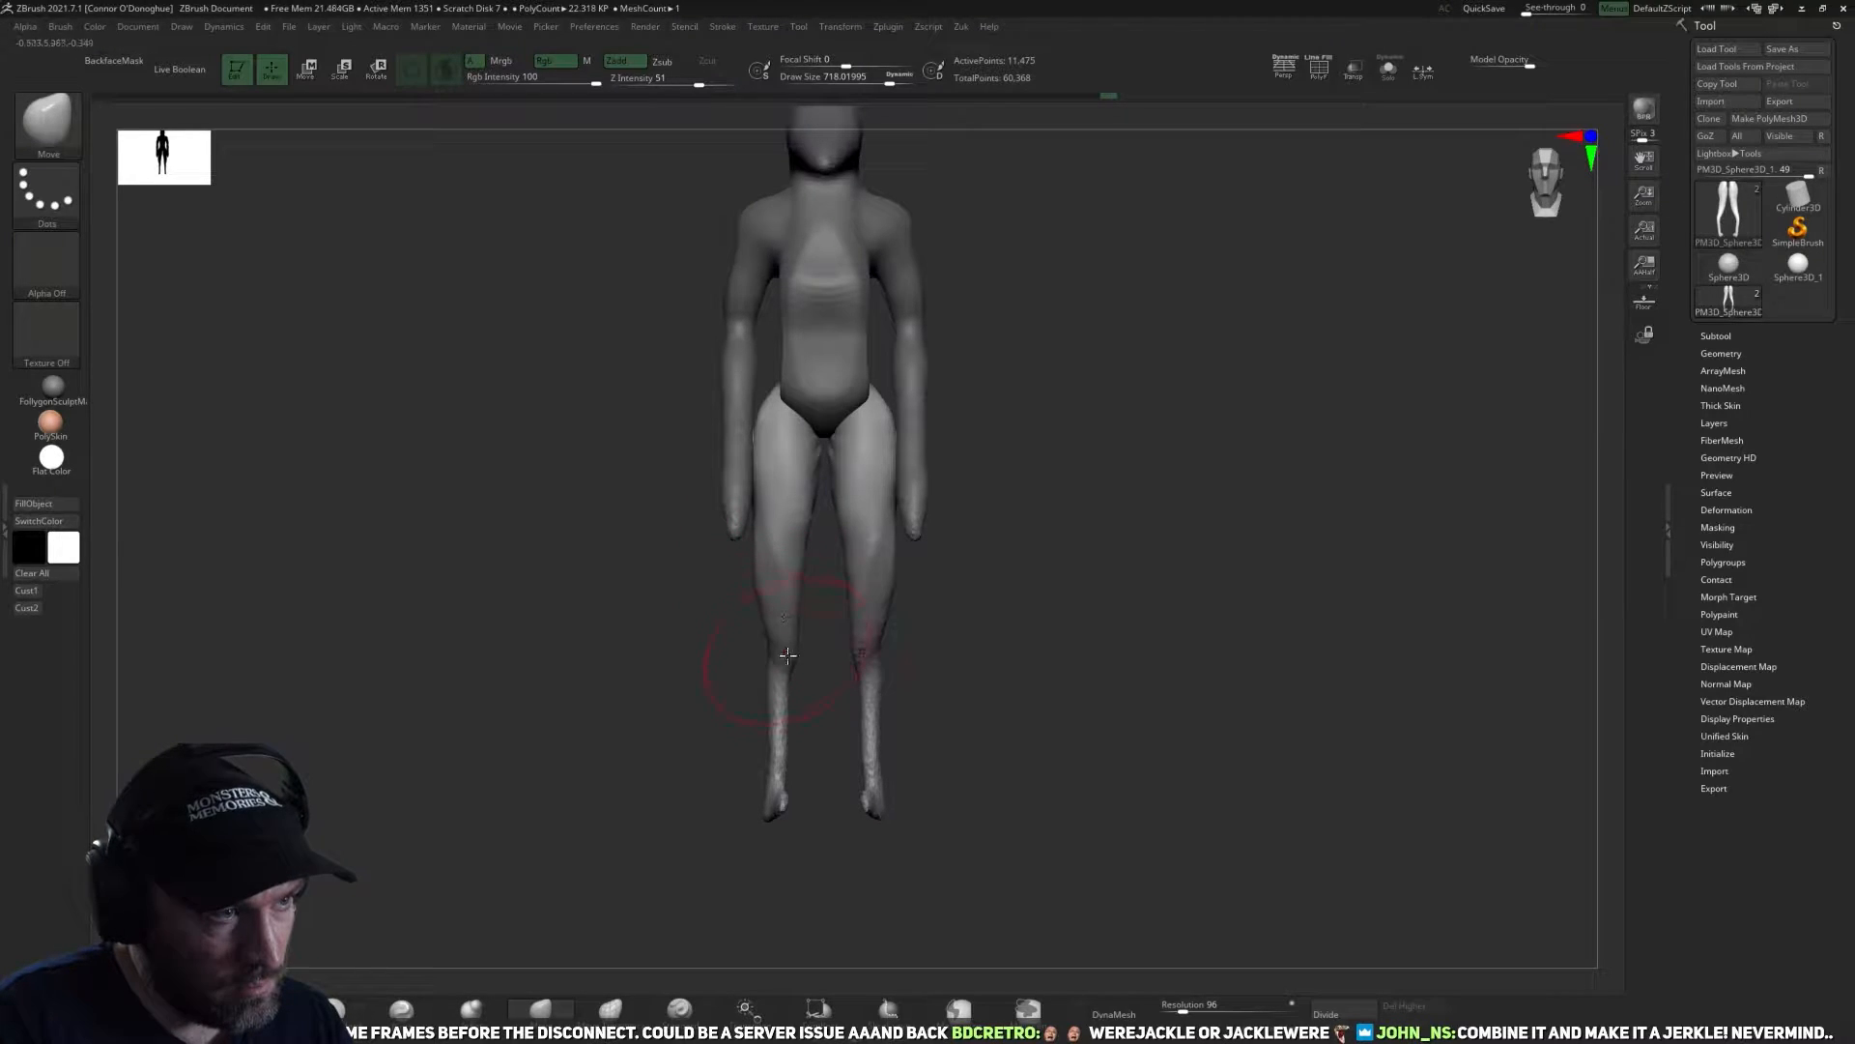
{"action": "left_click_drag", "start_coordinate": [781, 742], "coordinate": [790, 737]}
{"action": "mouse_move", "coordinate": [783, 870]}
{"action": "left_mouse_down"}
{"action": "mouse_move", "coordinate": [828, 915]}
{"action": "mouse_move", "coordinate": [702, 851]}
{"action": "left_mouse_up"}
Thicken the thin lower legs, ankles and feet from several angles with the Inflate brush.
{"action": "left_click", "coordinate": [480, 1040]}
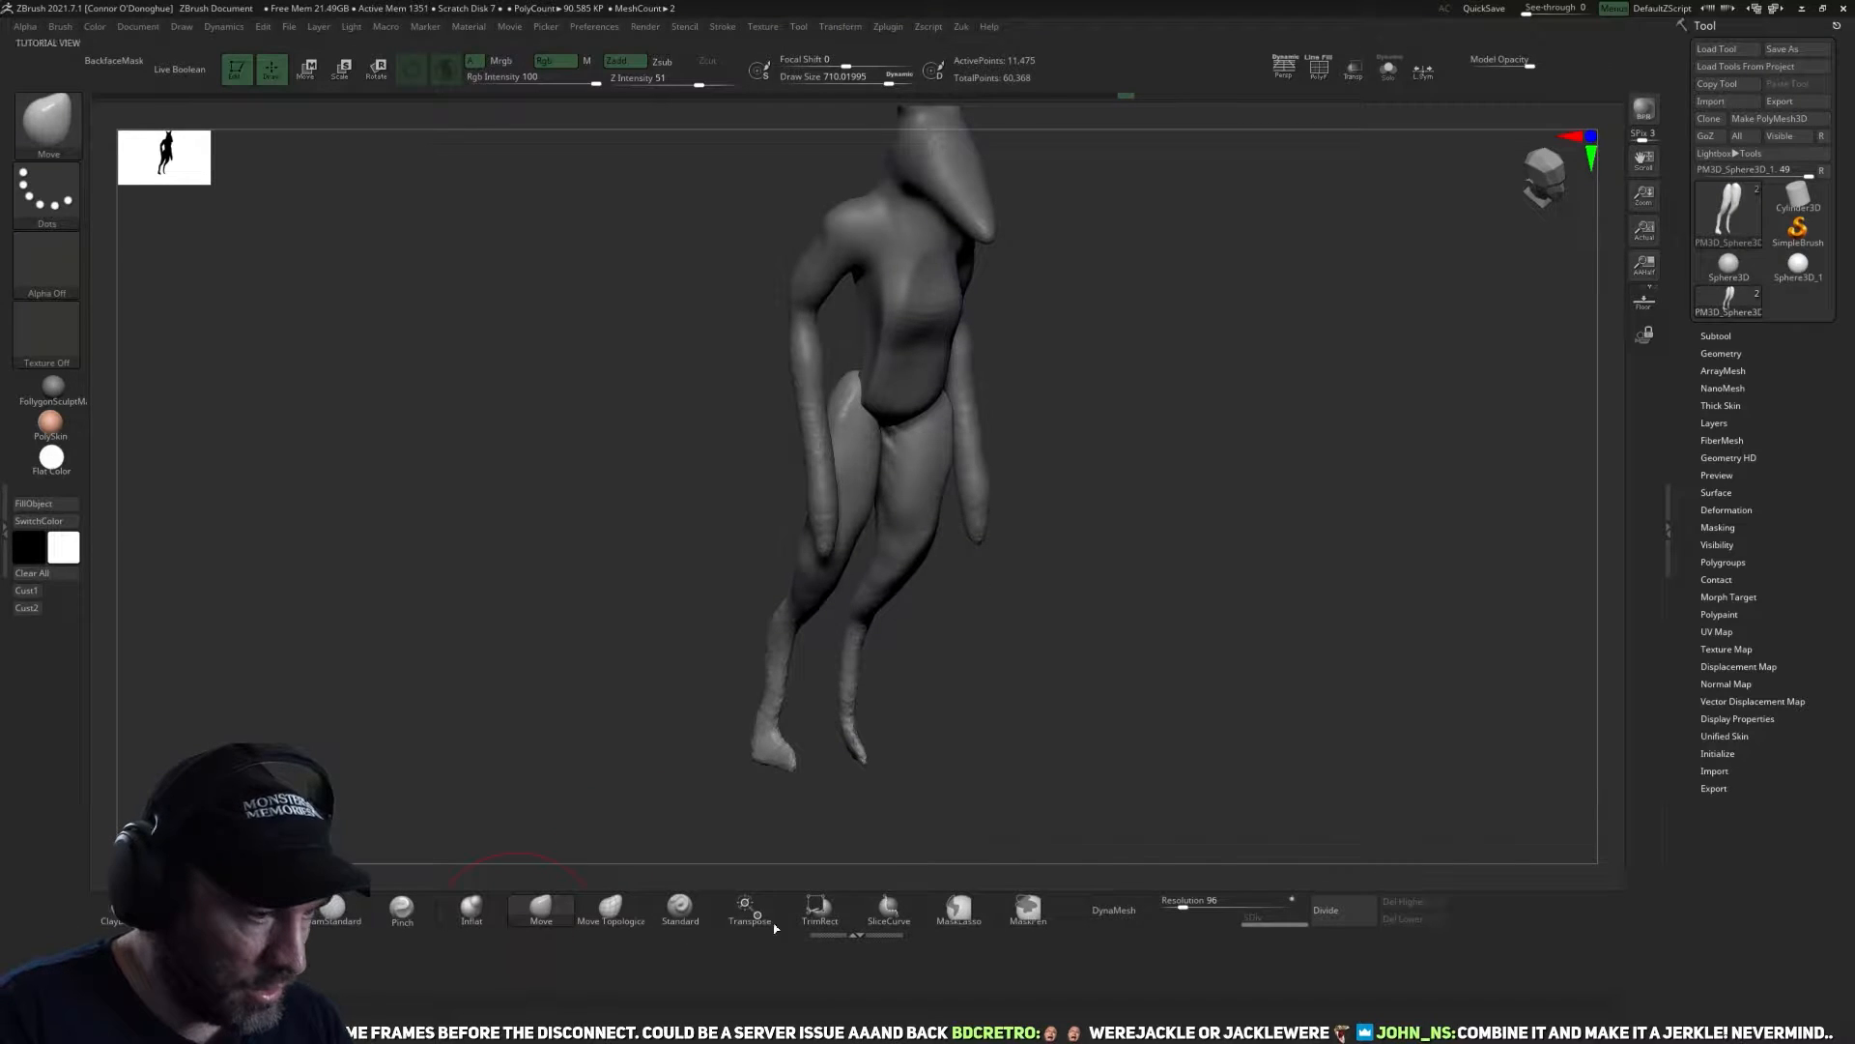
{"action": "left_click", "coordinate": [870, 935]}
{"action": "left_click", "coordinate": [470, 1008]}
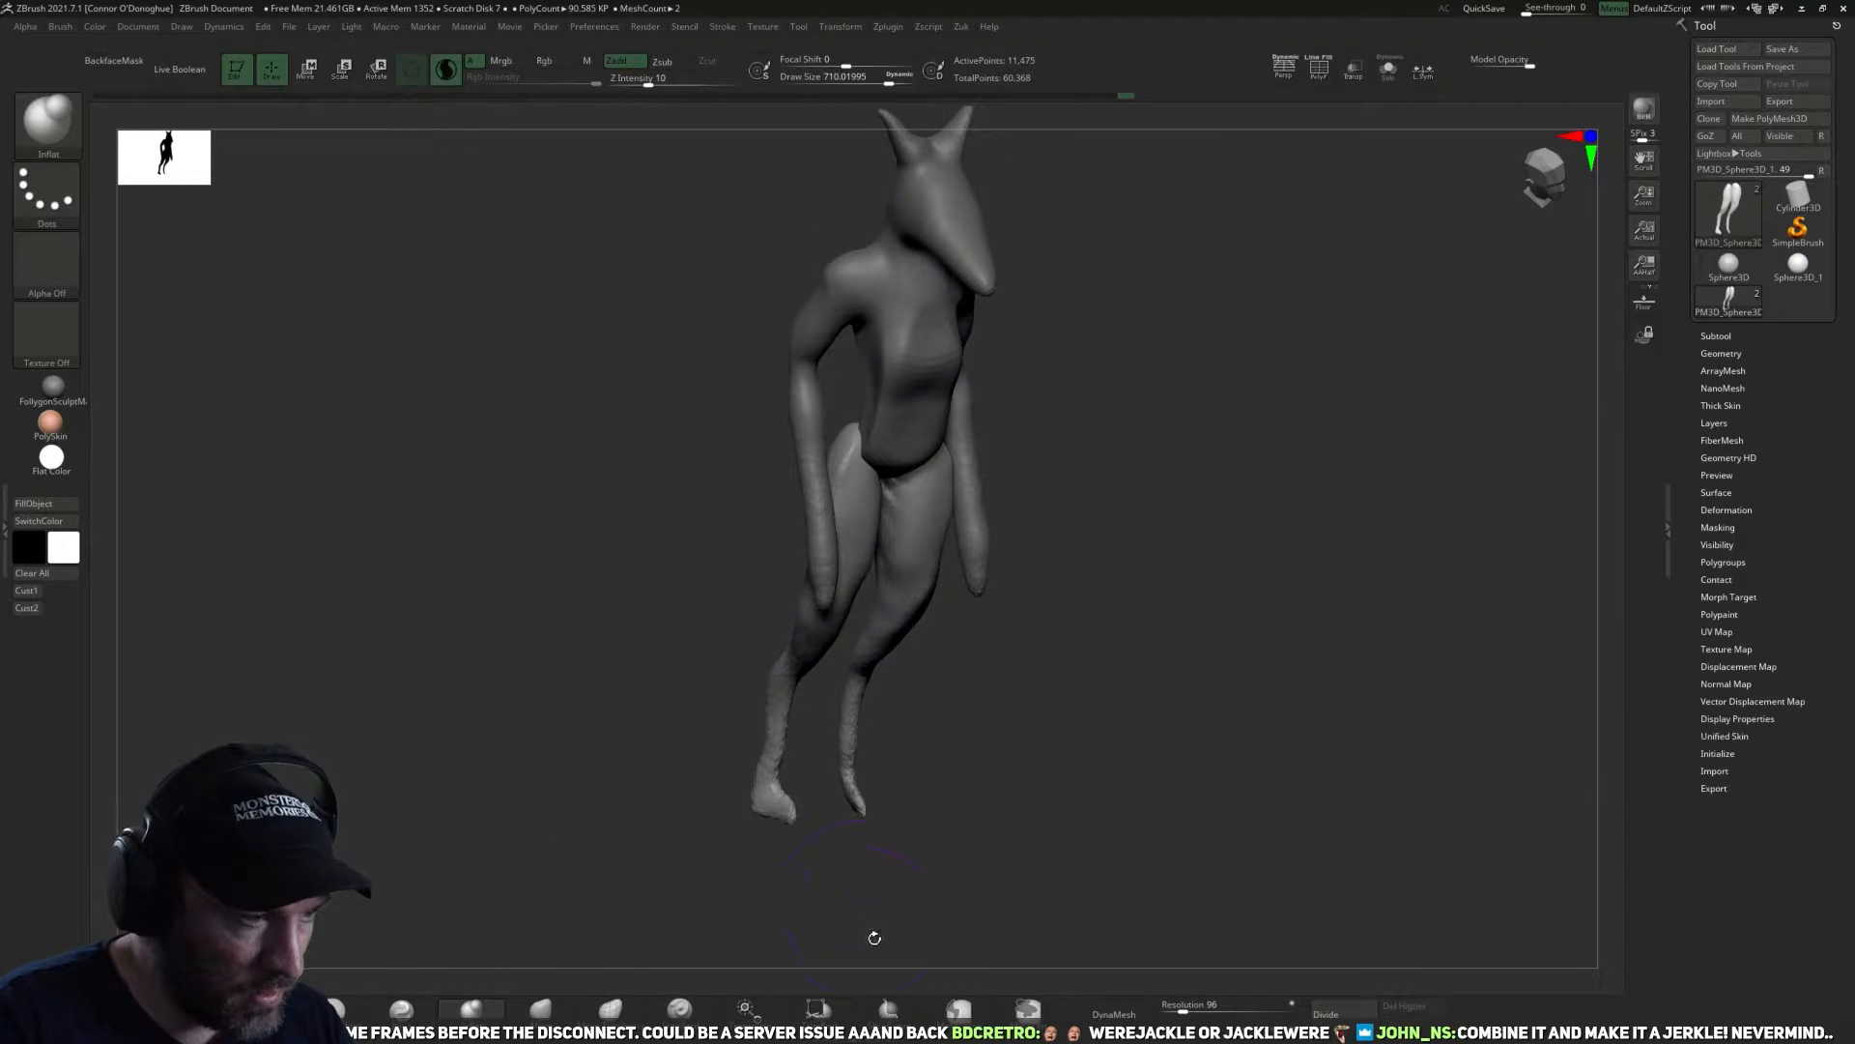
{"action": "left_click_drag", "start_coordinate": [870, 937], "coordinate": [772, 819]}
{"action": "mouse_move", "coordinate": [744, 885]}
{"action": "left_mouse_down", "text": "ctrl"}
{"action": "mouse_move", "coordinate": [770, 875]}
{"action": "mouse_move", "coordinate": [696, 873]}
{"action": "mouse_move", "coordinate": [802, 879]}
{"action": "left_mouse_up", "text": "ctrl"}
{"action": "mouse_move", "coordinate": [772, 808]}
{"action": "left_mouse_down"}
{"action": "mouse_move", "coordinate": [776, 823]}
{"action": "mouse_move", "coordinate": [774, 729]}
{"action": "mouse_move", "coordinate": [810, 746]}
{"action": "left_mouse_up"}
{"action": "left_click_drag", "start_coordinate": [784, 665], "coordinate": [797, 646]}
{"action": "left_click_drag", "start_coordinate": [723, 744], "coordinate": [647, 779]}
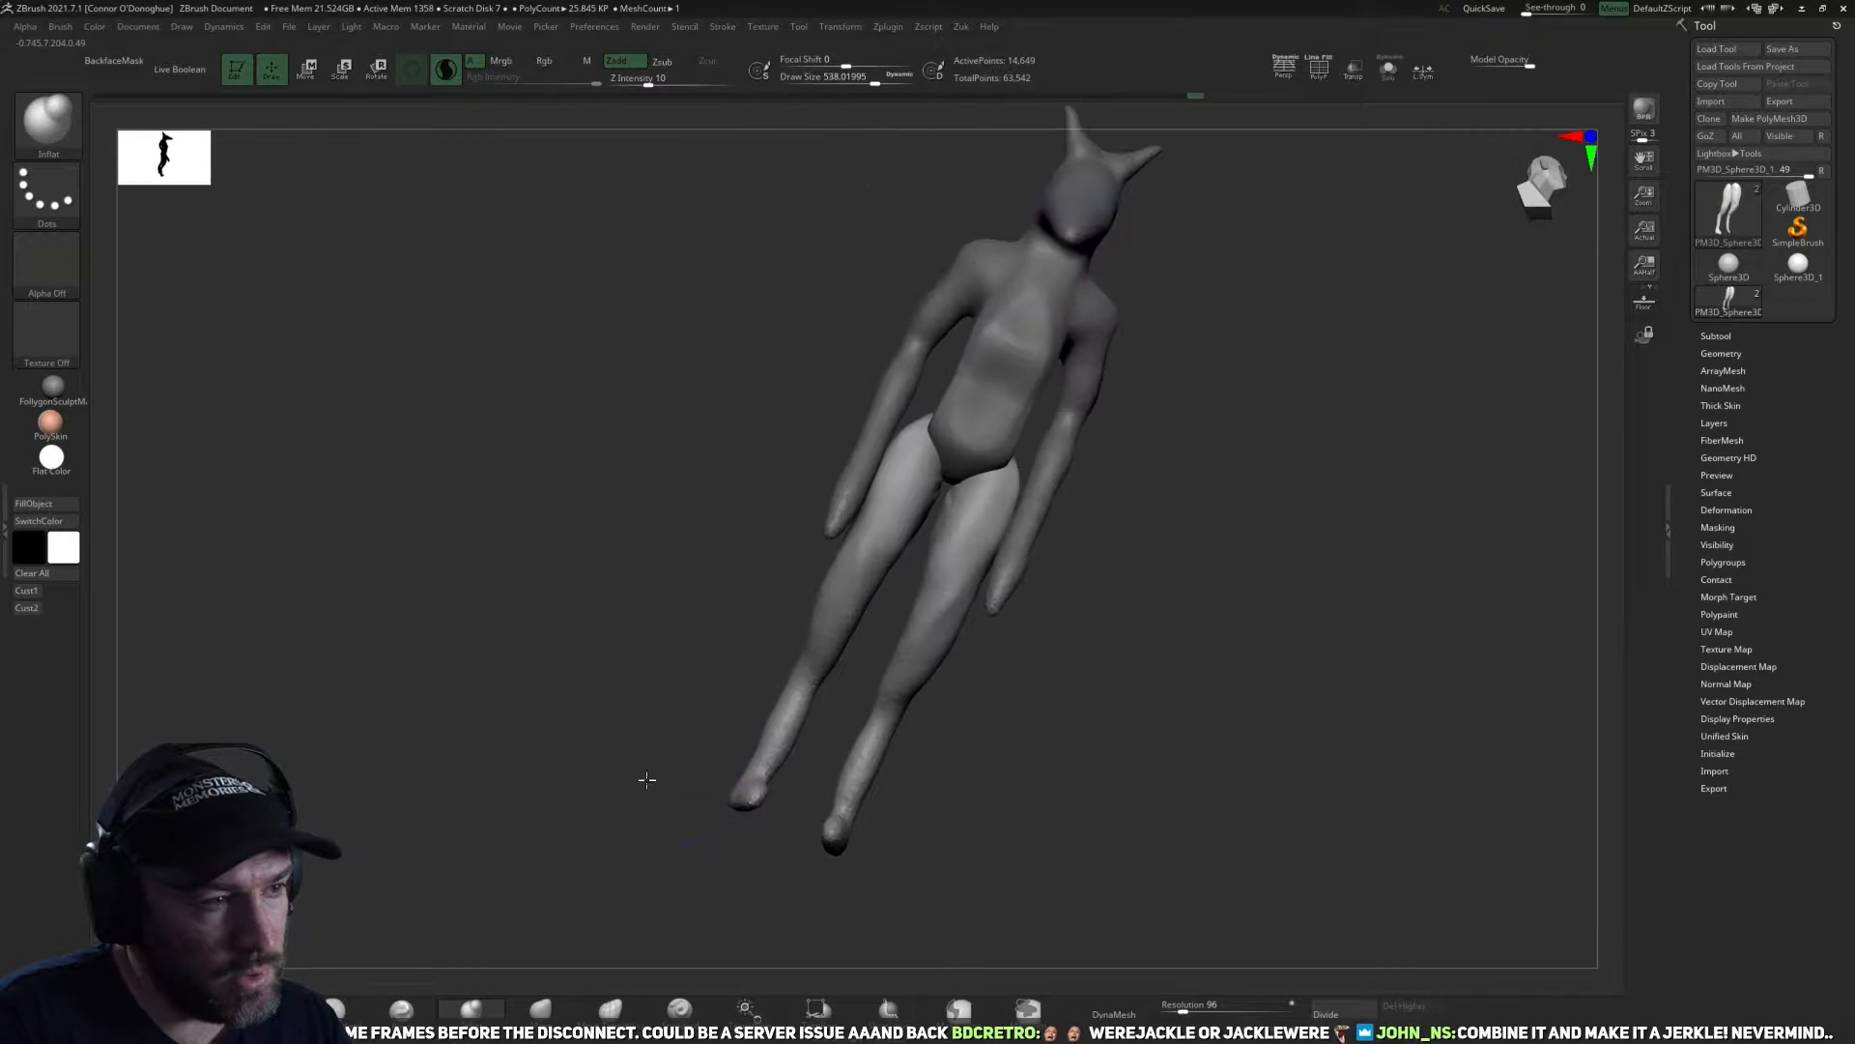
{"action": "left_click_drag", "start_coordinate": [770, 752], "coordinate": [767, 760]}
{"action": "mouse_move", "coordinate": [688, 865]}
{"action": "left_mouse_down"}
{"action": "mouse_move", "coordinate": [730, 927]}
{"action": "mouse_move", "coordinate": [742, 800]}
{"action": "mouse_move", "coordinate": [767, 818]}
{"action": "mouse_move", "coordinate": [749, 804]}
{"action": "left_mouse_up"}
{"action": "mouse_move", "coordinate": [745, 882]}
{"action": "left_mouse_down"}
{"action": "mouse_move", "coordinate": [667, 934]}
{"action": "mouse_move", "coordinate": [738, 860]}
{"action": "mouse_move", "coordinate": [737, 830]}
{"action": "mouse_move", "coordinate": [733, 860]}
{"action": "mouse_move", "coordinate": [1098, 845]}
{"action": "mouse_move", "coordinate": [788, 805]}
{"action": "left_mouse_up"}
Adjust the side and back contours of the lower legs and ankles with the Move brush.
{"action": "left_click", "coordinate": [534, 1005]}
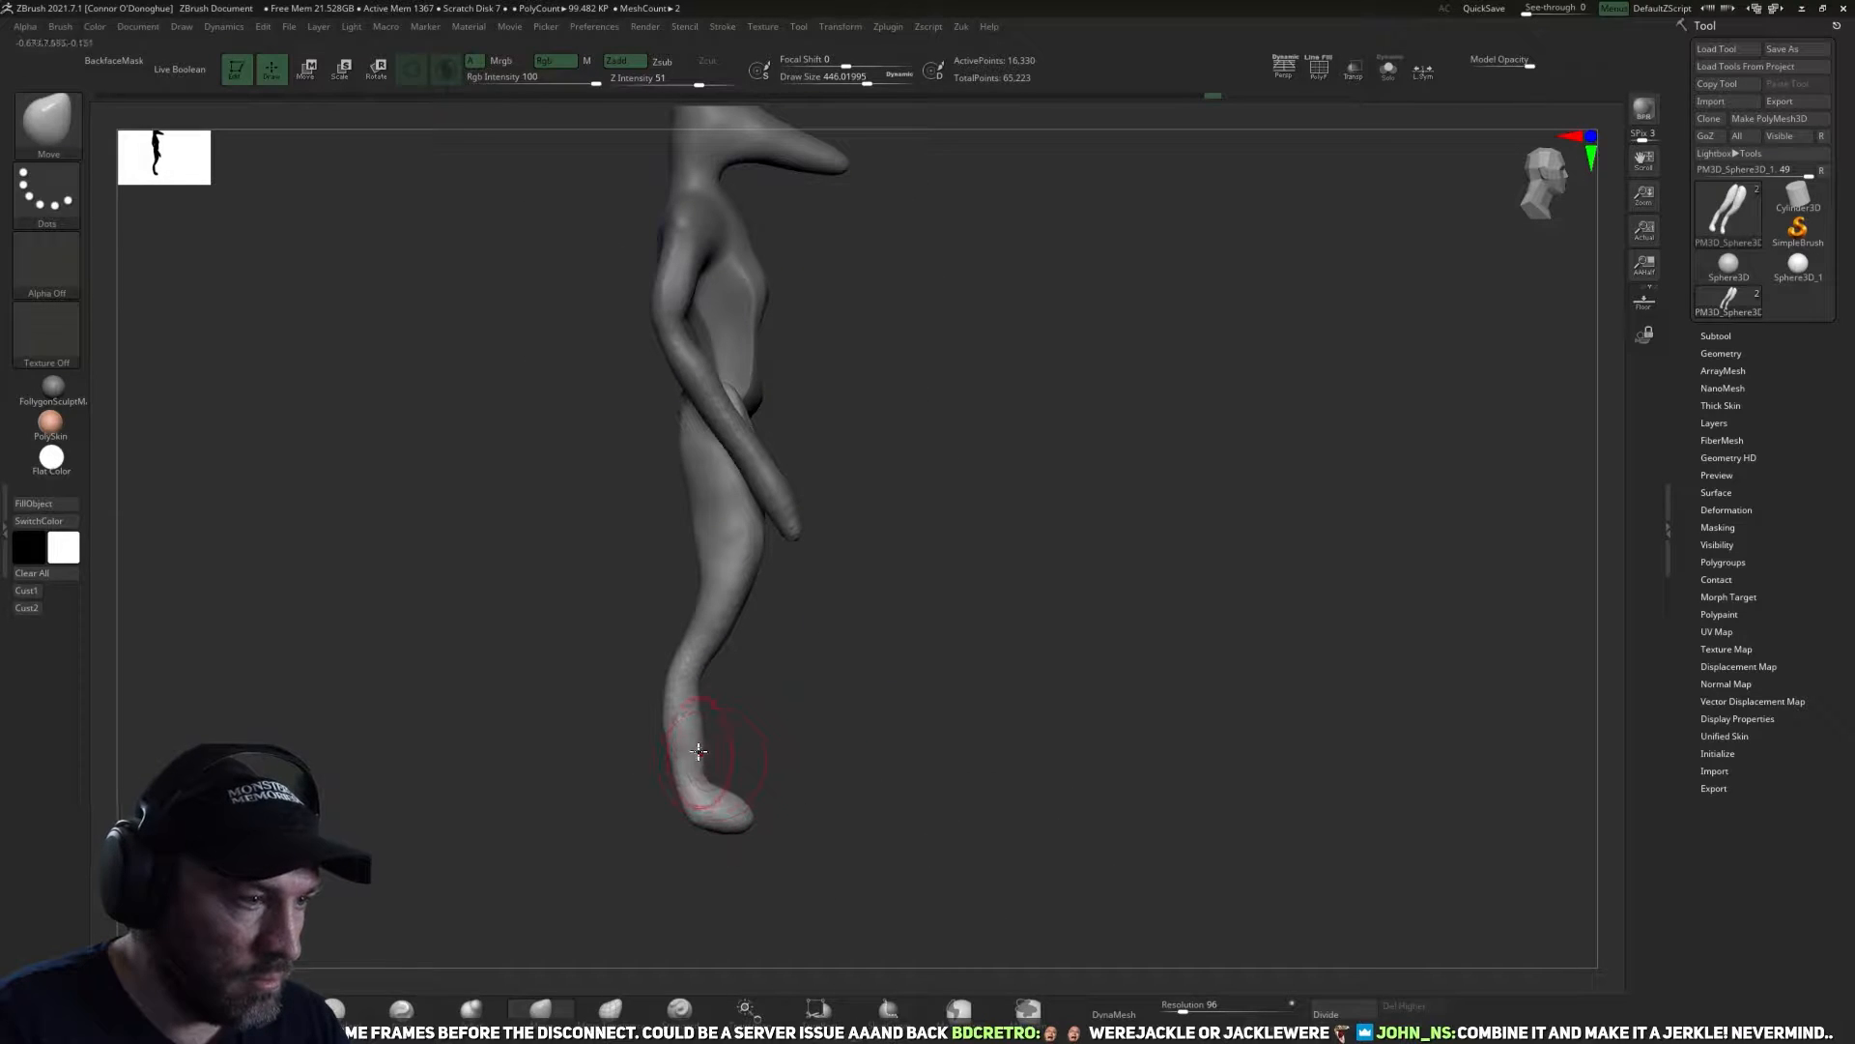
{"action": "left_click_drag", "start_coordinate": [679, 693], "coordinate": [903, 730]}
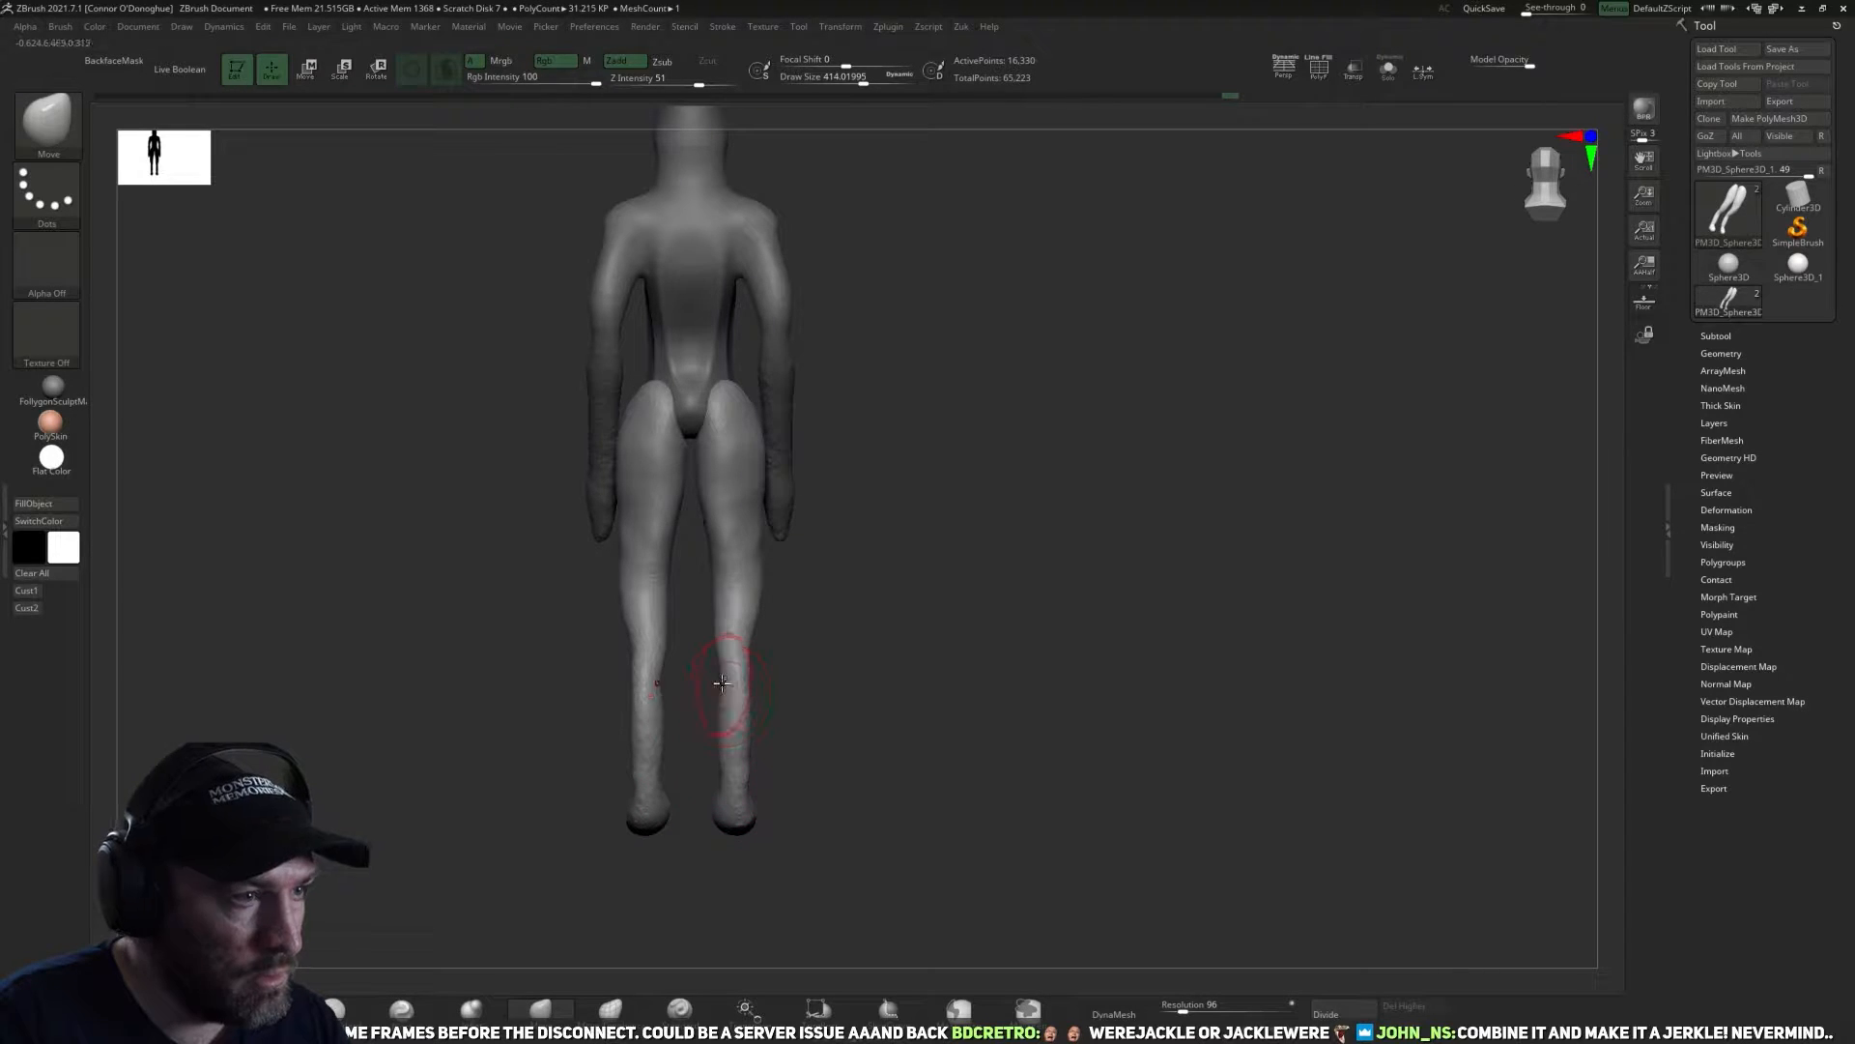
{"action": "right_click_drag", "start_coordinate": [727, 658], "coordinate": [850, 708]}
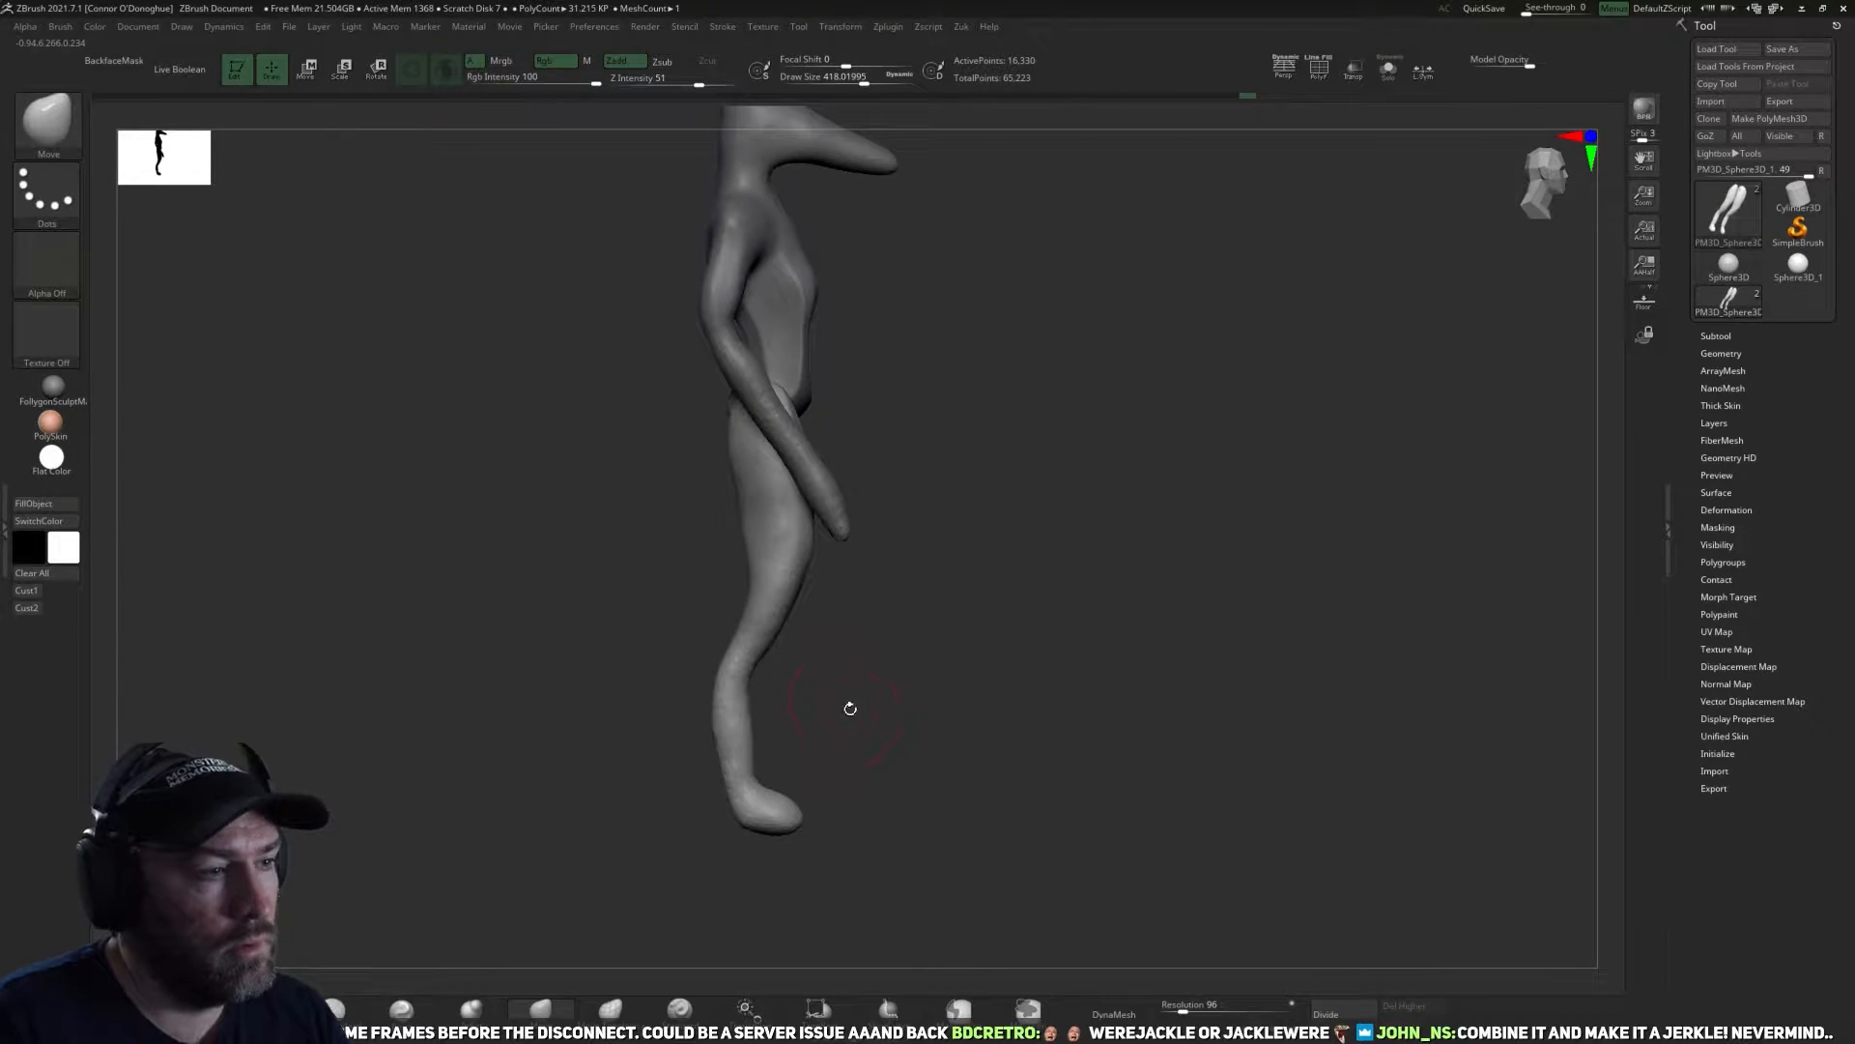
{"action": "right_click_drag", "start_coordinate": [1037, 634], "coordinate": [928, 576]}
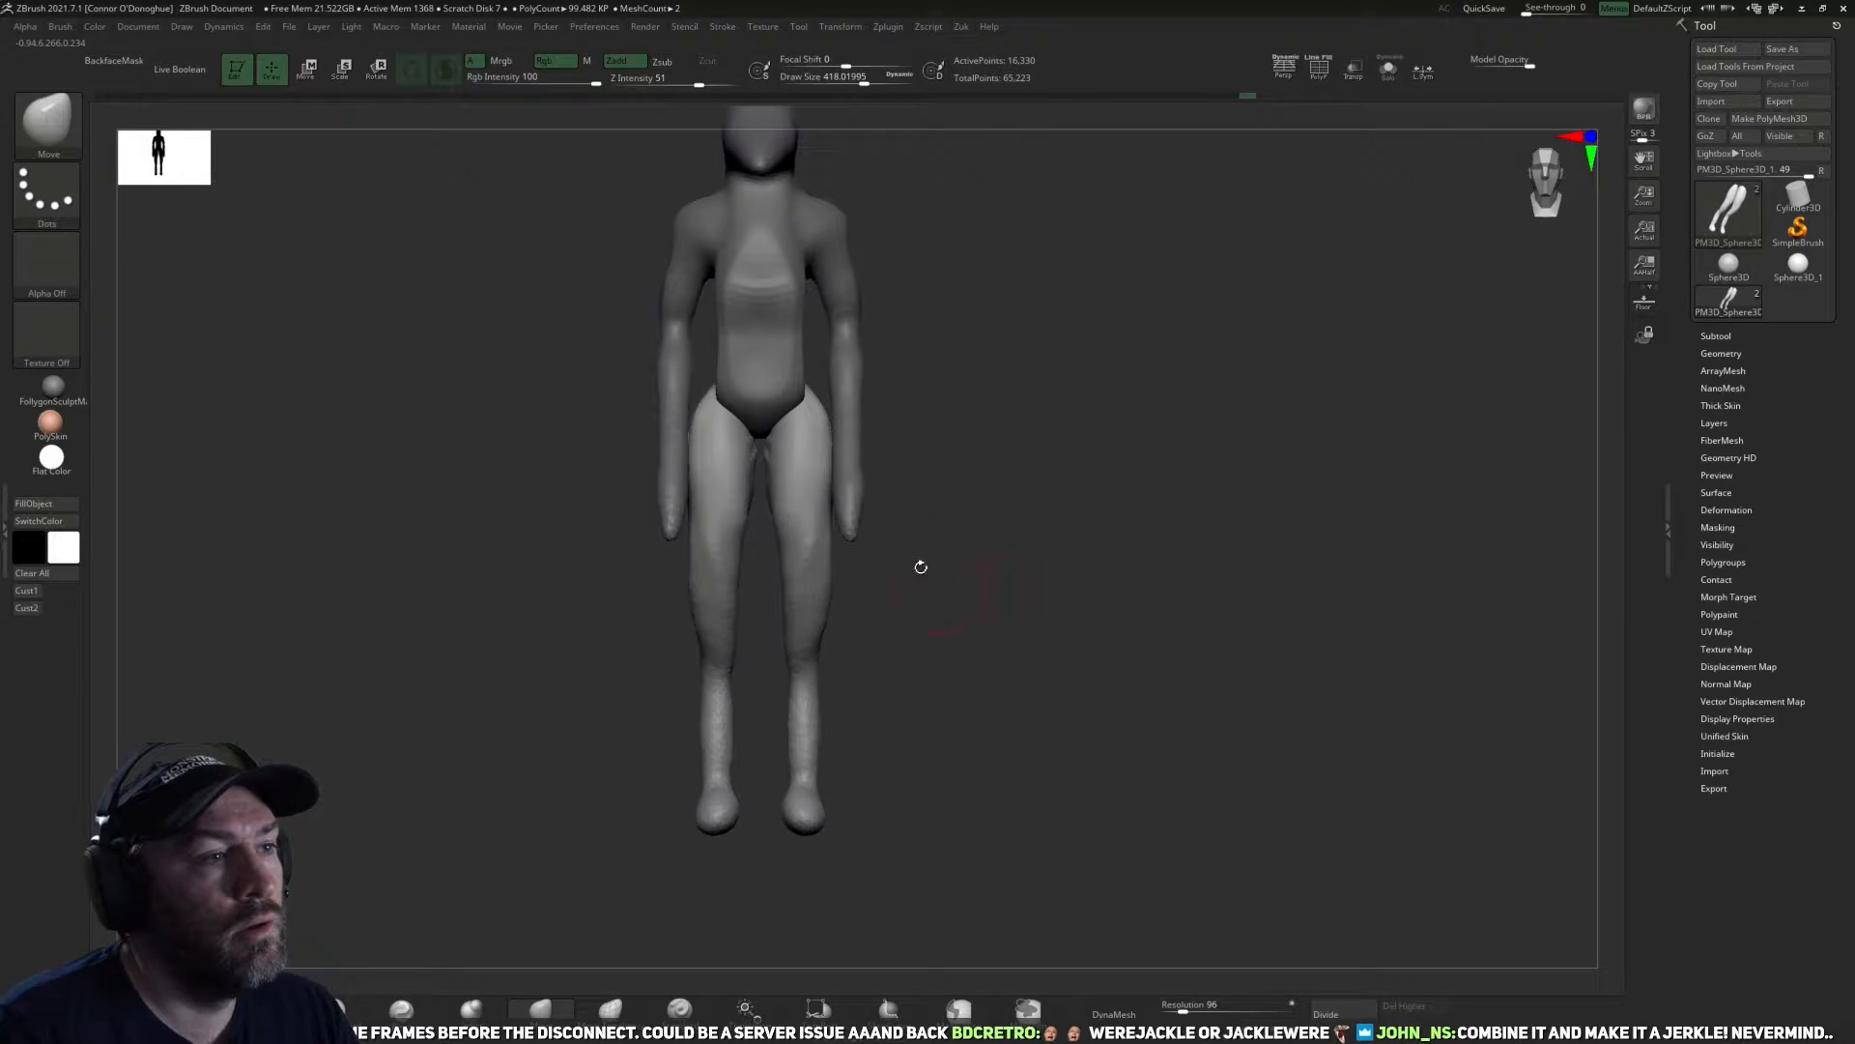
Activate the torso subtool, shape the waist with the Move brush and smooth the sides of the torso.
{"action": "left_click", "coordinate": [783, 500], "text": "alt"}
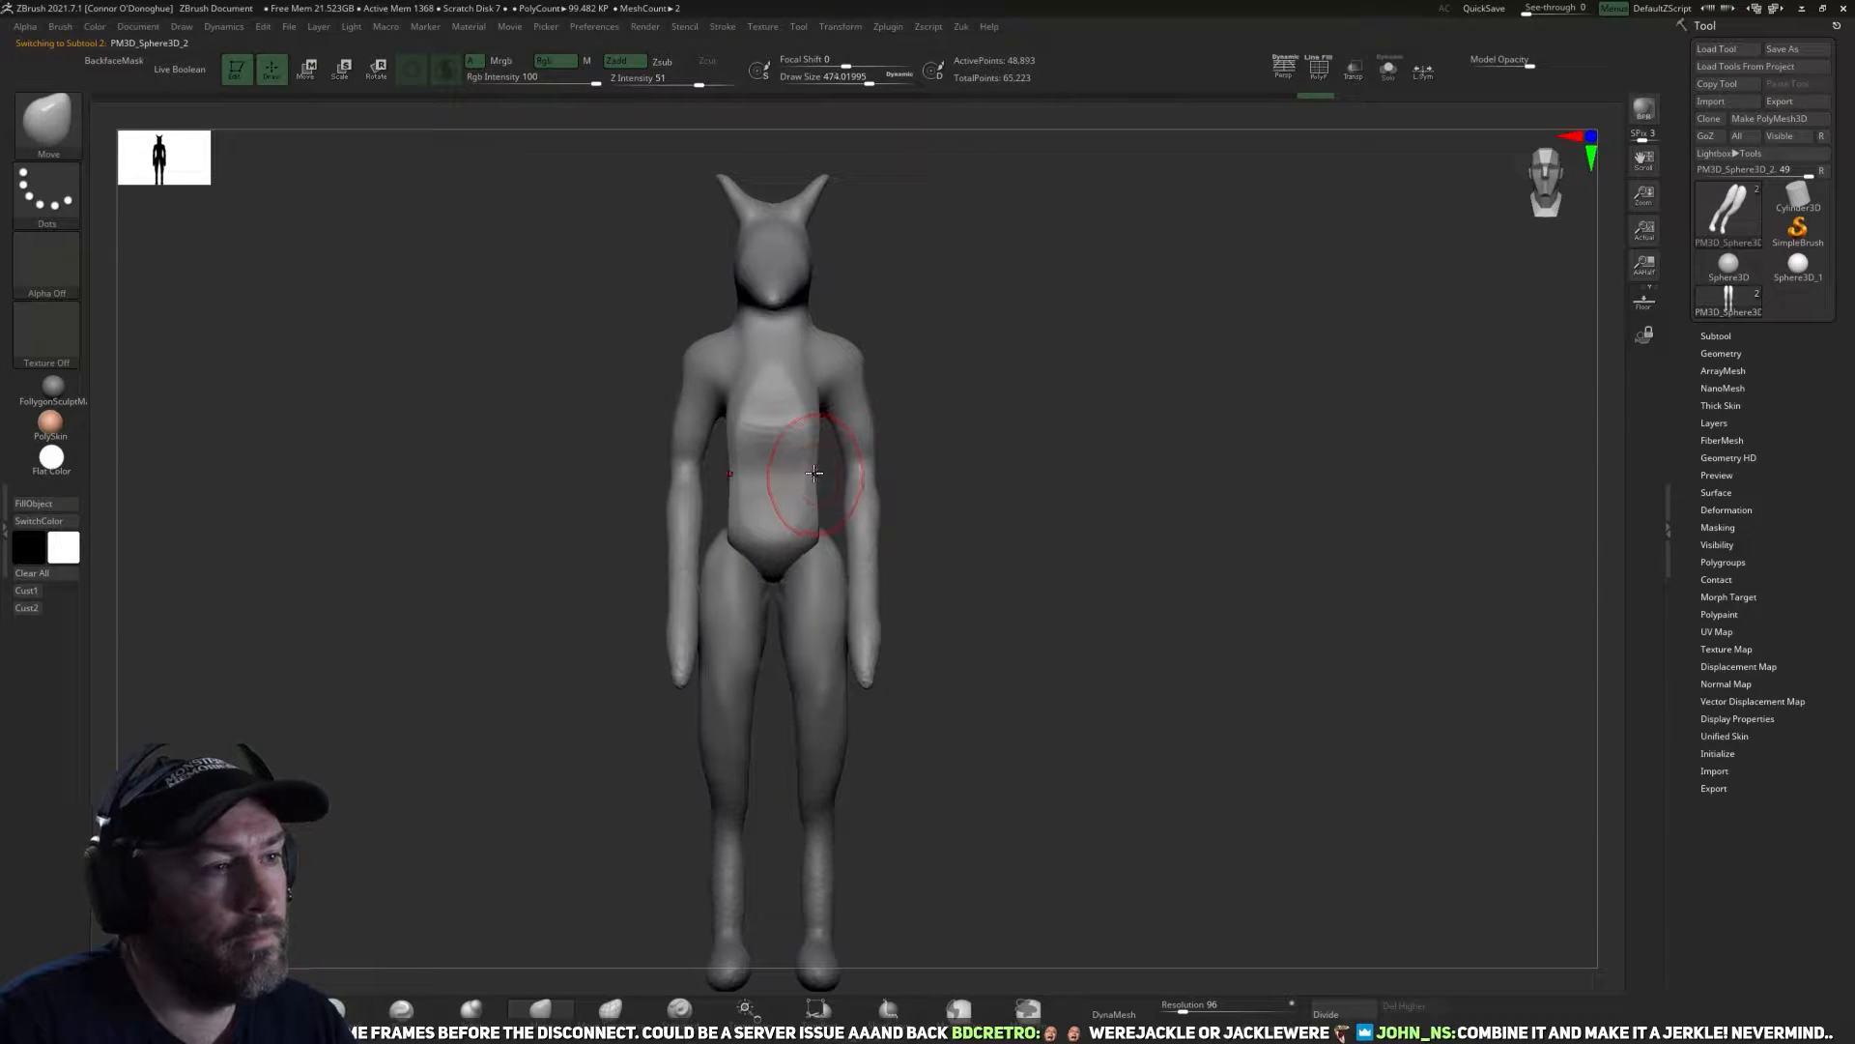
{"action": "mouse_move", "coordinate": [817, 468]}
{"action": "right_mouse_down"}
{"action": "mouse_move", "coordinate": [945, 447]}
{"action": "mouse_move", "coordinate": [872, 483]}
{"action": "right_mouse_up"}
{"action": "left_click_drag", "start_coordinate": [819, 485], "coordinate": [818, 517], "text": "shift"}
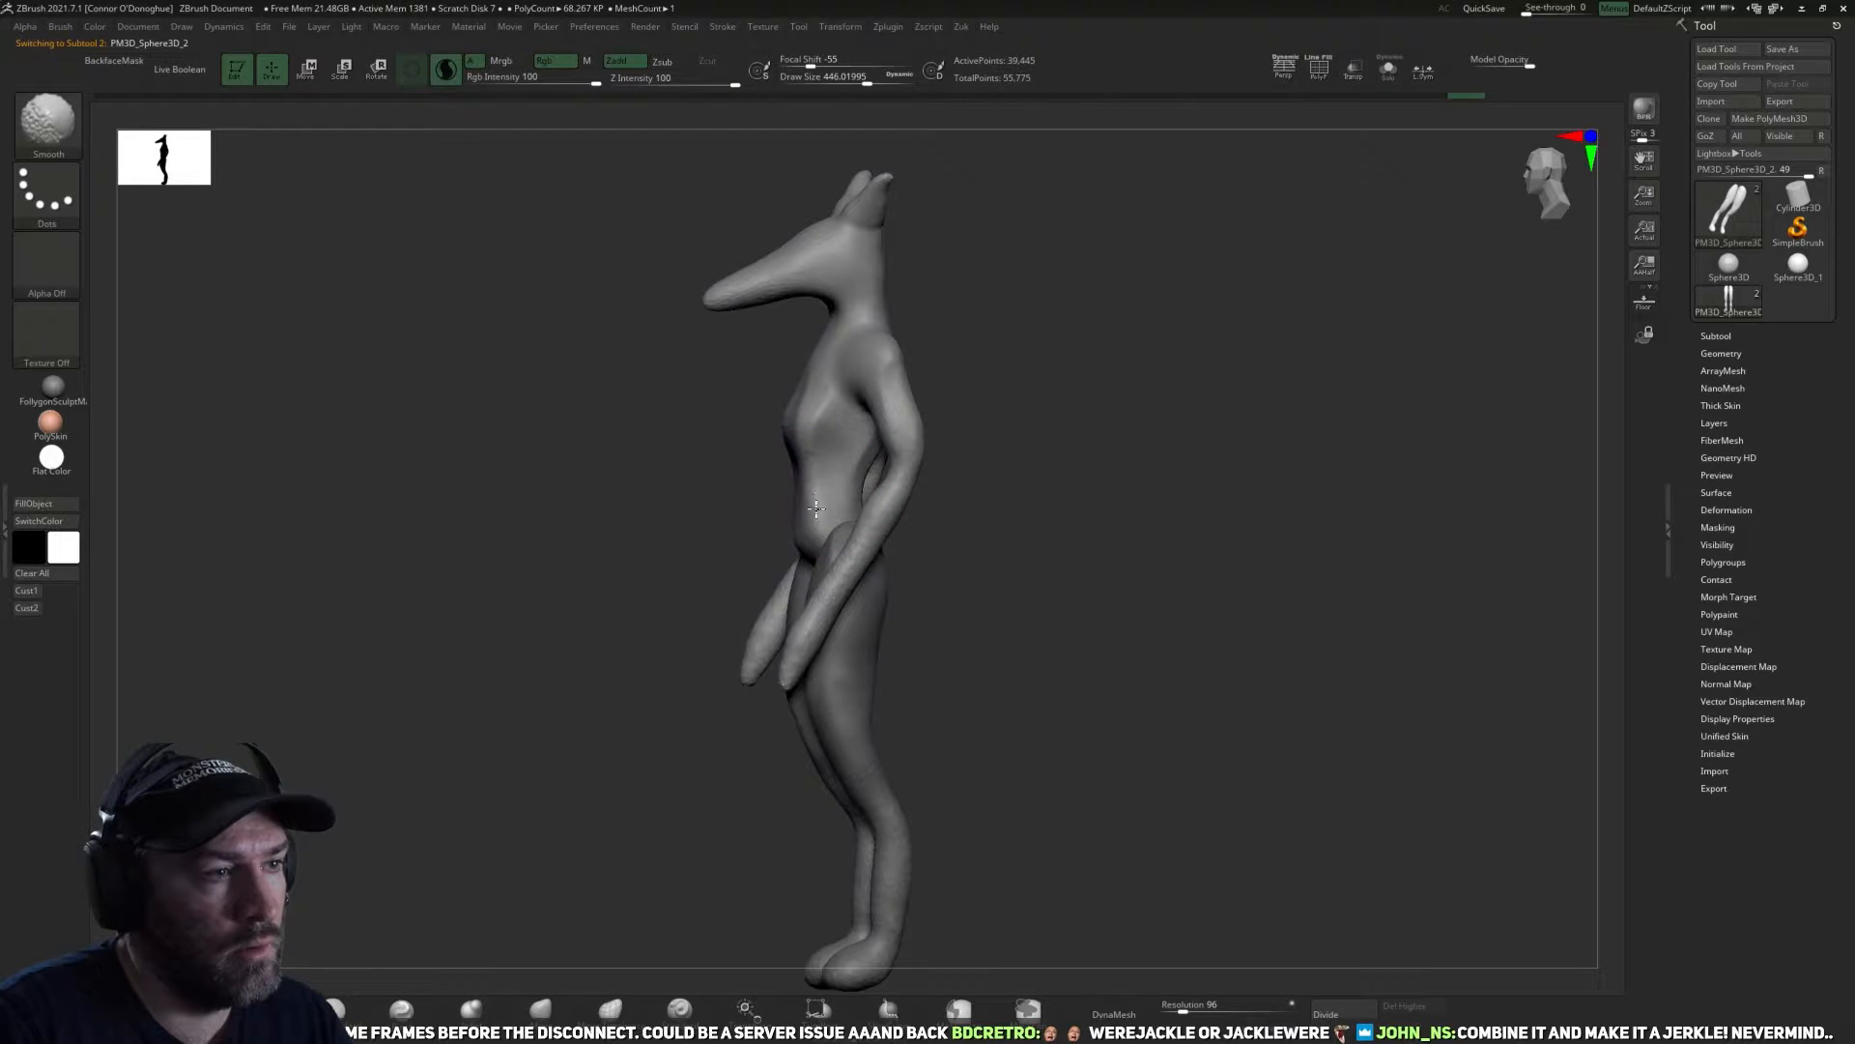
{"action": "right_click_drag", "start_coordinate": [860, 416], "coordinate": [882, 497]}
{"action": "left_click_drag", "start_coordinate": [882, 497], "coordinate": [878, 377], "text": "shift"}
{"action": "right_click_drag", "start_coordinate": [878, 377], "coordinate": [1031, 406], "text": "shift"}
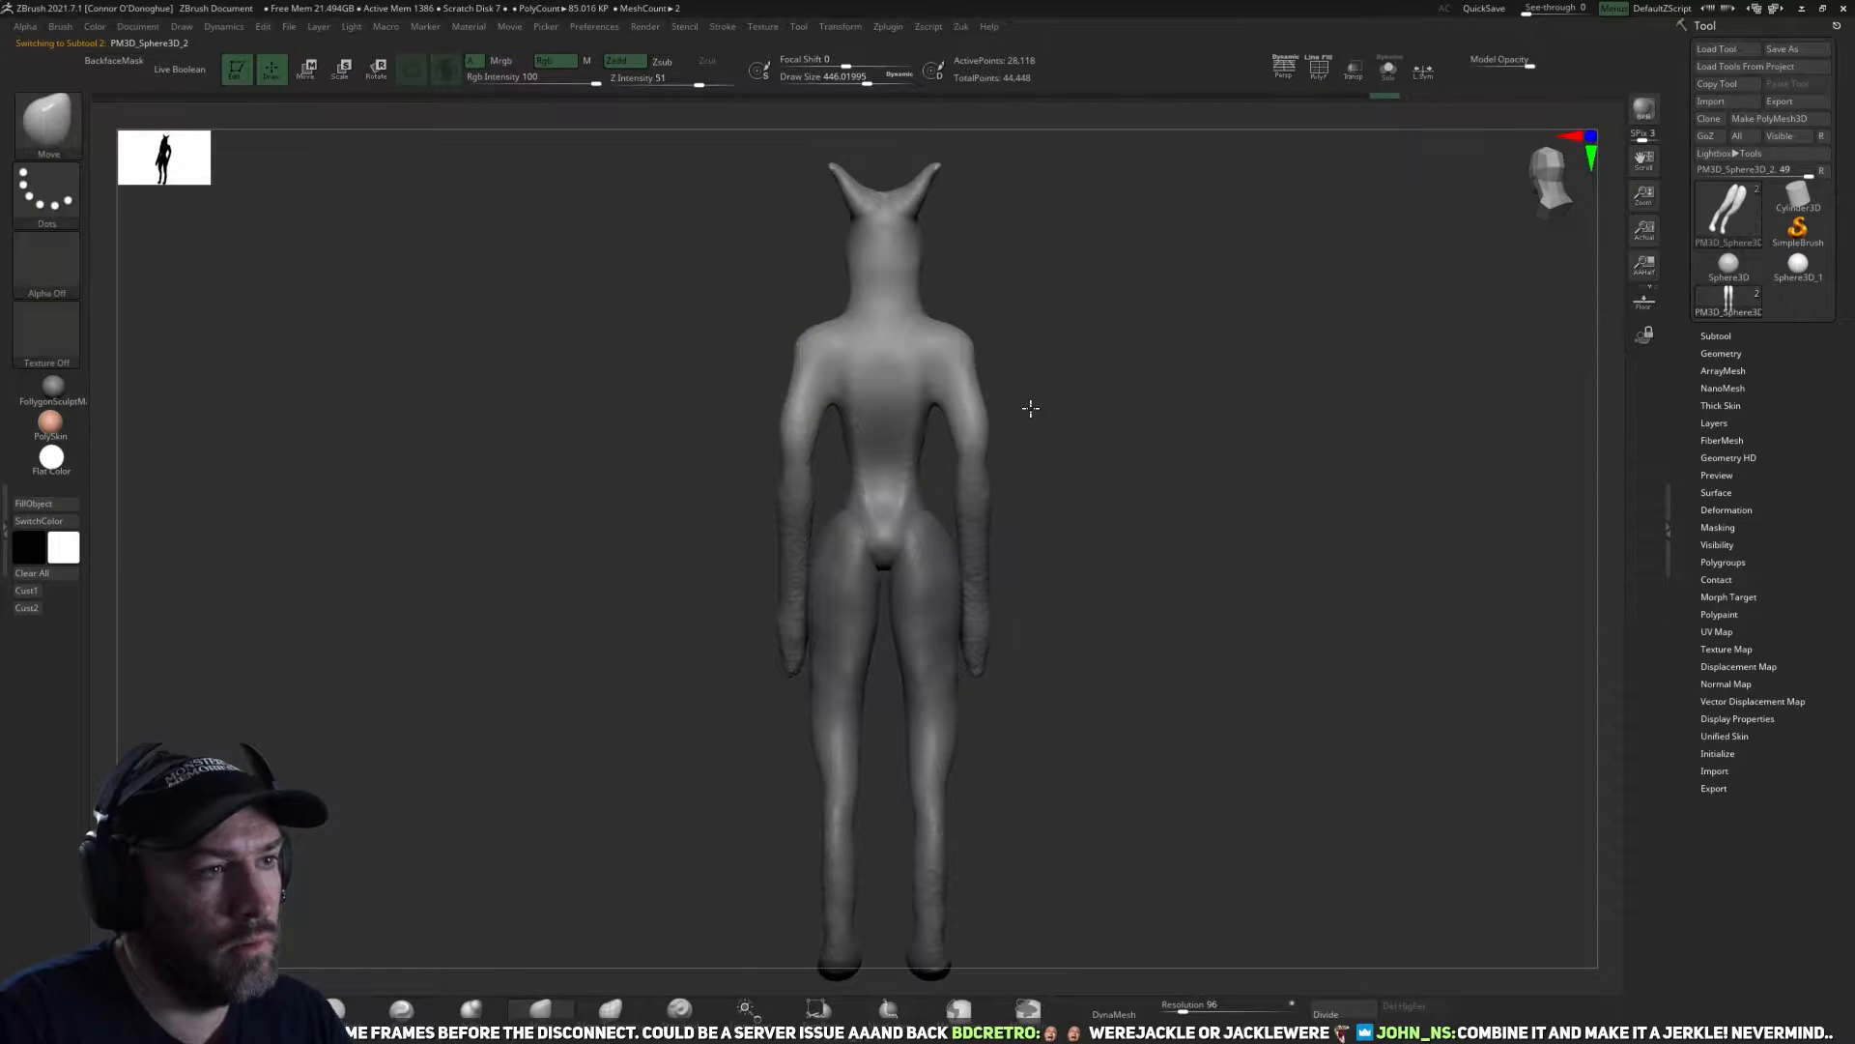
Isolate the torso subtool, lasso-mask both arms from shoulder to hand and split the masked points into a separate subtool.
{"action": "mouse_move", "coordinate": [940, 314]}
{"action": "left_mouse_down", "text": "ctrl"}
{"action": "mouse_move", "coordinate": [1048, 486]}
{"action": "mouse_move", "coordinate": [935, 493]}
{"action": "left_mouse_up", "text": "ctrl"}
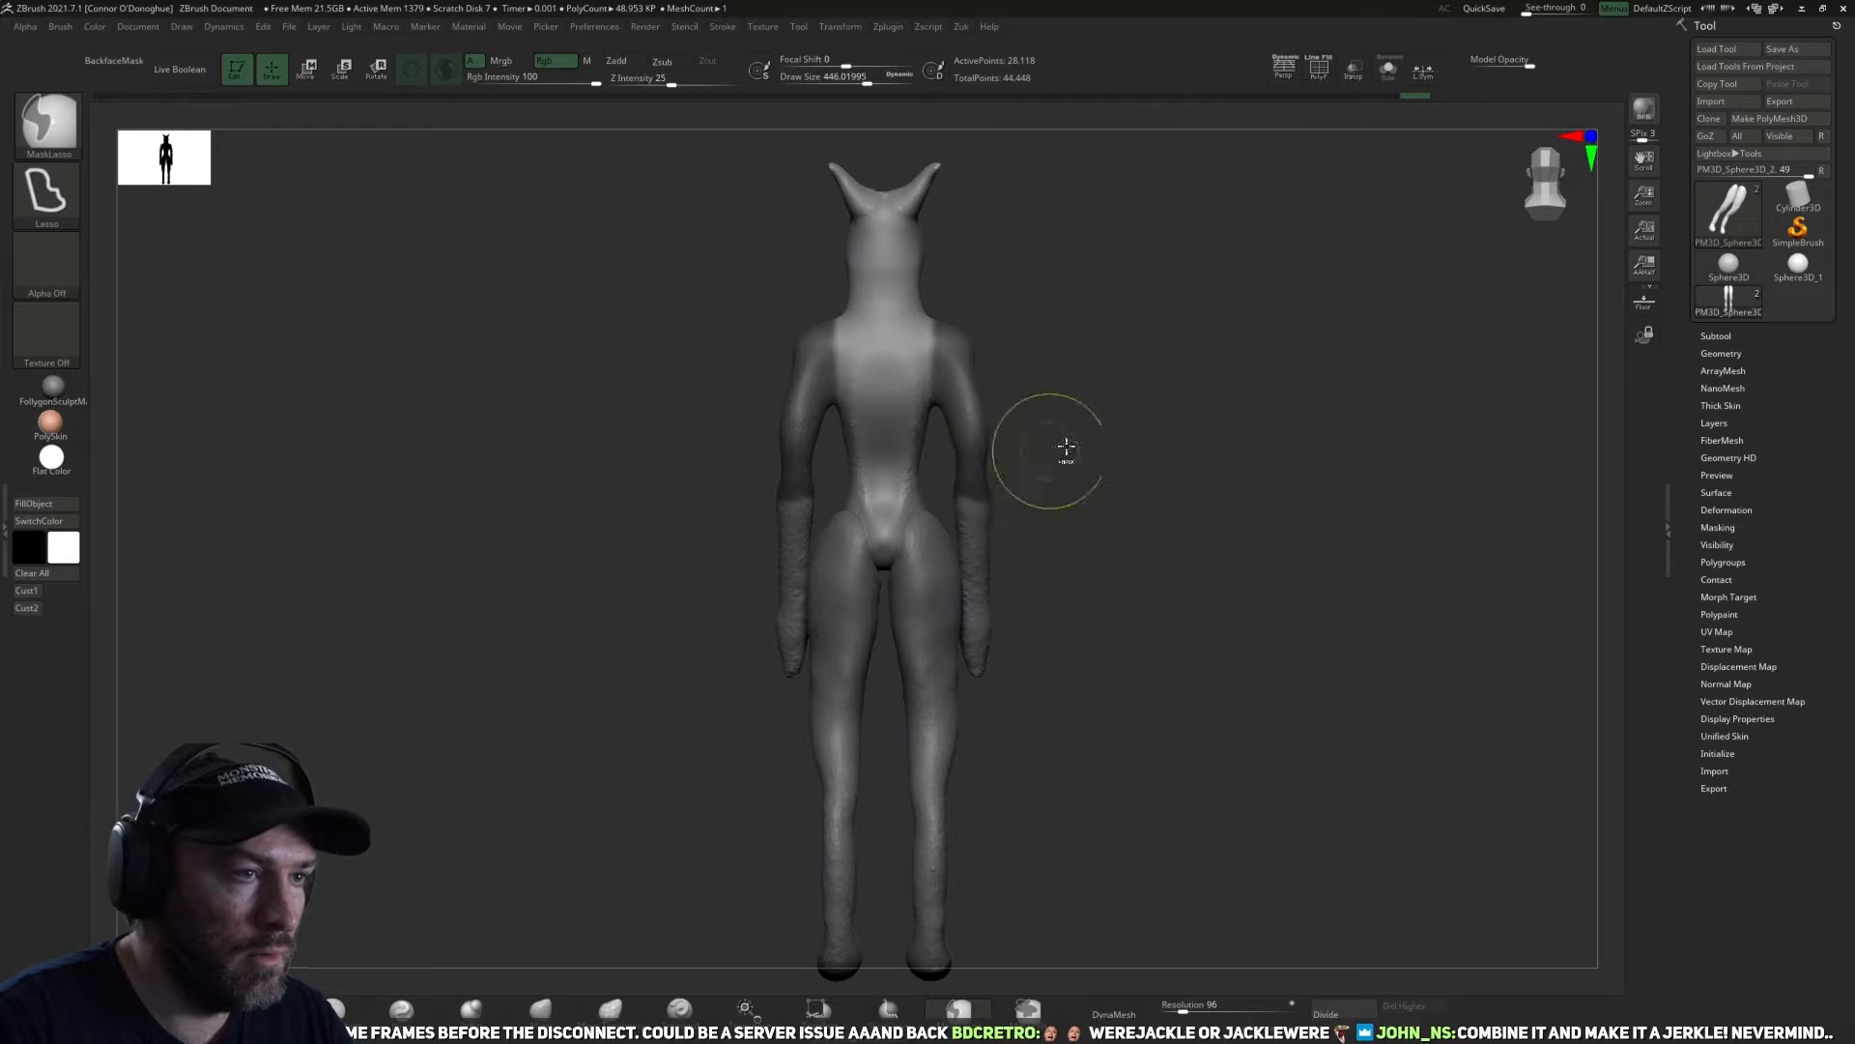
{"action": "key", "text": "z"}
{"action": "left_click", "coordinate": [1119, 543]}
{"action": "left_click", "coordinate": [1389, 69]}
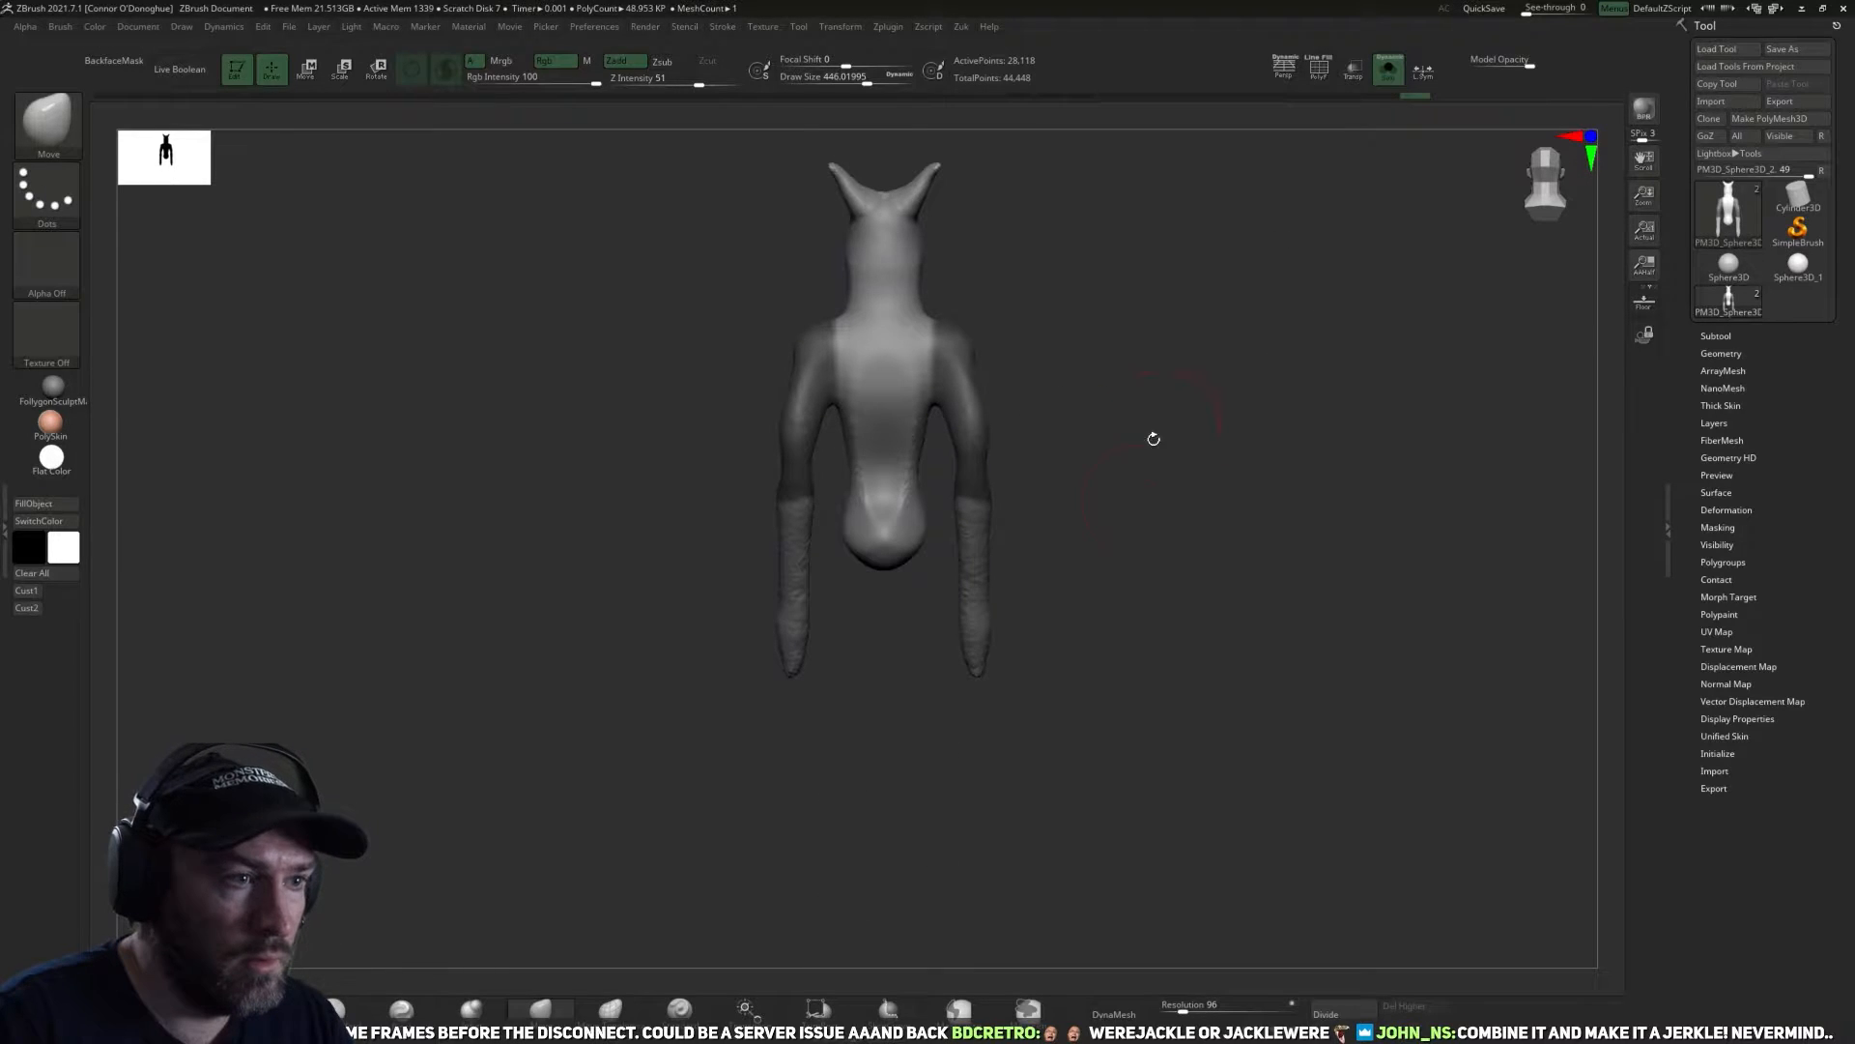
{"action": "mouse_move", "coordinate": [1093, 507]}
{"action": "left_mouse_down", "text": "ctrl"}
{"action": "mouse_move", "coordinate": [942, 695]}
{"action": "mouse_move", "coordinate": [950, 498]}
{"action": "left_mouse_up", "text": "ctrl"}
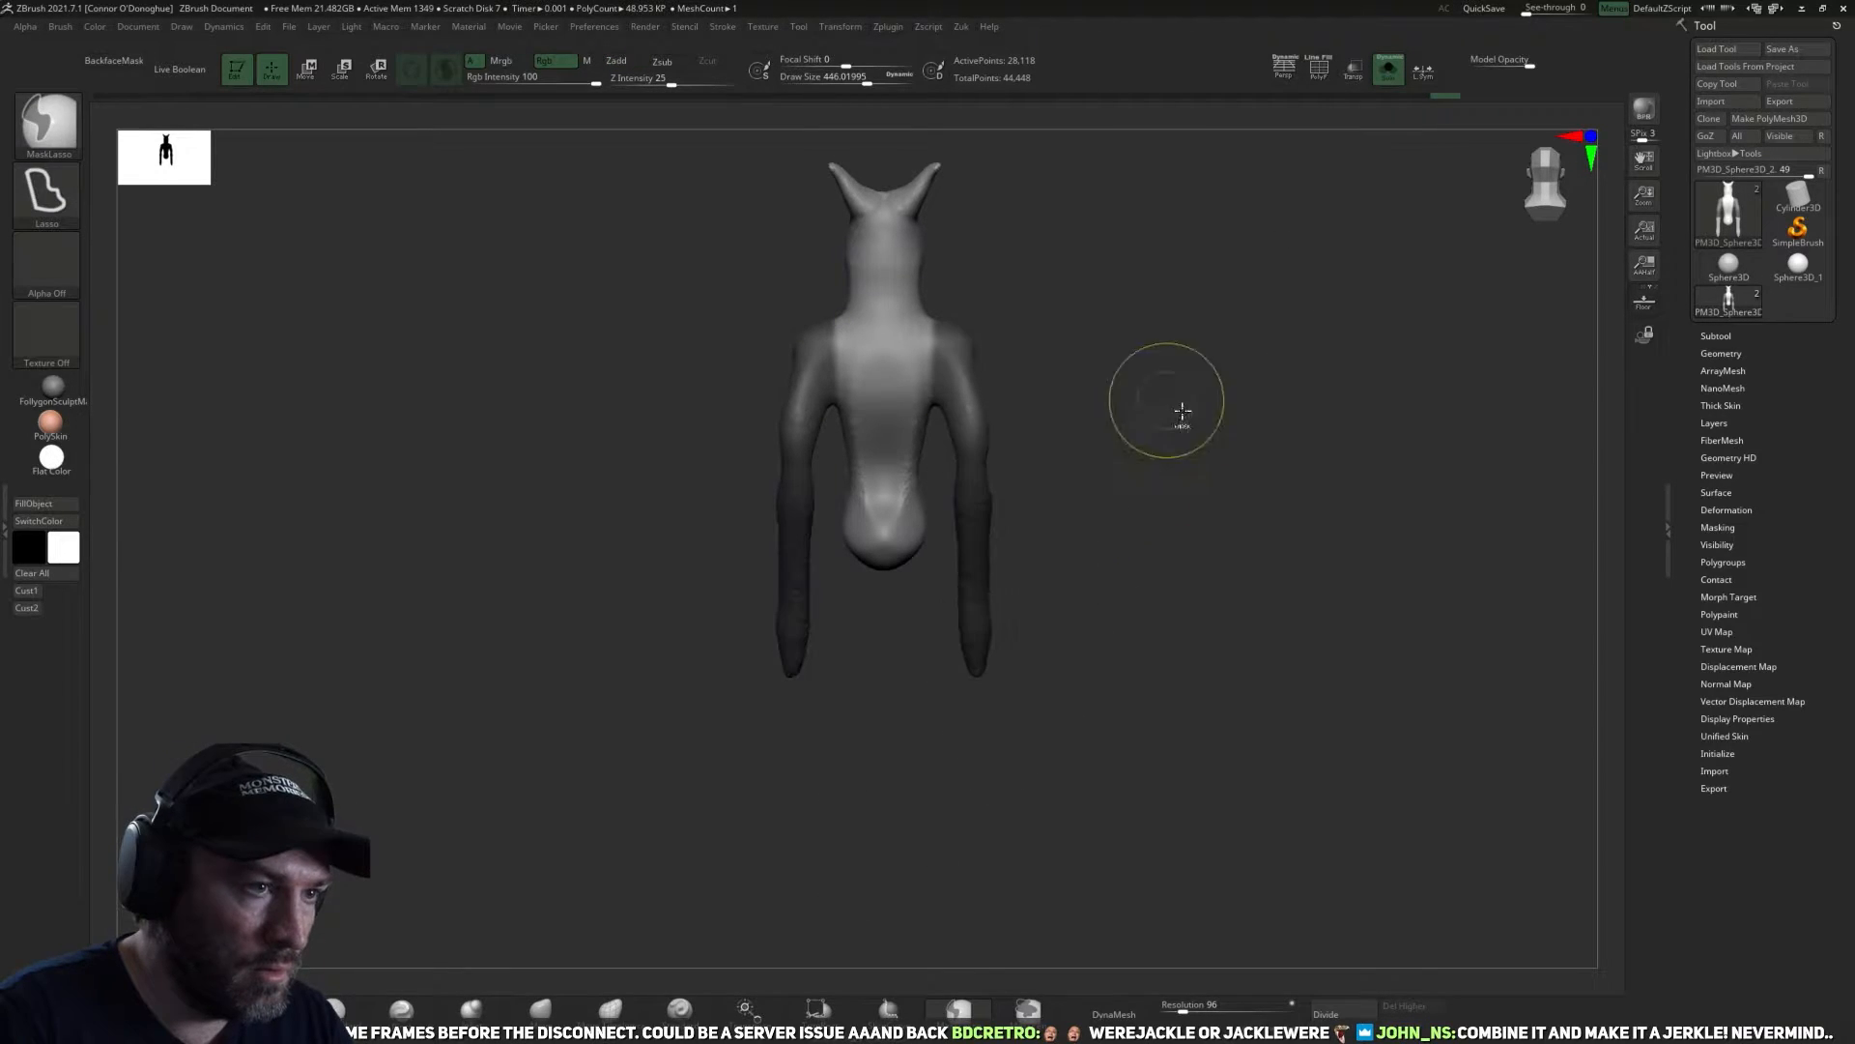
{"action": "key", "text": "z"}
{"action": "left_click", "coordinate": [1181, 563]}
Close the arm openings in the torso mesh and apply Mirror And Weld.
{"action": "left_click_drag", "start_coordinate": [1224, 282], "coordinate": [1147, 470]}
{"action": "key", "text": "z"}
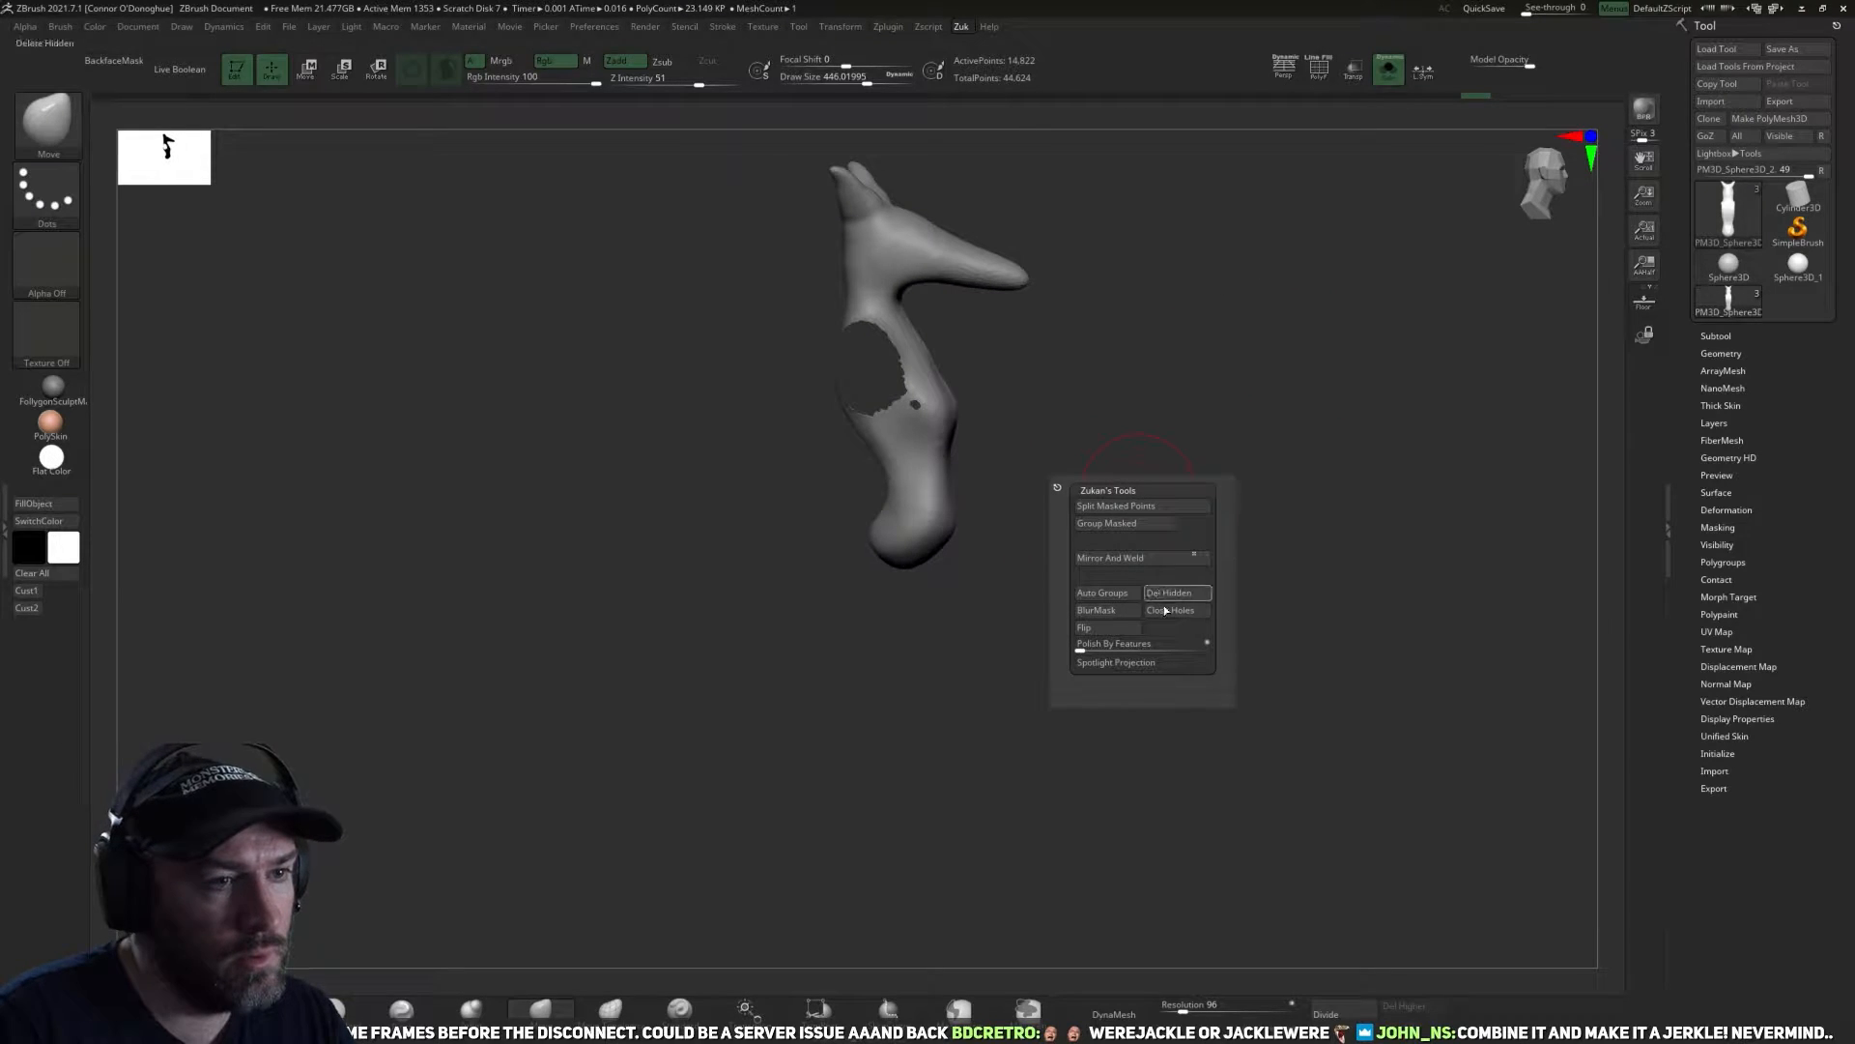
{"action": "left_click", "coordinate": [1171, 610]}
{"action": "left_click", "coordinate": [1104, 558]}
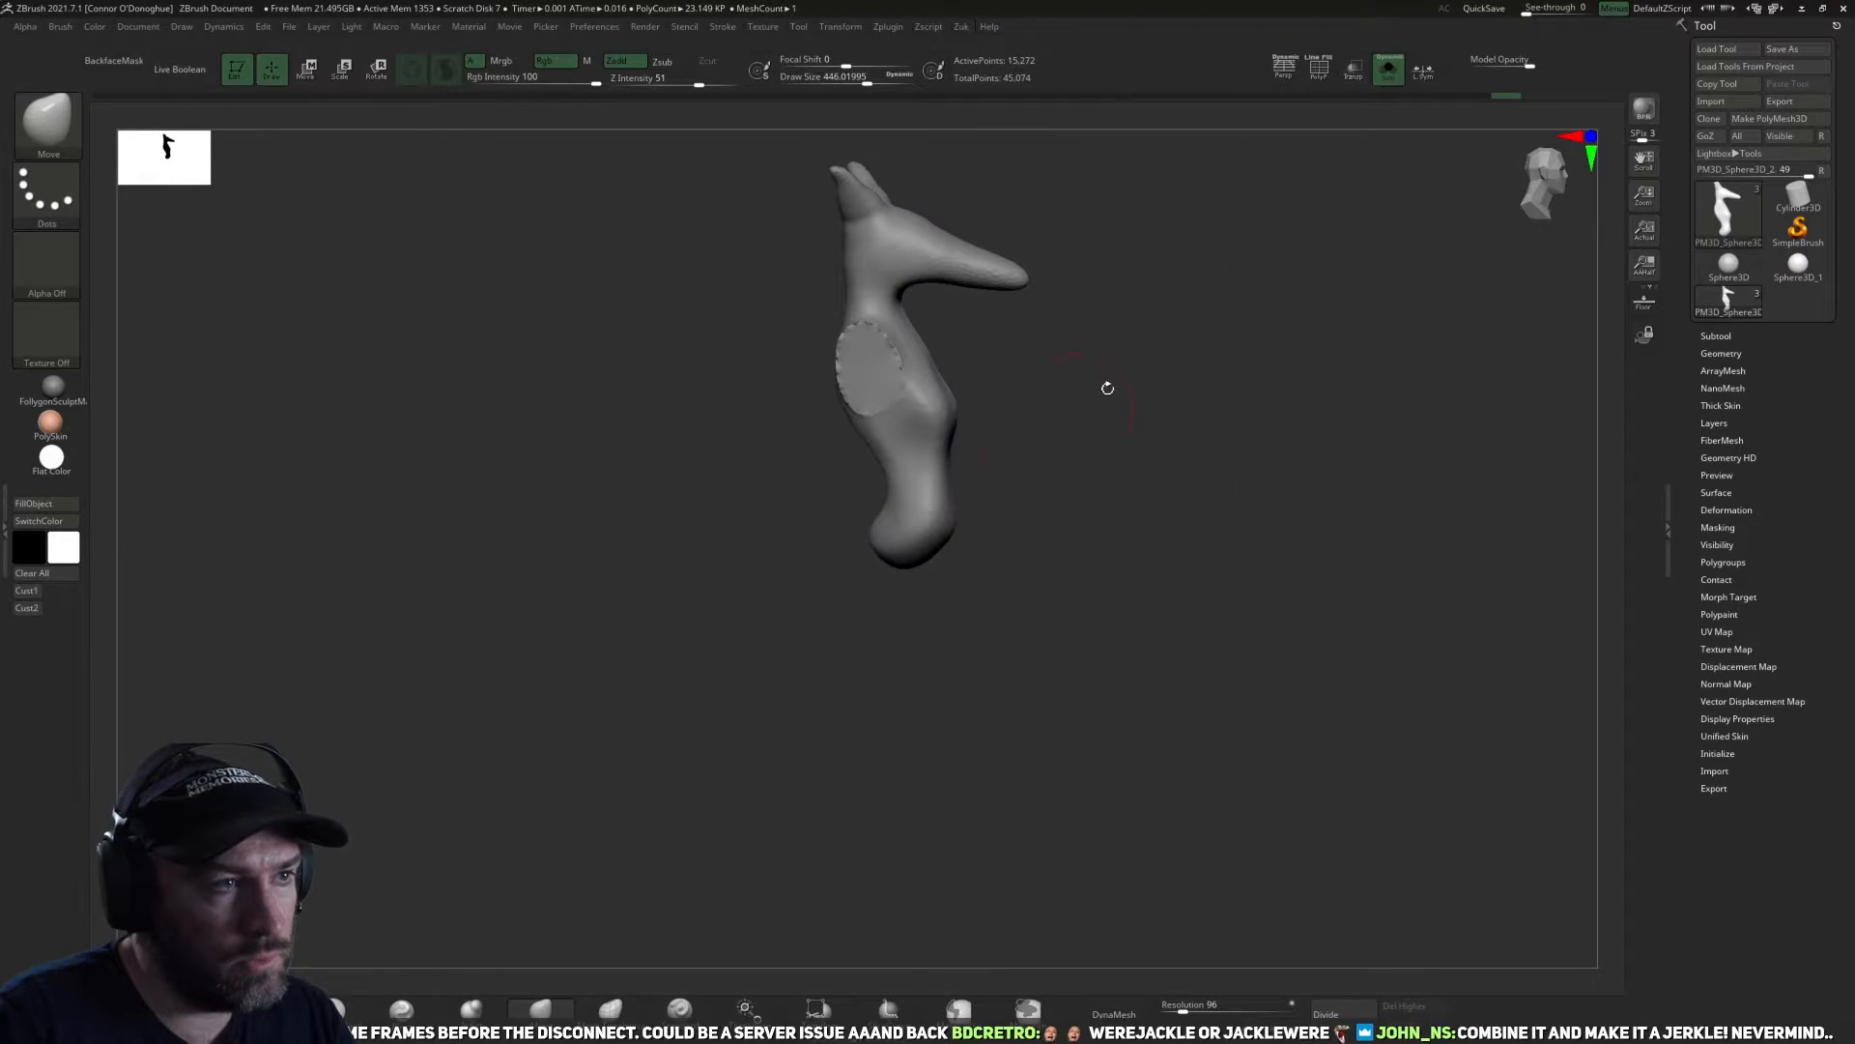
Lasso-mask the torso mesh at the neck and split the head from the body as its own subtool.
{"action": "mouse_move", "coordinate": [1059, 321]}
{"action": "left_mouse_down", "text": "alt"}
{"action": "mouse_move", "coordinate": [1177, 439]}
{"action": "mouse_move", "coordinate": [1121, 453]}
{"action": "mouse_move", "coordinate": [1068, 437]}
{"action": "left_mouse_up", "text": "alt"}
{"action": "mouse_move", "coordinate": [872, 411]}
{"action": "left_mouse_down", "text": "ctrl"}
{"action": "mouse_move", "coordinate": [1085, 207]}
{"action": "mouse_move", "coordinate": [1080, 405]}
{"action": "left_mouse_up", "text": "ctrl"}
{"action": "key", "text": "z"}
{"action": "left_click", "coordinate": [1115, 432]}
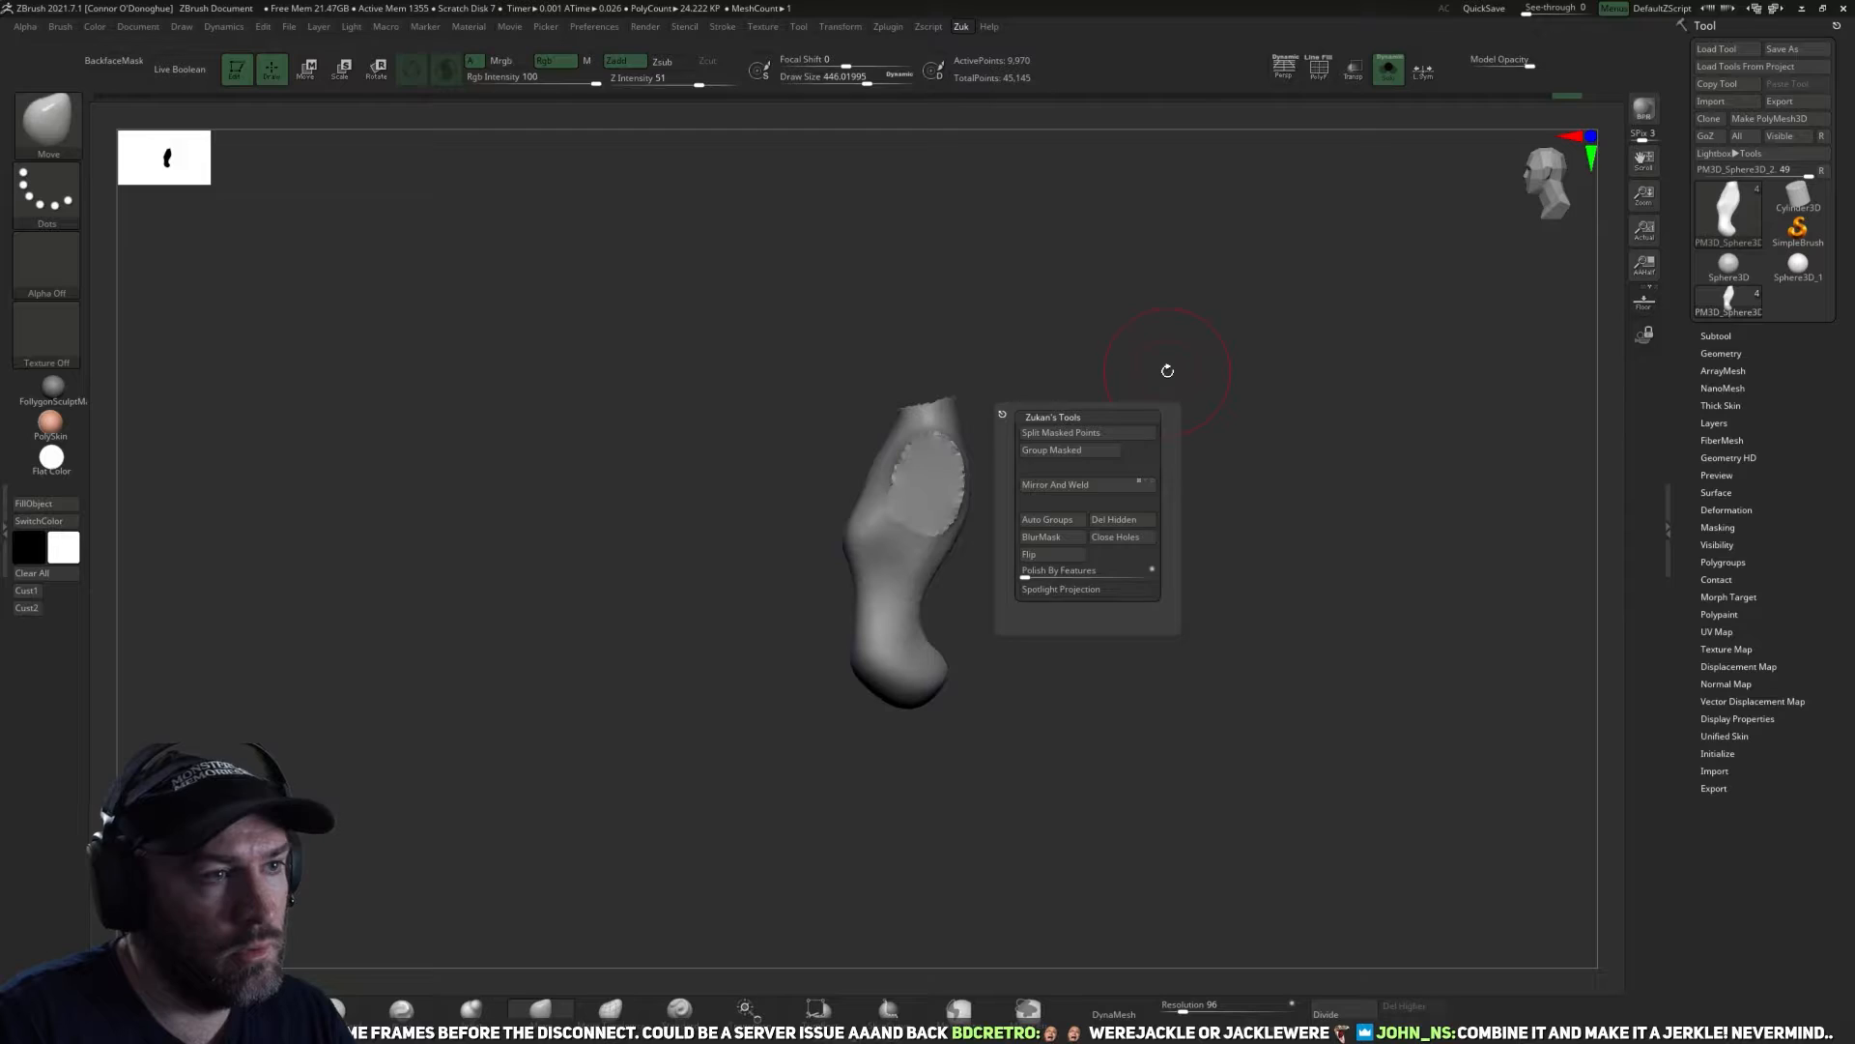
Close the neck opening in the torso mesh and DynaMesh the torso at resolution 152.
{"action": "key", "text": "z"}
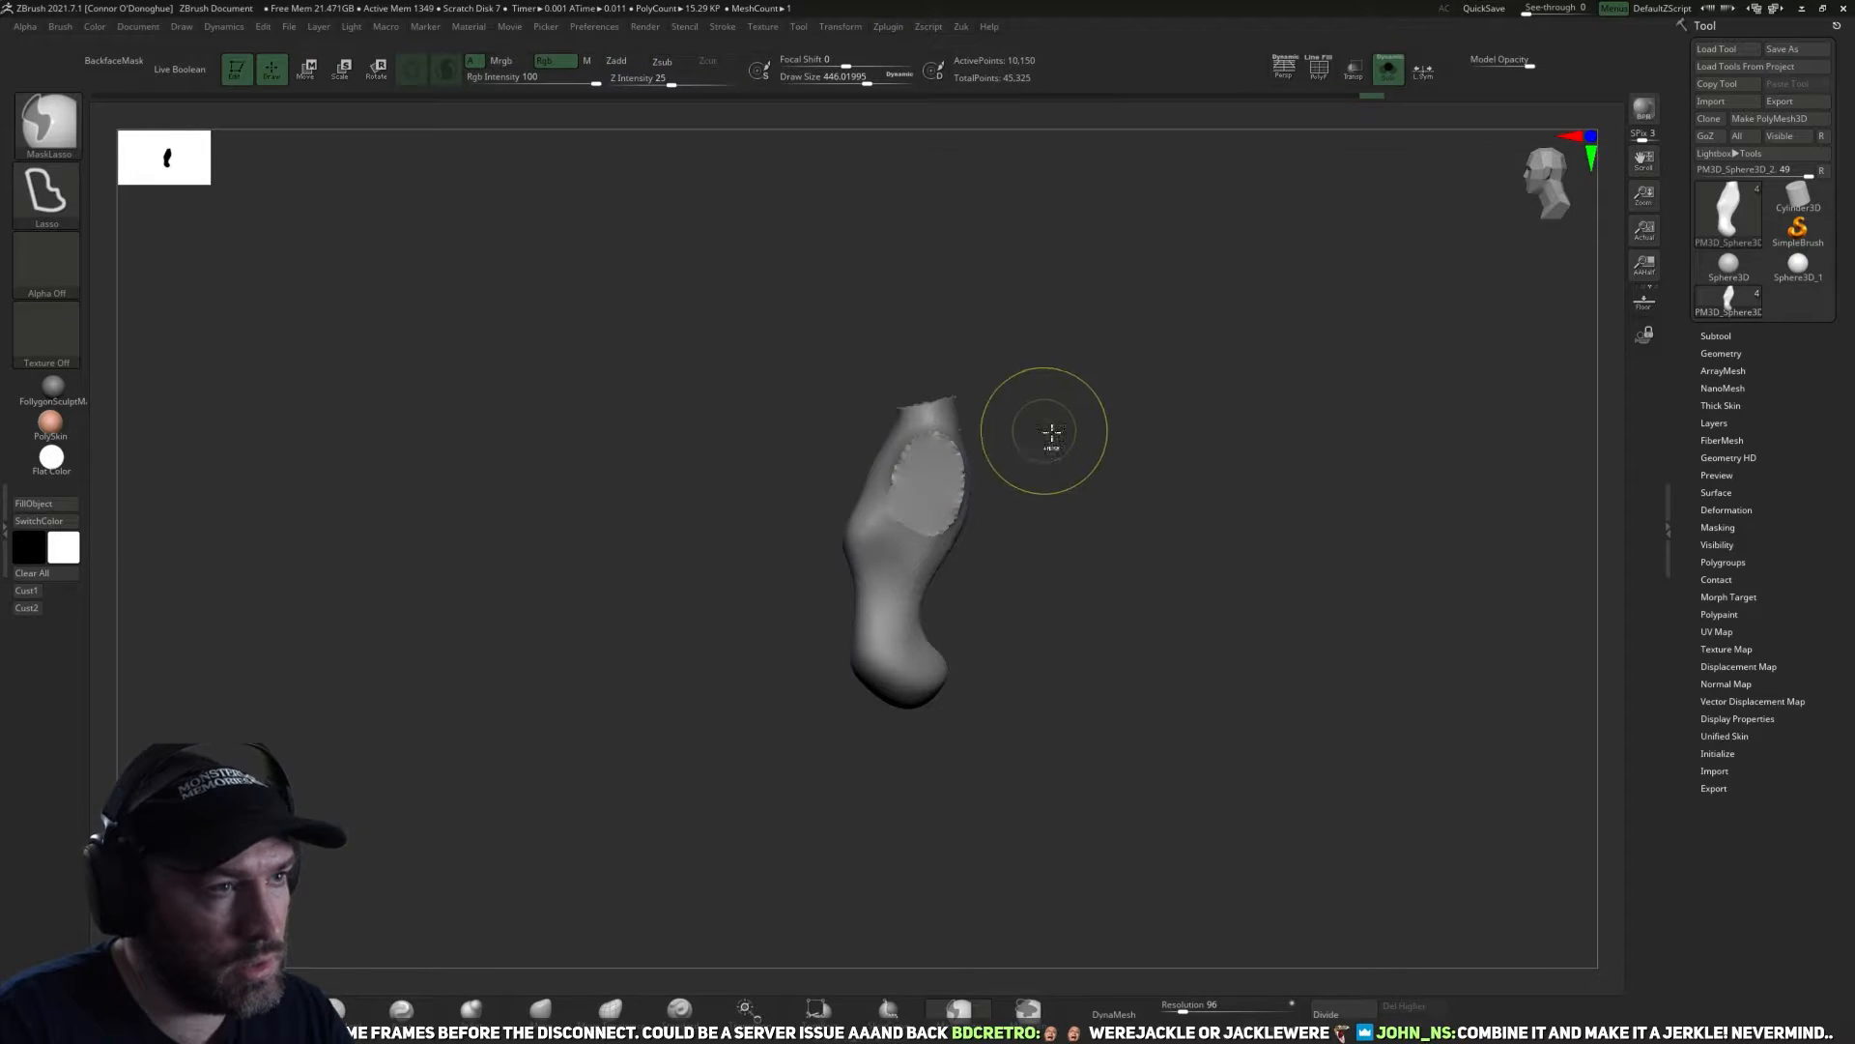
{"action": "left_click_drag", "start_coordinate": [1044, 426], "coordinate": [1167, 494]}
{"action": "left_click_drag", "start_coordinate": [1180, 1012], "coordinate": [1187, 1012]}
{"action": "left_click", "coordinate": [1127, 1011]}
Smooth the closed shoulder and neck areas around the upper torso.
{"action": "left_click_drag", "start_coordinate": [1059, 546], "coordinate": [1042, 534]}
{"action": "mouse_move", "coordinate": [938, 483]}
{"action": "left_mouse_down", "text": "shift"}
{"action": "mouse_move", "coordinate": [924, 501]}
{"action": "mouse_move", "coordinate": [903, 451]}
{"action": "left_mouse_up", "text": "shift"}
{"action": "left_click_drag", "start_coordinate": [1026, 415], "coordinate": [1063, 455], "text": "ctrl"}
{"action": "left_click_drag", "start_coordinate": [1053, 493], "coordinate": [1011, 460]}
{"action": "left_click_drag", "start_coordinate": [913, 420], "coordinate": [948, 440], "text": "shift"}
{"action": "left_click_drag", "start_coordinate": [1053, 522], "coordinate": [1015, 579]}
{"action": "left_click_drag", "start_coordinate": [927, 527], "coordinate": [945, 592], "text": "shift"}
{"action": "left_click_drag", "start_coordinate": [1058, 590], "coordinate": [933, 589]}
{"action": "left_click_drag", "start_coordinate": [967, 502], "coordinate": [967, 609], "text": "shift"}
Apply Mirror And Weld to the torso and smooth the neck end.
{"action": "key", "text": "z"}
{"action": "mouse_move", "coordinate": [1137, 580]}
{"action": "left_mouse_down"}
{"action": "mouse_move", "coordinate": [1189, 578]}
{"action": "mouse_move", "coordinate": [1140, 649]}
{"action": "left_mouse_up"}
{"action": "left_click", "coordinate": [1210, 646]}
{"action": "left_click_drag", "start_coordinate": [1142, 650], "coordinate": [1204, 649]}
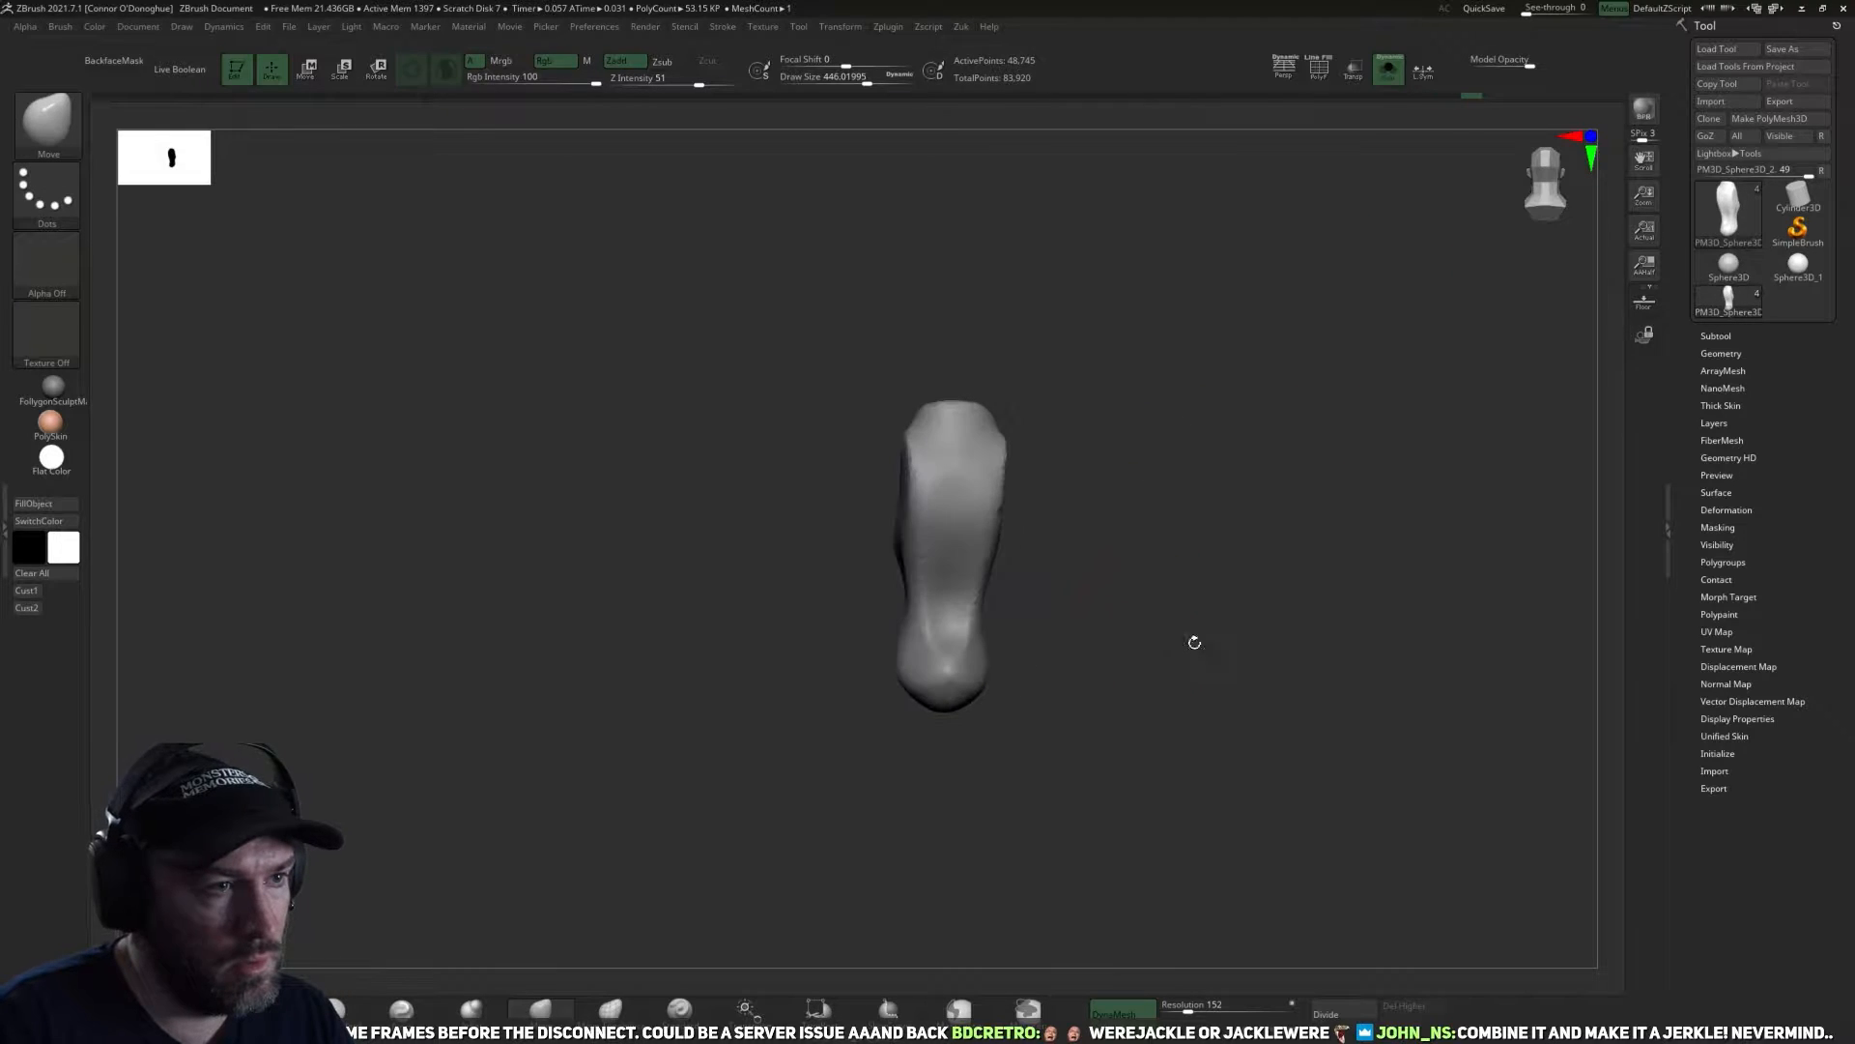
{"action": "key", "text": "z"}
{"action": "left_click", "coordinate": [1111, 638]}
{"action": "left_click_drag", "start_coordinate": [1131, 628], "coordinate": [995, 646]}
{"action": "left_click_drag", "start_coordinate": [933, 428], "coordinate": [946, 462], "text": "shift"}
{"action": "left_click_drag", "start_coordinate": [1077, 490], "coordinate": [117, 609]}
Bring all subtools back into view and compare the body with the character reference drawing.
{"action": "left_click", "coordinate": [1388, 69]}
{"action": "left_click", "coordinate": [961, 509], "text": "alt"}
{"action": "left_click", "coordinate": [37, 593]}
{"action": "key", "text": "shift+z"}
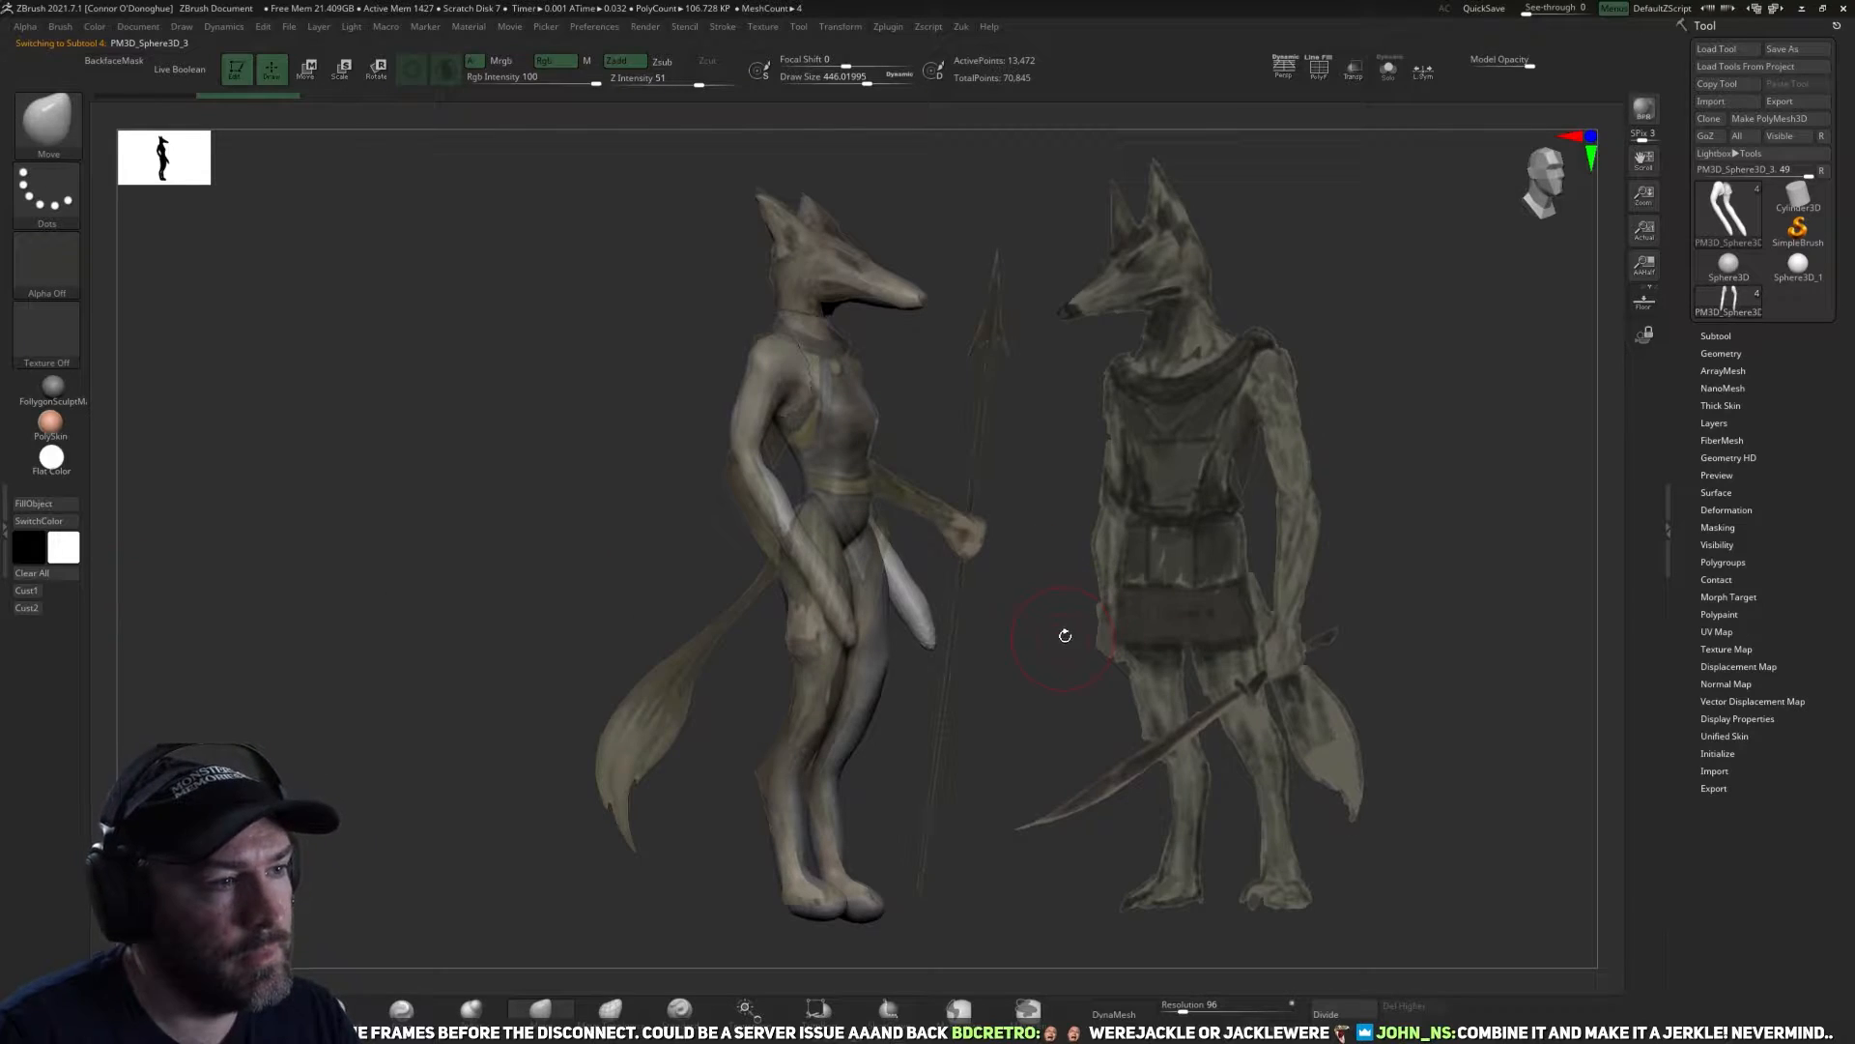
{"action": "key", "text": "shift+z"}
{"action": "left_click_drag", "start_coordinate": [973, 641], "coordinate": [1022, 634]}
Activate the torso, insert a sphere at the lower back with IMM Primitives and split it into its own subtool.
{"action": "left_click", "coordinate": [868, 497], "text": "alt"}
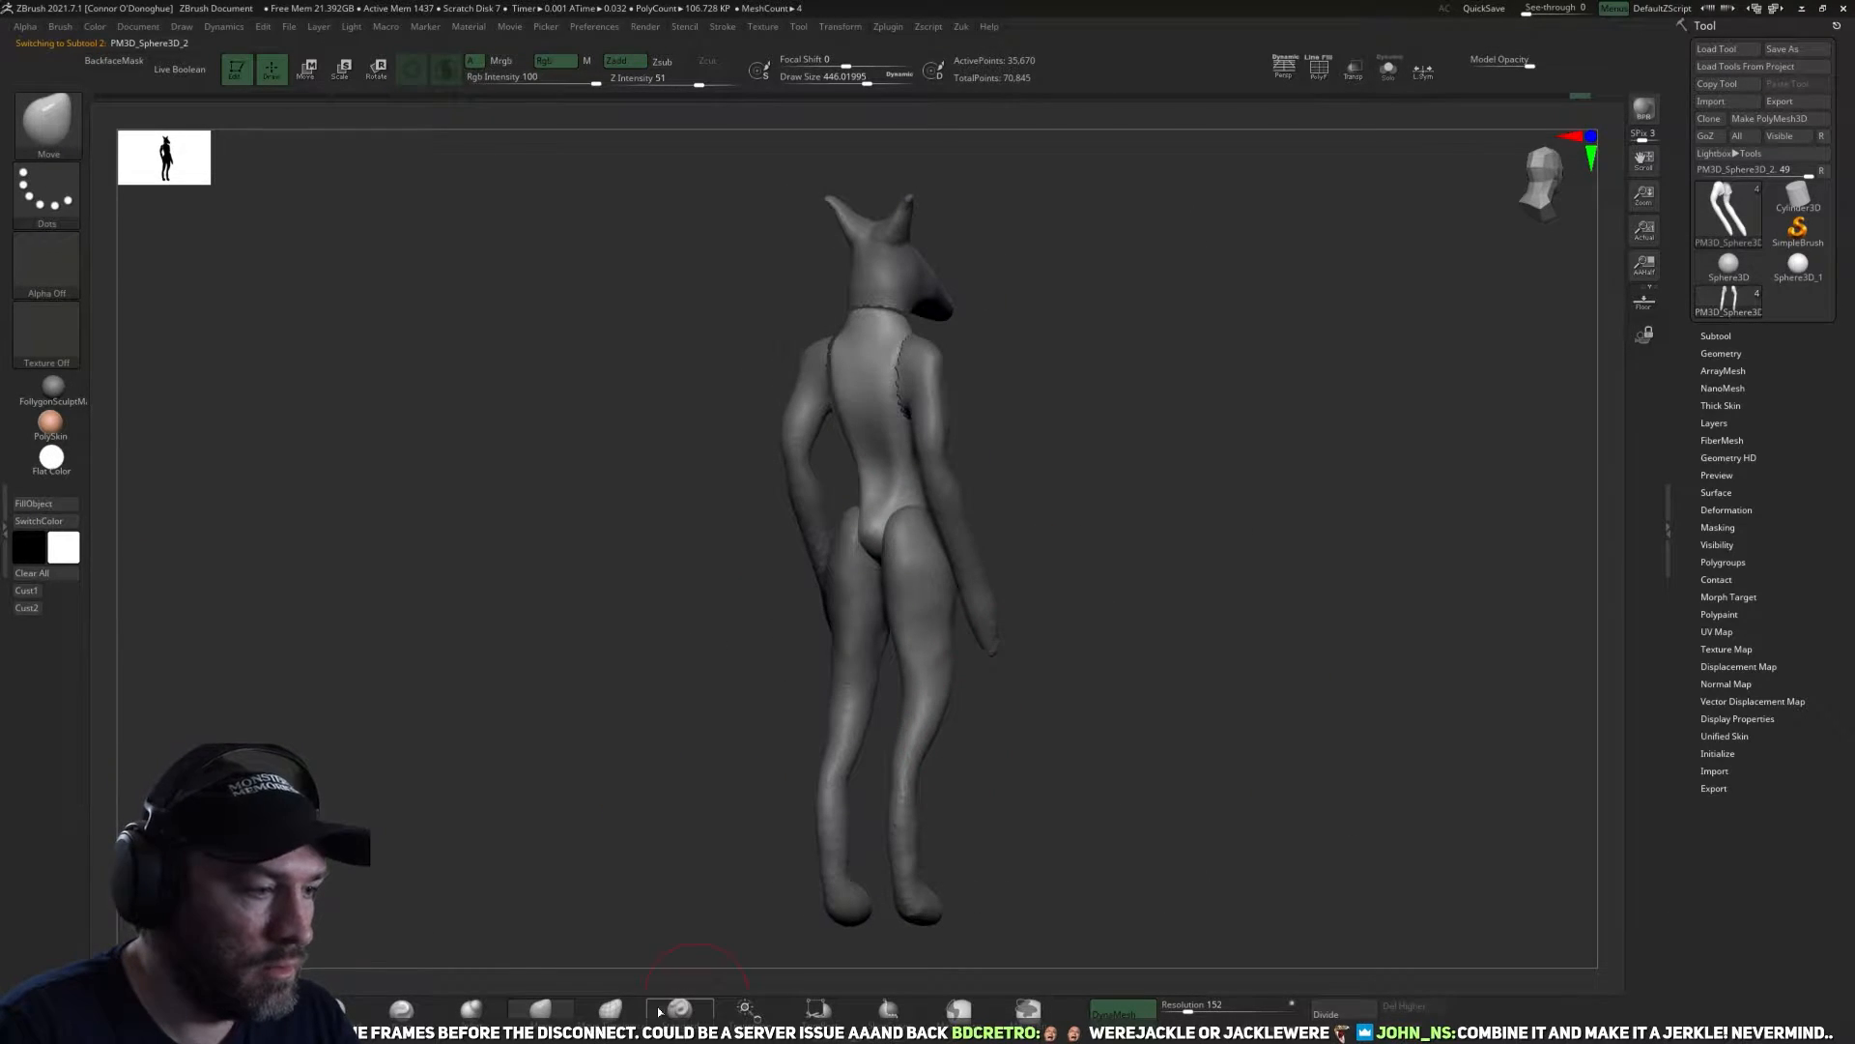
{"action": "key", "text": "b"}
{"action": "key", "text": "i"}
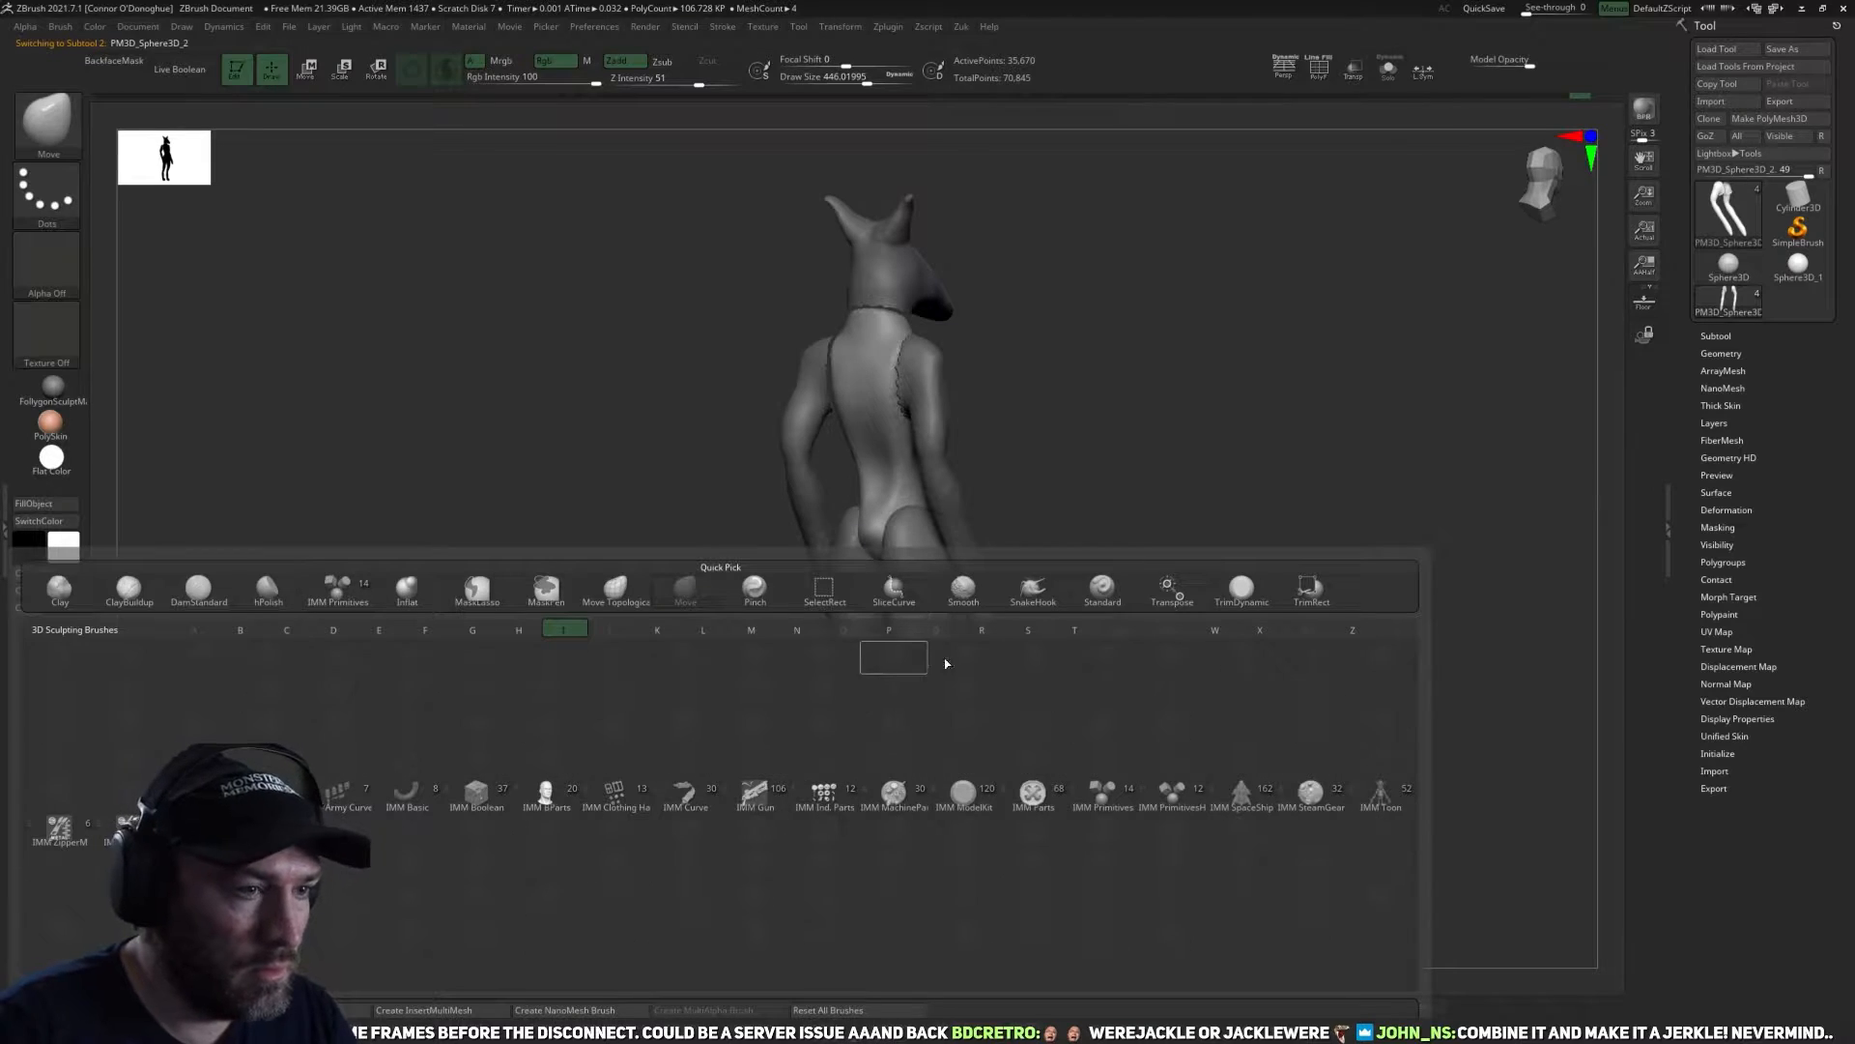
{"action": "left_click", "coordinate": [1092, 796]}
{"action": "mouse_move", "coordinate": [1094, 734]}
{"action": "left_mouse_down"}
{"action": "mouse_move", "coordinate": [1109, 593]}
{"action": "mouse_move", "coordinate": [1040, 571]}
{"action": "mouse_move", "coordinate": [1065, 591]}
{"action": "left_mouse_up"}
{"action": "mouse_move", "coordinate": [869, 565]}
{"action": "left_mouse_down"}
{"action": "mouse_move", "coordinate": [877, 611]}
{"action": "mouse_move", "coordinate": [874, 582]}
{"action": "left_mouse_up"}
{"action": "left_click_drag", "start_coordinate": [1140, 575], "coordinate": [1029, 576], "text": "shift"}
{"action": "key", "text": "z"}
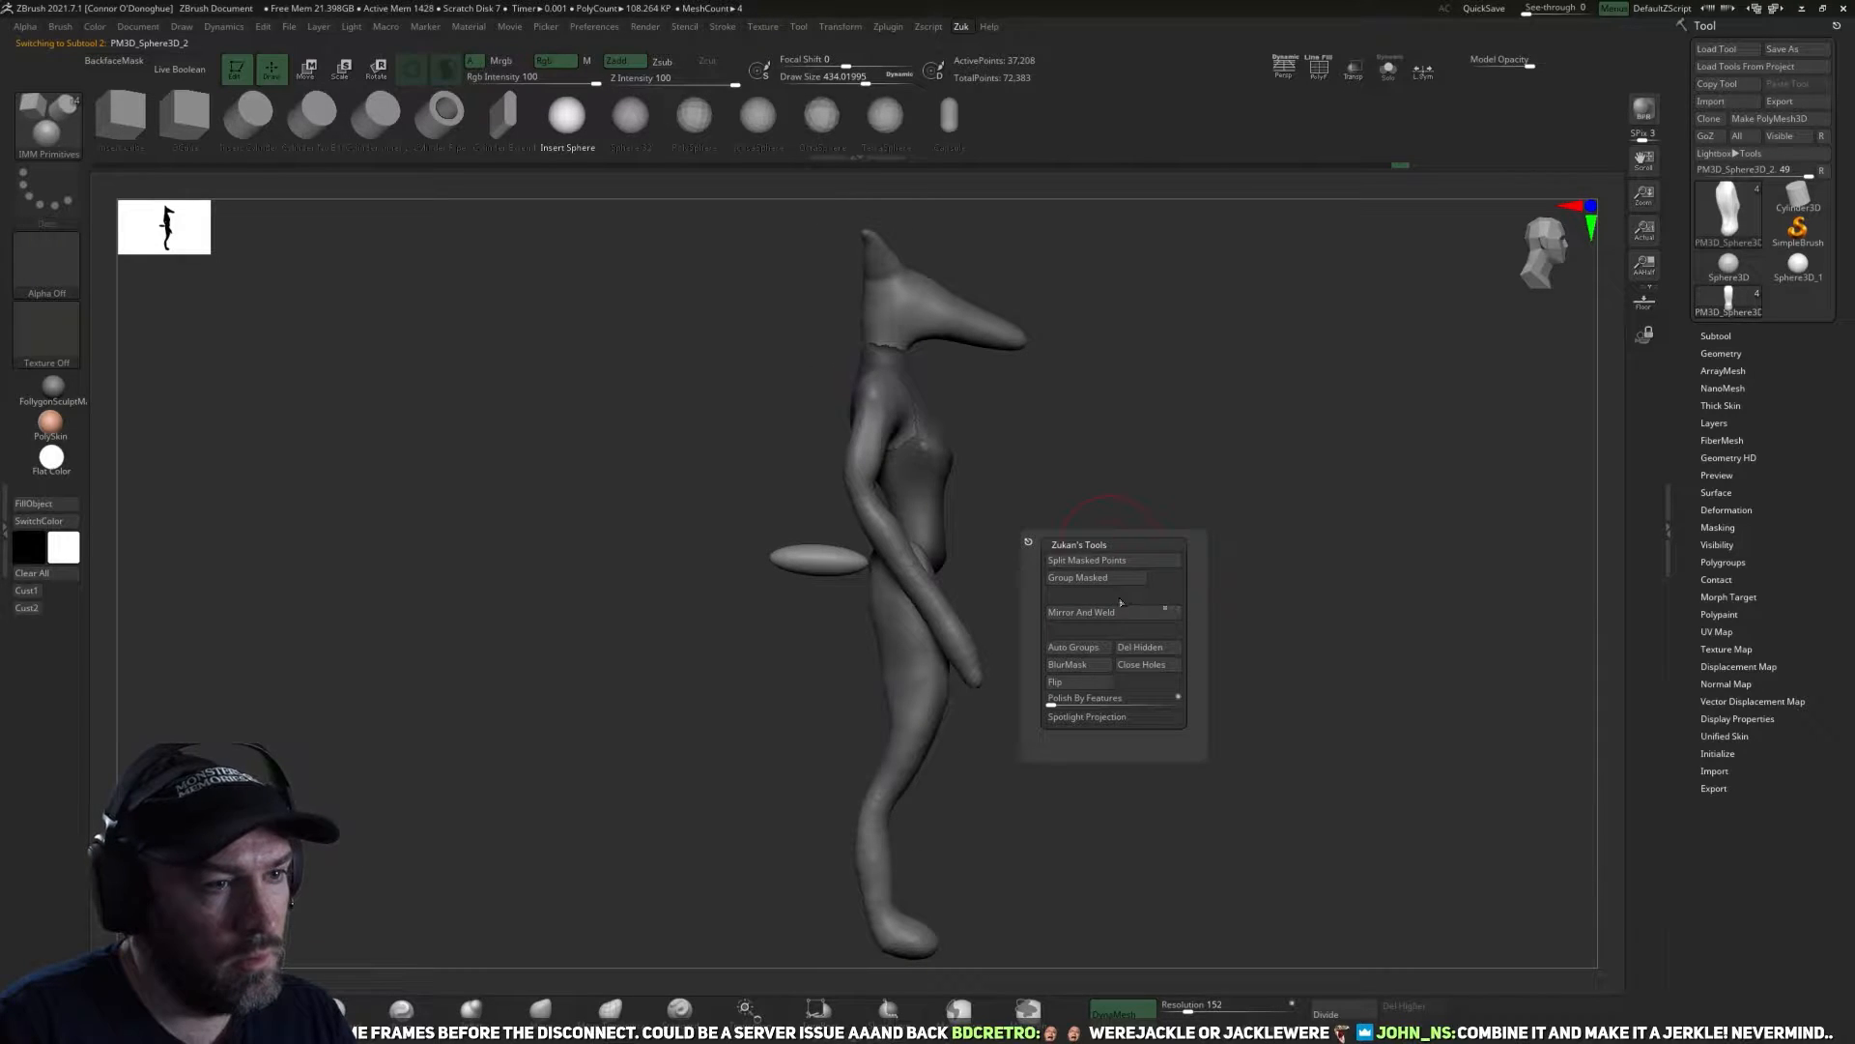
{"action": "left_click", "coordinate": [1116, 560]}
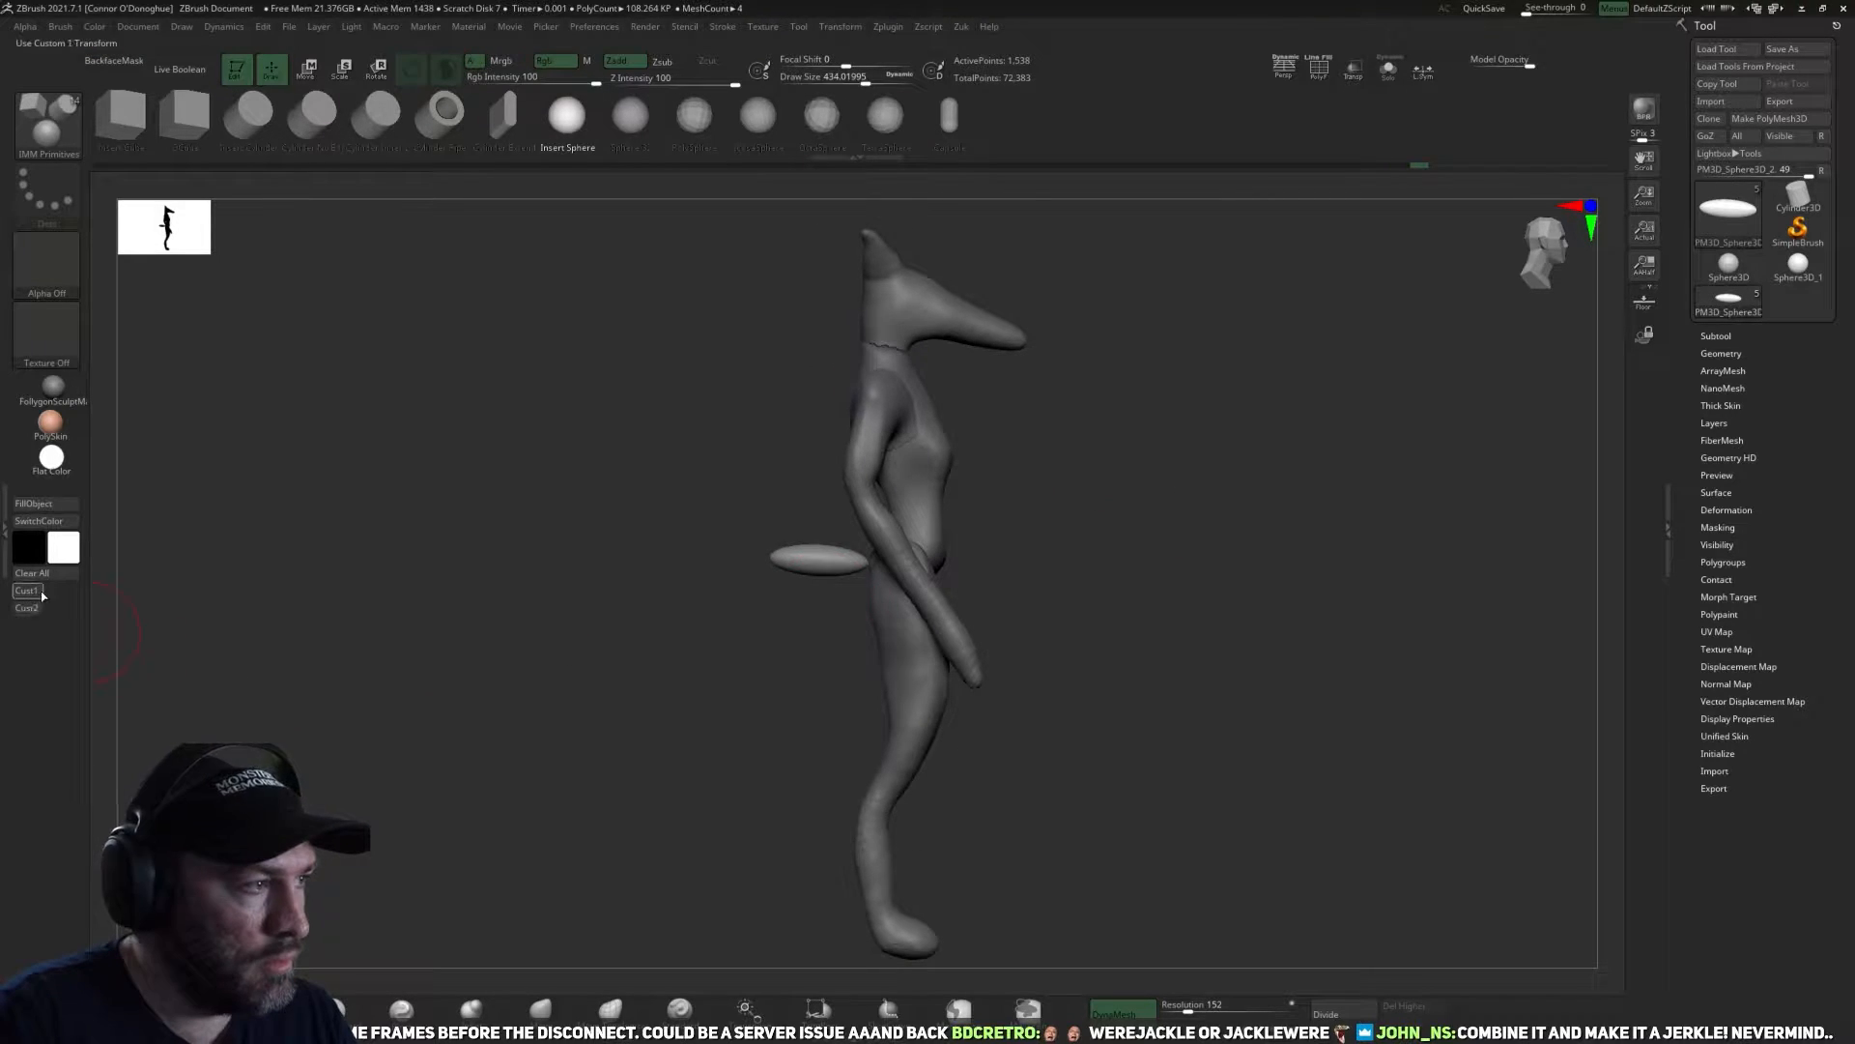
Rotate the sphere to the reference tail's angle and stretch it lengthwise by a factor of about 3.5.
{"action": "left_click_drag", "start_coordinate": [435, 619], "coordinate": [626, 621]}
{"action": "key", "text": "shift+z"}
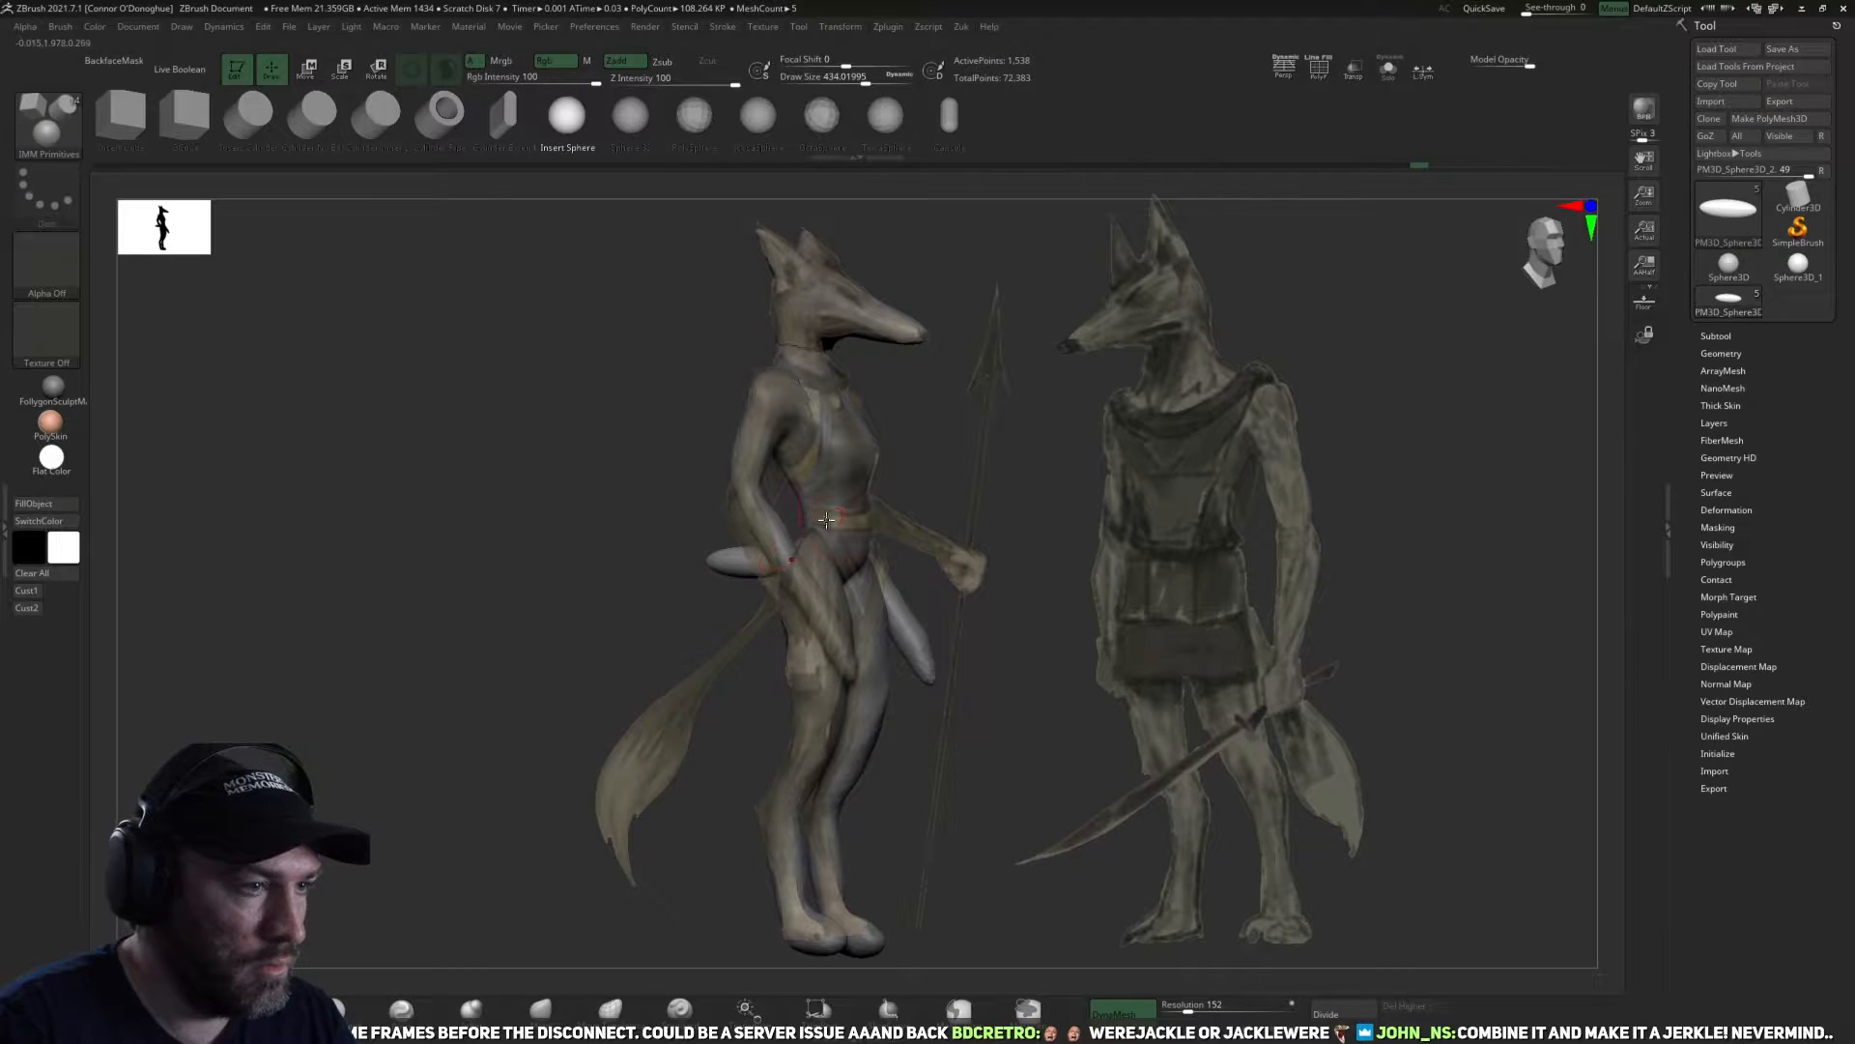
{"action": "key", "text": "e"}
{"action": "left_click_drag", "start_coordinate": [837, 524], "coordinate": [747, 698]}
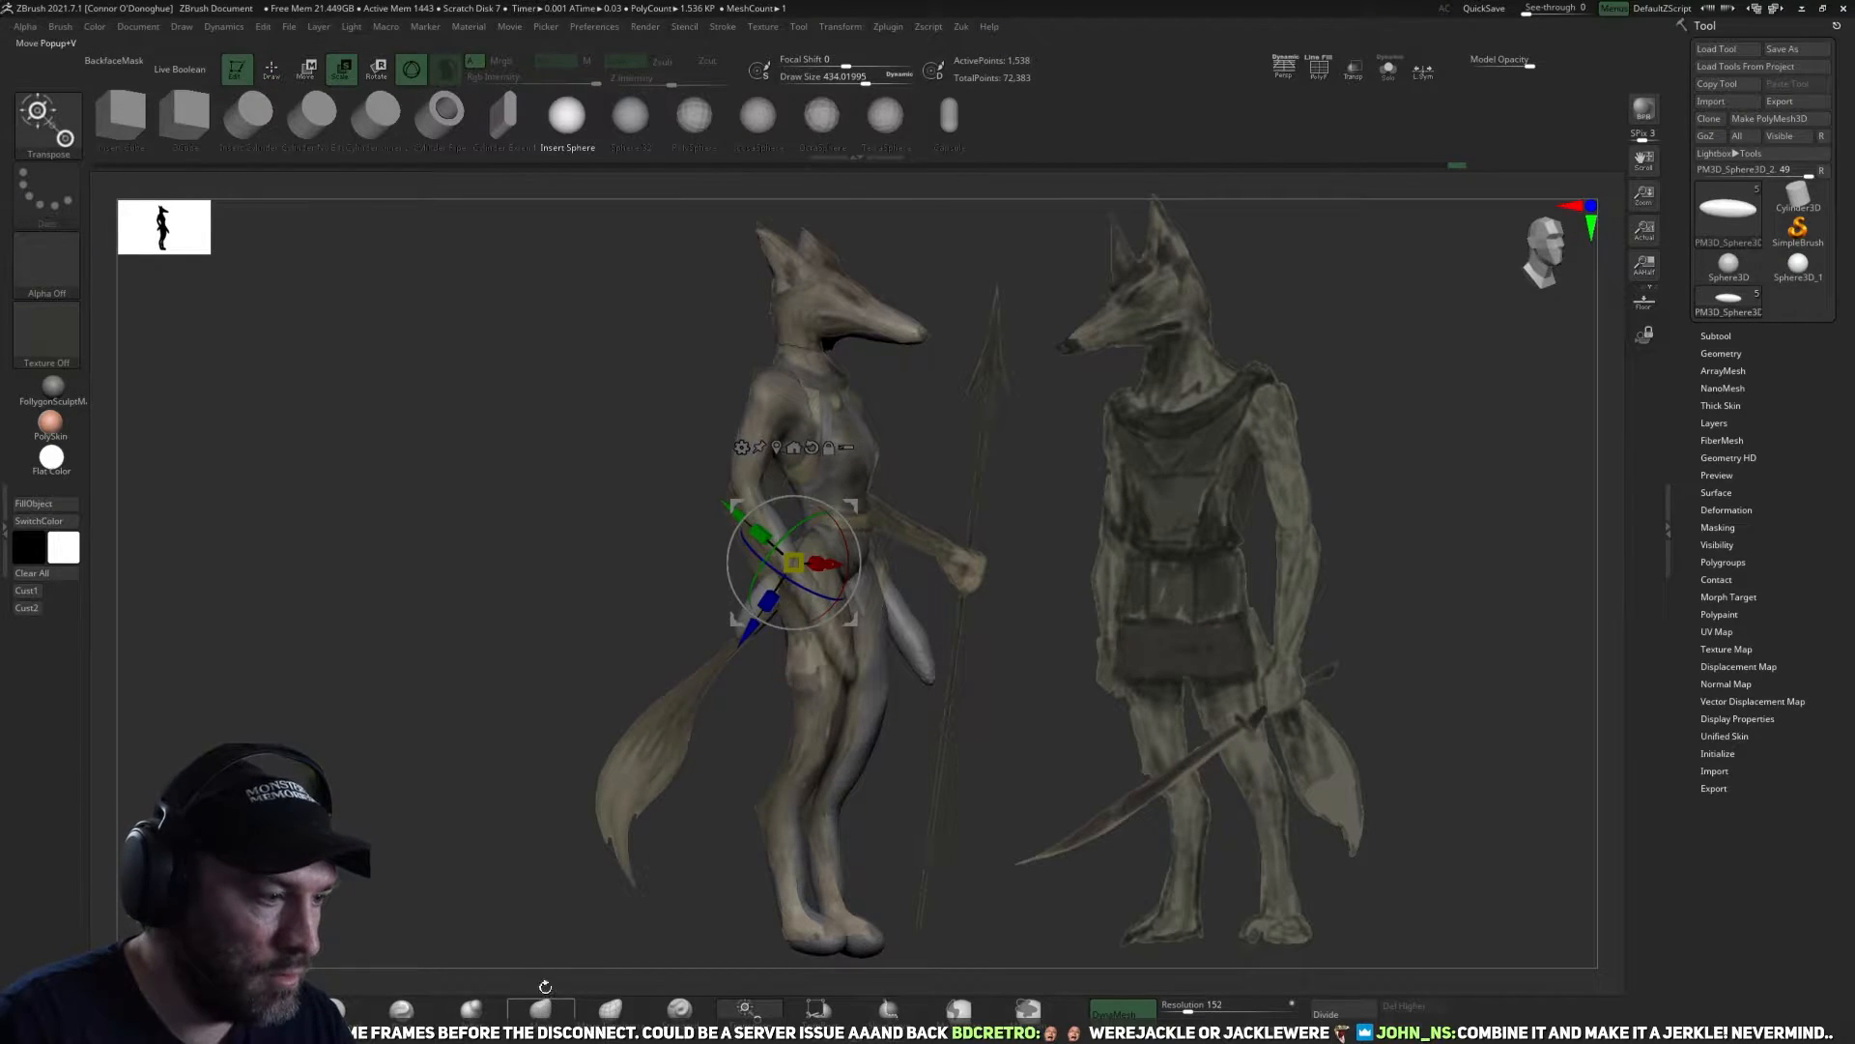
{"action": "left_click", "coordinate": [543, 1006]}
{"action": "key", "text": "r"}
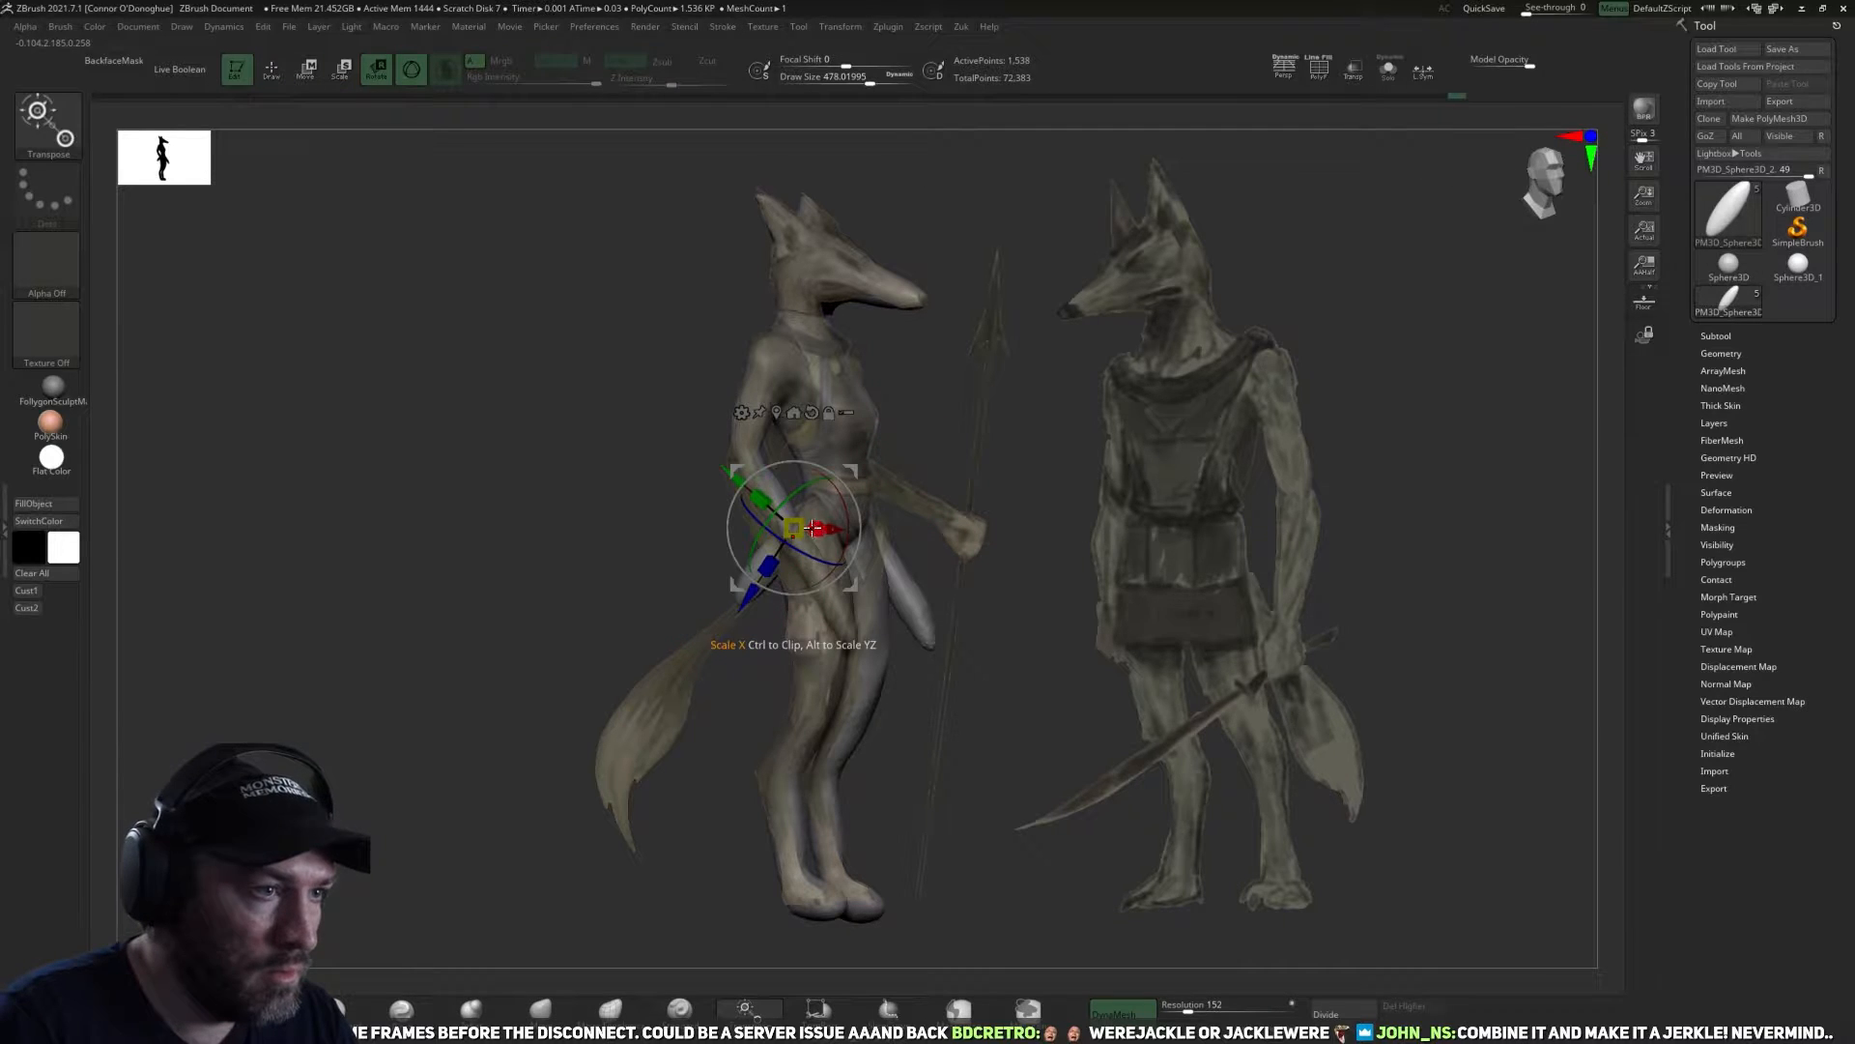
{"action": "left_click_drag", "start_coordinate": [771, 569], "coordinate": [738, 628]}
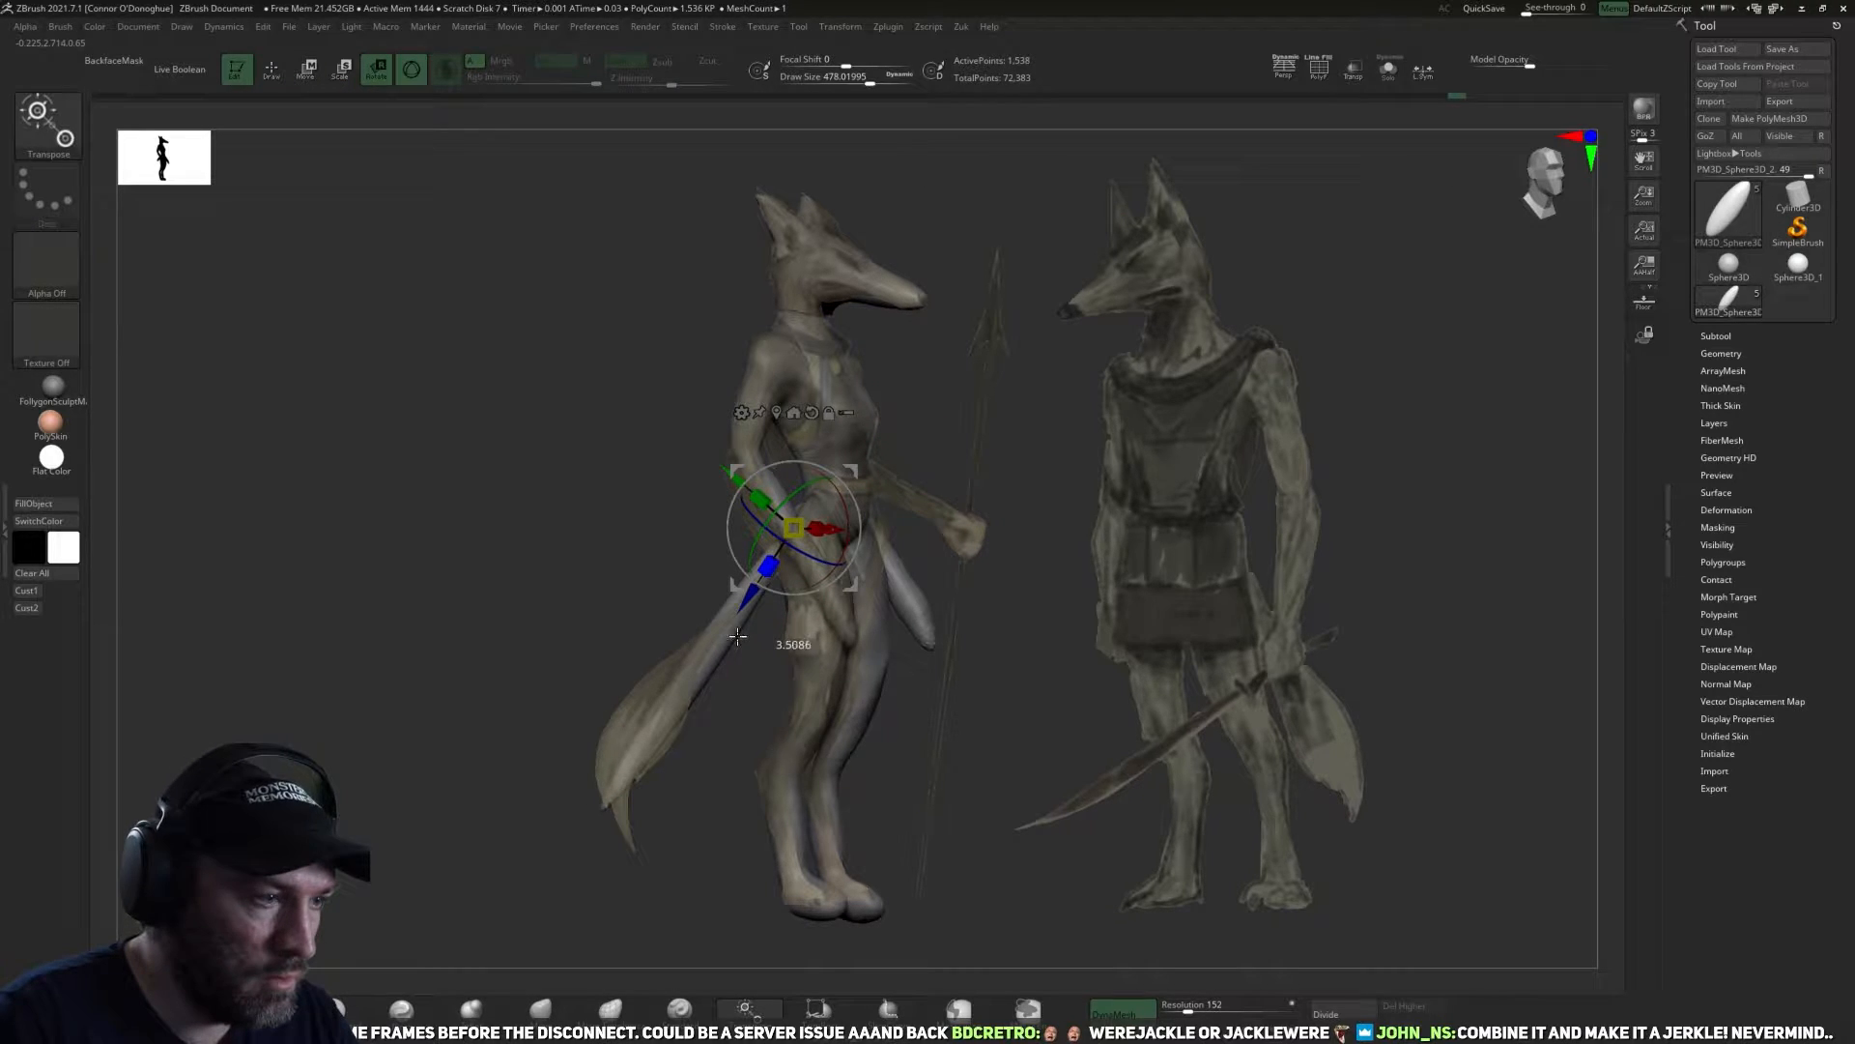
{"action": "key", "text": "q"}
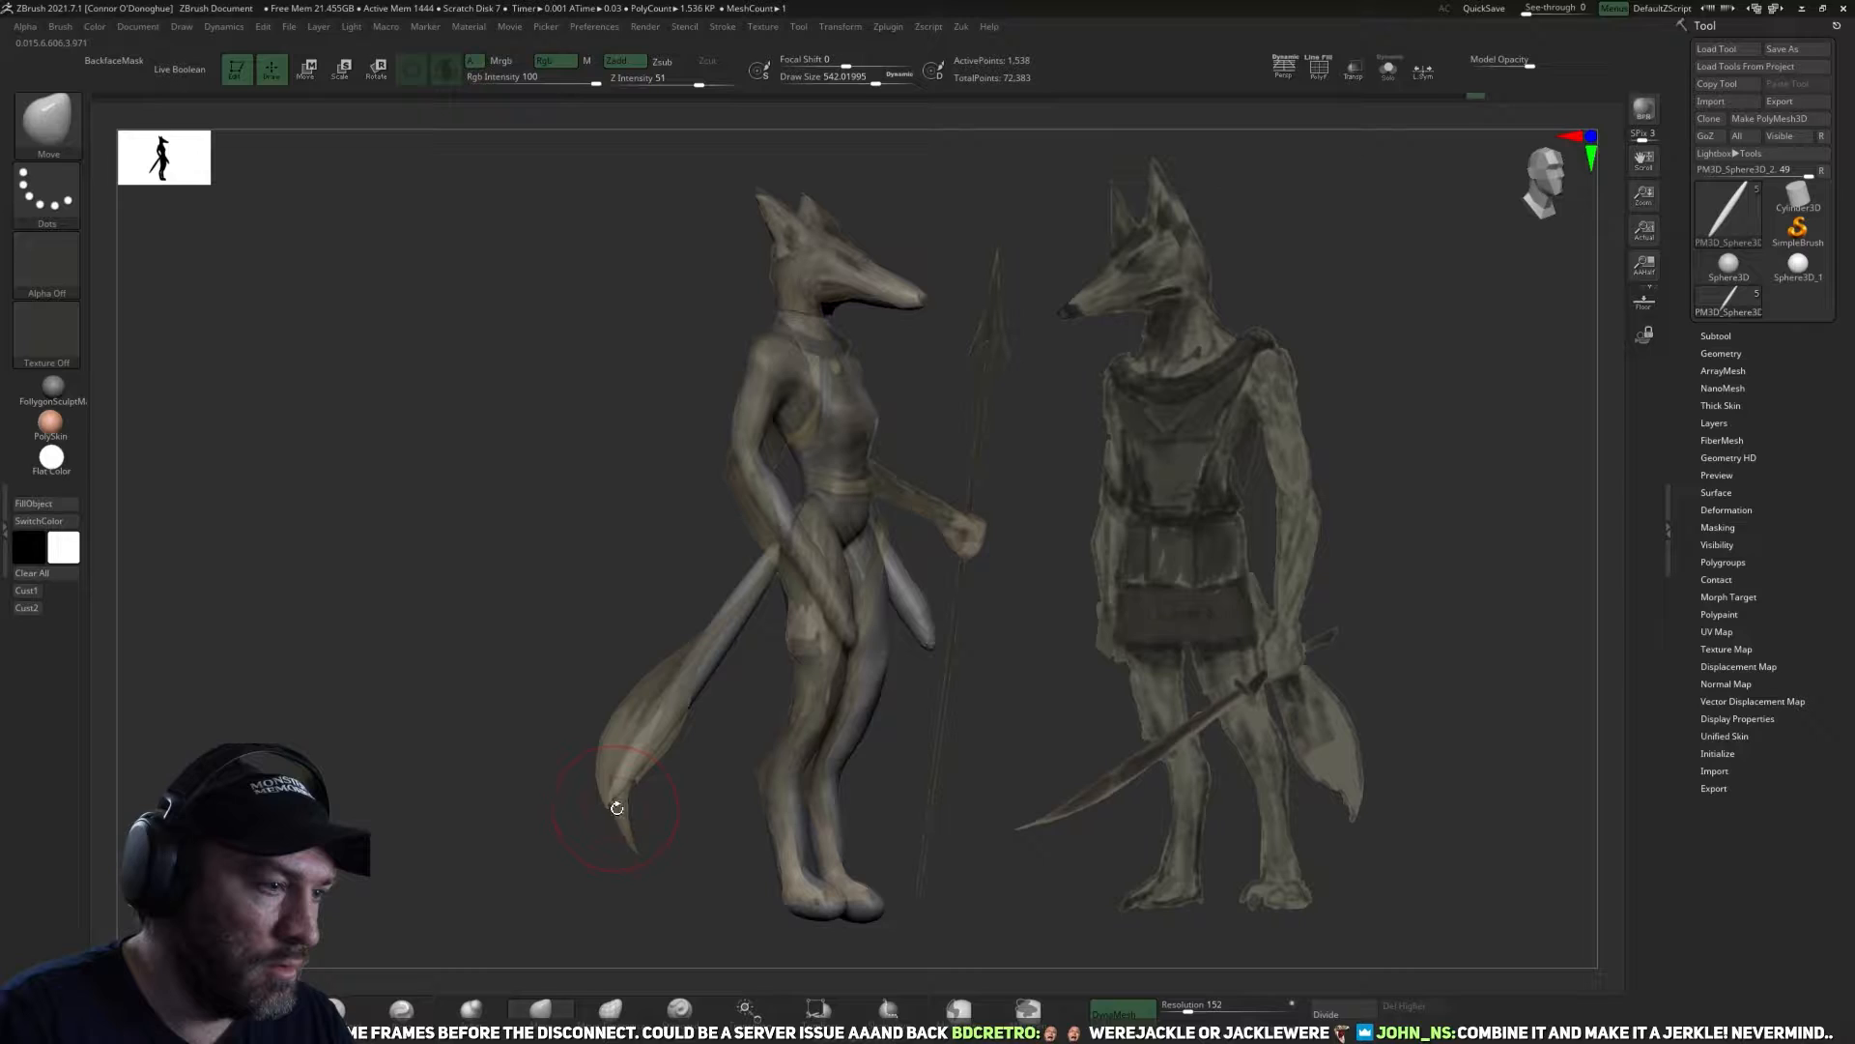
Inflate the lower part of the tail and shape it with the Move brush to match the reference silhouette.
{"action": "left_click", "coordinate": [481, 1011]}
{"action": "mouse_move", "coordinate": [661, 702]}
{"action": "left_mouse_down"}
{"action": "mouse_move", "coordinate": [637, 749]}
{"action": "mouse_move", "coordinate": [698, 653]}
{"action": "mouse_move", "coordinate": [694, 672]}
{"action": "left_mouse_up"}
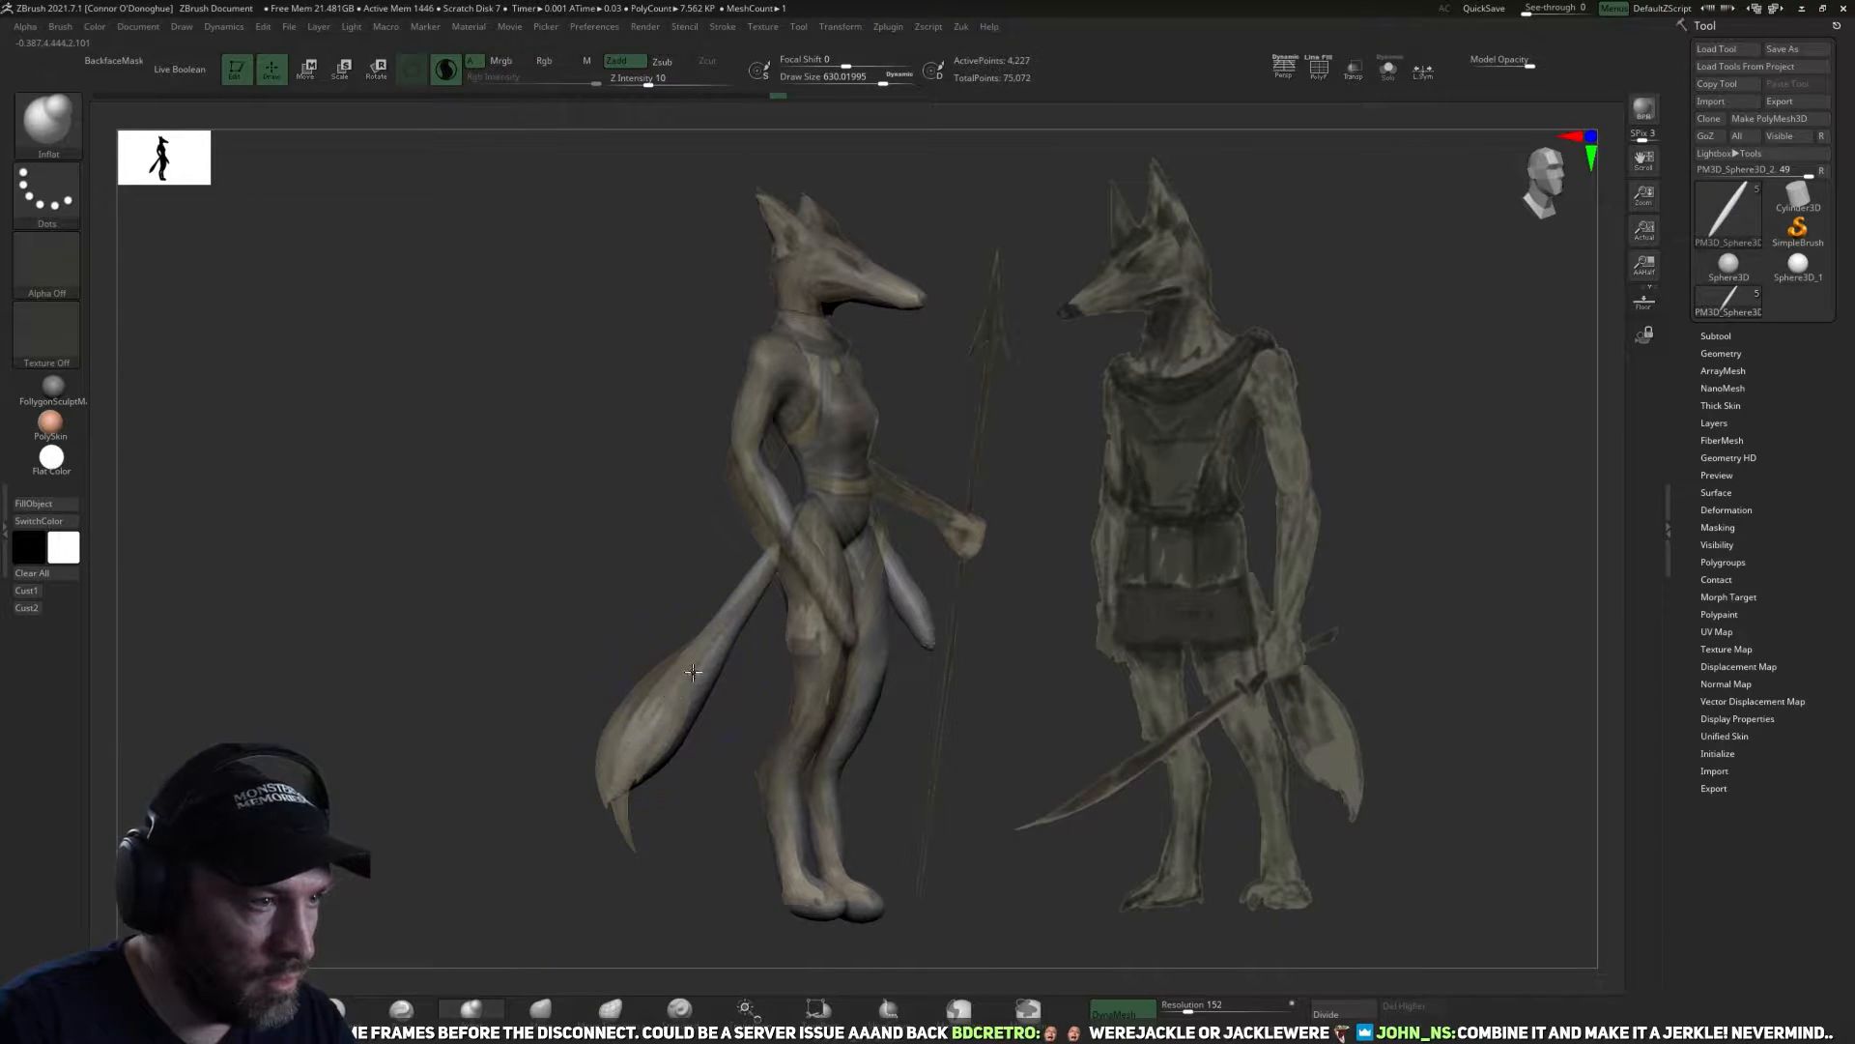
{"action": "left_click", "coordinate": [551, 1006]}
{"action": "key", "text": "space"}
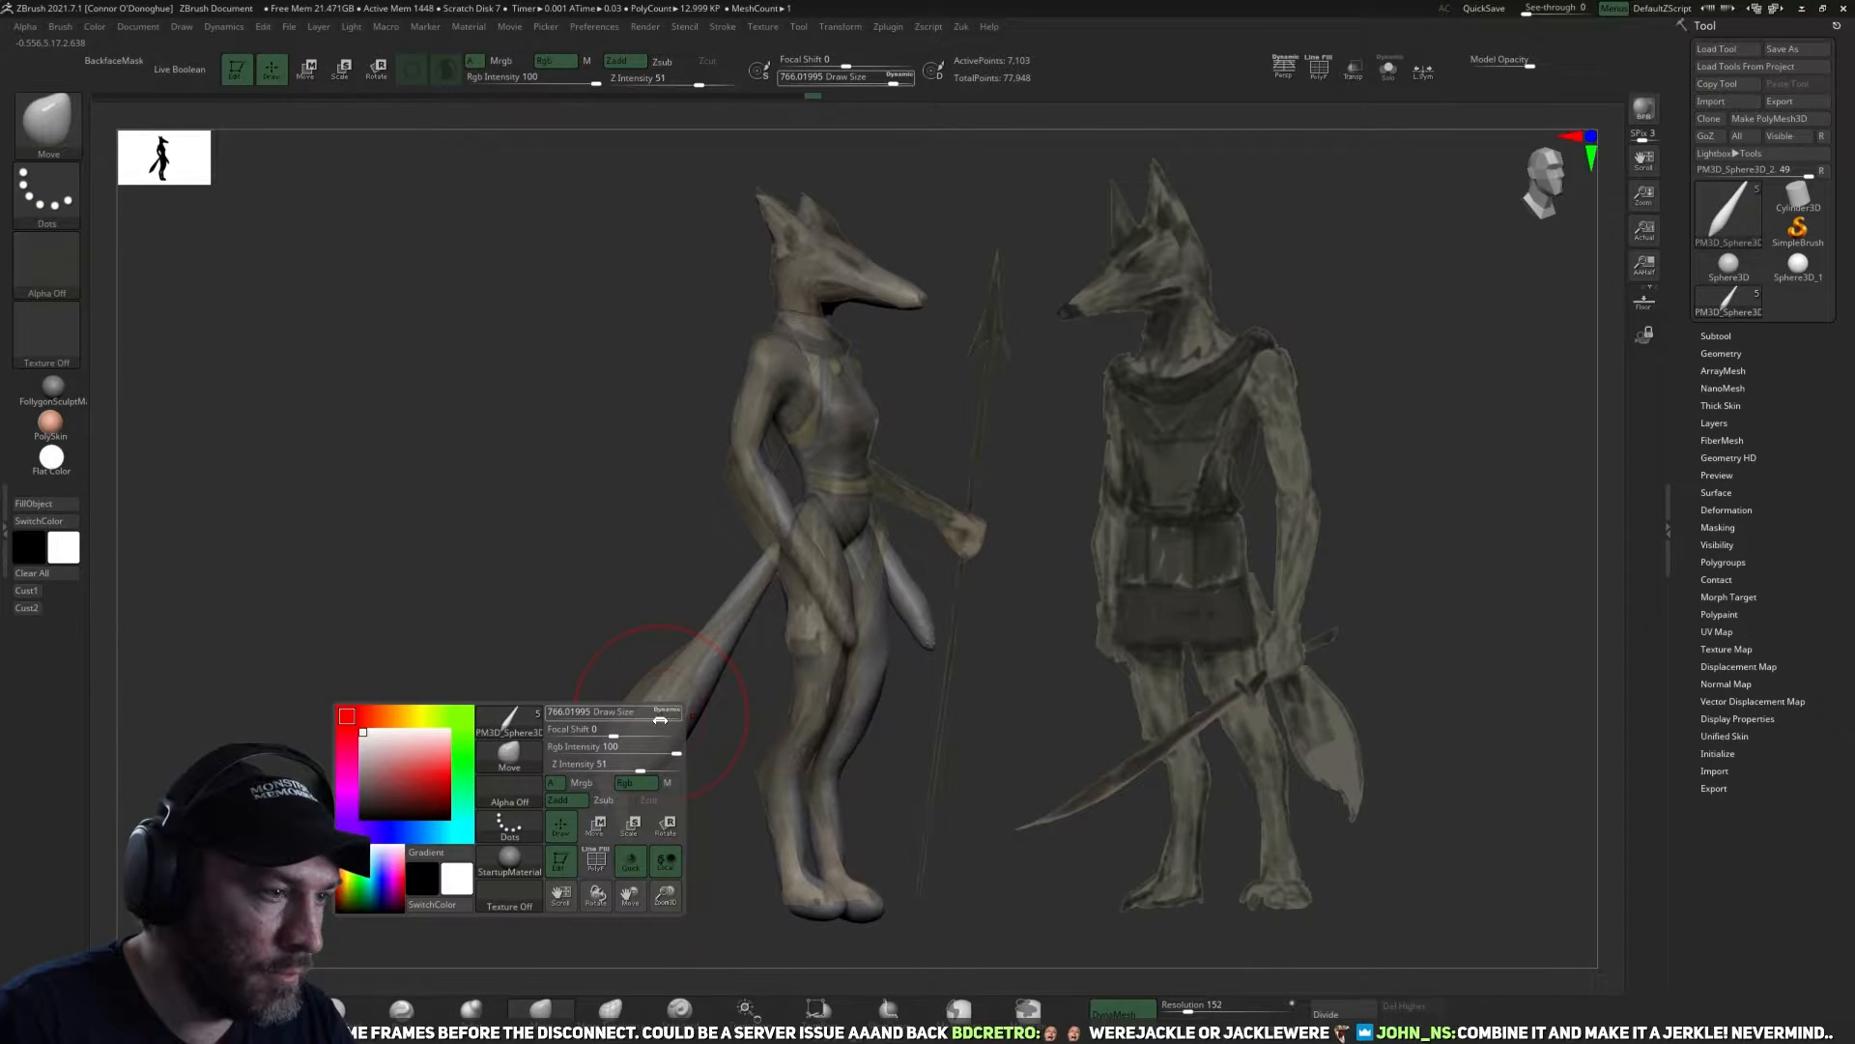
{"action": "left_click_drag", "start_coordinate": [660, 720], "coordinate": [633, 720]}
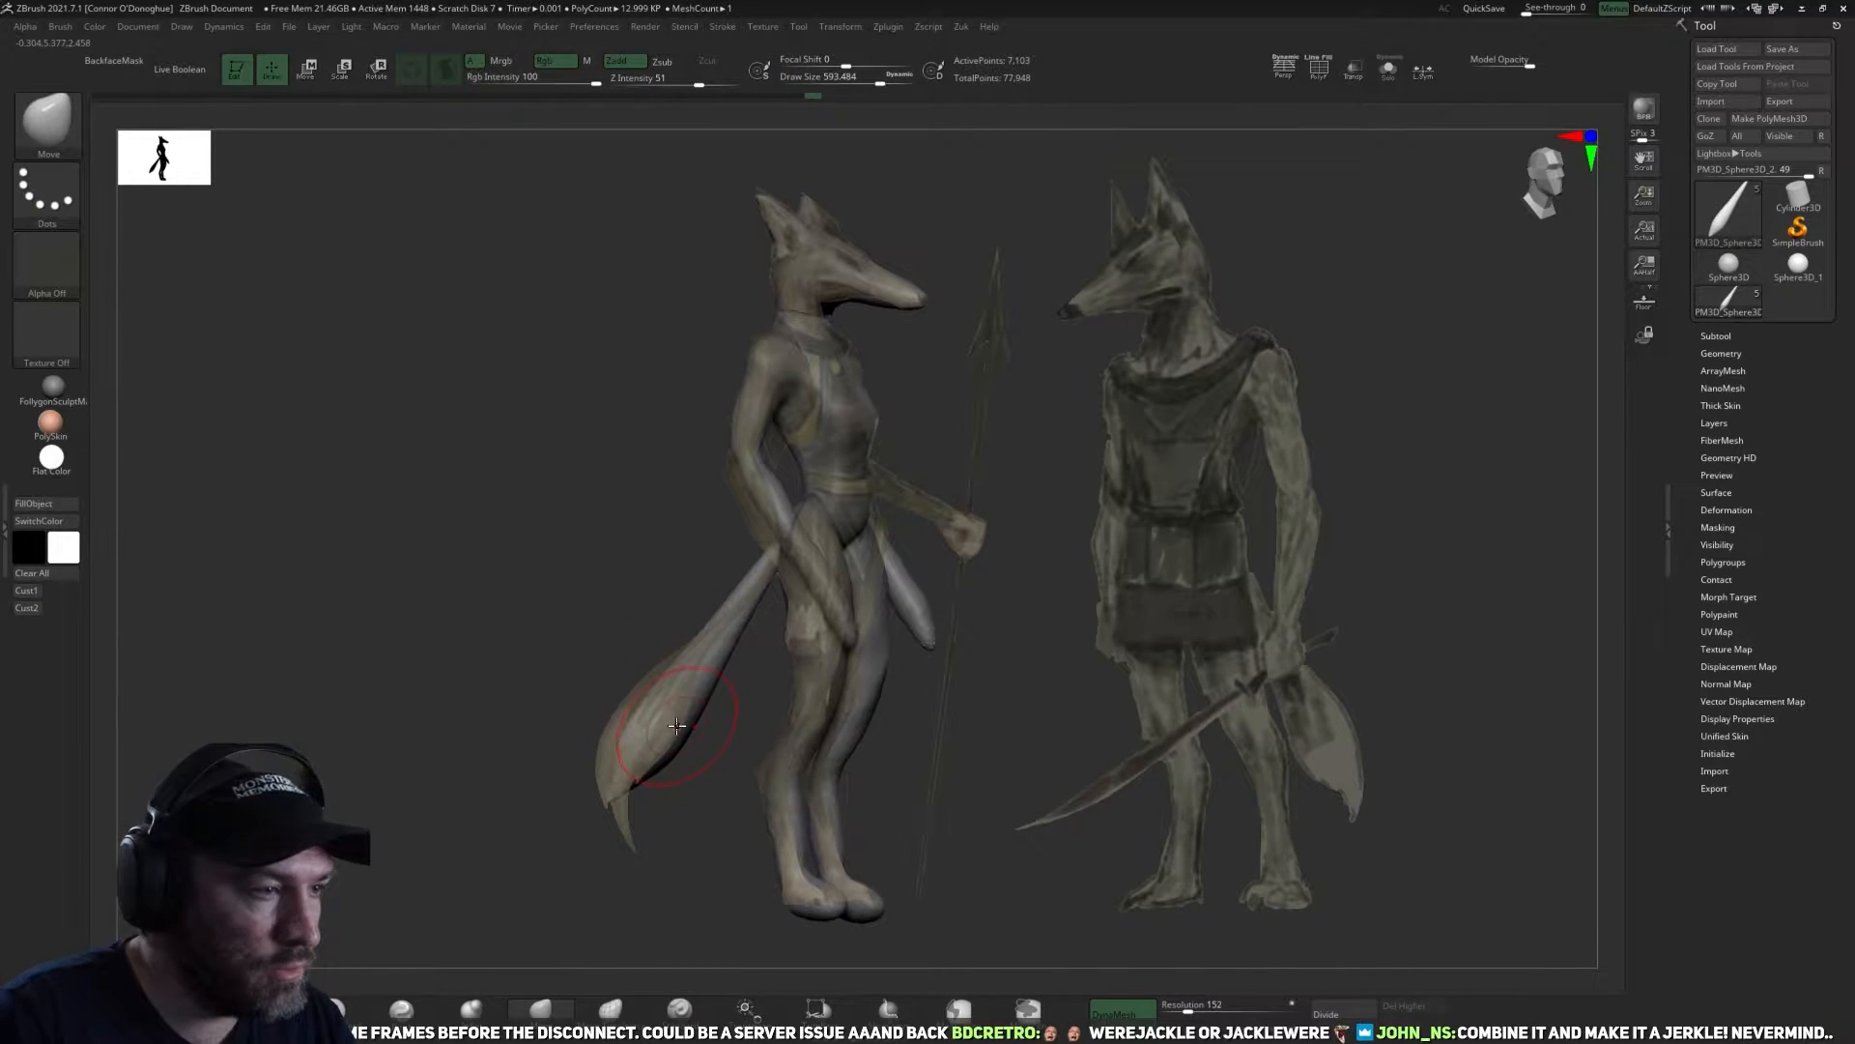
{"action": "key", "text": "bracketright"}
{"action": "left_click_drag", "start_coordinate": [640, 716], "coordinate": [779, 555]}
{"action": "key", "text": "space"}
{"action": "key", "text": "shift"}
{"action": "mouse_move", "coordinate": [759, 688]}
{"action": "left_mouse_down"}
{"action": "mouse_move", "coordinate": [791, 692]}
{"action": "mouse_move", "coordinate": [736, 692]}
{"action": "mouse_move", "coordinate": [774, 692]}
{"action": "left_mouse_up"}
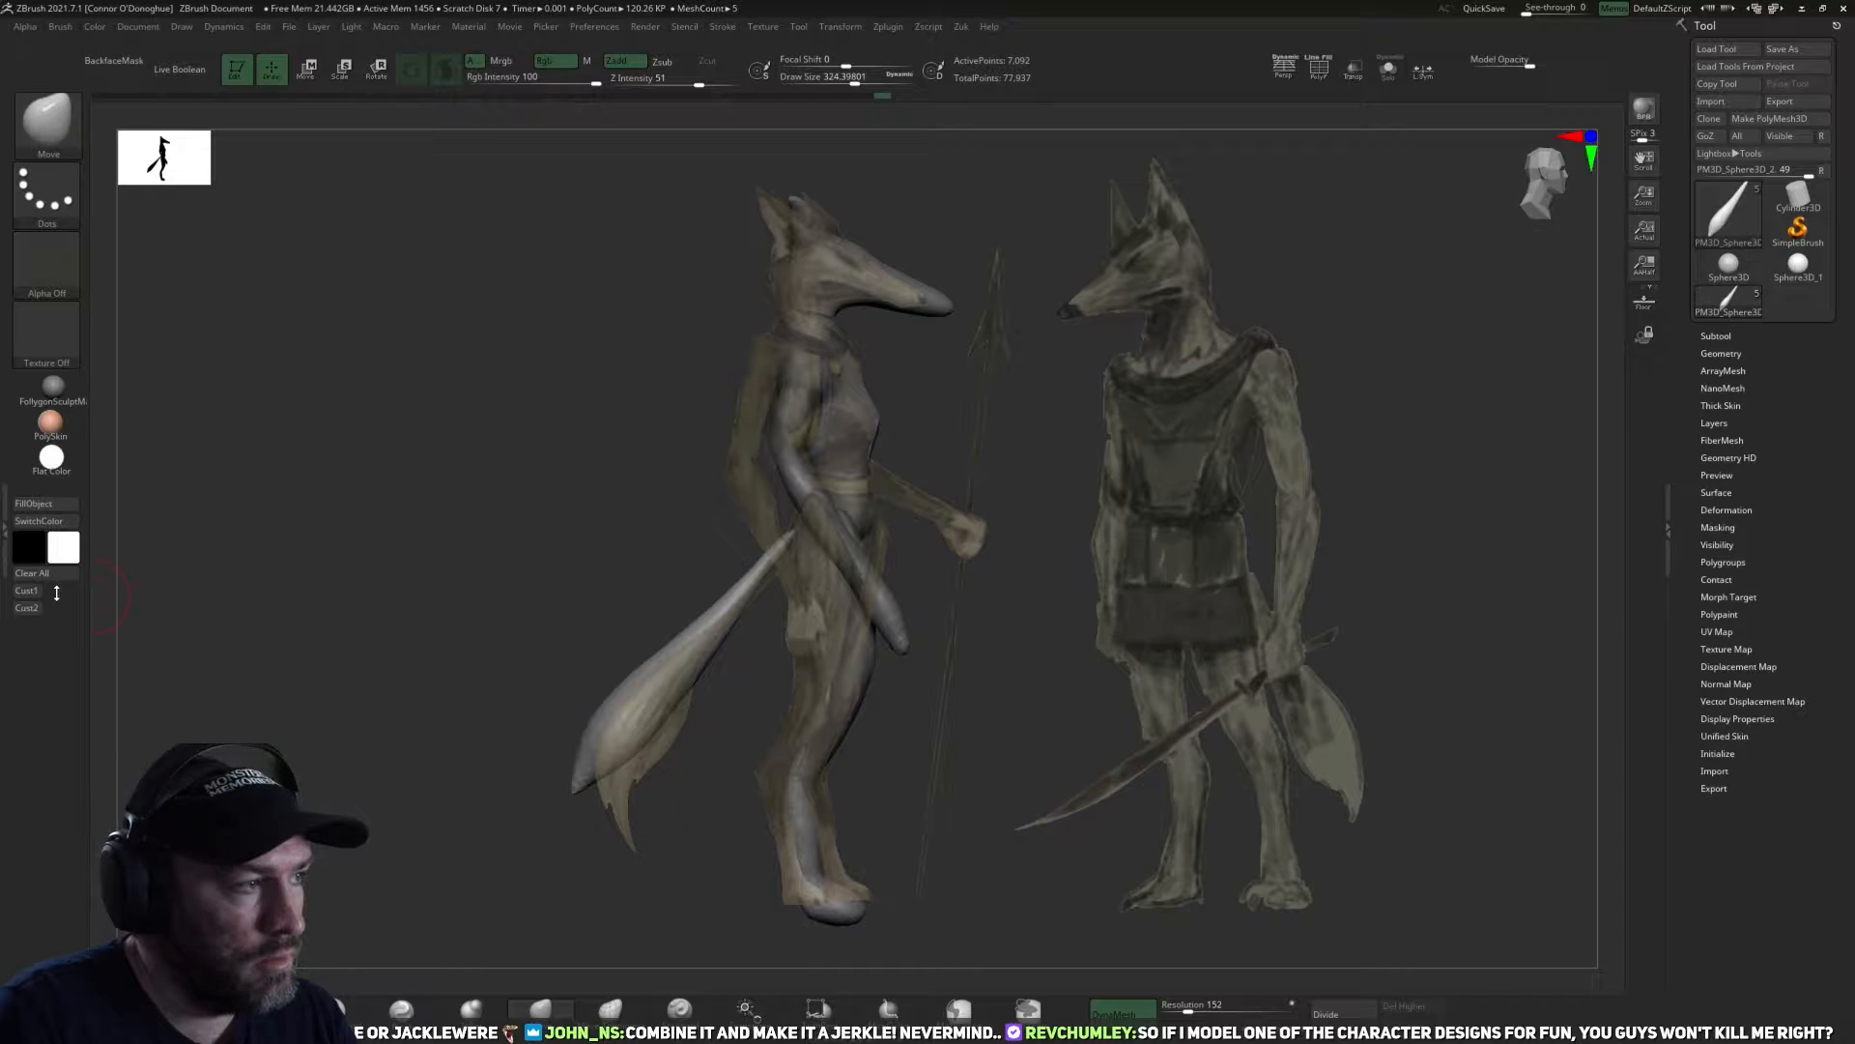
{"action": "left_click_drag", "start_coordinate": [421, 551], "coordinate": [373, 548]}
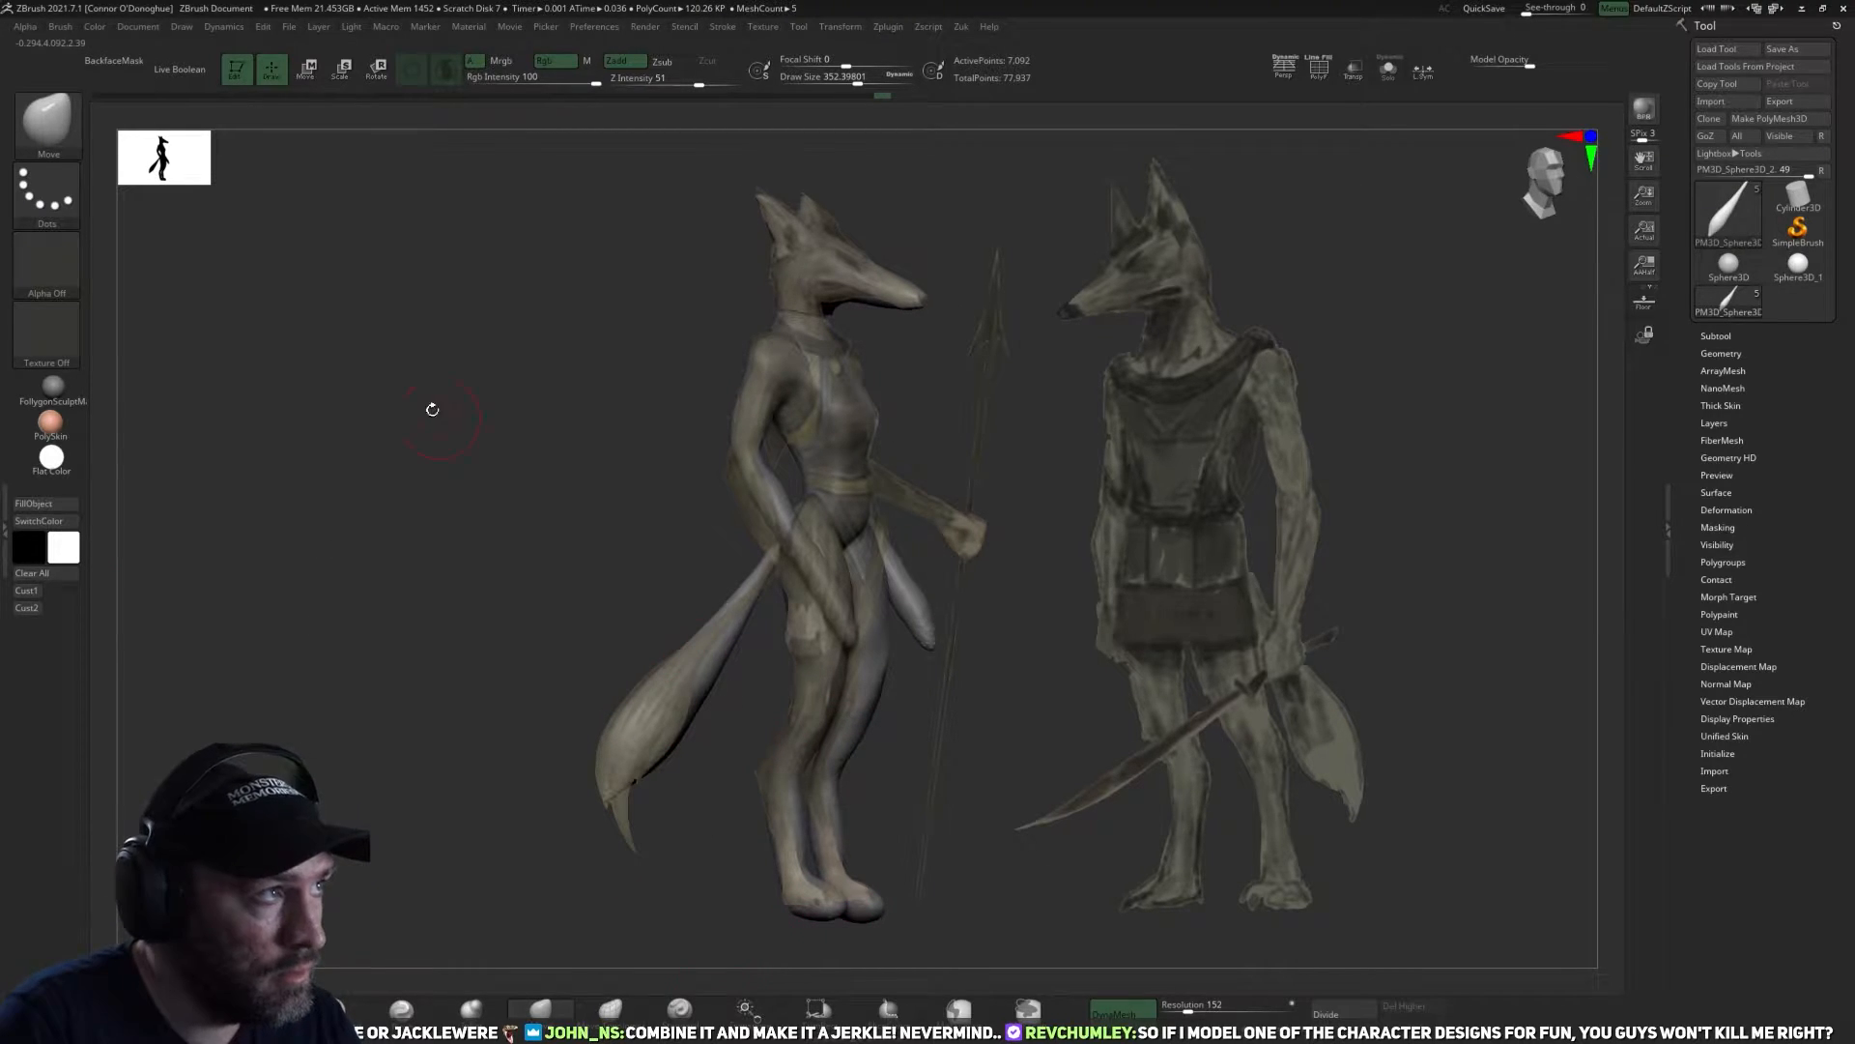
Activate the legs subtool and reshape the lower legs and feet with the Move brush to match the reference.
{"action": "left_click", "coordinate": [829, 887], "text": "alt"}
{"action": "key", "text": "bracketright"}
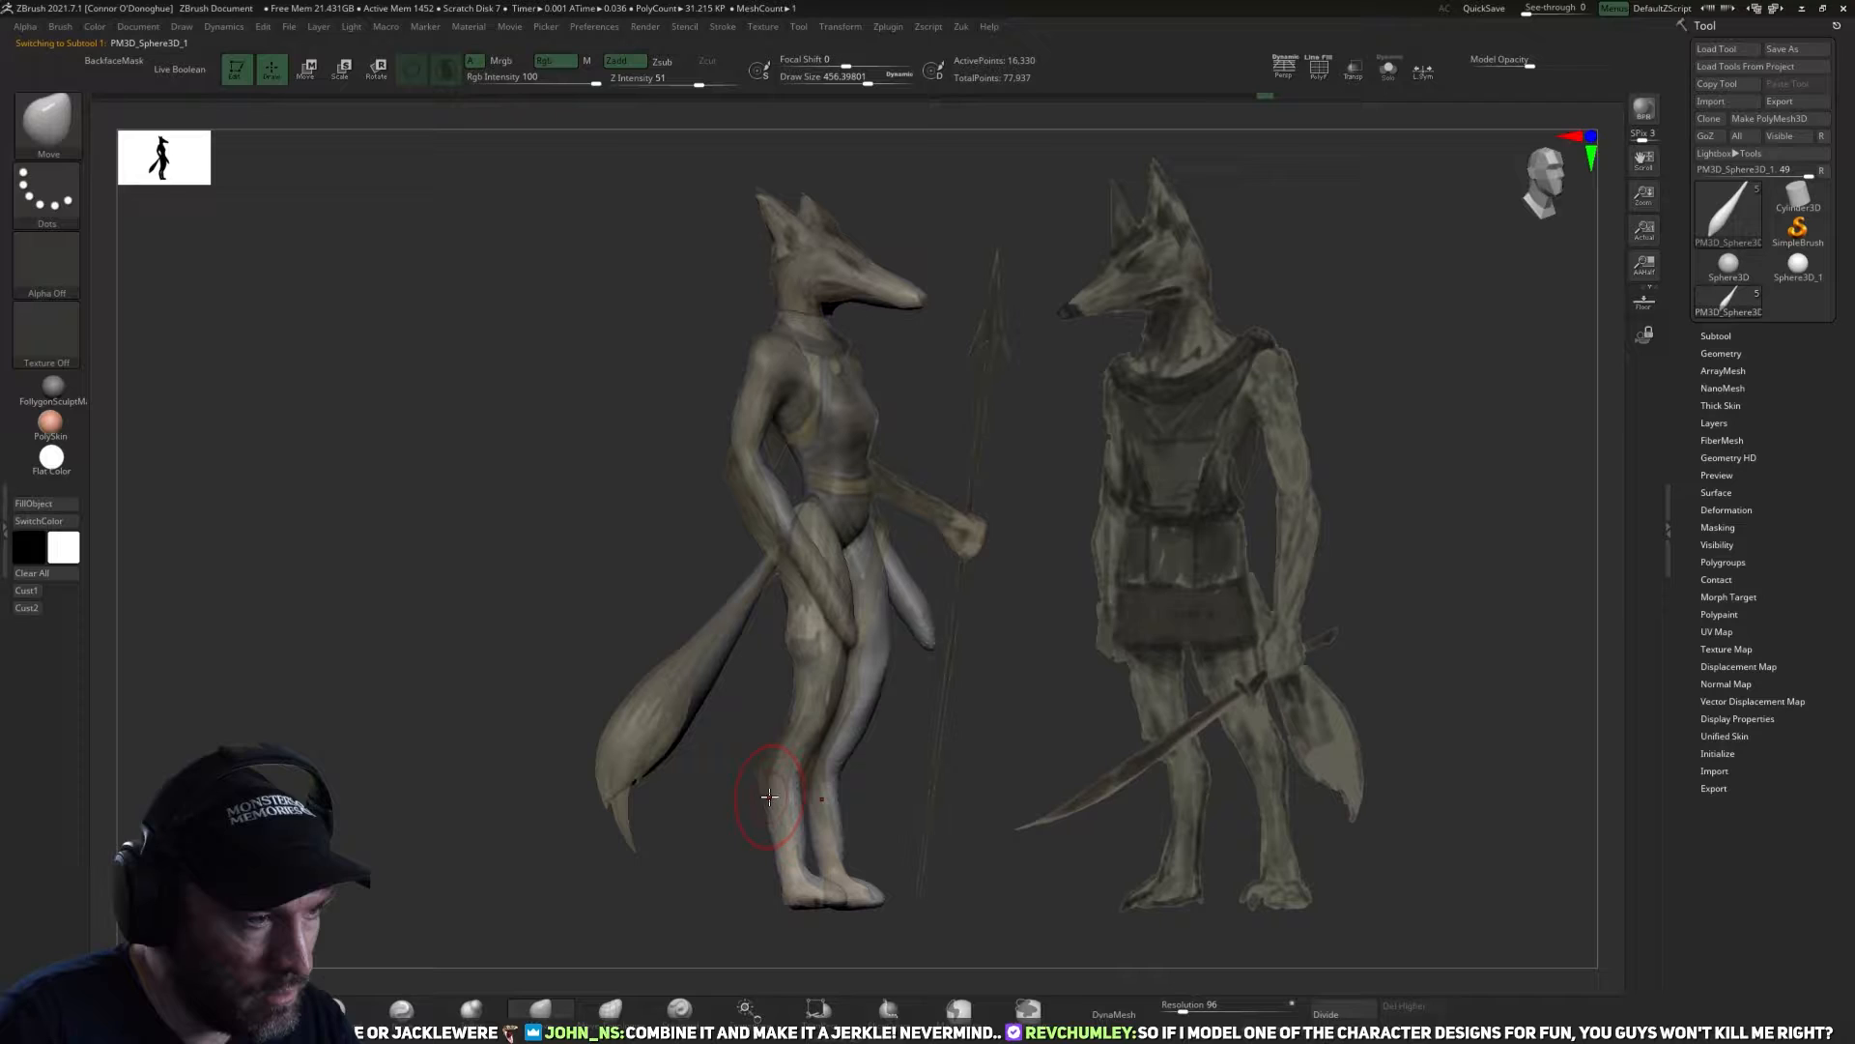
{"action": "key", "text": "bracketleft"}
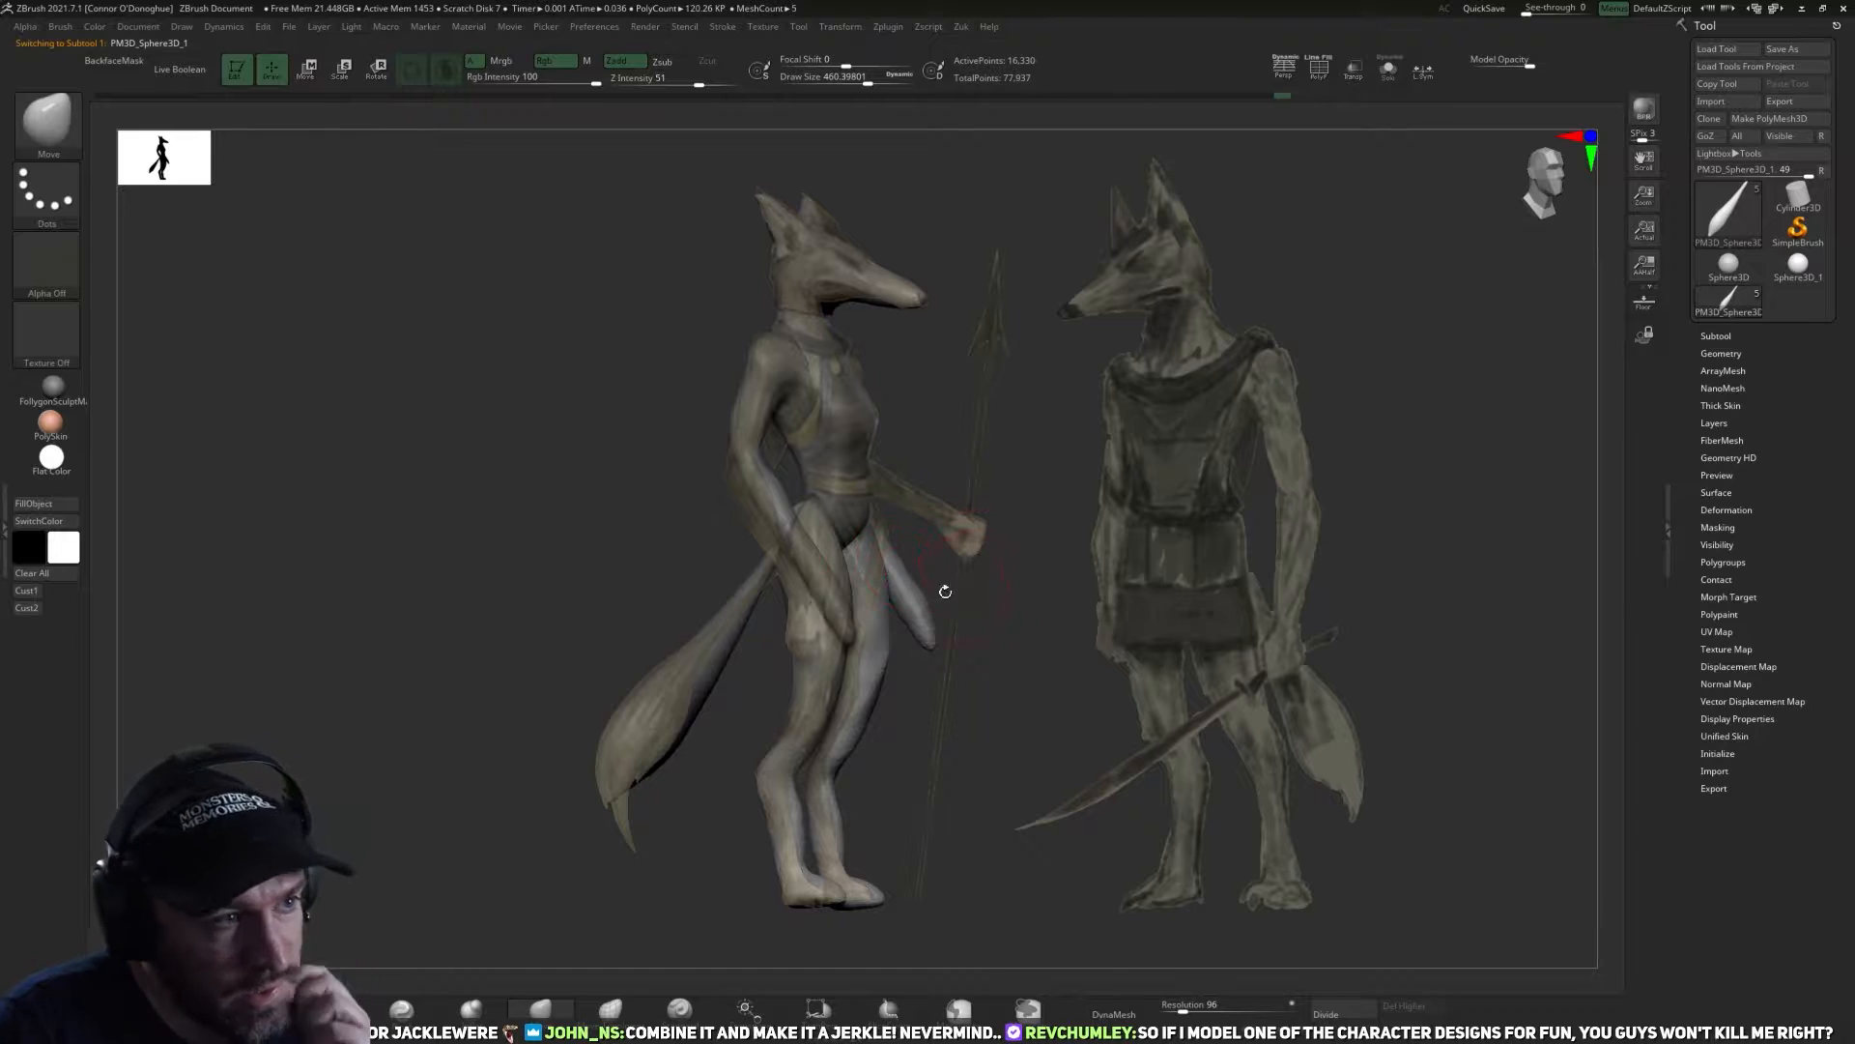
{"action": "left_click", "coordinate": [31, 594]}
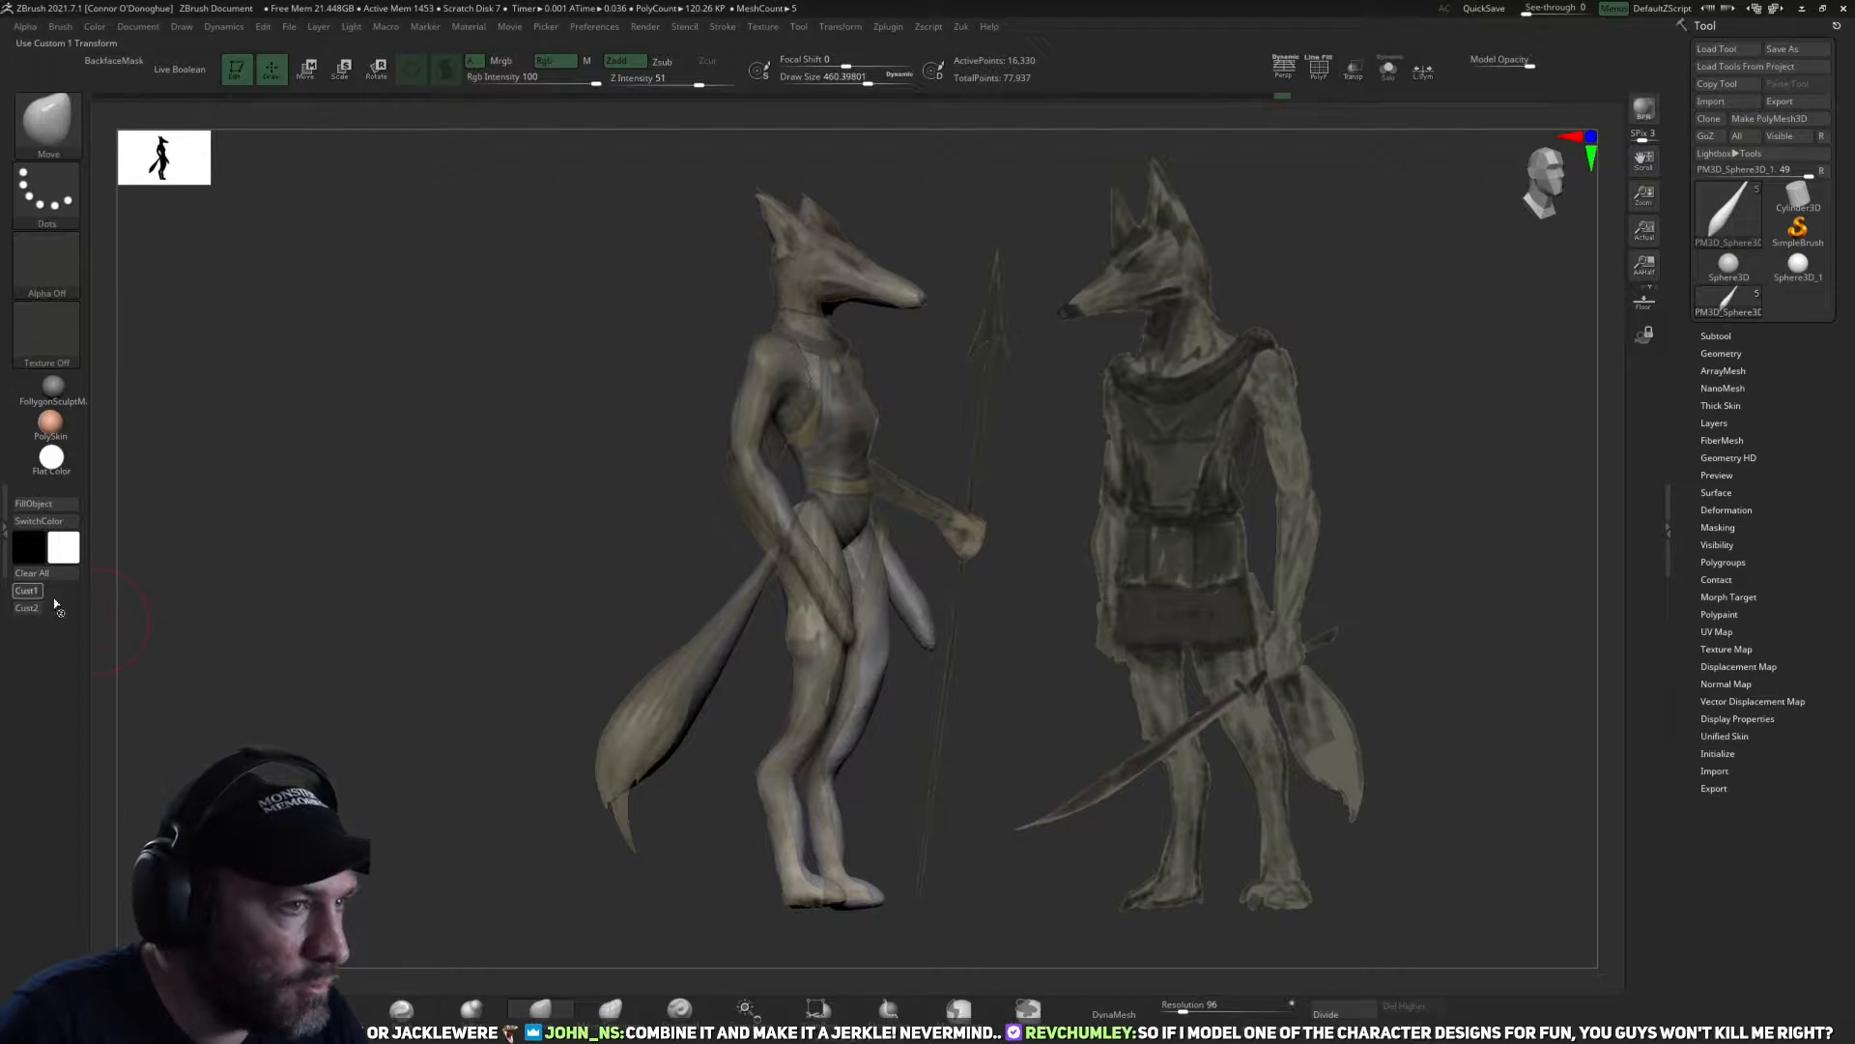
Activate the arms subtool, move the forearms and hand ends onto the reference arm and update the DynaMesh.
{"action": "left_click", "coordinate": [843, 606], "text": "alt"}
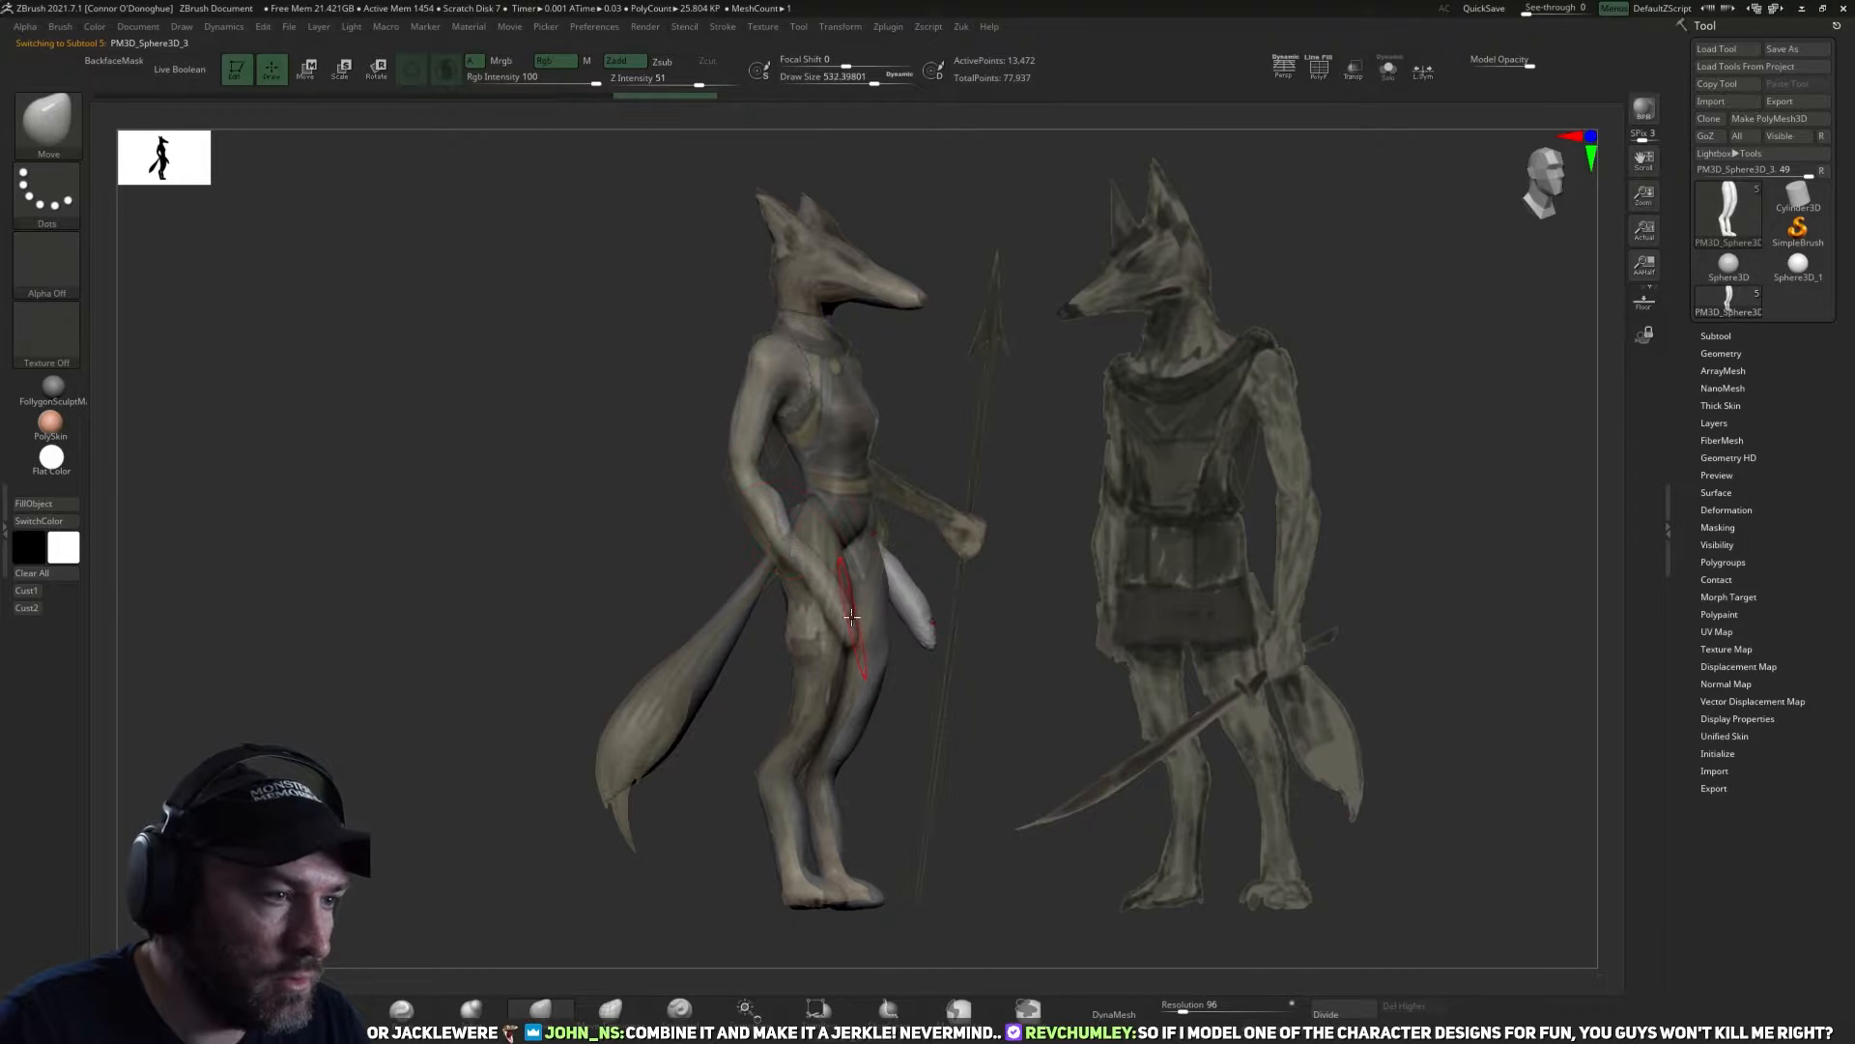
{"action": "left_click_drag", "start_coordinate": [845, 639], "coordinate": [814, 648]}
{"action": "left_click_drag", "start_coordinate": [804, 586], "coordinate": [791, 583]}
{"action": "left_click_drag", "start_coordinate": [743, 520], "coordinate": [752, 518]}
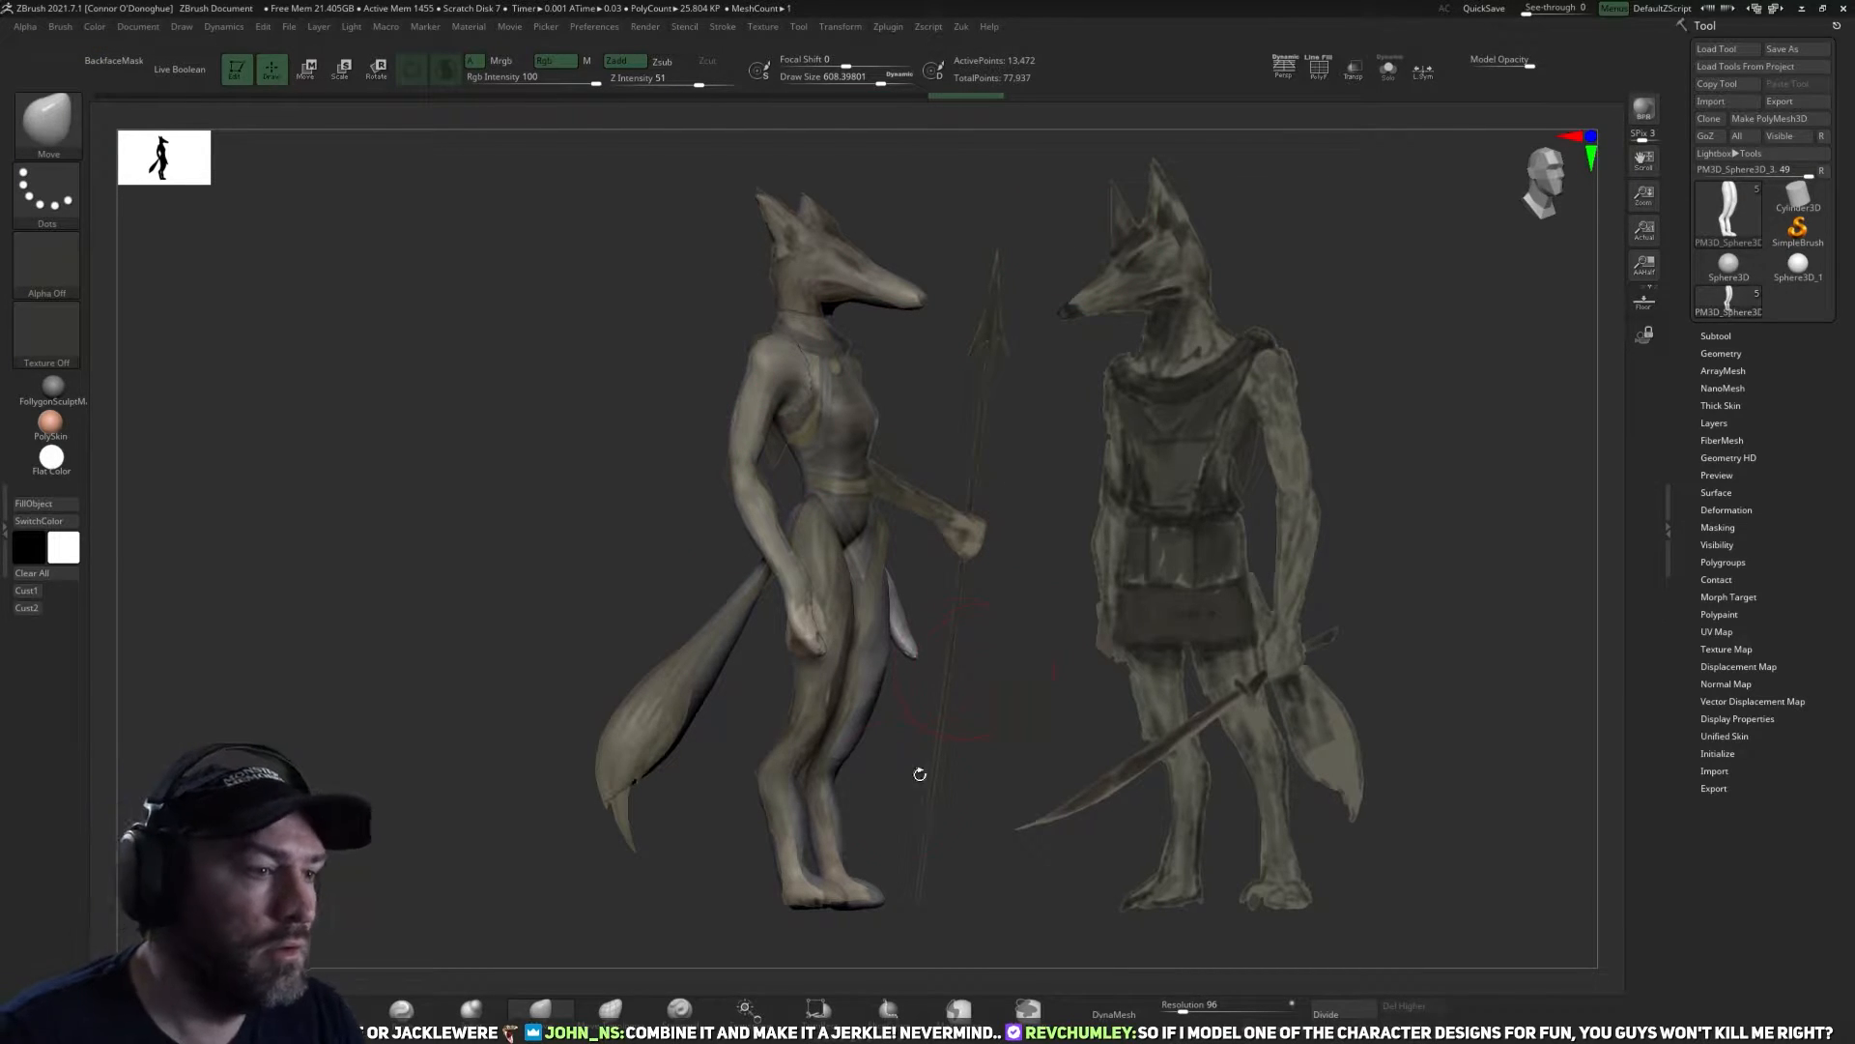
{"action": "left_click_drag", "start_coordinate": [812, 647], "coordinate": [801, 617]}
{"action": "left_click_drag", "start_coordinate": [571, 850], "coordinate": [535, 902], "text": "ctrl"}
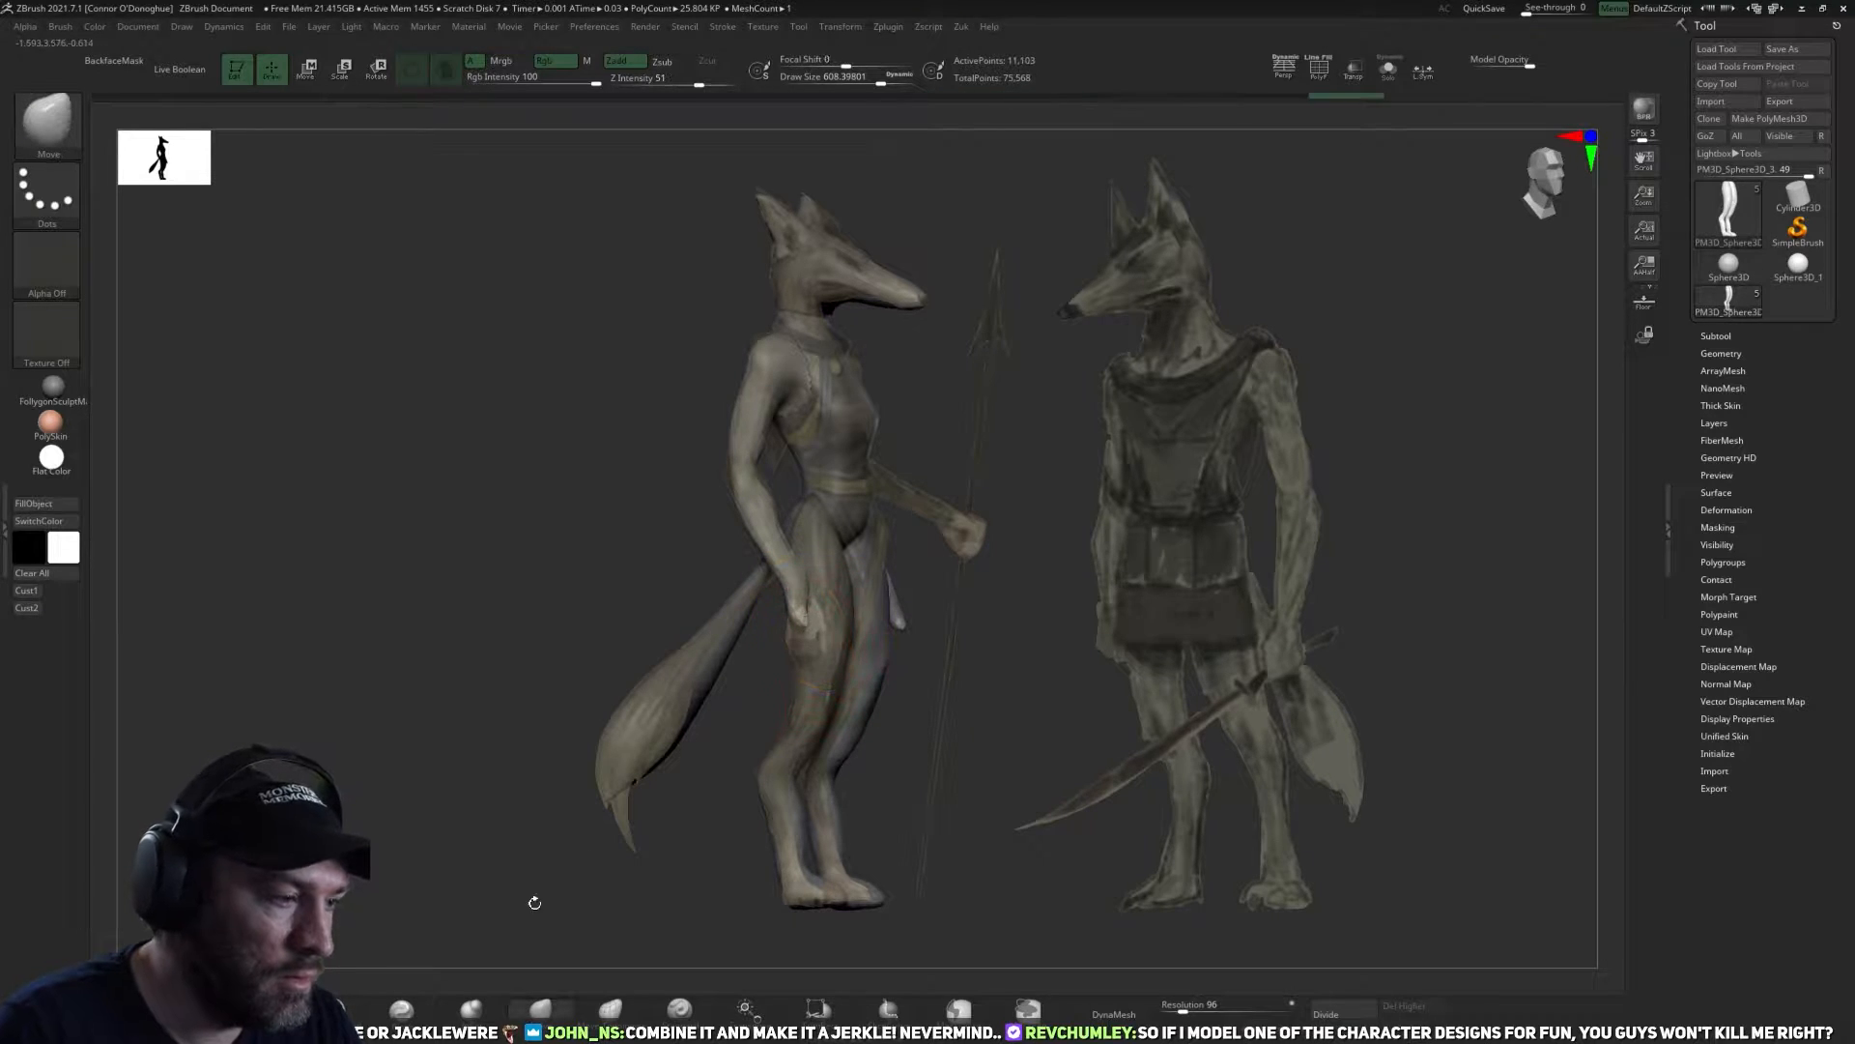
Inflate the hand ends into rounded volumes and adjust them with the Move brush to the reference hand.
{"action": "left_click", "coordinate": [471, 1009]}
{"action": "left_click_drag", "start_coordinate": [799, 614], "coordinate": [807, 627]}
{"action": "left_click_drag", "start_coordinate": [590, 851], "coordinate": [580, 908], "text": "ctrl"}
{"action": "left_click", "coordinate": [541, 1009]}
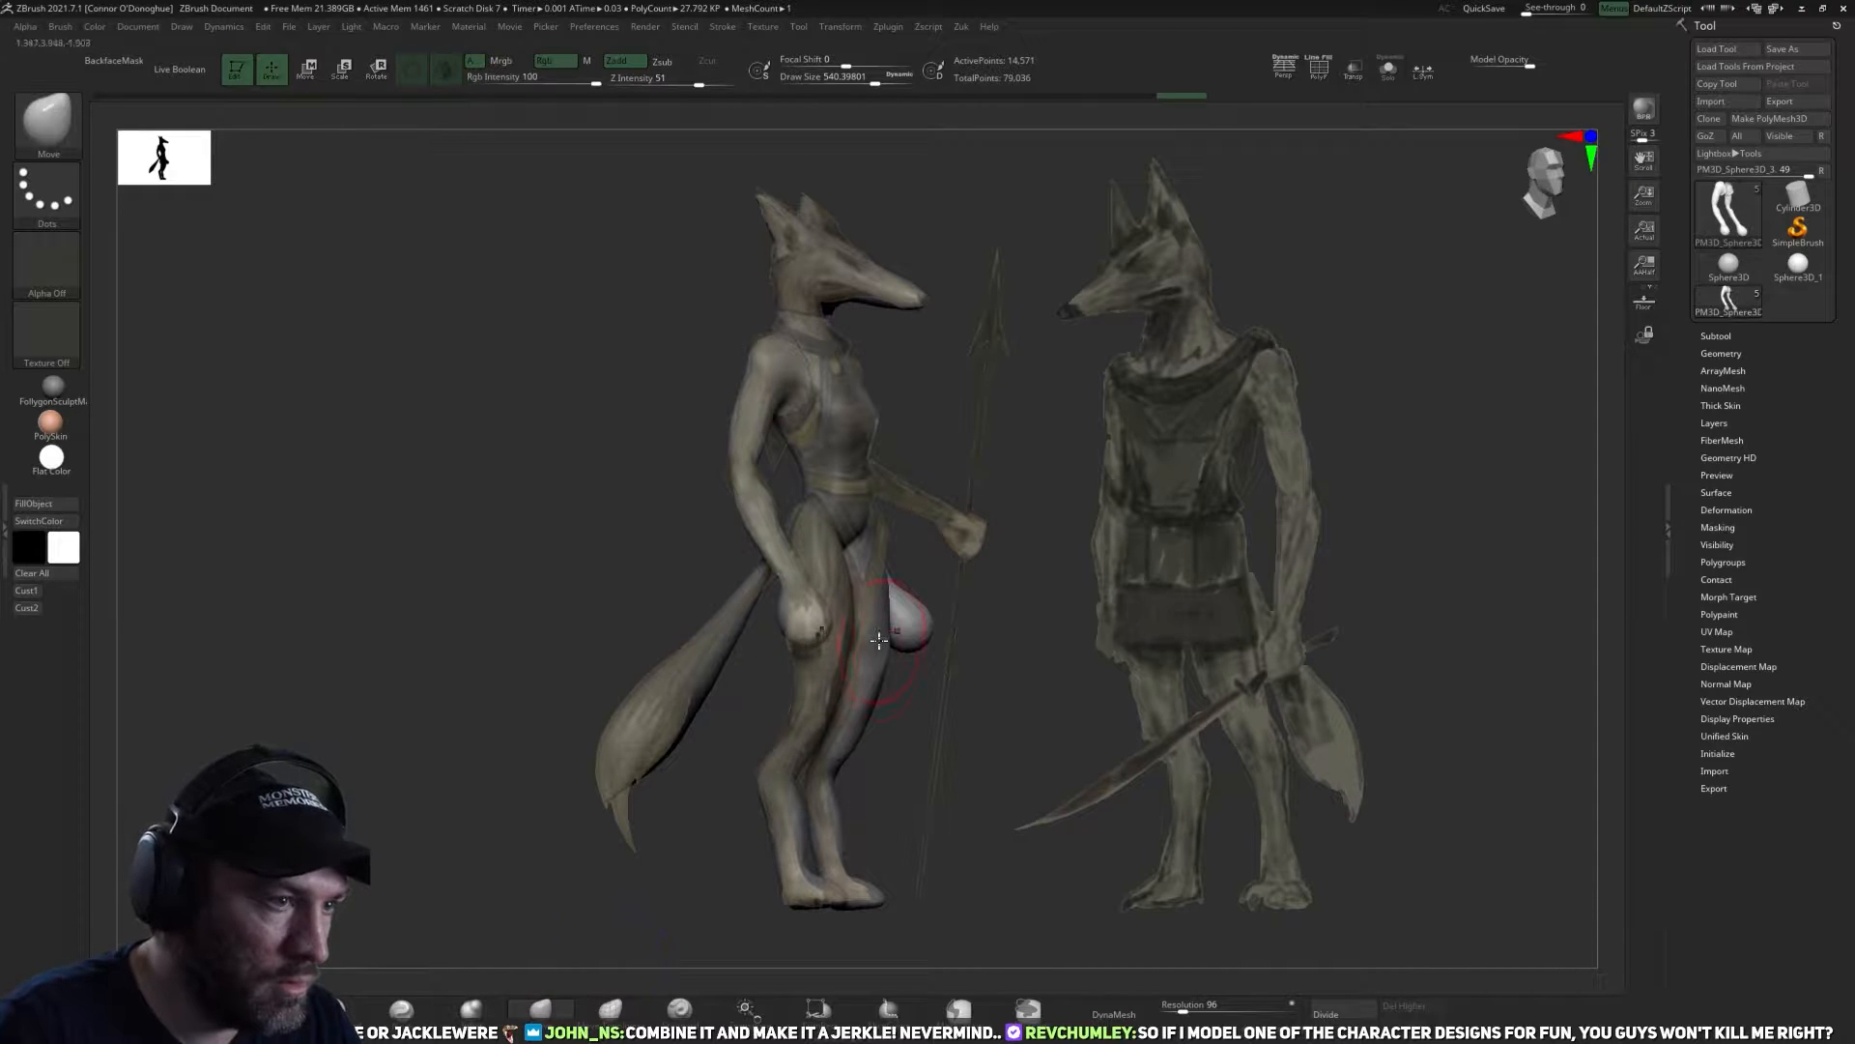
{"action": "left_click_drag", "start_coordinate": [812, 635], "coordinate": [800, 654]}
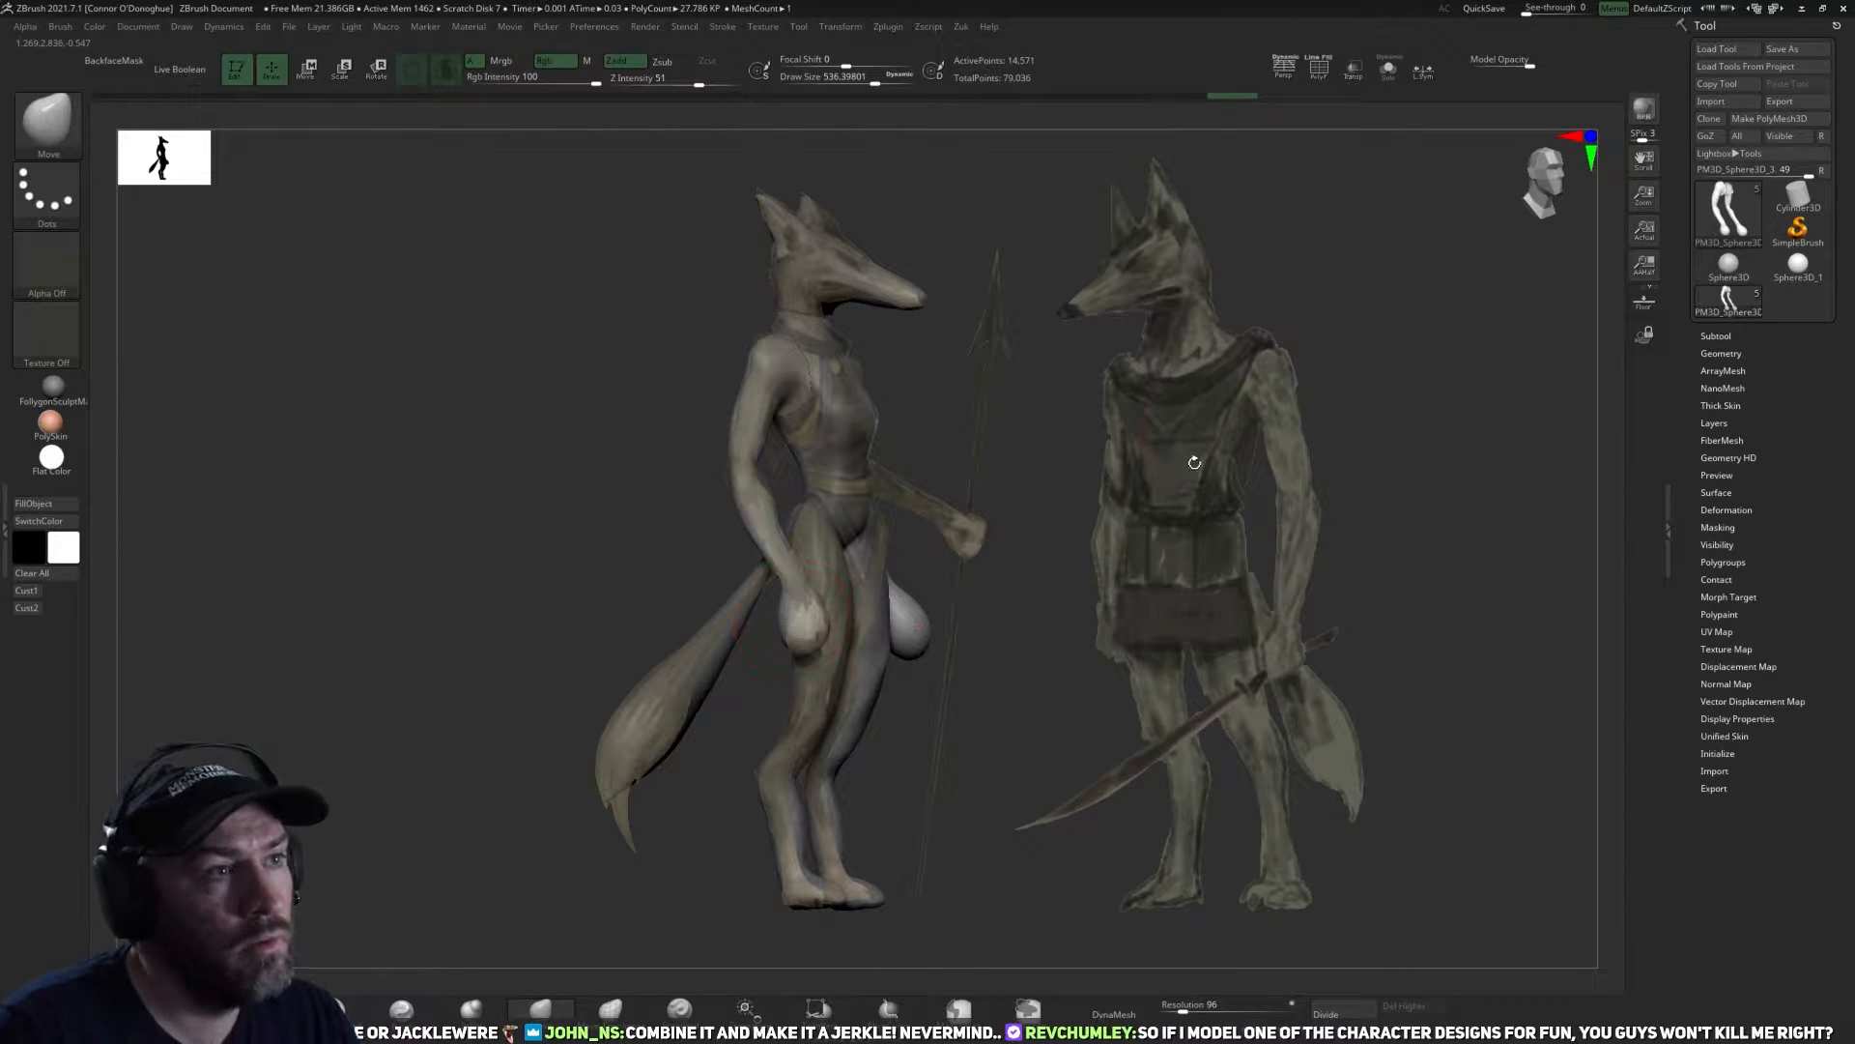
Hide the reference and flatten the outer and inner sides of the hands with the TrimDynamic brush.
{"action": "key", "text": "shift+z"}
{"action": "mouse_move", "coordinate": [1214, 563]}
{"action": "left_mouse_down", "text": "shift"}
{"action": "mouse_move", "coordinate": [1180, 551]}
{"action": "mouse_move", "coordinate": [1162, 602]}
{"action": "mouse_move", "coordinate": [1124, 623]}
{"action": "left_mouse_up", "text": "shift"}
{"action": "left_click", "coordinate": [332, 1009]}
{"action": "left_click_drag", "start_coordinate": [473, 744], "coordinate": [468, 799], "text": "alt"}
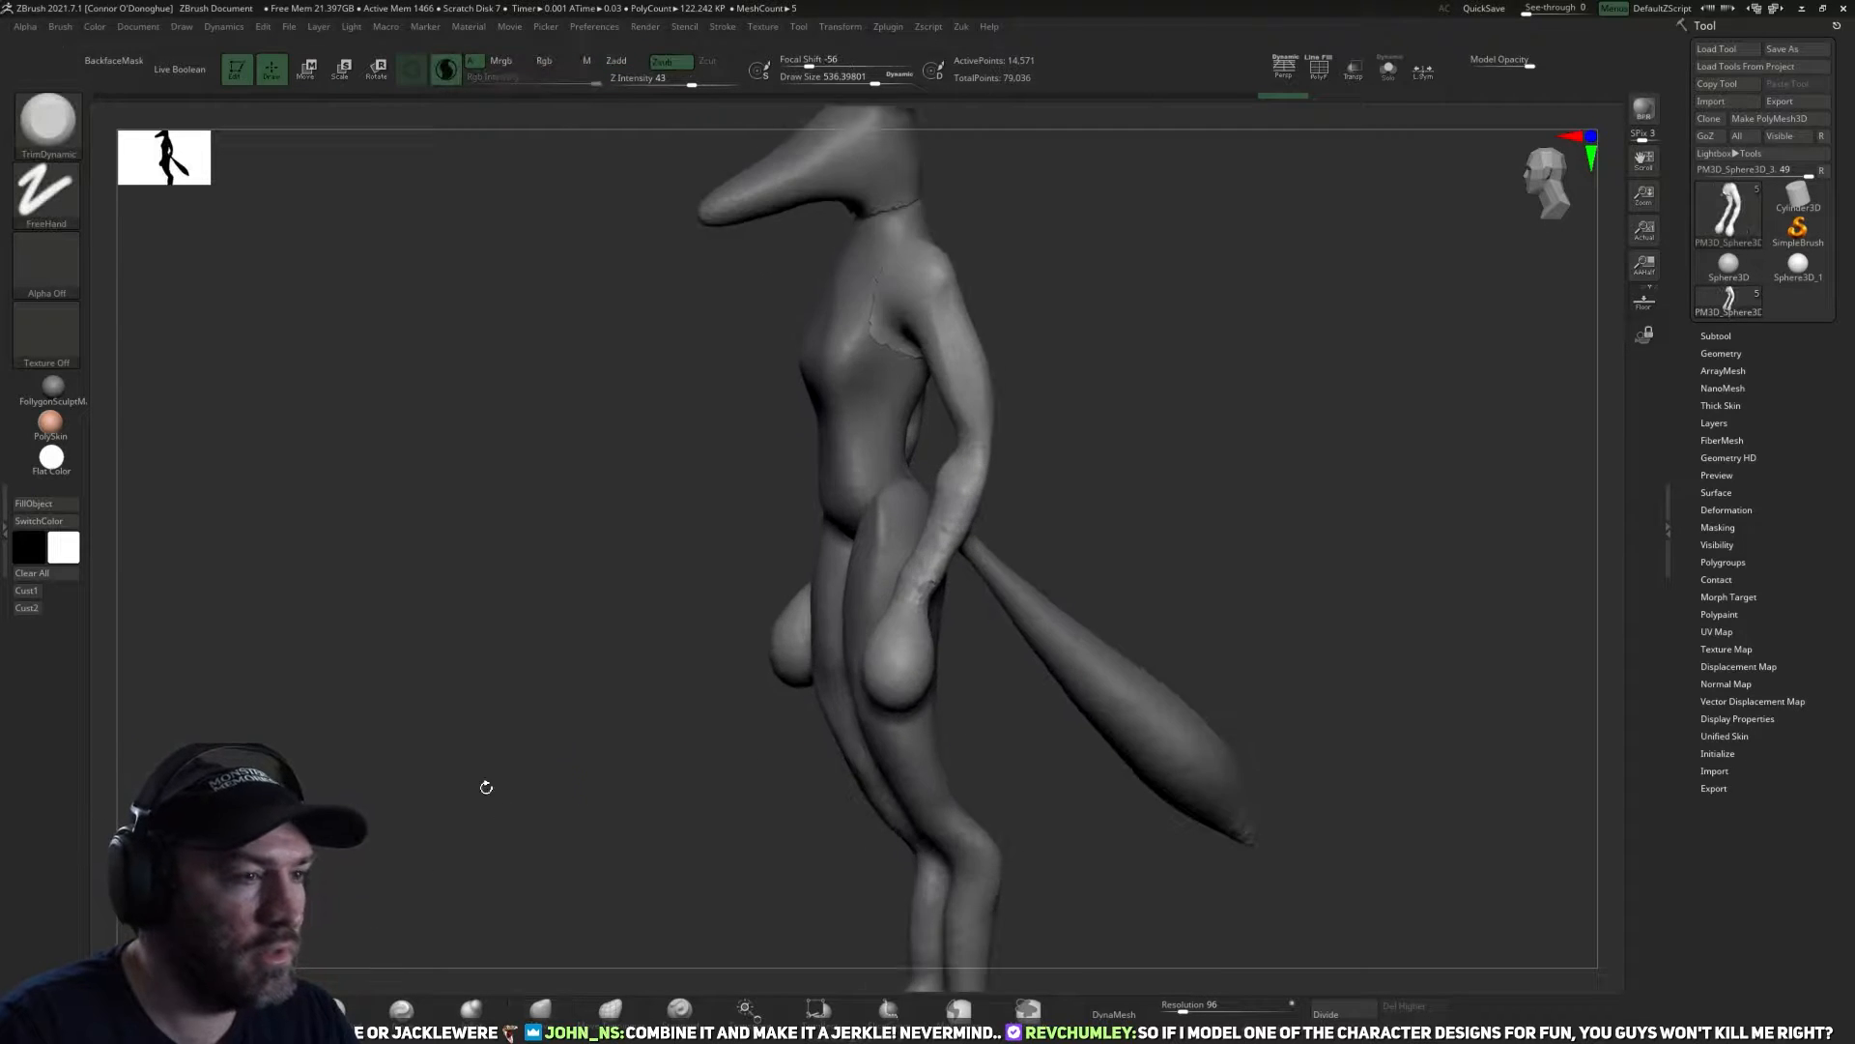
{"action": "left_click_drag", "start_coordinate": [1171, 522], "coordinate": [1132, 507]}
{"action": "left_click_drag", "start_coordinate": [831, 609], "coordinate": [819, 605]}
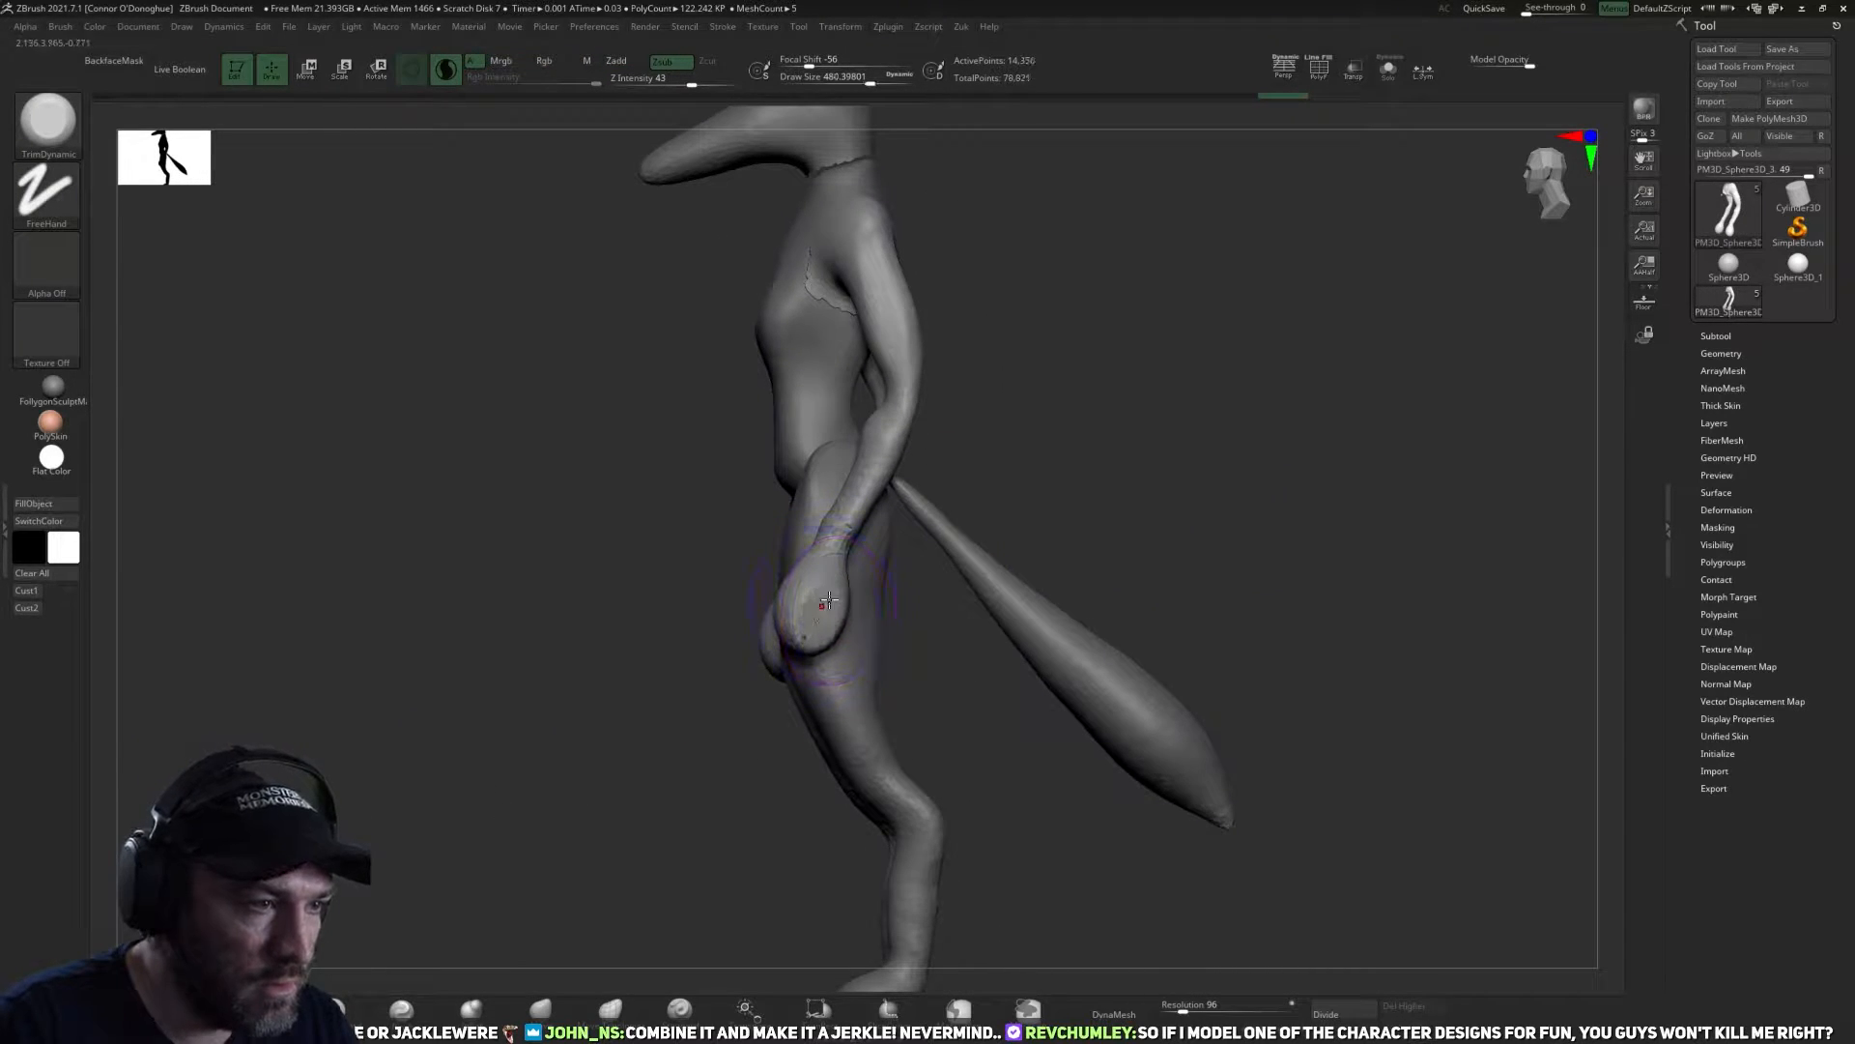
{"action": "left_click_drag", "start_coordinate": [913, 565], "coordinate": [990, 522]}
{"action": "mouse_move", "coordinate": [808, 594]}
{"action": "left_mouse_down"}
{"action": "mouse_move", "coordinate": [795, 626]}
{"action": "mouse_move", "coordinate": [922, 640]}
{"action": "mouse_move", "coordinate": [742, 650]}
{"action": "mouse_move", "coordinate": [753, 620]}
{"action": "left_mouse_up"}
Refine the shape of the hands and forearms from the front with the Move brush.
{"action": "left_click", "coordinate": [541, 1009]}
{"action": "key", "text": "bracketleft"}
{"action": "key", "text": "bracketleft"}
{"action": "left_click_drag", "start_coordinate": [884, 587], "coordinate": [762, 590]}
{"action": "key", "text": "bracketright"}
{"action": "key", "text": "bracketright"}
{"action": "key", "text": "bracketright"}
{"action": "key", "text": "bracketright"}
{"action": "key", "text": "bracketright"}
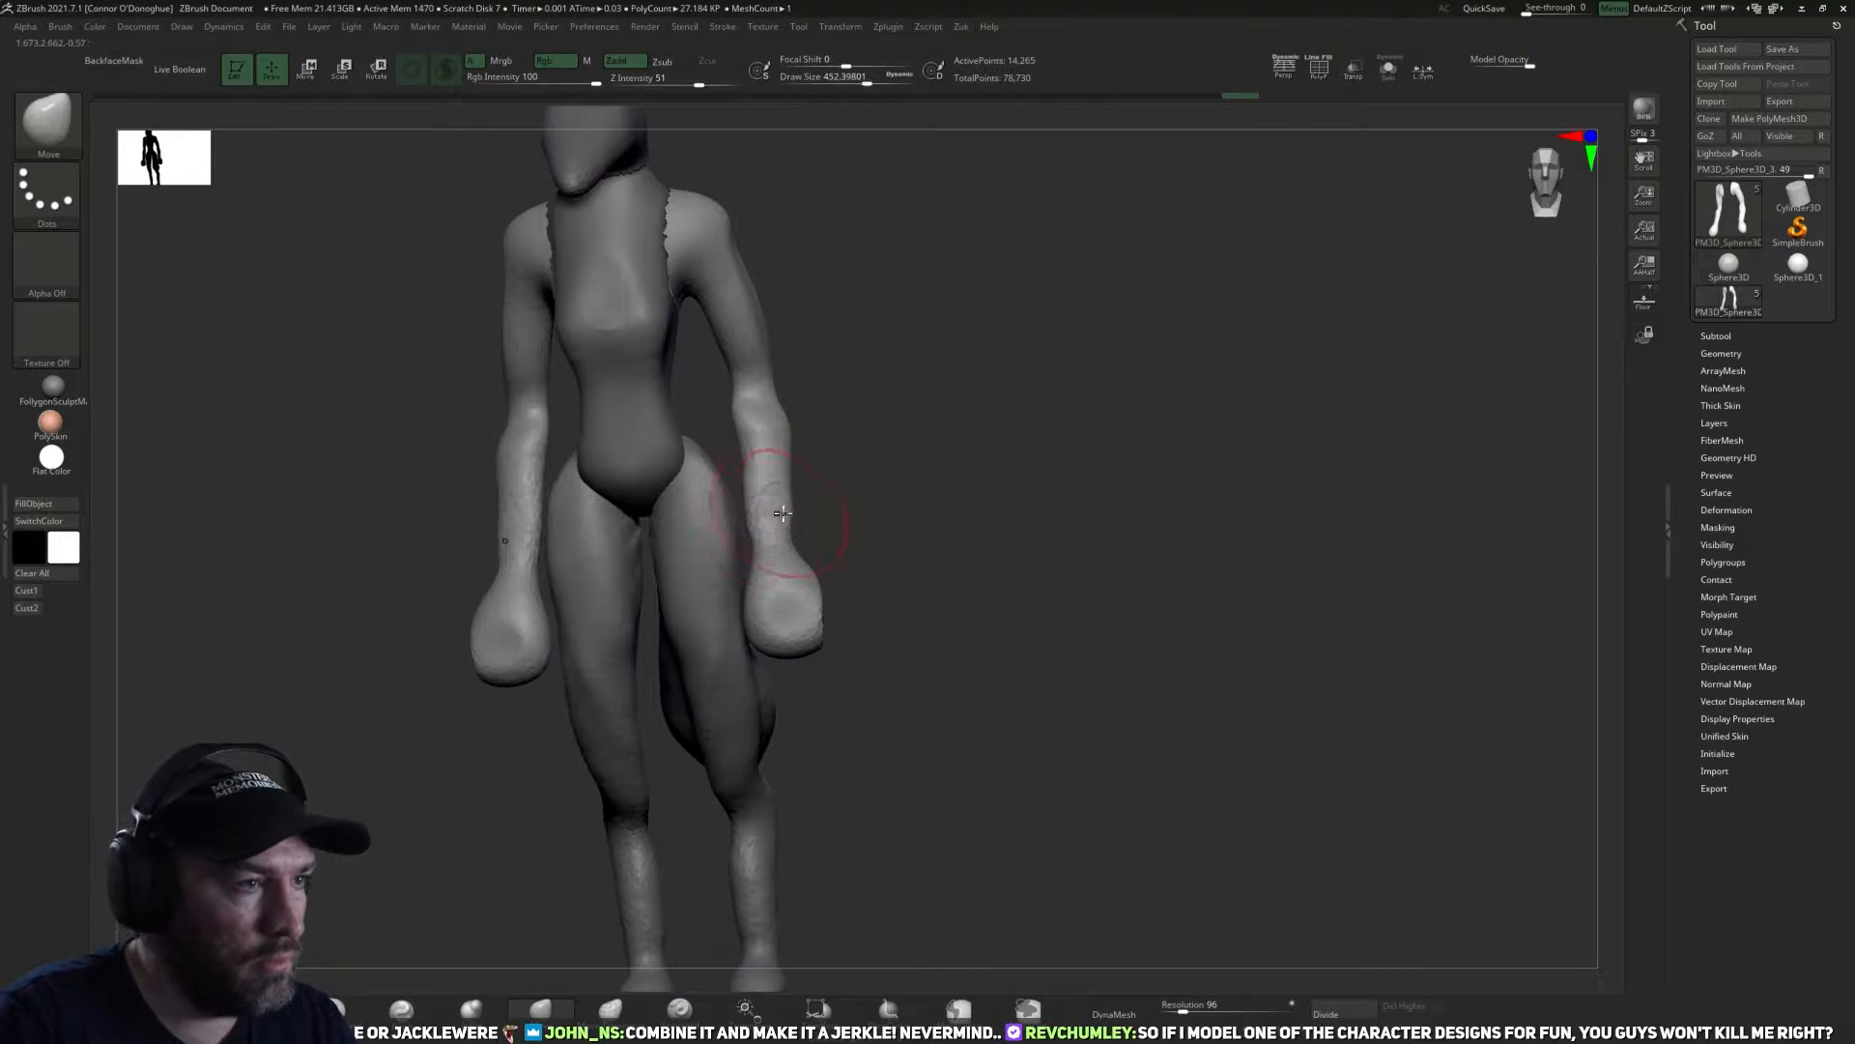
{"action": "left_click_drag", "start_coordinate": [777, 507], "coordinate": [785, 505]}
{"action": "left_click_drag", "start_coordinate": [916, 441], "coordinate": [958, 503], "text": "alt"}
Isolate the arms subtool, keep only the character's right arm visible and delete the hidden arm.
{"action": "left_click", "coordinate": [1390, 82]}
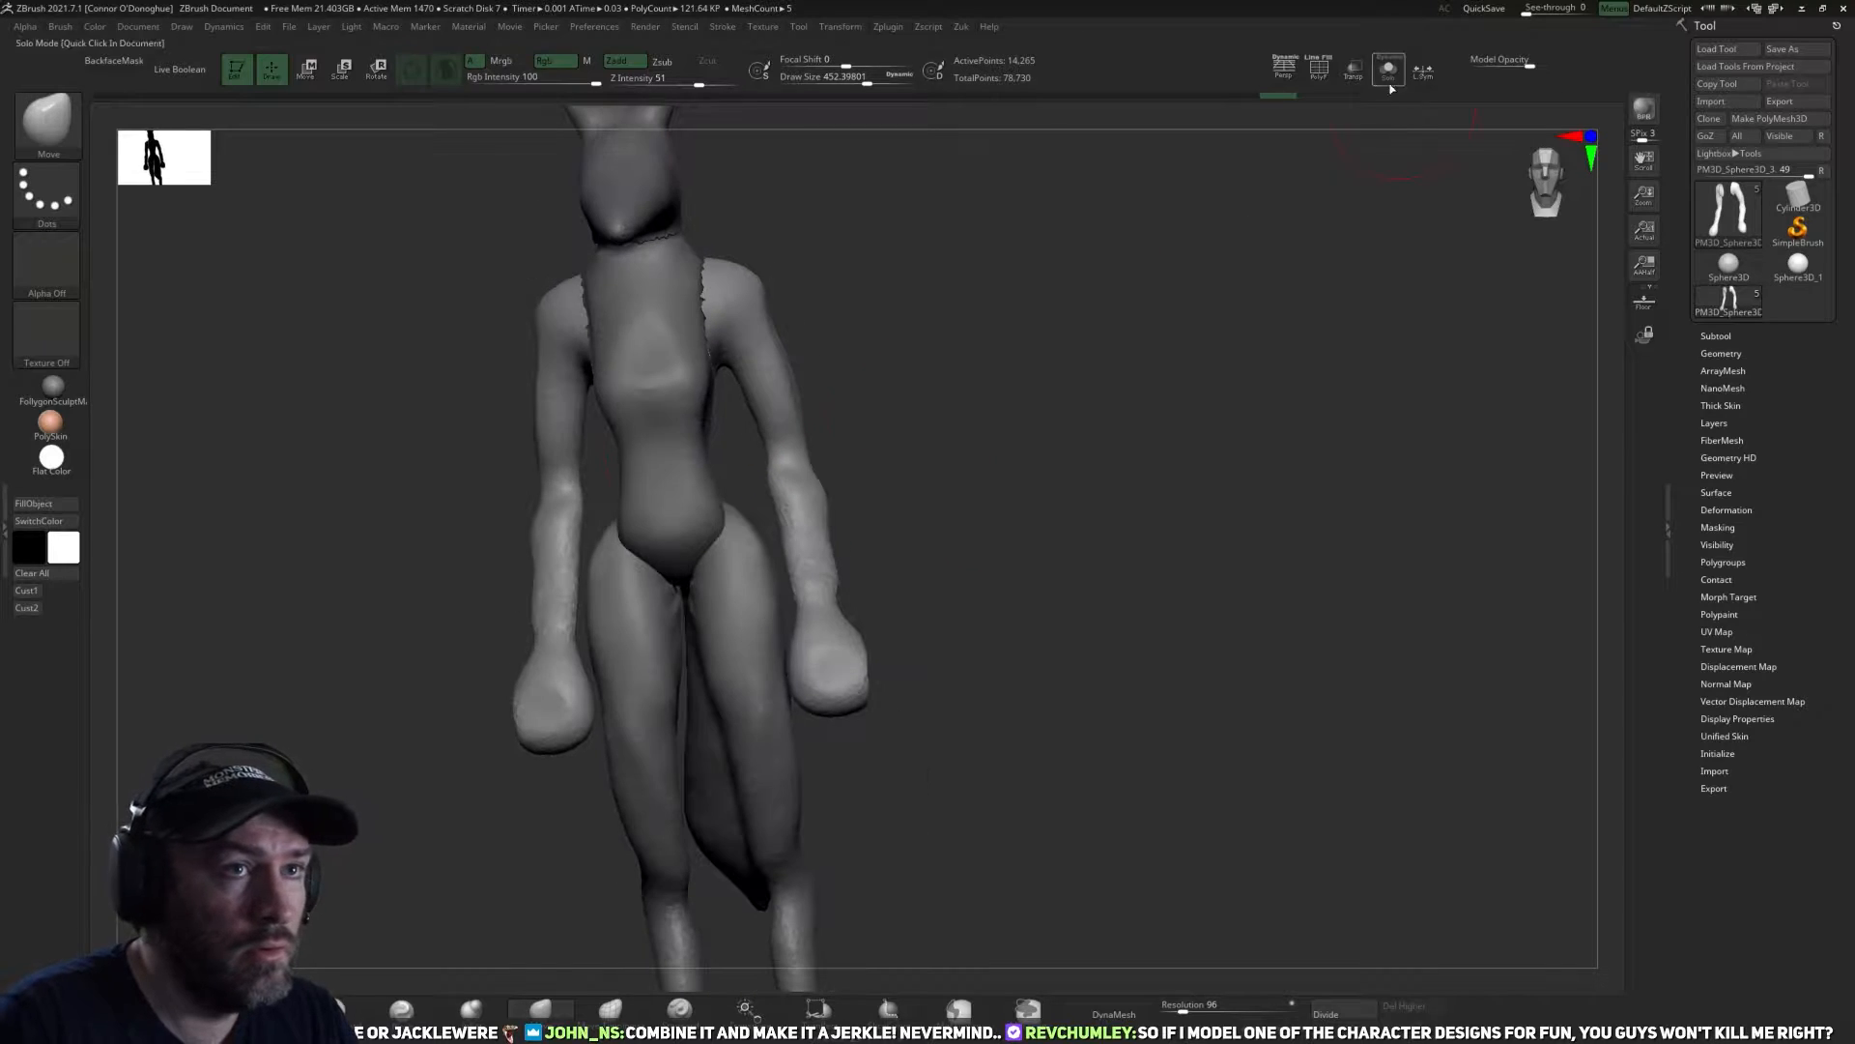
{"action": "left_click_drag", "start_coordinate": [1060, 447], "coordinate": [1108, 426]}
{"action": "left_click", "coordinate": [1388, 73]}
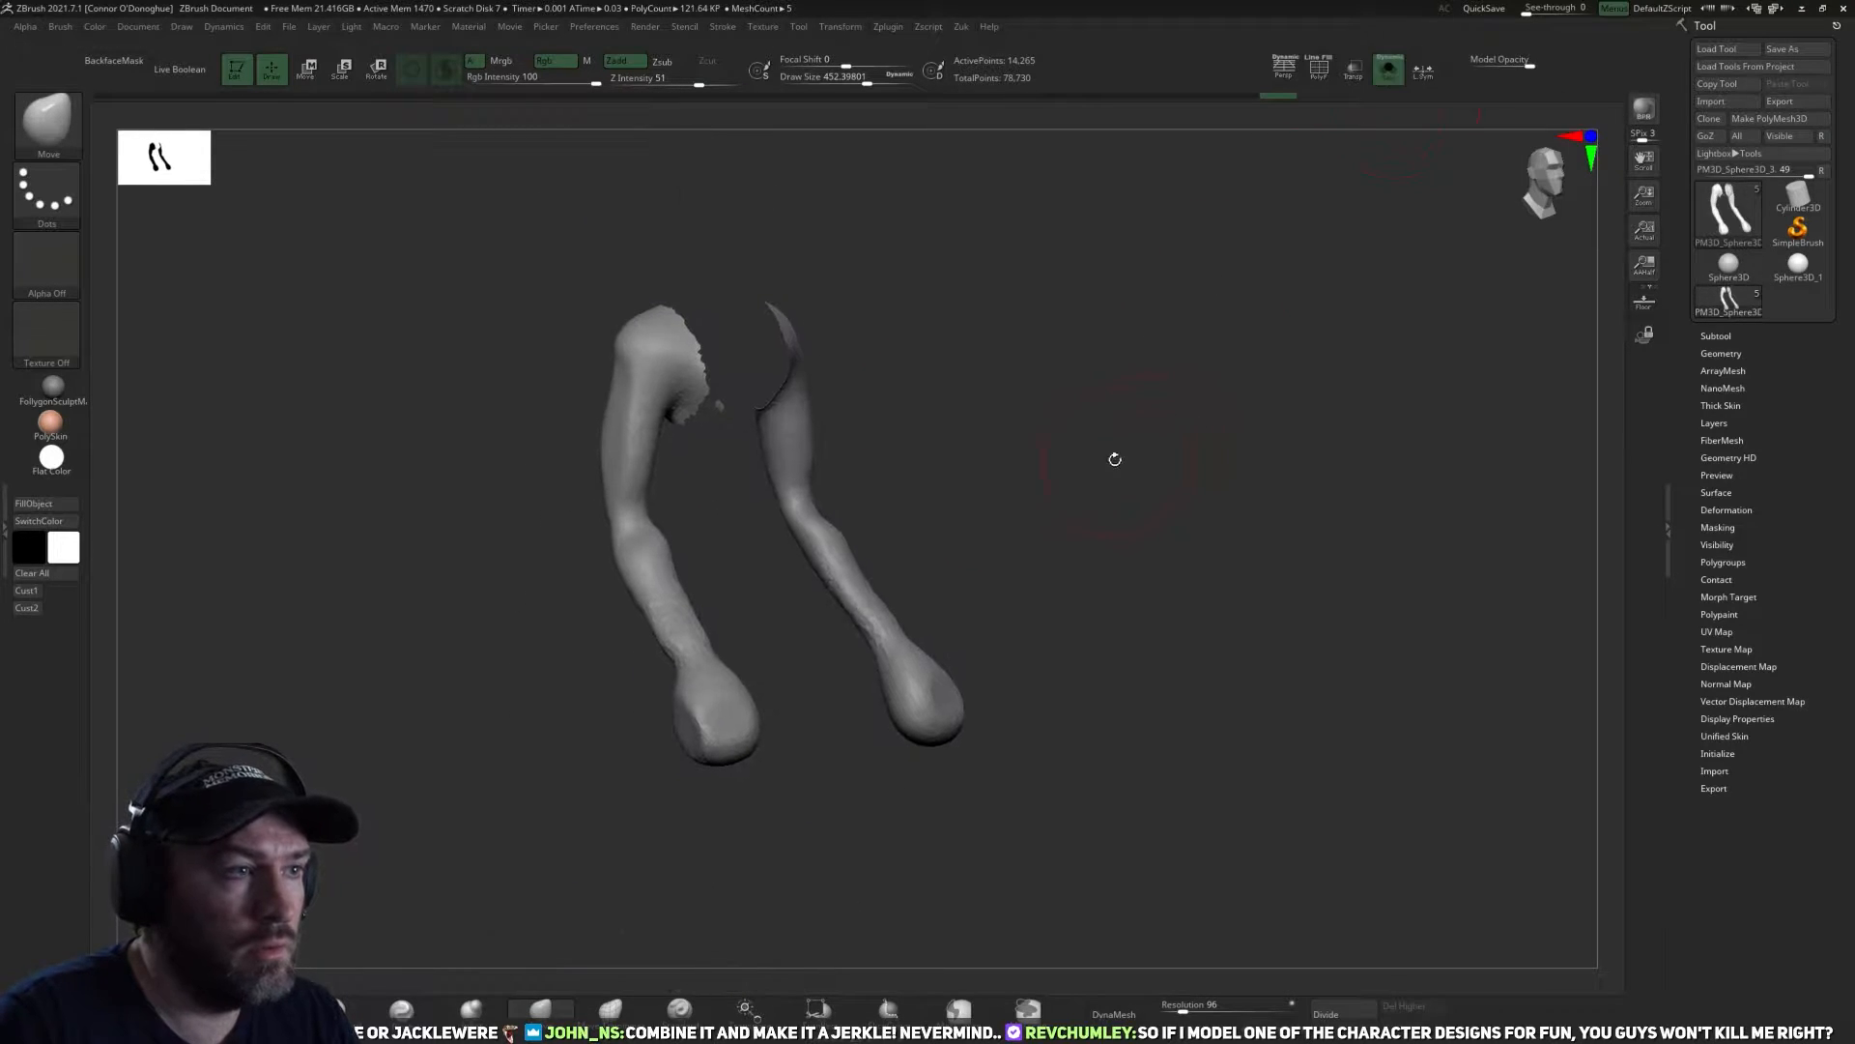
{"action": "key", "text": "z"}
{"action": "left_click_drag", "start_coordinate": [1214, 397], "coordinate": [931, 560], "text": "shift"}
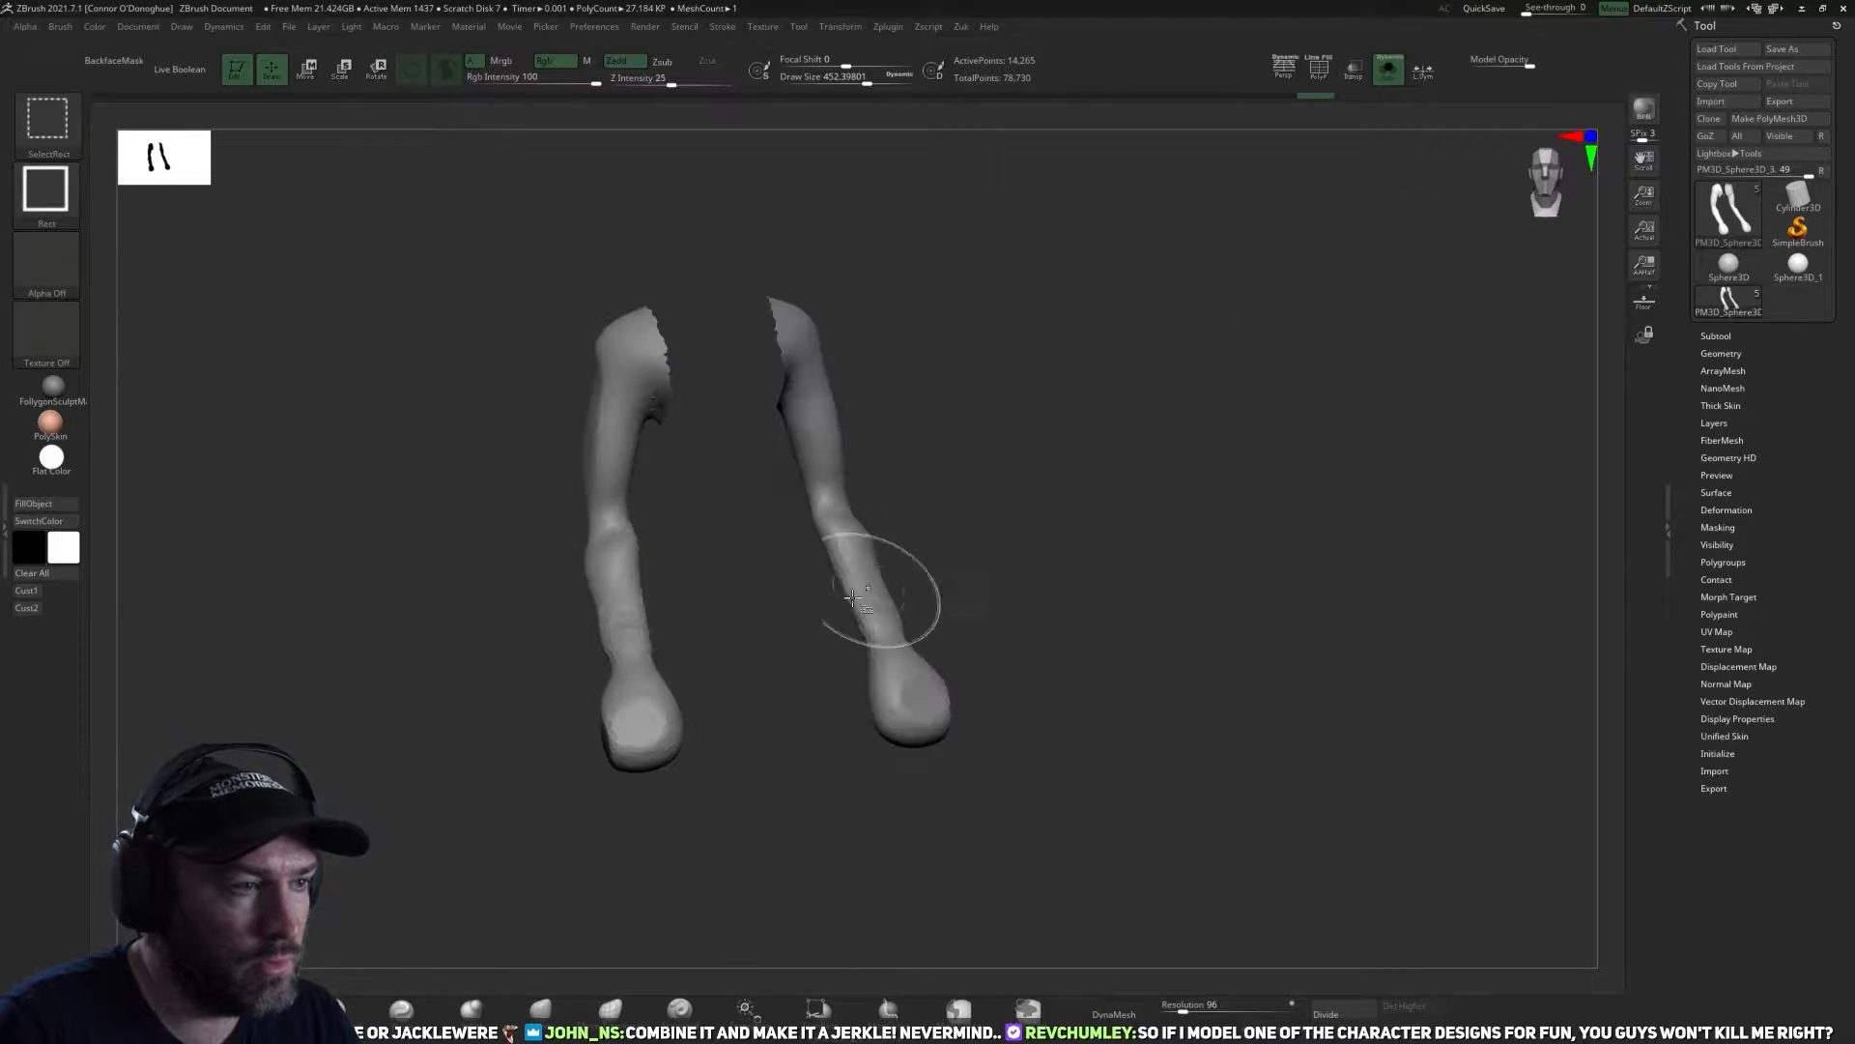
{"action": "left_click", "coordinate": [638, 658], "text": "ctrl+shift"}
{"action": "key", "text": "z"}
{"action": "left_click", "coordinate": [851, 688]}
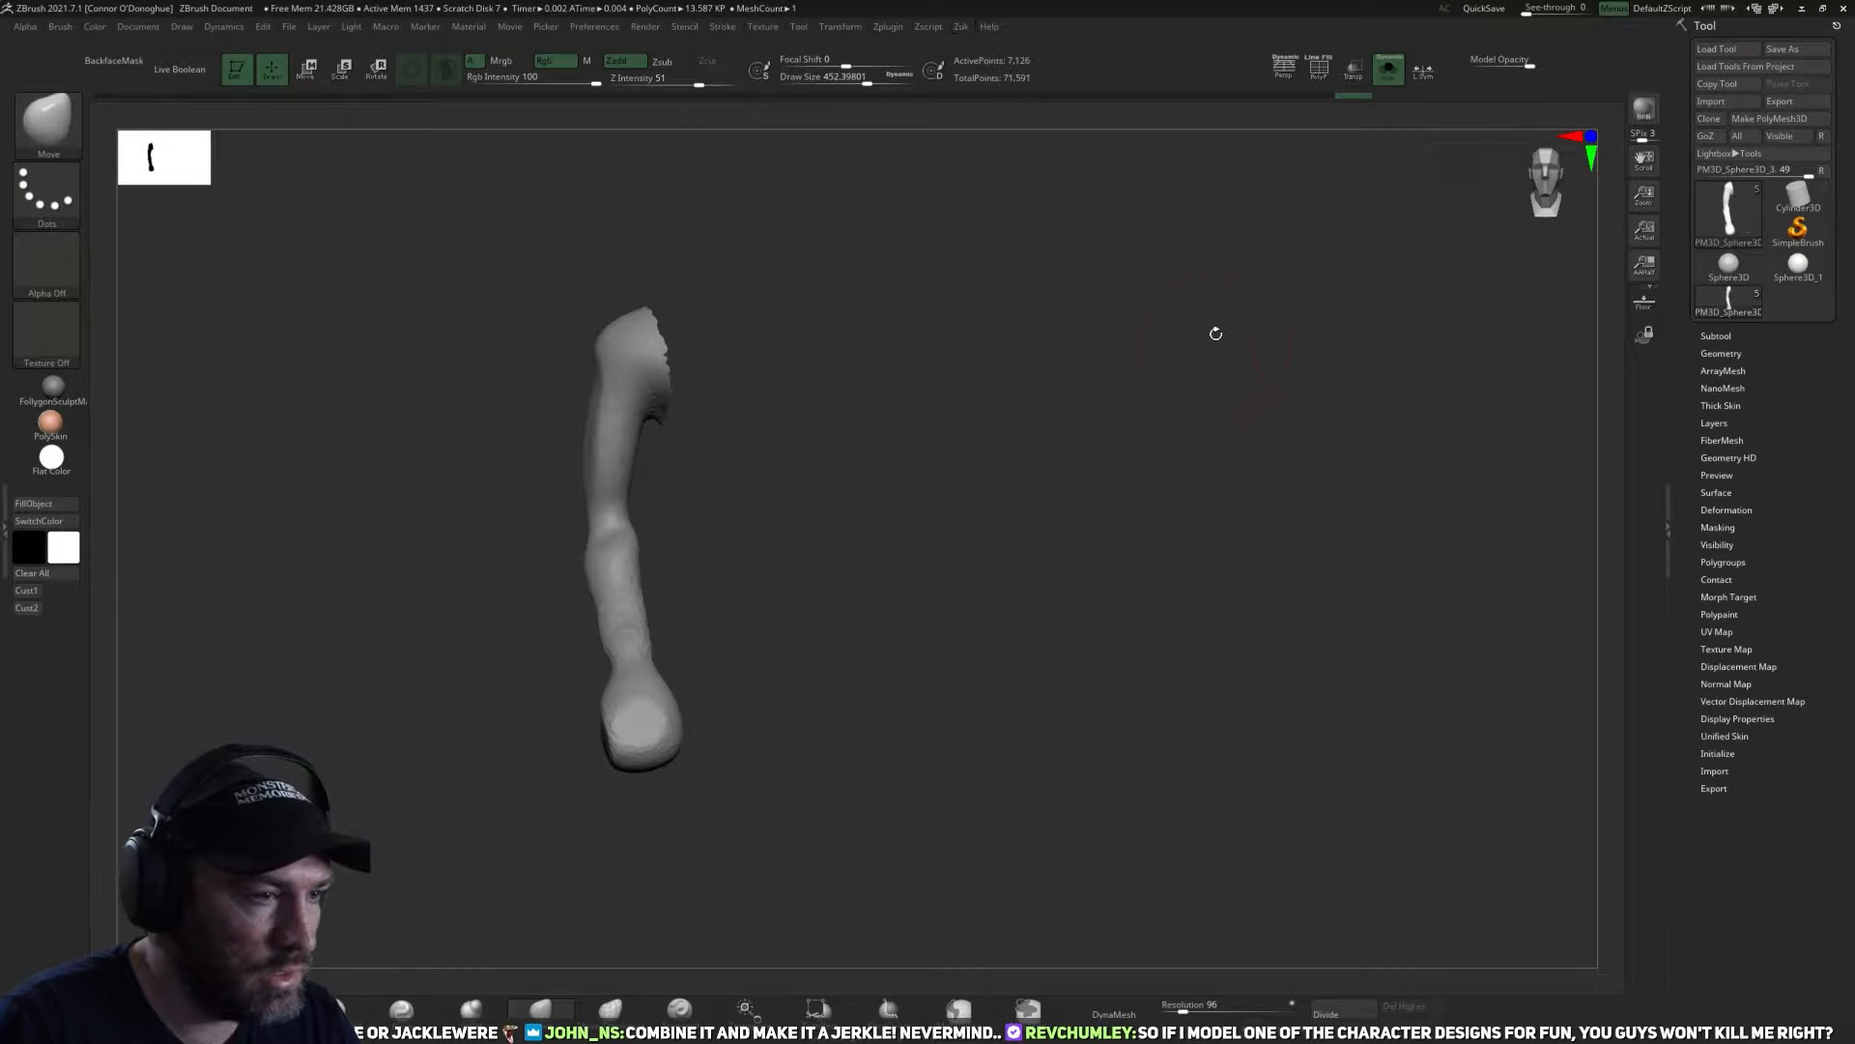
Close the open shoulder end of the remaining arm.
{"action": "left_click_drag", "start_coordinate": [1222, 327], "coordinate": [994, 518], "text": "shift"}
{"action": "key", "text": "z"}
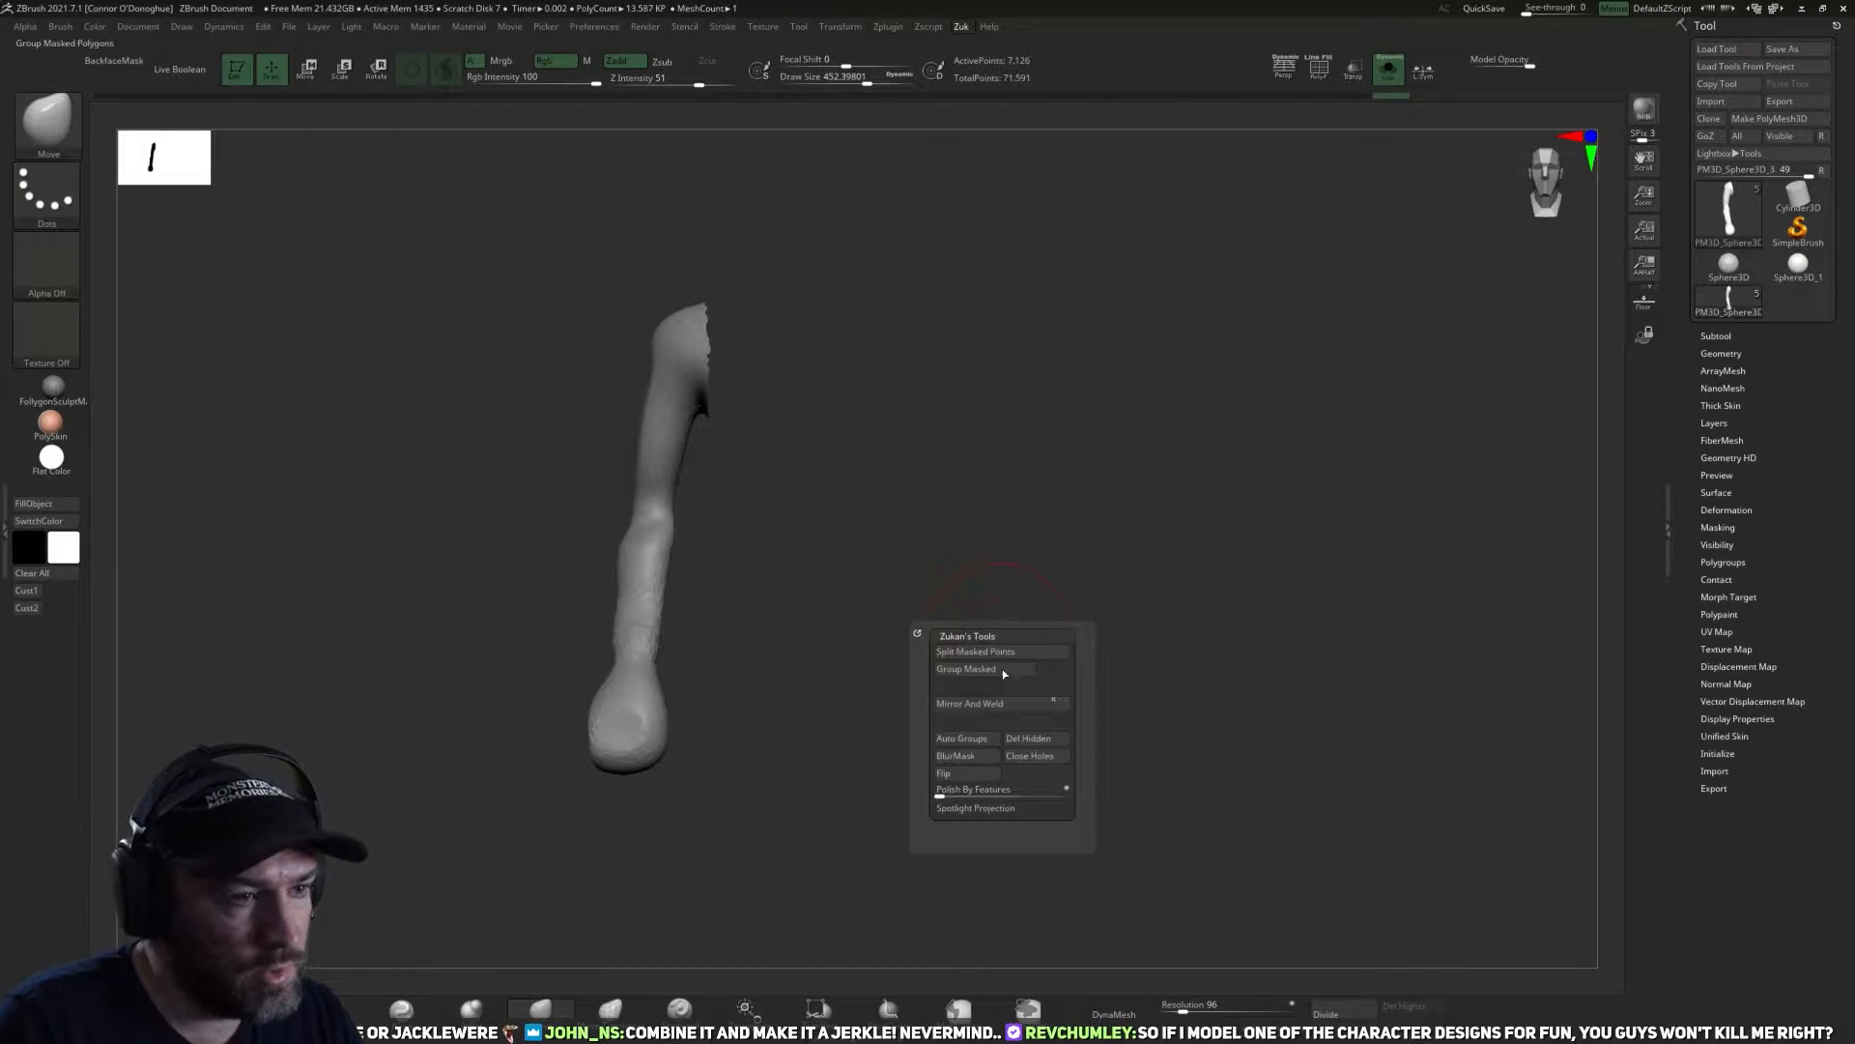
{"action": "left_click", "coordinate": [1030, 758]}
{"action": "left_click_drag", "start_coordinate": [1118, 629], "coordinate": [995, 509], "text": "shift"}
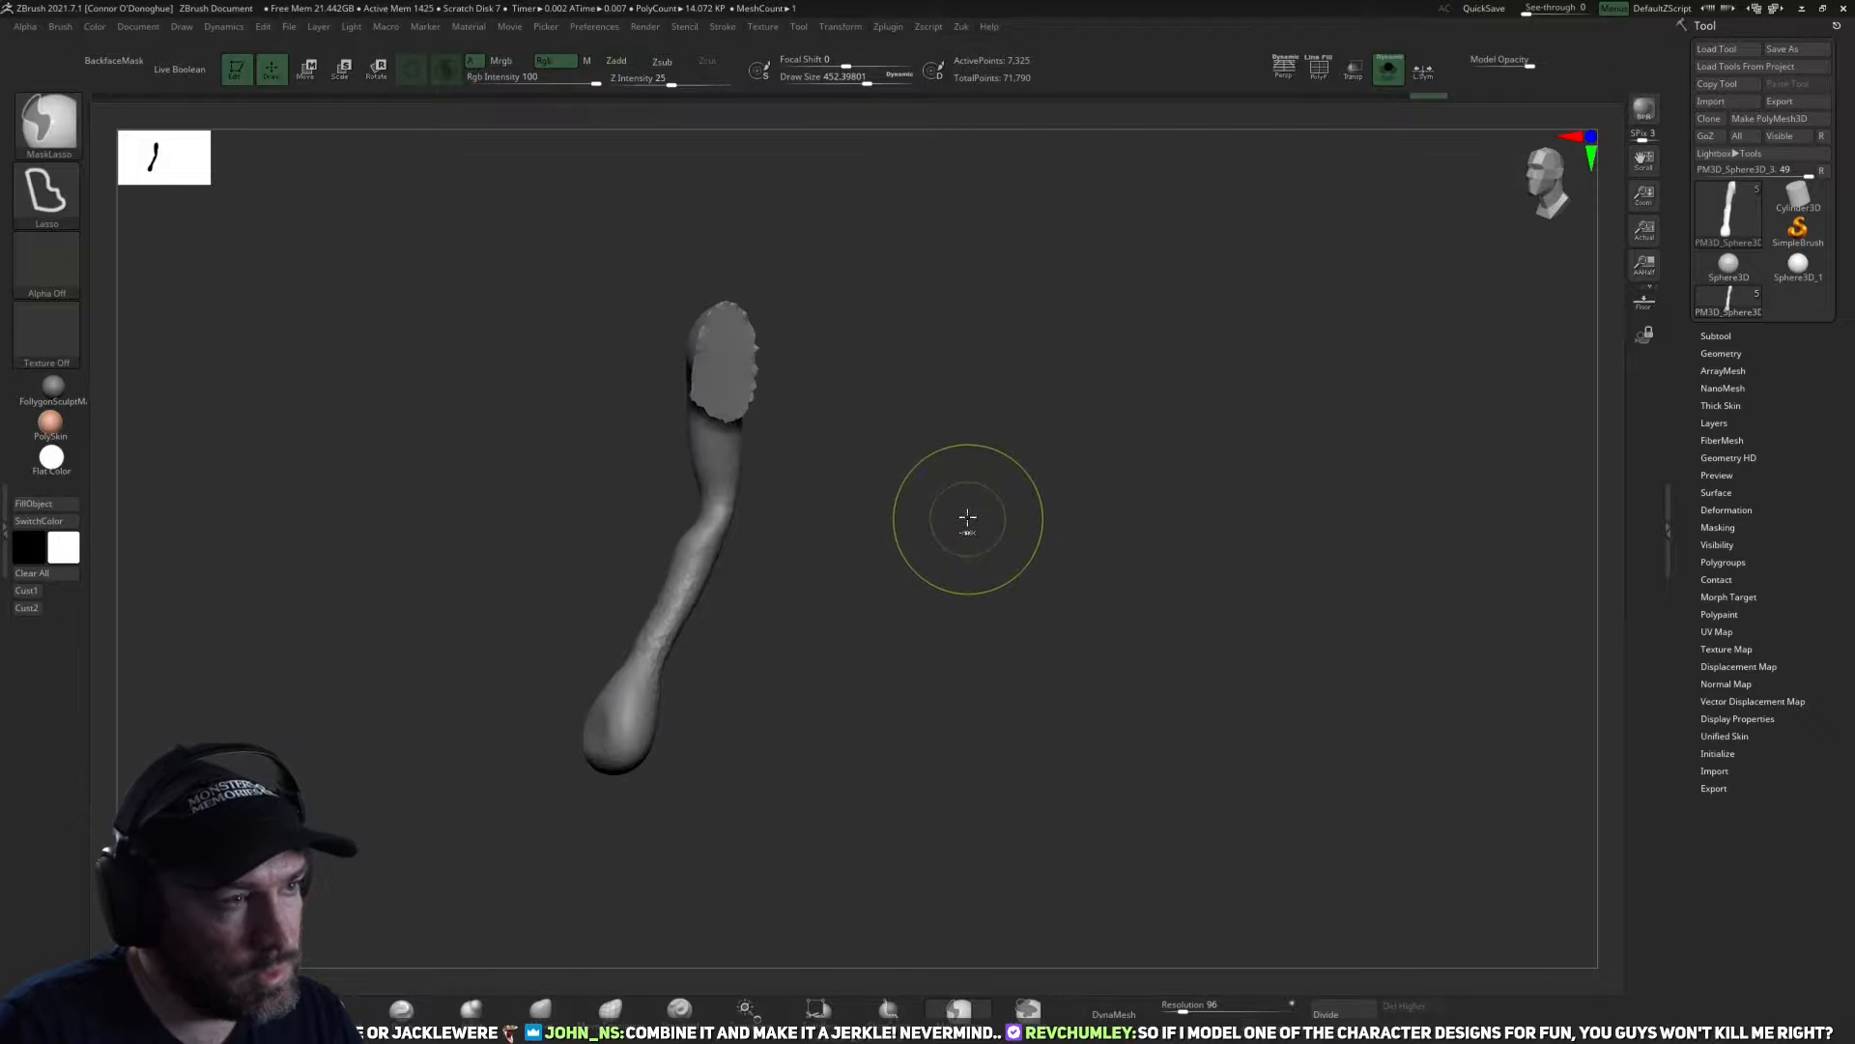
{"action": "key", "text": "z"}
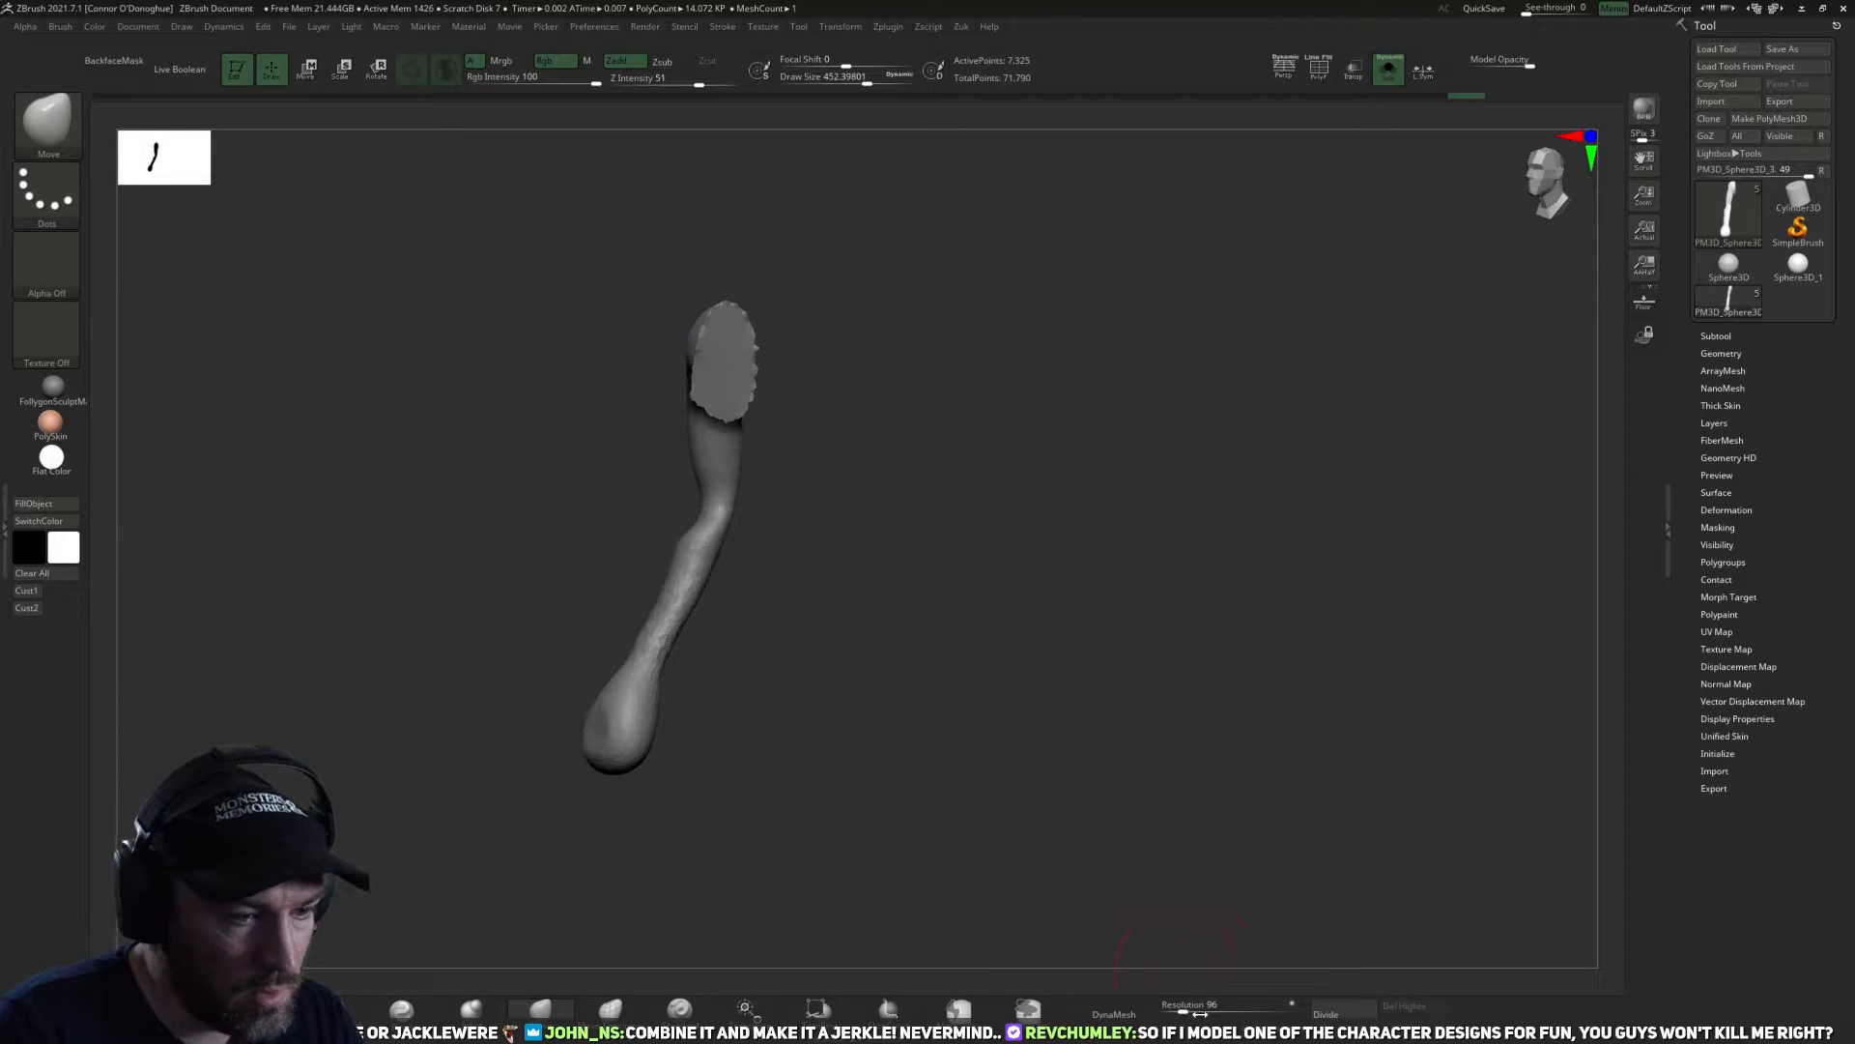
Remesh the closed arm with DynaMesh at resolution 136 and smooth its shoulder end.
{"action": "left_click_drag", "start_coordinate": [1198, 1014], "coordinate": [1204, 1014]}
{"action": "left_click", "coordinate": [1126, 1012]}
{"action": "mouse_move", "coordinate": [1170, 710]}
{"action": "left_mouse_down"}
{"action": "mouse_move", "coordinate": [825, 339]}
{"action": "mouse_move", "coordinate": [886, 415]}
{"action": "left_mouse_up"}
{"action": "left_click_drag", "start_coordinate": [801, 332], "coordinate": [810, 312], "text": "shift"}
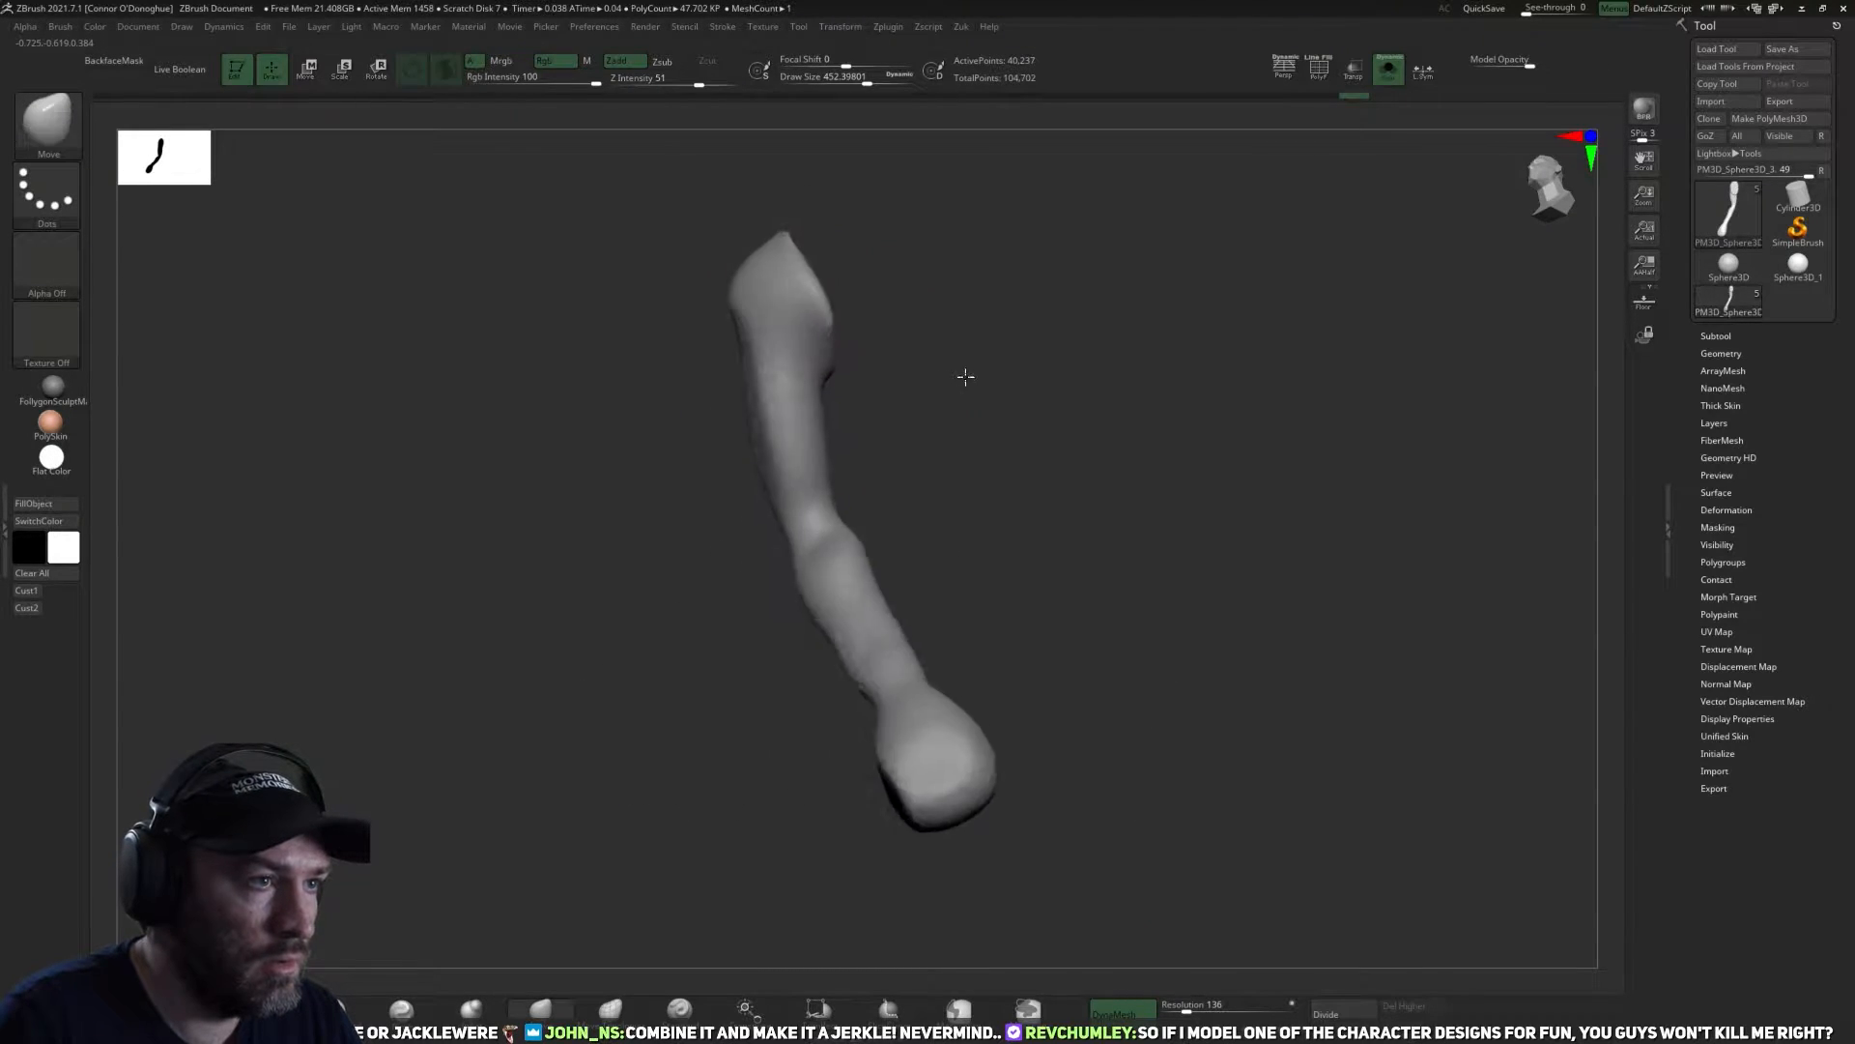
{"action": "left_click_drag", "start_coordinate": [965, 377], "coordinate": [804, 515]}
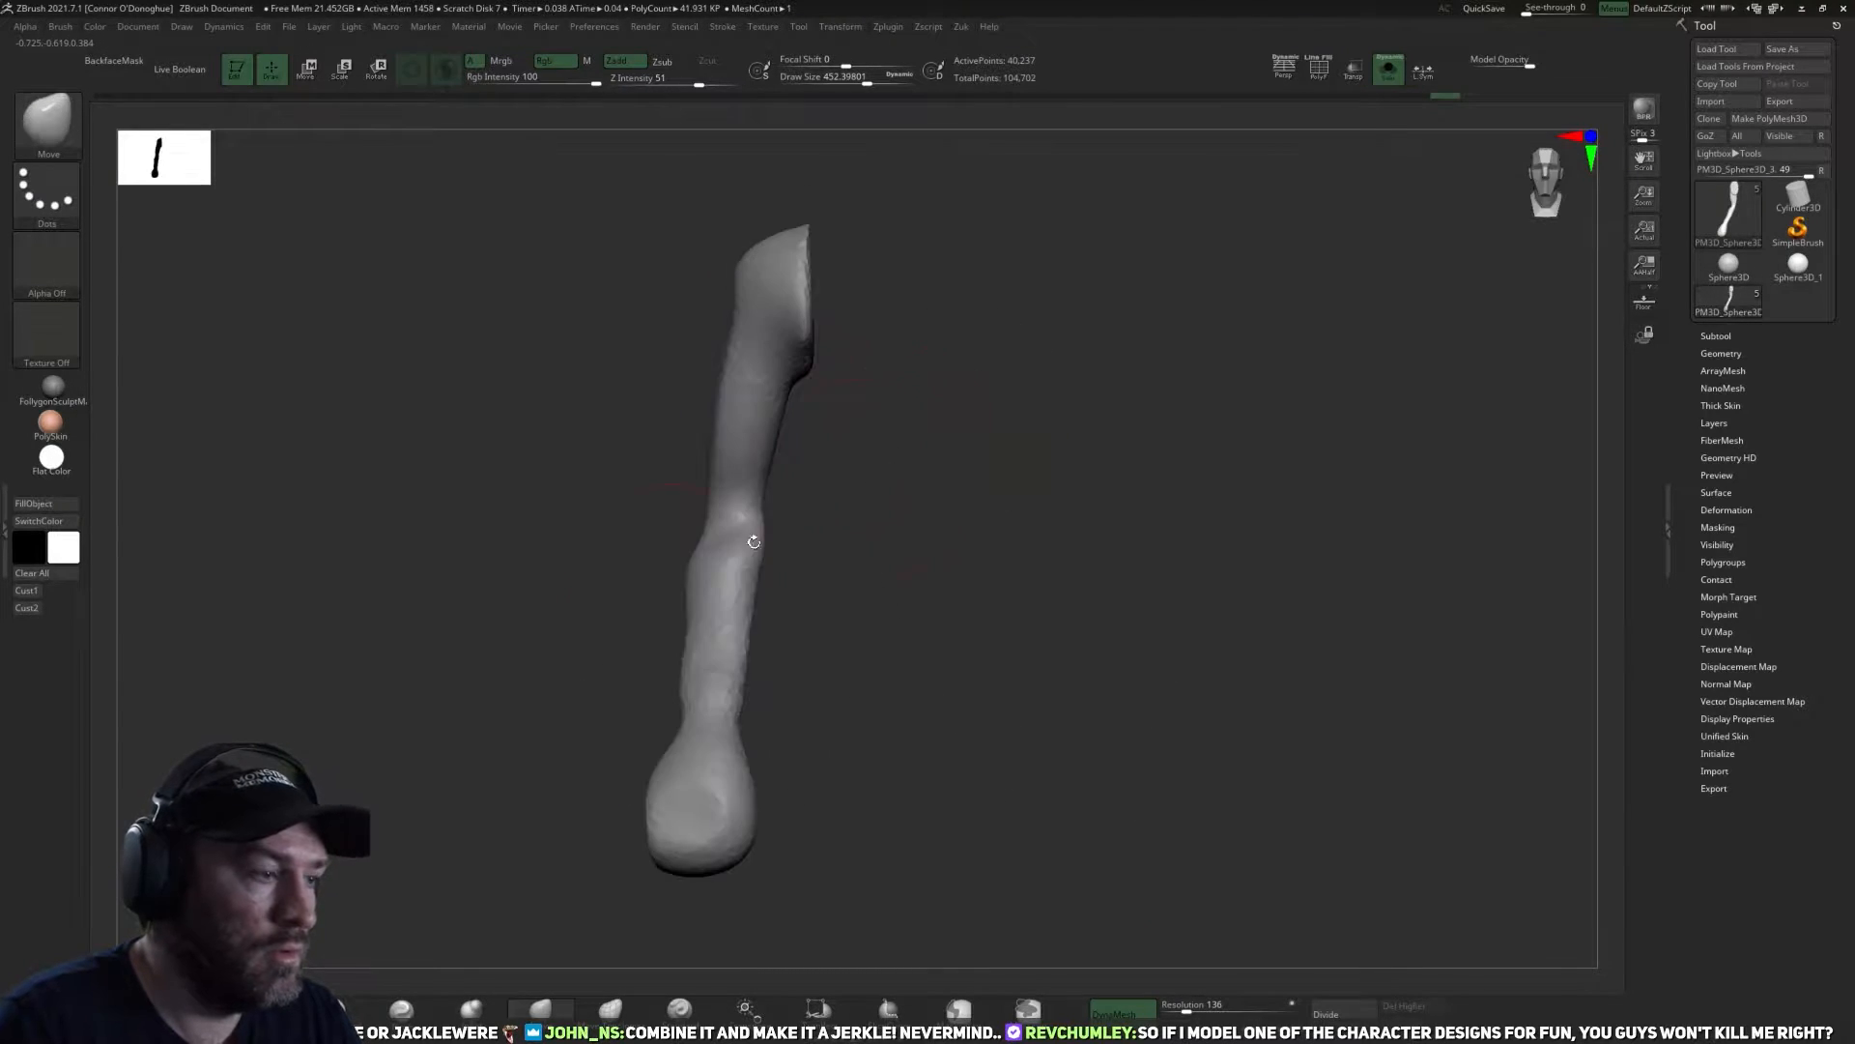
Round off the shoulder end of the isolated arm with the TrimDynamic brush.
{"action": "left_click", "coordinate": [262, 1009]}
{"action": "left_click_drag", "start_coordinate": [924, 529], "coordinate": [908, 488]}
{"action": "mouse_move", "coordinate": [804, 343]}
{"action": "left_mouse_down"}
{"action": "mouse_move", "coordinate": [804, 273]}
{"action": "mouse_move", "coordinate": [803, 327]}
{"action": "left_mouse_up"}
{"action": "mouse_move", "coordinate": [874, 324]}
{"action": "left_mouse_down"}
{"action": "mouse_move", "coordinate": [911, 319]}
{"action": "mouse_move", "coordinate": [829, 352]}
{"action": "mouse_move", "coordinate": [821, 337]}
{"action": "left_mouse_up"}
{"action": "mouse_move", "coordinate": [903, 374]}
{"action": "left_mouse_down"}
{"action": "mouse_move", "coordinate": [817, 344]}
{"action": "mouse_move", "coordinate": [813, 293]}
{"action": "left_mouse_up"}
{"action": "left_click_drag", "start_coordinate": [906, 311], "coordinate": [874, 350]}
{"action": "left_click_drag", "start_coordinate": [943, 285], "coordinate": [1334, 165]}
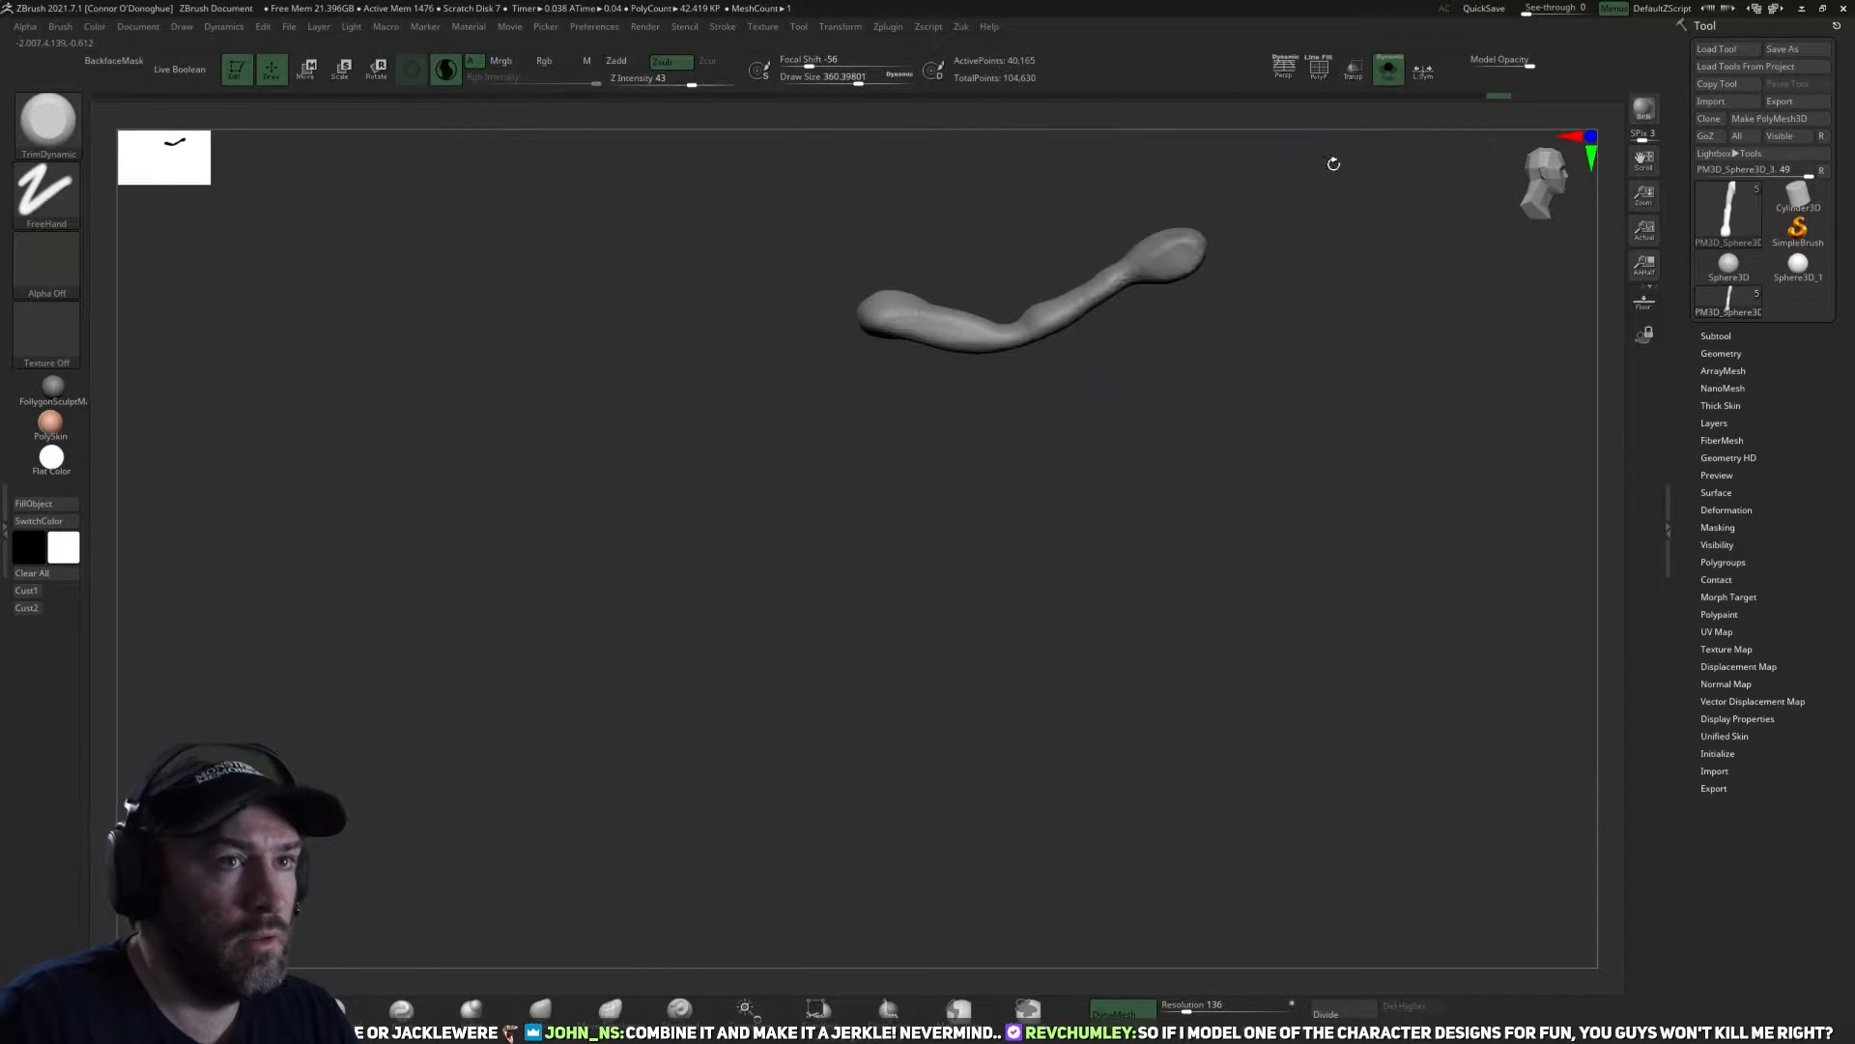
Show all subtools again and mirror and weld the arm to the other side of the body.
{"action": "left_click", "coordinate": [1388, 76]}
{"action": "left_click_drag", "start_coordinate": [1234, 609], "coordinate": [1148, 494]}
{"action": "key", "text": "z"}
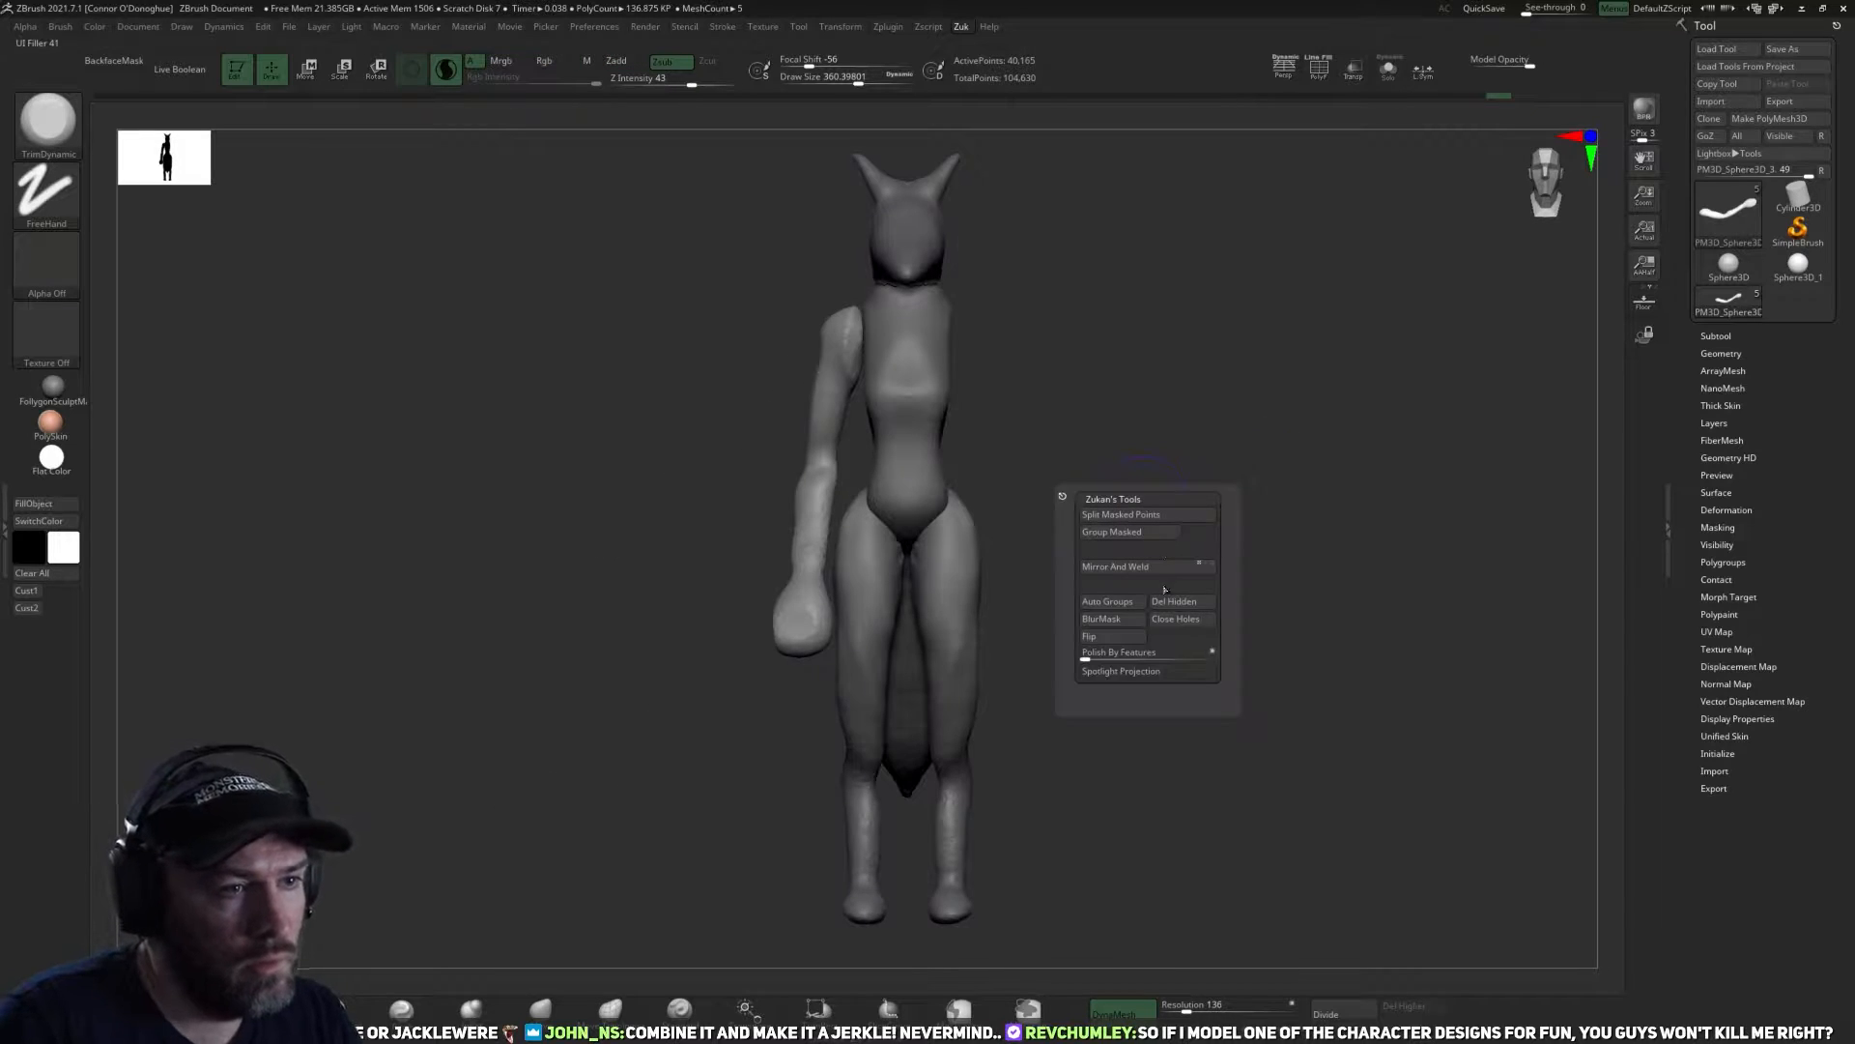
{"action": "left_click", "coordinate": [1157, 561]}
{"action": "left_click_drag", "start_coordinate": [1077, 430], "coordinate": [1042, 485], "text": "alt"}
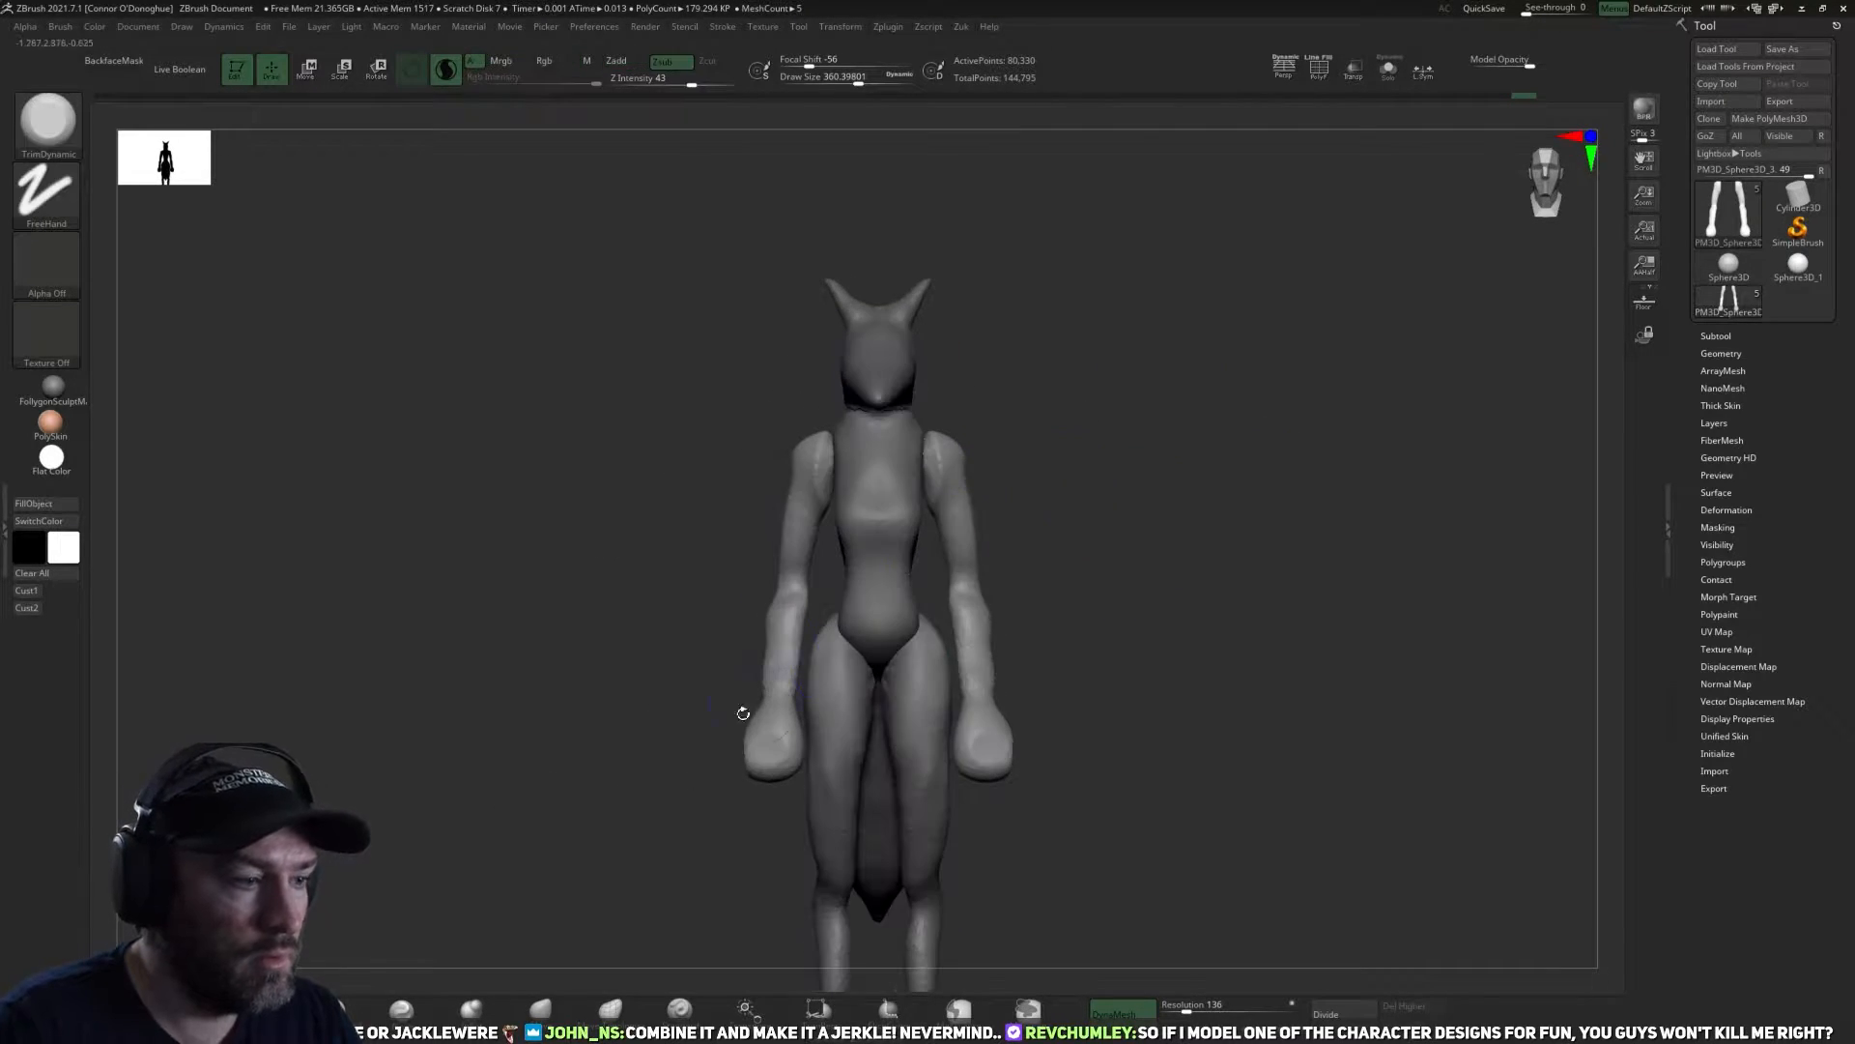
Swing both arms outward from the body, pivoting them at the shoulders.
{"action": "key", "text": "r"}
{"action": "left_click", "coordinate": [947, 449]}
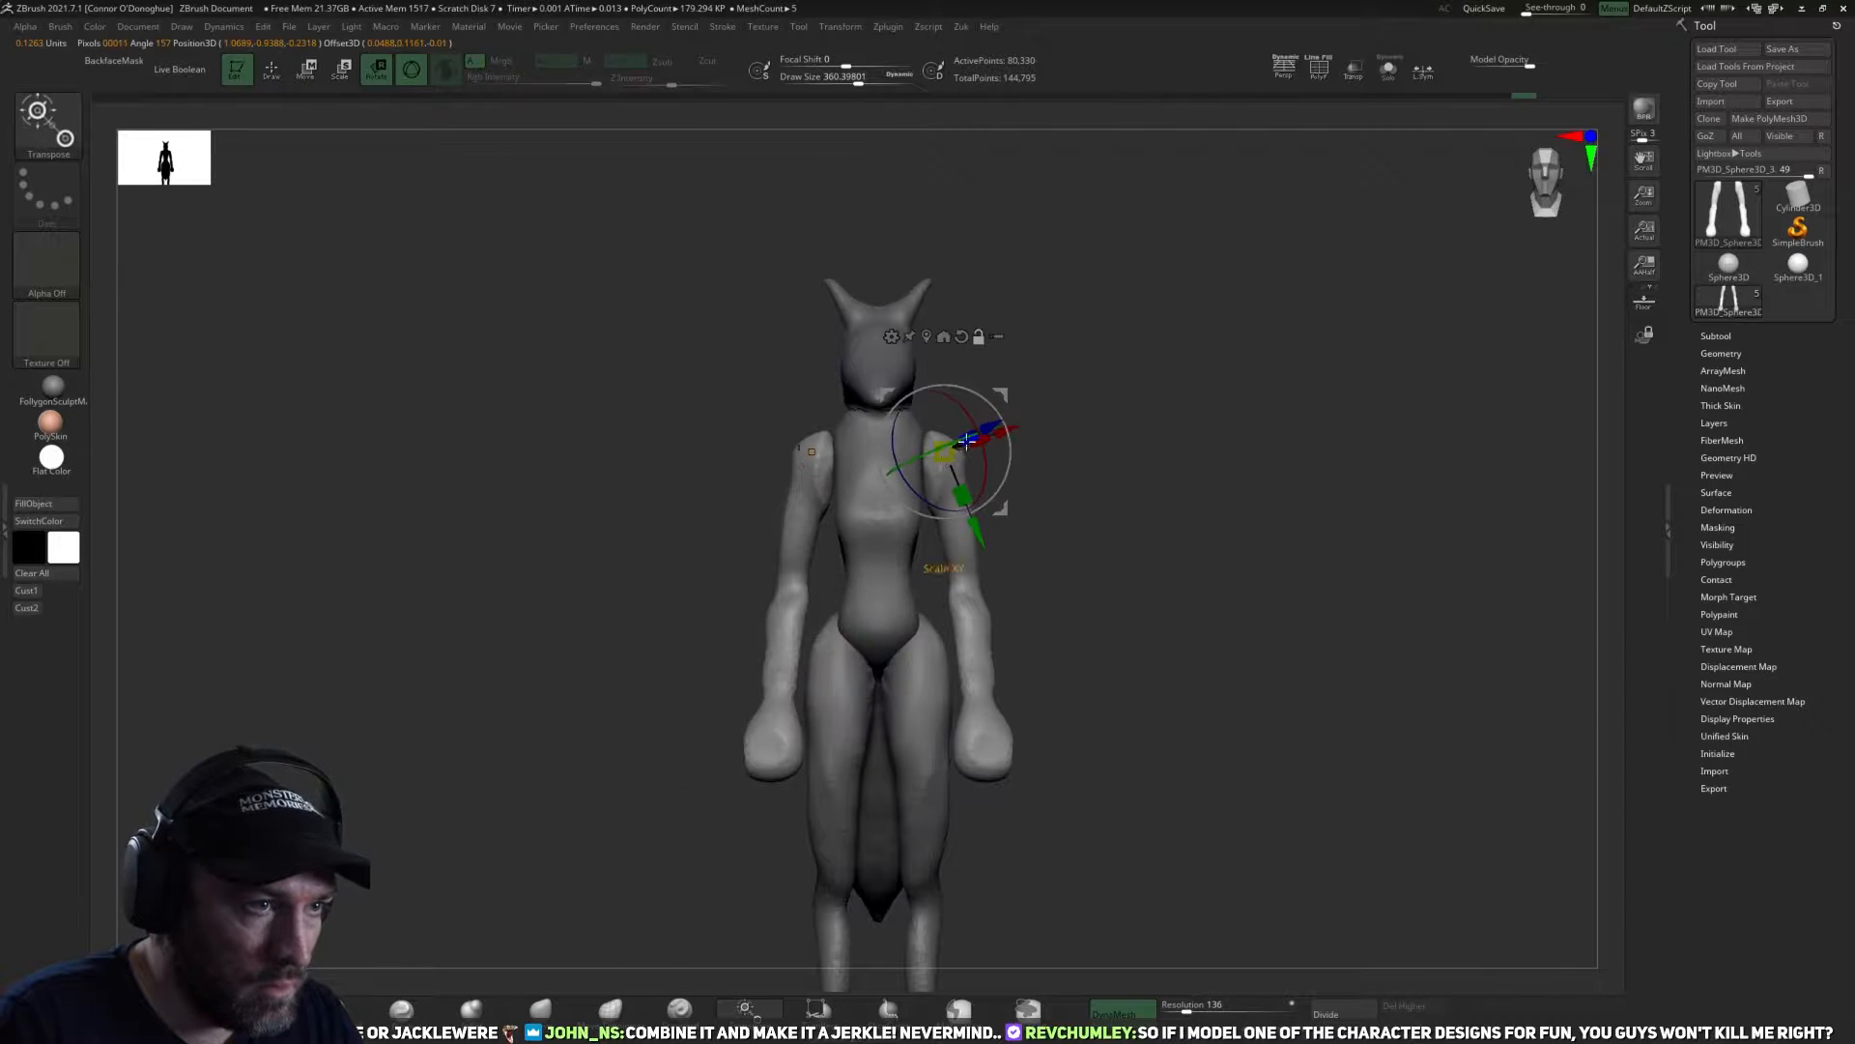
{"action": "left_click_drag", "start_coordinate": [1000, 482], "coordinate": [1226, 549]}
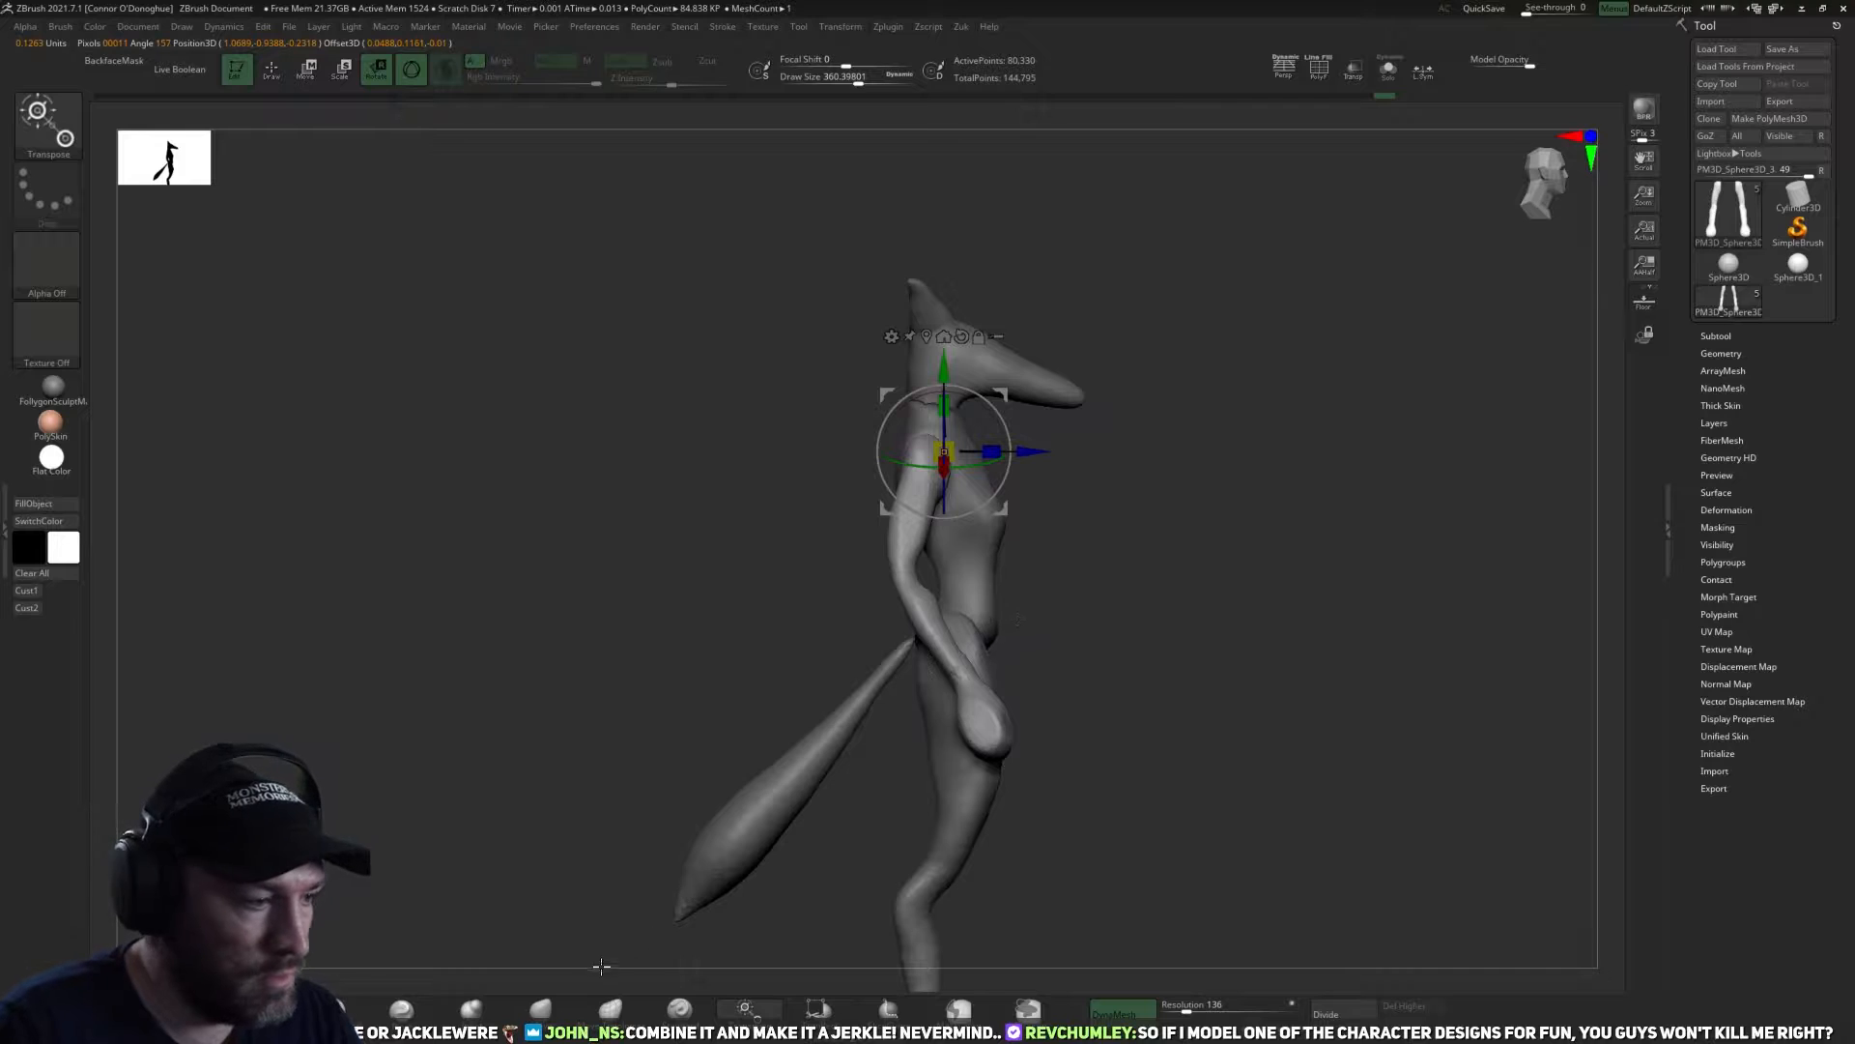
{"action": "key", "text": "q"}
{"action": "left_click_drag", "start_coordinate": [1160, 559], "coordinate": [1052, 506]}
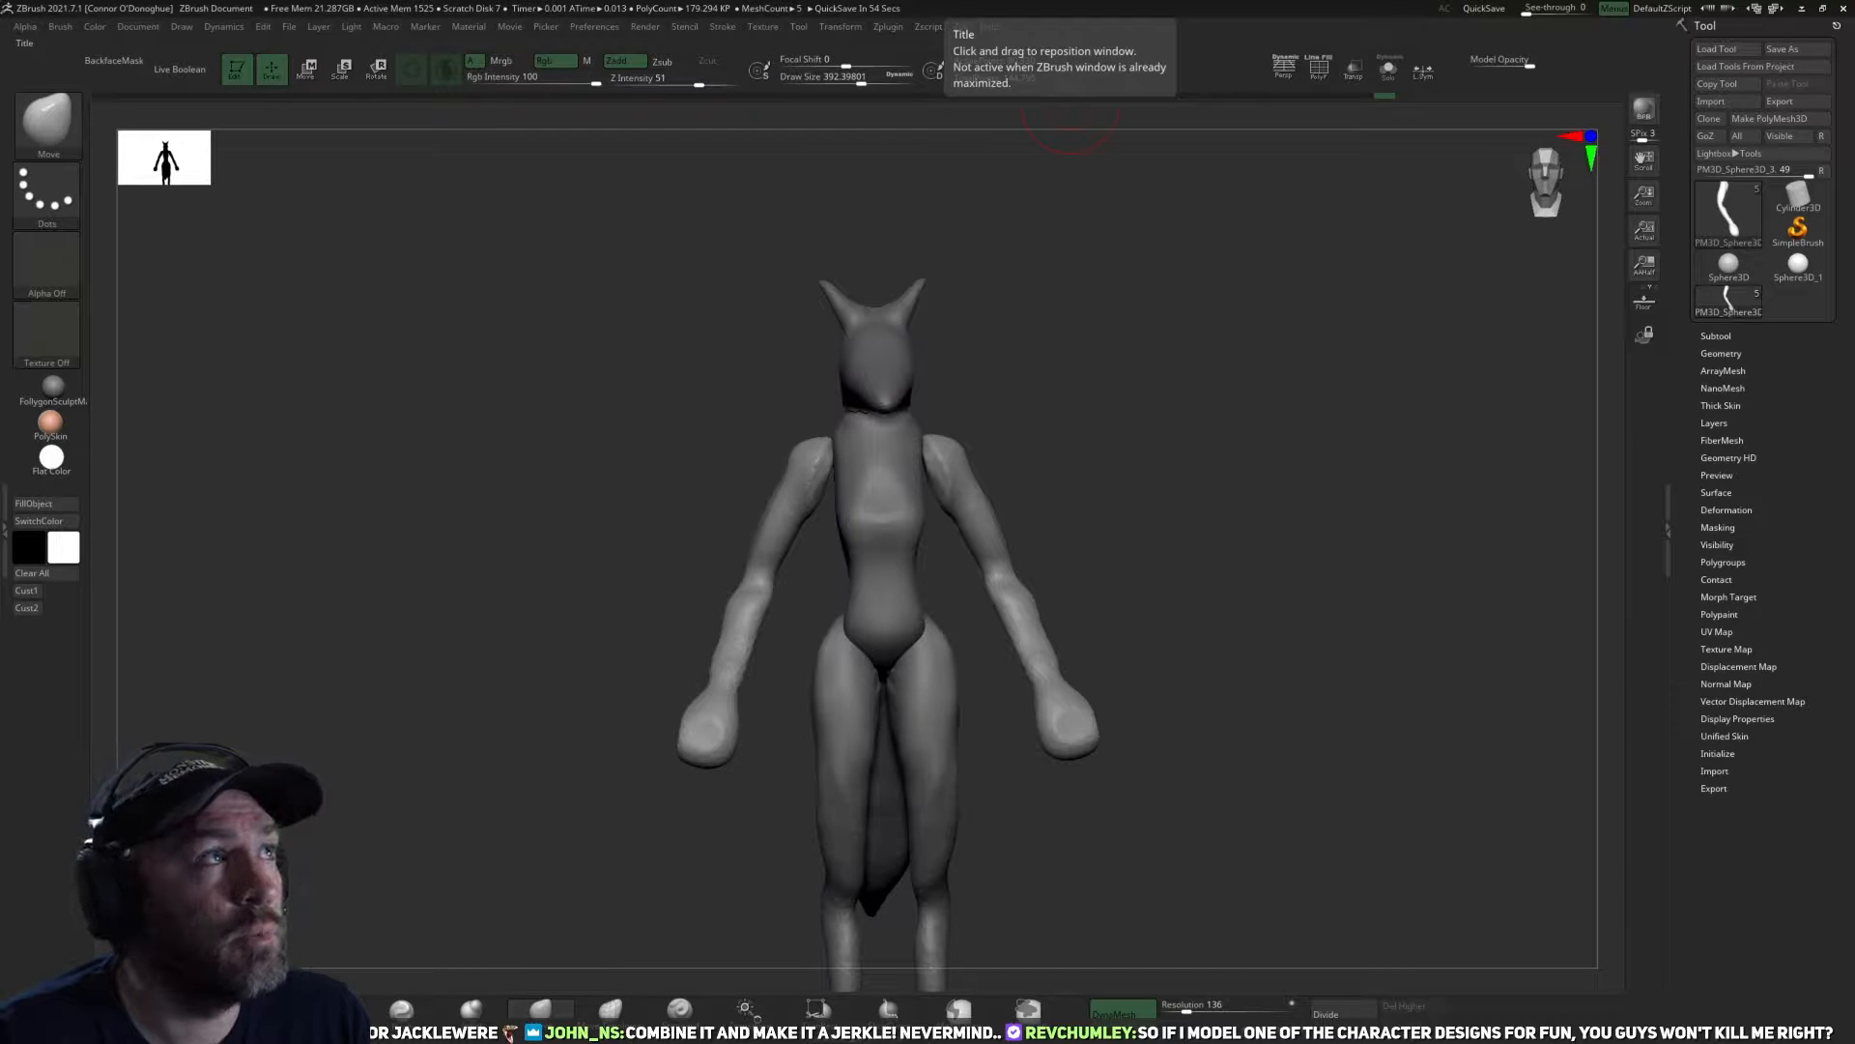
Carve a crease under the shoulder muscles of both arms with the DamStandard brush at Z Intensity 14.
{"action": "left_click_drag", "start_coordinate": [1308, 547], "coordinate": [1109, 589], "text": "shift"}
{"action": "key", "text": "b"}
{"action": "key", "text": "d"}
{"action": "key", "text": "s"}
{"action": "mouse_move", "coordinate": [1243, 472]}
{"action": "left_mouse_down"}
{"action": "mouse_move", "coordinate": [1172, 464]}
{"action": "mouse_move", "coordinate": [988, 535]}
{"action": "mouse_move", "coordinate": [1020, 497]}
{"action": "left_mouse_up"}
{"action": "key", "text": "["}
{"action": "key", "text": "["}
{"action": "key", "text": "["}
{"action": "key", "text": "["}
{"action": "key", "text": "["}
{"action": "key", "text": "["}
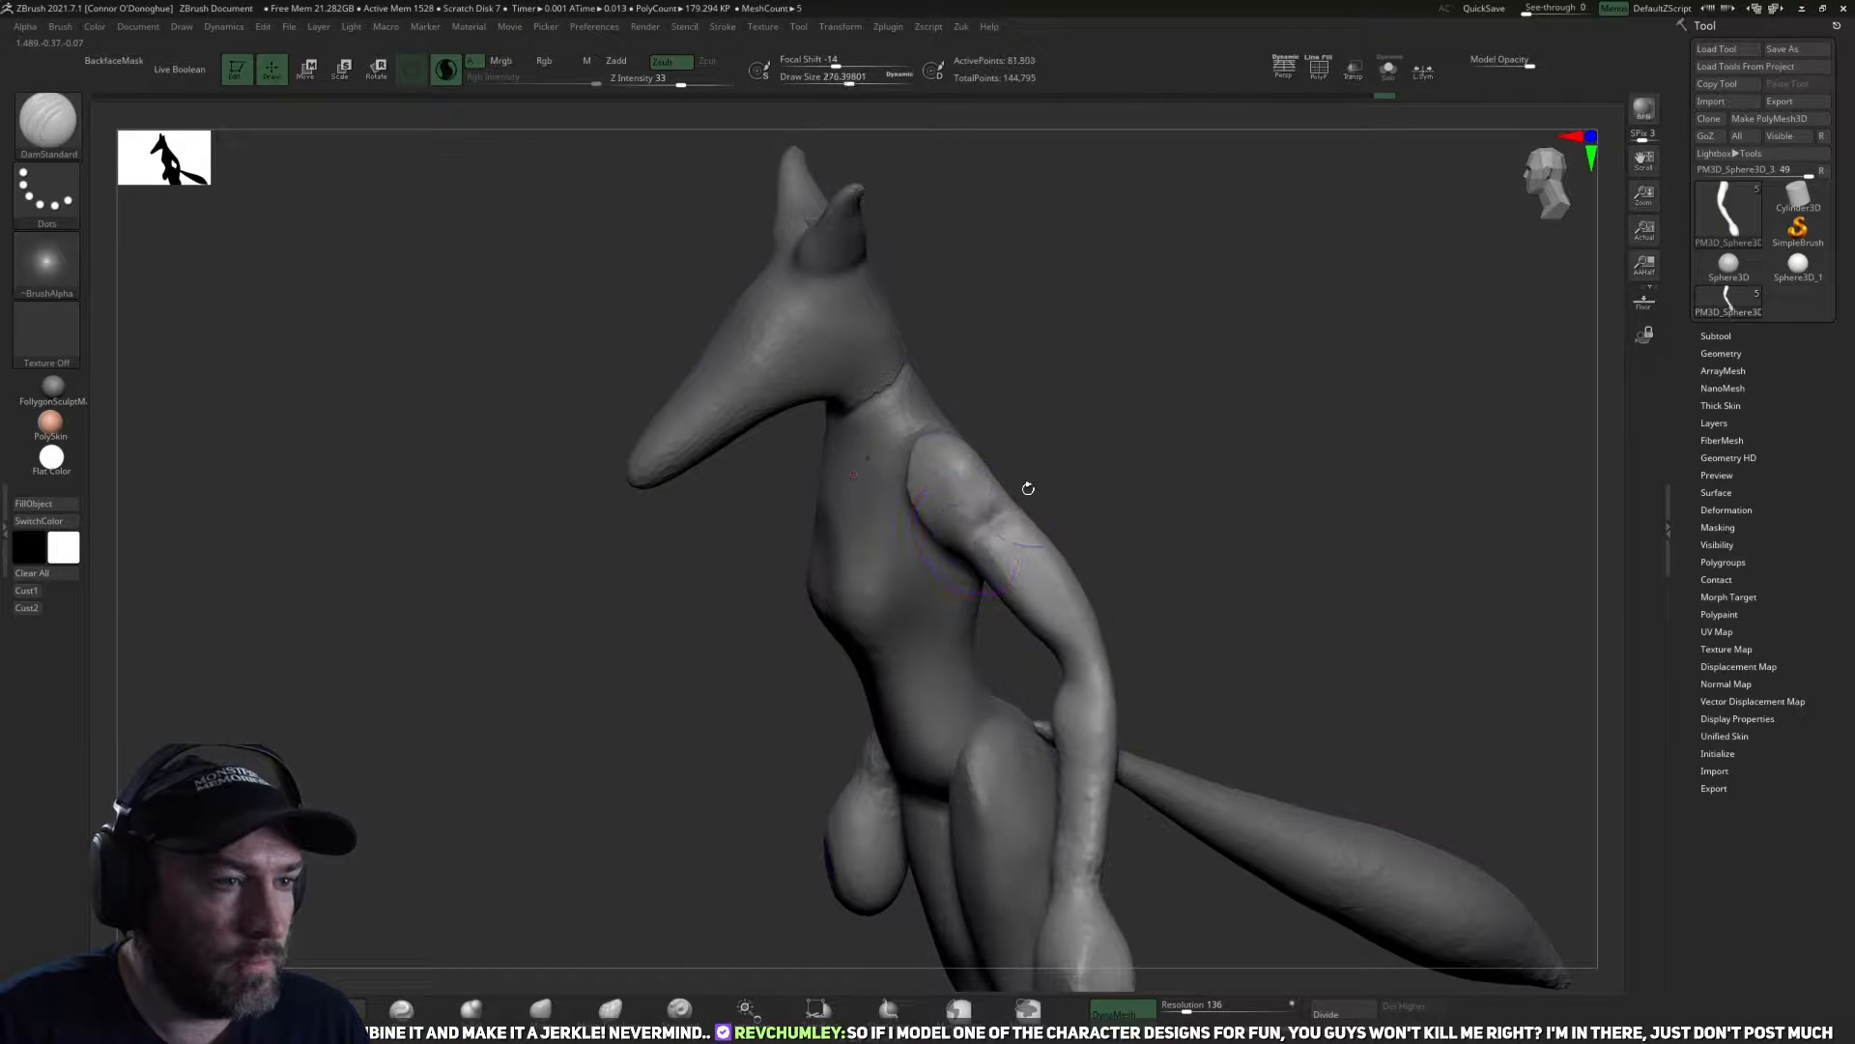
{"action": "mouse_move", "coordinate": [1111, 443]}
{"action": "left_mouse_down"}
{"action": "mouse_move", "coordinate": [1196, 435]}
{"action": "mouse_move", "coordinate": [644, 158]}
{"action": "left_mouse_up"}
{"action": "left_click_drag", "start_coordinate": [682, 77], "coordinate": [657, 79]}
{"action": "left_click_drag", "start_coordinate": [1163, 460], "coordinate": [1120, 490]}
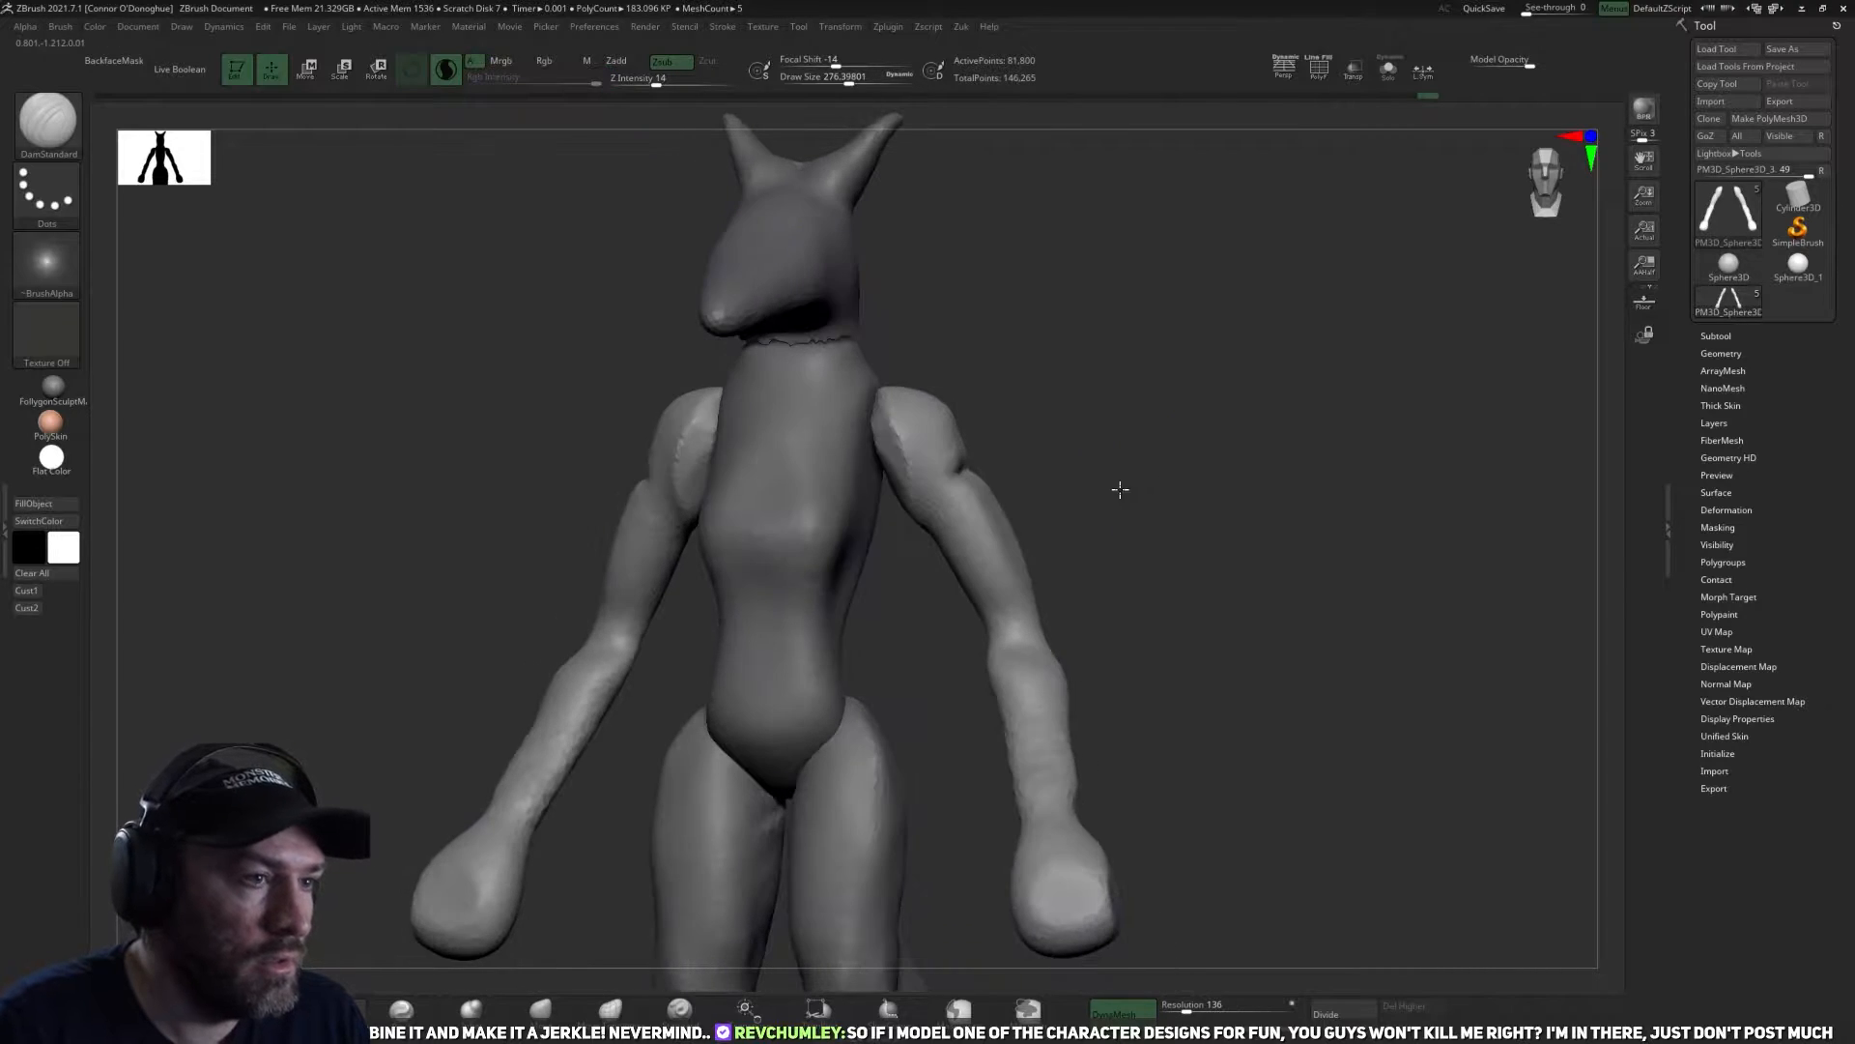
{"action": "left_click_drag", "start_coordinate": [994, 415], "coordinate": [888, 575], "text": "shift"}
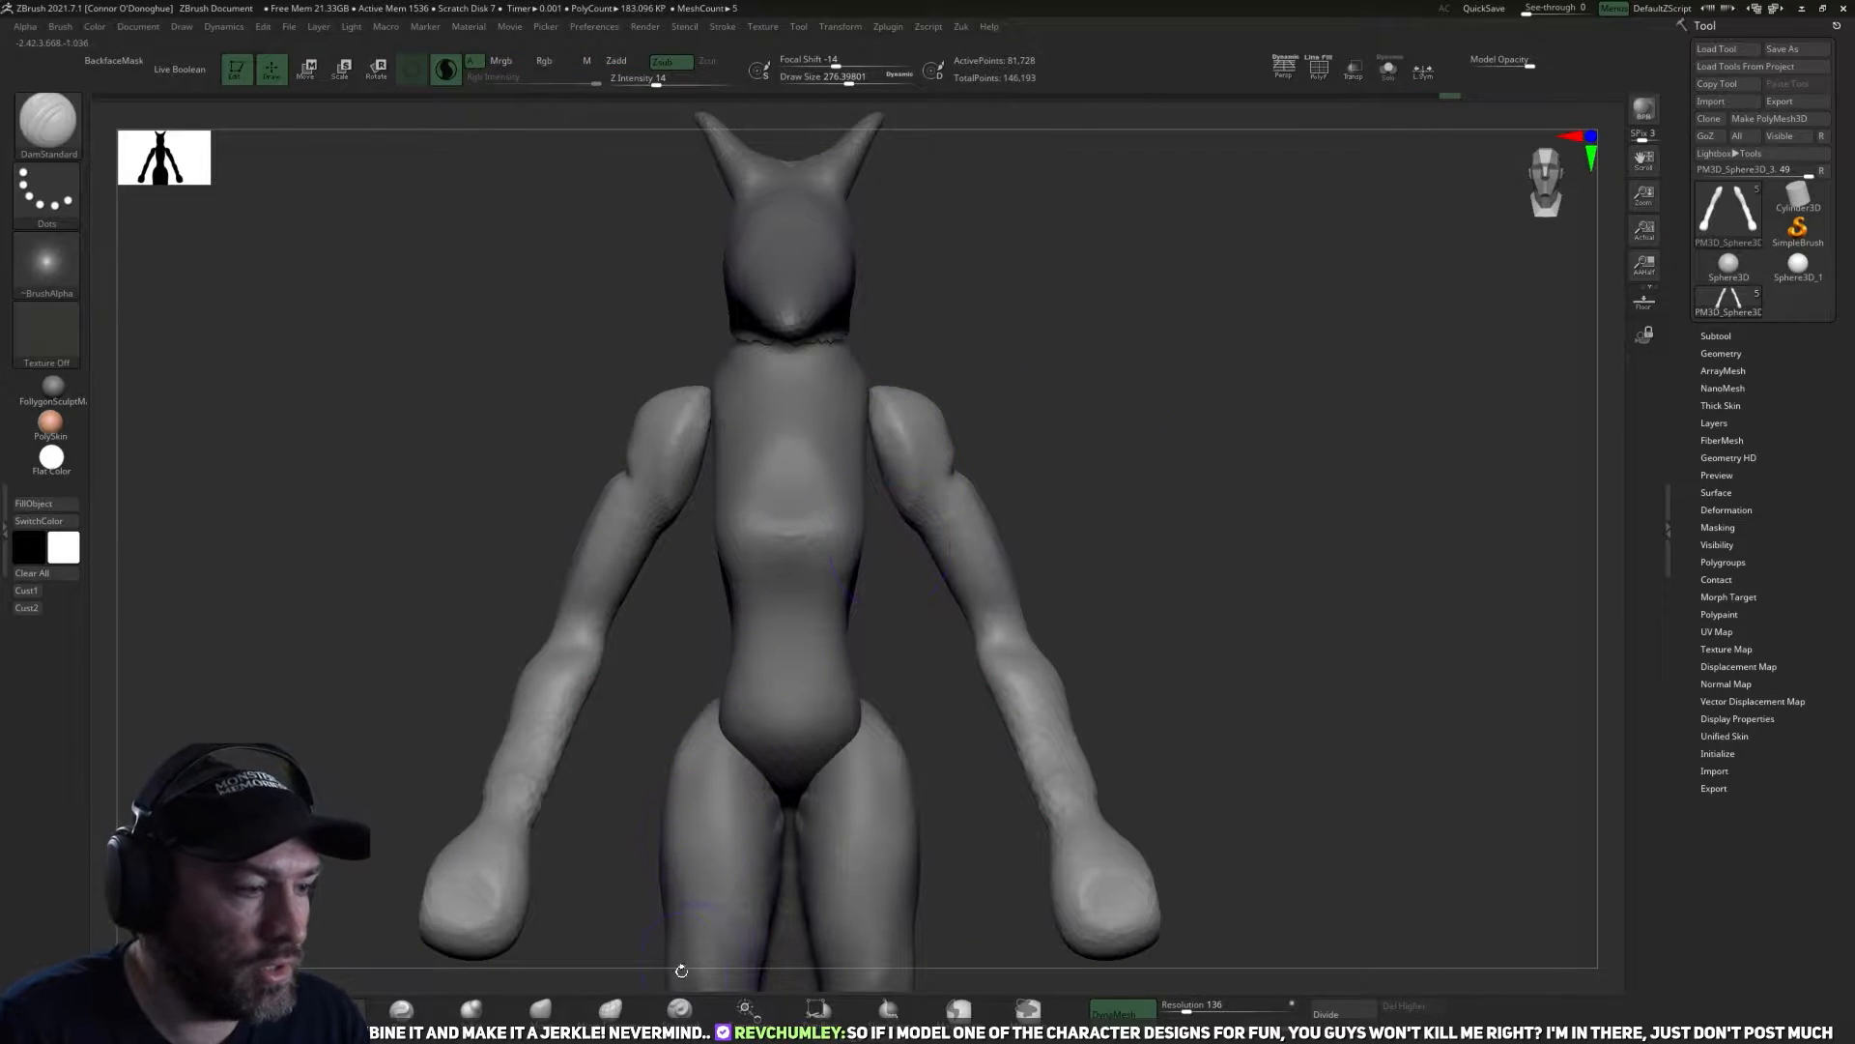
Reshape the shoulders and upper arms around the creases, starting with the Move brush from the front.
{"action": "left_click", "coordinate": [546, 1006]}
{"action": "mouse_move", "coordinate": [890, 639]}
{"action": "left_mouse_down"}
{"action": "mouse_move", "coordinate": [889, 495]}
{"action": "mouse_move", "coordinate": [844, 455]}
{"action": "left_mouse_up"}
{"action": "left_click_drag", "start_coordinate": [989, 402], "coordinate": [894, 464]}
{"action": "left_click", "coordinate": [332, 1008]}
{"action": "left_click_drag", "start_coordinate": [1105, 443], "coordinate": [1131, 411]}
{"action": "left_click_drag", "start_coordinate": [1150, 473], "coordinate": [927, 455]}
{"action": "mouse_move", "coordinate": [720, 551]}
{"action": "left_mouse_down", "text": "ctrl"}
{"action": "mouse_move", "coordinate": [744, 577]}
{"action": "mouse_move", "coordinate": [894, 507]}
{"action": "left_mouse_up", "text": "ctrl"}
Undo the last stroke and adjust the shoulder contours against the torso with the Move brush from the back and side.
{"action": "left_click", "coordinate": [561, 1010]}
{"action": "key", "text": "ctrl+z"}
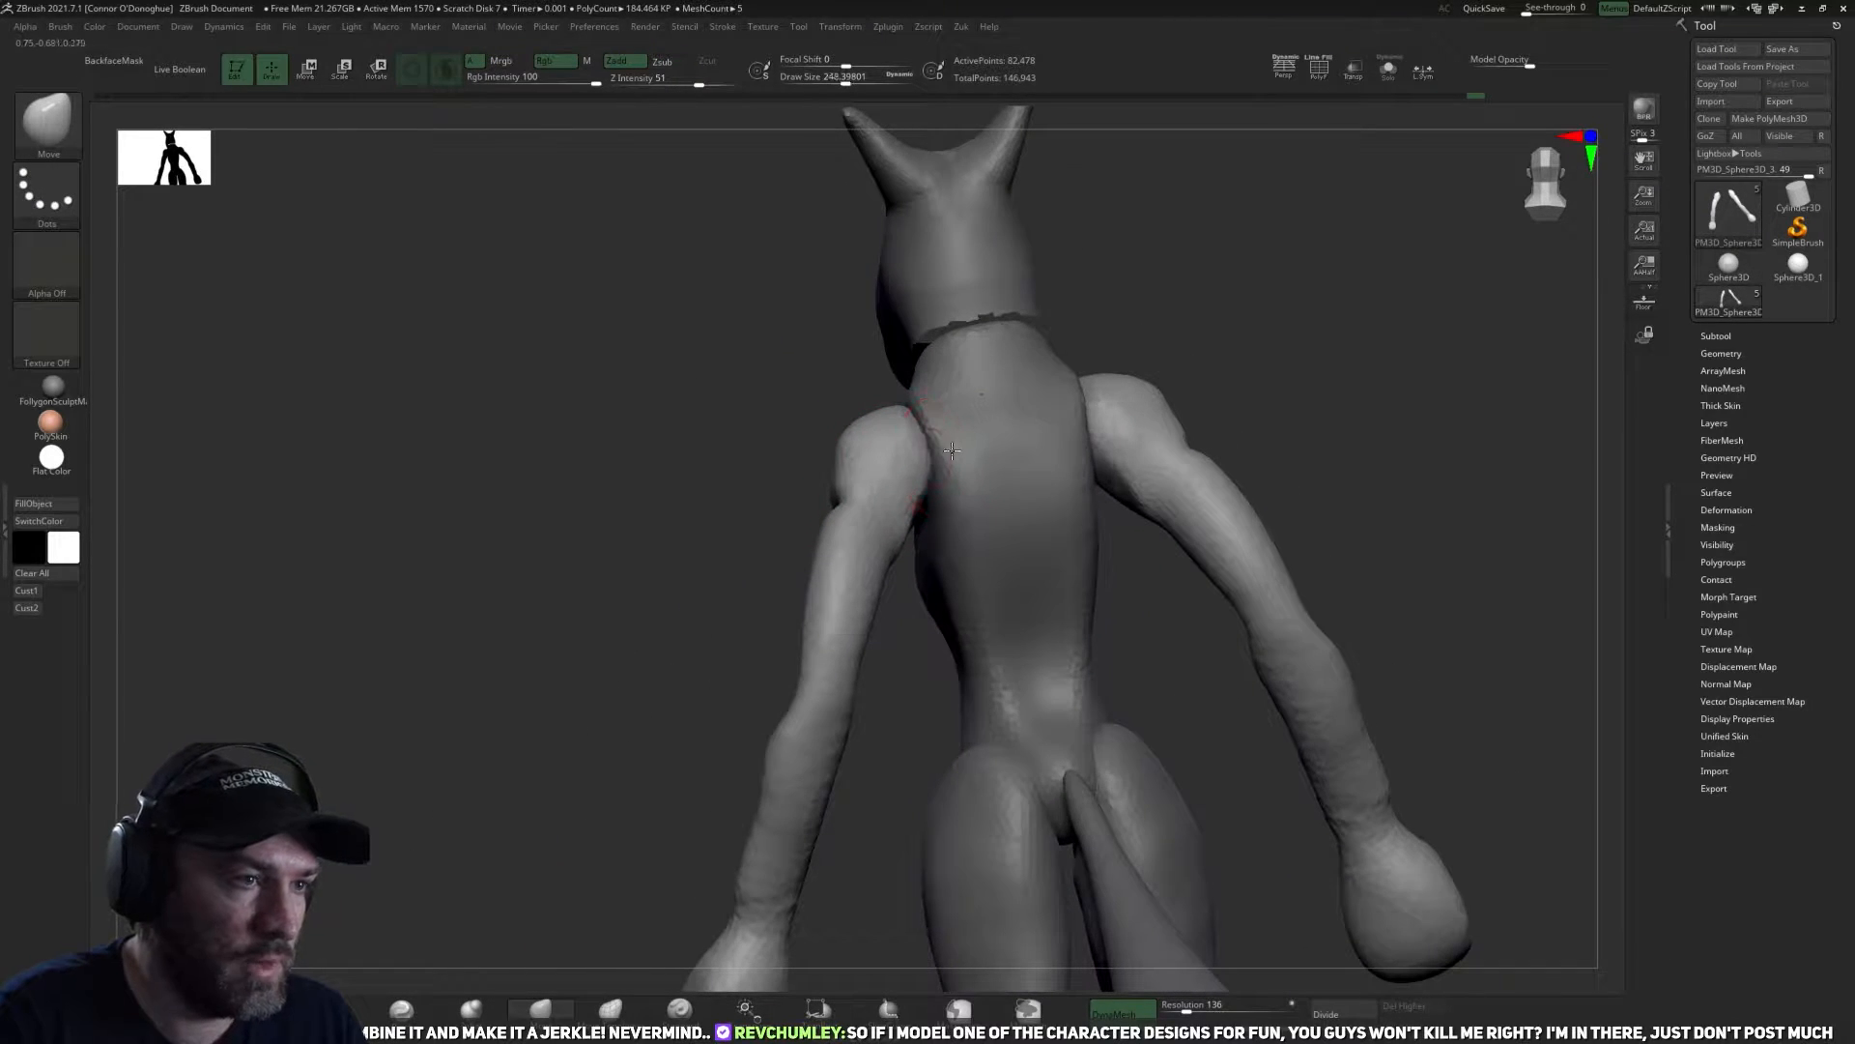
{"action": "mouse_move", "coordinate": [796, 375]}
{"action": "left_mouse_down"}
{"action": "mouse_move", "coordinate": [787, 489]}
{"action": "mouse_move", "coordinate": [1105, 510]}
{"action": "mouse_move", "coordinate": [957, 531]}
{"action": "left_mouse_up"}
{"action": "key", "text": "shift"}
{"action": "left_click_drag", "start_coordinate": [1111, 518], "coordinate": [1115, 361]}
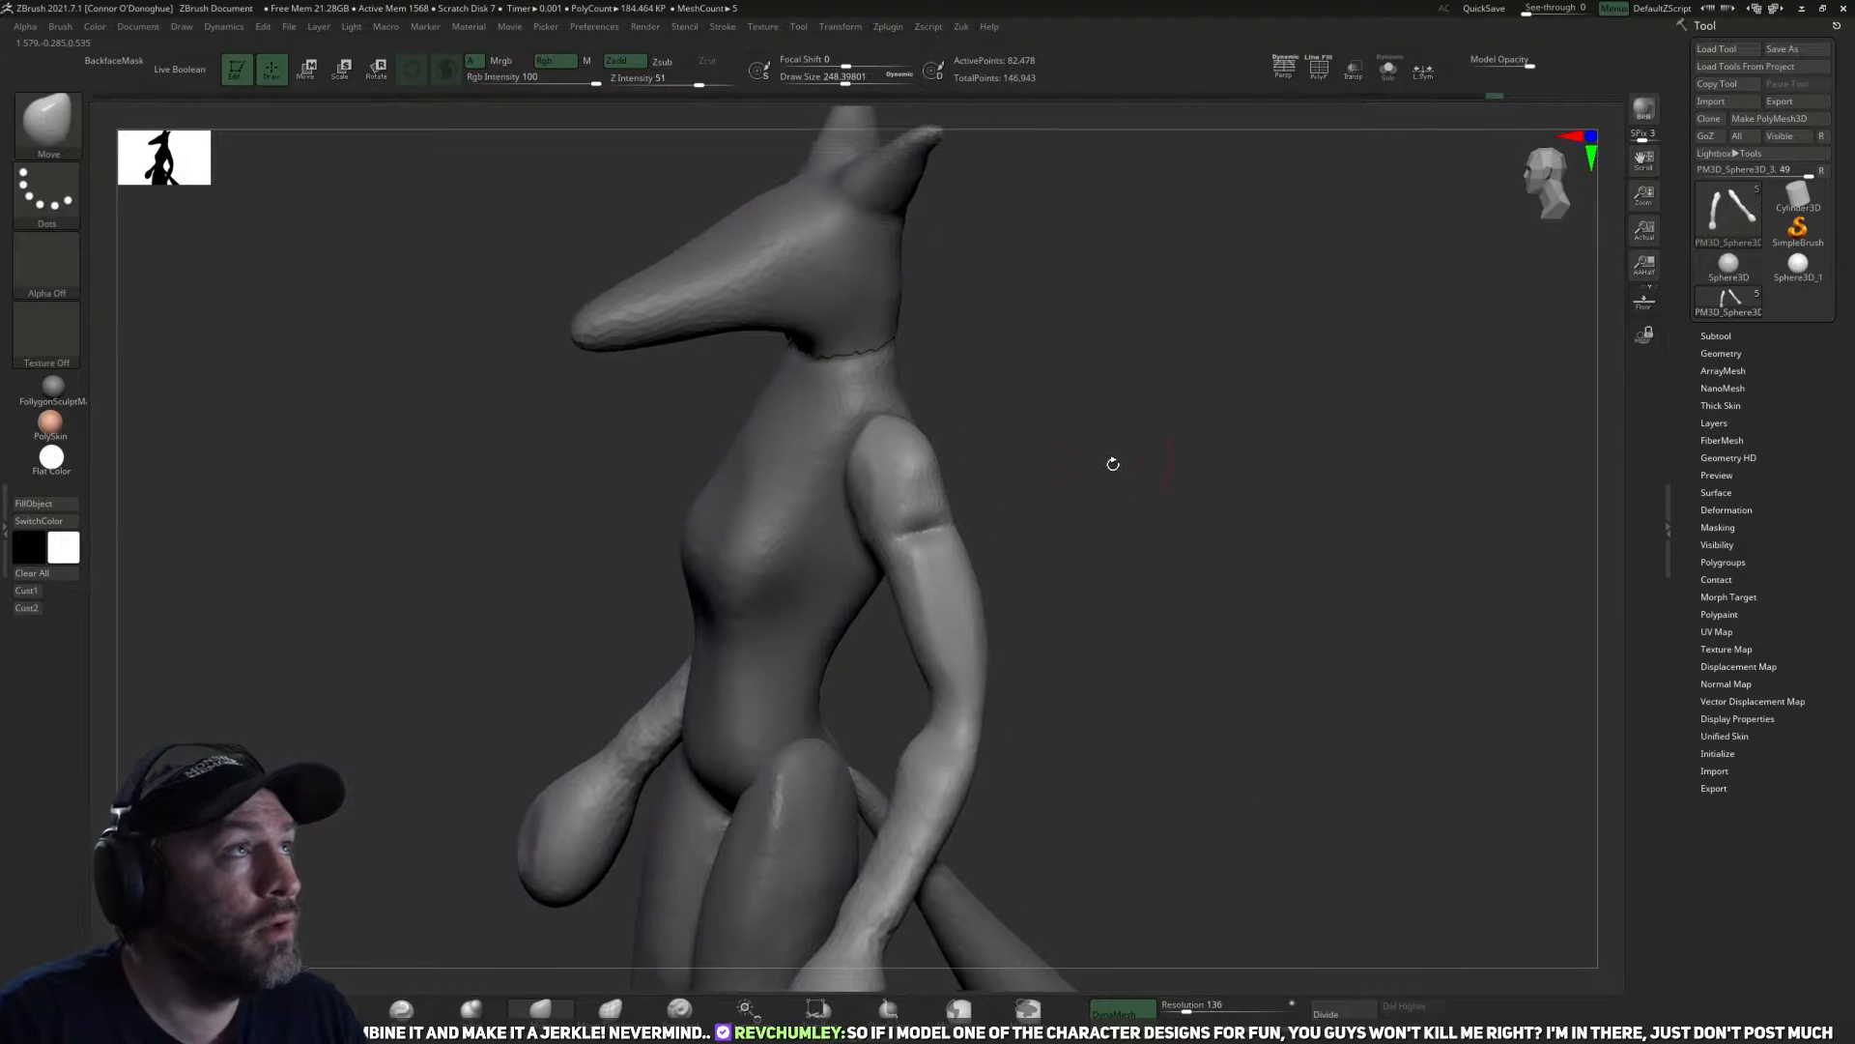
{"action": "left_click_drag", "start_coordinate": [1110, 460], "coordinate": [1145, 412]}
{"action": "left_click_drag", "start_coordinate": [1048, 513], "coordinate": [857, 467]}
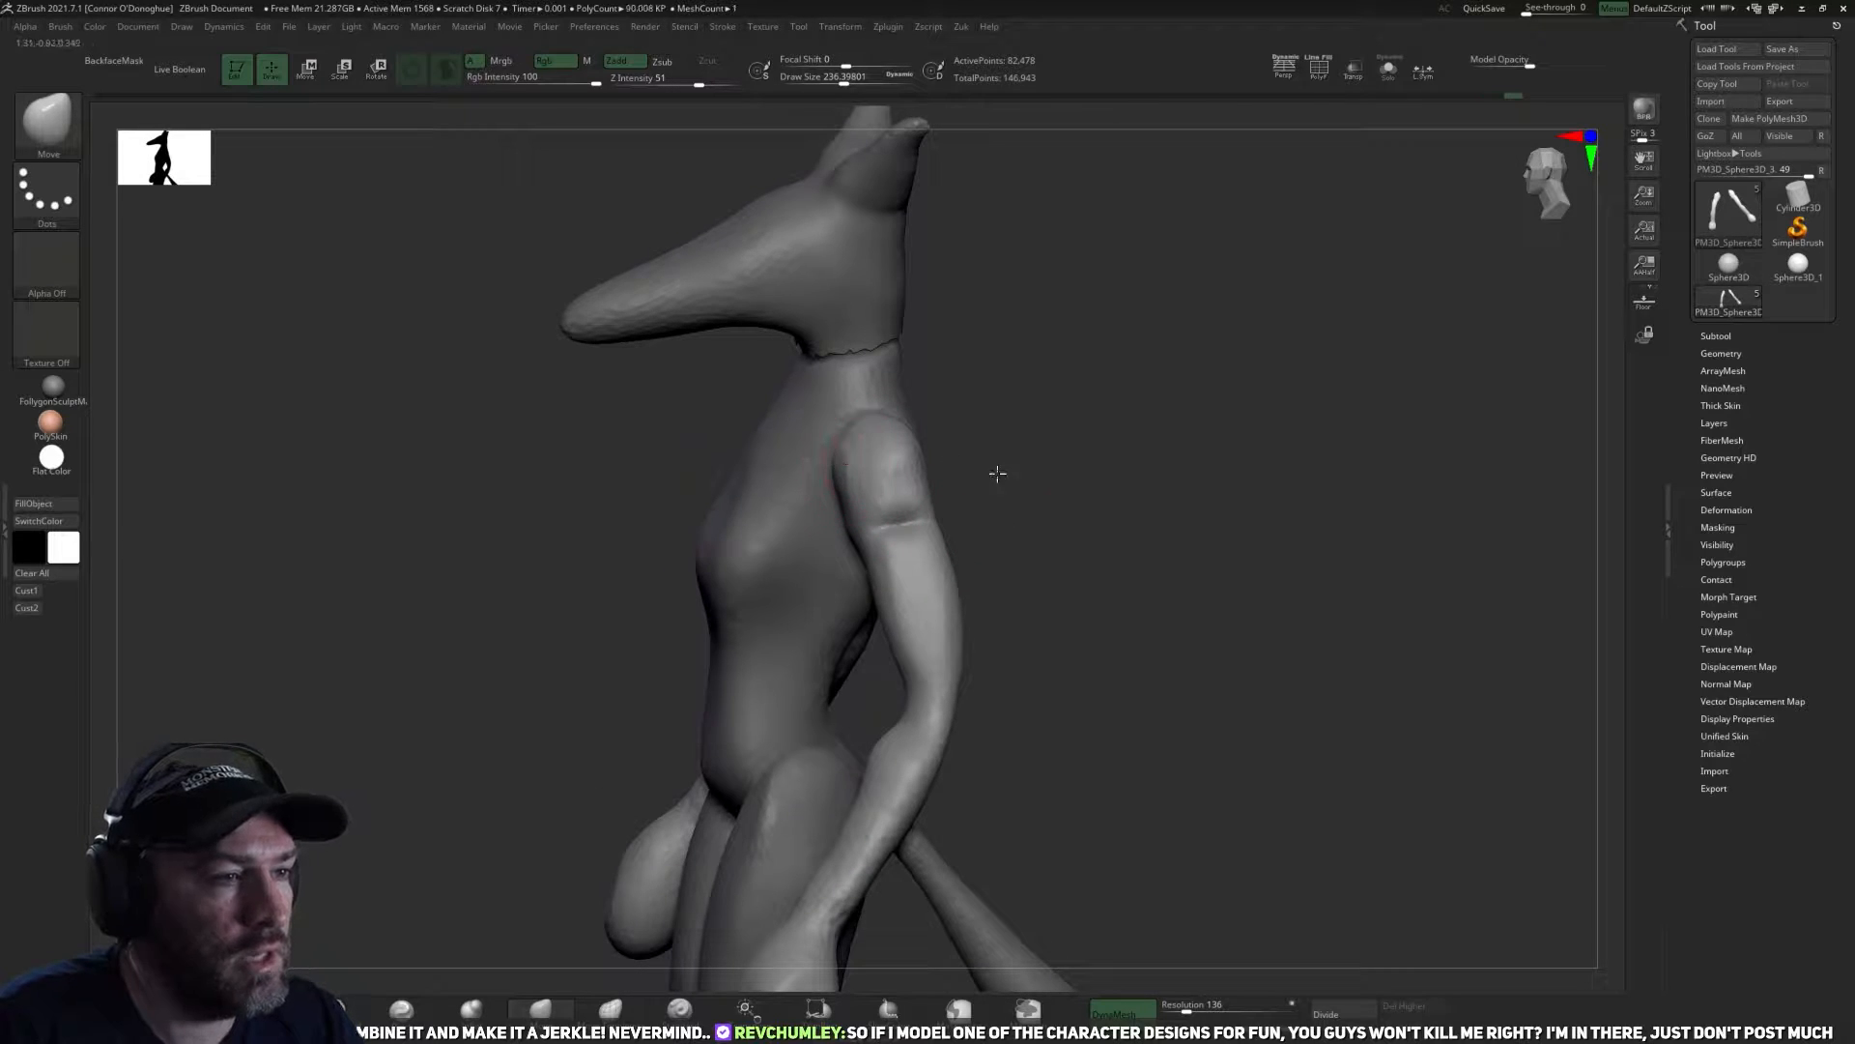
{"action": "left_click_drag", "start_coordinate": [998, 463], "coordinate": [864, 479]}
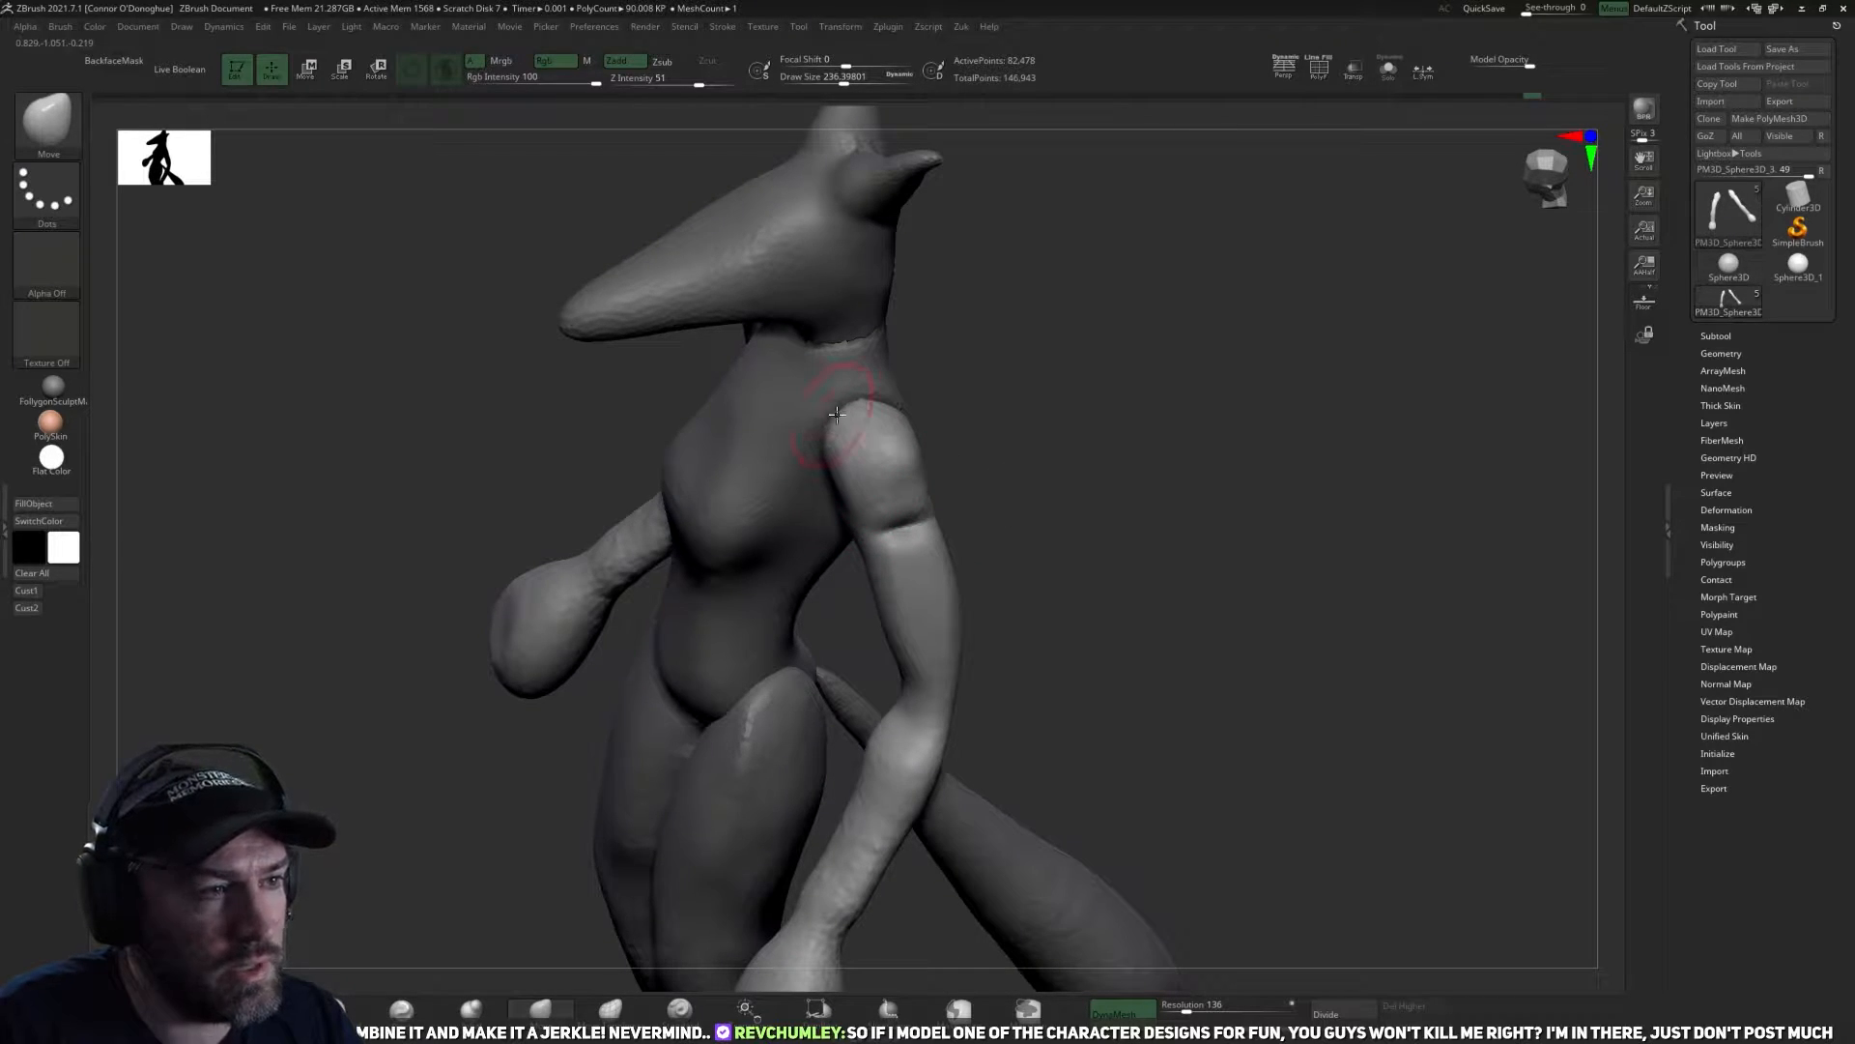
{"action": "left_click_drag", "start_coordinate": [830, 414], "coordinate": [913, 417]}
Flatten the front and outer sides of the shoulders into clear planes with the TrimDynamic brush.
{"action": "left_click", "coordinate": [263, 1007]}
{"action": "mouse_move", "coordinate": [633, 657]}
{"action": "left_mouse_down"}
{"action": "mouse_move", "coordinate": [793, 579]}
{"action": "mouse_move", "coordinate": [913, 482]}
{"action": "mouse_move", "coordinate": [871, 483]}
{"action": "left_mouse_up"}
{"action": "mouse_move", "coordinate": [730, 540]}
{"action": "left_mouse_down"}
{"action": "mouse_move", "coordinate": [915, 483]}
{"action": "mouse_move", "coordinate": [831, 473]}
{"action": "left_mouse_up"}
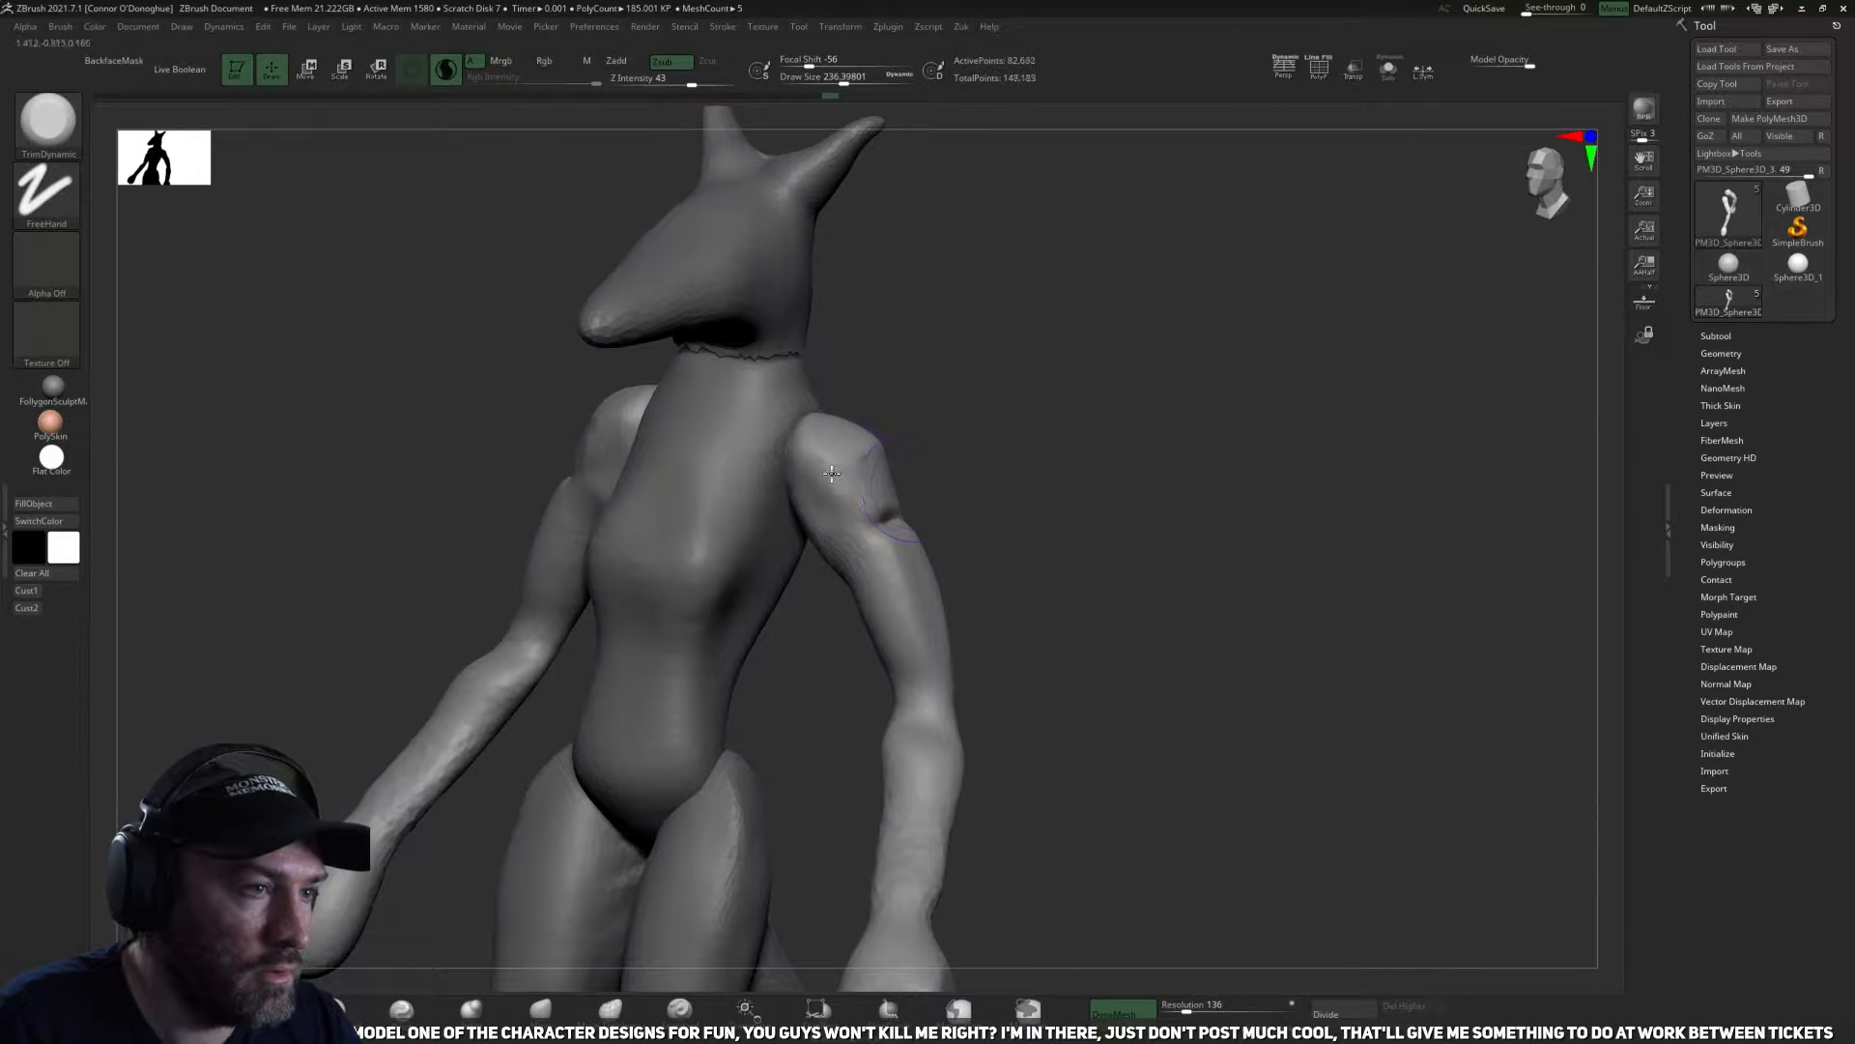
{"action": "mouse_move", "coordinate": [948, 438]}
{"action": "left_mouse_down"}
{"action": "mouse_move", "coordinate": [870, 435]}
{"action": "mouse_move", "coordinate": [853, 483]}
{"action": "left_mouse_up"}
{"action": "mouse_move", "coordinate": [952, 454]}
{"action": "left_mouse_down"}
{"action": "mouse_move", "coordinate": [860, 526]}
{"action": "mouse_move", "coordinate": [936, 417]}
{"action": "left_mouse_up"}
{"action": "left_click_drag", "start_coordinate": [863, 462], "coordinate": [884, 439]}
{"action": "left_click_drag", "start_coordinate": [1027, 441], "coordinate": [947, 508]}
{"action": "left_click_drag", "start_coordinate": [893, 426], "coordinate": [902, 456]}
{"action": "left_click_drag", "start_coordinate": [673, 704], "coordinate": [982, 512]}
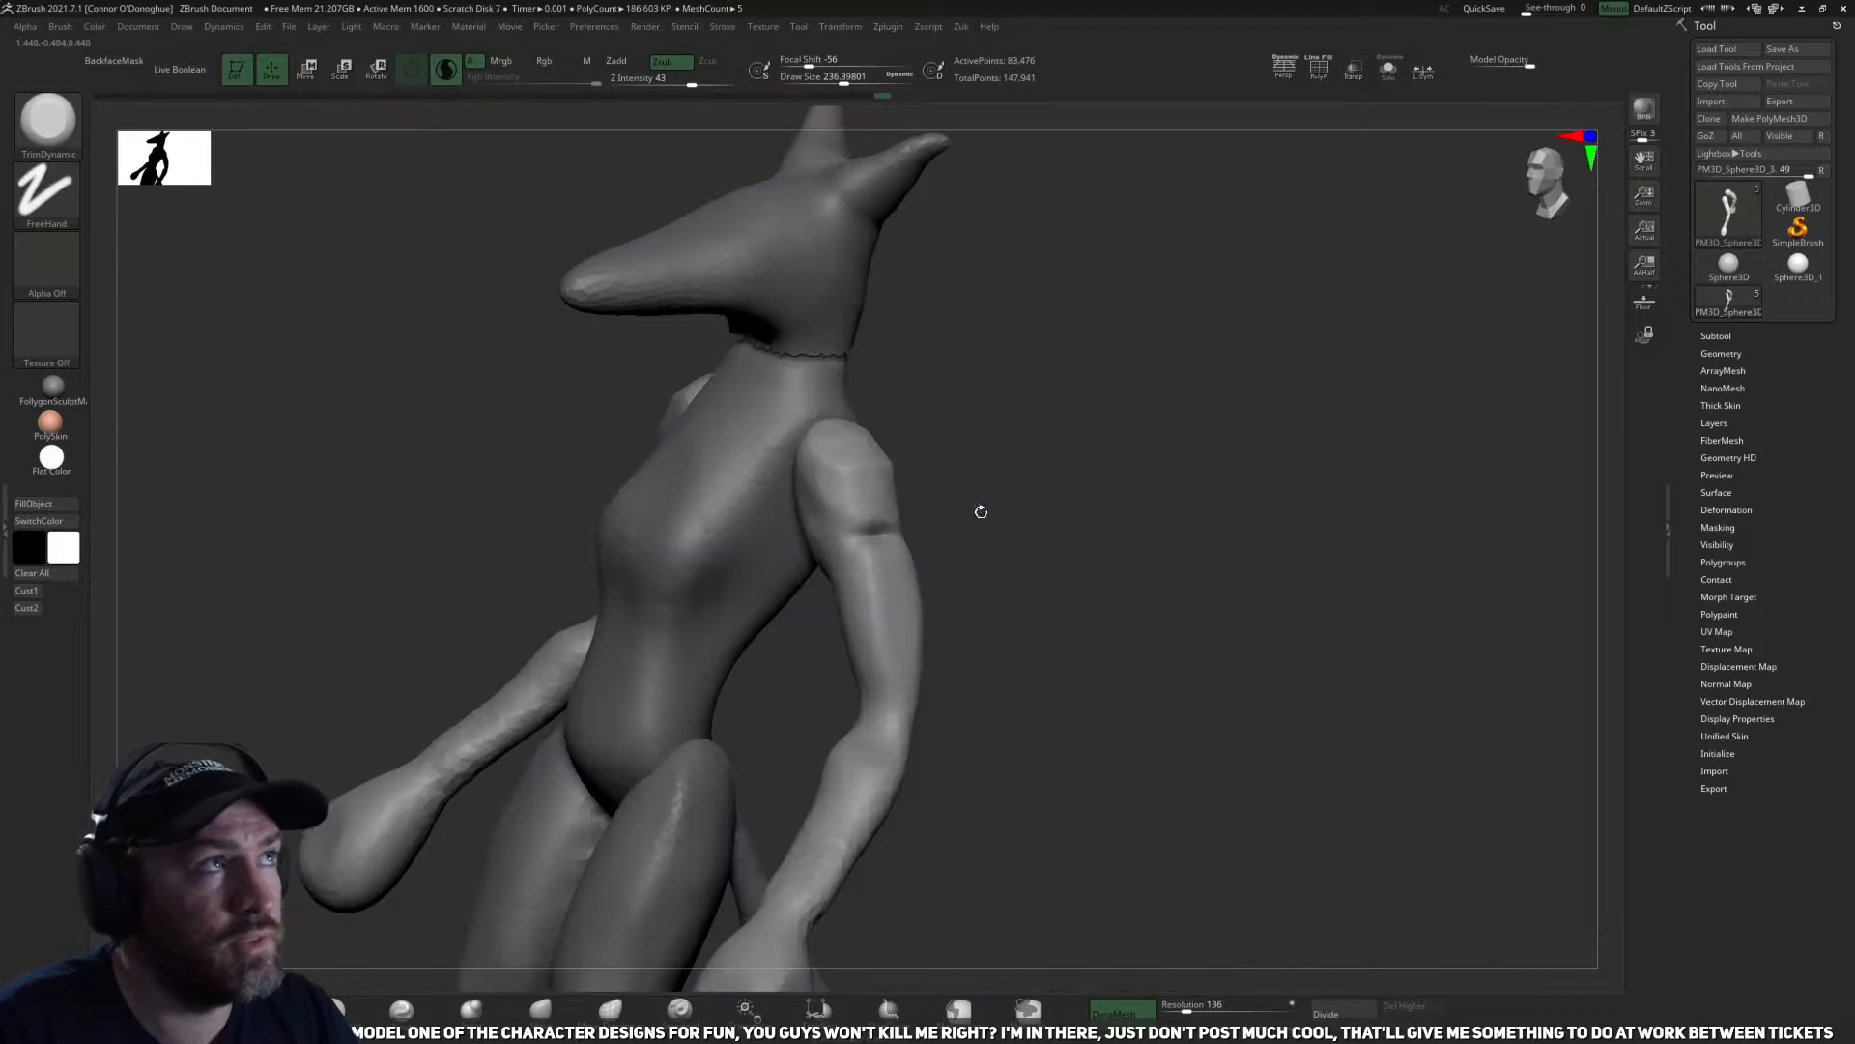
{"action": "left_click_drag", "start_coordinate": [1193, 500], "coordinate": [1164, 466], "text": "shift"}
{"action": "left_click_drag", "start_coordinate": [1102, 568], "coordinate": [1105, 438], "text": "alt"}
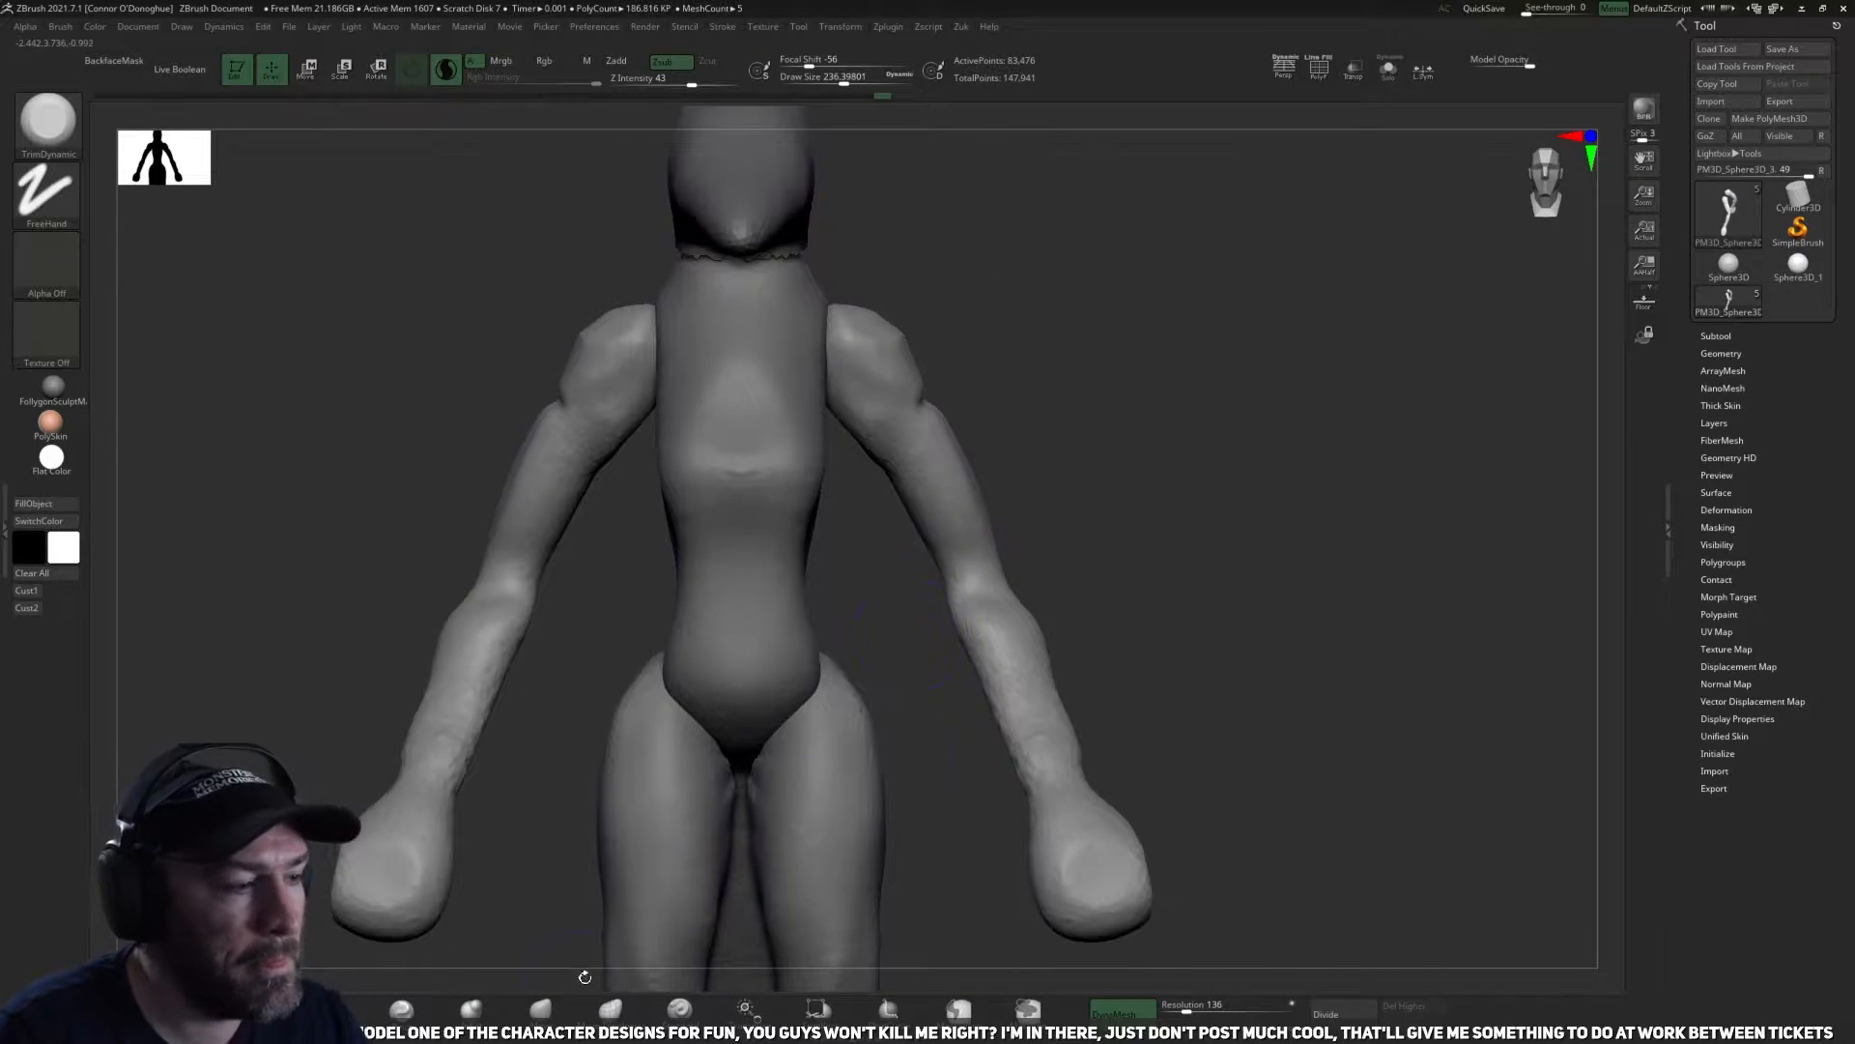
Adjust the overall shape of both arms with the Move brush at a draw size of about 525.
{"action": "left_click", "coordinate": [538, 1010]}
{"action": "key", "text": "space"}
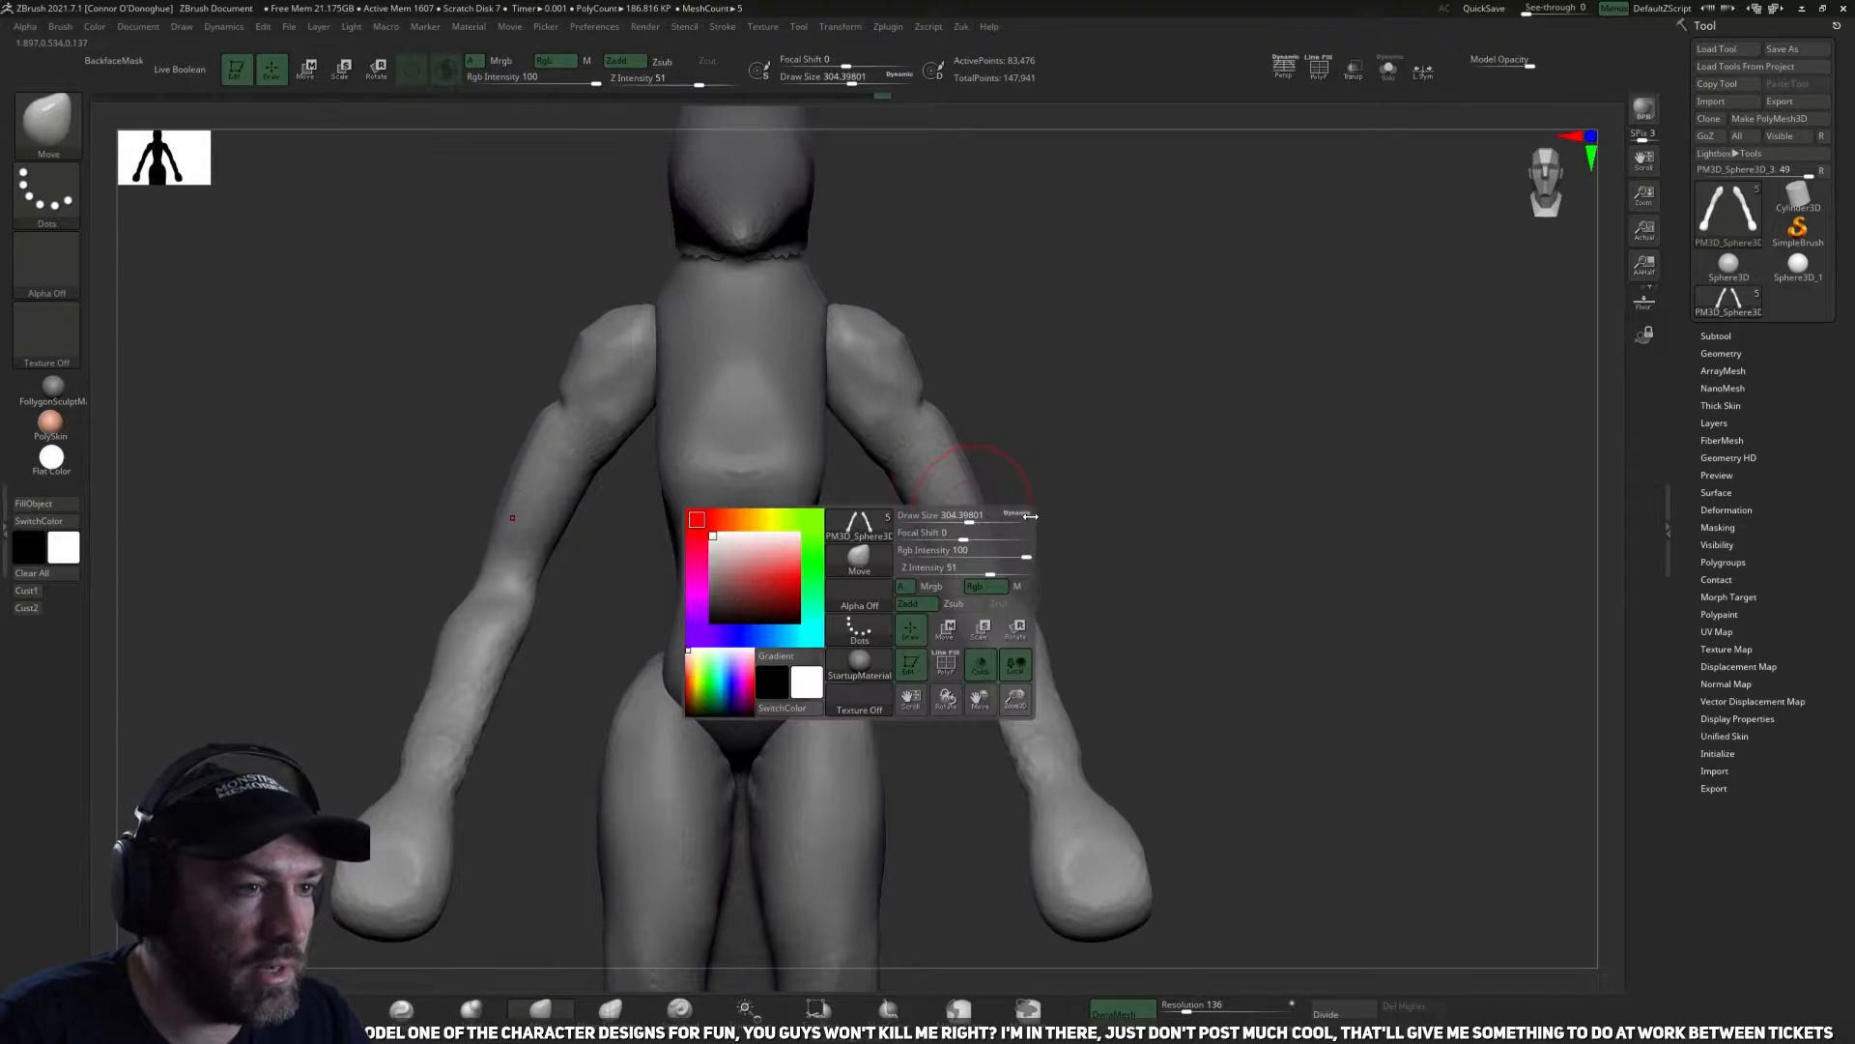
{"action": "mouse_move", "coordinate": [982, 516]}
{"action": "left_mouse_down"}
{"action": "mouse_move", "coordinate": [1009, 516]}
{"action": "mouse_move", "coordinate": [1002, 484]}
{"action": "mouse_move", "coordinate": [899, 476]}
{"action": "mouse_move", "coordinate": [994, 468]}
{"action": "mouse_move", "coordinate": [988, 547]}
{"action": "mouse_move", "coordinate": [980, 488]}
{"action": "left_mouse_up"}
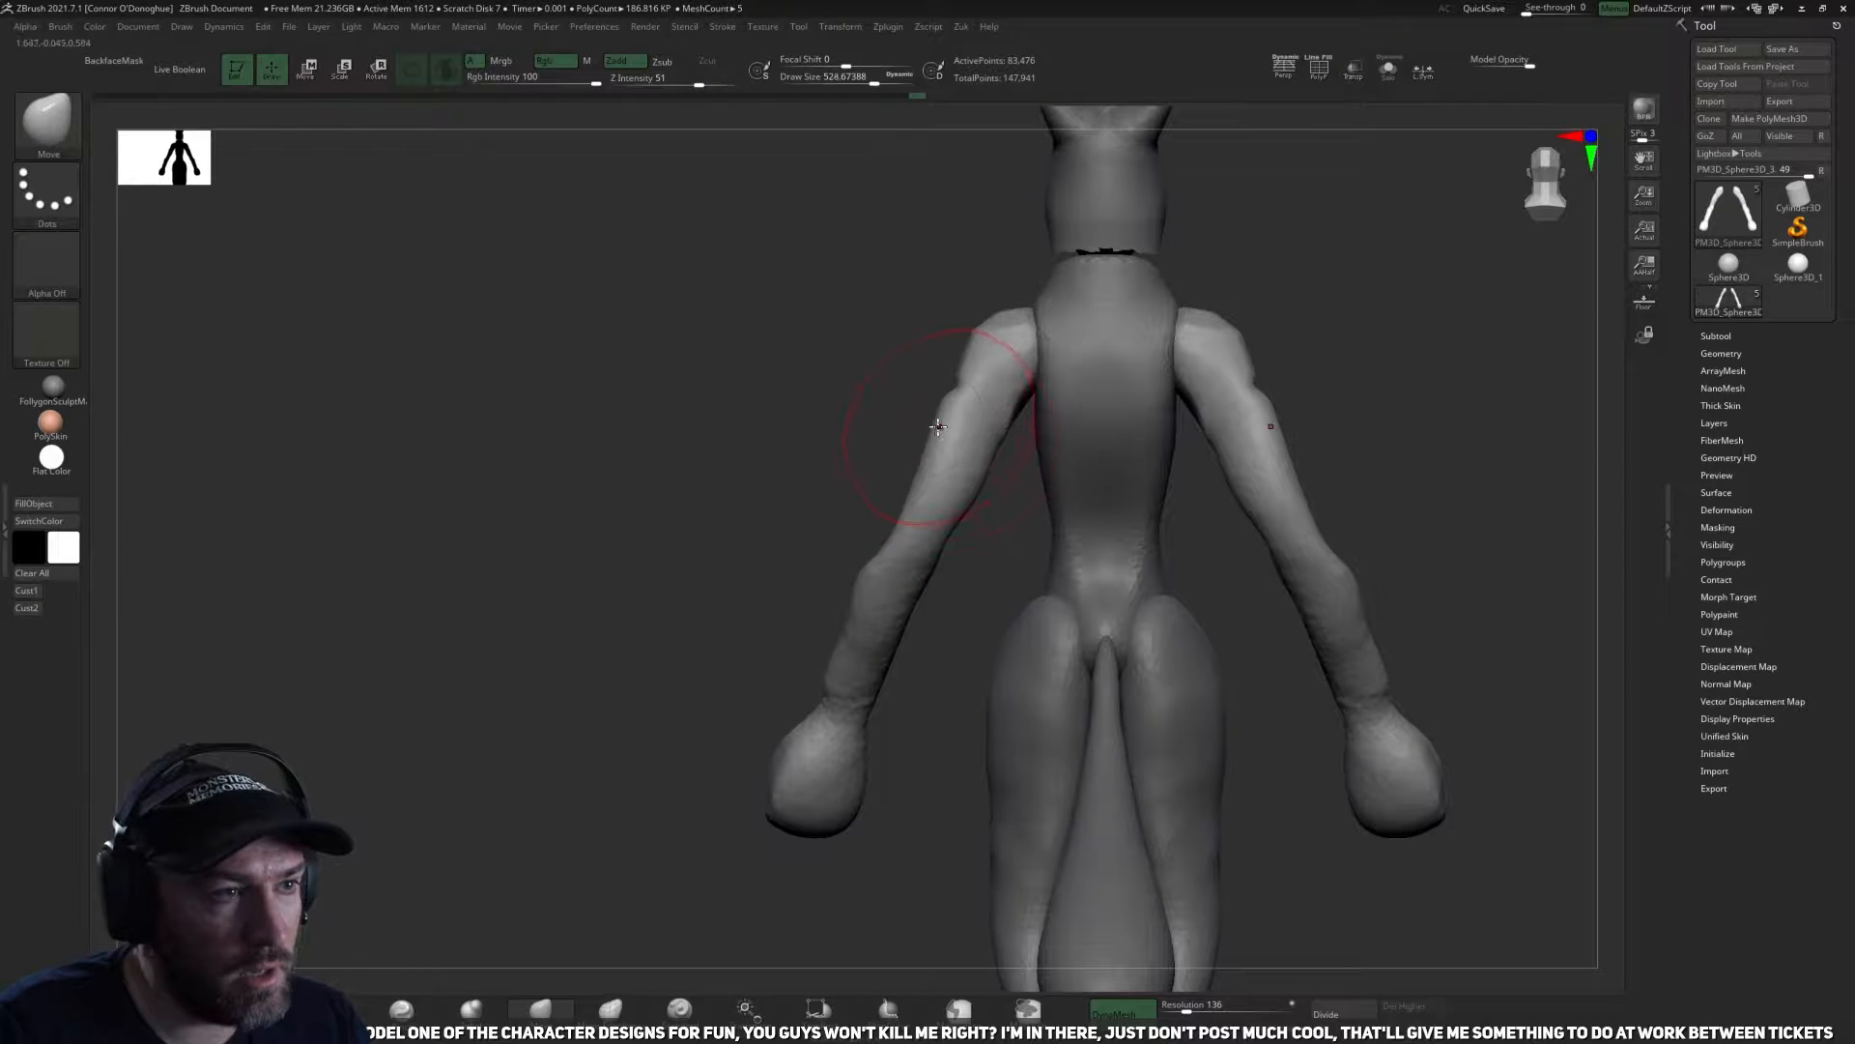
{"action": "left_click_drag", "start_coordinate": [656, 507], "coordinate": [584, 610], "text": "alt"}
Trim planes into the backs of the shoulders and upper arms with a smaller TrimDynamic brush.
{"action": "left_click", "coordinate": [261, 1010]}
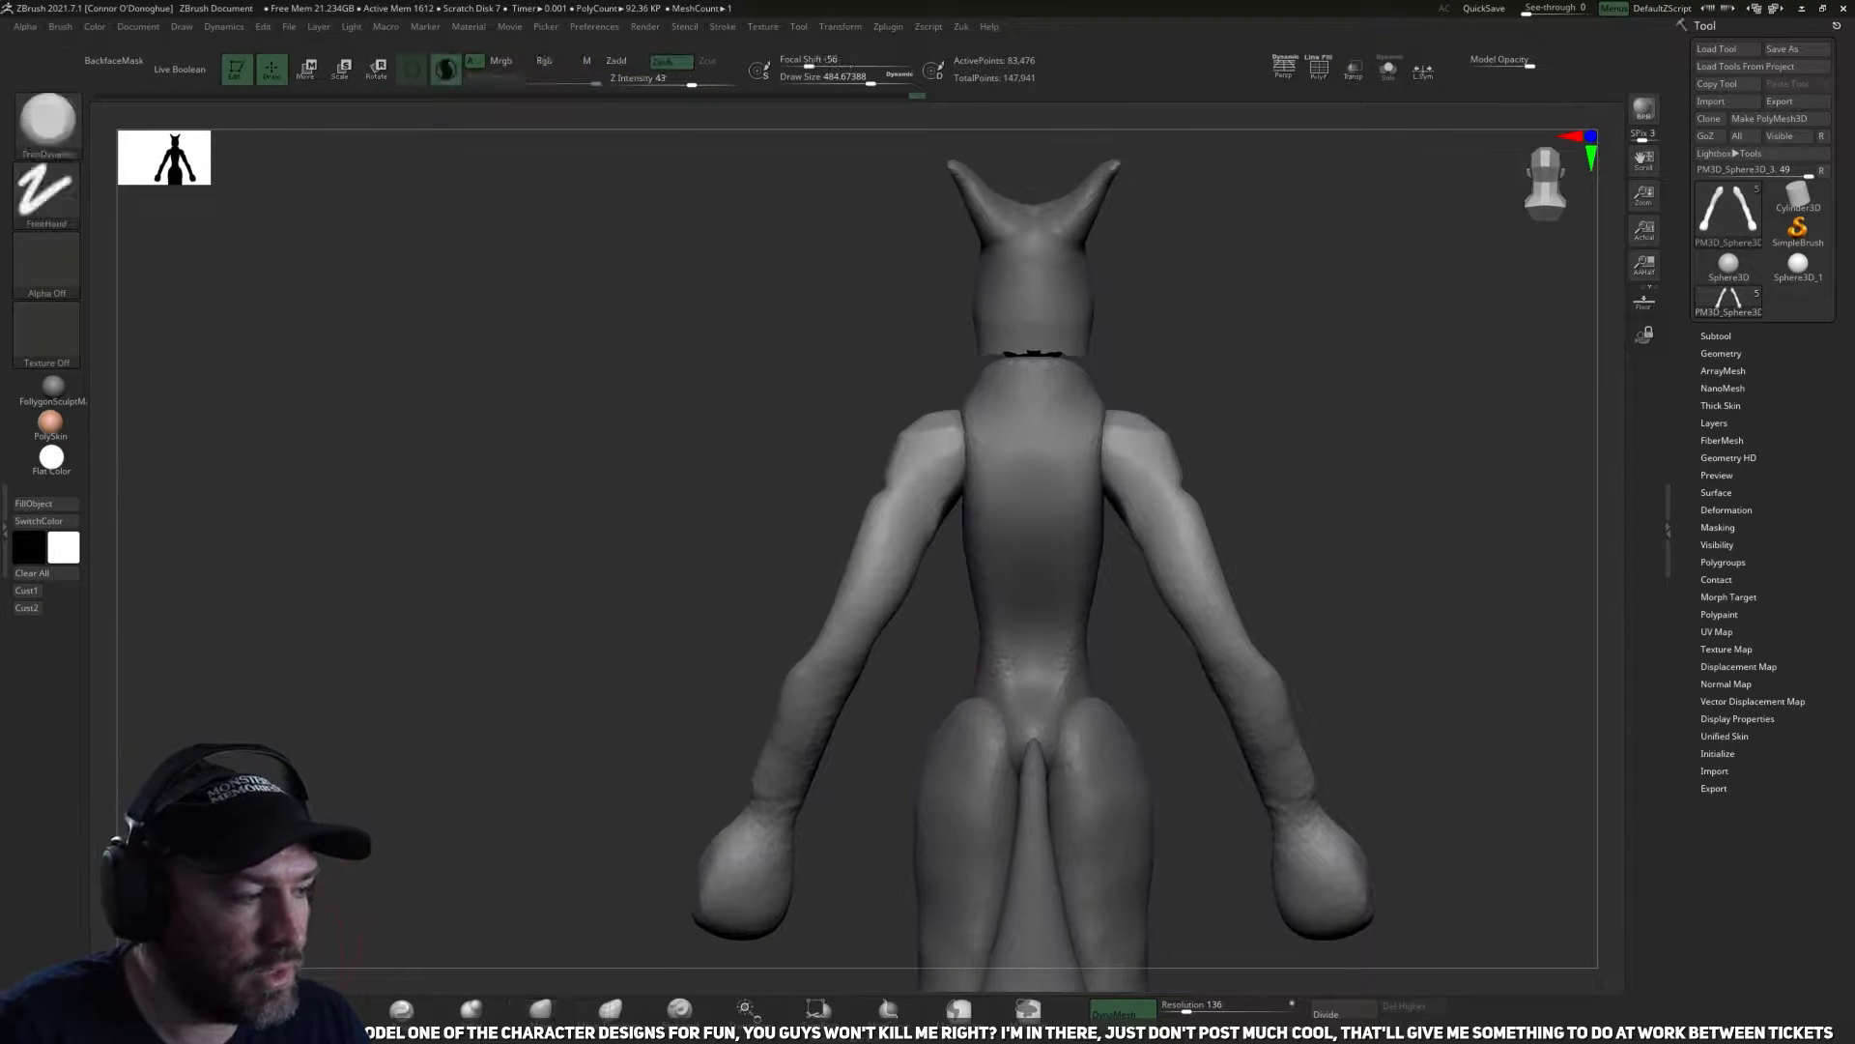
{"action": "left_click_drag", "start_coordinate": [770, 594], "coordinate": [805, 588]}
{"action": "key", "text": "space"}
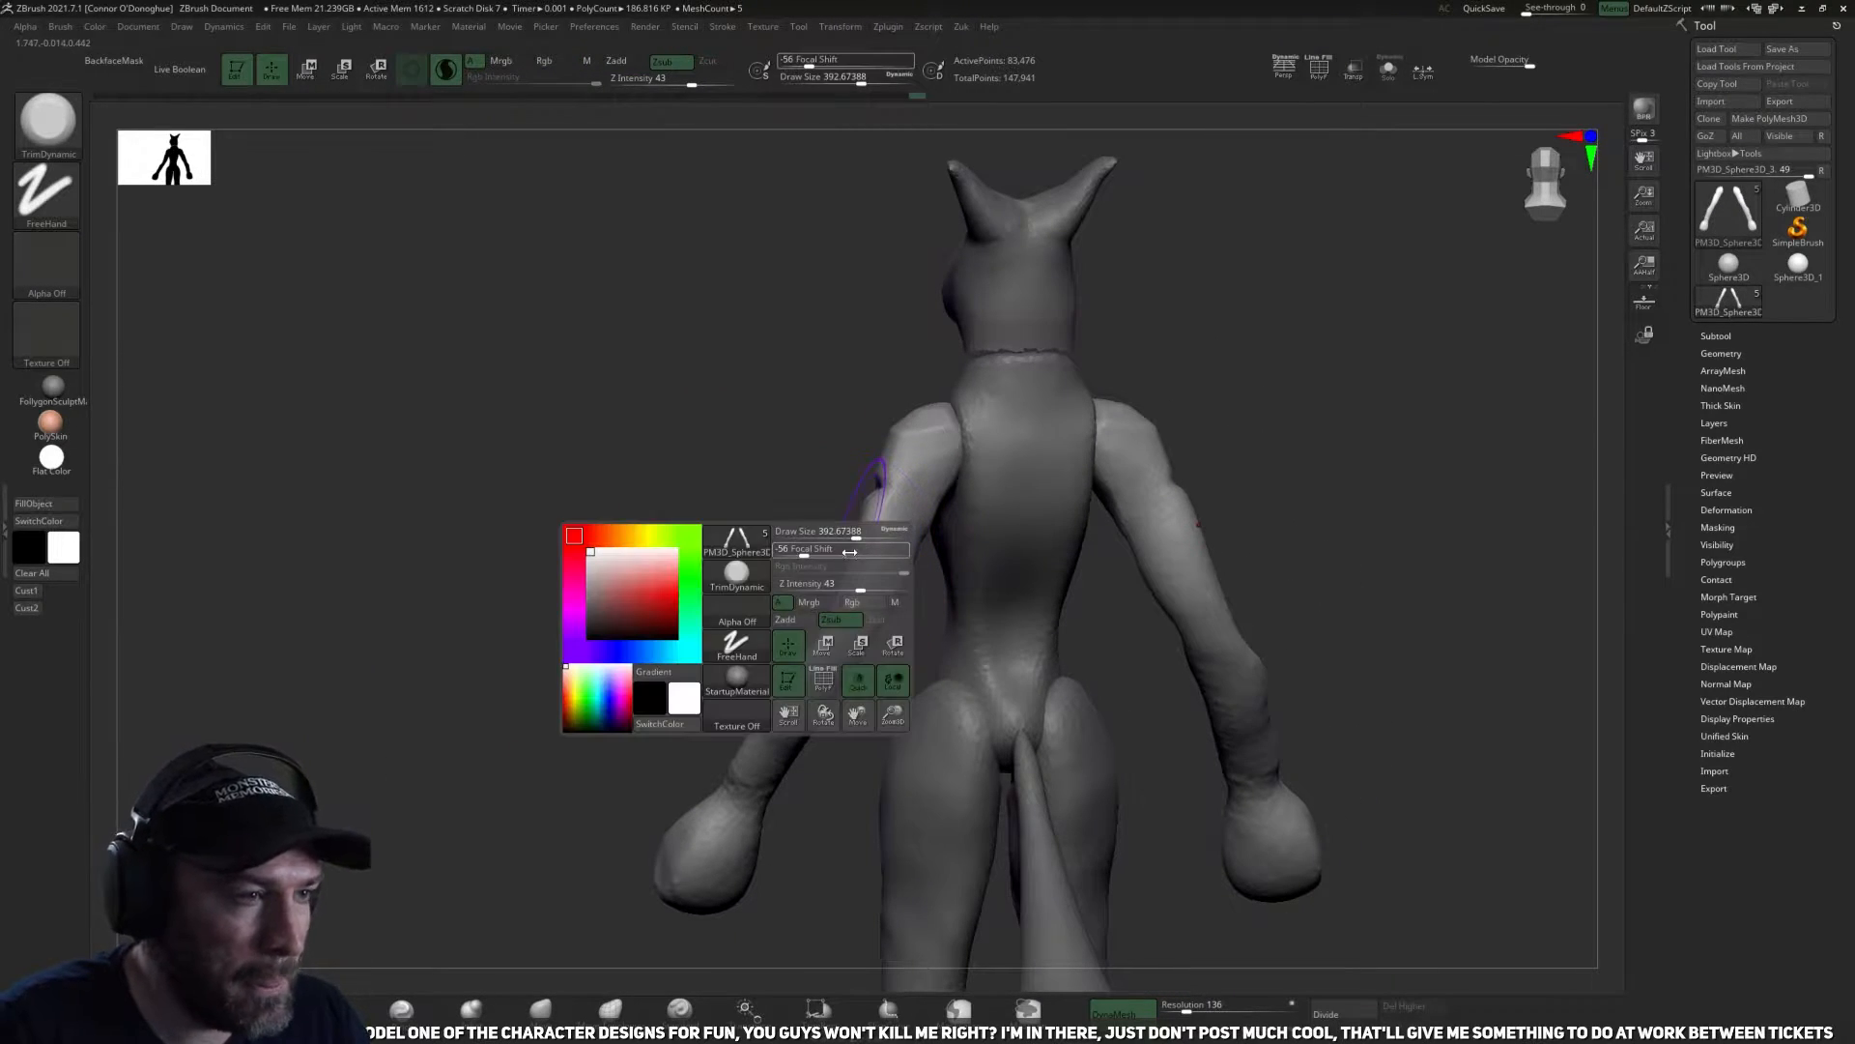
{"action": "left_click_drag", "start_coordinate": [860, 533], "coordinate": [829, 534]}
{"action": "left_click_drag", "start_coordinate": [787, 410], "coordinate": [794, 463], "text": "alt"}
{"action": "left_click_drag", "start_coordinate": [794, 464], "coordinate": [866, 491]}
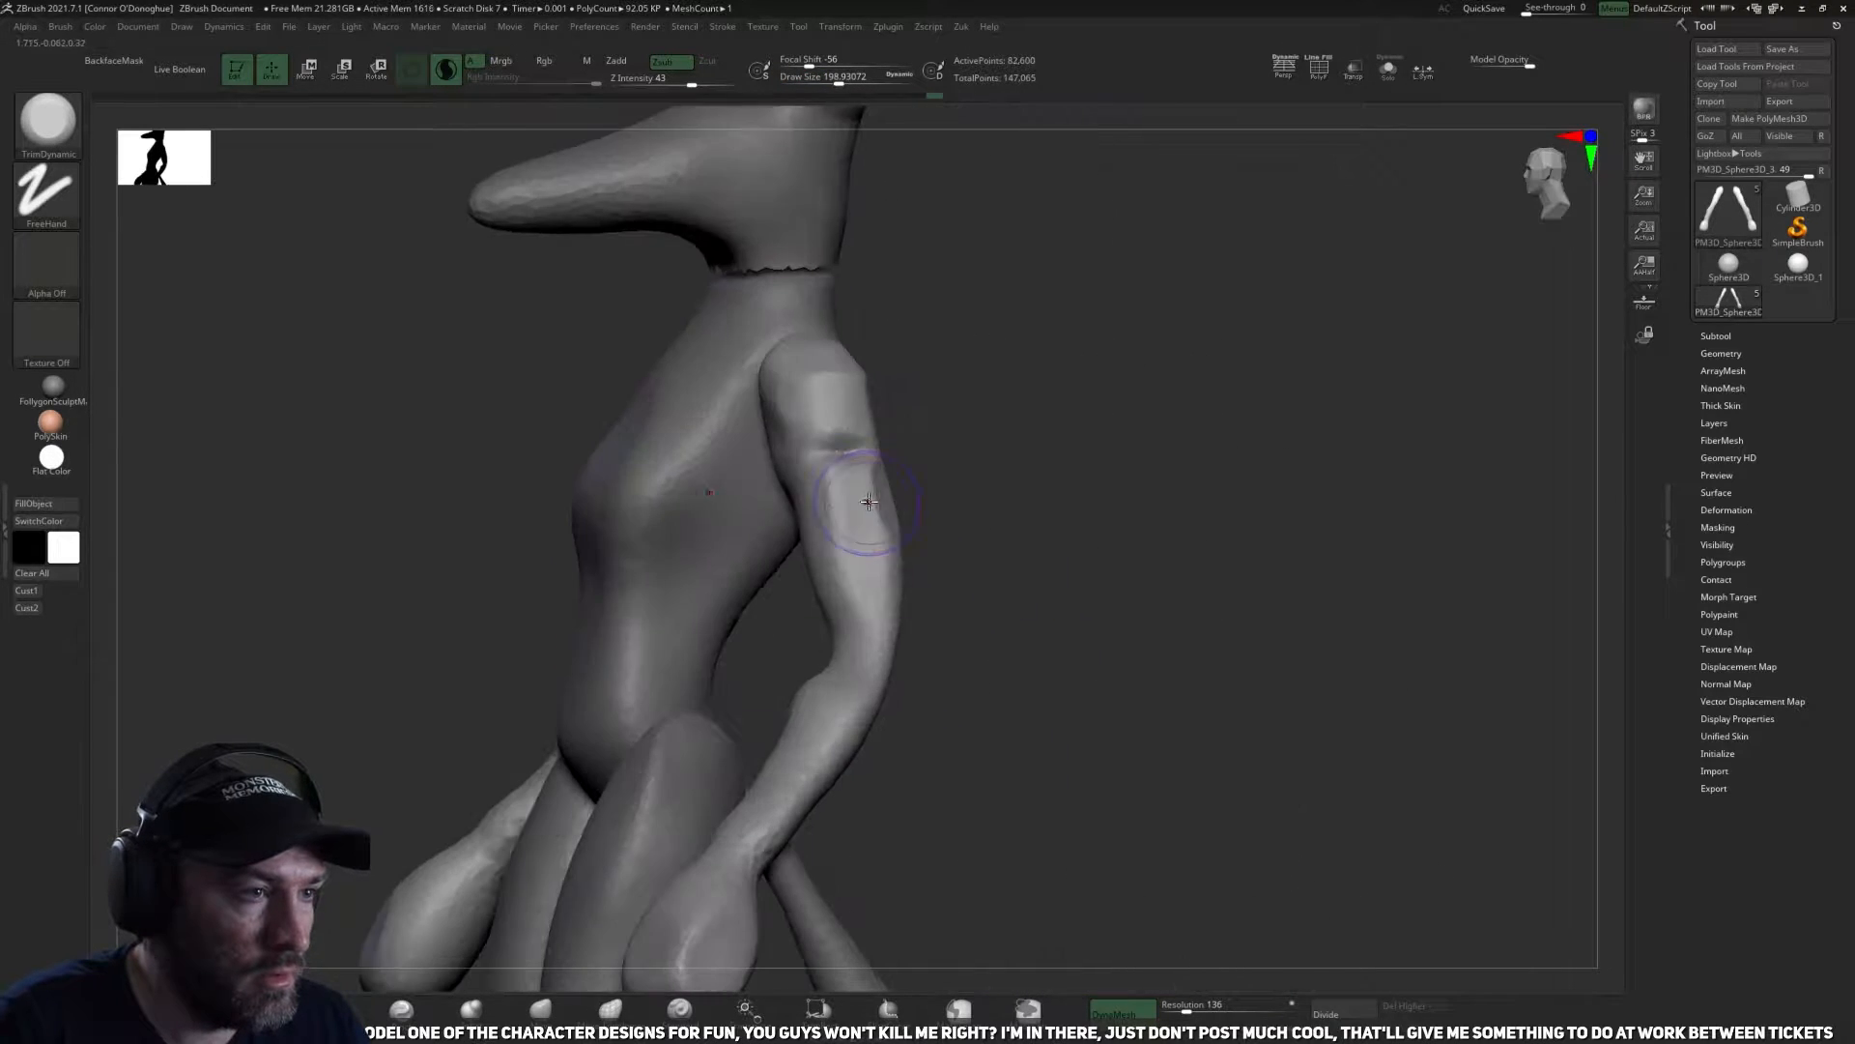
{"action": "left_click_drag", "start_coordinate": [851, 488], "coordinate": [831, 483]}
{"action": "mouse_move", "coordinate": [860, 501]}
{"action": "left_mouse_down"}
{"action": "mouse_move", "coordinate": [874, 476]}
{"action": "mouse_move", "coordinate": [638, 522]}
{"action": "left_mouse_up"}
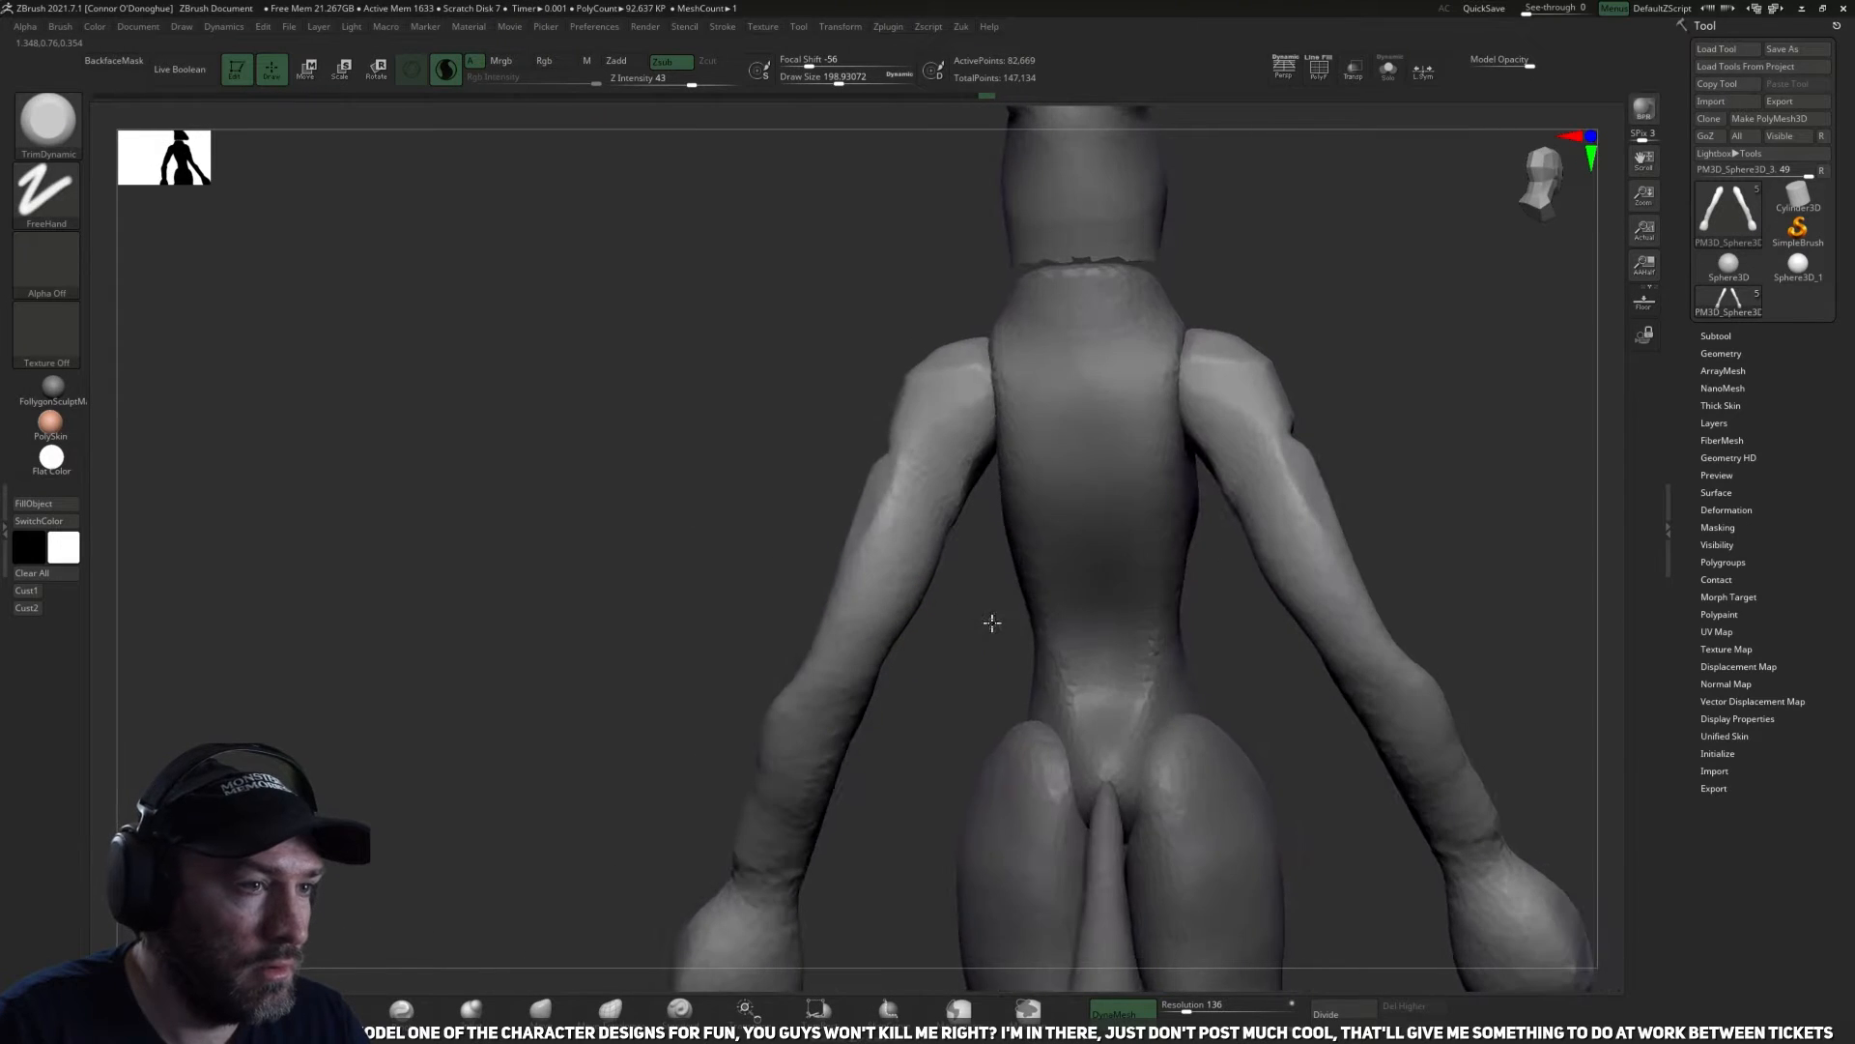
{"action": "left_click_drag", "start_coordinate": [975, 634], "coordinate": [413, 768]}
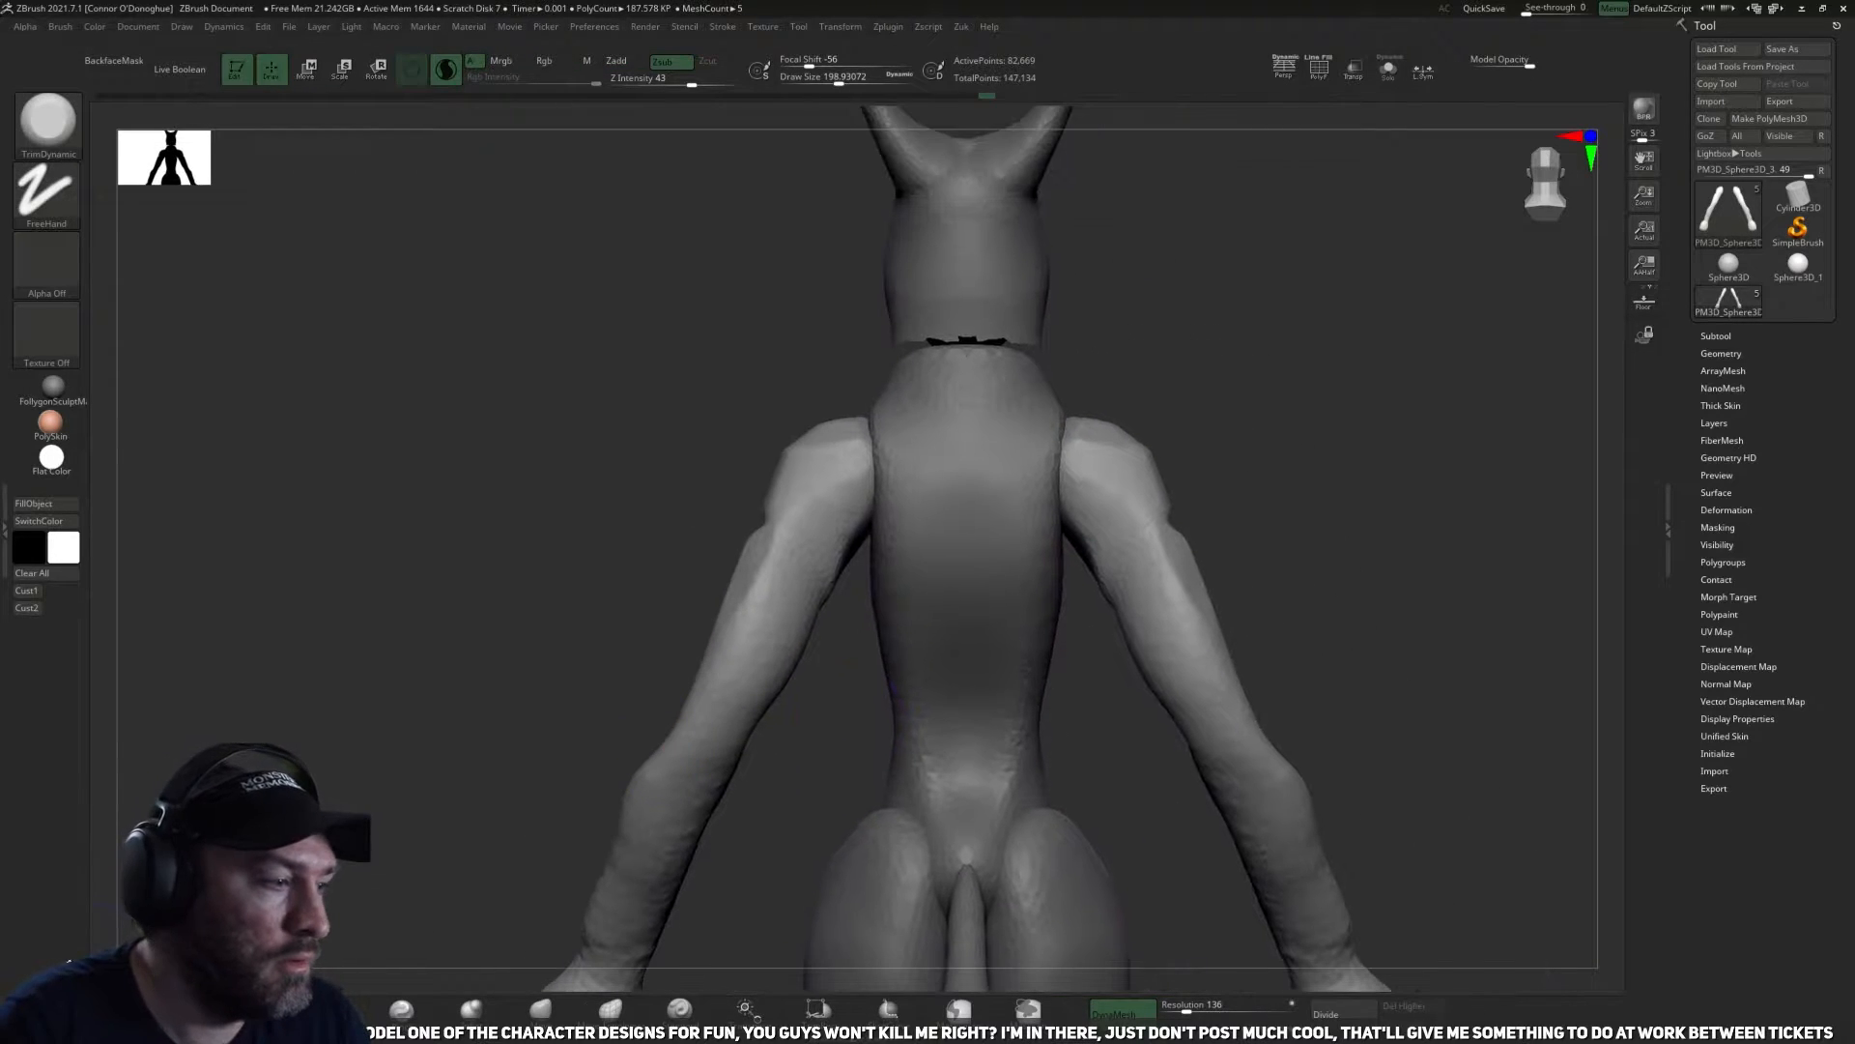
Build up the shoulders and upper arms with the ClayBuildup brush at Z Intensity 9 and smooth the strokes.
{"action": "key", "text": "b"}
{"action": "key", "text": "c"}
{"action": "key", "text": "b"}
{"action": "mouse_move", "coordinate": [829, 483]}
{"action": "left_mouse_down"}
{"action": "mouse_move", "coordinate": [843, 521]}
{"action": "mouse_move", "coordinate": [822, 517]}
{"action": "left_mouse_up"}
{"action": "left_click_drag", "start_coordinate": [842, 99], "coordinate": [793, 90]}
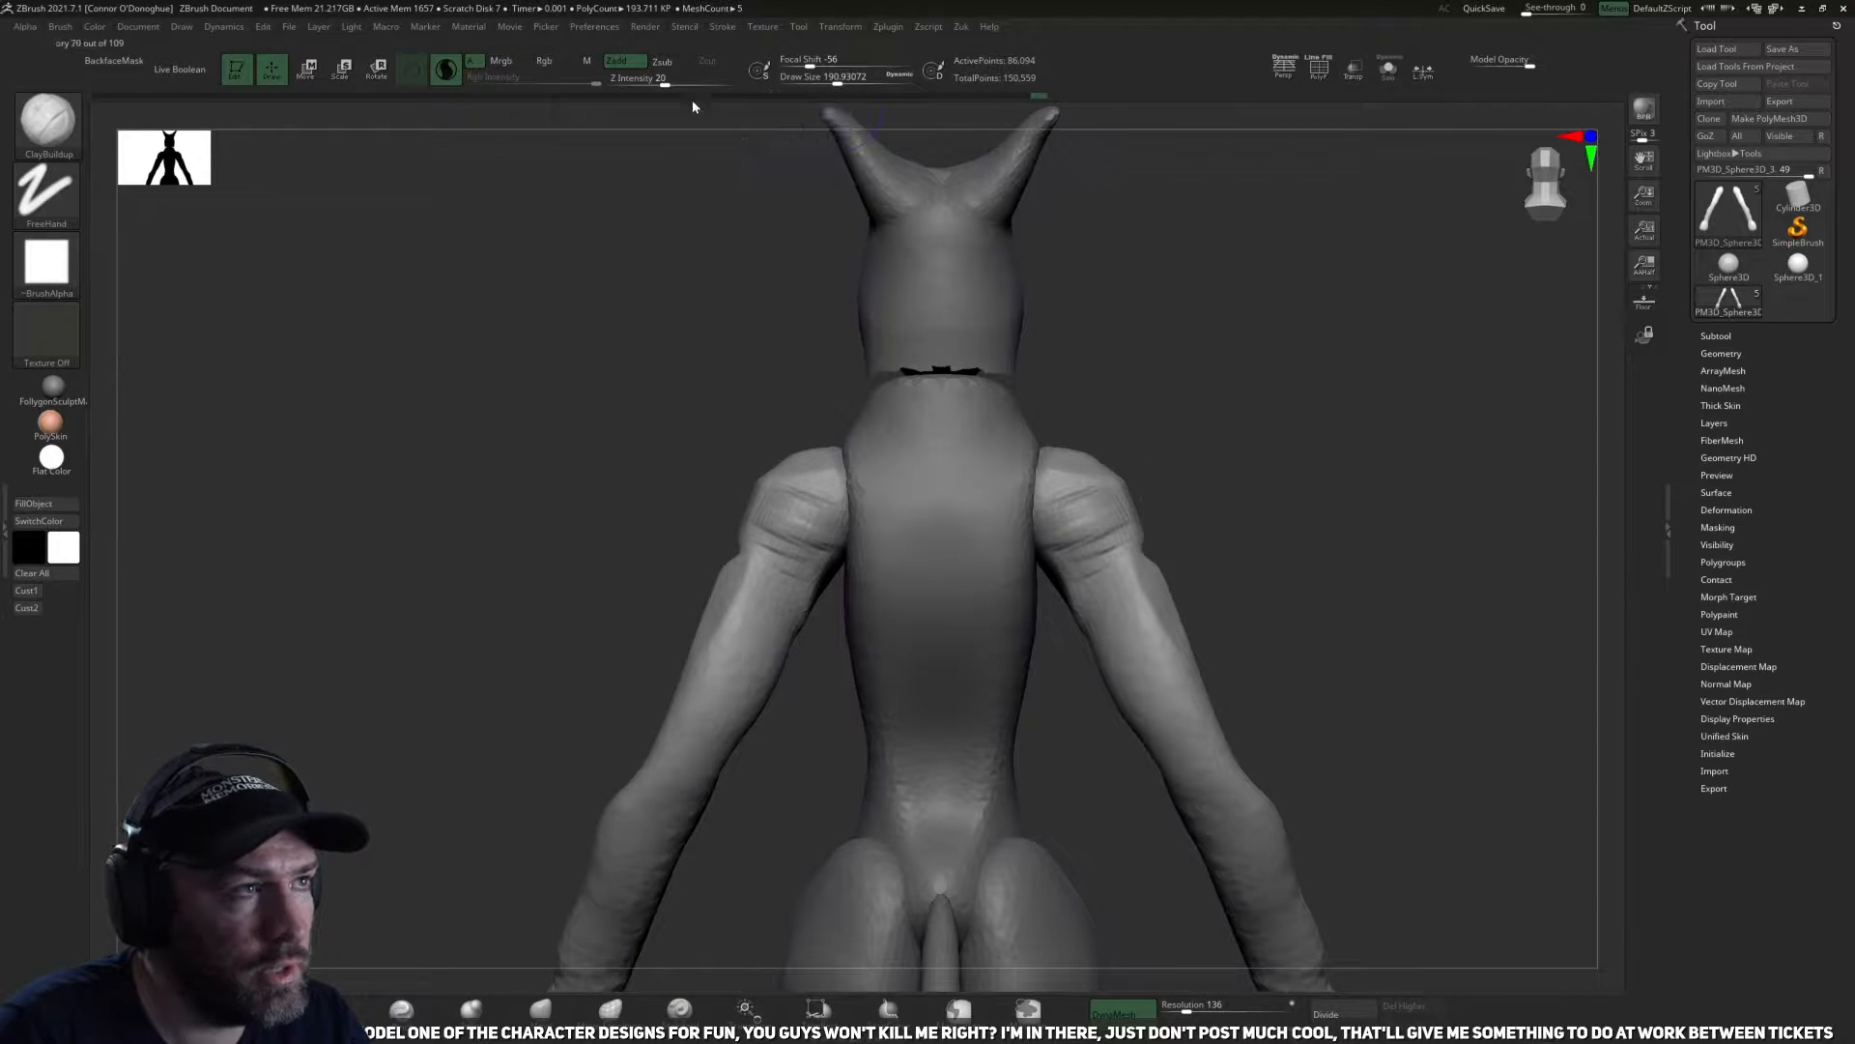
{"action": "left_click_drag", "start_coordinate": [659, 82], "coordinate": [646, 82]}
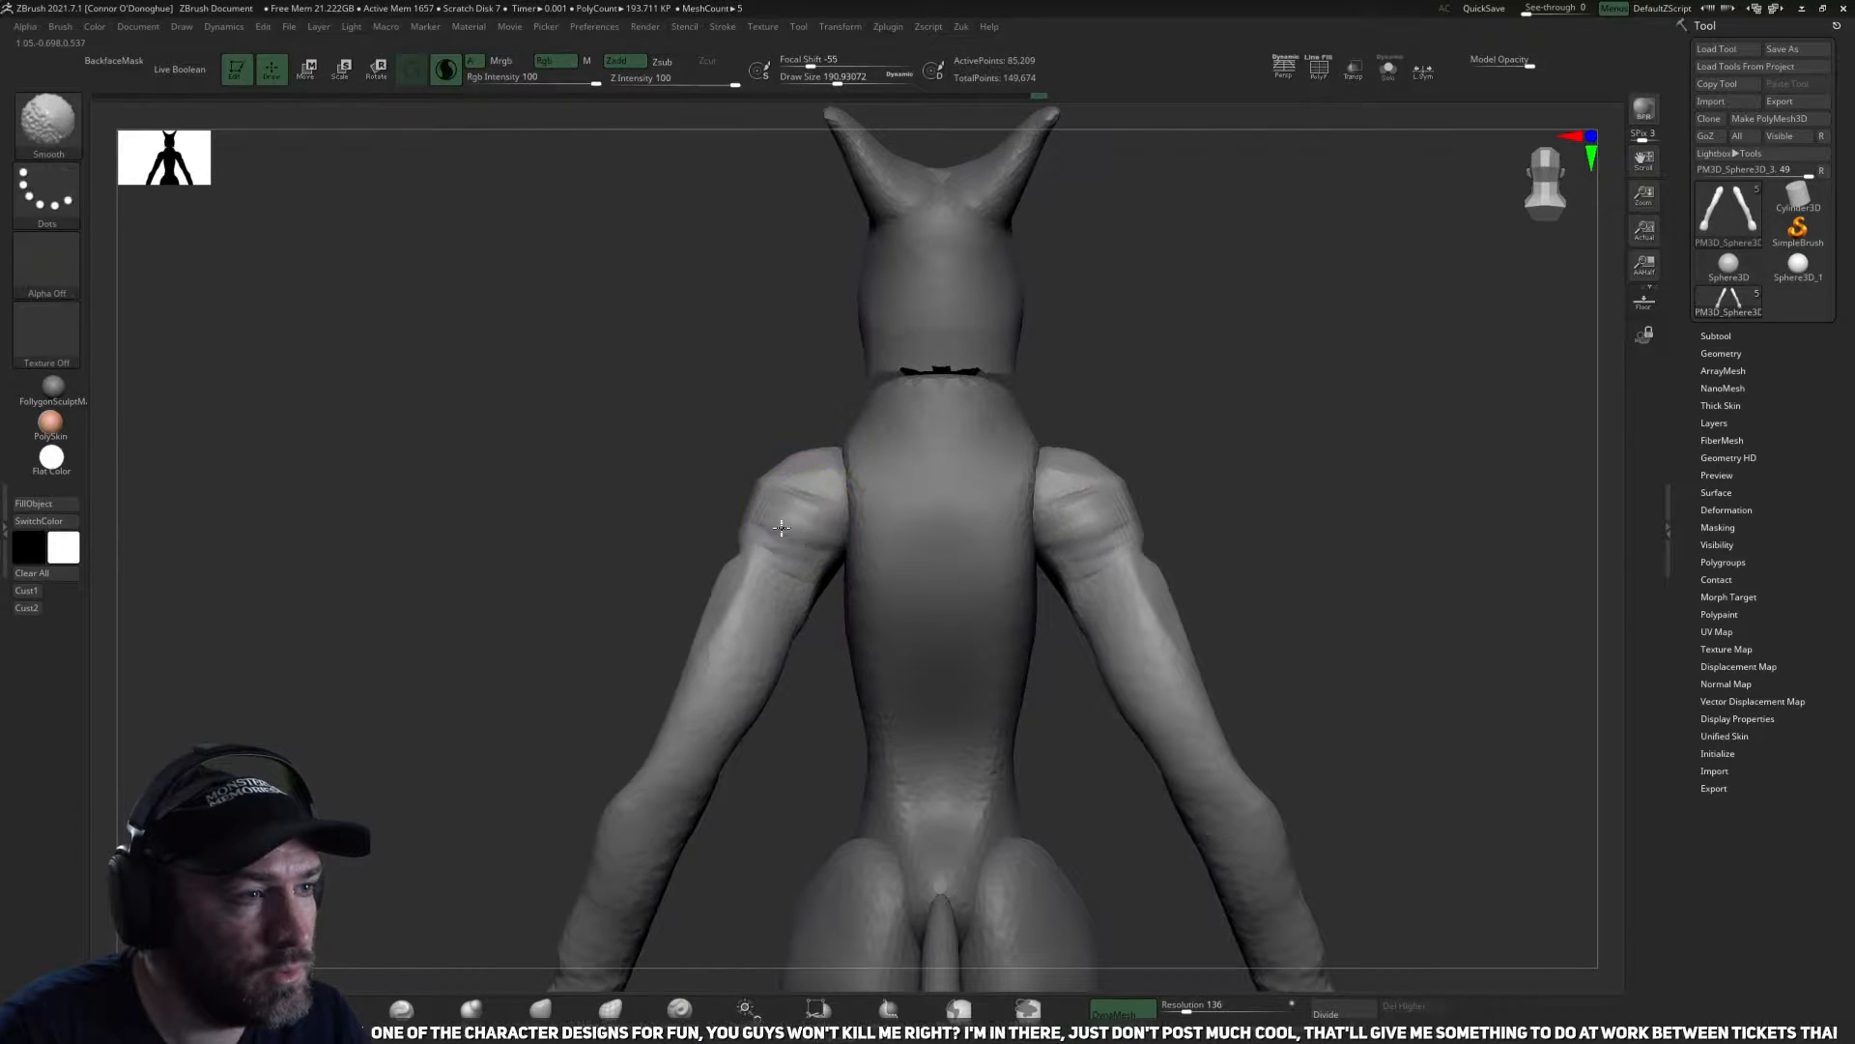
{"action": "mouse_move", "coordinate": [750, 377]}
{"action": "left_mouse_down"}
{"action": "mouse_move", "coordinate": [1077, 331]}
{"action": "mouse_move", "coordinate": [1226, 457]}
{"action": "mouse_move", "coordinate": [1205, 538]}
{"action": "mouse_move", "coordinate": [1035, 547]}
{"action": "mouse_move", "coordinate": [1005, 501]}
{"action": "mouse_move", "coordinate": [951, 505]}
{"action": "mouse_move", "coordinate": [1049, 526]}
{"action": "left_mouse_up"}
{"action": "mouse_move", "coordinate": [795, 530]}
{"action": "left_mouse_down"}
{"action": "mouse_move", "coordinate": [1081, 448]}
{"action": "mouse_move", "coordinate": [1002, 572]}
{"action": "mouse_move", "coordinate": [950, 607]}
{"action": "left_mouse_up"}
{"action": "mouse_move", "coordinate": [1114, 584]}
{"action": "left_mouse_down"}
{"action": "mouse_move", "coordinate": [1172, 593]}
{"action": "mouse_move", "coordinate": [990, 567]}
{"action": "left_mouse_up"}
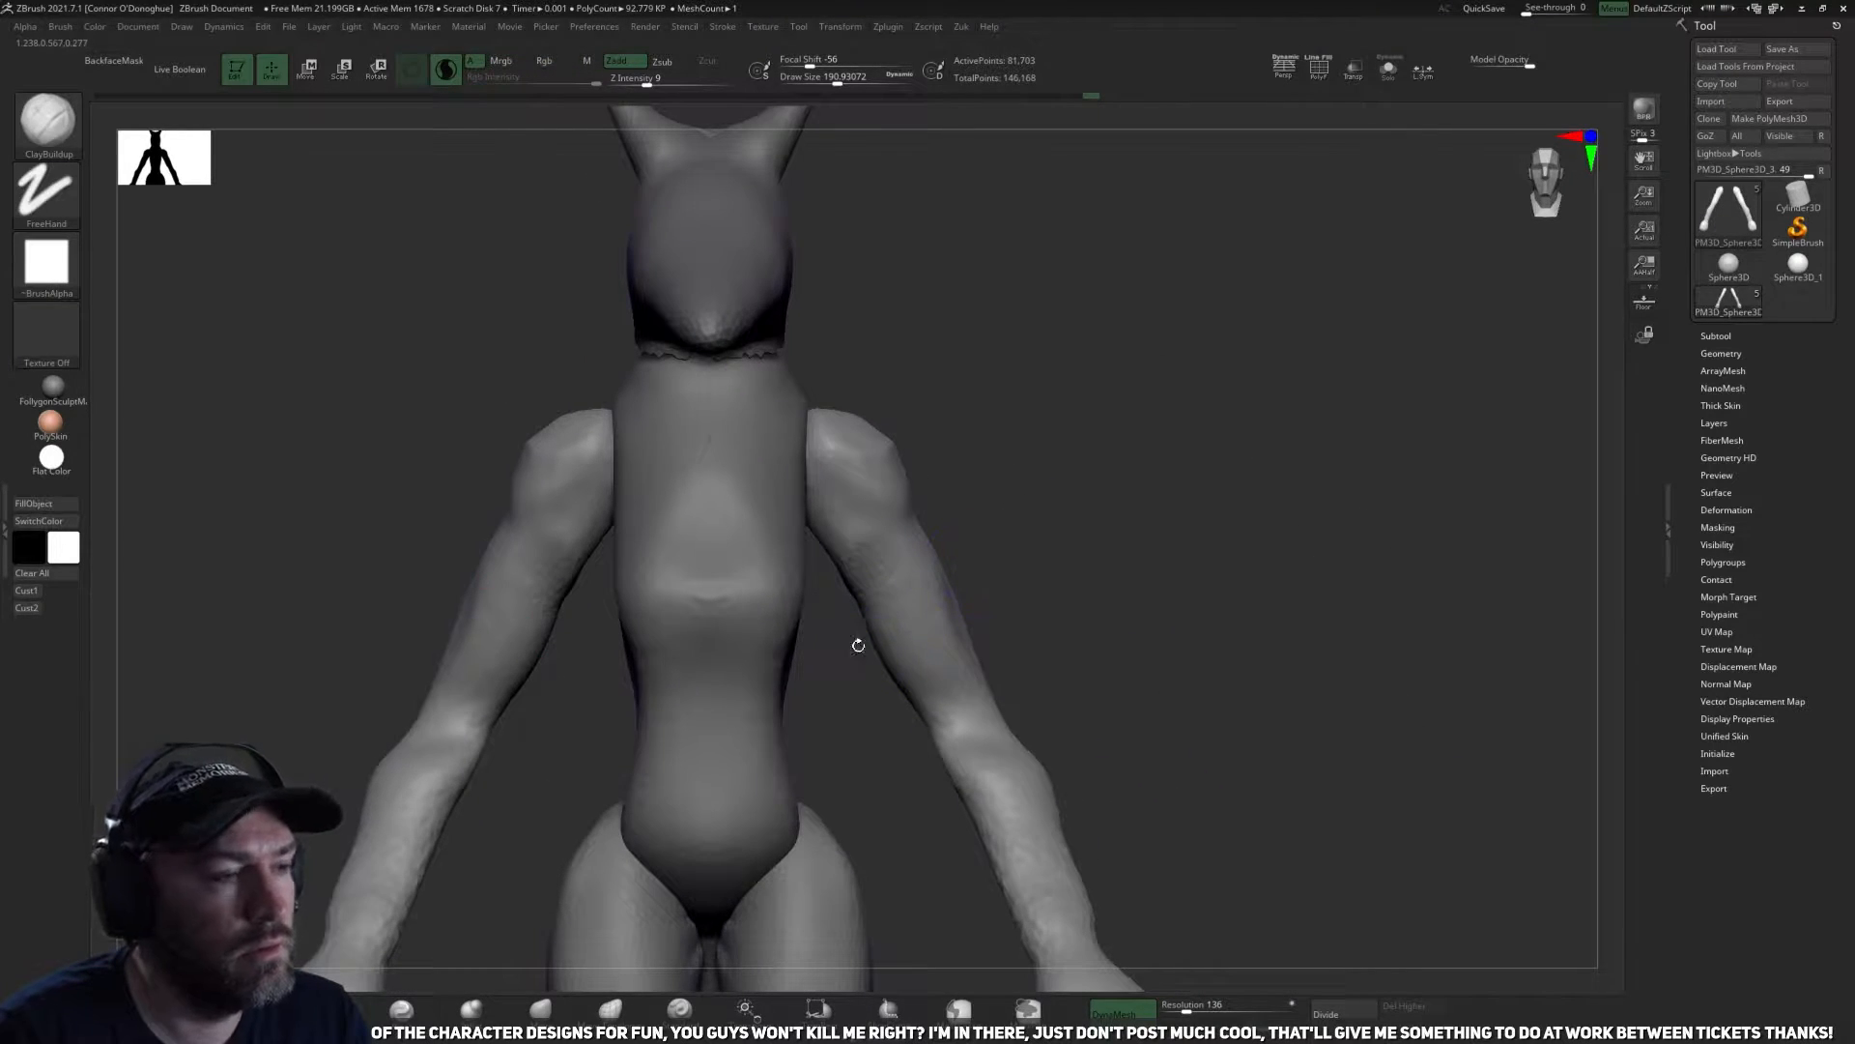
Recut the crease between the shoulder and upper arm on the front with the DamStandard brush.
{"action": "key", "text": "b"}
{"action": "key", "text": "d"}
{"action": "key", "text": "s"}
{"action": "mouse_move", "coordinate": [858, 645]}
{"action": "left_mouse_down"}
{"action": "mouse_move", "coordinate": [1151, 526]}
{"action": "mouse_move", "coordinate": [1082, 494]}
{"action": "left_mouse_up"}
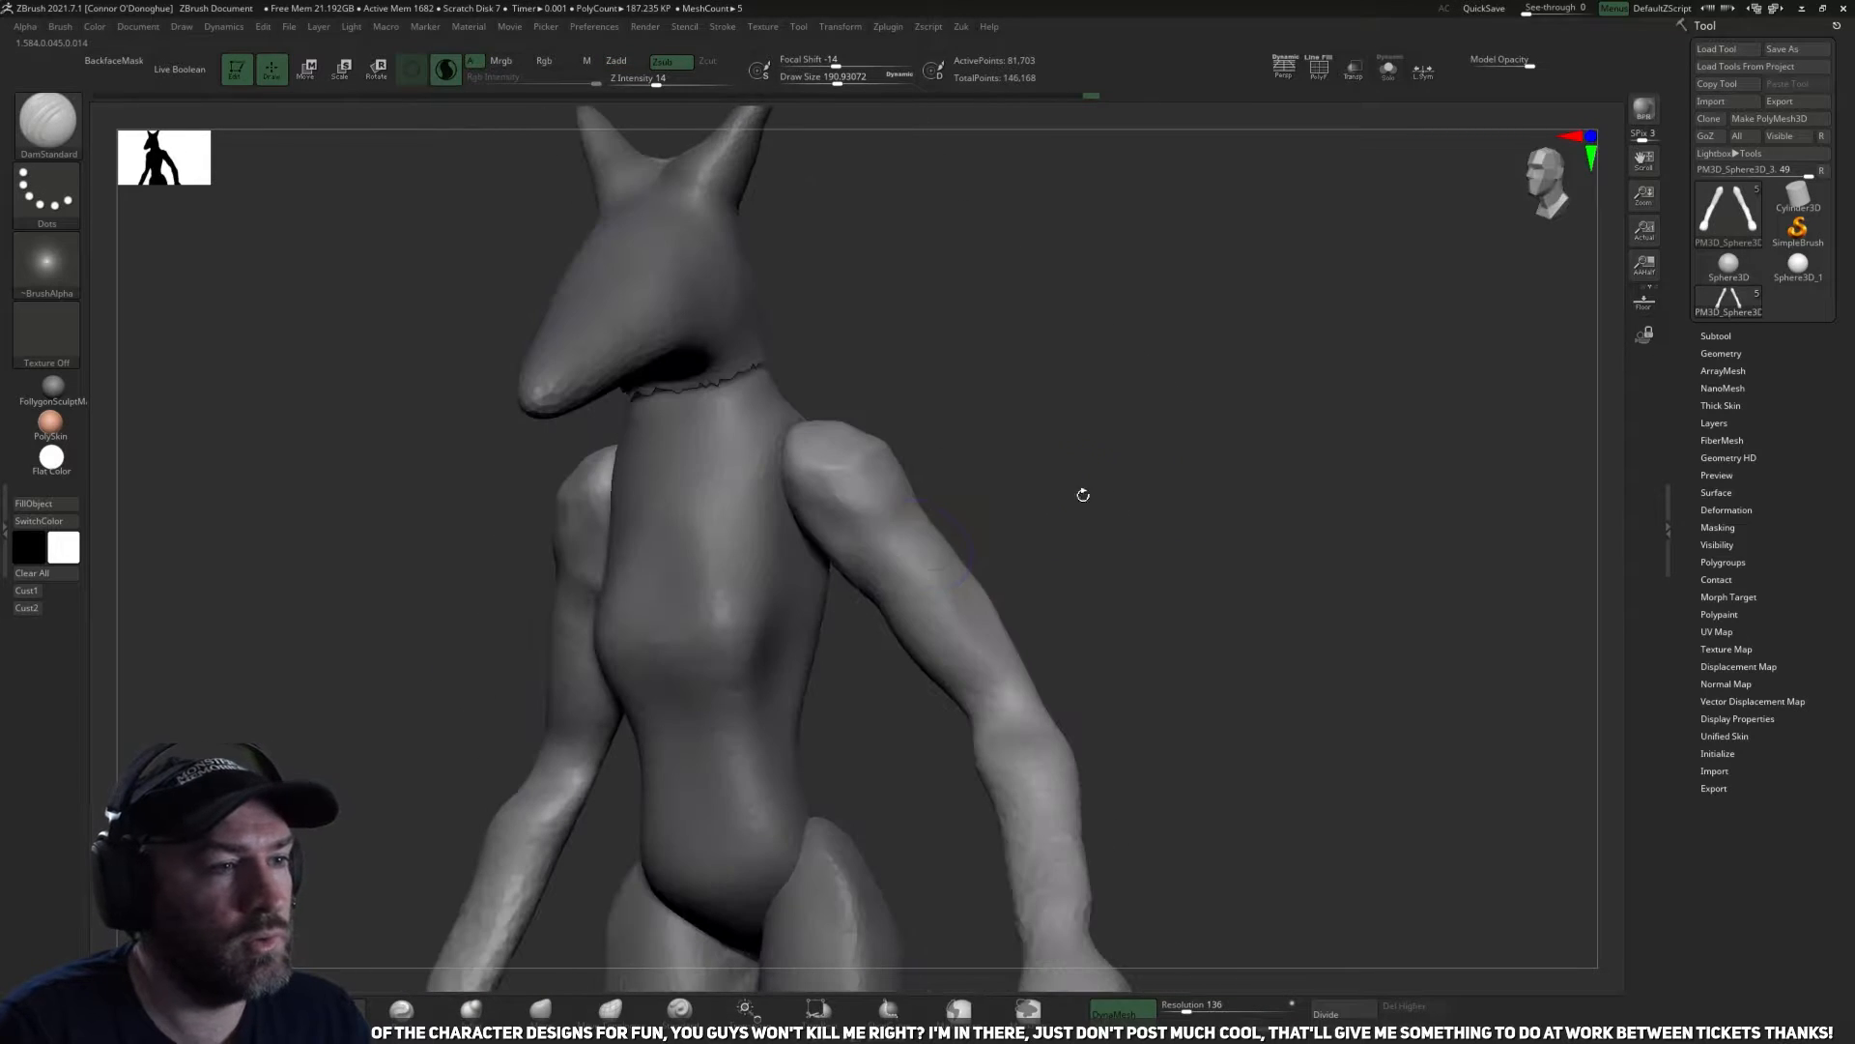
{"action": "left_click_drag", "start_coordinate": [914, 527], "coordinate": [838, 533]}
{"action": "mouse_move", "coordinate": [930, 460]}
{"action": "left_mouse_down", "text": "ctrl"}
{"action": "mouse_move", "coordinate": [949, 473]}
{"action": "mouse_move", "coordinate": [1015, 437]}
{"action": "left_mouse_up", "text": "ctrl"}
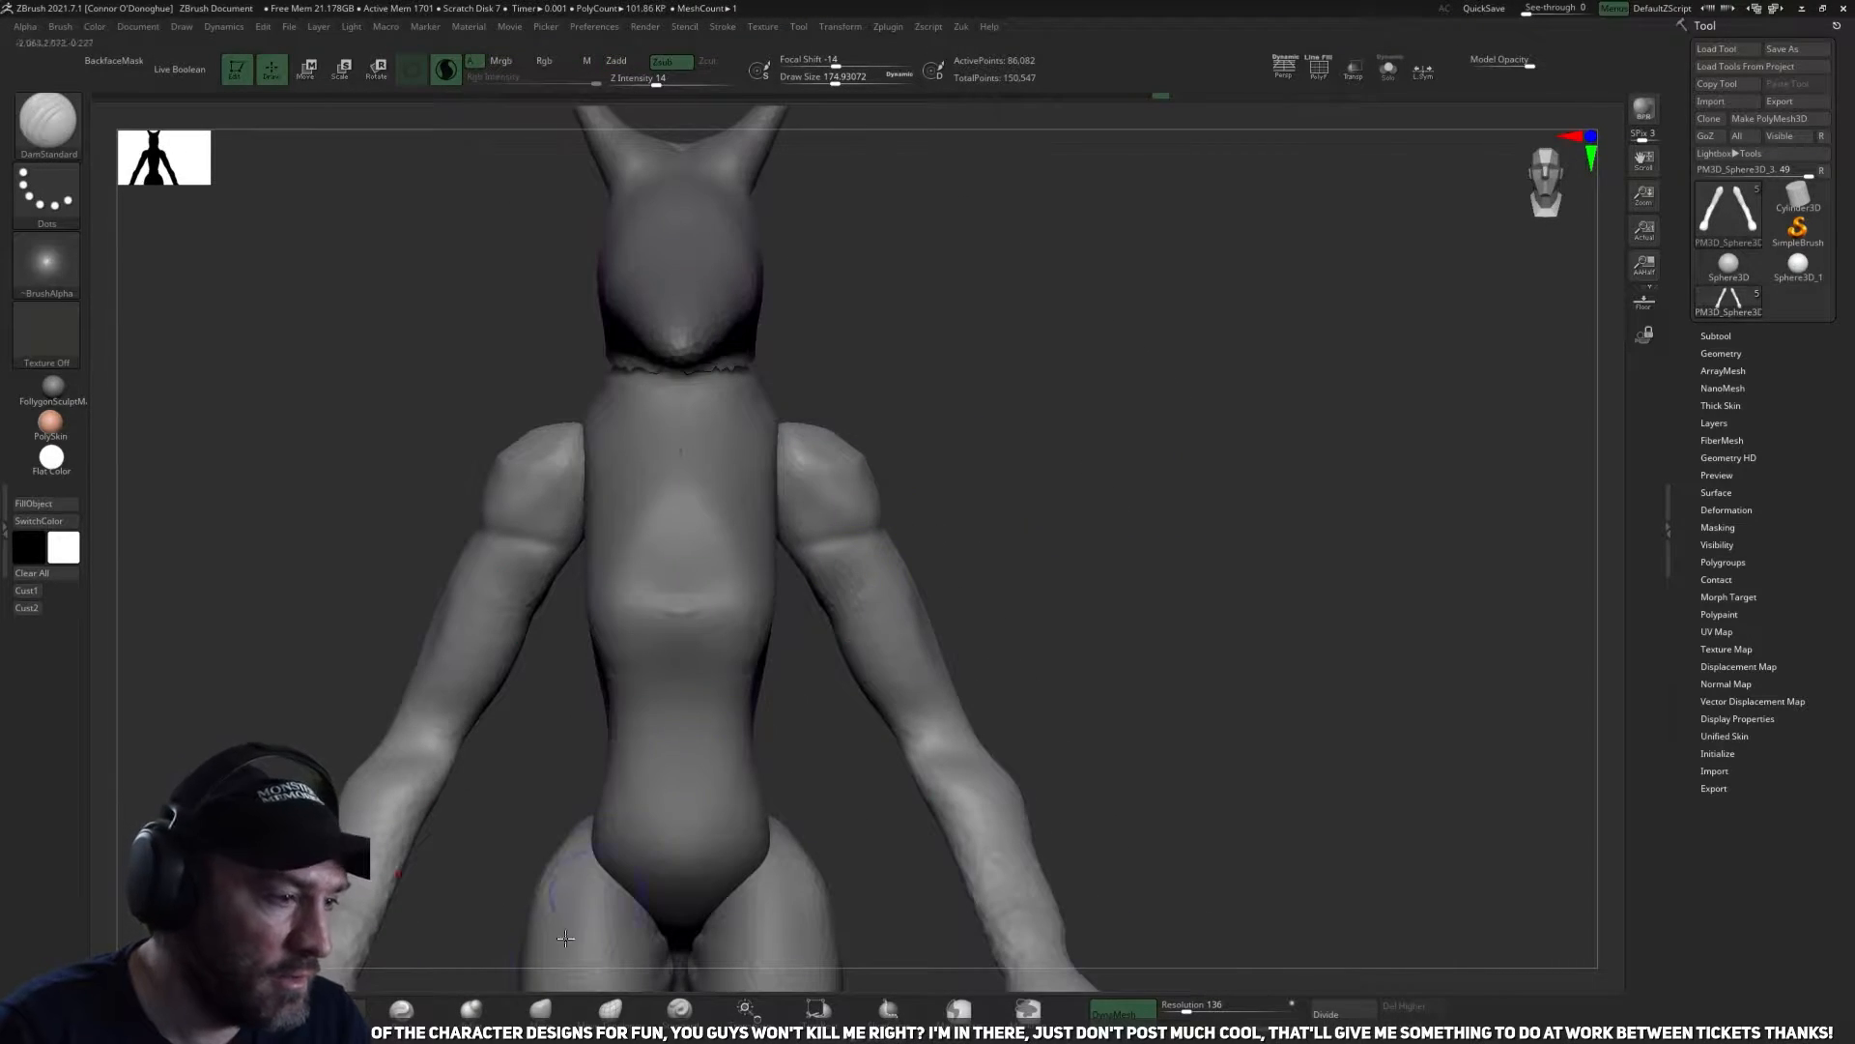
{"action": "key", "text": "f"}
{"action": "left_click_drag", "start_coordinate": [974, 587], "coordinate": [970, 666], "text": "alt"}
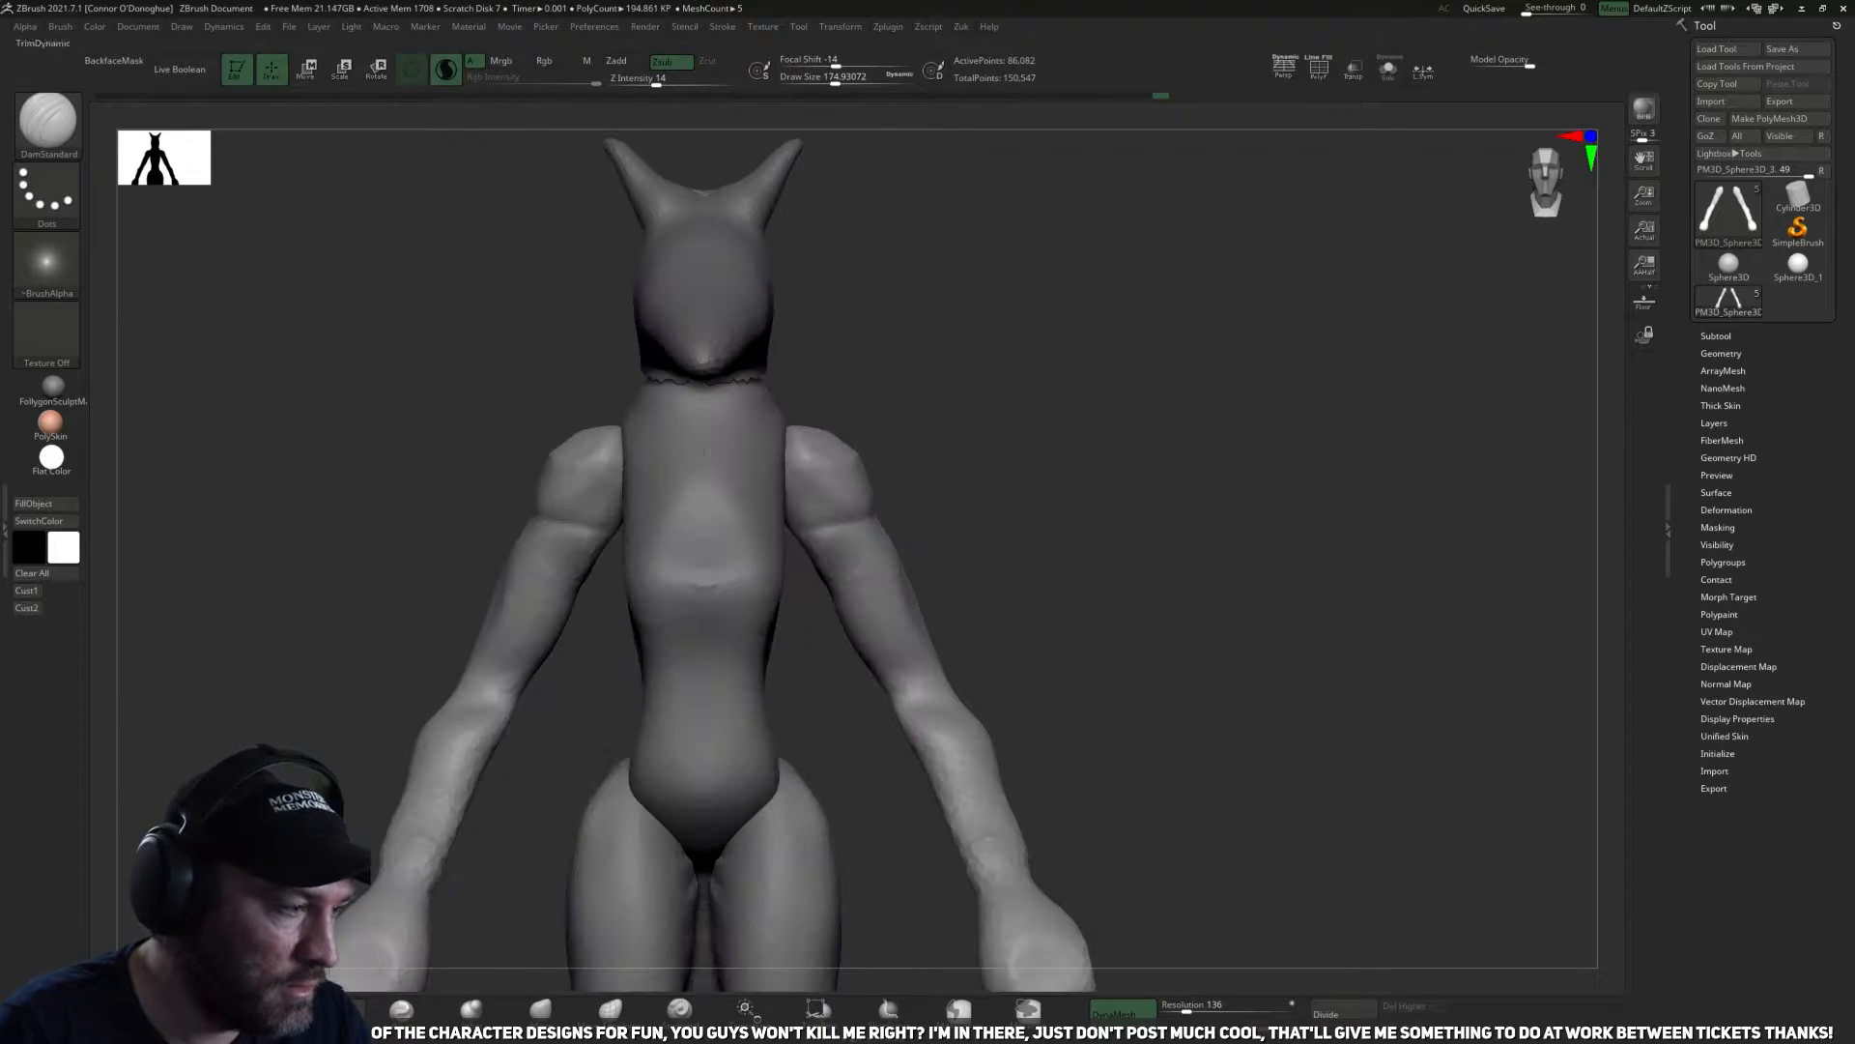
Add muscle volume to the front of the upper arms with the ClayBuildup brush.
{"action": "key", "text": "b"}
{"action": "key", "text": "c"}
{"action": "key", "text": "b"}
{"action": "mouse_move", "coordinate": [986, 541]}
{"action": "left_mouse_down"}
{"action": "mouse_move", "coordinate": [1040, 510]}
{"action": "mouse_move", "coordinate": [1077, 426]}
{"action": "left_mouse_up"}
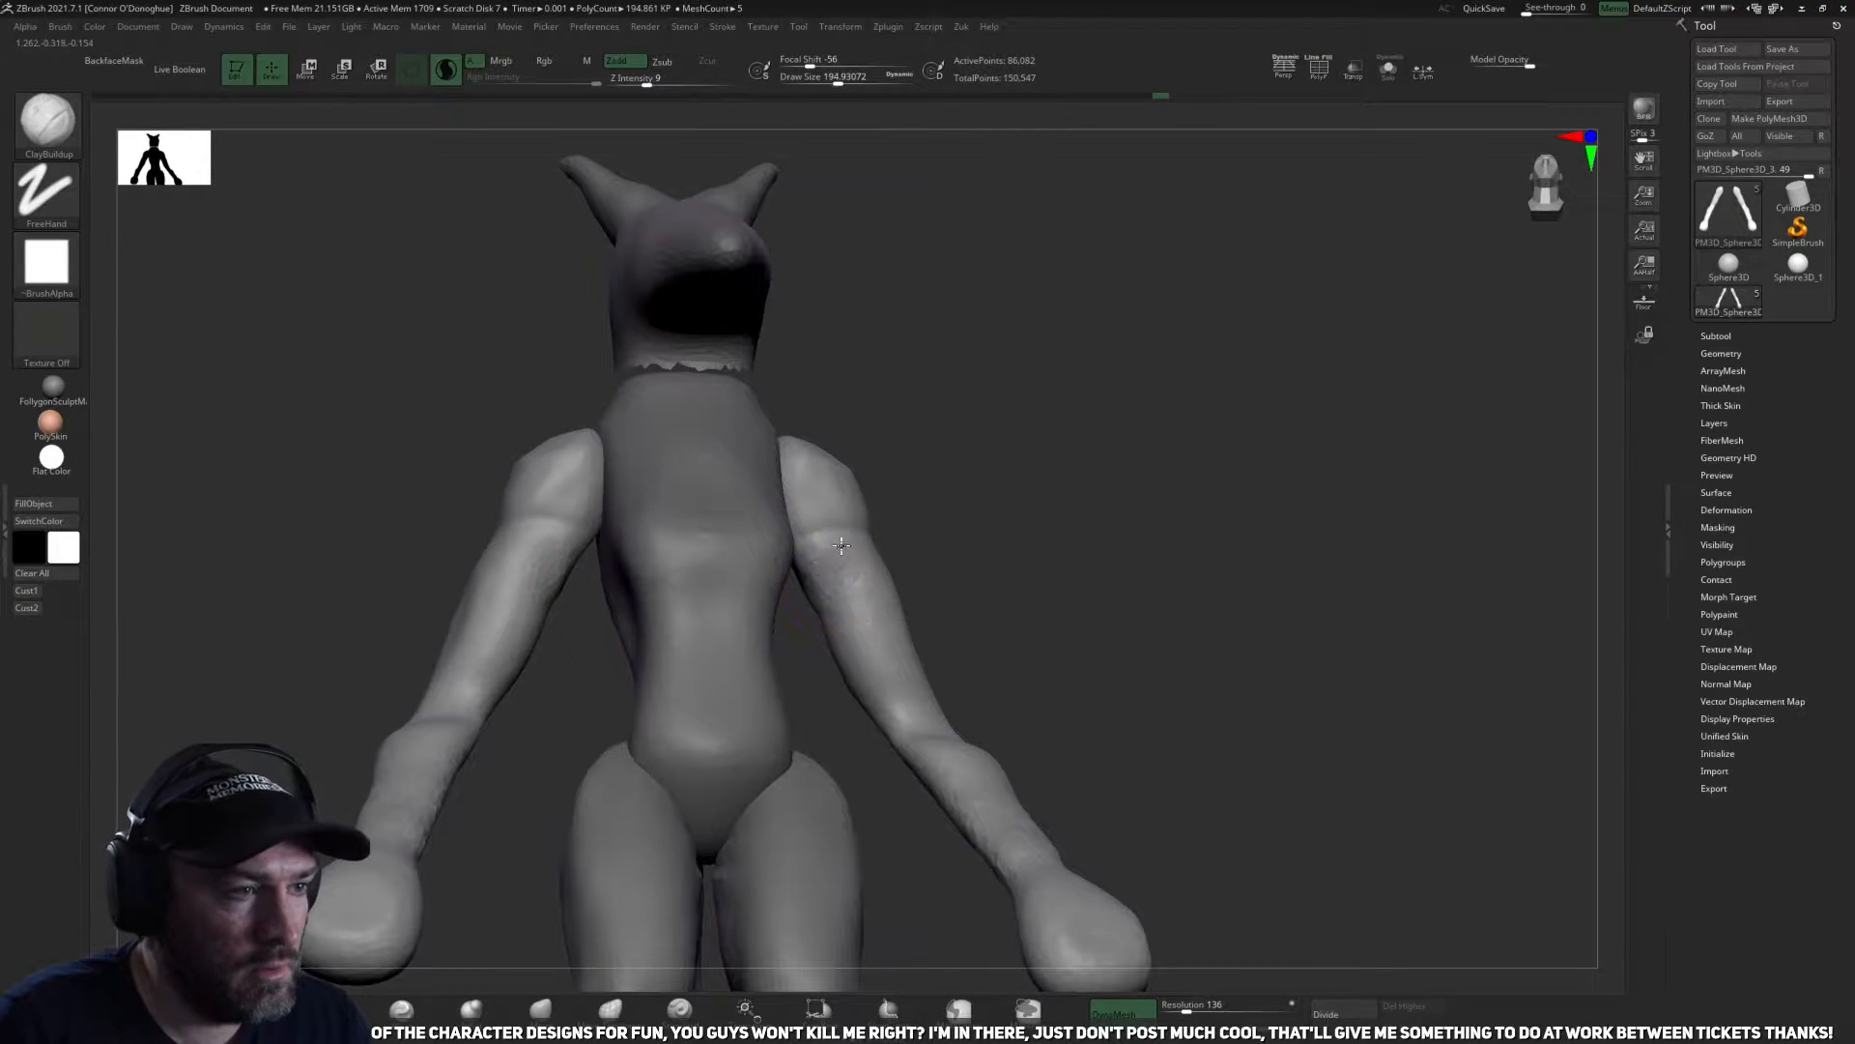
{"action": "left_click_drag", "start_coordinate": [866, 539], "coordinate": [865, 656]}
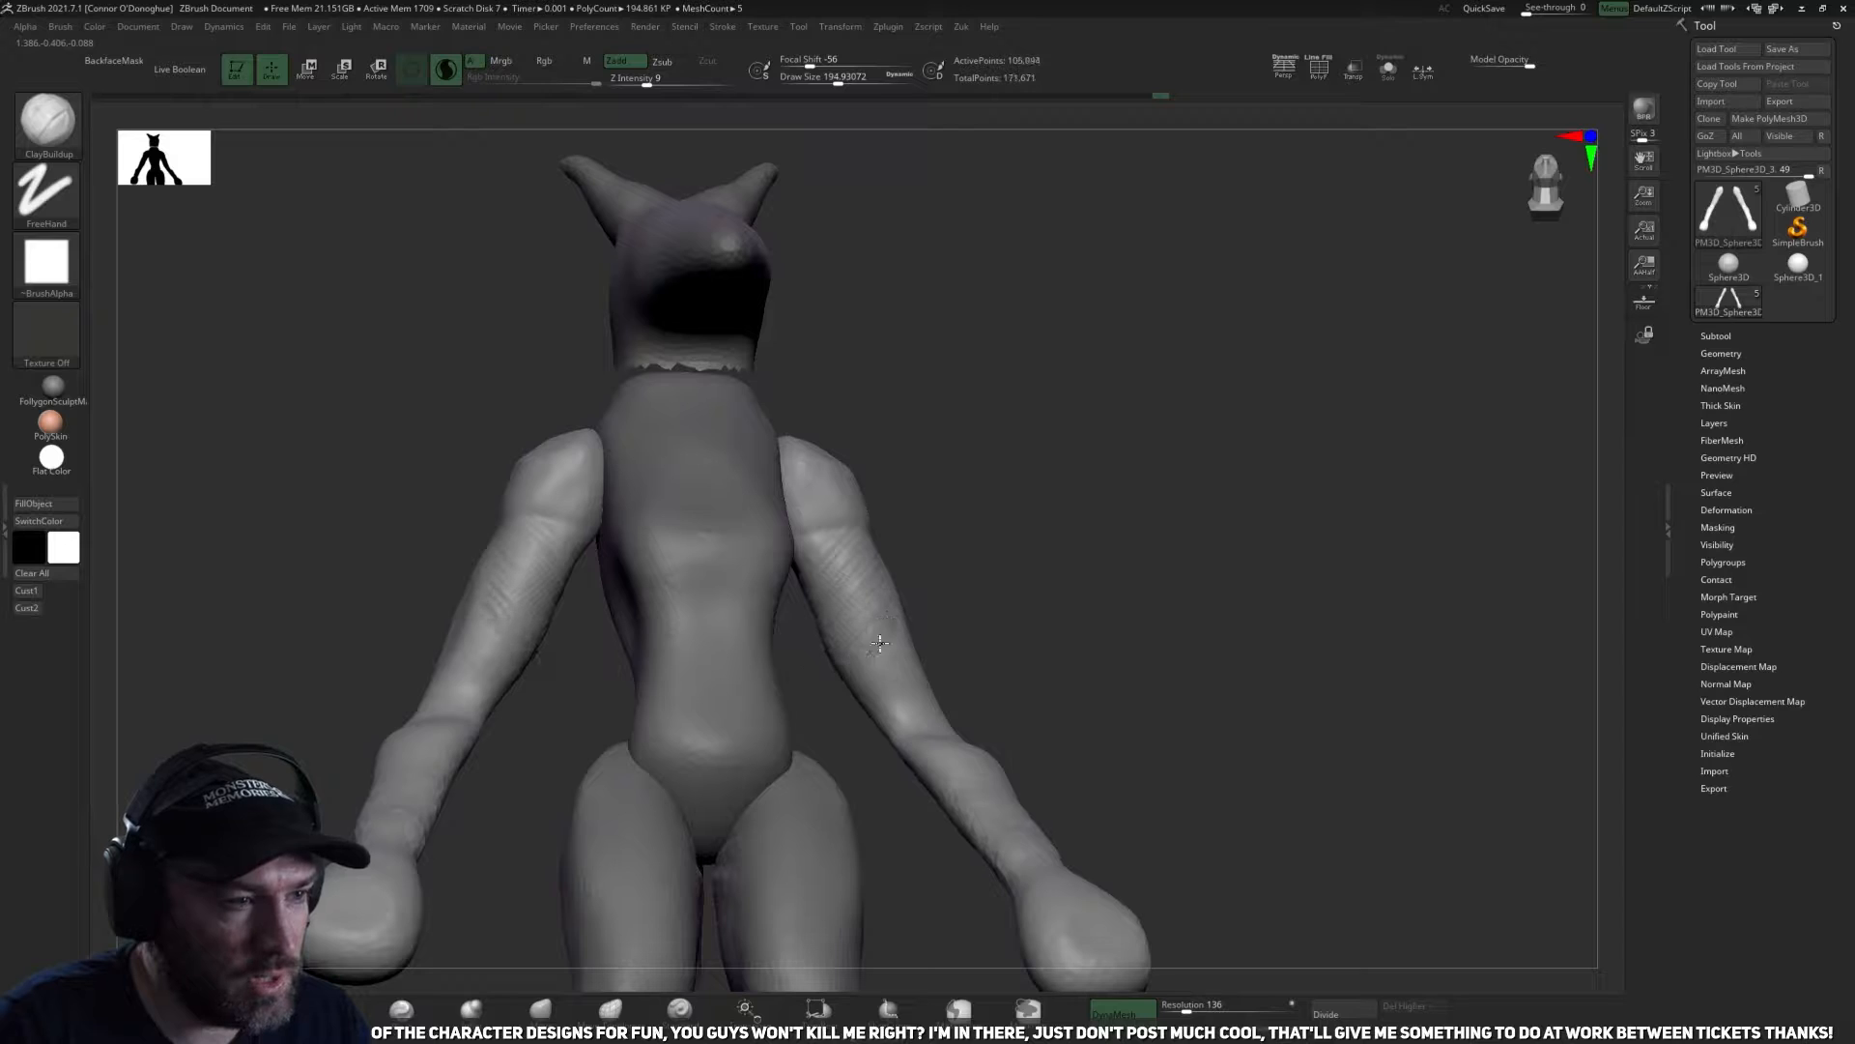
{"action": "mouse_move", "coordinate": [1025, 553]}
{"action": "left_mouse_down"}
{"action": "mouse_move", "coordinate": [961, 612]}
{"action": "mouse_move", "coordinate": [822, 590]}
{"action": "mouse_move", "coordinate": [1097, 596]}
{"action": "mouse_move", "coordinate": [1110, 692]}
{"action": "mouse_move", "coordinate": [1135, 629]}
{"action": "mouse_move", "coordinate": [1000, 638]}
{"action": "mouse_move", "coordinate": [976, 531]}
{"action": "mouse_move", "coordinate": [988, 720]}
{"action": "left_mouse_up"}
Build up the forearms just below the elbows with ClayBuildup strokes from behind.
{"action": "left_click_drag", "start_coordinate": [1194, 516], "coordinate": [968, 600]}
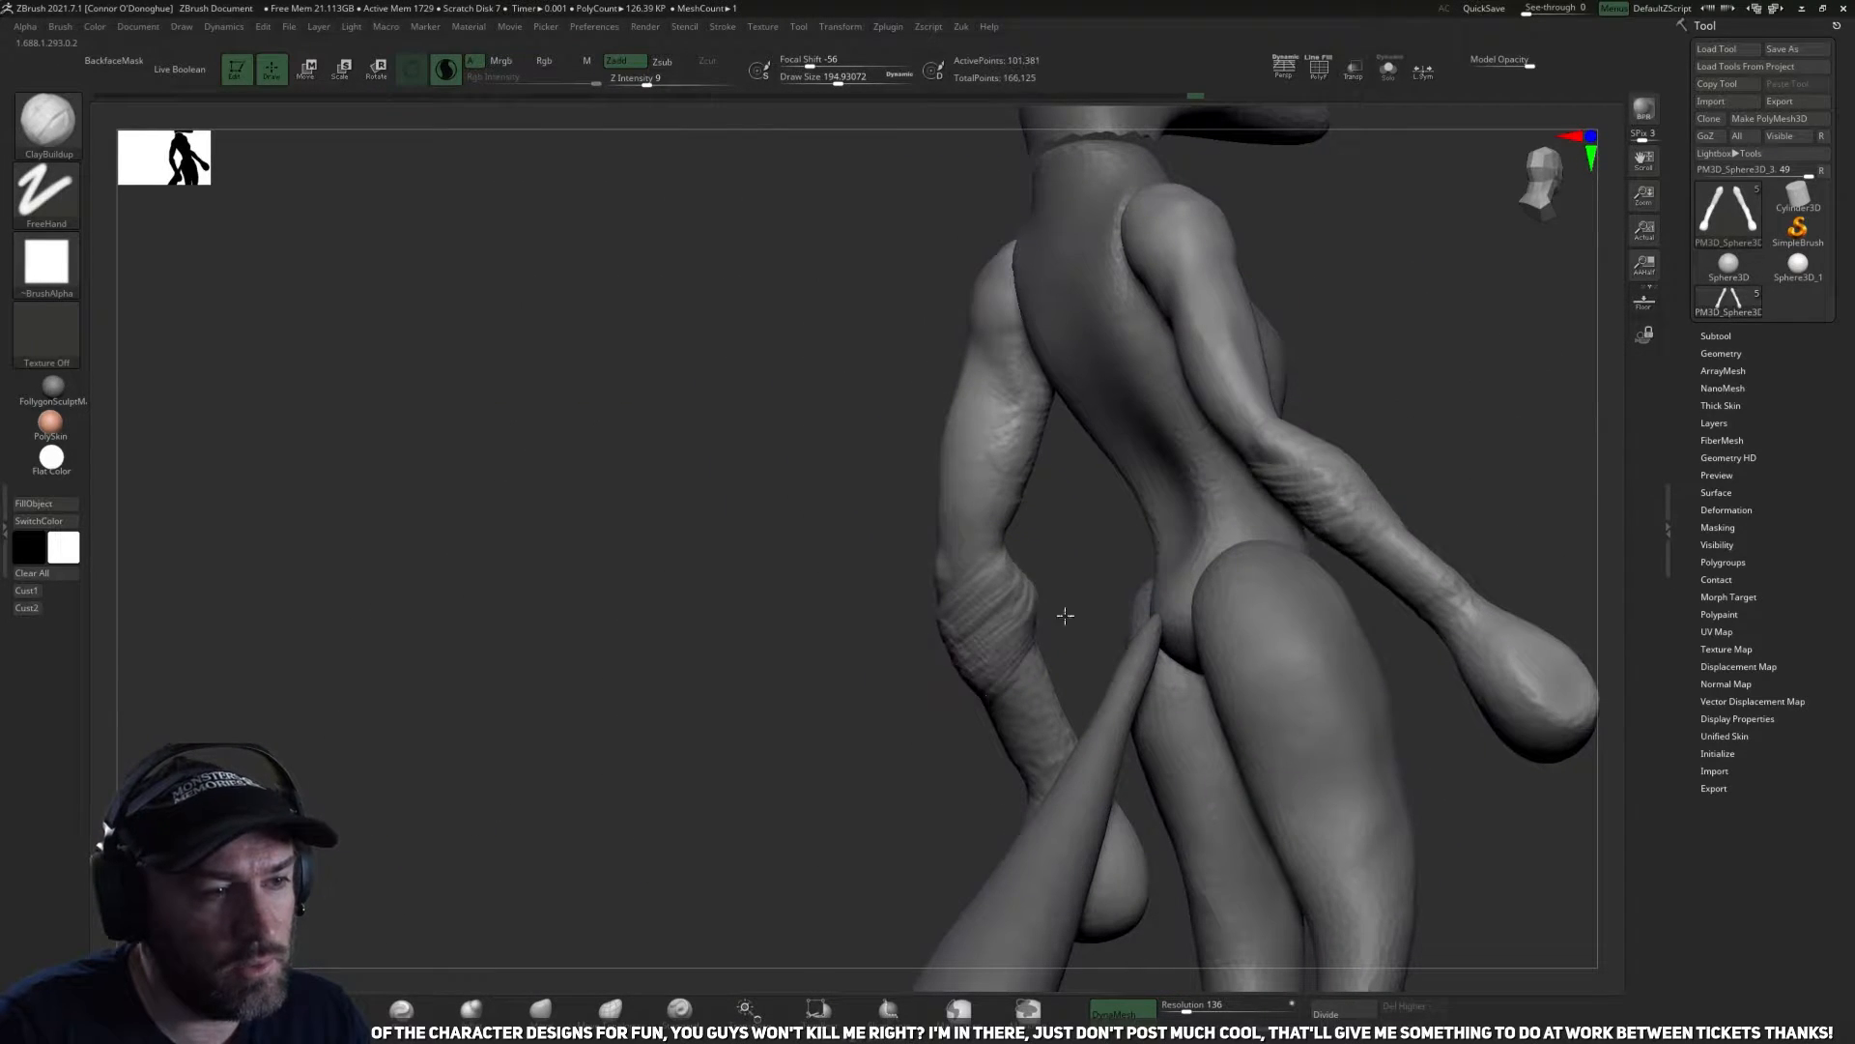
{"action": "mouse_move", "coordinate": [903, 778]}
{"action": "left_mouse_down"}
{"action": "mouse_move", "coordinate": [944, 687]}
{"action": "mouse_move", "coordinate": [1030, 763]}
{"action": "mouse_move", "coordinate": [1110, 592]}
{"action": "mouse_move", "coordinate": [1105, 617]}
{"action": "mouse_move", "coordinate": [930, 553]}
{"action": "left_mouse_up"}
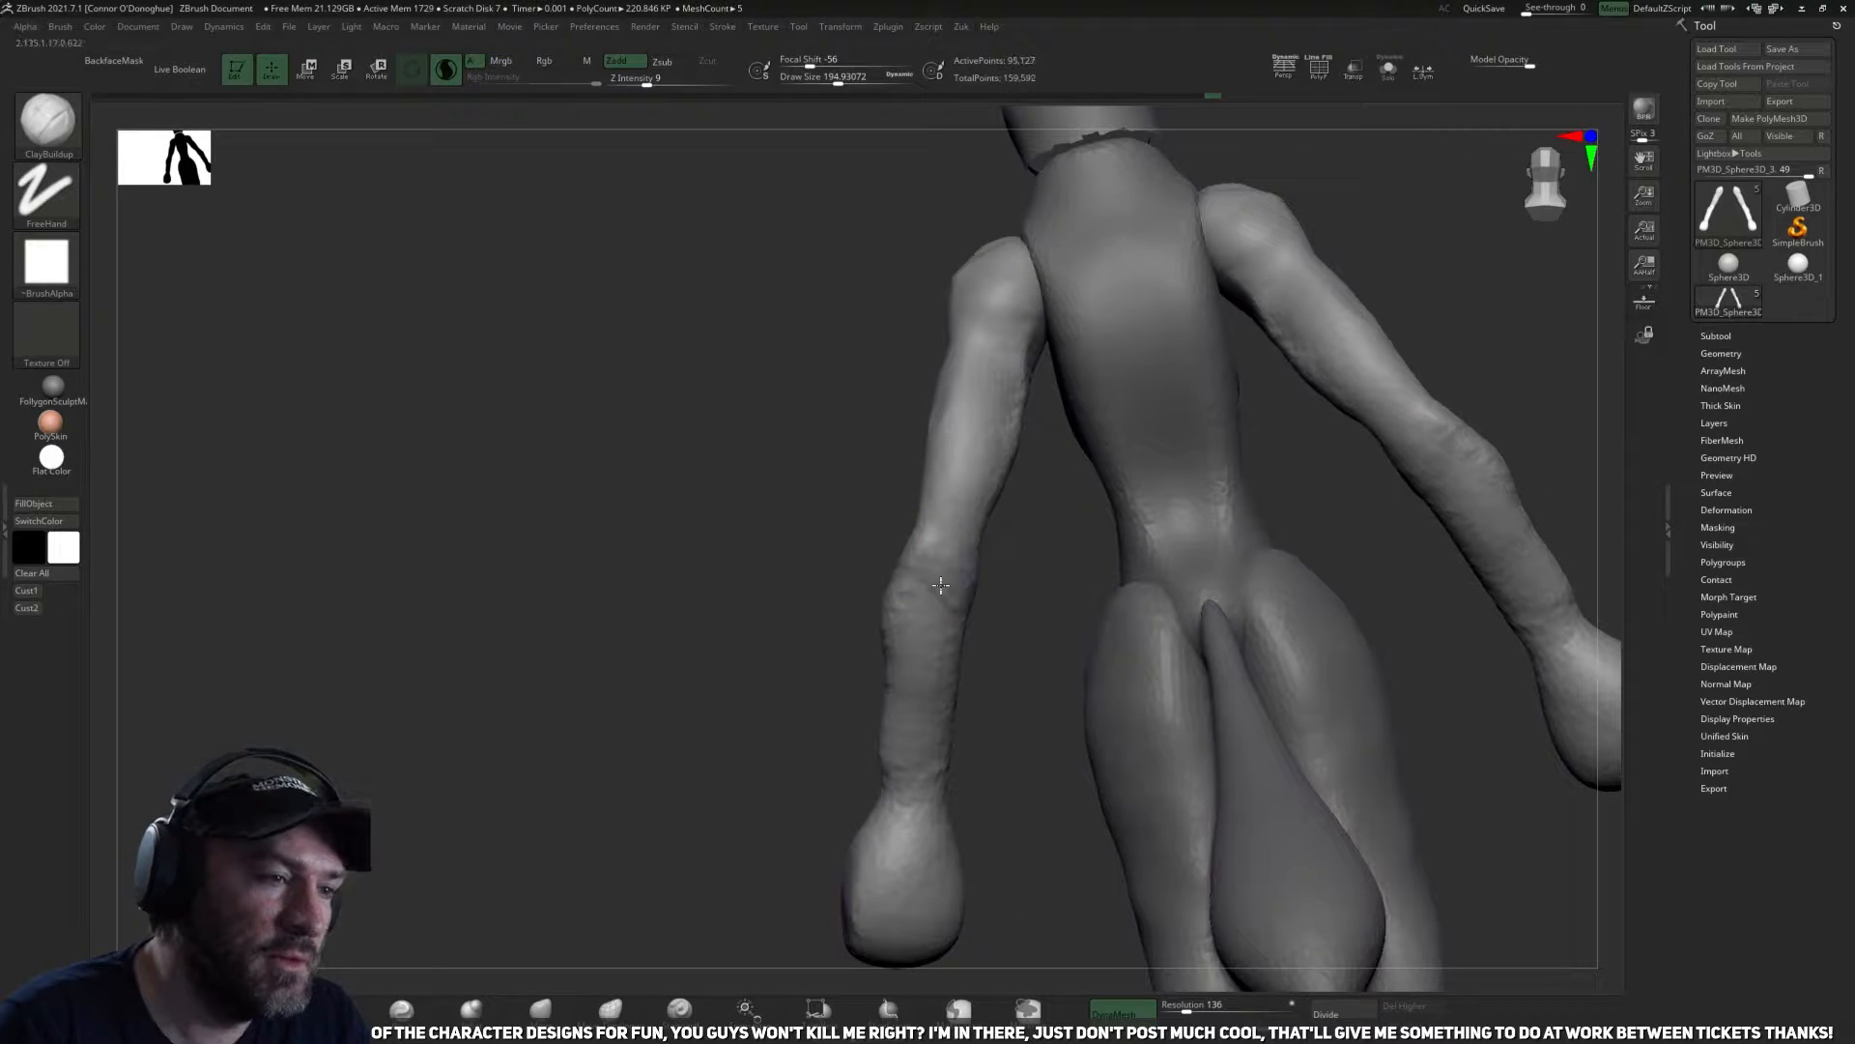
{"action": "left_click_drag", "start_coordinate": [1020, 664], "coordinate": [981, 576]}
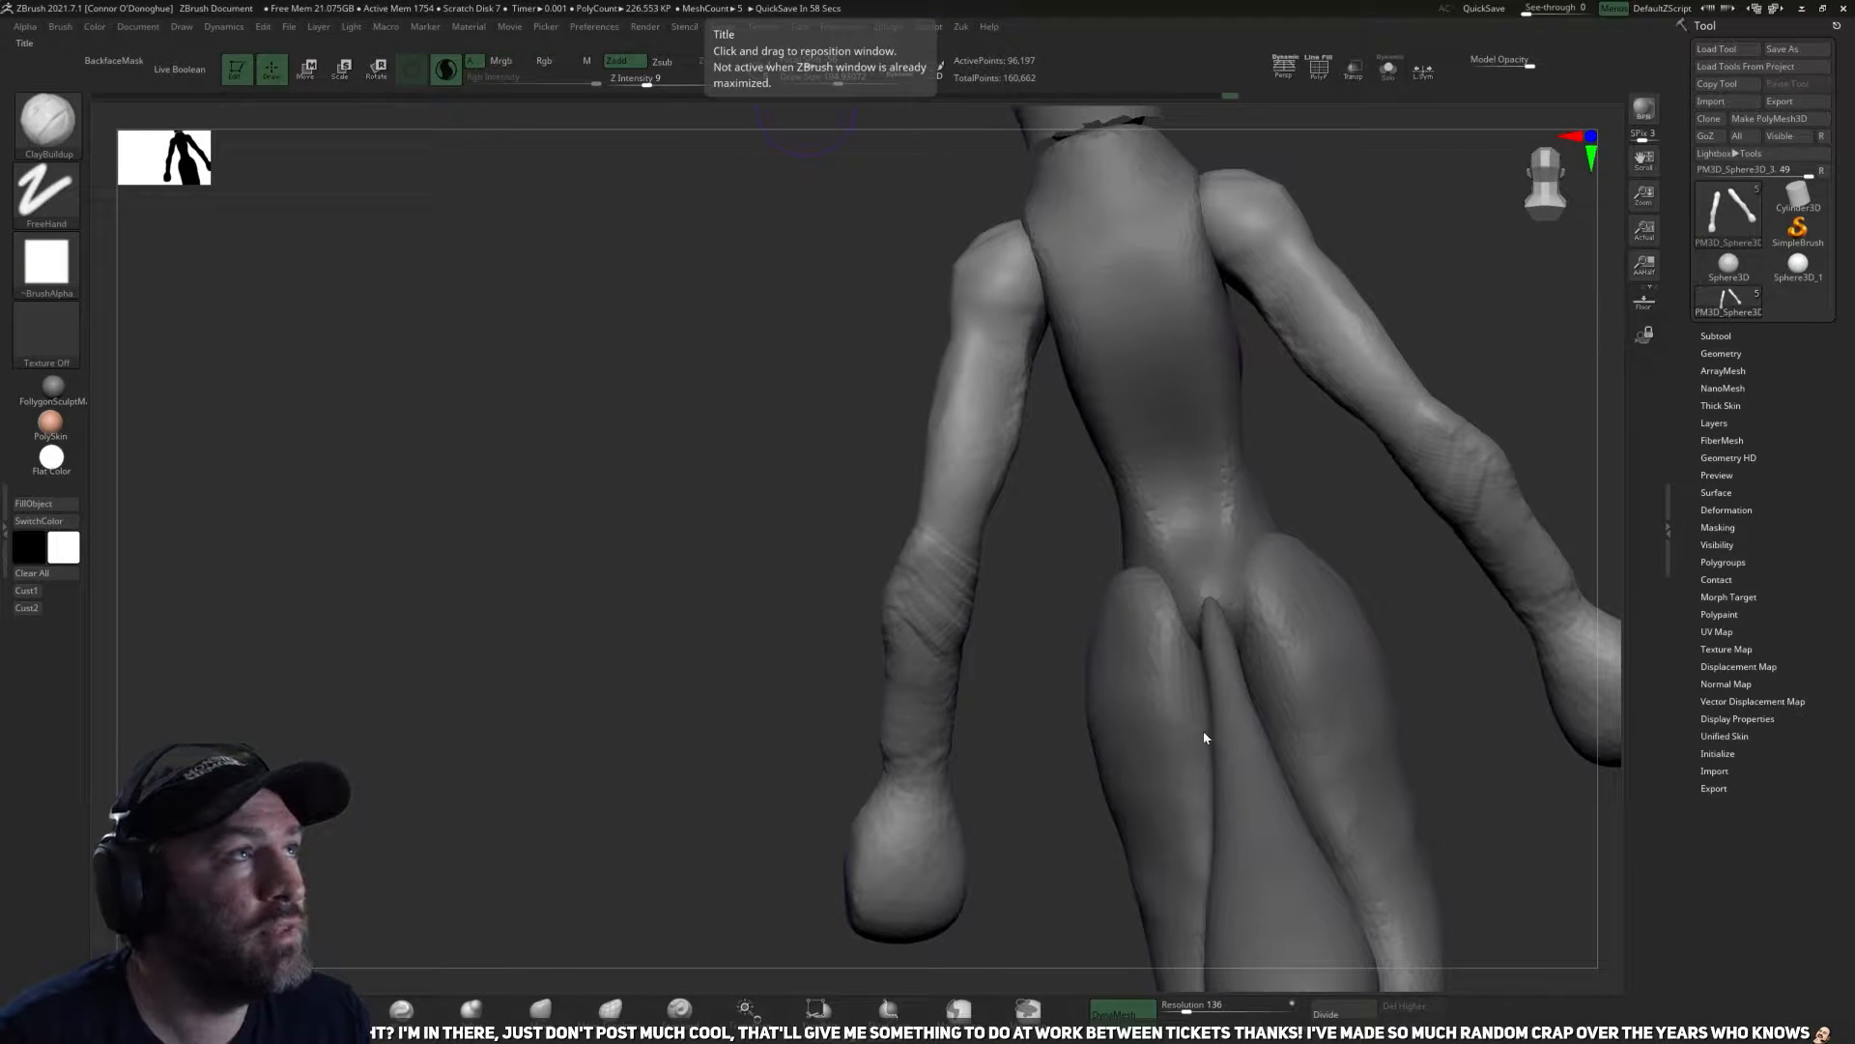
{"action": "mouse_move", "coordinate": [723, 553]}
{"action": "left_mouse_down"}
{"action": "mouse_move", "coordinate": [1048, 650]}
{"action": "mouse_move", "coordinate": [1428, 519]}
{"action": "mouse_move", "coordinate": [1272, 522]}
{"action": "mouse_move", "coordinate": [1139, 658]}
{"action": "mouse_move", "coordinate": [1135, 695]}
{"action": "left_mouse_up"}
Flatten and shape the planes of the upper arms from behind and in front with the TrimDynamic brush.
{"action": "left_click", "coordinate": [471, 1010]}
{"action": "left_click_drag", "start_coordinate": [967, 580], "coordinate": [1126, 415]}
{"action": "mouse_move", "coordinate": [928, 470]}
{"action": "left_mouse_down"}
{"action": "mouse_move", "coordinate": [1022, 426]}
{"action": "mouse_move", "coordinate": [869, 521]}
{"action": "left_mouse_up"}
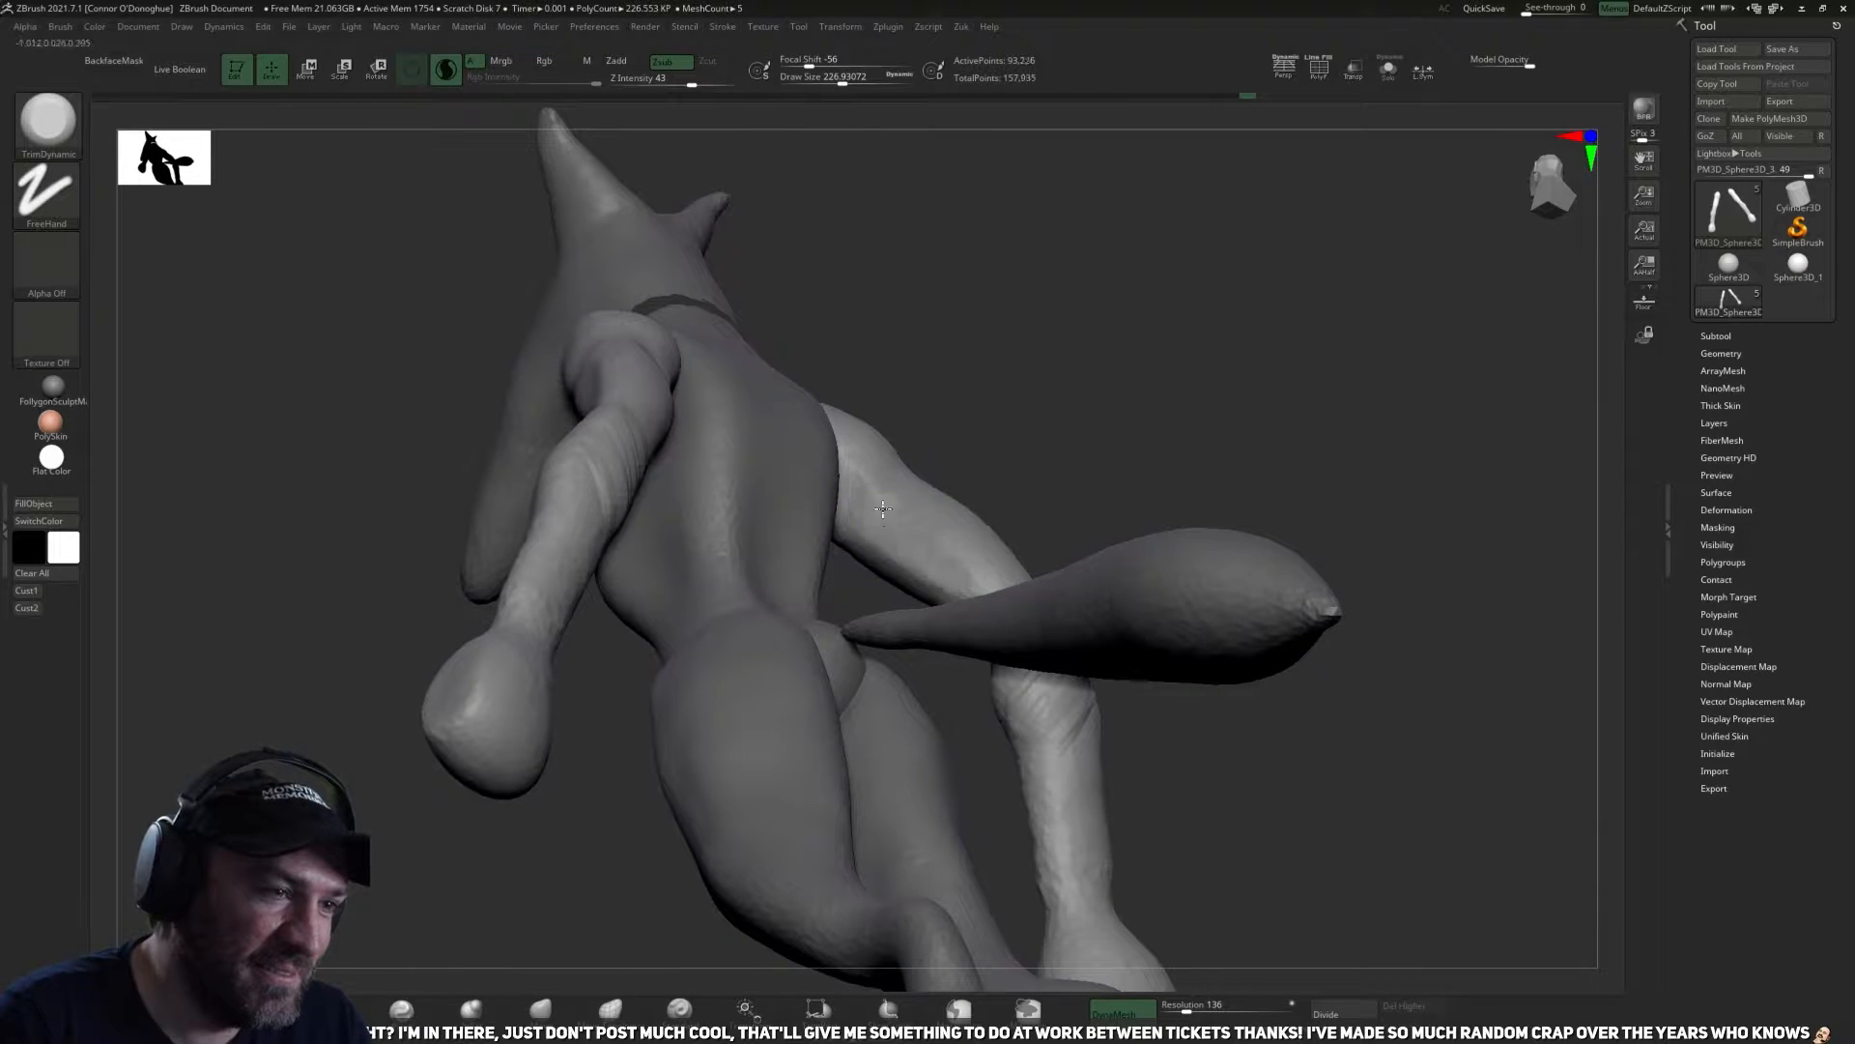
{"action": "mouse_move", "coordinate": [1018, 522]}
{"action": "left_mouse_down"}
{"action": "mouse_move", "coordinate": [1163, 385]}
{"action": "mouse_move", "coordinate": [853, 796]}
{"action": "mouse_move", "coordinate": [916, 718]}
{"action": "left_mouse_up"}
{"action": "mouse_move", "coordinate": [1192, 374]}
{"action": "left_mouse_down"}
{"action": "mouse_move", "coordinate": [1147, 380]}
{"action": "mouse_move", "coordinate": [881, 610]}
{"action": "left_mouse_up"}
{"action": "mouse_move", "coordinate": [1069, 514]}
{"action": "left_mouse_down"}
{"action": "mouse_move", "coordinate": [977, 626]}
{"action": "mouse_move", "coordinate": [902, 571]}
{"action": "mouse_move", "coordinate": [859, 567]}
{"action": "left_mouse_up"}
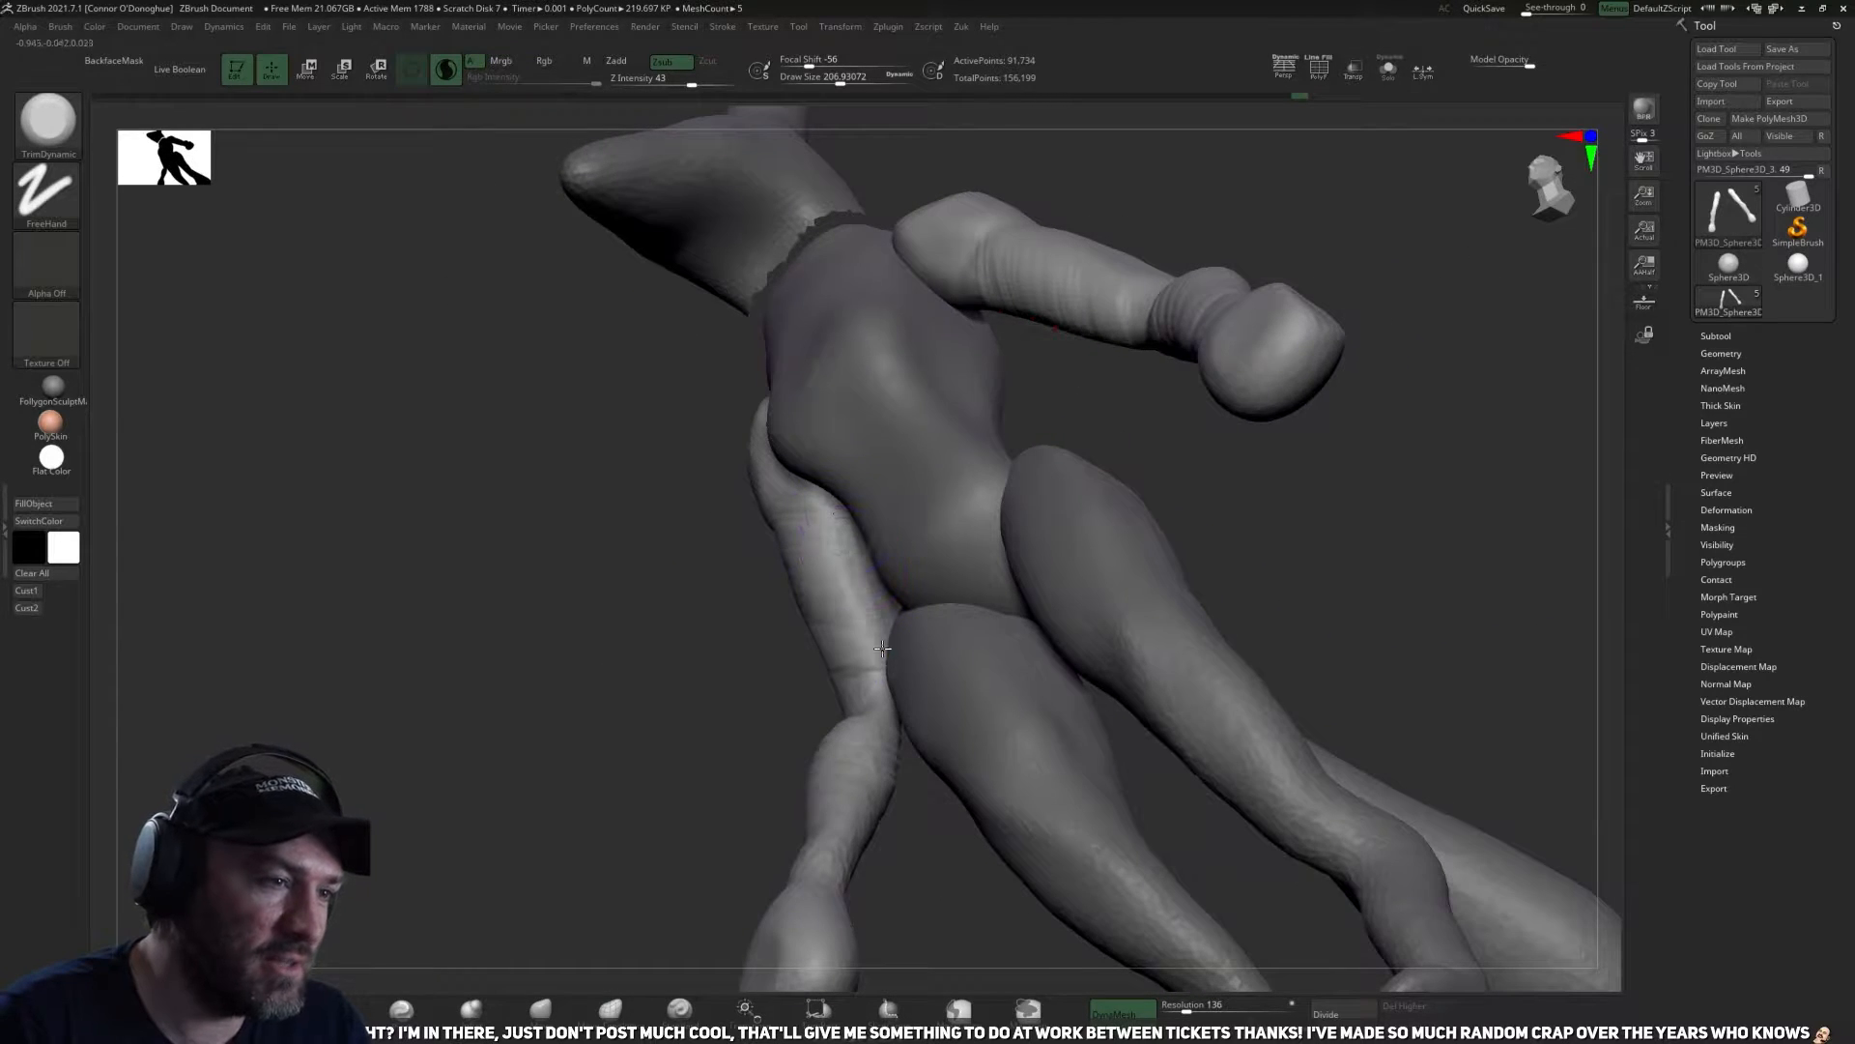
{"action": "mouse_move", "coordinate": [1019, 531]}
{"action": "left_mouse_down"}
{"action": "mouse_move", "coordinate": [1139, 551]}
{"action": "mouse_move", "coordinate": [1006, 567]}
{"action": "mouse_move", "coordinate": [1157, 508]}
{"action": "mouse_move", "coordinate": [1027, 728]}
{"action": "mouse_move", "coordinate": [650, 842]}
{"action": "mouse_move", "coordinate": [953, 729]}
{"action": "mouse_move", "coordinate": [821, 605]}
{"action": "left_mouse_up"}
Tighten the transitions along the upper arms with the Pinch brush.
{"action": "key", "text": "b"}
{"action": "key", "text": "p"}
{"action": "key", "text": "i"}
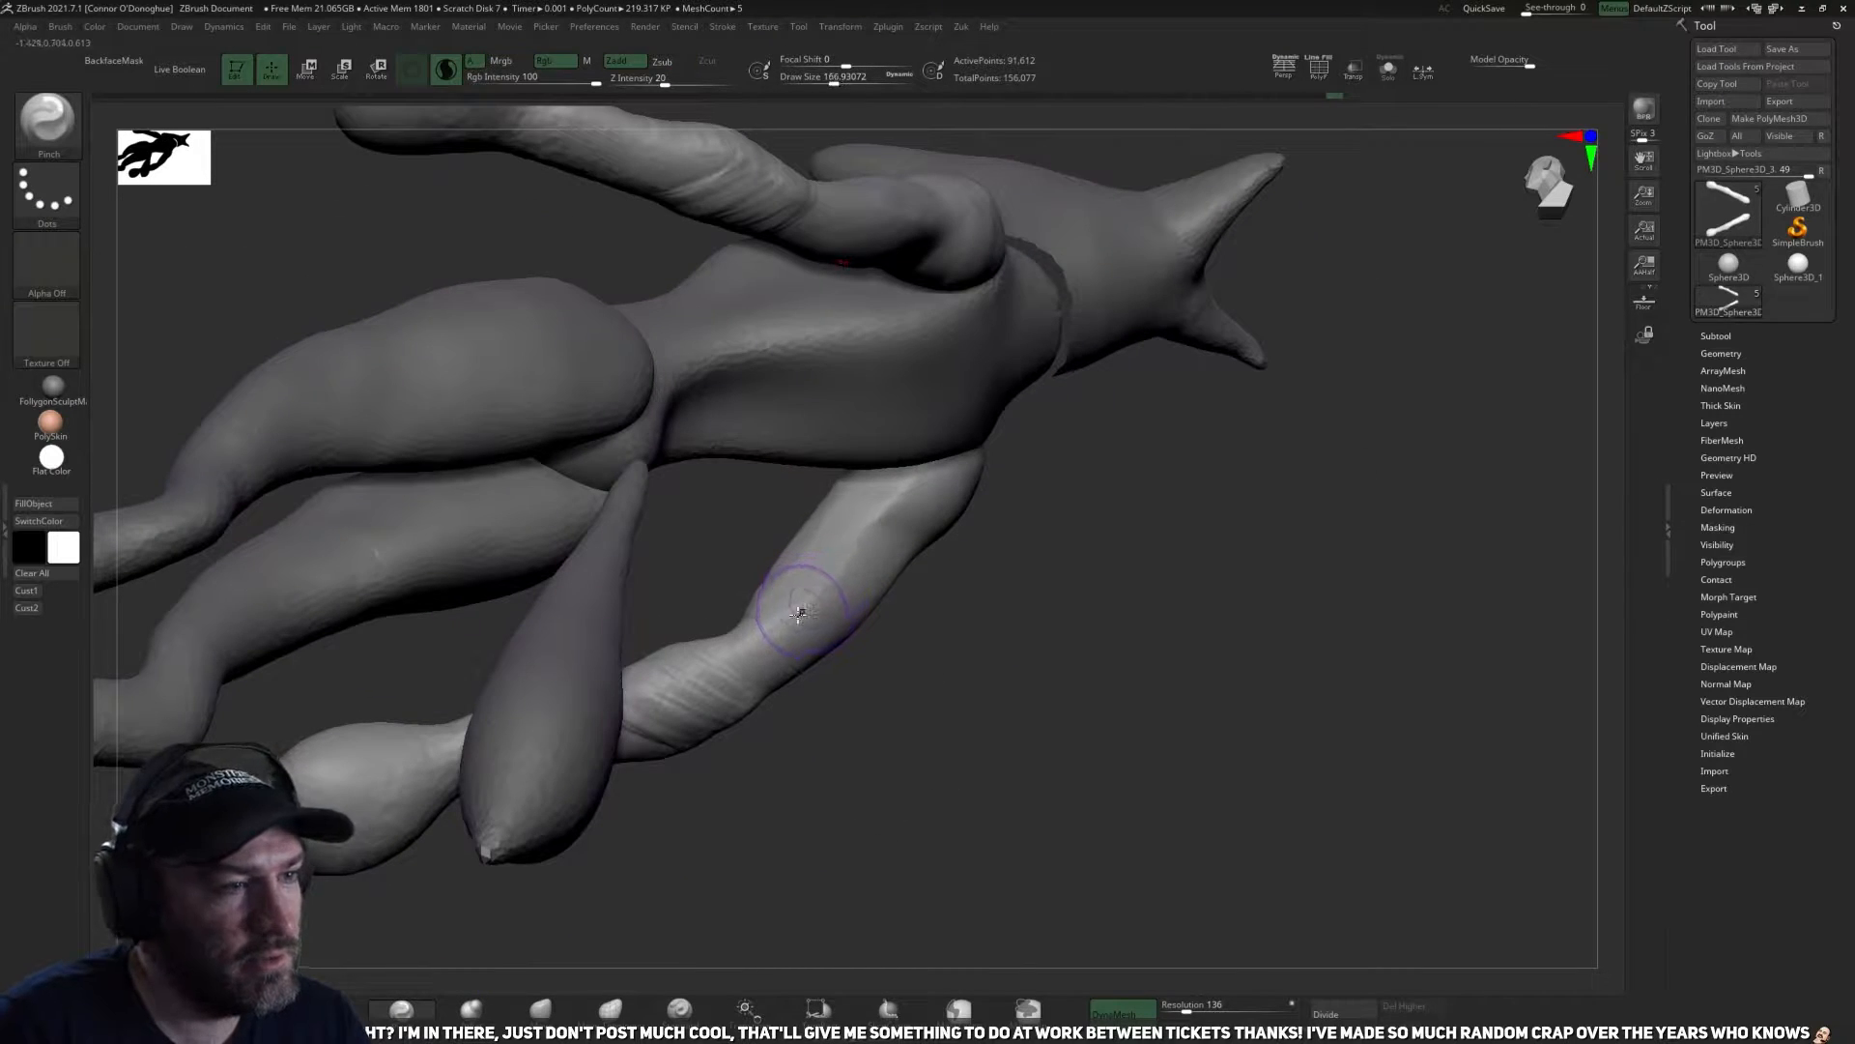
{"action": "mouse_move", "coordinate": [936, 606]}
{"action": "left_mouse_down"}
{"action": "mouse_move", "coordinate": [1015, 650]}
{"action": "mouse_move", "coordinate": [849, 684]}
{"action": "mouse_move", "coordinate": [985, 589]}
{"action": "mouse_move", "coordinate": [895, 522]}
{"action": "left_mouse_up"}
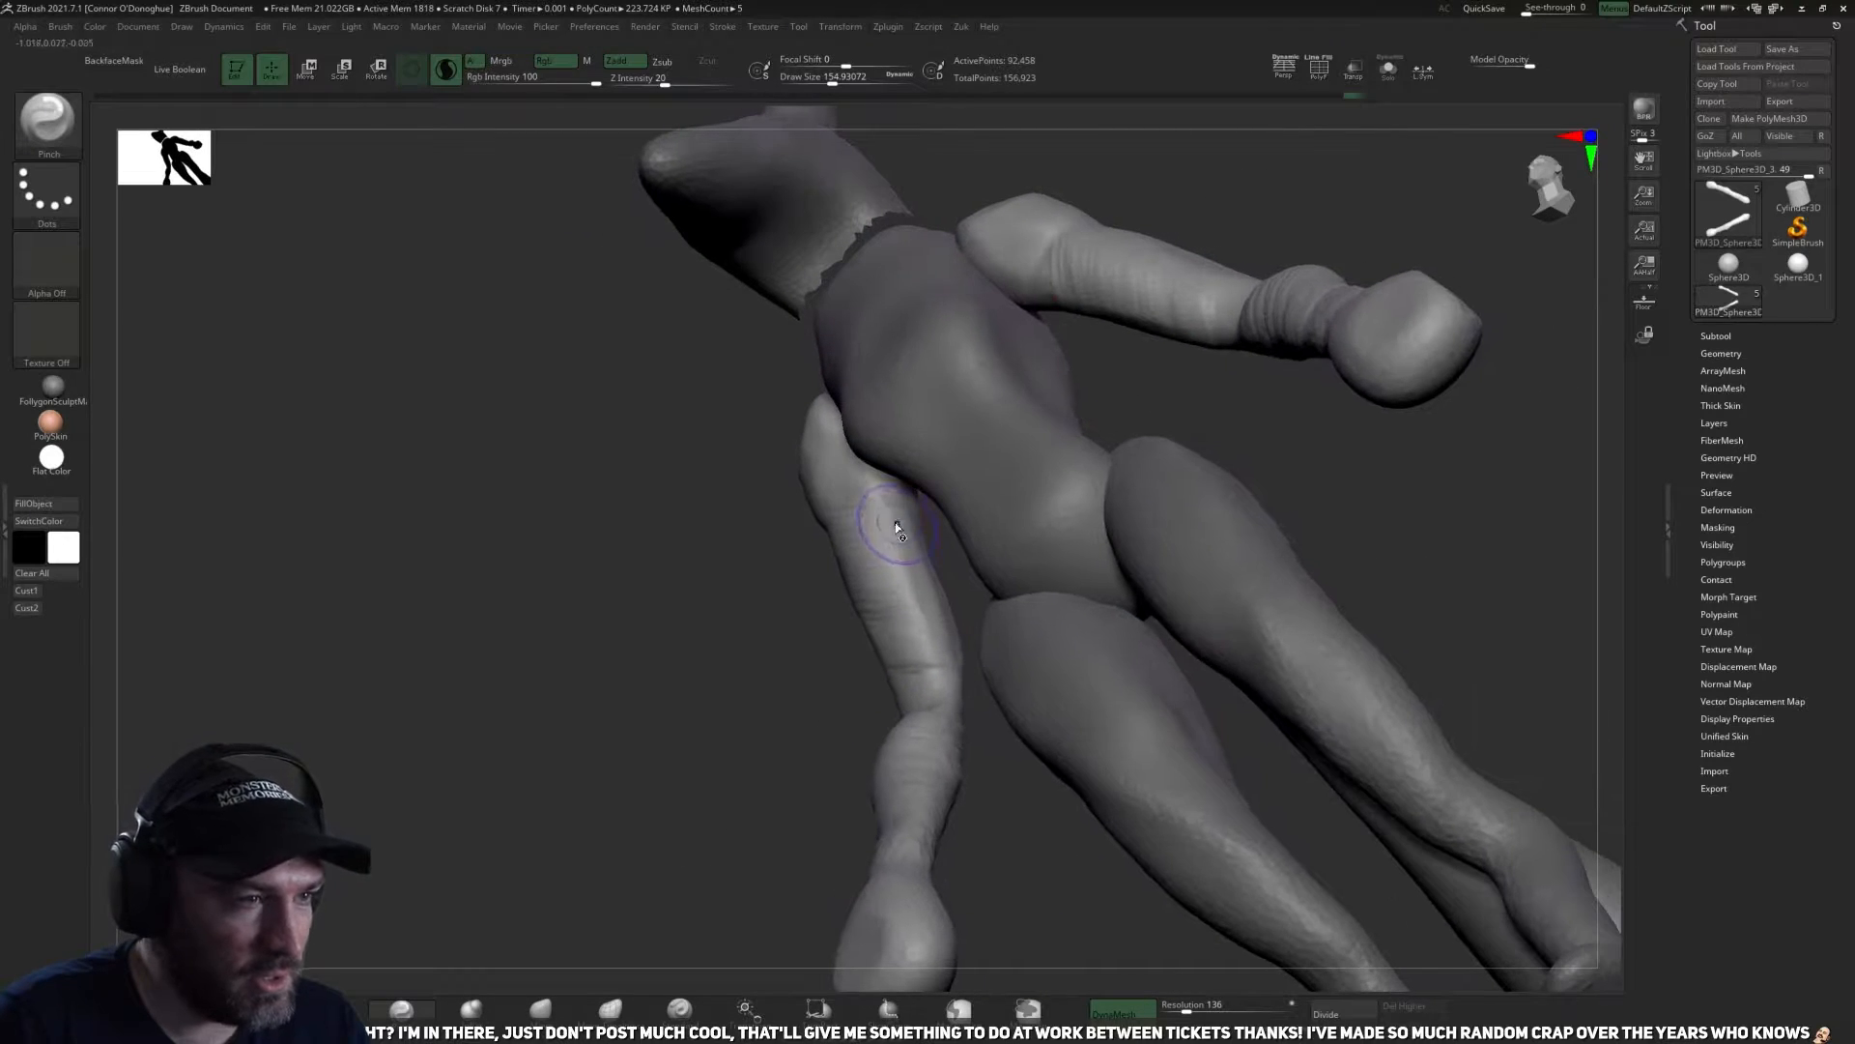
{"action": "mouse_move", "coordinate": [811, 721]}
{"action": "left_mouse_down"}
{"action": "mouse_move", "coordinate": [870, 750]}
{"action": "mouse_move", "coordinate": [856, 553]}
{"action": "left_mouse_up"}
Make the torso subtool active, mask its upper part down to the waist from the side, and split the masked points off.
{"action": "mouse_move", "coordinate": [870, 821]}
{"action": "left_mouse_down"}
{"action": "mouse_move", "coordinate": [812, 870]}
{"action": "mouse_move", "coordinate": [879, 849]}
{"action": "mouse_move", "coordinate": [1173, 381]}
{"action": "mouse_move", "coordinate": [1083, 512]}
{"action": "left_mouse_up"}
{"action": "left_click", "coordinate": [759, 629], "text": "alt"}
{"action": "mouse_move", "coordinate": [1035, 619]}
{"action": "left_mouse_down"}
{"action": "mouse_move", "coordinate": [977, 621]}
{"action": "mouse_move", "coordinate": [873, 709]}
{"action": "left_mouse_up"}
{"action": "mouse_move", "coordinate": [717, 760]}
{"action": "left_mouse_down", "text": "alt"}
{"action": "mouse_move", "coordinate": [908, 721]}
{"action": "mouse_move", "coordinate": [866, 651]}
{"action": "left_mouse_up", "text": "alt"}
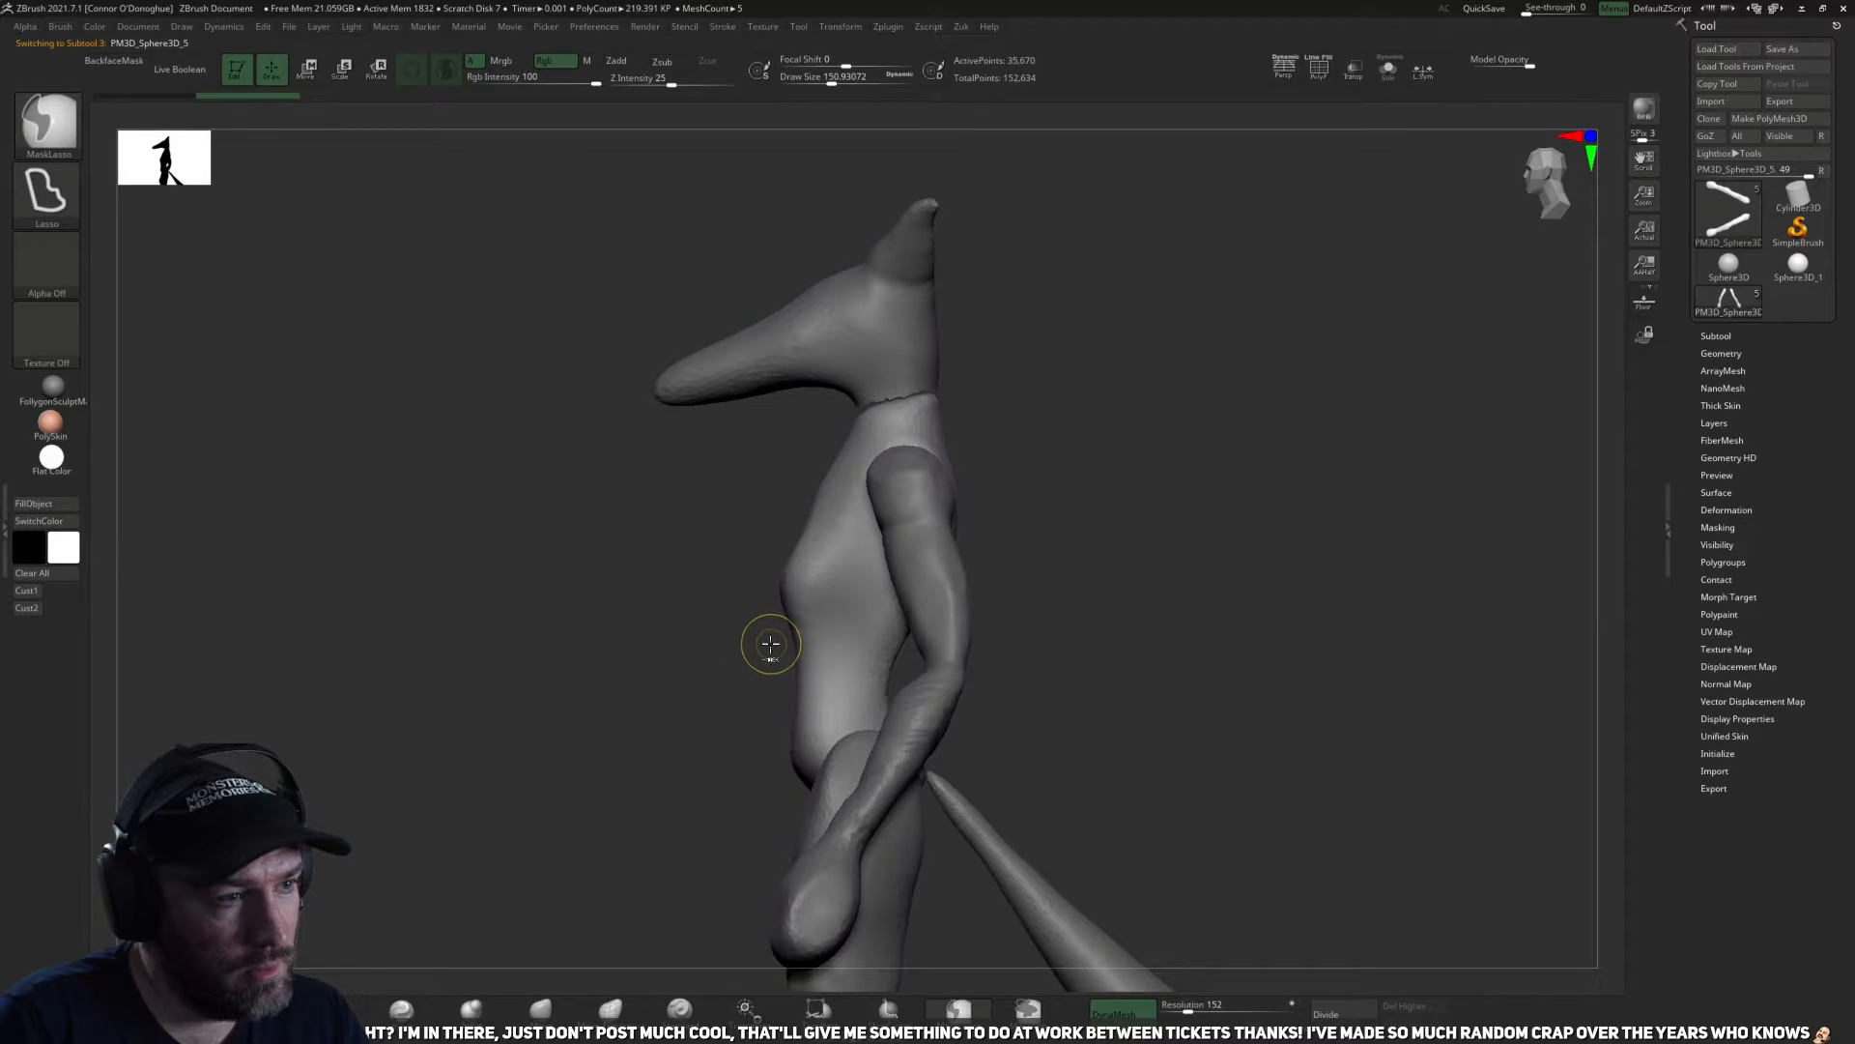
{"action": "mouse_move", "coordinate": [991, 358]}
{"action": "left_mouse_down", "text": "ctrl"}
{"action": "mouse_move", "coordinate": [988, 560]}
{"action": "mouse_move", "coordinate": [879, 665]}
{"action": "mouse_move", "coordinate": [918, 375]}
{"action": "left_mouse_up", "text": "ctrl"}
{"action": "key", "text": "z"}
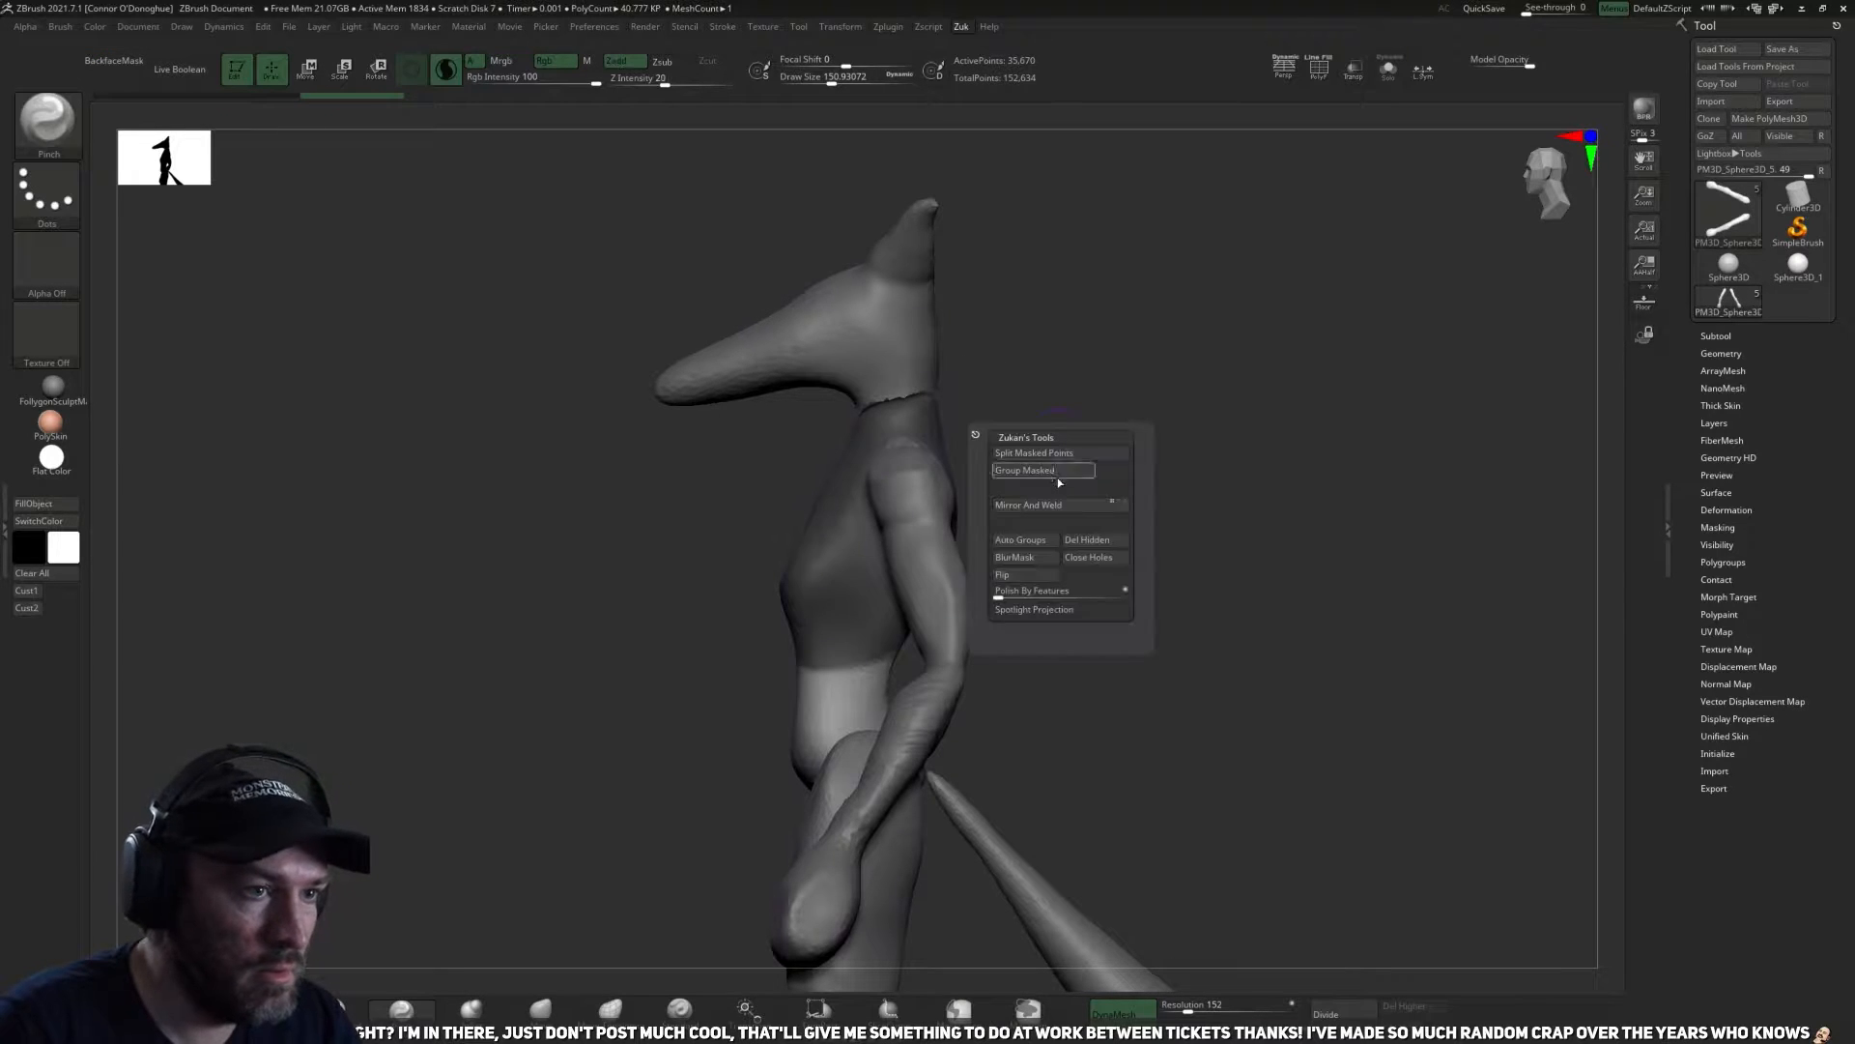
{"action": "left_click", "coordinate": [1060, 455]}
Make the split-off ribcage piece the active subtool and isolate it.
{"action": "left_click_drag", "start_coordinate": [996, 739], "coordinate": [1293, 624], "text": "alt"}
{"action": "left_click_drag", "start_coordinate": [1049, 649], "coordinate": [931, 584]}
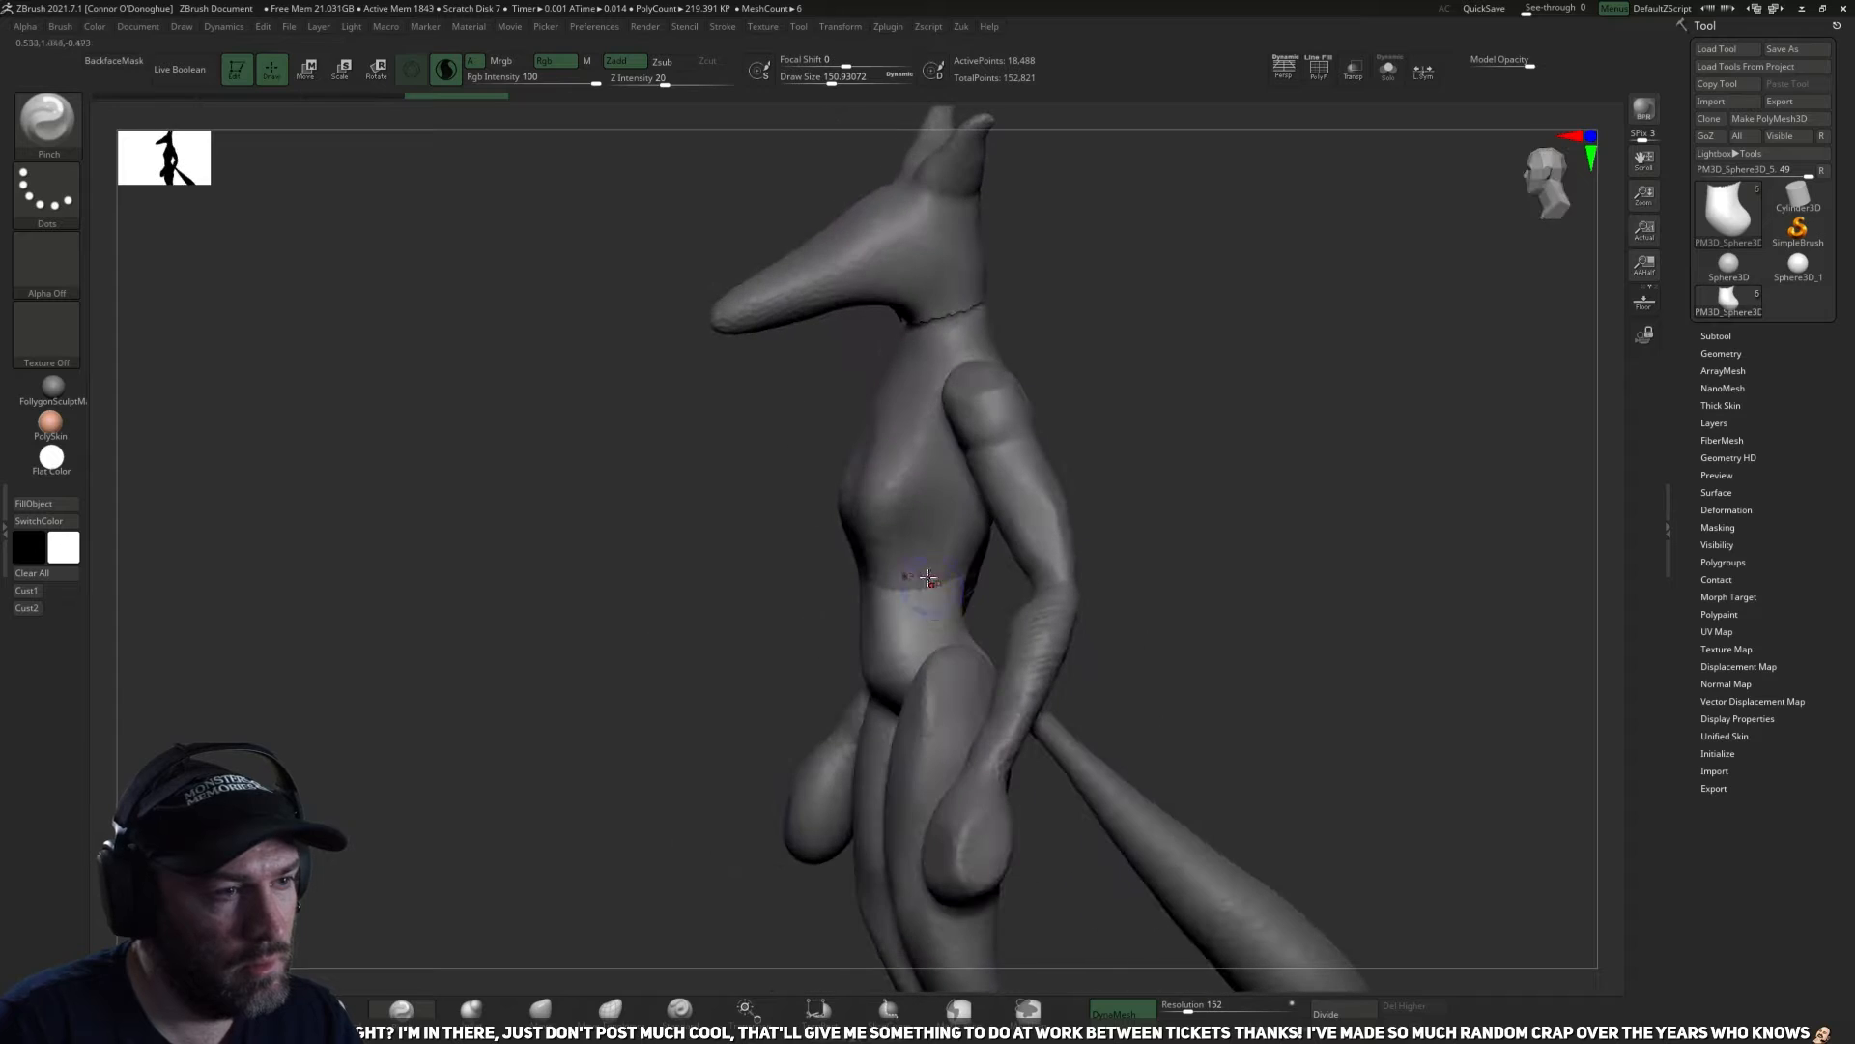
{"action": "left_click", "coordinate": [931, 582], "text": "alt"}
{"action": "left_click_drag", "start_coordinate": [1260, 741], "coordinate": [1333, 663], "text": "ctrl"}
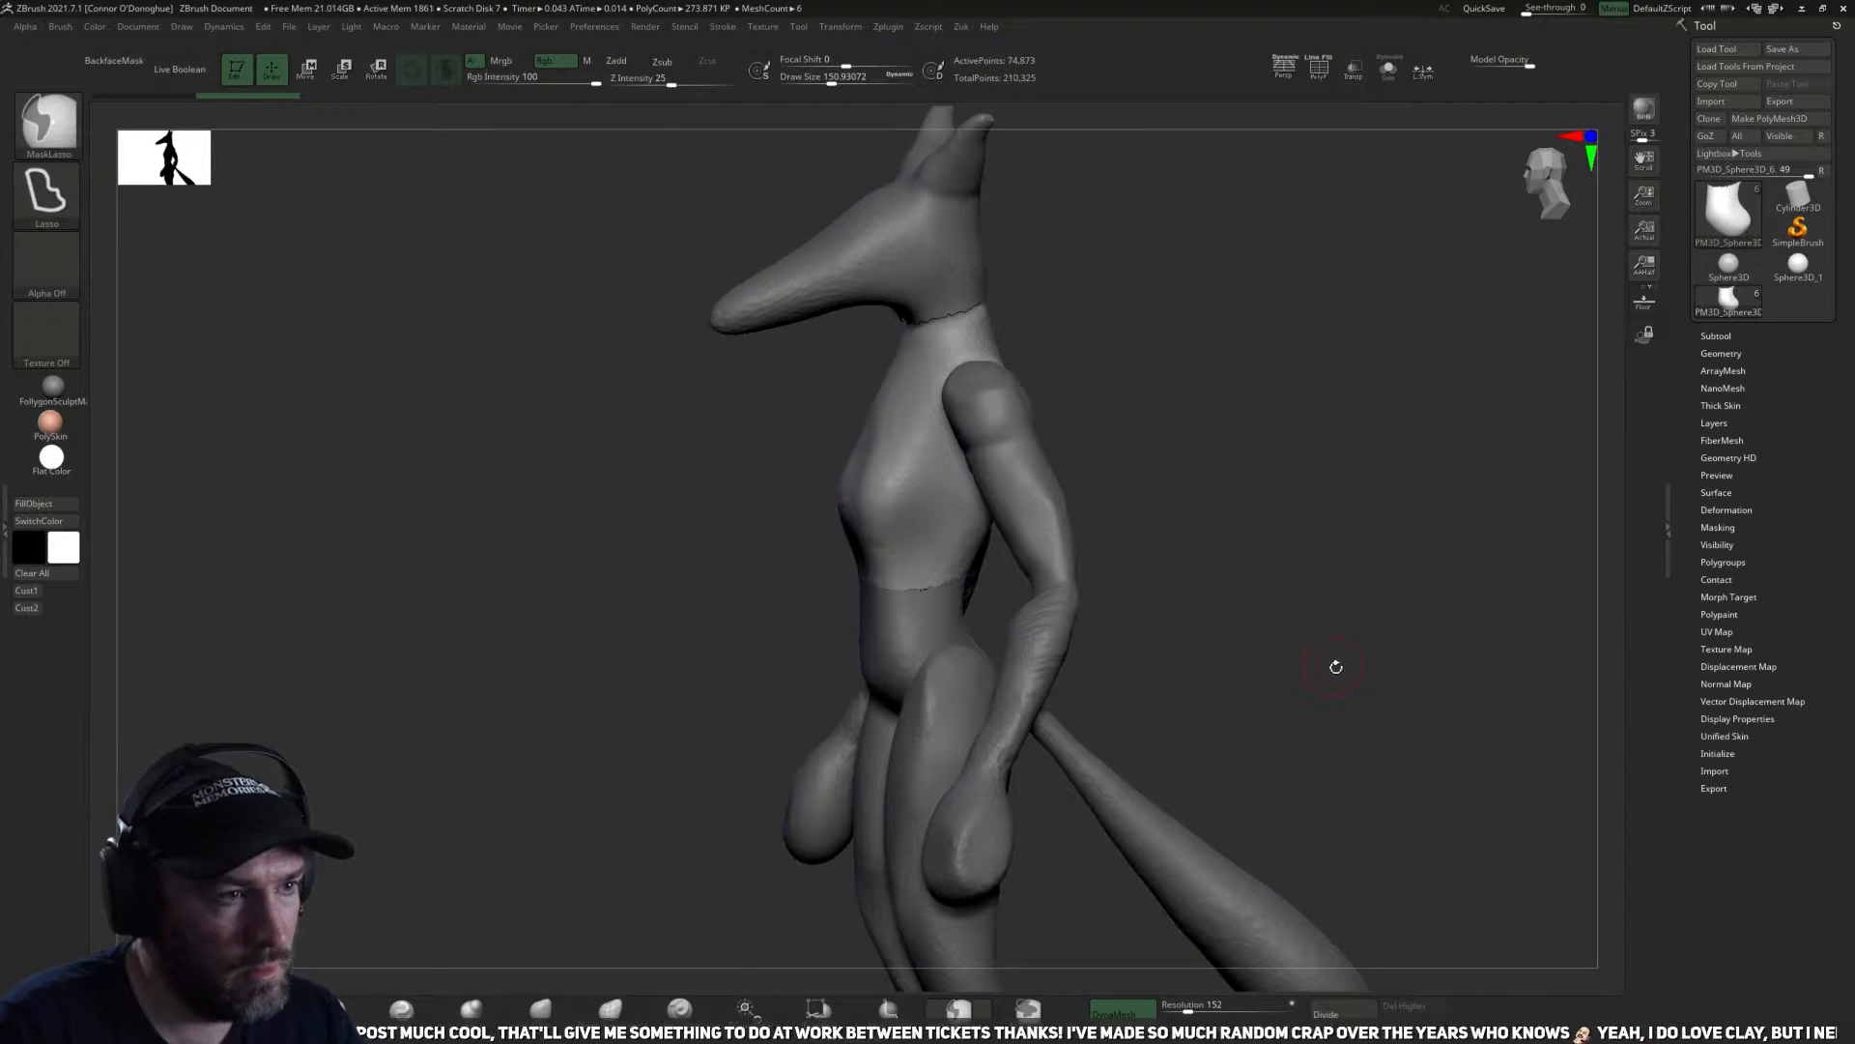
{"action": "left_click", "coordinate": [1398, 84]}
Close the open underside of the ribcage piece and smooth its lower edge.
{"action": "left_click_drag", "start_coordinate": [1276, 445], "coordinate": [1210, 425]}
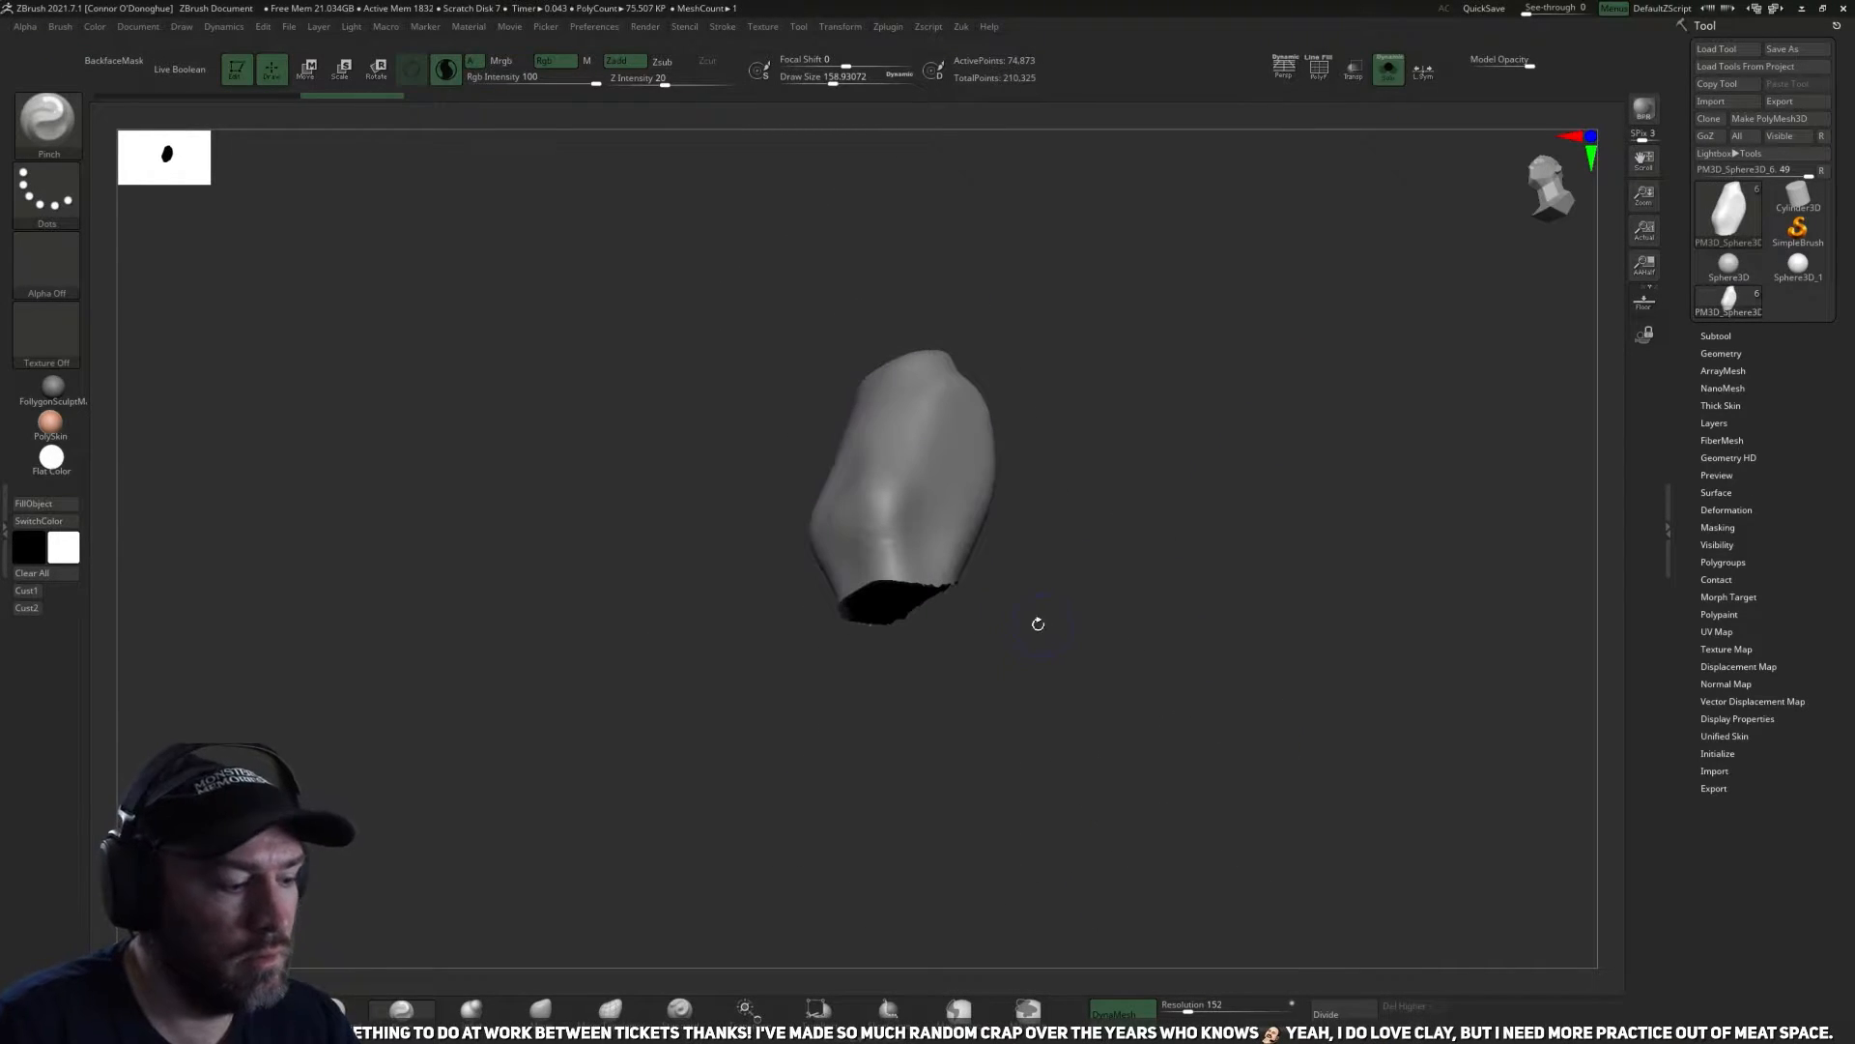
{"action": "left_click_drag", "start_coordinate": [1052, 654], "coordinate": [1034, 580]}
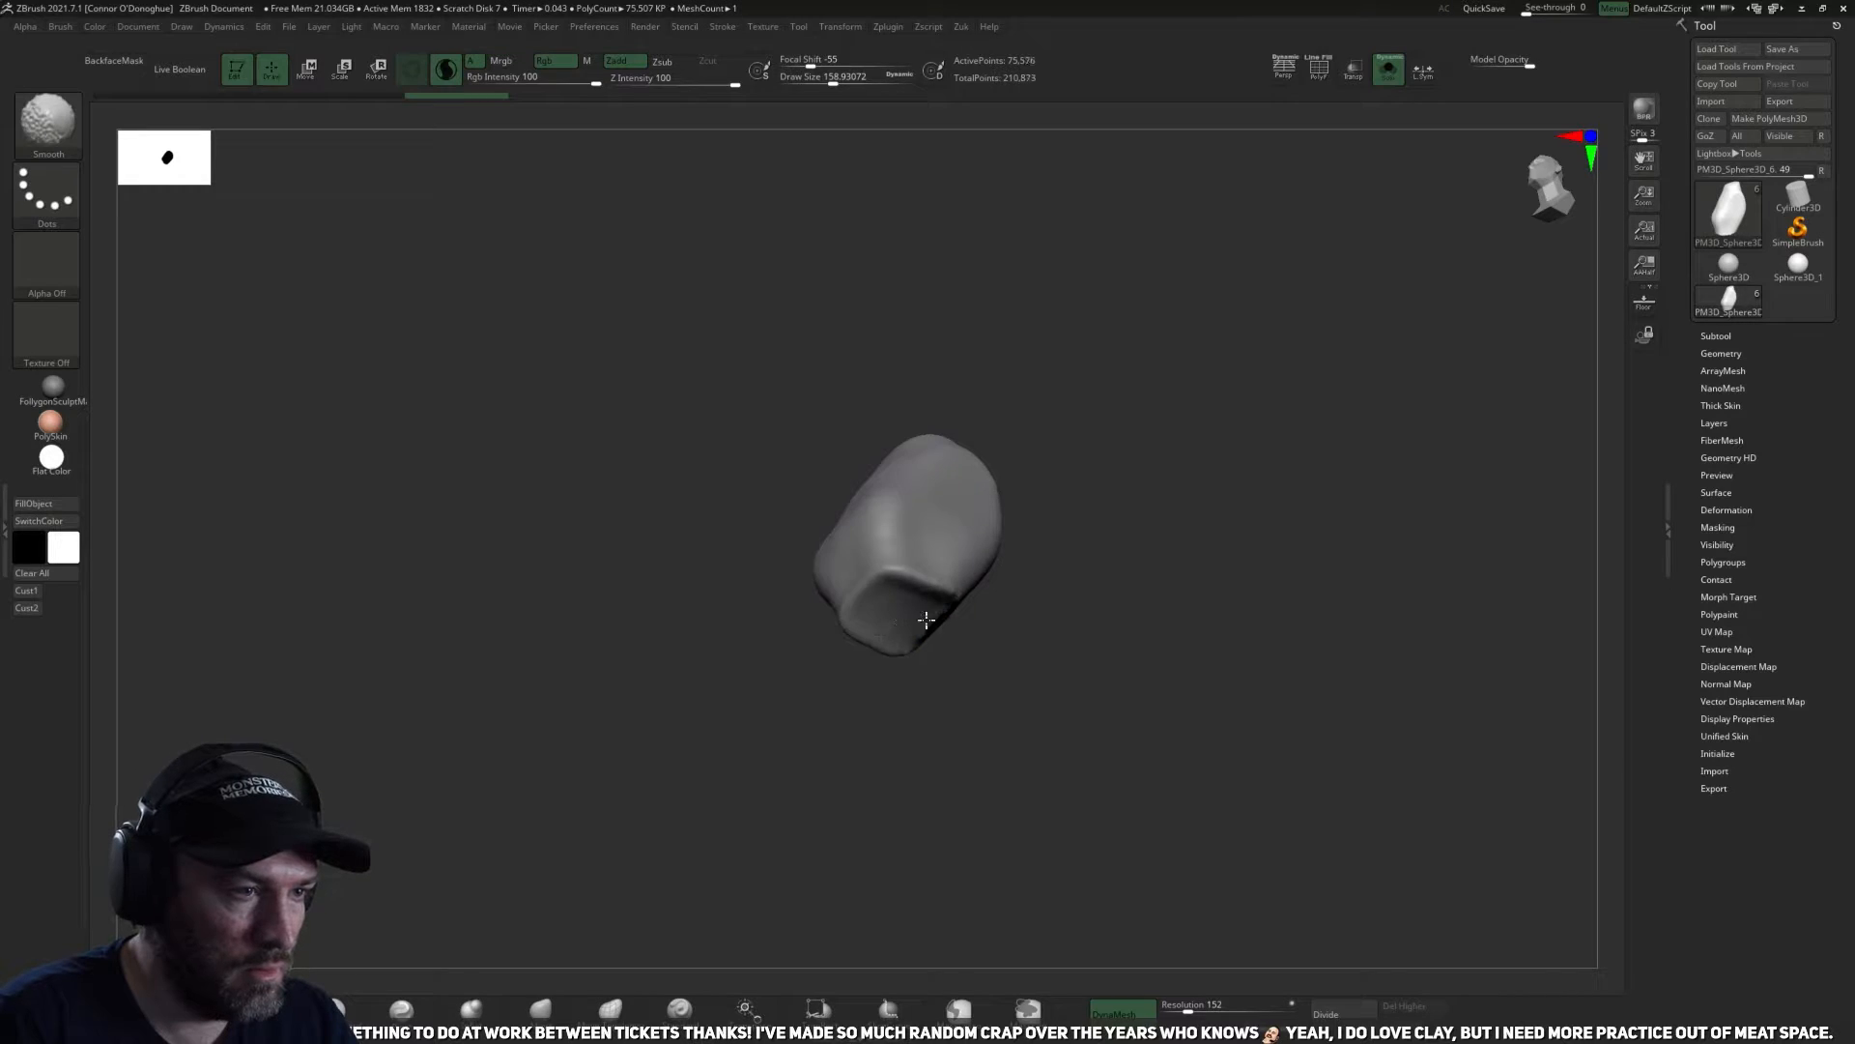
{"action": "left_click_drag", "start_coordinate": [906, 616], "coordinate": [918, 628], "text": "shift"}
{"action": "left_click_drag", "start_coordinate": [1072, 643], "coordinate": [1063, 560]}
{"action": "left_click_drag", "start_coordinate": [1098, 481], "coordinate": [1121, 522], "text": "ctrl"}
{"action": "mouse_move", "coordinate": [1111, 521]}
{"action": "left_mouse_down"}
{"action": "mouse_move", "coordinate": [1102, 600]}
{"action": "mouse_move", "coordinate": [1130, 588]}
{"action": "mouse_move", "coordinate": [1130, 635]}
{"action": "left_mouse_up"}
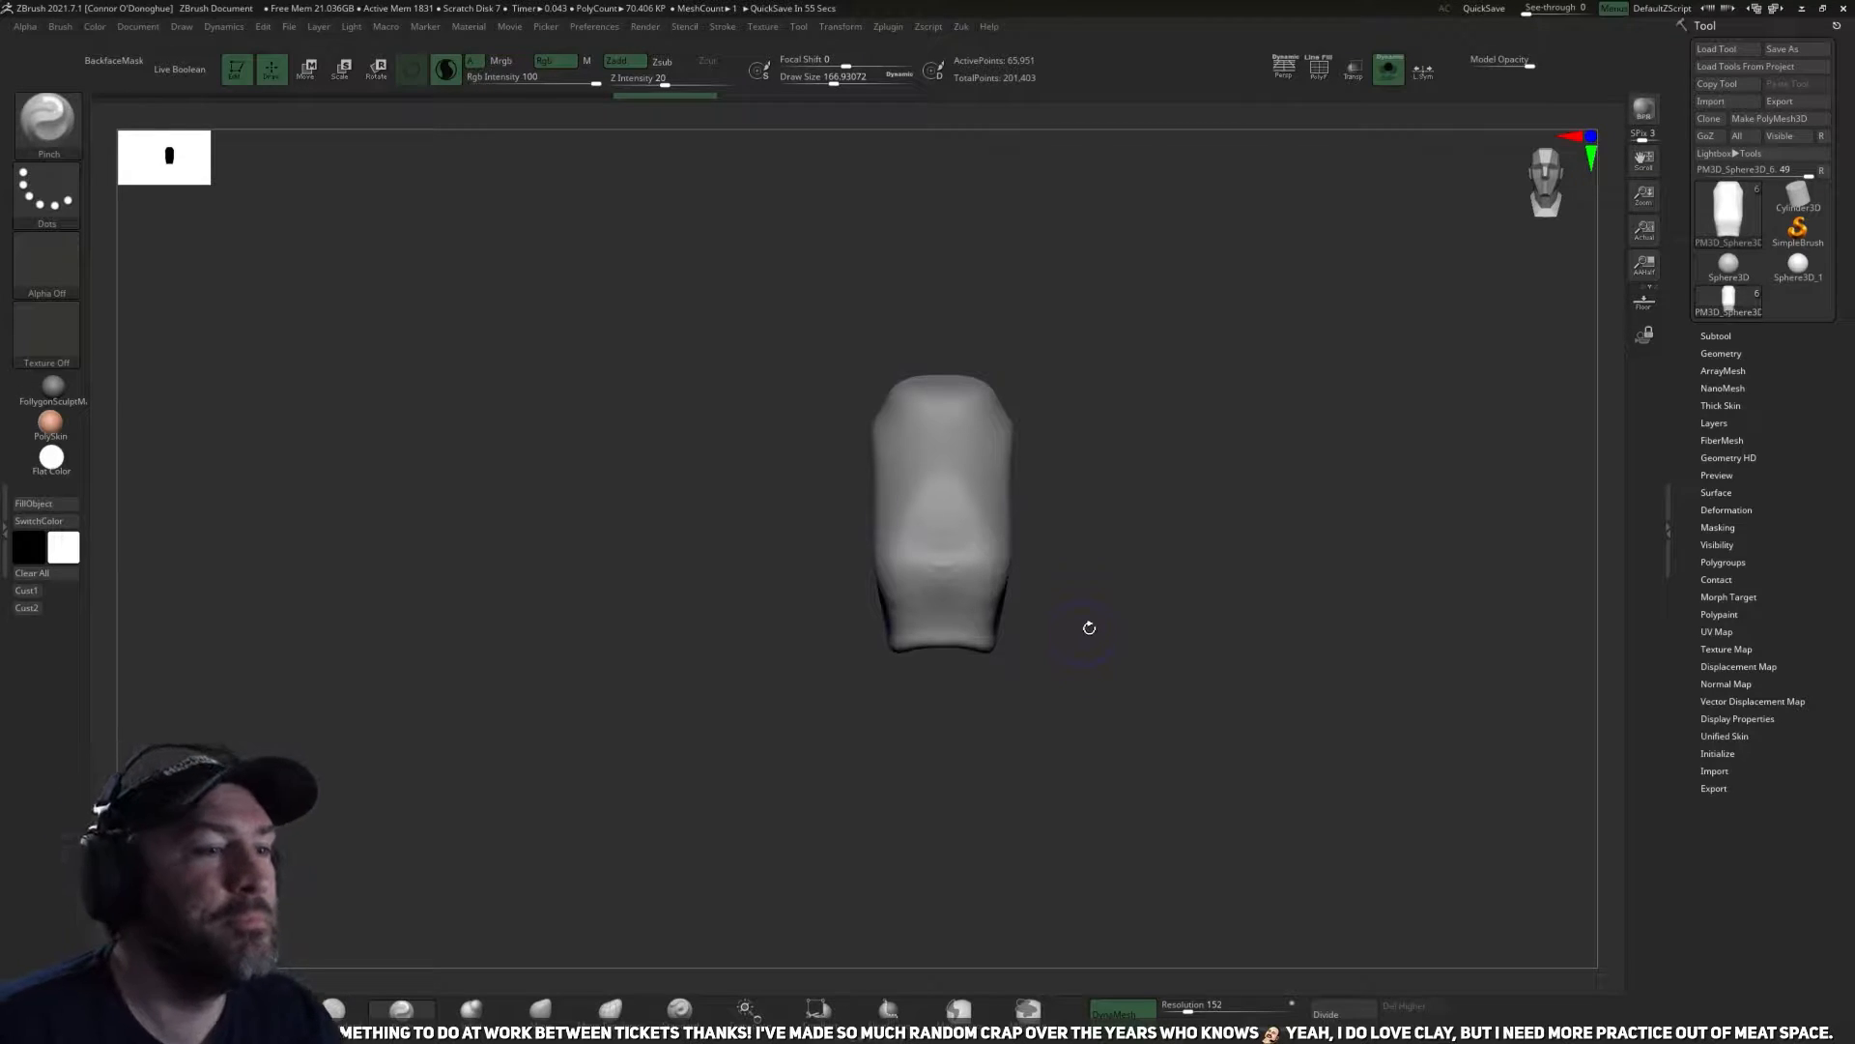
Reshape the lower edge of the ribcage with the Move brush.
{"action": "left_click_drag", "start_coordinate": [1089, 629], "coordinate": [1020, 722]}
{"action": "left_click", "coordinate": [541, 1008]}
{"action": "left_click_drag", "start_coordinate": [729, 878], "coordinate": [1035, 741]}
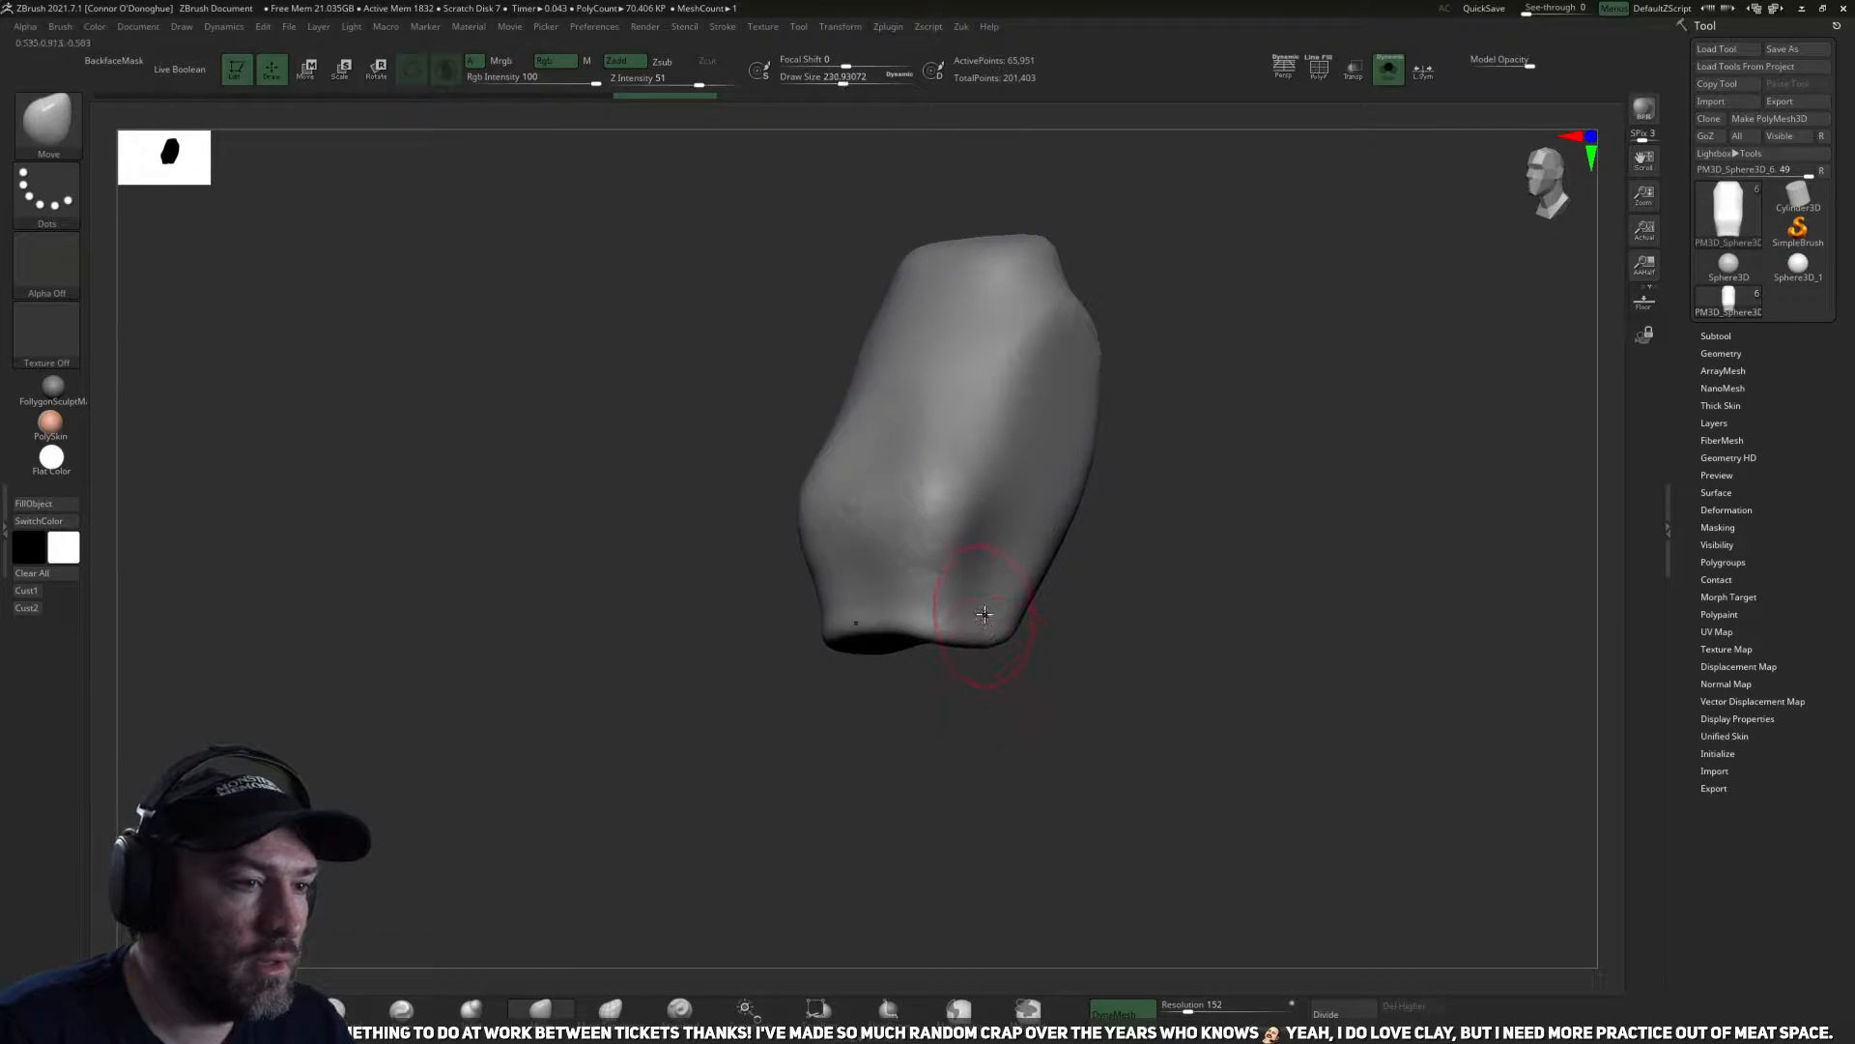
{"action": "mouse_move", "coordinate": [995, 623]}
{"action": "left_mouse_down"}
{"action": "mouse_move", "coordinate": [1004, 598]}
{"action": "mouse_move", "coordinate": [1013, 657]}
{"action": "mouse_move", "coordinate": [1009, 565]}
{"action": "left_mouse_up"}
{"action": "mouse_move", "coordinate": [933, 661]}
{"action": "left_mouse_down", "text": "shift"}
{"action": "mouse_move", "coordinate": [962, 704]}
{"action": "mouse_move", "coordinate": [978, 676]}
{"action": "mouse_move", "coordinate": [1015, 677]}
{"action": "left_mouse_up", "text": "shift"}
{"action": "left_click_drag", "start_coordinate": [1015, 677], "coordinate": [1077, 800]}
{"action": "left_click_drag", "start_coordinate": [601, 870], "coordinate": [710, 839]}
Adjust the side contours and lower flanks of the isolated ribcage with a larger Move brush.
{"action": "key", "text": "]"}
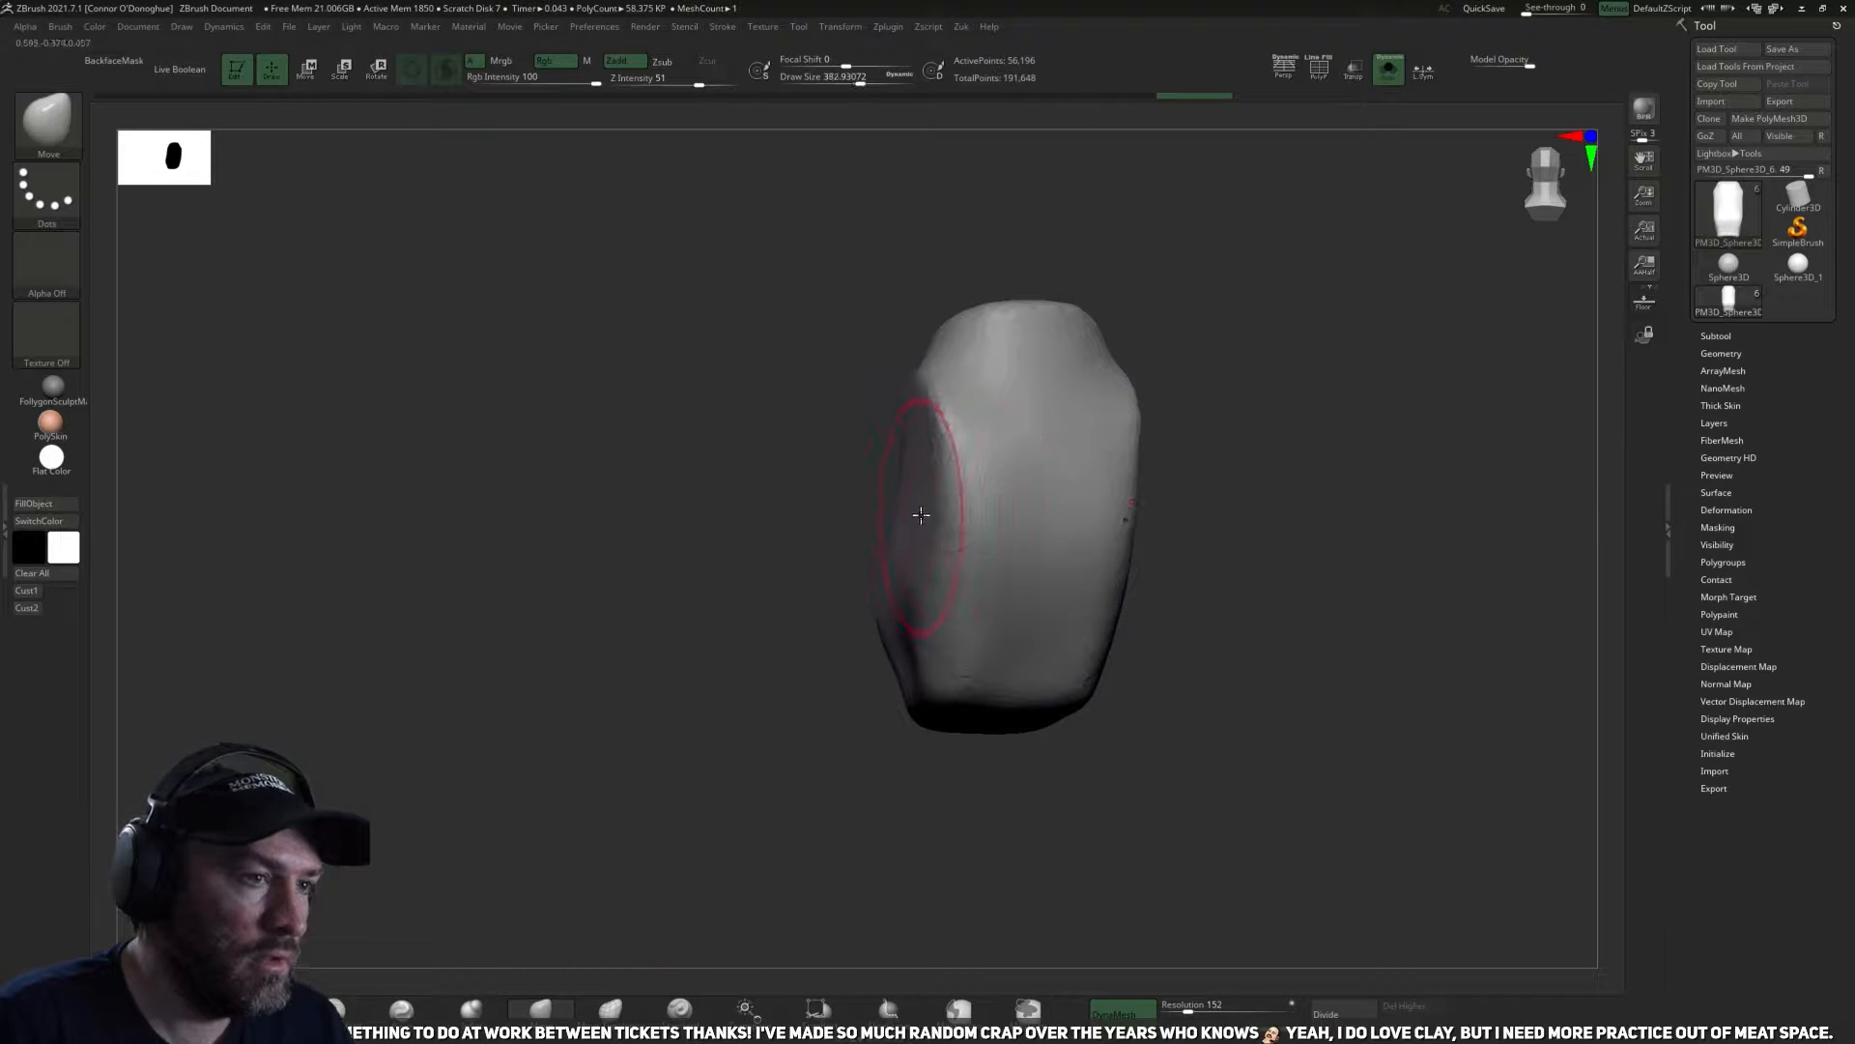
{"action": "left_click_drag", "start_coordinate": [919, 513], "coordinate": [903, 518]}
{"action": "mouse_move", "coordinate": [679, 494]}
{"action": "left_mouse_down"}
{"action": "mouse_move", "coordinate": [831, 619]}
{"action": "mouse_move", "coordinate": [1069, 559]}
{"action": "left_mouse_up"}
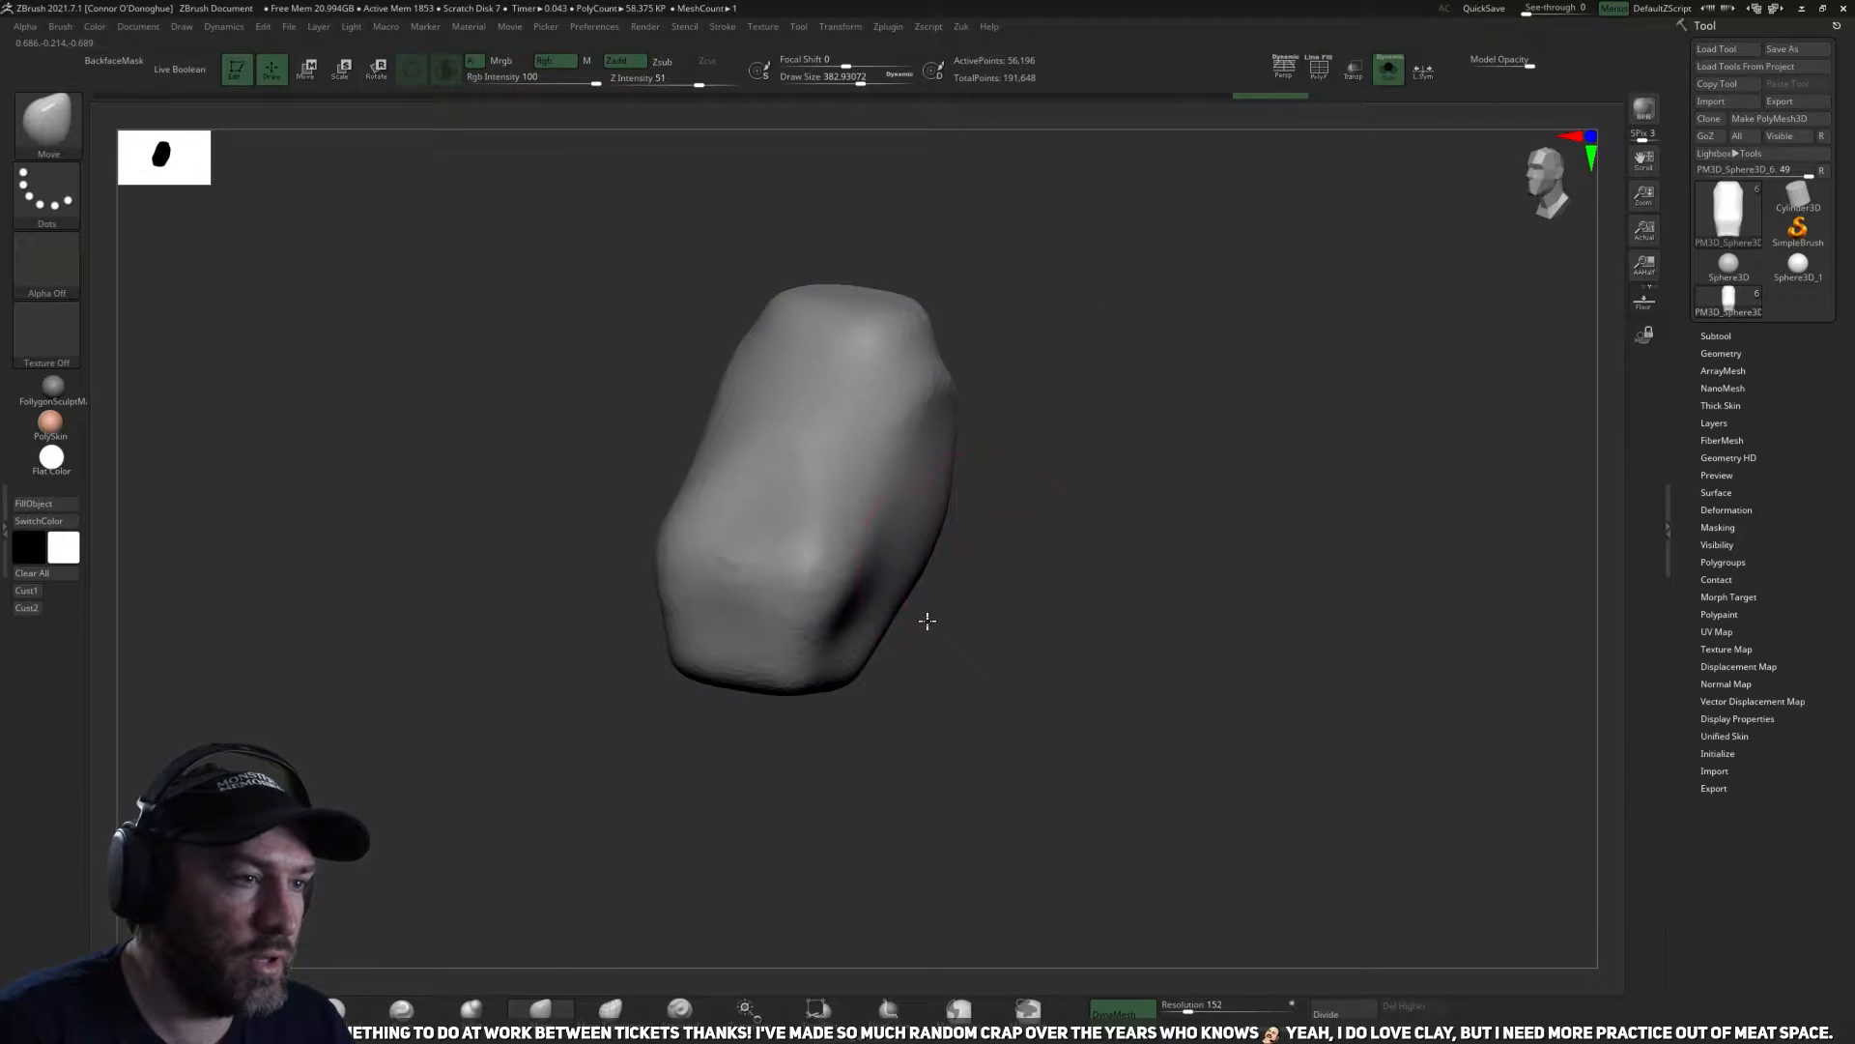
{"action": "left_click_drag", "start_coordinate": [924, 621], "coordinate": [842, 657]}
{"action": "left_click_drag", "start_coordinate": [850, 741], "coordinate": [828, 767], "text": "alt"}
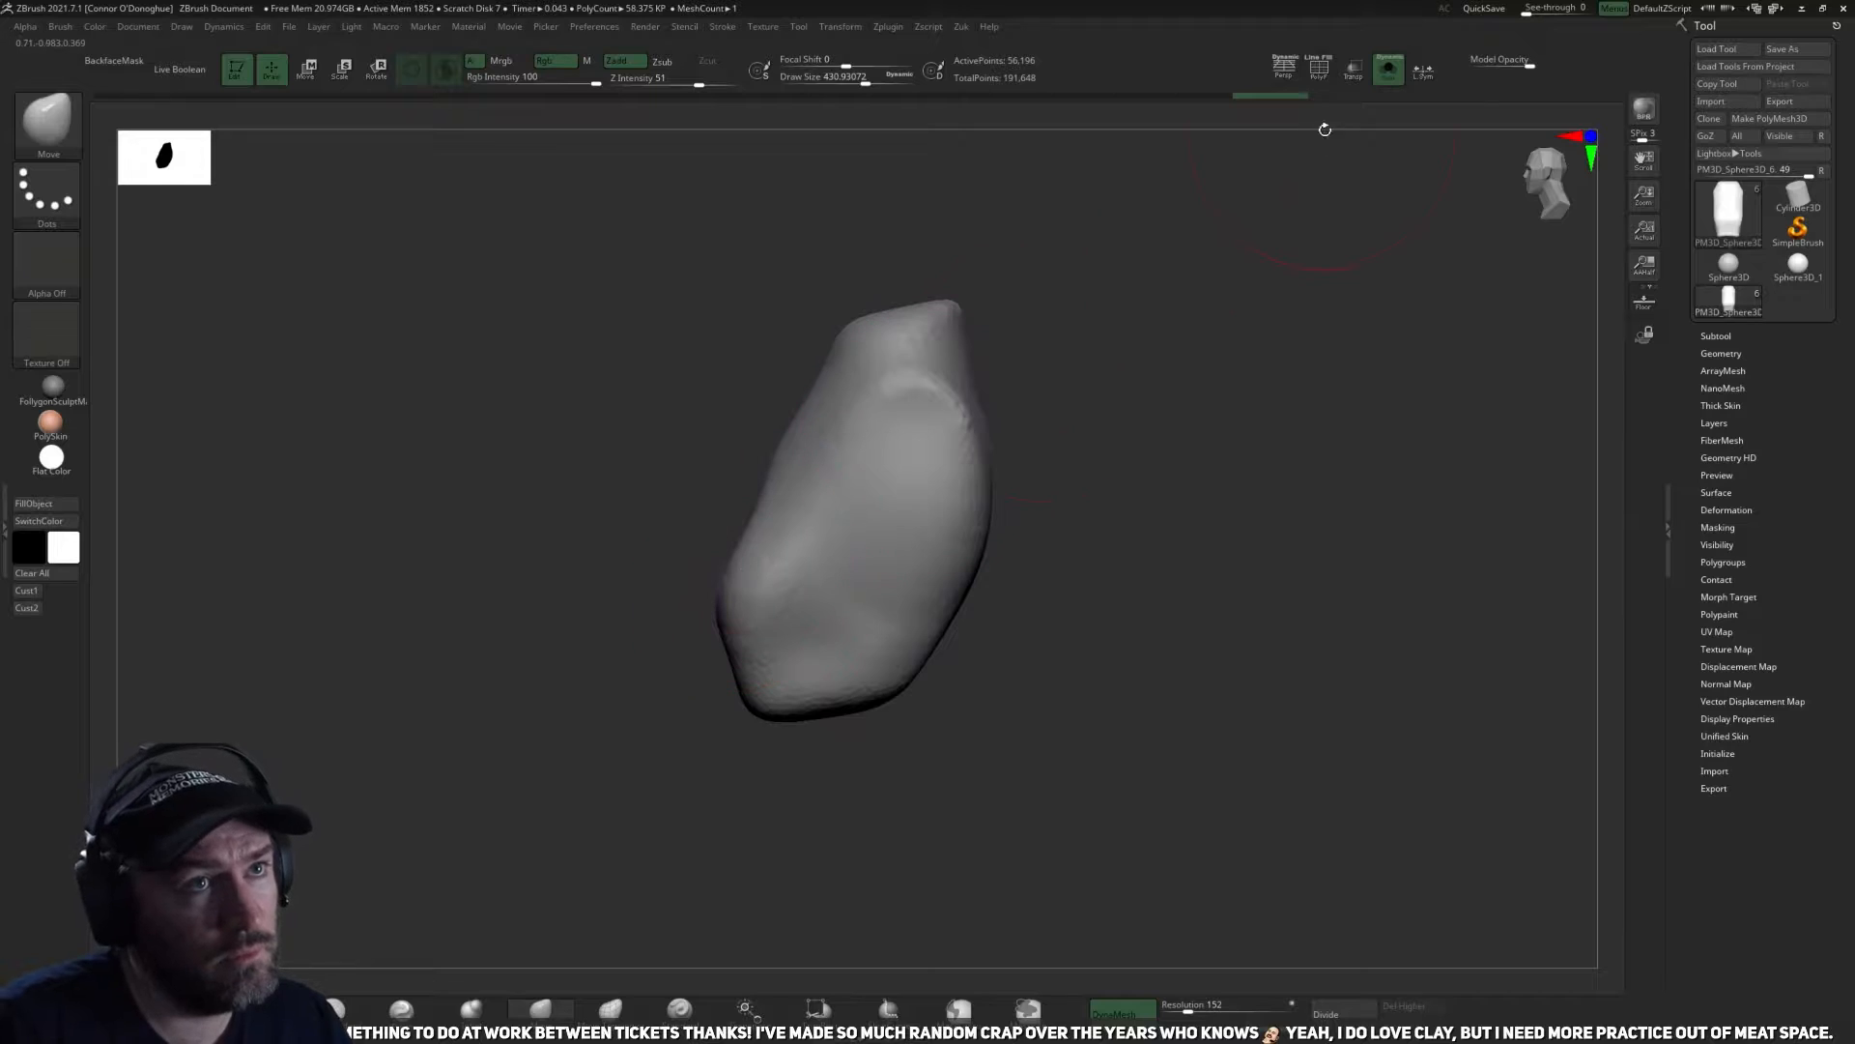
Show all subtools again and reshape the chest's front profile with a larger Move brush.
{"action": "left_click", "coordinate": [1390, 72]}
{"action": "mouse_move", "coordinate": [1309, 451]}
{"action": "left_mouse_down"}
{"action": "mouse_move", "coordinate": [866, 580]}
{"action": "mouse_move", "coordinate": [852, 542]}
{"action": "left_mouse_up"}
{"action": "key", "text": "bracketright"}
{"action": "key", "text": "bracketright"}
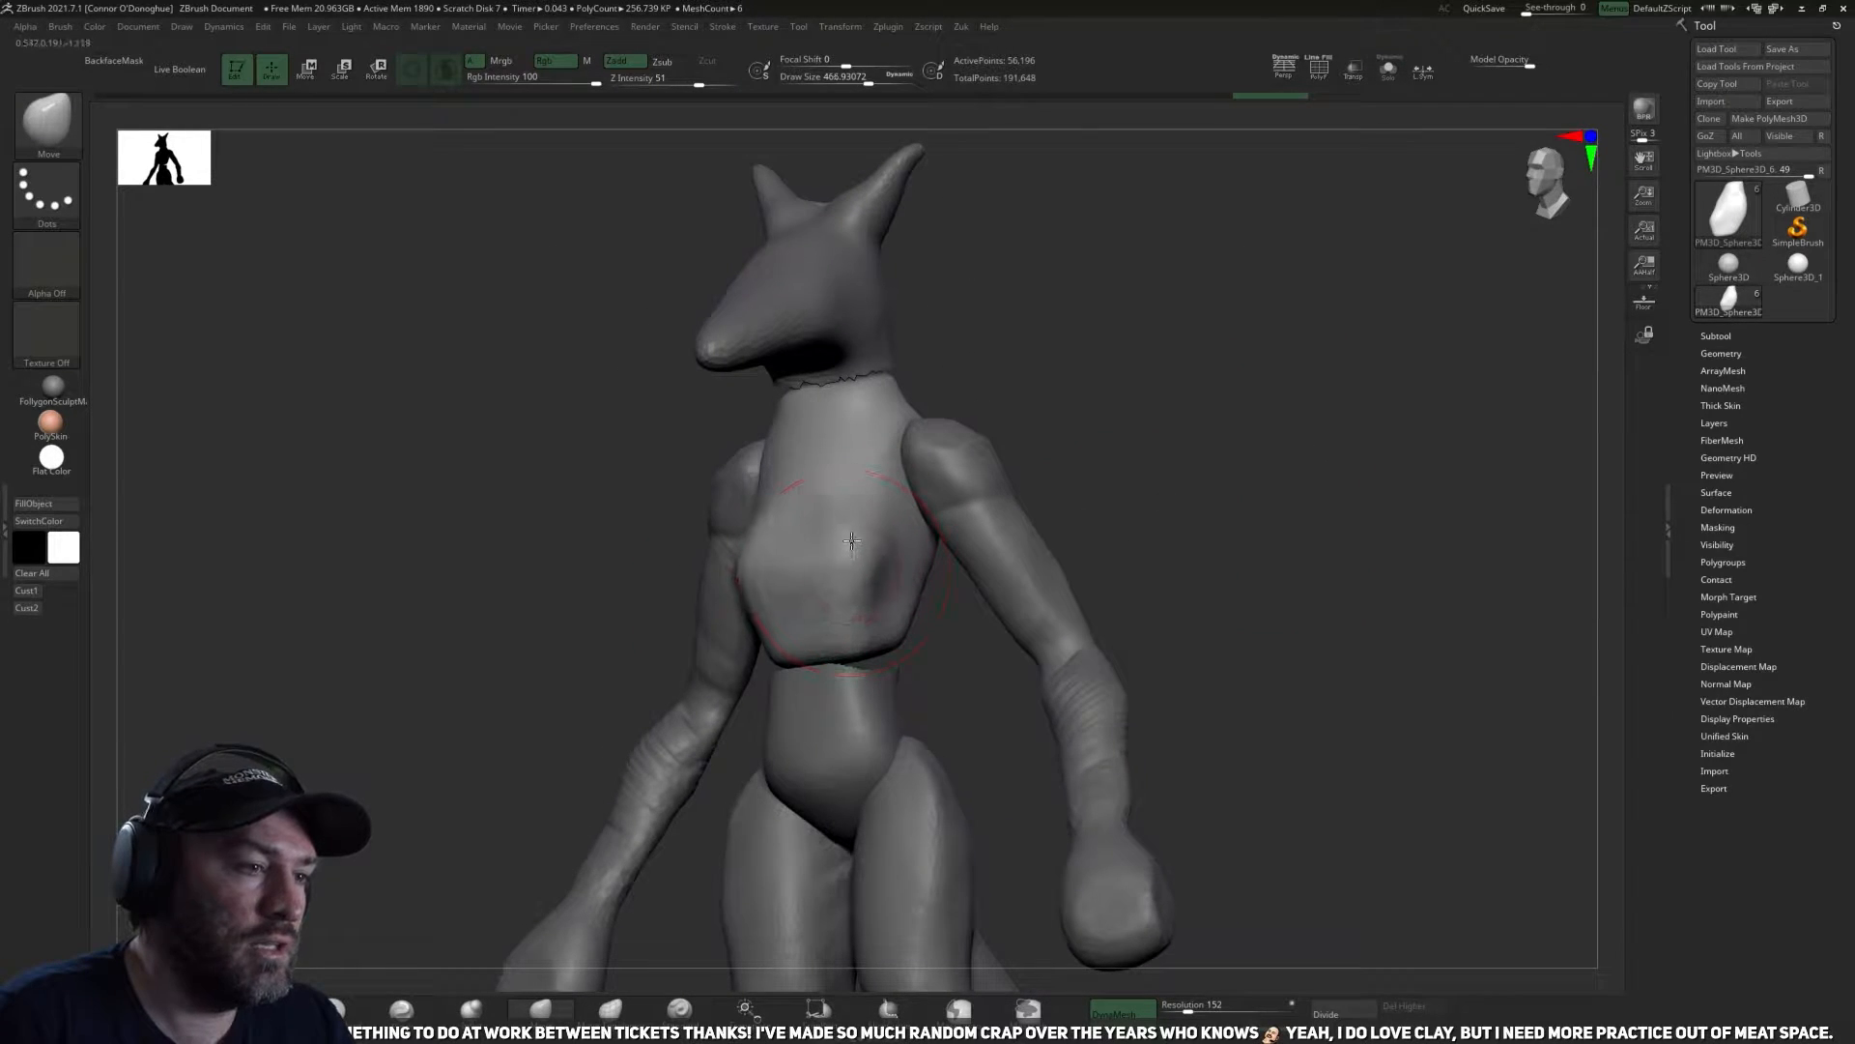
{"action": "left_click_drag", "start_coordinate": [961, 615], "coordinate": [867, 530]}
{"action": "left_click_drag", "start_coordinate": [729, 592], "coordinate": [895, 552]}
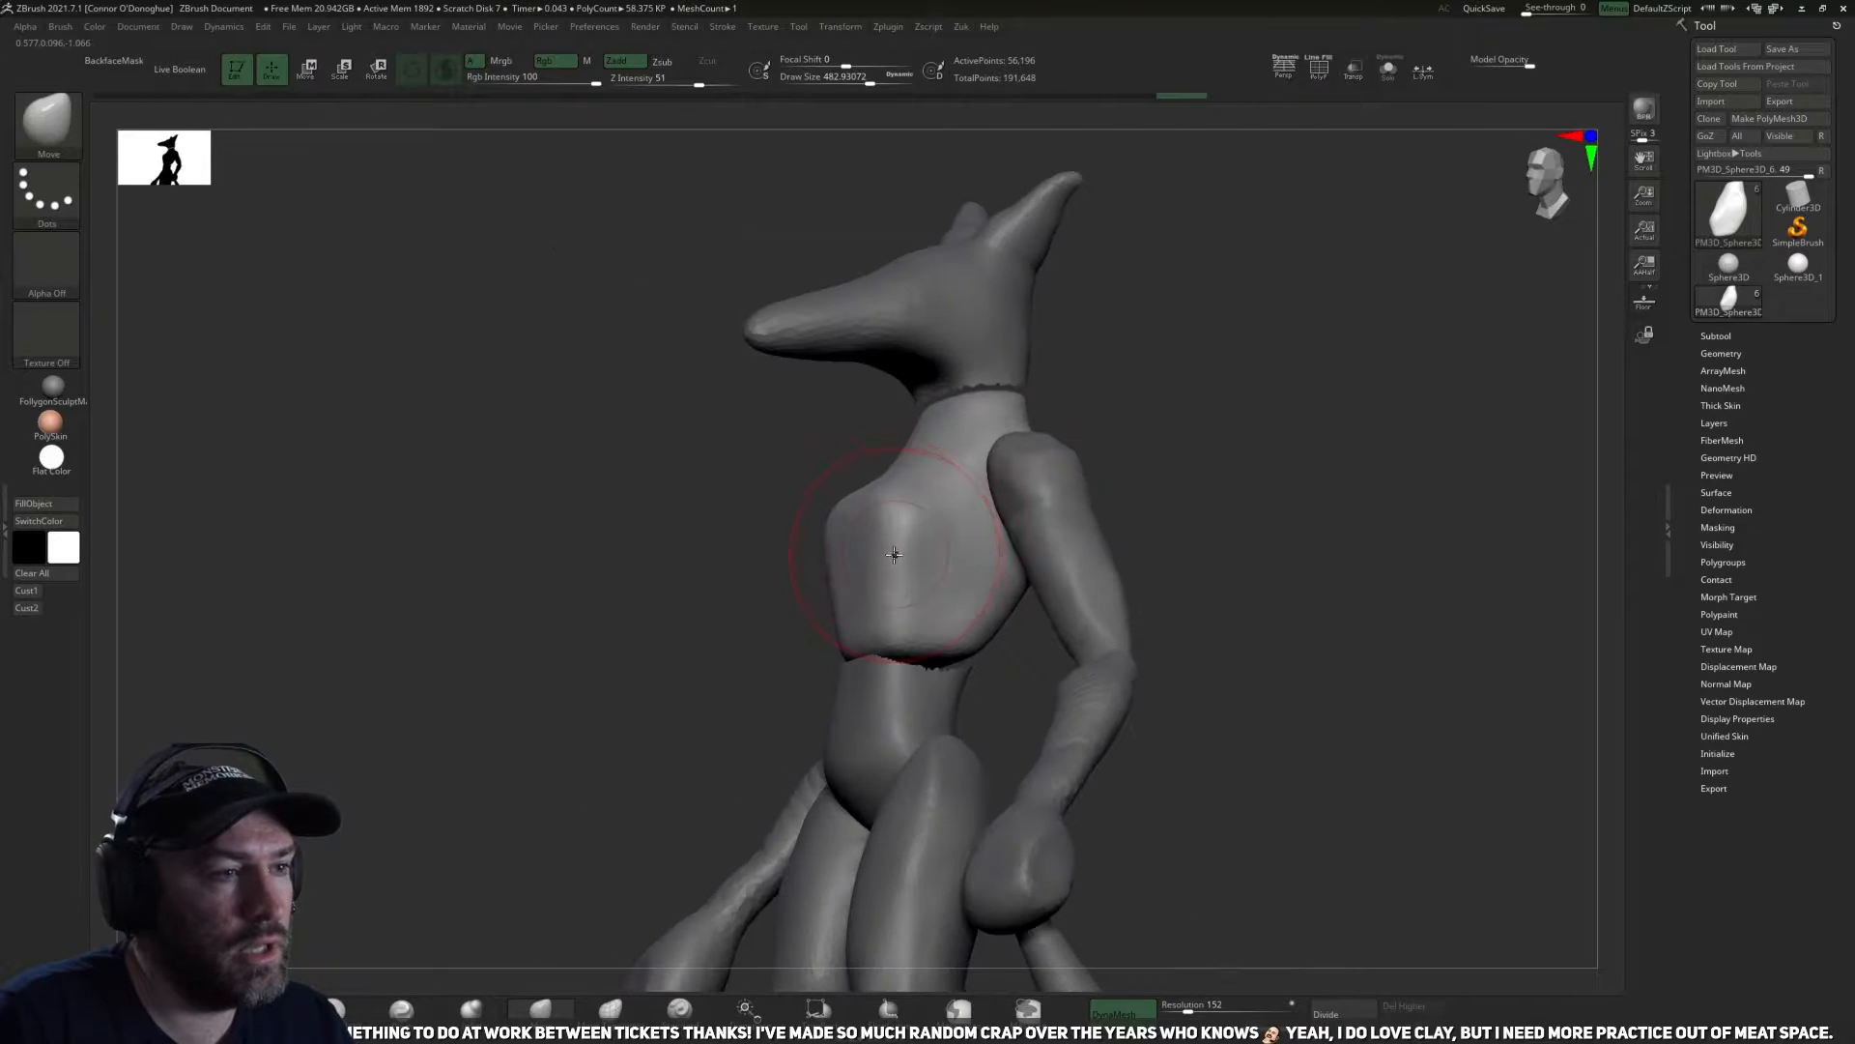
{"action": "left_click_drag", "start_coordinate": [1181, 485], "coordinate": [949, 493]}
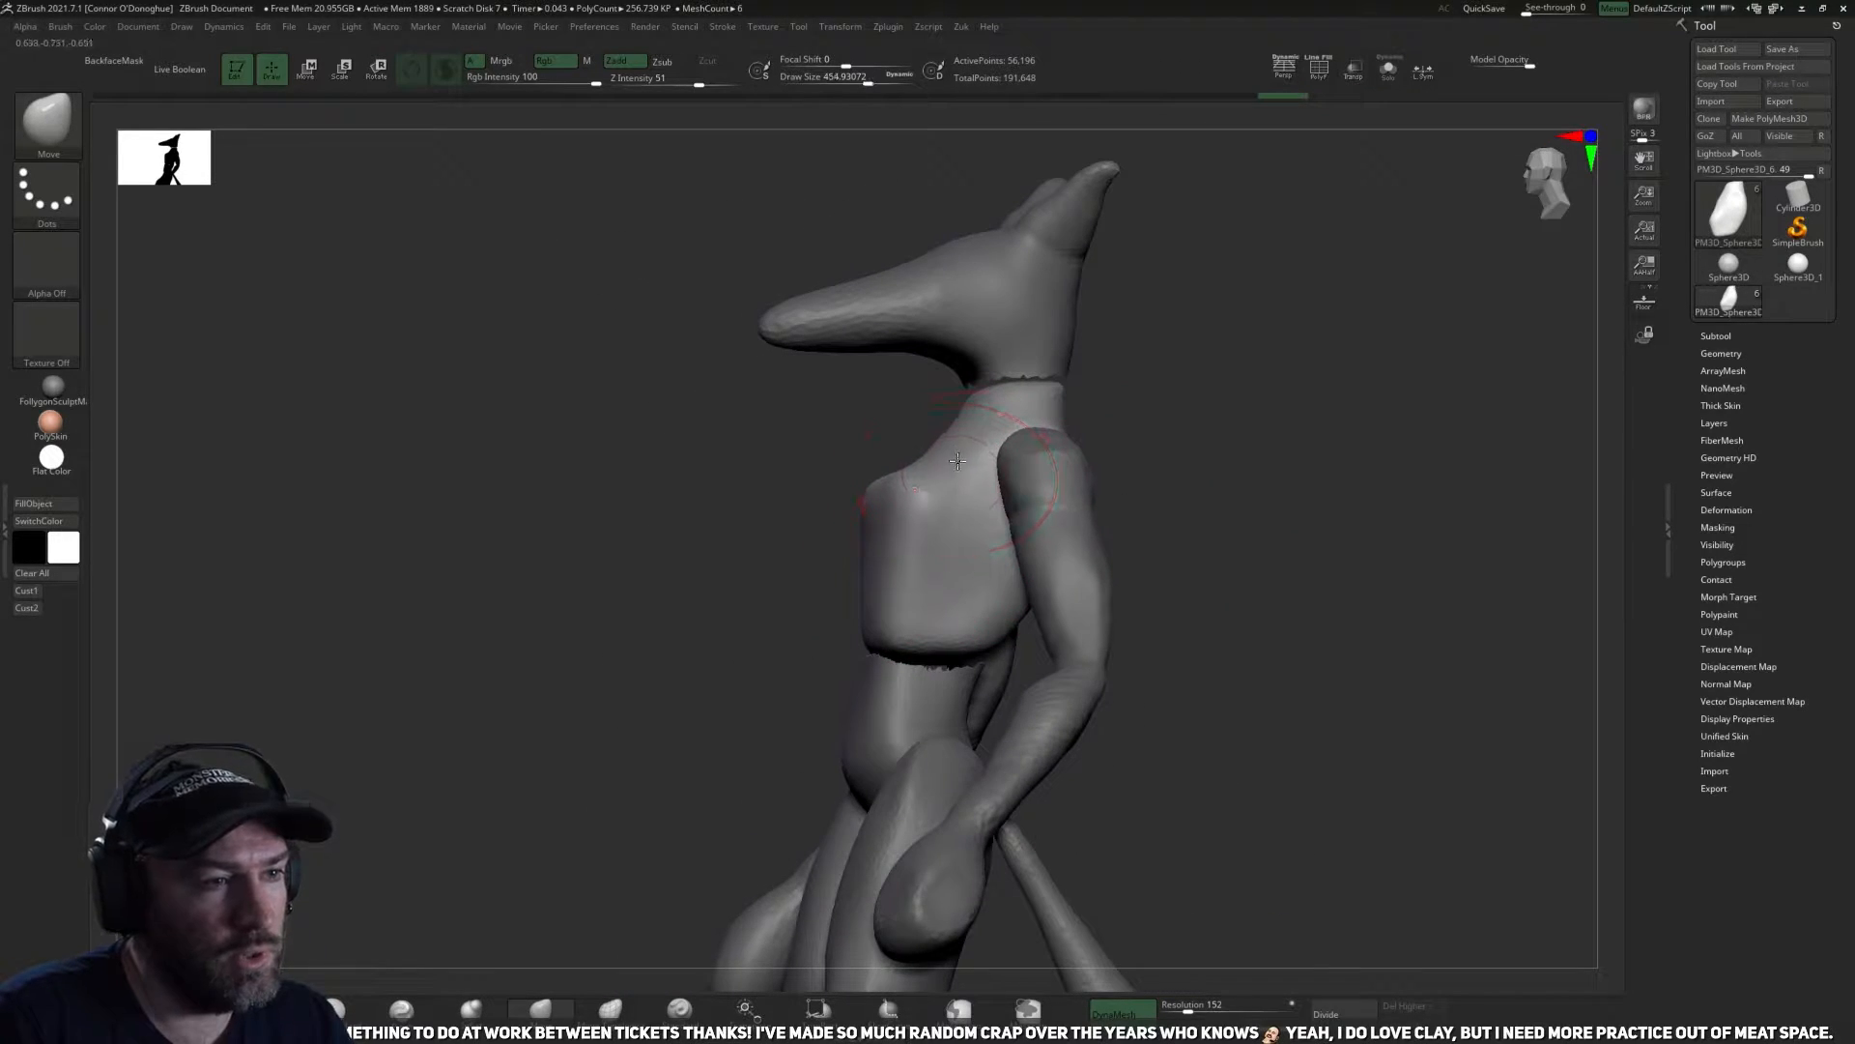
{"action": "left_click_drag", "start_coordinate": [971, 471], "coordinate": [909, 473]}
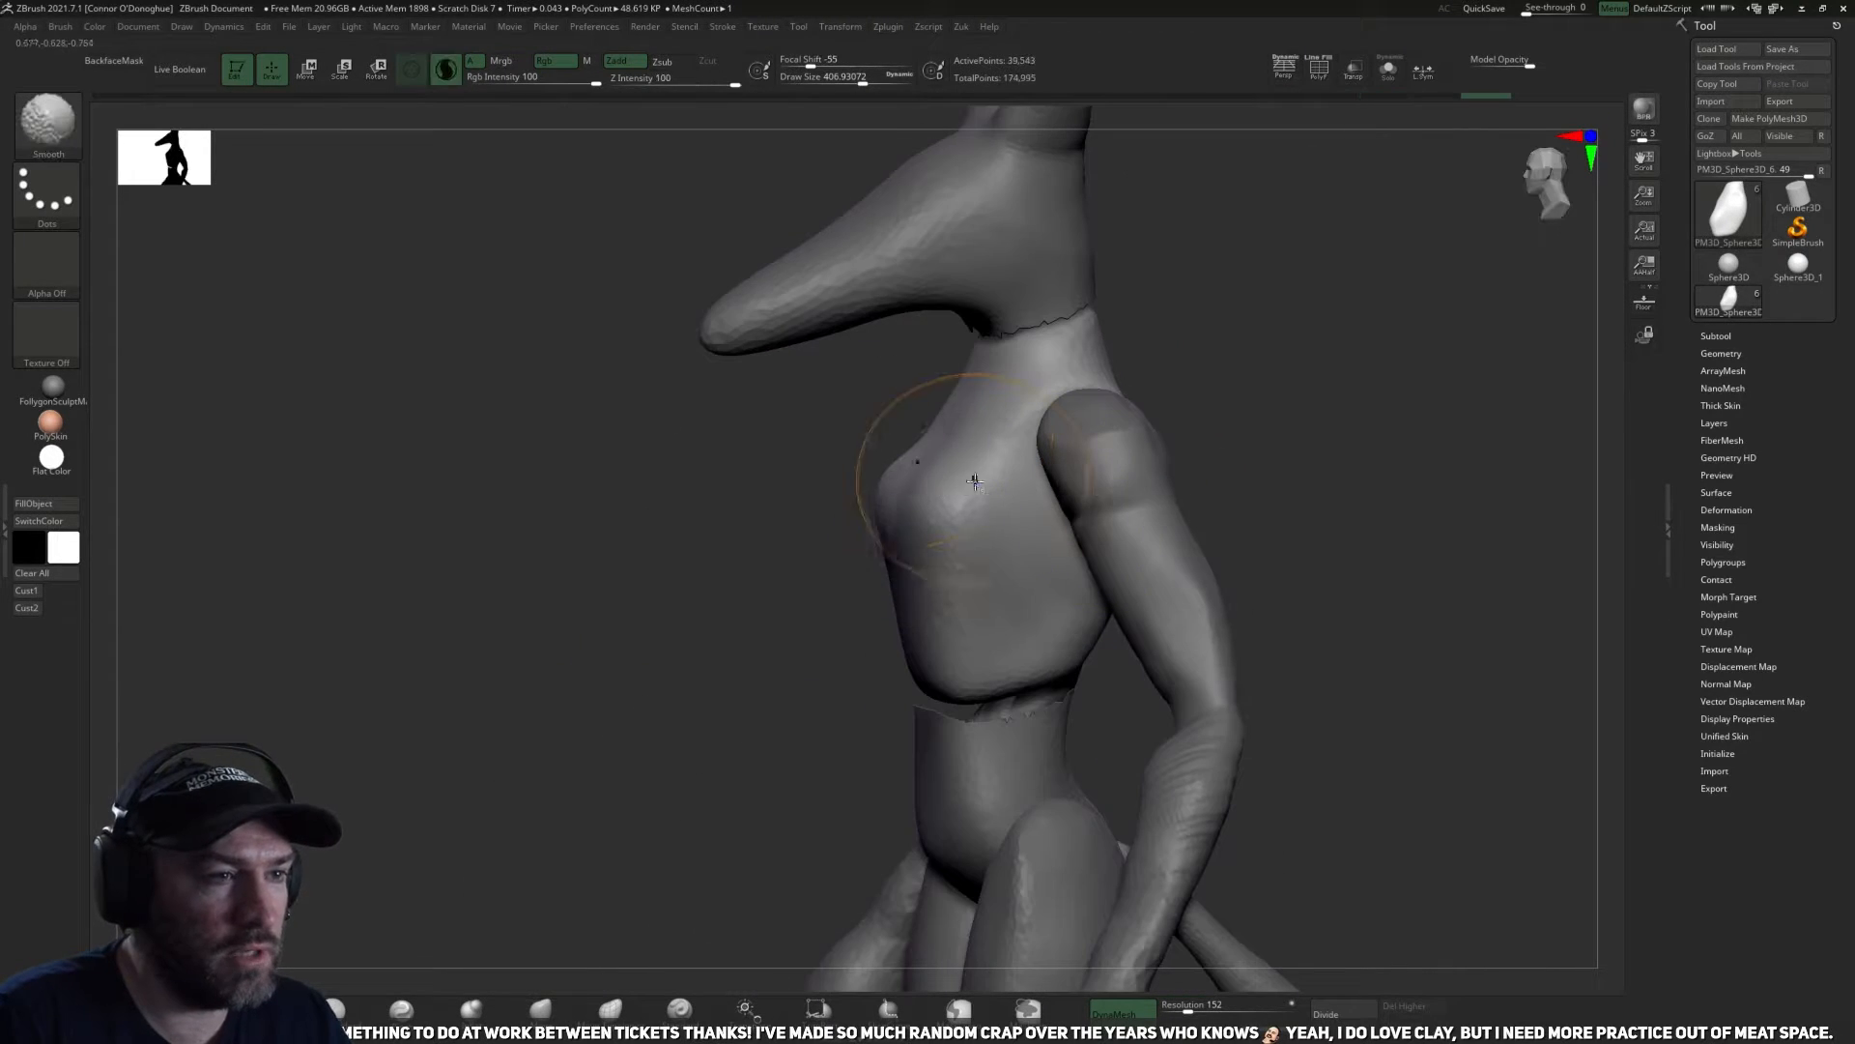
Carve the crease beneath the chest with the DamStandard brush.
{"action": "left_click_drag", "start_coordinate": [841, 642], "coordinate": [371, 976]}
{"action": "left_click", "coordinate": [346, 1008]}
{"action": "left_click_drag", "start_coordinate": [406, 900], "coordinate": [613, 773]}
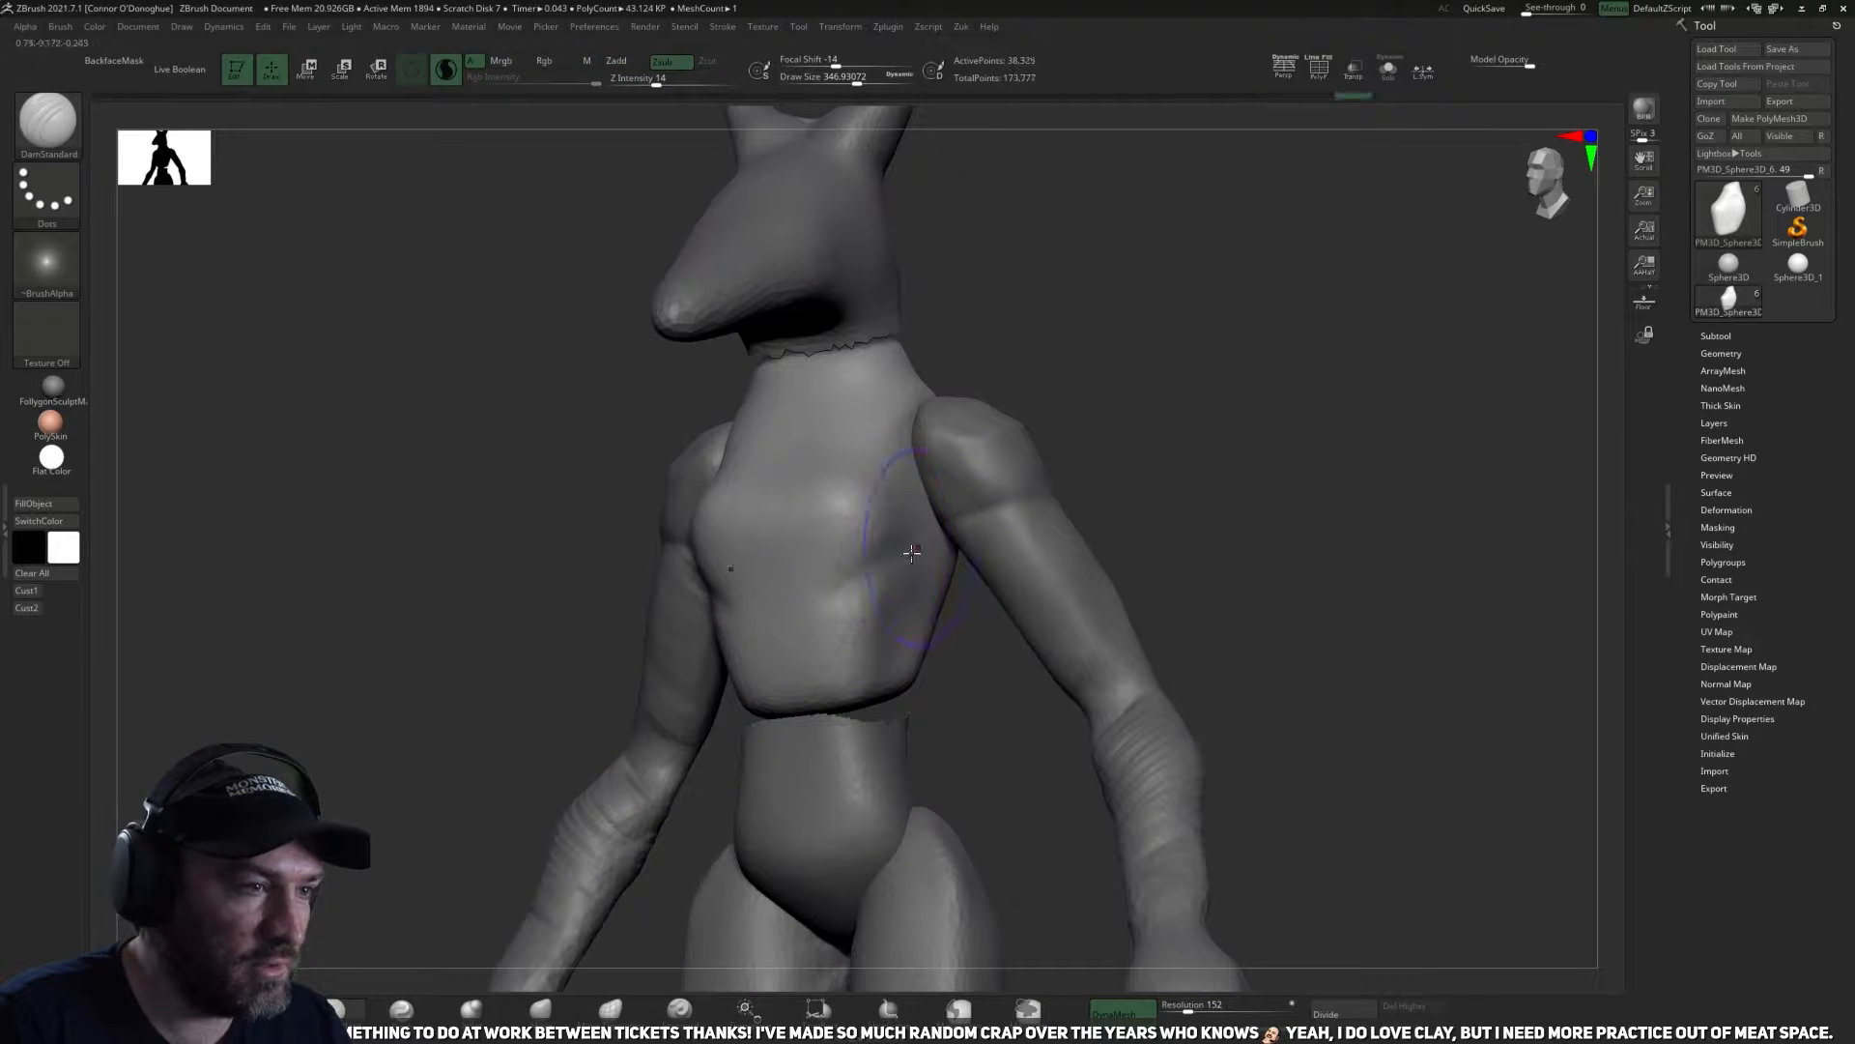
{"action": "left_click_drag", "start_coordinate": [989, 695], "coordinate": [609, 720]}
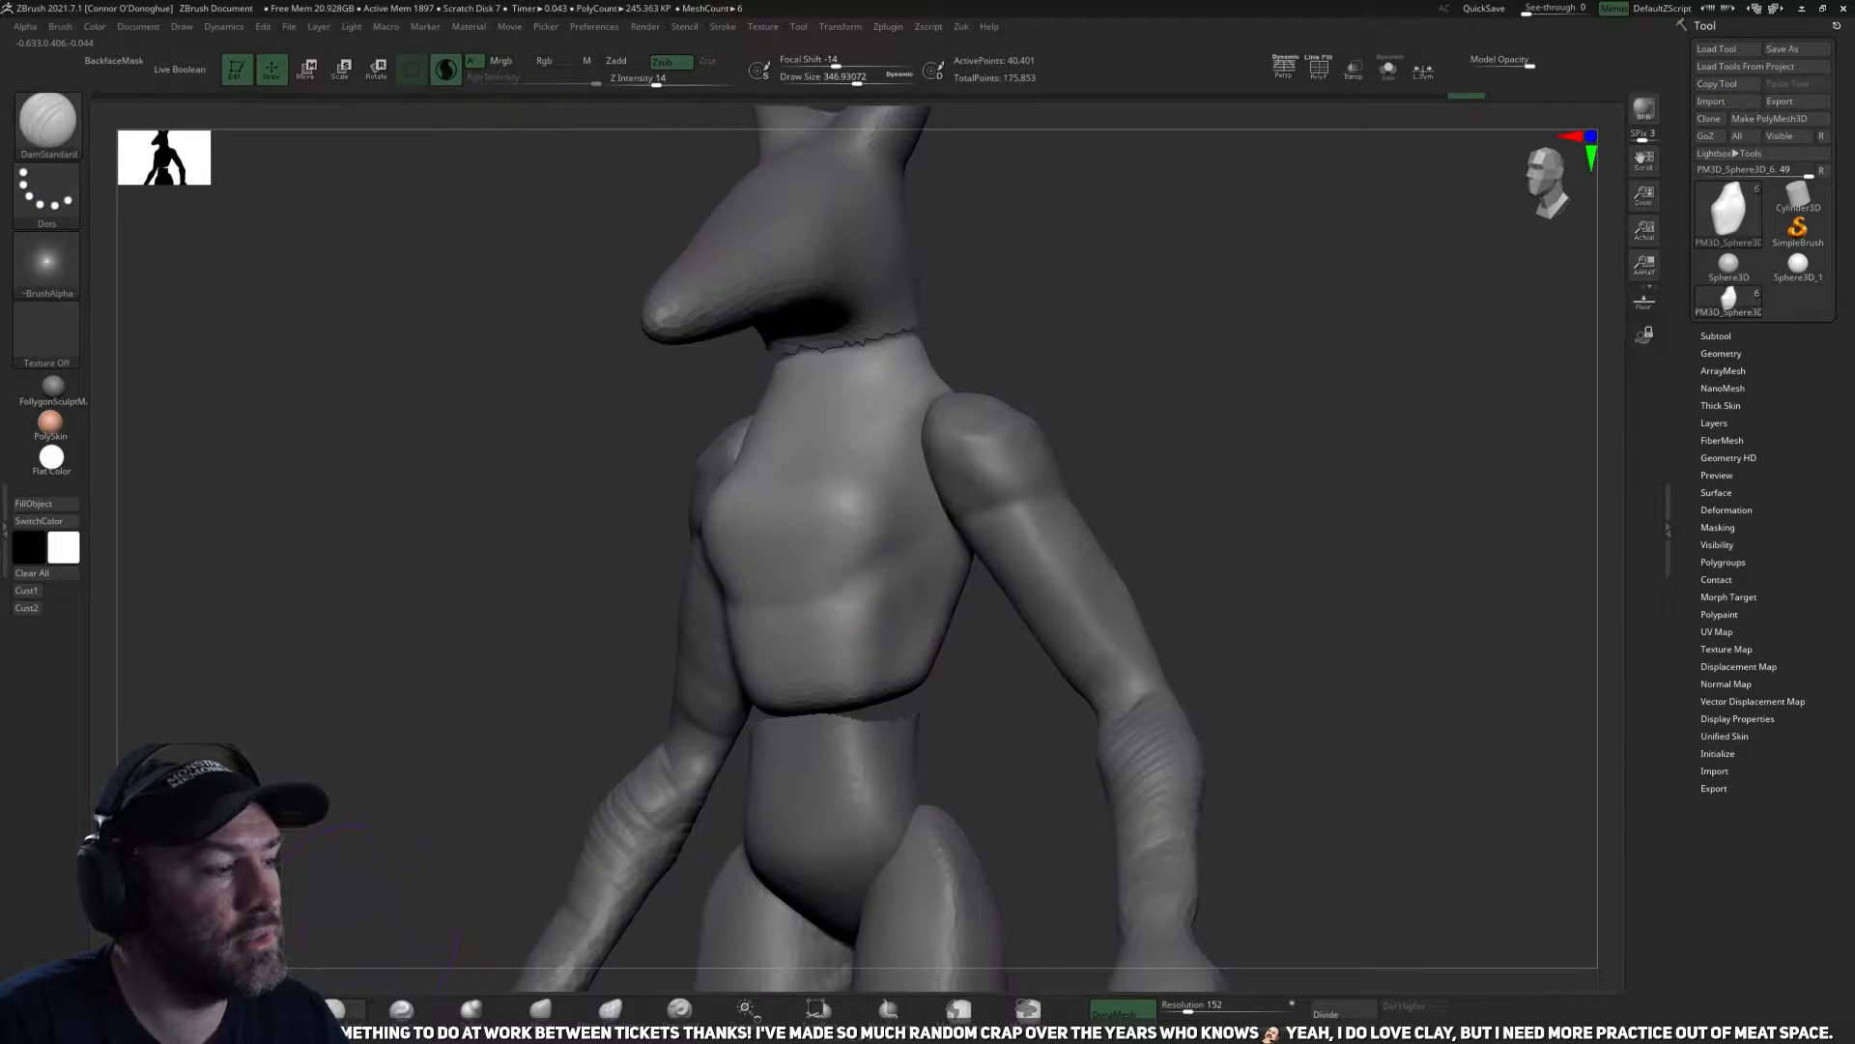
Flatten the front and sides of the lower ribcage with the TrimDynamic brush.
{"action": "left_click", "coordinate": [265, 1008]}
{"action": "mouse_move", "coordinate": [912, 607]}
{"action": "left_mouse_down"}
{"action": "mouse_move", "coordinate": [890, 600]}
{"action": "mouse_move", "coordinate": [863, 667]}
{"action": "left_mouse_up"}
{"action": "left_click_drag", "start_coordinate": [957, 717], "coordinate": [1174, 704]}
{"action": "left_click_drag", "start_coordinate": [855, 675], "coordinate": [856, 685]}
{"action": "left_click_drag", "start_coordinate": [1144, 549], "coordinate": [1039, 600]}
{"action": "left_click_drag", "start_coordinate": [929, 628], "coordinate": [924, 640]}
{"action": "right_click_drag", "start_coordinate": [908, 645], "coordinate": [962, 652]}
{"action": "left_click_drag", "start_coordinate": [866, 671], "coordinate": [875, 675]}
{"action": "mouse_move", "coordinate": [1073, 669]}
{"action": "left_mouse_down"}
{"action": "mouse_move", "coordinate": [954, 686]}
{"action": "mouse_move", "coordinate": [926, 730]}
{"action": "left_mouse_up"}
{"action": "left_click_drag", "start_coordinate": [1150, 682], "coordinate": [1058, 704]}
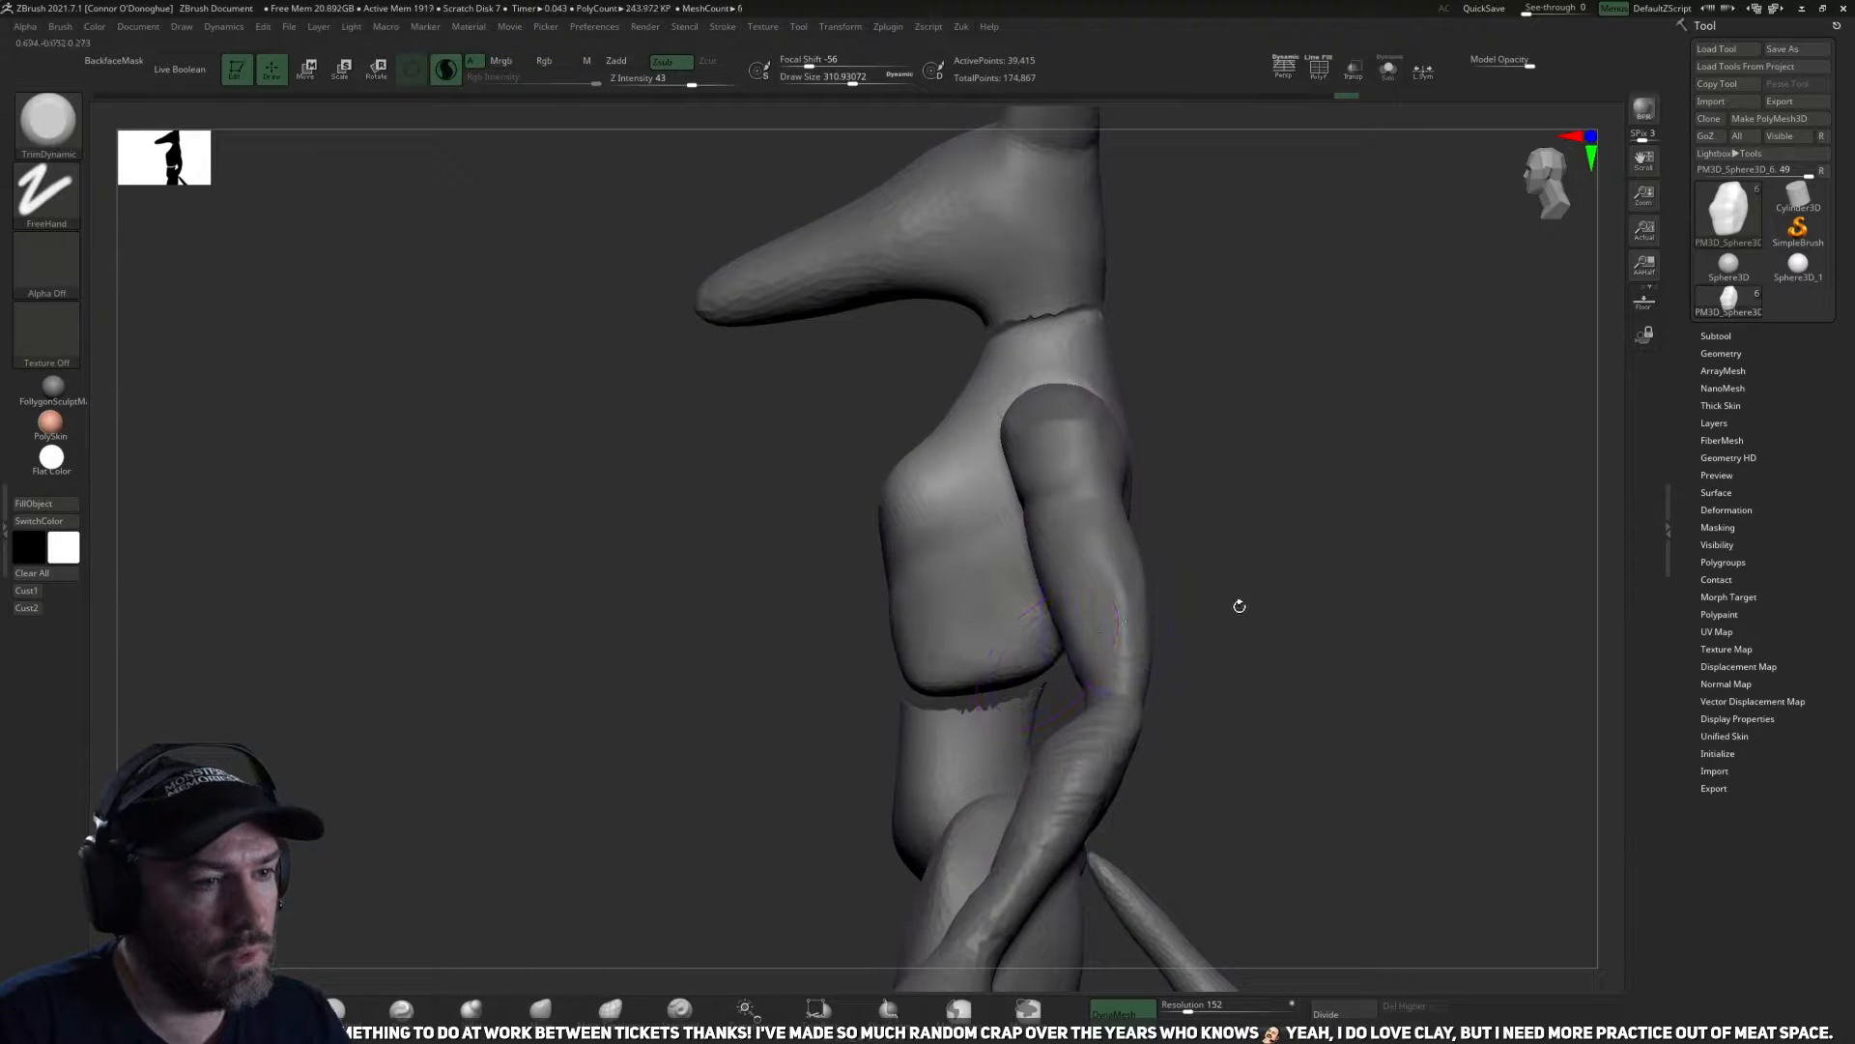
Push the ribcage front inward below the chest with the Move brush and refine the profile up to the neck.
{"action": "left_click_drag", "start_coordinate": [705, 808], "coordinate": [599, 836], "text": "alt"}
{"action": "left_click", "coordinate": [541, 1009]}
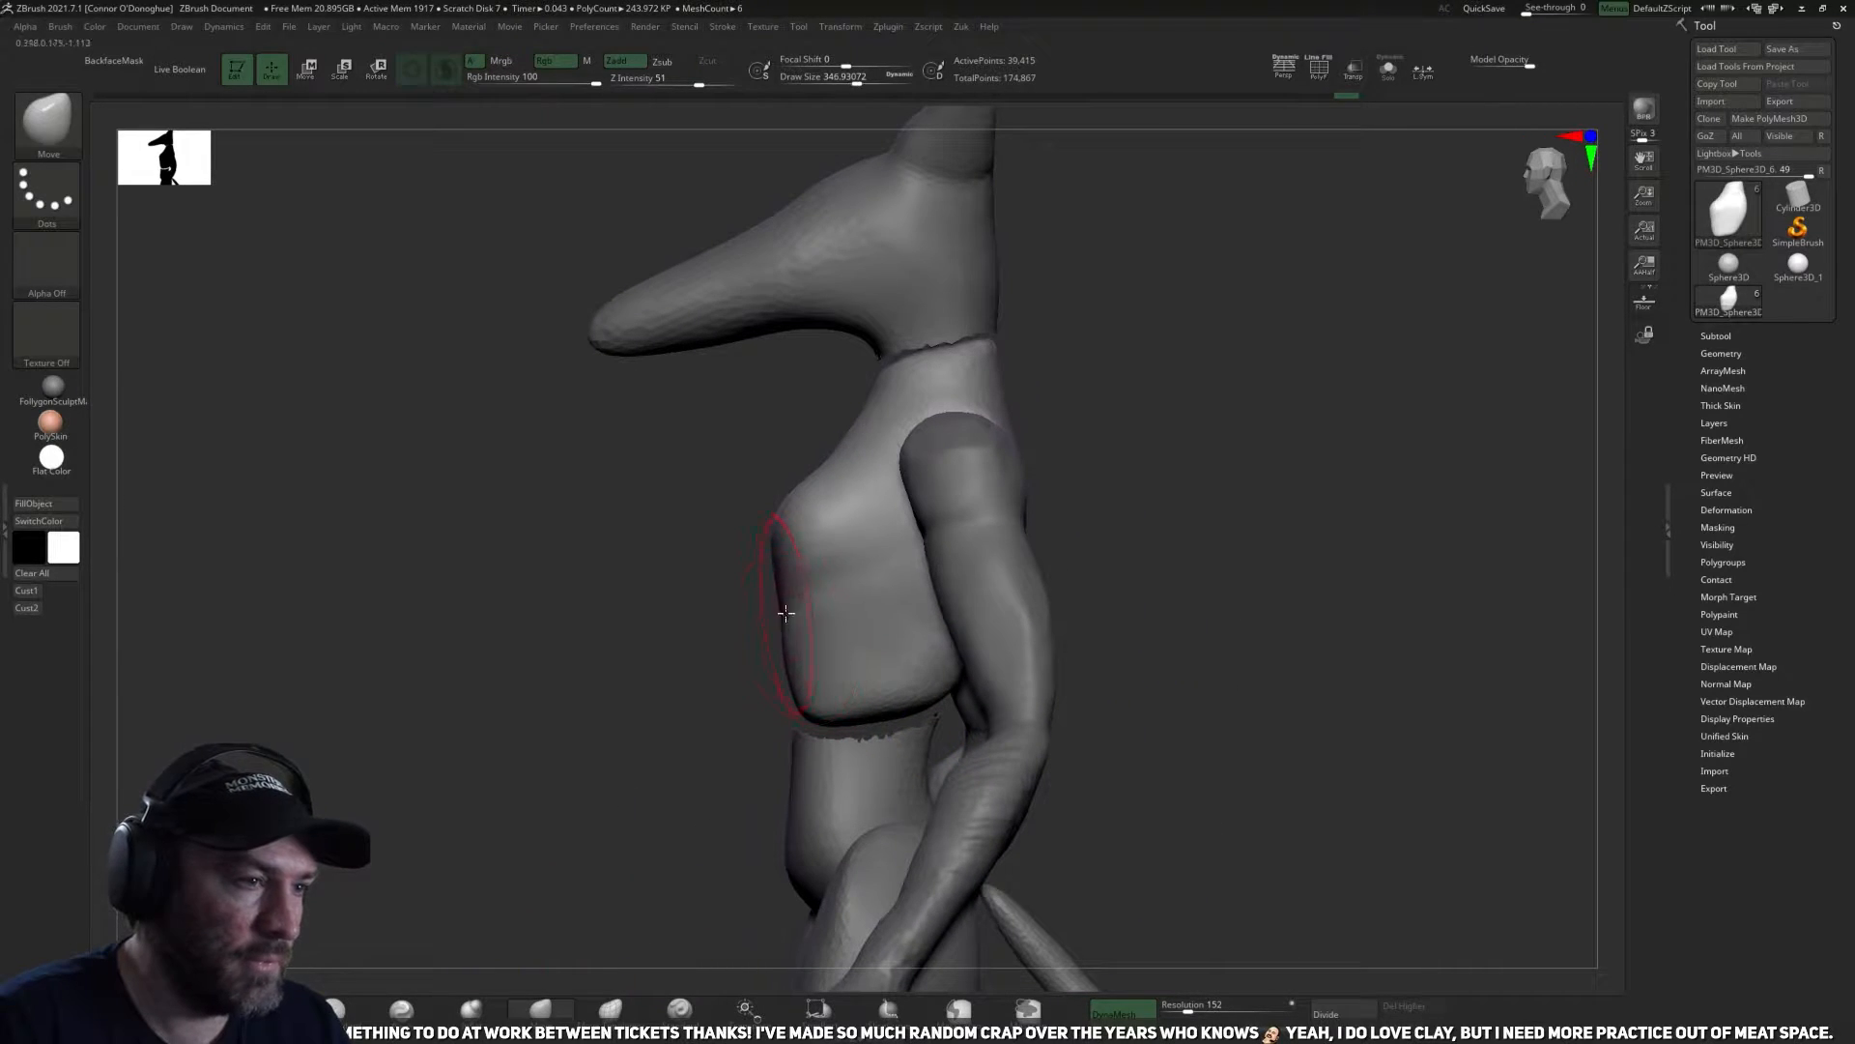
{"action": "key", "text": "]"}
{"action": "left_click_drag", "start_coordinate": [807, 635], "coordinate": [827, 630]}
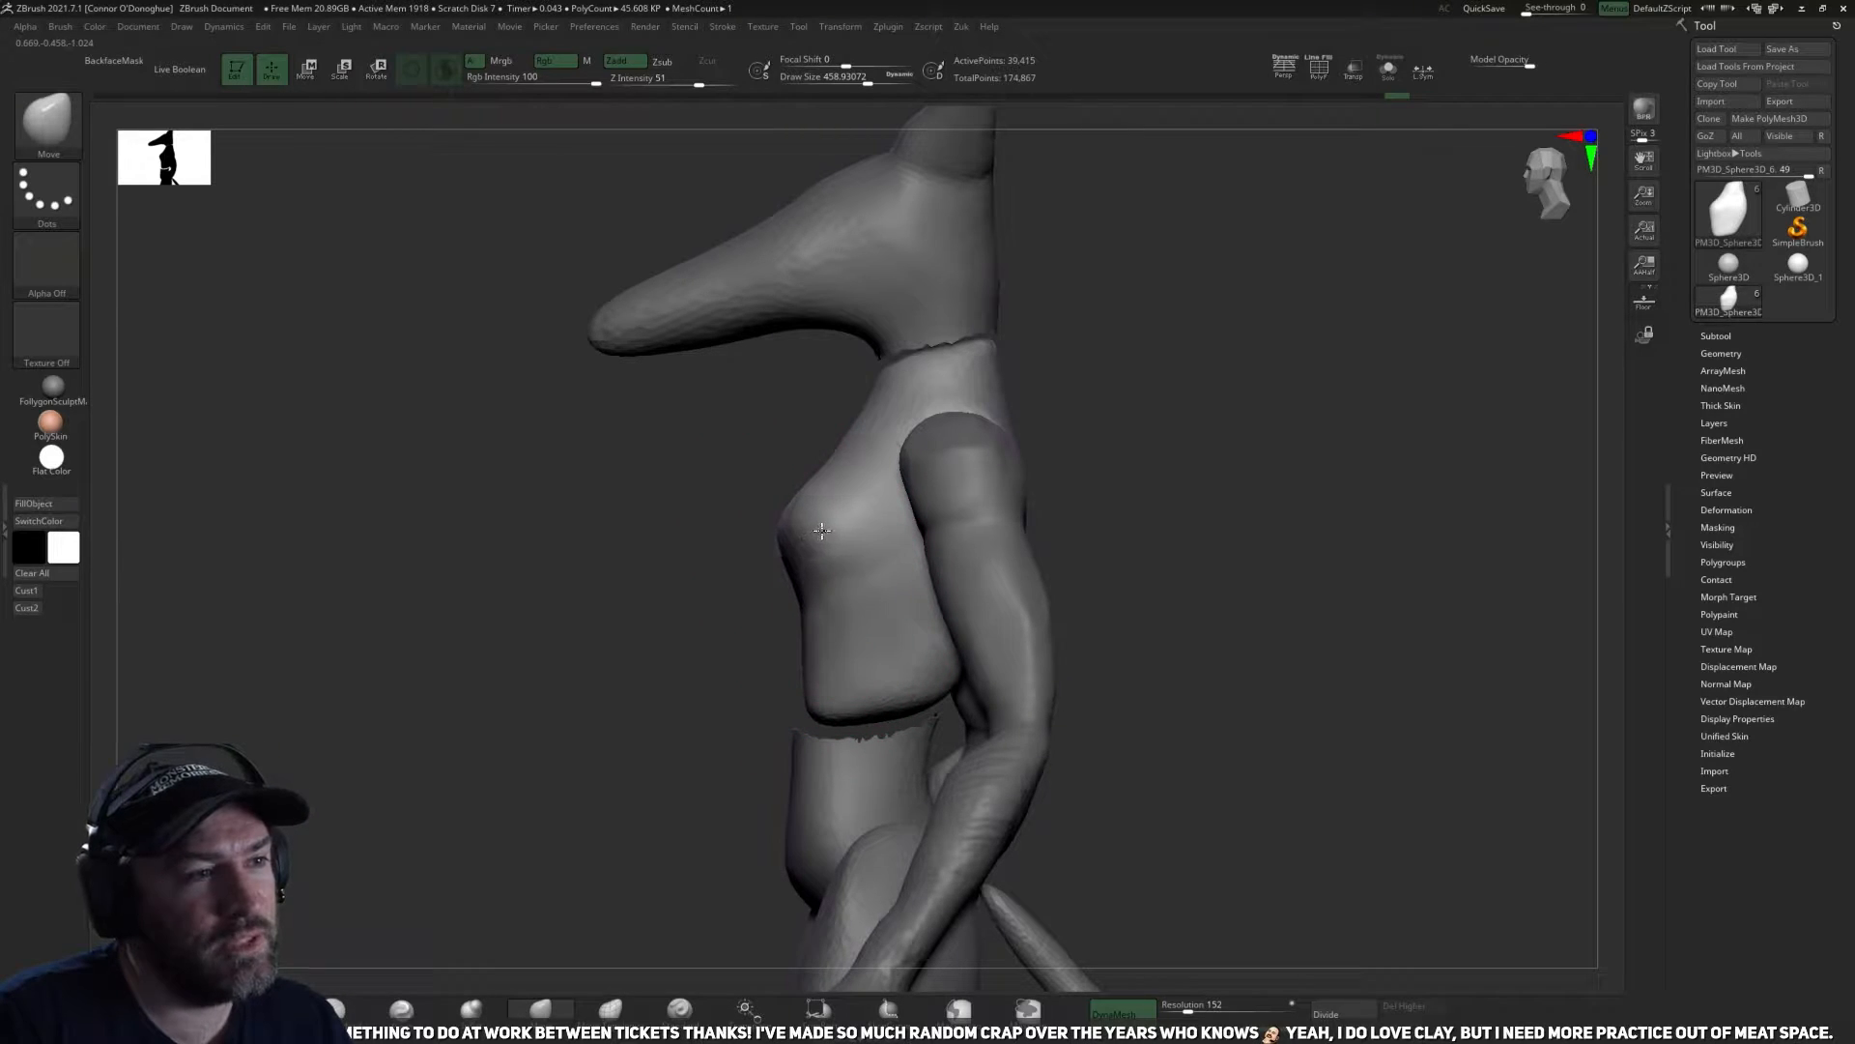
{"action": "mouse_move", "coordinate": [1108, 393]}
{"action": "left_mouse_down"}
{"action": "mouse_move", "coordinate": [1098, 455]}
{"action": "mouse_move", "coordinate": [891, 490]}
{"action": "left_mouse_up"}
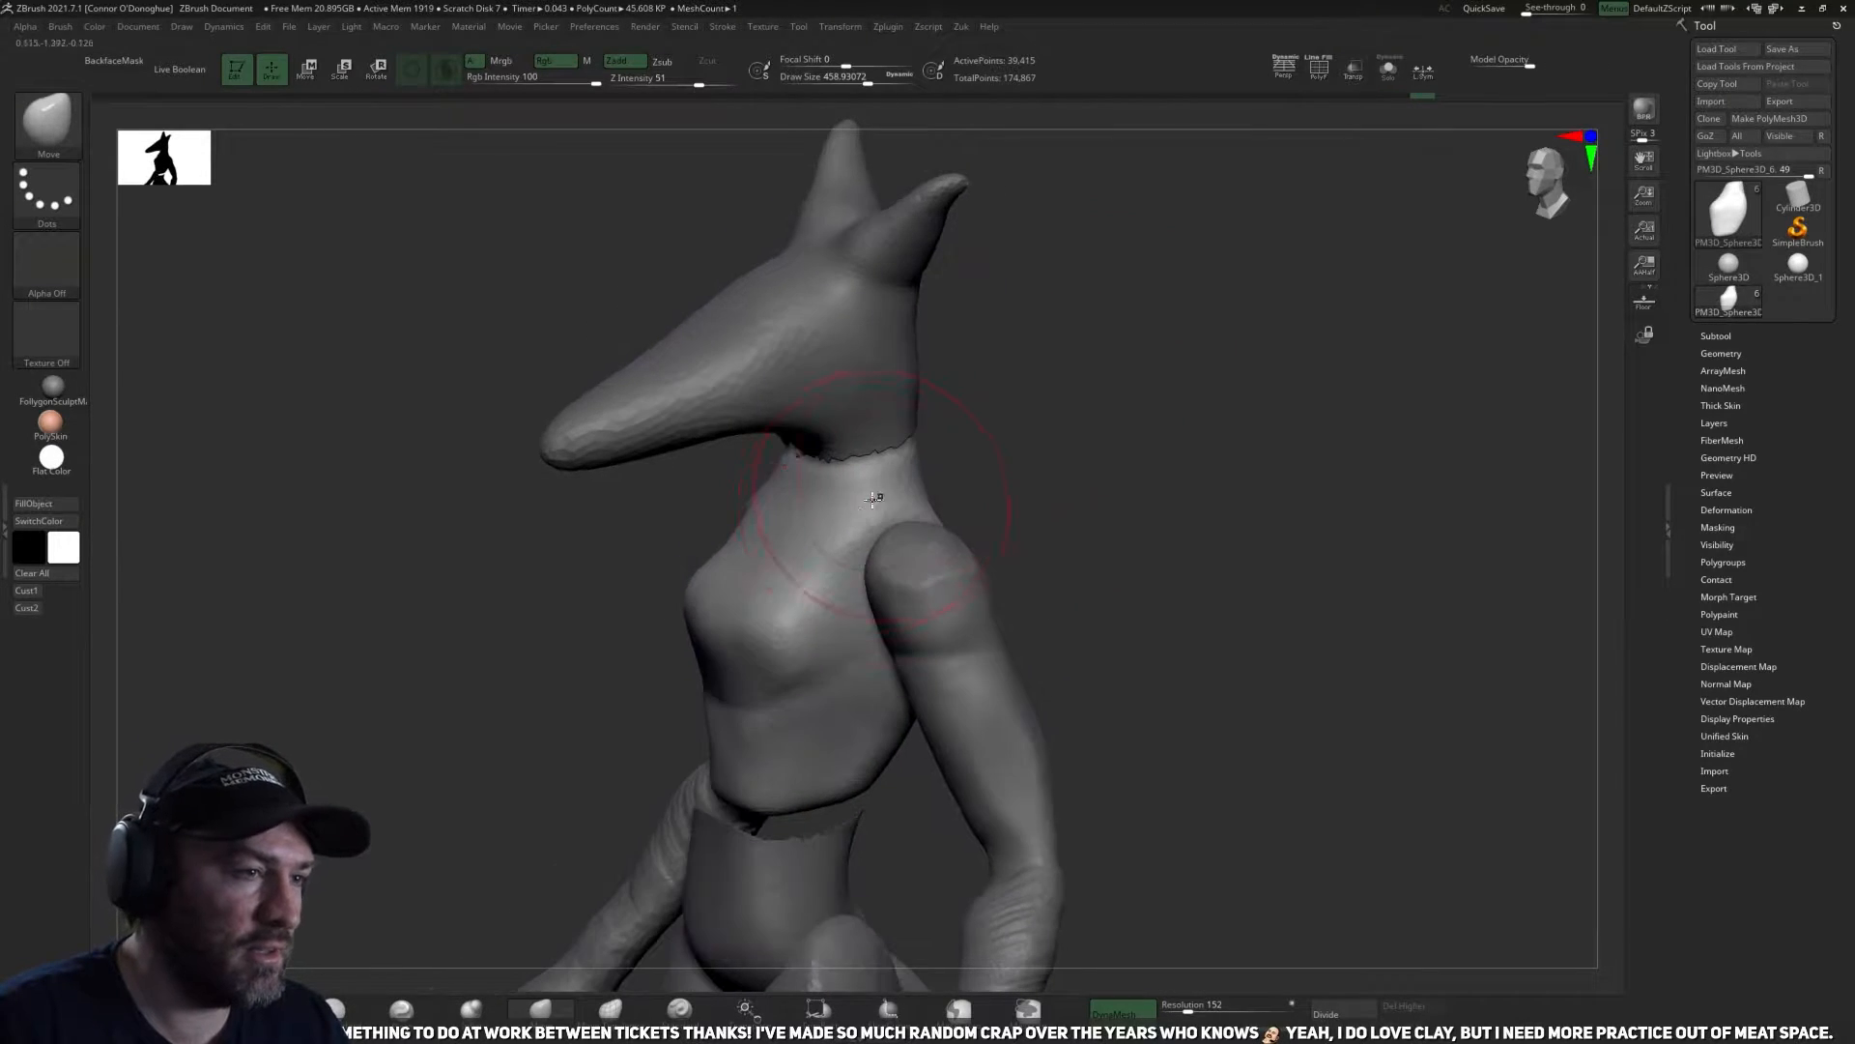
{"action": "mouse_move", "coordinate": [1017, 450]}
{"action": "left_mouse_down"}
{"action": "mouse_move", "coordinate": [1047, 431]}
{"action": "mouse_move", "coordinate": [1031, 452]}
{"action": "mouse_move", "coordinate": [1052, 580]}
{"action": "mouse_move", "coordinate": [1028, 511]}
{"action": "mouse_move", "coordinate": [966, 580]}
{"action": "mouse_move", "coordinate": [926, 690]}
{"action": "mouse_move", "coordinate": [945, 759]}
{"action": "left_mouse_up"}
Flatten the lower back and flanks of the ribcage from behind with the TrimDynamic brush.
{"action": "left_click", "coordinate": [338, 1007]}
{"action": "mouse_move", "coordinate": [1181, 464]}
{"action": "left_mouse_down"}
{"action": "mouse_move", "coordinate": [1209, 439]}
{"action": "mouse_move", "coordinate": [1189, 475]}
{"action": "left_mouse_up"}
{"action": "left_click_drag", "start_coordinate": [1244, 536], "coordinate": [1208, 507]}
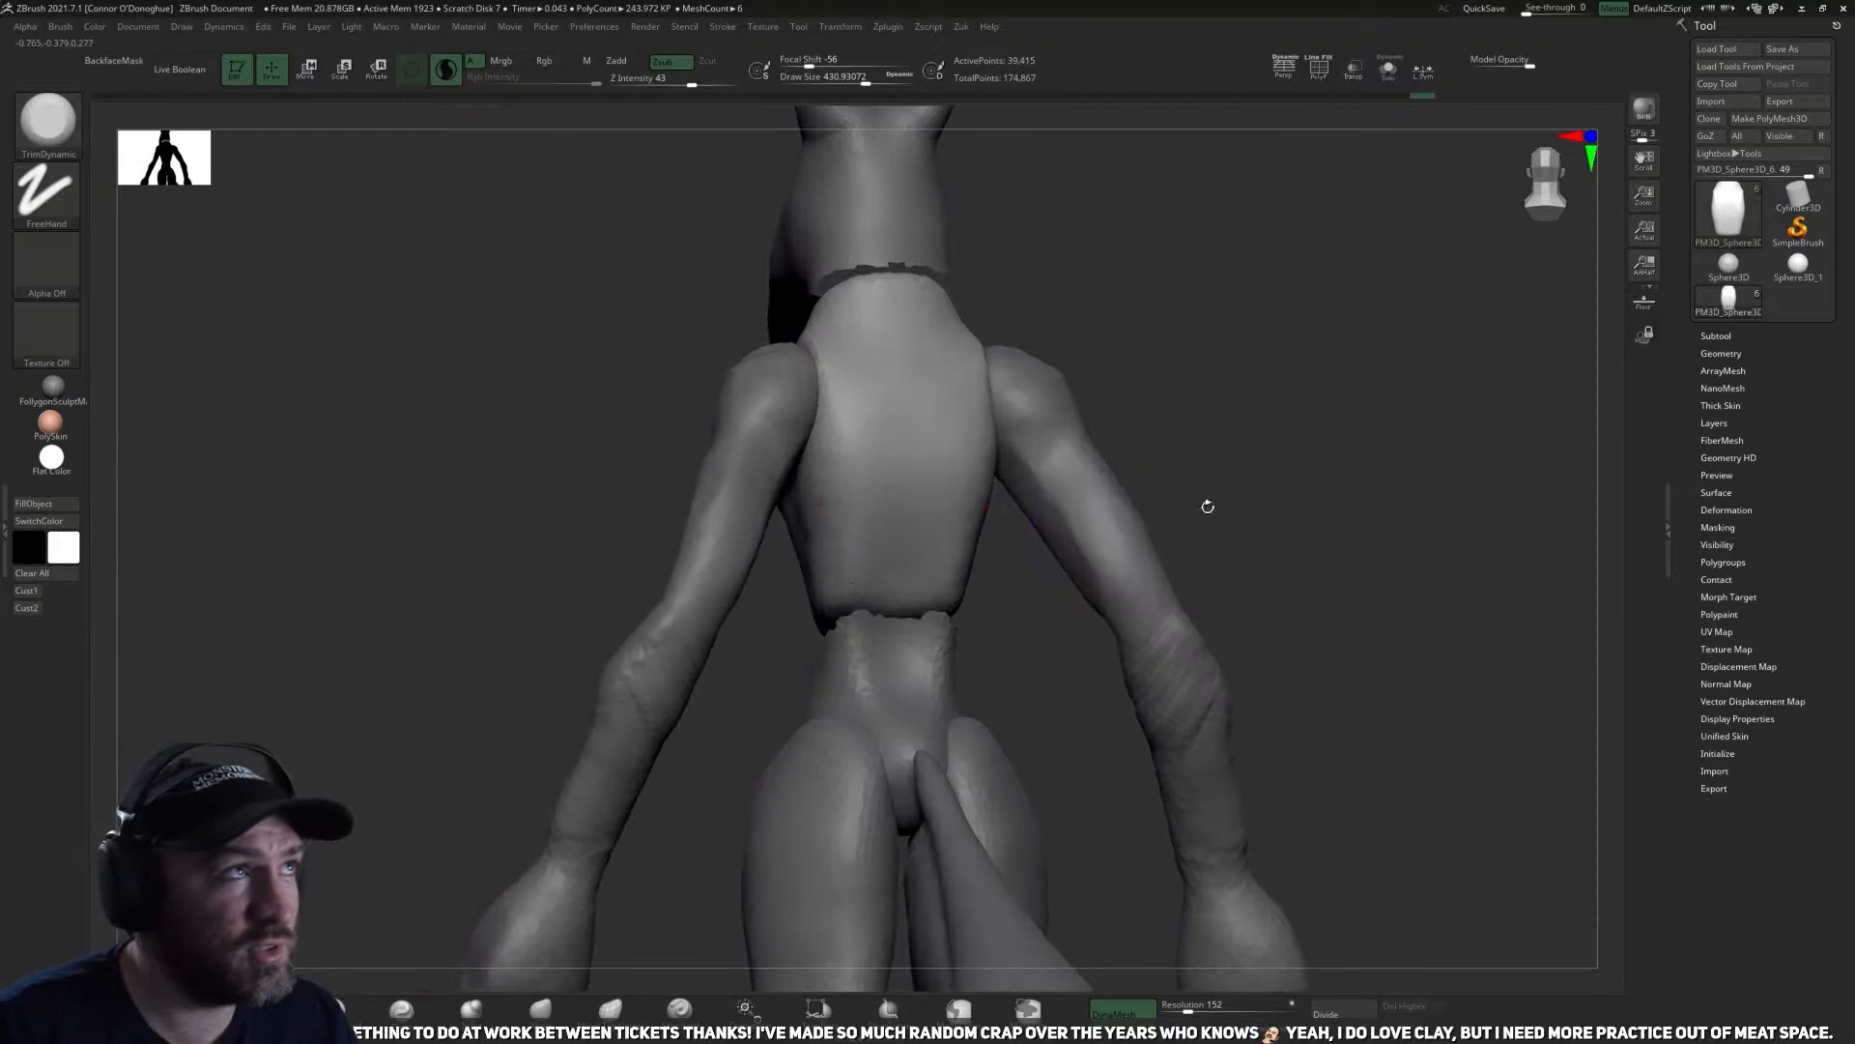
{"action": "mouse_move", "coordinate": [1065, 621]}
{"action": "left_mouse_down"}
{"action": "mouse_move", "coordinate": [1032, 598]}
{"action": "mouse_move", "coordinate": [1050, 677]}
{"action": "left_mouse_up"}
{"action": "key", "text": "bracketleft"}
{"action": "key", "text": "bracketleft"}
{"action": "key", "text": "bracketleft"}
{"action": "key", "text": "bracketleft"}
{"action": "key", "text": "bracketleft"}
{"action": "key", "text": "bracketleft"}
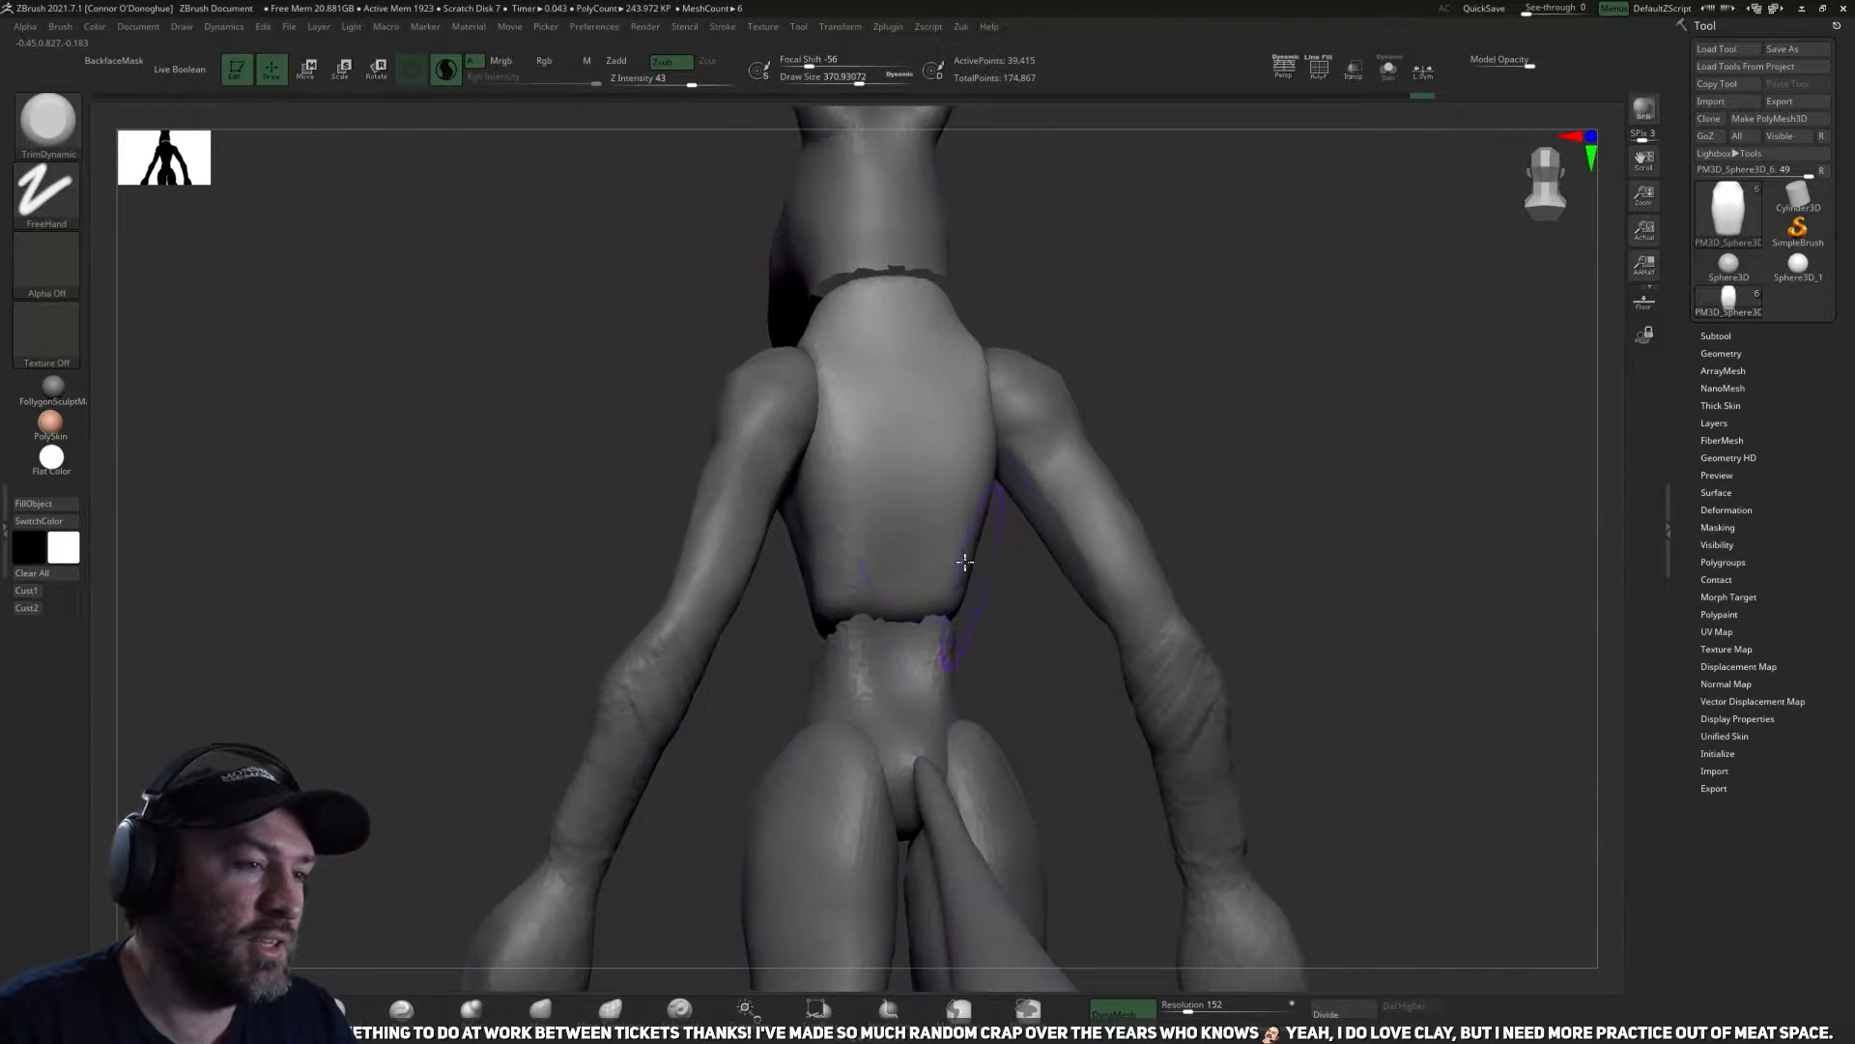
Isolate the ribcage and smooth and trim its lower back, sides and front.
{"action": "left_click", "coordinate": [1389, 70]}
{"action": "left_click_drag", "start_coordinate": [1251, 338], "coordinate": [1196, 435], "text": "alt"}
{"action": "left_click_drag", "start_coordinate": [1203, 723], "coordinate": [1296, 729], "text": "ctrl"}
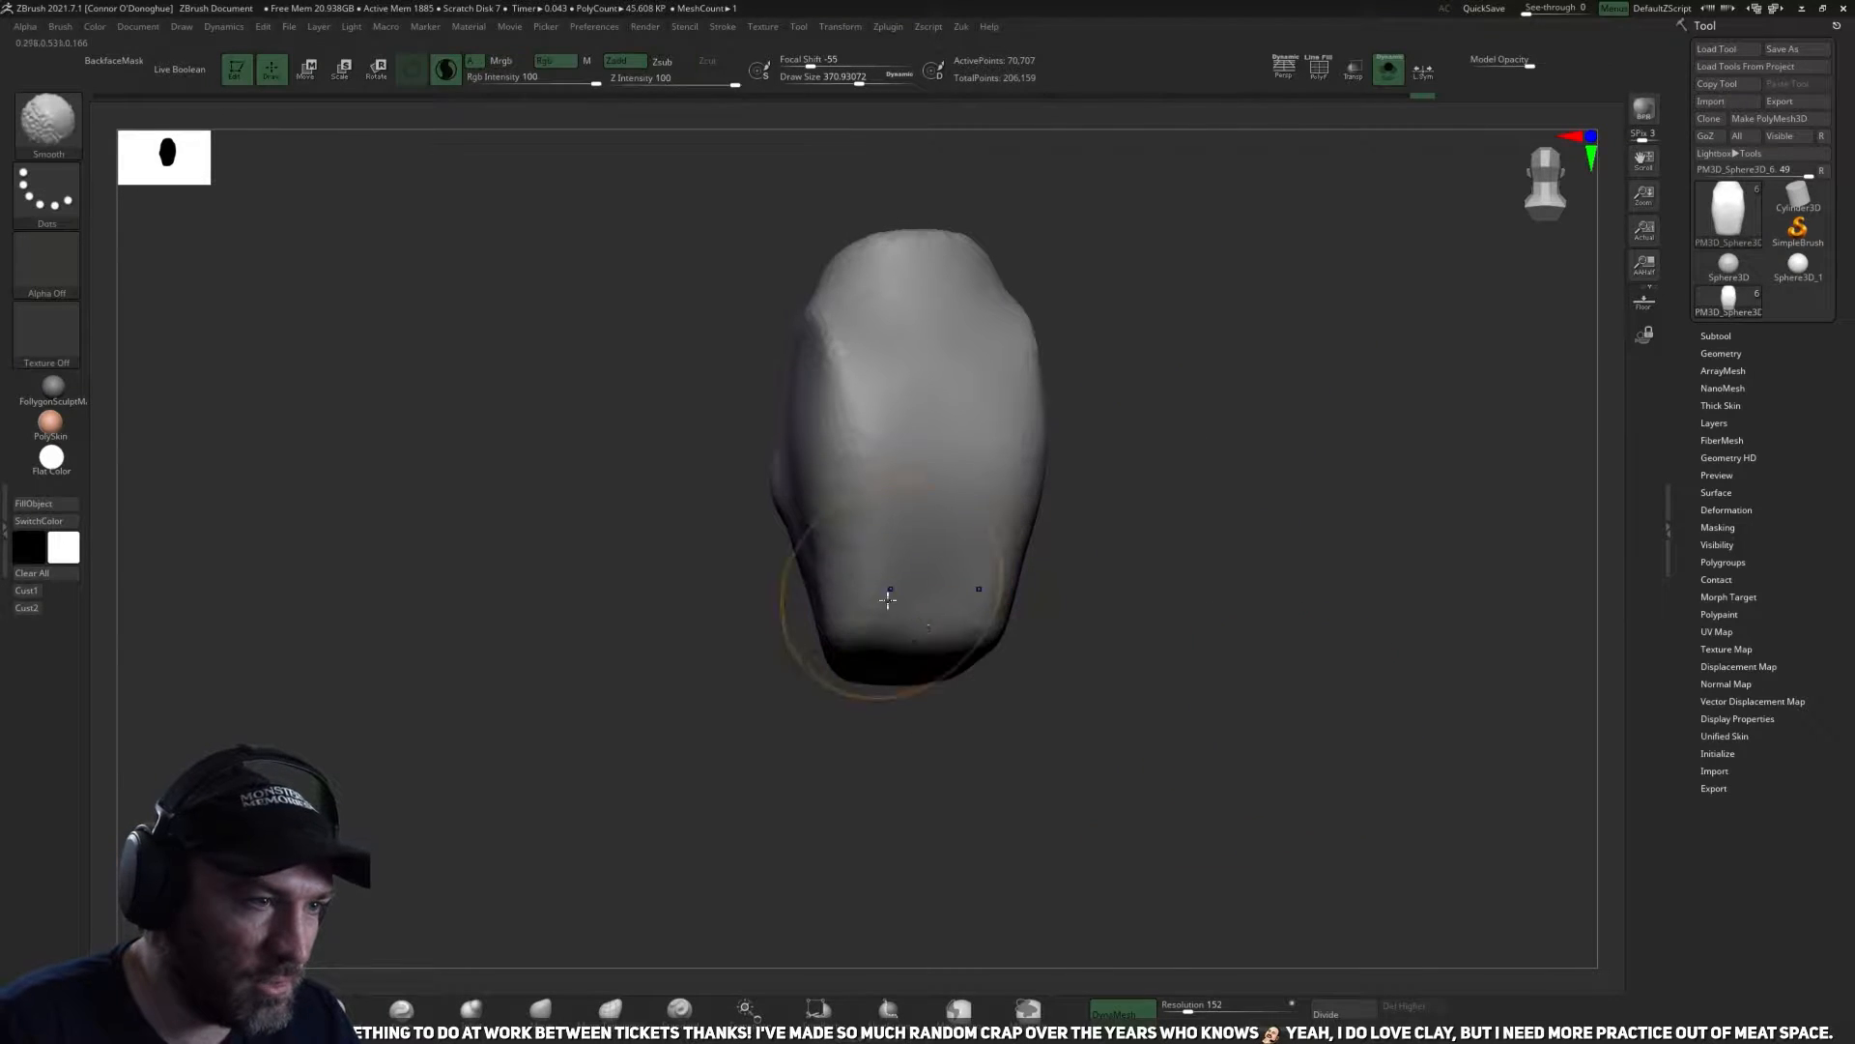
{"action": "left_click_drag", "start_coordinate": [894, 586], "coordinate": [952, 617], "text": "shift"}
{"action": "mouse_move", "coordinate": [1047, 676]}
{"action": "left_mouse_down"}
{"action": "mouse_move", "coordinate": [1174, 669]}
{"action": "mouse_move", "coordinate": [1260, 630]}
{"action": "left_mouse_up"}
{"action": "left_click_drag", "start_coordinate": [1188, 551], "coordinate": [1130, 580], "text": "ctrl"}
{"action": "left_click_drag", "start_coordinate": [963, 806], "coordinate": [869, 807]}
{"action": "left_click_drag", "start_coordinate": [1005, 765], "coordinate": [1048, 744]}
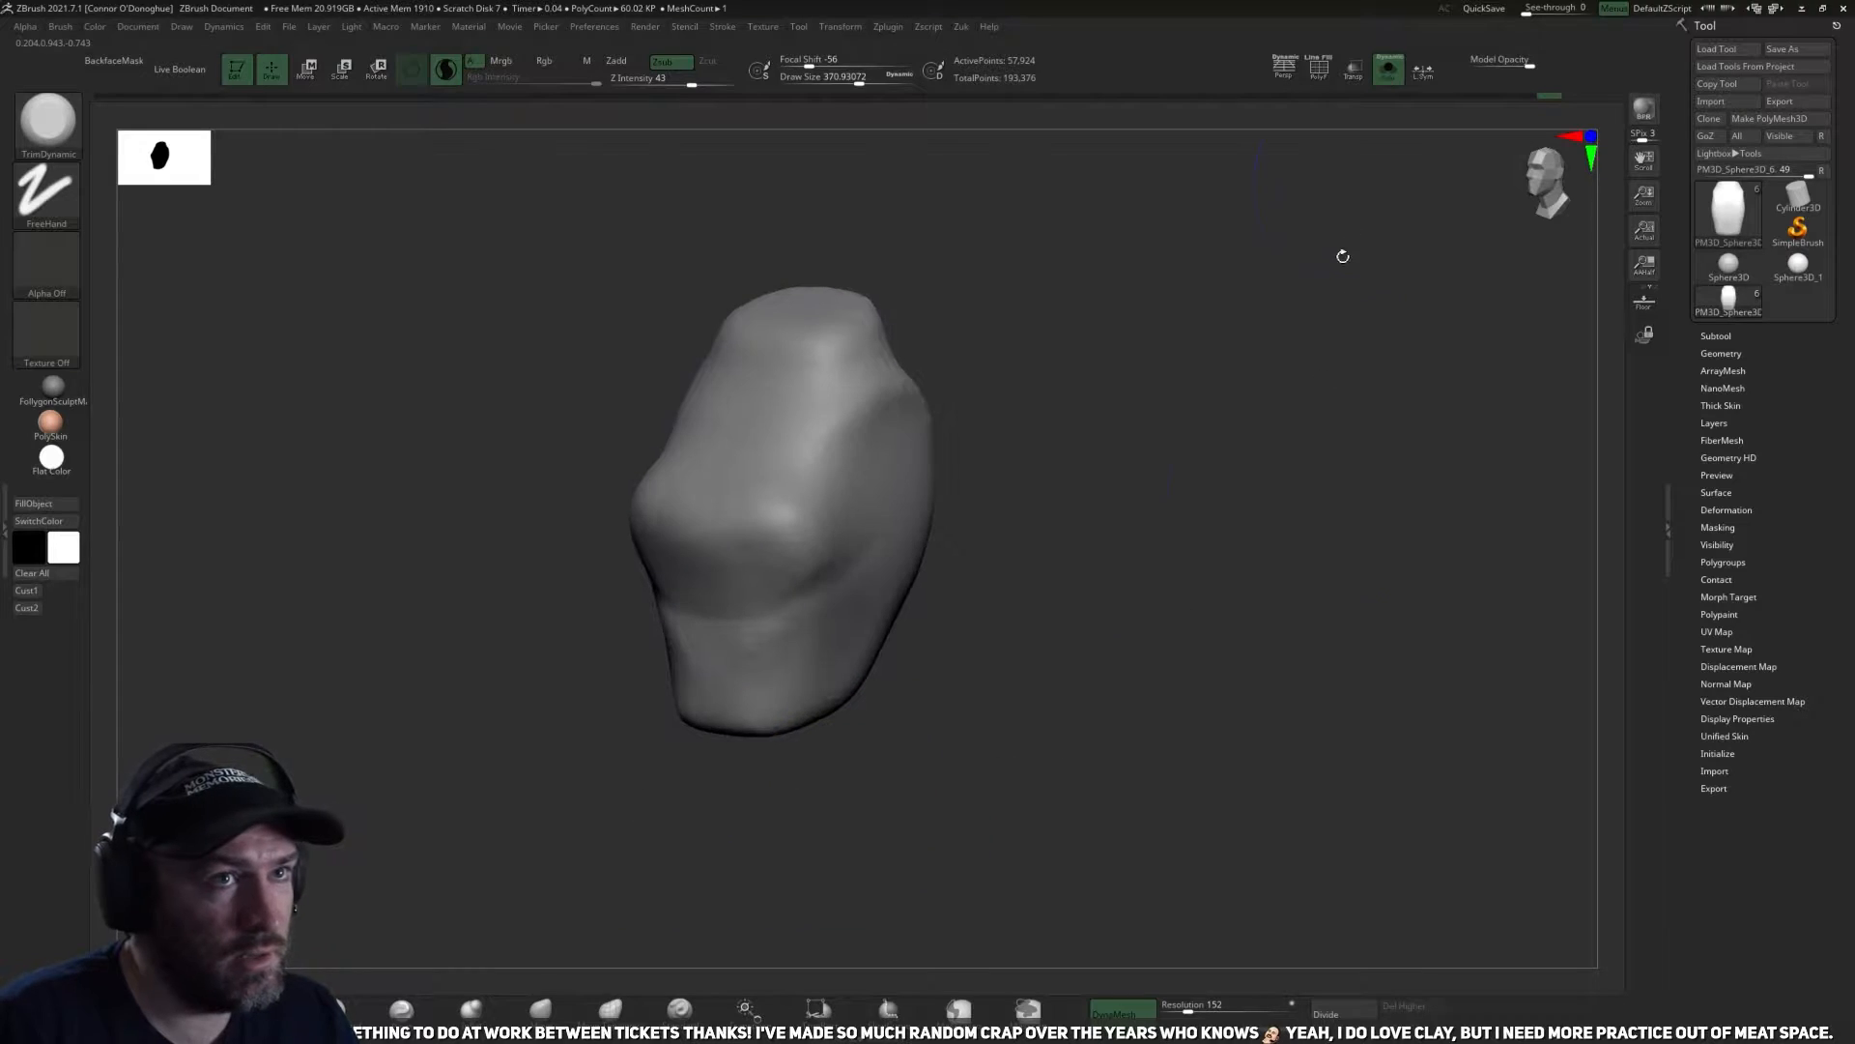
Show all subtools, make the lower torso piece active, and remesh it with its open waist closed.
{"action": "left_click", "coordinate": [1400, 74]}
{"action": "left_click_drag", "start_coordinate": [1309, 484], "coordinate": [926, 766]}
{"action": "left_click_drag", "start_coordinate": [1252, 561], "coordinate": [1281, 465], "text": "alt"}
{"action": "left_click", "coordinate": [884, 635], "text": "alt"}
{"action": "left_click_drag", "start_coordinate": [1038, 659], "coordinate": [1031, 496], "text": "alt"}
{"action": "mouse_move", "coordinate": [1247, 717]}
{"action": "left_mouse_down"}
{"action": "mouse_move", "coordinate": [1008, 734]}
{"action": "mouse_move", "coordinate": [1027, 738]}
{"action": "mouse_move", "coordinate": [1176, 493]}
{"action": "left_mouse_up"}
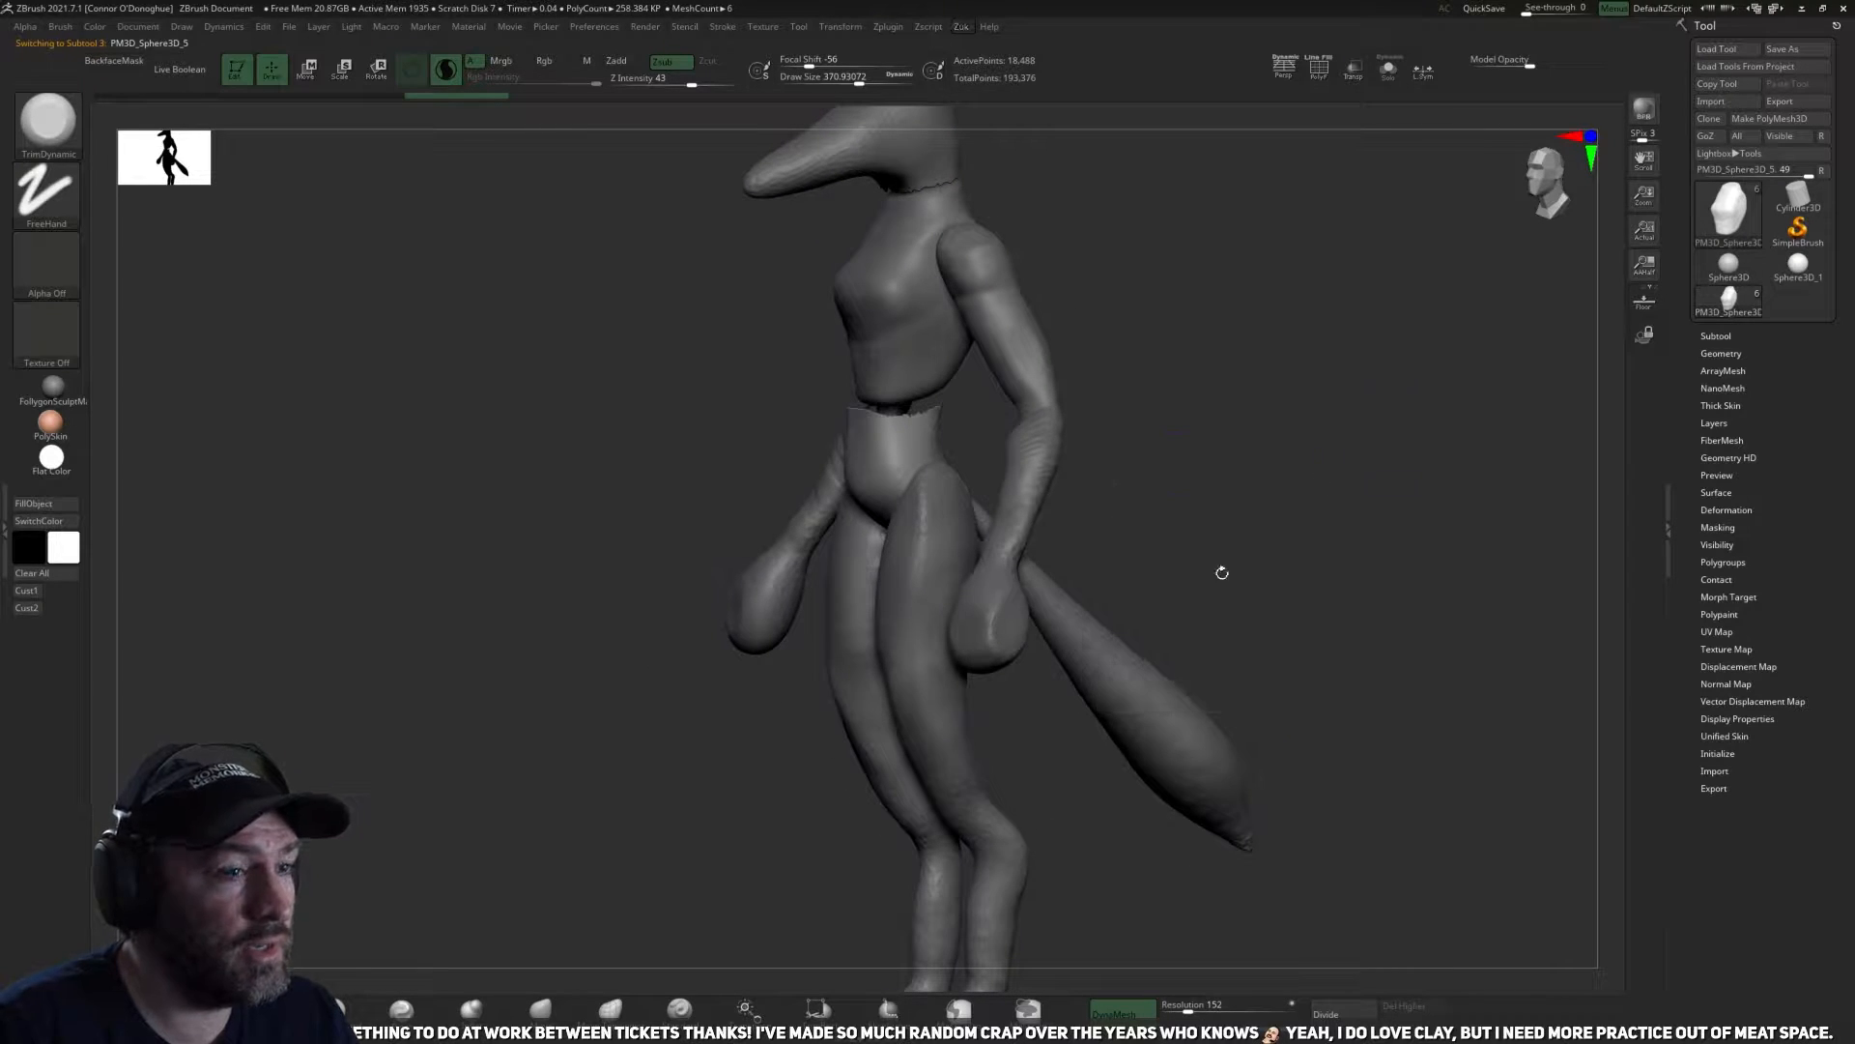
{"action": "left_click_drag", "start_coordinate": [1180, 839], "coordinate": [1168, 827], "text": "ctrl"}
{"action": "left_click_drag", "start_coordinate": [1234, 617], "coordinate": [1353, 493], "text": "alt"}
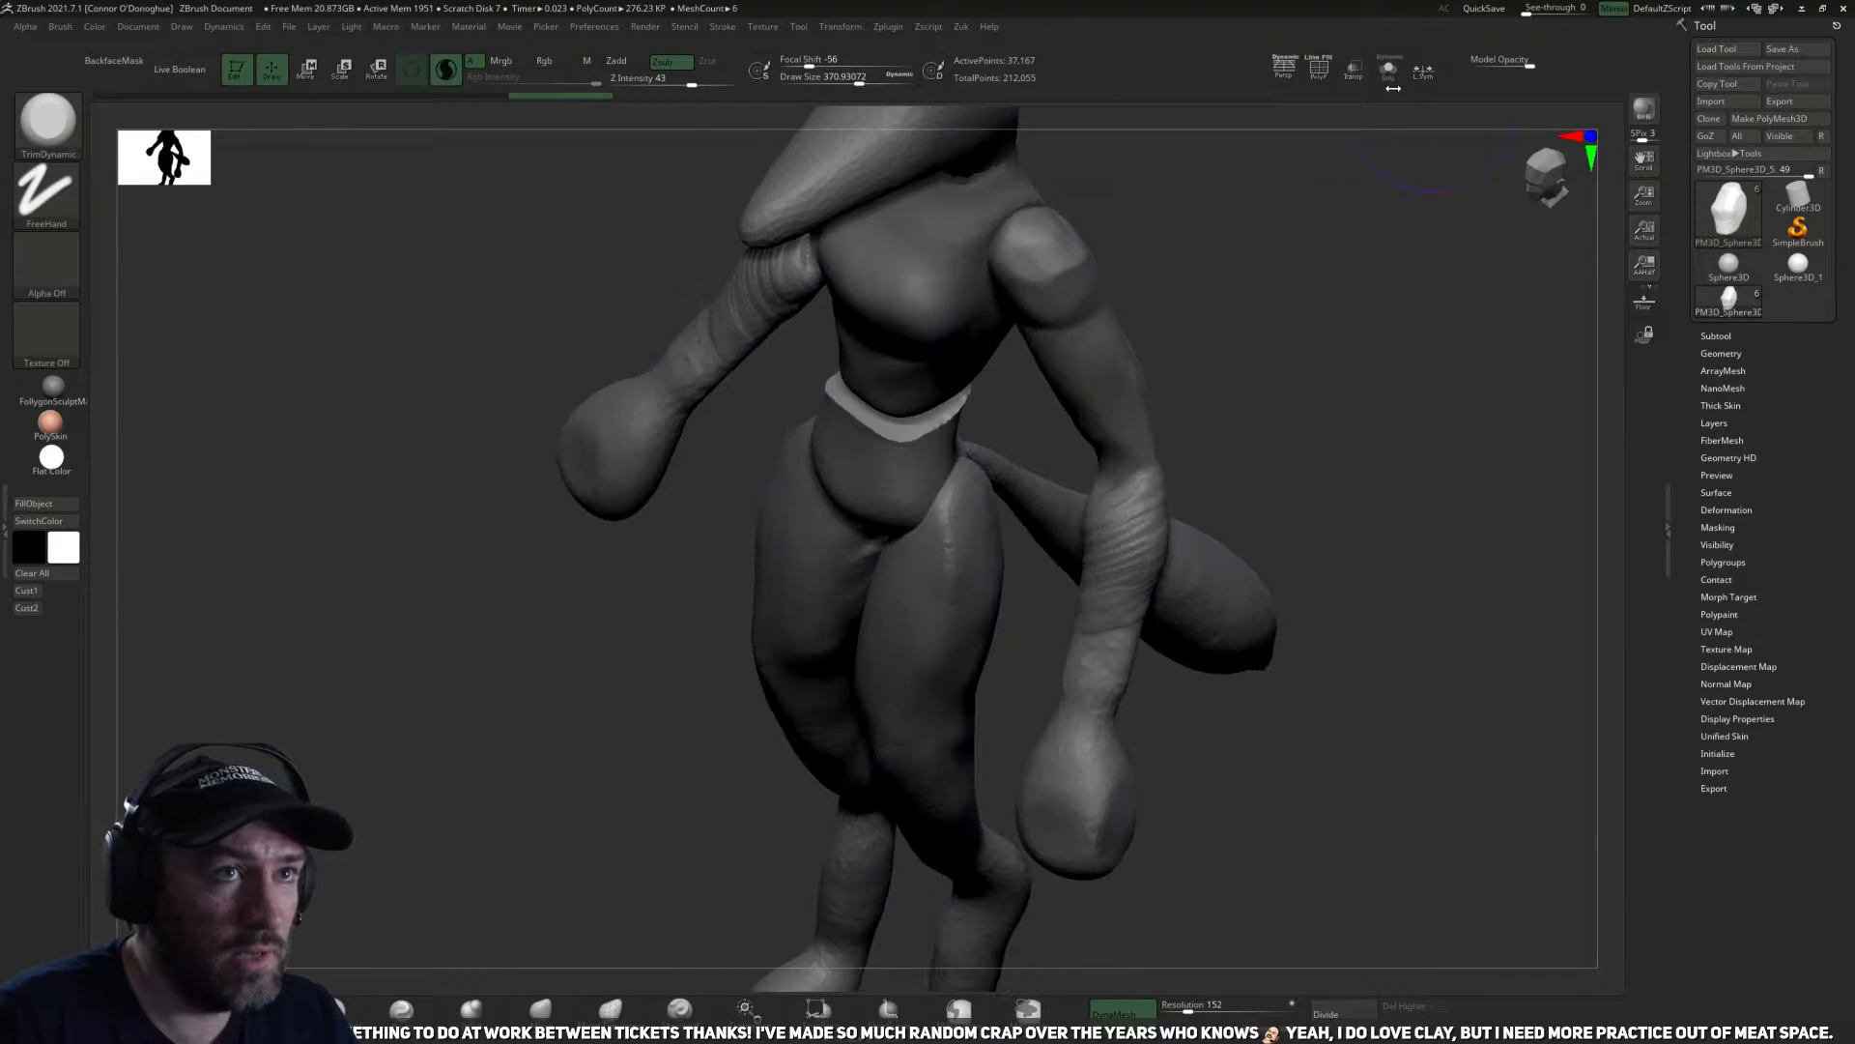
Isolate the lower torso piece and smooth and flatten its filled top and rim, undoing the last stroke.
{"action": "left_click", "coordinate": [1389, 70]}
{"action": "left_click_drag", "start_coordinate": [1298, 280], "coordinate": [1263, 352]}
{"action": "left_click_drag", "start_coordinate": [1130, 418], "coordinate": [1172, 402], "text": "ctrl"}
{"action": "mouse_move", "coordinate": [928, 348]}
{"action": "left_mouse_down", "text": "shift"}
{"action": "mouse_move", "coordinate": [890, 381]}
{"action": "mouse_move", "coordinate": [979, 446]}
{"action": "left_mouse_up", "text": "shift"}
{"action": "mouse_move", "coordinate": [1063, 492]}
{"action": "left_mouse_down", "text": "alt"}
{"action": "mouse_move", "coordinate": [1098, 658]}
{"action": "mouse_move", "coordinate": [1015, 667]}
{"action": "left_mouse_up", "text": "alt"}
{"action": "mouse_move", "coordinate": [972, 554]}
{"action": "left_mouse_down", "text": "shift"}
{"action": "mouse_move", "coordinate": [919, 406]}
{"action": "mouse_move", "coordinate": [986, 532]}
{"action": "left_mouse_up", "text": "shift"}
{"action": "left_click_drag", "start_coordinate": [986, 618], "coordinate": [1053, 580]}
{"action": "left_click_drag", "start_coordinate": [899, 566], "coordinate": [884, 498], "text": "shift"}
{"action": "mouse_move", "coordinate": [1027, 622]}
{"action": "left_mouse_down"}
{"action": "mouse_move", "coordinate": [1106, 542]}
{"action": "mouse_move", "coordinate": [1206, 655]}
{"action": "mouse_move", "coordinate": [1092, 580]}
{"action": "left_mouse_up"}
{"action": "left_click_drag", "start_coordinate": [923, 551], "coordinate": [992, 573], "text": "shift"}
{"action": "key", "text": "ctrl+z"}
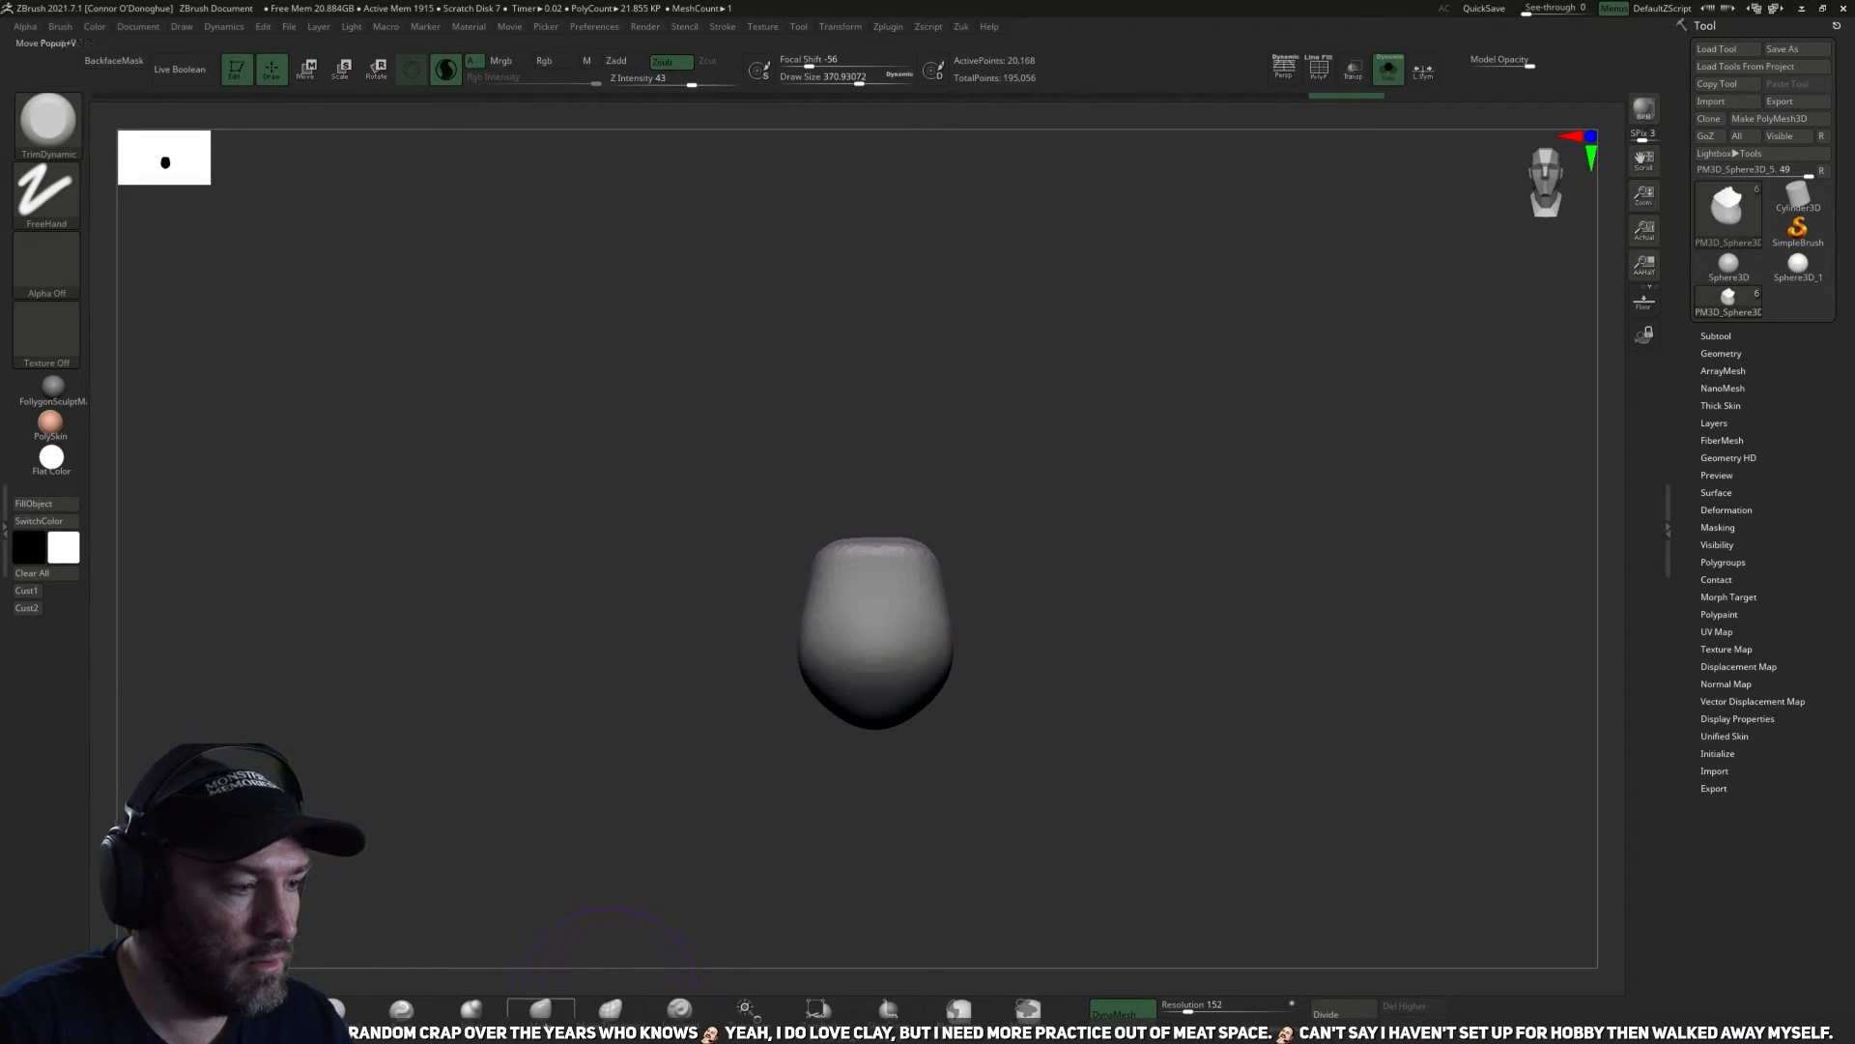
Mask the lower part of the lower torso piece from the side and split the masked points off as a separate pelvis.
{"action": "left_click", "coordinate": [540, 1009]}
{"action": "left_click_drag", "start_coordinate": [1010, 764], "coordinate": [870, 739]}
{"action": "left_click_drag", "start_coordinate": [857, 617], "coordinate": [1150, 599], "text": "ctrl"}
{"action": "key", "text": "space"}
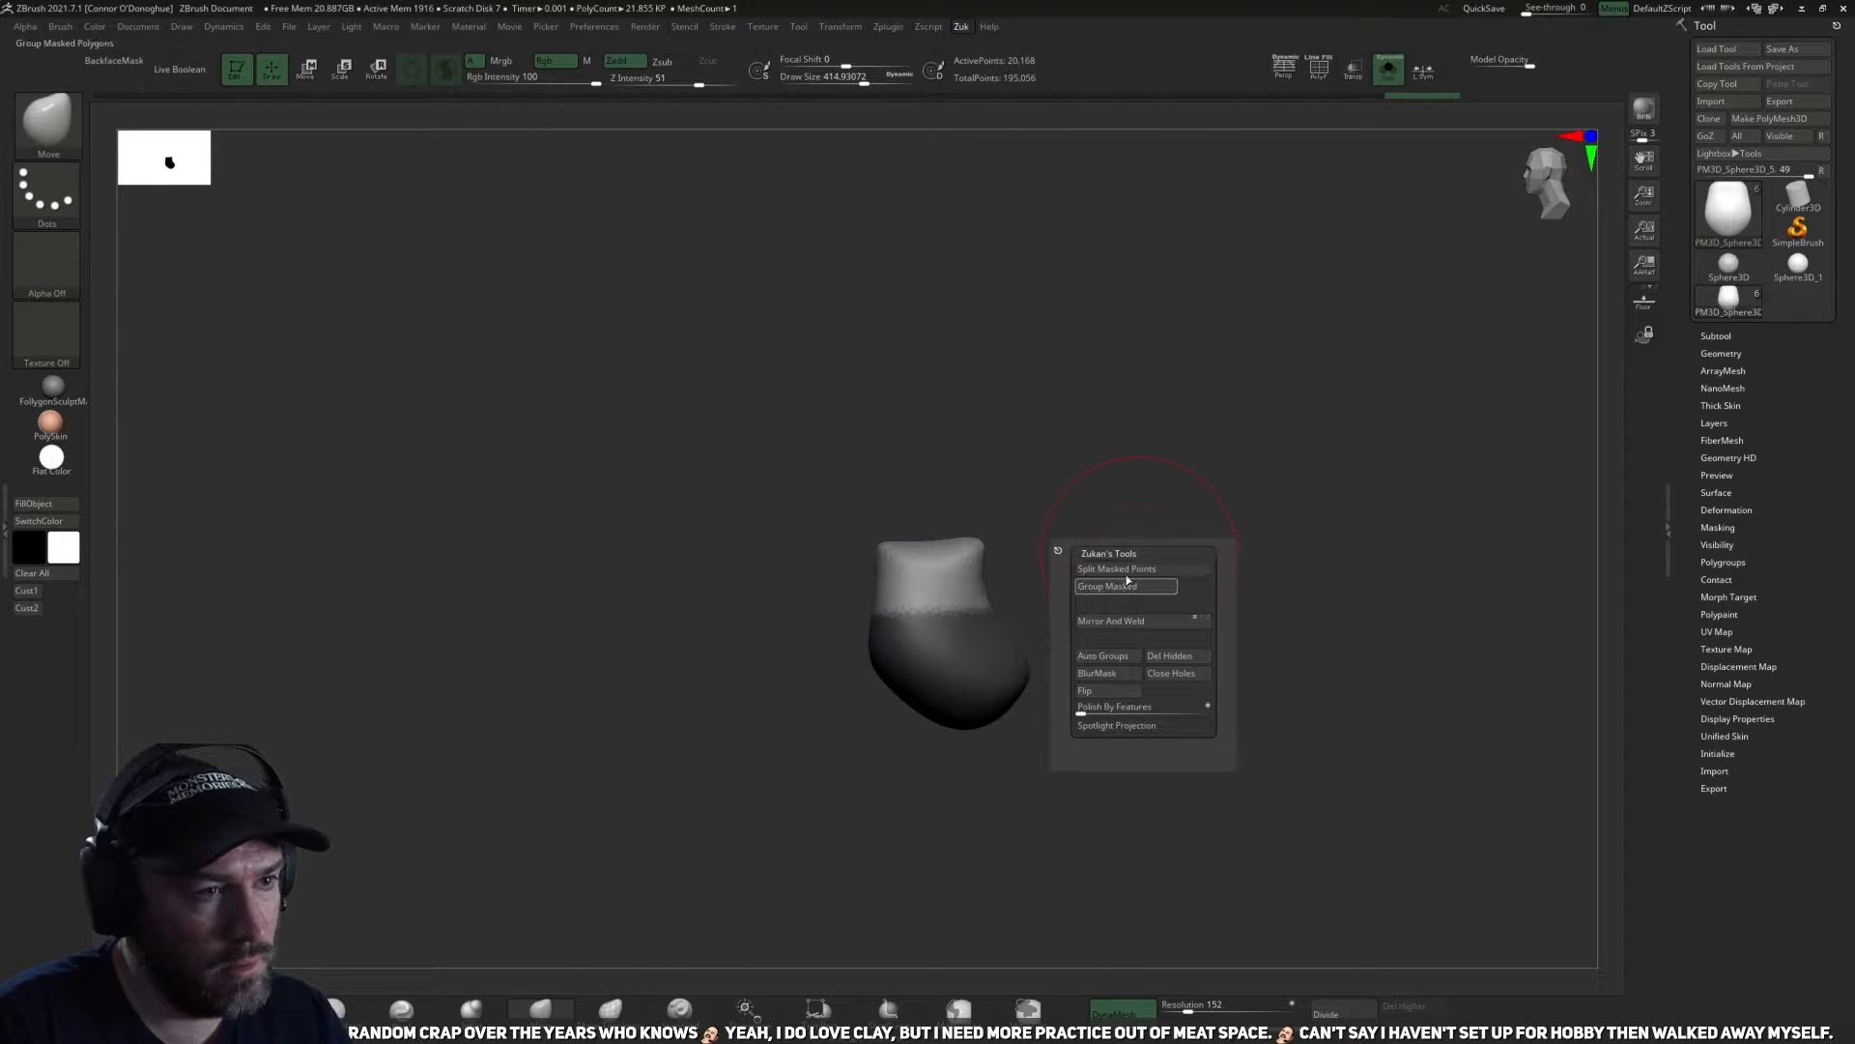
{"action": "left_click", "coordinate": [1128, 571]}
Close the open underside of the remaining waist piece and remesh it into a rounded block.
{"action": "left_click_drag", "start_coordinate": [1177, 618], "coordinate": [1101, 626], "text": "ctrl"}
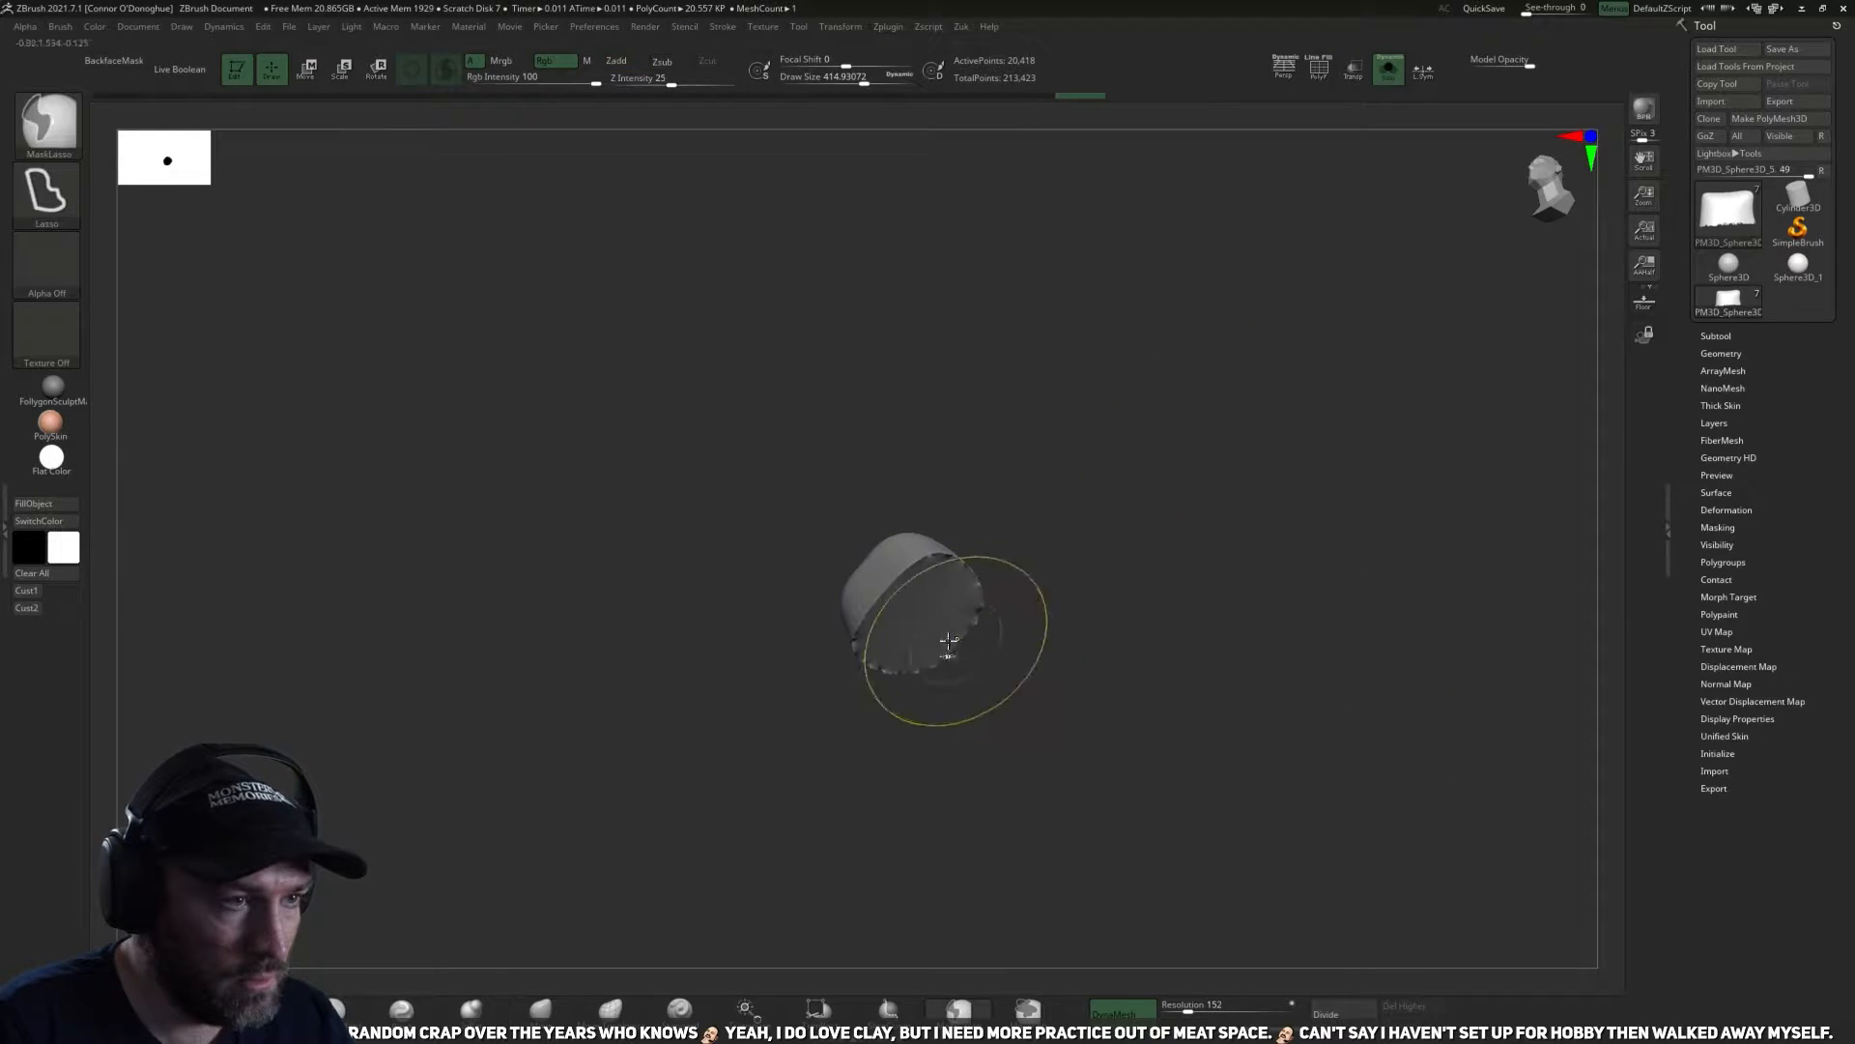
{"action": "key", "text": "shift+z"}
{"action": "left_click_drag", "start_coordinate": [1096, 652], "coordinate": [1218, 574], "text": "shift"}
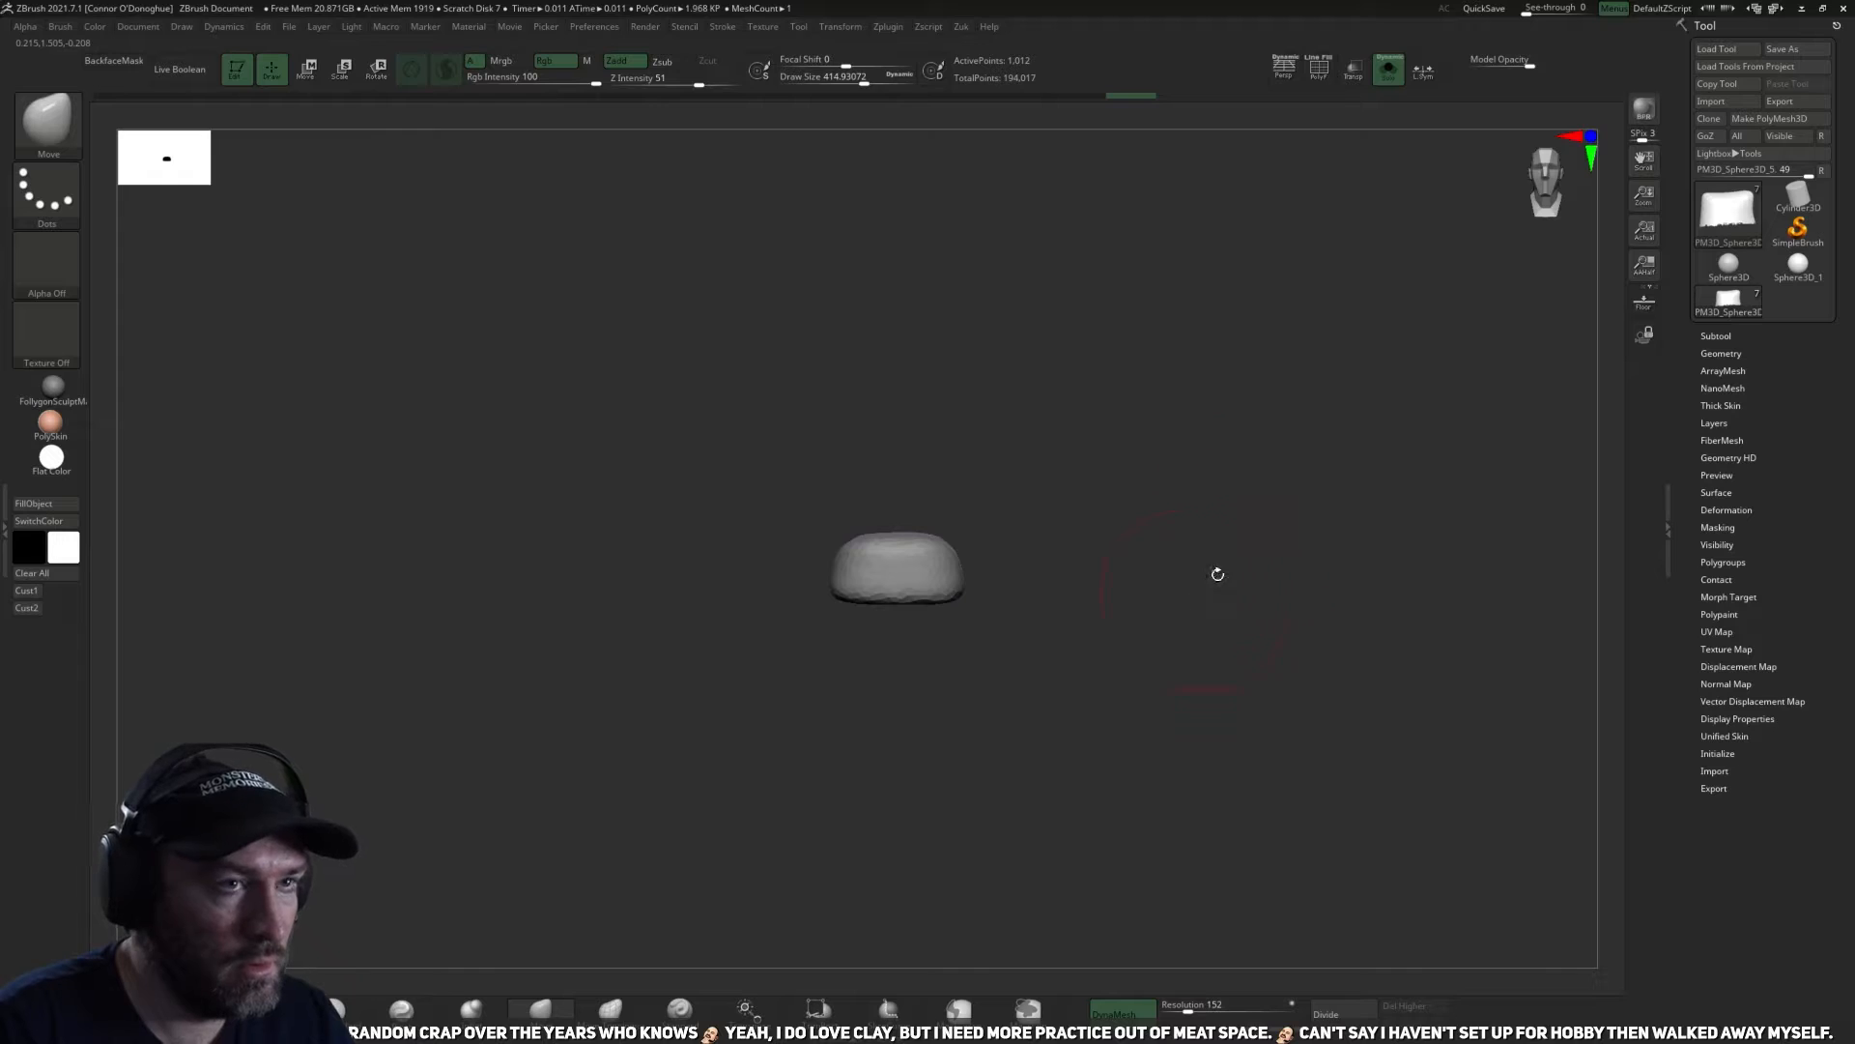
Make the pelvis the active subtool, isolate it, and remesh it into a closed solid form.
{"action": "left_click", "coordinate": [1401, 83]}
{"action": "left_click", "coordinate": [904, 632], "text": "alt"}
{"action": "mouse_move", "coordinate": [905, 632]}
{"action": "right_mouse_down"}
{"action": "mouse_move", "coordinate": [1031, 683]}
{"action": "mouse_move", "coordinate": [1031, 645]}
{"action": "right_mouse_up"}
{"action": "right_click", "coordinate": [1031, 643]}
{"action": "left_click_drag", "start_coordinate": [1397, 500], "coordinate": [1458, 550], "text": "ctrl"}
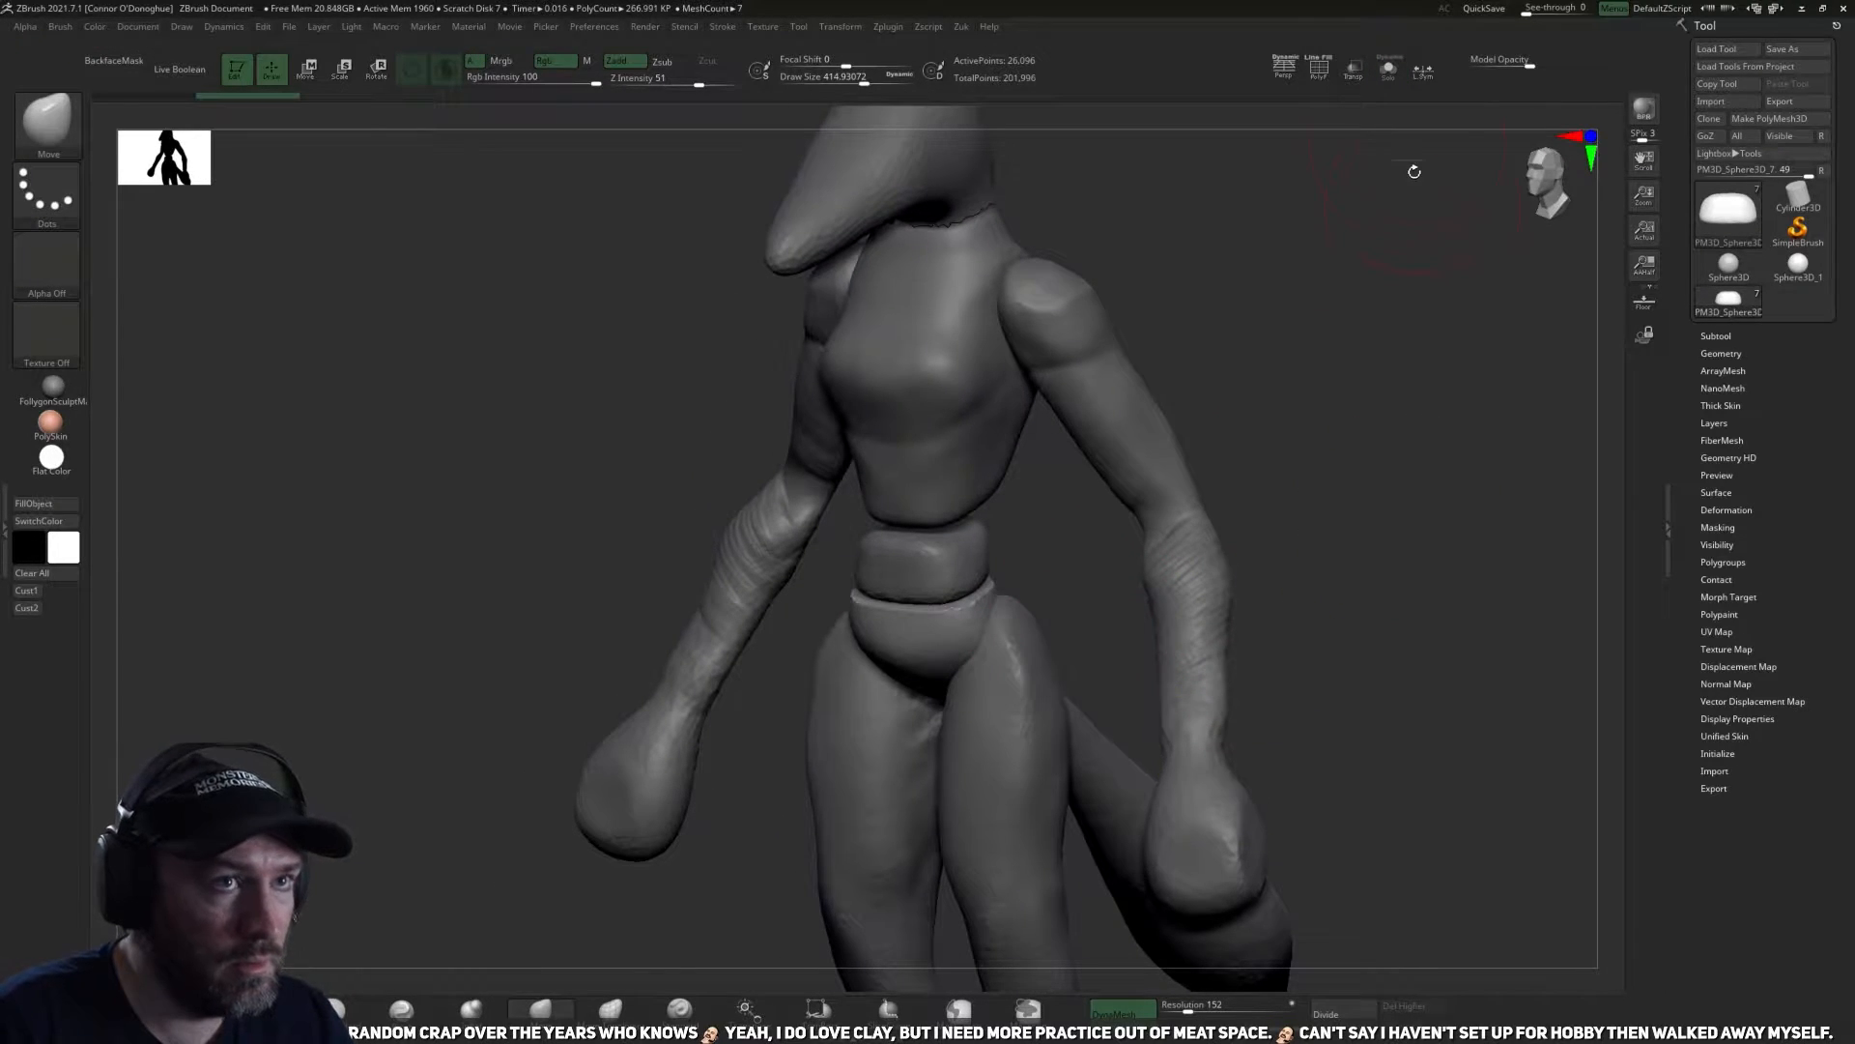
{"action": "left_click", "coordinate": [1389, 70]}
{"action": "mouse_move", "coordinate": [1197, 551]}
{"action": "left_mouse_down"}
{"action": "mouse_move", "coordinate": [1181, 649]}
{"action": "mouse_move", "coordinate": [1176, 555]}
{"action": "left_mouse_up"}
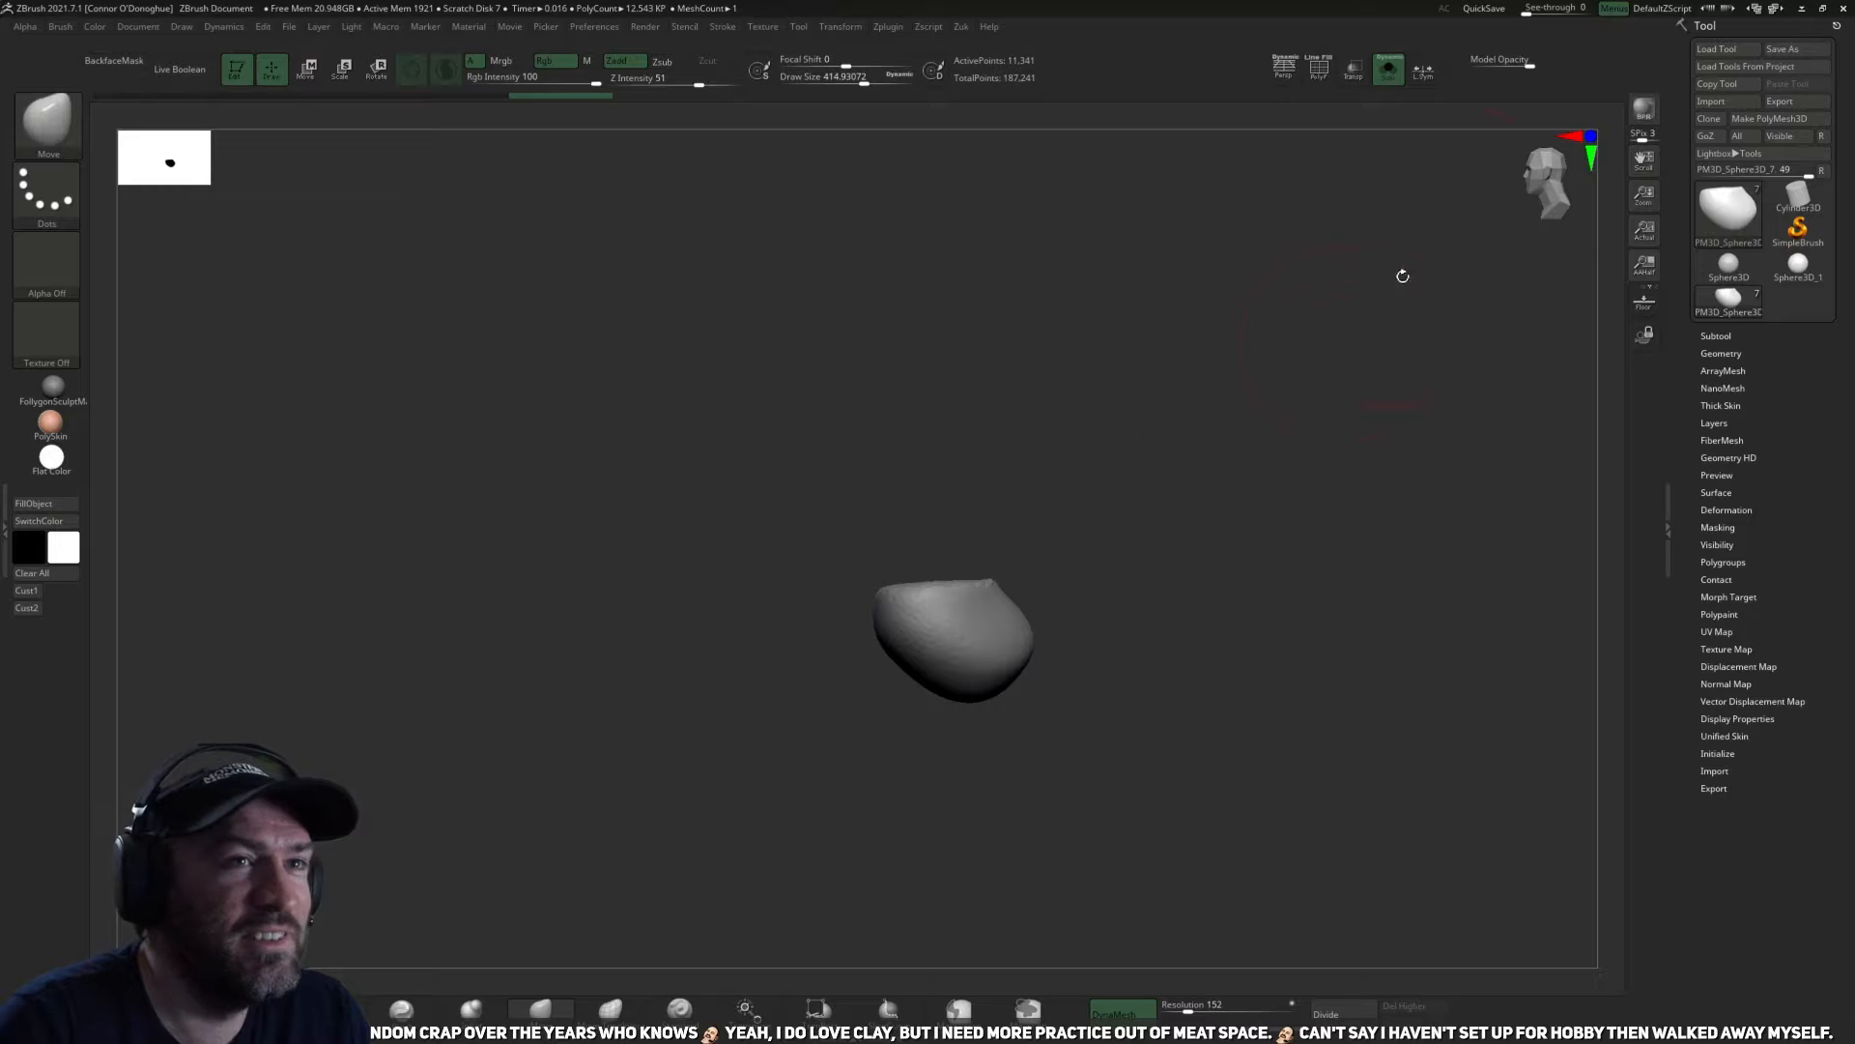
Show all subtools, make the waist block active, centre the transform gizmo on it, and reposition and reshape it between ribcage and pelvis.
{"action": "left_click", "coordinate": [1389, 68]}
{"action": "left_click_drag", "start_coordinate": [1250, 542], "coordinate": [976, 543]}
{"action": "left_click", "coordinate": [938, 546], "text": "alt"}
{"action": "left_click_drag", "start_coordinate": [1193, 518], "coordinate": [1164, 580], "text": "alt"}
{"action": "key", "text": "w"}
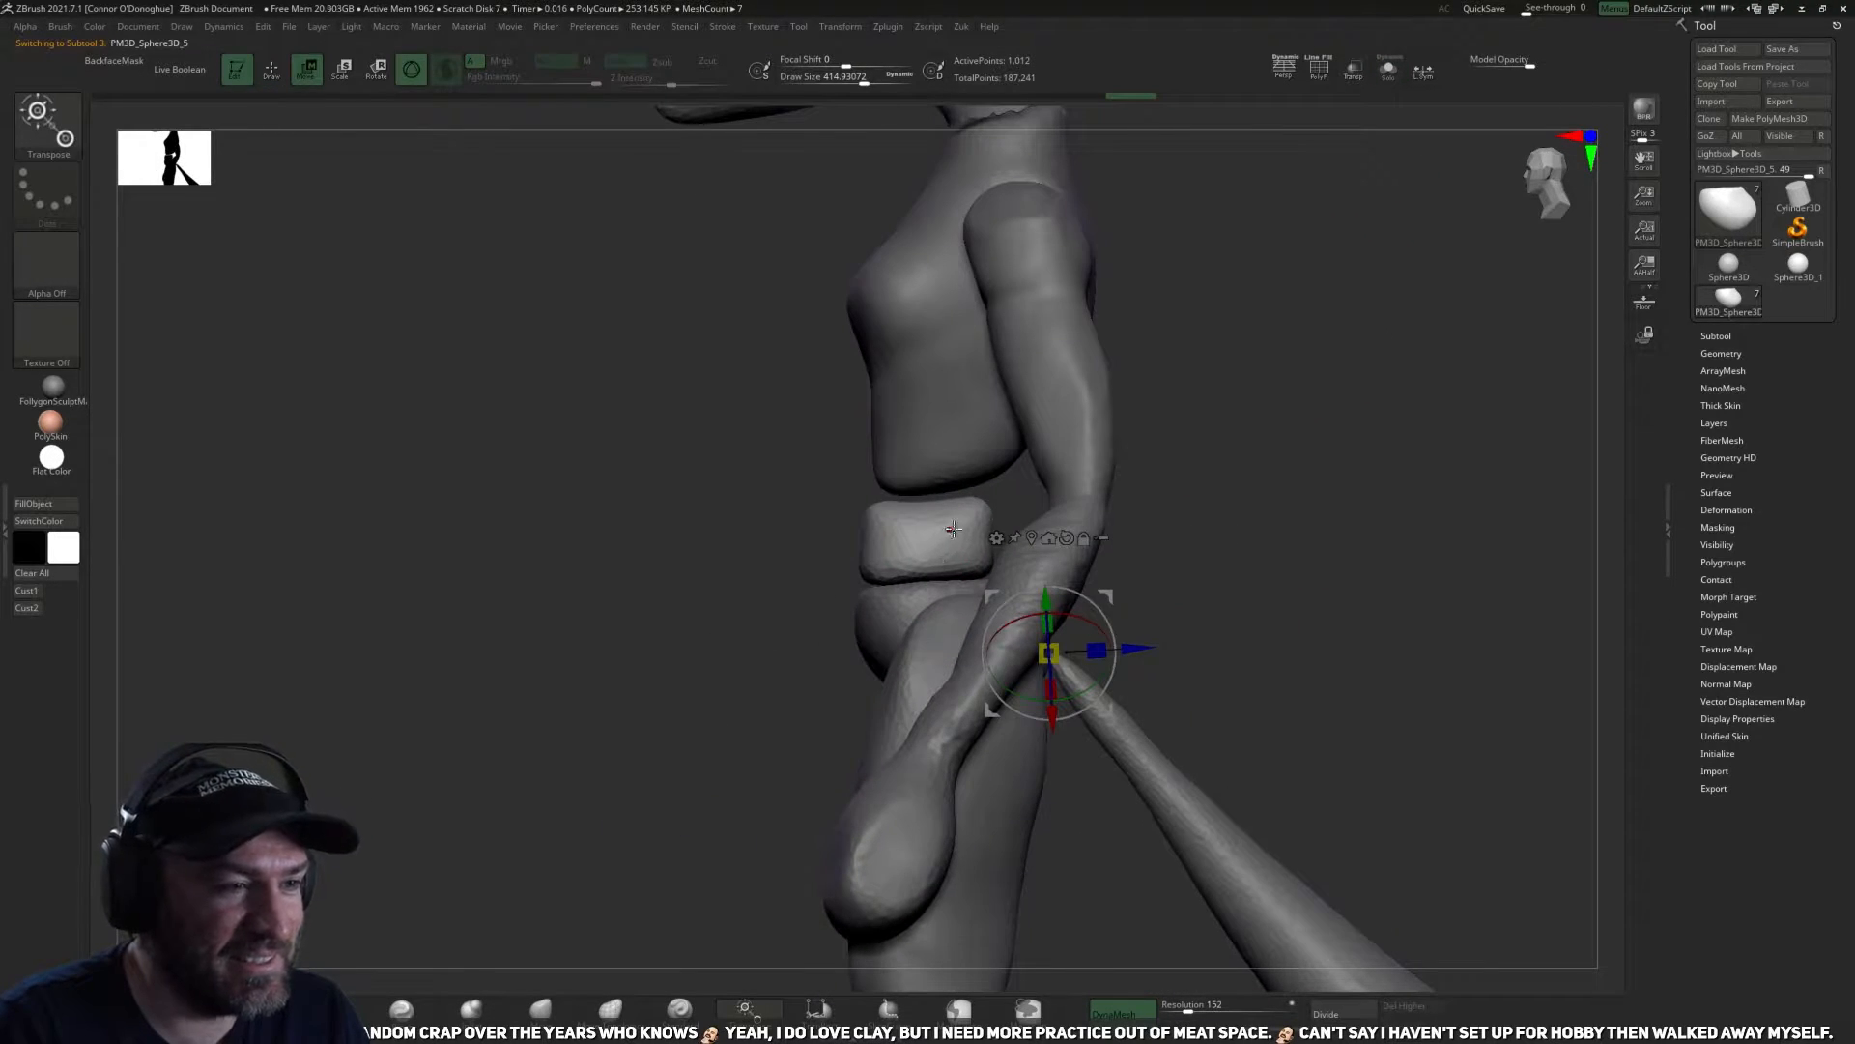
{"action": "left_click", "coordinate": [1068, 539], "text": "alt"}
{"action": "left_click", "coordinate": [1031, 539], "text": "alt"}
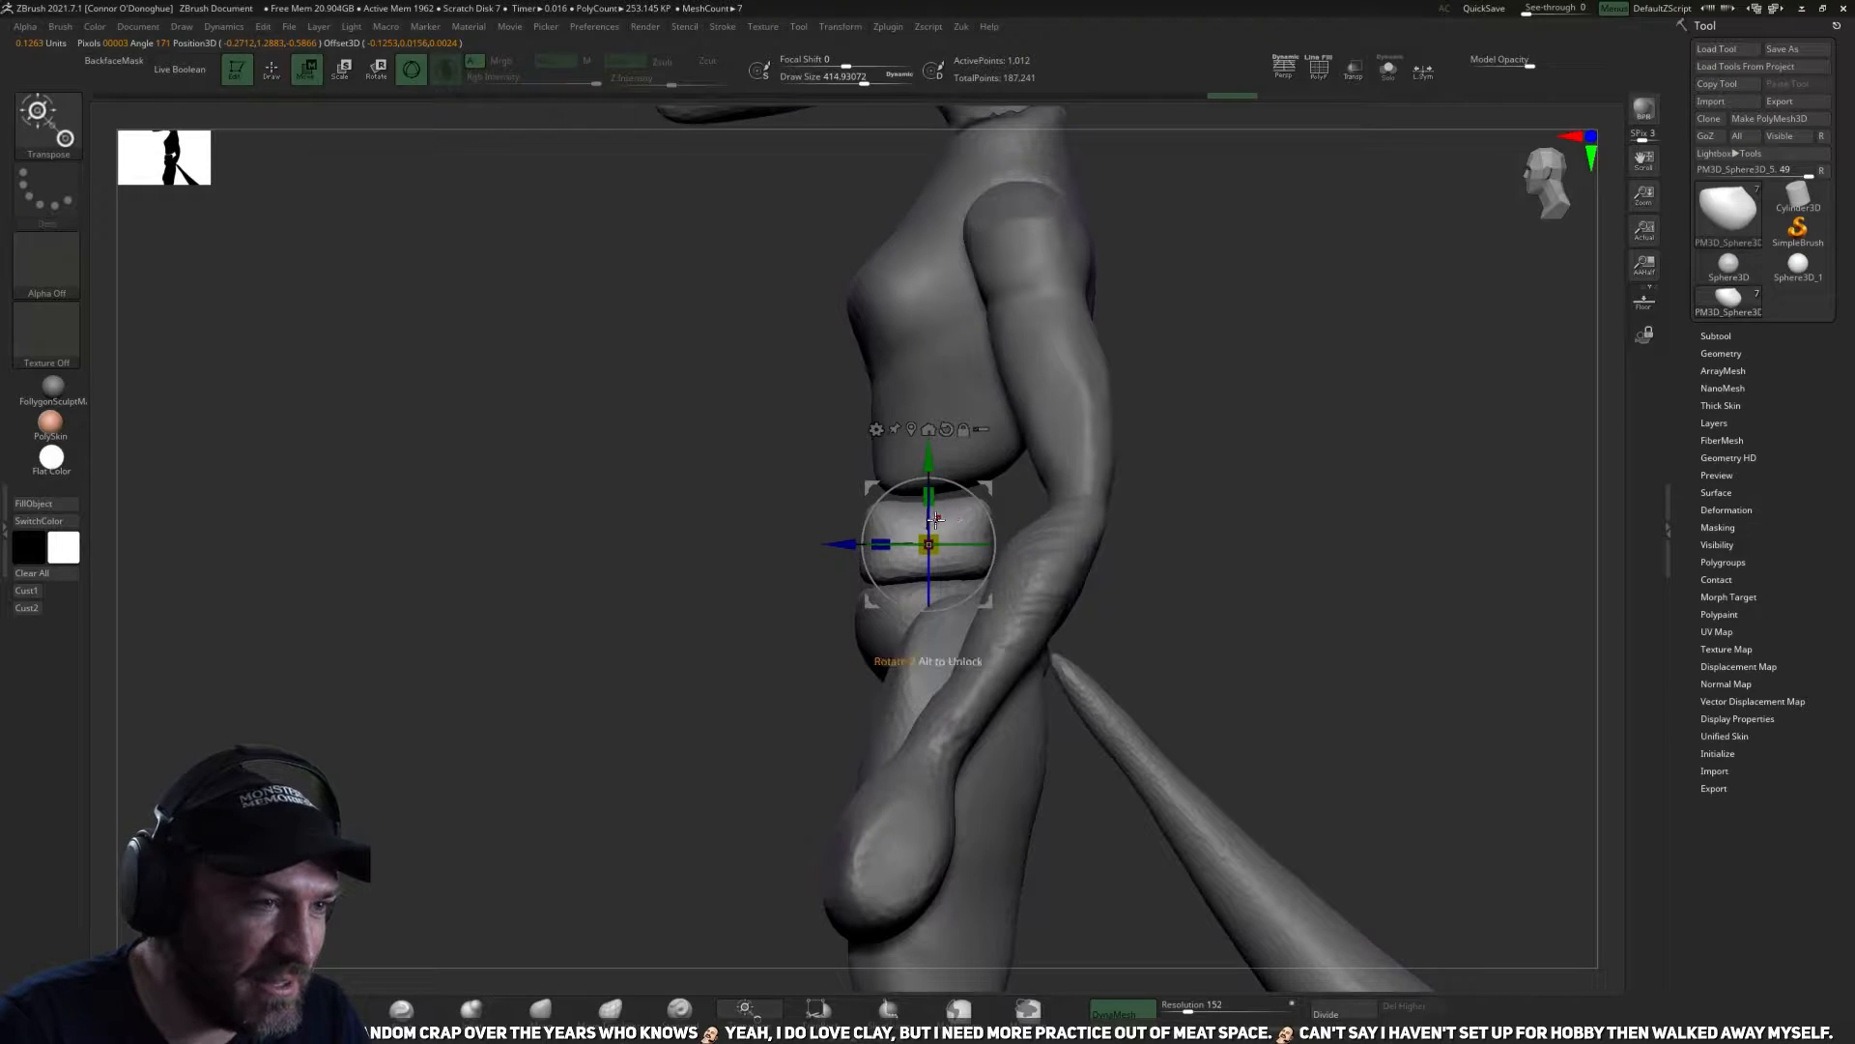
{"action": "left_click_drag", "start_coordinate": [882, 549], "coordinate": [945, 479]}
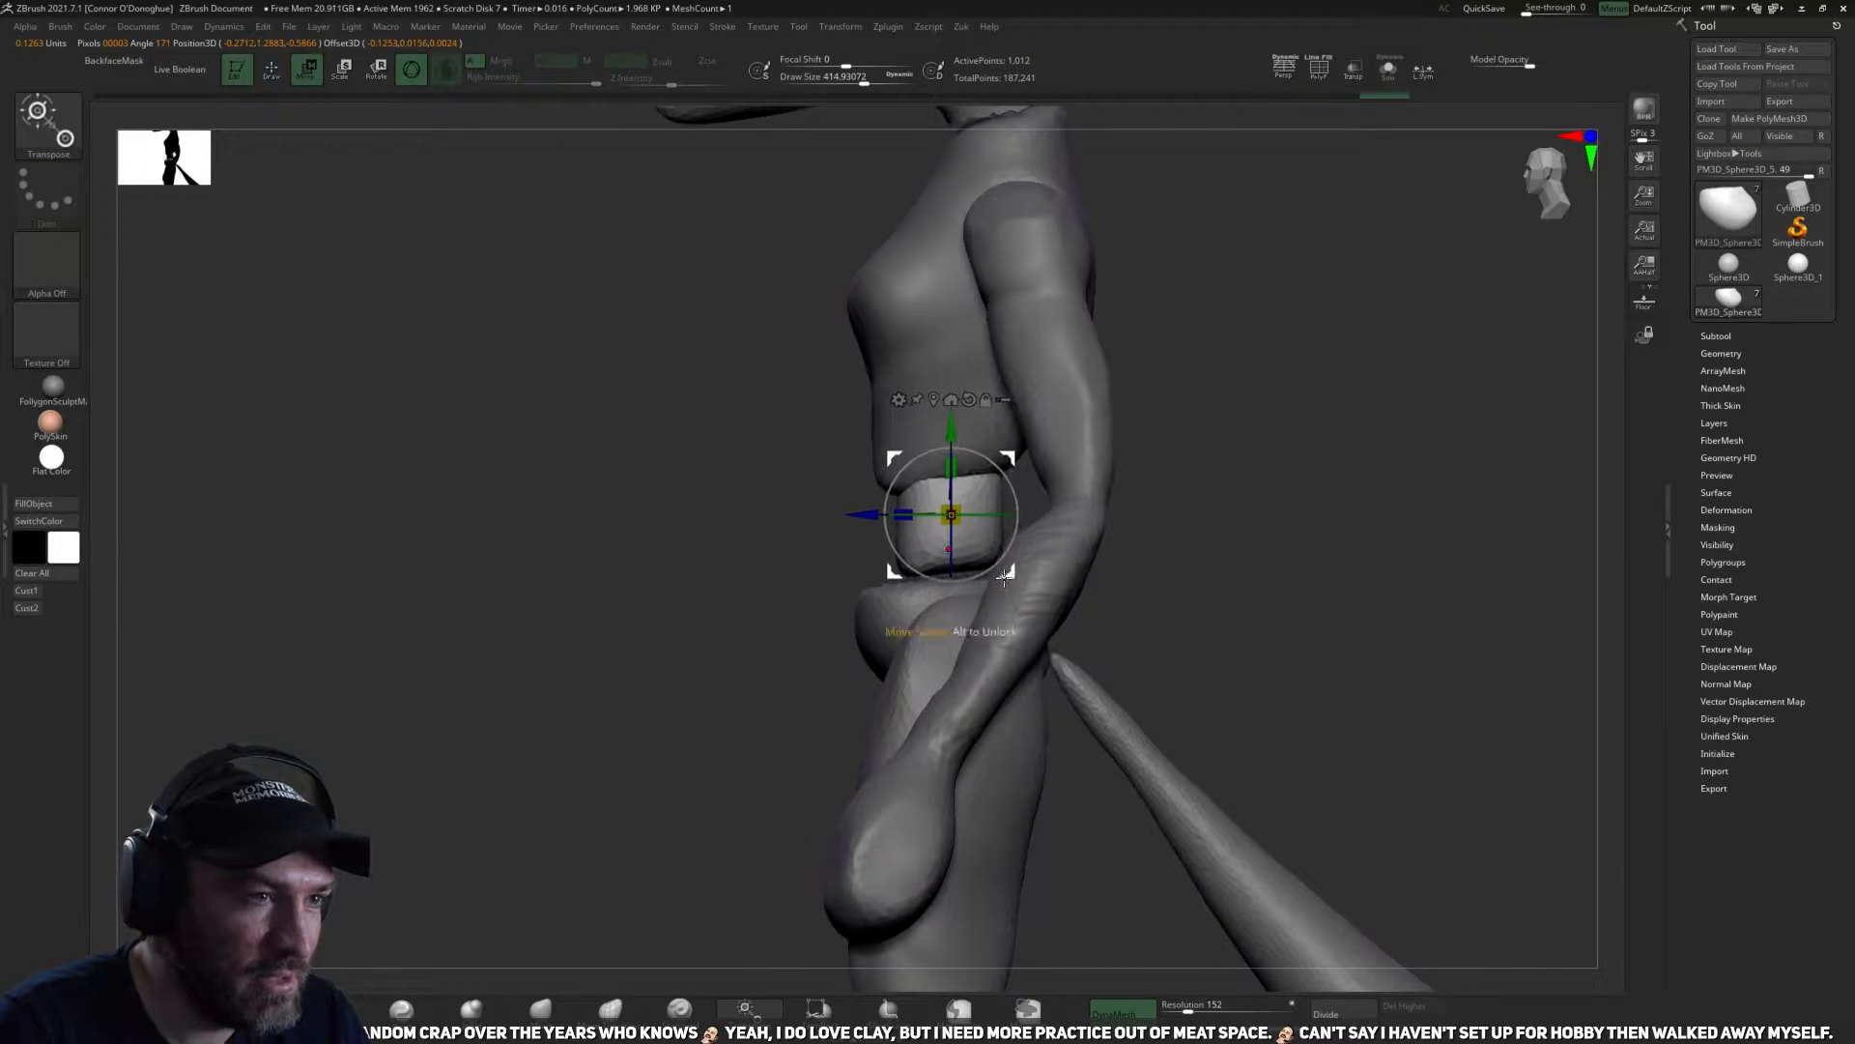
Stretch the waist block with the Move brush so it bridges the gap between the ribcage and the pelvis.
{"action": "key", "text": "q"}
{"action": "left_click_drag", "start_coordinate": [955, 567], "coordinate": [959, 600]}
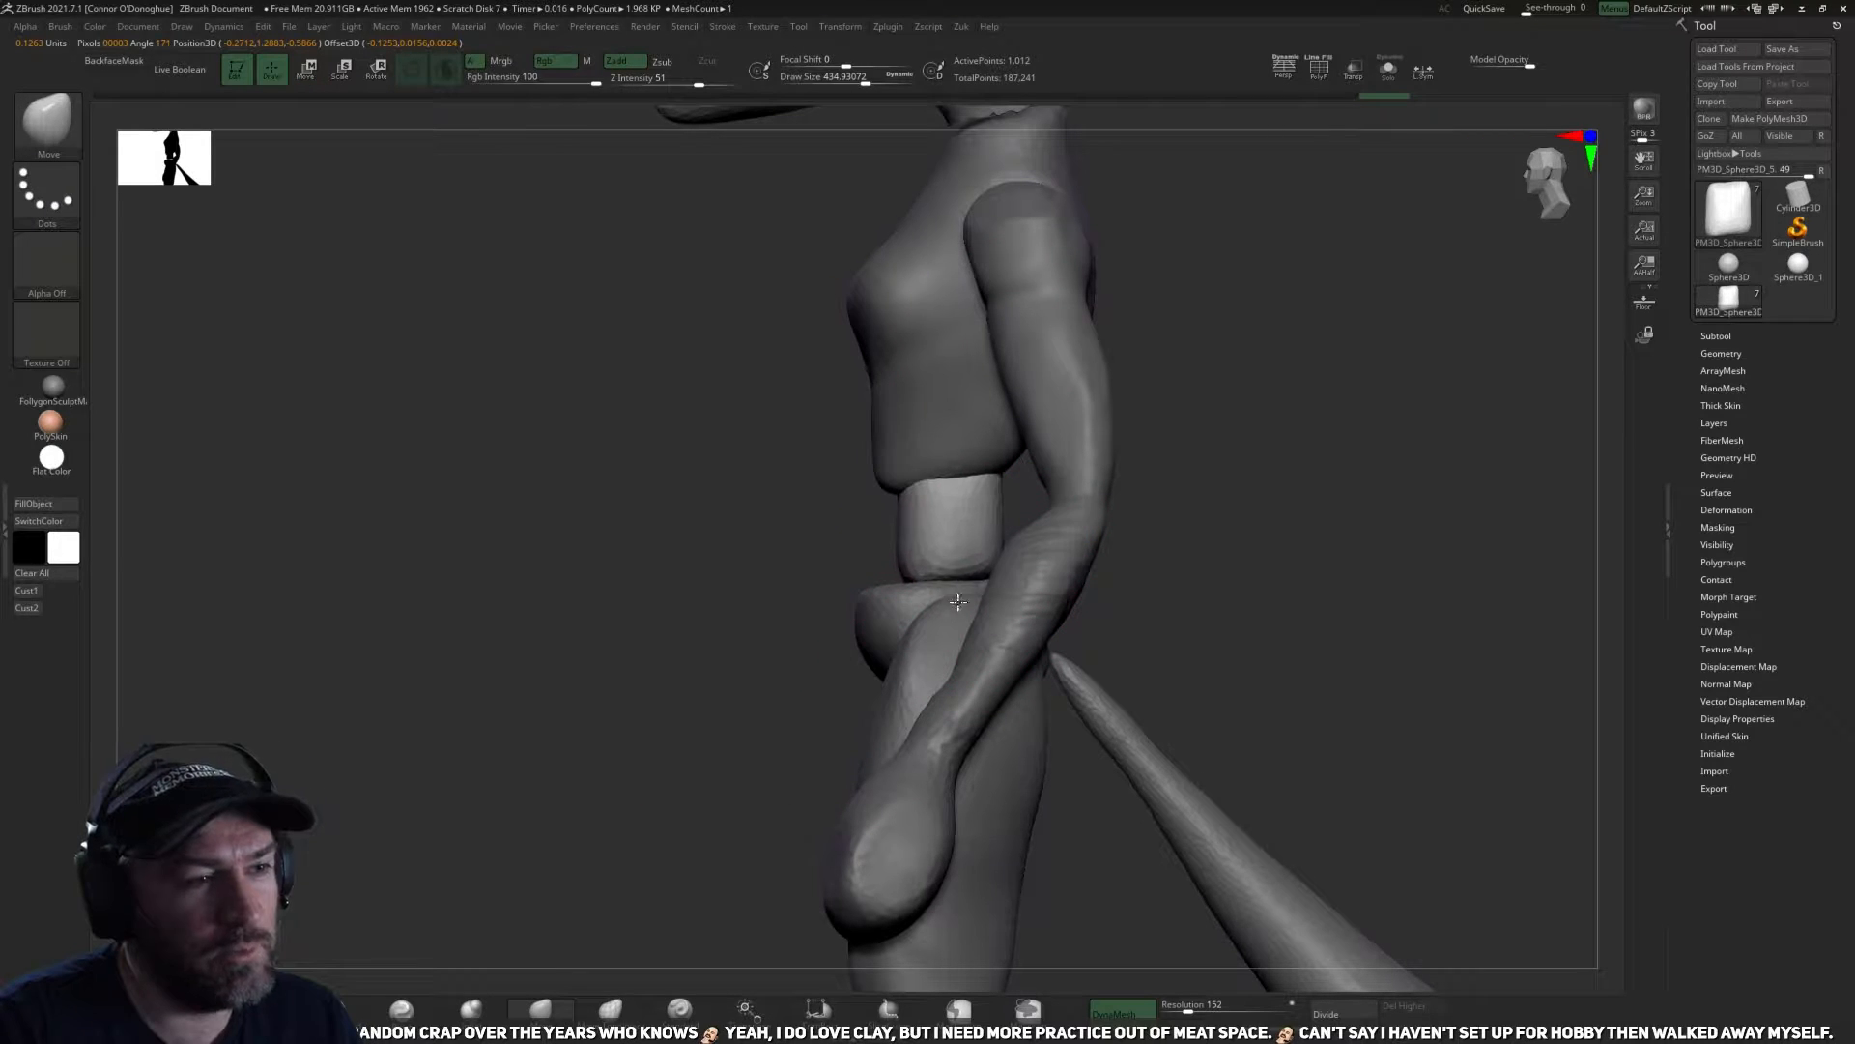
{"action": "left_click_drag", "start_coordinate": [965, 551], "coordinate": [961, 551]}
{"action": "mouse_move", "coordinate": [773, 552]}
{"action": "left_mouse_down"}
{"action": "mouse_move", "coordinate": [1293, 551]}
{"action": "mouse_move", "coordinate": [1067, 609]}
{"action": "left_mouse_up"}
{"action": "key", "text": "bracketleft"}
{"action": "key", "text": "bracketleft"}
{"action": "left_click_drag", "start_coordinate": [951, 595], "coordinate": [935, 591]}
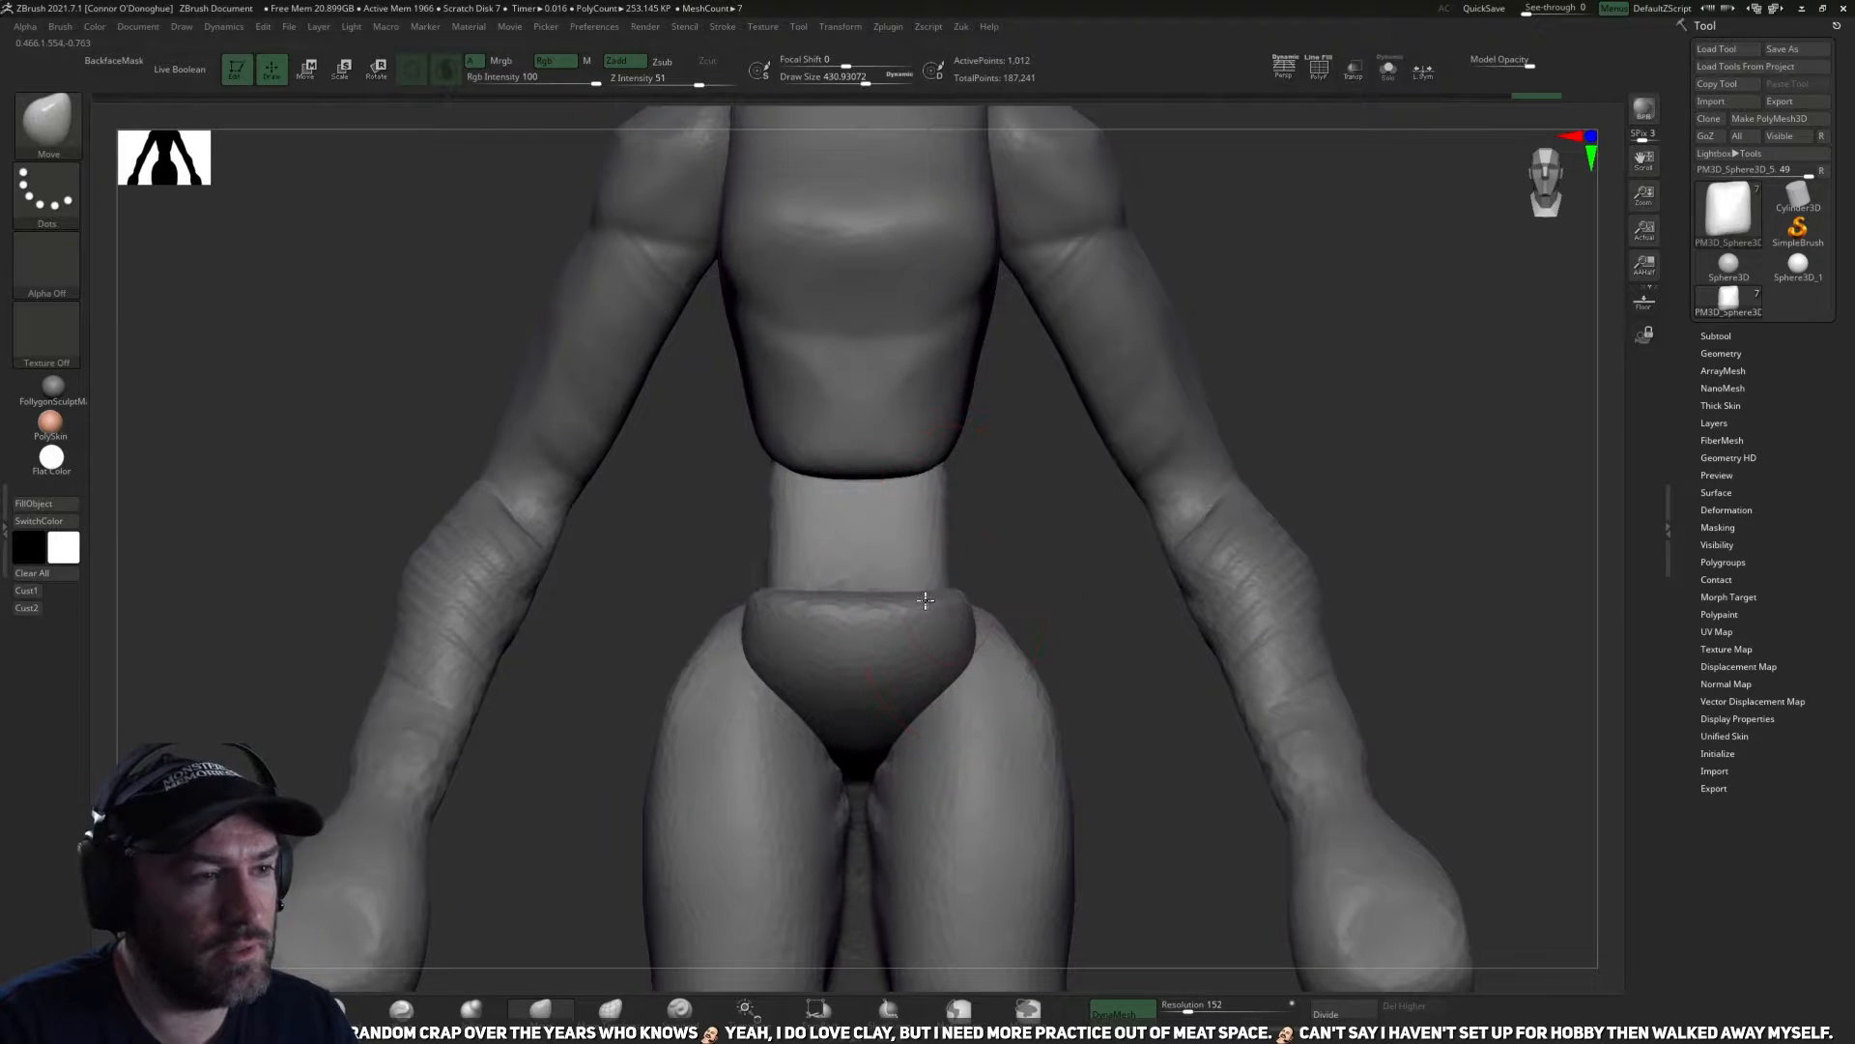
{"action": "left_click_drag", "start_coordinate": [1067, 535], "coordinate": [1015, 435], "text": "alt"}
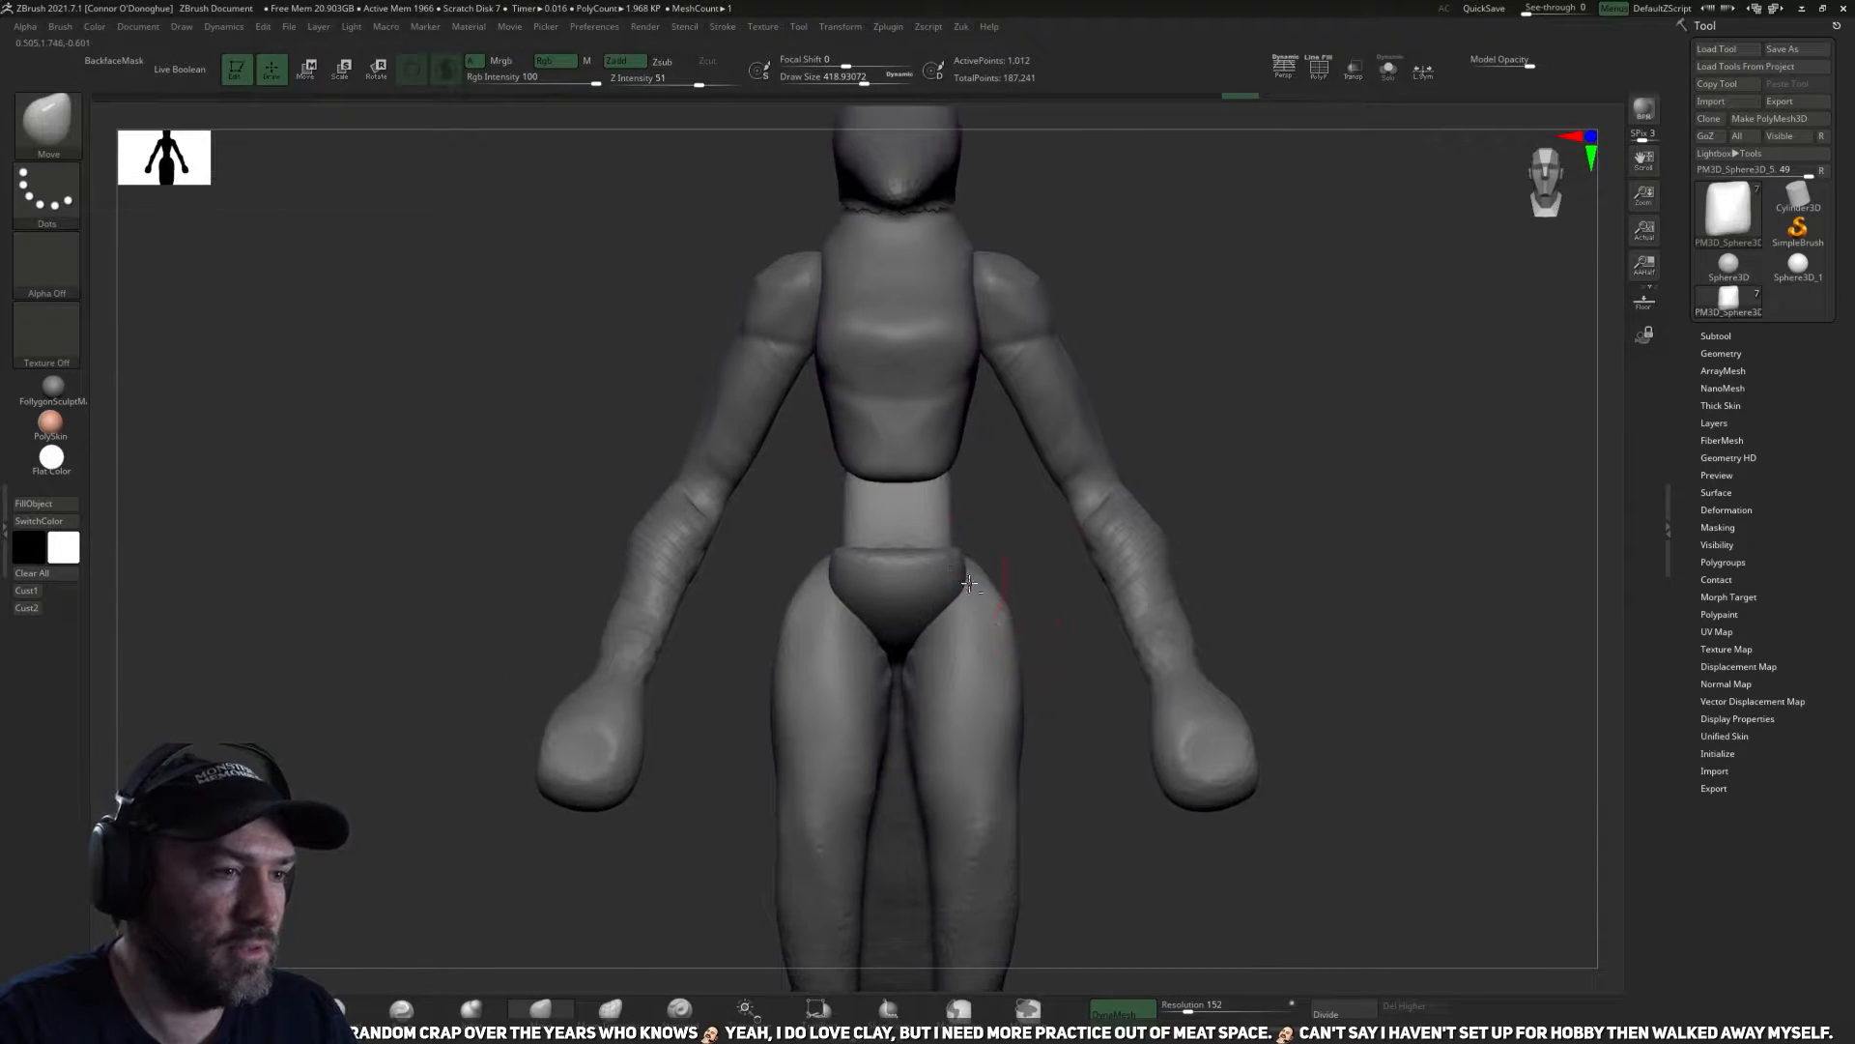
Make the pelvis active and adjust its upper outline at the hips with the Move brush.
{"action": "left_click", "coordinate": [954, 586], "text": "alt"}
{"action": "left_click_drag", "start_coordinate": [1071, 597], "coordinate": [918, 601]}
{"action": "left_click_drag", "start_coordinate": [1193, 405], "coordinate": [1266, 386]}
{"action": "left_click_drag", "start_coordinate": [1111, 626], "coordinate": [1112, 588], "text": "alt"}
Make the legs the active subtool and flatten the thigh surfaces with the TrimDynamic brush.
{"action": "left_click", "coordinate": [974, 710], "text": "alt"}
{"action": "left_click_drag", "start_coordinate": [1065, 849], "coordinate": [1063, 607], "text": "alt"}
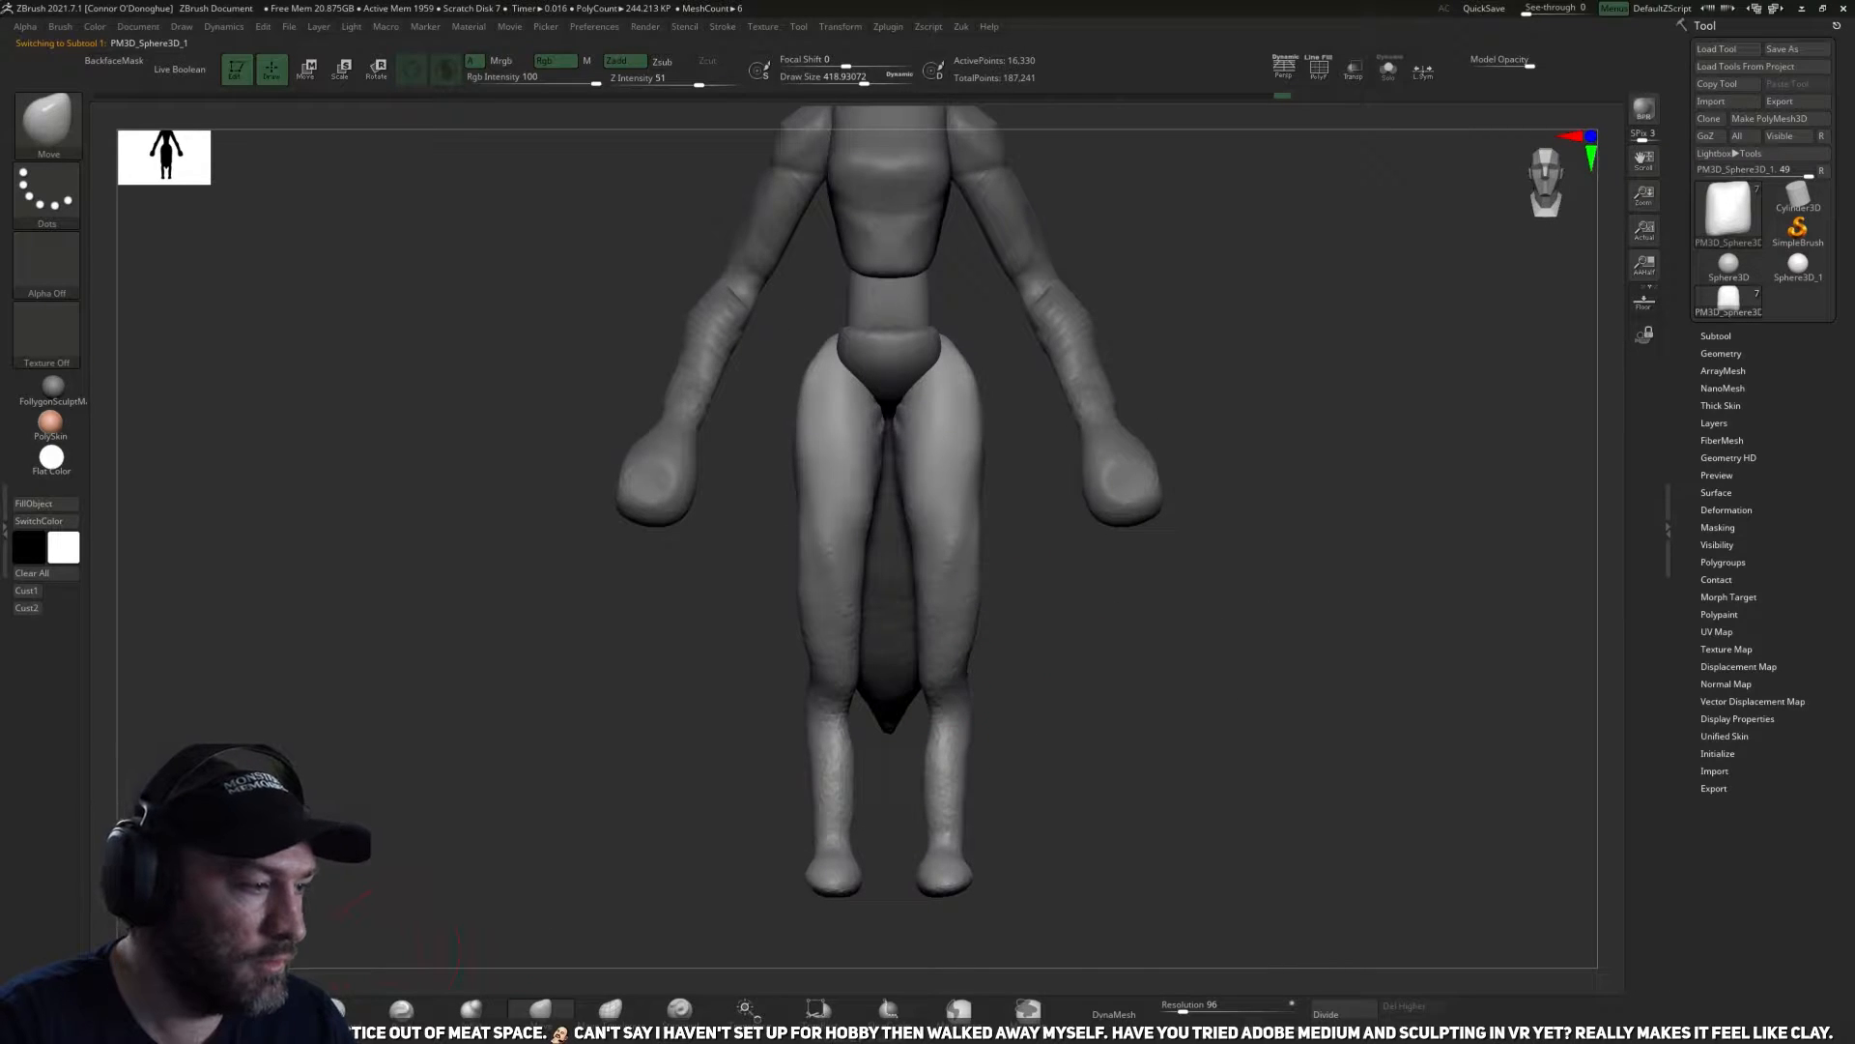
{"action": "left_click", "coordinate": [271, 1010]}
{"action": "left_click_drag", "start_coordinate": [1209, 601], "coordinate": [1092, 580]}
{"action": "left_click_drag", "start_coordinate": [933, 444], "coordinate": [927, 525]}
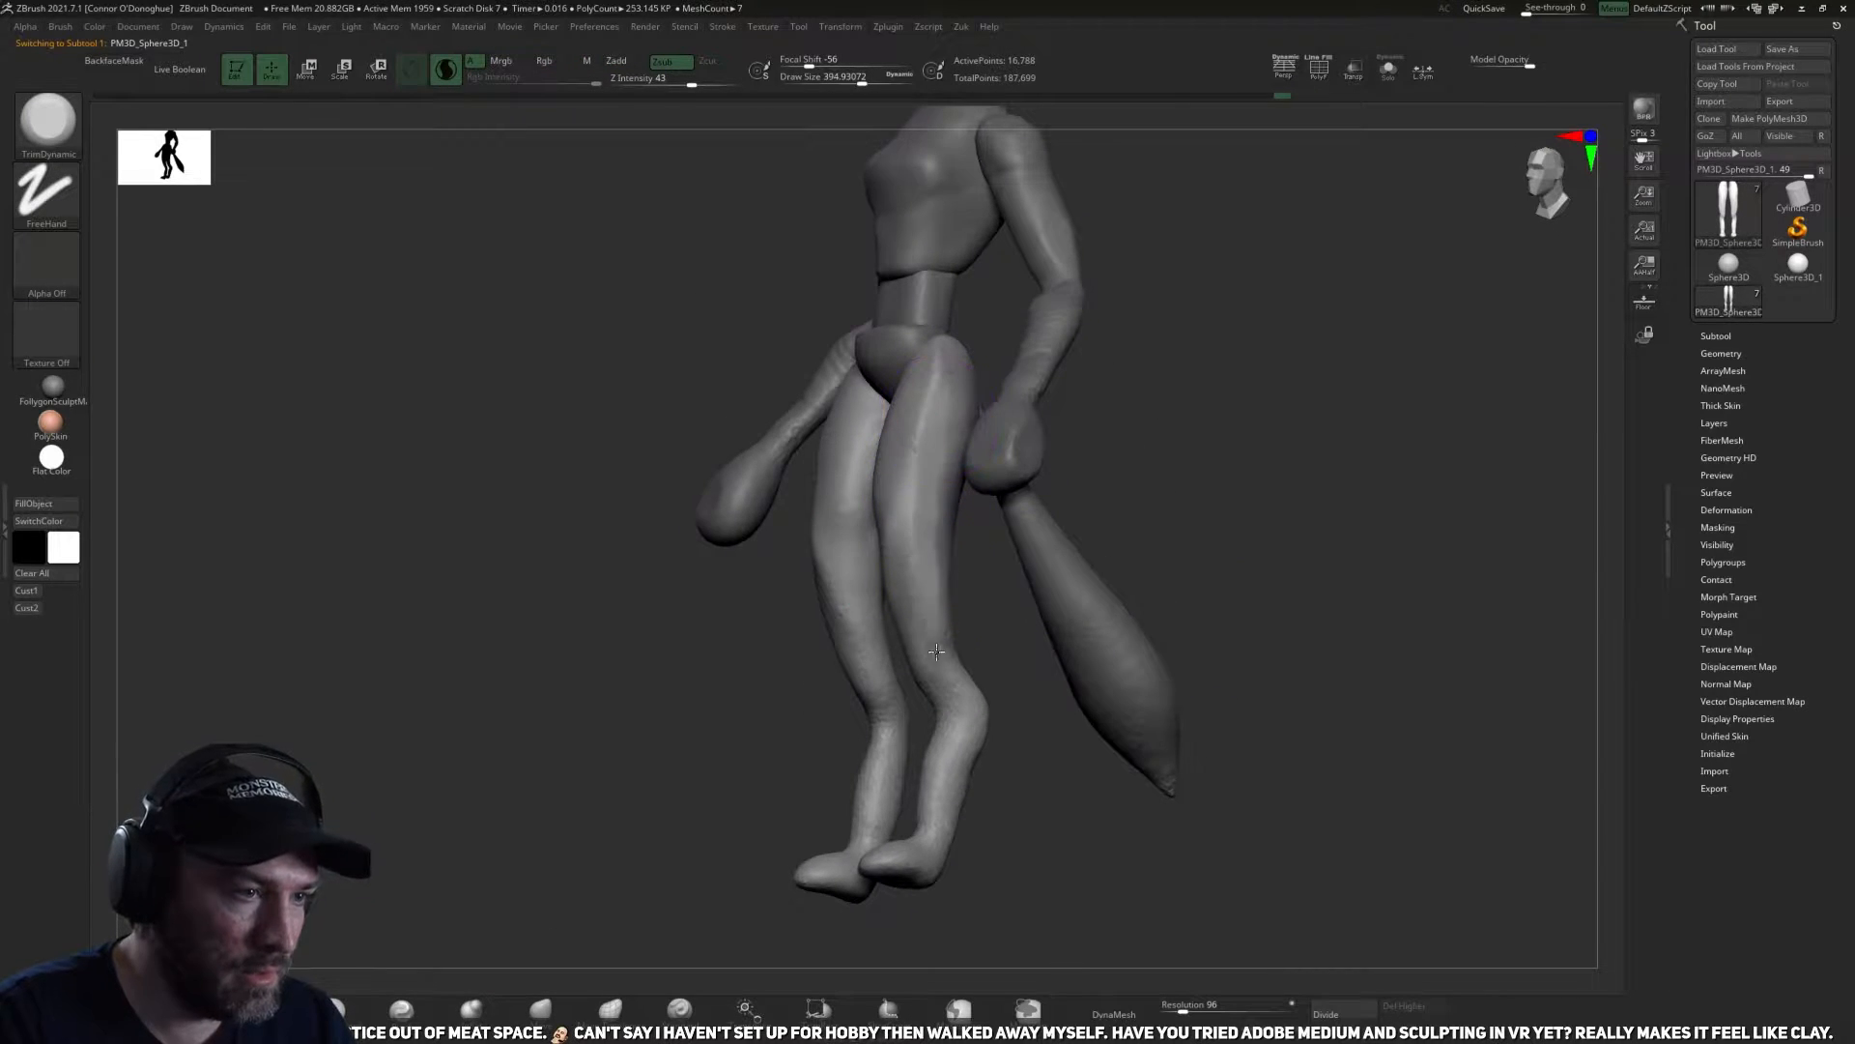
{"action": "left_click_drag", "start_coordinate": [1002, 642], "coordinate": [1084, 569]}
Show the two-character reference sketch overlay, move it clear of the model, and return to sculpting.
{"action": "key", "text": "shift+z"}
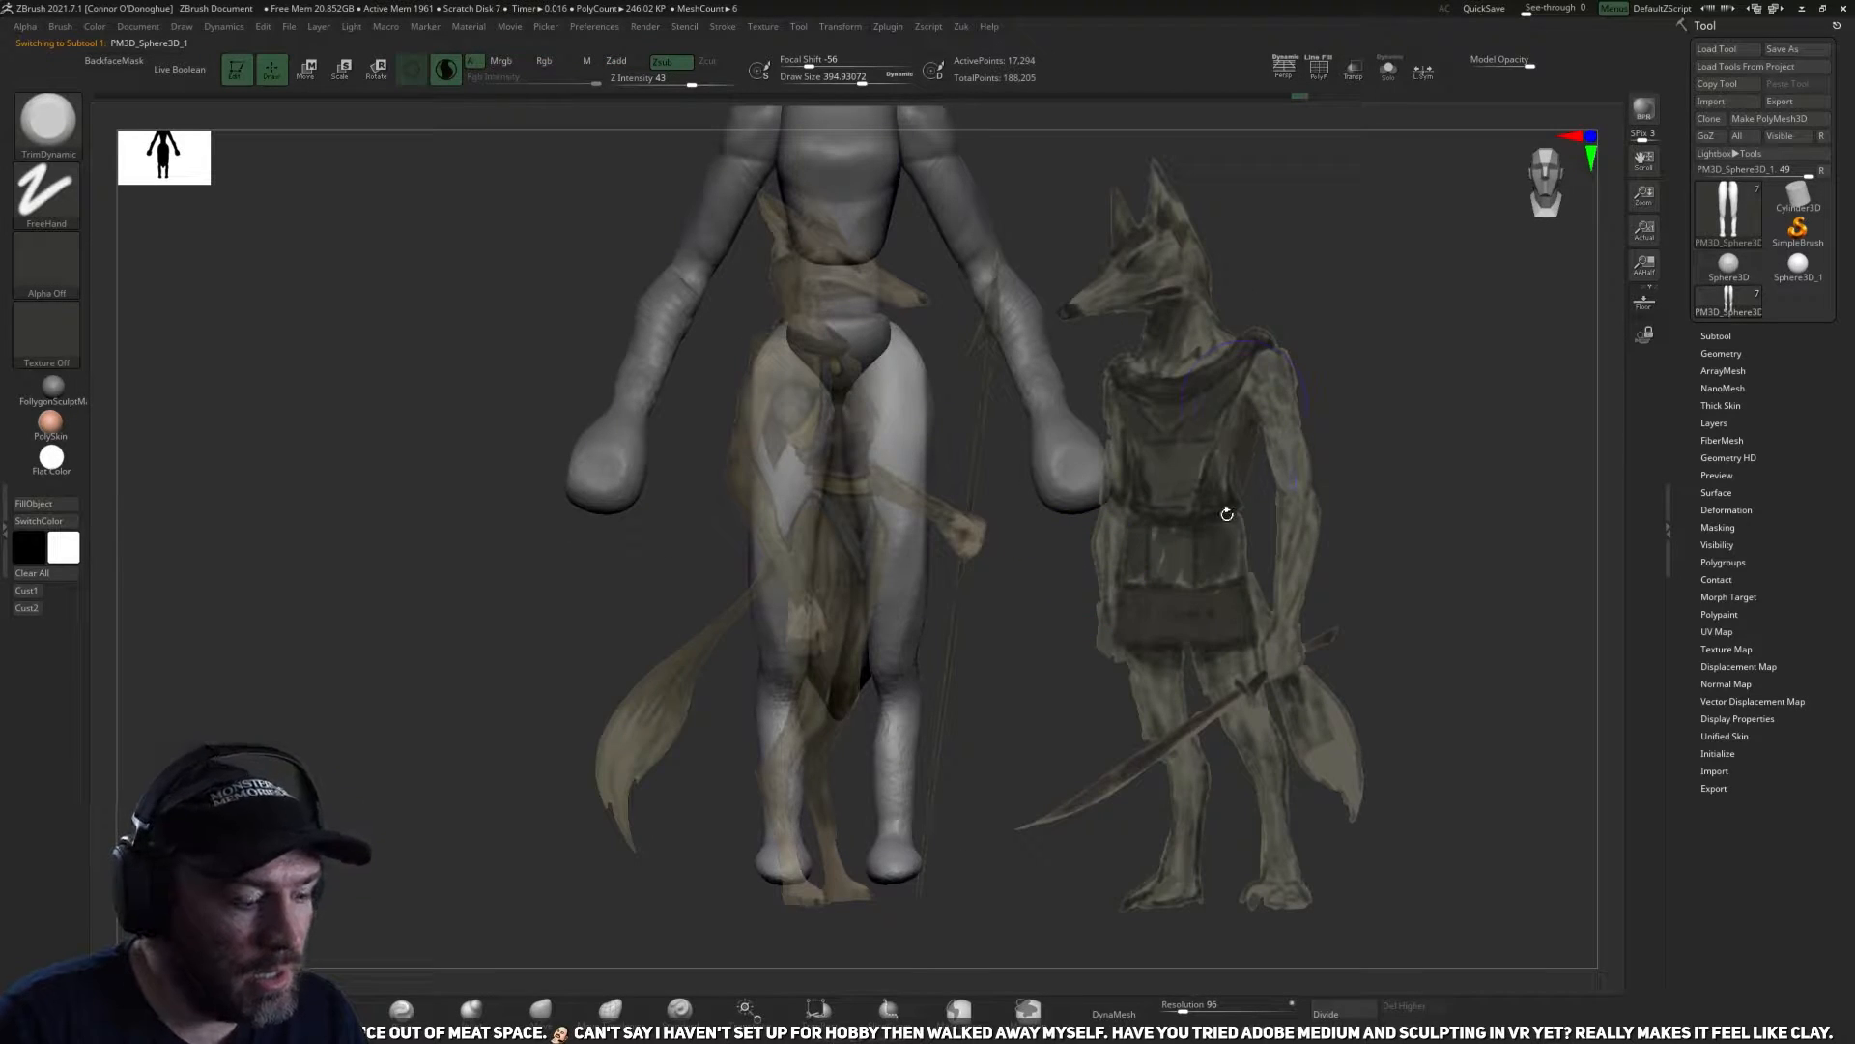
{"action": "key", "text": "w"}
{"action": "left_click_drag", "start_coordinate": [1202, 442], "coordinate": [675, 444]}
{"action": "left_click_drag", "start_coordinate": [706, 331], "coordinate": [650, 327]}
{"action": "mouse_move", "coordinate": [621, 637]}
{"action": "left_mouse_down"}
{"action": "mouse_move", "coordinate": [460, 567]}
{"action": "mouse_move", "coordinate": [470, 556]}
{"action": "left_mouse_up"}
{"action": "key", "text": "z"}
Refine the planes of the lower thighs and knees with a smaller TrimDynamic brush, checking against the reference sketches.
{"action": "left_click_drag", "start_coordinate": [1080, 611], "coordinate": [1275, 610], "text": "alt"}
{"action": "mouse_move", "coordinate": [1153, 641]}
{"action": "left_mouse_down"}
{"action": "mouse_move", "coordinate": [1198, 667]}
{"action": "mouse_move", "coordinate": [1127, 705]}
{"action": "left_mouse_up"}
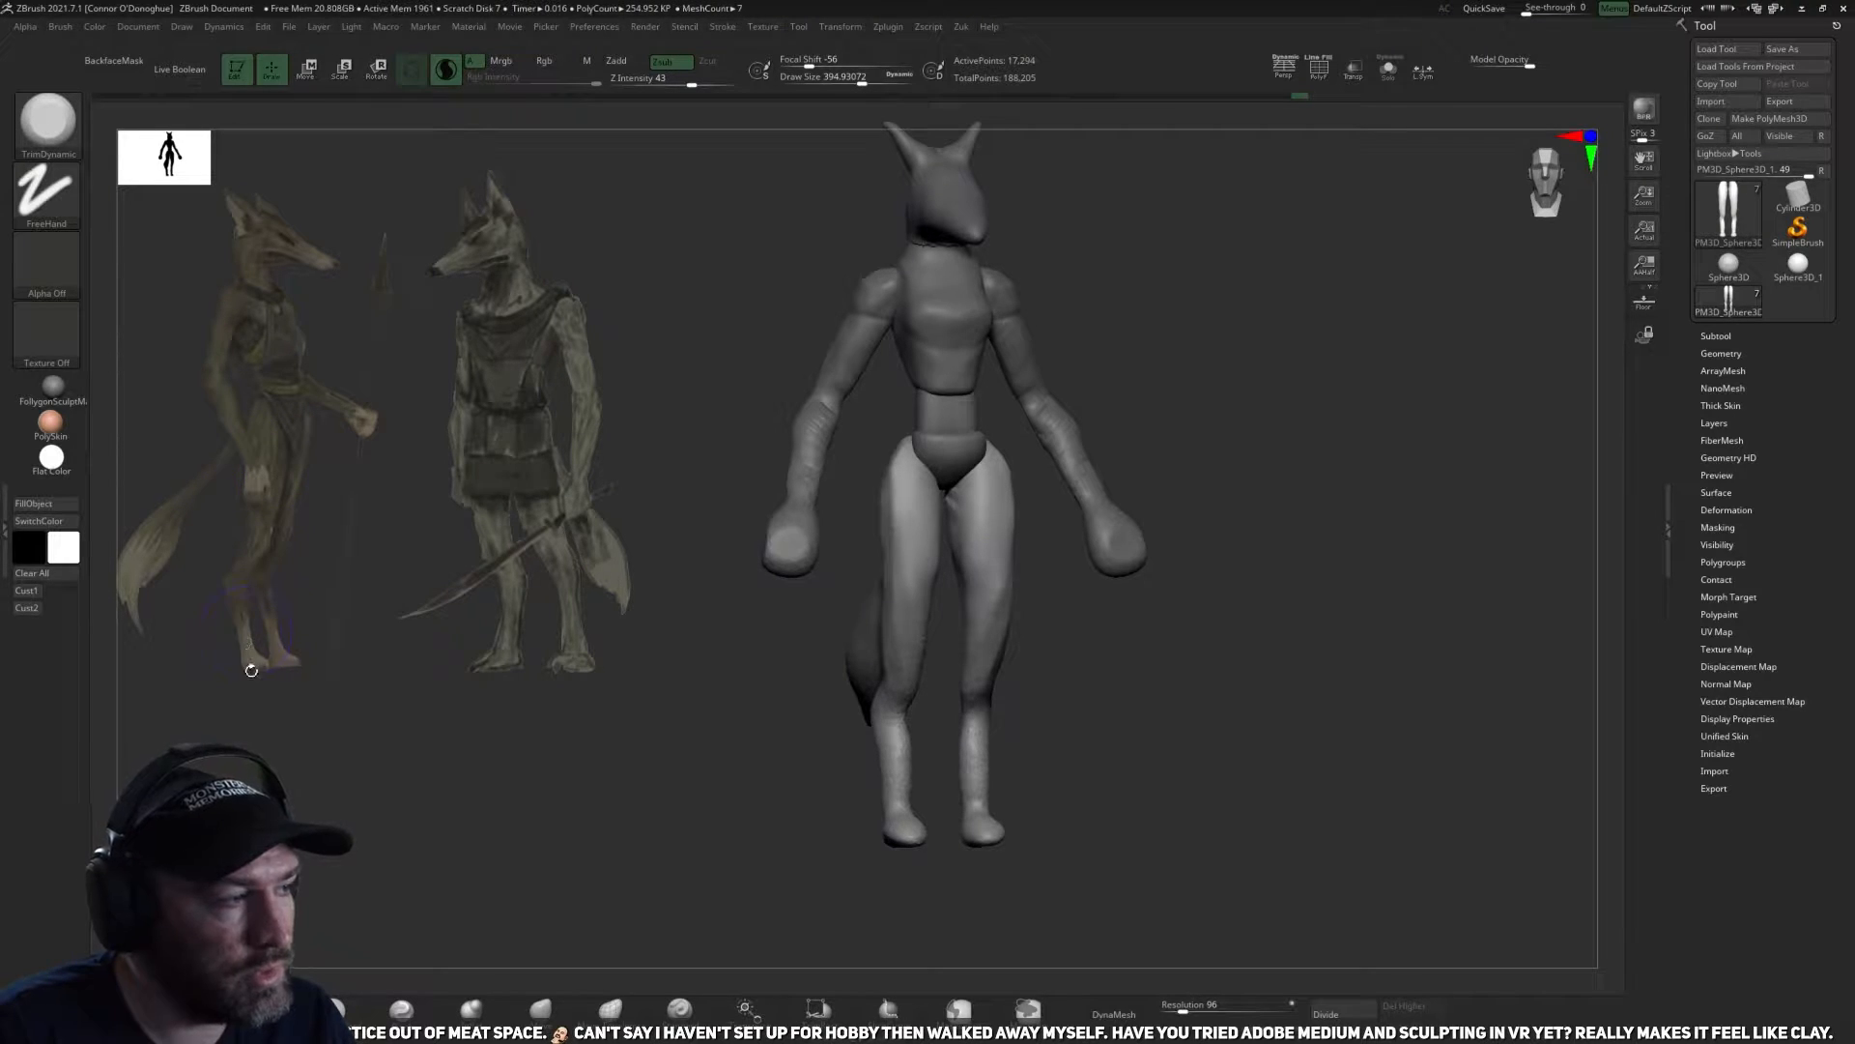
{"action": "left_click_drag", "start_coordinate": [1314, 588], "coordinate": [1256, 681], "text": "shift"}
{"action": "left_click_drag", "start_coordinate": [1148, 634], "coordinate": [1113, 711]}
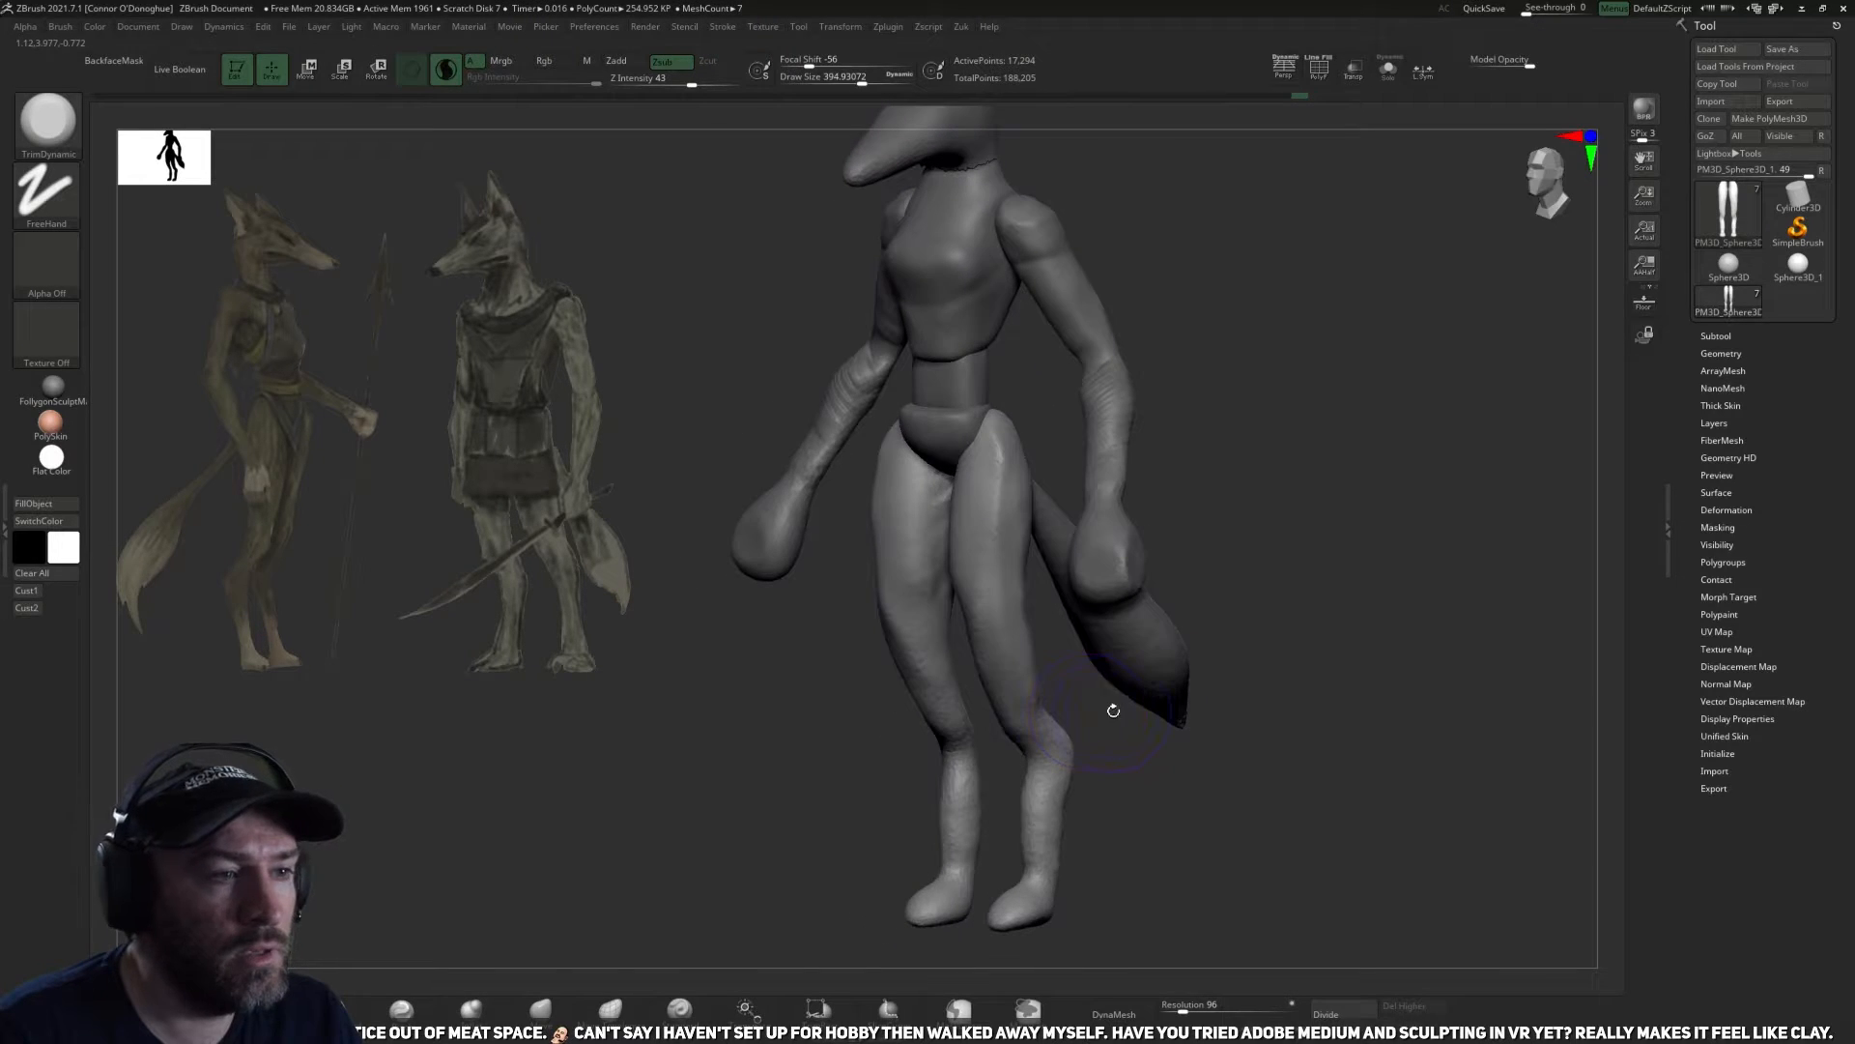
{"action": "mouse_move", "coordinate": [1259, 693]}
{"action": "left_mouse_down"}
{"action": "mouse_move", "coordinate": [1172, 704]}
{"action": "mouse_move", "coordinate": [1221, 700]}
{"action": "mouse_move", "coordinate": [1189, 692]}
{"action": "mouse_move", "coordinate": [1129, 746]}
{"action": "mouse_move", "coordinate": [1075, 677]}
{"action": "left_mouse_up"}
{"action": "key", "text": "["}
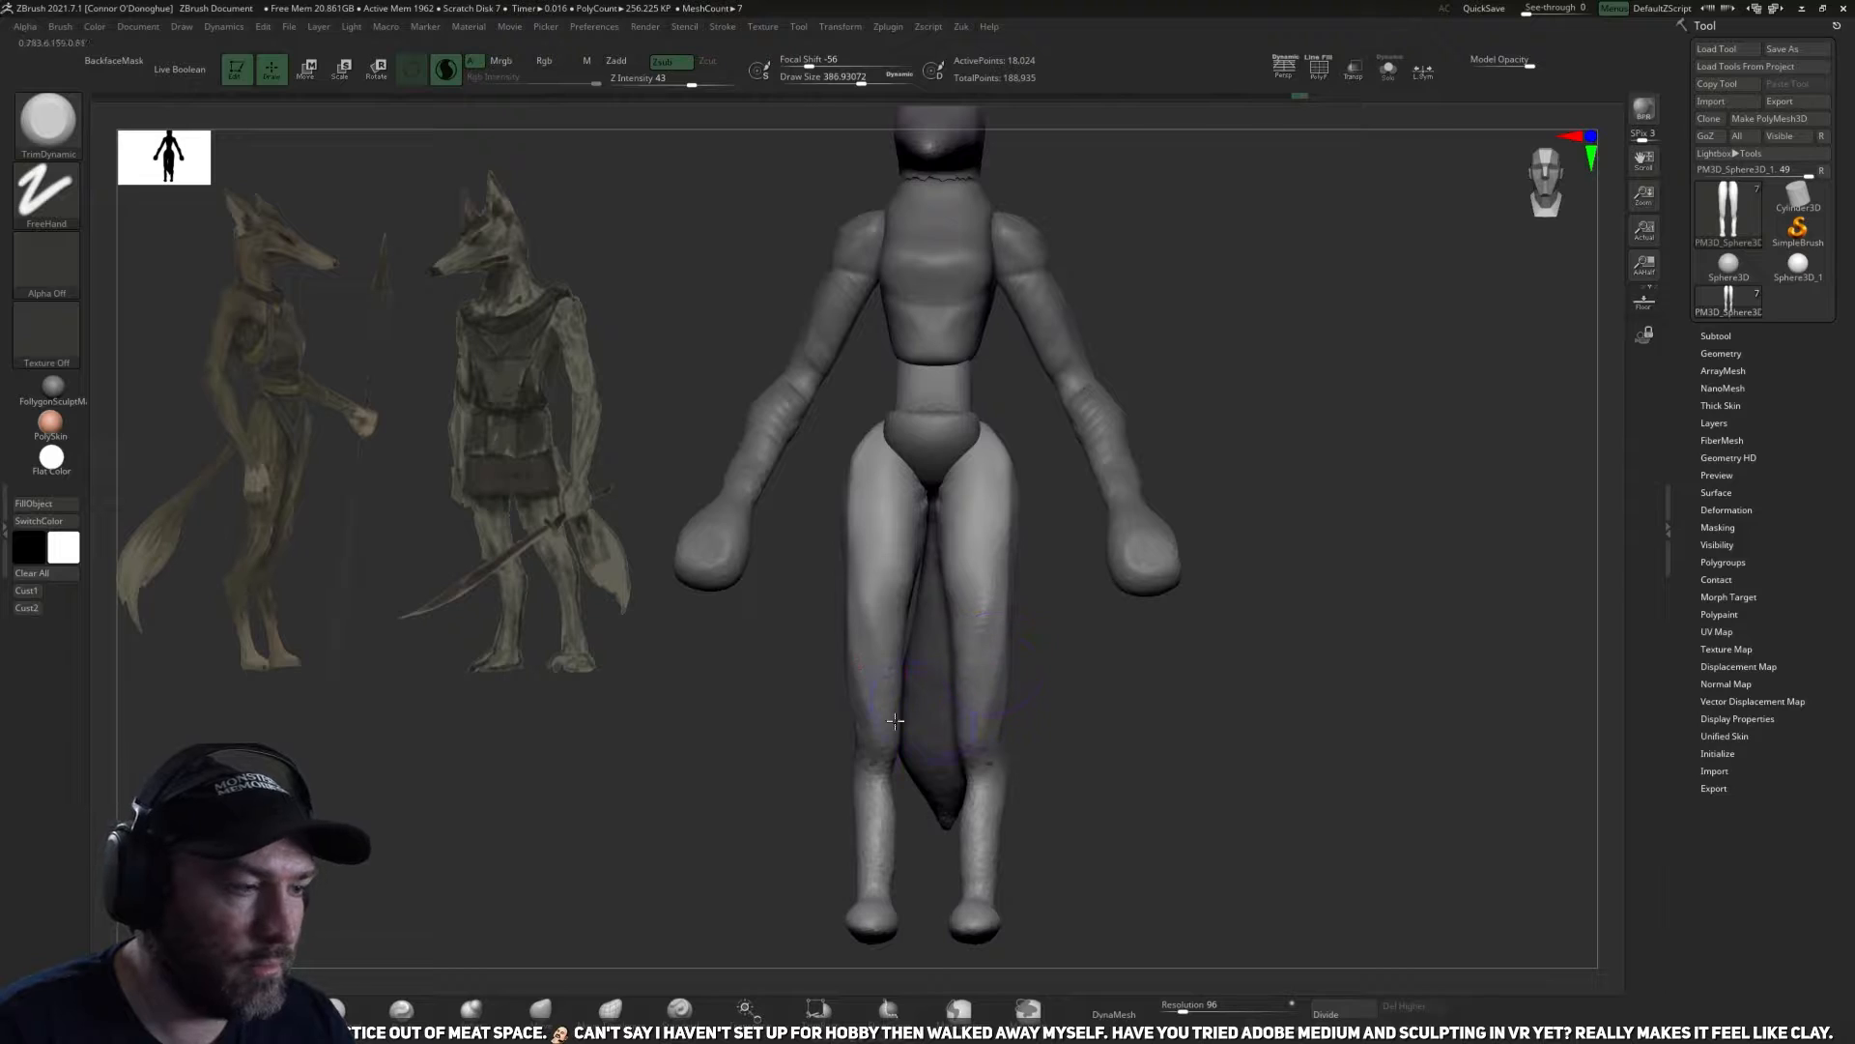
{"action": "mouse_move", "coordinate": [725, 716]}
{"action": "left_mouse_down"}
{"action": "mouse_move", "coordinate": [1068, 750]}
{"action": "mouse_move", "coordinate": [1053, 638]}
{"action": "mouse_move", "coordinate": [986, 551]}
{"action": "mouse_move", "coordinate": [1023, 628]}
{"action": "left_mouse_up"}
{"action": "mouse_move", "coordinate": [1164, 667]}
{"action": "left_mouse_down"}
{"action": "mouse_move", "coordinate": [1052, 684]}
{"action": "mouse_move", "coordinate": [1156, 769]}
{"action": "mouse_move", "coordinate": [1144, 791]}
{"action": "mouse_move", "coordinate": [854, 765]}
{"action": "mouse_move", "coordinate": [897, 756]}
{"action": "left_mouse_up"}
Sharpen the leg contours around the thighs and knees with the Pinch brush, reducing the brush size.
{"action": "left_click", "coordinate": [572, 1009]}
{"action": "left_click", "coordinate": [402, 1008]}
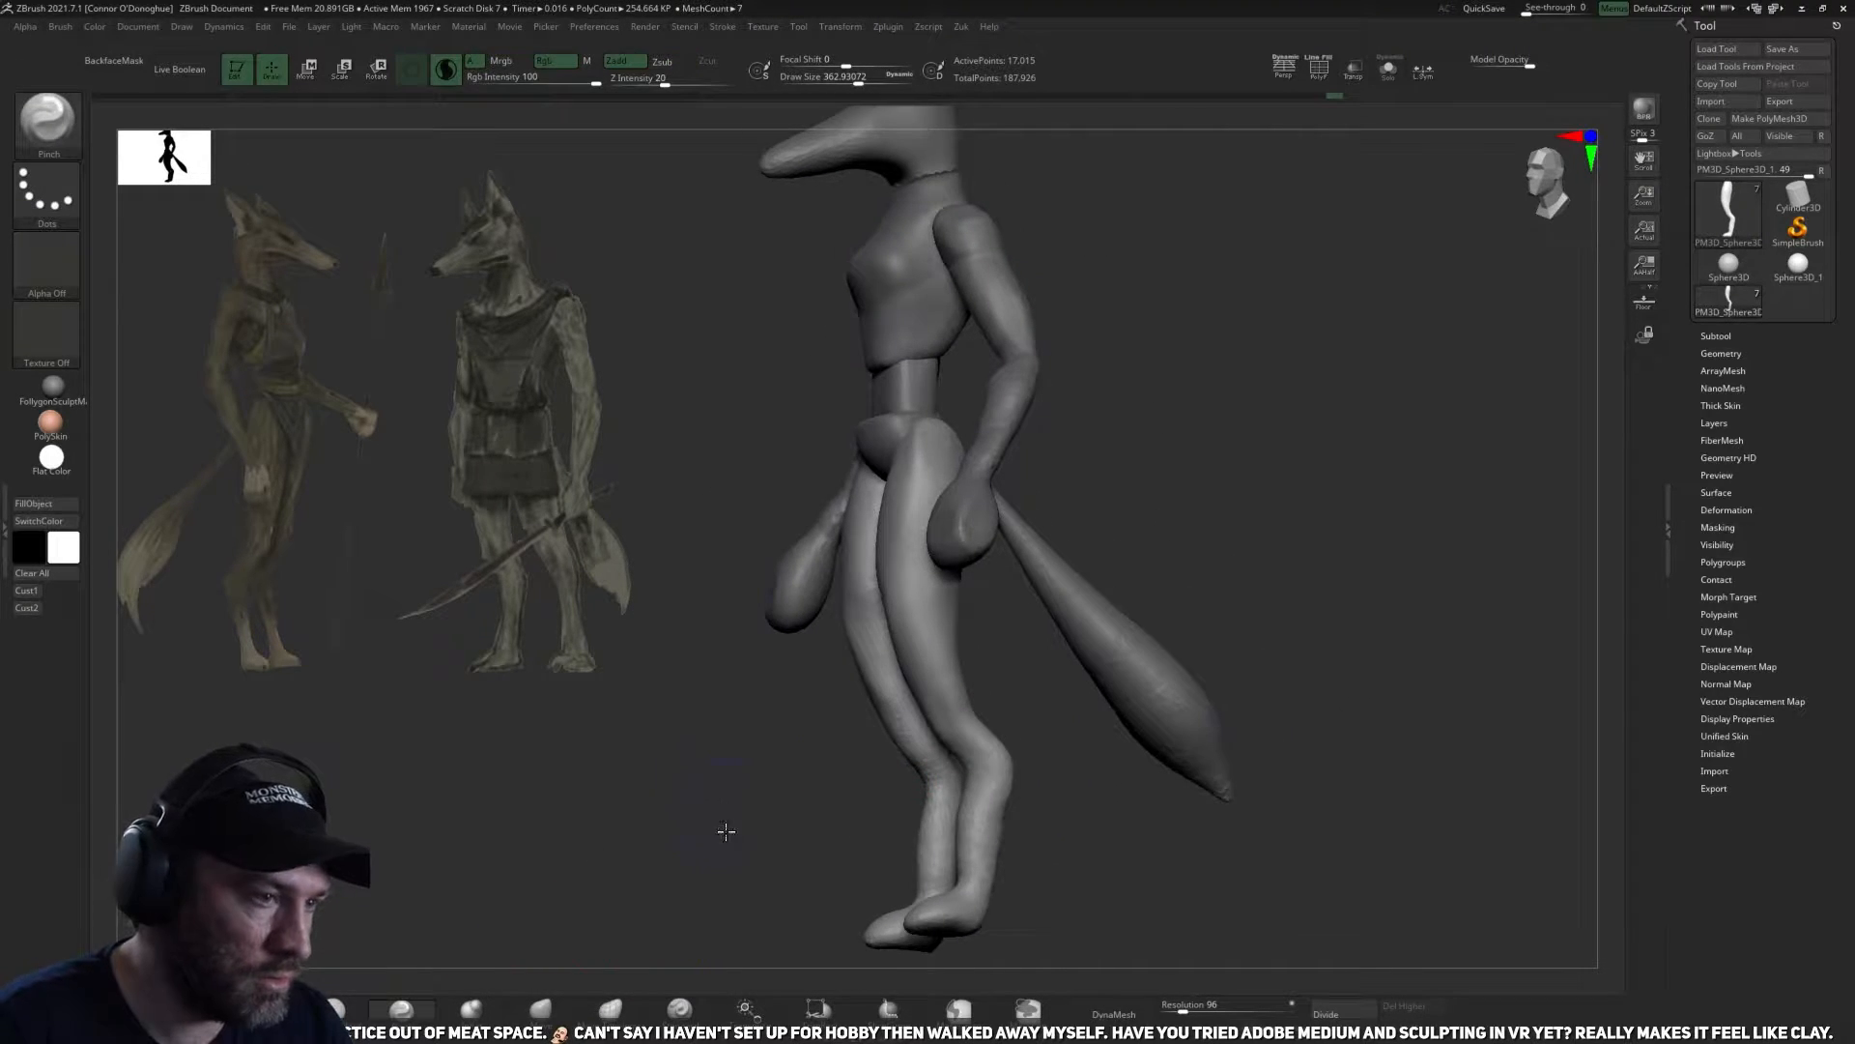
{"action": "left_click_drag", "start_coordinate": [724, 824], "coordinate": [885, 787]}
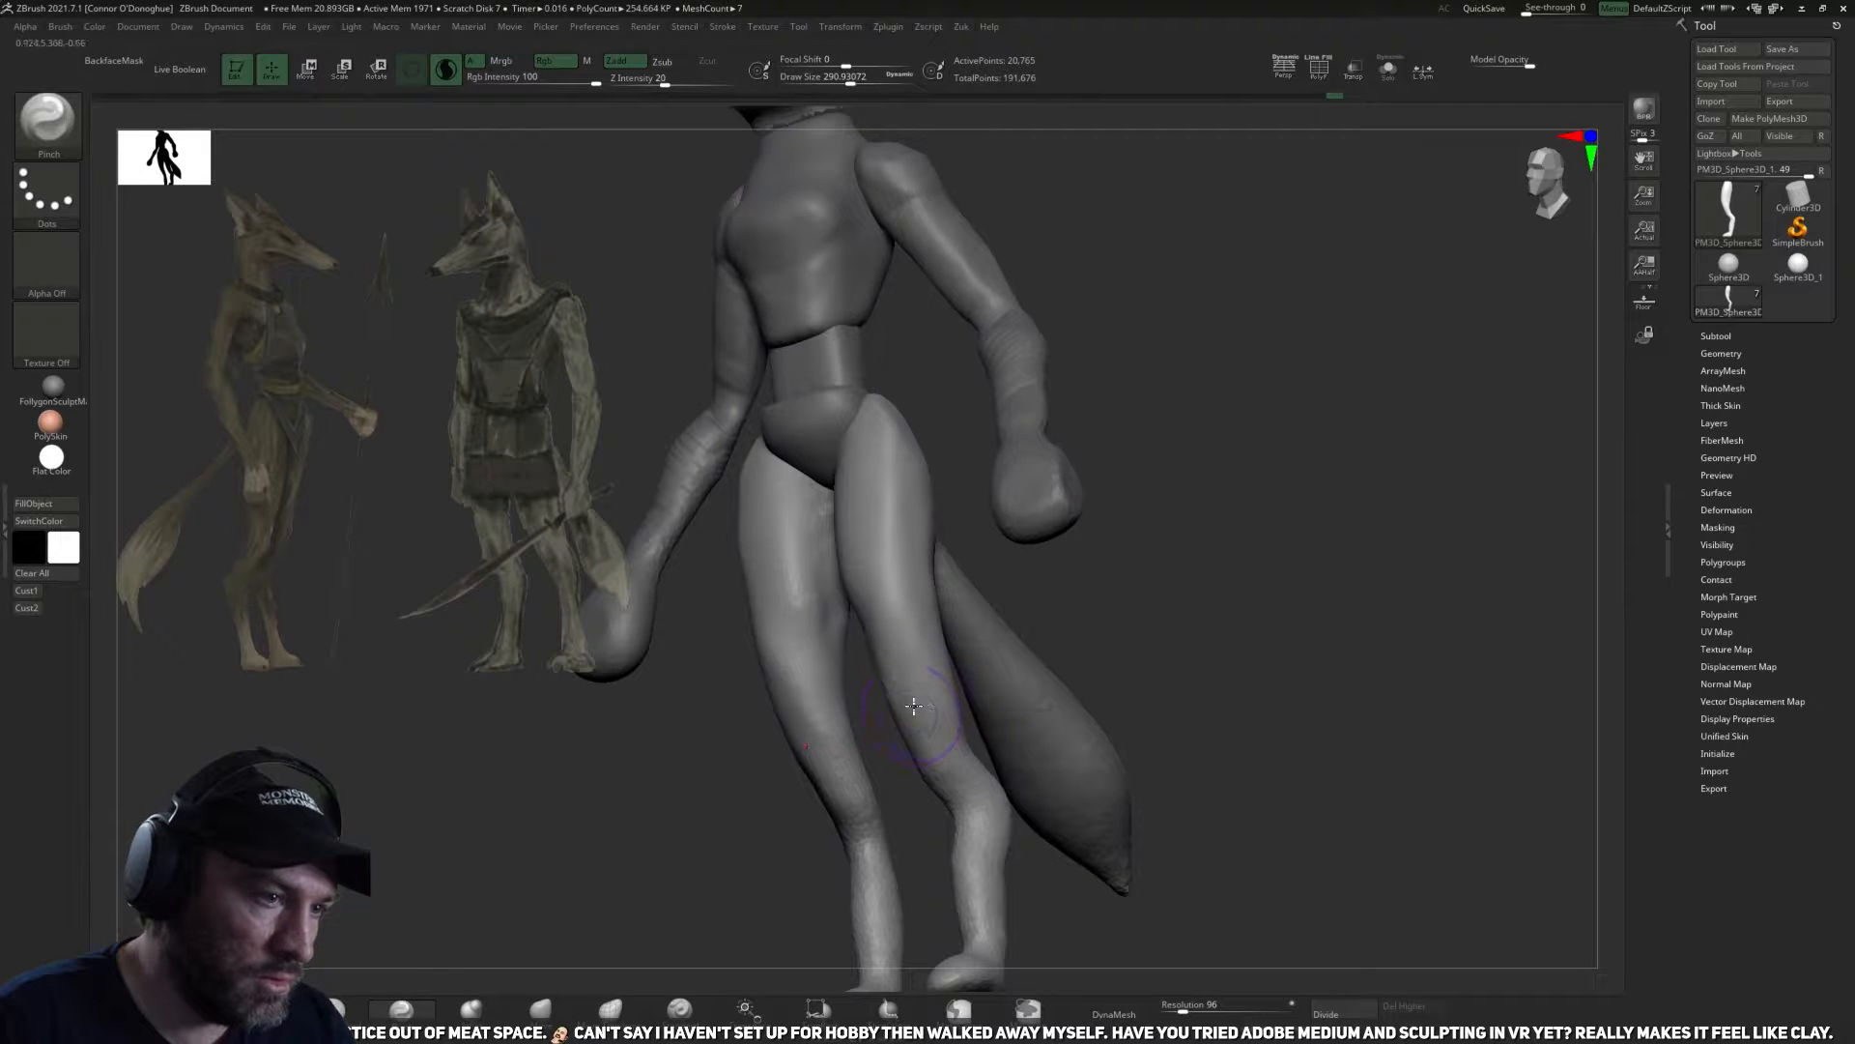
{"action": "left_click_drag", "start_coordinate": [1142, 594], "coordinate": [903, 706]}
{"action": "mouse_move", "coordinate": [1084, 644]}
{"action": "left_mouse_down"}
{"action": "mouse_move", "coordinate": [912, 702]}
{"action": "mouse_move", "coordinate": [1201, 579]}
{"action": "mouse_move", "coordinate": [911, 689]}
{"action": "mouse_move", "coordinate": [960, 708]}
{"action": "left_mouse_up"}
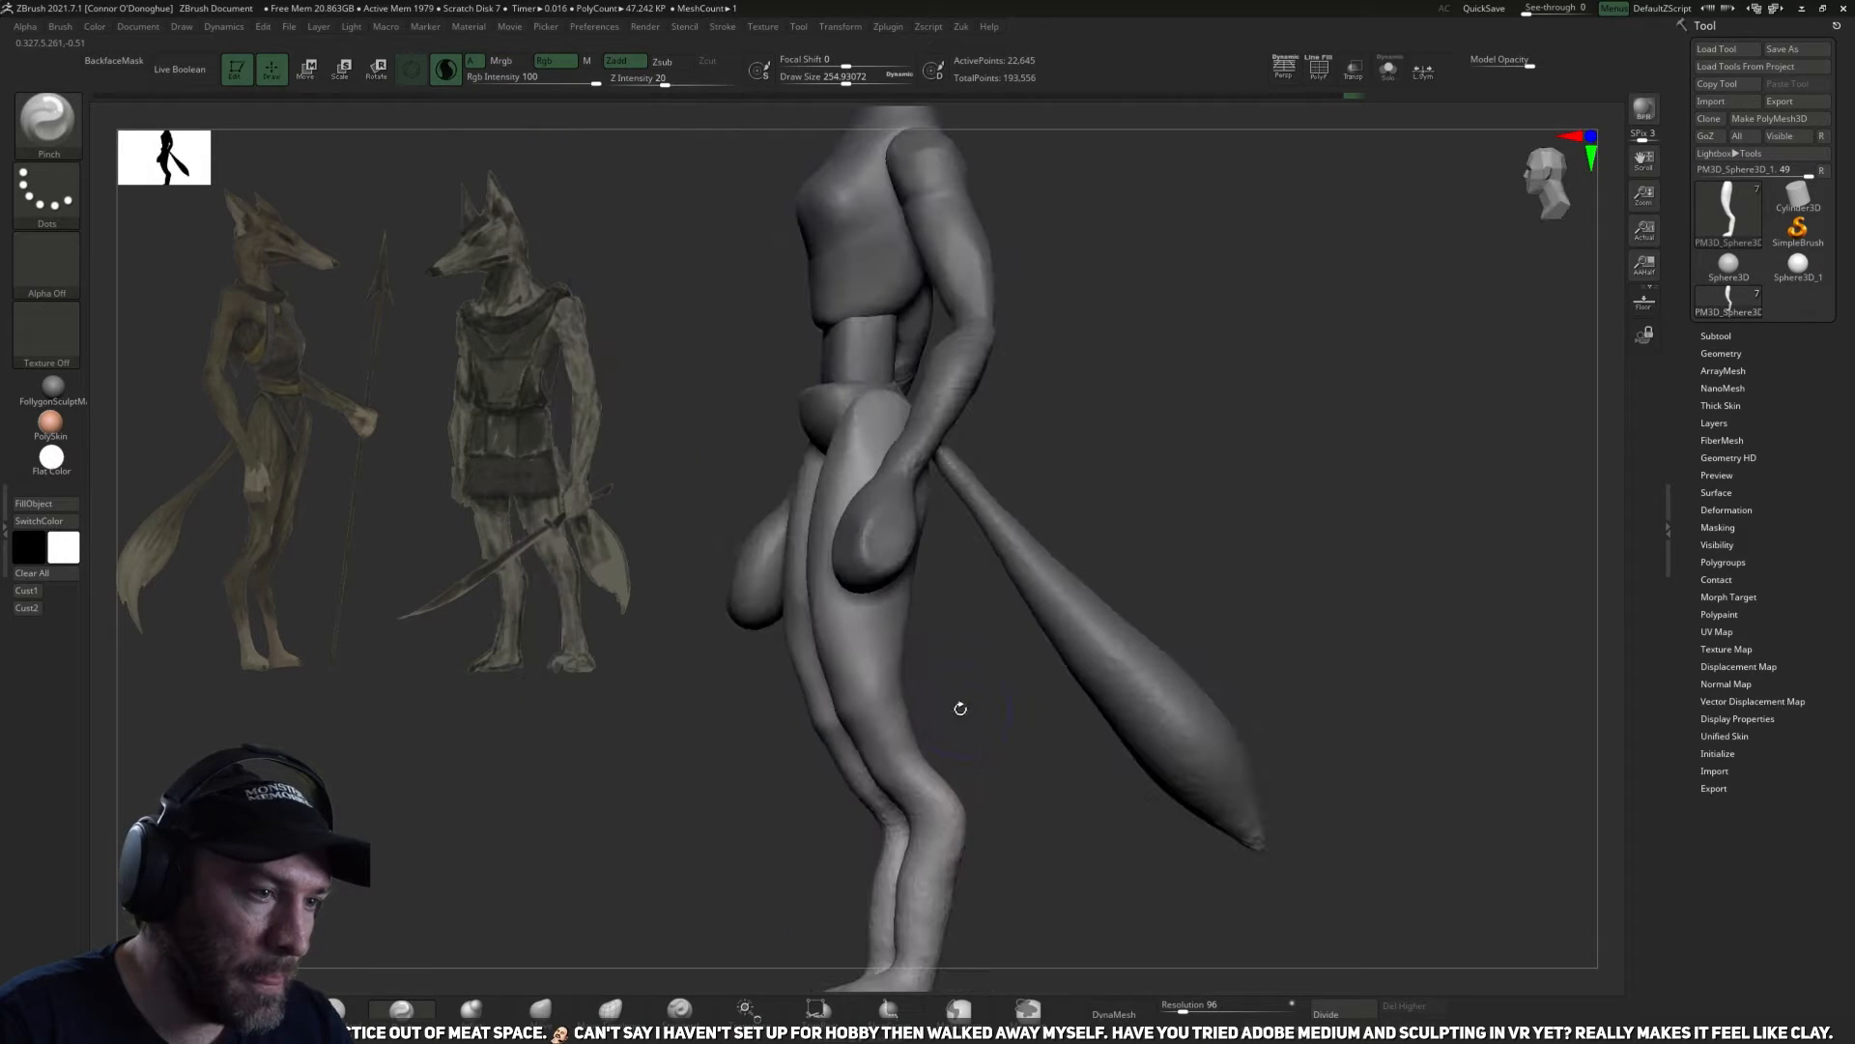
Carve creases around the knees and the tops of the lower legs with the DamStandard brush.
{"action": "left_click", "coordinate": [352, 1017]}
{"action": "mouse_move", "coordinate": [542, 943]}
{"action": "left_mouse_down"}
{"action": "mouse_move", "coordinate": [585, 891]}
{"action": "mouse_move", "coordinate": [974, 715]}
{"action": "left_mouse_up"}
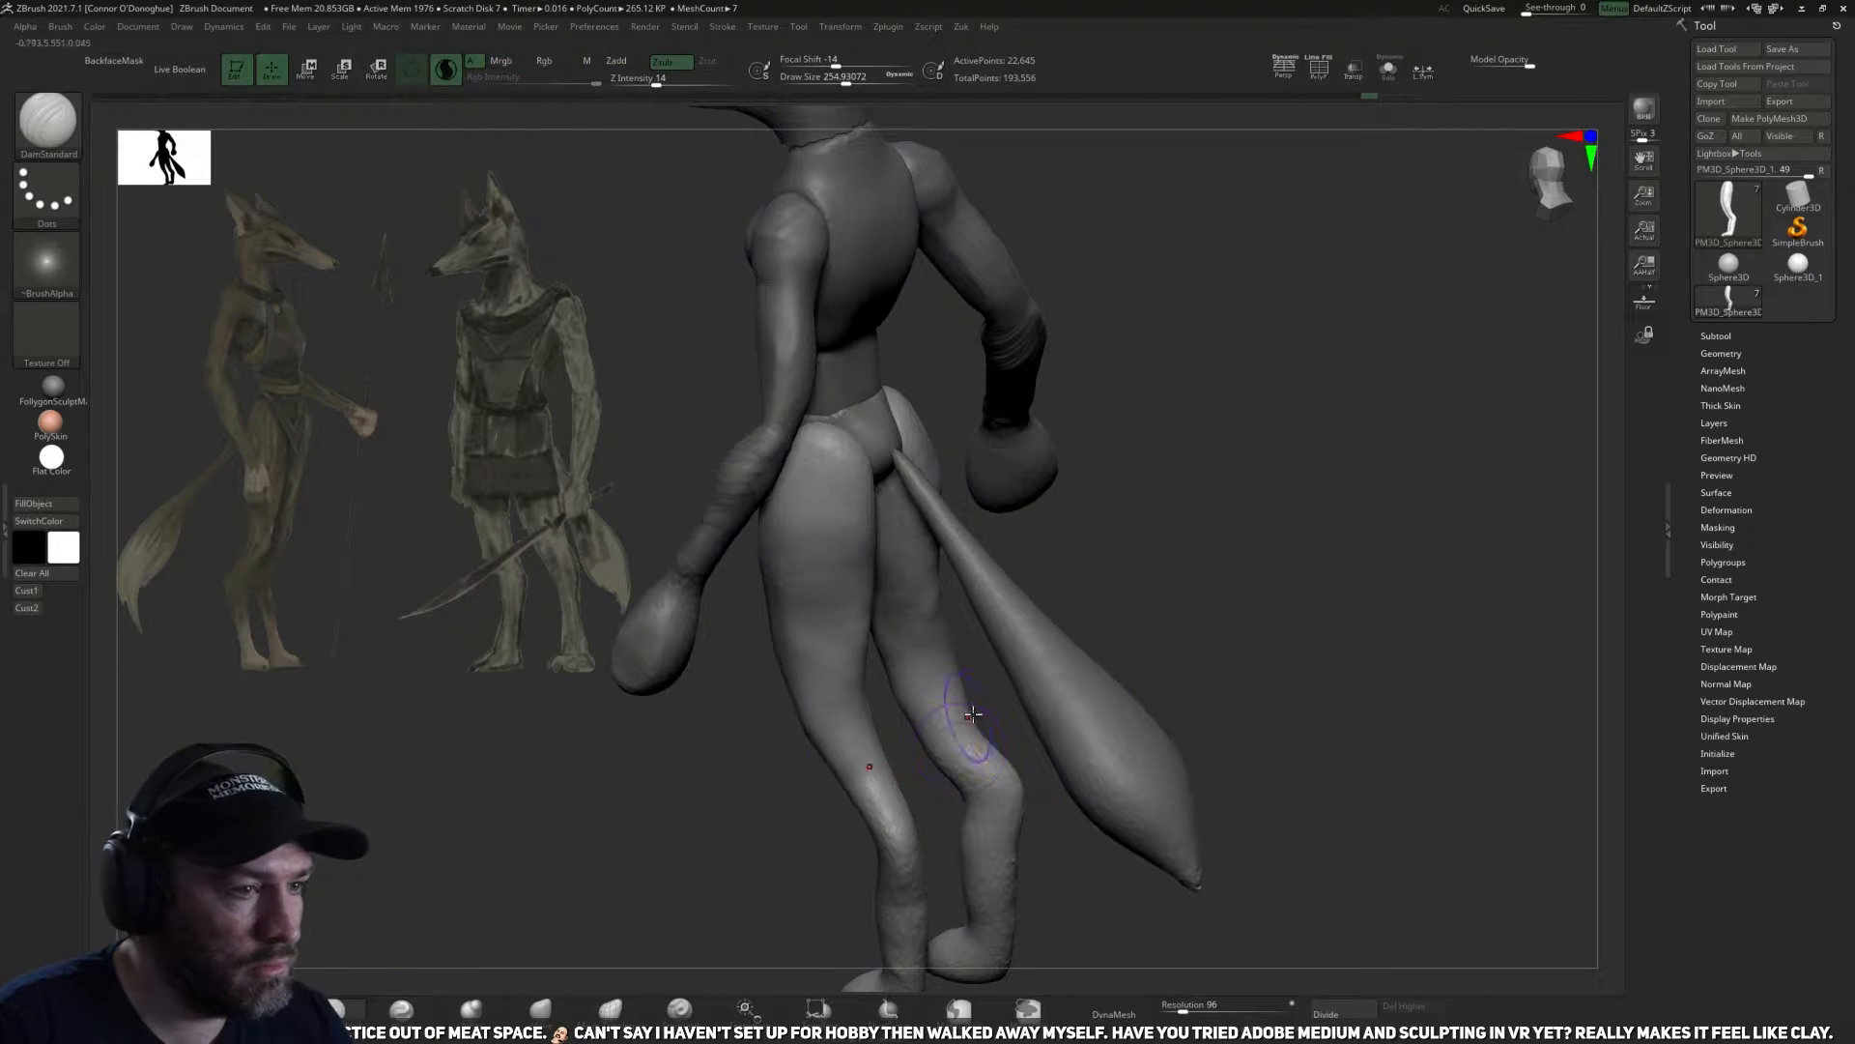
{"action": "left_click_drag", "start_coordinate": [755, 840], "coordinate": [829, 736]}
{"action": "mouse_move", "coordinate": [1148, 688]}
{"action": "left_mouse_down"}
{"action": "mouse_move", "coordinate": [745, 779]}
{"action": "mouse_move", "coordinate": [891, 696]}
{"action": "mouse_move", "coordinate": [944, 737]}
{"action": "mouse_move", "coordinate": [927, 712]}
{"action": "mouse_move", "coordinate": [960, 724]}
{"action": "mouse_move", "coordinate": [745, 890]}
{"action": "mouse_move", "coordinate": [713, 849]}
{"action": "mouse_move", "coordinate": [750, 808]}
{"action": "mouse_move", "coordinate": [768, 832]}
{"action": "mouse_move", "coordinate": [961, 716]}
{"action": "mouse_move", "coordinate": [779, 713]}
{"action": "mouse_move", "coordinate": [806, 703]}
{"action": "left_mouse_up"}
{"action": "mouse_move", "coordinate": [918, 715]}
{"action": "left_mouse_down"}
{"action": "mouse_move", "coordinate": [832, 738]}
{"action": "mouse_move", "coordinate": [933, 755]}
{"action": "mouse_move", "coordinate": [899, 758]}
{"action": "left_mouse_up"}
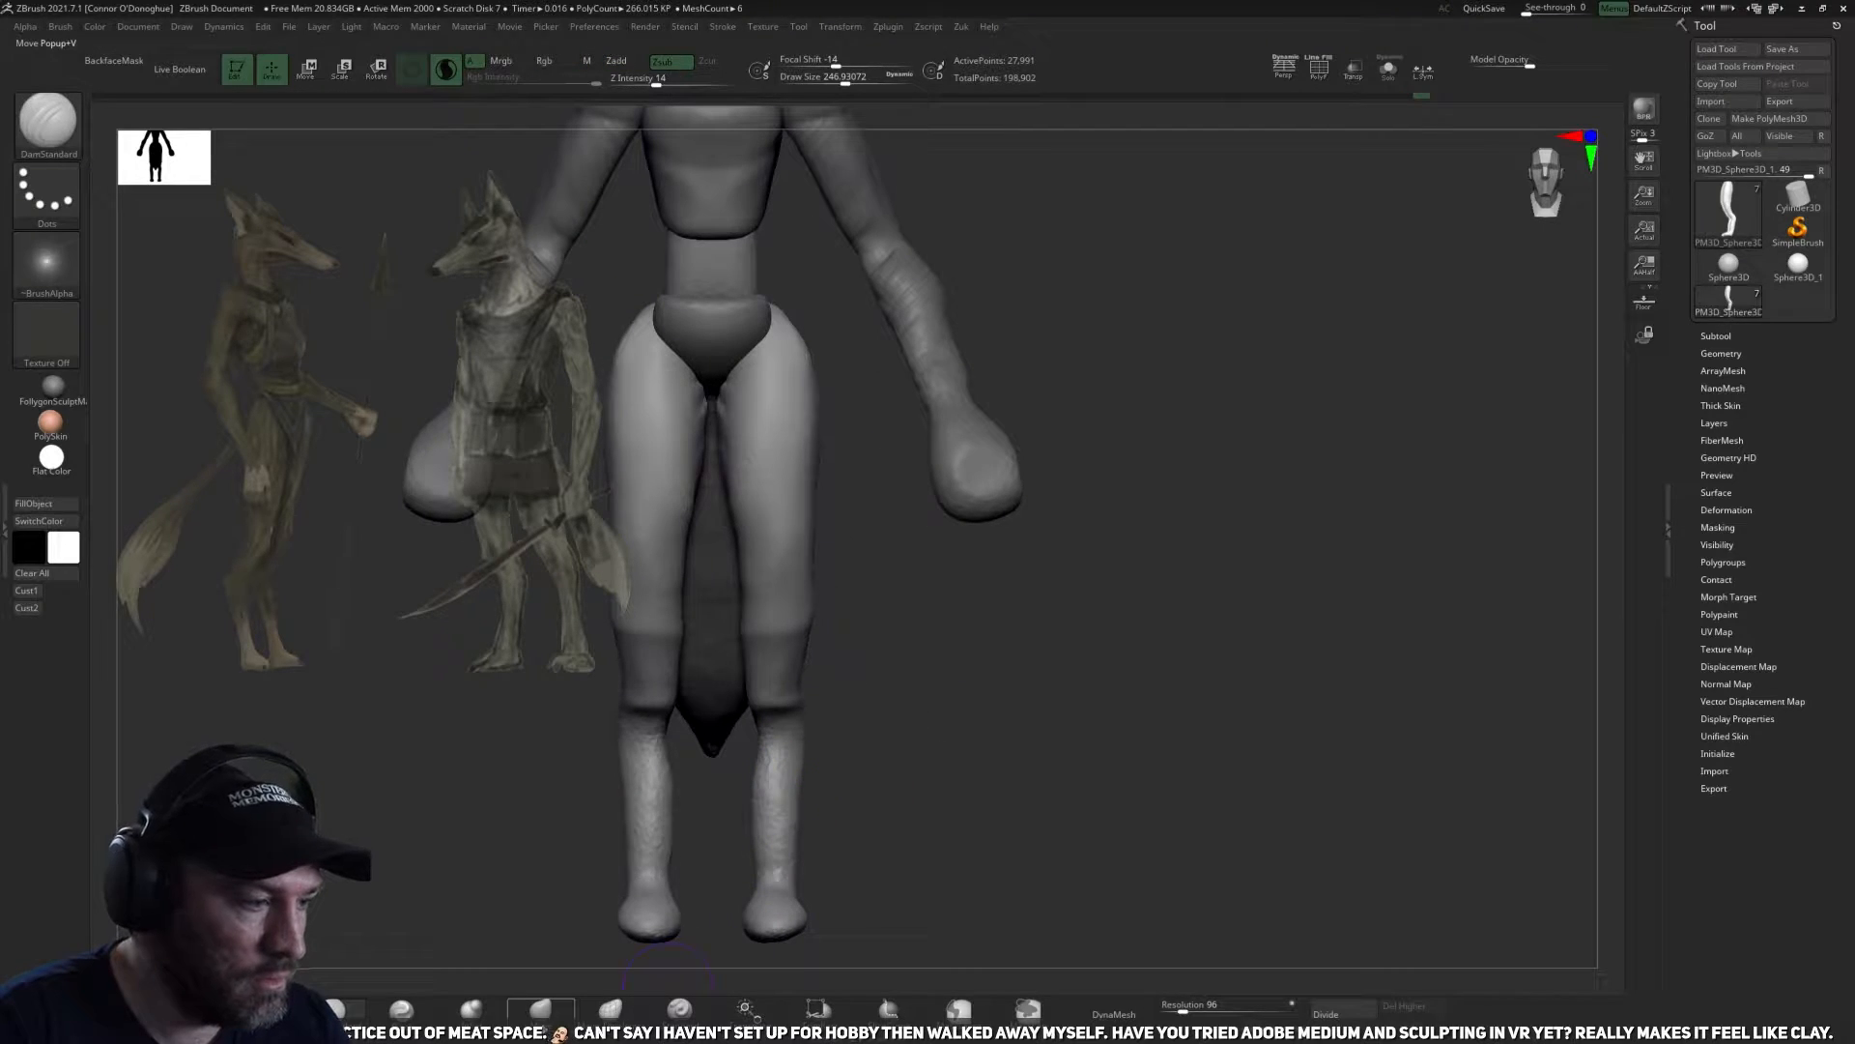
Adjust the lower legs' outline with the Move brush from the front and smooth their surface.
{"action": "left_click", "coordinate": [540, 1009]}
{"action": "left_click_drag", "start_coordinate": [793, 825], "coordinate": [793, 784]}
{"action": "mouse_move", "coordinate": [855, 900]}
{"action": "left_mouse_down"}
{"action": "mouse_move", "coordinate": [851, 928]}
{"action": "mouse_move", "coordinate": [808, 875]}
{"action": "left_mouse_up"}
{"action": "left_click_drag", "start_coordinate": [773, 794], "coordinate": [782, 817], "text": "shift"}
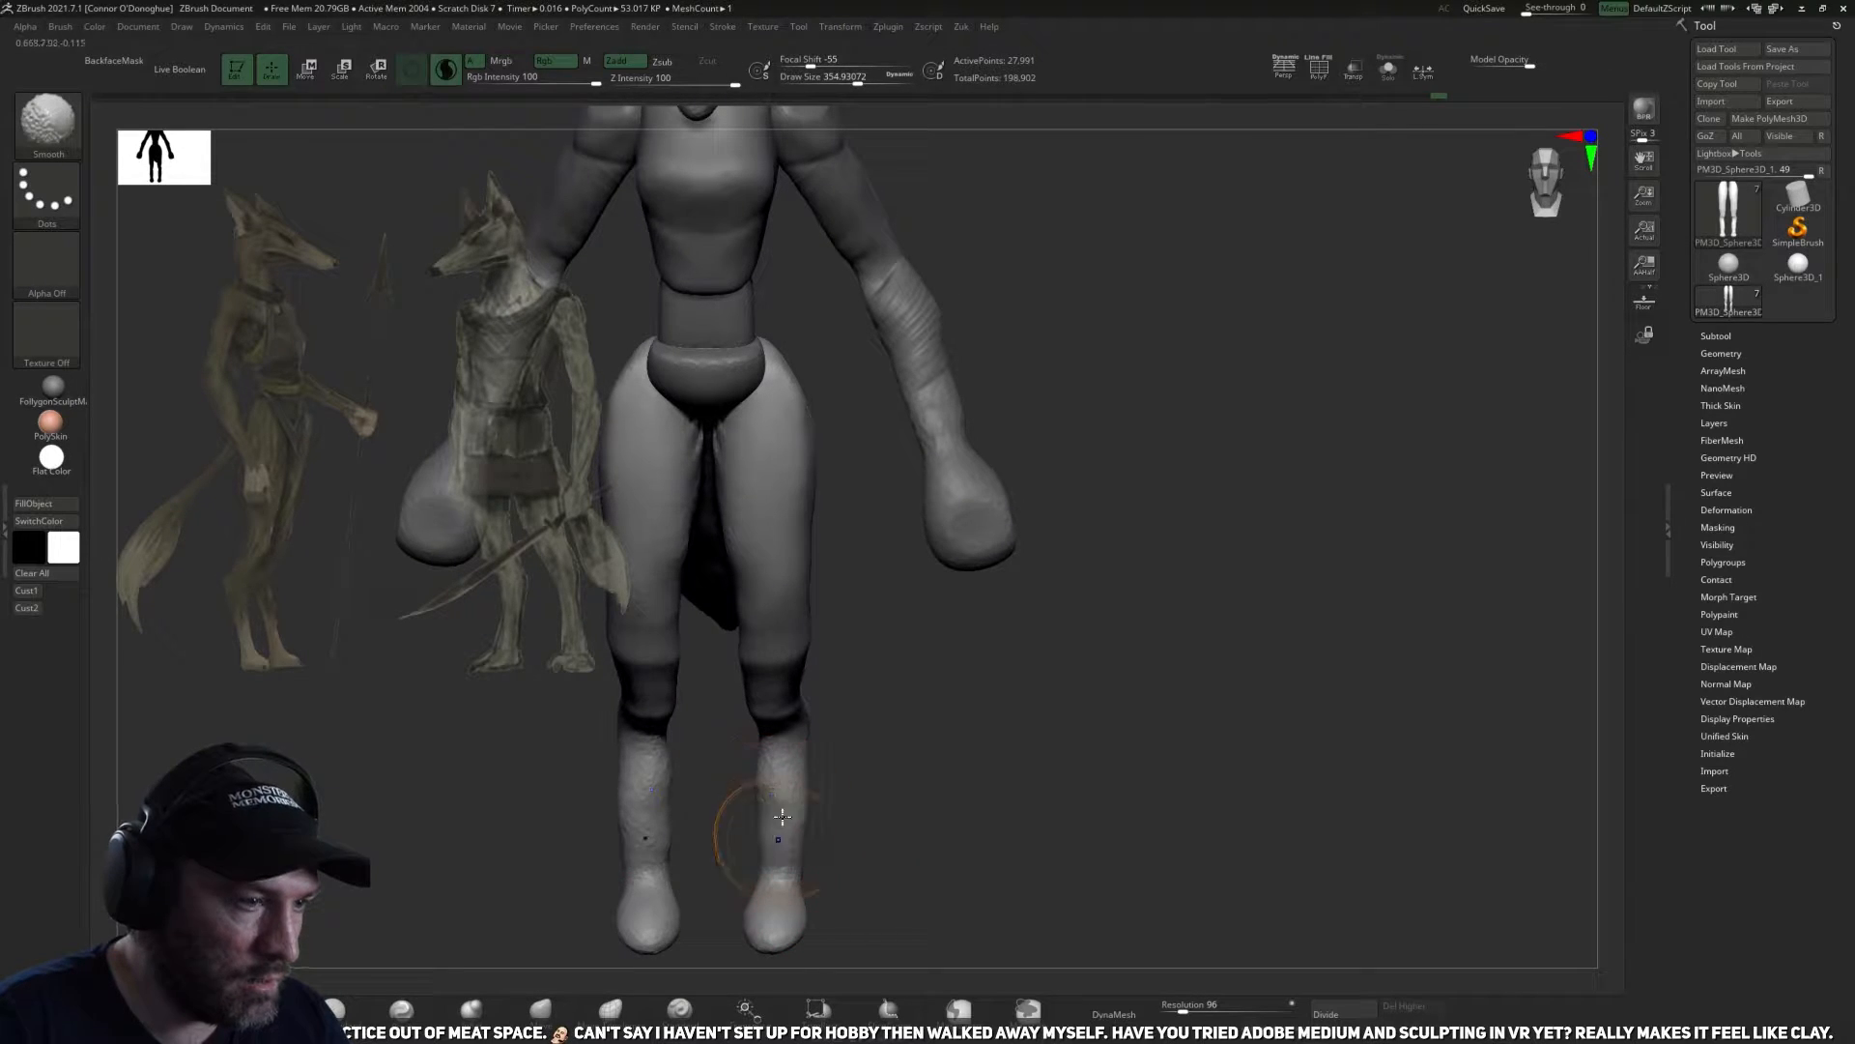
{"action": "left_click_drag", "start_coordinate": [894, 778], "coordinate": [921, 661], "text": "alt"}
Flatten the feet, ankles and shins with the TrimDynamic brush.
{"action": "left_click_drag", "start_coordinate": [373, 941], "coordinate": [398, 956], "text": "ctrl"}
{"action": "left_click", "coordinate": [336, 1009]}
{"action": "left_click_drag", "start_coordinate": [1082, 768], "coordinate": [825, 814]}
{"action": "left_click_drag", "start_coordinate": [907, 800], "coordinate": [1121, 818], "text": "ctrl"}
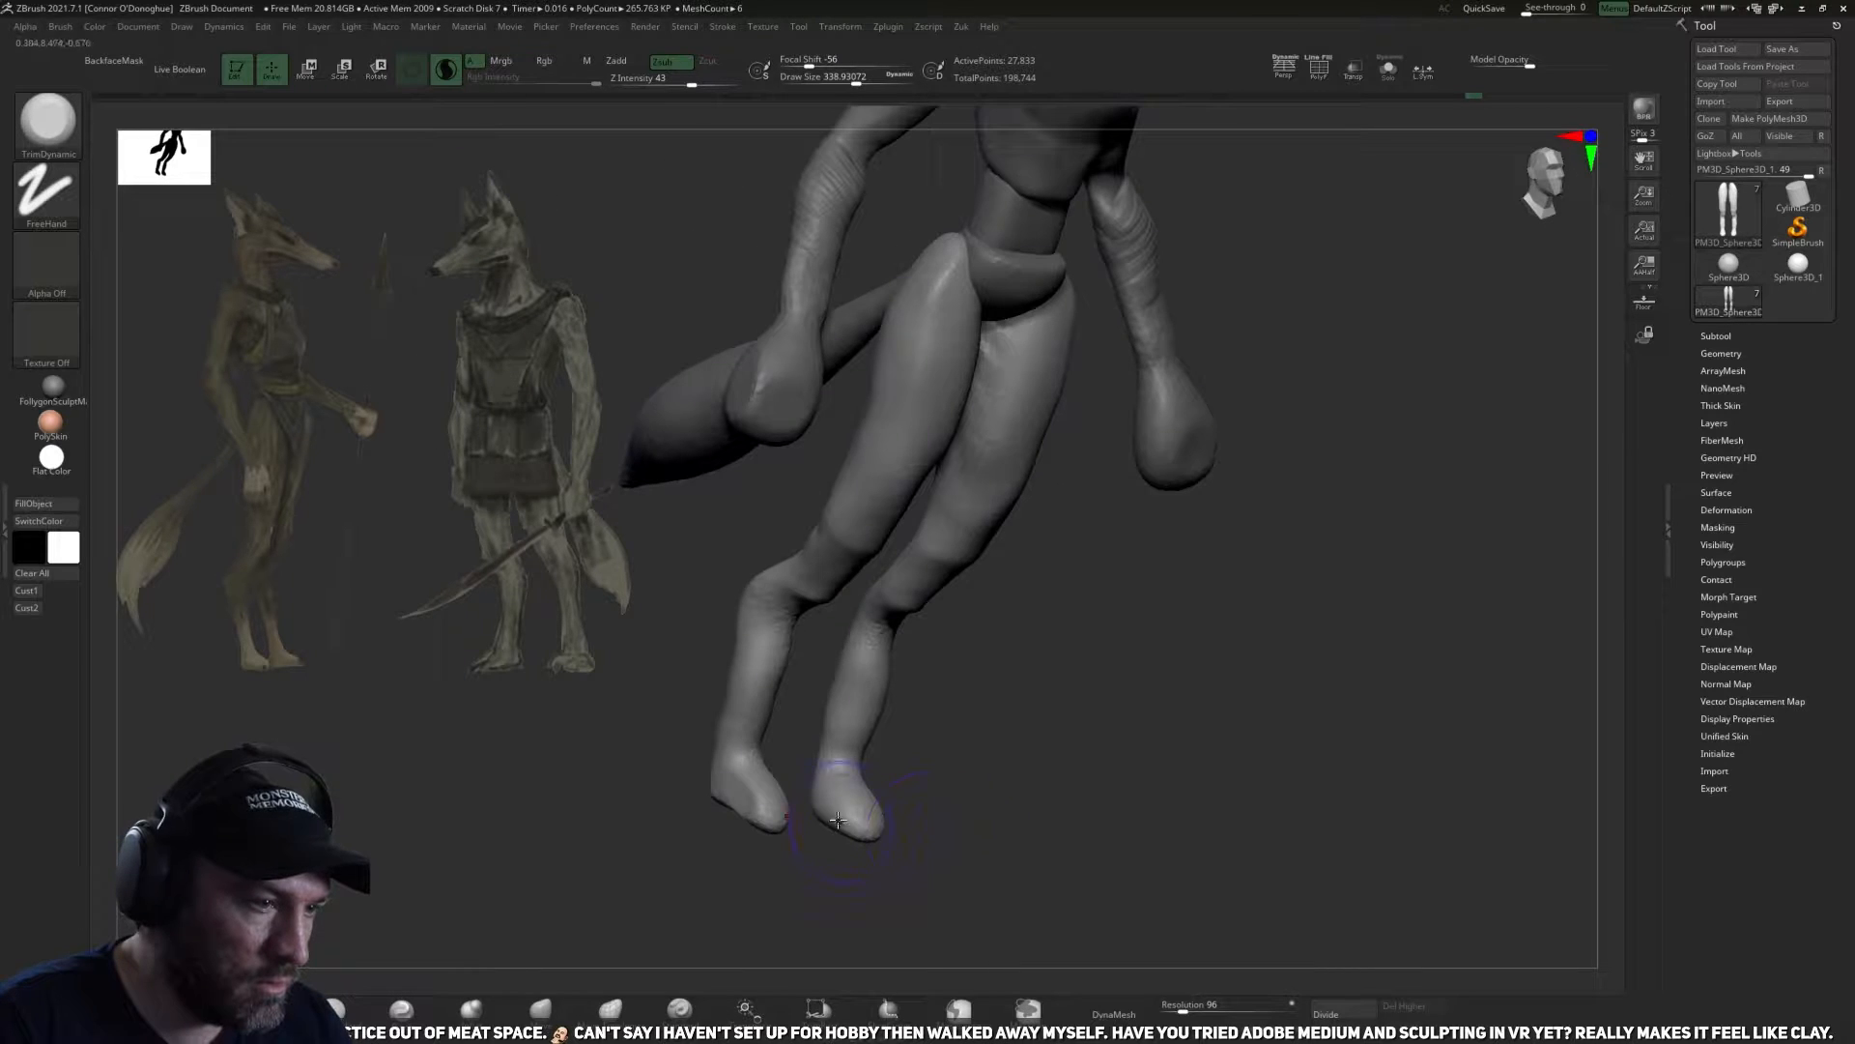
{"action": "left_click_drag", "start_coordinate": [941, 815], "coordinate": [952, 824], "text": "ctrl"}
{"action": "mouse_move", "coordinate": [952, 824]}
{"action": "left_mouse_down"}
{"action": "mouse_move", "coordinate": [857, 798]}
{"action": "mouse_move", "coordinate": [897, 815]}
{"action": "mouse_move", "coordinate": [913, 752]}
{"action": "left_mouse_up"}
{"action": "mouse_move", "coordinate": [882, 690]}
{"action": "left_mouse_down"}
{"action": "mouse_move", "coordinate": [890, 729]}
{"action": "mouse_move", "coordinate": [1016, 726]}
{"action": "mouse_move", "coordinate": [901, 739]}
{"action": "mouse_move", "coordinate": [975, 711]}
{"action": "mouse_move", "coordinate": [955, 658]}
{"action": "left_mouse_up"}
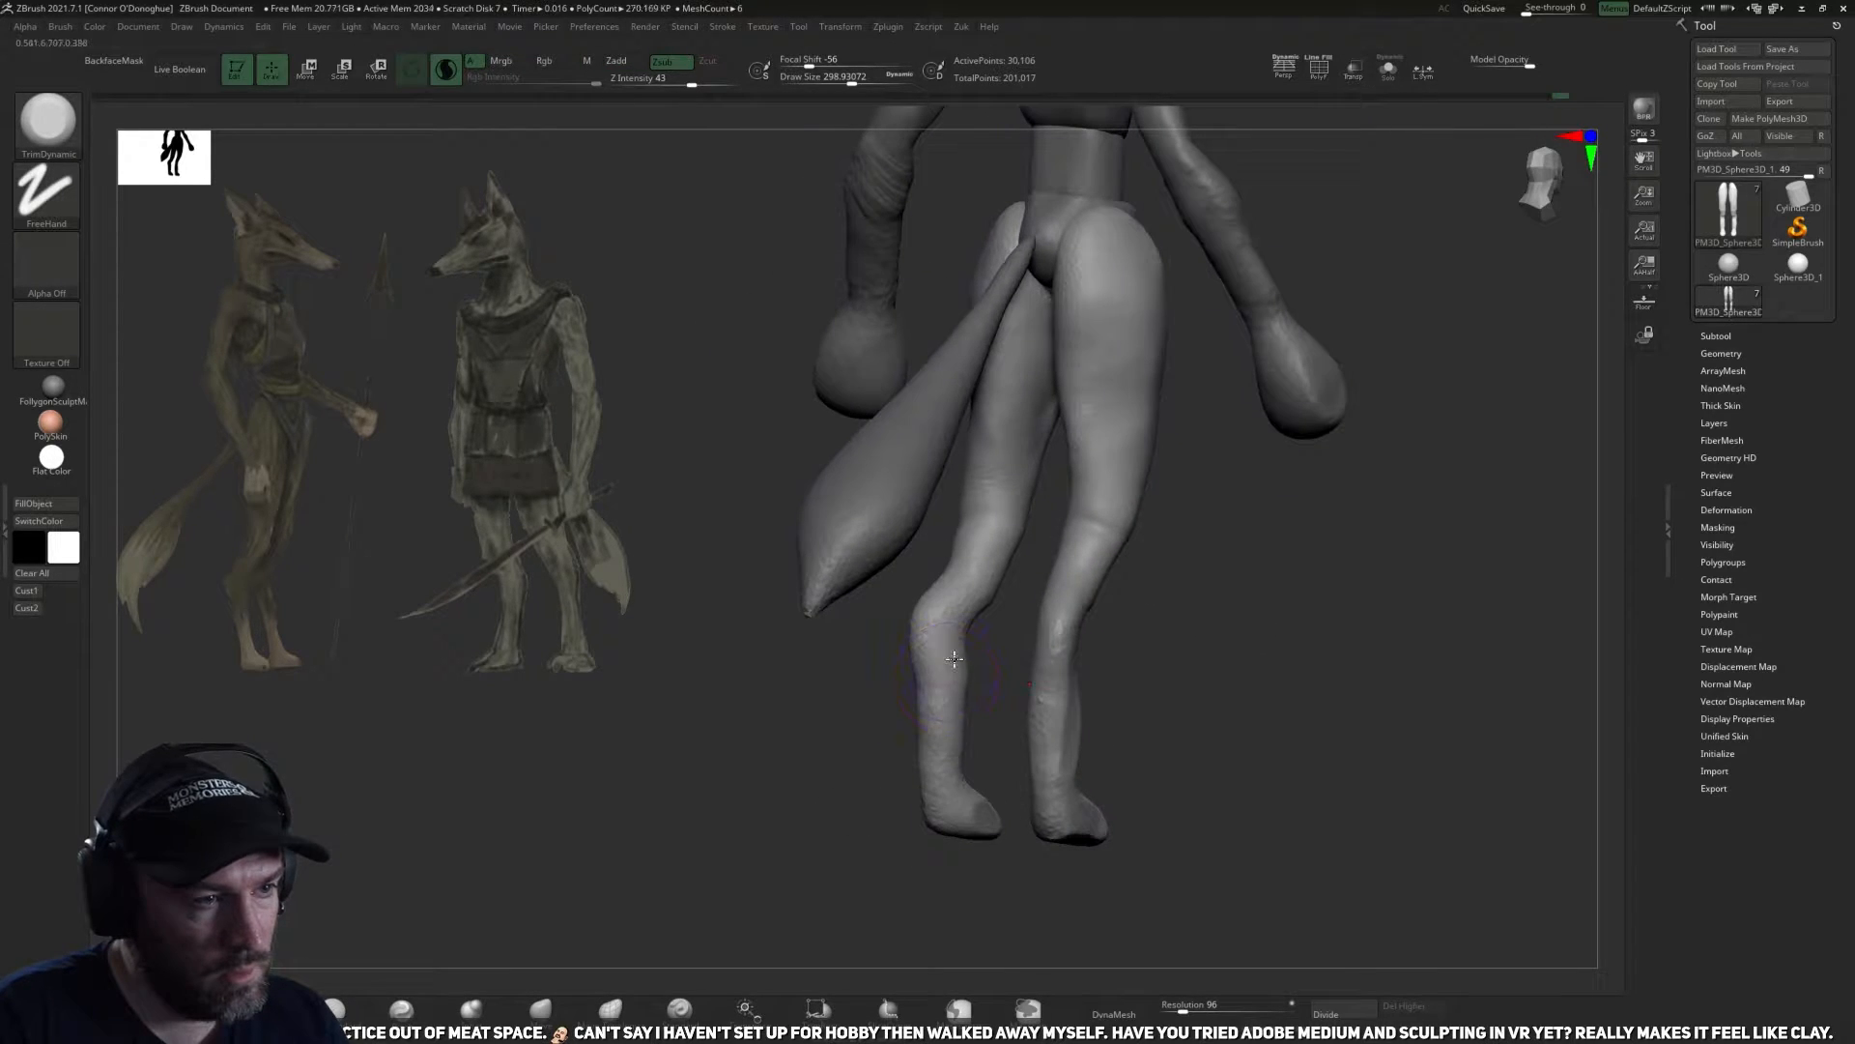
Trim the backs of the knees and hock joints into flatter planes with a larger TrimDynamic brush.
{"action": "mouse_move", "coordinate": [957, 591]}
{"action": "left_mouse_down"}
{"action": "mouse_move", "coordinate": [945, 647]}
{"action": "mouse_move", "coordinate": [1021, 520]}
{"action": "left_mouse_up"}
{"action": "mouse_move", "coordinate": [1164, 679]}
{"action": "left_mouse_down"}
{"action": "mouse_move", "coordinate": [1205, 658]}
{"action": "mouse_move", "coordinate": [1063, 633]}
{"action": "mouse_move", "coordinate": [1126, 617]}
{"action": "left_mouse_up"}
{"action": "key", "text": "bracketright"}
{"action": "key", "text": "bracketright"}
{"action": "left_click_drag", "start_coordinate": [1060, 541], "coordinate": [990, 597]}
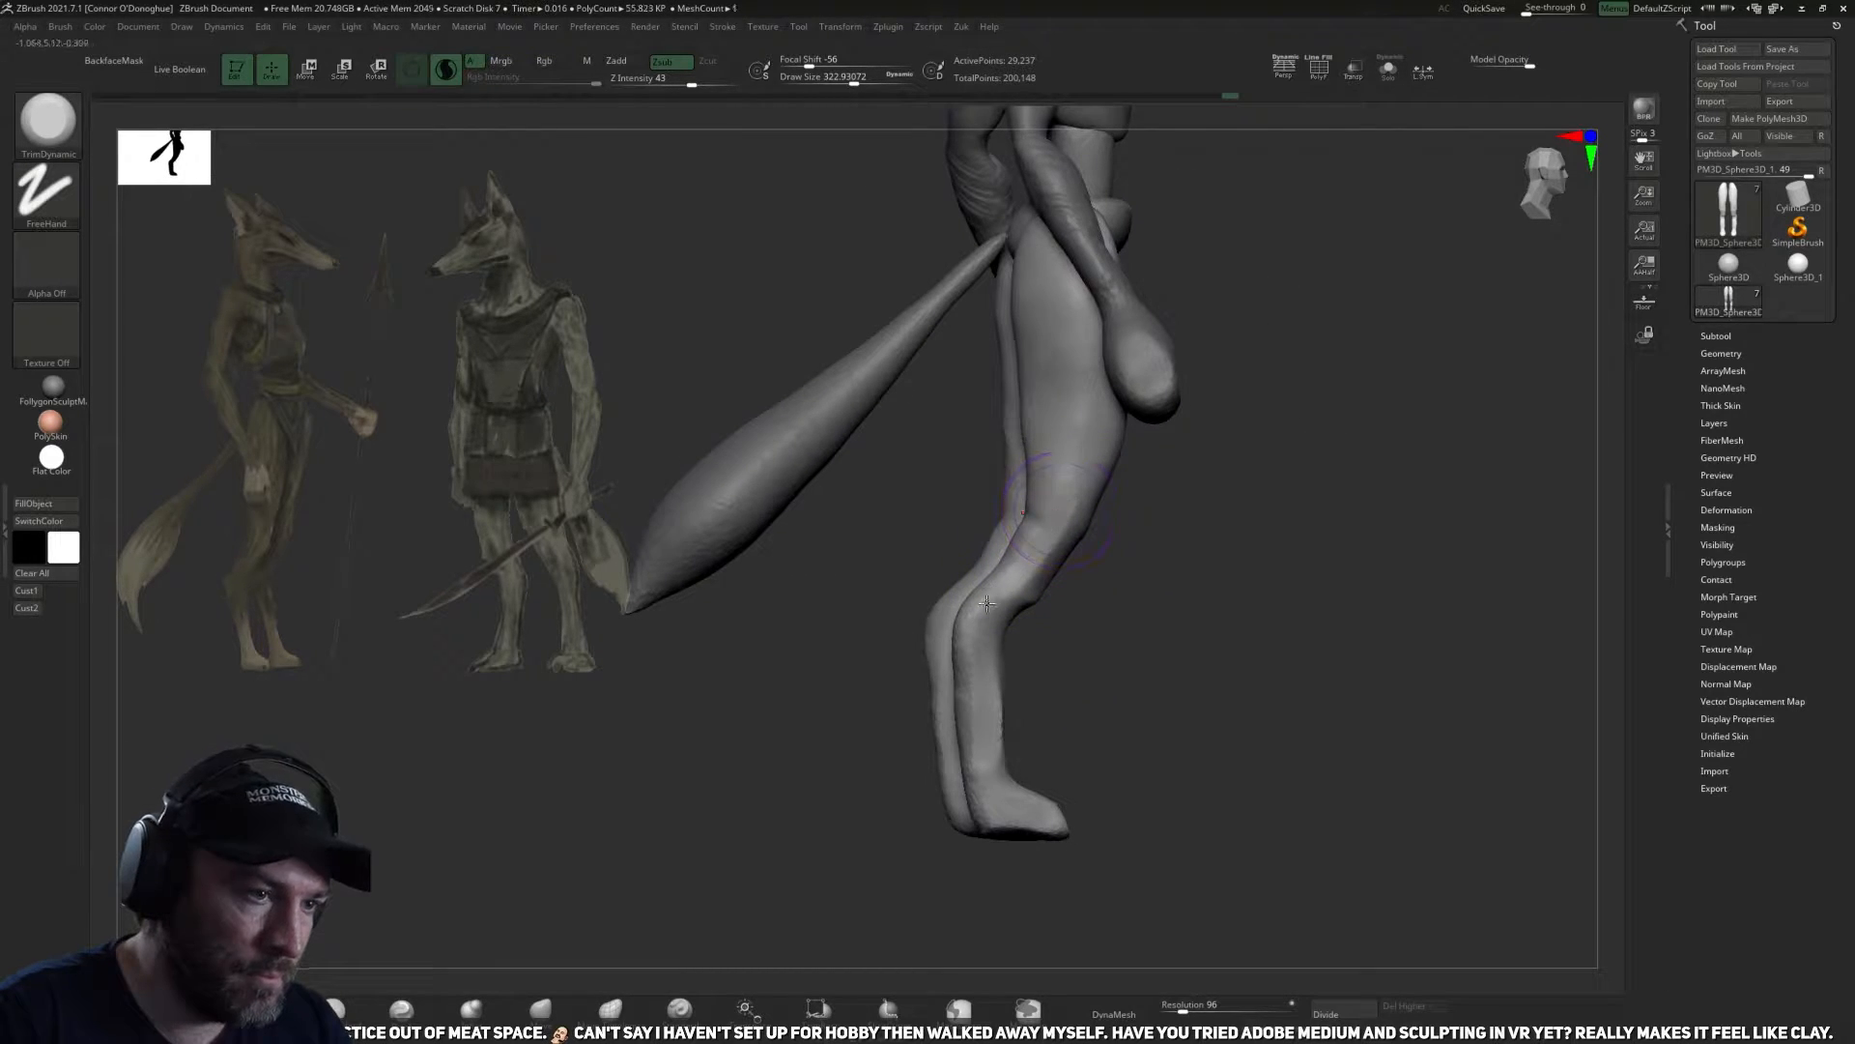
{"action": "mouse_move", "coordinate": [1039, 665]}
{"action": "left_mouse_down"}
{"action": "mouse_move", "coordinate": [1135, 663]}
{"action": "mouse_move", "coordinate": [1122, 676]}
{"action": "mouse_move", "coordinate": [1020, 631]}
{"action": "left_mouse_up"}
Push the lower legs and hocks into shape from behind with the Move brush.
{"action": "key", "text": "b"}
{"action": "key", "text": "m"}
{"action": "key", "text": "v"}
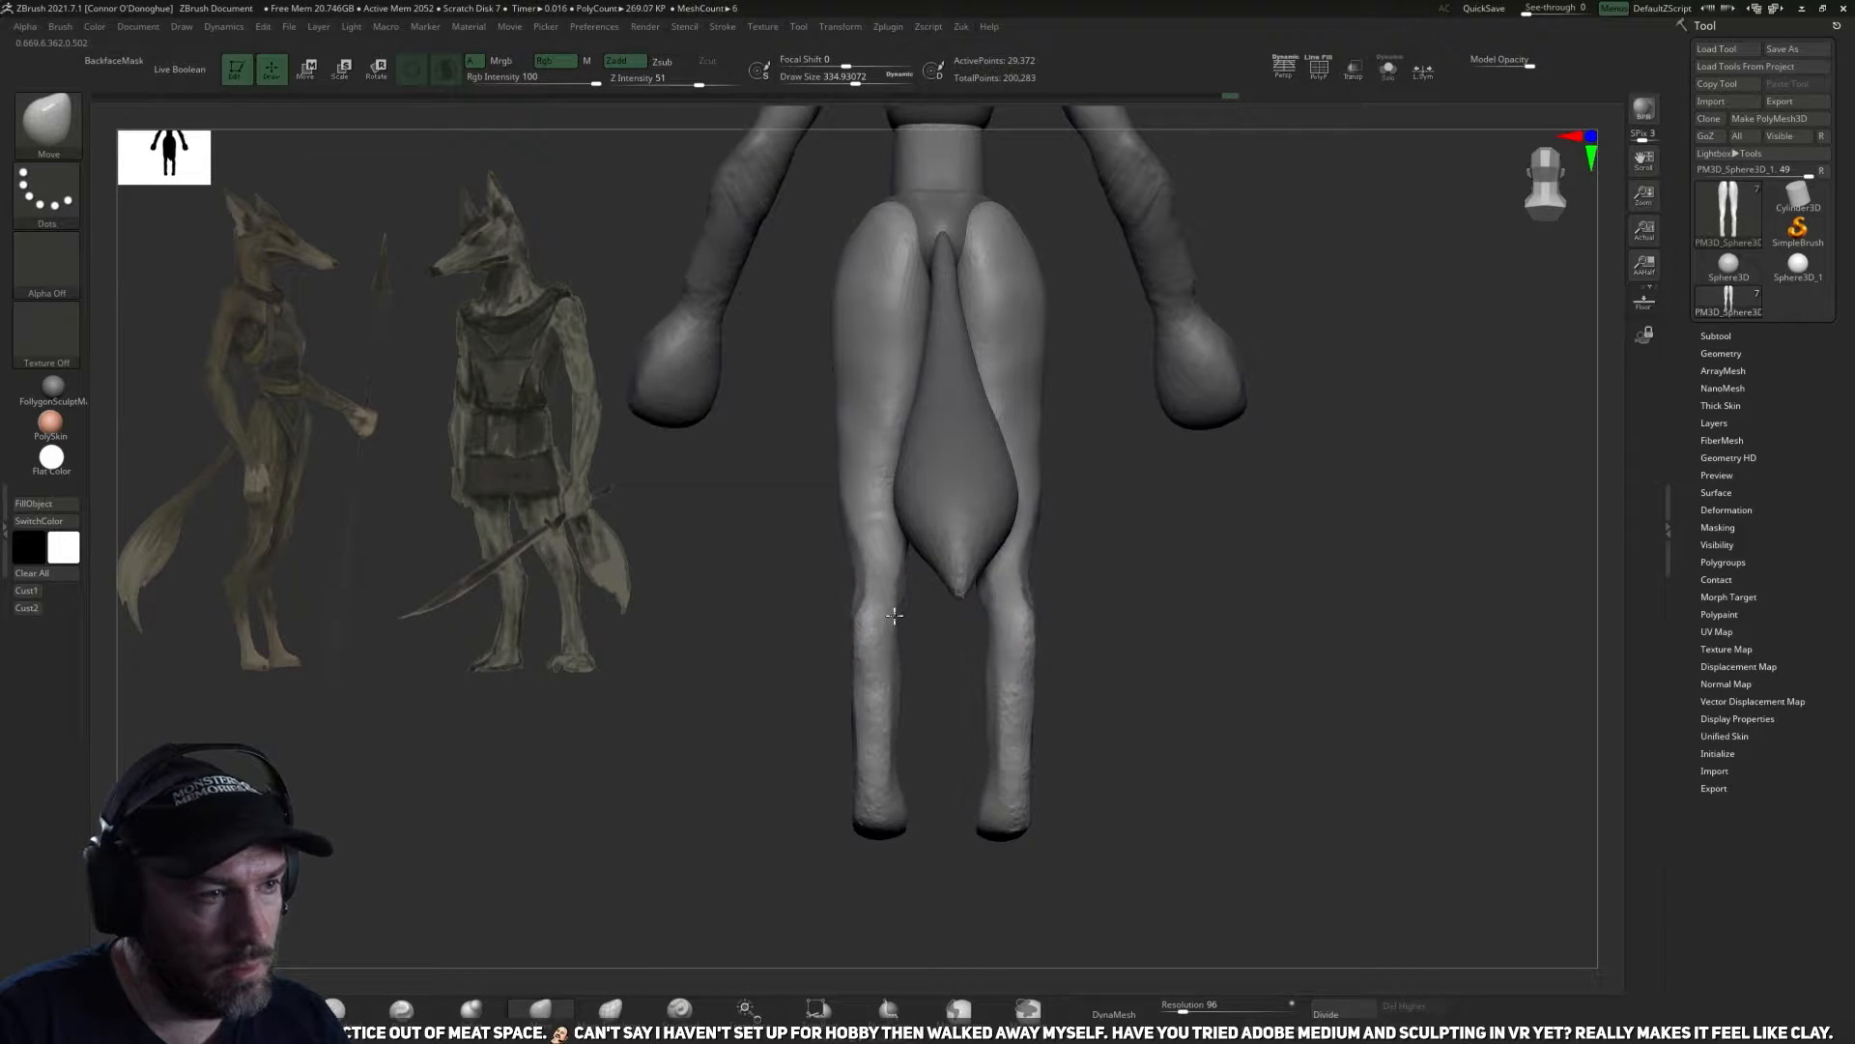
{"action": "left_click_drag", "start_coordinate": [879, 630], "coordinate": [891, 620]}
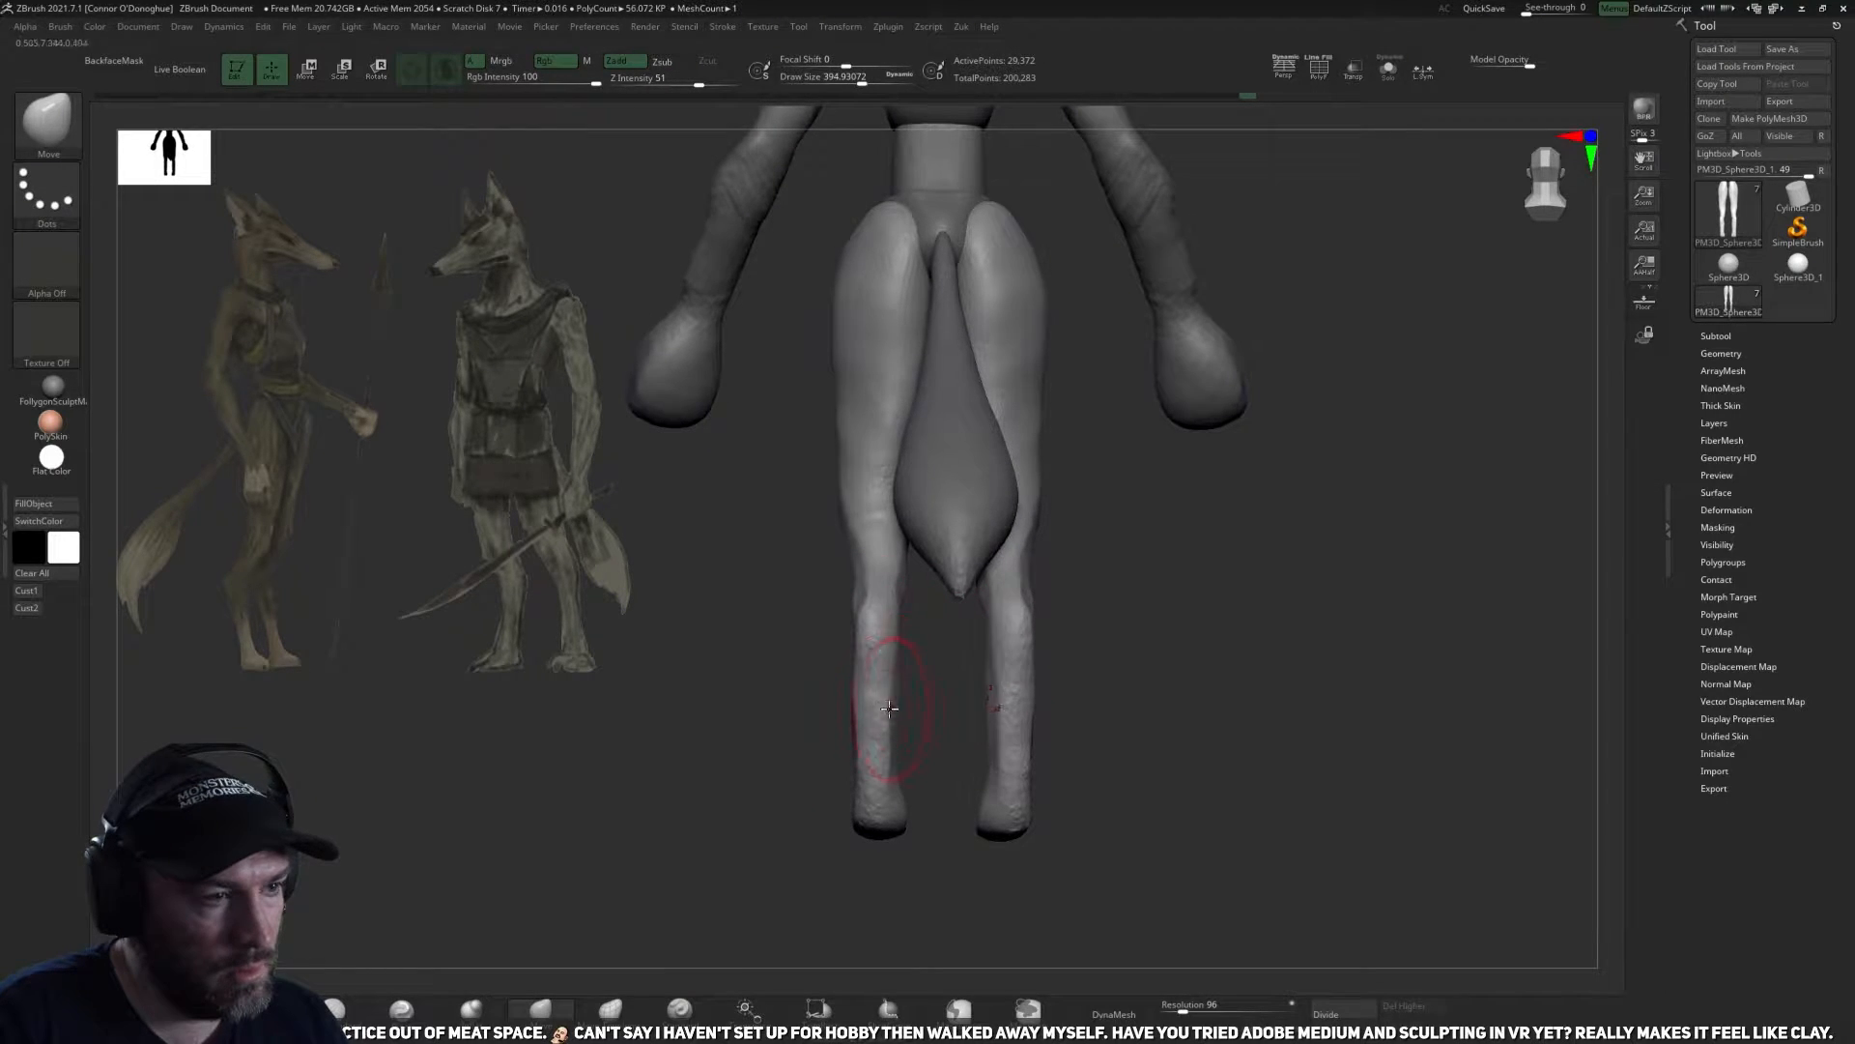
{"action": "mouse_move", "coordinate": [787, 591]}
{"action": "left_mouse_down"}
{"action": "mouse_move", "coordinate": [812, 601]}
{"action": "mouse_move", "coordinate": [770, 642]}
{"action": "mouse_move", "coordinate": [833, 522]}
{"action": "mouse_move", "coordinate": [792, 534]}
{"action": "left_mouse_up"}
{"action": "mouse_move", "coordinate": [976, 551]}
{"action": "left_mouse_down"}
{"action": "mouse_move", "coordinate": [833, 529]}
{"action": "mouse_move", "coordinate": [848, 536]}
{"action": "left_mouse_up"}
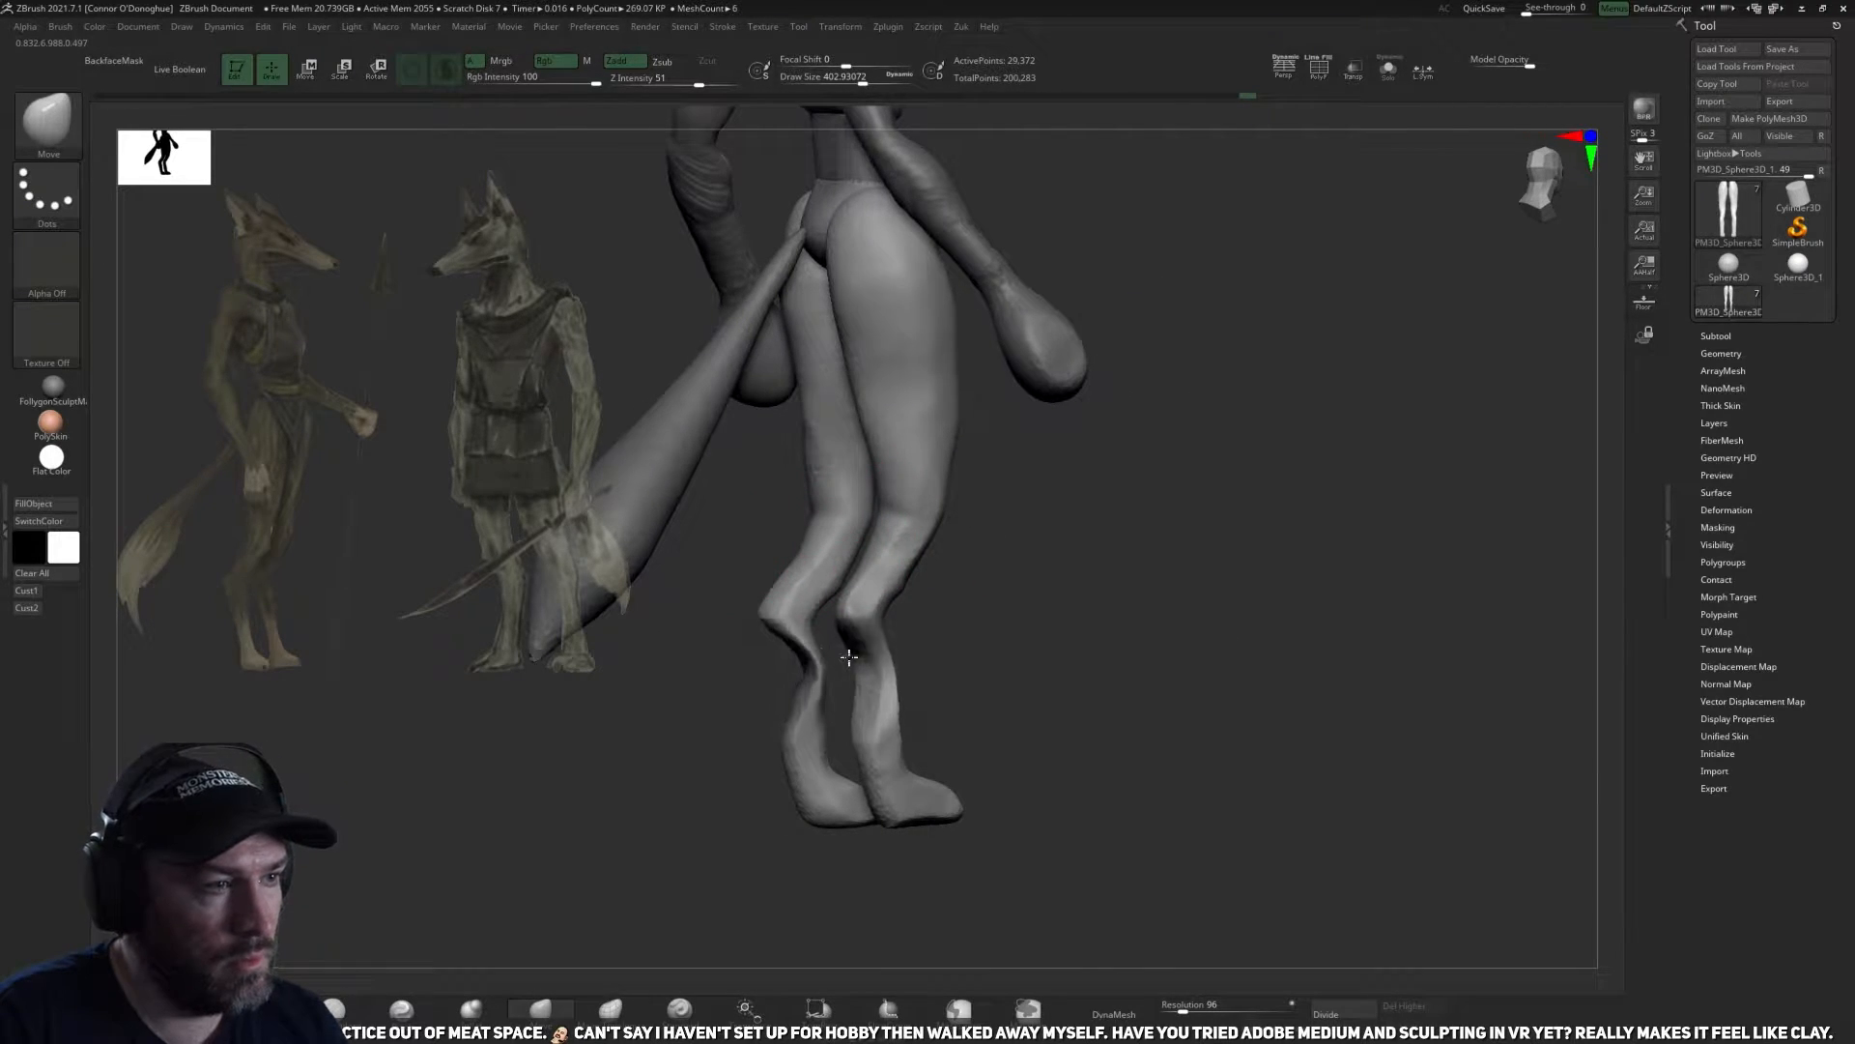
Reshape the hocks and lower legs from the side with an enlarged Move brush.
{"action": "left_click_drag", "start_coordinate": [1102, 609], "coordinate": [1073, 685]}
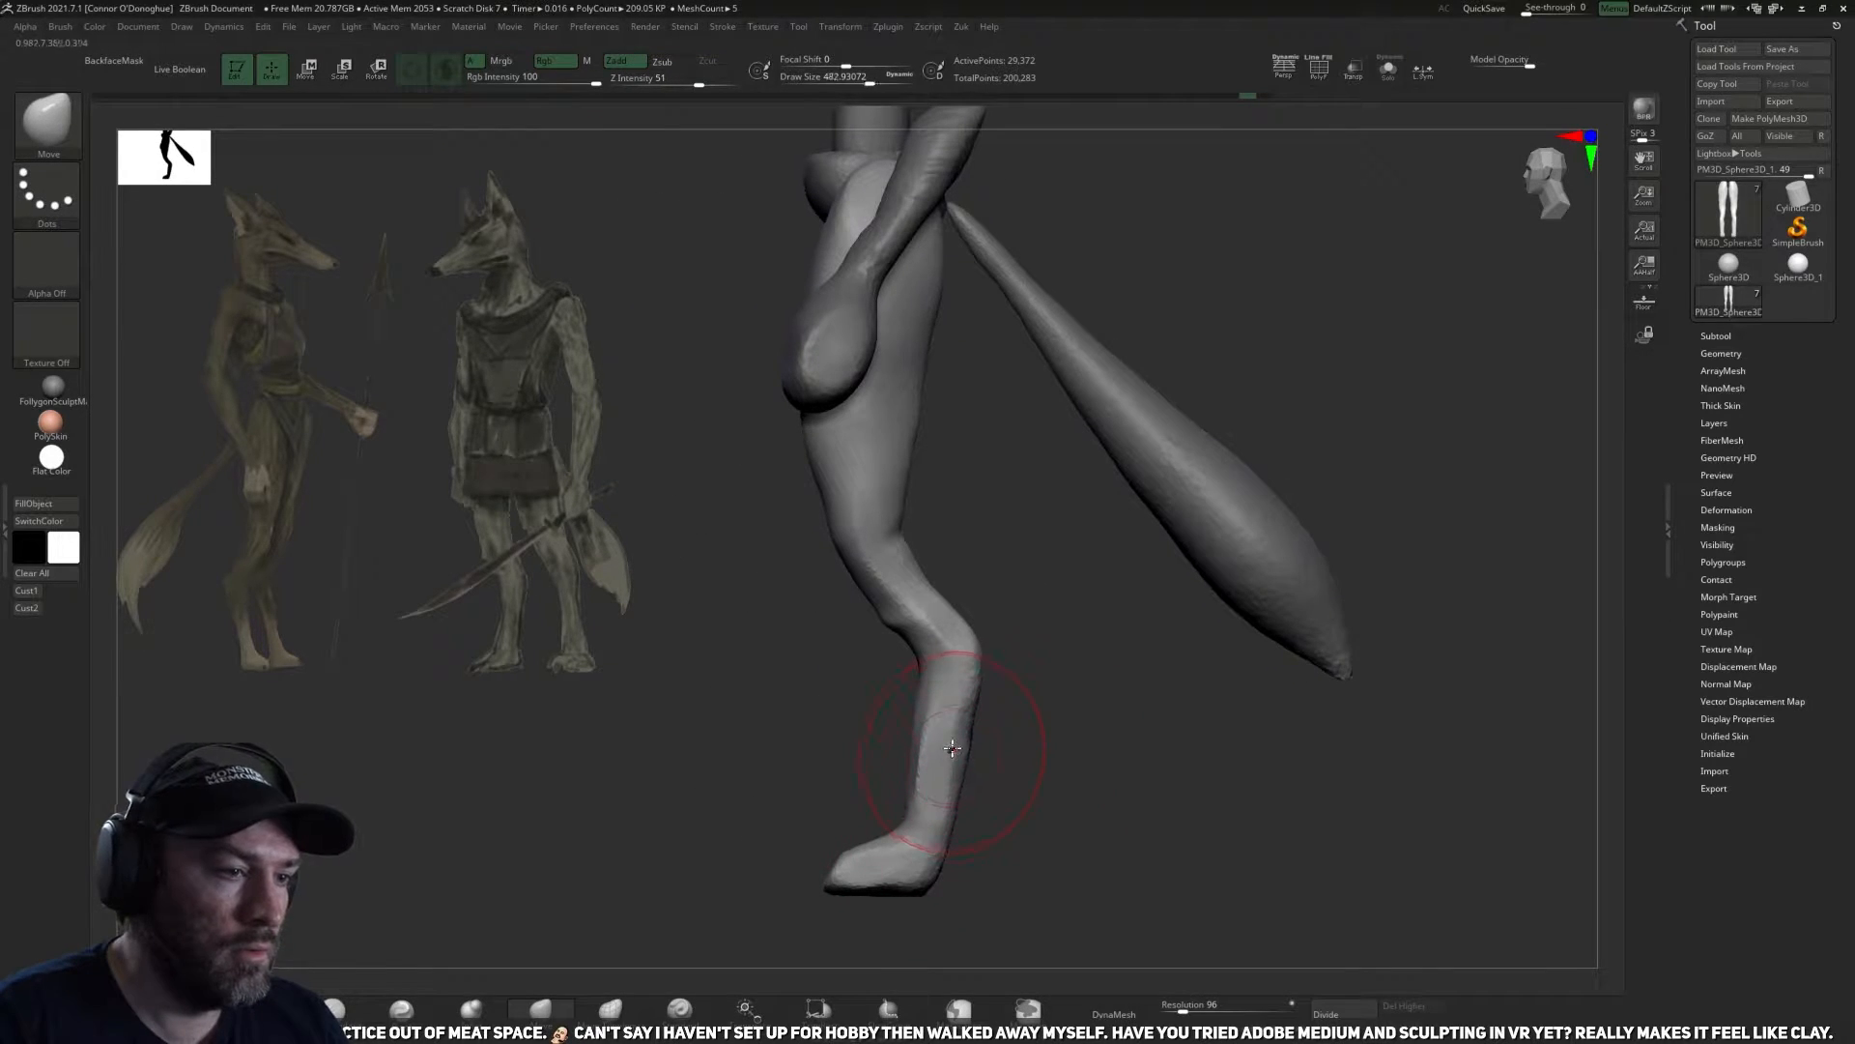
{"action": "left_click_drag", "start_coordinate": [944, 755], "coordinate": [960, 756]}
{"action": "left_click_drag", "start_coordinate": [952, 648], "coordinate": [971, 659]}
{"action": "key", "text": "]"}
{"action": "left_click_drag", "start_coordinate": [949, 748], "coordinate": [958, 746]}
{"action": "left_click_drag", "start_coordinate": [1050, 693], "coordinate": [1254, 650]}
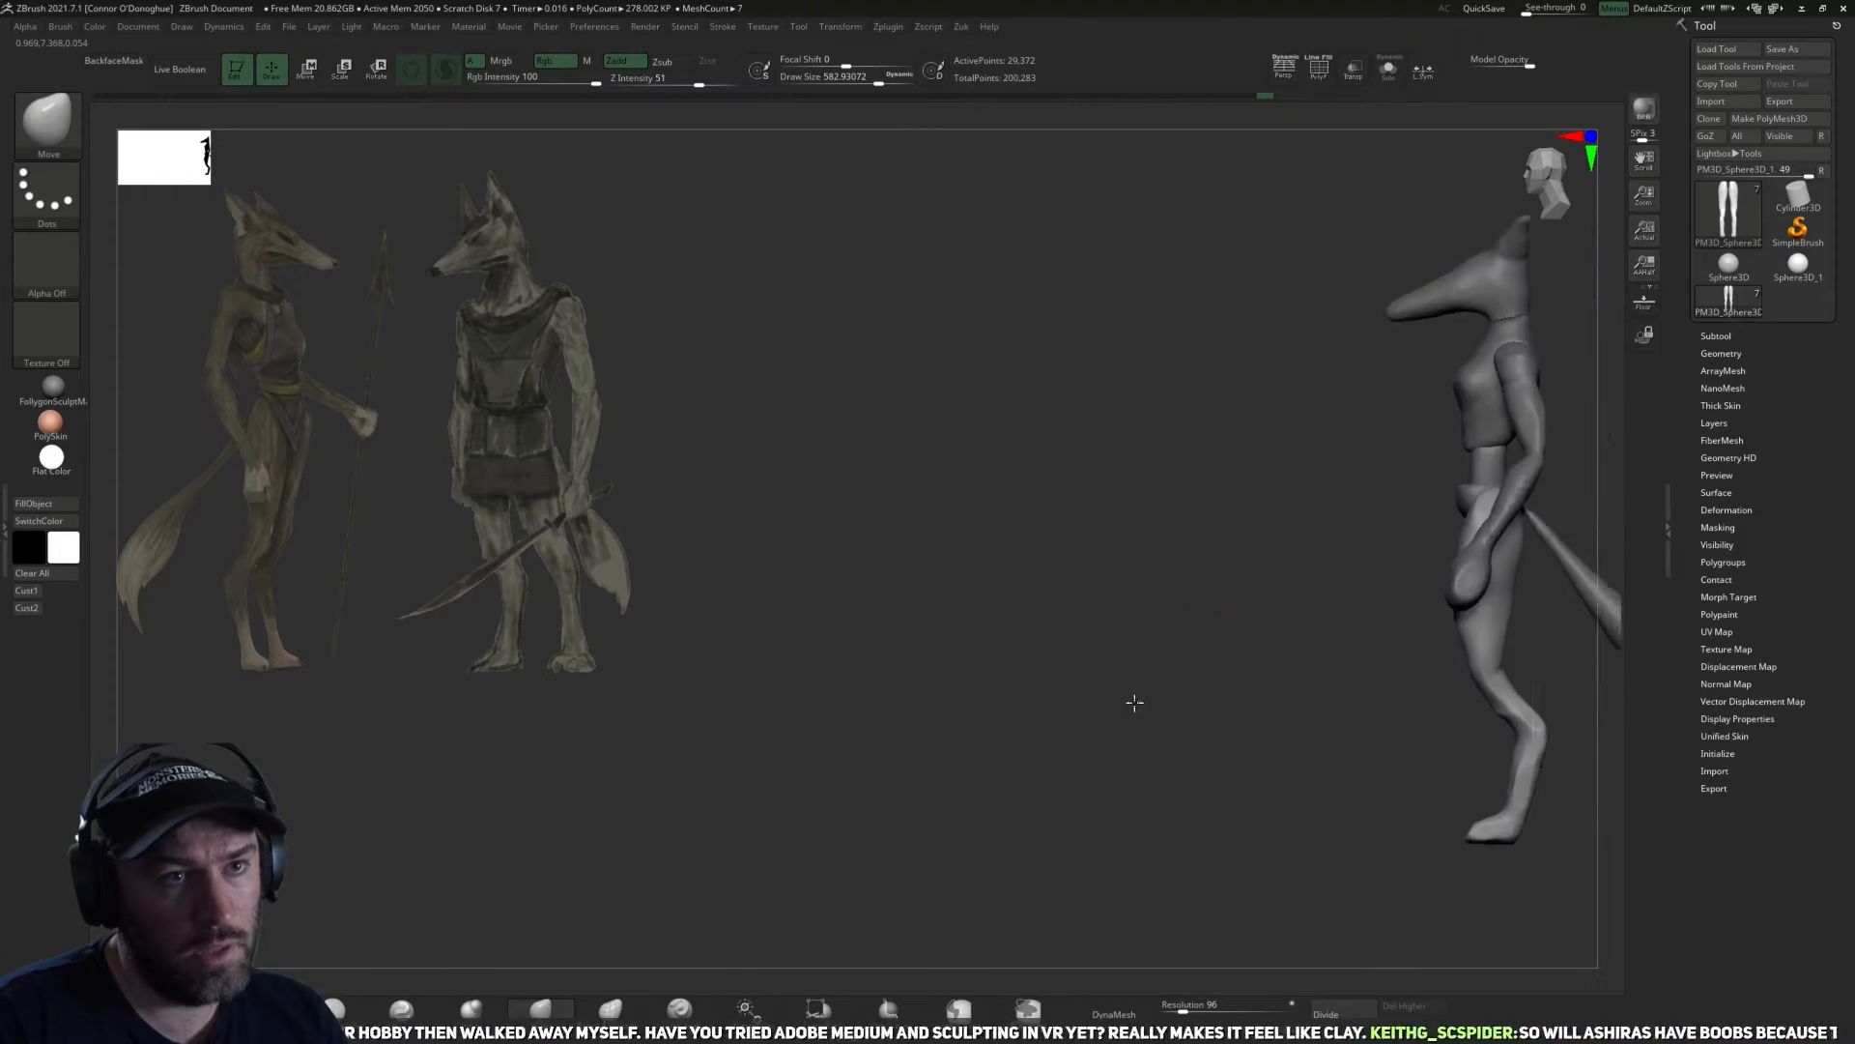
Compare the whole figure with the reference sketches from the front, and make the head the active subtool.
{"action": "left_click_drag", "start_coordinate": [1135, 702], "coordinate": [854, 742], "text": "alt"}
{"action": "left_click_drag", "start_coordinate": [1408, 473], "coordinate": [1205, 670], "text": "shift"}
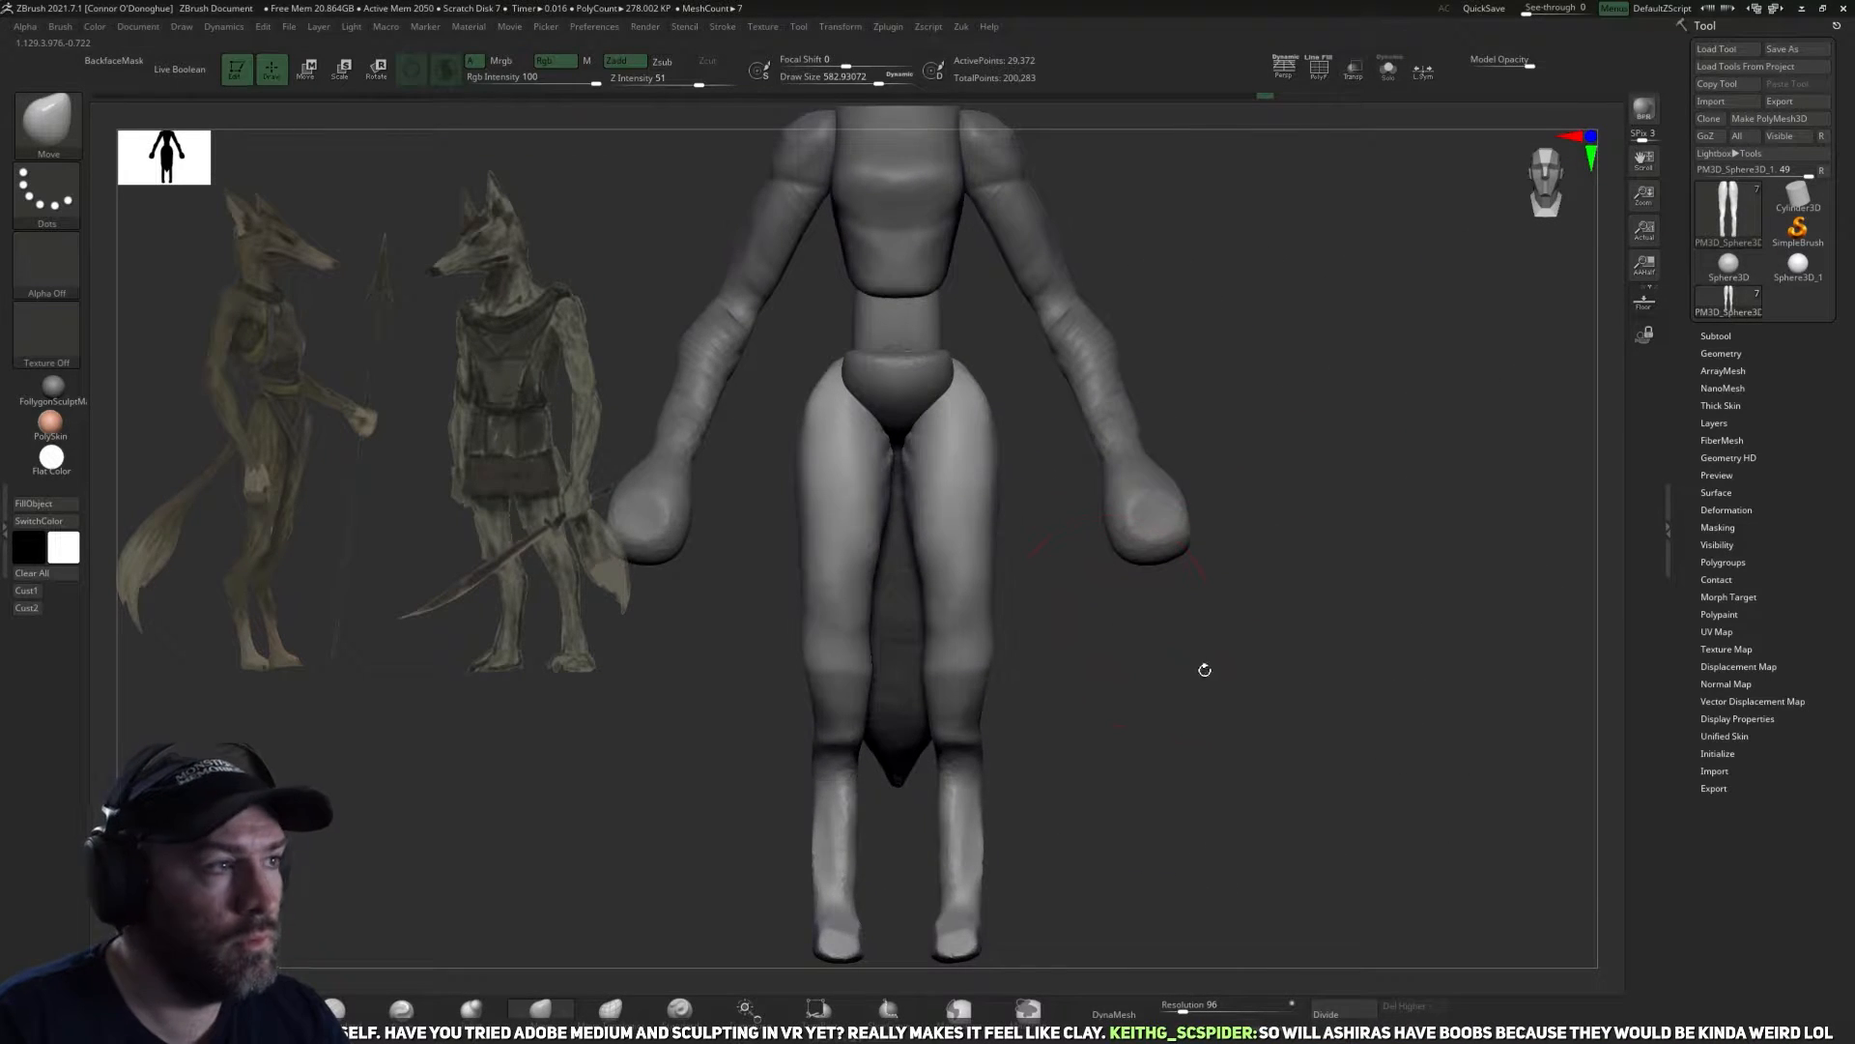
{"action": "left_click_drag", "start_coordinate": [1177, 546], "coordinate": [1220, 612], "text": "alt"}
{"action": "left_click_drag", "start_coordinate": [1257, 518], "coordinate": [1286, 875], "text": "alt"}
{"action": "left_click", "coordinate": [1005, 447], "text": "alt"}
{"action": "left_click_drag", "start_coordinate": [1280, 483], "coordinate": [1154, 411]}
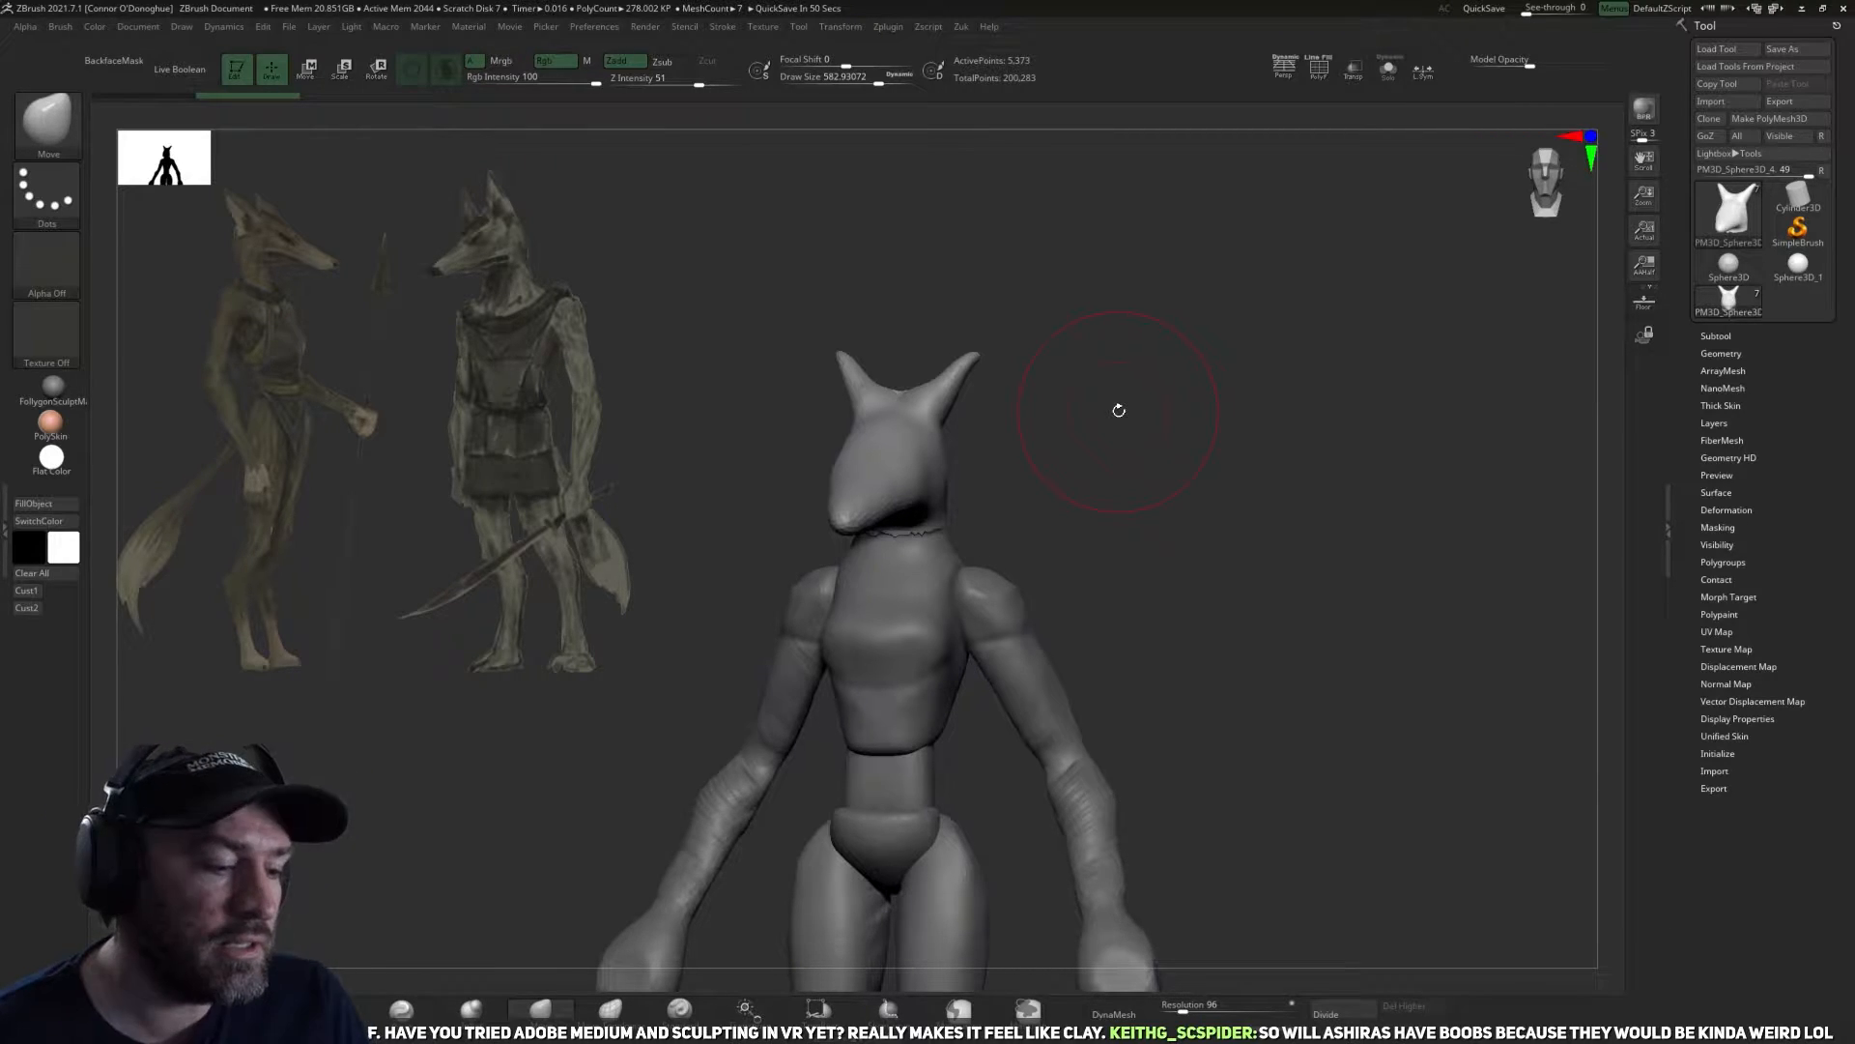
{"action": "left_click_drag", "start_coordinate": [1492, 724], "coordinate": [1338, 588], "text": "shift"}
{"action": "left_click_drag", "start_coordinate": [1338, 588], "coordinate": [1309, 496]}
Isolate the head and split its upper back part with the ears off from the snout.
{"action": "left_click", "coordinate": [1389, 70]}
{"action": "mouse_move", "coordinate": [1293, 398]}
{"action": "left_mouse_down", "text": "alt"}
{"action": "mouse_move", "coordinate": [1275, 460]}
{"action": "mouse_move", "coordinate": [1226, 452]}
{"action": "mouse_move", "coordinate": [1155, 393]}
{"action": "mouse_move", "coordinate": [1015, 600]}
{"action": "mouse_move", "coordinate": [909, 486]}
{"action": "mouse_move", "coordinate": [1172, 435]}
{"action": "mouse_move", "coordinate": [1106, 480]}
{"action": "left_mouse_up", "text": "alt"}
{"action": "right_click", "coordinate": [1132, 489]}
{"action": "mouse_move", "coordinate": [1241, 427]}
{"action": "left_mouse_down"}
{"action": "mouse_move", "coordinate": [1226, 518]}
{"action": "mouse_move", "coordinate": [1279, 580]}
{"action": "mouse_move", "coordinate": [1127, 539]}
{"action": "mouse_move", "coordinate": [1100, 668]}
{"action": "mouse_move", "coordinate": [1218, 571]}
{"action": "mouse_move", "coordinate": [1172, 642]}
{"action": "mouse_move", "coordinate": [1155, 631]}
{"action": "mouse_move", "coordinate": [1209, 638]}
{"action": "mouse_move", "coordinate": [1178, 557]}
{"action": "mouse_move", "coordinate": [1315, 604]}
{"action": "left_mouse_up"}
{"action": "key", "text": "z"}
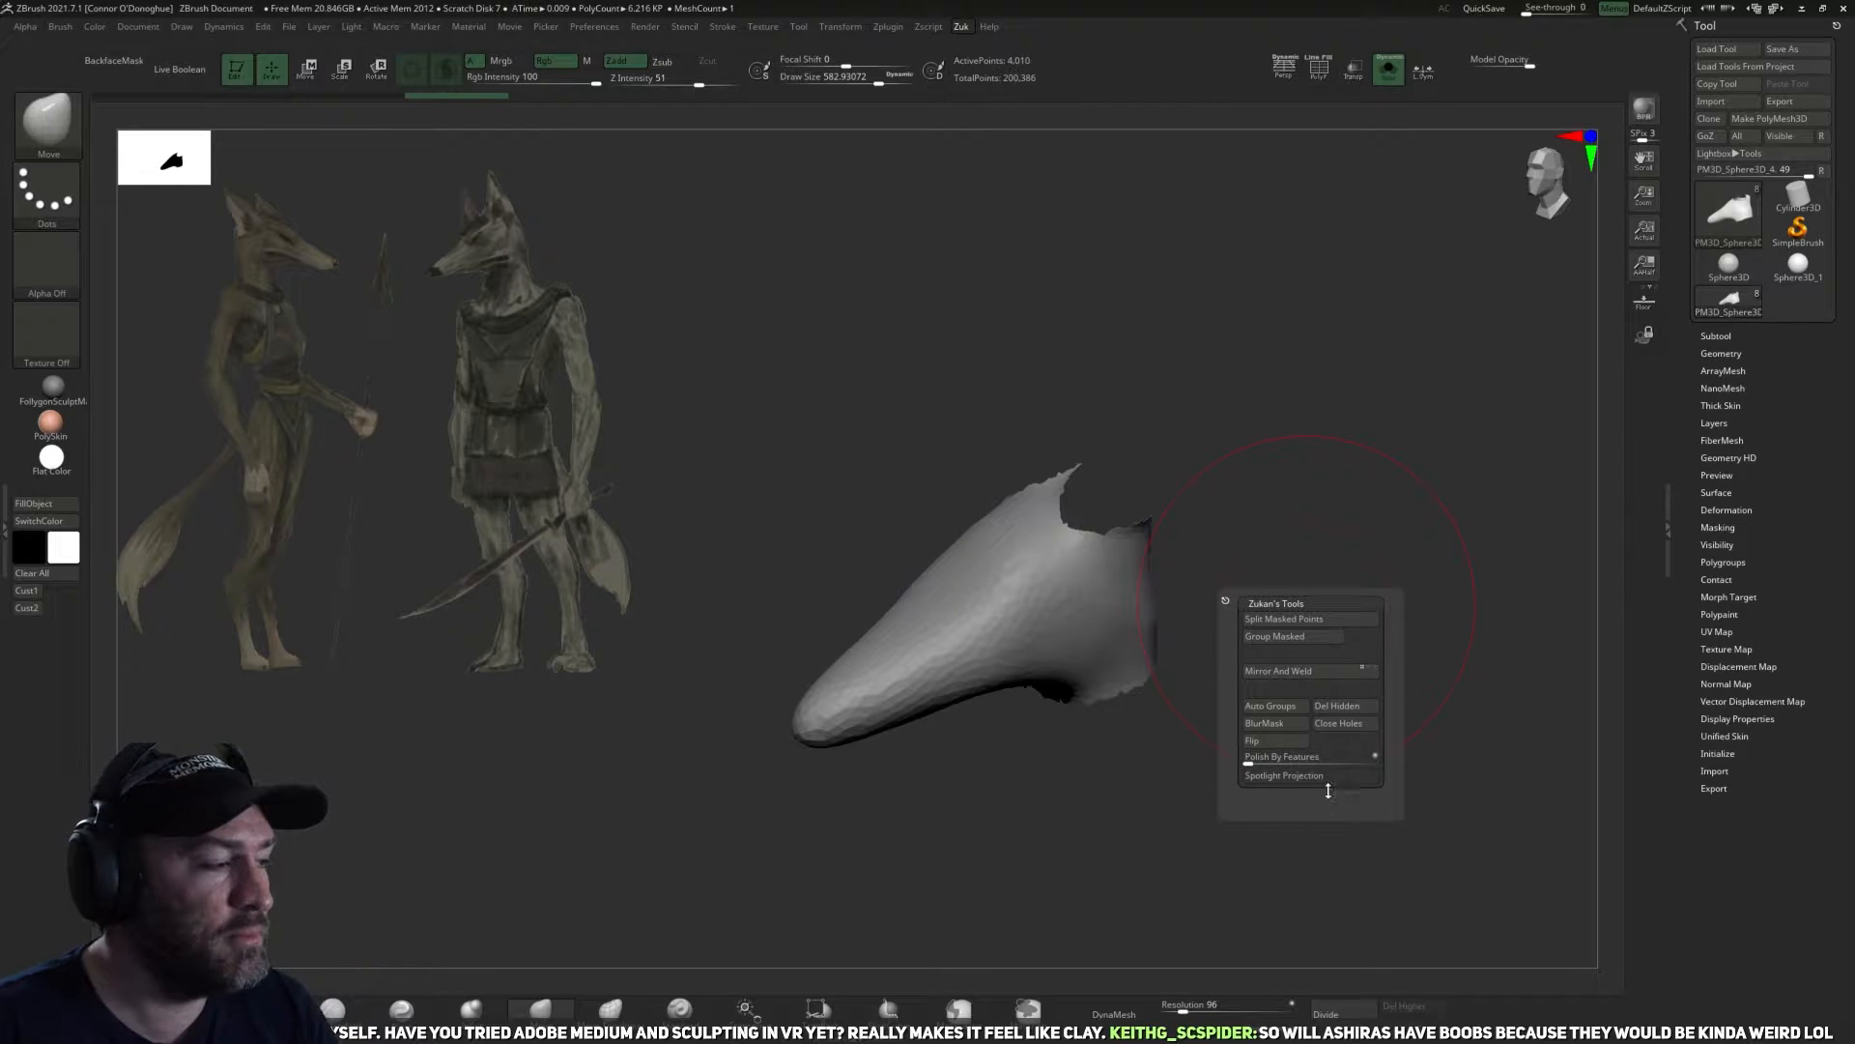
Cap the open edges of the isolated snout piece and DynaMesh it at resolution 96.
{"action": "left_click_drag", "start_coordinate": [1388, 525], "coordinate": [1171, 600], "text": "alt"}
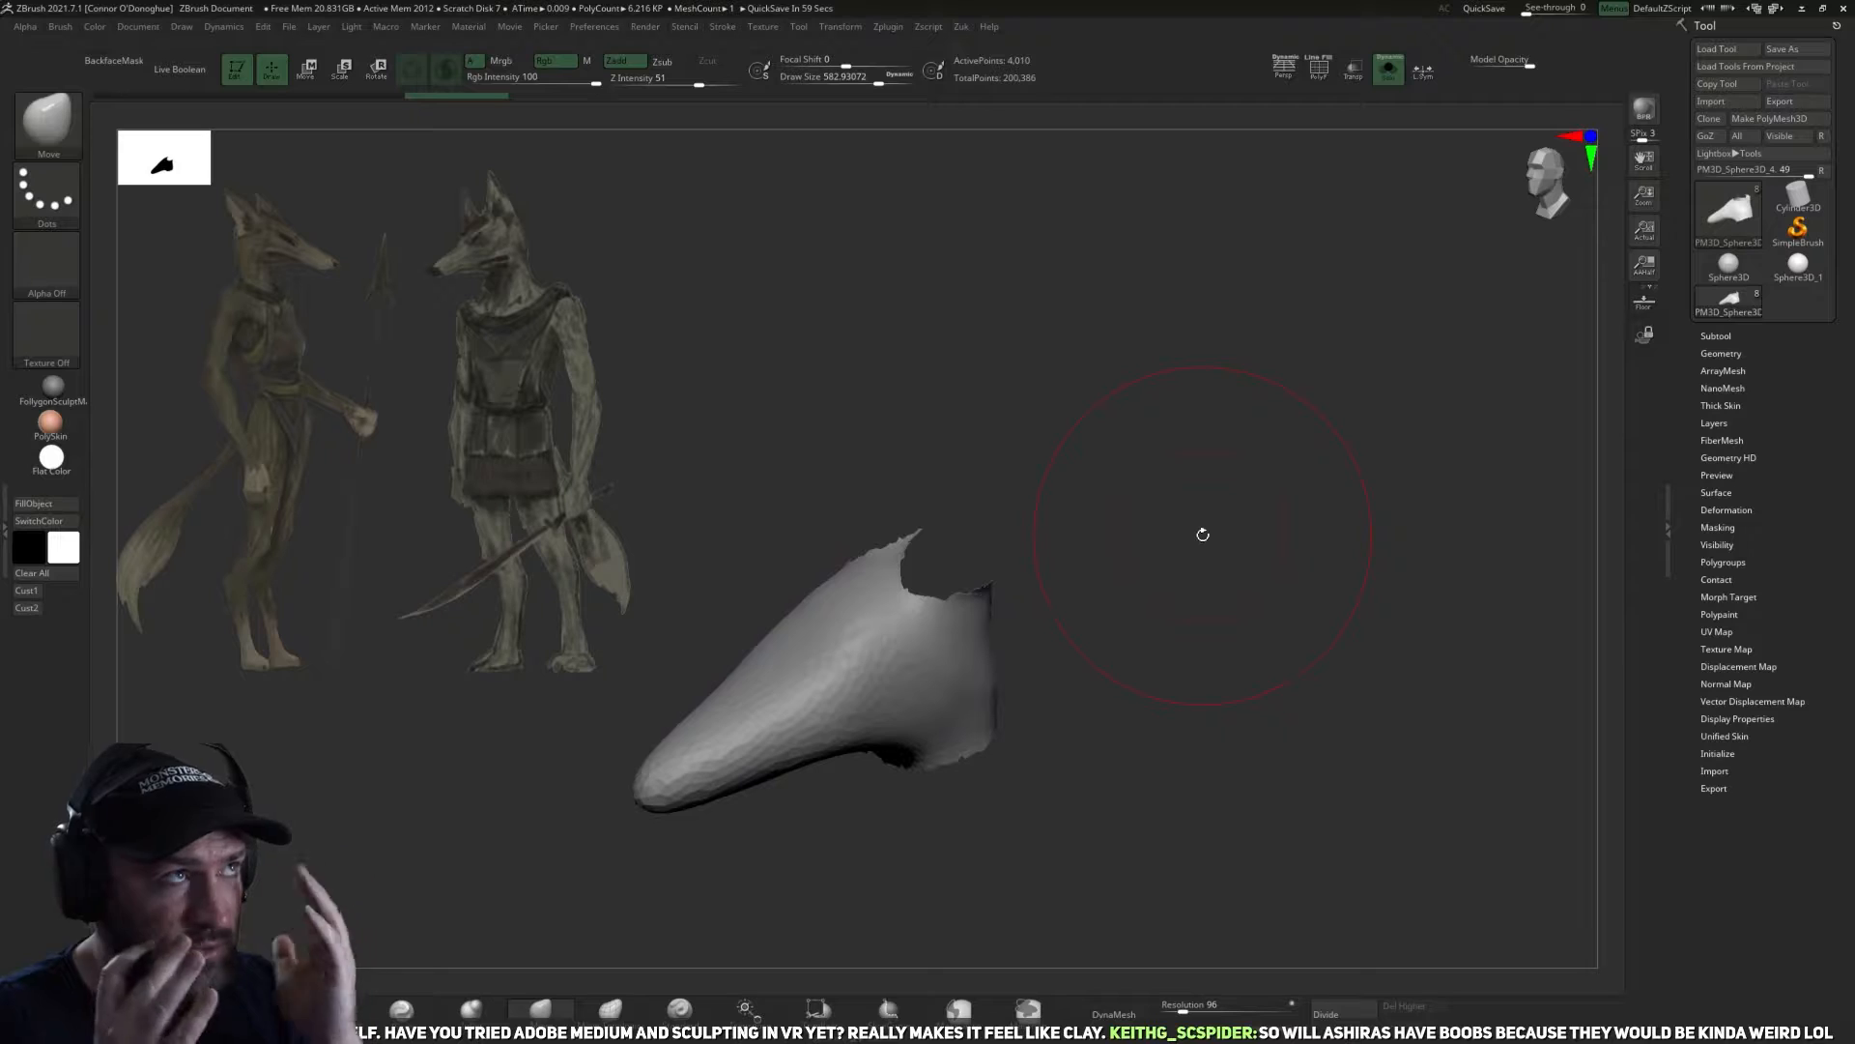
{"action": "mouse_move", "coordinate": [1227, 629]}
{"action": "left_mouse_down"}
{"action": "mouse_move", "coordinate": [1194, 650]}
{"action": "mouse_move", "coordinate": [1201, 629]}
{"action": "mouse_move", "coordinate": [1207, 745]}
{"action": "mouse_move", "coordinate": [1217, 655]}
{"action": "left_mouse_up"}
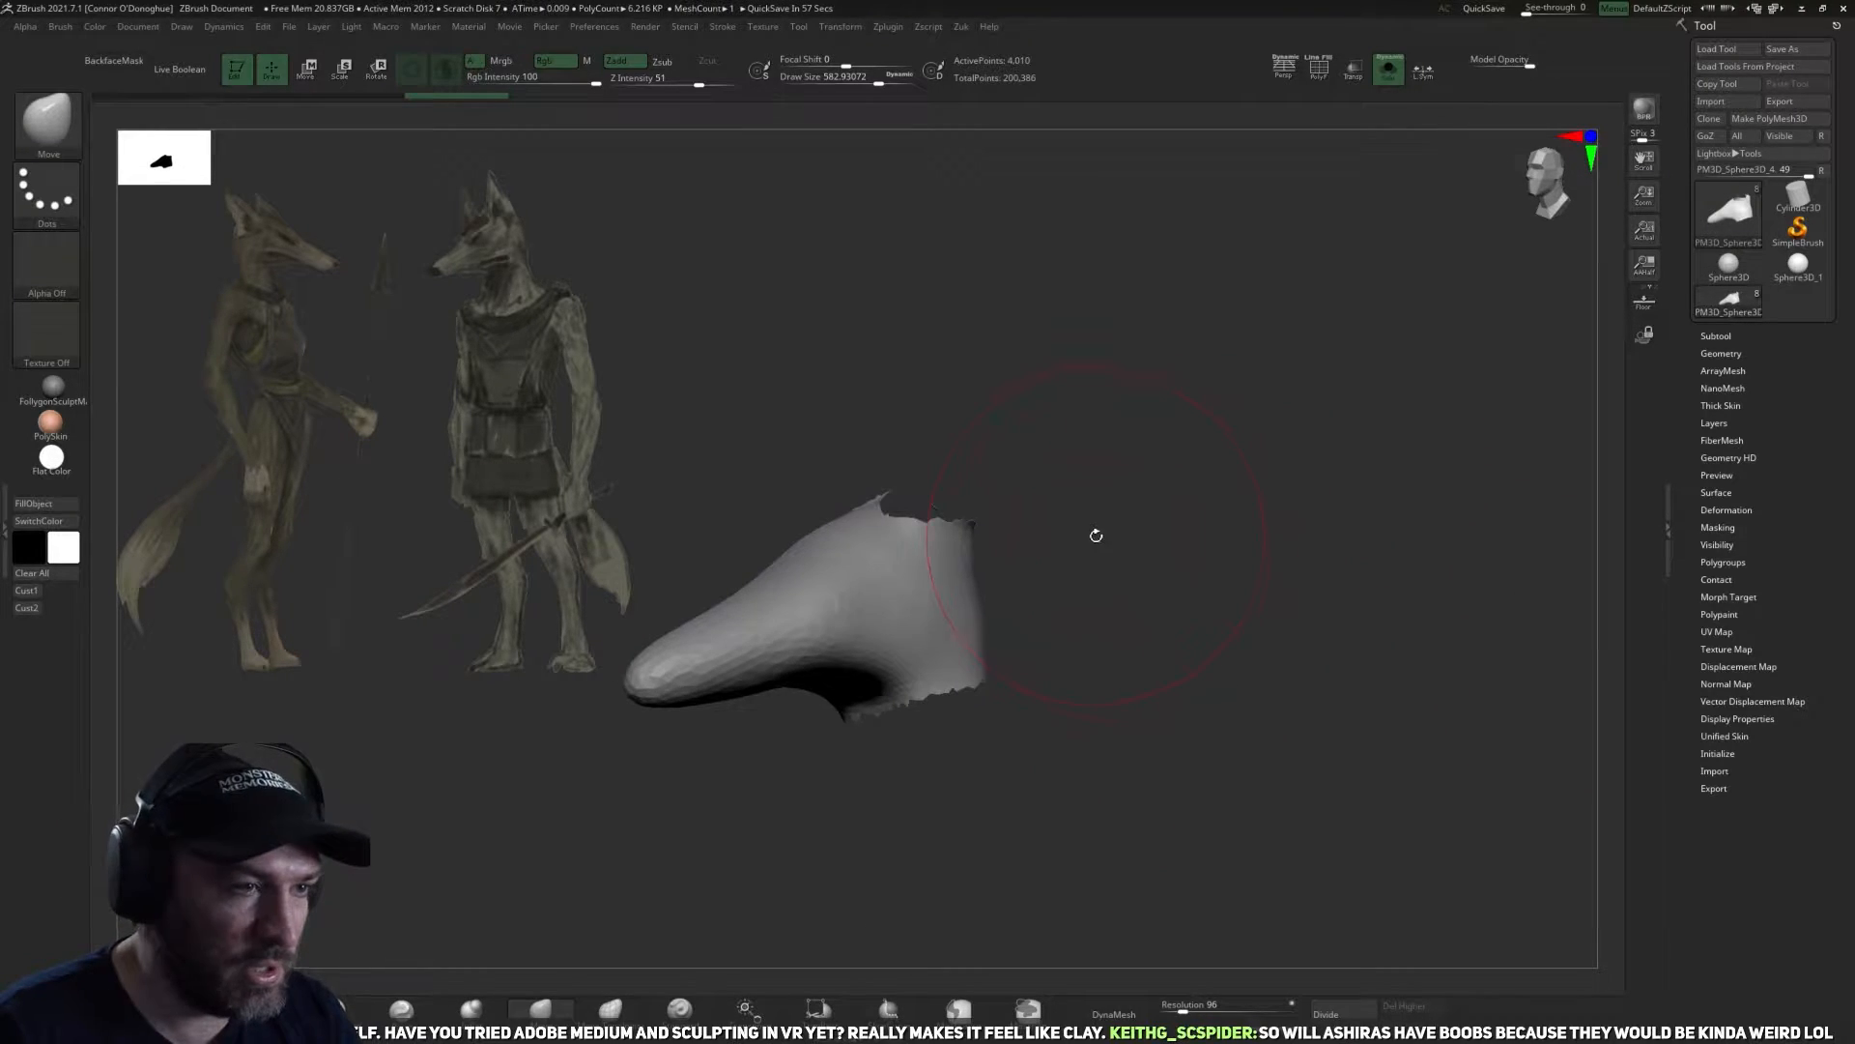
{"action": "key", "text": "z"}
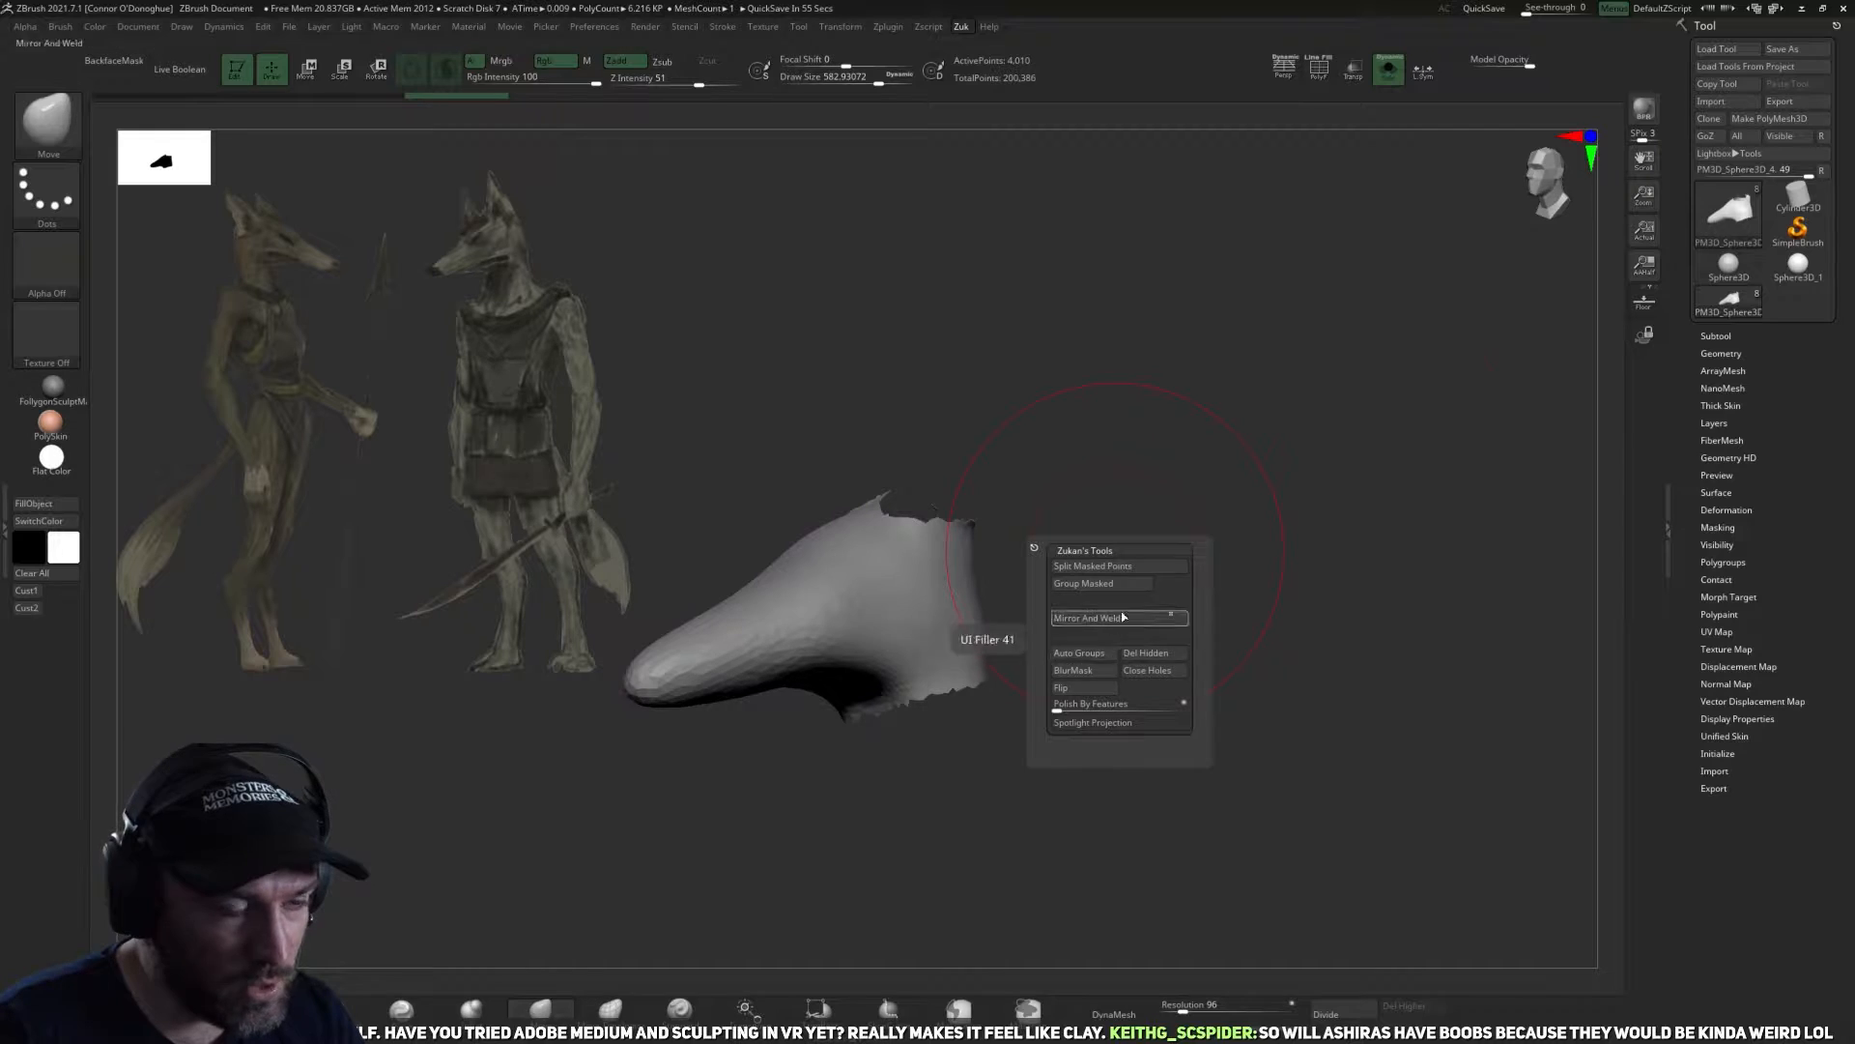
{"action": "left_click_drag", "start_coordinate": [1235, 509], "coordinate": [1248, 538]}
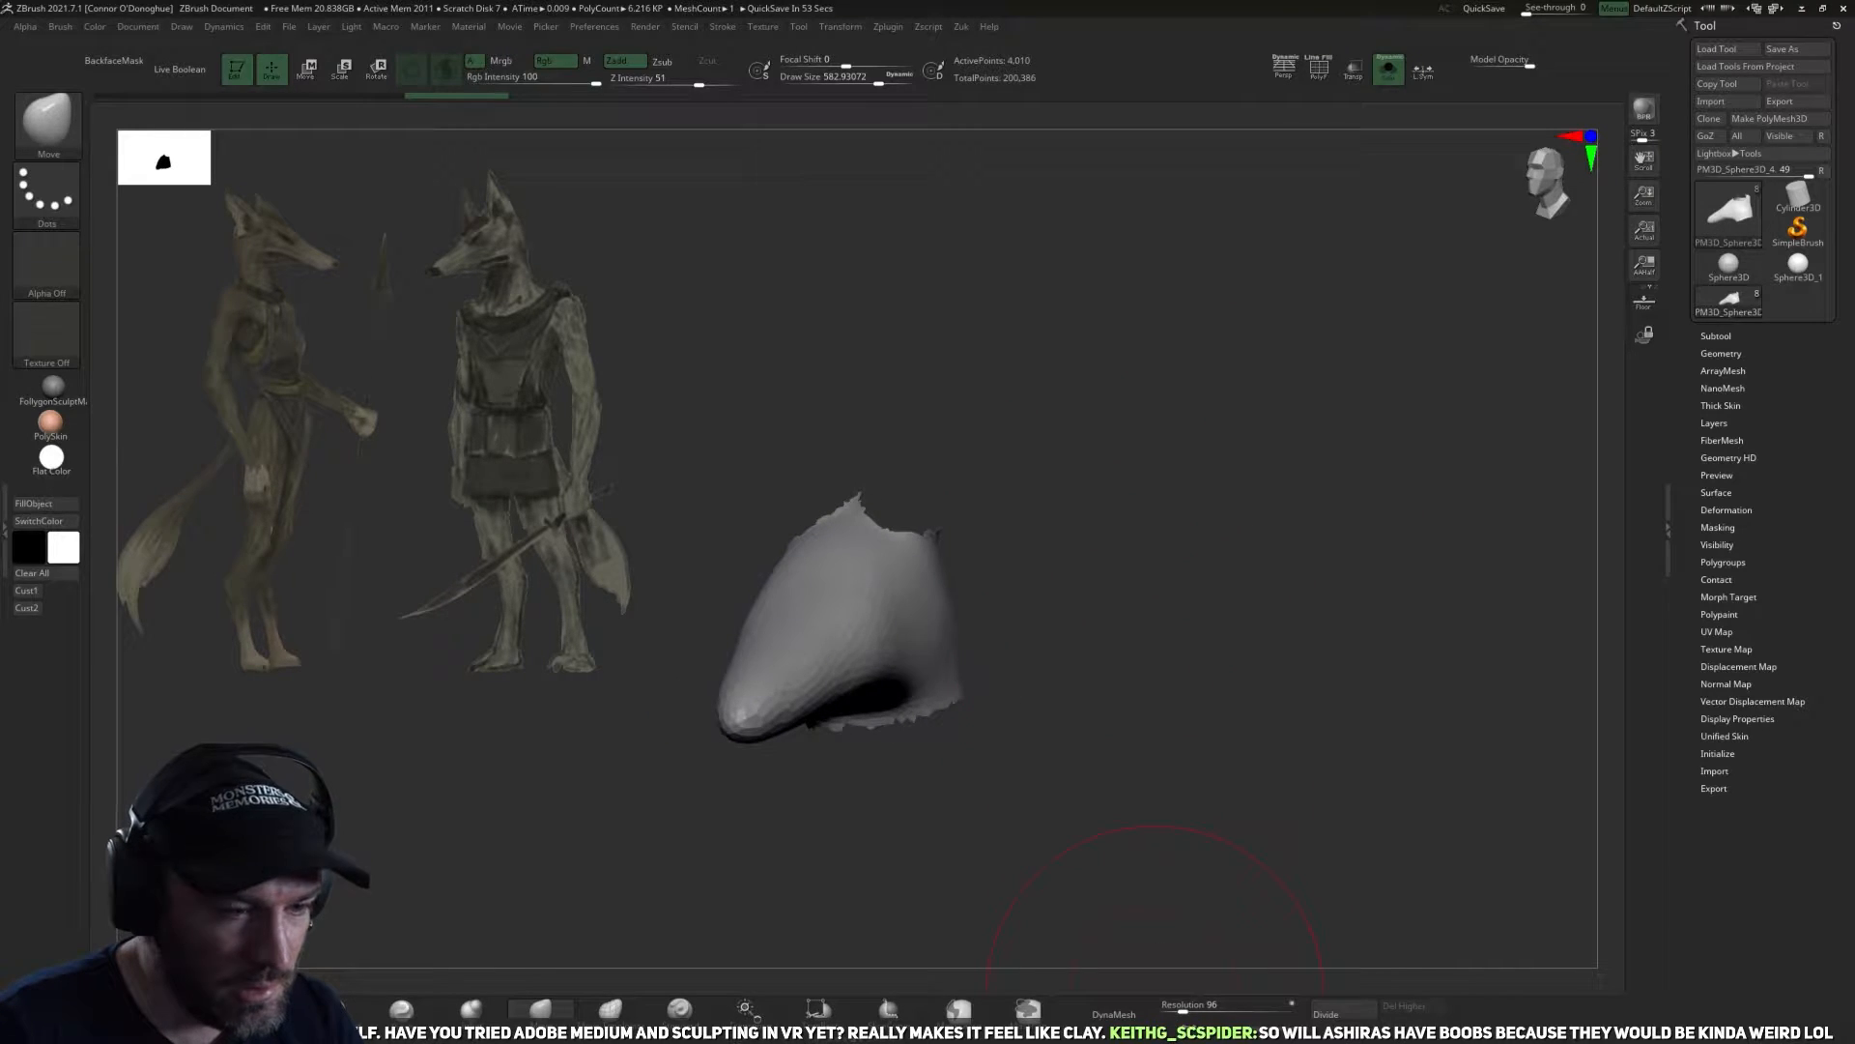
{"action": "left_click", "coordinate": [1114, 1012]}
{"action": "mouse_move", "coordinate": [1172, 658]}
{"action": "left_mouse_down"}
{"action": "mouse_move", "coordinate": [1044, 584]}
{"action": "mouse_move", "coordinate": [892, 606]}
{"action": "left_mouse_up"}
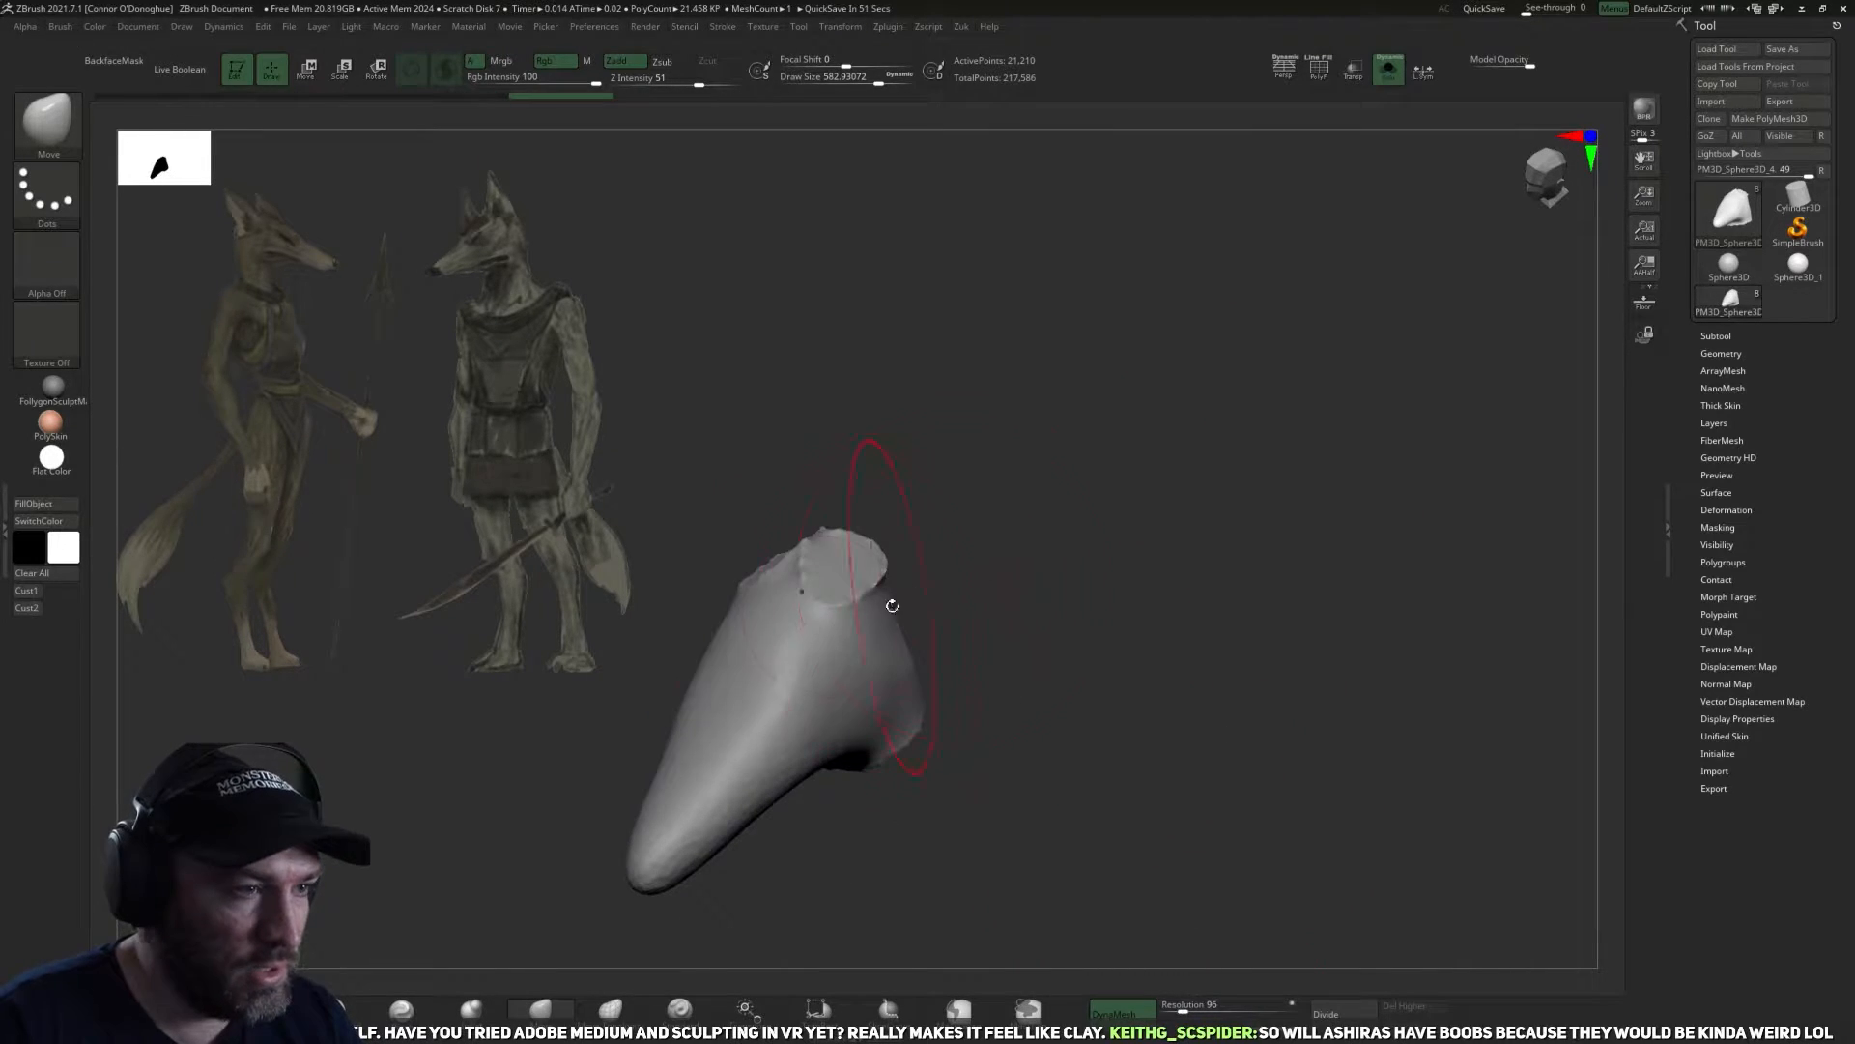
Smooth and push the capped top and back of the snout piece into a rounded skull with the Move brush.
{"action": "mouse_move", "coordinate": [1048, 527]}
{"action": "left_mouse_down", "text": "alt"}
{"action": "mouse_move", "coordinate": [1089, 530]}
{"action": "mouse_move", "coordinate": [1034, 590]}
{"action": "mouse_move", "coordinate": [1007, 591]}
{"action": "mouse_move", "coordinate": [1064, 510]}
{"action": "left_mouse_up", "text": "alt"}
{"action": "key", "text": "space"}
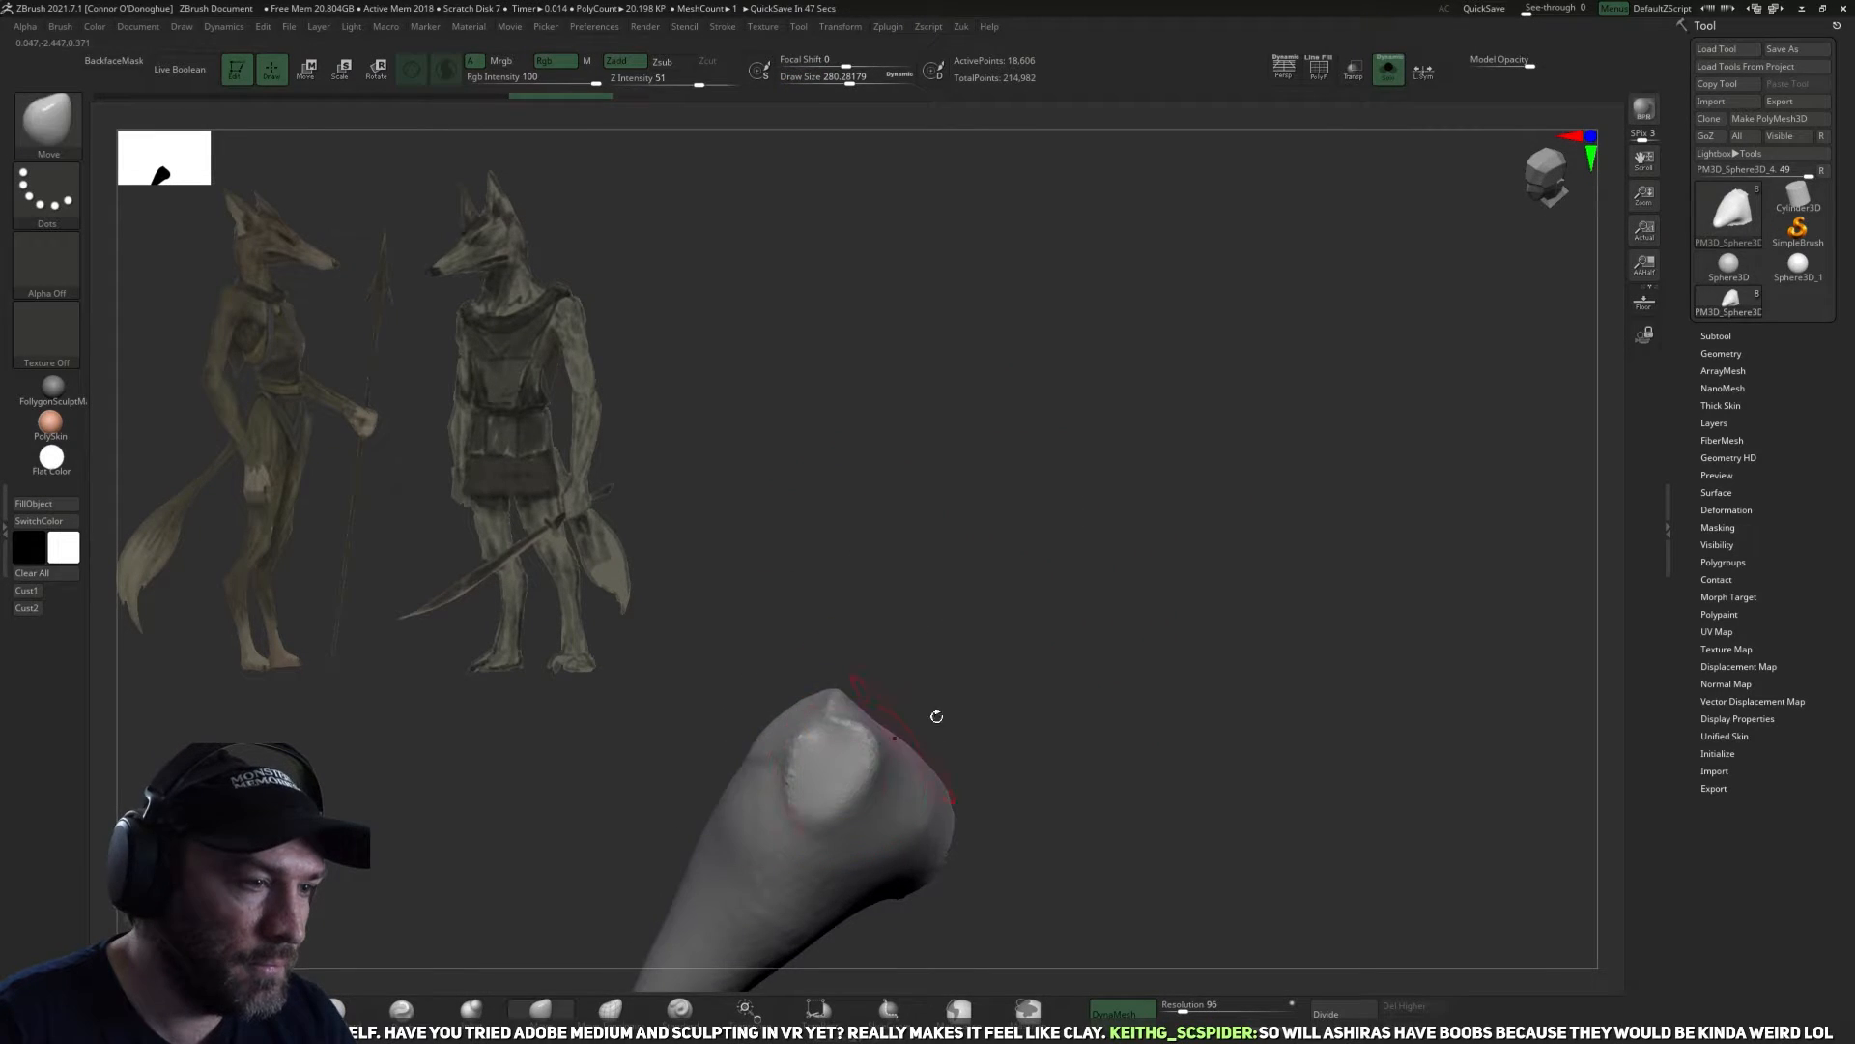
{"action": "left_click_drag", "start_coordinate": [903, 740], "coordinate": [1005, 638], "text": "alt"}
{"action": "left_click_drag", "start_coordinate": [1102, 560], "coordinate": [1078, 638]}
{"action": "mouse_move", "coordinate": [942, 604]}
{"action": "left_mouse_down", "text": "shift"}
{"action": "mouse_move", "coordinate": [937, 630]}
{"action": "mouse_move", "coordinate": [965, 640]}
{"action": "left_mouse_up", "text": "shift"}
{"action": "left_click_drag", "start_coordinate": [1072, 812], "coordinate": [1111, 725]}
{"action": "left_click_drag", "start_coordinate": [966, 633], "coordinate": [908, 638], "text": "shift"}
{"action": "mouse_move", "coordinate": [1082, 812]}
{"action": "left_mouse_down"}
{"action": "mouse_move", "coordinate": [1105, 680]}
{"action": "mouse_move", "coordinate": [1183, 792]}
{"action": "left_mouse_up"}
{"action": "mouse_move", "coordinate": [1196, 819]}
{"action": "left_mouse_down", "text": "alt"}
{"action": "mouse_move", "coordinate": [1168, 704]}
{"action": "mouse_move", "coordinate": [1073, 715]}
{"action": "left_mouse_up", "text": "alt"}
{"action": "mouse_move", "coordinate": [932, 657]}
{"action": "left_mouse_down", "text": "shift"}
{"action": "mouse_move", "coordinate": [906, 608]}
{"action": "mouse_move", "coordinate": [966, 633]}
{"action": "left_mouse_up", "text": "shift"}
{"action": "mouse_move", "coordinate": [1143, 593]}
{"action": "left_mouse_down"}
{"action": "mouse_move", "coordinate": [1196, 605]}
{"action": "mouse_move", "coordinate": [1131, 560]}
{"action": "left_mouse_up"}
{"action": "mouse_move", "coordinate": [1121, 551]}
{"action": "left_mouse_down", "text": "ctrl"}
{"action": "mouse_move", "coordinate": [1316, 616]}
{"action": "mouse_move", "coordinate": [1179, 532]}
{"action": "left_mouse_up", "text": "ctrl"}
{"action": "left_click_drag", "start_coordinate": [1179, 532], "coordinate": [1339, 638], "text": "alt"}
{"action": "left_click_drag", "start_coordinate": [1324, 580], "coordinate": [1272, 539]}
{"action": "left_click_drag", "start_coordinate": [1042, 618], "coordinate": [1069, 604], "text": "shift"}
{"action": "left_click_drag", "start_coordinate": [844, 674], "coordinate": [904, 637], "text": "shift"}
{"action": "left_click_drag", "start_coordinate": [932, 745], "coordinate": [1049, 802]}
{"action": "left_click_drag", "start_coordinate": [1049, 763], "coordinate": [1092, 802], "text": "ctrl"}
{"action": "left_click_drag", "start_coordinate": [940, 531], "coordinate": [927, 599], "text": "shift"}
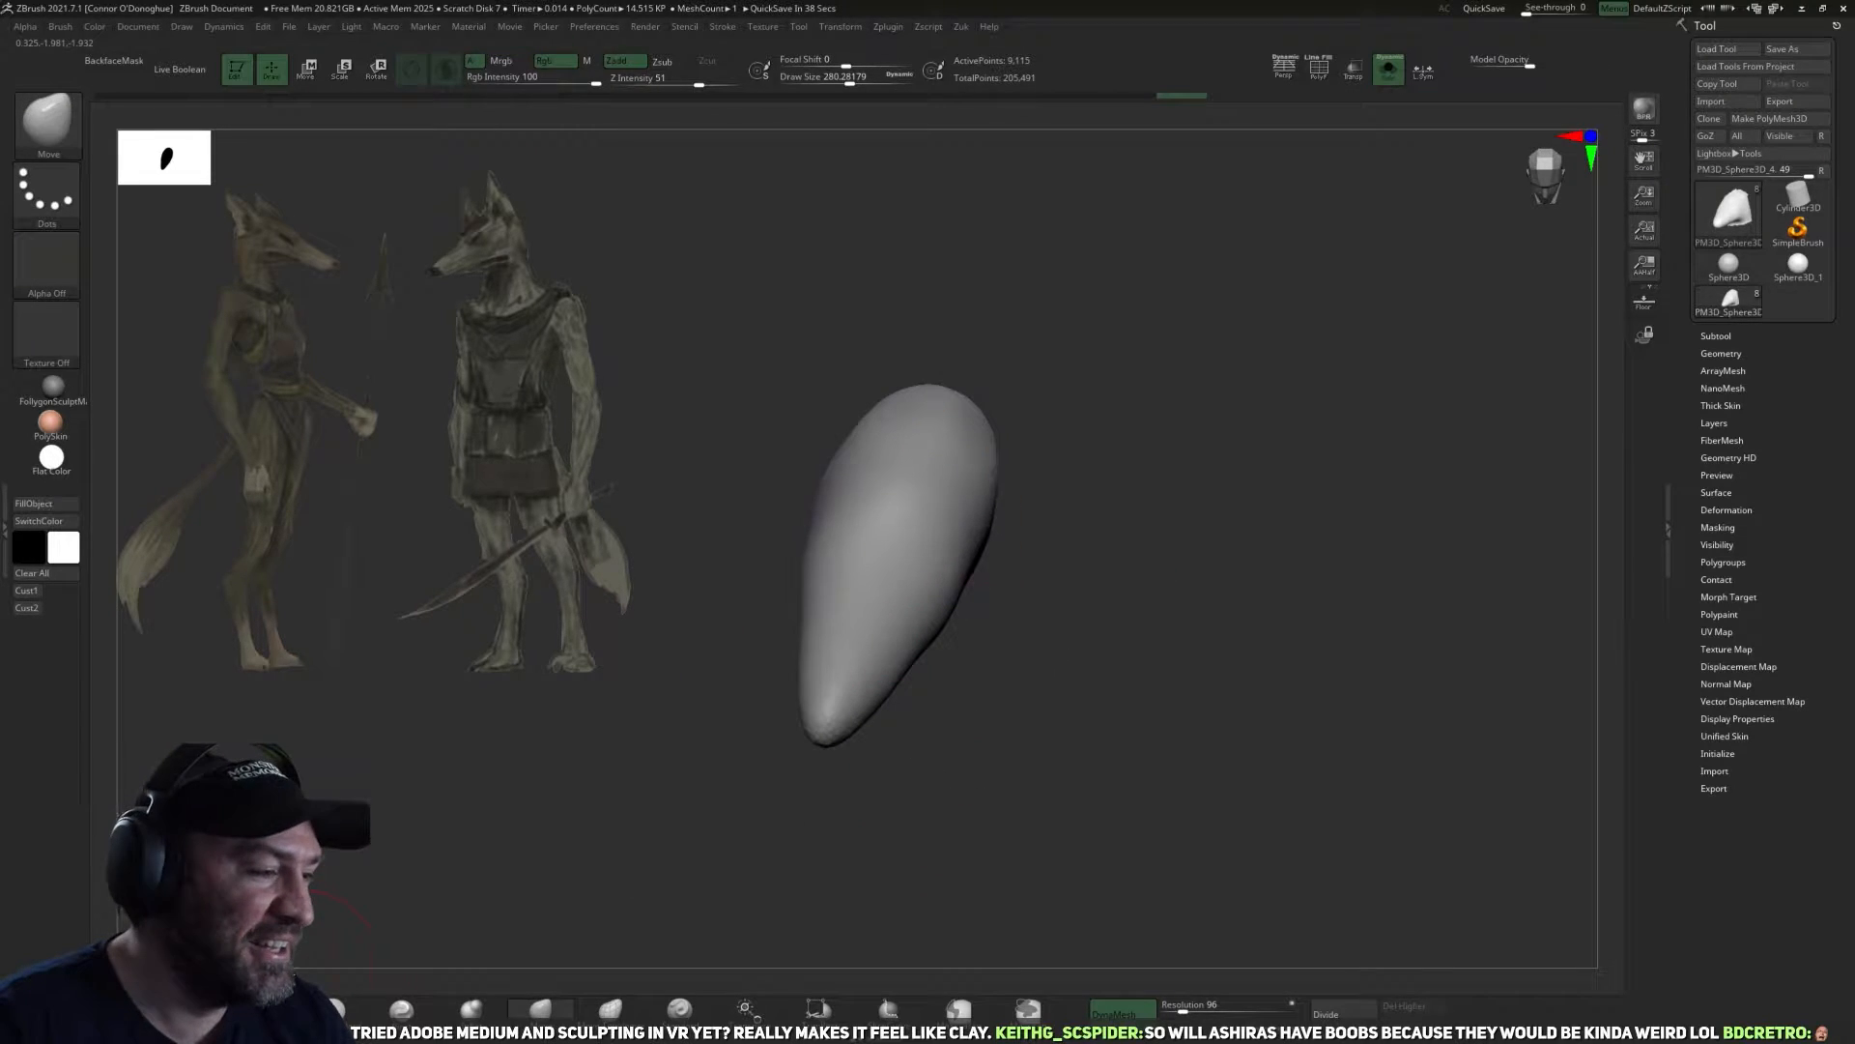
Plane the sides and lower edges of the isolated head with the TrimDynamic brush.
{"action": "key", "text": "b"}
{"action": "key", "text": "t"}
{"action": "key", "text": "d"}
{"action": "left_click_drag", "start_coordinate": [944, 795], "coordinate": [930, 791]}
{"action": "mouse_move", "coordinate": [806, 692]}
{"action": "left_mouse_down"}
{"action": "mouse_move", "coordinate": [965, 531]}
{"action": "mouse_move", "coordinate": [964, 575]}
{"action": "left_mouse_up"}
{"action": "mouse_move", "coordinate": [923, 742]}
{"action": "left_mouse_down"}
{"action": "mouse_move", "coordinate": [1047, 733]}
{"action": "mouse_move", "coordinate": [974, 633]}
{"action": "left_mouse_up"}
{"action": "left_click_drag", "start_coordinate": [890, 674], "coordinate": [1025, 657]}
{"action": "left_click_drag", "start_coordinate": [860, 858], "coordinate": [889, 700]}
{"action": "left_click_drag", "start_coordinate": [891, 698], "coordinate": [873, 763]}
{"action": "mouse_move", "coordinate": [1070, 619]}
{"action": "left_mouse_down"}
{"action": "mouse_move", "coordinate": [1110, 688]}
{"action": "mouse_move", "coordinate": [1210, 500]}
{"action": "left_mouse_up"}
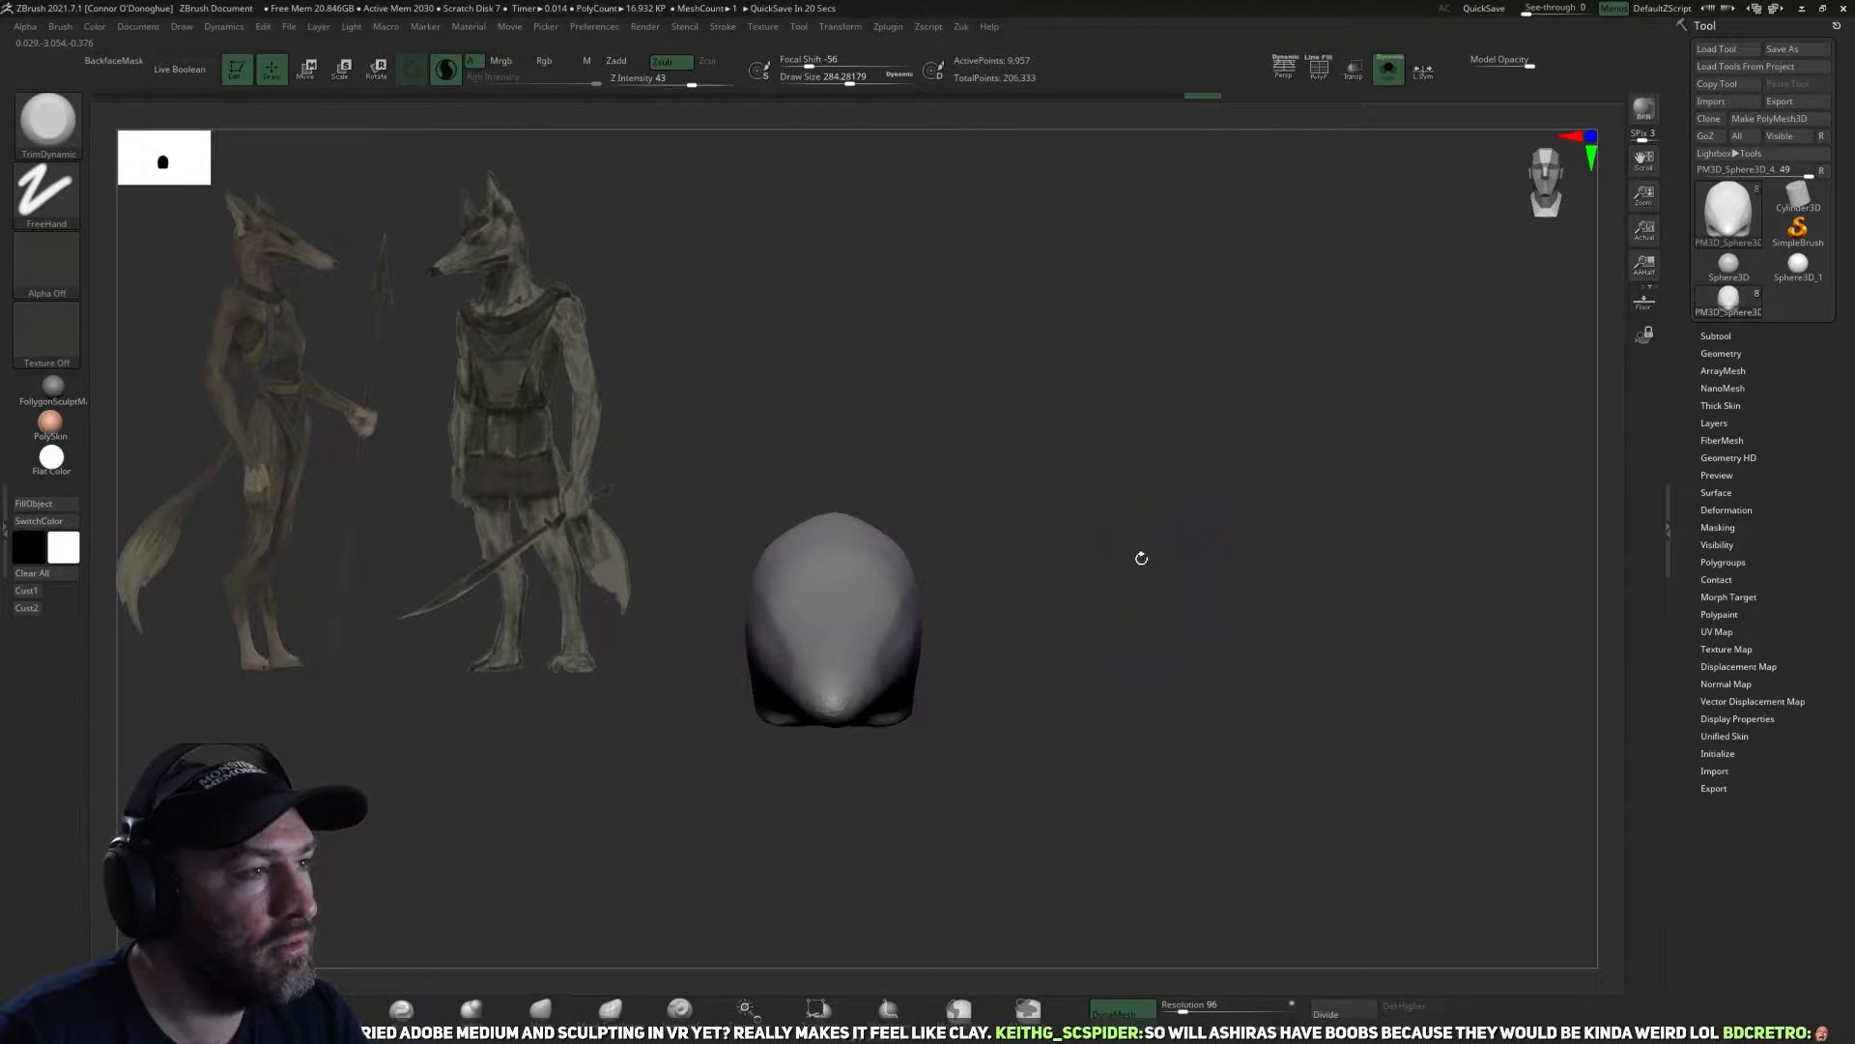
Show all subtools again and compare the trimmed head with the body from the front and side.
{"action": "left_click_drag", "start_coordinate": [1142, 559], "coordinate": [1114, 518]}
{"action": "left_click", "coordinate": [1392, 80]}
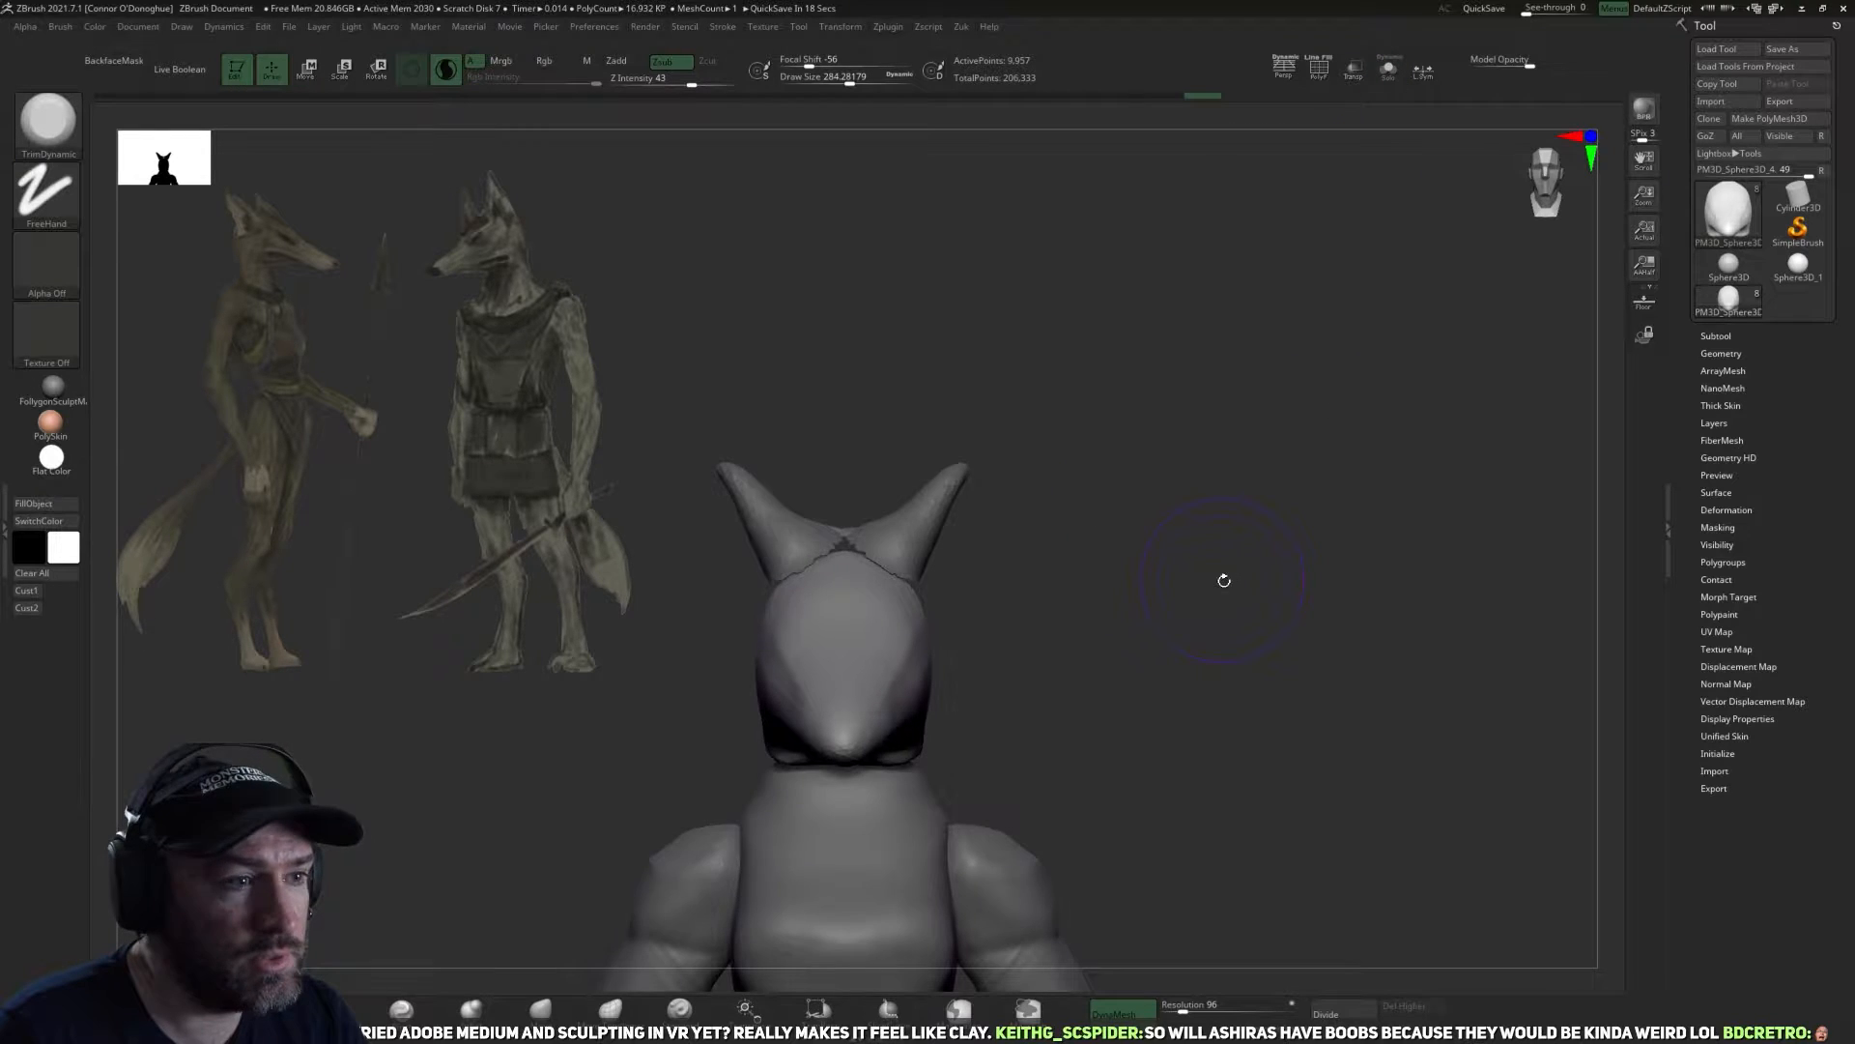
{"action": "left_click_drag", "start_coordinate": [1139, 506], "coordinate": [978, 580]}
{"action": "left_click", "coordinate": [976, 580], "text": "alt"}
{"action": "left_click_drag", "start_coordinate": [1215, 525], "coordinate": [1127, 506], "text": "alt"}
{"action": "right_click_drag", "start_coordinate": [1121, 480], "coordinate": [1150, 554], "text": "ctrl"}
Make the torso the active subtool and smooth the surface of its chest.
{"action": "left_click_drag", "start_coordinate": [1150, 534], "coordinate": [973, 687]}
{"action": "left_click_drag", "start_coordinate": [989, 761], "coordinate": [529, 801]}
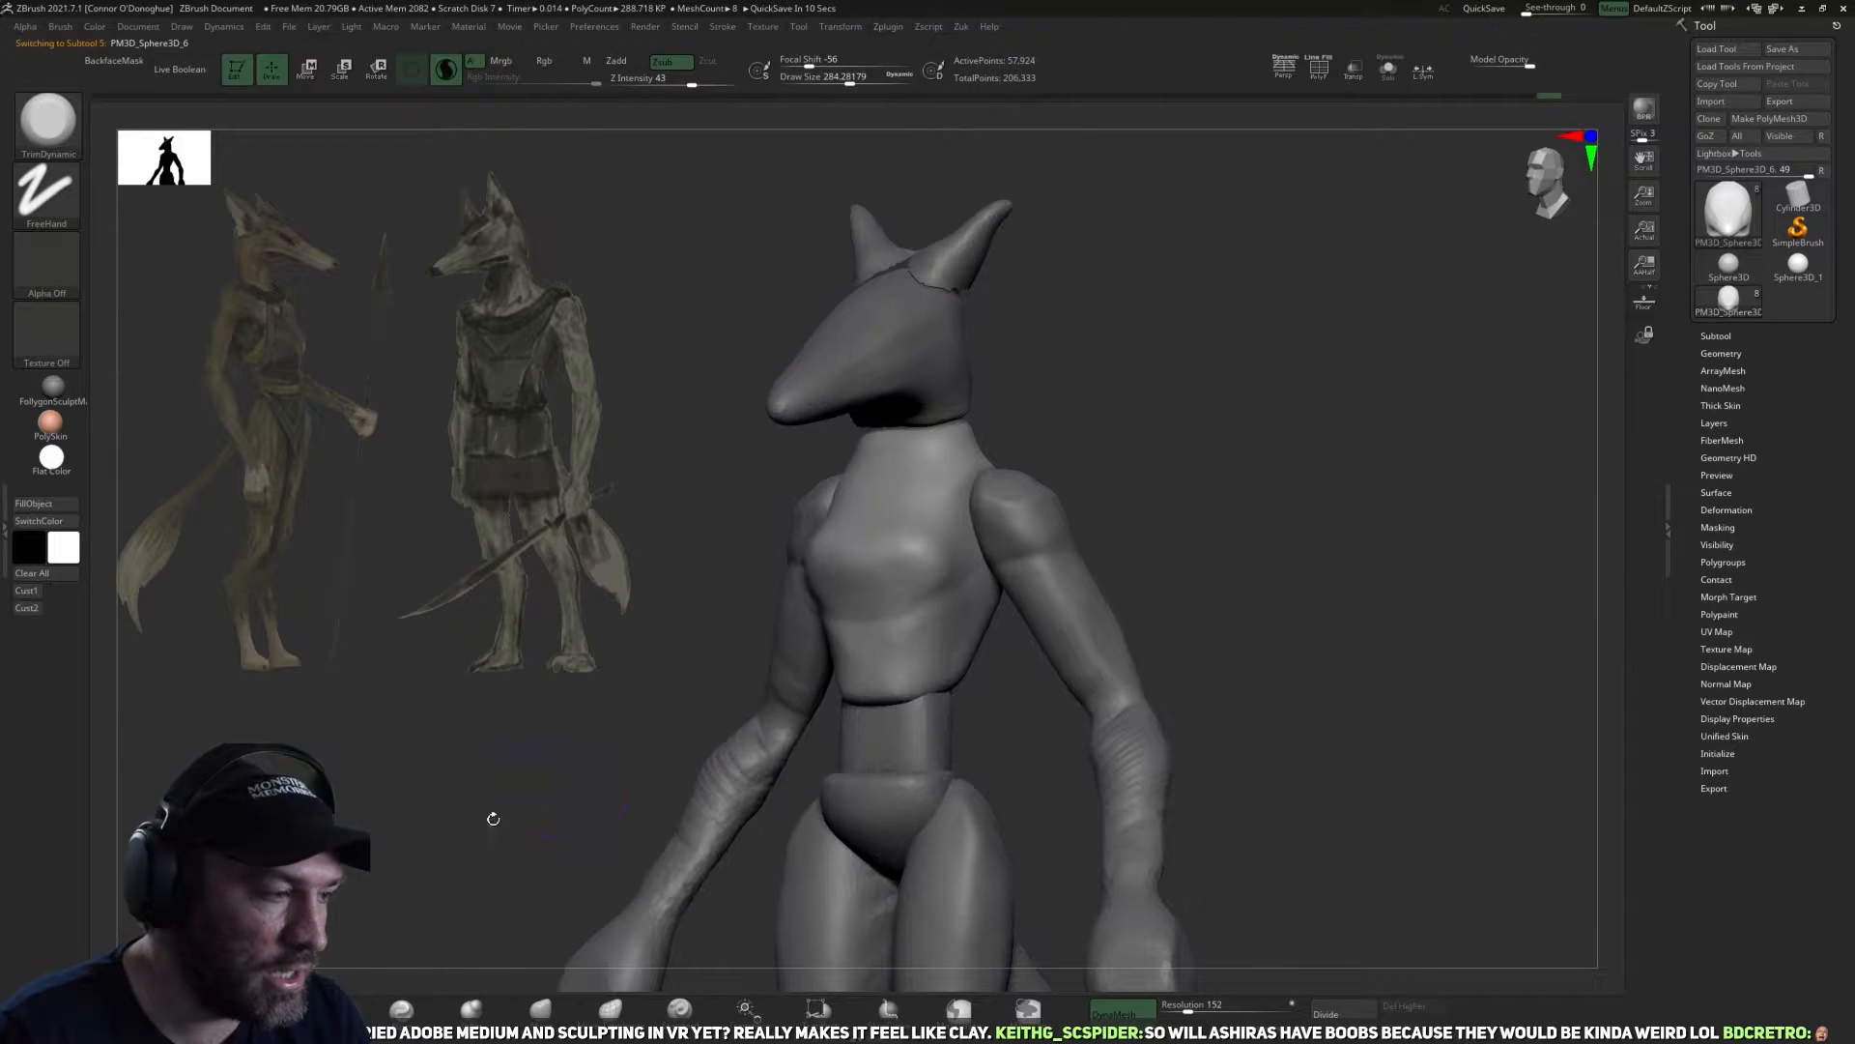
{"action": "key", "text": "shift"}
{"action": "left_click_drag", "start_coordinate": [908, 635], "coordinate": [838, 560], "text": "shift"}
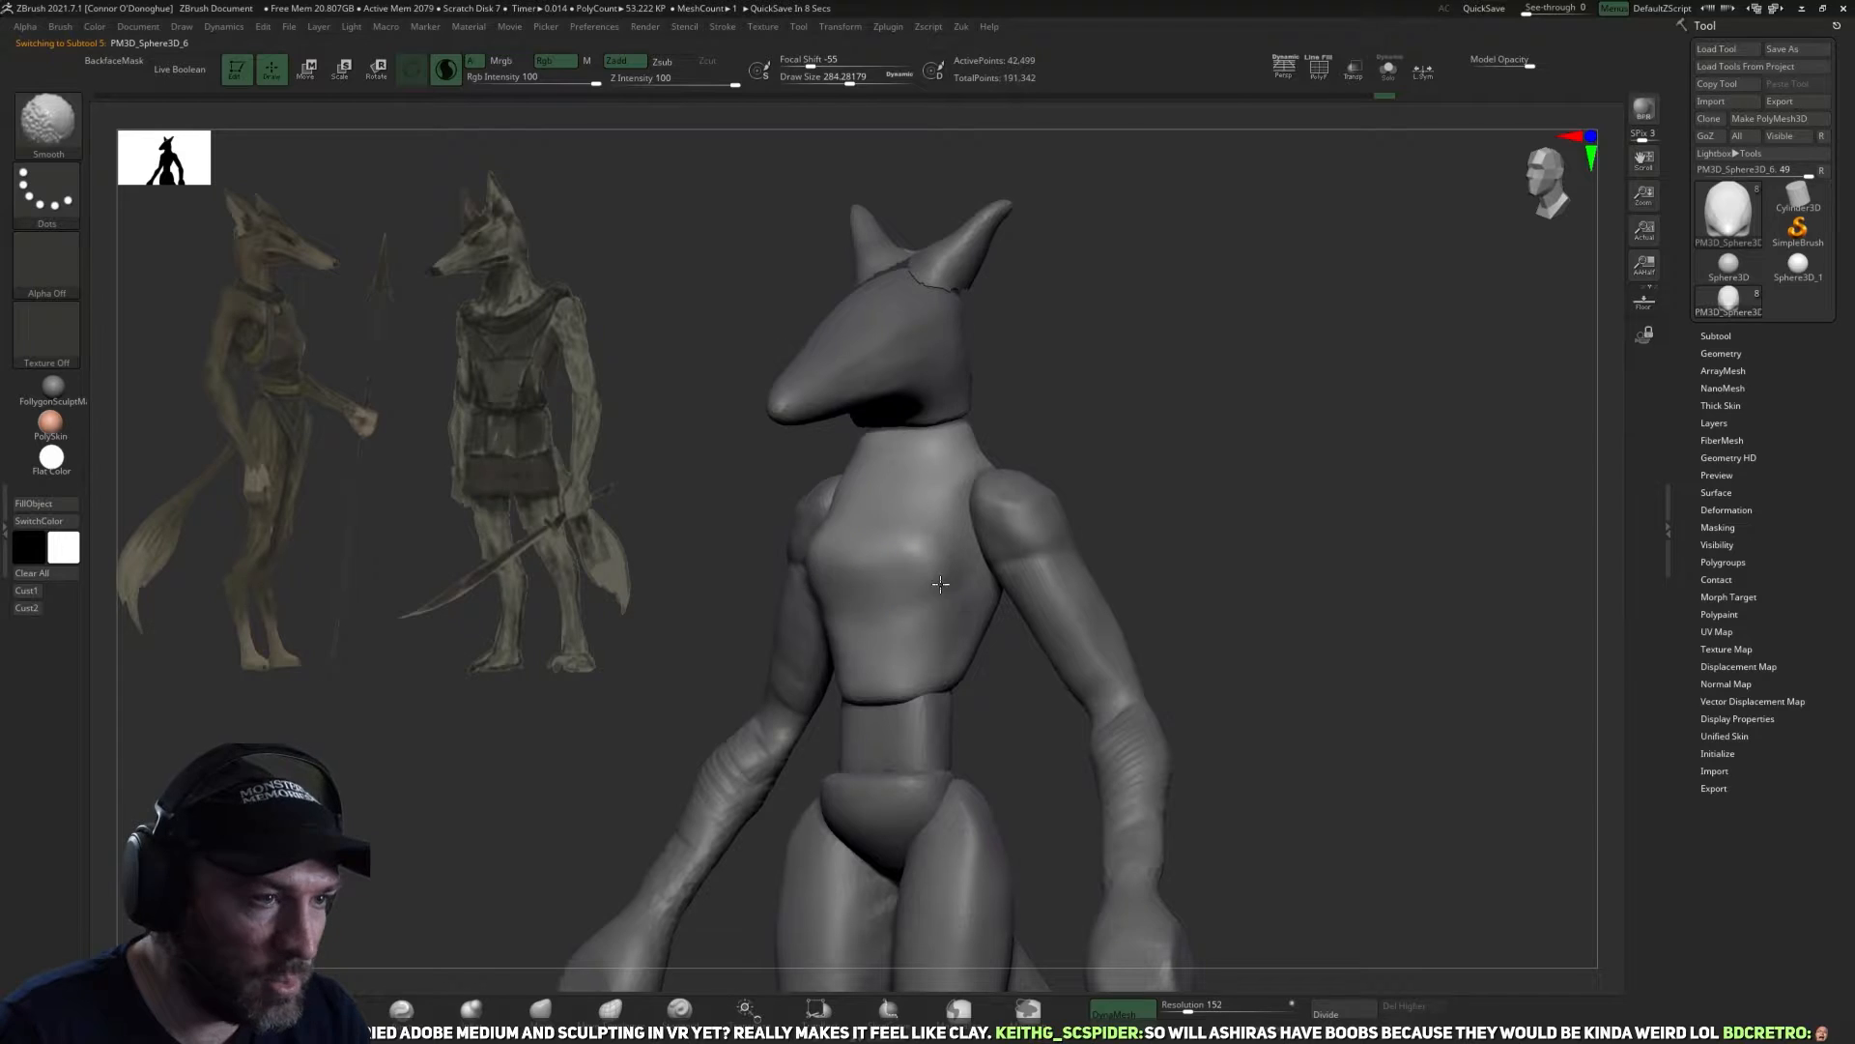
{"action": "mouse_move", "coordinate": [1017, 519]}
{"action": "left_mouse_down"}
{"action": "mouse_move", "coordinate": [1143, 567]}
{"action": "mouse_move", "coordinate": [1198, 522]}
{"action": "mouse_move", "coordinate": [1143, 518]}
{"action": "mouse_move", "coordinate": [1089, 628]}
{"action": "mouse_move", "coordinate": [1102, 583]}
{"action": "mouse_move", "coordinate": [1053, 580]}
{"action": "mouse_move", "coordinate": [931, 692]}
{"action": "left_mouse_up"}
Widen the upper back and adjust the neck base of the torso from behind with an enlarged Move brush.
{"action": "key", "text": "b"}
{"action": "key", "text": "m"}
{"action": "key", "text": "v"}
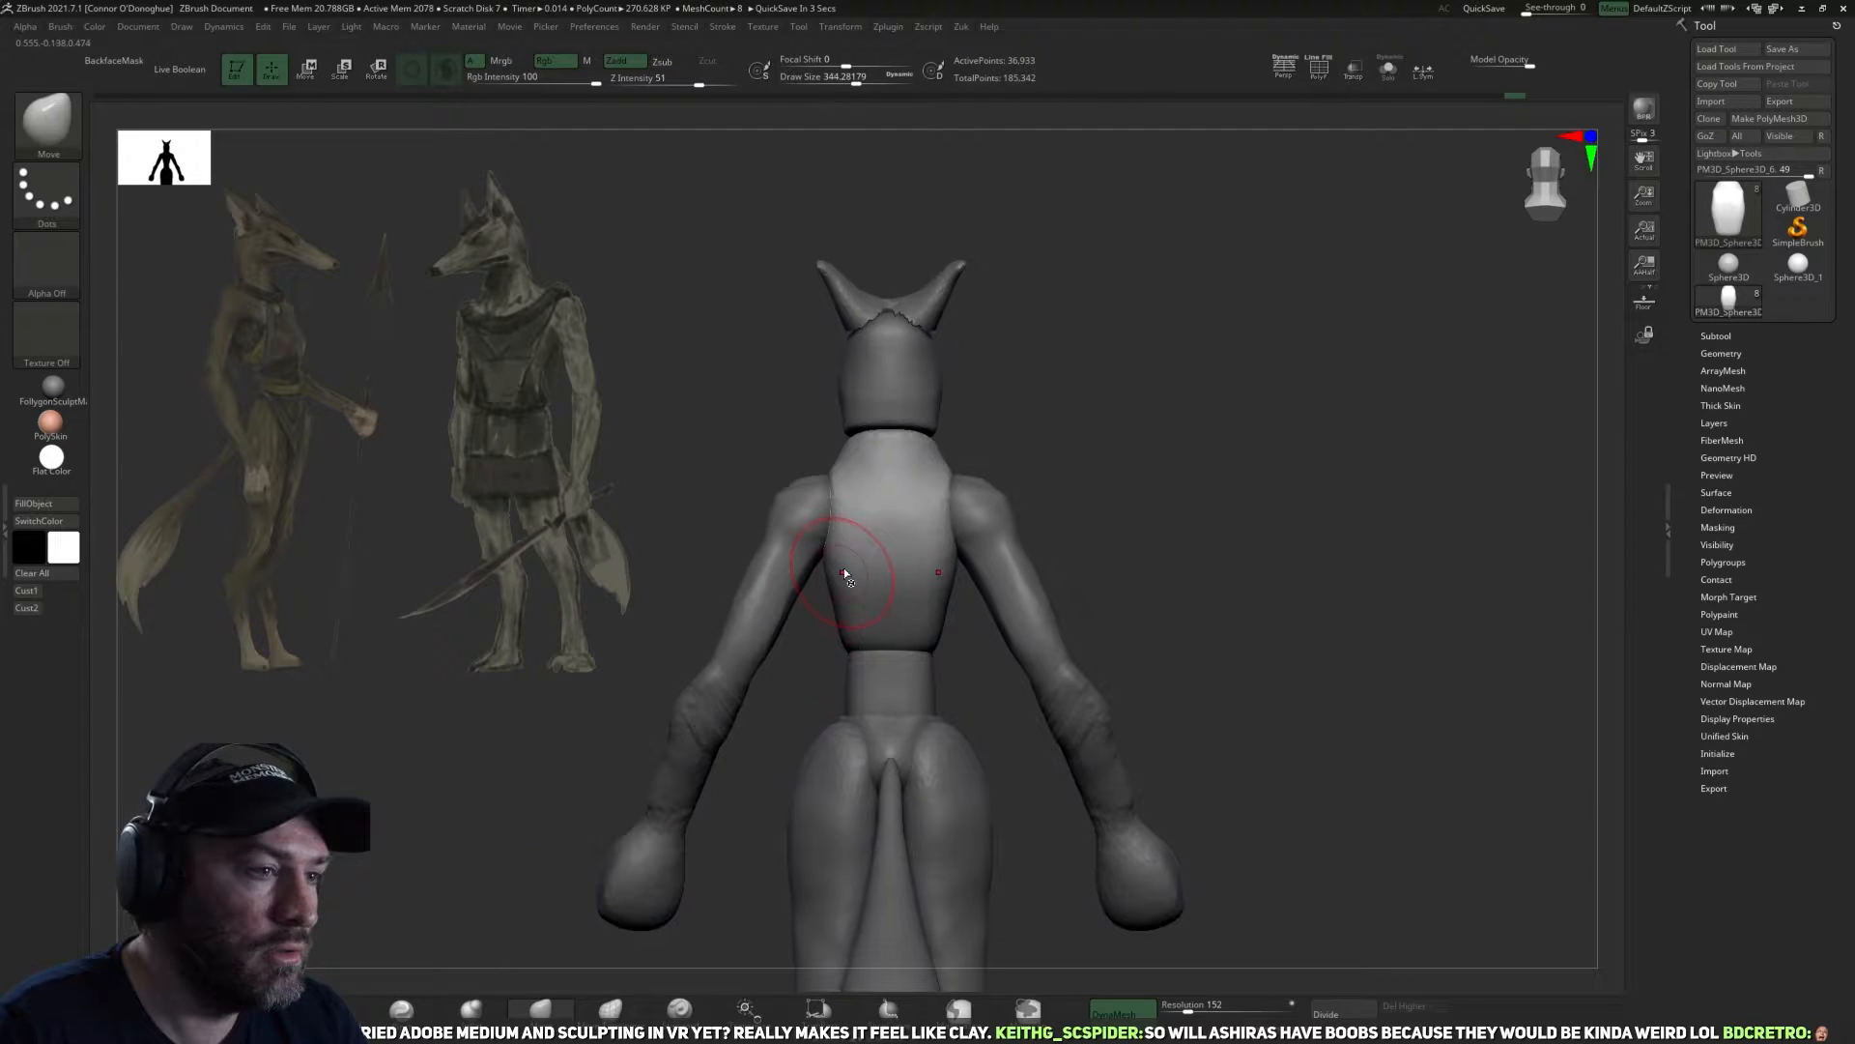
{"action": "key", "text": "space"}
{"action": "left_click_drag", "start_coordinate": [846, 574], "coordinate": [880, 575]}
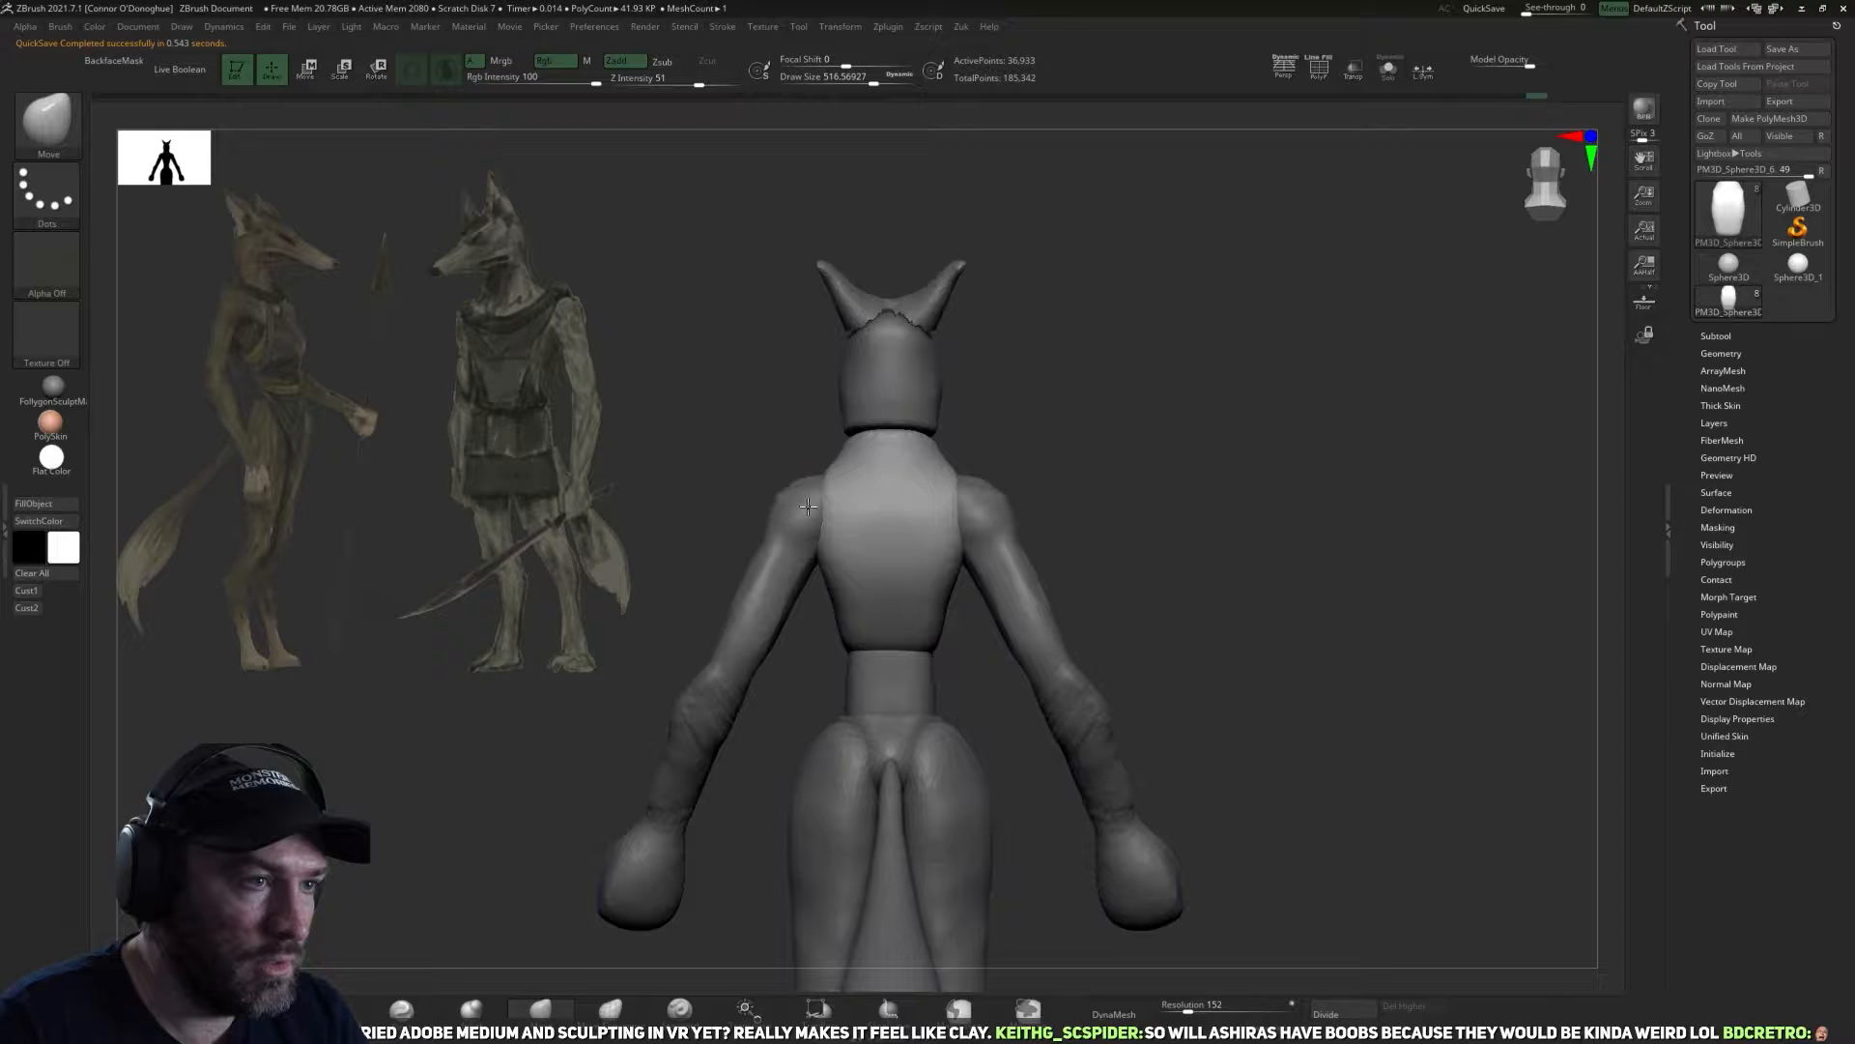
{"action": "left_click_drag", "start_coordinate": [1034, 406], "coordinate": [1055, 549]}
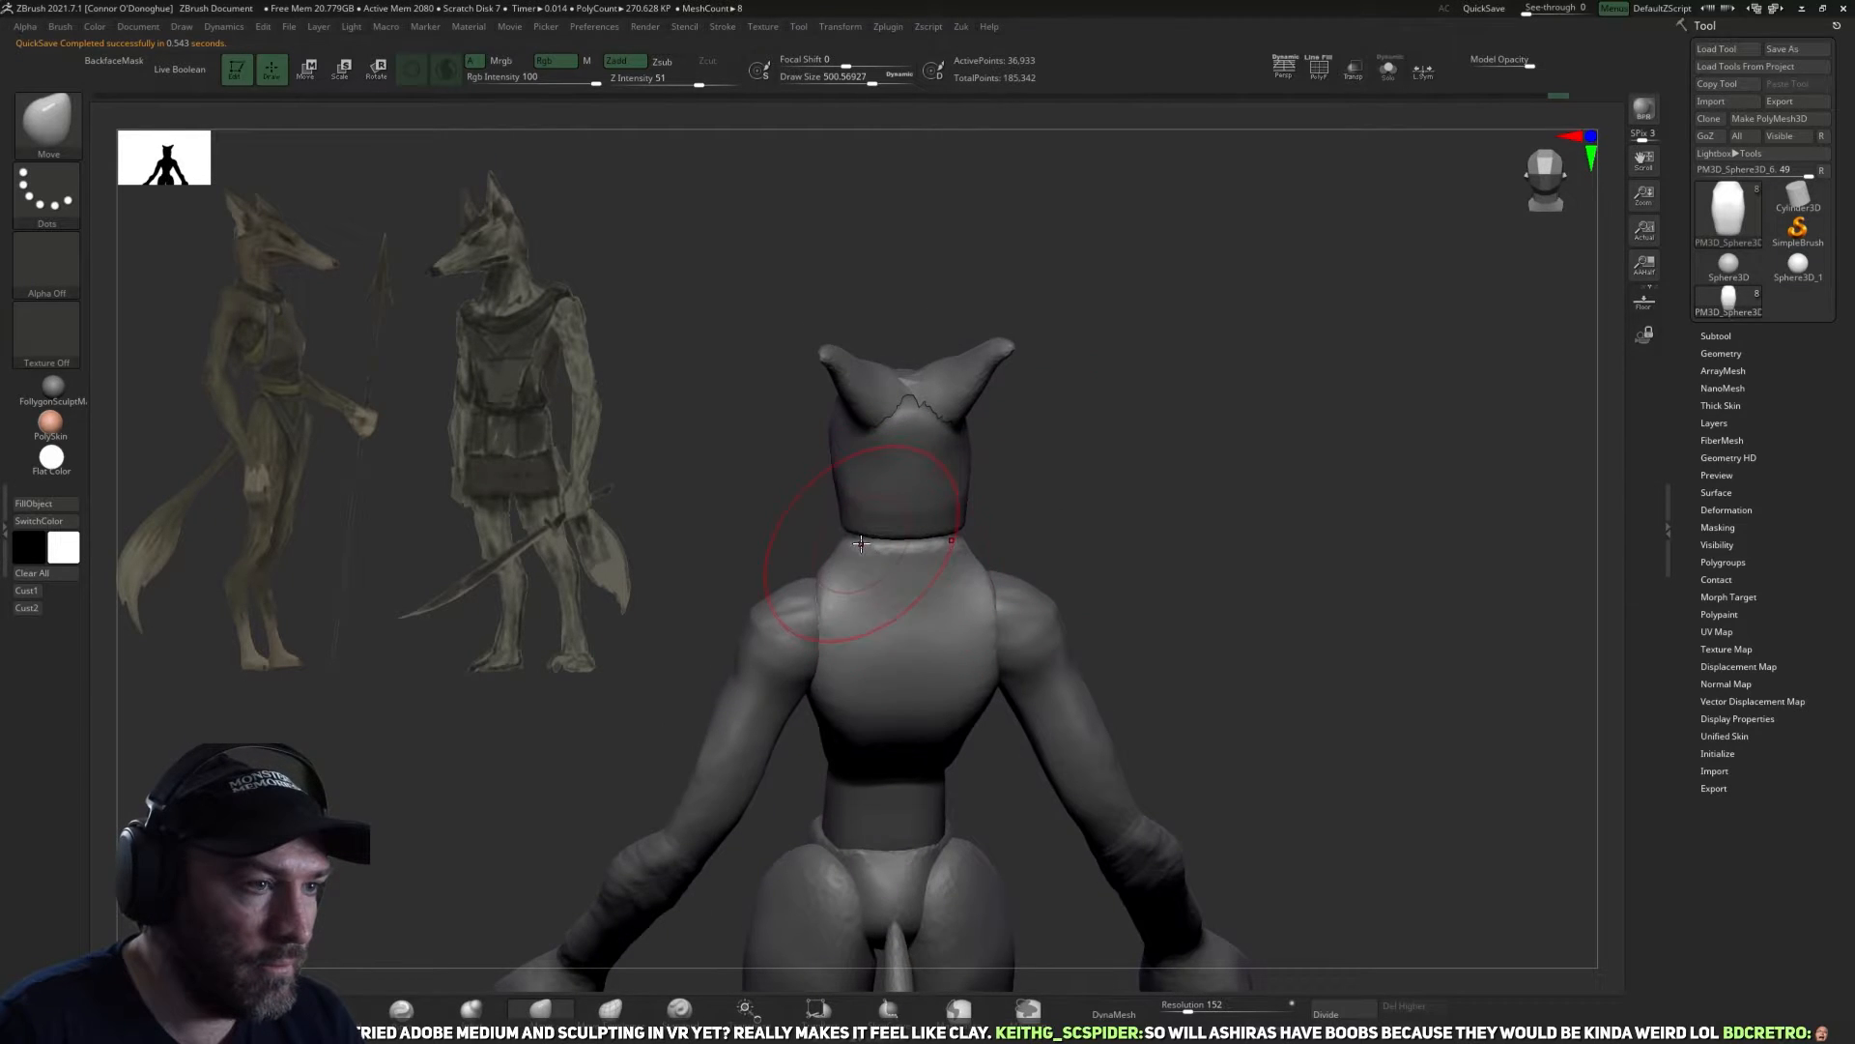
{"action": "left_click_drag", "start_coordinate": [854, 534], "coordinate": [872, 537]}
{"action": "mouse_move", "coordinate": [1039, 491]}
{"action": "left_mouse_down"}
{"action": "mouse_move", "coordinate": [1151, 501]}
{"action": "mouse_move", "coordinate": [1010, 559]}
{"action": "mouse_move", "coordinate": [1000, 618]}
{"action": "left_mouse_up"}
Flatten the neck and shoulder slopes of the torso from both sides with the TrimDynamic brush.
{"action": "key", "text": "b"}
{"action": "key", "text": "t"}
{"action": "key", "text": "d"}
{"action": "left_click_drag", "start_coordinate": [926, 554], "coordinate": [944, 538]}
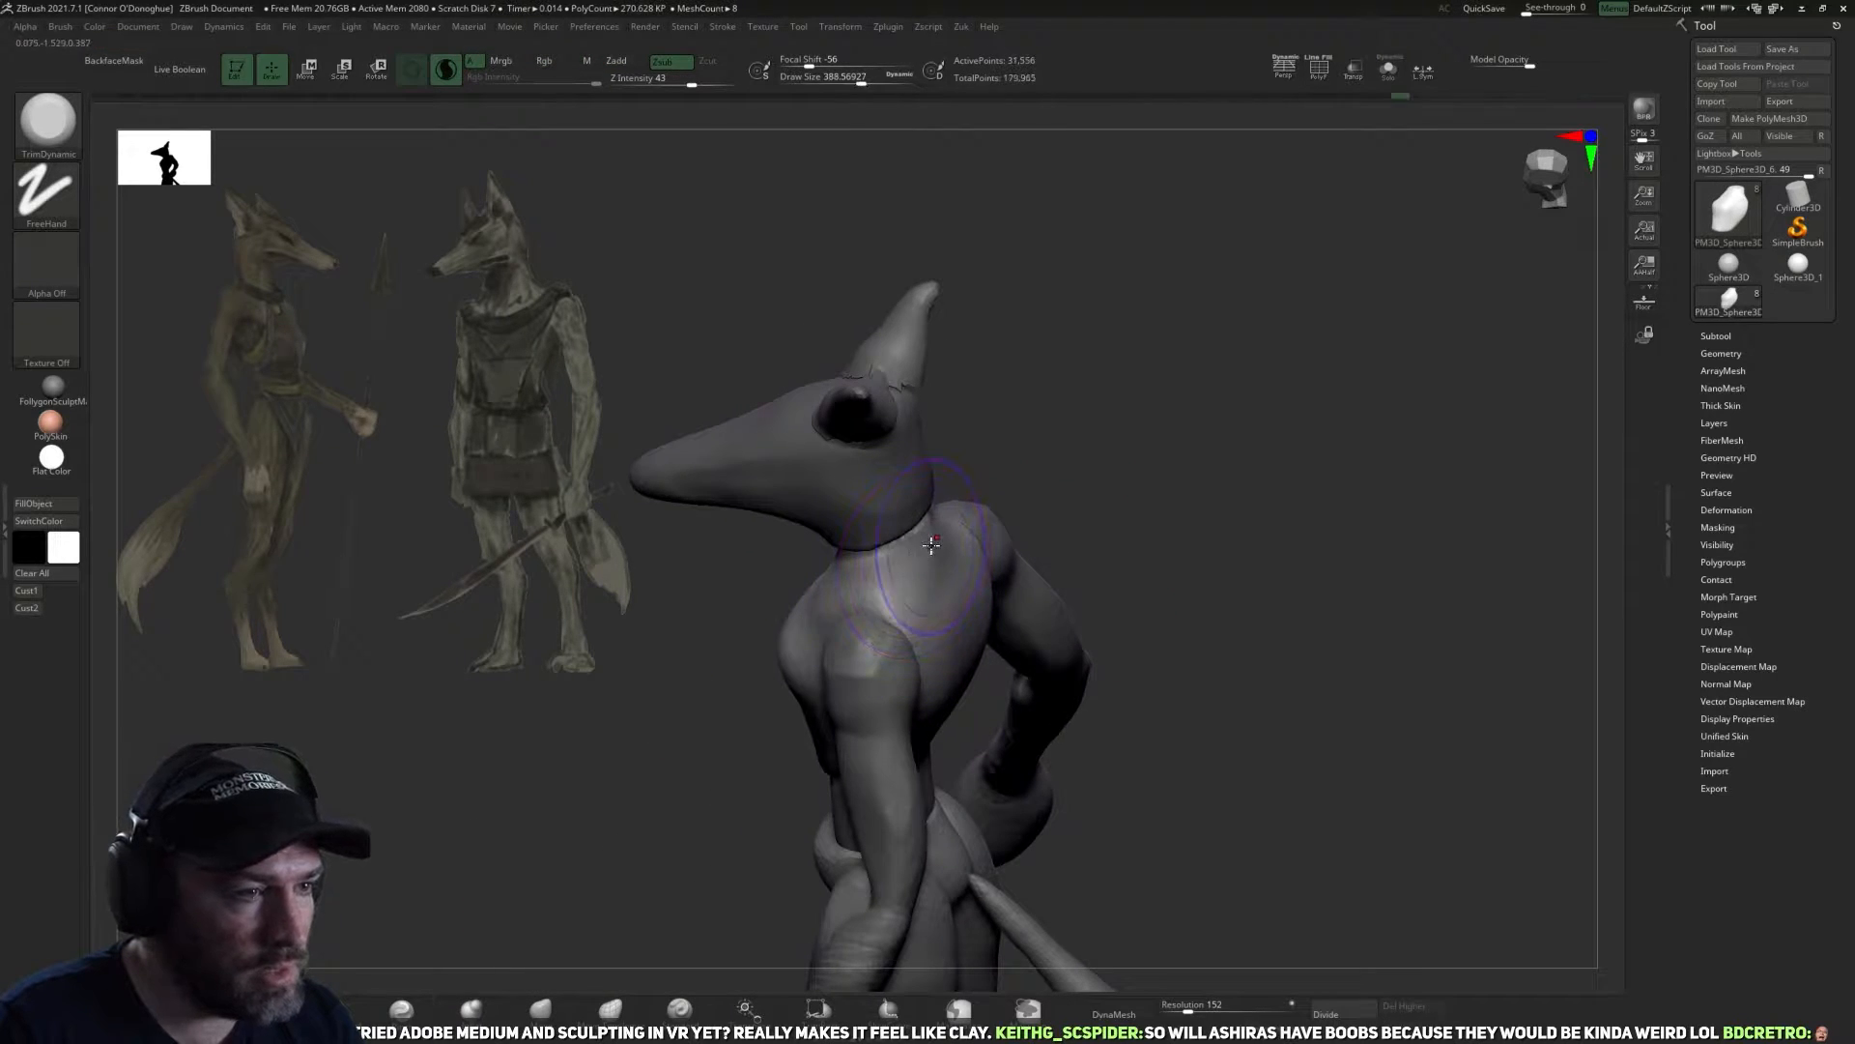
{"action": "left_click_drag", "start_coordinate": [1111, 502], "coordinate": [1219, 513]}
{"action": "left_click_drag", "start_coordinate": [1082, 555], "coordinate": [1034, 565]}
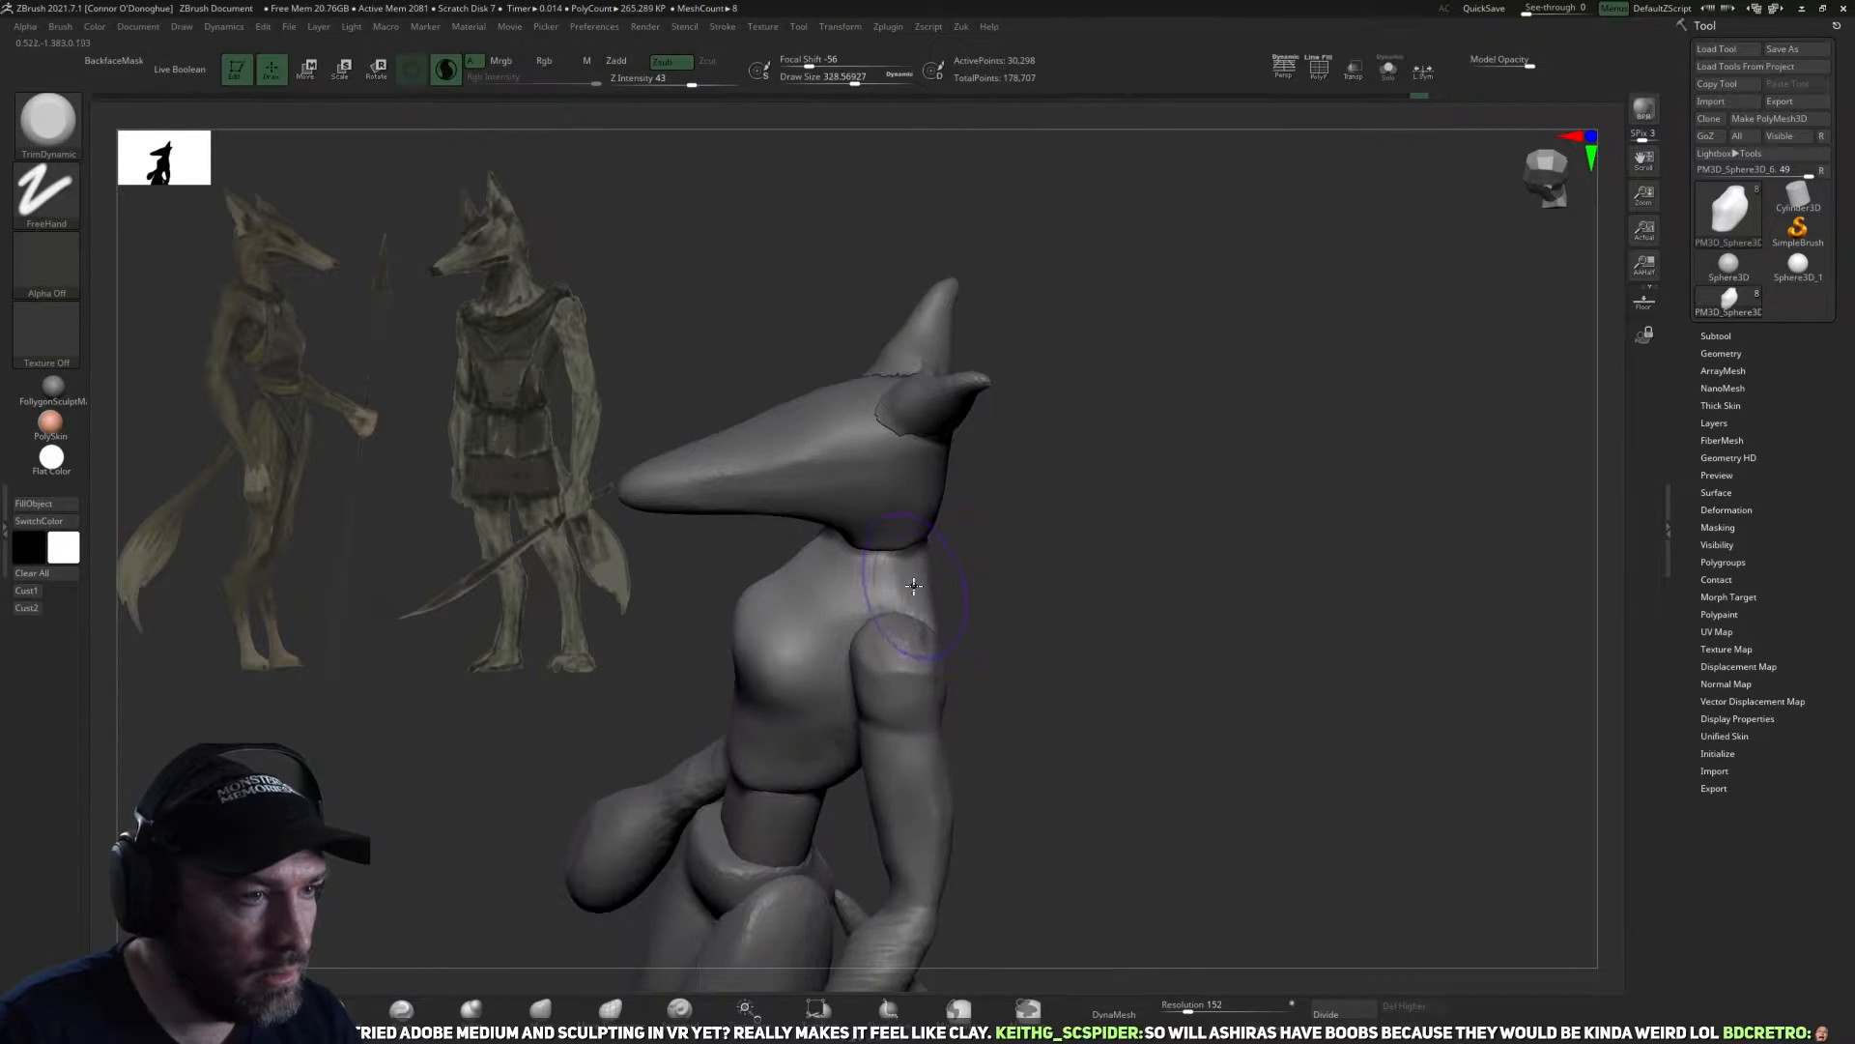
{"action": "left_click", "coordinate": [348, 1007]}
Make the pelvis the active subtool and switch to the Move brush.
{"action": "left_click_drag", "start_coordinate": [1068, 584], "coordinate": [1203, 580]}
{"action": "left_click_drag", "start_coordinate": [1193, 556], "coordinate": [1116, 299], "text": "alt"}
{"action": "left_click_drag", "start_coordinate": [1150, 406], "coordinate": [1184, 464], "text": "ctrl"}
{"action": "mouse_move", "coordinate": [978, 669]}
{"action": "left_mouse_down"}
{"action": "mouse_move", "coordinate": [936, 671]}
{"action": "mouse_move", "coordinate": [923, 610]}
{"action": "left_mouse_up"}
{"action": "left_click", "coordinate": [820, 662], "text": "alt"}
{"action": "left_click", "coordinate": [559, 1015]}
Try to reshape the front and upper edge of the pelvis with the Move brush, and undo the strokes.
{"action": "left_click_drag", "start_coordinate": [833, 664], "coordinate": [798, 699]}
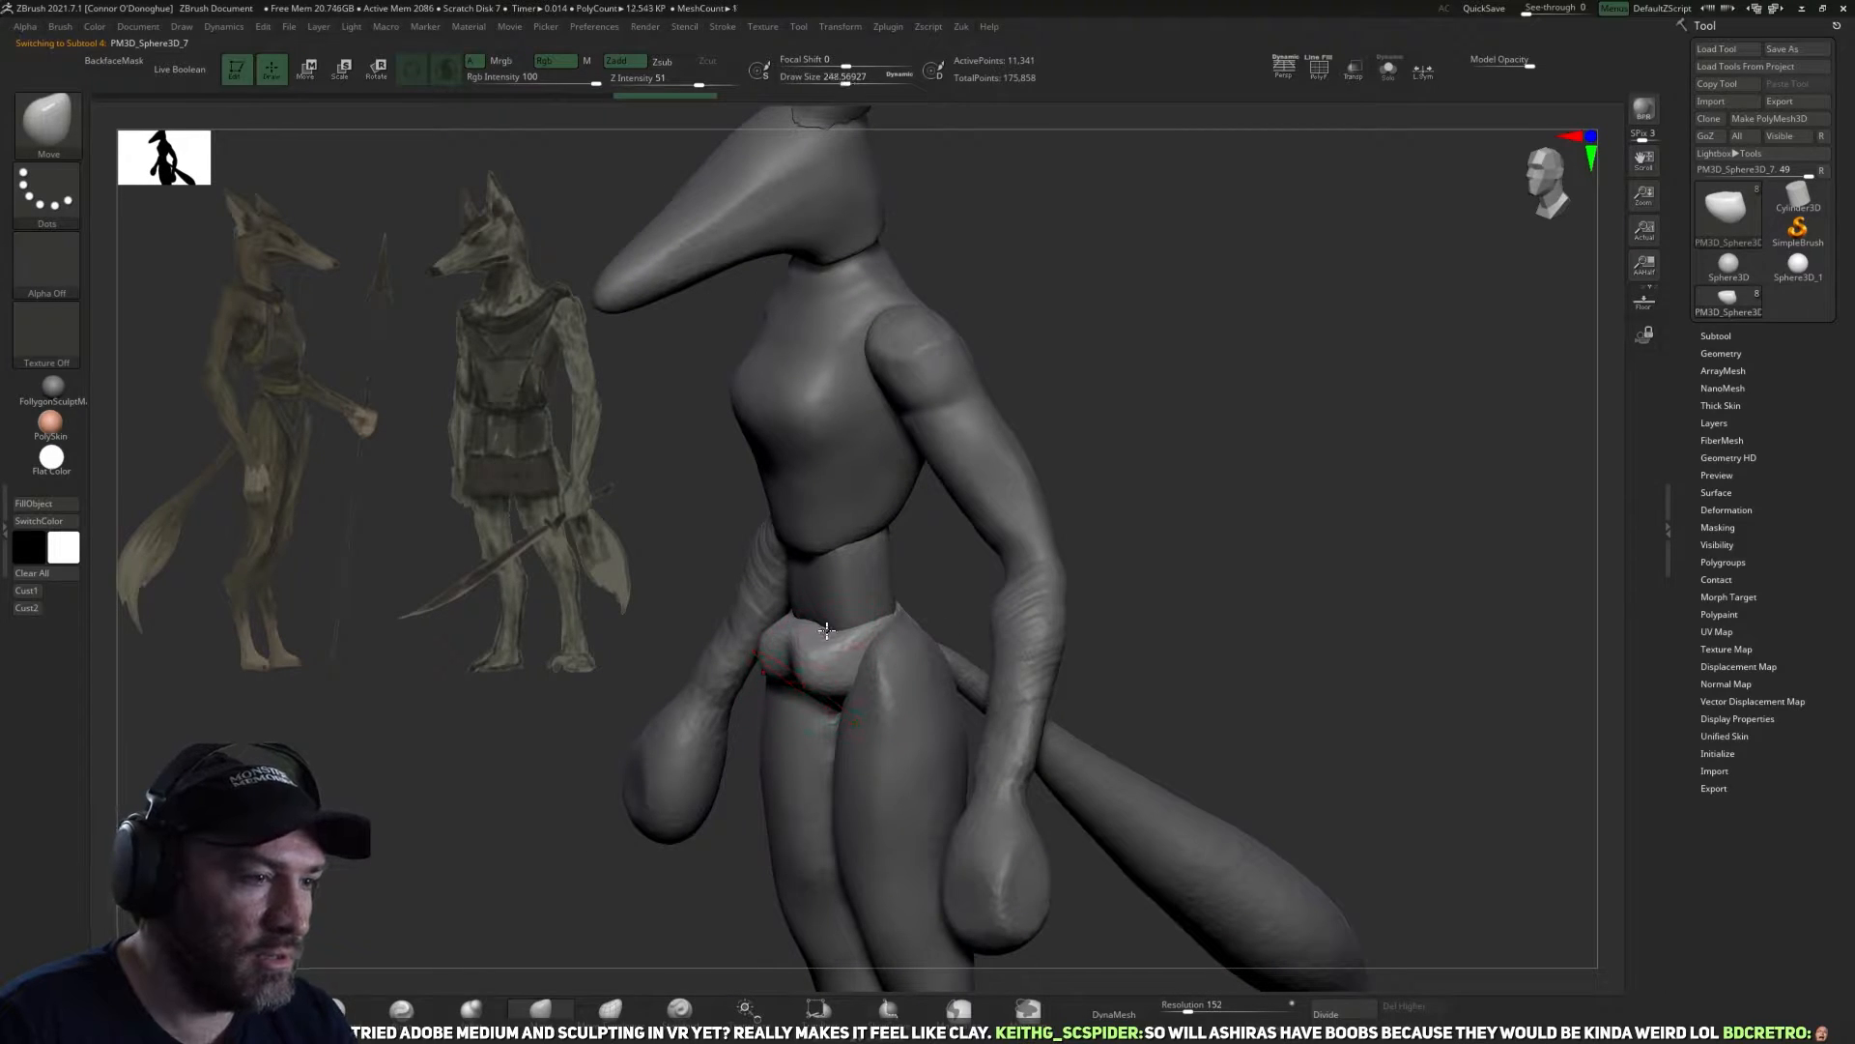
{"action": "mouse_move", "coordinate": [776, 614]}
{"action": "left_mouse_down"}
{"action": "mouse_move", "coordinate": [781, 591]}
{"action": "mouse_move", "coordinate": [768, 648]}
{"action": "left_mouse_up"}
{"action": "key", "text": "bracketleft"}
{"action": "left_click_drag", "start_coordinate": [947, 599], "coordinate": [1011, 601]}
{"action": "left_click_drag", "start_coordinate": [835, 661], "coordinate": [847, 670]}
{"action": "left_click_drag", "start_coordinate": [944, 626], "coordinate": [872, 614]}
{"action": "key", "text": "ctrl+z"}
{"action": "key", "text": "ctrl+z"}
{"action": "key", "text": "ctrl+z"}
{"action": "mouse_move", "coordinate": [1247, 484]}
{"action": "left_mouse_down"}
{"action": "mouse_move", "coordinate": [1274, 510]}
{"action": "mouse_move", "coordinate": [1037, 584]}
{"action": "mouse_move", "coordinate": [1186, 592]}
{"action": "mouse_move", "coordinate": [1172, 650]}
{"action": "mouse_move", "coordinate": [1162, 546]}
{"action": "mouse_move", "coordinate": [1196, 601]}
{"action": "mouse_move", "coordinate": [1089, 566]}
{"action": "left_mouse_up"}
{"action": "key", "text": "ctrl+z"}
{"action": "key", "text": "ctrl+z"}
{"action": "key", "text": "ctrl+z"}
Isolate the pelvis to examine its shape from above, and bring back the whole figure.
{"action": "key", "text": "r"}
{"action": "left_click", "coordinate": [1389, 70]}
{"action": "left_click_drag", "start_coordinate": [1214, 433], "coordinate": [1216, 498], "text": "shift"}
{"action": "left_click", "coordinate": [1013, 526]}
{"action": "left_click", "coordinate": [996, 527]}
{"action": "left_click_drag", "start_coordinate": [979, 640], "coordinate": [895, 667]}
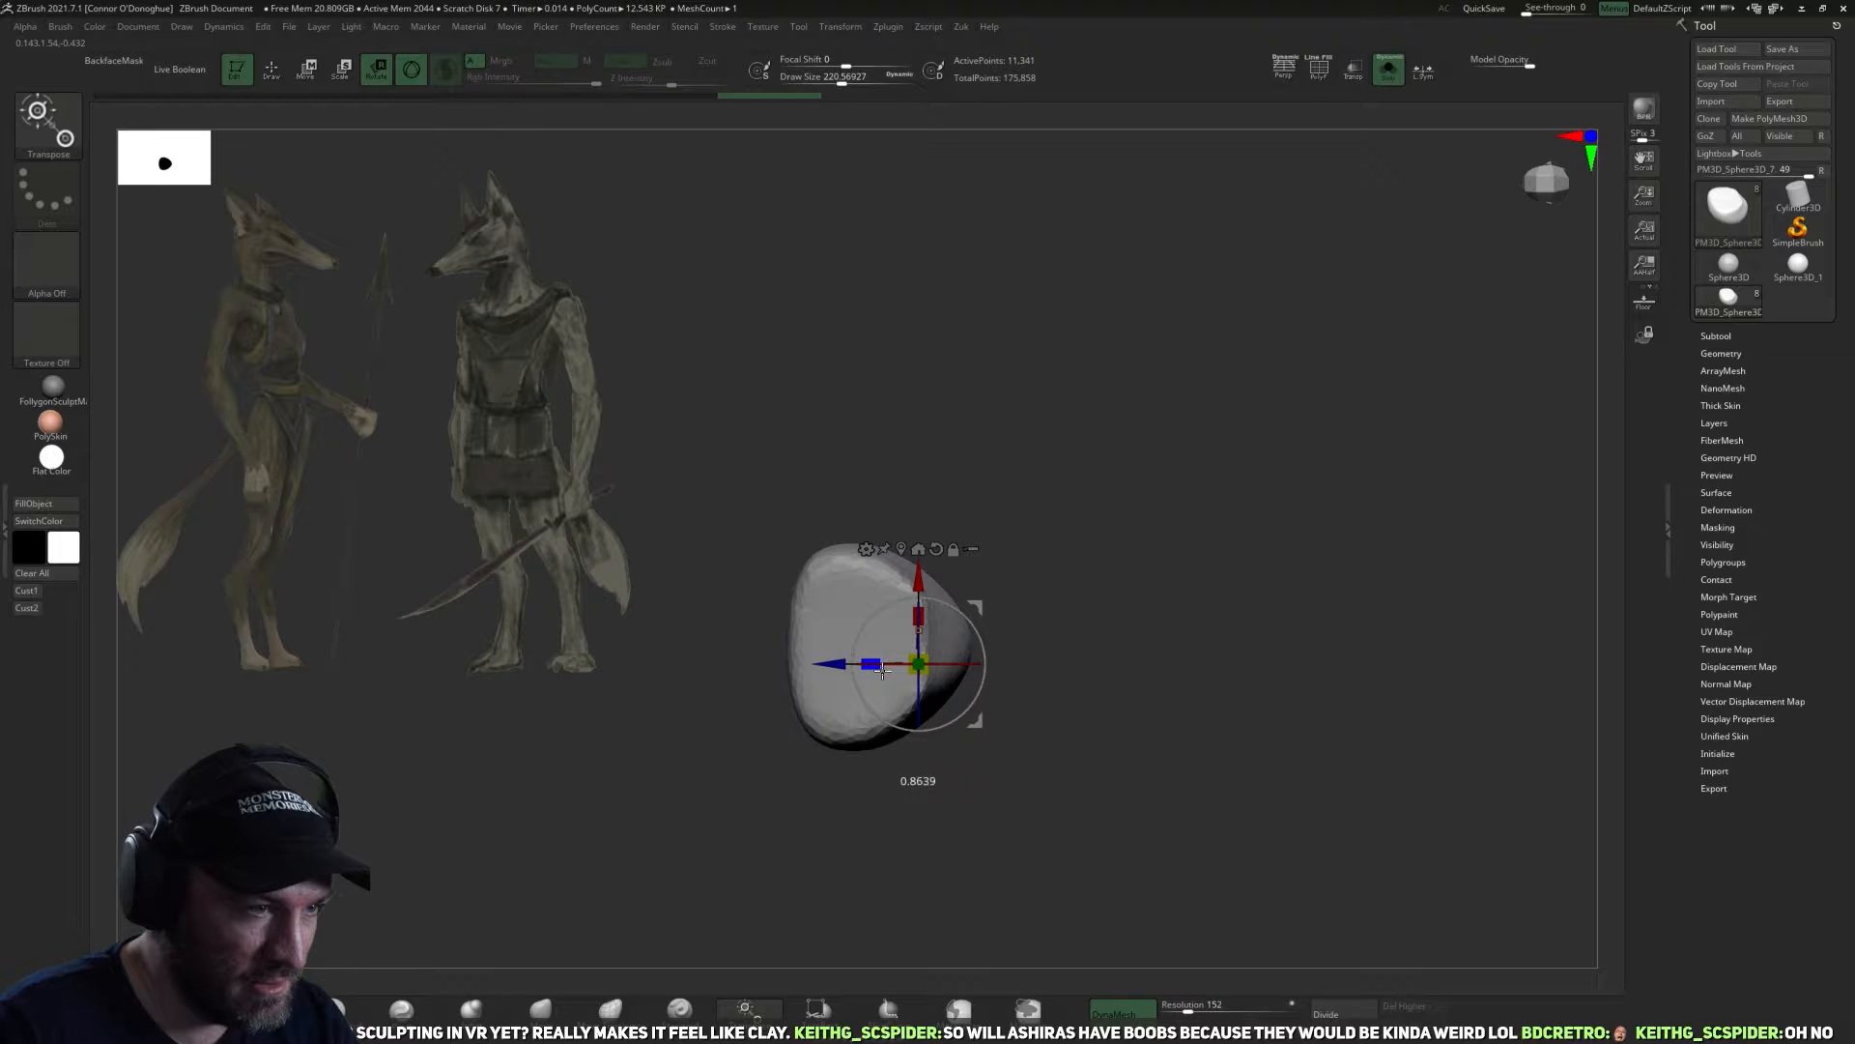
{"action": "left_click", "coordinate": [1389, 69]}
{"action": "left_click_drag", "start_coordinate": [1309, 315], "coordinate": [1064, 572]}
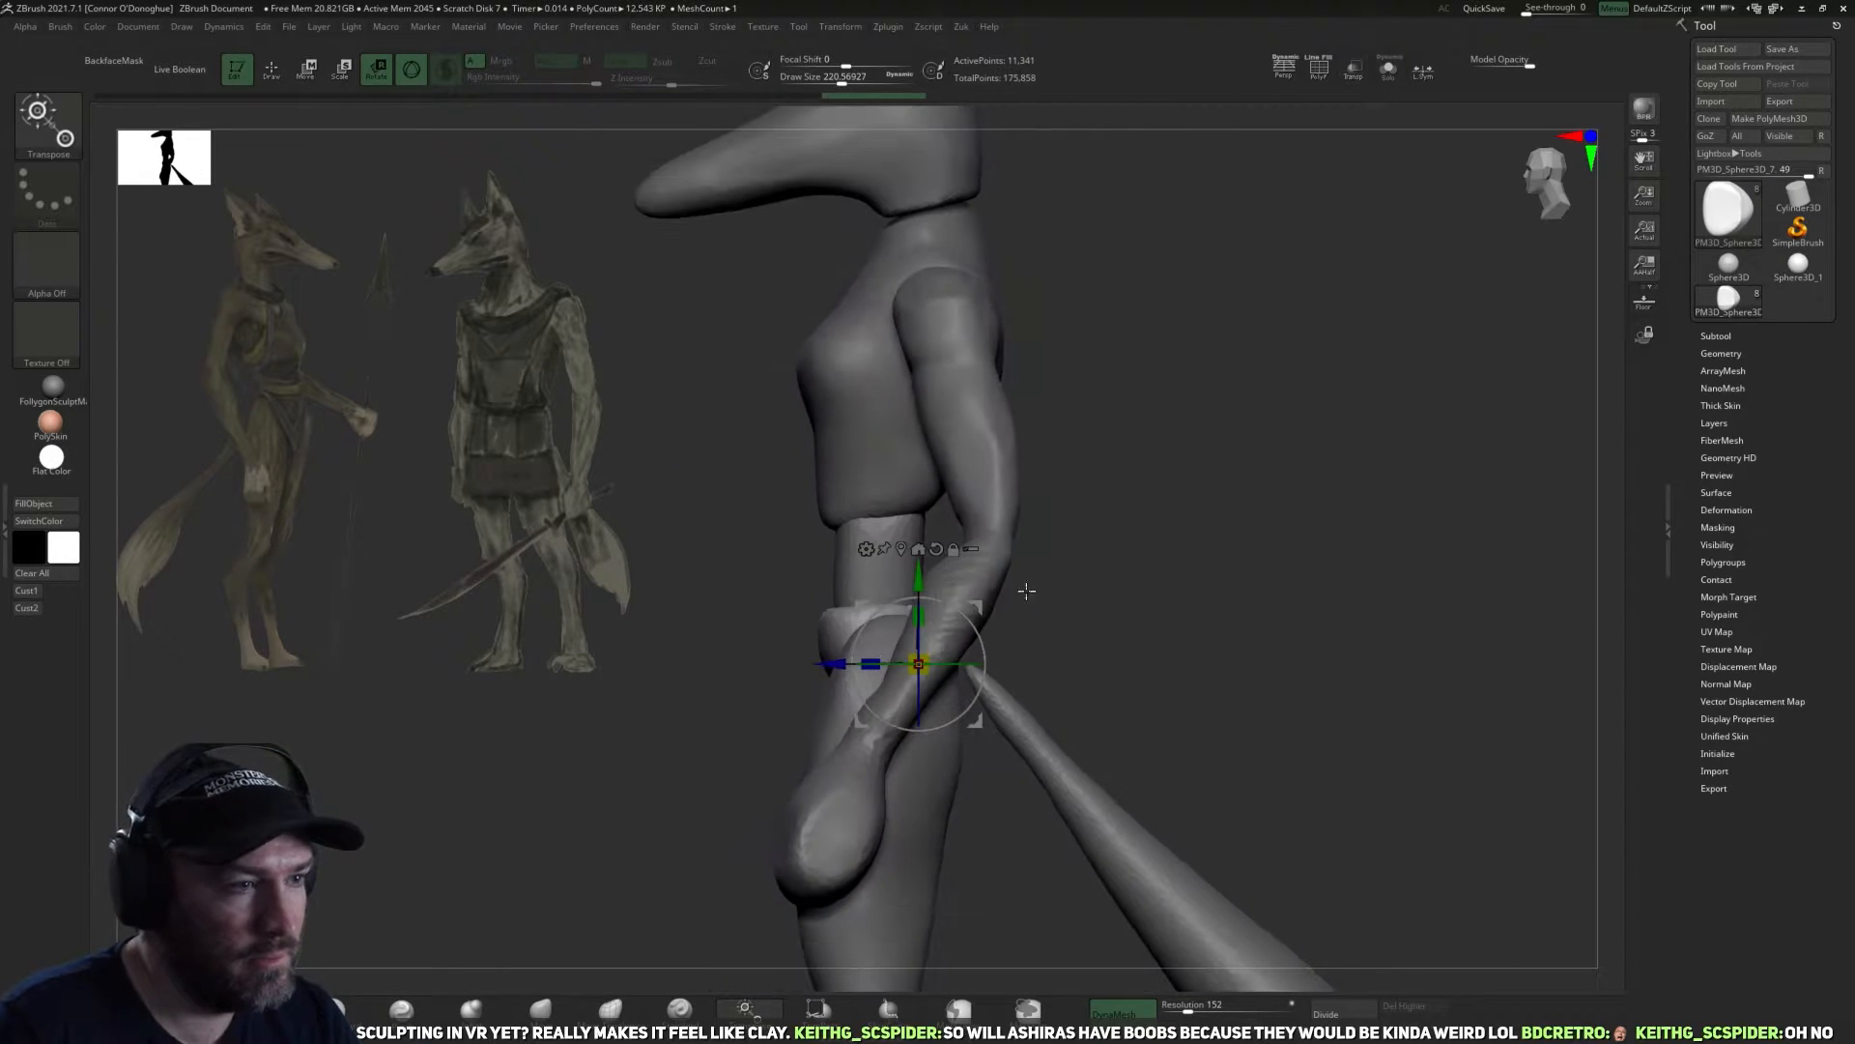
Pull the upper hip corners of the pelvis upward with the Move brush, and check the hips from the front.
{"action": "key", "text": "q"}
{"action": "mouse_move", "coordinate": [599, 899]}
{"action": "left_mouse_down"}
{"action": "mouse_move", "coordinate": [642, 815]}
{"action": "mouse_move", "coordinate": [975, 609]}
{"action": "mouse_move", "coordinate": [967, 567]}
{"action": "left_mouse_up"}
{"action": "left_click_drag", "start_coordinate": [997, 601], "coordinate": [1019, 621]}
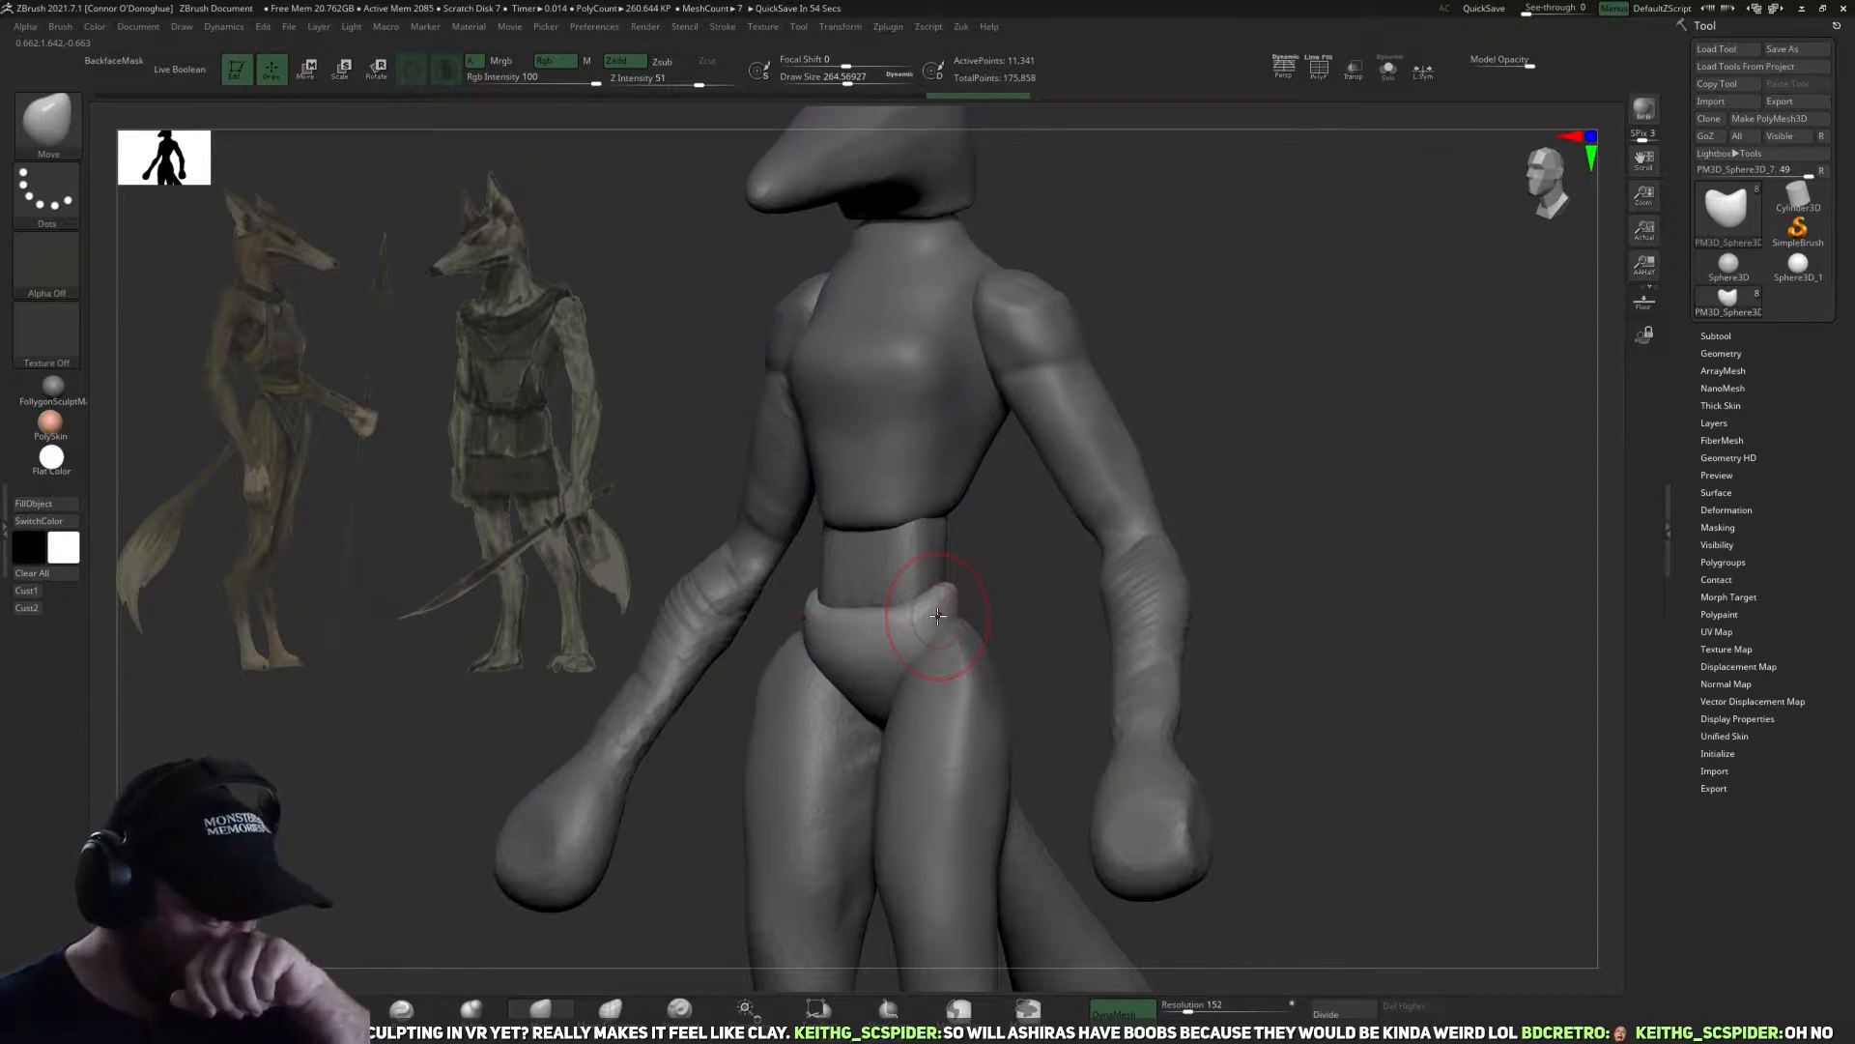
{"action": "left_click_drag", "start_coordinate": [1313, 598], "coordinate": [1221, 605], "text": "shift"}
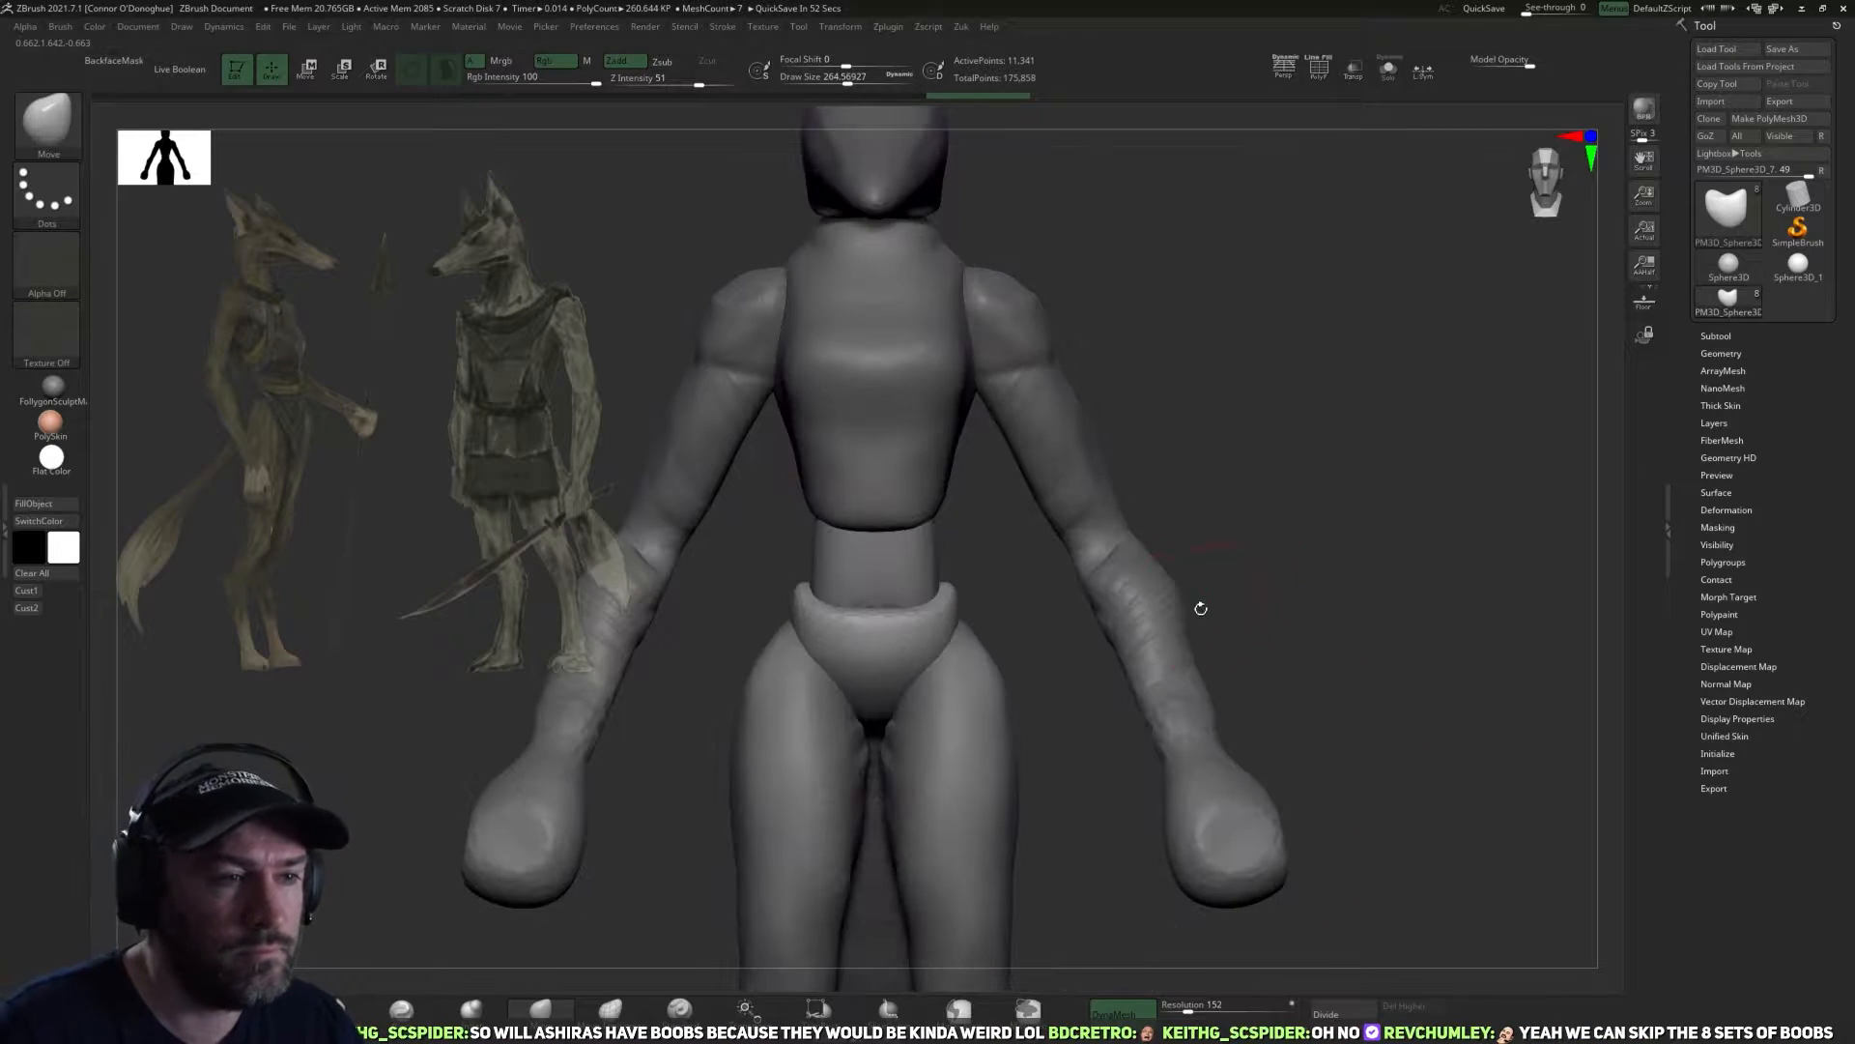
Reset the gizmo's orientation on the arms subtool and move the arms slightly outward from the torso.
{"action": "left_click", "coordinate": [1139, 615], "text": "alt"}
{"action": "left_click_drag", "start_coordinate": [1330, 647], "coordinate": [1175, 621], "text": "alt"}
{"action": "key", "text": "r"}
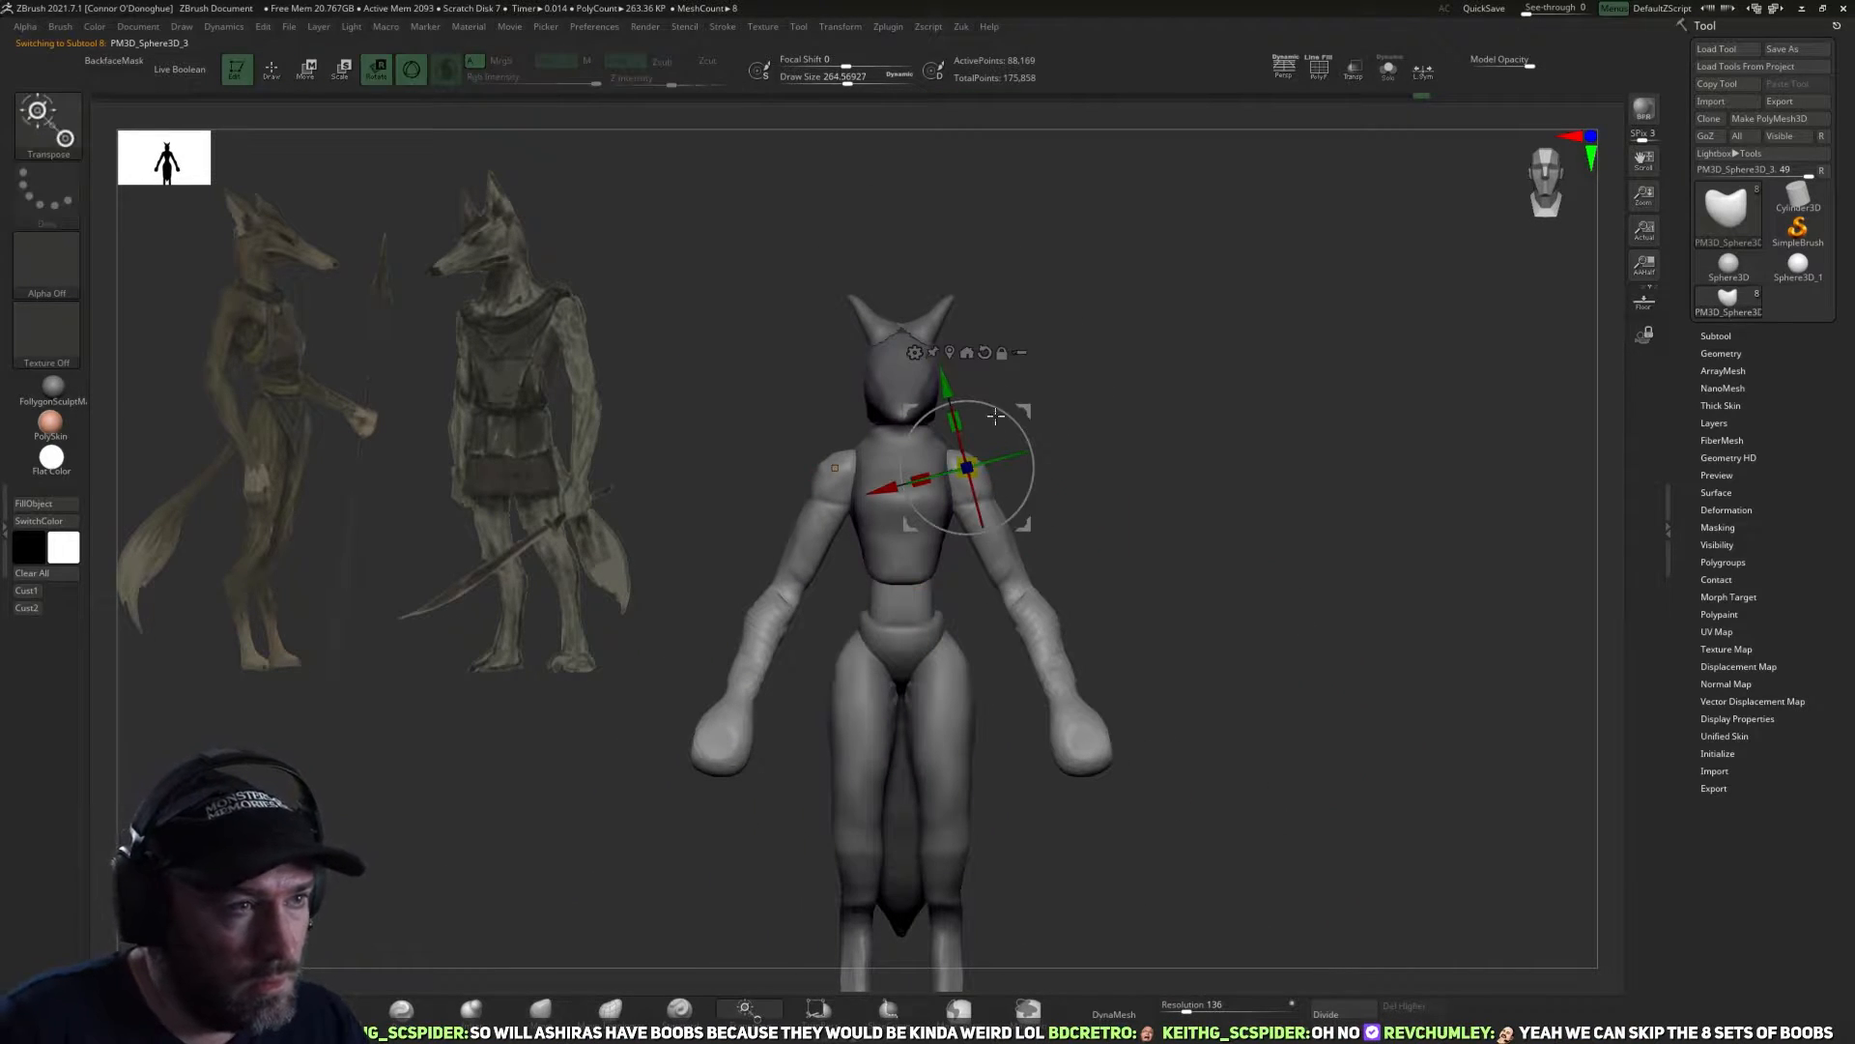
{"action": "left_click", "coordinate": [985, 354], "text": "alt"}
{"action": "left_click_drag", "start_coordinate": [1029, 497], "coordinate": [1031, 494]}
{"action": "left_click_drag", "start_coordinate": [884, 467], "coordinate": [899, 468]}
{"action": "left_click_drag", "start_coordinate": [1048, 501], "coordinate": [1011, 566]}
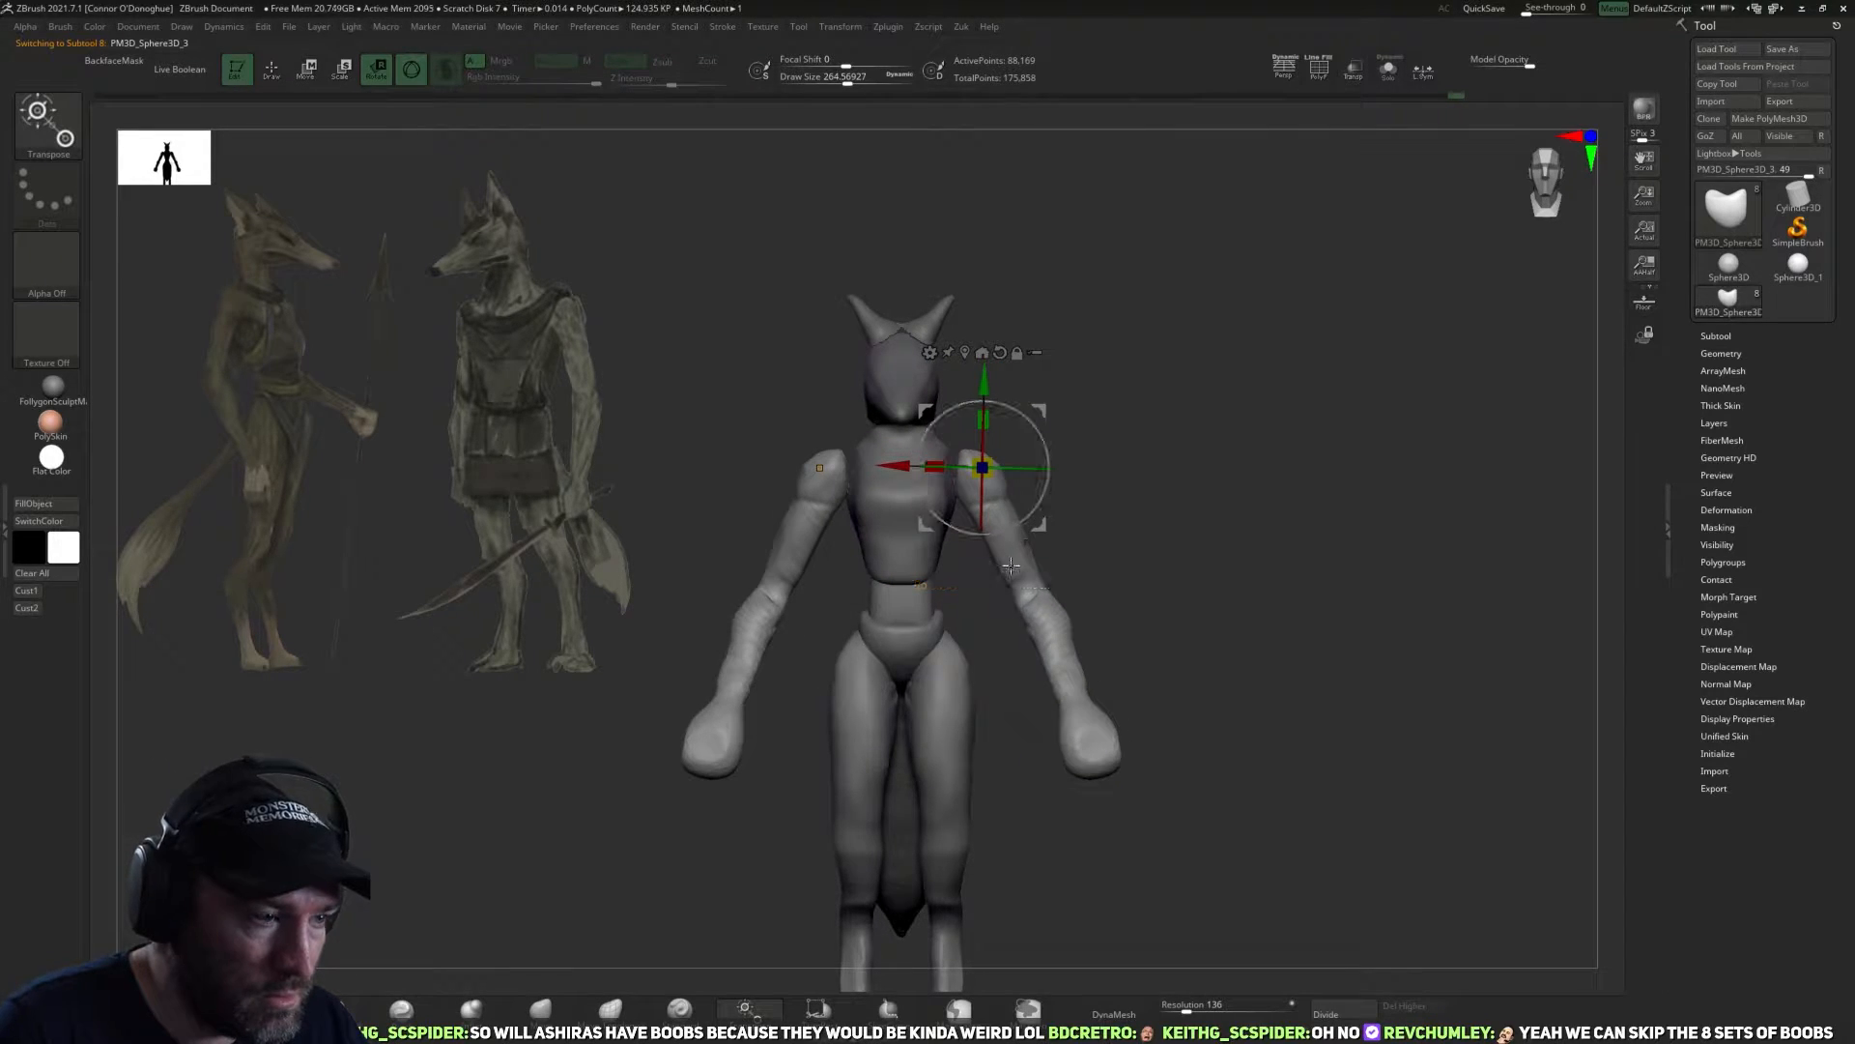
Turn off dynamic draw size for the Move brush and adjust the arms around the elbows from the front.
{"action": "left_click", "coordinate": [541, 1010]}
{"action": "key", "text": "space"}
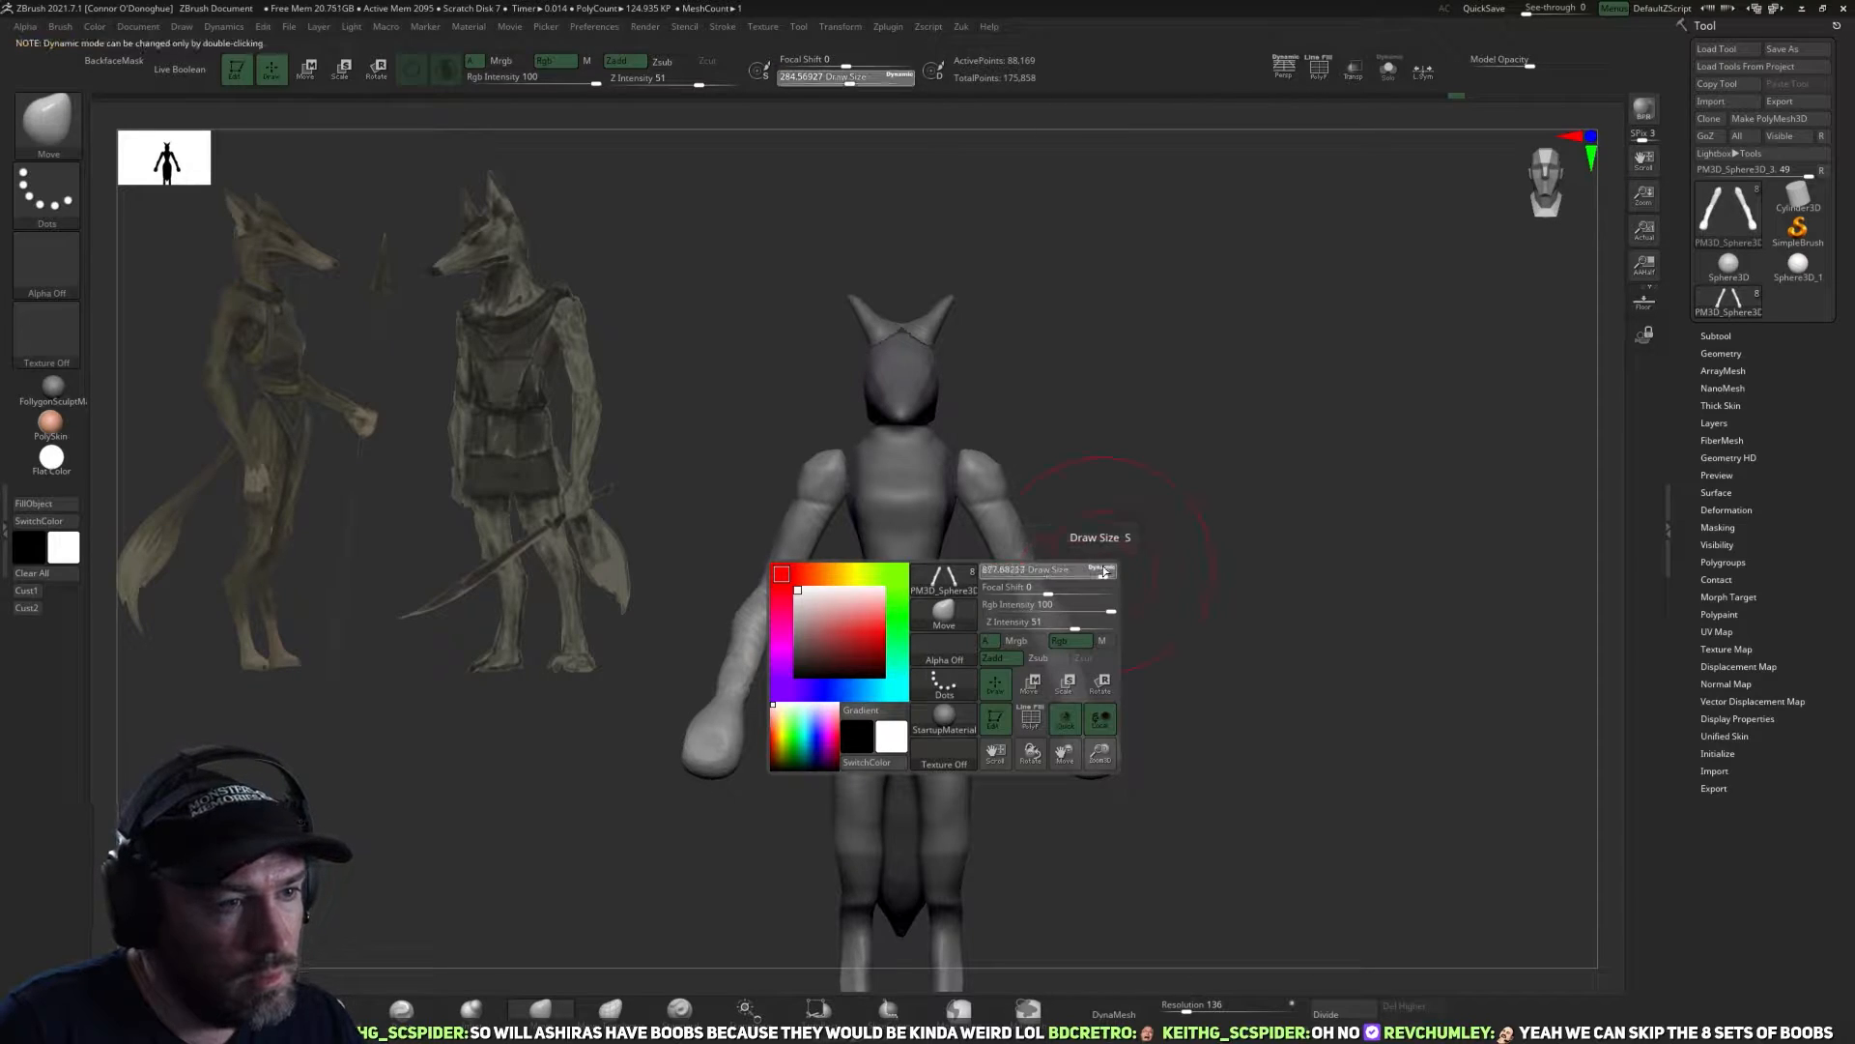
{"action": "double_click", "coordinate": [1105, 572]}
{"action": "left_click_drag", "start_coordinate": [1104, 572], "coordinate": [1052, 572]}
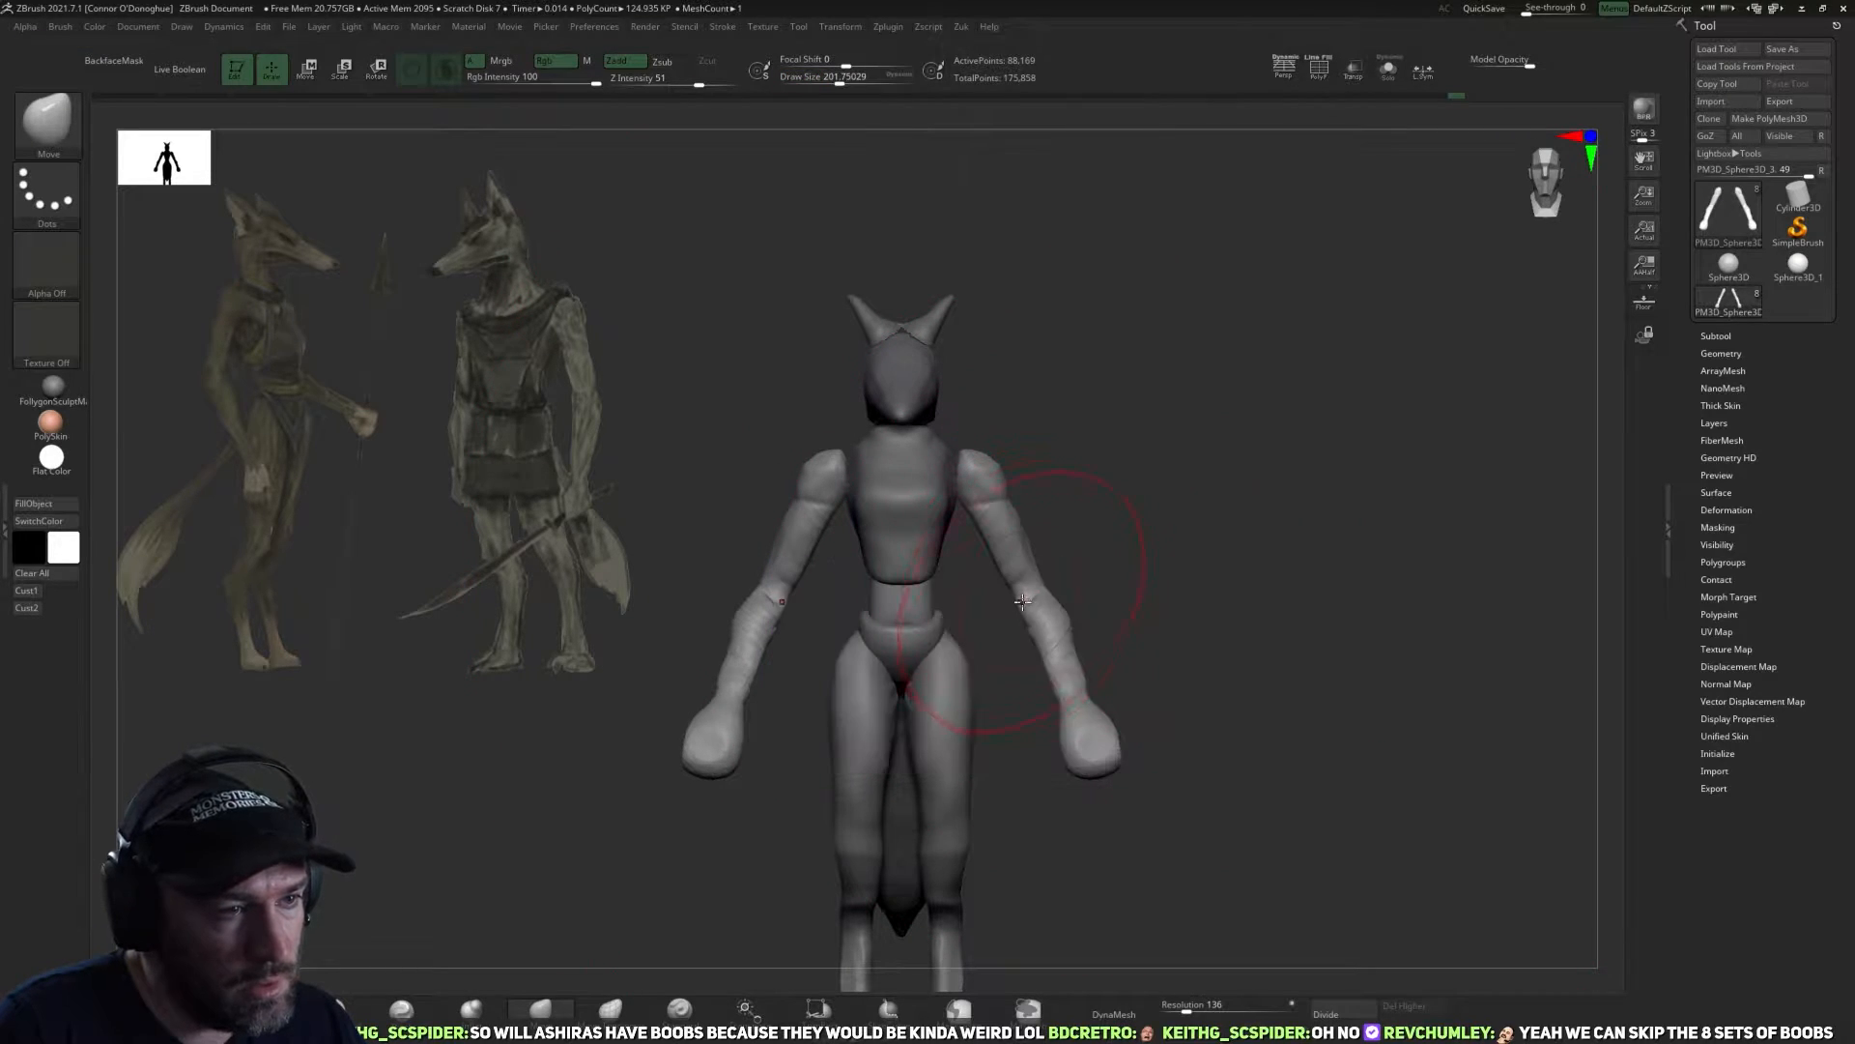
{"action": "key", "text": "space"}
{"action": "mouse_move", "coordinate": [1063, 581]}
{"action": "left_mouse_down"}
{"action": "mouse_move", "coordinate": [1021, 594]}
{"action": "mouse_move", "coordinate": [1041, 634]}
{"action": "mouse_move", "coordinate": [1075, 643]}
{"action": "mouse_move", "coordinate": [994, 638]}
{"action": "left_mouse_up"}
Reshape the forearms and wrists from behind and from the front with the Move brush.
{"action": "key", "text": "bracketright"}
{"action": "key", "text": "bracketright"}
{"action": "left_click_drag", "start_coordinate": [1082, 692], "coordinate": [1093, 685]}
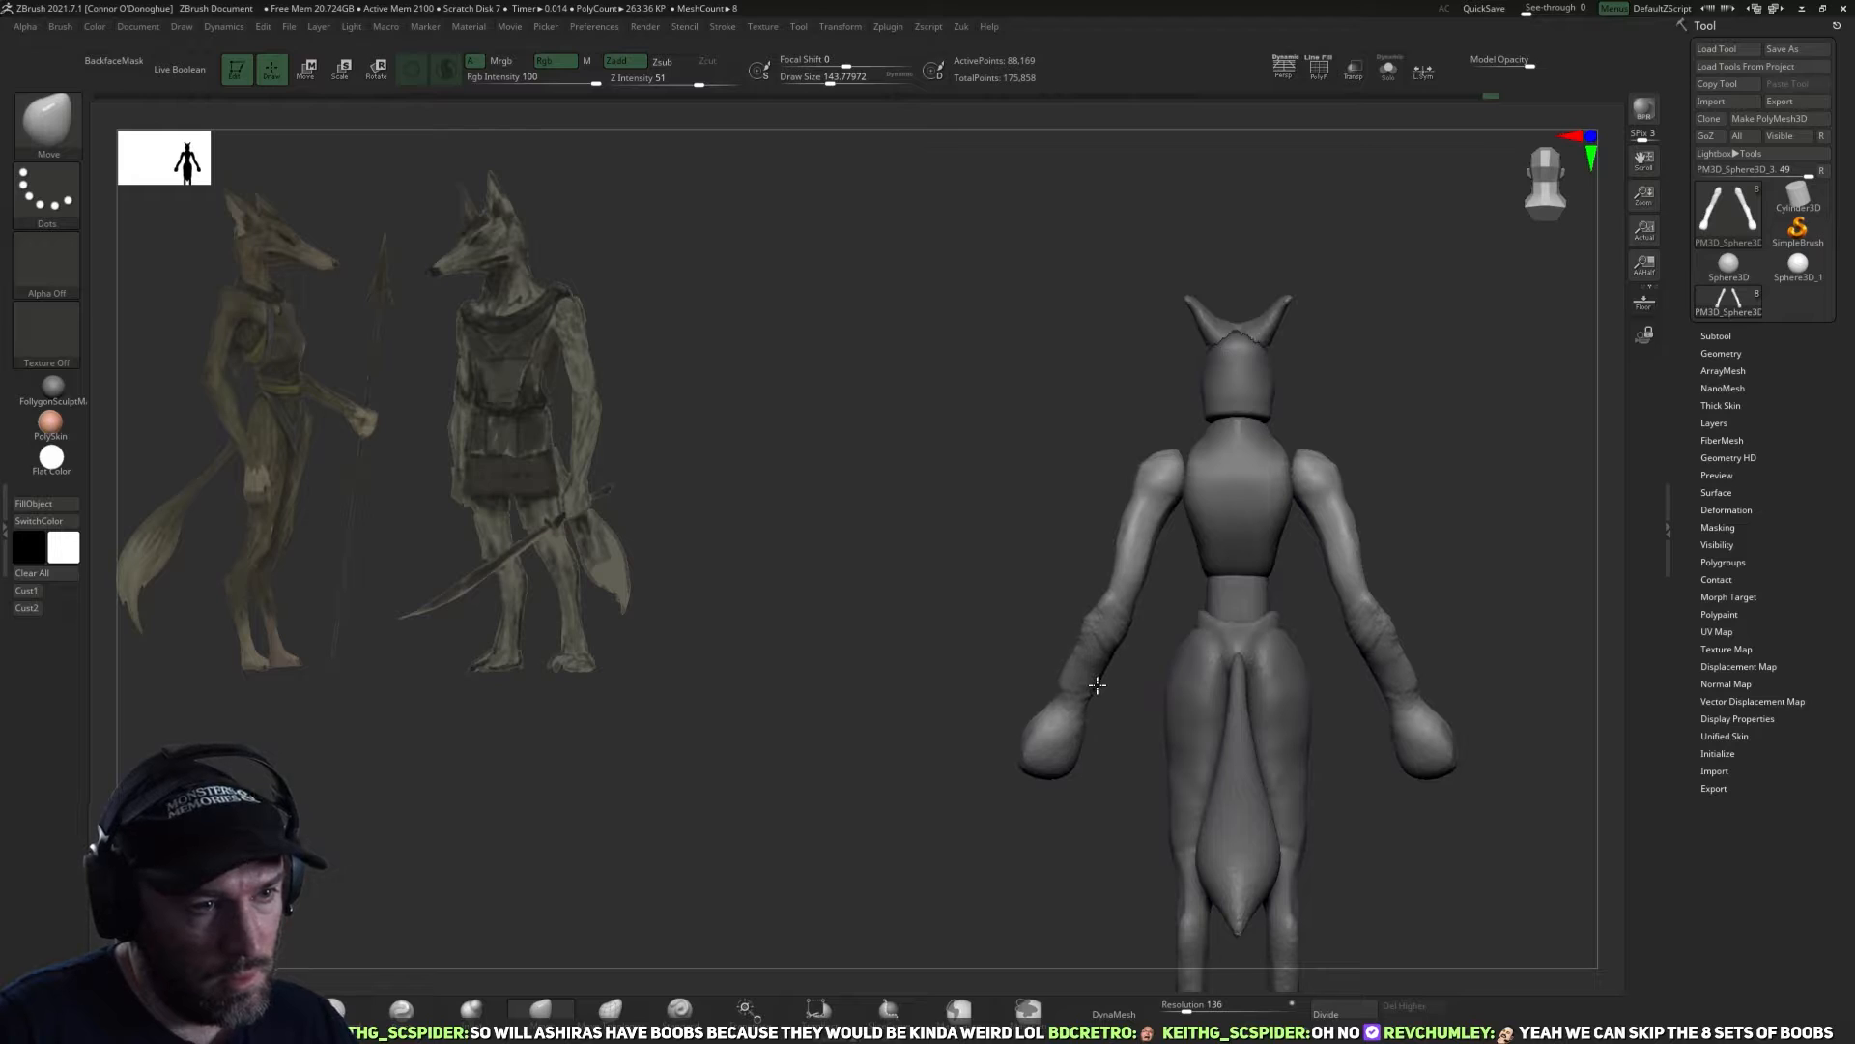
{"action": "mouse_move", "coordinate": [979, 805]}
{"action": "left_mouse_down"}
{"action": "mouse_move", "coordinate": [1005, 774]}
{"action": "mouse_move", "coordinate": [1034, 827]}
{"action": "mouse_move", "coordinate": [1093, 732]}
{"action": "mouse_move", "coordinate": [1421, 661]}
{"action": "mouse_move", "coordinate": [1337, 595]}
{"action": "left_mouse_up"}
{"action": "mouse_move", "coordinate": [1337, 594]}
{"action": "left_mouse_down"}
{"action": "mouse_move", "coordinate": [1271, 663]}
{"action": "mouse_move", "coordinate": [1193, 658]}
{"action": "left_mouse_up"}
{"action": "mouse_move", "coordinate": [1015, 788]}
{"action": "left_mouse_down"}
{"action": "mouse_move", "coordinate": [1267, 637]}
{"action": "mouse_move", "coordinate": [1247, 687]}
{"action": "mouse_move", "coordinate": [1271, 696]}
{"action": "mouse_move", "coordinate": [1155, 662]}
{"action": "mouse_move", "coordinate": [1133, 725]}
{"action": "left_mouse_up"}
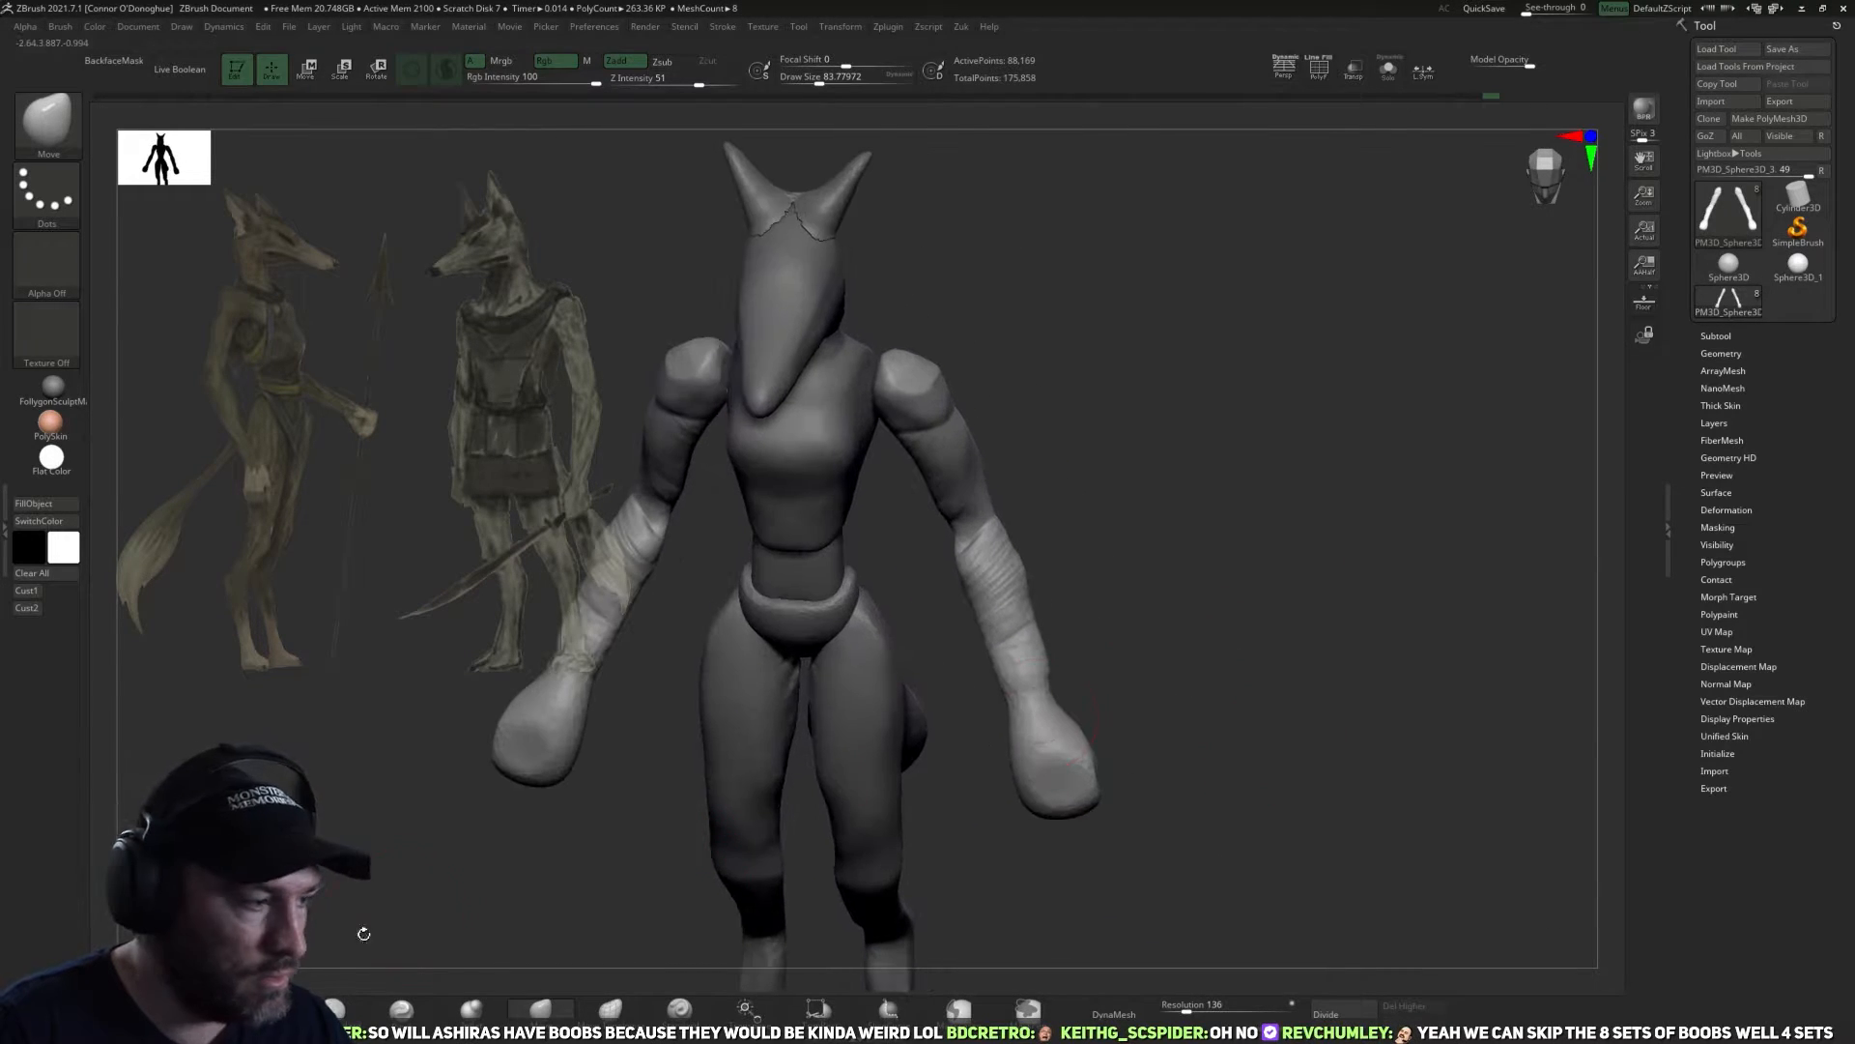
Flatten the faces and edges of the mitten-shaped hands with the TrimDynamic brush from several angles.
{"action": "left_click", "coordinate": [334, 1008]}
{"action": "mouse_move", "coordinate": [1202, 667]}
{"action": "left_mouse_down"}
{"action": "mouse_move", "coordinate": [1056, 705]}
{"action": "mouse_move", "coordinate": [1034, 781]}
{"action": "mouse_move", "coordinate": [1040, 753]}
{"action": "left_mouse_up"}
{"action": "left_click_drag", "start_coordinate": [1241, 725], "coordinate": [1063, 773]}
{"action": "mouse_move", "coordinate": [1034, 855]}
{"action": "left_mouse_down", "text": "ctrl"}
{"action": "mouse_move", "coordinate": [1056, 877]}
{"action": "mouse_move", "coordinate": [1118, 838]}
{"action": "mouse_move", "coordinate": [1172, 684]}
{"action": "mouse_move", "coordinate": [1060, 850]}
{"action": "left_mouse_up", "text": "ctrl"}
{"action": "mouse_move", "coordinate": [1131, 720]}
{"action": "left_mouse_down"}
{"action": "mouse_move", "coordinate": [1111, 725]}
{"action": "mouse_move", "coordinate": [1124, 753]}
{"action": "mouse_move", "coordinate": [1176, 753]}
{"action": "mouse_move", "coordinate": [1143, 773]}
{"action": "left_mouse_up"}
{"action": "mouse_move", "coordinate": [999, 770]}
{"action": "left_mouse_down"}
{"action": "mouse_move", "coordinate": [1014, 791]}
{"action": "mouse_move", "coordinate": [1022, 766]}
{"action": "left_mouse_up"}
{"action": "mouse_move", "coordinate": [1199, 773]}
{"action": "left_mouse_down"}
{"action": "mouse_move", "coordinate": [937, 807]}
{"action": "mouse_move", "coordinate": [1003, 740]}
{"action": "left_mouse_up"}
{"action": "mouse_move", "coordinate": [875, 831]}
{"action": "left_mouse_down"}
{"action": "mouse_move", "coordinate": [961, 840]}
{"action": "mouse_move", "coordinate": [1018, 810]}
{"action": "left_mouse_up"}
{"action": "left_click_drag", "start_coordinate": [1005, 863], "coordinate": [853, 810]}
{"action": "left_click_drag", "start_coordinate": [766, 758], "coordinate": [634, 736], "text": "alt"}
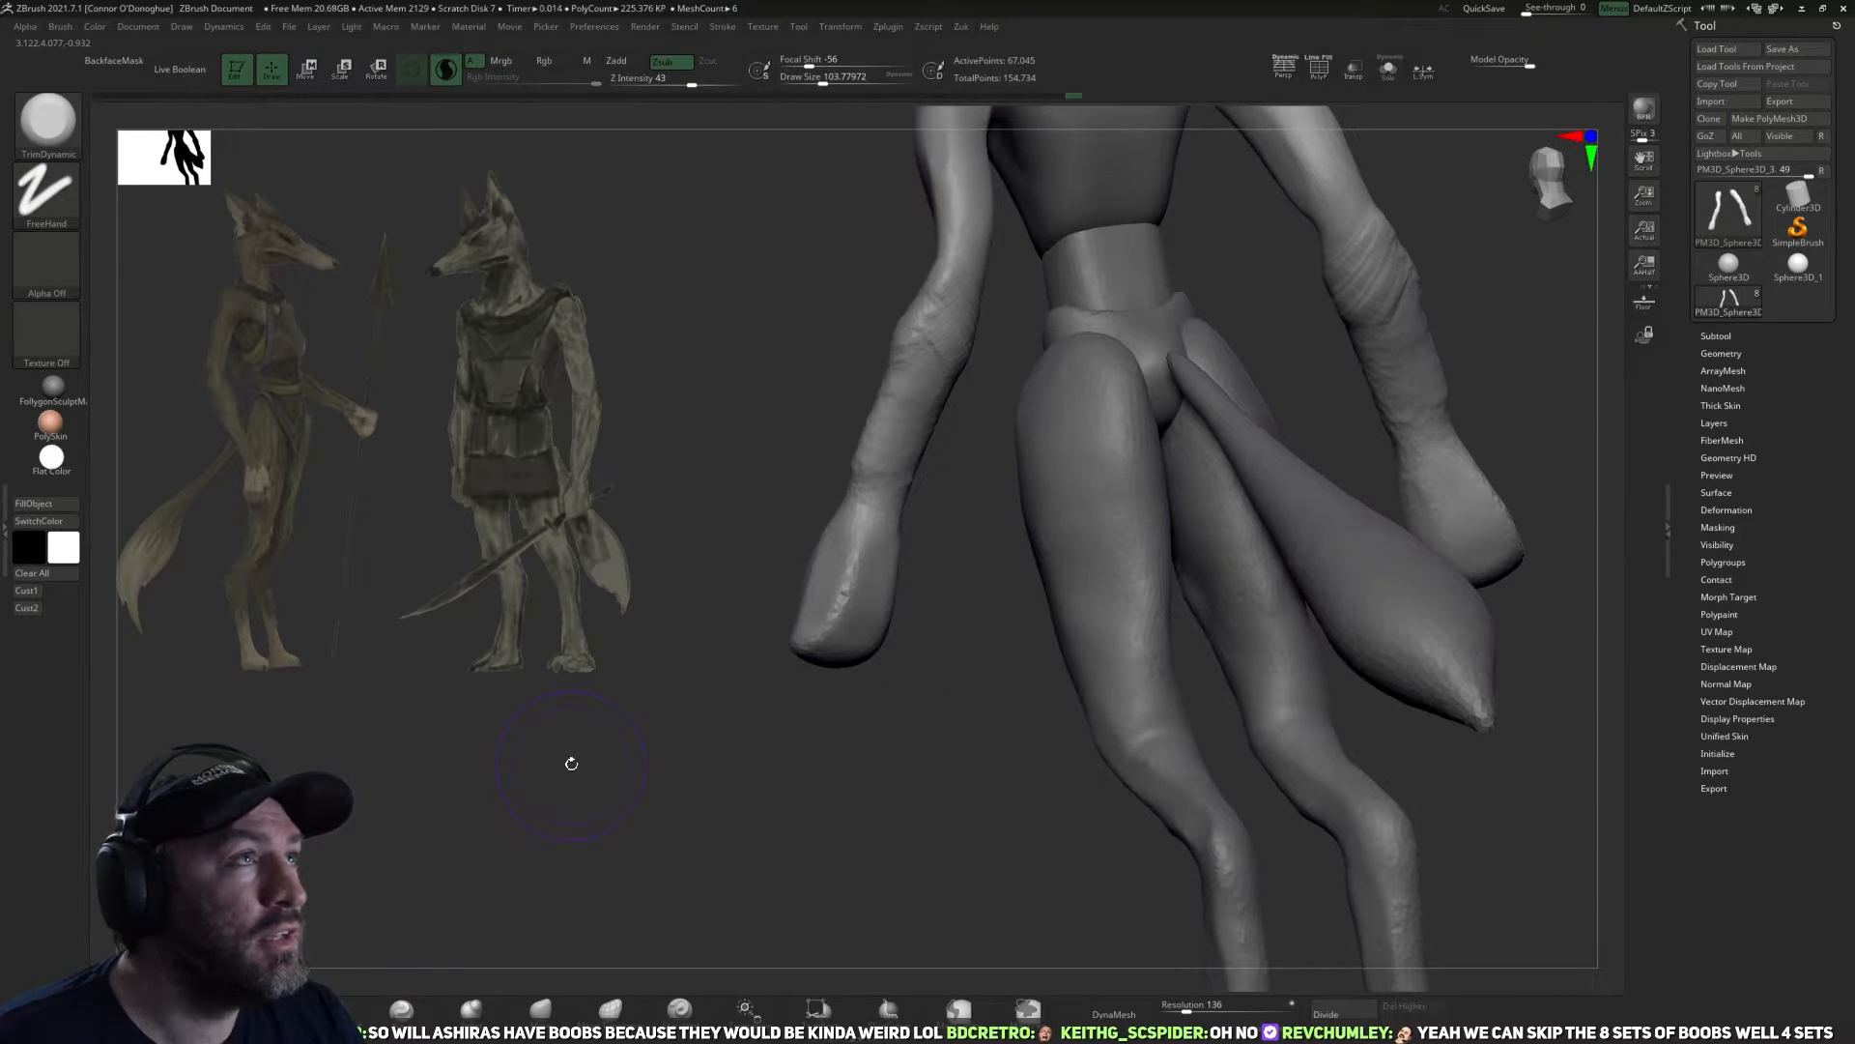
{"action": "left_click_drag", "start_coordinate": [673, 847], "coordinate": [478, 940]}
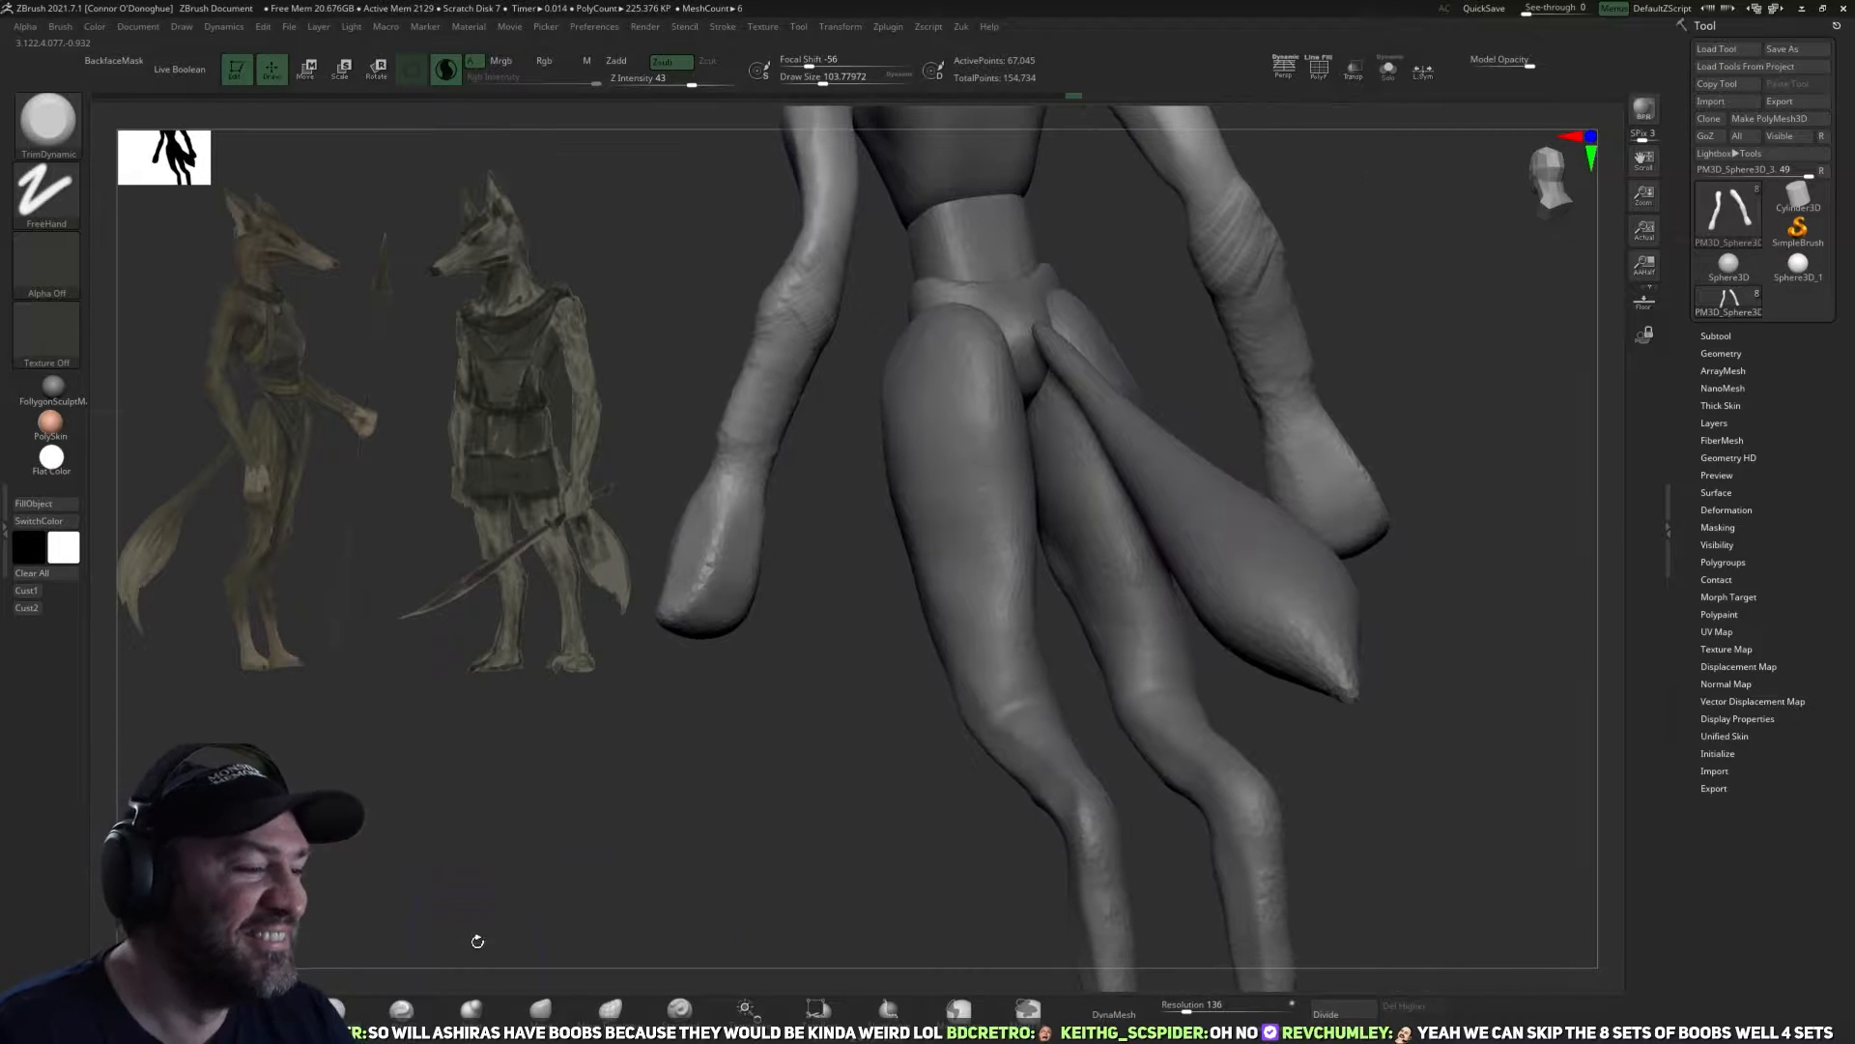
Refine the outline of the hands with a small Move brush from the back and the side.
{"action": "left_click", "coordinate": [423, 1013]}
{"action": "mouse_move", "coordinate": [771, 791]}
{"action": "left_mouse_down"}
{"action": "mouse_move", "coordinate": [725, 665]}
{"action": "mouse_move", "coordinate": [799, 650]}
{"action": "mouse_move", "coordinate": [762, 647]}
{"action": "left_mouse_up"}
{"action": "mouse_move", "coordinate": [638, 745]}
{"action": "left_mouse_down"}
{"action": "mouse_move", "coordinate": [763, 811]}
{"action": "mouse_move", "coordinate": [561, 855]}
{"action": "left_mouse_up"}
{"action": "left_click", "coordinate": [541, 1011]}
{"action": "mouse_move", "coordinate": [822, 787]}
{"action": "left_mouse_down"}
{"action": "mouse_move", "coordinate": [758, 812]}
{"action": "mouse_move", "coordinate": [709, 619]}
{"action": "mouse_move", "coordinate": [745, 629]}
{"action": "mouse_move", "coordinate": [704, 642]}
{"action": "mouse_move", "coordinate": [790, 657]}
{"action": "mouse_move", "coordinate": [716, 581]}
{"action": "mouse_move", "coordinate": [694, 606]}
{"action": "mouse_move", "coordinate": [701, 624]}
{"action": "mouse_move", "coordinate": [820, 618]}
{"action": "mouse_move", "coordinate": [791, 622]}
{"action": "mouse_move", "coordinate": [766, 593]}
{"action": "mouse_move", "coordinate": [838, 591]}
{"action": "mouse_move", "coordinate": [683, 538]}
{"action": "left_mouse_up"}
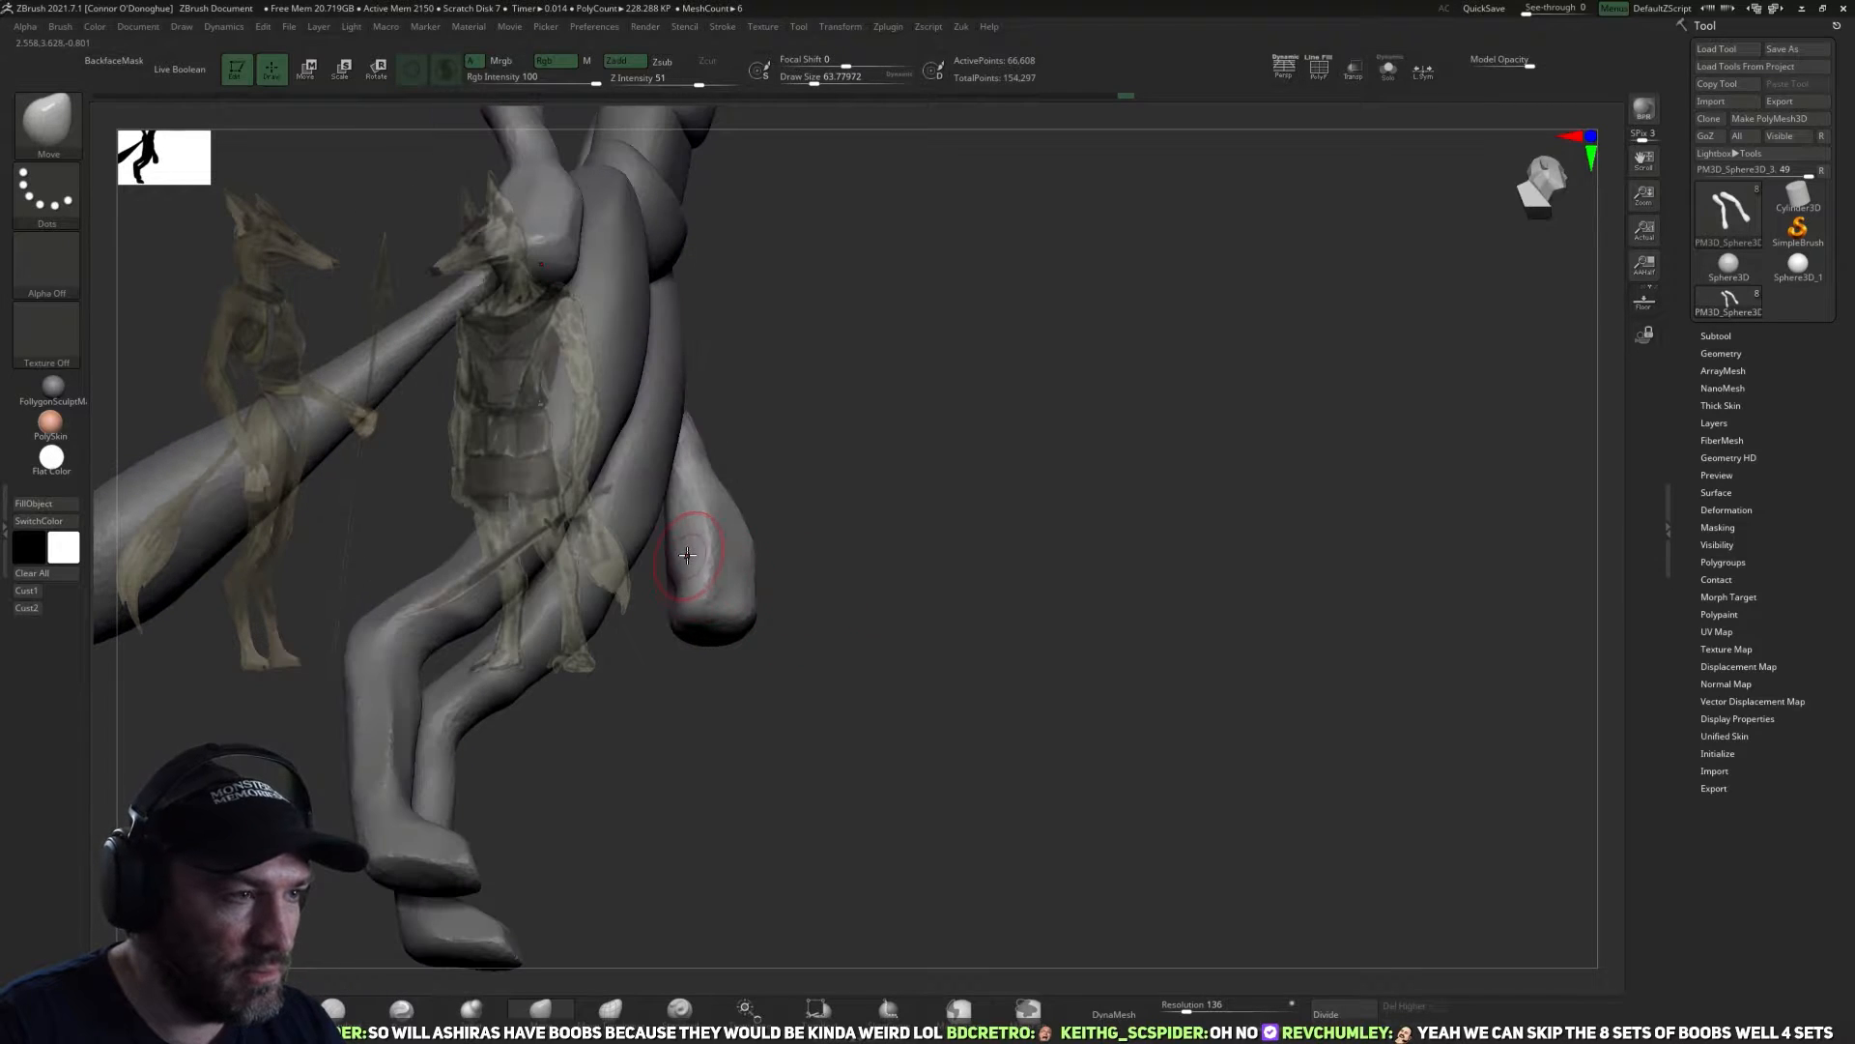
{"action": "mouse_move", "coordinate": [795, 592]}
{"action": "left_mouse_down"}
{"action": "mouse_move", "coordinate": [729, 621]}
{"action": "mouse_move", "coordinate": [750, 609]}
{"action": "mouse_move", "coordinate": [746, 684]}
{"action": "mouse_move", "coordinate": [846, 754]}
{"action": "mouse_move", "coordinate": [956, 725]}
{"action": "mouse_move", "coordinate": [851, 628]}
{"action": "left_mouse_up"}
Smooth the rough ridges along the forearms.
{"action": "key", "text": "shift"}
{"action": "left_click_drag", "start_coordinate": [1110, 531], "coordinate": [858, 593], "text": "shift"}
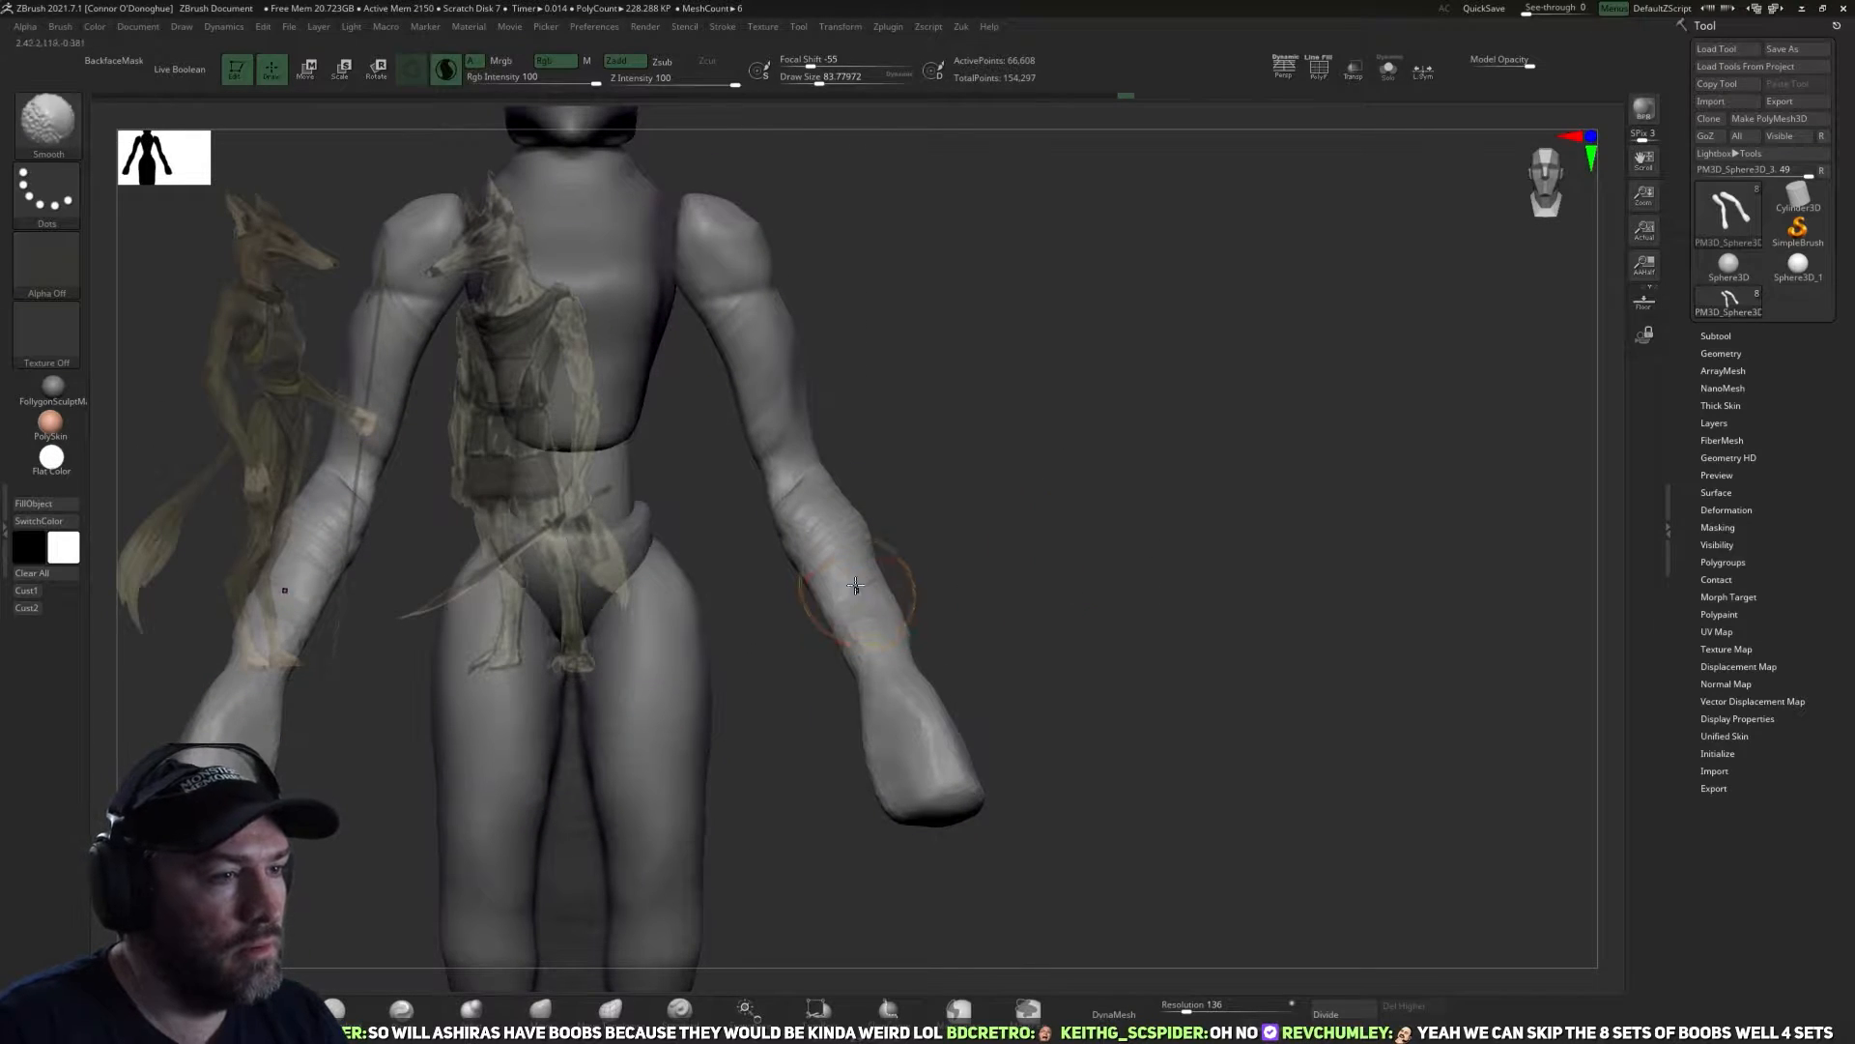
{"action": "left_click", "coordinate": [445, 70]}
{"action": "key", "text": "shift"}
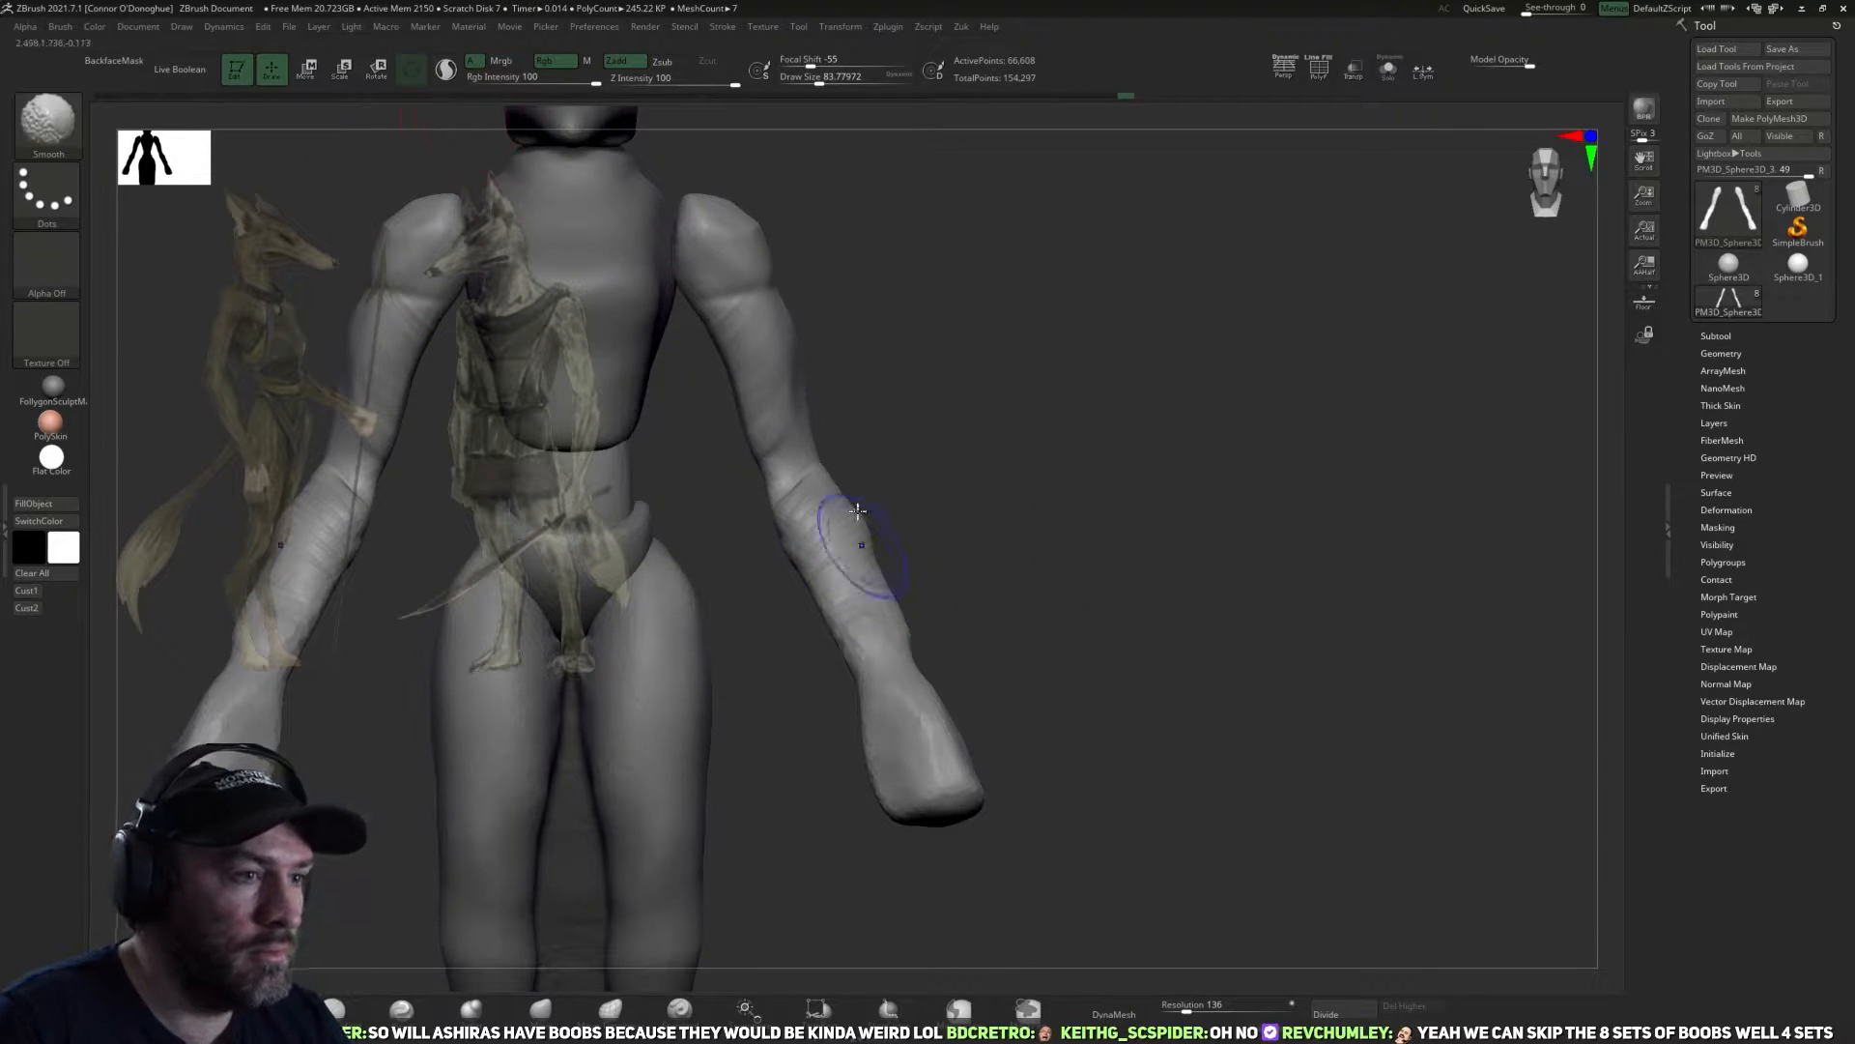
{"action": "left_click_drag", "start_coordinate": [902, 617], "coordinate": [831, 630]}
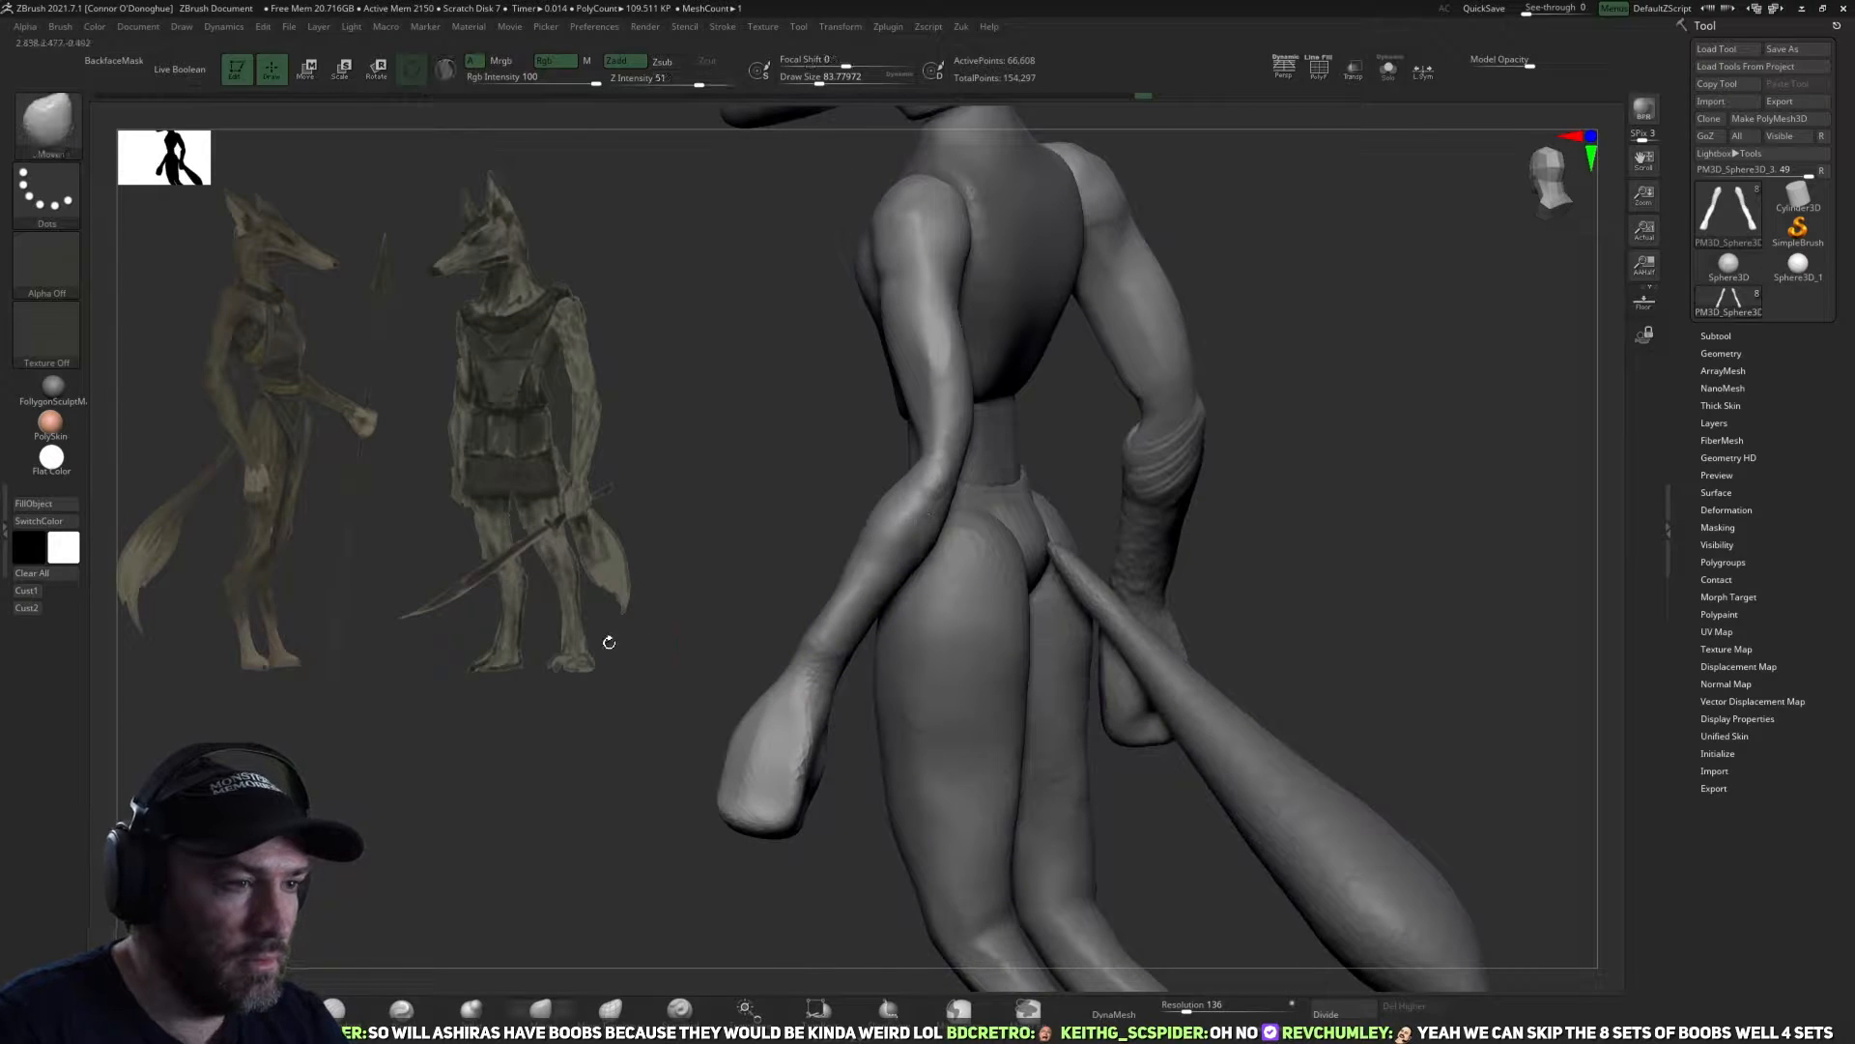
Build up volume around the elbows and upper arms with the ClayBuildup brush.
{"action": "left_click_drag", "start_coordinate": [609, 642], "coordinate": [829, 640]}
{"action": "left_click", "coordinate": [334, 1010]}
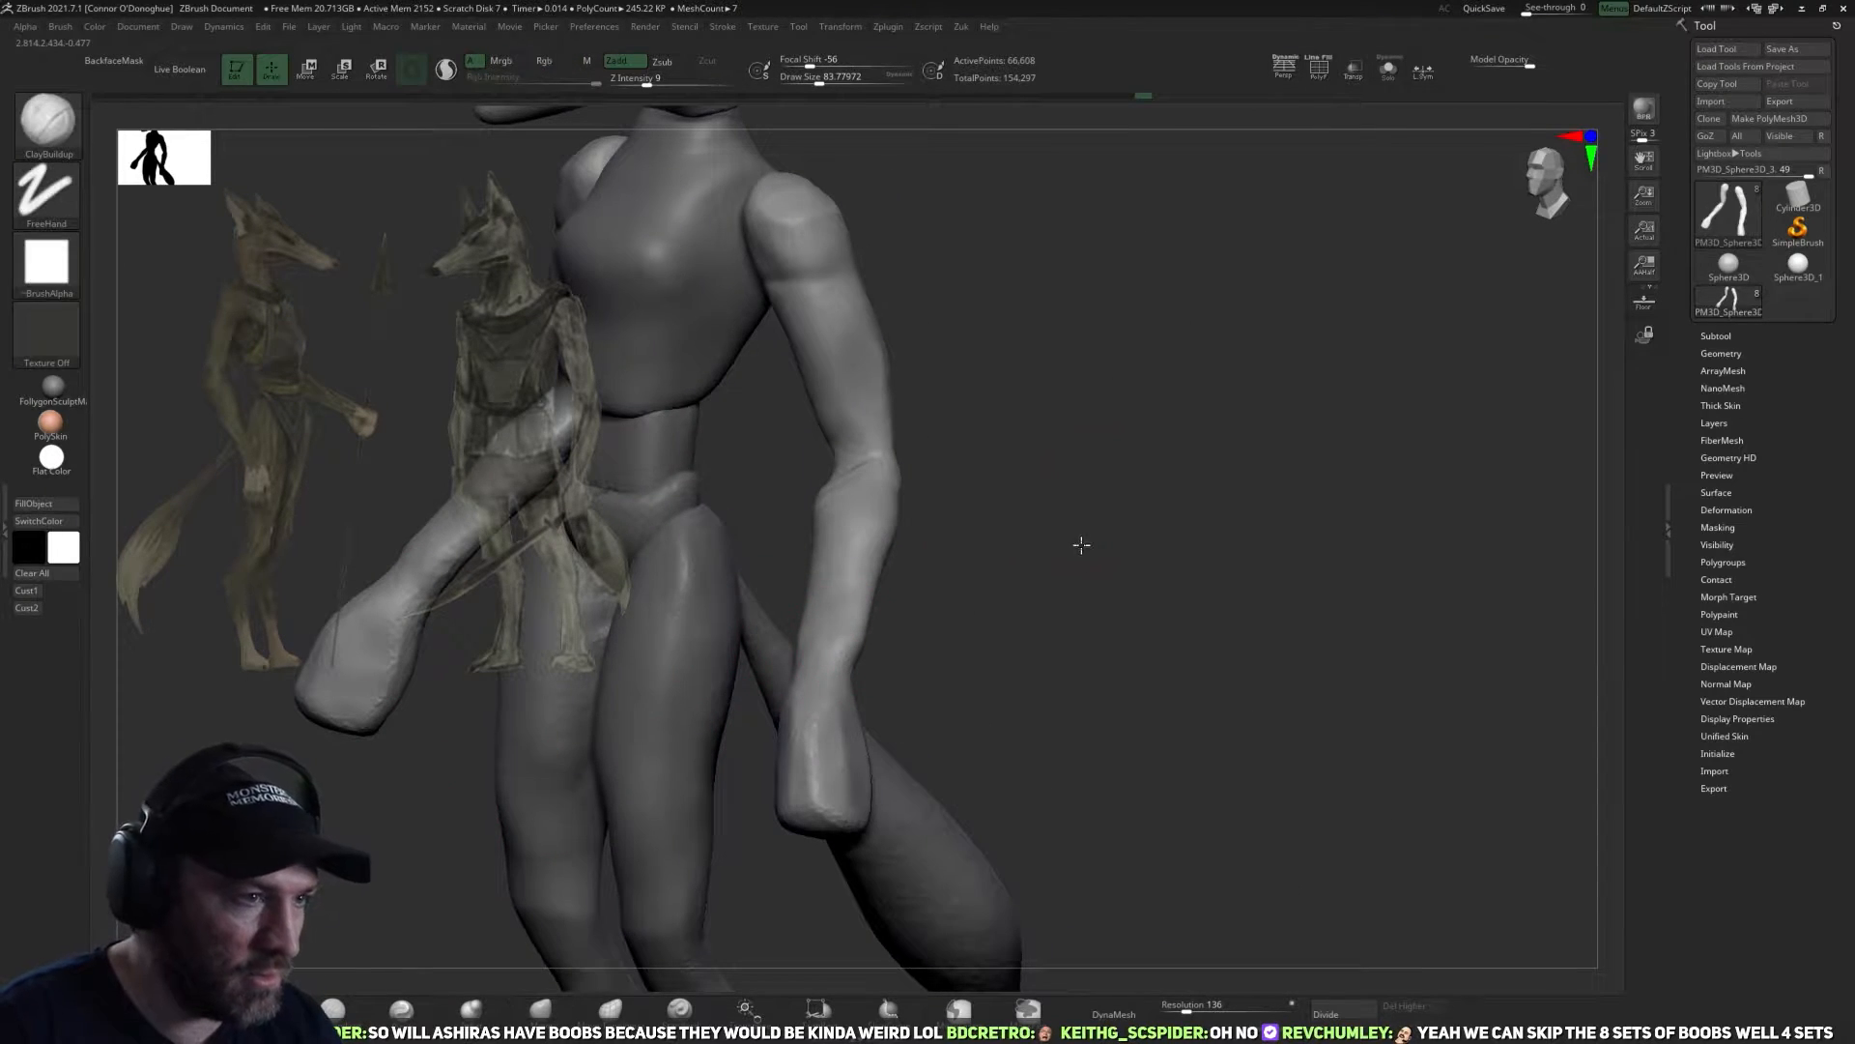
{"action": "left_click_drag", "start_coordinate": [1081, 544], "coordinate": [1071, 609]}
{"action": "left_click_drag", "start_coordinate": [1006, 510], "coordinate": [897, 522]}
{"action": "key", "text": "bracketleft"}
{"action": "mouse_move", "coordinate": [899, 426]}
{"action": "left_mouse_down"}
{"action": "mouse_move", "coordinate": [870, 427]}
{"action": "mouse_move", "coordinate": [1073, 438]}
{"action": "mouse_move", "coordinate": [1102, 460]}
{"action": "mouse_move", "coordinate": [860, 447]}
{"action": "mouse_move", "coordinate": [881, 460]}
{"action": "left_mouse_up"}
{"action": "mouse_move", "coordinate": [858, 462]}
{"action": "left_mouse_down"}
{"action": "mouse_move", "coordinate": [912, 492]}
{"action": "mouse_move", "coordinate": [889, 483]}
{"action": "mouse_move", "coordinate": [940, 443]}
{"action": "mouse_move", "coordinate": [915, 561]}
{"action": "mouse_move", "coordinate": [883, 503]}
{"action": "mouse_move", "coordinate": [916, 456]}
{"action": "left_mouse_up"}
{"action": "key", "text": "bracketright"}
Reshape the shoulders and upper arms from behind with an enlarged Move brush.
{"action": "left_click", "coordinate": [559, 1005]}
{"action": "key", "text": "bracketright"}
{"action": "key", "text": "bracketright"}
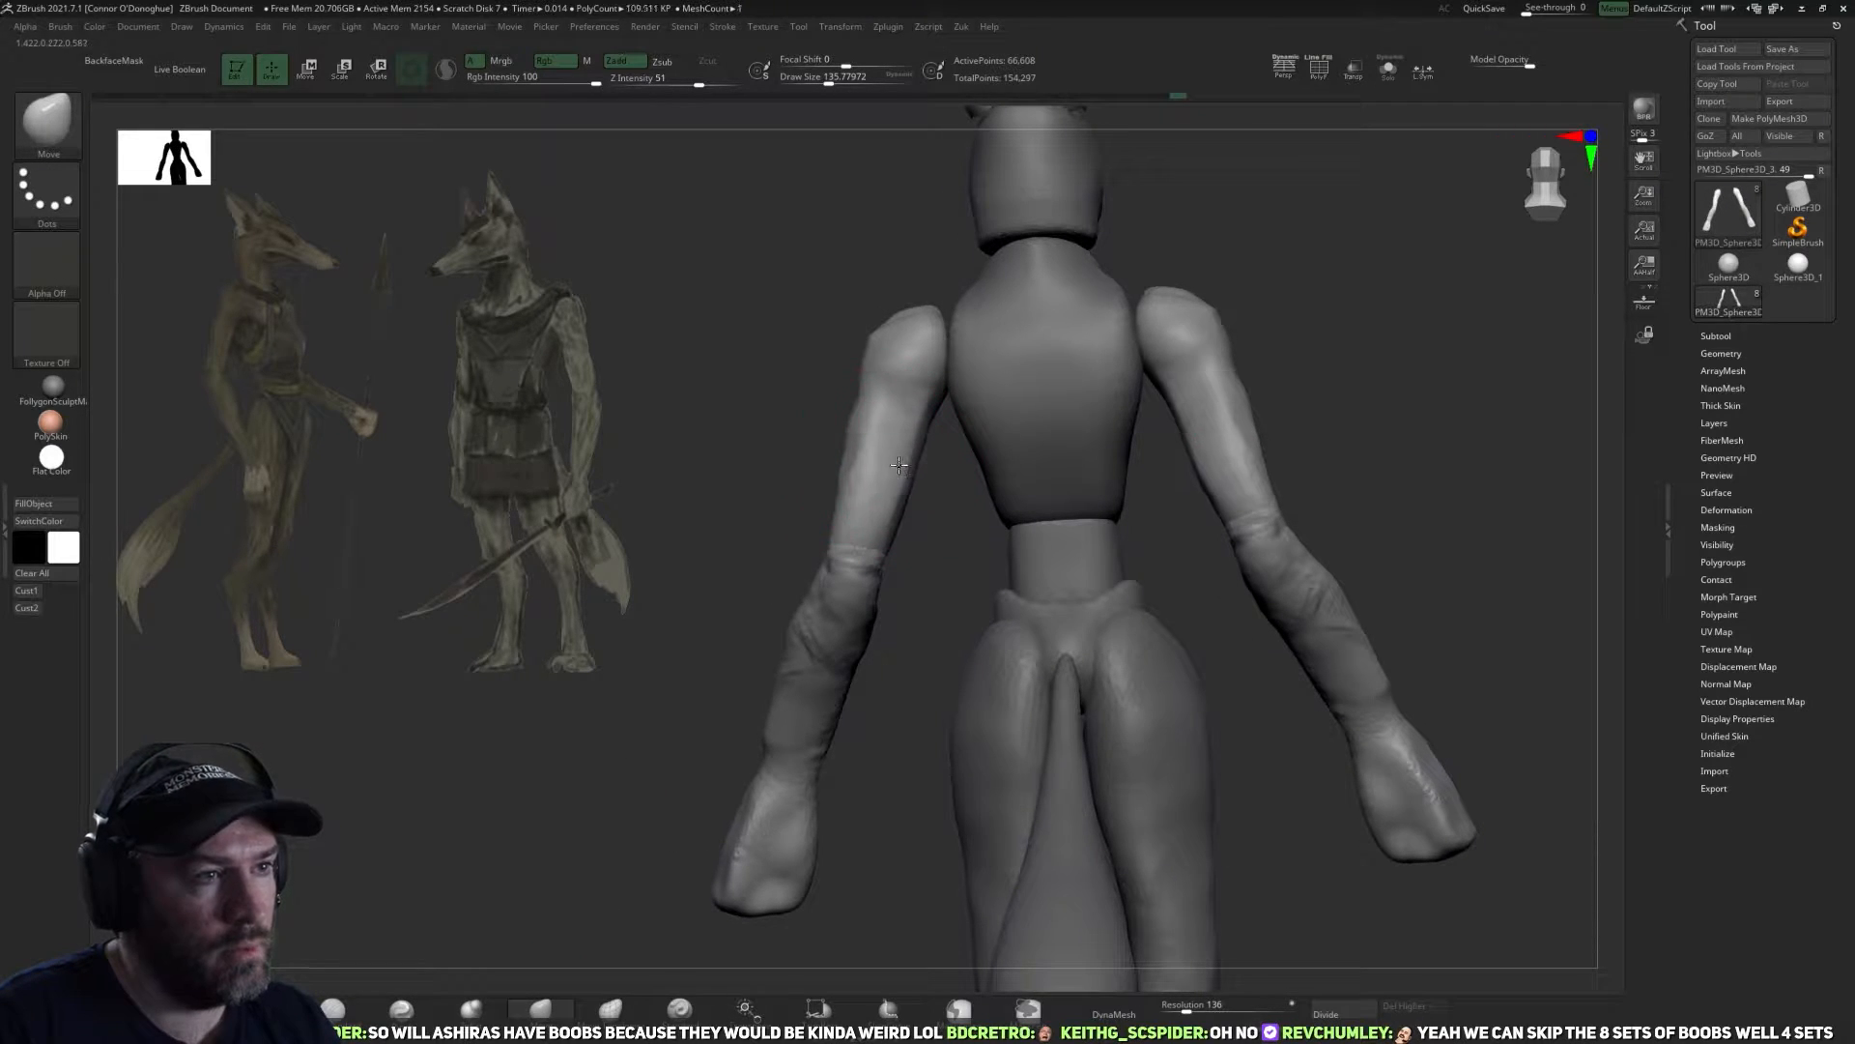
{"action": "left_click_drag", "start_coordinate": [783, 419], "coordinate": [828, 416], "text": "shift"}
{"action": "left_click_drag", "start_coordinate": [1233, 409], "coordinate": [1132, 462], "text": "alt"}
{"action": "mouse_move", "coordinate": [887, 390]}
{"action": "left_mouse_down"}
{"action": "mouse_move", "coordinate": [930, 382]}
{"action": "mouse_move", "coordinate": [846, 367]}
{"action": "mouse_move", "coordinate": [915, 393]}
{"action": "left_mouse_up"}
{"action": "left_click", "coordinate": [915, 393], "text": "alt"}
{"action": "left_click_drag", "start_coordinate": [800, 395], "coordinate": [816, 418]}
{"action": "key", "text": "space"}
Refine the shoulder joints and the adjoining upper torso with a smaller Move brush from behind and the side.
{"action": "right_click_drag", "start_coordinate": [811, 346], "coordinate": [834, 382]}
{"action": "key", "text": "bracketleft"}
{"action": "left_click_drag", "start_coordinate": [830, 386], "coordinate": [837, 373]}
{"action": "right_click_drag", "start_coordinate": [780, 327], "coordinate": [827, 378]}
{"action": "right_click_drag", "start_coordinate": [928, 476], "coordinate": [964, 568]}
{"action": "key", "text": "bracketright"}
{"action": "left_click_drag", "start_coordinate": [820, 368], "coordinate": [787, 366]}
{"action": "right_click_drag", "start_coordinate": [920, 392], "coordinate": [906, 451]}
{"action": "left_click_drag", "start_coordinate": [839, 379], "coordinate": [850, 369]}
{"action": "right_click_drag", "start_coordinate": [931, 409], "coordinate": [966, 435]}
{"action": "key", "text": "bracketleft"}
{"action": "left_click_drag", "start_coordinate": [857, 403], "coordinate": [874, 397]}
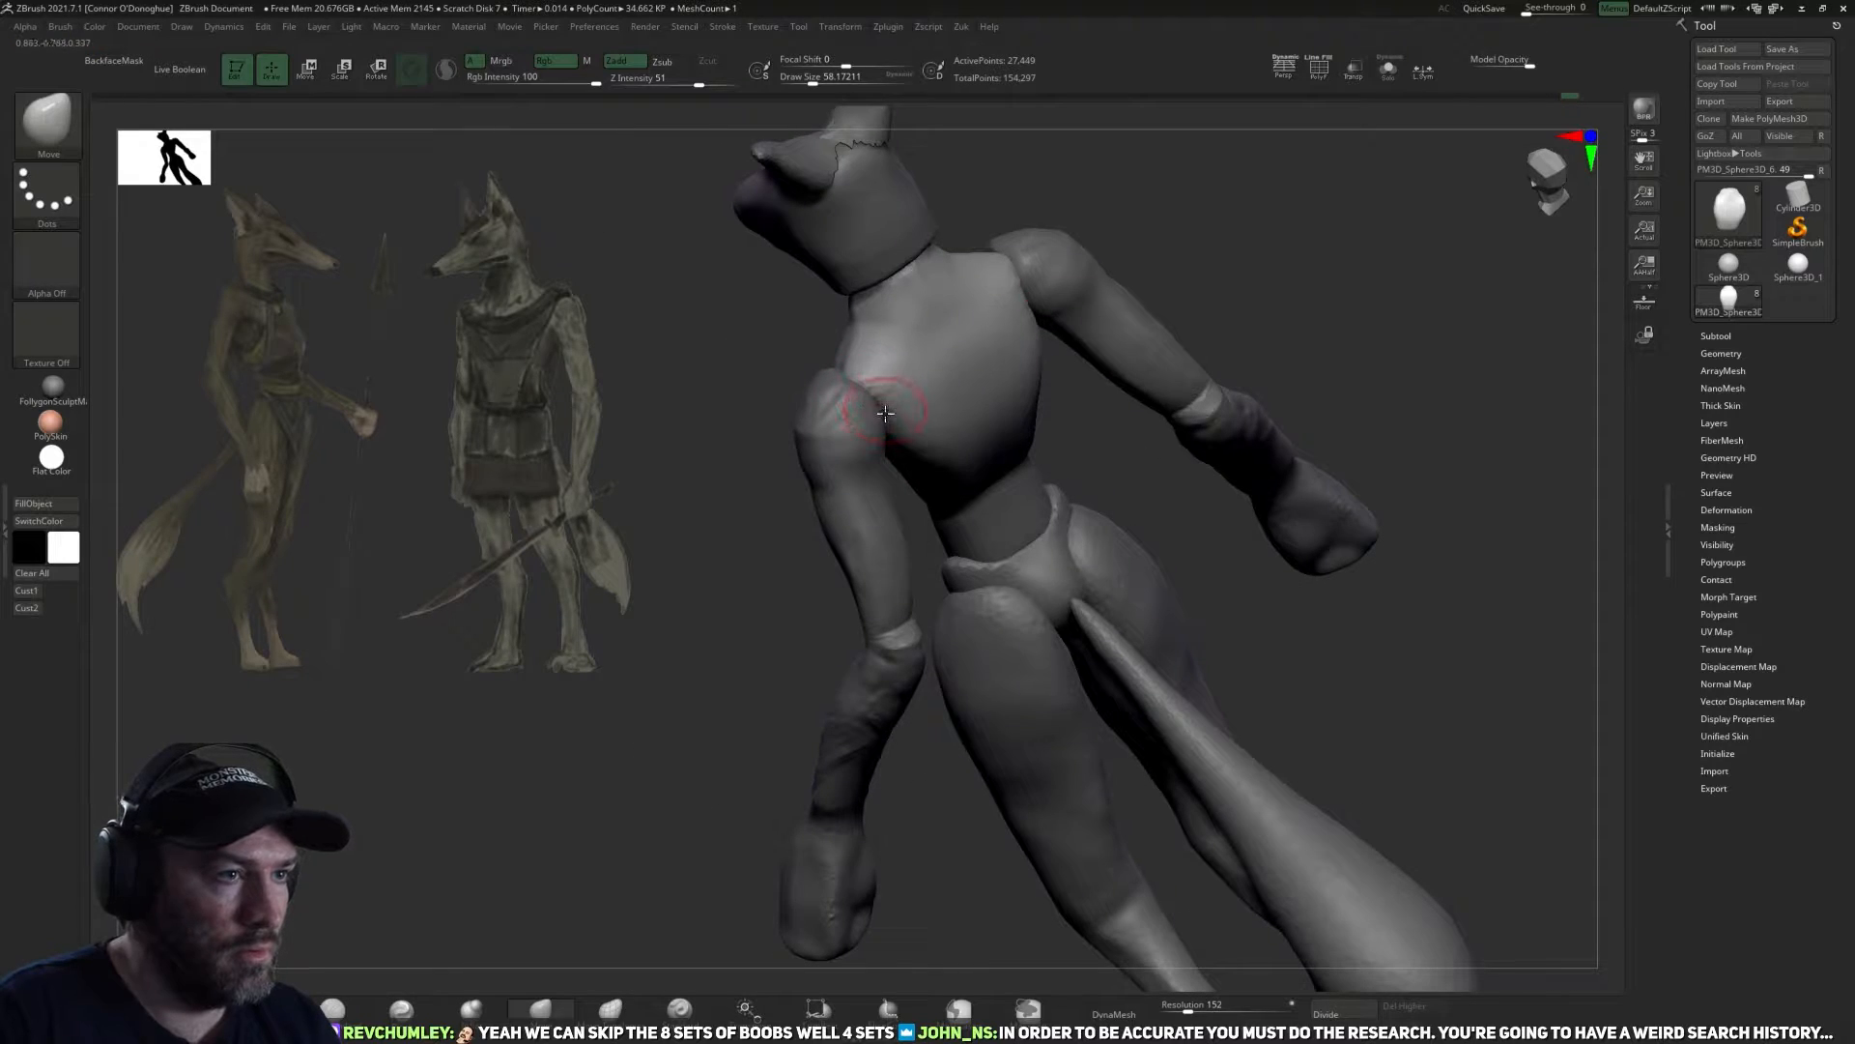
Flatten the upper chest and the shoulder side of the torso with the TrimDynamic brush.
{"action": "mouse_move", "coordinate": [883, 415]}
{"action": "right_mouse_down"}
{"action": "mouse_move", "coordinate": [828, 386]}
{"action": "mouse_move", "coordinate": [1143, 344]}
{"action": "right_mouse_up"}
{"action": "right_click_drag", "start_coordinate": [1022, 361], "coordinate": [1026, 483], "text": "alt"}
{"action": "key", "text": "bracketright"}
{"action": "key", "text": "b"}
{"action": "key", "text": "t"}
{"action": "key", "text": "d"}
{"action": "mouse_move", "coordinate": [835, 466]}
{"action": "left_mouse_down"}
{"action": "mouse_move", "coordinate": [795, 444]}
{"action": "mouse_move", "coordinate": [820, 470]}
{"action": "left_mouse_up"}
{"action": "key", "text": "bracketright"}
{"action": "left_click_drag", "start_coordinate": [748, 480], "coordinate": [826, 478]}
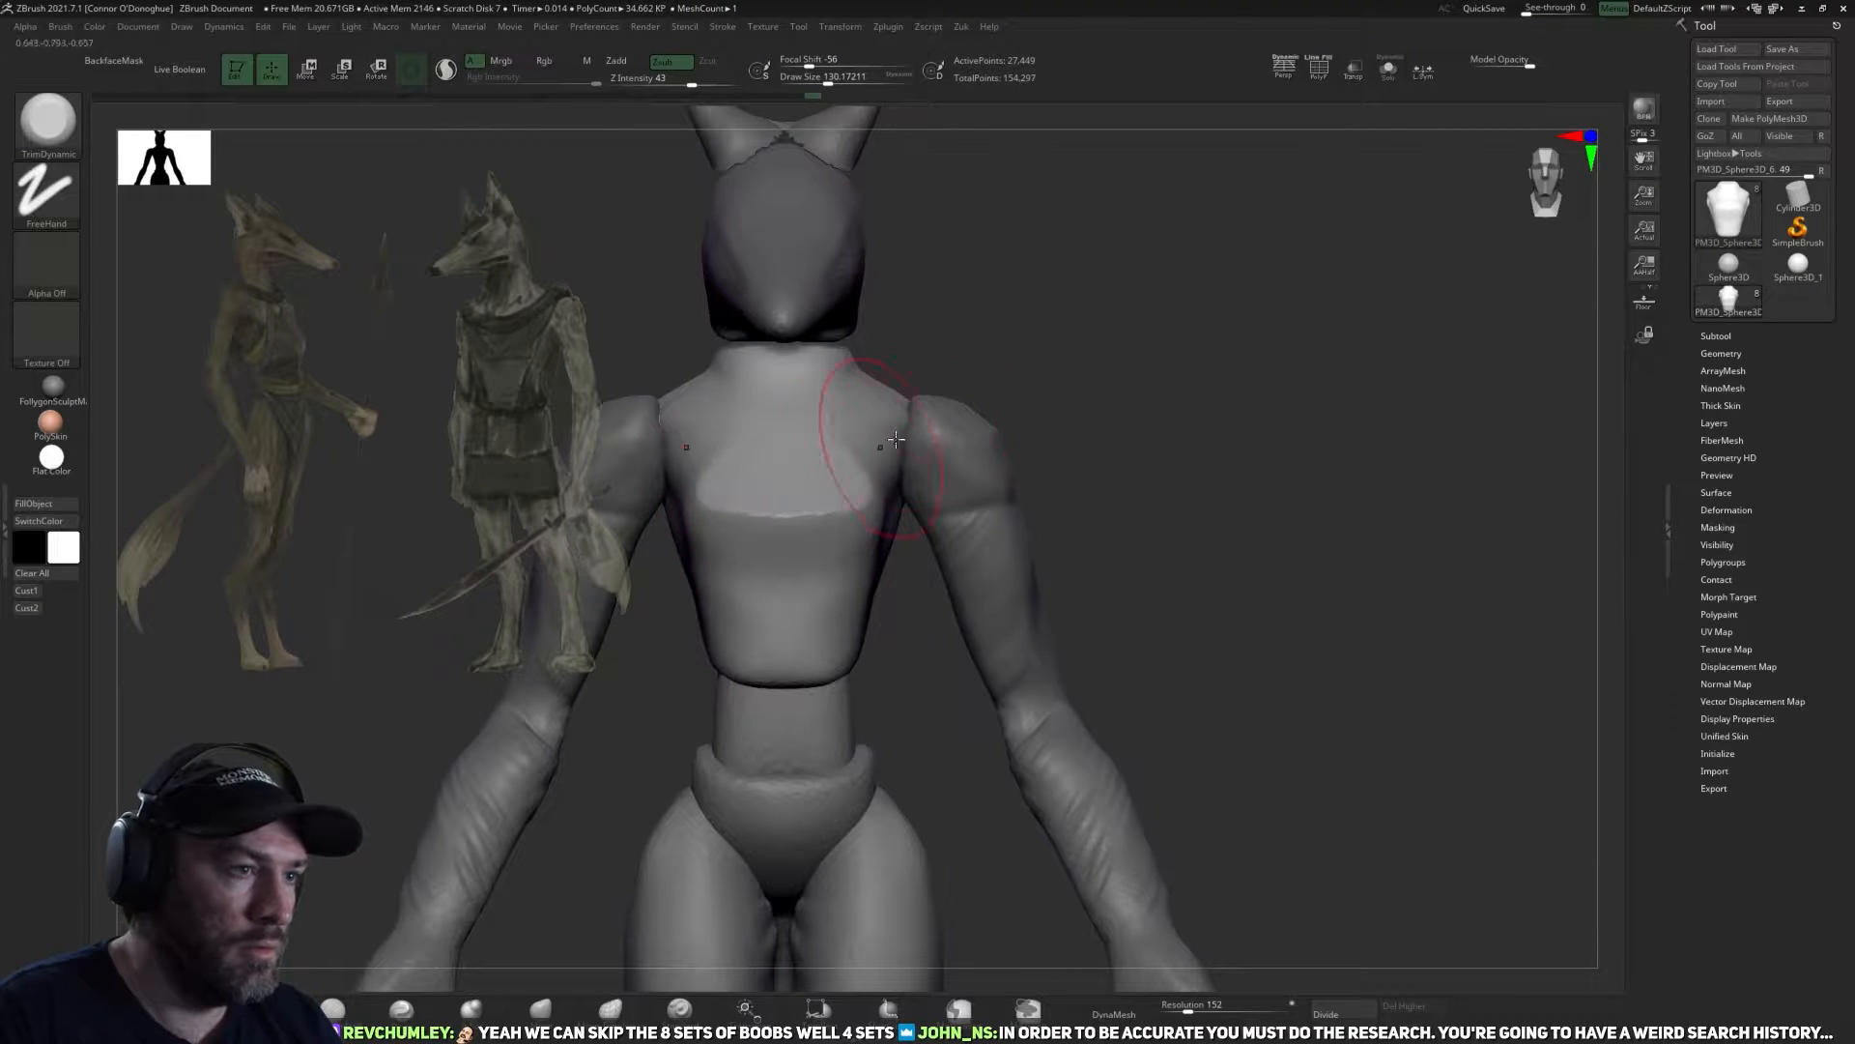
{"action": "right_click_drag", "start_coordinate": [950, 416], "coordinate": [861, 481]}
{"action": "mouse_move", "coordinate": [883, 427]}
{"action": "left_mouse_down"}
{"action": "mouse_move", "coordinate": [836, 472]}
{"action": "mouse_move", "coordinate": [851, 464]}
{"action": "left_mouse_up"}
{"action": "key", "text": "["}
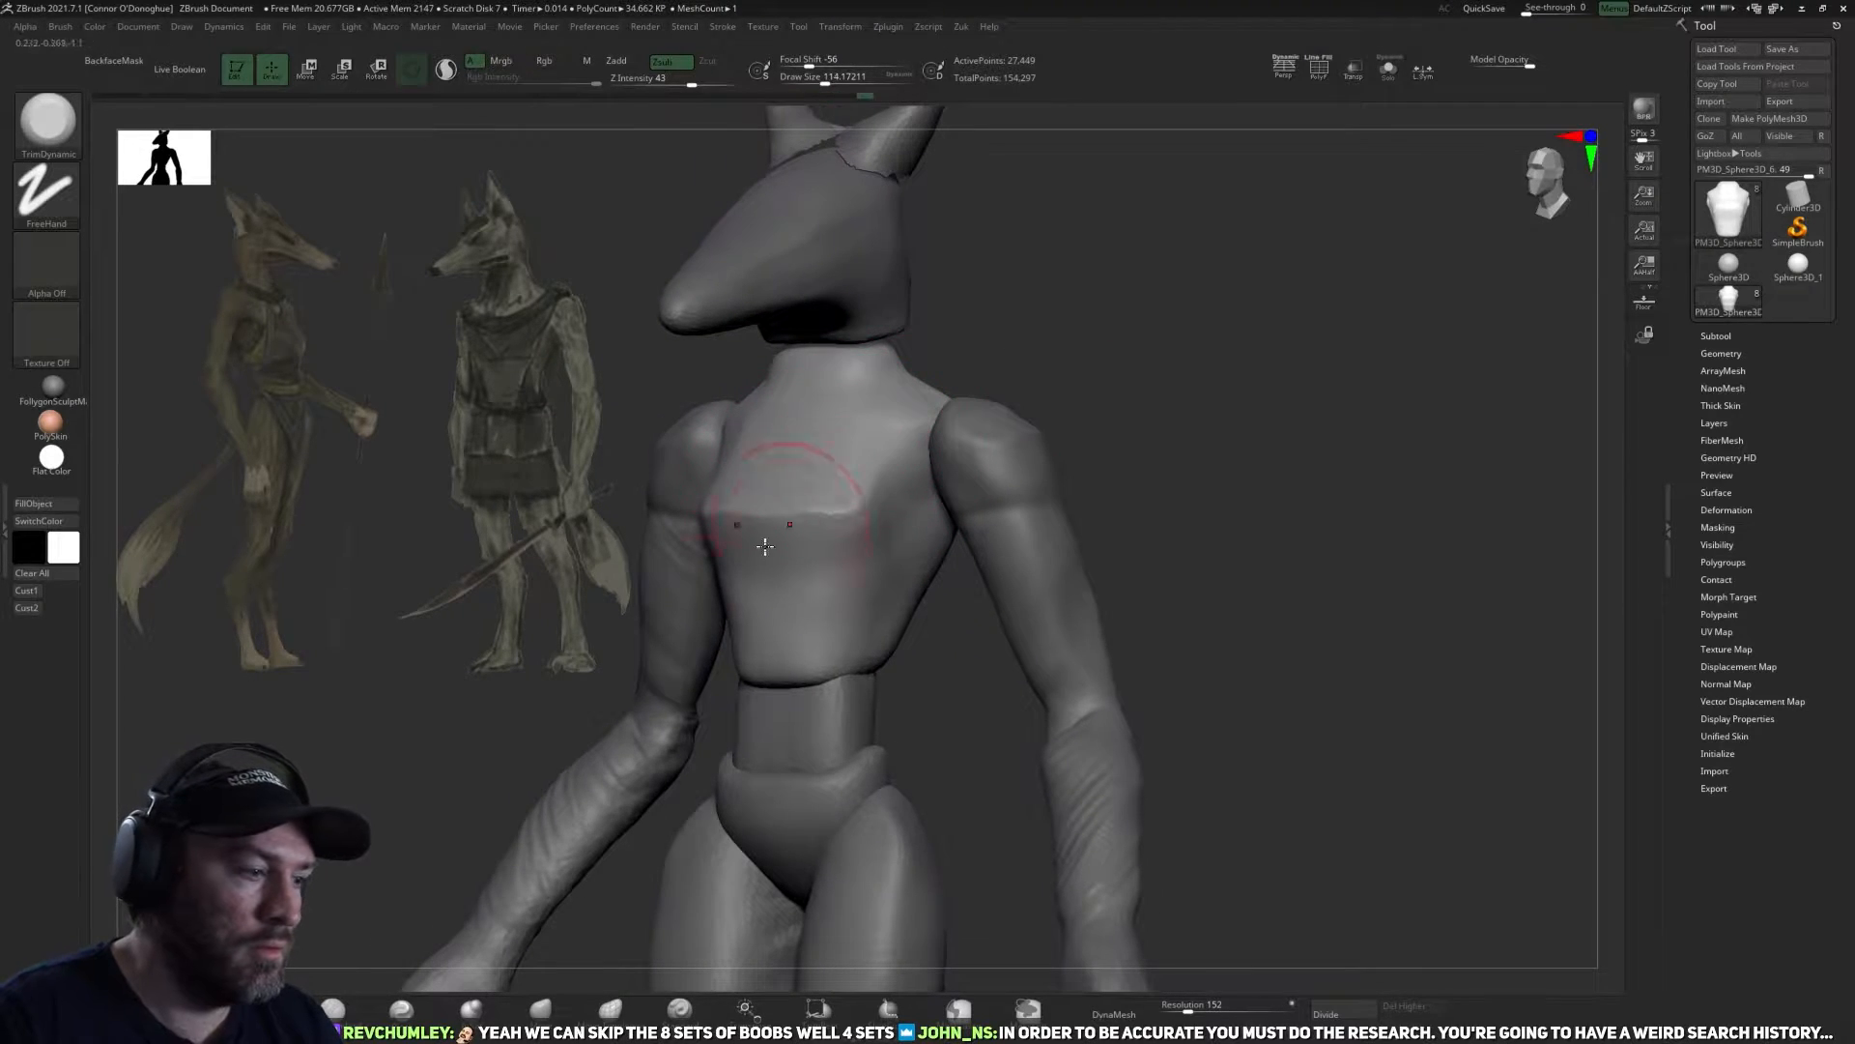
Define the chest planes and the neck-to-shoulder transition on the torso with a large DamStandard brush.
{"action": "left_click", "coordinate": [262, 1010]}
{"action": "left_click_drag", "start_coordinate": [1161, 321], "coordinate": [1119, 404]}
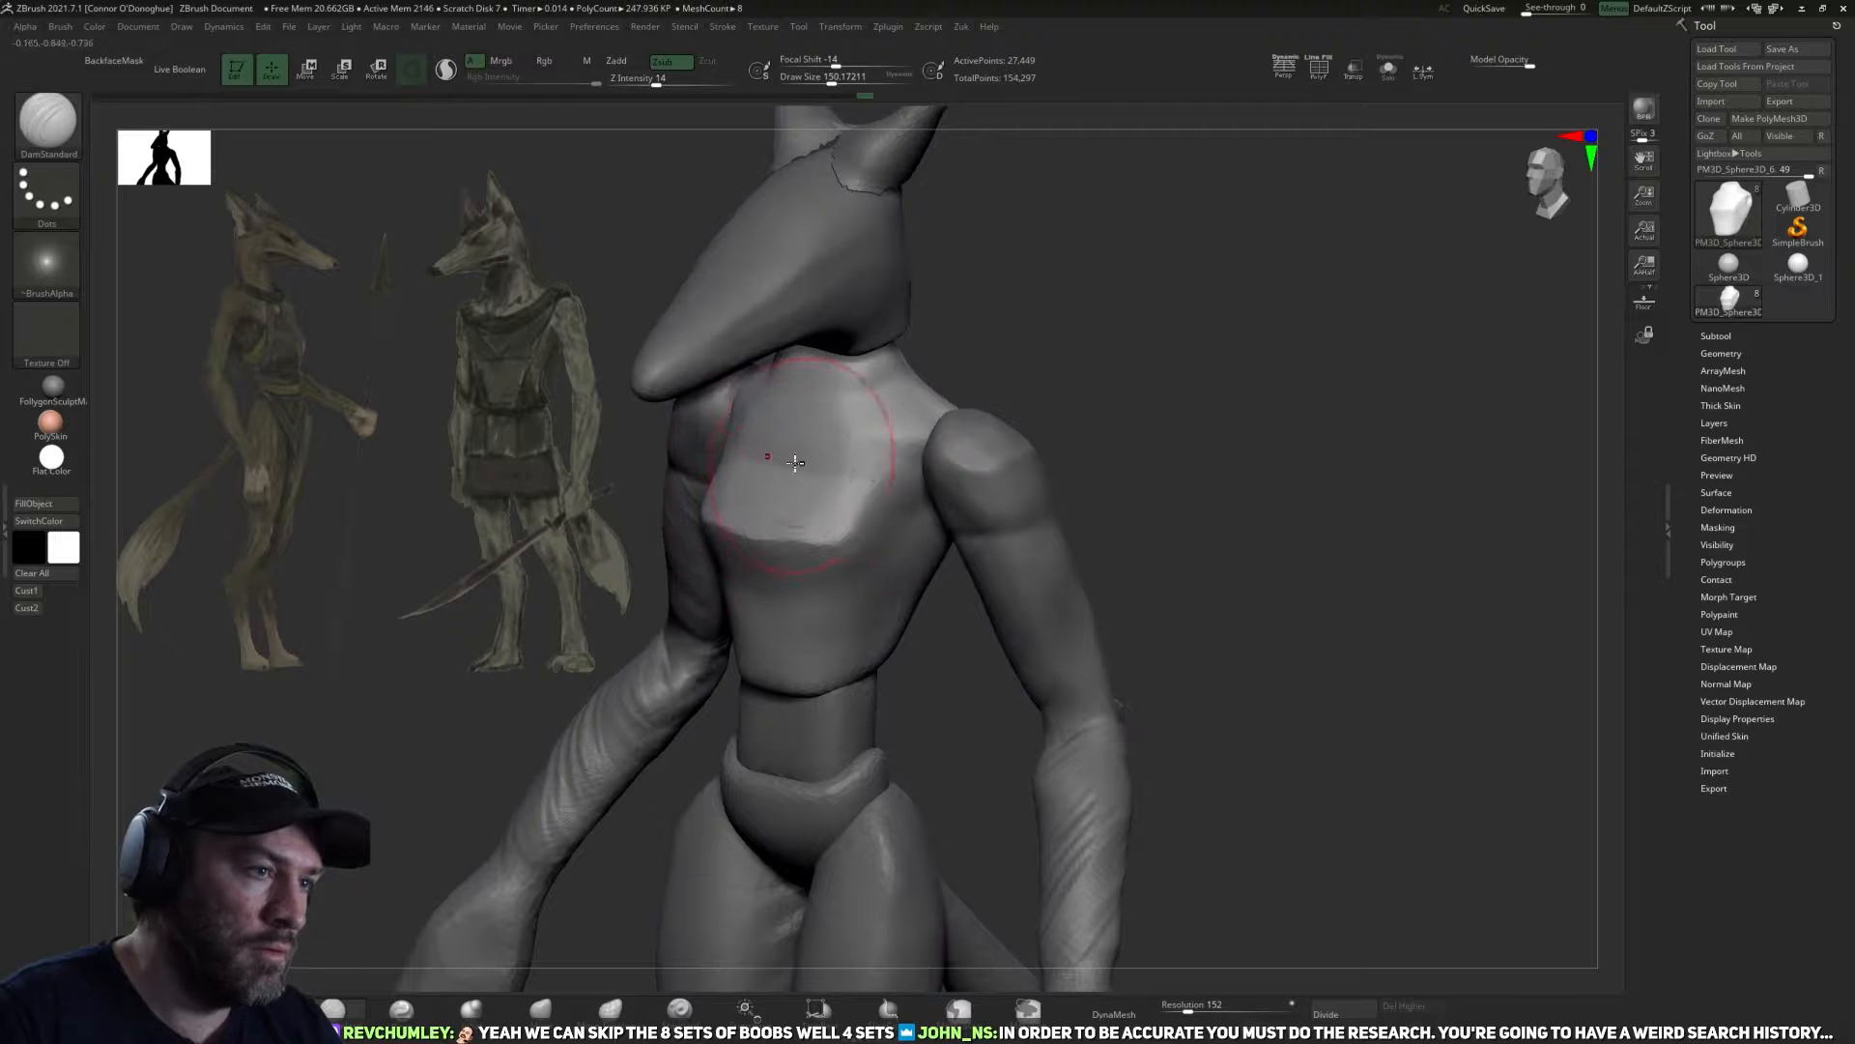
{"action": "key", "text": "["}
{"action": "left_click_drag", "start_coordinate": [899, 406], "coordinate": [839, 405]}
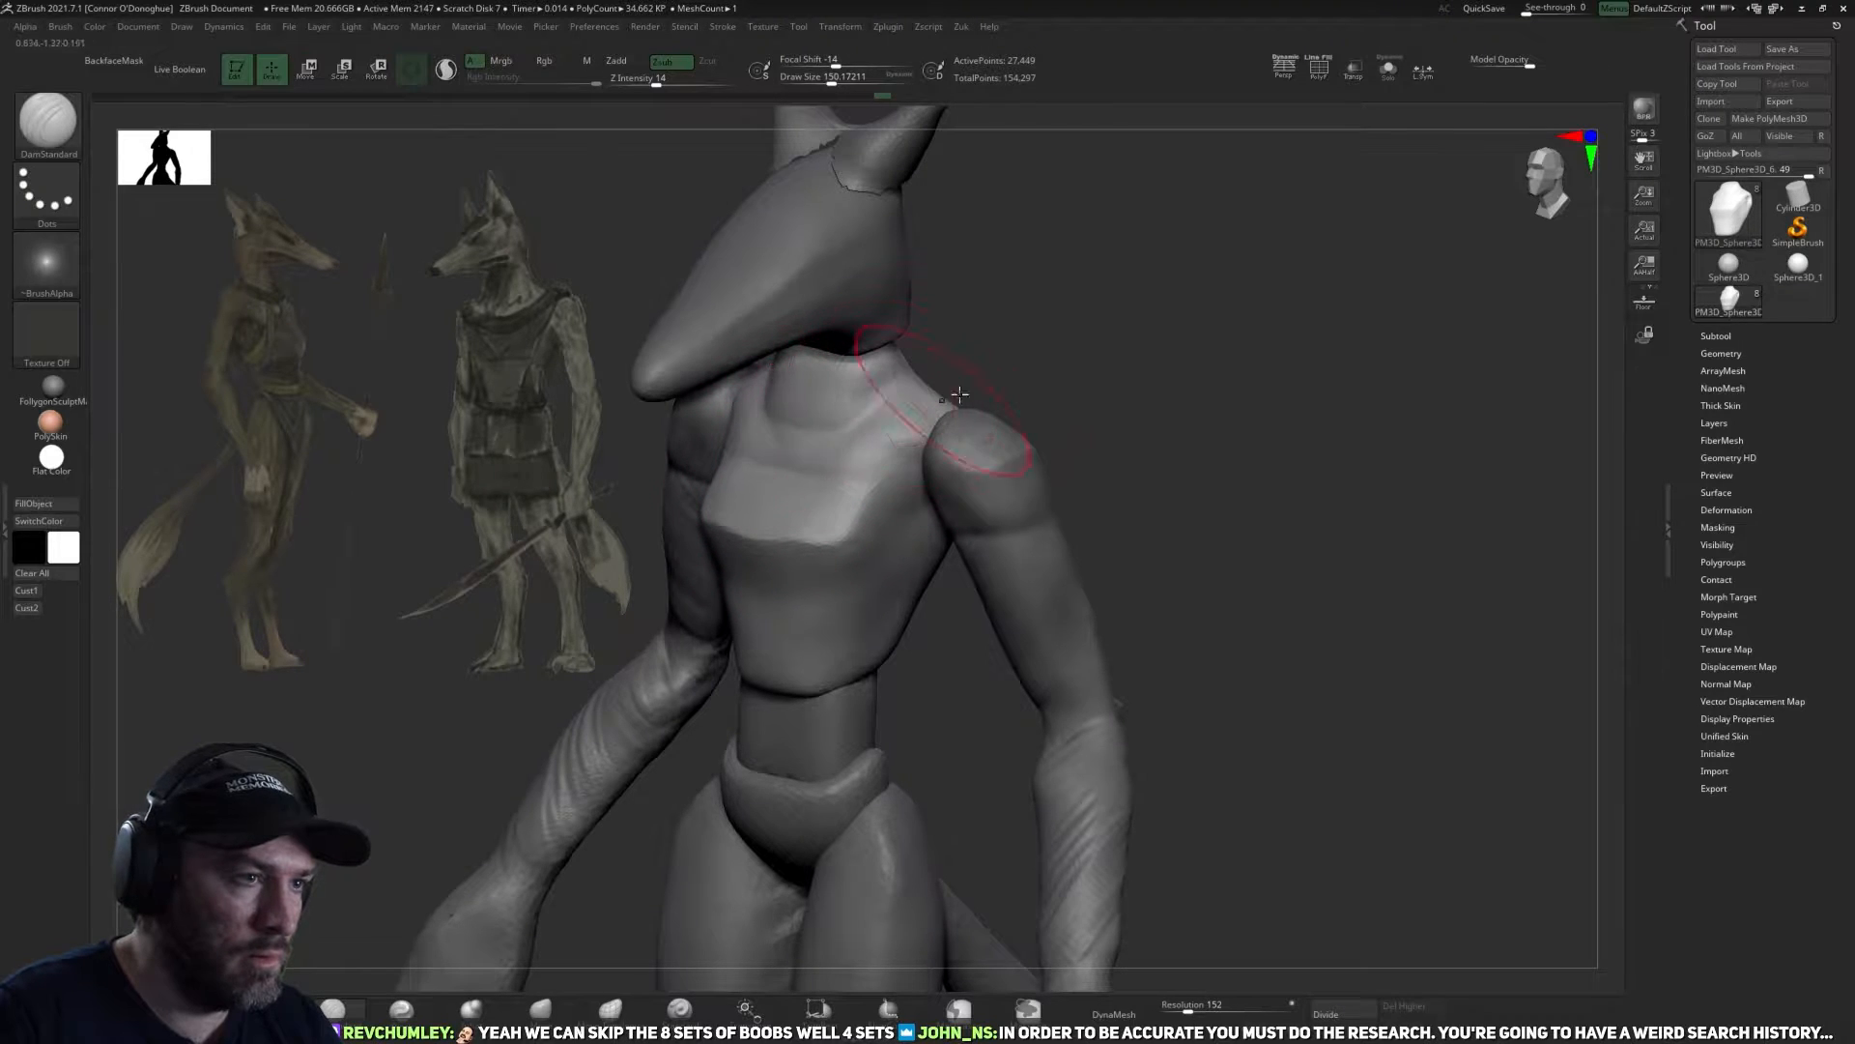
{"action": "right_click_drag", "start_coordinate": [793, 443], "coordinate": [858, 396]}
{"action": "key", "text": "["}
{"action": "mouse_move", "coordinate": [1016, 307]}
{"action": "left_mouse_down"}
{"action": "mouse_move", "coordinate": [1143, 310]}
{"action": "mouse_move", "coordinate": [1098, 281]}
{"action": "left_mouse_up"}
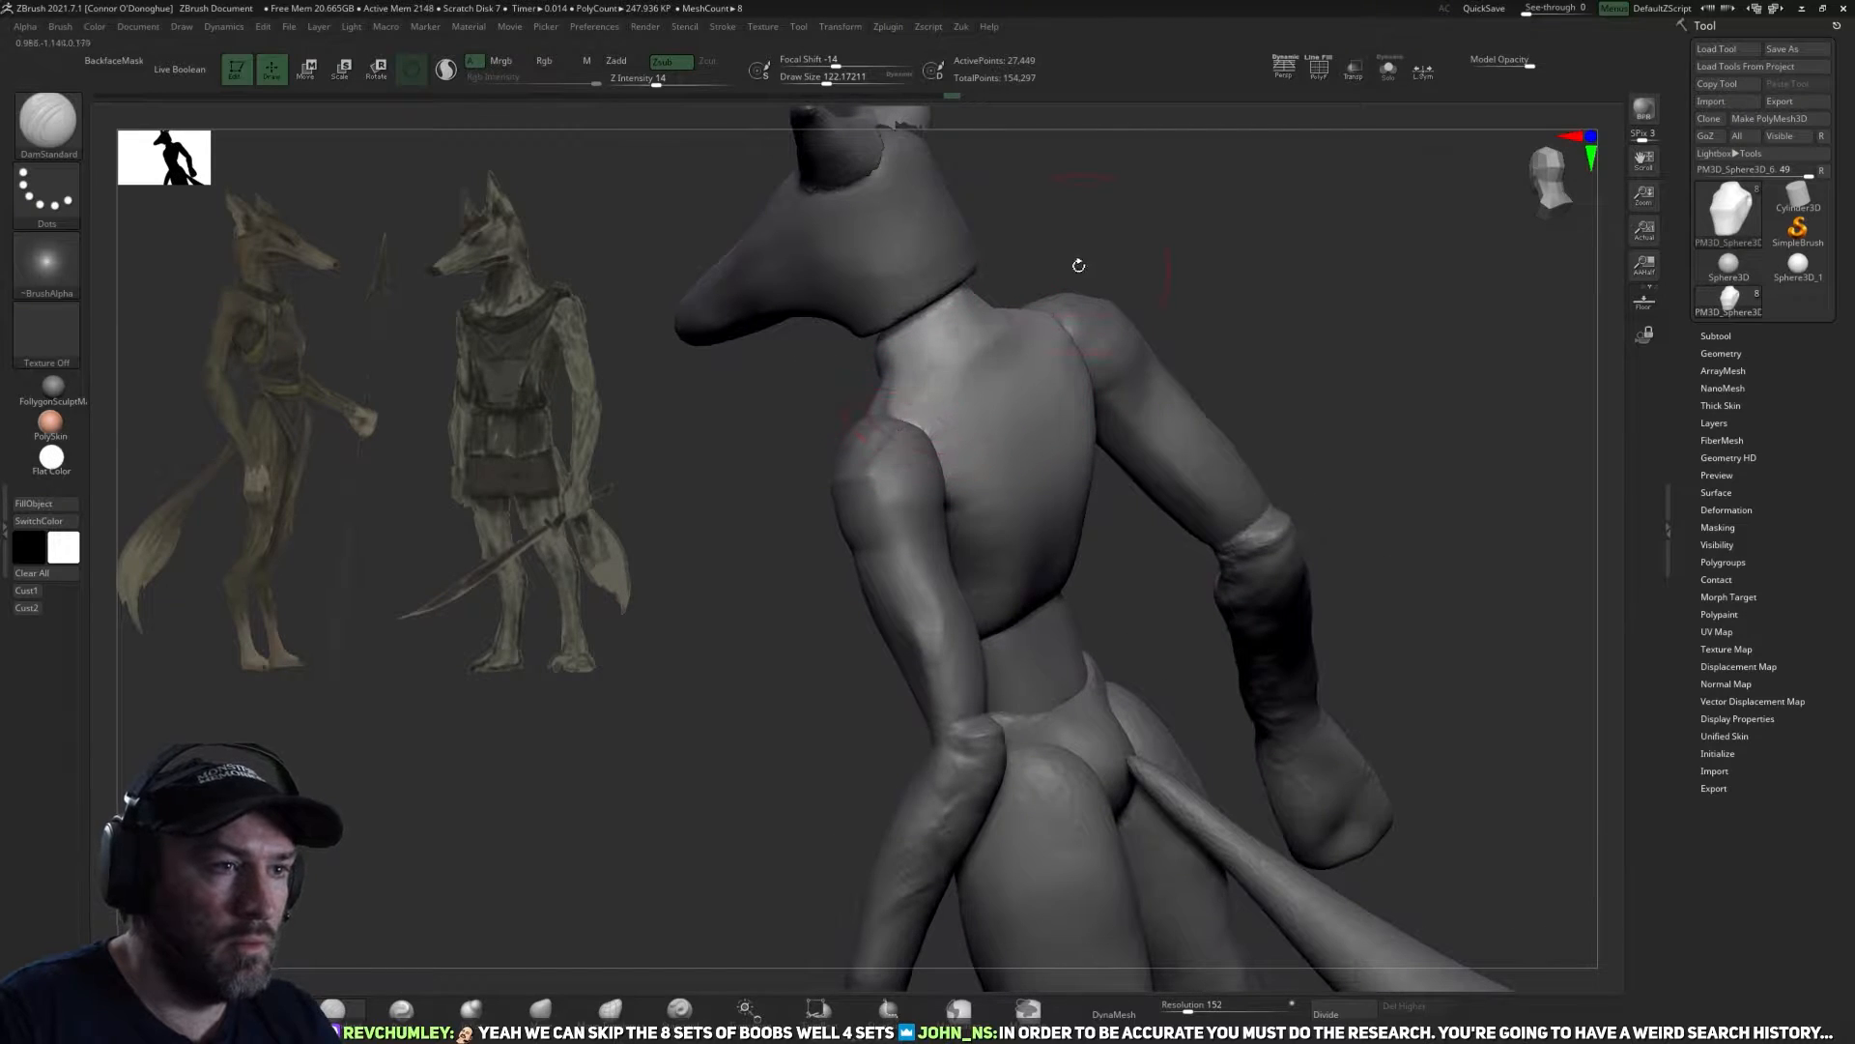
Tighten the neck-to-shoulder area of the torso with the Pinch brush.
{"action": "left_click", "coordinate": [402, 1008]}
{"action": "left_click_drag", "start_coordinate": [773, 541], "coordinate": [700, 512]}
{"action": "key", "text": "["}
{"action": "key", "text": "["}
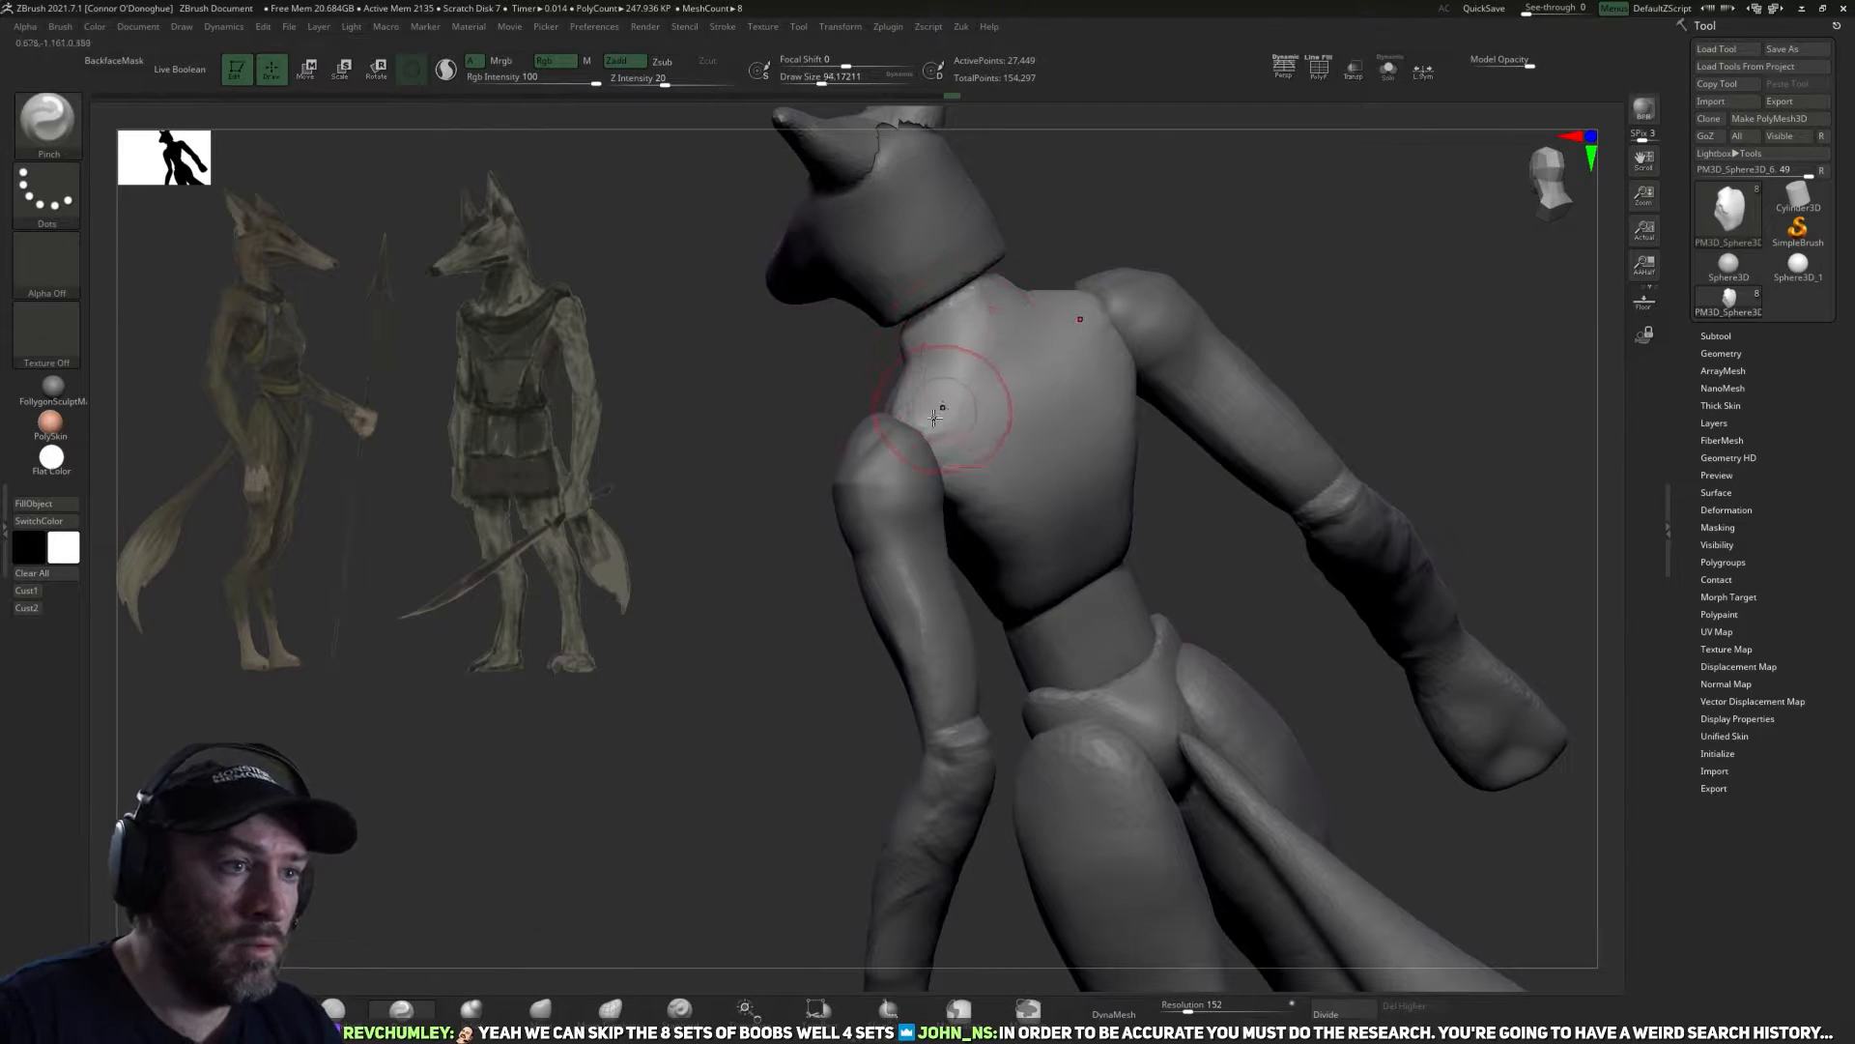
{"action": "mouse_move", "coordinate": [1231, 231]}
{"action": "left_mouse_down"}
{"action": "mouse_move", "coordinate": [1268, 273]}
{"action": "mouse_move", "coordinate": [1220, 314]}
{"action": "left_mouse_up"}
{"action": "key", "text": "["}
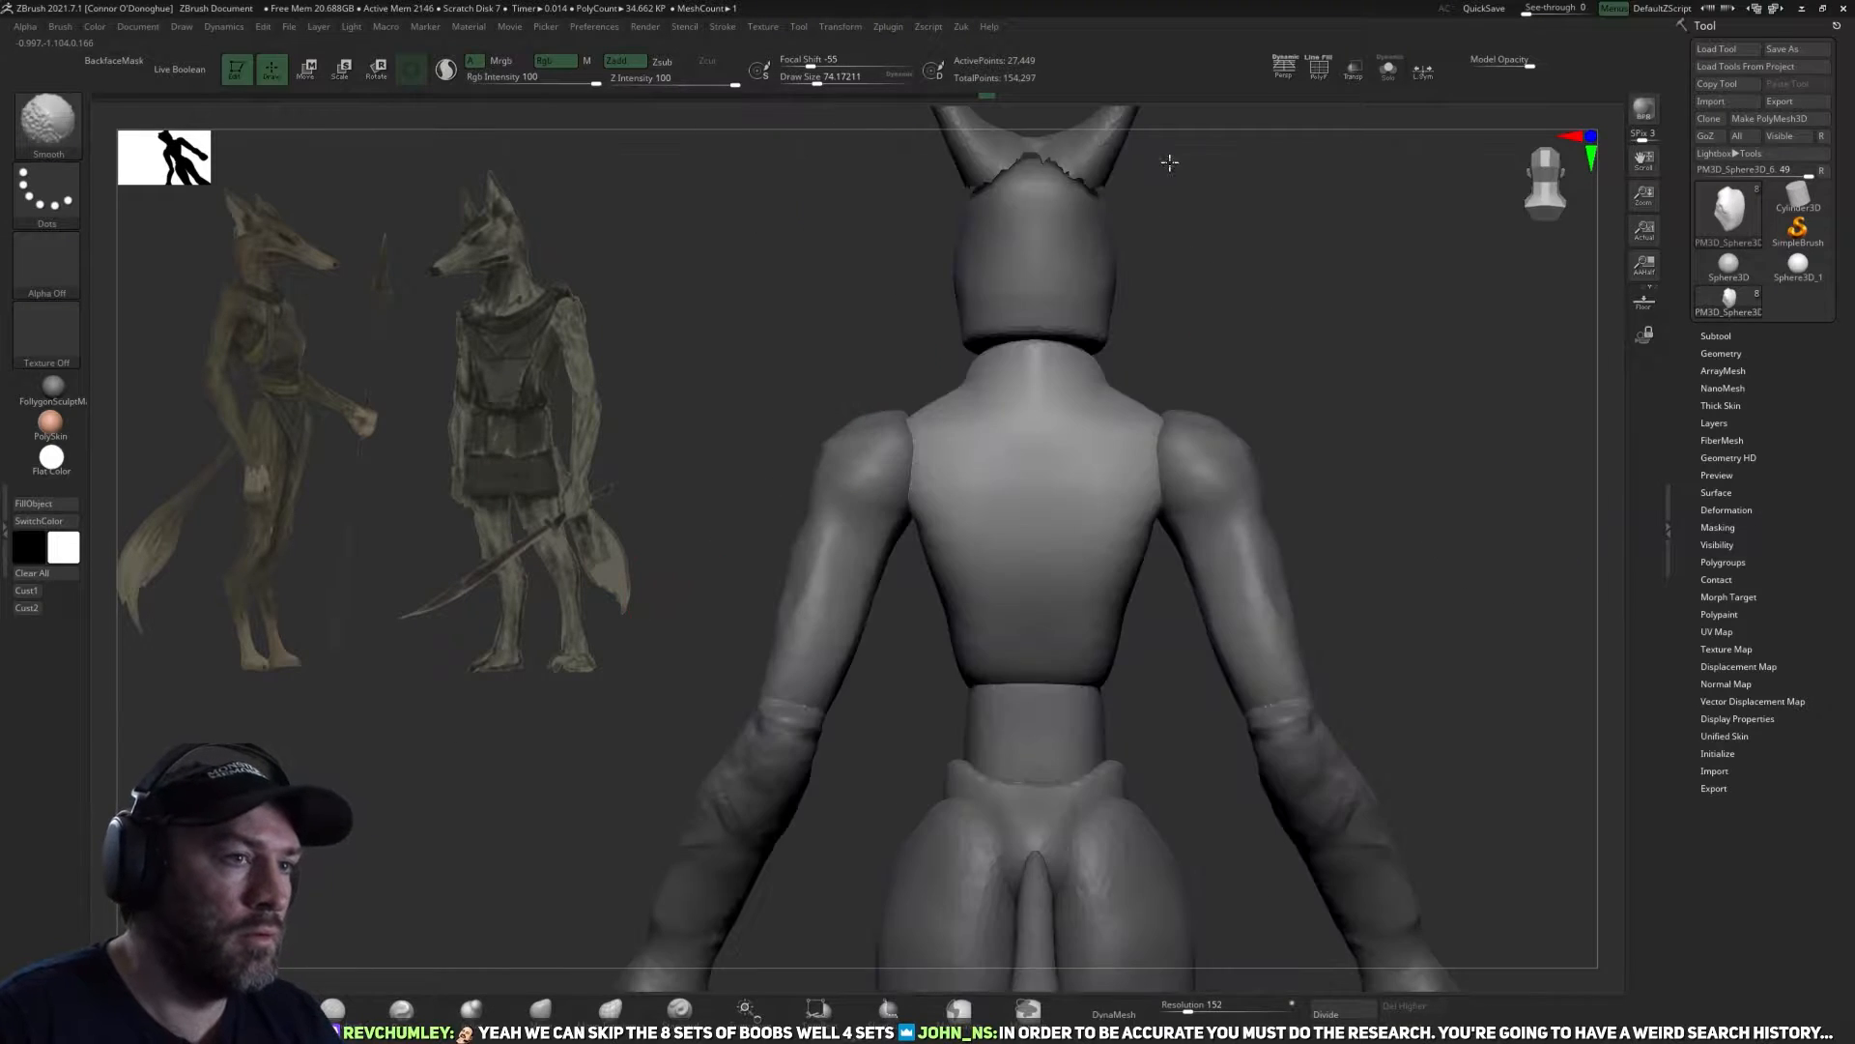
{"action": "mouse_move", "coordinate": [1172, 157]}
{"action": "left_mouse_down"}
{"action": "mouse_move", "coordinate": [1102, 381]}
{"action": "mouse_move", "coordinate": [1135, 372]}
{"action": "mouse_move", "coordinate": [1063, 415]}
{"action": "left_mouse_up"}
{"action": "key", "text": "]"}
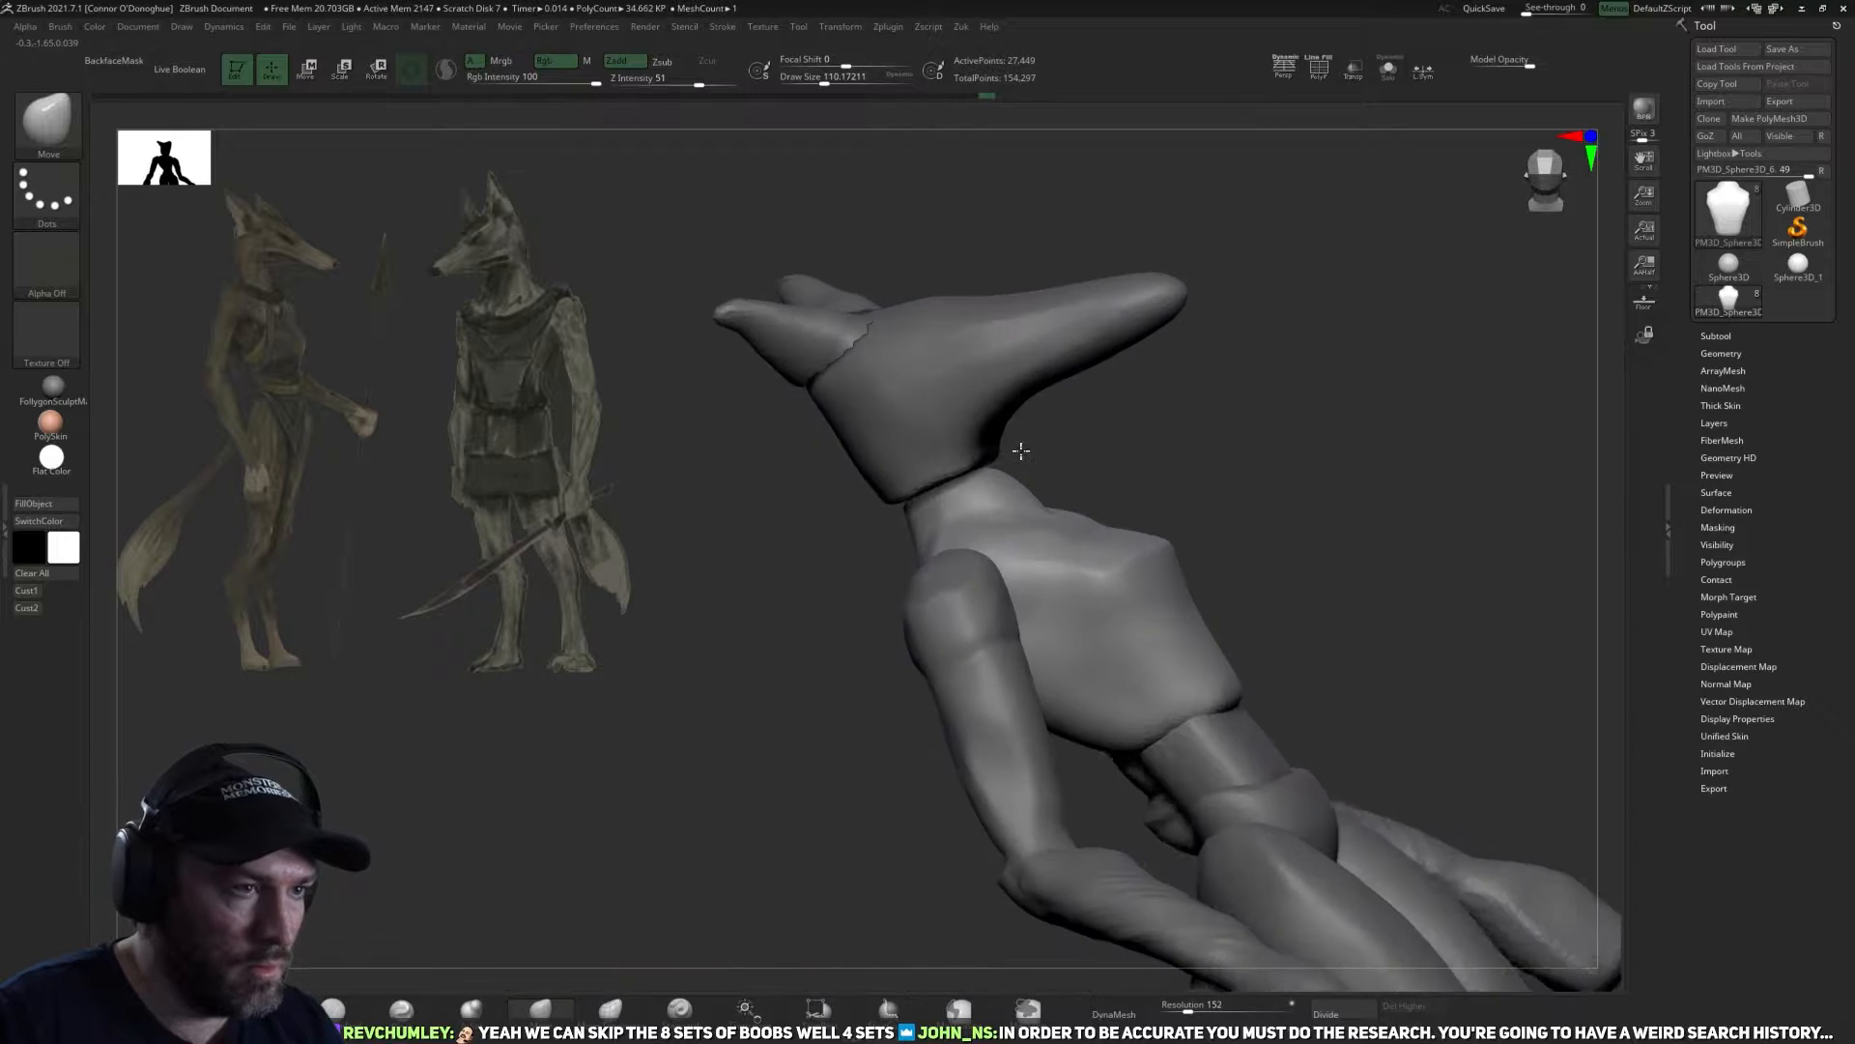
{"action": "left_click_drag", "start_coordinate": [1160, 386], "coordinate": [1006, 489]}
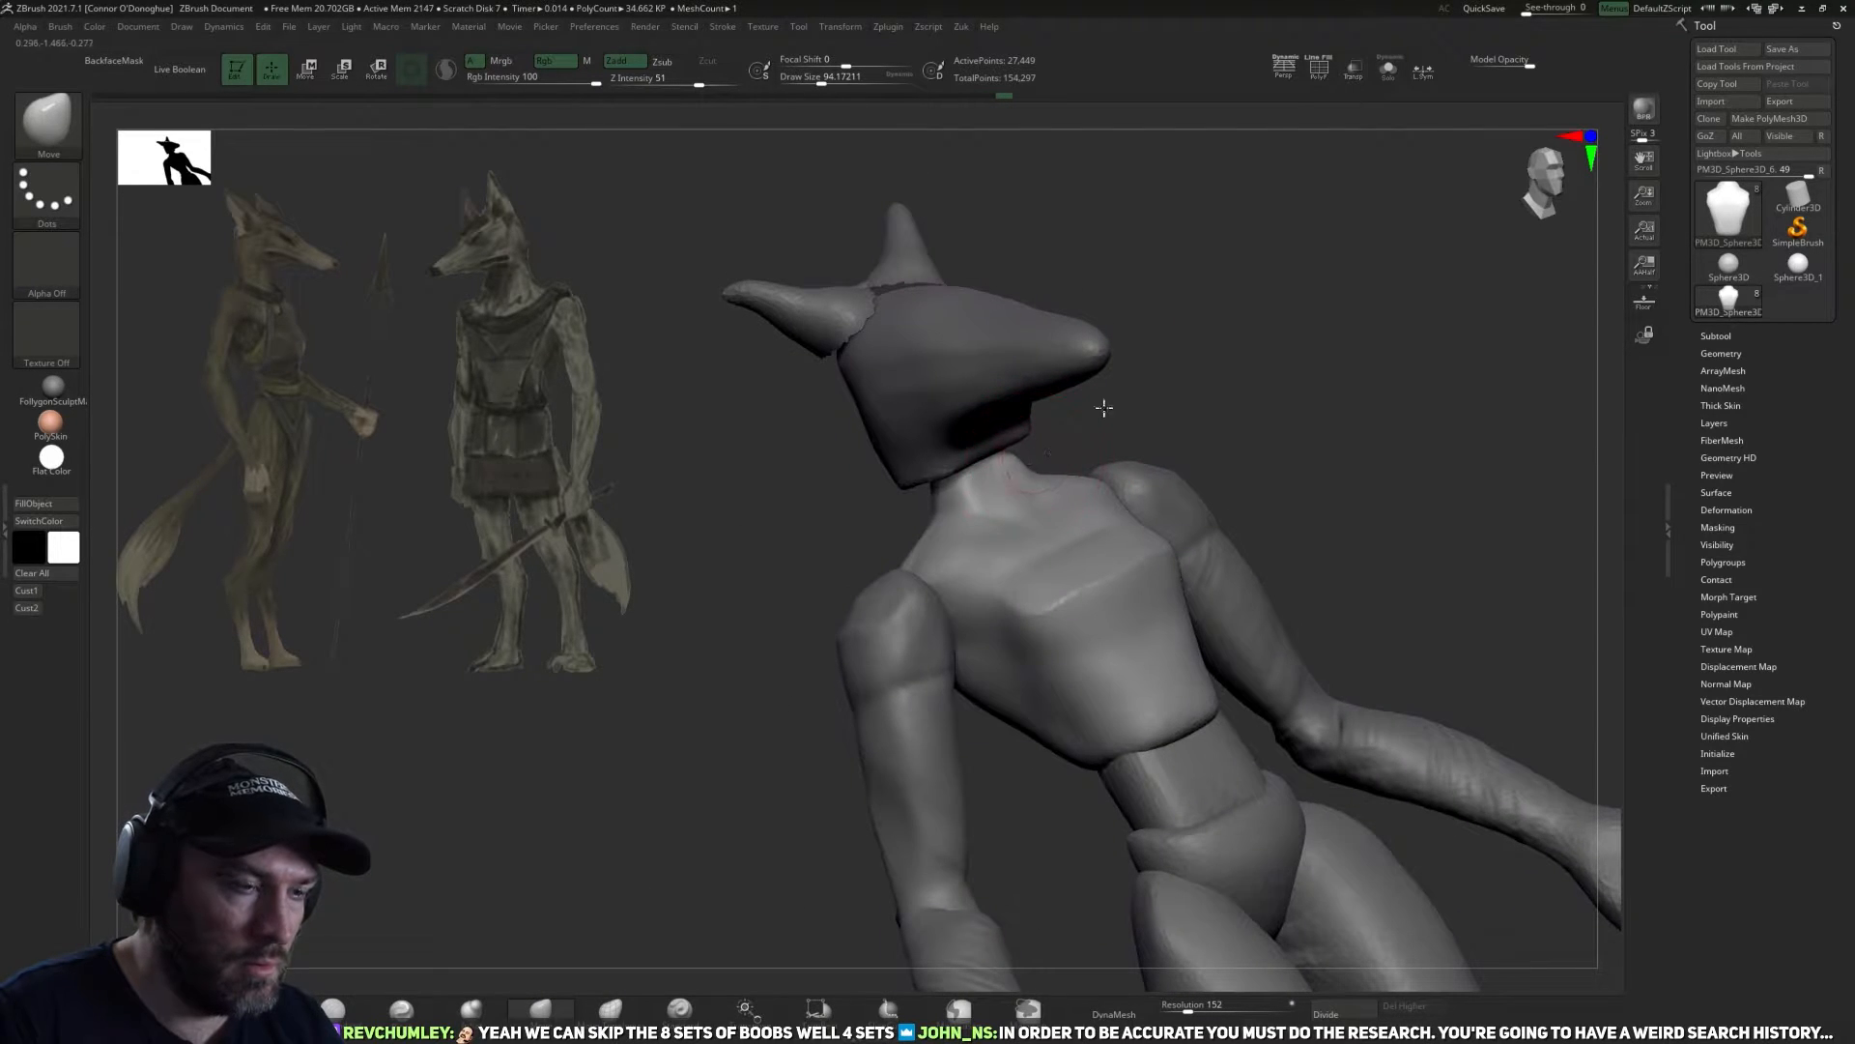
Adjust the neck and shoulder outline of the torso with a larger Move brush, smoothing the surface.
{"action": "mouse_move", "coordinate": [1105, 402]}
{"action": "left_mouse_down"}
{"action": "mouse_move", "coordinate": [1181, 428]}
{"action": "mouse_move", "coordinate": [990, 451]}
{"action": "left_mouse_up"}
{"action": "key", "text": "bracketright"}
{"action": "key", "text": "bracketright"}
{"action": "key", "text": "bracketright"}
{"action": "key", "text": "bracketright"}
{"action": "left_click_drag", "start_coordinate": [1130, 446], "coordinate": [1300, 420]}
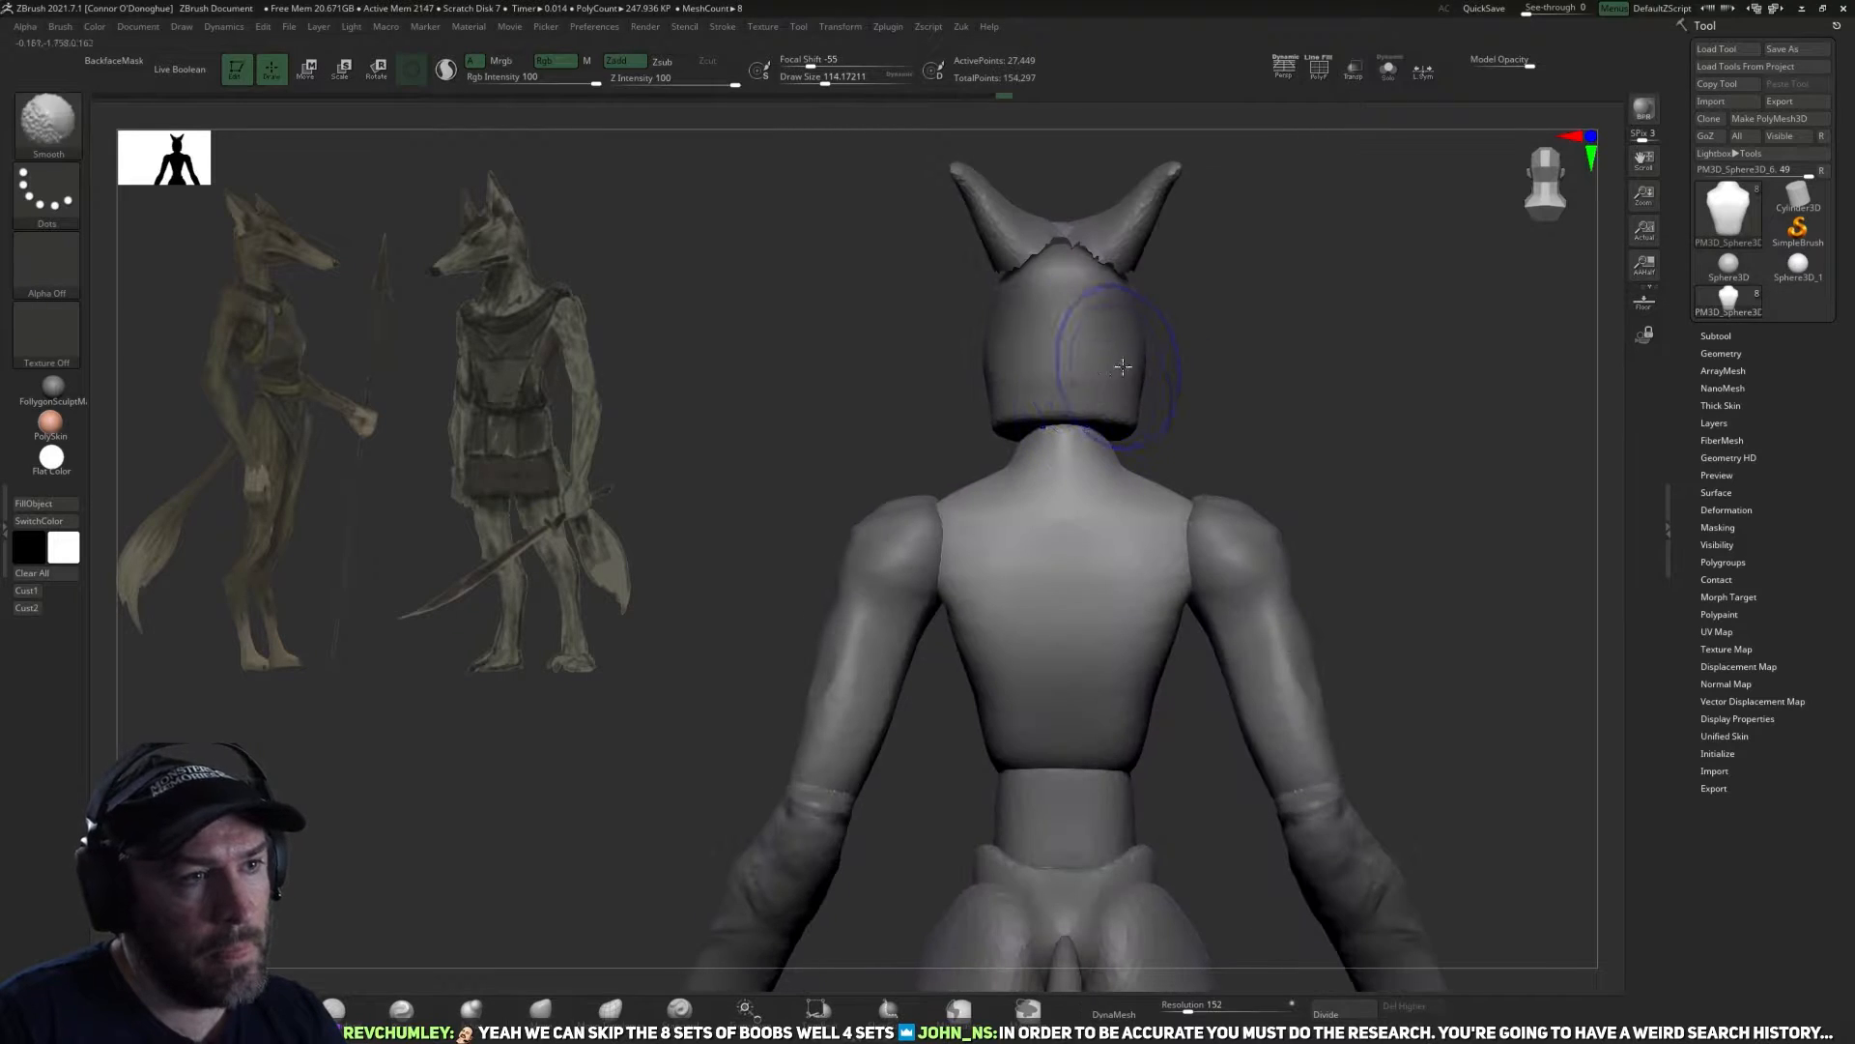
{"action": "left_click_drag", "start_coordinate": [1260, 361], "coordinate": [1163, 445], "text": "alt"}
{"action": "left_click", "coordinate": [1029, 435], "text": "alt"}
{"action": "left_click_drag", "start_coordinate": [1051, 482], "coordinate": [1015, 491]}
Switch to the head subtool and reshape the skull and snout with a smaller Move brush.
{"action": "mouse_move", "coordinate": [1222, 483]}
{"action": "left_mouse_down"}
{"action": "mouse_move", "coordinate": [1046, 509]}
{"action": "mouse_move", "coordinate": [957, 430]}
{"action": "left_mouse_up"}
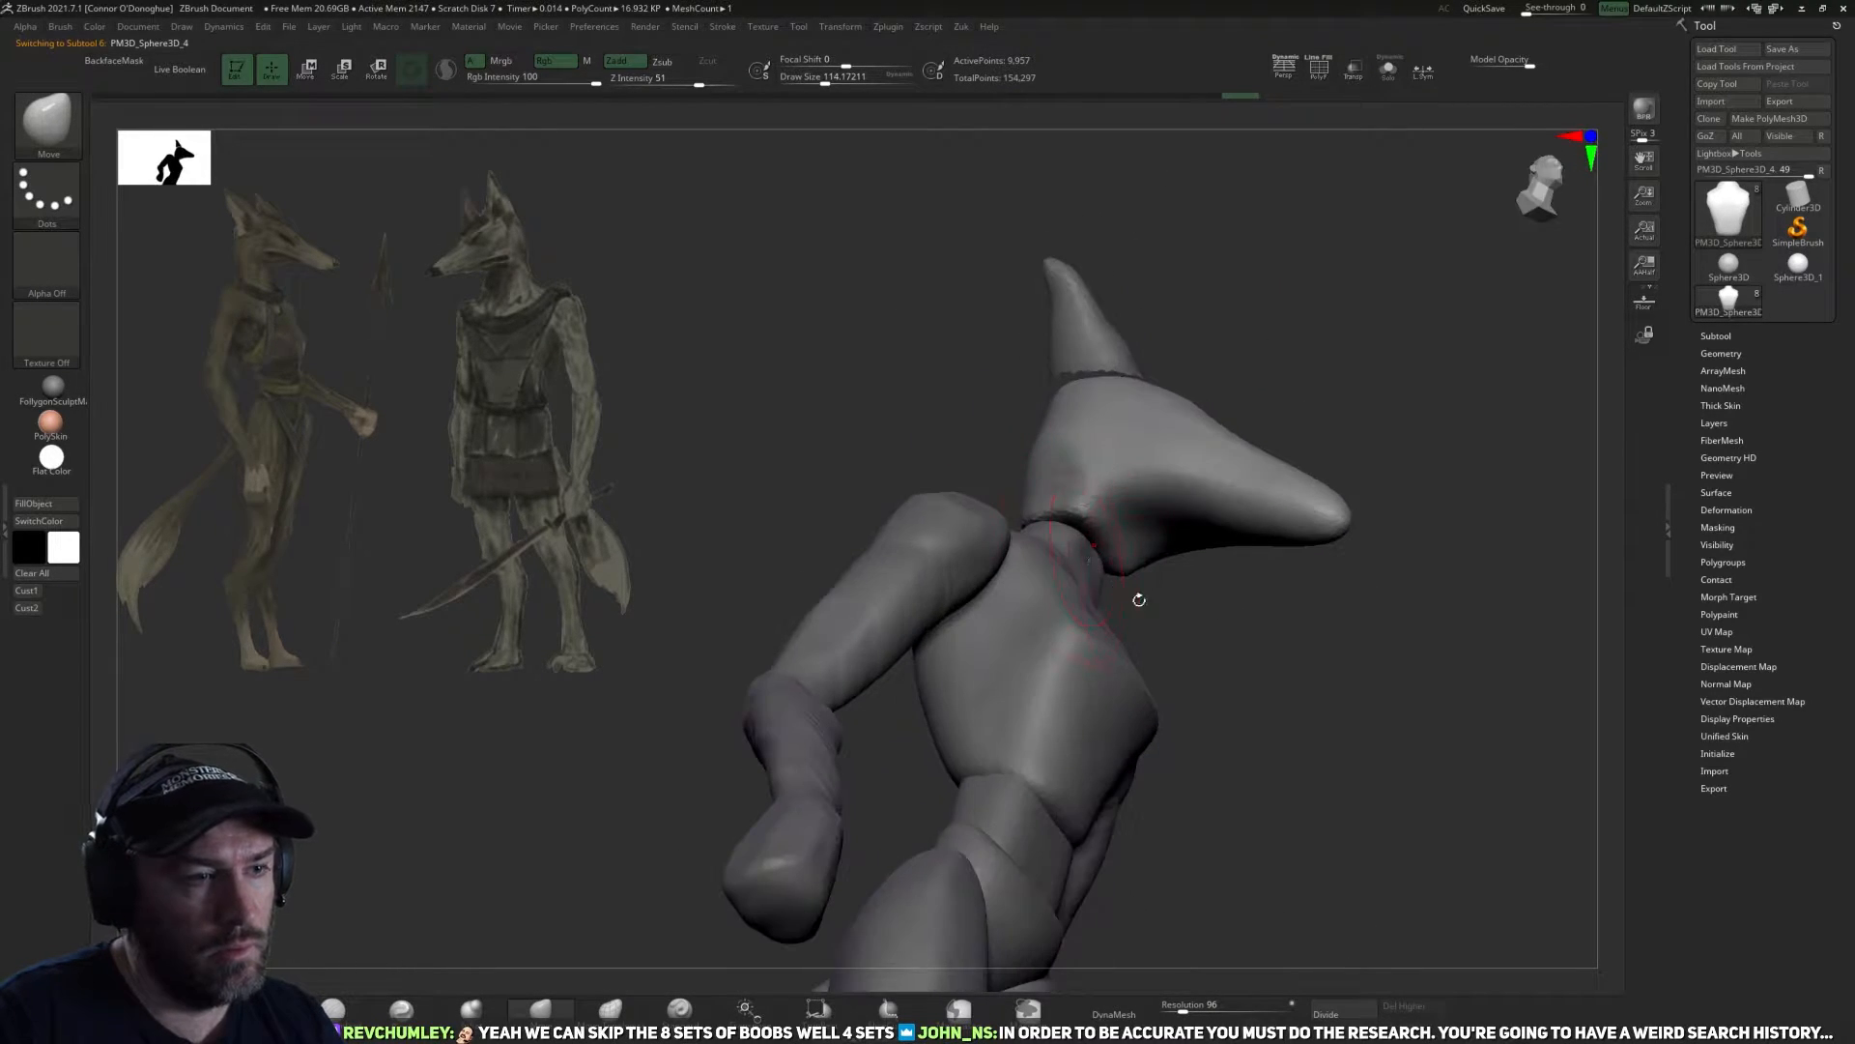
{"action": "left_click_drag", "start_coordinate": [1139, 600], "coordinate": [1119, 512]}
{"action": "key", "text": "bracketleft"}
{"action": "key", "text": "bracketleft"}
{"action": "key", "text": "bracketleft"}
{"action": "mouse_move", "coordinate": [1215, 646]}
{"action": "left_mouse_down"}
{"action": "mouse_move", "coordinate": [1259, 593]}
{"action": "mouse_move", "coordinate": [1072, 496]}
{"action": "mouse_move", "coordinate": [1147, 509]}
{"action": "mouse_move", "coordinate": [970, 517]}
{"action": "mouse_move", "coordinate": [953, 380]}
{"action": "left_mouse_up"}
{"action": "left_click_drag", "start_coordinate": [1197, 245], "coordinate": [1076, 274], "text": "alt"}
{"action": "mouse_move", "coordinate": [1084, 591]}
{"action": "left_mouse_down"}
{"action": "mouse_move", "coordinate": [1038, 599]}
{"action": "mouse_move", "coordinate": [1247, 386]}
{"action": "mouse_move", "coordinate": [1063, 473]}
{"action": "mouse_move", "coordinate": [1025, 472]}
{"action": "left_mouse_up"}
Carve the brow break between the forehead and the snout with the DamStandard brush.
{"action": "key", "text": "b"}
{"action": "key", "text": "t"}
{"action": "key", "text": "d"}
{"action": "key", "text": "b"}
{"action": "key", "text": "d"}
{"action": "key", "text": "s"}
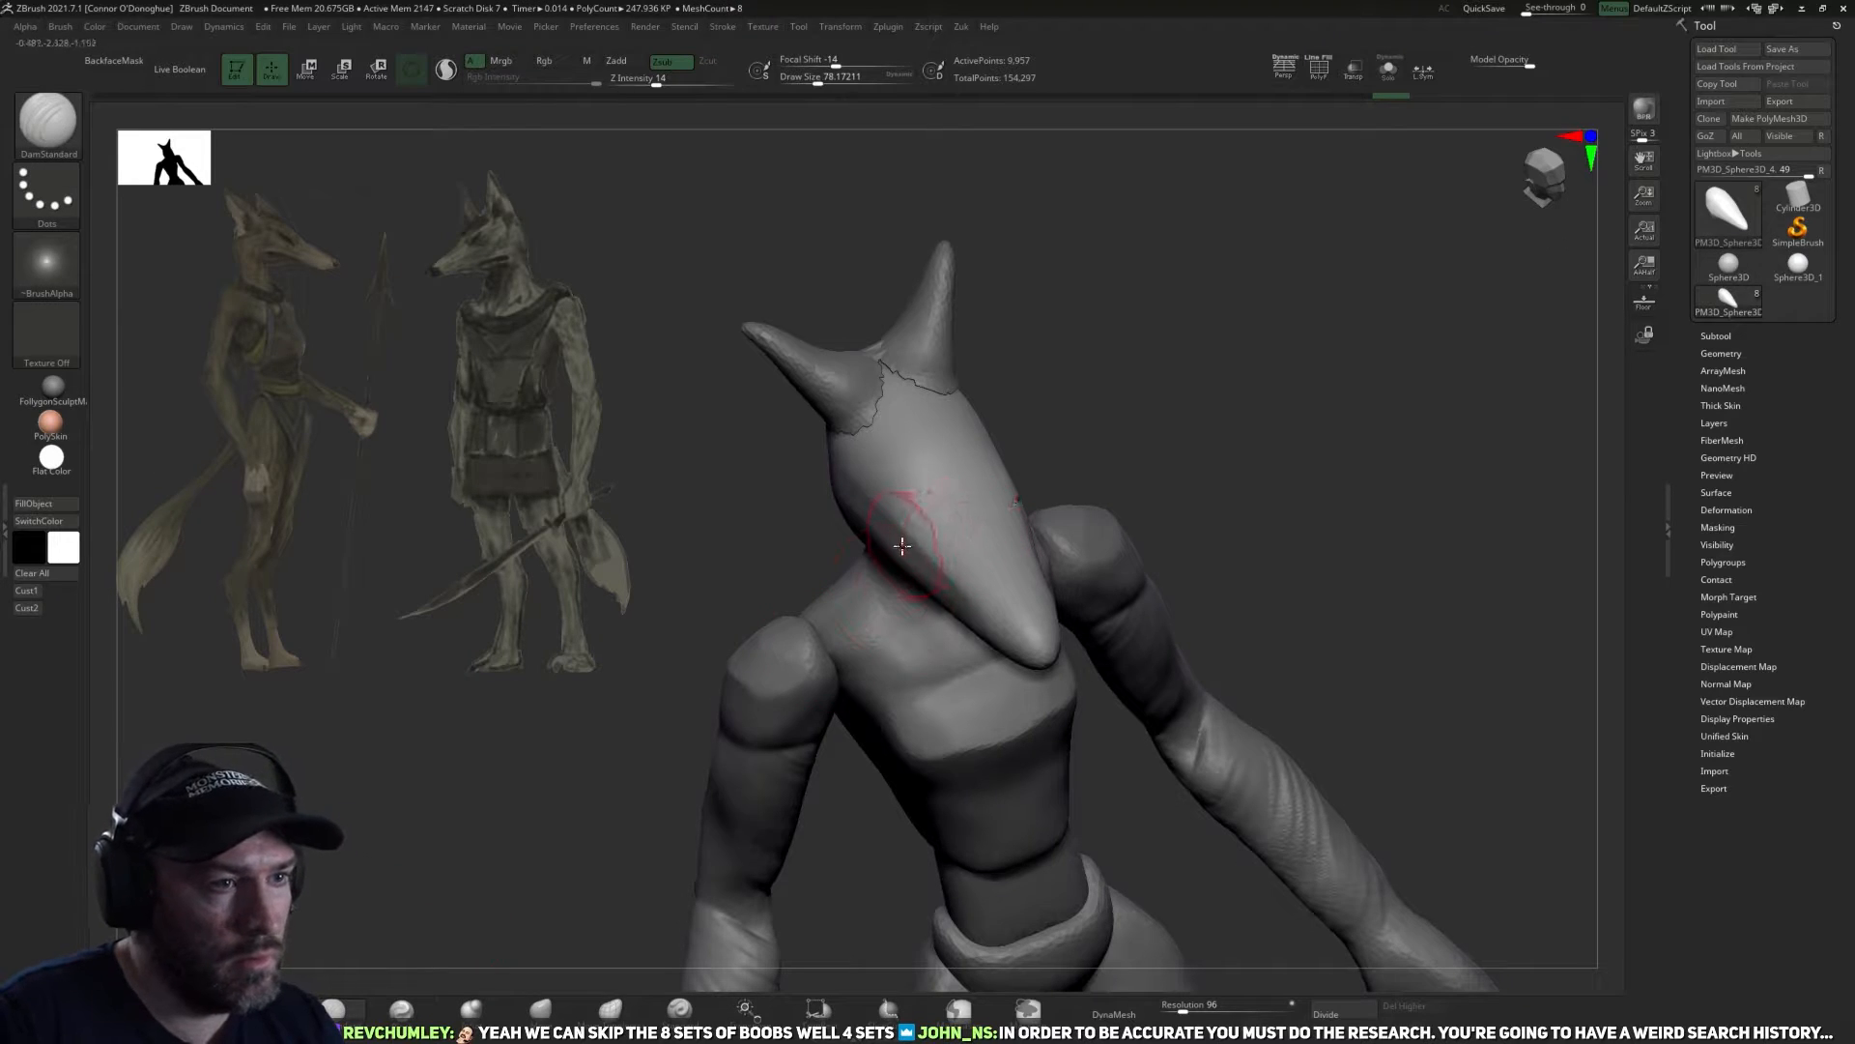
{"action": "mouse_move", "coordinate": [918, 551]}
{"action": "left_mouse_down"}
{"action": "mouse_move", "coordinate": [1138, 414]}
{"action": "mouse_move", "coordinate": [1092, 444]}
{"action": "left_mouse_up"}
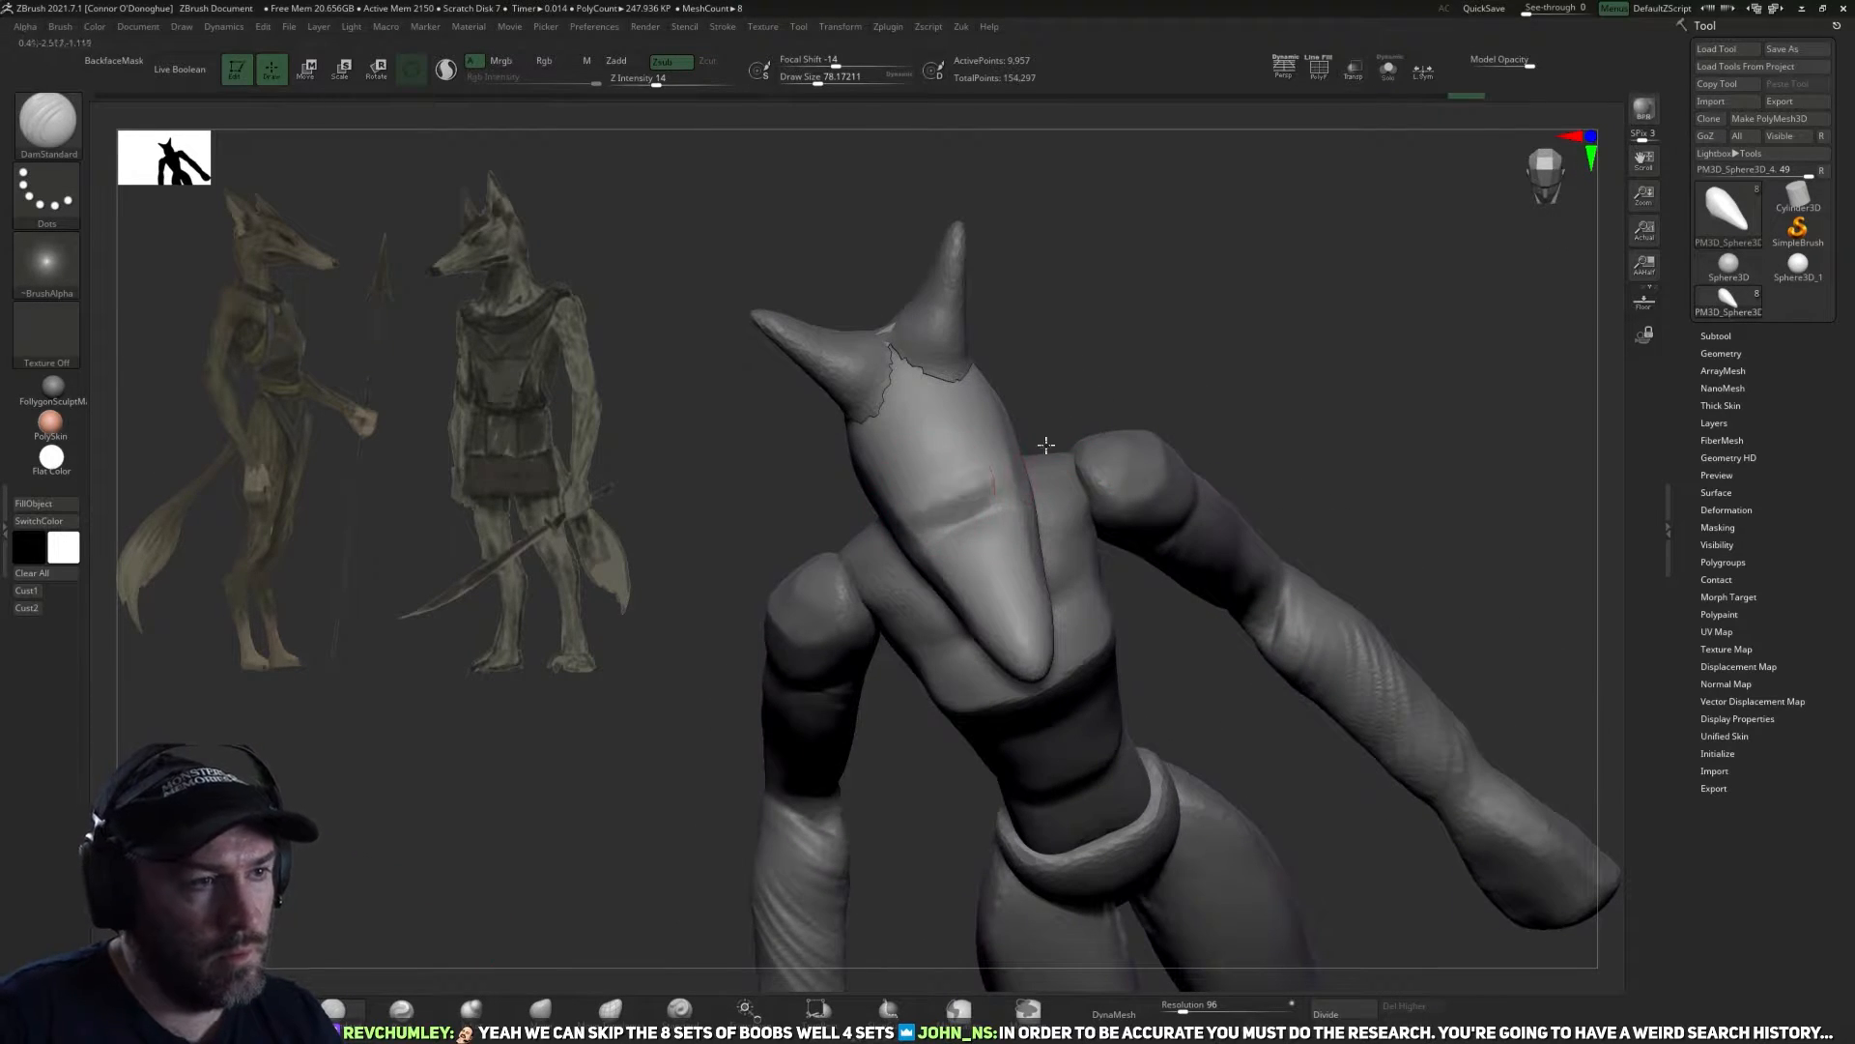
{"action": "mouse_move", "coordinate": [1191, 344]}
{"action": "left_mouse_down"}
{"action": "mouse_move", "coordinate": [1180, 322]}
{"action": "mouse_move", "coordinate": [1168, 419]}
{"action": "mouse_move", "coordinate": [1073, 437]}
{"action": "mouse_move", "coordinate": [971, 549]}
{"action": "mouse_move", "coordinate": [952, 537]}
{"action": "left_mouse_up"}
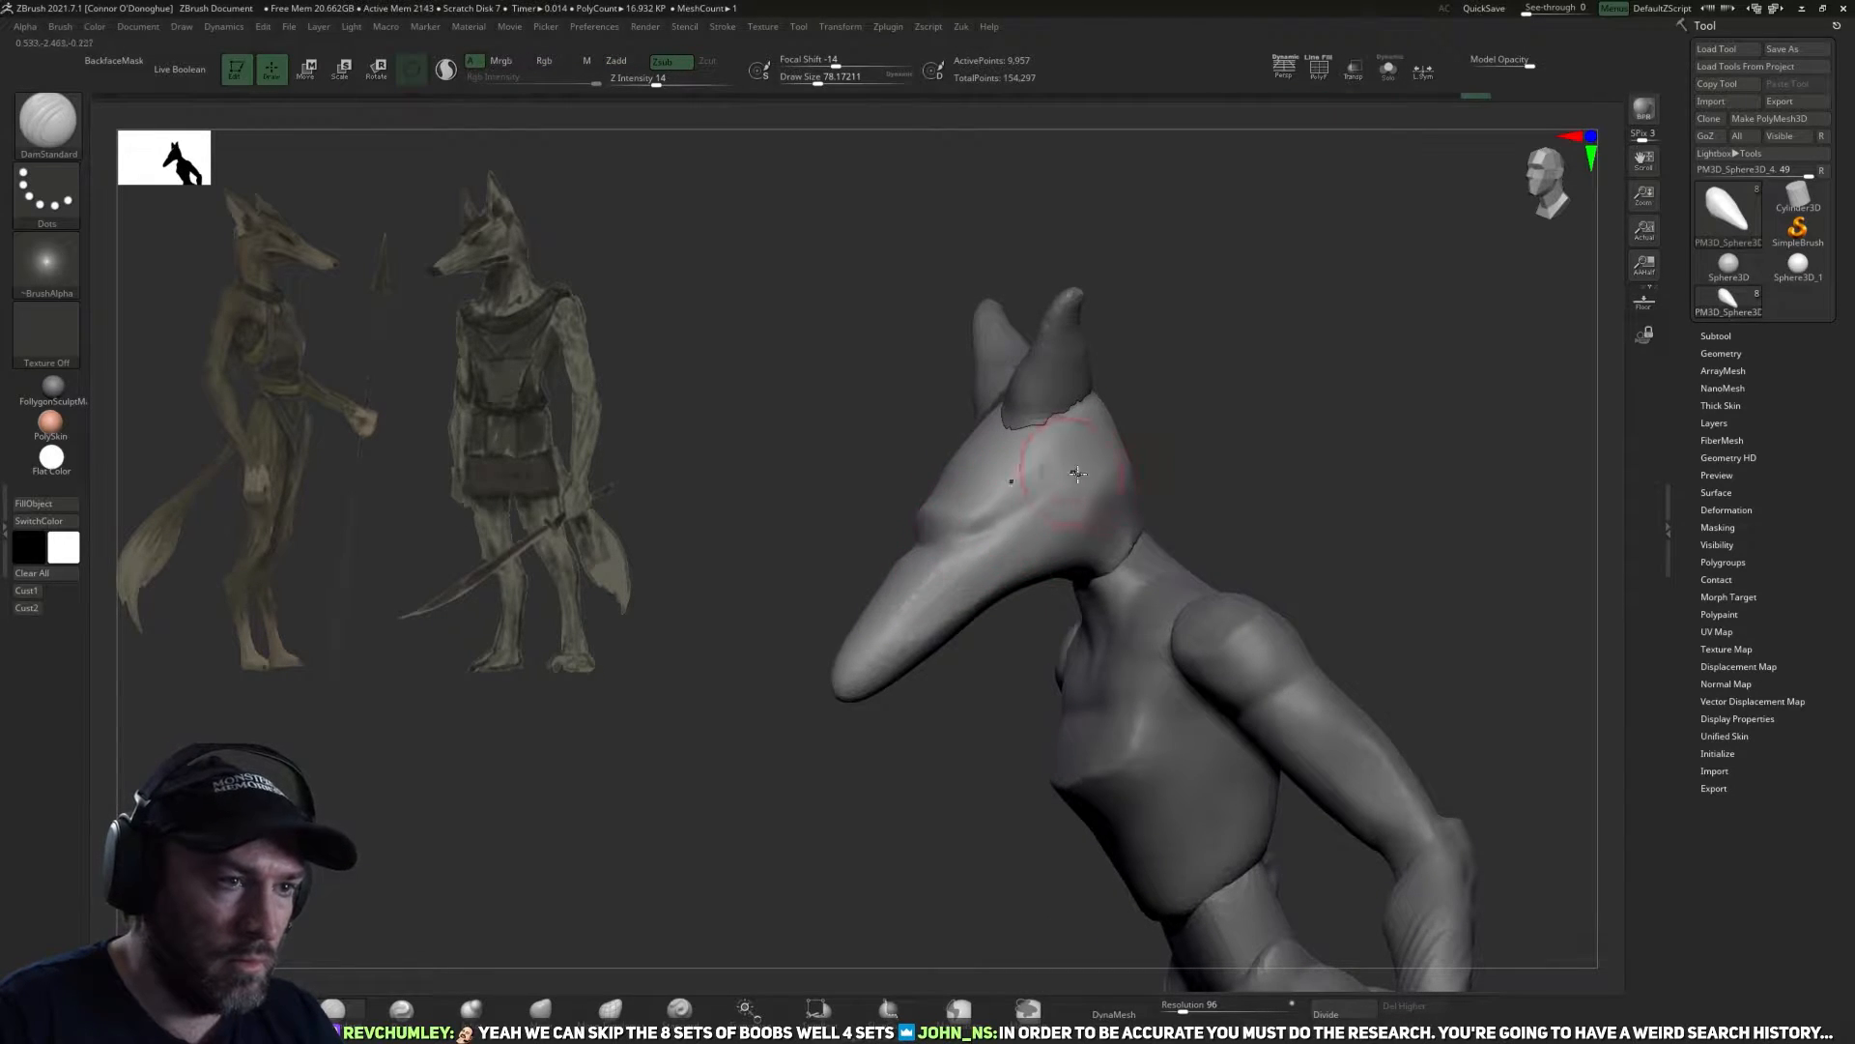
Sculpt the eye area, cheek and jaw forms along the side of the head with the DamStandard brush.
{"action": "right_click_drag", "start_coordinate": [1076, 473], "coordinate": [1133, 485]}
{"action": "mouse_move", "coordinate": [939, 672]}
{"action": "right_mouse_down"}
{"action": "mouse_move", "coordinate": [928, 750]}
{"action": "mouse_move", "coordinate": [1025, 601]}
{"action": "right_mouse_up"}
{"action": "left_click_drag", "start_coordinate": [1075, 514], "coordinate": [994, 609]}
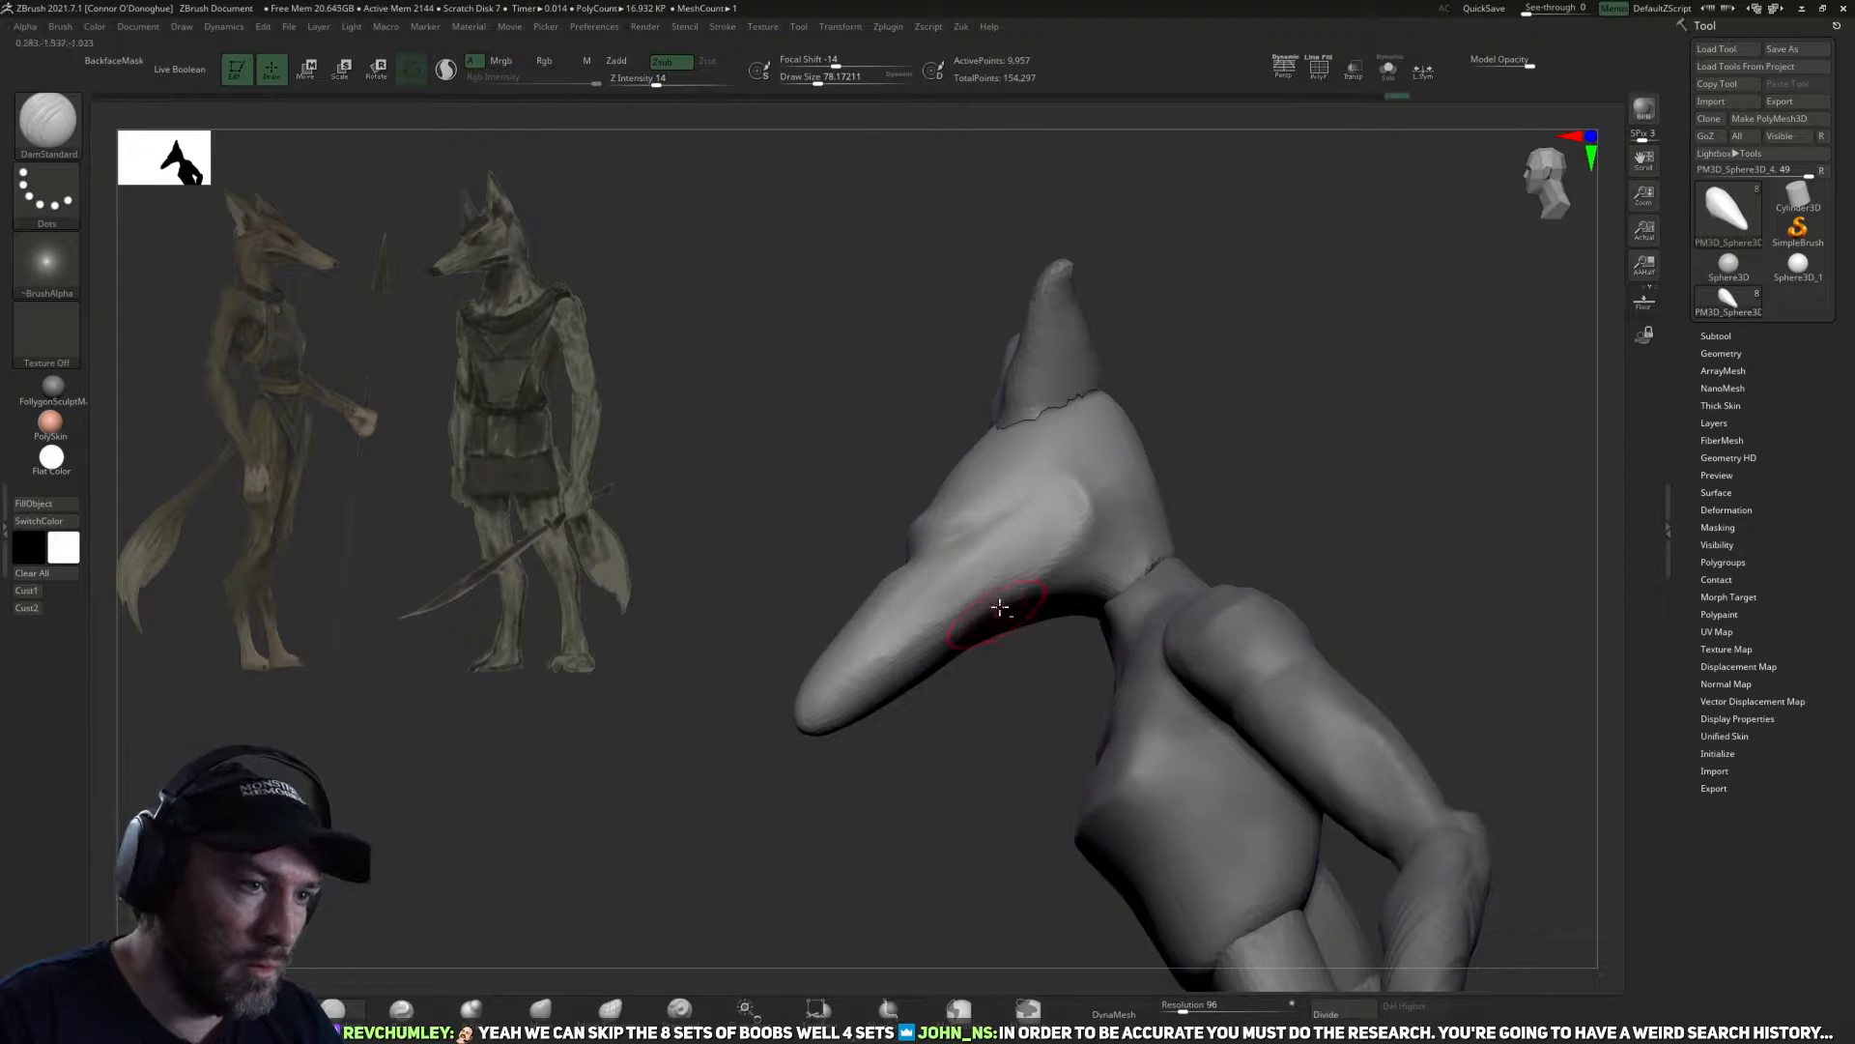
{"action": "left_click_drag", "start_coordinate": [1043, 538], "coordinate": [873, 704]}
{"action": "mouse_move", "coordinate": [873, 706]}
{"action": "right_mouse_down"}
{"action": "mouse_move", "coordinate": [981, 633]}
{"action": "mouse_move", "coordinate": [1006, 552]}
{"action": "mouse_move", "coordinate": [1047, 641]}
{"action": "mouse_move", "coordinate": [1098, 489]}
{"action": "right_mouse_up"}
{"action": "right_click_drag", "start_coordinate": [1226, 448], "coordinate": [1245, 437]}
{"action": "mouse_move", "coordinate": [1097, 569]}
{"action": "left_mouse_down"}
{"action": "mouse_move", "coordinate": [1043, 609]}
{"action": "mouse_move", "coordinate": [1121, 551]}
{"action": "left_mouse_up"}
{"action": "mouse_move", "coordinate": [1301, 447]}
{"action": "right_mouse_down"}
{"action": "mouse_move", "coordinate": [1325, 443]}
{"action": "mouse_move", "coordinate": [1319, 372]}
{"action": "mouse_move", "coordinate": [1289, 480]}
{"action": "mouse_move", "coordinate": [1261, 447]}
{"action": "right_mouse_up"}
{"action": "left_click_drag", "start_coordinate": [1092, 456], "coordinate": [1112, 524]}
{"action": "mouse_move", "coordinate": [1247, 517]}
{"action": "right_mouse_down"}
{"action": "mouse_move", "coordinate": [1231, 447]}
{"action": "mouse_move", "coordinate": [1294, 462]}
{"action": "mouse_move", "coordinate": [1343, 416]}
{"action": "mouse_move", "coordinate": [1190, 385]}
{"action": "right_mouse_up"}
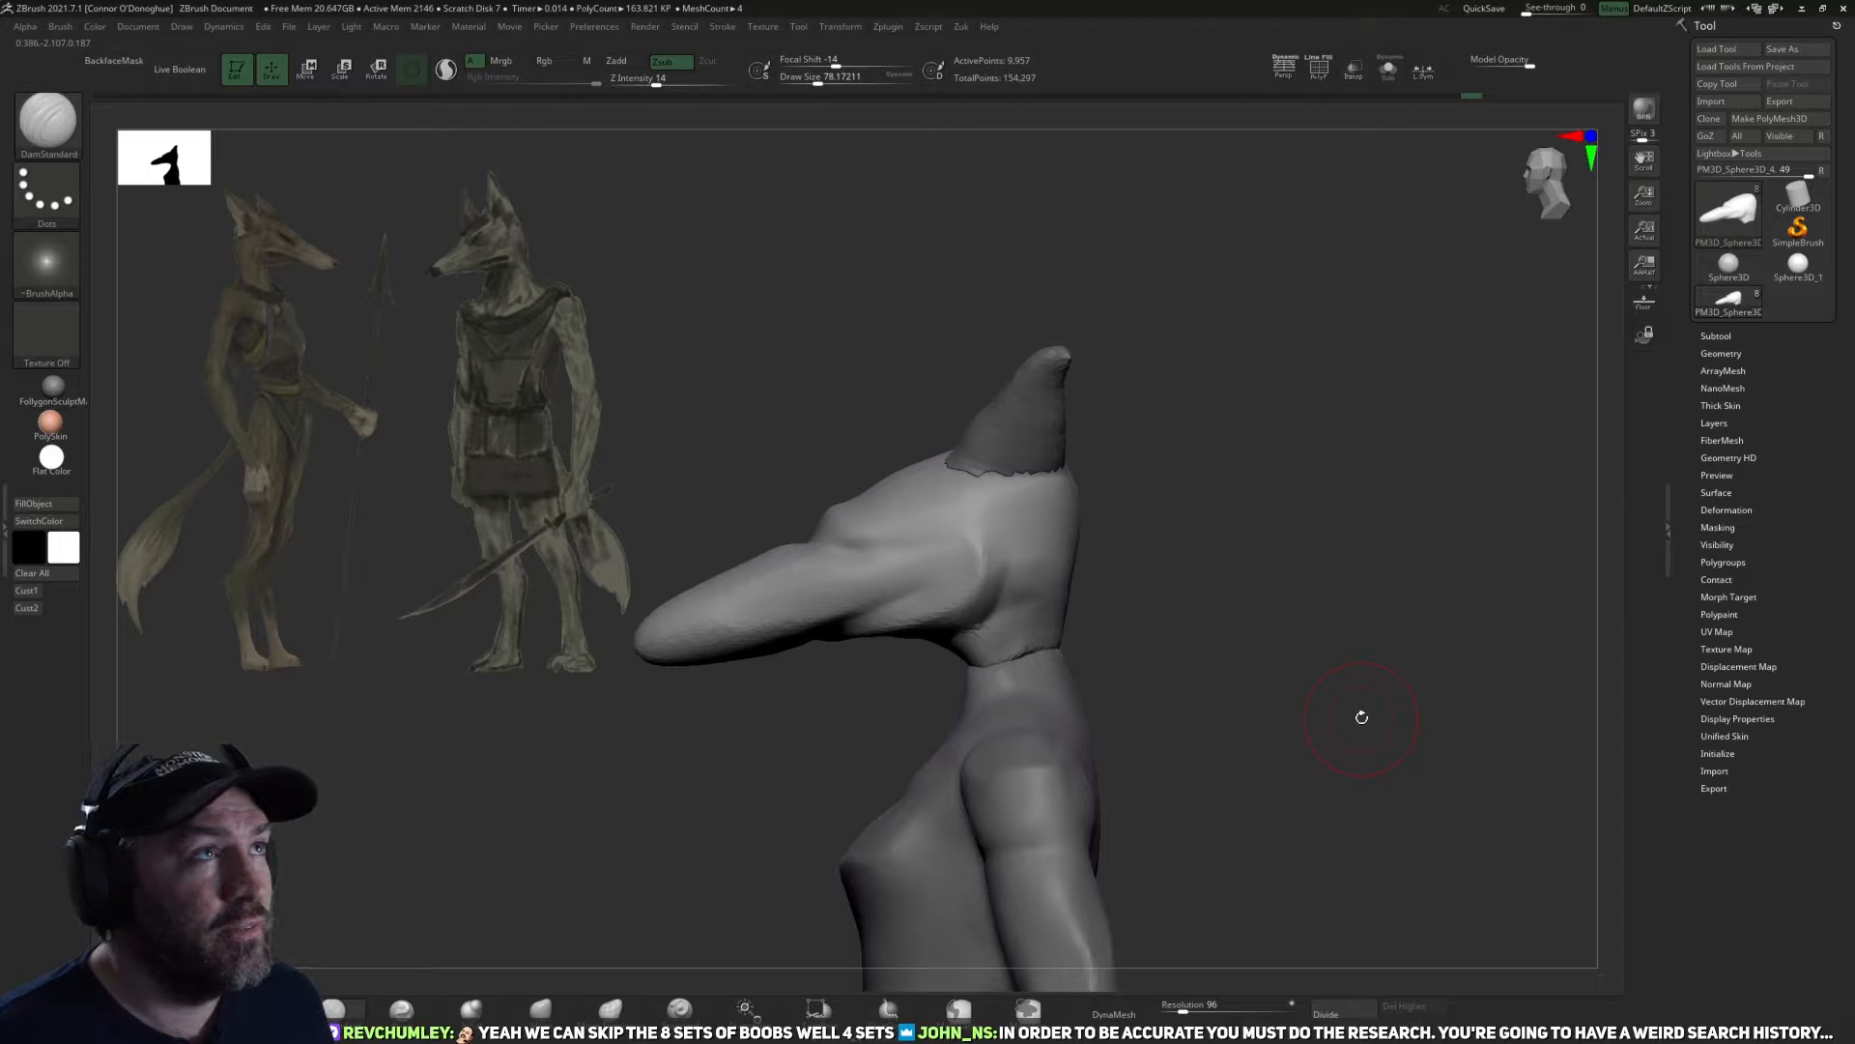
{"action": "mouse_move", "coordinate": [1214, 580]}
{"action": "left_mouse_down"}
{"action": "mouse_move", "coordinate": [1226, 560]}
{"action": "mouse_move", "coordinate": [1306, 566]}
{"action": "left_mouse_up"}
Flatten the side of the head with TrimDynamic and build up the cheek and skull with ClayBuildup.
{"action": "key", "text": "b"}
{"action": "key", "text": "t"}
{"action": "key", "text": "d"}
{"action": "left_click_drag", "start_coordinate": [994, 513], "coordinate": [973, 515]}
{"action": "mouse_move", "coordinate": [1201, 550]}
{"action": "left_mouse_down"}
{"action": "mouse_move", "coordinate": [1183, 562]}
{"action": "mouse_move", "coordinate": [1316, 542]}
{"action": "mouse_move", "coordinate": [569, 817]}
{"action": "left_mouse_up"}
{"action": "key", "text": "b"}
{"action": "key", "text": "c"}
{"action": "key", "text": "b"}
{"action": "mouse_move", "coordinate": [918, 657]}
{"action": "left_mouse_down"}
{"action": "mouse_move", "coordinate": [1256, 502]}
{"action": "mouse_move", "coordinate": [1009, 464]}
{"action": "left_mouse_up"}
{"action": "mouse_move", "coordinate": [1196, 527]}
{"action": "left_mouse_down"}
{"action": "mouse_move", "coordinate": [1176, 564]}
{"action": "mouse_move", "coordinate": [1193, 559]}
{"action": "left_mouse_up"}
{"action": "left_click_drag", "start_coordinate": [1007, 541], "coordinate": [1027, 603]}
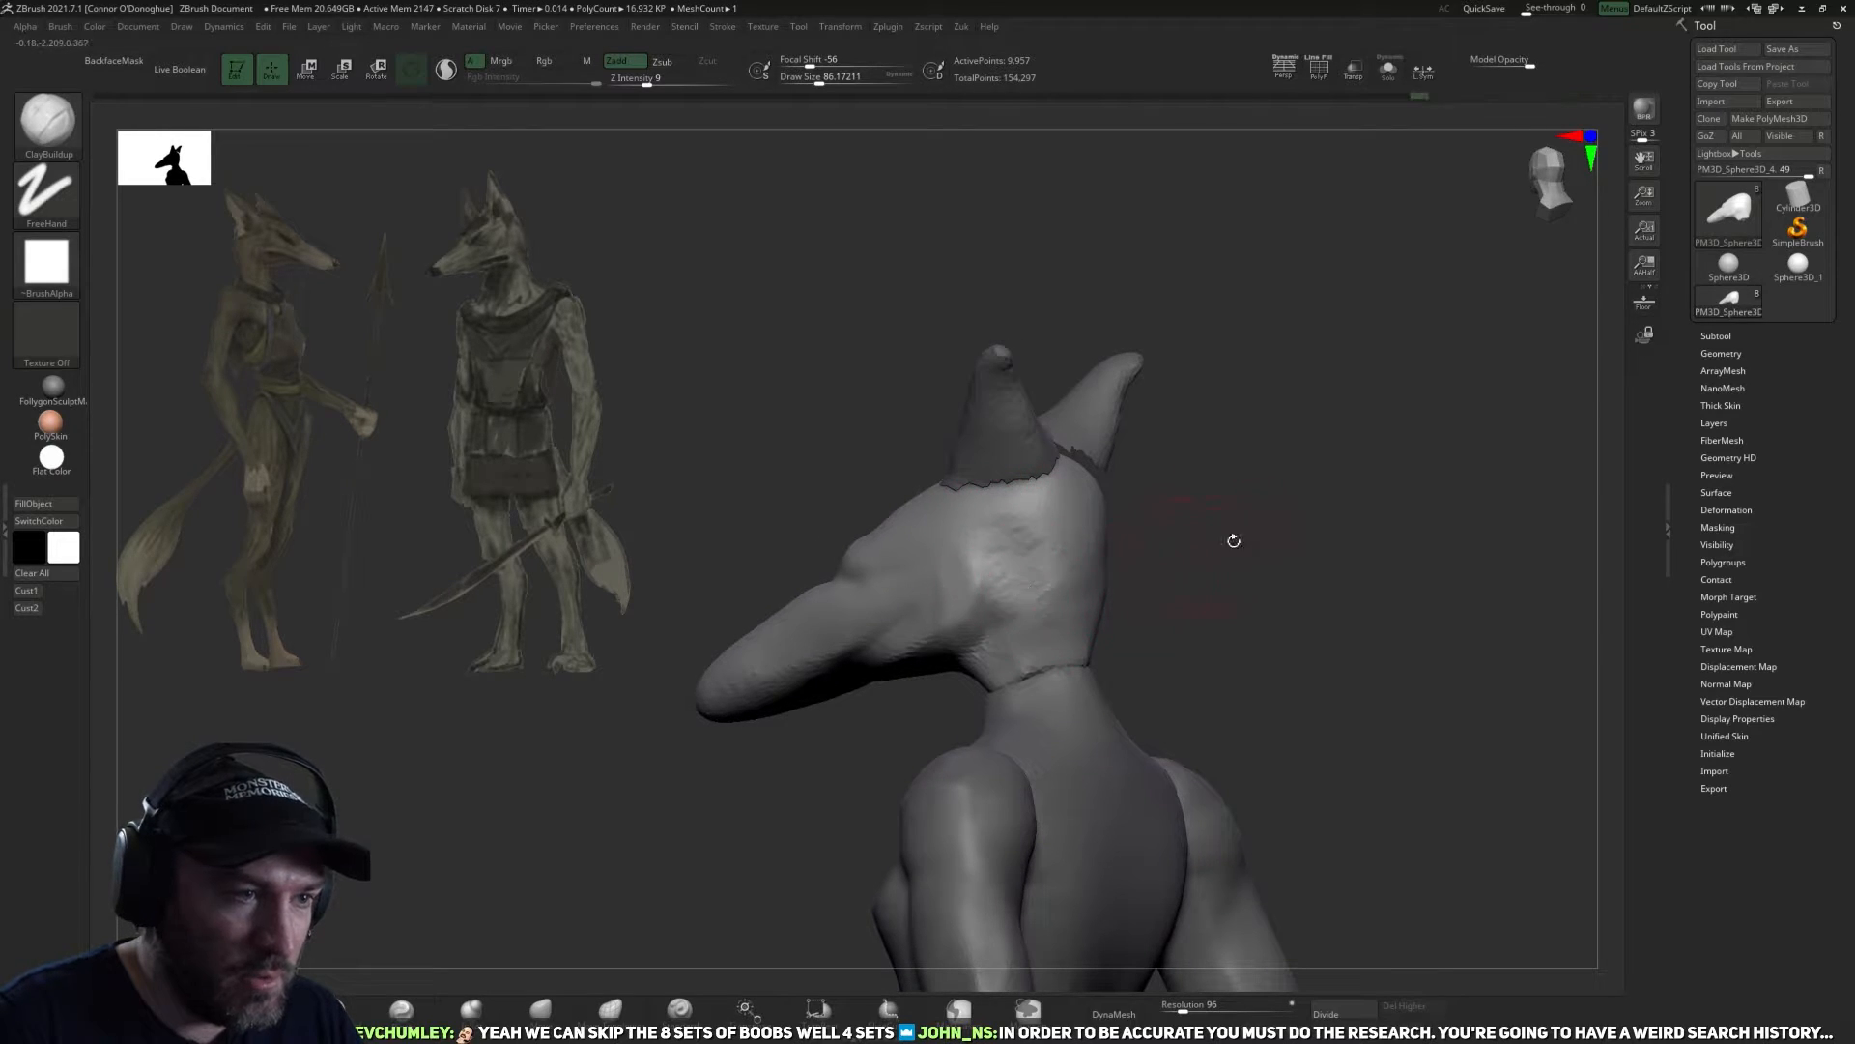
Switch to the ears subtool and cut away the strip of mesh joining the two ears.
{"action": "left_click_drag", "start_coordinate": [1234, 538], "coordinate": [1038, 538], "text": "shift"}
{"action": "left_click", "coordinate": [1061, 462], "text": "alt"}
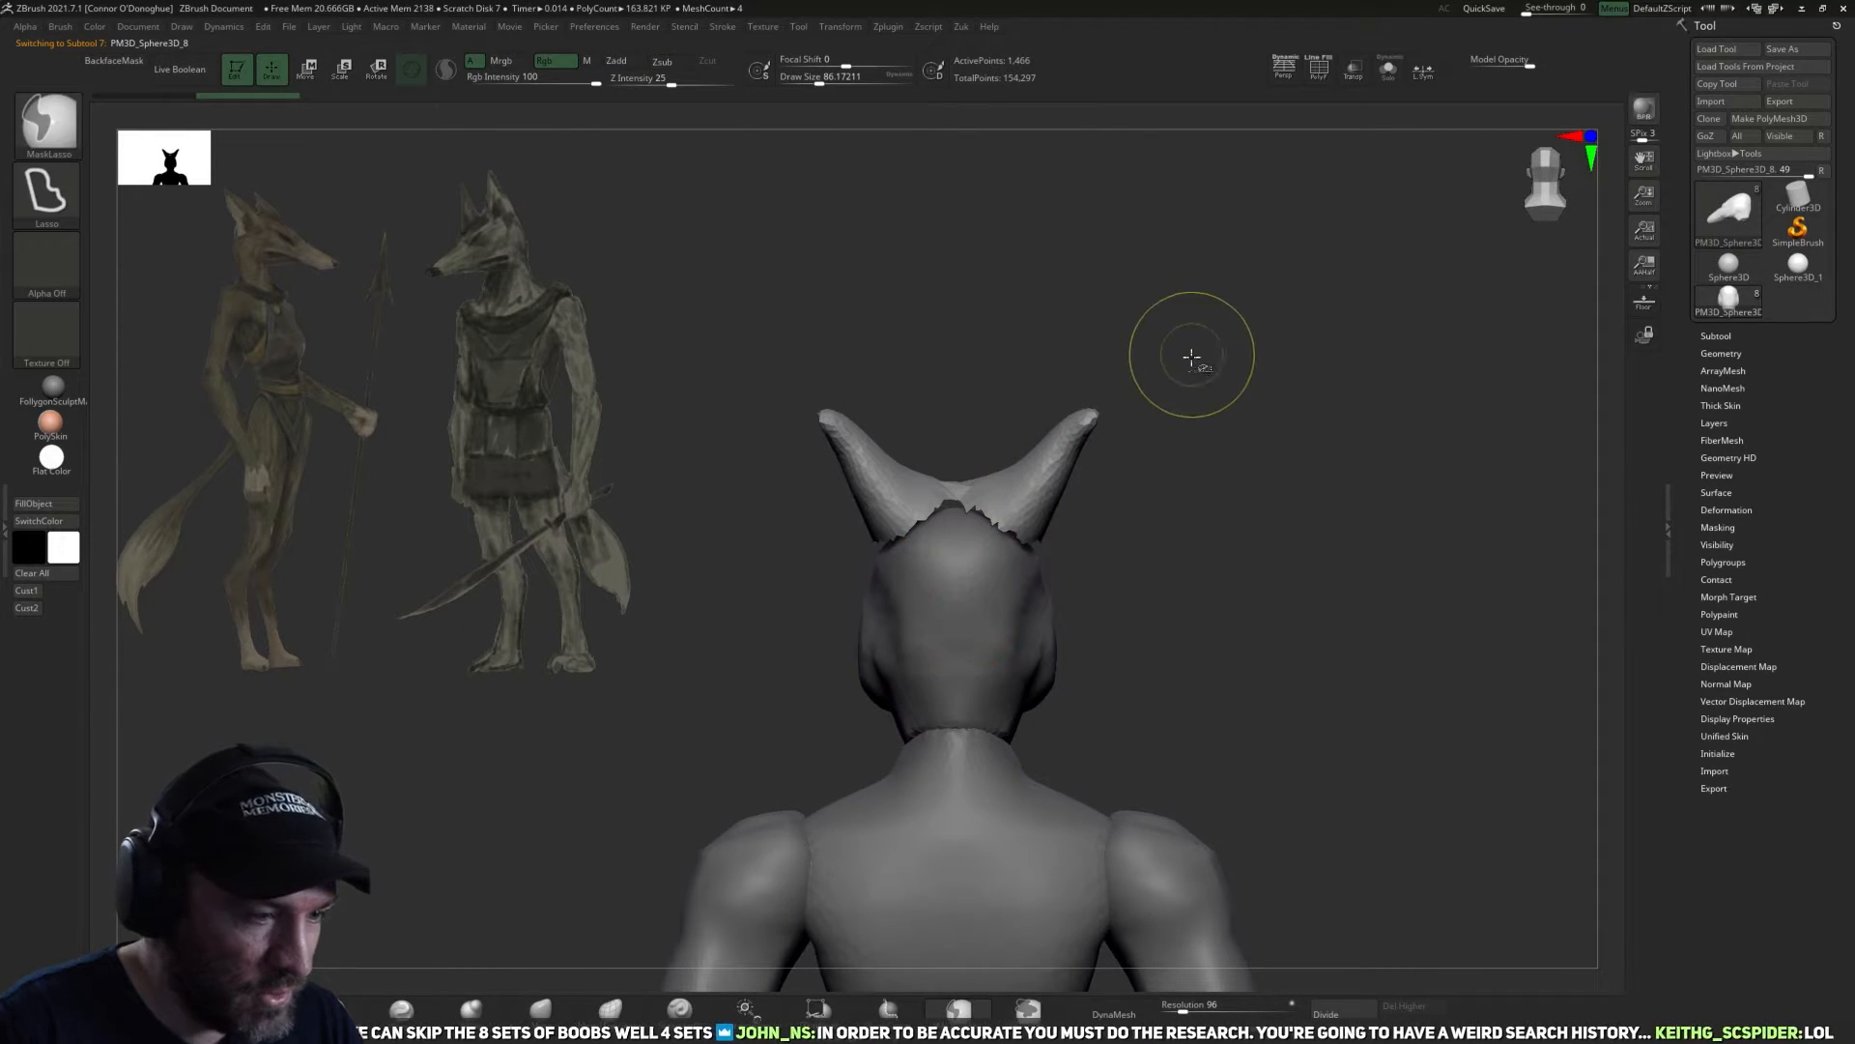
{"action": "mouse_move", "coordinate": [1231, 246]}
{"action": "left_mouse_down", "text": "ctrl+shift"}
{"action": "mouse_move", "coordinate": [929, 729]}
{"action": "mouse_move", "coordinate": [942, 719]}
{"action": "left_mouse_up", "text": "ctrl+shift"}
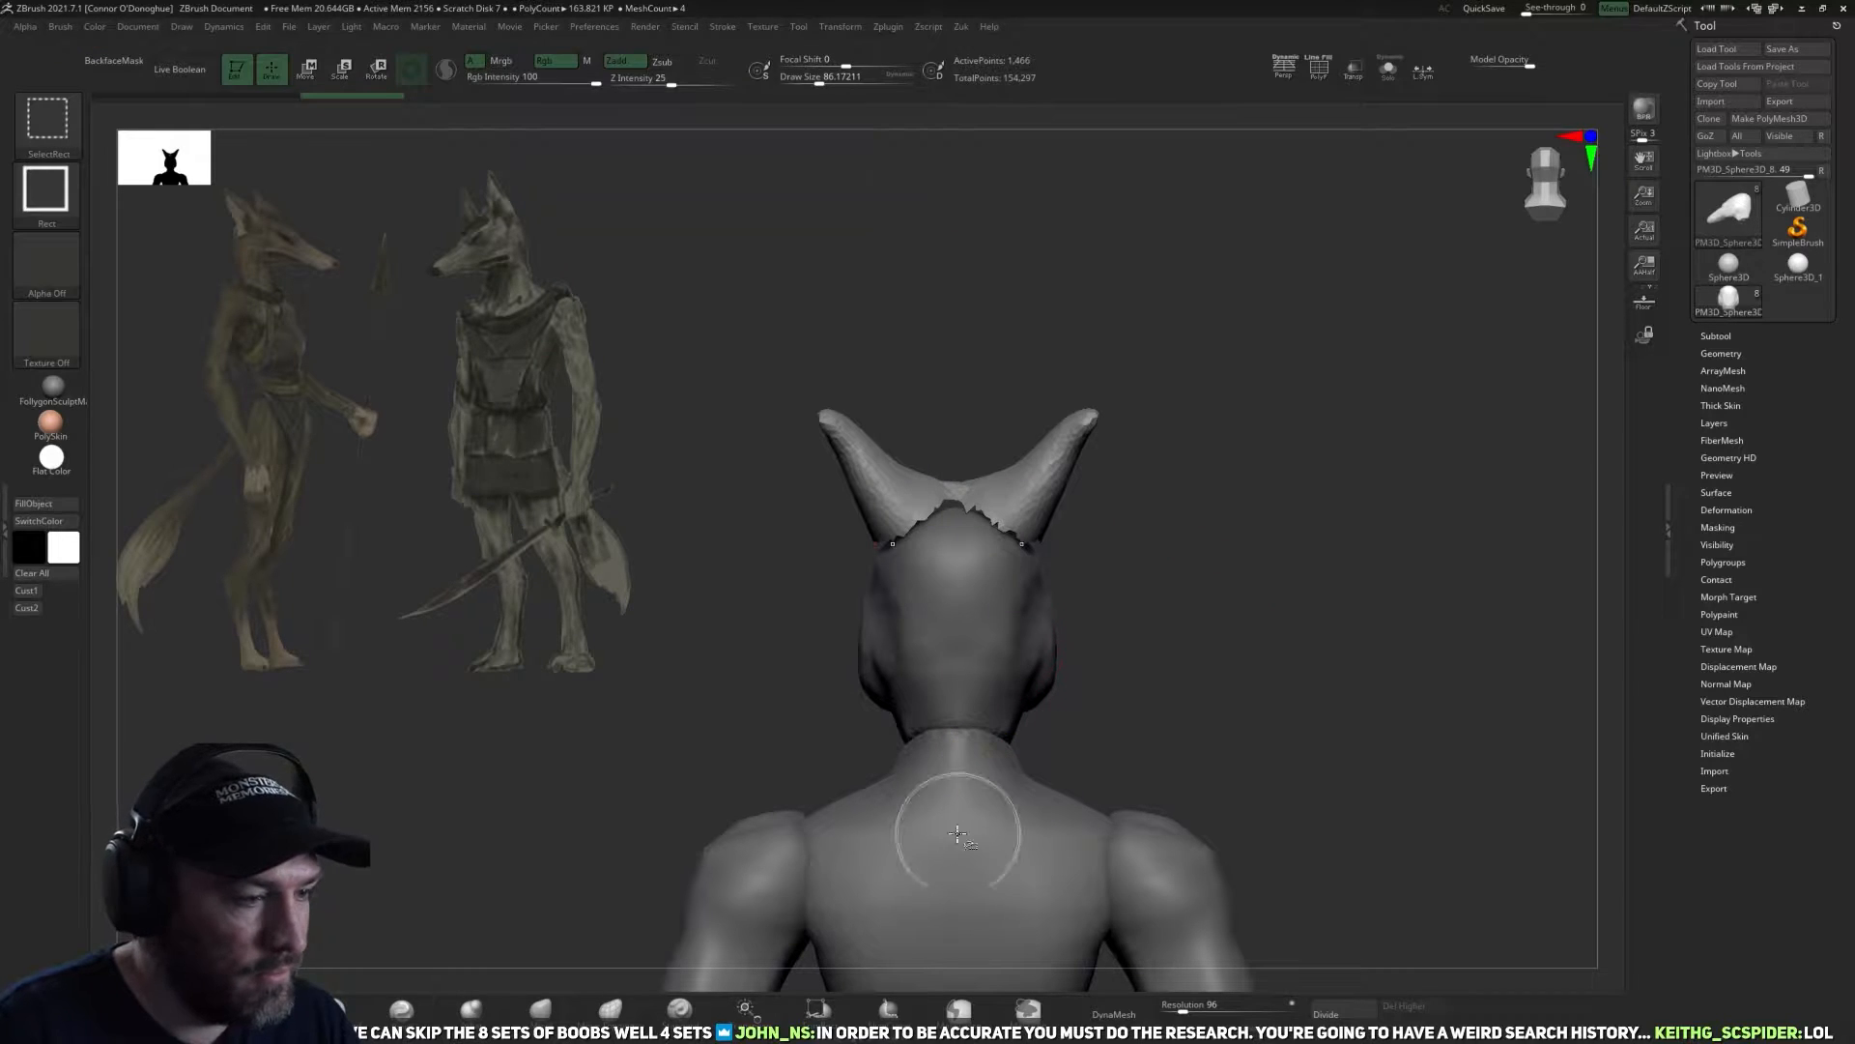
{"action": "left_click_drag", "start_coordinate": [1297, 244], "coordinate": [948, 721], "text": "ctrl+shift"}
{"action": "key", "text": "z"}
{"action": "left_click", "coordinate": [1158, 611]}
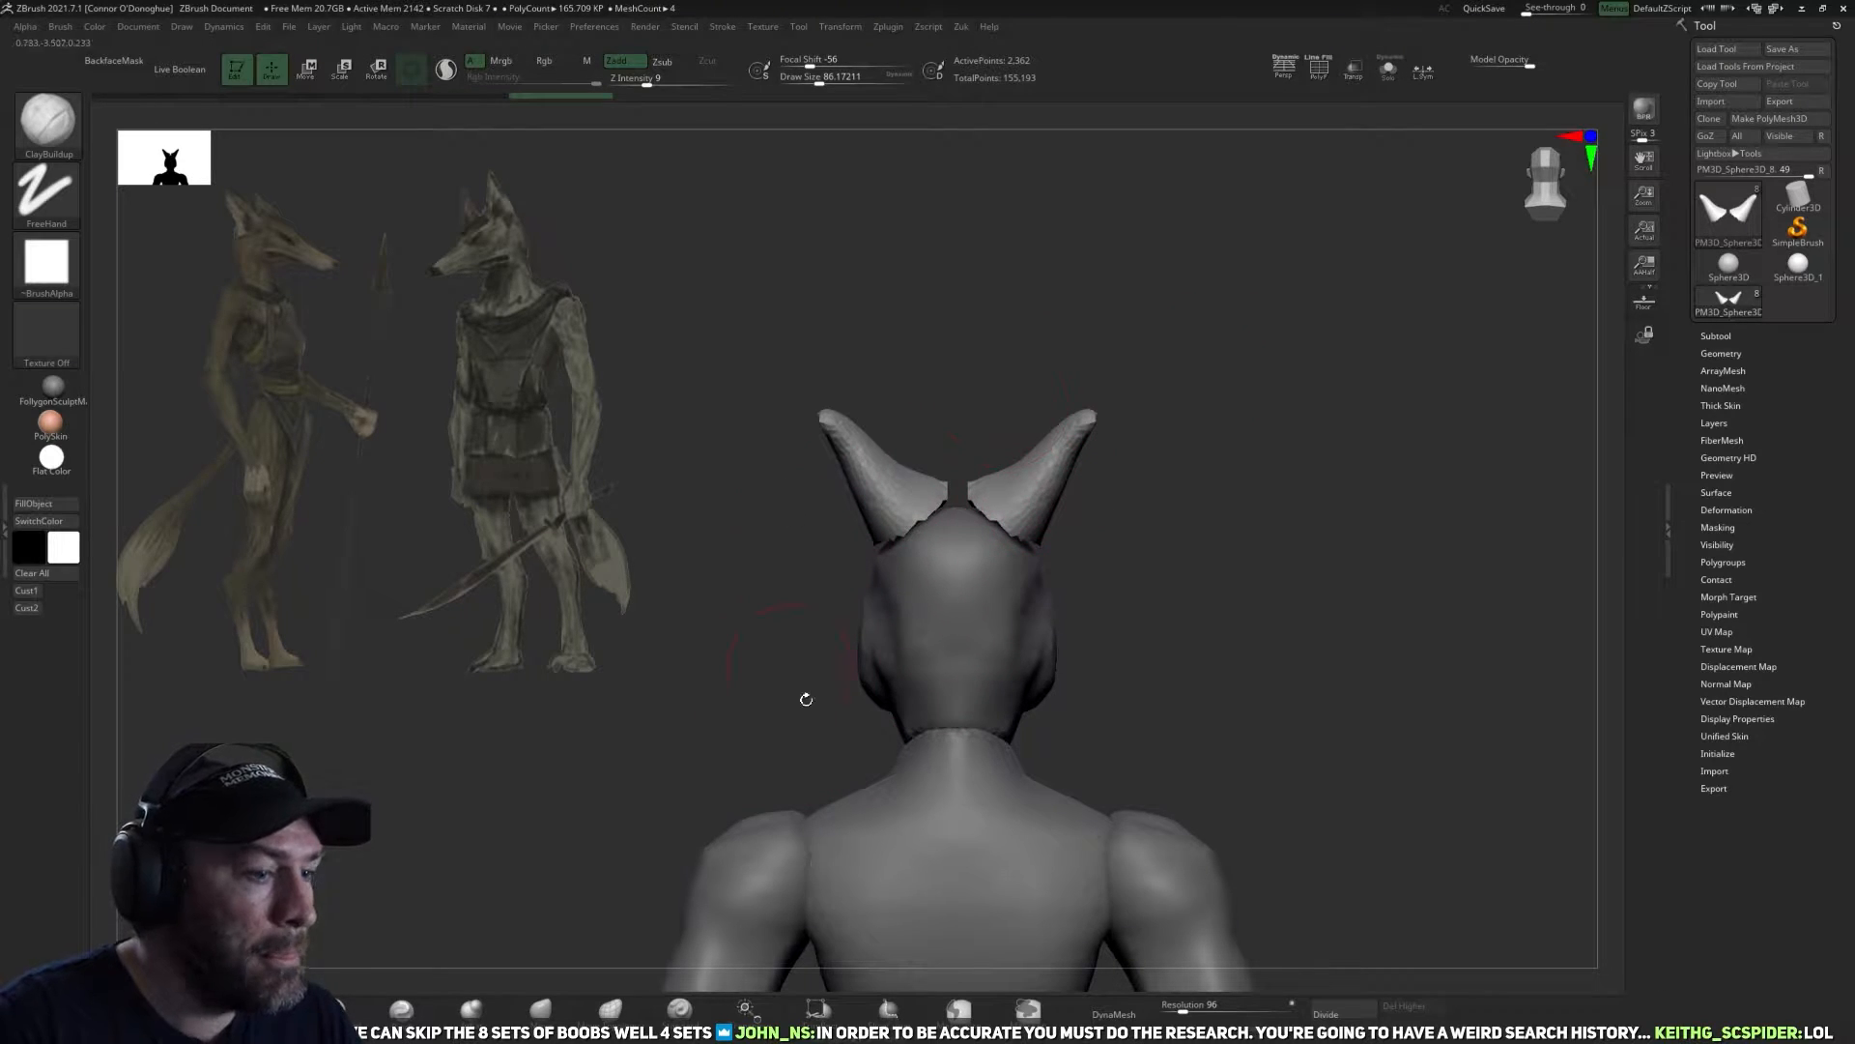
DynaMesh the separated ears at resolution 200 and work over their rough surfaces.
{"action": "left_click", "coordinate": [1181, 1009]}
{"action": "type", "text": "200"}
{"action": "key", "text": "Return"}
{"action": "left_click", "coordinate": [1123, 1012]}
{"action": "left_click_drag", "start_coordinate": [1115, 586], "coordinate": [1087, 633], "text": "alt"}
{"action": "left_click_drag", "start_coordinate": [898, 494], "coordinate": [856, 541], "text": "shift"}
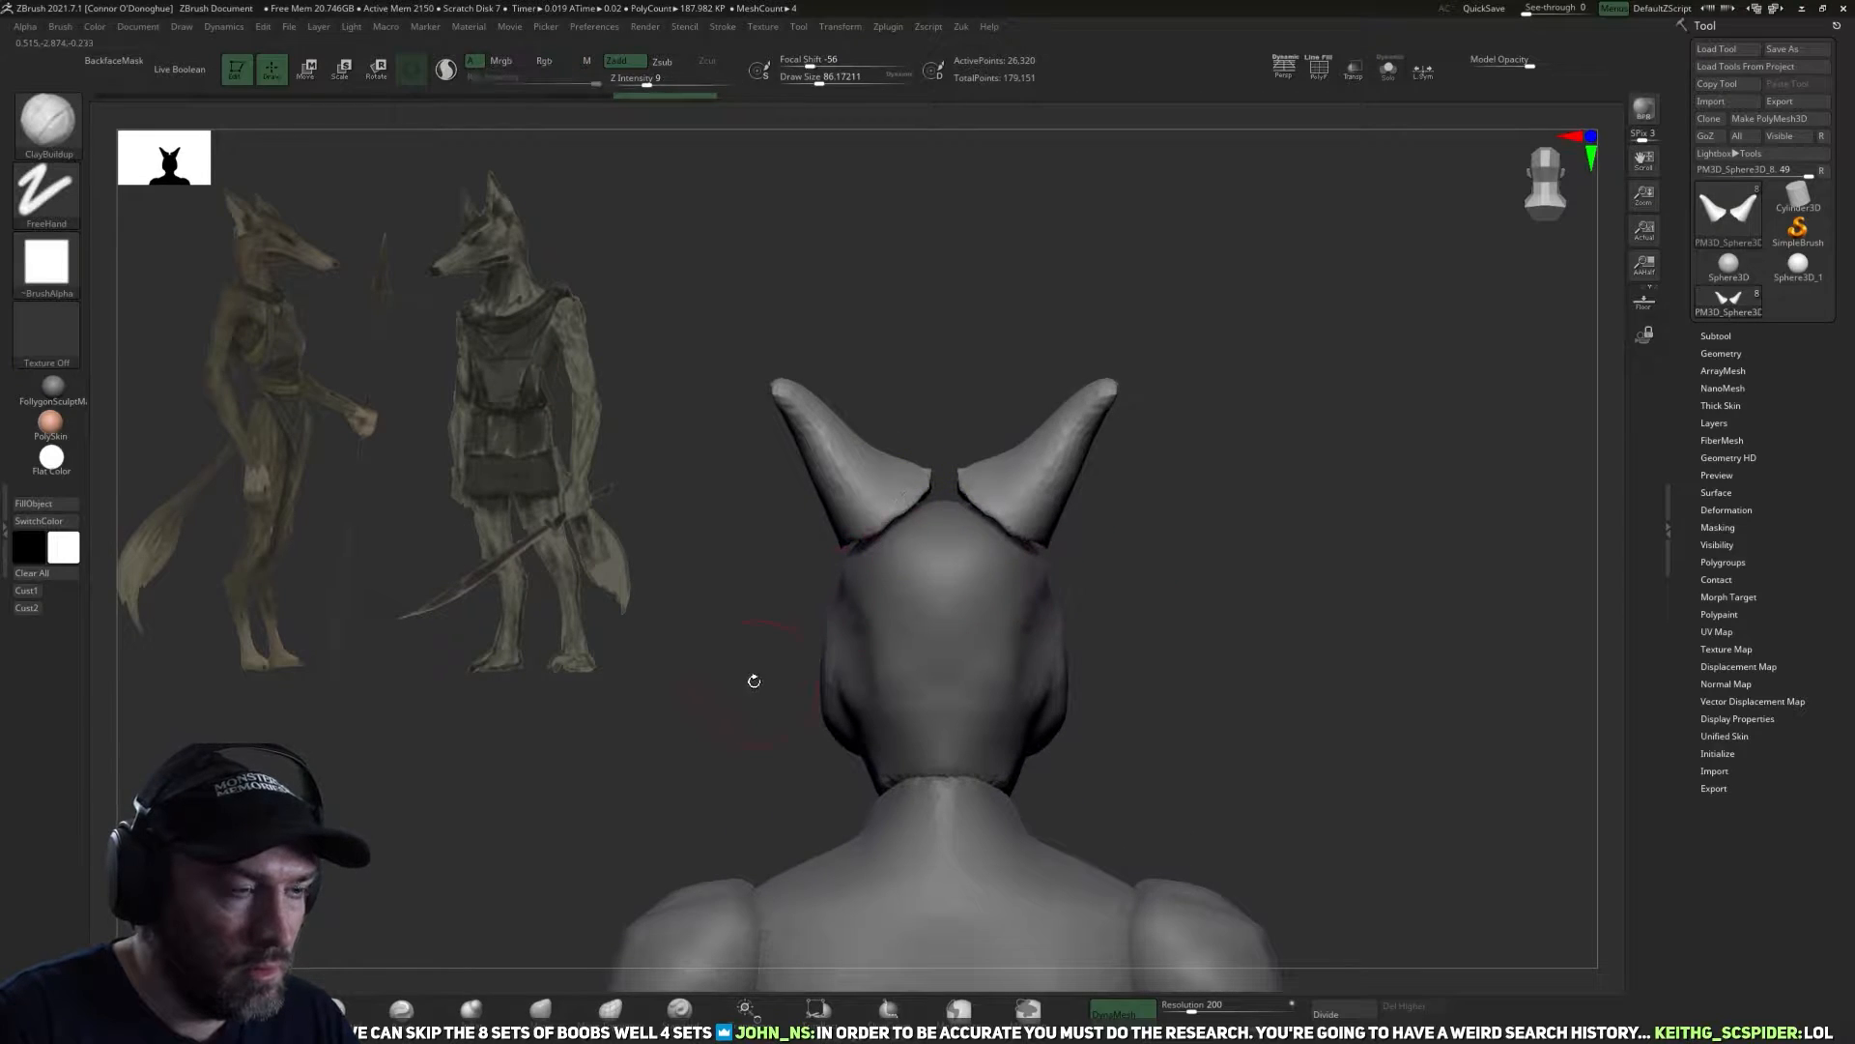
Isolate the ears to smooth and round off their cut bases from several angles, and show the full model again.
{"action": "left_click_drag", "start_coordinate": [757, 680], "coordinate": [1110, 485]}
{"action": "left_click", "coordinate": [1388, 70]}
{"action": "left_click_drag", "start_coordinate": [1100, 416], "coordinate": [1077, 338]}
{"action": "left_click_drag", "start_coordinate": [855, 494], "coordinate": [887, 472], "text": "shift"}
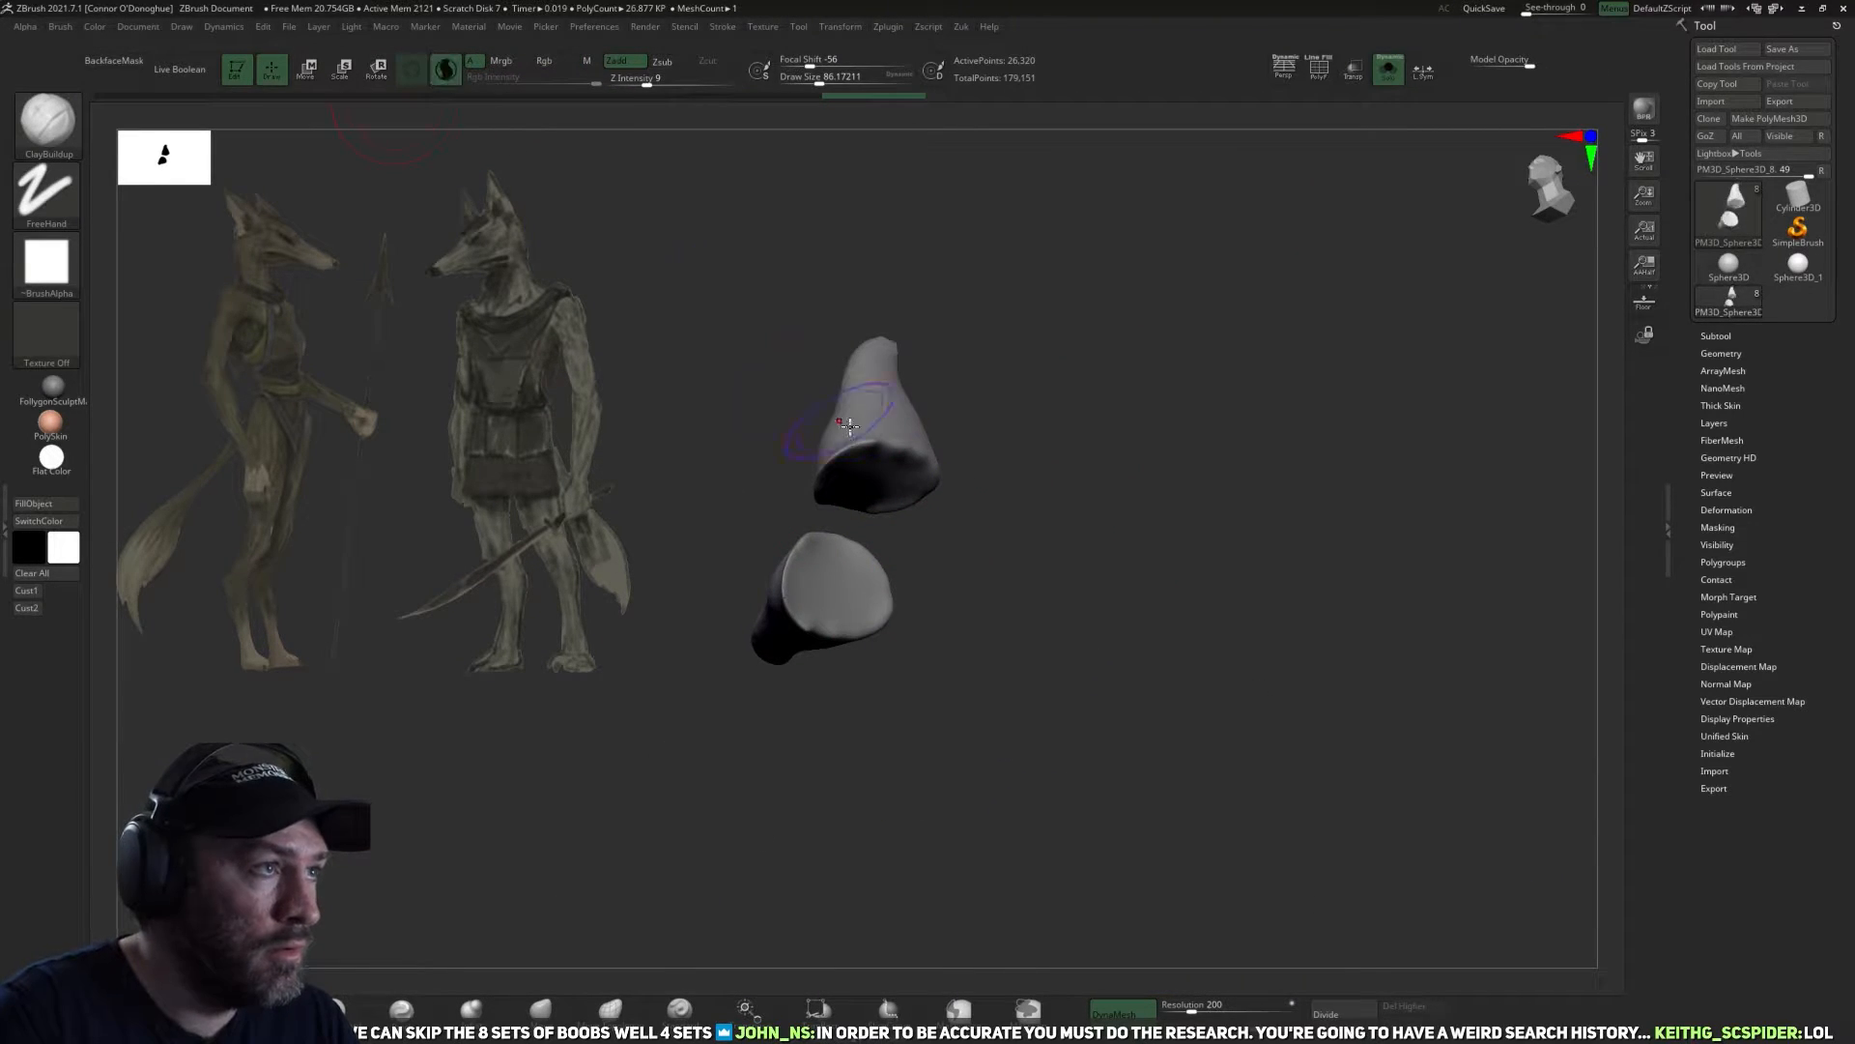
{"action": "mouse_move", "coordinate": [877, 476]}
{"action": "left_mouse_down", "text": "shift"}
{"action": "mouse_move", "coordinate": [911, 502]}
{"action": "mouse_move", "coordinate": [978, 454]}
{"action": "mouse_move", "coordinate": [890, 522]}
{"action": "mouse_move", "coordinate": [990, 559]}
{"action": "left_mouse_up", "text": "shift"}
{"action": "left_click_drag", "start_coordinate": [1006, 546], "coordinate": [1073, 584]}
{"action": "left_click_drag", "start_coordinate": [860, 483], "coordinate": [1034, 416], "text": "shift"}
{"action": "left_click_drag", "start_coordinate": [849, 440], "coordinate": [889, 484], "text": "shift"}
{"action": "mouse_move", "coordinate": [957, 498]}
{"action": "left_mouse_down"}
{"action": "mouse_move", "coordinate": [982, 472]}
{"action": "mouse_move", "coordinate": [1135, 435]}
{"action": "left_mouse_up"}
{"action": "left_click_drag", "start_coordinate": [932, 416], "coordinate": [947, 463], "text": "shift"}
{"action": "left_click_drag", "start_coordinate": [1063, 386], "coordinate": [1175, 338]}
{"action": "mouse_move", "coordinate": [1179, 317]}
{"action": "left_mouse_down", "text": "ctrl"}
{"action": "mouse_move", "coordinate": [1235, 420]}
{"action": "mouse_move", "coordinate": [1143, 612]}
{"action": "mouse_move", "coordinate": [1309, 397]}
{"action": "mouse_move", "coordinate": [1137, 513]}
{"action": "left_mouse_up", "text": "ctrl"}
{"action": "left_click", "coordinate": [1389, 70]}
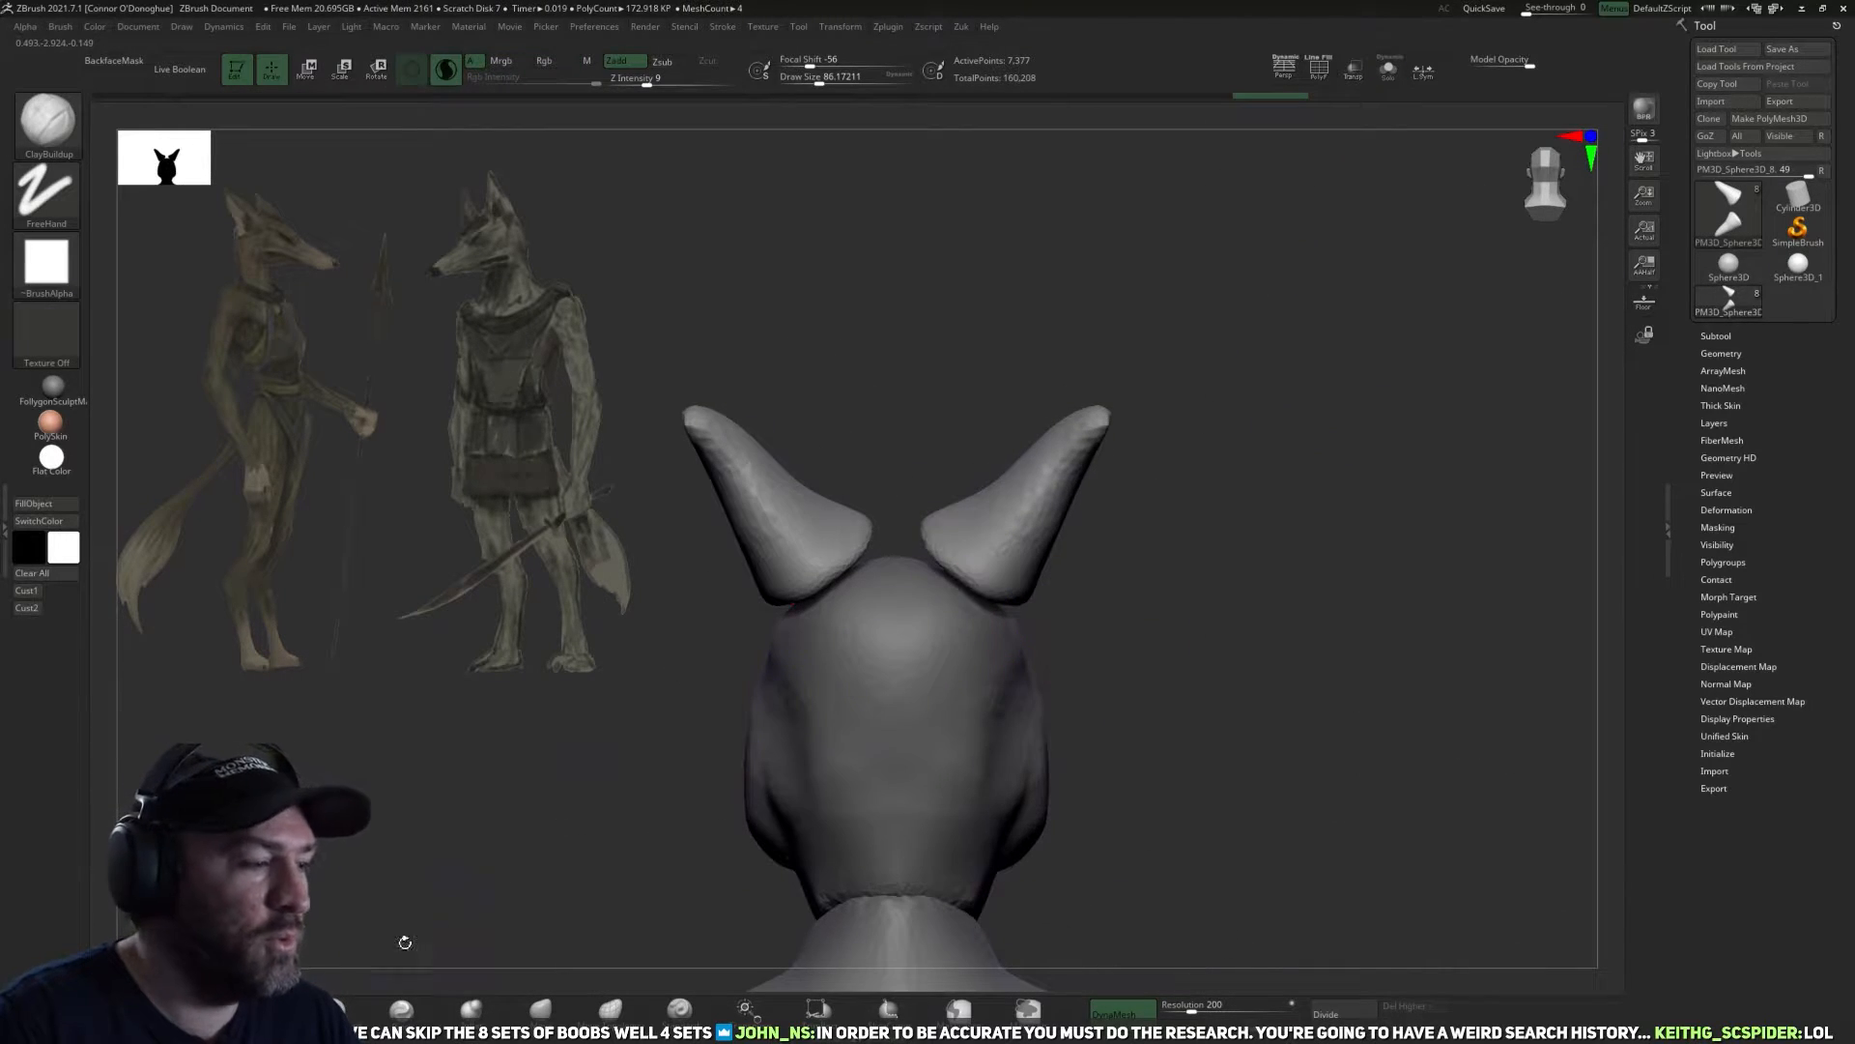
Shape the ear bases to fit the top of the skull with the Move brush.
{"action": "left_click", "coordinate": [333, 1009]}
{"action": "left_click_drag", "start_coordinate": [1122, 598], "coordinate": [1083, 629]}
{"action": "left_click", "coordinate": [538, 1013]}
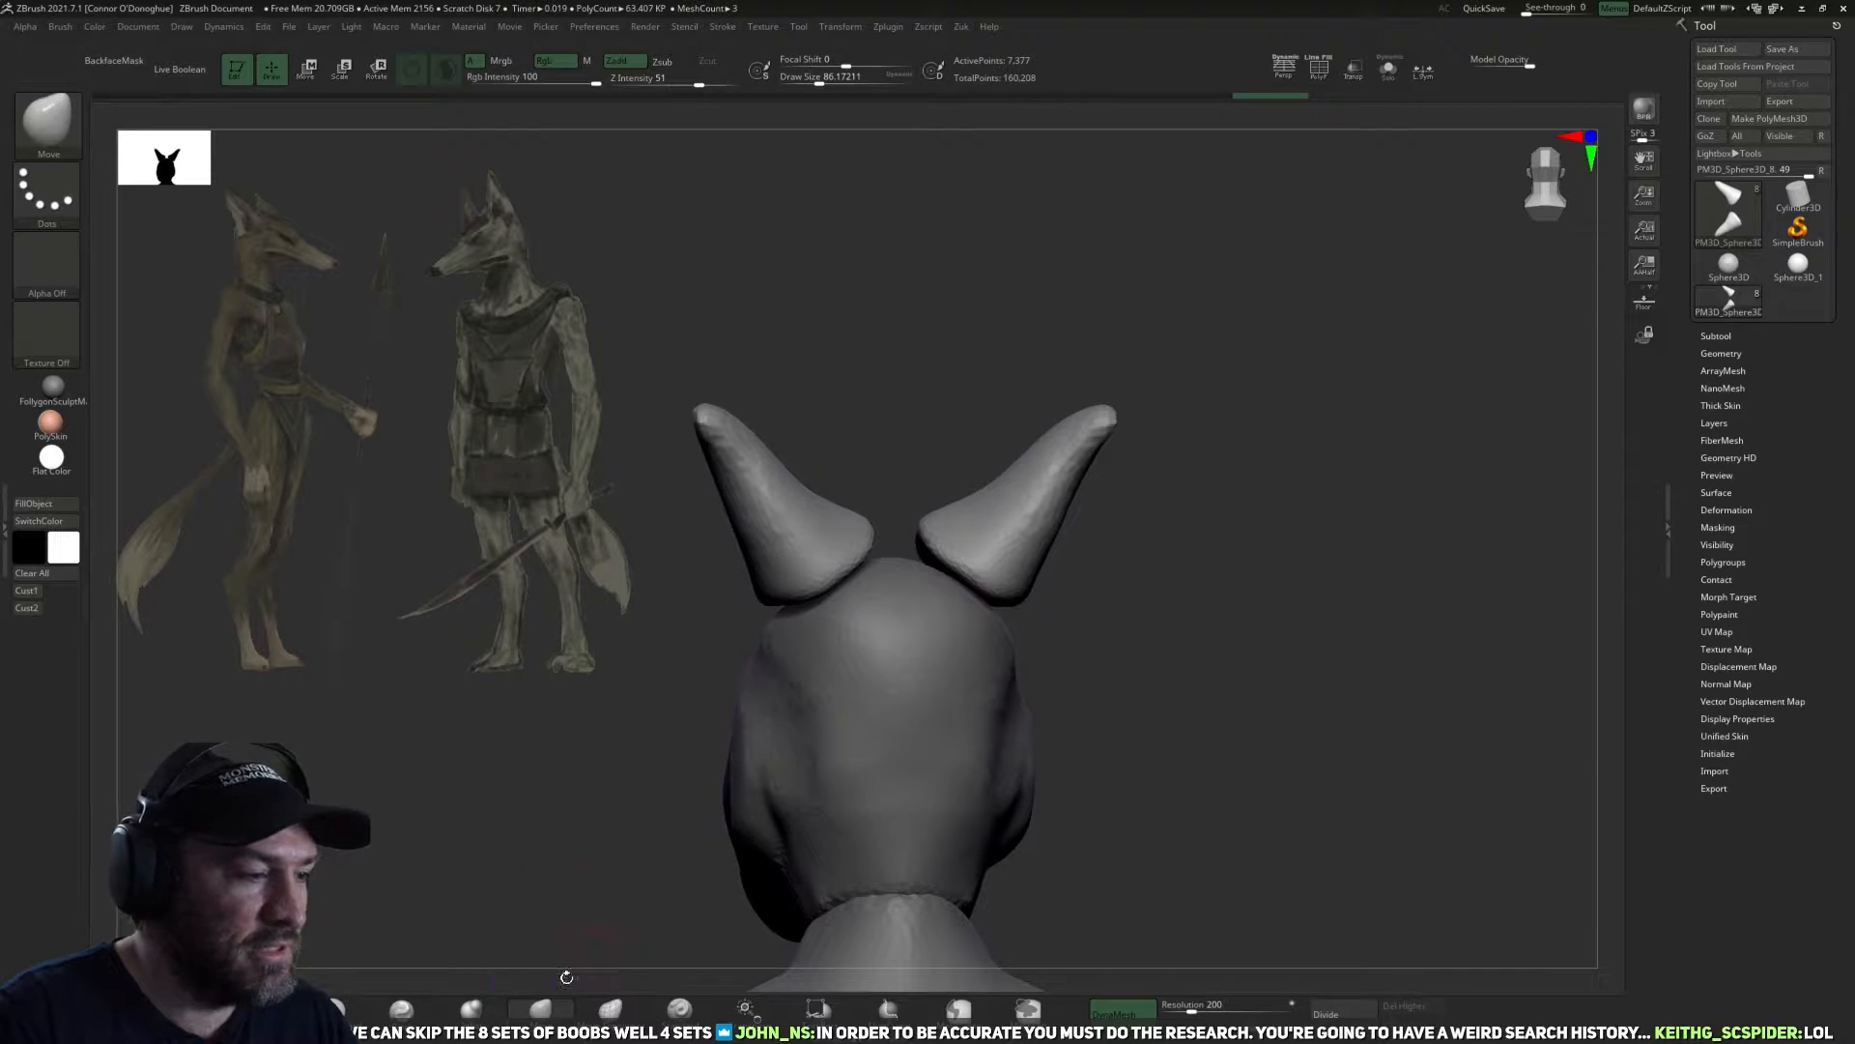
{"action": "left_click_drag", "start_coordinate": [592, 927], "coordinate": [618, 870]}
{"action": "mouse_move", "coordinate": [996, 566]}
{"action": "left_mouse_down"}
{"action": "mouse_move", "coordinate": [1015, 599]}
{"action": "mouse_move", "coordinate": [1136, 589]}
{"action": "left_mouse_up"}
{"action": "left_click_drag", "start_coordinate": [917, 590], "coordinate": [952, 578]}
{"action": "mouse_move", "coordinate": [1073, 628]}
{"action": "left_mouse_down"}
{"action": "mouse_move", "coordinate": [1134, 670]}
{"action": "mouse_move", "coordinate": [1080, 477]}
{"action": "mouse_move", "coordinate": [1078, 542]}
{"action": "left_mouse_up"}
{"action": "left_click_drag", "start_coordinate": [952, 581], "coordinate": [1009, 561]}
Flatten the front and side surfaces of the ears with an enlarged TrimDynamic brush.
{"action": "mouse_move", "coordinate": [1097, 444]}
{"action": "left_mouse_down"}
{"action": "mouse_move", "coordinate": [1276, 396]}
{"action": "mouse_move", "coordinate": [1343, 444]}
{"action": "left_mouse_up"}
{"action": "left_click", "coordinate": [324, 1011]}
{"action": "left_click_drag", "start_coordinate": [1217, 406], "coordinate": [1295, 387]}
{"action": "key", "text": "bracketright"}
{"action": "mouse_move", "coordinate": [985, 329]}
{"action": "left_mouse_down"}
{"action": "mouse_move", "coordinate": [1122, 365]}
{"action": "mouse_move", "coordinate": [1186, 321]}
{"action": "mouse_move", "coordinate": [1098, 332]}
{"action": "mouse_move", "coordinate": [875, 447]}
{"action": "mouse_move", "coordinate": [976, 522]}
{"action": "left_mouse_up"}
{"action": "left_click_drag", "start_coordinate": [957, 378], "coordinate": [918, 328]}
{"action": "mouse_move", "coordinate": [961, 509]}
{"action": "left_mouse_down"}
{"action": "mouse_move", "coordinate": [902, 479]}
{"action": "mouse_move", "coordinate": [942, 463]}
{"action": "left_mouse_up"}
{"action": "left_click_drag", "start_coordinate": [970, 402], "coordinate": [932, 372]}
{"action": "left_click_drag", "start_coordinate": [940, 463], "coordinate": [952, 483]}
{"action": "left_click_drag", "start_coordinate": [1024, 319], "coordinate": [1249, 221]}
{"action": "left_click_drag", "start_coordinate": [1221, 383], "coordinate": [1186, 418], "text": "alt"}
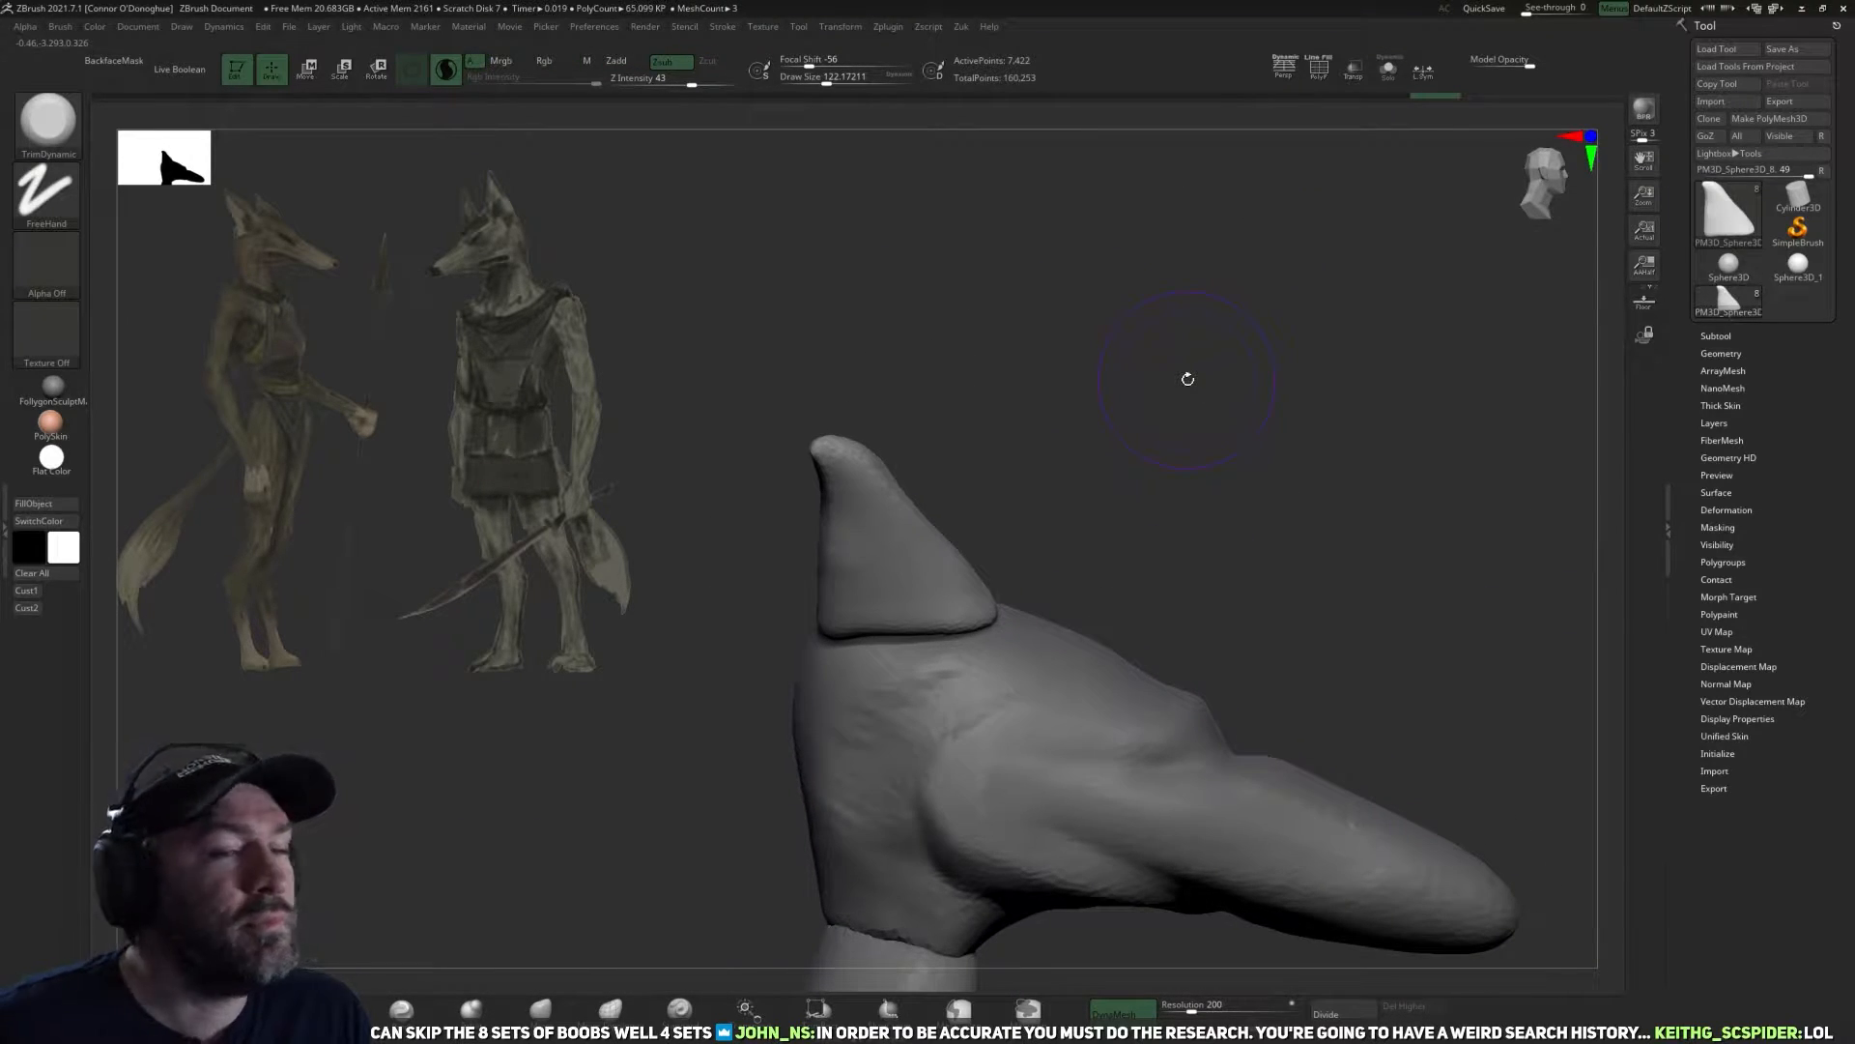
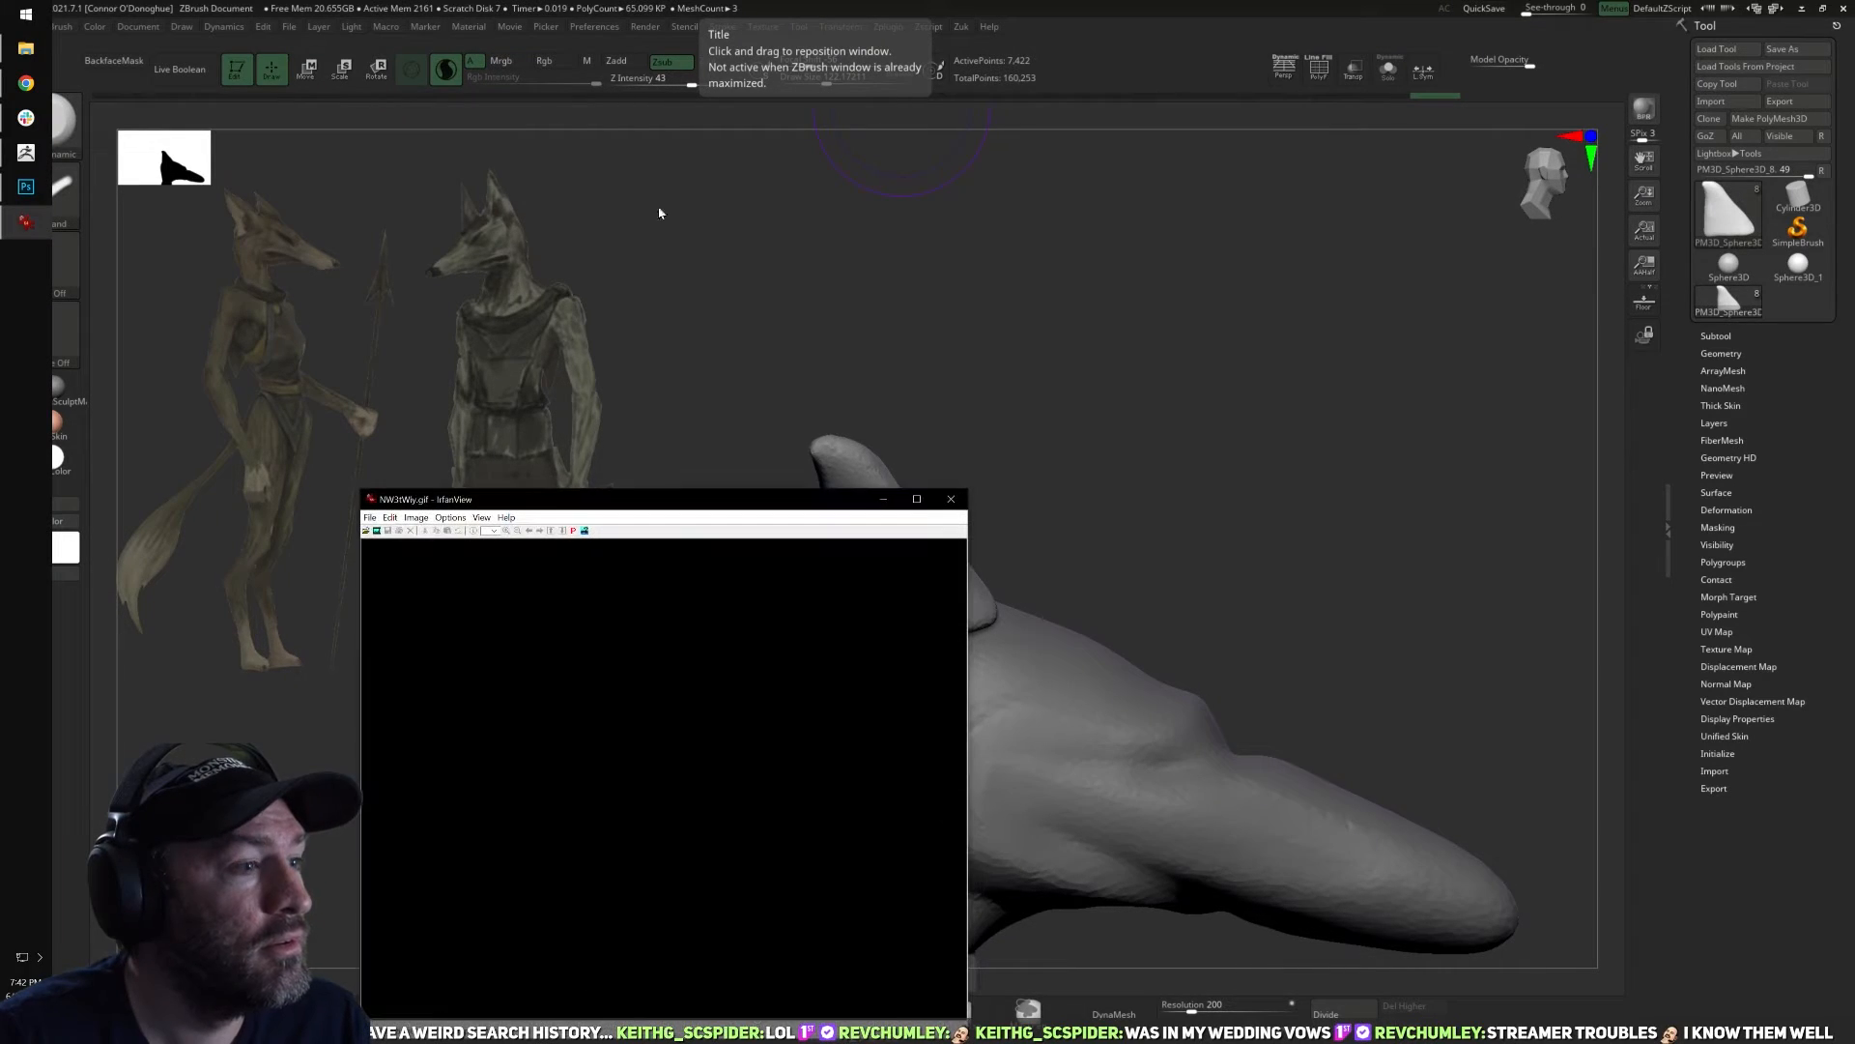
Enlarge and reposition the NW3tWly.gif creature reference in IrfanView, examine it, and close the viewer.
{"action": "left_click_drag", "start_coordinate": [479, 500], "coordinate": [889, 349]}
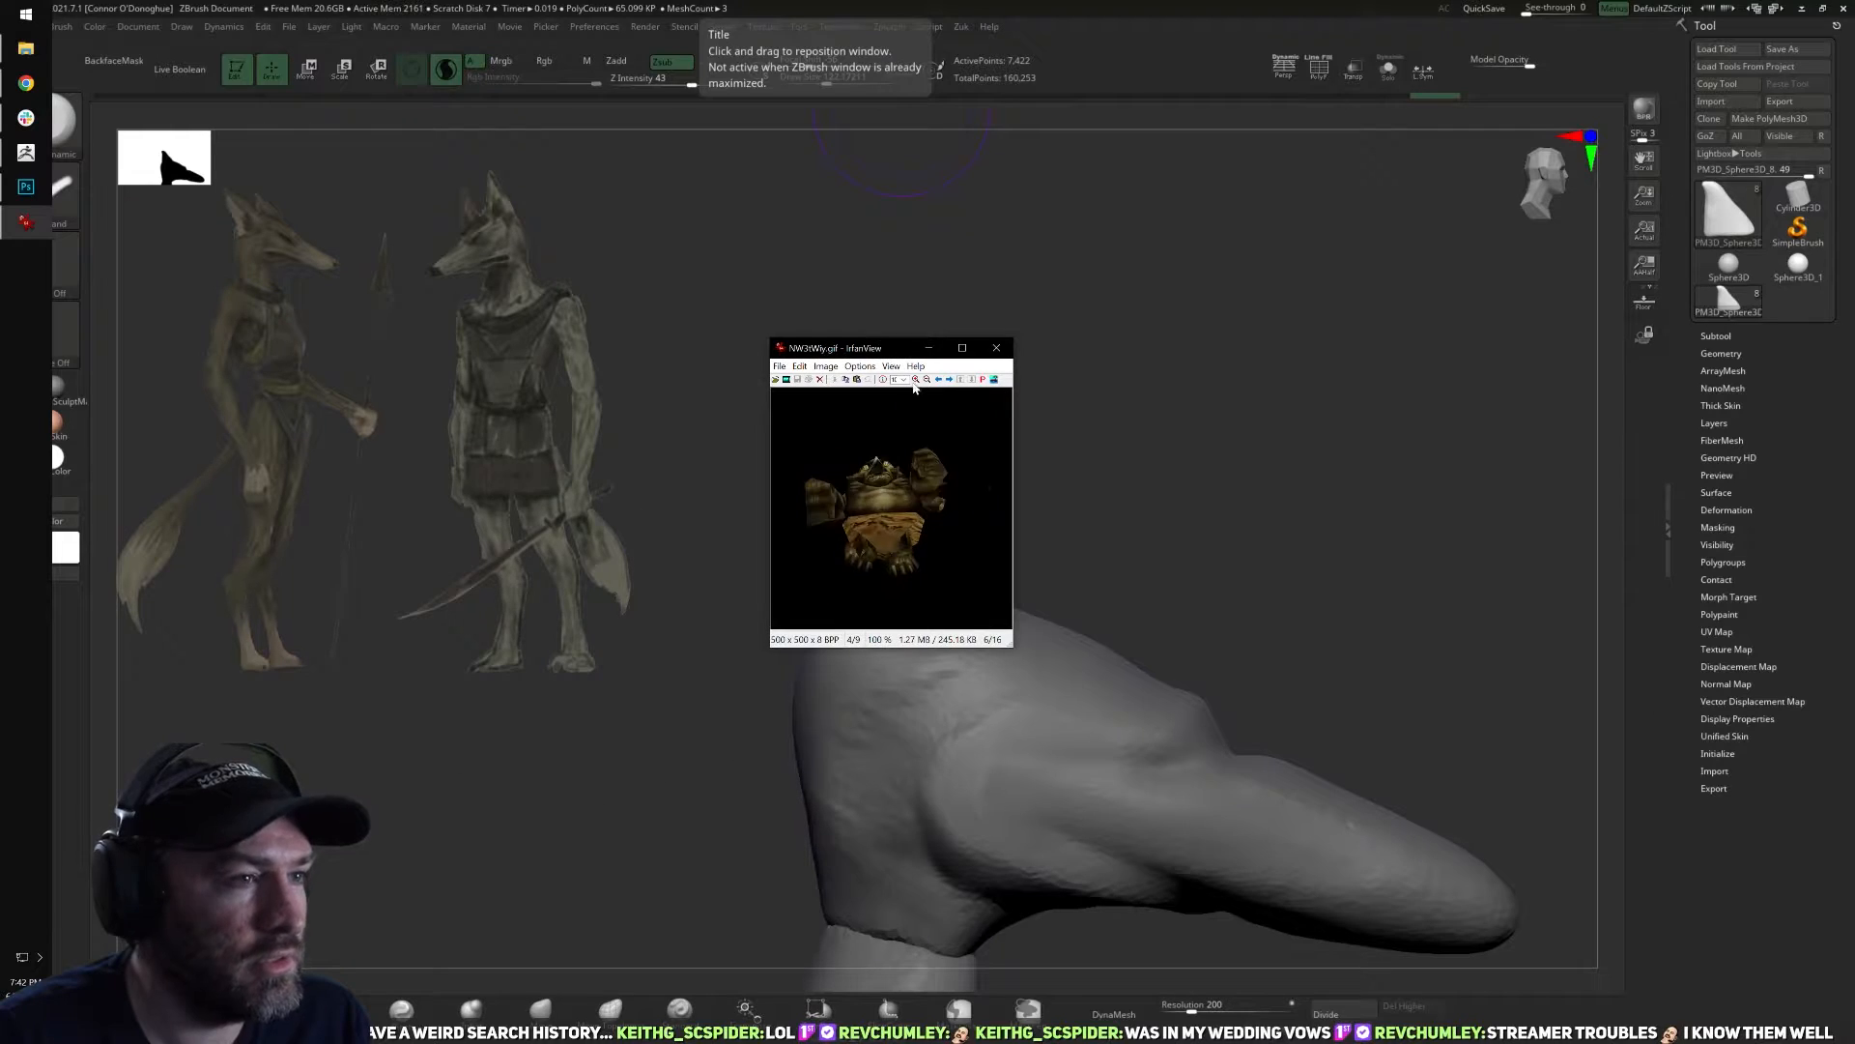
{"action": "left_click", "coordinate": [914, 380]}
{"action": "left_click", "coordinate": [914, 381]}
{"action": "double_click", "coordinate": [914, 381]}
{"action": "left_click", "coordinate": [915, 381]}
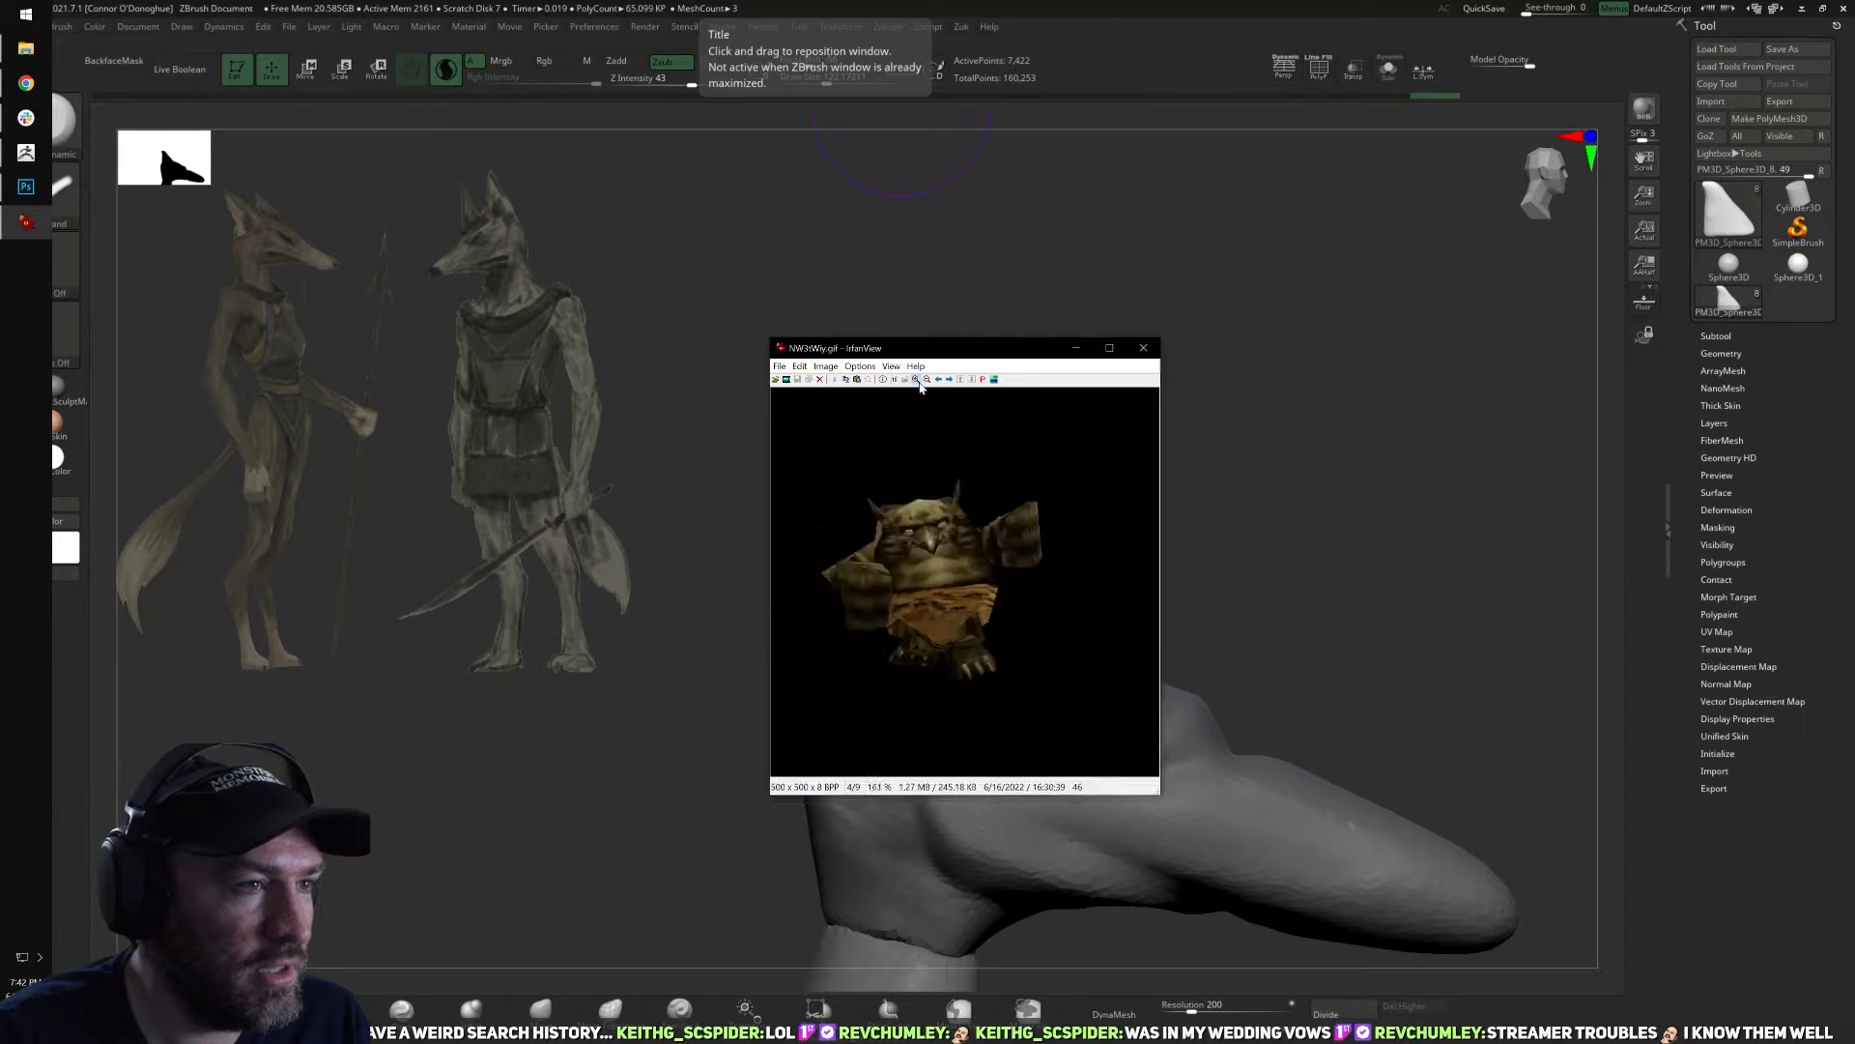
{"action": "left_click", "coordinate": [914, 380]}
{"action": "double_click", "coordinate": [914, 381]}
{"action": "double_click", "coordinate": [915, 381]}
{"action": "left_click_drag", "start_coordinate": [969, 346], "coordinate": [741, 78]}
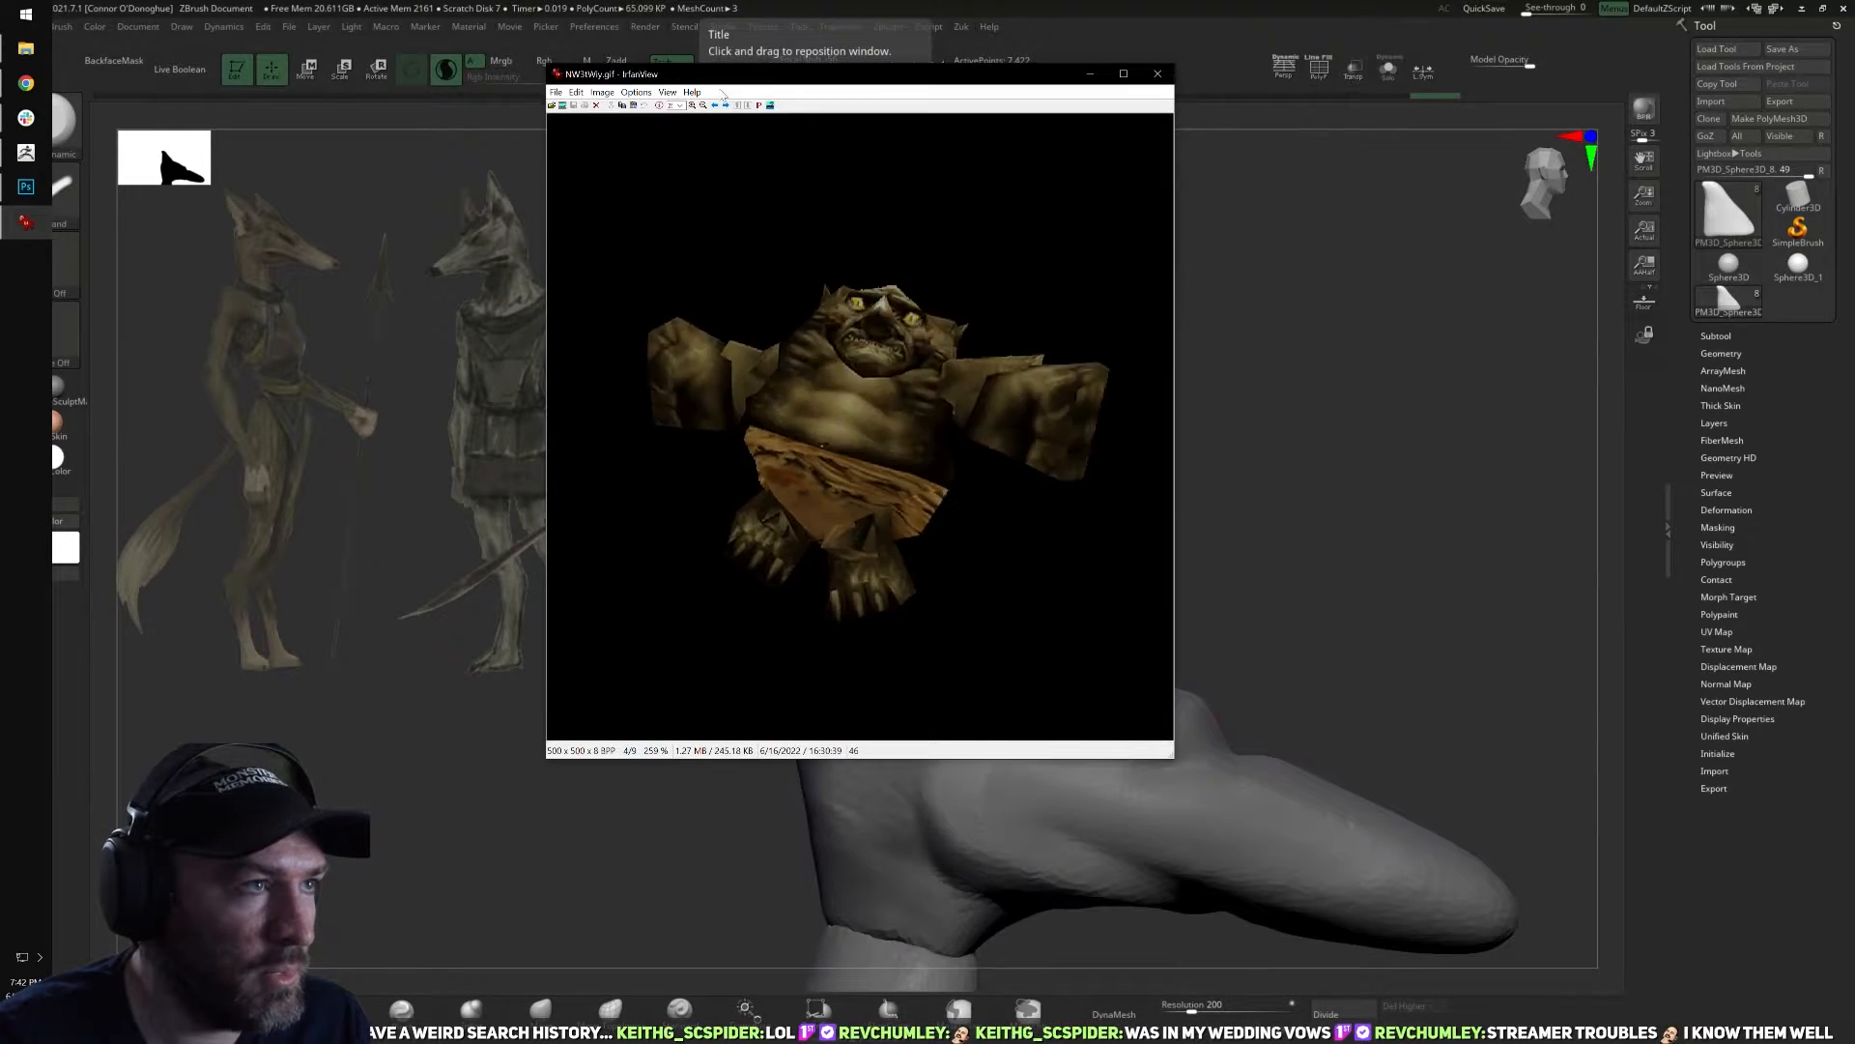
{"action": "left_click", "coordinate": [695, 109]}
{"action": "left_click", "coordinate": [694, 109]}
{"action": "left_click", "coordinate": [695, 109]}
{"action": "left_click", "coordinate": [695, 109]}
{"action": "left_click_drag", "start_coordinate": [1006, 73], "coordinate": [945, 55]}
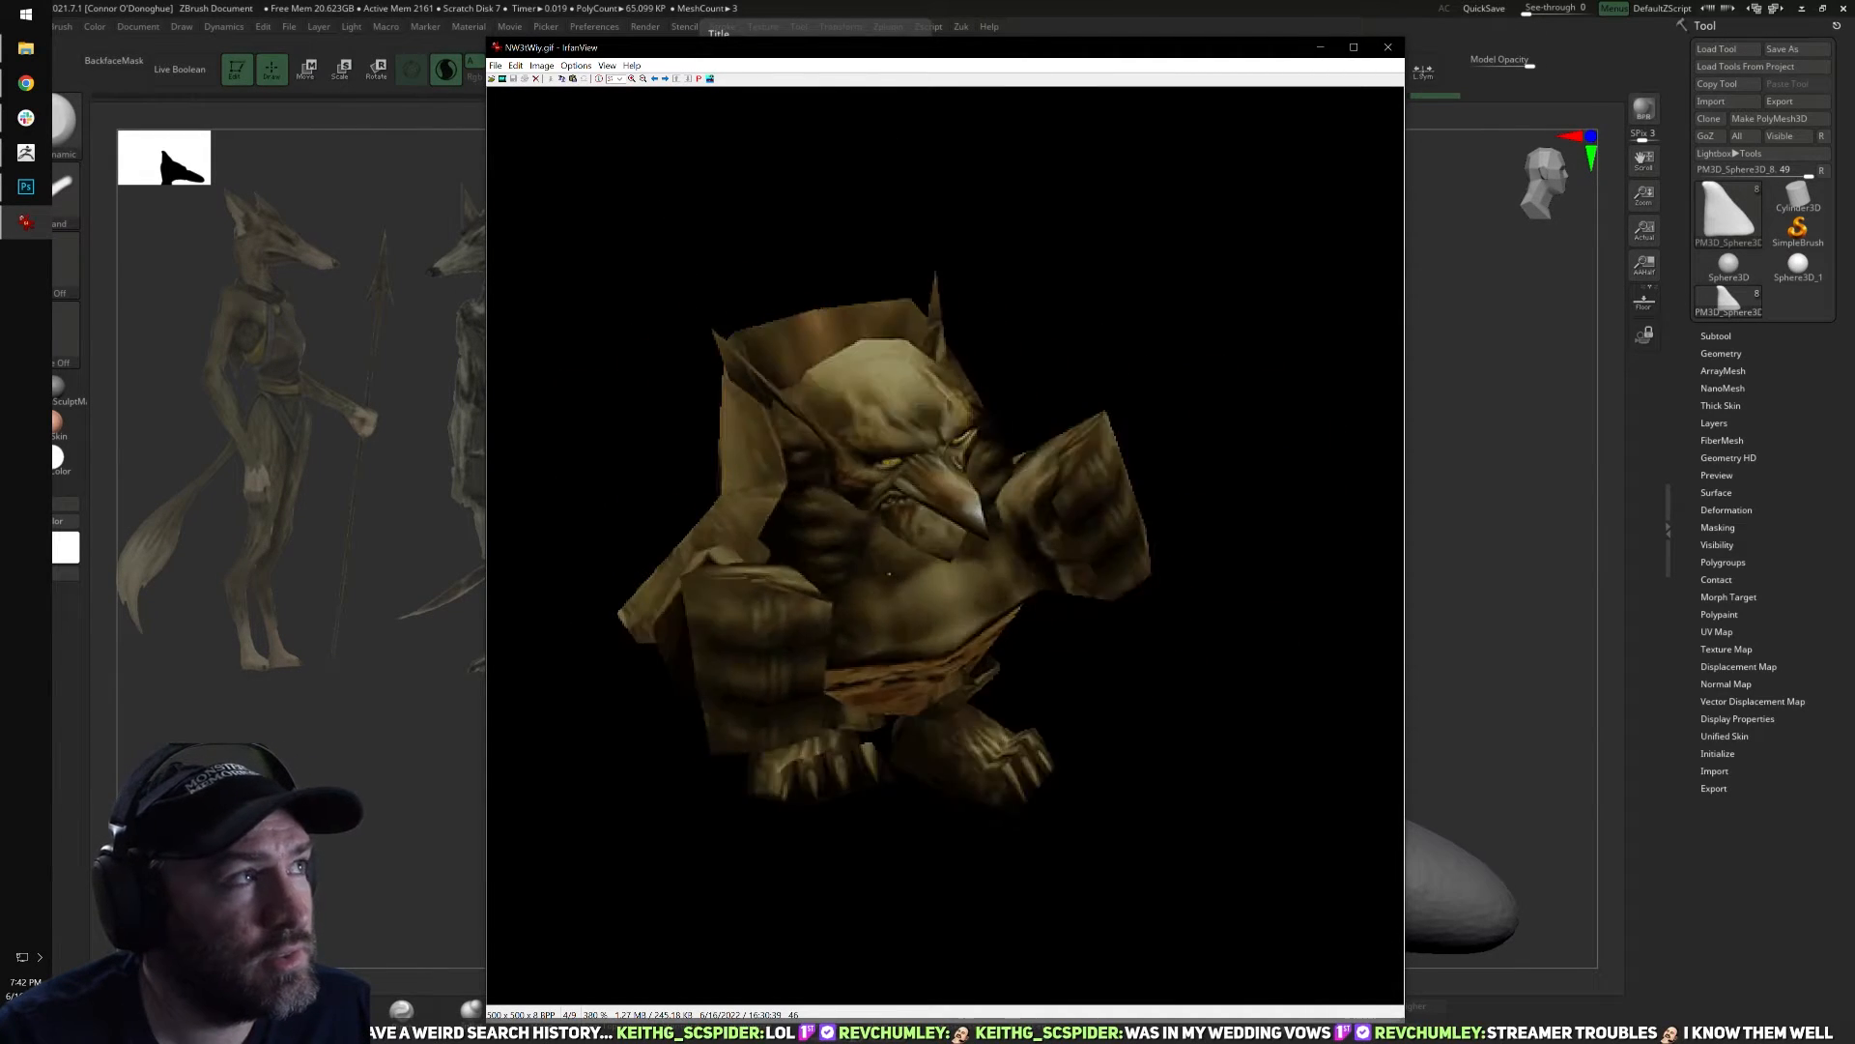
{"action": "left_click", "coordinate": [1389, 48]}
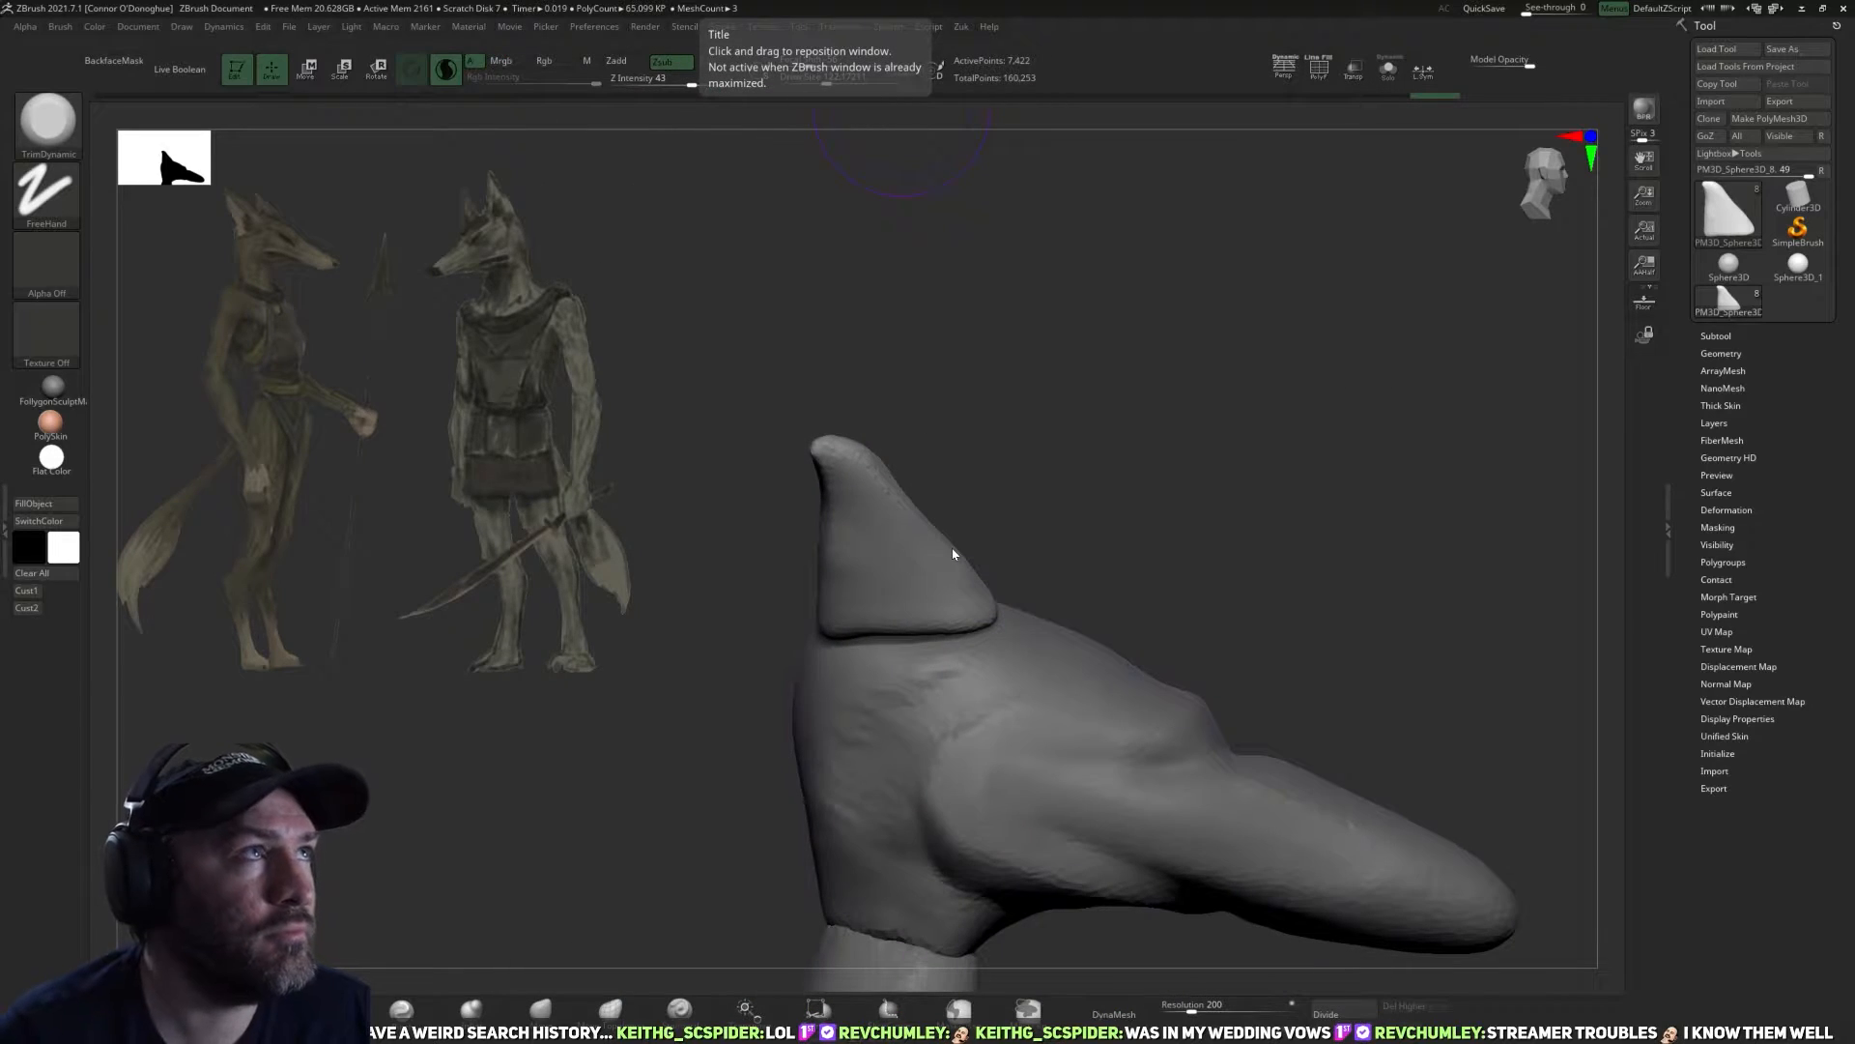
Adjust the outline of the ears from the front with the Move brush.
{"action": "mouse_move", "coordinate": [1237, 465]}
{"action": "left_mouse_down"}
{"action": "mouse_move", "coordinate": [1276, 480]}
{"action": "mouse_move", "coordinate": [1054, 473]}
{"action": "mouse_move", "coordinate": [1092, 483]}
{"action": "left_mouse_up"}
{"action": "left_click_drag", "start_coordinate": [667, 874], "coordinate": [571, 919]}
{"action": "left_click", "coordinate": [543, 1020]}
{"action": "left_click_drag", "start_coordinate": [650, 822], "coordinate": [737, 822]}
{"action": "left_click_drag", "start_coordinate": [913, 415], "coordinate": [937, 420]}
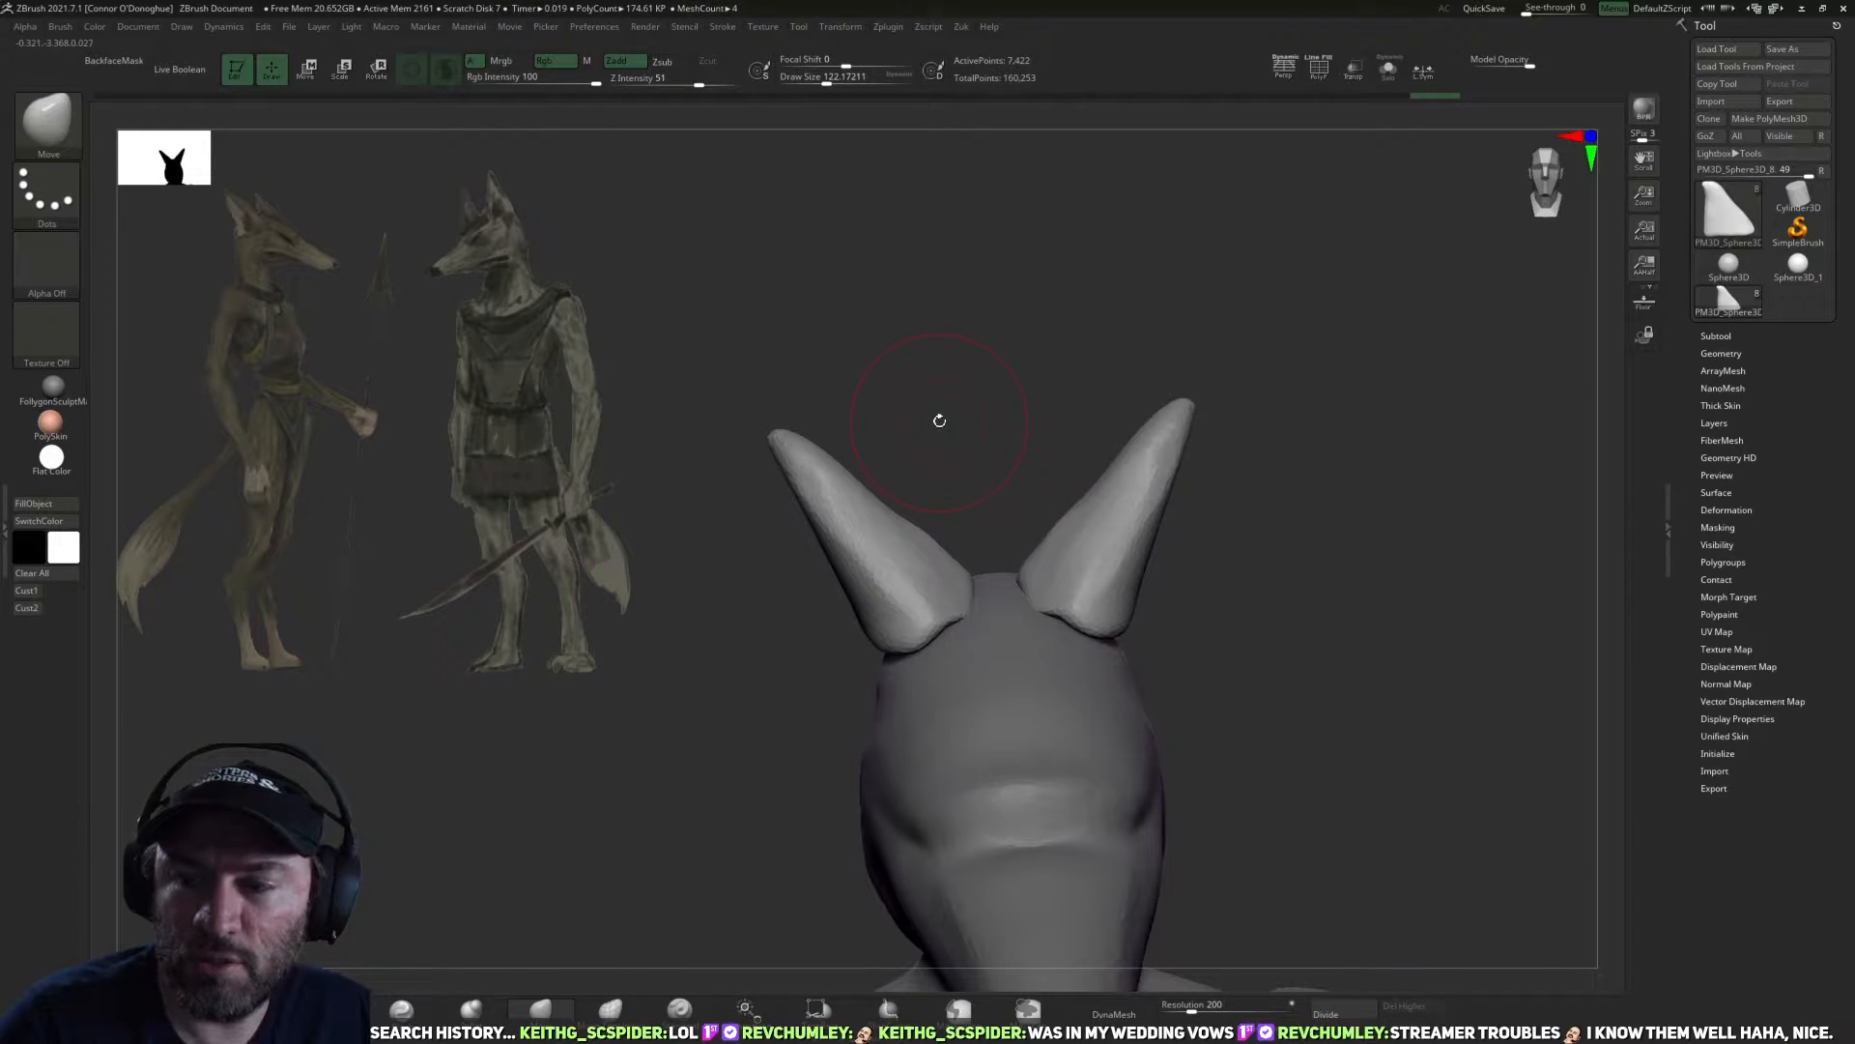
Sharpen the front edges of the ears down to their bases with a smaller Pinch brush.
{"action": "mouse_move", "coordinate": [1426, 530]}
{"action": "left_mouse_down"}
{"action": "mouse_move", "coordinate": [1344, 550]}
{"action": "mouse_move", "coordinate": [1139, 670]}
{"action": "left_mouse_up"}
{"action": "left_click", "coordinate": [421, 1005]}
{"action": "left_click_drag", "start_coordinate": [1279, 484], "coordinate": [1247, 488]}
{"action": "key", "text": "bracketleft"}
{"action": "key", "text": "bracketleft"}
{"action": "key", "text": "bracketleft"}
{"action": "key", "text": "bracketleft"}
{"action": "key", "text": "bracketleft"}
{"action": "key", "text": "bracketleft"}
{"action": "left_click_drag", "start_coordinate": [1116, 466], "coordinate": [1028, 597]}
{"action": "left_click_drag", "start_coordinate": [1208, 517], "coordinate": [1128, 527]}
{"action": "key", "text": "bracketleft"}
{"action": "left_click_drag", "start_coordinate": [989, 613], "coordinate": [1034, 595]}
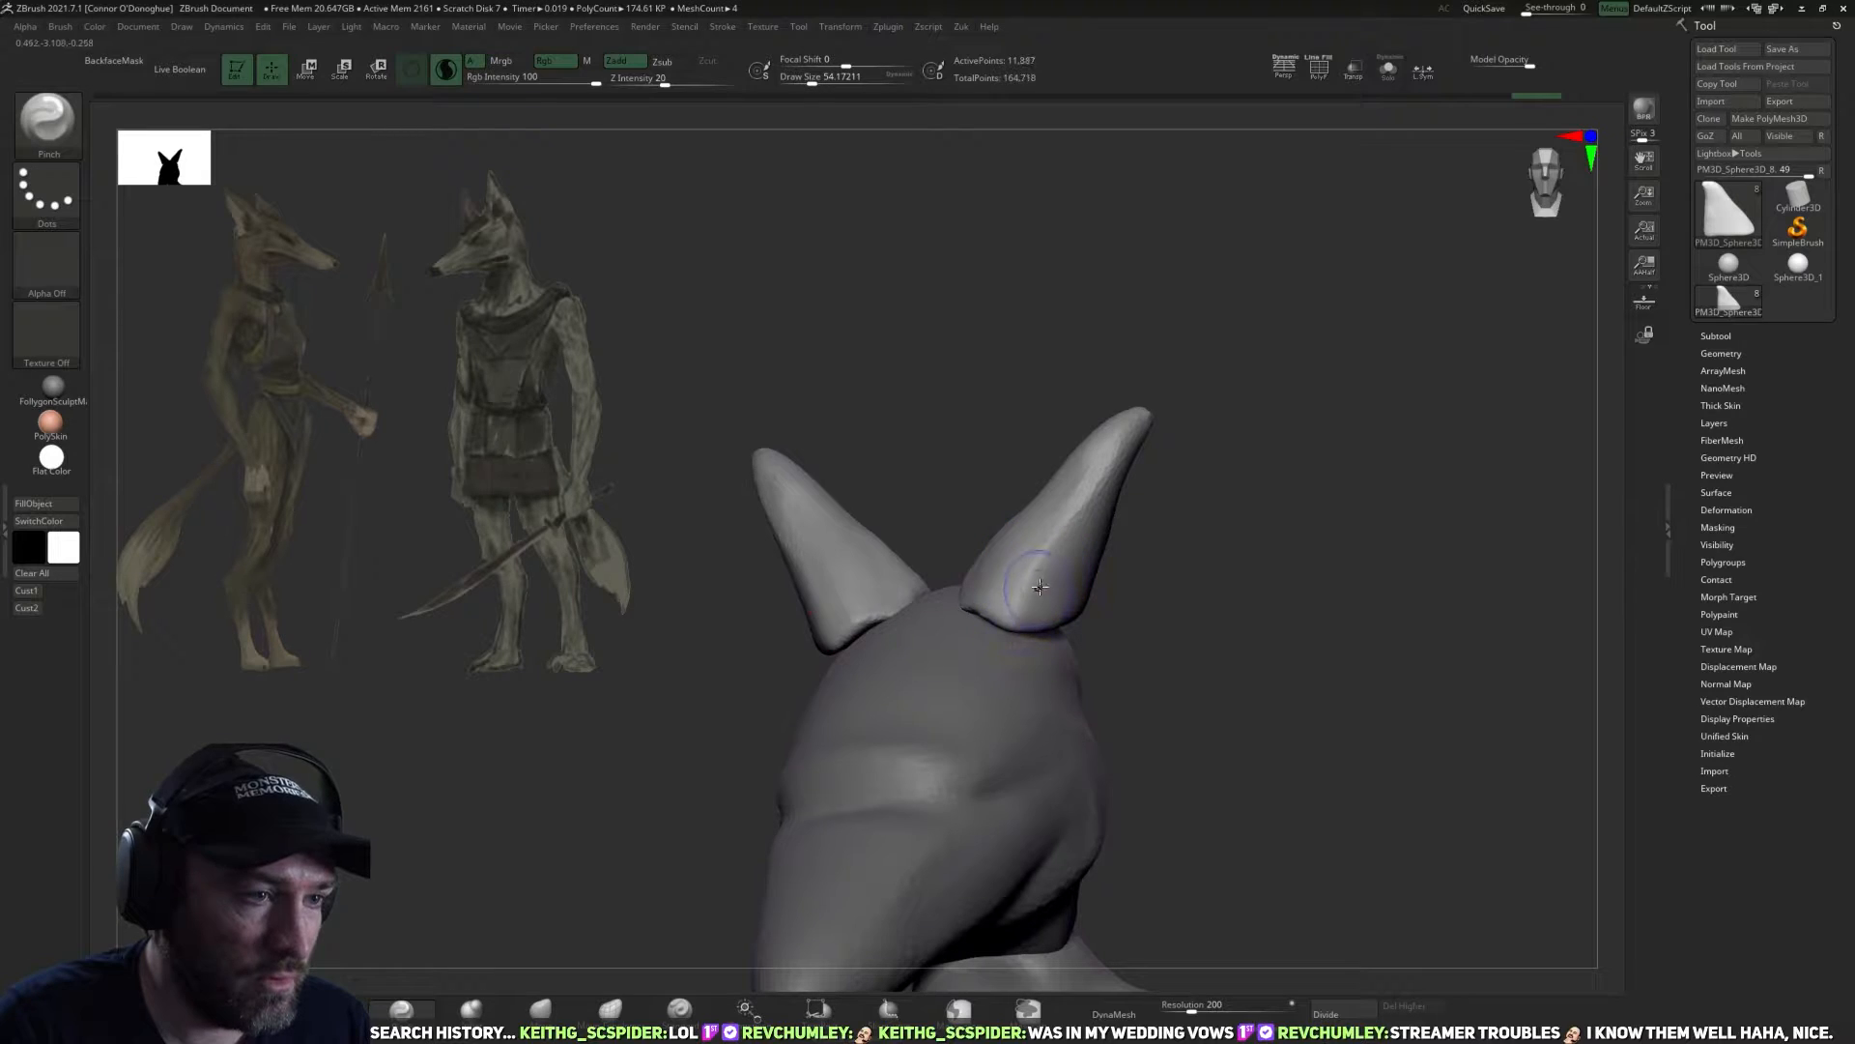
{"action": "left_click_drag", "start_coordinate": [1218, 484], "coordinate": [1129, 525]}
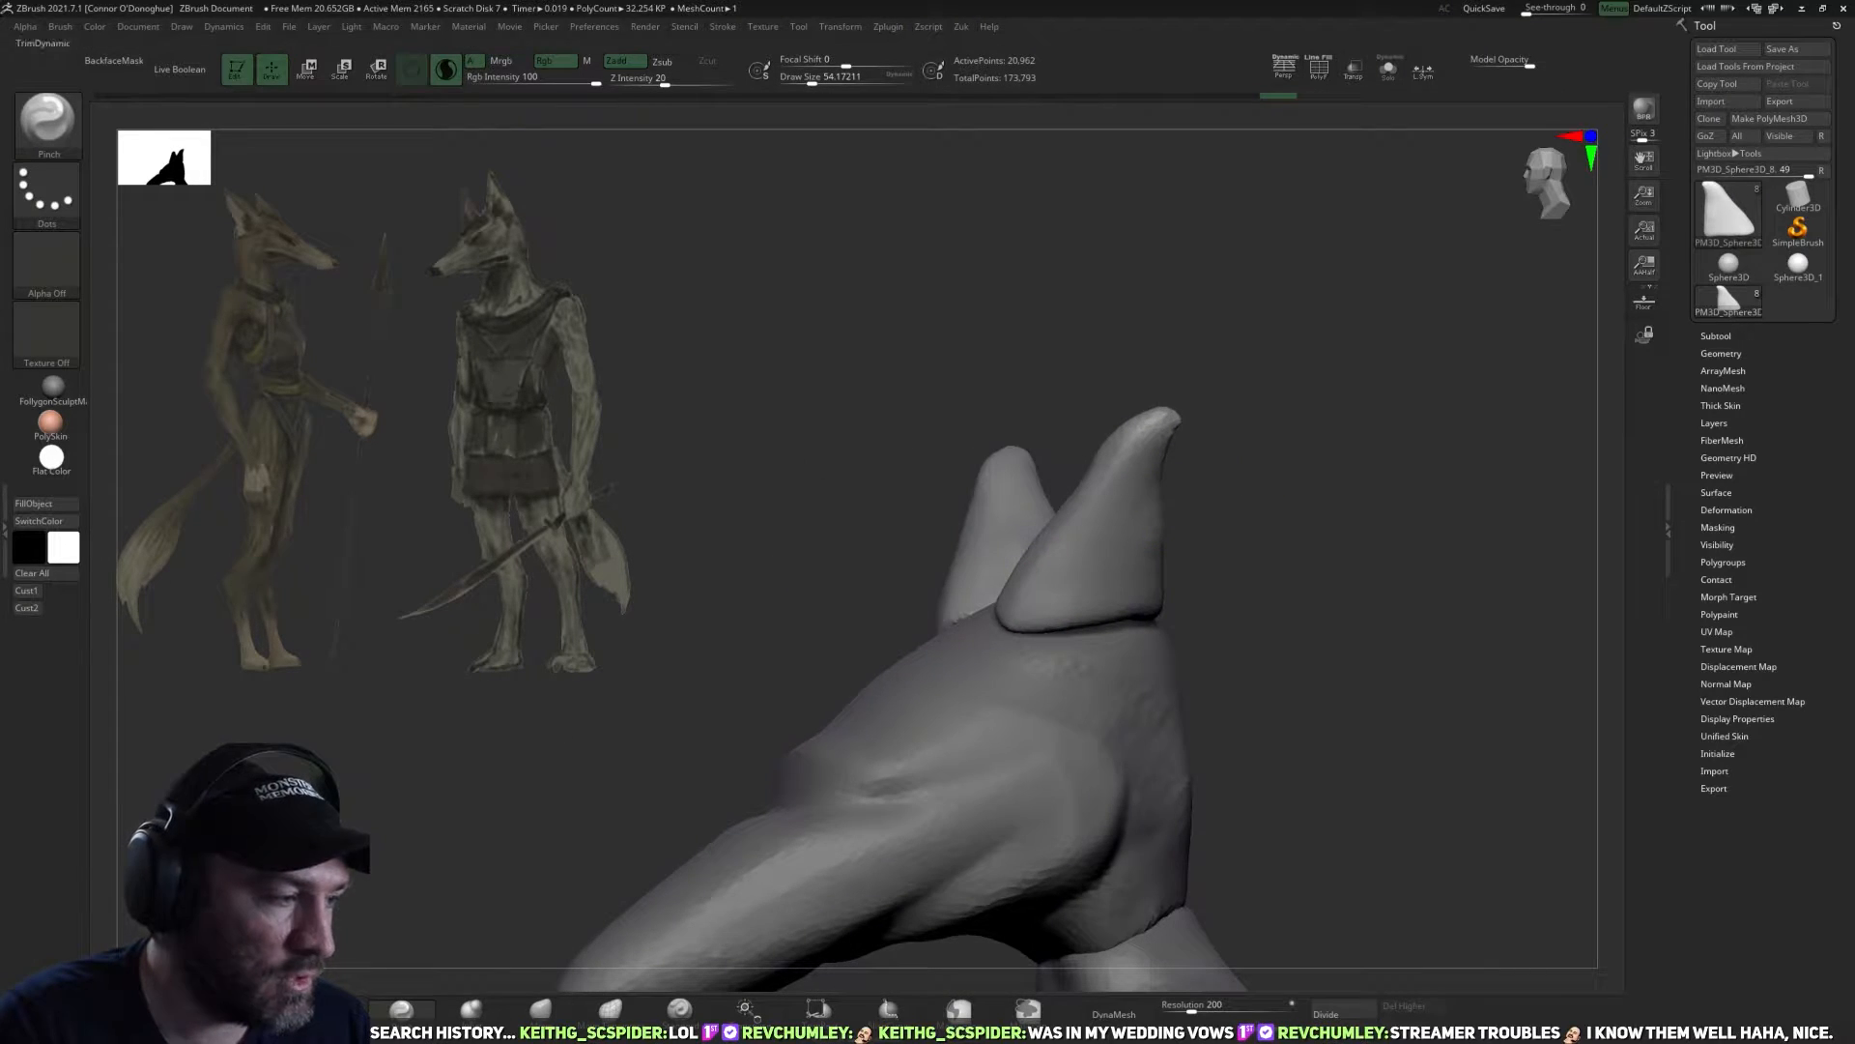
Flatten the inner, outer and back planes of both ears with an enlarged TrimDynamic brush from several angles.
{"action": "left_click", "coordinate": [332, 1010]}
{"action": "left_click_drag", "start_coordinate": [812, 566], "coordinate": [866, 538]}
{"action": "key", "text": "bracketright"}
{"action": "key", "text": "bracketright"}
{"action": "key", "text": "bracketright"}
{"action": "key", "text": "bracketright"}
{"action": "left_click_drag", "start_coordinate": [1133, 464], "coordinate": [1068, 574]}
{"action": "mouse_move", "coordinate": [1210, 505]}
{"action": "left_mouse_down"}
{"action": "mouse_move", "coordinate": [1260, 434]}
{"action": "mouse_move", "coordinate": [1143, 570]}
{"action": "left_mouse_up"}
{"action": "mouse_move", "coordinate": [1281, 503]}
{"action": "left_mouse_down"}
{"action": "mouse_move", "coordinate": [1301, 480]}
{"action": "mouse_move", "coordinate": [1232, 569]}
{"action": "mouse_move", "coordinate": [1174, 564]}
{"action": "left_mouse_up"}
{"action": "left_click_drag", "start_coordinate": [1099, 621], "coordinate": [1117, 517]}
{"action": "mouse_move", "coordinate": [1230, 547]}
{"action": "left_mouse_down"}
{"action": "mouse_move", "coordinate": [1255, 563]}
{"action": "mouse_move", "coordinate": [1199, 568]}
{"action": "left_mouse_up"}
{"action": "mouse_move", "coordinate": [1053, 551]}
{"action": "left_mouse_down", "text": "shift"}
{"action": "mouse_move", "coordinate": [1038, 586]}
{"action": "mouse_move", "coordinate": [1056, 464]}
{"action": "left_mouse_up", "text": "shift"}
{"action": "left_click_drag", "start_coordinate": [1147, 580], "coordinate": [1232, 570]}
{"action": "left_click_drag", "start_coordinate": [1025, 532], "coordinate": [966, 590], "text": "shift"}
{"action": "left_click_drag", "start_coordinate": [1107, 593], "coordinate": [1102, 657]}
{"action": "mouse_move", "coordinate": [1005, 546]}
{"action": "left_mouse_down"}
{"action": "mouse_move", "coordinate": [945, 590]}
{"action": "mouse_move", "coordinate": [1058, 602]}
{"action": "left_mouse_up"}
{"action": "mouse_move", "coordinate": [1125, 526]}
{"action": "left_mouse_down"}
{"action": "mouse_move", "coordinate": [1098, 525]}
{"action": "mouse_move", "coordinate": [1122, 460]}
{"action": "mouse_move", "coordinate": [1205, 447]}
{"action": "mouse_move", "coordinate": [927, 446]}
{"action": "mouse_move", "coordinate": [909, 425]}
{"action": "left_mouse_up"}
{"action": "mouse_move", "coordinate": [1147, 443]}
{"action": "left_mouse_down"}
{"action": "mouse_move", "coordinate": [1367, 609]}
{"action": "mouse_move", "coordinate": [1082, 489]}
{"action": "mouse_move", "coordinate": [1121, 447]}
{"action": "mouse_move", "coordinate": [1404, 522]}
{"action": "mouse_move", "coordinate": [1392, 414]}
{"action": "left_mouse_up"}
{"action": "key", "text": "f"}
Select the legs subtool and start working over it with the DamStandard brush.
{"action": "left_click_drag", "start_coordinate": [1228, 608], "coordinate": [1097, 667], "text": "alt"}
{"action": "left_click", "coordinate": [1010, 638], "text": "alt"}
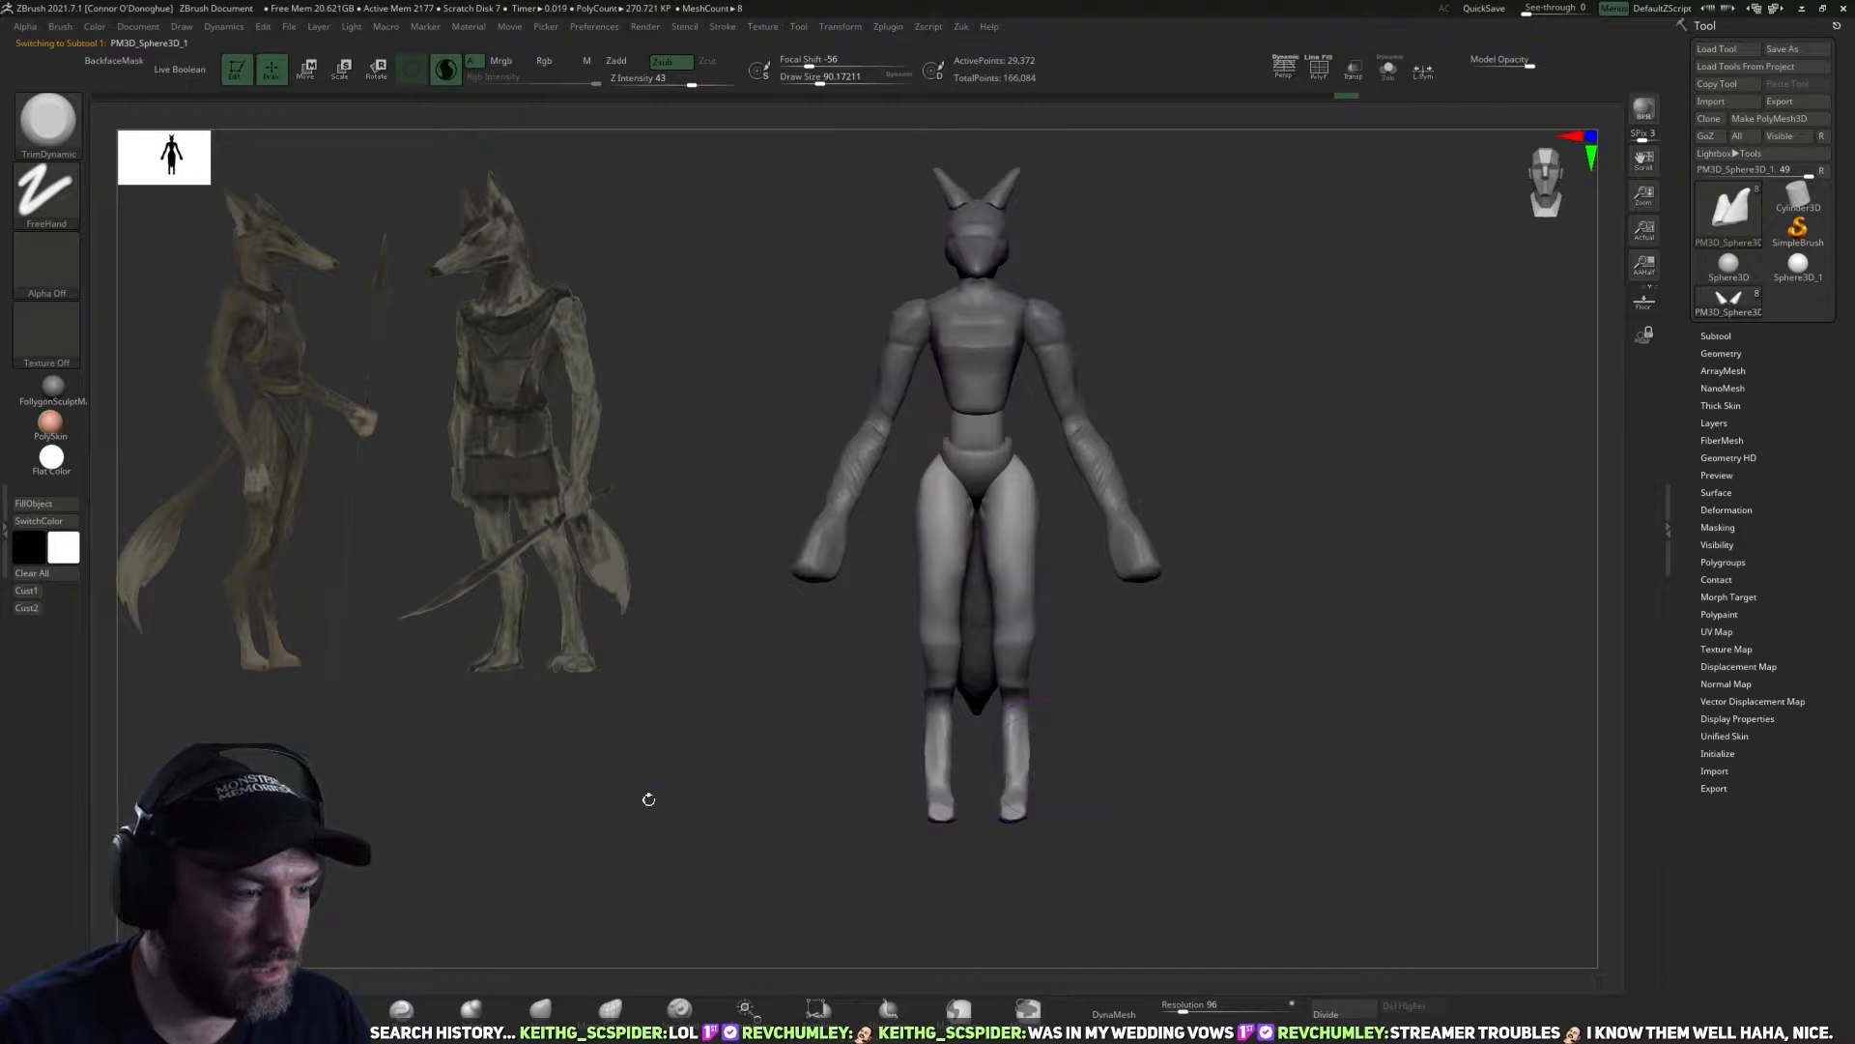
{"action": "key", "text": "b"}
{"action": "key", "text": "d"}
{"action": "key", "text": "s"}
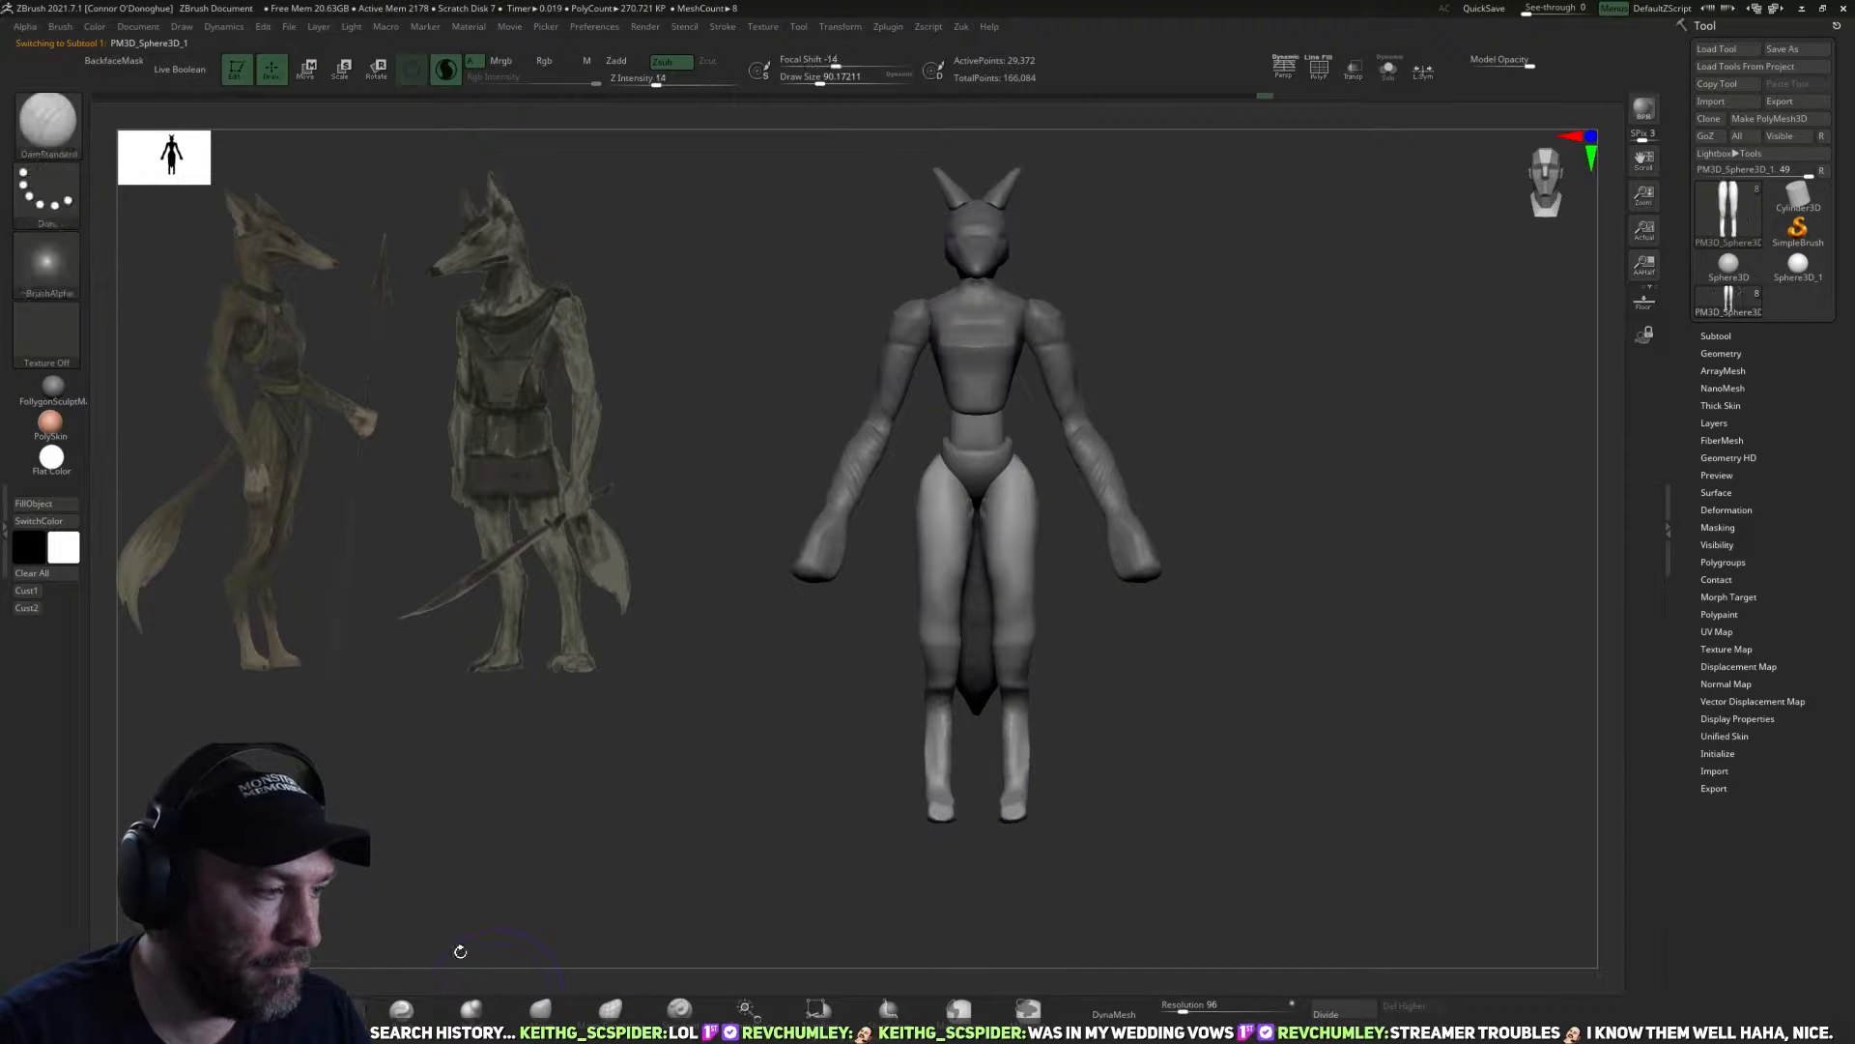
{"action": "mouse_move", "coordinate": [1210, 703]}
{"action": "left_mouse_down", "text": "alt"}
{"action": "mouse_move", "coordinate": [1163, 704]}
{"action": "mouse_move", "coordinate": [1051, 646]}
{"action": "mouse_move", "coordinate": [1006, 550]}
{"action": "left_mouse_up", "text": "alt"}
{"action": "left_click_drag", "start_coordinate": [1099, 745], "coordinate": [1092, 667]}
Select the tail subtool and reshape its tip in side view with the Move brush.
{"action": "left_click", "coordinate": [1165, 725], "text": "alt"}
{"action": "mouse_move", "coordinate": [1222, 737]}
{"action": "left_mouse_down"}
{"action": "mouse_move", "coordinate": [1299, 630]}
{"action": "mouse_move", "coordinate": [1180, 698]}
{"action": "mouse_move", "coordinate": [1348, 720]}
{"action": "mouse_move", "coordinate": [1348, 772]}
{"action": "mouse_move", "coordinate": [1319, 745]}
{"action": "left_mouse_up"}
{"action": "key", "text": "b"}
{"action": "key", "text": "m"}
{"action": "key", "text": "v"}
{"action": "key", "text": "bracketleft"}
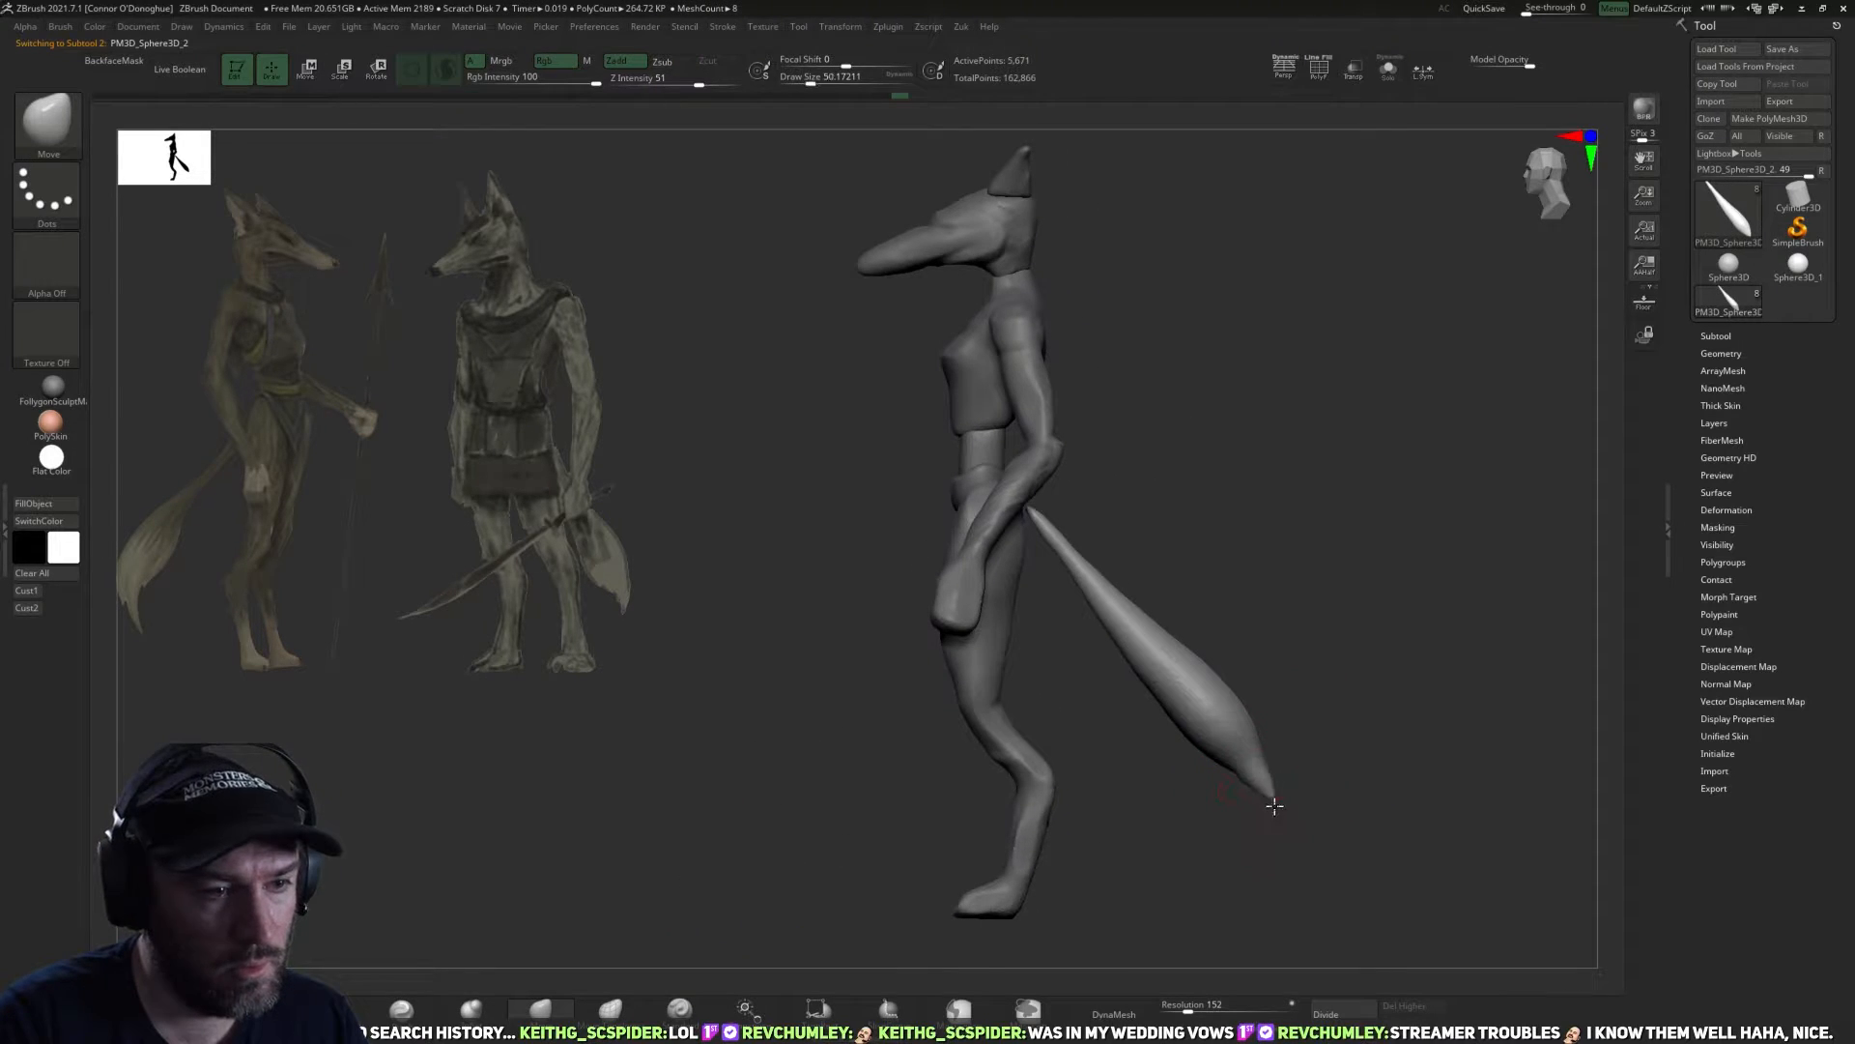
{"action": "key", "text": "bracketright"}
{"action": "left_click_drag", "start_coordinate": [1258, 772], "coordinate": [1270, 781]}
{"action": "mouse_move", "coordinate": [1375, 622]}
{"action": "left_mouse_down"}
{"action": "mouse_move", "coordinate": [1321, 626]}
{"action": "mouse_move", "coordinate": [1335, 616]}
{"action": "left_mouse_up"}
{"action": "left_click_drag", "start_coordinate": [1373, 527], "coordinate": [1408, 509]}
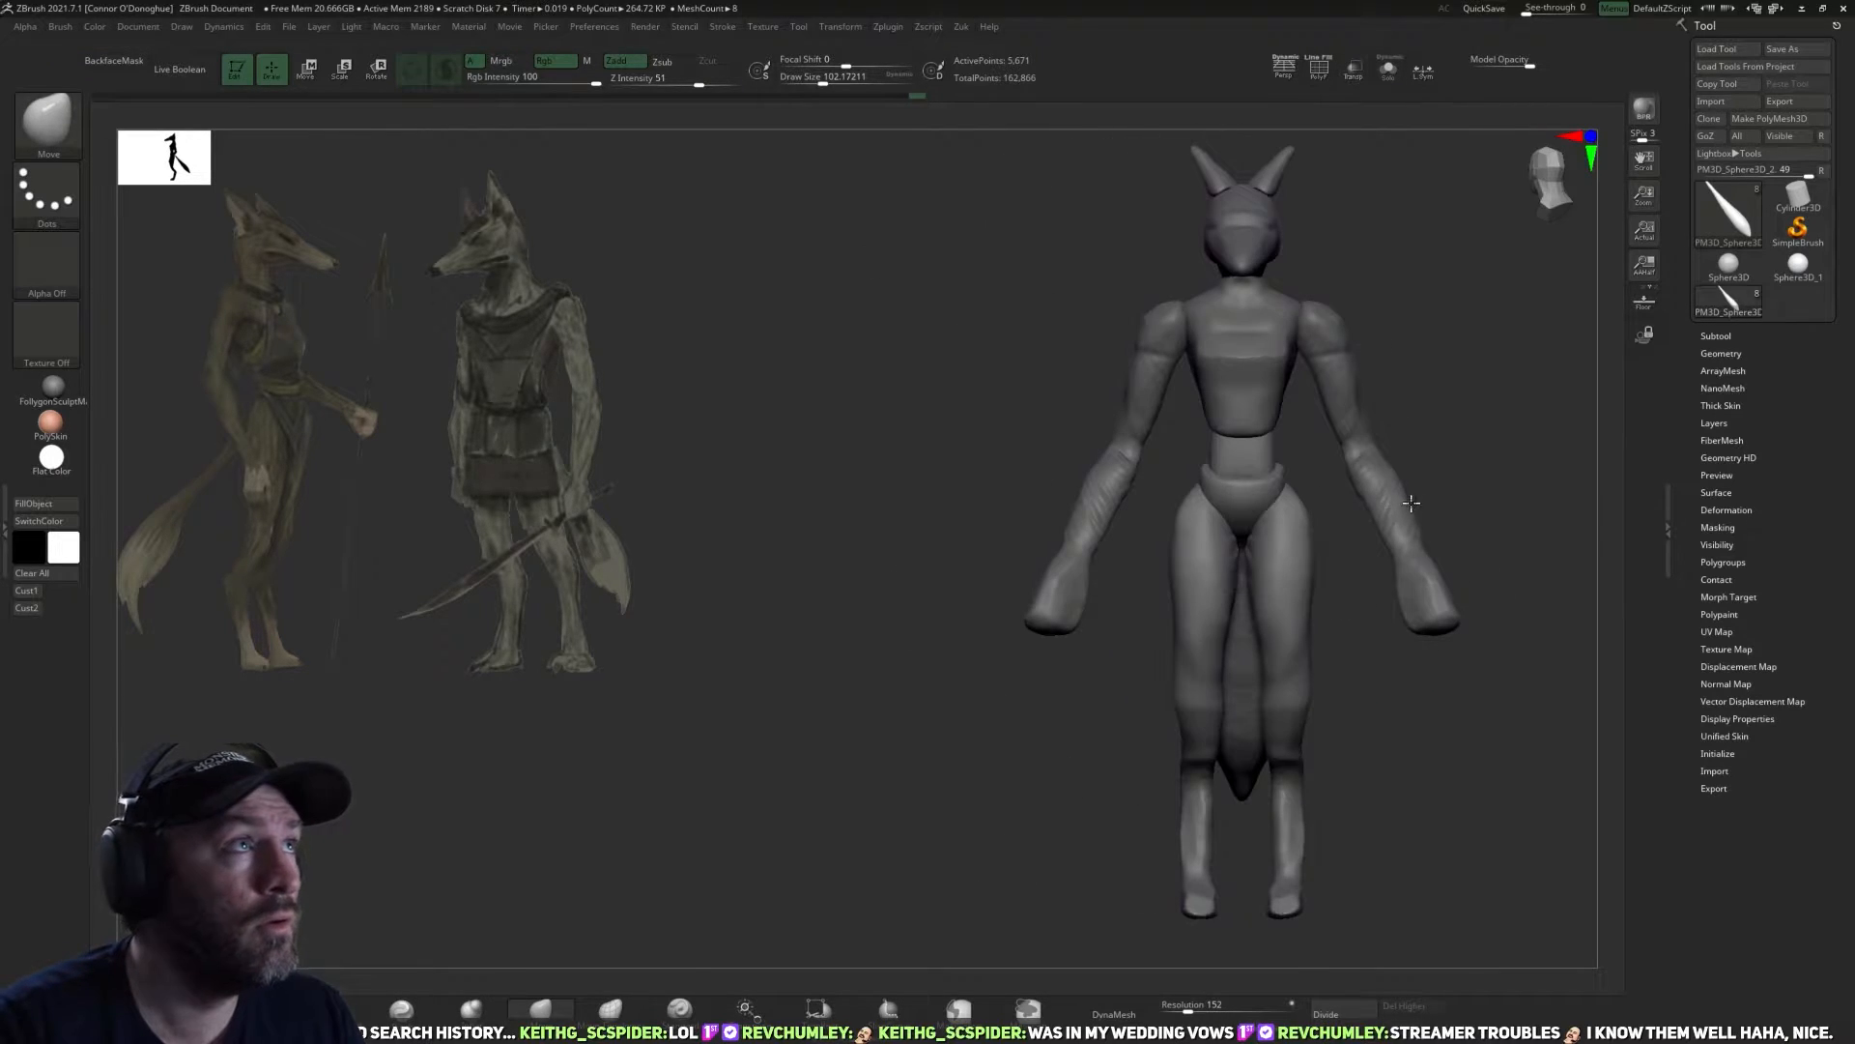
{"action": "left_click_drag", "start_coordinate": [1507, 432], "coordinate": [1279, 344], "text": "alt"}
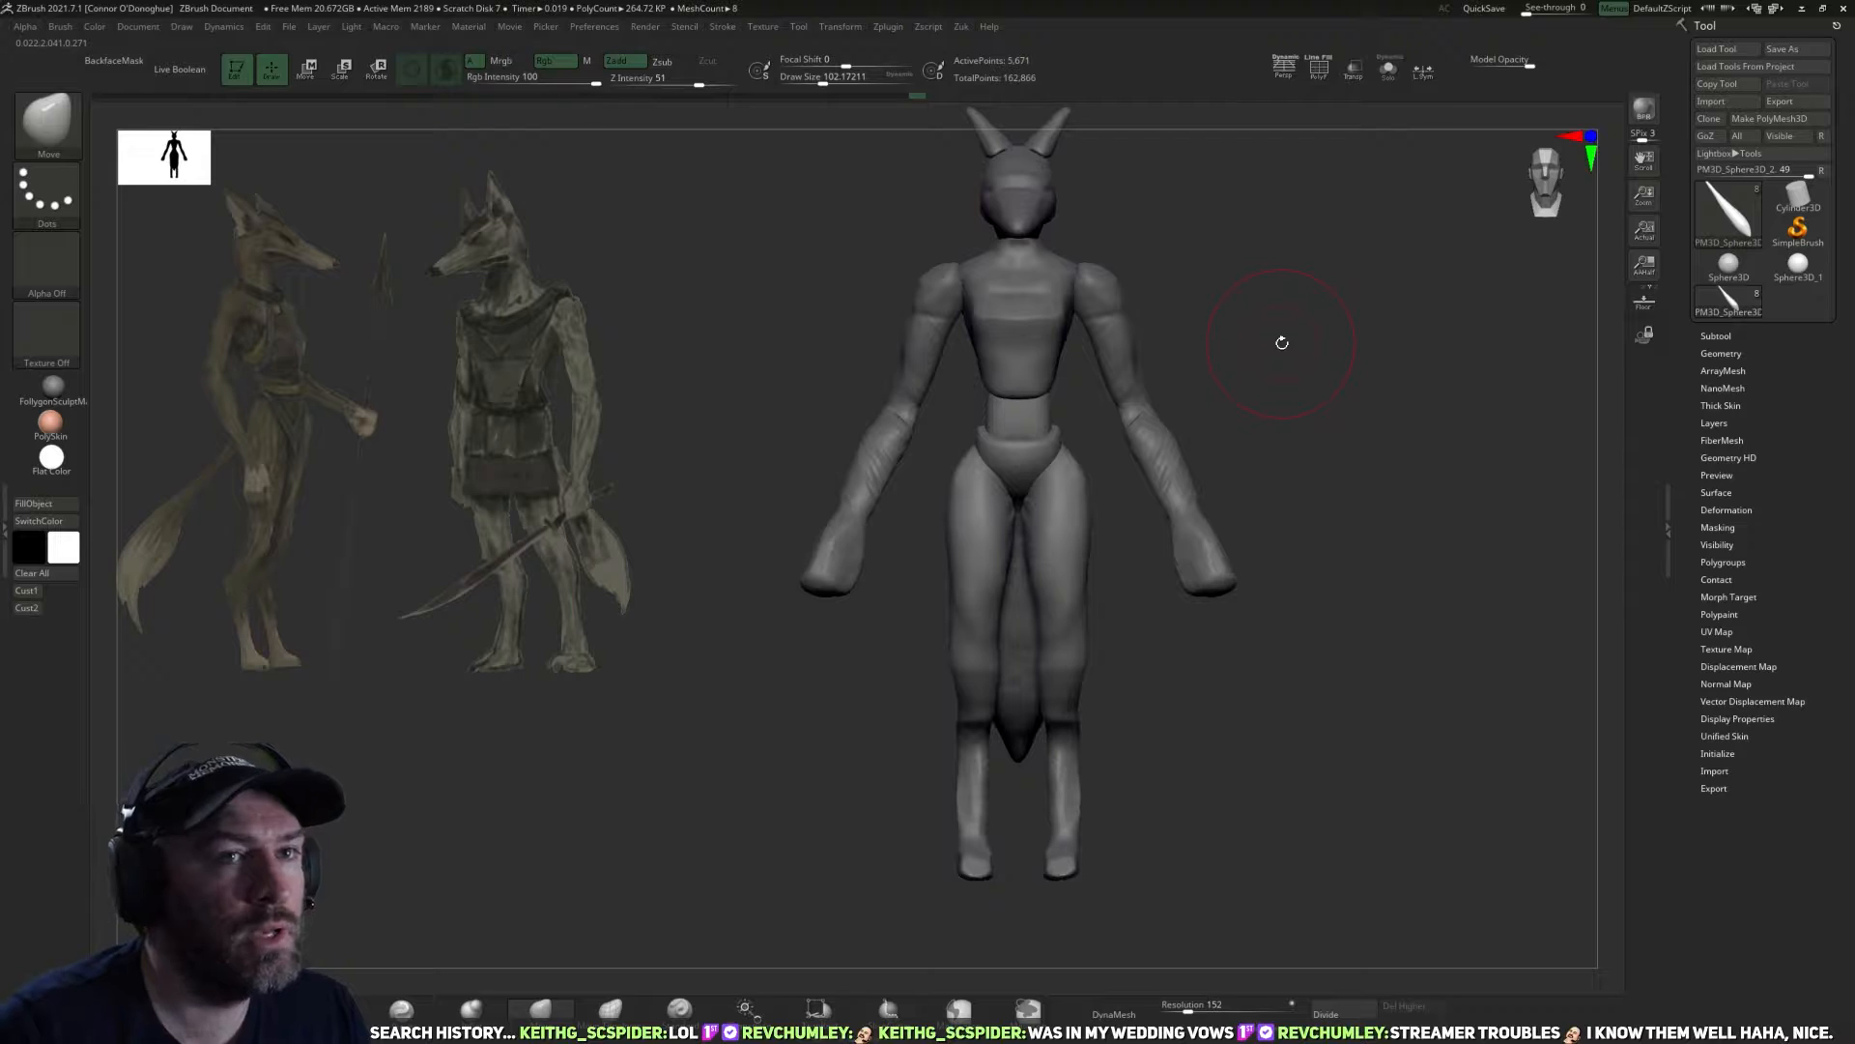
Save the tool as Ashira_01 in the Zbrush folder of MnM Models.
{"action": "left_click", "coordinate": [1783, 48]}
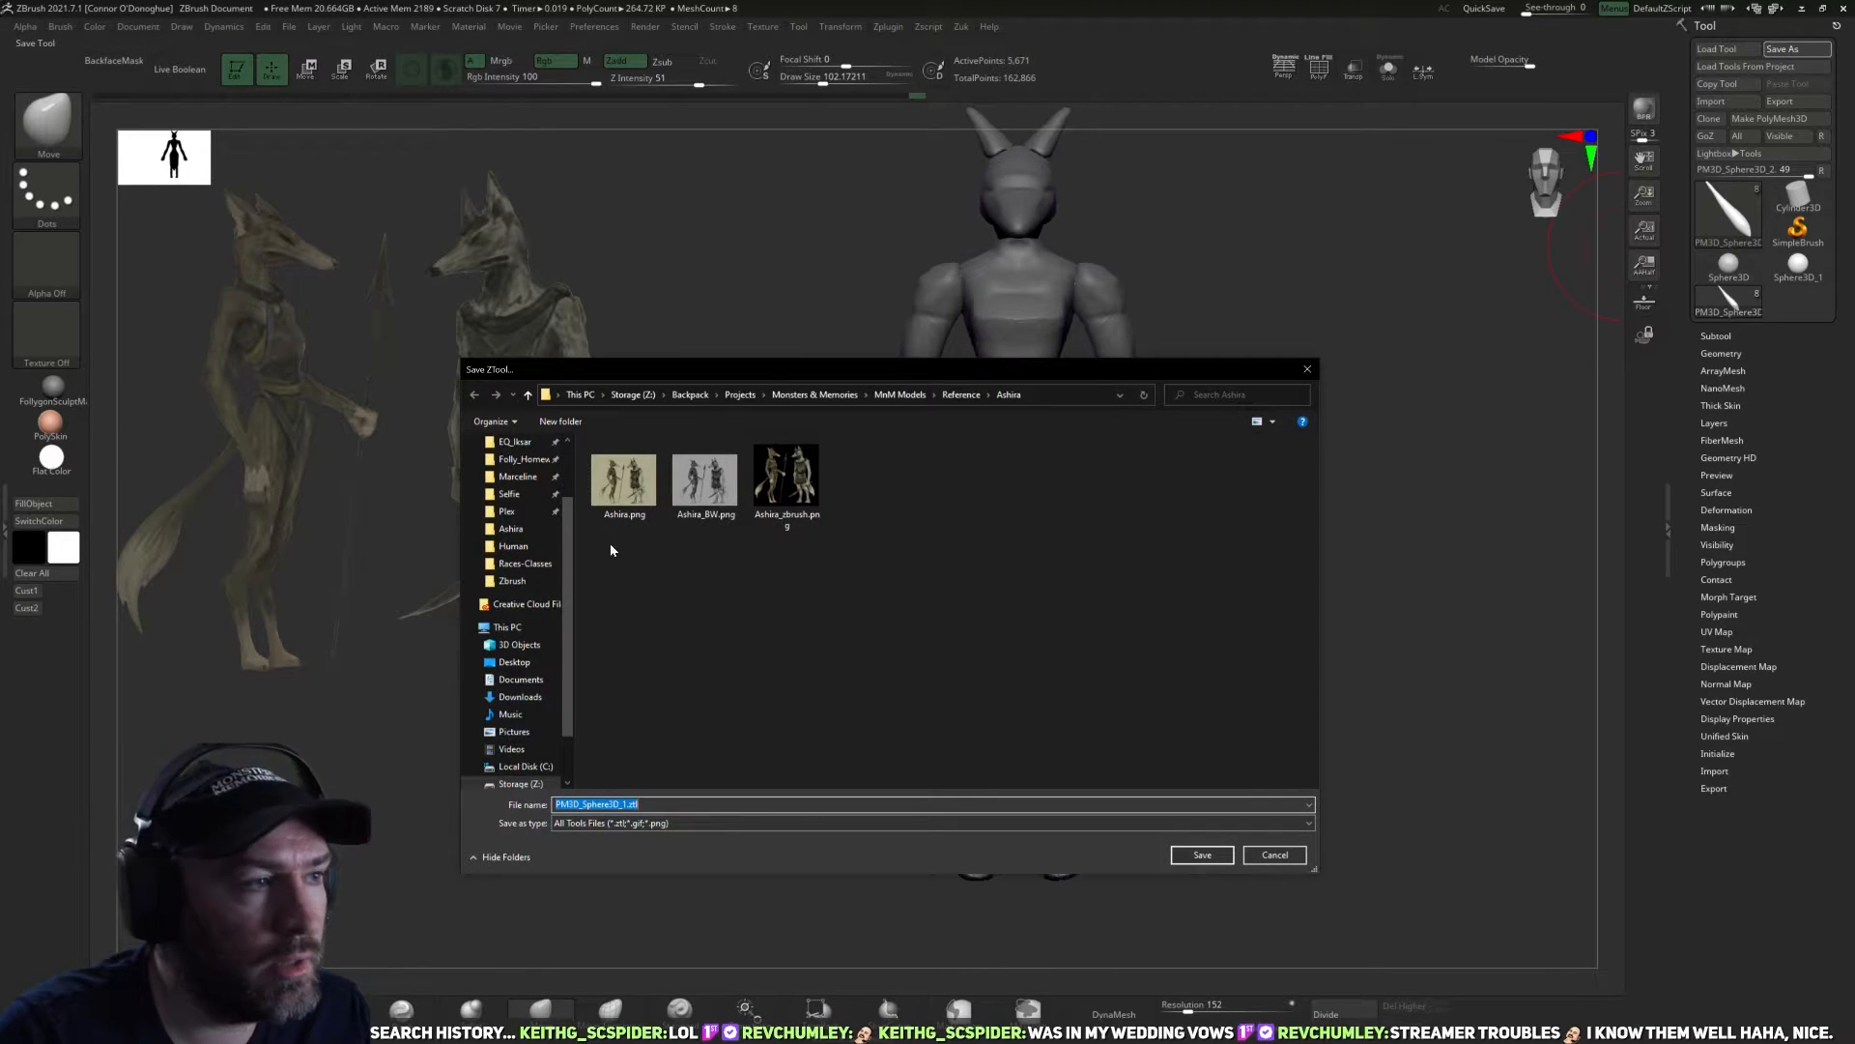
{"action": "left_click", "coordinate": [898, 395]}
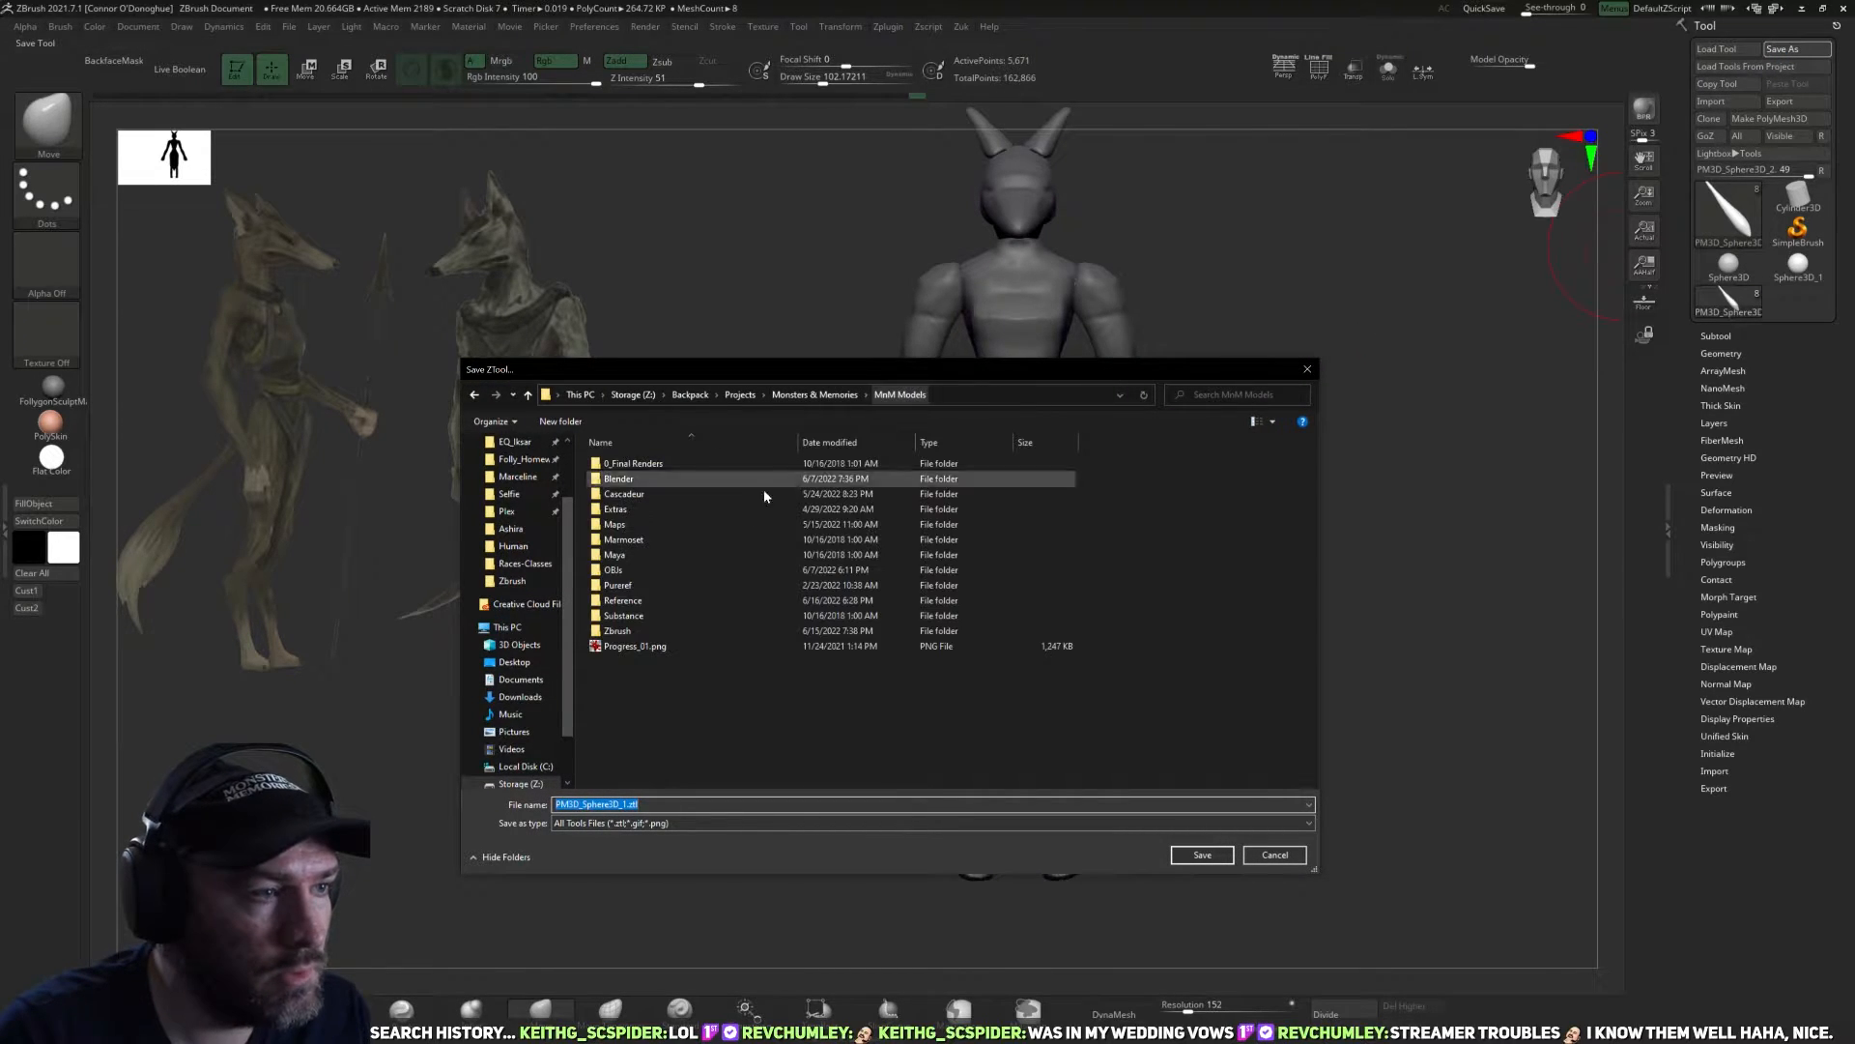
{"action": "double_click", "coordinate": [619, 630]}
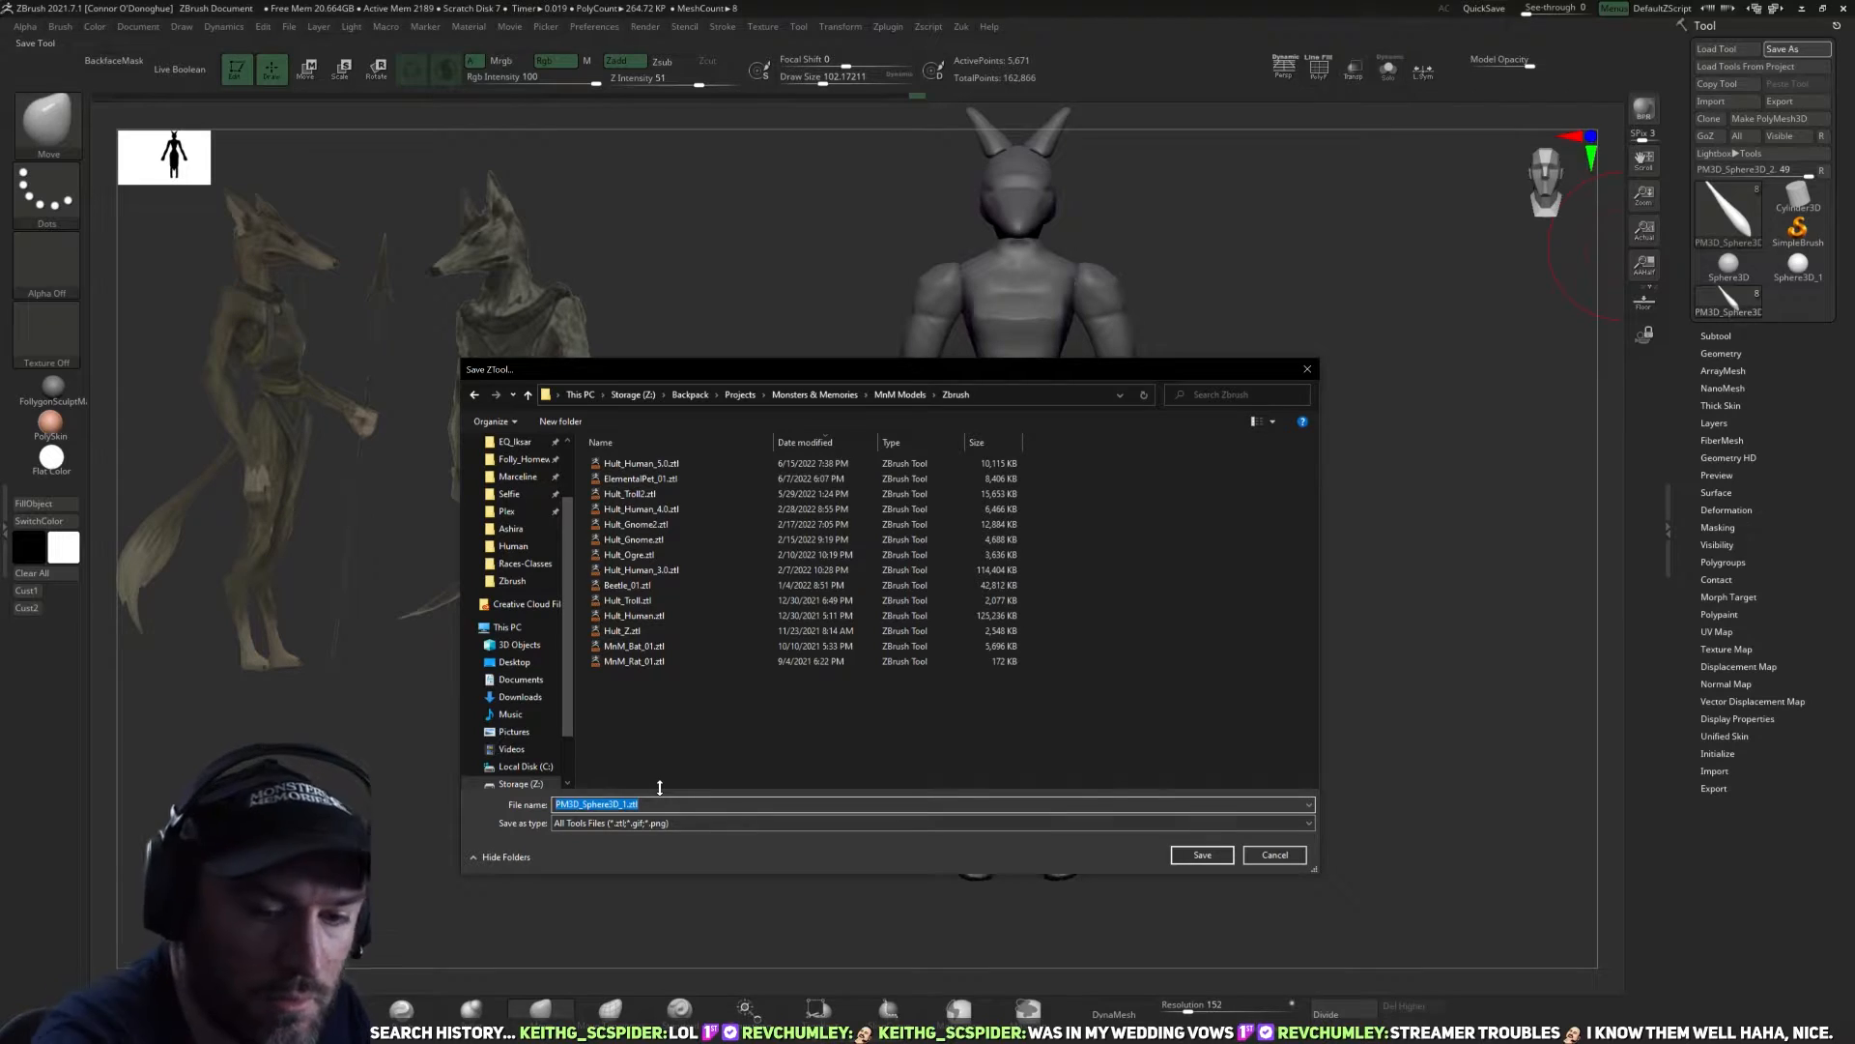
{"action": "type", "text": "Ashira_01"}
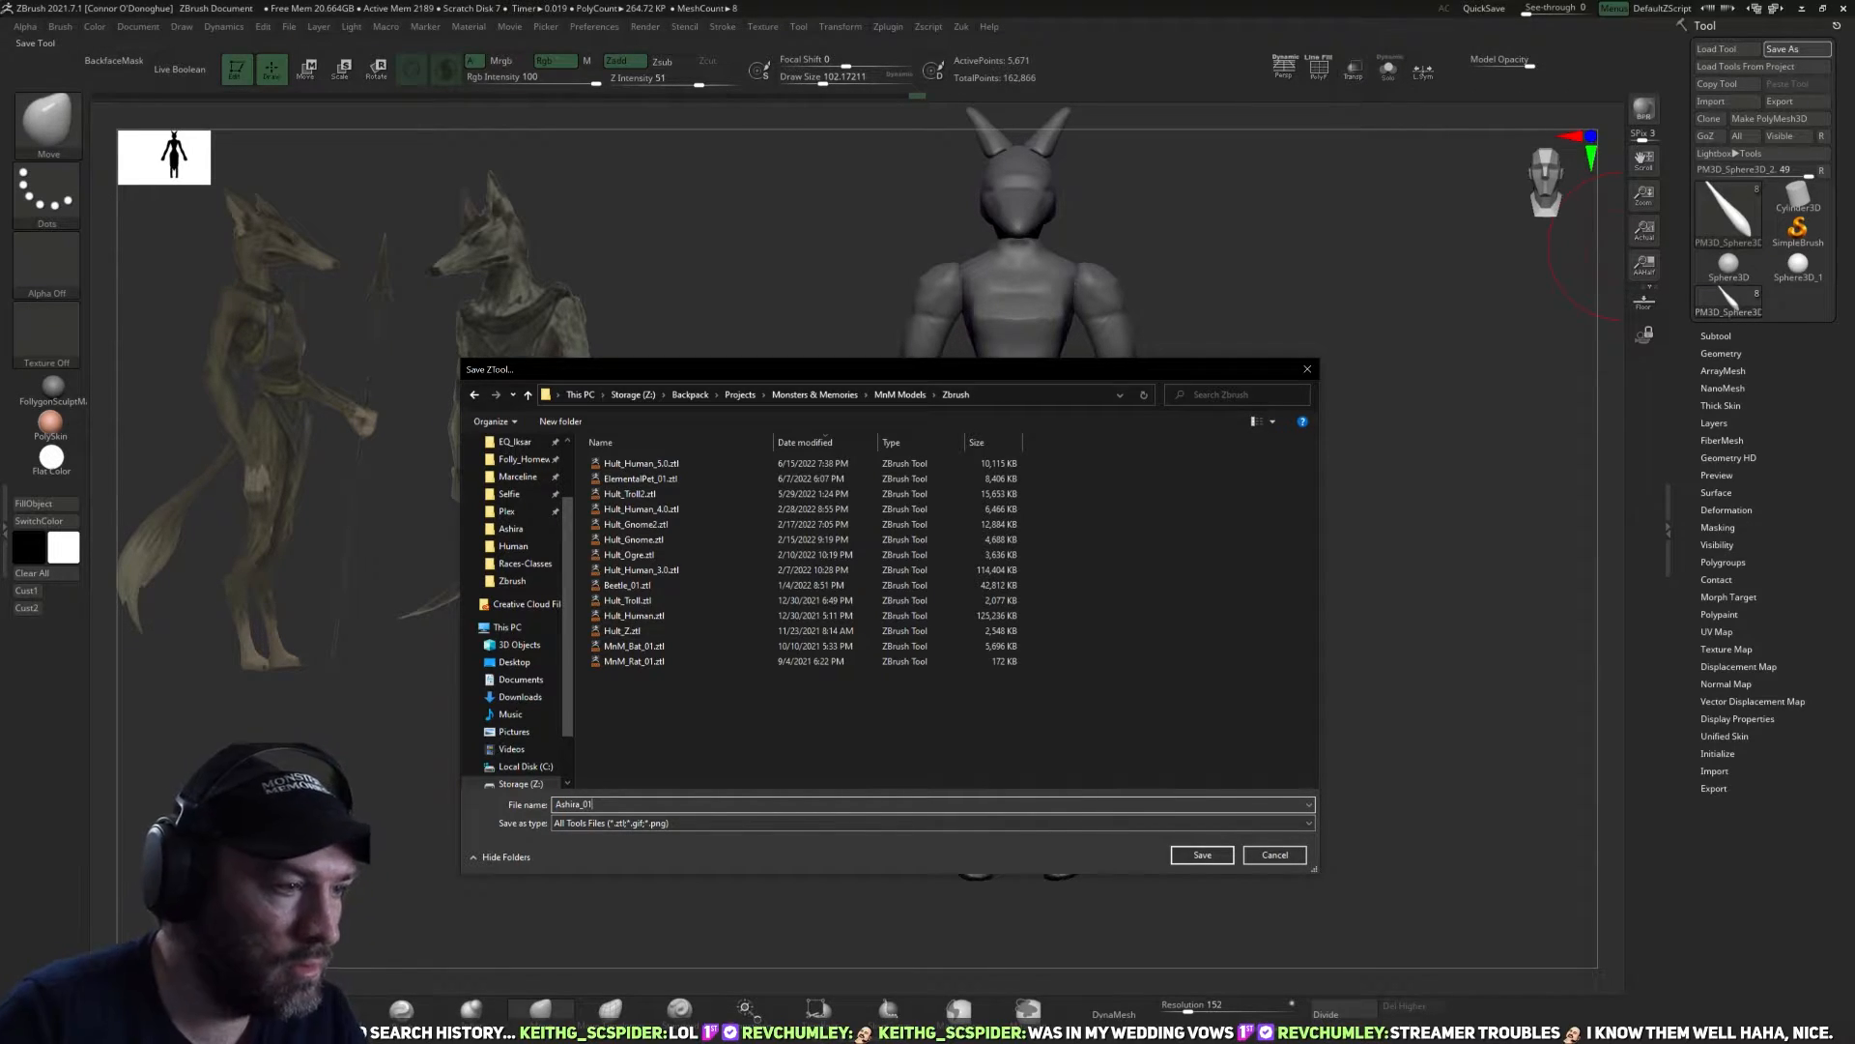
{"action": "left_click", "coordinate": [1203, 854]}
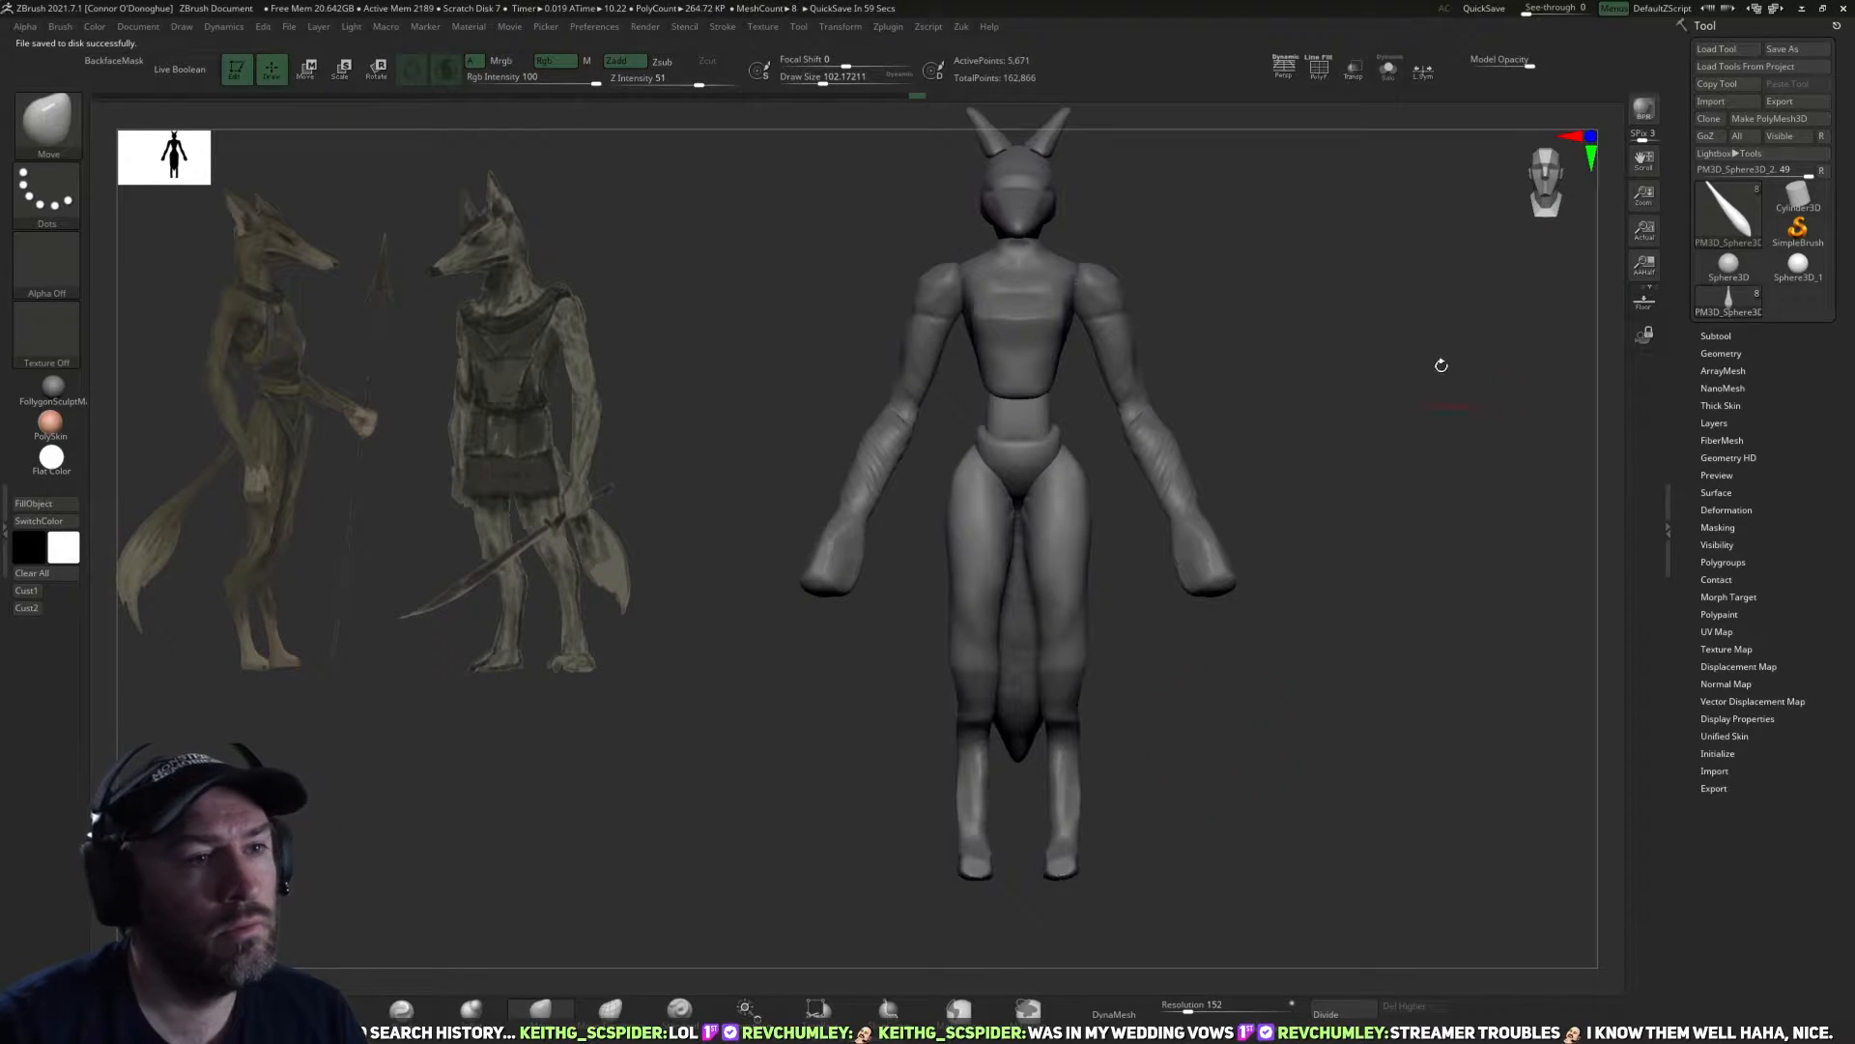
Select the arms subtool and adjust the shoulders from behind with the Move brush.
{"action": "left_click_drag", "start_coordinate": [1308, 463], "coordinate": [1470, 476]}
{"action": "left_click", "coordinate": [1120, 531], "text": "alt"}
{"action": "left_click_drag", "start_coordinate": [1388, 420], "coordinate": [1255, 513], "text": "alt"}
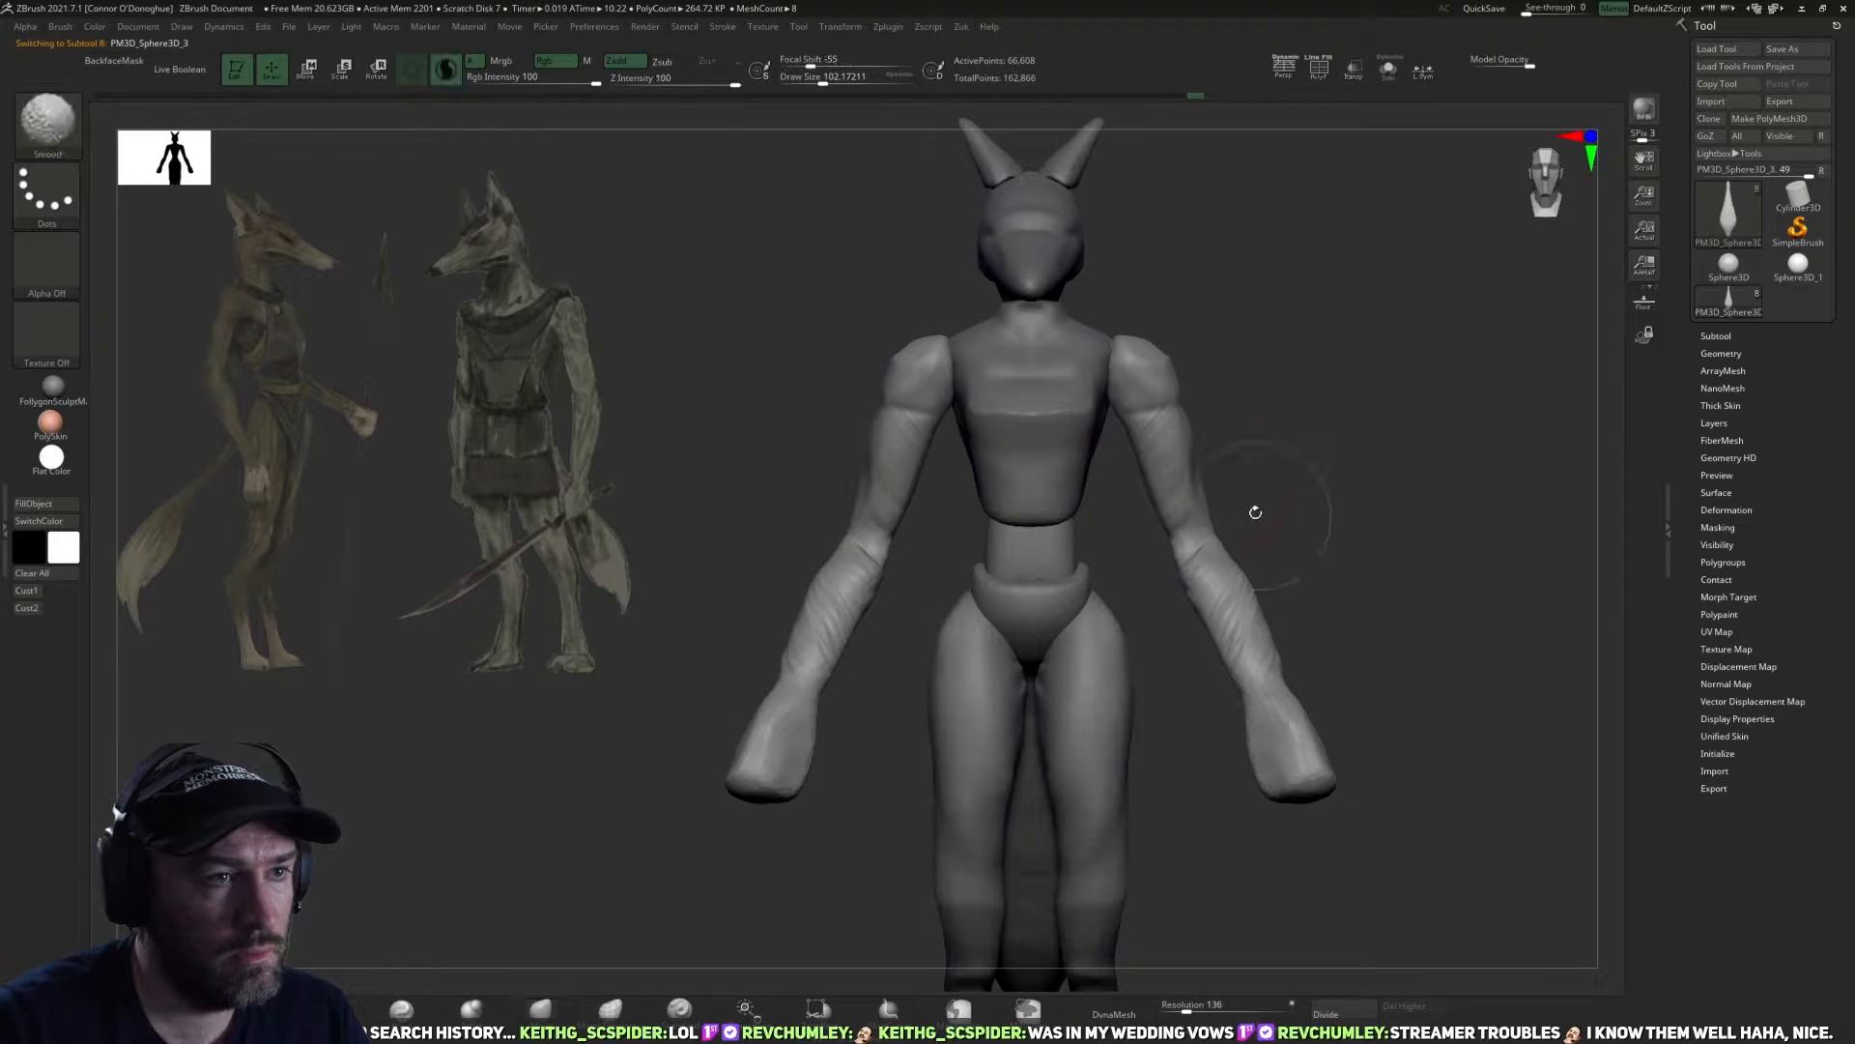
{"action": "mouse_move", "coordinate": [1224, 388]}
{"action": "left_mouse_down", "text": "alt"}
{"action": "mouse_move", "coordinate": [1176, 460]}
{"action": "mouse_move", "coordinate": [1127, 466]}
{"action": "mouse_move", "coordinate": [1128, 485]}
{"action": "mouse_move", "coordinate": [1091, 469]}
{"action": "left_mouse_up", "text": "alt"}
{"action": "key", "text": "bracketleft"}
{"action": "mouse_move", "coordinate": [1065, 390]}
{"action": "left_mouse_down"}
{"action": "mouse_move", "coordinate": [1029, 422]}
{"action": "mouse_move", "coordinate": [1109, 418]}
{"action": "left_mouse_up"}
{"action": "key", "text": "bracketright"}
{"action": "key", "text": "bracketright"}
{"action": "key", "text": "bracketleft"}
Refine the elbows, forearms, wrists and hands from behind with the Move brush, varying its size.
{"action": "left_click_drag", "start_coordinate": [1049, 552], "coordinate": [1055, 550]}
{"action": "left_click_drag", "start_coordinate": [1000, 661], "coordinate": [1020, 647]}
{"action": "key", "text": "bracketleft"}
{"action": "left_click_drag", "start_coordinate": [974, 728], "coordinate": [985, 717]}
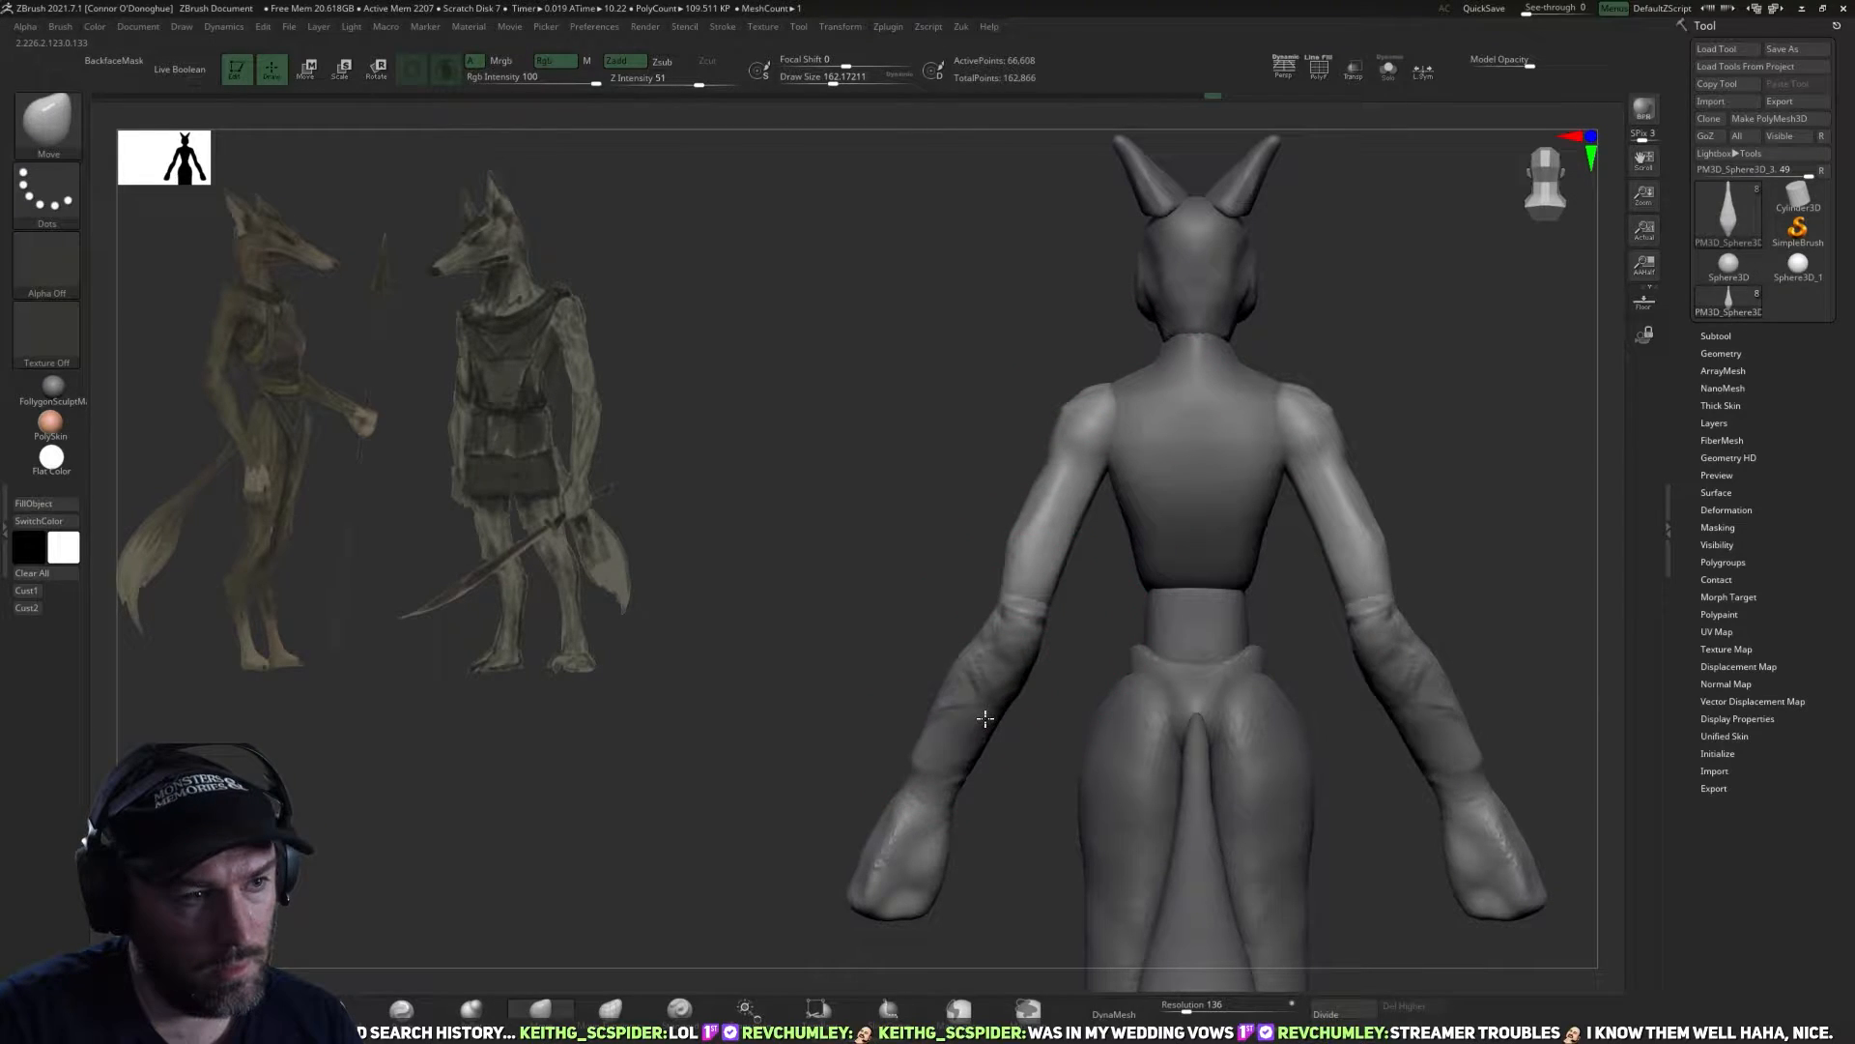
{"action": "key", "text": "bracketright"}
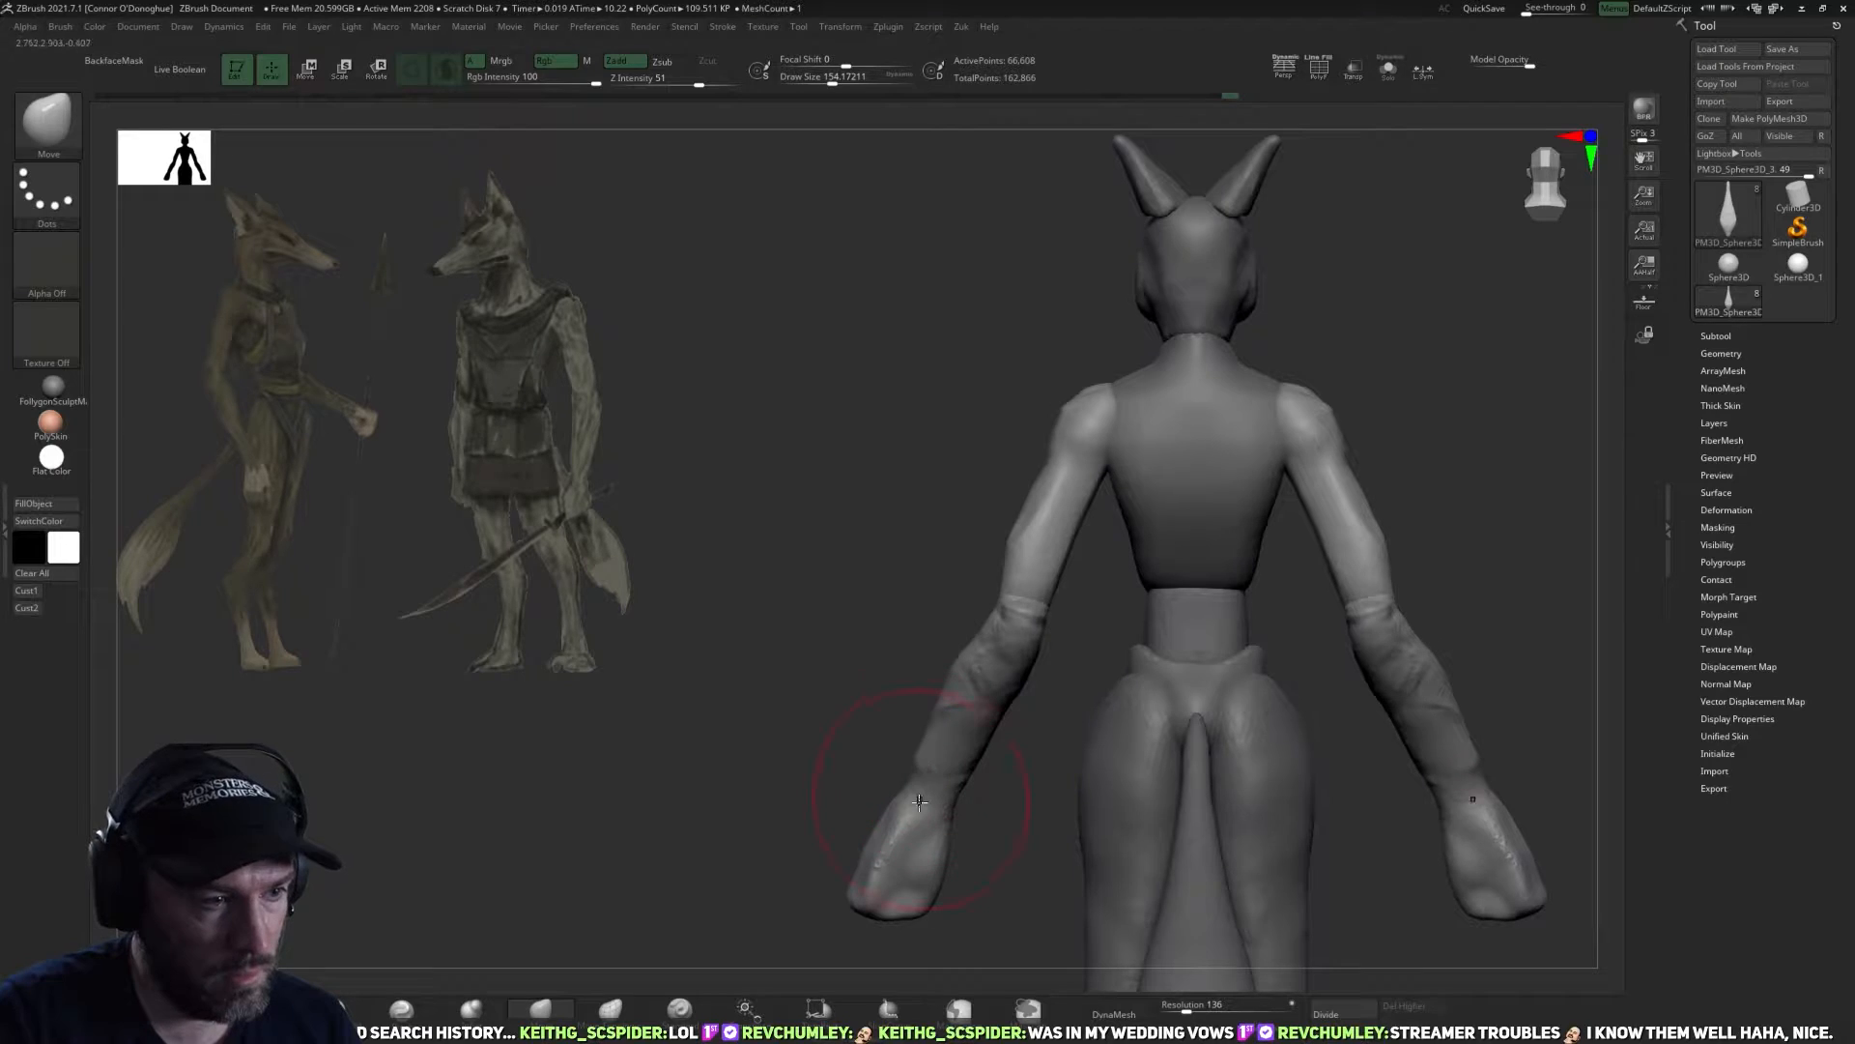
{"action": "left_click_drag", "start_coordinate": [993, 880], "coordinate": [893, 721], "text": "alt"}
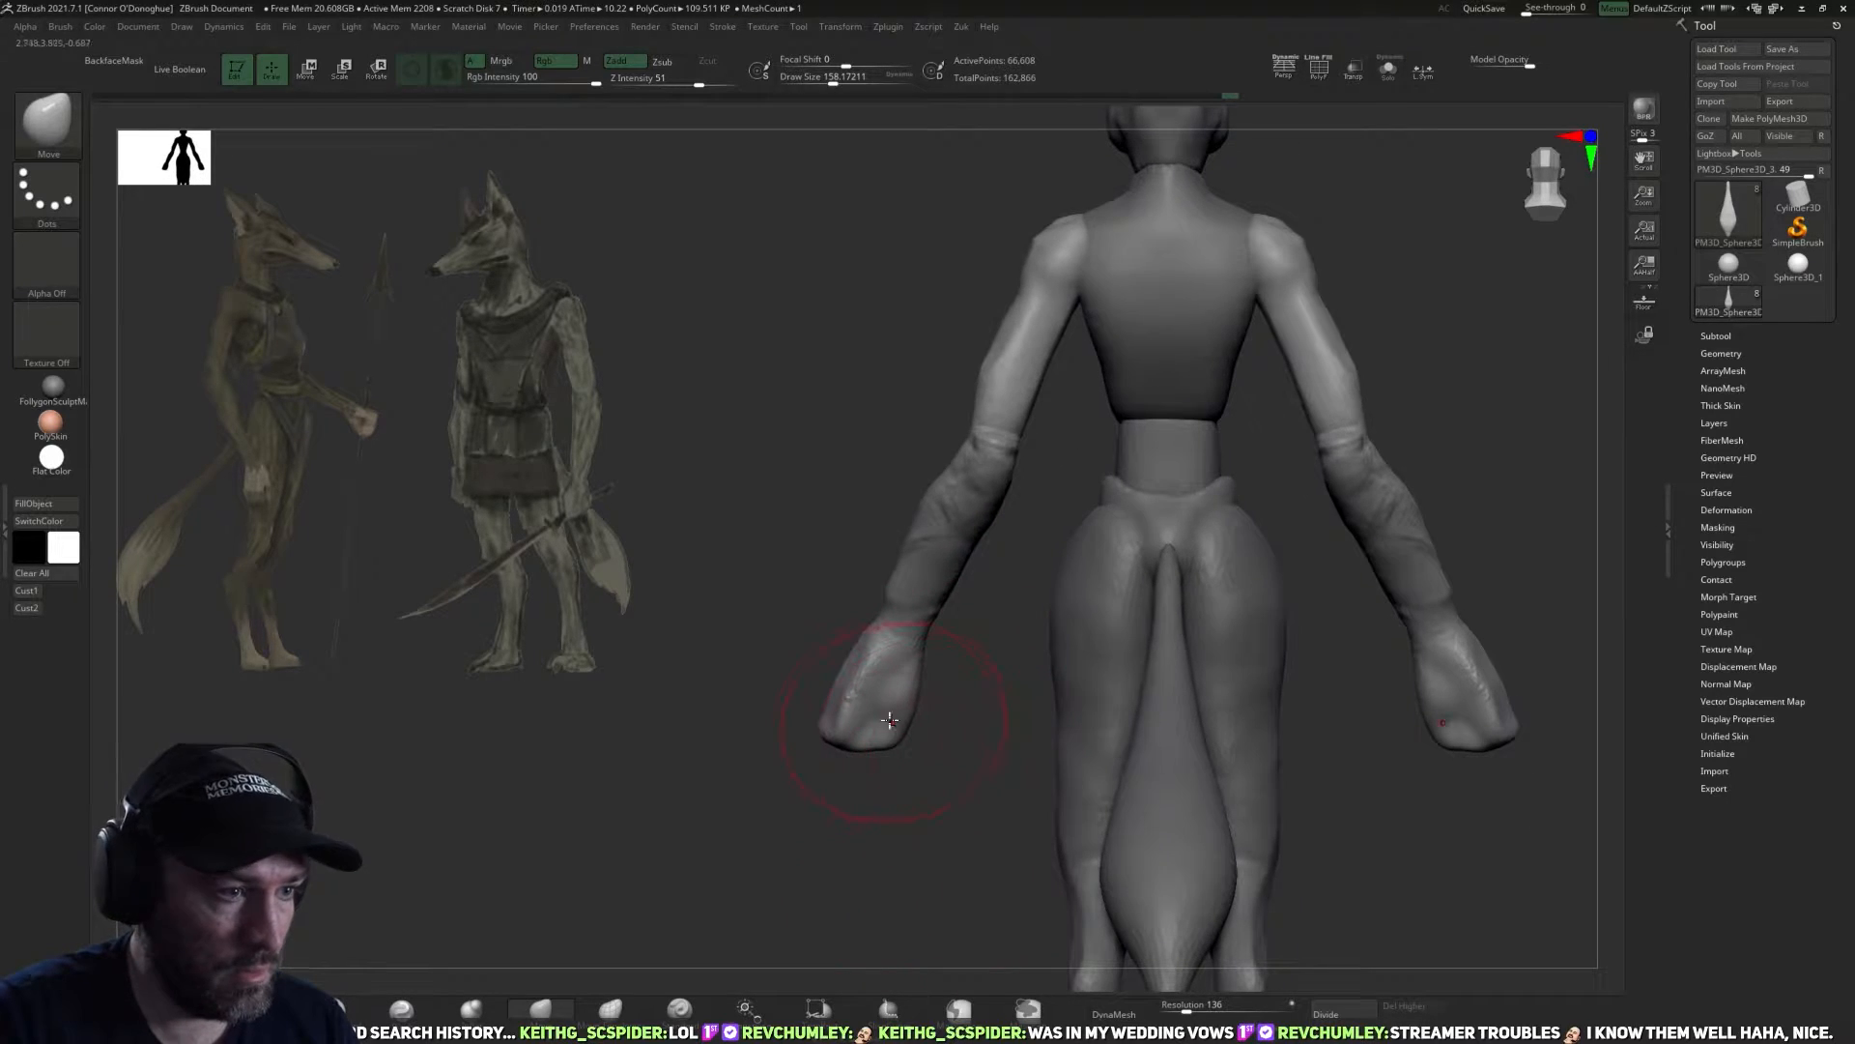
{"action": "key", "text": "bracketleft"}
{"action": "mouse_move", "coordinate": [828, 804]}
{"action": "left_mouse_down"}
{"action": "mouse_move", "coordinate": [966, 770]}
{"action": "mouse_move", "coordinate": [1002, 786]}
{"action": "mouse_move", "coordinate": [978, 785]}
{"action": "mouse_move", "coordinate": [1056, 758]}
{"action": "mouse_move", "coordinate": [1015, 654]}
{"action": "mouse_move", "coordinate": [1168, 655]}
{"action": "mouse_move", "coordinate": [1271, 531]}
{"action": "mouse_move", "coordinate": [1247, 647]}
{"action": "mouse_move", "coordinate": [1096, 803]}
{"action": "left_mouse_up"}
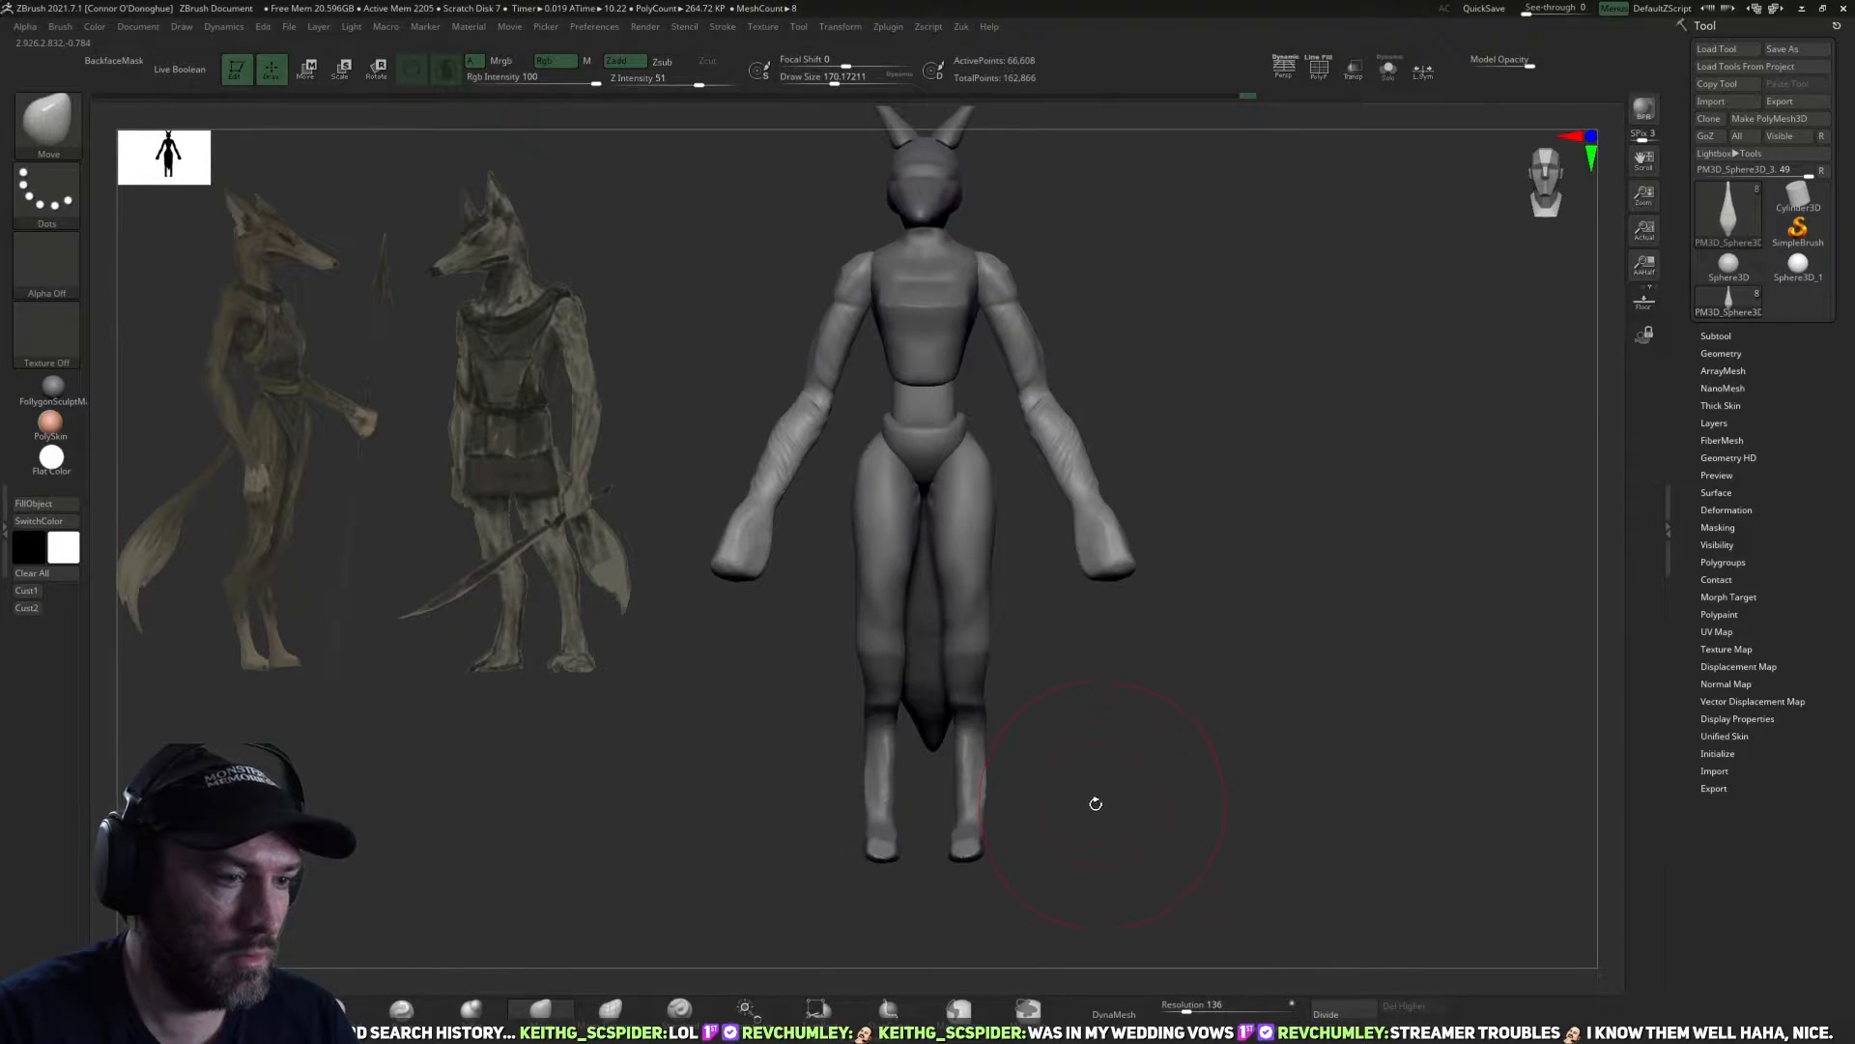
Select the legs subtool and nudge the lower legs above the feet with the Move brush.
{"action": "left_click_drag", "start_coordinate": [975, 873], "coordinate": [987, 805]}
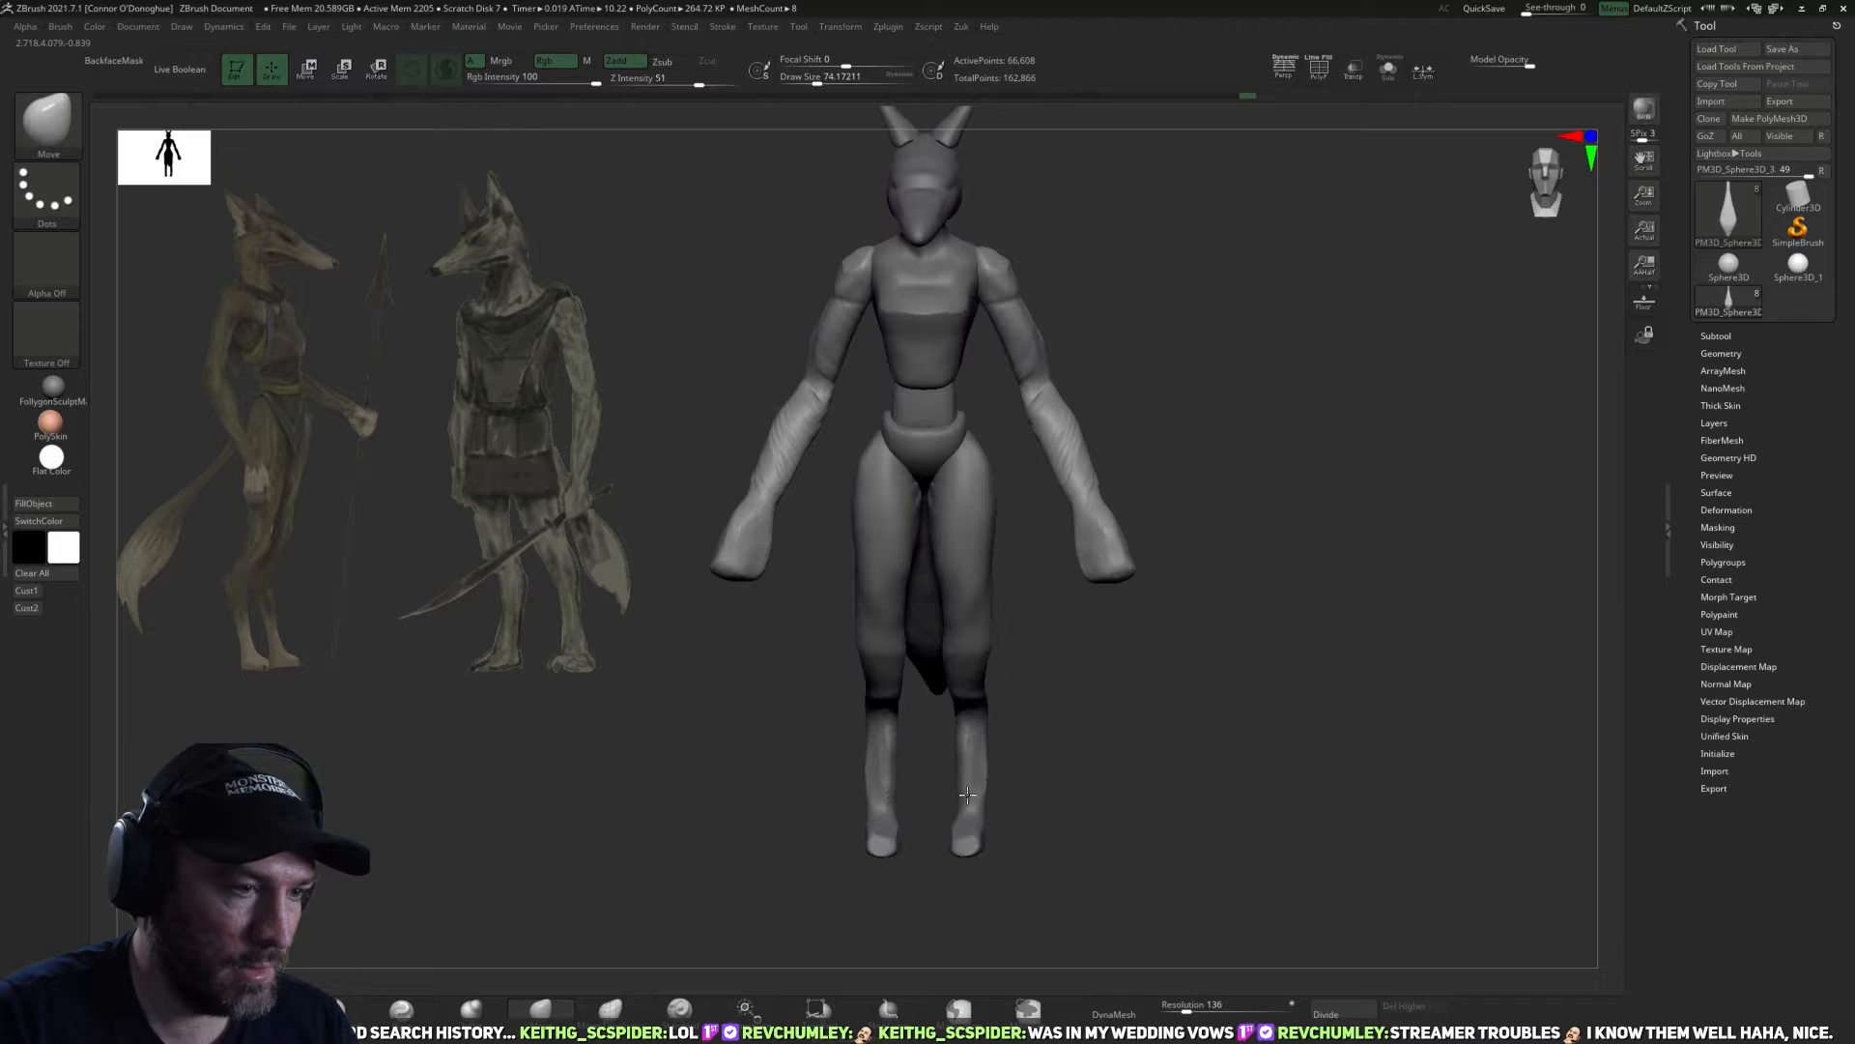
{"action": "left_click", "coordinate": [977, 785], "text": "alt"}
{"action": "left_click_drag", "start_coordinate": [975, 796], "coordinate": [967, 798]}
{"action": "mouse_move", "coordinate": [1112, 811]}
{"action": "left_mouse_down"}
{"action": "mouse_move", "coordinate": [1001, 812]}
{"action": "mouse_move", "coordinate": [928, 783]}
{"action": "left_mouse_up"}
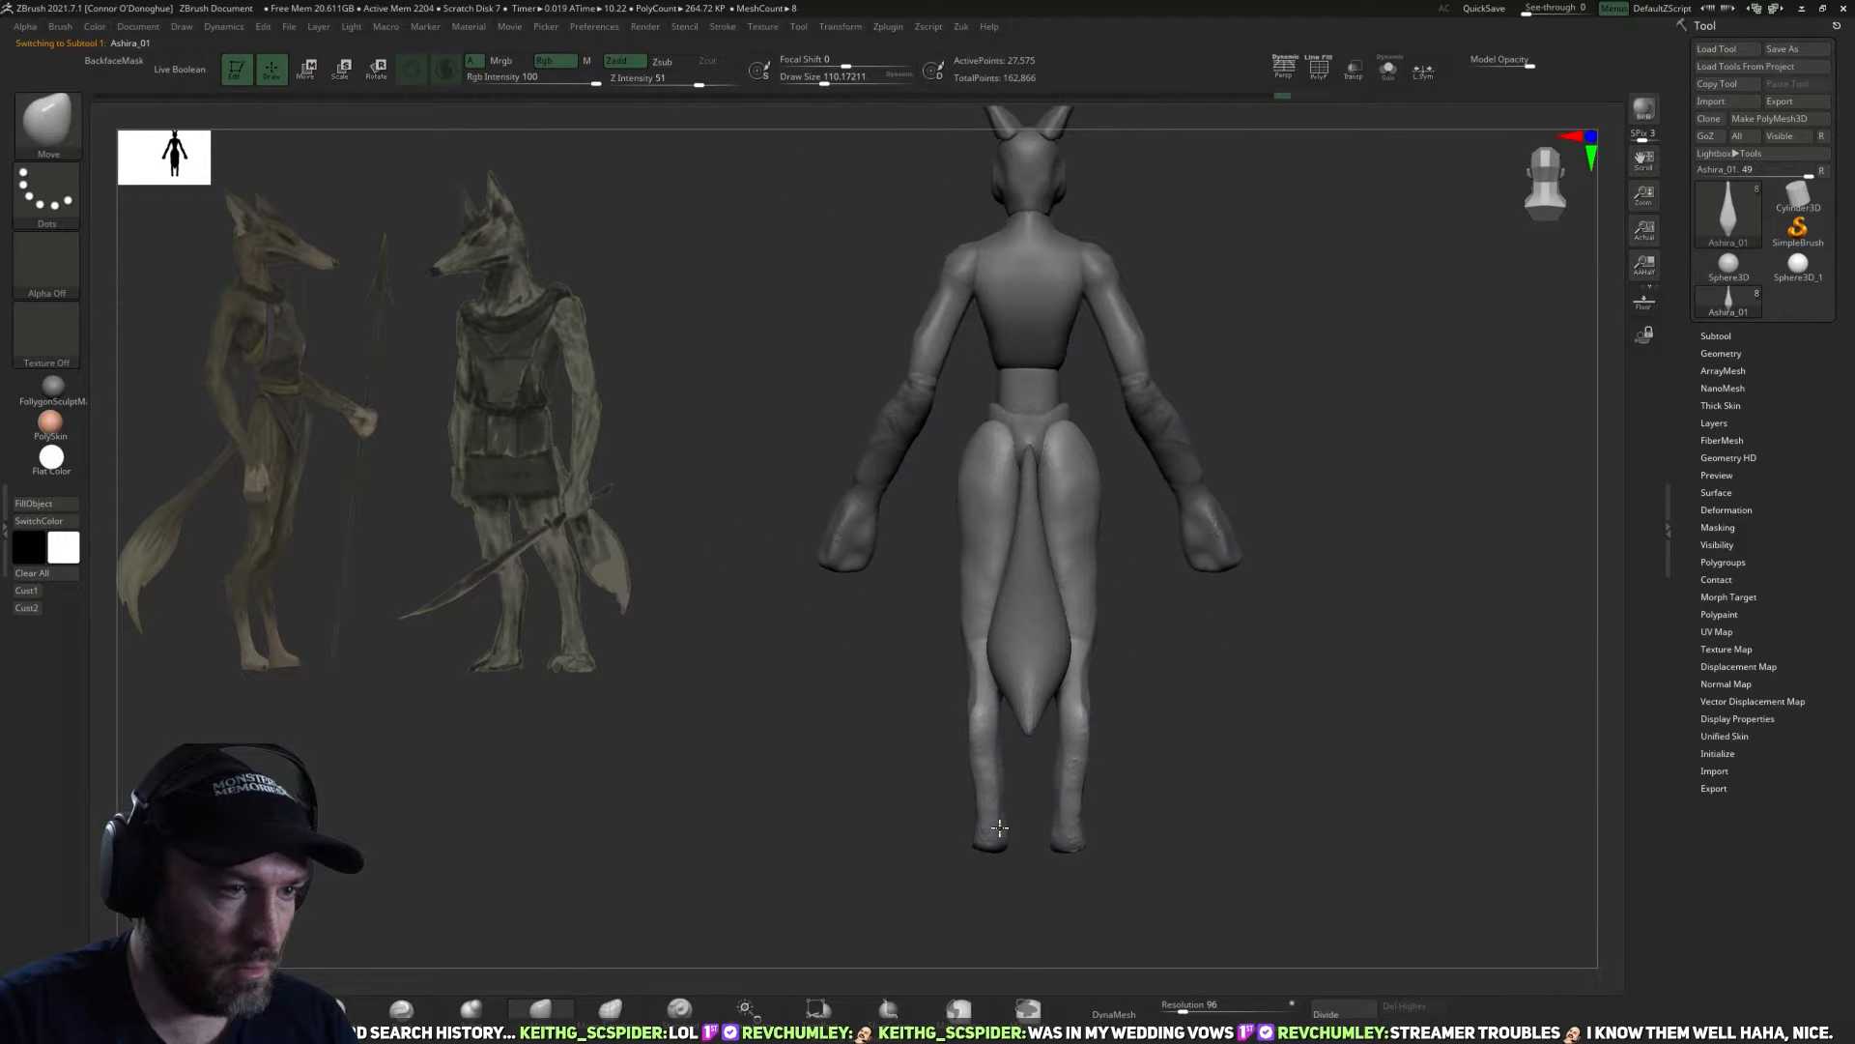
{"action": "left_click_drag", "start_coordinate": [873, 764], "coordinate": [1255, 758]}
{"action": "left_click_drag", "start_coordinate": [1207, 450], "coordinate": [1071, 638], "text": "alt"}
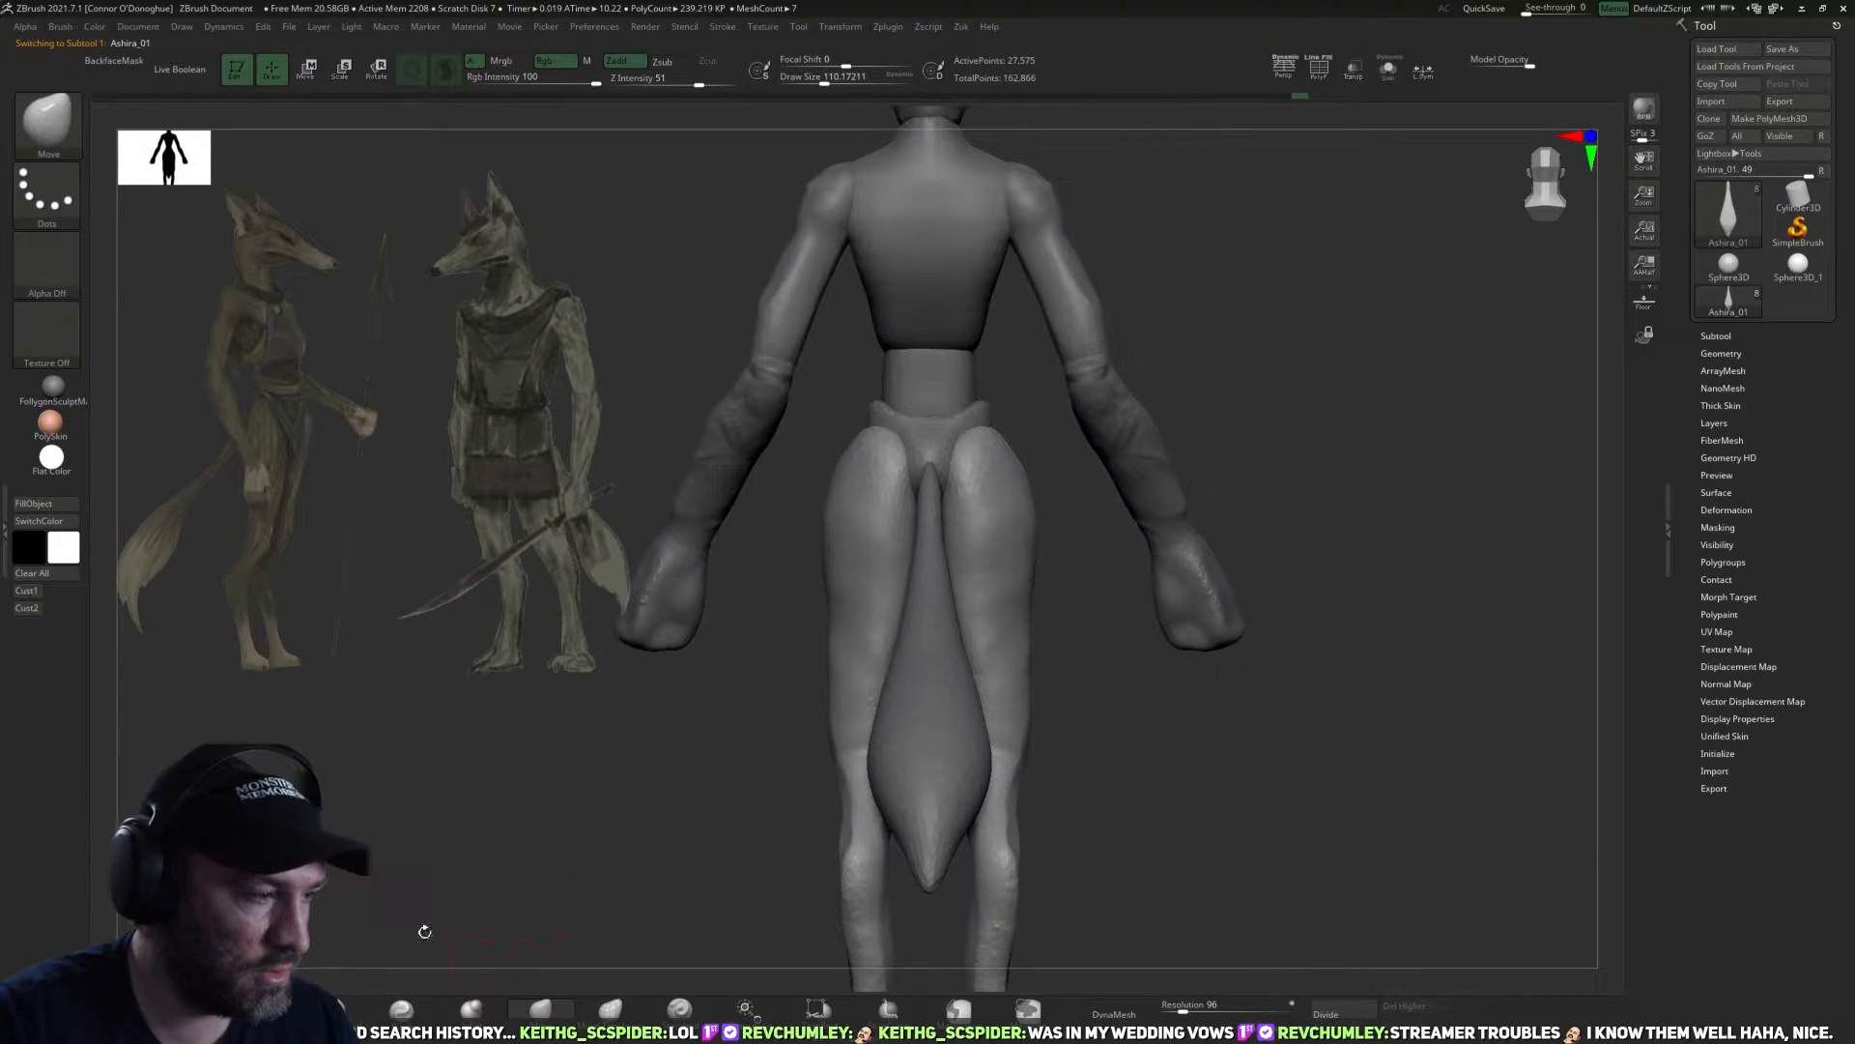
Carve the front of the upper thighs below the pelvis with the DamStandard brush.
{"action": "key", "text": "b"}
{"action": "key", "text": "d"}
{"action": "key", "text": "s"}
{"action": "left_click_drag", "start_coordinate": [1372, 619], "coordinate": [1338, 646]}
{"action": "mouse_move", "coordinate": [1076, 589]}
{"action": "left_mouse_down"}
{"action": "mouse_move", "coordinate": [1250, 525]}
{"action": "mouse_move", "coordinate": [1226, 639]}
{"action": "left_mouse_up"}
{"action": "left_click_drag", "start_coordinate": [1222, 702], "coordinate": [1112, 619]}
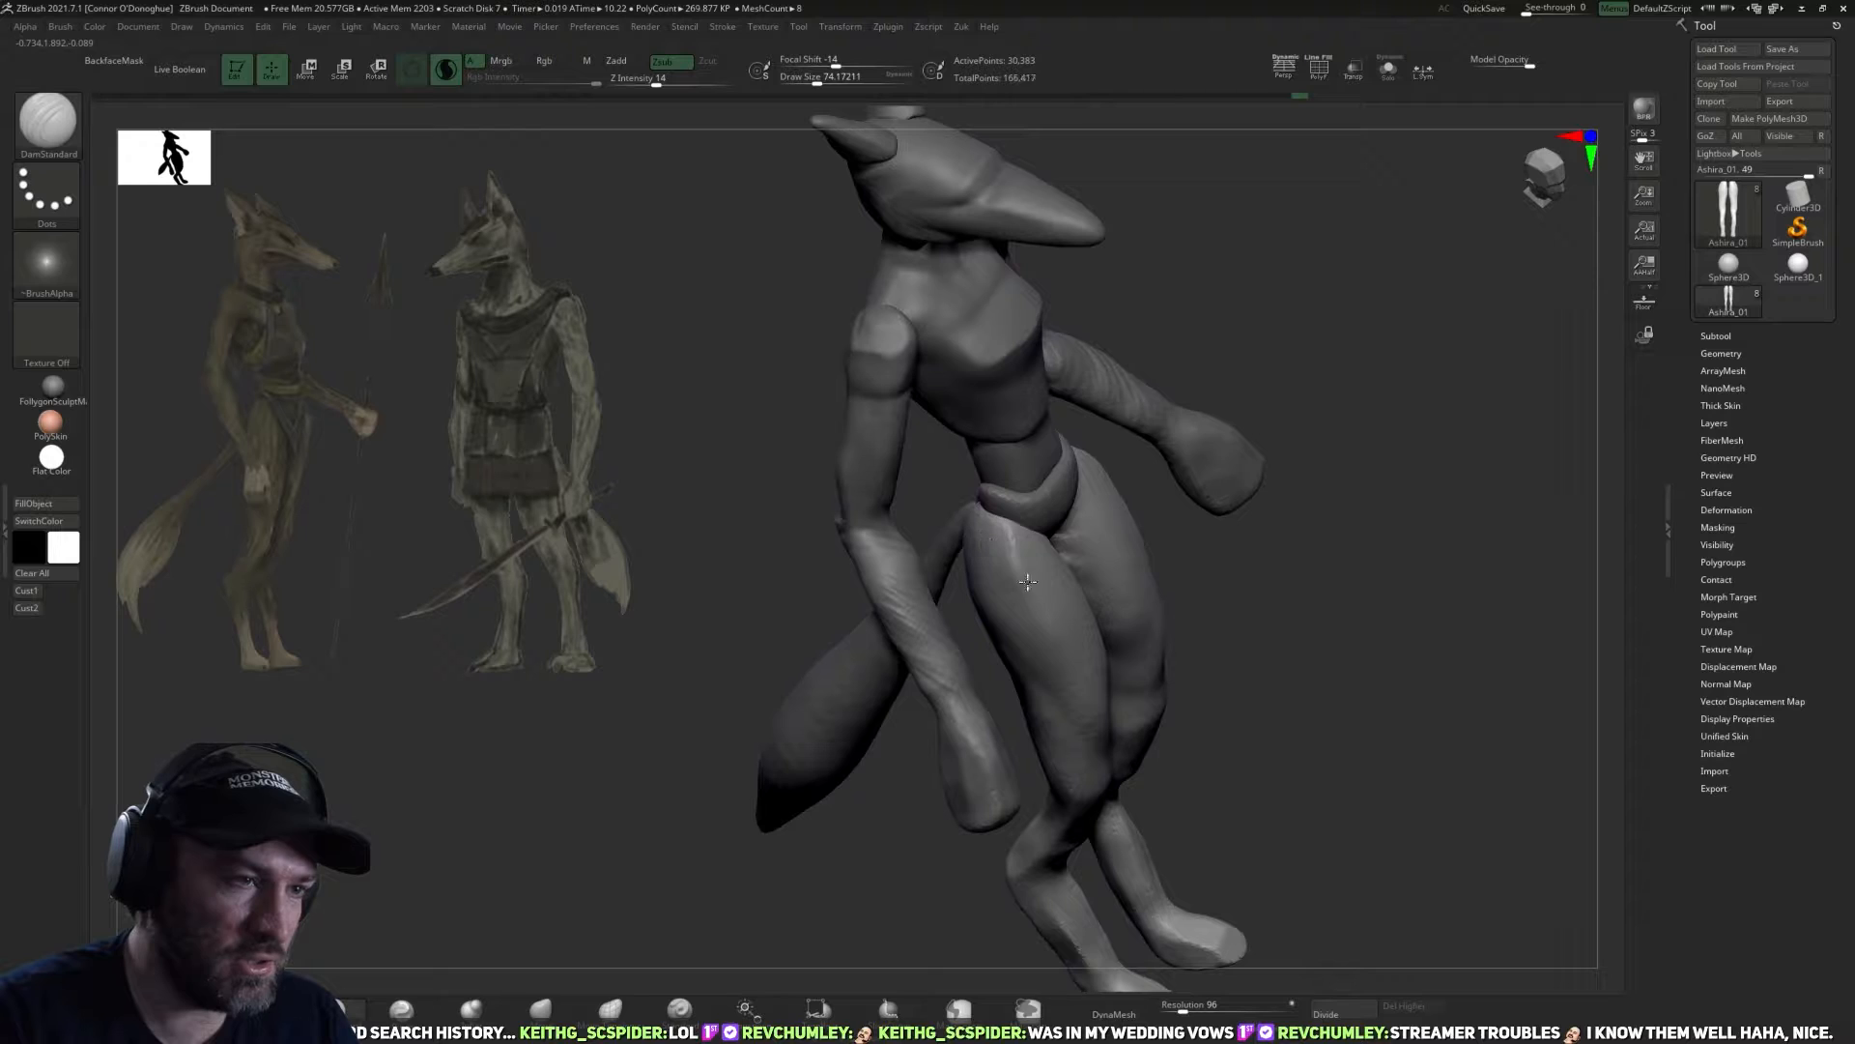
{"action": "left_click_drag", "start_coordinate": [998, 556], "coordinate": [1021, 611]}
{"action": "left_click_drag", "start_coordinate": [1338, 623], "coordinate": [1255, 638]}
Flatten the front and outer planes of the thighs with the TrimDynamic brush.
{"action": "key", "text": "b"}
{"action": "key", "text": "t"}
{"action": "key", "text": "d"}
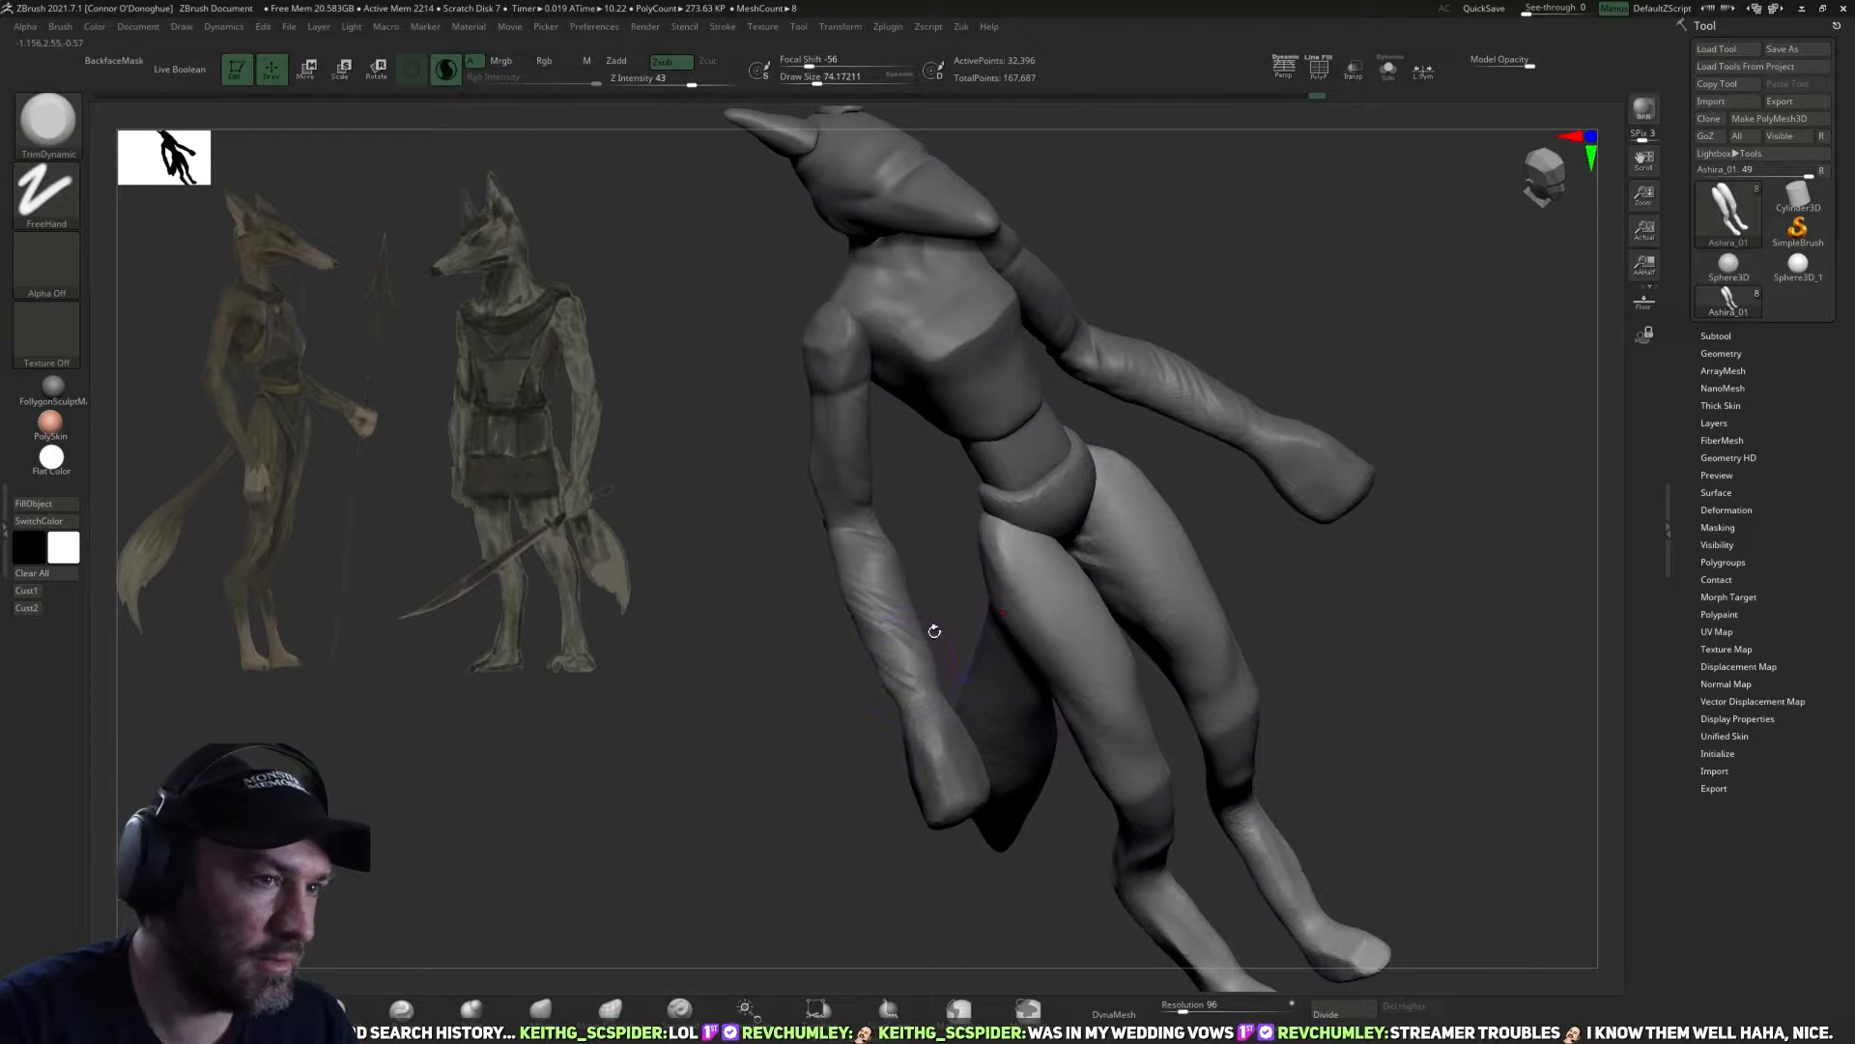
{"action": "left_click_drag", "start_coordinate": [849, 847], "coordinate": [1016, 583]}
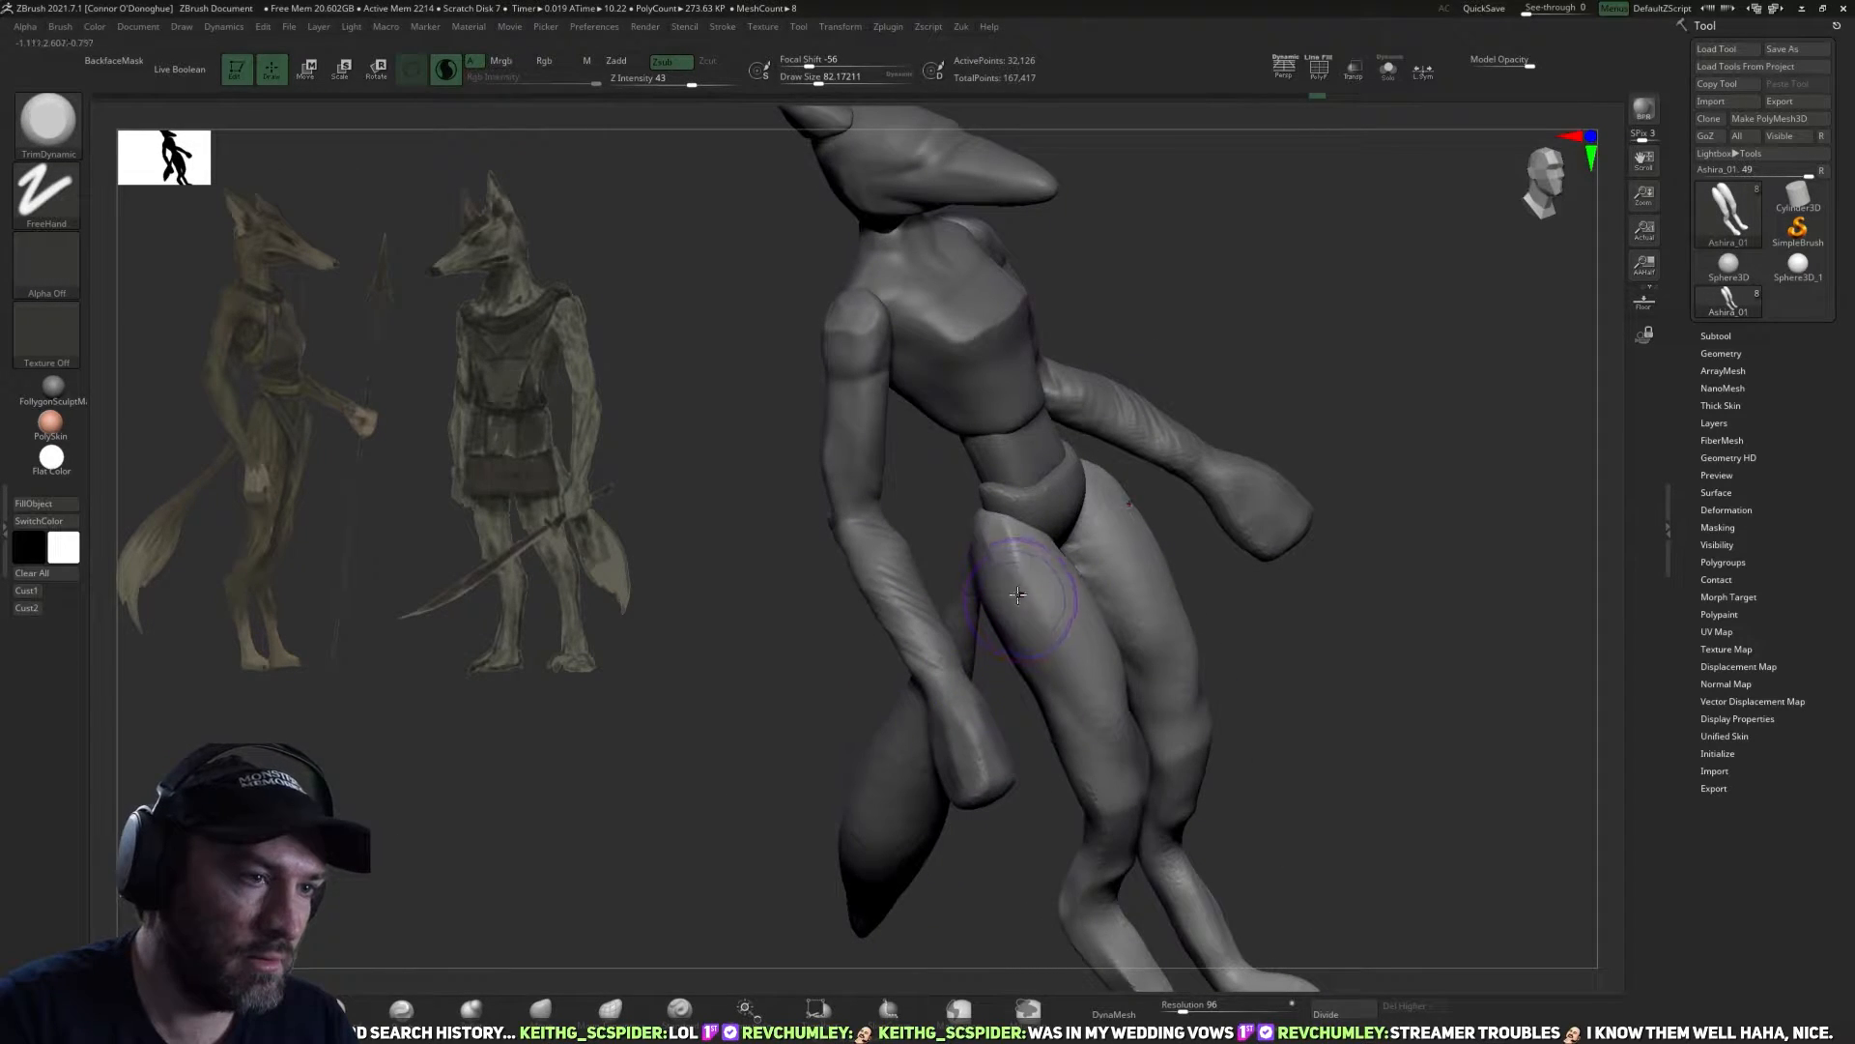
{"action": "left_click_drag", "start_coordinate": [797, 780], "coordinate": [1097, 657]}
{"action": "left_click_drag", "start_coordinate": [1223, 494], "coordinate": [1075, 509]}
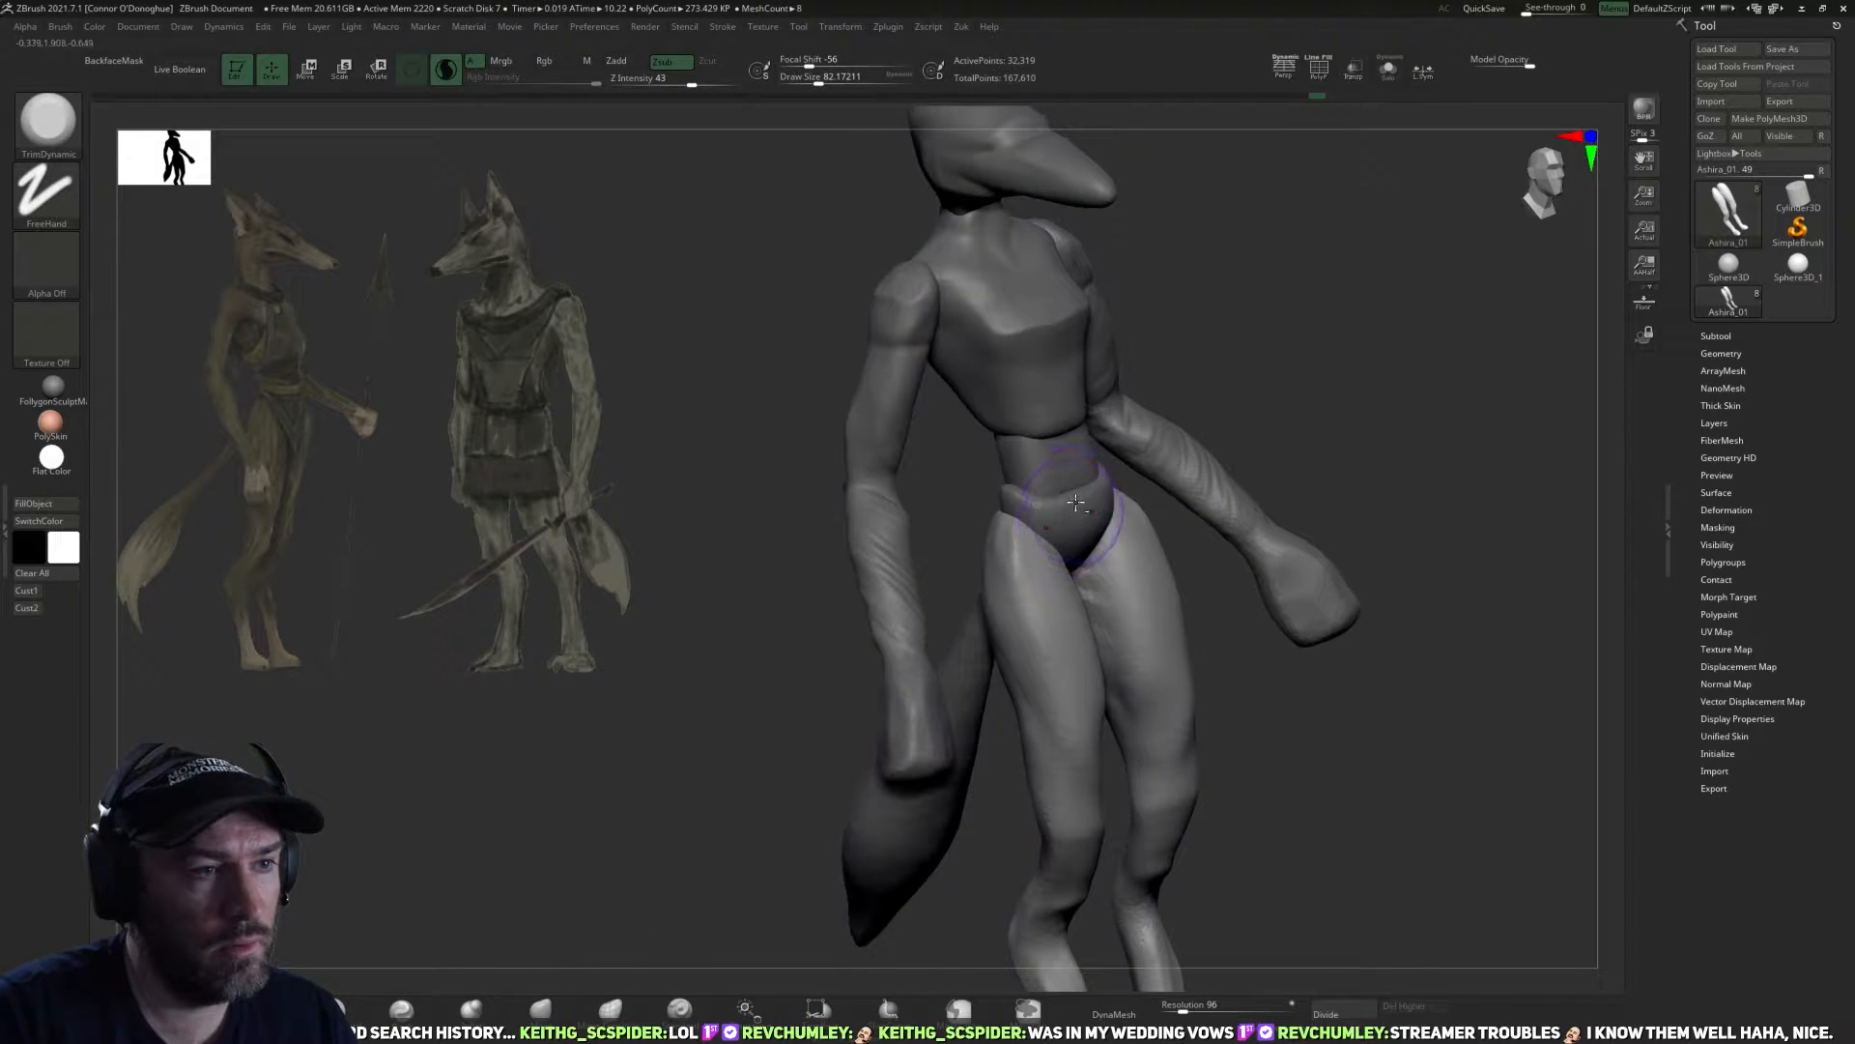
Work over the upper edge of the pelvis and adjust its shape with the Move brush.
{"action": "left_click_drag", "start_coordinate": [1454, 464], "coordinate": [1471, 483], "text": "ctrl"}
{"action": "left_click_drag", "start_coordinate": [1431, 435], "coordinate": [1256, 435], "text": "shift"}
{"action": "left_click", "coordinate": [967, 483], "text": "alt"}
{"action": "mouse_move", "coordinate": [1054, 498]}
{"action": "left_mouse_down"}
{"action": "mouse_move", "coordinate": [1048, 556]}
{"action": "mouse_move", "coordinate": [998, 490]}
{"action": "left_mouse_up"}
{"action": "left_click", "coordinate": [978, 488], "text": "alt"}
{"action": "left_click", "coordinate": [541, 1009]}
{"action": "mouse_move", "coordinate": [1102, 527]}
{"action": "left_mouse_down"}
{"action": "mouse_move", "coordinate": [1035, 538]}
{"action": "mouse_move", "coordinate": [1033, 521]}
{"action": "left_mouse_up"}
Select the torso subtool and reshape its lower back edge and sides with the Move brush.
{"action": "left_click_drag", "start_coordinate": [1330, 525], "coordinate": [1073, 590]}
{"action": "key", "text": "bracketright"}
{"action": "left_click_drag", "start_coordinate": [1346, 601], "coordinate": [1092, 570]}
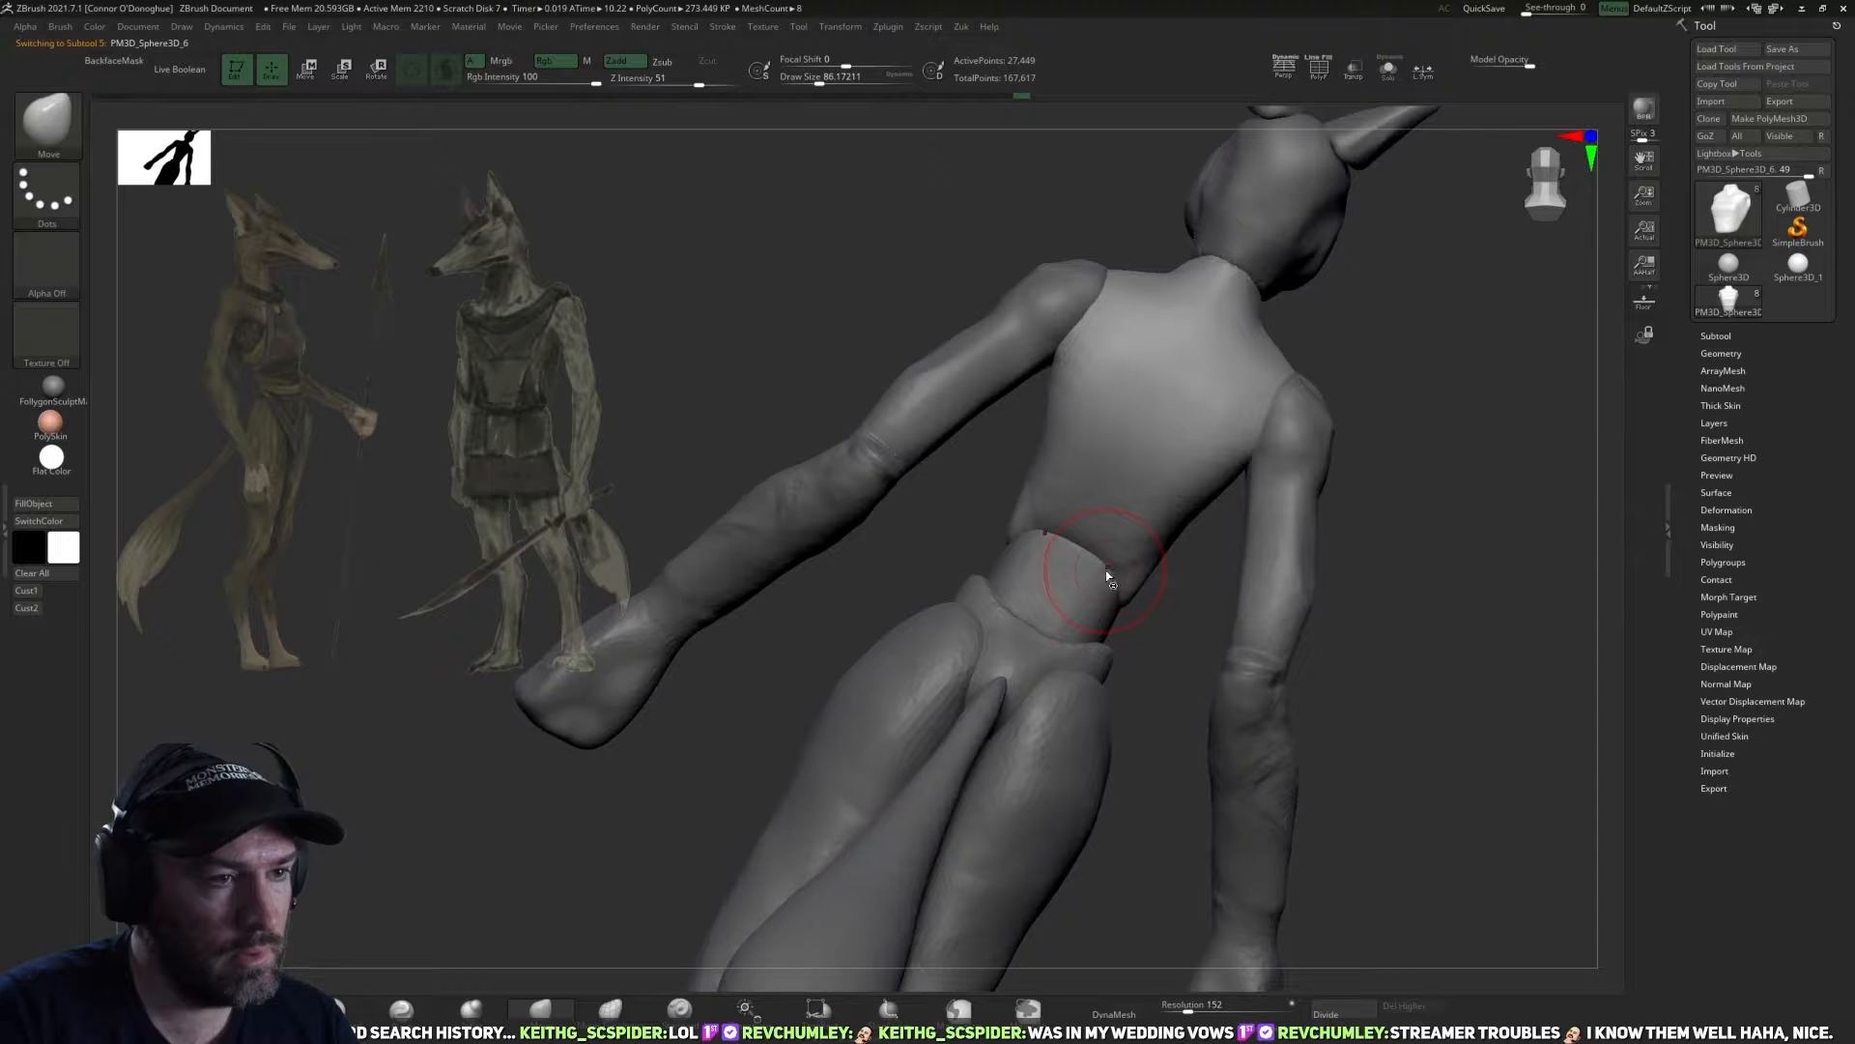
{"action": "key", "text": "bracketleft"}
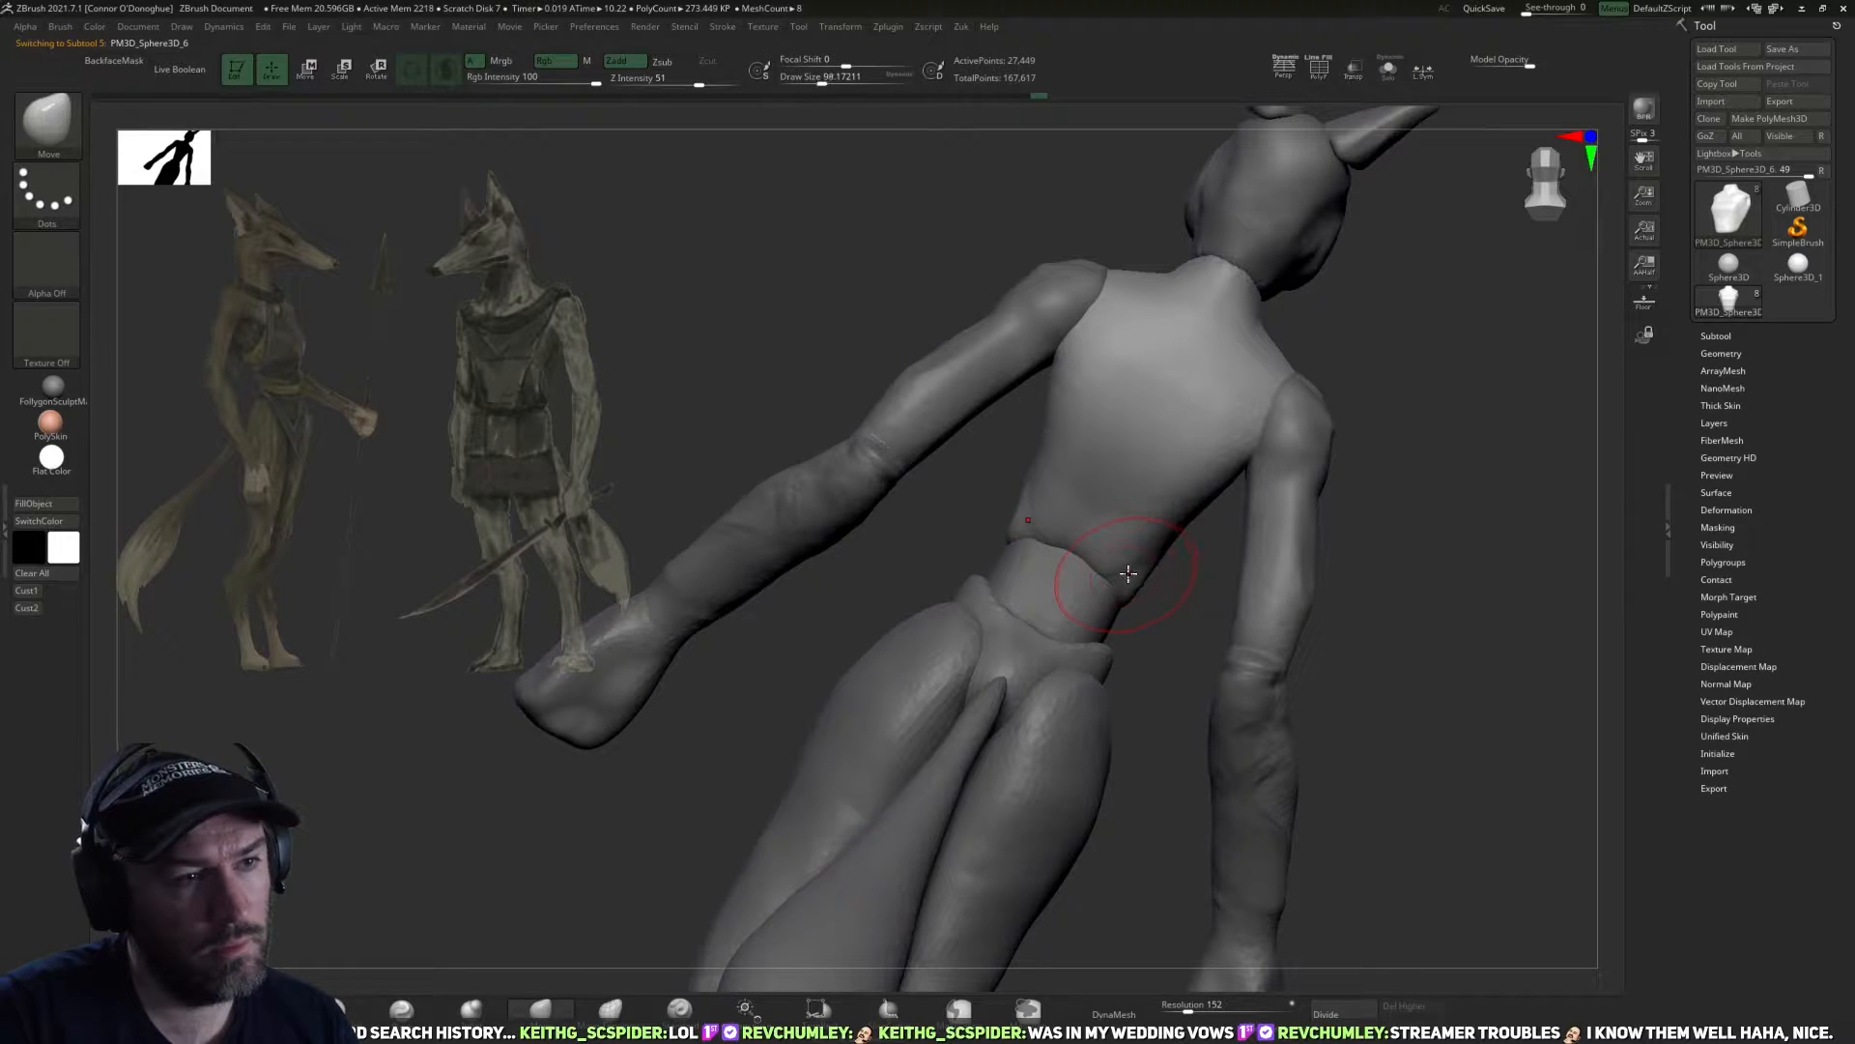
{"action": "left_click_drag", "start_coordinate": [1128, 574], "coordinate": [1213, 592]}
{"action": "key", "text": "bracketright"}
{"action": "left_click_drag", "start_coordinate": [1044, 446], "coordinate": [1035, 427]}
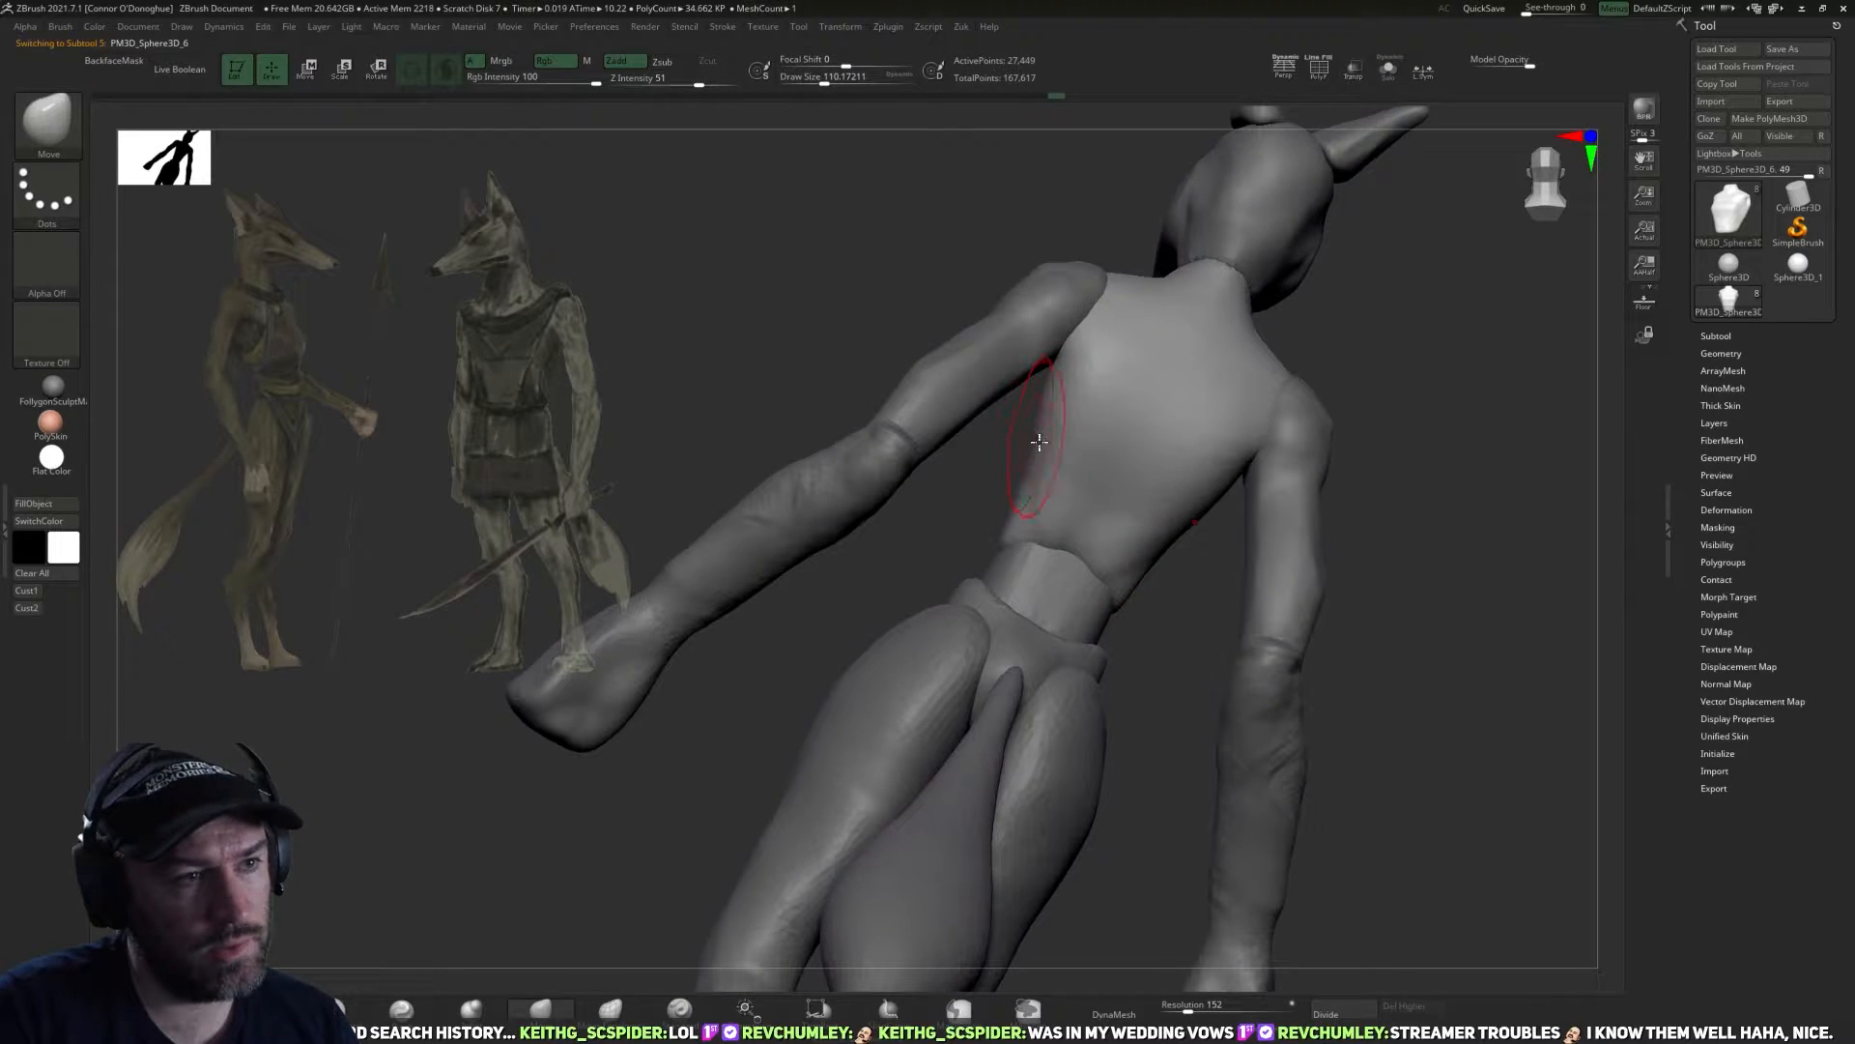
Carve shallow hollows into the torso's lower and upper back with the DamStandard brush.
{"action": "left_click", "coordinate": [333, 1009]}
{"action": "left_click_drag", "start_coordinate": [503, 870], "coordinate": [696, 841]}
{"action": "left_click_drag", "start_coordinate": [1059, 458], "coordinate": [1021, 431]}
{"action": "left_click_drag", "start_coordinate": [1152, 620], "coordinate": [1105, 429]}
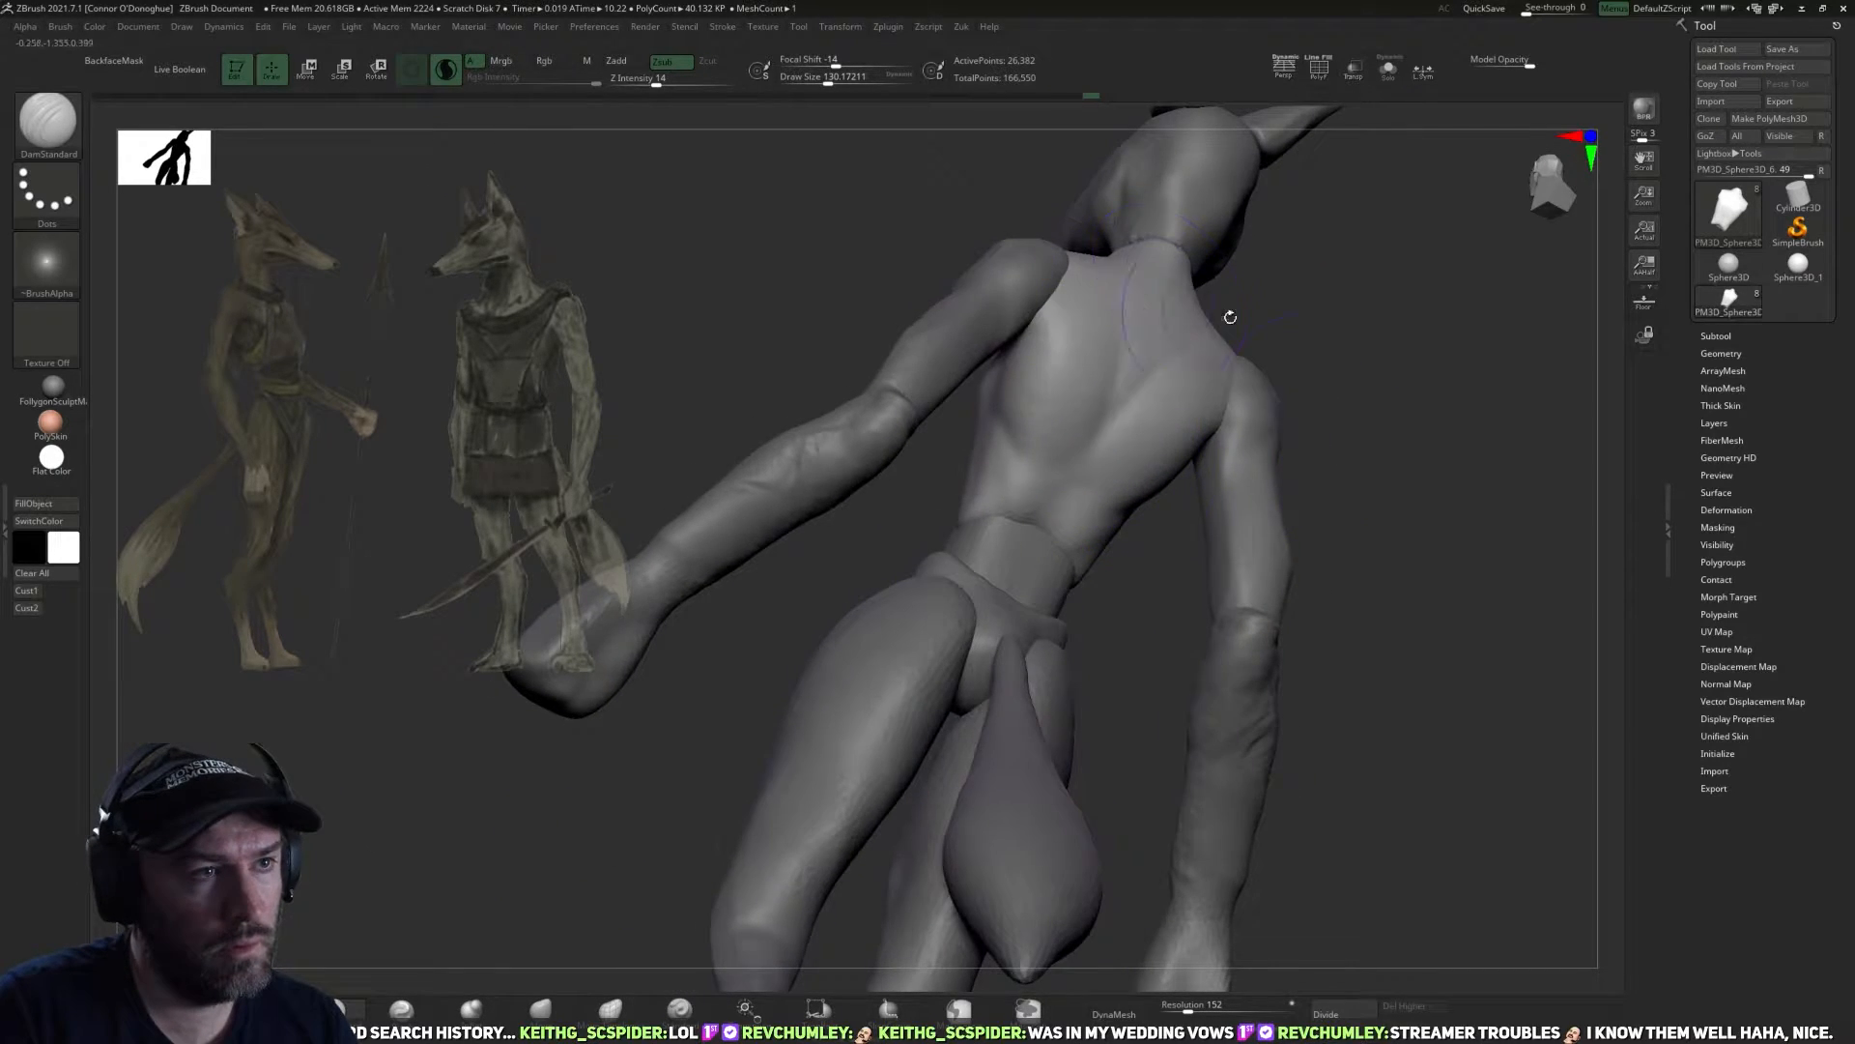
{"action": "right_click_drag", "start_coordinate": [1202, 303], "coordinate": [1133, 341]}
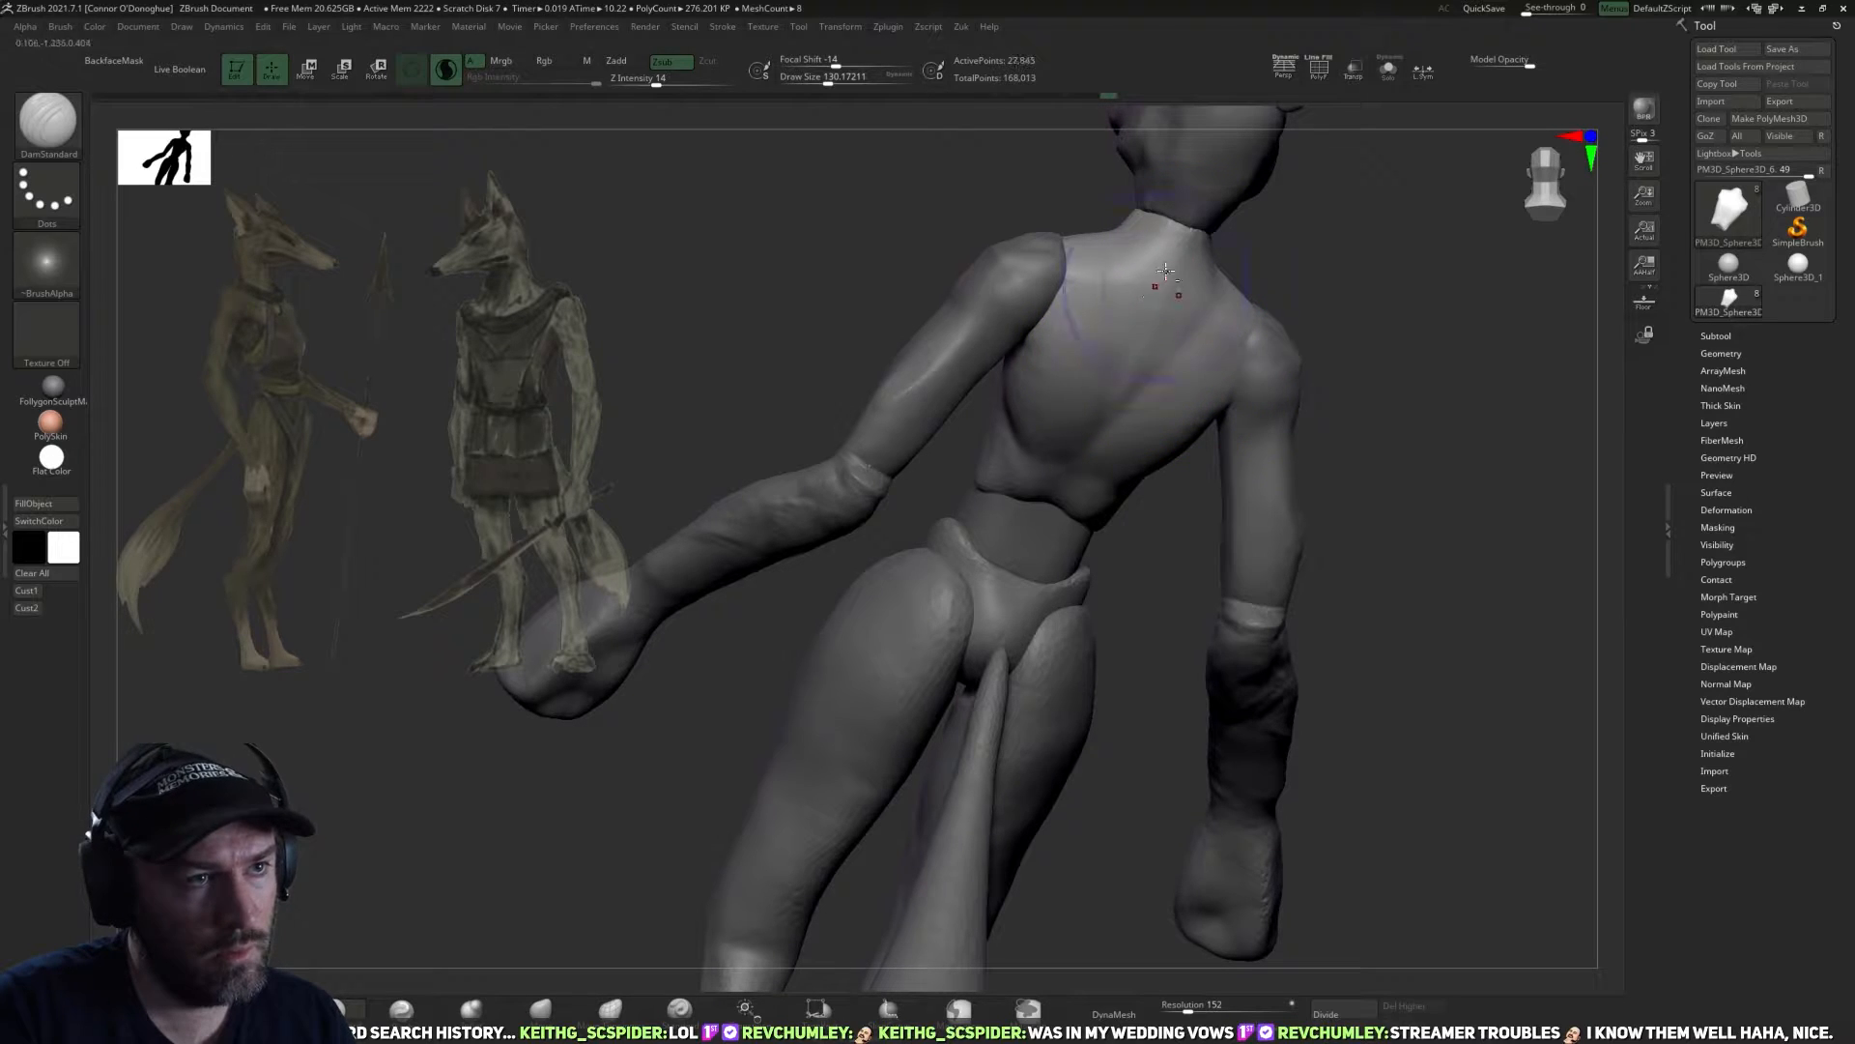
Carve the spine groove down the centre of the torso's back with the DamStandard brush.
{"action": "right_click_drag", "start_coordinate": [1166, 271], "coordinate": [1083, 484]}
{"action": "left_click_drag", "start_coordinate": [1082, 485], "coordinate": [1209, 461]}
{"action": "mouse_move", "coordinate": [1024, 573]}
{"action": "right_mouse_down"}
{"action": "mouse_move", "coordinate": [1375, 419]}
{"action": "mouse_move", "coordinate": [1350, 394]}
{"action": "mouse_move", "coordinate": [1098, 635]}
{"action": "mouse_move", "coordinate": [982, 613]}
{"action": "right_mouse_up"}
{"action": "left_click_drag", "start_coordinate": [983, 517], "coordinate": [982, 610]}
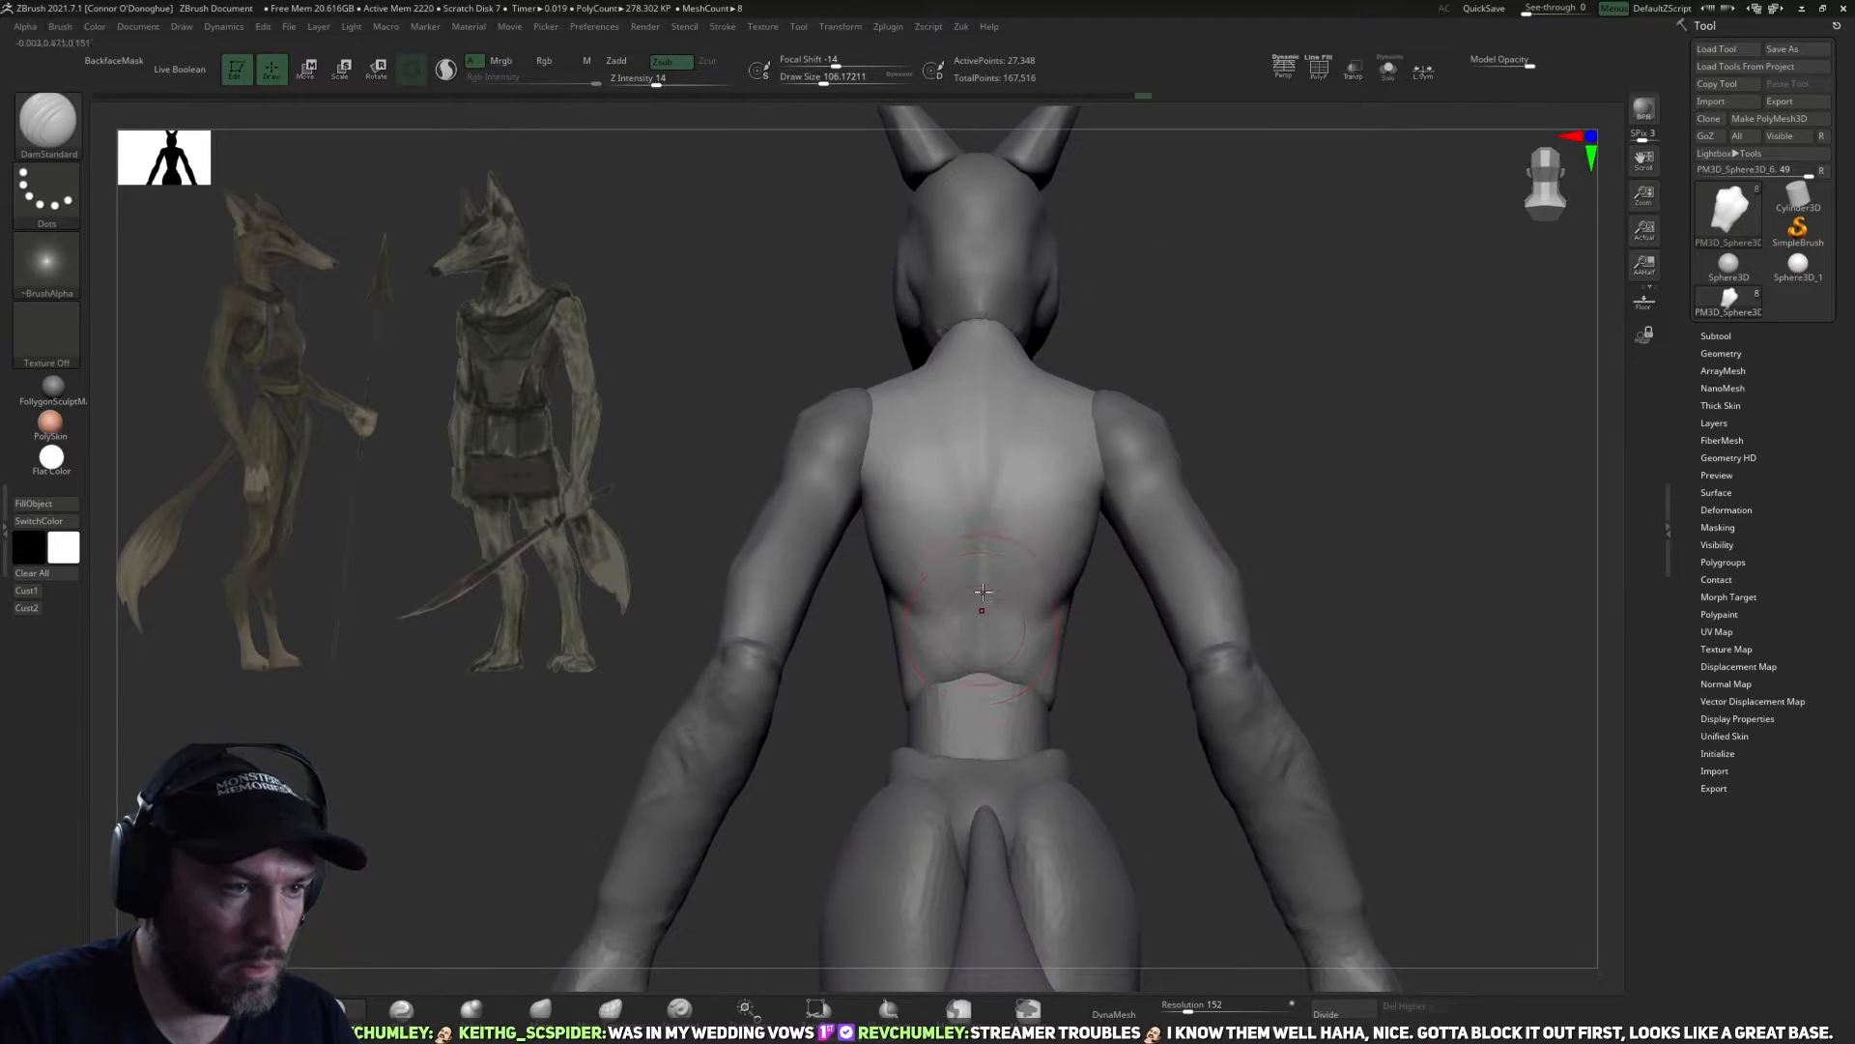
{"action": "left_click_drag", "start_coordinate": [994, 537], "coordinate": [986, 623], "text": "shift"}
Work over the back on both sides of the spine, around the shoulder blades and lower ribs.
{"action": "right_click_drag", "start_coordinate": [1186, 618], "coordinate": [1064, 624]}
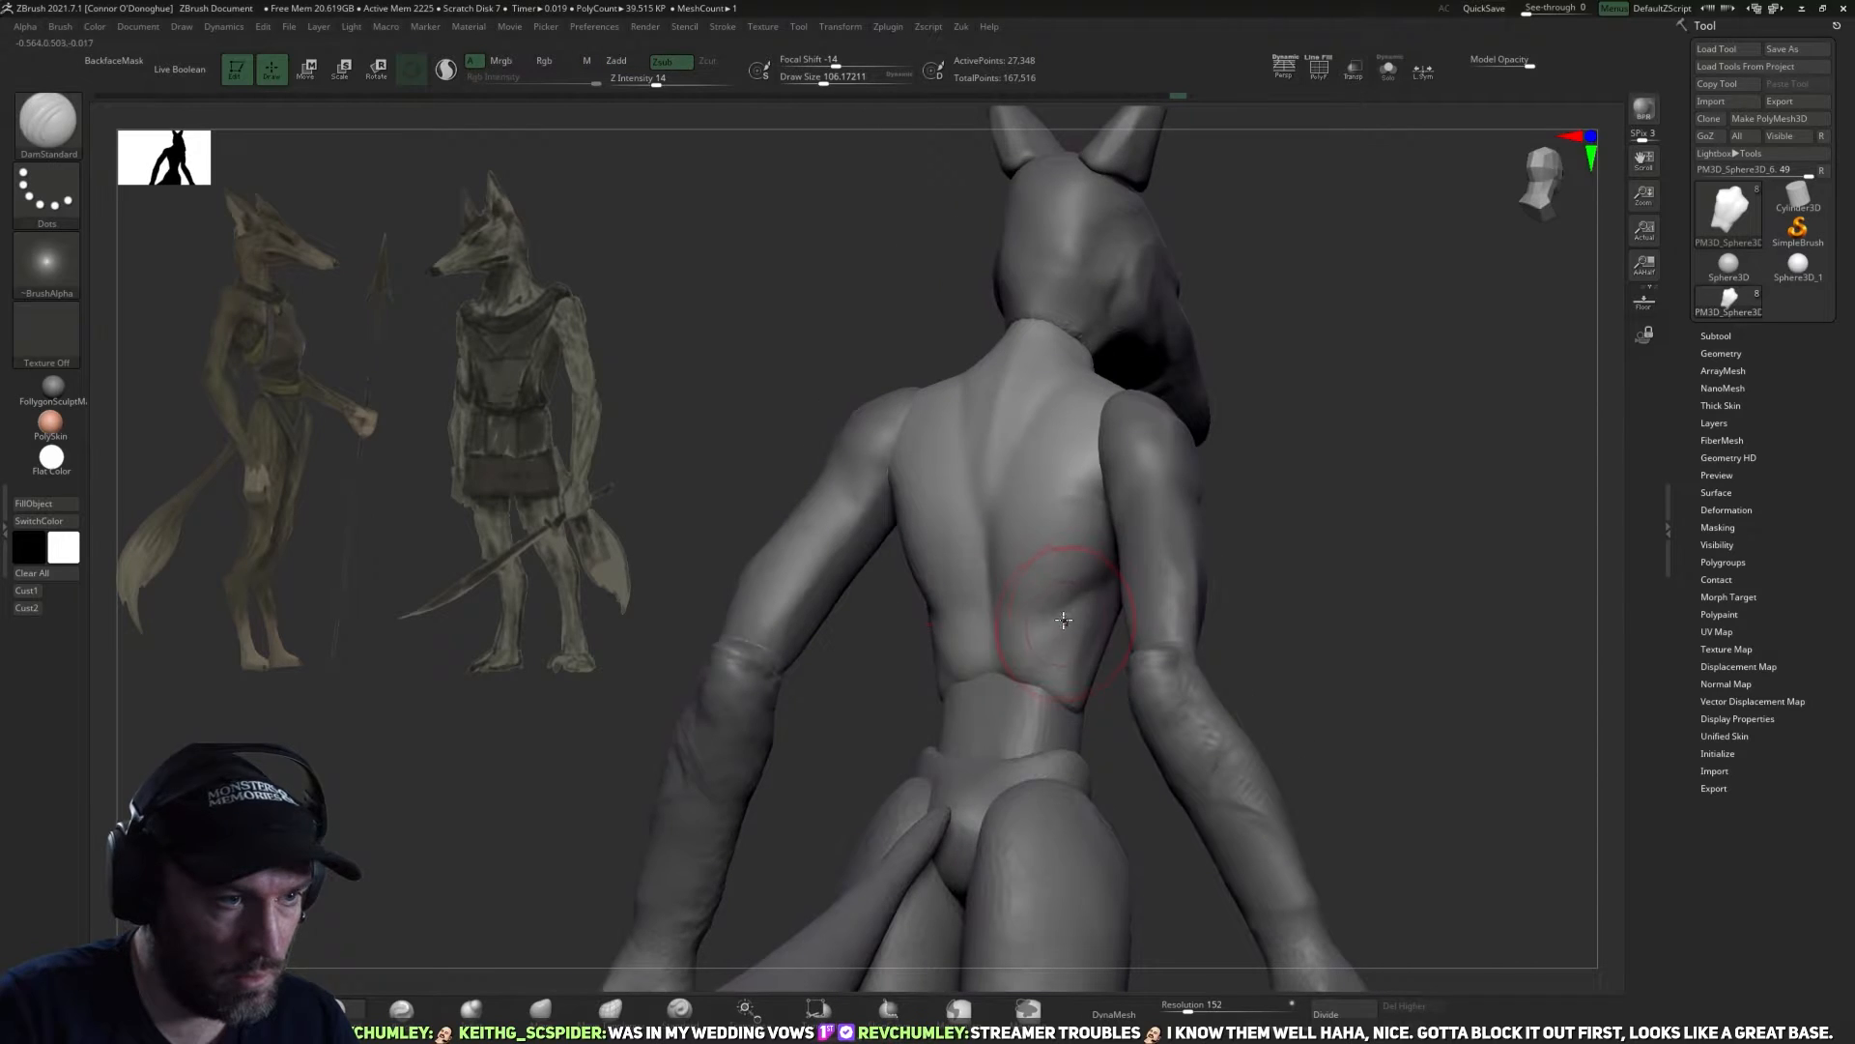
{"action": "mouse_move", "coordinate": [1196, 566]}
{"action": "right_mouse_down"}
{"action": "mouse_move", "coordinate": [1069, 650]}
{"action": "mouse_move", "coordinate": [903, 531]}
{"action": "right_mouse_up"}
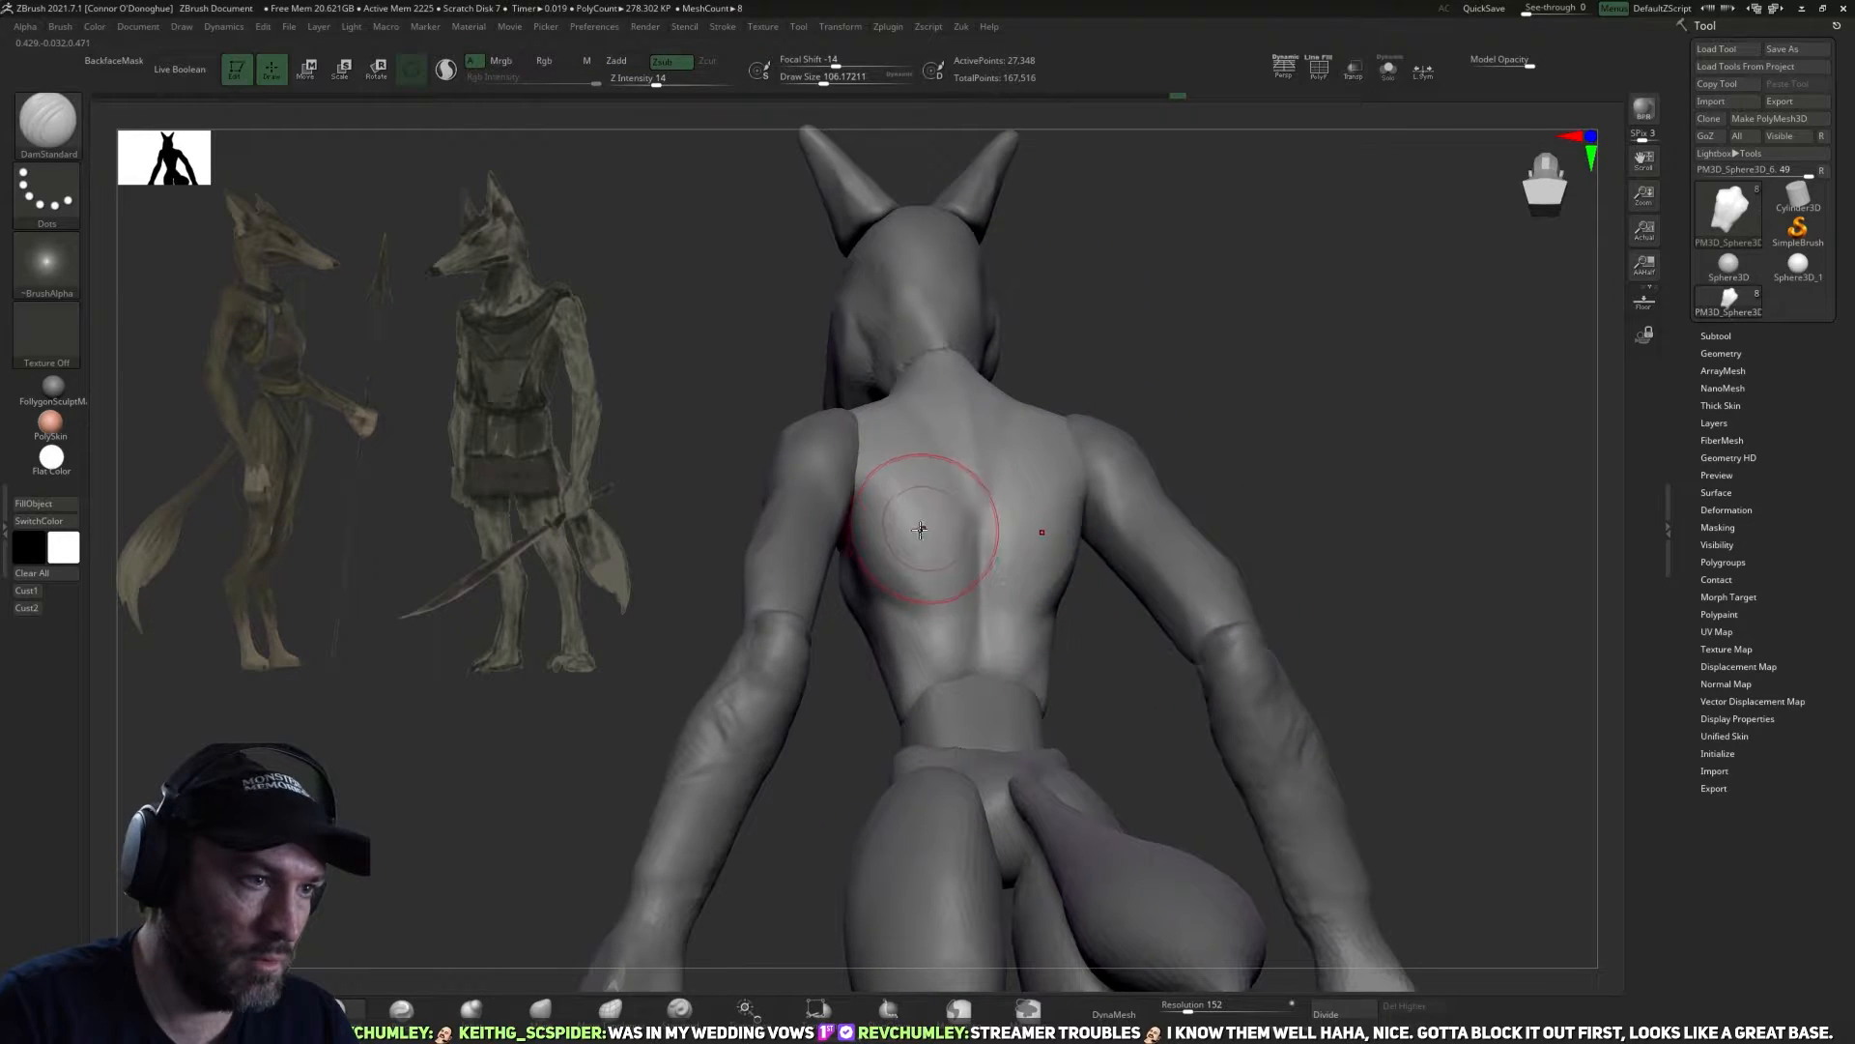
{"action": "right_click_drag", "start_coordinate": [1080, 654], "coordinate": [1005, 546]}
{"action": "right_click_drag", "start_coordinate": [1256, 667], "coordinate": [1368, 619]}
Isolate the torso in Solo mode, work over its surface with the DamStandard brush and show the whole figure again.
{"action": "left_click", "coordinate": [1388, 69]}
{"action": "right_click_drag", "start_coordinate": [1371, 193], "coordinate": [1290, 584]}
{"action": "right_click_drag", "start_coordinate": [1256, 648], "coordinate": [1250, 527]}
{"action": "right_click_drag", "start_coordinate": [1236, 709], "coordinate": [994, 648]}
{"action": "left_click_drag", "start_coordinate": [974, 565], "coordinate": [996, 633]}
{"action": "right_click_drag", "start_coordinate": [1159, 767], "coordinate": [1054, 739]}
{"action": "right_click_drag", "start_coordinate": [1203, 709], "coordinate": [1259, 708]}
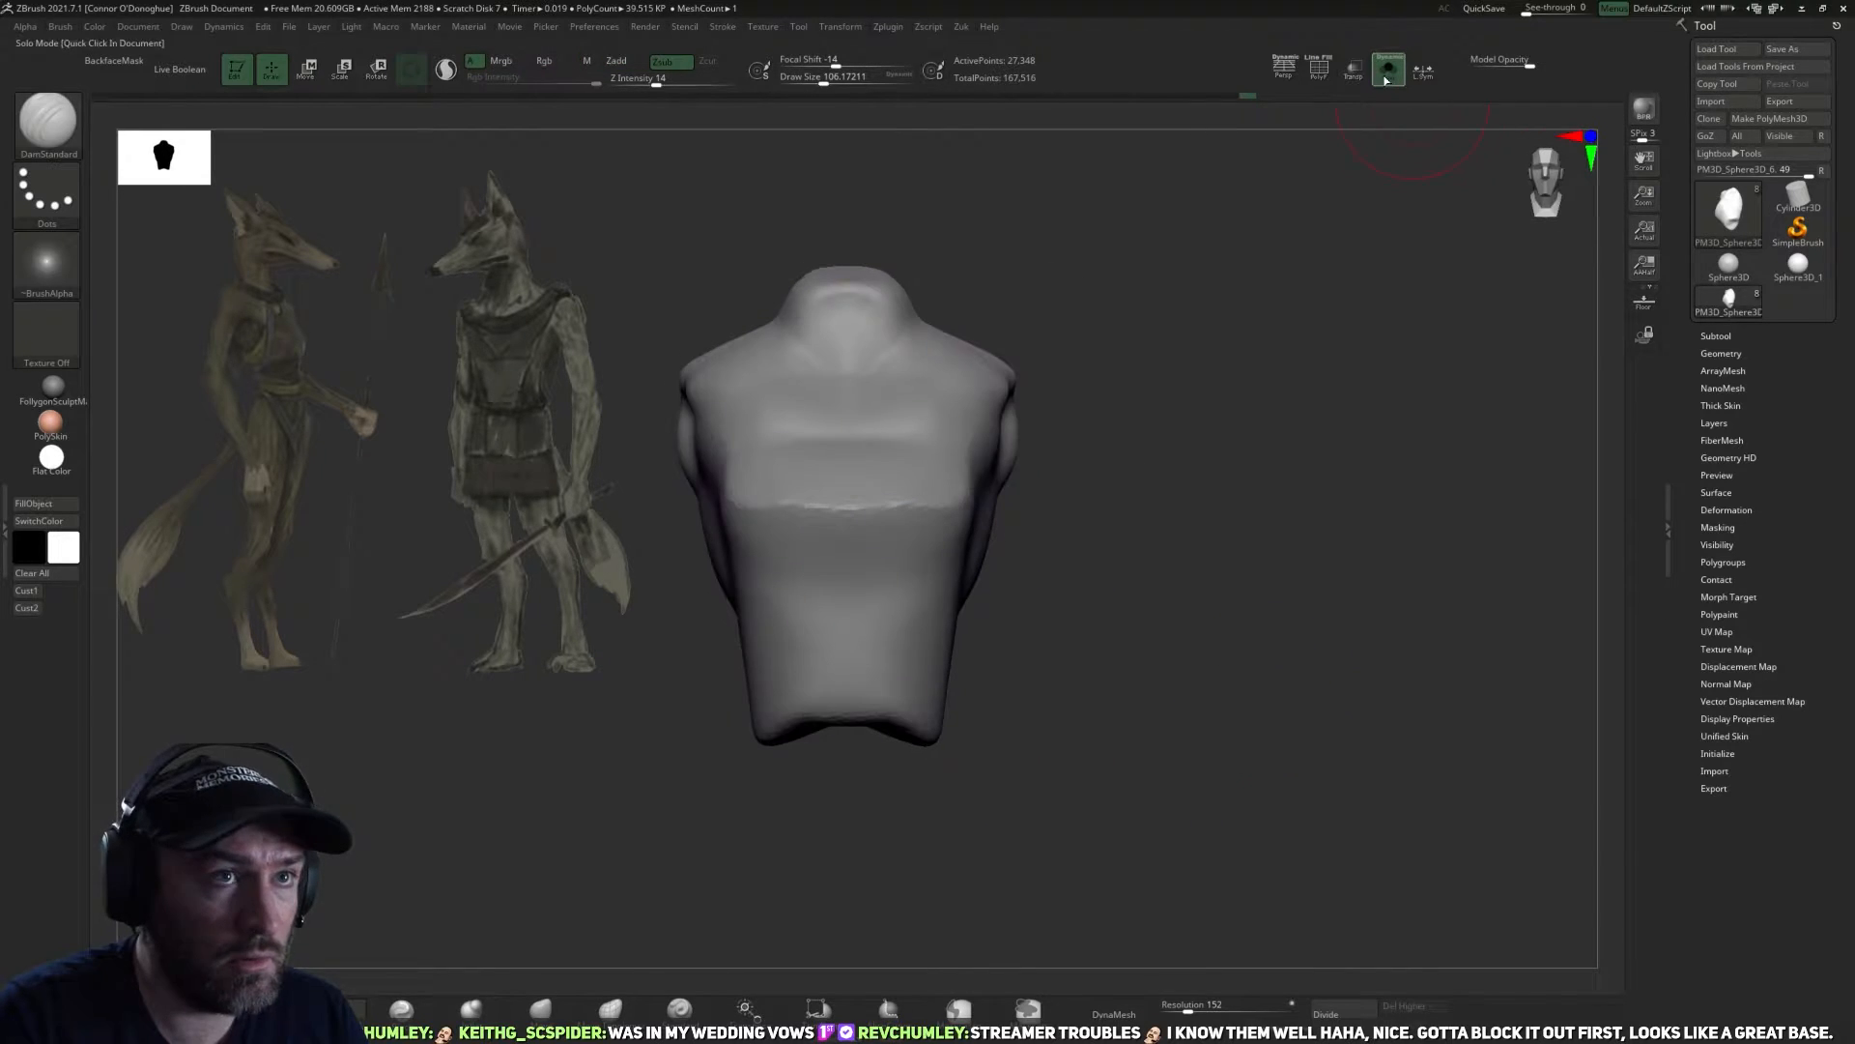
{"action": "left_click", "coordinate": [1389, 82]}
Carve a rib arch into the torso's lower front and adjust its lower edge with the Move brush.
{"action": "mouse_move", "coordinate": [1296, 458]}
{"action": "right_mouse_down", "text": "ctrl"}
{"action": "mouse_move", "coordinate": [957, 692]}
{"action": "mouse_move", "coordinate": [977, 687]}
{"action": "mouse_move", "coordinate": [913, 656]}
{"action": "mouse_move", "coordinate": [965, 704]}
{"action": "mouse_move", "coordinate": [846, 595]}
{"action": "right_mouse_up", "text": "ctrl"}
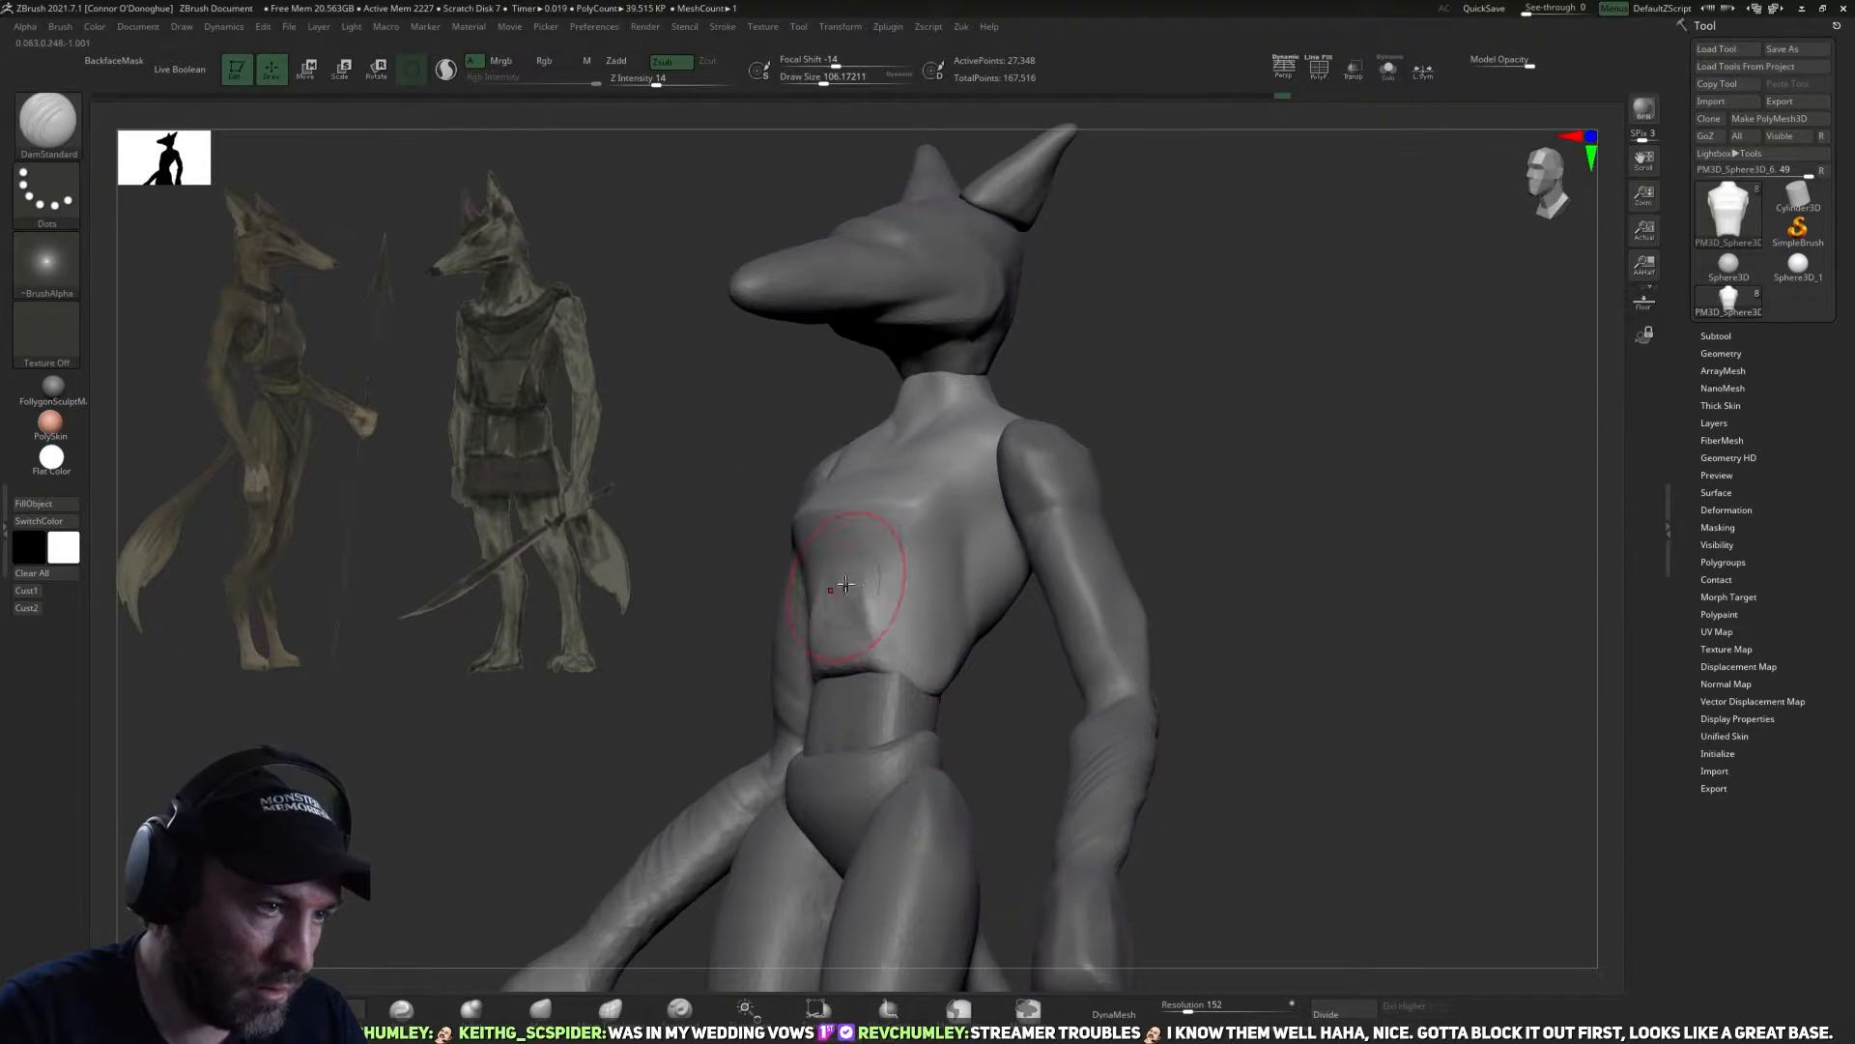
{"action": "right_click_drag", "start_coordinate": [960, 708], "coordinate": [892, 702]}
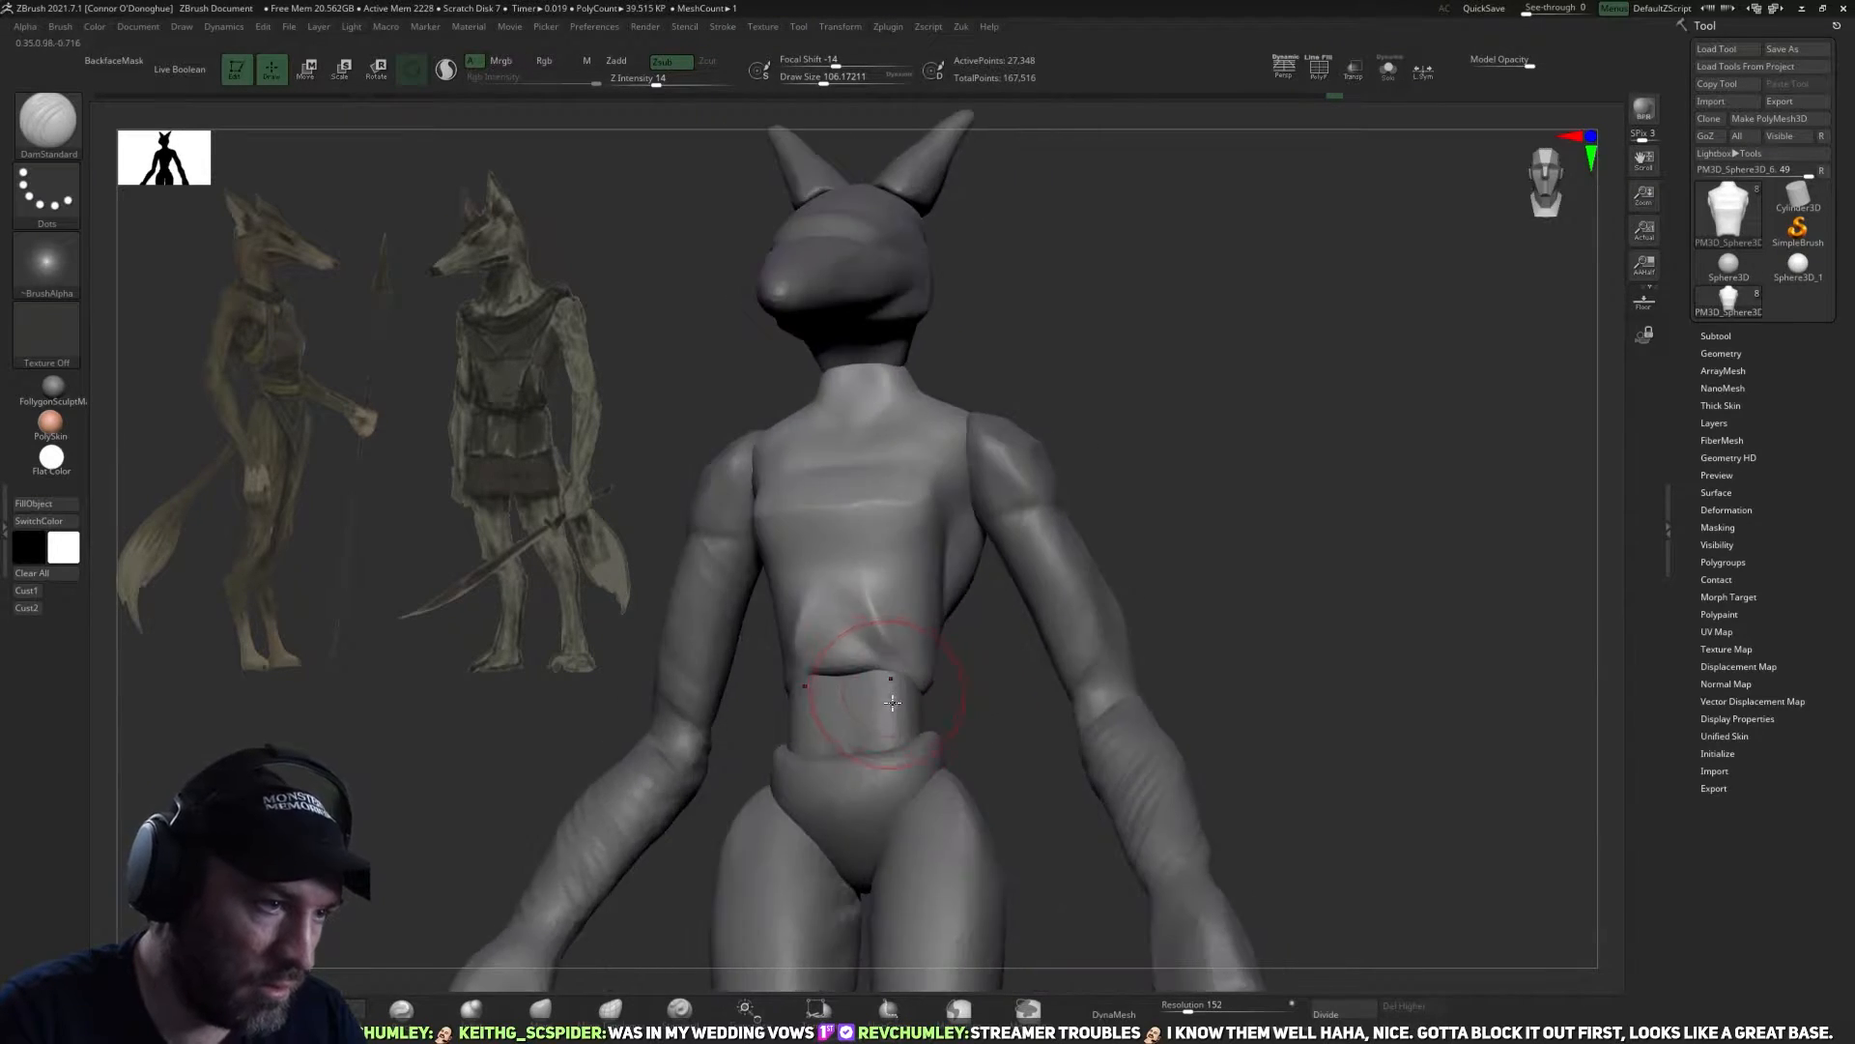
{"action": "key", "text": "b"}
{"action": "key", "text": "m"}
{"action": "key", "text": "v"}
{"action": "mouse_move", "coordinate": [973, 696]}
{"action": "right_mouse_down"}
{"action": "mouse_move", "coordinate": [873, 654]}
{"action": "mouse_move", "coordinate": [1160, 609]}
{"action": "mouse_move", "coordinate": [890, 745]}
{"action": "mouse_move", "coordinate": [936, 746]}
{"action": "mouse_move", "coordinate": [890, 690]}
{"action": "right_mouse_up"}
{"action": "key", "text": "bracketright"}
{"action": "key", "text": "bracketright"}
{"action": "left_click_drag", "start_coordinate": [878, 694], "coordinate": [909, 702]}
Reshape the lower front profile of the ribcage from the side with the Move brush and smooth it.
{"action": "right_click_drag", "start_coordinate": [942, 751], "coordinate": [1150, 725]}
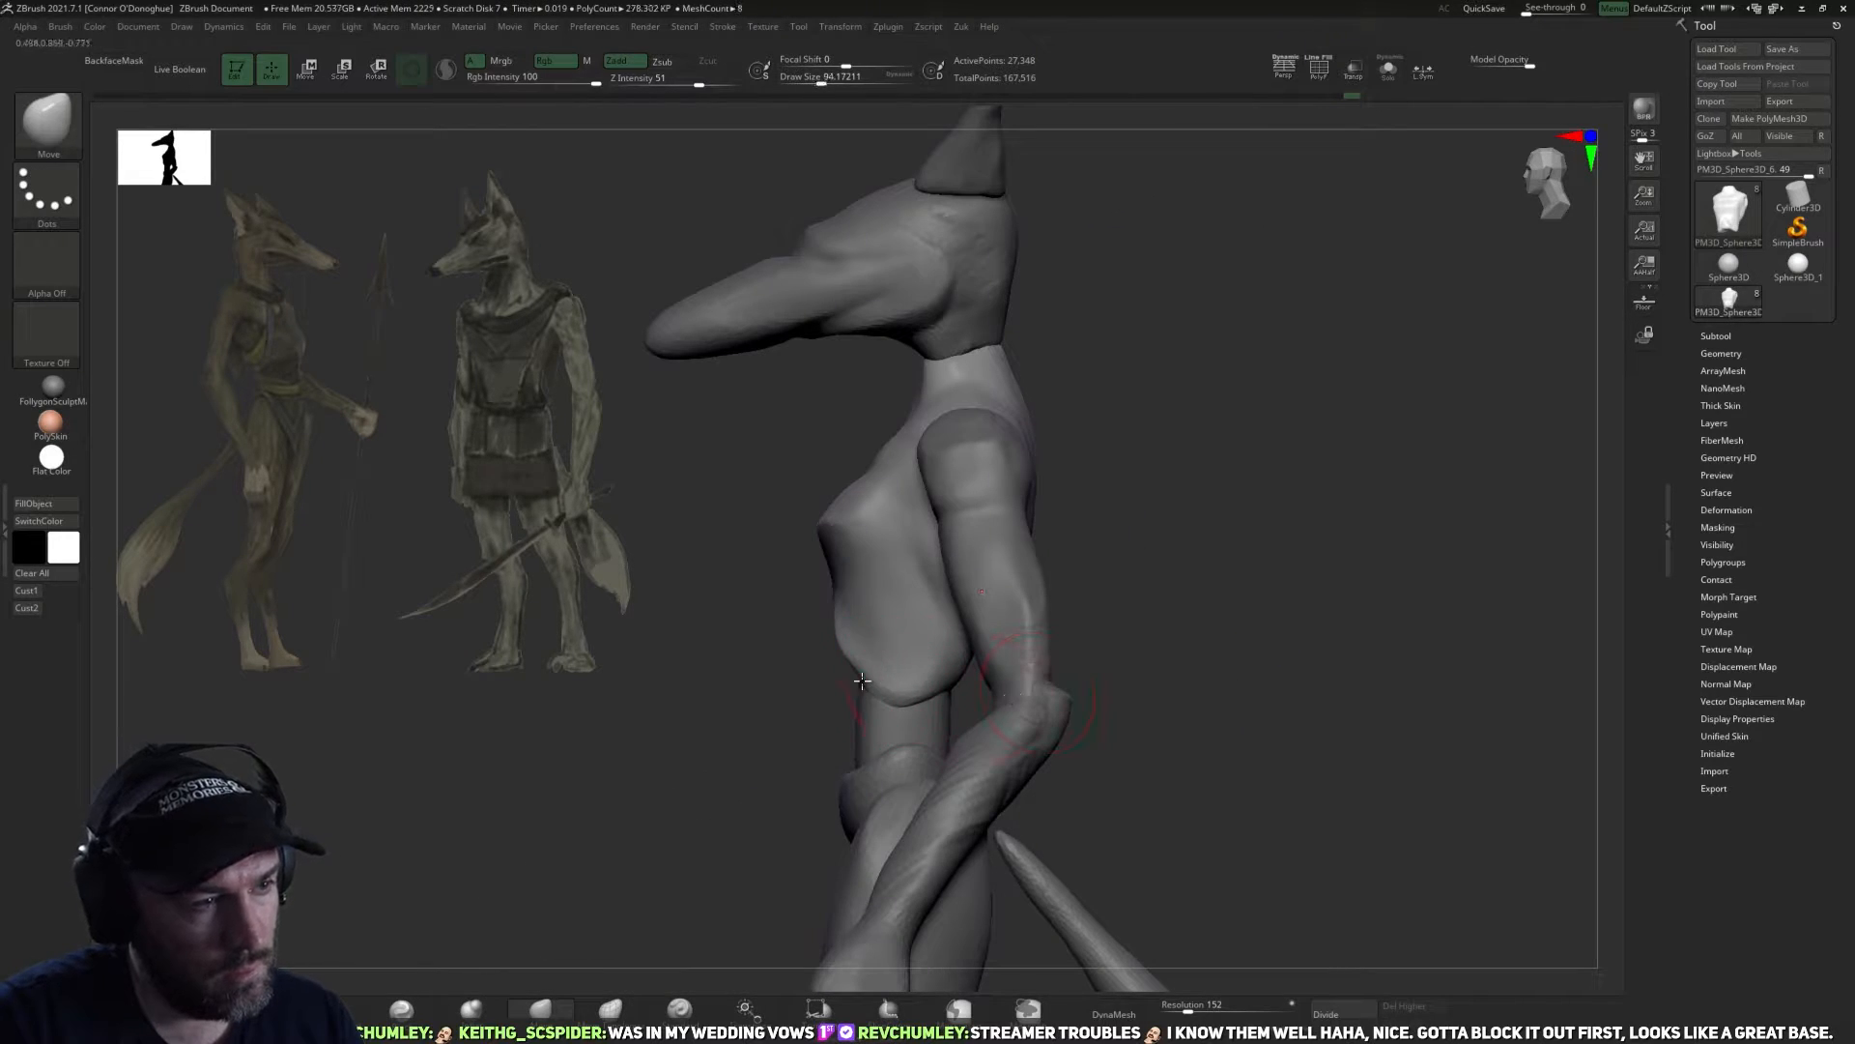
{"action": "left_click_drag", "start_coordinate": [775, 722], "coordinate": [856, 713]}
{"action": "left_click_drag", "start_coordinate": [908, 641], "coordinate": [860, 652], "text": "shift"}
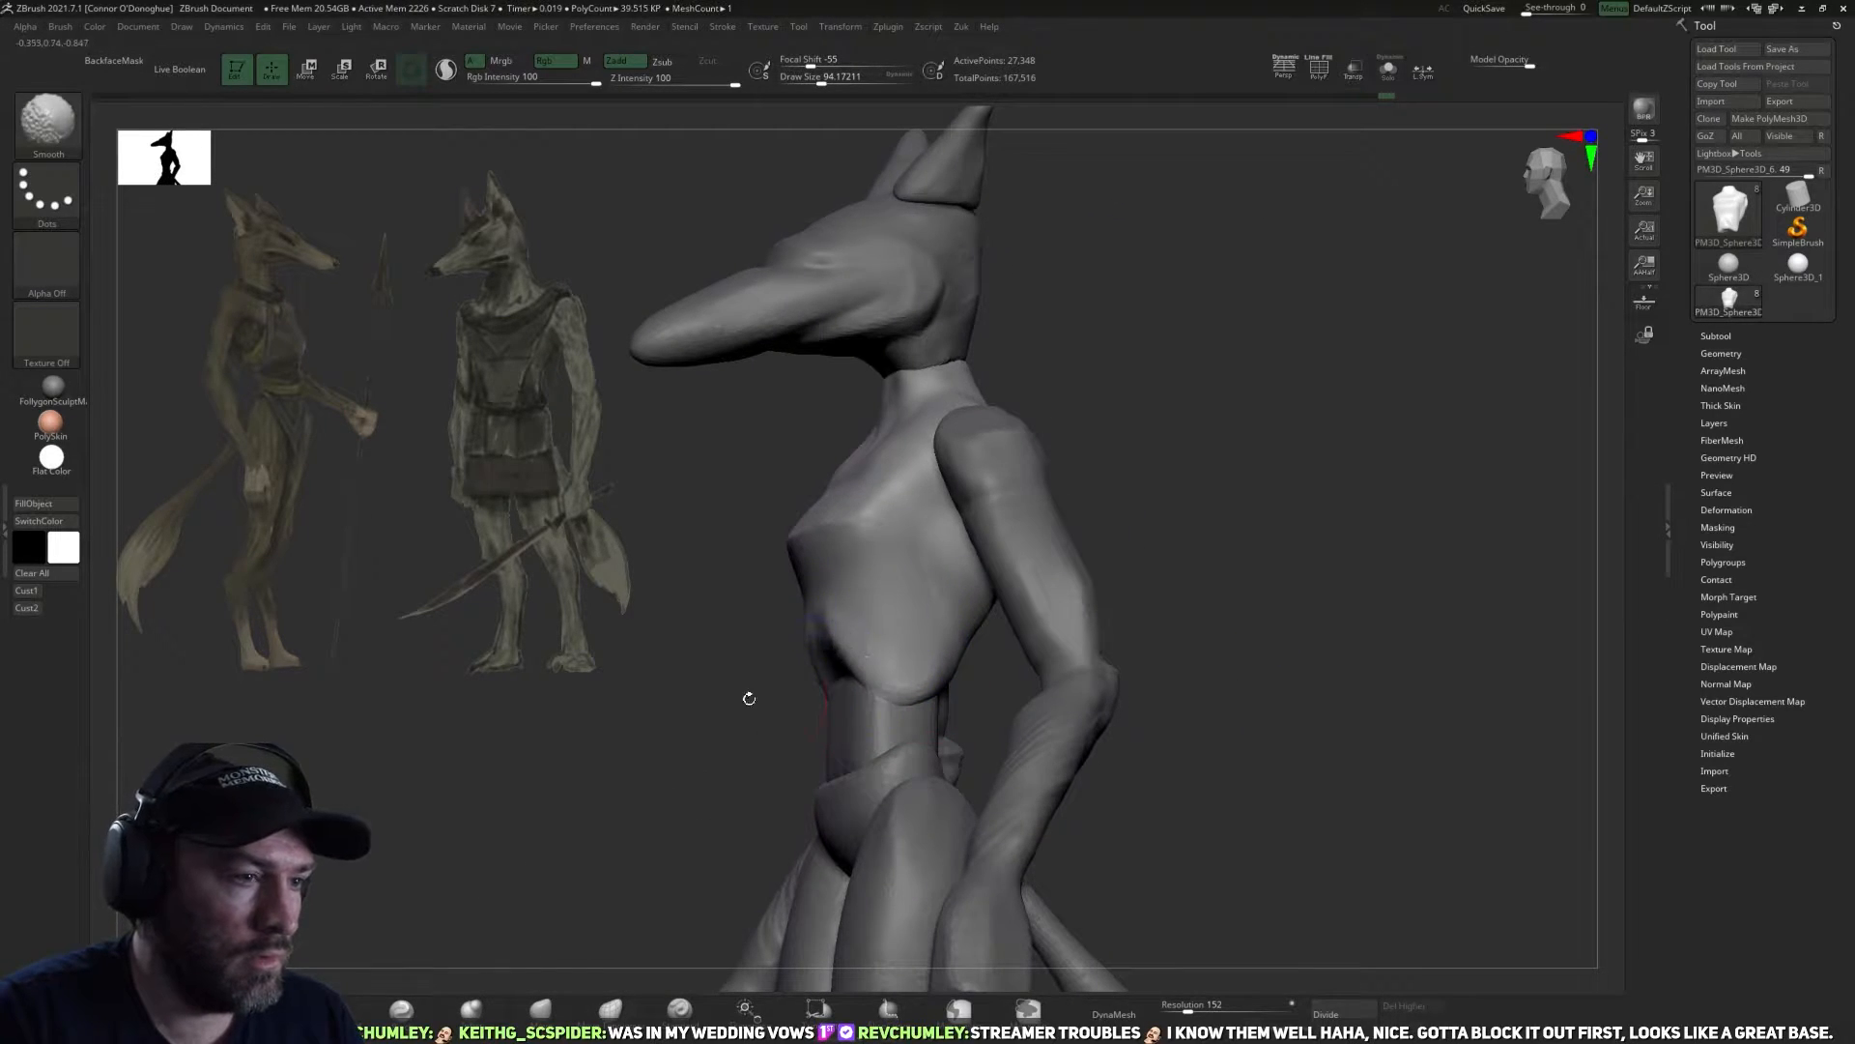
{"action": "left_click_drag", "start_coordinate": [757, 696], "coordinate": [855, 657]}
{"action": "left_click_drag", "start_coordinate": [839, 649], "coordinate": [834, 624], "text": "shift"}
Select the abdomen subtool between ribcage and pelvis and DynaMesh it at resolution 152.
{"action": "left_click", "coordinate": [867, 725], "text": "alt"}
{"action": "mouse_move", "coordinate": [948, 750]}
{"action": "left_mouse_down"}
{"action": "mouse_move", "coordinate": [875, 739]}
{"action": "mouse_move", "coordinate": [1003, 713]}
{"action": "mouse_move", "coordinate": [1234, 559]}
{"action": "mouse_move", "coordinate": [1310, 655]}
{"action": "left_mouse_up"}
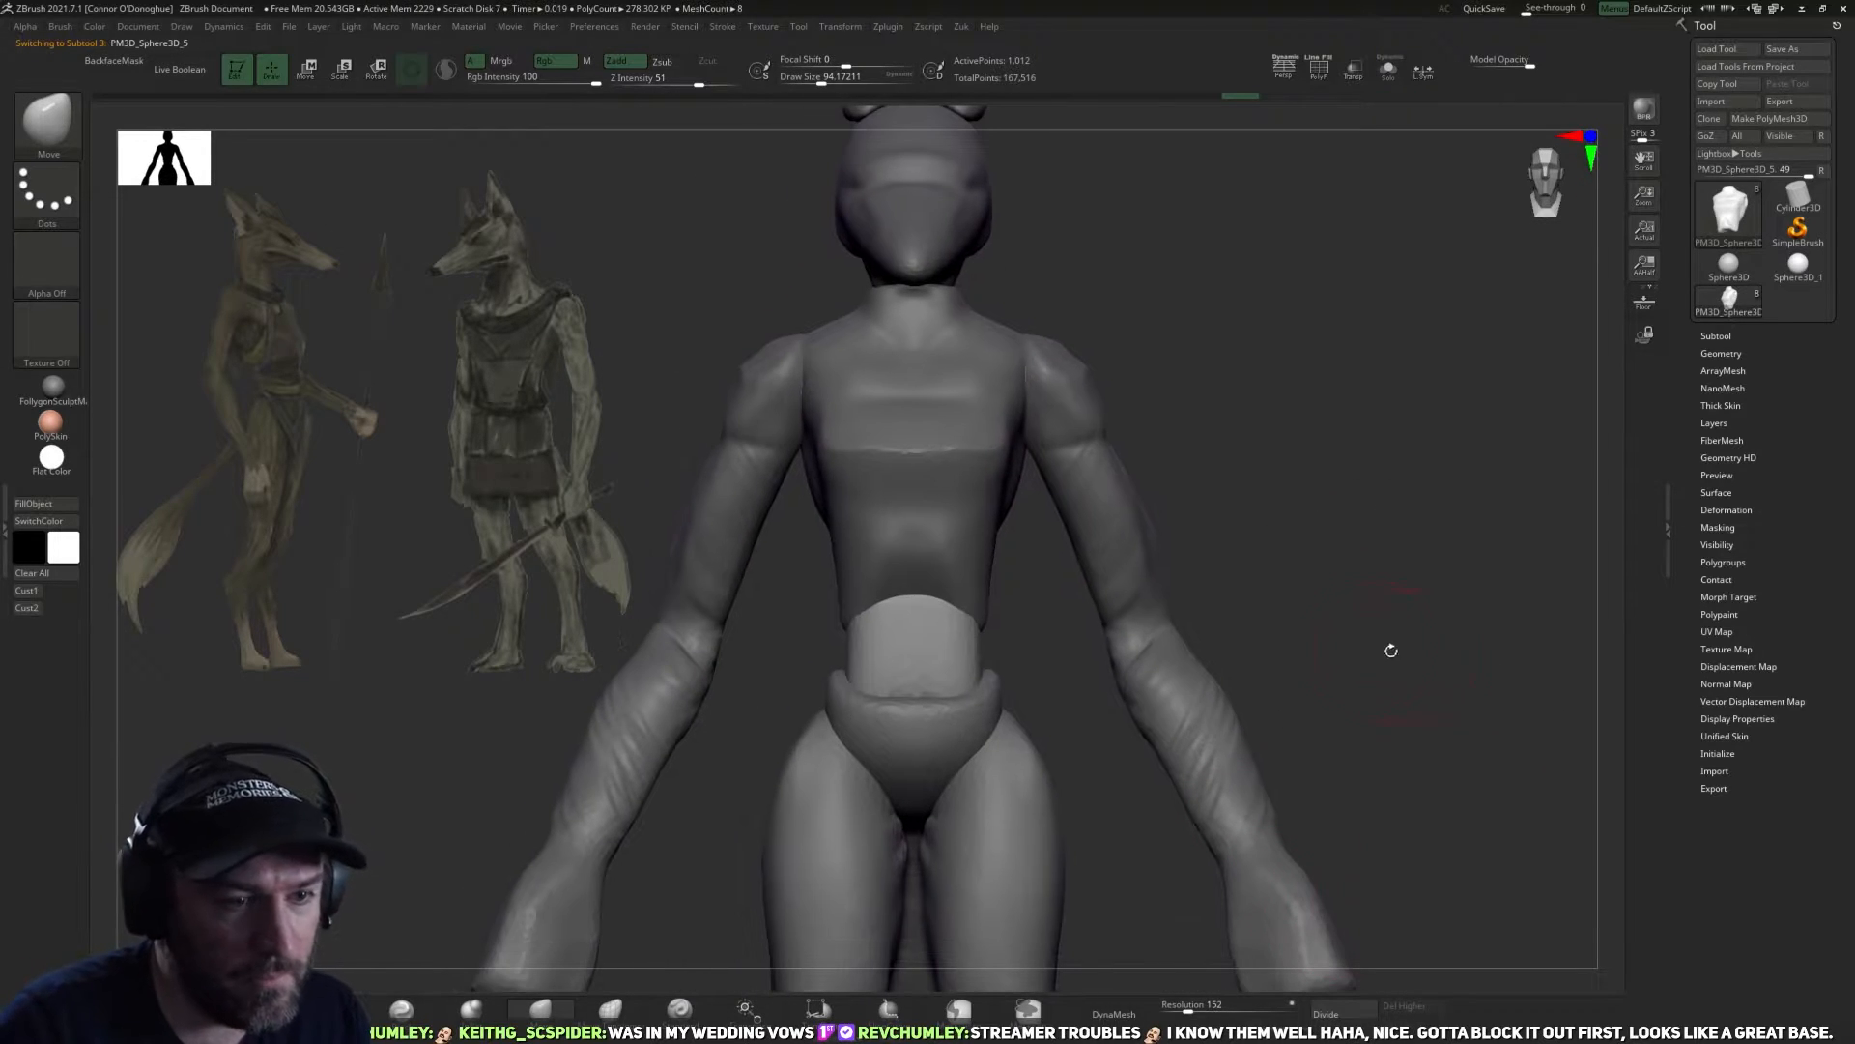
{"action": "left_click", "coordinate": [1145, 1012]}
Isolate the abdomen in Solo mode and reshape its front and sides with the Move brush.
{"action": "mouse_move", "coordinate": [942, 662]}
{"action": "left_mouse_down", "text": "shift"}
{"action": "mouse_move", "coordinate": [919, 683]}
{"action": "mouse_move", "coordinate": [904, 659]}
{"action": "left_mouse_up", "text": "shift"}
{"action": "mouse_move", "coordinate": [1056, 682]}
{"action": "left_mouse_down"}
{"action": "mouse_move", "coordinate": [1437, 113]}
{"action": "mouse_move", "coordinate": [1295, 261]}
{"action": "left_mouse_up"}
{"action": "left_click", "coordinate": [1388, 69]}
{"action": "left_click_drag", "start_coordinate": [944, 676], "coordinate": [969, 629], "text": "shift"}
{"action": "mouse_move", "coordinate": [1118, 576]}
{"action": "left_mouse_down"}
{"action": "mouse_move", "coordinate": [1062, 655]}
{"action": "mouse_move", "coordinate": [1160, 631]}
{"action": "mouse_move", "coordinate": [1033, 821]}
{"action": "left_mouse_up"}
{"action": "left_click_drag", "start_coordinate": [1012, 657], "coordinate": [996, 636]}
{"action": "key", "text": "bracketright"}
Show the whole figure and fit the abdomen between the ribcage and pelvis with the Move brush.
{"action": "left_click_drag", "start_coordinate": [1083, 676], "coordinate": [1406, 100]}
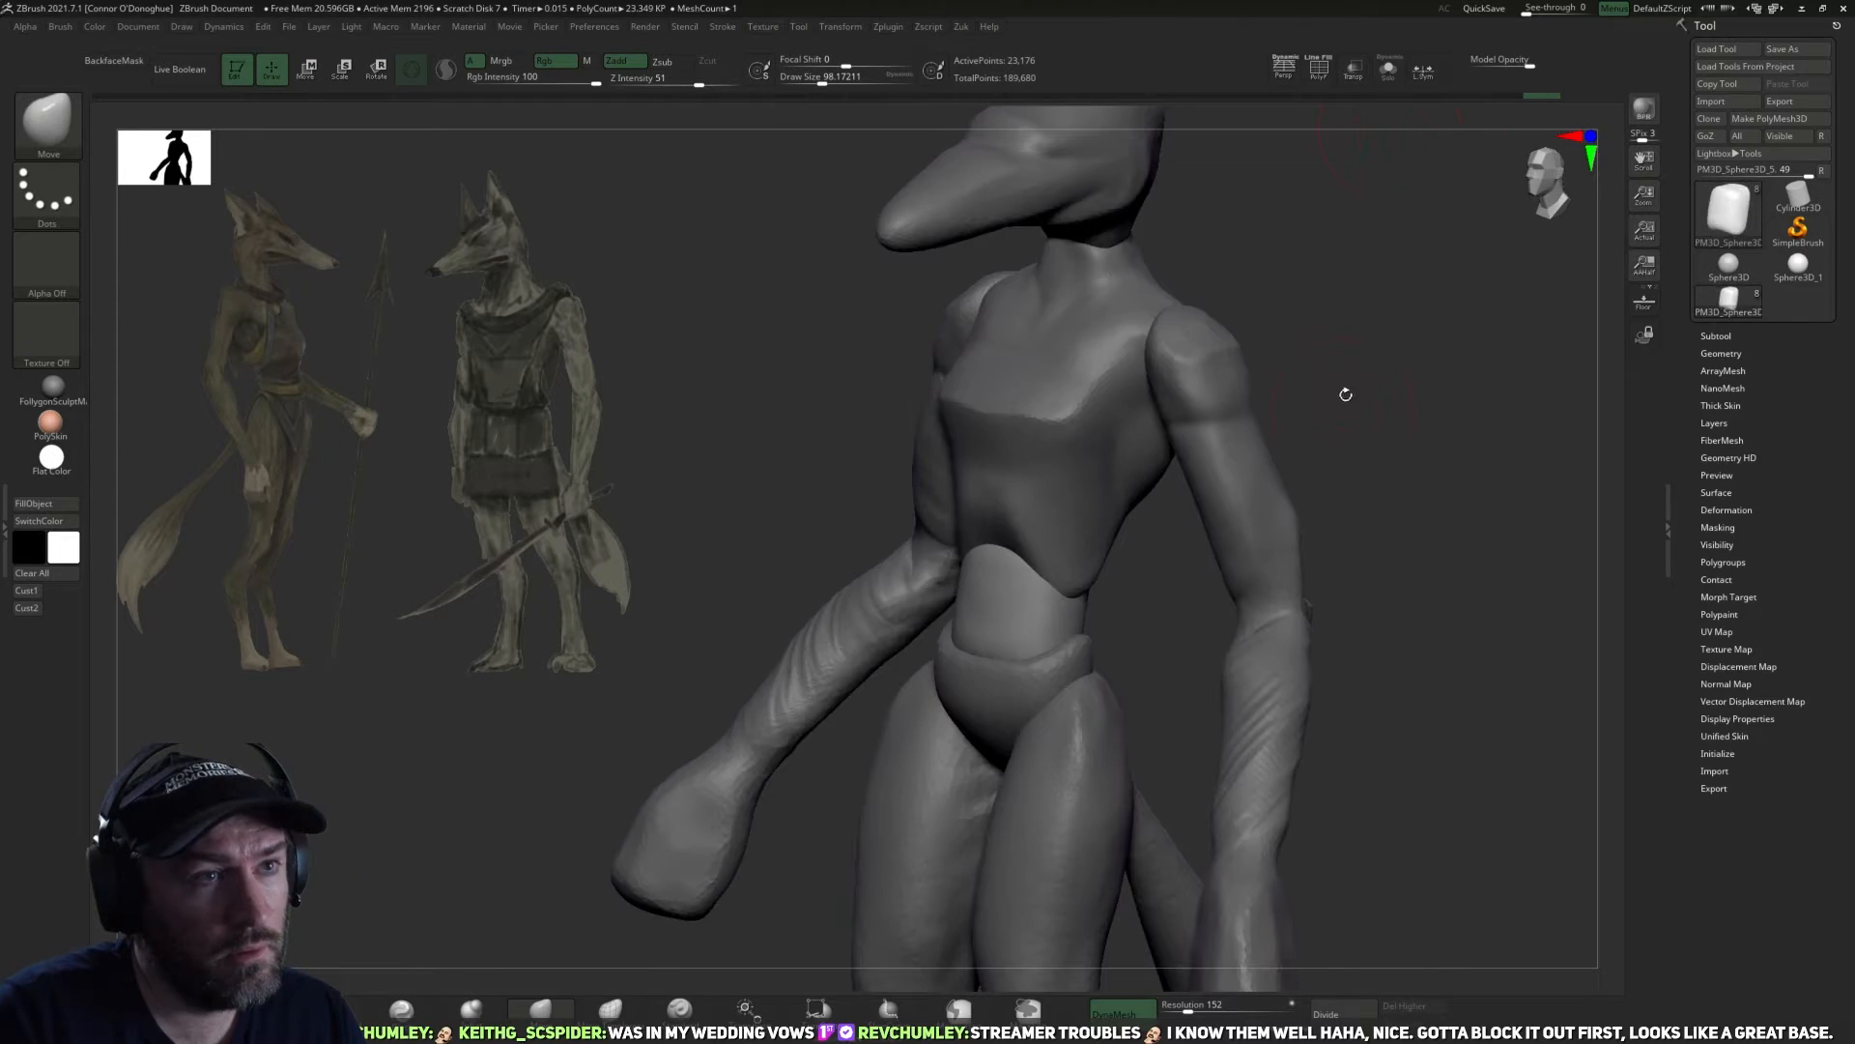
{"action": "mouse_move", "coordinate": [1338, 394]}
{"action": "left_mouse_down"}
{"action": "mouse_move", "coordinate": [1199, 542]}
{"action": "mouse_move", "coordinate": [1097, 613]}
{"action": "mouse_move", "coordinate": [997, 552]}
{"action": "mouse_move", "coordinate": [999, 489]}
{"action": "left_mouse_up"}
{"action": "mouse_move", "coordinate": [1469, 739]}
{"action": "left_mouse_down"}
{"action": "mouse_move", "coordinate": [1342, 763]}
{"action": "mouse_move", "coordinate": [1159, 647]}
{"action": "mouse_move", "coordinate": [991, 687]}
{"action": "left_mouse_up"}
{"action": "left_click_drag", "start_coordinate": [1166, 651], "coordinate": [1324, 666]}
{"action": "left_click_drag", "start_coordinate": [994, 683], "coordinate": [1002, 698]}
{"action": "left_click_drag", "start_coordinate": [1188, 662], "coordinate": [971, 667]}
{"action": "mouse_move", "coordinate": [1110, 647]}
{"action": "left_mouse_down"}
{"action": "mouse_move", "coordinate": [994, 615]}
{"action": "mouse_move", "coordinate": [969, 578]}
{"action": "left_mouse_up"}
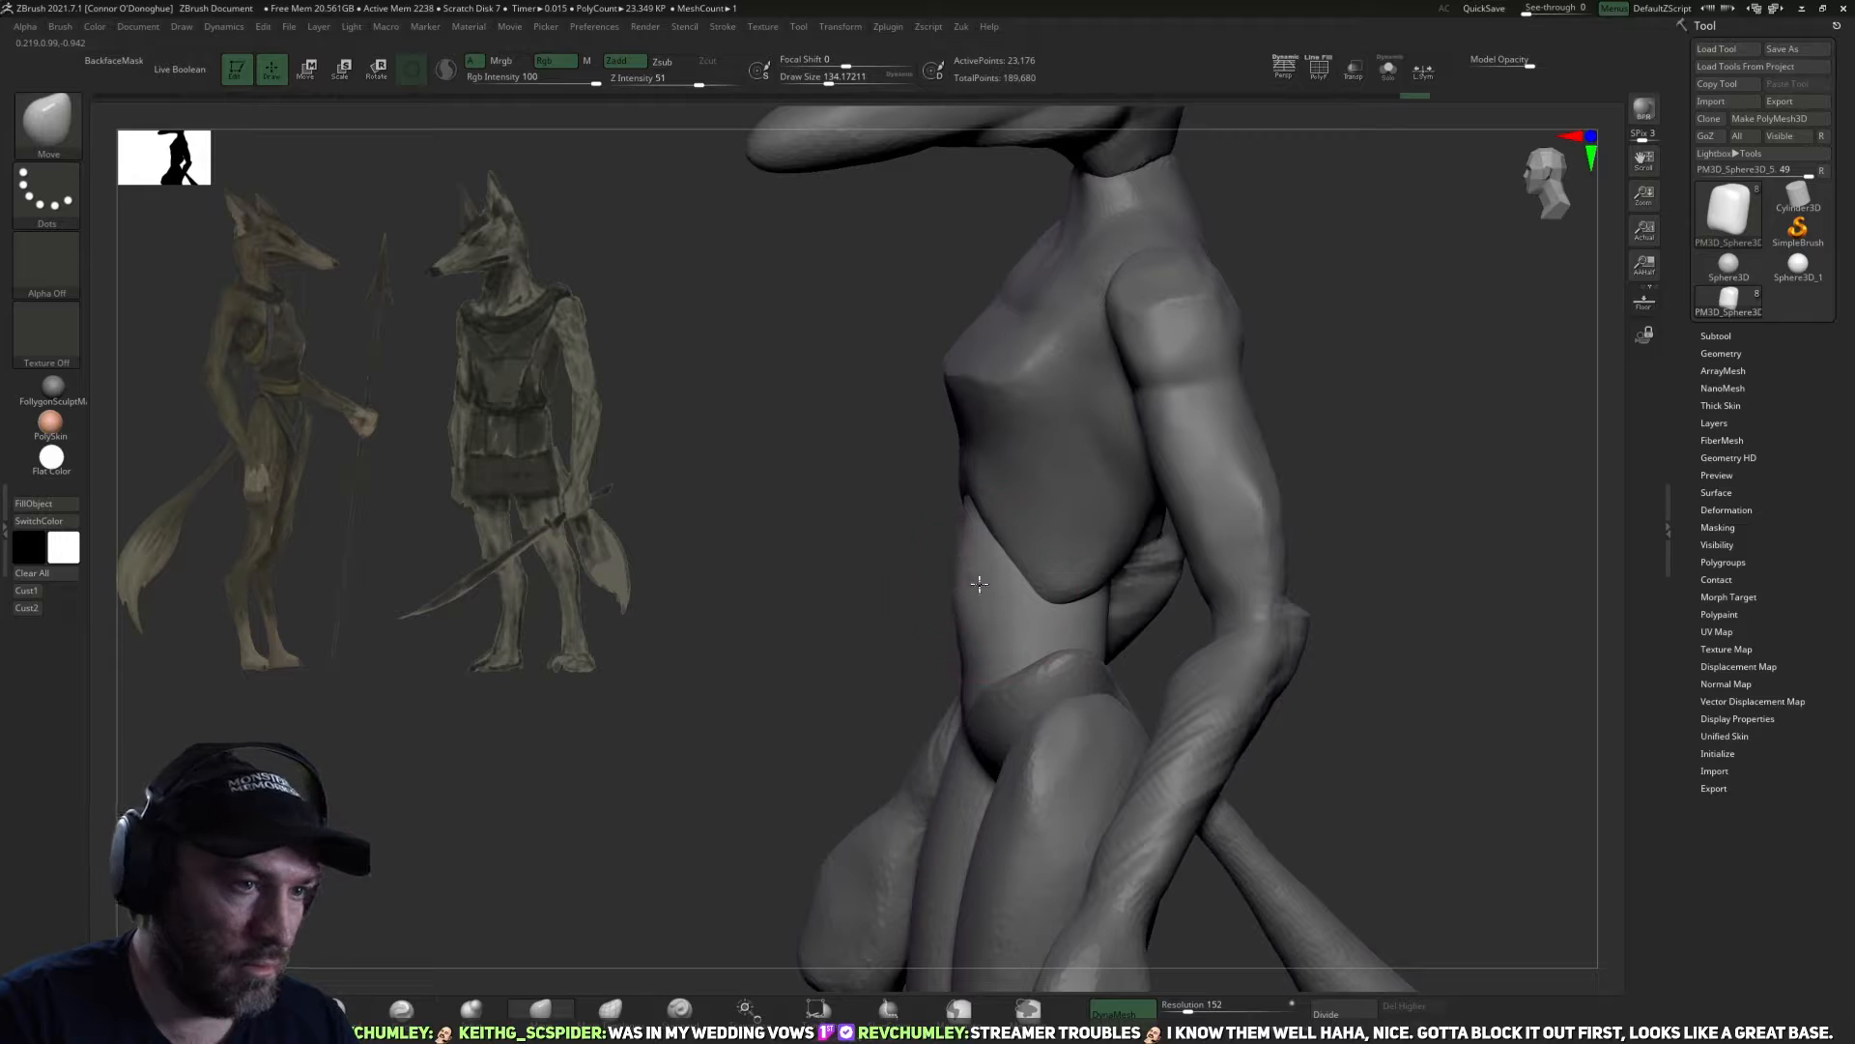
{"action": "left_click_drag", "start_coordinate": [1366, 671], "coordinate": [826, 761]}
Work over the abdomen with the Pinch brush, undoing the first stroke.
{"action": "left_click", "coordinate": [401, 1008]}
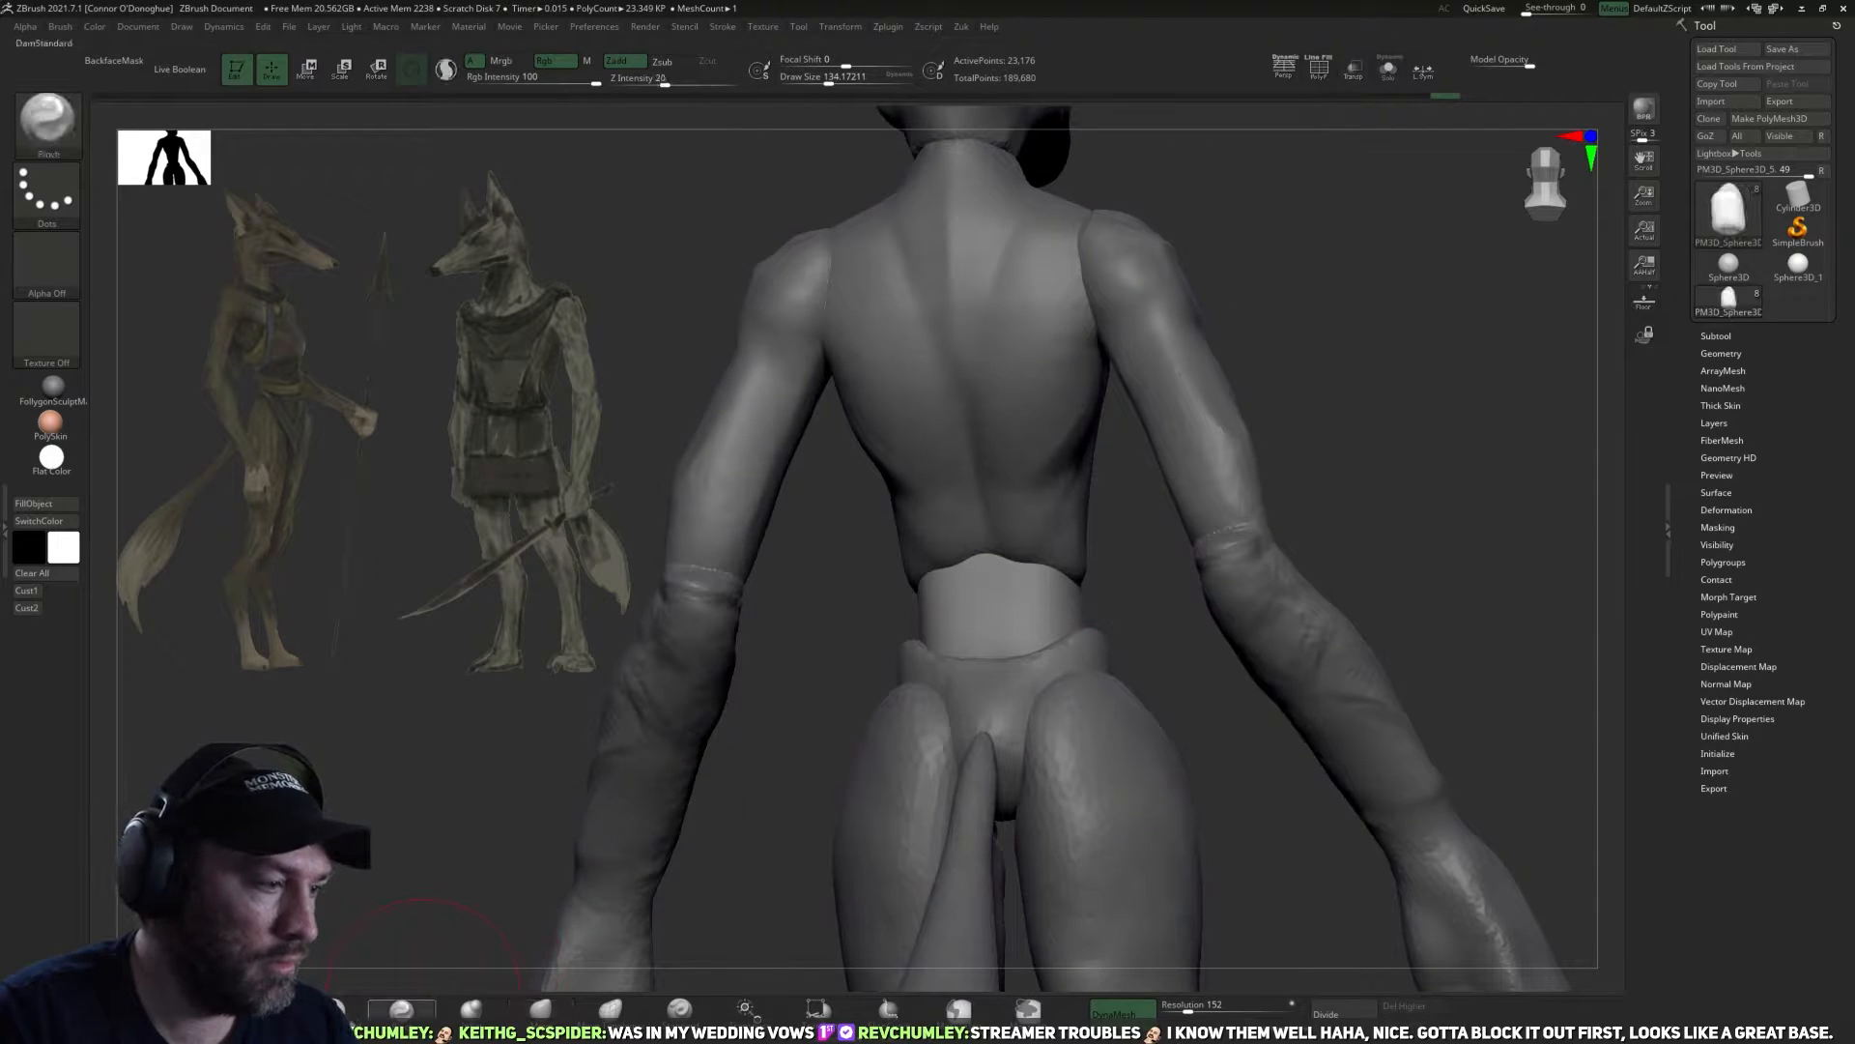
{"action": "mouse_move", "coordinate": [1135, 604]}
{"action": "left_mouse_down"}
{"action": "mouse_move", "coordinate": [1073, 609]}
{"action": "mouse_move", "coordinate": [1126, 597]}
{"action": "mouse_move", "coordinate": [1089, 629]}
{"action": "mouse_move", "coordinate": [1193, 571]}
{"action": "mouse_move", "coordinate": [1168, 638]}
{"action": "mouse_move", "coordinate": [1047, 638]}
{"action": "mouse_move", "coordinate": [850, 529]}
{"action": "left_mouse_up"}
{"action": "key", "text": "ctrl+z"}
{"action": "mouse_move", "coordinate": [1044, 612]}
{"action": "left_mouse_down"}
{"action": "mouse_move", "coordinate": [1102, 641]}
{"action": "mouse_move", "coordinate": [1053, 580]}
{"action": "left_mouse_up"}
{"action": "mouse_move", "coordinate": [867, 612]}
{"action": "left_mouse_down"}
{"action": "mouse_move", "coordinate": [864, 499]}
{"action": "mouse_move", "coordinate": [903, 613]}
{"action": "left_mouse_up"}
Adjust the abdomen's sides and its tapered upper front under the rib arch with the Move brush.
{"action": "left_click", "coordinate": [540, 1008]}
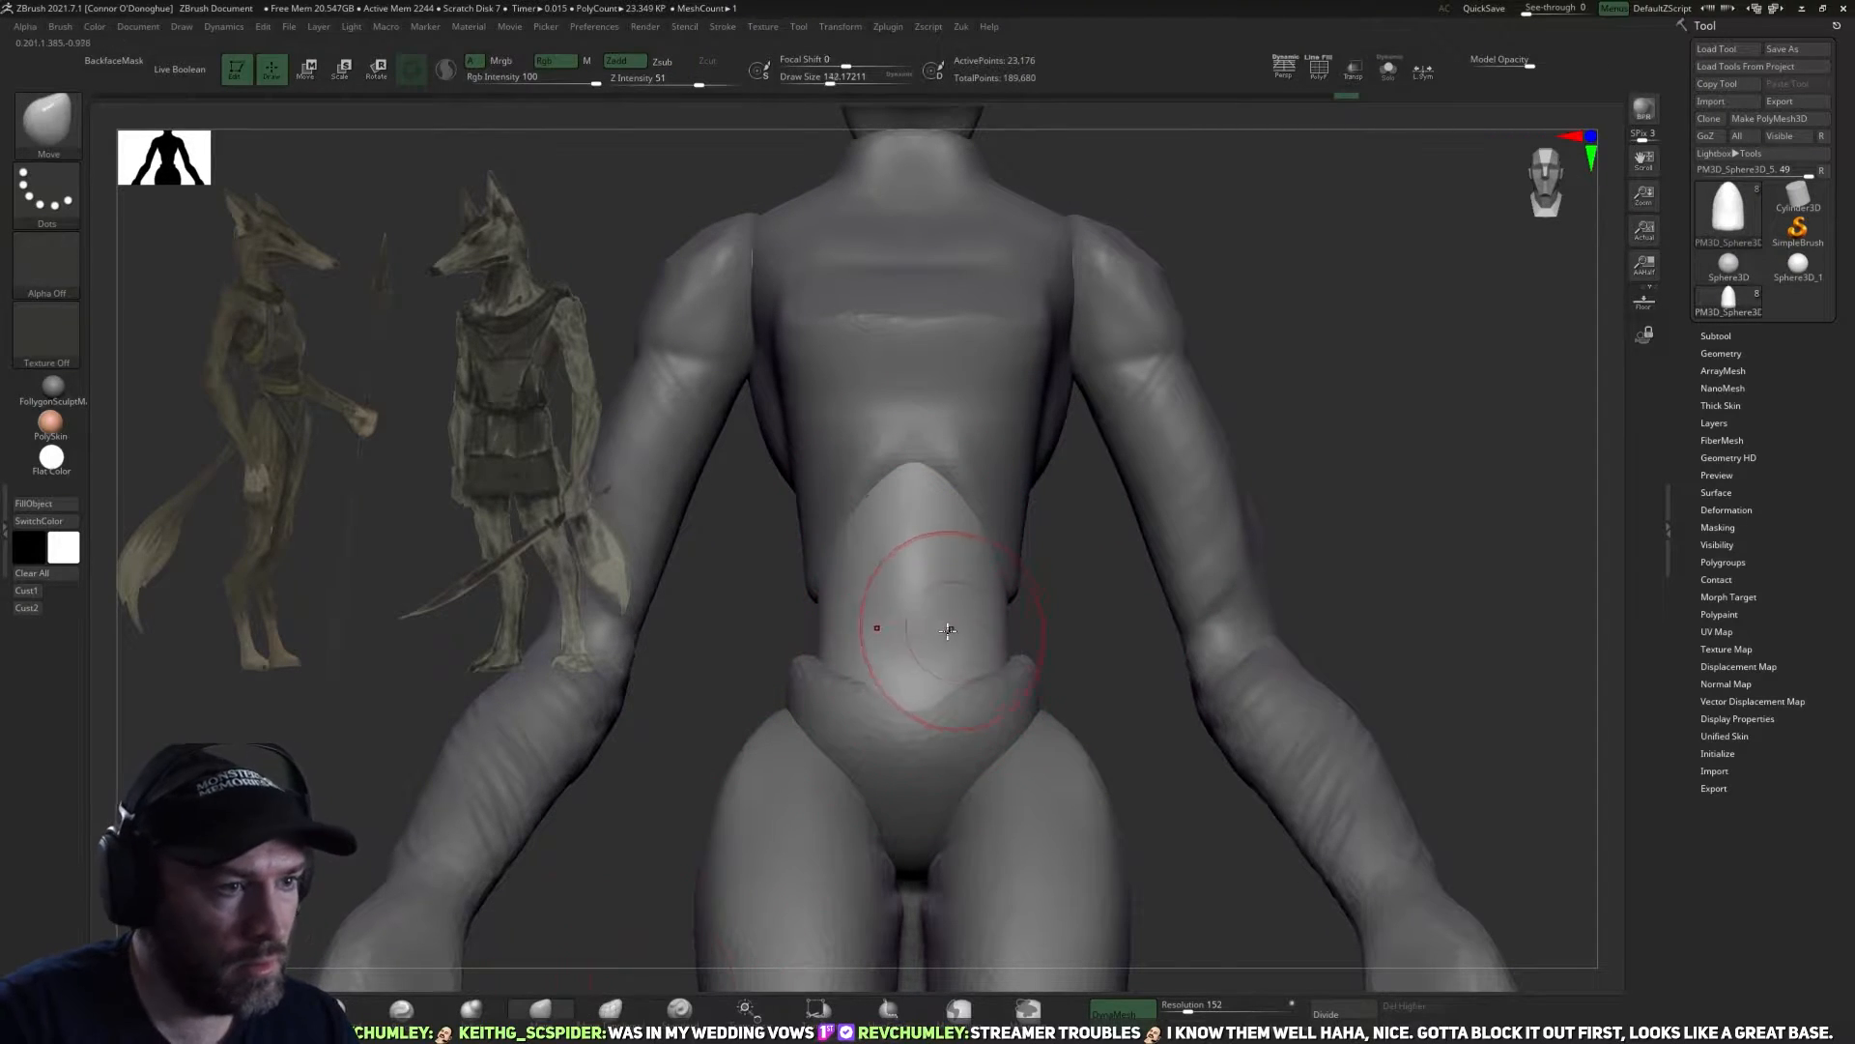
{"action": "left_click_drag", "start_coordinate": [1060, 593], "coordinate": [994, 621]}
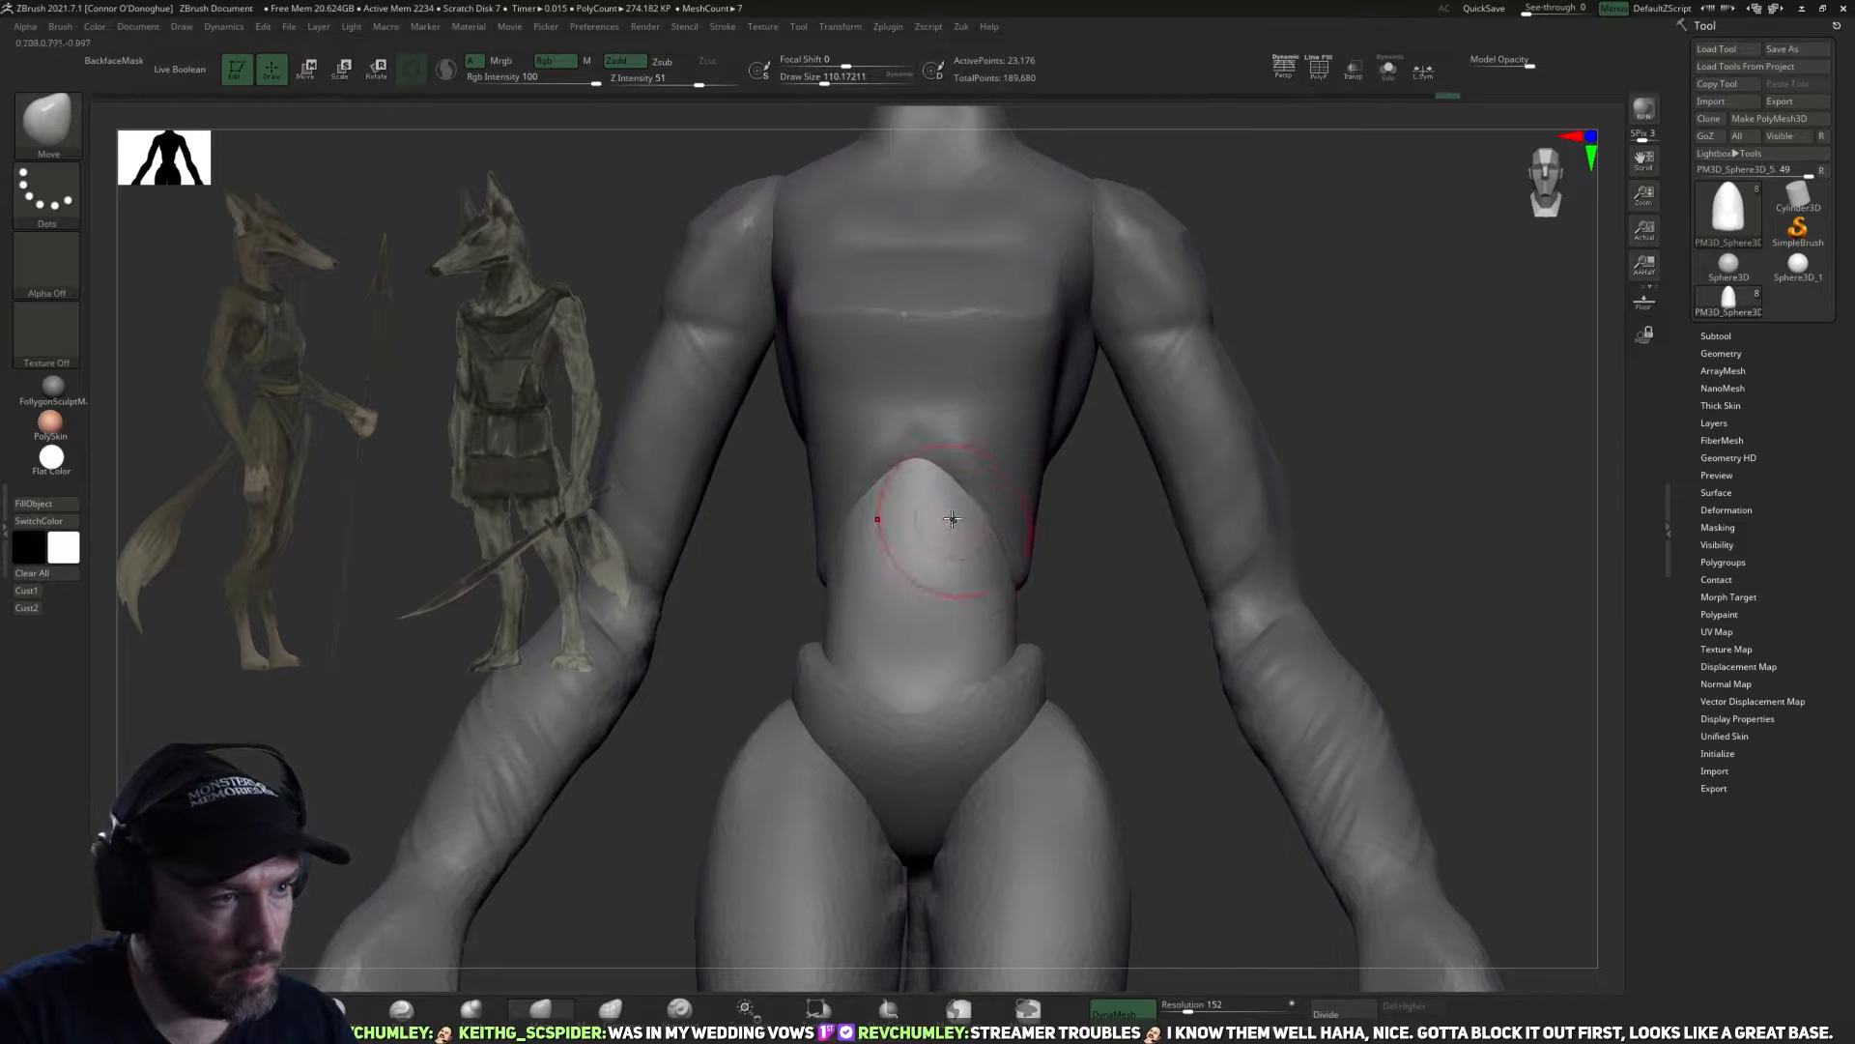
{"action": "left_click_drag", "start_coordinate": [985, 515], "coordinate": [999, 520]}
{"action": "left_click_drag", "start_coordinate": [1060, 603], "coordinate": [945, 671]}
{"action": "left_click_drag", "start_coordinate": [1095, 649], "coordinate": [1086, 691]}
Select the pelvis subtool and reshape its upper rim and hip corners with the Move brush.
{"action": "left_click", "coordinate": [1014, 696], "text": "alt"}
{"action": "left_click_drag", "start_coordinate": [1324, 565], "coordinate": [1290, 593], "text": "alt"}
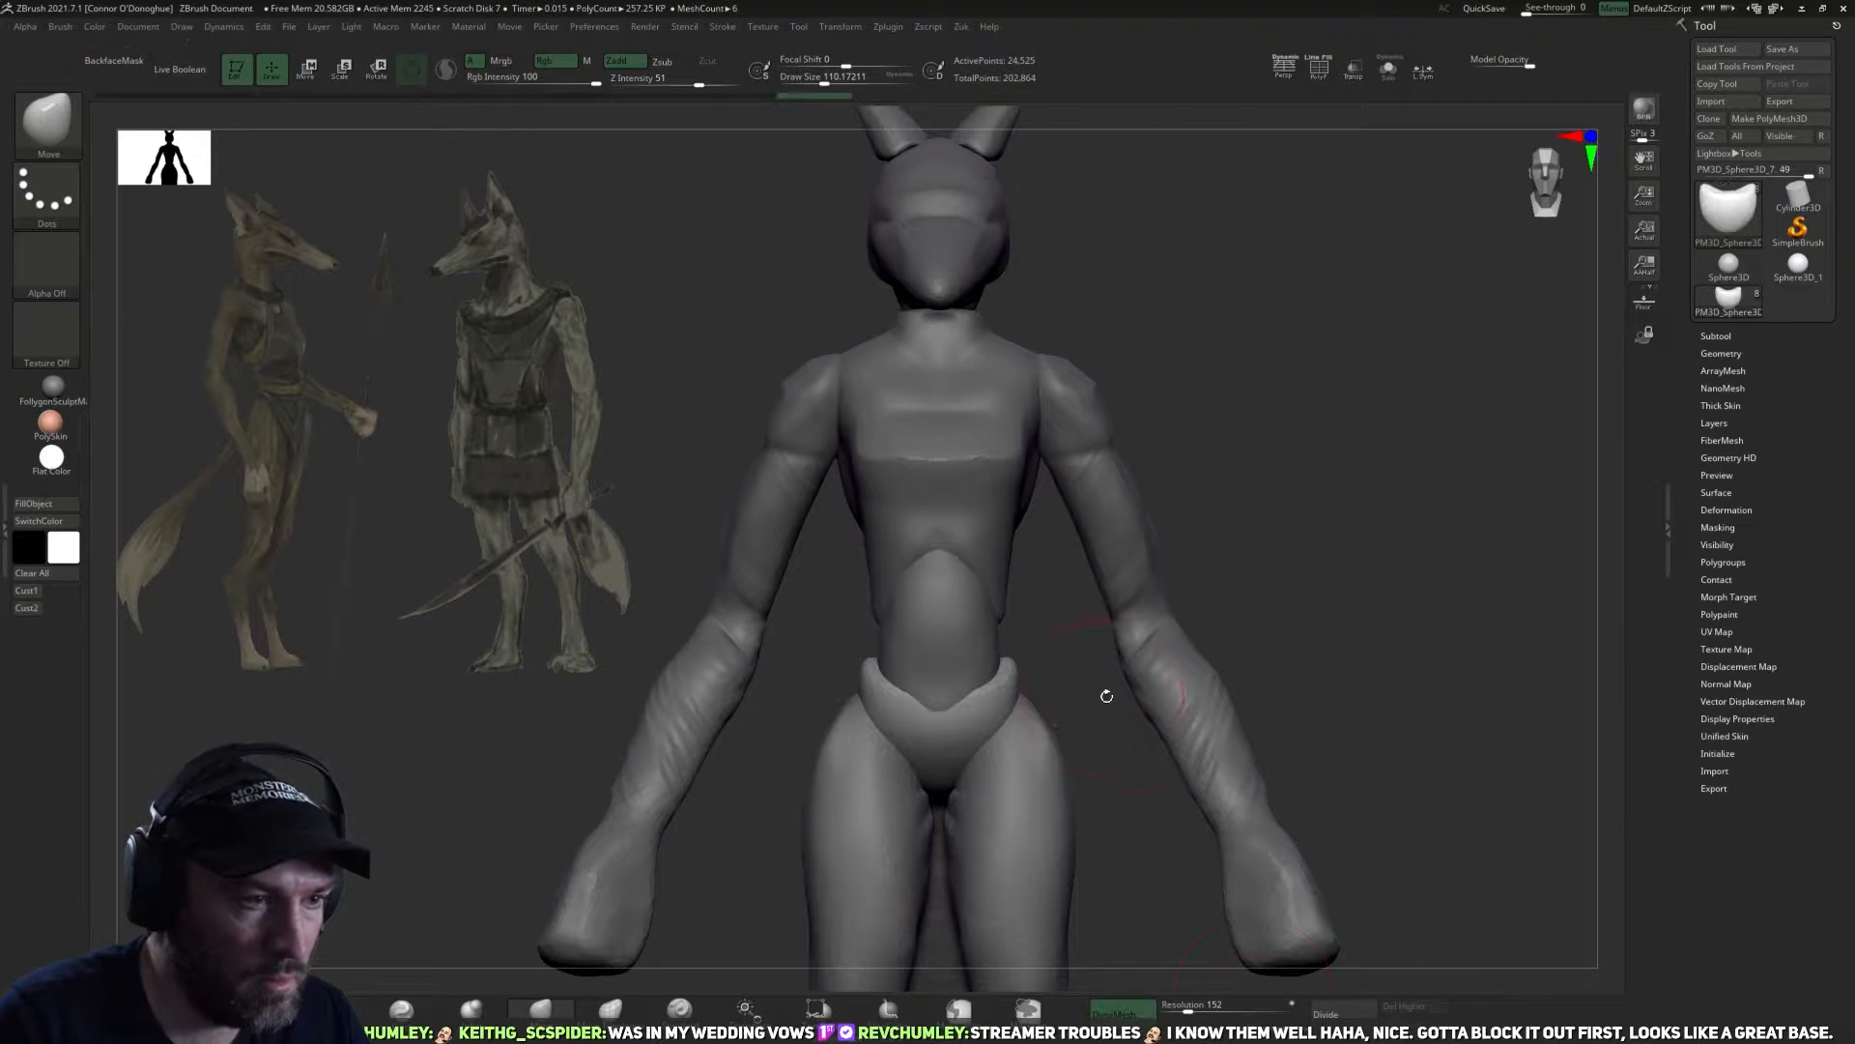
{"action": "left_click_drag", "start_coordinate": [1102, 695], "coordinate": [1092, 758], "text": "alt"}
{"action": "left_click_drag", "start_coordinate": [975, 716], "coordinate": [957, 703], "text": "shift"}
{"action": "mouse_move", "coordinate": [1098, 703]}
{"action": "left_mouse_down", "text": "alt"}
{"action": "mouse_move", "coordinate": [1069, 623]}
{"action": "mouse_move", "coordinate": [1166, 626]}
{"action": "left_mouse_up", "text": "alt"}
{"action": "left_click_drag", "start_coordinate": [1006, 610], "coordinate": [987, 606]}
{"action": "left_click_drag", "start_coordinate": [1131, 571], "coordinate": [1065, 621]}
{"action": "left_click_drag", "start_coordinate": [1042, 576], "coordinate": [1025, 568]}
{"action": "left_click_drag", "start_coordinate": [1104, 517], "coordinate": [1173, 477]}
{"action": "left_click_drag", "start_coordinate": [1050, 665], "coordinate": [1191, 618]}
Select the legs subtool and split it into separate polygroups with Auto Groups.
{"action": "left_click_drag", "start_coordinate": [1191, 700], "coordinate": [1214, 358]}
{"action": "left_click", "coordinate": [983, 766], "text": "alt"}
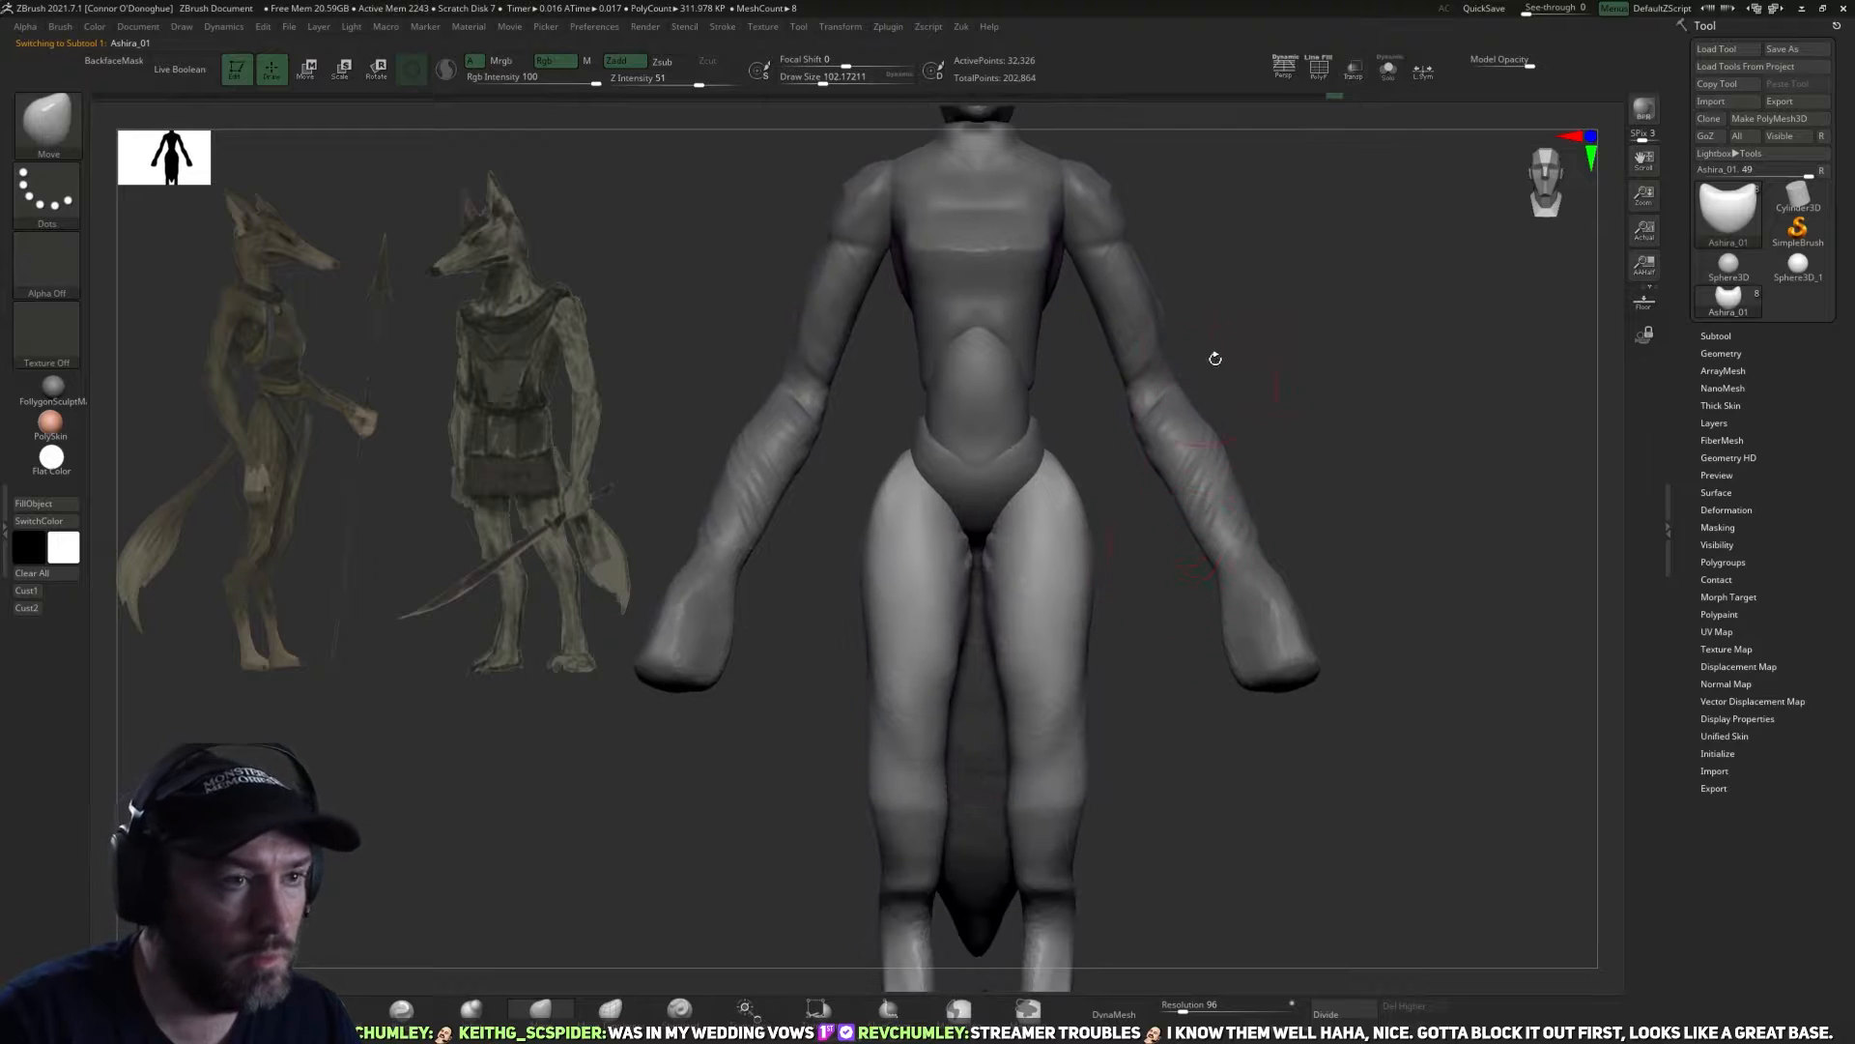
{"action": "key", "text": "ctrl+space"}
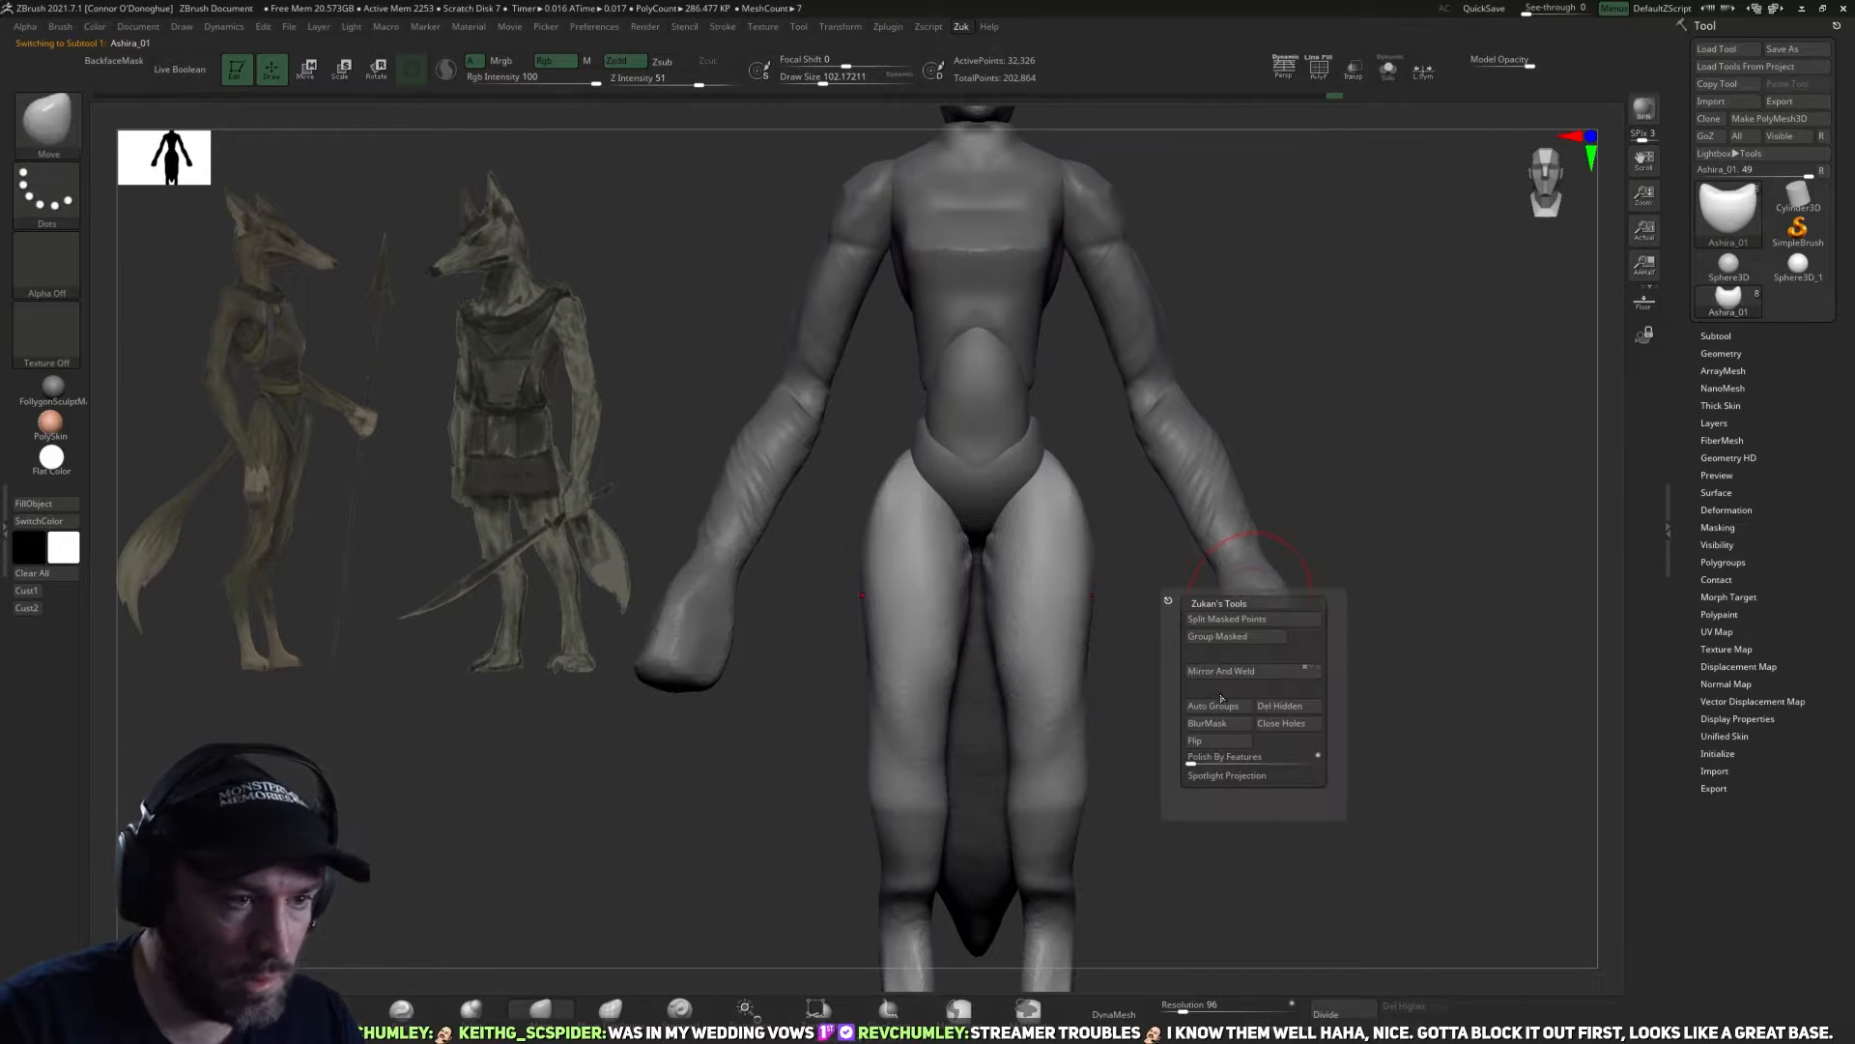
{"action": "left_click", "coordinate": [1222, 709]}
{"action": "mouse_move", "coordinate": [1221, 779]}
{"action": "left_mouse_down", "text": "alt"}
{"action": "mouse_move", "coordinate": [1189, 671]}
{"action": "mouse_move", "coordinate": [1222, 582]}
{"action": "left_mouse_up", "text": "alt"}
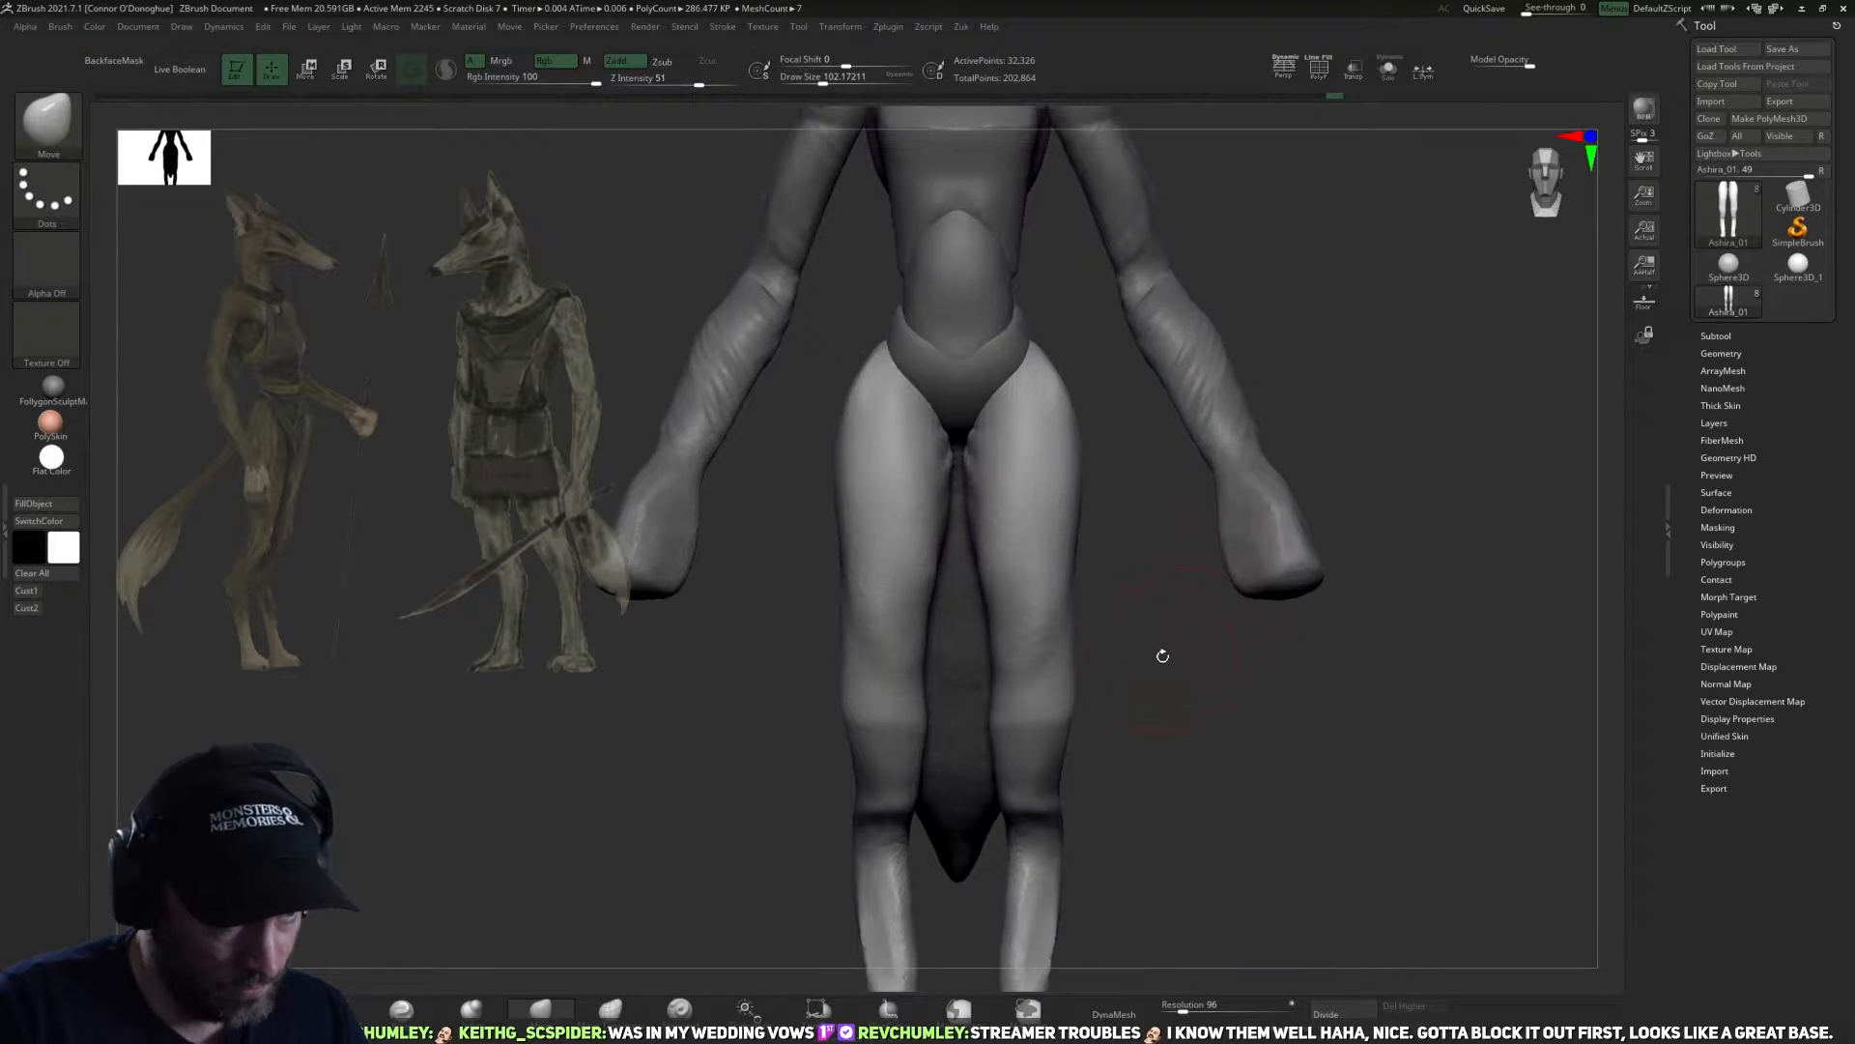
Isolate one leg's polygroup and delete the hidden opposite leg.
{"action": "left_click", "coordinate": [1067, 628], "text": "ctrl+shift"}
{"action": "key", "text": "ctrl+space"}
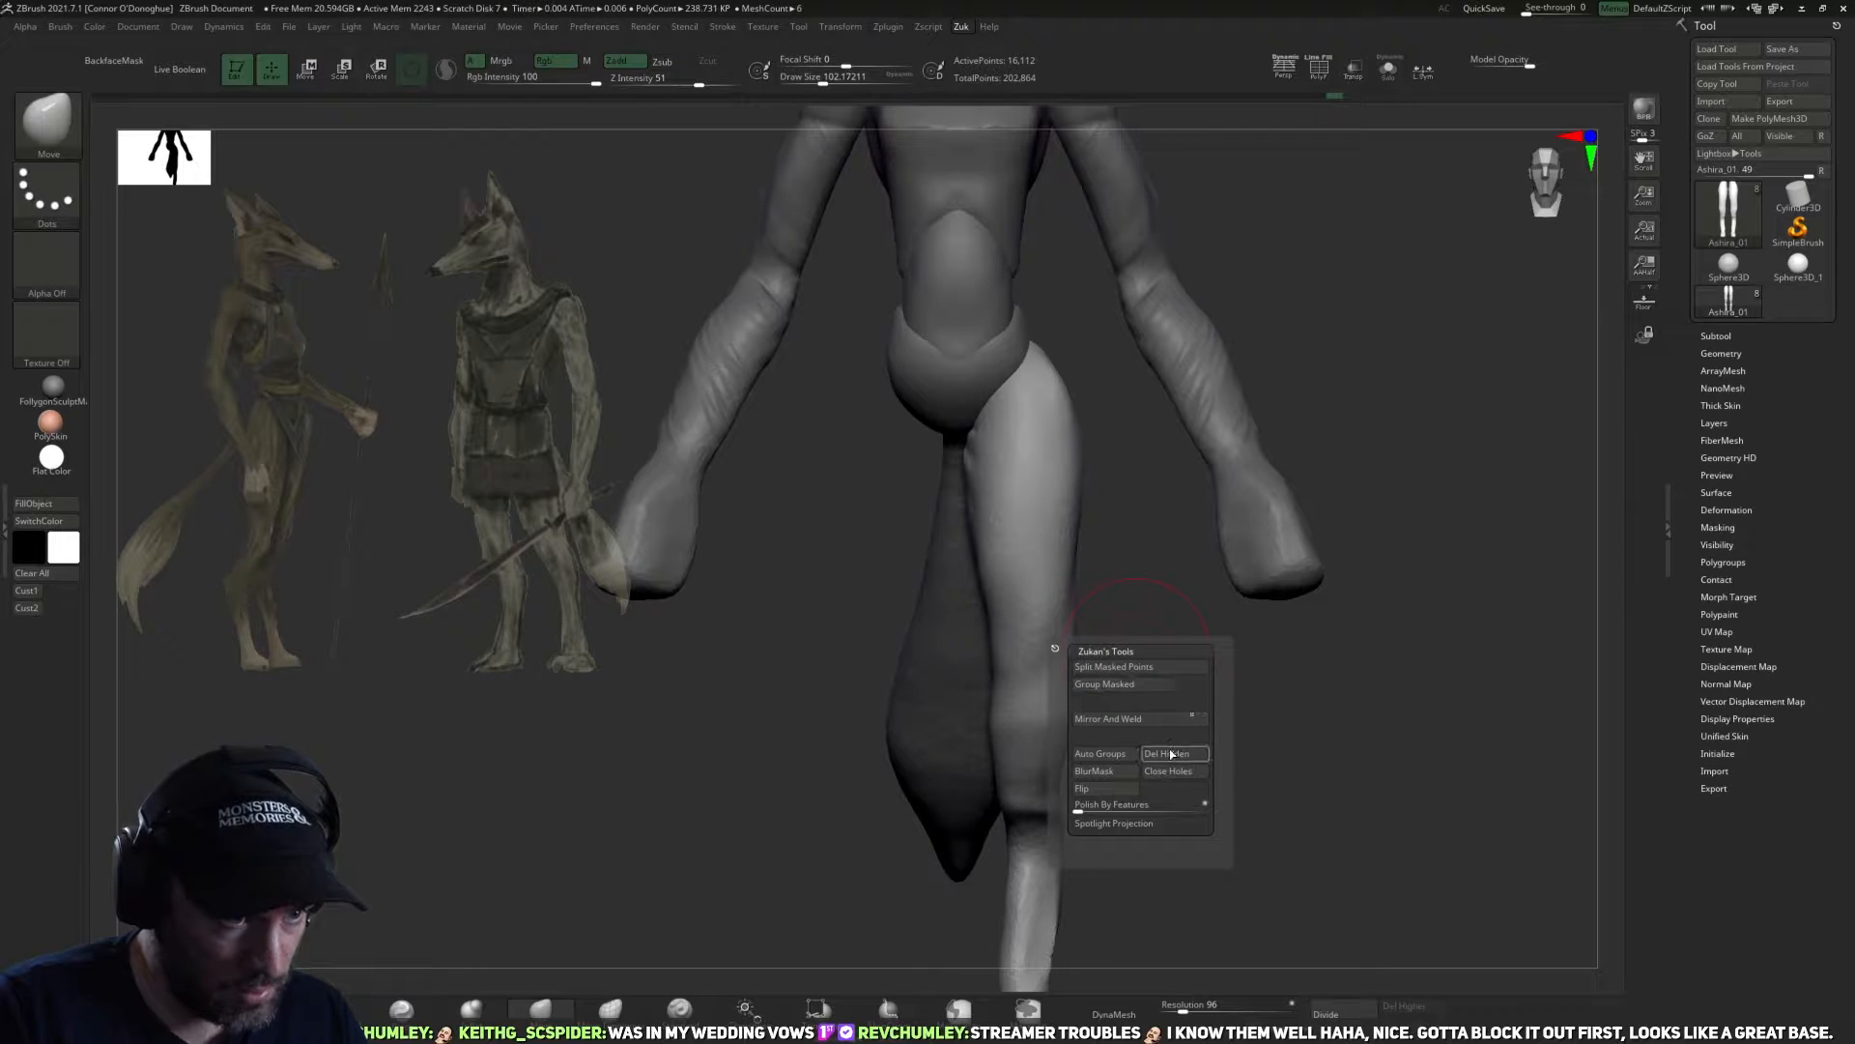
{"action": "mouse_move", "coordinate": [1084, 568]}
{"action": "right_mouse_down"}
{"action": "mouse_move", "coordinate": [1118, 636]}
{"action": "mouse_move", "coordinate": [959, 533]}
{"action": "right_mouse_up"}
DynaMesh the remaining leg at resolution 96.
{"action": "mouse_move", "coordinate": [975, 613]}
{"action": "right_mouse_down", "text": "shift"}
{"action": "mouse_move", "coordinate": [1098, 779]}
{"action": "mouse_move", "coordinate": [1119, 763]}
{"action": "right_mouse_up", "text": "shift"}
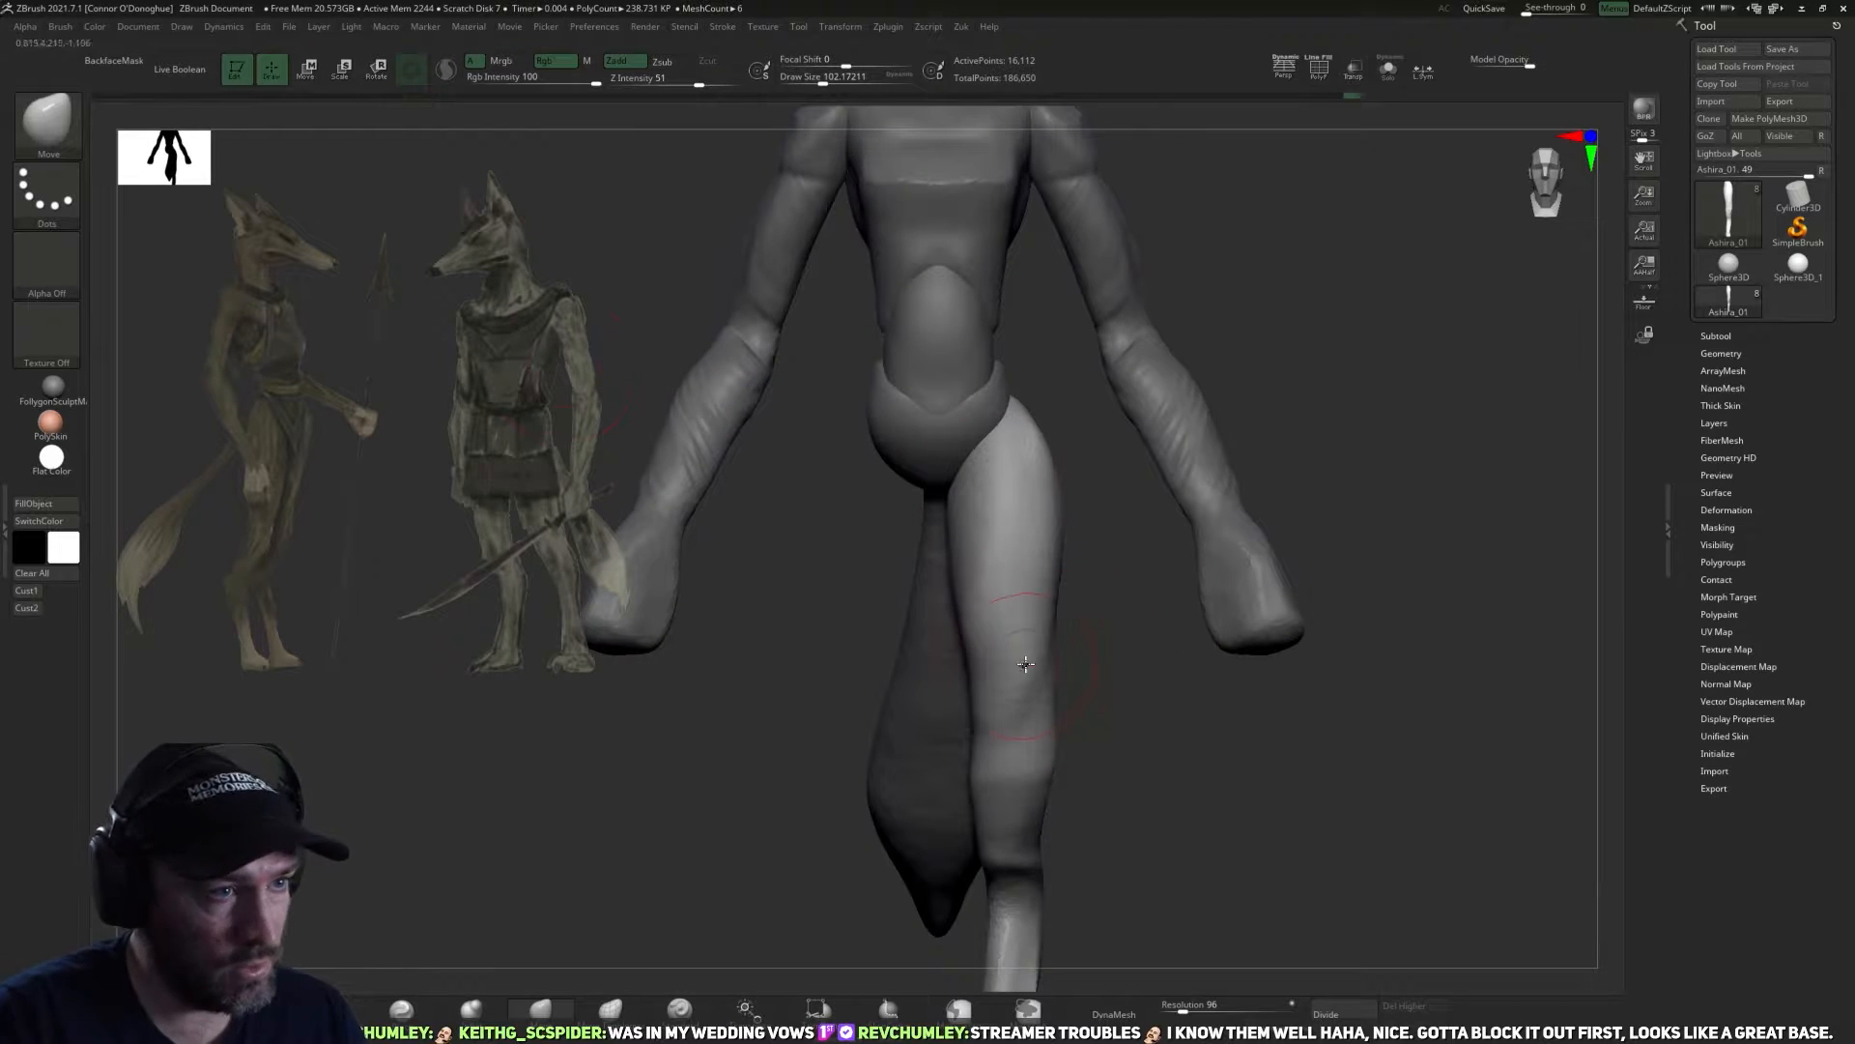
{"action": "left_click_drag", "start_coordinate": [1108, 574], "coordinate": [1130, 593]}
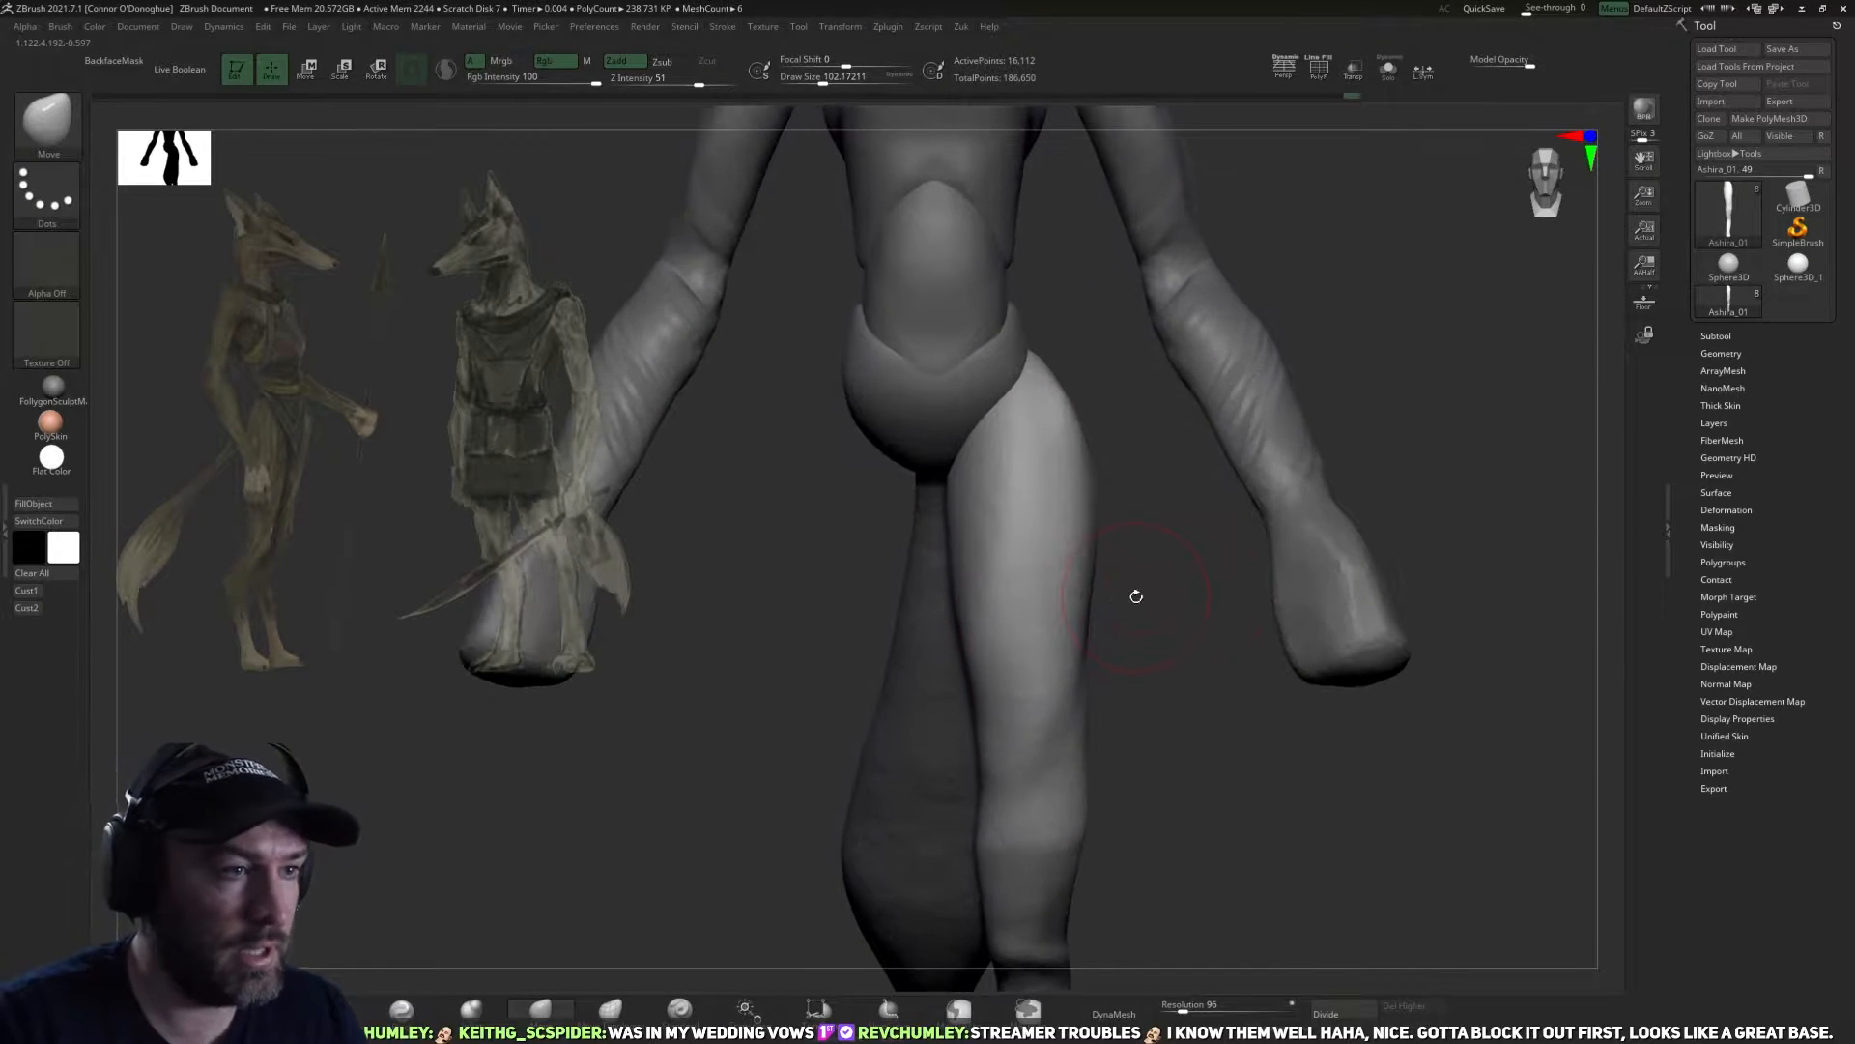
{"action": "left_click_drag", "start_coordinate": [1149, 664], "coordinate": [1072, 698], "text": "alt"}
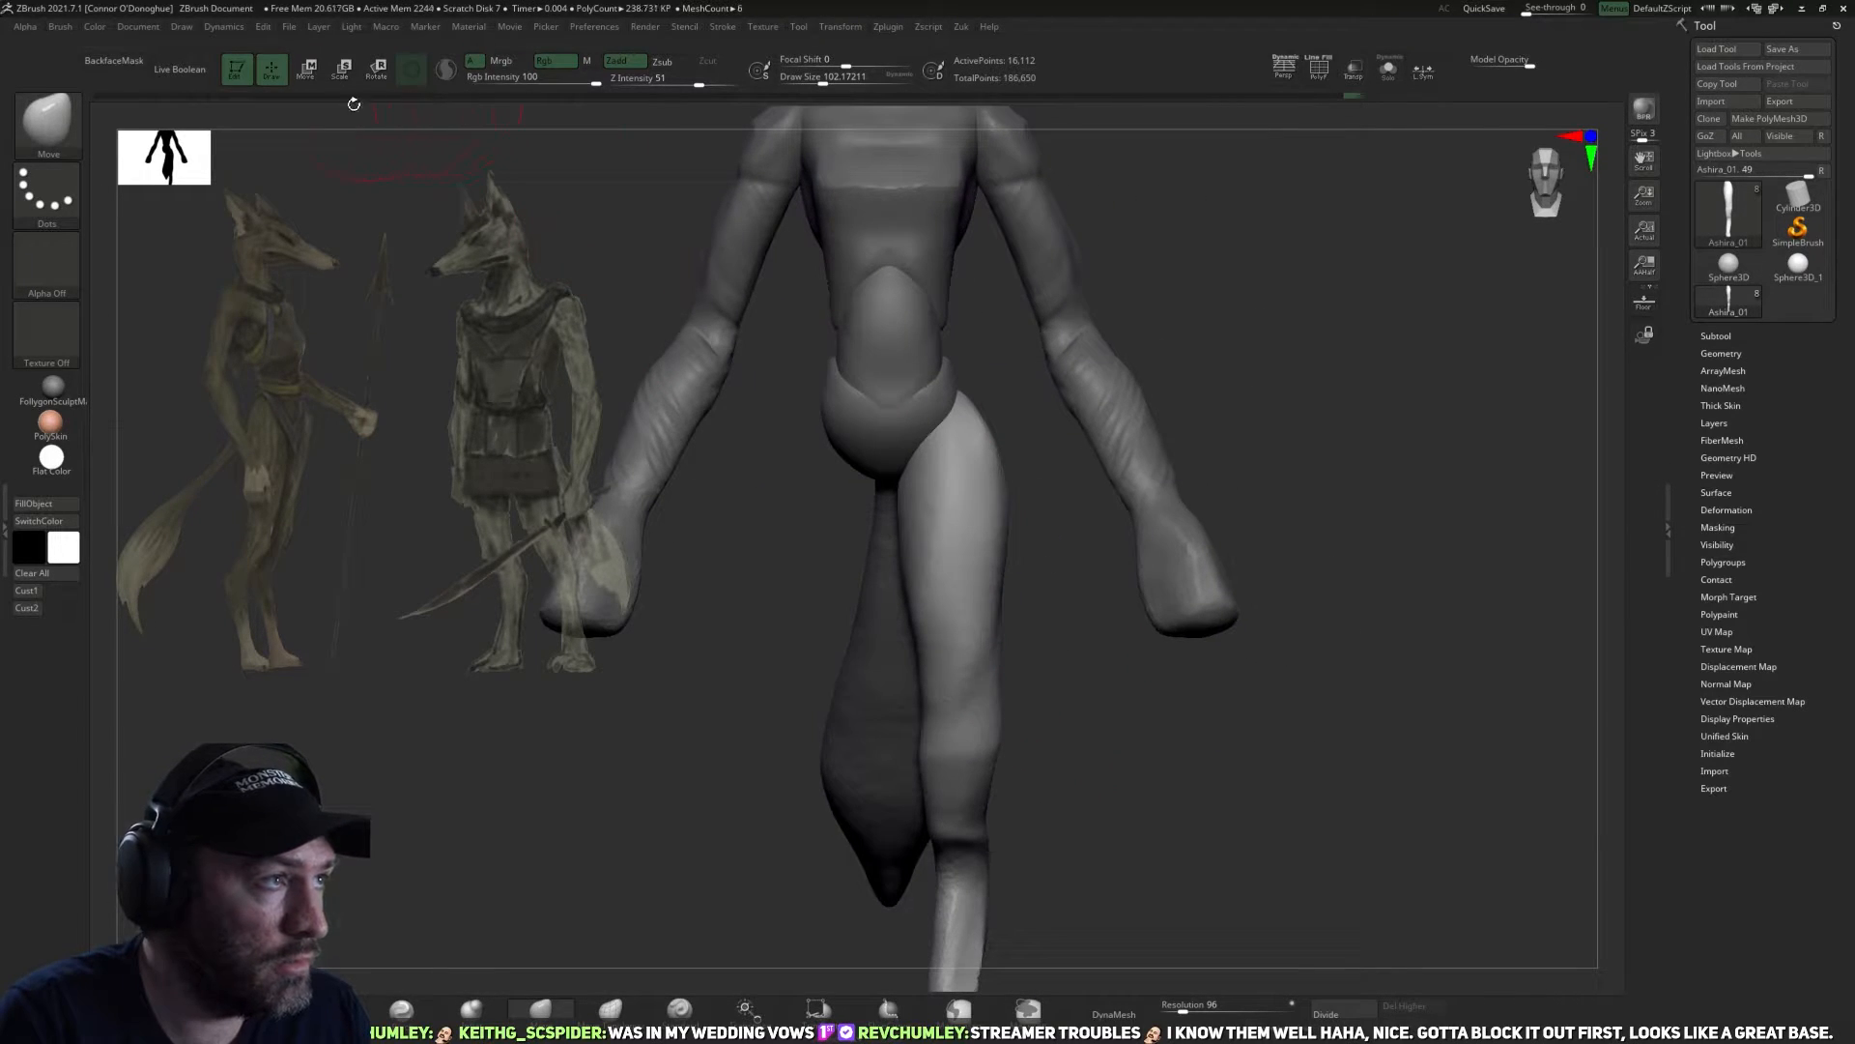
{"action": "left_click", "coordinate": [1117, 1011]}
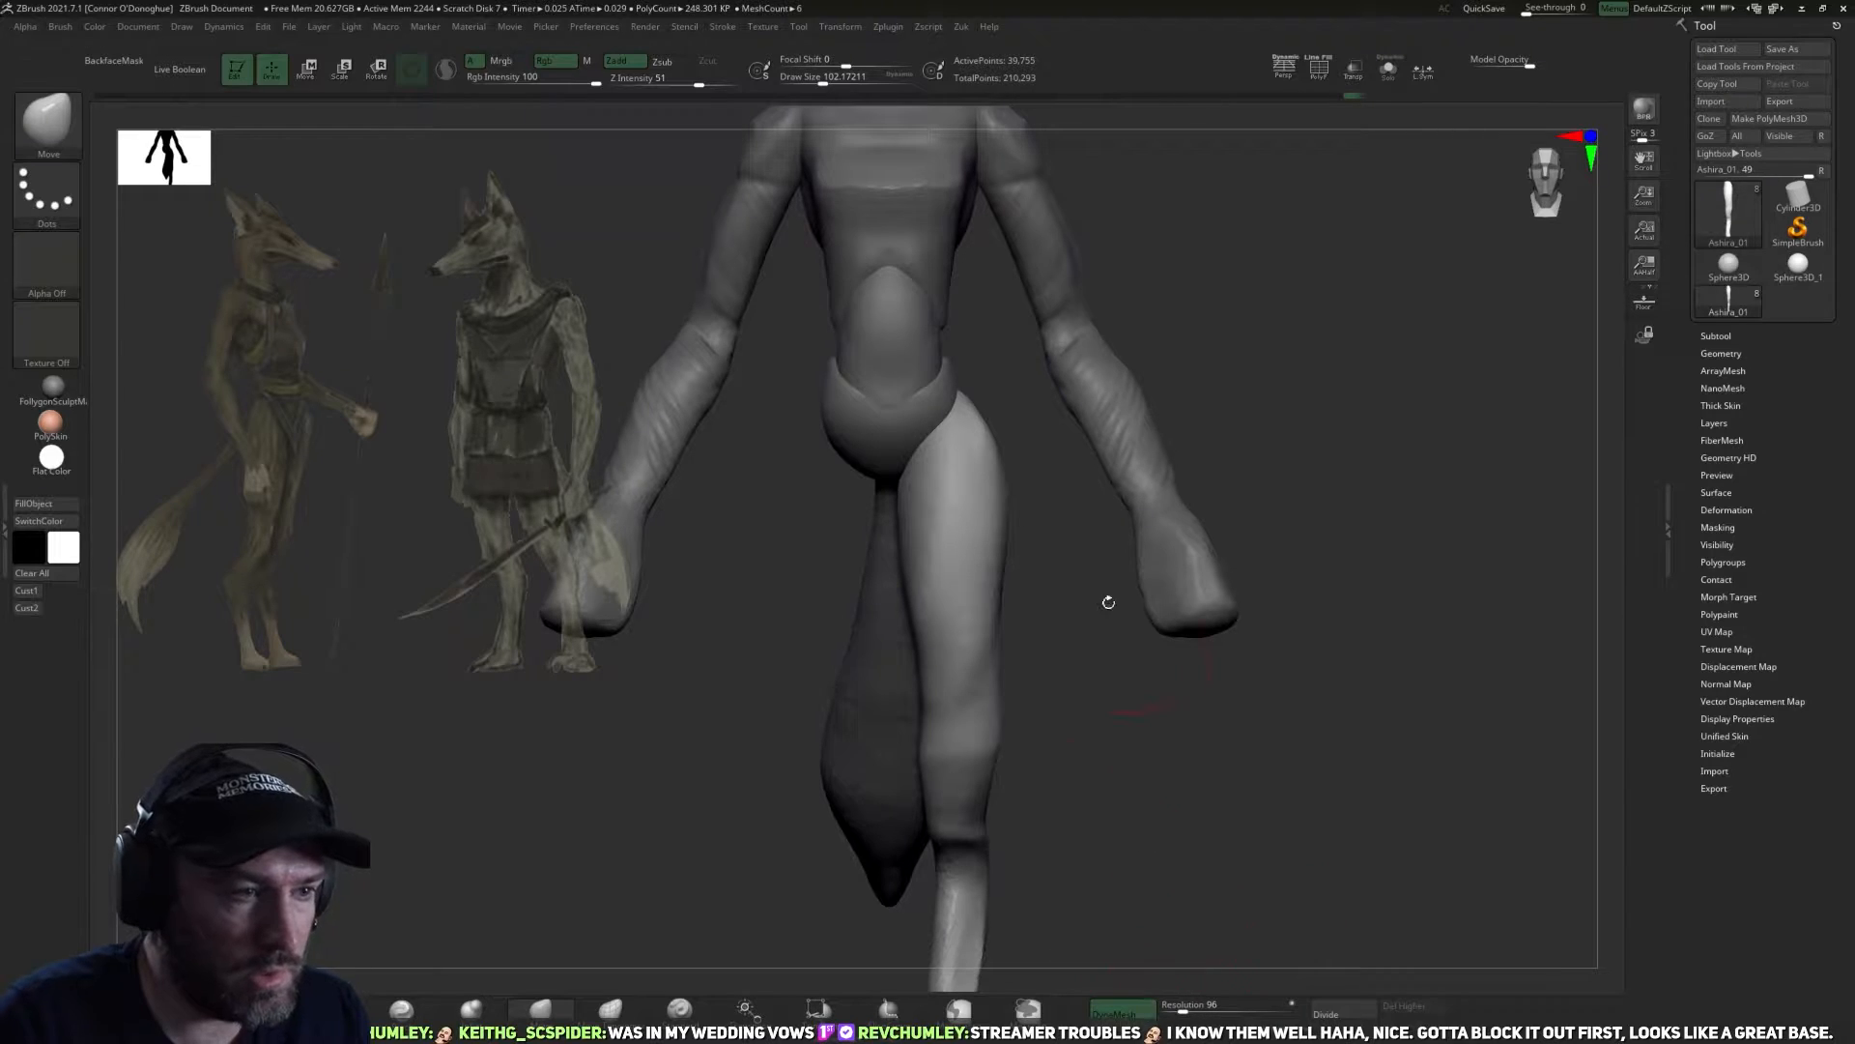
Flatten the inner and front planes of the remaining thigh with the TrimDynamic brush.
{"action": "left_click_drag", "start_coordinate": [1085, 663], "coordinate": [1024, 467]}
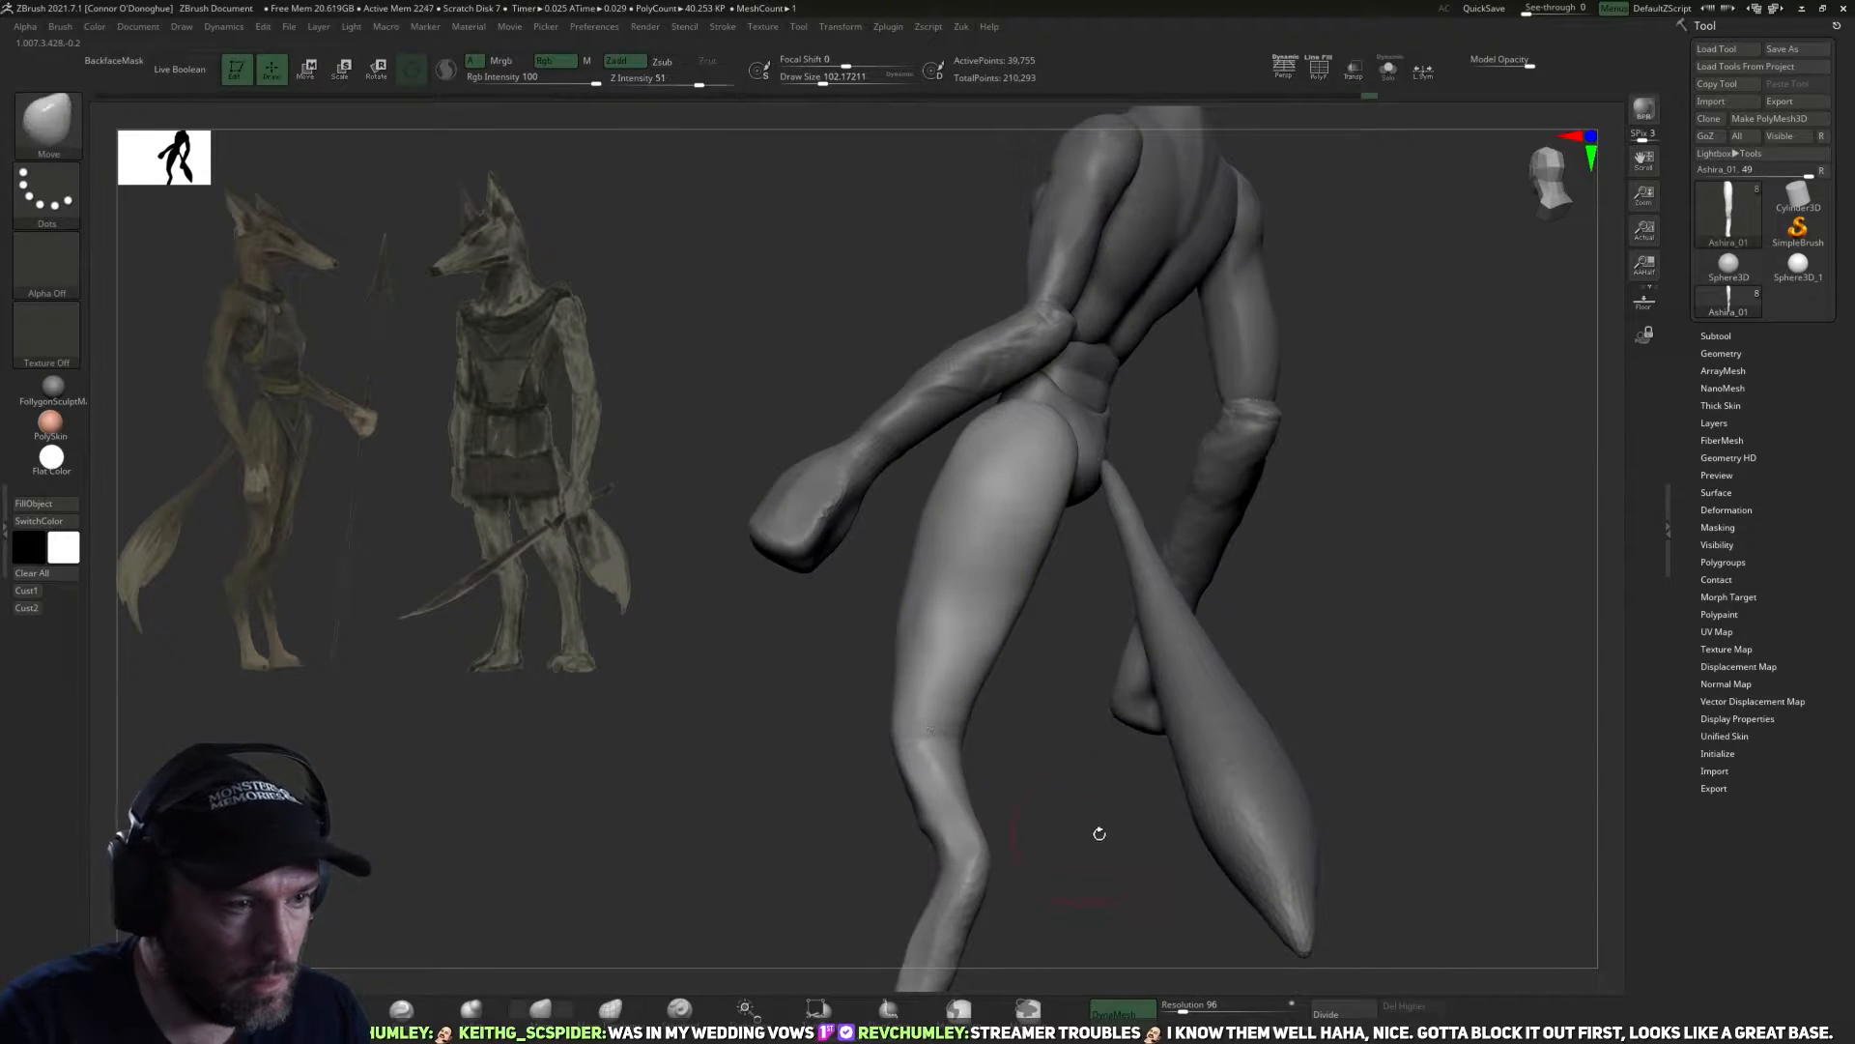
{"action": "left_click_drag", "start_coordinate": [1087, 836], "coordinate": [1113, 595], "text": "alt"}
{"action": "left_click_drag", "start_coordinate": [1010, 732], "coordinate": [1073, 783]}
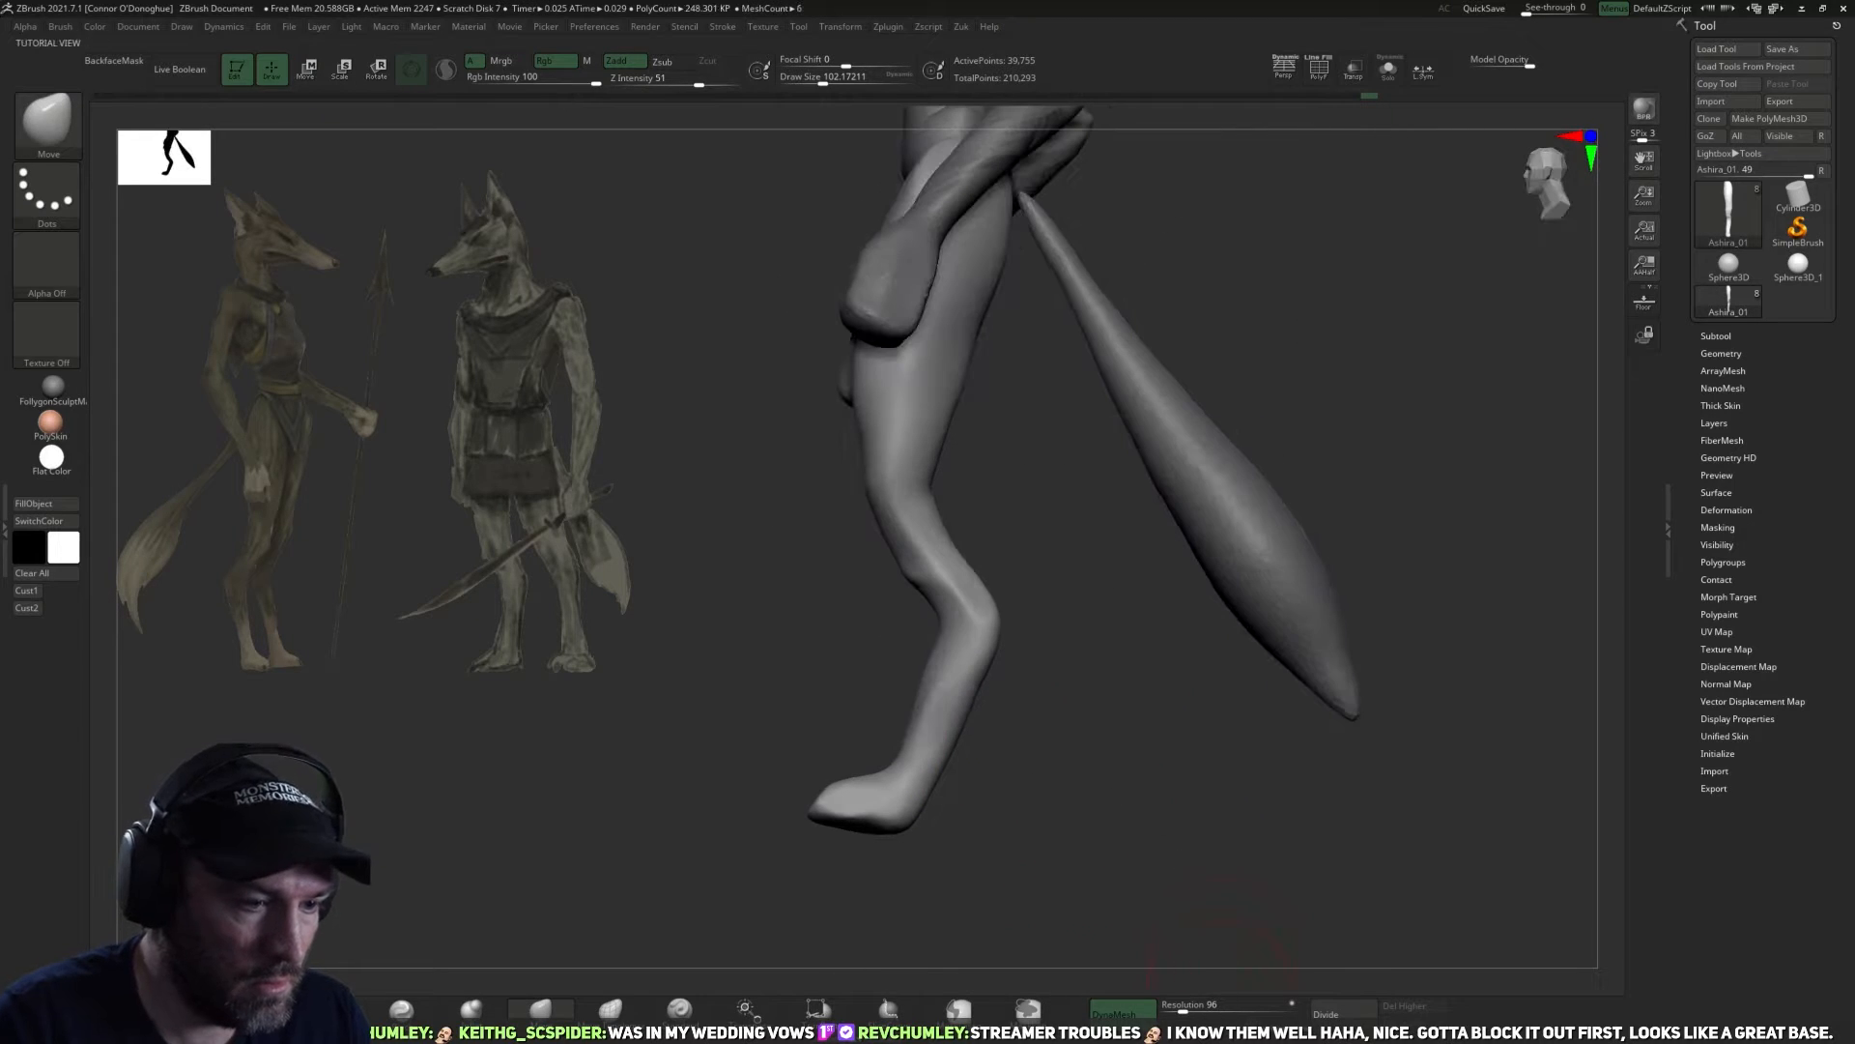
{"action": "mouse_move", "coordinate": [1311, 914]}
{"action": "left_mouse_down"}
{"action": "mouse_move", "coordinate": [1359, 837]}
{"action": "mouse_move", "coordinate": [1292, 837]}
{"action": "left_mouse_up"}
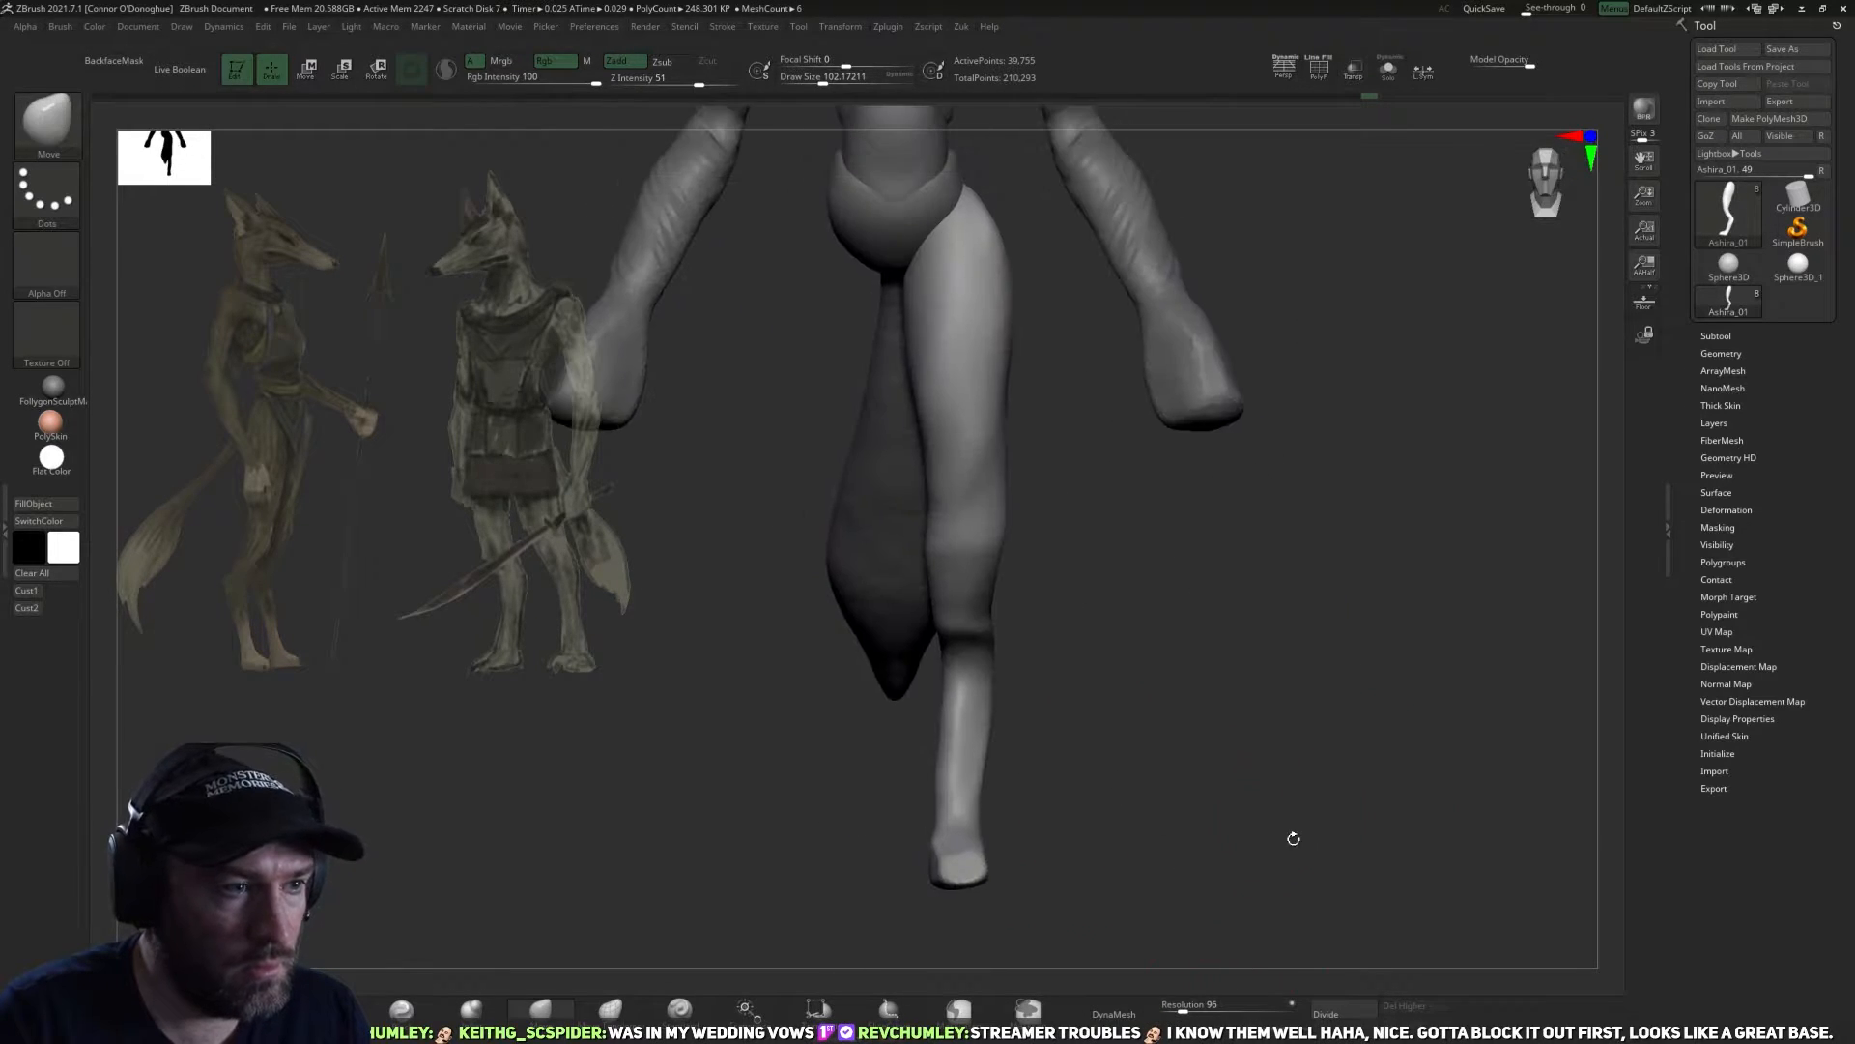
{"action": "mouse_move", "coordinate": [1119, 674]}
{"action": "left_mouse_down"}
{"action": "mouse_move", "coordinate": [1176, 663]}
{"action": "mouse_move", "coordinate": [1040, 637]}
{"action": "mouse_move", "coordinate": [986, 709]}
{"action": "mouse_move", "coordinate": [1134, 646]}
{"action": "mouse_move", "coordinate": [1101, 676]}
{"action": "mouse_move", "coordinate": [1156, 675]}
{"action": "mouse_move", "coordinate": [1102, 713]}
{"action": "mouse_move", "coordinate": [1107, 681]}
{"action": "mouse_move", "coordinate": [907, 671]}
{"action": "left_mouse_up"}
{"action": "key", "text": "b"}
{"action": "key", "text": "t"}
{"action": "key", "text": "d"}
{"action": "left_click_drag", "start_coordinate": [888, 743], "coordinate": [923, 666]}
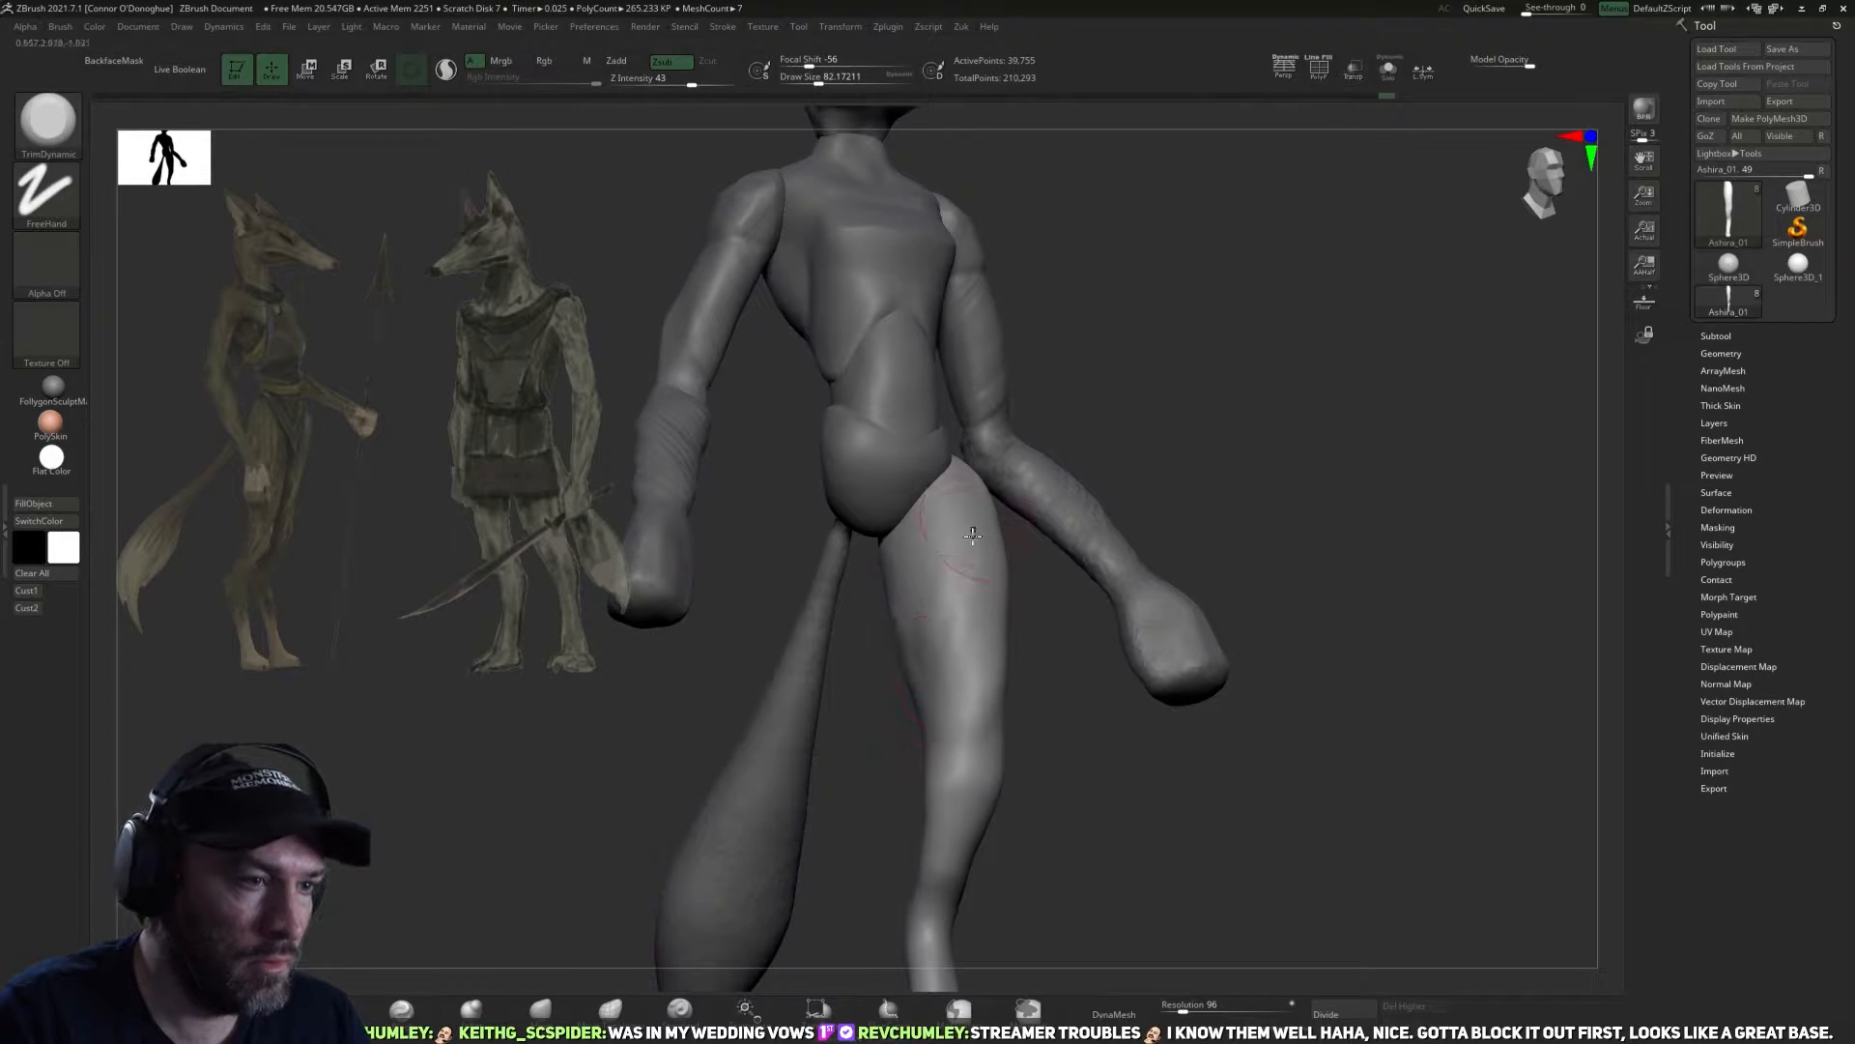
{"action": "left_click_drag", "start_coordinate": [964, 524], "coordinate": [899, 670]}
{"action": "left_click_drag", "start_coordinate": [891, 769], "coordinate": [920, 715]}
{"action": "left_click_drag", "start_coordinate": [929, 628], "coordinate": [948, 486]}
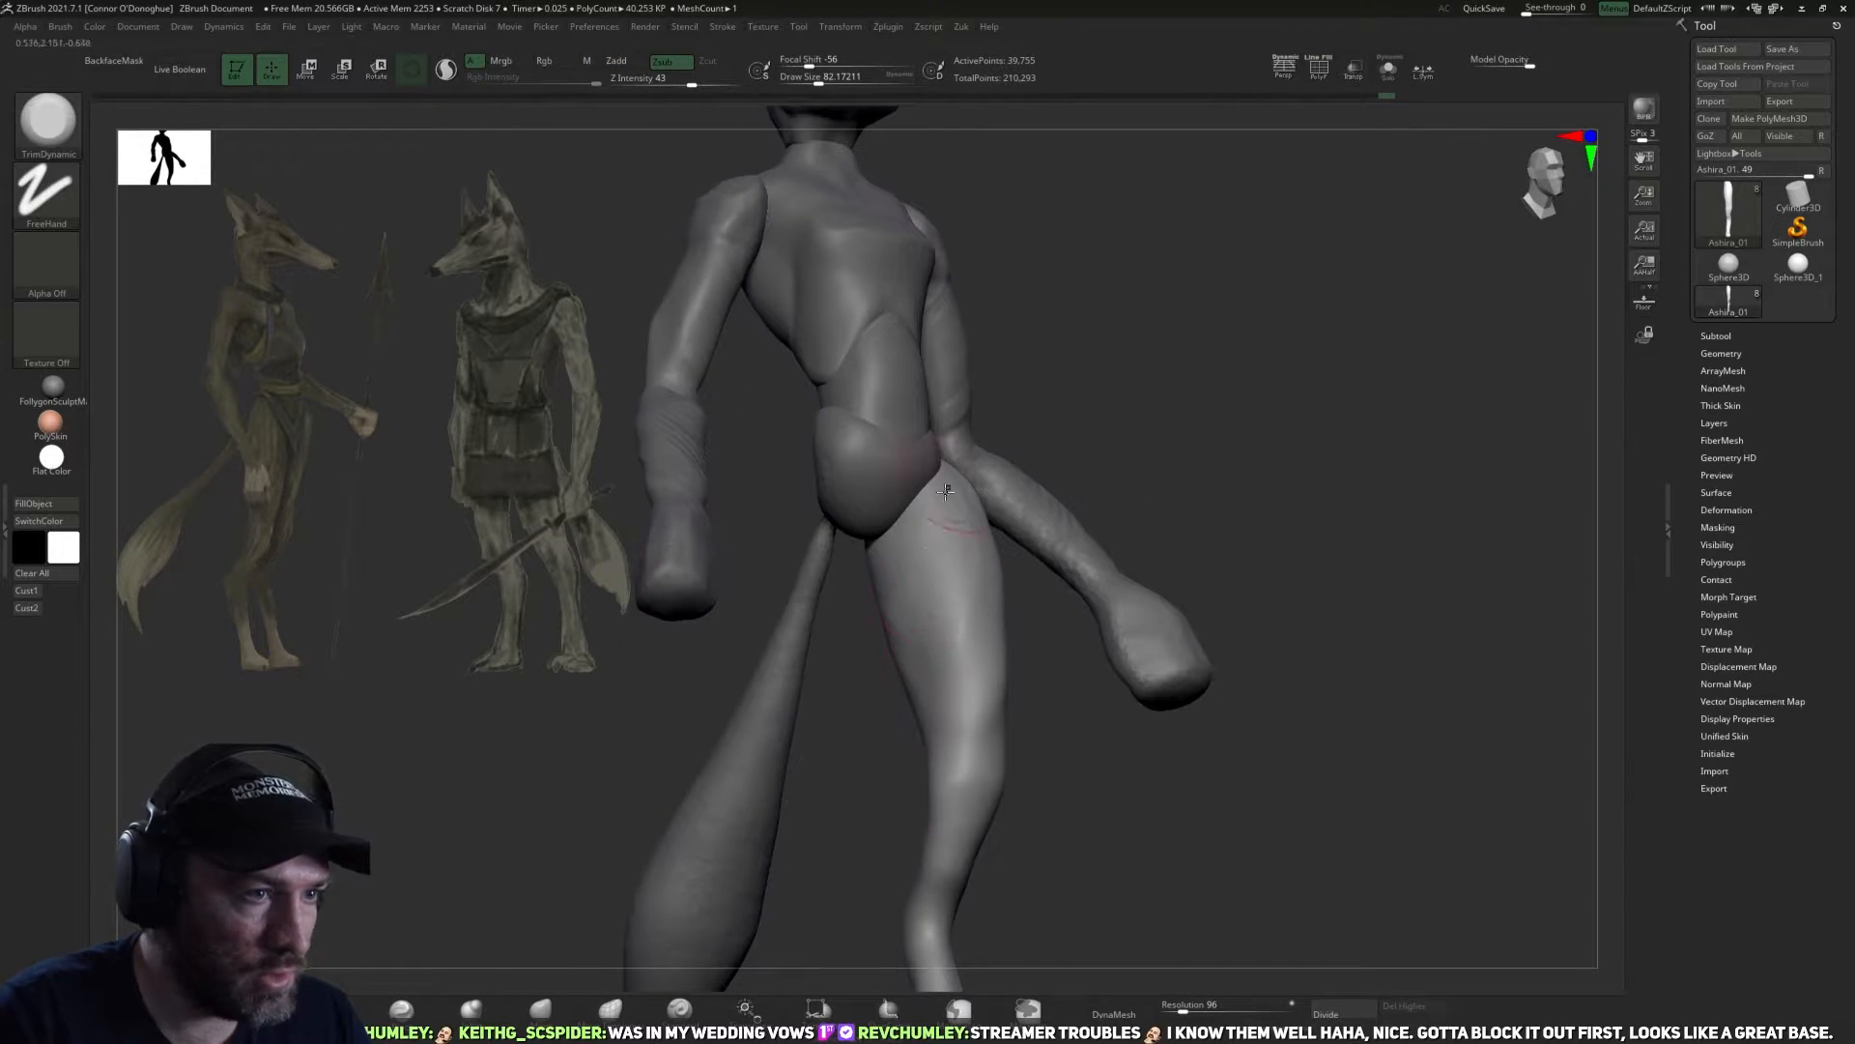
Define the outer front plane of the thigh below the hip with the TrimDynamic brush.
{"action": "left_click_drag", "start_coordinate": [857, 736], "coordinate": [1102, 573]}
{"action": "mouse_move", "coordinate": [1072, 476]}
{"action": "left_mouse_down"}
{"action": "mouse_move", "coordinate": [976, 489]}
{"action": "mouse_move", "coordinate": [971, 602]}
{"action": "mouse_move", "coordinate": [1052, 500]}
{"action": "left_mouse_up"}
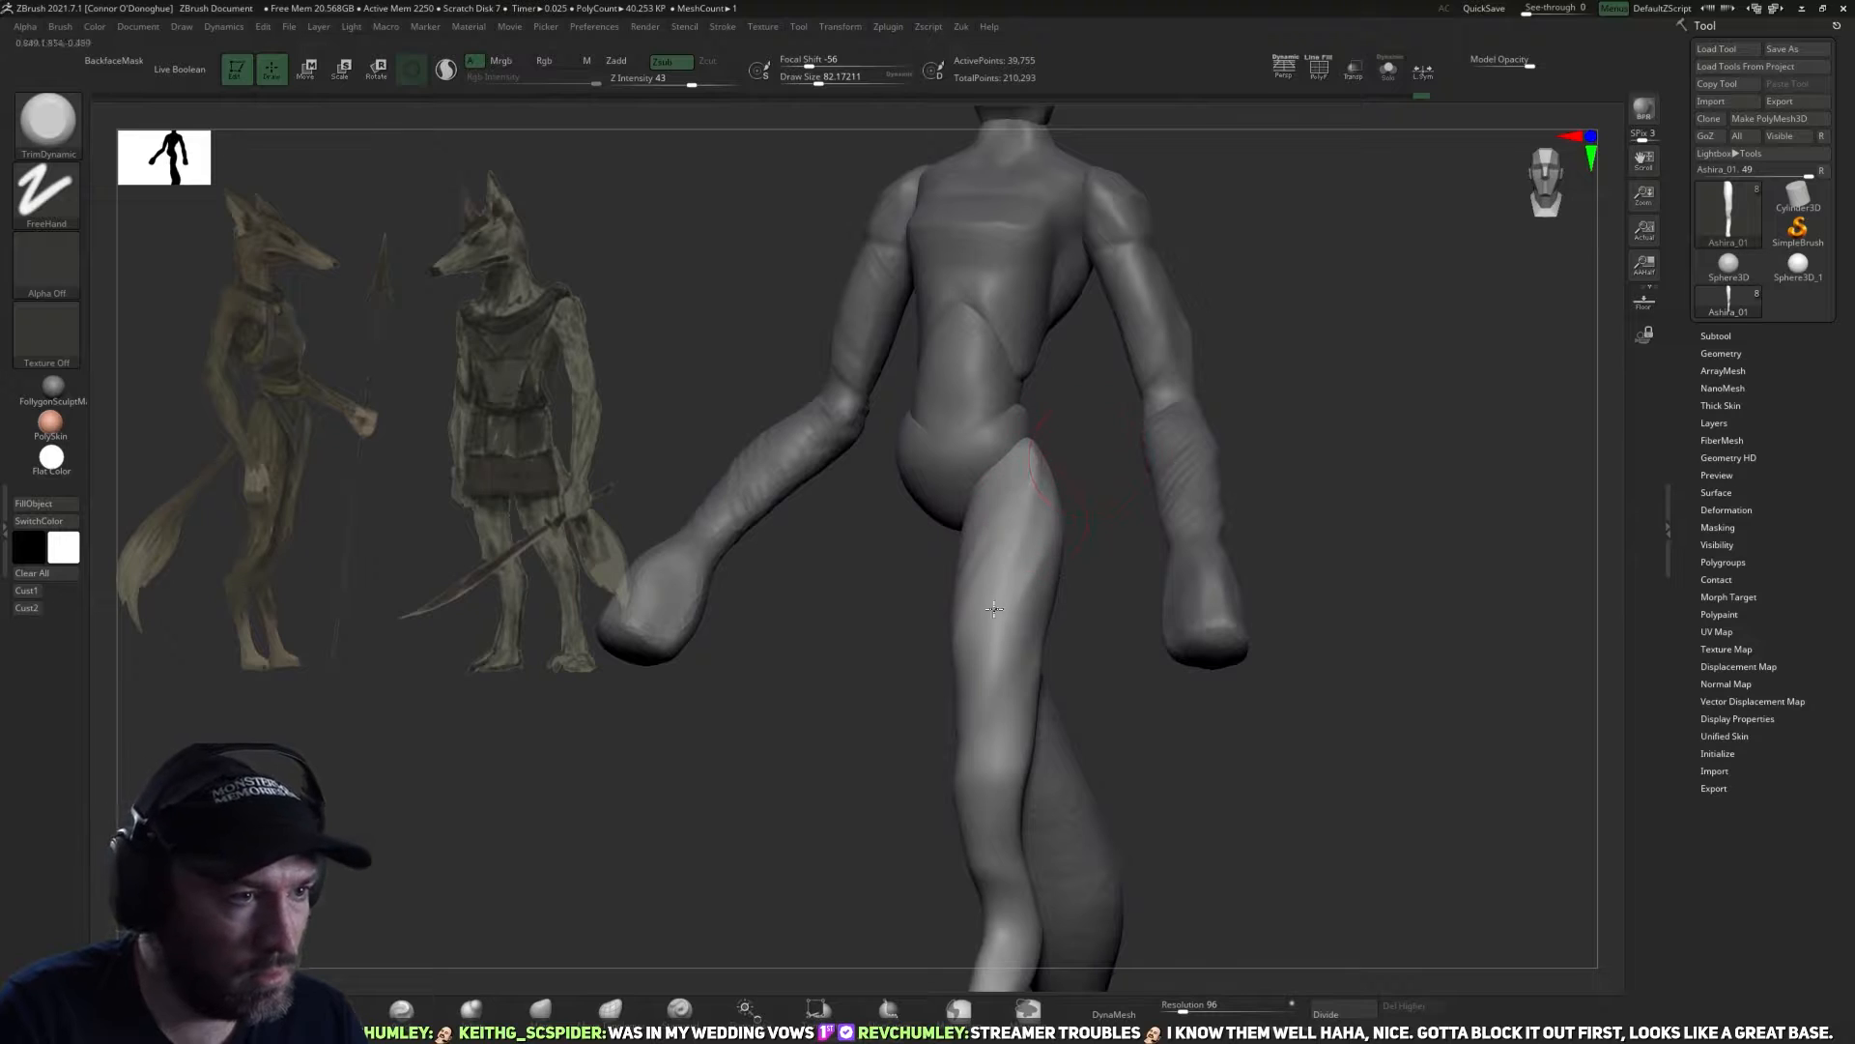
{"action": "mouse_move", "coordinate": [1080, 615]}
{"action": "left_mouse_down"}
{"action": "mouse_move", "coordinate": [1005, 613]}
{"action": "mouse_move", "coordinate": [1106, 676]}
{"action": "mouse_move", "coordinate": [1102, 619]}
{"action": "left_mouse_up"}
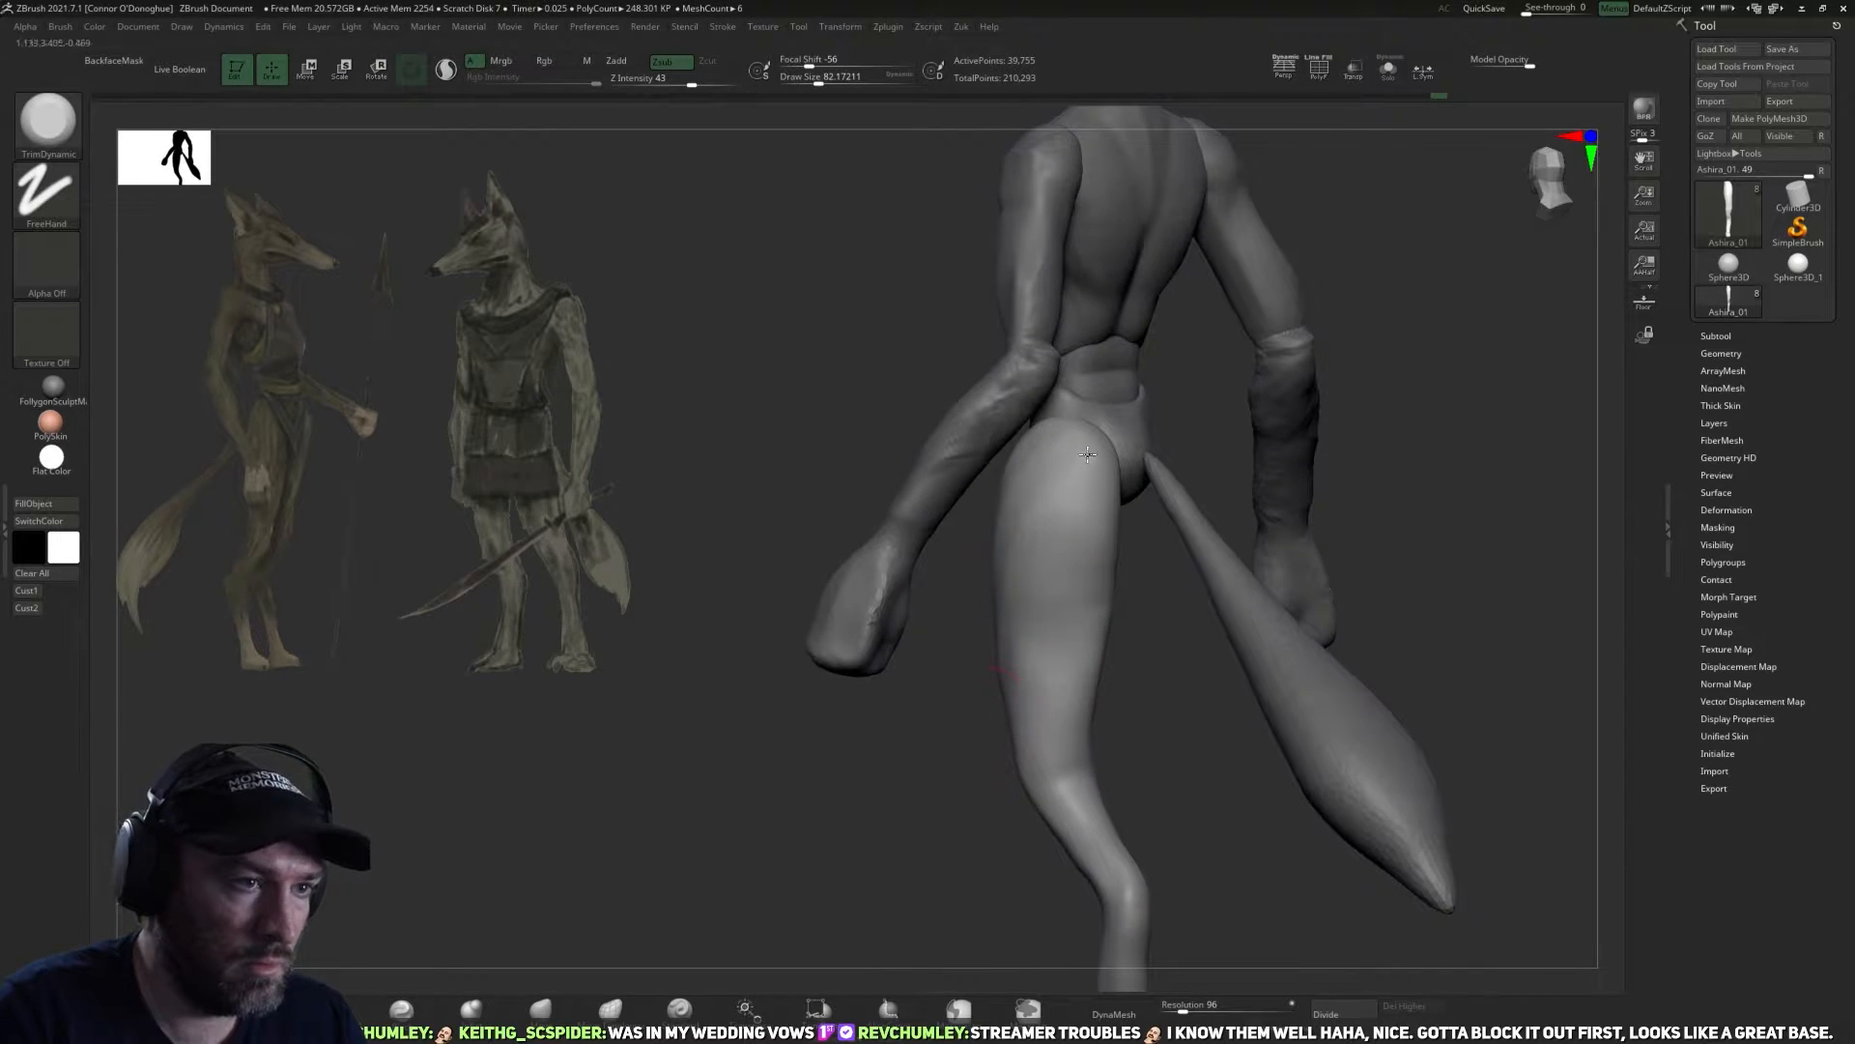
Flatten the rear plane of the upper thigh and buttock with the TrimDynamic brush.
{"action": "left_click_drag", "start_coordinate": [1191, 628], "coordinate": [1092, 629]}
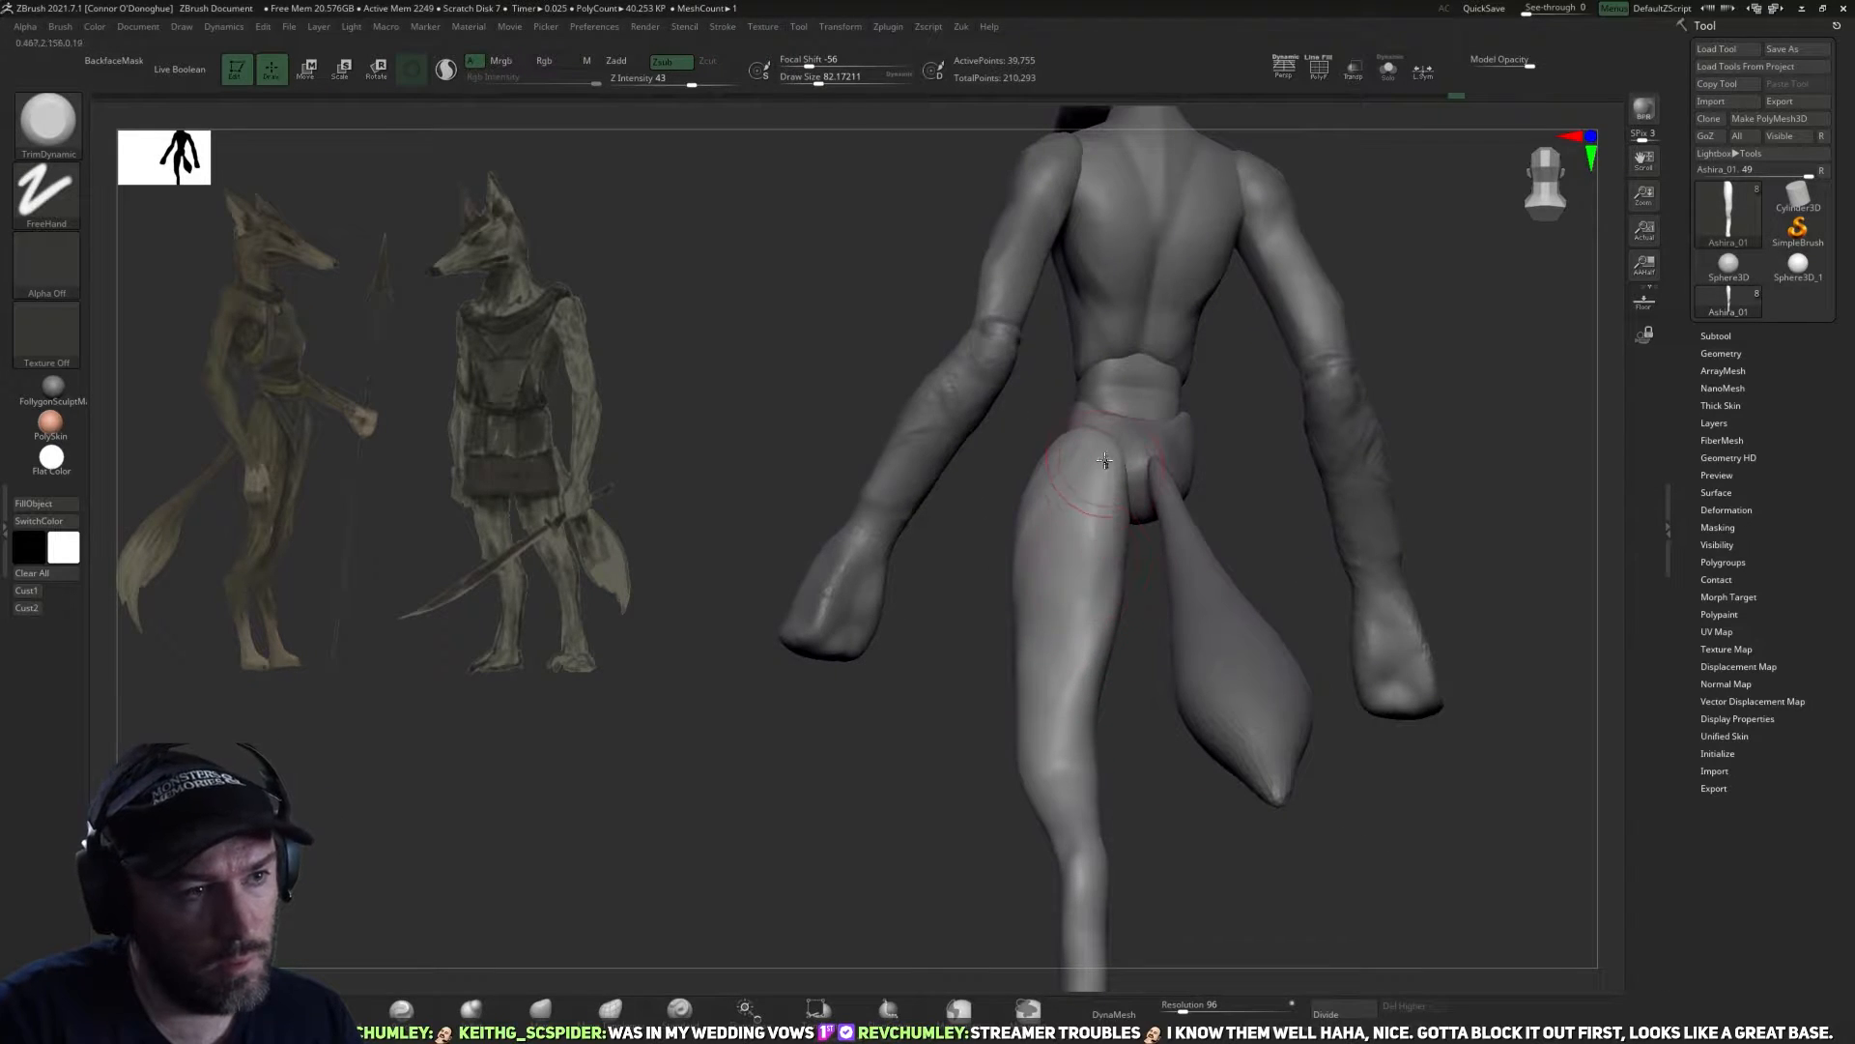
{"action": "mouse_move", "coordinate": [1086, 495]}
{"action": "left_mouse_down"}
{"action": "mouse_move", "coordinate": [1106, 664]}
{"action": "mouse_move", "coordinate": [1063, 648]}
{"action": "mouse_move", "coordinate": [944, 799]}
{"action": "mouse_move", "coordinate": [953, 757]}
{"action": "mouse_move", "coordinate": [858, 664]}
{"action": "left_mouse_up"}
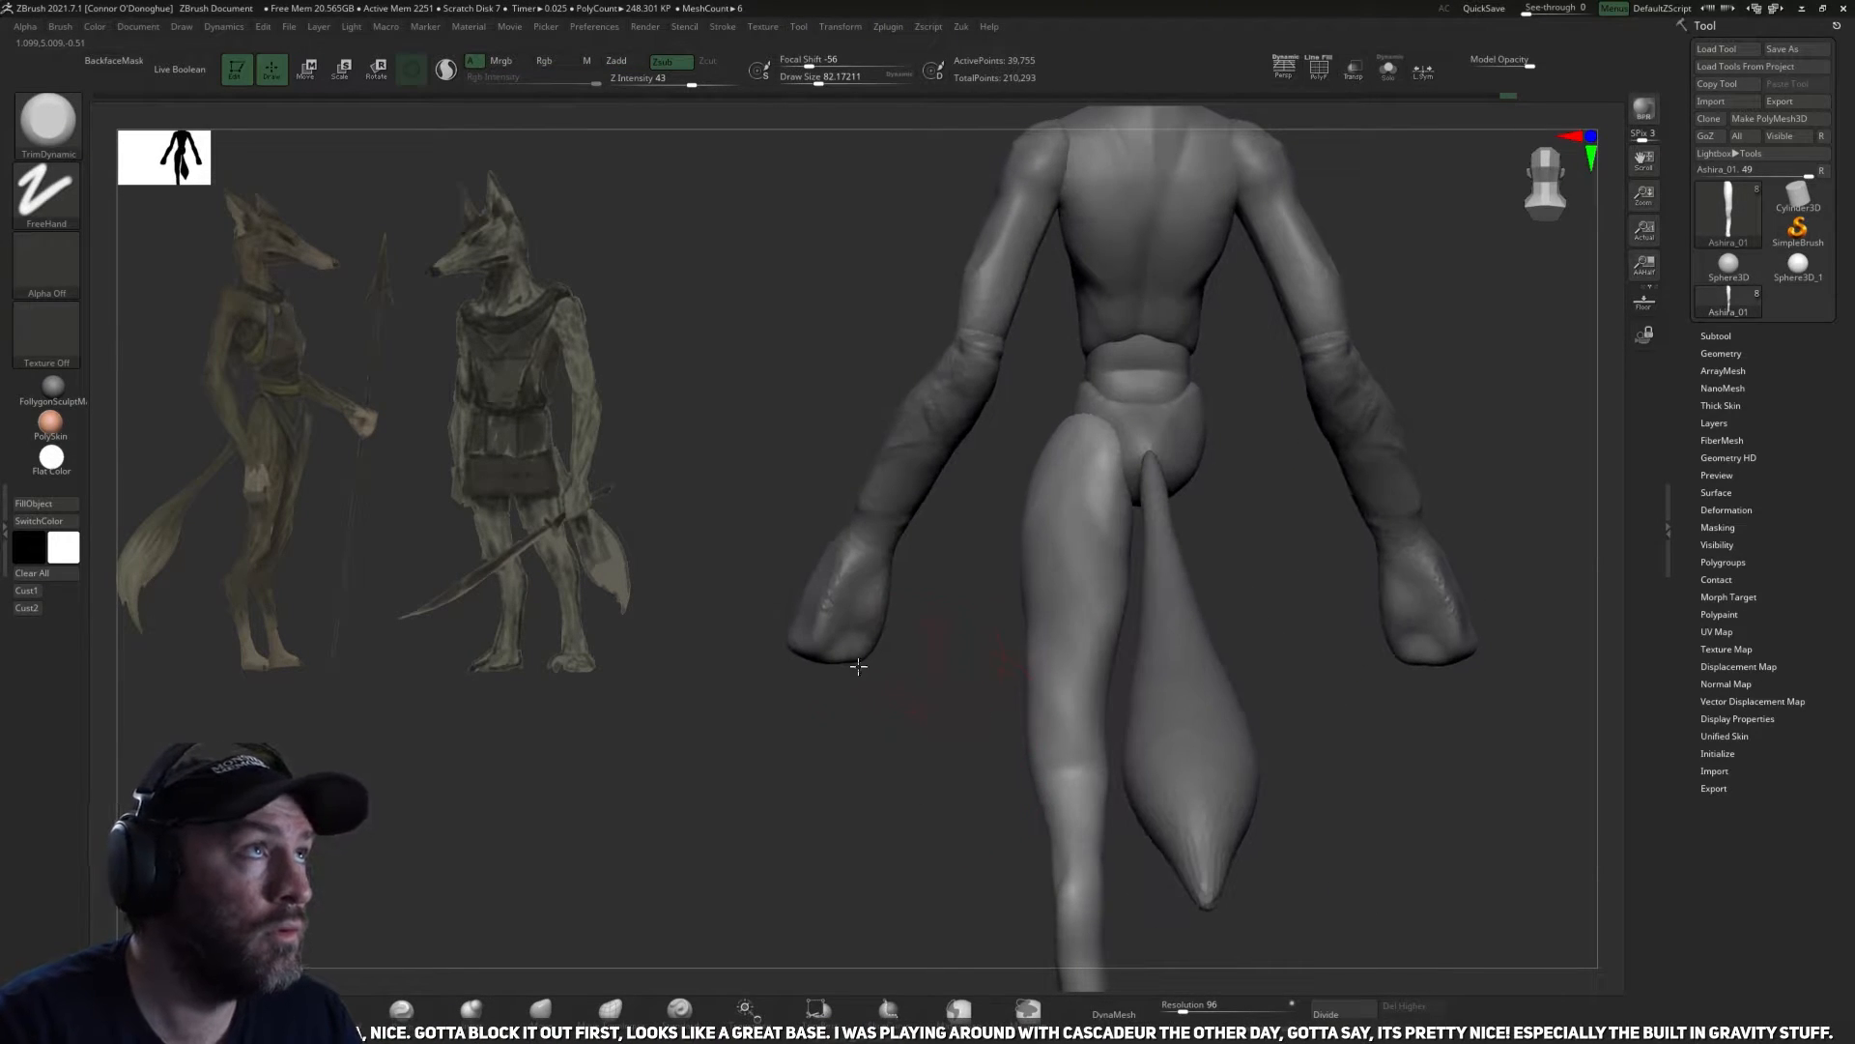
{"action": "left_click_drag", "start_coordinate": [861, 808], "coordinate": [936, 699]}
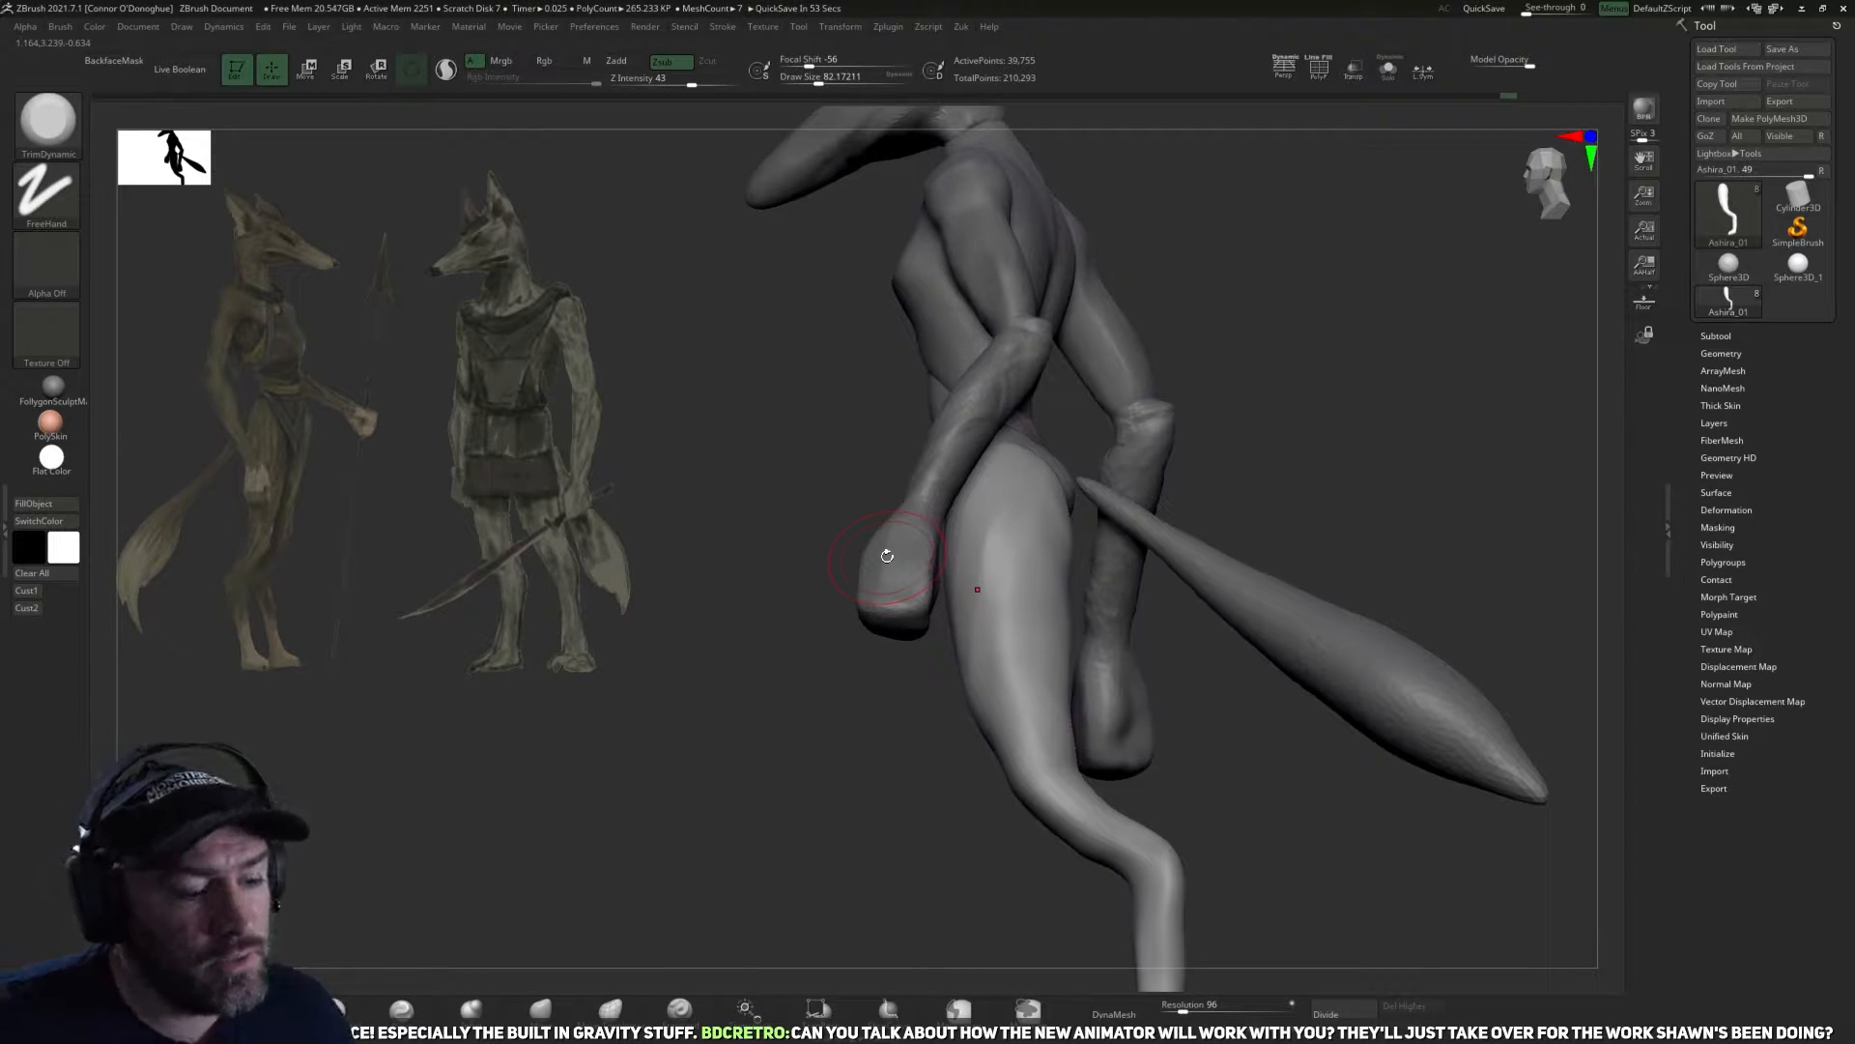
Define the outer planes of the thigh down to the knee with progressively smaller TrimDynamic strokes.
{"action": "mouse_move", "coordinate": [1323, 543]}
{"action": "left_mouse_down"}
{"action": "mouse_move", "coordinate": [1222, 712]}
{"action": "mouse_move", "coordinate": [1202, 675]}
{"action": "mouse_move", "coordinate": [850, 821]}
{"action": "mouse_move", "coordinate": [881, 844]}
{"action": "mouse_move", "coordinate": [1205, 770]}
{"action": "mouse_move", "coordinate": [1243, 629]}
{"action": "mouse_move", "coordinate": [979, 729]}
{"action": "left_mouse_up"}
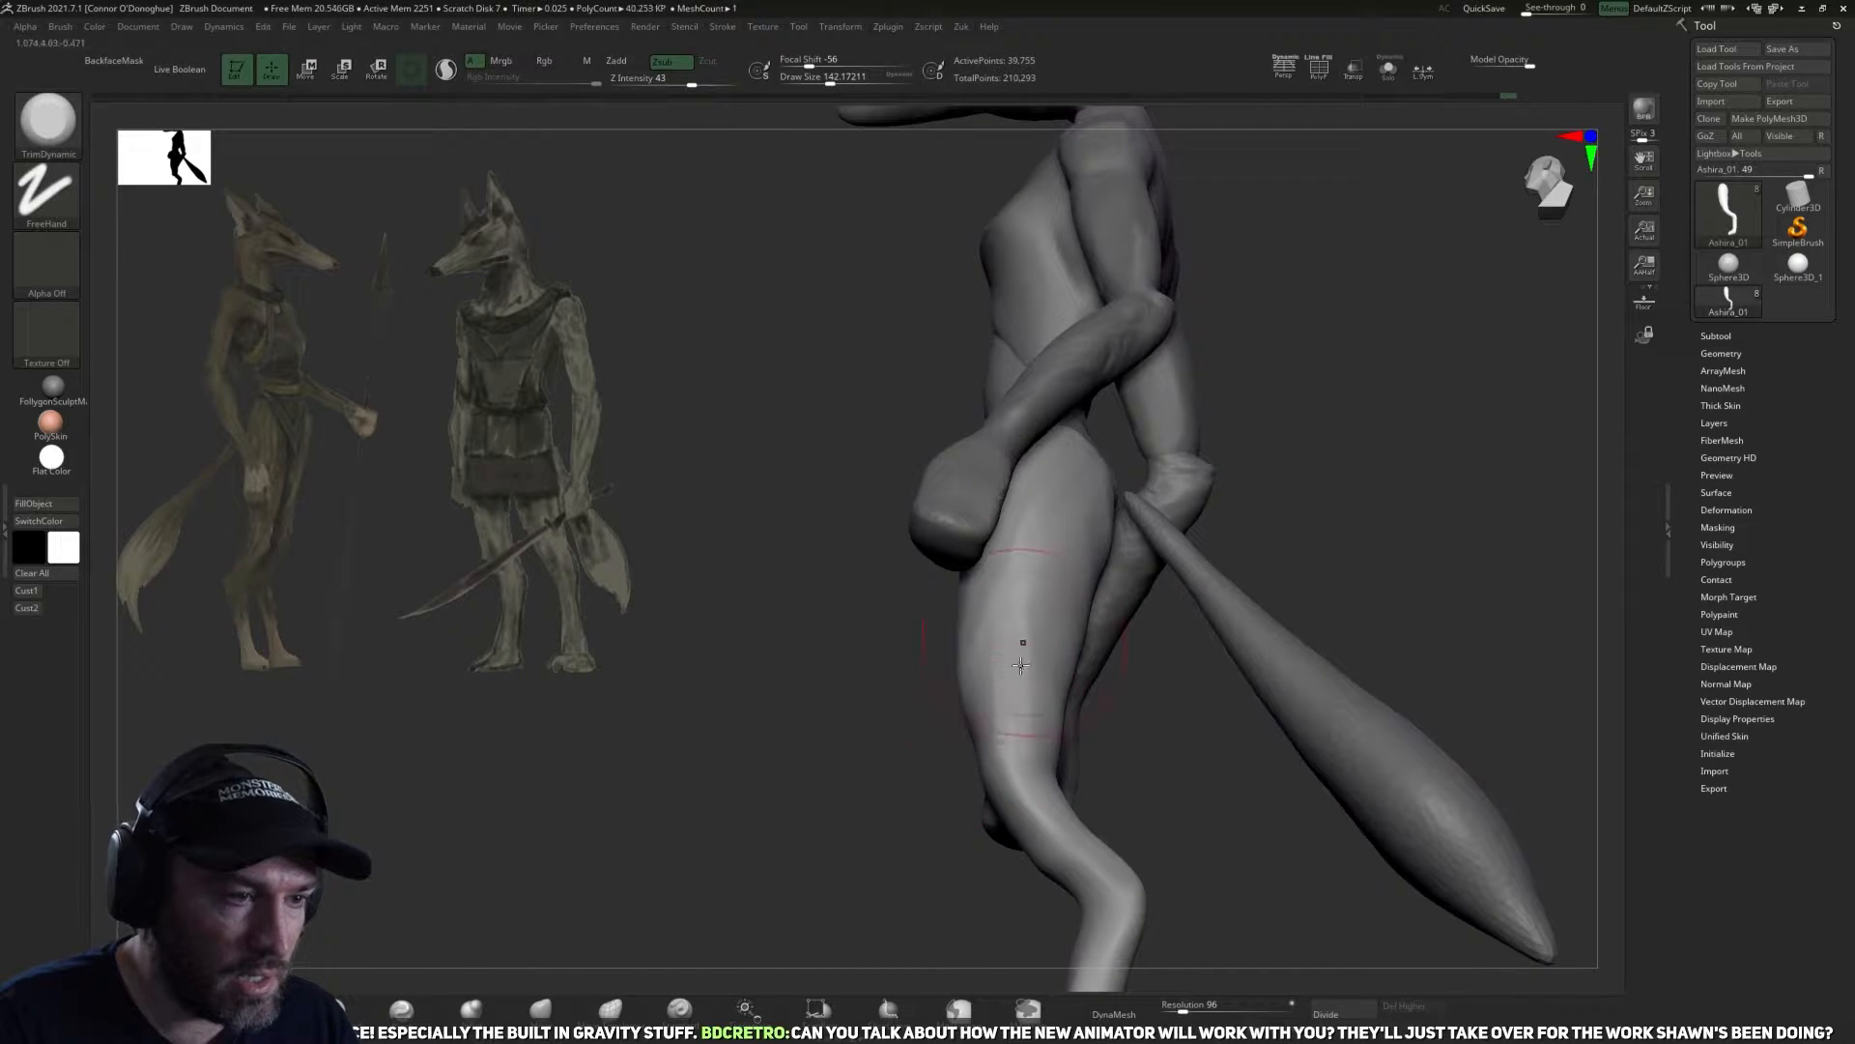
{"action": "left_click_drag", "start_coordinate": [1147, 786], "coordinate": [1134, 782]}
{"action": "key", "text": "bracketleft"}
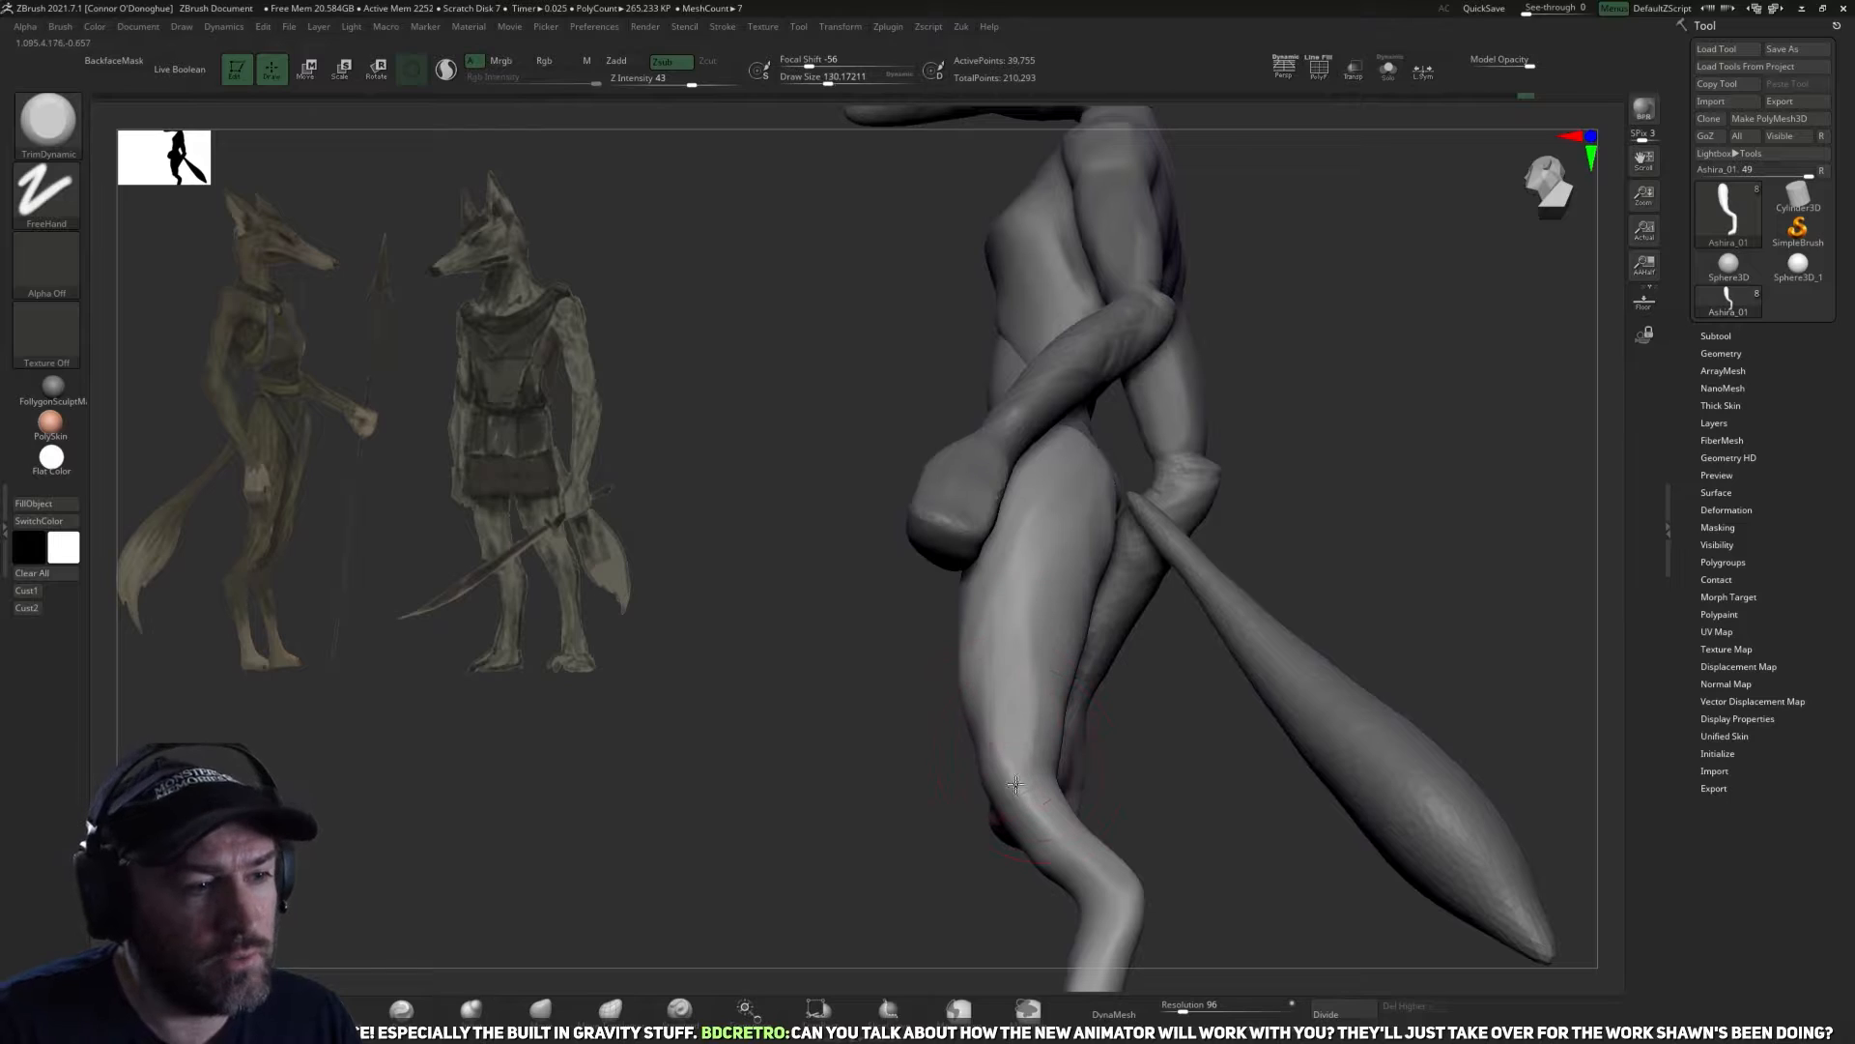
{"action": "left_click_drag", "start_coordinate": [1170, 817], "coordinate": [1009, 766]}
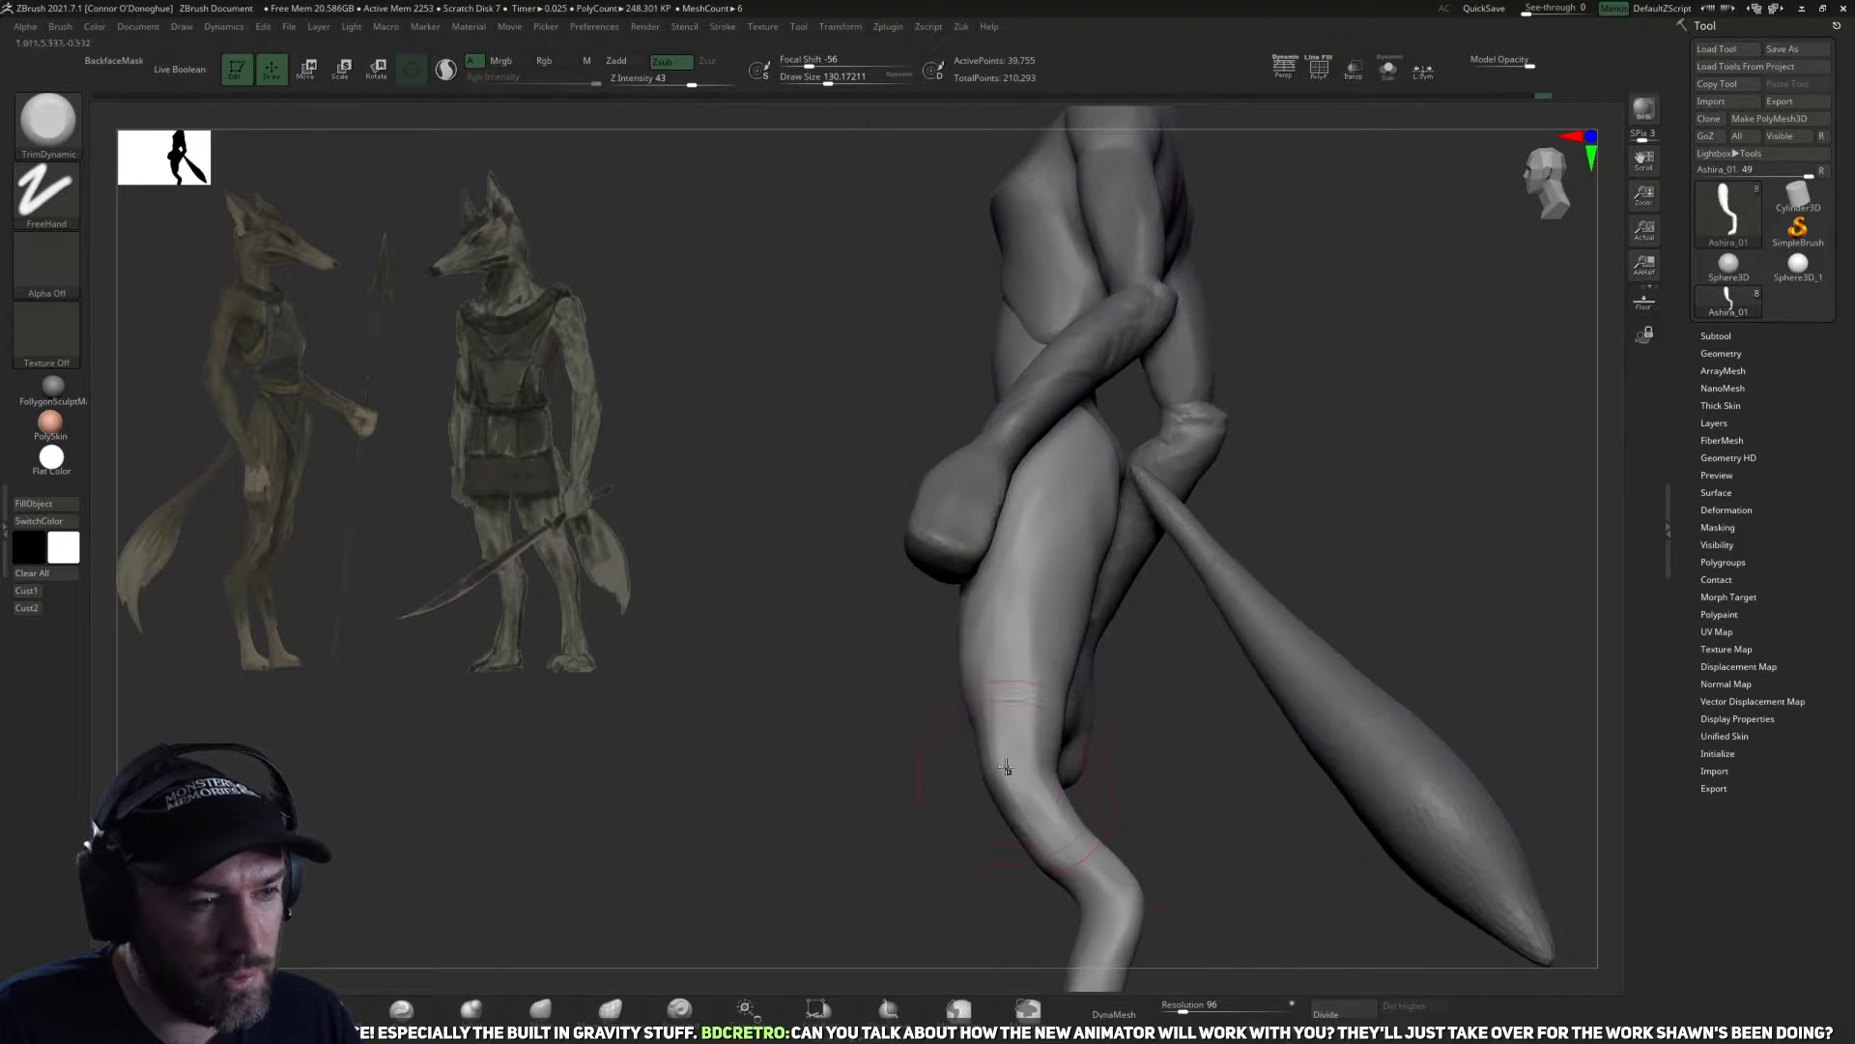
{"action": "key", "text": "shift"}
{"action": "mouse_move", "coordinate": [1188, 775]}
{"action": "left_mouse_down"}
{"action": "mouse_move", "coordinate": [899, 841]}
{"action": "mouse_move", "coordinate": [891, 767]}
{"action": "mouse_move", "coordinate": [908, 812]}
{"action": "mouse_move", "coordinate": [1024, 821]}
{"action": "mouse_move", "coordinate": [1118, 787]}
{"action": "mouse_move", "coordinate": [930, 775]}
{"action": "mouse_move", "coordinate": [1056, 720]}
{"action": "mouse_move", "coordinate": [1002, 755]}
{"action": "left_mouse_up"}
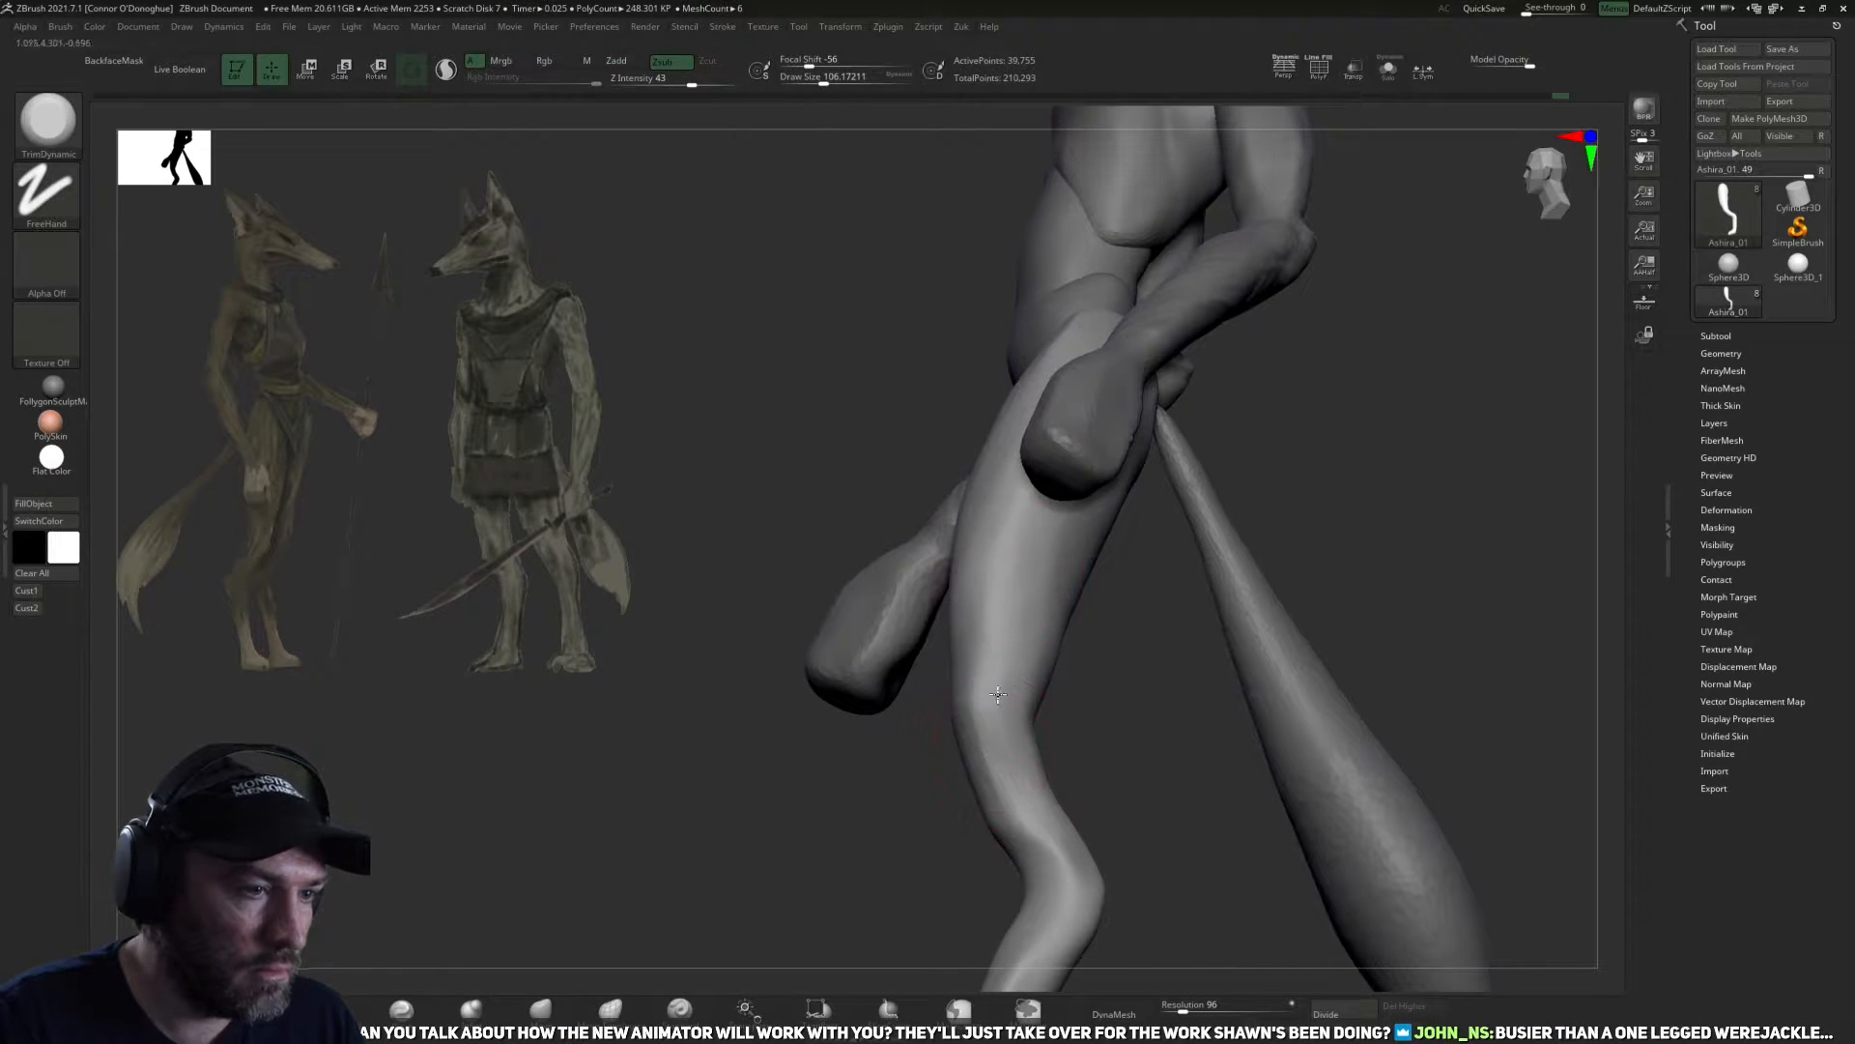
{"action": "left_click_drag", "start_coordinate": [999, 717], "coordinate": [1138, 670]}
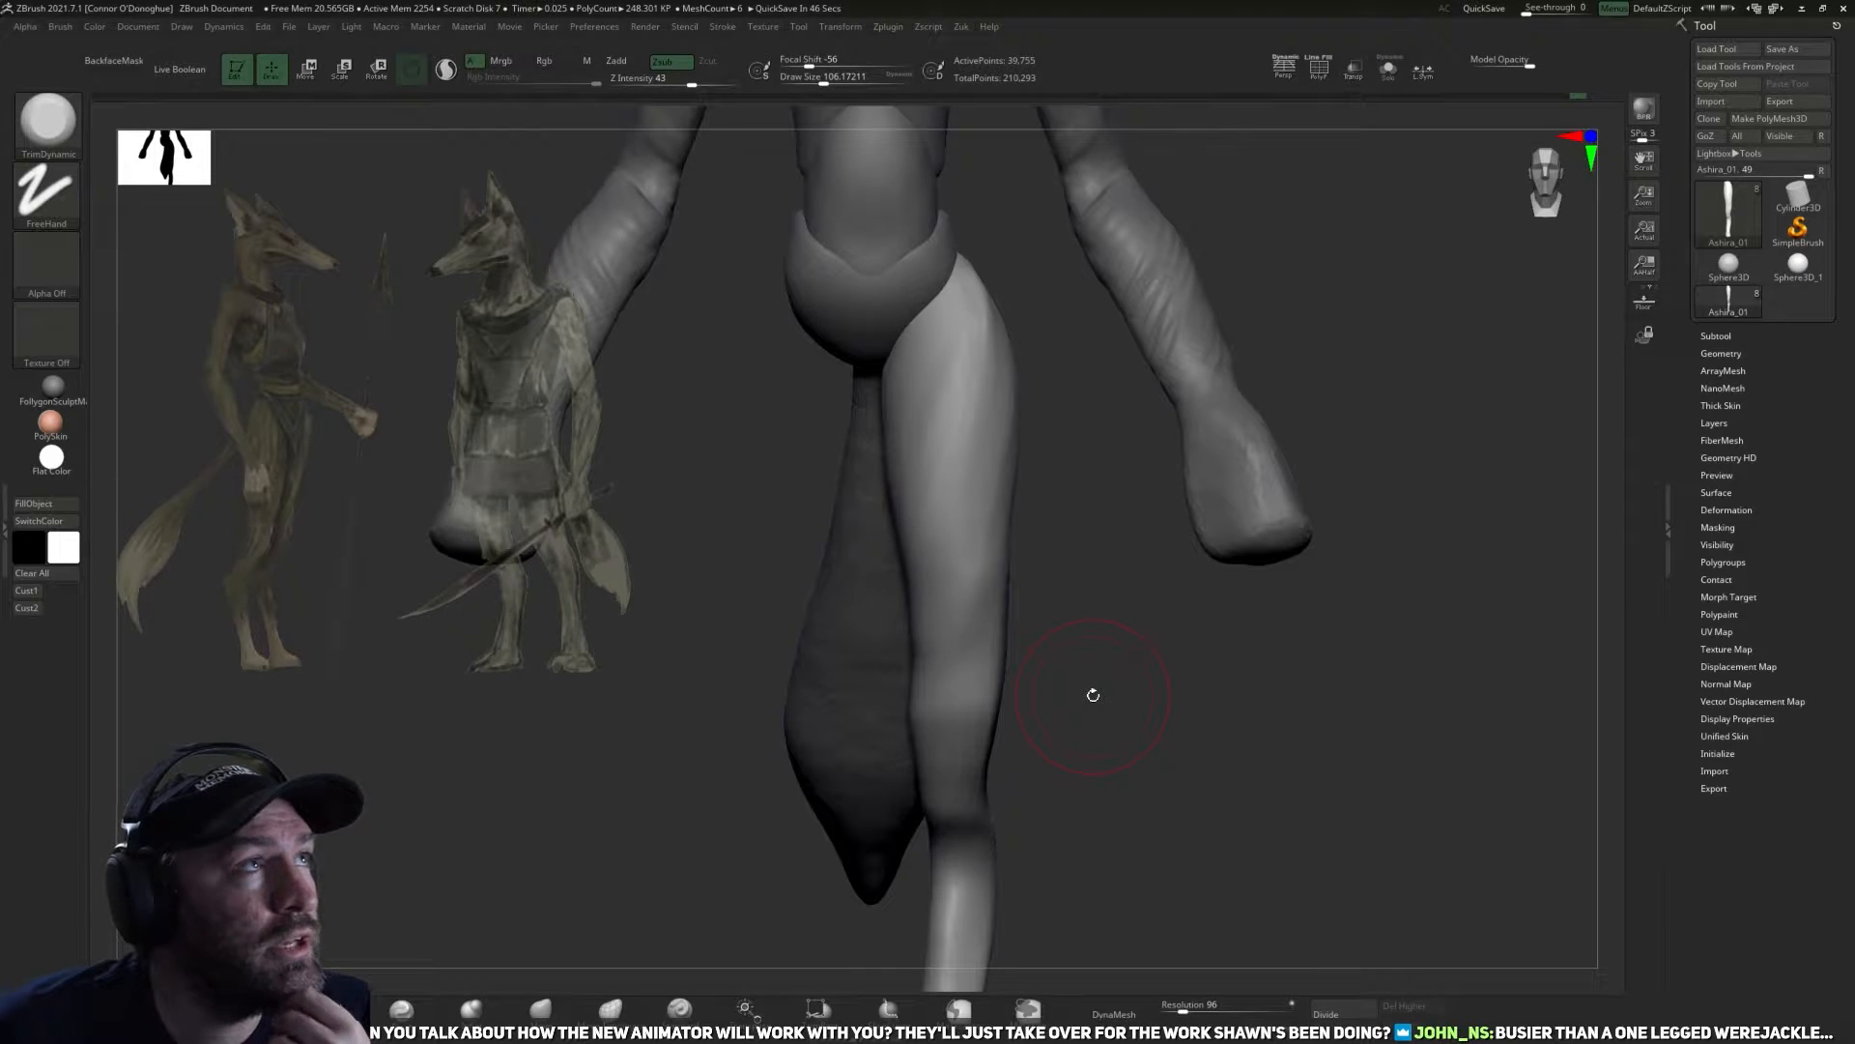
Adjust the front silhouette of the thigh and knee with the Move brush.
{"action": "mouse_move", "coordinate": [1198, 704]}
{"action": "right_mouse_down", "text": "ctrl"}
{"action": "mouse_move", "coordinate": [1127, 695]}
{"action": "mouse_move", "coordinate": [1164, 692]}
{"action": "mouse_move", "coordinate": [1189, 654]}
{"action": "mouse_move", "coordinate": [1143, 734]}
{"action": "mouse_move", "coordinate": [1002, 605]}
{"action": "mouse_move", "coordinate": [1069, 745]}
{"action": "mouse_move", "coordinate": [1168, 786]}
{"action": "mouse_move", "coordinate": [1118, 708]}
{"action": "mouse_move", "coordinate": [1173, 717]}
{"action": "mouse_move", "coordinate": [1093, 708]}
{"action": "right_mouse_up", "text": "ctrl"}
{"action": "key", "text": "b"}
{"action": "key", "text": "c"}
{"action": "key", "text": "b"}
{"action": "key", "text": "shift"}
{"action": "left_click", "coordinate": [540, 1007]}
{"action": "right_click_drag", "start_coordinate": [1001, 670], "coordinate": [904, 649]}
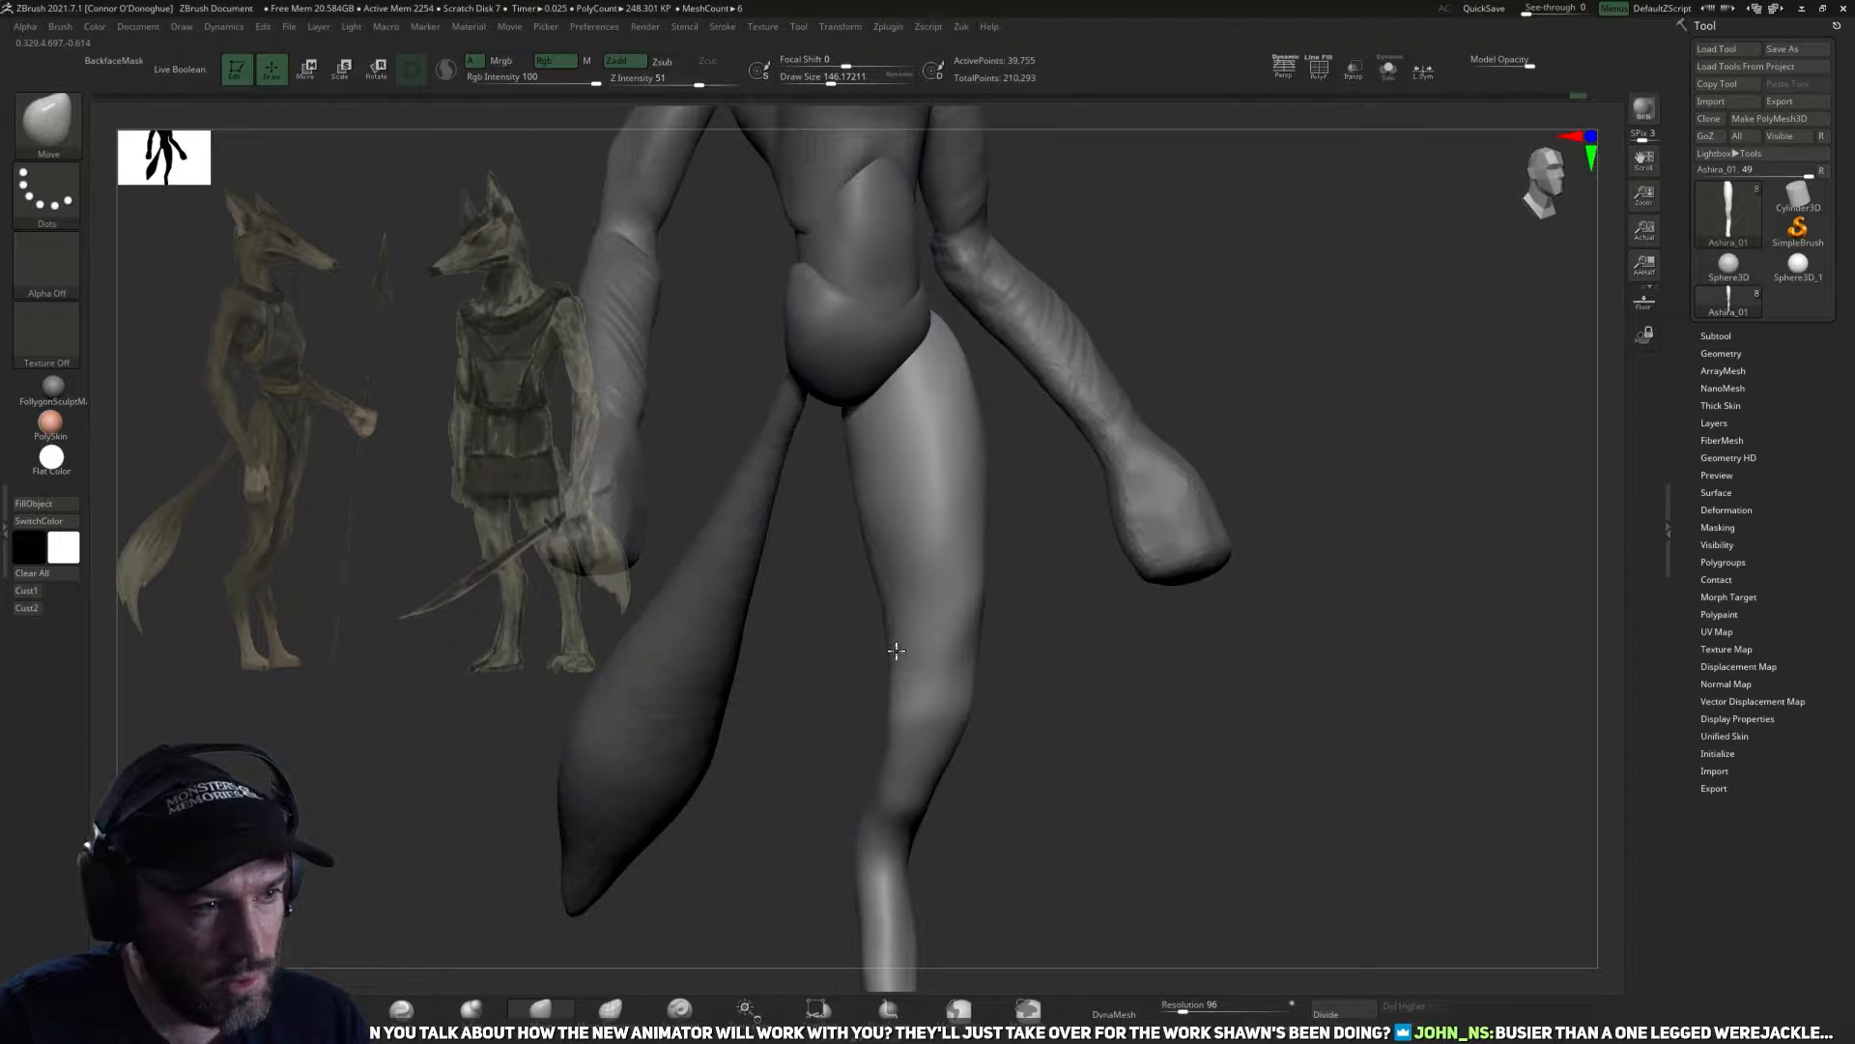
{"action": "right_click_drag", "start_coordinate": [977, 796], "coordinate": [808, 790]}
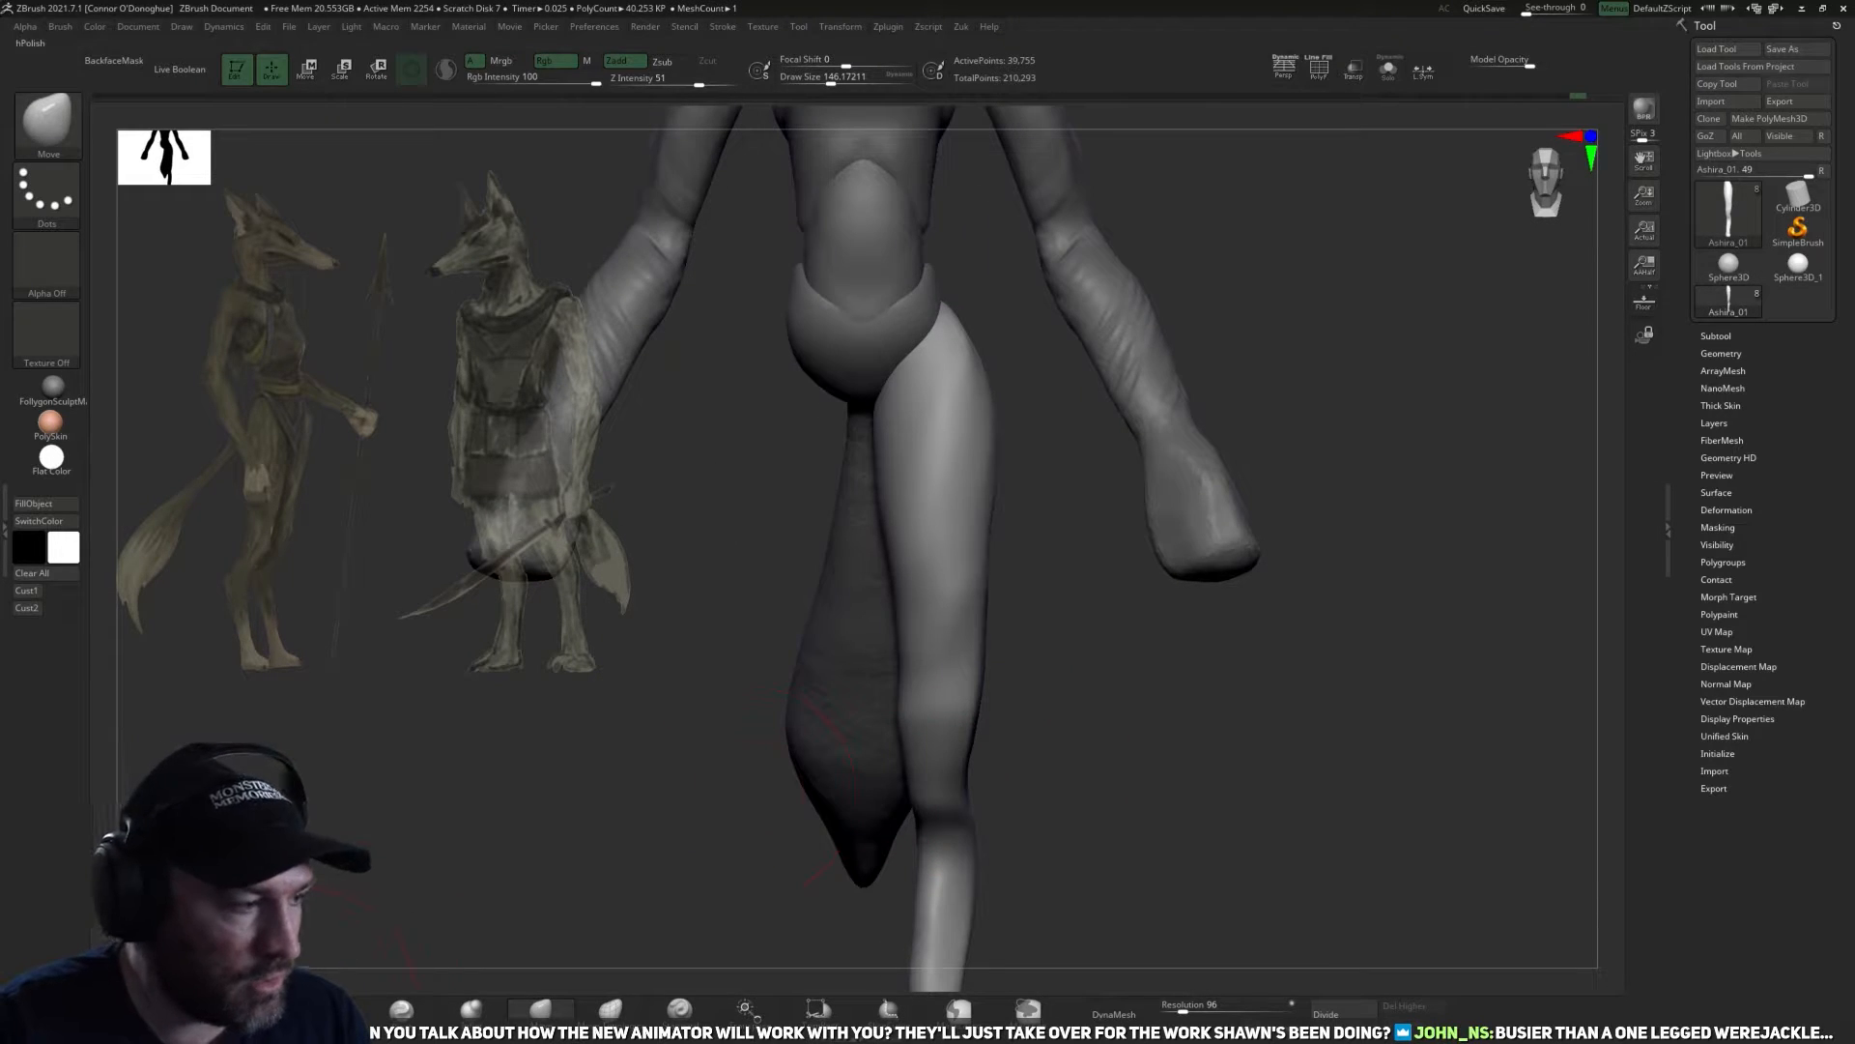
Flatten the front and inner planes around the knee with the TrimDynamic brush and smooth the surface.
{"action": "left_click", "coordinate": [265, 1008]}
{"action": "mouse_move", "coordinate": [1100, 846]}
{"action": "right_mouse_down"}
{"action": "mouse_move", "coordinate": [1084, 803]}
{"action": "mouse_move", "coordinate": [977, 705]}
{"action": "right_mouse_up"}
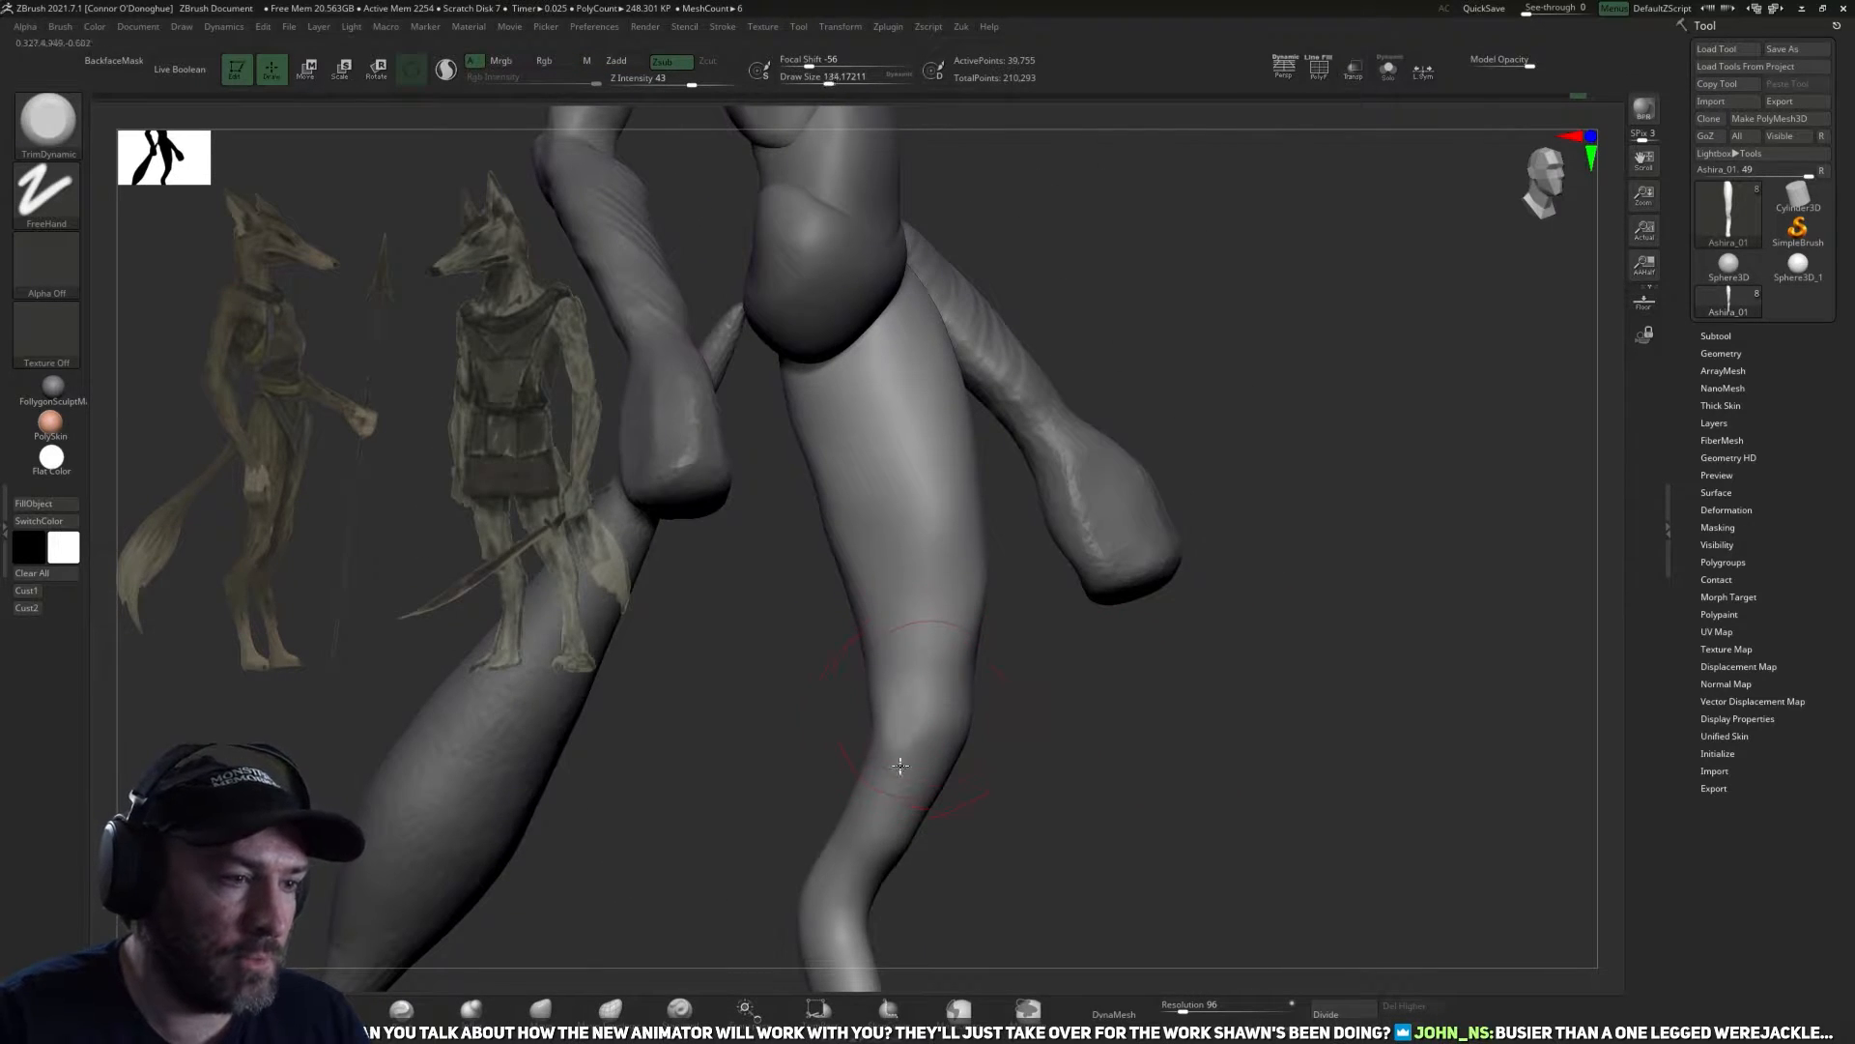
{"action": "right_click_drag", "start_coordinate": [900, 766], "coordinate": [1000, 749]}
{"action": "right_click_drag", "start_coordinate": [884, 797], "coordinate": [1151, 759]}
{"action": "right_click_drag", "start_coordinate": [735, 887], "coordinate": [795, 630]}
{"action": "key", "text": "shift"}
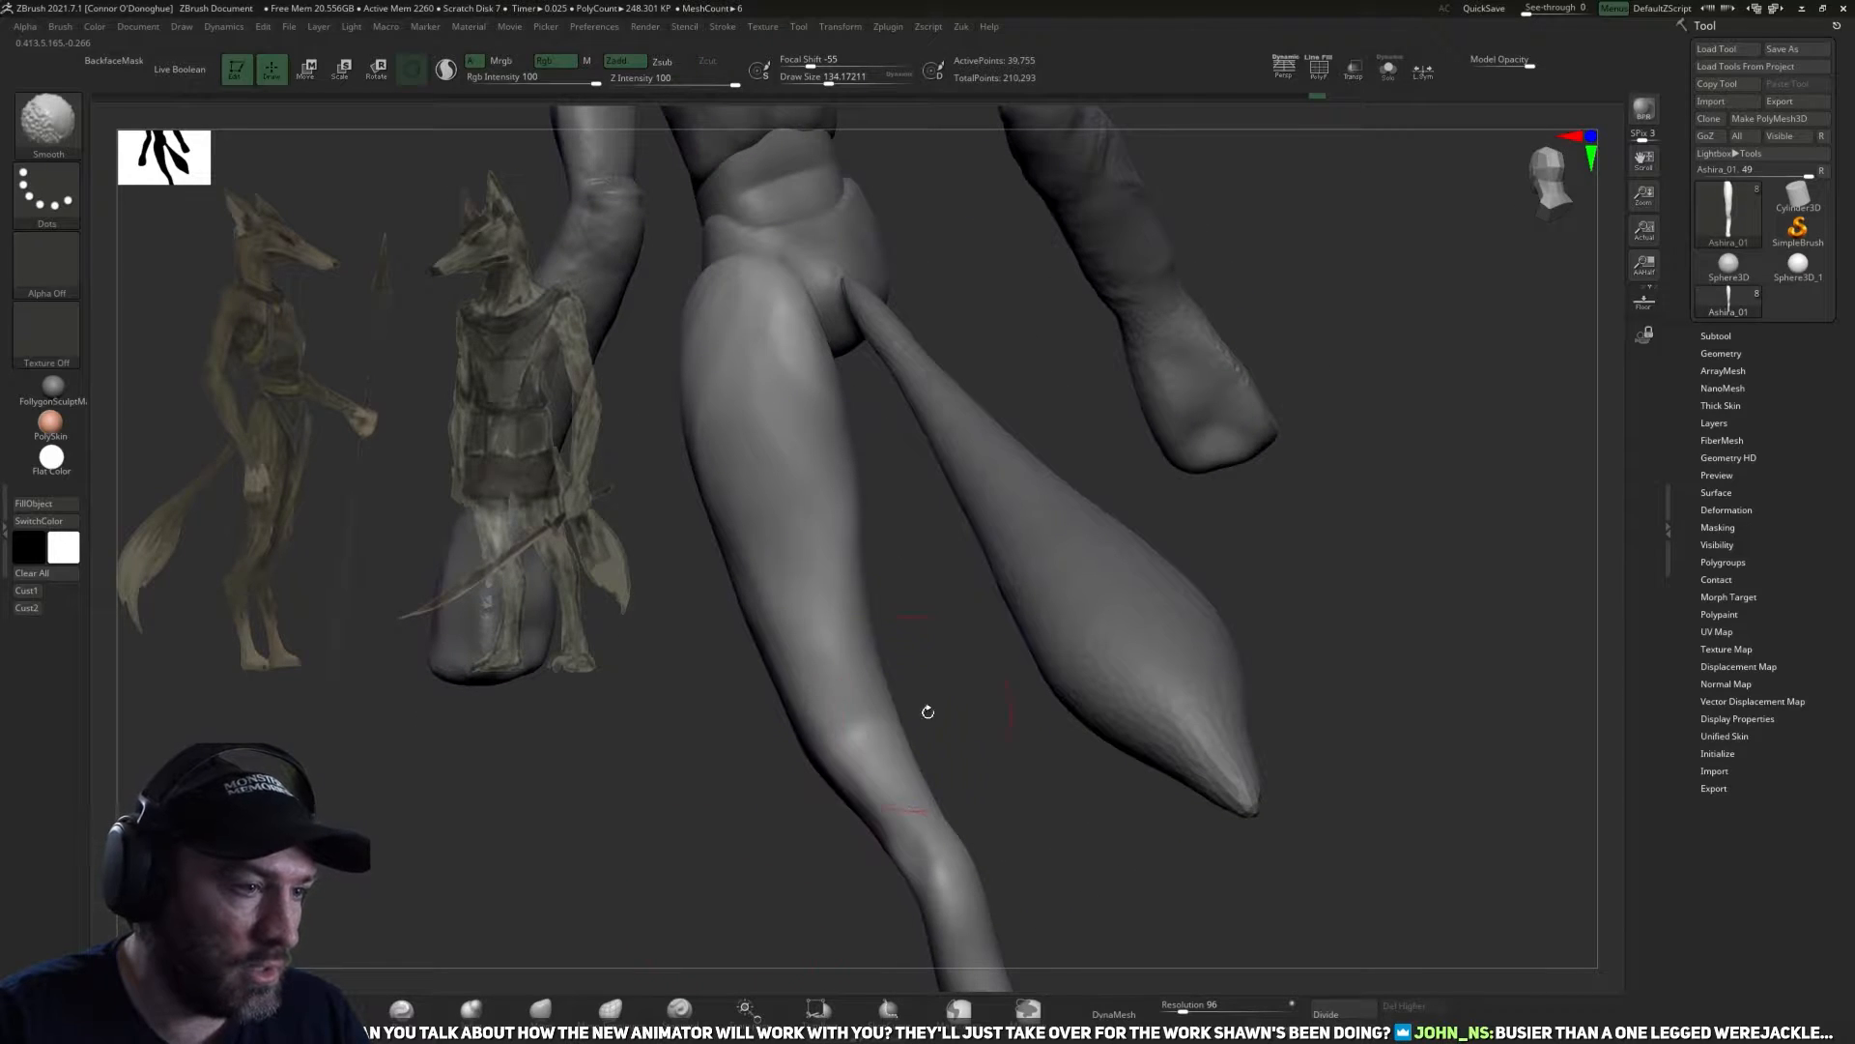
Carve a crease across the back of the knee with the DamStandard brush.
{"action": "mouse_move", "coordinate": [995, 771]}
{"action": "right_mouse_down"}
{"action": "mouse_move", "coordinate": [936, 743]}
{"action": "mouse_move", "coordinate": [852, 742]}
{"action": "right_mouse_up"}
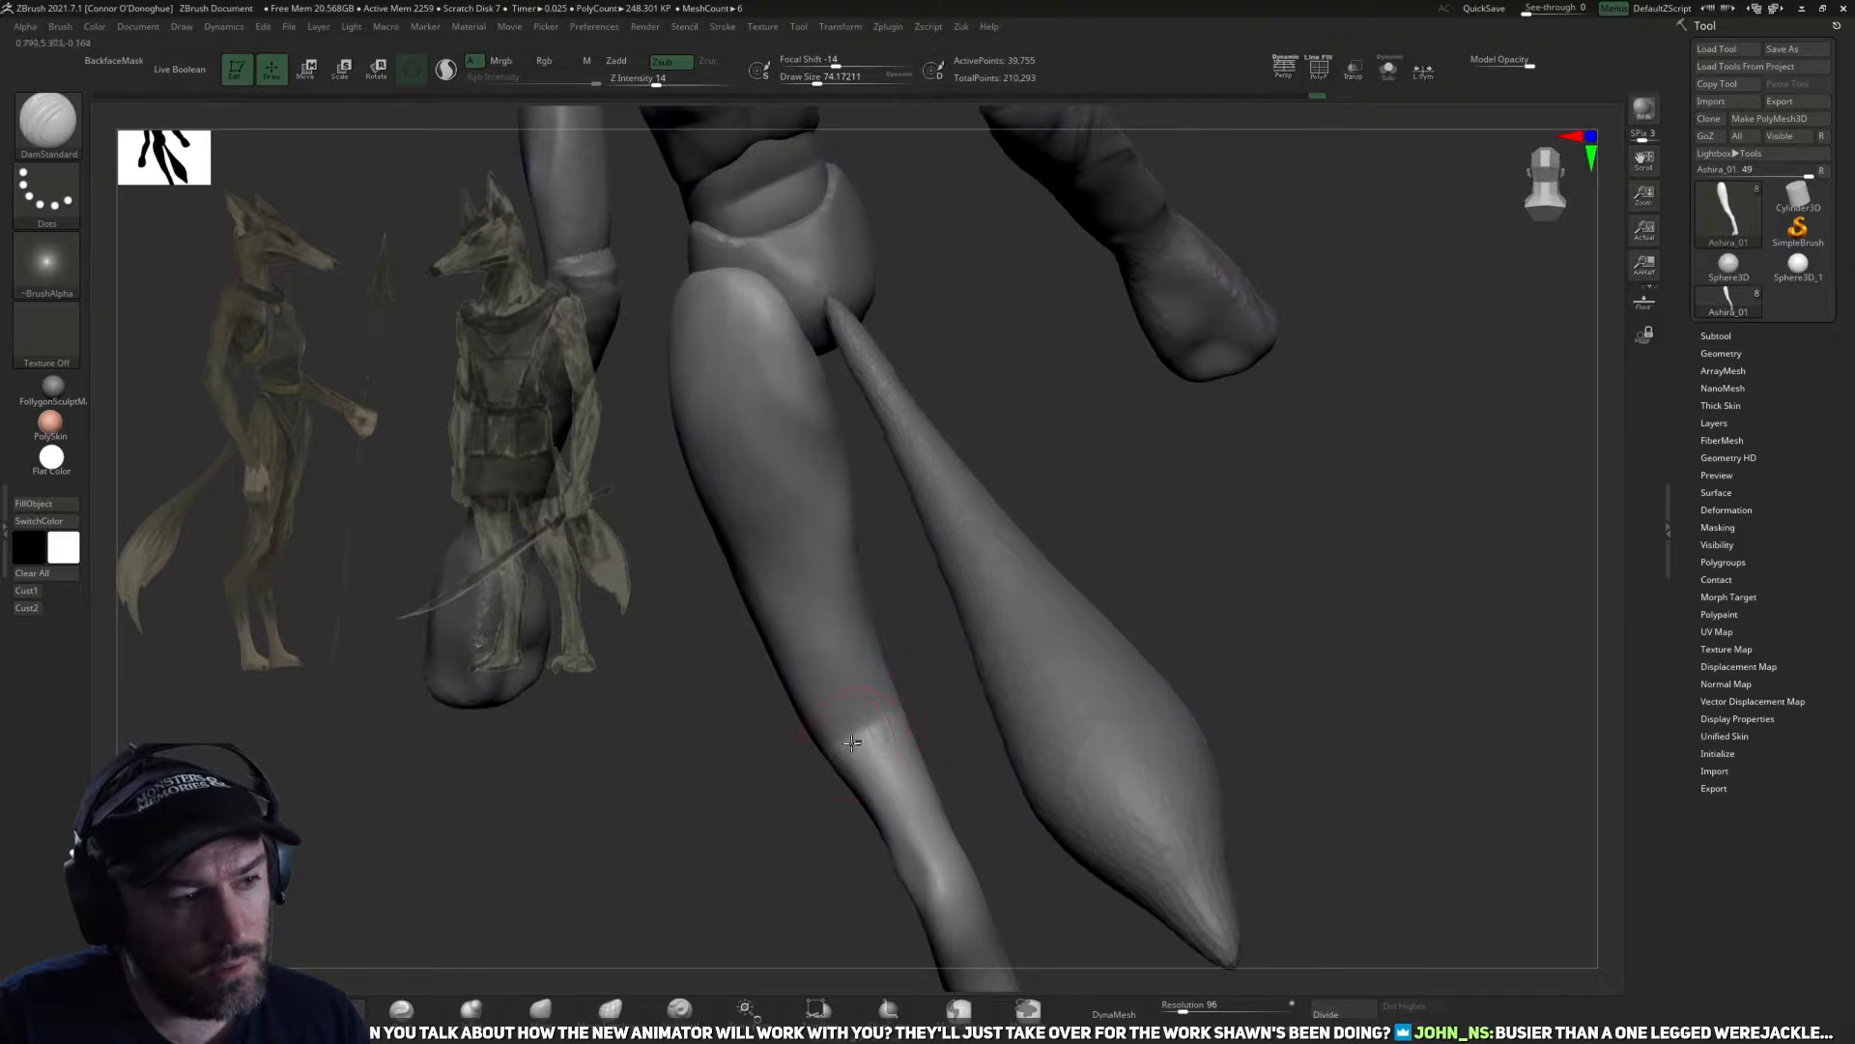
{"action": "mouse_move", "coordinate": [956, 696]}
{"action": "right_mouse_down"}
{"action": "mouse_move", "coordinate": [1069, 770]}
{"action": "mouse_move", "coordinate": [966, 799]}
{"action": "mouse_move", "coordinate": [1022, 664]}
{"action": "mouse_move", "coordinate": [1163, 750]}
{"action": "mouse_move", "coordinate": [1068, 683]}
{"action": "mouse_move", "coordinate": [1086, 745]}
{"action": "mouse_move", "coordinate": [993, 759]}
{"action": "mouse_move", "coordinate": [1106, 729]}
{"action": "mouse_move", "coordinate": [1086, 696]}
{"action": "mouse_move", "coordinate": [978, 688]}
{"action": "mouse_move", "coordinate": [1088, 615]}
{"action": "right_mouse_up"}
{"action": "right_click_drag", "start_coordinate": [1086, 703], "coordinate": [1018, 771]}
{"action": "left_click_drag", "start_coordinate": [1018, 770], "coordinate": [1041, 770], "text": "shift"}
Flatten the calf and the inner side of the hock with an enlarged TrimDynamic brush.
{"action": "left_click", "coordinate": [328, 1007]}
{"action": "right_click_drag", "start_coordinate": [1078, 690], "coordinate": [1026, 679]}
{"action": "key", "text": "bracketright"}
{"action": "key", "text": "bracketright"}
{"action": "left_click_drag", "start_coordinate": [946, 737], "coordinate": [1038, 827]}
{"action": "mouse_move", "coordinate": [1134, 770]}
{"action": "right_mouse_down"}
{"action": "mouse_move", "coordinate": [1030, 726]}
{"action": "mouse_move", "coordinate": [972, 742]}
{"action": "right_mouse_up"}
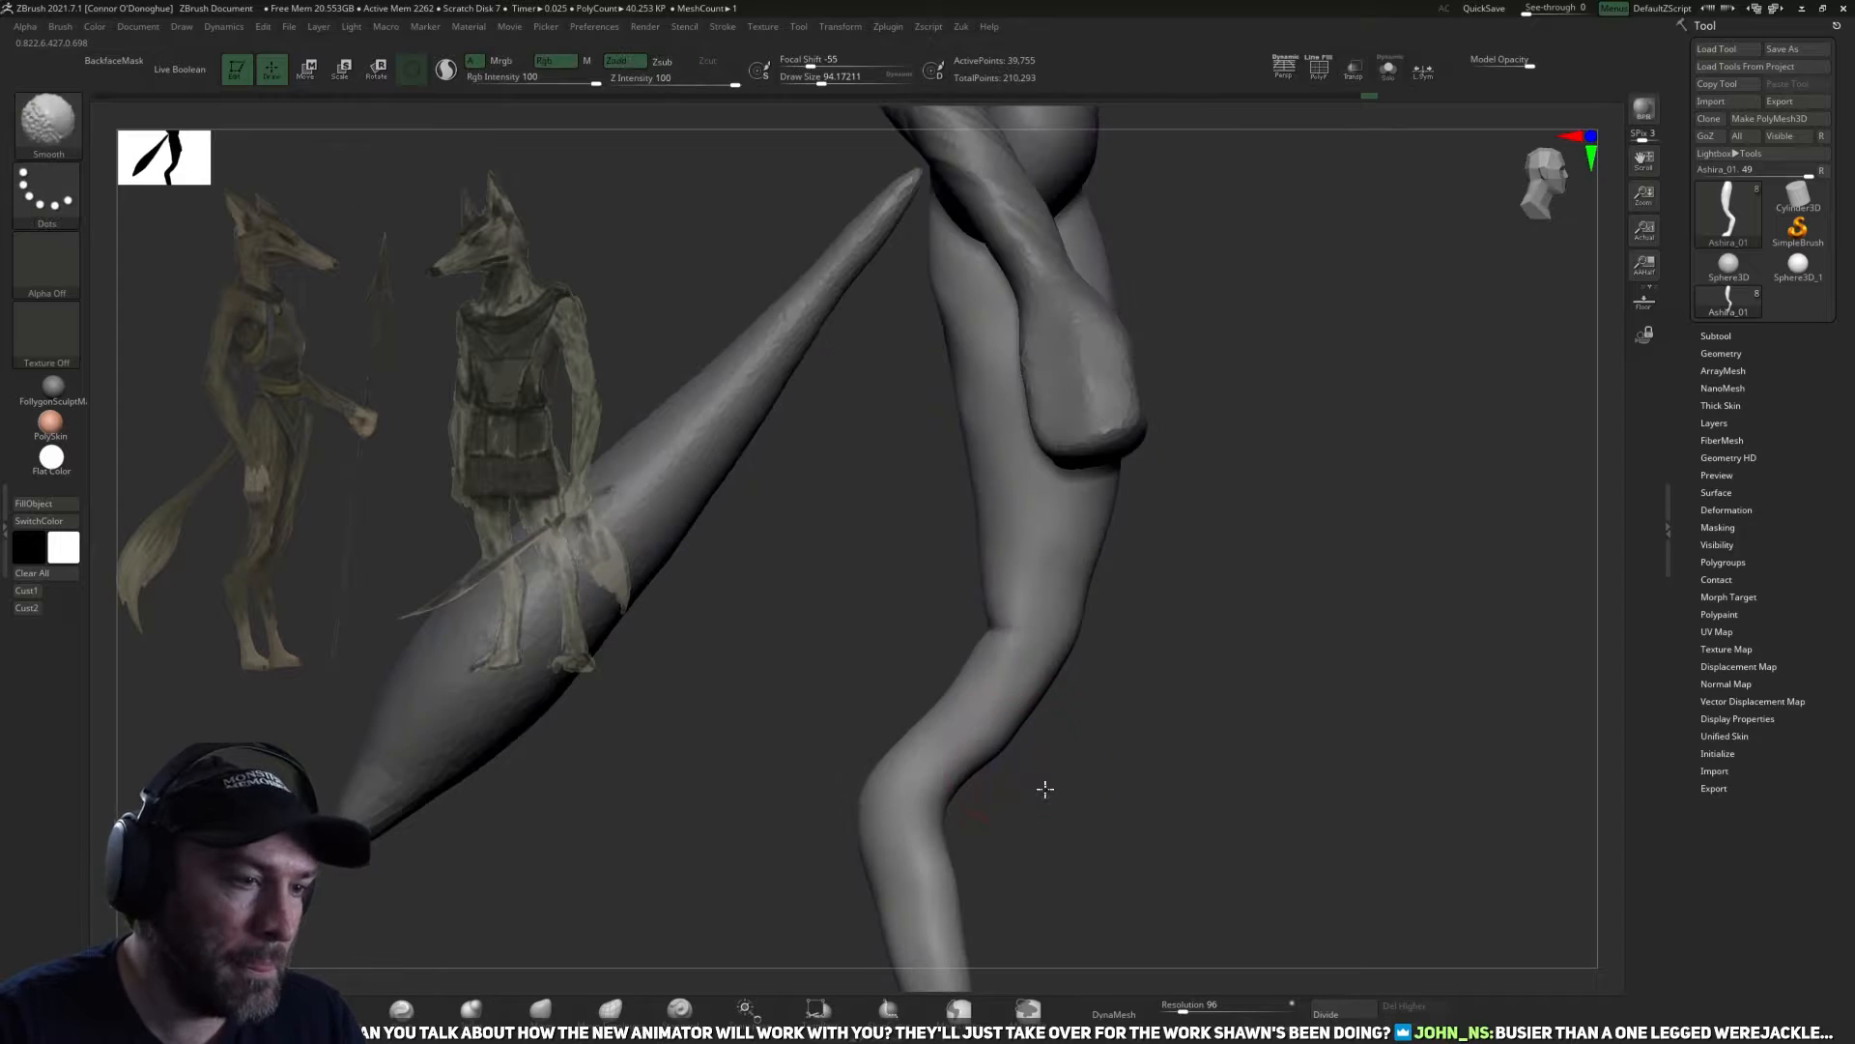
{"action": "left_click_drag", "start_coordinate": [996, 773], "coordinate": [882, 816], "text": "shift"}
{"action": "key", "text": "bracketright"}
{"action": "key", "text": "bracketright"}
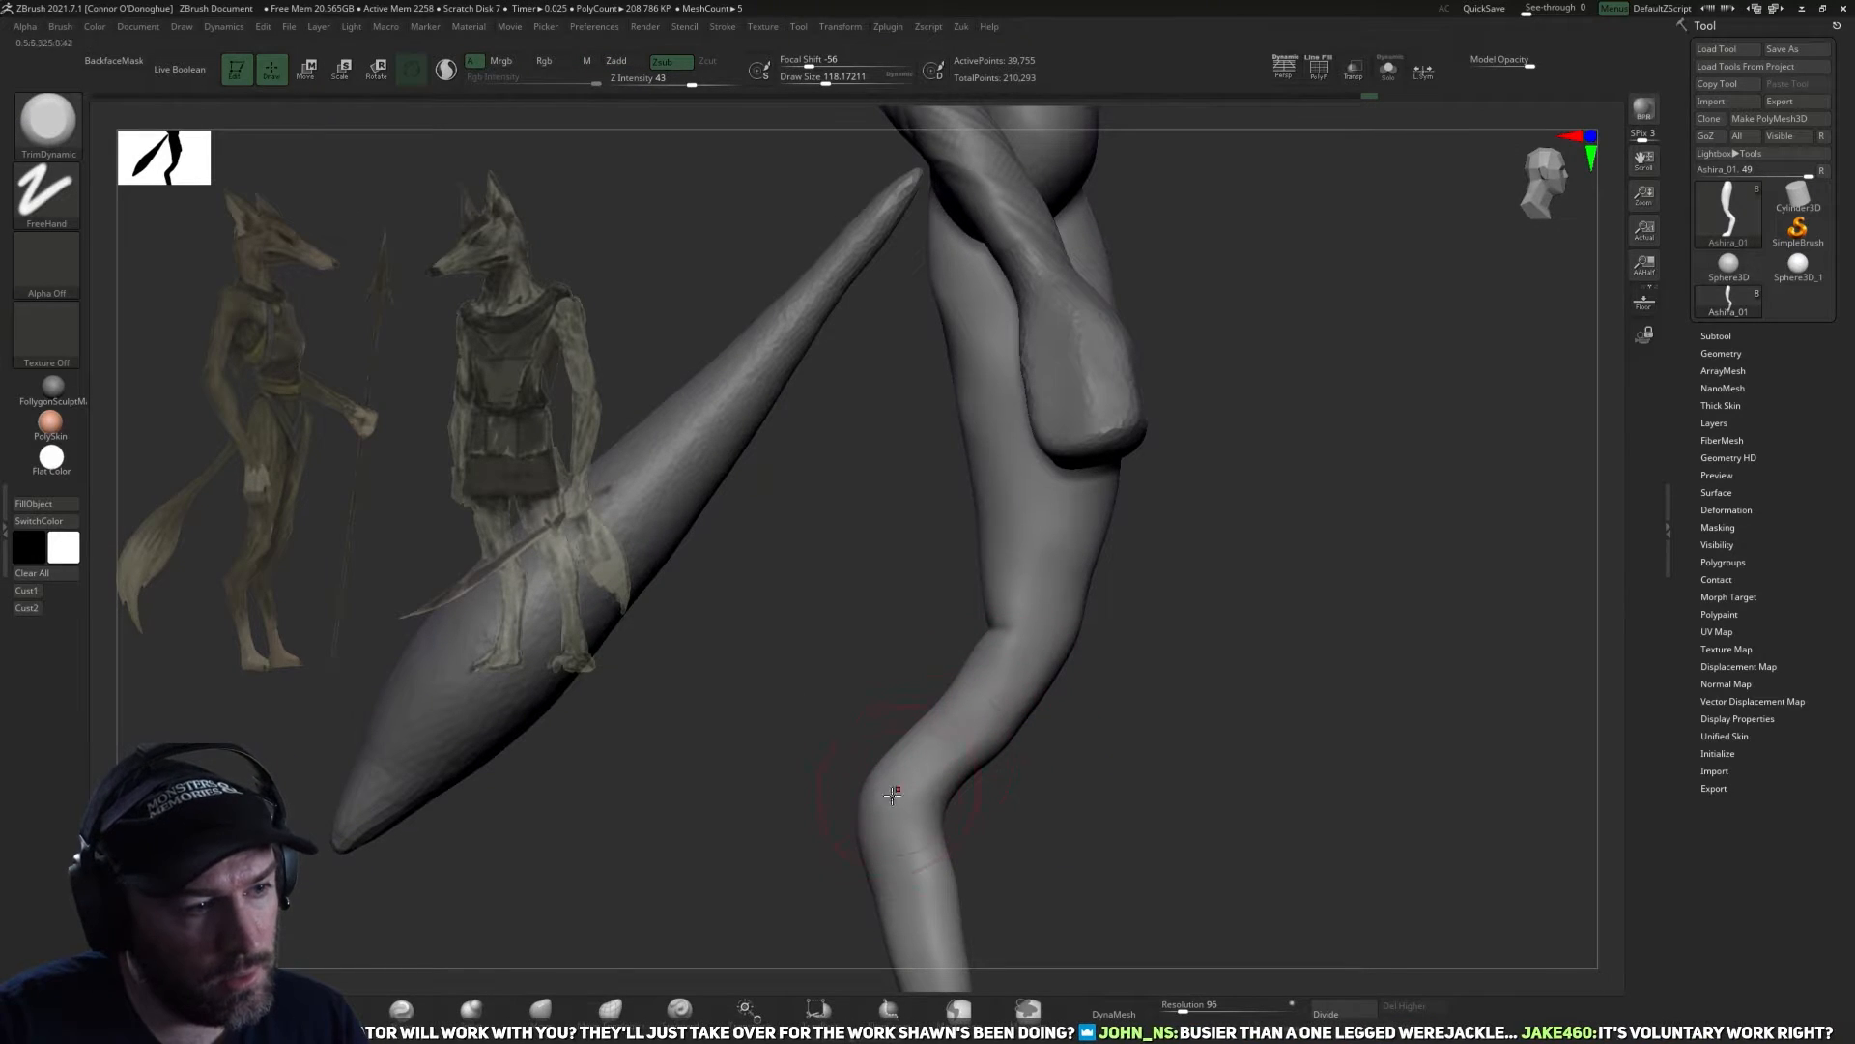
{"action": "right_click_drag", "start_coordinate": [1066, 749], "coordinate": [1160, 745]}
{"action": "right_click_drag", "start_coordinate": [1131, 849], "coordinate": [1070, 682], "text": "shift"}
Adjust the rear silhouette of the calf and hock with the Move brush.
{"action": "left_click", "coordinate": [548, 1006]}
{"action": "left_click_drag", "start_coordinate": [1038, 657], "coordinate": [1030, 605]}
{"action": "mouse_move", "coordinate": [951, 674]}
{"action": "left_mouse_down"}
{"action": "mouse_move", "coordinate": [996, 664]}
{"action": "mouse_move", "coordinate": [972, 633]}
{"action": "mouse_move", "coordinate": [1027, 676]}
{"action": "mouse_move", "coordinate": [975, 628]}
{"action": "mouse_move", "coordinate": [1063, 666]}
{"action": "left_mouse_up"}
{"action": "key", "text": "bracketleft"}
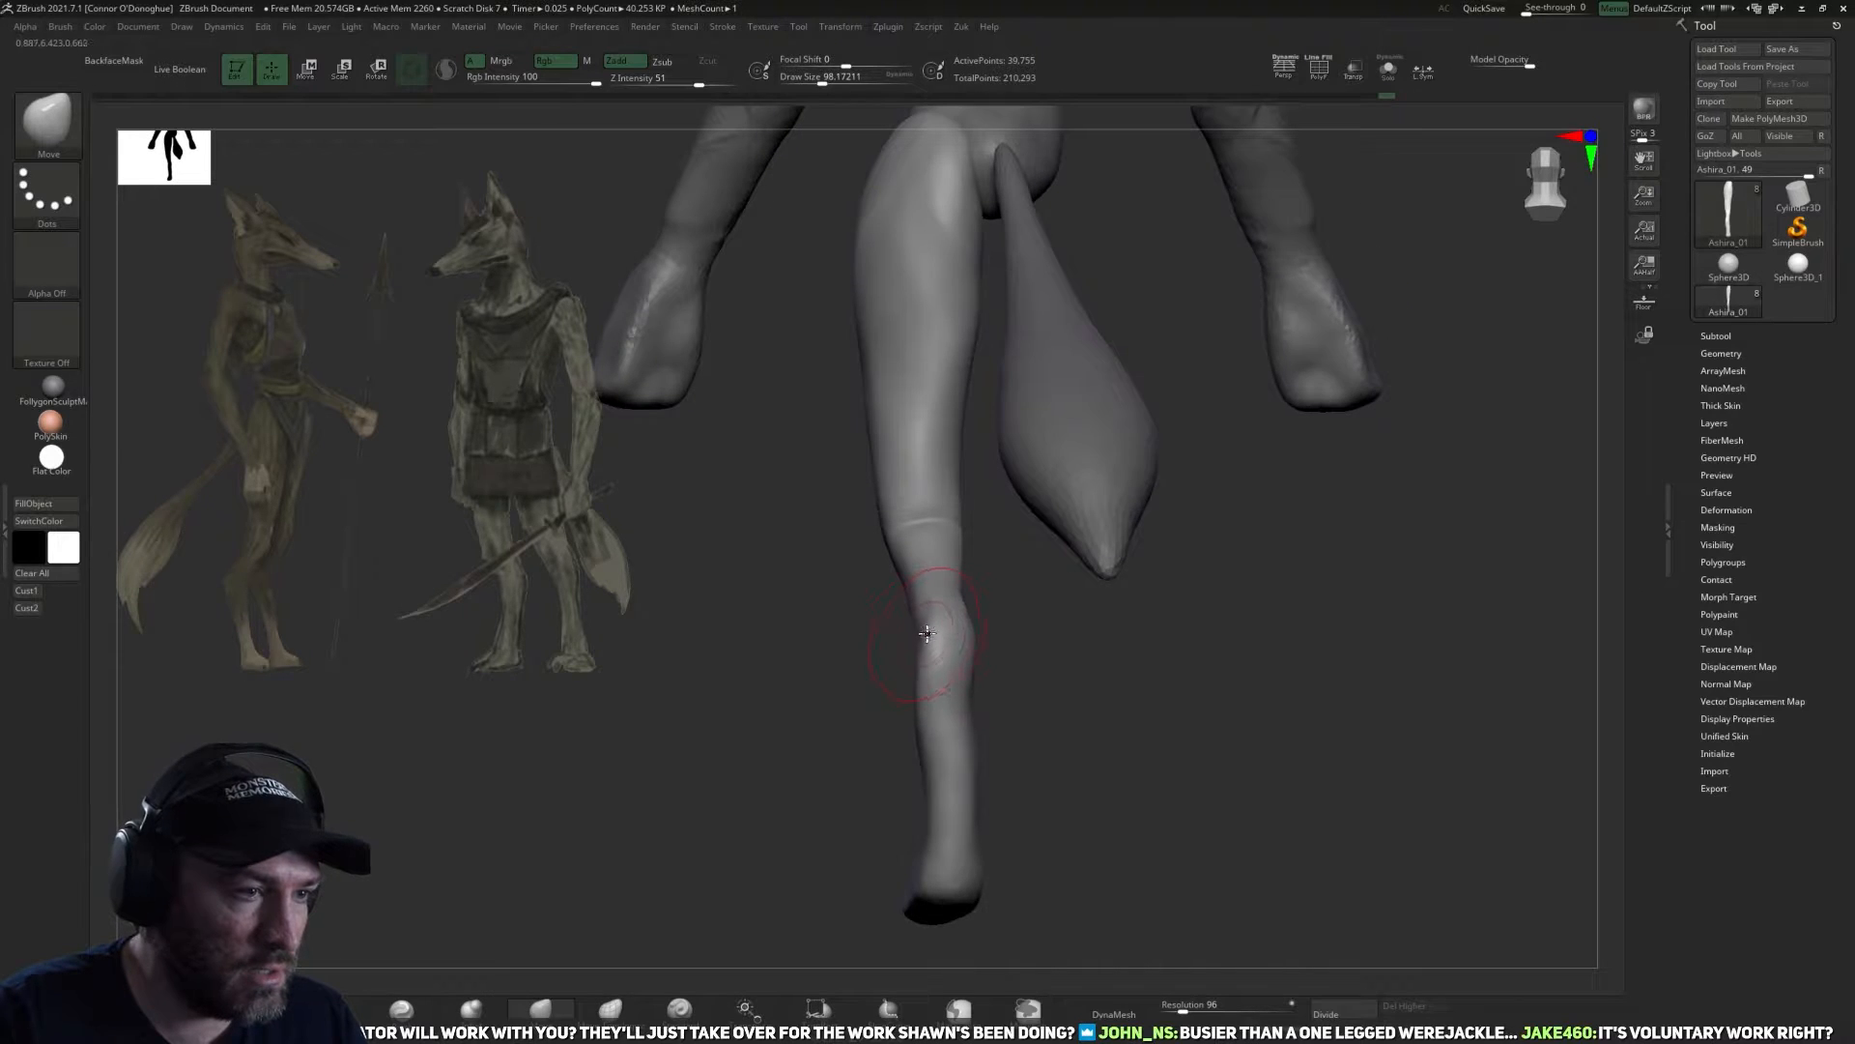
{"action": "right_click_drag", "start_coordinate": [918, 610], "coordinate": [970, 757]}
Flatten the front of the shin and the top of the foot with the TrimDynamic brush.
{"action": "left_click", "coordinate": [331, 1009]}
{"action": "mouse_move", "coordinate": [1133, 707]}
{"action": "left_mouse_down"}
{"action": "mouse_move", "coordinate": [1106, 728]}
{"action": "mouse_move", "coordinate": [1203, 733]}
{"action": "left_mouse_up"}
{"action": "mouse_move", "coordinate": [985, 691]}
{"action": "left_mouse_down"}
{"action": "mouse_move", "coordinate": [974, 754]}
{"action": "mouse_move", "coordinate": [982, 654]}
{"action": "left_mouse_up"}
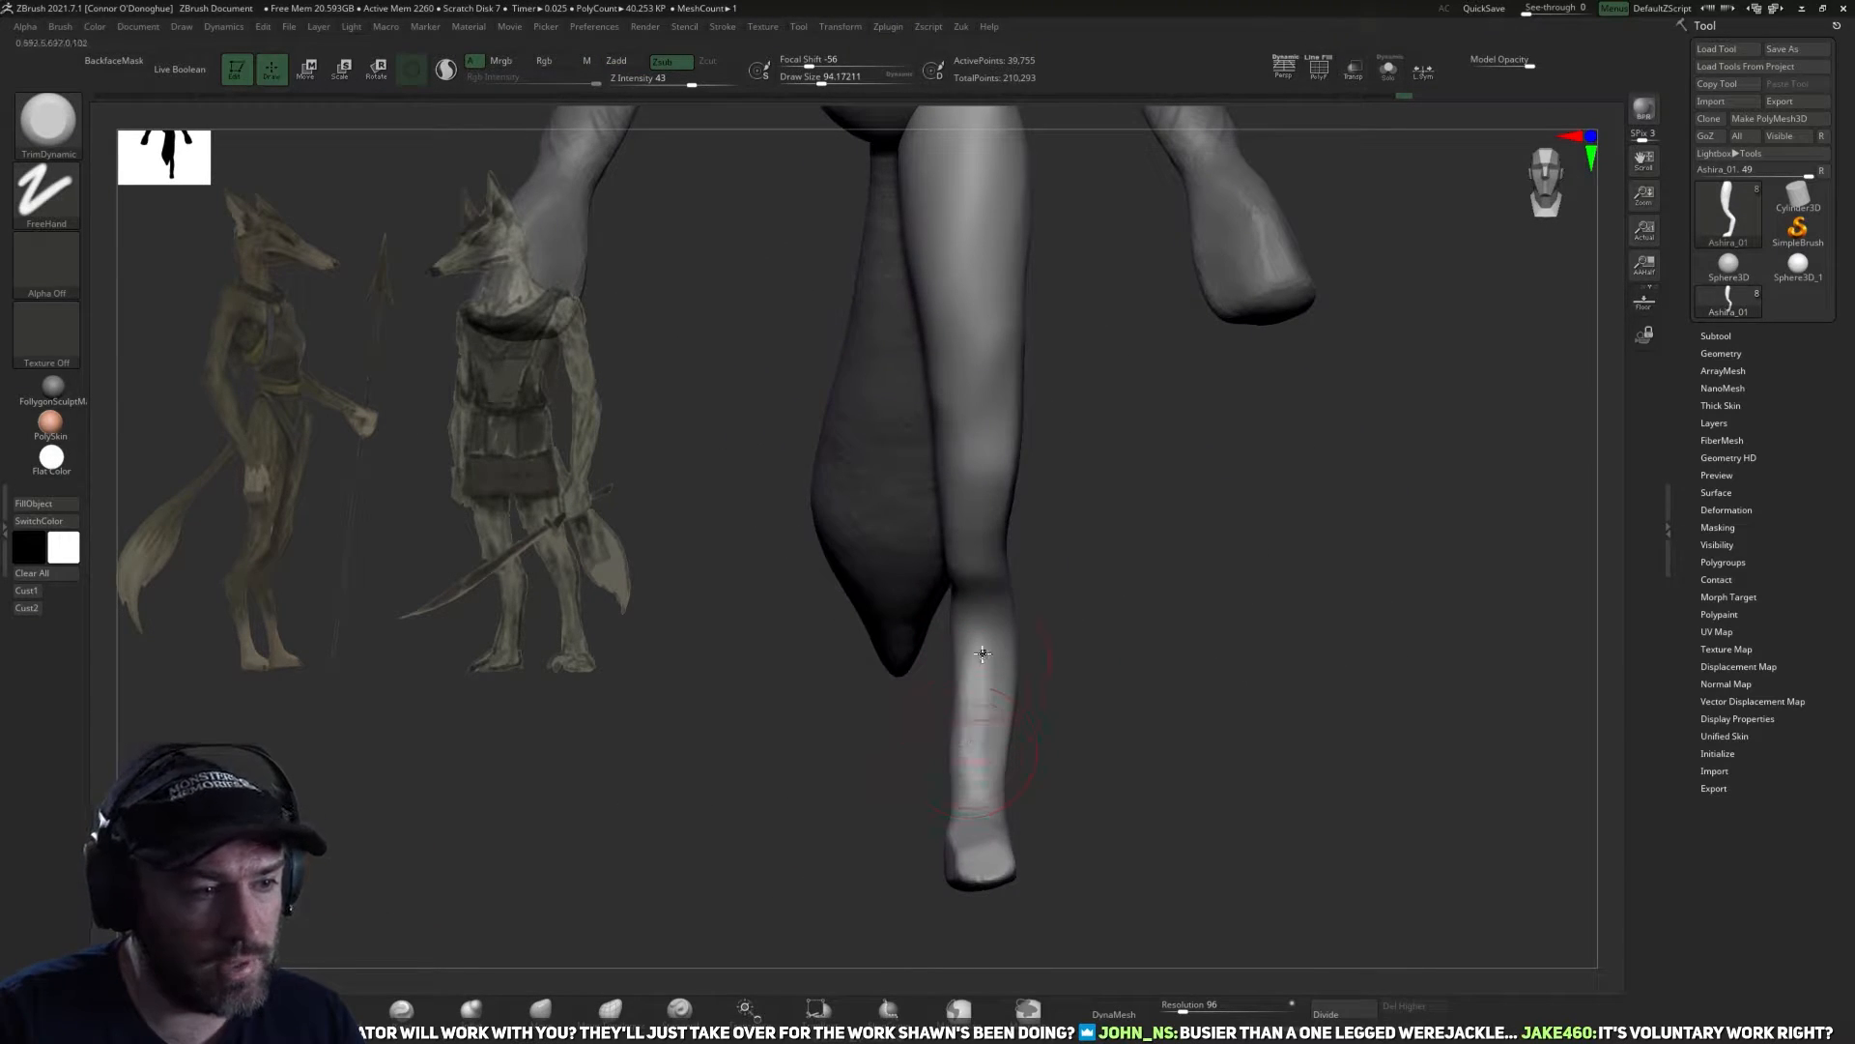
{"action": "mouse_move", "coordinate": [1026, 726]}
{"action": "left_mouse_down"}
{"action": "mouse_move", "coordinate": [1122, 713]}
{"action": "mouse_move", "coordinate": [993, 771]}
{"action": "mouse_move", "coordinate": [873, 864]}
{"action": "mouse_move", "coordinate": [969, 873]}
{"action": "left_mouse_up"}
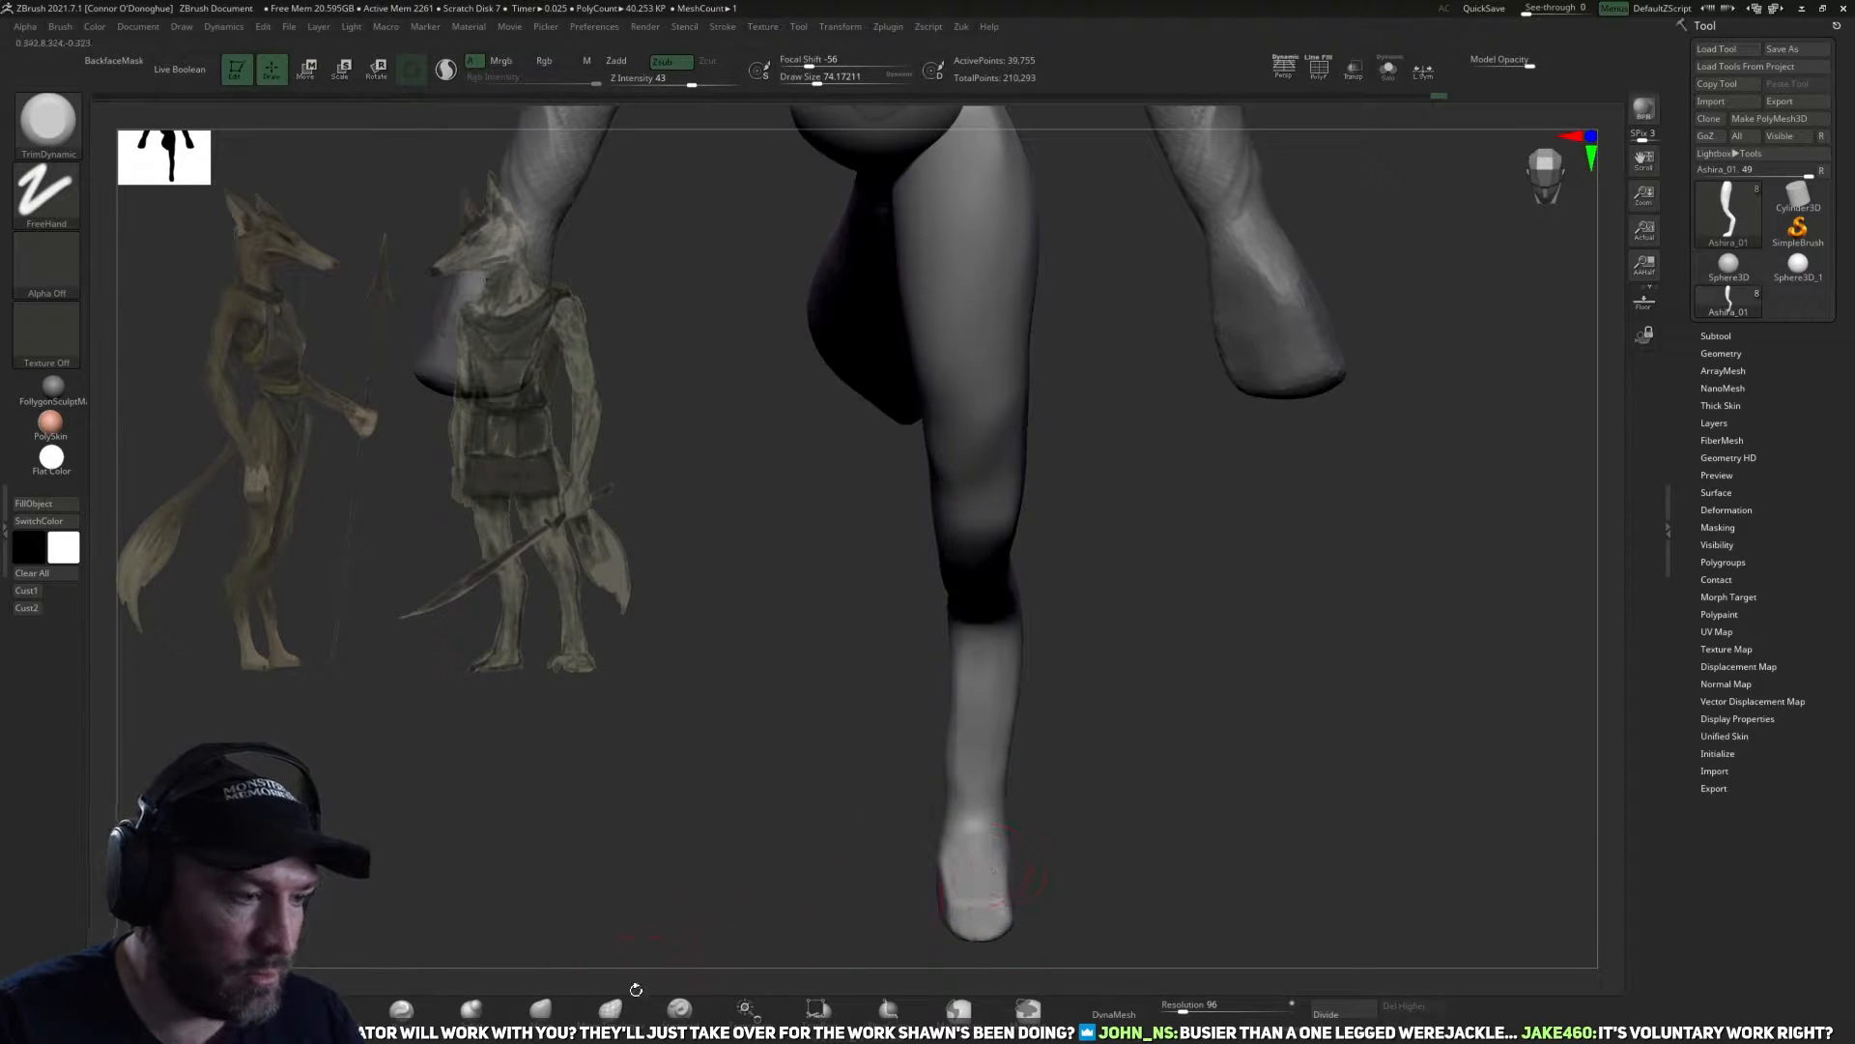
{"action": "left_click_drag", "start_coordinate": [1106, 845], "coordinate": [599, 983]}
Reshape the foot with the Move brush and flatten its inner side with TrimDynamic.
{"action": "left_click", "coordinate": [543, 1009]}
{"action": "mouse_move", "coordinate": [1035, 828]}
{"action": "left_mouse_down"}
{"action": "mouse_move", "coordinate": [1027, 873]}
{"action": "mouse_move", "coordinate": [945, 880]}
{"action": "mouse_move", "coordinate": [986, 899]}
{"action": "mouse_move", "coordinate": [953, 917]}
{"action": "left_mouse_up"}
{"action": "key", "text": "]"}
{"action": "mouse_move", "coordinate": [961, 850]}
{"action": "left_mouse_down"}
{"action": "mouse_move", "coordinate": [1015, 861]}
{"action": "mouse_move", "coordinate": [1076, 779]}
{"action": "mouse_move", "coordinate": [1134, 767]}
{"action": "mouse_move", "coordinate": [877, 738]}
{"action": "mouse_move", "coordinate": [914, 819]}
{"action": "left_mouse_up"}
{"action": "key", "text": "b"}
{"action": "key", "text": "t"}
{"action": "key", "text": "d"}
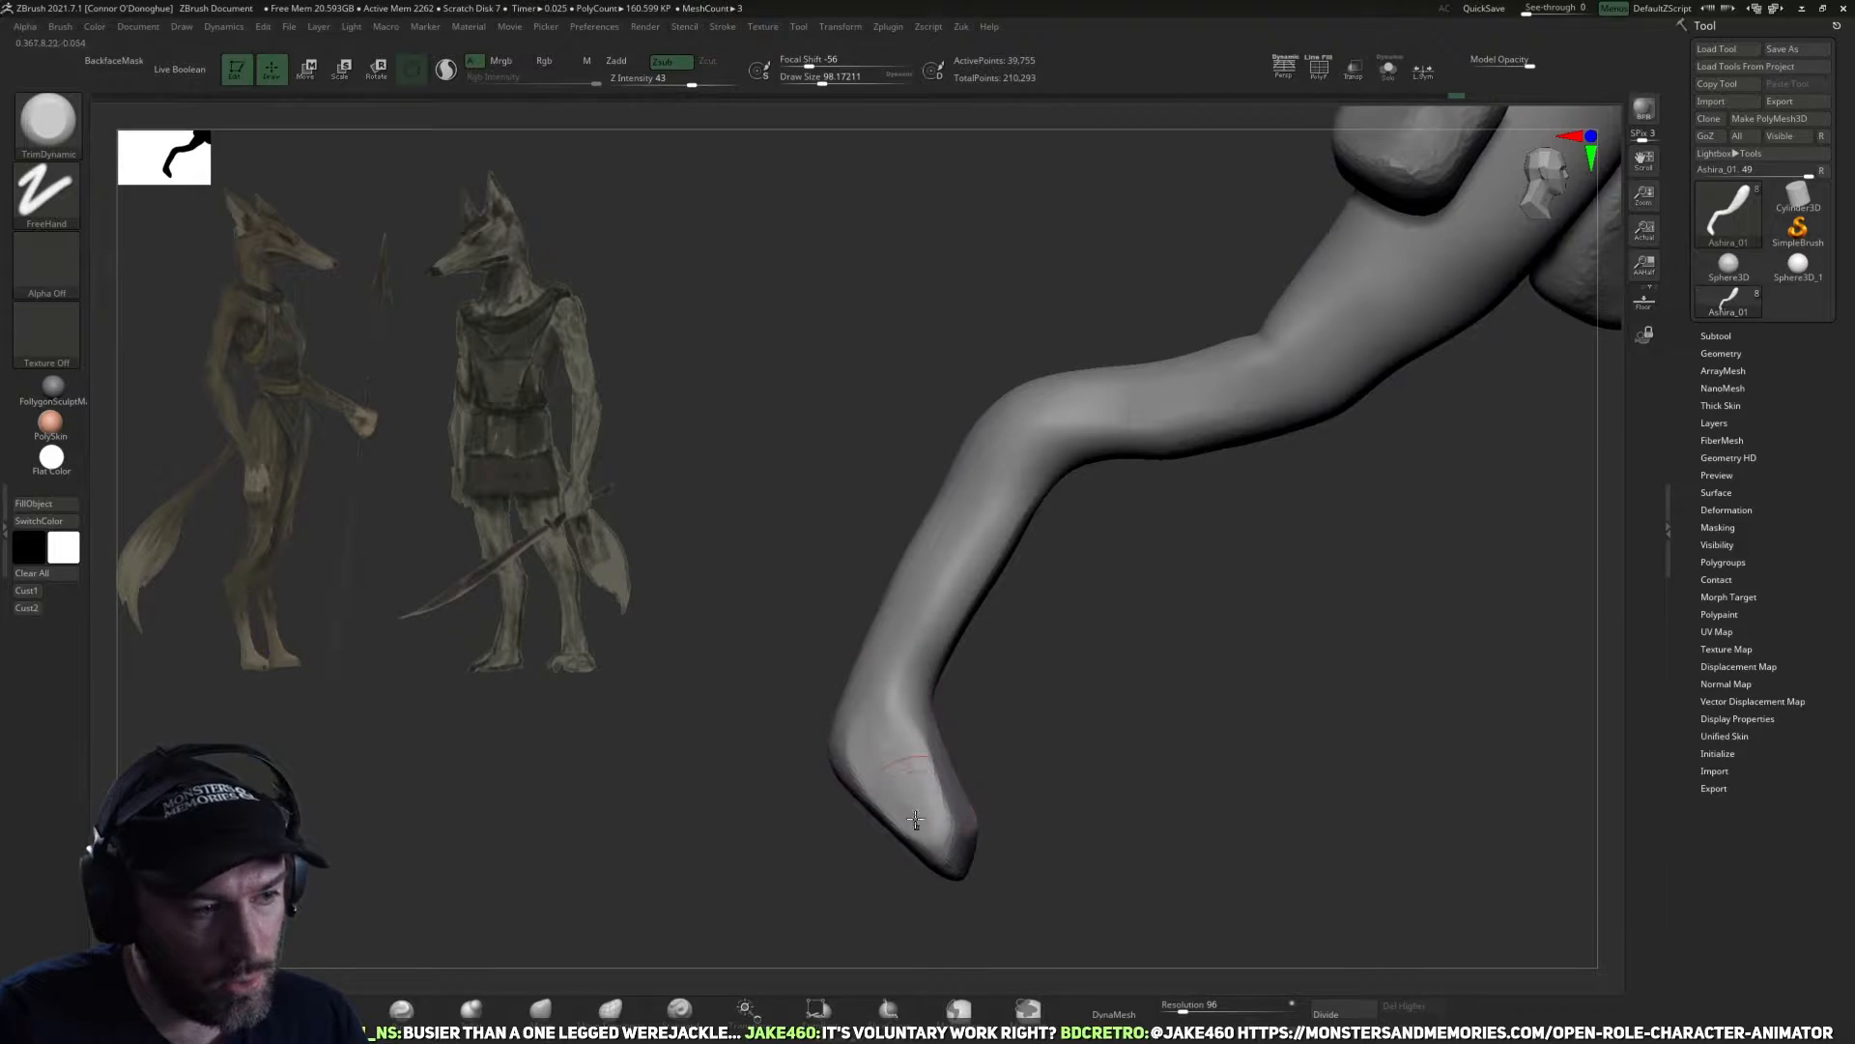
Polish flat planes on the inner side of the foot and ankle with the hPolish brush.
{"action": "left_click", "coordinate": [331, 1009]}
{"action": "left_click_drag", "start_coordinate": [1151, 771], "coordinate": [1048, 783]}
{"action": "left_click_drag", "start_coordinate": [886, 733], "coordinate": [896, 745]}
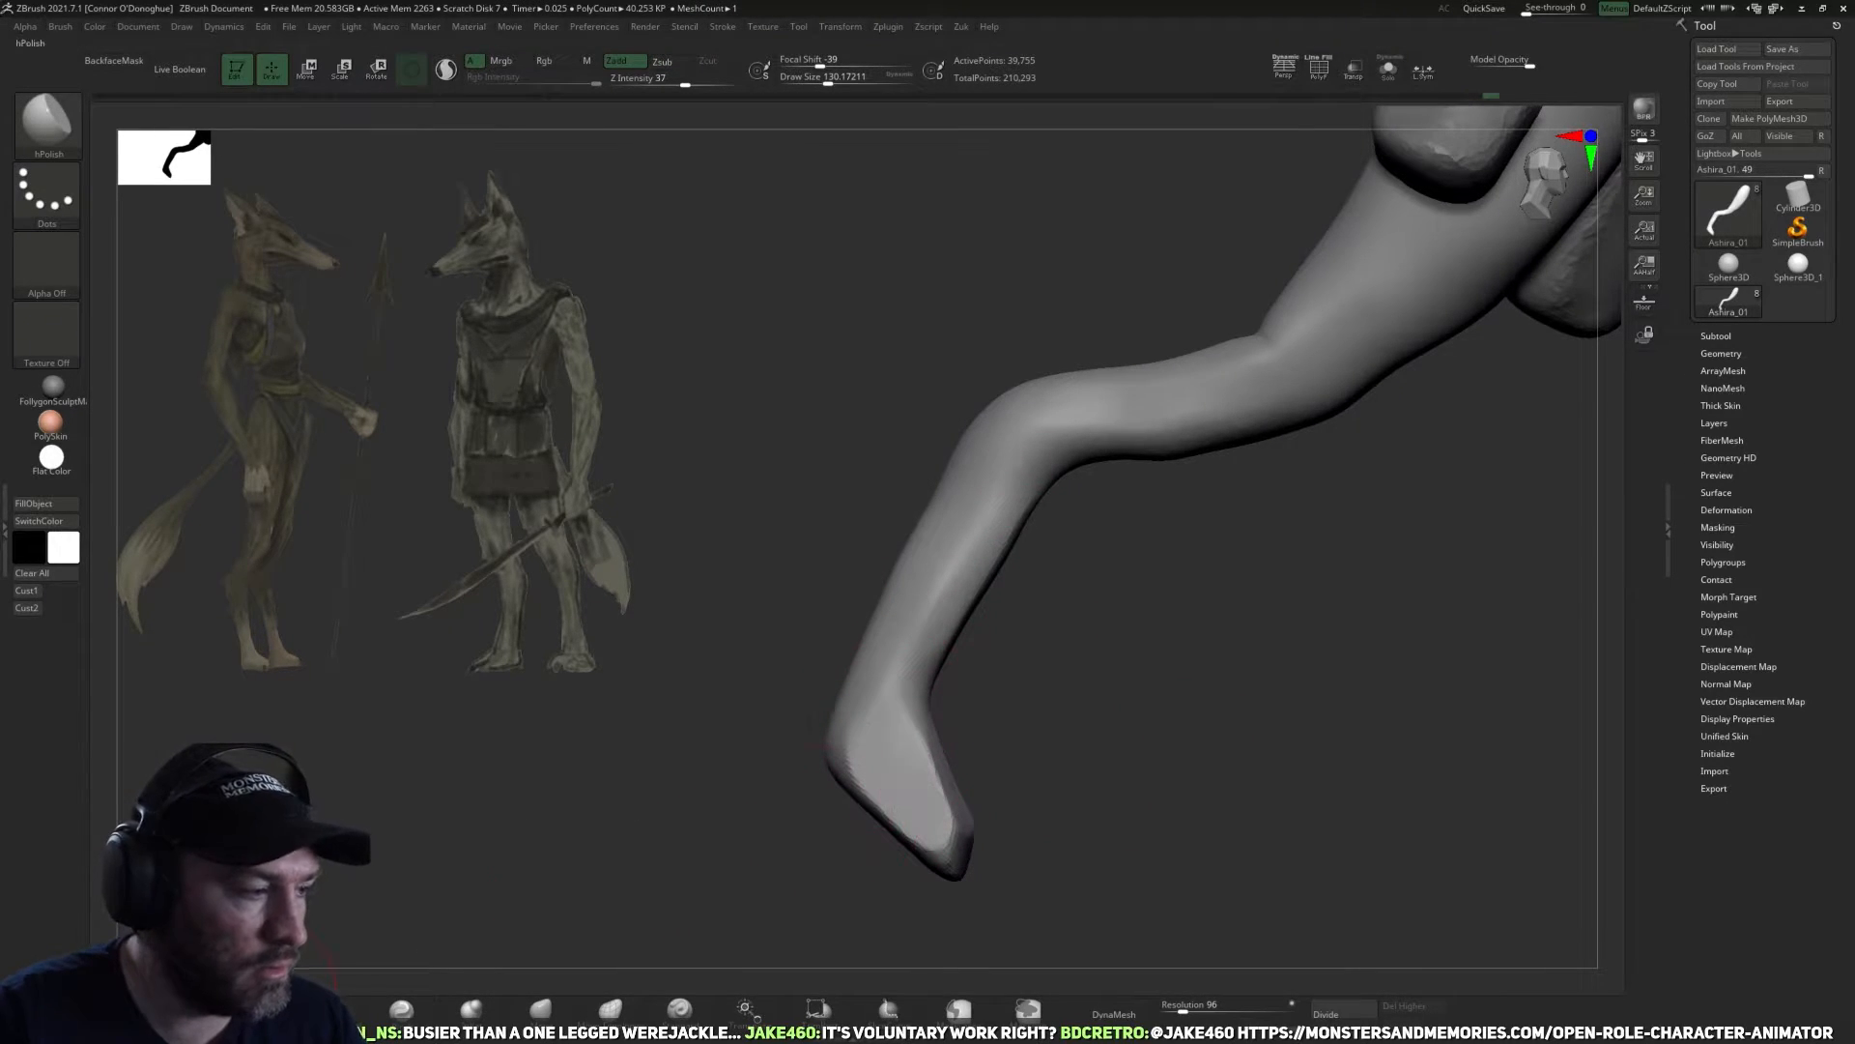
{"action": "left_click_drag", "start_coordinate": [1017, 664], "coordinate": [995, 490]}
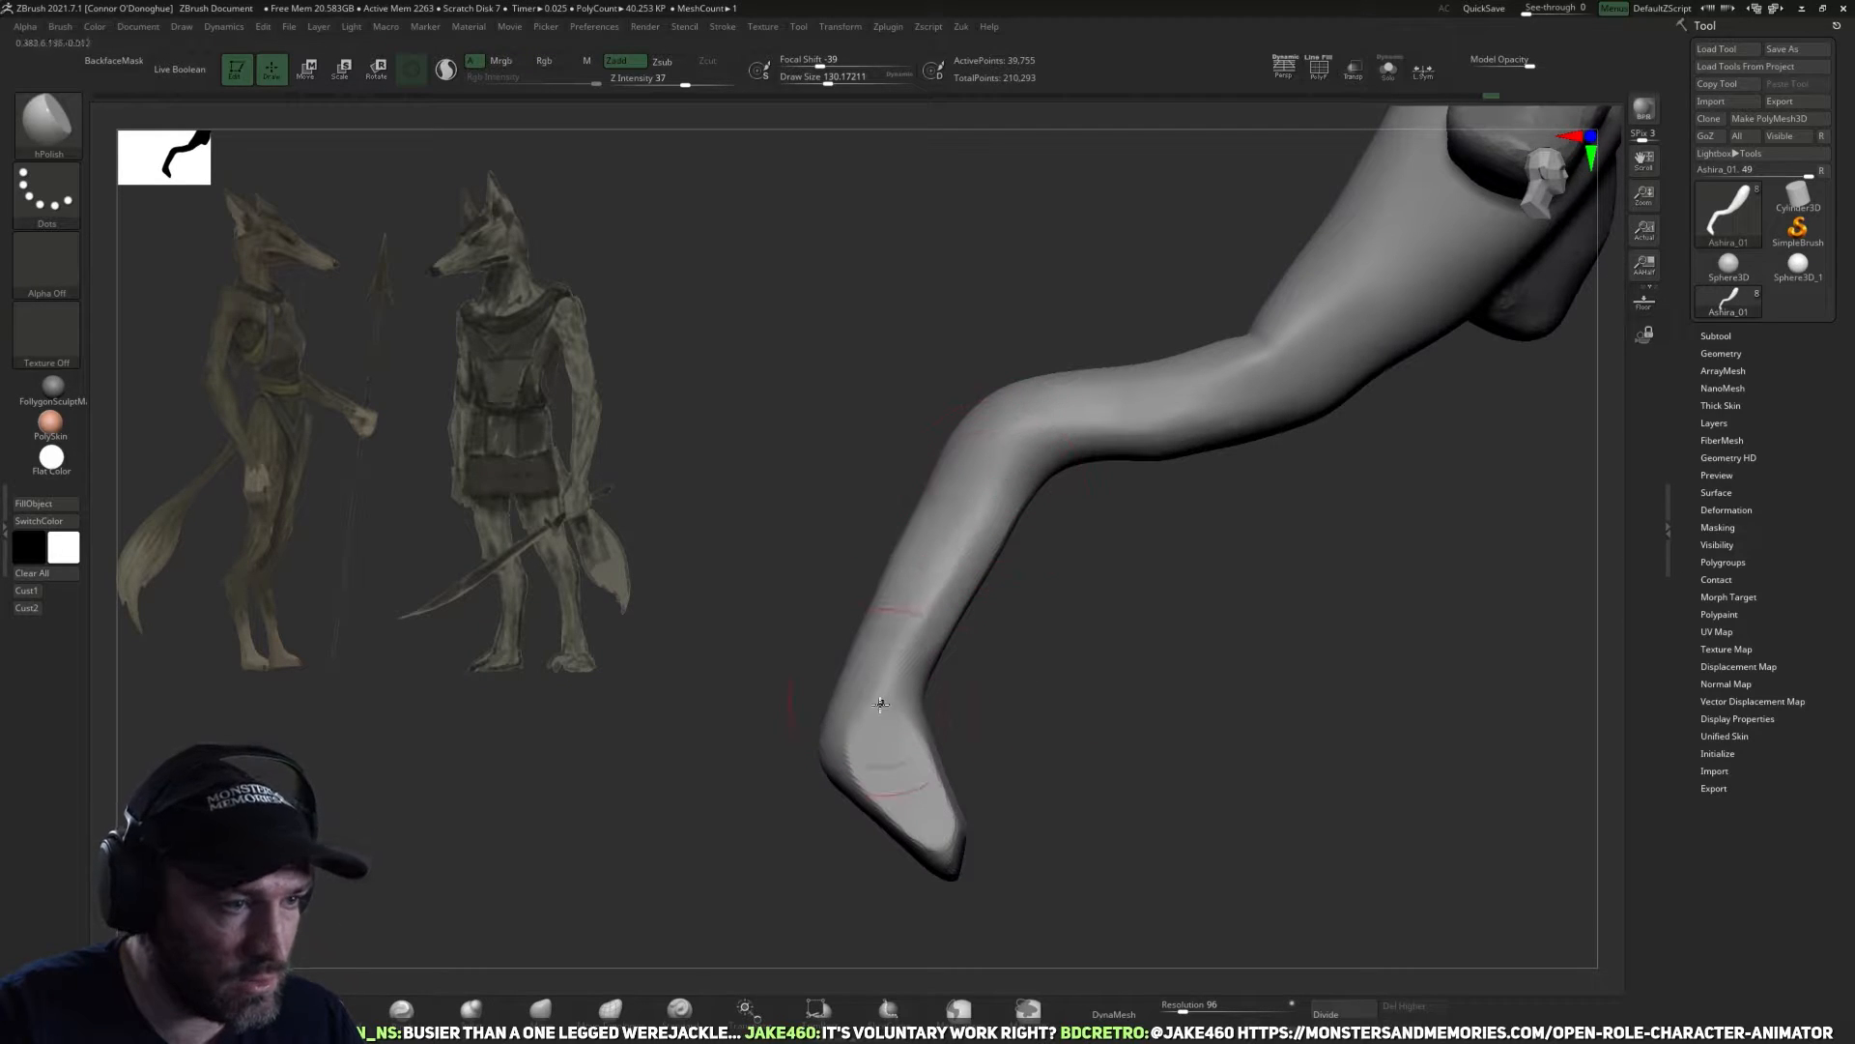
Polish the outer planes of the foot, ankle and lower leg with the hPolish brush.
{"action": "left_click_drag", "start_coordinate": [1107, 624], "coordinate": [973, 795]}
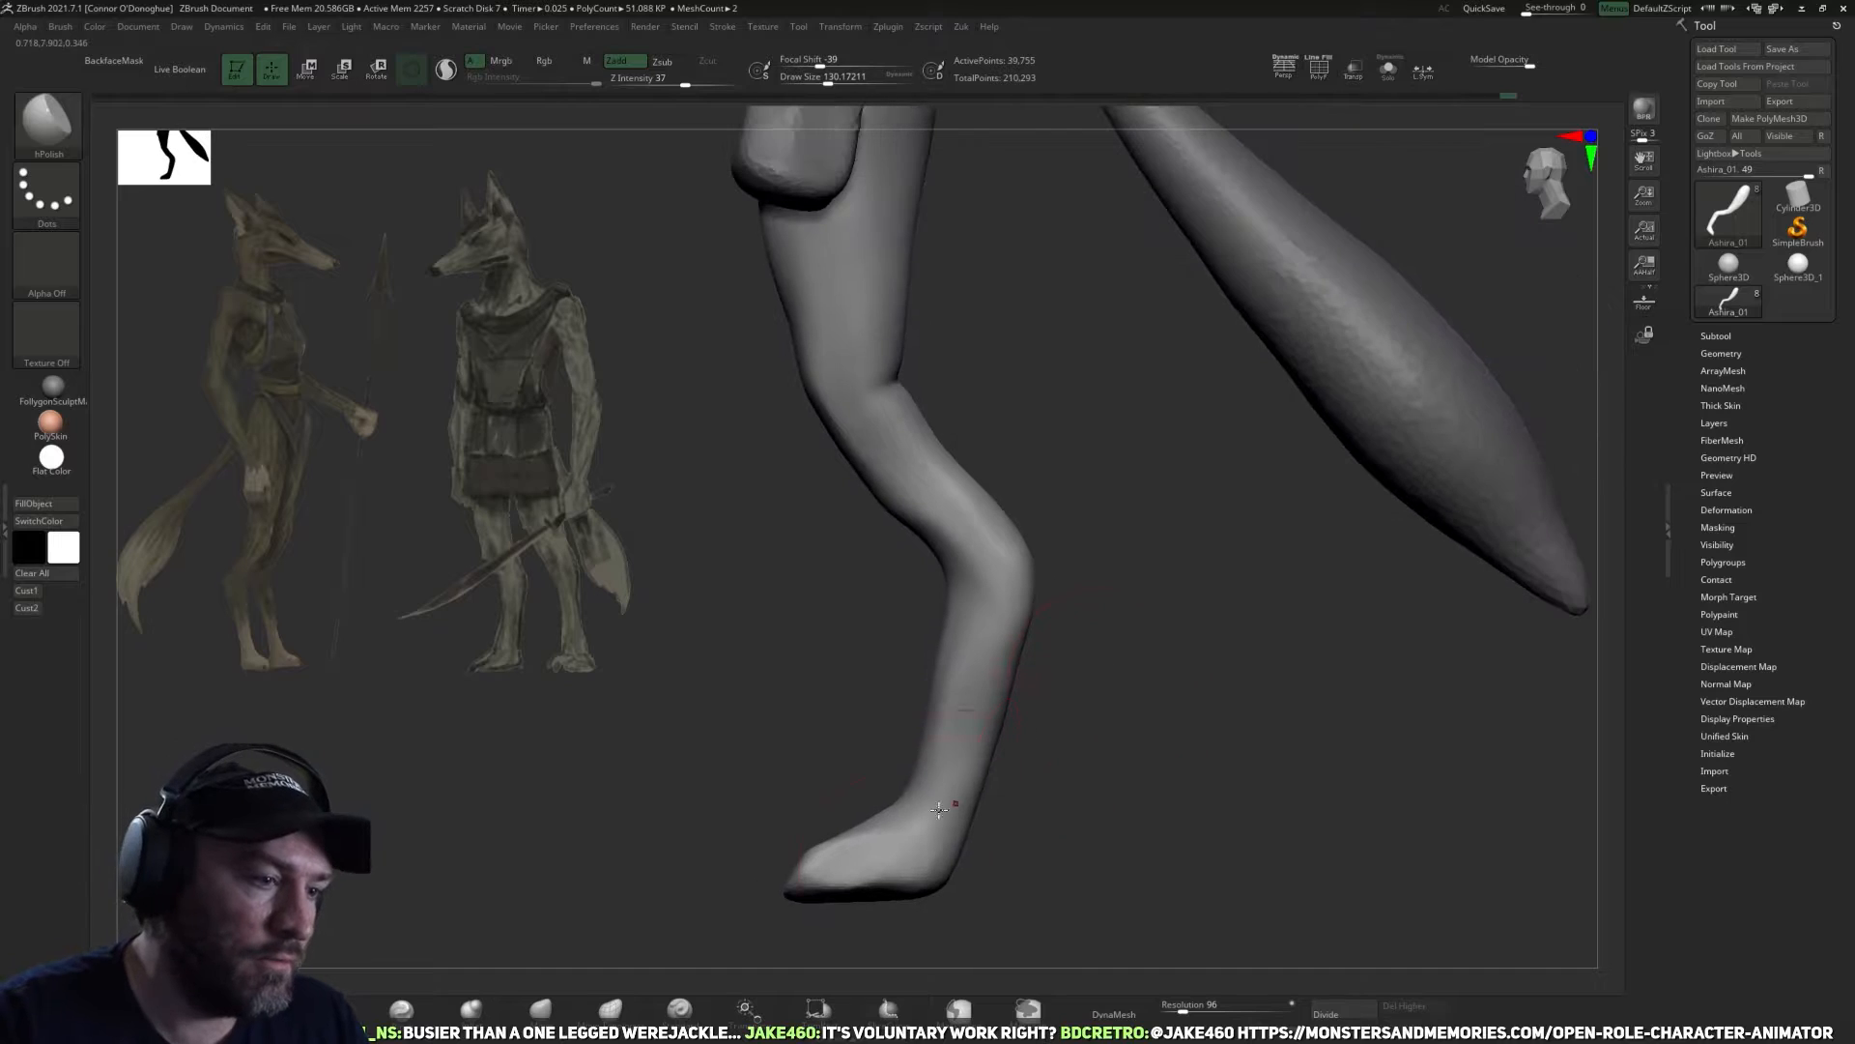
{"action": "left_click_drag", "start_coordinate": [873, 861], "coordinate": [872, 871]}
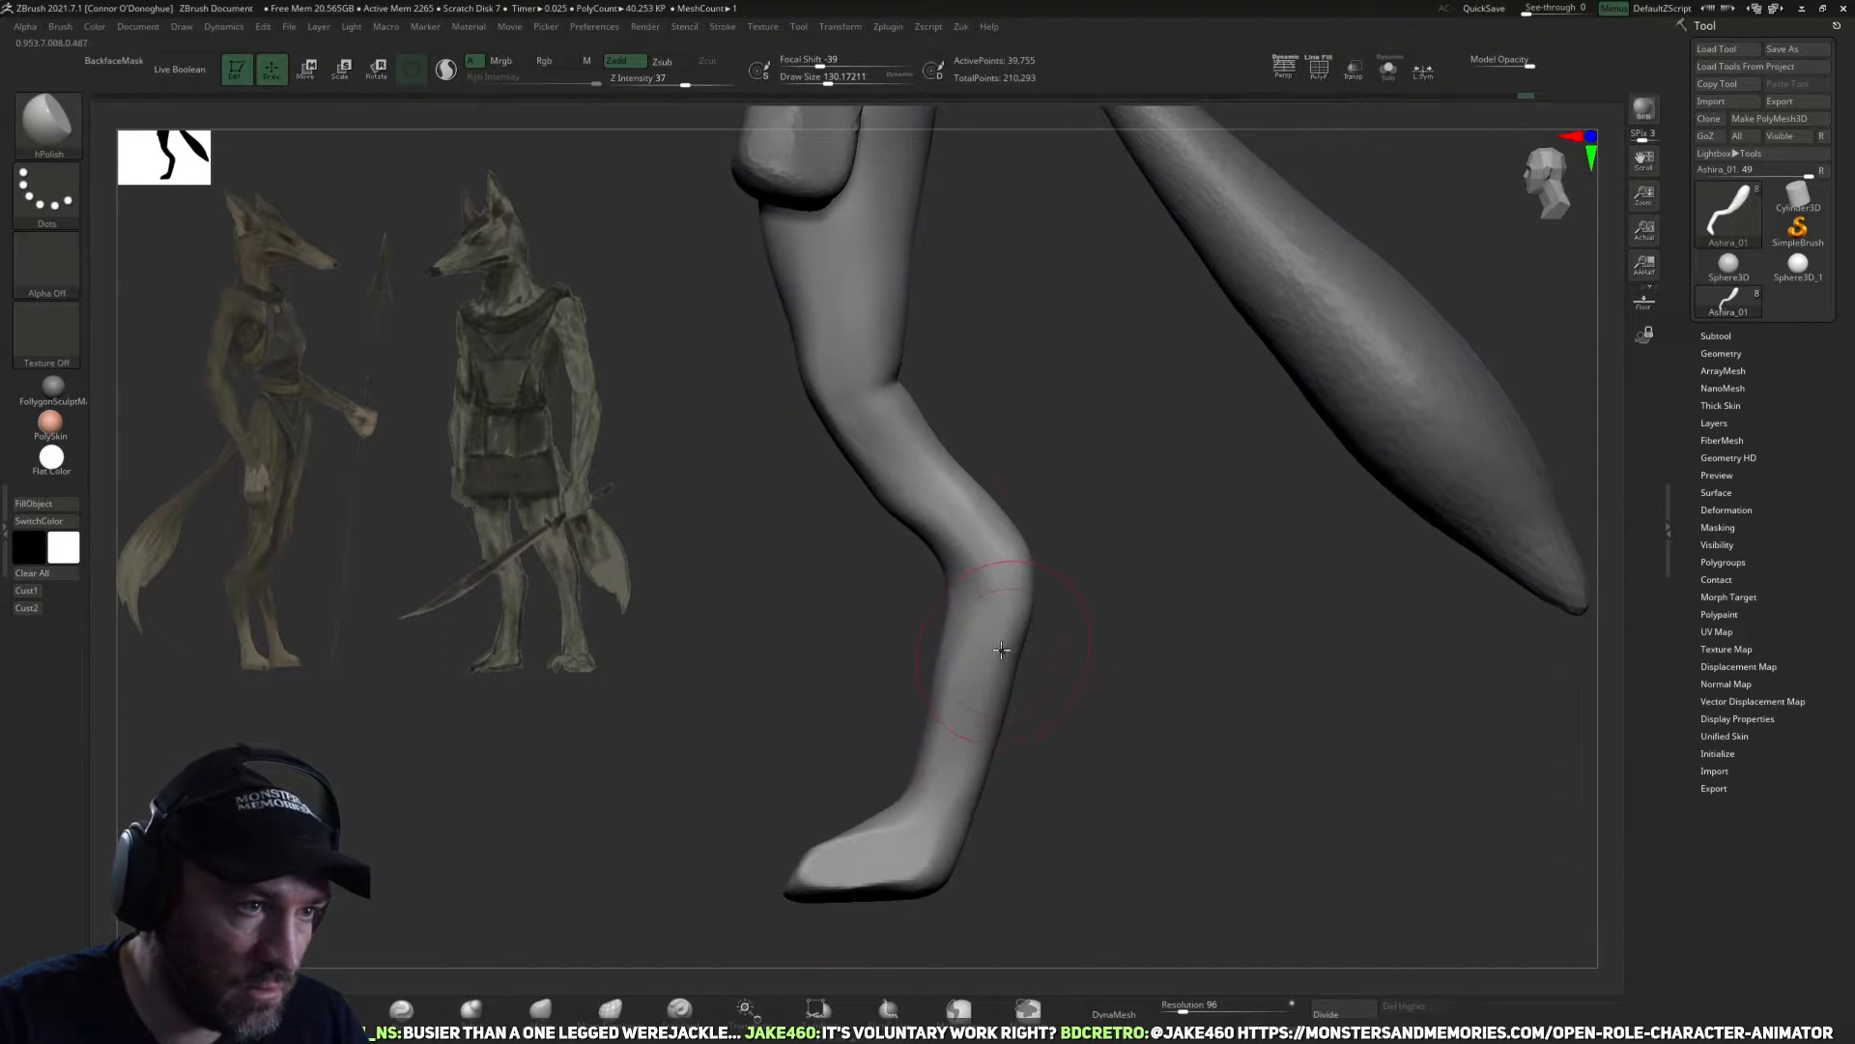
{"action": "left_click_drag", "start_coordinate": [1106, 601], "coordinate": [1091, 586]}
{"action": "left_click_drag", "start_coordinate": [1172, 564], "coordinate": [1127, 554]}
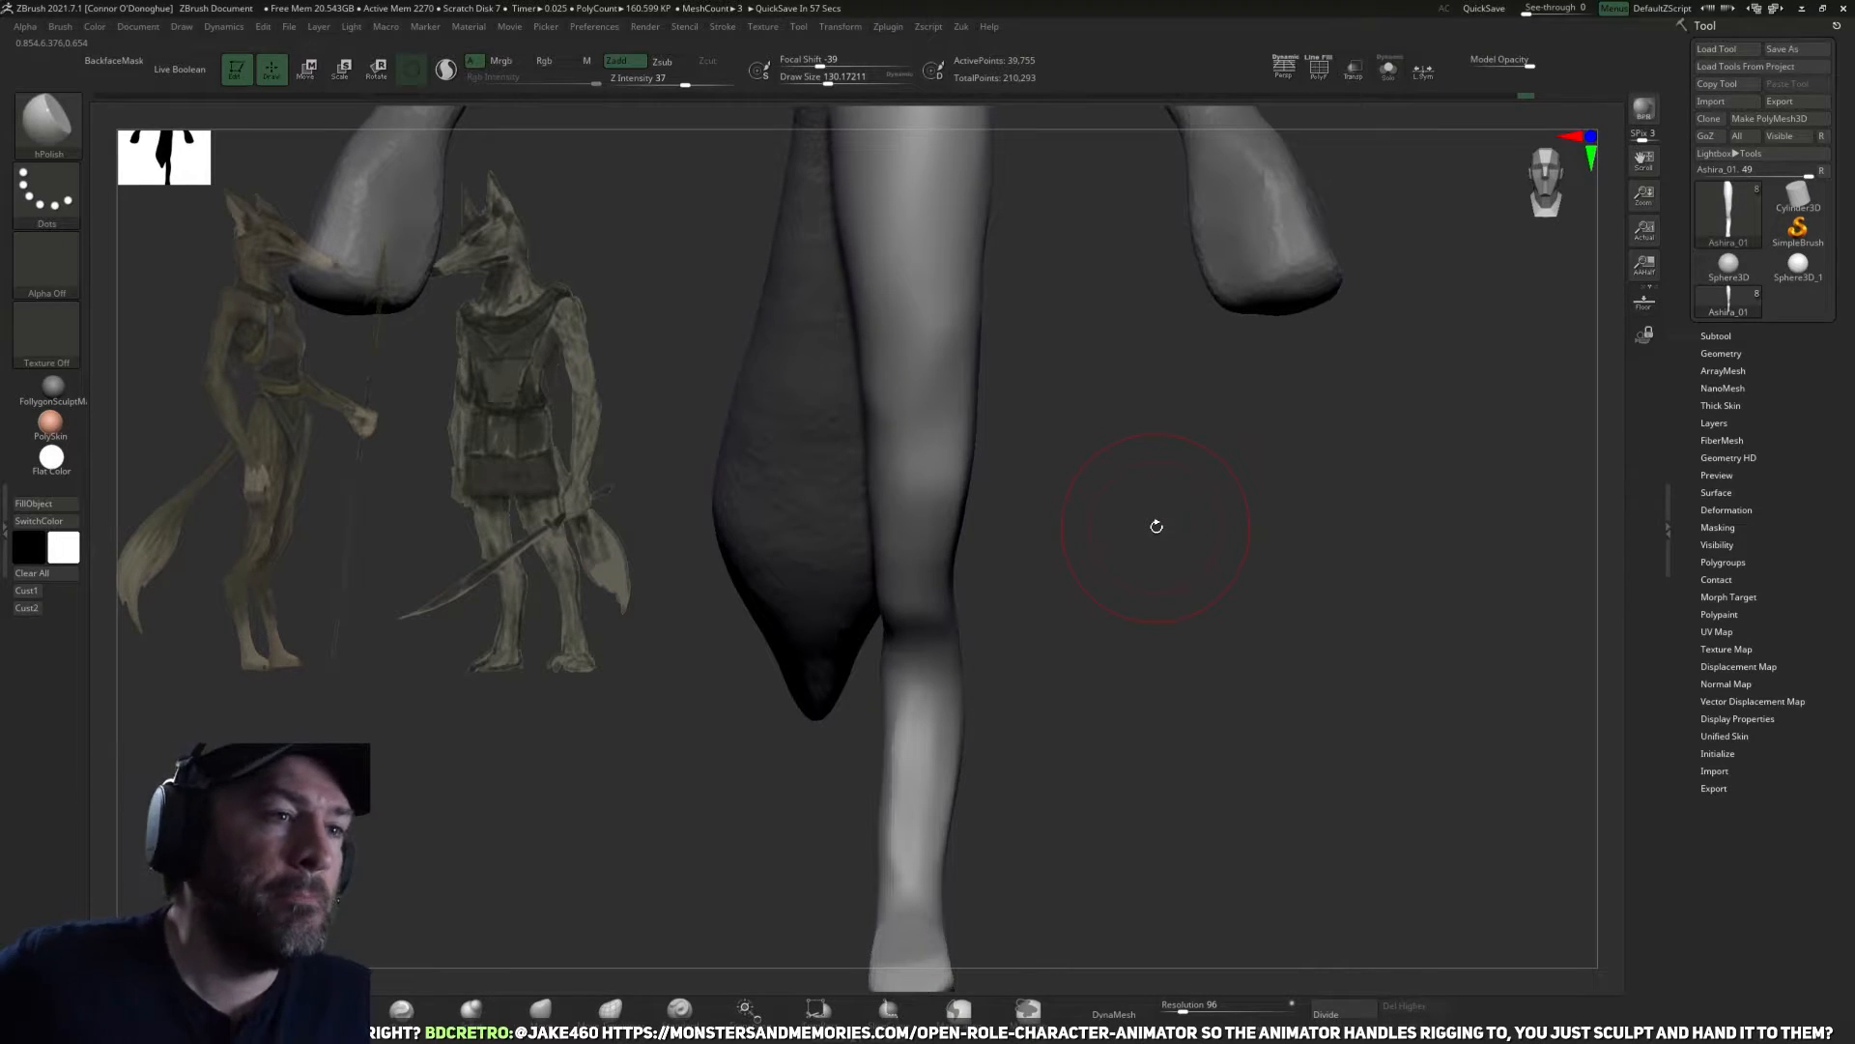
Nudge the front contour of the knee with the Move brush.
{"action": "mouse_move", "coordinate": [1157, 526]}
{"action": "left_mouse_down"}
{"action": "mouse_move", "coordinate": [1097, 695]}
{"action": "mouse_move", "coordinate": [1091, 674]}
{"action": "mouse_move", "coordinate": [1015, 650]}
{"action": "left_mouse_up"}
{"action": "left_click", "coordinate": [541, 1010]}
{"action": "left_click_drag", "start_coordinate": [832, 704], "coordinate": [854, 710]}
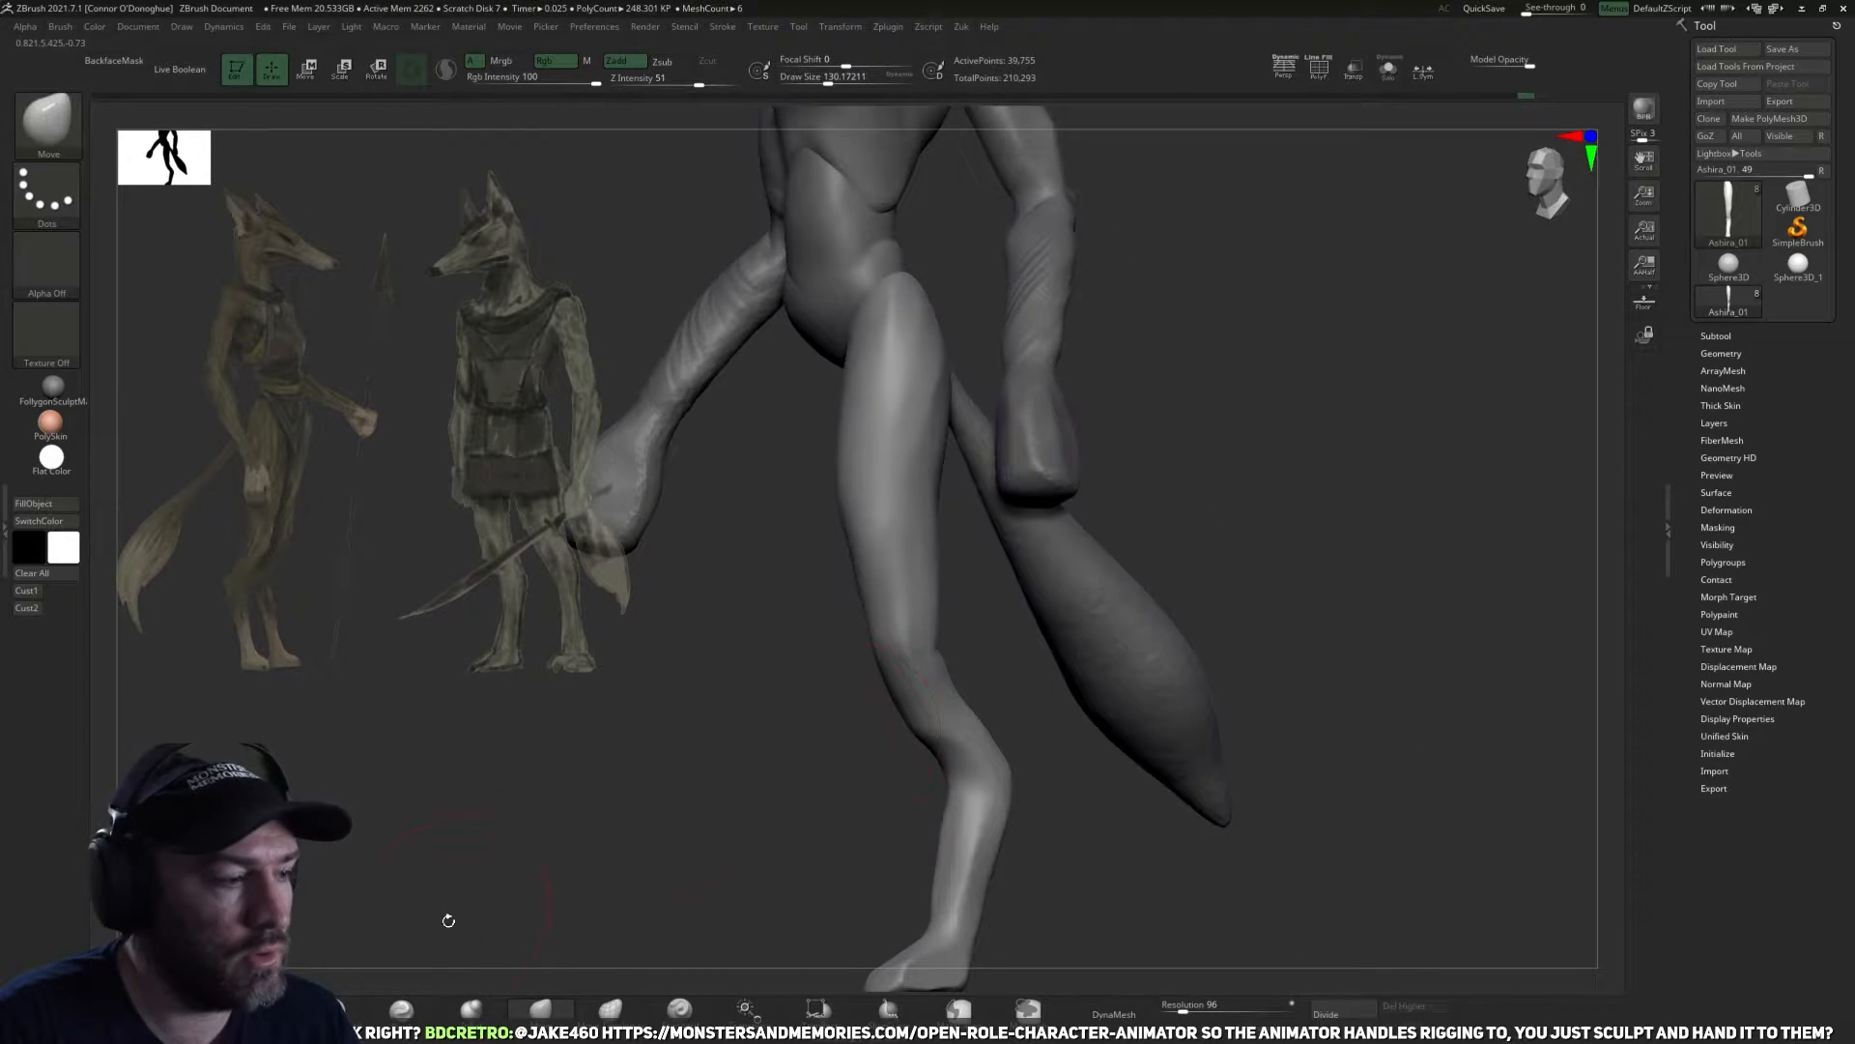
Sharpen the plane edges around the knee with the Pinch brush, reducing its size between strokes.
{"action": "key", "text": "b"}
{"action": "key", "text": "p"}
{"action": "key", "text": "i"}
{"action": "mouse_move", "coordinate": [542, 873]}
{"action": "left_mouse_down"}
{"action": "mouse_move", "coordinate": [746, 774]}
{"action": "mouse_move", "coordinate": [904, 637]}
{"action": "left_mouse_up"}
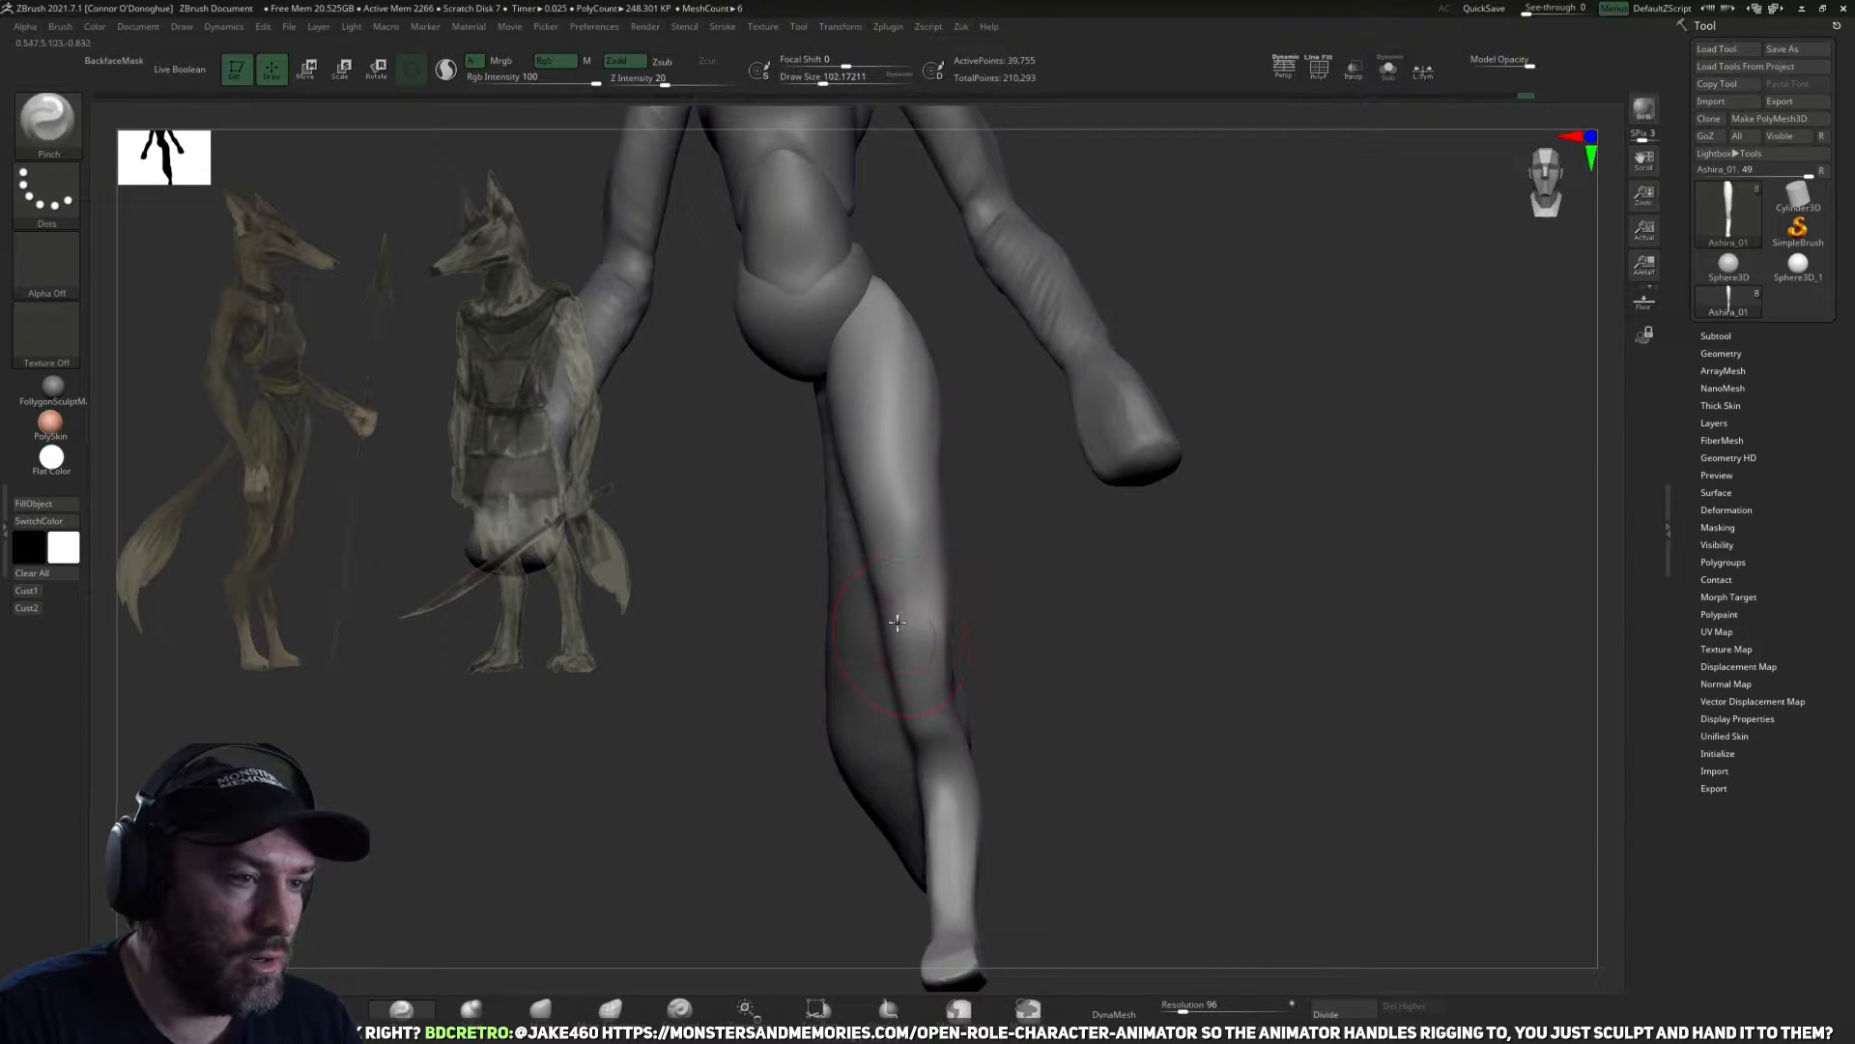
{"action": "left_click_drag", "start_coordinate": [1048, 613], "coordinate": [965, 633]}
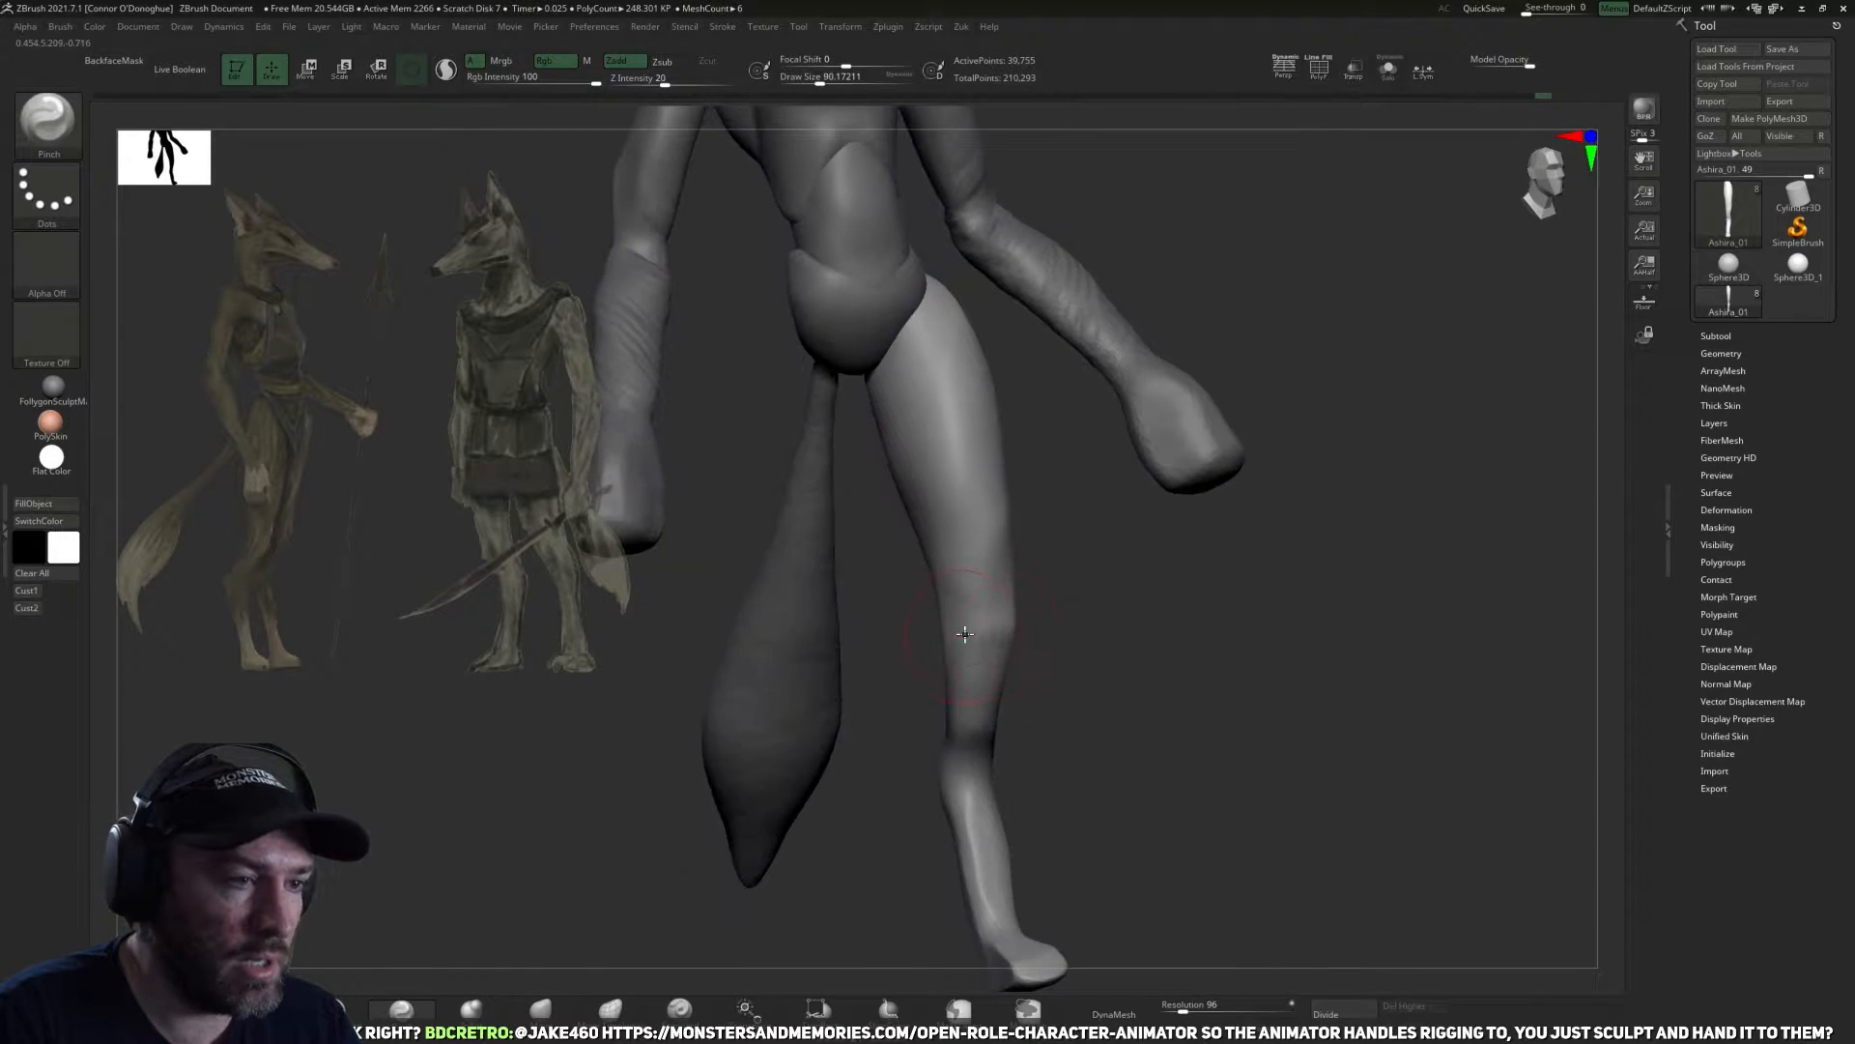
{"action": "left_click_drag", "start_coordinate": [1081, 654], "coordinate": [955, 640]}
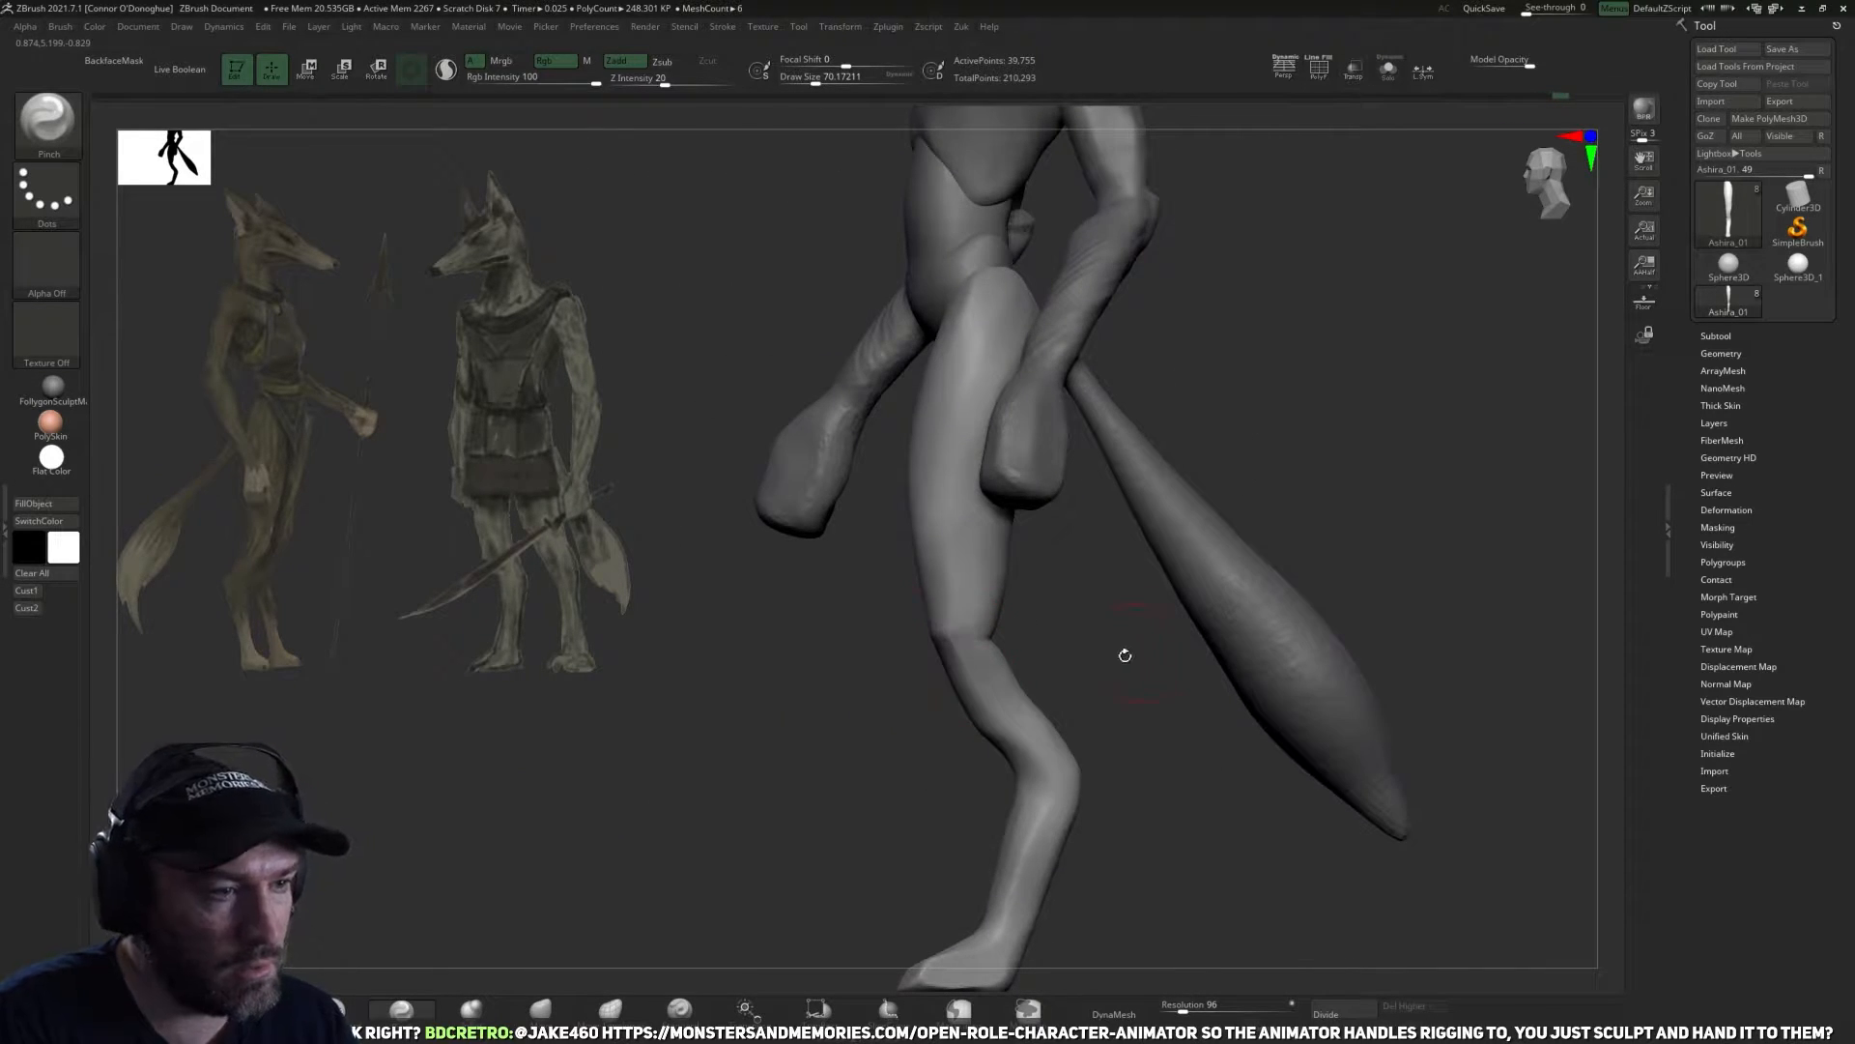
{"action": "left_click_drag", "start_coordinate": [1129, 653], "coordinate": [1079, 660]}
{"action": "left_click_drag", "start_coordinate": [1005, 715], "coordinate": [861, 766]}
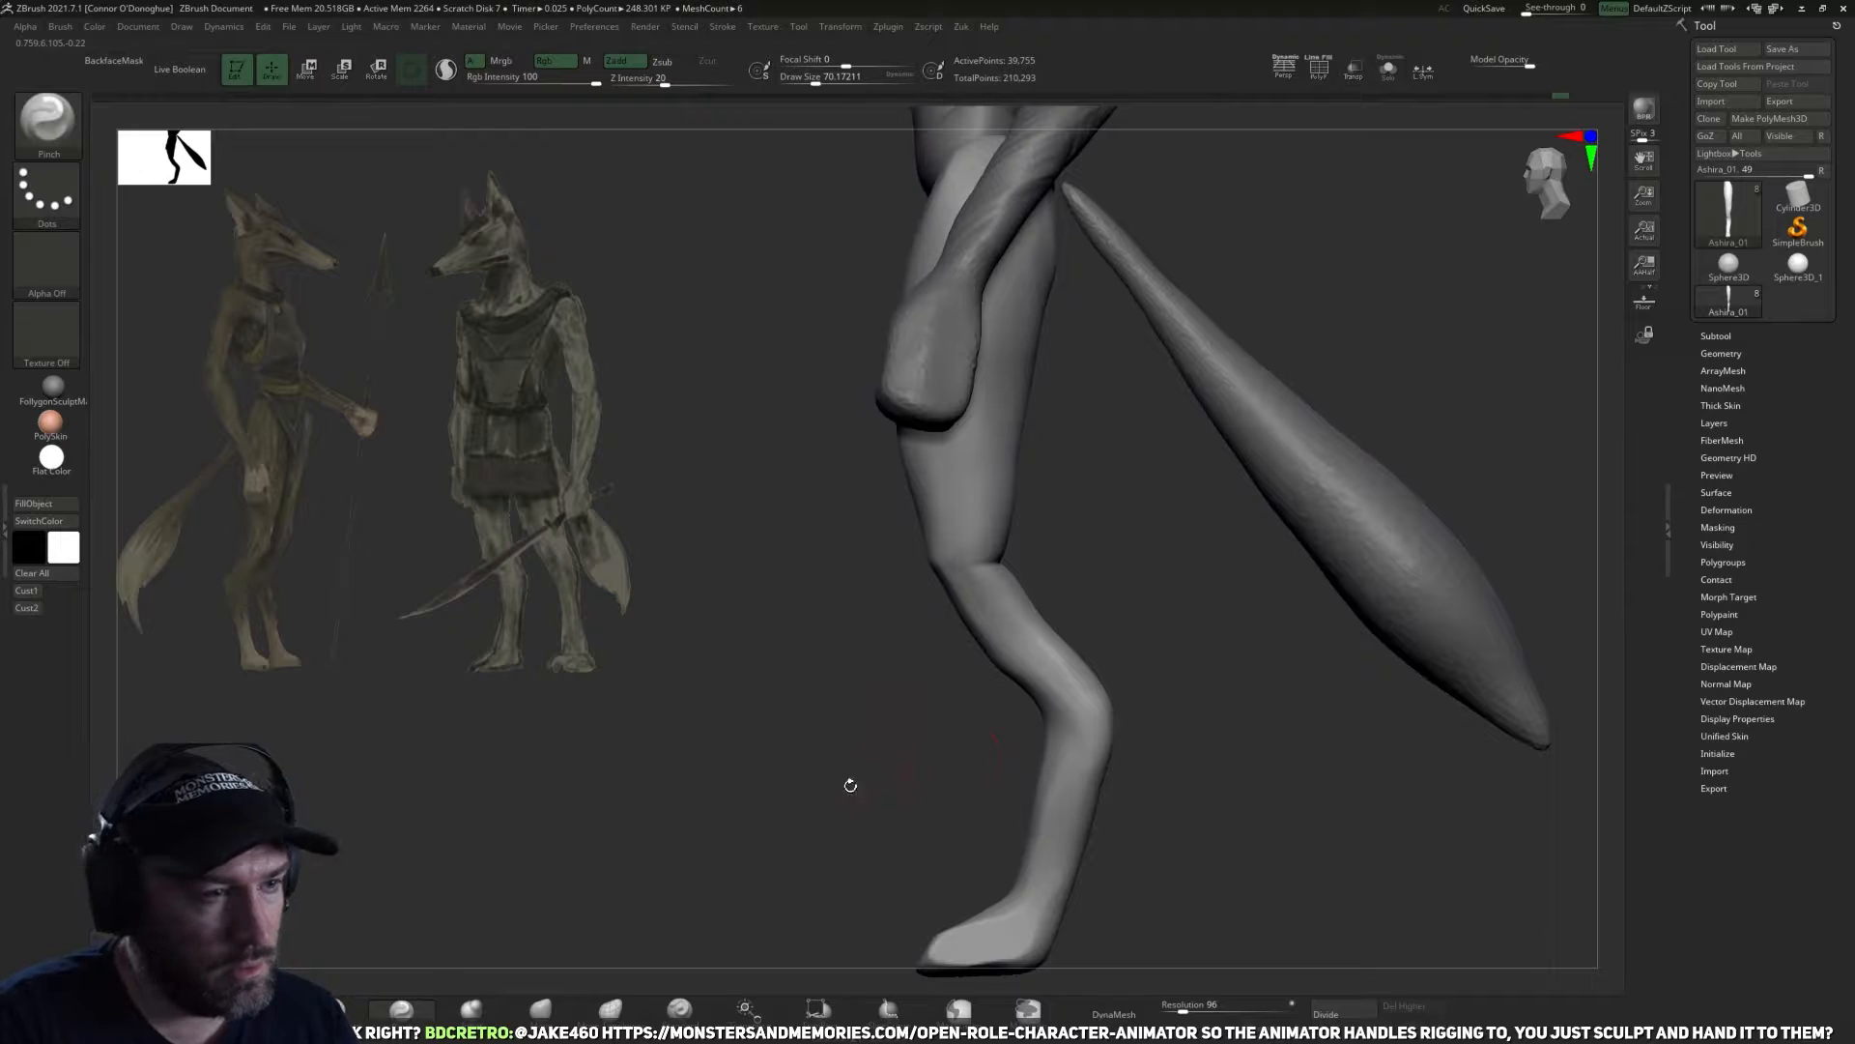
Adjust the lower leg contour with the Move brush and flatten the inner hock with TrimDynamic.
{"action": "left_click", "coordinate": [469, 1010]}
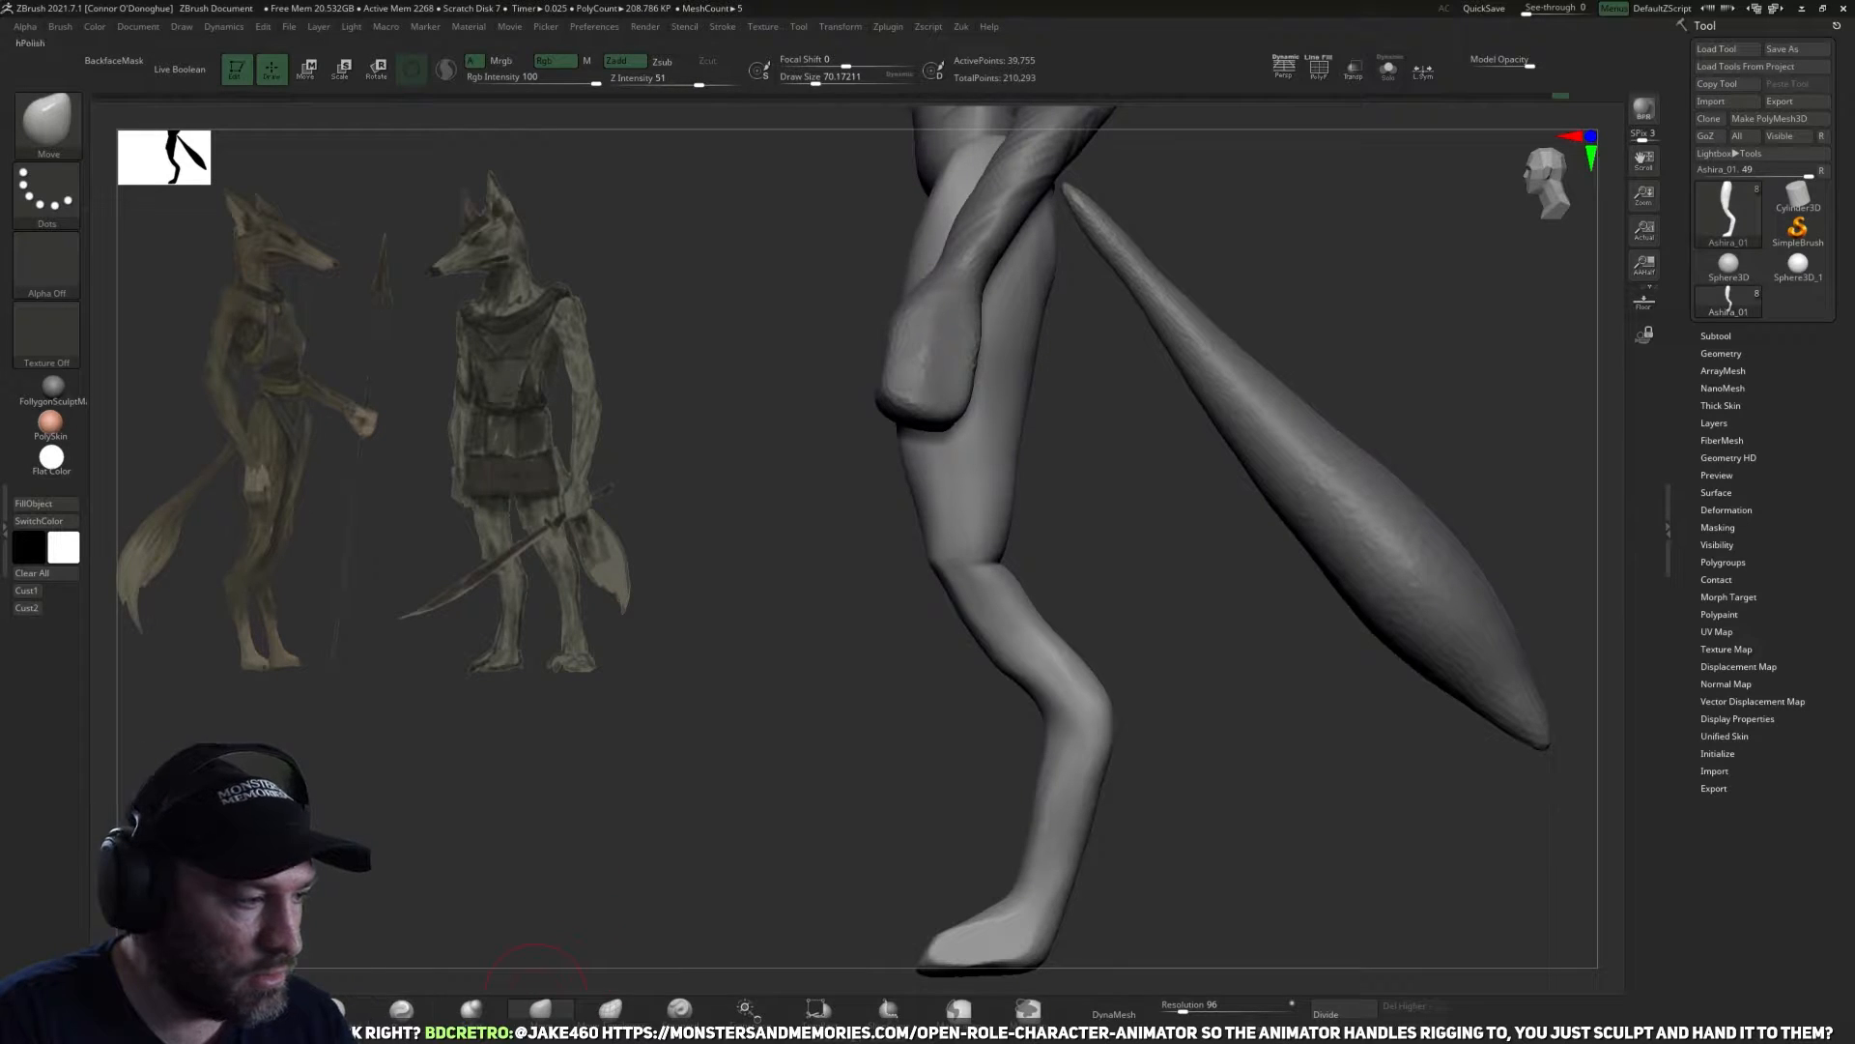
{"action": "left_click", "coordinate": [539, 1007]}
{"action": "left_click_drag", "start_coordinate": [600, 870], "coordinate": [749, 859]}
{"action": "left_click_drag", "start_coordinate": [1048, 642], "coordinate": [1121, 589]}
{"action": "mouse_move", "coordinate": [982, 696]}
{"action": "left_mouse_down"}
{"action": "mouse_move", "coordinate": [886, 745]}
{"action": "mouse_move", "coordinate": [833, 746]}
{"action": "mouse_move", "coordinate": [971, 673]}
{"action": "mouse_move", "coordinate": [936, 661]}
{"action": "mouse_move", "coordinate": [957, 681]}
{"action": "mouse_move", "coordinate": [904, 704]}
{"action": "mouse_move", "coordinate": [995, 647]}
{"action": "left_mouse_up"}
{"action": "left_click_drag", "start_coordinate": [1246, 671], "coordinate": [993, 705]}
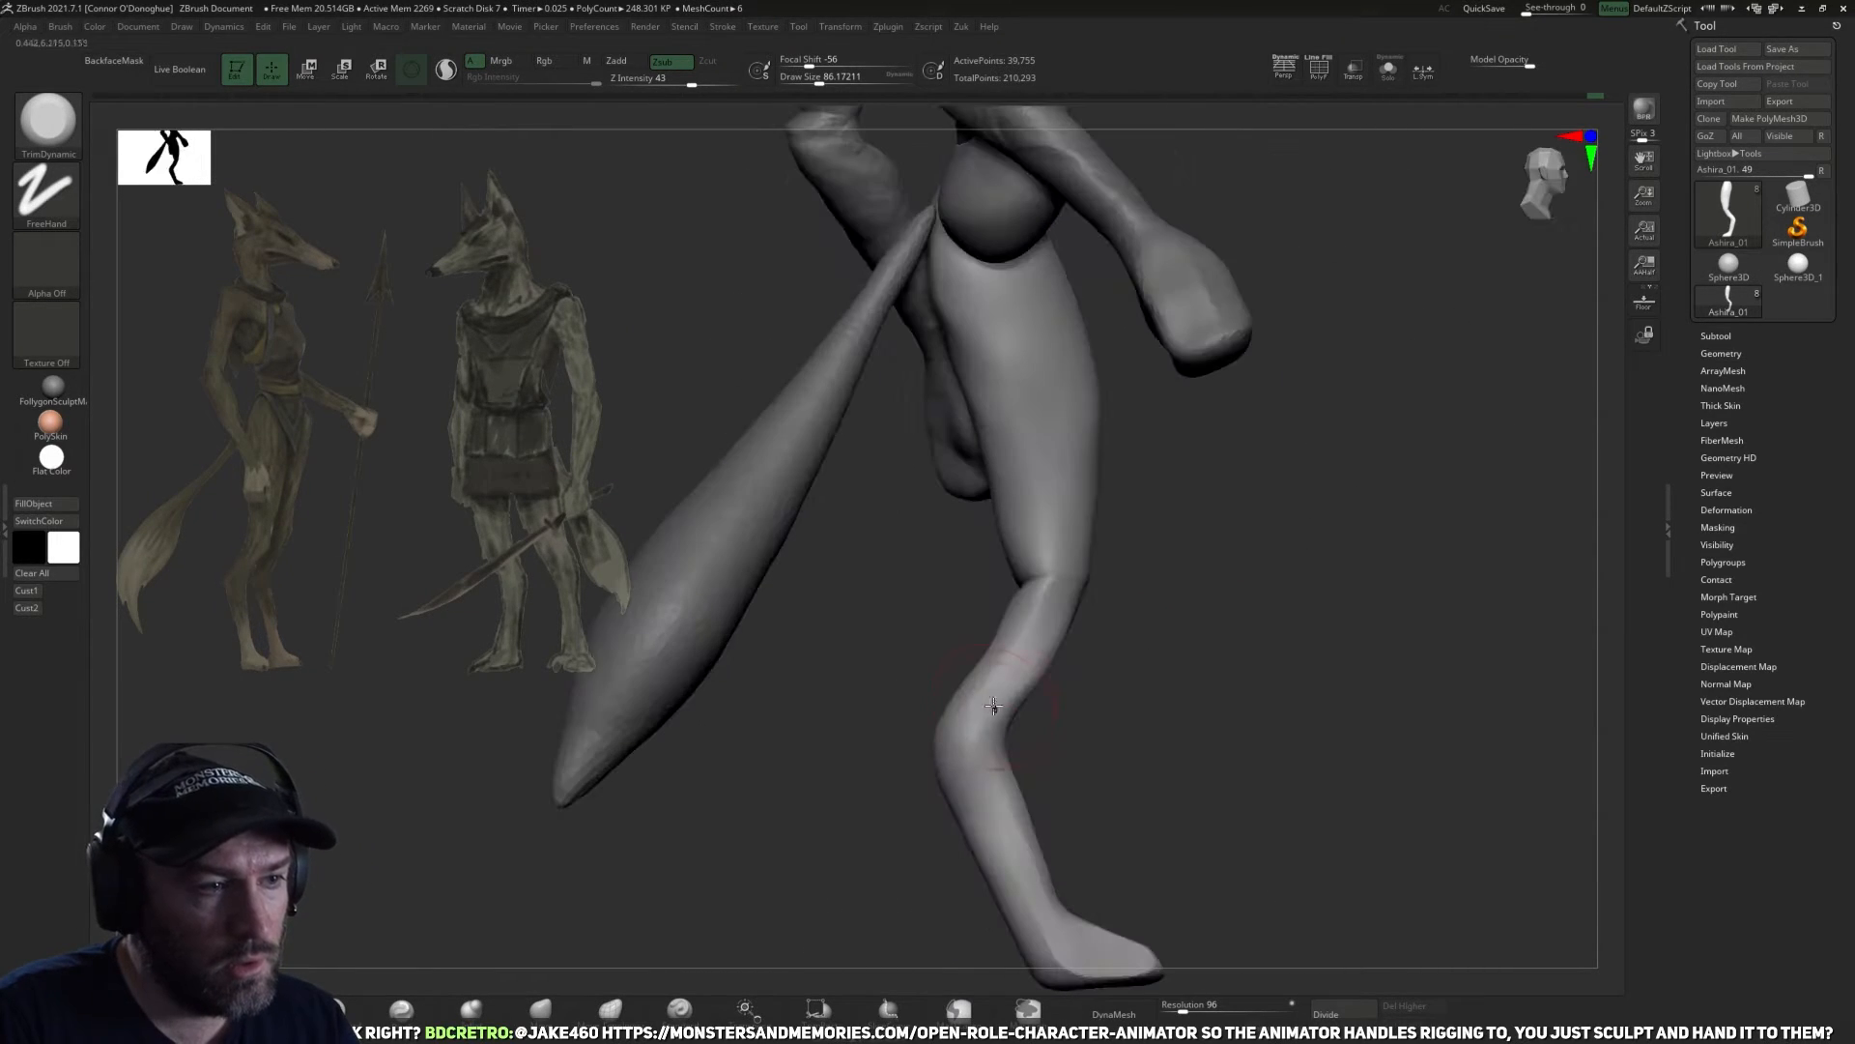
{"action": "mouse_move", "coordinate": [1186, 605]}
{"action": "left_mouse_down"}
{"action": "mouse_move", "coordinate": [1218, 667]}
{"action": "mouse_move", "coordinate": [1040, 770]}
{"action": "mouse_move", "coordinate": [1073, 832]}
{"action": "mouse_move", "coordinate": [1157, 800]}
{"action": "mouse_move", "coordinate": [1102, 728]}
{"action": "left_mouse_up"}
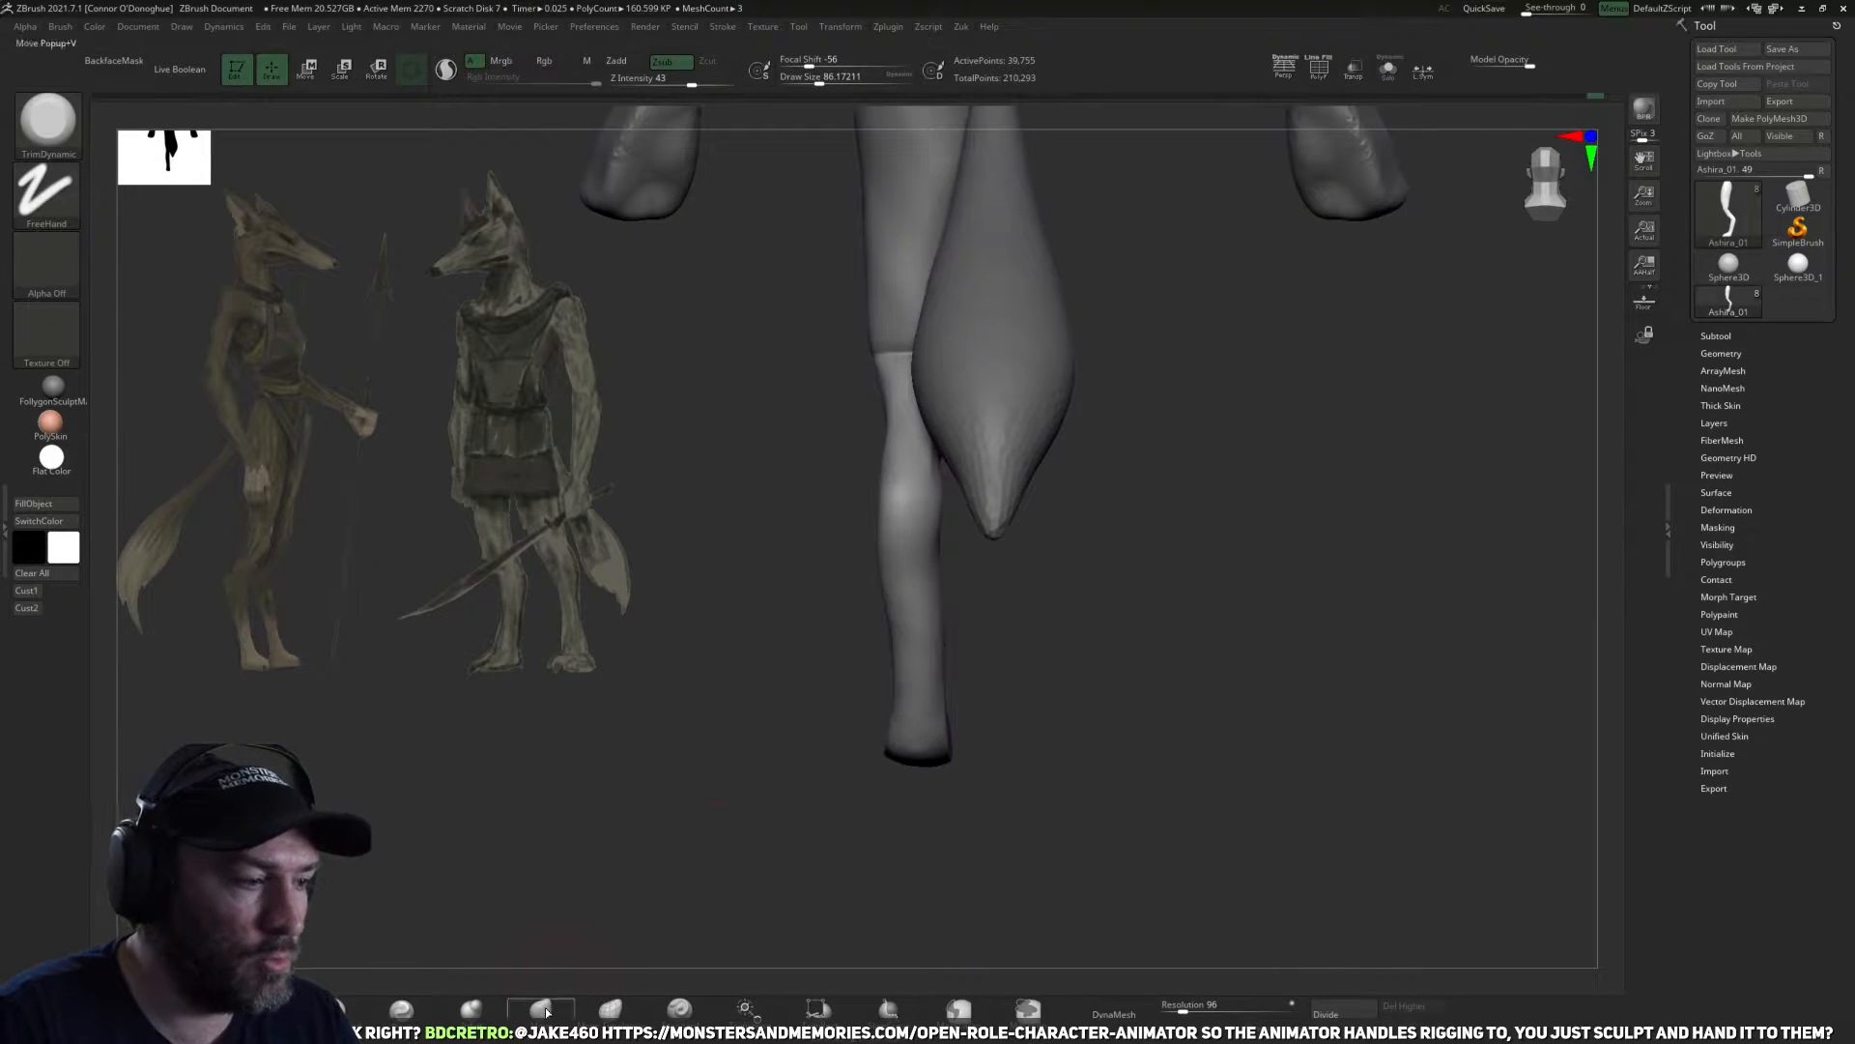
{"action": "key", "text": "b"}
{"action": "key", "text": "m"}
{"action": "key", "text": "v"}
{"action": "left_click_drag", "start_coordinate": [915, 826], "coordinate": [999, 816]}
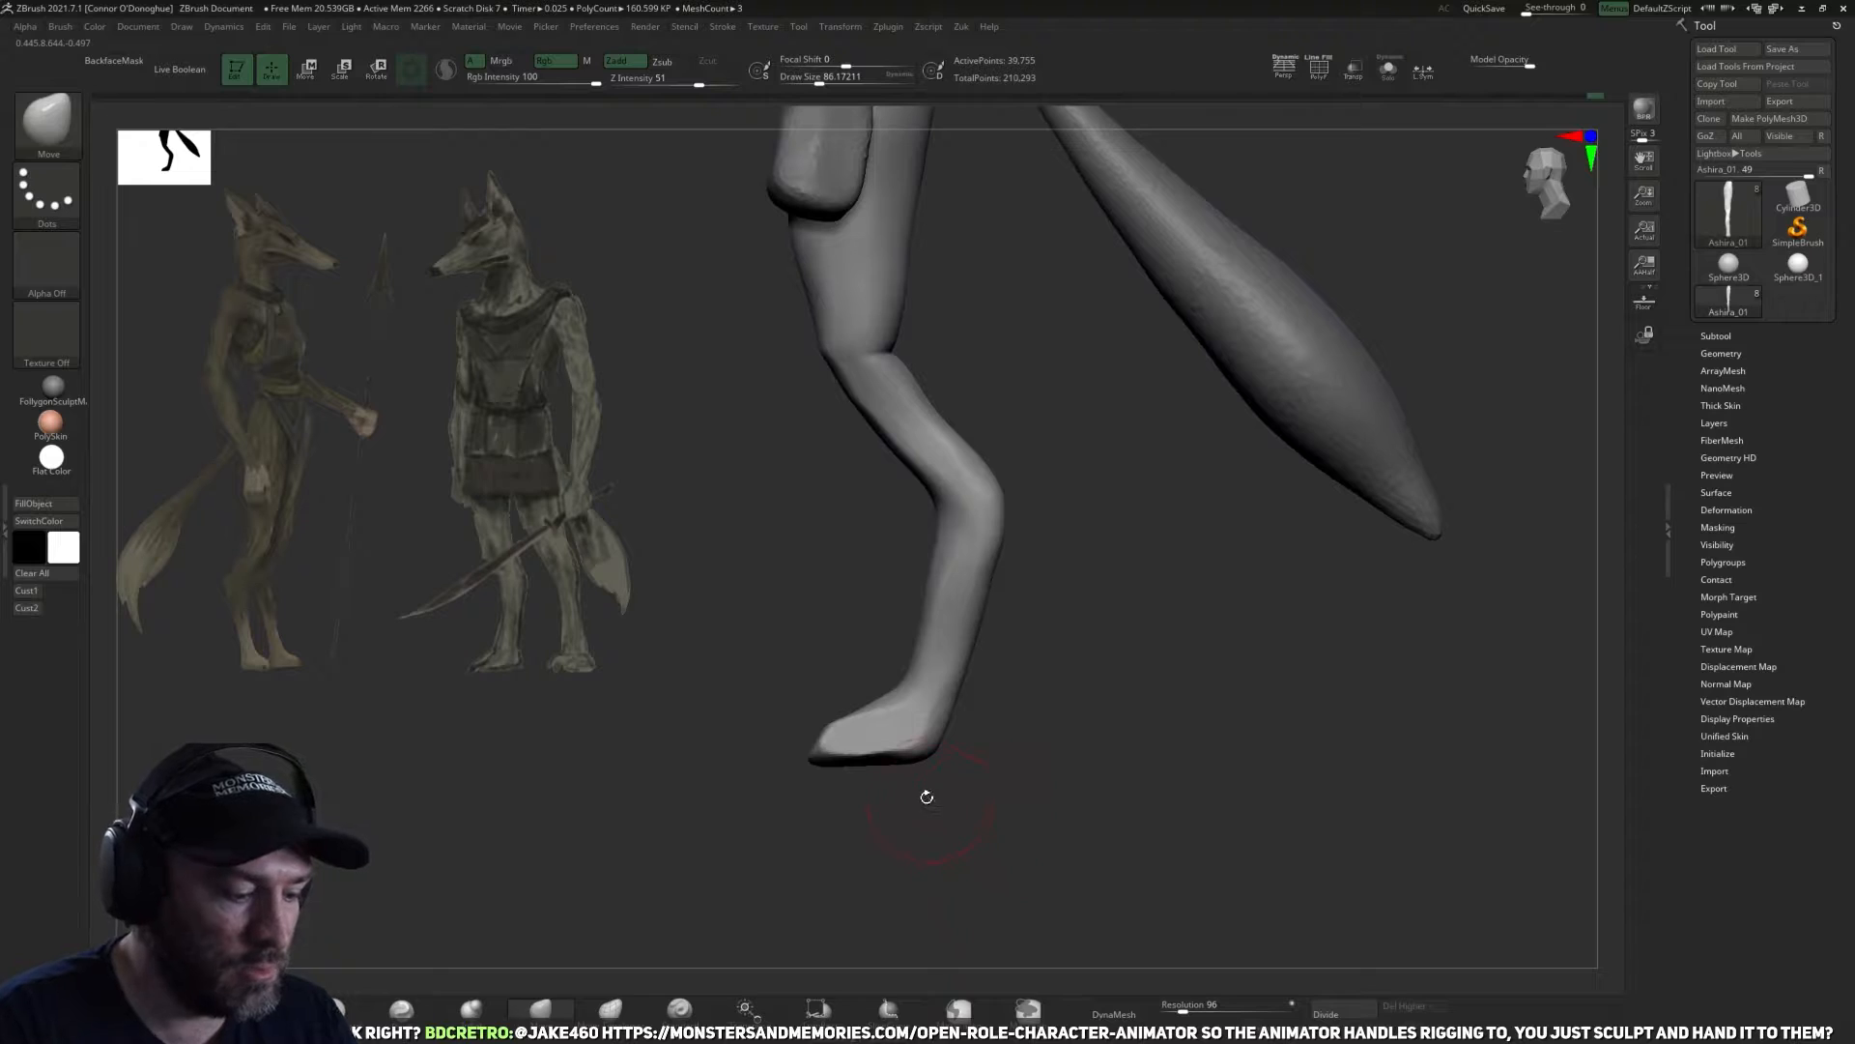
{"action": "left_click", "coordinate": [900, 824]}
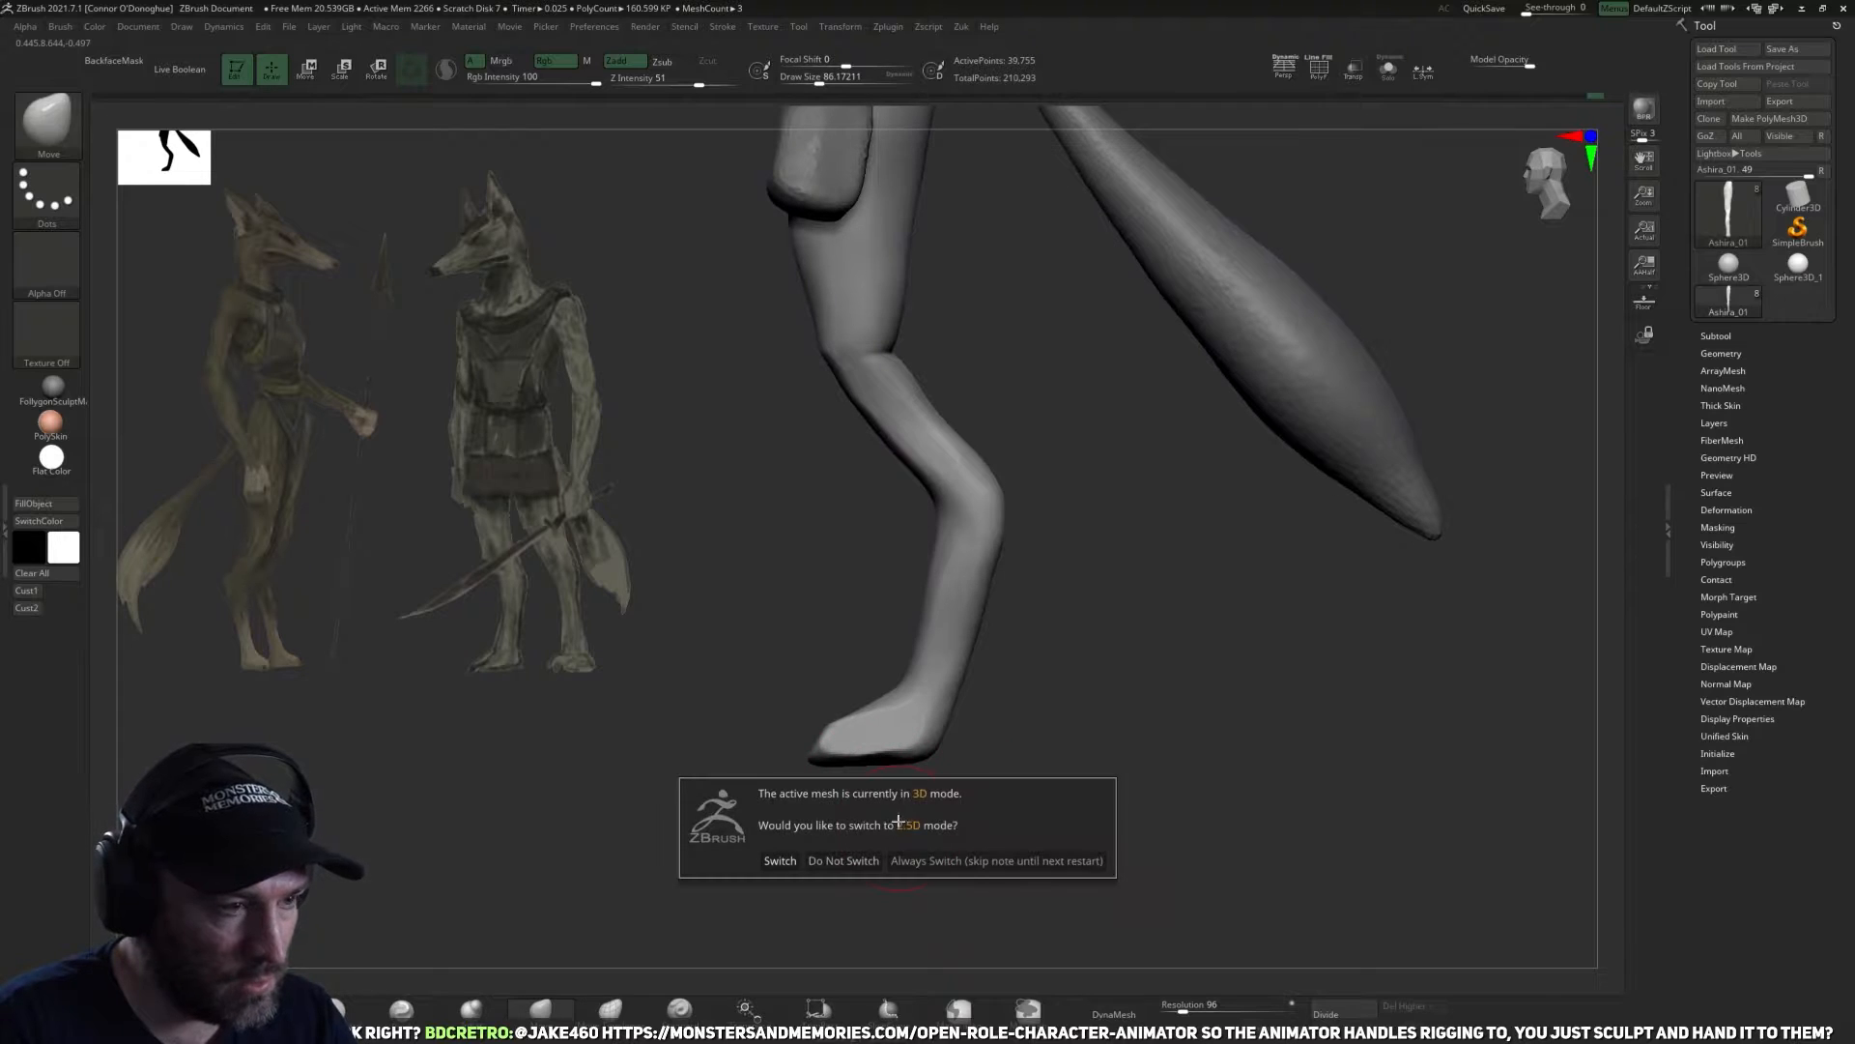
{"action": "left_click", "coordinate": [978, 699]}
Flatten the sole of the foot into a level base using a Transpose line in side view.
{"action": "key", "text": "w"}
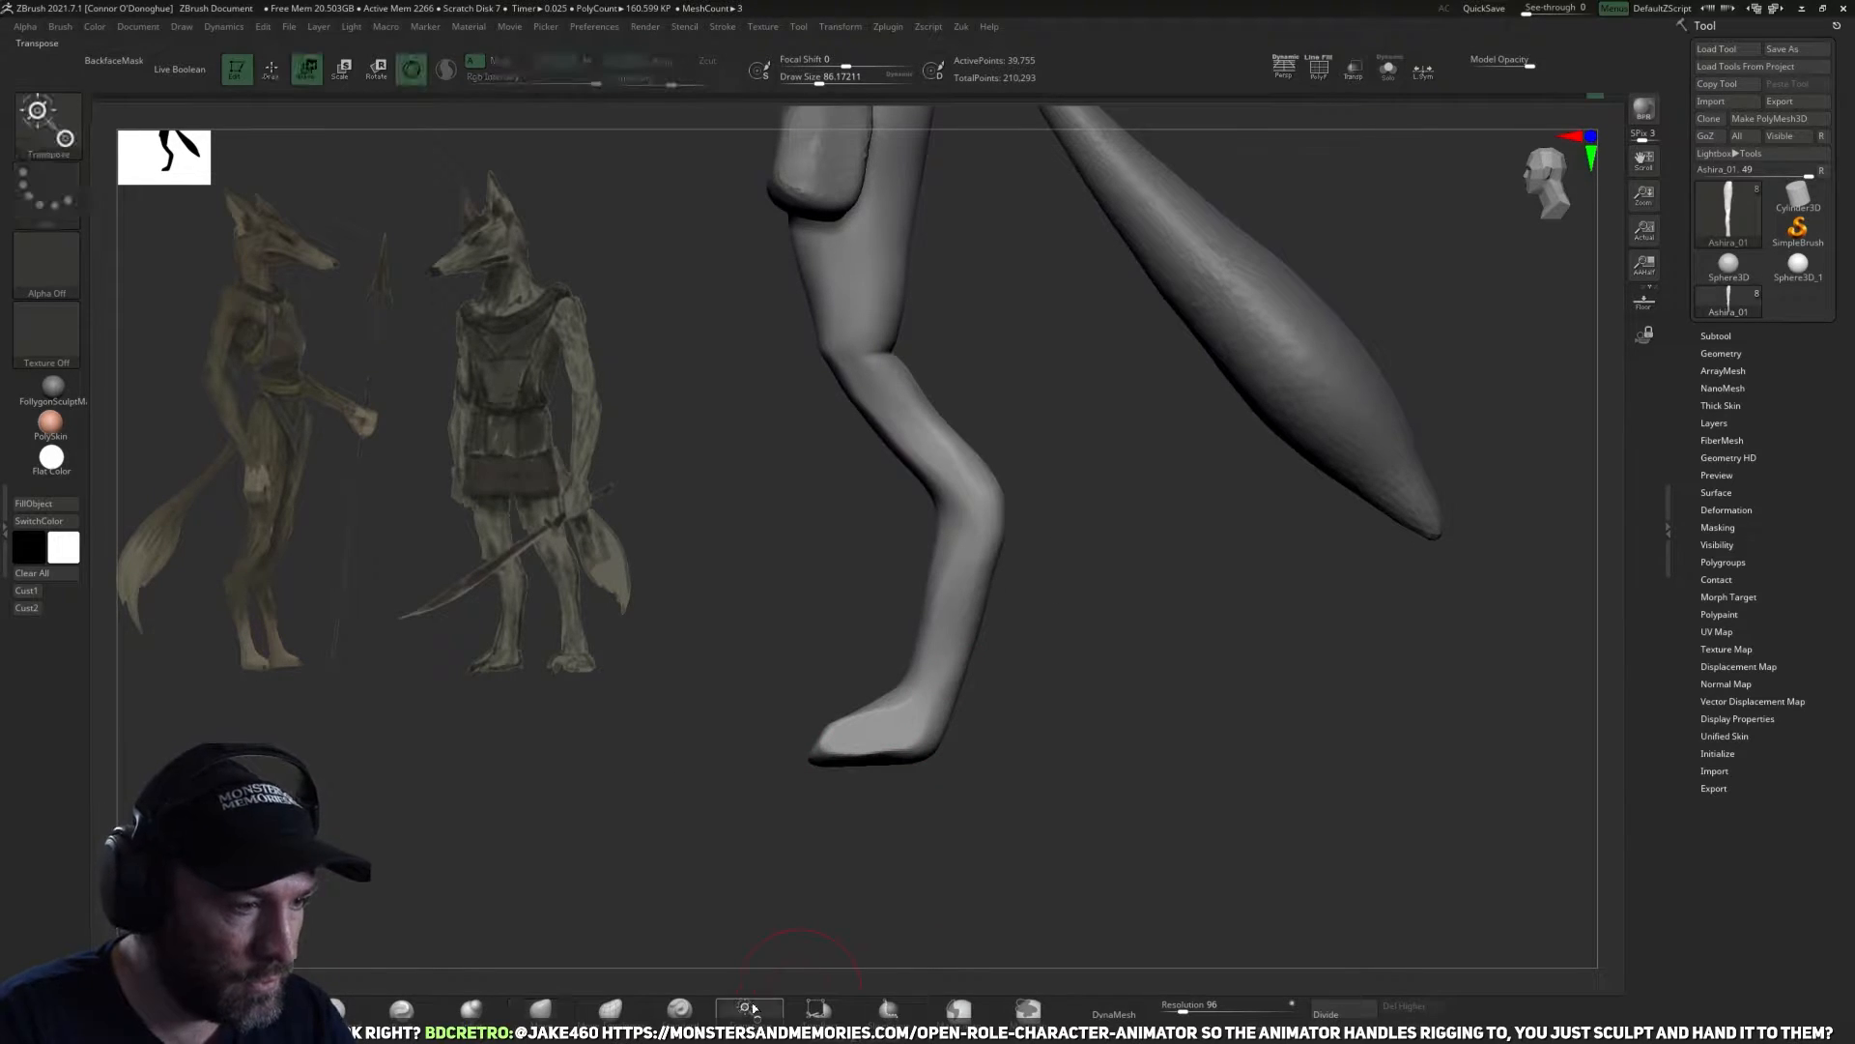
{"action": "key", "text": "q"}
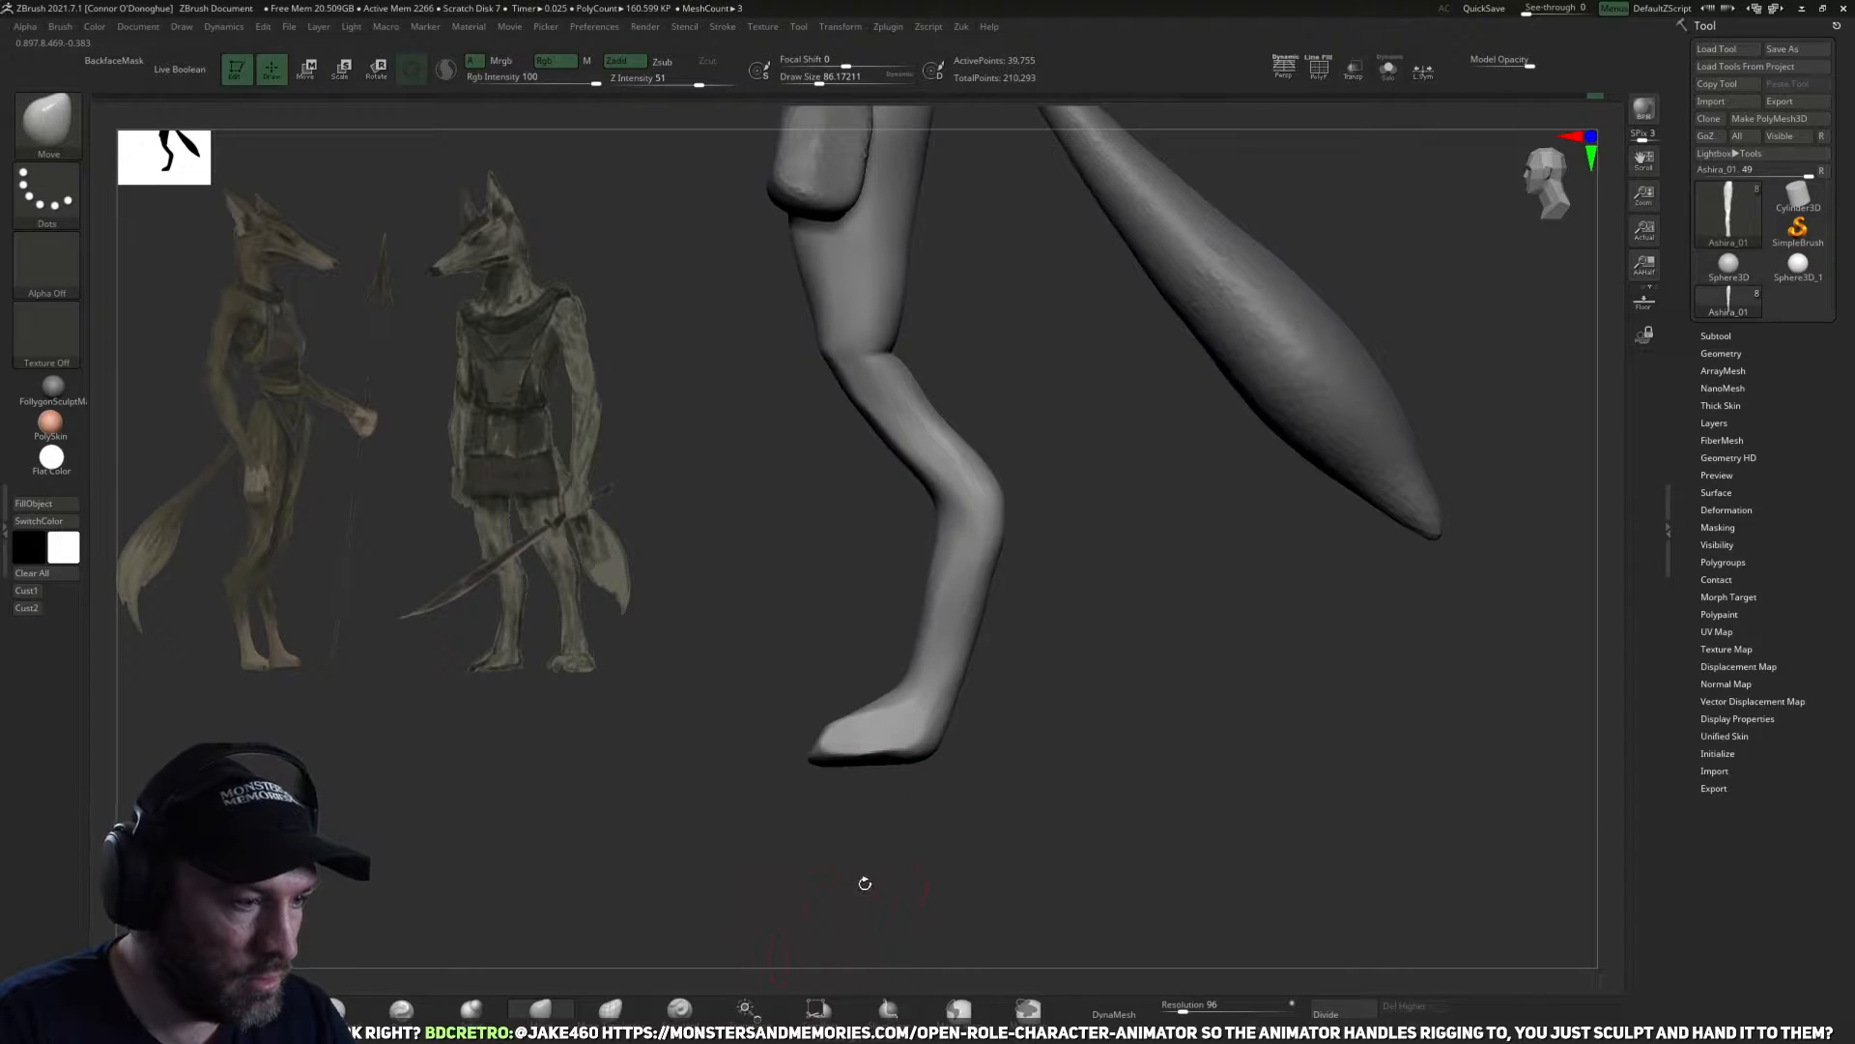
{"action": "key", "text": "w"}
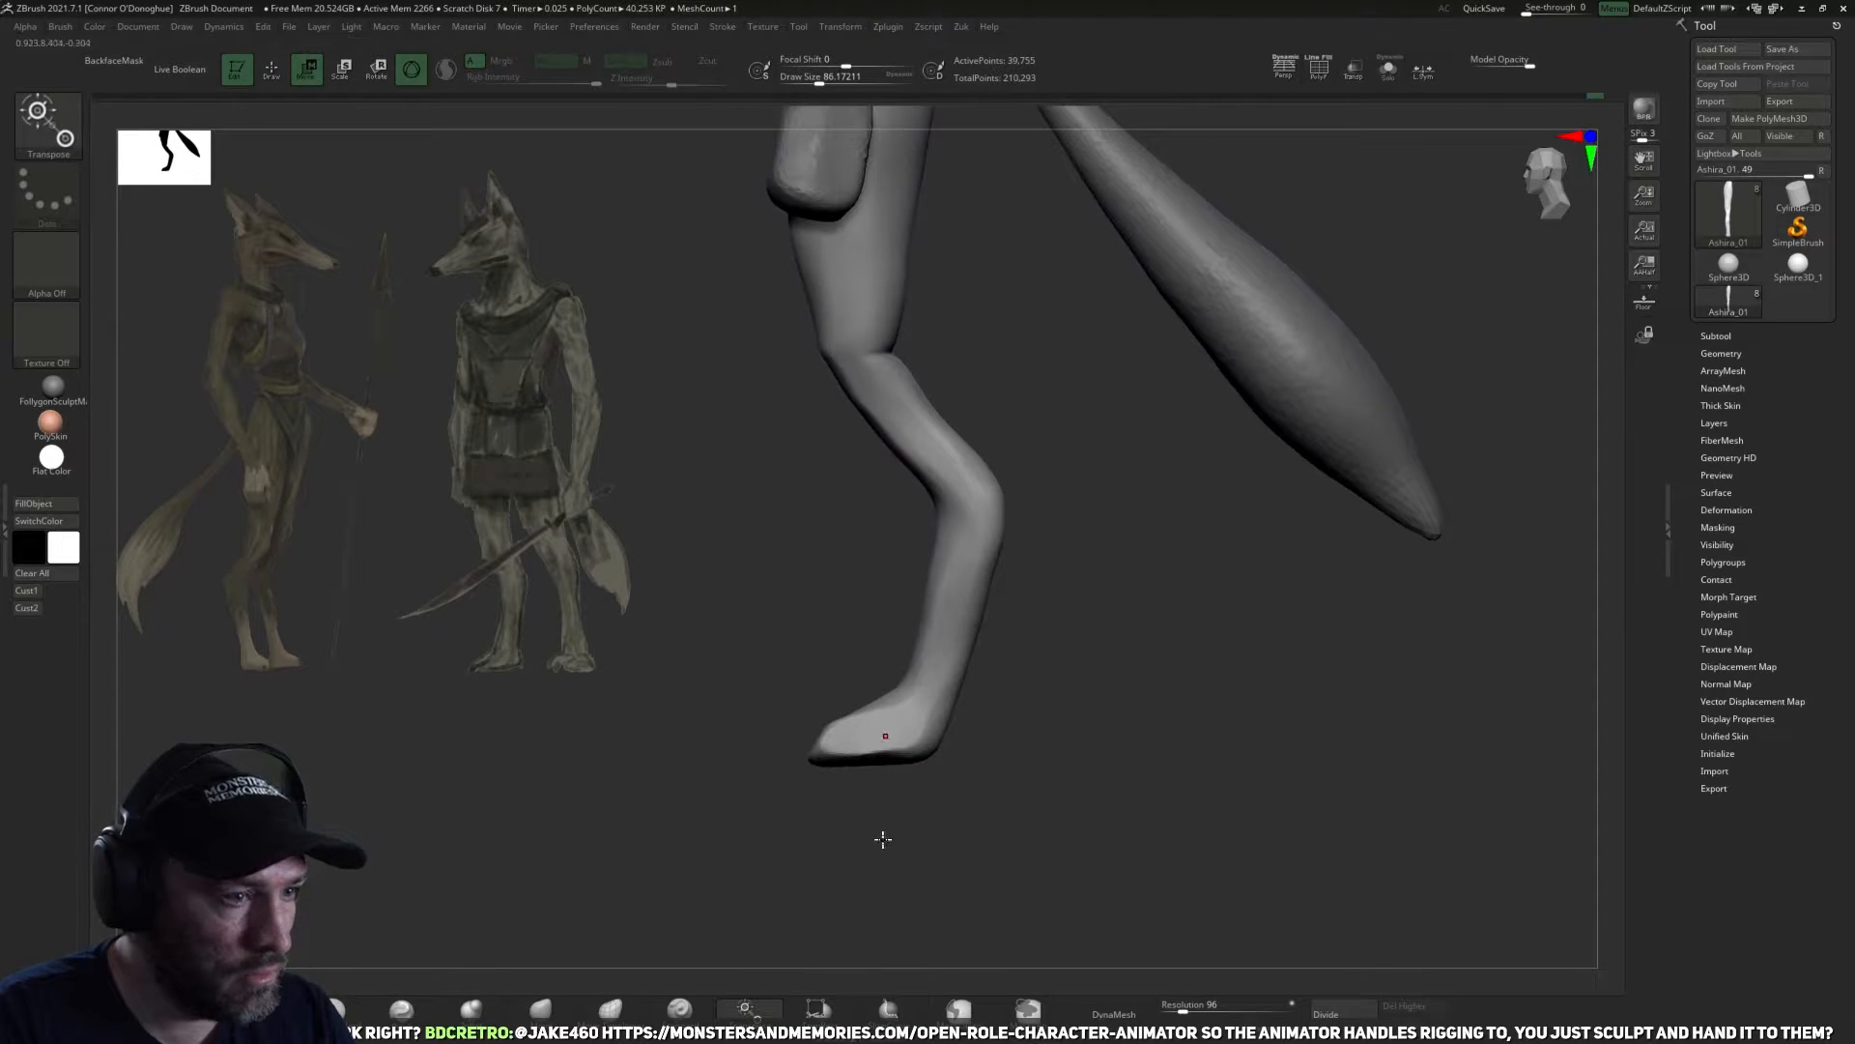
{"action": "key", "text": "q"}
{"action": "key", "text": "w"}
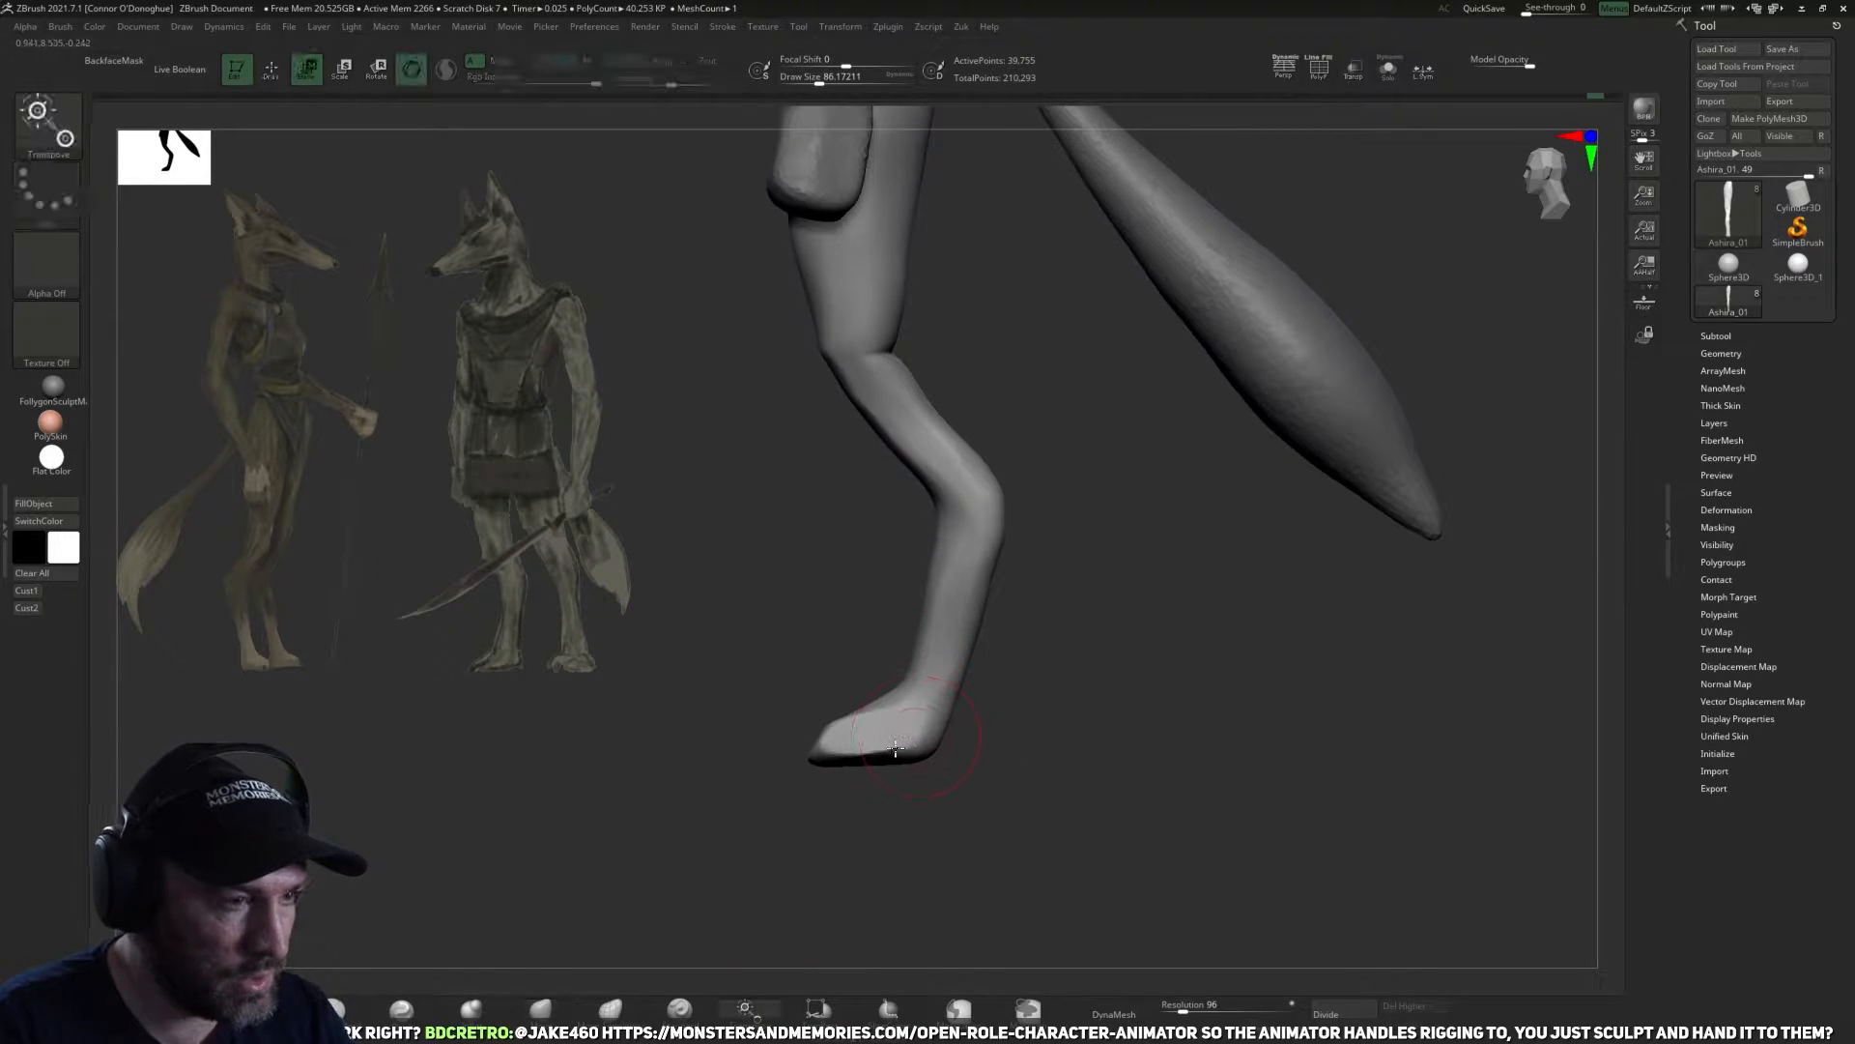
{"action": "left_click", "coordinate": [897, 740]}
{"action": "left_click", "coordinate": [899, 735]}
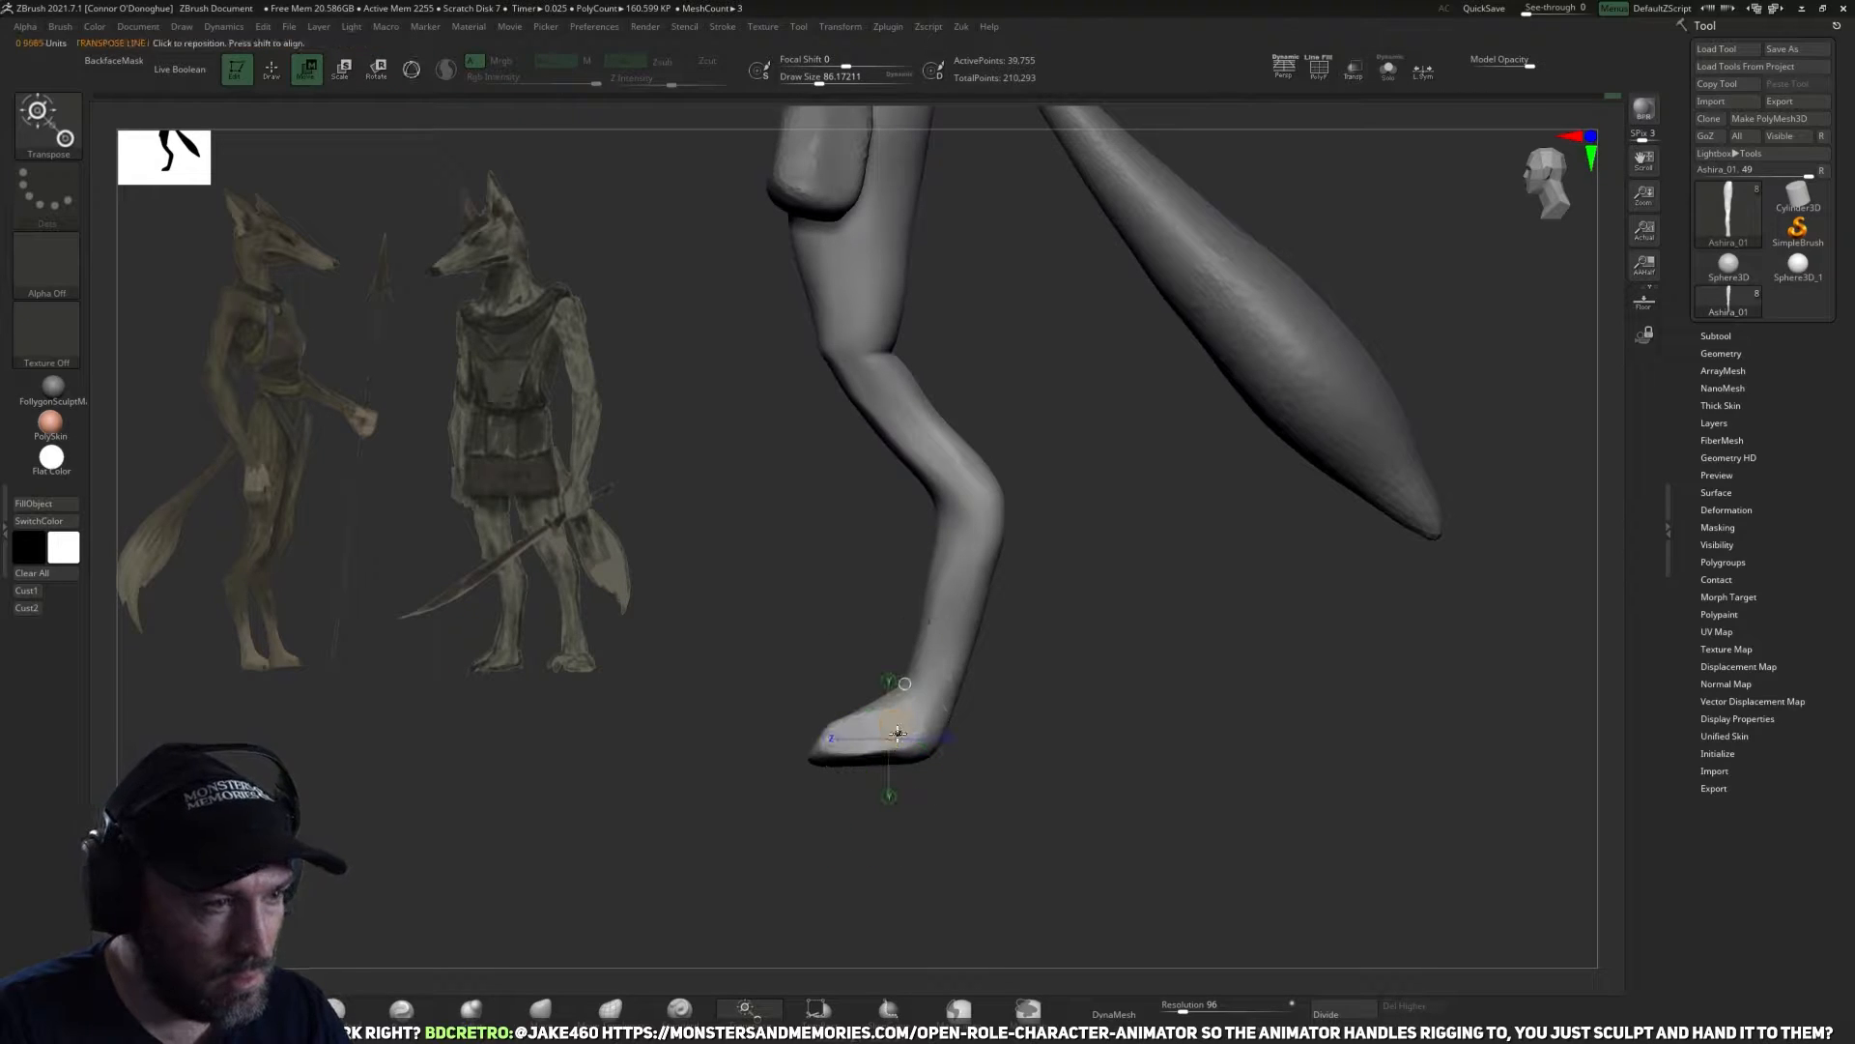
{"action": "left_click_drag", "start_coordinate": [910, 696], "coordinate": [982, 720]}
{"action": "left_click_drag", "start_coordinate": [865, 736], "coordinate": [854, 859]}
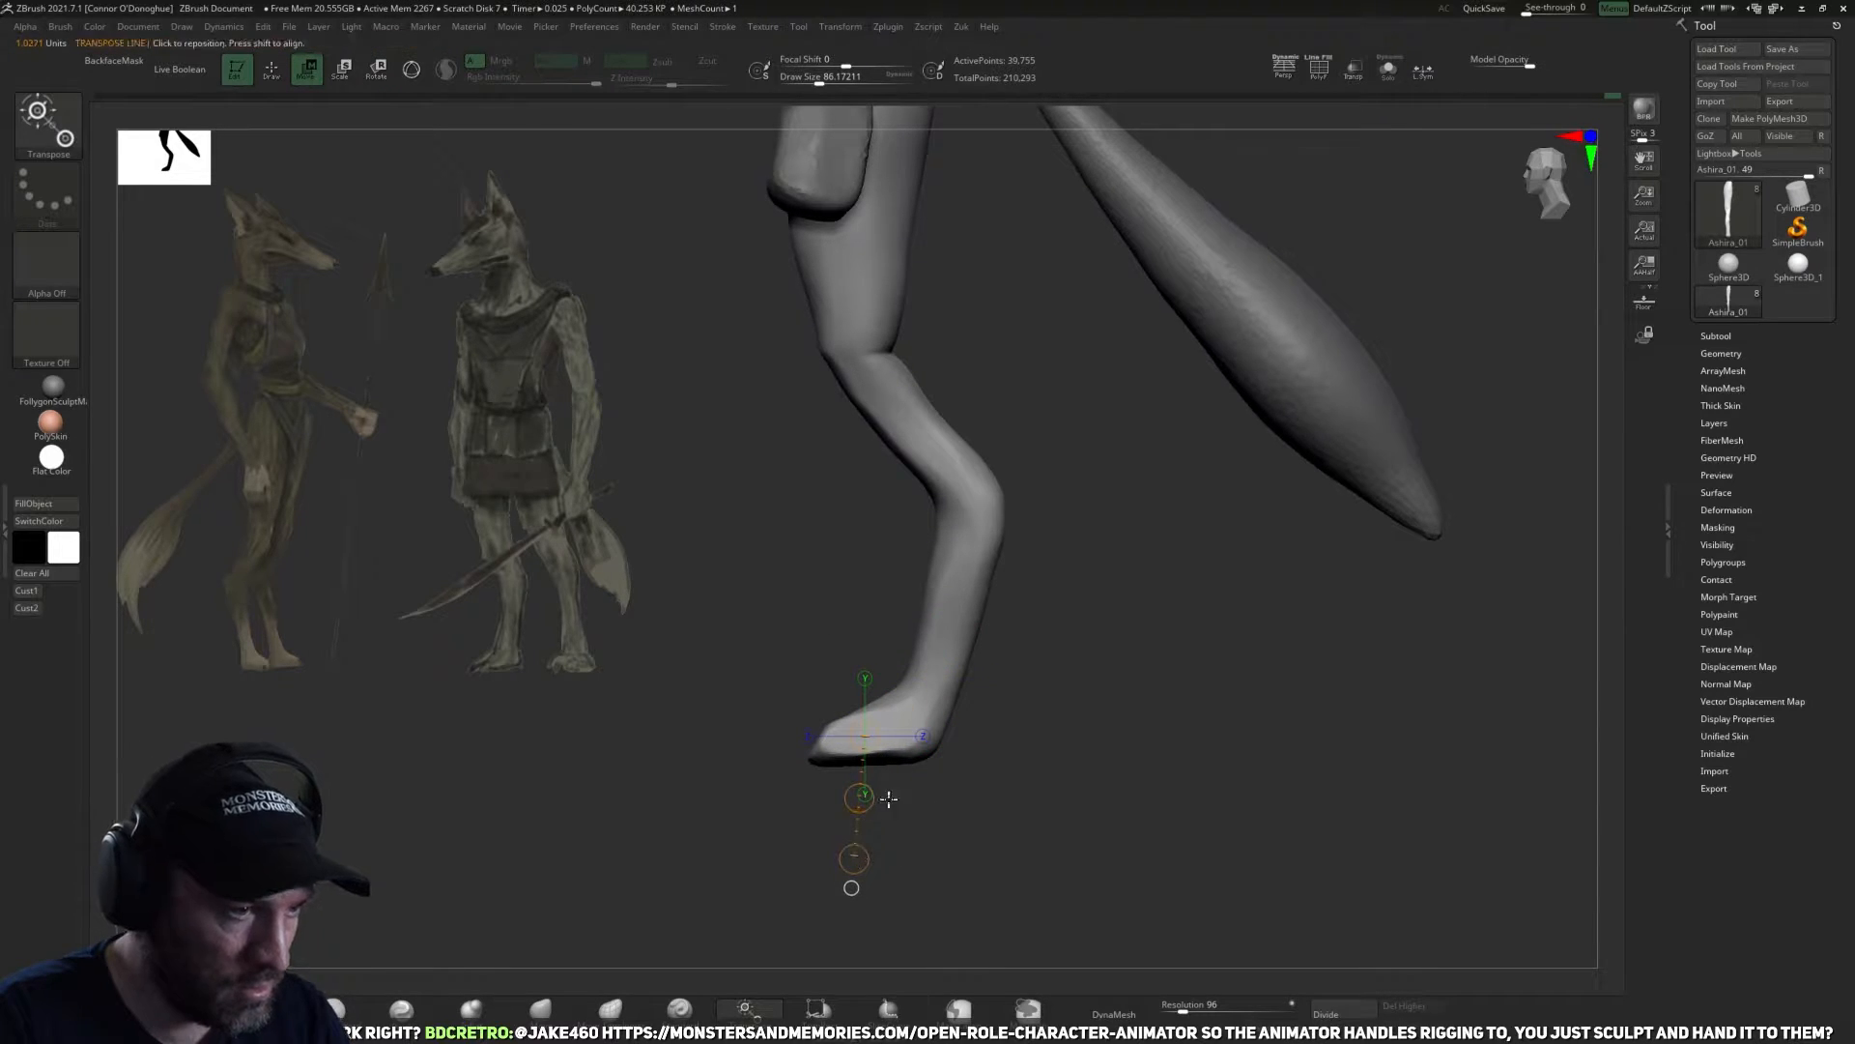
{"action": "left_click_drag", "start_coordinate": [916, 699], "coordinate": [916, 849]}
{"action": "left_click_drag", "start_coordinate": [916, 701], "coordinate": [916, 754]}
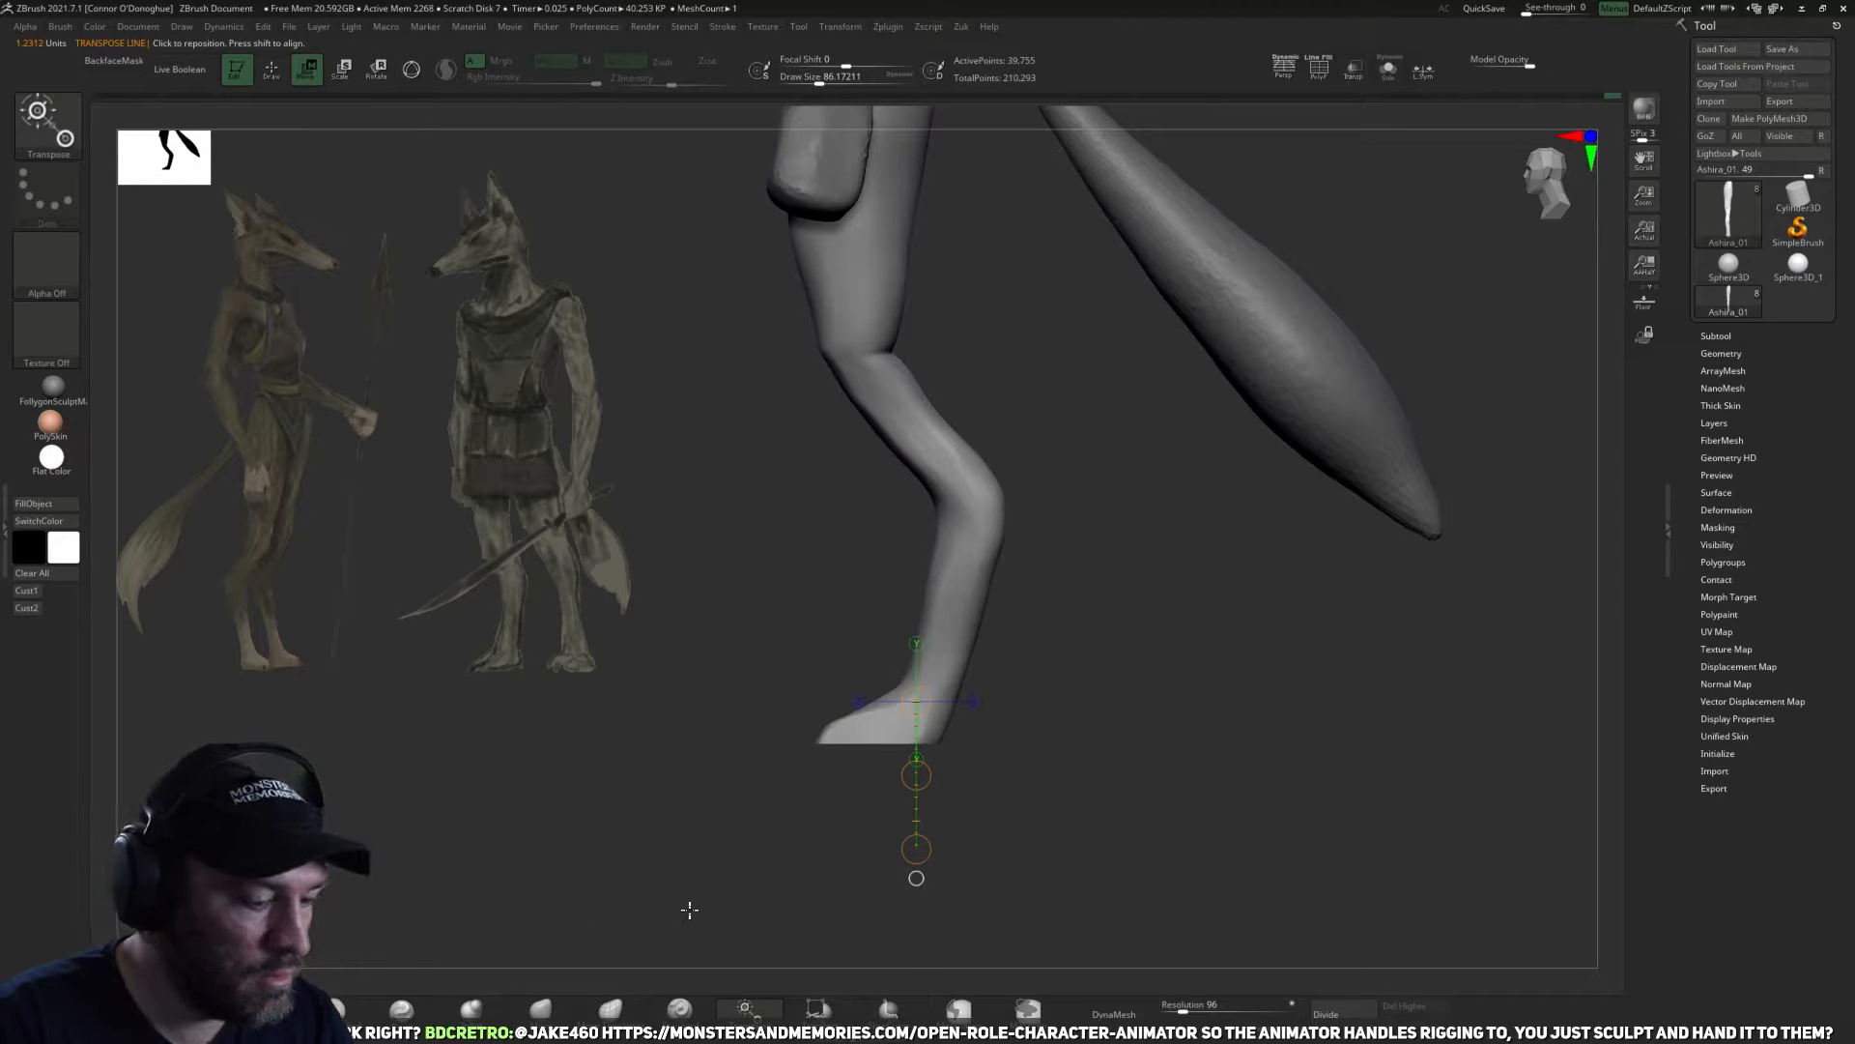
{"action": "key", "text": "y"}
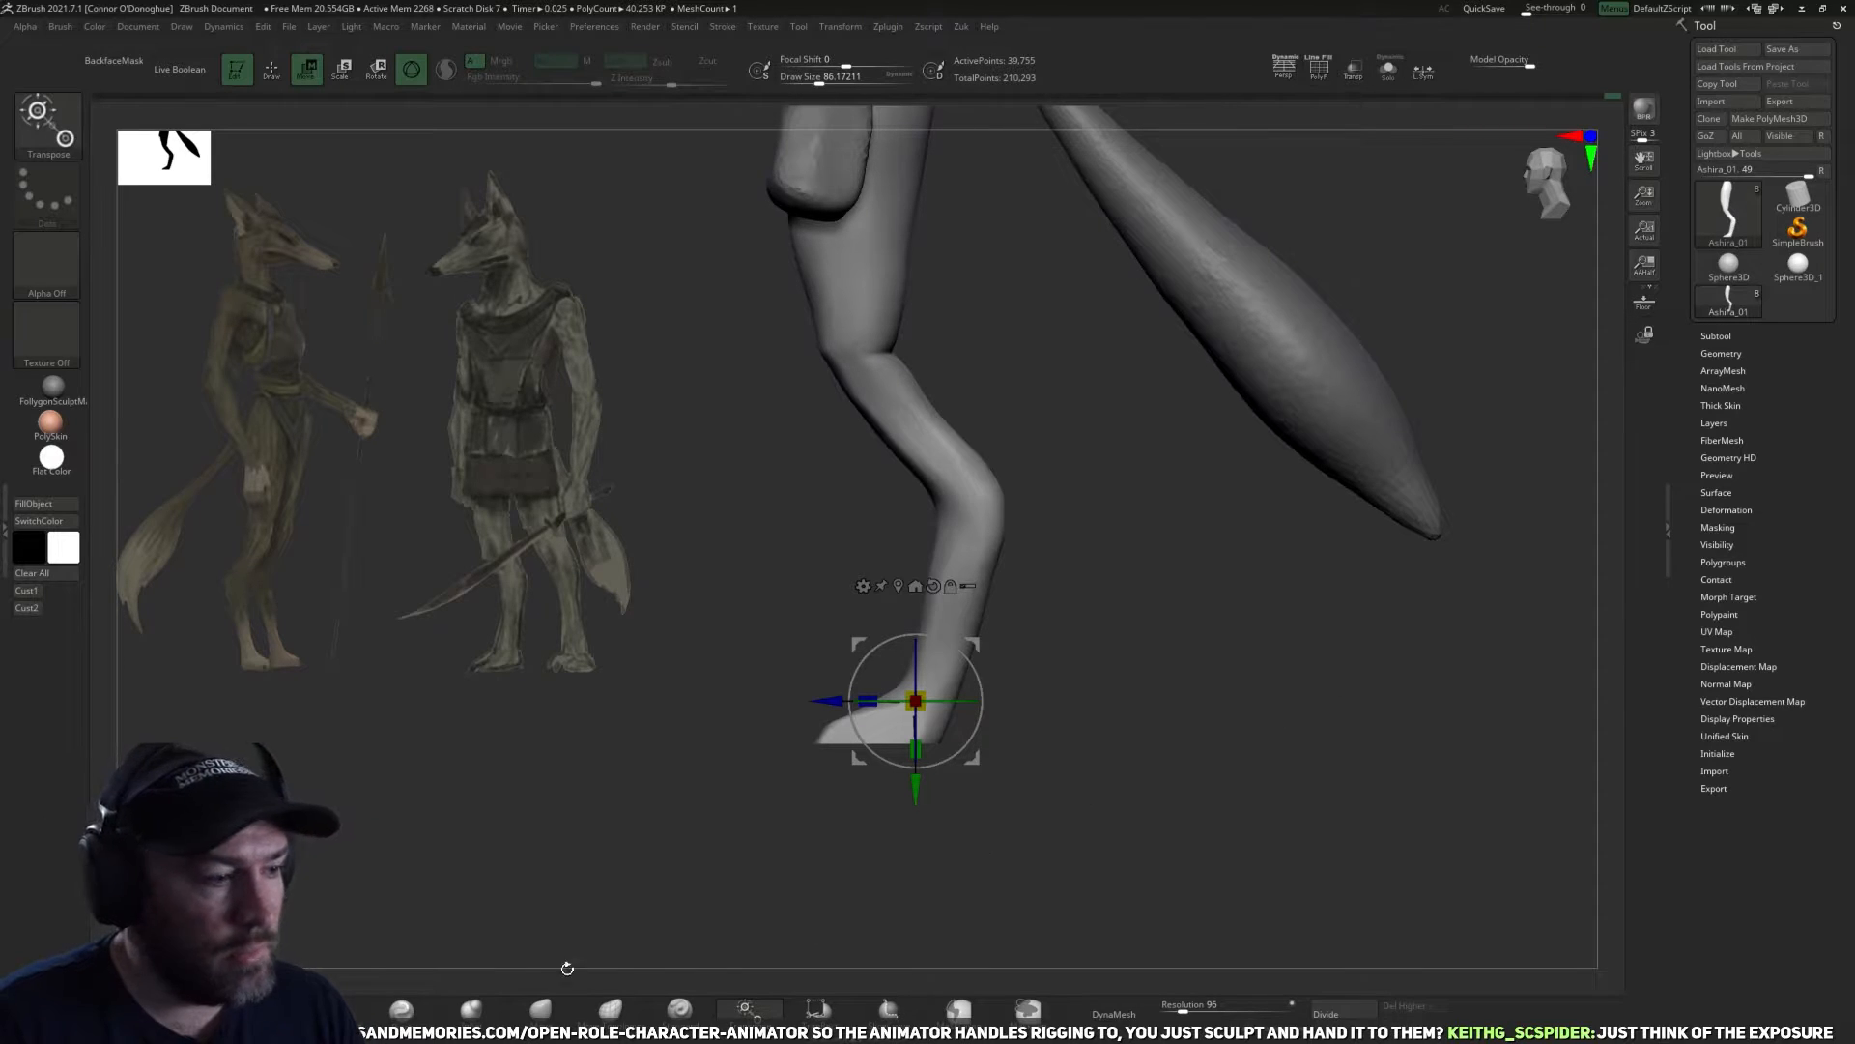
Adjust the leg silhouette with the Move brush, checking it from the side and the back.
{"action": "left_click", "coordinate": [543, 1009]}
{"action": "mouse_move", "coordinate": [1206, 708]}
{"action": "left_mouse_down", "text": "alt"}
{"action": "mouse_move", "coordinate": [1185, 766]}
{"action": "mouse_move", "coordinate": [1105, 680]}
{"action": "mouse_move", "coordinate": [1007, 763]}
{"action": "left_mouse_up", "text": "alt"}
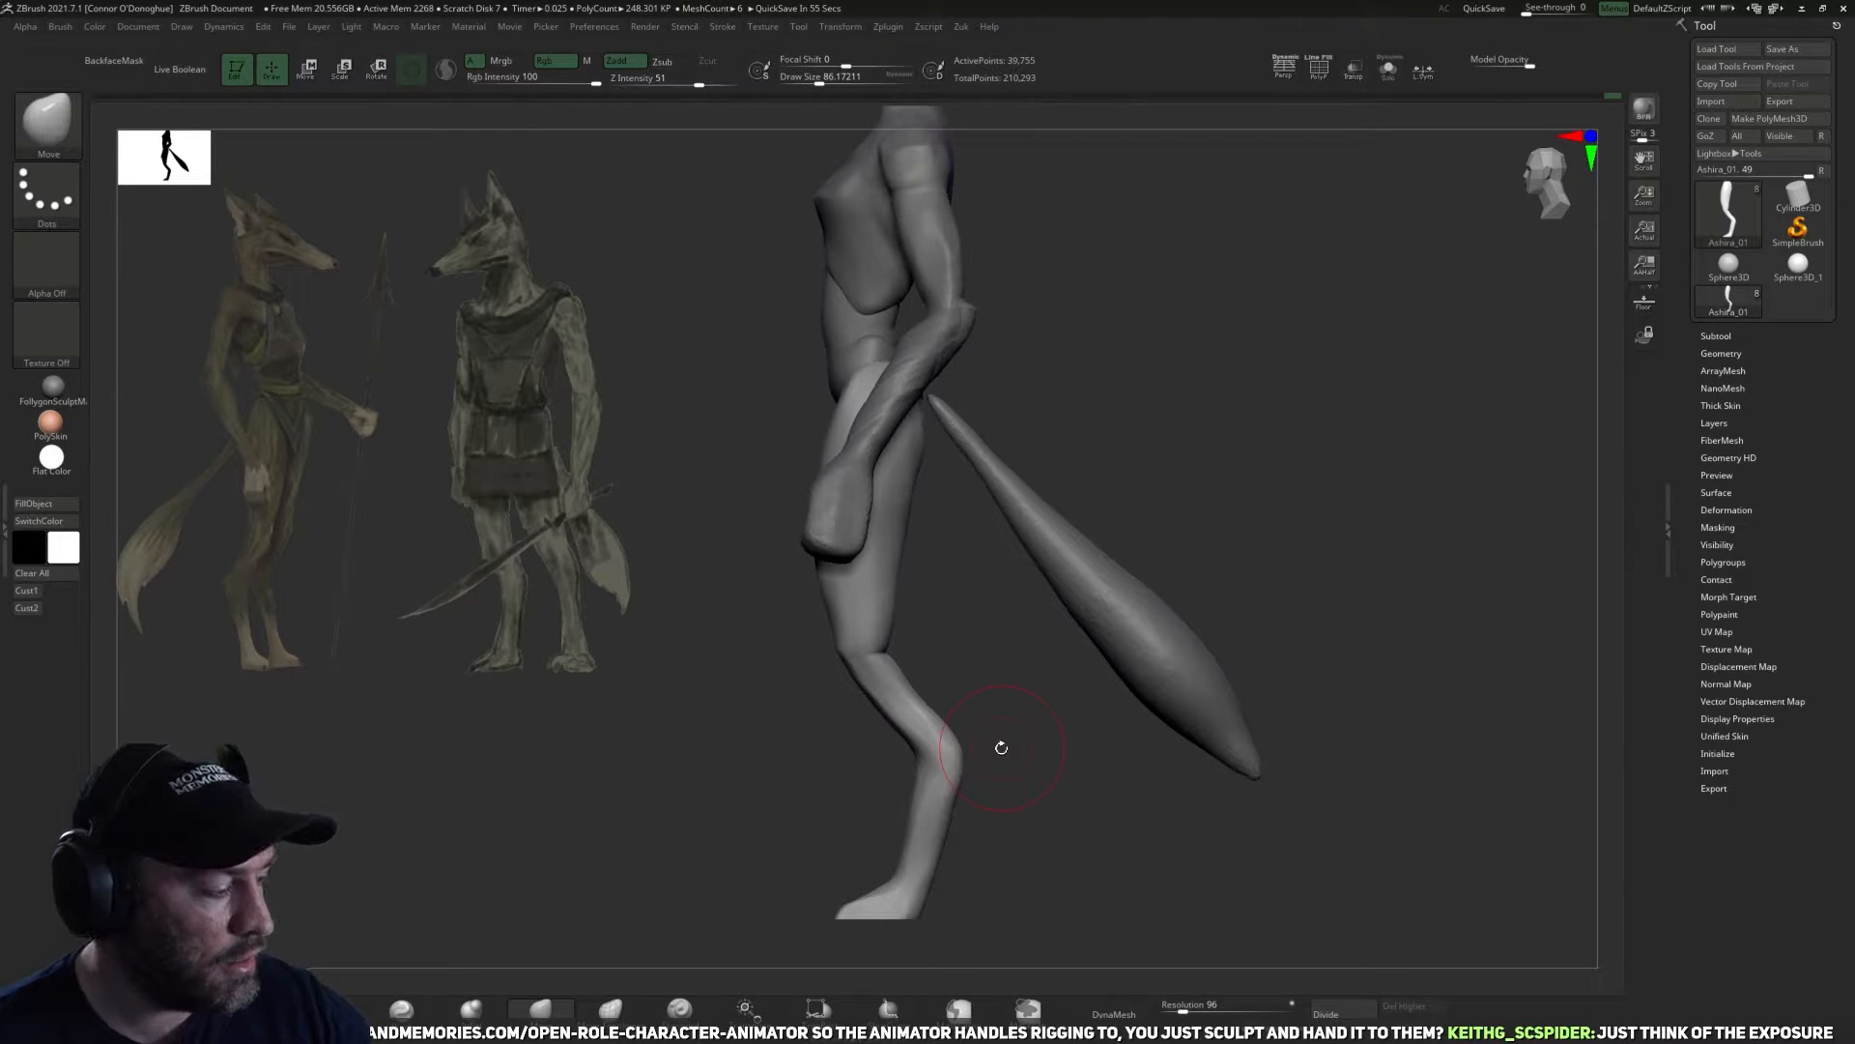
{"action": "mouse_move", "coordinate": [1346, 460]}
{"action": "left_mouse_down"}
{"action": "mouse_move", "coordinate": [1130, 505]}
{"action": "mouse_move", "coordinate": [1139, 671]}
{"action": "mouse_move", "coordinate": [1115, 663]}
{"action": "mouse_move", "coordinate": [1139, 745]}
{"action": "left_mouse_up"}
{"action": "left_click_drag", "start_coordinate": [908, 583], "coordinate": [935, 615], "text": "shift"}
{"action": "left_click_drag", "start_coordinate": [1118, 684], "coordinate": [1160, 504], "text": "alt"}
{"action": "left_click_drag", "start_coordinate": [952, 580], "coordinate": [948, 613], "text": "shift"}
{"action": "left_click_drag", "start_coordinate": [767, 854], "coordinate": [654, 785], "text": "alt"}
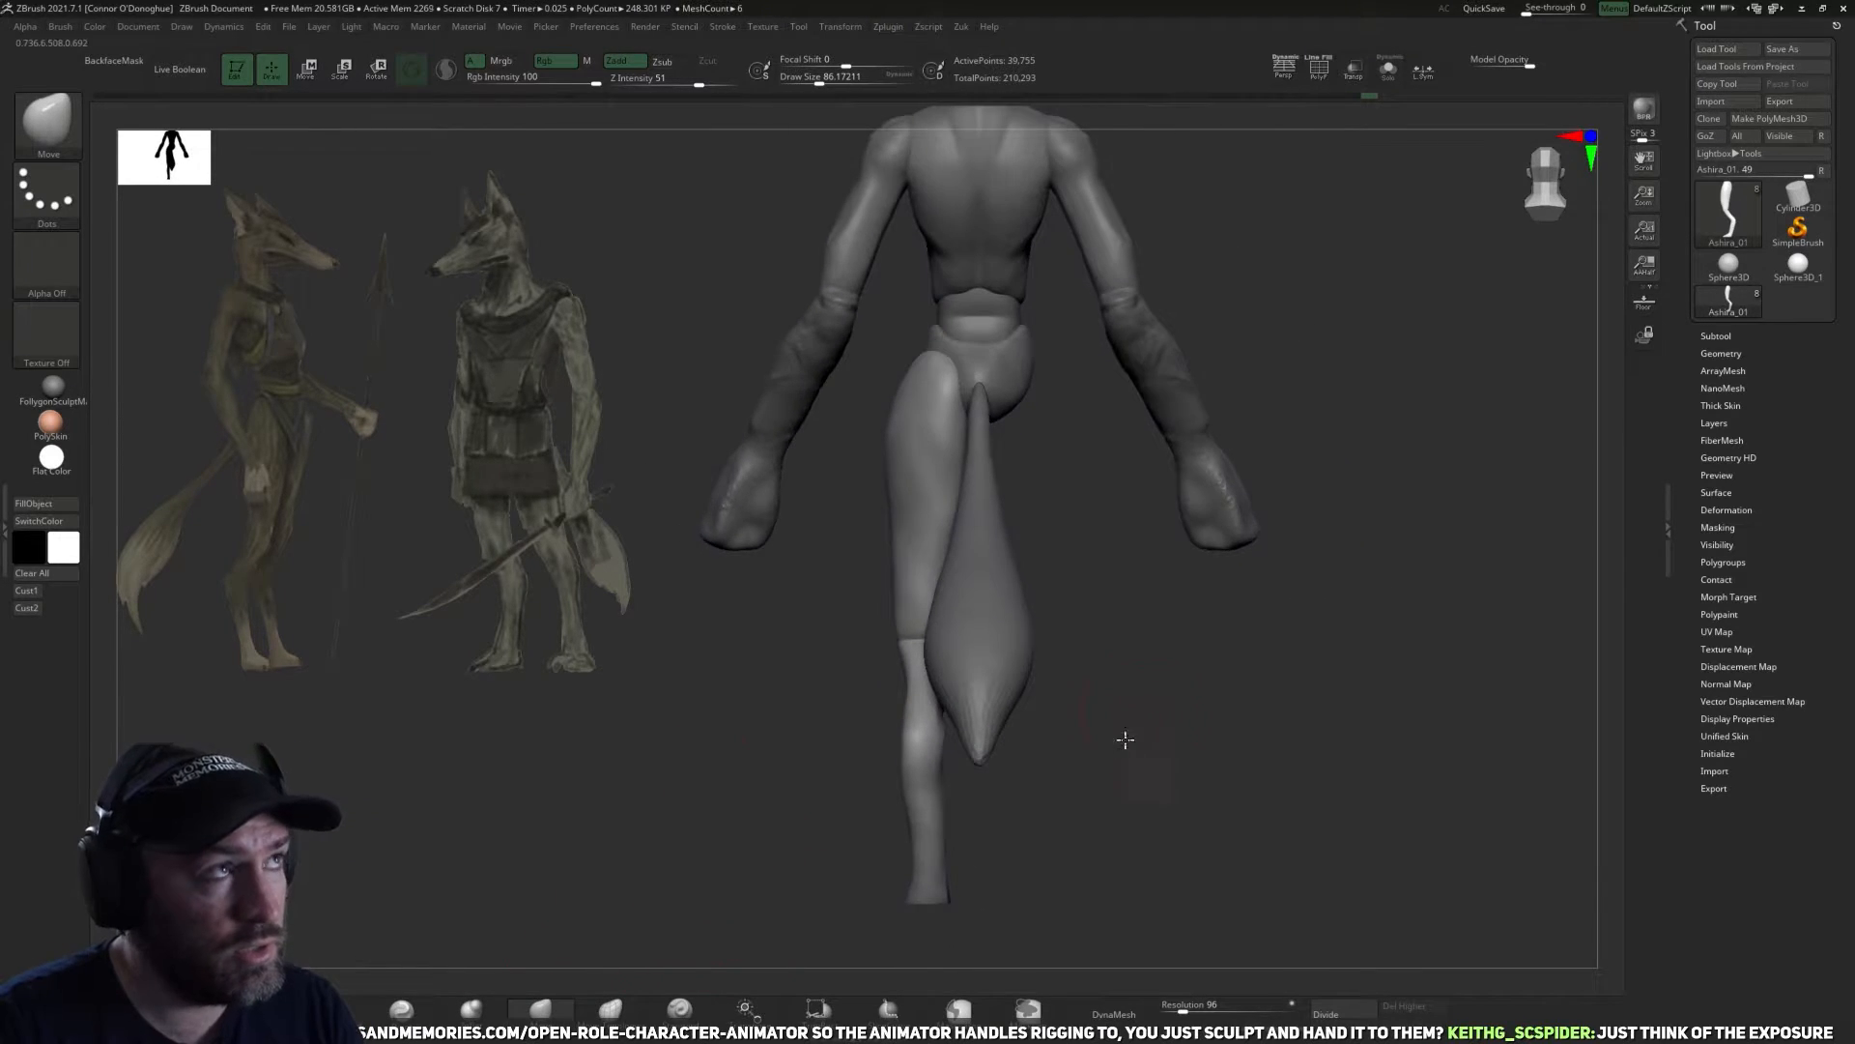
{"action": "left_click_drag", "start_coordinate": [1122, 741], "coordinate": [1123, 750], "text": "alt"}
{"action": "mouse_move", "coordinate": [828, 825]}
{"action": "left_mouse_down"}
{"action": "mouse_move", "coordinate": [948, 713]}
{"action": "mouse_move", "coordinate": [903, 732]}
{"action": "left_mouse_up"}
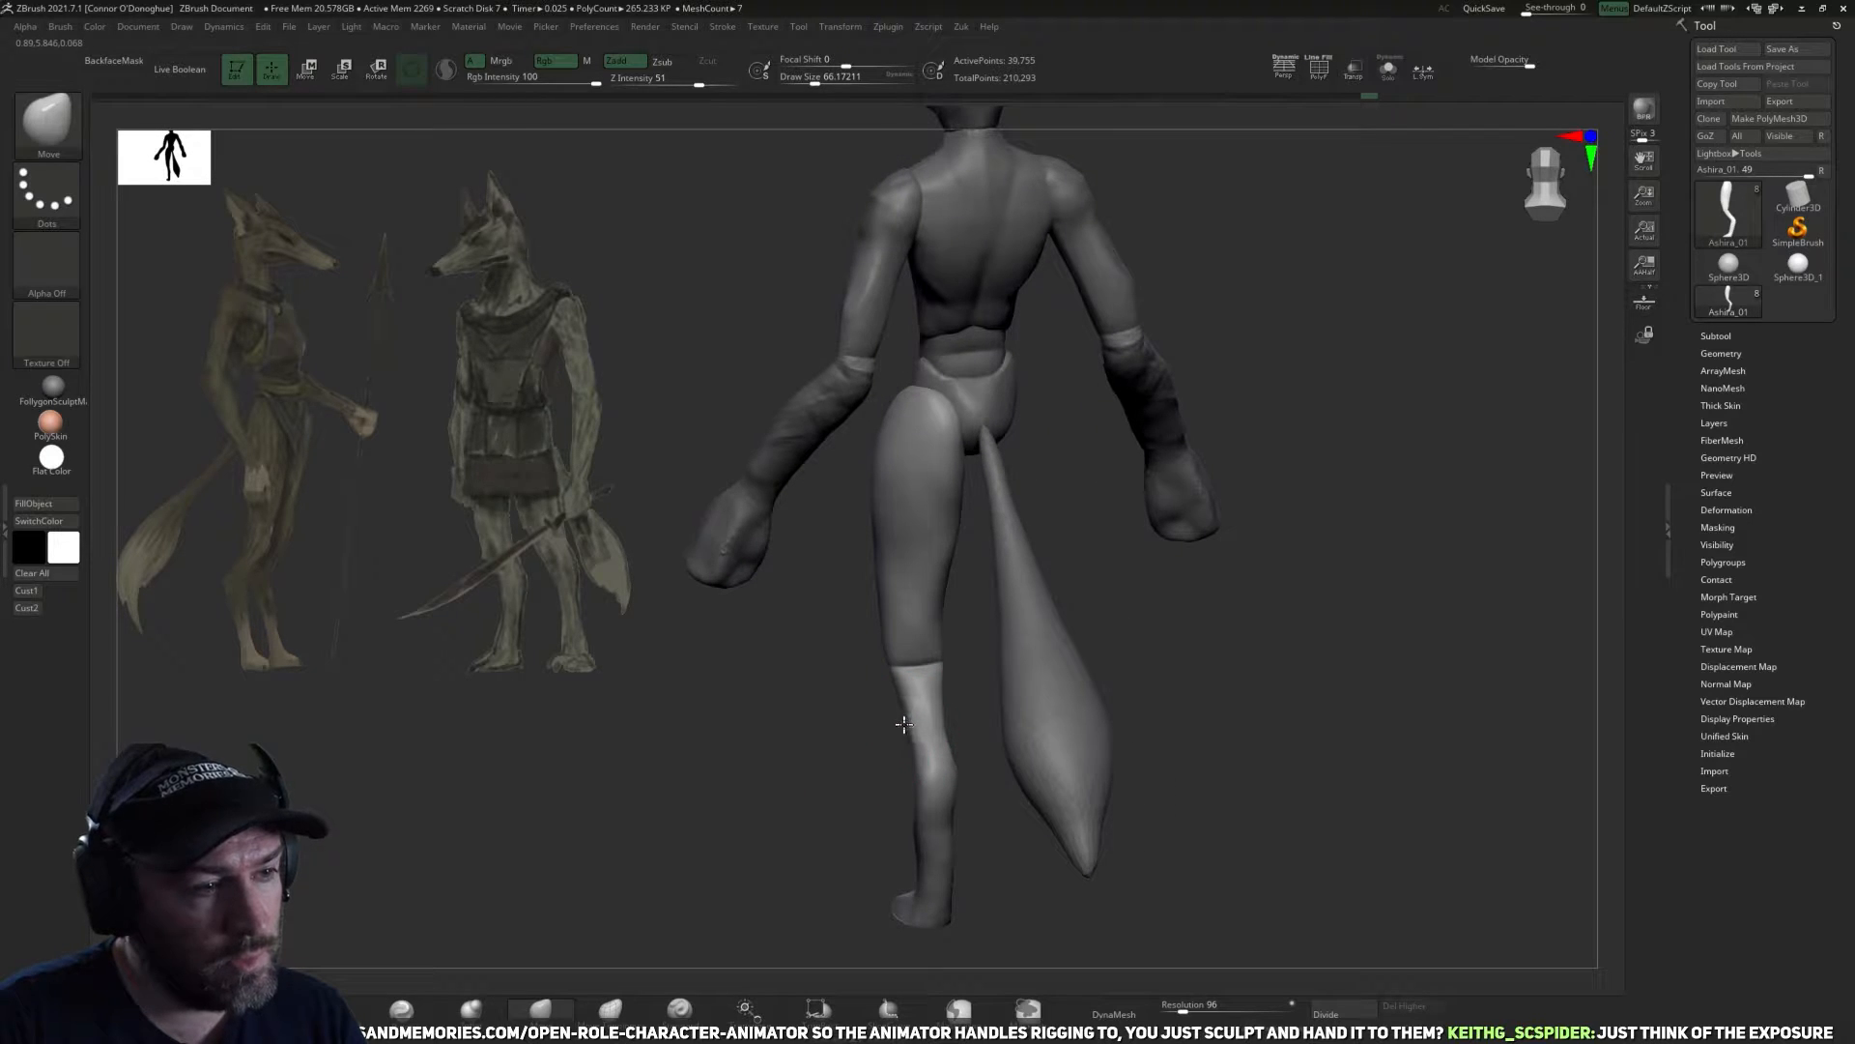
Reshape the contours of the hock and lower leg with a larger Move brush.
{"action": "left_click_drag", "start_coordinate": [992, 774], "coordinate": [1024, 841]}
{"action": "right_click_drag", "start_coordinate": [1025, 841], "coordinate": [1057, 878], "text": "ctrl"}
{"action": "left_click_drag", "start_coordinate": [999, 759], "coordinate": [977, 723]}
{"action": "key", "text": "]"}
{"action": "key", "text": "]"}
{"action": "key", "text": "]"}
{"action": "key", "text": "]"}
{"action": "left_click_drag", "start_coordinate": [804, 786], "coordinate": [990, 757]}
{"action": "mouse_move", "coordinate": [895, 807]}
{"action": "left_mouse_down"}
{"action": "mouse_move", "coordinate": [1023, 708]}
{"action": "mouse_move", "coordinate": [956, 737]}
{"action": "mouse_move", "coordinate": [1003, 704]}
{"action": "mouse_move", "coordinate": [990, 720]}
{"action": "mouse_move", "coordinate": [928, 681]}
{"action": "mouse_move", "coordinate": [950, 702]}
{"action": "mouse_move", "coordinate": [934, 708]}
{"action": "mouse_move", "coordinate": [1025, 692]}
{"action": "mouse_move", "coordinate": [1005, 667]}
{"action": "left_mouse_up"}
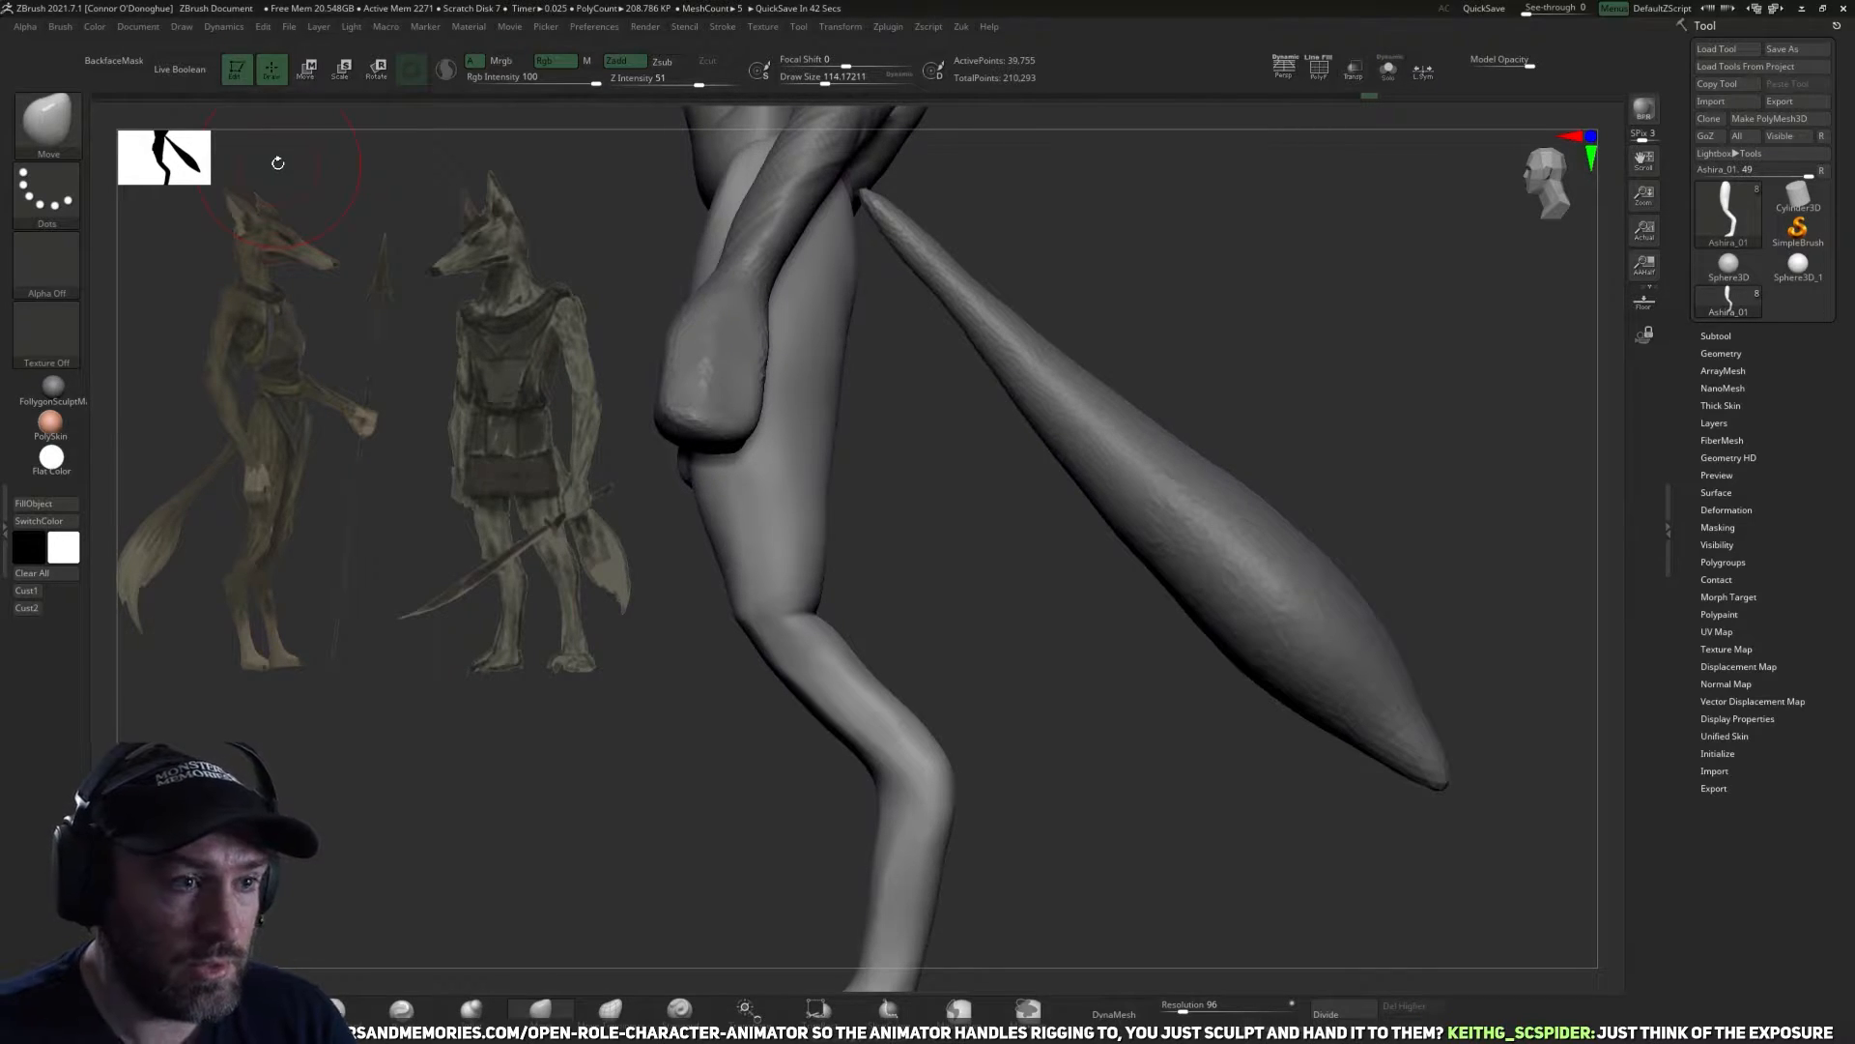
{"action": "left_click_drag", "start_coordinate": [1124, 843], "coordinate": [1121, 792], "text": "alt"}
{"action": "mouse_move", "coordinate": [944, 599]}
{"action": "left_mouse_down"}
{"action": "mouse_move", "coordinate": [1035, 567]}
{"action": "mouse_move", "coordinate": [1041, 626]}
{"action": "mouse_move", "coordinate": [957, 540]}
{"action": "left_mouse_up"}
Sharpen the edge across the front of the knee with the Pinch brush.
{"action": "left_click", "coordinate": [404, 1009]}
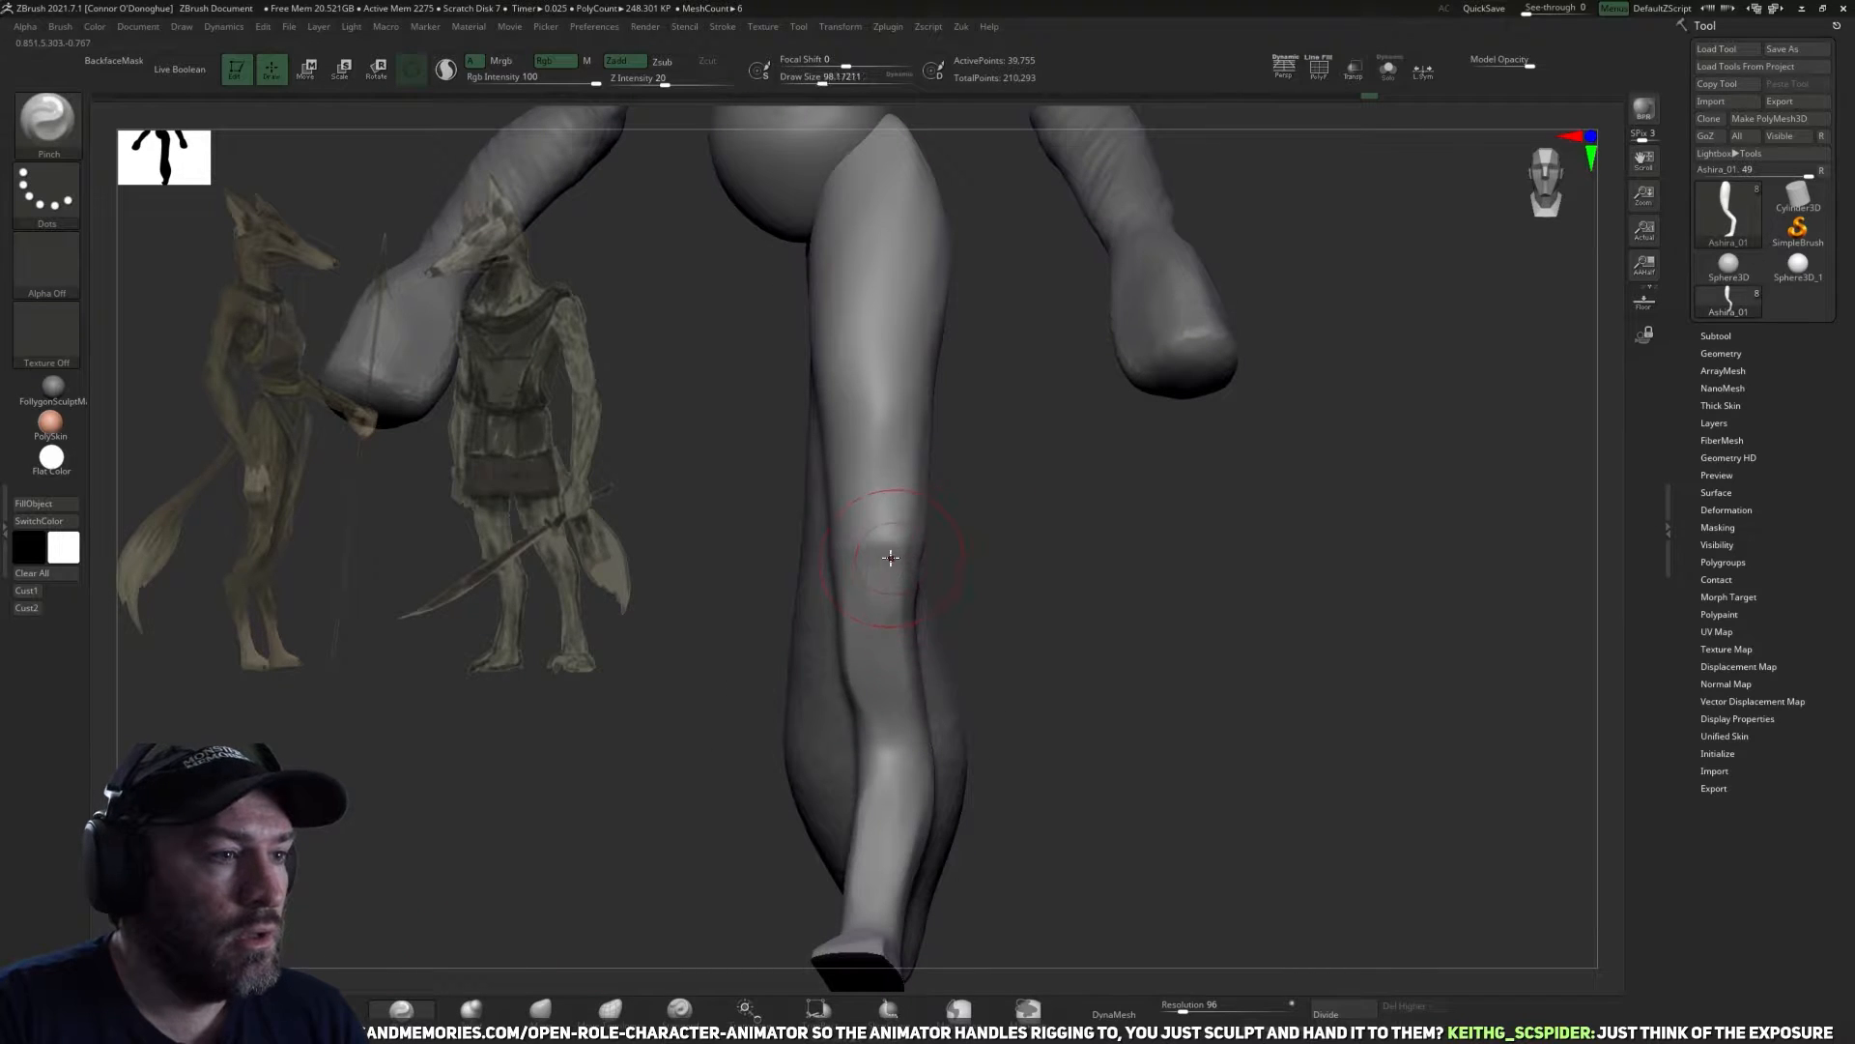
{"action": "key", "text": "bracketright"}
{"action": "left_click_drag", "start_coordinate": [843, 570], "coordinate": [913, 560]}
{"action": "mouse_move", "coordinate": [1015, 582]}
{"action": "left_mouse_down"}
{"action": "mouse_move", "coordinate": [959, 582]}
{"action": "mouse_move", "coordinate": [1025, 572]}
{"action": "left_mouse_up"}
{"action": "key", "text": "bracketleft"}
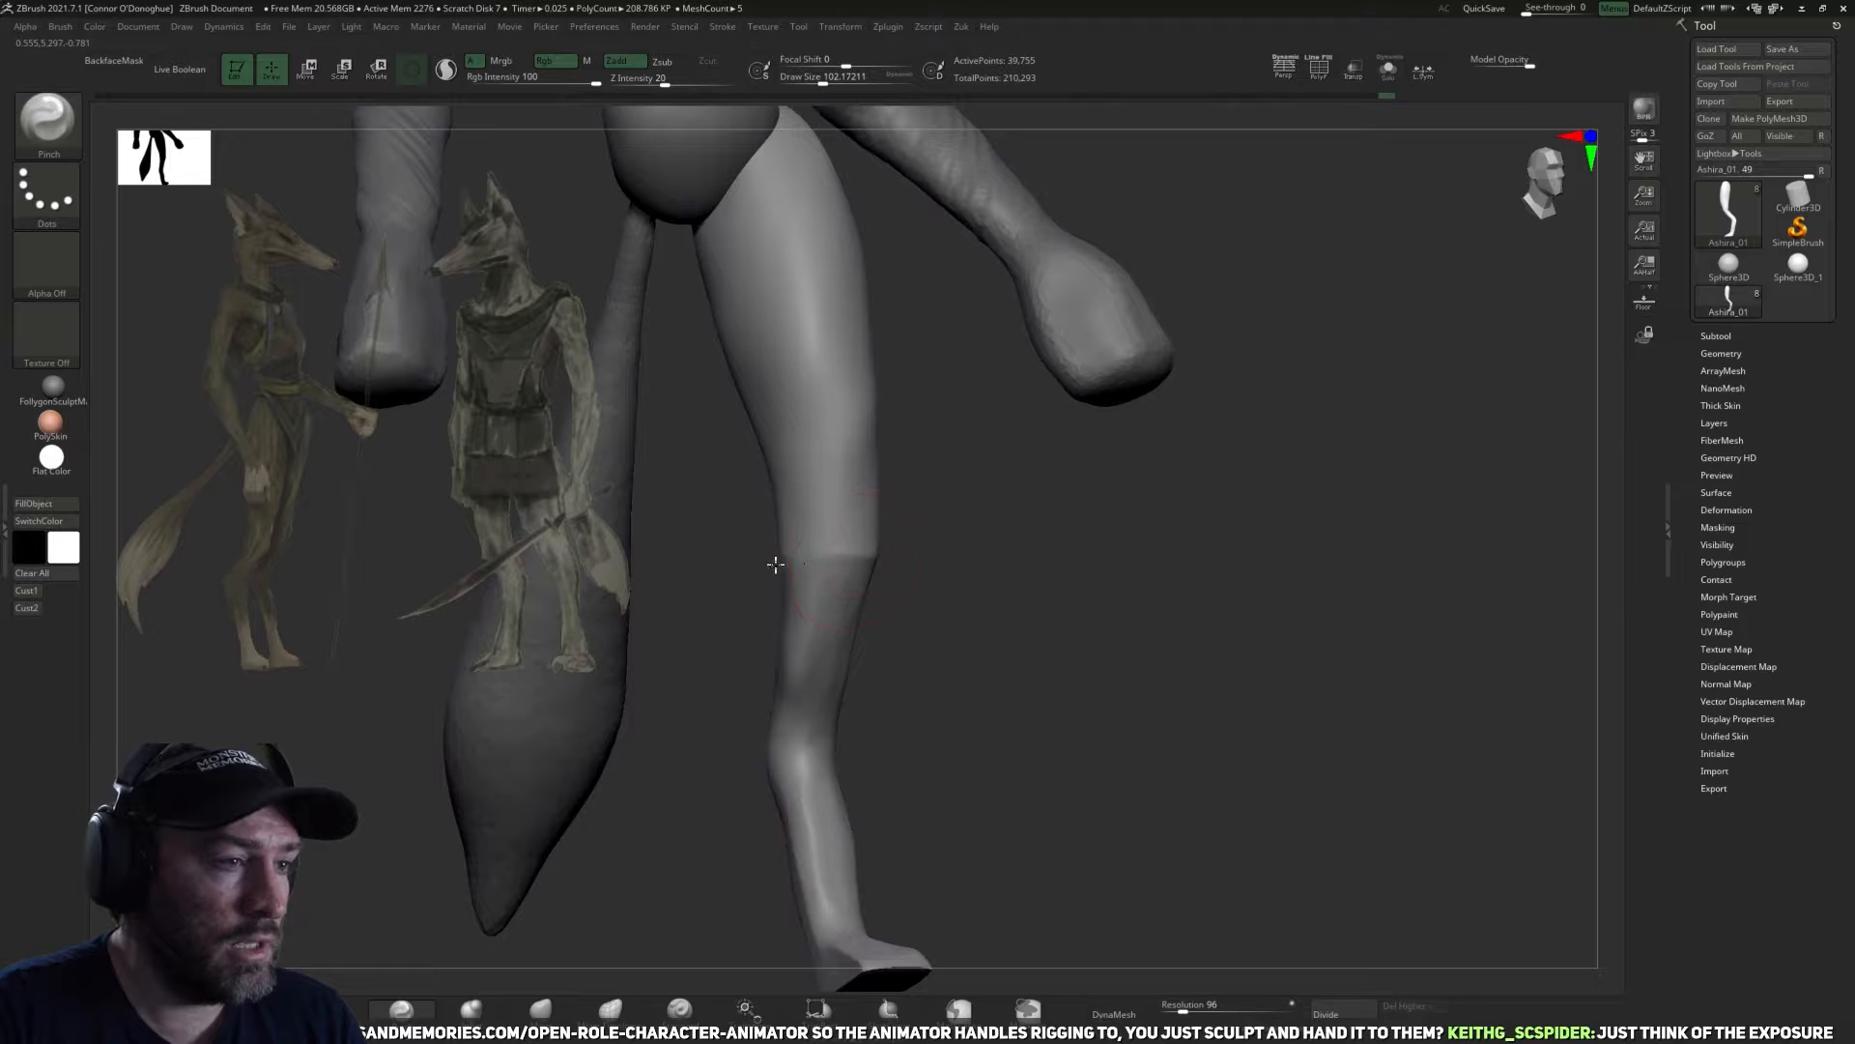
{"action": "mouse_move", "coordinate": [776, 564]}
{"action": "left_mouse_down"}
{"action": "mouse_move", "coordinate": [982, 592]}
{"action": "mouse_move", "coordinate": [763, 672]}
{"action": "left_mouse_up"}
Refine the sides and front contour of the knee with the Move brush.
{"action": "left_click", "coordinate": [542, 1010]}
{"action": "mouse_move", "coordinate": [718, 837]}
{"action": "left_mouse_down"}
{"action": "mouse_move", "coordinate": [835, 586]}
{"action": "mouse_move", "coordinate": [827, 552]}
{"action": "mouse_move", "coordinate": [932, 575]}
{"action": "mouse_move", "coordinate": [890, 567]}
{"action": "mouse_move", "coordinate": [945, 538]}
{"action": "mouse_move", "coordinate": [838, 559]}
{"action": "mouse_move", "coordinate": [886, 632]}
{"action": "left_mouse_up"}
{"action": "key", "text": "bracketright"}
{"action": "key", "text": "bracketleft"}
{"action": "key", "text": "bracketleft"}
{"action": "left_click_drag", "start_coordinate": [787, 554], "coordinate": [790, 565]}
{"action": "mouse_move", "coordinate": [928, 567]}
{"action": "left_mouse_down"}
{"action": "mouse_move", "coordinate": [936, 497]}
{"action": "mouse_move", "coordinate": [875, 563]}
{"action": "left_mouse_up"}
{"action": "mouse_move", "coordinate": [1034, 549]}
{"action": "left_mouse_down"}
{"action": "mouse_move", "coordinate": [884, 543]}
{"action": "mouse_move", "coordinate": [764, 598]}
{"action": "left_mouse_up"}
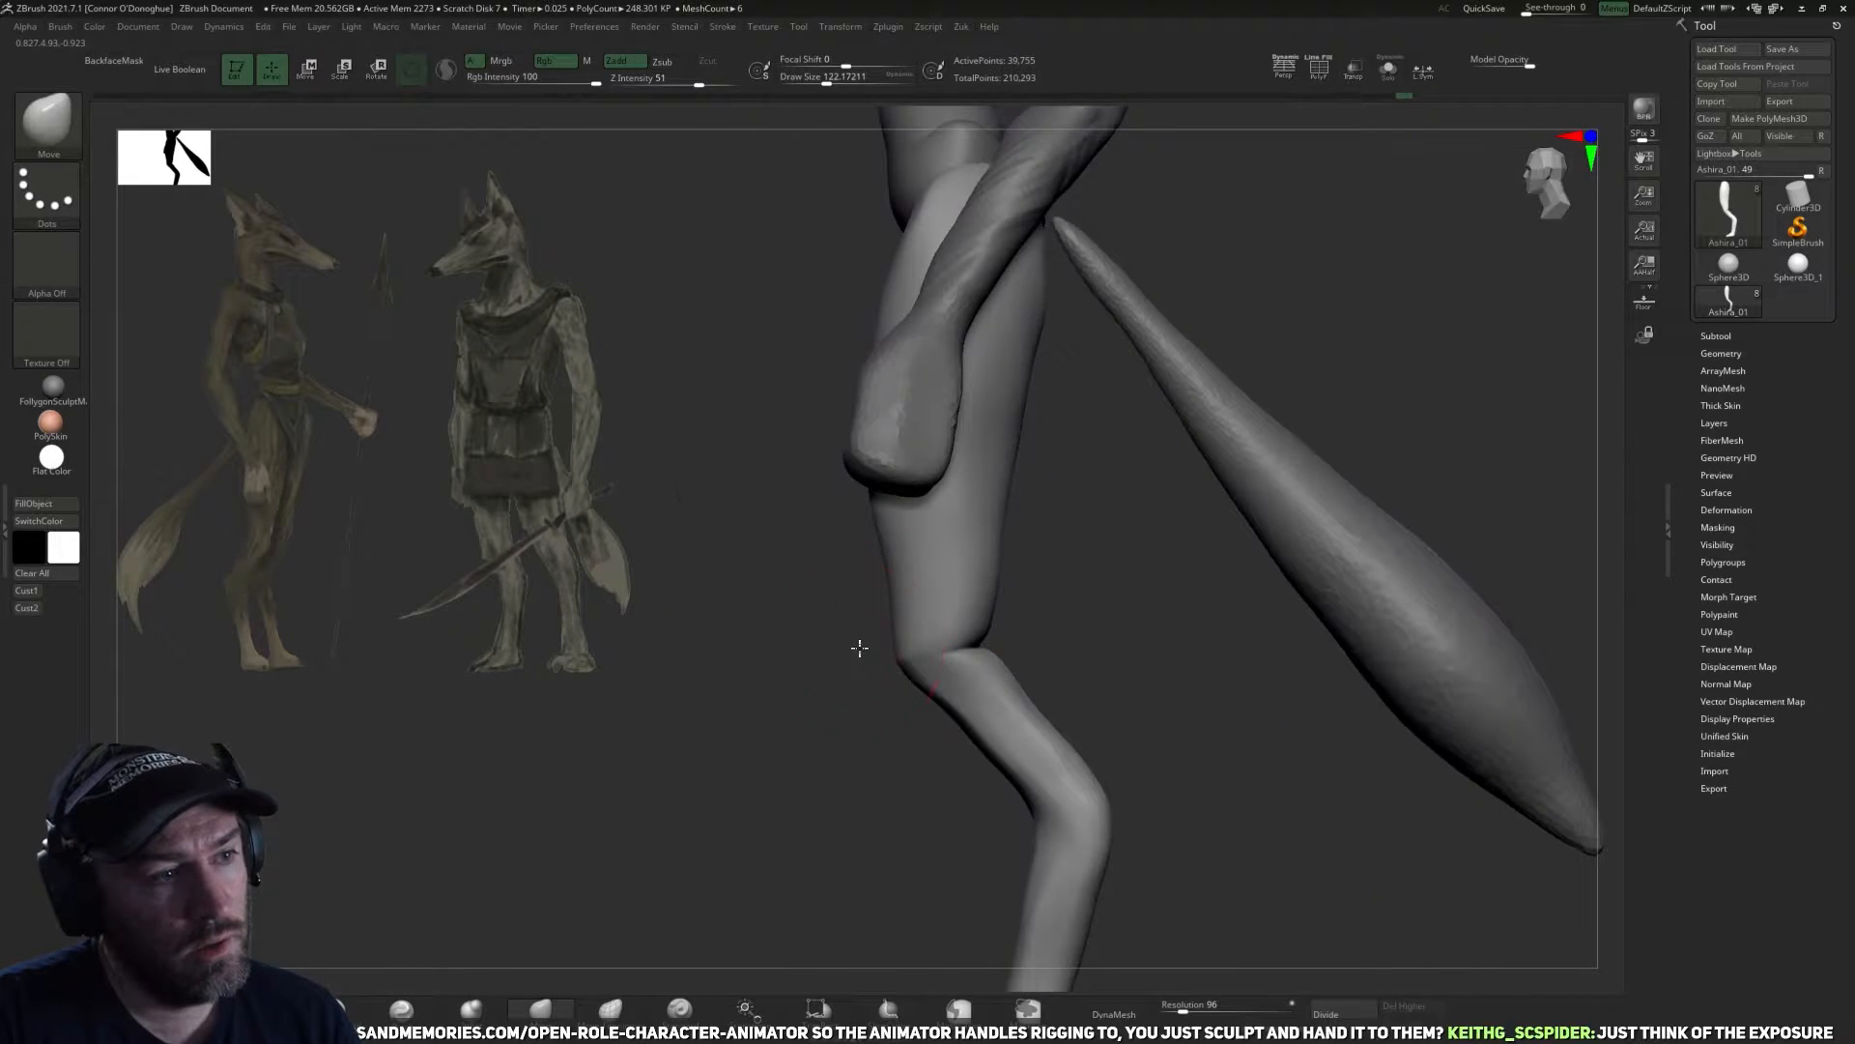
{"action": "left_click_drag", "start_coordinate": [860, 647], "coordinate": [880, 571]}
Enlarge the Move brush to about 150 and adjust the thigh and back-of-knee contours.
{"action": "key", "text": "bracketright"}
{"action": "key", "text": "bracketright"}
{"action": "key", "text": "bracketright"}
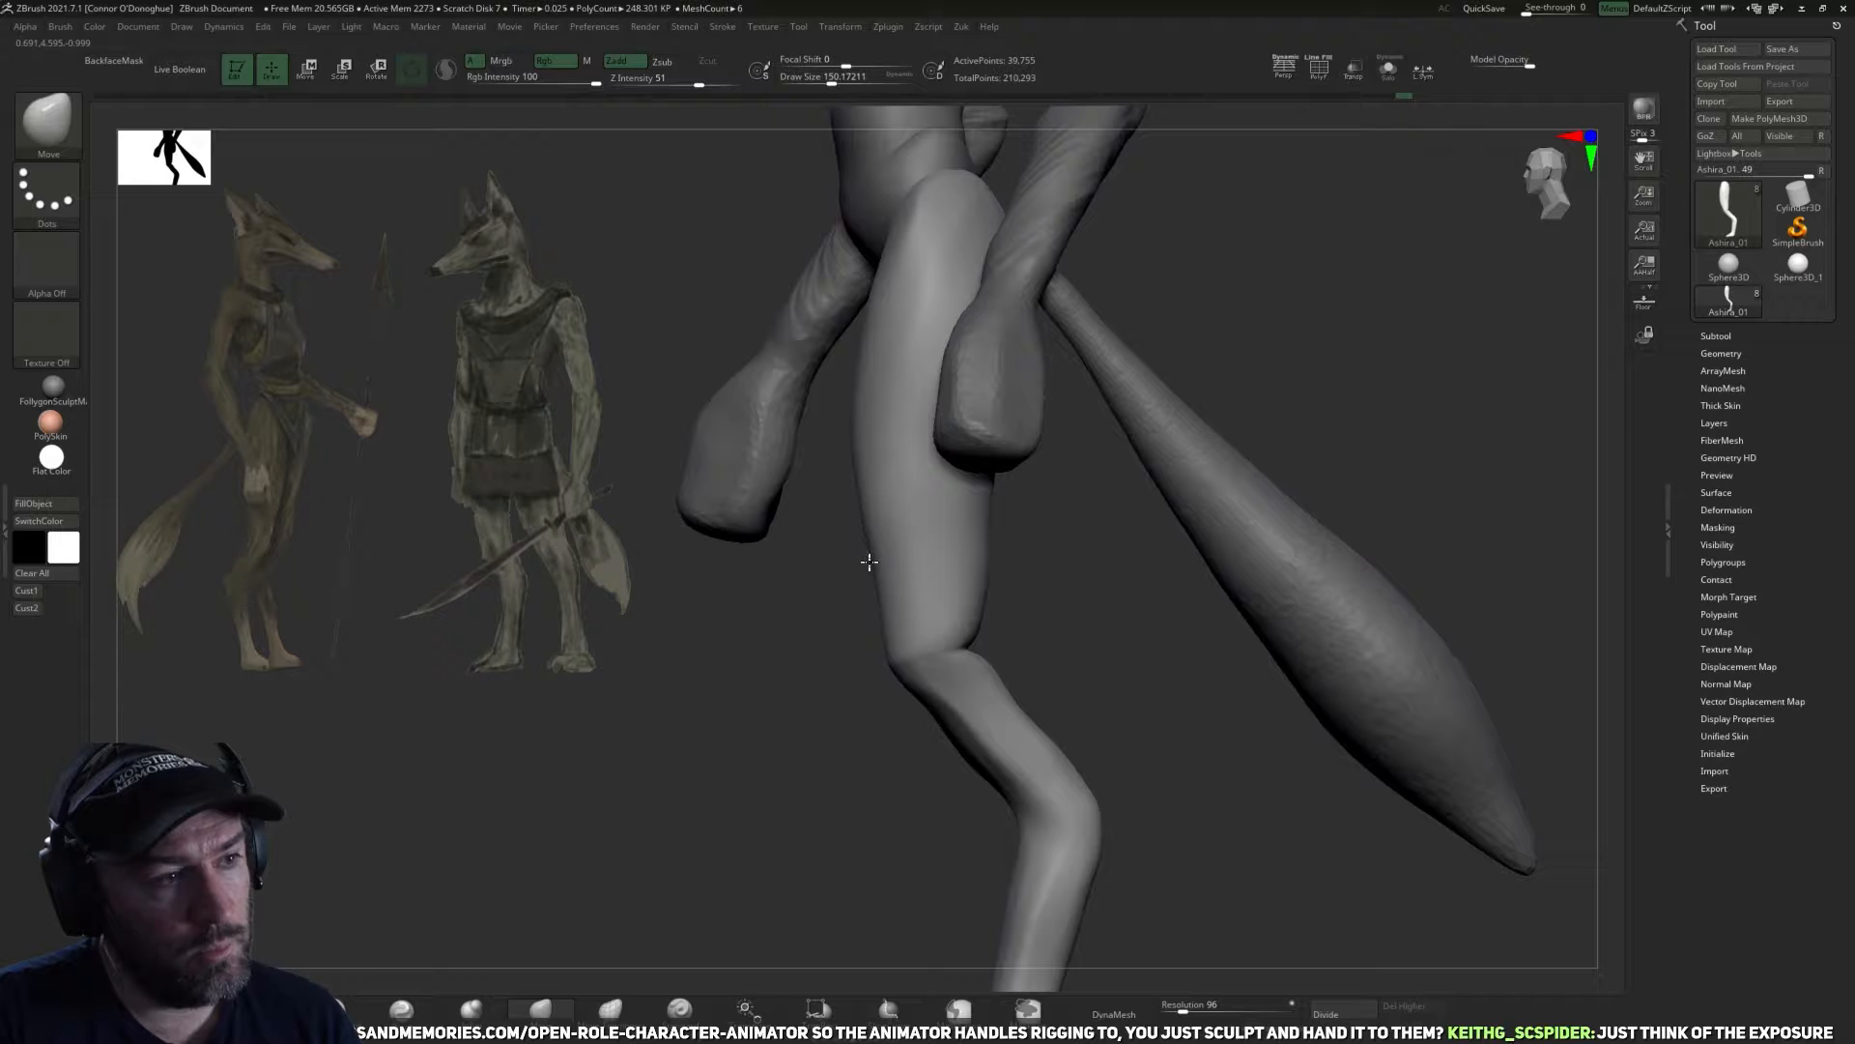
{"action": "left_click_drag", "start_coordinate": [1029, 575], "coordinate": [899, 681]}
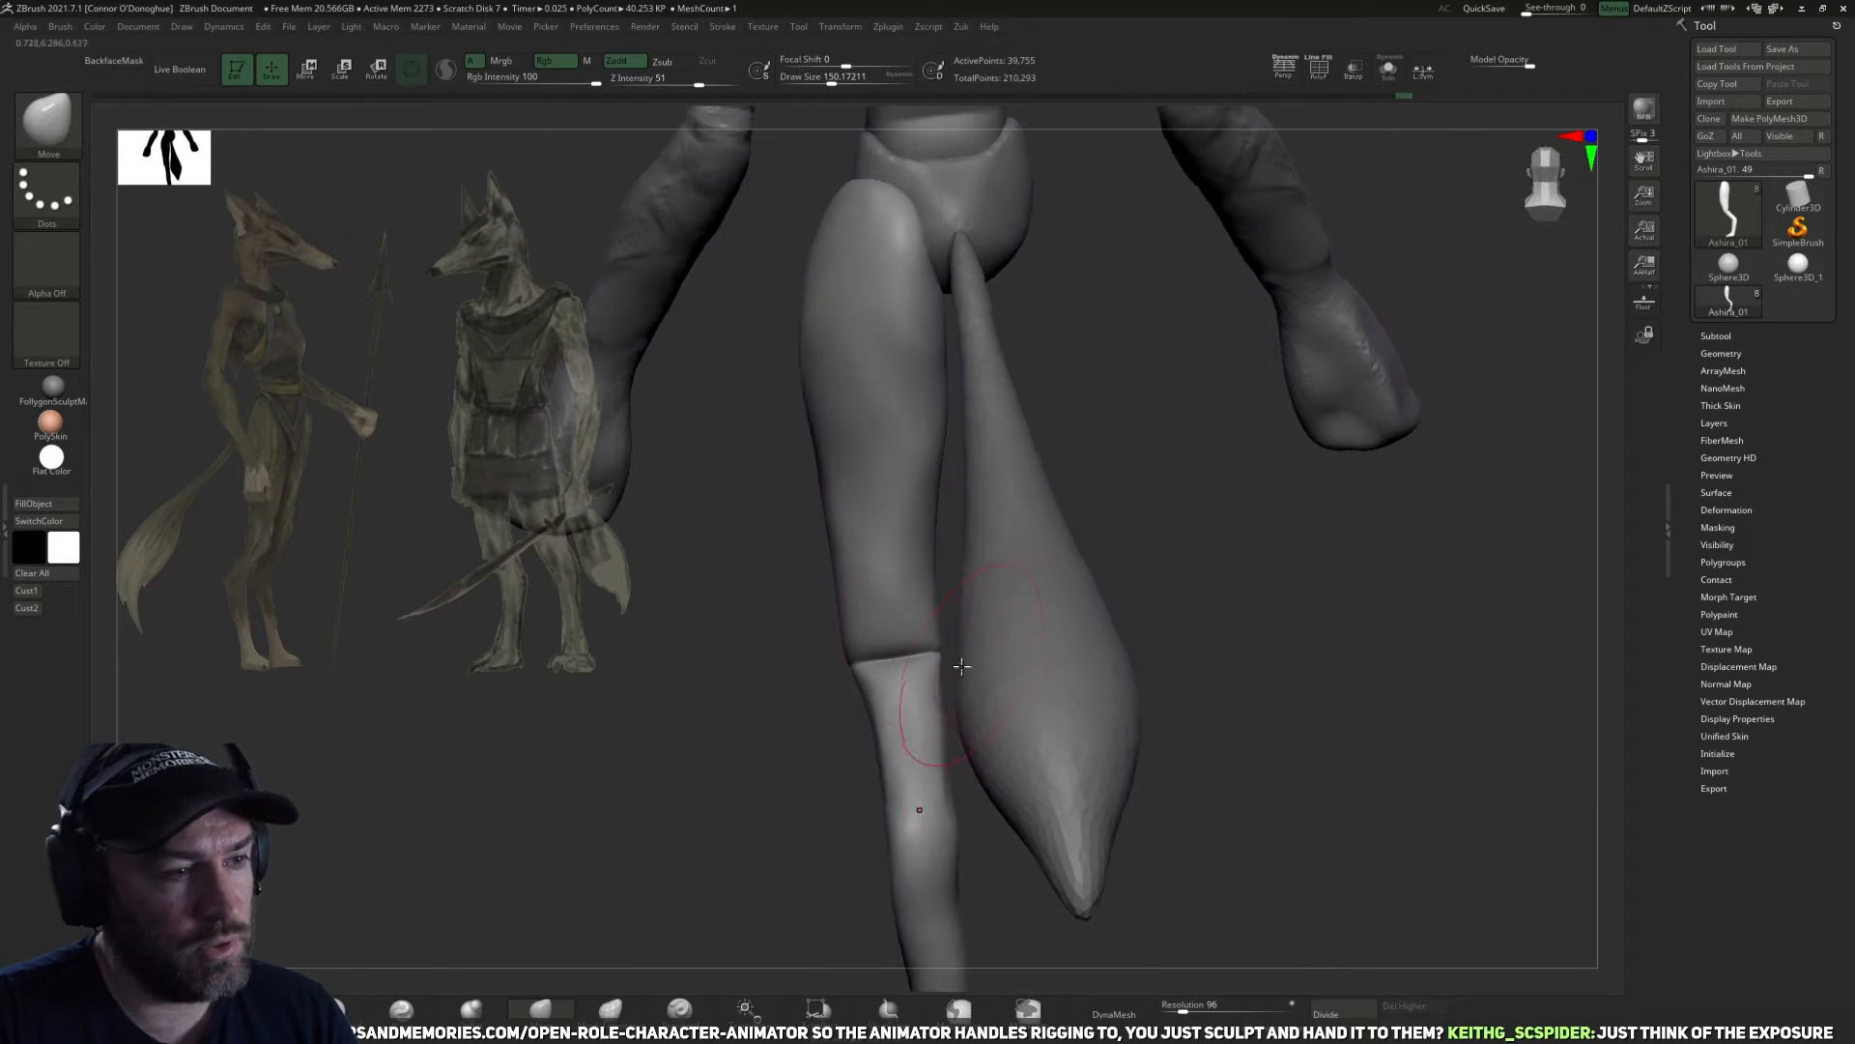
{"action": "left_click_drag", "start_coordinate": [779, 685], "coordinate": [764, 683], "text": "shift"}
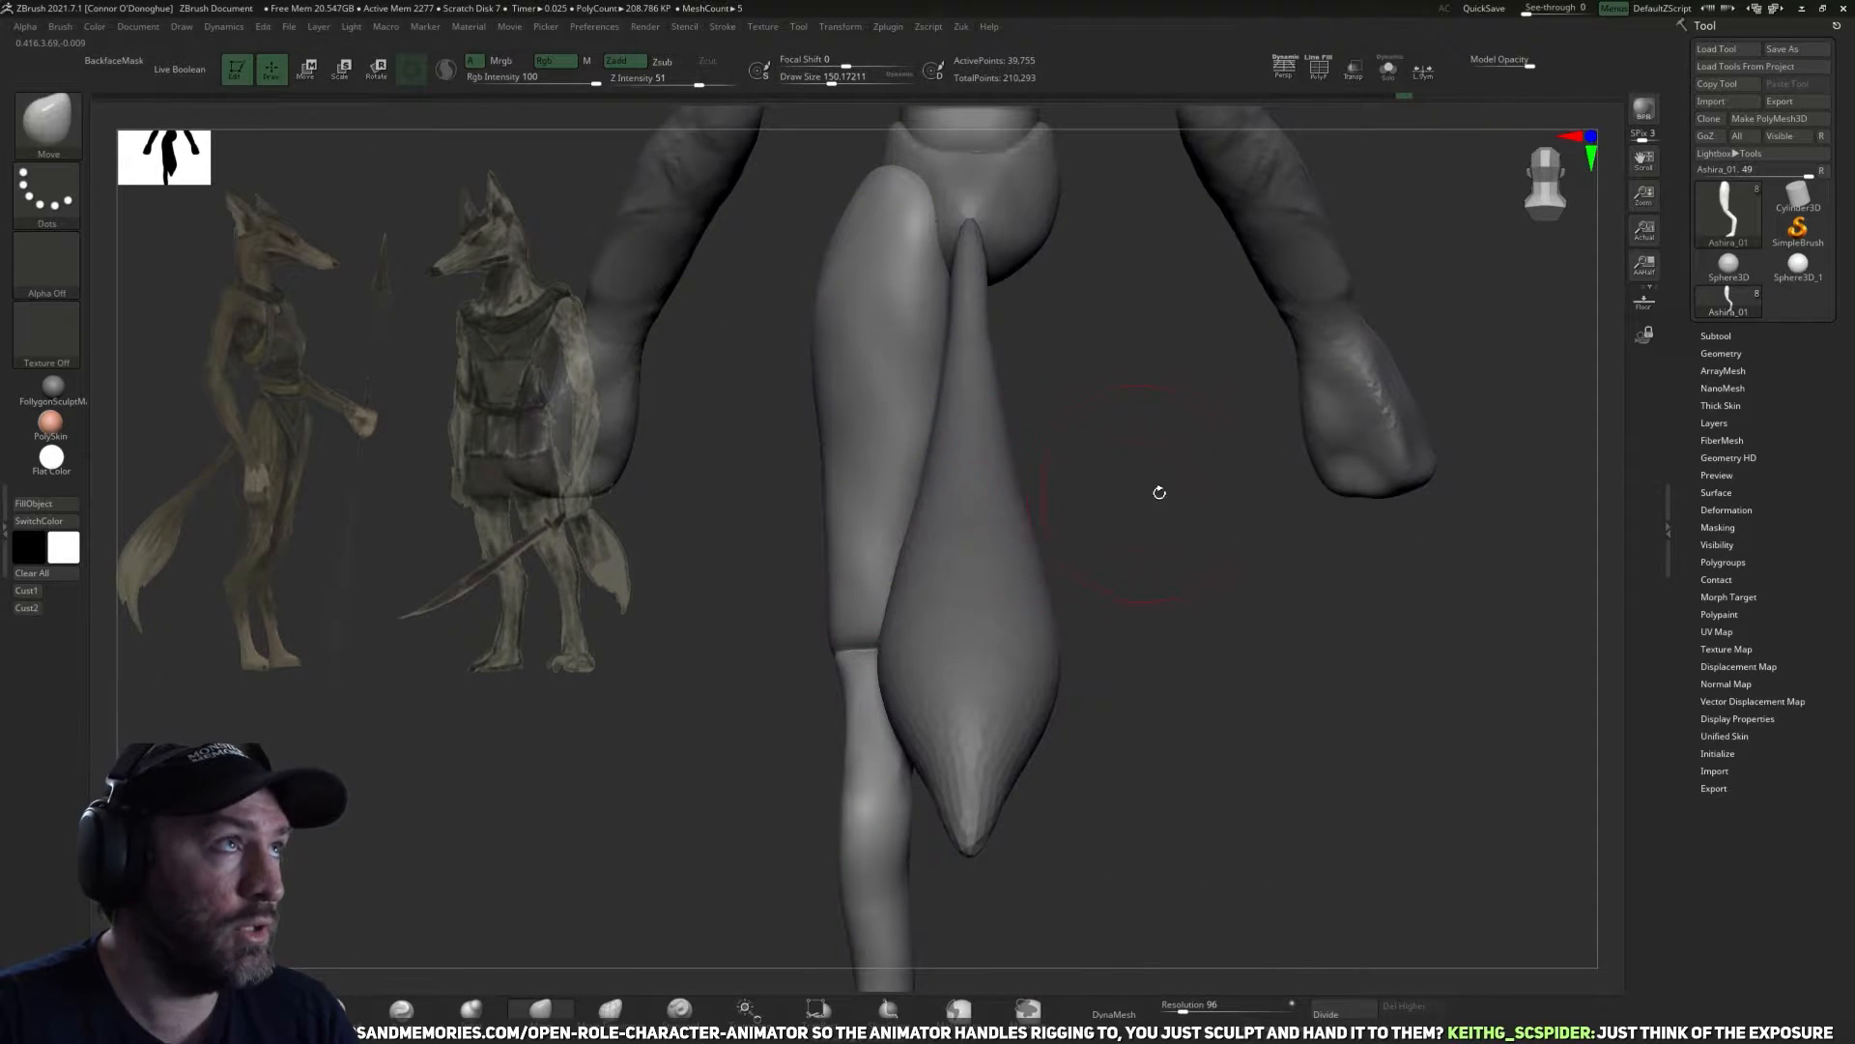
{"action": "left_click_drag", "start_coordinate": [1149, 493], "coordinate": [1165, 497]}
{"action": "left_click_drag", "start_coordinate": [1415, 621], "coordinate": [1441, 501]}
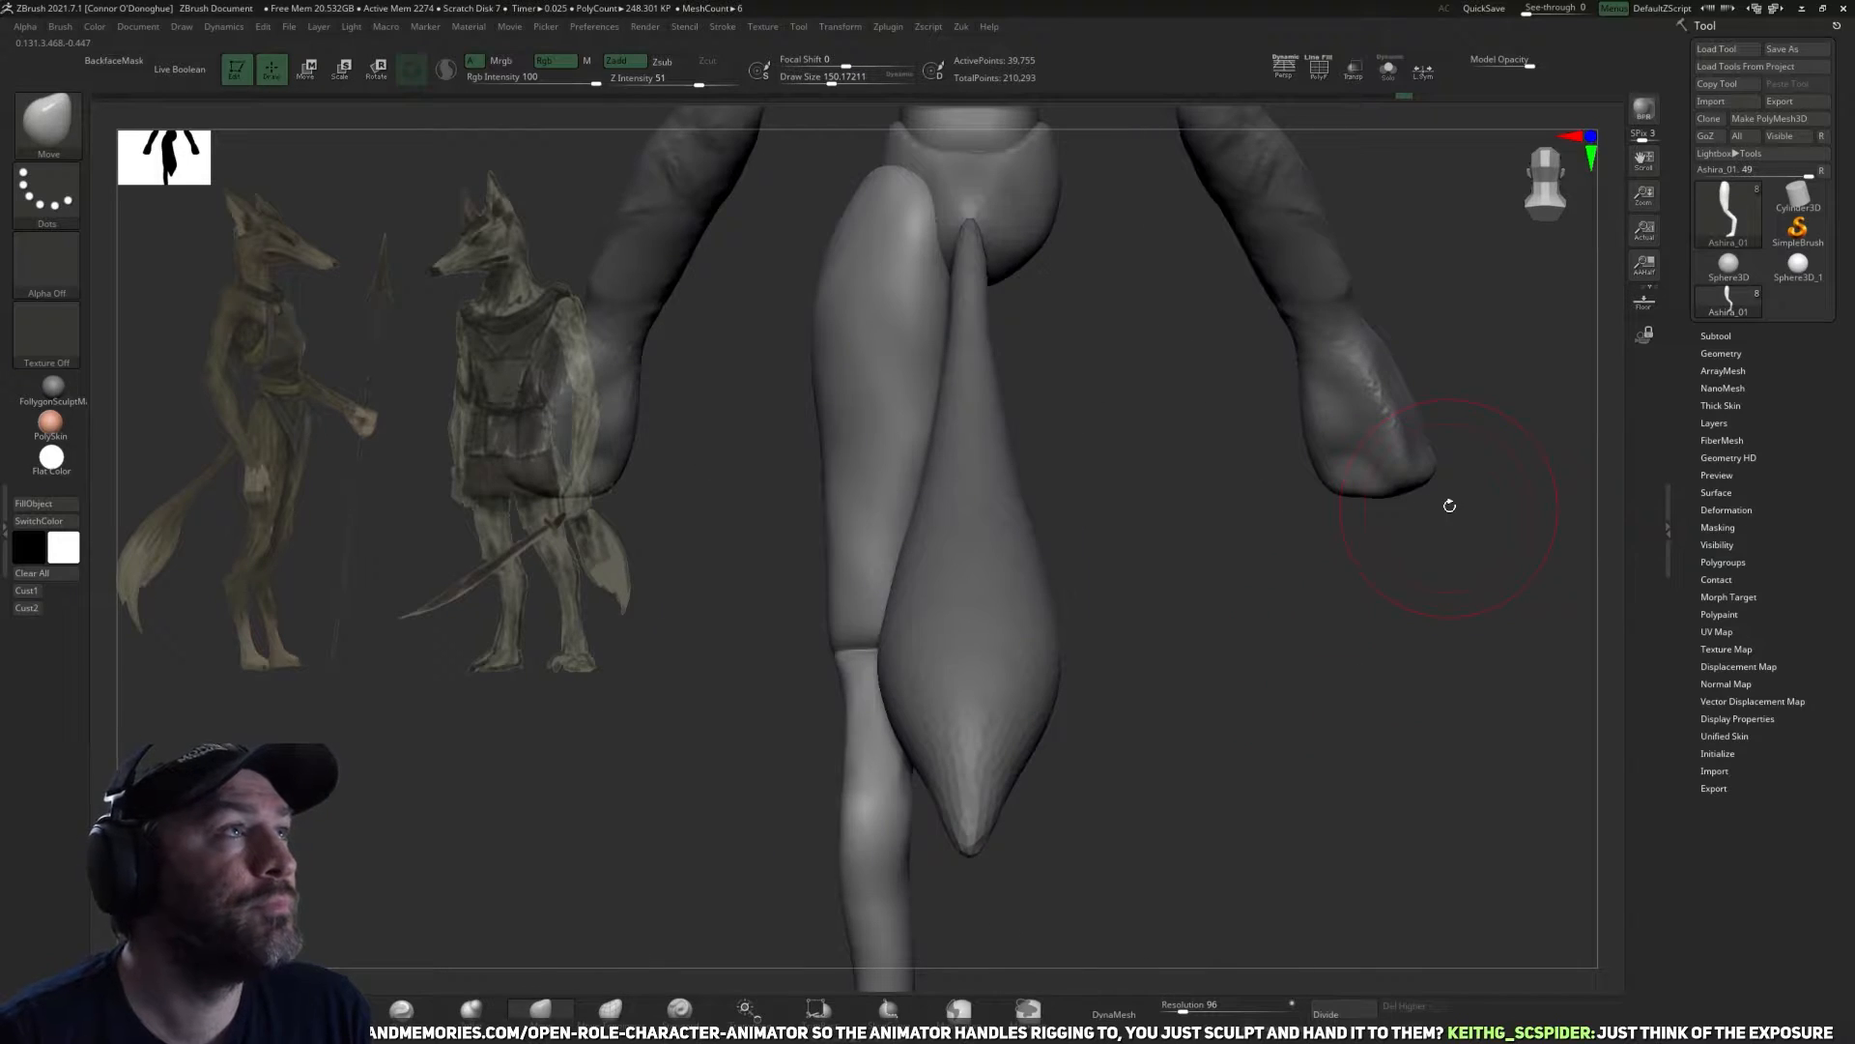
{"action": "left_click_drag", "start_coordinate": [1363, 617], "coordinate": [1077, 745]}
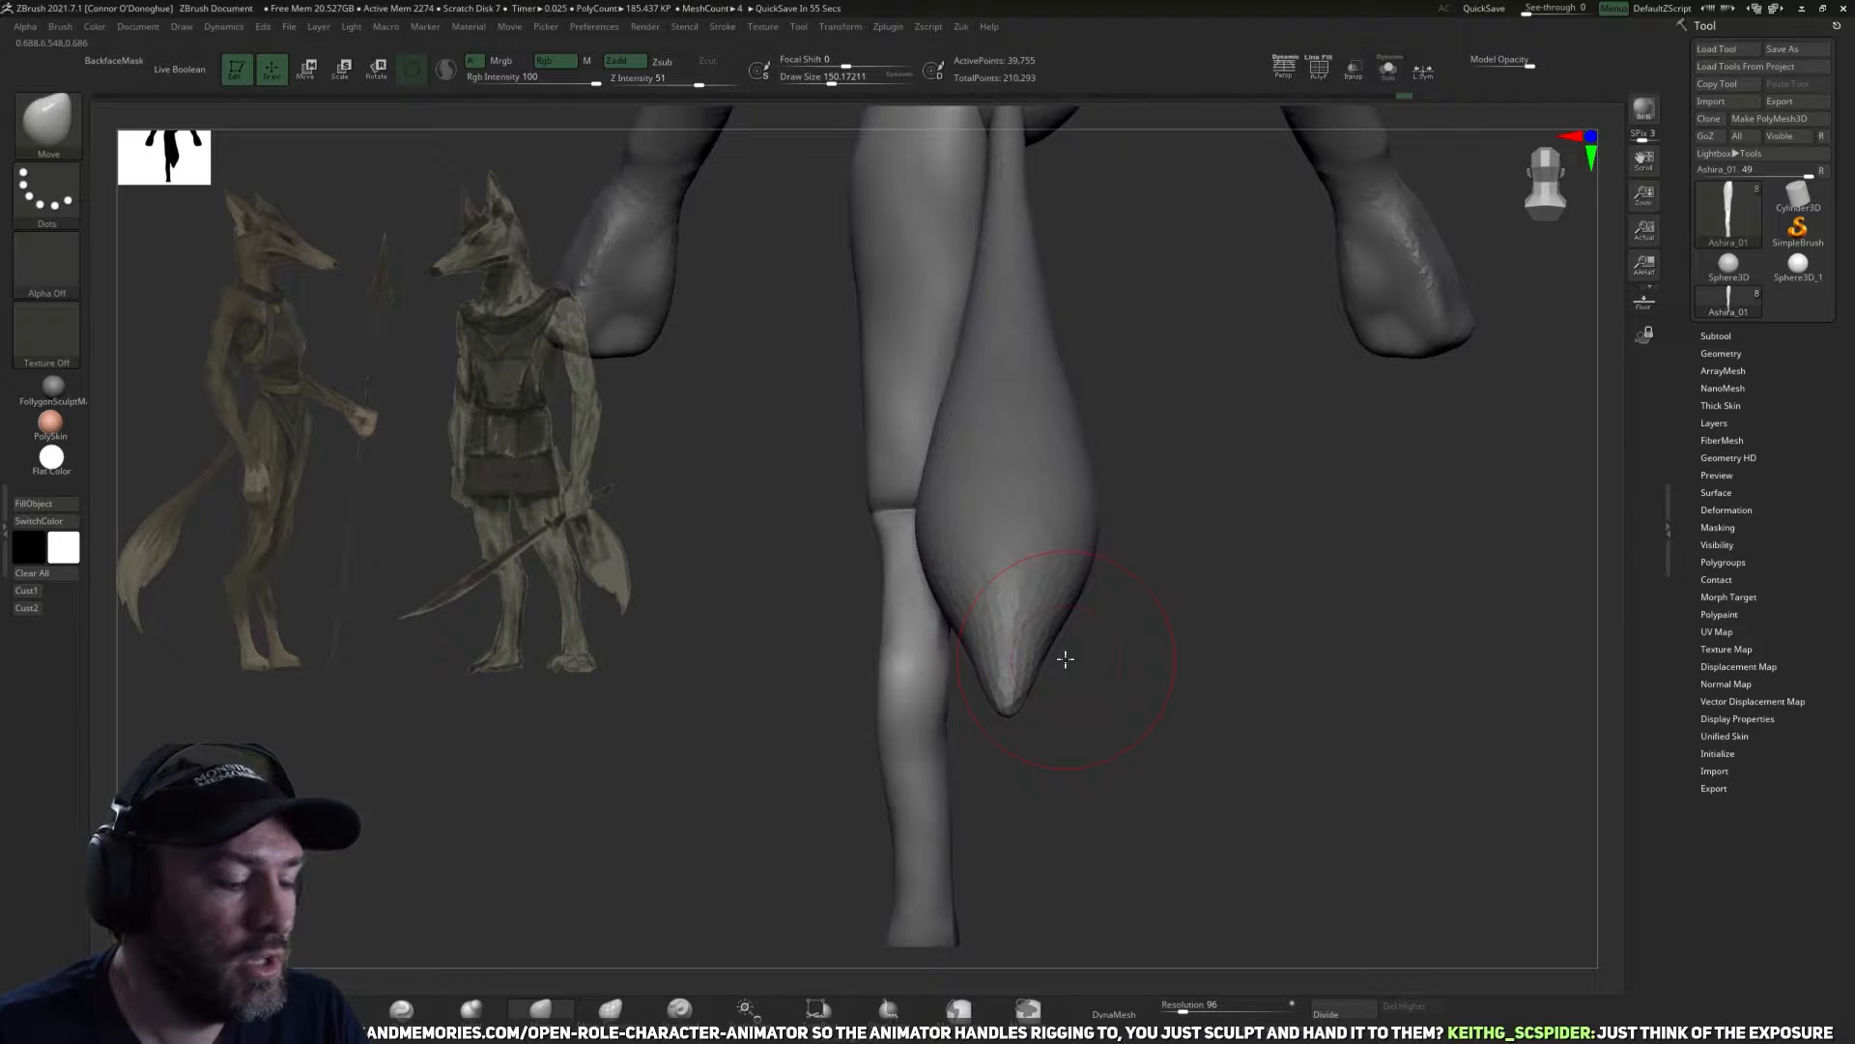
Shape the calf and ankle silhouette from the back with the Move brush.
{"action": "left_click_drag", "start_coordinate": [1257, 655], "coordinate": [832, 646]}
{"action": "left_click_drag", "start_coordinate": [1298, 754], "coordinate": [1133, 861], "text": "alt"}
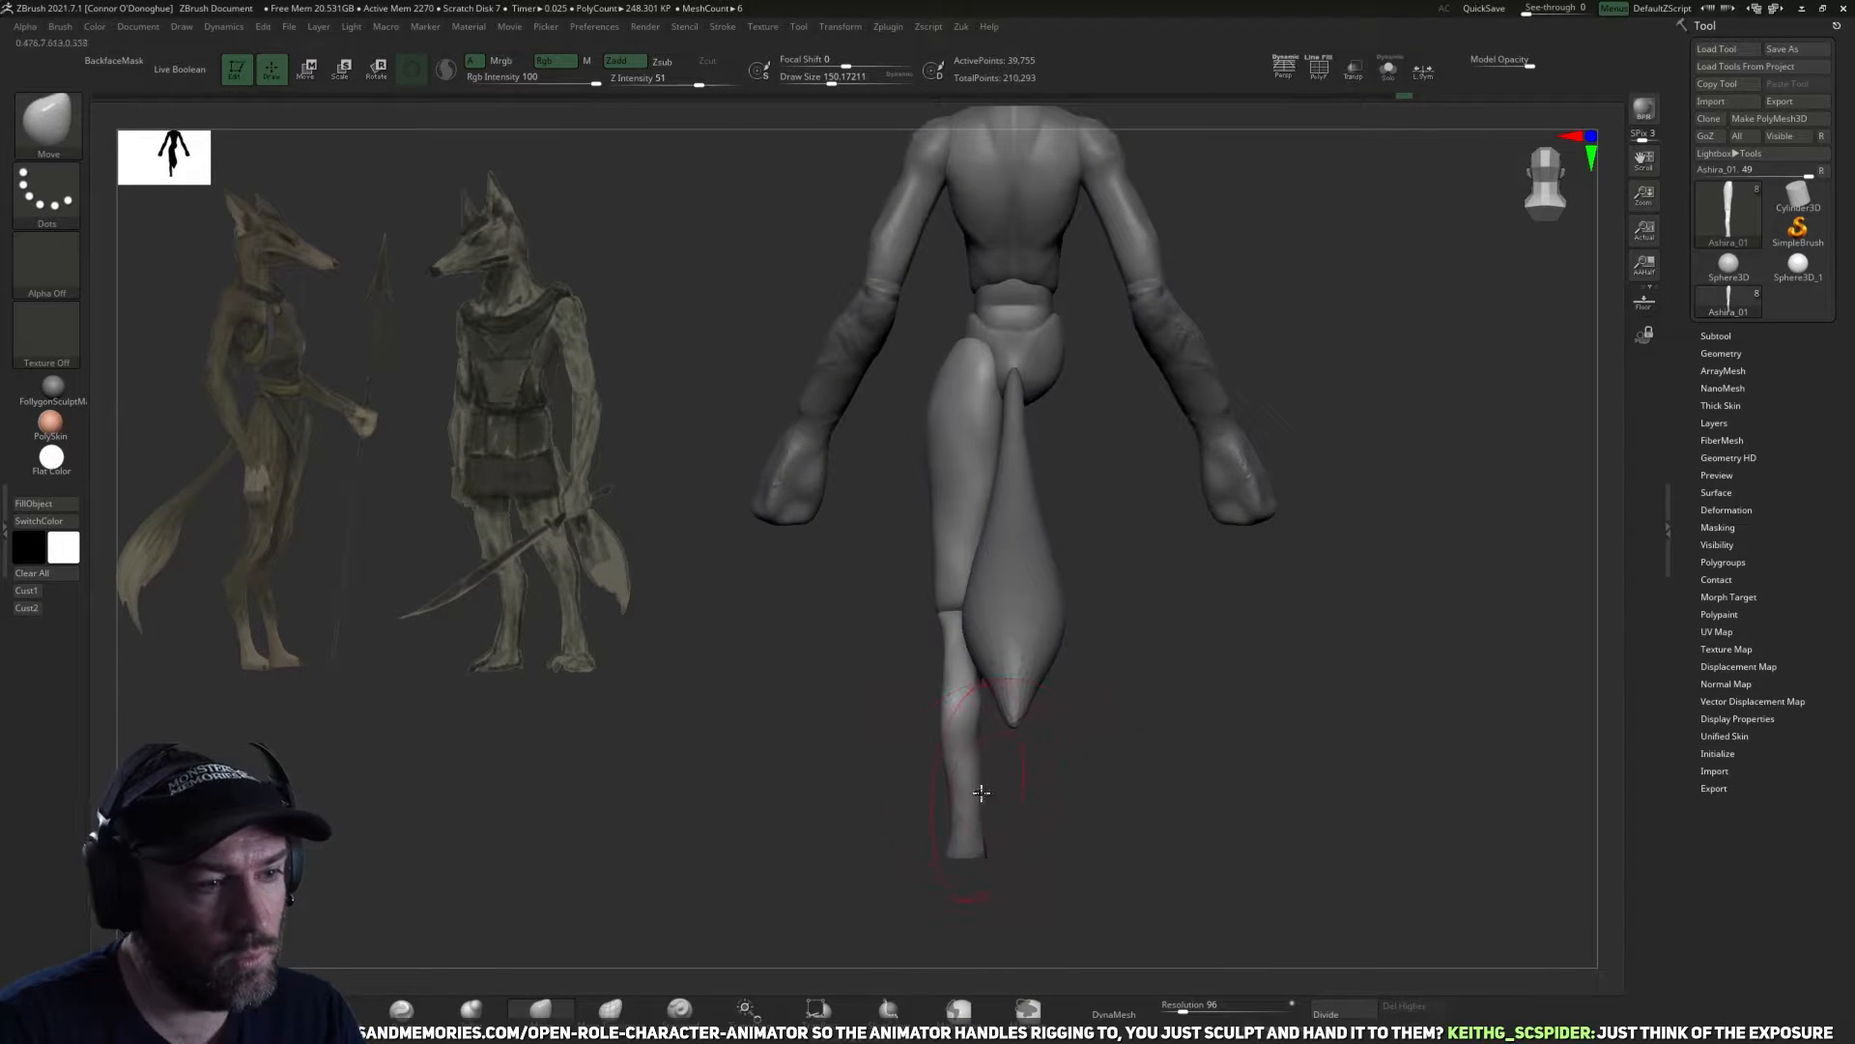
{"action": "left_click_drag", "start_coordinate": [1087, 798], "coordinate": [1094, 722]}
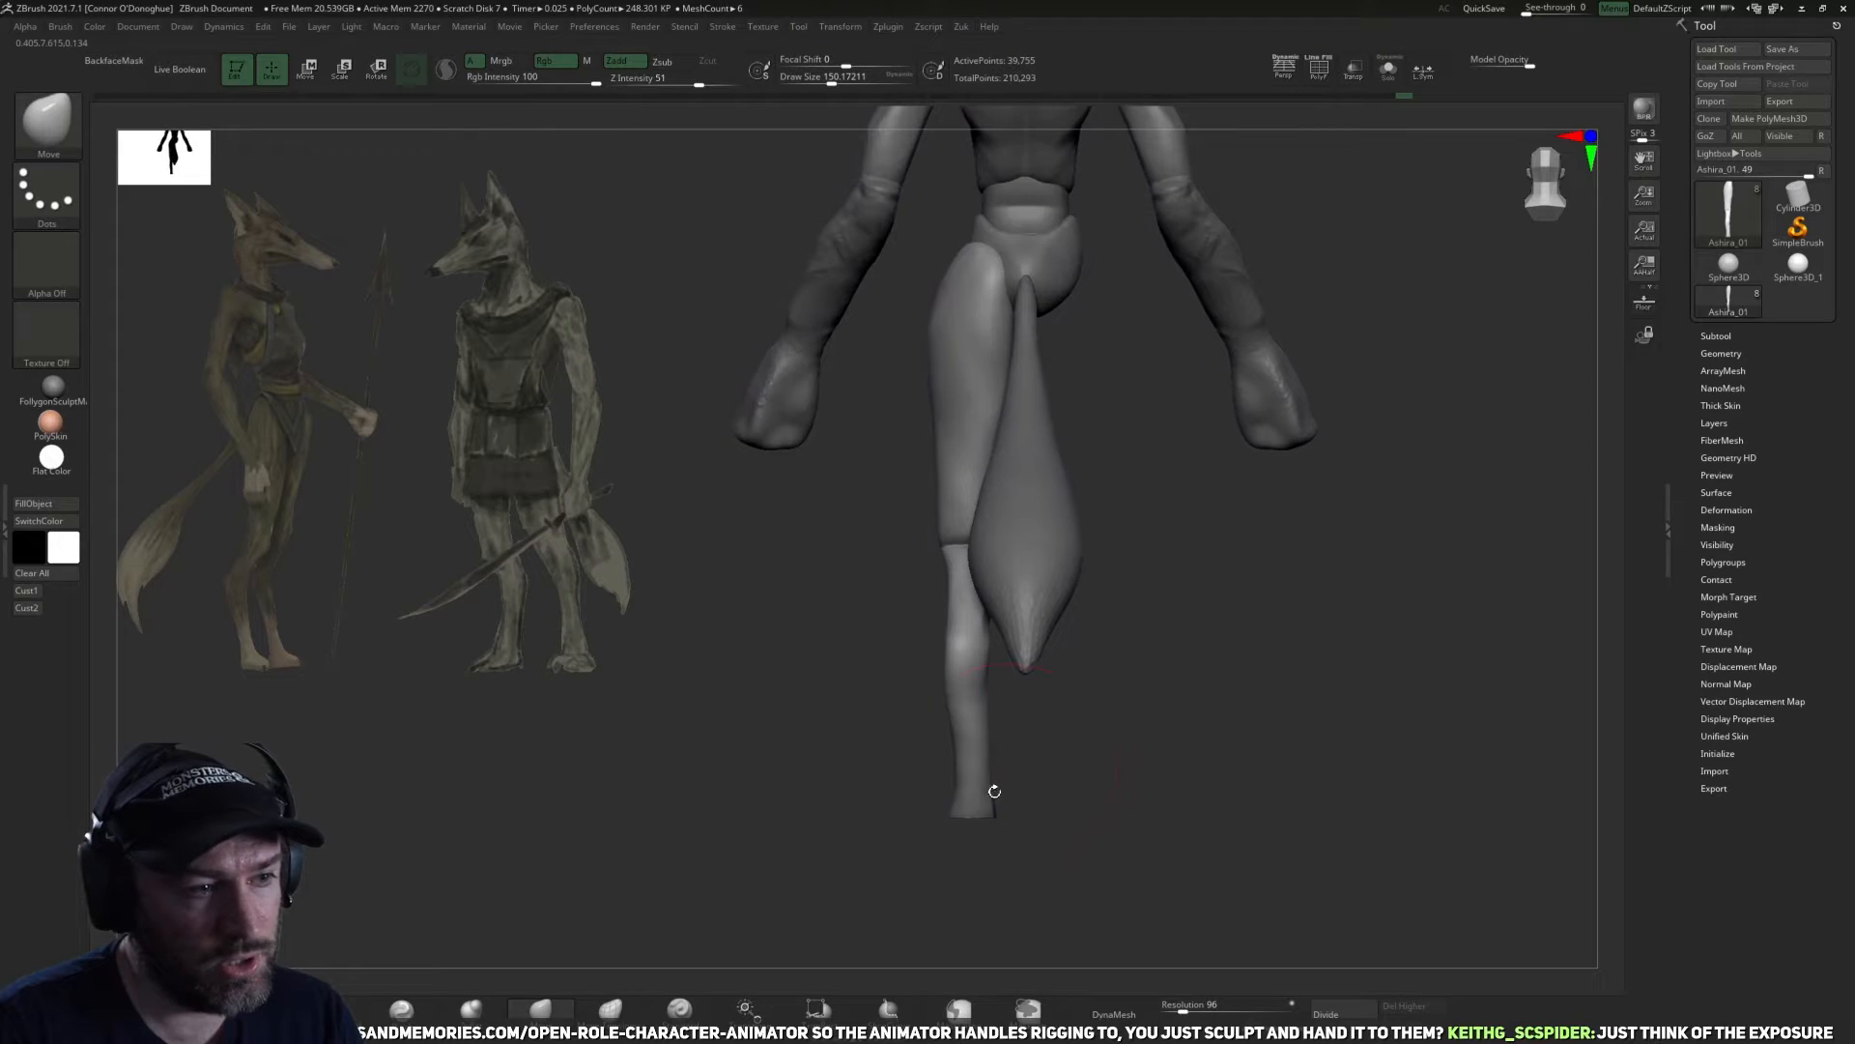
{"action": "left_click_drag", "start_coordinate": [990, 870], "coordinate": [1048, 739]}
{"action": "left_click_drag", "start_coordinate": [1049, 739], "coordinate": [1010, 638]}
{"action": "left_click_drag", "start_coordinate": [996, 730], "coordinate": [1011, 792]}
{"action": "mouse_move", "coordinate": [1127, 737]}
{"action": "left_mouse_down"}
{"action": "mouse_move", "coordinate": [1147, 684]}
{"action": "mouse_move", "coordinate": [1150, 732]}
{"action": "left_mouse_up"}
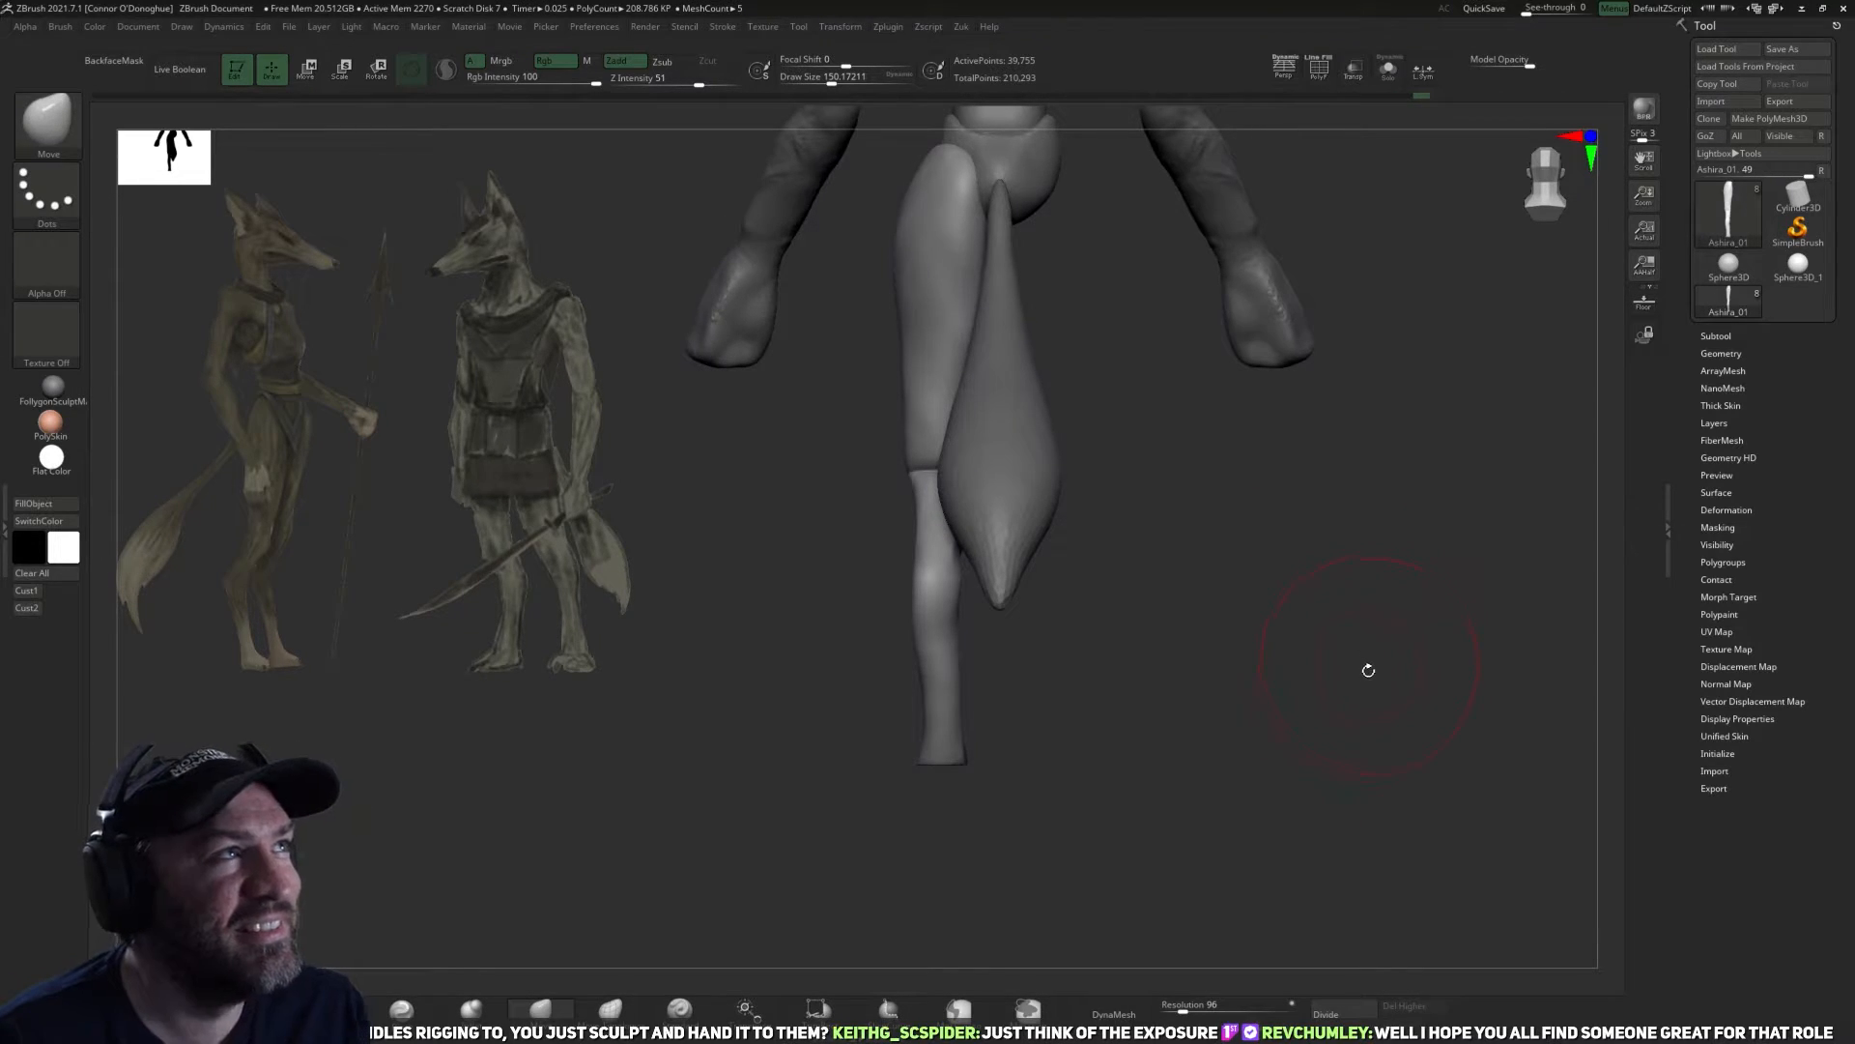
{"action": "mouse_move", "coordinate": [1225, 665]}
{"action": "left_mouse_down"}
{"action": "mouse_move", "coordinate": [1259, 671]}
{"action": "mouse_move", "coordinate": [1210, 663]}
{"action": "mouse_move", "coordinate": [1214, 721]}
{"action": "mouse_move", "coordinate": [1264, 709]}
{"action": "mouse_move", "coordinate": [1212, 725]}
{"action": "mouse_move", "coordinate": [1174, 802]}
{"action": "left_mouse_up"}
Flatten the outer and rear planes of the thigh just above the knee with TrimDynamic.
{"action": "left_click", "coordinate": [332, 1009]}
{"action": "mouse_move", "coordinate": [1176, 451]}
{"action": "left_mouse_down", "text": "alt"}
{"action": "mouse_move", "coordinate": [1182, 609]}
{"action": "mouse_move", "coordinate": [1110, 551]}
{"action": "mouse_move", "coordinate": [1160, 609]}
{"action": "mouse_move", "coordinate": [957, 650]}
{"action": "mouse_move", "coordinate": [999, 605]}
{"action": "mouse_move", "coordinate": [944, 629]}
{"action": "mouse_move", "coordinate": [957, 606]}
{"action": "left_mouse_up", "text": "alt"}
{"action": "mouse_move", "coordinate": [1175, 609]}
{"action": "left_mouse_down"}
{"action": "mouse_move", "coordinate": [1048, 589]}
{"action": "mouse_move", "coordinate": [1087, 604]}
{"action": "left_mouse_up"}
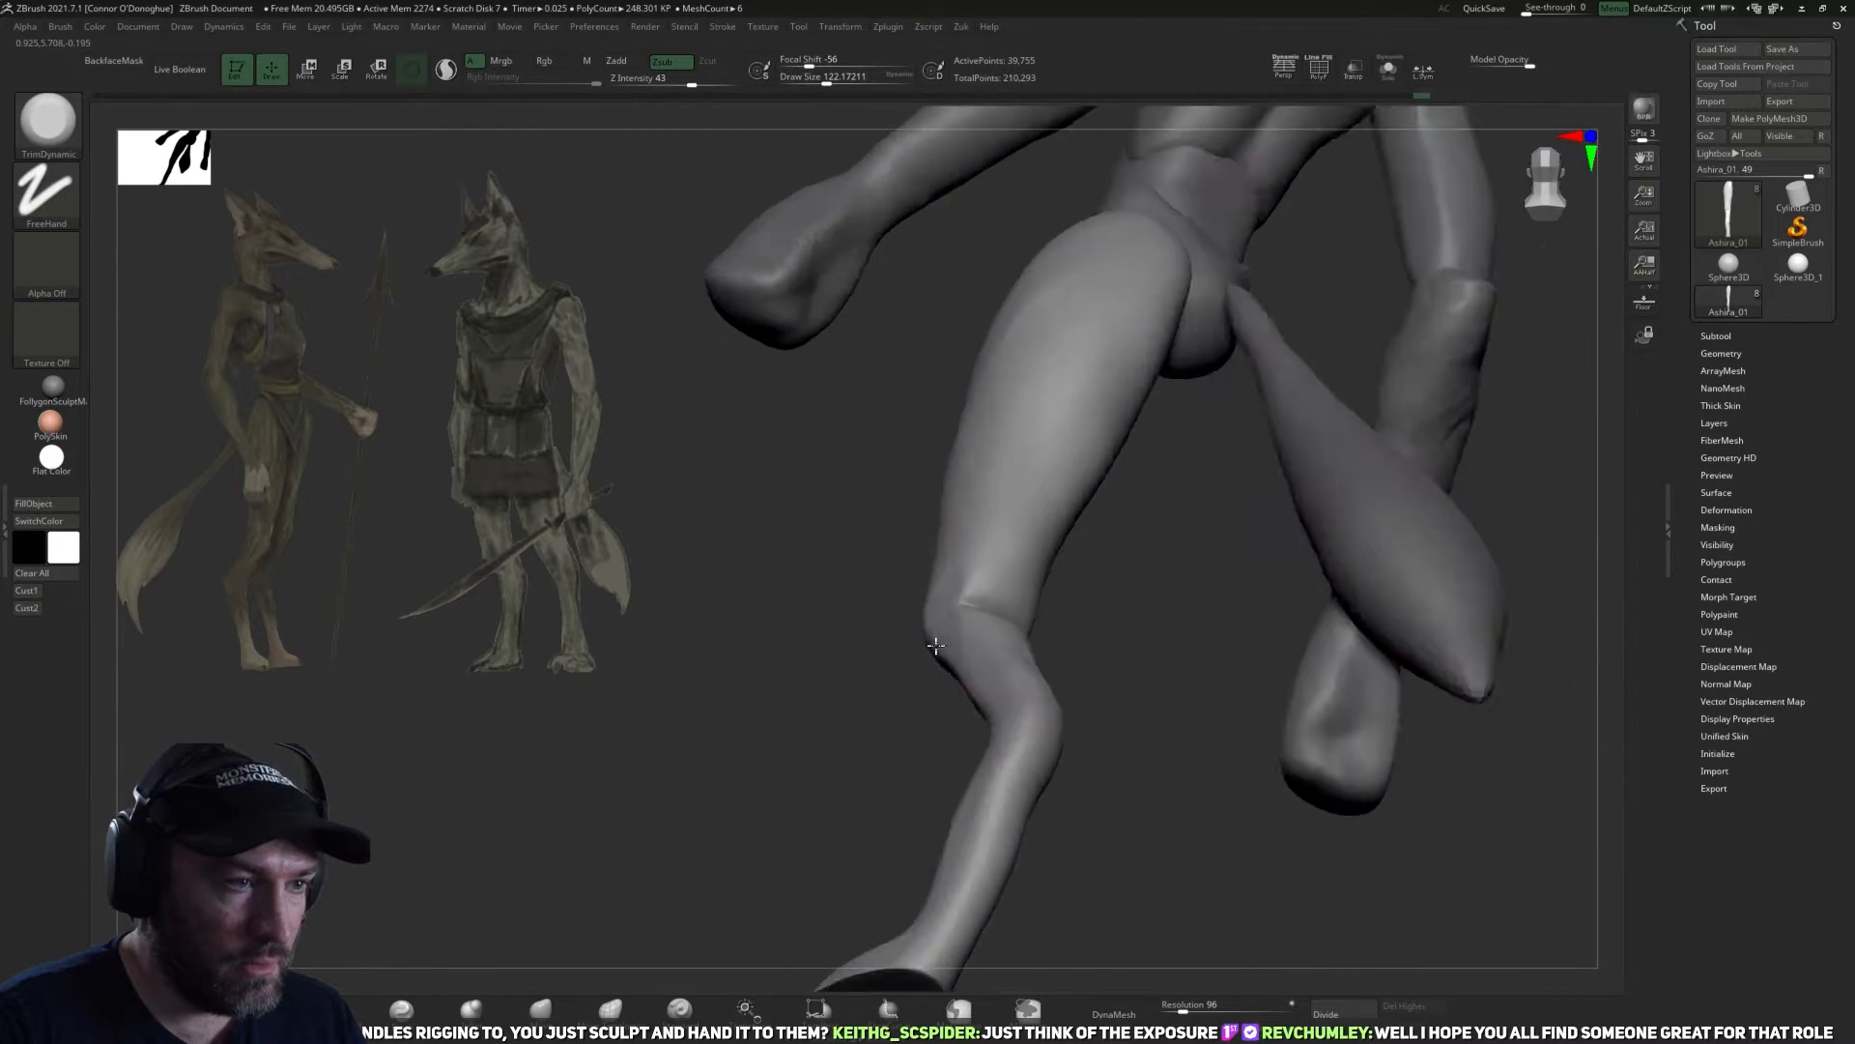
{"action": "left_click_drag", "start_coordinate": [927, 646], "coordinate": [925, 554]}
{"action": "left_click_drag", "start_coordinate": [864, 655], "coordinate": [1001, 565]}
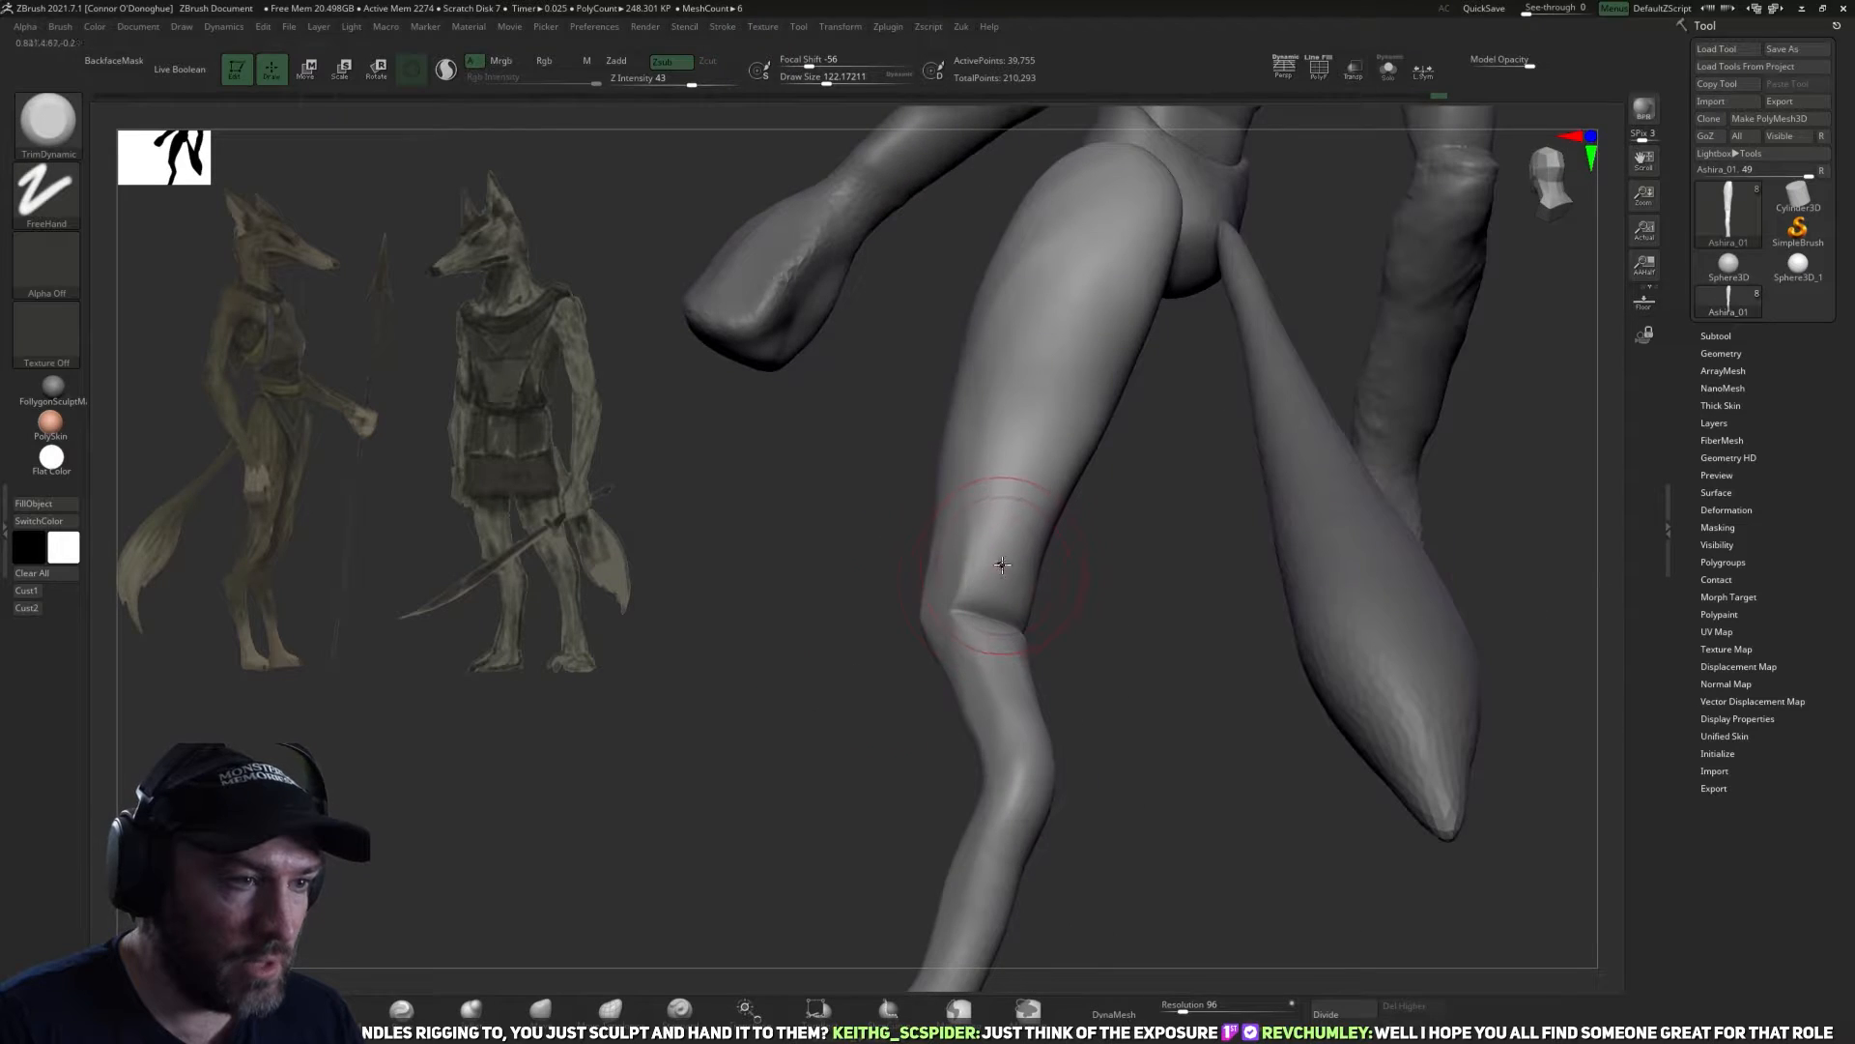
{"action": "mouse_move", "coordinate": [1125, 604]}
{"action": "left_mouse_down"}
{"action": "mouse_move", "coordinate": [1139, 609]}
{"action": "mouse_move", "coordinate": [995, 538]}
{"action": "mouse_move", "coordinate": [1085, 605]}
{"action": "mouse_move", "coordinate": [997, 586]}
{"action": "left_mouse_up"}
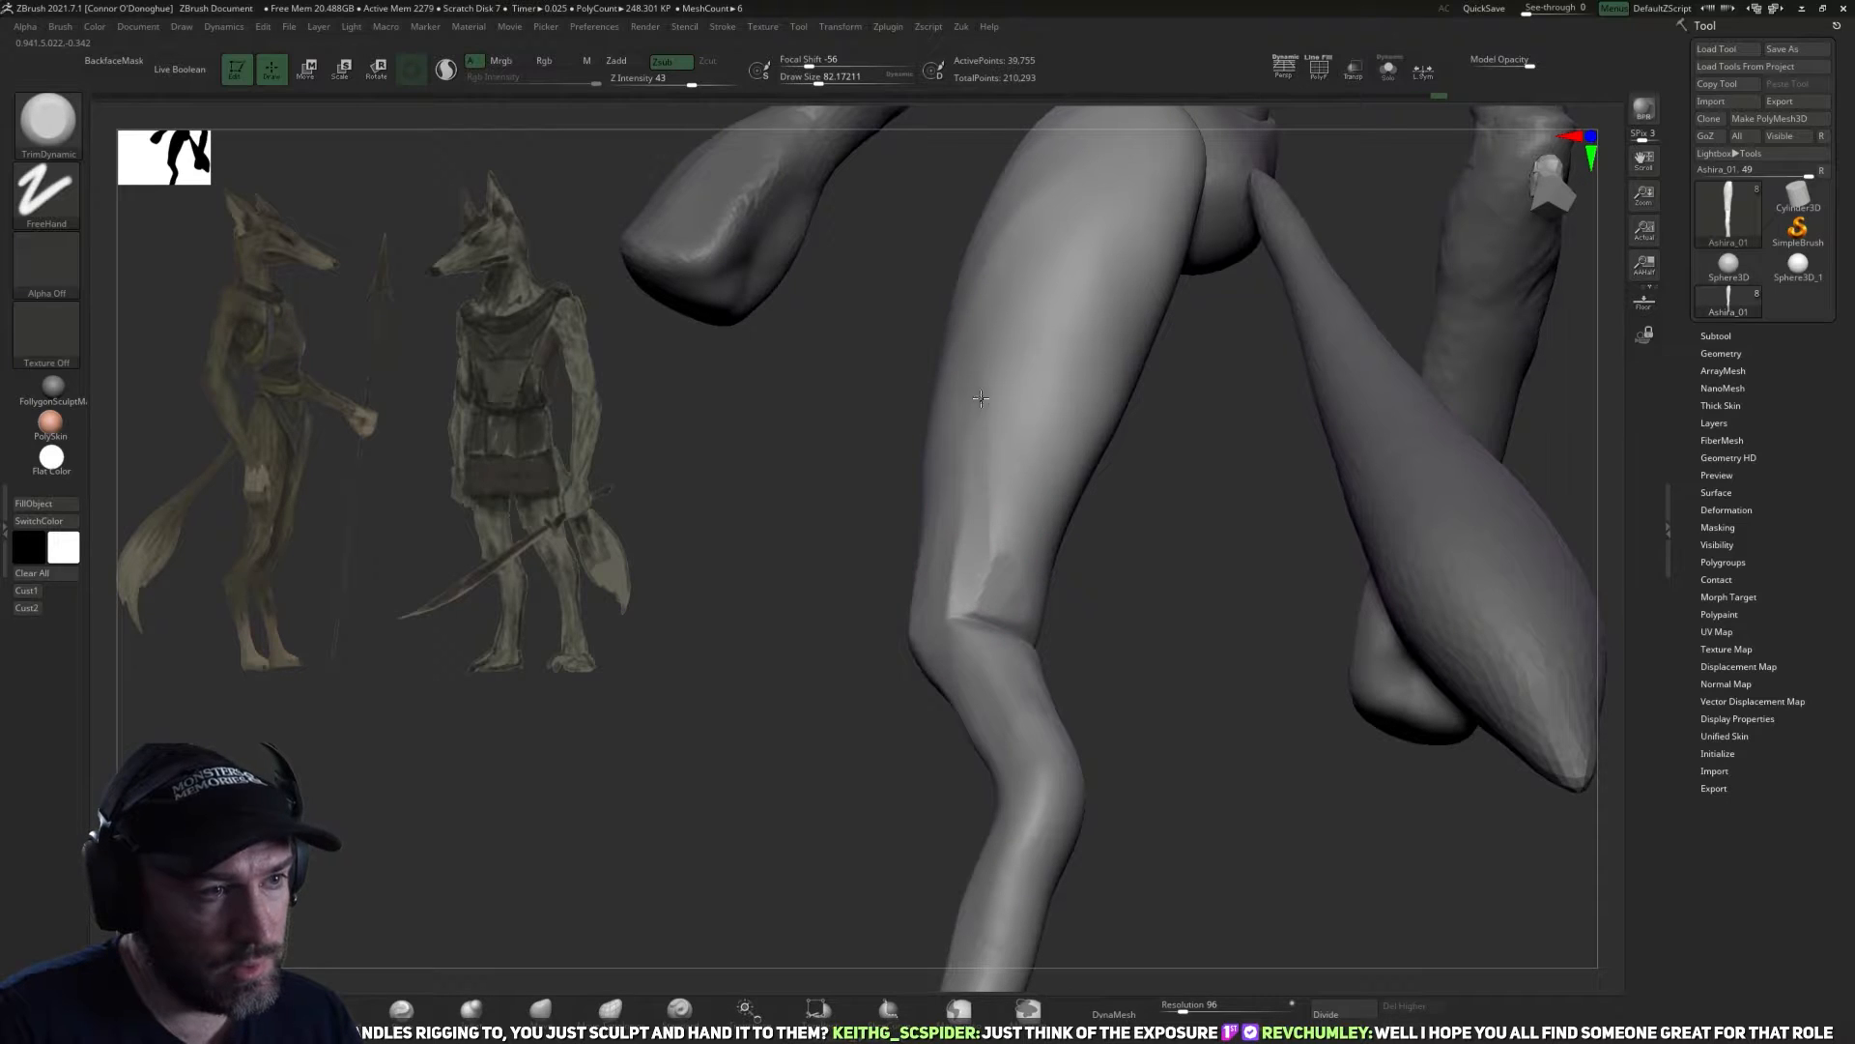
Extend the flat planes up the back of the thigh with TrimDynamic at a draw size of about 82.
{"action": "mouse_move", "coordinate": [1085, 555]}
{"action": "left_mouse_down"}
{"action": "mouse_move", "coordinate": [1111, 705]}
{"action": "mouse_move", "coordinate": [998, 548]}
{"action": "mouse_move", "coordinate": [1082, 639]}
{"action": "mouse_move", "coordinate": [1075, 667]}
{"action": "left_mouse_up"}
{"action": "mouse_move", "coordinate": [978, 527]}
{"action": "left_mouse_down"}
{"action": "mouse_move", "coordinate": [963, 536]}
{"action": "mouse_move", "coordinate": [985, 459]}
{"action": "left_mouse_up"}
{"action": "left_click_drag", "start_coordinate": [1047, 548], "coordinate": [967, 629]}
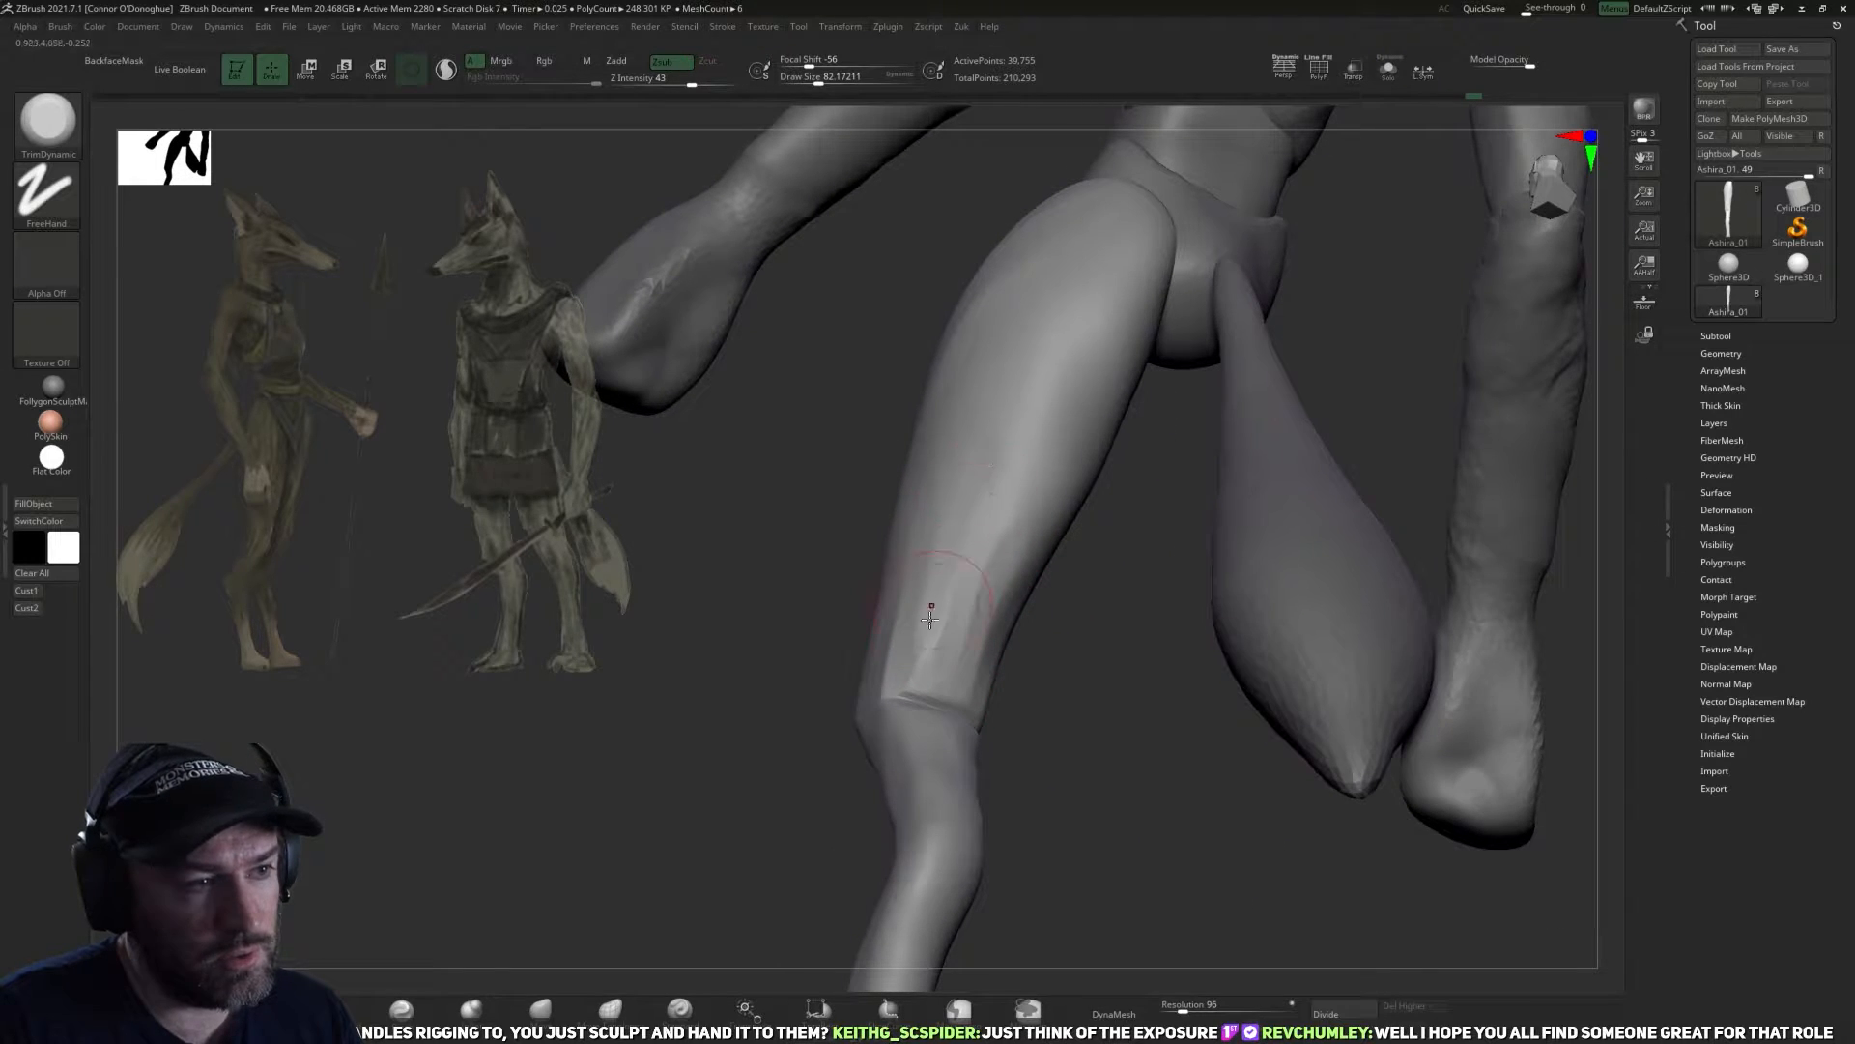
{"action": "left_click_drag", "start_coordinate": [1065, 668], "coordinate": [1015, 454]}
{"action": "left_click_drag", "start_coordinate": [944, 634], "coordinate": [1063, 556]}
{"action": "mouse_move", "coordinate": [1133, 603]}
{"action": "left_mouse_down"}
{"action": "mouse_move", "coordinate": [1158, 775]}
{"action": "mouse_move", "coordinate": [1059, 743]}
{"action": "left_mouse_up"}
{"action": "mouse_move", "coordinate": [1053, 610]}
{"action": "left_mouse_down"}
{"action": "mouse_move", "coordinate": [1005, 601]}
{"action": "mouse_move", "coordinate": [955, 467]}
{"action": "mouse_move", "coordinate": [1147, 572]}
{"action": "mouse_move", "coordinate": [1187, 488]}
{"action": "mouse_move", "coordinate": [1192, 621]}
{"action": "left_mouse_up"}
{"action": "left_click_drag", "start_coordinate": [859, 653], "coordinate": [824, 708], "text": "alt"}
Work over the back of the thigh with the DamStandard brush enlarged to about 130.
{"action": "left_click", "coordinate": [350, 1010]}
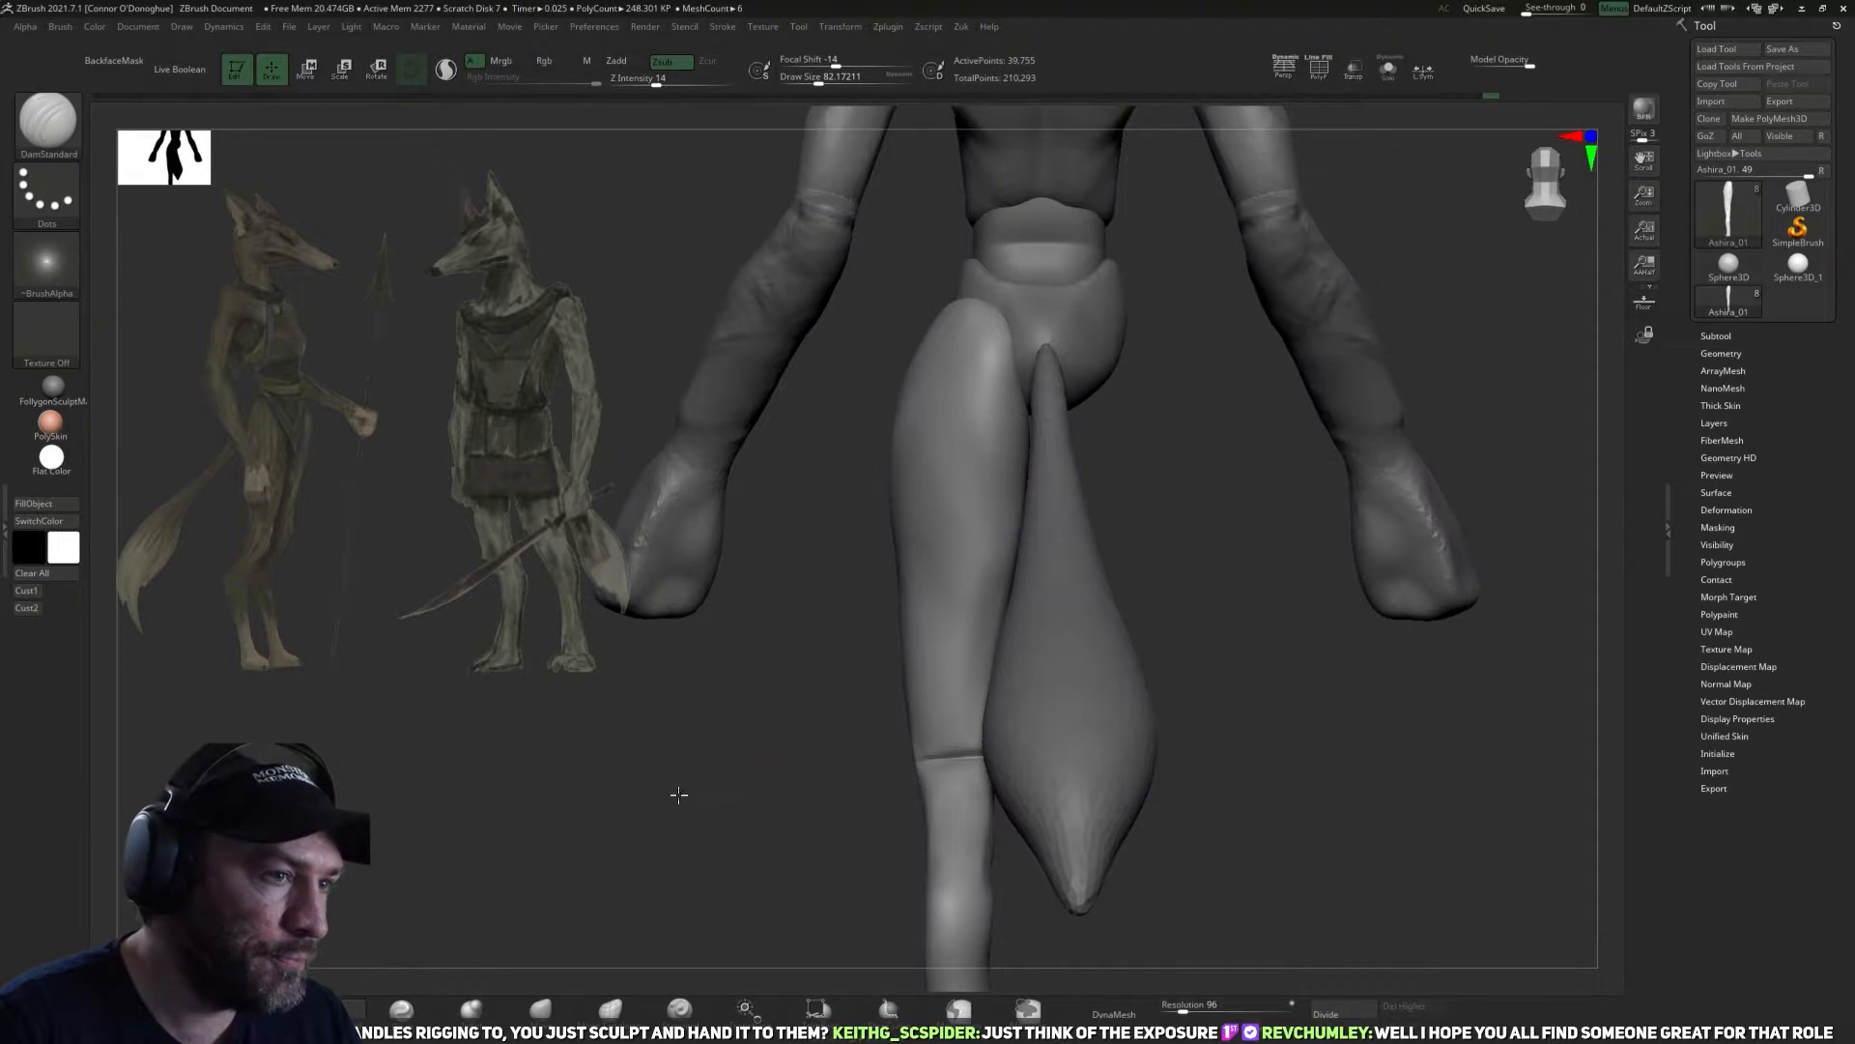
{"action": "left_click_drag", "start_coordinate": [671, 806], "coordinate": [723, 752]}
{"action": "key", "text": "bracketright"}
{"action": "key", "text": "bracketright"}
{"action": "mouse_move", "coordinate": [1262, 635]}
{"action": "left_mouse_down"}
{"action": "mouse_move", "coordinate": [1334, 642]}
{"action": "mouse_move", "coordinate": [989, 704]}
{"action": "mouse_move", "coordinate": [966, 676]}
{"action": "mouse_move", "coordinate": [1068, 749]}
{"action": "left_mouse_up"}
{"action": "left_click_drag", "start_coordinate": [1069, 647], "coordinate": [951, 596]}
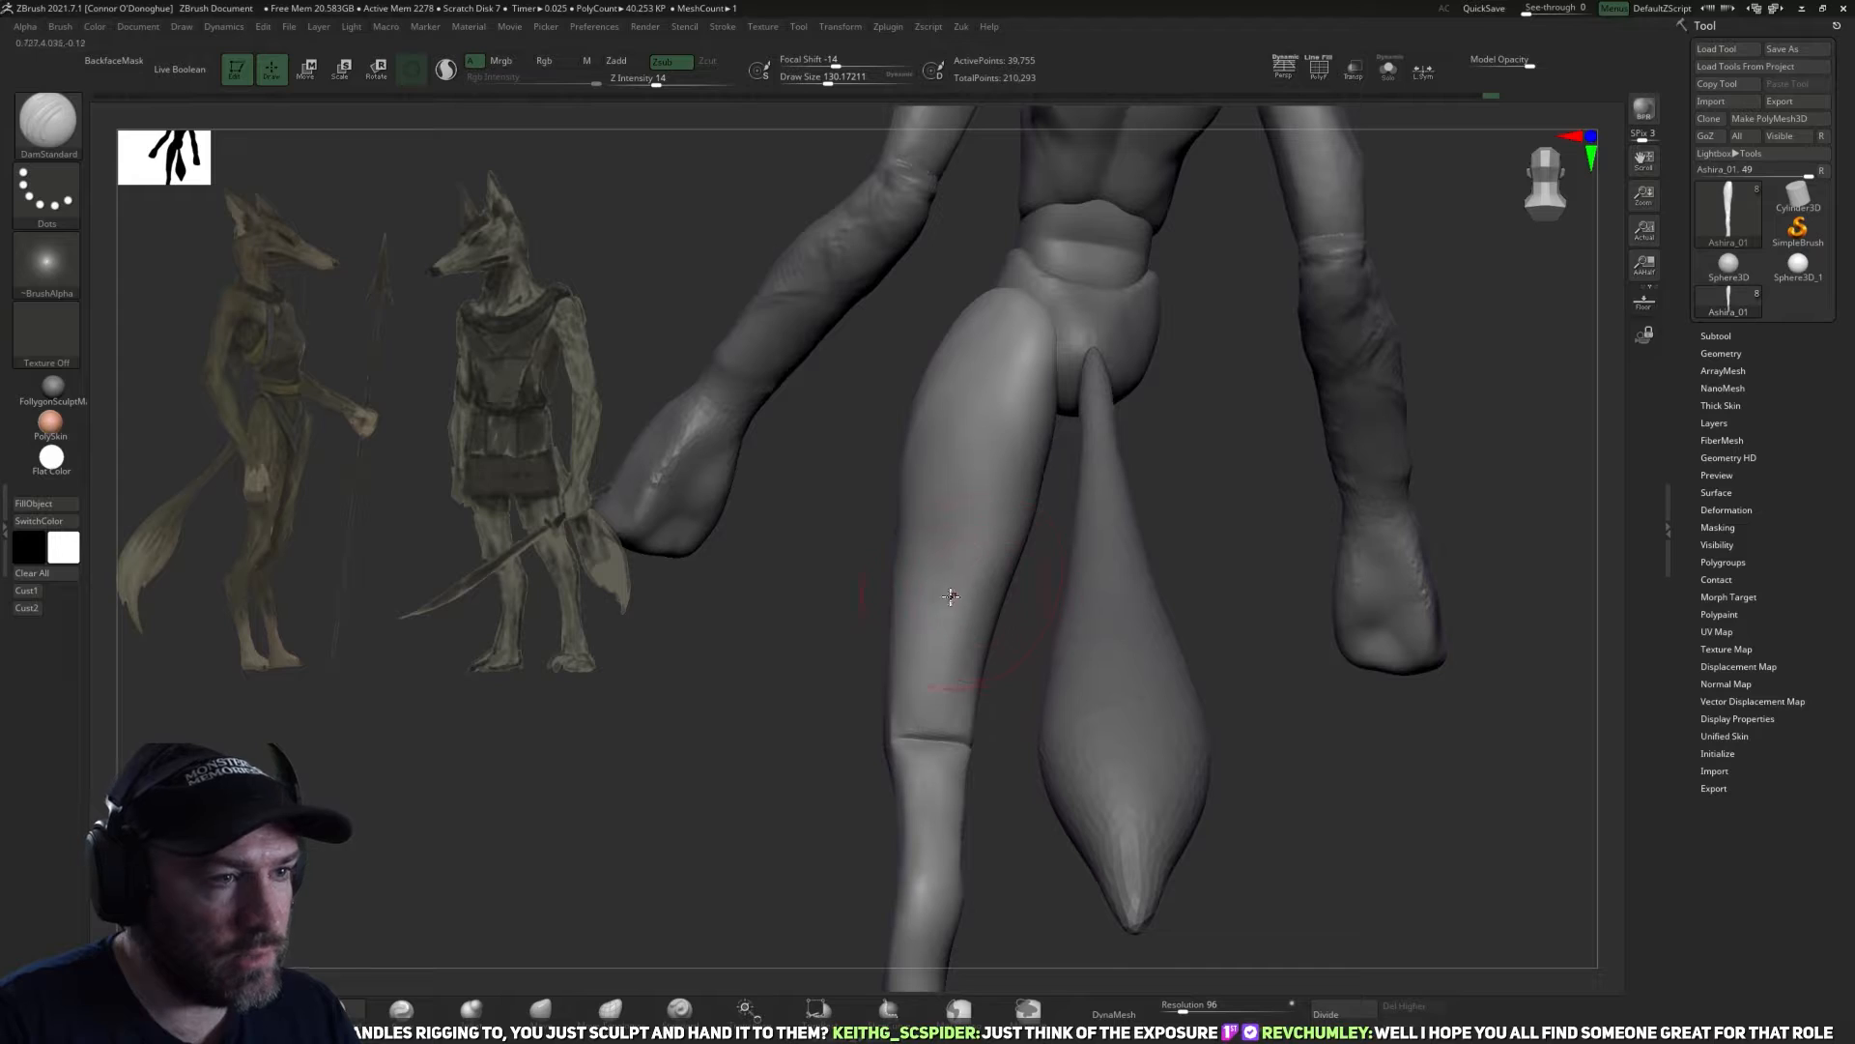
{"action": "left_click_drag", "start_coordinate": [1305, 538], "coordinate": [1185, 658]}
{"action": "mouse_move", "coordinate": [1114, 823]}
{"action": "left_mouse_down", "text": "alt"}
{"action": "mouse_move", "coordinate": [1081, 618]}
{"action": "mouse_move", "coordinate": [1102, 704]}
{"action": "mouse_move", "coordinate": [1151, 629]}
{"action": "mouse_move", "coordinate": [1130, 609]}
{"action": "mouse_move", "coordinate": [1165, 591]}
{"action": "left_mouse_up", "text": "alt"}
Flatten the planes of the knee and lower leg with TrimDynamic at a draw size of about 94.
{"action": "key", "text": "b"}
{"action": "key", "text": "t"}
{"action": "key", "text": "d"}
{"action": "key", "text": "bracketleft"}
{"action": "left_click_drag", "start_coordinate": [1020, 541], "coordinate": [1008, 672]}
{"action": "mouse_move", "coordinate": [1152, 599]}
{"action": "left_mouse_down"}
{"action": "mouse_move", "coordinate": [1105, 583]}
{"action": "mouse_move", "coordinate": [1105, 656]}
{"action": "mouse_move", "coordinate": [1075, 532]}
{"action": "left_mouse_up"}
{"action": "key", "text": "bracketright"}
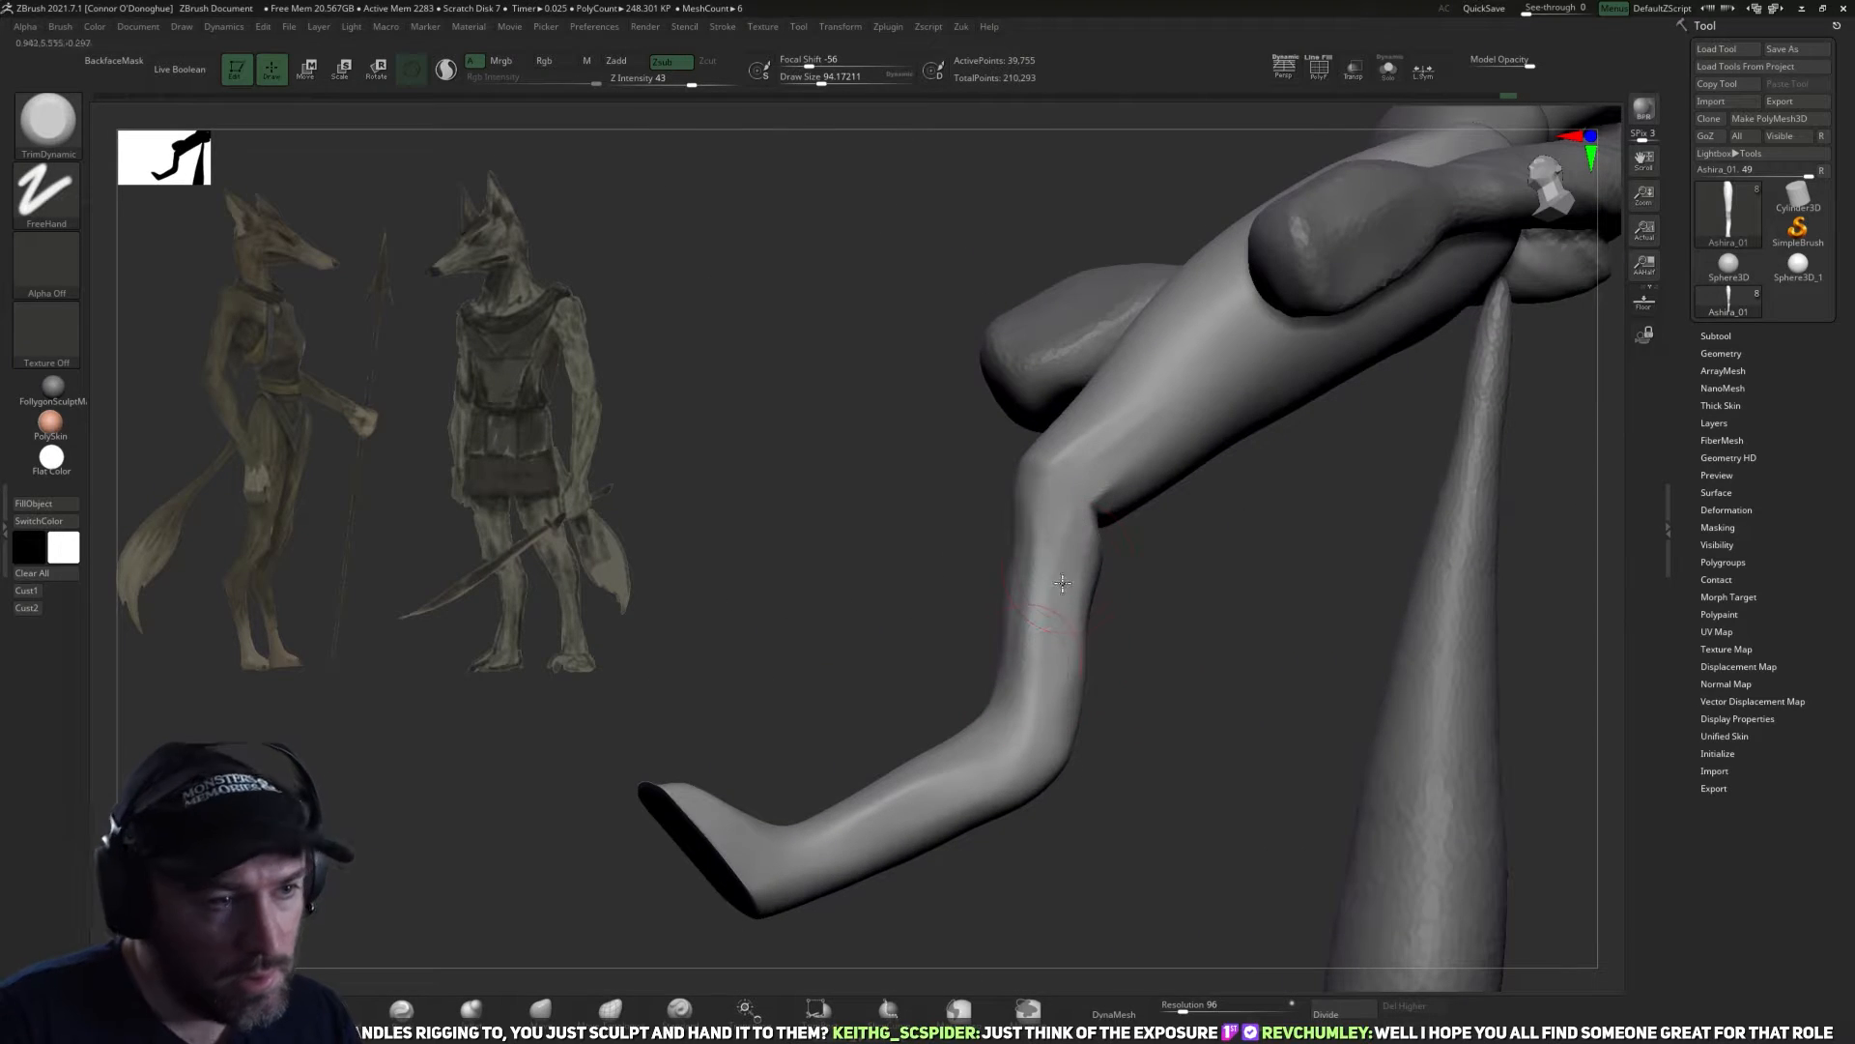
{"action": "mouse_move", "coordinate": [1118, 589]}
{"action": "left_mouse_down"}
{"action": "mouse_move", "coordinate": [1197, 624]}
{"action": "mouse_move", "coordinate": [1041, 633]}
{"action": "mouse_move", "coordinate": [1268, 642]}
{"action": "left_mouse_up"}
{"action": "left_click_drag", "start_coordinate": [1108, 645], "coordinate": [1022, 690]}
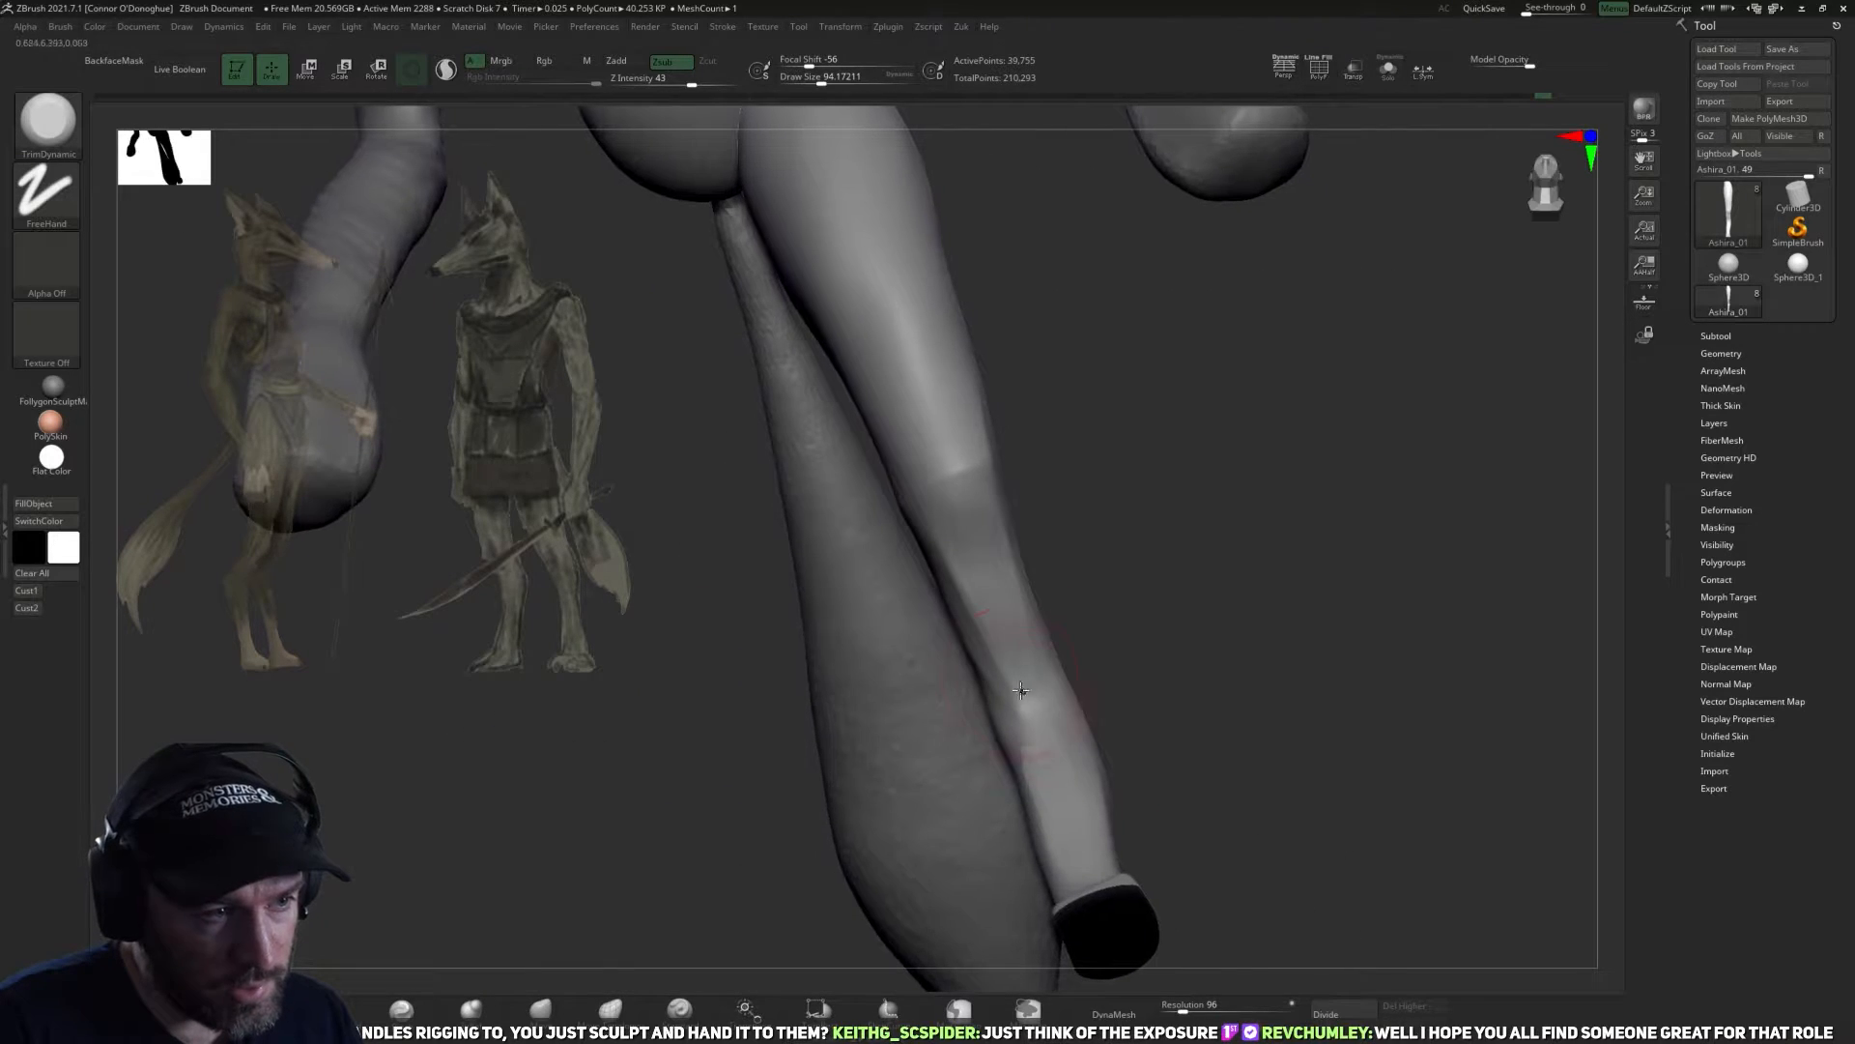
Mirror the leg to the other side of the body and switch to the Move brush.
{"action": "mouse_move", "coordinate": [1163, 621]}
{"action": "left_mouse_down"}
{"action": "mouse_move", "coordinate": [1040, 699]}
{"action": "mouse_move", "coordinate": [1105, 612]}
{"action": "mouse_move", "coordinate": [1040, 640]}
{"action": "mouse_move", "coordinate": [995, 532]}
{"action": "mouse_move", "coordinate": [1127, 548]}
{"action": "mouse_move", "coordinate": [1034, 657]}
{"action": "mouse_move", "coordinate": [1139, 684]}
{"action": "mouse_move", "coordinate": [1208, 663]}
{"action": "mouse_move", "coordinate": [1169, 651]}
{"action": "left_mouse_up"}
{"action": "key", "text": "ctrl+m"}
{"action": "left_click", "coordinate": [1167, 725]}
{"action": "mouse_move", "coordinate": [1309, 467]}
{"action": "left_mouse_down", "text": "shift"}
{"action": "mouse_move", "coordinate": [1169, 663]}
{"action": "mouse_move", "coordinate": [1145, 527]}
{"action": "left_mouse_up", "text": "shift"}
{"action": "left_click", "coordinate": [612, 1003]}
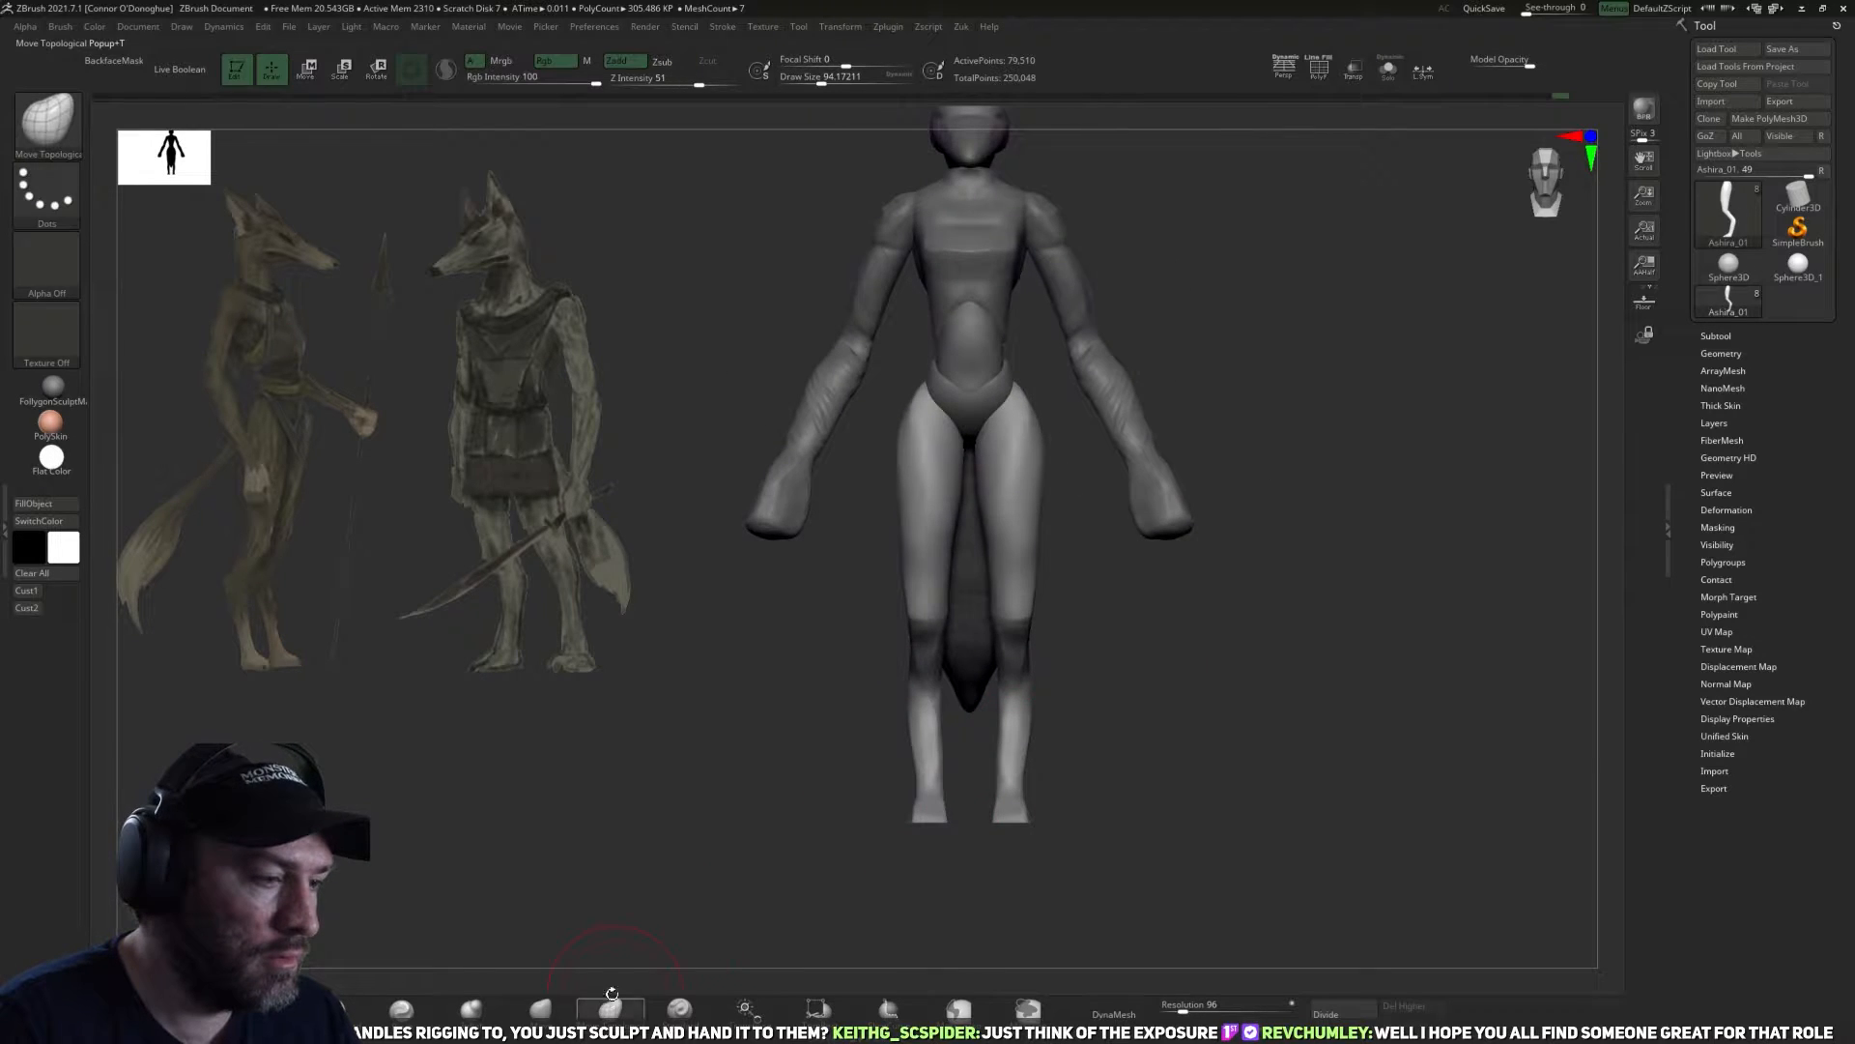
{"action": "left_click", "coordinate": [540, 1007]}
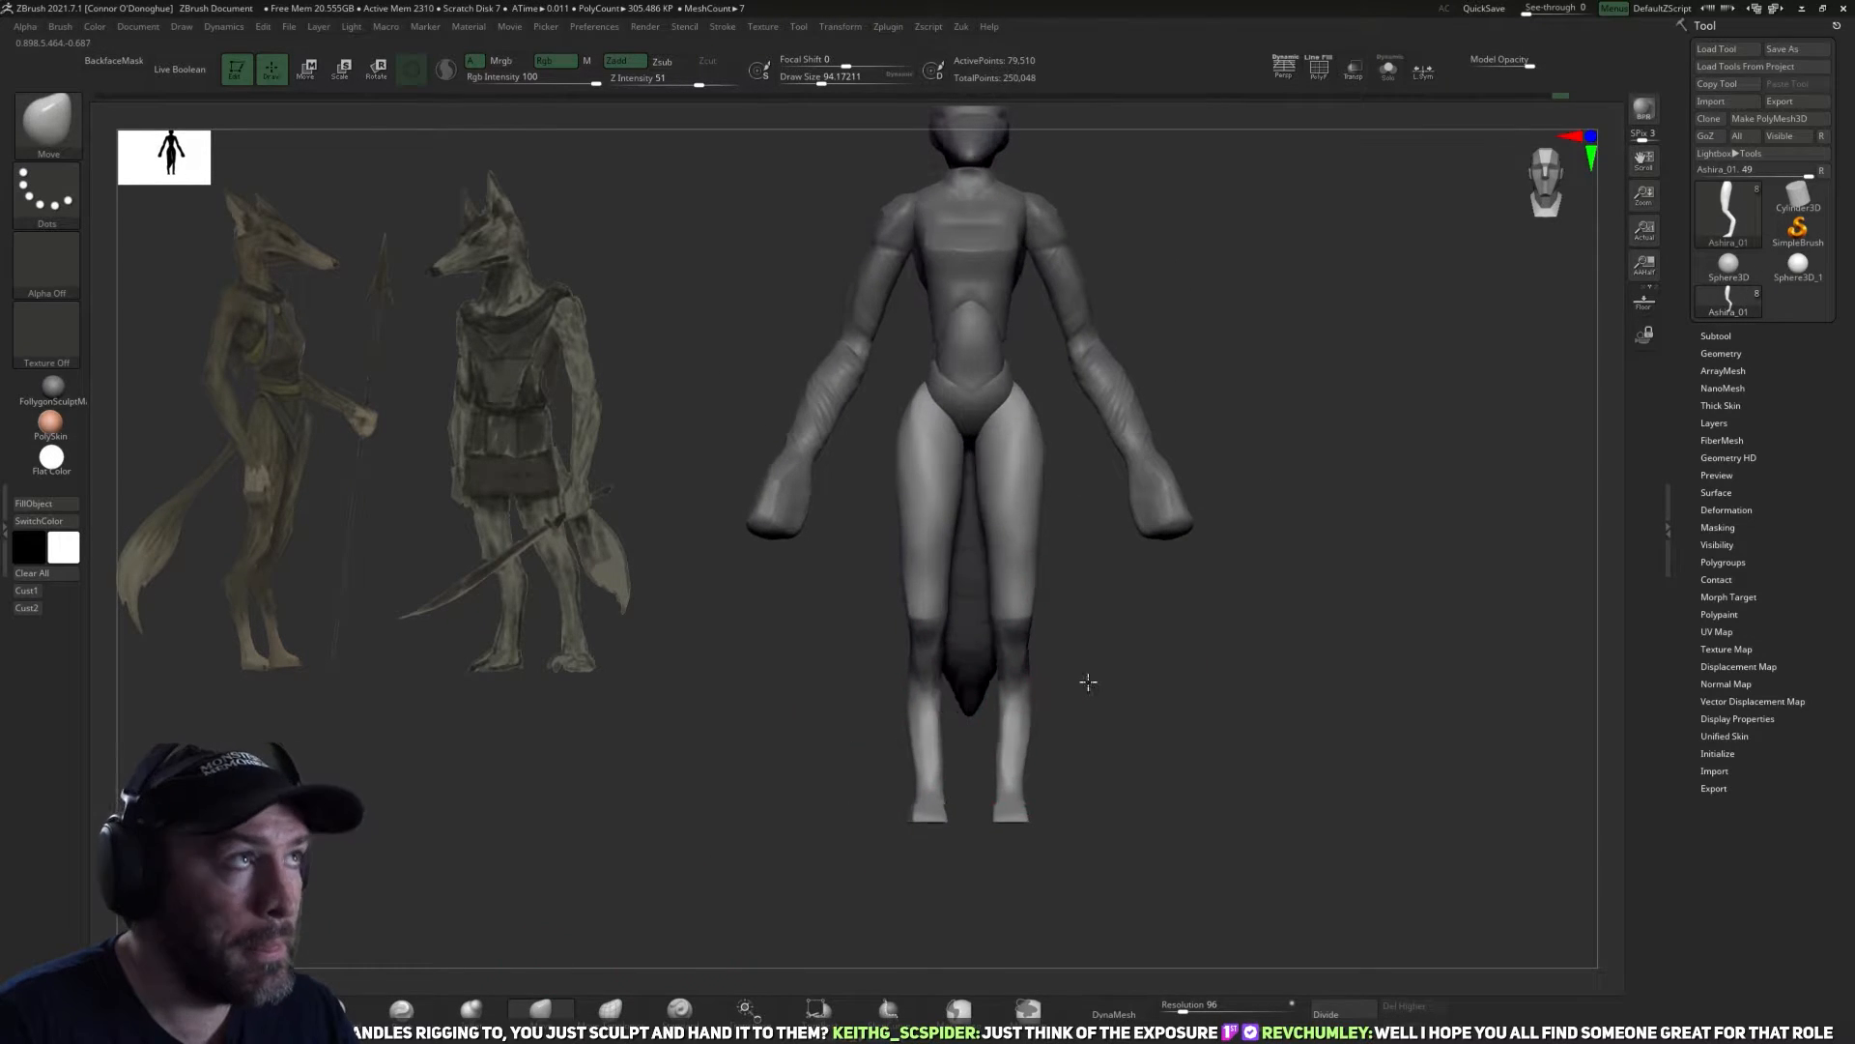
Reshape the knees of both legs with the Move brush at a draw size of about 110.
{"action": "left_click_drag", "start_coordinate": [1180, 675], "coordinate": [1141, 657], "text": "alt"}
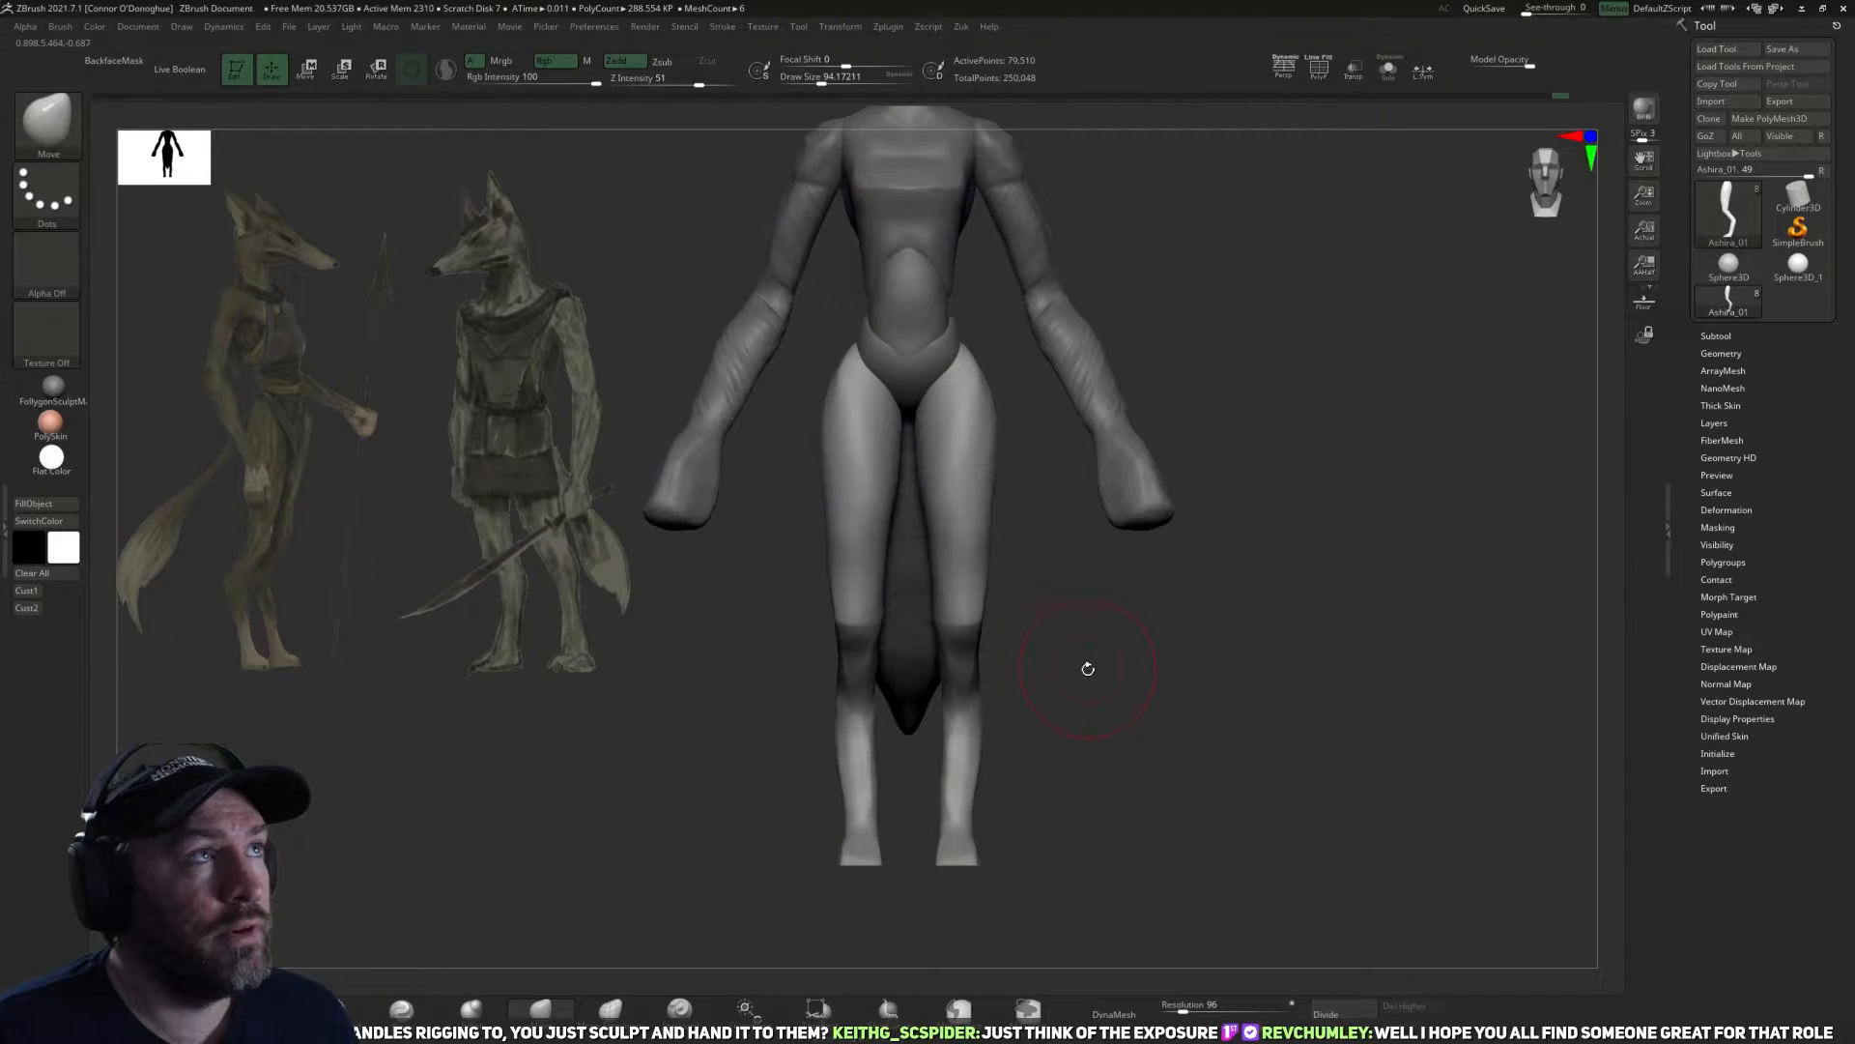
{"action": "mouse_move", "coordinate": [1144, 773]}
{"action": "left_mouse_down"}
{"action": "mouse_move", "coordinate": [977, 699]}
{"action": "mouse_move", "coordinate": [957, 706]}
{"action": "mouse_move", "coordinate": [961, 756]}
{"action": "left_mouse_up"}
{"action": "key", "text": "bracketright"}
{"action": "key", "text": "bracketleft"}
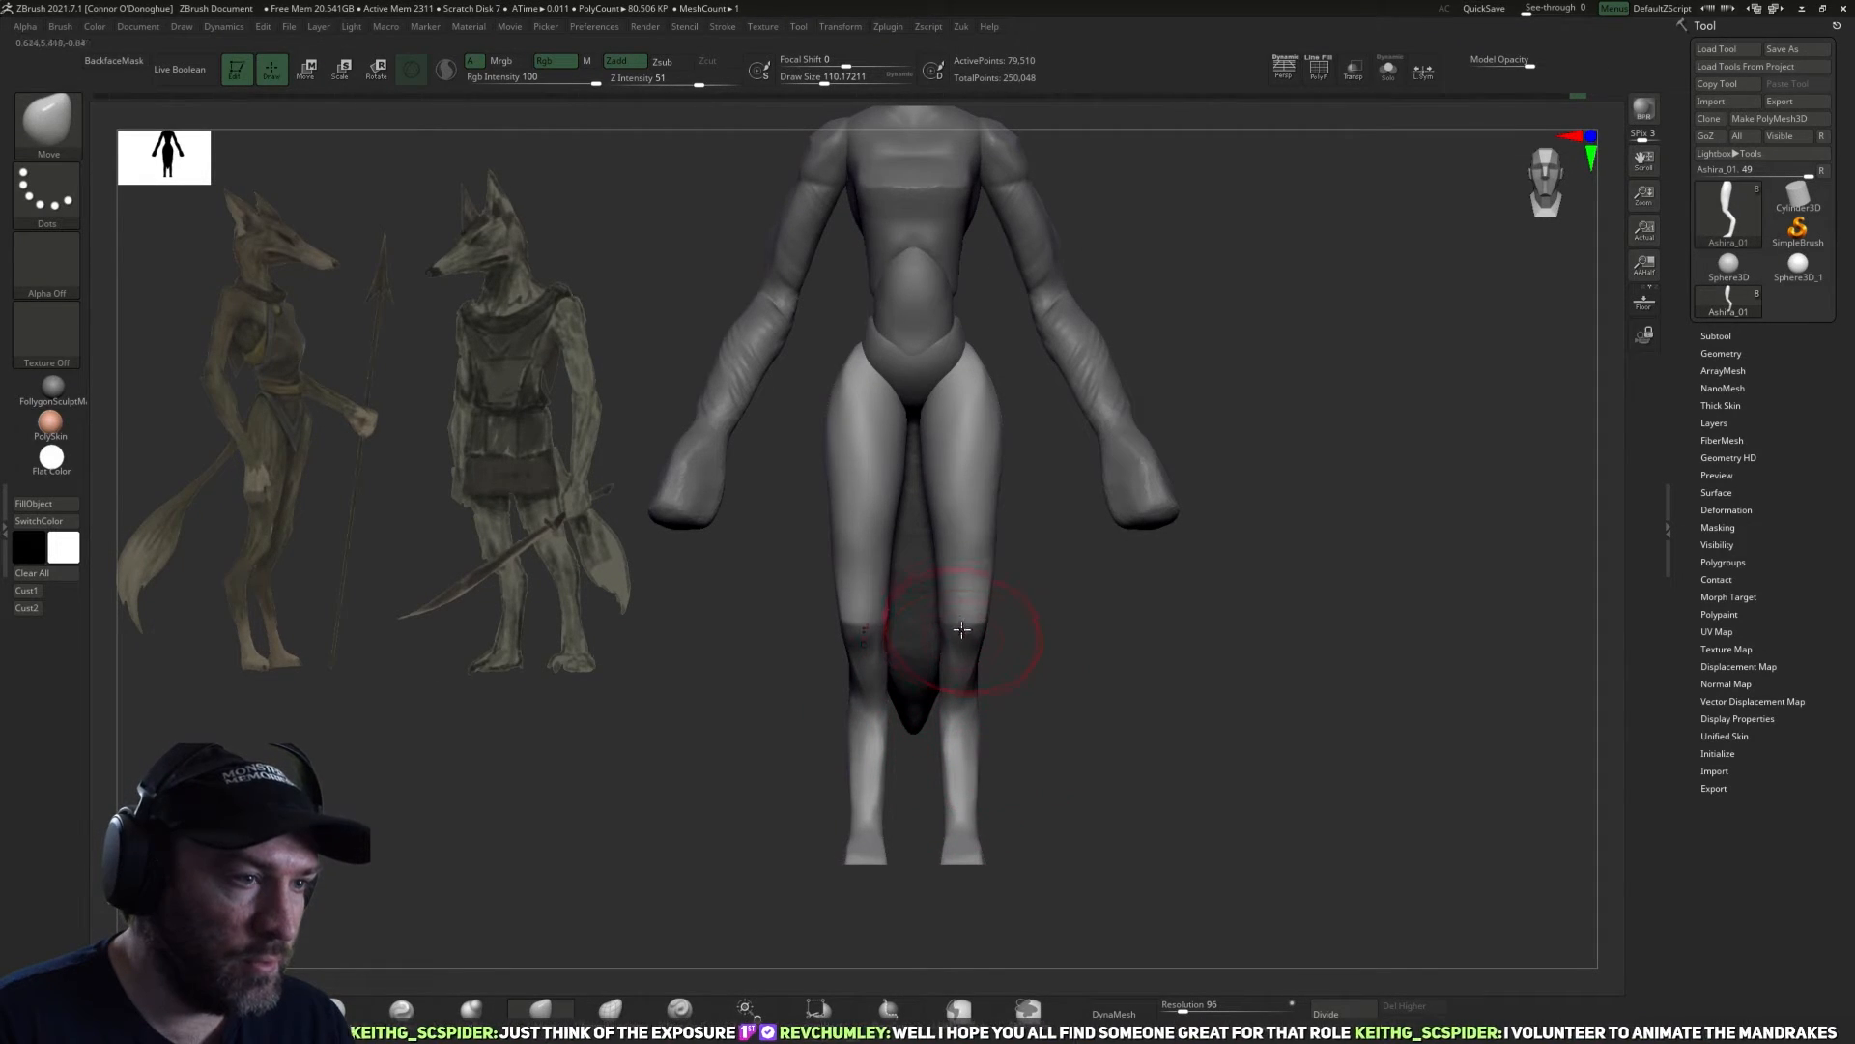
{"action": "mouse_move", "coordinate": [975, 617]}
{"action": "left_mouse_down"}
{"action": "mouse_move", "coordinate": [956, 600]}
{"action": "mouse_move", "coordinate": [951, 660]}
{"action": "left_mouse_up"}
{"action": "key", "text": "bracketleft"}
Adjust the outer and inner contours of the thighs with the Move brush at a draw size of about 118.
{"action": "key", "text": "bracketleft"}
{"action": "mouse_move", "coordinate": [1107, 656]}
{"action": "left_mouse_down"}
{"action": "mouse_move", "coordinate": [1160, 677]}
{"action": "mouse_move", "coordinate": [1093, 705]}
{"action": "mouse_move", "coordinate": [1288, 712]}
{"action": "mouse_move", "coordinate": [1183, 727]}
{"action": "mouse_move", "coordinate": [1185, 779]}
{"action": "left_mouse_up"}
{"action": "key", "text": "bracketright"}
{"action": "key", "text": "bracketright"}
{"action": "left_click_drag", "start_coordinate": [1007, 559], "coordinate": [1012, 557]}
{"action": "key", "text": "bracketleft"}
{"action": "key", "text": "bracketleft"}
{"action": "key", "text": "bracketleft"}
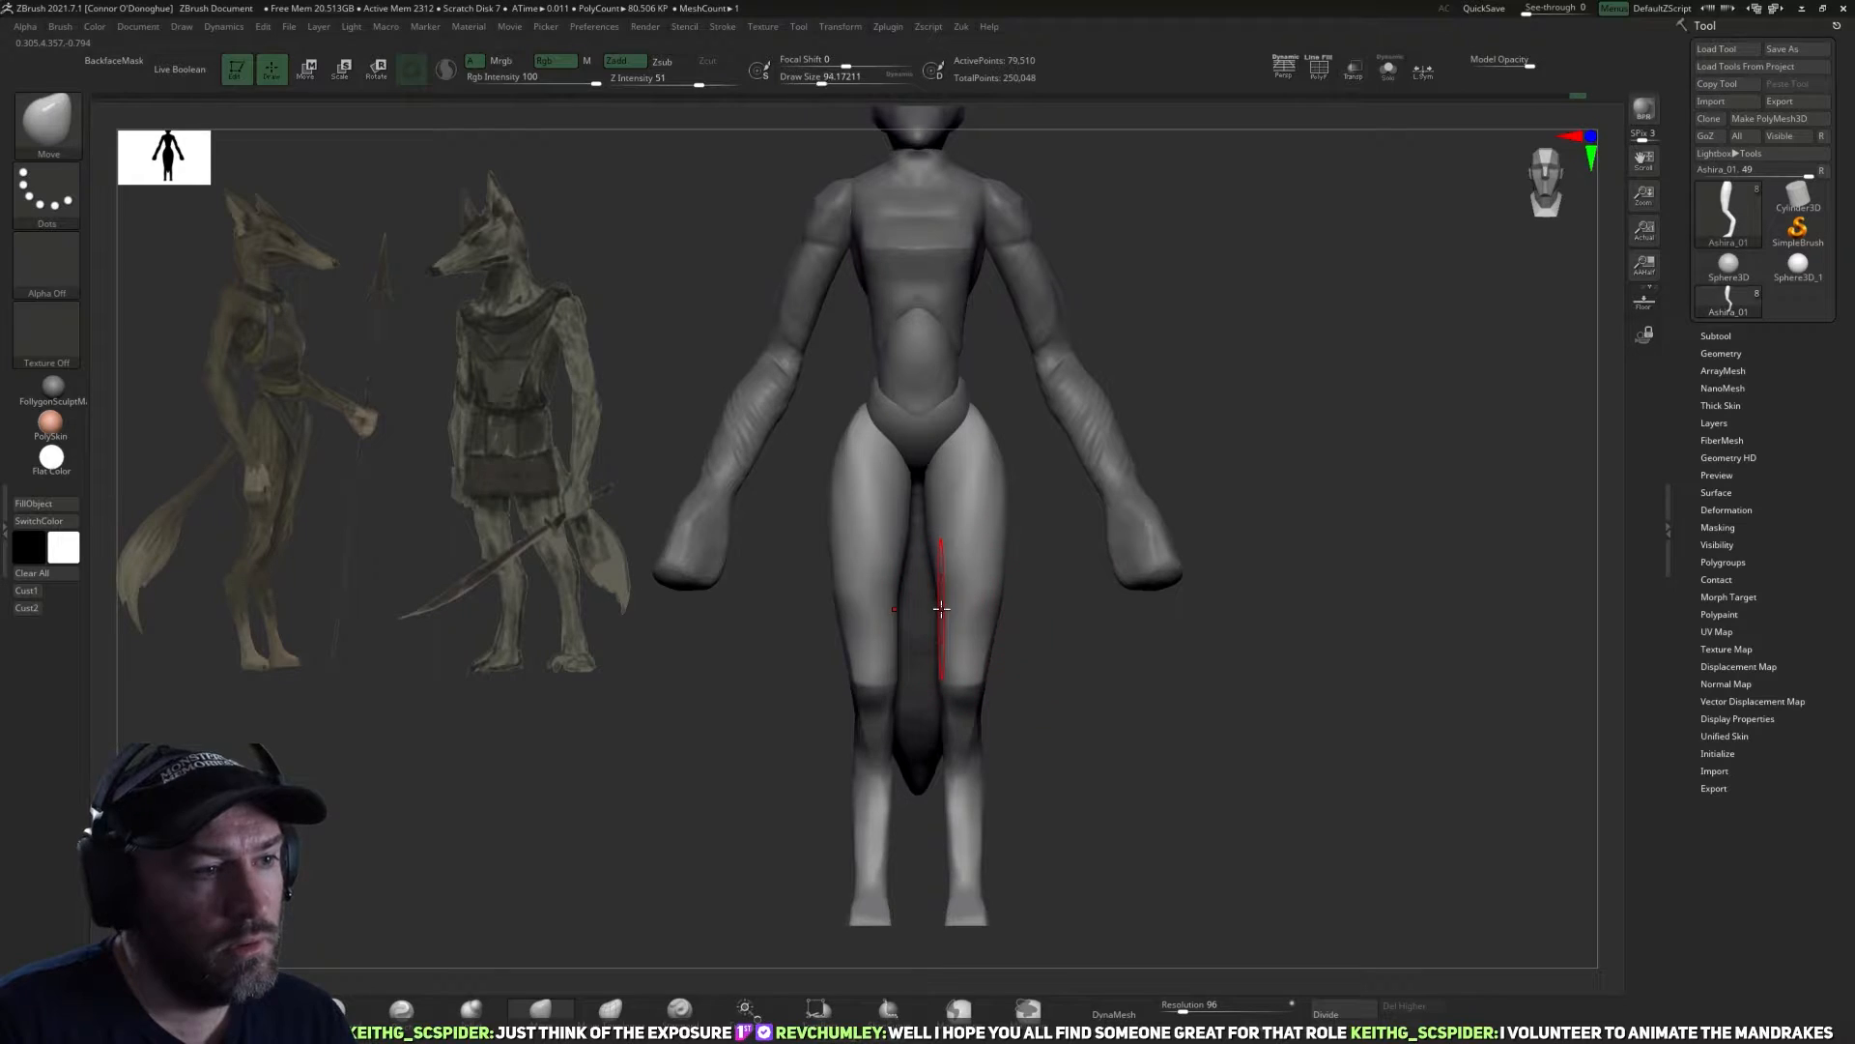
{"action": "key", "text": "bracketright"}
{"action": "key", "text": "bracketright"}
{"action": "key", "text": "bracketright"}
{"action": "key", "text": "bracketright"}
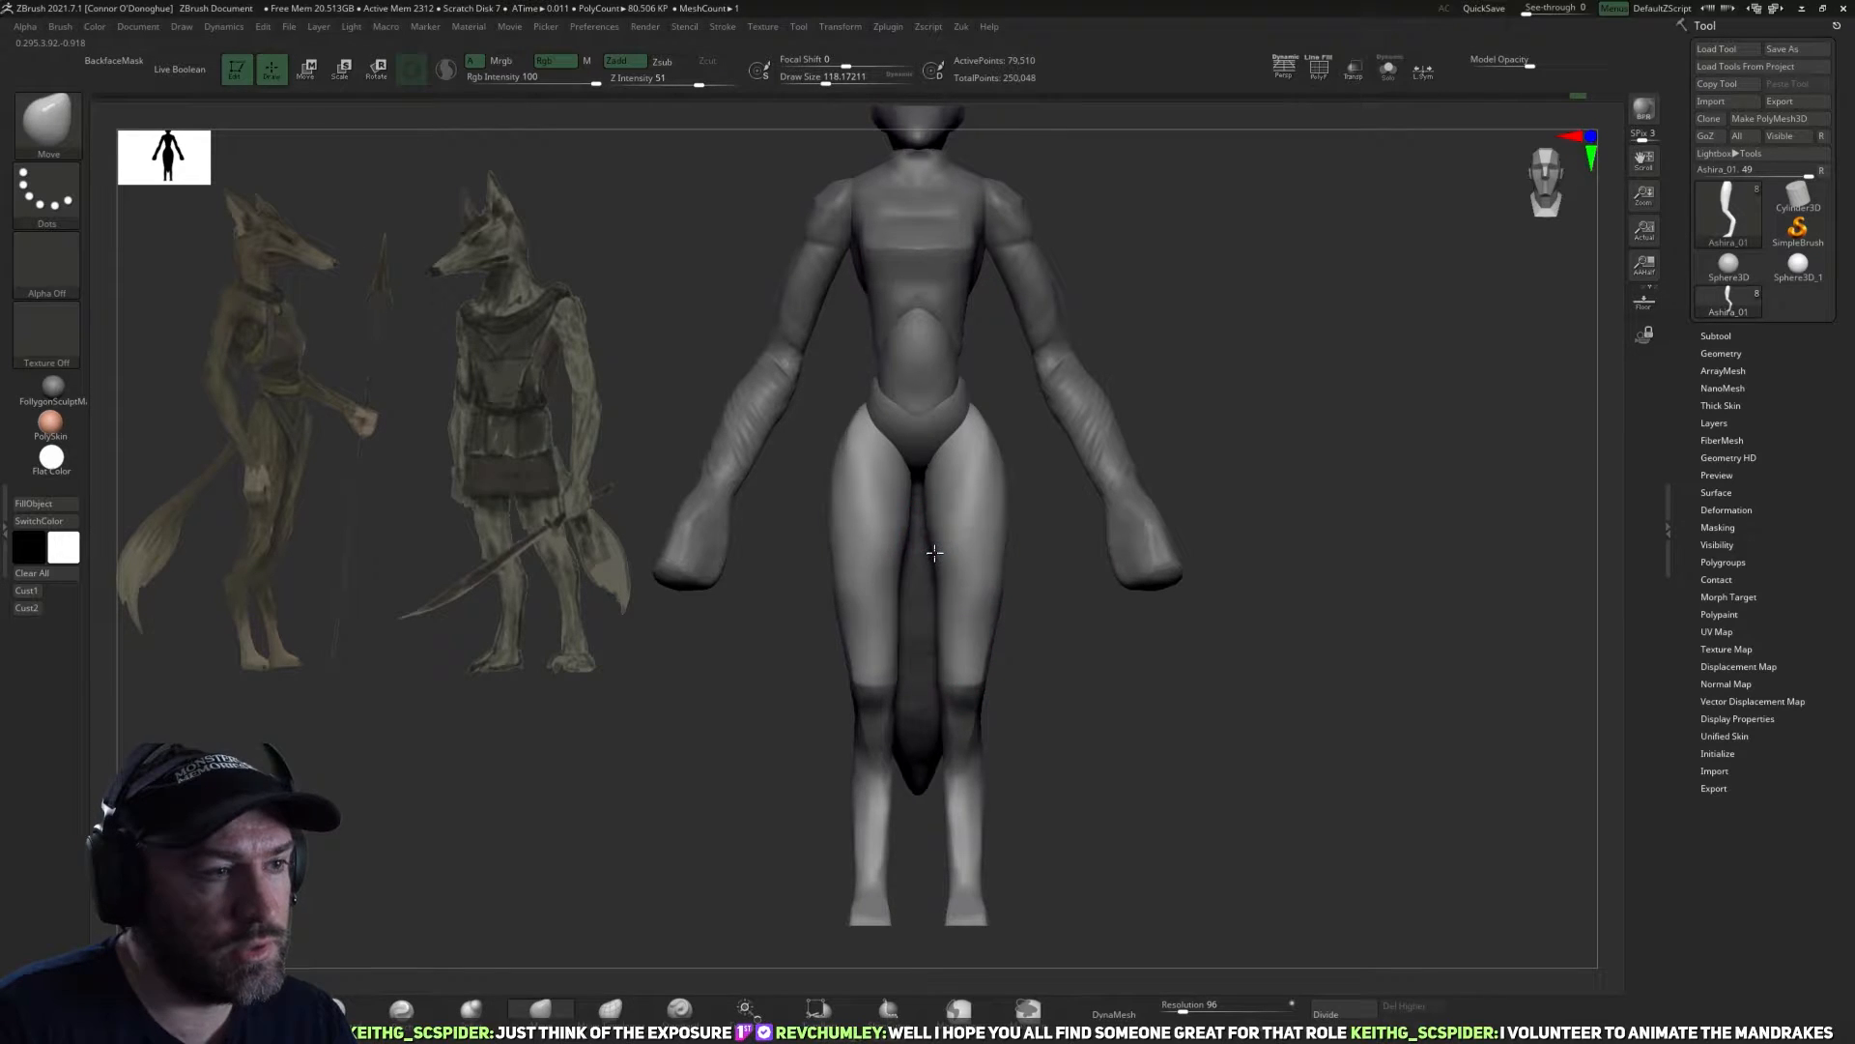
Smooth the thighs and refine the inner thigh above the knee with the Move brush at a draw size of about 98.
{"action": "left_click_drag", "start_coordinate": [1089, 652], "coordinate": [1142, 545], "text": "alt"}
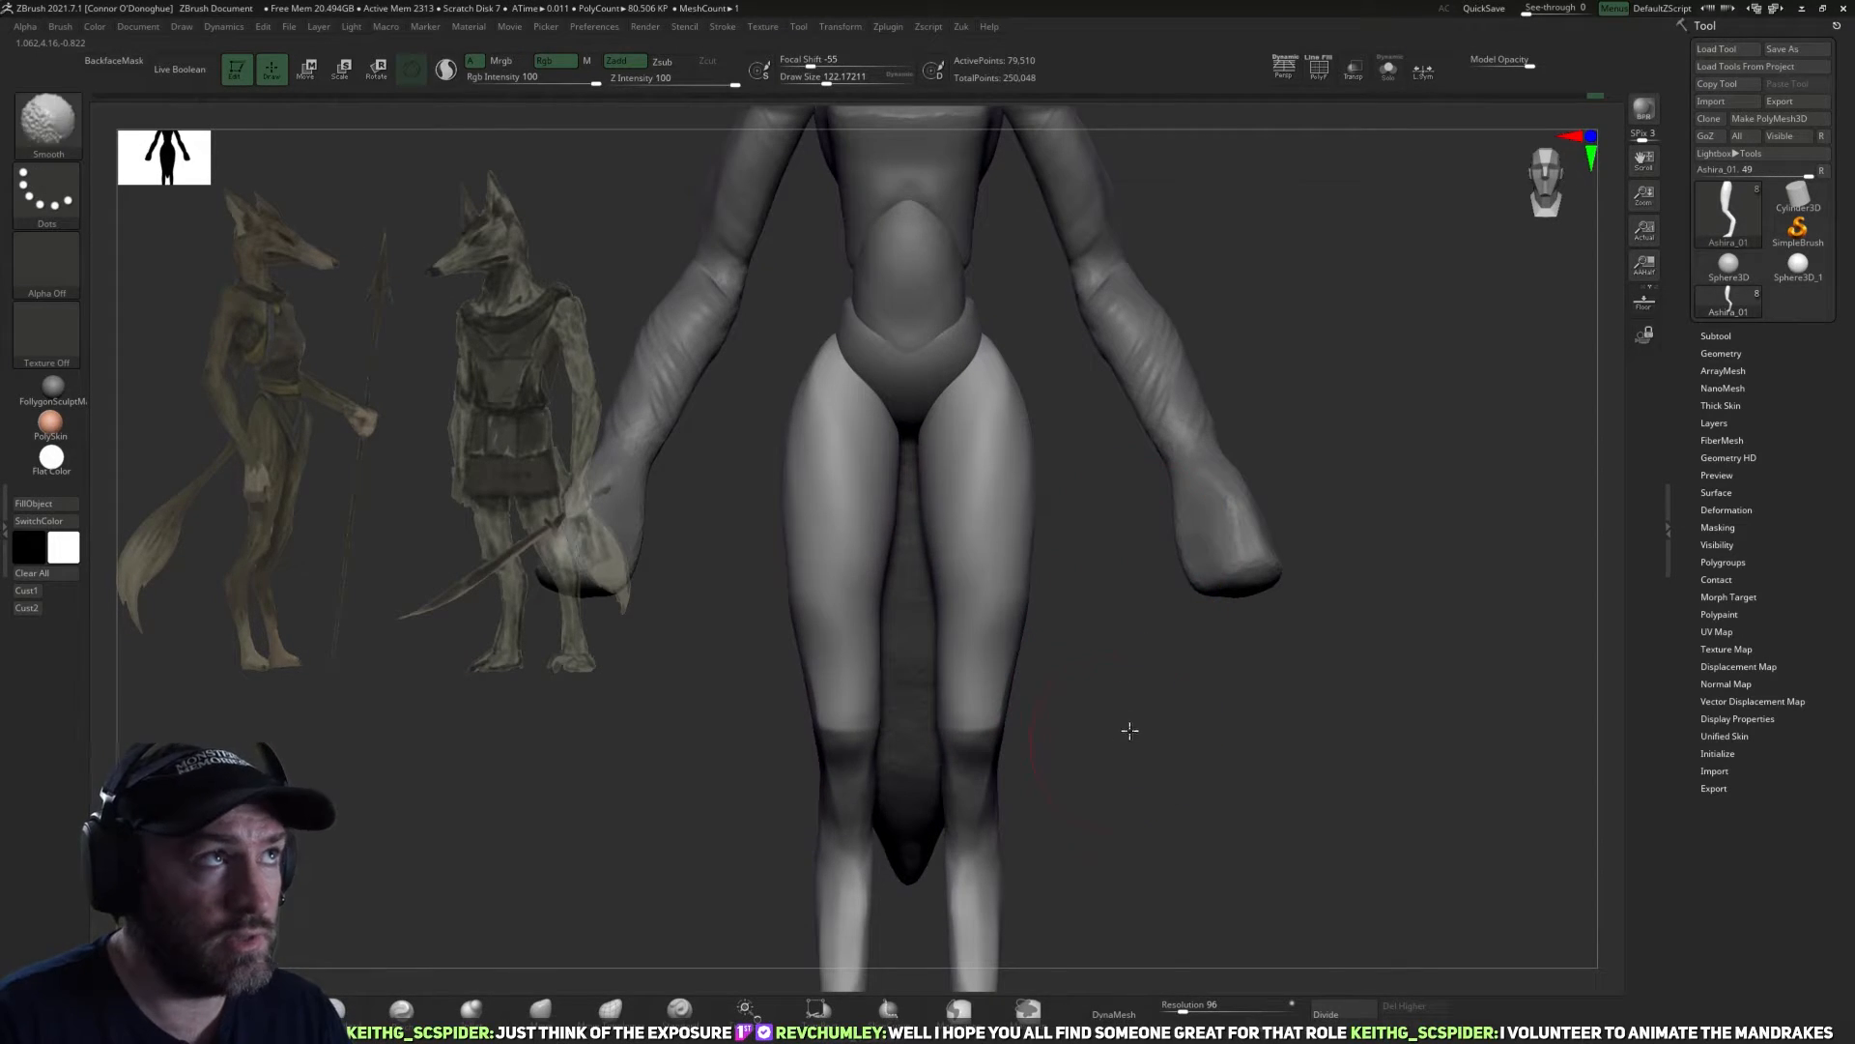
{"action": "mouse_move", "coordinate": [1160, 758]}
{"action": "left_mouse_down", "text": "alt"}
{"action": "mouse_move", "coordinate": [1143, 616]}
{"action": "mouse_move", "coordinate": [942, 633]}
{"action": "left_mouse_up", "text": "alt"}
{"action": "key", "text": "bracketleft"}
{"action": "key", "text": "bracketleft"}
{"action": "key", "text": "bracketleft"}
{"action": "key", "text": "bracketleft"}
{"action": "key", "text": "bracketleft"}
{"action": "key", "text": "bracketleft"}
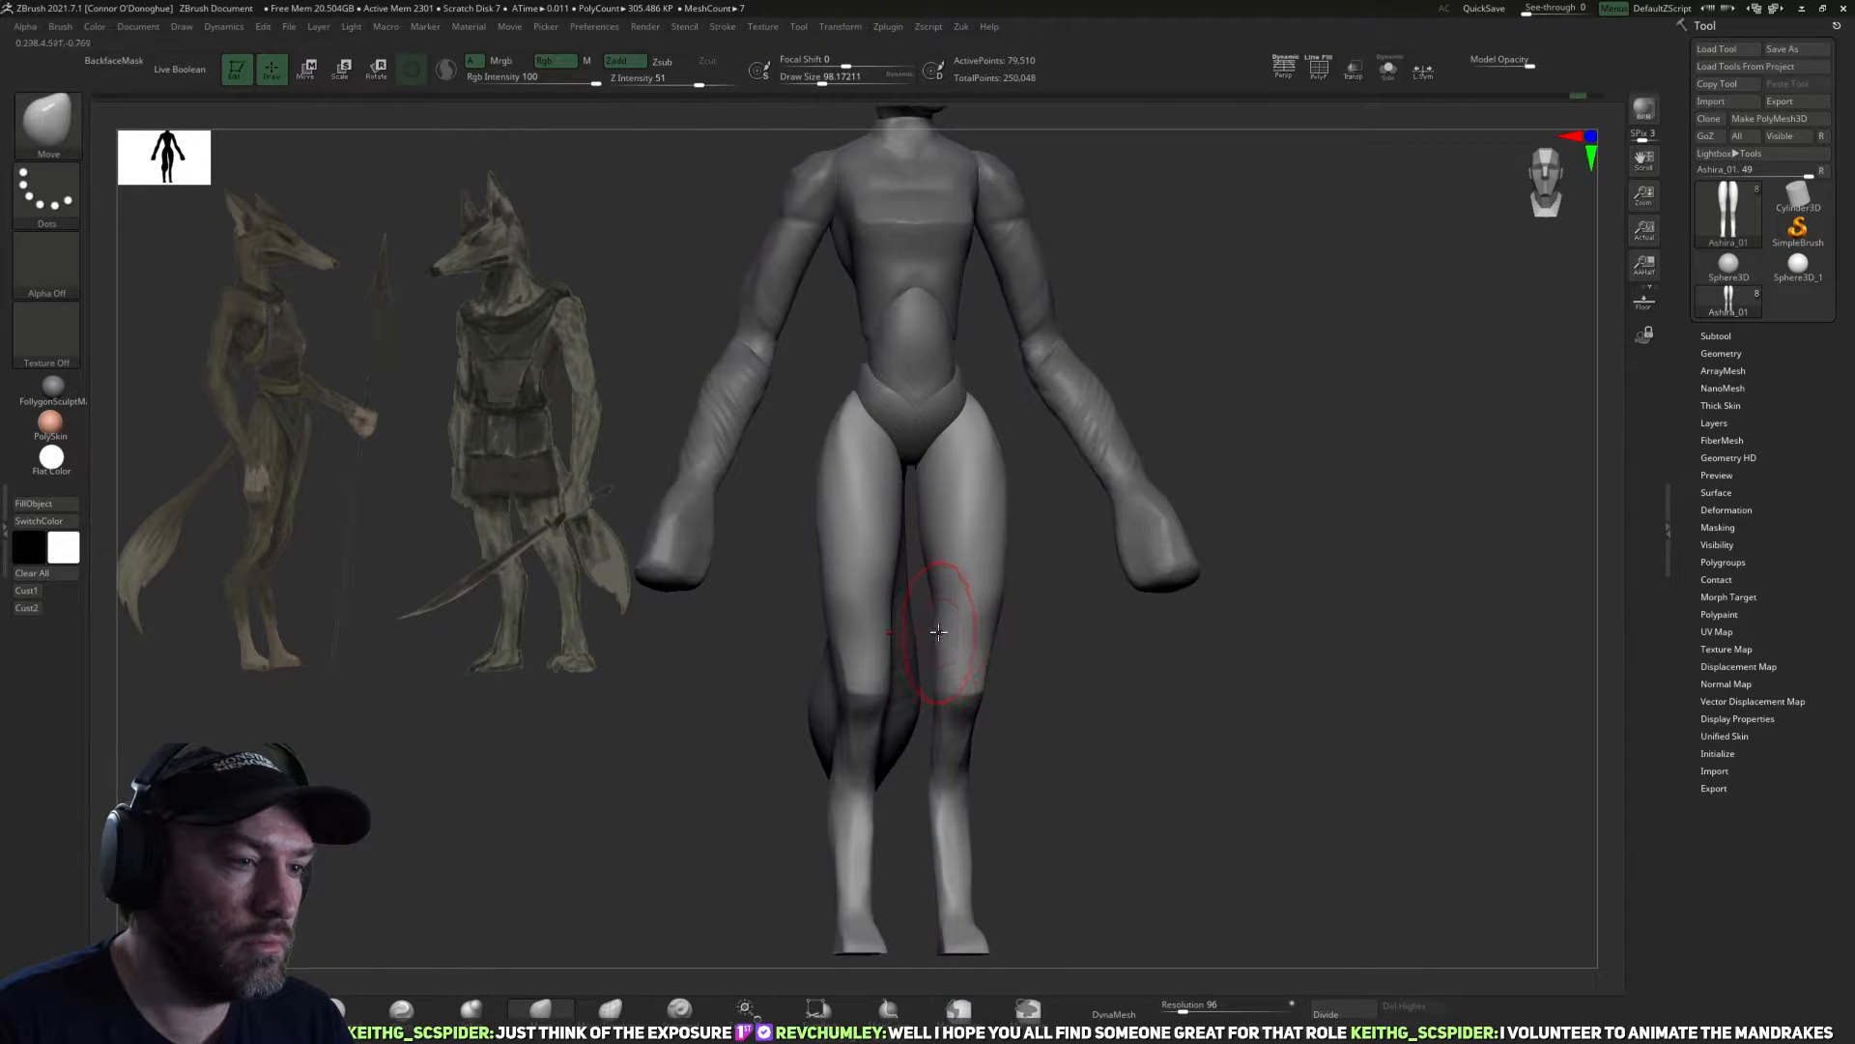
Shape the middle and upper thighs with the Move brush enlarged to about 130.
{"action": "mouse_move", "coordinate": [1047, 683]}
{"action": "left_mouse_down"}
{"action": "mouse_move", "coordinate": [1027, 612]}
{"action": "mouse_move", "coordinate": [971, 589]}
{"action": "mouse_move", "coordinate": [1043, 551]}
{"action": "mouse_move", "coordinate": [1071, 578]}
{"action": "left_mouse_up"}
{"action": "key", "text": "bracketright"}
{"action": "key", "text": "bracketright"}
{"action": "key", "text": "bracketright"}
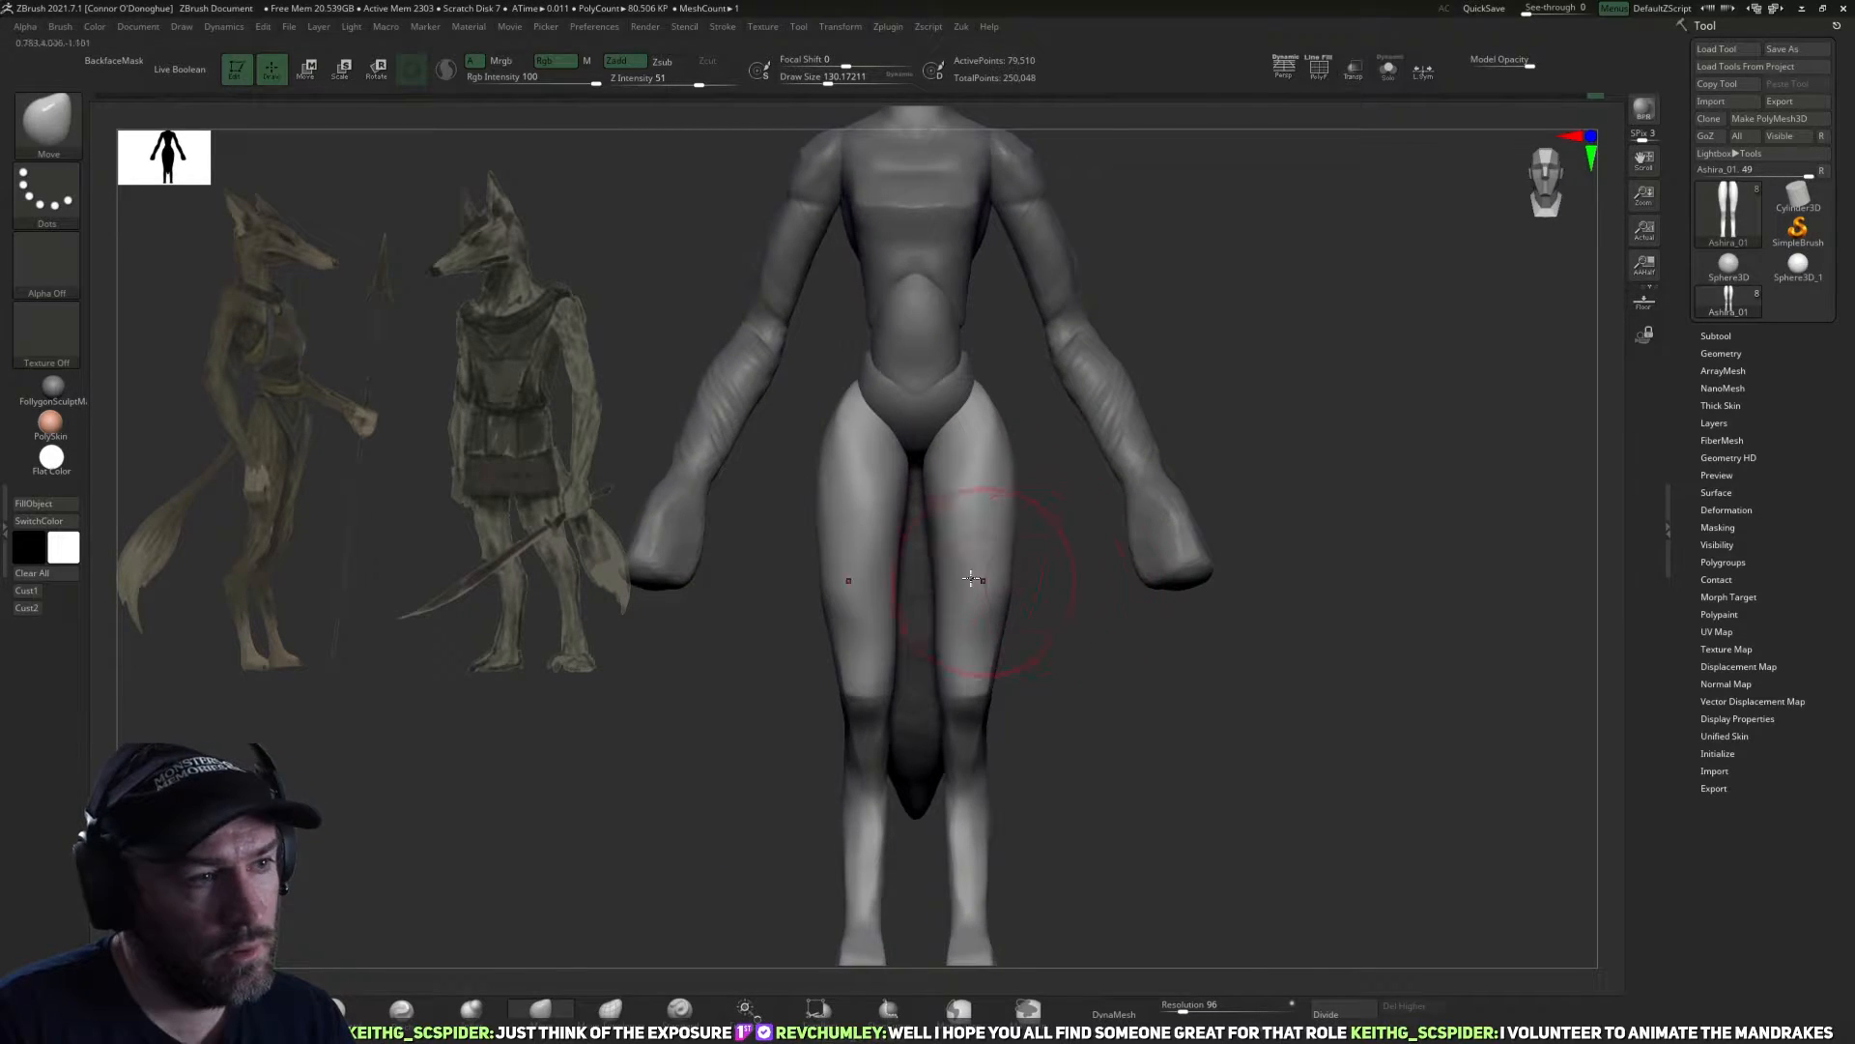
{"action": "right_click_drag", "start_coordinate": [971, 578], "coordinate": [967, 580]}
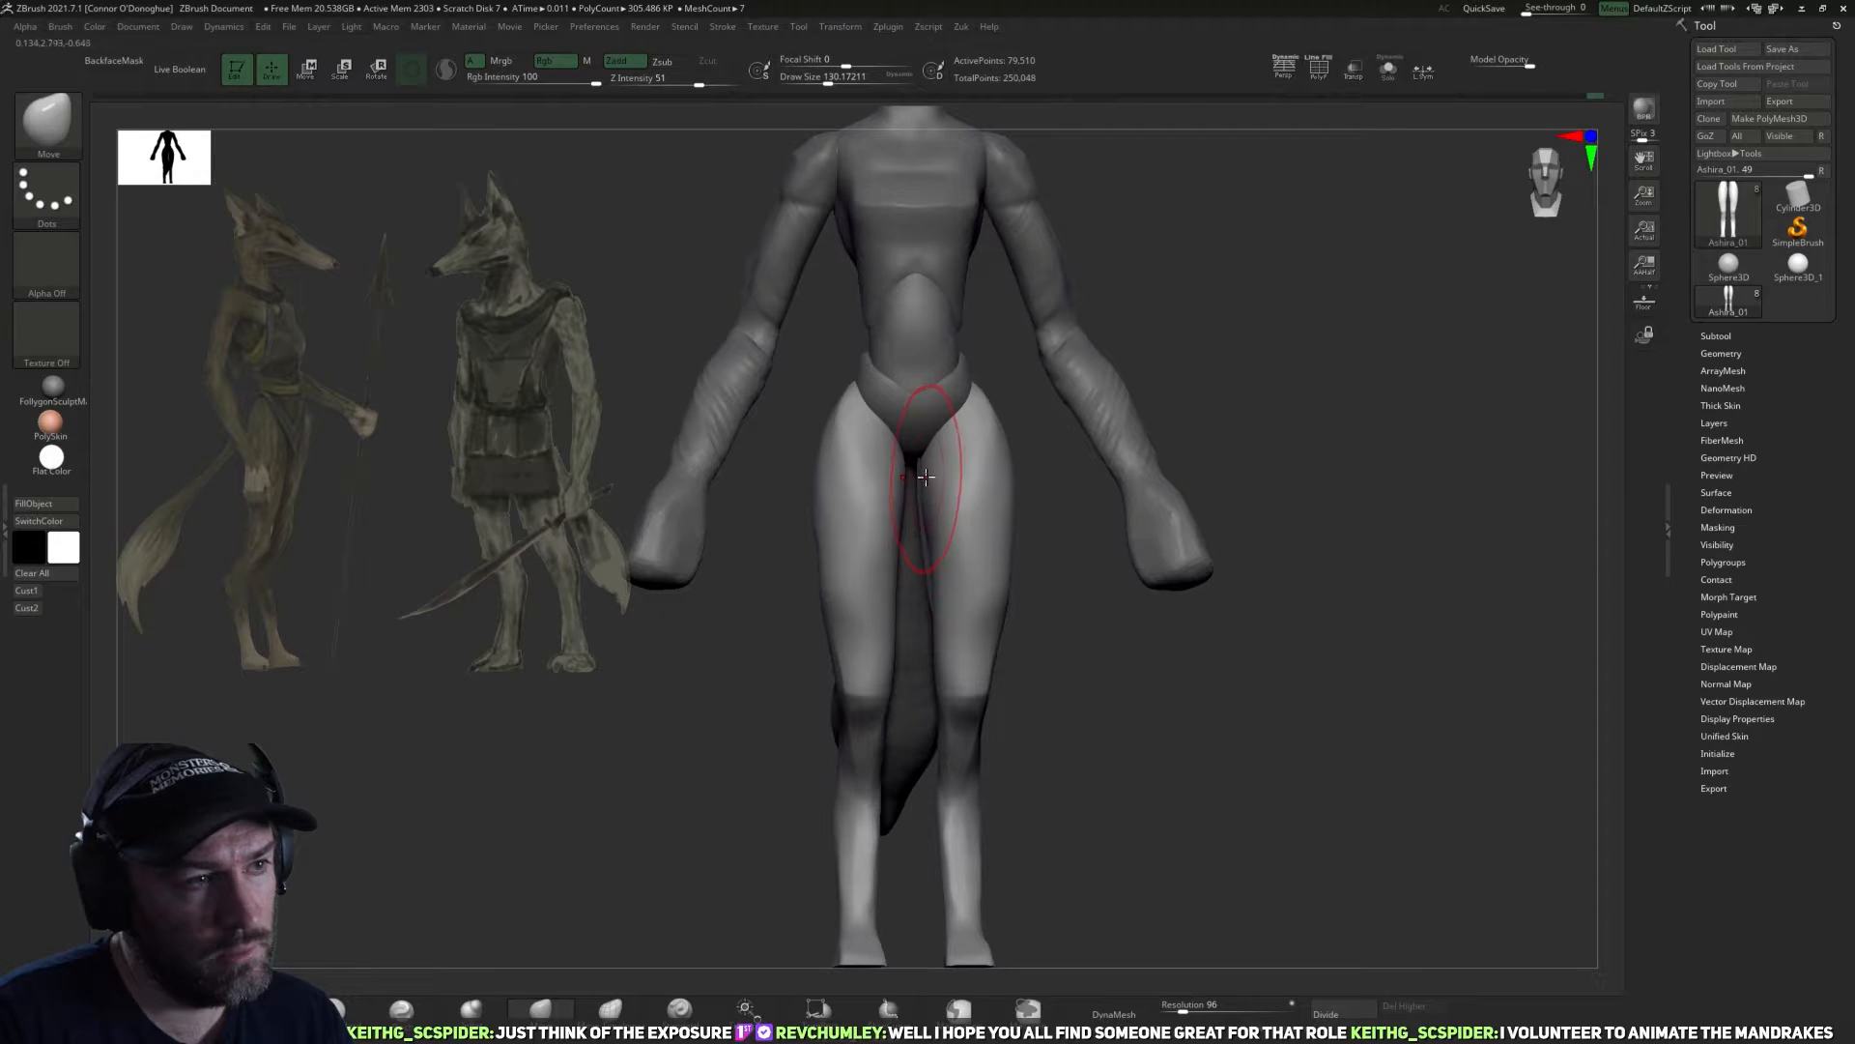
{"action": "left_click_drag", "start_coordinate": [1015, 505], "coordinate": [1088, 570], "text": "shift"}
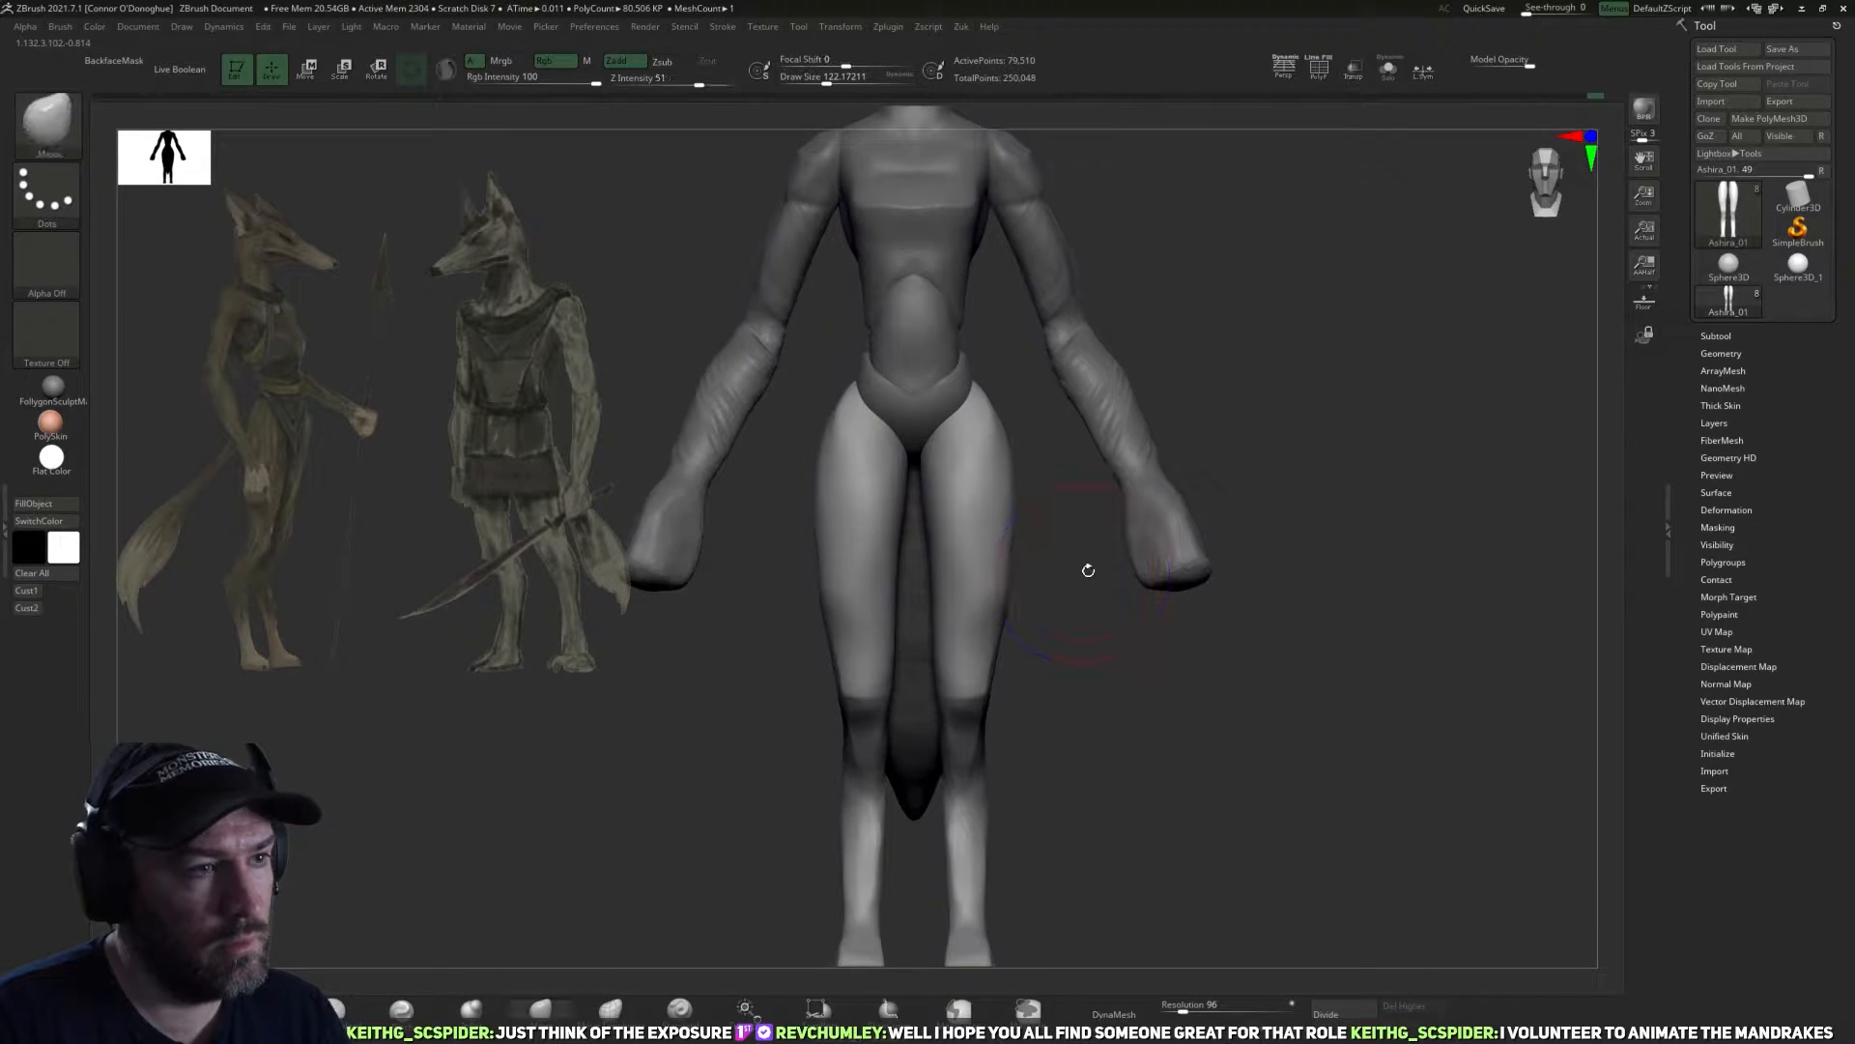
{"action": "right_click_drag", "start_coordinate": [1088, 570], "coordinate": [1089, 514], "text": "ctrl"}
Split off the leg on the mirrored side and delete it, keeping a single leg.
{"action": "key", "text": "z"}
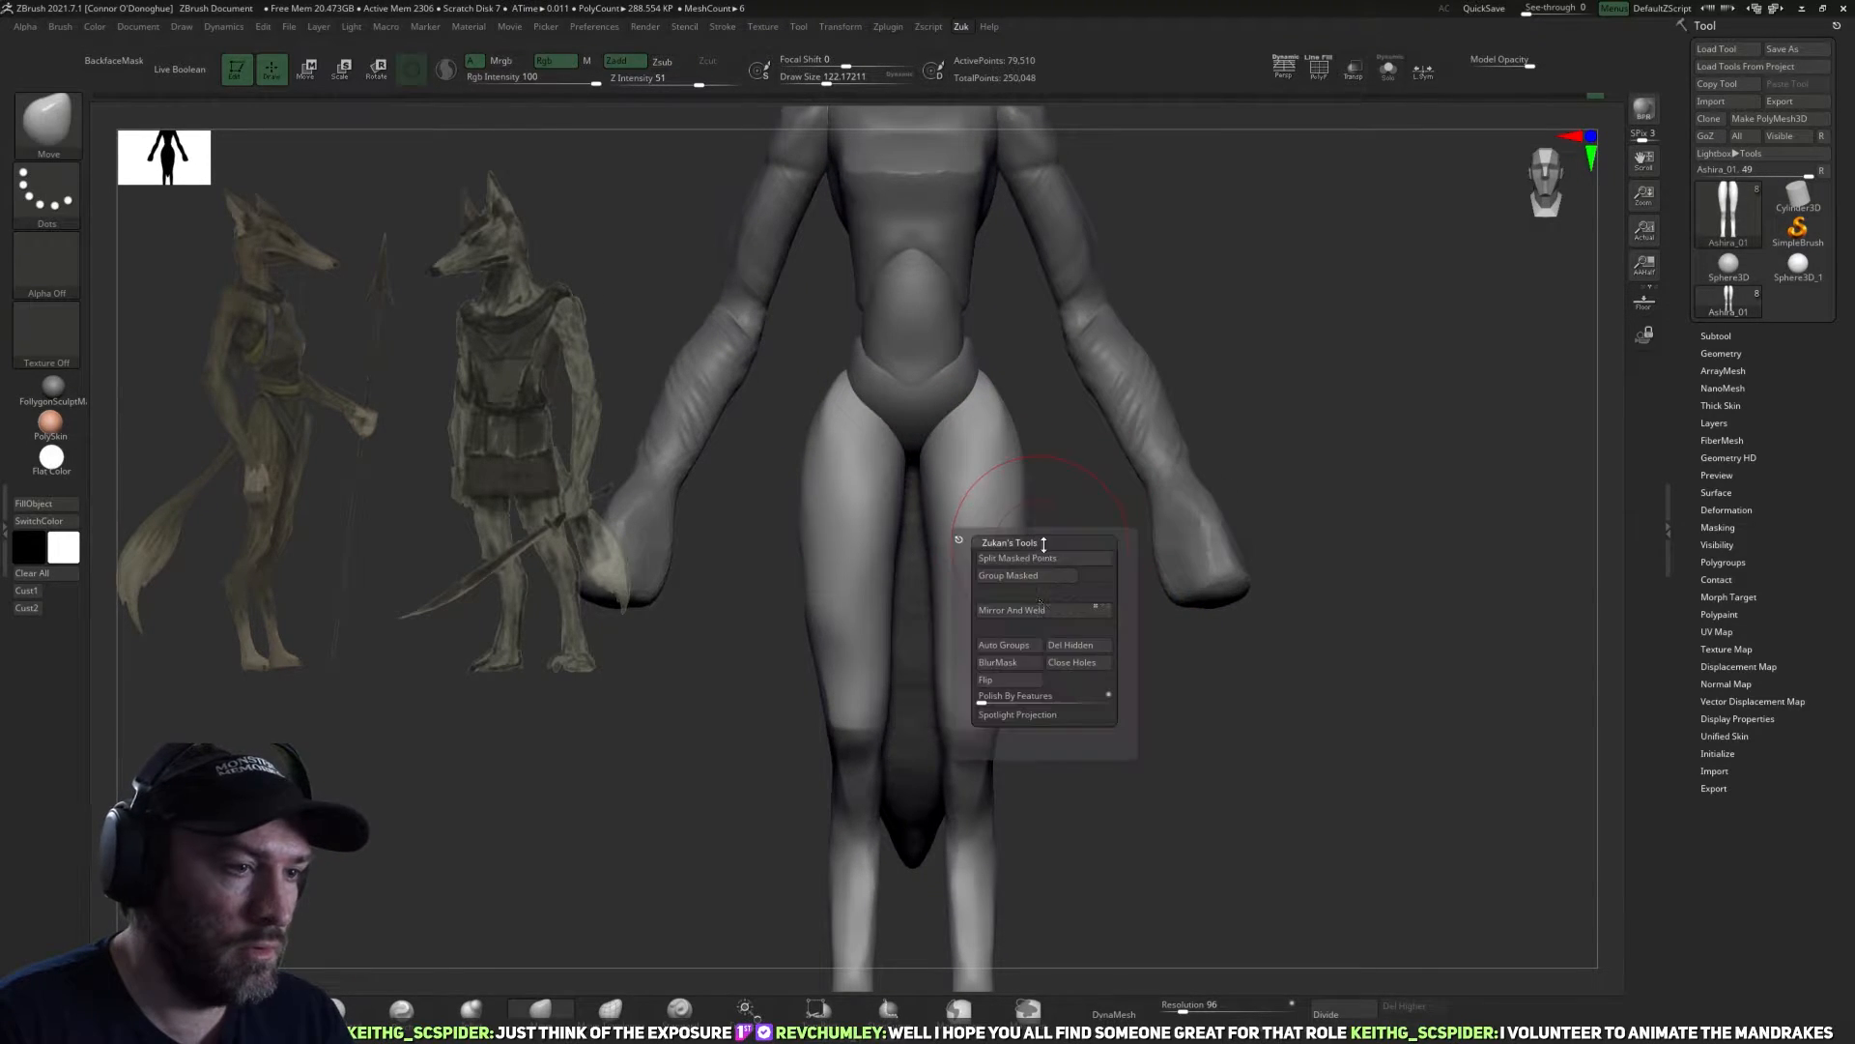
{"action": "left_click", "coordinate": [1028, 579]}
{"action": "key", "text": "z"}
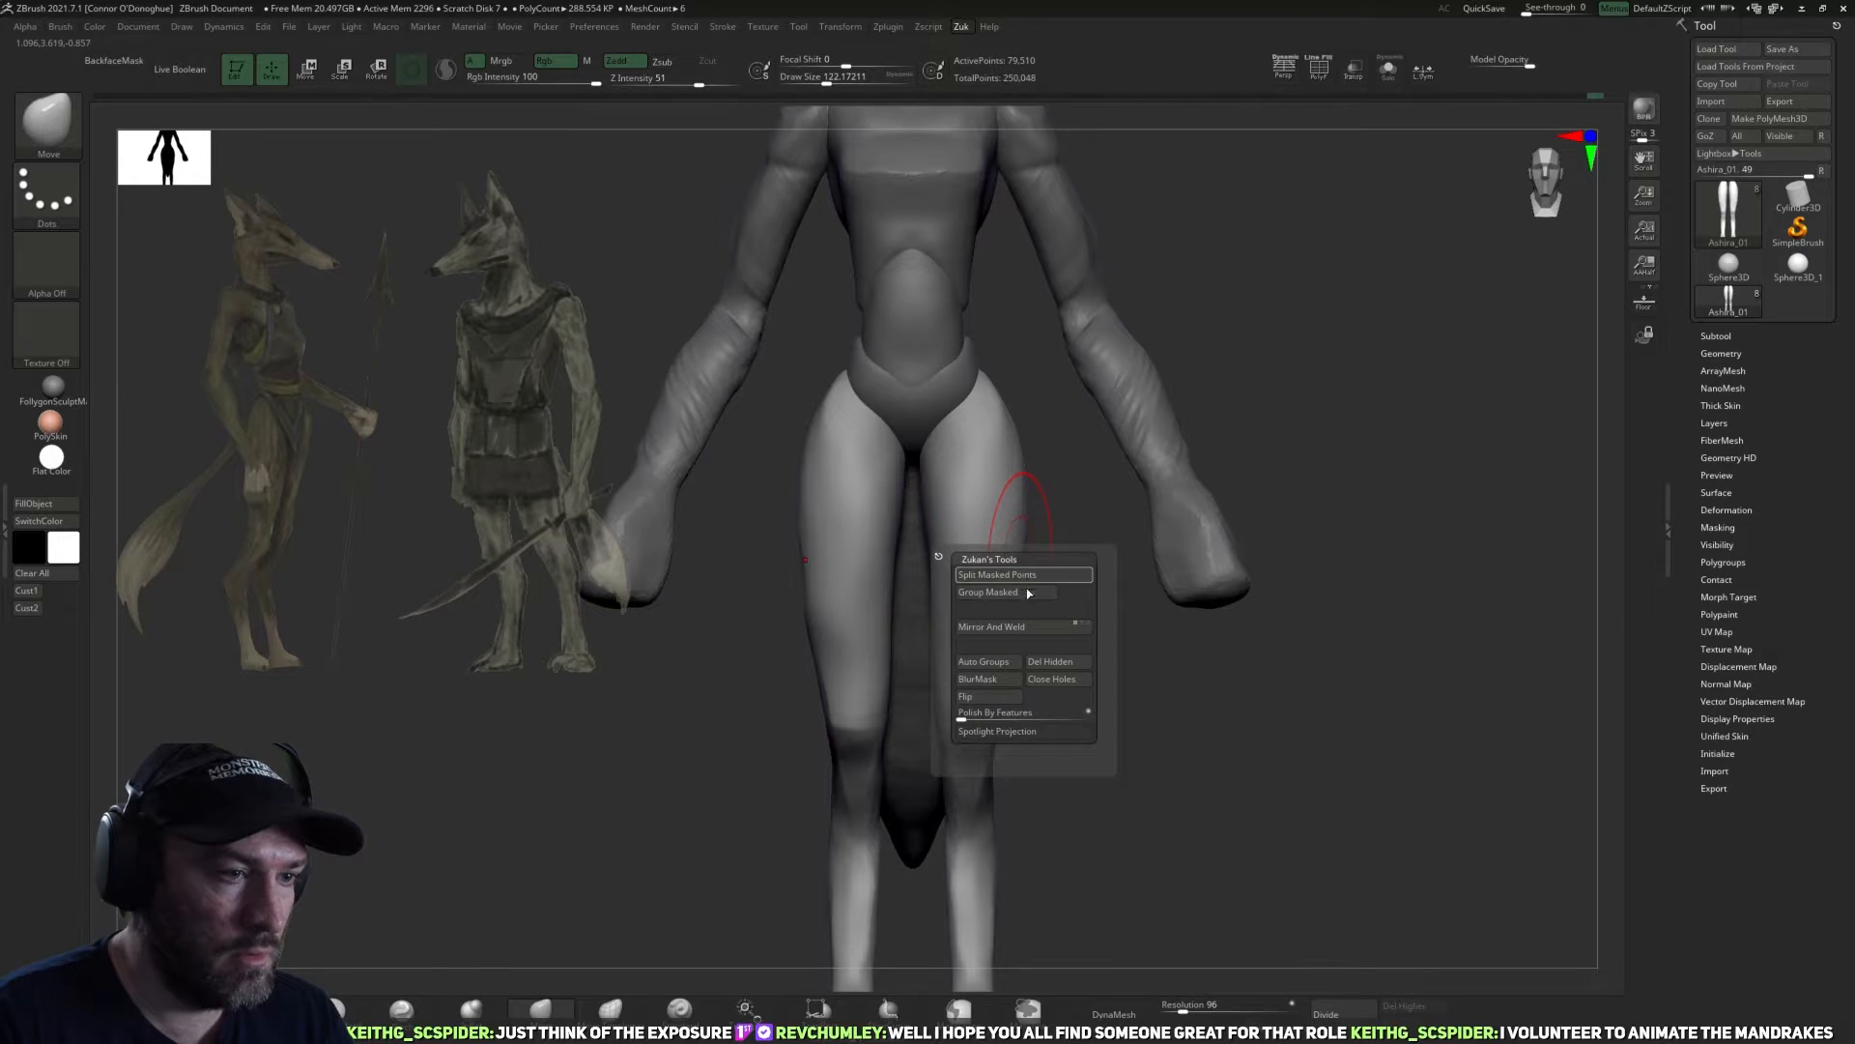
{"action": "left_click", "coordinate": [1026, 575]}
{"action": "key", "text": "z"}
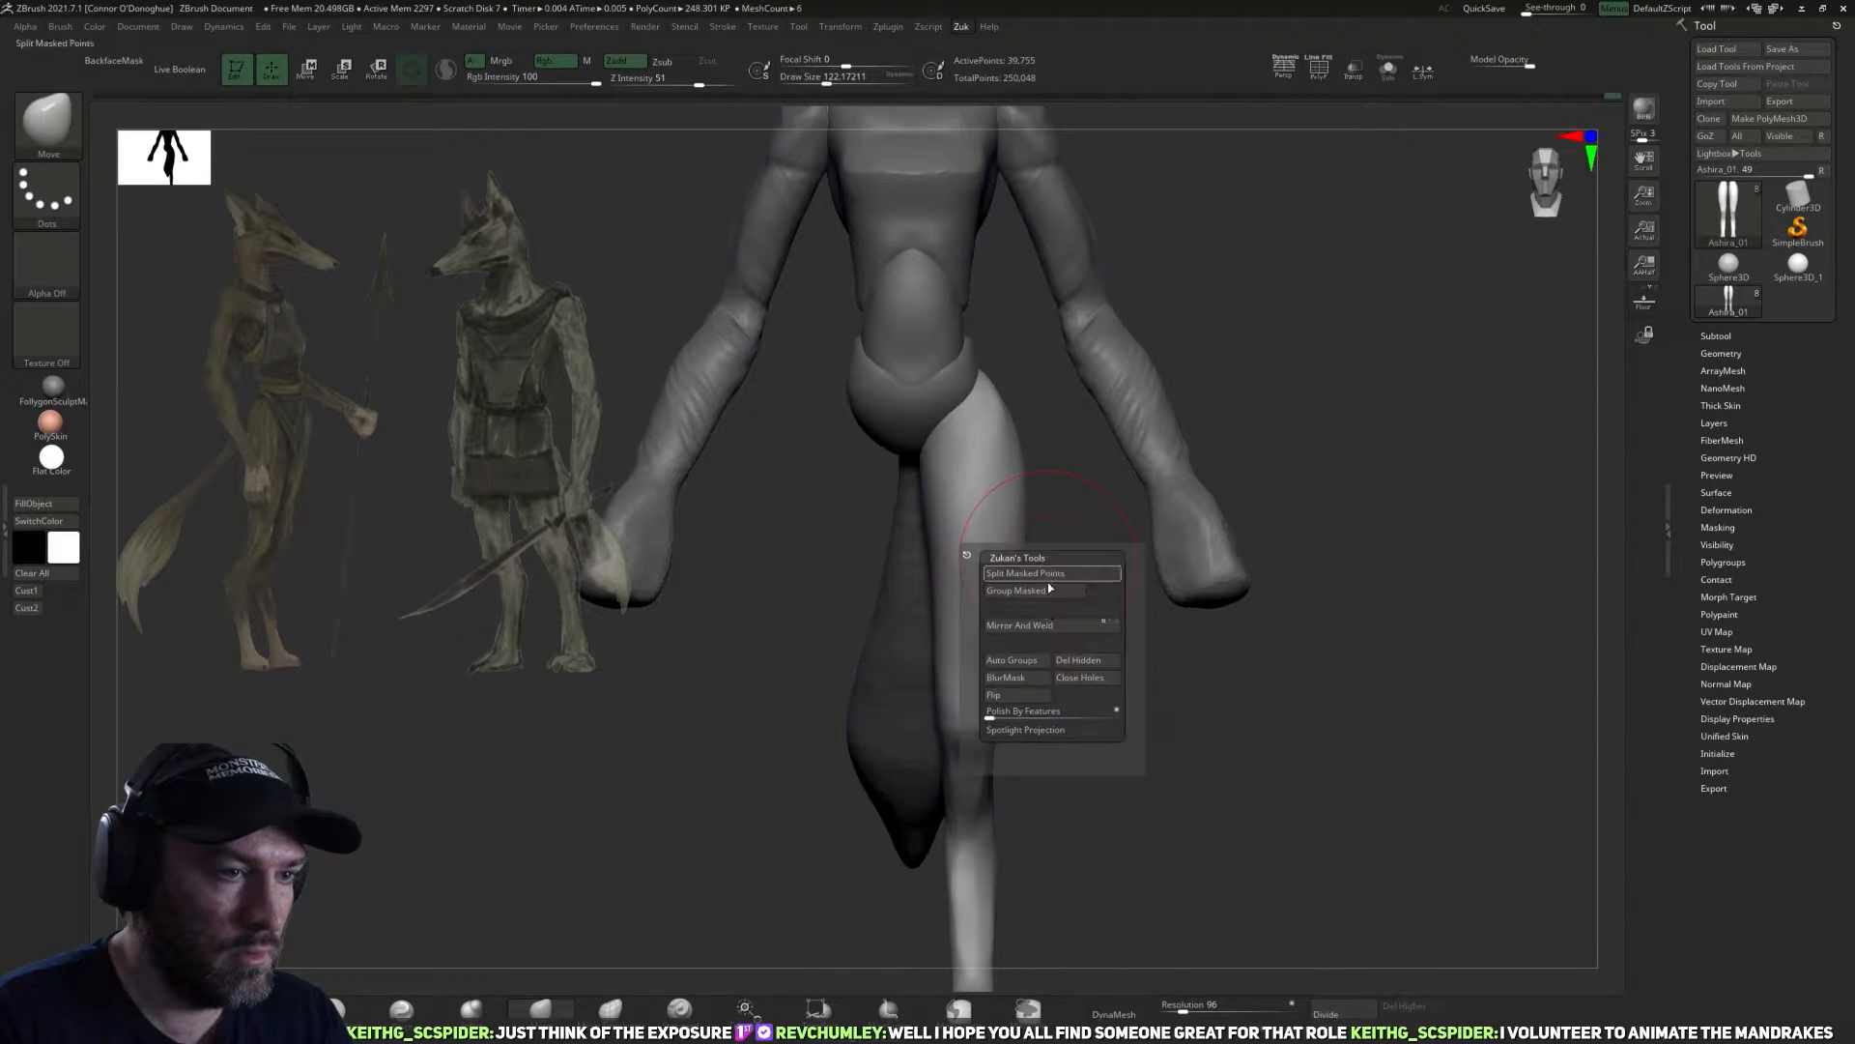
{"action": "left_click", "coordinate": [1078, 660]}
Work over the upper thigh where it meets the pelvis with the Pinch brush at a draw size of about 90.
{"action": "left_click_drag", "start_coordinate": [1098, 509], "coordinate": [1101, 462]}
{"action": "left_click_drag", "start_coordinate": [841, 529], "coordinate": [893, 491]}
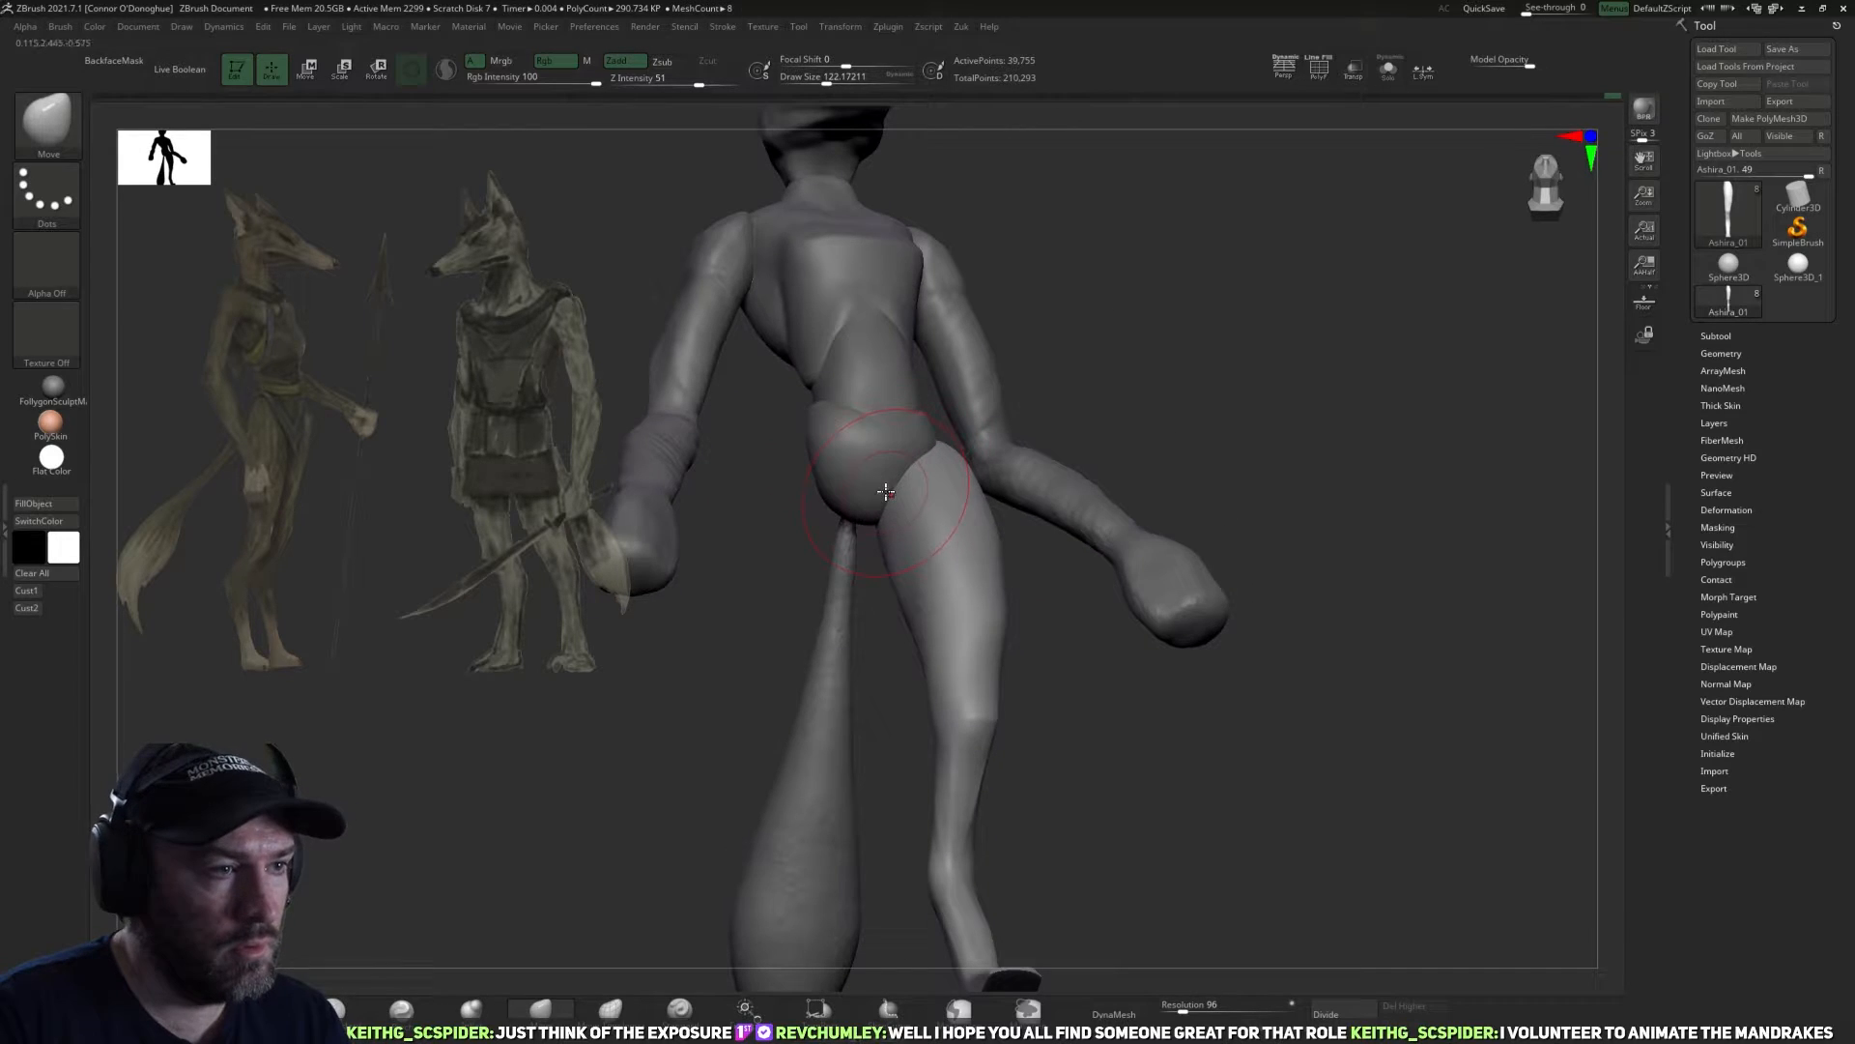
{"action": "left_click", "coordinate": [423, 1008]}
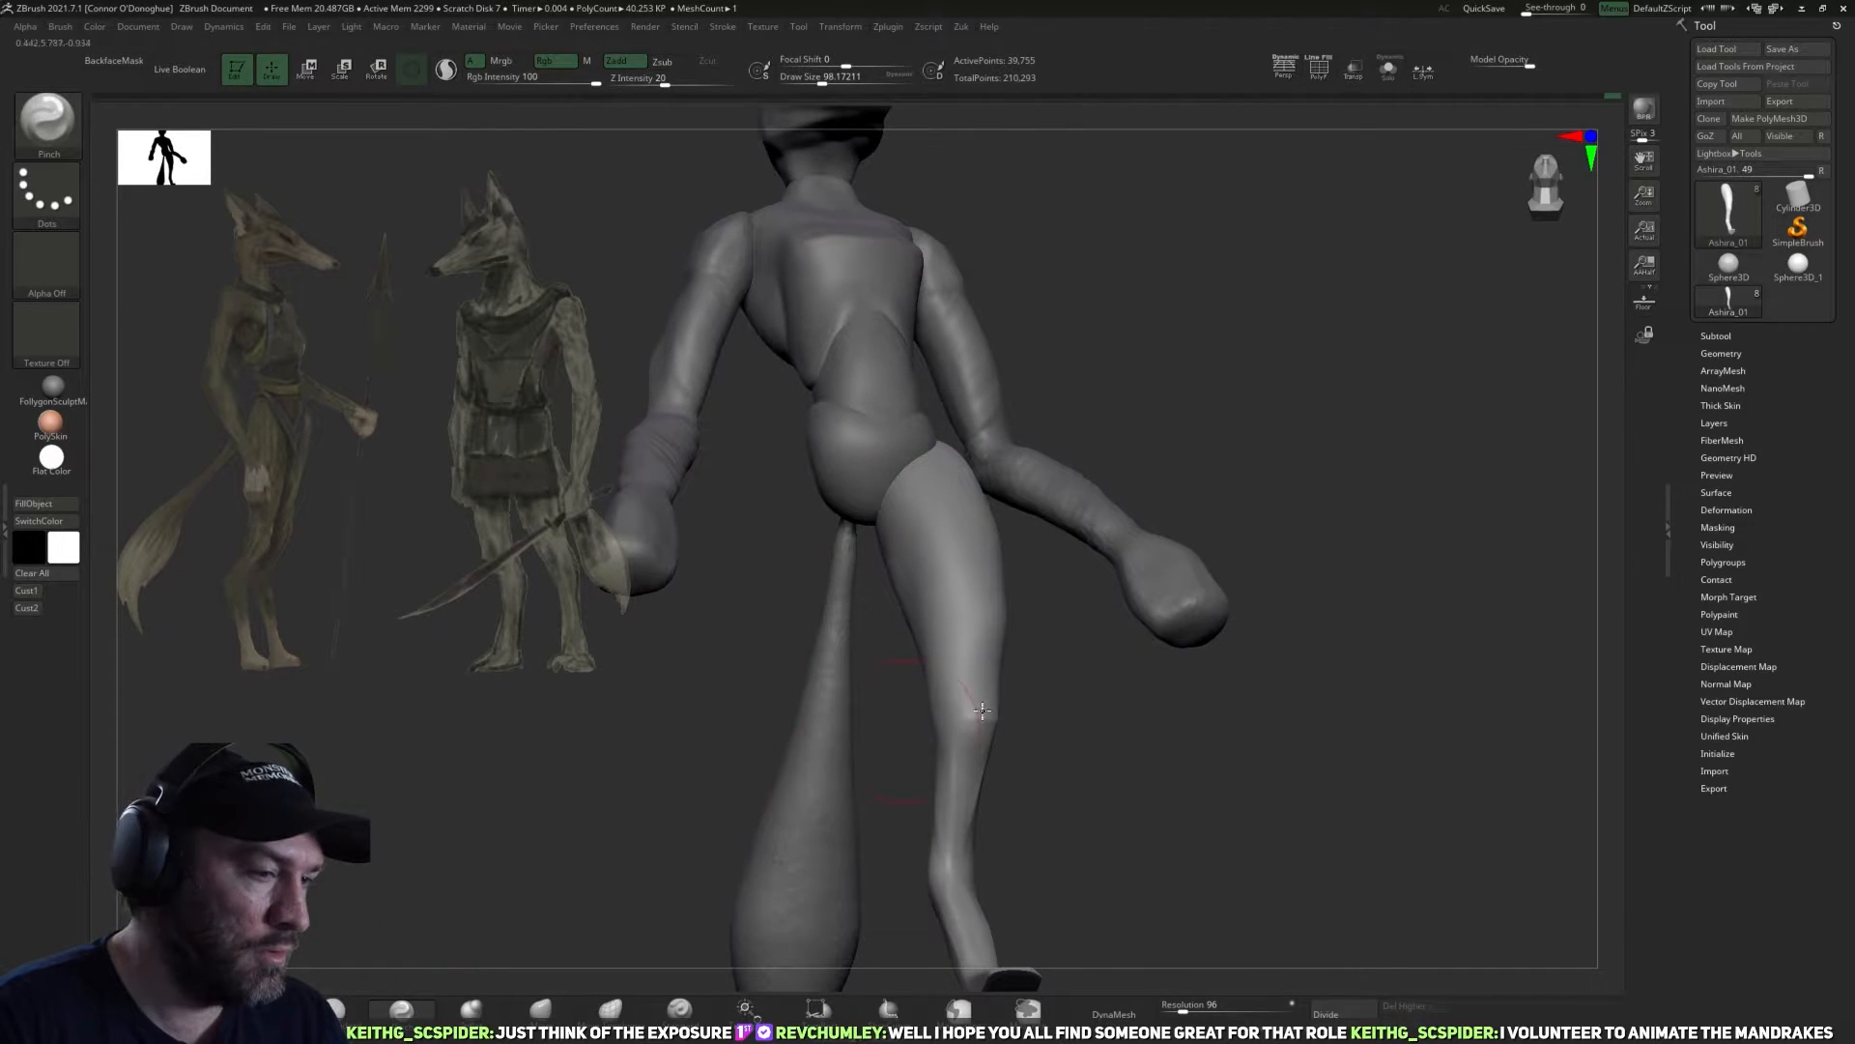
{"action": "left_click_drag", "start_coordinate": [1056, 784], "coordinate": [1115, 754]}
{"action": "key", "text": "bracketleft"}
{"action": "key", "text": "bracketleft"}
{"action": "left_click_drag", "start_coordinate": [1055, 396], "coordinate": [976, 590]}
{"action": "key", "text": "bracketright"}
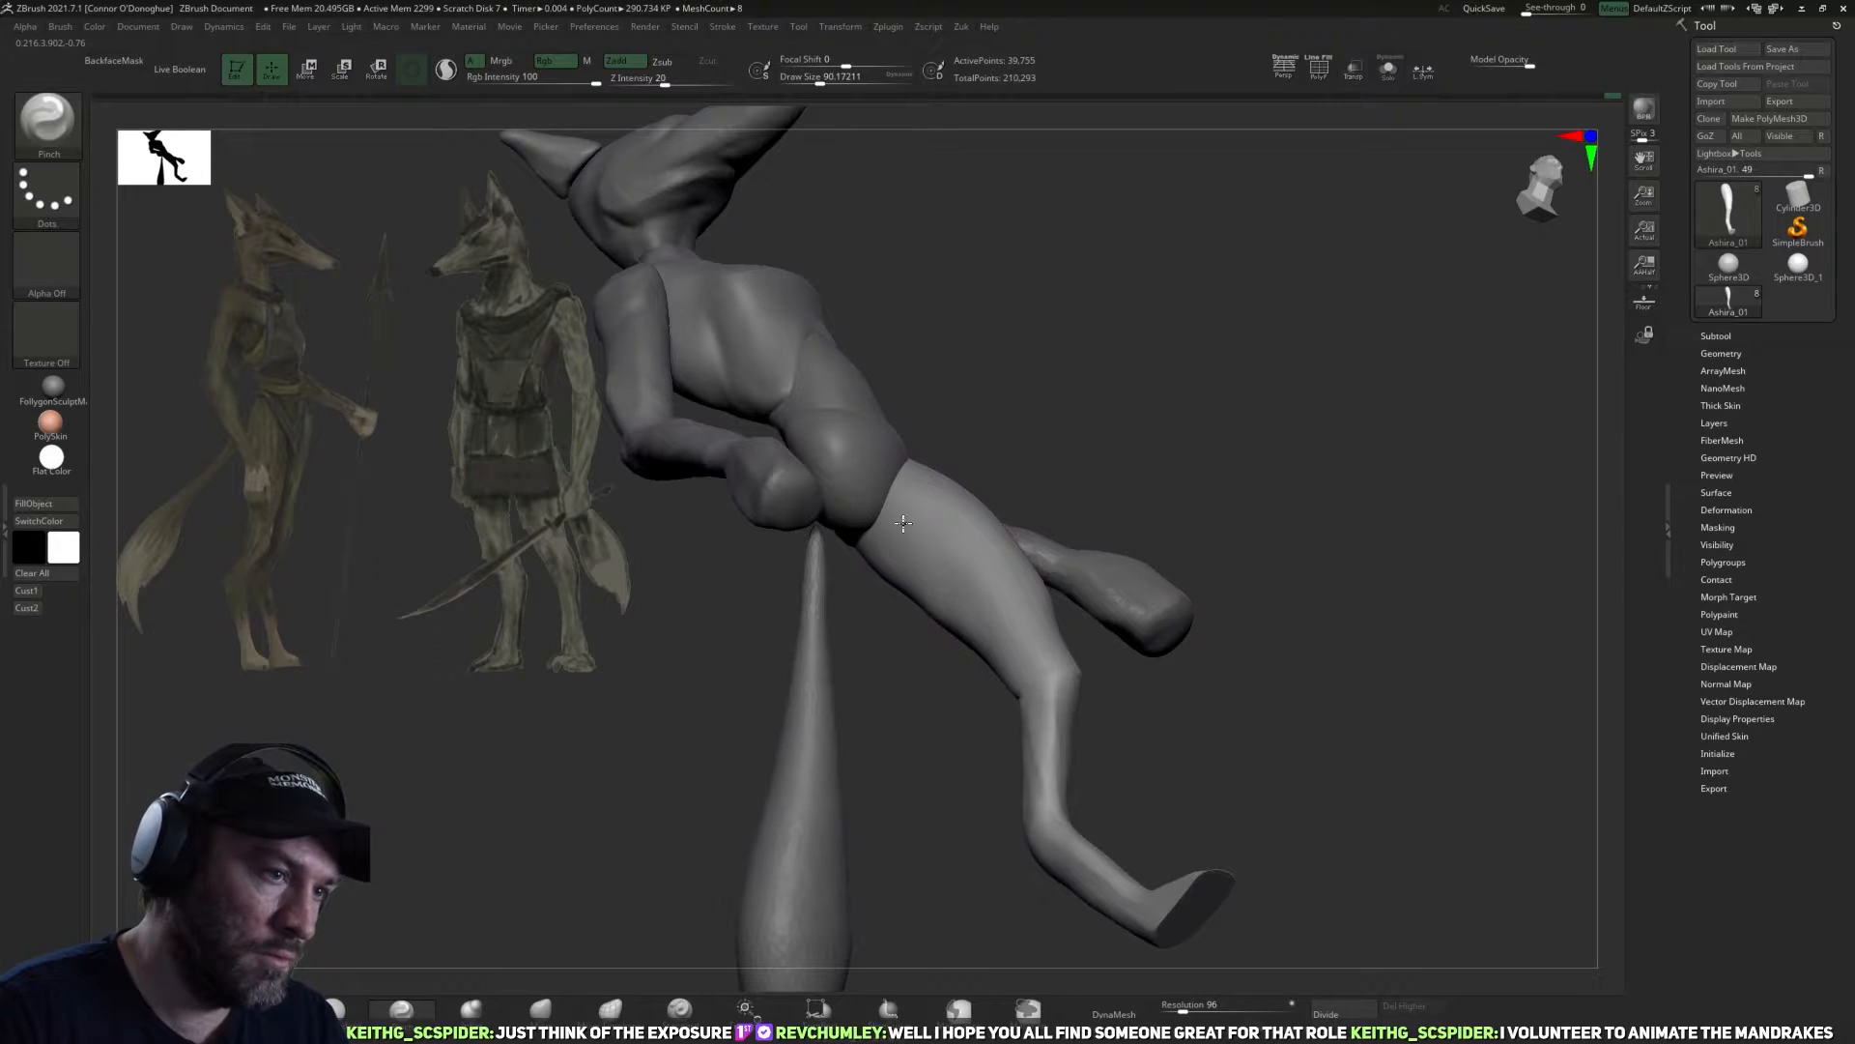
{"action": "right_click_drag", "start_coordinate": [856, 490], "coordinate": [1054, 542]}
{"action": "mouse_move", "coordinate": [848, 540]}
{"action": "right_mouse_down"}
{"action": "mouse_move", "coordinate": [1044, 650]}
{"action": "mouse_move", "coordinate": [888, 483]}
{"action": "mouse_move", "coordinate": [1043, 584]}
{"action": "mouse_move", "coordinate": [1028, 613]}
{"action": "mouse_move", "coordinate": [961, 538]}
{"action": "mouse_move", "coordinate": [1007, 679]}
{"action": "right_mouse_up"}
{"action": "mouse_move", "coordinate": [961, 518]}
{"action": "right_mouse_down"}
{"action": "mouse_move", "coordinate": [839, 556]}
{"action": "mouse_move", "coordinate": [884, 549]}
{"action": "right_mouse_up"}
Isolate the leg and flatten the front planes of the upper thigh with TrimDynamic at a draw size of about 94.
{"action": "left_click", "coordinate": [401, 1008]}
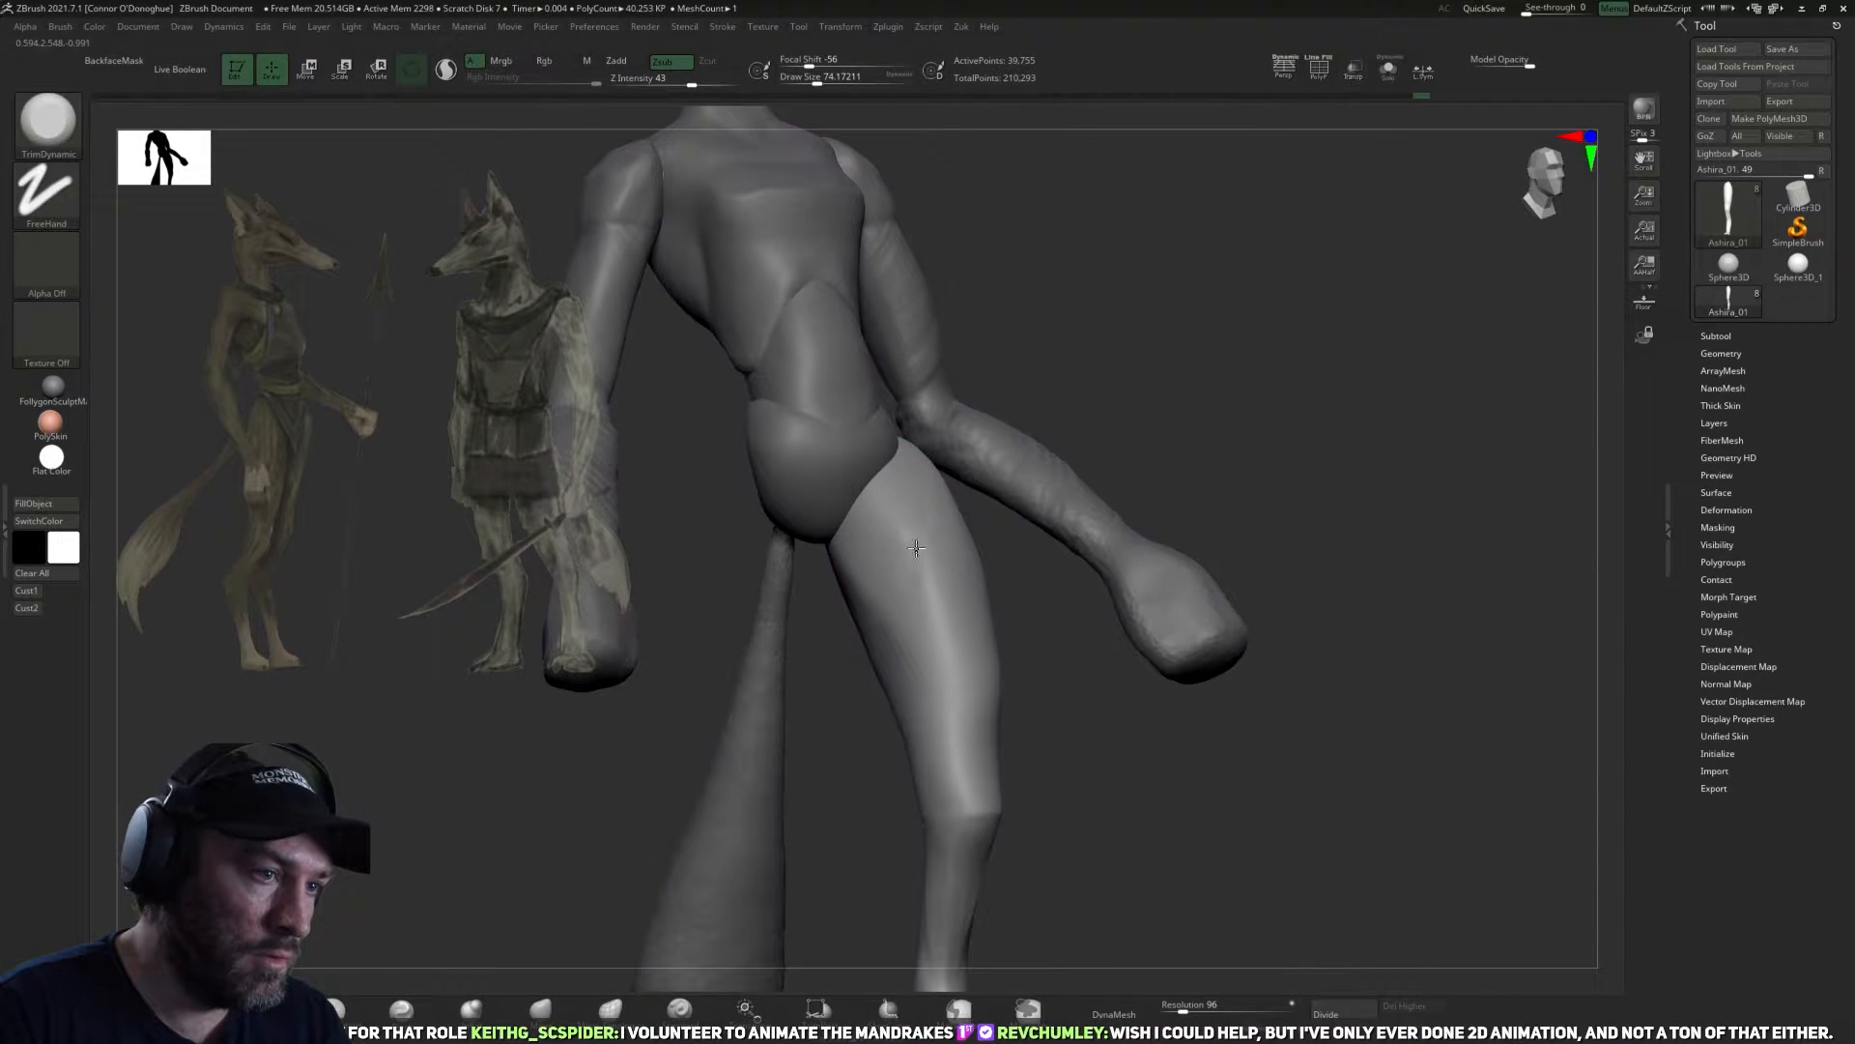
{"action": "right_click_drag", "start_coordinate": [1028, 542], "coordinate": [865, 524]}
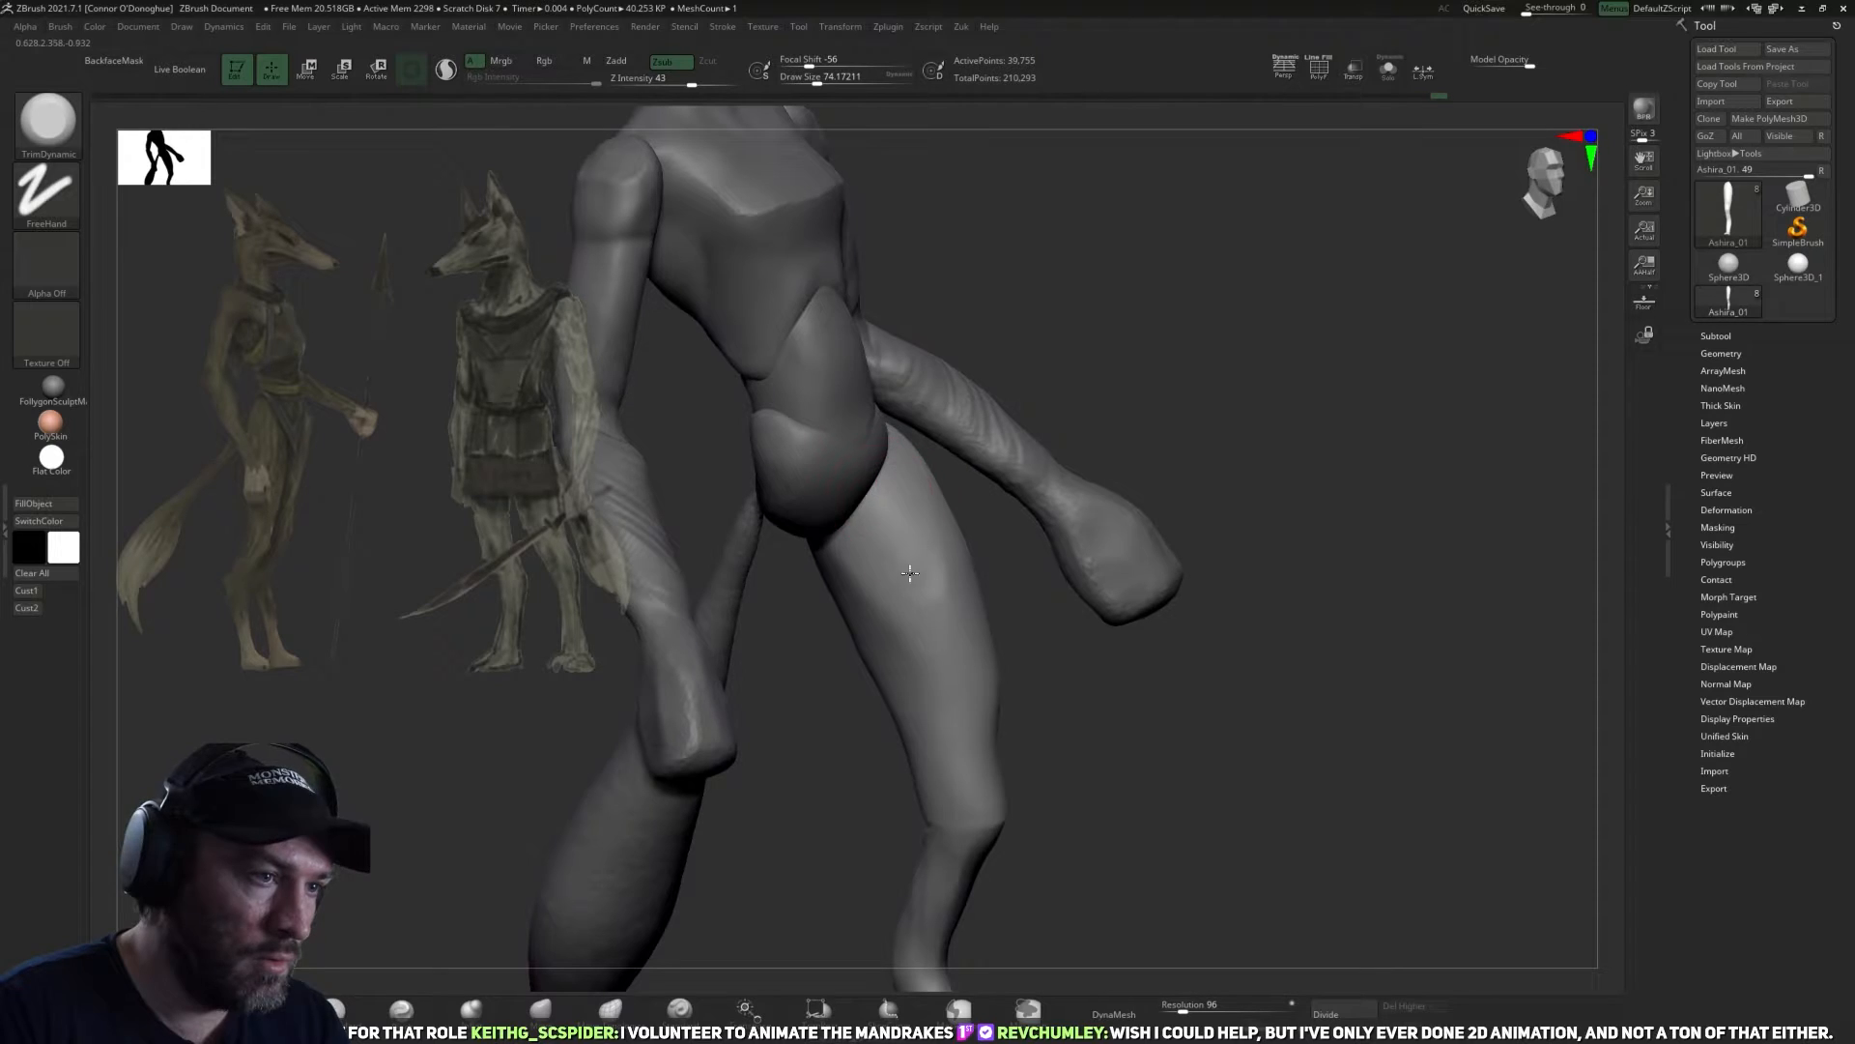
{"action": "left_click", "coordinate": [1389, 70]}
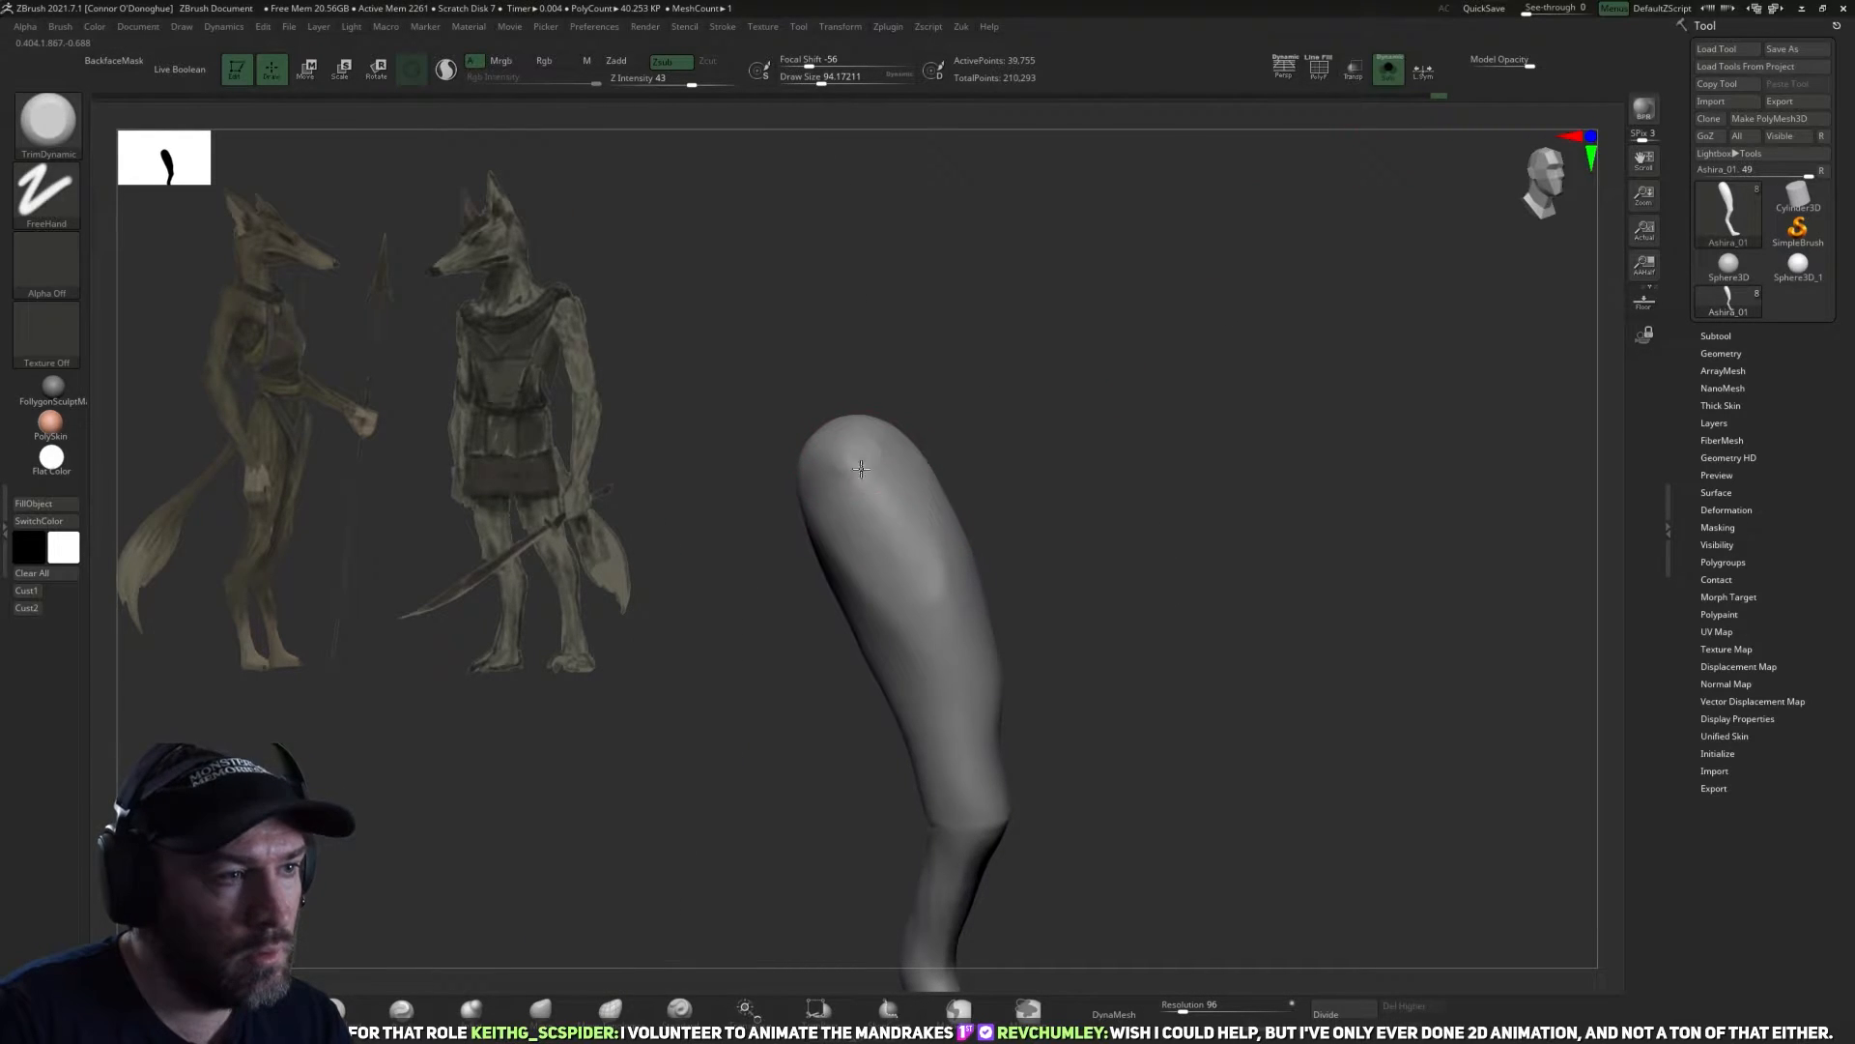
{"action": "left_click_drag", "start_coordinate": [861, 469], "coordinate": [871, 508]}
{"action": "left_click_drag", "start_coordinate": [1001, 439], "coordinate": [1027, 442]}
{"action": "mouse_move", "coordinate": [907, 502]}
{"action": "left_mouse_down"}
{"action": "mouse_move", "coordinate": [850, 547]}
{"action": "mouse_move", "coordinate": [897, 524]}
{"action": "mouse_move", "coordinate": [912, 615]}
{"action": "left_mouse_up"}
{"action": "left_click_drag", "start_coordinate": [1045, 520], "coordinate": [1032, 491]}
{"action": "left_click_drag", "start_coordinate": [934, 558], "coordinate": [919, 600]}
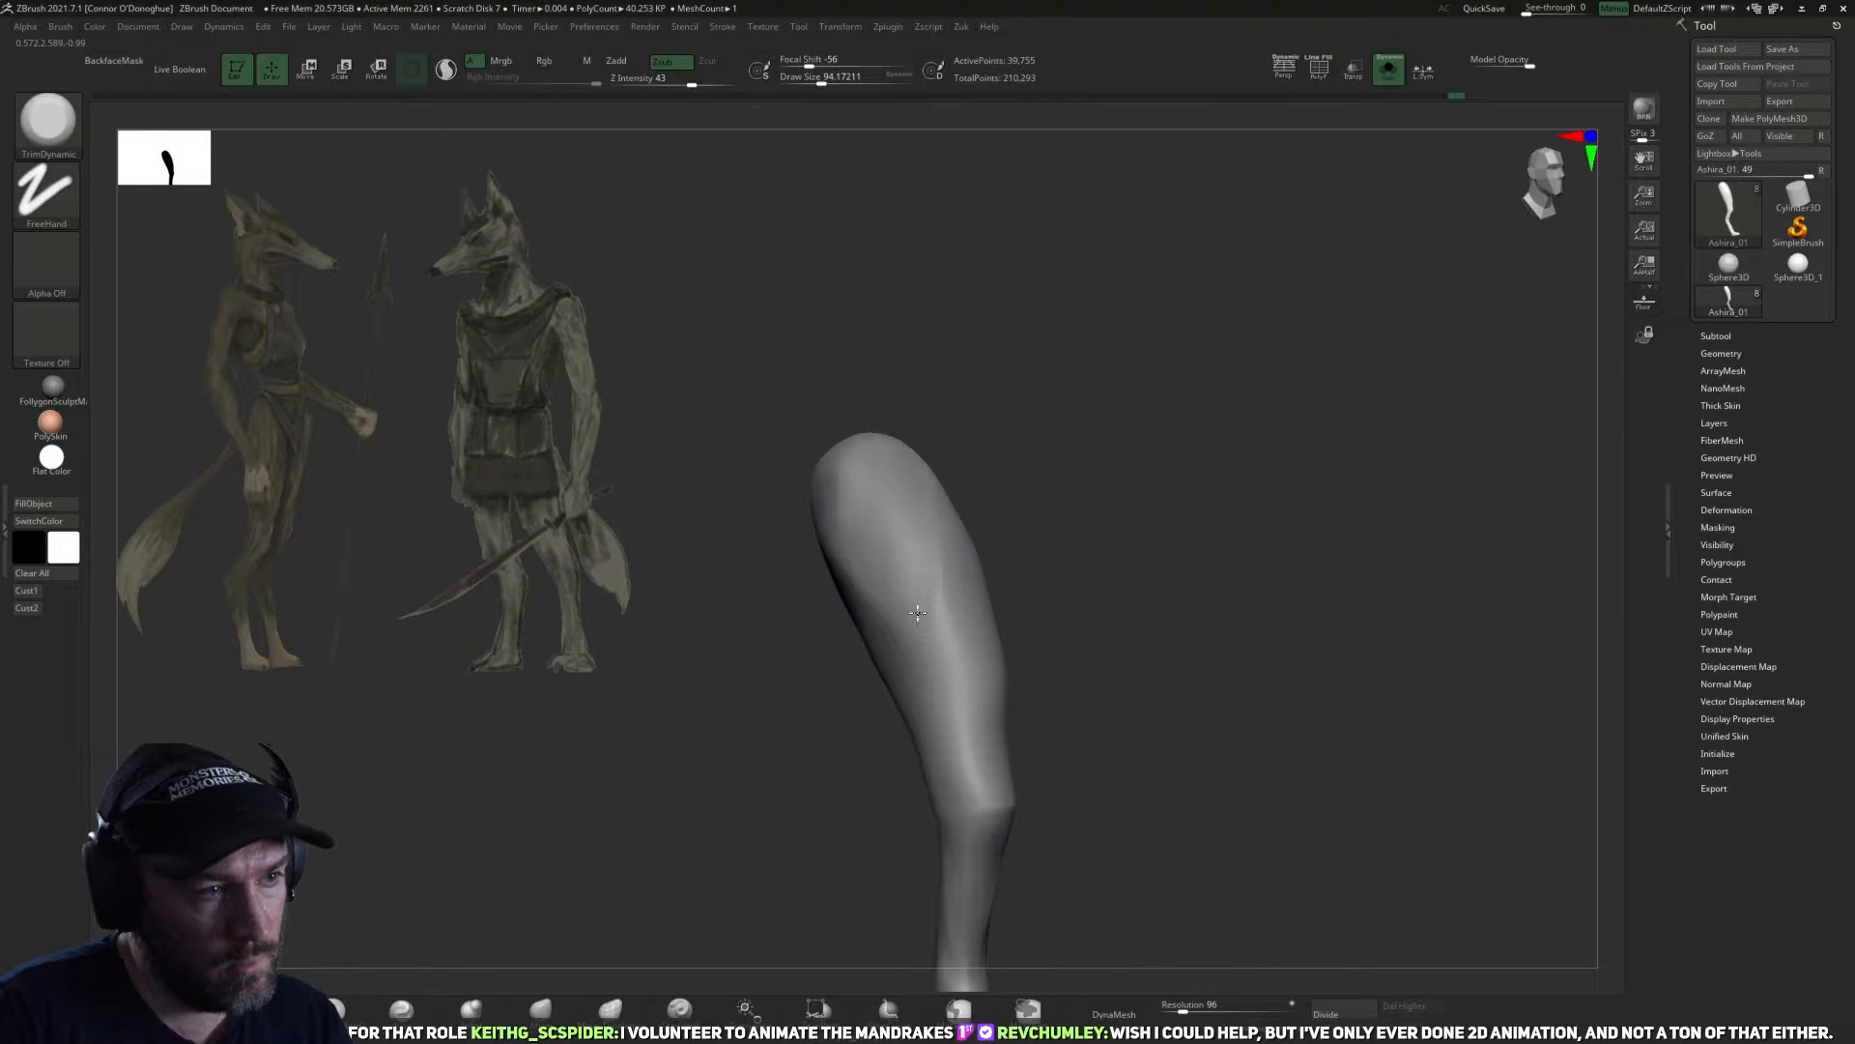
Continue the TrimDynamic planes around the thigh down to the knee, and show the whole body again.
{"action": "left_click_drag", "start_coordinate": [1044, 468], "coordinate": [831, 498]}
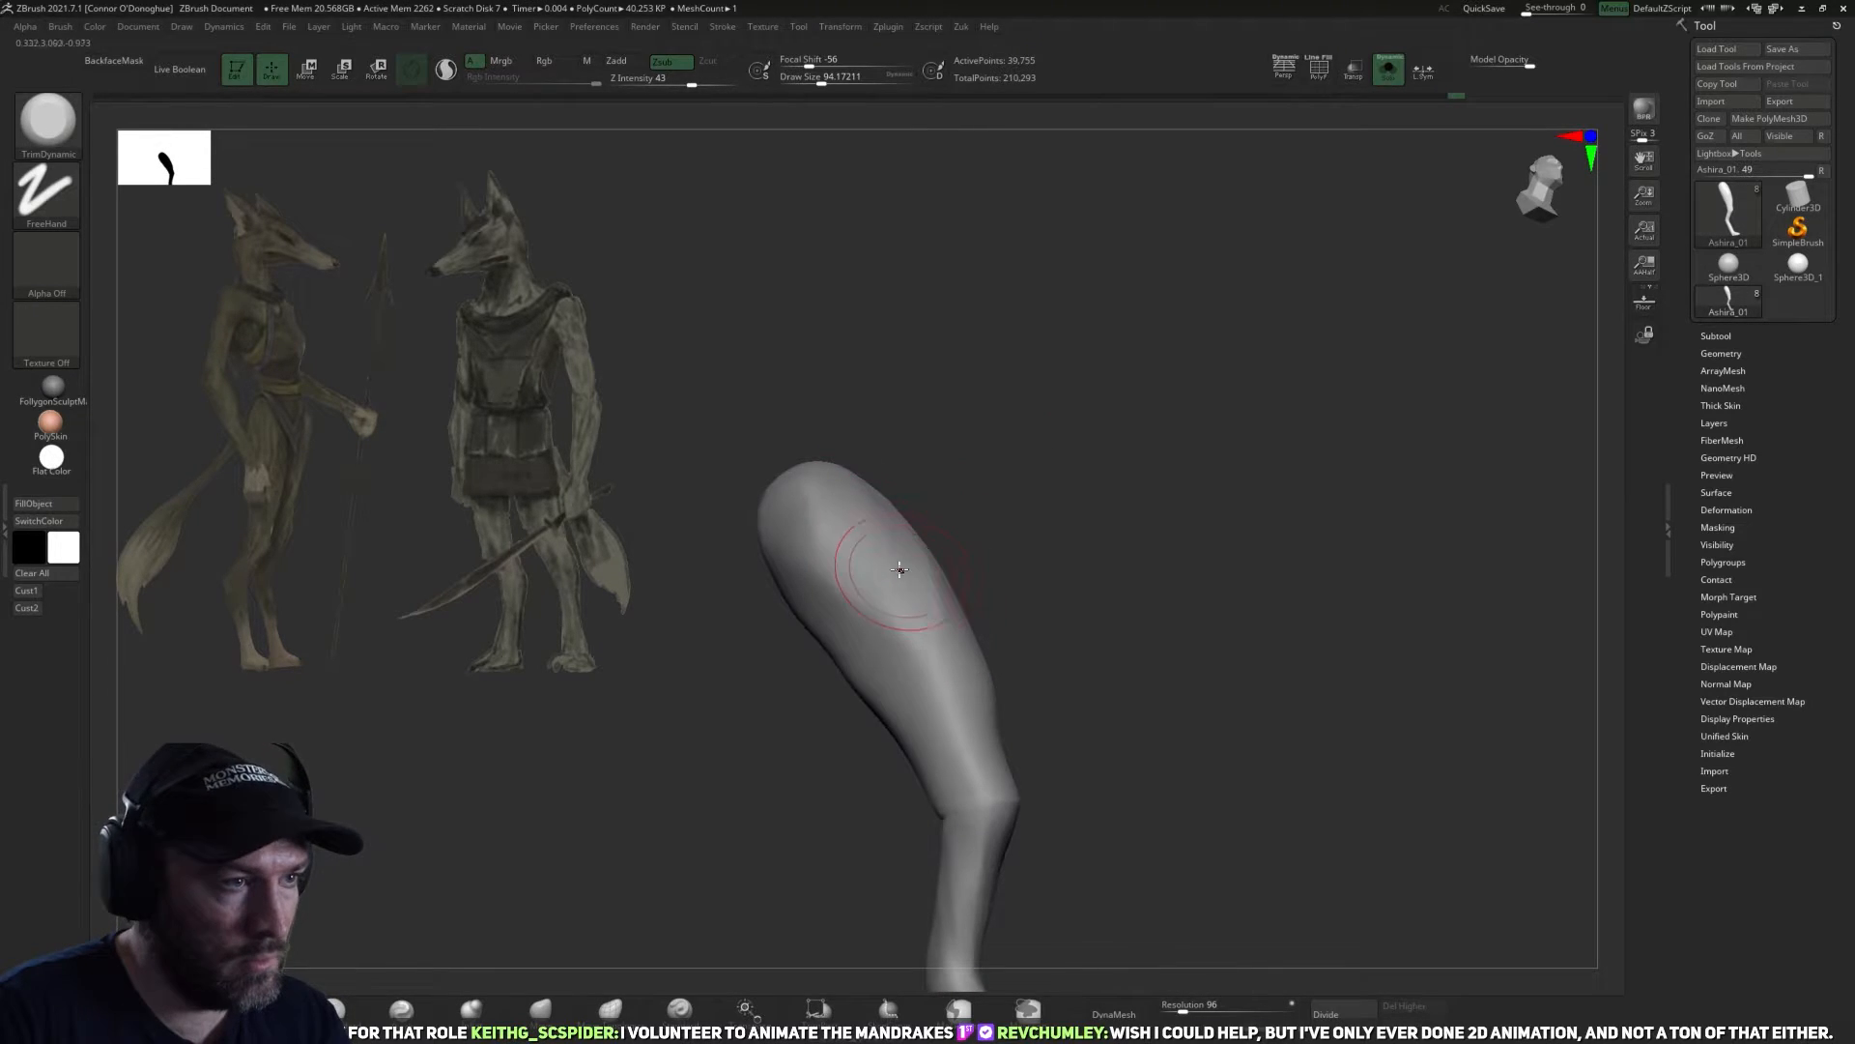
{"action": "key", "text": "shift"}
{"action": "left_click_drag", "start_coordinate": [1055, 633], "coordinate": [996, 689]}
{"action": "left_click_drag", "start_coordinate": [866, 624], "coordinate": [961, 717]}
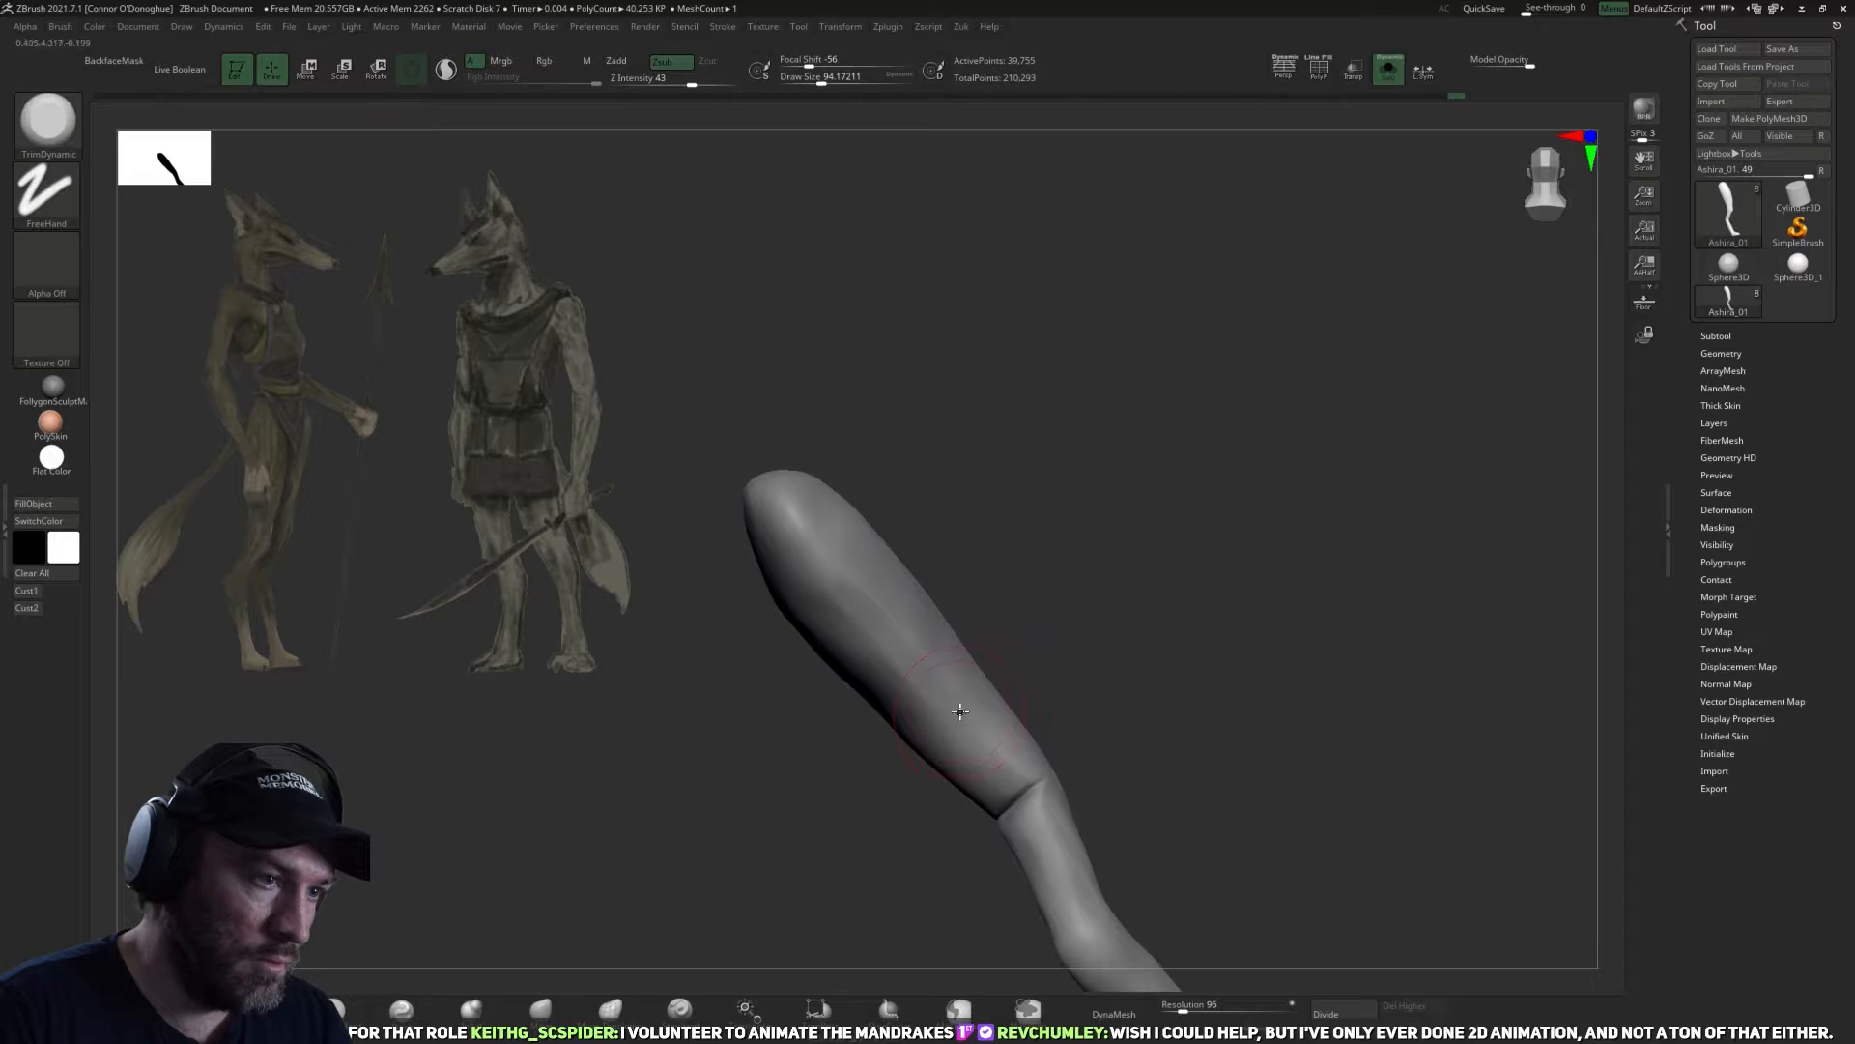
{"action": "left_click_drag", "start_coordinate": [1041, 609], "coordinate": [1088, 641], "text": "shift"}
{"action": "left_click_drag", "start_coordinate": [1010, 763], "coordinate": [1133, 496], "text": "alt"}
{"action": "left_click", "coordinate": [1389, 70]}
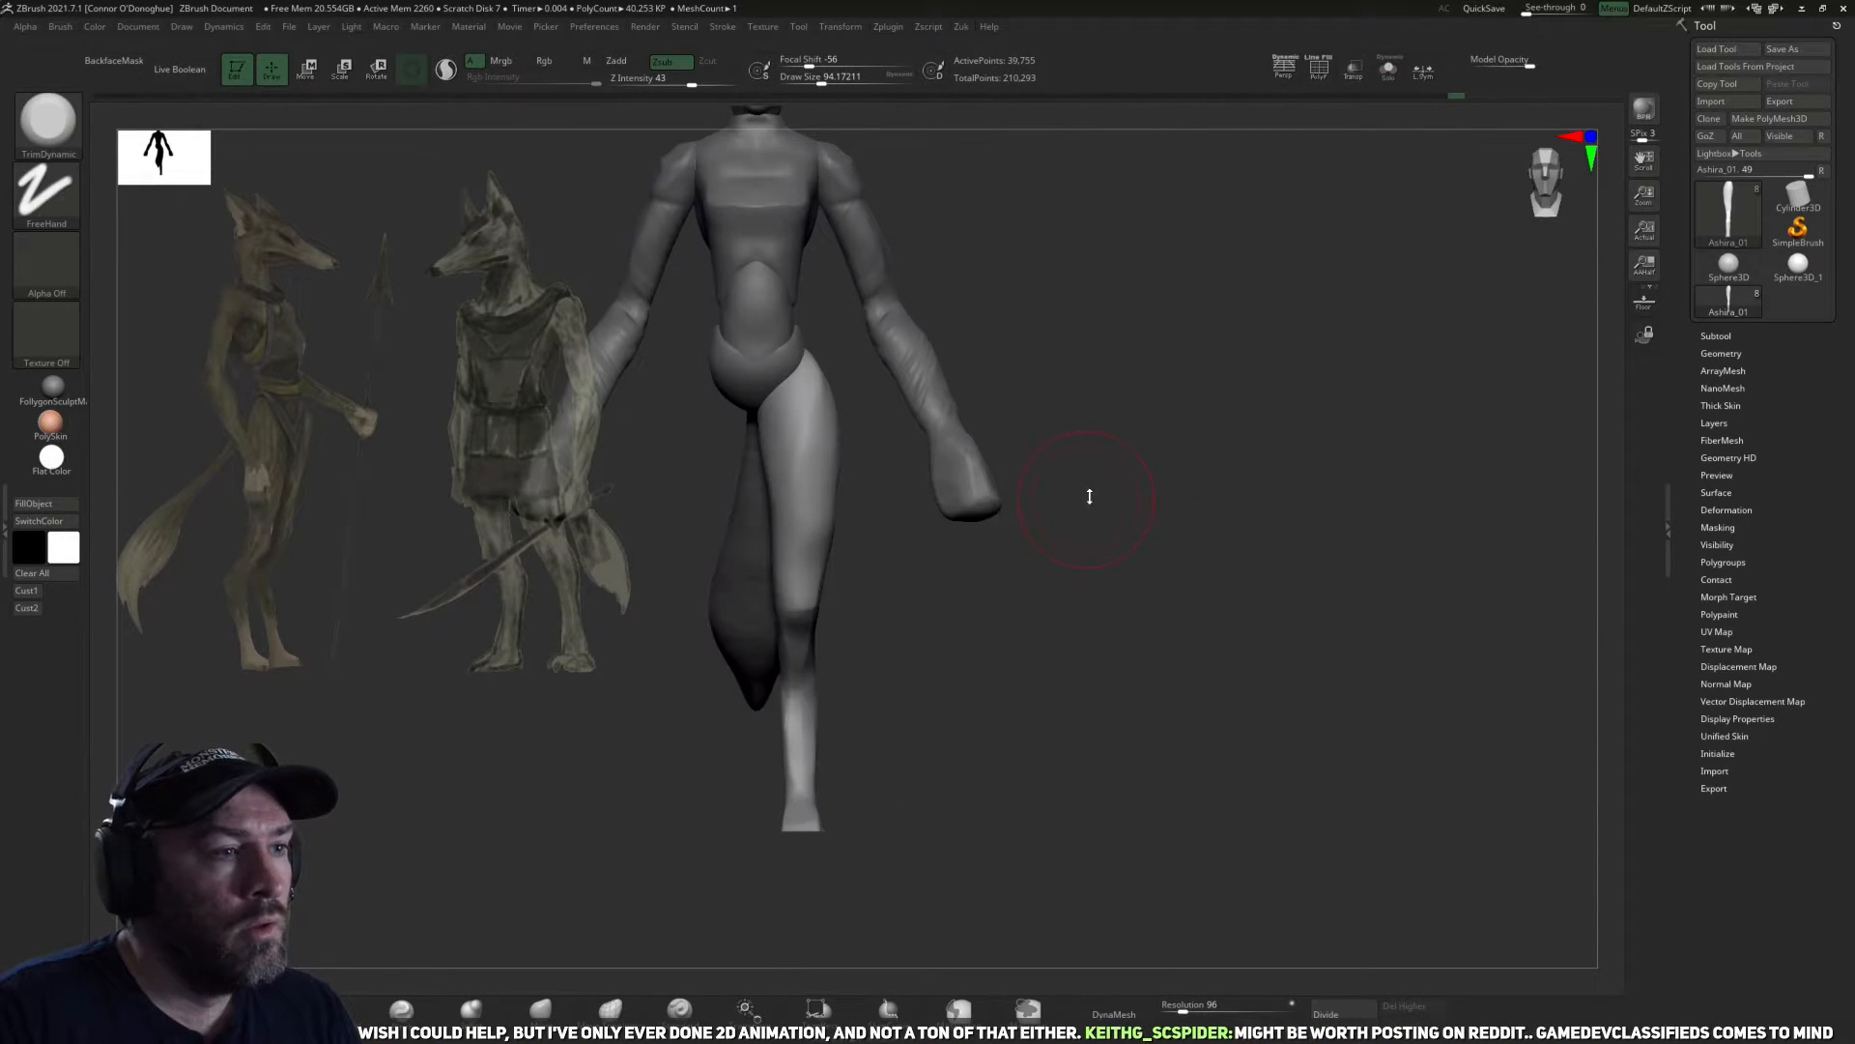
Mirror the reworked leg to the other side of the body.
{"action": "key", "text": "m"}
{"action": "left_click", "coordinate": [1109, 565]}
{"action": "left_click_drag", "start_coordinate": [1145, 324], "coordinate": [1227, 444], "text": "alt"}
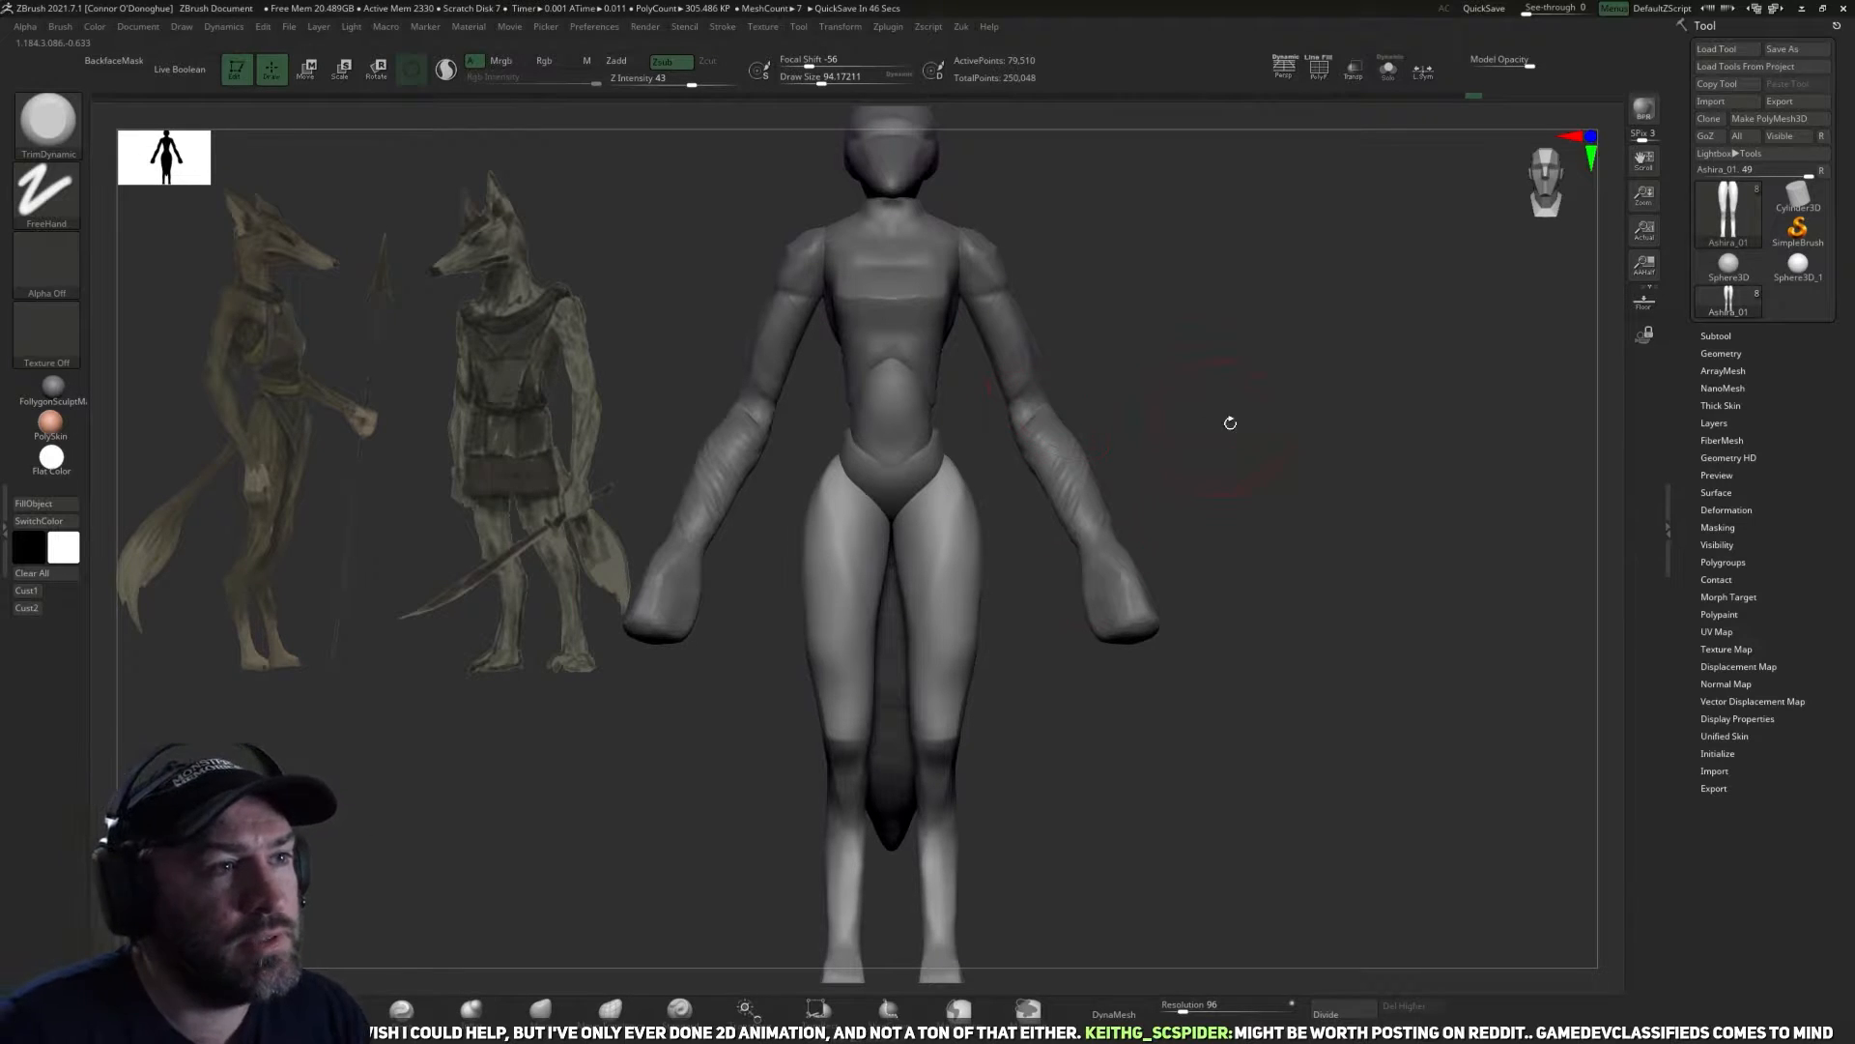
Select the arms subtool and adjust the arm's shape with the Move brush at a draw size of about 102.
{"action": "mouse_move", "coordinate": [1189, 409]}
{"action": "left_mouse_down", "text": "alt"}
{"action": "mouse_move", "coordinate": [1190, 455]}
{"action": "mouse_move", "coordinate": [1169, 426]}
{"action": "mouse_move", "coordinate": [1129, 477]}
{"action": "left_mouse_up", "text": "alt"}
{"action": "left_click", "coordinate": [1049, 496], "text": "alt"}
{"action": "left_click", "coordinate": [540, 1009]}
{"action": "key", "text": "]"}
{"action": "left_click_drag", "start_coordinate": [977, 481], "coordinate": [964, 481]}
{"action": "left_click_drag", "start_coordinate": [1141, 466], "coordinate": [974, 520]}
{"action": "key", "text": "["}
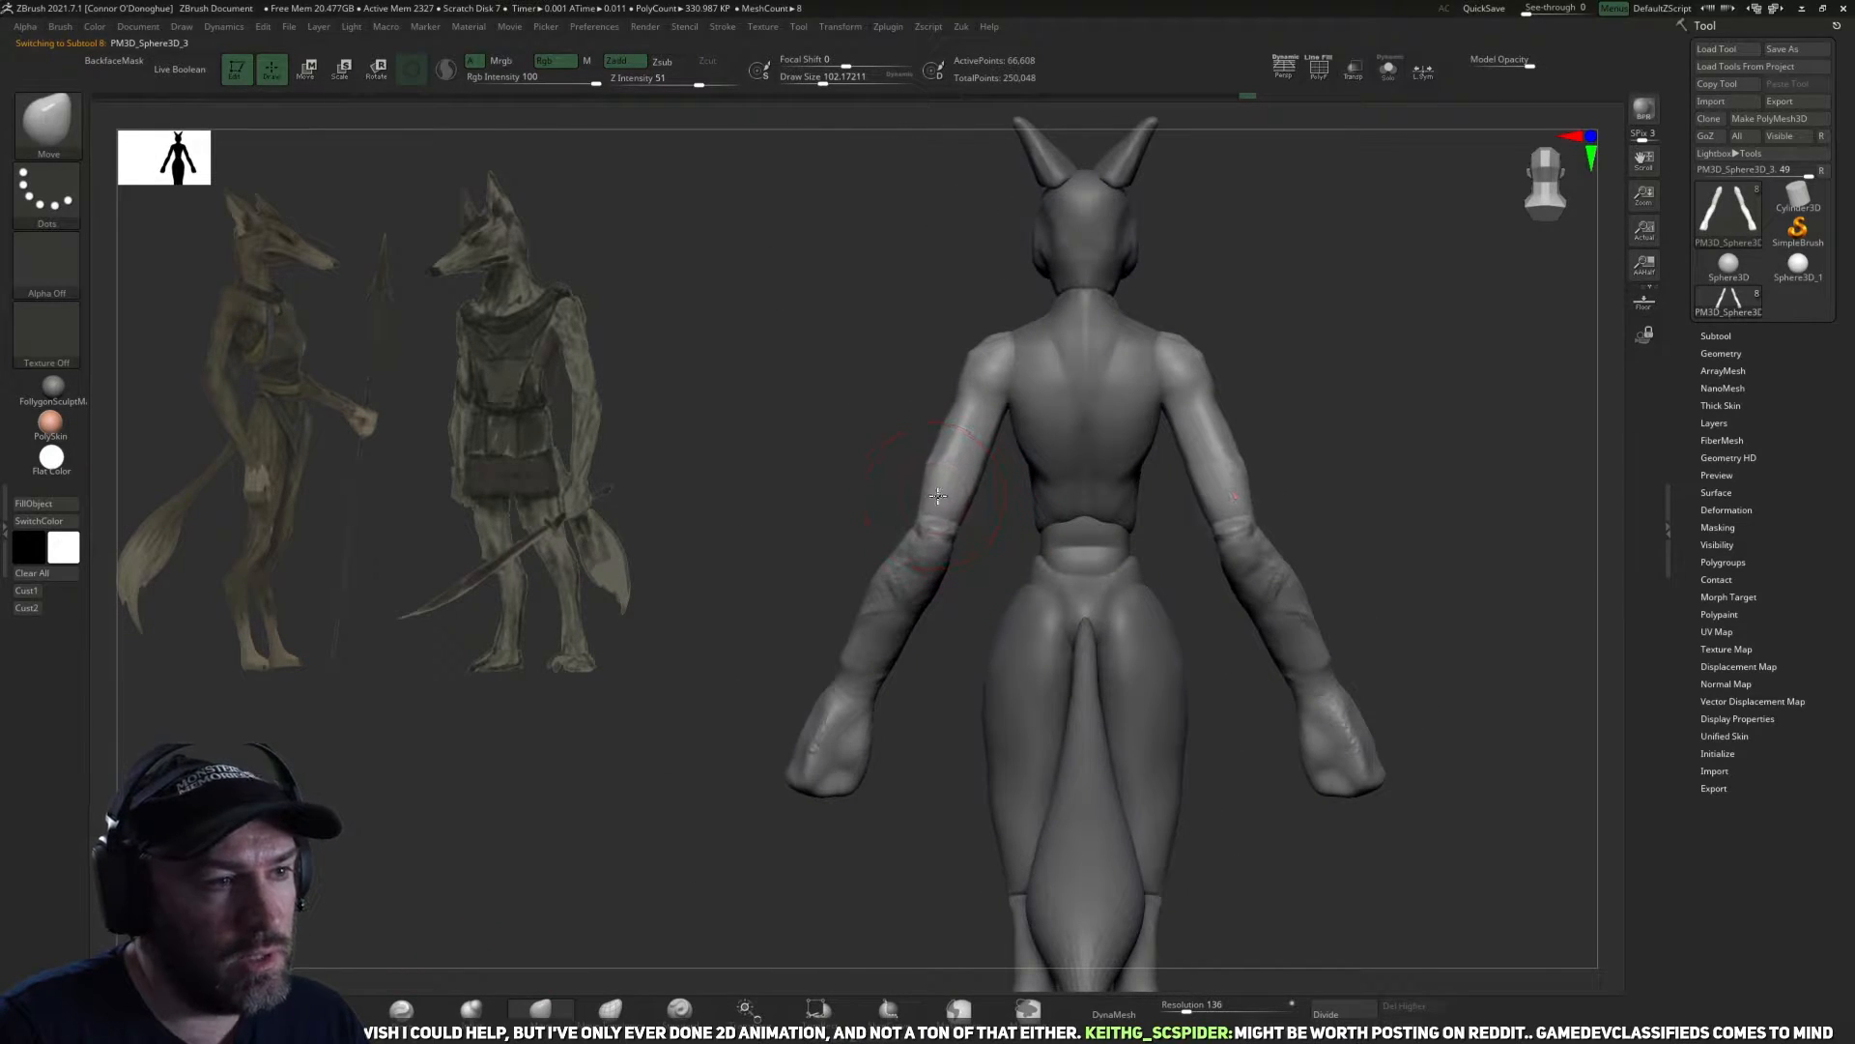
{"action": "key", "text": "["}
{"action": "left_click_drag", "start_coordinate": [732, 547], "coordinate": [692, 717], "text": "alt"}
Tighten the forms of the upper arm and shoulder with the Pinch brush at draw sizes of about 66 to 94.
{"action": "left_click", "coordinate": [401, 1009]}
{"action": "left_click_drag", "start_coordinate": [541, 857], "coordinate": [624, 817]}
{"action": "key", "text": "shift"}
{"action": "mouse_move", "coordinate": [926, 550]}
{"action": "right_mouse_down"}
{"action": "mouse_move", "coordinate": [1048, 584]}
{"action": "mouse_move", "coordinate": [973, 565]}
{"action": "right_mouse_up"}
{"action": "mouse_move", "coordinate": [1198, 481]}
{"action": "right_mouse_down"}
{"action": "mouse_move", "coordinate": [977, 551]}
{"action": "mouse_move", "coordinate": [1056, 517]}
{"action": "mouse_move", "coordinate": [1016, 570]}
{"action": "right_mouse_up"}
{"action": "right_click_drag", "start_coordinate": [1090, 507], "coordinate": [1016, 519]}
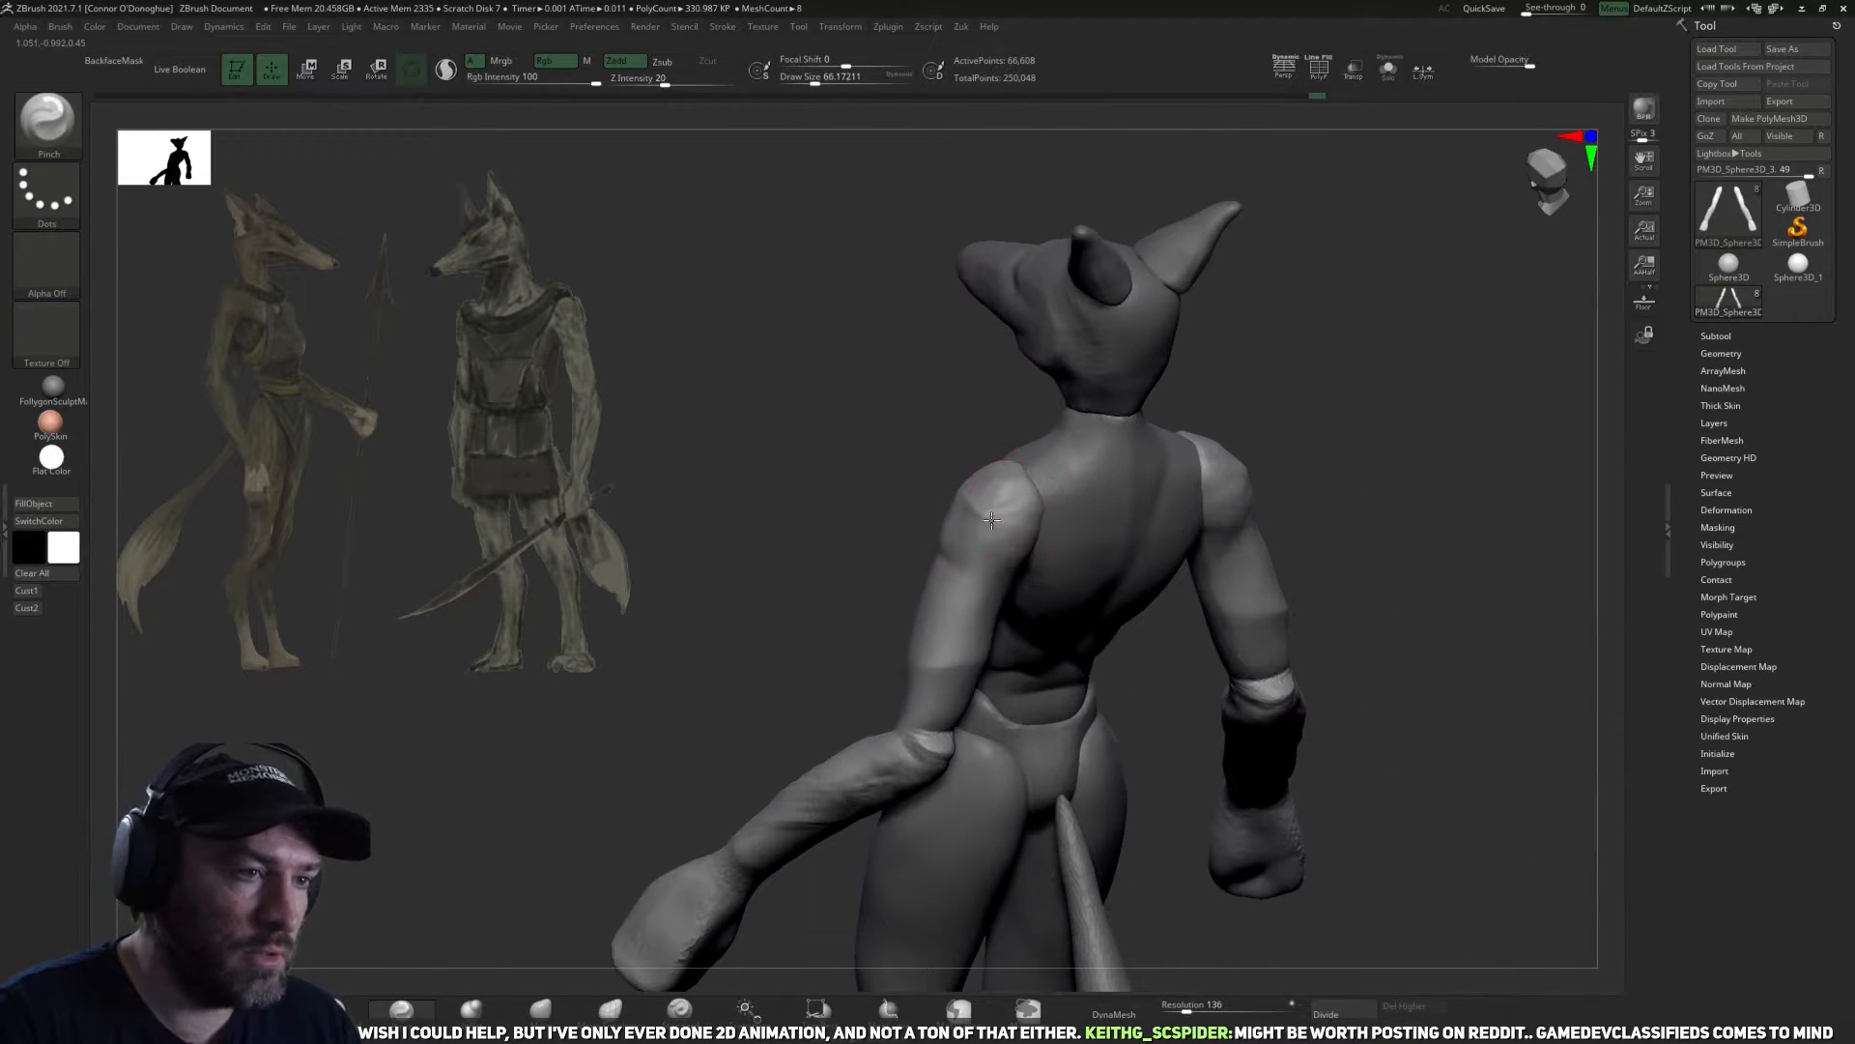
{"action": "right_click_drag", "start_coordinate": [871, 490], "coordinate": [931, 571]}
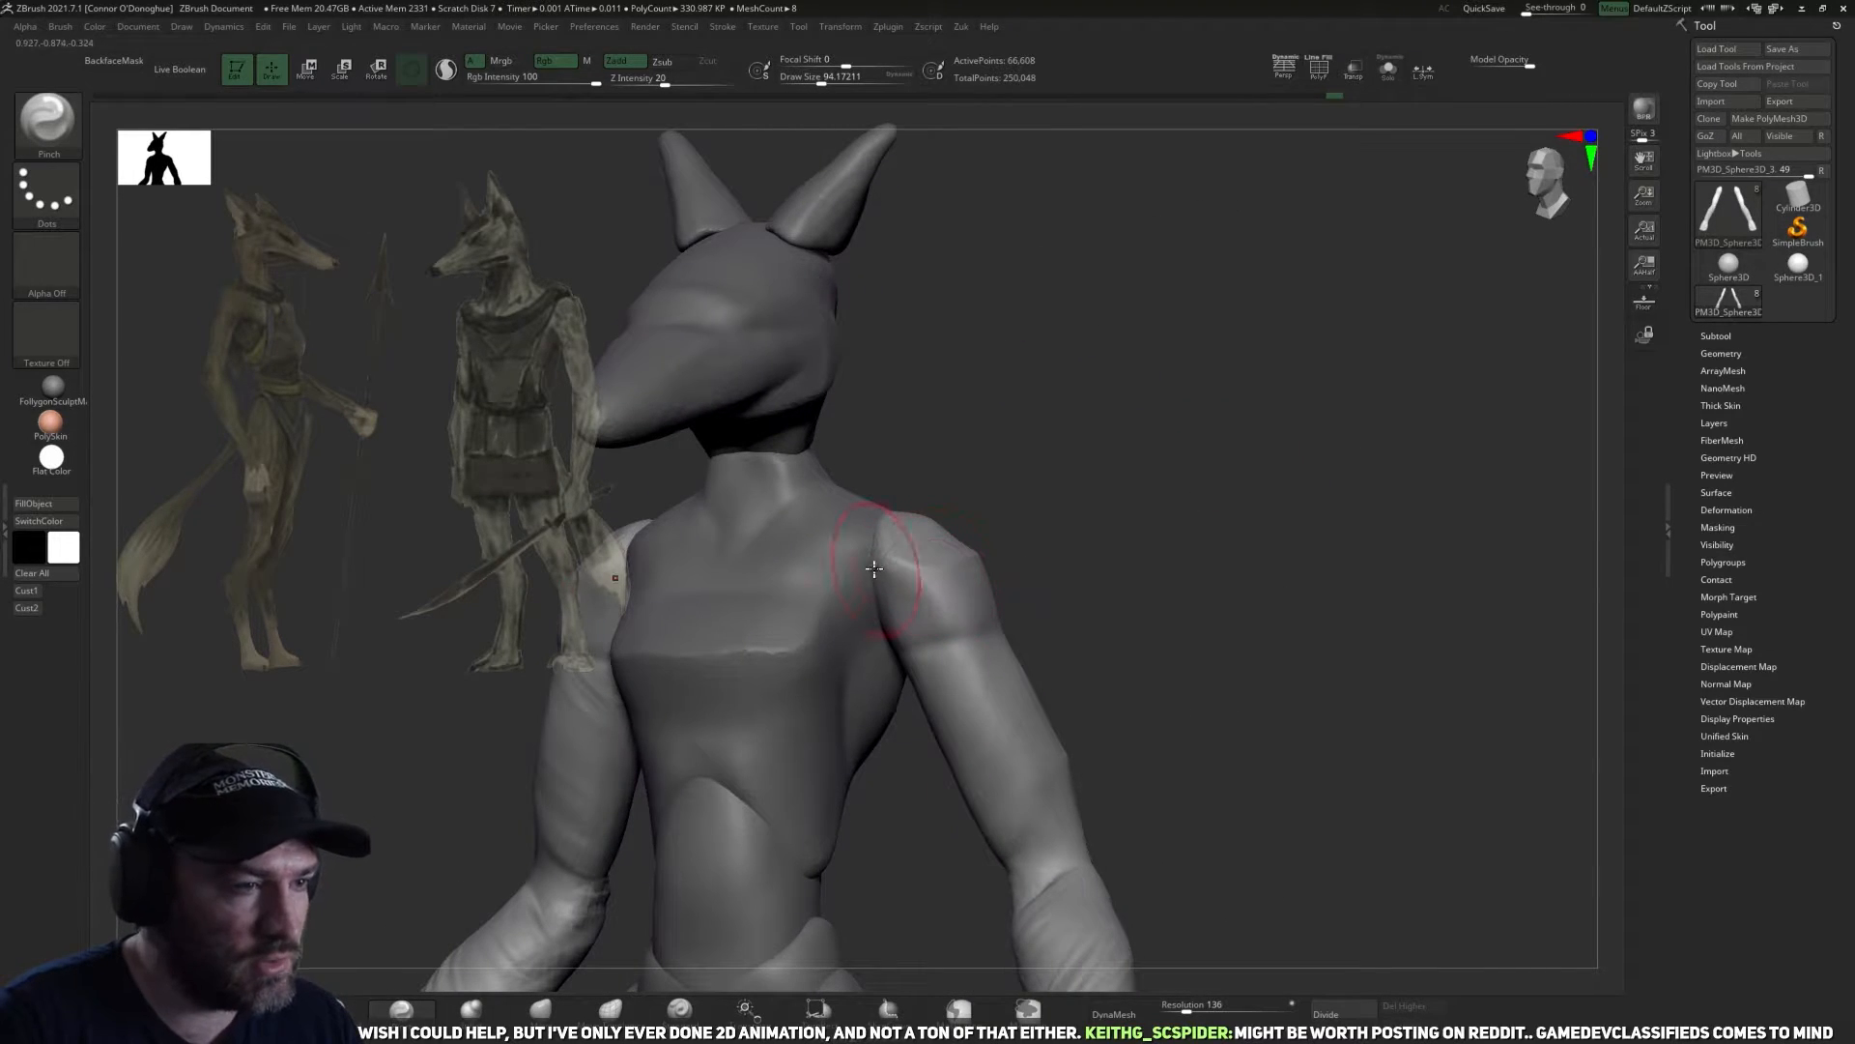
Adjust the shoulder where it meets the chest with the Move brush at a draw size of about 102.
{"action": "left_click", "coordinate": [523, 1009]}
{"action": "right_click_drag", "start_coordinate": [1160, 583], "coordinate": [1014, 597]}
{"action": "left_click_drag", "start_coordinate": [911, 615], "coordinate": [878, 601]}
{"action": "right_click_drag", "start_coordinate": [1143, 563], "coordinate": [590, 774]}
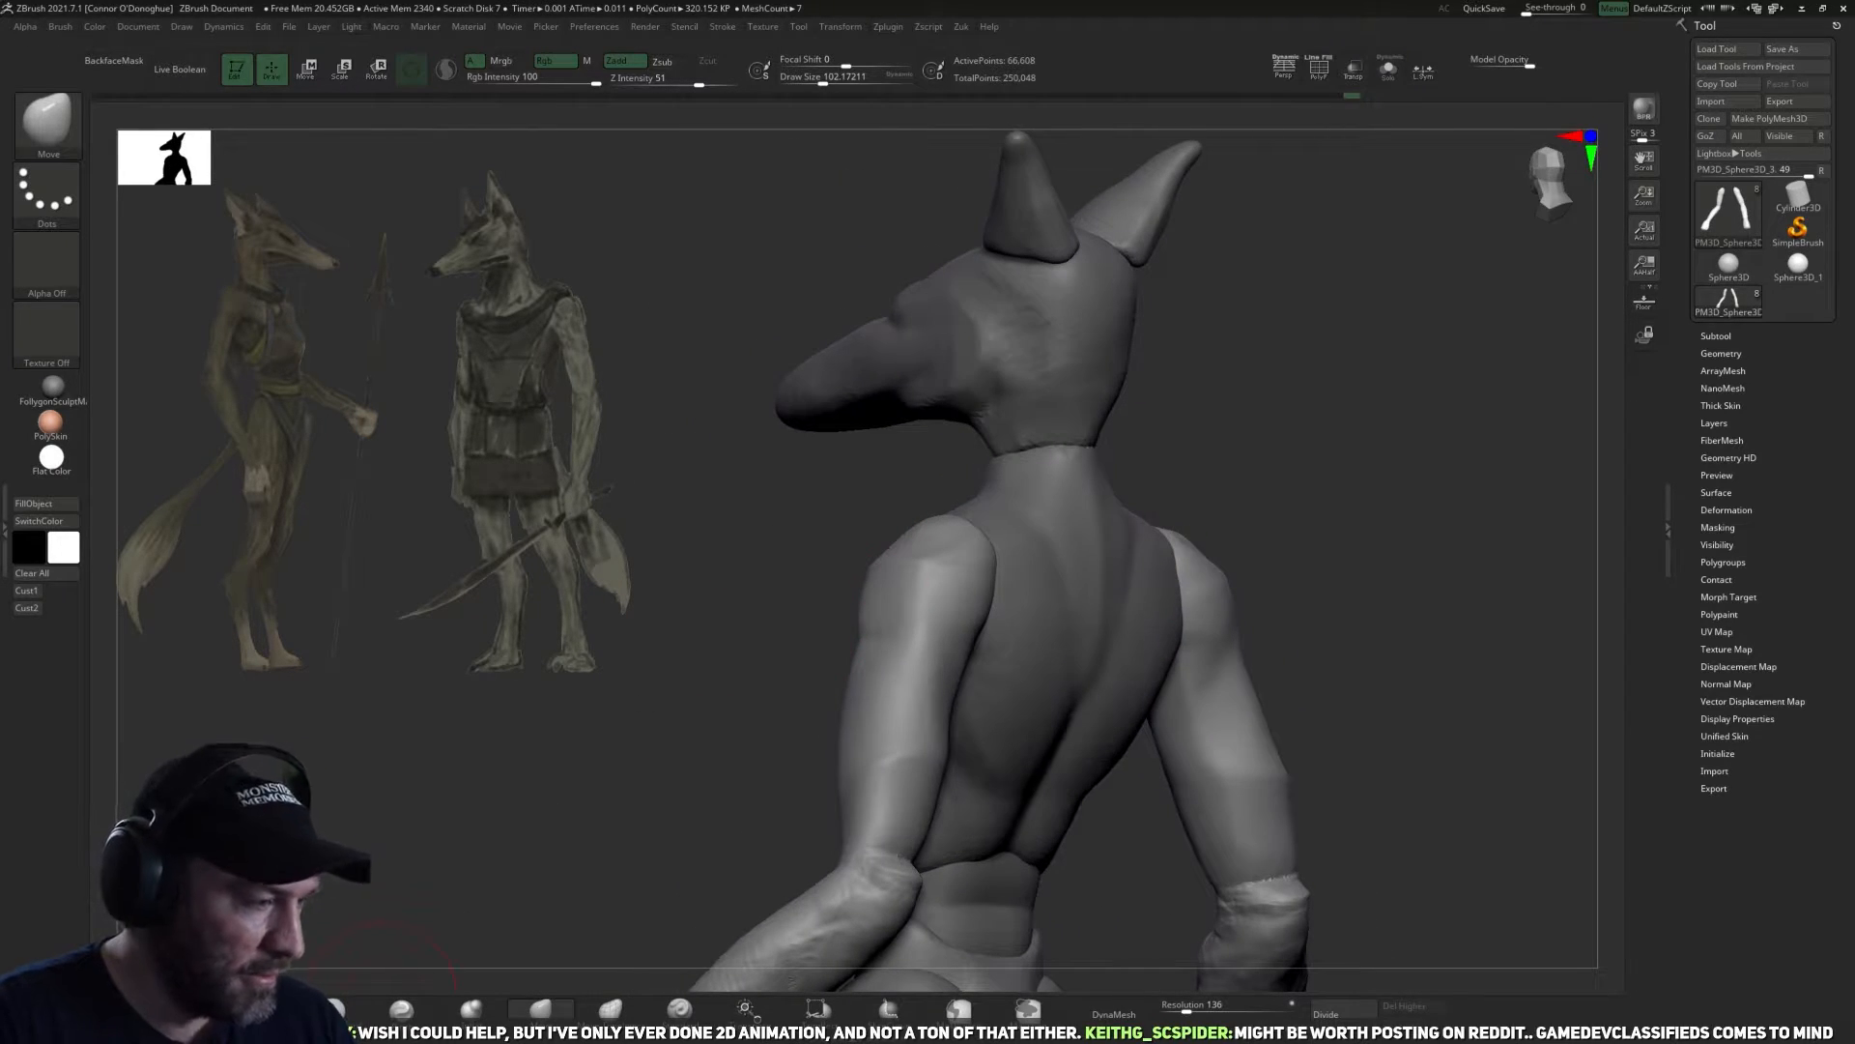
Flatten the top of the shoulder with TrimDynamic at a draw size of about 110.
{"action": "left_click", "coordinate": [341, 1009]}
{"action": "mouse_move", "coordinate": [1440, 410]}
{"action": "right_mouse_down"}
{"action": "mouse_move", "coordinate": [1371, 447]}
{"action": "mouse_move", "coordinate": [1197, 468]}
{"action": "mouse_move", "coordinate": [1204, 490]}
{"action": "mouse_move", "coordinate": [965, 530]}
{"action": "right_mouse_up"}
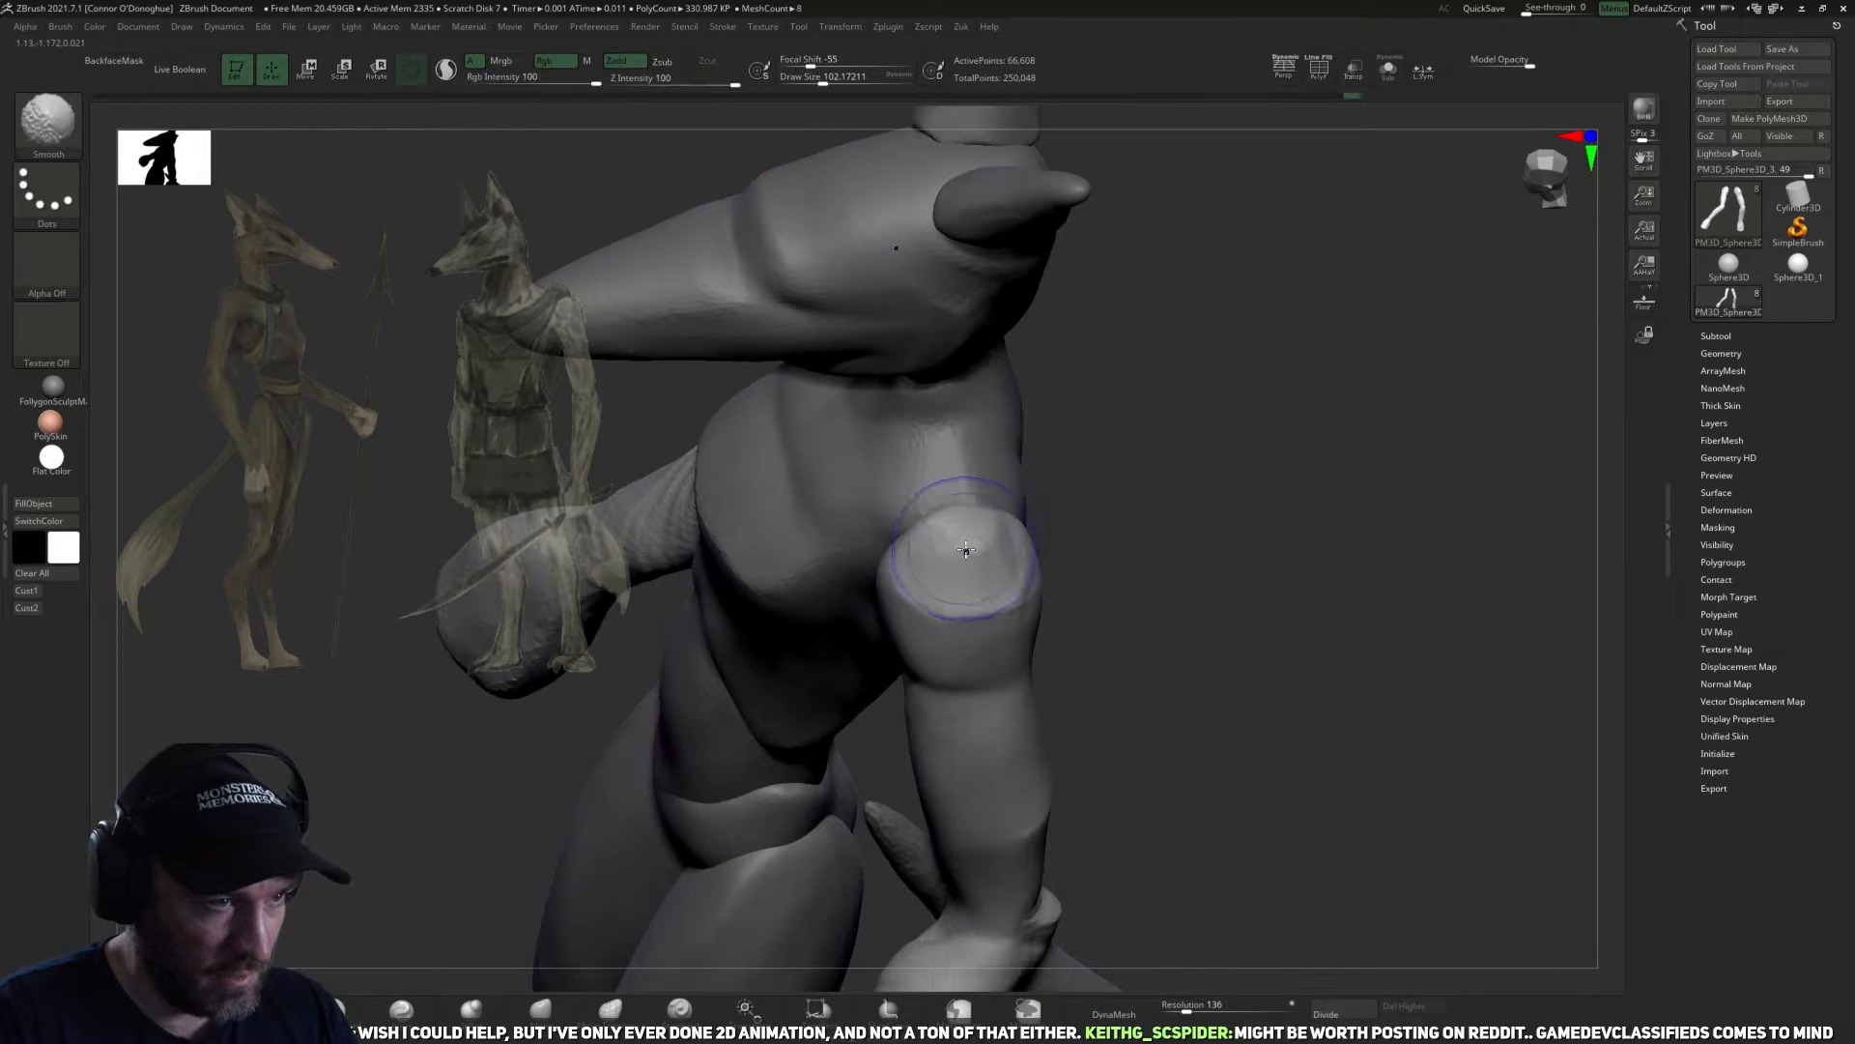
{"action": "left_click", "coordinate": [401, 1009]}
{"action": "right_click_drag", "start_coordinate": [908, 552], "coordinate": [996, 567]}
{"action": "right_click_drag", "start_coordinate": [1156, 554], "coordinate": [1003, 566]}
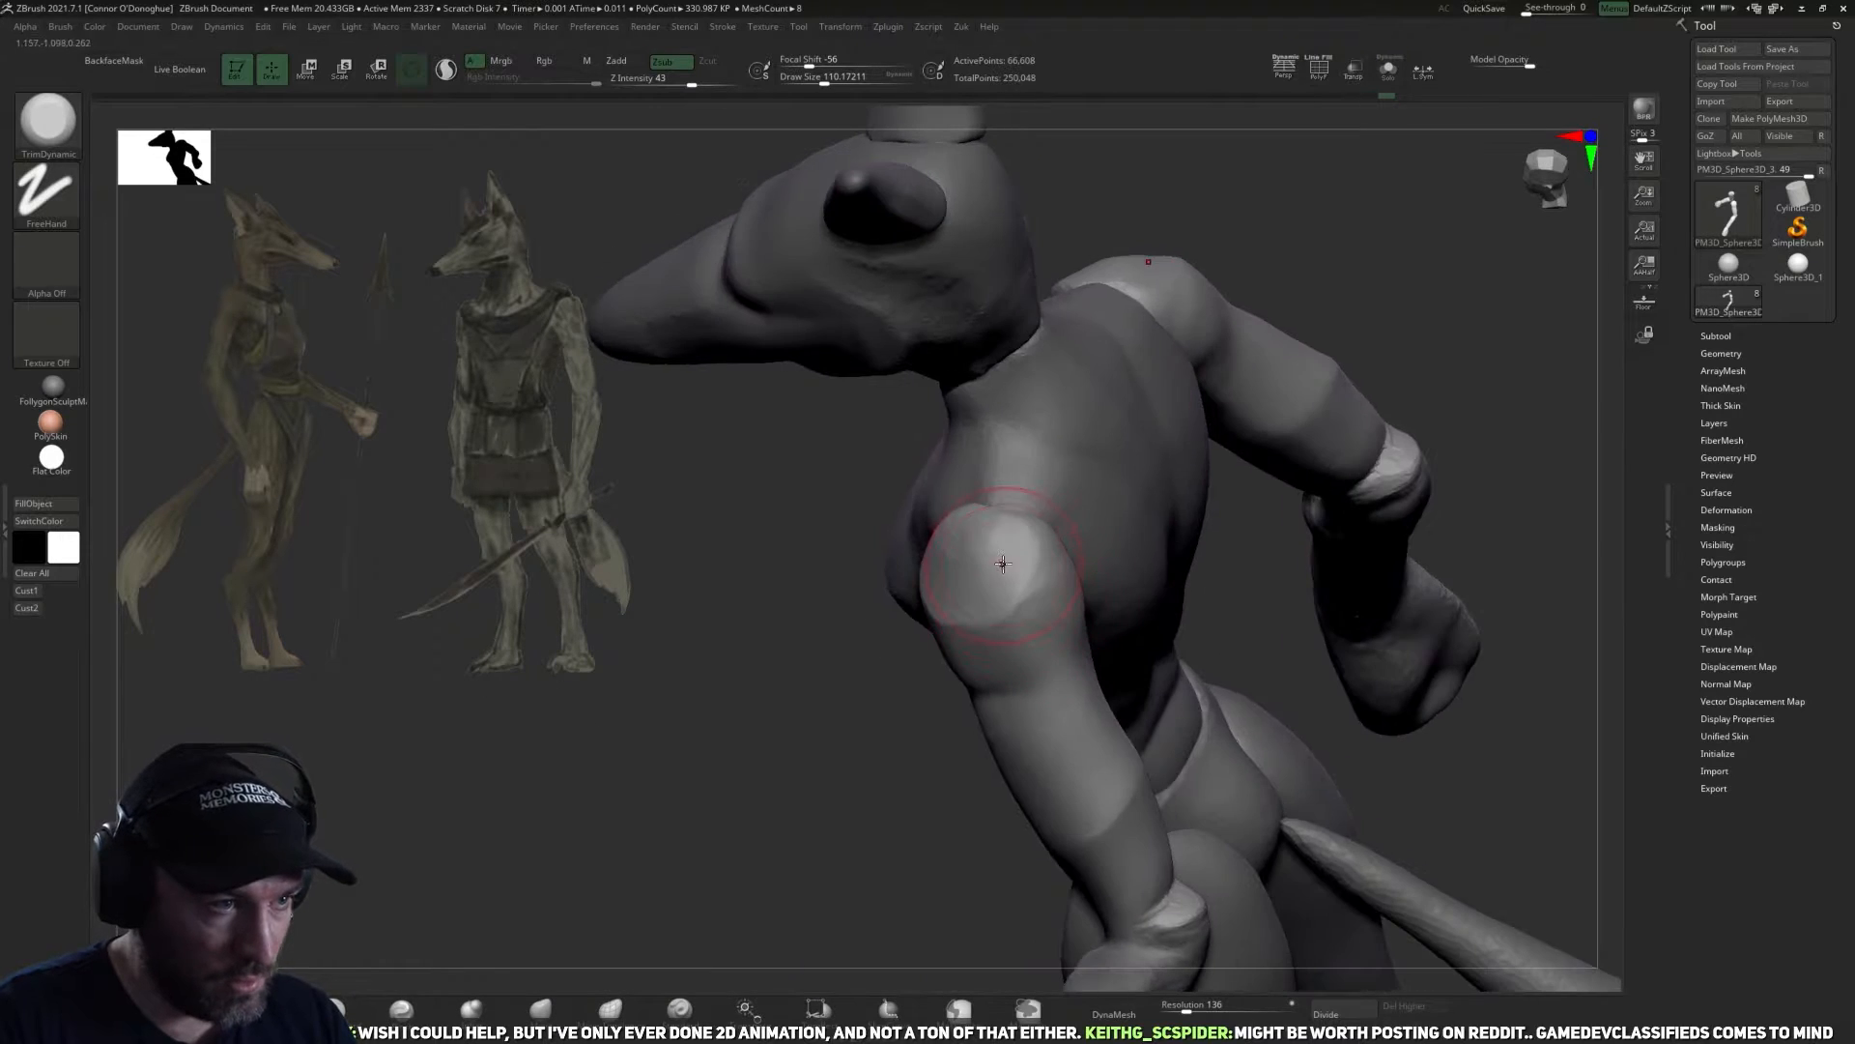
Extend the flat planes around the sides and front of the shoulder with TrimDynamic at a draw size of about 122.
{"action": "mouse_move", "coordinate": [833, 783]}
{"action": "right_mouse_down"}
{"action": "mouse_move", "coordinate": [866, 728]}
{"action": "mouse_move", "coordinate": [918, 710]}
{"action": "right_mouse_up"}
{"action": "right_click_drag", "start_coordinate": [1296, 549], "coordinate": [1112, 607]}
{"action": "left_click_drag", "start_coordinate": [1034, 574], "coordinate": [1036, 609]}
{"action": "right_click_drag", "start_coordinate": [1208, 589], "coordinate": [1070, 638]}
{"action": "right_click_drag", "start_coordinate": [1391, 580], "coordinate": [1111, 607]}
{"action": "mouse_move", "coordinate": [1055, 623]}
{"action": "left_mouse_down"}
{"action": "mouse_move", "coordinate": [1013, 667]}
{"action": "mouse_move", "coordinate": [1005, 649]}
{"action": "left_mouse_up"}
{"action": "right_click_drag", "start_coordinate": [1141, 618], "coordinate": [1096, 575]}
{"action": "mouse_move", "coordinate": [966, 560]}
{"action": "left_mouse_down"}
{"action": "mouse_move", "coordinate": [976, 628]}
{"action": "mouse_move", "coordinate": [930, 604]}
{"action": "left_mouse_up"}
{"action": "right_click_drag", "start_coordinate": [1170, 605], "coordinate": [879, 647]}
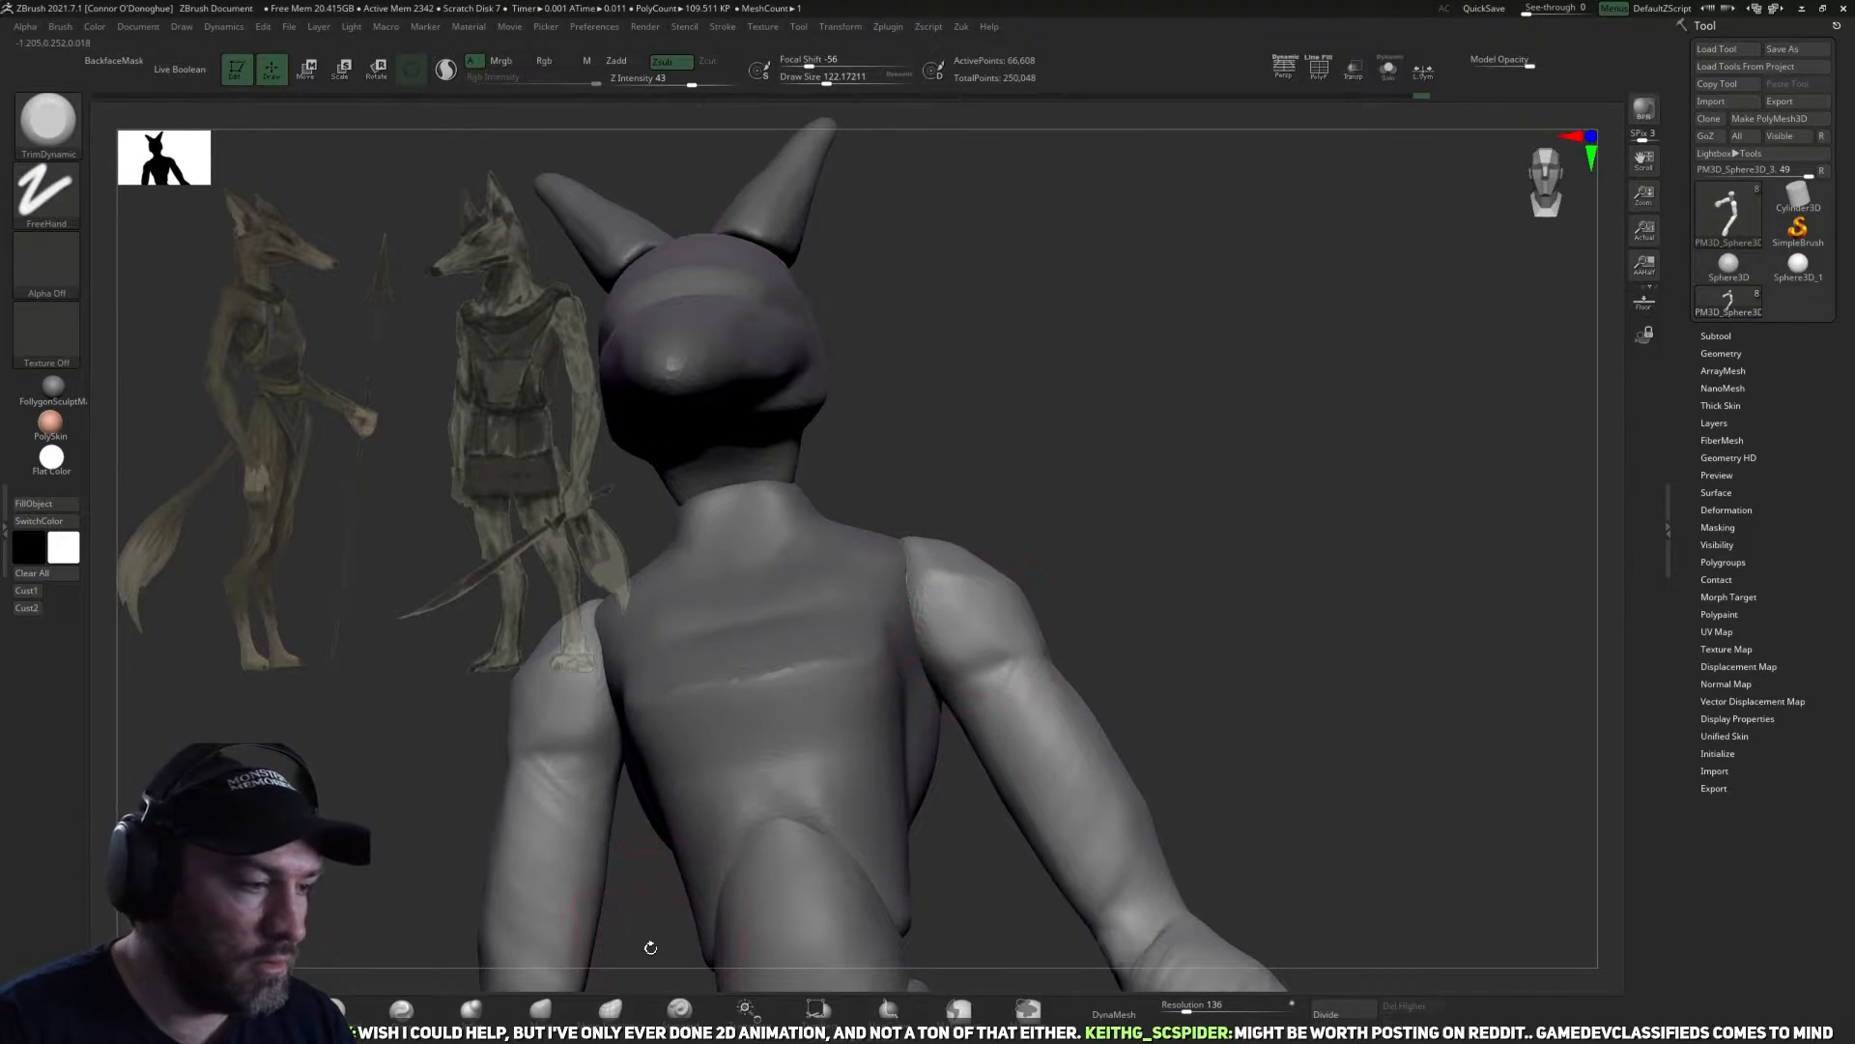
Refine and smooth the upper arms with the Move and Smooth brushes at a draw size of about 118.
{"action": "left_click", "coordinate": [541, 1010]}
{"action": "mouse_move", "coordinate": [1131, 557]}
{"action": "right_mouse_down"}
{"action": "mouse_move", "coordinate": [1124, 588]}
{"action": "mouse_move", "coordinate": [1057, 525]}
{"action": "mouse_move", "coordinate": [1185, 646]}
{"action": "mouse_move", "coordinate": [1186, 530]}
{"action": "right_mouse_up"}
{"action": "key", "text": "shift"}
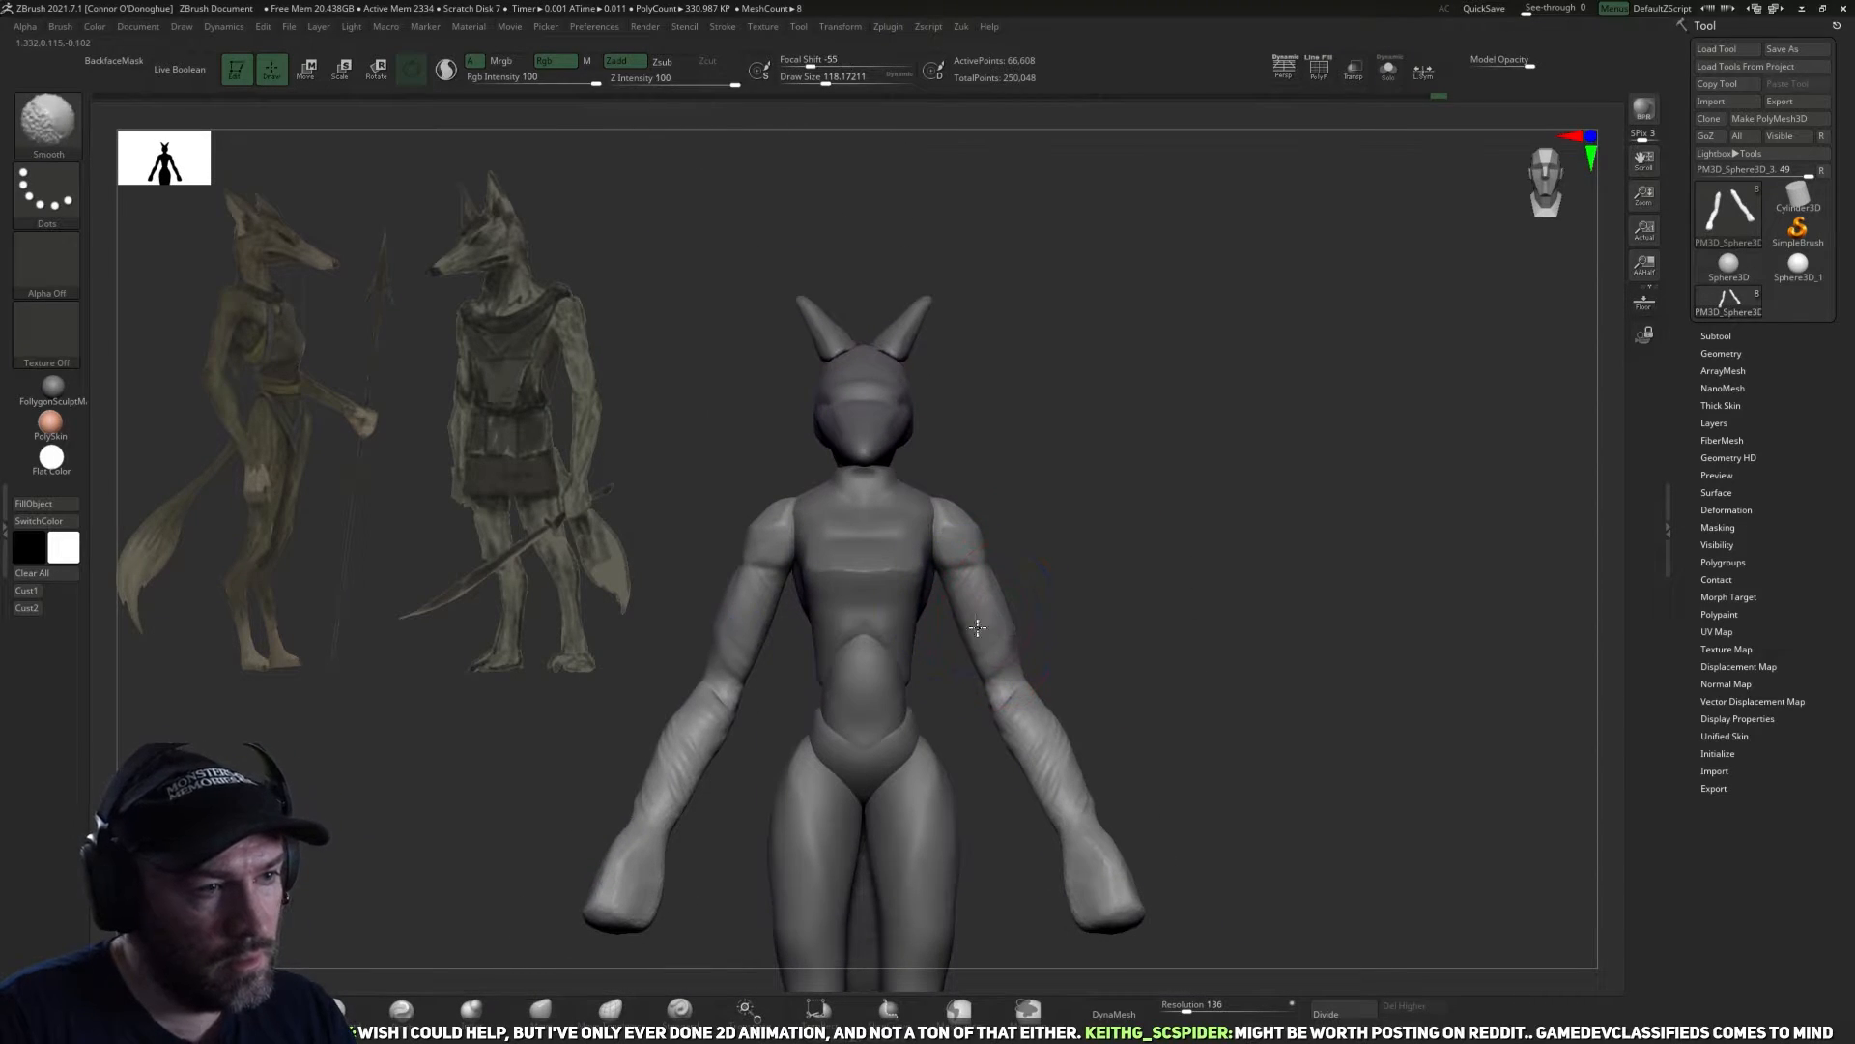
Split the arms at the elbows so that the upper arm becomes a subtool separate from the forearm.
{"action": "mouse_move", "coordinate": [1225, 709]}
{"action": "left_mouse_down"}
{"action": "mouse_move", "coordinate": [1073, 715]}
{"action": "mouse_move", "coordinate": [1051, 681]}
{"action": "mouse_move", "coordinate": [1011, 680]}
{"action": "mouse_move", "coordinate": [982, 874]}
{"action": "mouse_move", "coordinate": [974, 851]}
{"action": "left_mouse_up"}
{"action": "key", "text": "z"}
{"action": "left_click", "coordinate": [1007, 738]}
{"action": "left_click_drag", "start_coordinate": [1428, 525], "coordinate": [1207, 546]}
{"action": "mouse_move", "coordinate": [1083, 587]}
{"action": "left_mouse_down", "text": "ctrl"}
{"action": "mouse_move", "coordinate": [1061, 561]}
{"action": "mouse_move", "coordinate": [1245, 529]}
{"action": "left_mouse_up", "text": "ctrl"}
{"action": "mouse_move", "coordinate": [1213, 645]}
{"action": "left_mouse_down", "text": "ctrl"}
{"action": "mouse_move", "coordinate": [774, 787]}
{"action": "mouse_move", "coordinate": [967, 594]}
{"action": "mouse_move", "coordinate": [1276, 541]}
{"action": "mouse_move", "coordinate": [1139, 529]}
{"action": "mouse_move", "coordinate": [1165, 591]}
{"action": "left_mouse_up", "text": "ctrl"}
{"action": "key", "text": "z"}
{"action": "left_click", "coordinate": [1257, 550]}
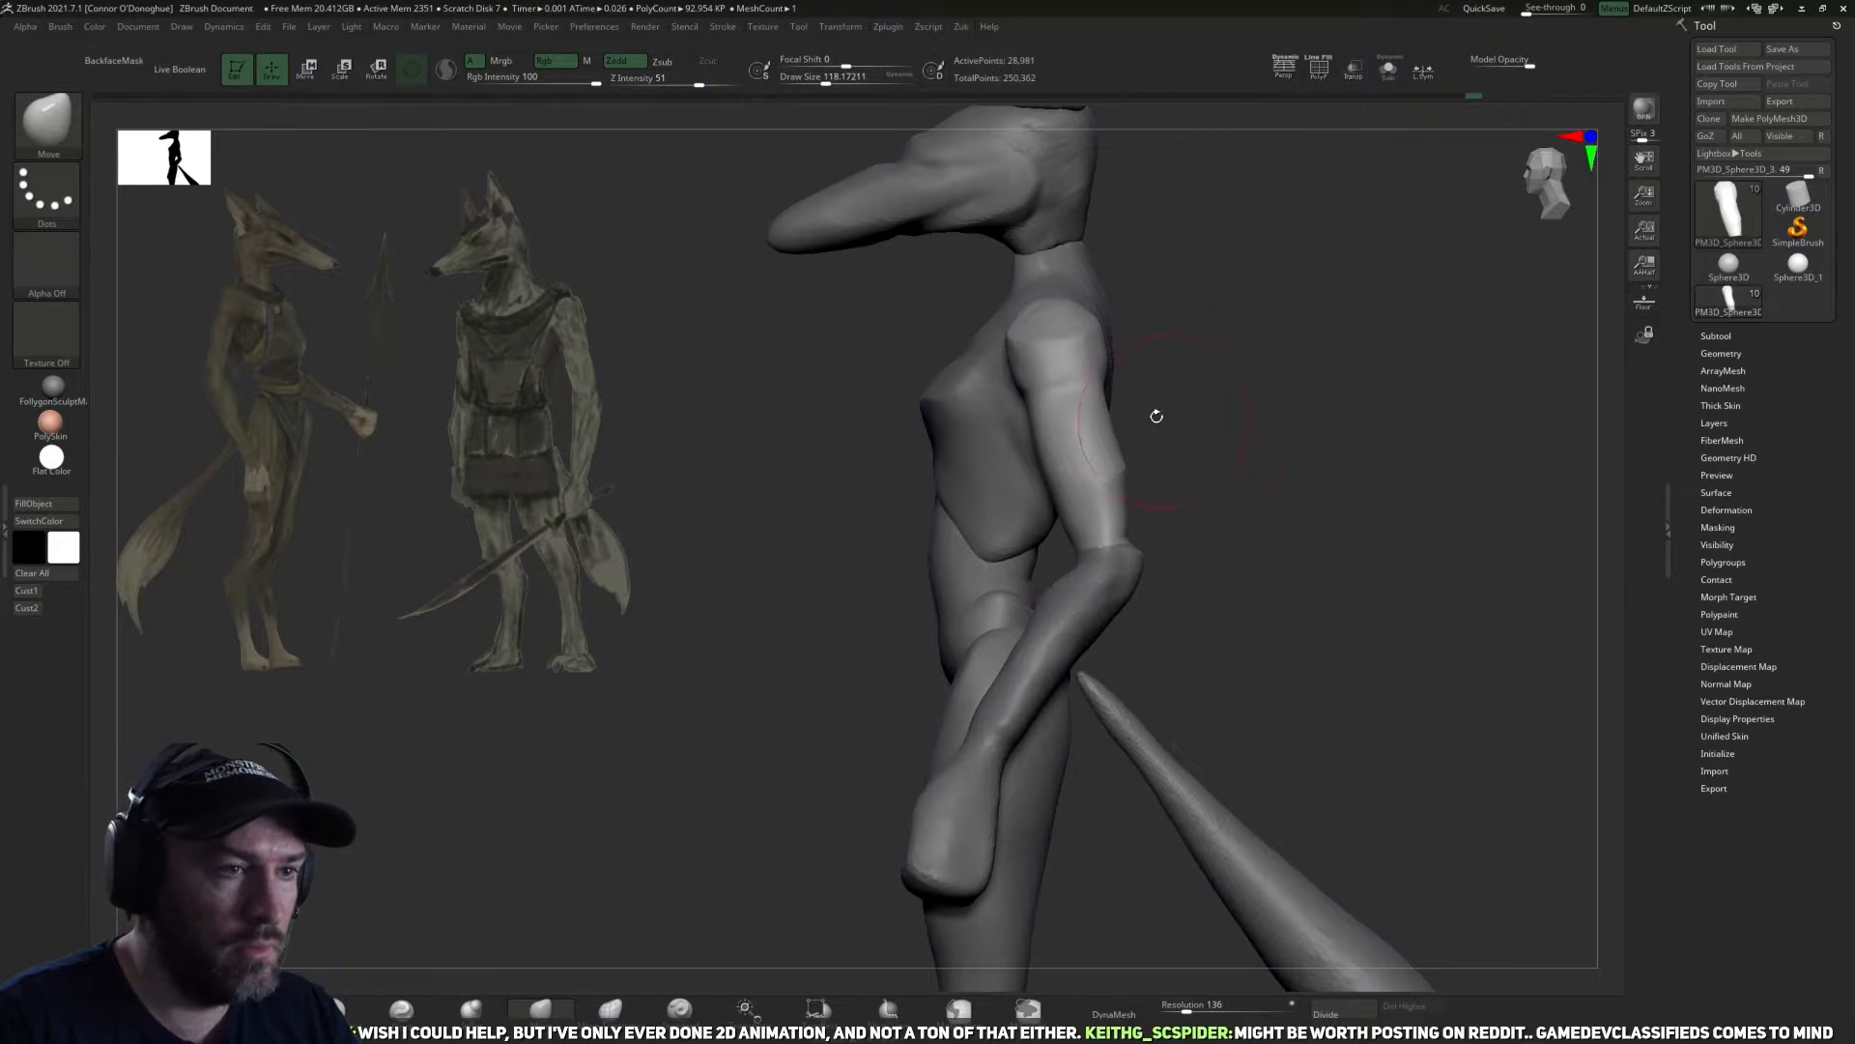
Remesh the upper arms with DynaMesh at resolution 136.
{"action": "left_click_drag", "start_coordinate": [1152, 410], "coordinate": [1261, 501]}
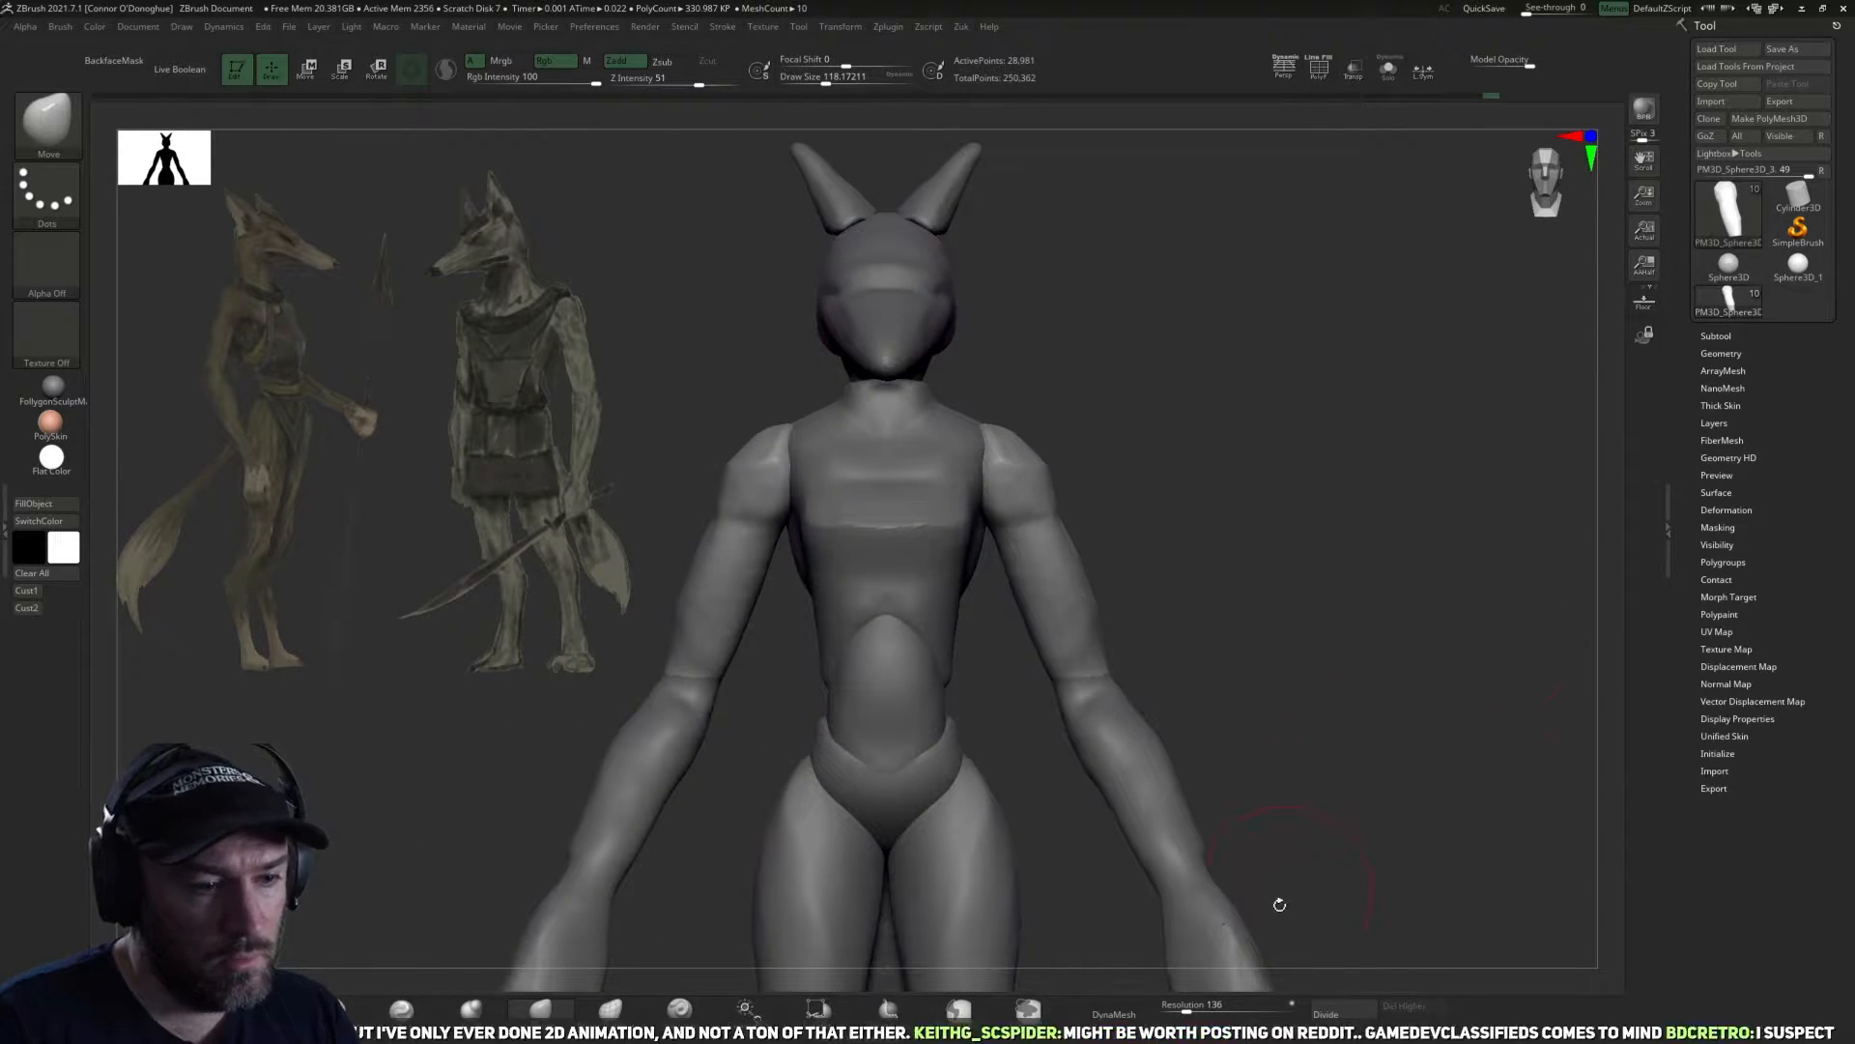
{"action": "left_click", "coordinate": [1119, 1012]}
{"action": "left_click_drag", "start_coordinate": [1348, 682], "coordinate": [1315, 658], "text": "alt"}
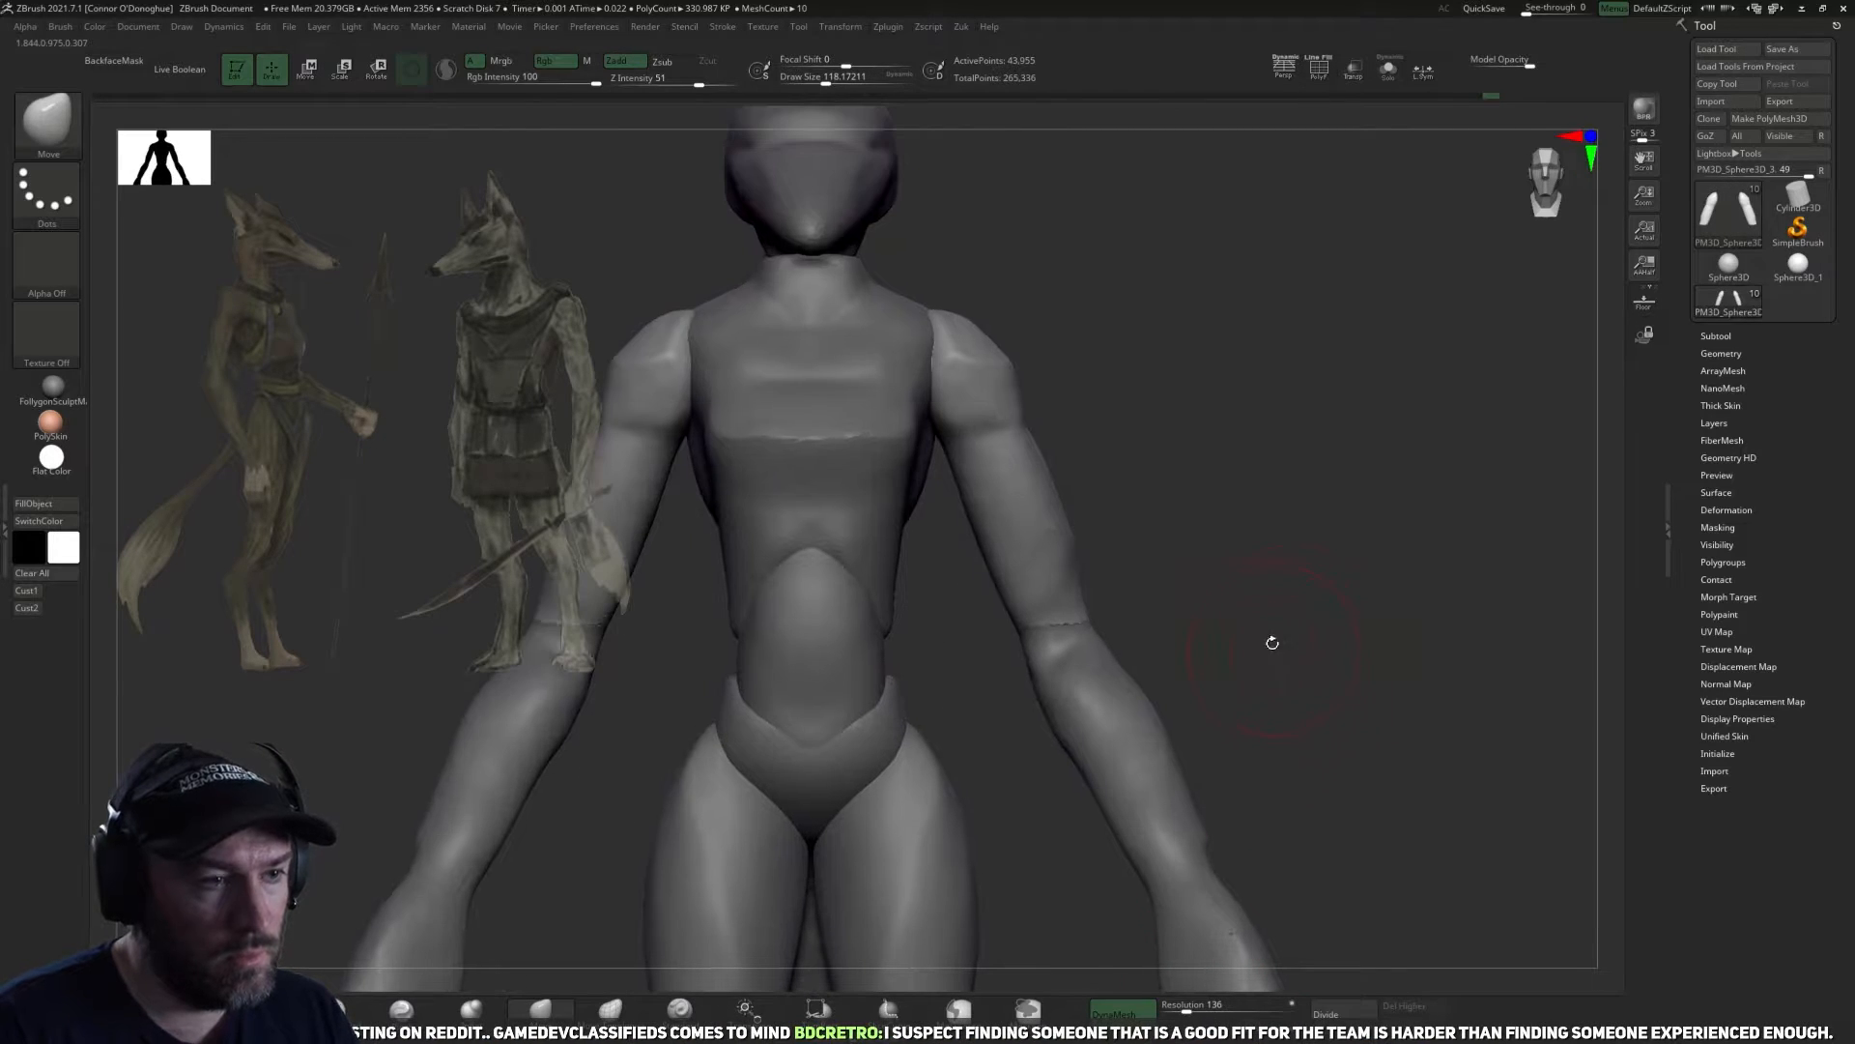
Isolate the upper arms and refine and smooth their elbow ends at a draw size of about 86.
{"action": "left_click", "coordinate": [1388, 70]}
{"action": "left_click_drag", "start_coordinate": [1296, 415], "coordinate": [1118, 808]}
{"action": "mouse_move", "coordinate": [1181, 900]}
{"action": "left_mouse_down"}
{"action": "mouse_move", "coordinate": [1209, 651]}
{"action": "mouse_move", "coordinate": [1122, 754]}
{"action": "mouse_move", "coordinate": [1156, 814]}
{"action": "mouse_move", "coordinate": [1148, 662]}
{"action": "mouse_move", "coordinate": [1205, 683]}
{"action": "mouse_move", "coordinate": [1151, 753]}
{"action": "mouse_move", "coordinate": [1118, 685]}
{"action": "left_mouse_up"}
{"action": "key", "text": "bracketright"}
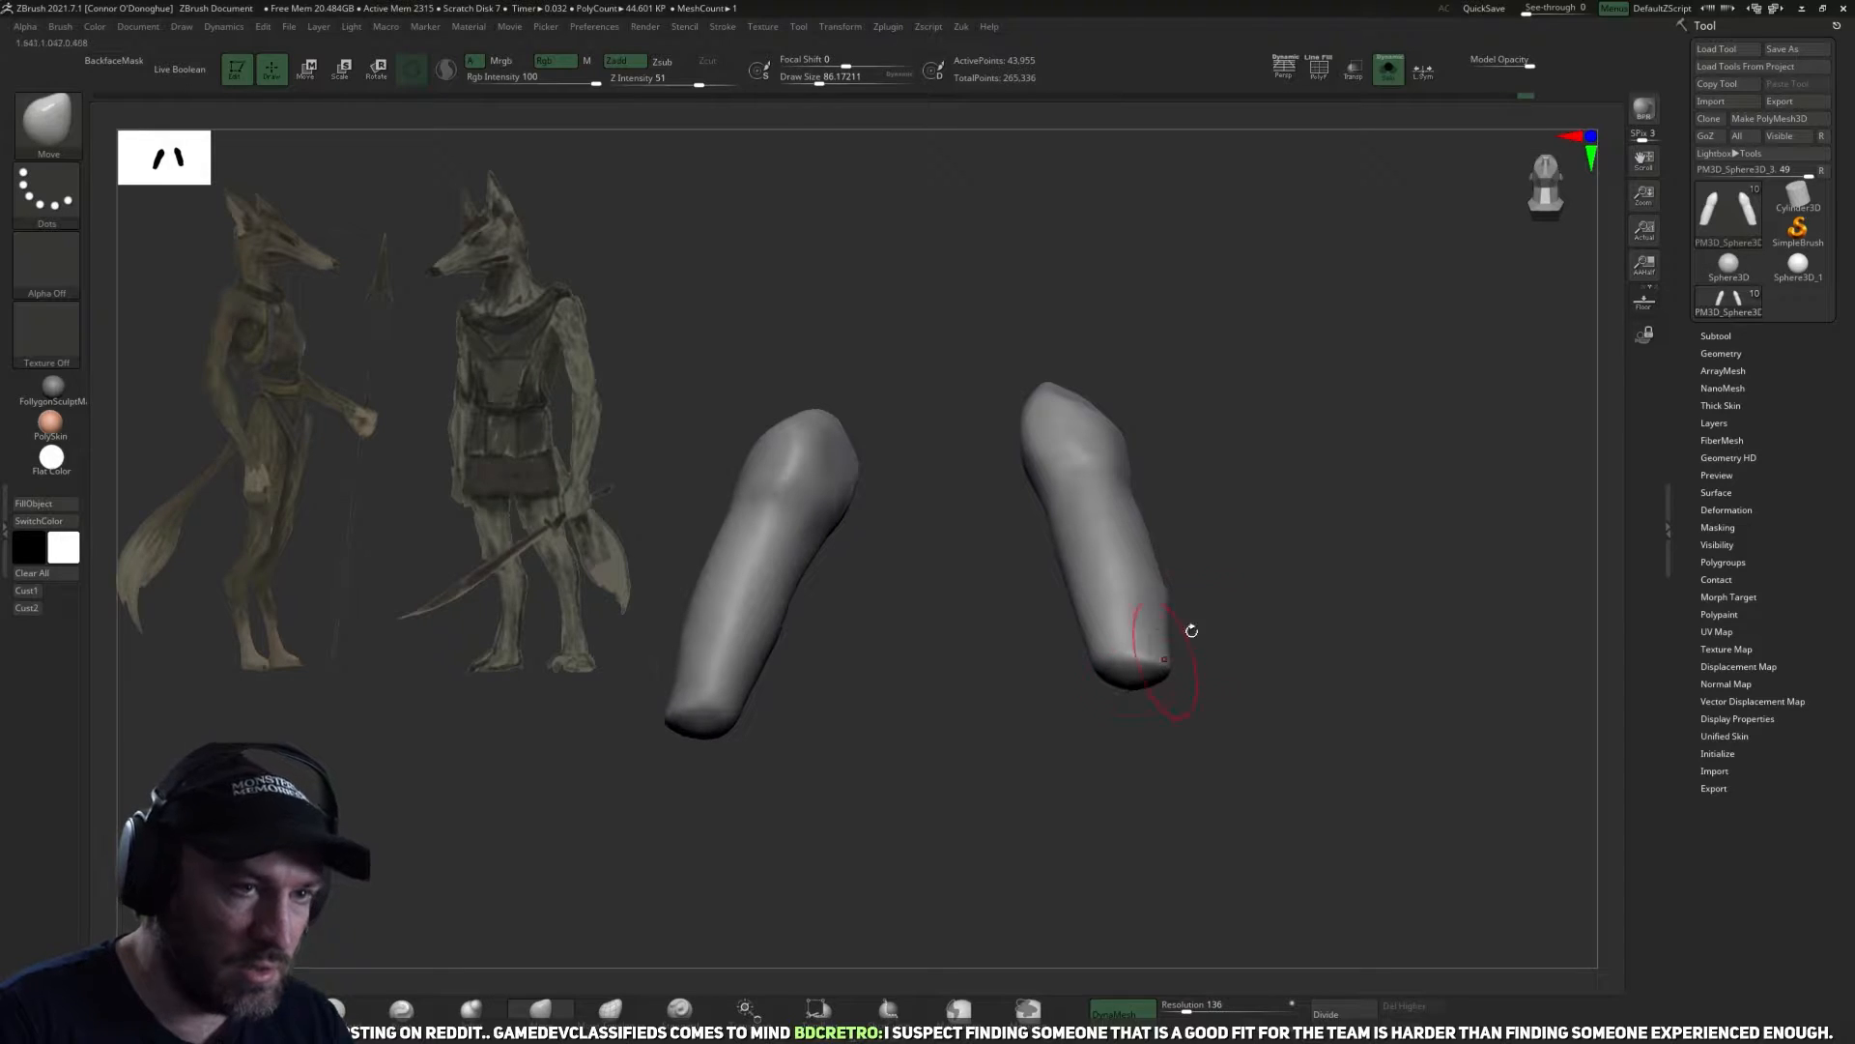
{"action": "left_click_drag", "start_coordinate": [1375, 315], "coordinate": [1386, 230]}
{"action": "left_click", "coordinate": [1390, 69]}
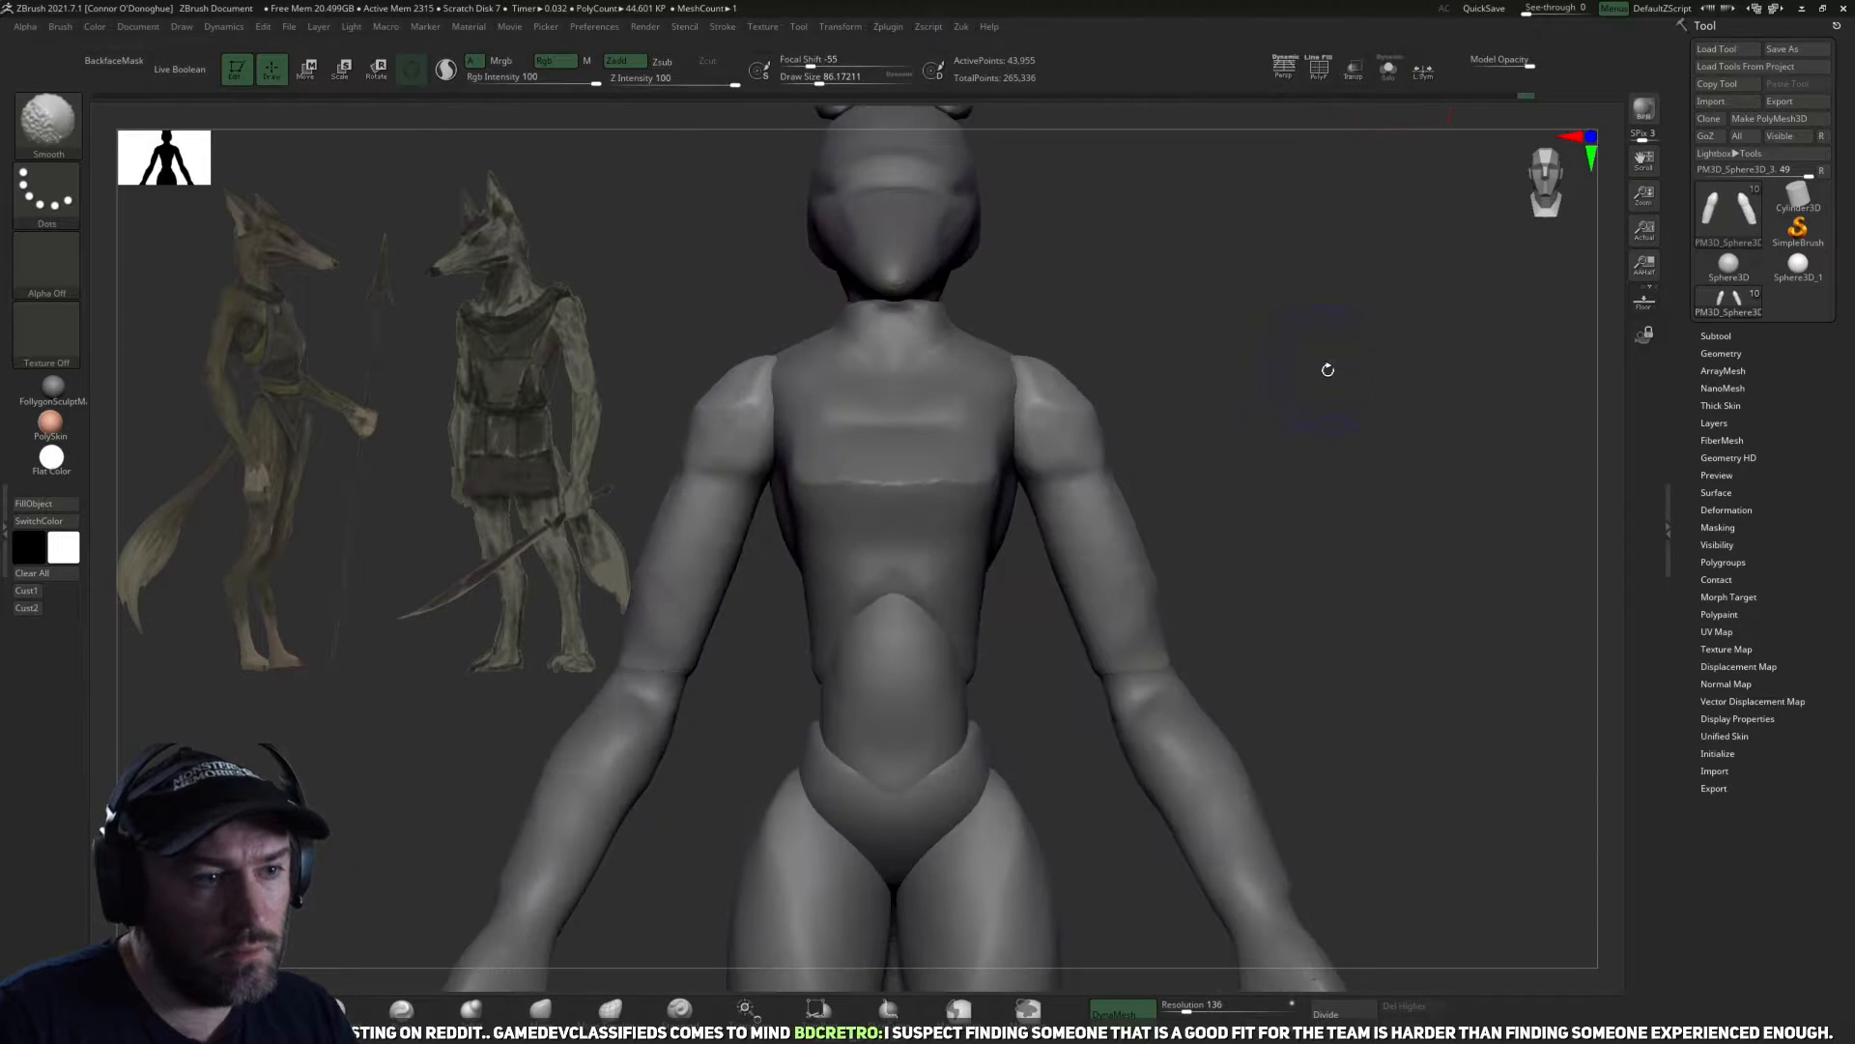
Isolate the forearm subtool and close the open holes at its elbow and wrist ends.
{"action": "left_click", "coordinate": [1397, 82]}
{"action": "right_click_drag", "start_coordinate": [1326, 387], "coordinate": [1225, 456], "text": "ctrl"}
{"action": "key", "text": "z"}
{"action": "left_click", "coordinate": [1258, 575]}
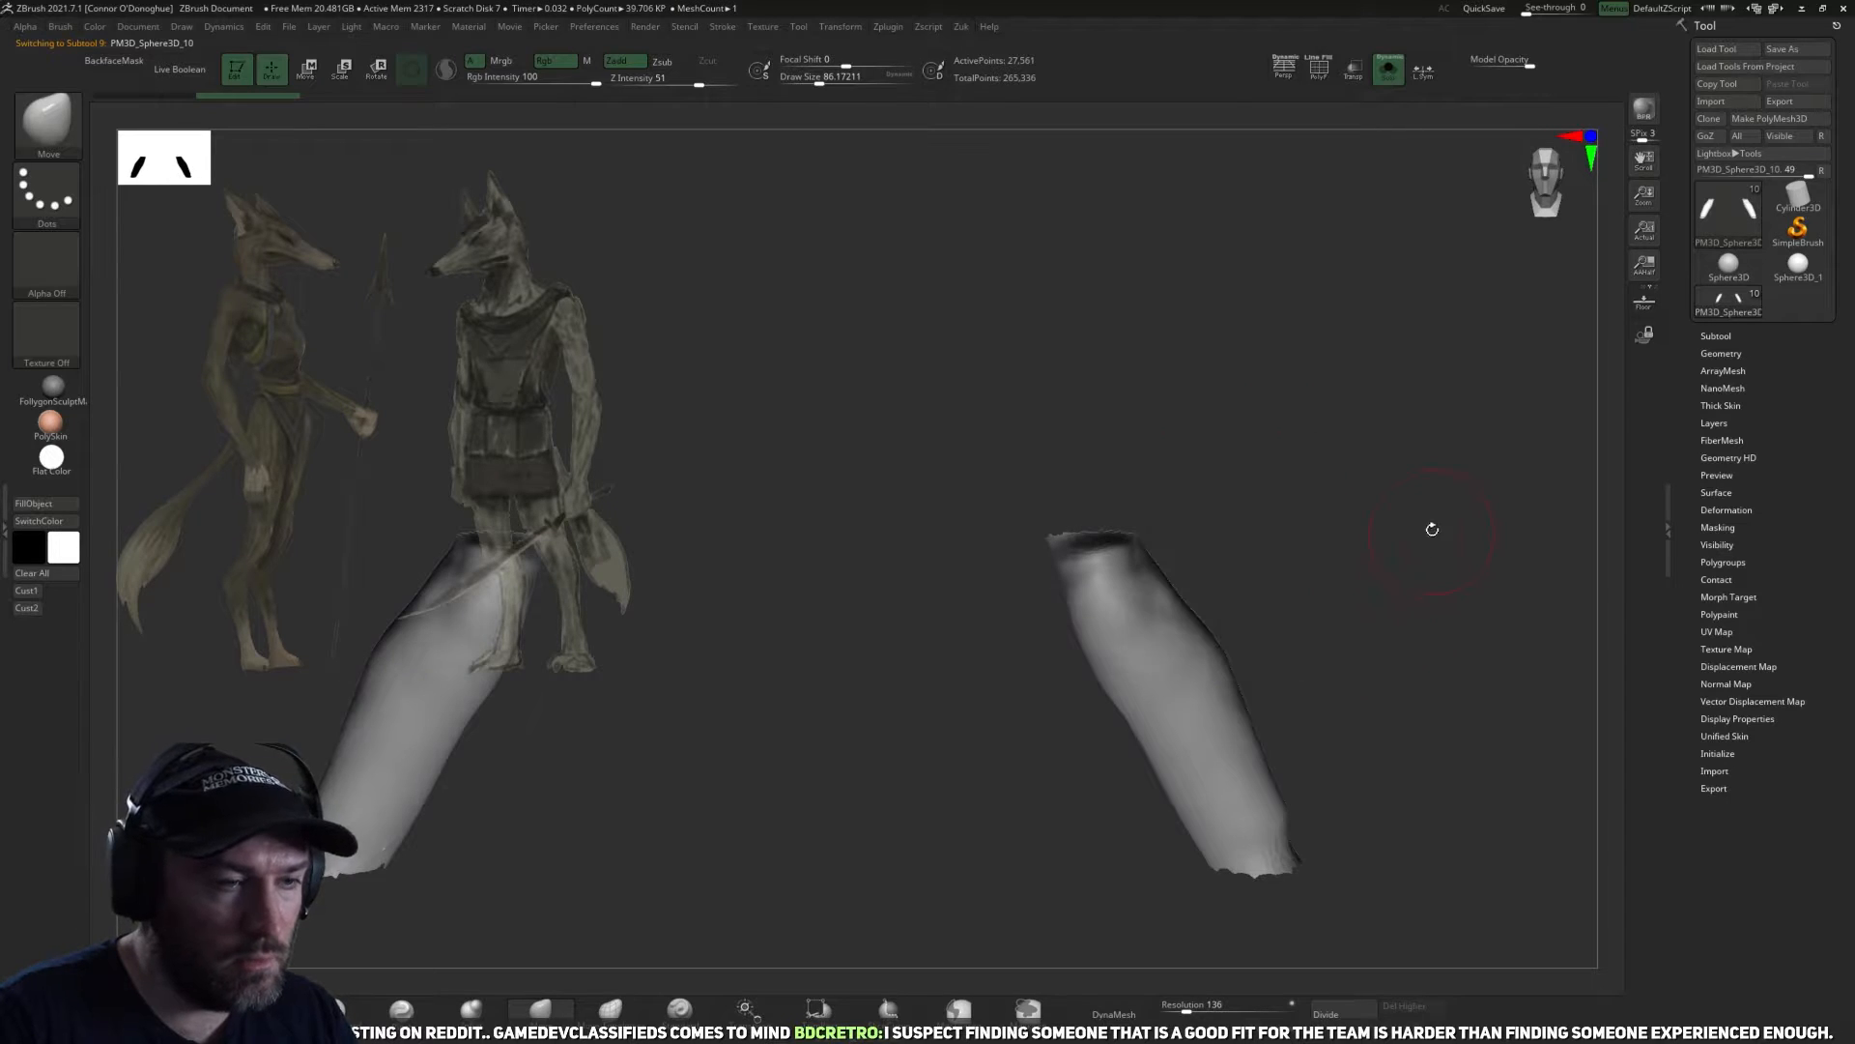
{"action": "key", "text": "ctrl+z"}
{"action": "key", "text": "z"}
{"action": "left_click", "coordinate": [1228, 770]}
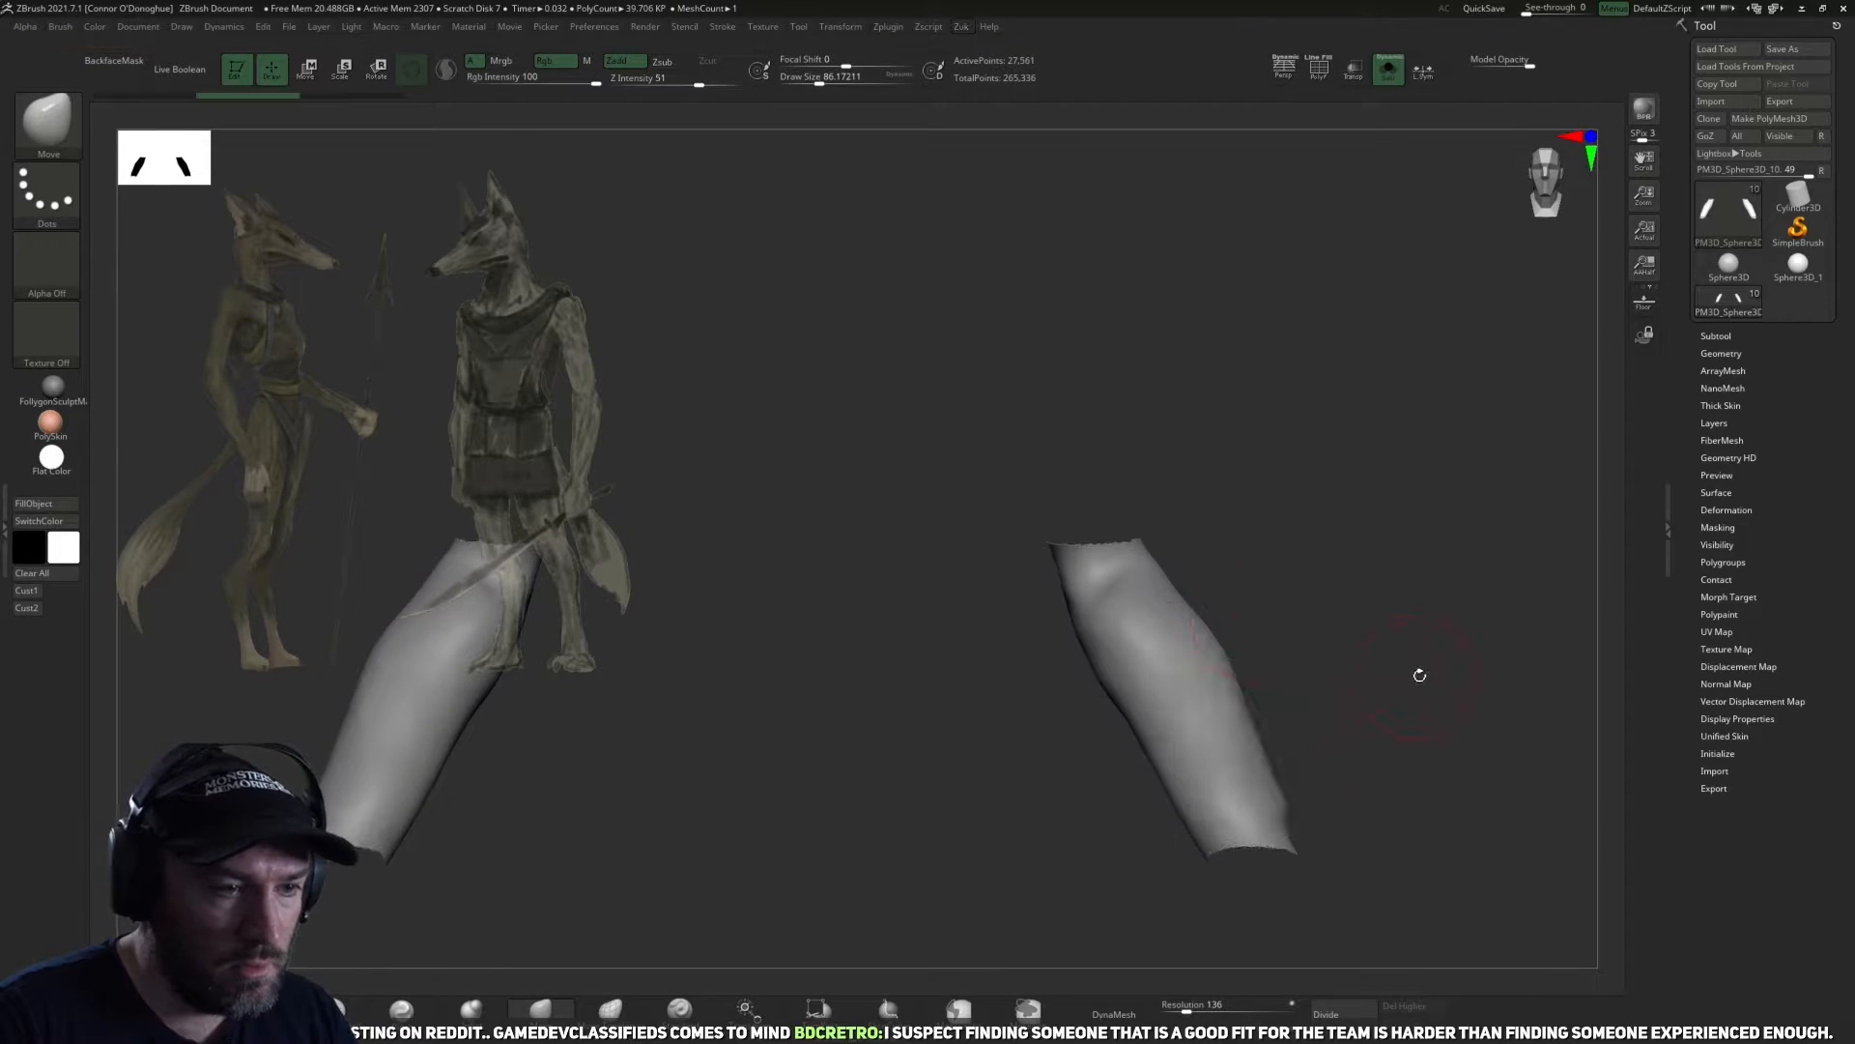
{"action": "key", "text": "z"}
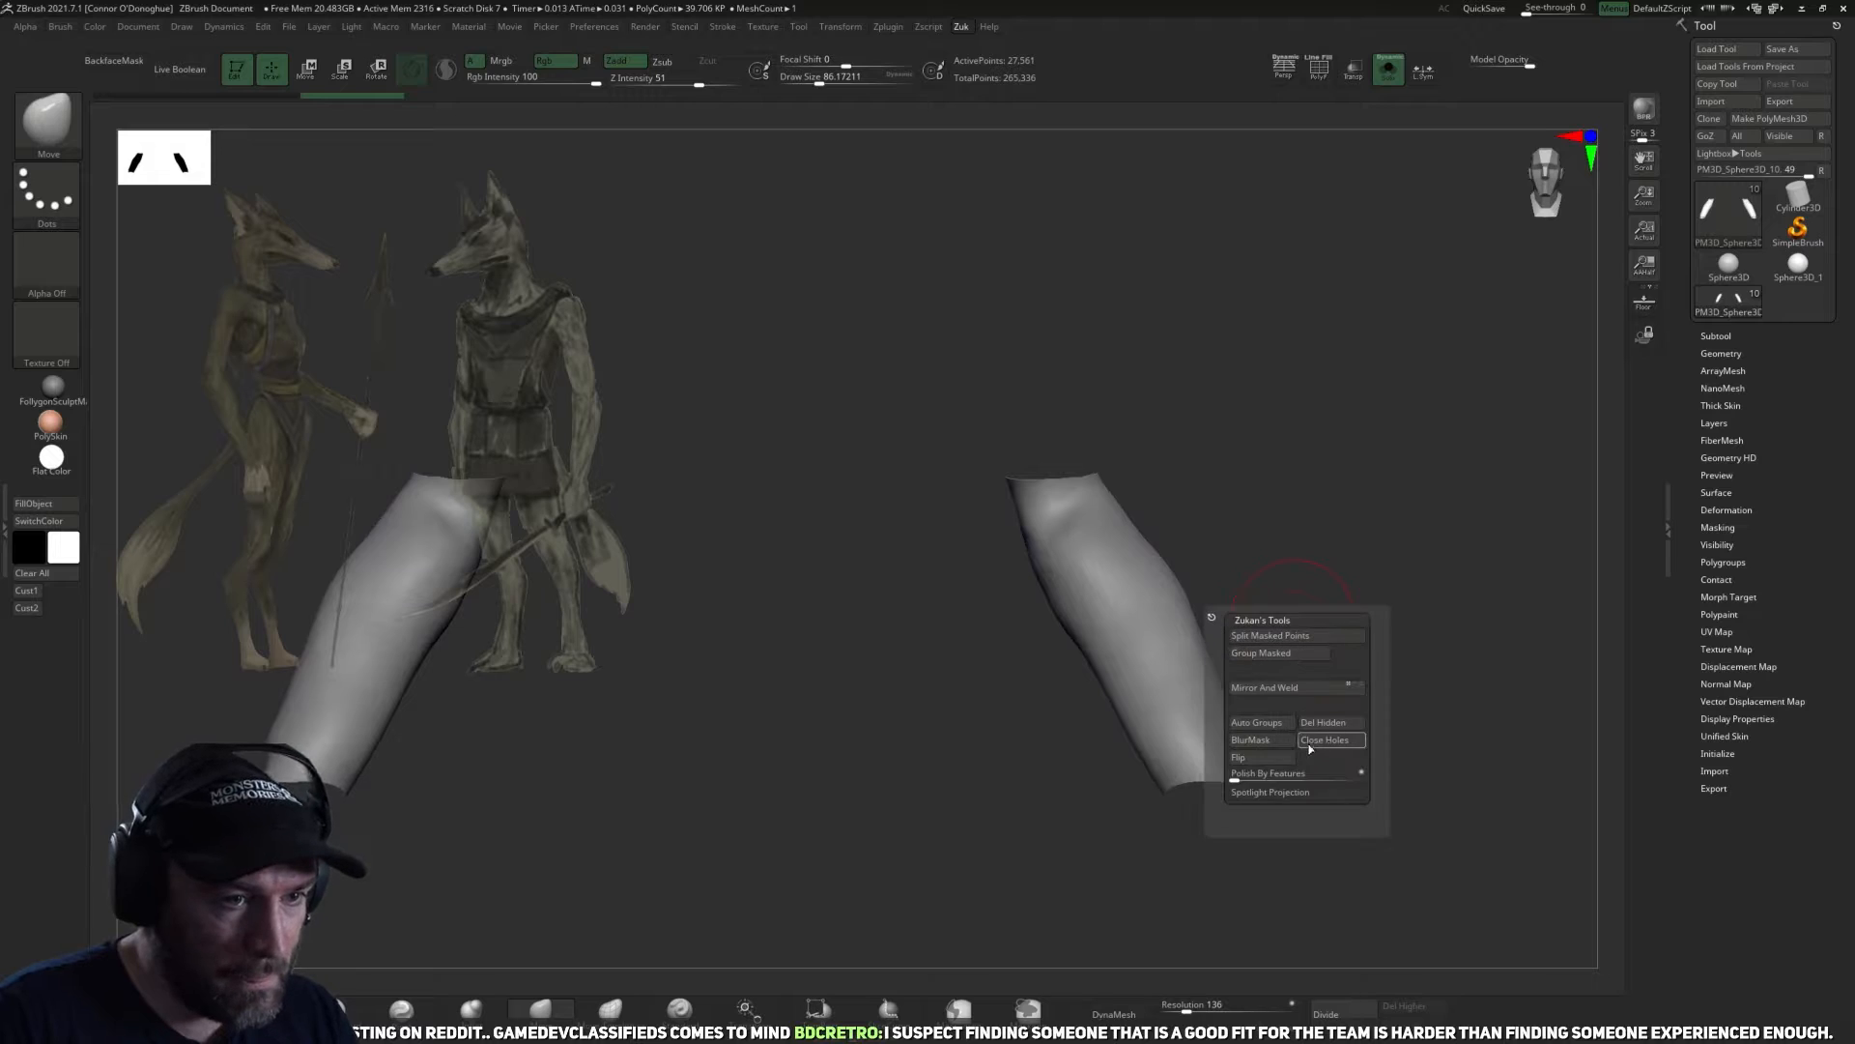
{"action": "left_click", "coordinate": [1313, 743]}
Smooth the forearms around their ends and remesh them with DynaMesh at resolution 136.
{"action": "left_click_drag", "start_coordinate": [1385, 404], "coordinate": [1341, 438], "text": "ctrl"}
{"action": "mouse_move", "coordinate": [1339, 527]}
{"action": "left_mouse_down"}
{"action": "mouse_move", "coordinate": [1189, 737]}
{"action": "mouse_move", "coordinate": [1241, 744]}
{"action": "mouse_move", "coordinate": [1238, 377]}
{"action": "mouse_move", "coordinate": [1147, 584]}
{"action": "mouse_move", "coordinate": [888, 743]}
{"action": "mouse_move", "coordinate": [1110, 592]}
{"action": "mouse_move", "coordinate": [1156, 618]}
{"action": "mouse_move", "coordinate": [967, 676]}
{"action": "mouse_move", "coordinate": [805, 679]}
{"action": "left_mouse_up"}
{"action": "key", "text": "shift"}
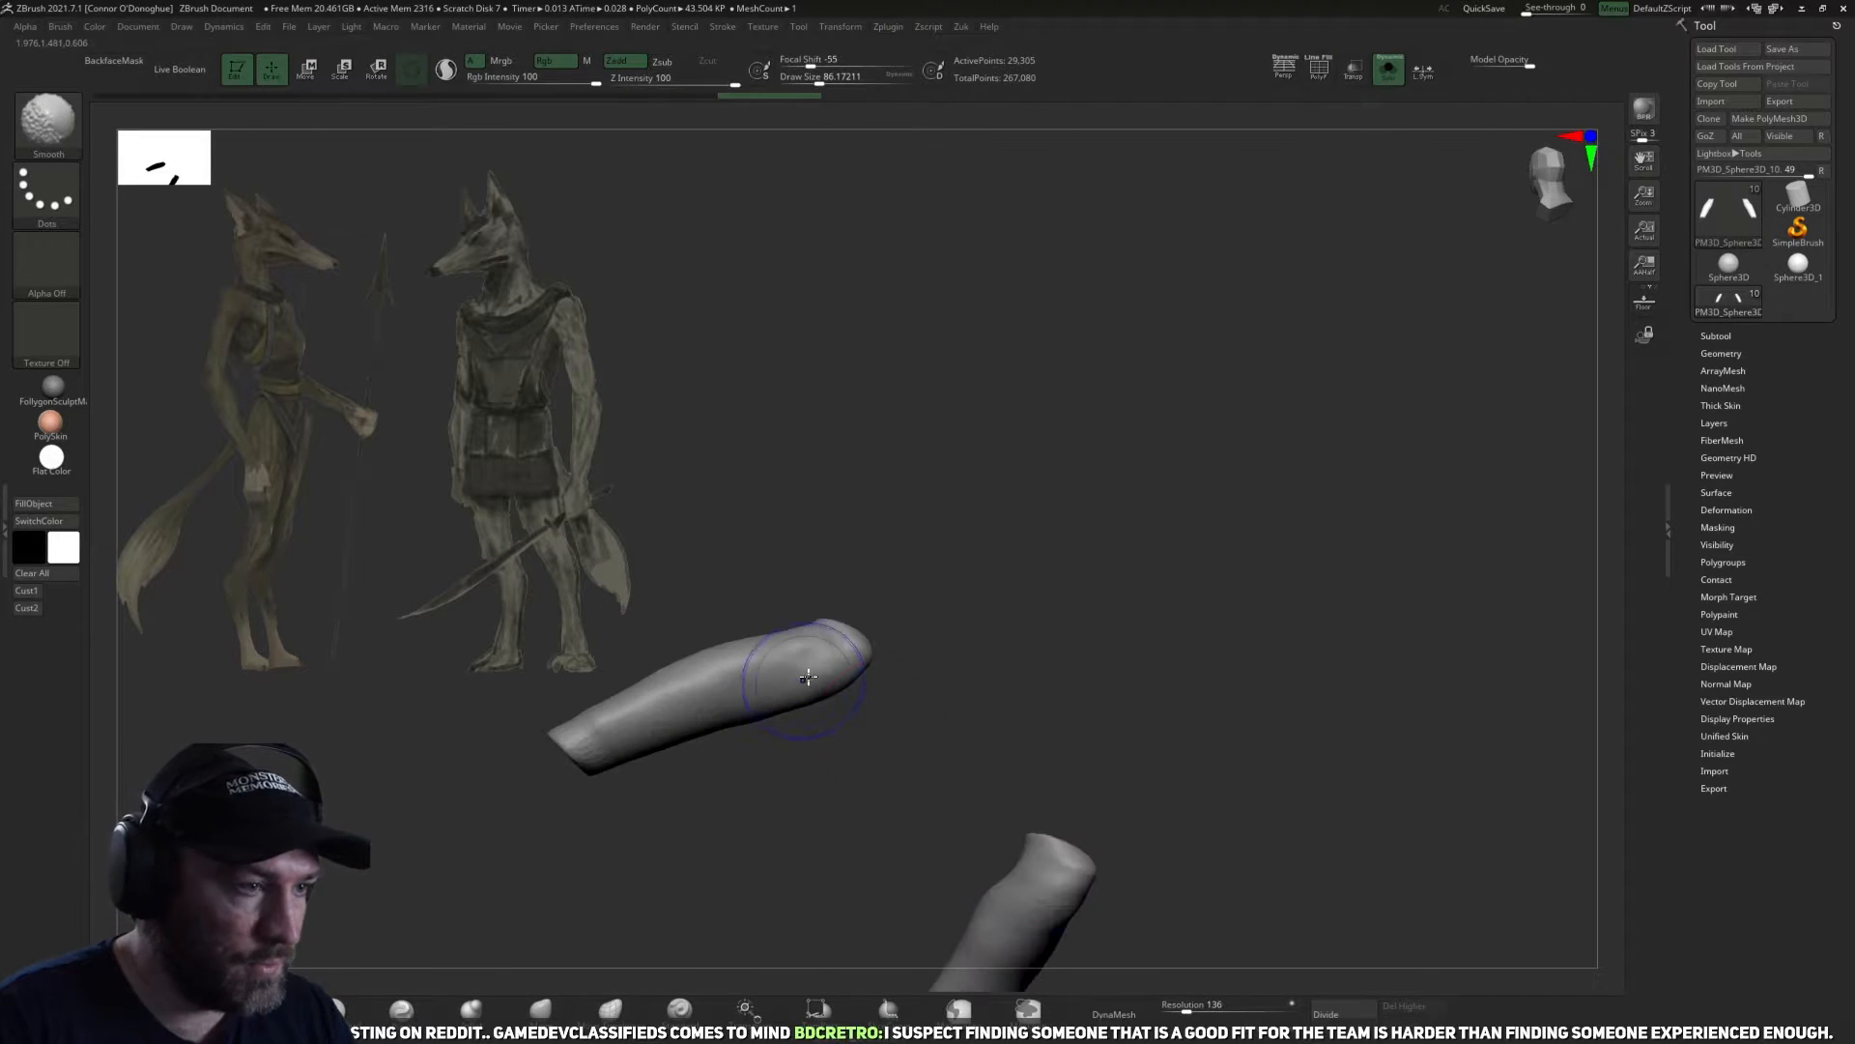
{"action": "mouse_move", "coordinate": [762, 757]}
{"action": "left_mouse_down"}
{"action": "mouse_move", "coordinate": [965, 692]}
{"action": "mouse_move", "coordinate": [1300, 642]}
{"action": "left_mouse_up"}
{"action": "left_click", "coordinate": [1135, 1014]}
Smooth the isolated forearms and soften their capped ends with the Move and Smooth brushes at a draw size of about 86.
{"action": "left_click_drag", "start_coordinate": [1221, 732], "coordinate": [1115, 642]}
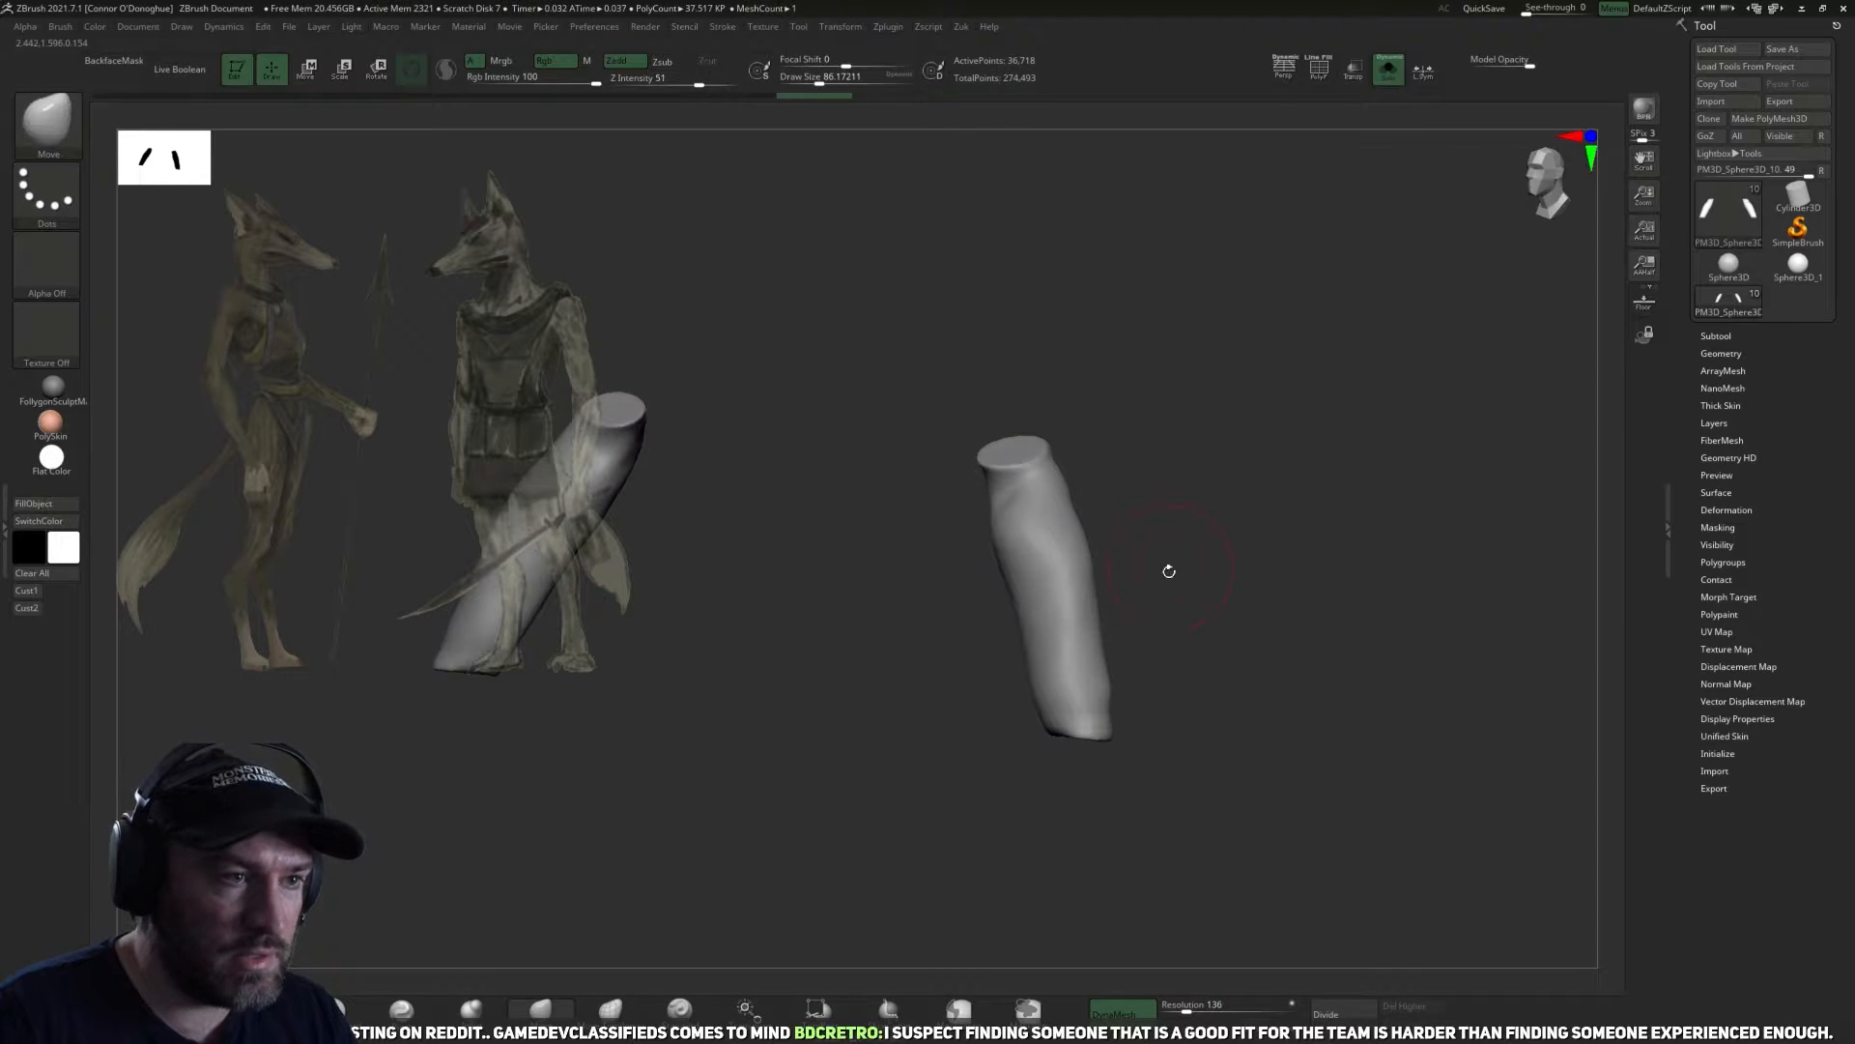
{"action": "left_click_drag", "start_coordinate": [1170, 562], "coordinate": [1139, 683]}
{"action": "left_click_drag", "start_coordinate": [1221, 530], "coordinate": [1074, 578], "text": "shift"}
{"action": "left_click_drag", "start_coordinate": [1090, 686], "coordinate": [1134, 563]}
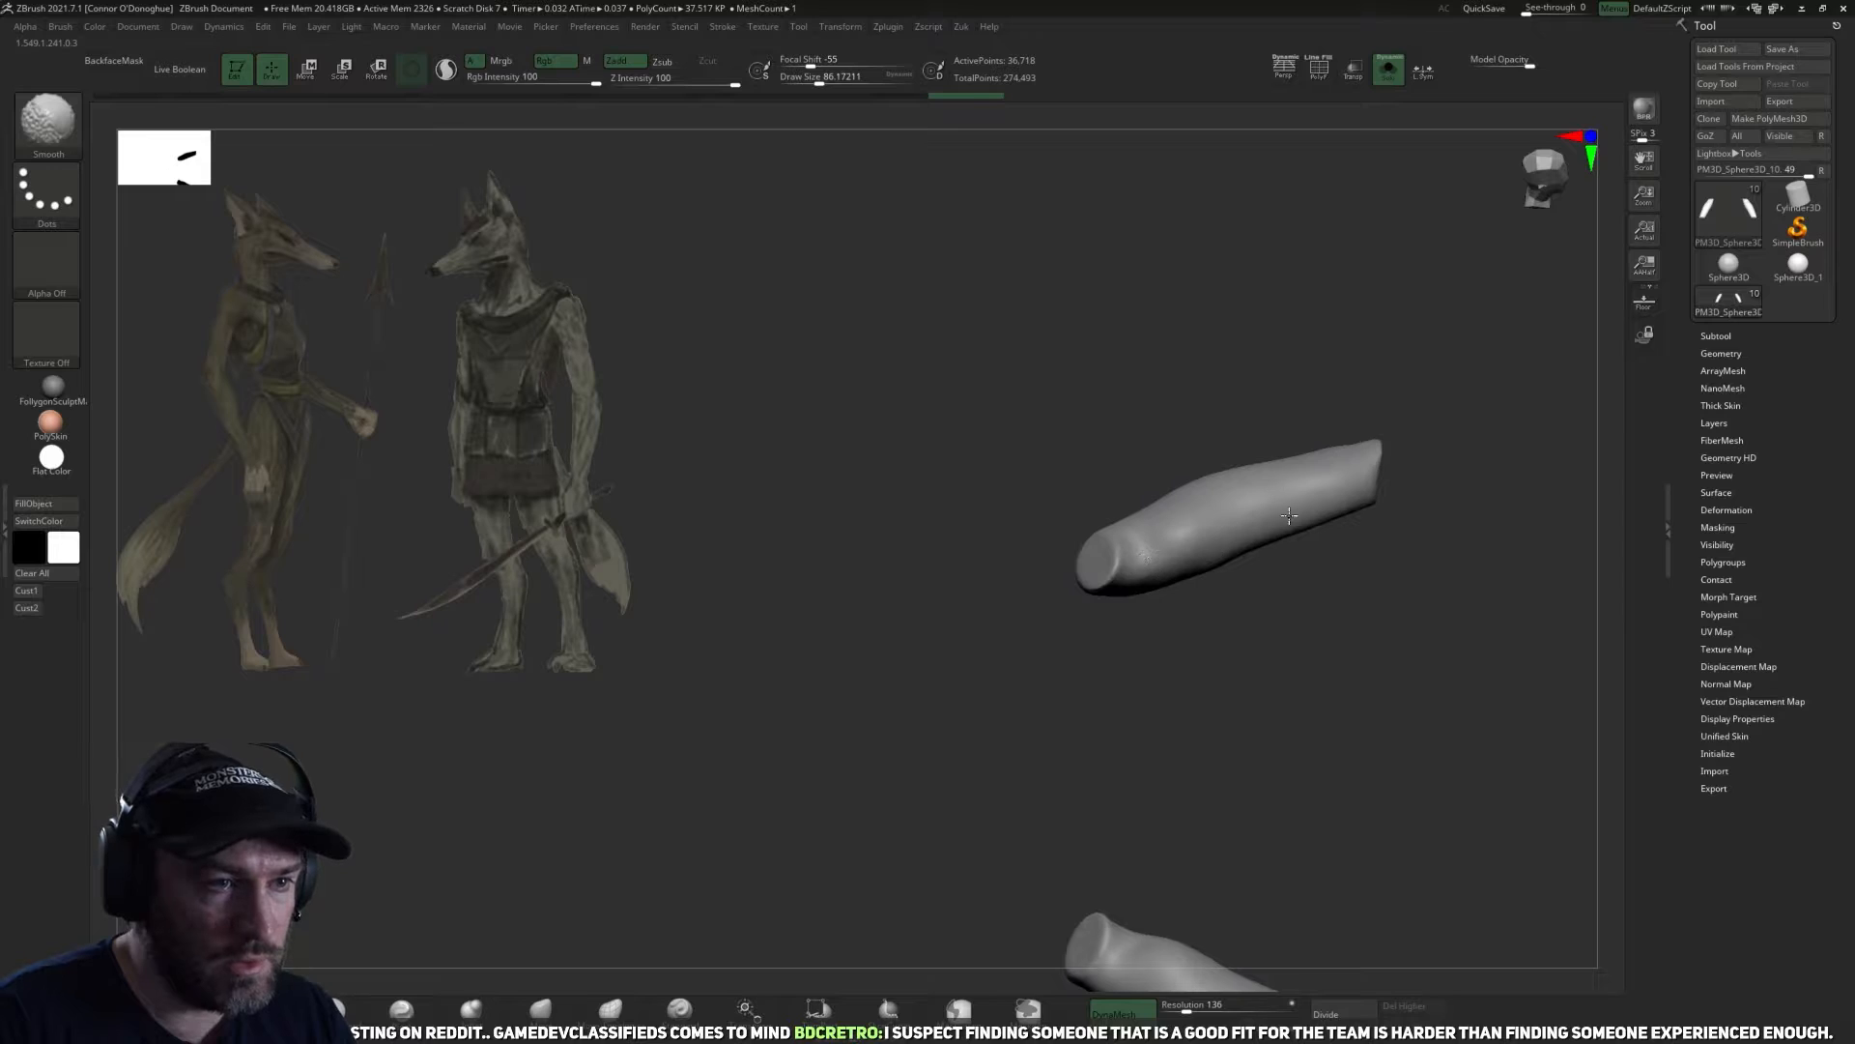
{"action": "mouse_move", "coordinate": [1185, 634]}
{"action": "left_mouse_down"}
{"action": "mouse_move", "coordinate": [1222, 721]}
{"action": "mouse_move", "coordinate": [1332, 727]}
{"action": "mouse_move", "coordinate": [1308, 732]}
{"action": "left_mouse_up"}
Show the whole body again and flatten the front and outer planes of the forearms with TrimDynamic.
{"action": "left_click", "coordinate": [332, 1009]}
{"action": "mouse_move", "coordinate": [1313, 597]}
{"action": "left_mouse_down"}
{"action": "mouse_move", "coordinate": [1209, 667]}
{"action": "mouse_move", "coordinate": [1177, 600]}
{"action": "mouse_move", "coordinate": [1396, 160]}
{"action": "left_mouse_up"}
{"action": "left_click", "coordinate": [1388, 68]}
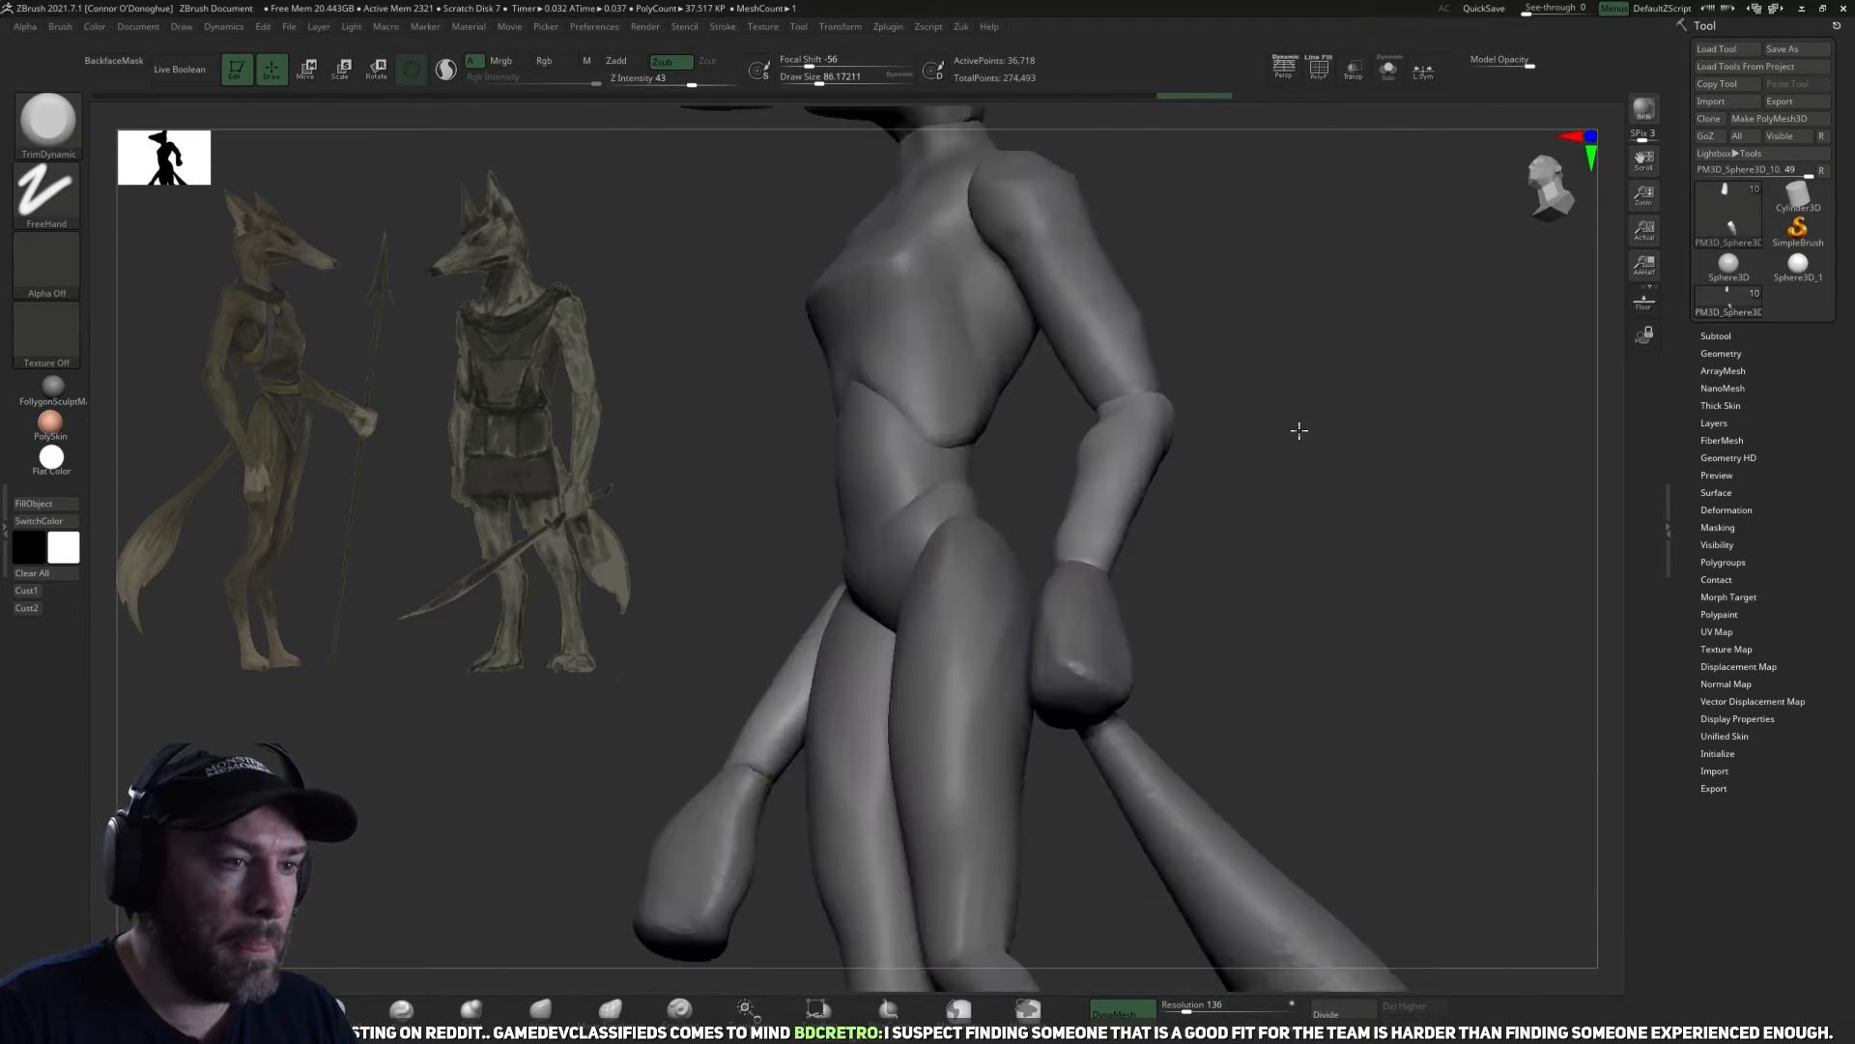
{"action": "left_click_drag", "start_coordinate": [1345, 516], "coordinate": [1001, 633]}
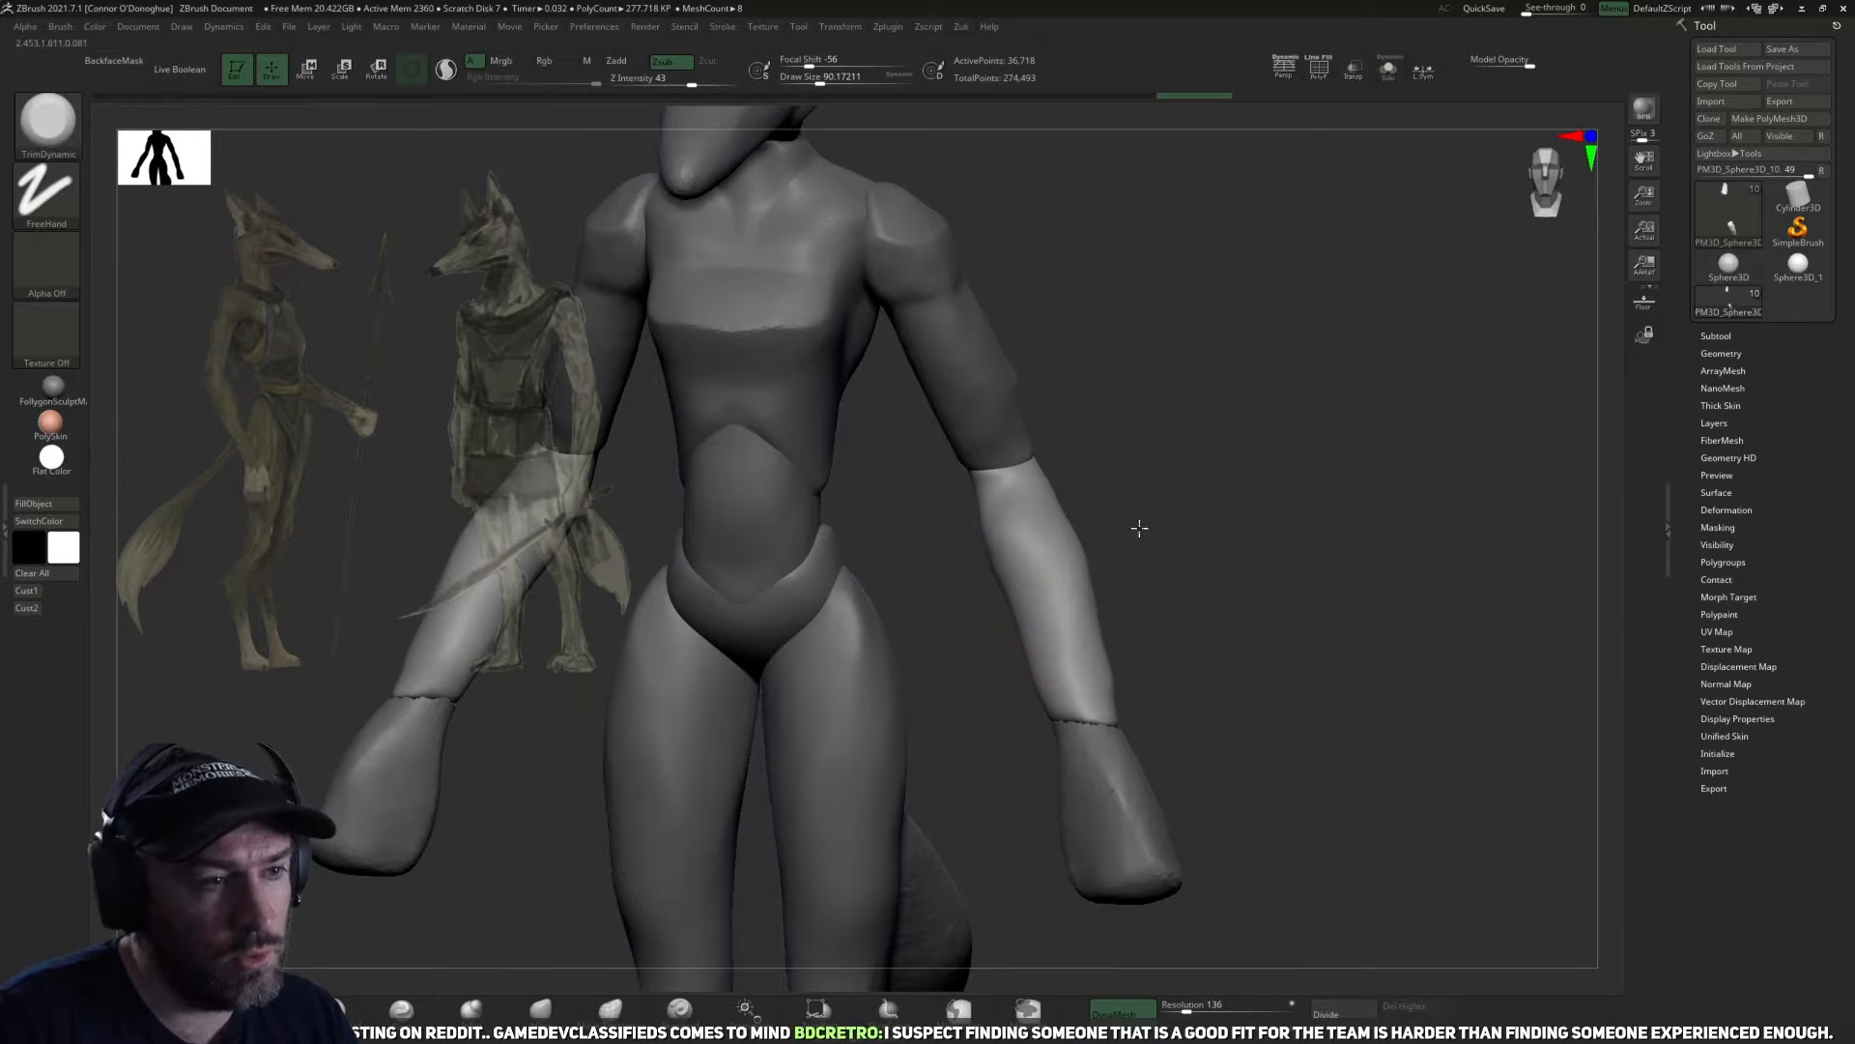
{"action": "mouse_move", "coordinate": [1140, 527]}
{"action": "left_mouse_down"}
{"action": "mouse_move", "coordinate": [967, 750]}
{"action": "mouse_move", "coordinate": [1009, 571]}
{"action": "mouse_move", "coordinate": [1053, 553]}
{"action": "left_mouse_up"}
{"action": "mouse_move", "coordinate": [1149, 637]}
{"action": "left_mouse_down"}
{"action": "mouse_move", "coordinate": [1089, 621]}
{"action": "mouse_move", "coordinate": [1102, 659]}
{"action": "mouse_move", "coordinate": [1073, 698]}
{"action": "left_mouse_up"}
{"action": "left_click_drag", "start_coordinate": [951, 572], "coordinate": [1059, 657]}
{"action": "mouse_move", "coordinate": [1193, 645]}
{"action": "left_mouse_down"}
{"action": "mouse_move", "coordinate": [1106, 687]}
{"action": "mouse_move", "coordinate": [1094, 807]}
{"action": "mouse_move", "coordinate": [1004, 624]}
{"action": "left_mouse_up"}
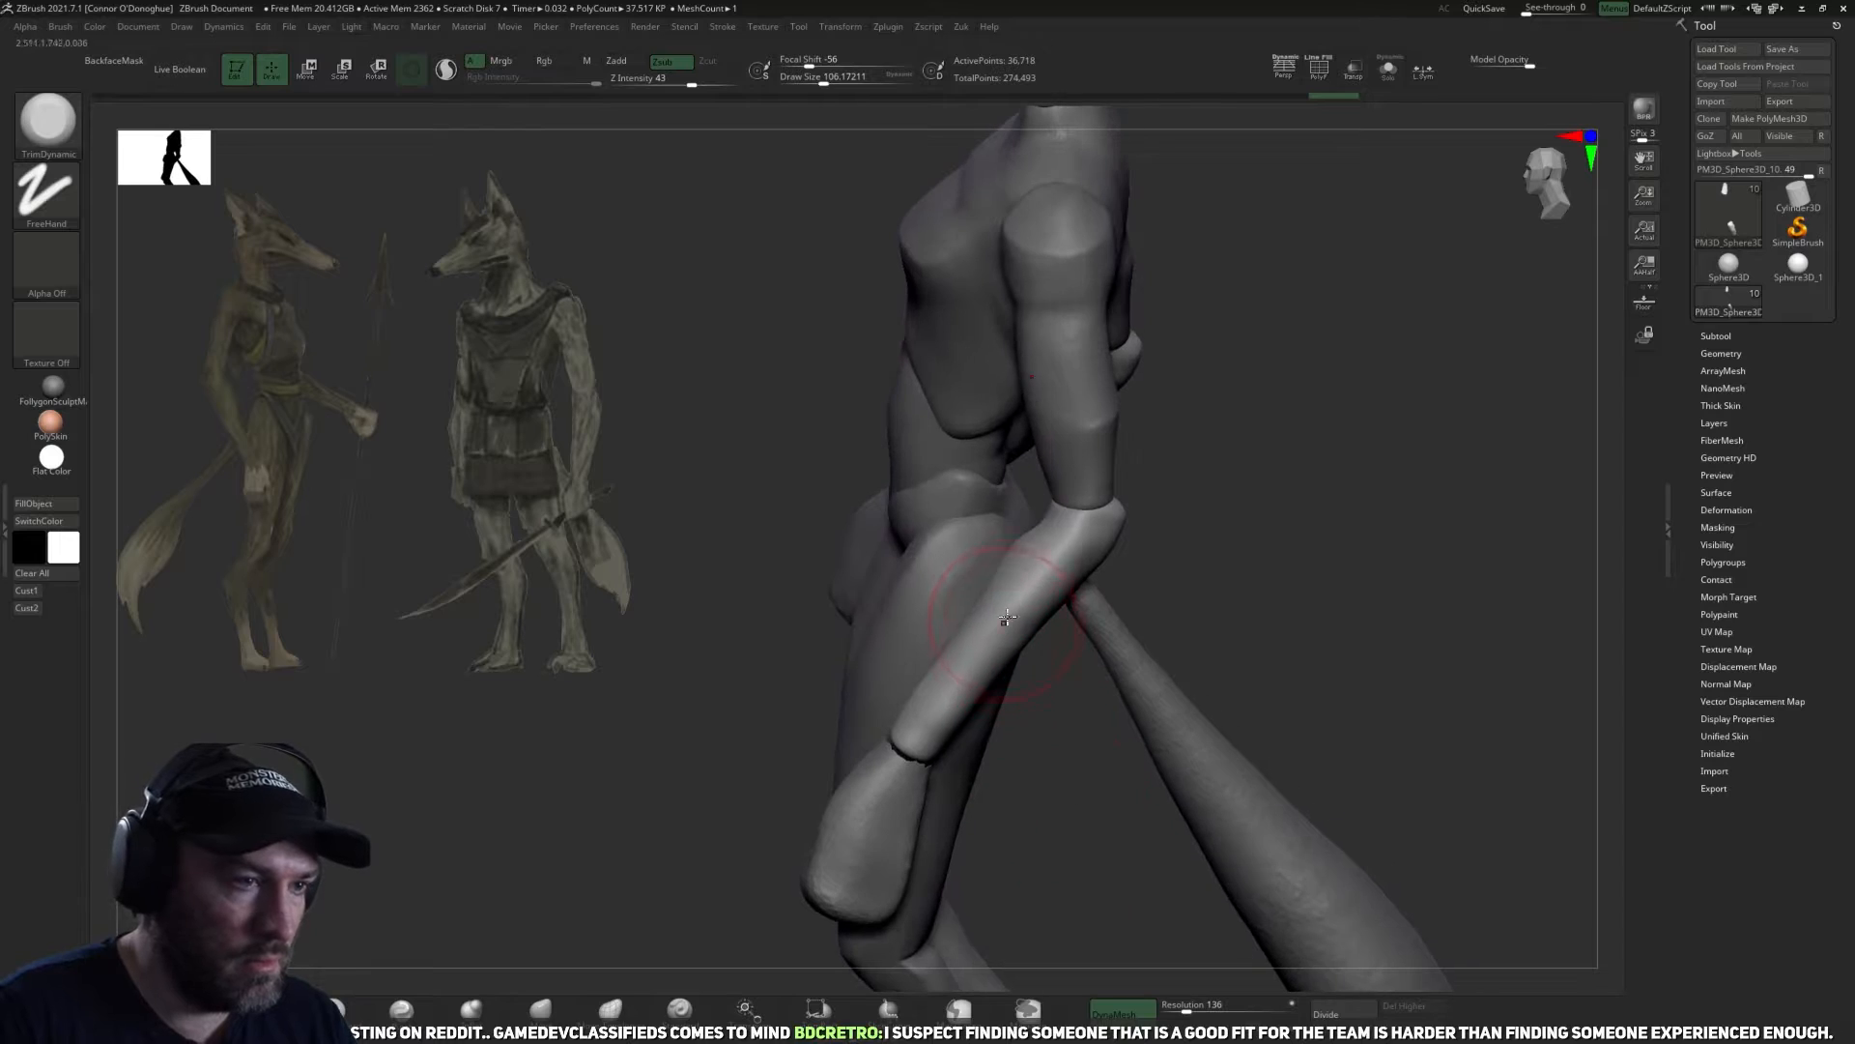
Trim and smooth the forearms' sides toward the wrist with TrimDynamic at a draw size of about 98.
{"action": "left_click_drag", "start_coordinate": [1068, 757], "coordinate": [1004, 657]}
{"action": "left_click_drag", "start_coordinate": [1080, 720], "coordinate": [437, 967]}
{"action": "left_click_drag", "start_coordinate": [1149, 830], "coordinate": [976, 763]}
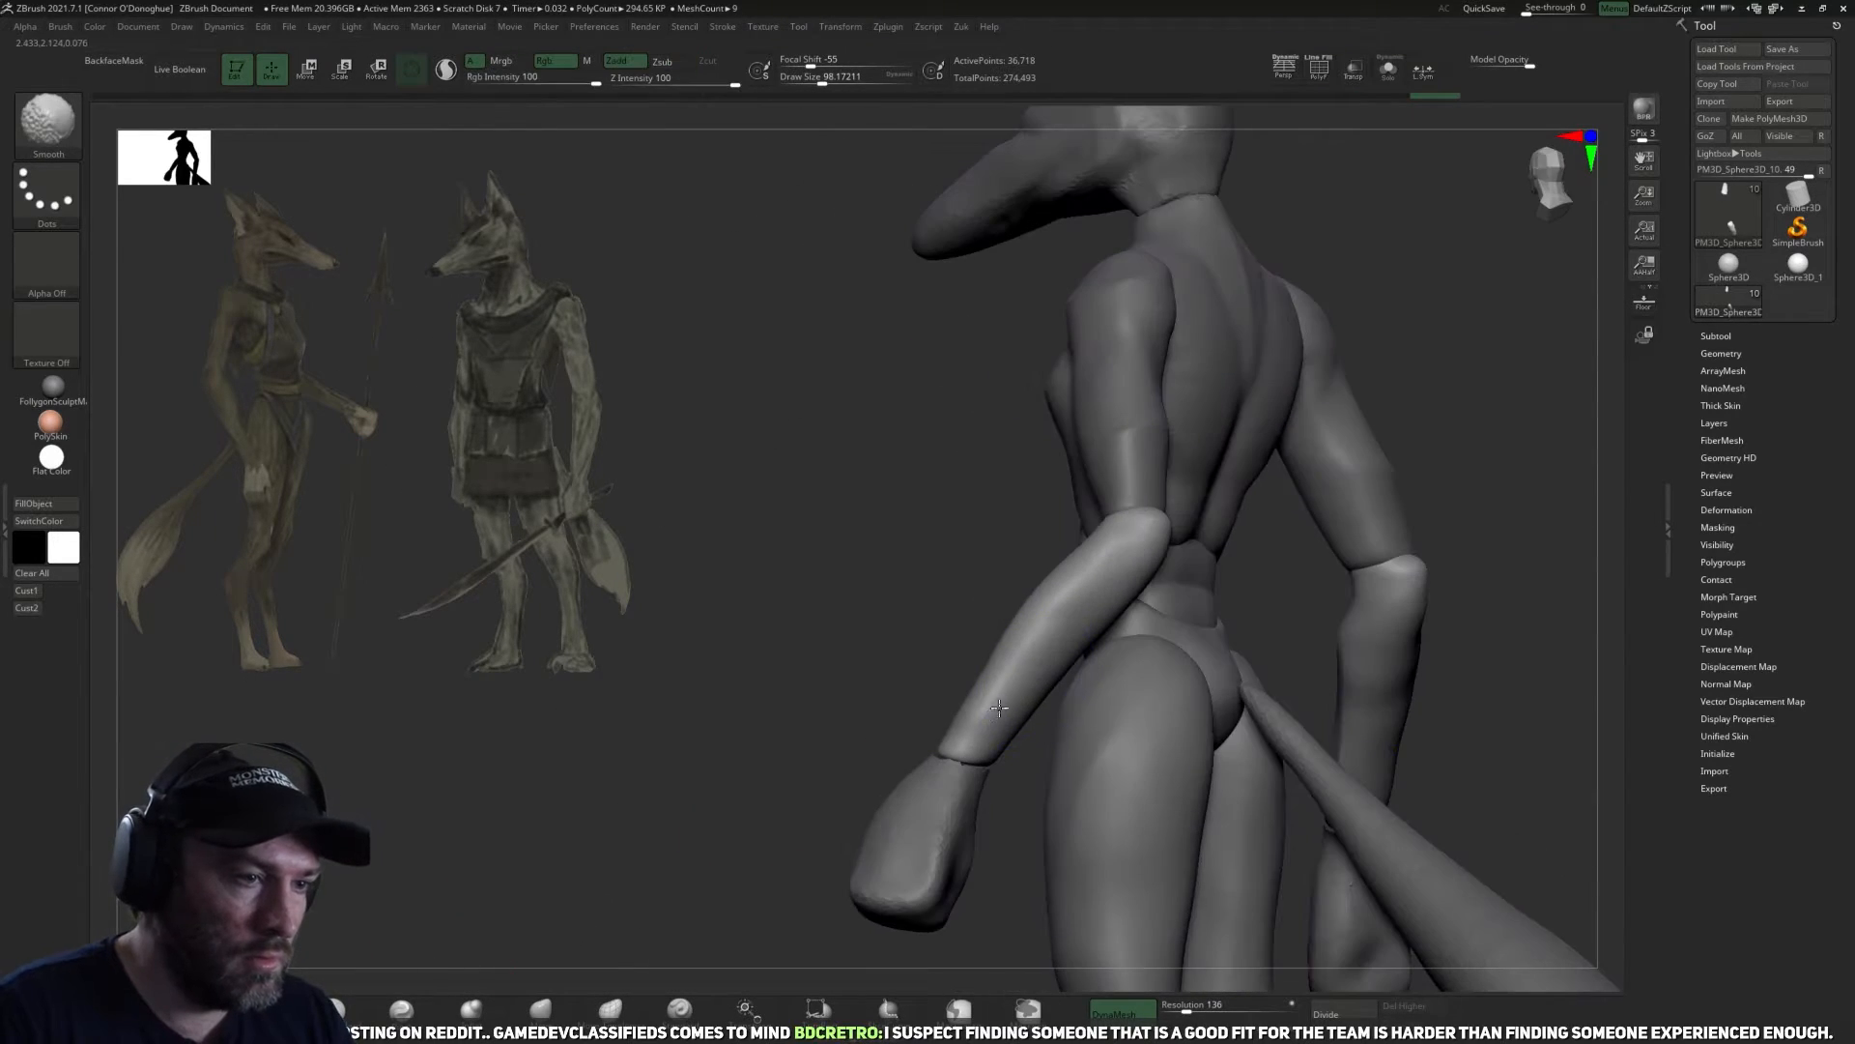
{"action": "left_click_drag", "start_coordinate": [890, 646], "coordinate": [952, 667]}
{"action": "left_click_drag", "start_coordinate": [1013, 665], "coordinate": [965, 716]}
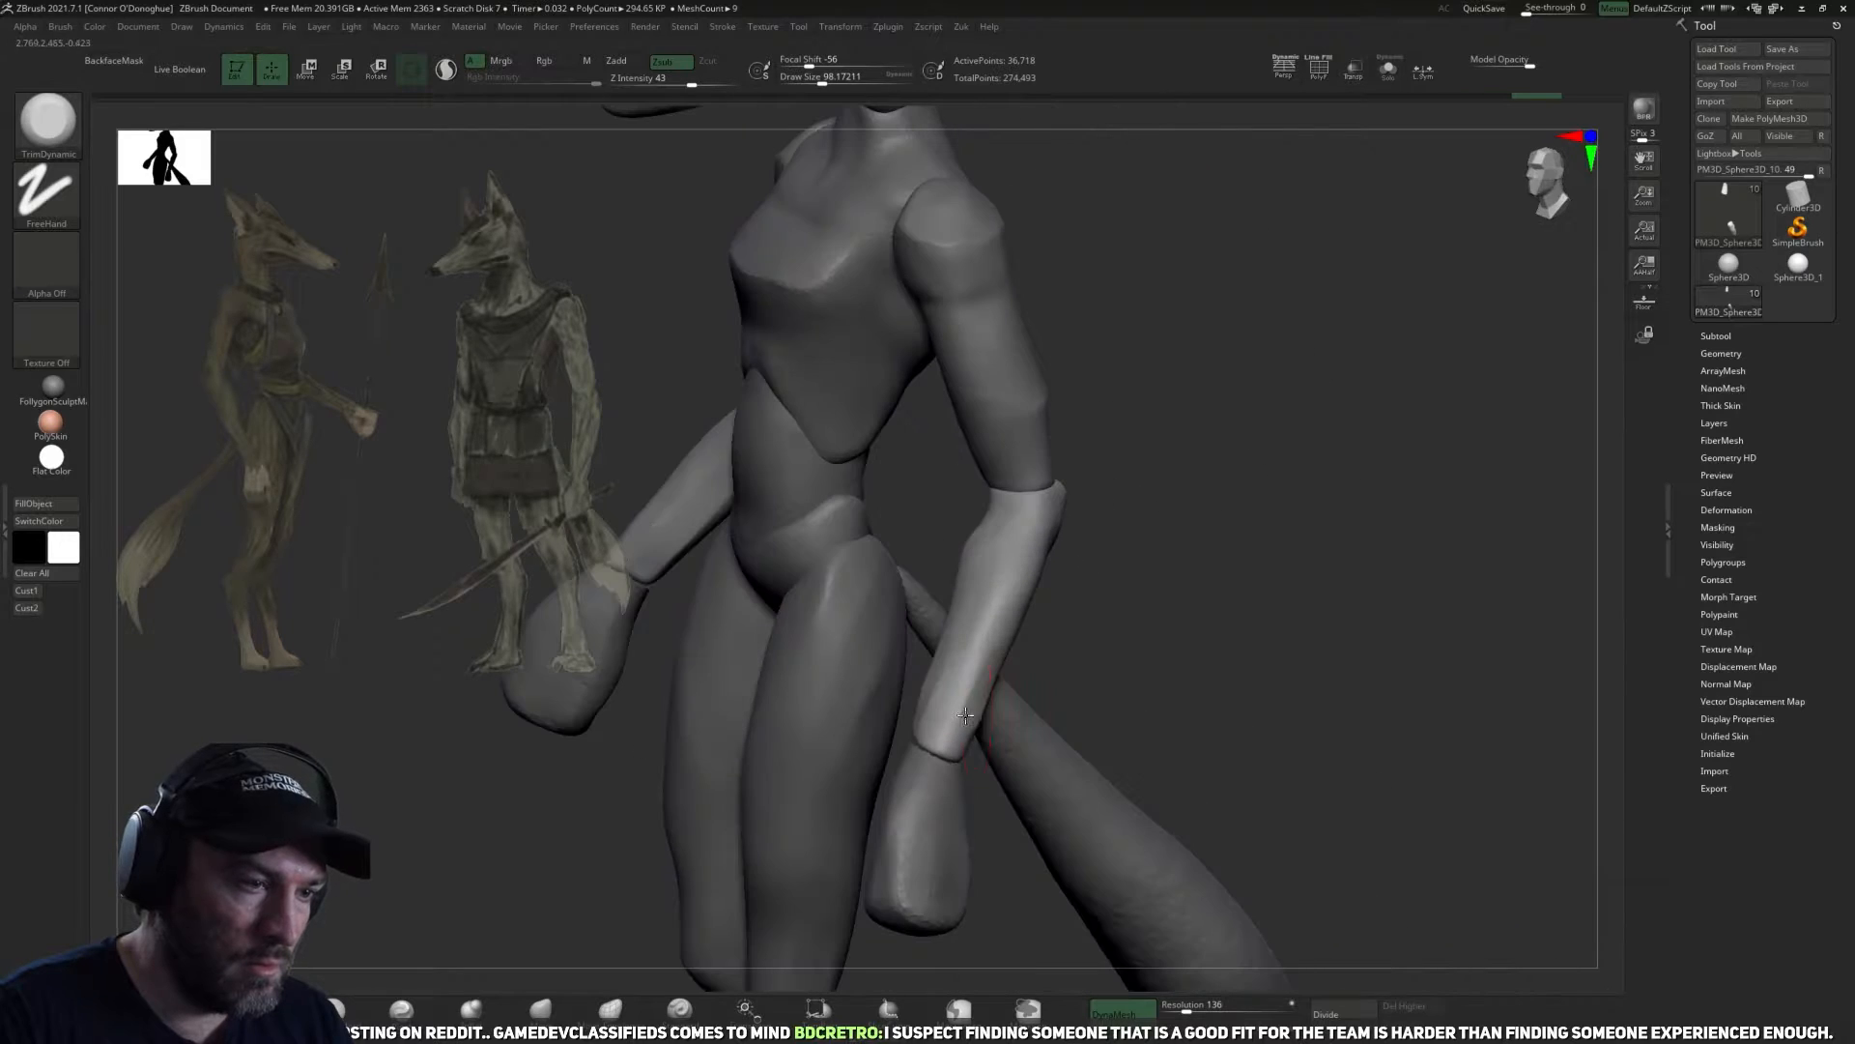
{"action": "left_click_drag", "start_coordinate": [1168, 651], "coordinate": [995, 659]}
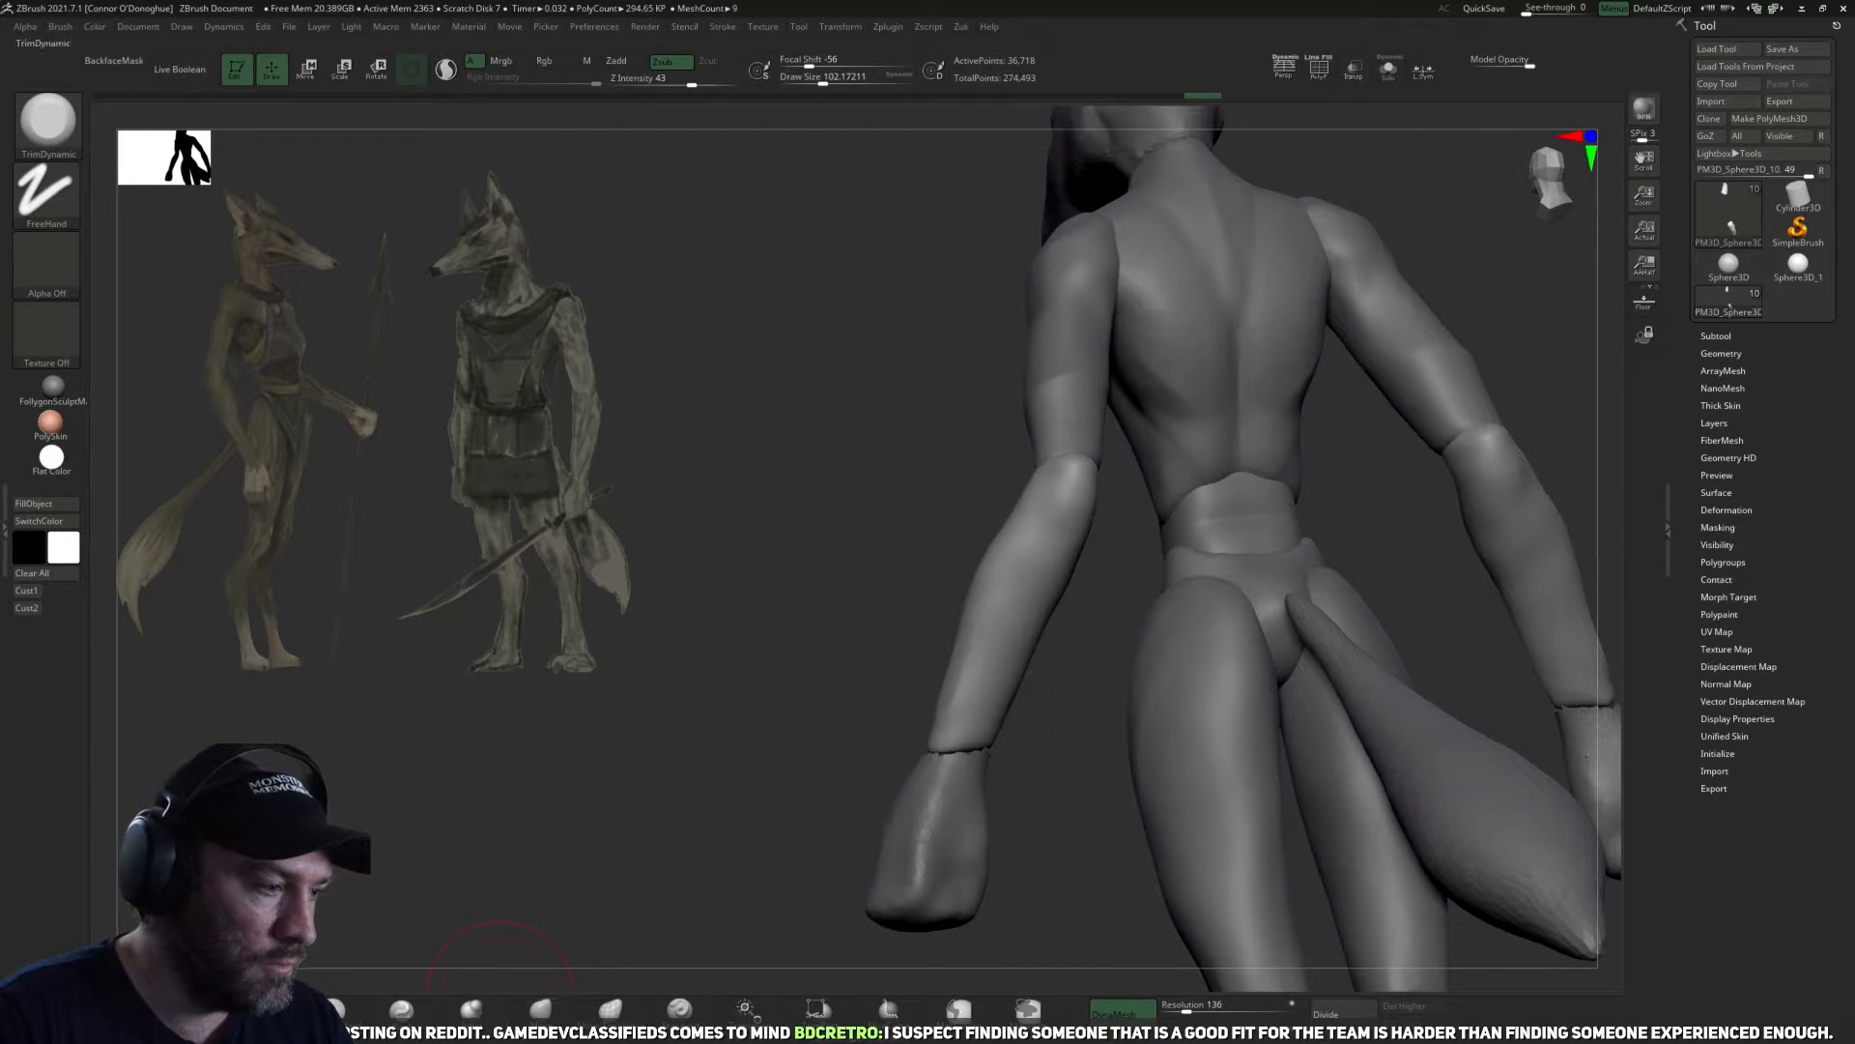
Build up muscle volume on the back of the forearms with ClayBuildup at a draw size of about 78 and smooth it.
{"action": "key", "text": "b"}
{"action": "key", "text": "c"}
{"action": "key", "text": "b"}
{"action": "key", "text": "bracketleft"}
{"action": "left_click_drag", "start_coordinate": [1035, 560], "coordinate": [1007, 662]}
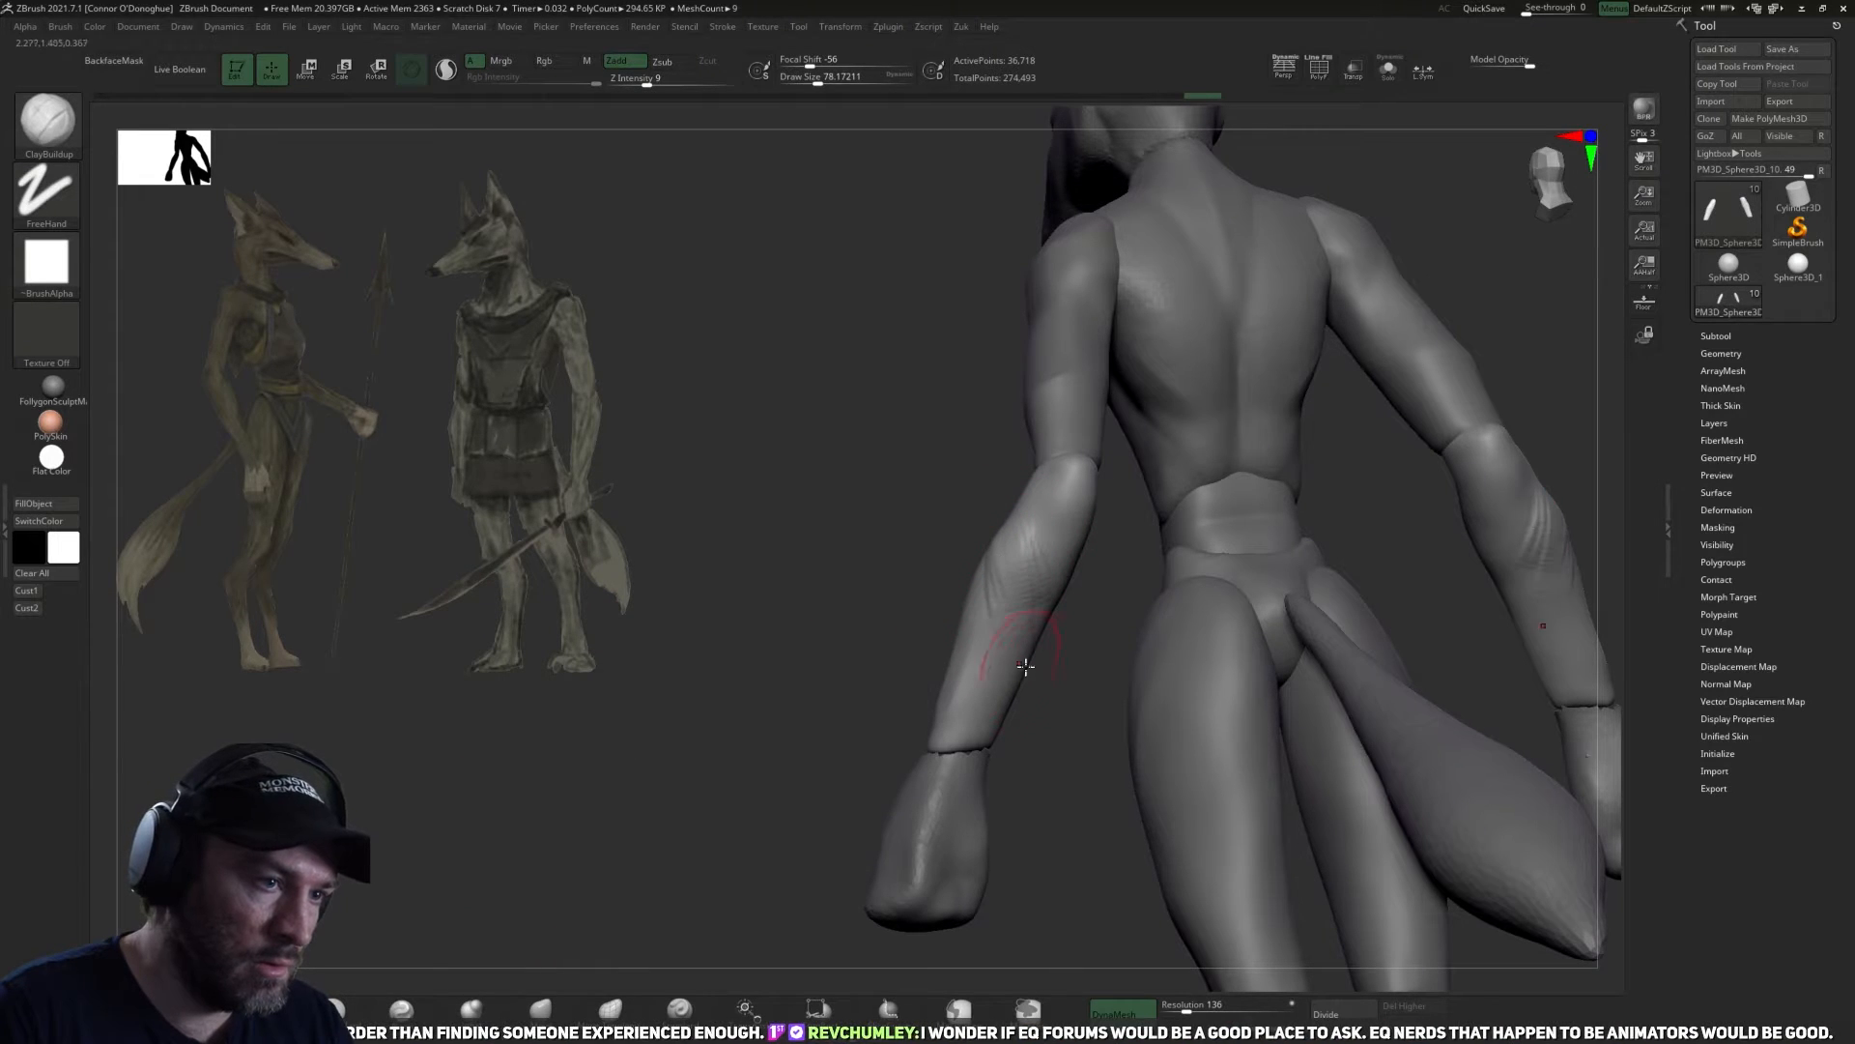
{"action": "right_click_drag", "start_coordinate": [980, 628], "coordinate": [1007, 585]}
{"action": "left_click_drag", "start_coordinate": [1011, 580], "coordinate": [986, 692]}
{"action": "mouse_move", "coordinate": [1044, 663]}
{"action": "right_mouse_down"}
{"action": "mouse_move", "coordinate": [1035, 700]}
{"action": "mouse_move", "coordinate": [1044, 618]}
{"action": "right_mouse_up"}
{"action": "left_click_drag", "start_coordinate": [1026, 541], "coordinate": [1023, 579]}
{"action": "left_click_drag", "start_coordinate": [1066, 649], "coordinate": [1104, 633]}
{"action": "left_click_drag", "start_coordinate": [1017, 505], "coordinate": [1014, 682]}
{"action": "mouse_move", "coordinate": [1562, 439]}
{"action": "left_mouse_down"}
{"action": "mouse_move", "coordinate": [1330, 571]}
{"action": "mouse_move", "coordinate": [1230, 538]}
{"action": "mouse_move", "coordinate": [1140, 590]}
{"action": "left_mouse_up"}
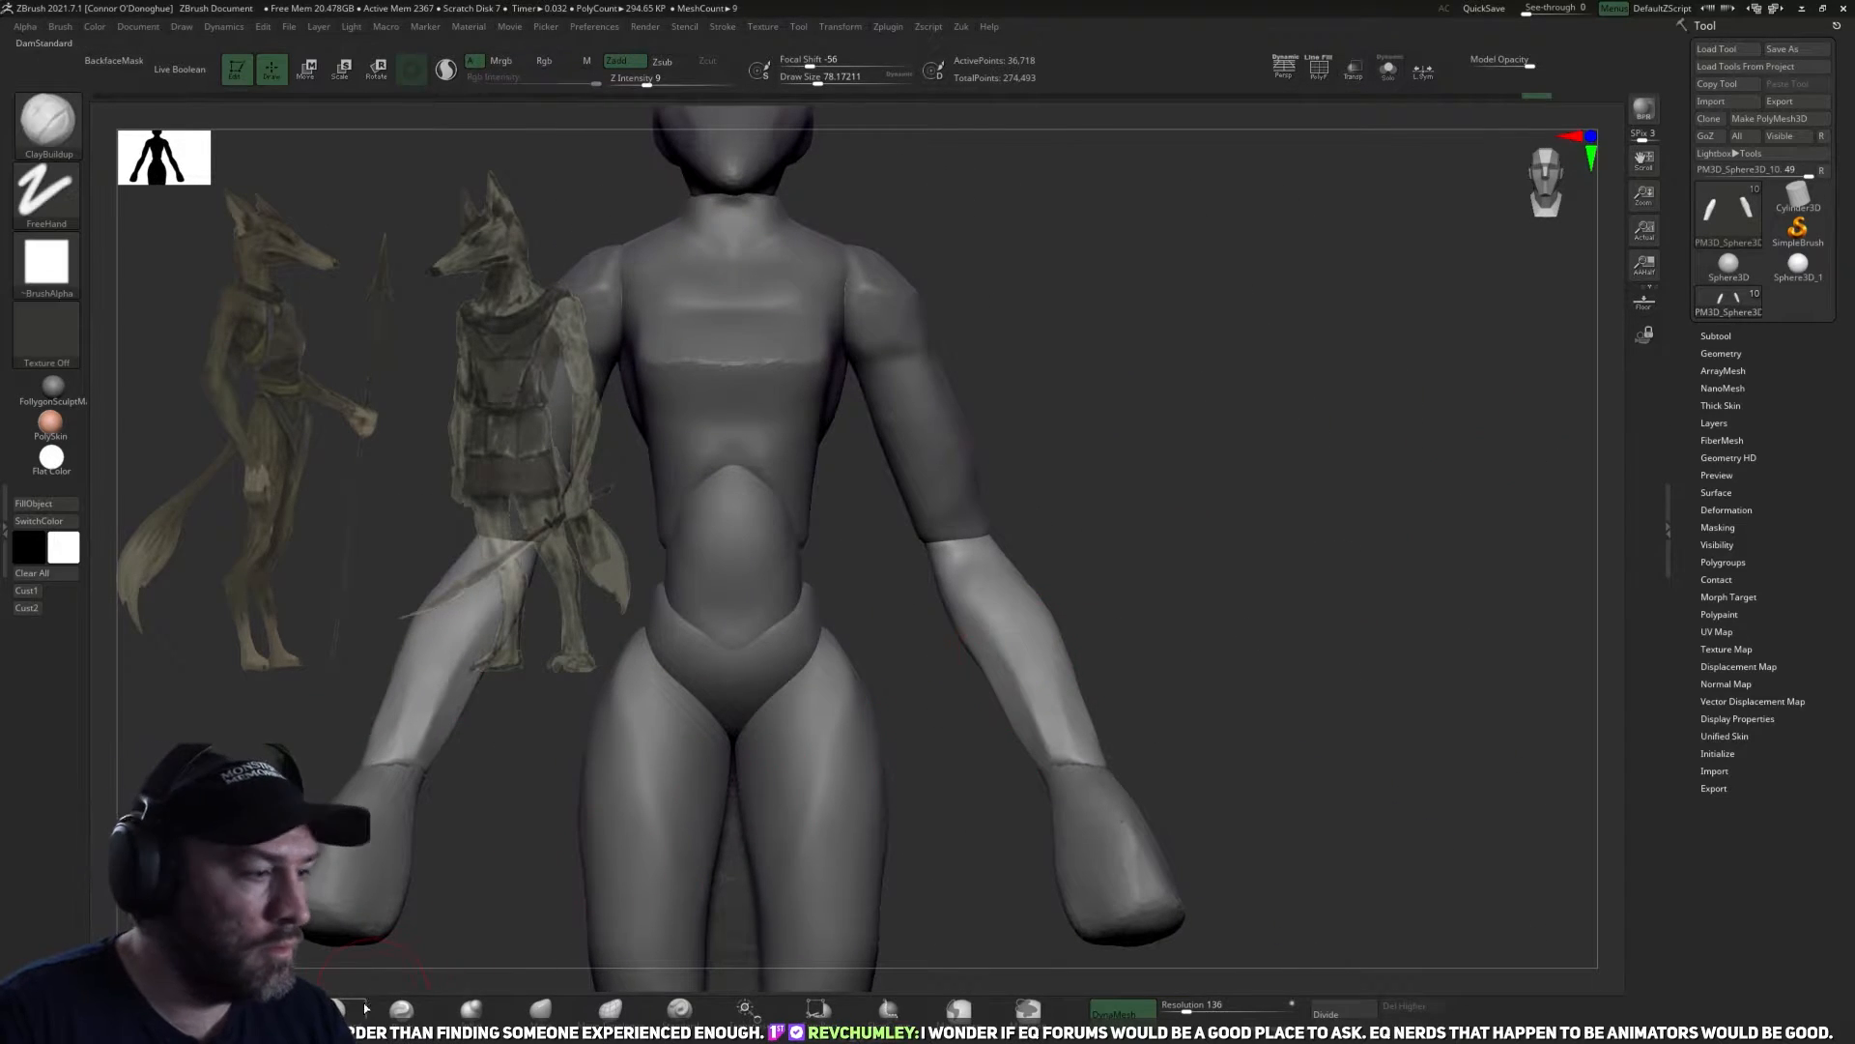
Refine the muscle definition on the front of the forearms with DamStandard at a draw size of about 98.
{"action": "key", "text": "b"}
{"action": "key", "text": "d"}
{"action": "key", "text": "s"}
{"action": "left_click_drag", "start_coordinate": [1131, 522], "coordinate": [1194, 526]}
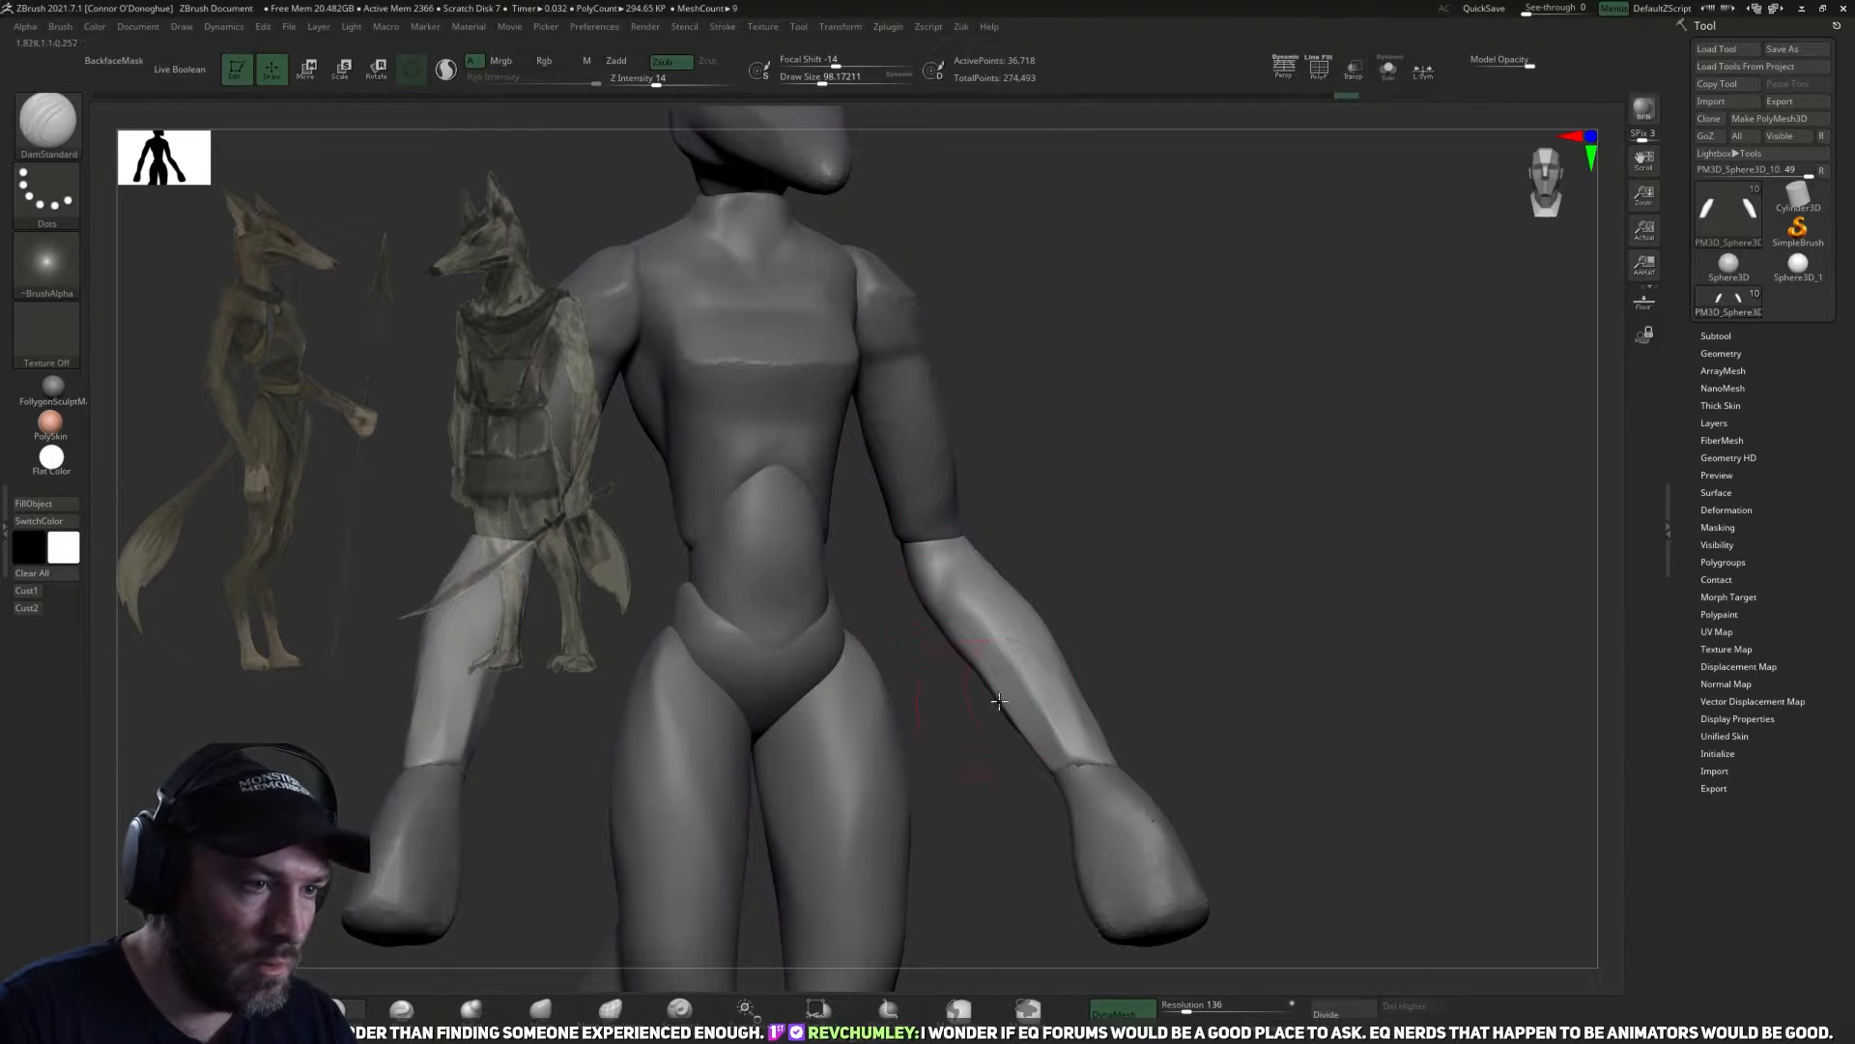
{"action": "left_click_drag", "start_coordinate": [1150, 701], "coordinate": [1242, 667]}
{"action": "mouse_move", "coordinate": [1069, 675]}
{"action": "left_mouse_down", "text": "shift"}
{"action": "mouse_move", "coordinate": [1015, 662]}
{"action": "mouse_move", "coordinate": [1049, 706]}
{"action": "left_mouse_up", "text": "shift"}
Save the tool over the existing file Ashira_01.ztl in the Zbrush folder.
{"action": "mouse_move", "coordinate": [1266, 667]}
{"action": "left_mouse_down"}
{"action": "mouse_move", "coordinate": [1187, 666]}
{"action": "mouse_move", "coordinate": [1276, 531]}
{"action": "mouse_move", "coordinate": [1476, 499]}
{"action": "mouse_move", "coordinate": [1527, 462]}
{"action": "left_mouse_up"}
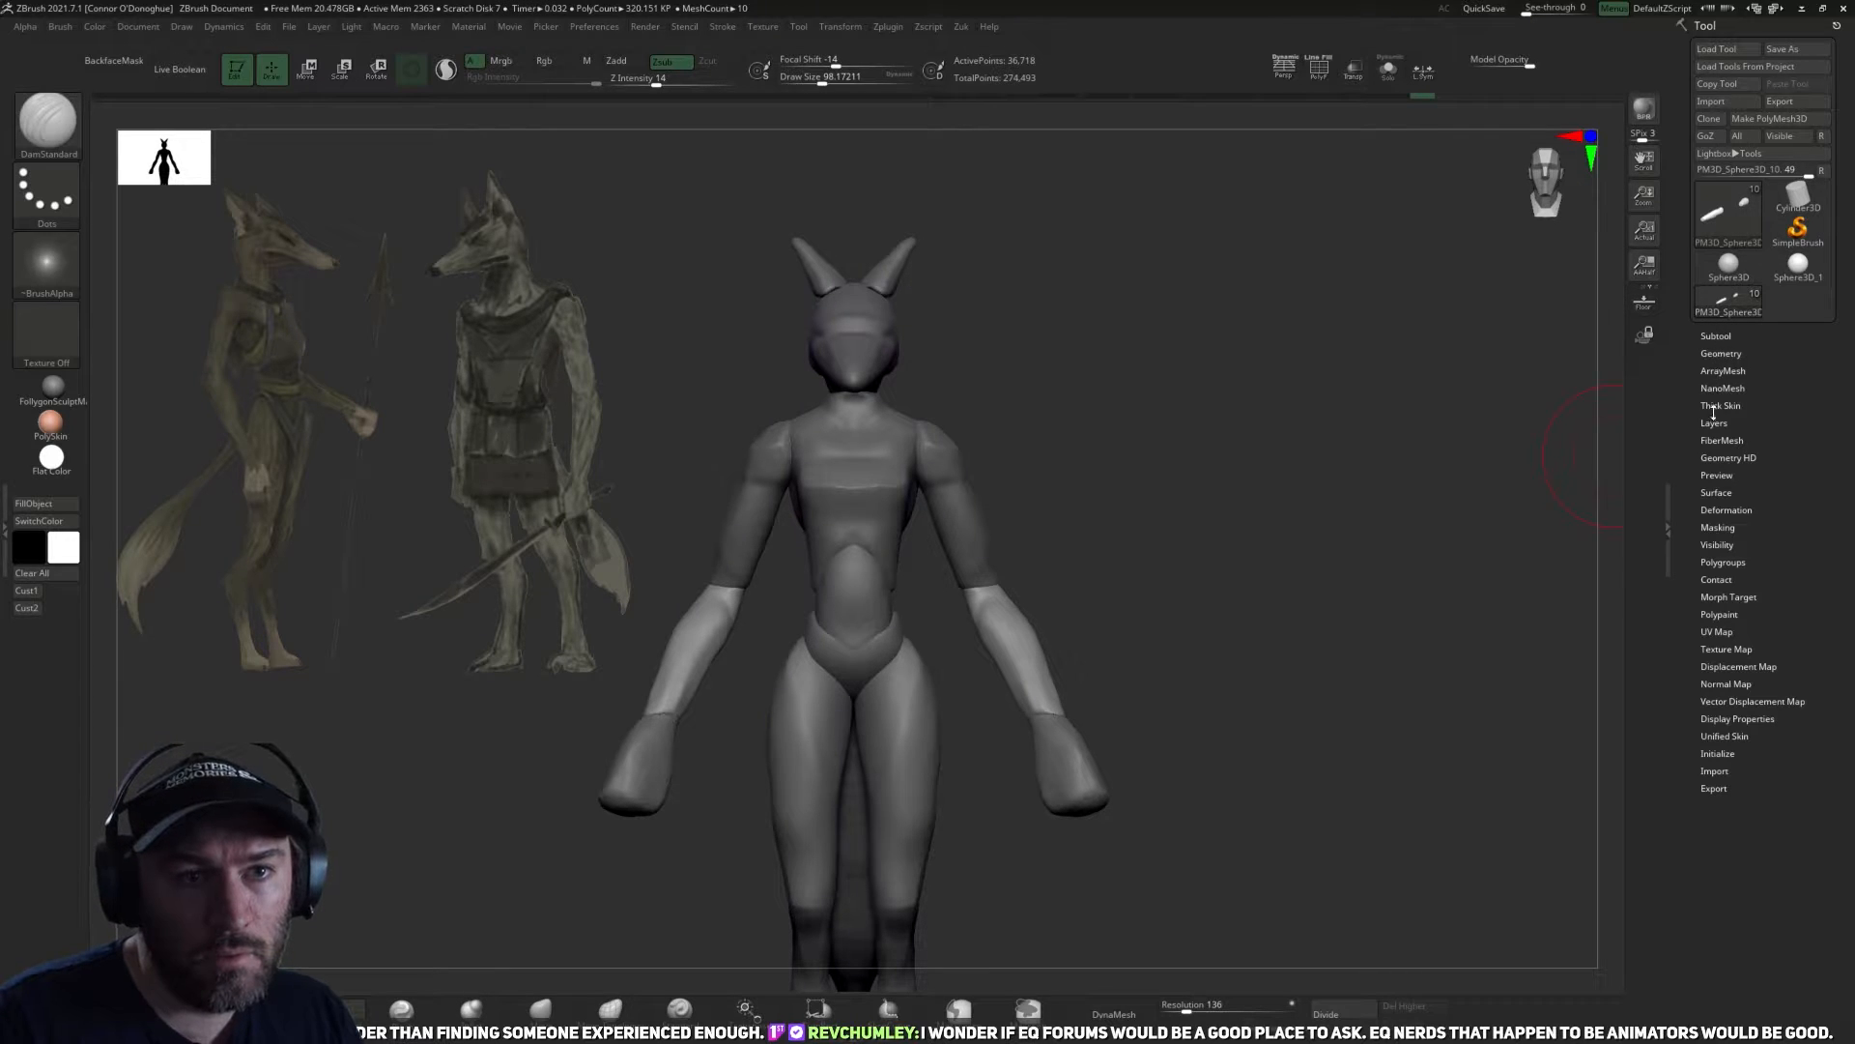
{"action": "left_click_drag", "start_coordinate": [1431, 627], "coordinate": [1446, 667]}
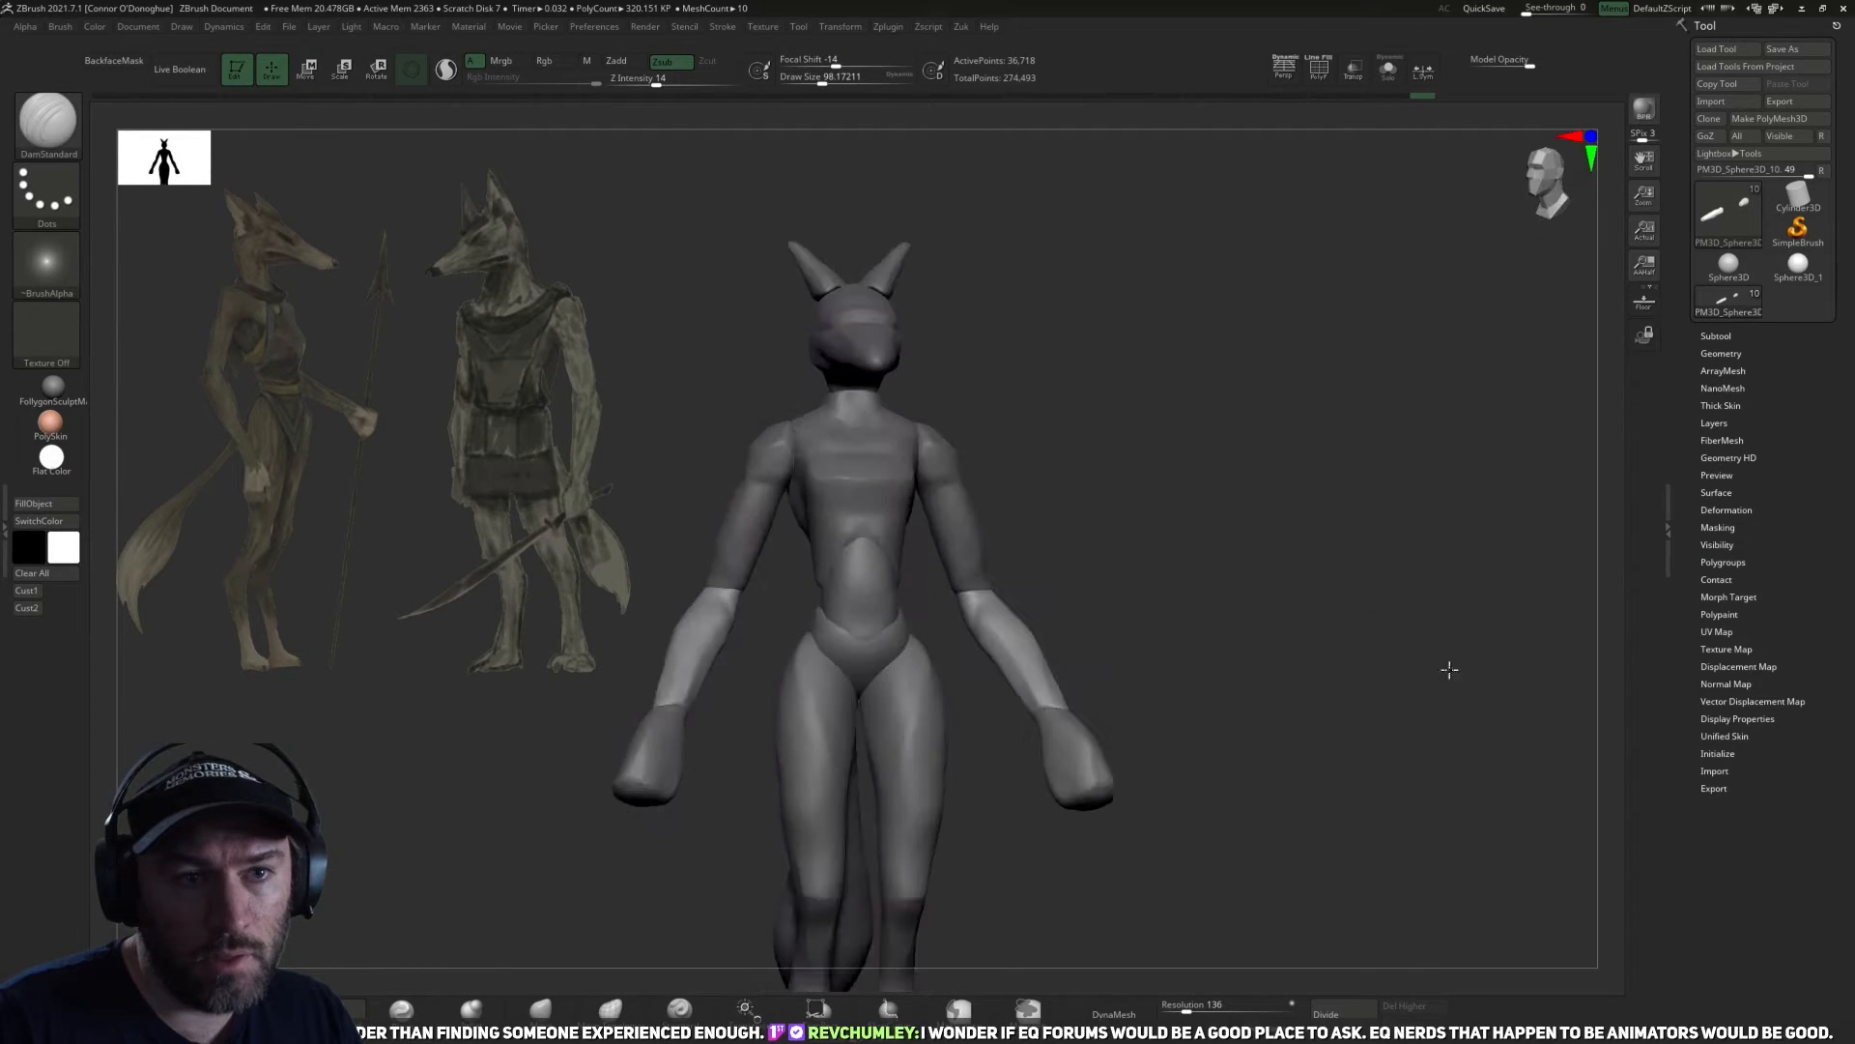
{"action": "left_click", "coordinate": [1721, 351]}
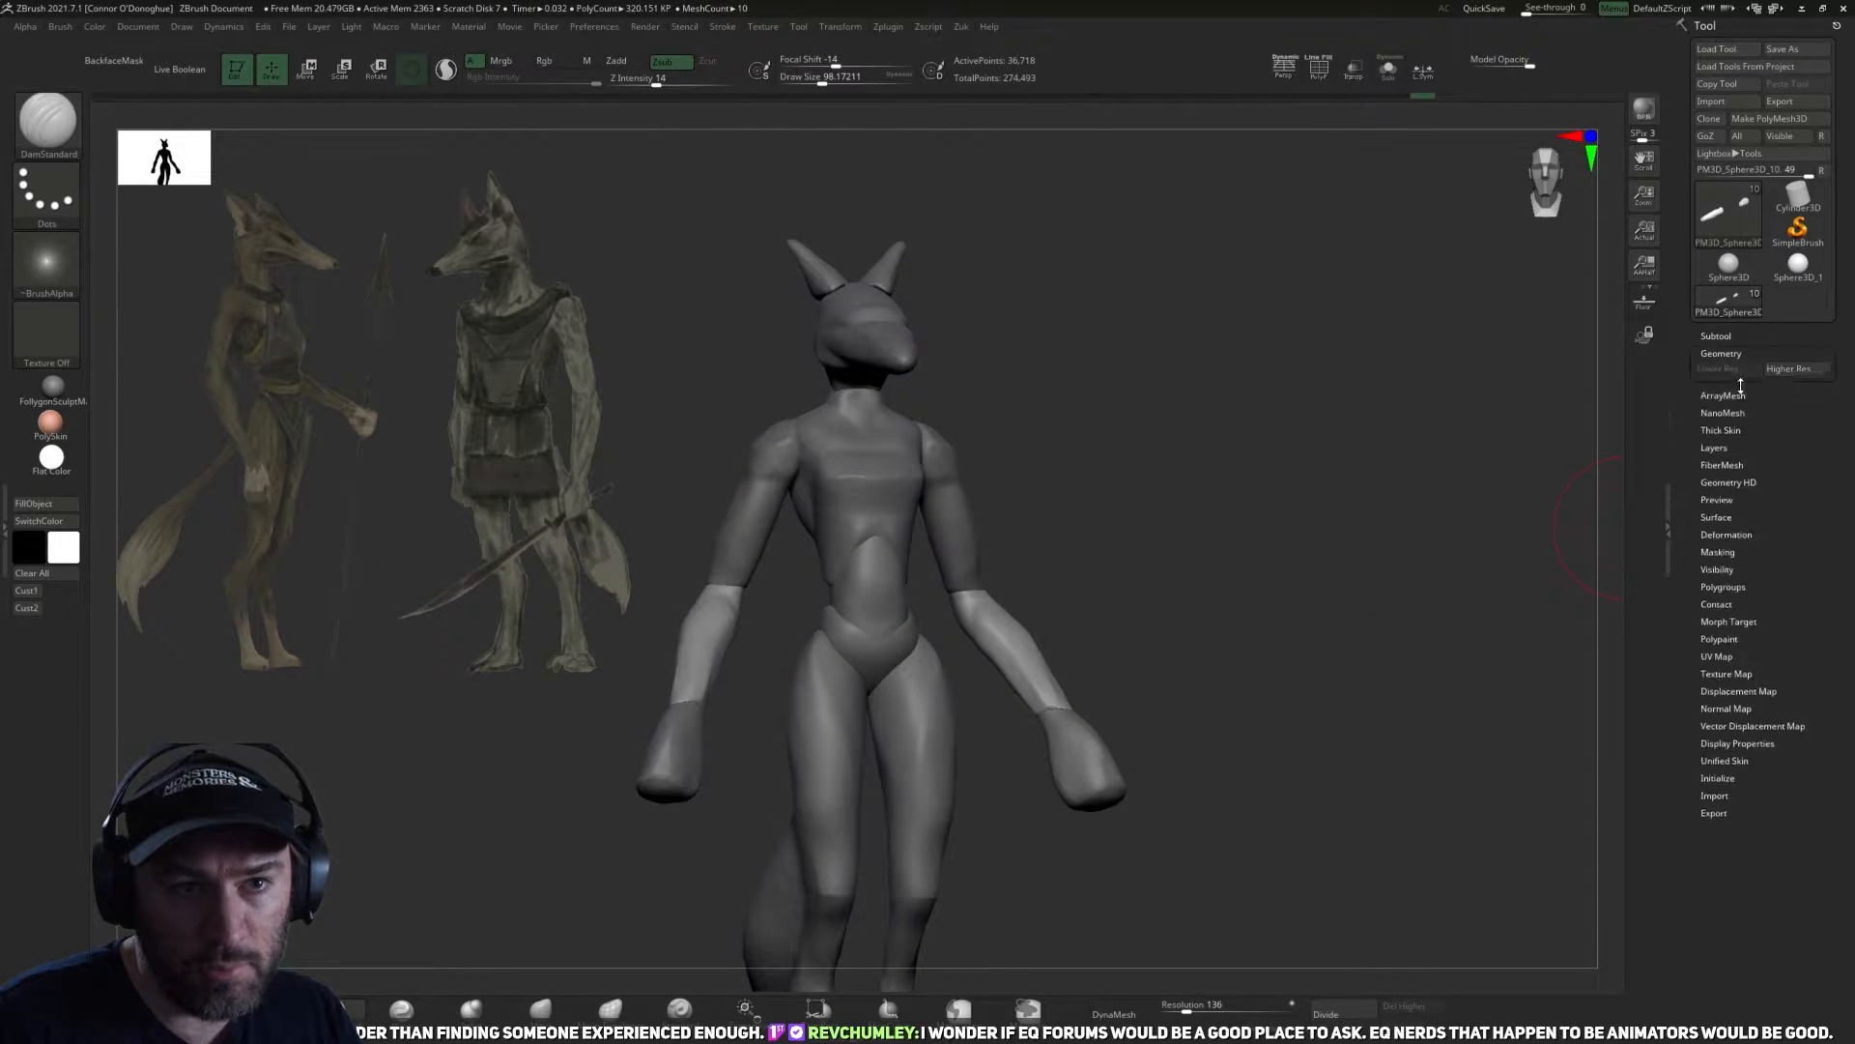
{"action": "left_click", "coordinate": [1725, 334]}
{"action": "left_click_drag", "start_coordinate": [1643, 386], "coordinate": [1636, 405], "text": "shift"}
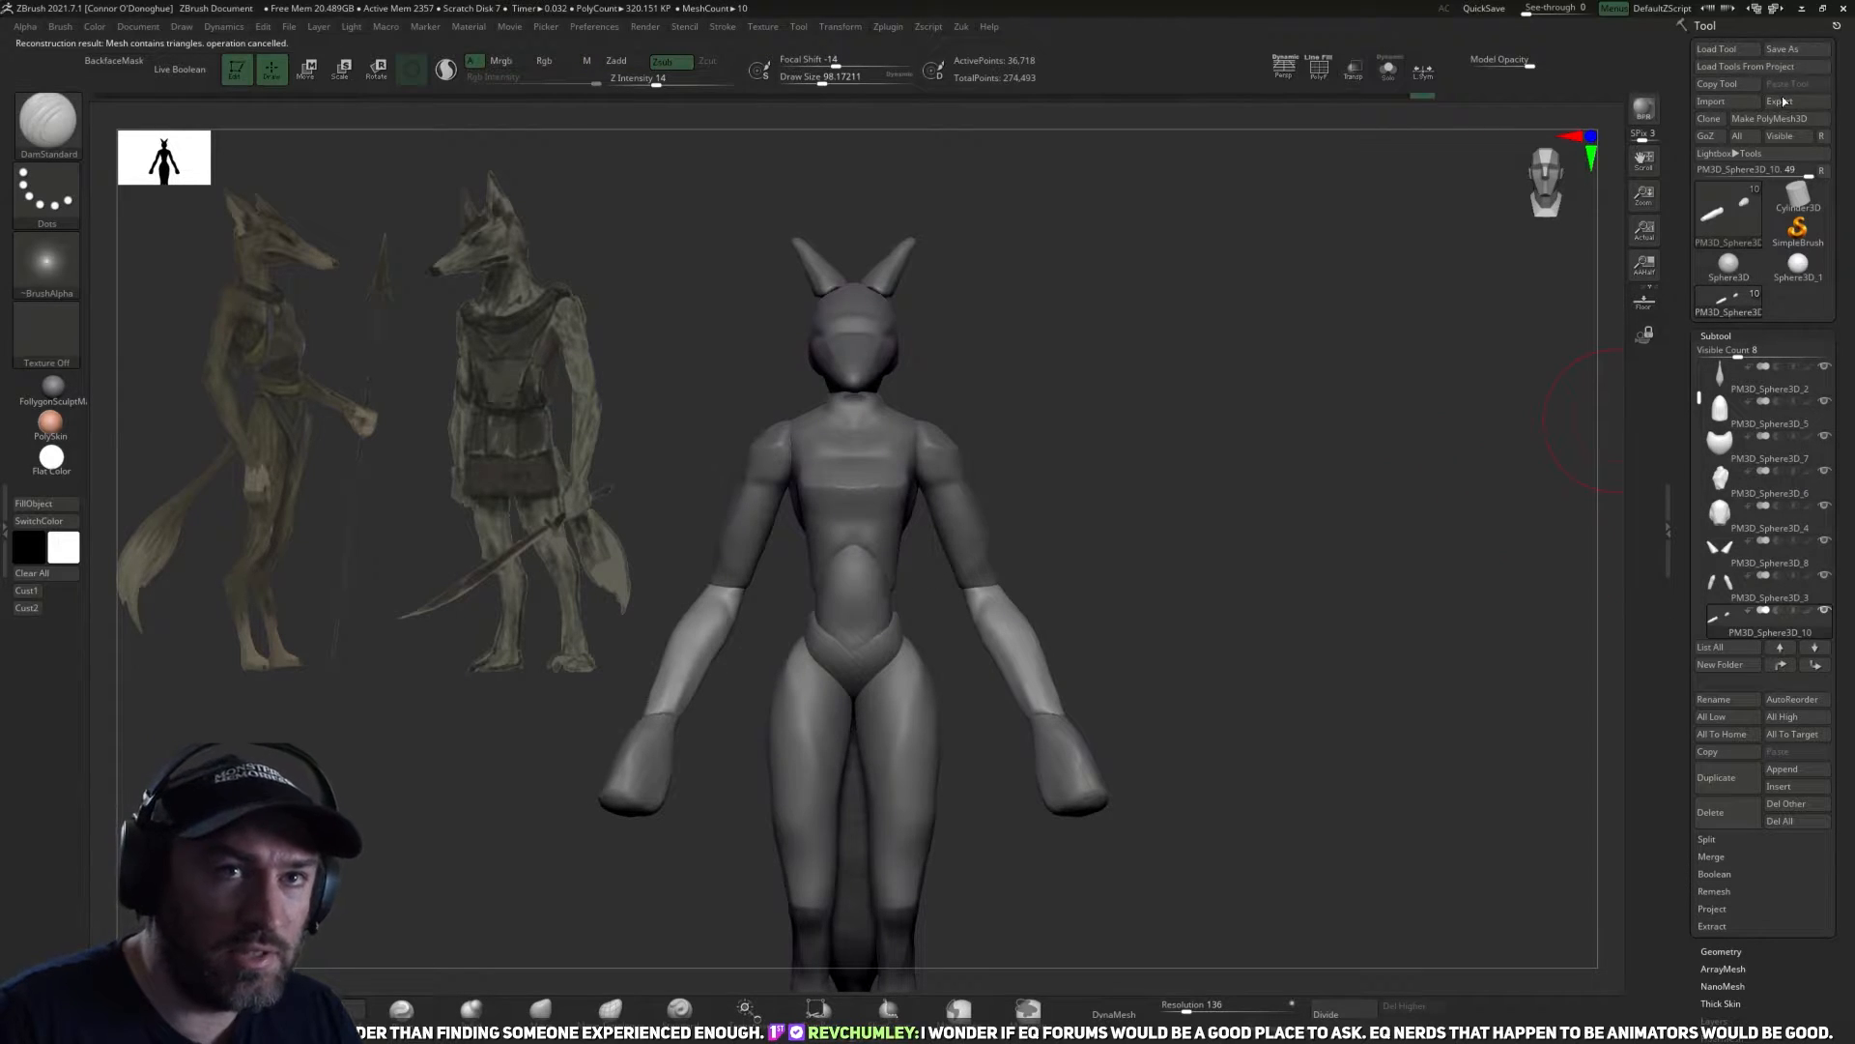
{"action": "left_click", "coordinate": [1799, 49]}
{"action": "left_click", "coordinate": [628, 463]}
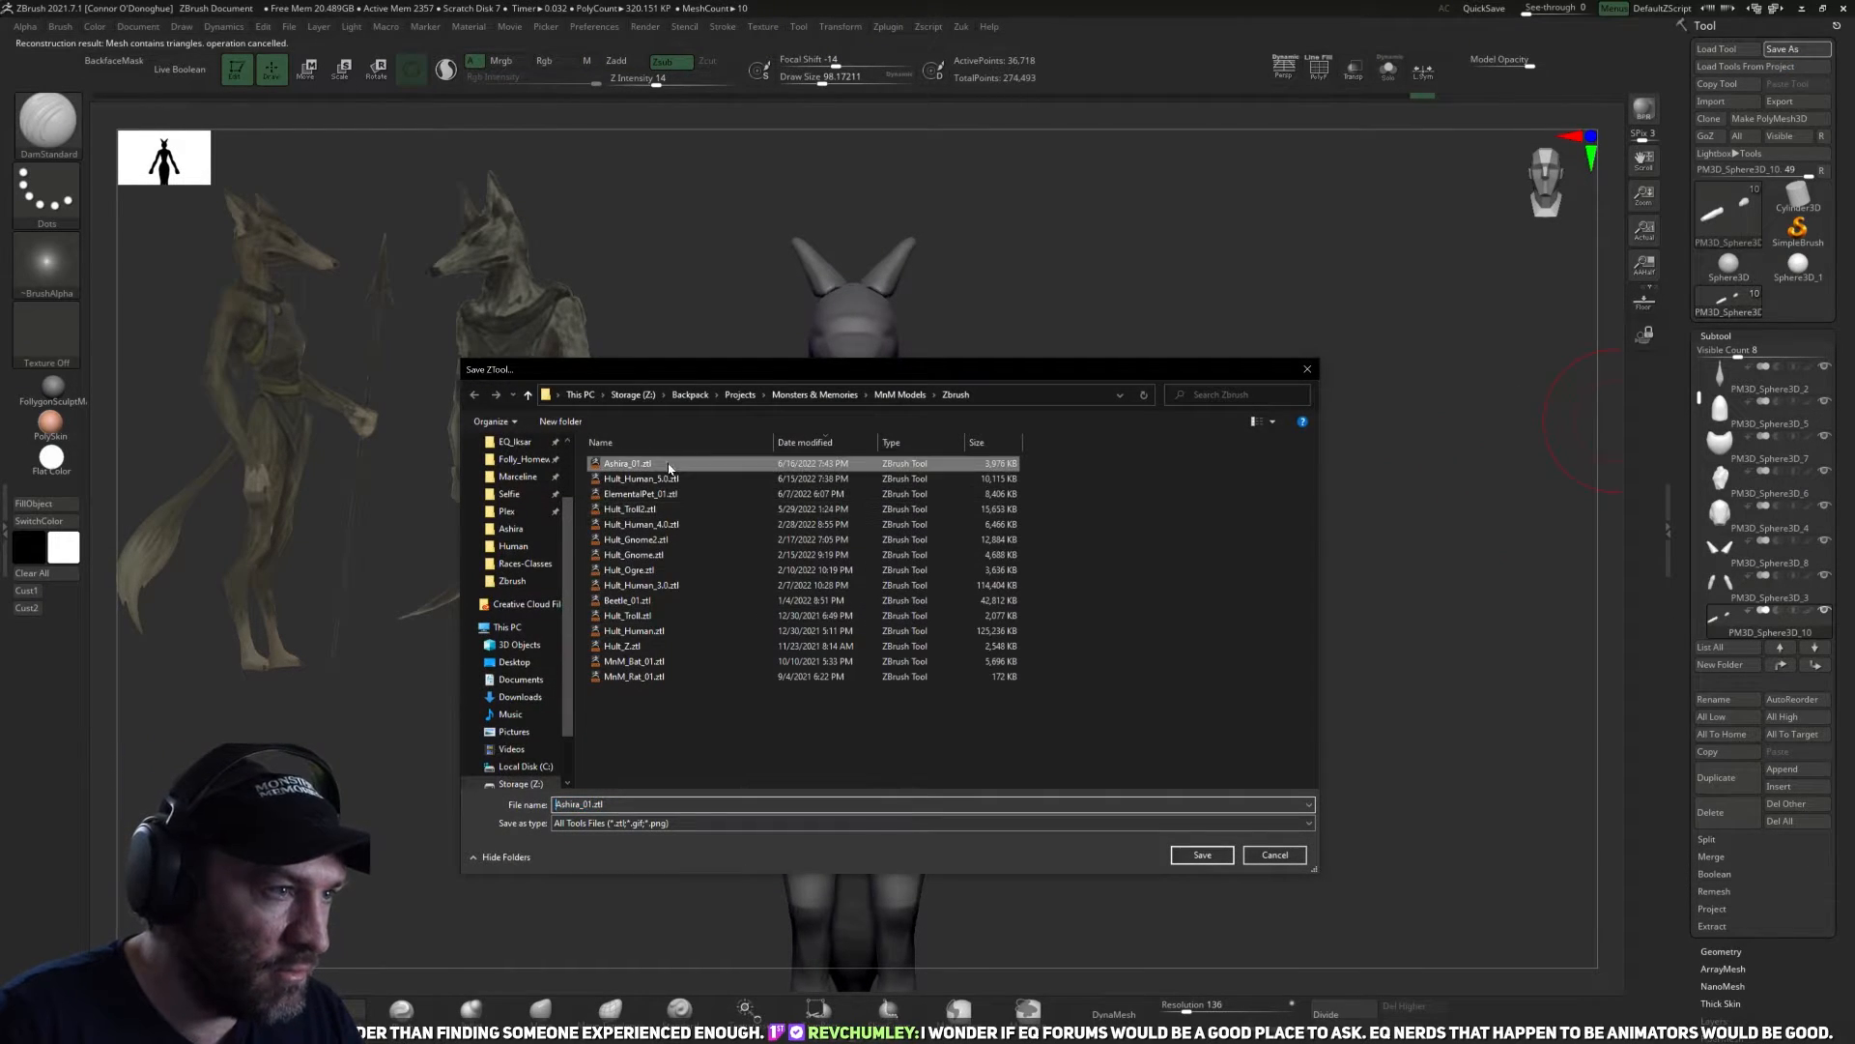
{"action": "left_click", "coordinate": [1202, 855]}
{"action": "left_click", "coordinate": [1000, 535]}
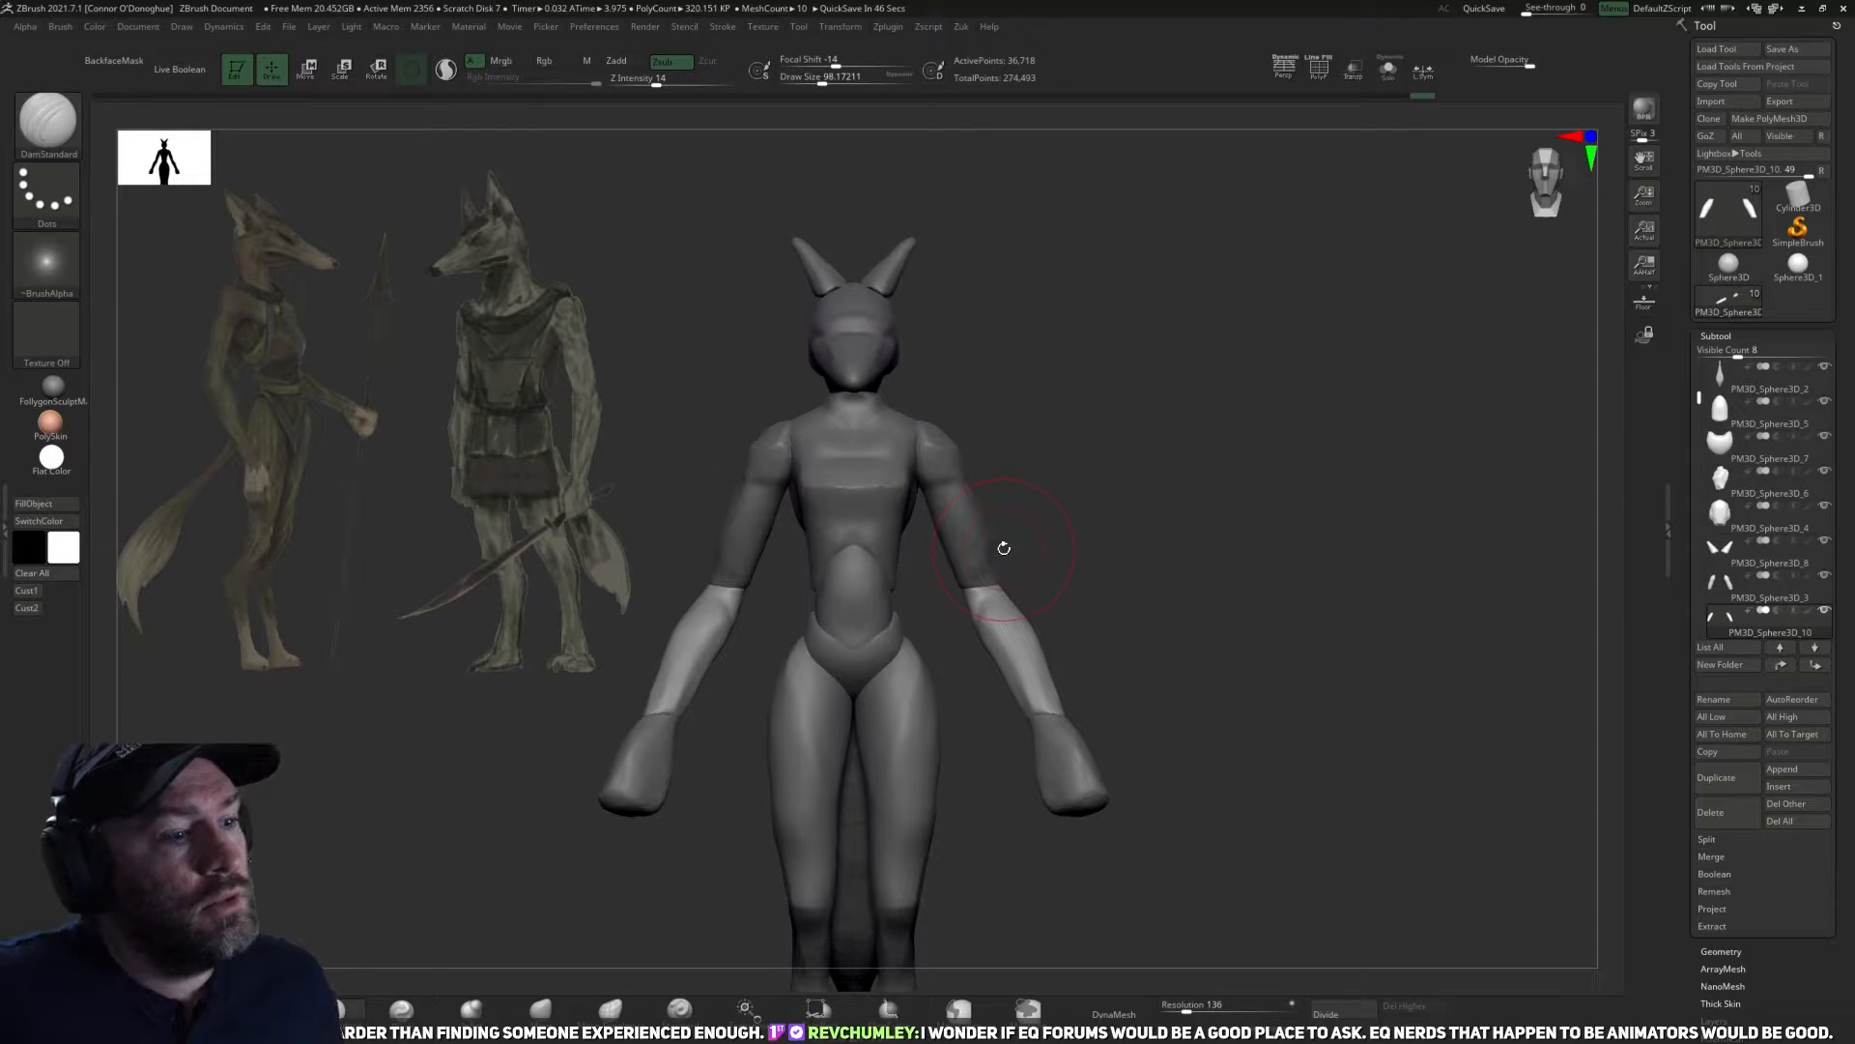
Flatten the front of the forearms down to the wrist with TrimDynamic at a draw size of about 92.
{"action": "mouse_move", "coordinate": [1261, 560]}
{"action": "left_mouse_down", "text": "alt"}
{"action": "mouse_move", "coordinate": [1230, 497]}
{"action": "mouse_move", "coordinate": [1246, 599]}
{"action": "left_mouse_up", "text": "alt"}
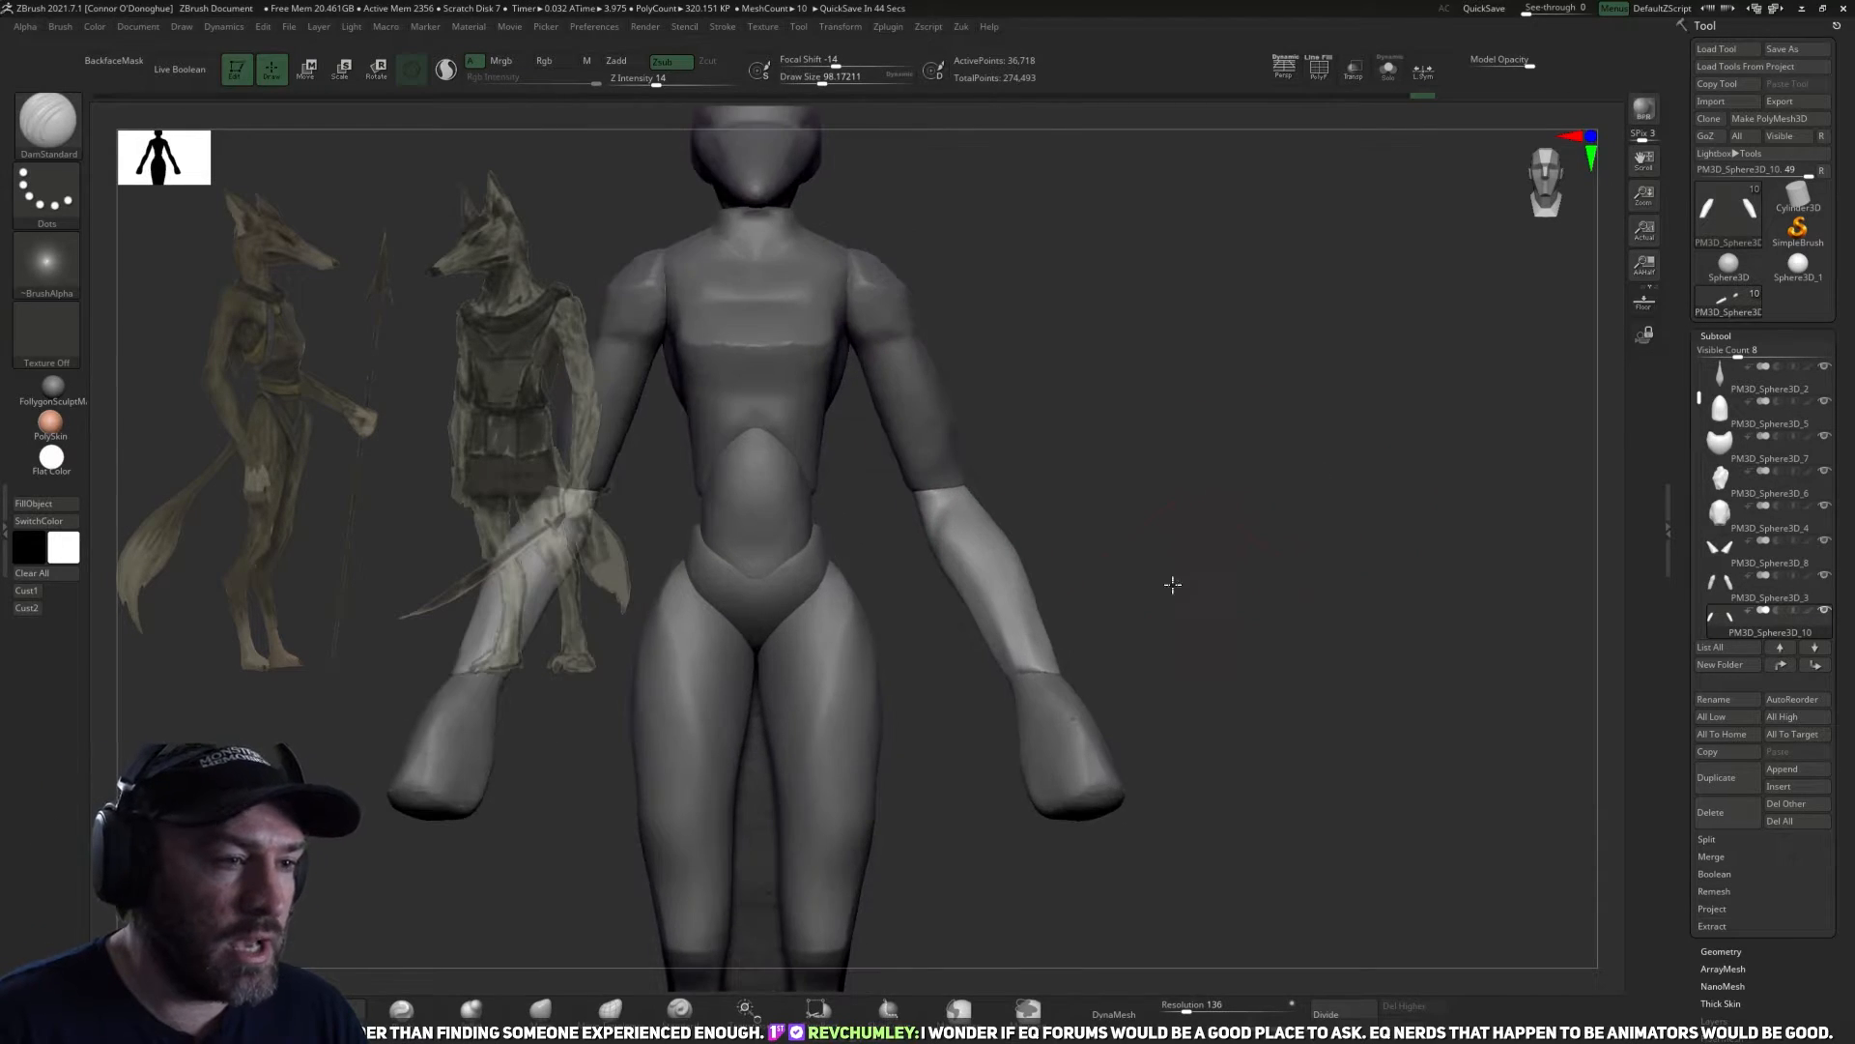
{"action": "left_click_drag", "start_coordinate": [1118, 596], "coordinate": [1135, 646], "text": "alt"}
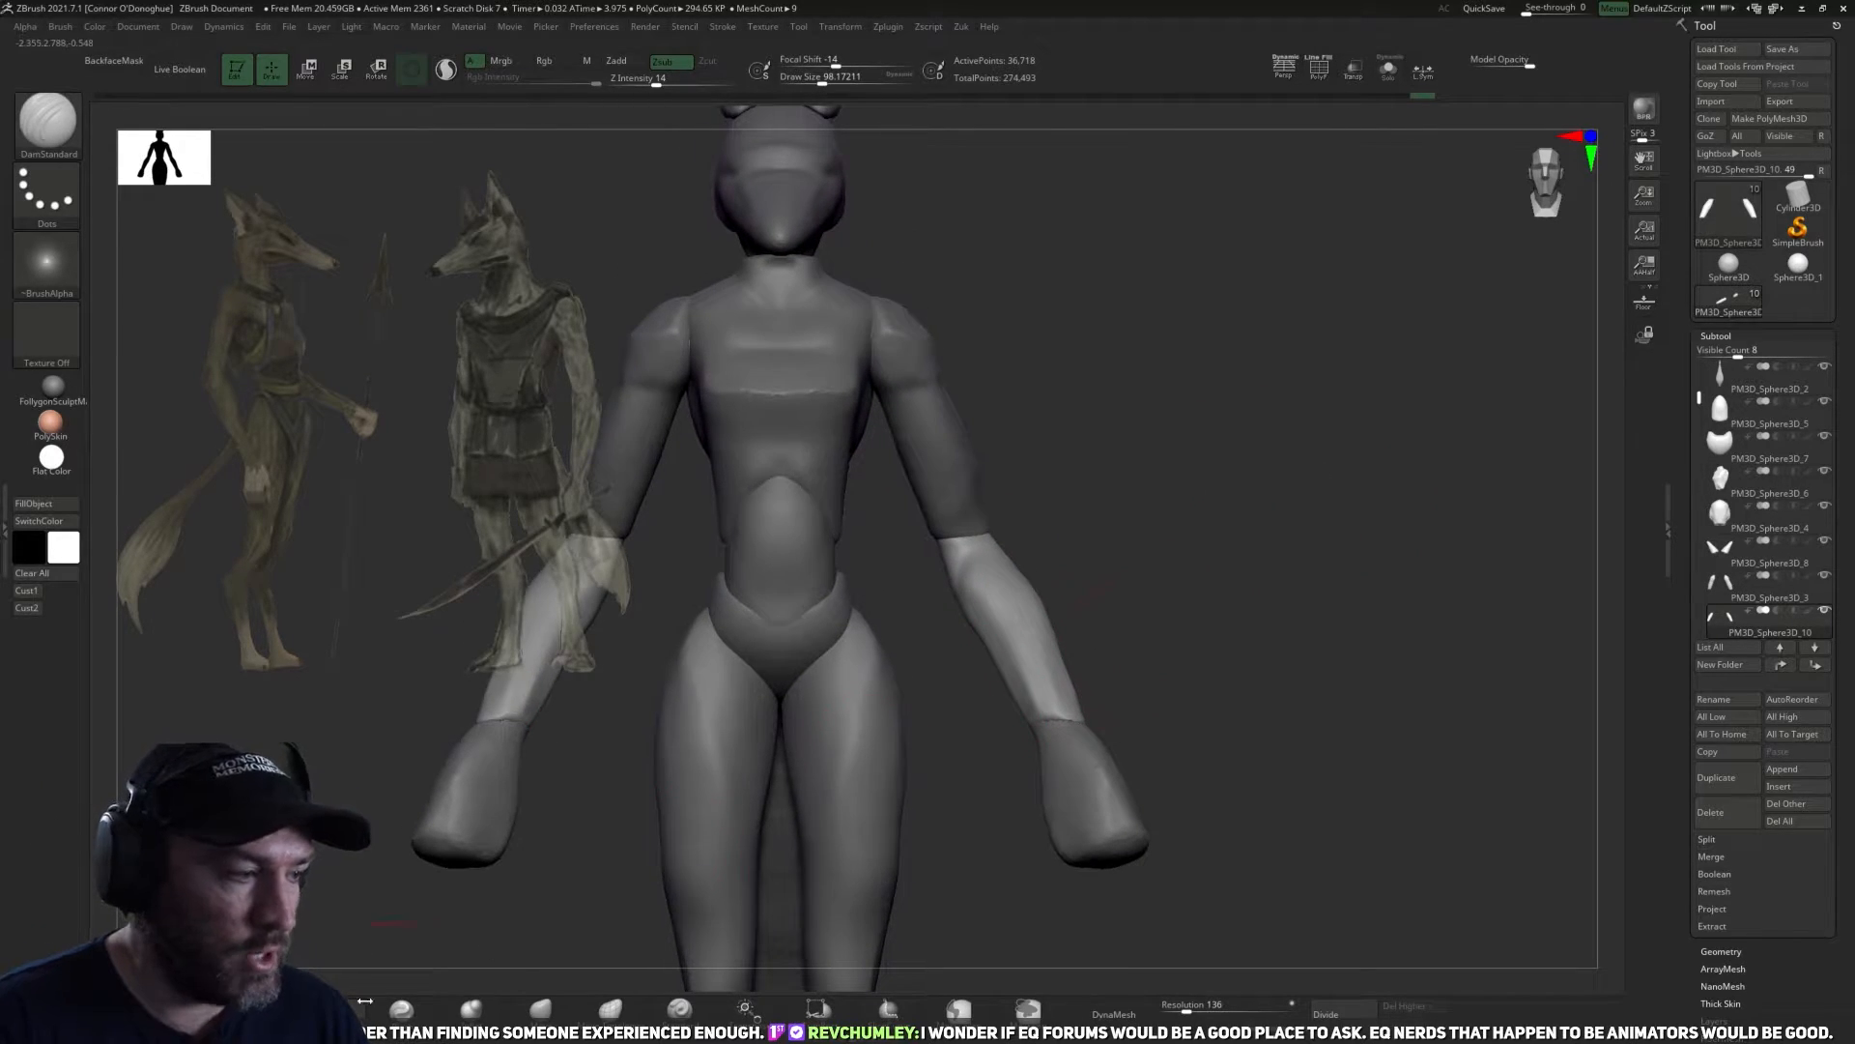
{"action": "left_click", "coordinate": [333, 1009]}
{"action": "left_click_drag", "start_coordinate": [1160, 465], "coordinate": [1116, 613]}
{"action": "left_click_drag", "start_coordinate": [1007, 627], "coordinate": [1059, 713]}
{"action": "mouse_move", "coordinate": [1208, 627]}
{"action": "left_mouse_down", "text": "alt"}
{"action": "mouse_move", "coordinate": [1201, 646]}
{"action": "mouse_move", "coordinate": [1150, 633]}
{"action": "left_mouse_up", "text": "alt"}
{"action": "left_click_drag", "start_coordinate": [971, 583], "coordinate": [995, 658]}
{"action": "left_click_drag", "start_coordinate": [1141, 670], "coordinate": [1080, 727]}
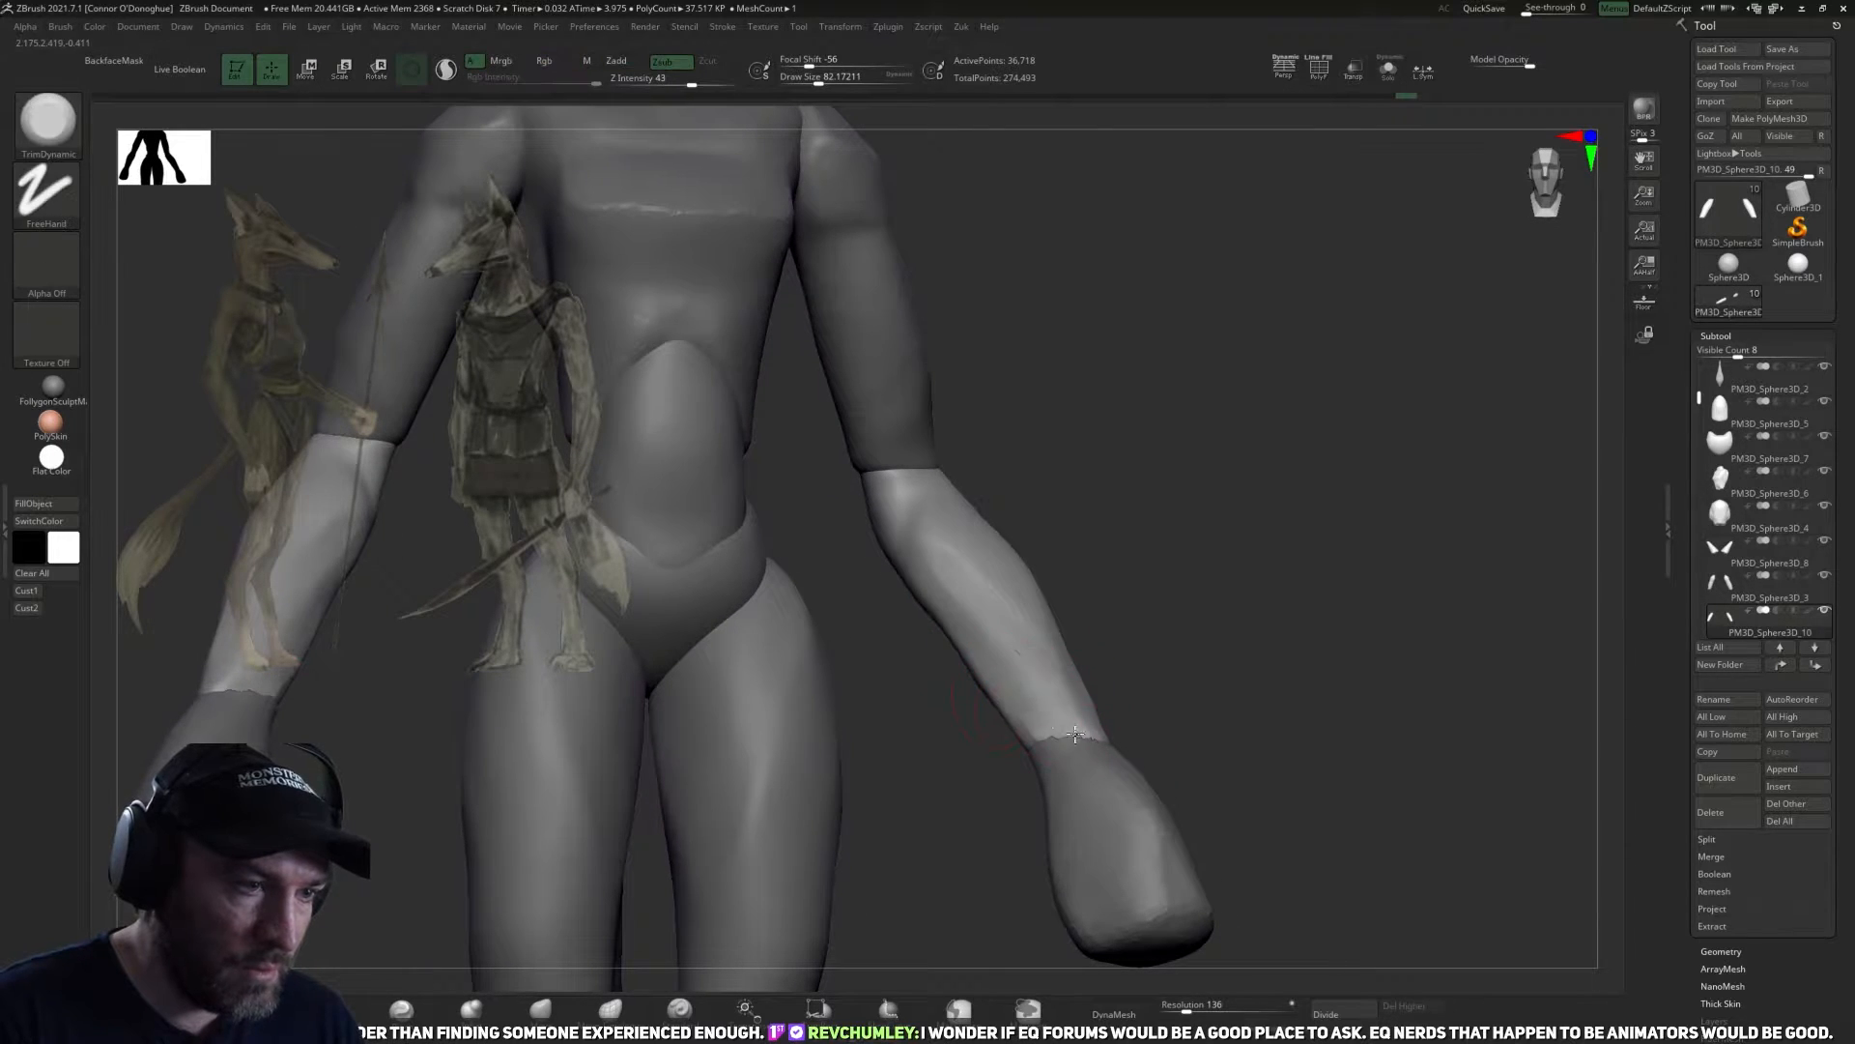
Define the flat planes on the inner front of the forearms below the elbow with TrimDynamic.
{"action": "left_click_drag", "start_coordinate": [1154, 624], "coordinate": [1119, 666]}
{"action": "left_click_drag", "start_coordinate": [964, 554], "coordinate": [995, 591], "text": "shift"}
{"action": "left_click_drag", "start_coordinate": [1126, 619], "coordinate": [1150, 628]}
{"action": "left_click_drag", "start_coordinate": [932, 511], "coordinate": [982, 619]}
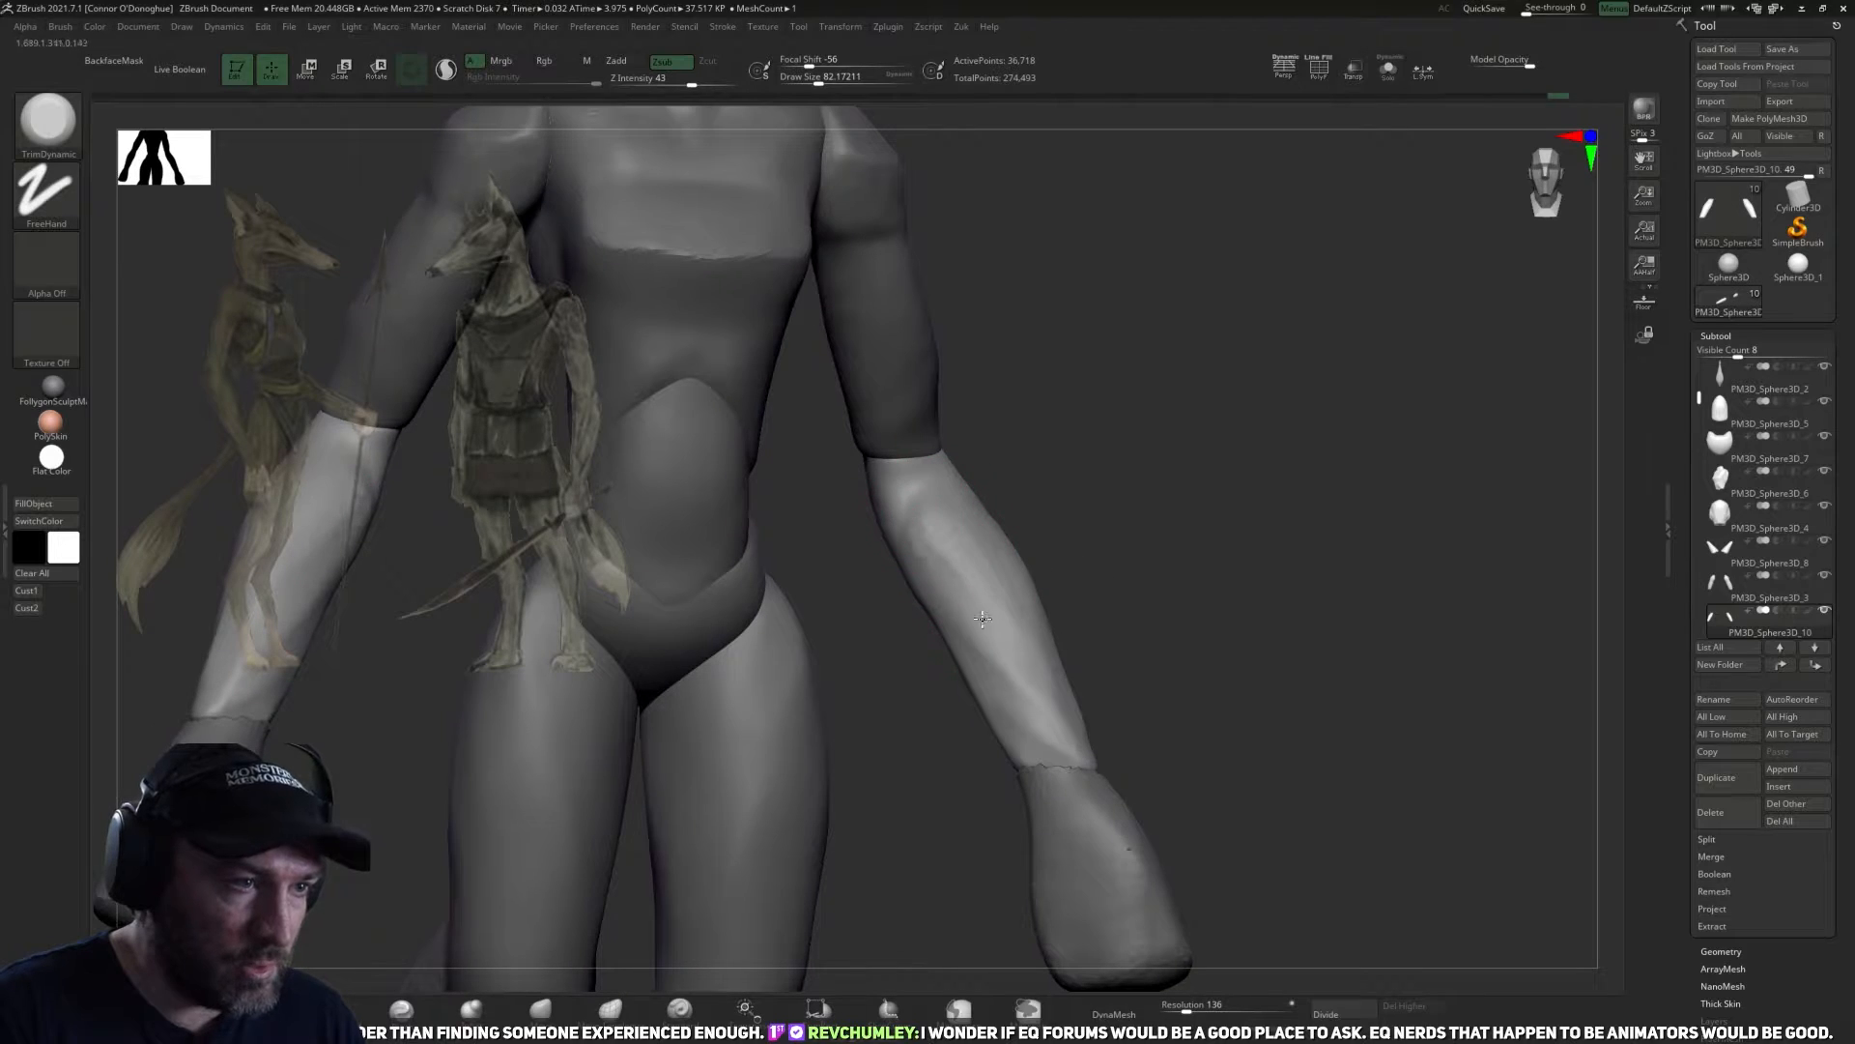
{"action": "left_click_drag", "start_coordinate": [1064, 723], "coordinate": [1008, 617], "text": "shift"}
Trim and smooth the back of the forearms and elbows with TrimDynamic at draw sizes of about 82 to 102.
{"action": "mouse_move", "coordinate": [1239, 690]}
{"action": "left_mouse_down", "text": "alt"}
{"action": "mouse_move", "coordinate": [1263, 724]}
{"action": "mouse_move", "coordinate": [1234, 654]}
{"action": "mouse_move", "coordinate": [1184, 708]}
{"action": "mouse_move", "coordinate": [1105, 733]}
{"action": "mouse_move", "coordinate": [1056, 631]}
{"action": "left_mouse_up", "text": "alt"}
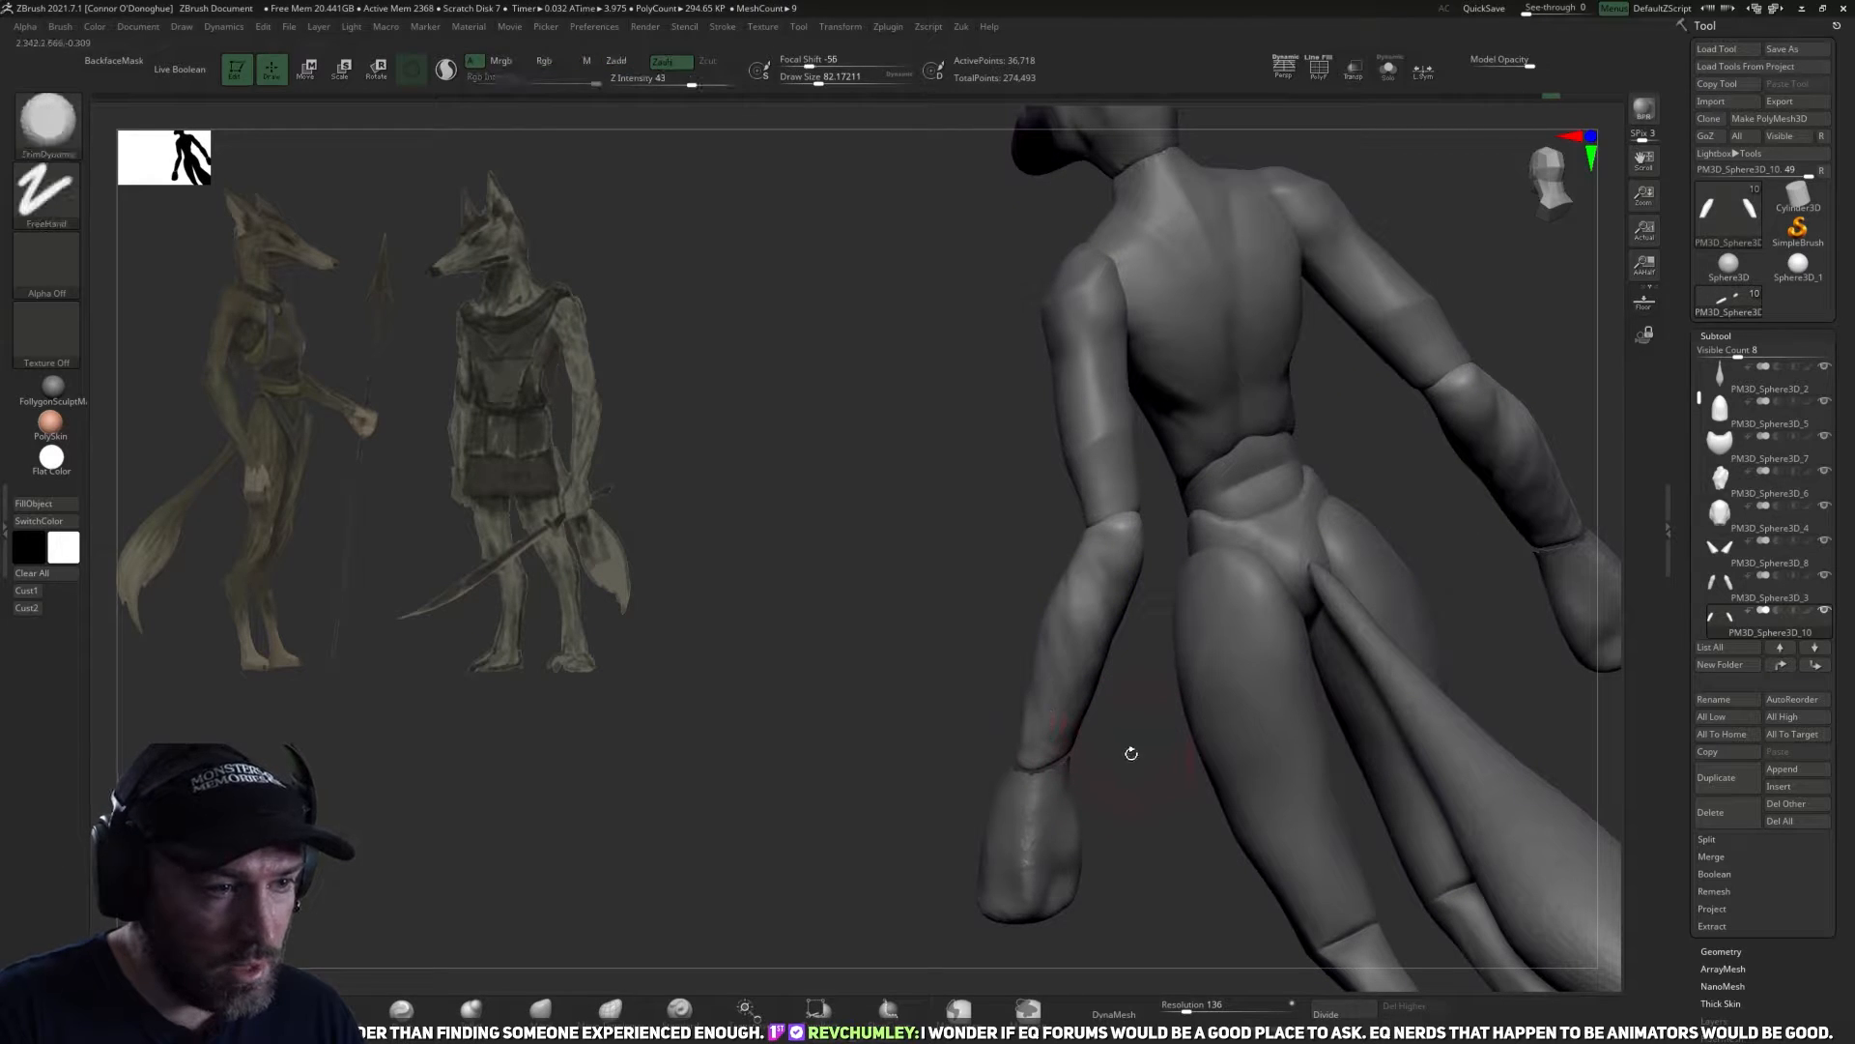
{"action": "mouse_move", "coordinate": [1137, 755]}
{"action": "left_mouse_down"}
{"action": "mouse_move", "coordinate": [873, 745]}
{"action": "mouse_move", "coordinate": [873, 683]}
{"action": "mouse_move", "coordinate": [976, 657]}
{"action": "left_mouse_up"}
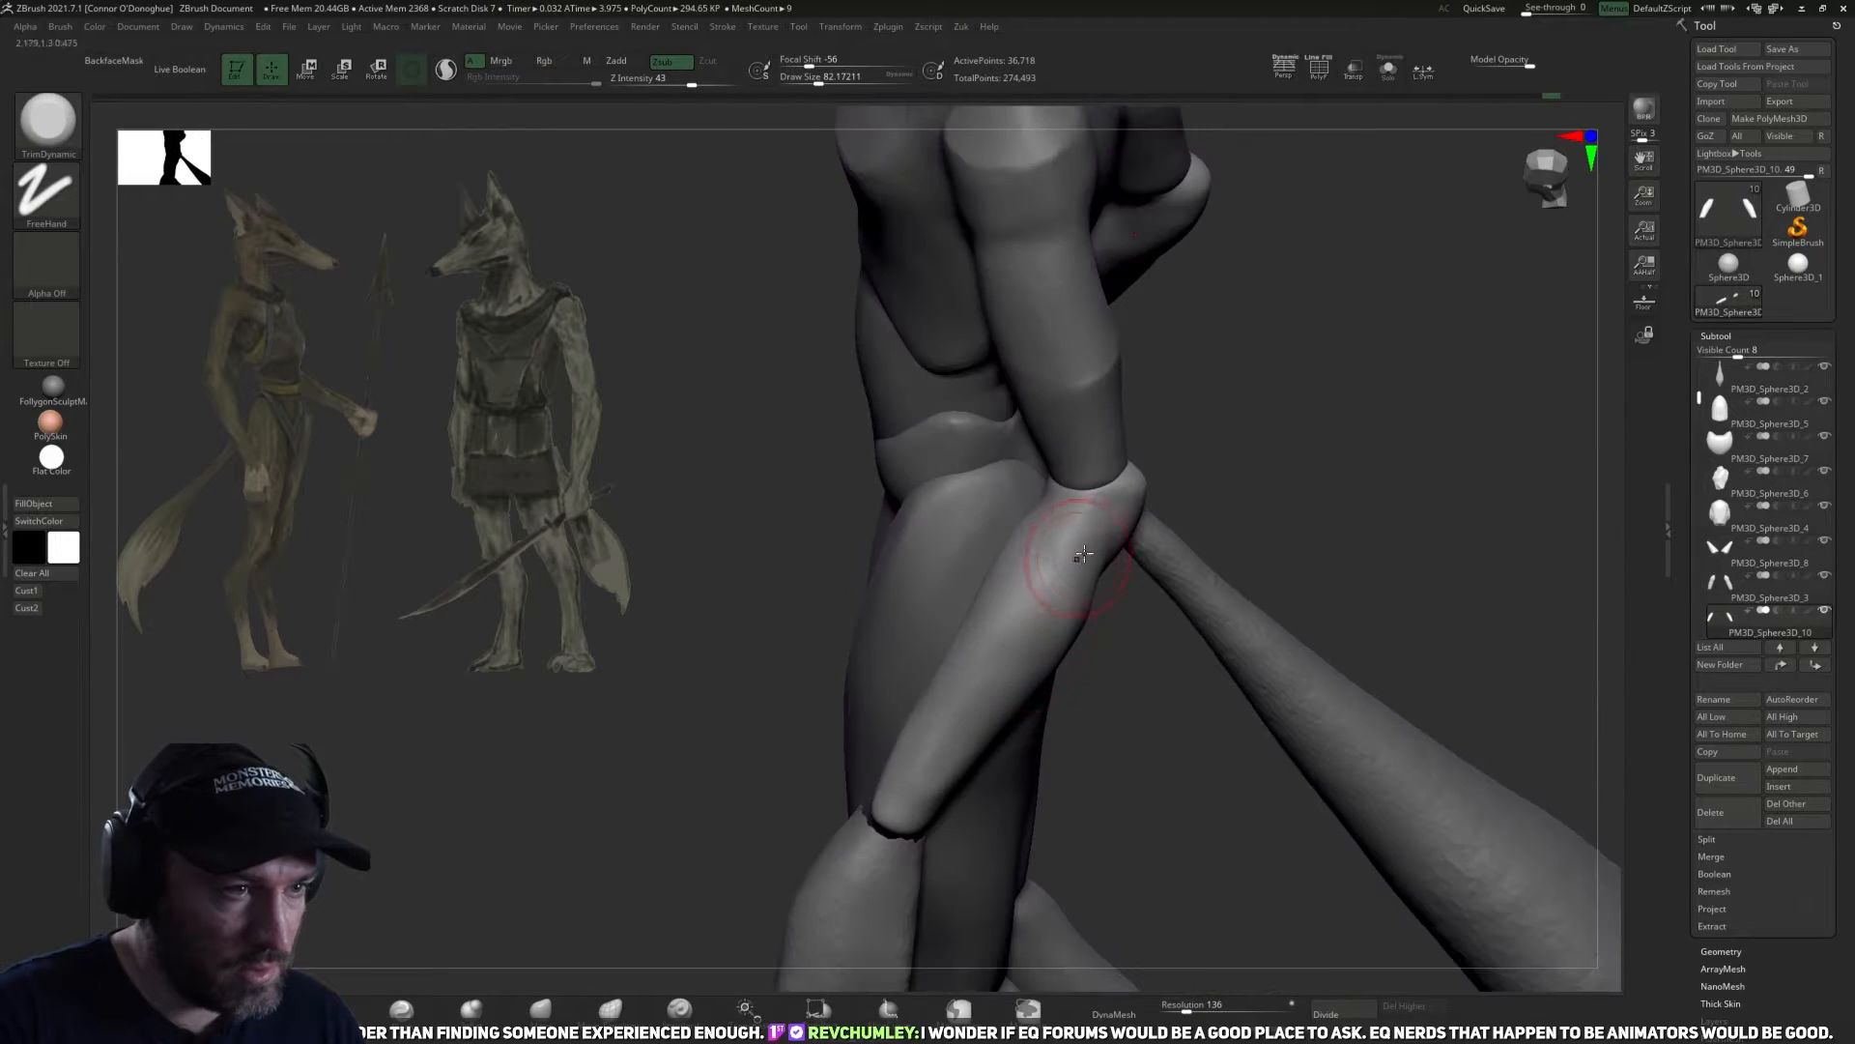
{"action": "mouse_move", "coordinate": [1168, 675]}
{"action": "left_mouse_down"}
{"action": "mouse_move", "coordinate": [1085, 526]}
{"action": "mouse_move", "coordinate": [887, 547]}
{"action": "mouse_move", "coordinate": [1148, 674]}
{"action": "mouse_move", "coordinate": [1182, 613]}
{"action": "left_mouse_up"}
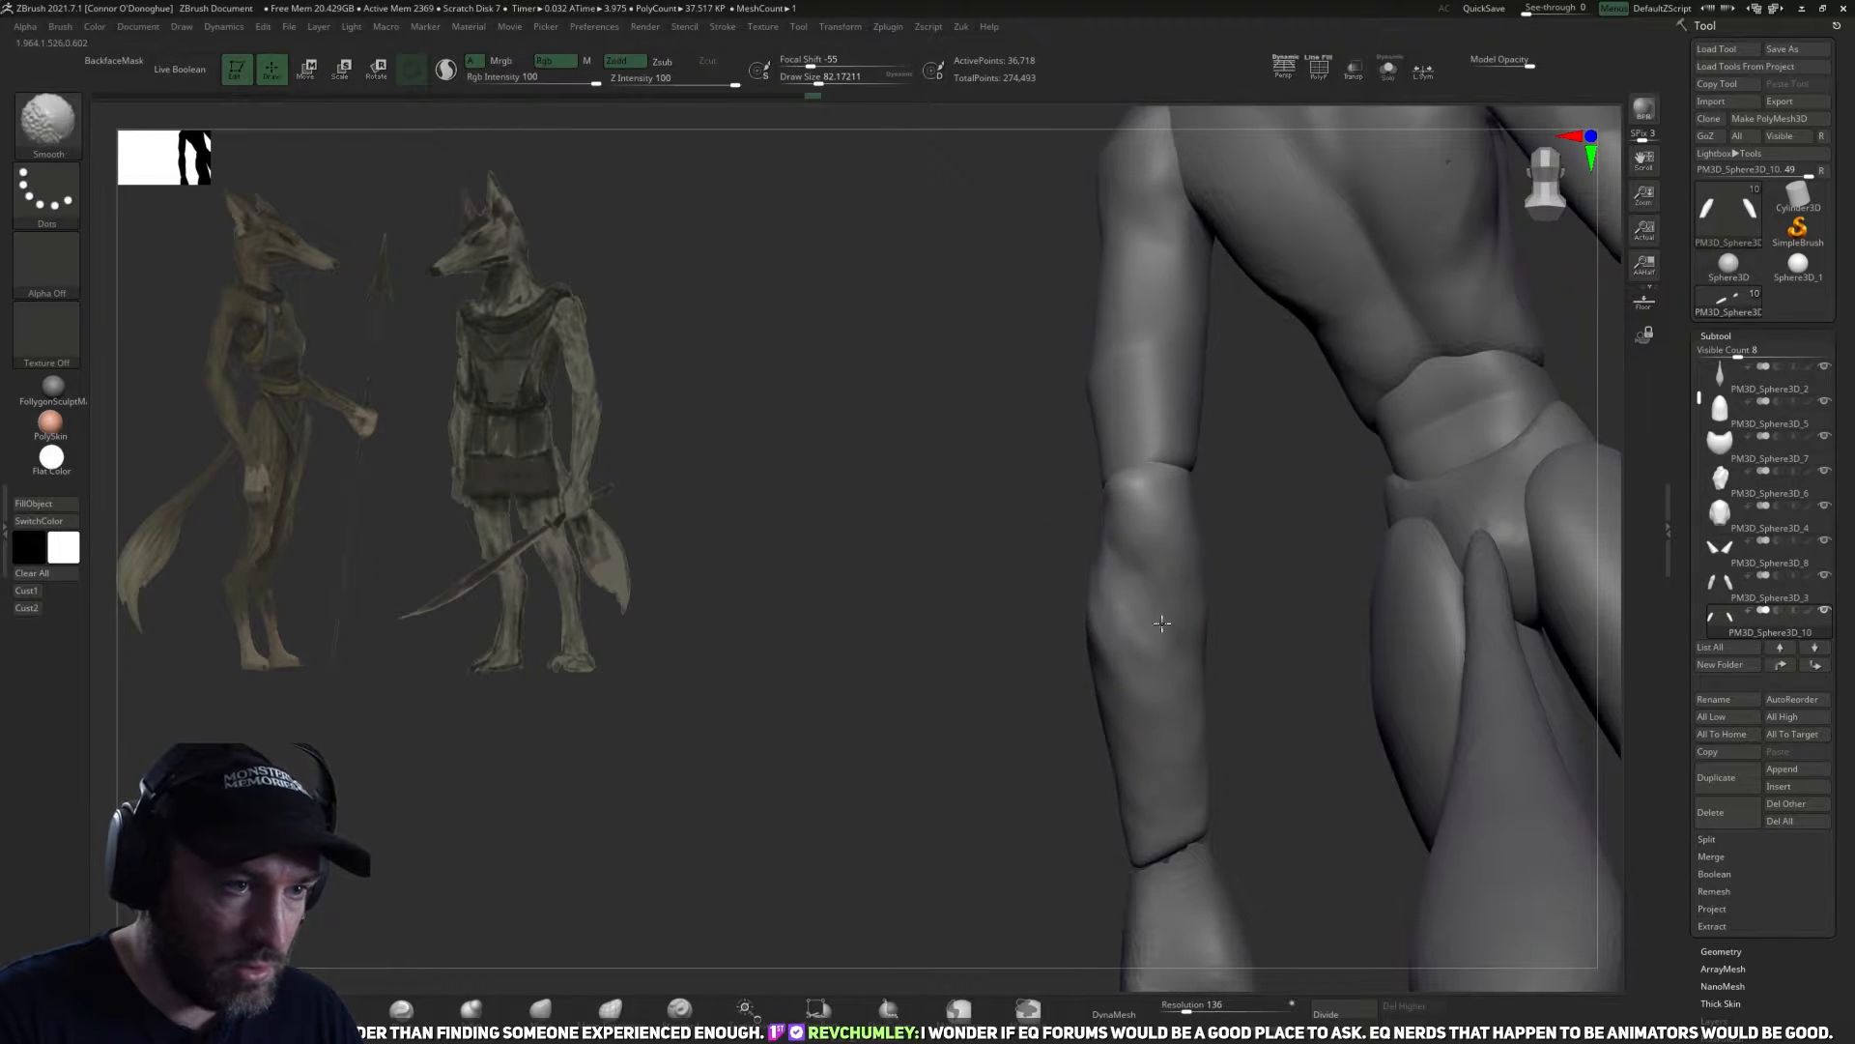
{"action": "mouse_move", "coordinate": [1242, 650]}
{"action": "left_mouse_down"}
{"action": "mouse_move", "coordinate": [1136, 646]}
{"action": "mouse_move", "coordinate": [1116, 555]}
{"action": "left_mouse_up"}
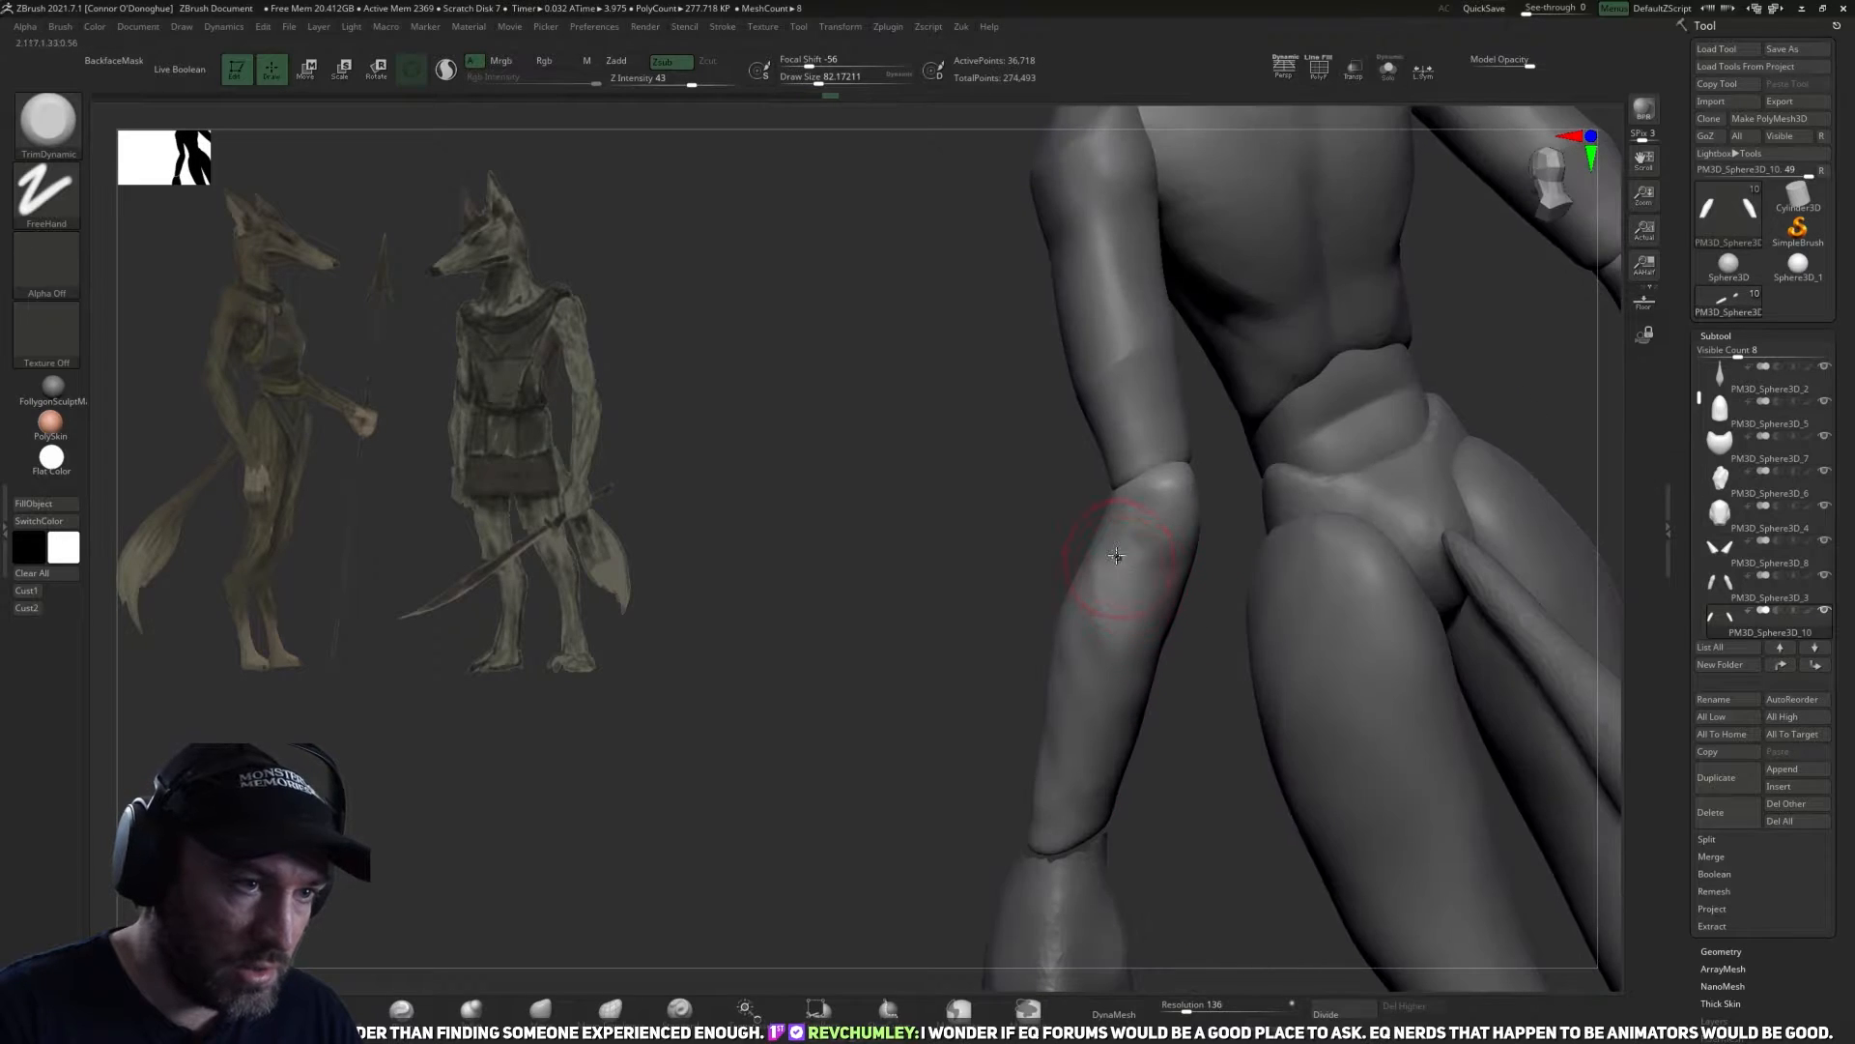
{"action": "right_click_drag", "start_coordinate": [1090, 554], "coordinate": [1210, 538]}
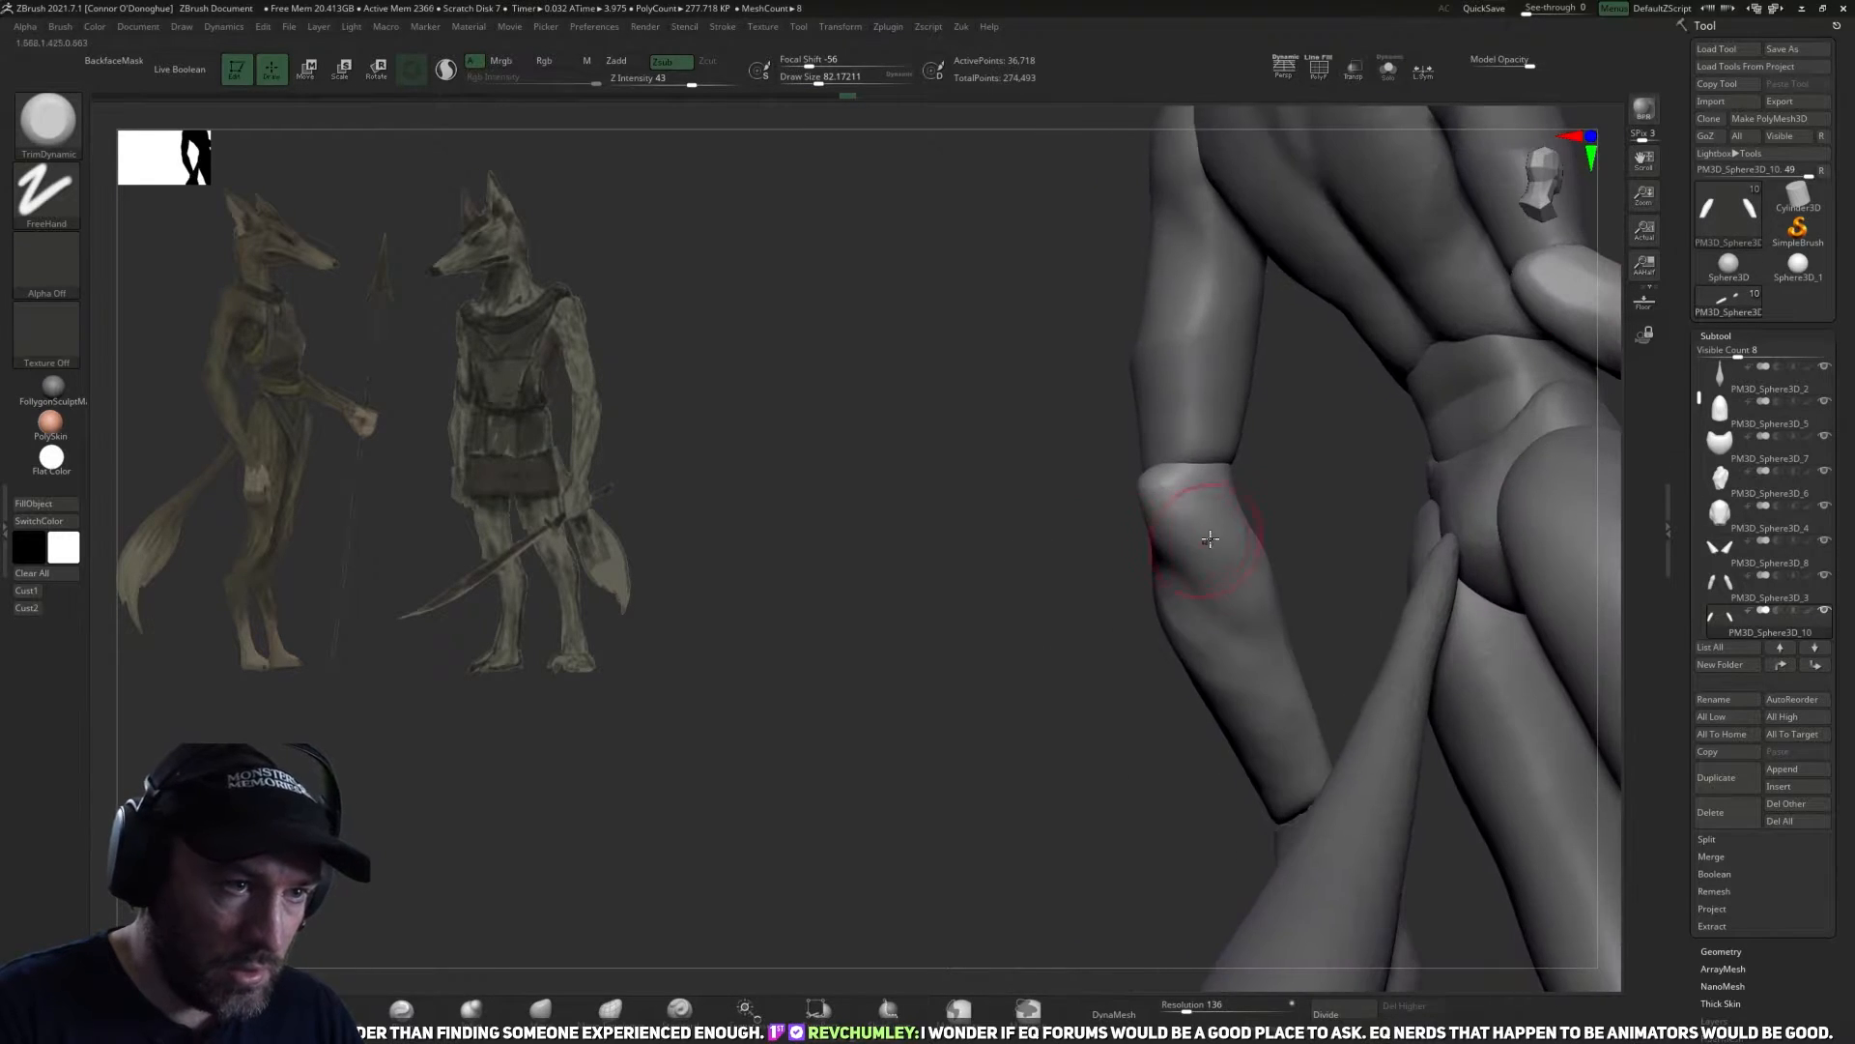
{"action": "right_click_drag", "start_coordinate": [1278, 646], "coordinate": [1083, 474]}
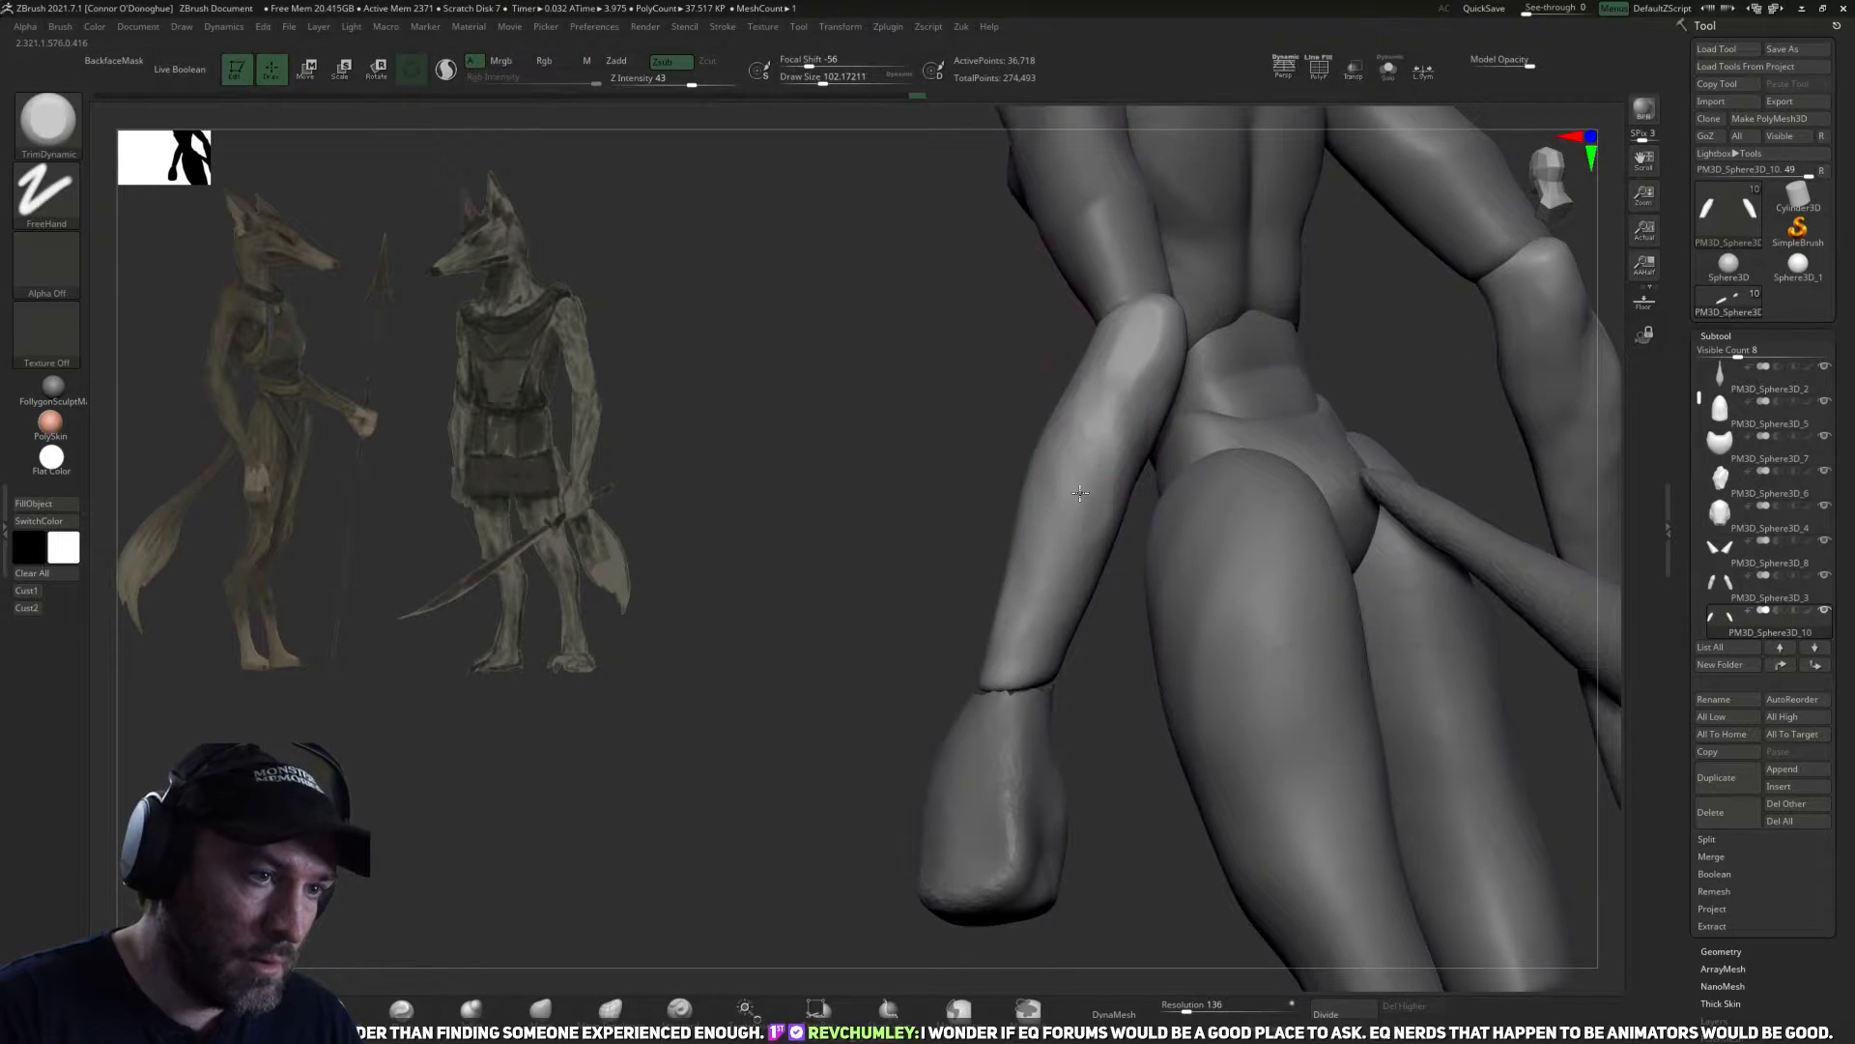
{"action": "right_click_drag", "start_coordinate": [1080, 646], "coordinate": [835, 903]}
Isolate the hand subtool, remesh it with DynaMesh at resolution 136 and smooth the hand shapes.
{"action": "mouse_move", "coordinate": [1271, 549]}
{"action": "right_mouse_down", "text": "shift"}
{"action": "mouse_move", "coordinate": [1276, 513]}
{"action": "mouse_move", "coordinate": [1232, 435]}
{"action": "right_mouse_up", "text": "shift"}
{"action": "left_click", "coordinate": [1085, 692], "text": "alt"}
{"action": "mouse_move", "coordinate": [1255, 605]}
{"action": "right_mouse_down", "text": "shift"}
{"action": "mouse_move", "coordinate": [1390, 559]}
{"action": "mouse_move", "coordinate": [1275, 619]}
{"action": "right_mouse_up", "text": "shift"}
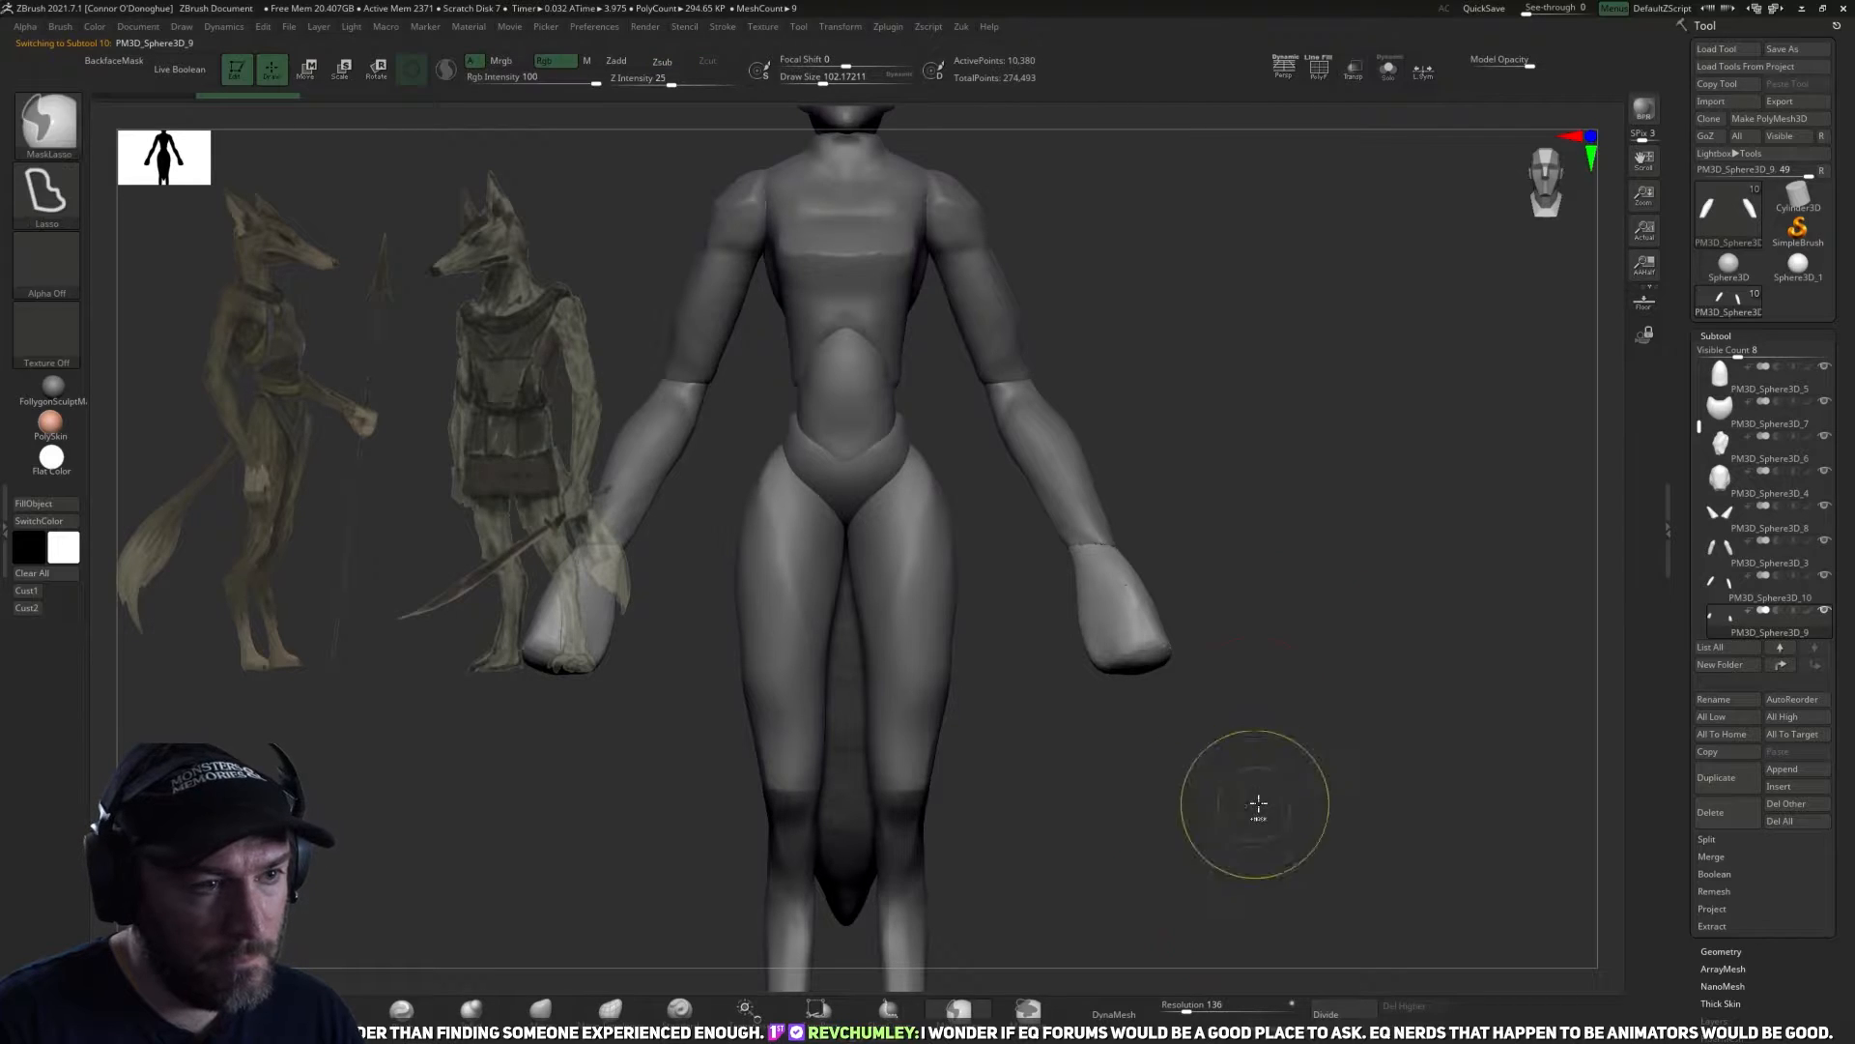
{"action": "left_click", "coordinate": [1388, 71]}
{"action": "mouse_move", "coordinate": [1317, 439]}
{"action": "right_mouse_down"}
{"action": "mouse_move", "coordinate": [1314, 505]}
{"action": "mouse_move", "coordinate": [1343, 490]}
{"action": "mouse_move", "coordinate": [1292, 547]}
{"action": "right_mouse_up"}
{"action": "left_click", "coordinate": [1120, 1011]}
{"action": "right_click_drag", "start_coordinate": [1068, 558], "coordinate": [1284, 630]}
{"action": "right_click_drag", "start_coordinate": [1127, 605], "coordinate": [1308, 592], "text": "shift"}
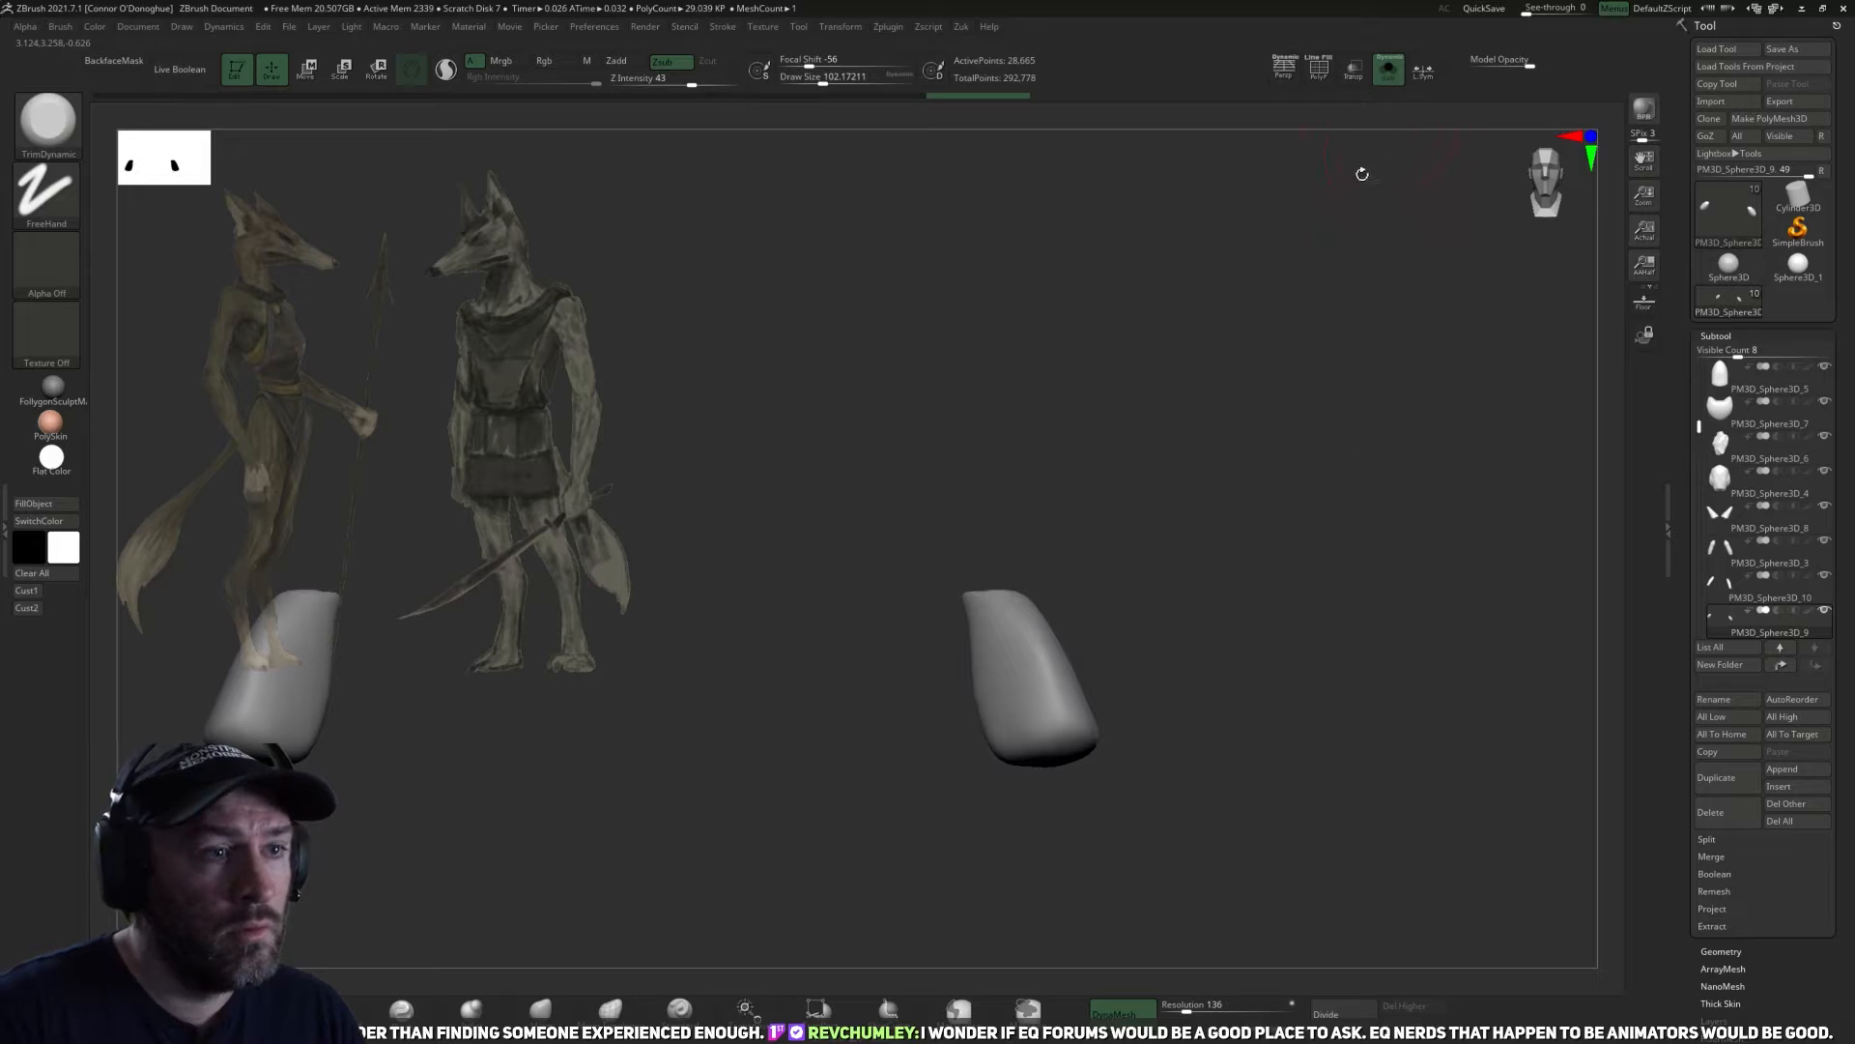
Flatten the wrist end and surrounding planes of the isolated hand with TrimDynamic at a draw size of about 82.
{"action": "right_click_drag", "start_coordinate": [1372, 151], "coordinate": [1038, 696]}
{"action": "key", "text": "b"}
{"action": "key", "text": "t"}
{"action": "key", "text": "d"}
{"action": "right_click_drag", "start_coordinate": [1044, 599], "coordinate": [1158, 479]}
{"action": "key", "text": "bracketleft"}
{"action": "key", "text": "bracketleft"}
{"action": "left_click_drag", "start_coordinate": [1042, 649], "coordinate": [1130, 614]}
{"action": "right_click_drag", "start_coordinate": [1130, 614], "coordinate": [1106, 666]}
{"action": "left_click_drag", "start_coordinate": [1069, 646], "coordinate": [1032, 633]}
{"action": "mouse_move", "coordinate": [1106, 598]}
{"action": "right_mouse_down"}
{"action": "mouse_move", "coordinate": [1098, 696]}
{"action": "mouse_move", "coordinate": [1129, 717]}
{"action": "right_mouse_up"}
{"action": "mouse_move", "coordinate": [1044, 613]}
{"action": "left_mouse_down"}
{"action": "mouse_move", "coordinate": [1059, 643]}
{"action": "mouse_move", "coordinate": [1048, 609]}
{"action": "left_mouse_up"}
{"action": "mouse_move", "coordinate": [1111, 666]}
{"action": "right_mouse_down"}
{"action": "mouse_move", "coordinate": [1098, 602]}
{"action": "mouse_move", "coordinate": [1146, 597]}
{"action": "right_mouse_up"}
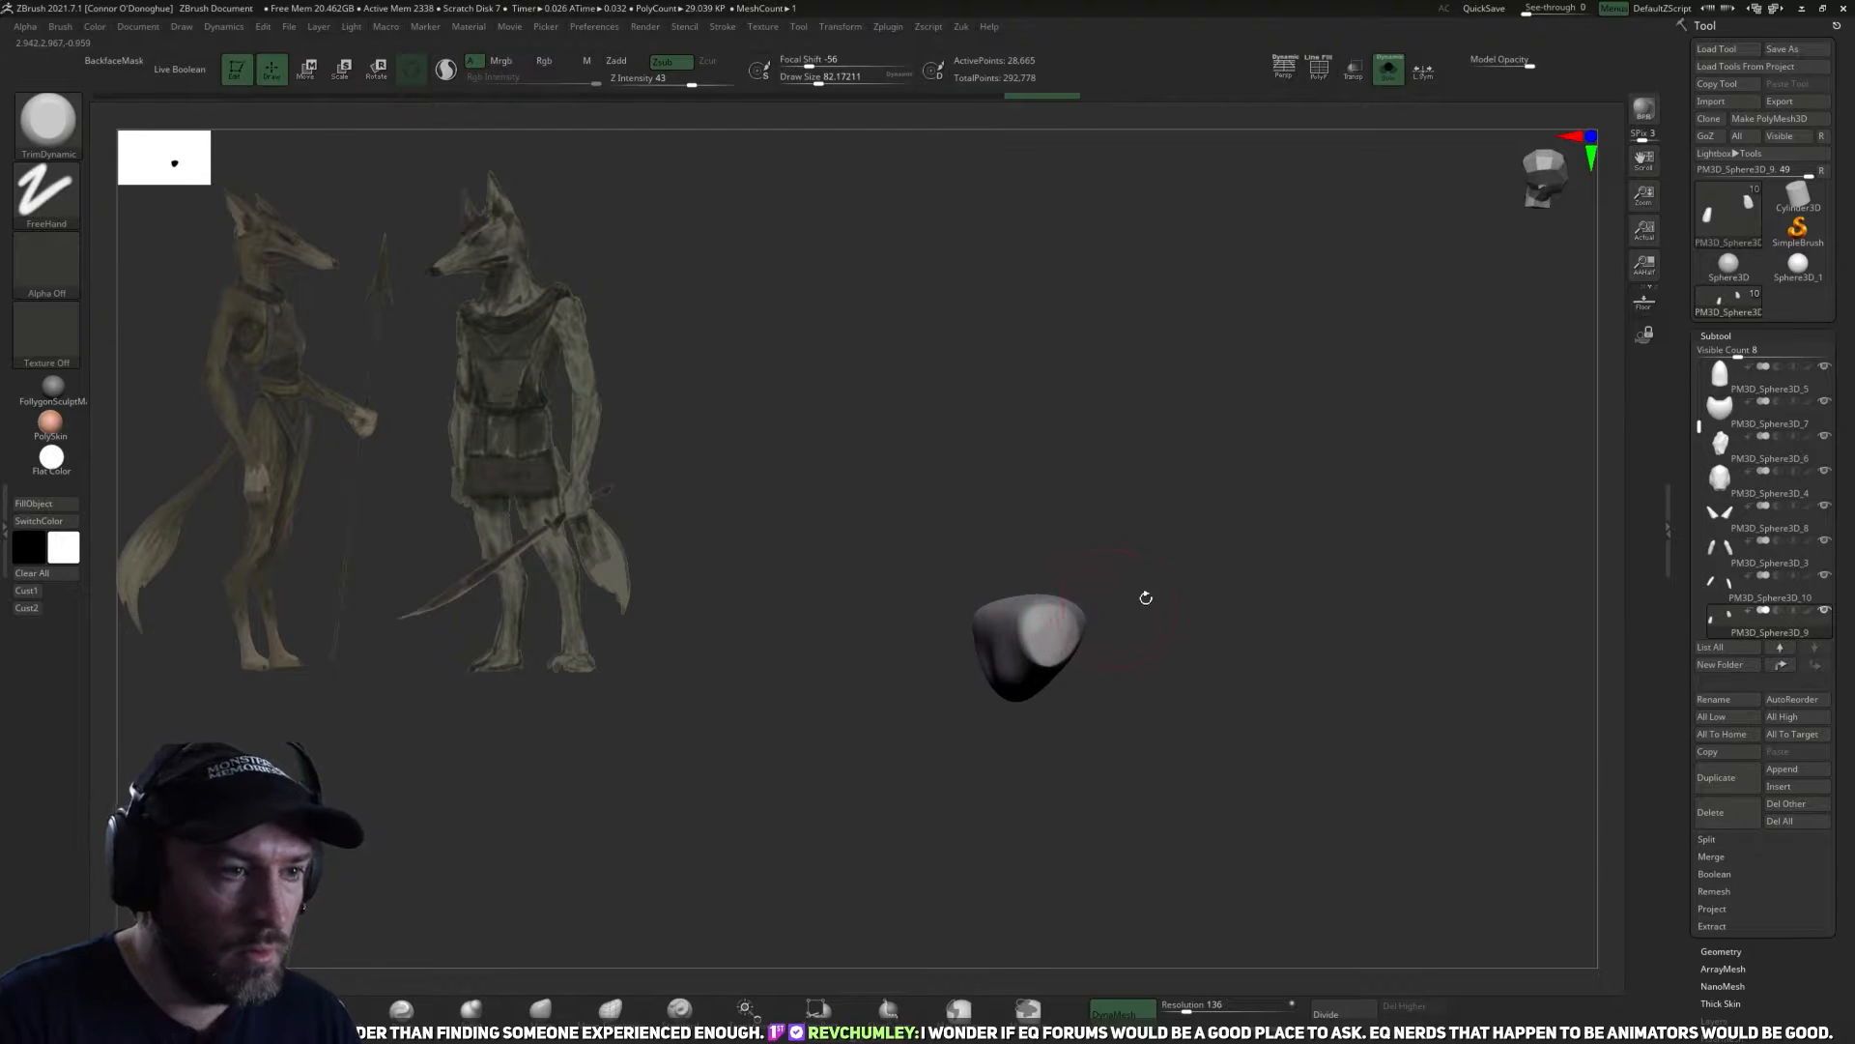
Show the whole figure again and rescale the hands to suit the forearms.
{"action": "left_click", "coordinate": [1390, 87]}
{"action": "right_click_drag", "start_coordinate": [1337, 530], "coordinate": [1256, 549]}
{"action": "right_click_drag", "start_coordinate": [1290, 658], "coordinate": [1330, 658], "text": "ctrl"}
{"action": "left_click_drag", "start_coordinate": [1330, 658], "coordinate": [1357, 706], "text": "ctrl"}
{"action": "right_click_drag", "start_coordinate": [1266, 716], "coordinate": [1225, 661], "text": "ctrl"}
{"action": "right_click_drag", "start_coordinate": [1226, 661], "coordinate": [1061, 709], "text": "ctrl"}
{"action": "key", "text": "e"}
{"action": "mouse_move", "coordinate": [1053, 839]}
{"action": "right_mouse_down"}
{"action": "mouse_move", "coordinate": [1115, 850]}
{"action": "mouse_move", "coordinate": [840, 833]}
{"action": "mouse_move", "coordinate": [833, 903]}
{"action": "right_mouse_up"}
Reshape the silhouette of the hands with the Move brush at a draw size of about 94.
{"action": "left_click", "coordinate": [543, 1010]}
{"action": "left_click_drag", "start_coordinate": [955, 878], "coordinate": [941, 870]}
{"action": "right_click_drag", "start_coordinate": [826, 898], "coordinate": [818, 787], "text": "alt"}
{"action": "left_click_drag", "start_coordinate": [1024, 798], "coordinate": [1032, 803]}
{"action": "mouse_move", "coordinate": [1044, 725]}
{"action": "left_mouse_down"}
{"action": "mouse_move", "coordinate": [1023, 663]}
{"action": "mouse_move", "coordinate": [965, 706]}
{"action": "mouse_move", "coordinate": [995, 613]}
{"action": "mouse_move", "coordinate": [1111, 619]}
{"action": "left_mouse_up"}
{"action": "key", "text": "["}
{"action": "key", "text": "["}
{"action": "left_click_drag", "start_coordinate": [946, 824], "coordinate": [942, 781]}
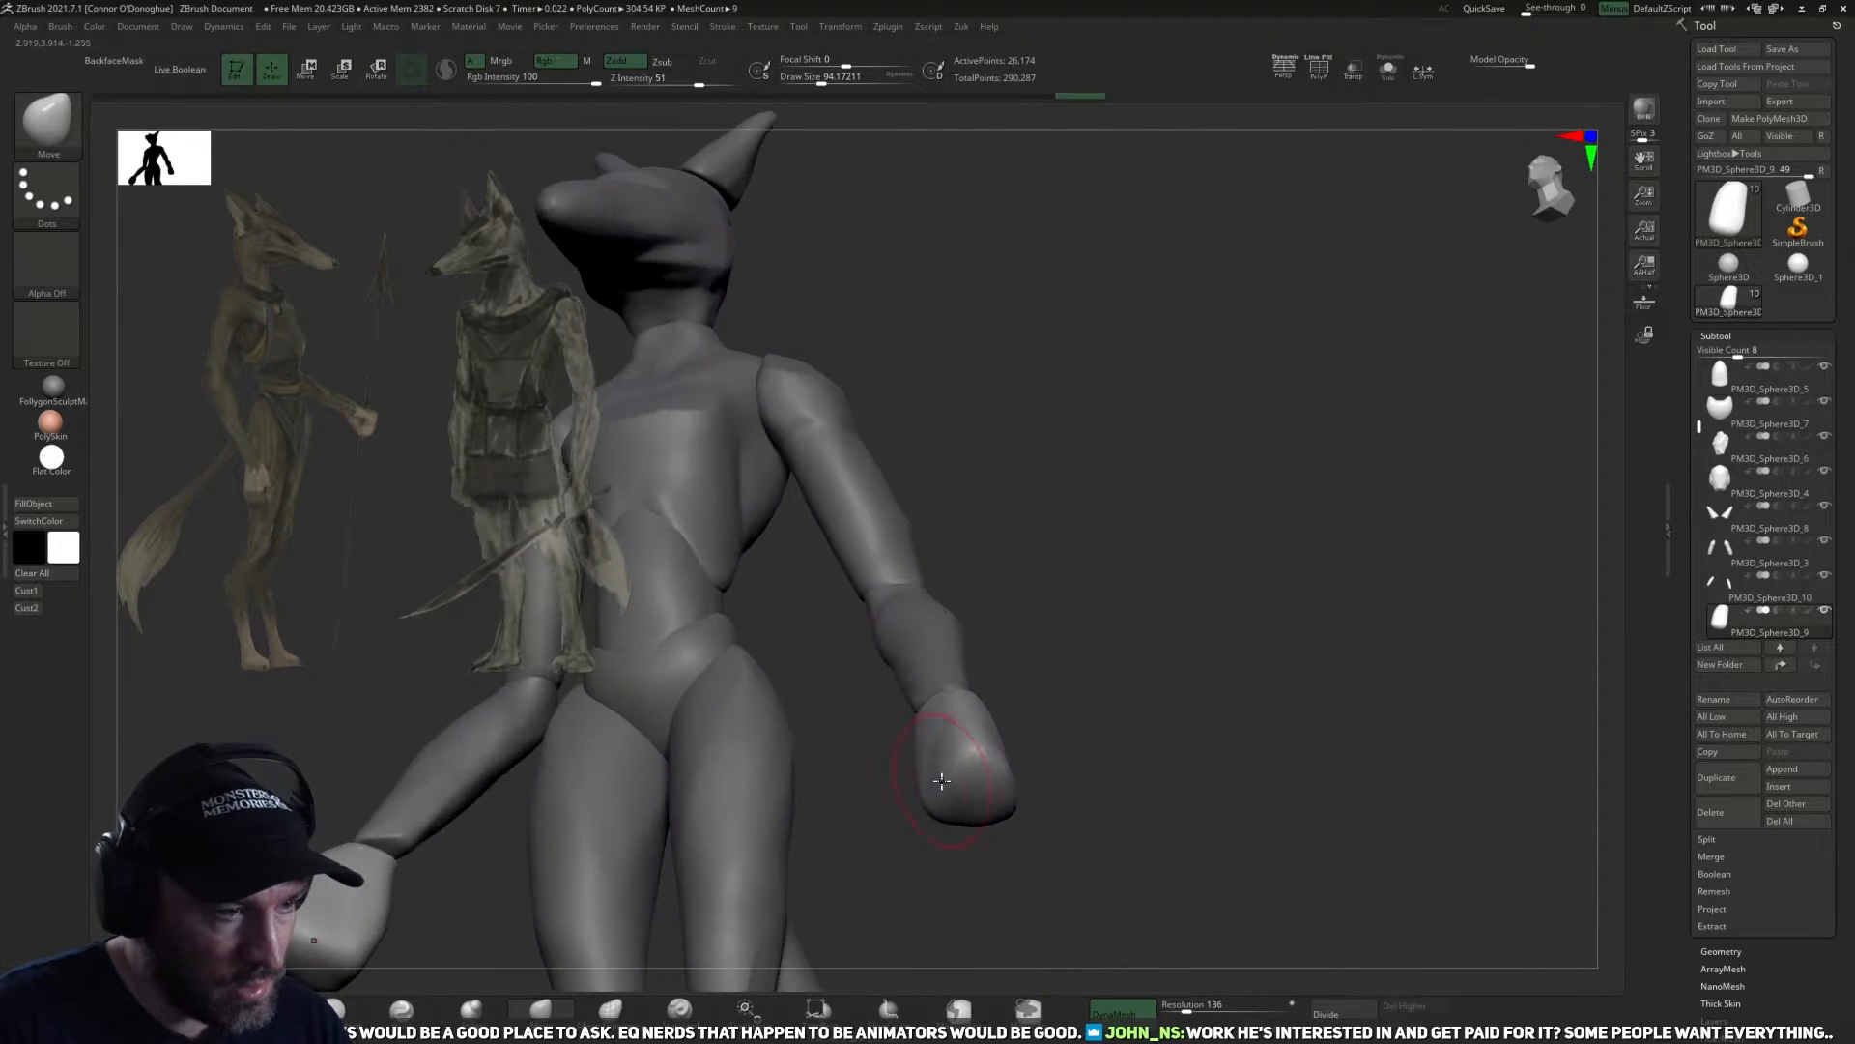
{"action": "left_click_drag", "start_coordinate": [954, 857], "coordinate": [935, 768]}
{"action": "mouse_move", "coordinate": [996, 710]}
{"action": "left_mouse_down"}
{"action": "mouse_move", "coordinate": [1031, 808]}
{"action": "mouse_move", "coordinate": [1063, 776]}
{"action": "left_mouse_up"}
Sharpen the edges of the hands with the Pinch brush at draw sizes of about 46 to 90, isolating the hand subtool.
{"action": "left_click", "coordinate": [401, 1010]}
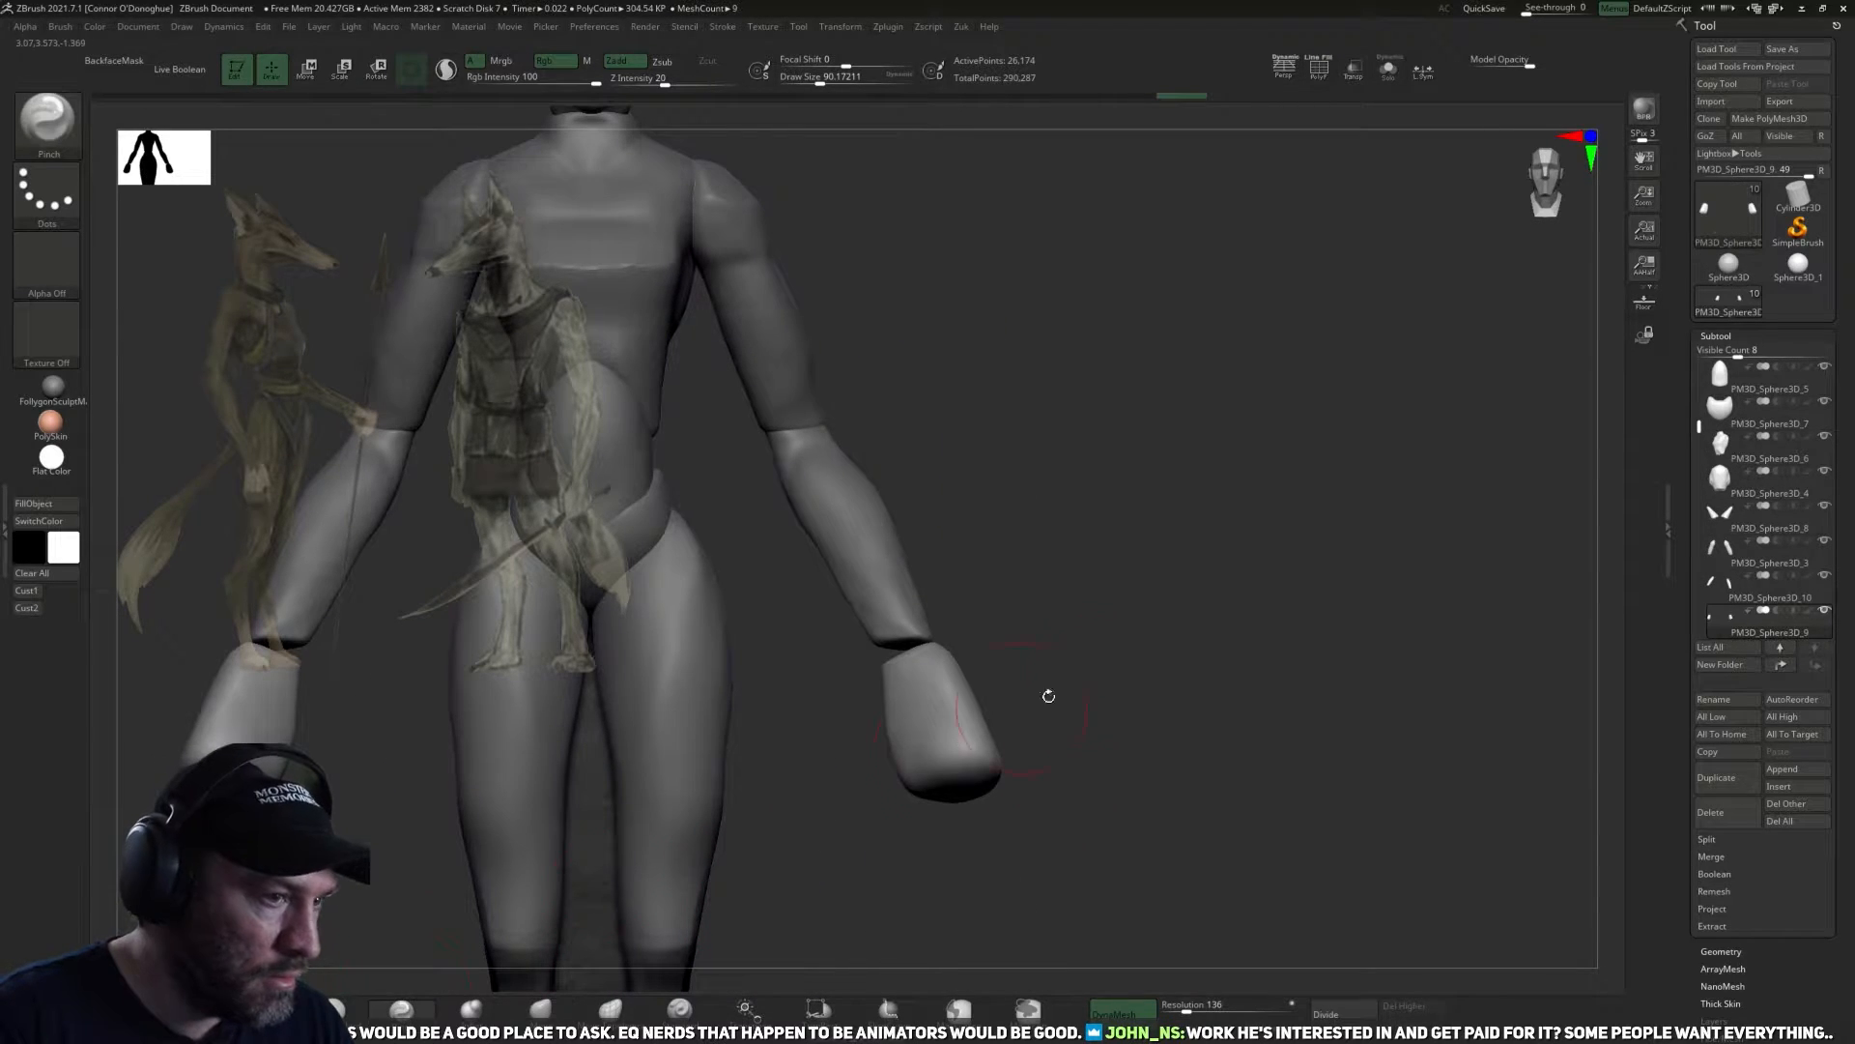
{"action": "mouse_move", "coordinate": [1044, 692]}
{"action": "left_mouse_down"}
{"action": "mouse_move", "coordinate": [973, 745]}
{"action": "mouse_move", "coordinate": [974, 776]}
{"action": "left_mouse_up"}
{"action": "left_click_drag", "start_coordinate": [1197, 774], "coordinate": [1028, 815]}
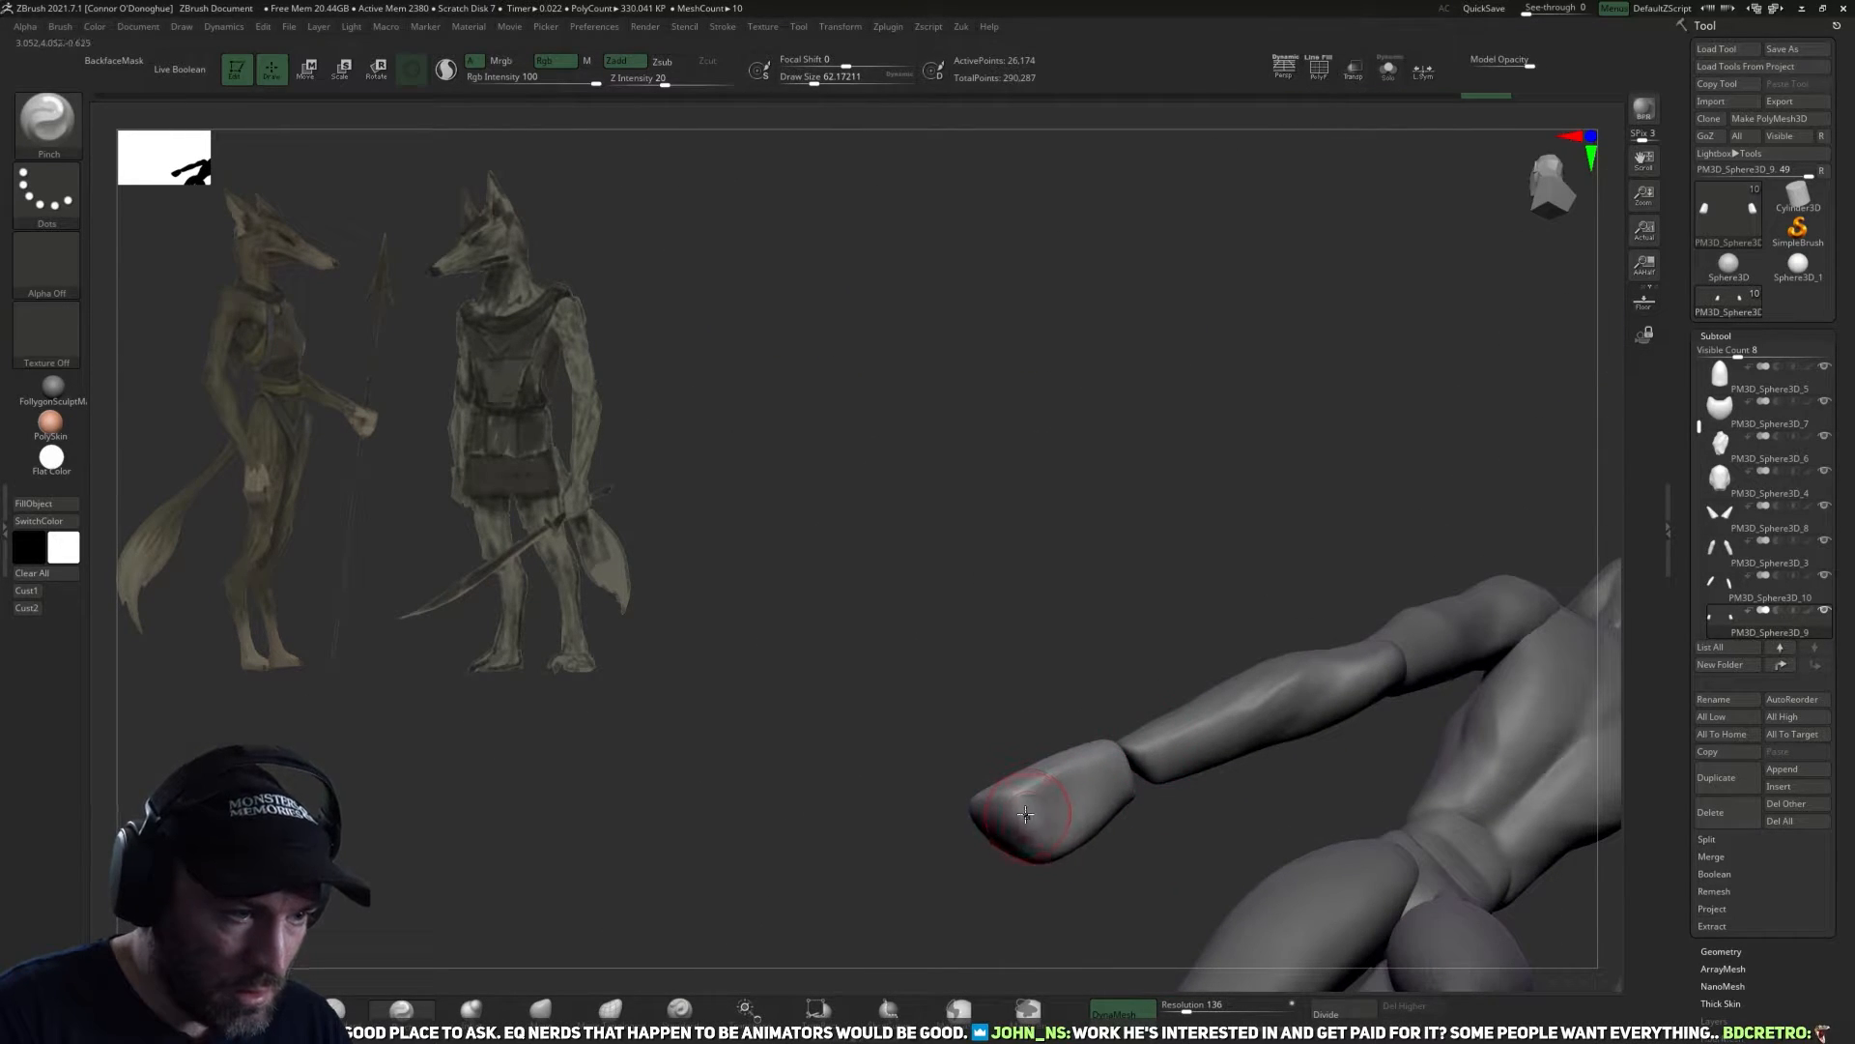
{"action": "left_click_drag", "start_coordinate": [945, 903], "coordinate": [998, 732]}
{"action": "left_click_drag", "start_coordinate": [1110, 770], "coordinate": [1385, 194]}
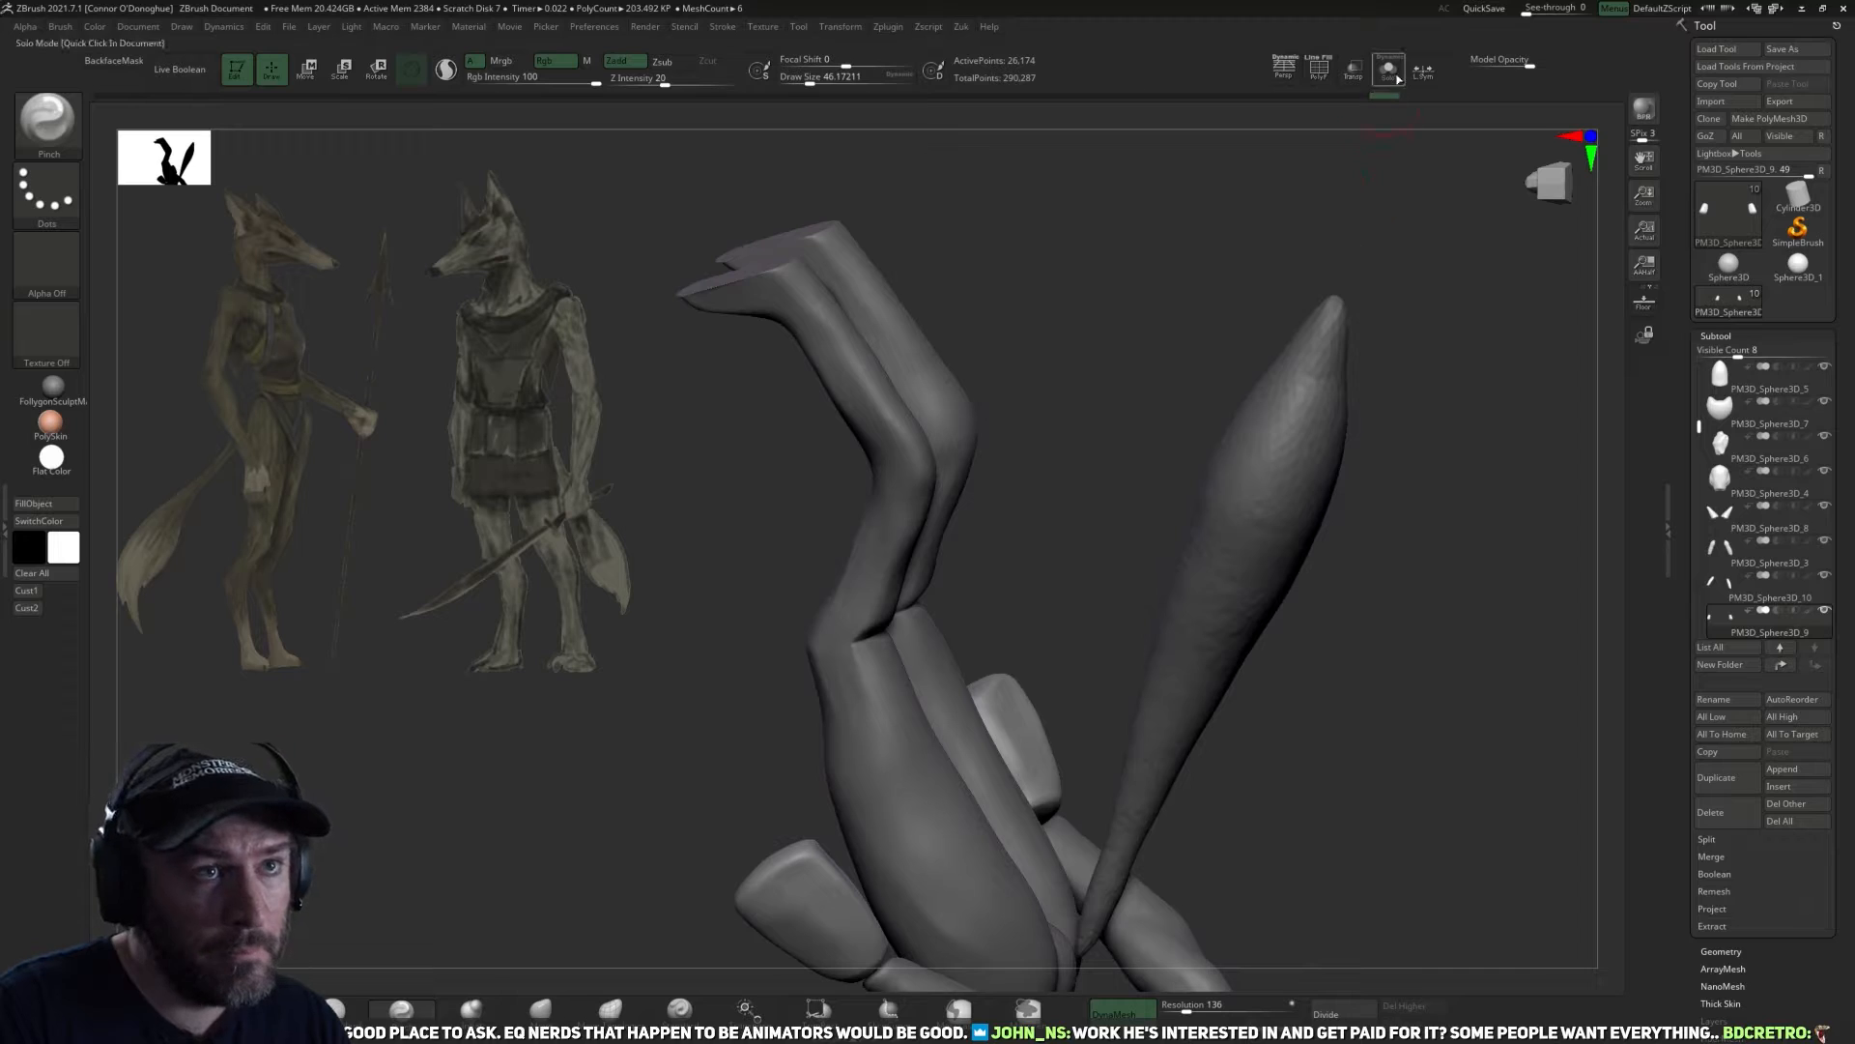
{"action": "left_click", "coordinate": [1397, 81]}
{"action": "left_click_drag", "start_coordinate": [1206, 551], "coordinate": [1075, 745]}
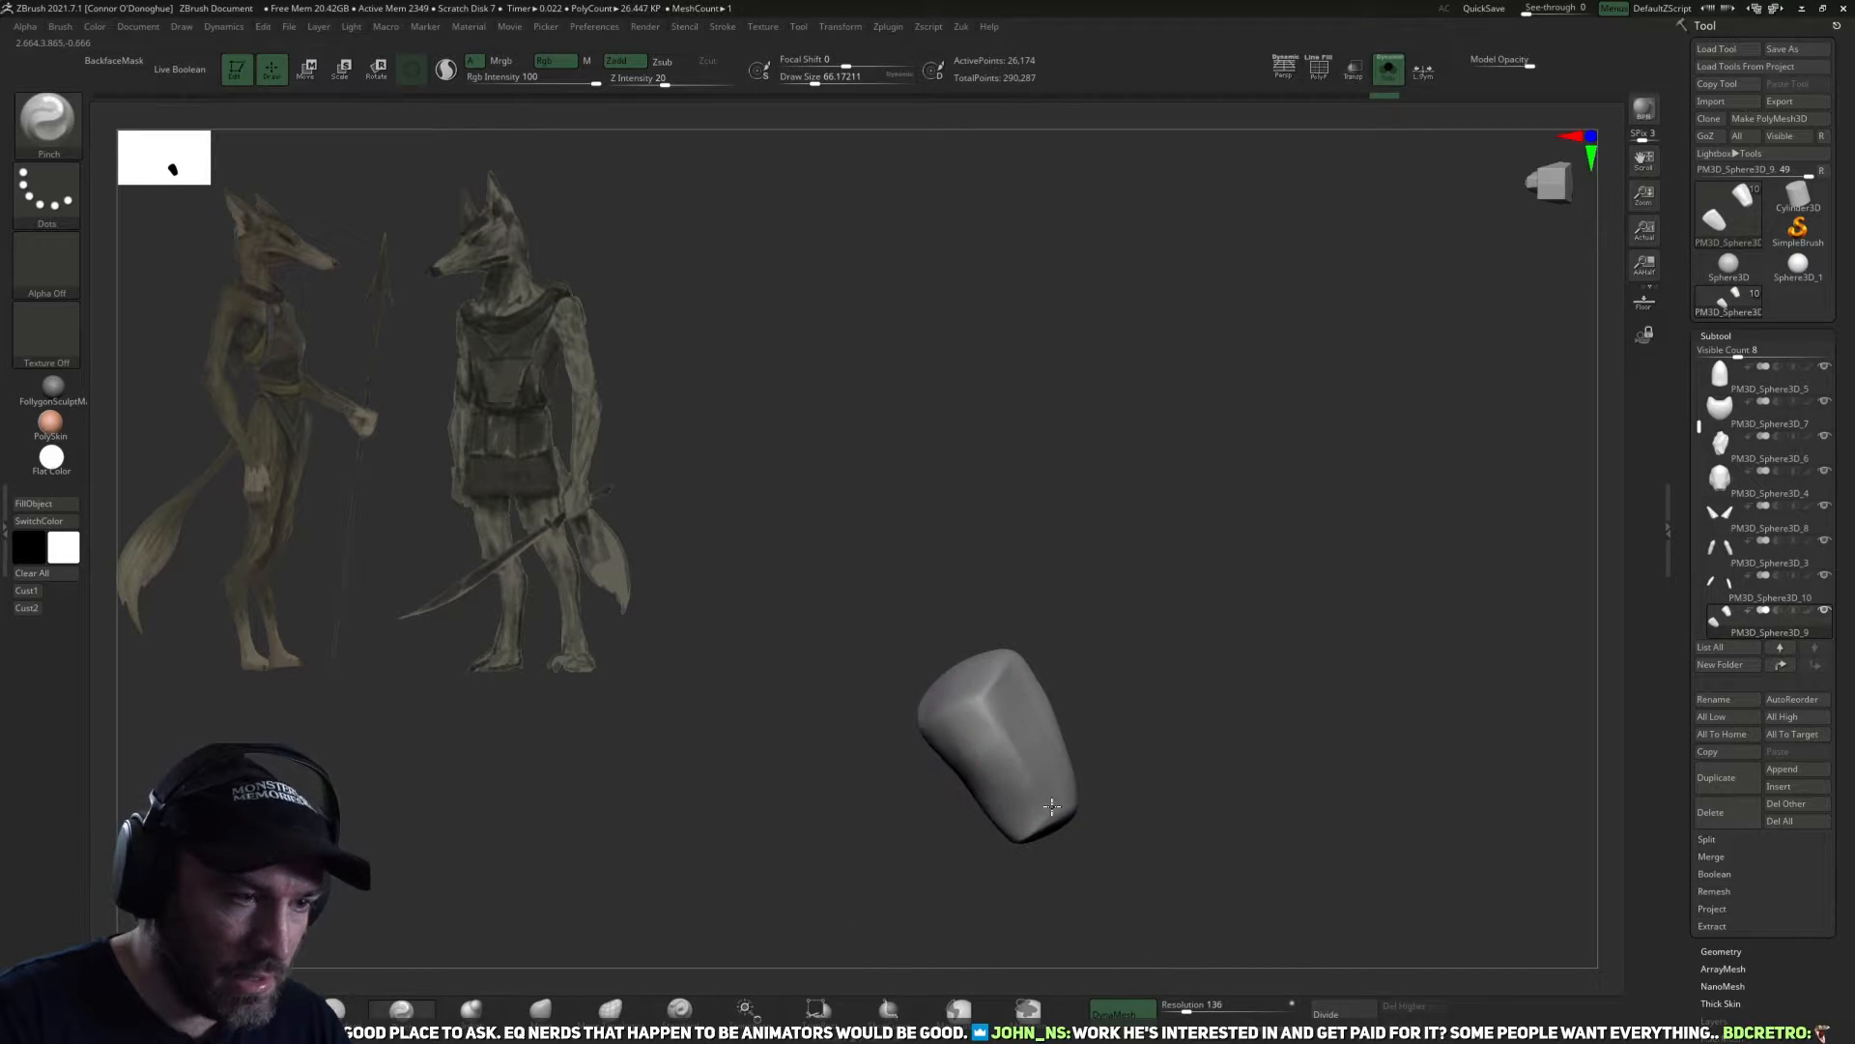
Flatten the broad side and wrist end of the isolated hand with TrimDynamic at draw sizes of about 82 to 150.
{"action": "left_click", "coordinate": [401, 1010]}
{"action": "left_click_drag", "start_coordinate": [1118, 661], "coordinate": [1181, 618]}
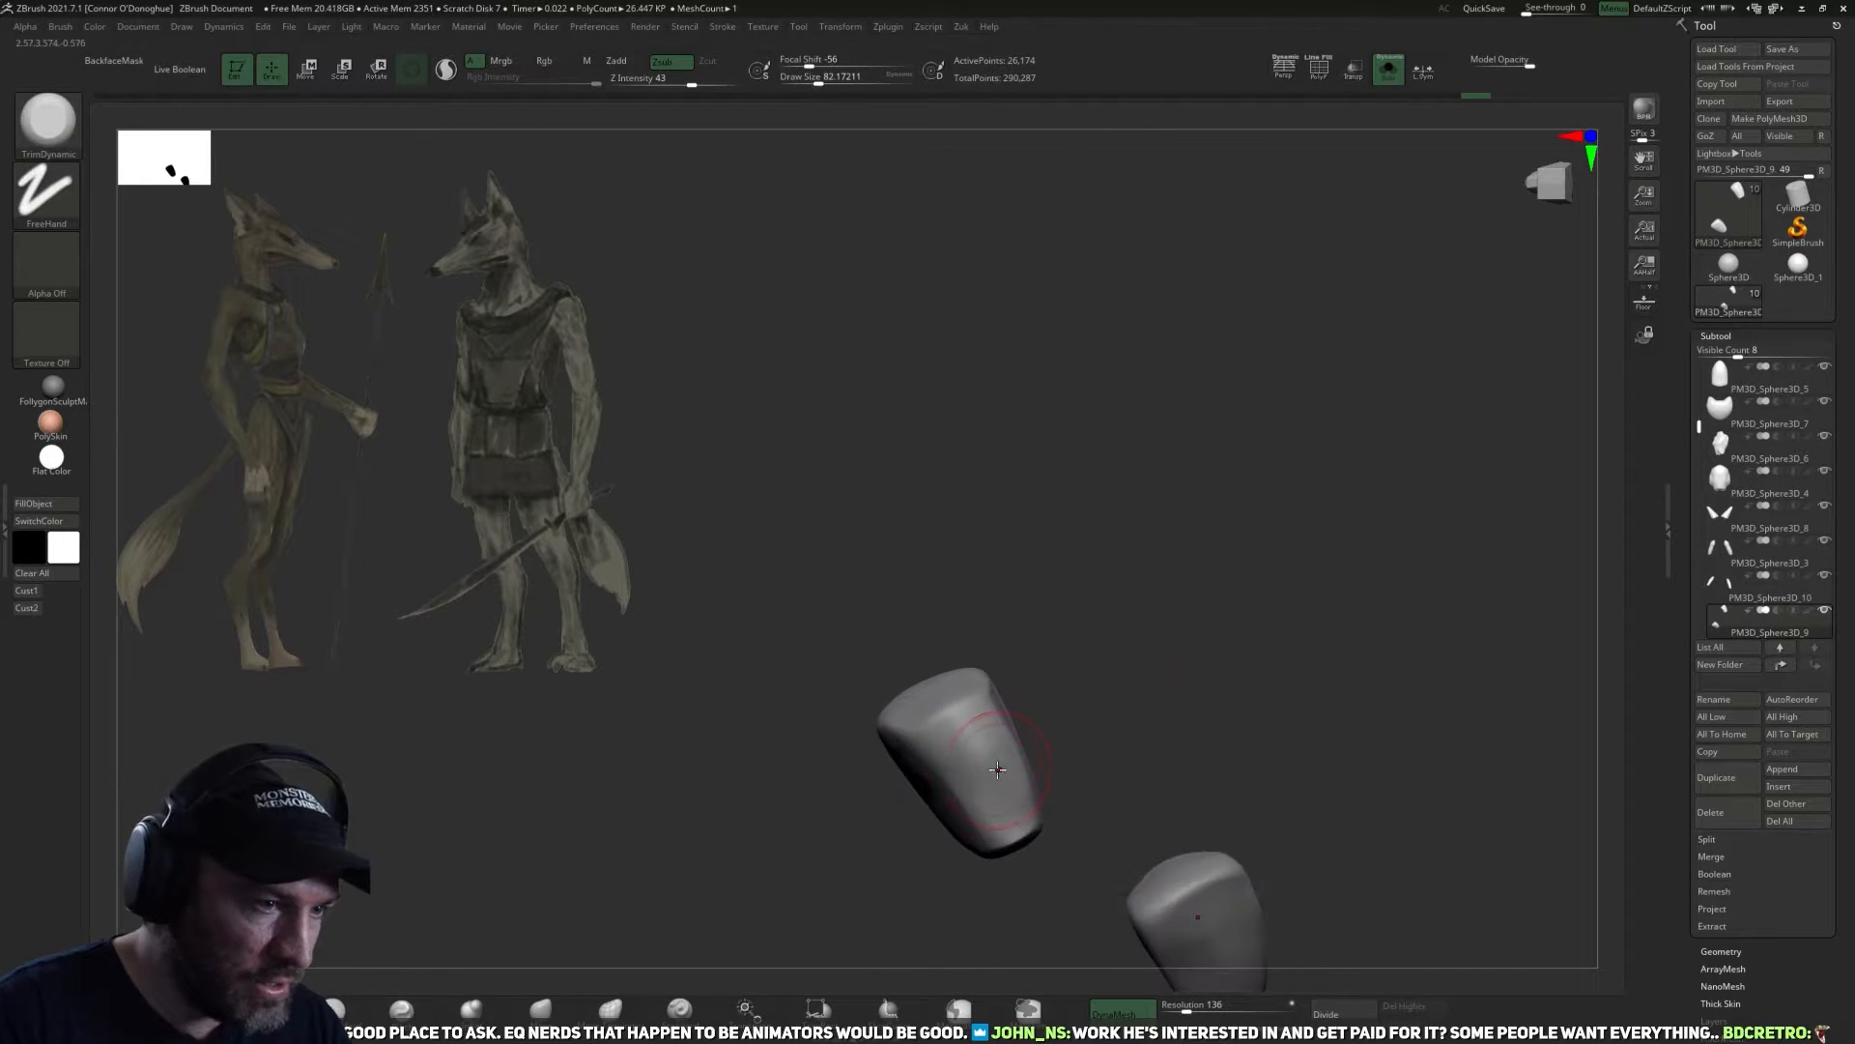
{"action": "left_click_drag", "start_coordinate": [965, 744], "coordinate": [997, 756]}
{"action": "mouse_move", "coordinate": [1106, 727]}
{"action": "left_mouse_down"}
{"action": "mouse_move", "coordinate": [1103, 755]}
{"action": "mouse_move", "coordinate": [1126, 709]}
{"action": "mouse_move", "coordinate": [1094, 734]}
{"action": "left_mouse_up"}
{"action": "key", "text": "bracketright"}
{"action": "left_click_drag", "start_coordinate": [953, 683], "coordinate": [984, 673]}
{"action": "left_click_drag", "start_coordinate": [1103, 684], "coordinate": [1089, 685]}
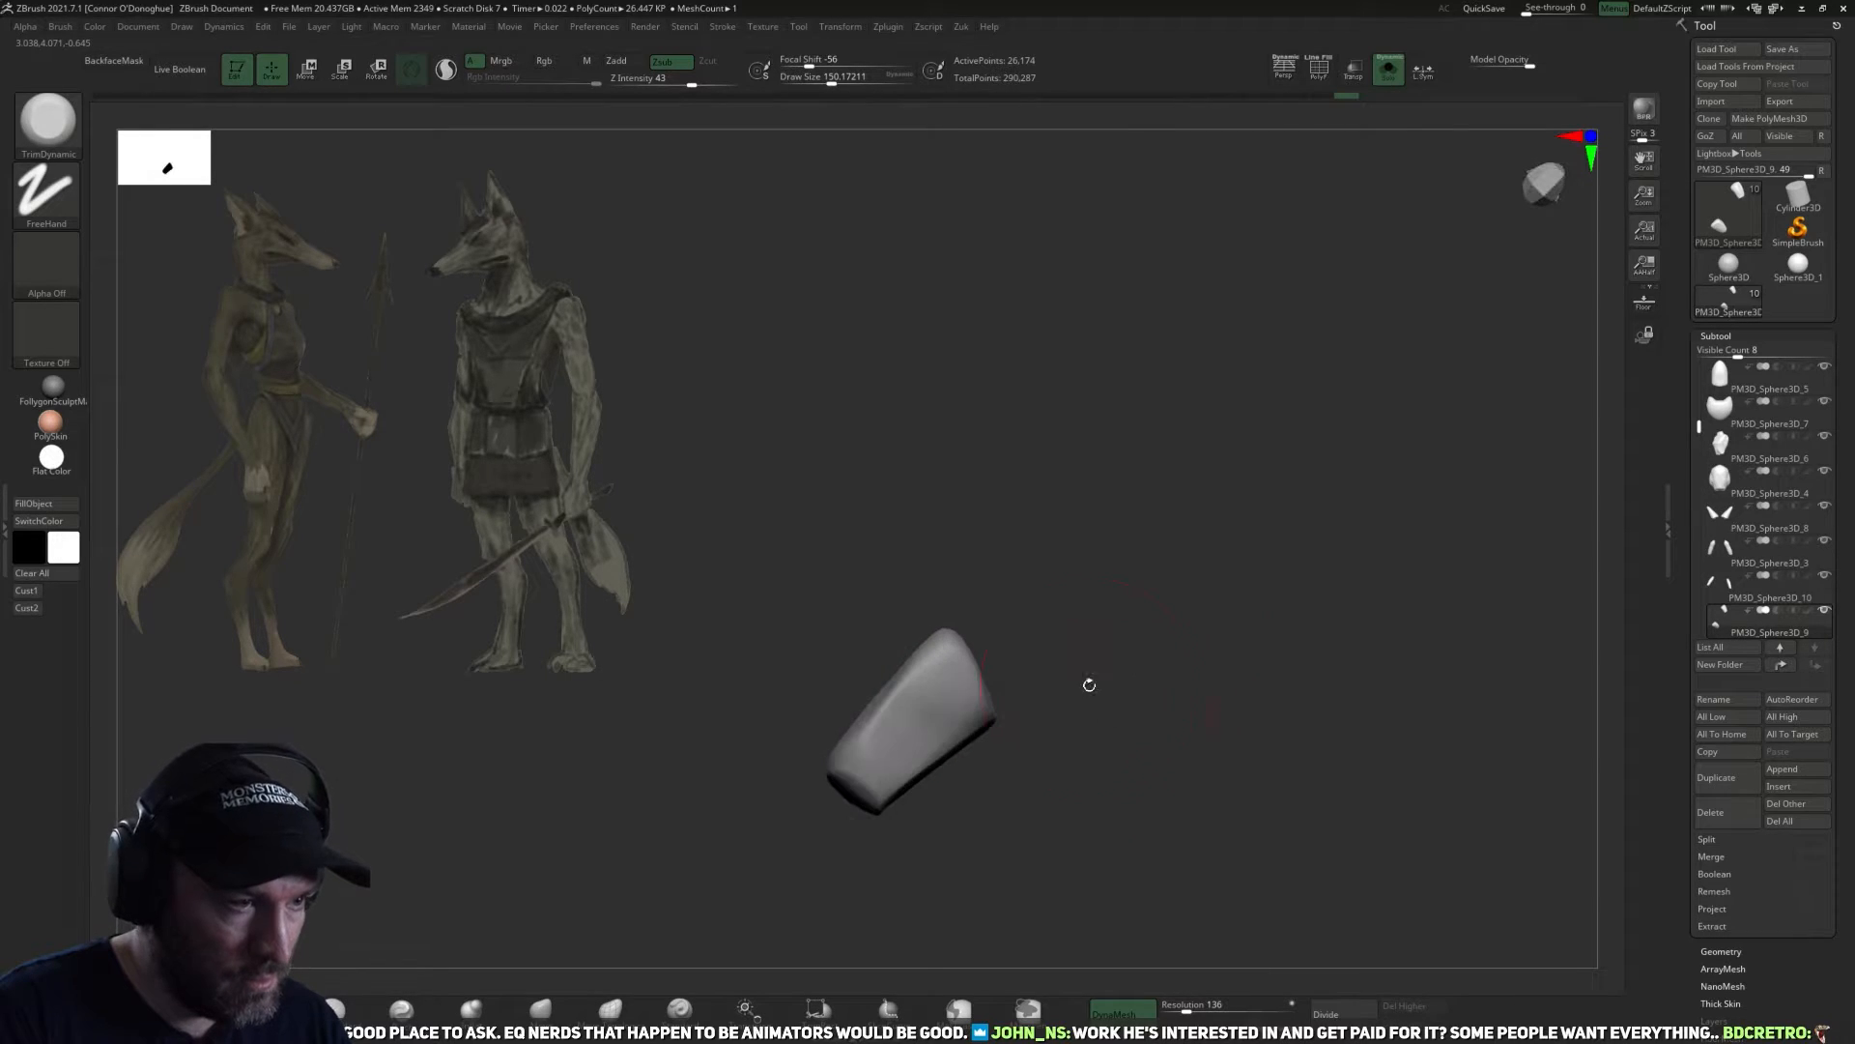
Trim the narrow sides of the hand with TrimDynamic at a draw size of about 162 and remesh it with DynaMesh.
{"action": "left_click_drag", "start_coordinate": [958, 678], "coordinate": [923, 698]}
{"action": "left_click_drag", "start_coordinate": [1069, 646], "coordinate": [1155, 754], "text": "shift"}
{"action": "key", "text": "bracketright"}
{"action": "mouse_move", "coordinate": [848, 740]}
{"action": "left_mouse_down"}
{"action": "mouse_move", "coordinate": [848, 650]}
{"action": "mouse_move", "coordinate": [851, 700]}
{"action": "left_mouse_up"}
{"action": "mouse_move", "coordinate": [1098, 654]}
{"action": "left_mouse_down"}
{"action": "mouse_move", "coordinate": [1044, 644]}
{"action": "mouse_move", "coordinate": [1010, 679]}
{"action": "left_mouse_up"}
{"action": "left_click_drag", "start_coordinate": [1205, 663], "coordinate": [1002, 660], "text": "ctrl"}
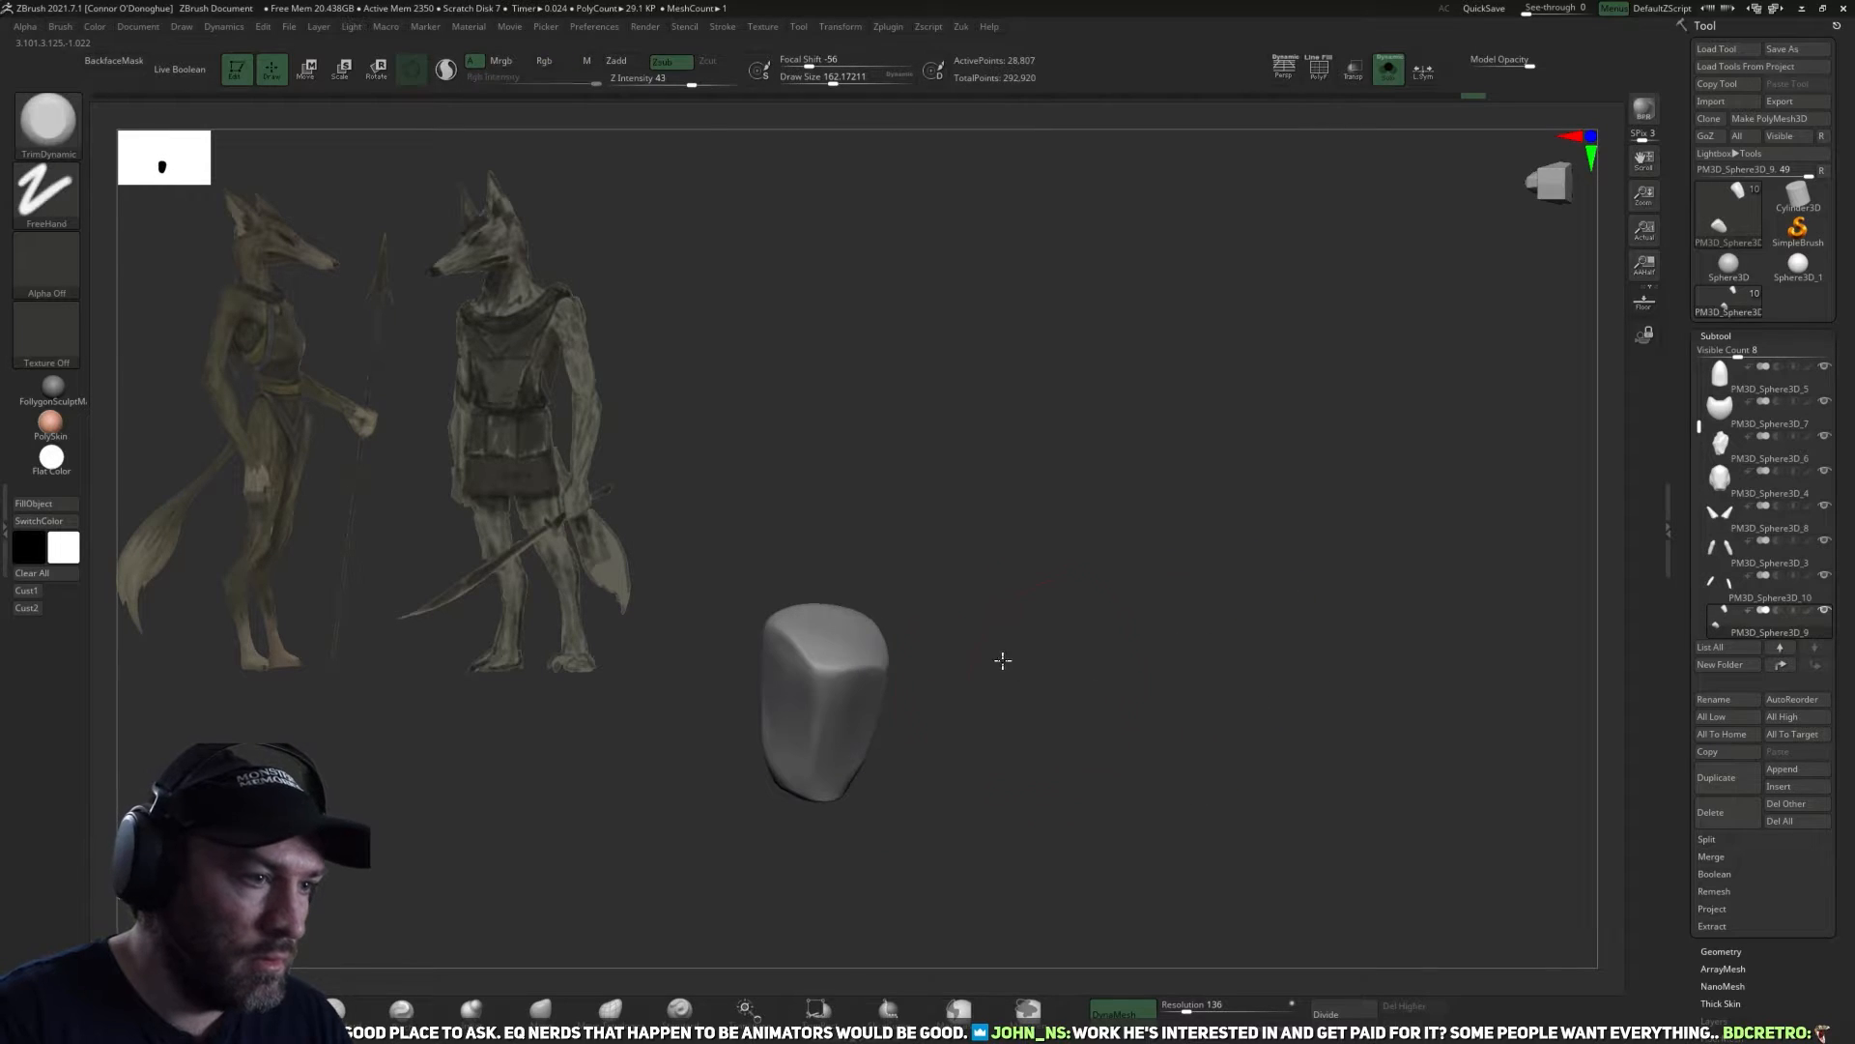
Cut the hand into clean flat planes from the wrist to the fingertips with a larger TrimDynamic brush.
{"action": "left_click_drag", "start_coordinate": [827, 657], "coordinate": [833, 704], "text": "shift"}
{"action": "left_click_drag", "start_coordinate": [986, 676], "coordinate": [976, 778]}
{"action": "left_click_drag", "start_coordinate": [816, 638], "coordinate": [774, 642], "text": "shift"}
{"action": "mouse_move", "coordinate": [1006, 671]}
{"action": "left_mouse_down"}
{"action": "mouse_move", "coordinate": [933, 700]}
{"action": "mouse_move", "coordinate": [1022, 701]}
{"action": "left_mouse_up"}
{"action": "key", "text": "bracketright"}
{"action": "key", "text": "bracketright"}
{"action": "left_click_drag", "start_coordinate": [828, 625], "coordinate": [812, 650]}
{"action": "left_click_drag", "start_coordinate": [903, 688], "coordinate": [891, 592]}
{"action": "left_click_drag", "start_coordinate": [795, 735], "coordinate": [792, 749]}
{"action": "left_click_drag", "start_coordinate": [928, 735], "coordinate": [866, 722]}
{"action": "mouse_move", "coordinate": [863, 739]}
{"action": "left_mouse_down"}
{"action": "mouse_move", "coordinate": [857, 696]}
{"action": "mouse_move", "coordinate": [1024, 710]}
{"action": "mouse_move", "coordinate": [969, 744]}
{"action": "mouse_move", "coordinate": [1026, 720]}
{"action": "mouse_move", "coordinate": [978, 759]}
{"action": "mouse_move", "coordinate": [1089, 745]}
{"action": "mouse_move", "coordinate": [1092, 672]}
{"action": "left_mouse_up"}
{"action": "left_click_drag", "start_coordinate": [1000, 620], "coordinate": [1053, 600]}
{"action": "left_click_drag", "start_coordinate": [1135, 572], "coordinate": [1184, 553]}
Refine the tapered hand shape with the Move brush at a draw size of about 106 and show the full figure.
{"action": "left_click", "coordinate": [538, 1002]}
{"action": "mouse_move", "coordinate": [1080, 768]}
{"action": "left_mouse_down"}
{"action": "mouse_move", "coordinate": [1061, 691]}
{"action": "mouse_move", "coordinate": [1008, 687]}
{"action": "mouse_move", "coordinate": [1036, 709]}
{"action": "mouse_move", "coordinate": [1025, 668]}
{"action": "left_mouse_up"}
{"action": "key", "text": "bracketleft"}
{"action": "key", "text": "bracketleft"}
{"action": "key", "text": "bracketleft"}
{"action": "mouse_move", "coordinate": [1171, 630]}
{"action": "left_mouse_down"}
{"action": "mouse_move", "coordinate": [1168, 692]}
{"action": "mouse_move", "coordinate": [1144, 642]}
{"action": "mouse_move", "coordinate": [1068, 659]}
{"action": "mouse_move", "coordinate": [1197, 609]}
{"action": "mouse_move", "coordinate": [1110, 656]}
{"action": "mouse_move", "coordinate": [1044, 629]}
{"action": "mouse_move", "coordinate": [1135, 745]}
{"action": "left_mouse_up"}
{"action": "key", "text": "bracketleft"}
{"action": "key", "text": "bracketleft"}
{"action": "key", "text": "bracketleft"}
{"action": "key", "text": "bracketright"}
{"action": "key", "text": "bracketright"}
{"action": "left_click", "coordinate": [1389, 69]}
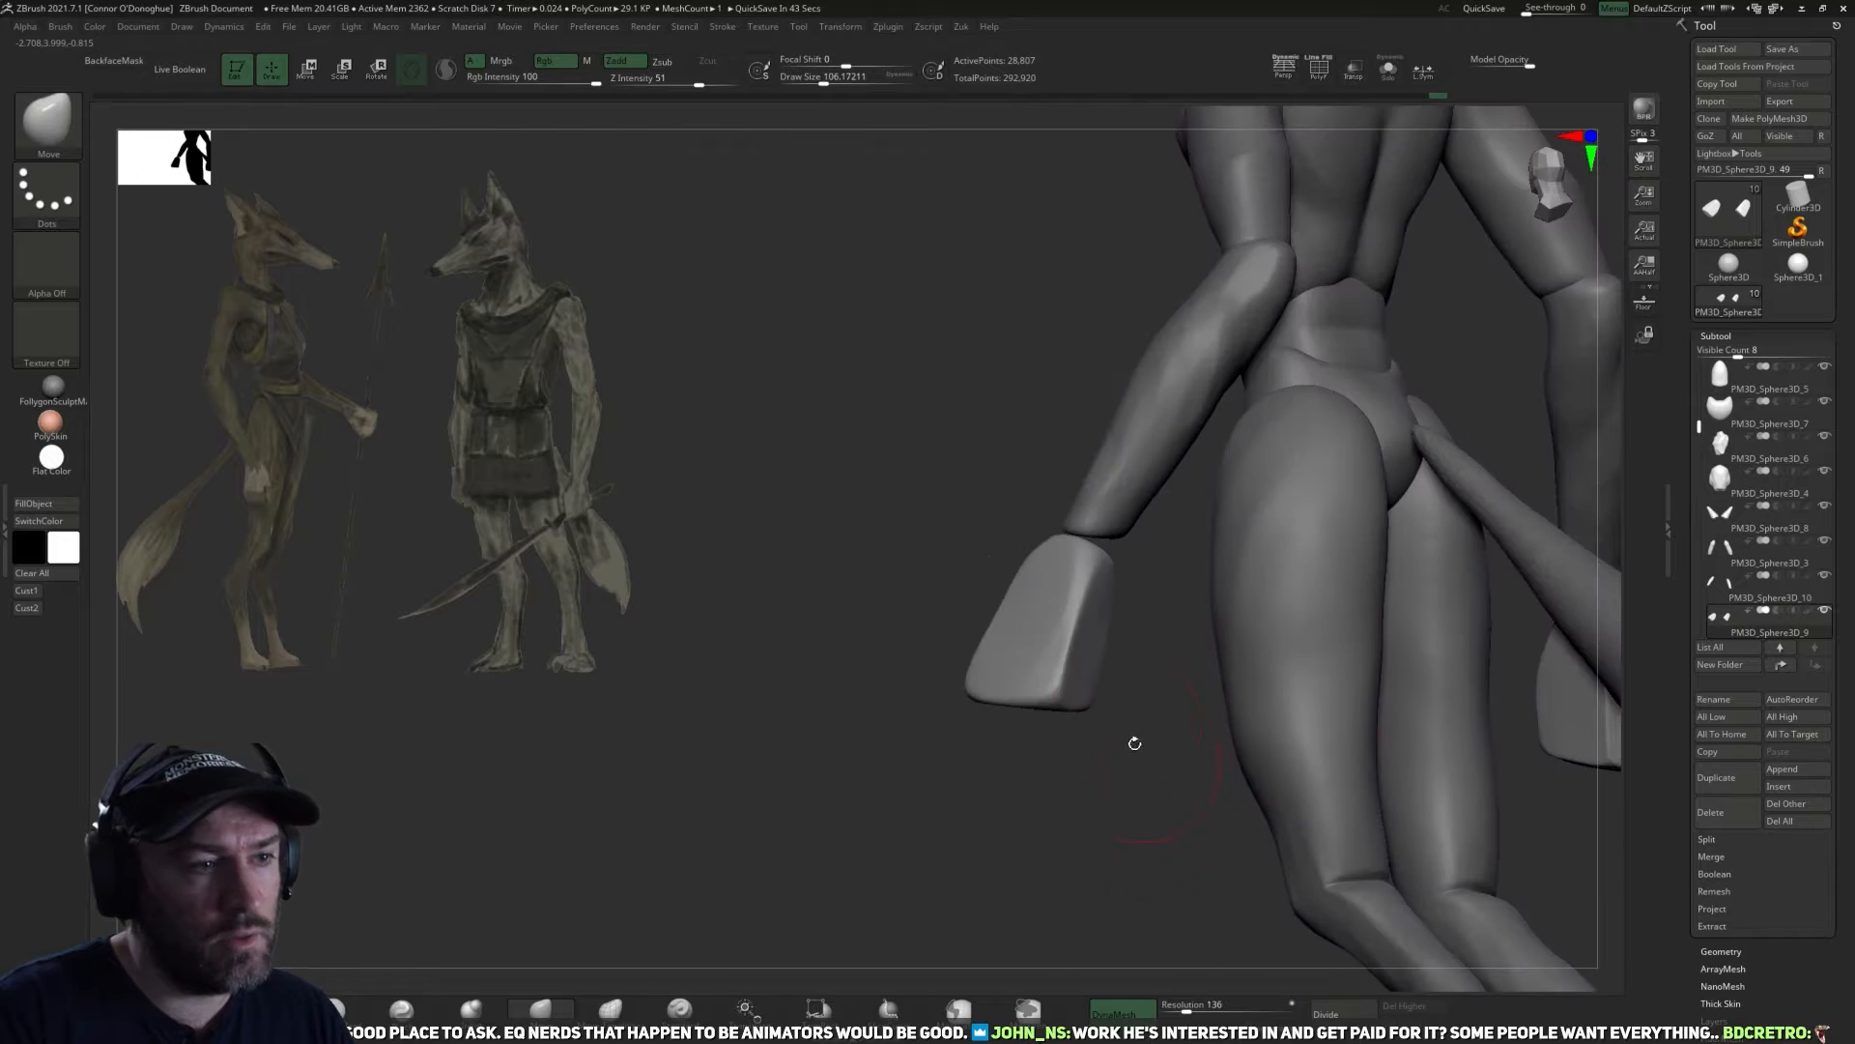
Isolate the hands, place the transform gizmo at the wrist end and show the full figure again.
{"action": "key", "text": "w"}
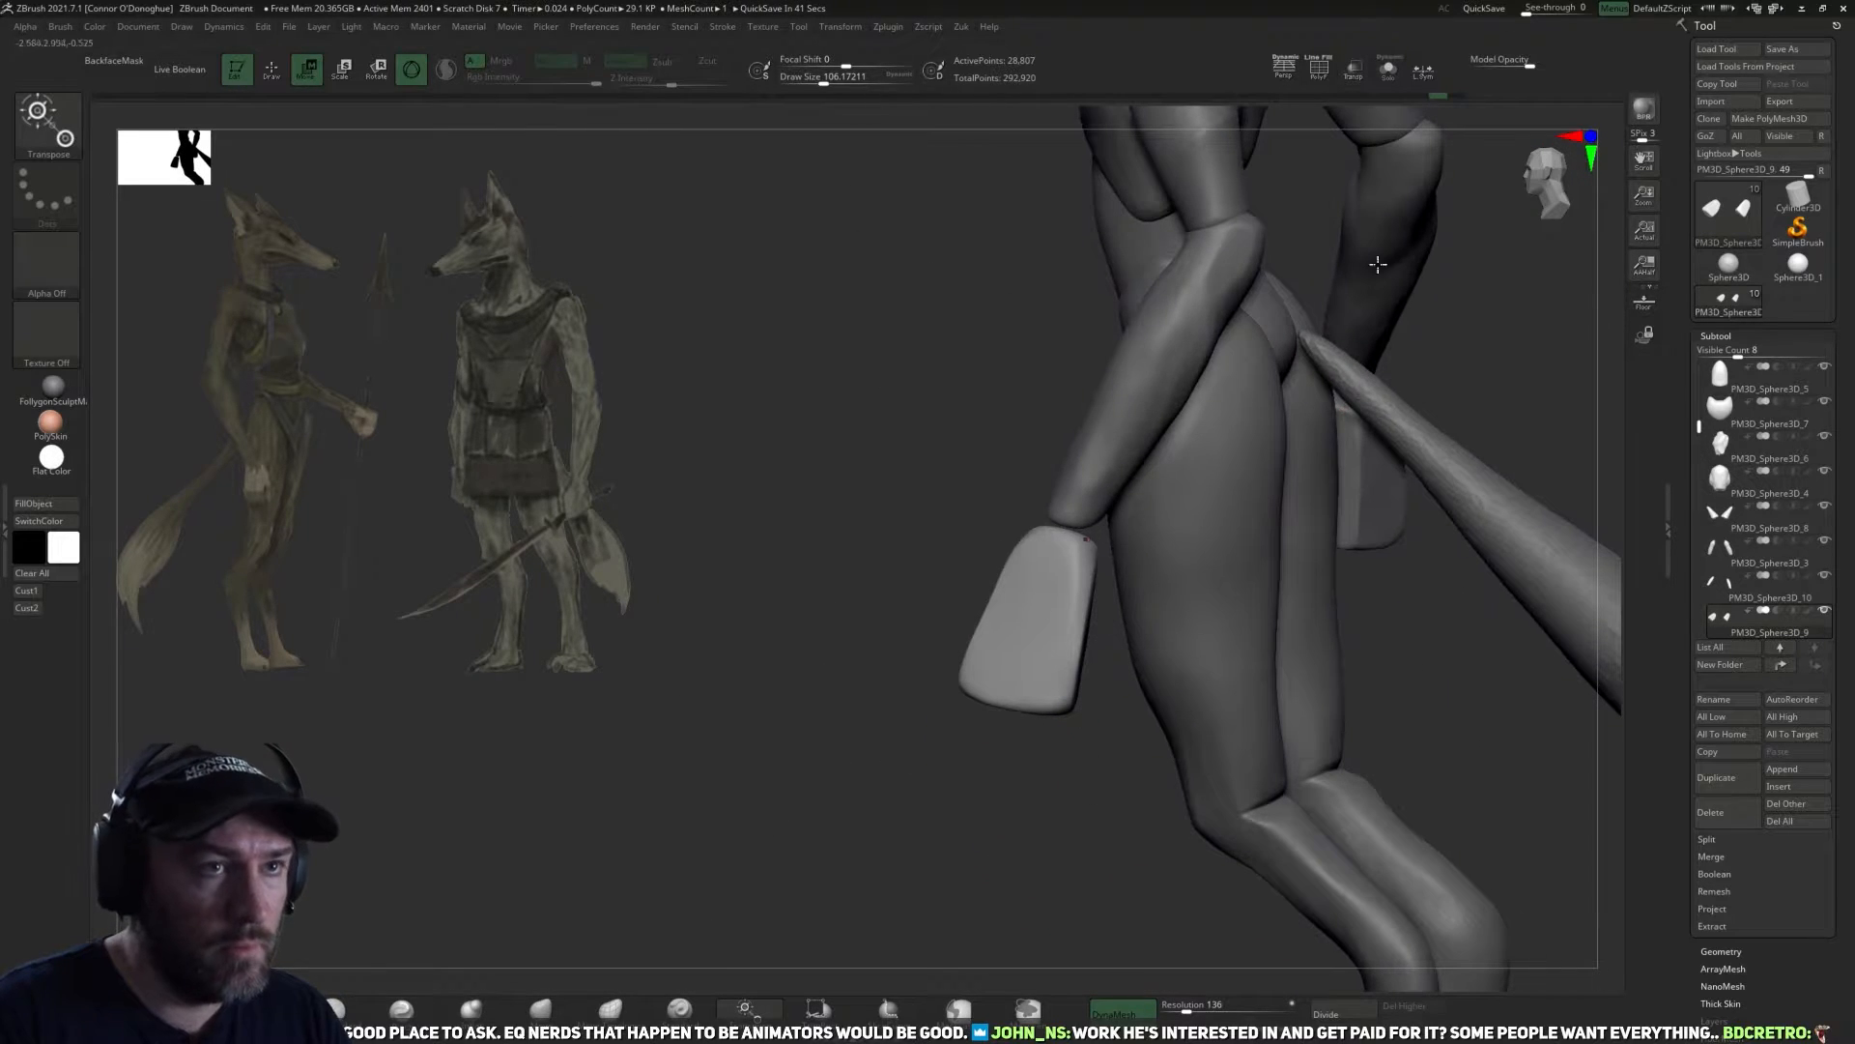
{"action": "left_click", "coordinate": [1389, 70]}
{"action": "left_click_drag", "start_coordinate": [1229, 415], "coordinate": [1134, 549]}
{"action": "left_click", "coordinate": [1118, 462]}
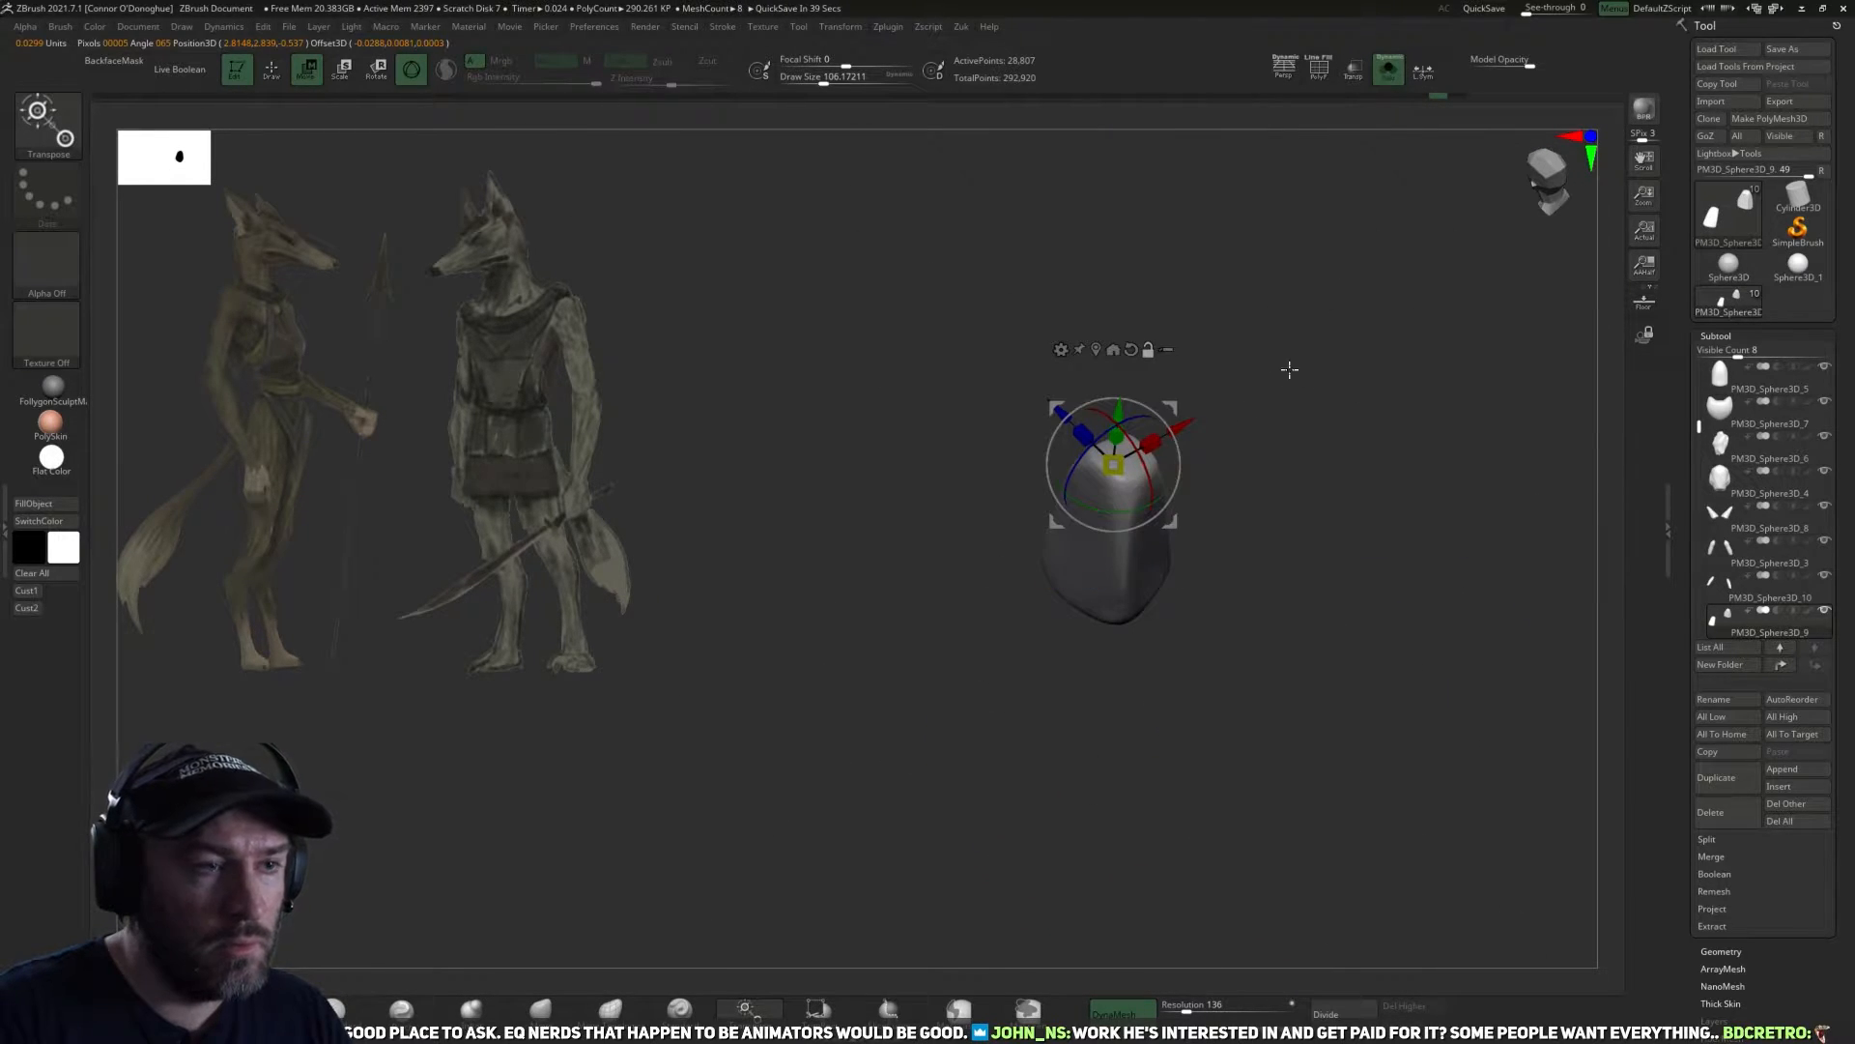
{"action": "left_click", "coordinate": [1389, 70]}
{"action": "left_click_drag", "start_coordinate": [1001, 678], "coordinate": [1155, 570]}
{"action": "left_click_drag", "start_coordinate": [1140, 425], "coordinate": [1132, 440]}
{"action": "left_click_drag", "start_coordinate": [952, 618], "coordinate": [1193, 591]}
{"action": "key", "text": "ctrl+z"}
Enable local symmetry and scale the hands from the wrist, shortening their length to a factor of about 0.956.
{"action": "left_click", "coordinate": [1423, 71]}
{"action": "left_click_drag", "start_coordinate": [1392, 319], "coordinate": [1104, 496]}
{"action": "left_click_drag", "start_coordinate": [1218, 696], "coordinate": [1192, 748], "text": "alt"}
{"action": "left_click_drag", "start_coordinate": [1052, 495], "coordinate": [1132, 548]}
{"action": "left_click_drag", "start_coordinate": [1109, 478], "coordinate": [1107, 499]}
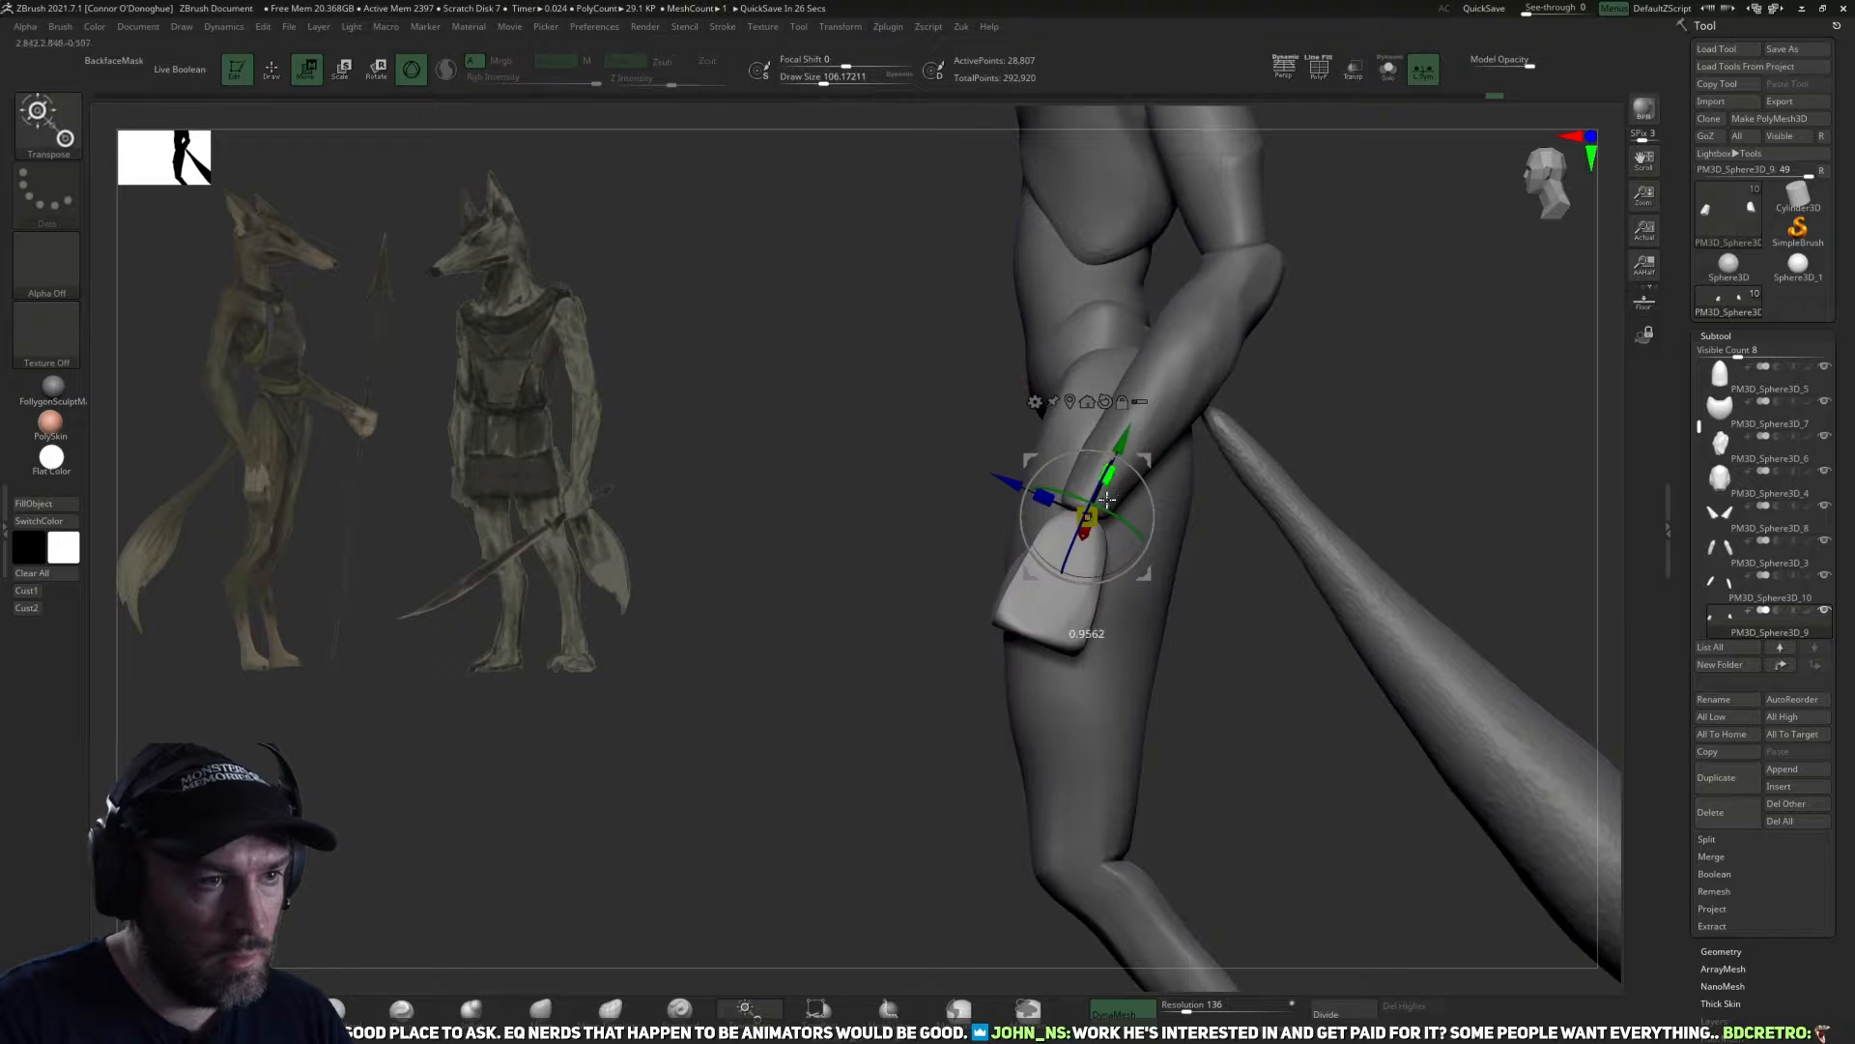
{"action": "left_click_drag", "start_coordinate": [1173, 654], "coordinate": [1310, 665]}
{"action": "key", "text": "q"}
{"action": "left_click_drag", "start_coordinate": [1047, 733], "coordinate": [1204, 539]}
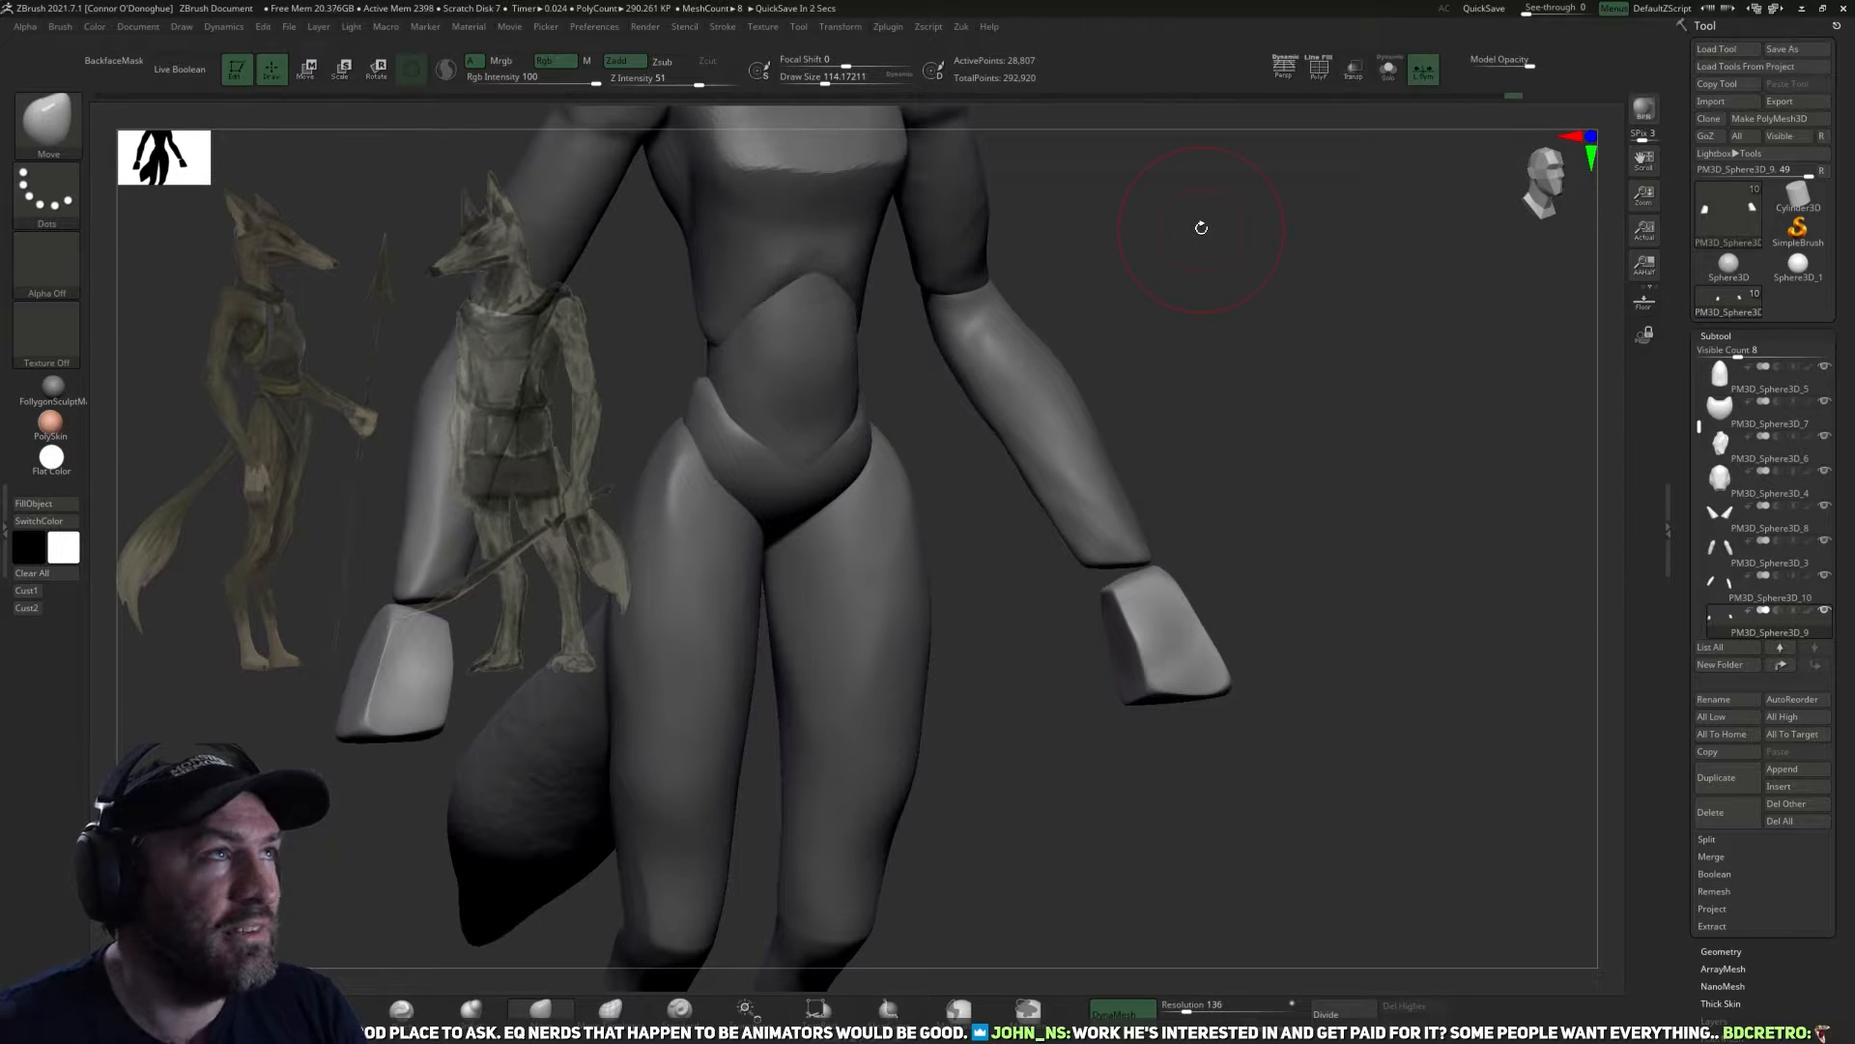
Select and isolate the forearm subtool and flatten a plane along it to the wrist with TrimDynamic at a draw size of about 118.
{"action": "left_click_drag", "start_coordinate": [1308, 464], "coordinate": [1141, 497]}
{"action": "left_click", "coordinate": [1099, 533], "text": "alt"}
{"action": "left_click_drag", "start_coordinate": [1214, 571], "coordinate": [1158, 596], "text": "alt"}
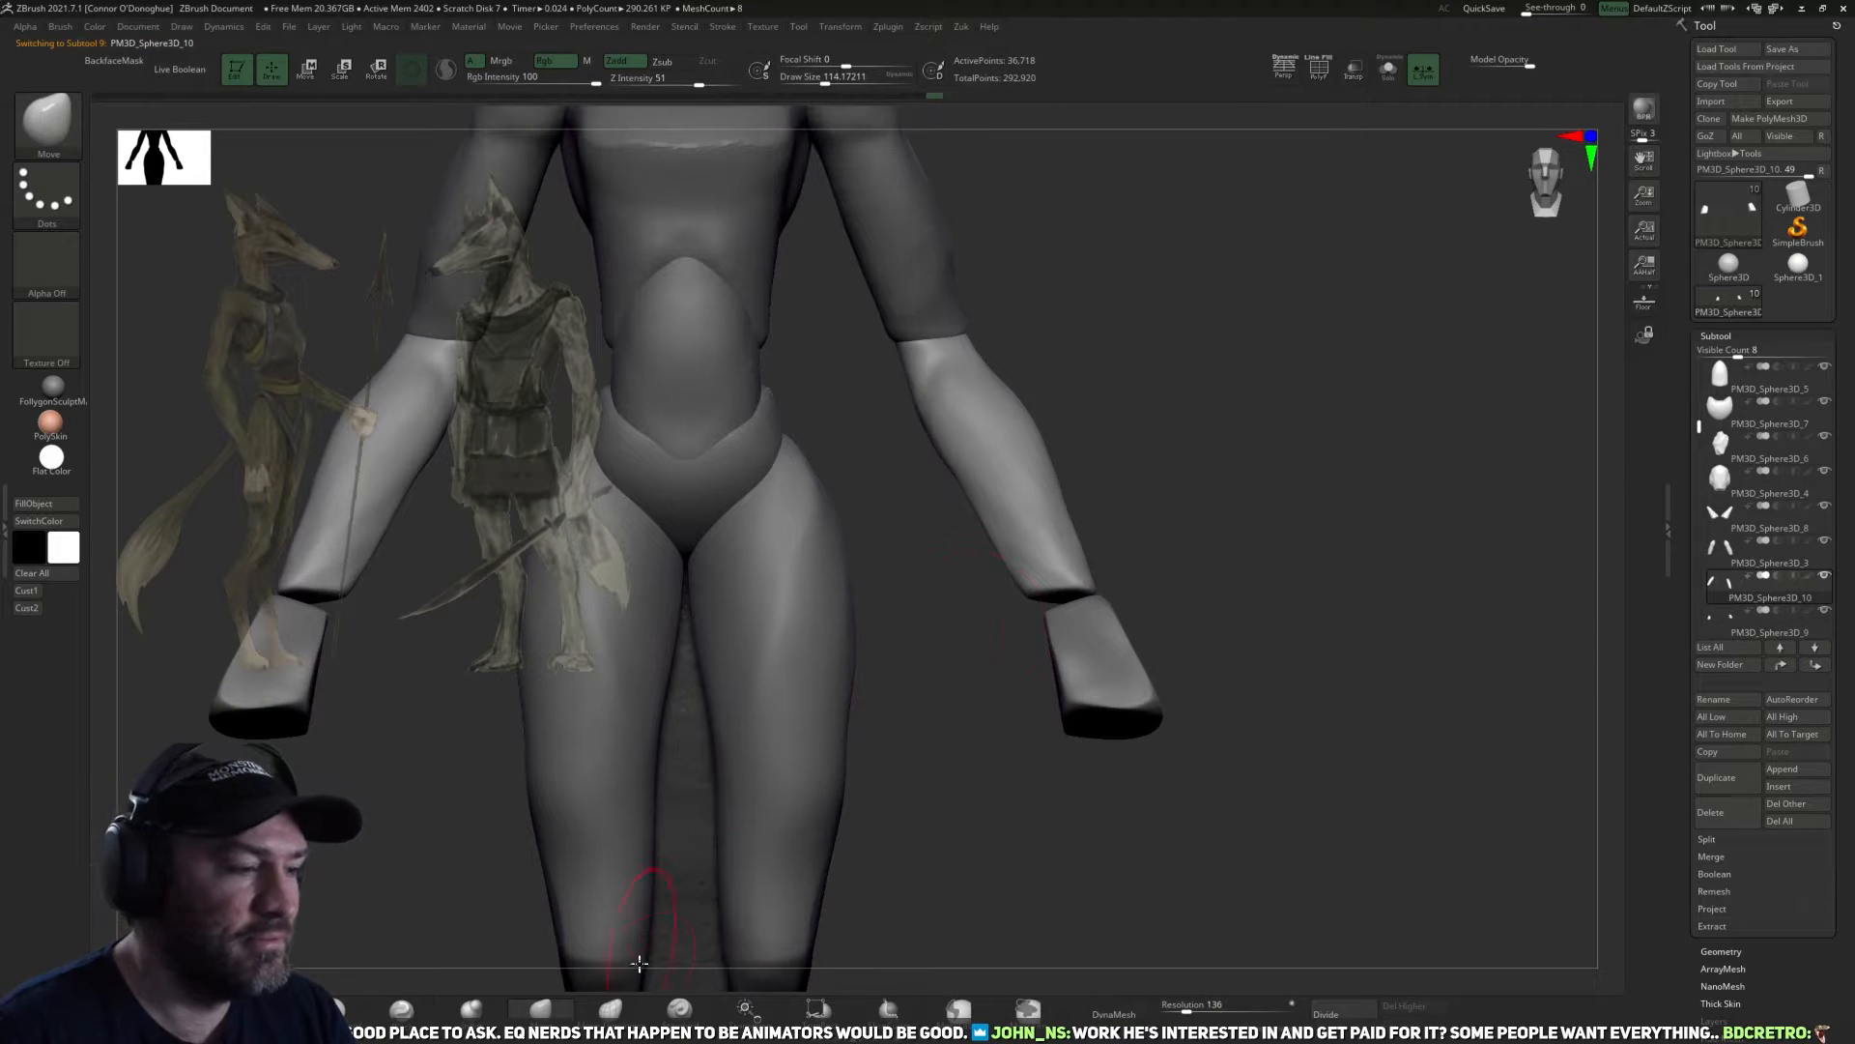
{"action": "mouse_move", "coordinate": [1003, 805]}
{"action": "left_mouse_down"}
{"action": "mouse_move", "coordinate": [990, 695]}
{"action": "mouse_move", "coordinate": [1027, 597]}
{"action": "mouse_move", "coordinate": [1050, 601]}
{"action": "left_mouse_up"}
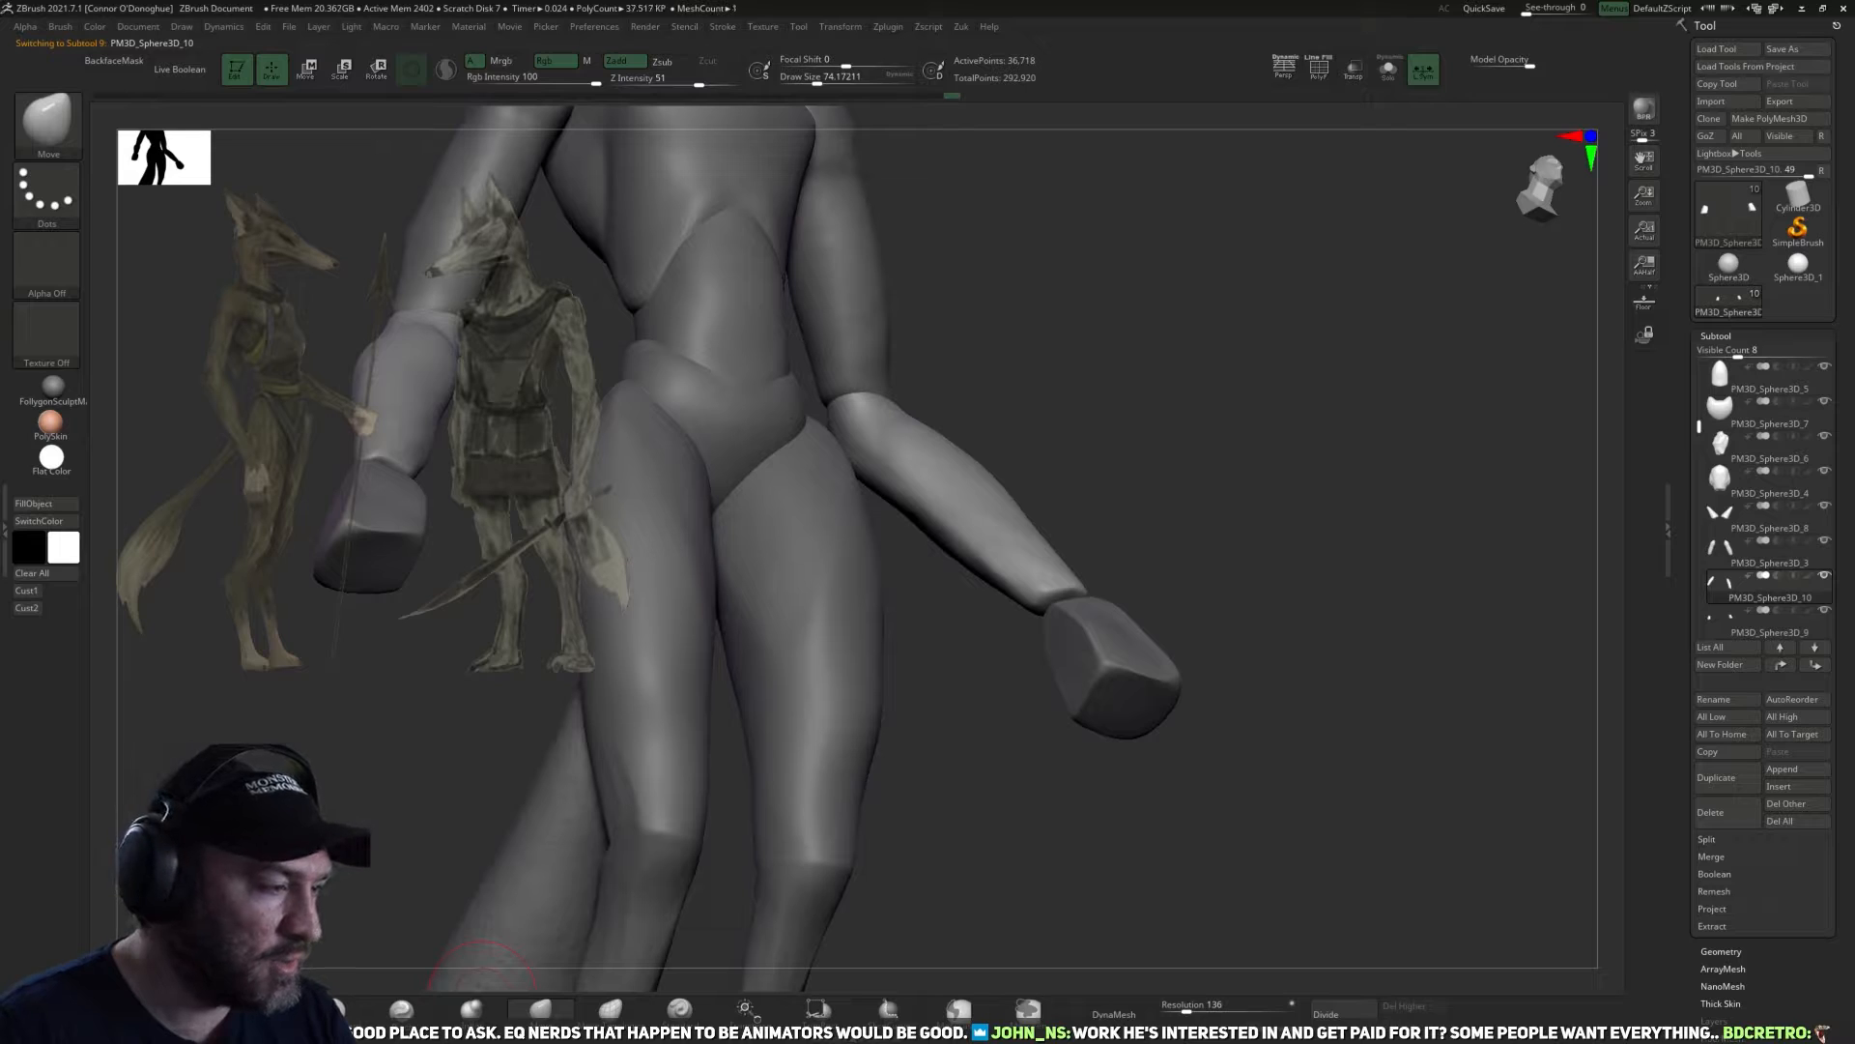
{"action": "left_click", "coordinate": [335, 1009]}
{"action": "mouse_move", "coordinate": [1230, 397]}
{"action": "left_mouse_down"}
{"action": "mouse_move", "coordinate": [1156, 451]}
{"action": "mouse_move", "coordinate": [1137, 435]}
{"action": "left_mouse_up"}
{"action": "left_click", "coordinate": [1389, 70]}
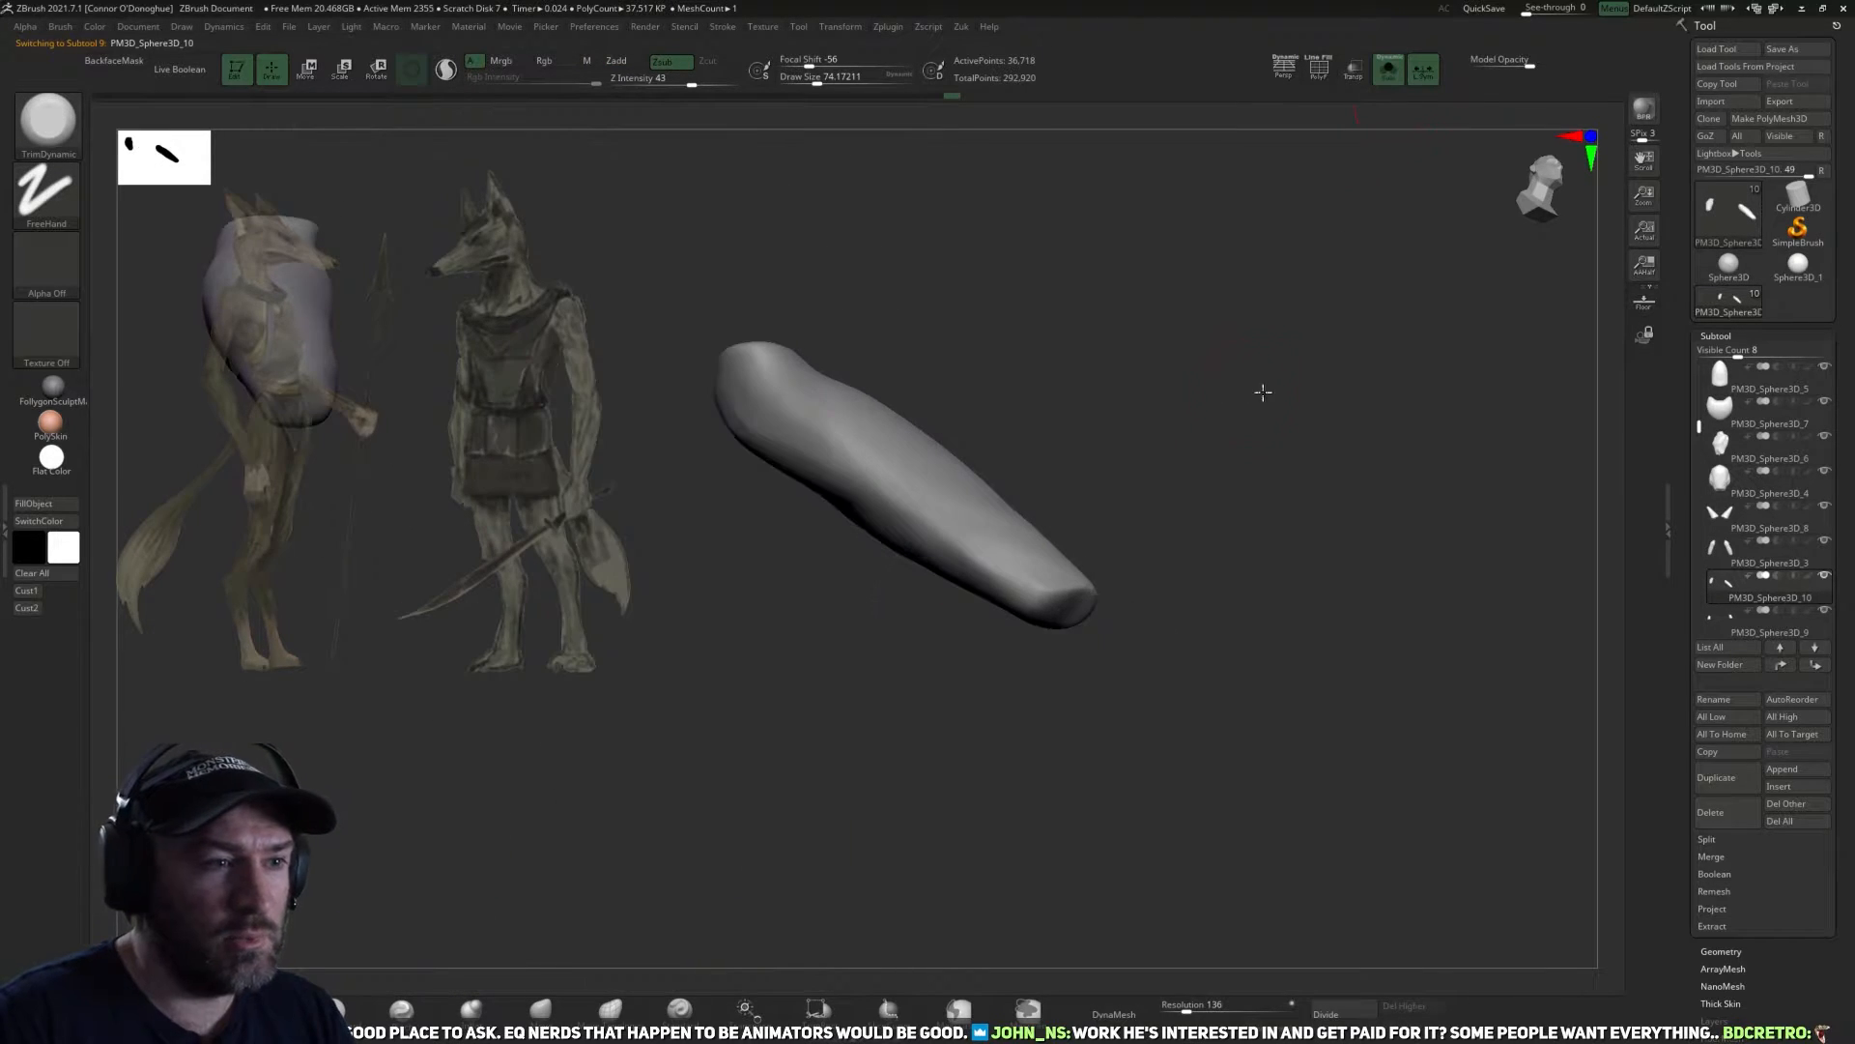
{"action": "mouse_move", "coordinate": [1263, 391]}
{"action": "left_mouse_down"}
{"action": "mouse_move", "coordinate": [849, 497]}
{"action": "mouse_move", "coordinate": [851, 517]}
{"action": "mouse_move", "coordinate": [1011, 587]}
{"action": "left_mouse_up"}
{"action": "left_click_drag", "start_coordinate": [903, 517], "coordinate": [988, 566]}
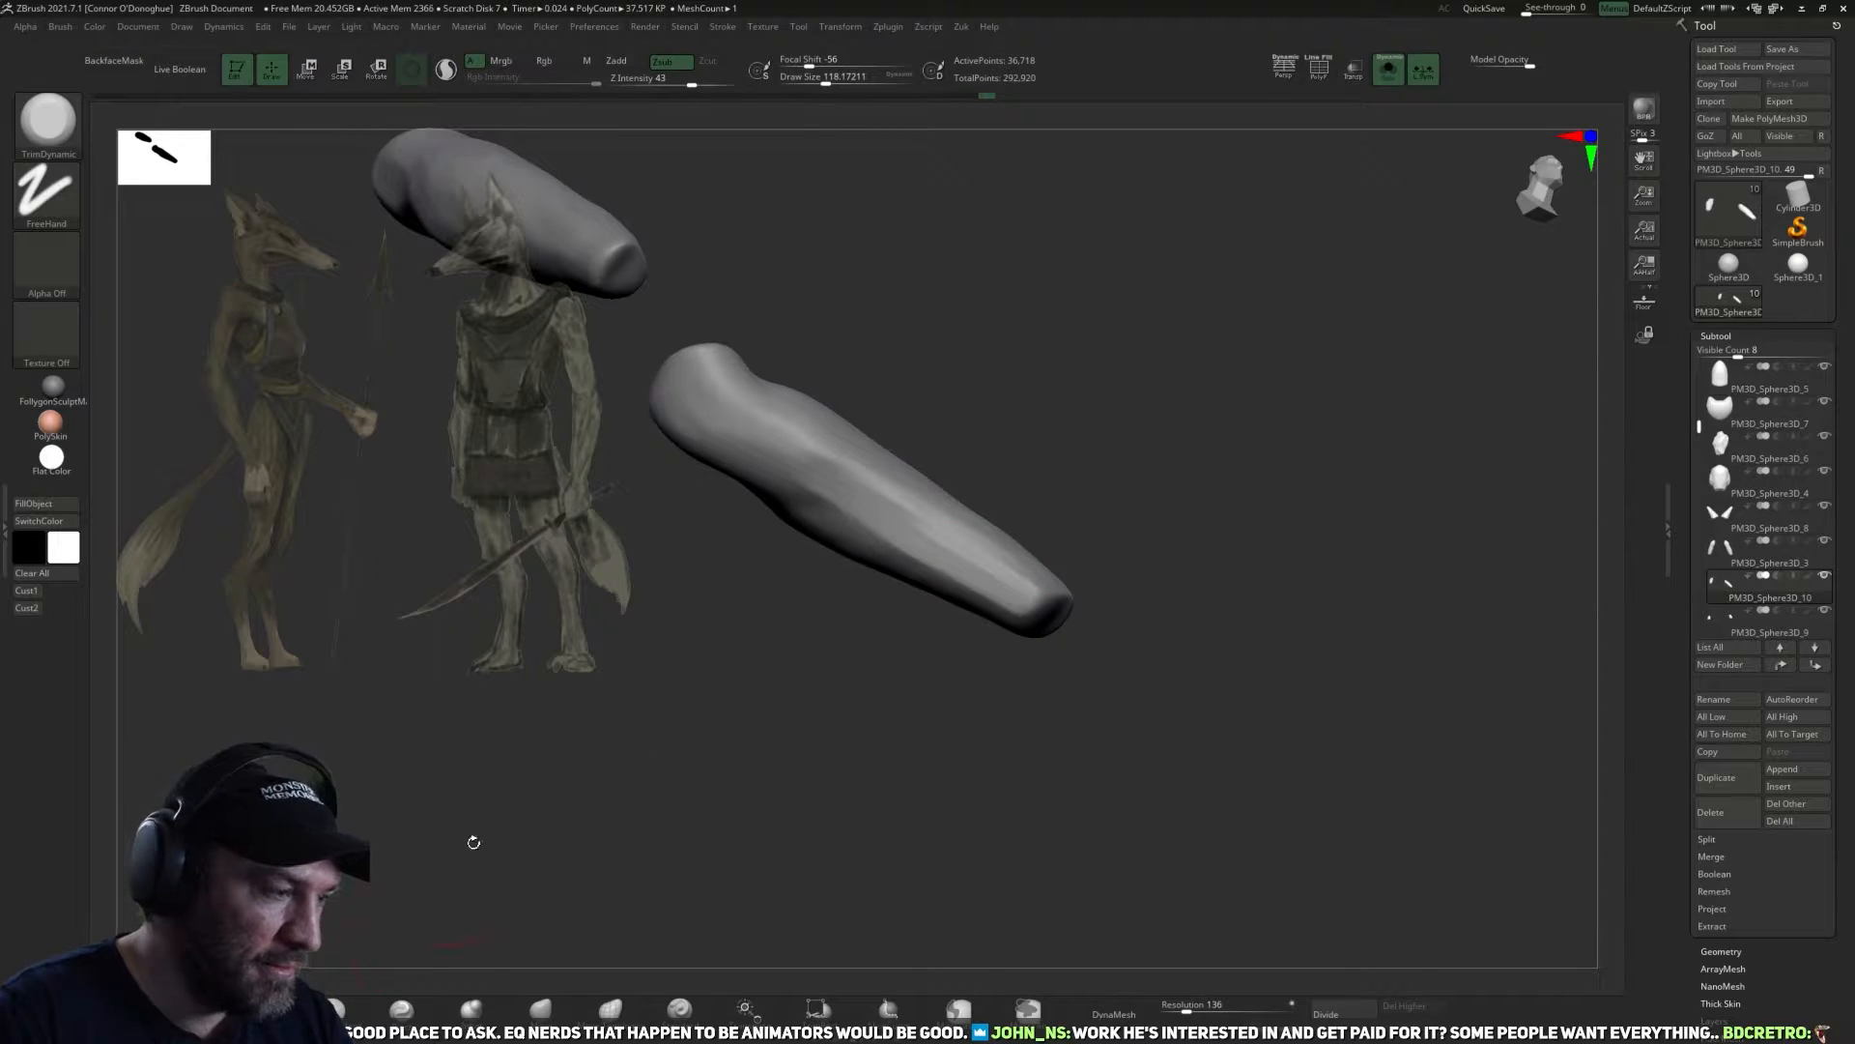
Polish the planes along the isolated forearm at a draw size of about 154 and show the full figure.
{"action": "left_click", "coordinate": [264, 1003]}
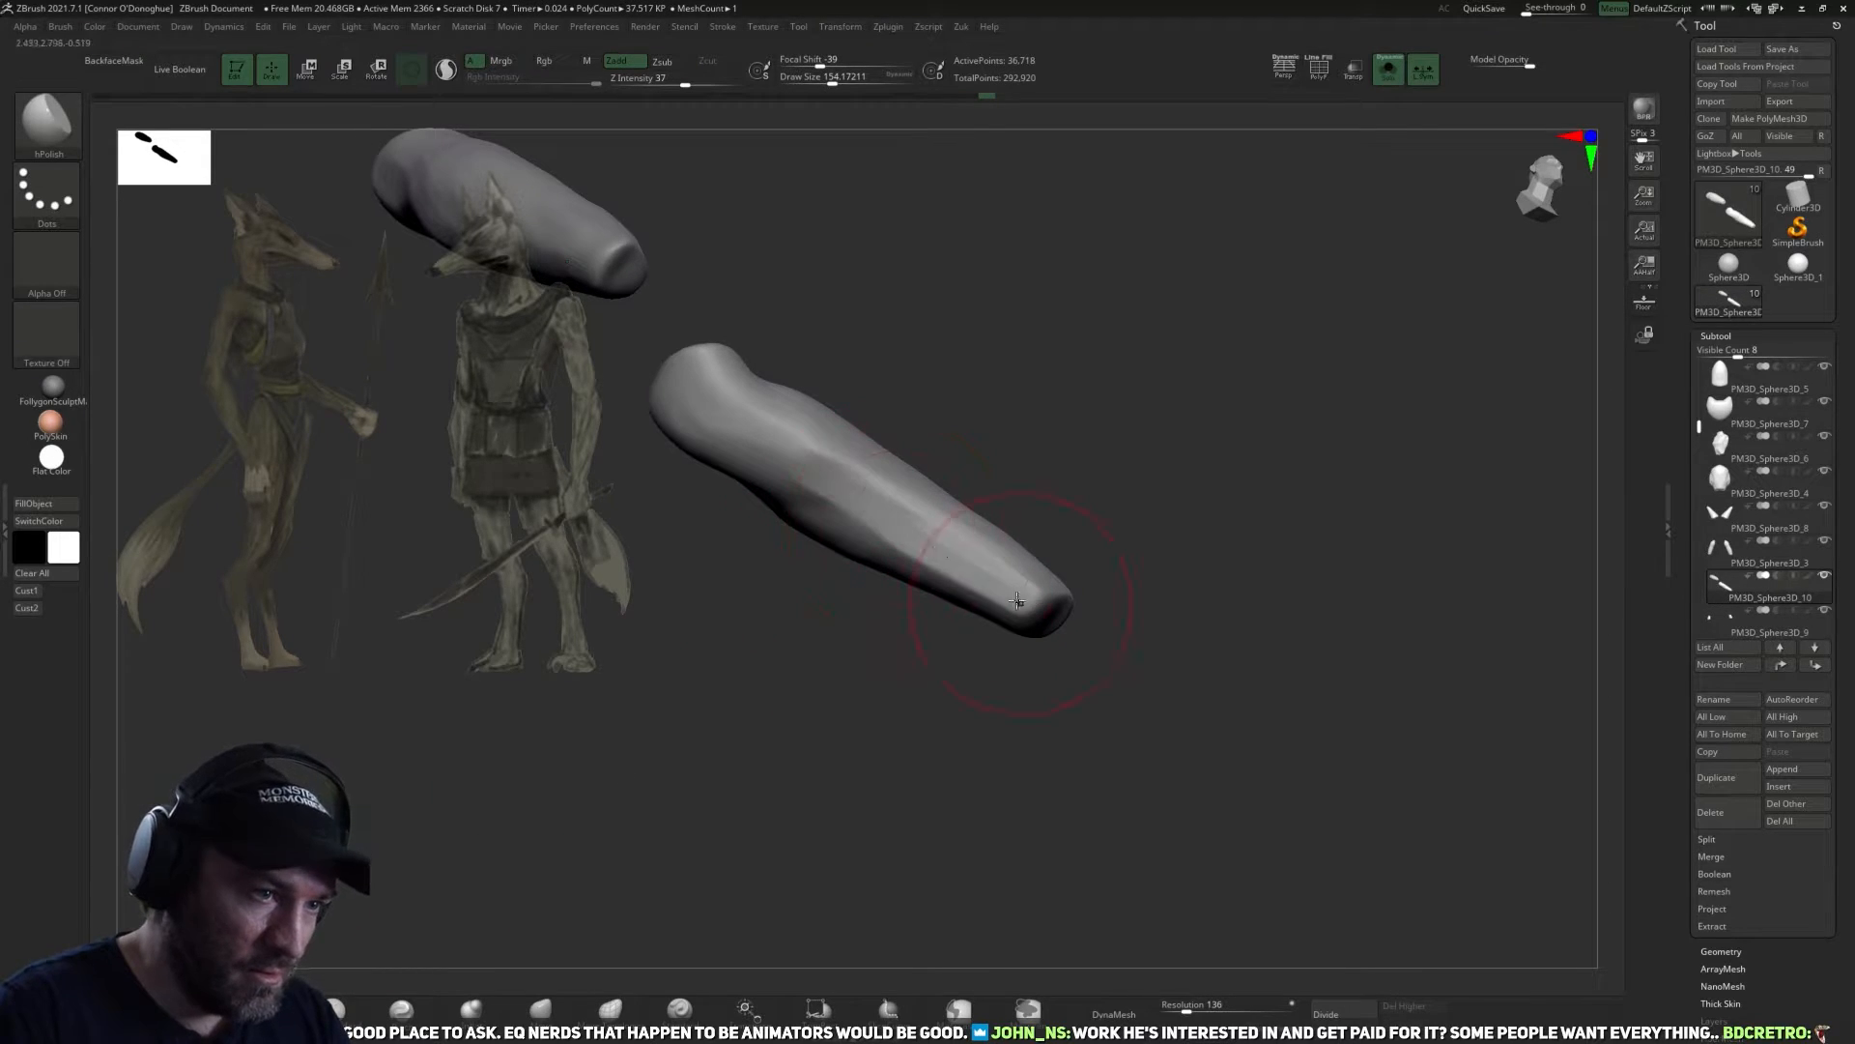
{"action": "mouse_move", "coordinate": [982, 563]}
{"action": "left_mouse_down"}
{"action": "mouse_move", "coordinate": [1013, 584]}
{"action": "mouse_move", "coordinate": [853, 478]}
{"action": "left_mouse_up"}
{"action": "mouse_move", "coordinate": [1170, 464]}
{"action": "left_mouse_down"}
{"action": "mouse_move", "coordinate": [1072, 532]}
{"action": "mouse_move", "coordinate": [888, 508]}
{"action": "mouse_move", "coordinate": [949, 547]}
{"action": "left_mouse_up"}
{"action": "left_click", "coordinate": [1390, 75]}
{"action": "mouse_move", "coordinate": [1312, 439]}
{"action": "left_mouse_down", "text": "shift"}
{"action": "mouse_move", "coordinate": [1260, 531]}
{"action": "mouse_move", "coordinate": [1081, 634]}
{"action": "mouse_move", "coordinate": [1102, 659]}
{"action": "mouse_move", "coordinate": [1082, 662]}
{"action": "mouse_move", "coordinate": [1133, 662]}
{"action": "left_mouse_up", "text": "shift"}
Adjust the wrist ends of the forearms from the front with the Move brush so they meet the hands.
{"action": "left_click", "coordinate": [542, 1008]}
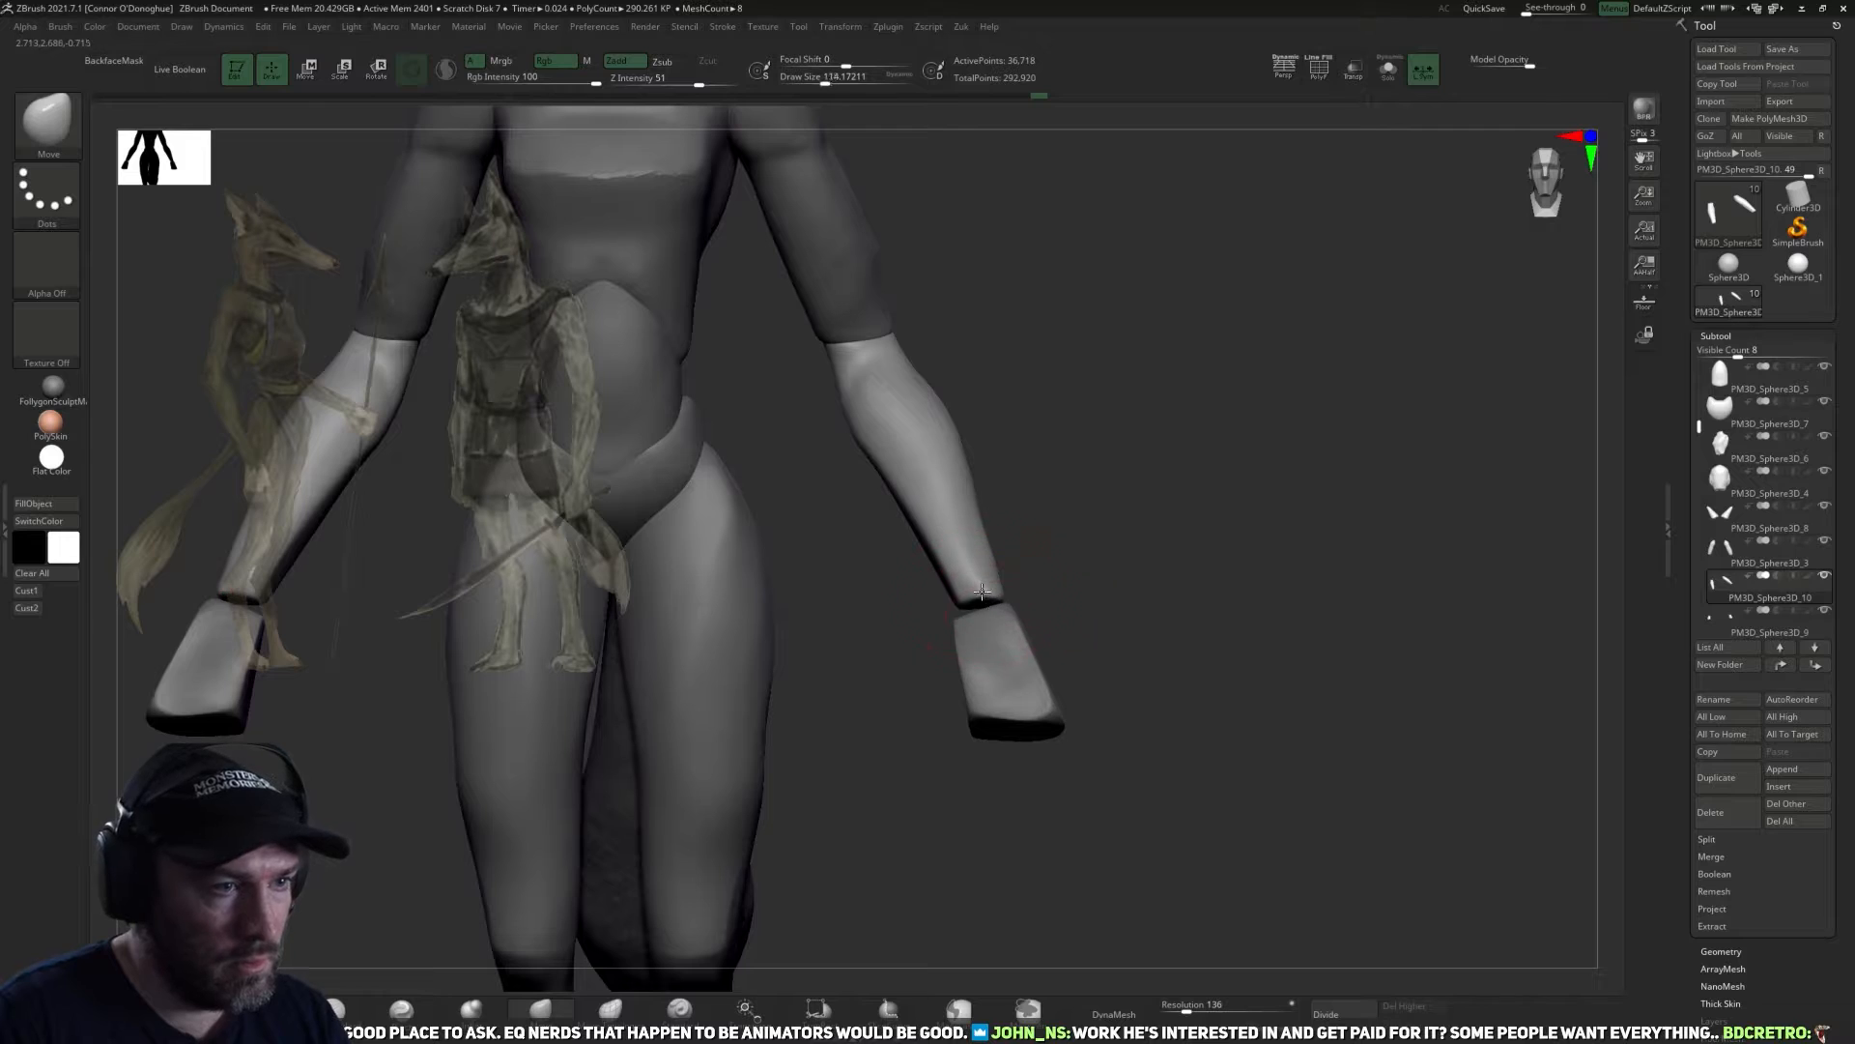
{"action": "mouse_move", "coordinate": [1073, 620]}
{"action": "left_mouse_down"}
{"action": "mouse_move", "coordinate": [1001, 632]}
{"action": "mouse_move", "coordinate": [1032, 609]}
{"action": "mouse_move", "coordinate": [1023, 646]}
{"action": "mouse_move", "coordinate": [997, 642]}
{"action": "mouse_move", "coordinate": [1044, 605]}
{"action": "mouse_move", "coordinate": [1008, 637]}
{"action": "mouse_move", "coordinate": [964, 596]}
{"action": "mouse_move", "coordinate": [1026, 616]}
{"action": "mouse_move", "coordinate": [1006, 631]}
{"action": "left_mouse_up"}
{"action": "key", "text": "bracketright"}
{"action": "key", "text": "bracketright"}
Refine the side profile of the forearms between elbow and wrist with the Move brush at a draw size of about 186.
{"action": "key", "text": "bracketright"}
{"action": "key", "text": "bracketright"}
{"action": "key", "text": "bracketleft"}
{"action": "key", "text": "bracketleft"}
{"action": "left_click_drag", "start_coordinate": [1141, 597], "coordinate": [1215, 659]}
{"action": "left_click_drag", "start_coordinate": [1259, 517], "coordinate": [1242, 604], "text": "alt"}
{"action": "key", "text": "bracketright"}
{"action": "key", "text": "bracketright"}
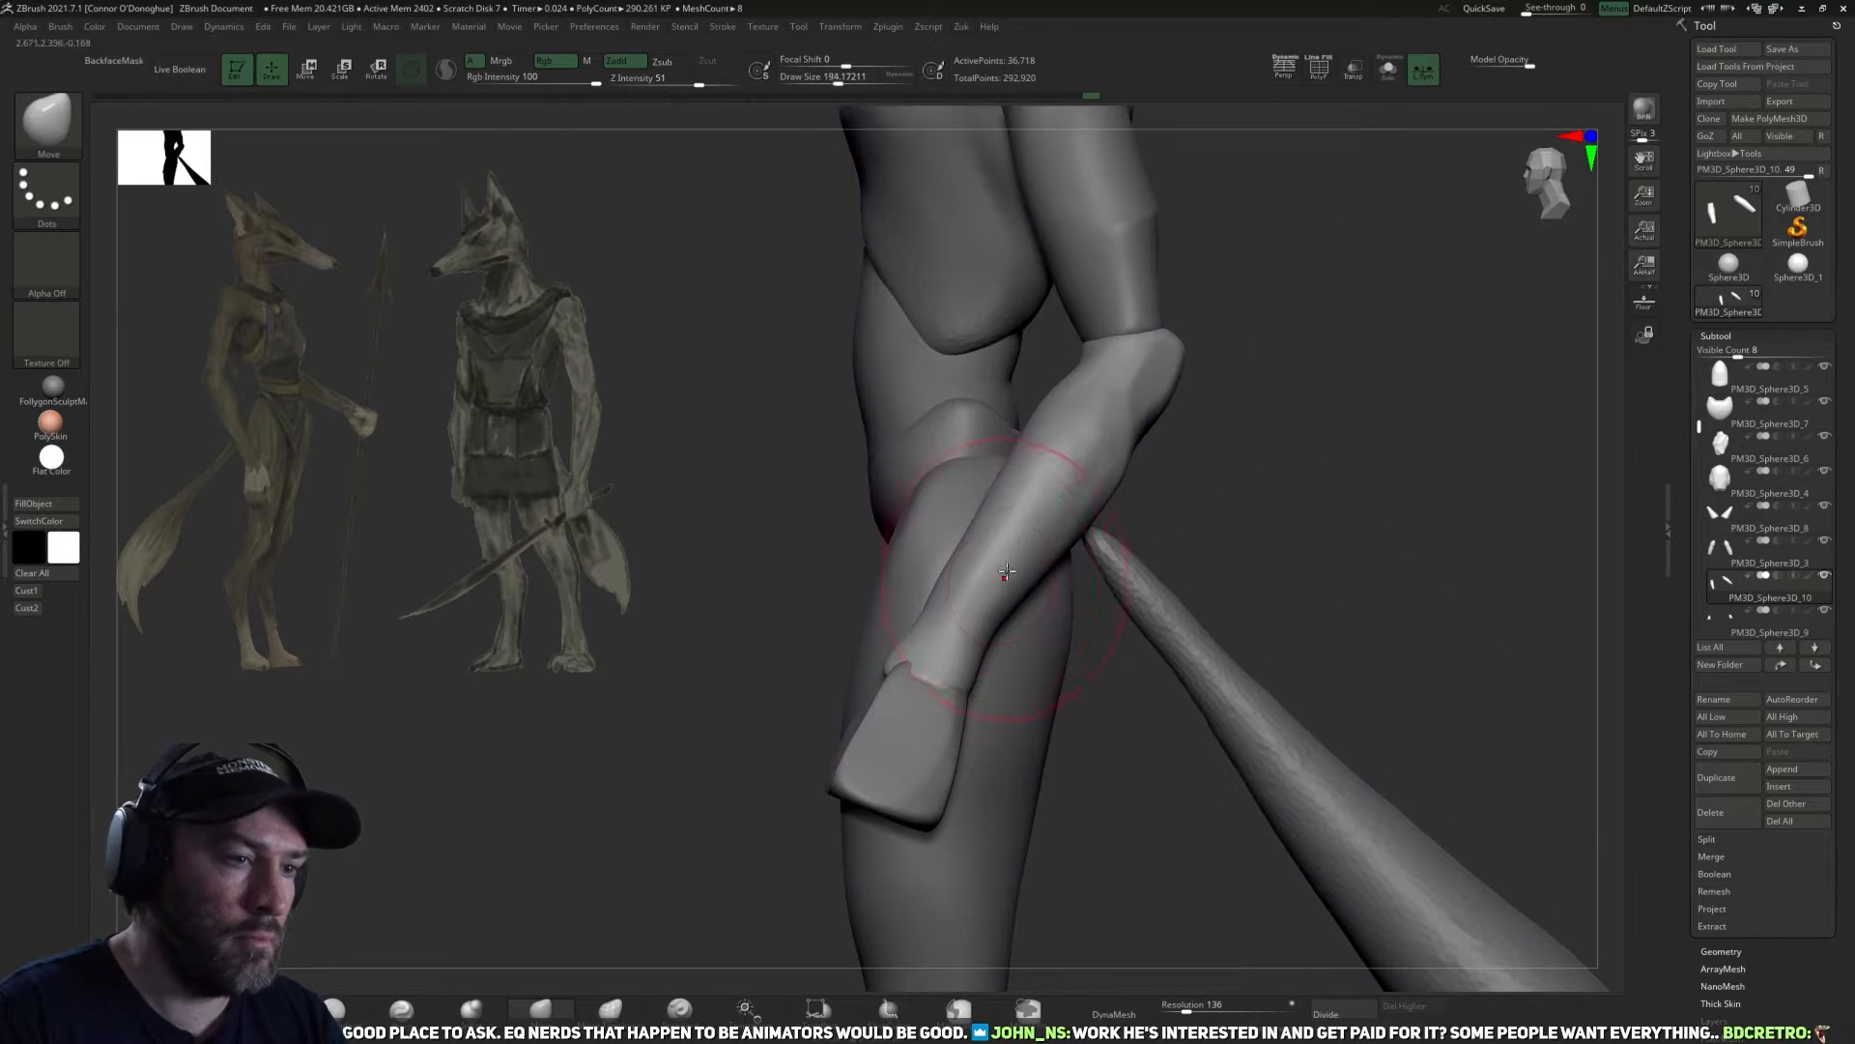
{"action": "left_click_drag", "start_coordinate": [1011, 572], "coordinate": [1025, 561]}
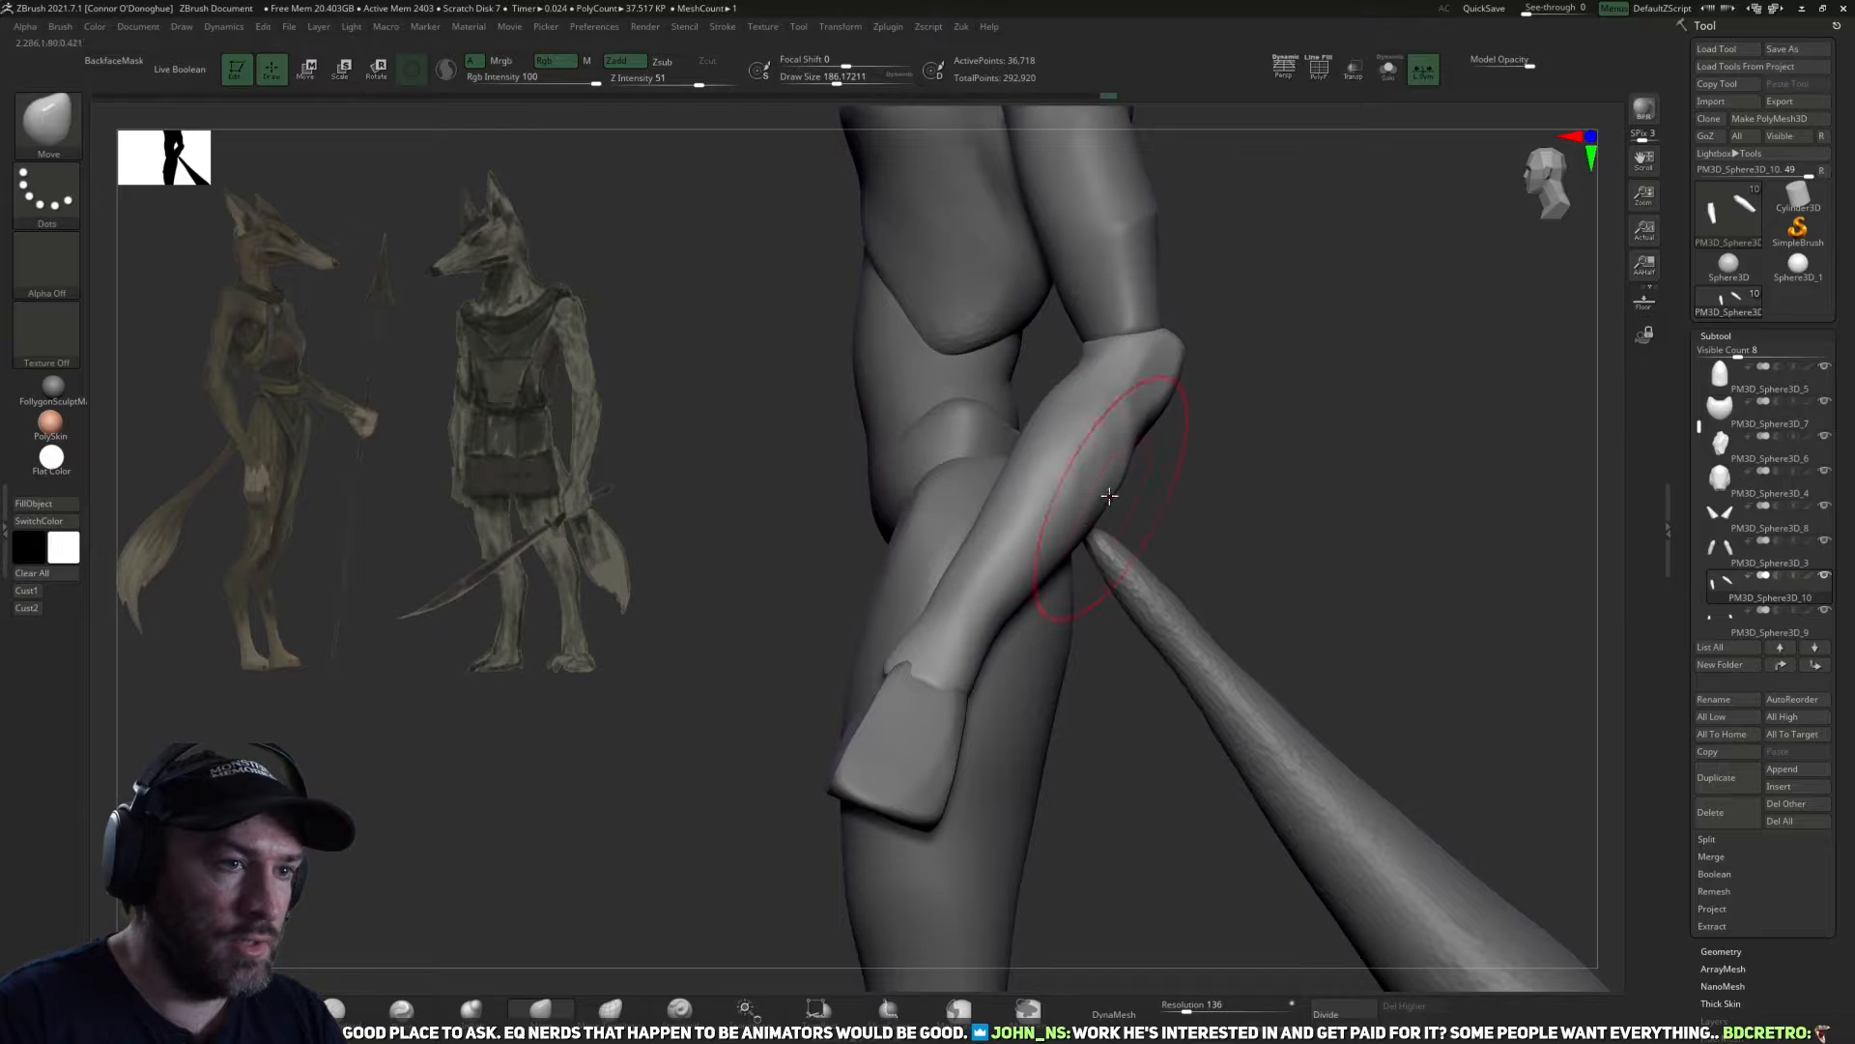
{"action": "mouse_move", "coordinate": [1217, 443]}
{"action": "left_mouse_down"}
{"action": "mouse_move", "coordinate": [1295, 416]}
{"action": "mouse_move", "coordinate": [1214, 444]}
{"action": "mouse_move", "coordinate": [1165, 543]}
{"action": "left_mouse_up"}
{"action": "key", "text": "bracketleft"}
{"action": "key", "text": "bracketleft"}
{"action": "left_click_drag", "start_coordinate": [1198, 614], "coordinate": [1209, 599]}
{"action": "mouse_move", "coordinate": [1246, 502]}
{"action": "left_mouse_down", "text": "shift"}
{"action": "mouse_move", "coordinate": [1235, 418]}
{"action": "mouse_move", "coordinate": [1245, 493]}
{"action": "mouse_move", "coordinate": [1160, 480]}
{"action": "mouse_move", "coordinate": [1172, 469]}
{"action": "mouse_move", "coordinate": [1226, 530]}
{"action": "mouse_move", "coordinate": [1296, 530]}
{"action": "mouse_move", "coordinate": [1205, 593]}
{"action": "left_mouse_up", "text": "shift"}
{"action": "left_click_drag", "start_coordinate": [1238, 825], "coordinate": [1085, 734], "text": "alt"}
Select the legs subtool Ashira_01 and mask the thighs, leaving the lower legs free.
{"action": "left_click", "coordinate": [988, 557], "text": "alt"}
{"action": "left_click_drag", "start_coordinate": [1164, 614], "coordinate": [1065, 633]}
{"action": "left_click_drag", "start_coordinate": [1190, 594], "coordinate": [1136, 669], "text": "alt"}
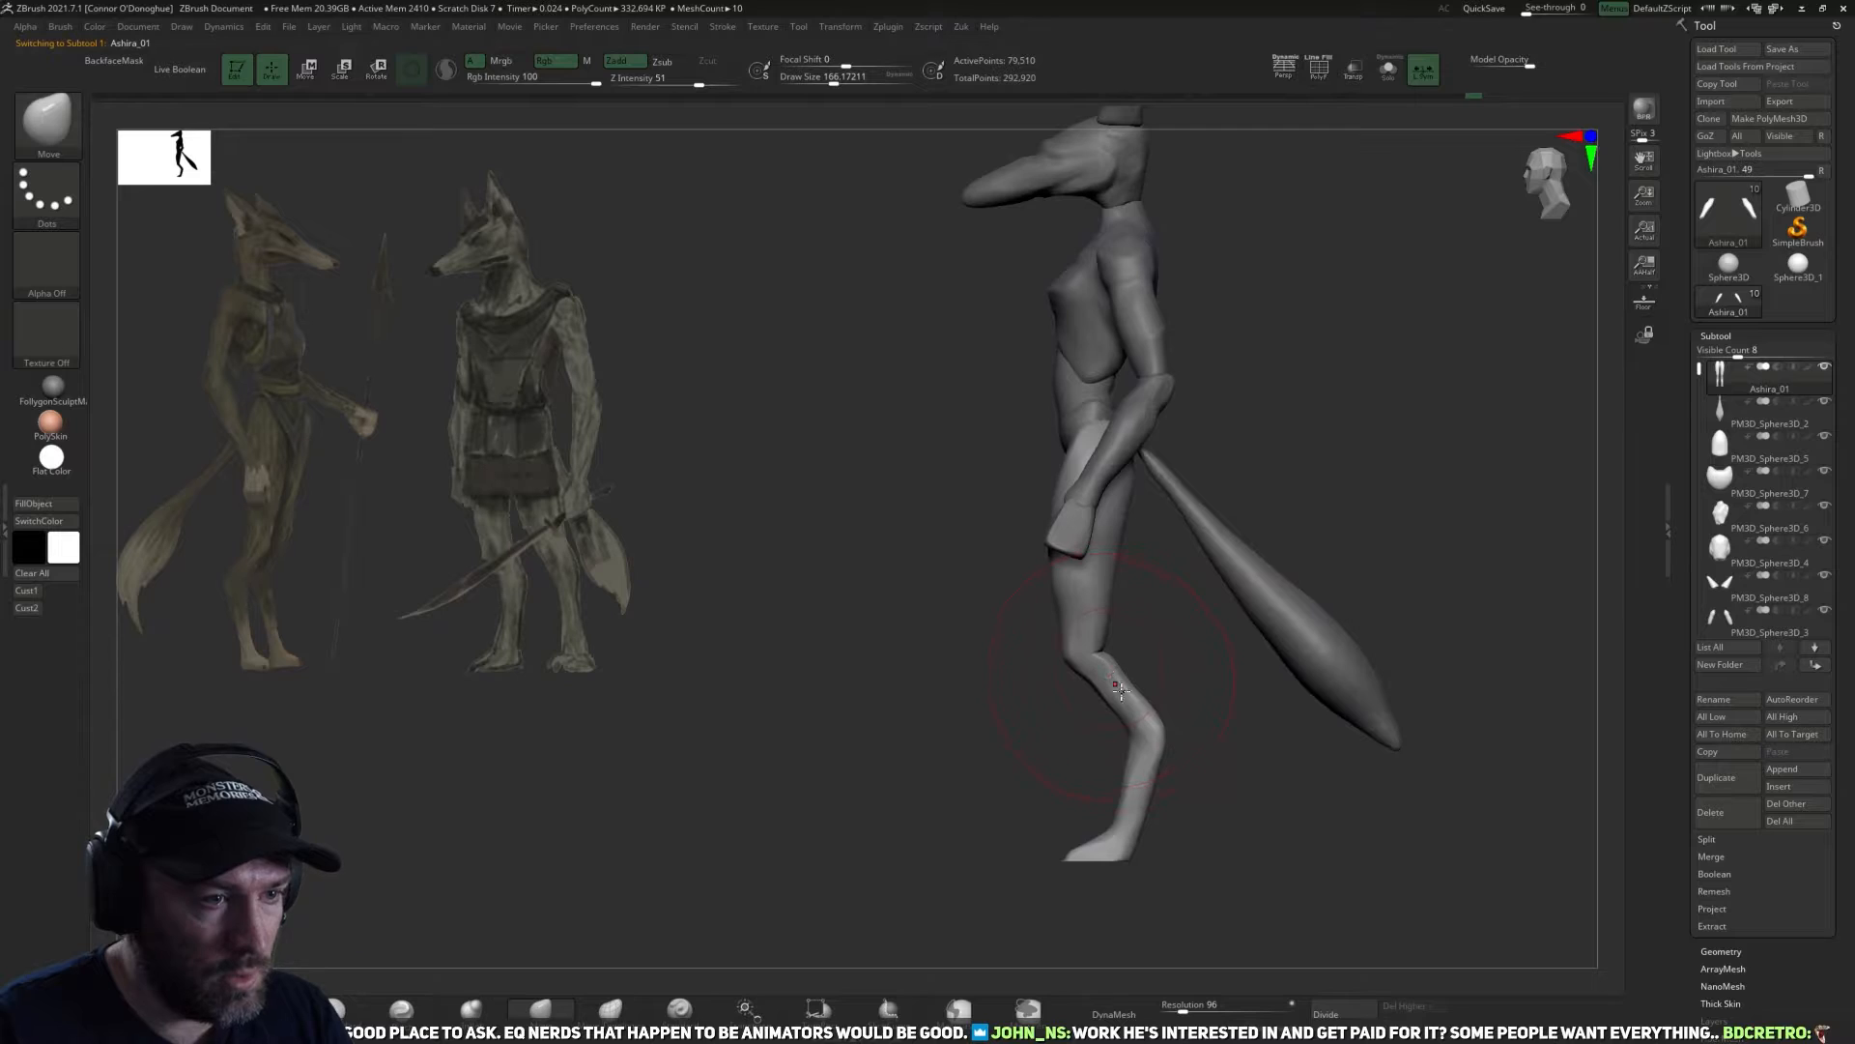
{"action": "key", "text": "ctrl"}
{"action": "mouse_move", "coordinate": [1032, 623]}
{"action": "left_mouse_down", "text": "ctrl"}
{"action": "mouse_move", "coordinate": [1208, 812]}
{"action": "mouse_move", "coordinate": [1044, 855]}
{"action": "mouse_move", "coordinate": [942, 677]}
{"action": "mouse_move", "coordinate": [928, 609]}
{"action": "left_mouse_up", "text": "ctrl"}
{"action": "mouse_move", "coordinate": [1080, 811]}
{"action": "left_mouse_down", "text": "ctrl"}
{"action": "mouse_move", "coordinate": [1024, 866]}
{"action": "mouse_move", "coordinate": [1257, 885]}
{"action": "mouse_move", "coordinate": [1175, 848]}
{"action": "left_mouse_up", "text": "ctrl"}
{"action": "left_click", "coordinate": [1237, 800], "text": "ctrl"}
{"action": "key", "text": "z"}
{"action": "left_click", "coordinate": [1159, 873]}
Place the gizmo at the hock, scale the lower legs vertically to about 0.83 and clear the mask.
{"action": "key", "text": "r"}
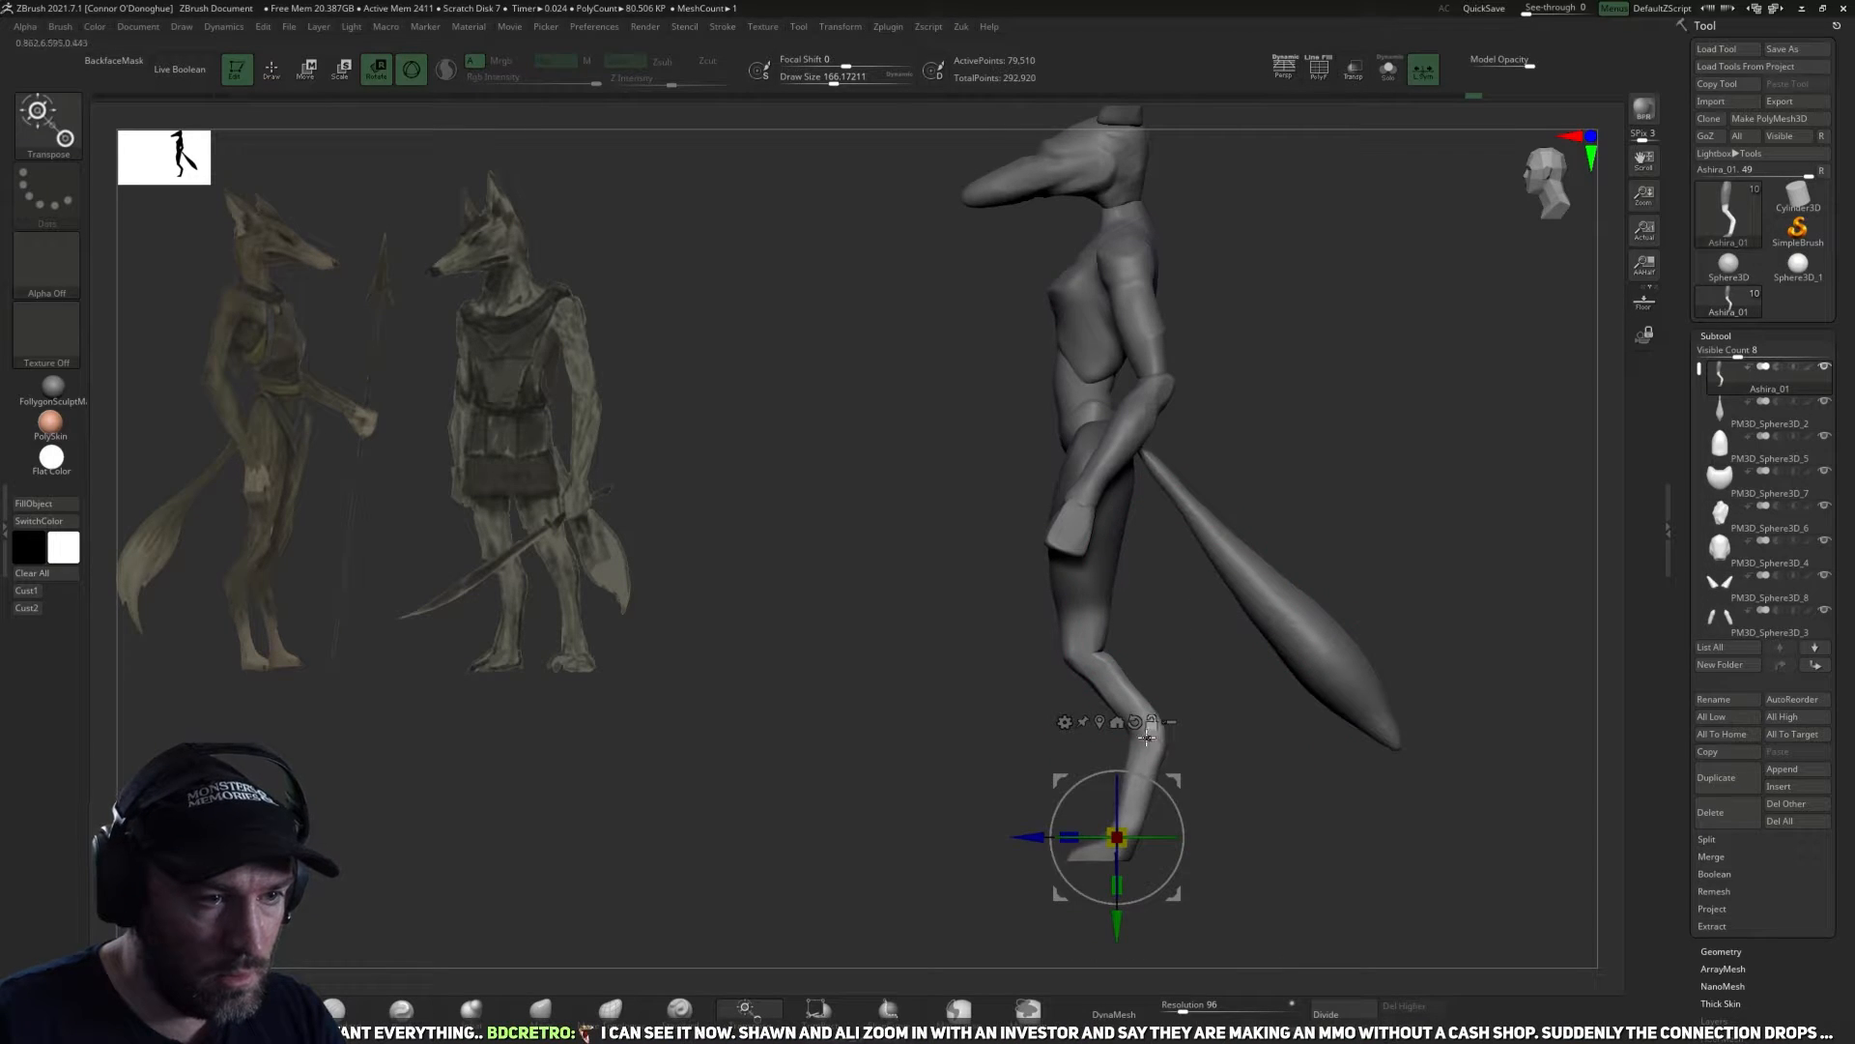
{"action": "left_click", "coordinate": [1148, 739]}
{"action": "left_click_drag", "start_coordinate": [1159, 692], "coordinate": [1153, 699]}
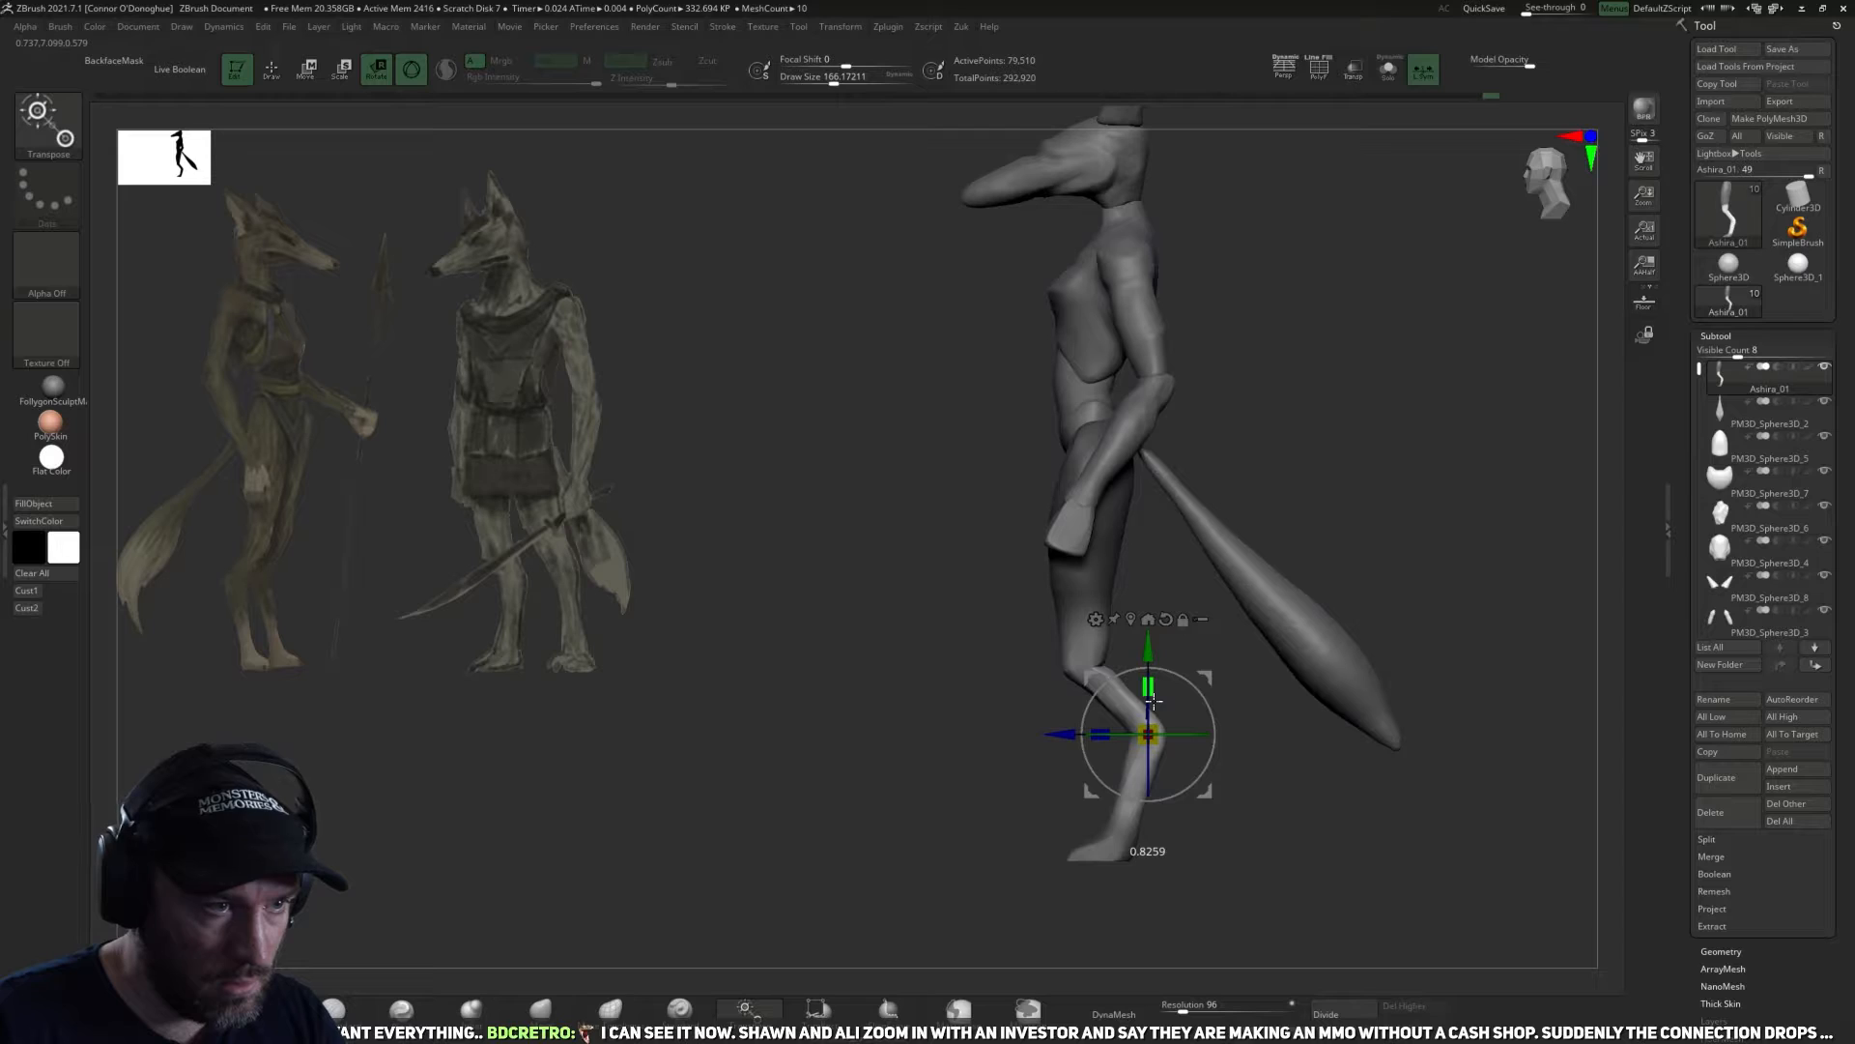
{"action": "left_click_drag", "start_coordinate": [1211, 789], "coordinate": [1213, 790]}
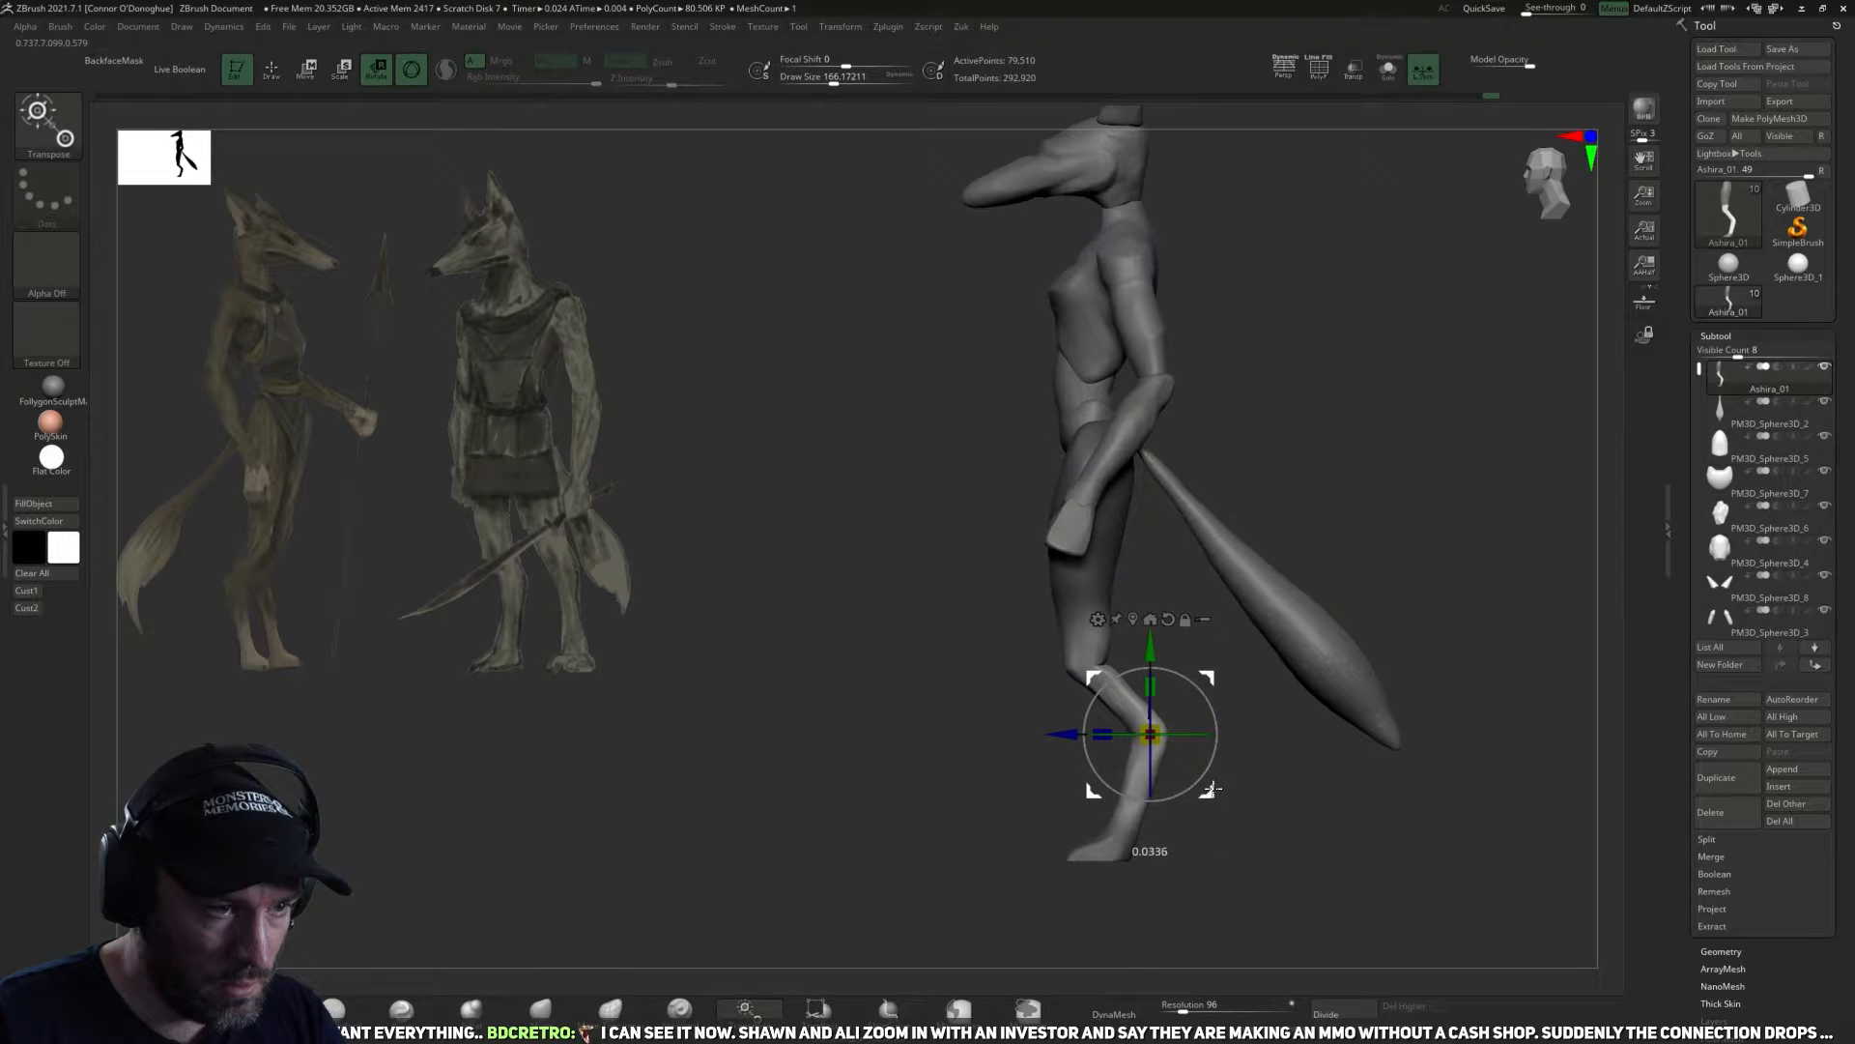
{"action": "left_click", "coordinate": [551, 1009]}
{"action": "mouse_move", "coordinate": [919, 749]}
{"action": "left_mouse_down", "text": "ctrl"}
{"action": "mouse_move", "coordinate": [1029, 771]}
{"action": "mouse_move", "coordinate": [1263, 713]}
{"action": "mouse_move", "coordinate": [1268, 764]}
{"action": "left_mouse_up", "text": "ctrl"}
Flatten the front of the thighs above the knees with TrimDynamic at a draw size of about 102.
{"action": "left_click", "coordinate": [268, 1009]}
{"action": "left_click_drag", "start_coordinate": [833, 754], "coordinate": [754, 690]}
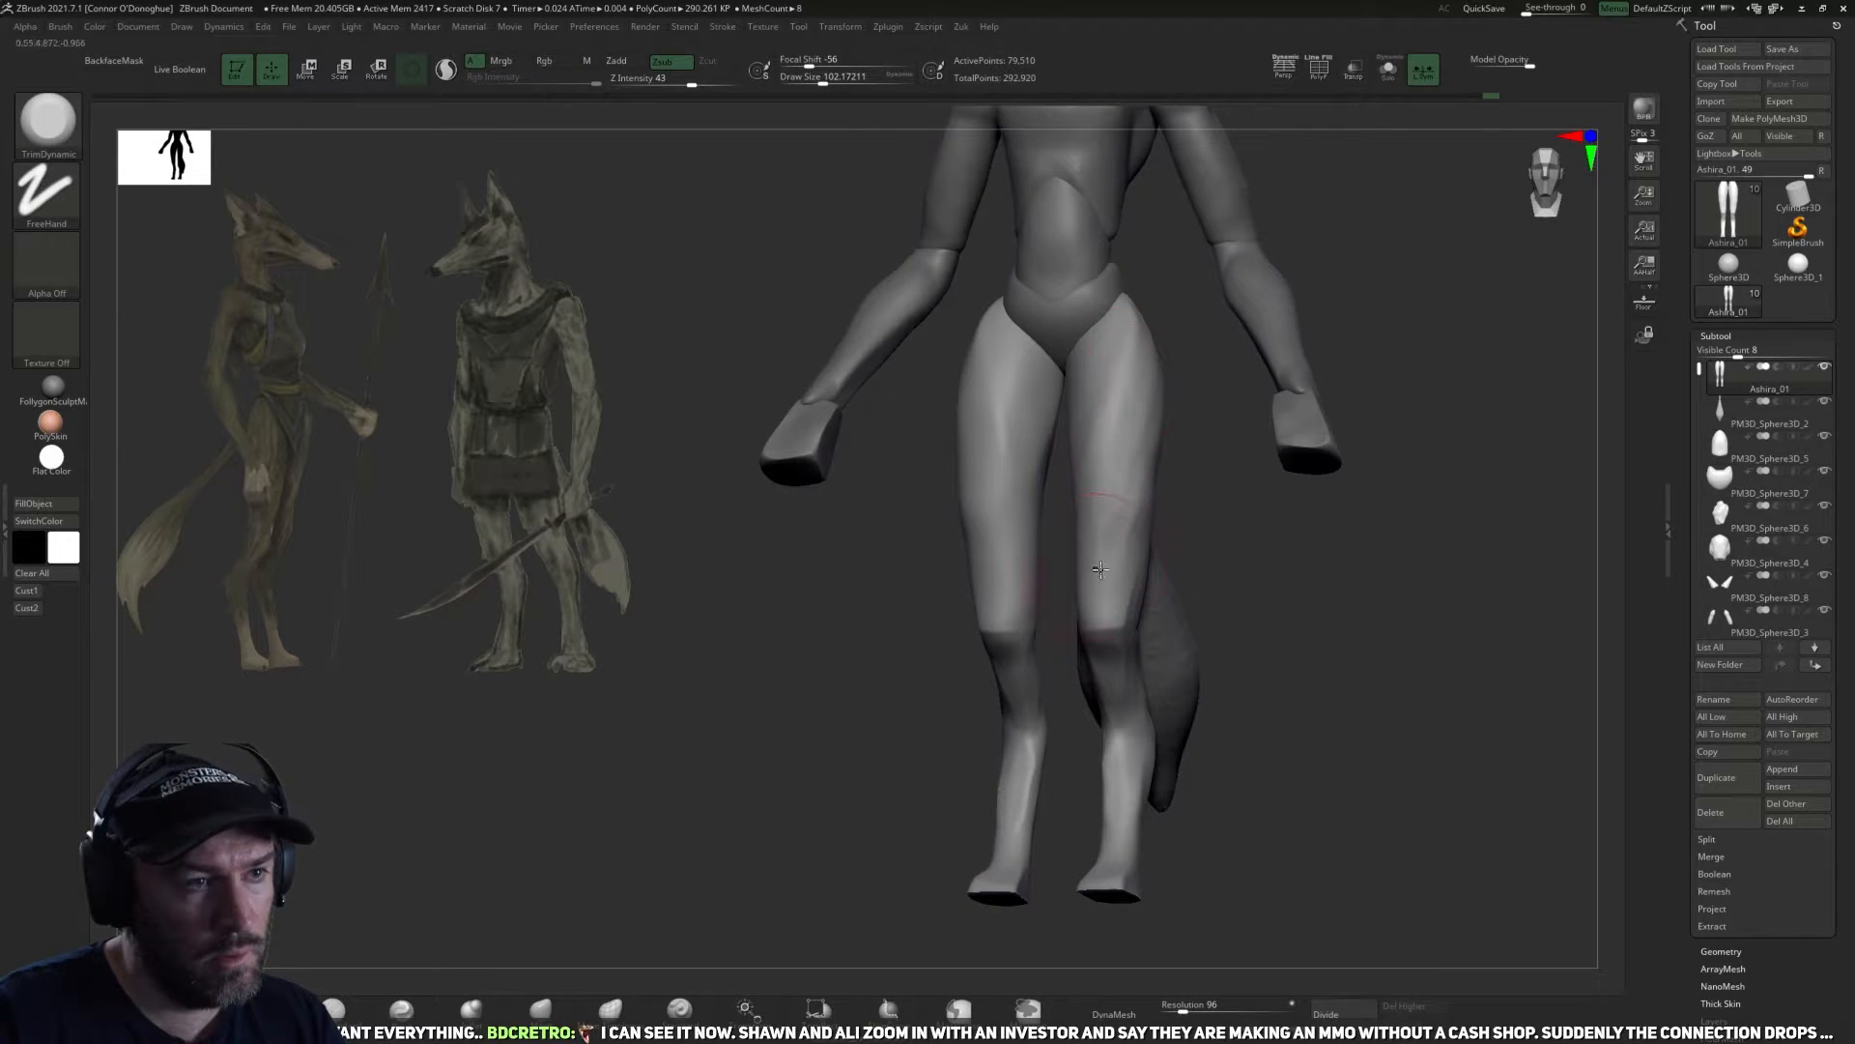
{"action": "right_click_drag", "start_coordinate": [1095, 568], "coordinate": [1151, 513]}
{"action": "right_click_drag", "start_coordinate": [1222, 657], "coordinate": [1152, 585]}
{"action": "right_click_drag", "start_coordinate": [1035, 575], "coordinate": [897, 763]}
Sharpen the edge along the outer thigh up to the hip with the Pinch brush at draw sizes of about 62 to 82.
{"action": "left_click", "coordinate": [428, 1021]}
{"action": "right_click_drag", "start_coordinate": [778, 751], "coordinate": [820, 721]}
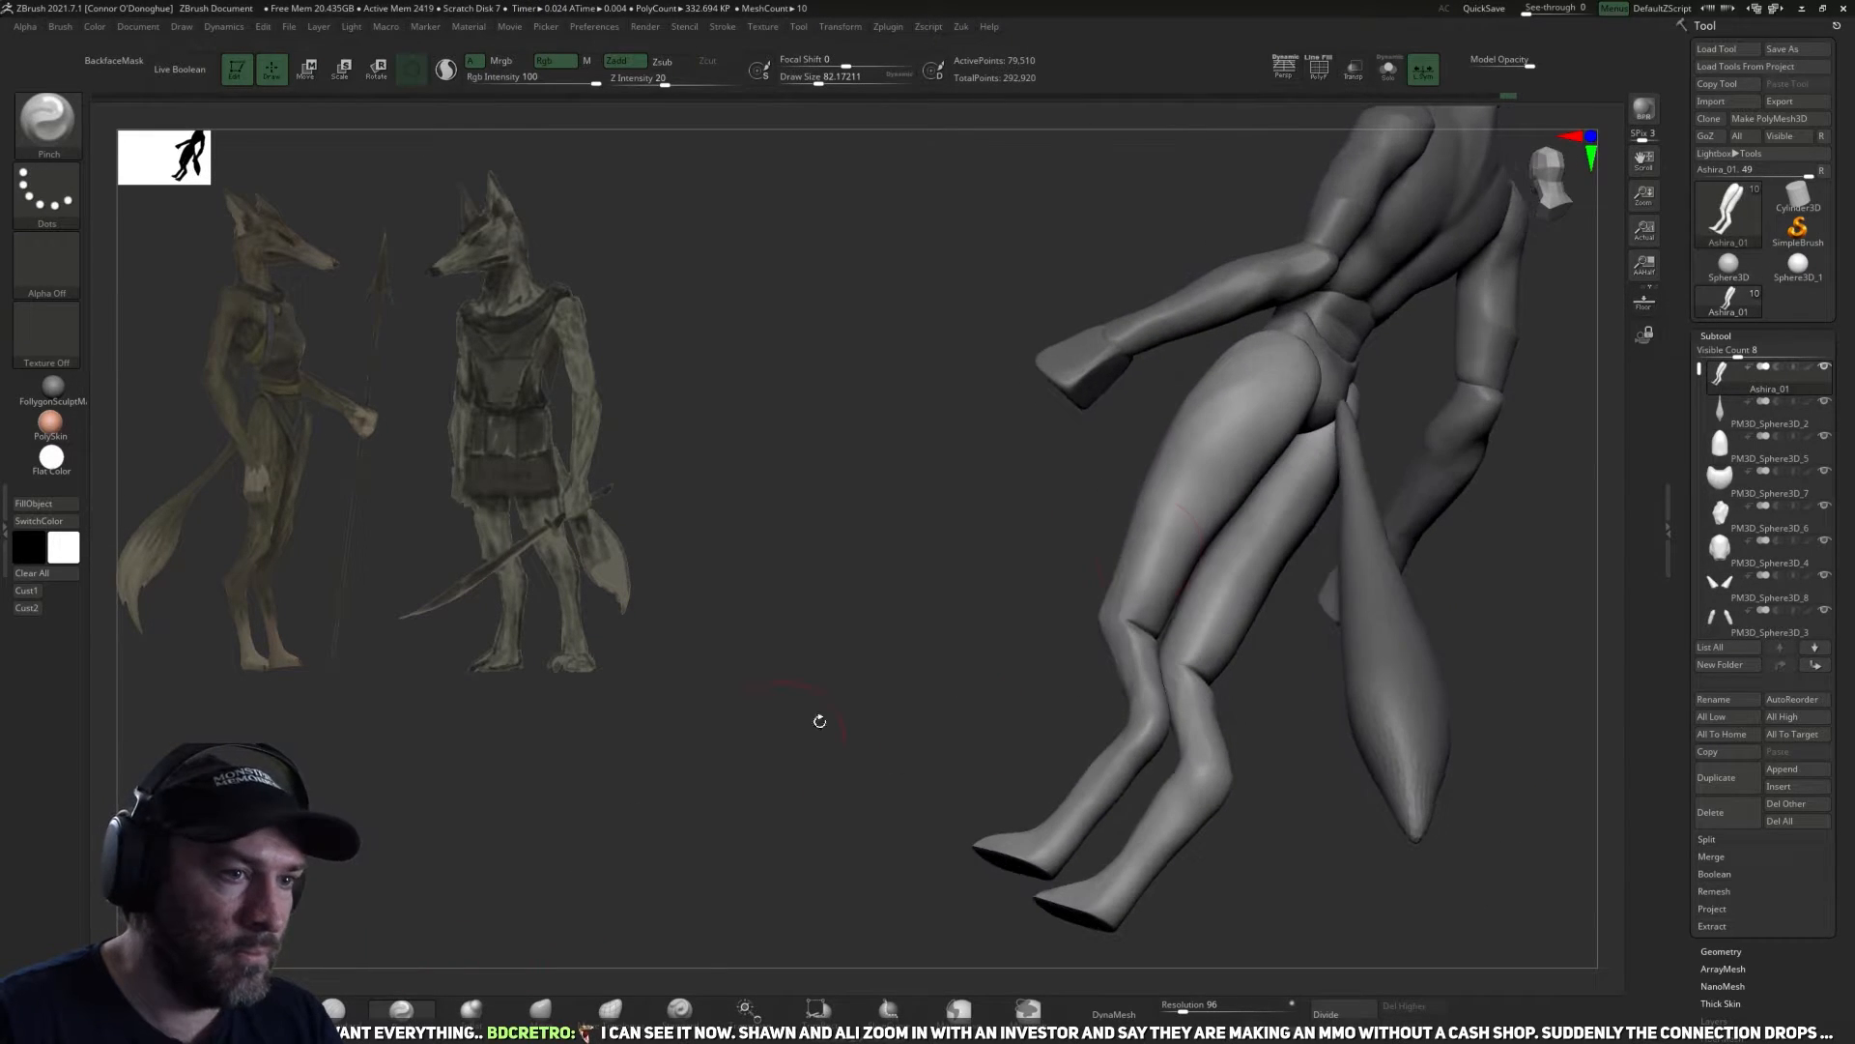
{"action": "right_click_drag", "start_coordinate": [1044, 615], "coordinate": [1153, 596]}
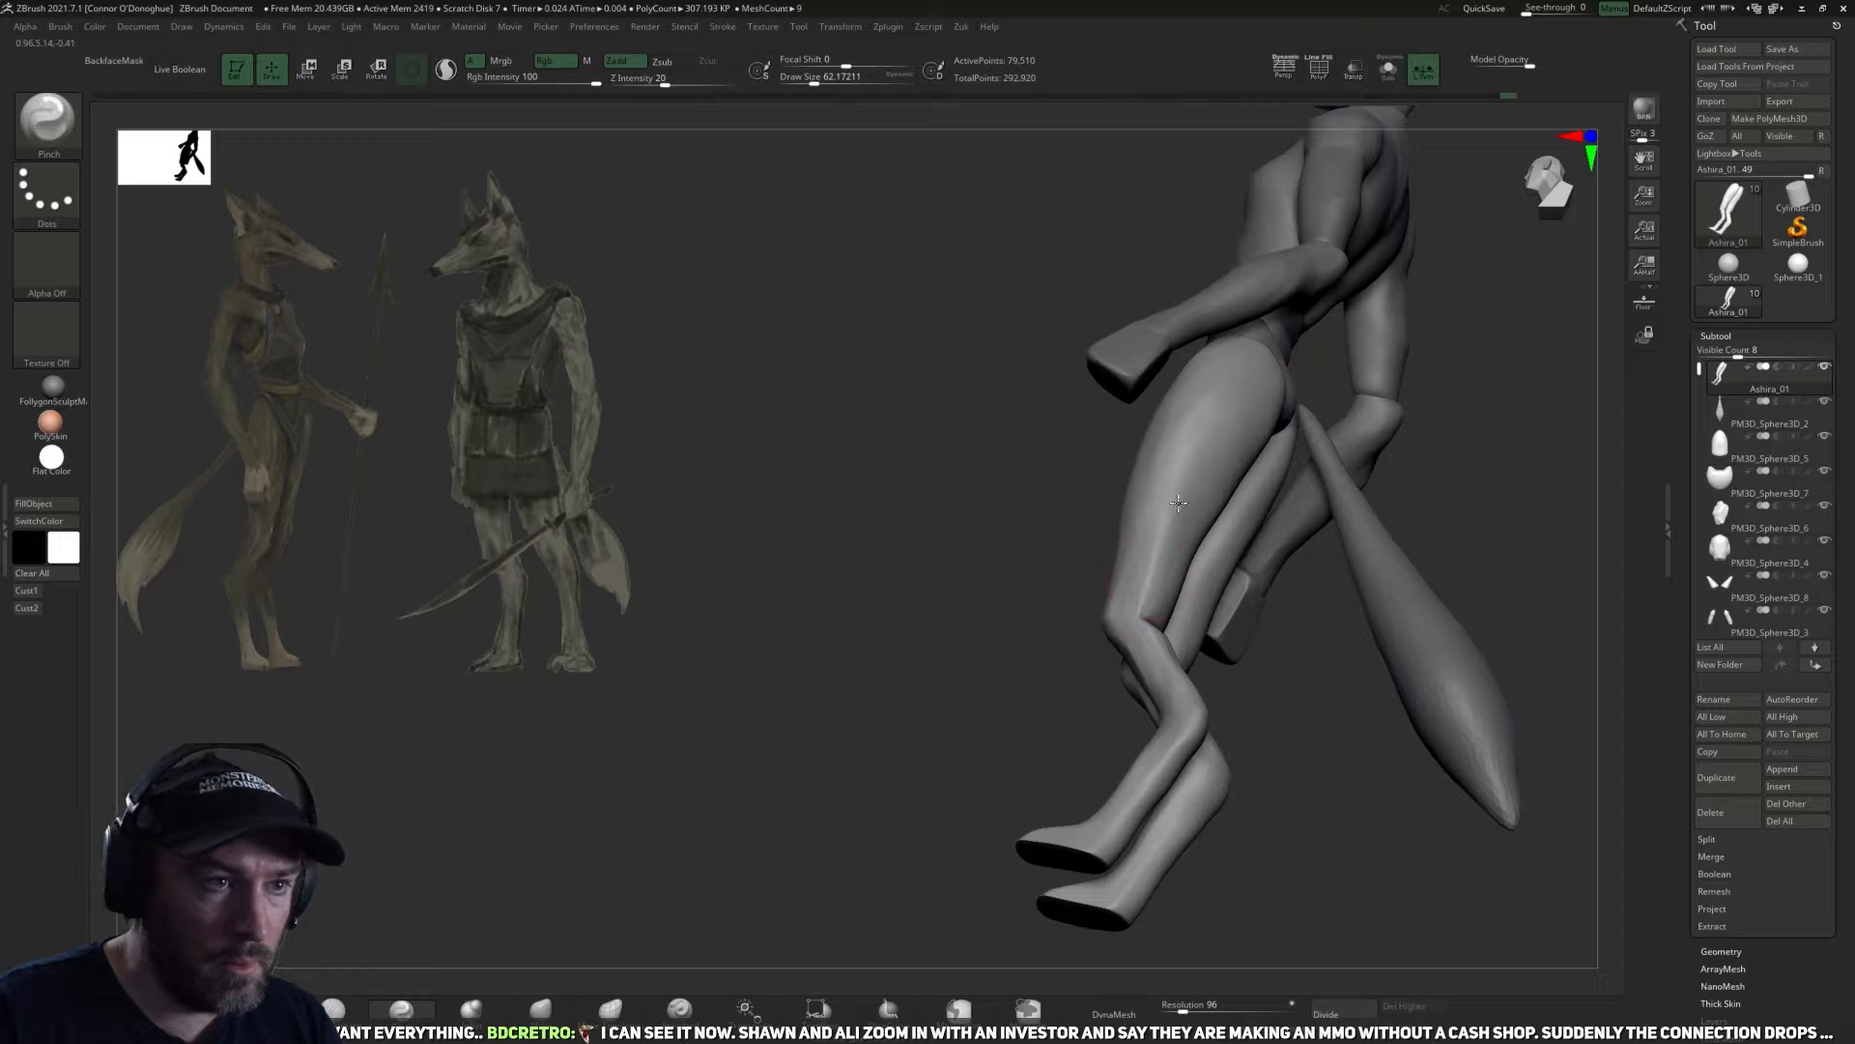
{"action": "right_click_drag", "start_coordinate": [1269, 611], "coordinate": [1181, 498]}
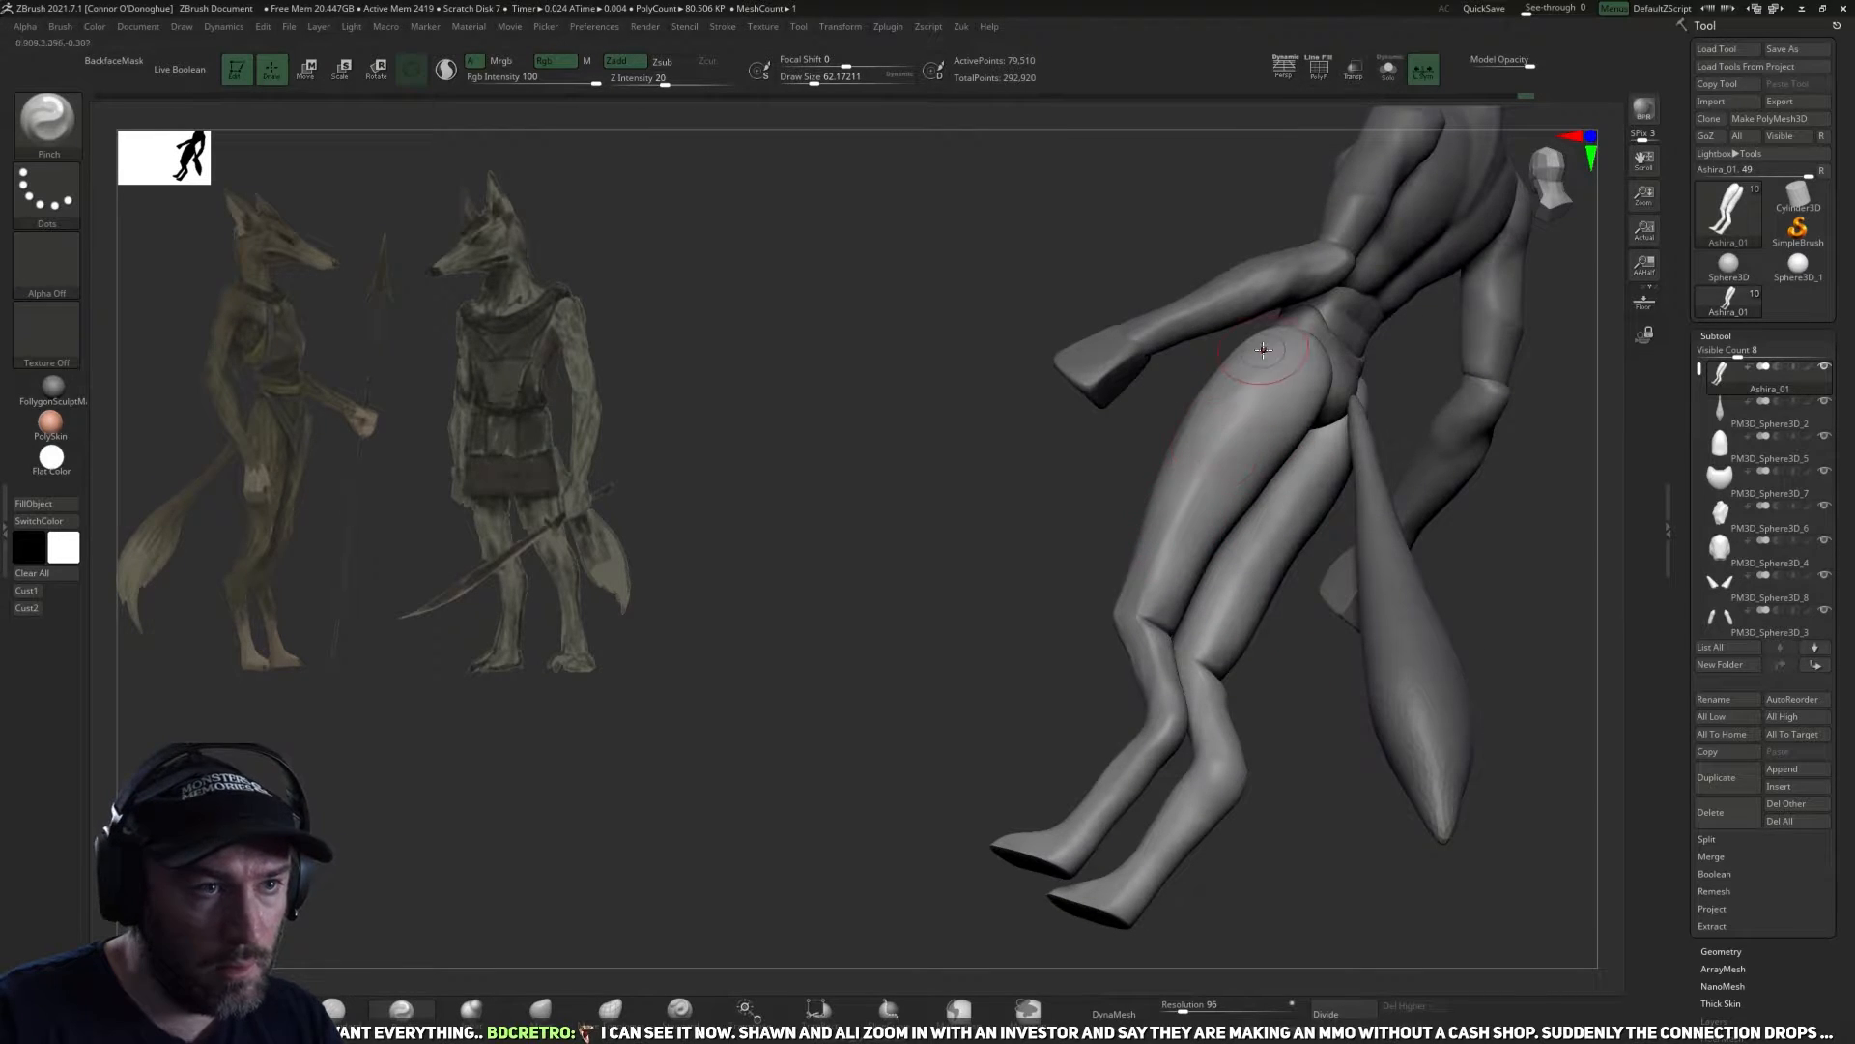
{"action": "left_click_drag", "start_coordinate": [1265, 377], "coordinate": [1250, 418], "text": "shift"}
Flatten the outer back of the thighs from hip to knee with TrimDynamic at a draw size of about 94.
{"action": "left_click", "coordinate": [336, 1013]}
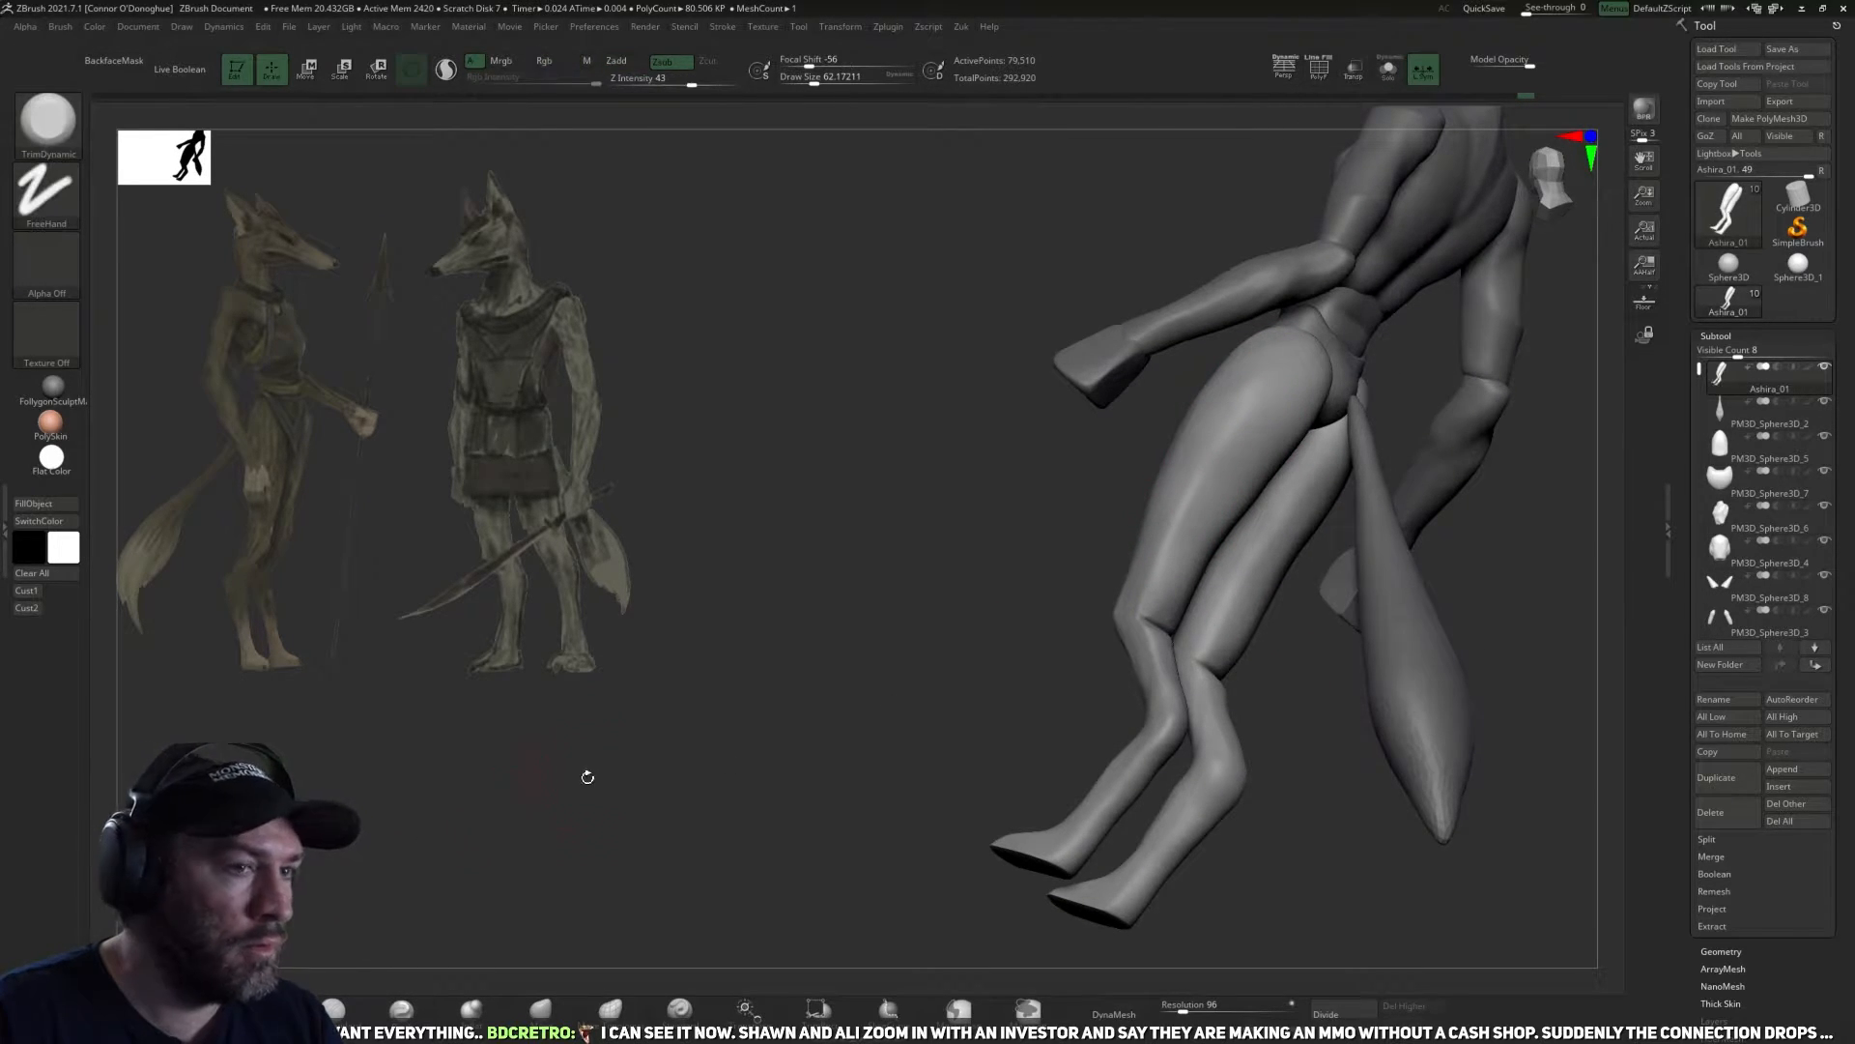
{"action": "right_click_drag", "start_coordinate": [586, 775], "coordinate": [744, 710]}
{"action": "left_click_drag", "start_coordinate": [1244, 421], "coordinate": [1160, 610]}
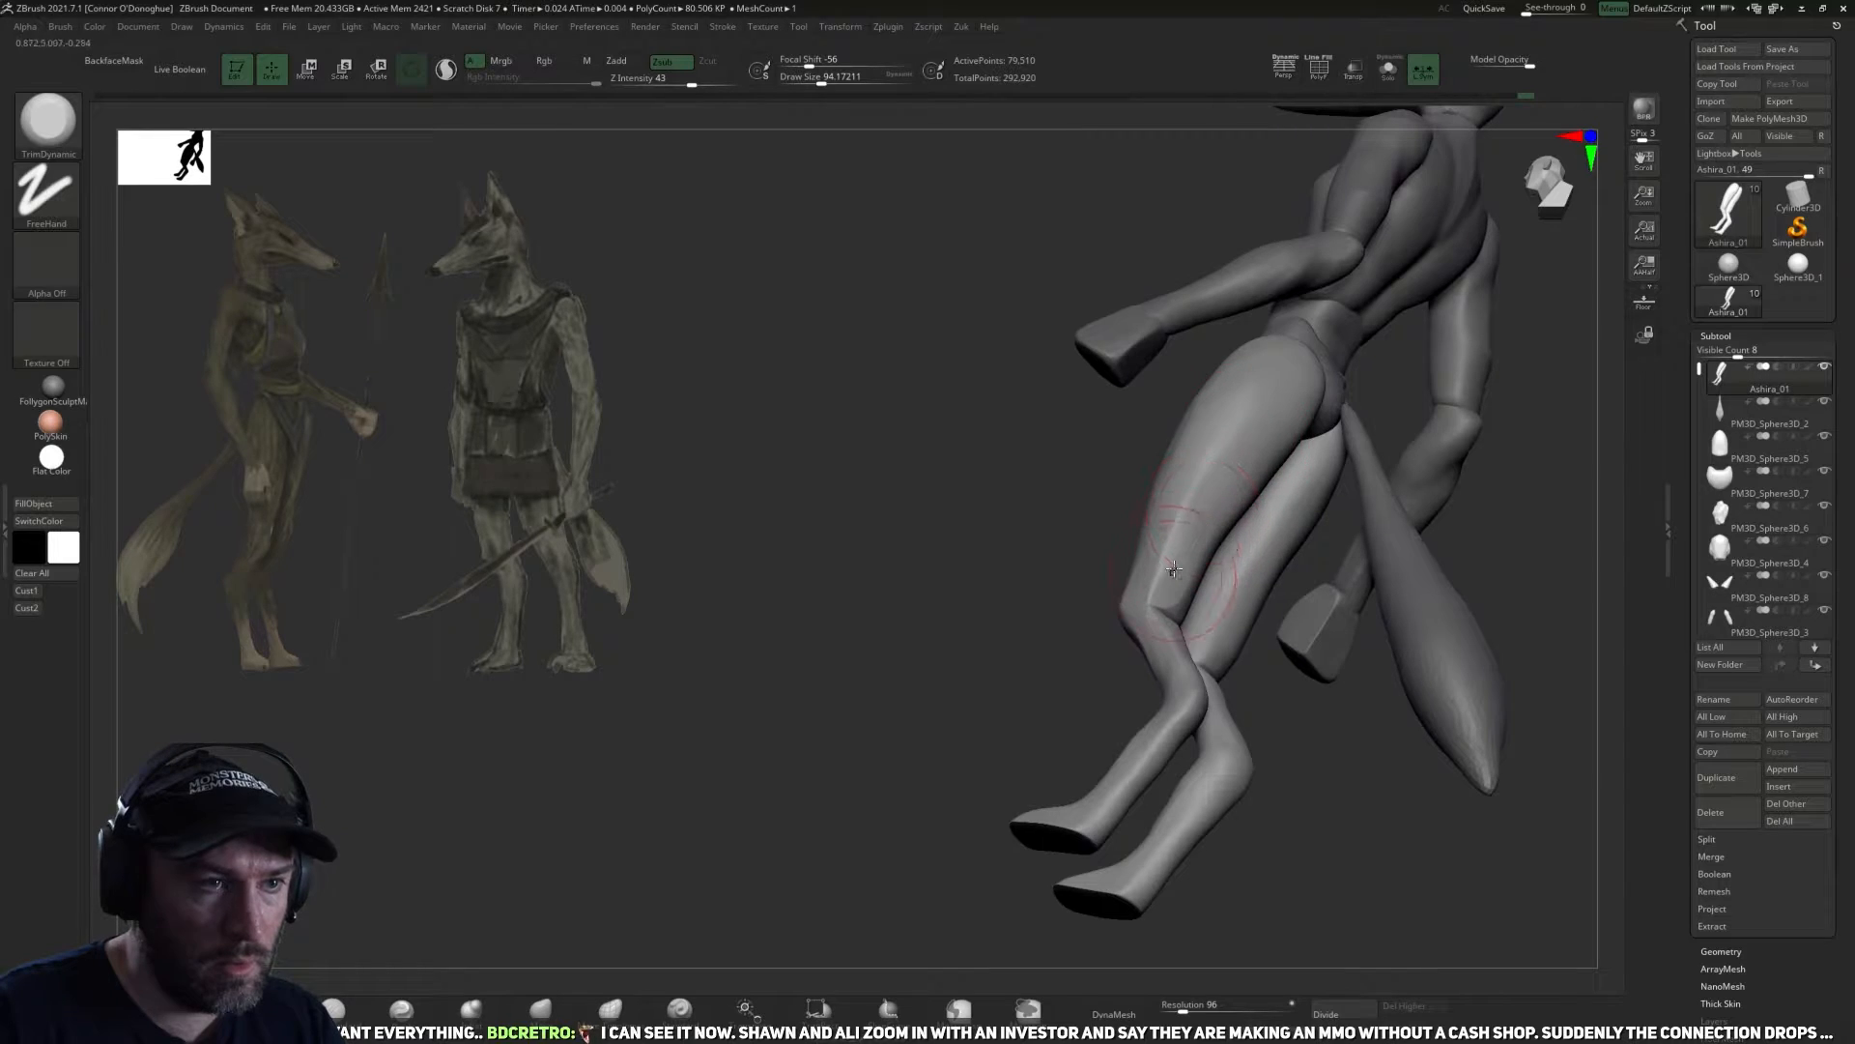
{"action": "right_click_drag", "start_coordinate": [1181, 516], "coordinate": [1226, 427]}
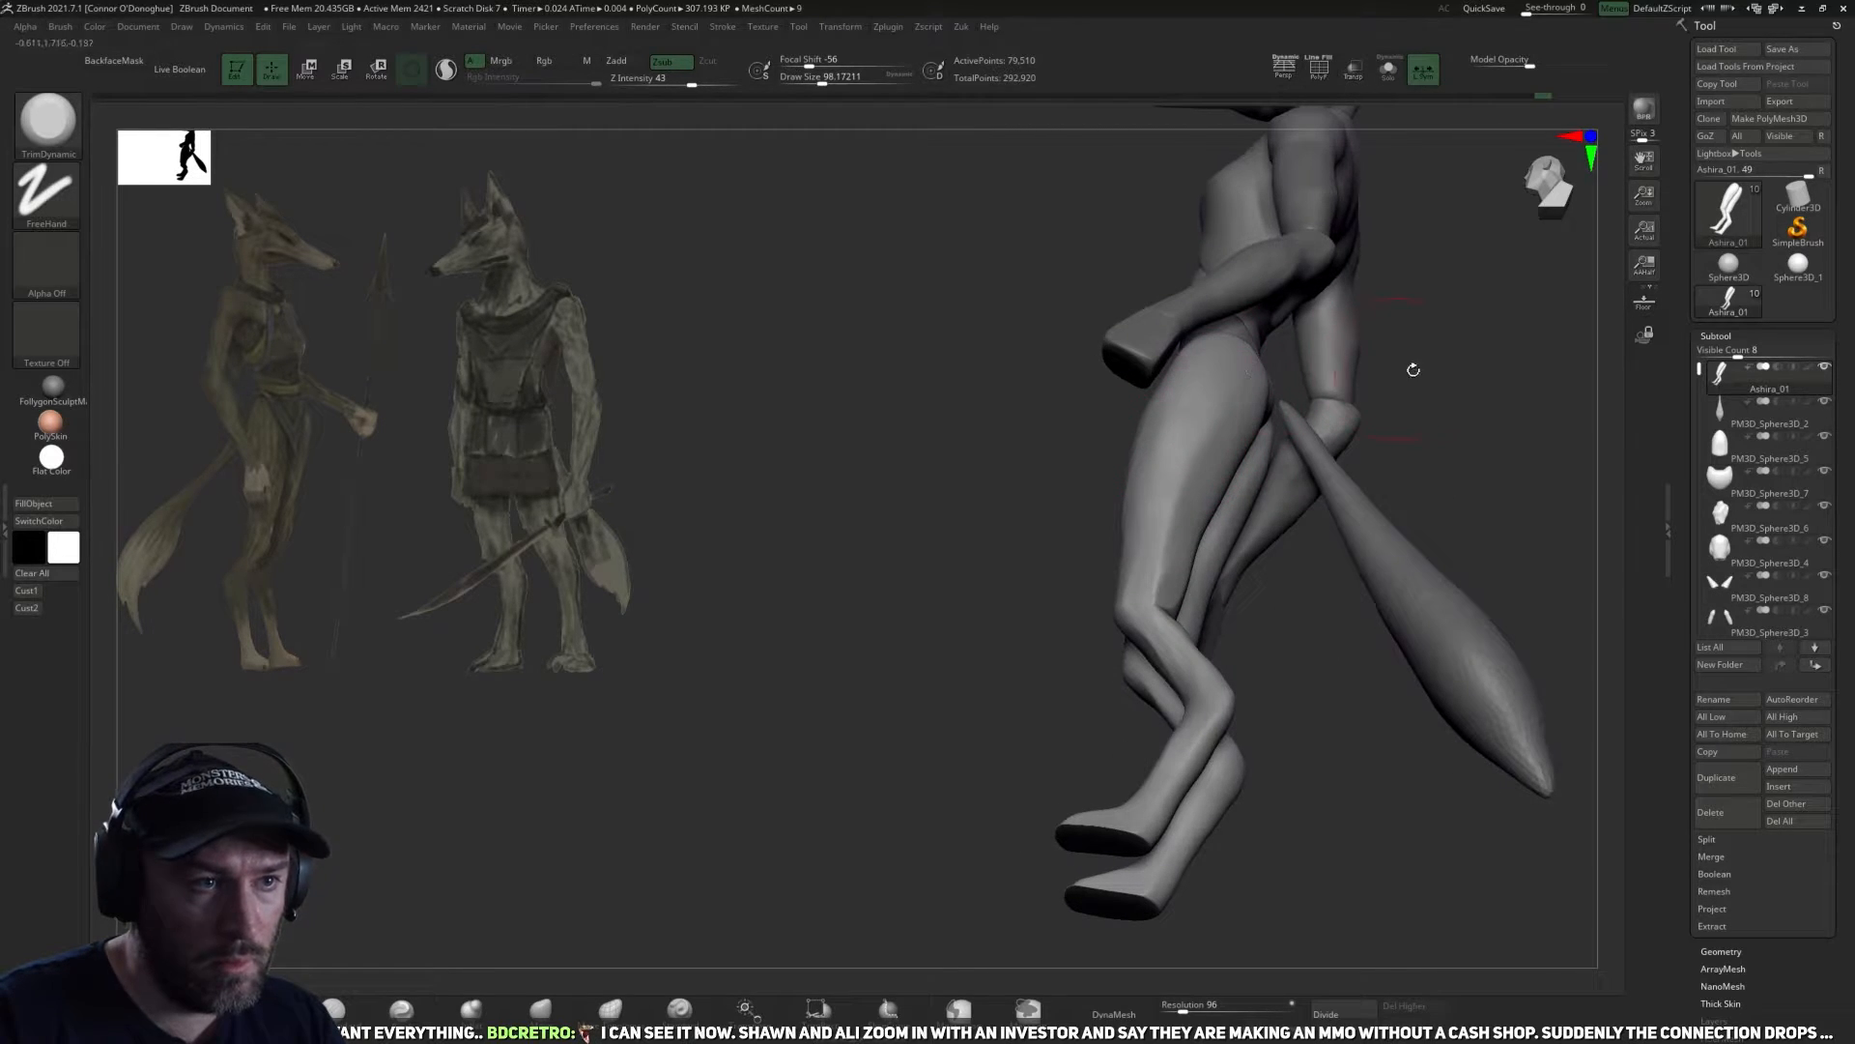
Isolate the legs and flatten the hip tops and outer thigh planes with TrimDynamic at a draw size of about 114.
{"action": "left_click", "coordinate": [1389, 71]}
{"action": "right_click_drag", "start_coordinate": [1445, 332], "coordinate": [1408, 405]}
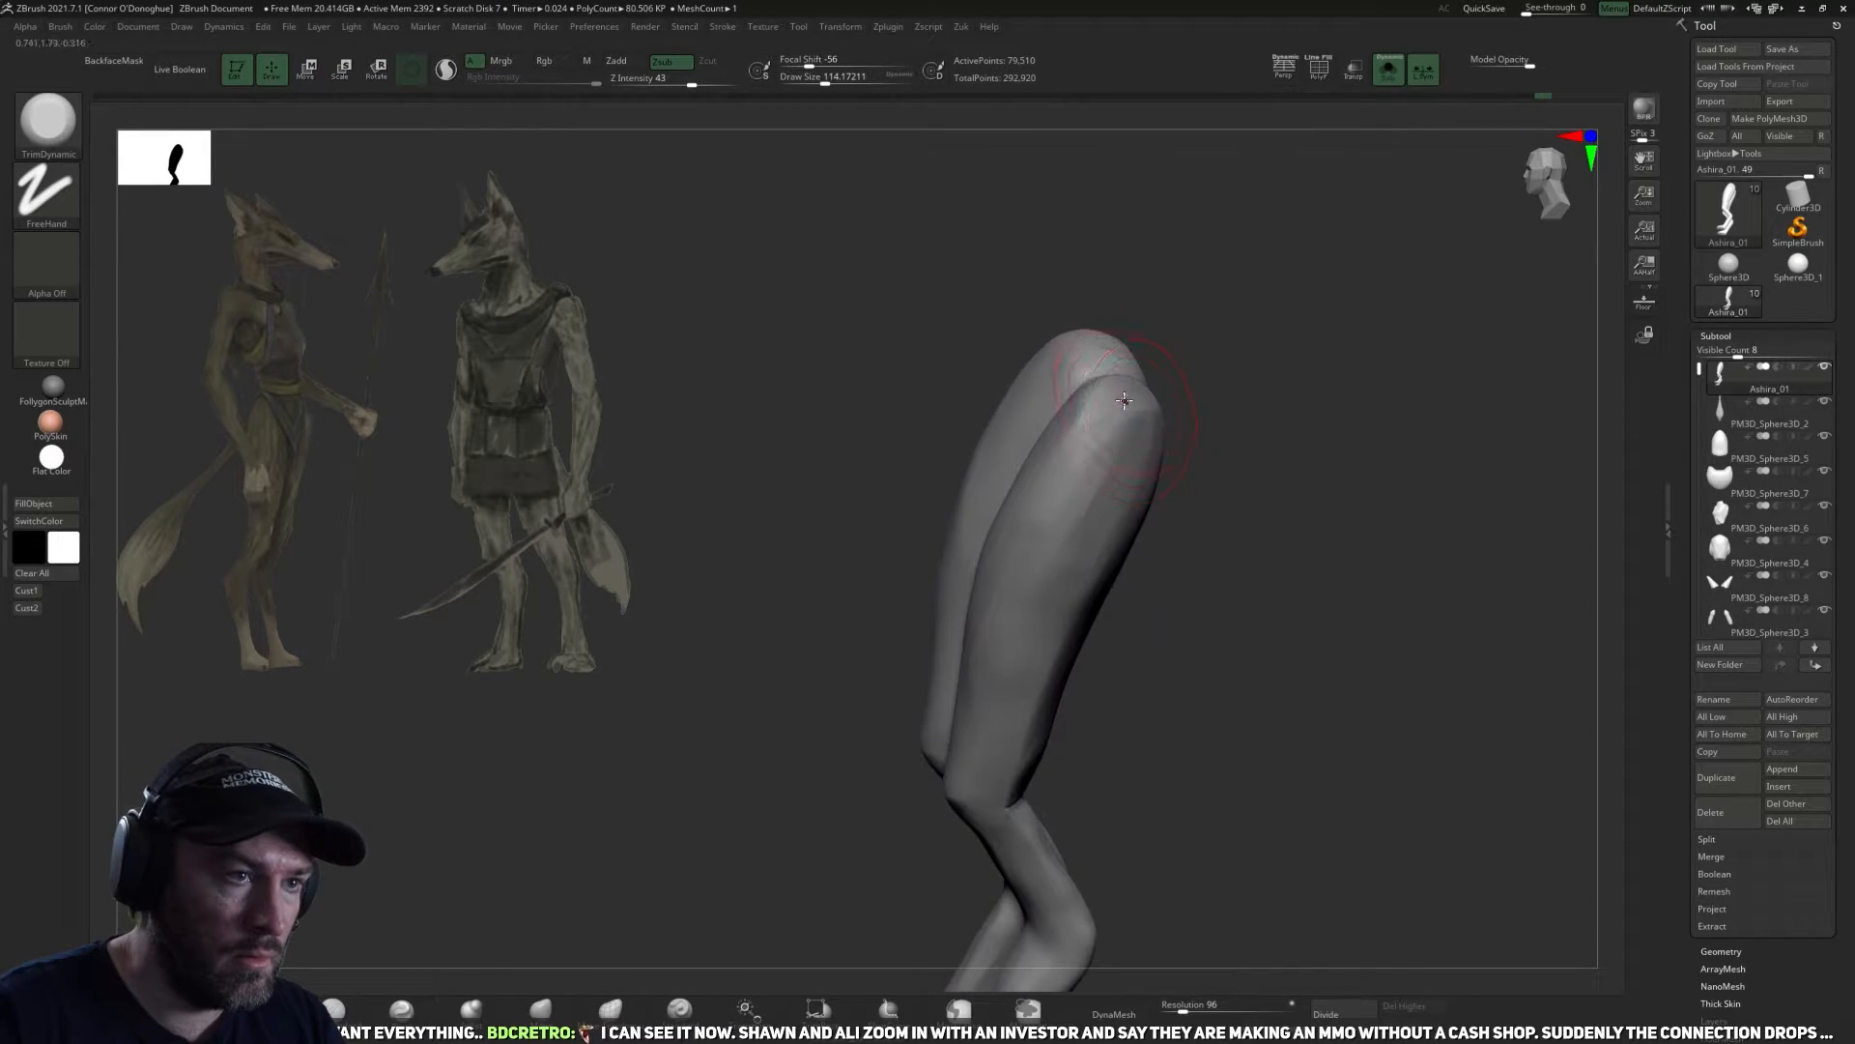
{"action": "right_click_drag", "start_coordinate": [1126, 398], "coordinate": [1187, 399]}
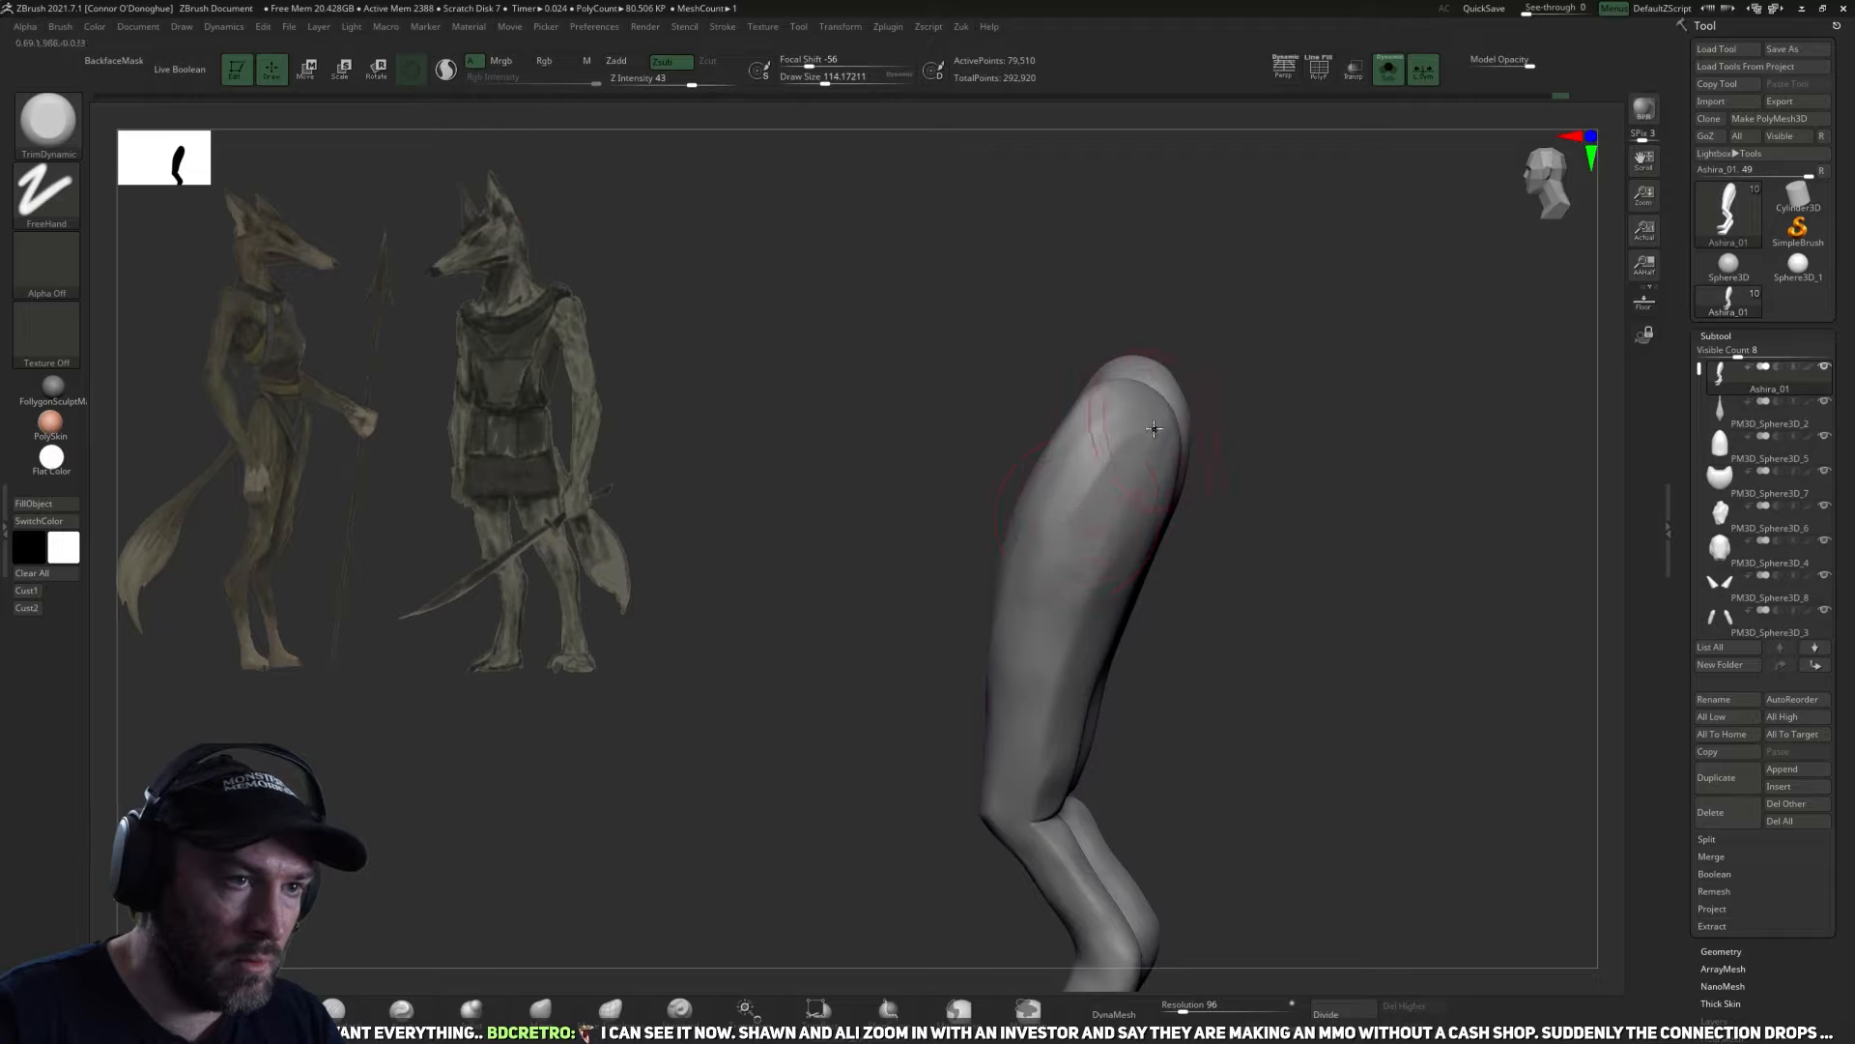
{"action": "right_click_drag", "start_coordinate": [1203, 479], "coordinate": [1154, 491]}
{"action": "left_click_drag", "start_coordinate": [1096, 466], "coordinate": [1082, 541]}
{"action": "mouse_move", "coordinate": [1204, 533]}
{"action": "right_mouse_down"}
{"action": "mouse_move", "coordinate": [1263, 526]}
{"action": "mouse_move", "coordinate": [1147, 546]}
{"action": "right_mouse_up"}
{"action": "right_click_drag", "start_coordinate": [1053, 638], "coordinate": [1196, 556]}
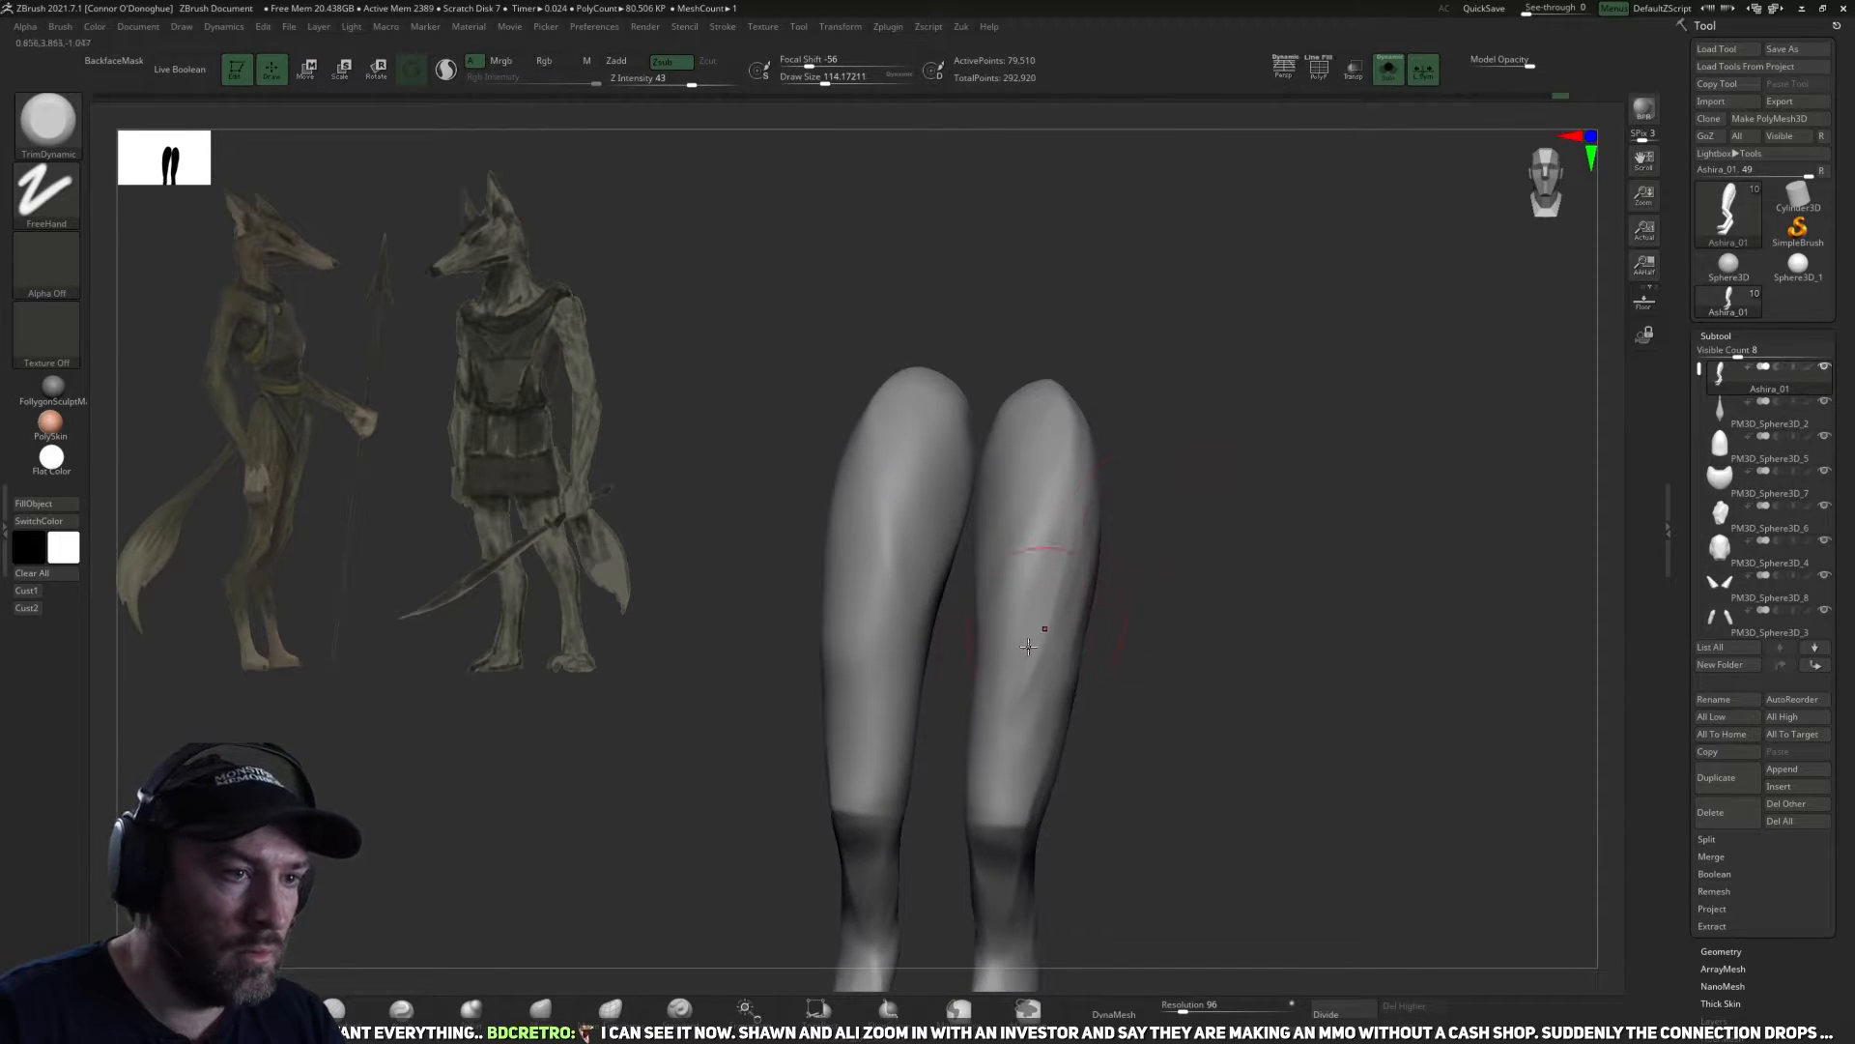
{"action": "right_click_drag", "start_coordinate": [1104, 430], "coordinate": [1096, 445]}
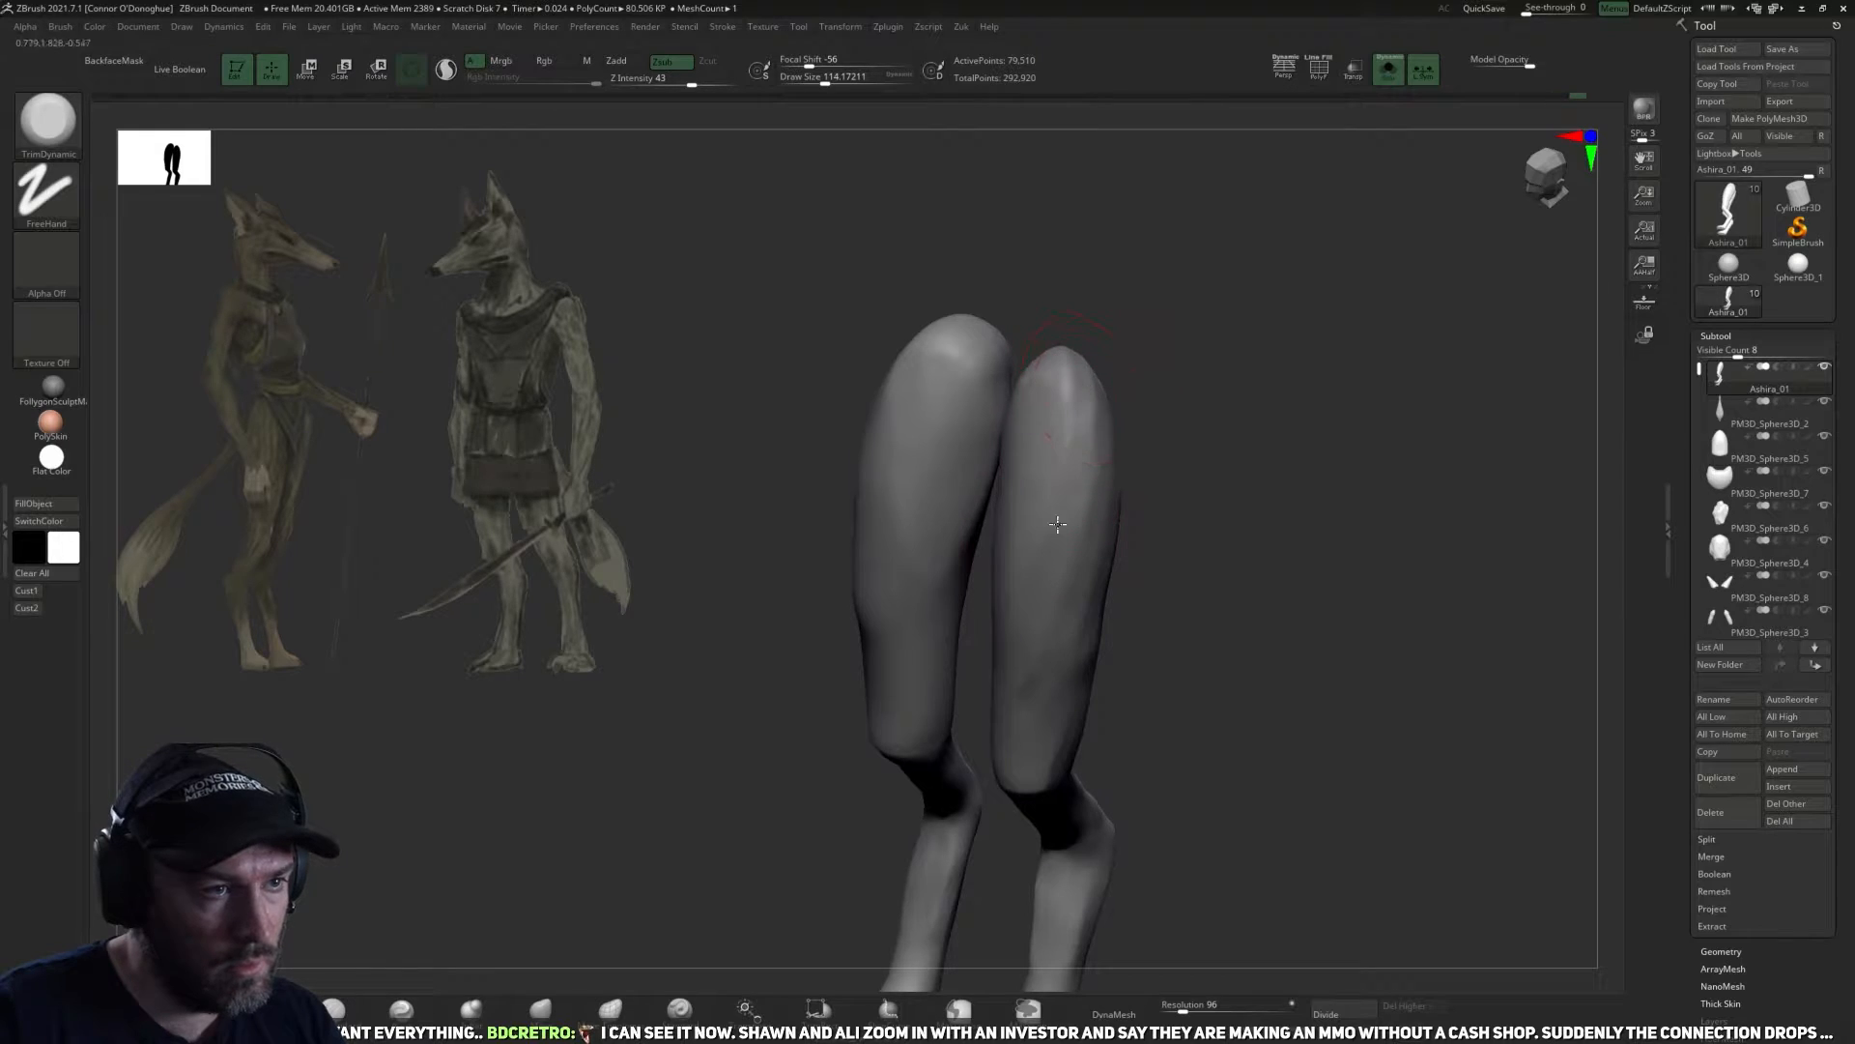
{"action": "right_click_drag", "start_coordinate": [1192, 505], "coordinate": [1219, 418]}
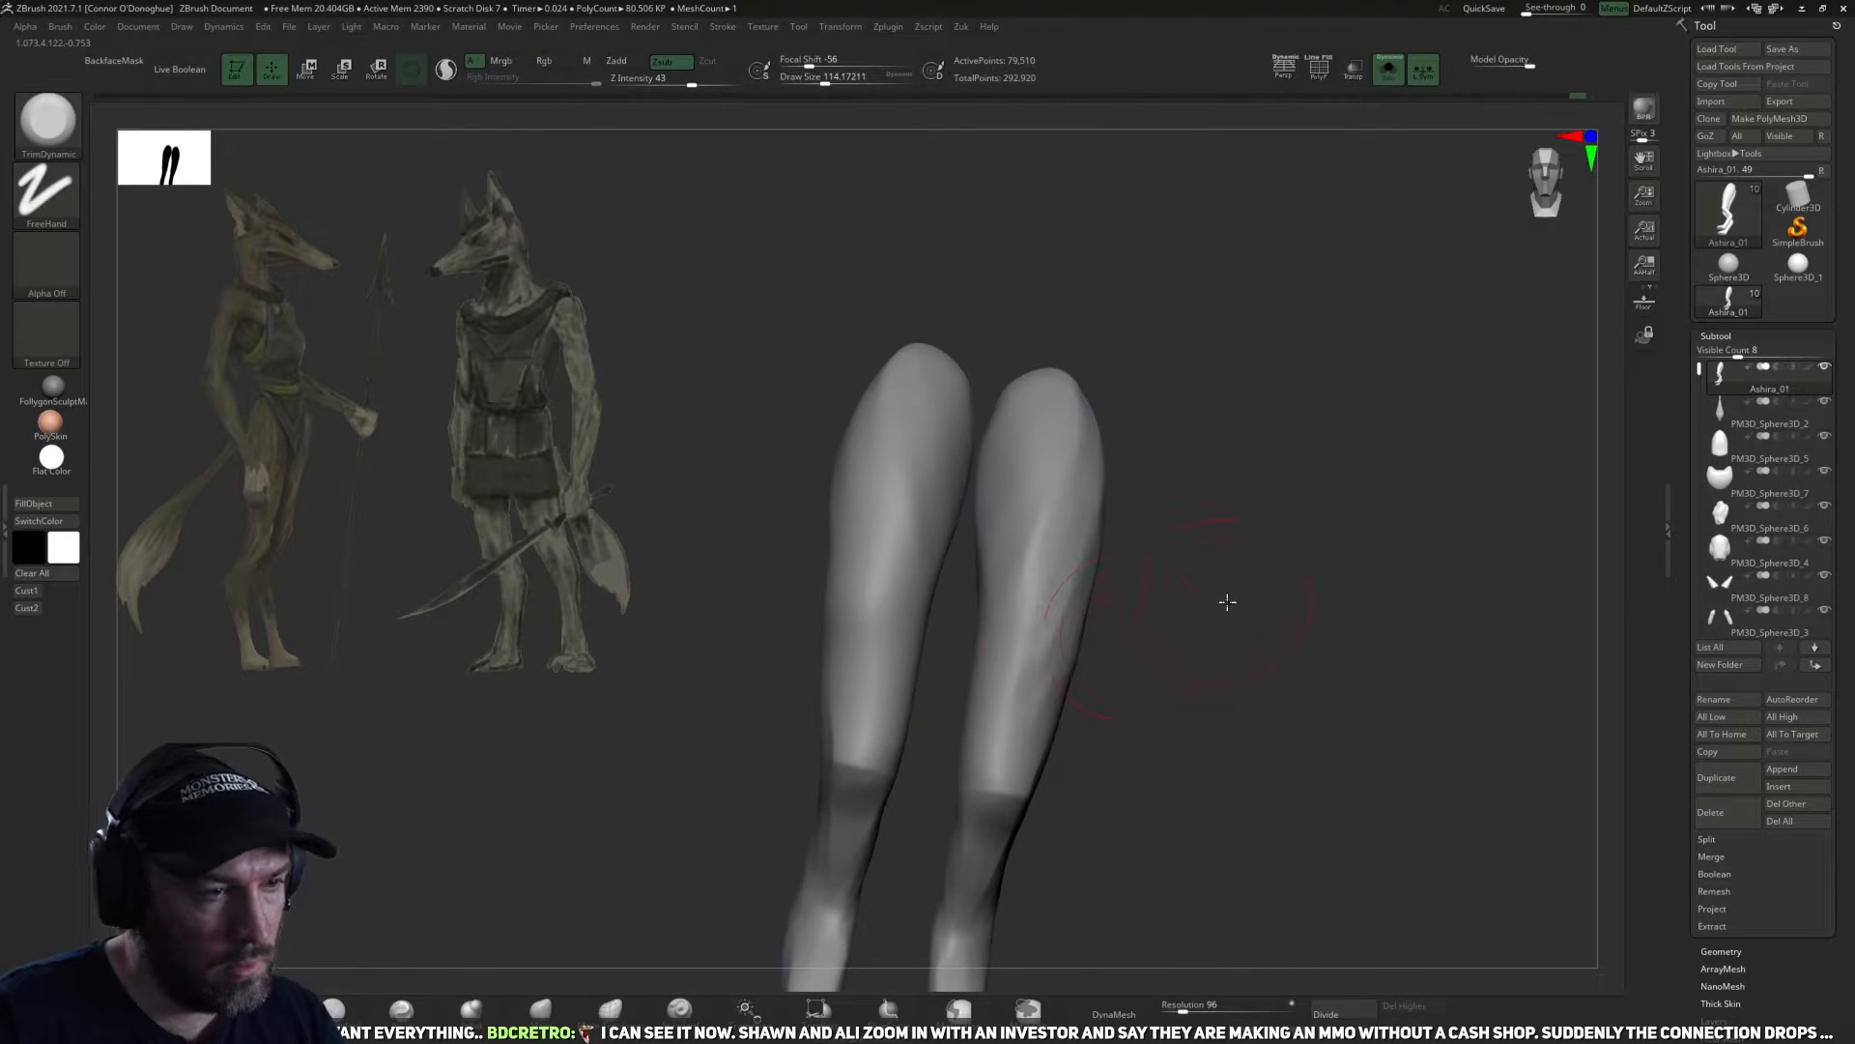
{"action": "right_click_drag", "start_coordinate": [1227, 602], "coordinate": [1209, 645]}
Work over the back of the thighs with the DamStandard brush at a draw size of about 174.
{"action": "key", "text": "b"}
{"action": "key", "text": "d"}
{"action": "key", "text": "s"}
{"action": "right_click_drag", "start_coordinate": [1297, 603], "coordinate": [1296, 582]}
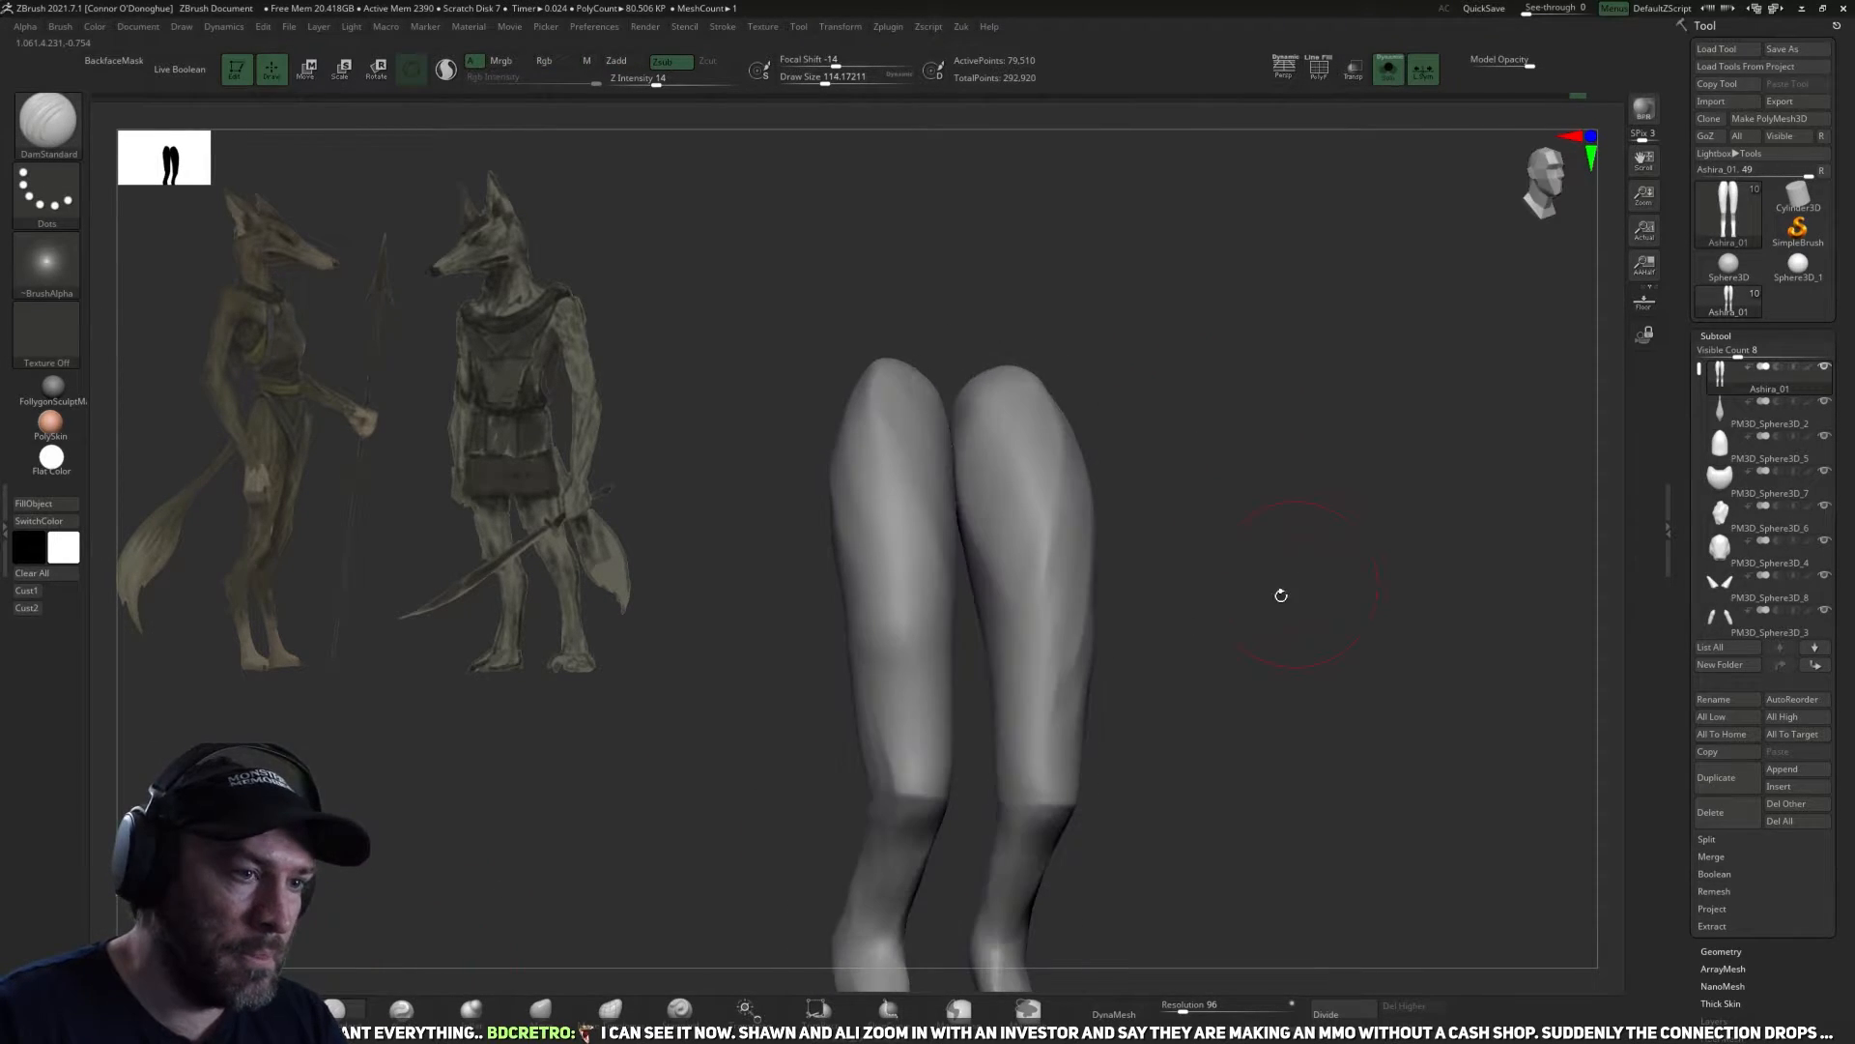
{"action": "right_click_drag", "start_coordinate": [1189, 636], "coordinate": [971, 635]}
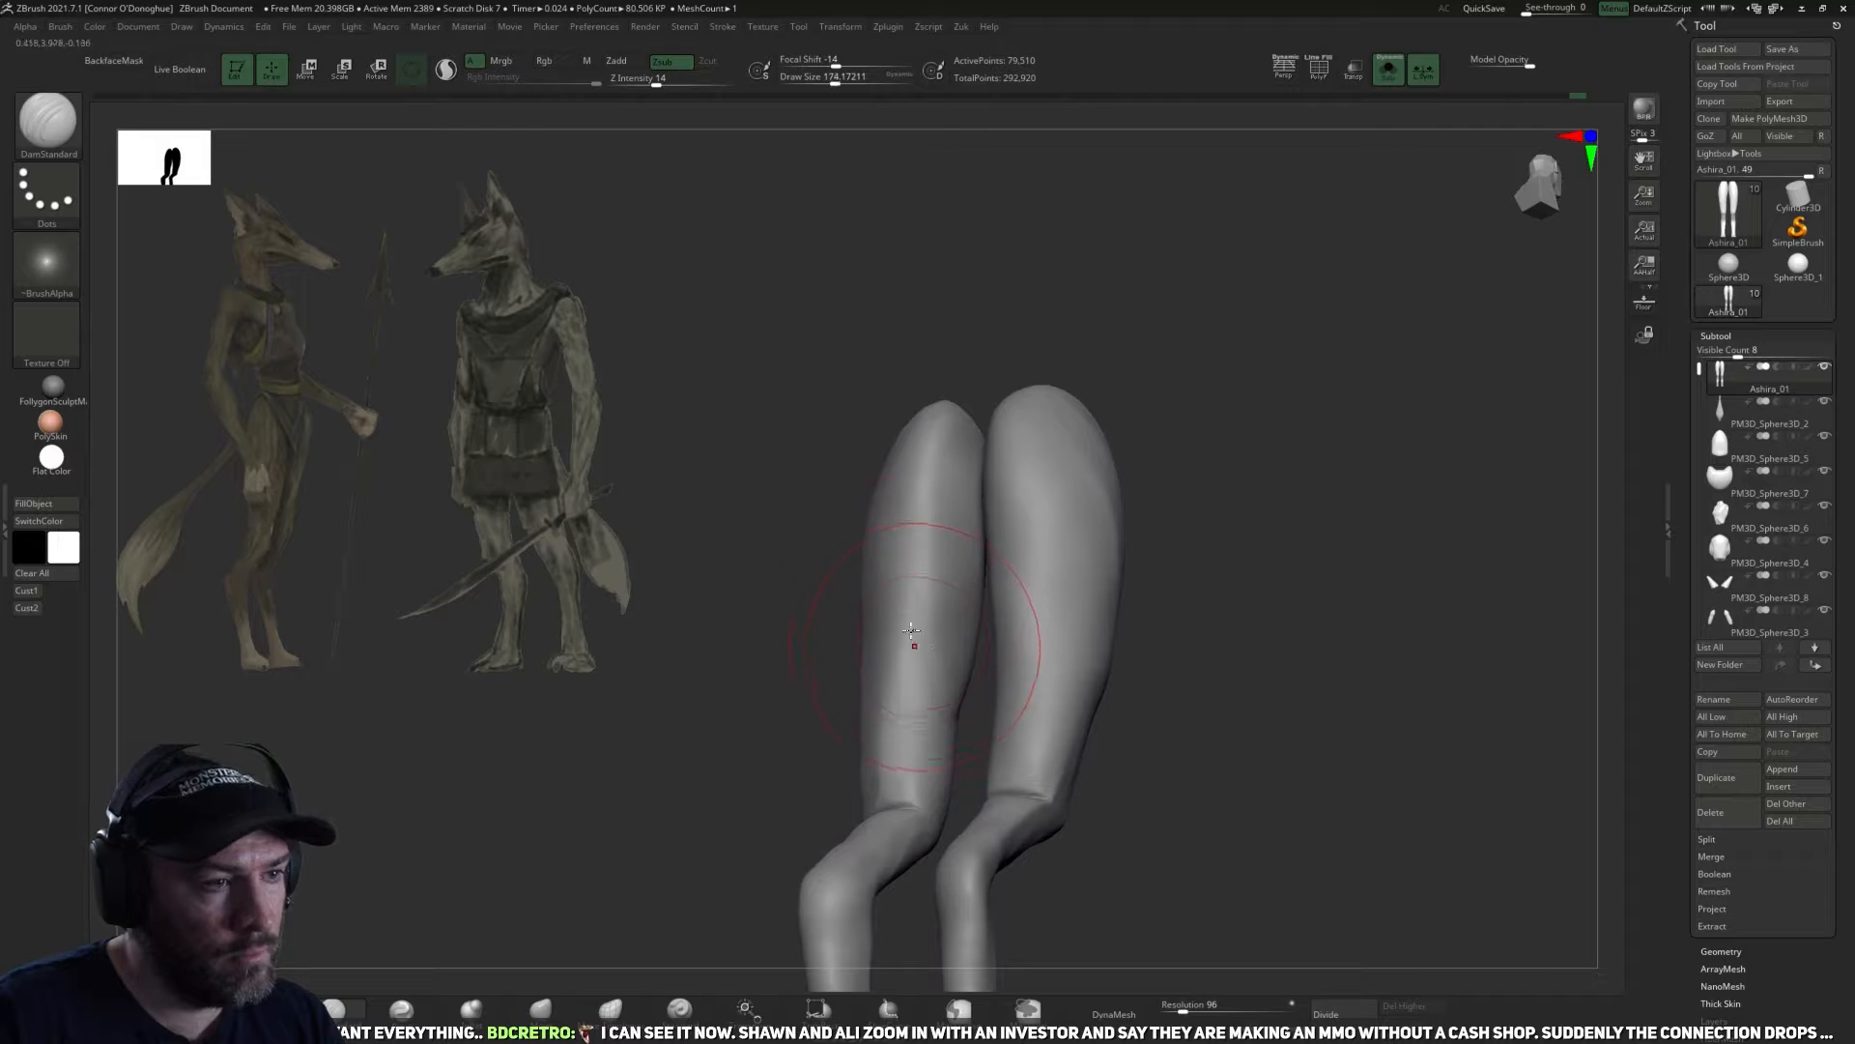
{"action": "mouse_move", "coordinate": [1218, 636]}
{"action": "right_mouse_down", "text": "shift"}
{"action": "mouse_move", "coordinate": [971, 708]}
{"action": "mouse_move", "coordinate": [964, 762]}
{"action": "mouse_move", "coordinate": [941, 716]}
{"action": "right_mouse_up", "text": "shift"}
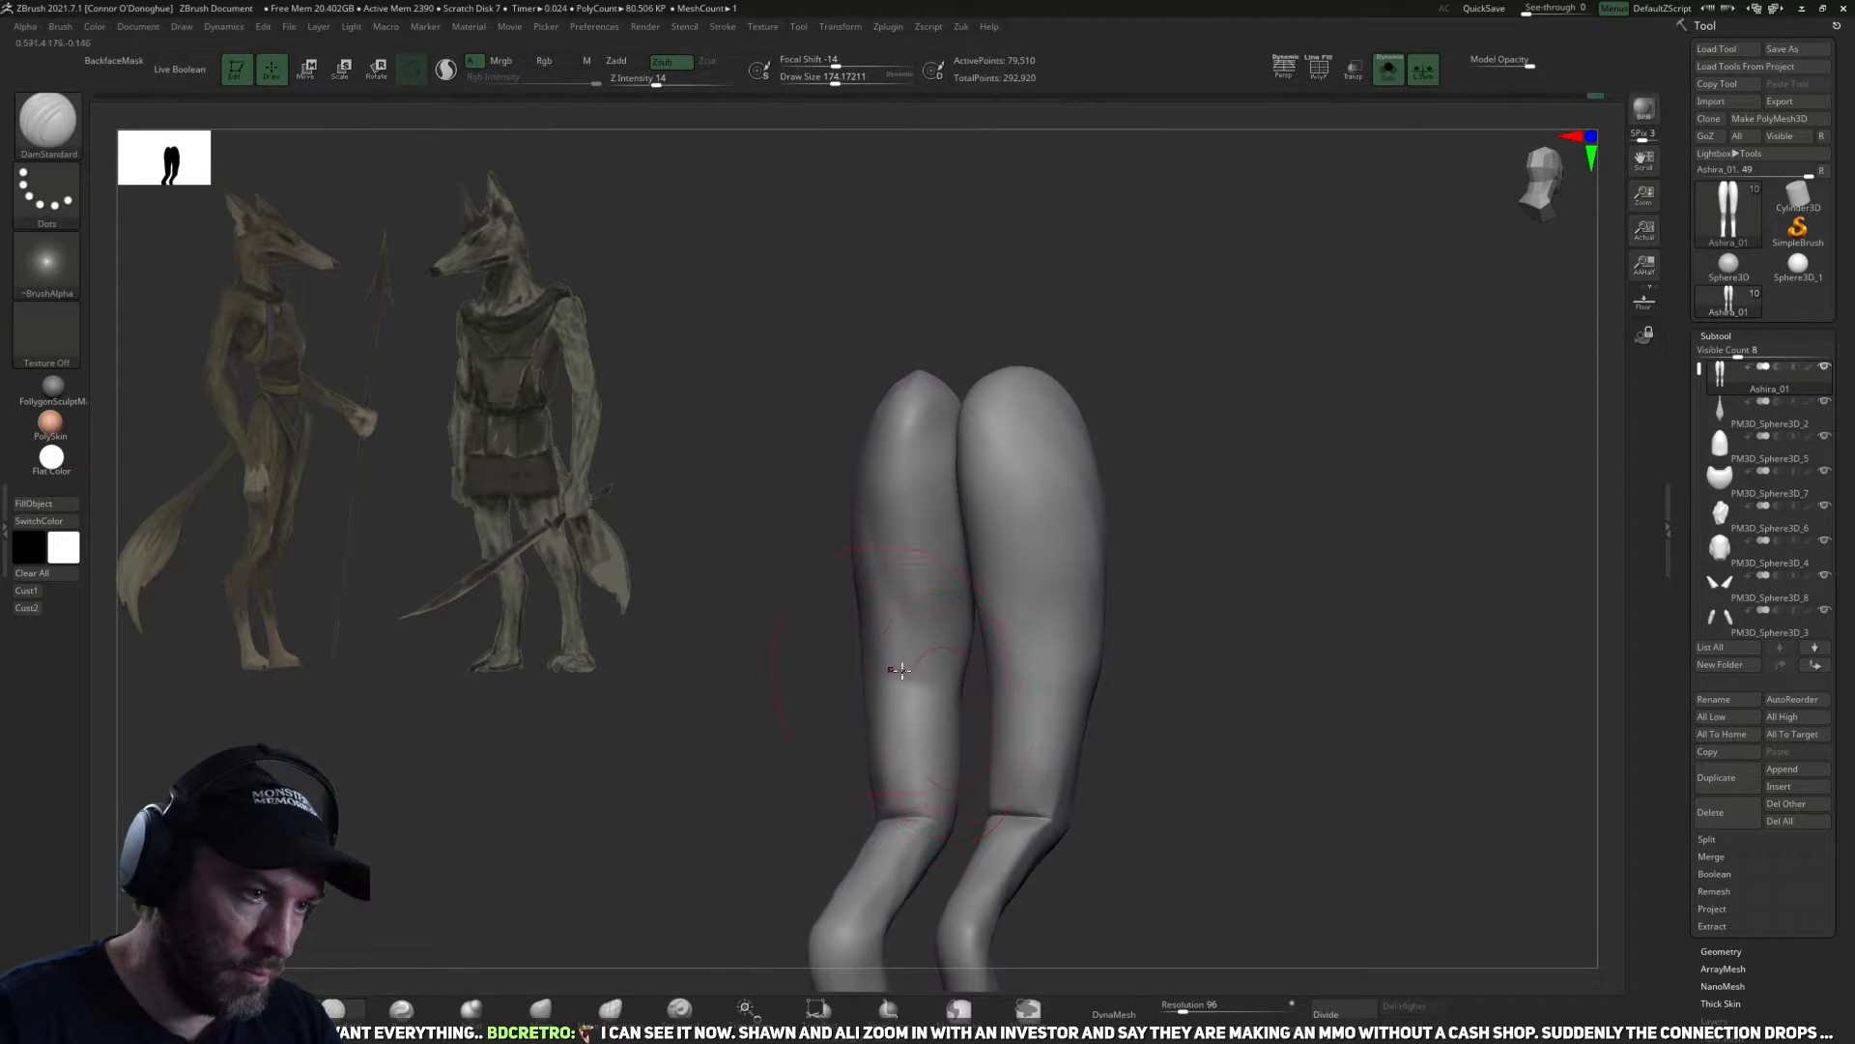
{"action": "right_click_drag", "start_coordinate": [1247, 641], "coordinate": [563, 995], "text": "shift"}
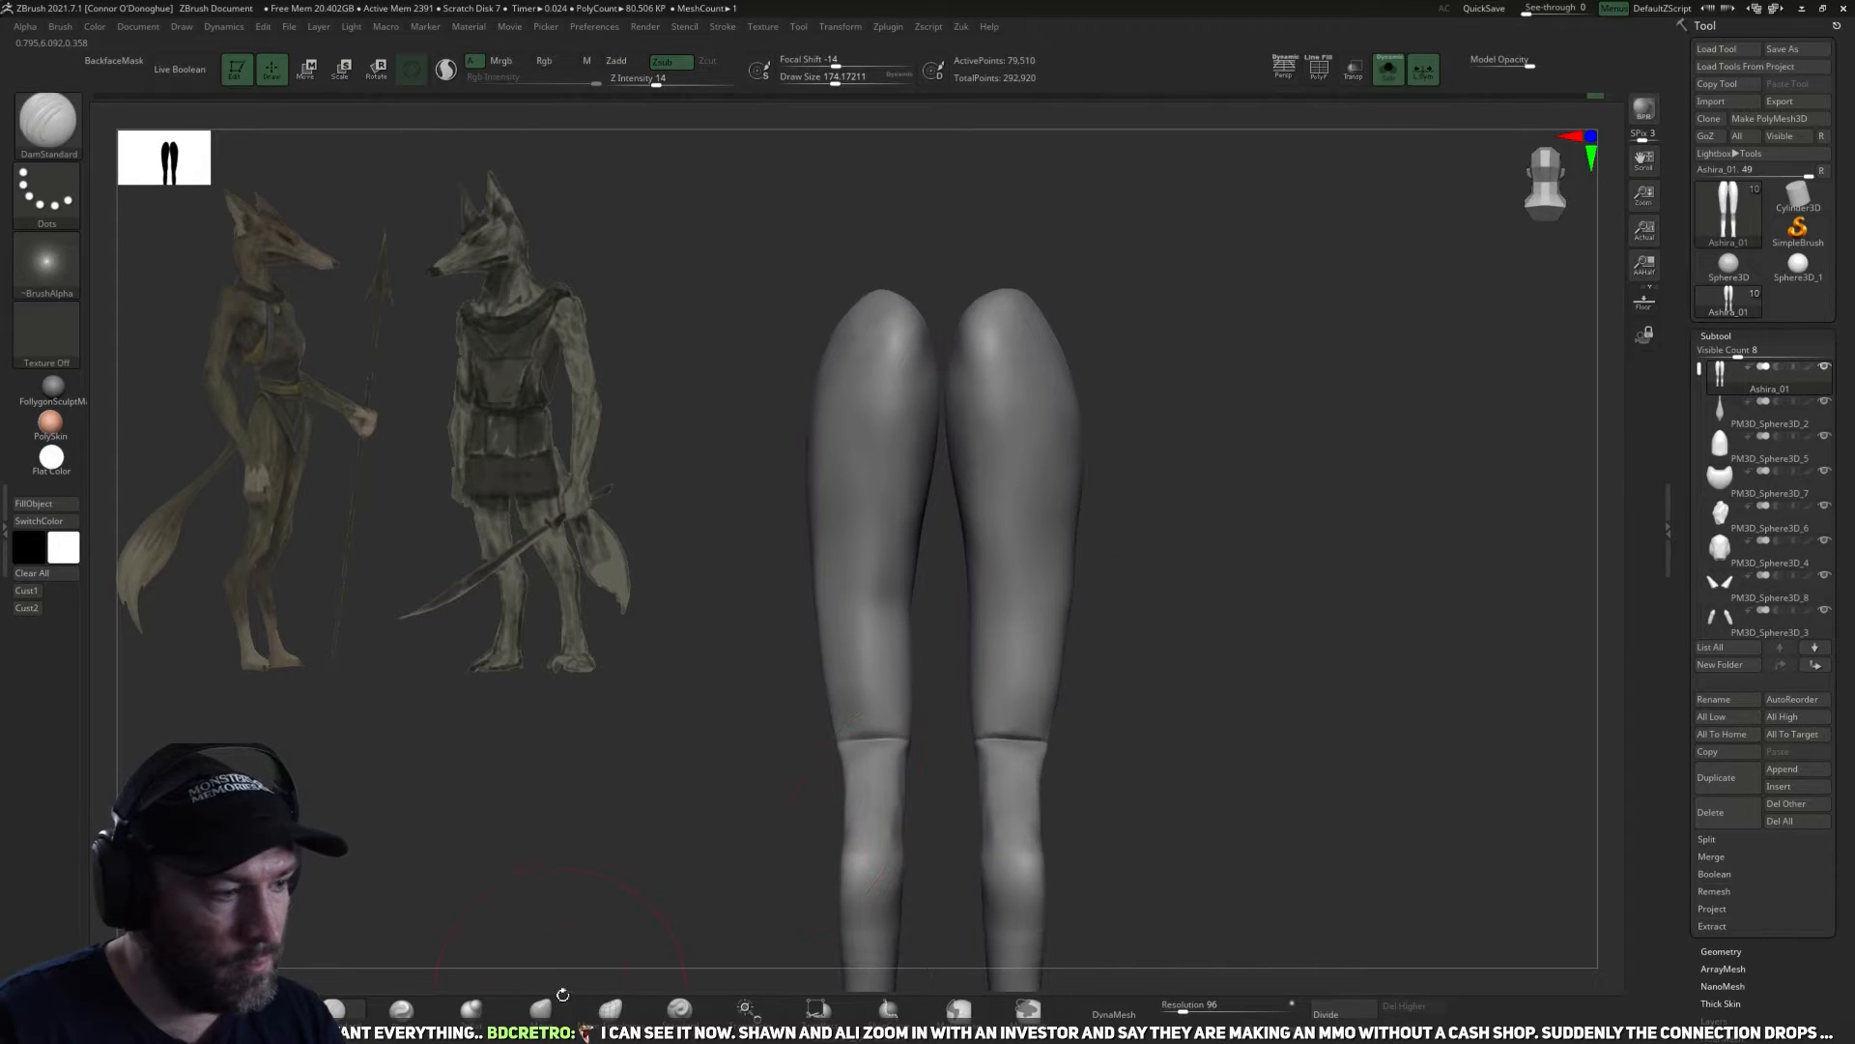
Push in the inner thigh above the knee on one leg with the Move brush at a draw size of about 194.
{"action": "left_click", "coordinate": [559, 1002]}
{"action": "left_click_drag", "start_coordinate": [910, 696], "coordinate": [920, 708]}
{"action": "left_click_drag", "start_coordinate": [768, 682], "coordinate": [1008, 682]}
{"action": "key", "text": "]"}
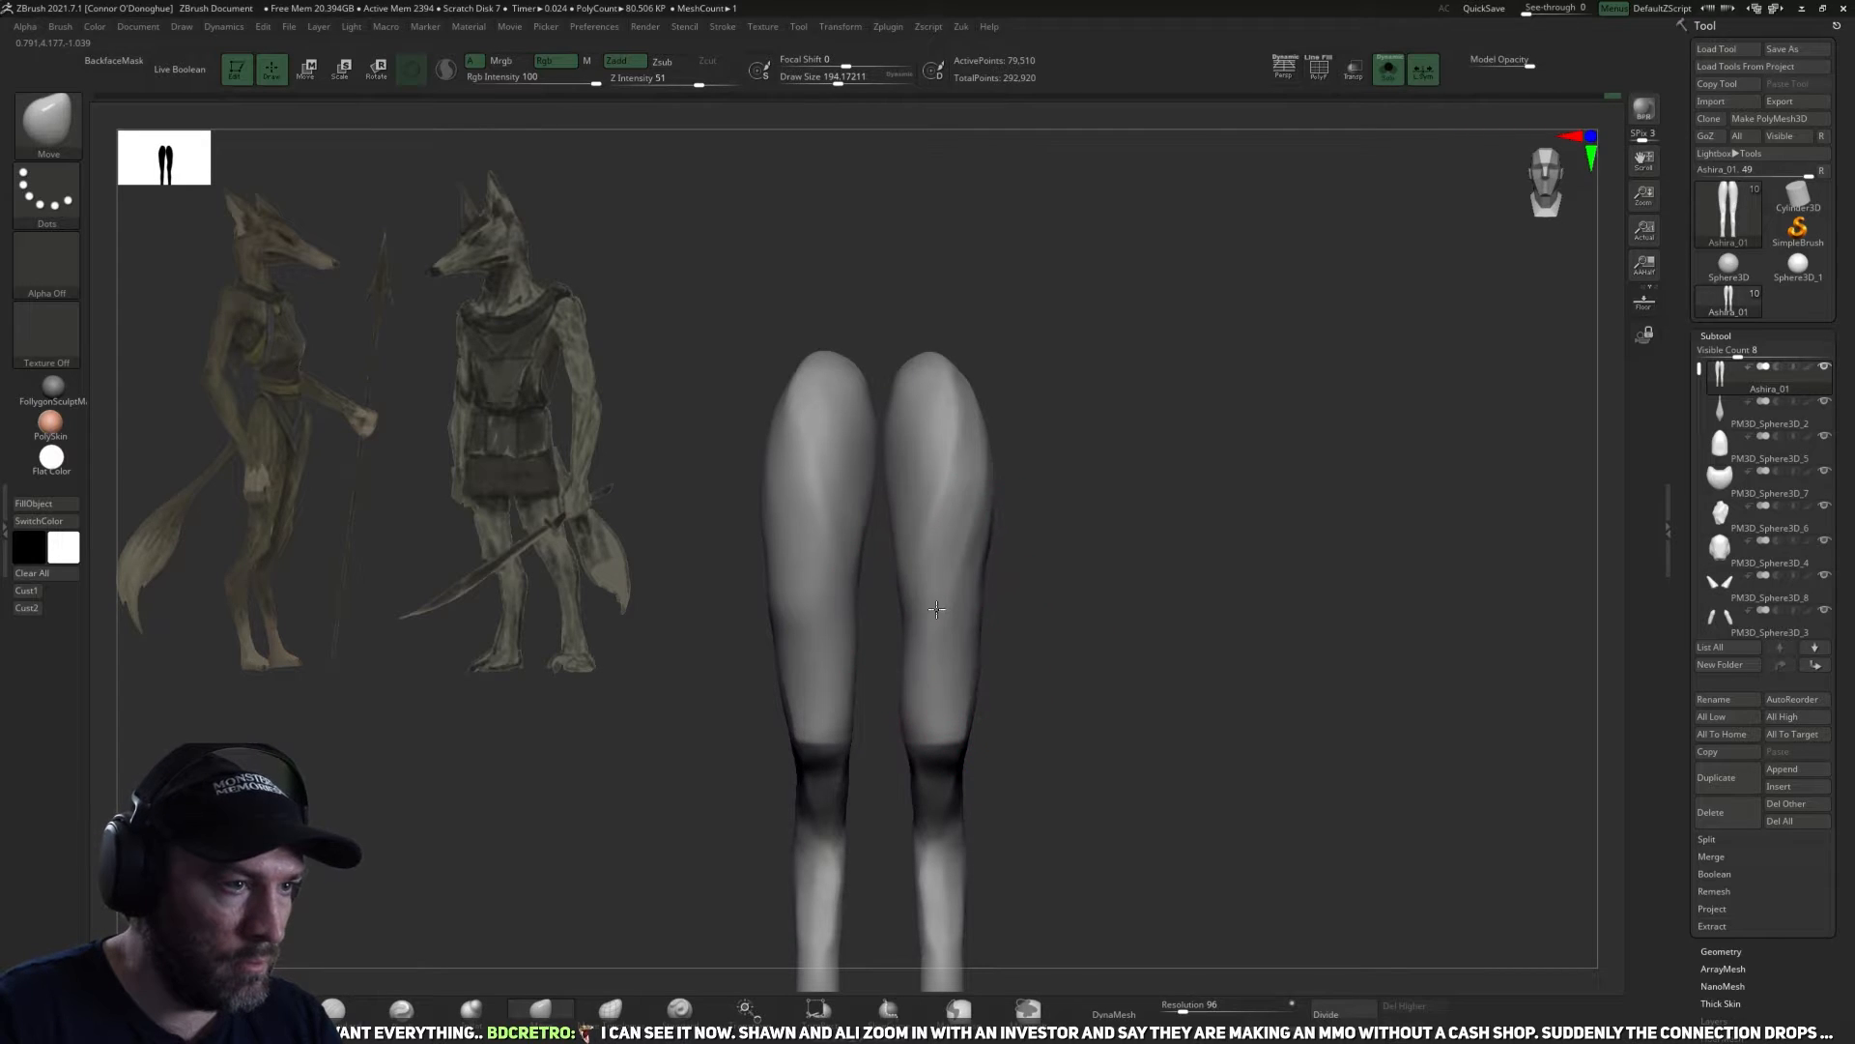
Isolate the reshaped leg and delete the opposite, unedited leg from the legs subtool.
{"action": "key", "text": "z"}
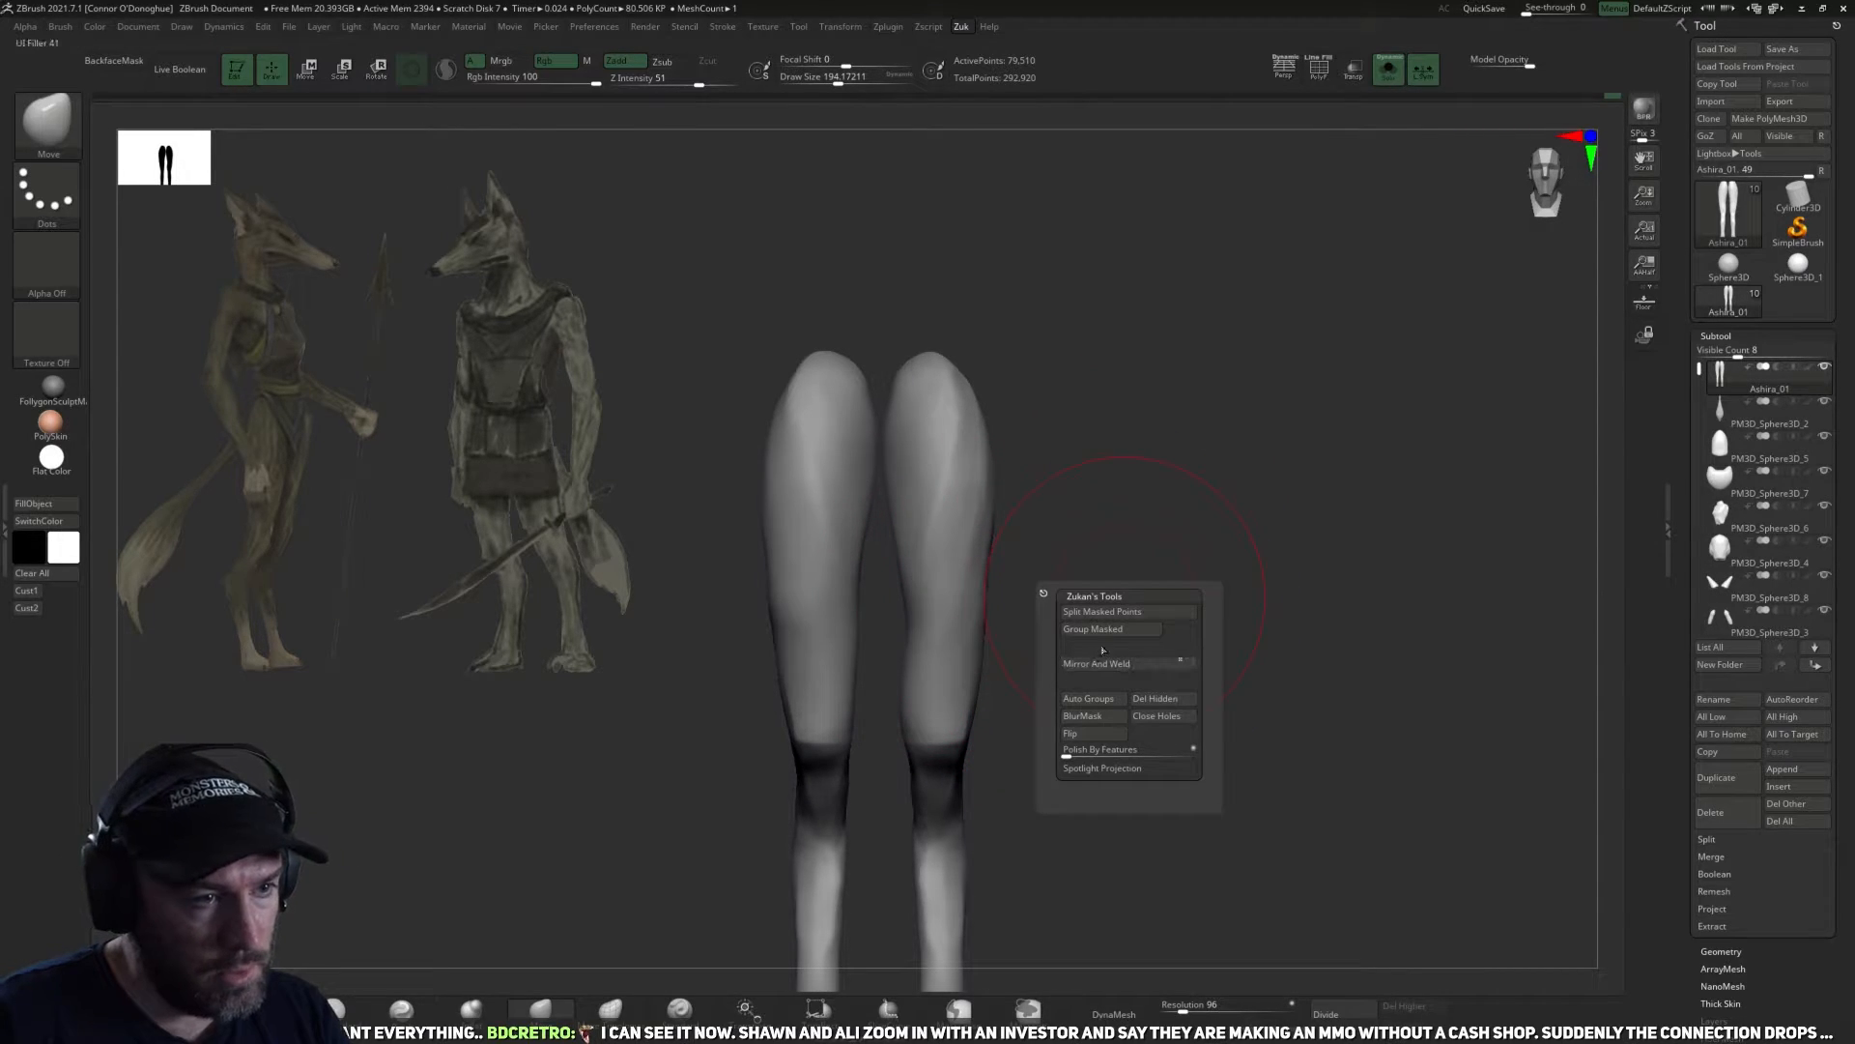
{"action": "left_click", "coordinate": [1104, 663]}
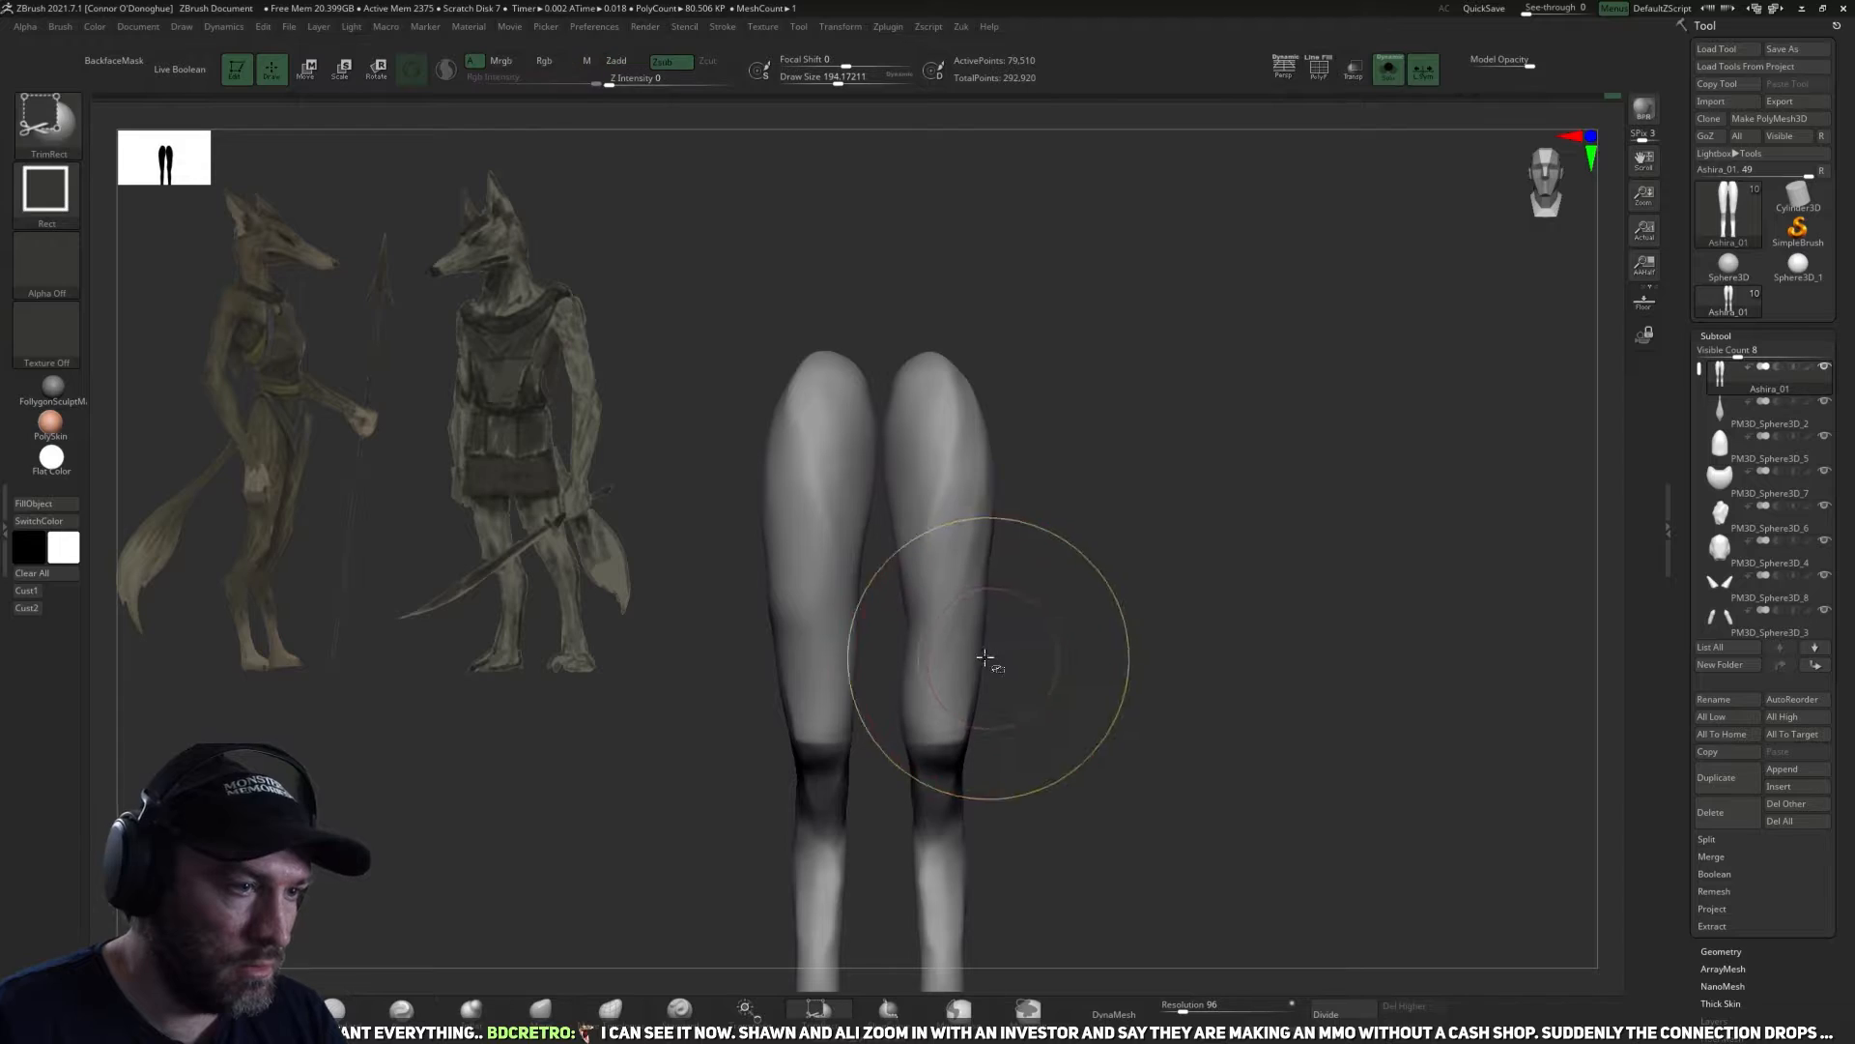
{"action": "key", "text": "z"}
{"action": "left_click", "coordinate": [1050, 688]}
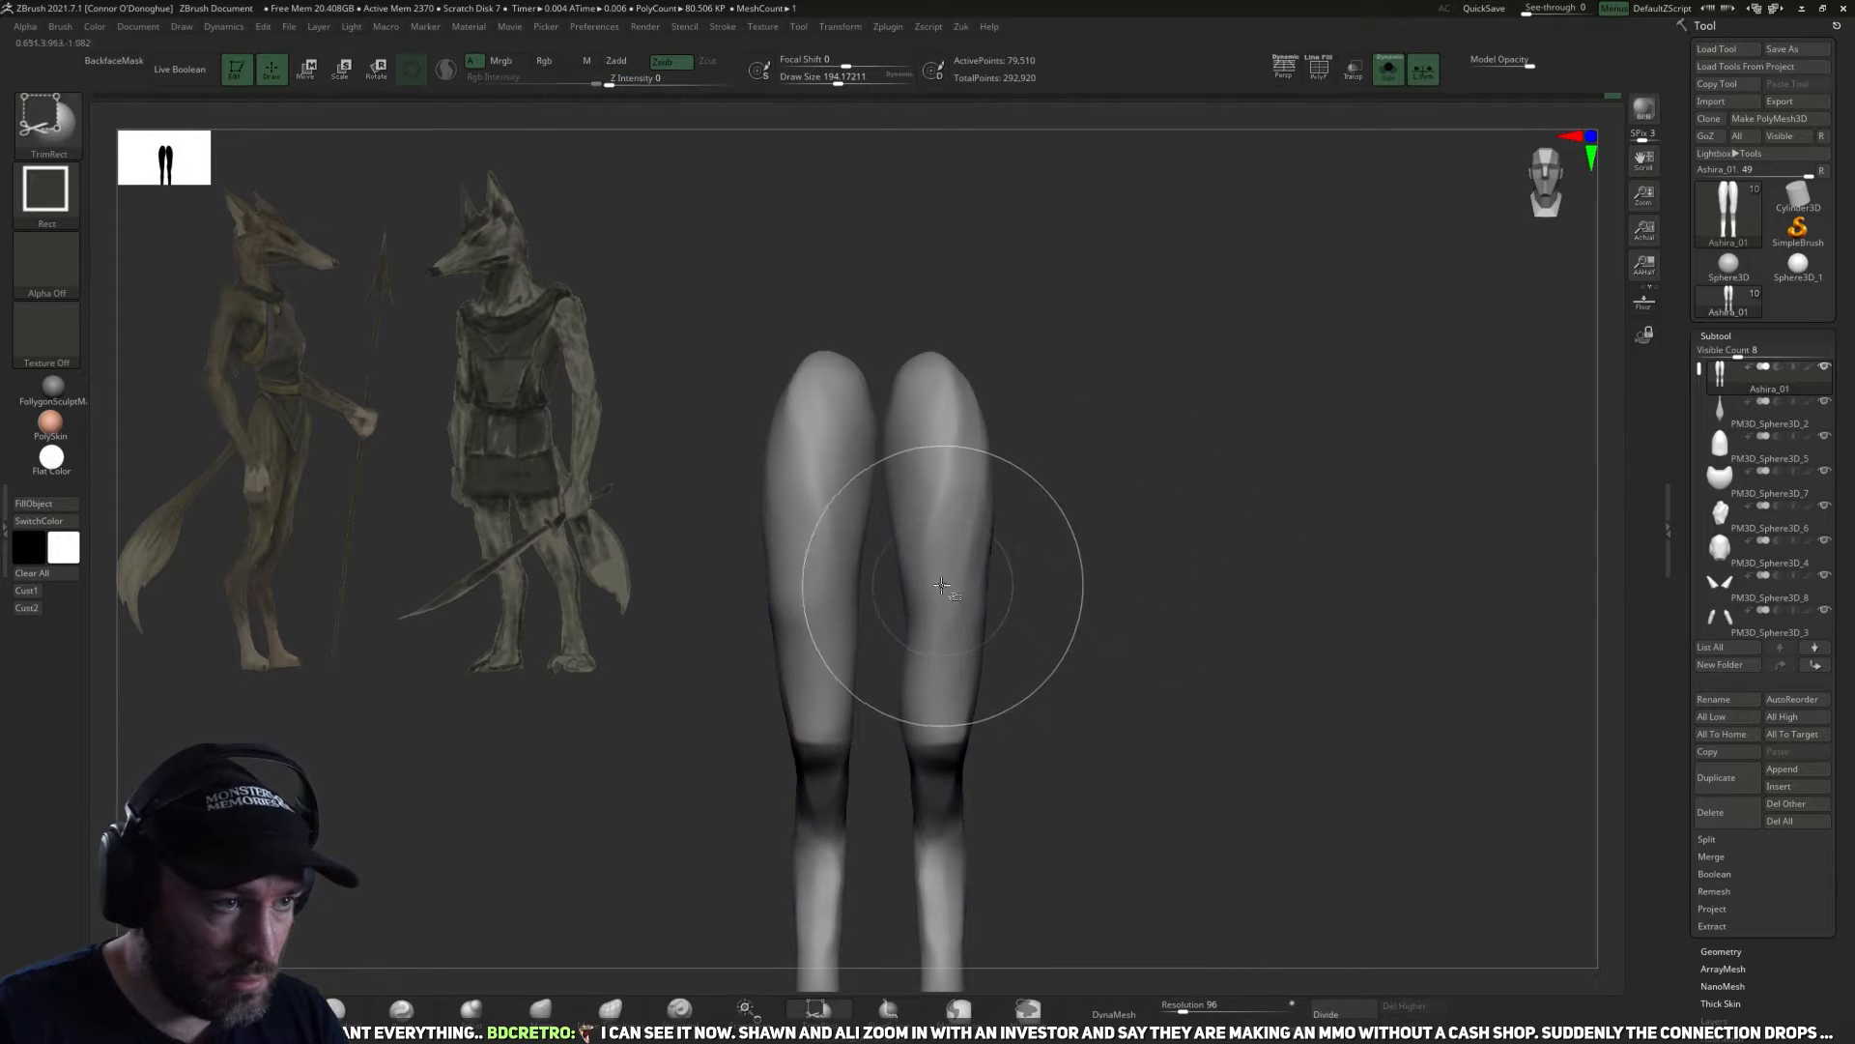
{"action": "key", "text": "z"}
{"action": "left_click", "coordinate": [1073, 665]}
Turn off local symmetry and rebuild the missing leg with Mirror And Weld.
{"action": "key", "text": "z"}
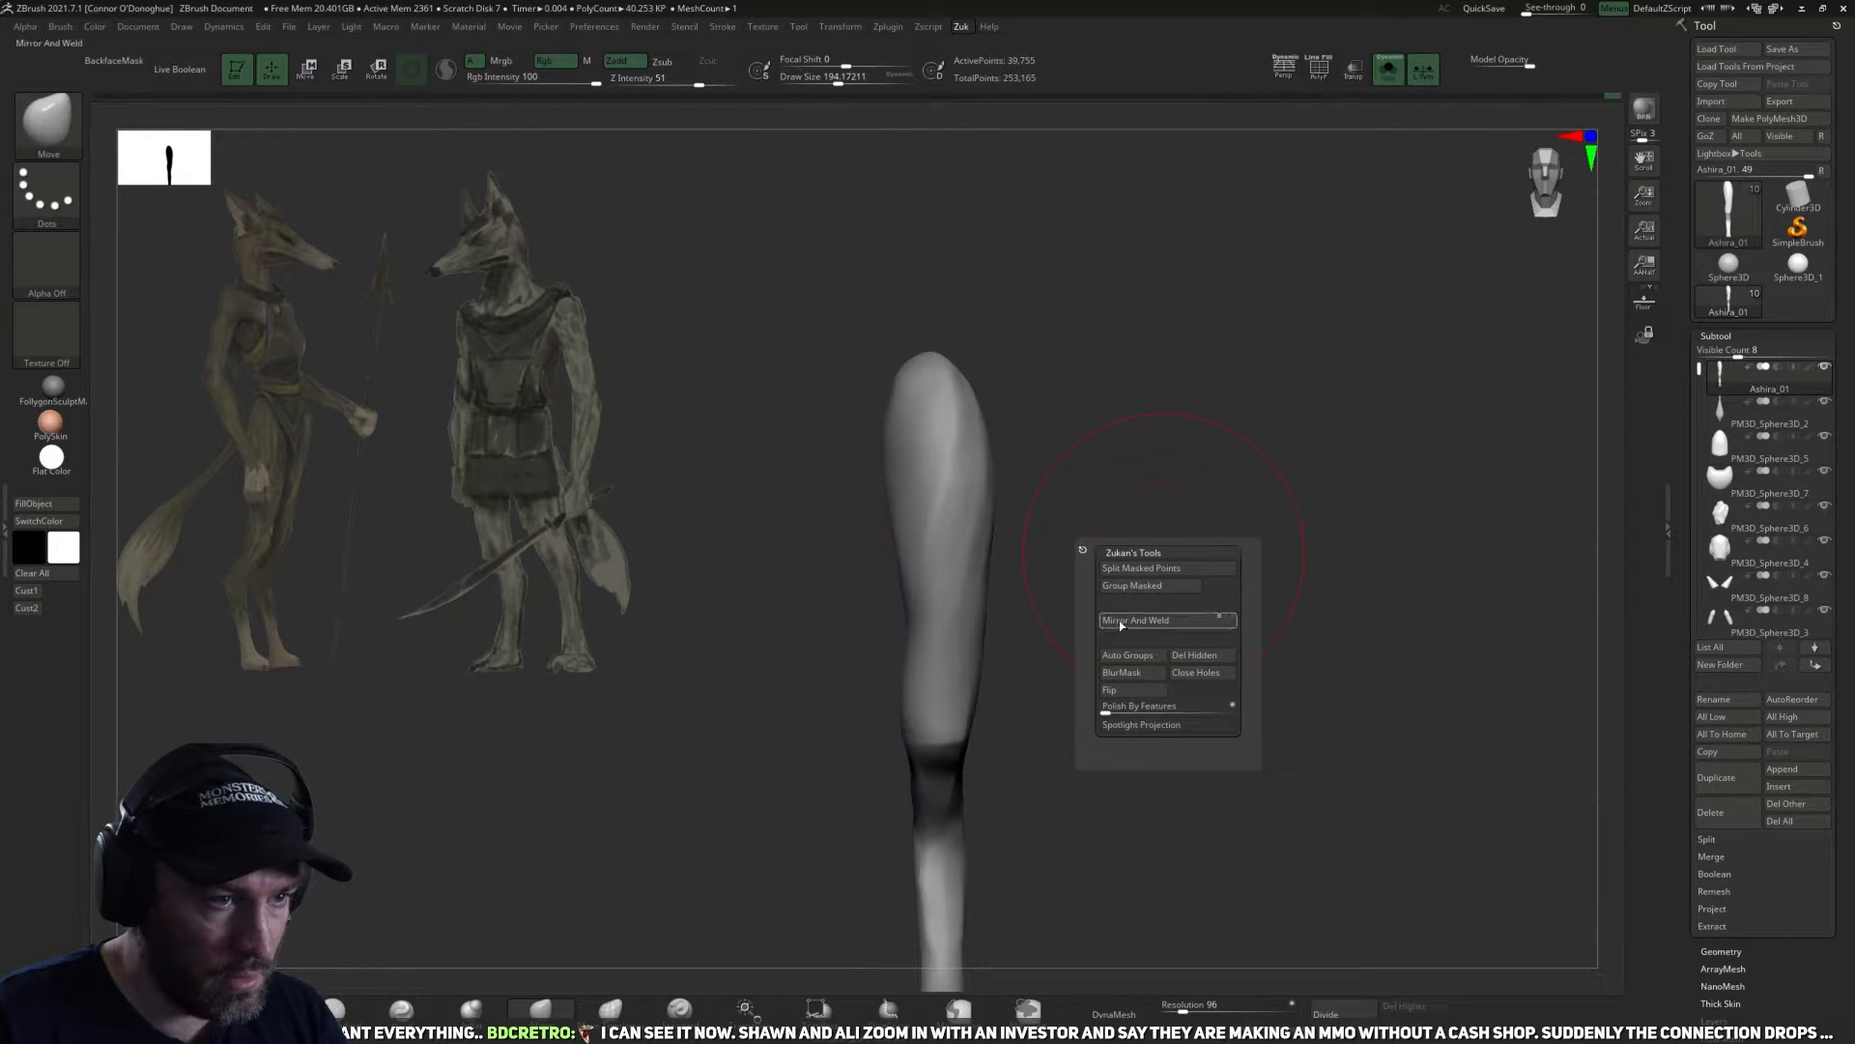
{"action": "left_click", "coordinate": [1152, 619]}
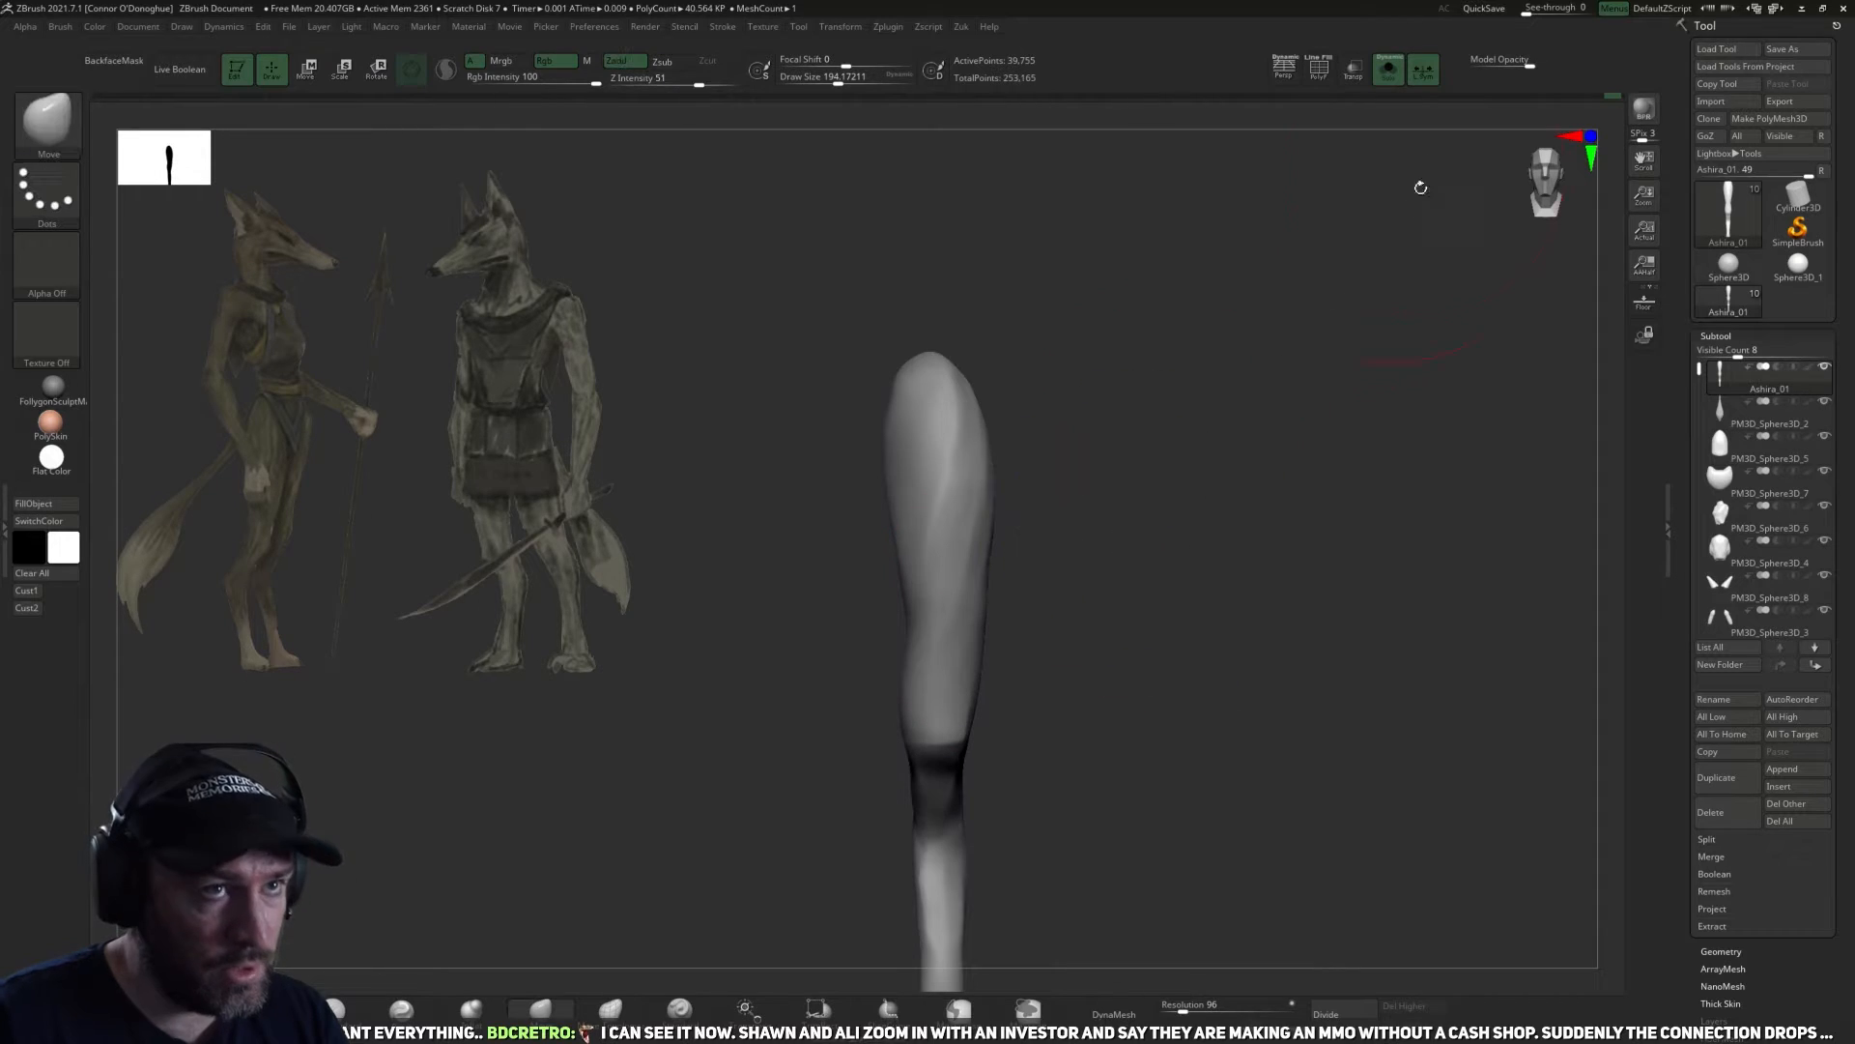
{"action": "left_click", "coordinate": [1429, 72]}
{"action": "key", "text": "z"}
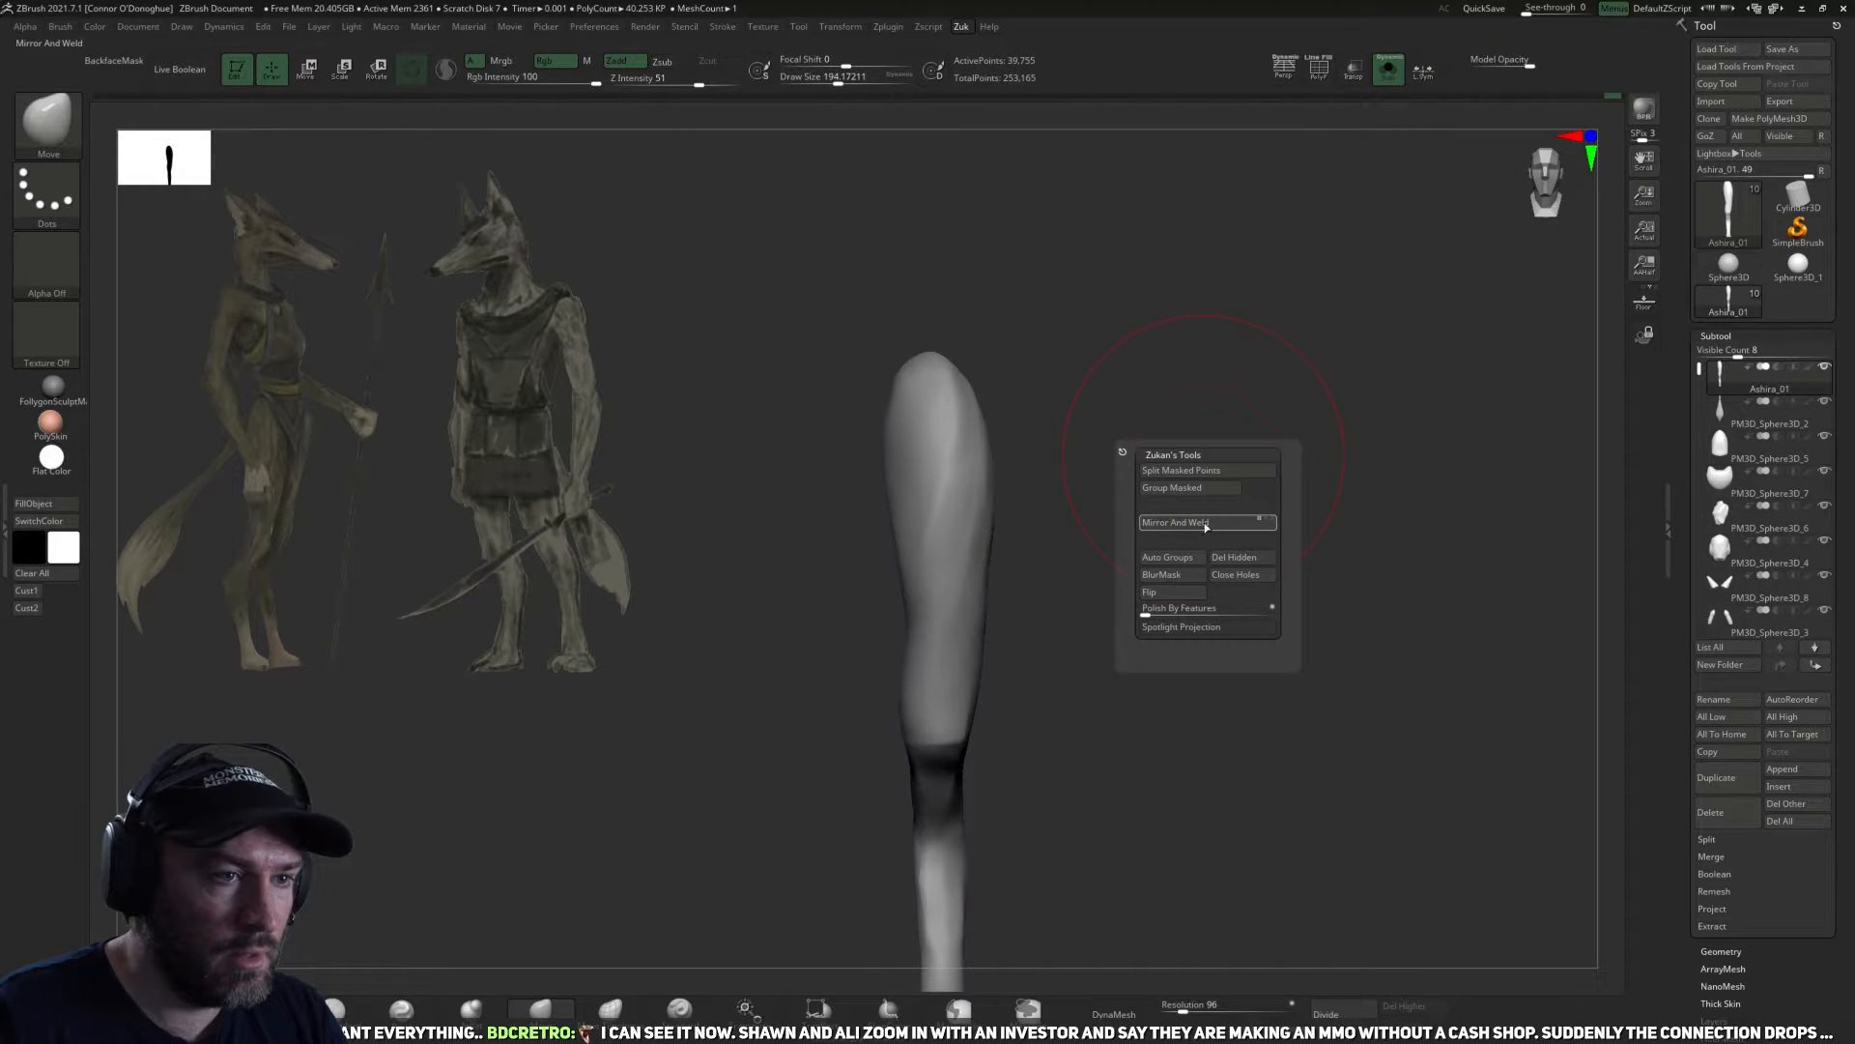
{"action": "left_click", "coordinate": [1203, 524]}
{"action": "left_click_drag", "start_coordinate": [1056, 645], "coordinate": [1108, 558], "text": "alt"}
Show the whole figure and adjust the upper thigh shapes with the Move brush at varying draw sizes.
{"action": "left_click", "coordinate": [1389, 69]}
{"action": "left_click_drag", "start_coordinate": [1193, 464], "coordinate": [1216, 740]}
{"action": "mouse_move", "coordinate": [1176, 278]}
{"action": "left_mouse_down", "text": "alt"}
{"action": "mouse_move", "coordinate": [1183, 401]}
{"action": "mouse_move", "coordinate": [1218, 473]}
{"action": "mouse_move", "coordinate": [1199, 468]}
{"action": "mouse_move", "coordinate": [1201, 546]}
{"action": "mouse_move", "coordinate": [1132, 544]}
{"action": "left_mouse_up", "text": "alt"}
{"action": "left_click", "coordinate": [984, 590], "text": "alt"}
{"action": "key", "text": "bracketleft"}
{"action": "key", "text": "bracketleft"}
Select the torso and reshape the sides of the rib cage with the Move brush at draw sizes of about 82 to 110.
{"action": "key", "text": "bracketleft"}
{"action": "left_click_drag", "start_coordinate": [1043, 641], "coordinate": [965, 620]}
{"action": "key", "text": "bracketright"}
{"action": "key", "text": "bracketright"}
{"action": "key", "text": "bracketright"}
{"action": "key", "text": "bracketright"}
{"action": "mouse_move", "coordinate": [1017, 547]}
{"action": "right_mouse_down"}
{"action": "mouse_move", "coordinate": [924, 572]}
{"action": "mouse_move", "coordinate": [983, 554]}
{"action": "right_mouse_up"}
{"action": "left_click_drag", "start_coordinate": [949, 522], "coordinate": [955, 507]}
{"action": "key", "text": "bracketleft"}
{"action": "key", "text": "bracketleft"}
{"action": "right_click_drag", "start_coordinate": [1150, 490], "coordinate": [1019, 523]}
{"action": "key", "text": "bracketleft"}
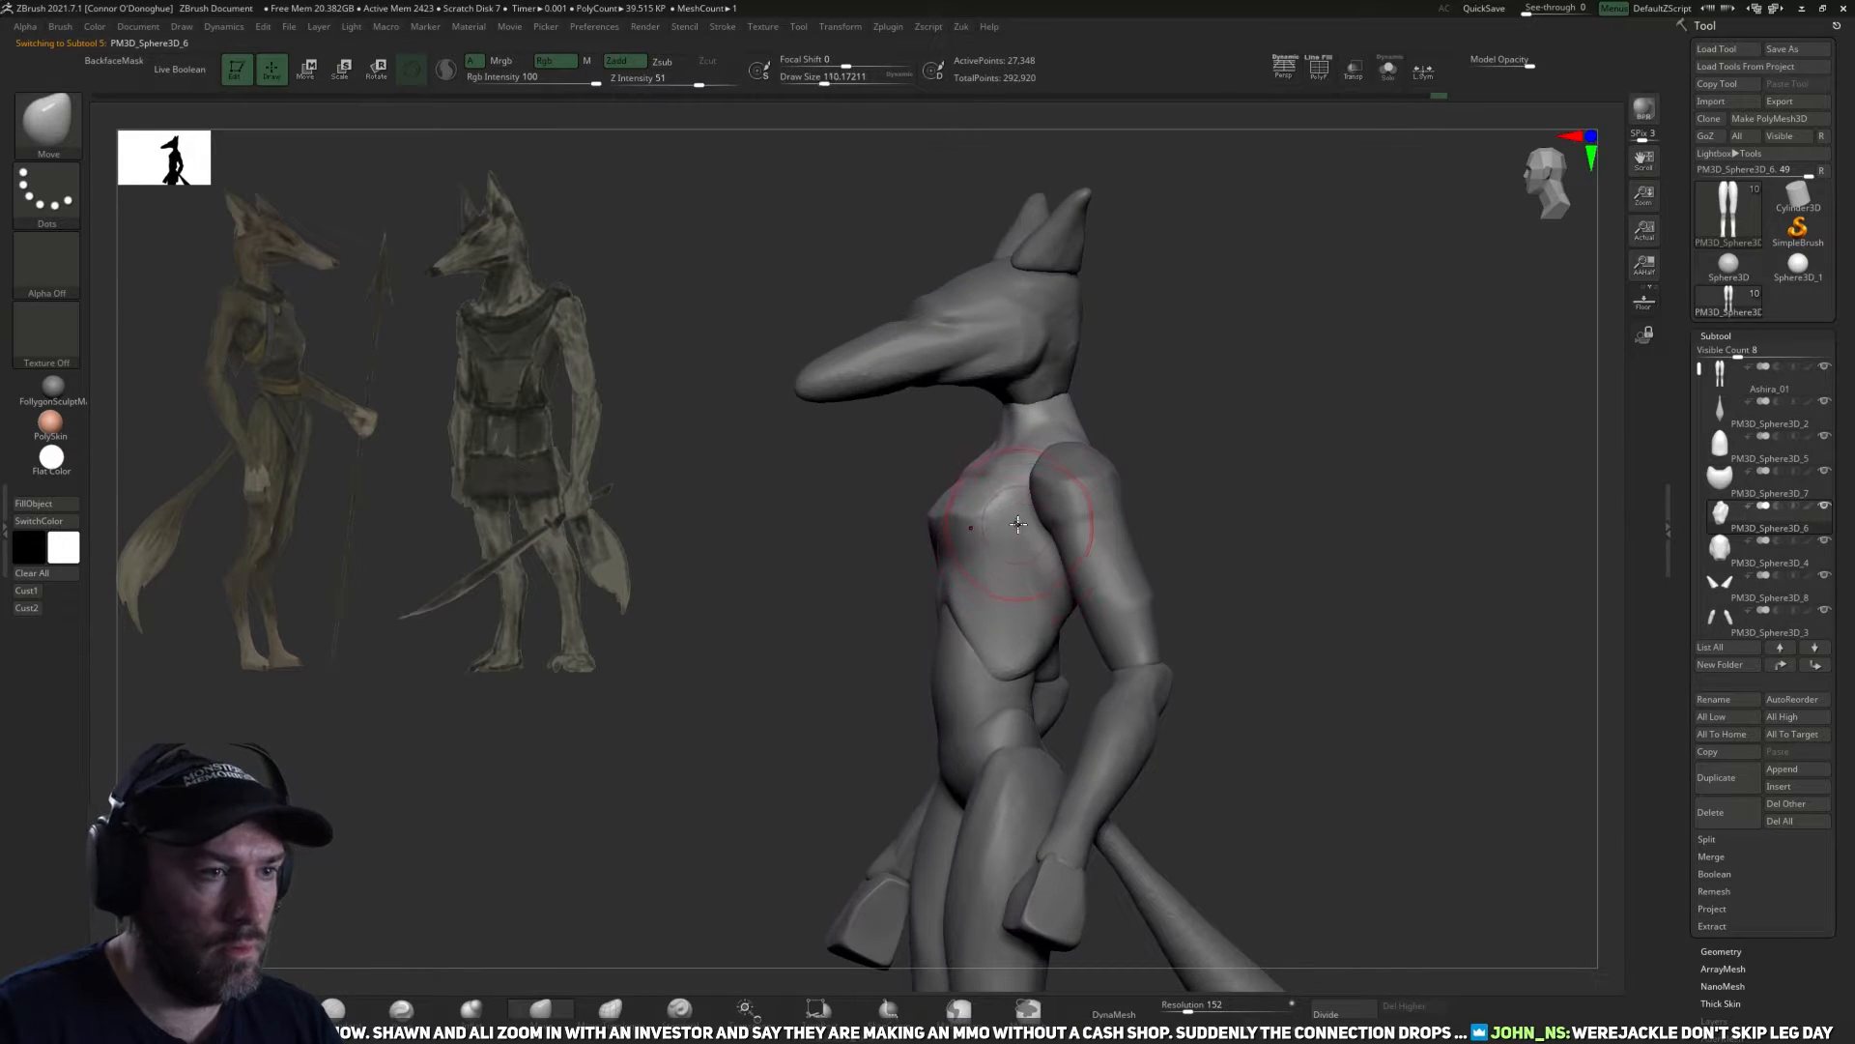
{"action": "mouse_move", "coordinate": [1179, 498]}
{"action": "right_mouse_down"}
{"action": "mouse_move", "coordinate": [1067, 491]}
{"action": "mouse_move", "coordinate": [1040, 600]}
{"action": "mouse_move", "coordinate": [1010, 571]}
{"action": "right_mouse_up"}
{"action": "key", "text": "bracketleft"}
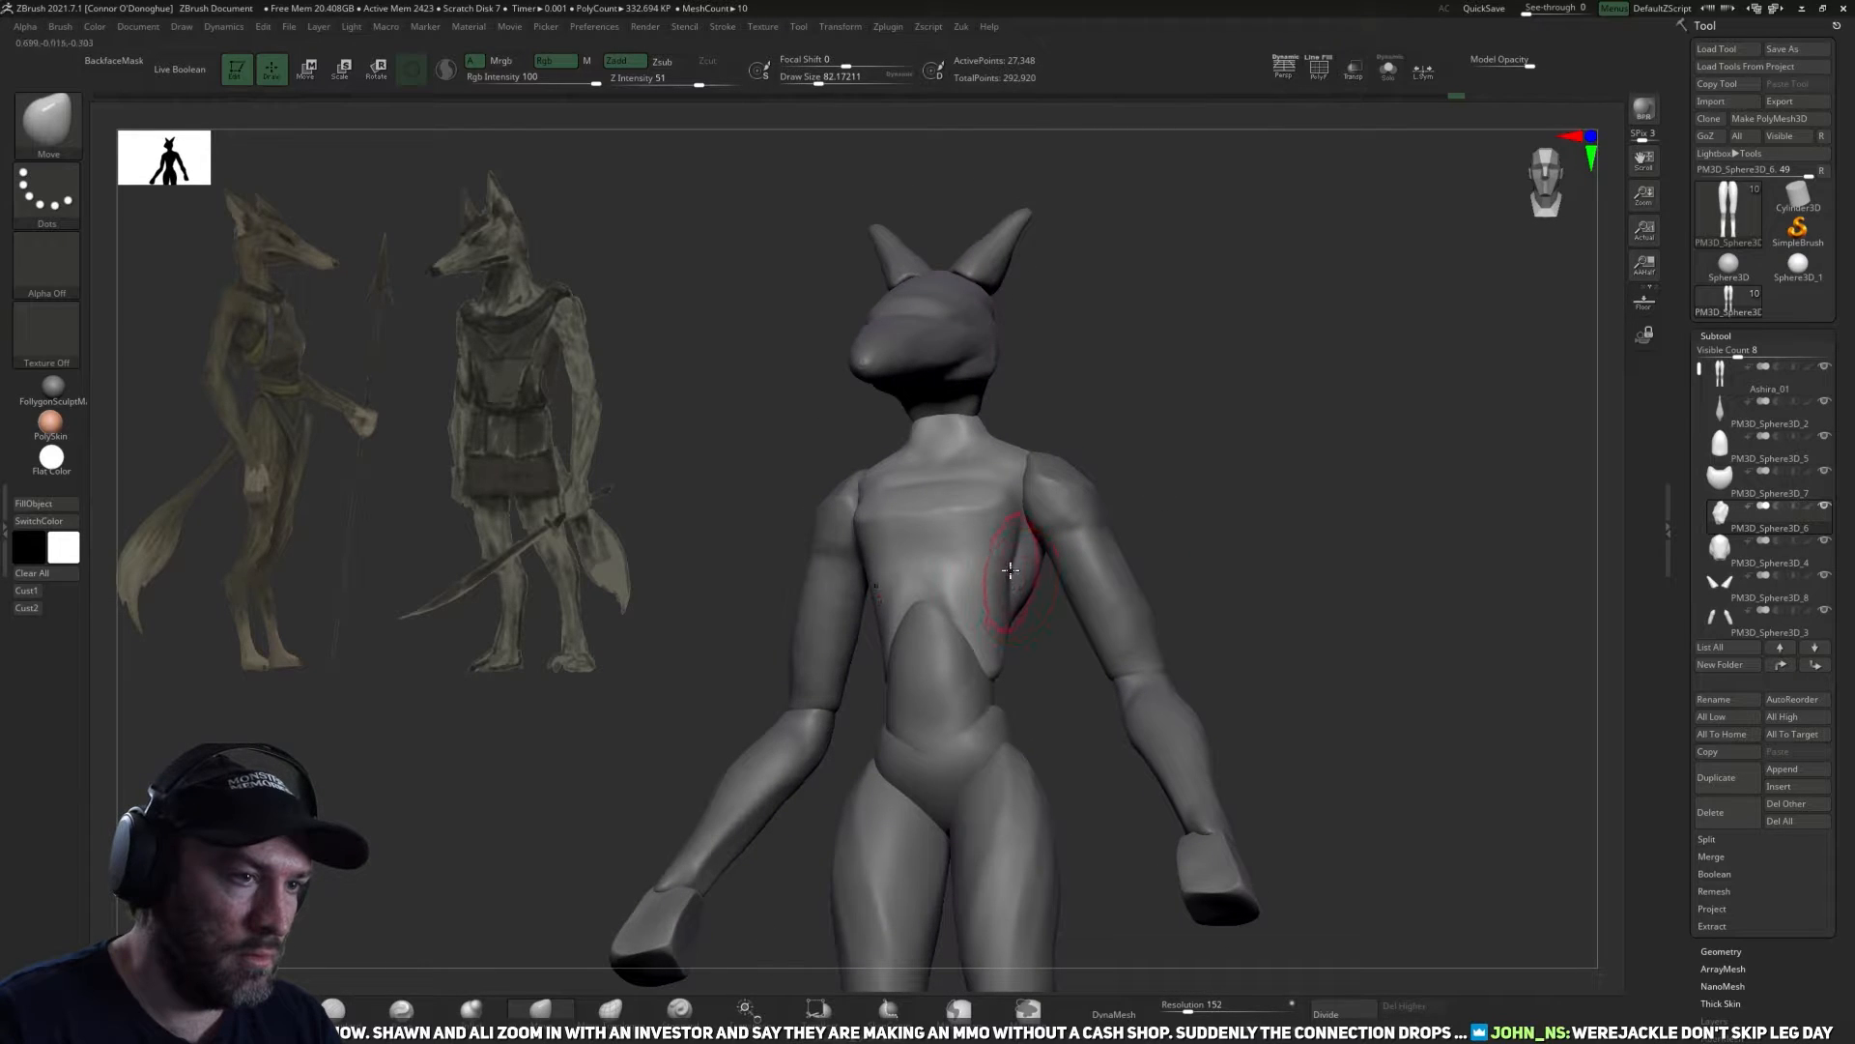
{"action": "left_click_drag", "start_coordinate": [1022, 565], "coordinate": [1011, 568]}
{"action": "right_click_drag", "start_coordinate": [1031, 625], "coordinate": [1012, 649]}
{"action": "left_click_drag", "start_coordinate": [1008, 653], "coordinate": [994, 661]}
{"action": "mouse_move", "coordinate": [994, 663]}
{"action": "right_mouse_down"}
{"action": "mouse_move", "coordinate": [1042, 682]}
{"action": "mouse_move", "coordinate": [1020, 676]}
{"action": "right_mouse_up"}
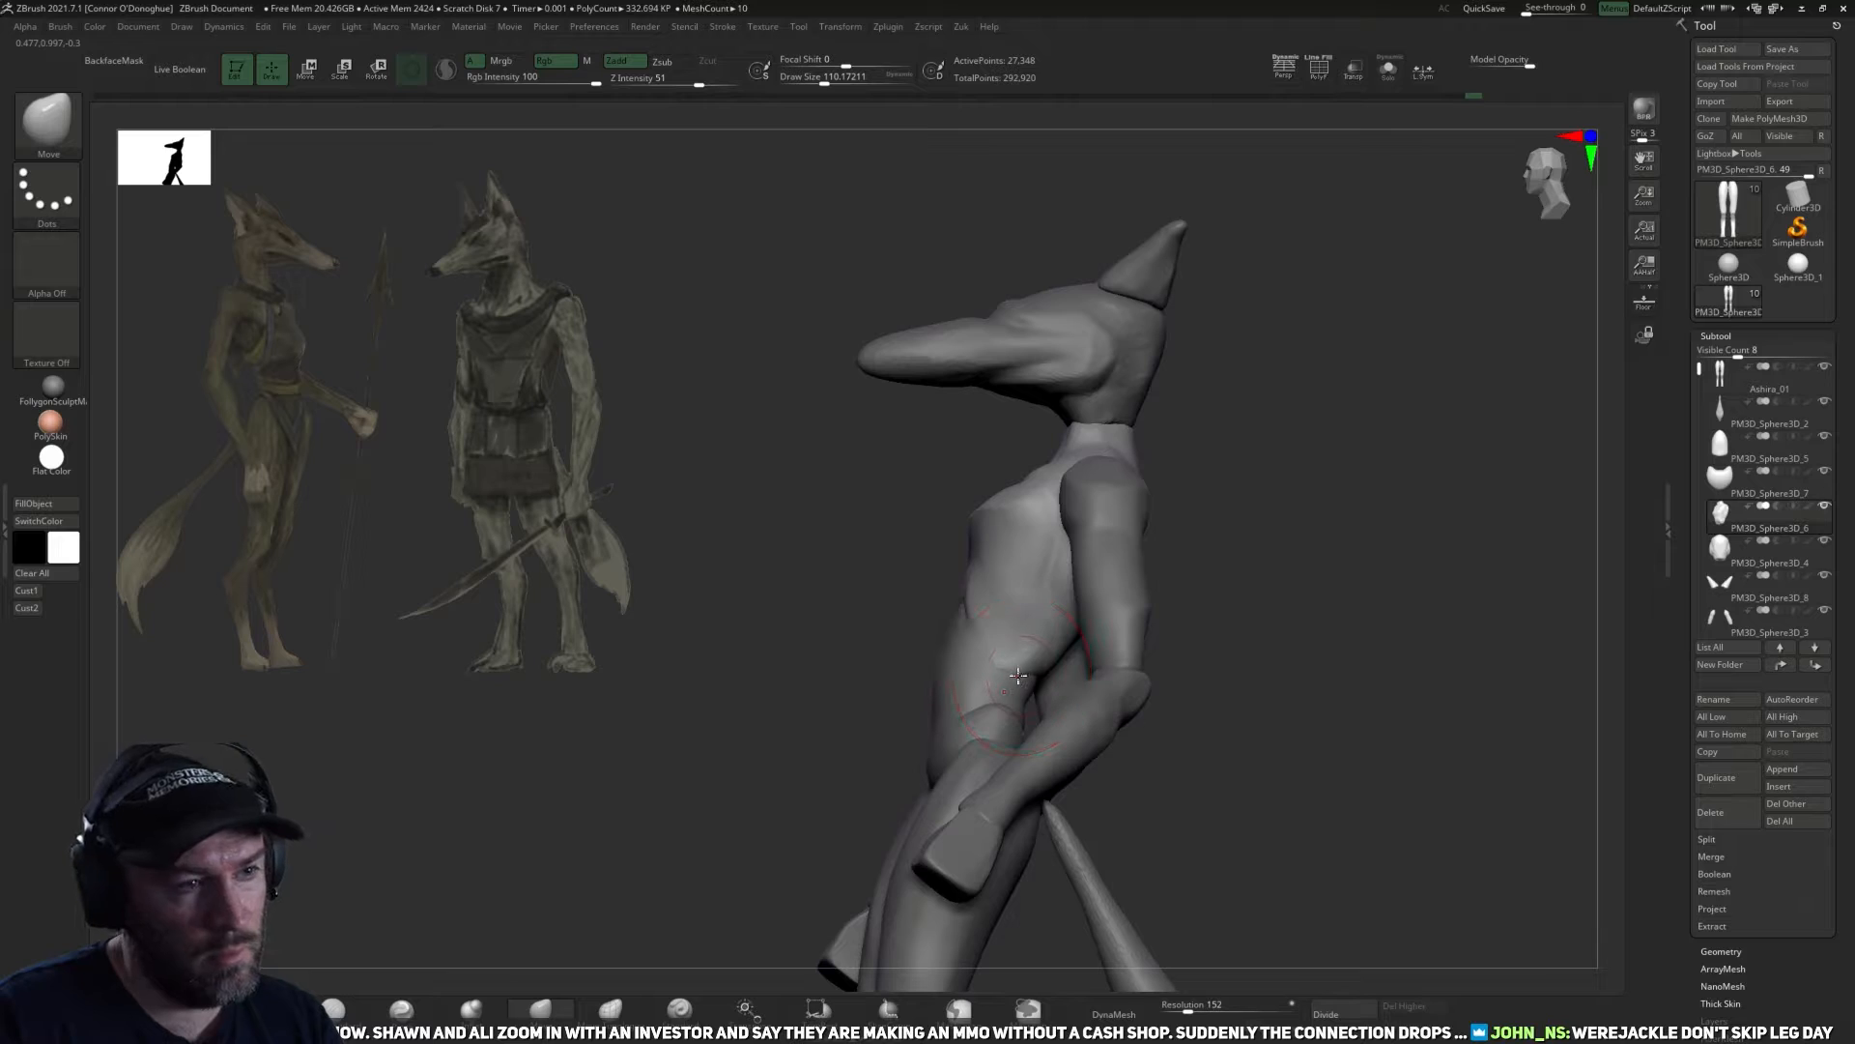
Refine the lower rib edge above the abdomen with the Move brush at draw sizes of about 50 to 70, and DynaMesh the torso at resolution 152.
{"action": "key", "text": "bracketleft"}
{"action": "key", "text": "bracketleft"}
{"action": "key", "text": "bracketleft"}
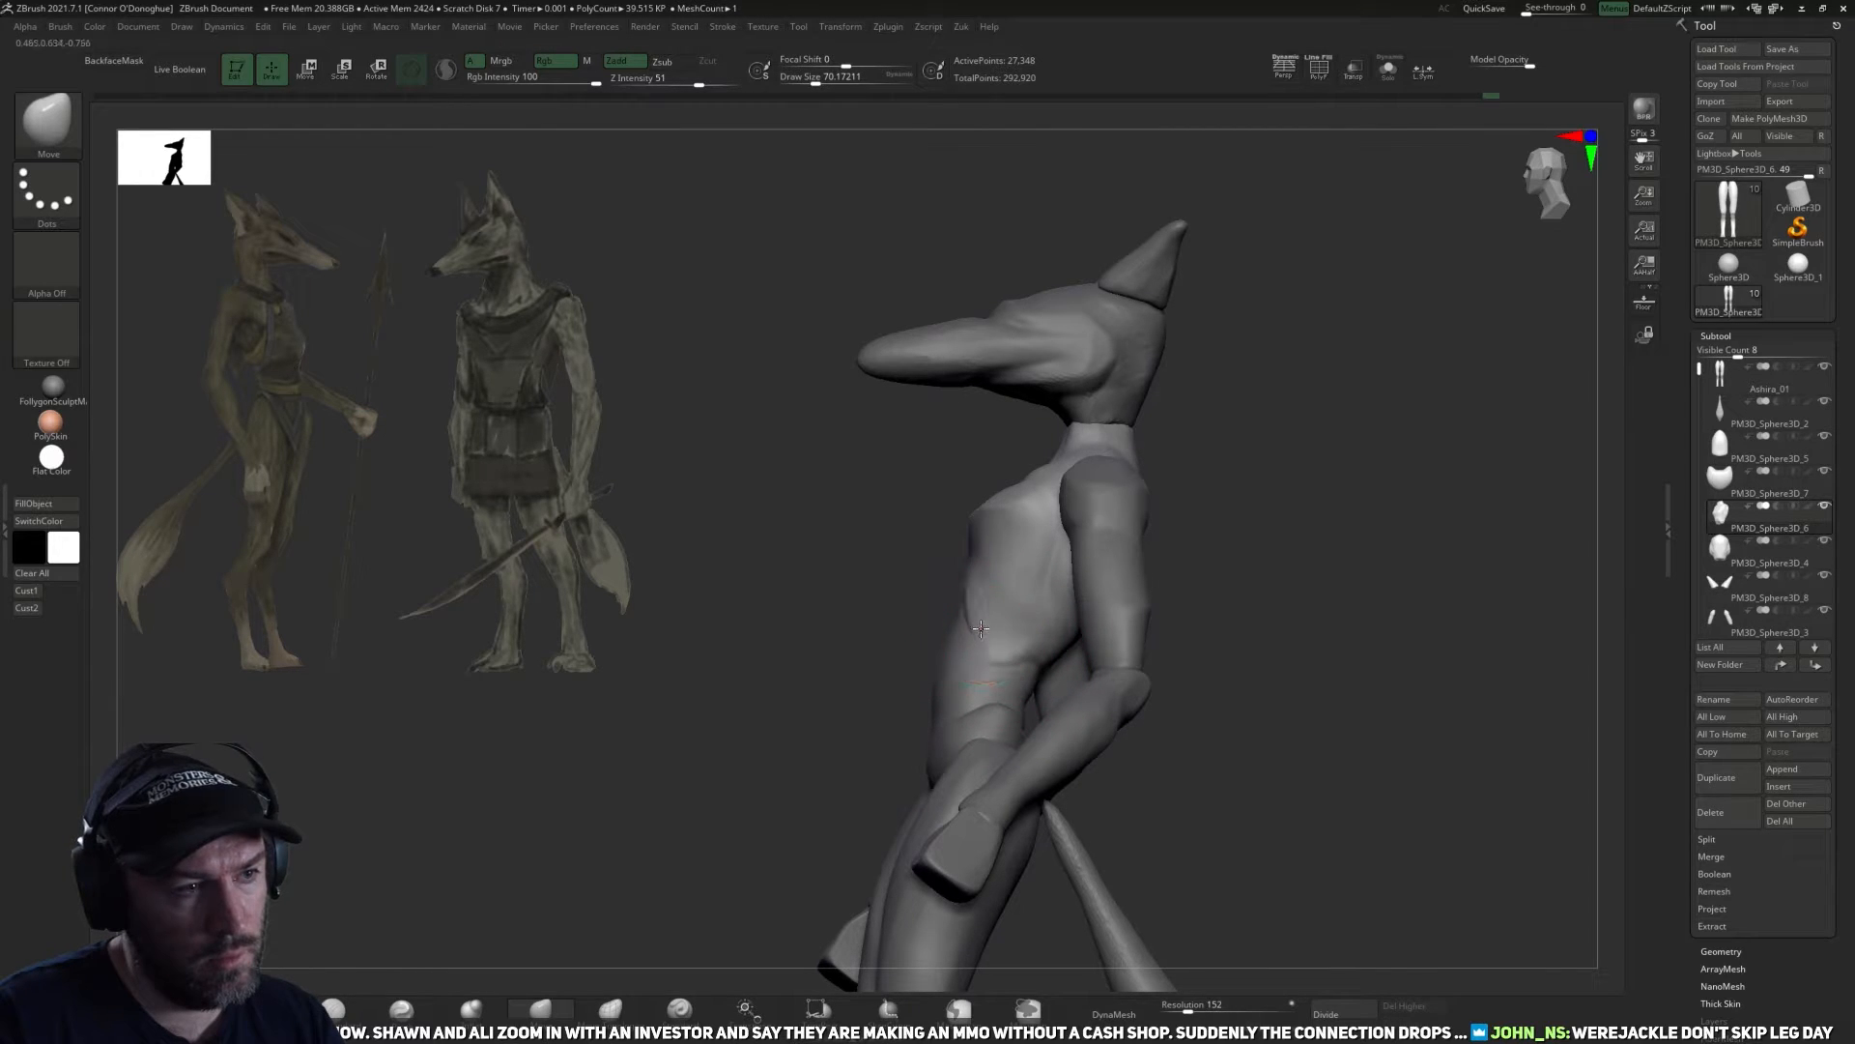
{"action": "mouse_move", "coordinate": [887, 635]}
{"action": "right_mouse_down"}
{"action": "mouse_move", "coordinate": [1073, 677]}
{"action": "mouse_move", "coordinate": [1118, 713]}
{"action": "mouse_move", "coordinate": [1224, 686]}
{"action": "mouse_move", "coordinate": [1126, 688]}
{"action": "right_mouse_up"}
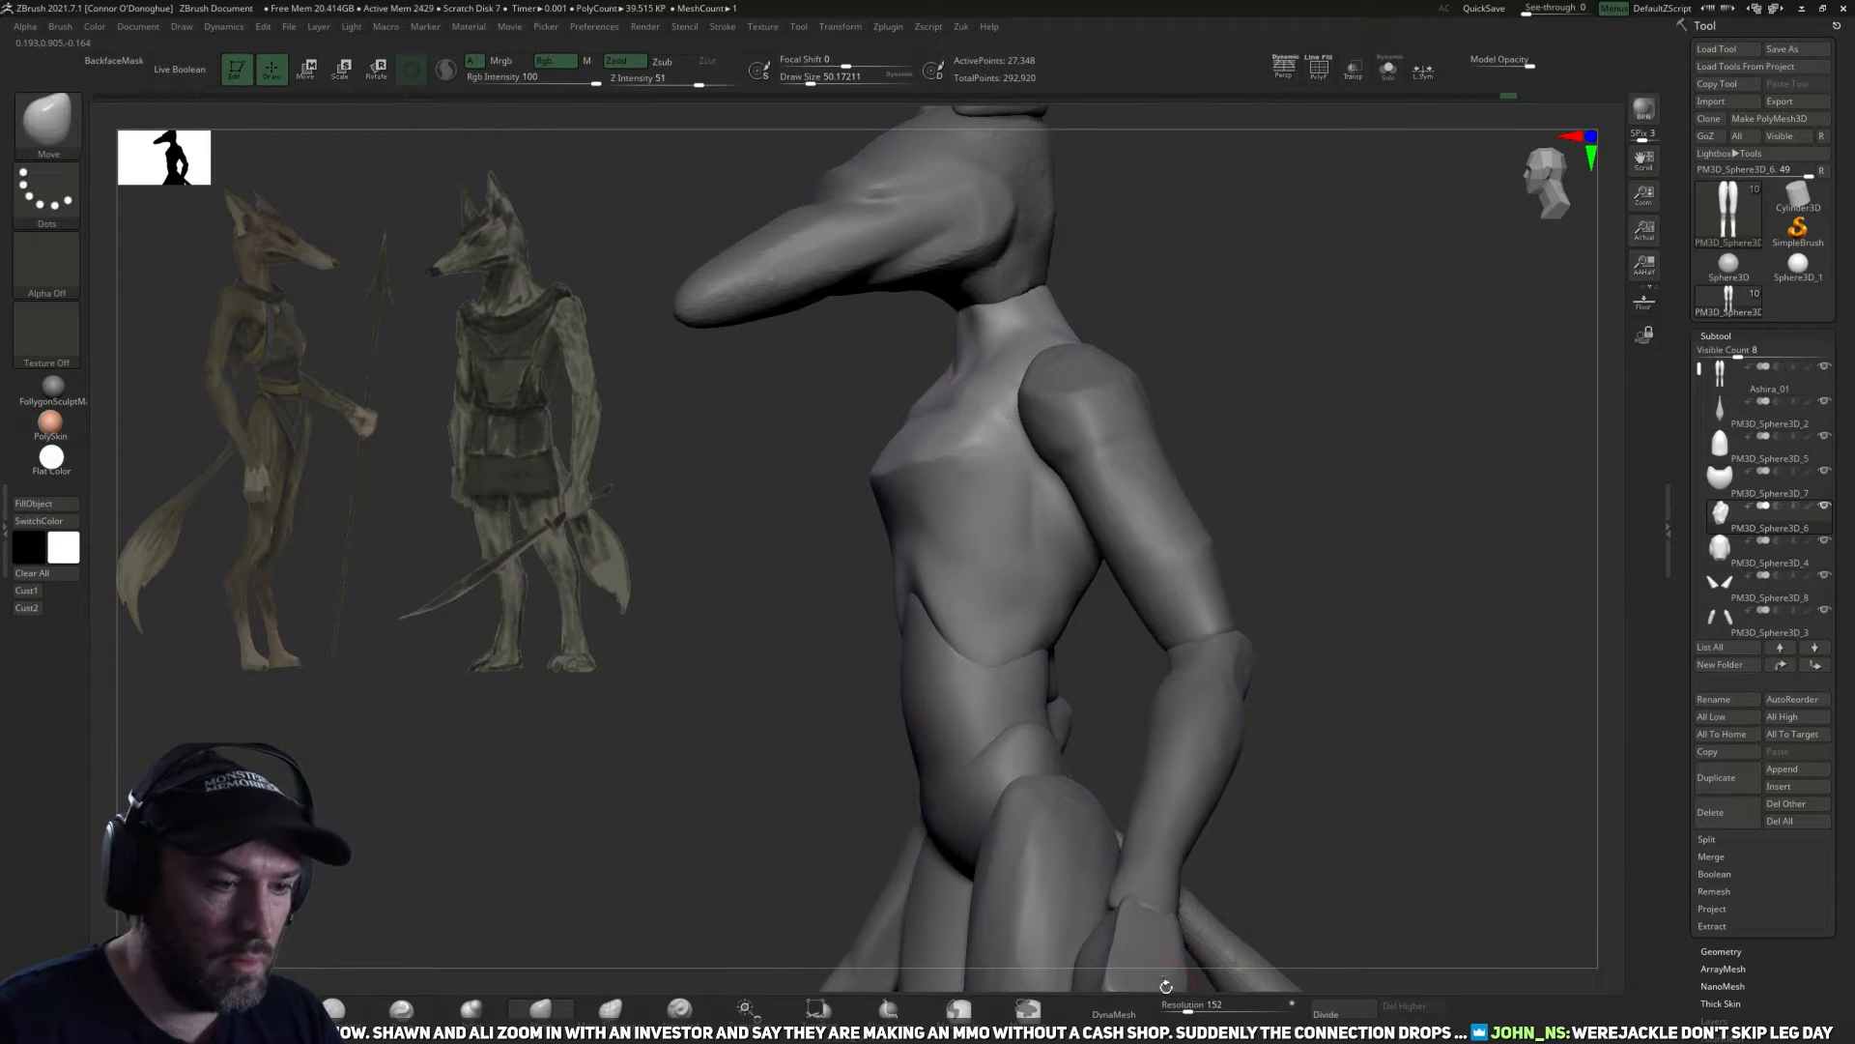
{"action": "left_click", "coordinate": [1115, 1013]}
Reshape the lower back edge of the rib cage with the Move brush at a draw size of about 94 and smooth it.
{"action": "mouse_move", "coordinate": [1392, 579]}
{"action": "left_mouse_down"}
{"action": "mouse_move", "coordinate": [1408, 576]}
{"action": "mouse_move", "coordinate": [1377, 580]}
{"action": "left_mouse_up"}
{"action": "key", "text": "]"}
{"action": "key", "text": "]"}
{"action": "key", "text": "]"}
{"action": "key", "text": "]"}
{"action": "key", "text": "]"}
{"action": "key", "text": "]"}
{"action": "key", "text": "]"}
{"action": "left_click_drag", "start_coordinate": [1093, 678], "coordinate": [1068, 669]}
{"action": "key", "text": "shift"}
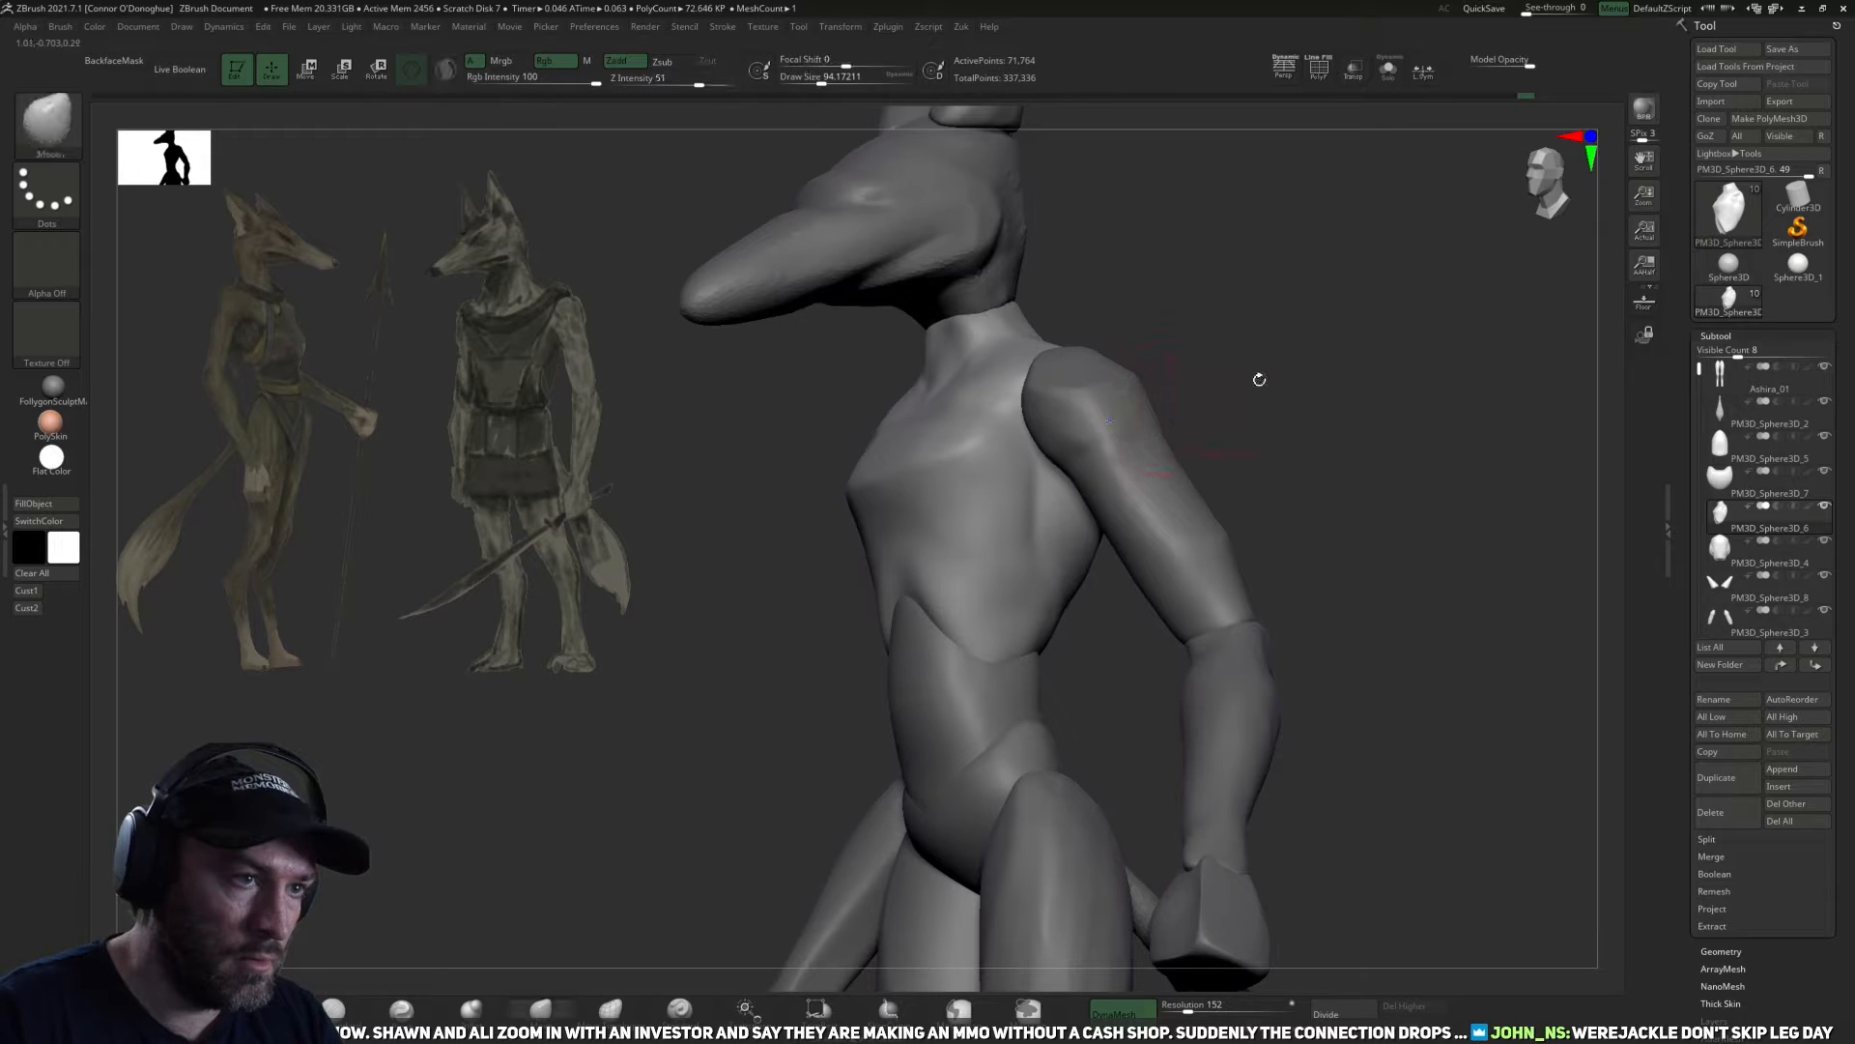
{"action": "left_click_drag", "start_coordinate": [1247, 381], "coordinate": [999, 679]}
{"action": "left_click_drag", "start_coordinate": [1255, 506], "coordinate": [460, 824]}
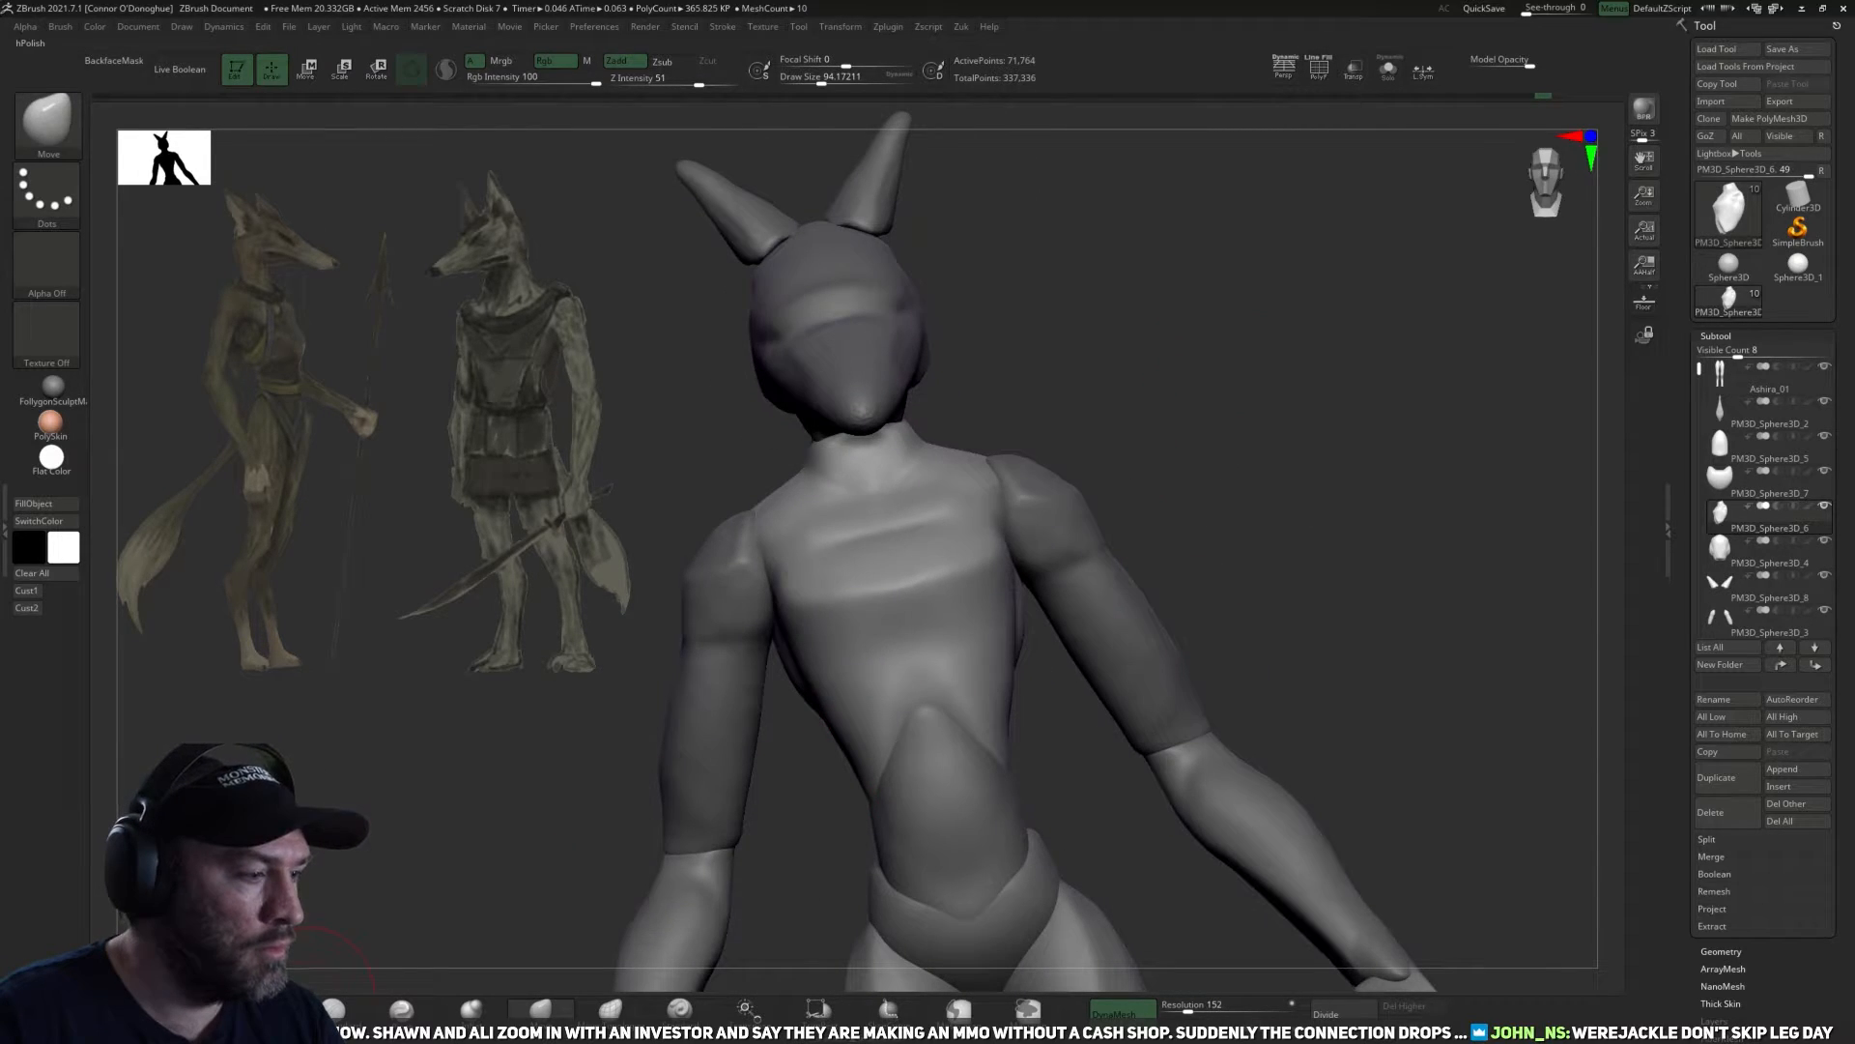
Flatten the upper and front chest planes with TrimDynamic at a draw size of about 118 and smooth the transitions.
{"action": "left_click", "coordinate": [263, 1009]}
{"action": "mouse_move", "coordinate": [815, 679]}
{"action": "left_mouse_down"}
{"action": "mouse_move", "coordinate": [815, 621]}
{"action": "mouse_move", "coordinate": [1014, 581]}
{"action": "mouse_move", "coordinate": [1225, 478]}
{"action": "mouse_move", "coordinate": [1225, 601]}
{"action": "left_mouse_up"}
{"action": "mouse_move", "coordinate": [978, 545]}
{"action": "left_mouse_down"}
{"action": "mouse_move", "coordinate": [843, 596]}
{"action": "mouse_move", "coordinate": [913, 586]}
{"action": "left_mouse_up"}
{"action": "mouse_move", "coordinate": [1256, 430]}
{"action": "left_mouse_down"}
{"action": "mouse_move", "coordinate": [1176, 417]}
{"action": "mouse_move", "coordinate": [978, 523]}
{"action": "left_mouse_up"}
{"action": "left_click_drag", "start_coordinate": [848, 561], "coordinate": [991, 503]}
{"action": "left_click_drag", "start_coordinate": [1198, 405], "coordinate": [1241, 227]}
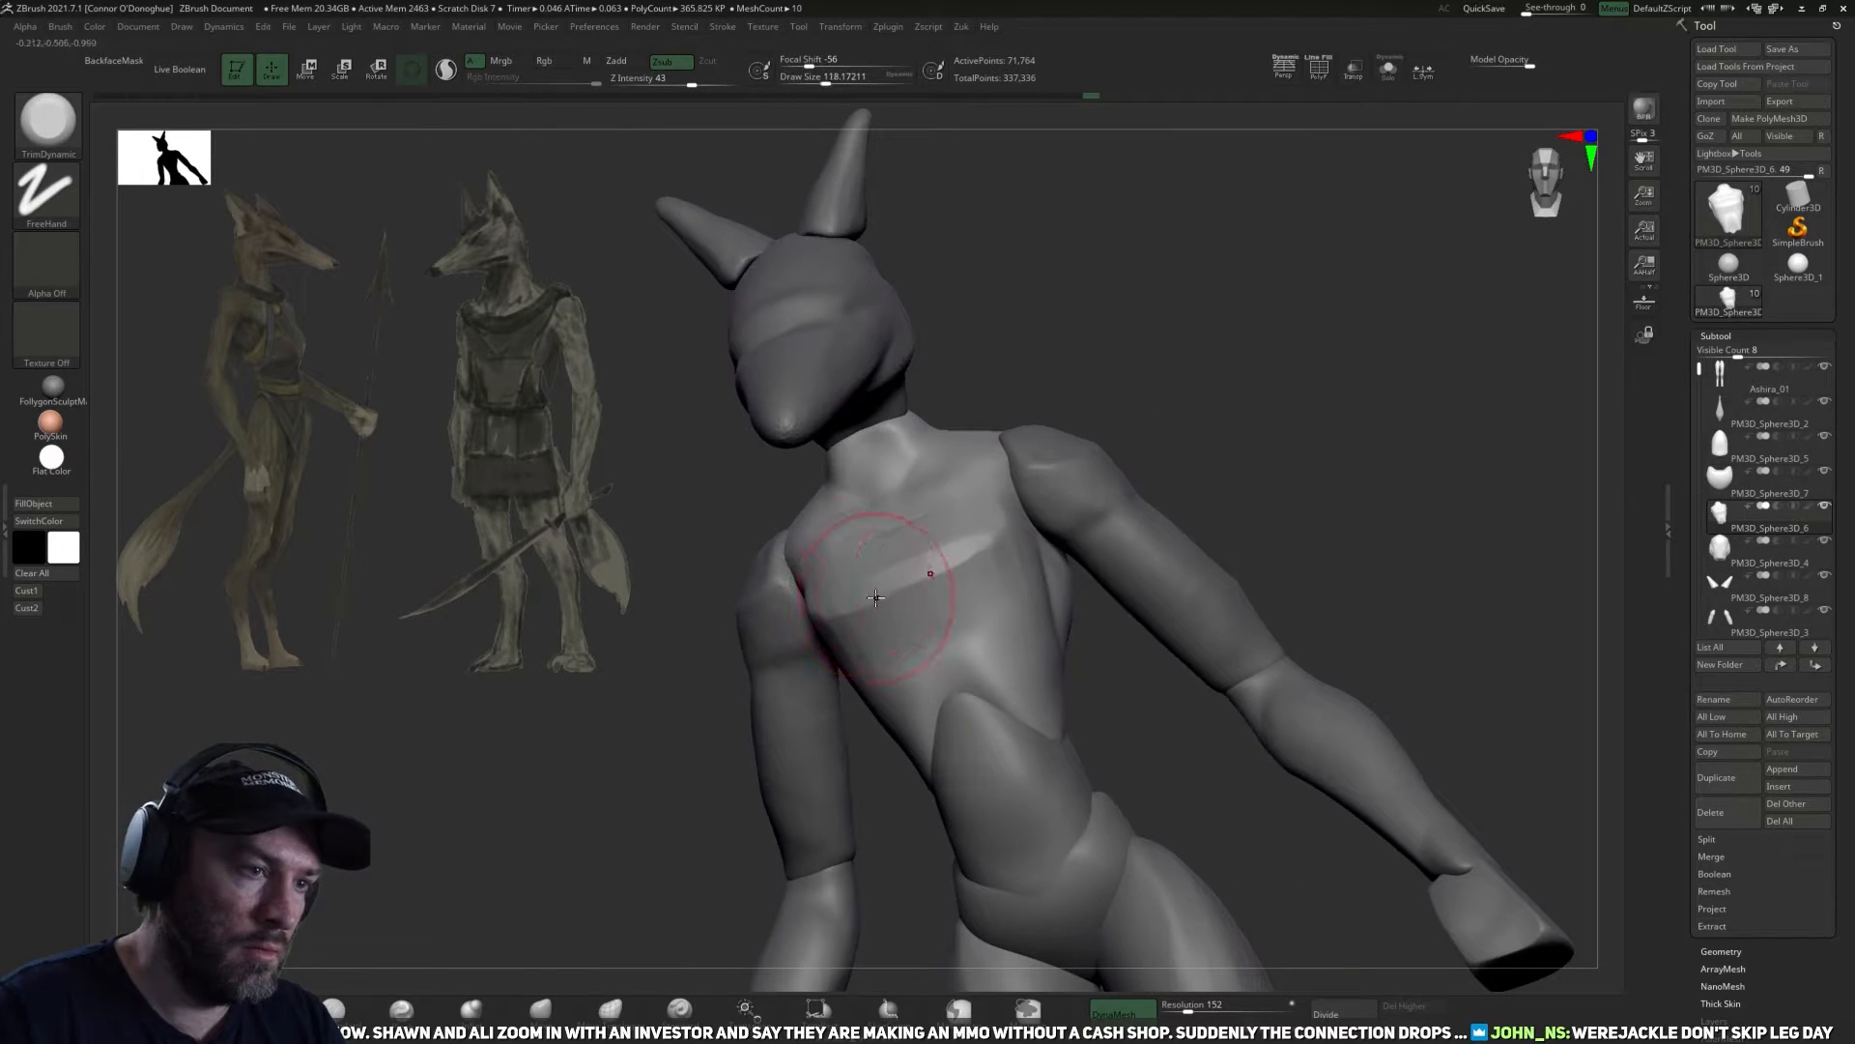
{"action": "left_click_drag", "start_coordinate": [879, 580], "coordinate": [988, 537]}
{"action": "mouse_move", "coordinate": [1247, 425]}
{"action": "left_mouse_down"}
{"action": "mouse_move", "coordinate": [1145, 425]}
{"action": "mouse_move", "coordinate": [1263, 435]}
{"action": "mouse_move", "coordinate": [877, 609]}
{"action": "mouse_move", "coordinate": [1009, 619]}
{"action": "left_mouse_up"}
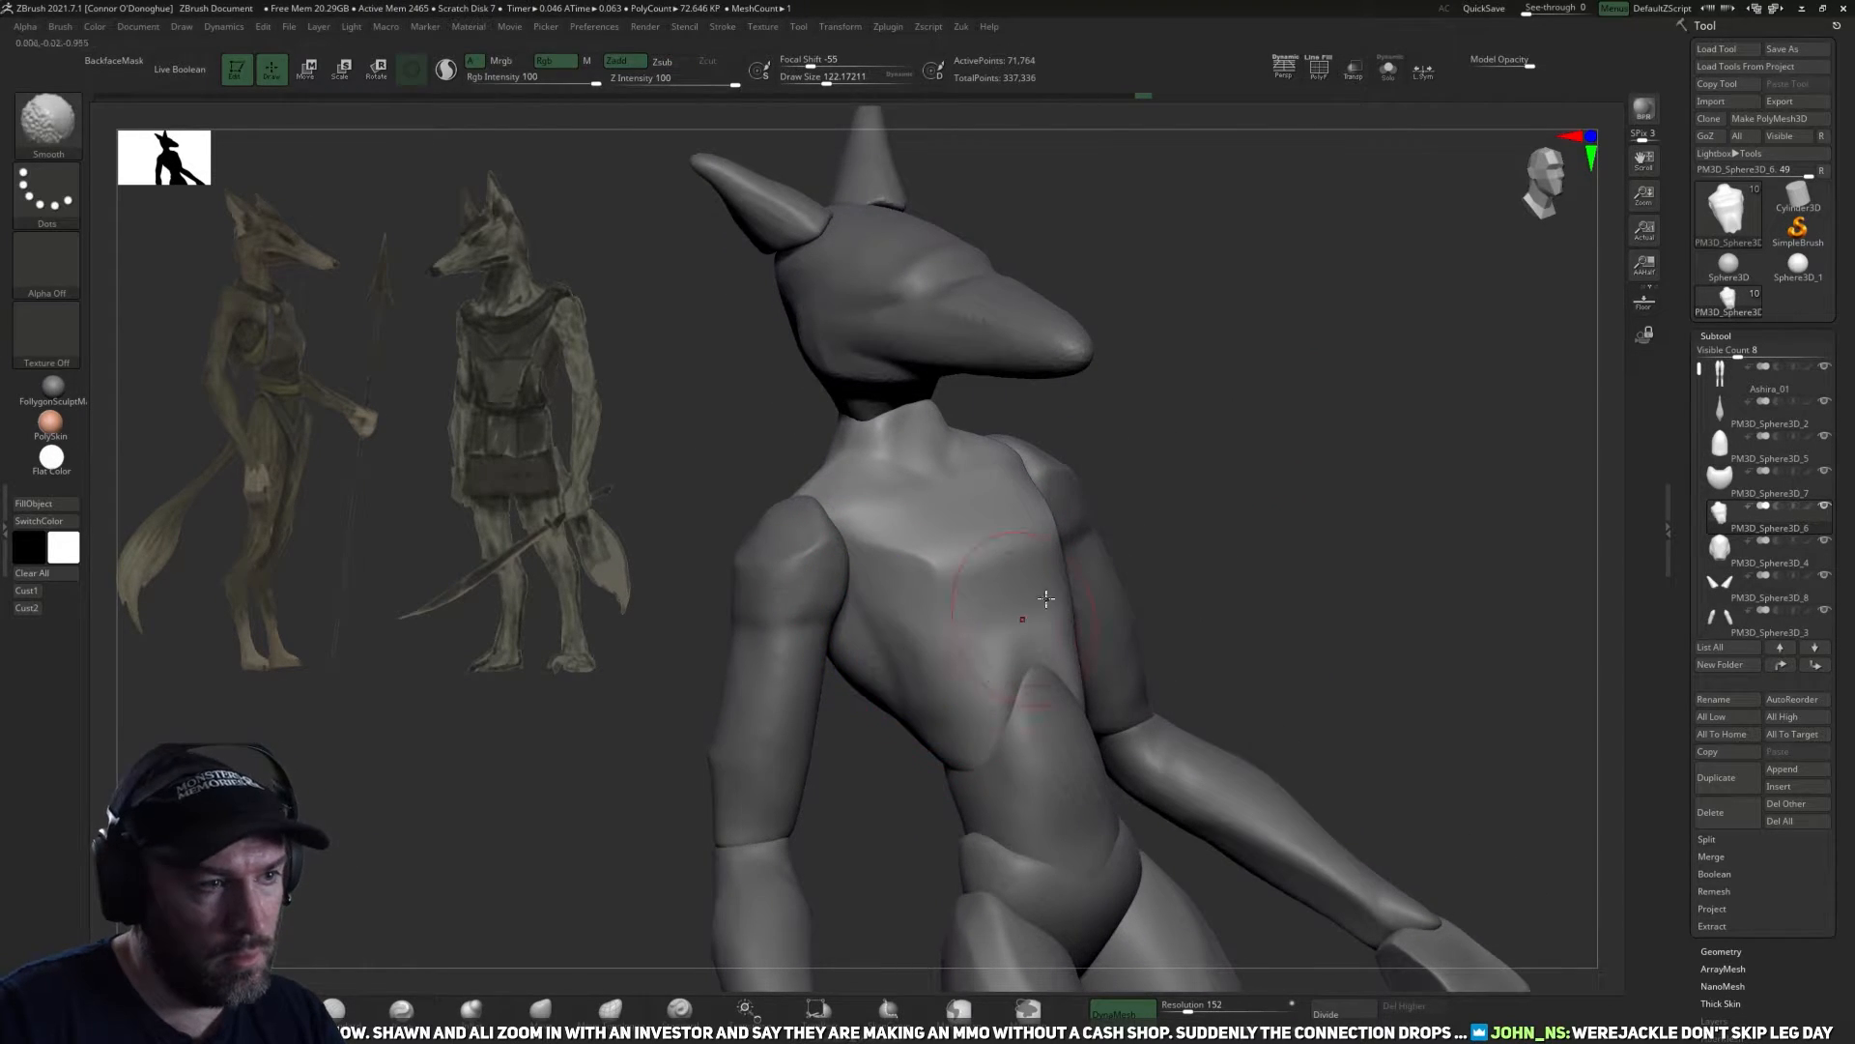
{"action": "mouse_move", "coordinate": [1280, 392]}
{"action": "left_mouse_down"}
{"action": "mouse_move", "coordinate": [1231, 402]}
{"action": "mouse_move", "coordinate": [1202, 448]}
{"action": "mouse_move", "coordinate": [1175, 455]}
{"action": "left_mouse_up"}
{"action": "left_click_drag", "start_coordinate": [895, 563], "coordinate": [951, 579]}
{"action": "mouse_move", "coordinate": [1220, 466]}
{"action": "left_mouse_down"}
{"action": "mouse_move", "coordinate": [1202, 426]}
{"action": "mouse_move", "coordinate": [1236, 335]}
{"action": "mouse_move", "coordinate": [1168, 357]}
{"action": "mouse_move", "coordinate": [1137, 401]}
{"action": "mouse_move", "coordinate": [1429, 386]}
{"action": "mouse_move", "coordinate": [1504, 612]}
{"action": "mouse_move", "coordinate": [1382, 563]}
{"action": "mouse_move", "coordinate": [1820, 534]}
{"action": "left_mouse_up"}
Select the head subtool and merge the ears below it into the same subtool.
{"action": "left_click", "coordinate": [955, 467], "text": "alt"}
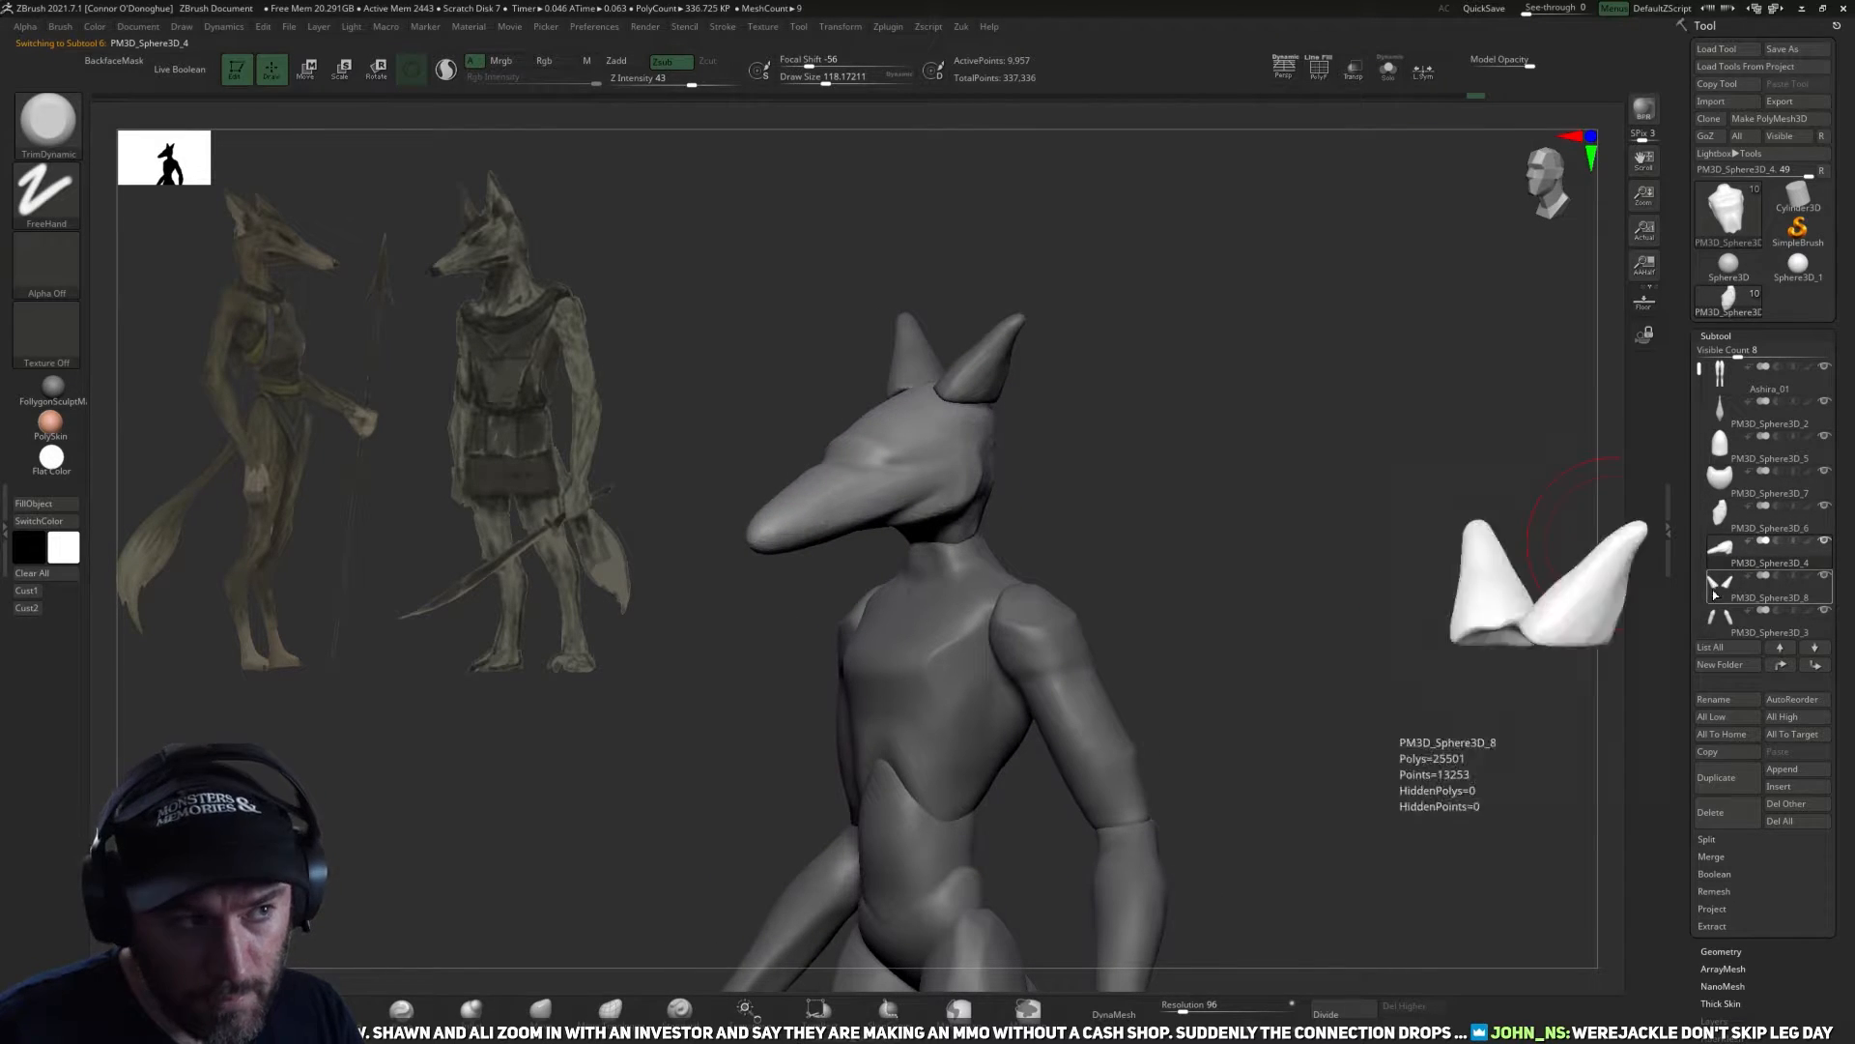
{"action": "left_click", "coordinate": [1723, 857]}
{"action": "left_click", "coordinate": [1712, 873]}
{"action": "left_click", "coordinate": [1565, 909]}
Place the gizmo on the head and raise the merged head and ears above the neck.
{"action": "left_click_drag", "start_coordinate": [1257, 522], "coordinate": [1189, 526], "text": "shift"}
{"action": "key", "text": "w"}
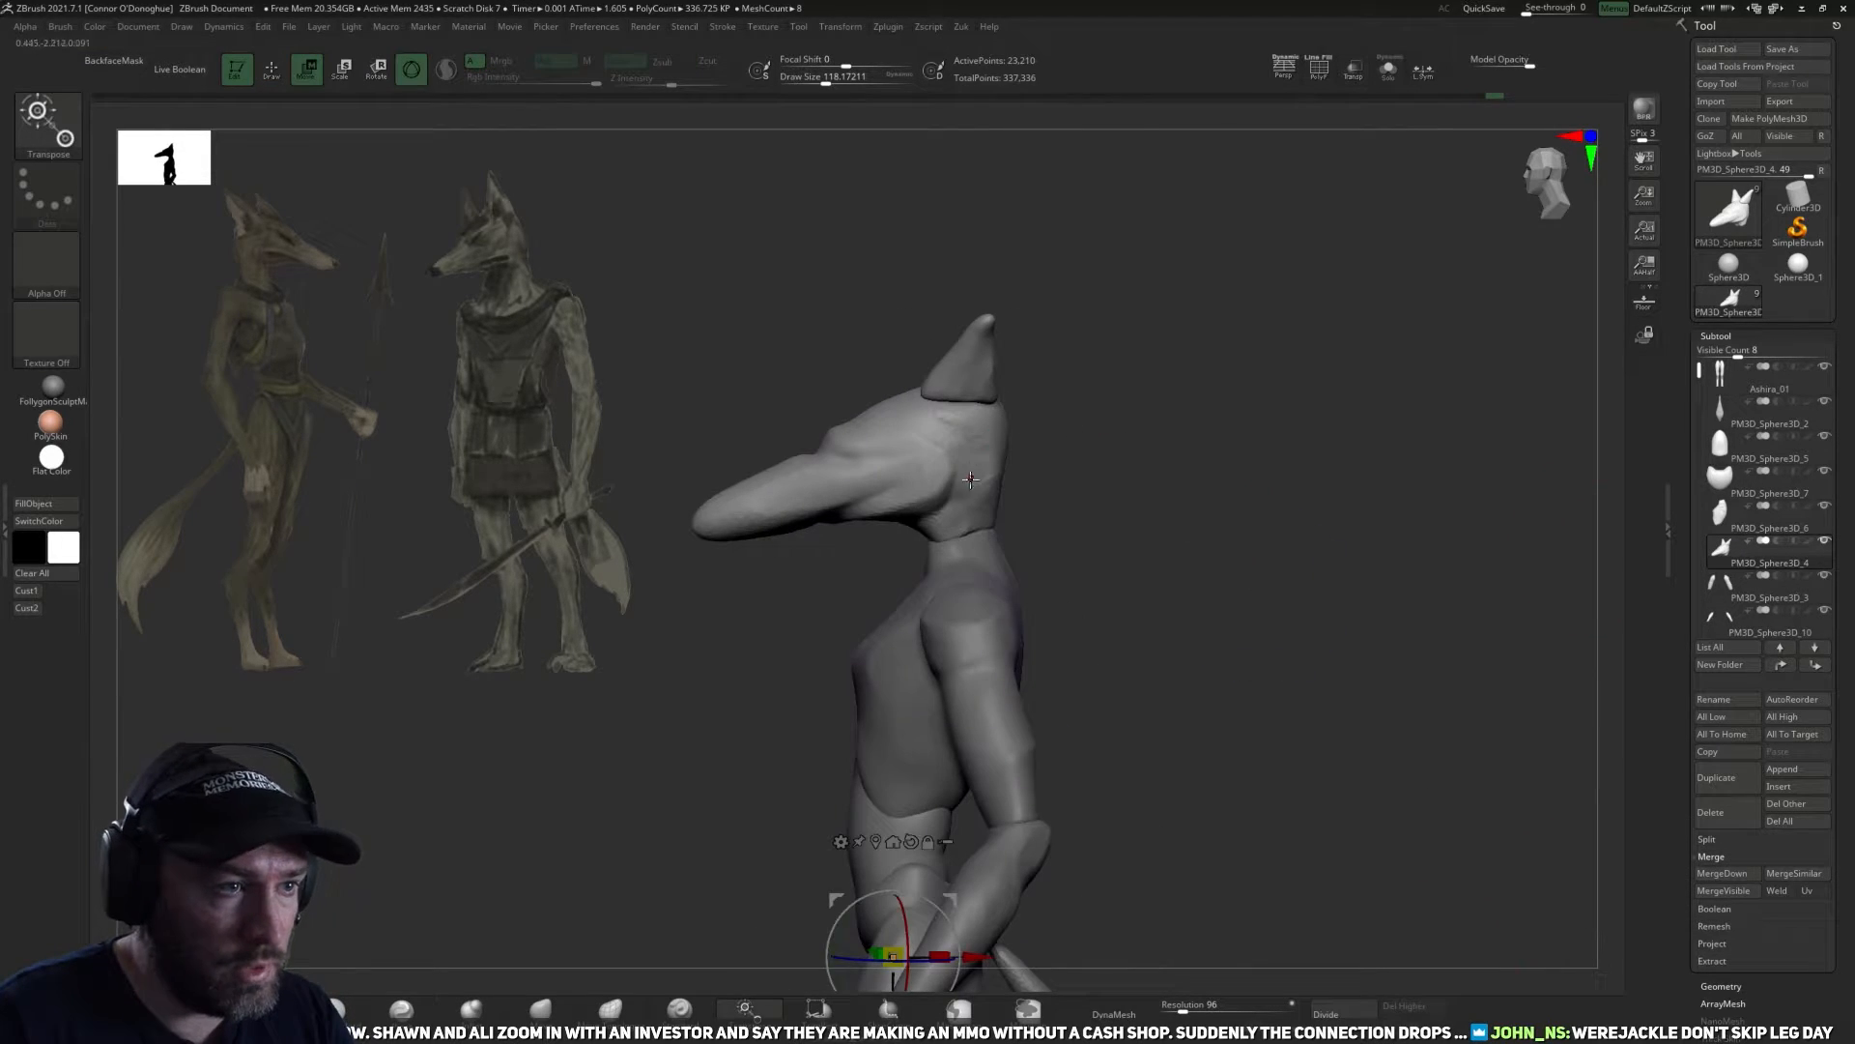
{"action": "left_click", "coordinate": [871, 837]}
{"action": "left_click", "coordinate": [985, 363]}
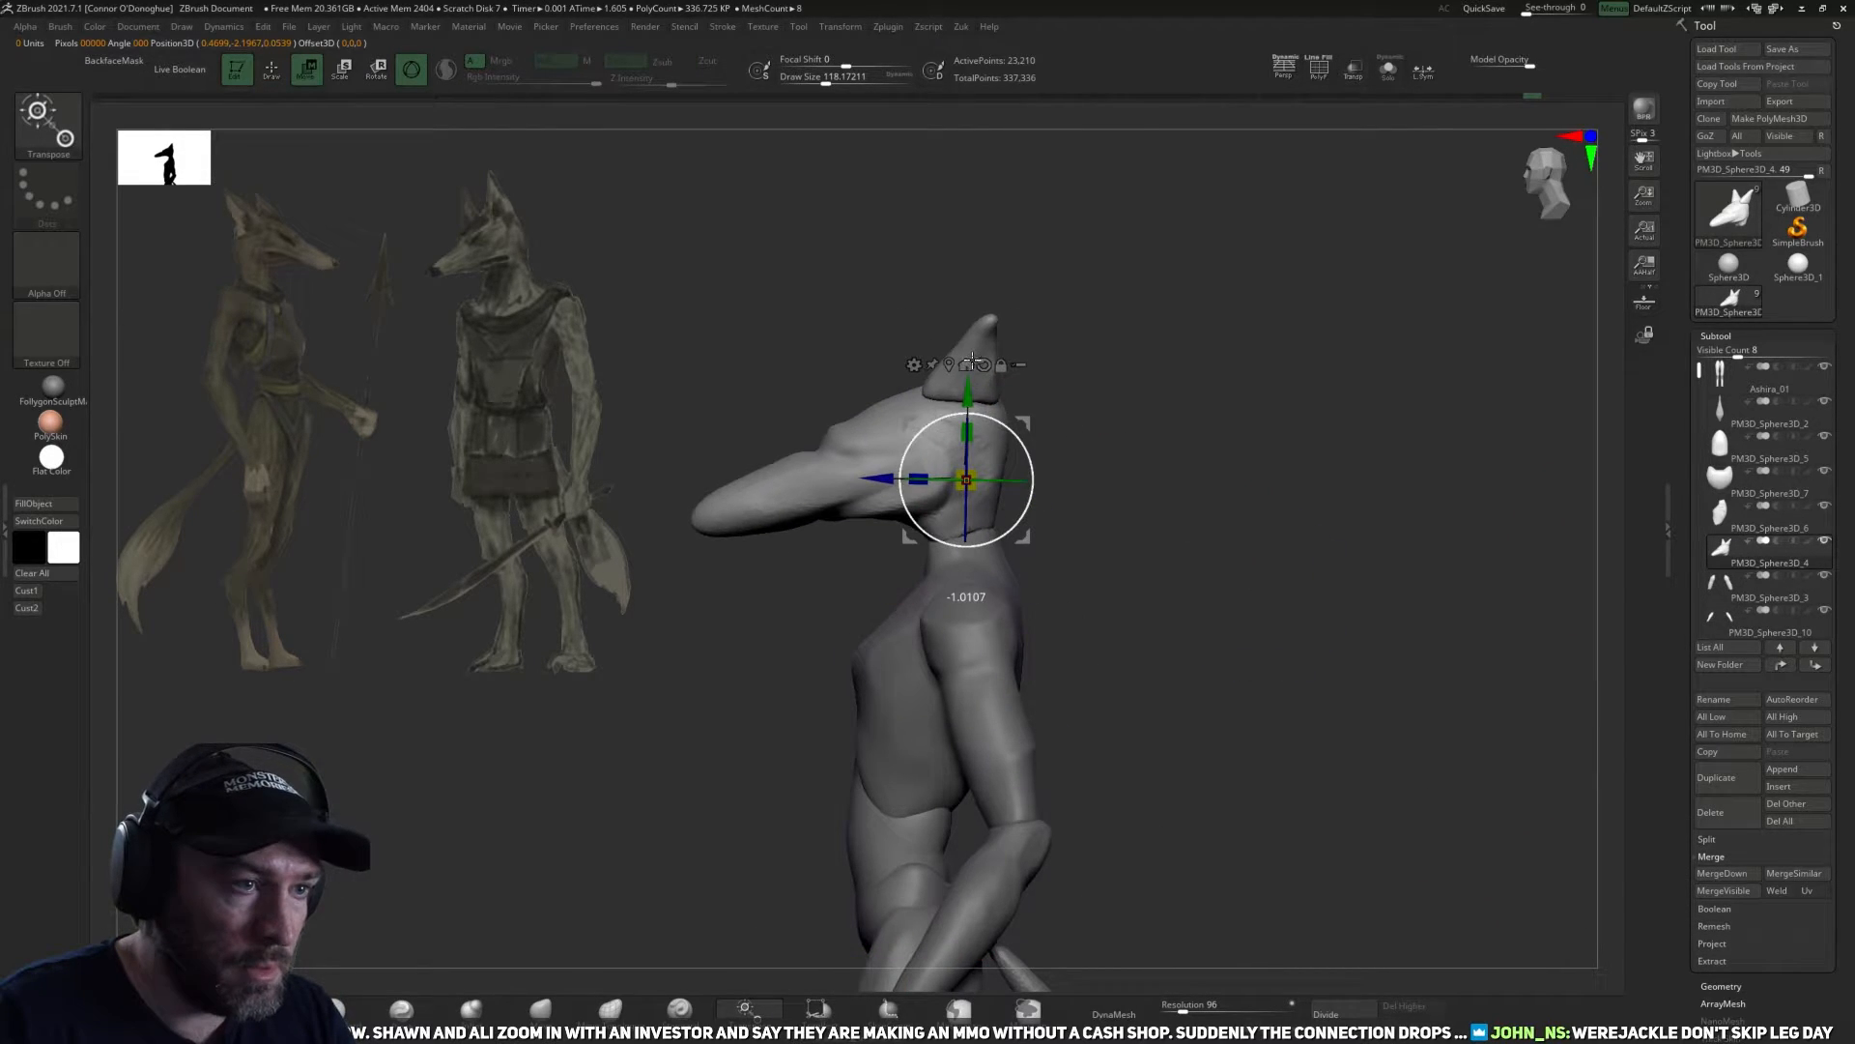
{"action": "left_click_drag", "start_coordinate": [966, 390], "coordinate": [966, 353]}
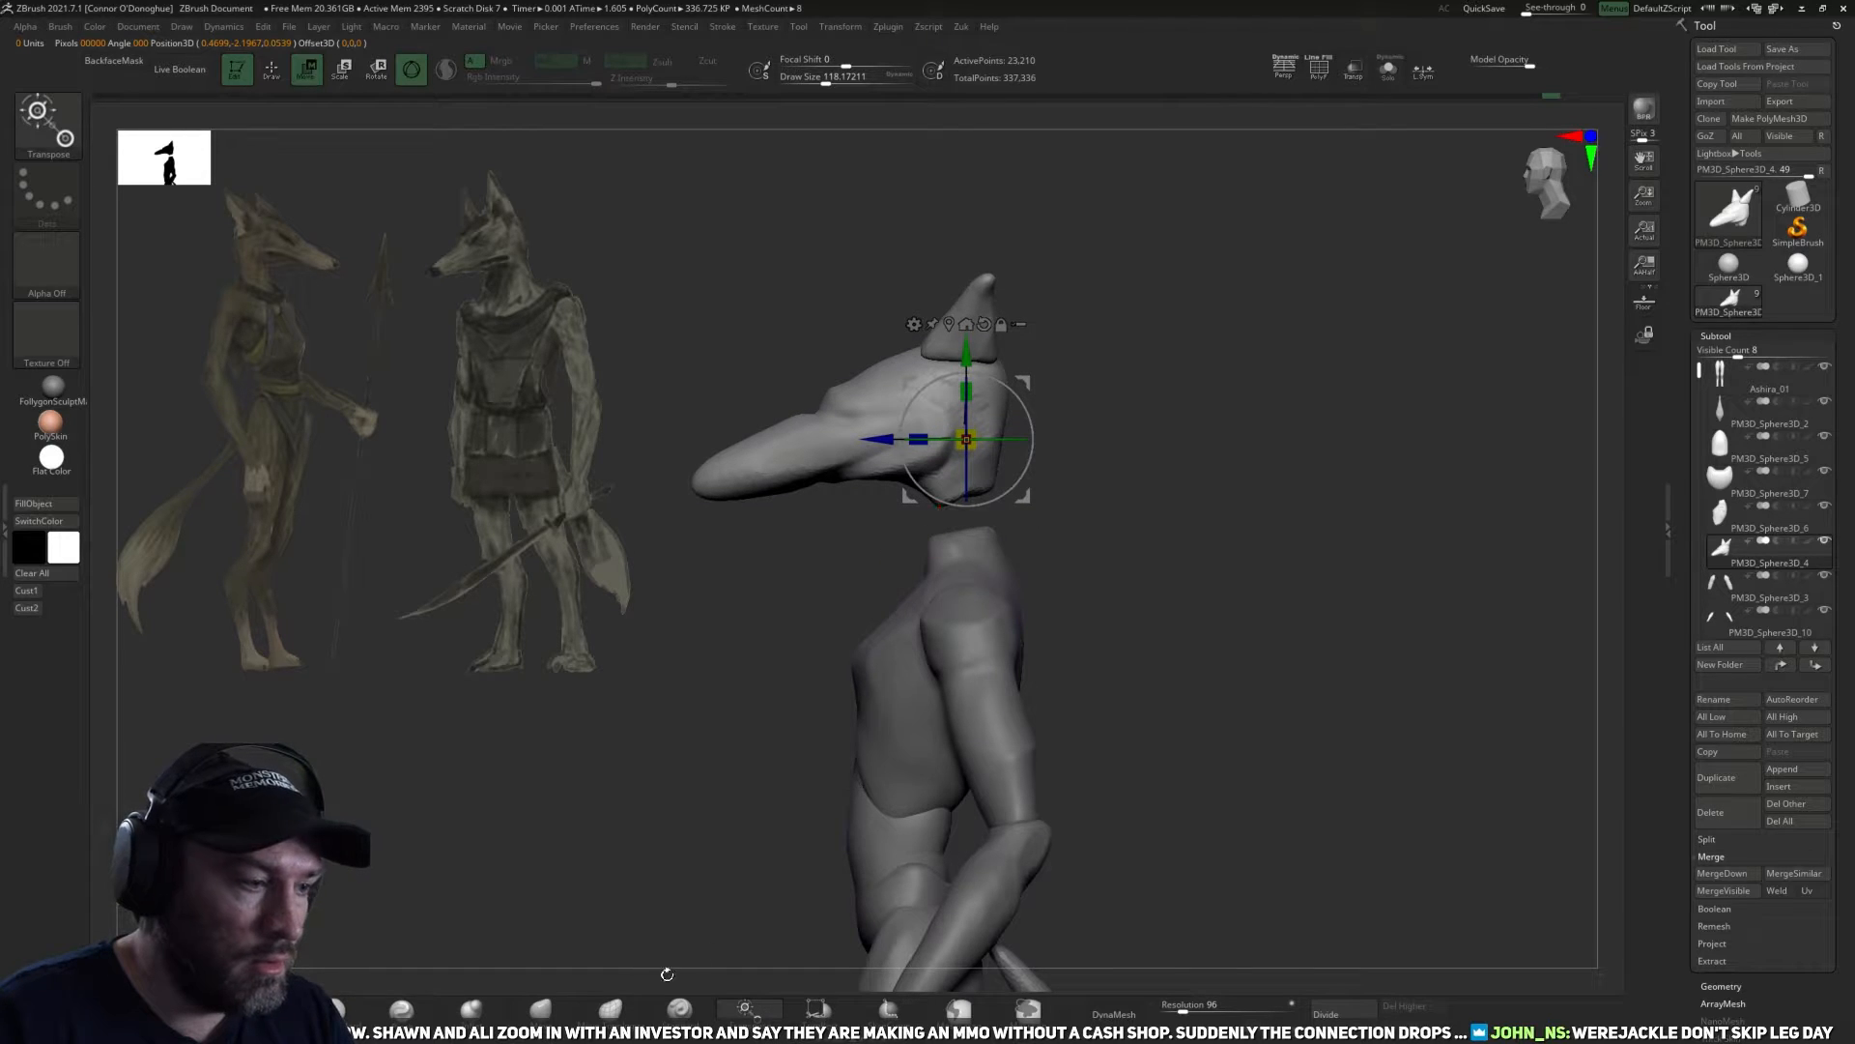
Select the torso and stretch the neck up to meet the raised head with the Move brush at draw sizes of about 98 to 118.
{"action": "key", "text": "q"}
{"action": "left_click", "coordinate": [983, 604], "text": "alt"}
{"action": "left_click", "coordinate": [995, 539], "text": "alt"}
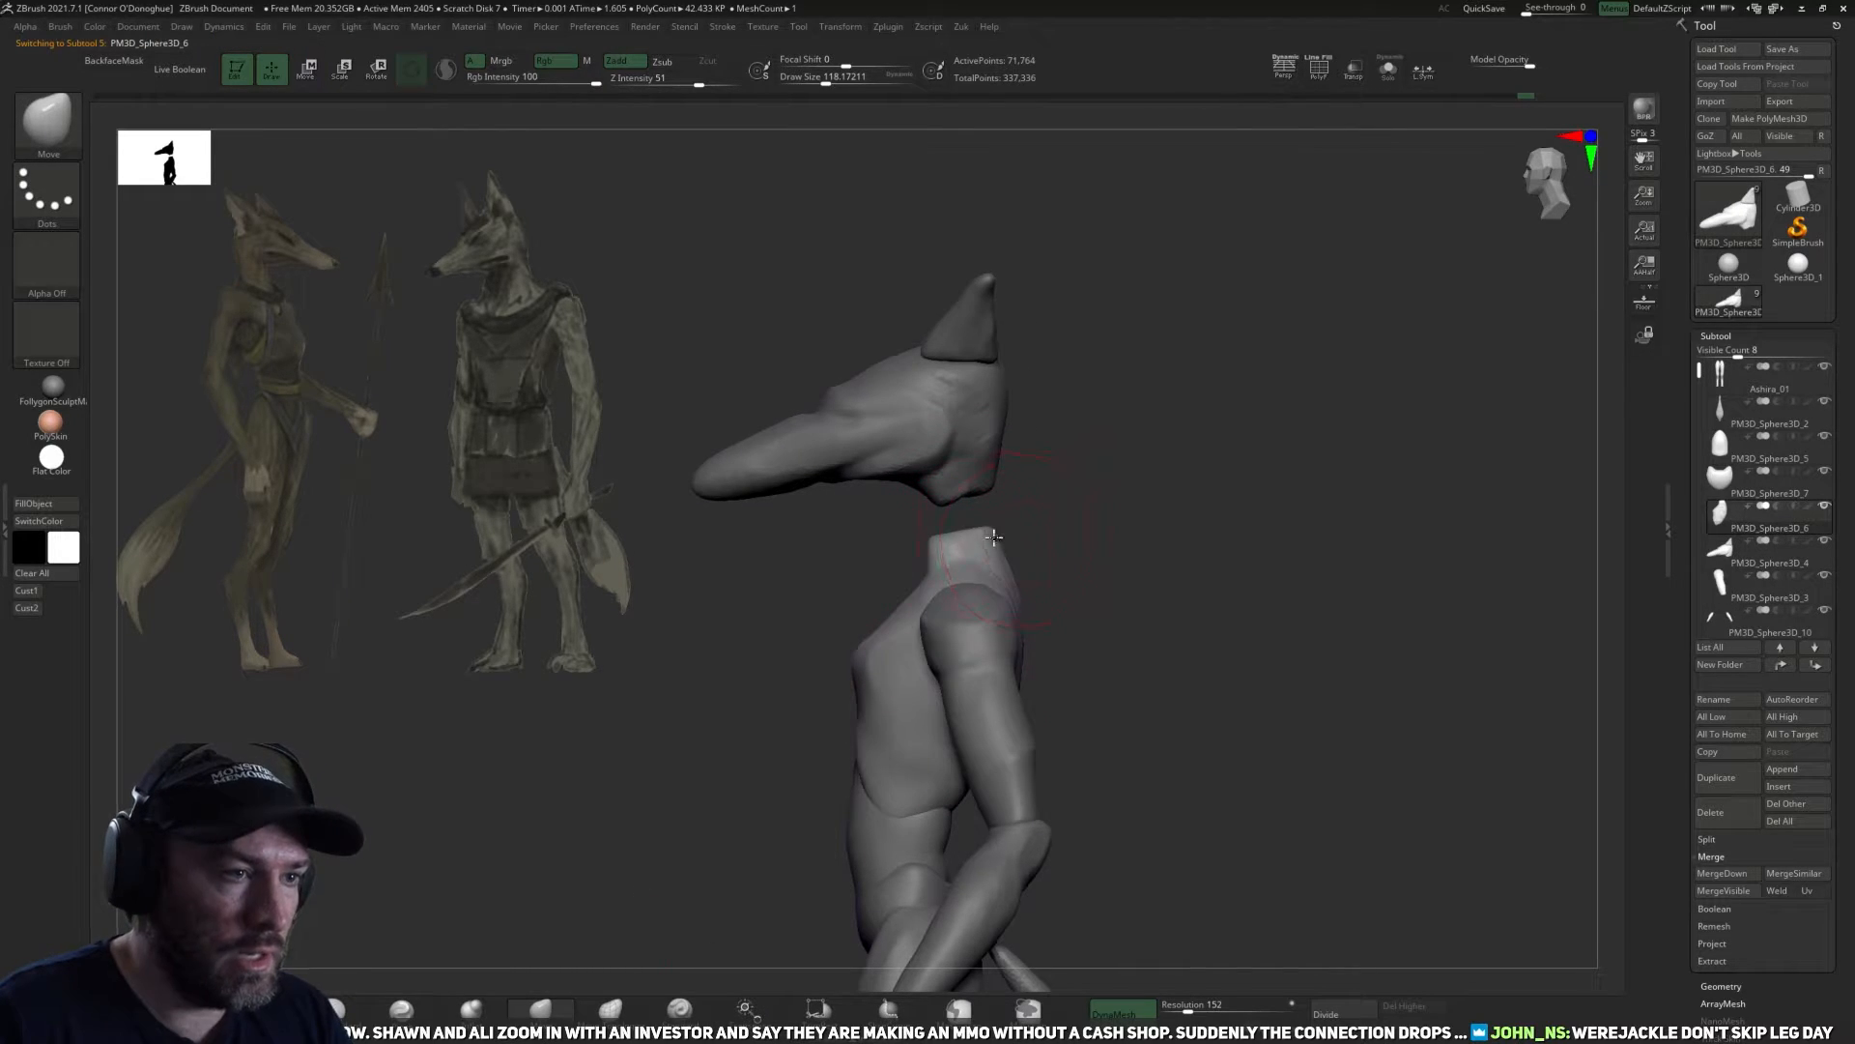
{"action": "left_click_drag", "start_coordinate": [1045, 487], "coordinate": [942, 509]}
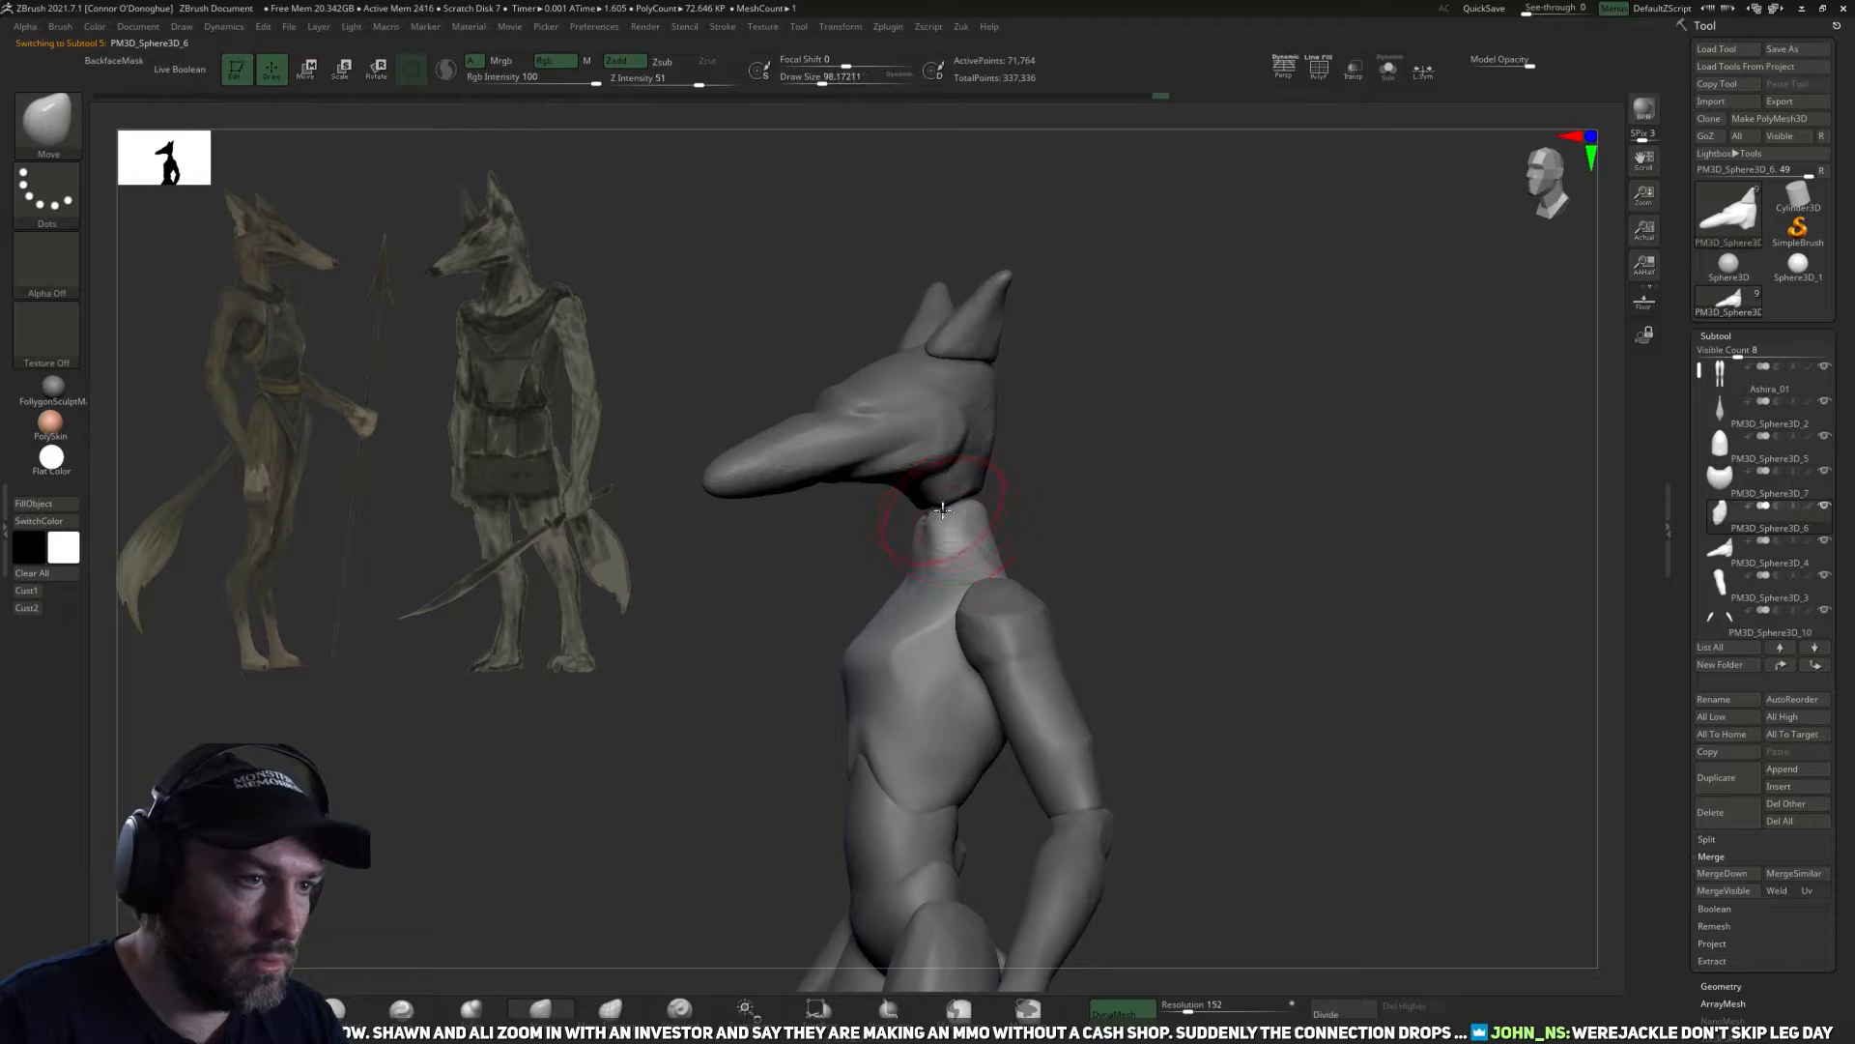
{"action": "mouse_move", "coordinate": [962, 471]}
{"action": "right_mouse_down"}
{"action": "mouse_move", "coordinate": [1007, 504]}
{"action": "mouse_move", "coordinate": [1027, 477]}
{"action": "mouse_move", "coordinate": [1227, 468]}
{"action": "mouse_move", "coordinate": [1184, 526]}
{"action": "mouse_move", "coordinate": [1020, 552]}
{"action": "right_mouse_up"}
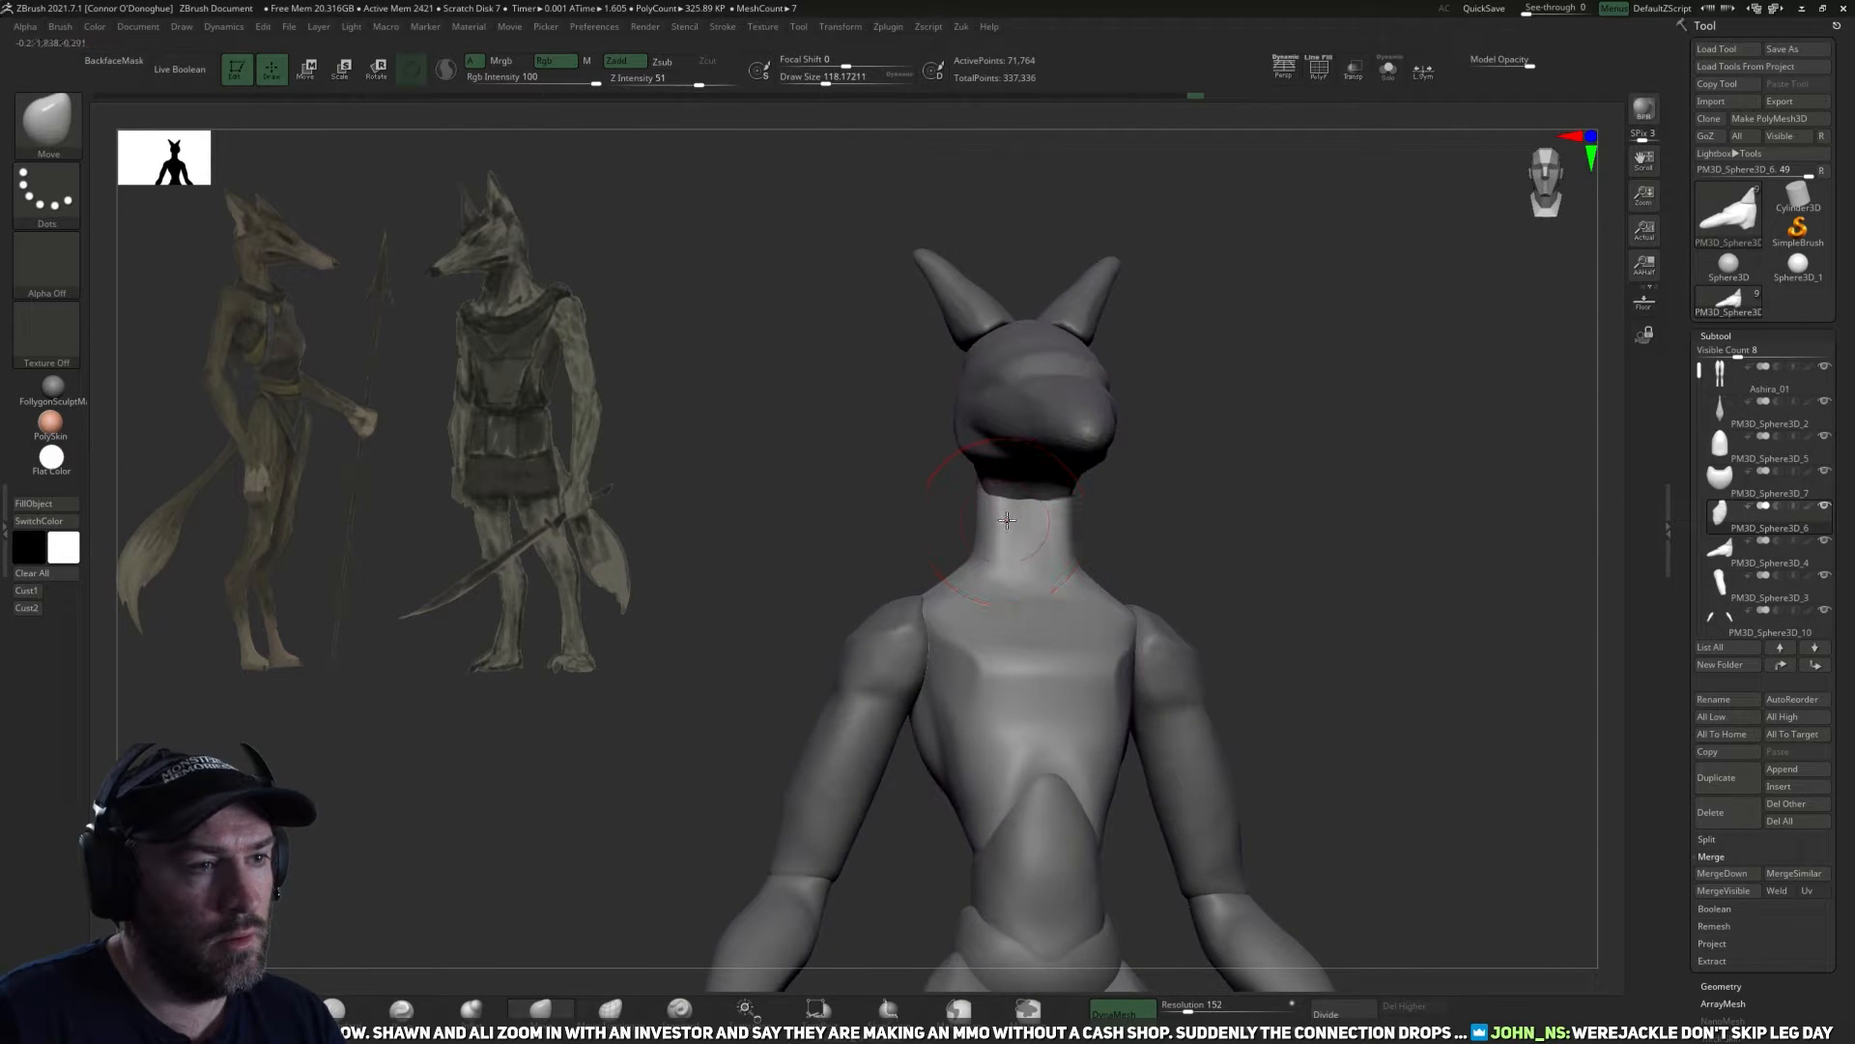
Refine the torso's side contours and upper back with the Move brush at a draw size of about 90.
{"action": "mouse_move", "coordinate": [1089, 533]}
{"action": "right_mouse_down"}
{"action": "mouse_move", "coordinate": [1180, 547]}
{"action": "mouse_move", "coordinate": [1017, 525]}
{"action": "mouse_move", "coordinate": [1126, 468]}
{"action": "mouse_move", "coordinate": [964, 636]}
{"action": "right_mouse_up"}
{"action": "left_click_drag", "start_coordinate": [902, 756], "coordinate": [923, 737], "text": "shift"}
{"action": "right_click_drag", "start_coordinate": [1068, 879], "coordinate": [1036, 766], "text": "alt"}
{"action": "left_click_drag", "start_coordinate": [952, 560], "coordinate": [940, 662], "text": "shift"}
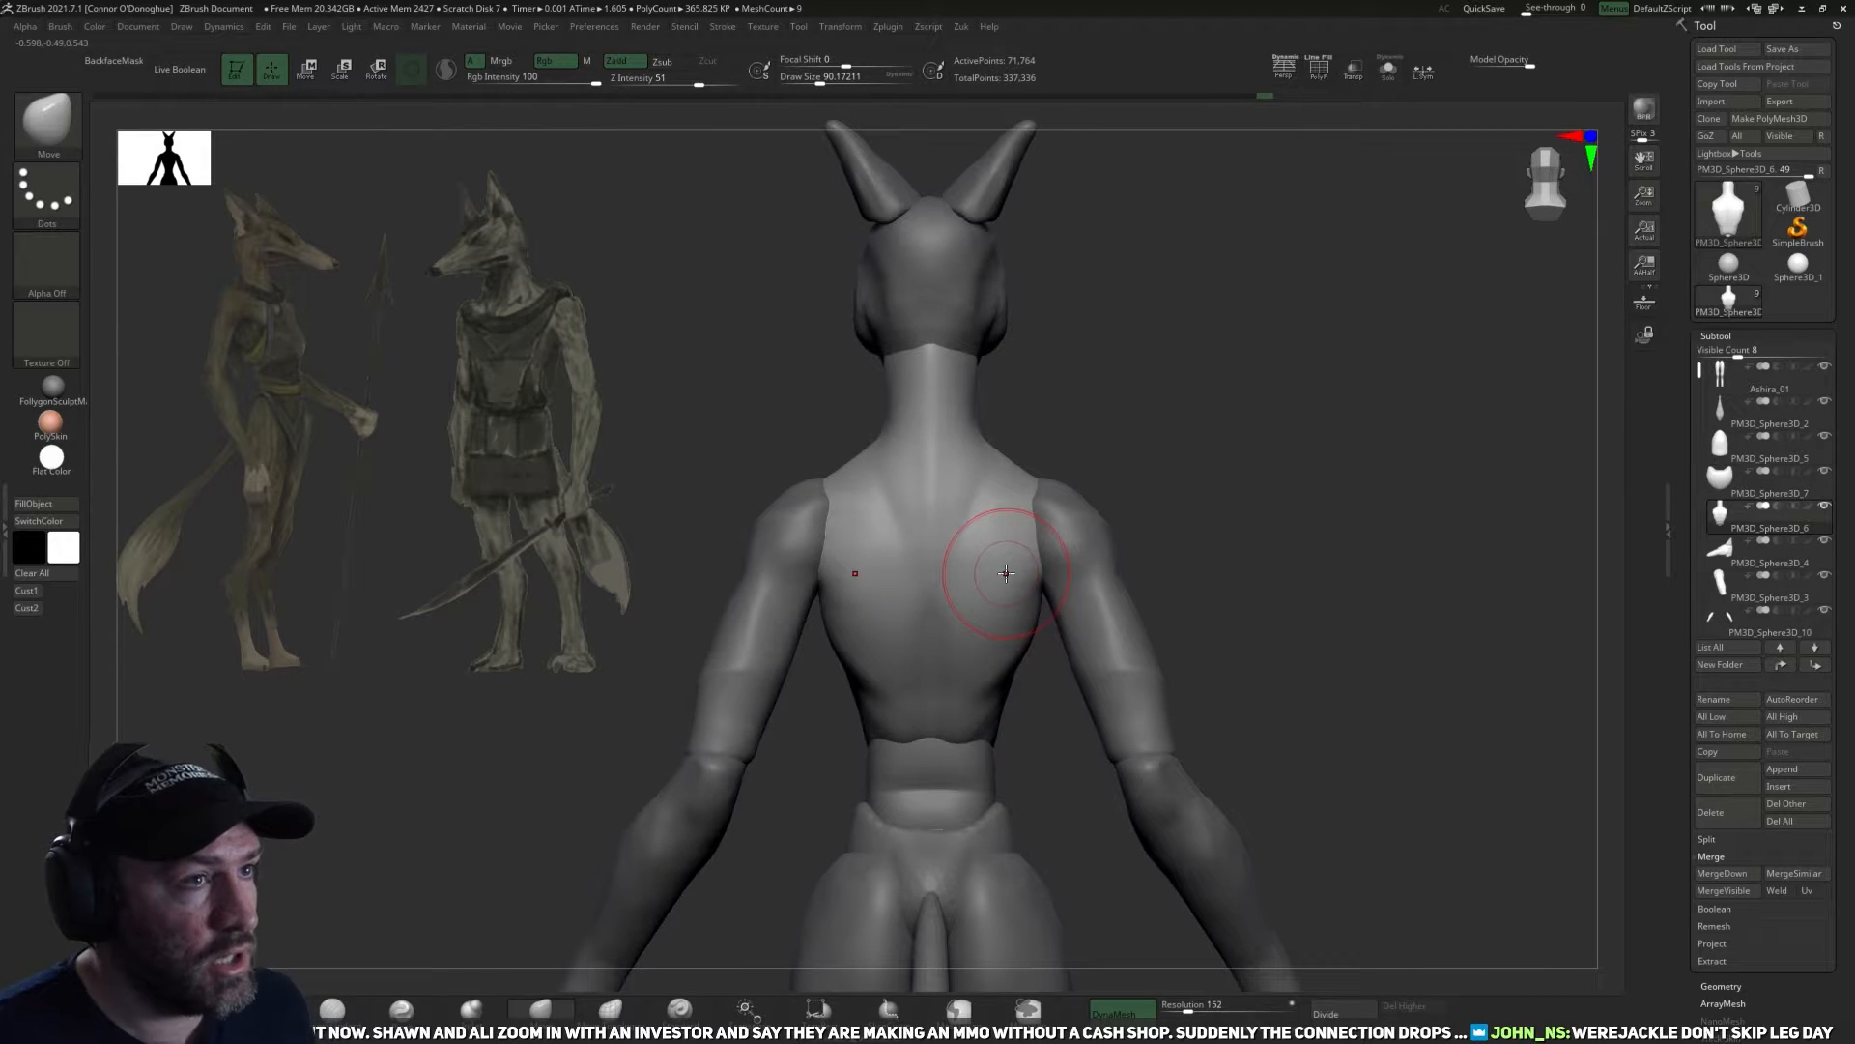
Select the merged head and ears subtool and assign separate polygroups with Auto Groups.
{"action": "left_click_drag", "start_coordinate": [1242, 539], "coordinate": [1344, 684]}
{"action": "left_click", "coordinate": [1056, 568], "text": "alt"}
{"action": "left_click_drag", "start_coordinate": [951, 781], "coordinate": [1381, 545]}
{"action": "left_click_drag", "start_coordinate": [1209, 637], "coordinate": [1255, 655], "text": "ctrl"}
{"action": "key", "text": "z"}
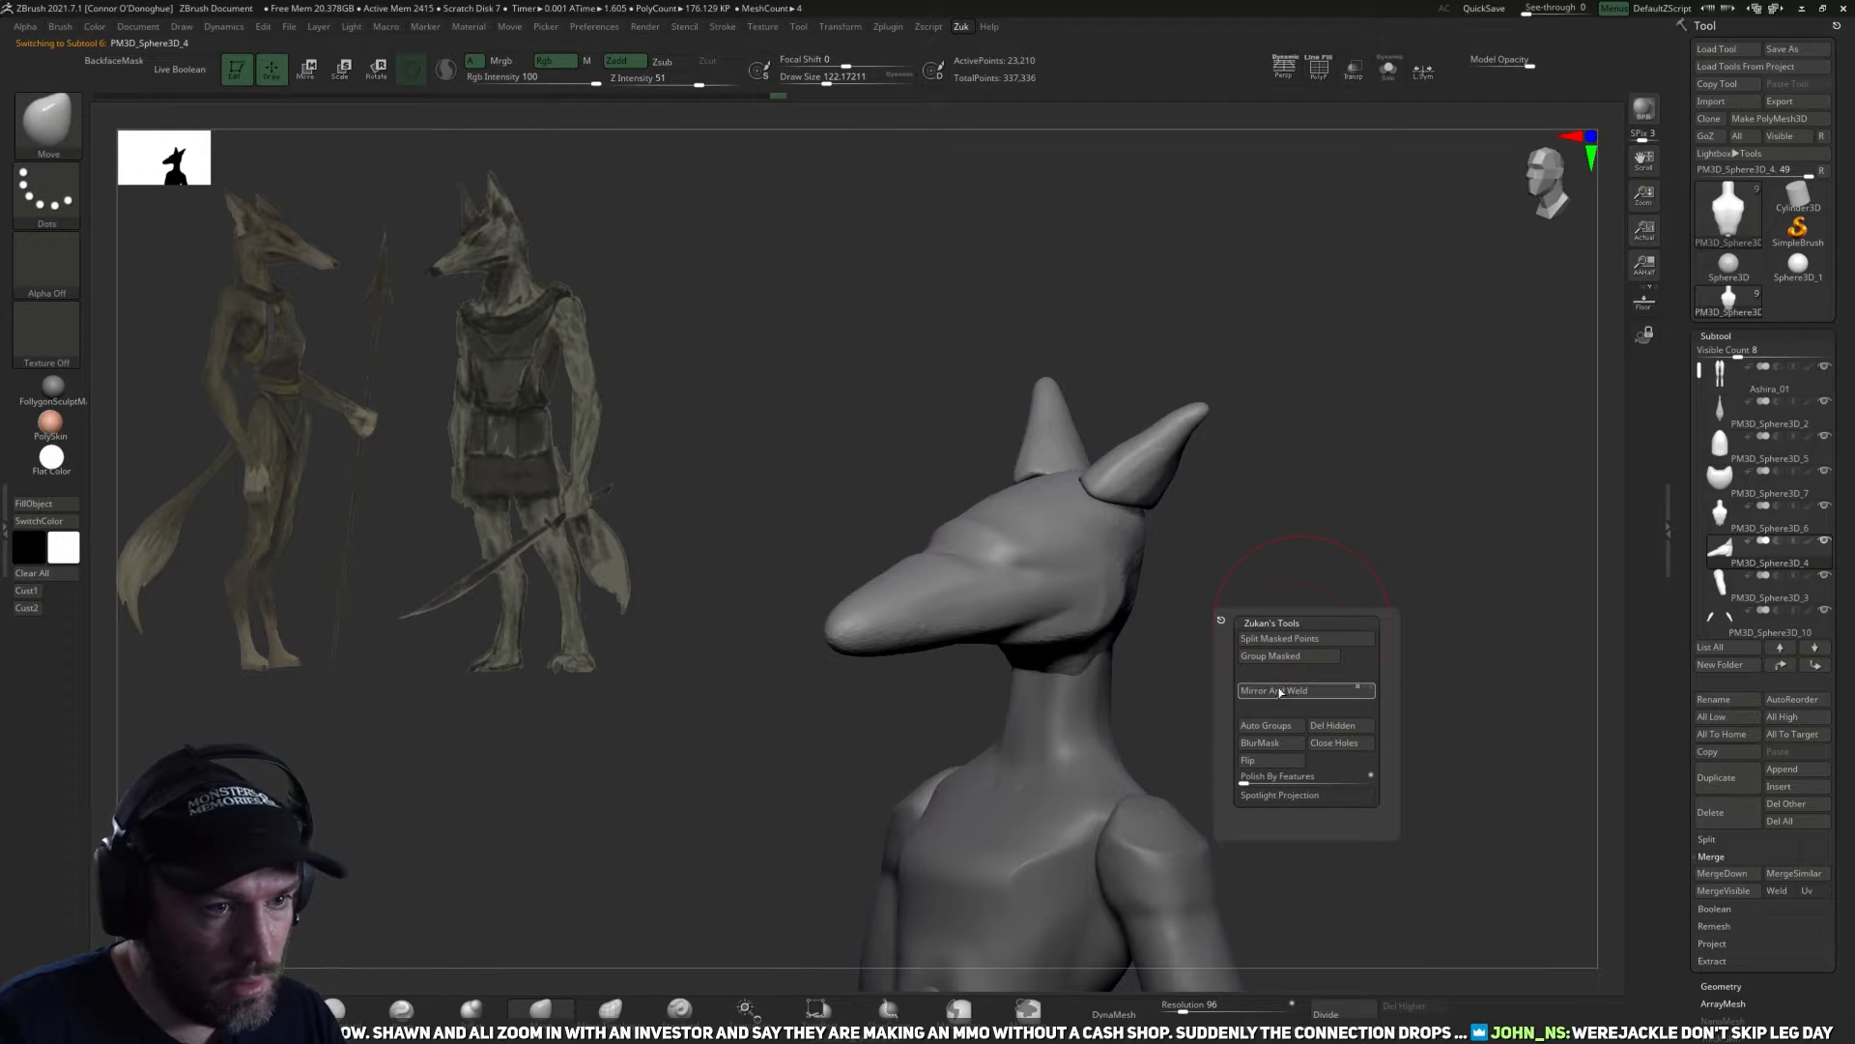
{"action": "left_click", "coordinate": [1273, 732]}
Isolate and mask the head, show the ears again, and split the masked head into its own subtool.
{"action": "left_click", "coordinate": [1070, 598], "text": "ctrl+shift"}
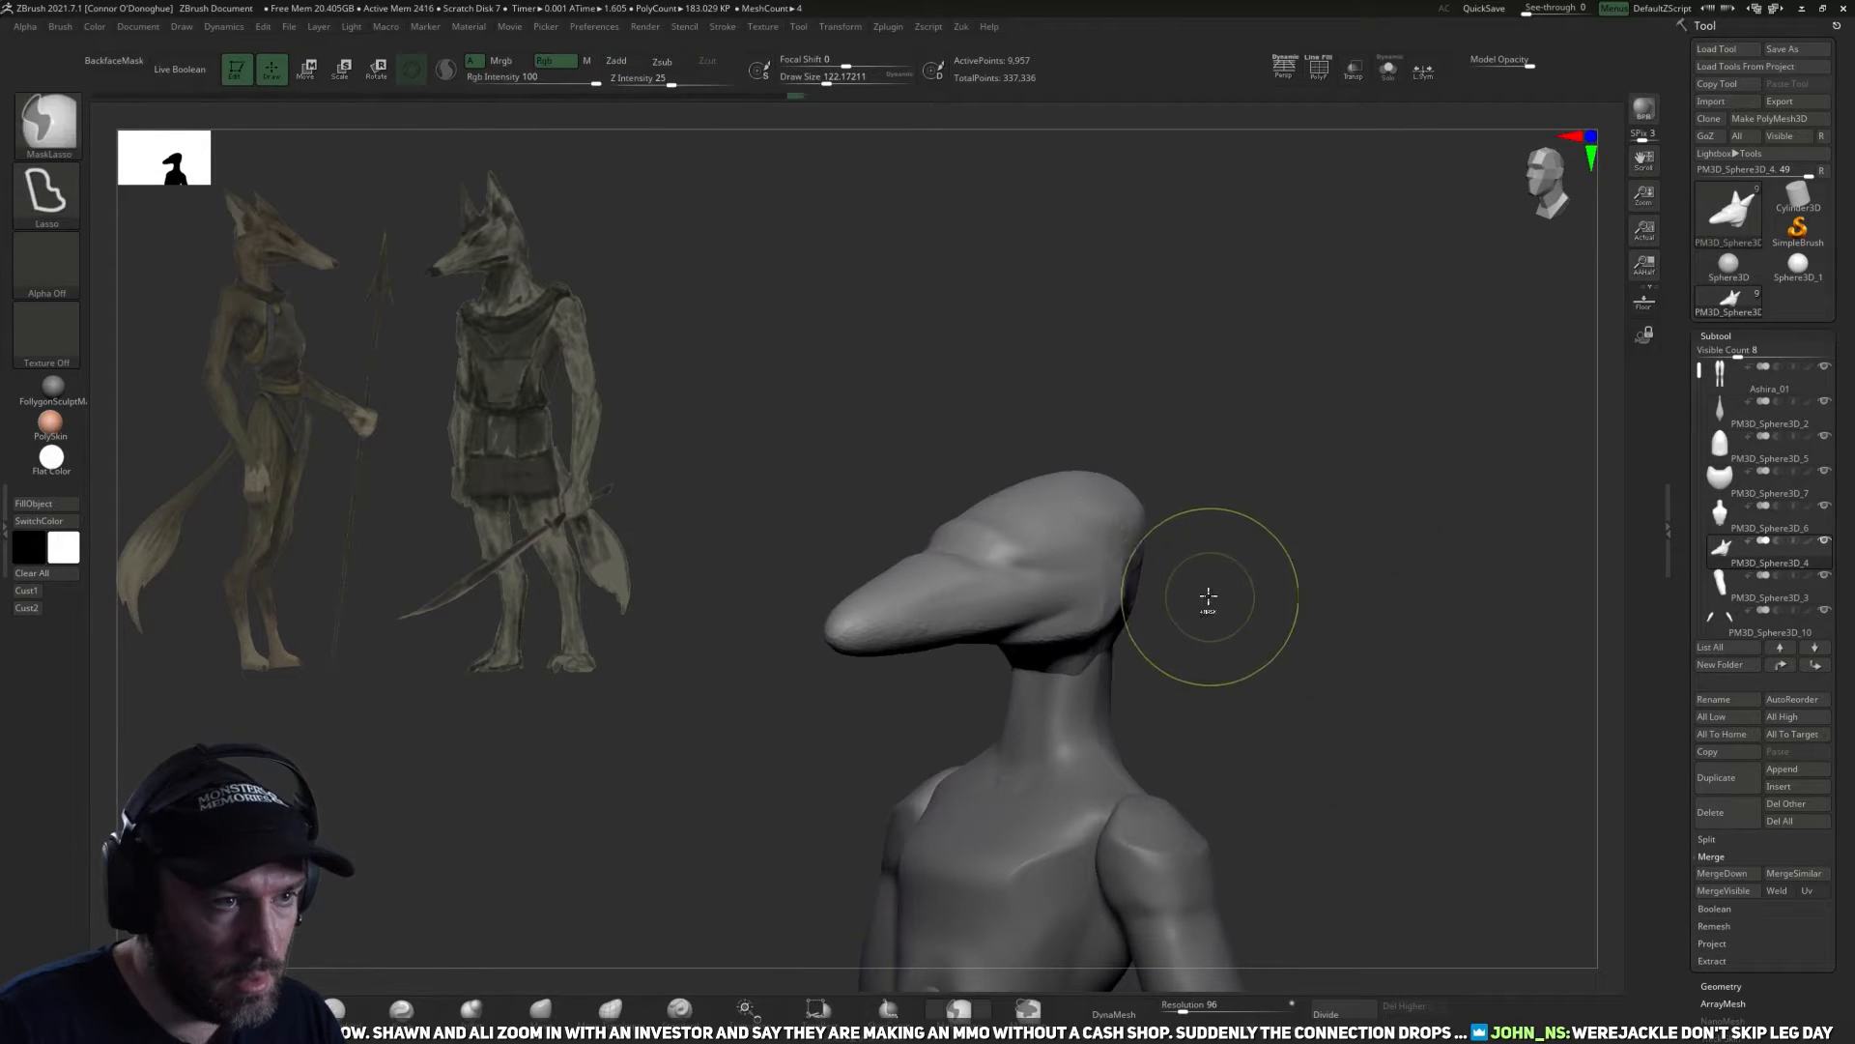
{"action": "left_click", "coordinate": [1273, 599], "text": "ctrl"}
{"action": "left_click", "coordinate": [1317, 633], "text": "ctrl+shift"}
{"action": "key", "text": "z"}
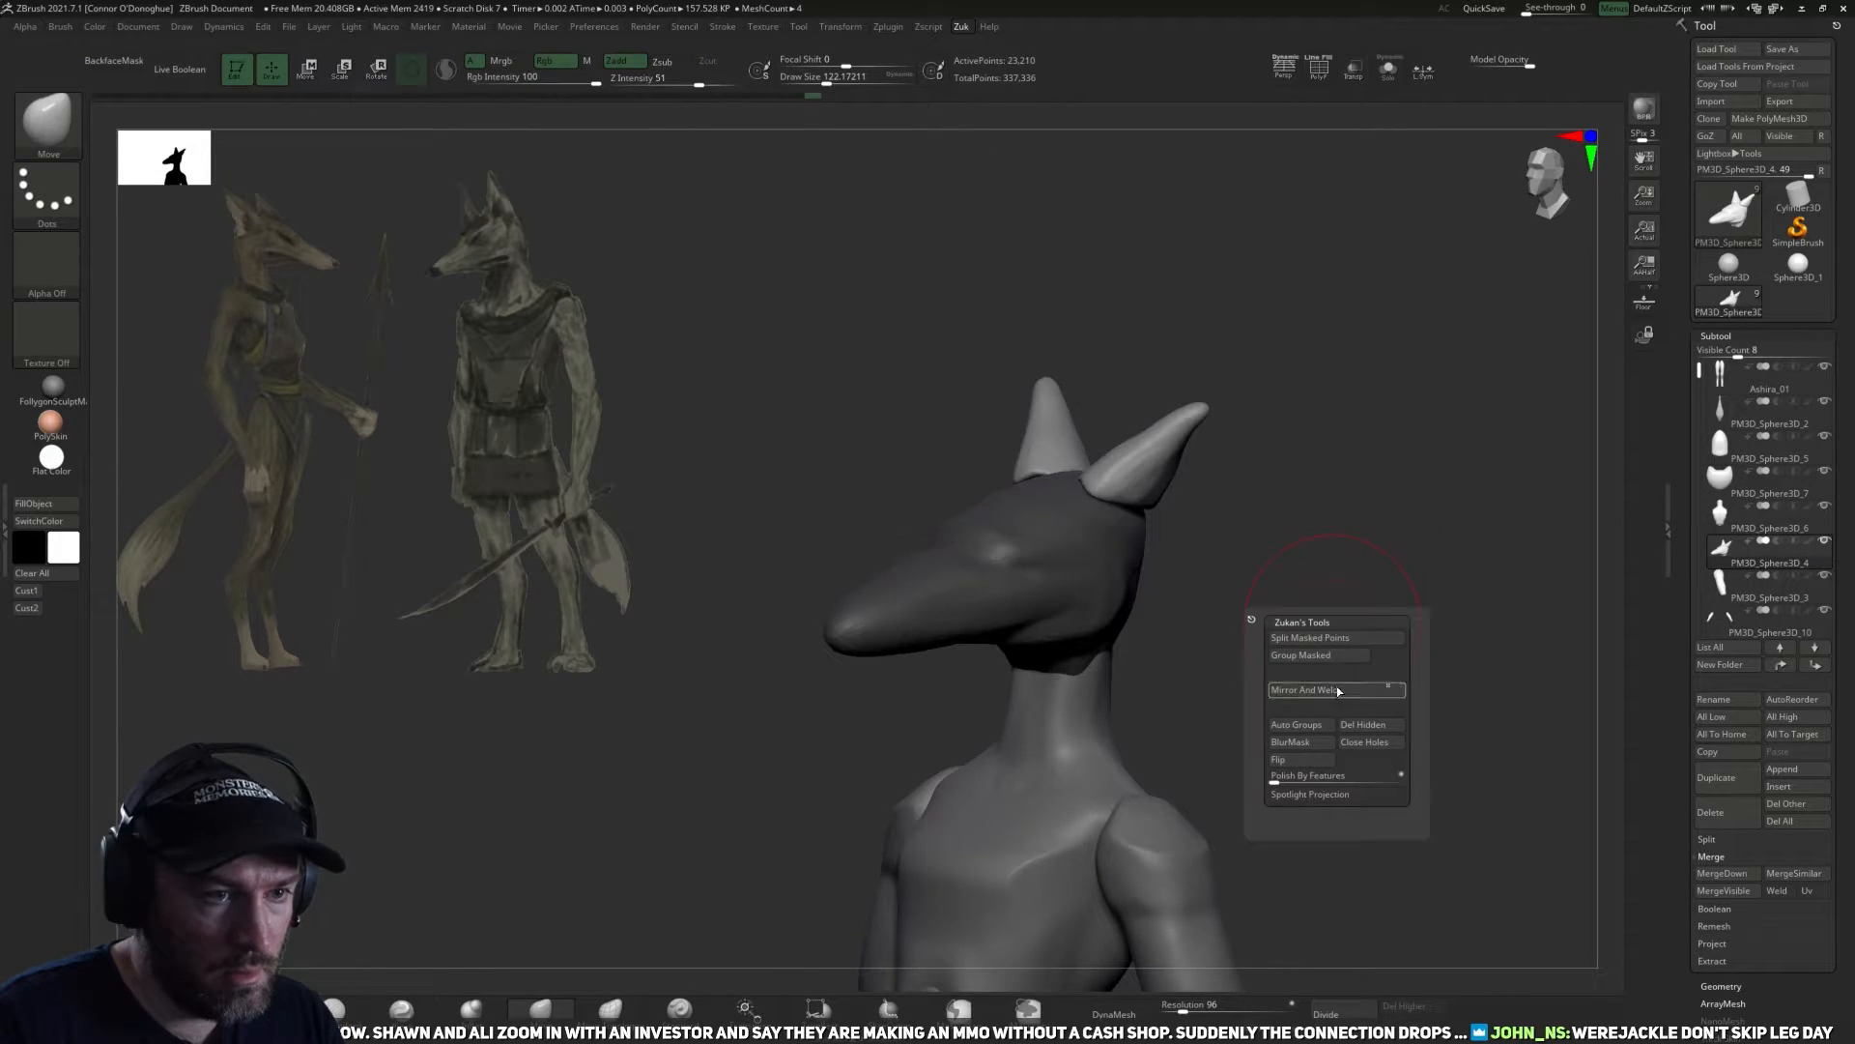
{"action": "left_click", "coordinate": [1342, 639]}
Select the separated head and DynaMesh it at resolution 104.
{"action": "left_click", "coordinate": [1126, 557], "text": "alt"}
{"action": "left_click_drag", "start_coordinate": [1247, 605], "coordinate": [1285, 701], "text": "shift"}
{"action": "left_click_drag", "start_coordinate": [1174, 1008], "coordinate": [1182, 1008]}
{"action": "left_click", "coordinate": [1119, 1012]}
Reshape the cheeks and back of the head with the Move brush at a draw size of about 122 and smooth the surface.
{"action": "mouse_move", "coordinate": [1235, 579]}
{"action": "left_mouse_down"}
{"action": "mouse_move", "coordinate": [1209, 670]}
{"action": "mouse_move", "coordinate": [1156, 675]}
{"action": "left_mouse_up"}
{"action": "right_click_drag", "start_coordinate": [1093, 584], "coordinate": [1087, 616]}
{"action": "key", "text": "bracketright"}
{"action": "left_click_drag", "start_coordinate": [1101, 586], "coordinate": [1114, 585]}
{"action": "right_click_drag", "start_coordinate": [1060, 593], "coordinate": [1042, 582]}
{"action": "key", "text": "bracketleft"}
{"action": "right_click_drag", "start_coordinate": [1196, 588], "coordinate": [1129, 610]}
{"action": "key", "text": "bracketright"}
{"action": "left_click_drag", "start_coordinate": [1135, 583], "coordinate": [1098, 572]}
{"action": "mouse_move", "coordinate": [1248, 554]}
{"action": "right_mouse_down"}
{"action": "mouse_move", "coordinate": [1321, 531]}
{"action": "mouse_move", "coordinate": [1354, 584]}
{"action": "right_mouse_up"}
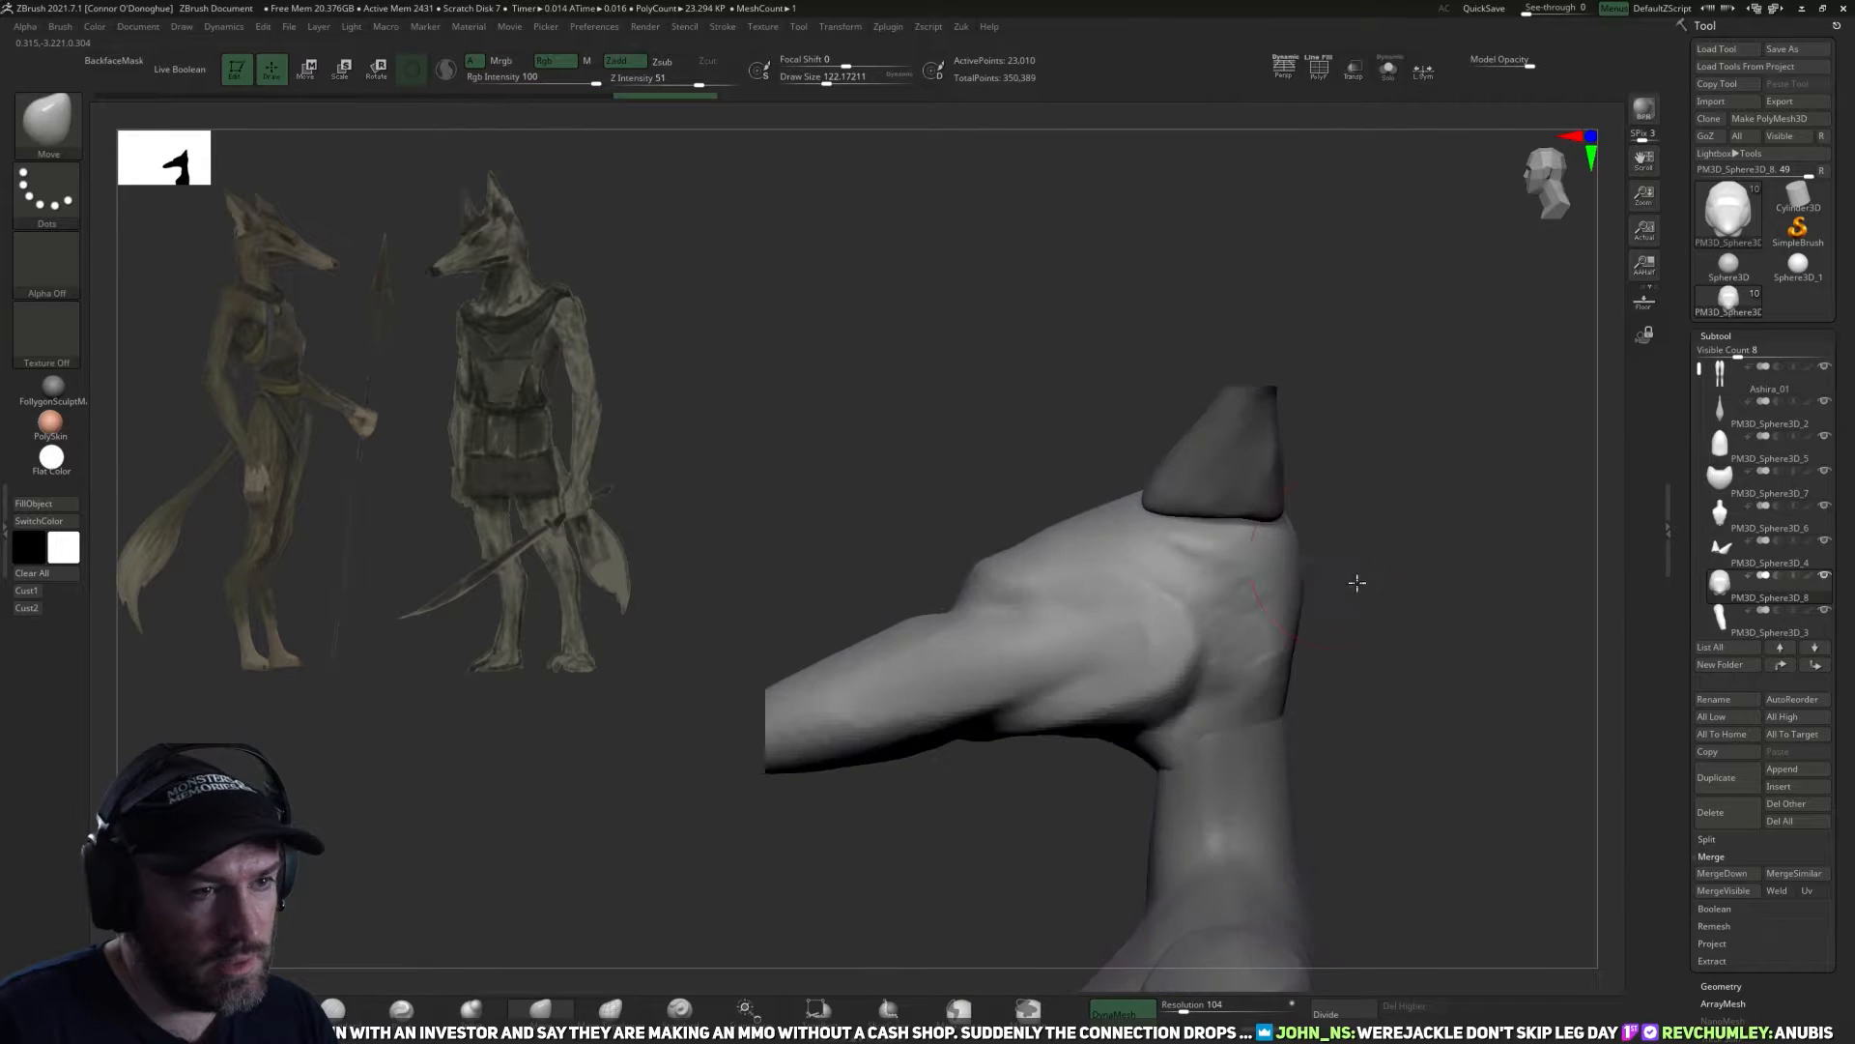
{"action": "mouse_move", "coordinate": [1151, 623]}
{"action": "left_mouse_down", "text": "shift"}
{"action": "mouse_move", "coordinate": [1158, 550]}
{"action": "mouse_move", "coordinate": [1177, 666]}
{"action": "mouse_move", "coordinate": [1135, 605]}
{"action": "left_mouse_up", "text": "shift"}
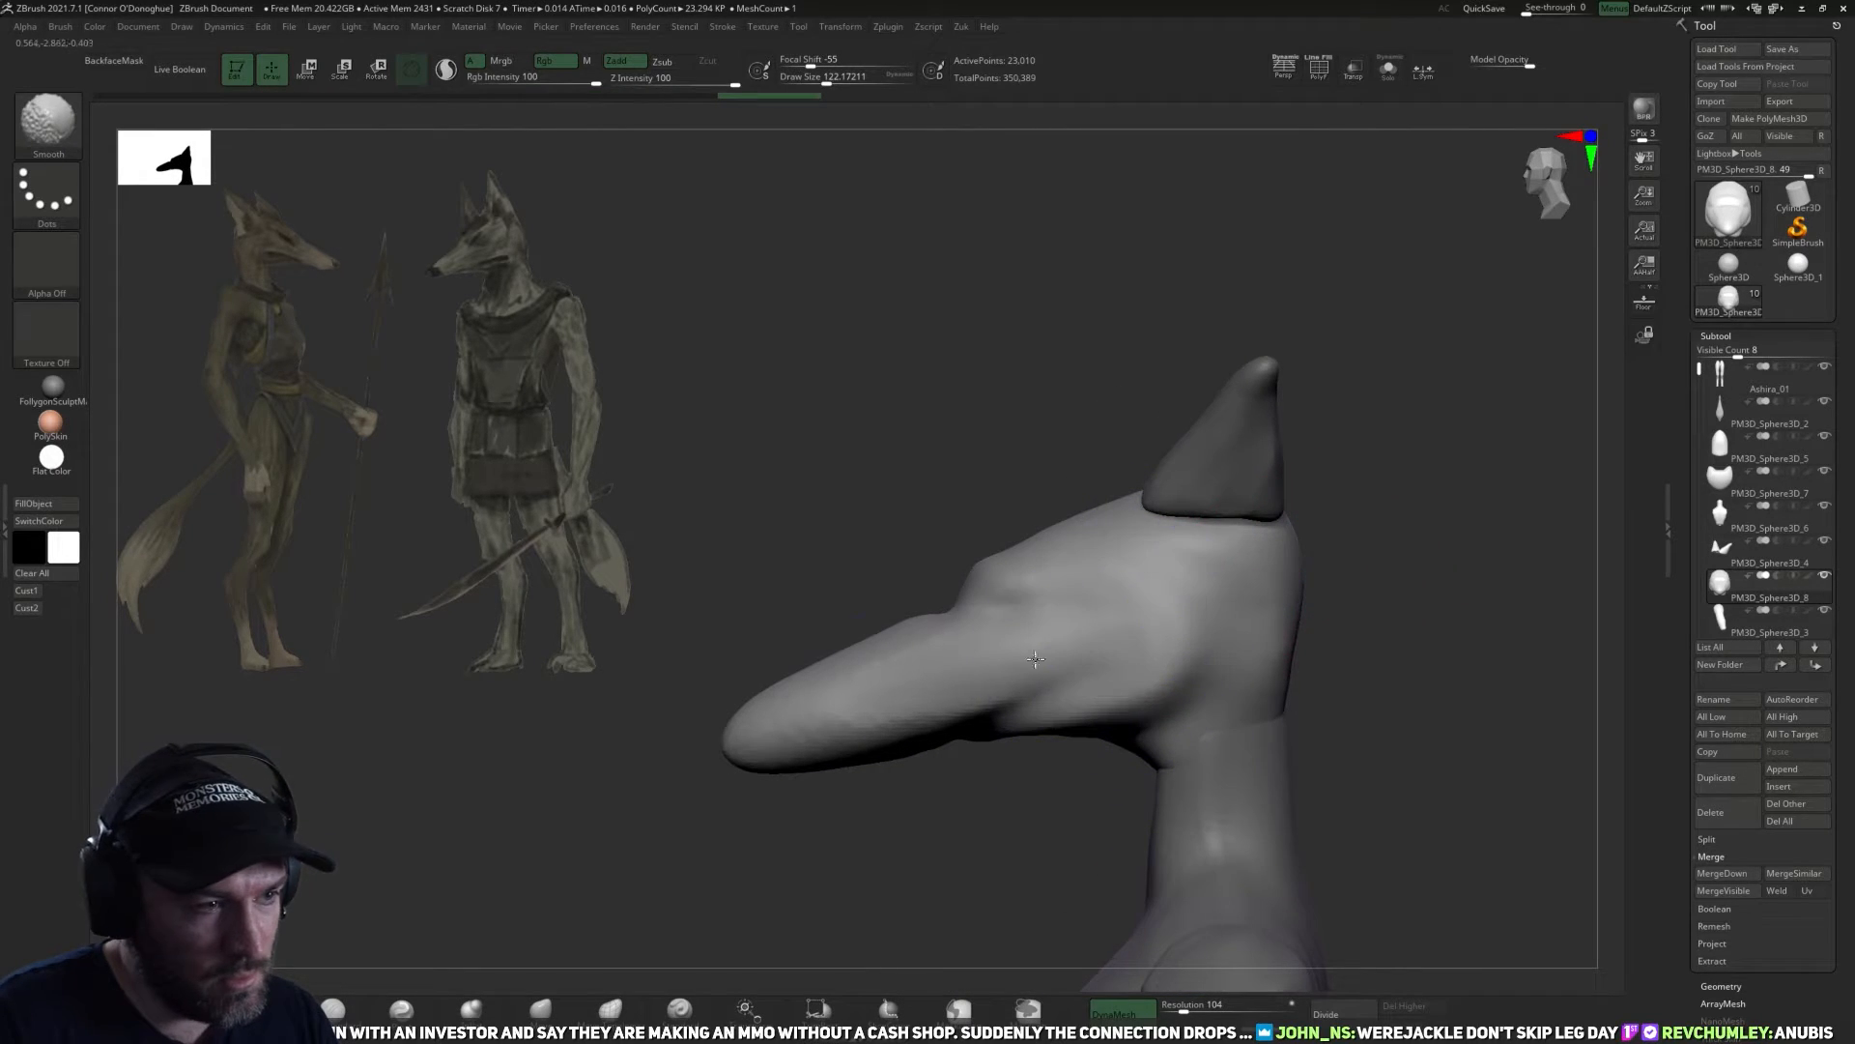
{"action": "right_click_drag", "start_coordinate": [669, 894], "coordinate": [735, 870], "text": "alt"}
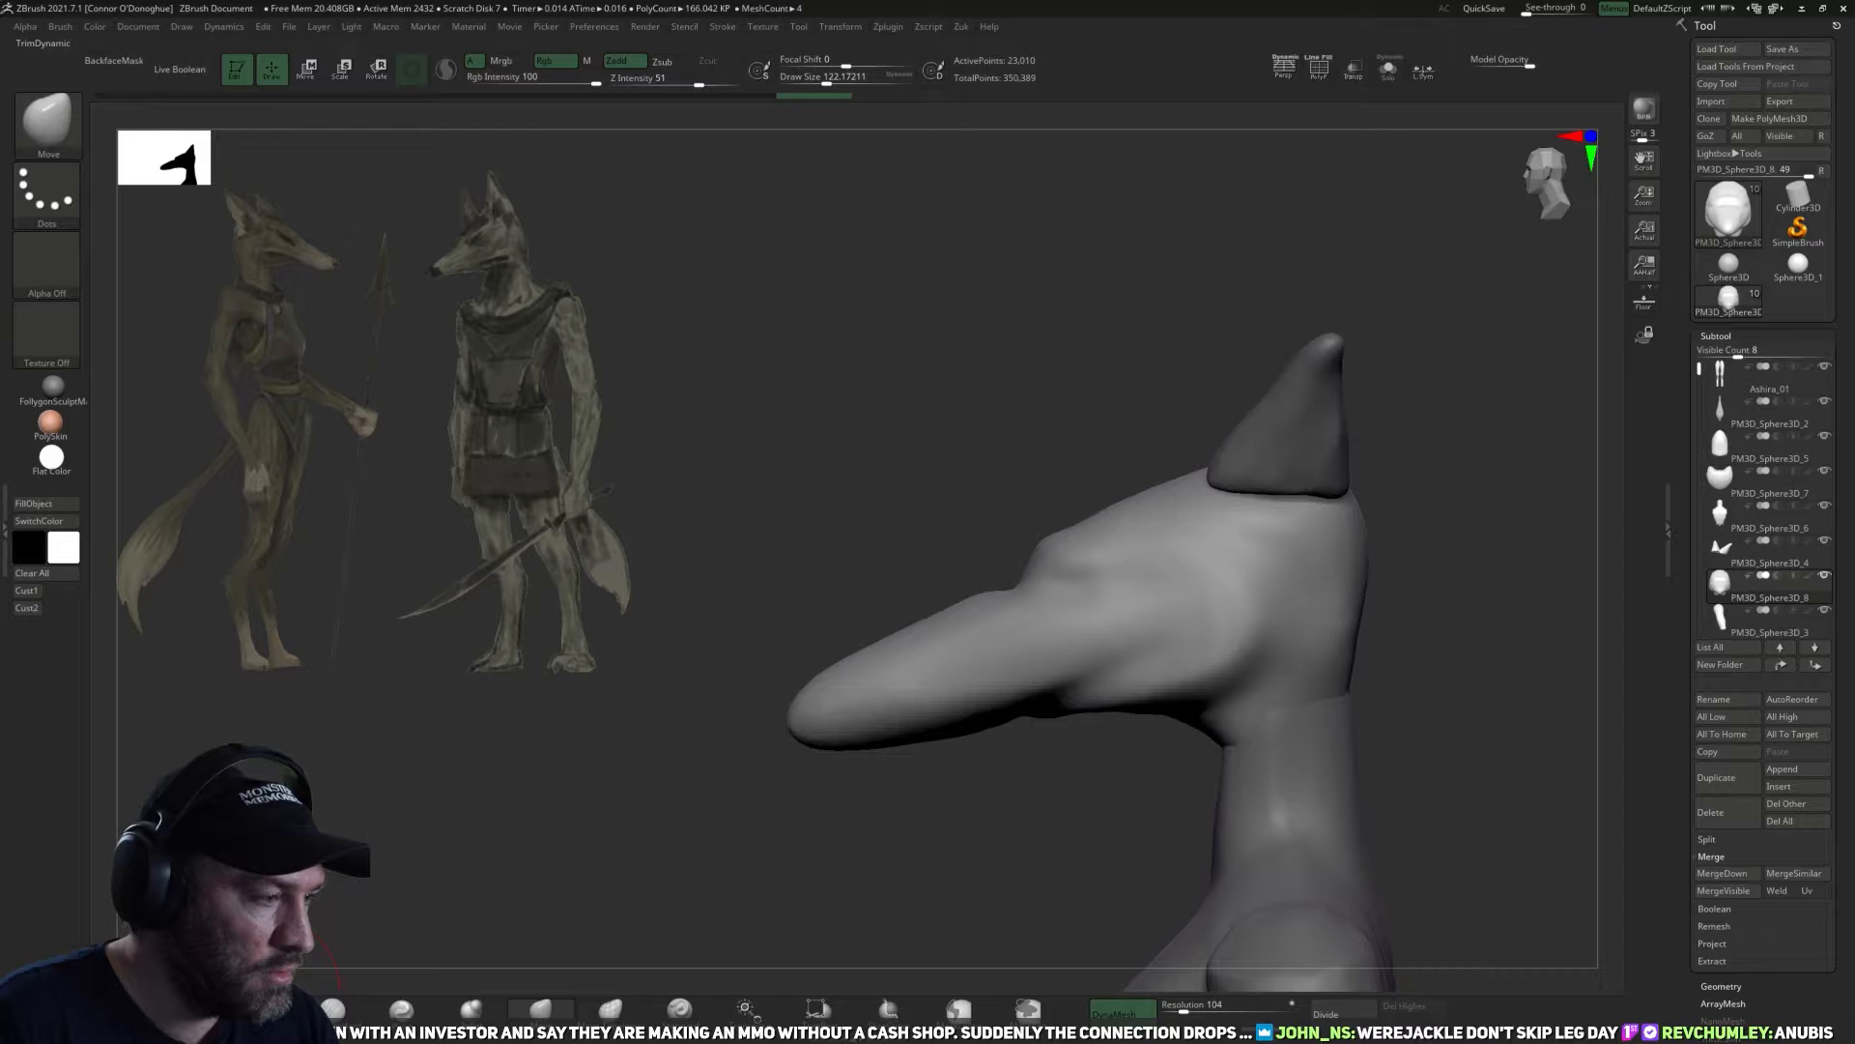
Flatten the sides and underside of the muzzle with TrimDynamic and select the Pinch brush.
{"action": "left_click", "coordinate": [271, 1005]}
{"action": "right_click_drag", "start_coordinate": [822, 819], "coordinate": [847, 710]}
{"action": "mouse_move", "coordinate": [911, 766]}
{"action": "left_mouse_down"}
{"action": "mouse_move", "coordinate": [854, 778]}
{"action": "mouse_move", "coordinate": [882, 763]}
{"action": "left_mouse_up"}
{"action": "right_click_drag", "start_coordinate": [865, 821], "coordinate": [911, 812]}
{"action": "left_click_drag", "start_coordinate": [874, 729], "coordinate": [1042, 653]}
{"action": "right_click_drag", "start_coordinate": [1010, 839], "coordinate": [1014, 730]}
{"action": "mouse_move", "coordinate": [1006, 773]}
{"action": "left_mouse_down", "text": "shift"}
{"action": "mouse_move", "coordinate": [957, 792]}
{"action": "mouse_move", "coordinate": [935, 759]}
{"action": "left_mouse_up", "text": "shift"}
{"action": "left_click_drag", "start_coordinate": [923, 691], "coordinate": [1014, 865]}
{"action": "left_click_drag", "start_coordinate": [1292, 468], "coordinate": [1190, 607], "text": "shift"}
{"action": "left_click", "coordinate": [403, 1010]}
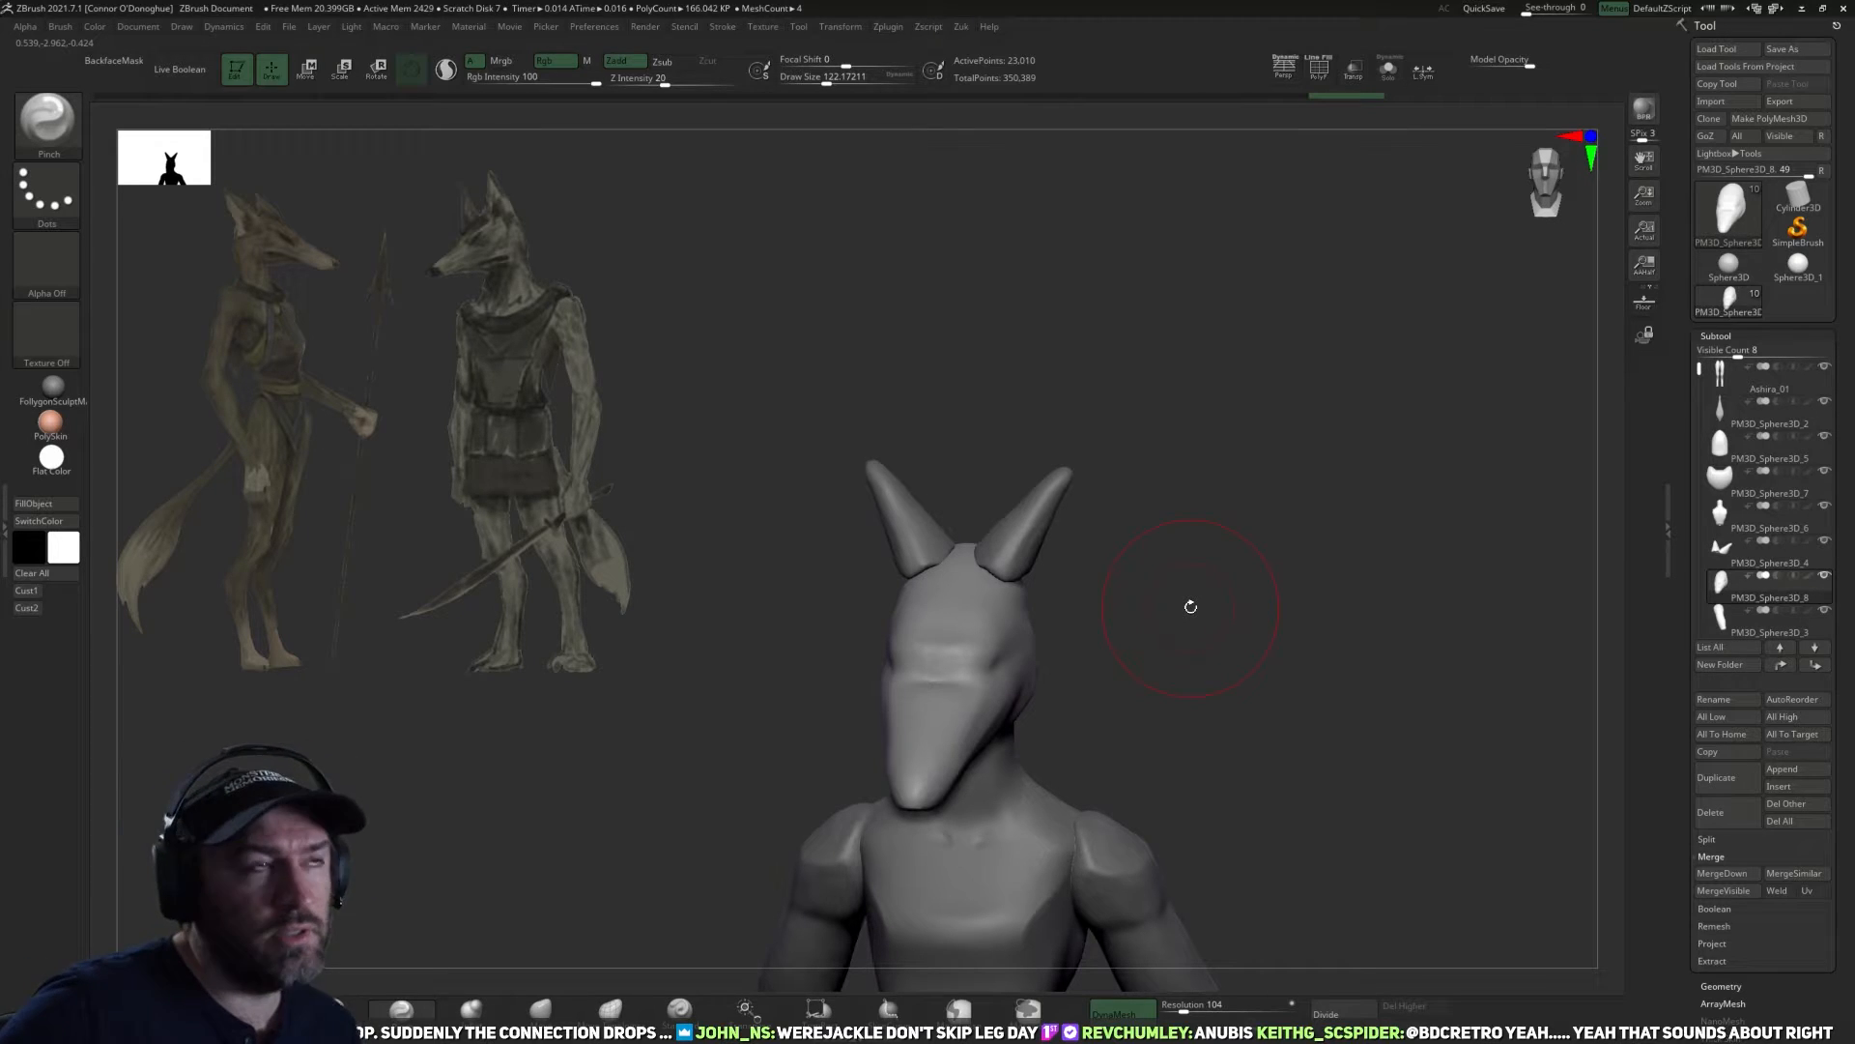
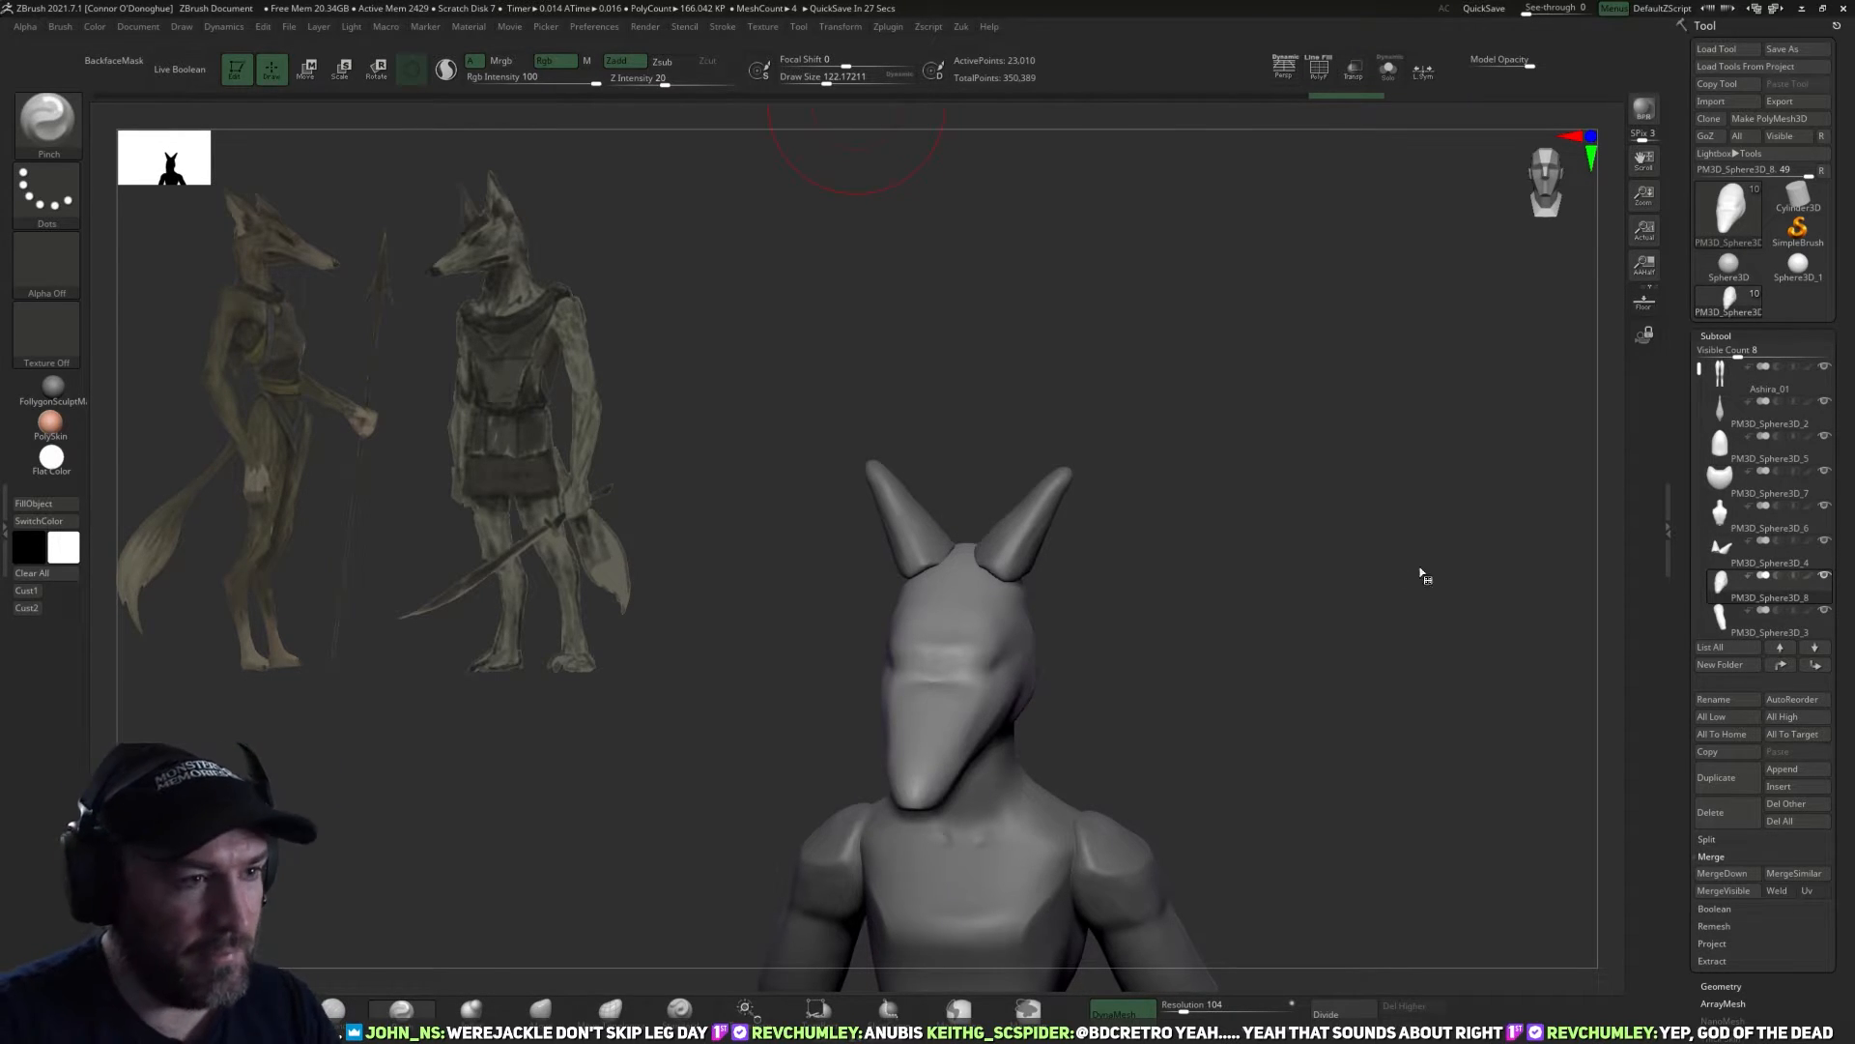
Hide the ears subtool and flatten the back of the head with the TrimDynamic brush.
{"action": "left_click_drag", "start_coordinate": [1221, 600], "coordinate": [1446, 547]}
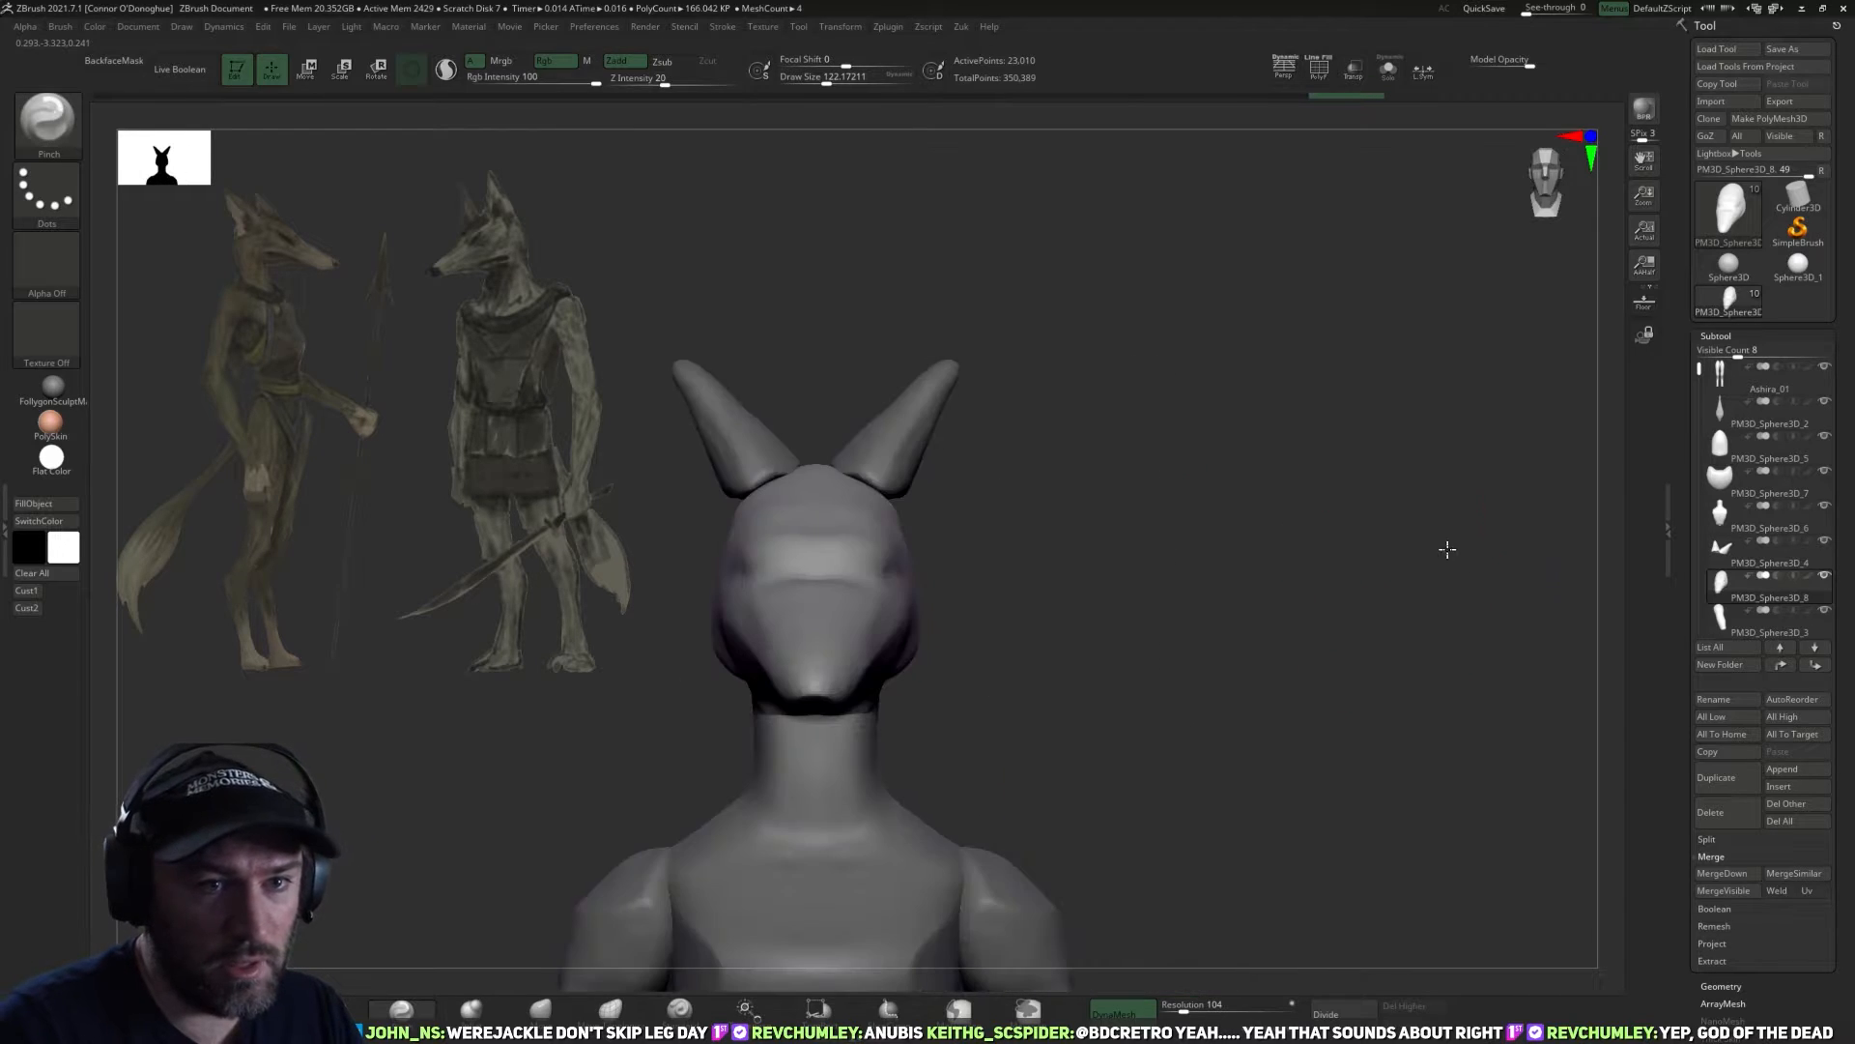
{"action": "left_click", "coordinate": [1824, 540]}
{"action": "mouse_move", "coordinate": [1199, 546]}
{"action": "left_mouse_down"}
{"action": "mouse_move", "coordinate": [1344, 536]}
{"action": "mouse_move", "coordinate": [1301, 560]}
{"action": "left_mouse_up"}
{"action": "key", "text": "b"}
{"action": "key", "text": "t"}
{"action": "key", "text": "d"}
{"action": "left_click_drag", "start_coordinate": [1256, 441], "coordinate": [1213, 531]}
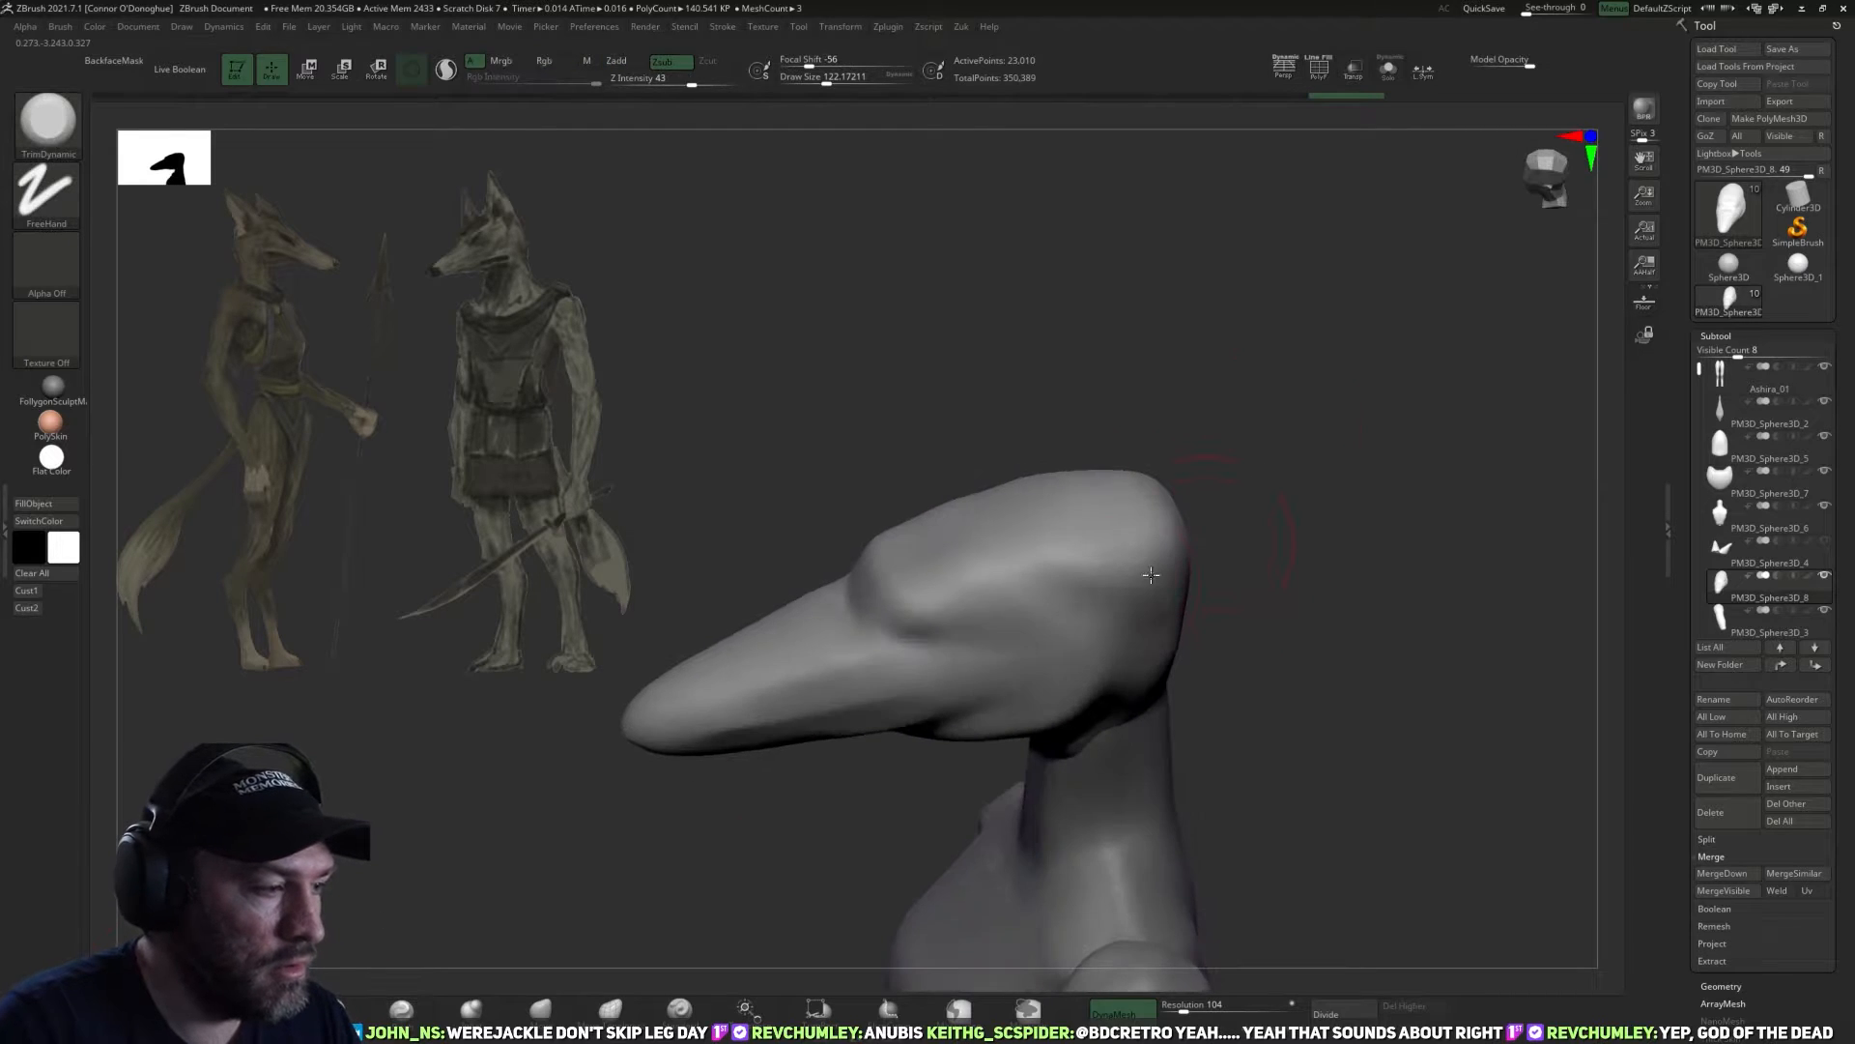
Sharpen the planes at the back of the skull and jaw with the Pinch brush at draw size about 126.
{"action": "left_click", "coordinate": [401, 1010]}
{"action": "mouse_move", "coordinate": [1061, 431]}
{"action": "left_mouse_down"}
{"action": "mouse_move", "coordinate": [1068, 527]}
{"action": "mouse_move", "coordinate": [995, 567]}
{"action": "left_mouse_up"}
{"action": "left_click_drag", "start_coordinate": [1255, 529], "coordinate": [1237, 466]}
{"action": "left_click_drag", "start_coordinate": [1082, 589], "coordinate": [1085, 601]}
{"action": "left_click_drag", "start_coordinate": [1285, 502], "coordinate": [1256, 462]}
{"action": "key", "text": "bracketright"}
{"action": "key", "text": "bracketright"}
{"action": "left_click_drag", "start_coordinate": [1121, 627], "coordinate": [1141, 611]}
{"action": "left_click_drag", "start_coordinate": [1319, 522], "coordinate": [1233, 517]}
{"action": "left_click_drag", "start_coordinate": [1171, 618], "coordinate": [1158, 634]}
{"action": "mouse_move", "coordinate": [1300, 474]}
{"action": "left_mouse_down"}
{"action": "mouse_move", "coordinate": [1376, 516]}
{"action": "mouse_move", "coordinate": [1337, 650]}
{"action": "mouse_move", "coordinate": [824, 782]}
{"action": "left_mouse_up"}
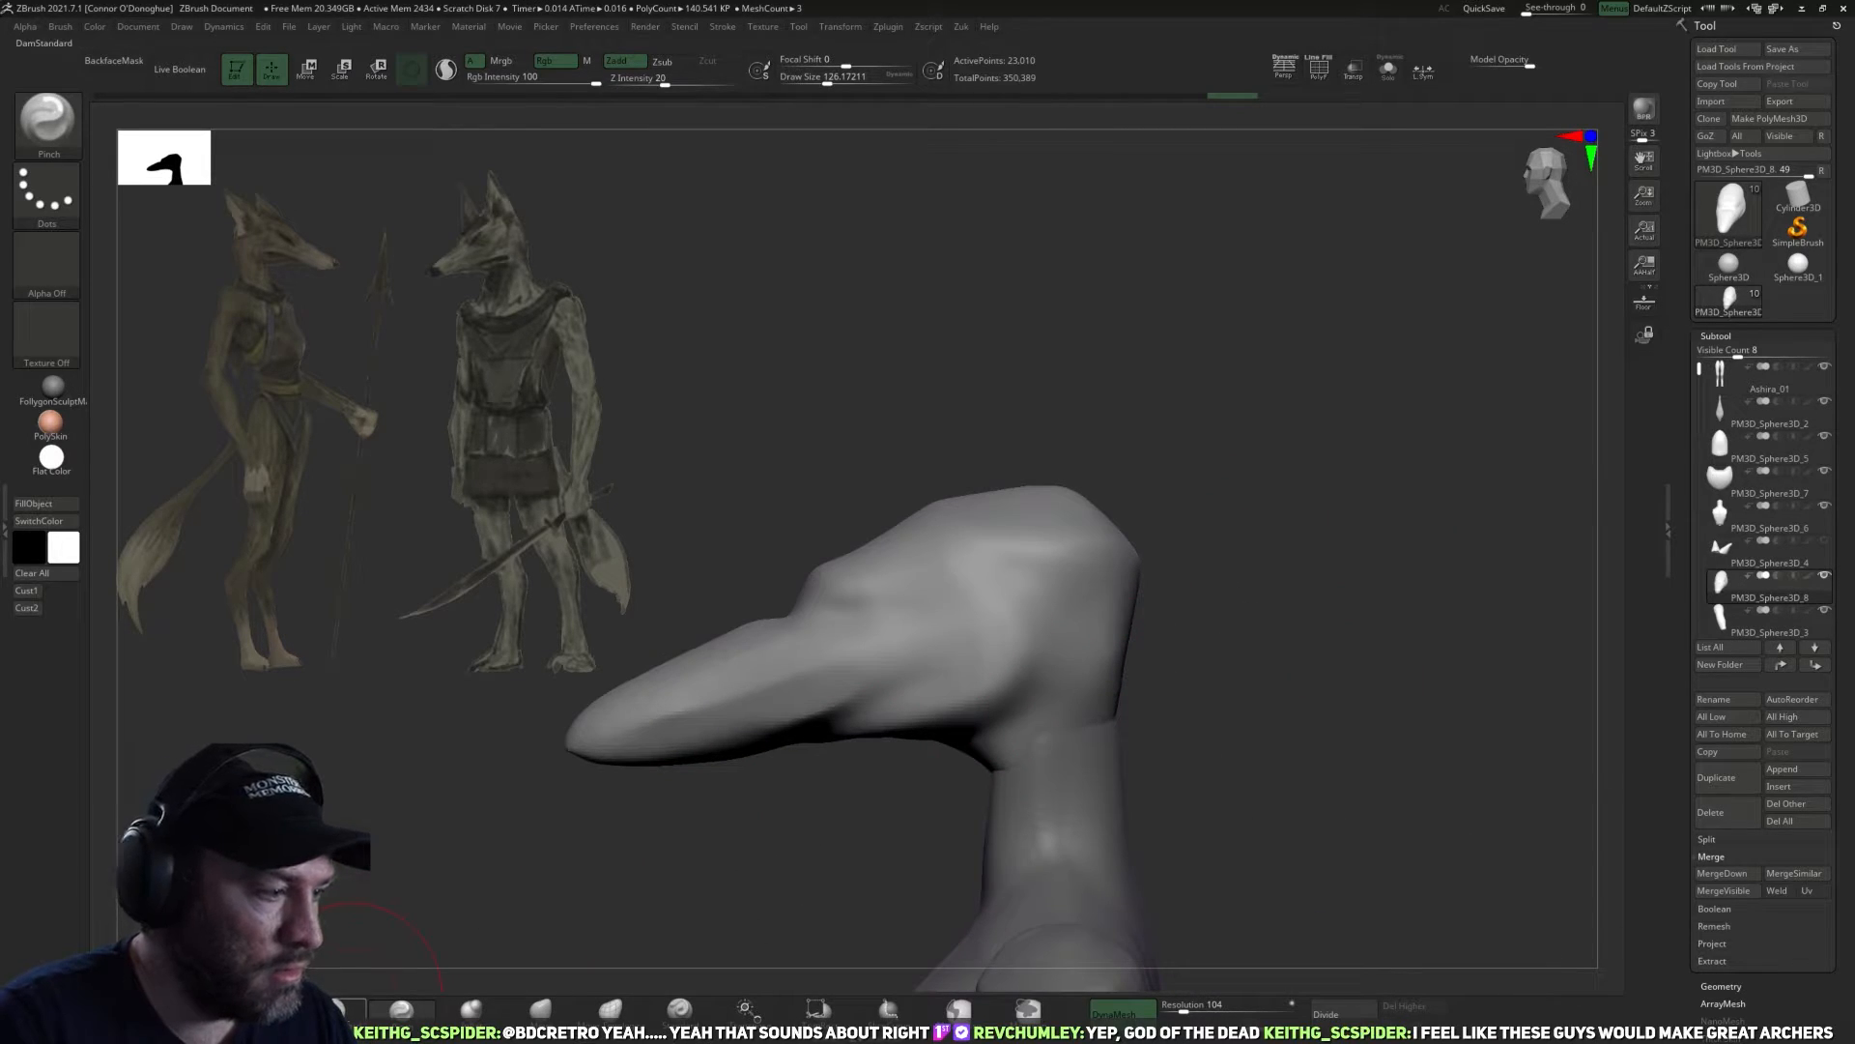
Carve the rear of the jaw and cheek with the DamStandard brush at draw size about 166.
{"action": "left_click", "coordinate": [353, 1000]}
{"action": "left_click_drag", "start_coordinate": [1358, 618], "coordinate": [1259, 625]}
{"action": "key", "text": "bracketright"}
{"action": "key", "text": "bracketright"}
{"action": "key", "text": "bracketright"}
{"action": "key", "text": "bracketright"}
{"action": "mouse_move", "coordinate": [1060, 584]}
{"action": "left_mouse_down", "text": "shift"}
{"action": "mouse_move", "coordinate": [1089, 588]}
{"action": "mouse_move", "coordinate": [1075, 570]}
{"action": "mouse_move", "coordinate": [1071, 610]}
{"action": "mouse_move", "coordinate": [1143, 678]}
{"action": "left_mouse_up", "text": "shift"}
{"action": "left_click_drag", "start_coordinate": [1333, 700], "coordinate": [1227, 710]}
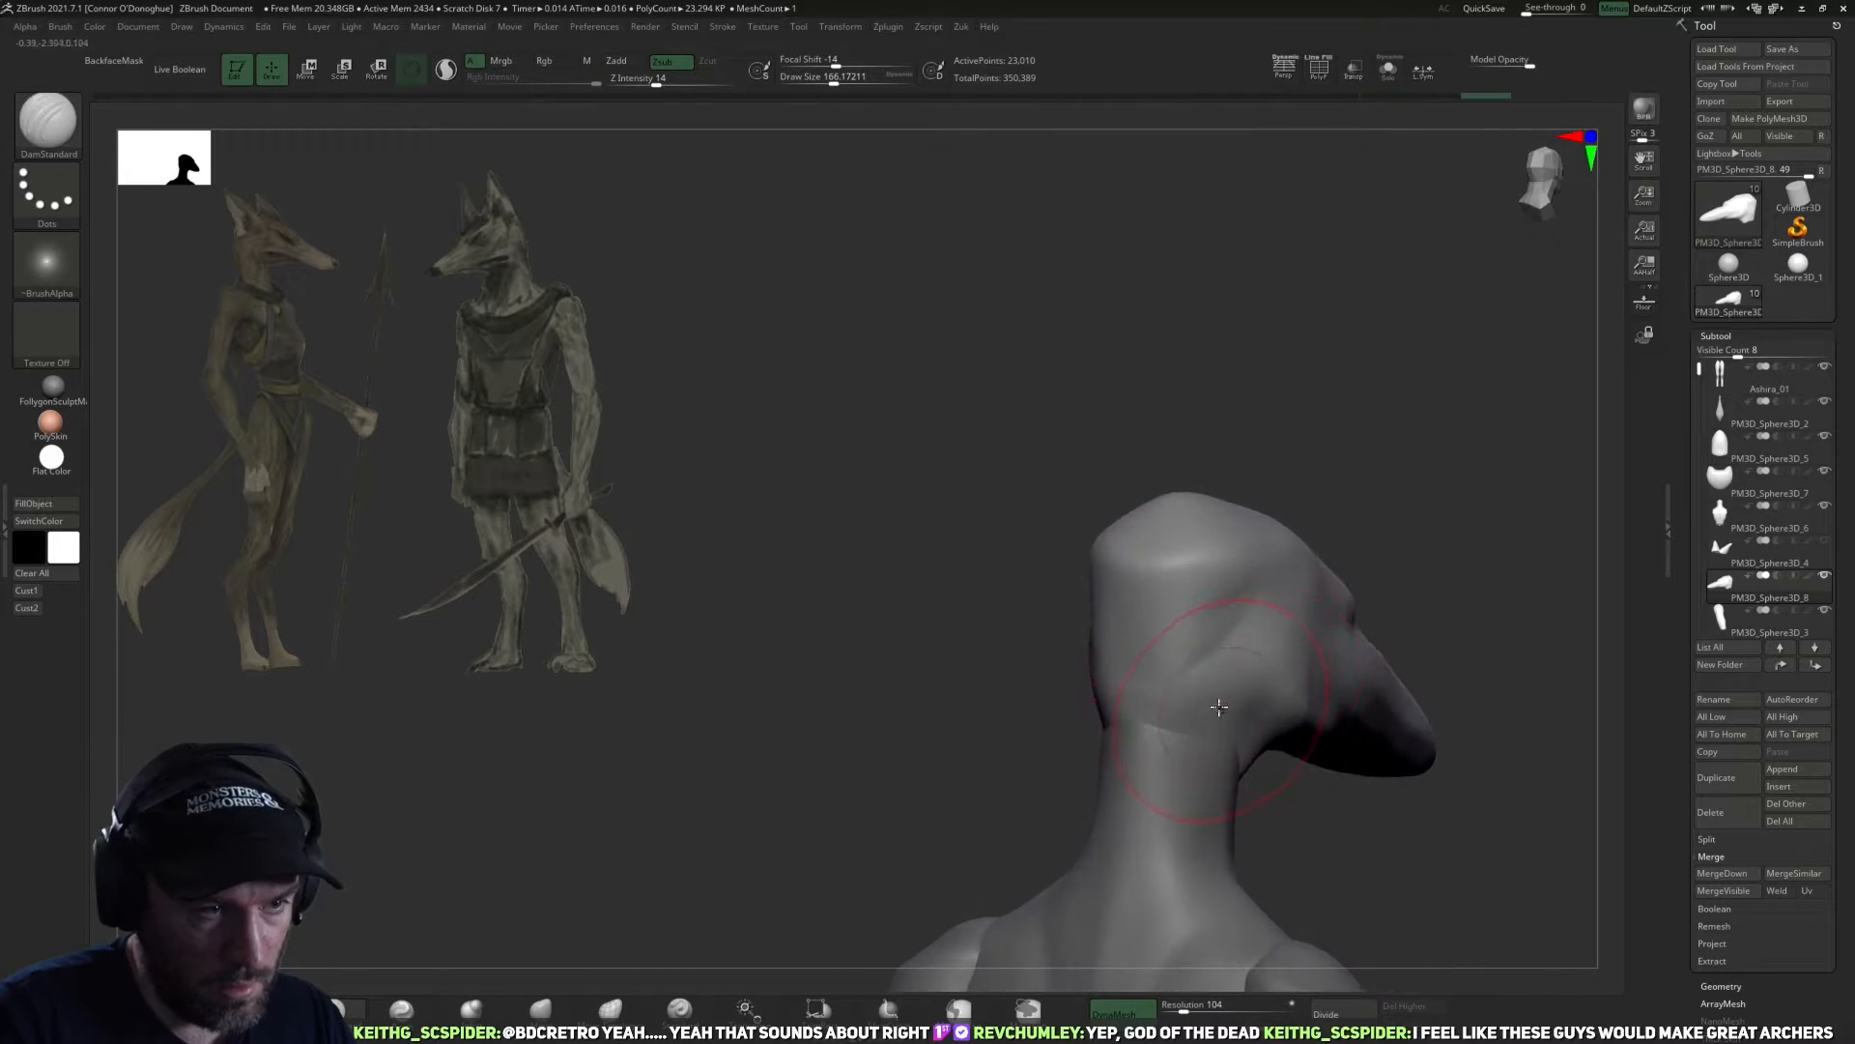
{"action": "left_click_drag", "start_coordinate": [1358, 795], "coordinate": [1191, 624]}
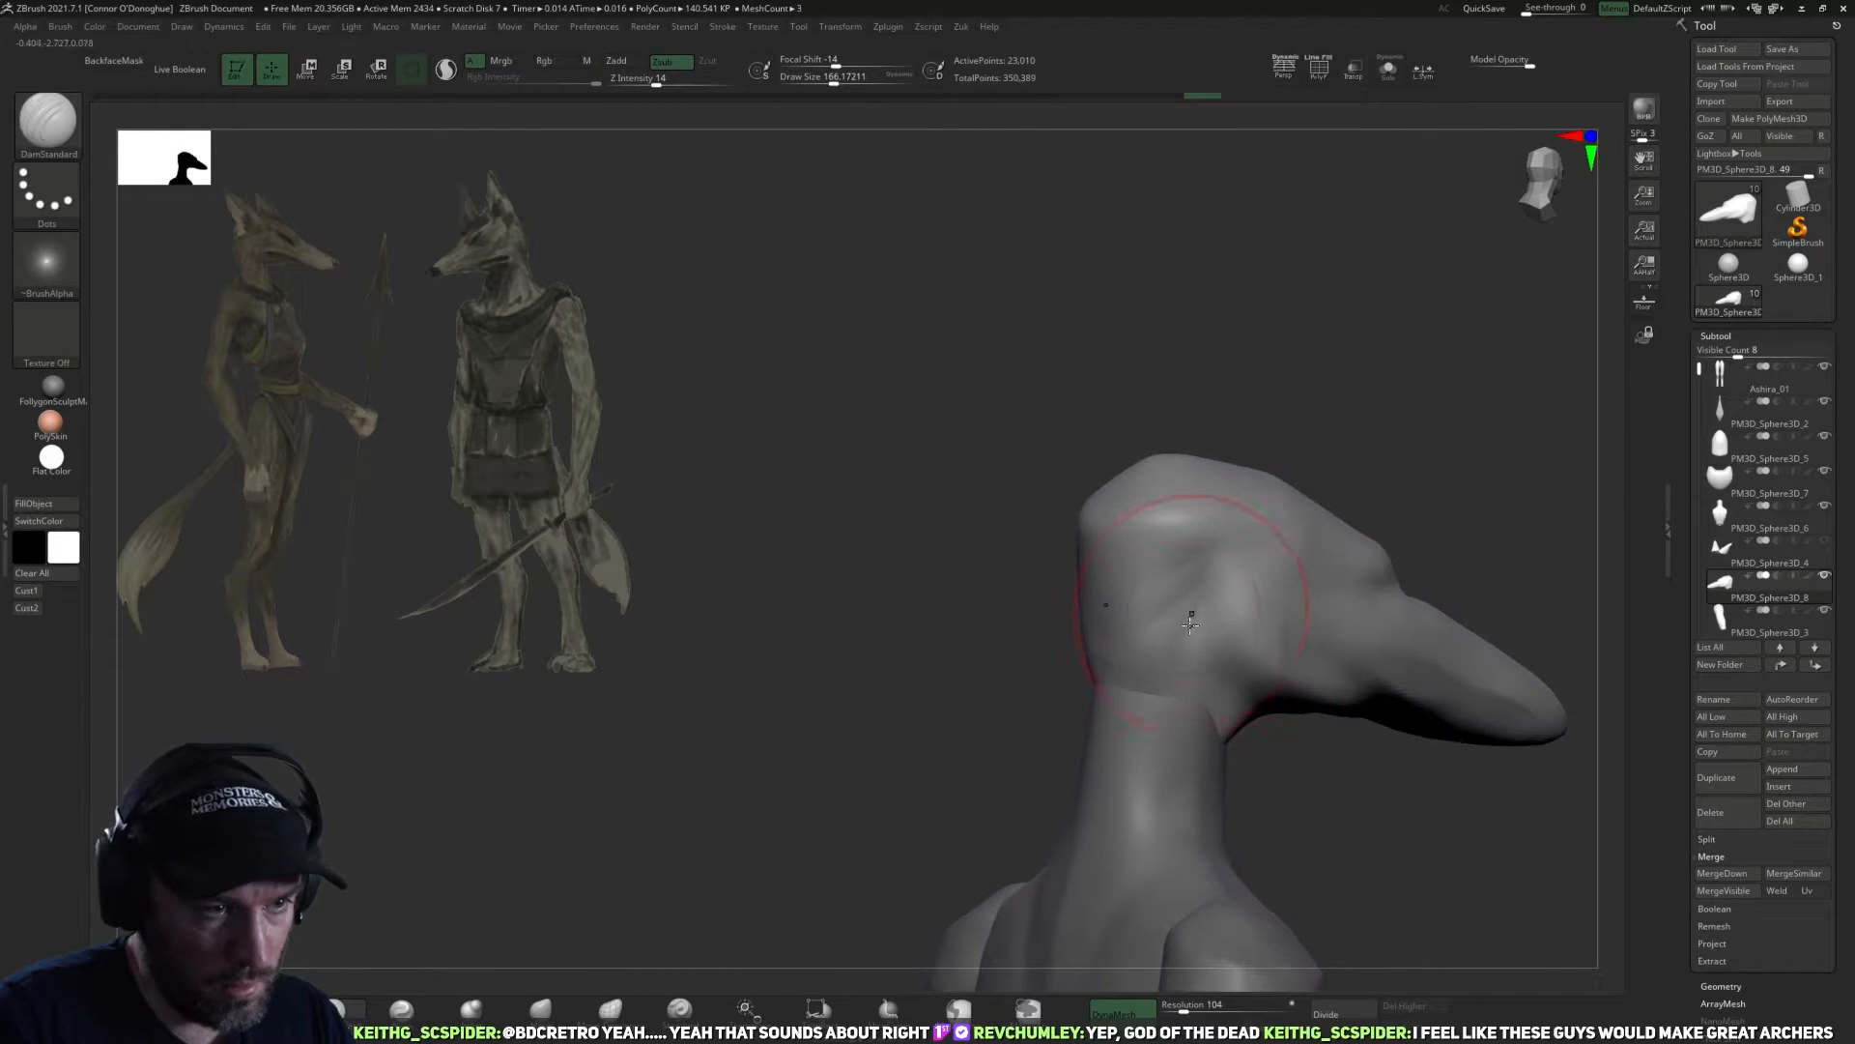
{"action": "left_click_drag", "start_coordinate": [1404, 528], "coordinate": [1275, 589], "text": "alt"}
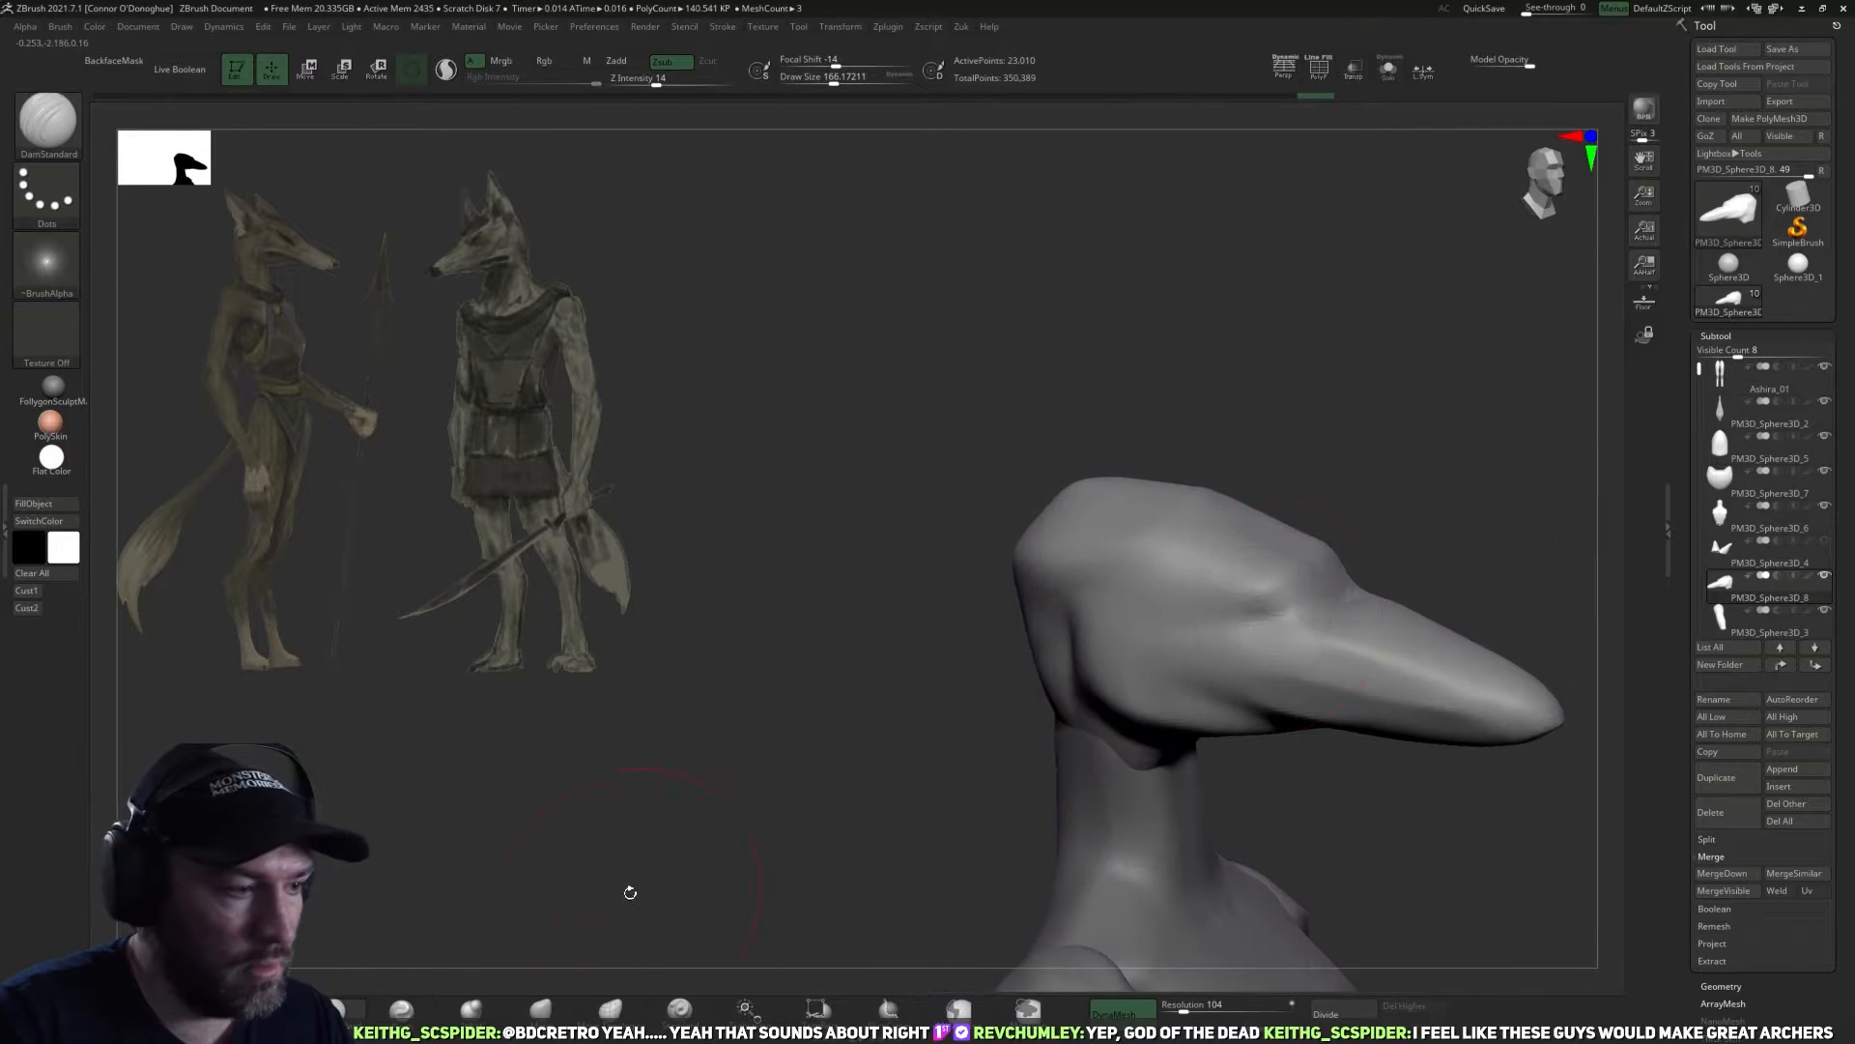
Reshape the brow and shorten the snout tip with the Move brush at draw size about 200 to 240.
{"action": "left_click", "coordinate": [543, 1008]}
{"action": "left_click_drag", "start_coordinate": [666, 851], "coordinate": [831, 811]}
{"action": "left_click_drag", "start_coordinate": [1301, 579], "coordinate": [1265, 556]}
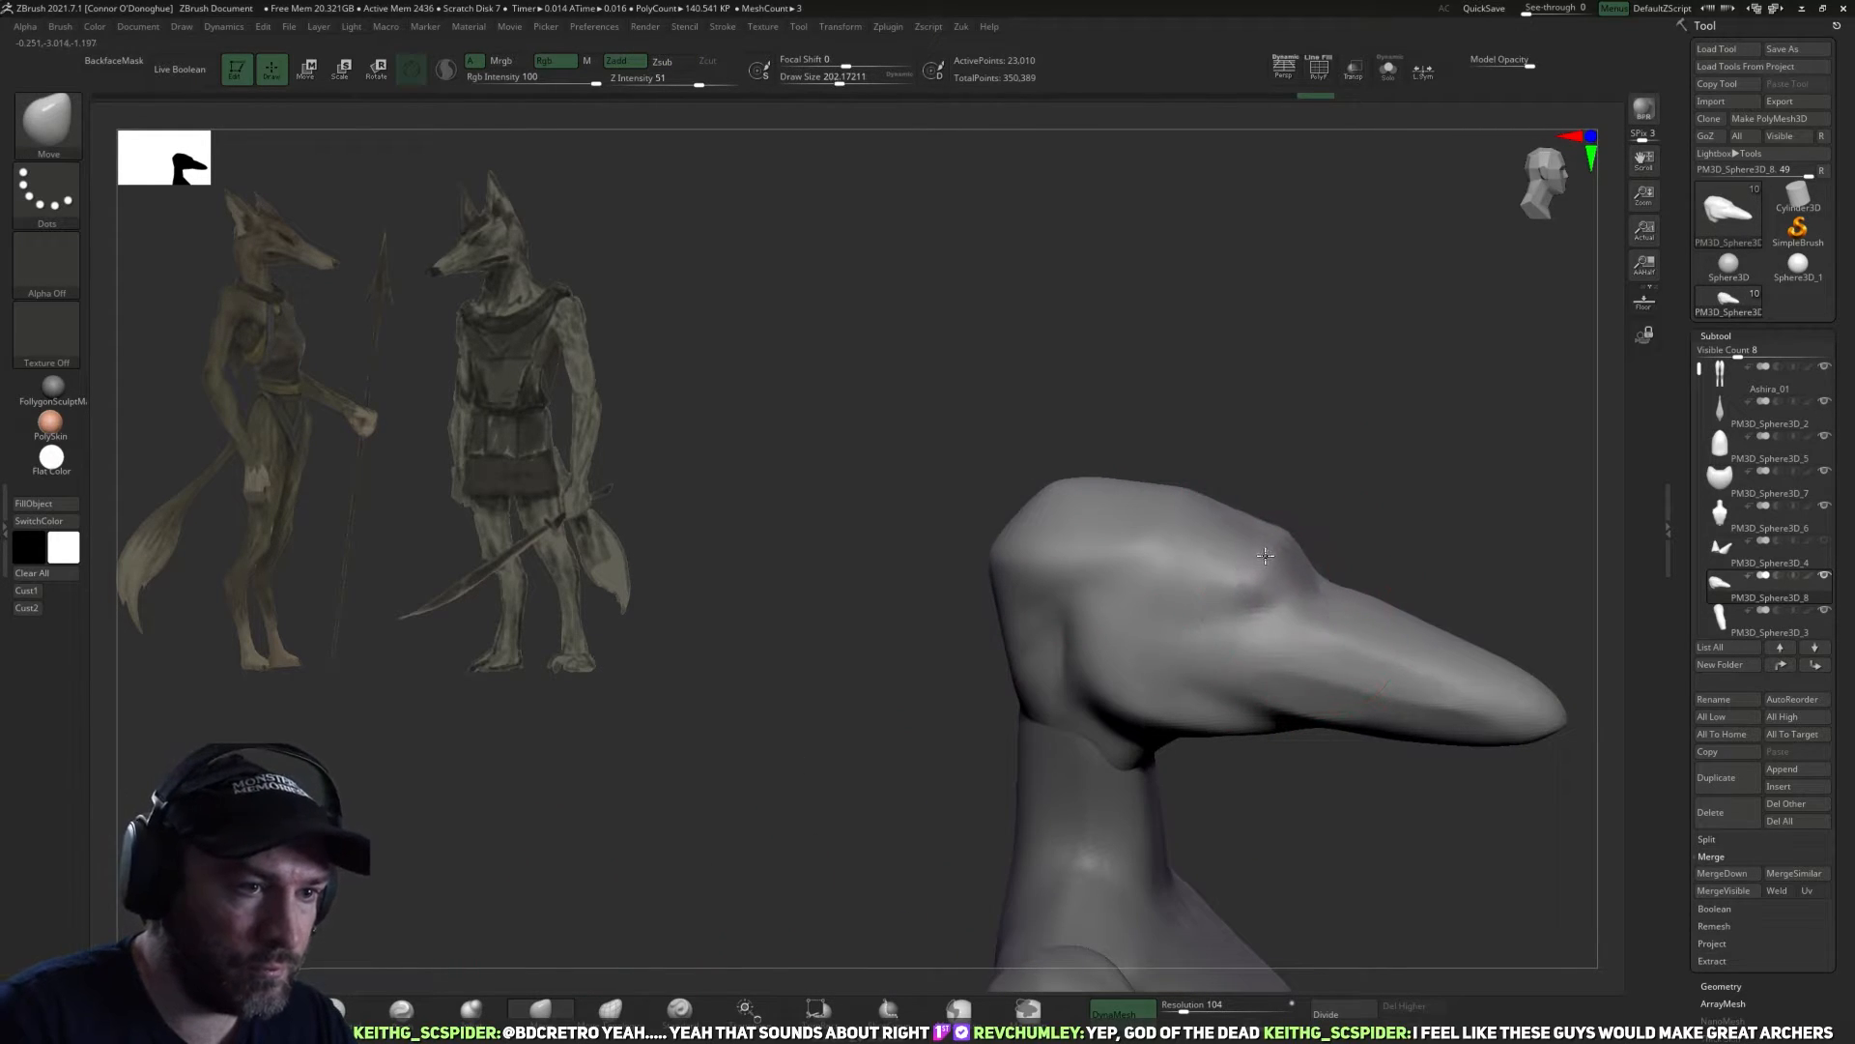
{"action": "left_click_drag", "start_coordinate": [1496, 702], "coordinate": [1462, 691]}
{"action": "key", "text": "bracketright"}
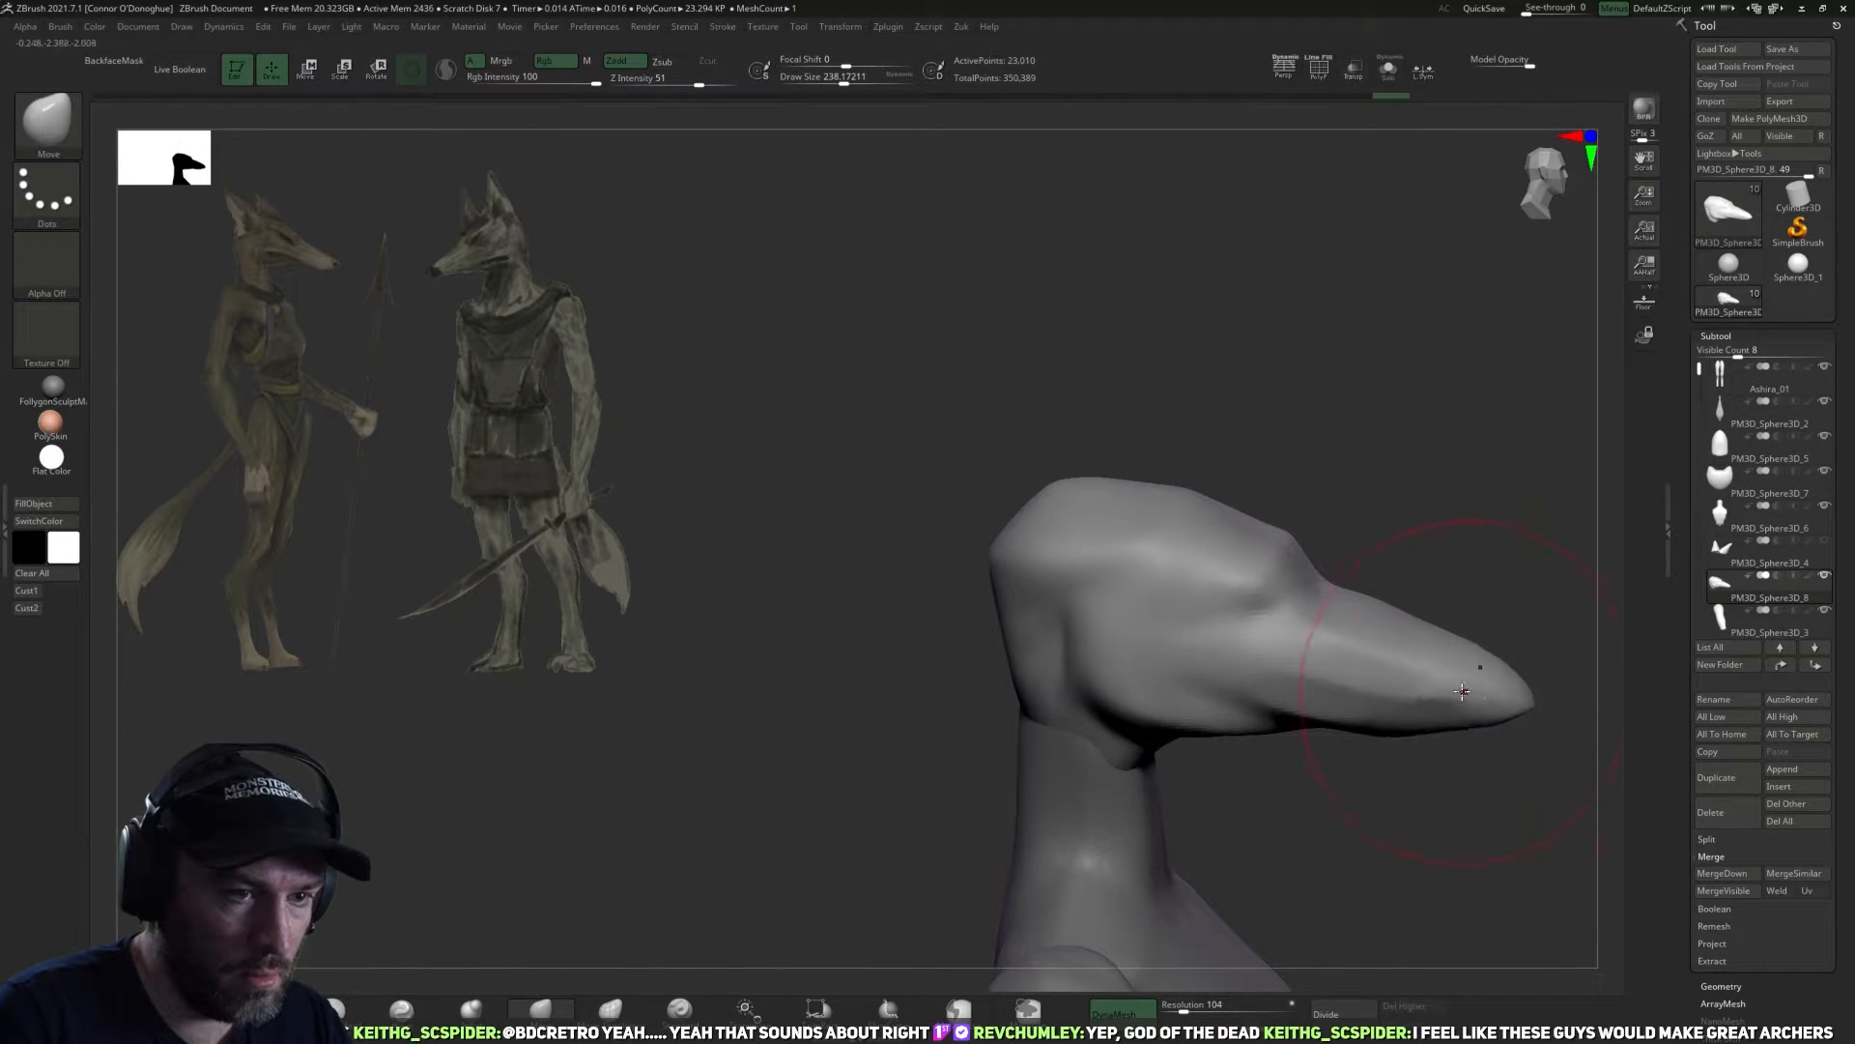
{"action": "key", "text": "bracketleft"}
{"action": "left_click_drag", "start_coordinate": [1495, 582], "coordinate": [709, 902]}
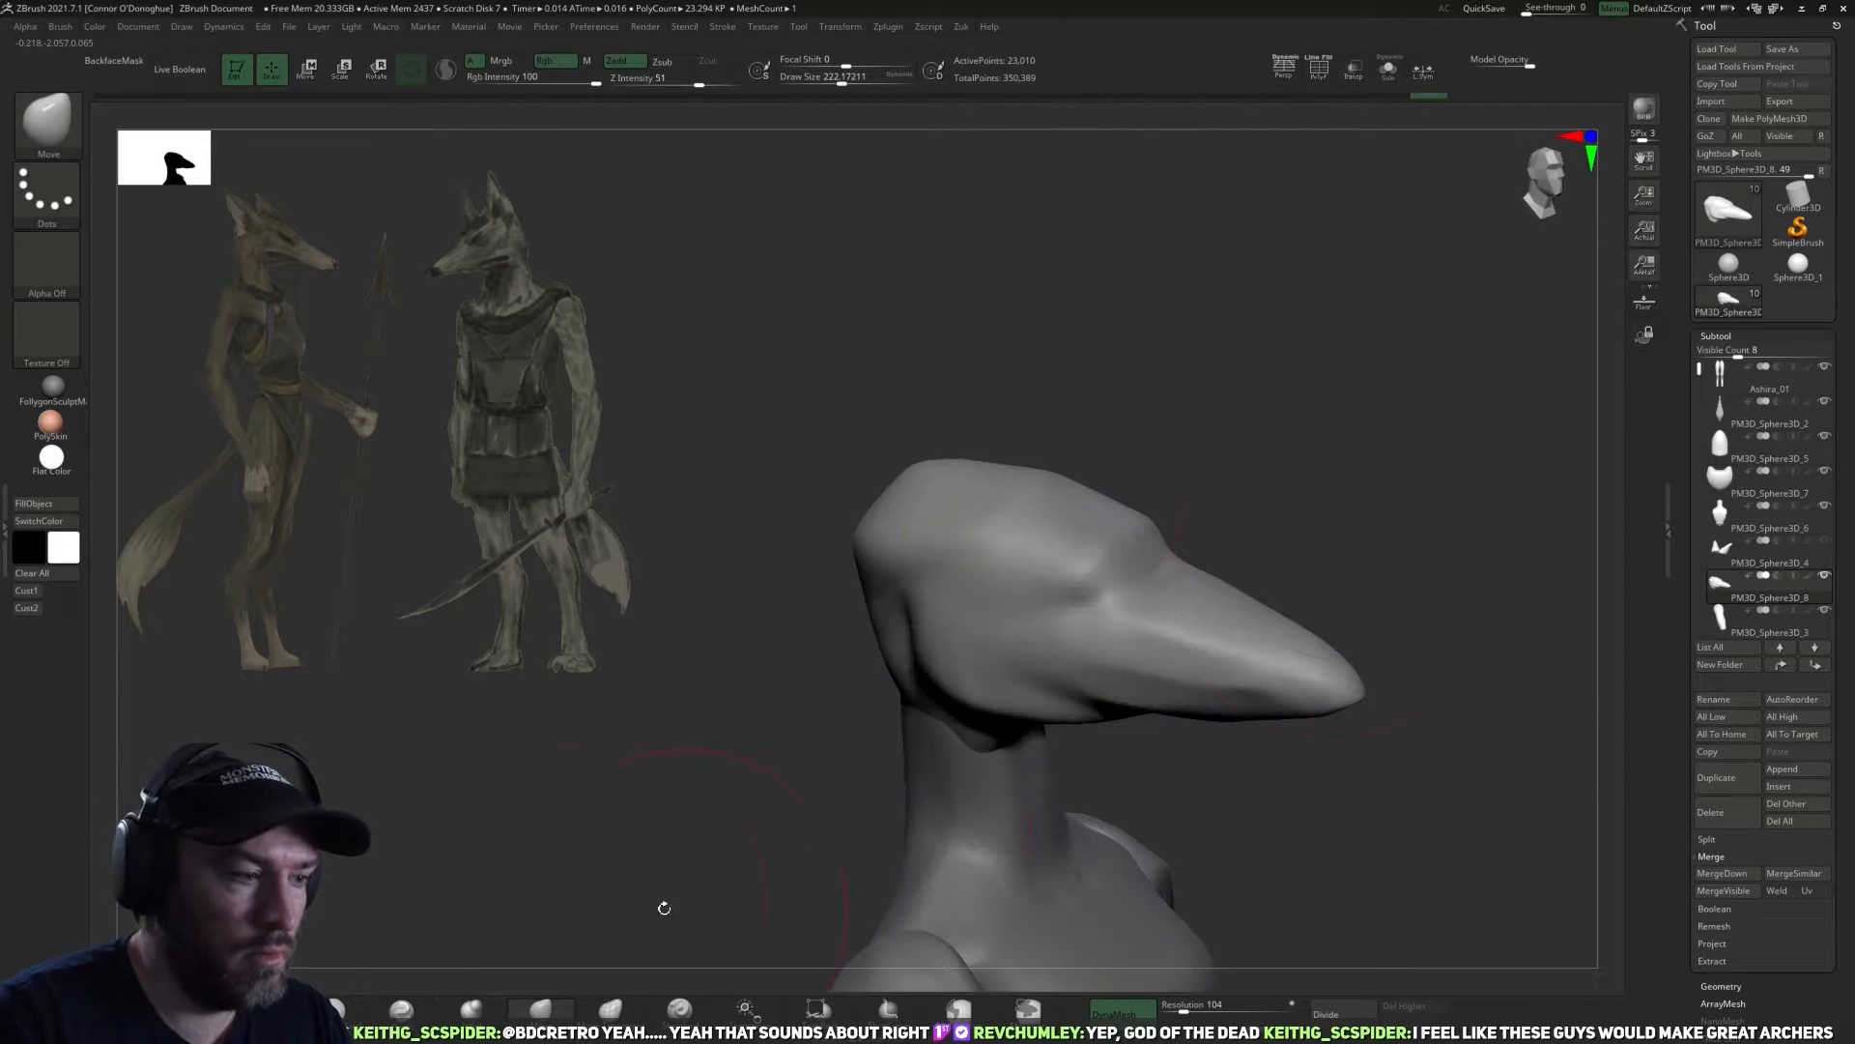
Carve the creases around the brow, cheek and snout with the DamStandard brush, then smooth the side of the snout.
{"action": "left_click", "coordinate": [334, 1009]}
{"action": "mouse_move", "coordinate": [1366, 503]}
{"action": "left_mouse_down", "text": "alt"}
{"action": "mouse_move", "coordinate": [1242, 469]}
{"action": "mouse_move", "coordinate": [1259, 531]}
{"action": "mouse_move", "coordinate": [1184, 590]}
{"action": "left_mouse_up", "text": "alt"}
{"action": "mouse_move", "coordinate": [1173, 713]}
{"action": "left_mouse_down"}
{"action": "mouse_move", "coordinate": [1172, 687]}
{"action": "mouse_move", "coordinate": [1243, 650]}
{"action": "left_mouse_up"}
{"action": "key", "text": "ctrl"}
{"action": "key", "text": "ctrl+z"}
{"action": "left_click_drag", "start_coordinate": [1281, 759], "coordinate": [1328, 683]}
{"action": "mouse_move", "coordinate": [1163, 651]}
{"action": "left_mouse_down"}
{"action": "mouse_move", "coordinate": [1127, 660]}
{"action": "mouse_move", "coordinate": [1169, 633]}
{"action": "mouse_move", "coordinate": [1309, 716]}
{"action": "mouse_move", "coordinate": [1280, 746]}
{"action": "left_mouse_up"}
{"action": "left_click_drag", "start_coordinate": [1082, 630], "coordinate": [1137, 635]}
{"action": "mouse_move", "coordinate": [1256, 674]}
{"action": "left_mouse_down"}
{"action": "mouse_move", "coordinate": [1078, 710]}
{"action": "mouse_move", "coordinate": [1003, 772]}
{"action": "left_mouse_up"}
{"action": "left_click_drag", "start_coordinate": [1010, 638], "coordinate": [1027, 663], "text": "shift"}
{"action": "mouse_move", "coordinate": [1054, 730]}
{"action": "left_mouse_down"}
{"action": "mouse_move", "coordinate": [991, 762]}
{"action": "mouse_move", "coordinate": [985, 684]}
{"action": "left_mouse_up"}
{"action": "left_click_drag", "start_coordinate": [1105, 671], "coordinate": [1175, 759]}
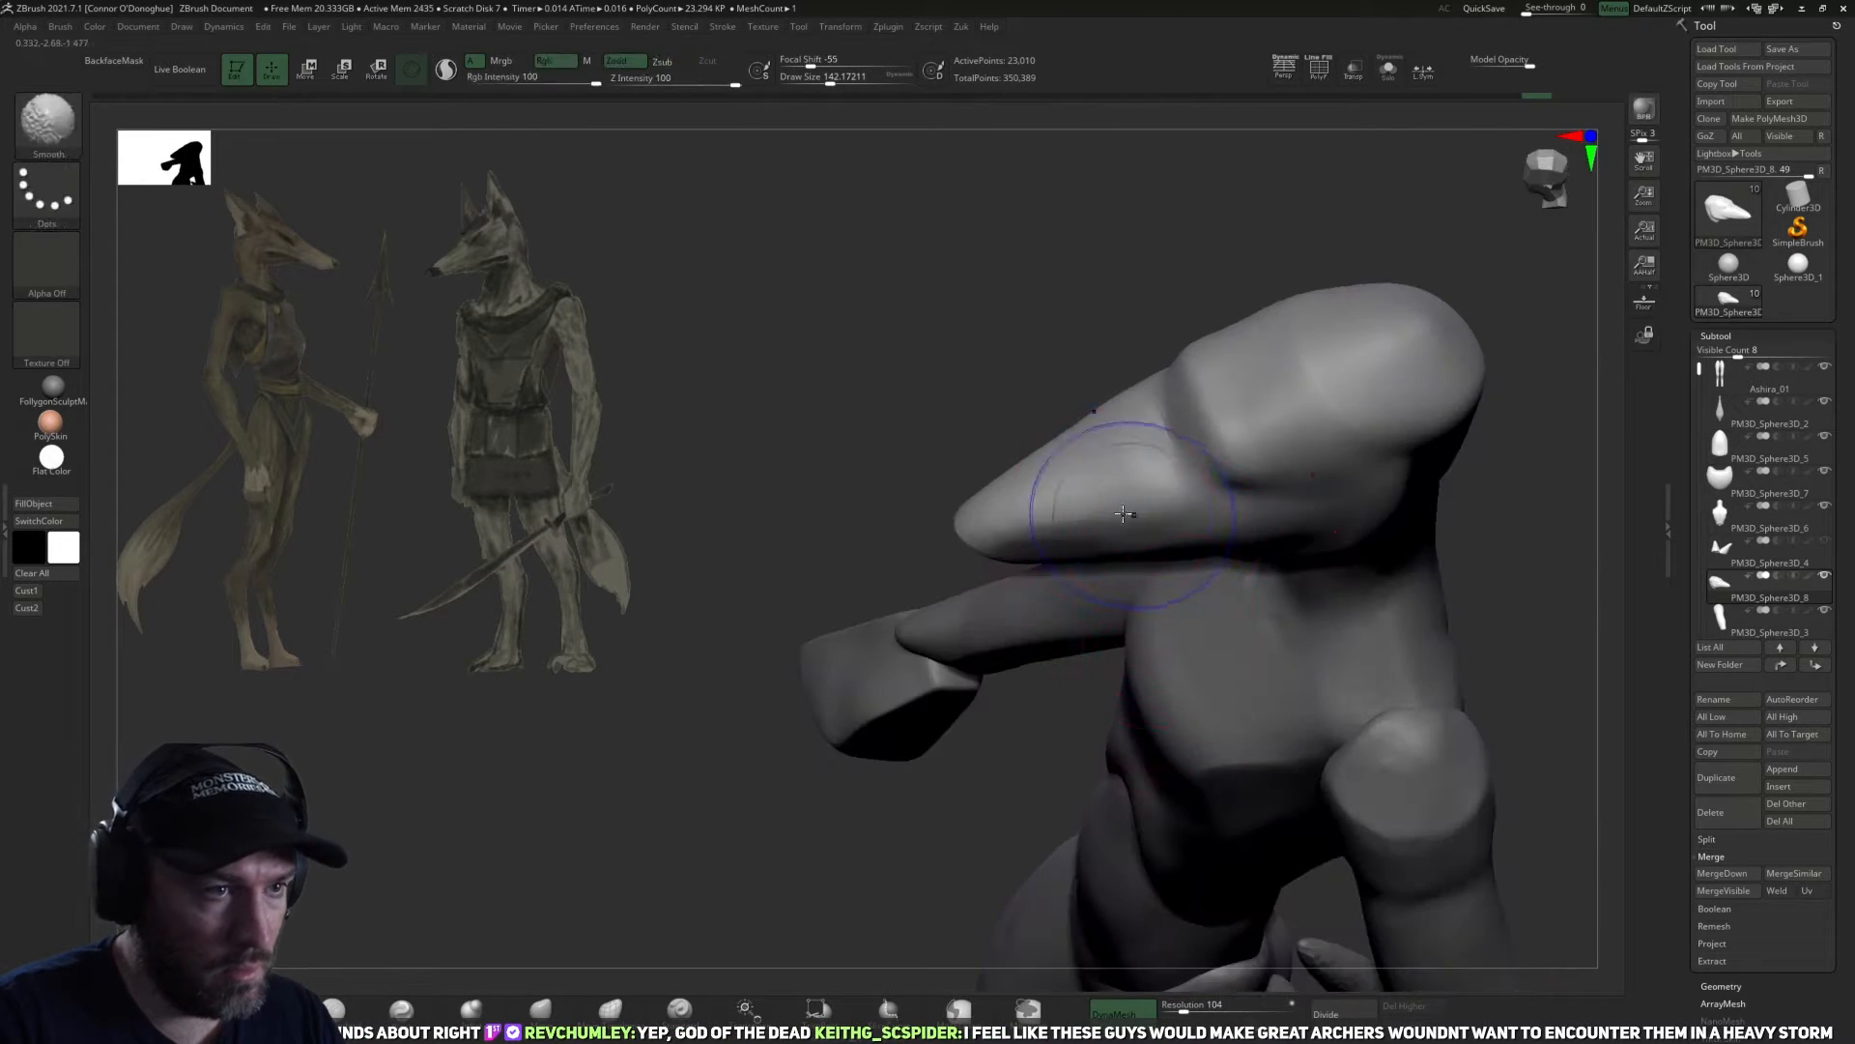
{"action": "left_click_drag", "start_coordinate": [1139, 518], "coordinate": [1164, 510], "text": "shift"}
Tighten the lower edge of the snout near its tip with the Pinch brush.
{"action": "left_click", "coordinate": [401, 1010]}
{"action": "left_click_drag", "start_coordinate": [526, 835], "coordinate": [485, 858]}
{"action": "key", "text": "bracketleft"}
{"action": "key", "text": "bracketleft"}
{"action": "key", "text": "bracketleft"}
{"action": "key", "text": "bracketleft"}
{"action": "key", "text": "bracketleft"}
{"action": "key", "text": "bracketleft"}
{"action": "key", "text": "bracketleft"}
{"action": "key", "text": "bracketleft"}
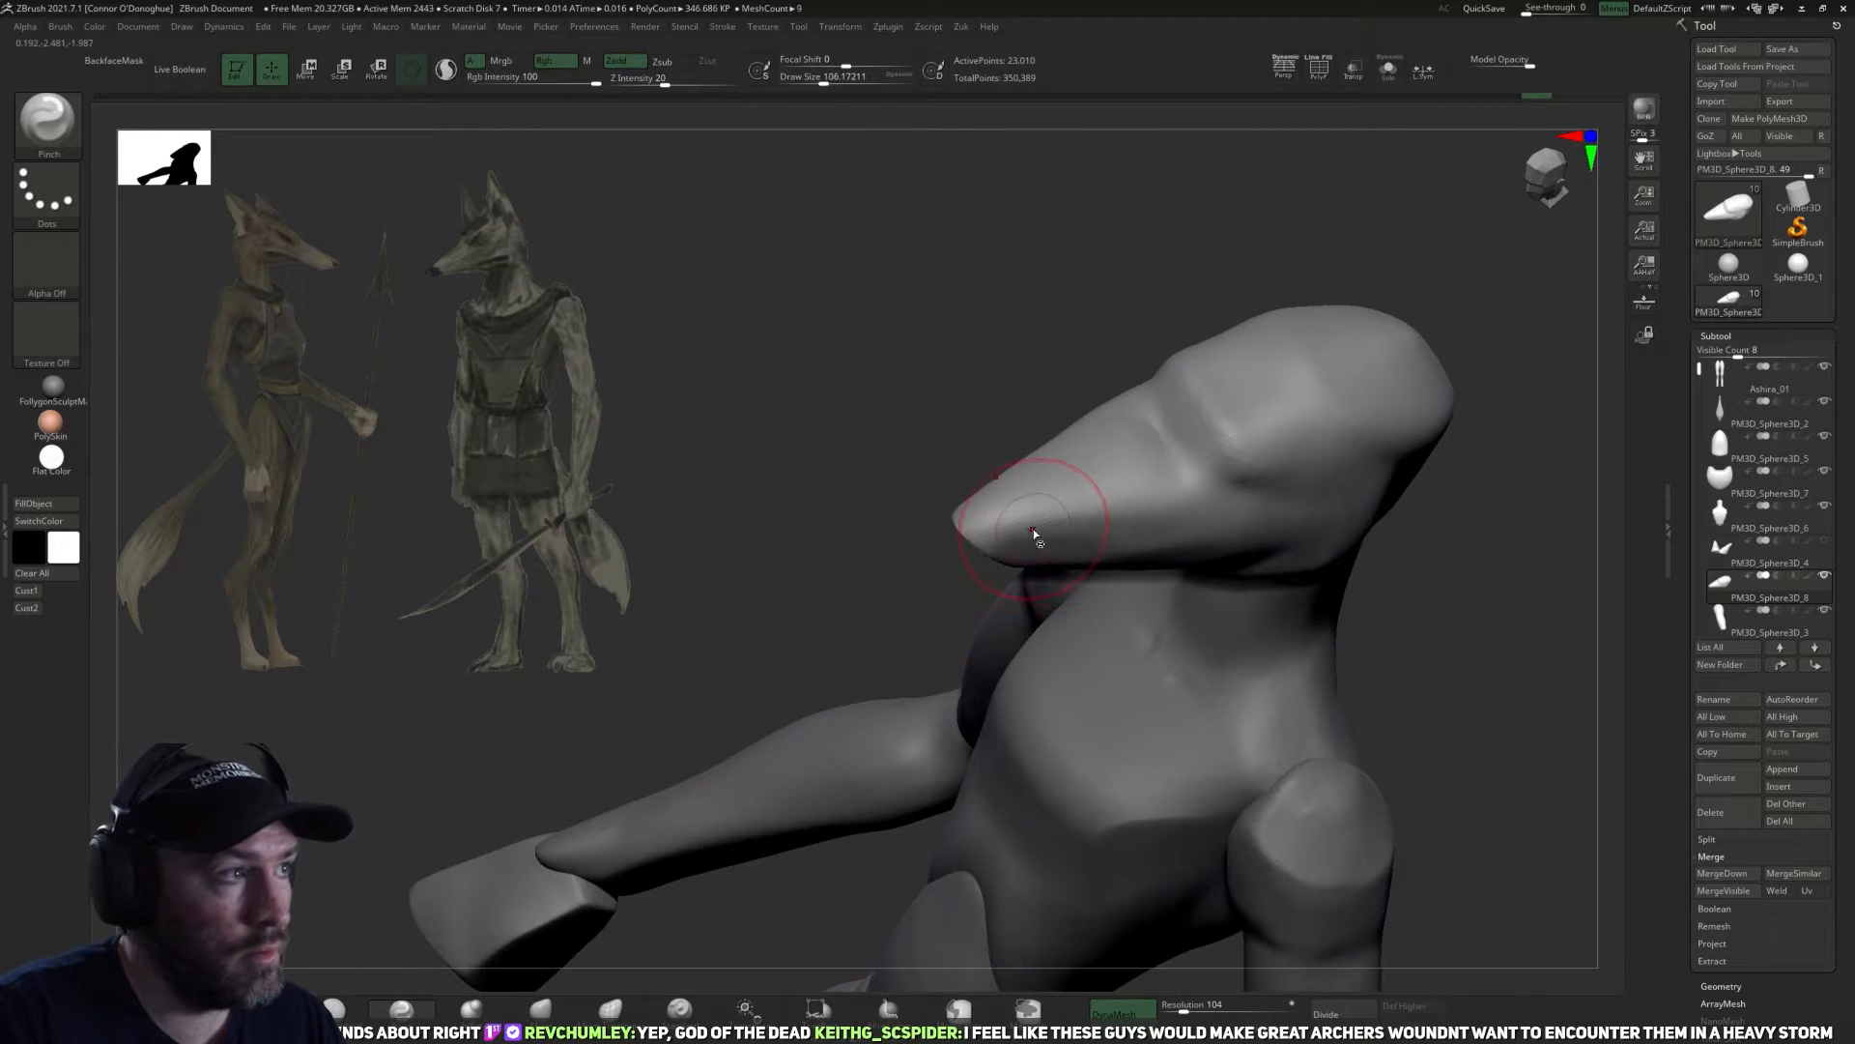
{"action": "key", "text": "bracketright"}
{"action": "key", "text": "bracketright"}
{"action": "key", "text": "bracketright"}
{"action": "key", "text": "bracketright"}
{"action": "left_click_drag", "start_coordinate": [1042, 519], "coordinate": [1418, 408]}
{"action": "mouse_move", "coordinate": [1450, 476]}
{"action": "left_mouse_down"}
{"action": "mouse_move", "coordinate": [1466, 493]}
{"action": "mouse_move", "coordinate": [1446, 487]}
{"action": "left_mouse_up"}
Enlarge the Pinch brush to a draw size of about 242 and narrow the sides of the snout.
{"action": "key", "text": "bracketright"}
{"action": "key", "text": "bracketright"}
{"action": "key", "text": "bracketright"}
{"action": "key", "text": "bracketright"}
{"action": "key", "text": "bracketright"}
{"action": "key", "text": "bracketright"}
{"action": "key", "text": "bracketright"}
{"action": "key", "text": "bracketright"}
{"action": "left_click_drag", "start_coordinate": [1056, 467], "coordinate": [1128, 458]}
{"action": "mouse_move", "coordinate": [1383, 499]}
{"action": "left_mouse_down"}
{"action": "mouse_move", "coordinate": [1387, 532]}
{"action": "mouse_move", "coordinate": [1446, 489]}
{"action": "mouse_move", "coordinate": [1402, 435]}
{"action": "left_mouse_up"}
{"action": "key", "text": "bracketright"}
{"action": "key", "text": "bracketright"}
{"action": "key", "text": "bracketright"}
{"action": "key", "text": "bracketright"}
{"action": "key", "text": "bracketright"}
{"action": "key", "text": "bracketright"}
{"action": "key", "text": "bracketright"}
{"action": "key", "text": "bracketright"}
{"action": "left_click_drag", "start_coordinate": [1146, 462], "coordinate": [1154, 443]}
{"action": "mouse_move", "coordinate": [1291, 469]}
{"action": "left_mouse_down"}
{"action": "mouse_move", "coordinate": [1295, 373]}
{"action": "mouse_move", "coordinate": [1400, 414]}
{"action": "mouse_move", "coordinate": [1330, 444]}
{"action": "mouse_move", "coordinate": [1283, 425]}
{"action": "mouse_move", "coordinate": [1248, 481]}
{"action": "left_mouse_up"}
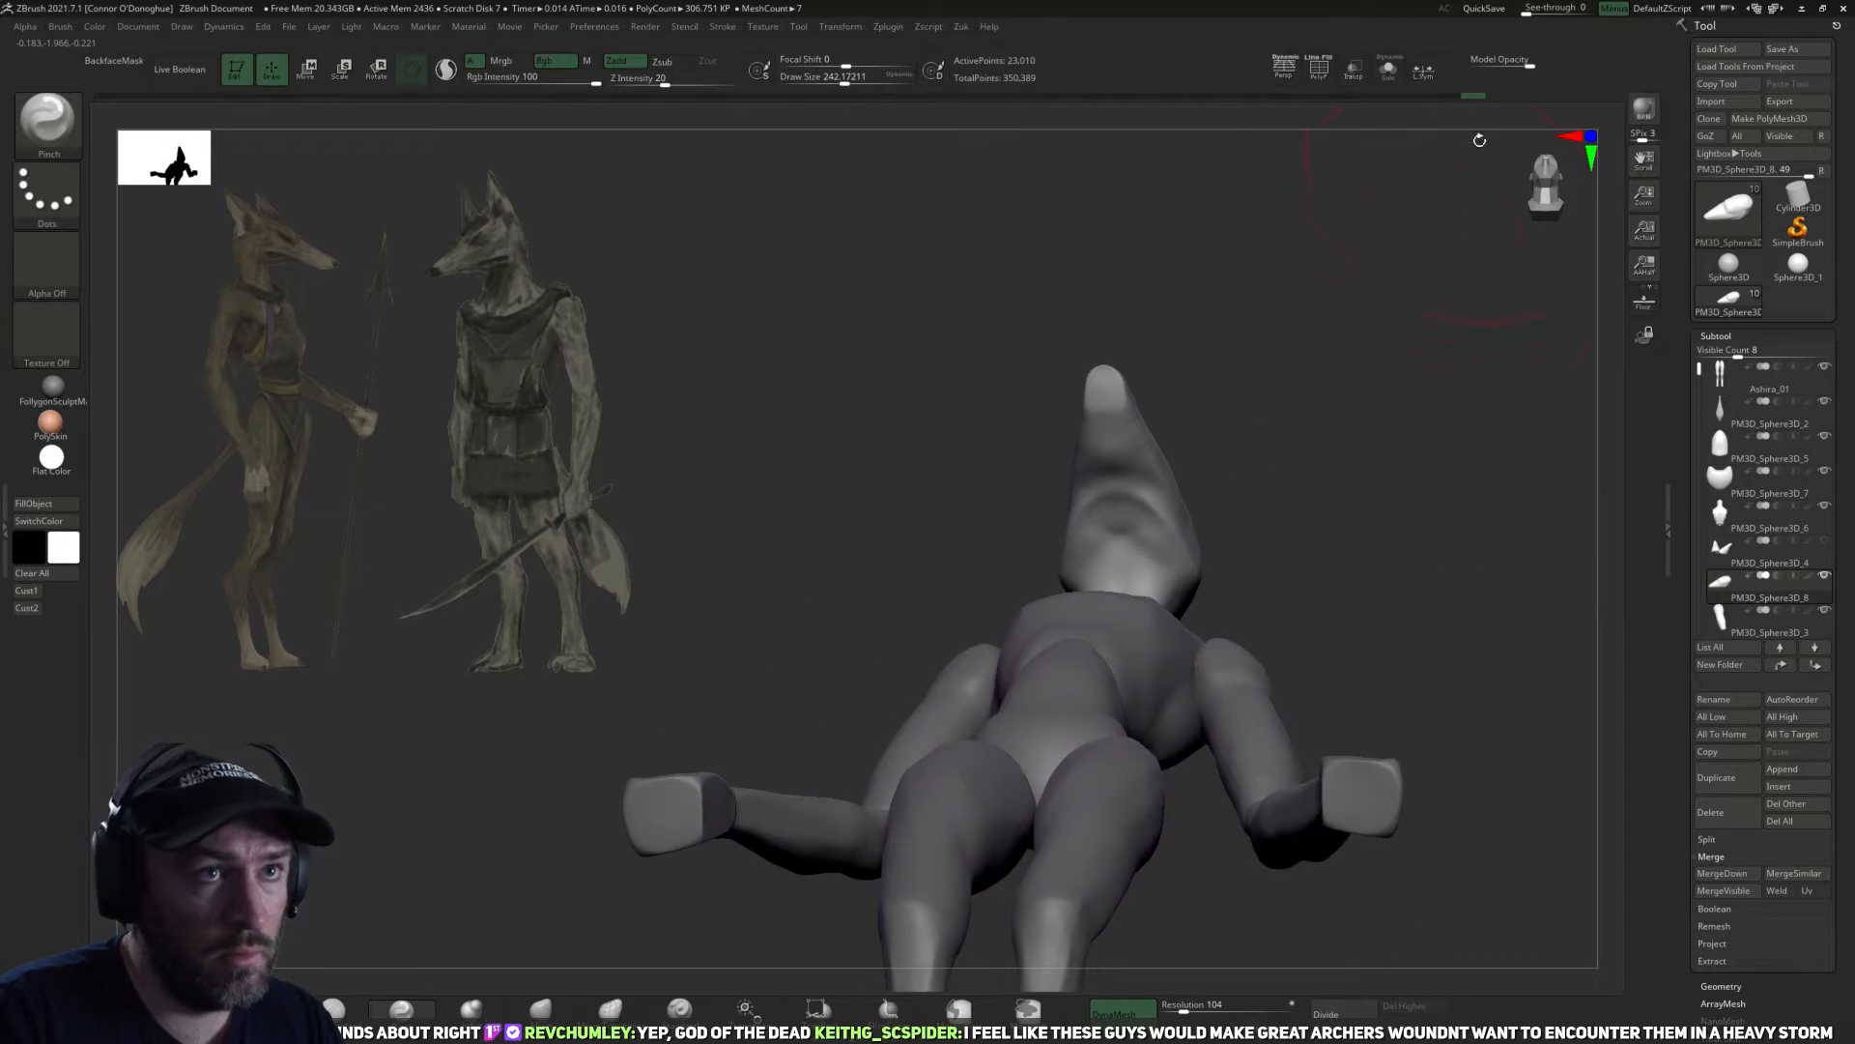
Isolate the head in Solo mode and pinch the snout's underside, reducing the draw size to about 54.
{"action": "left_click", "coordinate": [1388, 70]}
{"action": "left_click_drag", "start_coordinate": [1324, 386], "coordinate": [1290, 425]}
{"action": "key", "text": "bracketleft"}
{"action": "key", "text": "bracketleft"}
{"action": "key", "text": "bracketleft"}
{"action": "key", "text": "bracketleft"}
{"action": "key", "text": "bracketleft"}
{"action": "key", "text": "bracketleft"}
{"action": "key", "text": "bracketleft"}
{"action": "key", "text": "bracketleft"}
{"action": "key", "text": "bracketleft"}
{"action": "key", "text": "bracketleft"}
{"action": "mouse_move", "coordinate": [1129, 501]}
{"action": "left_mouse_down"}
{"action": "mouse_move", "coordinate": [1131, 535]}
{"action": "mouse_move", "coordinate": [1125, 407]}
{"action": "left_mouse_up"}
{"action": "key", "text": "bracketleft"}
{"action": "key", "text": "bracketleft"}
{"action": "key", "text": "bracketleft"}
{"action": "key", "text": "bracketleft"}
{"action": "key", "text": "bracketleft"}
{"action": "key", "text": "bracketleft"}
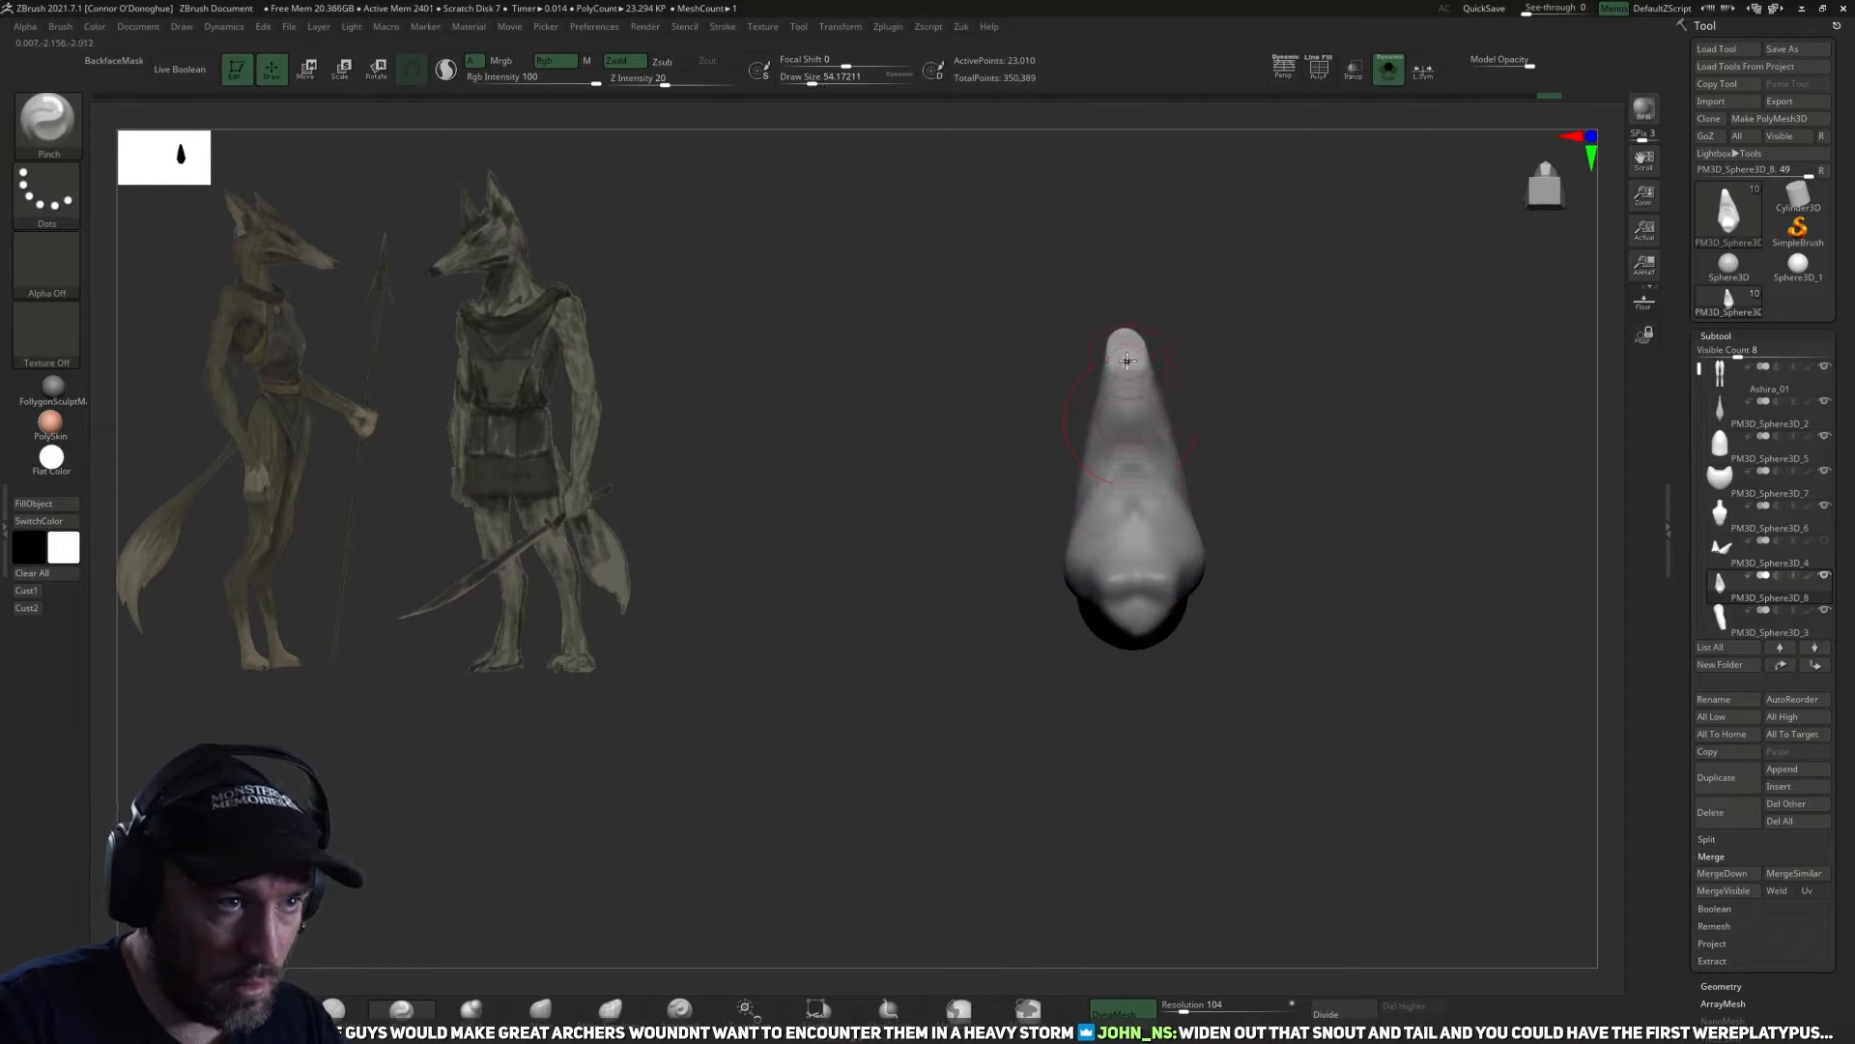
Refine and smooth the underside of the isolated head at draw size about 114, then leave Solo mode.
{"action": "key", "text": "bracketright"}
{"action": "key", "text": "bracketright"}
{"action": "key", "text": "bracketright"}
{"action": "key", "text": "bracketright"}
{"action": "mouse_move", "coordinate": [1262, 534]}
{"action": "left_mouse_down"}
{"action": "mouse_move", "coordinate": [1159, 714]}
{"action": "mouse_move", "coordinate": [1203, 443]}
{"action": "left_mouse_up"}
{"action": "key", "text": "shift"}
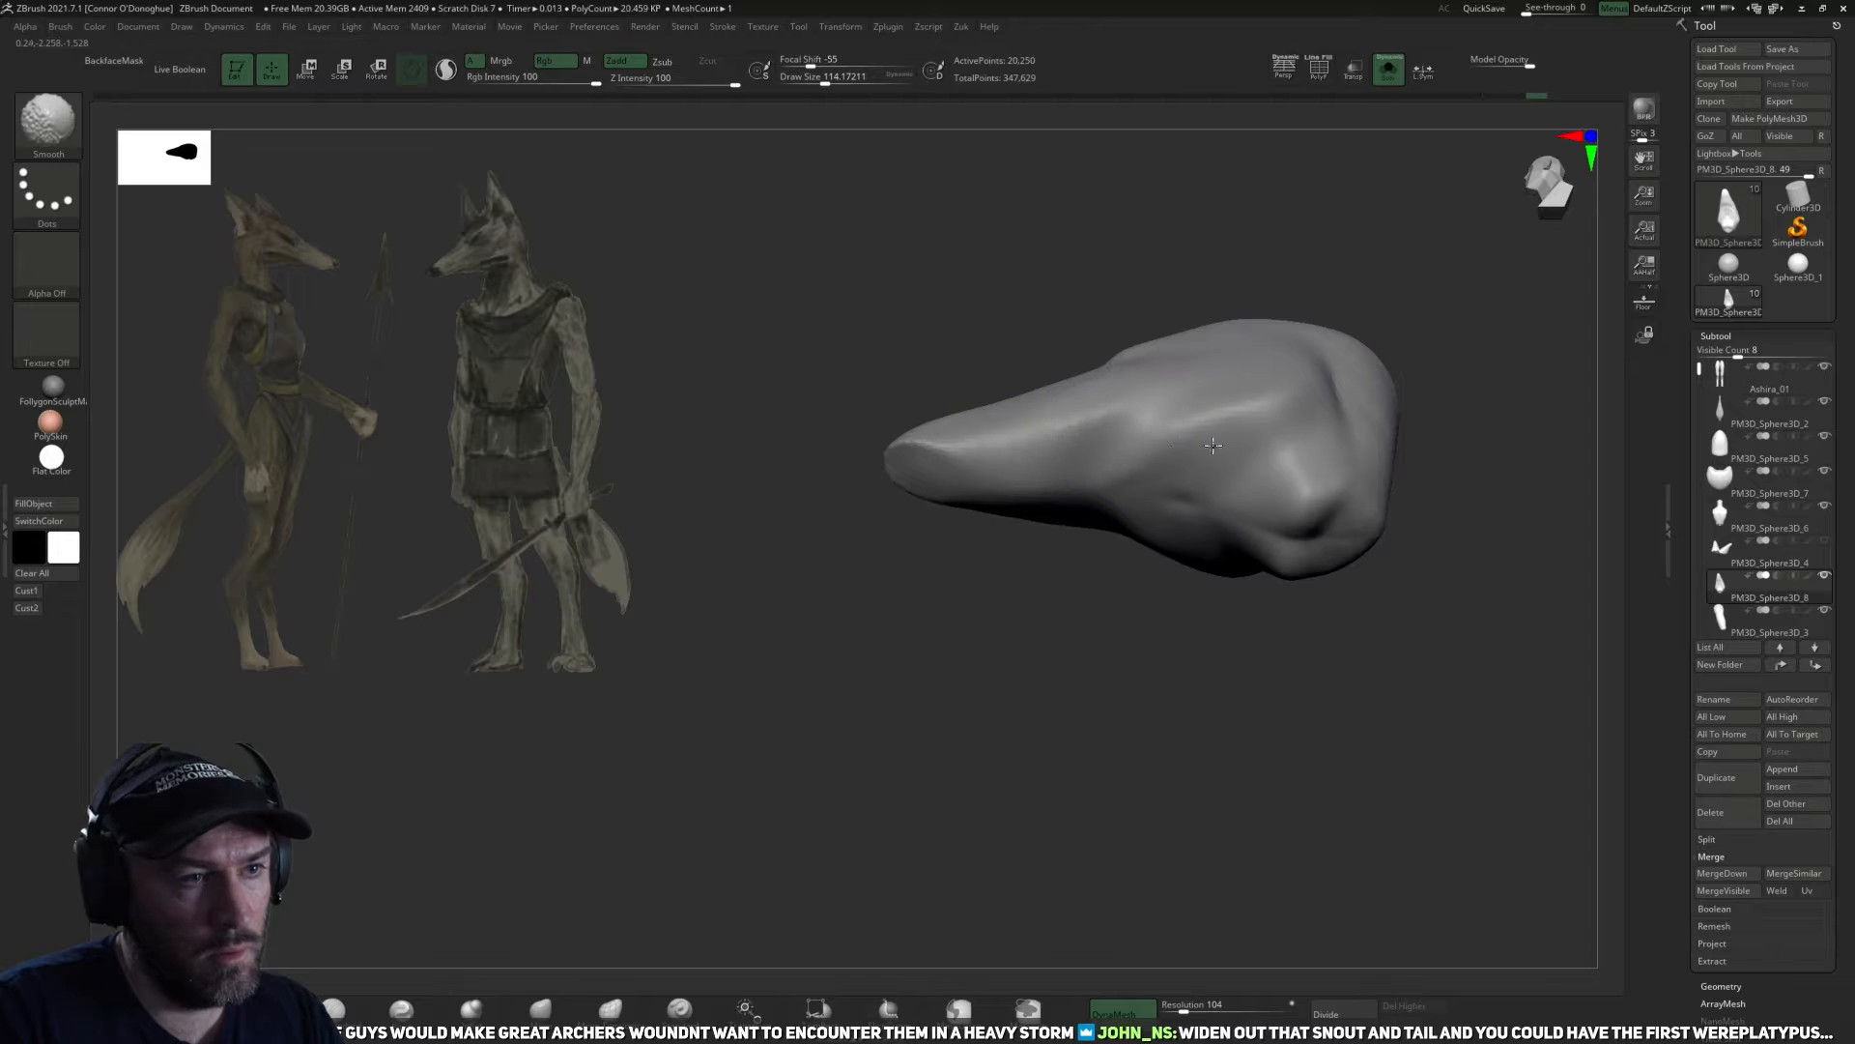
{"action": "left_click_drag", "start_coordinate": [1441, 473], "coordinate": [1140, 466]}
{"action": "left_click_drag", "start_coordinate": [1431, 454], "coordinate": [1343, 319]}
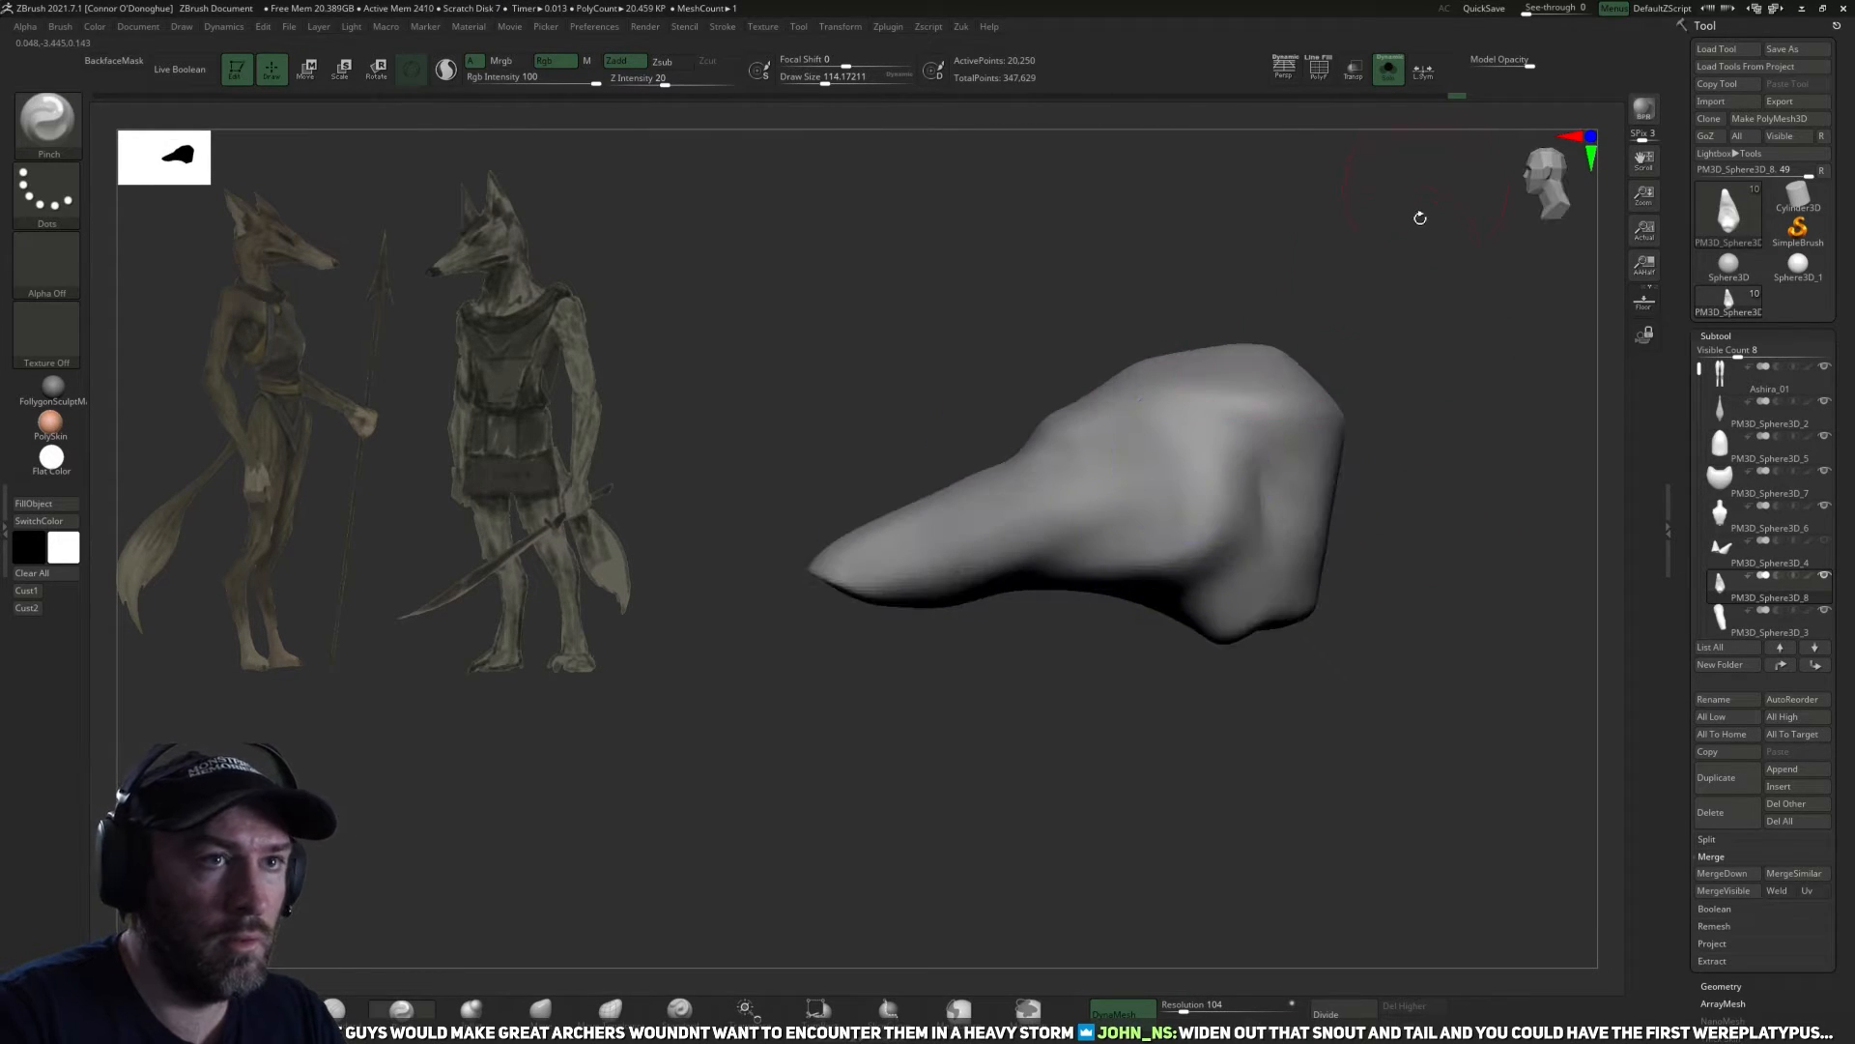
{"action": "left_click_drag", "start_coordinate": [1421, 207], "coordinate": [1421, 242], "text": "alt"}
{"action": "left_click", "coordinate": [1383, 79]}
Examine the full figure's proportions and compare them with the enlarged Ashira.png reference image in IrfanView.
{"action": "left_click_drag", "start_coordinate": [1389, 319], "coordinate": [1272, 463]}
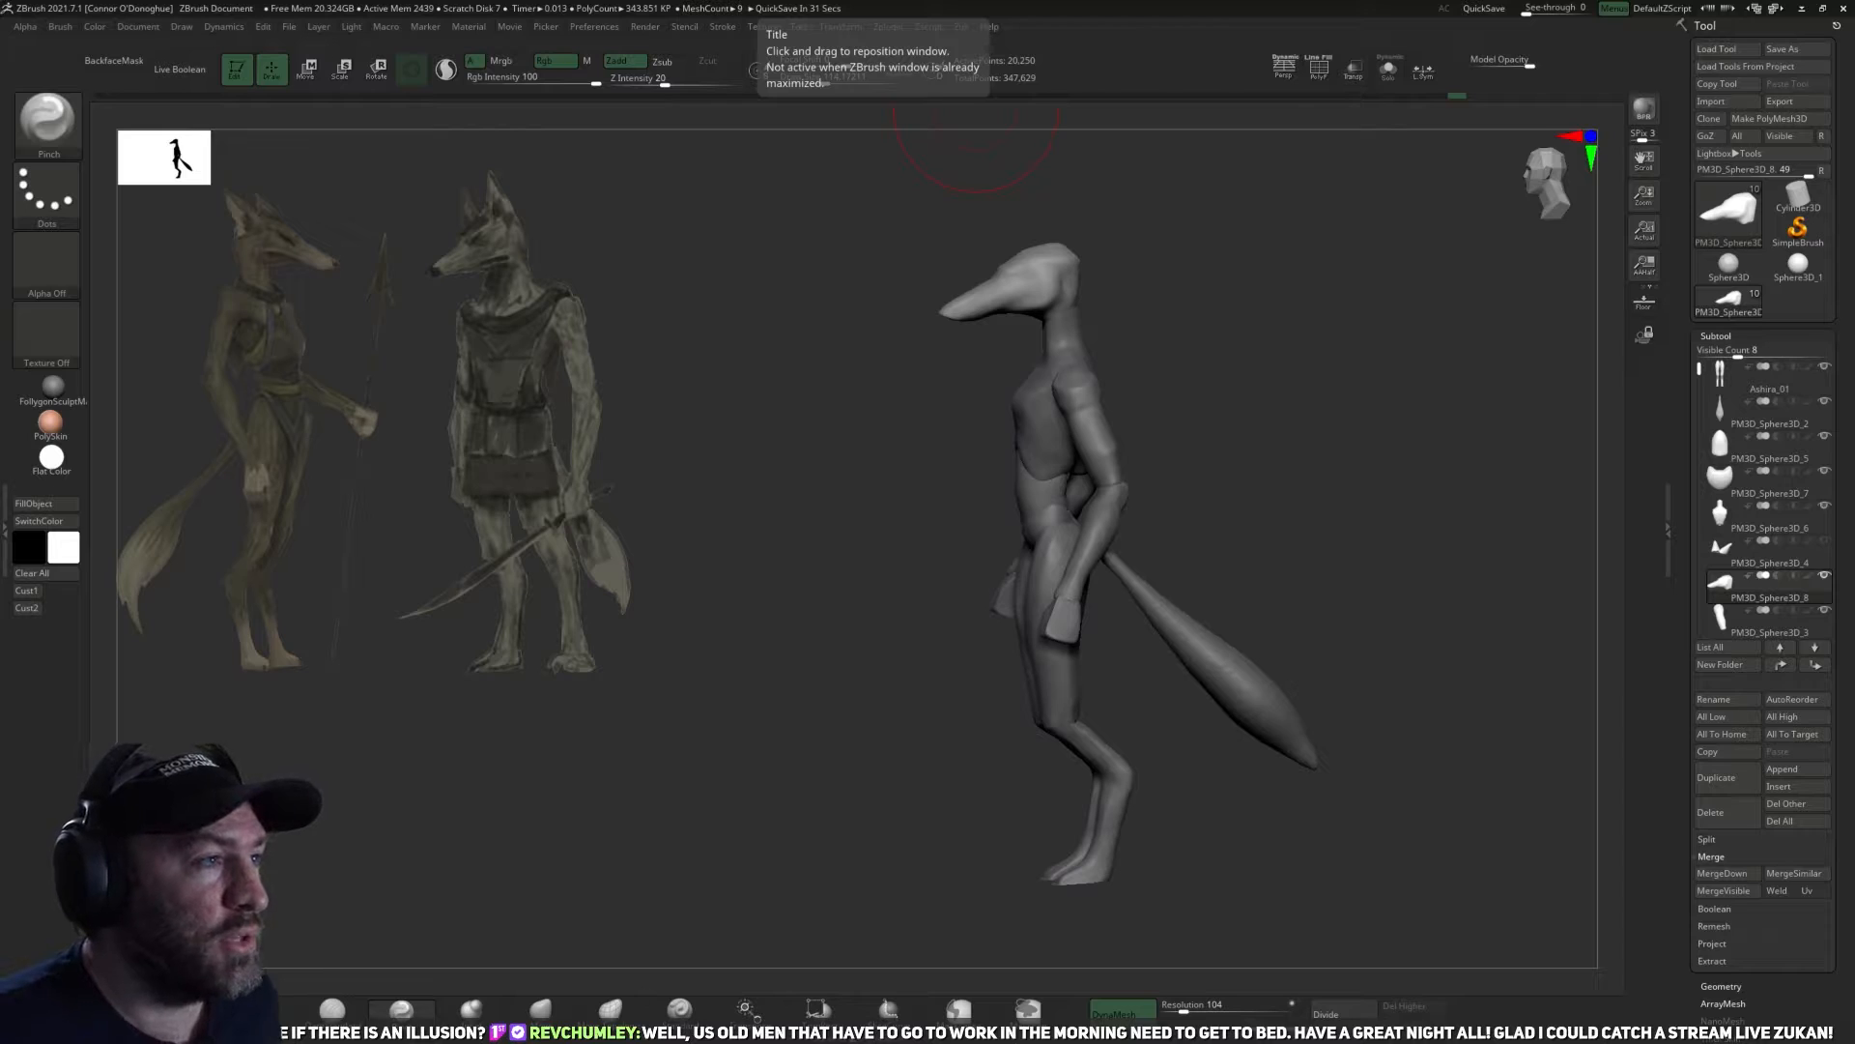
{"action": "left_click_drag", "start_coordinate": [1463, 509], "coordinate": [1263, 386], "text": "shift"}
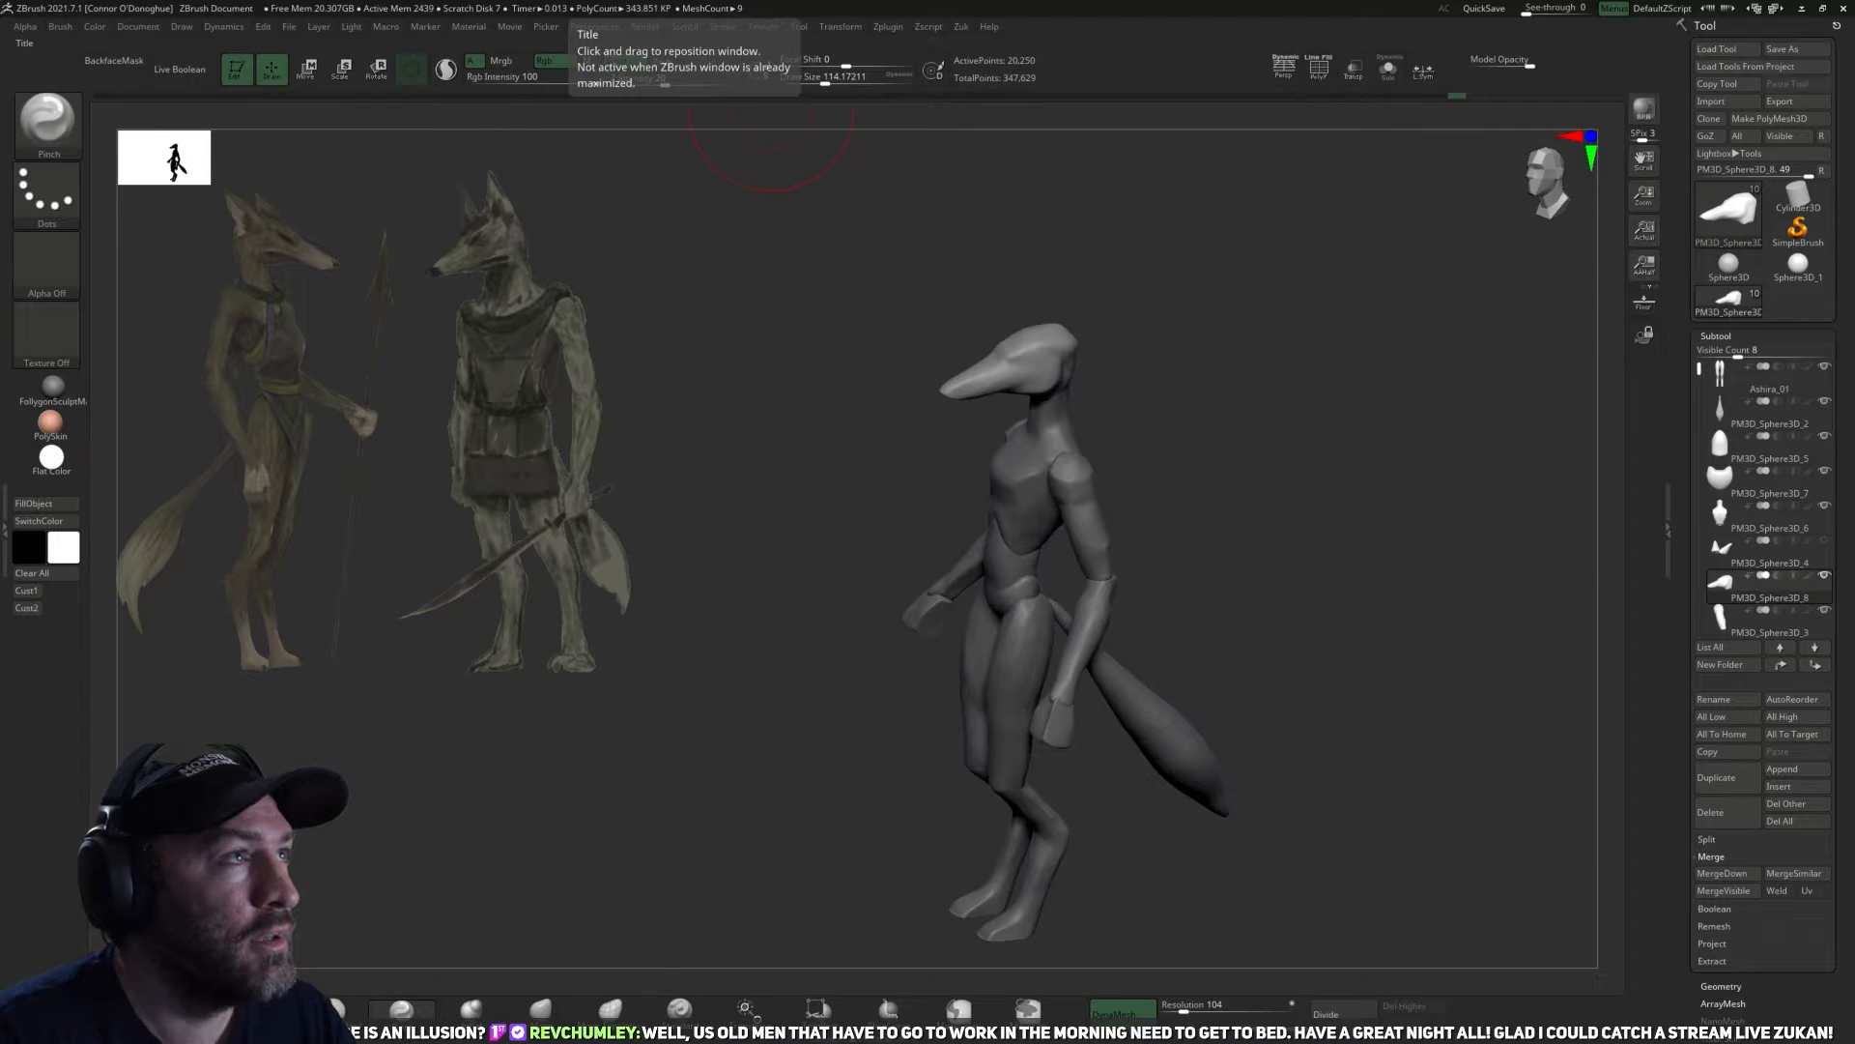
{"action": "key", "text": "alt+Tab"}
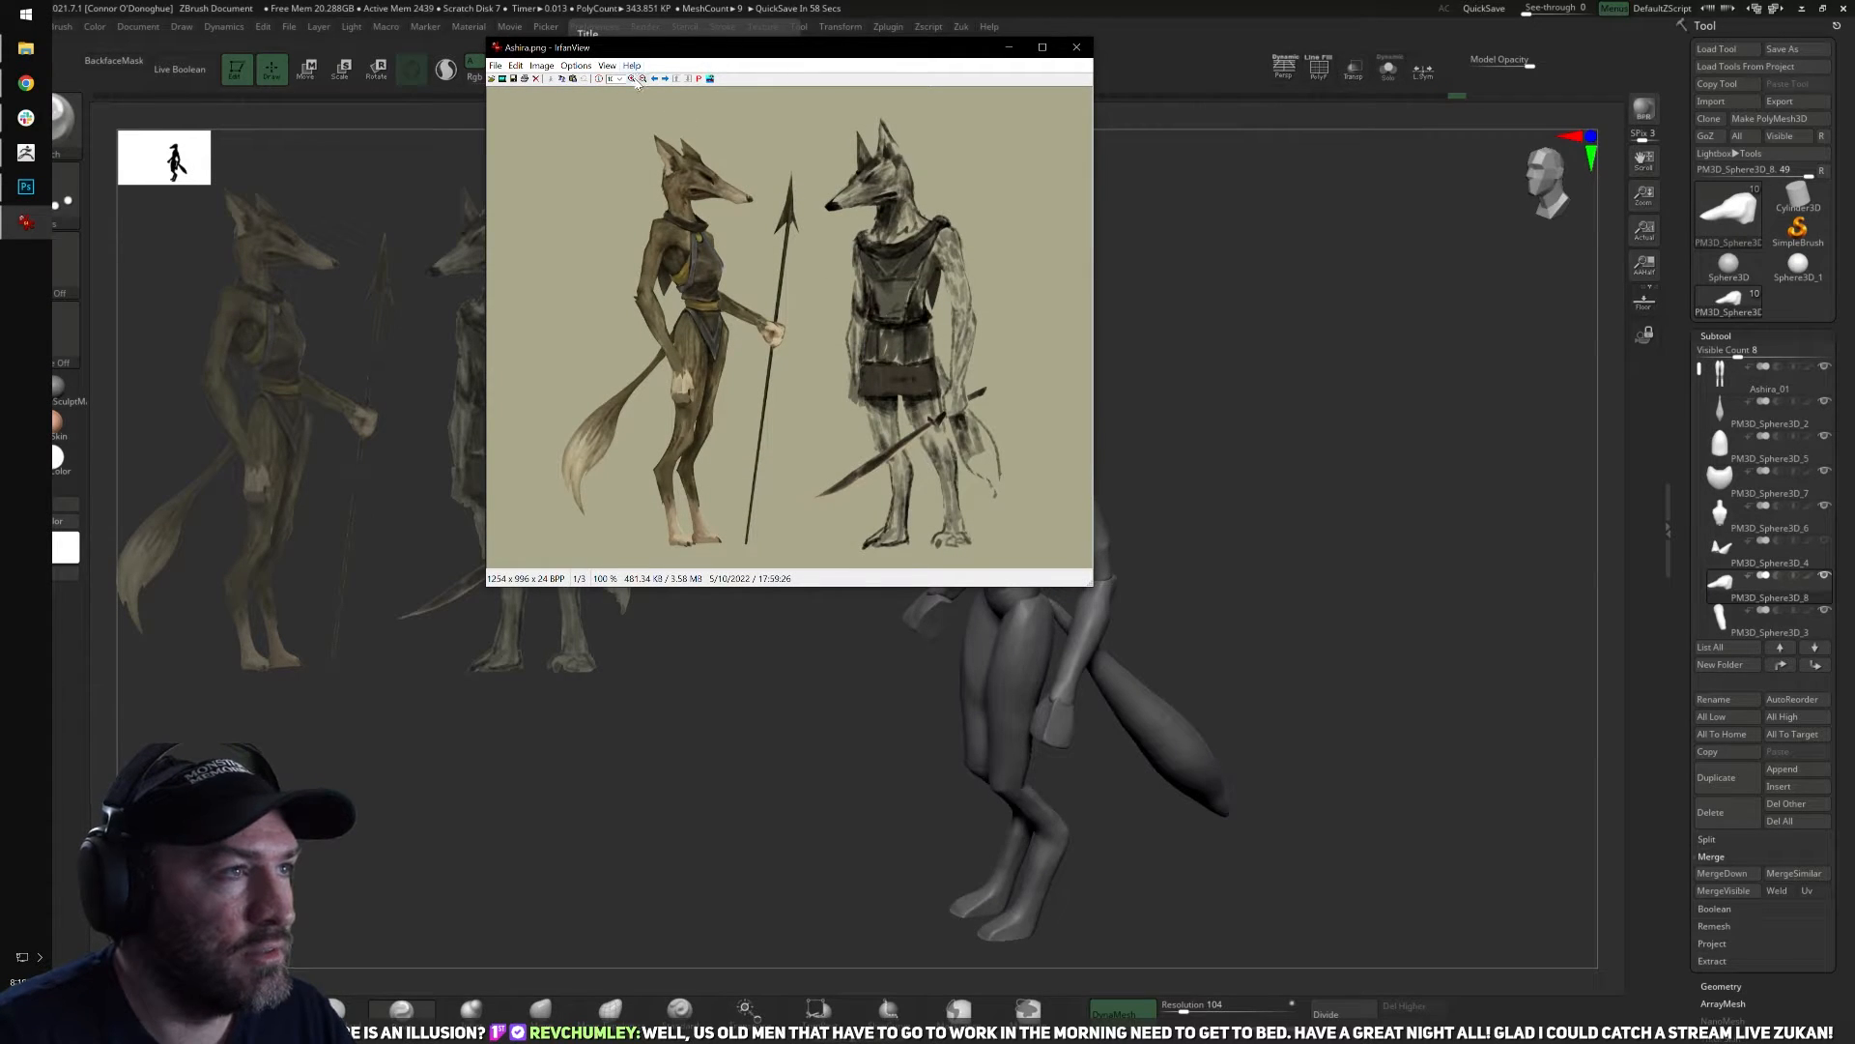
{"action": "left_click", "coordinate": [632, 78]}
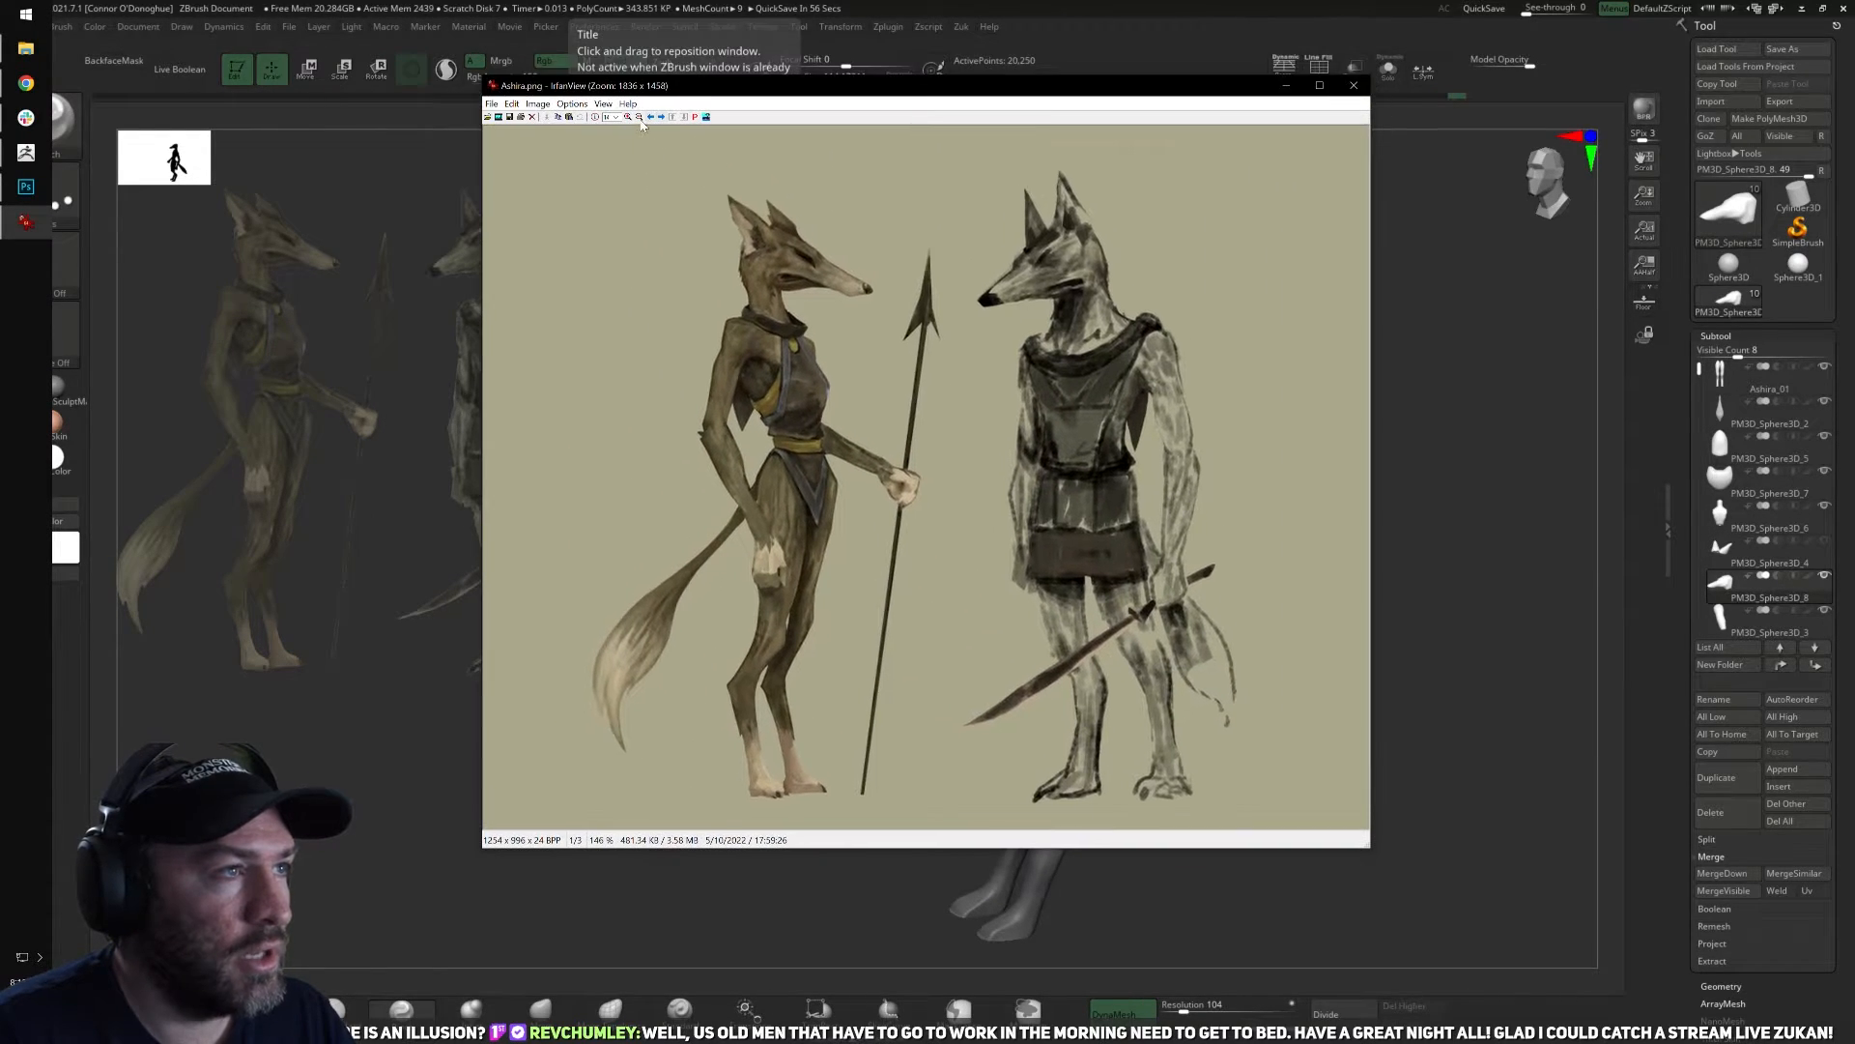
{"action": "left_click", "coordinate": [627, 117]}
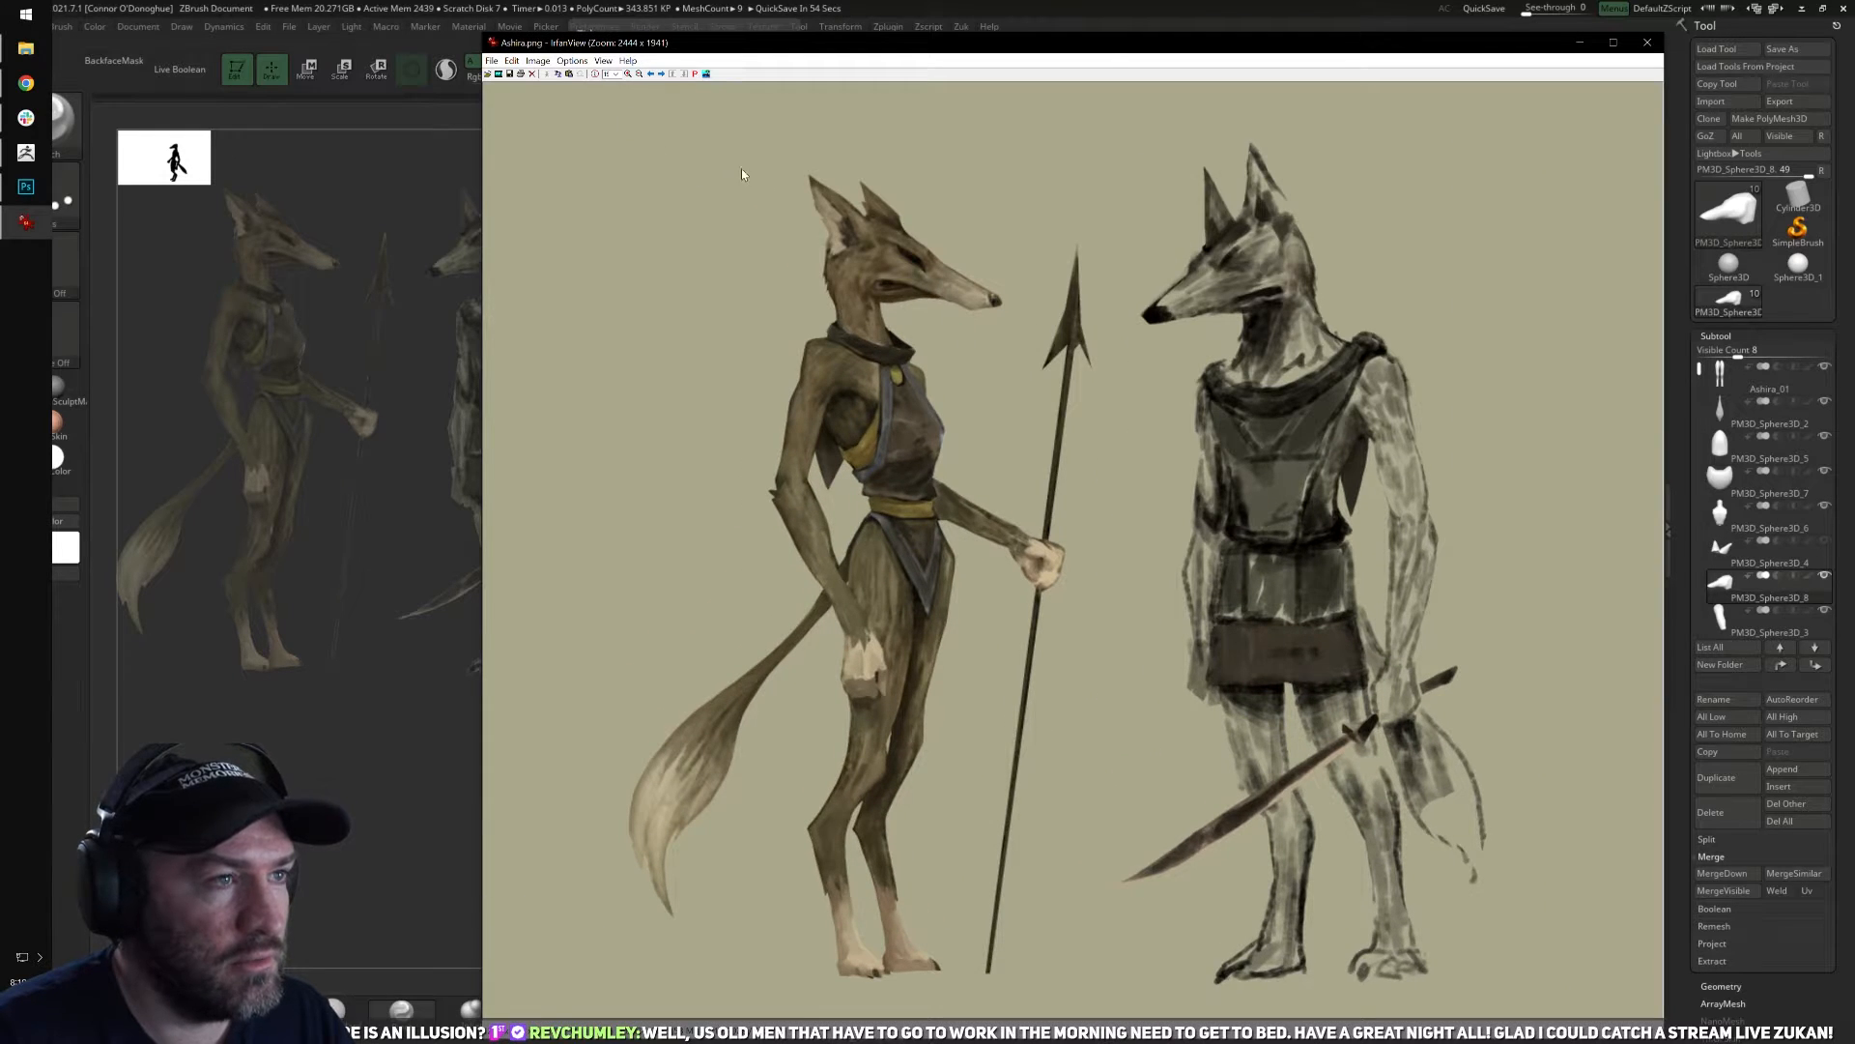
{"action": "left_click_drag", "start_coordinate": [742, 175], "coordinate": [1445, 518]}
{"action": "left_click", "coordinate": [1204, 360]}
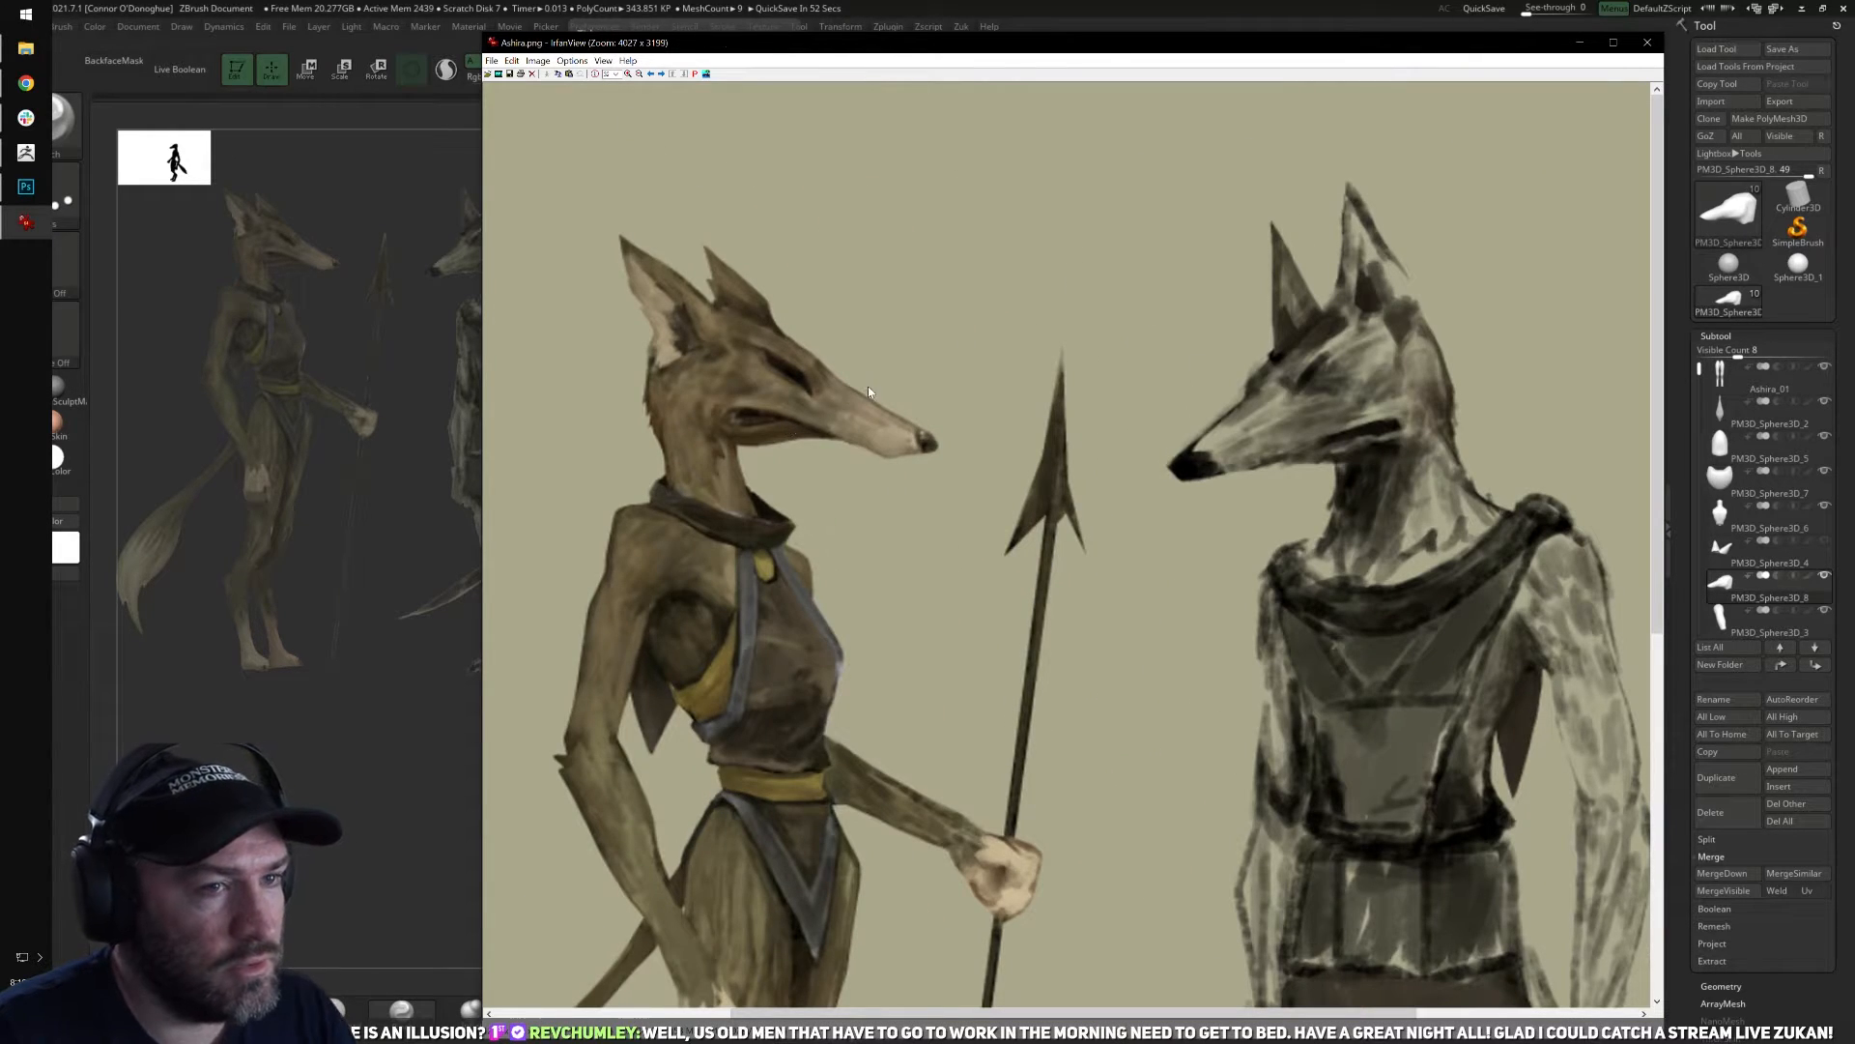
{"action": "left_click_drag", "start_coordinate": [915, 51], "coordinate": [862, 44]}
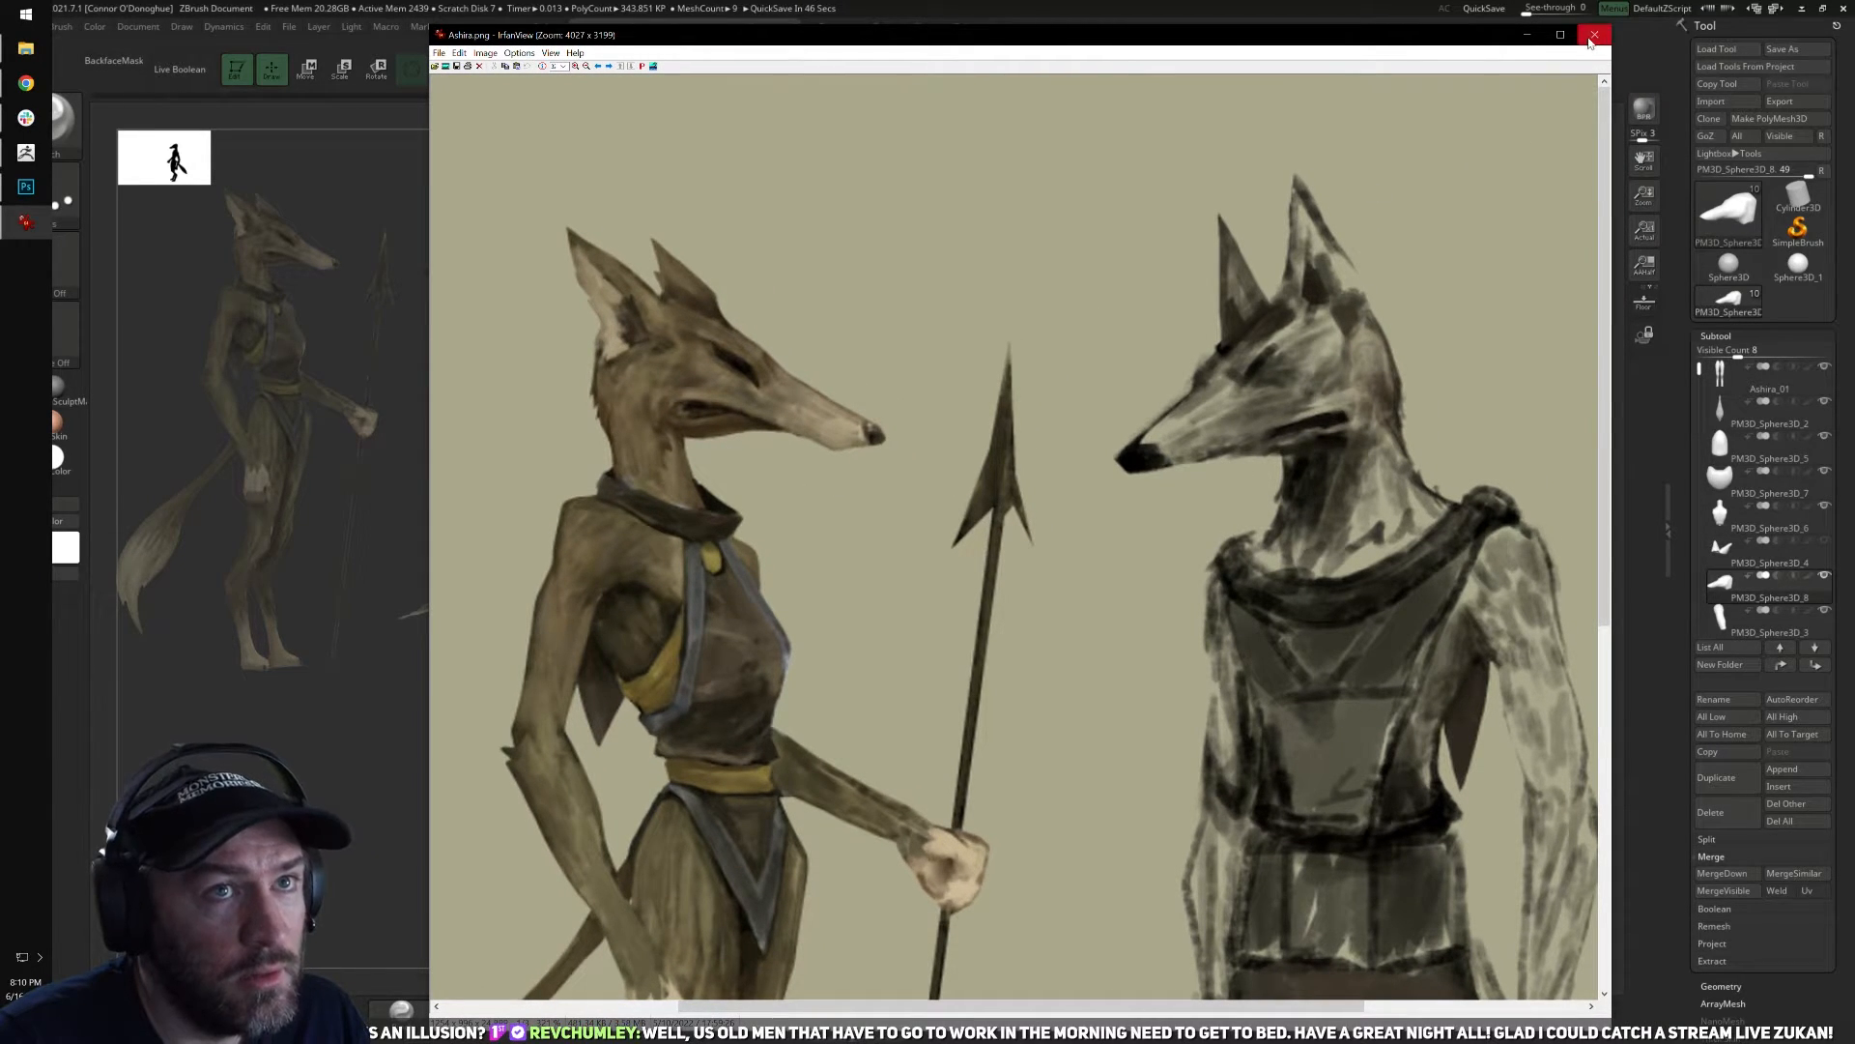
{"action": "left_click", "coordinate": [1595, 34]}
{"action": "left_click_drag", "start_coordinate": [1308, 406], "coordinate": [1321, 368]}
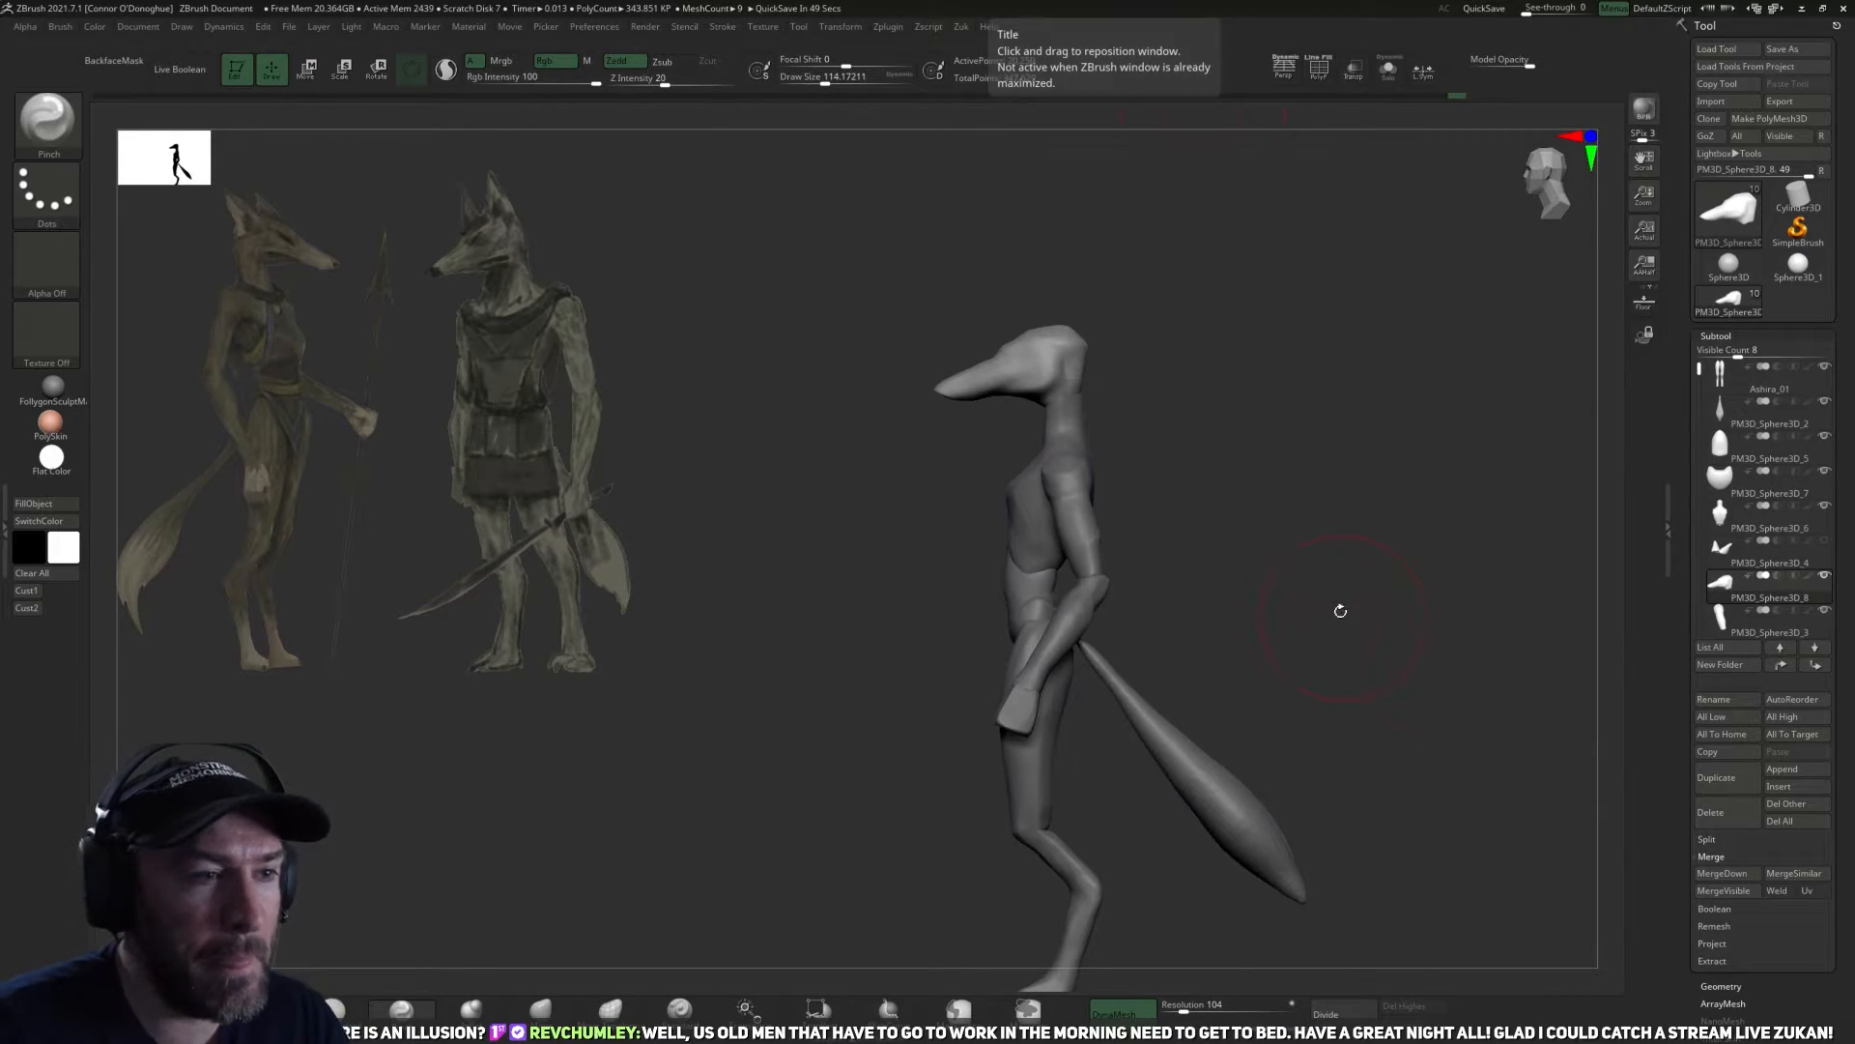
Select the torso subtool and carve the chest planes with the DamStandard brush at draw size about 94.
{"action": "mouse_move", "coordinate": [1263, 539]}
{"action": "left_mouse_down", "text": "alt"}
{"action": "mouse_move", "coordinate": [1243, 577]}
{"action": "mouse_move", "coordinate": [1216, 528]}
{"action": "mouse_move", "coordinate": [1343, 541]}
{"action": "left_mouse_up", "text": "alt"}
{"action": "left_click", "coordinate": [1090, 522], "text": "alt"}
{"action": "left_click", "coordinate": [1068, 589], "text": "alt"}
{"action": "left_click_drag", "start_coordinate": [1139, 654], "coordinate": [1115, 665]}
{"action": "left_click", "coordinate": [339, 1008]}
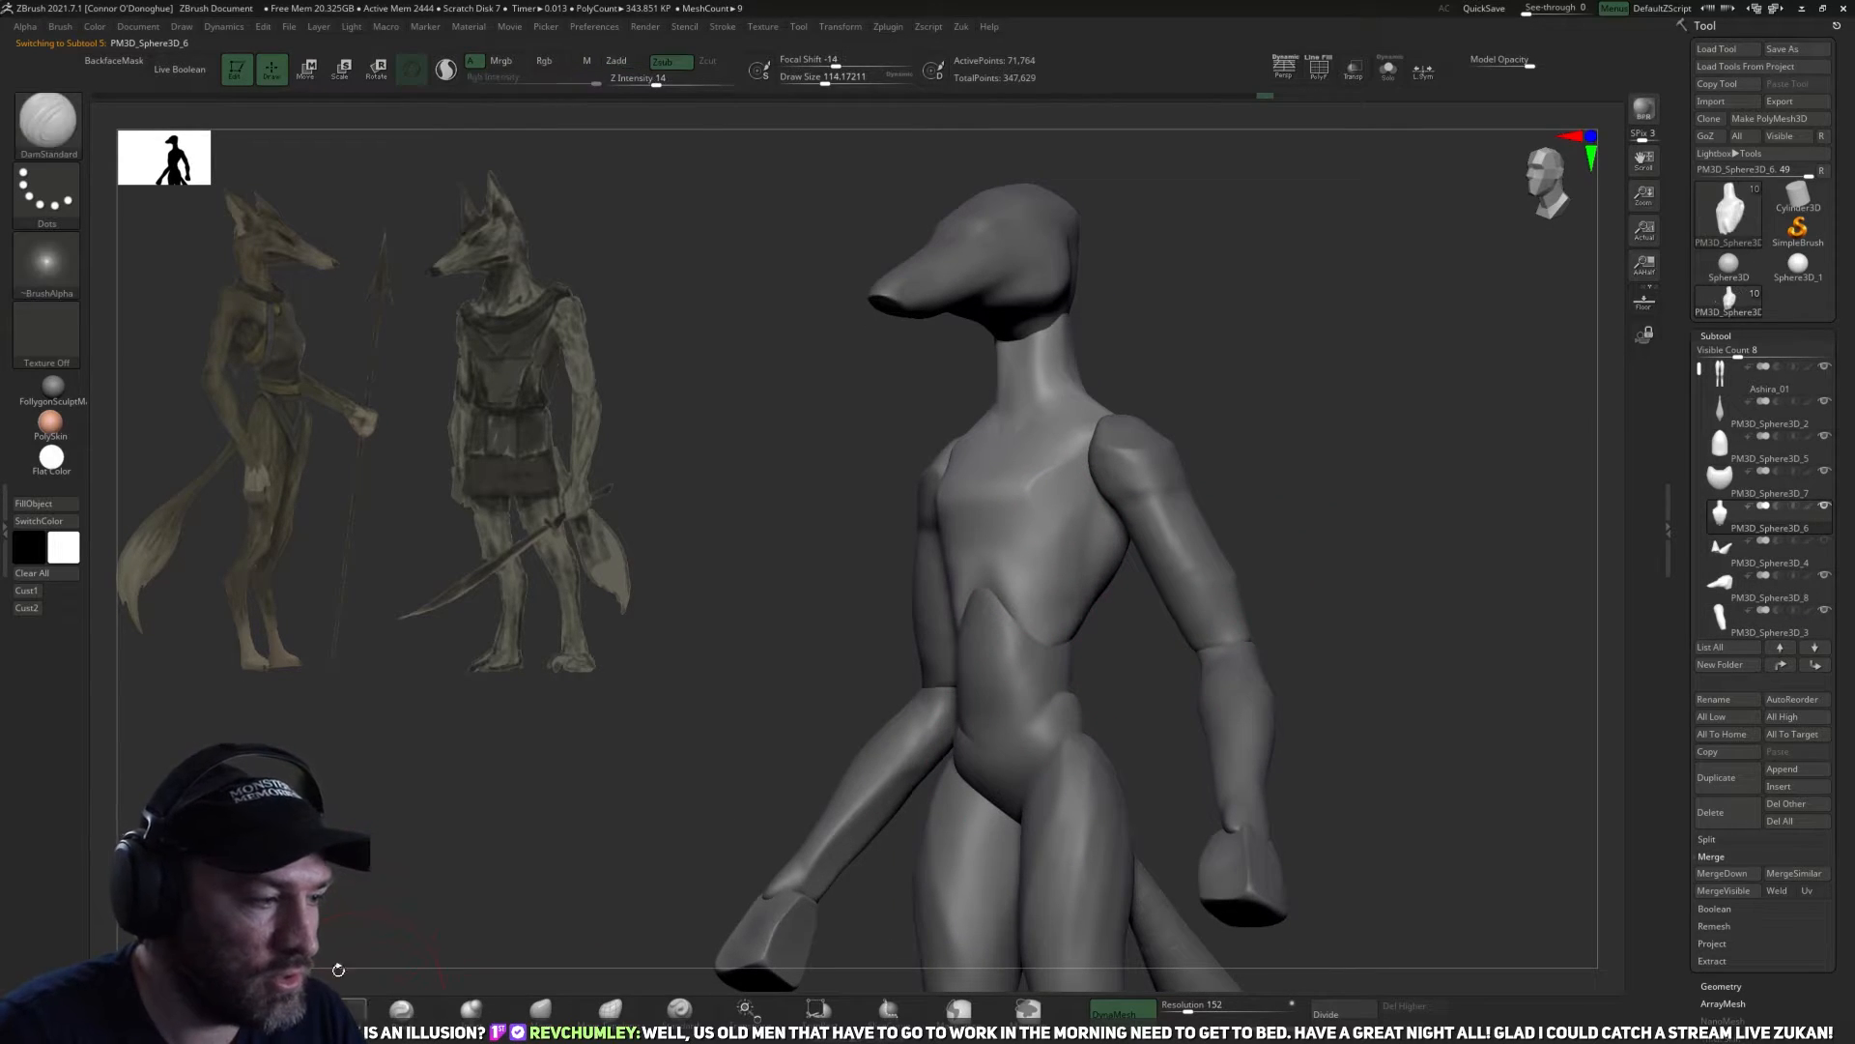
{"action": "left_click_drag", "start_coordinate": [691, 699], "coordinate": [1069, 530]}
{"action": "left_click_drag", "start_coordinate": [1355, 476], "coordinate": [960, 687]}
{"action": "left_click_drag", "start_coordinate": [667, 862], "coordinate": [653, 848]}
{"action": "key", "text": "bracketleft"}
{"action": "key", "text": "bracketleft"}
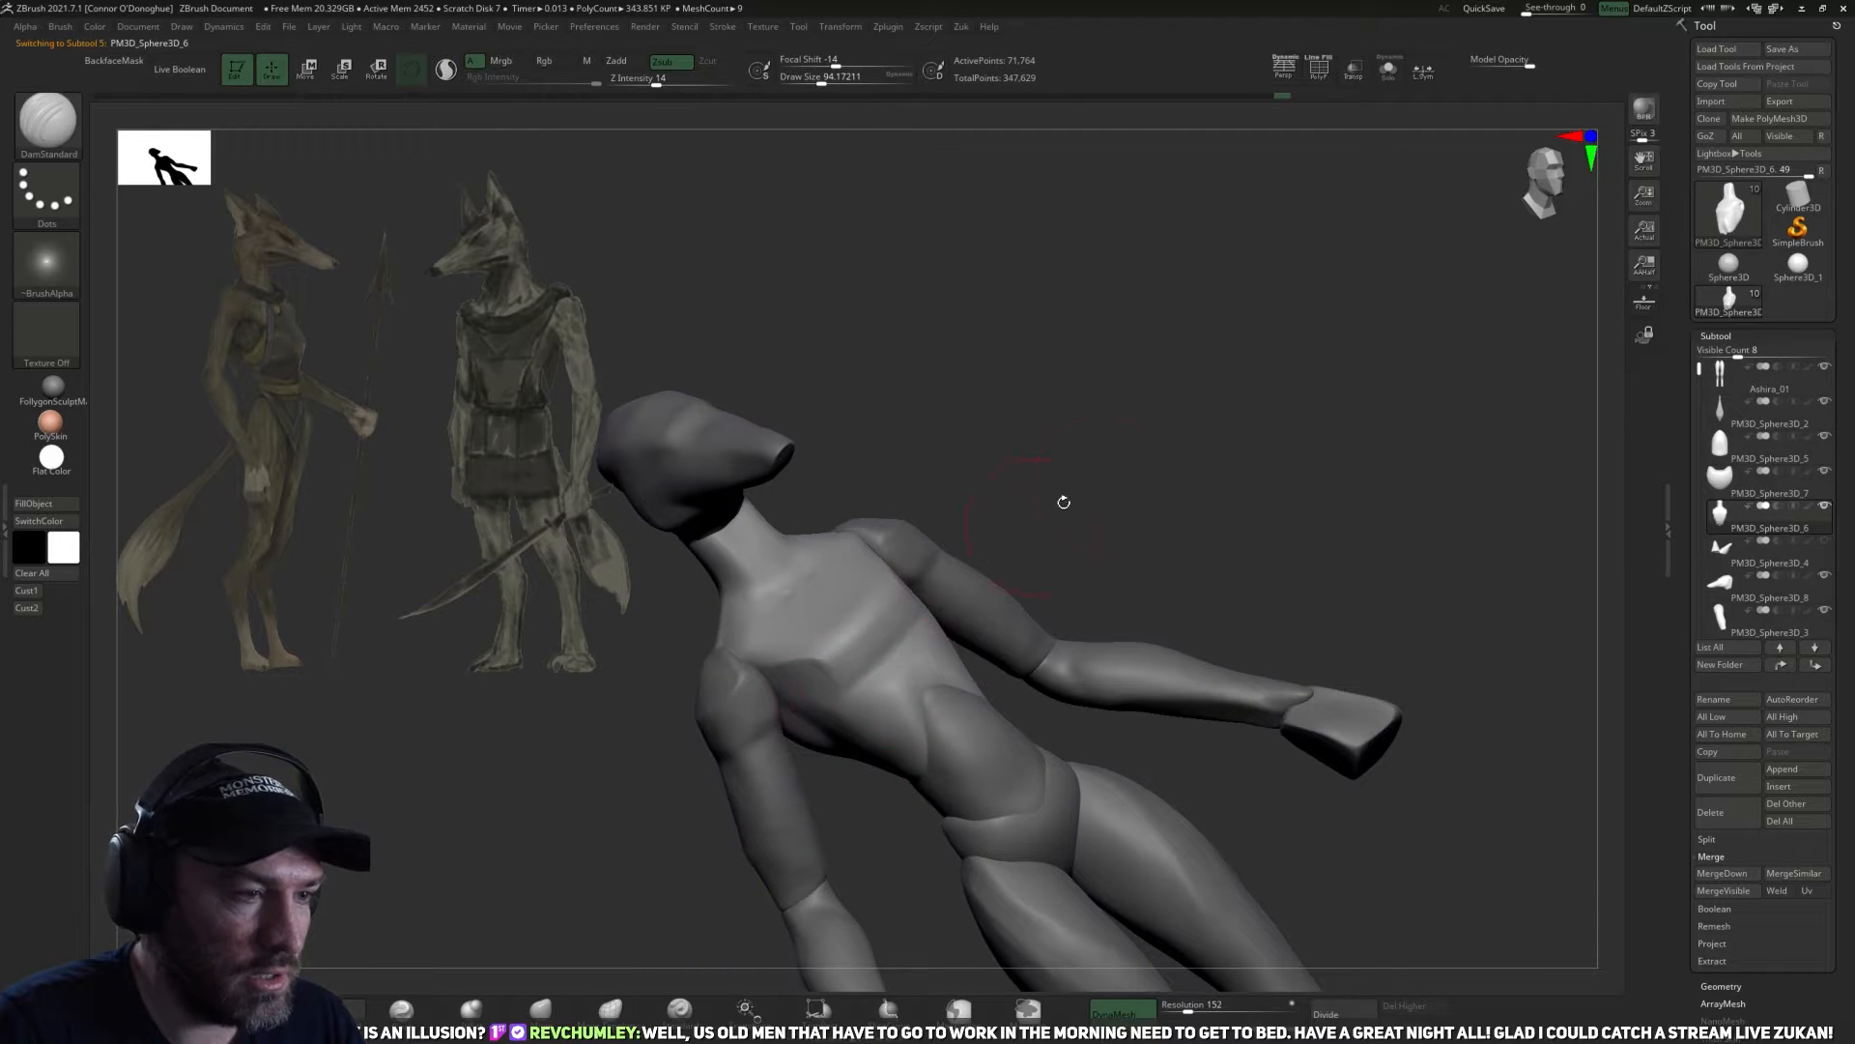
{"action": "left_click_drag", "start_coordinate": [1149, 484], "coordinate": [1078, 543]}
{"action": "left_click_drag", "start_coordinate": [1181, 423], "coordinate": [1148, 456]}
{"action": "mouse_move", "coordinate": [1056, 620]}
{"action": "left_mouse_down"}
{"action": "mouse_move", "coordinate": [1085, 642]}
{"action": "mouse_move", "coordinate": [1082, 680]}
{"action": "left_mouse_up"}
{"action": "left_click_drag", "start_coordinate": [916, 650], "coordinate": [889, 555], "text": "shift"}
{"action": "mouse_move", "coordinate": [1056, 601]}
{"action": "left_mouse_down"}
{"action": "mouse_move", "coordinate": [1025, 629]}
{"action": "mouse_move", "coordinate": [1091, 663]}
{"action": "left_mouse_up"}
{"action": "mouse_move", "coordinate": [1112, 547]}
{"action": "left_mouse_down"}
{"action": "mouse_move", "coordinate": [1122, 565]}
{"action": "mouse_move", "coordinate": [970, 705]}
{"action": "mouse_move", "coordinate": [957, 692]}
{"action": "left_mouse_up"}
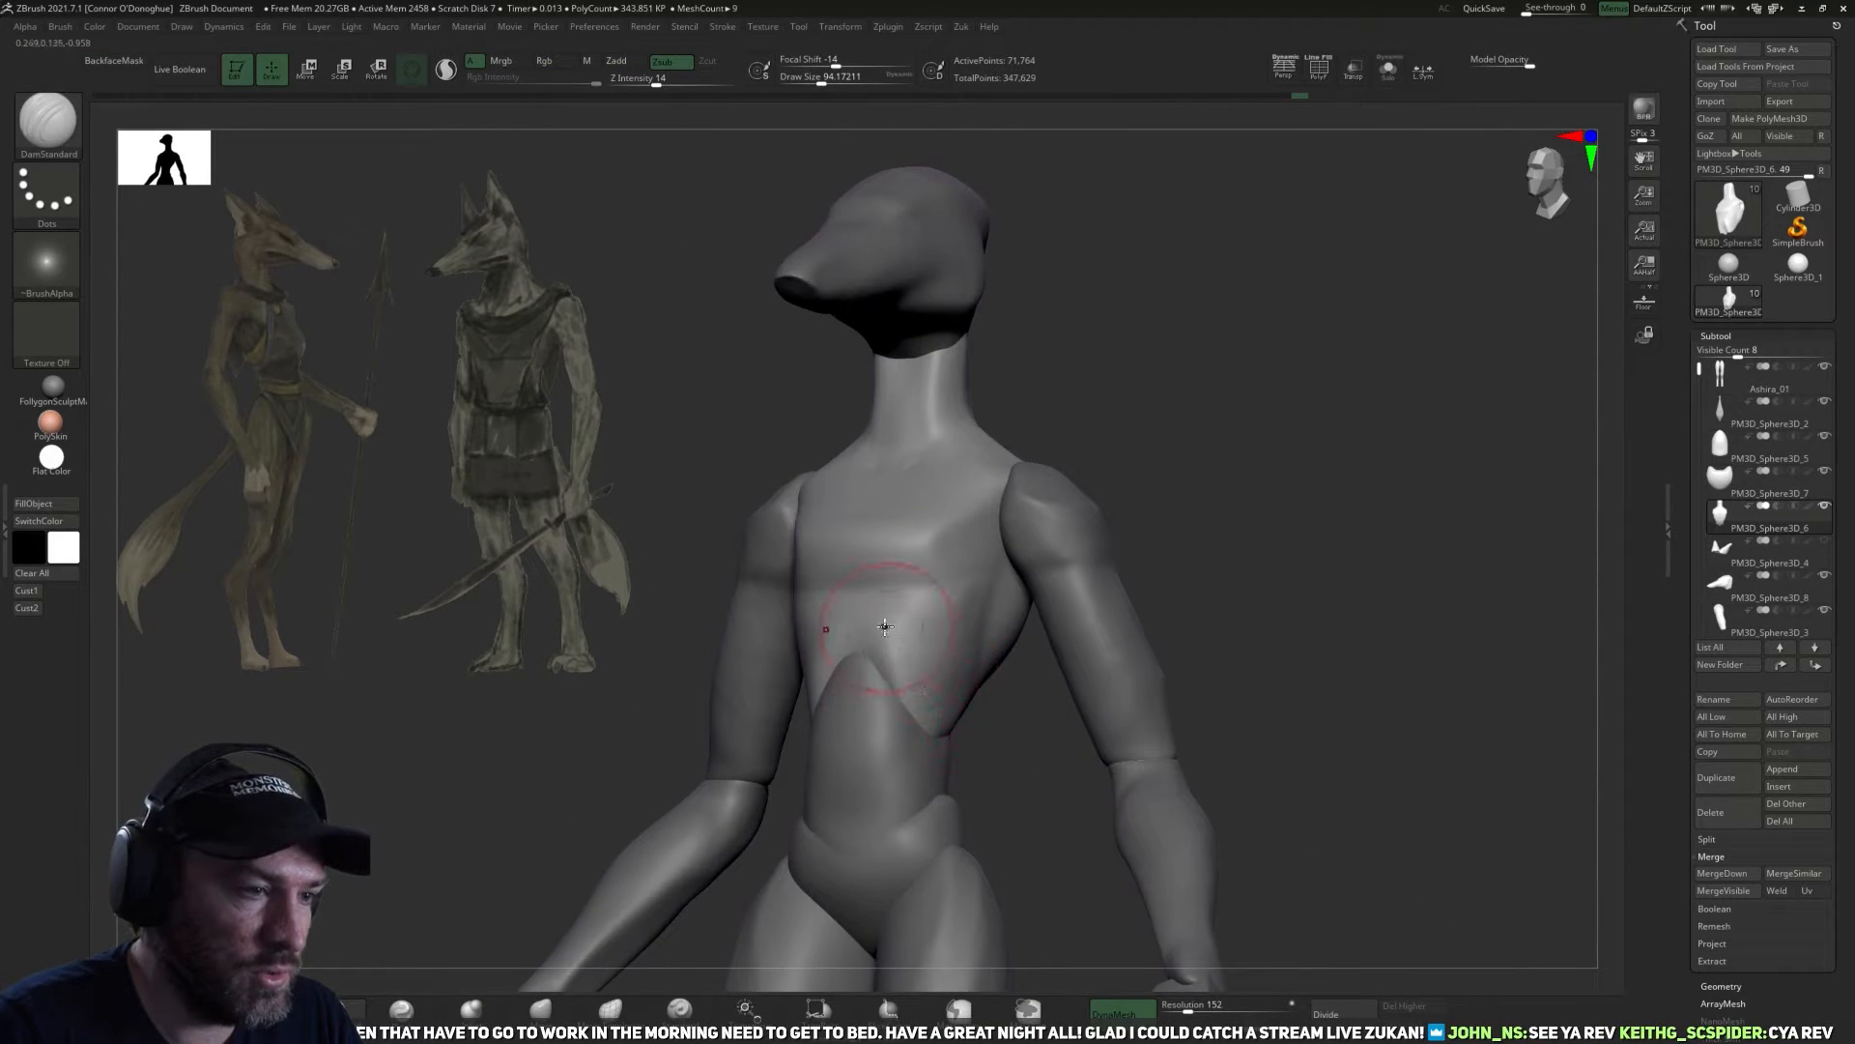
Carve the arch of the lower rib cage where it meets the abdomen and along the torso's side.
{"action": "left_click_drag", "start_coordinate": [960, 757], "coordinate": [911, 686]}
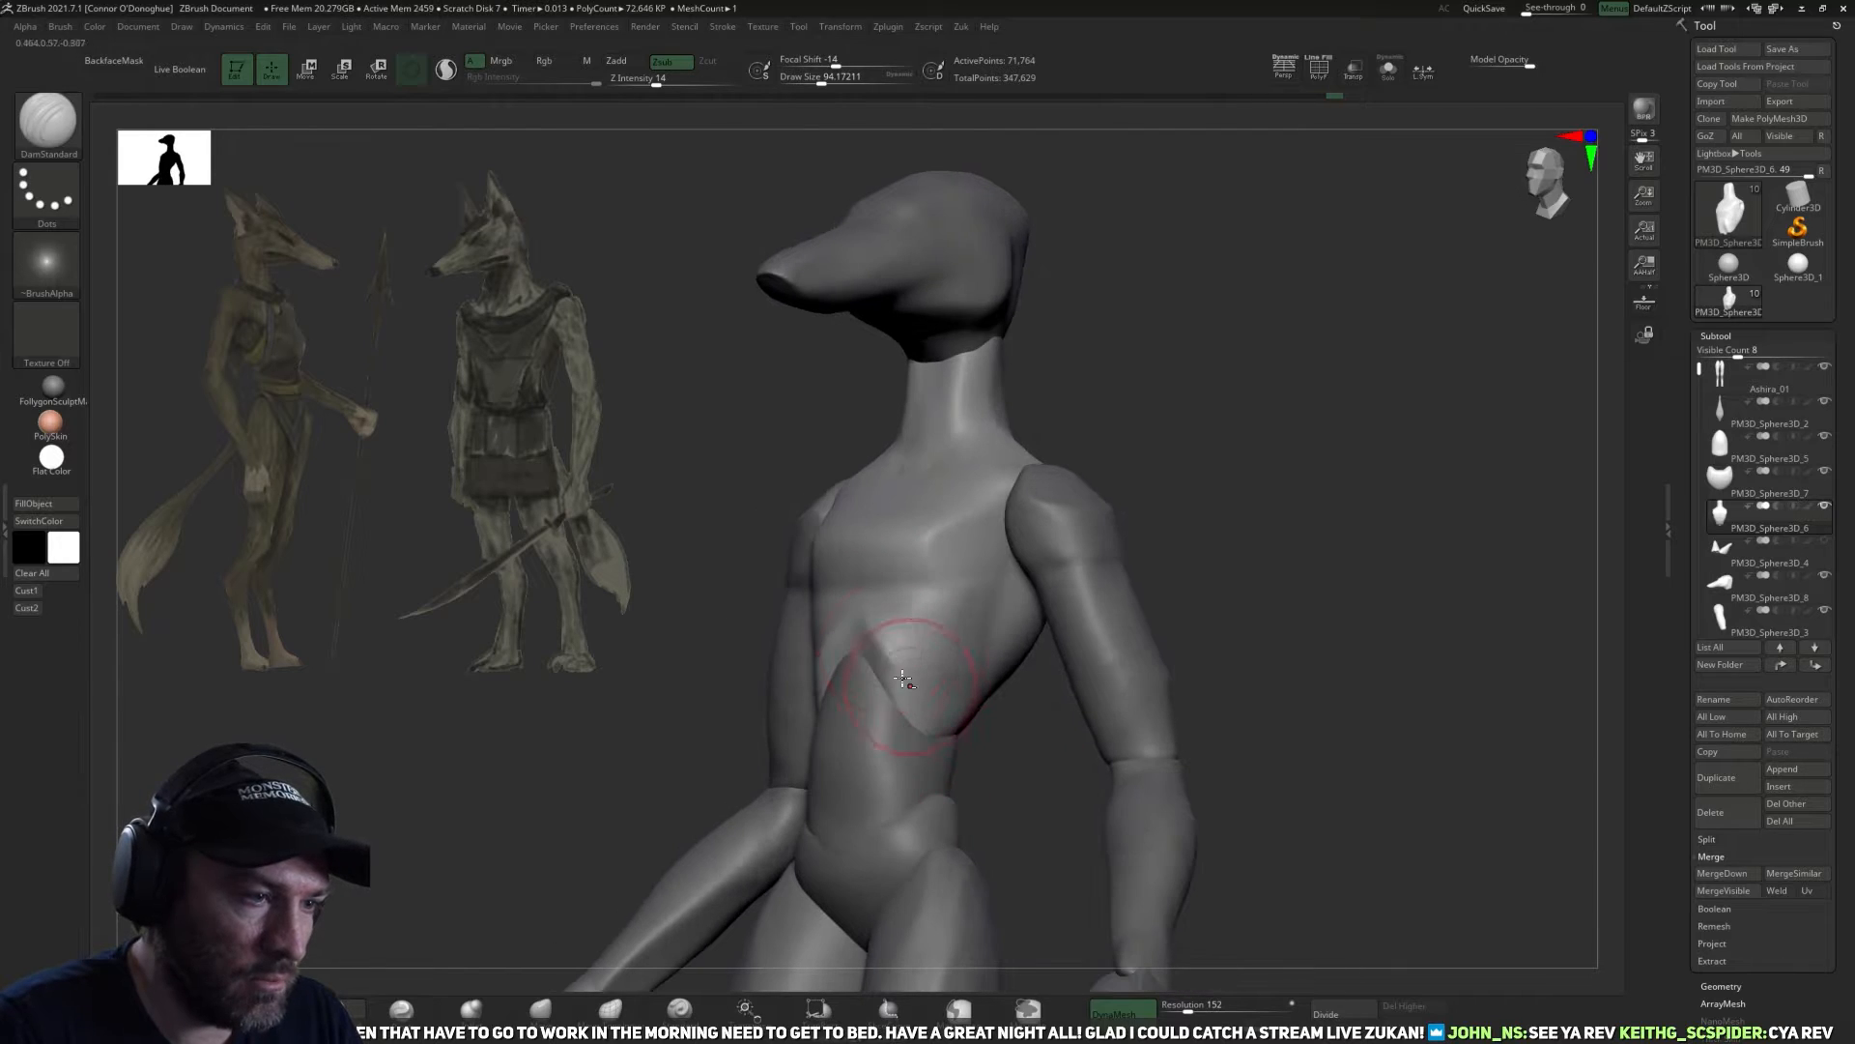
{"action": "left_click_drag", "start_coordinate": [952, 766], "coordinate": [900, 703]}
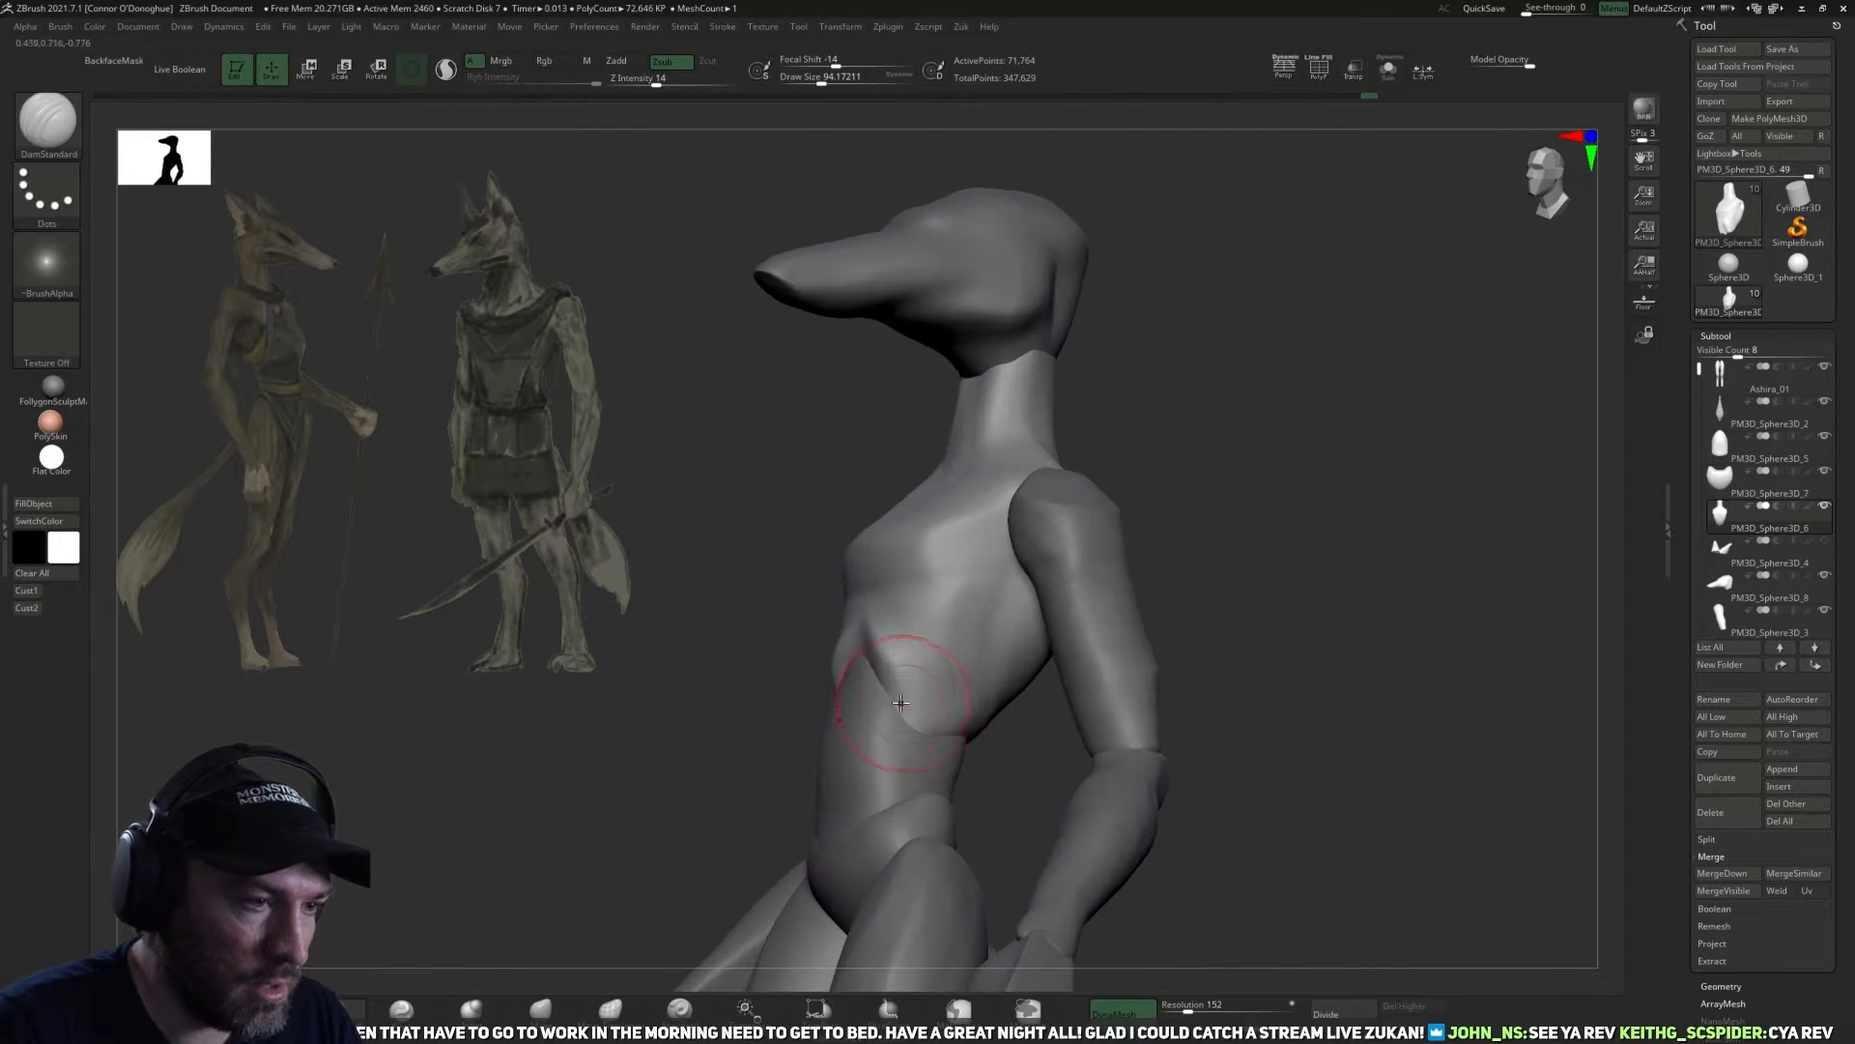
{"action": "left_click_drag", "start_coordinate": [977, 756], "coordinate": [1006, 774]}
{"action": "mouse_move", "coordinate": [1173, 696]}
{"action": "left_mouse_down"}
{"action": "mouse_move", "coordinate": [1193, 675]}
{"action": "mouse_move", "coordinate": [1031, 756]}
{"action": "mouse_move", "coordinate": [850, 667]}
{"action": "left_mouse_up"}
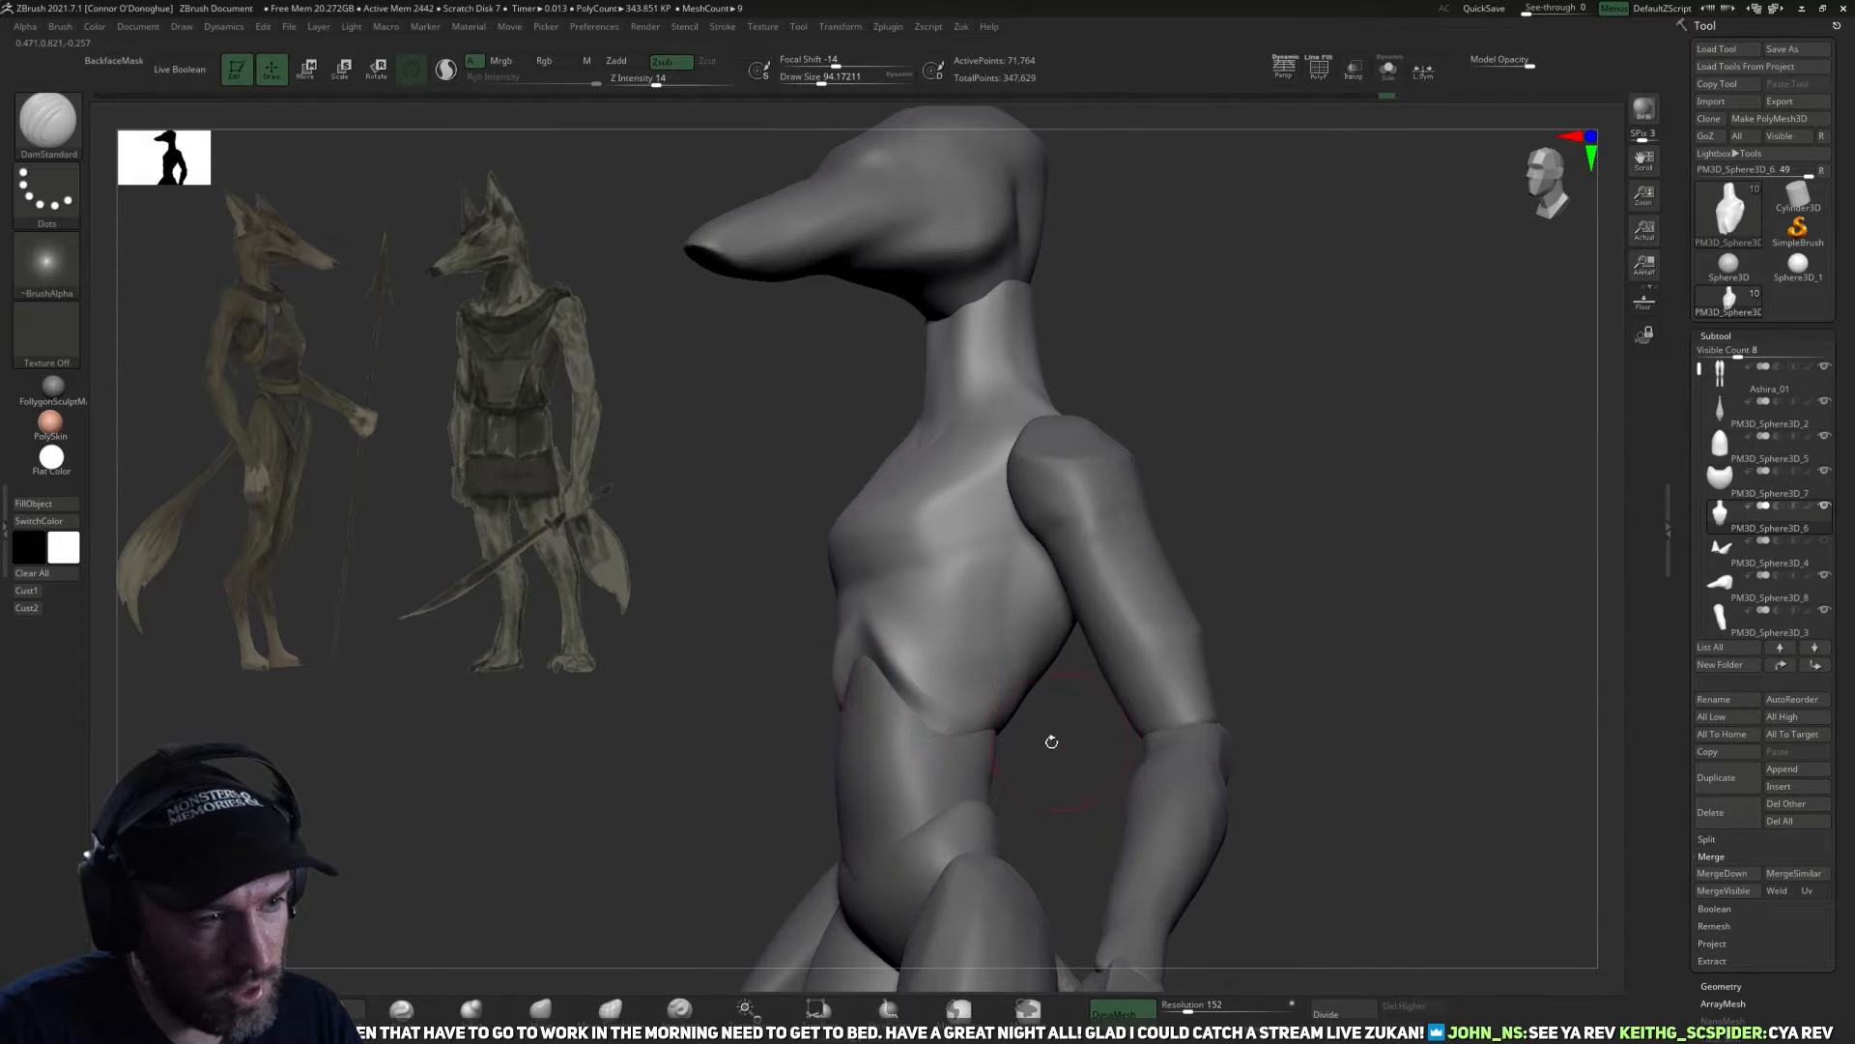
{"action": "left_click_drag", "start_coordinate": [1051, 741], "coordinate": [1037, 741]}
{"action": "mouse_move", "coordinate": [930, 758]}
{"action": "left_mouse_down", "text": "shift"}
{"action": "mouse_move", "coordinate": [809, 753]}
{"action": "mouse_move", "coordinate": [923, 695]}
{"action": "left_mouse_up", "text": "shift"}
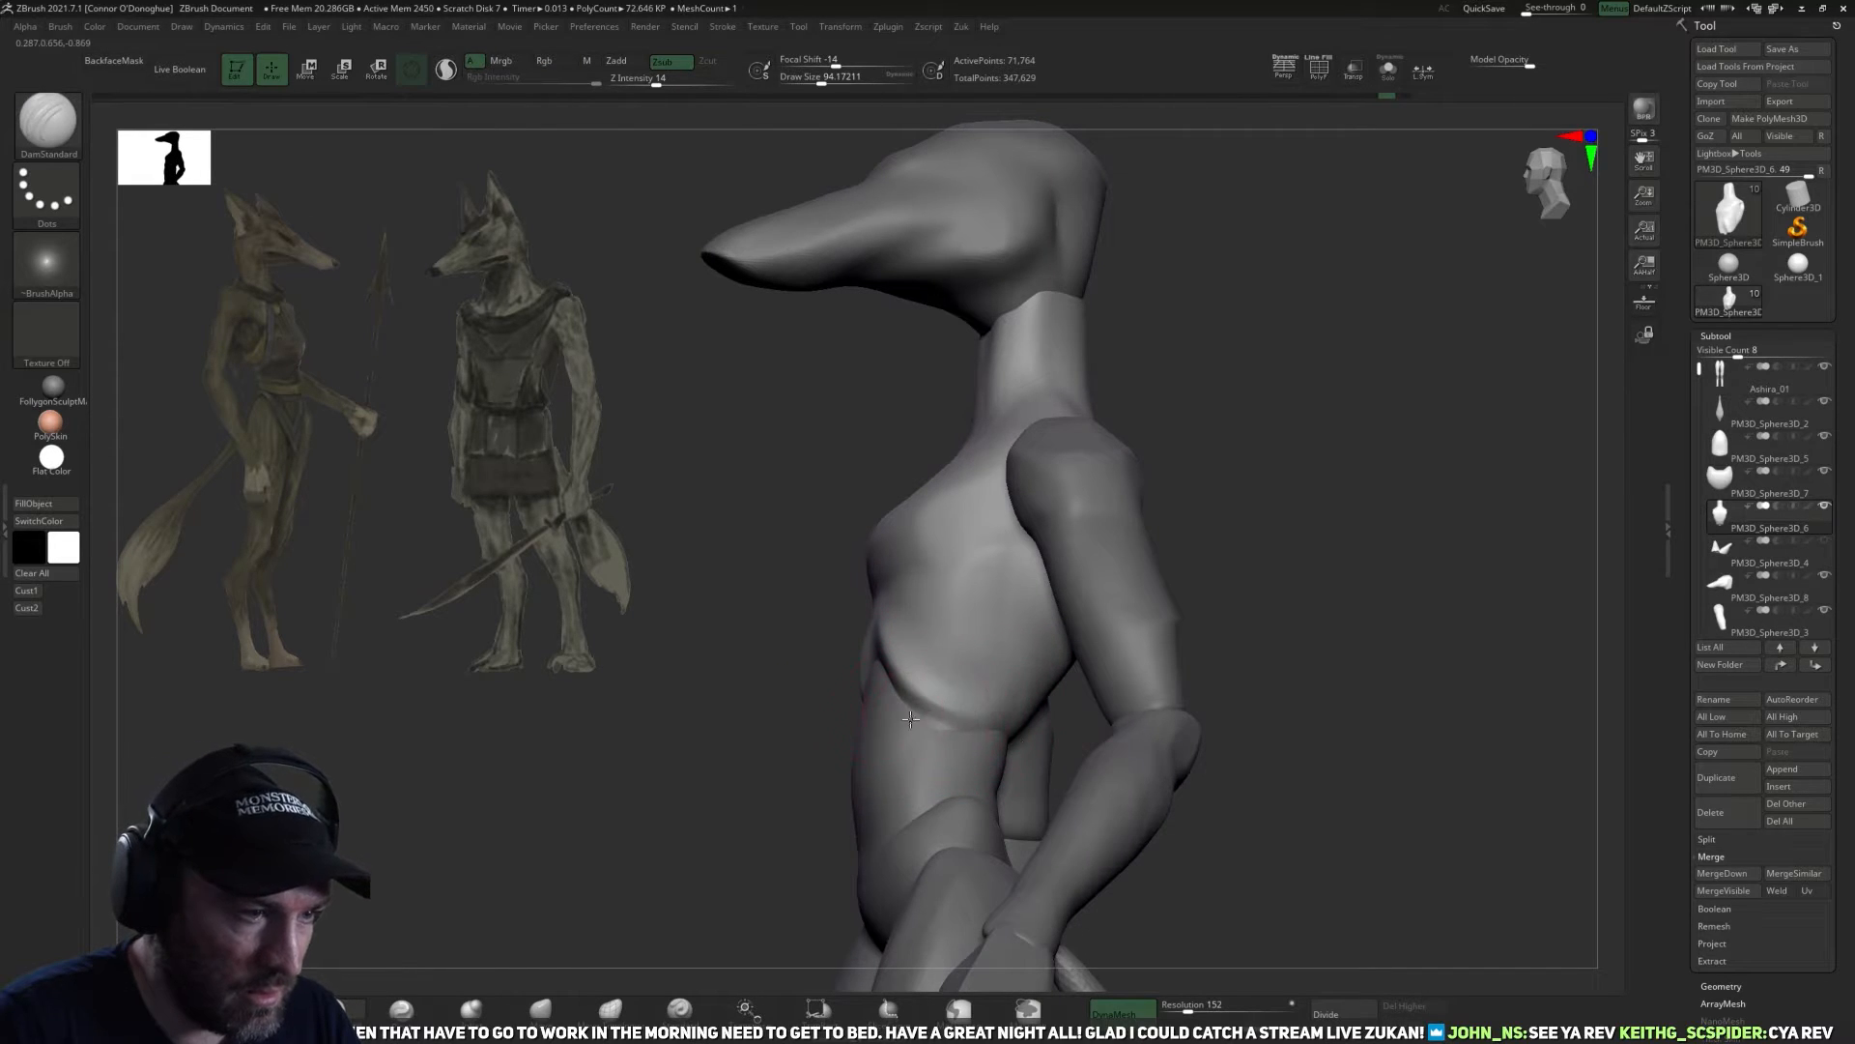
{"action": "left_click_drag", "start_coordinate": [1317, 696], "coordinate": [1346, 704], "text": "shift"}
{"action": "mouse_move", "coordinate": [1025, 805]}
{"action": "left_mouse_down", "text": "alt"}
{"action": "mouse_move", "coordinate": [1041, 667]}
{"action": "mouse_move", "coordinate": [995, 655]}
{"action": "mouse_move", "coordinate": [1020, 651]}
{"action": "left_mouse_up", "text": "alt"}
{"action": "left_click_drag", "start_coordinate": [932, 561], "coordinate": [995, 614], "text": "shift"}
Sharpen the chest and rib cage edges on the torso with the Pinch brush.
{"action": "left_click", "coordinate": [401, 1008]}
{"action": "left_click_drag", "start_coordinate": [452, 804], "coordinate": [537, 792]}
{"action": "key", "text": "bracketleft"}
{"action": "left_click_drag", "start_coordinate": [902, 509], "coordinate": [981, 596]}
{"action": "left_click_drag", "start_coordinate": [1058, 657], "coordinate": [1010, 653]}
{"action": "mouse_move", "coordinate": [944, 568]}
{"action": "left_mouse_down"}
{"action": "mouse_move", "coordinate": [995, 584]}
{"action": "mouse_move", "coordinate": [970, 499]}
{"action": "left_mouse_up"}
{"action": "mouse_move", "coordinate": [1015, 665]}
{"action": "left_mouse_down"}
{"action": "mouse_move", "coordinate": [1060, 671]}
{"action": "mouse_move", "coordinate": [976, 697]}
{"action": "left_mouse_up"}
Adjust the outline of the rib cage below the armpit with the Move brush.
{"action": "mouse_move", "coordinate": [1335, 623]}
{"action": "left_mouse_down"}
{"action": "mouse_move", "coordinate": [1307, 602]}
{"action": "mouse_move", "coordinate": [1110, 721]}
{"action": "mouse_move", "coordinate": [1140, 671]}
{"action": "mouse_move", "coordinate": [1168, 705]}
{"action": "mouse_move", "coordinate": [990, 754]}
{"action": "mouse_move", "coordinate": [943, 760]}
{"action": "mouse_move", "coordinate": [978, 698]}
{"action": "mouse_move", "coordinate": [937, 683]}
{"action": "mouse_move", "coordinate": [942, 759]}
{"action": "mouse_move", "coordinate": [1227, 701]}
{"action": "mouse_move", "coordinate": [976, 628]}
{"action": "mouse_move", "coordinate": [939, 678]}
{"action": "left_mouse_up"}
{"action": "left_click", "coordinate": [541, 1009]}
{"action": "right_click_drag", "start_coordinate": [946, 669], "coordinate": [920, 595]}
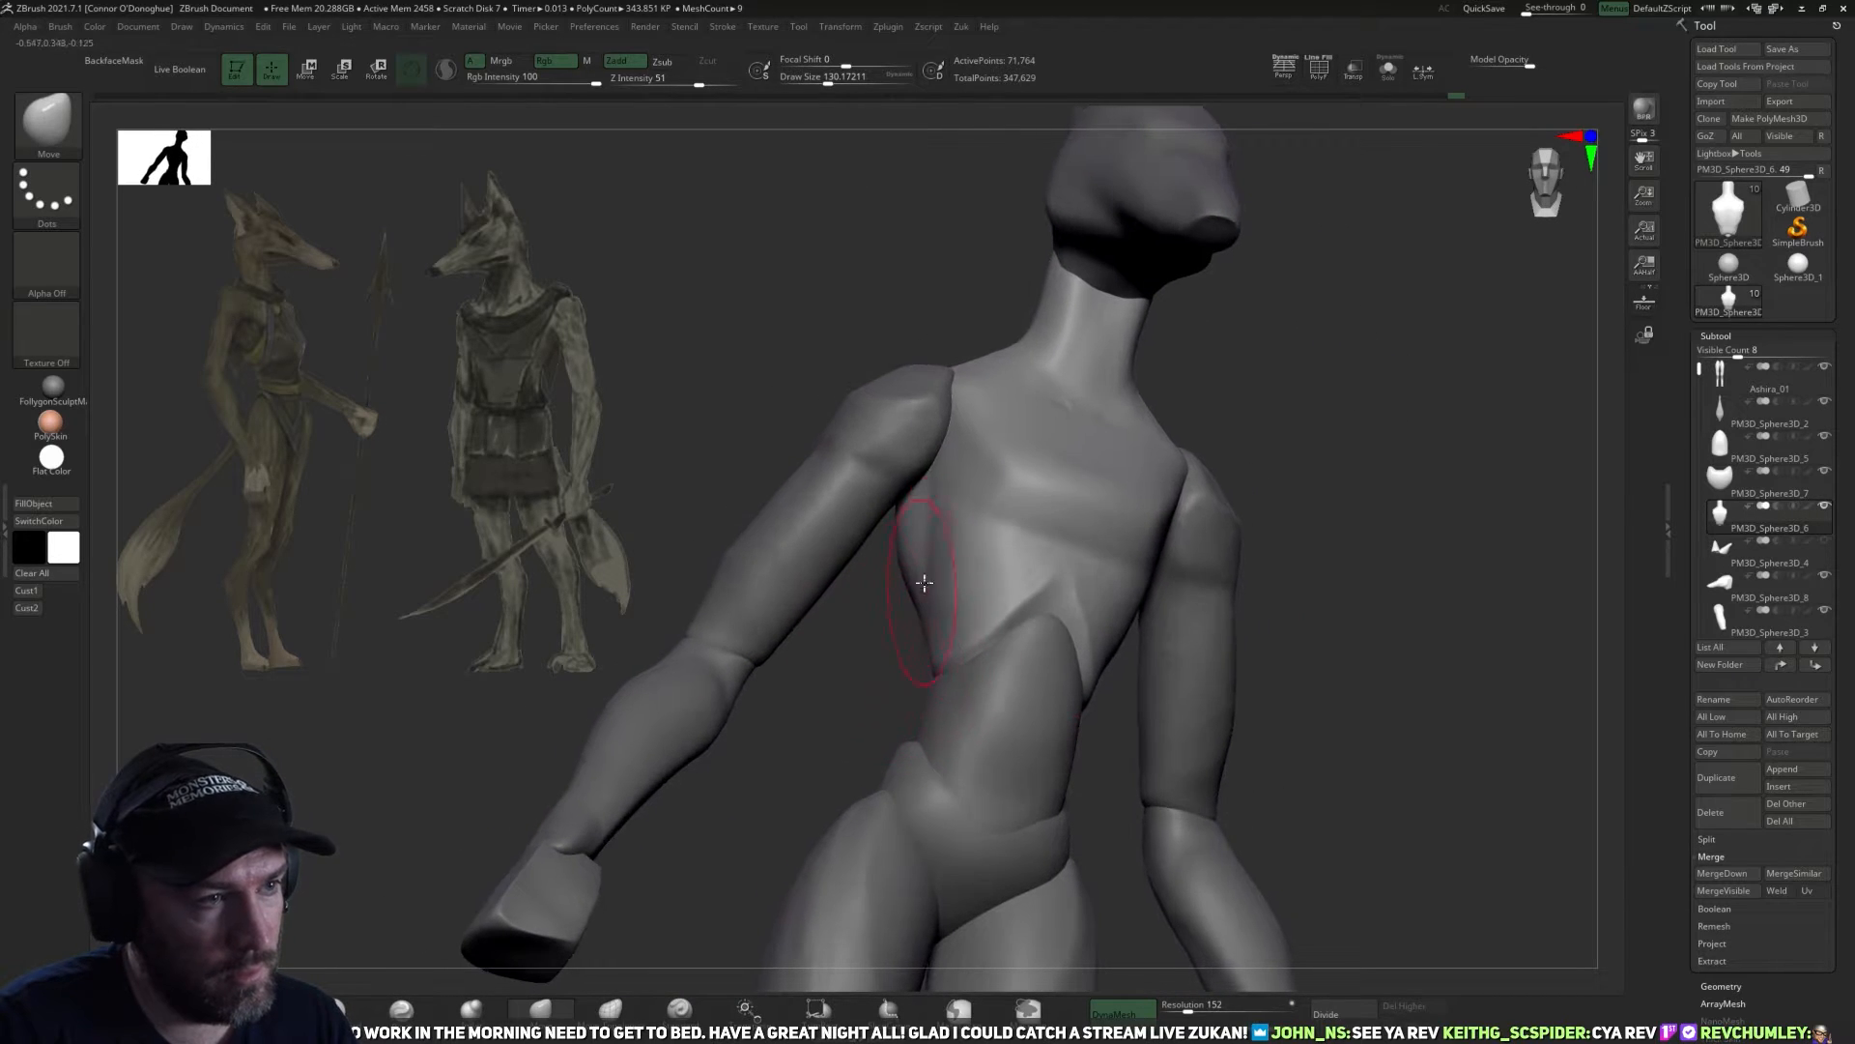
{"action": "mouse_move", "coordinate": [933, 503]}
{"action": "right_mouse_down"}
{"action": "mouse_move", "coordinate": [870, 654]}
{"action": "mouse_move", "coordinate": [866, 734]}
{"action": "mouse_move", "coordinate": [897, 600]}
{"action": "right_mouse_up"}
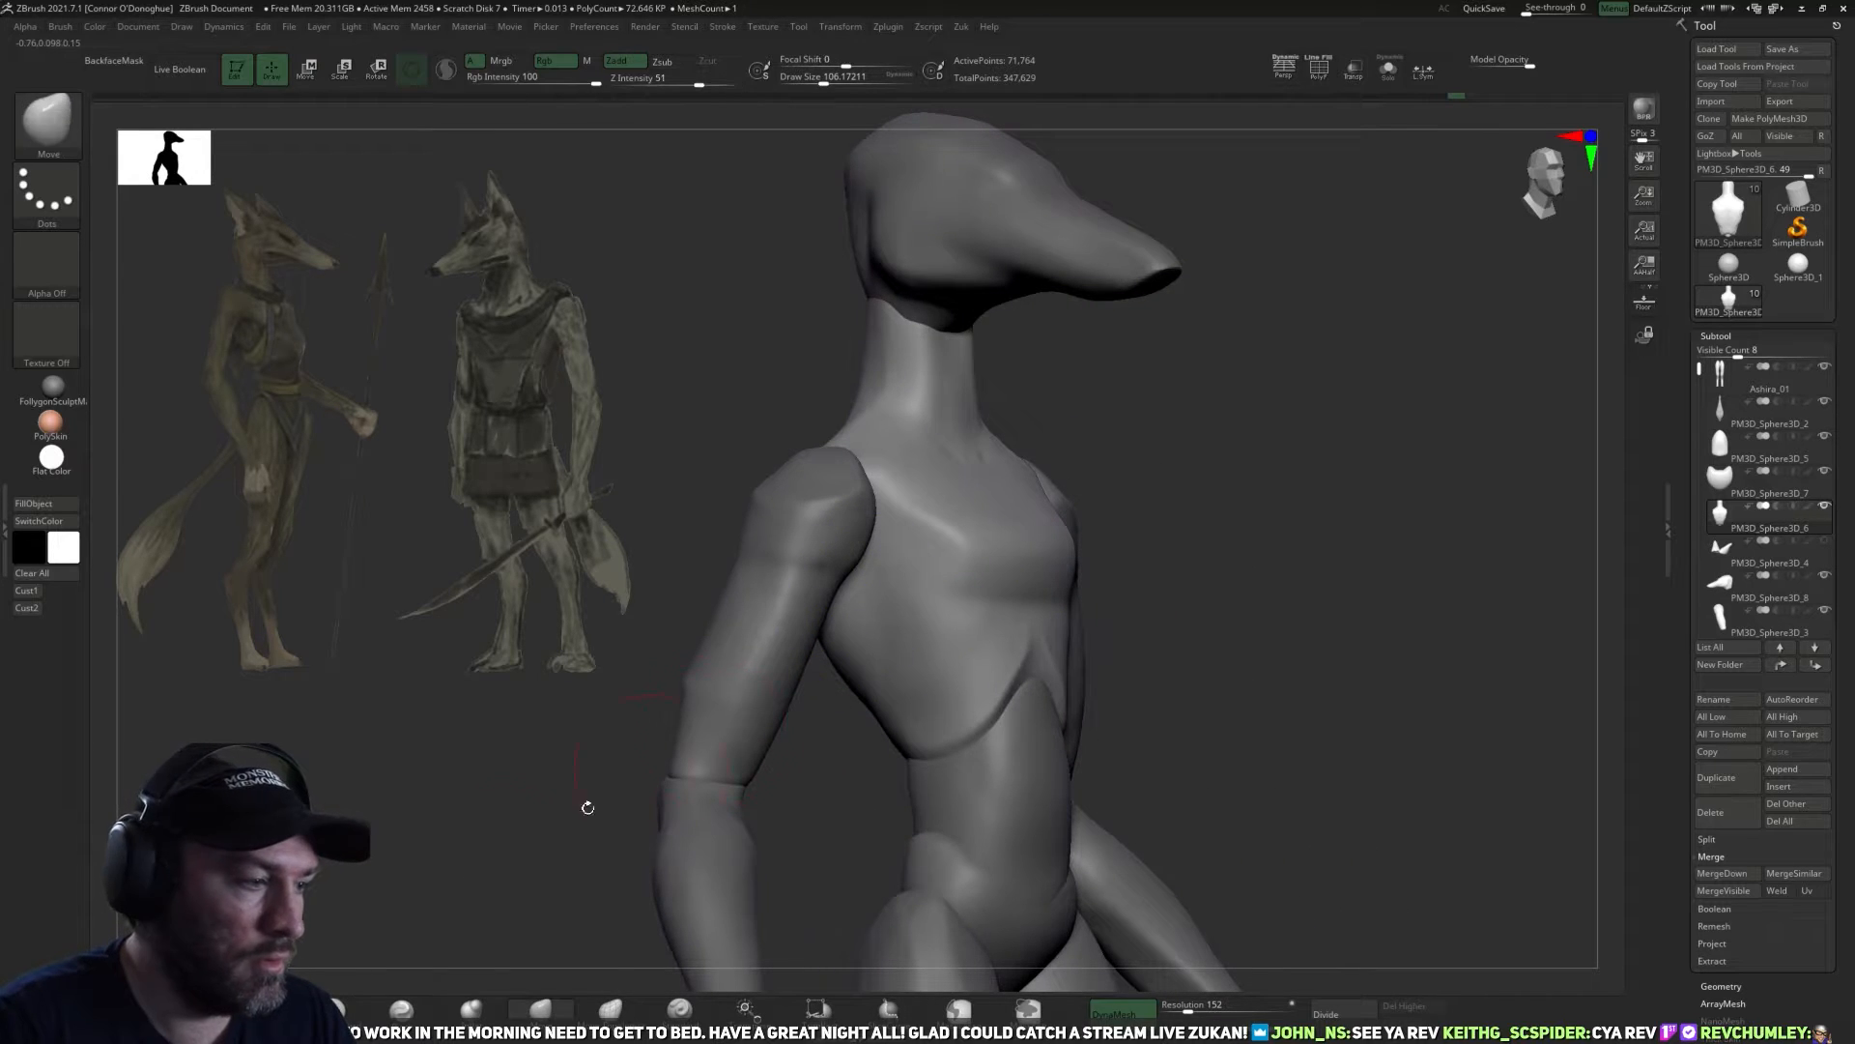
Isolate the torso and carve a hollow at the shoulder socket with the DamStandard brush at draw size about 130.
{"action": "right_click_drag", "start_coordinate": [734, 667], "coordinate": [700, 664]}
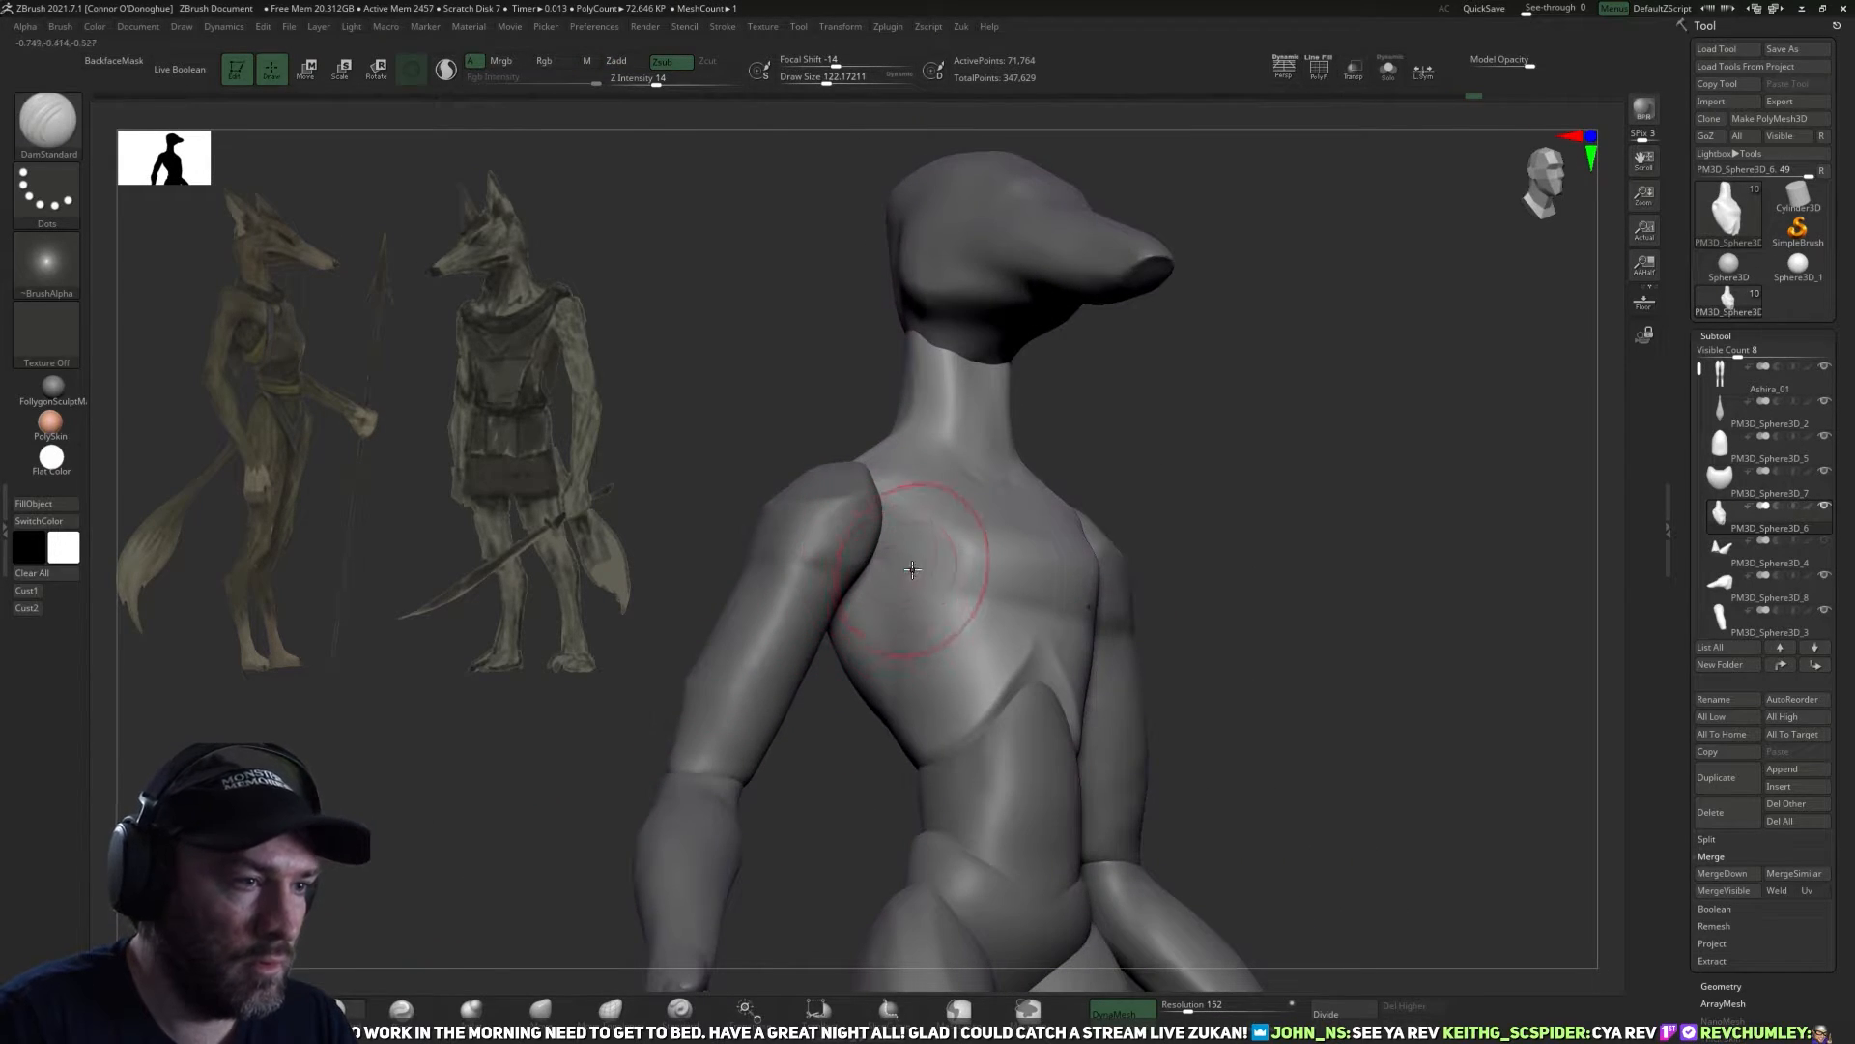
{"action": "left_click", "coordinate": [1389, 69]}
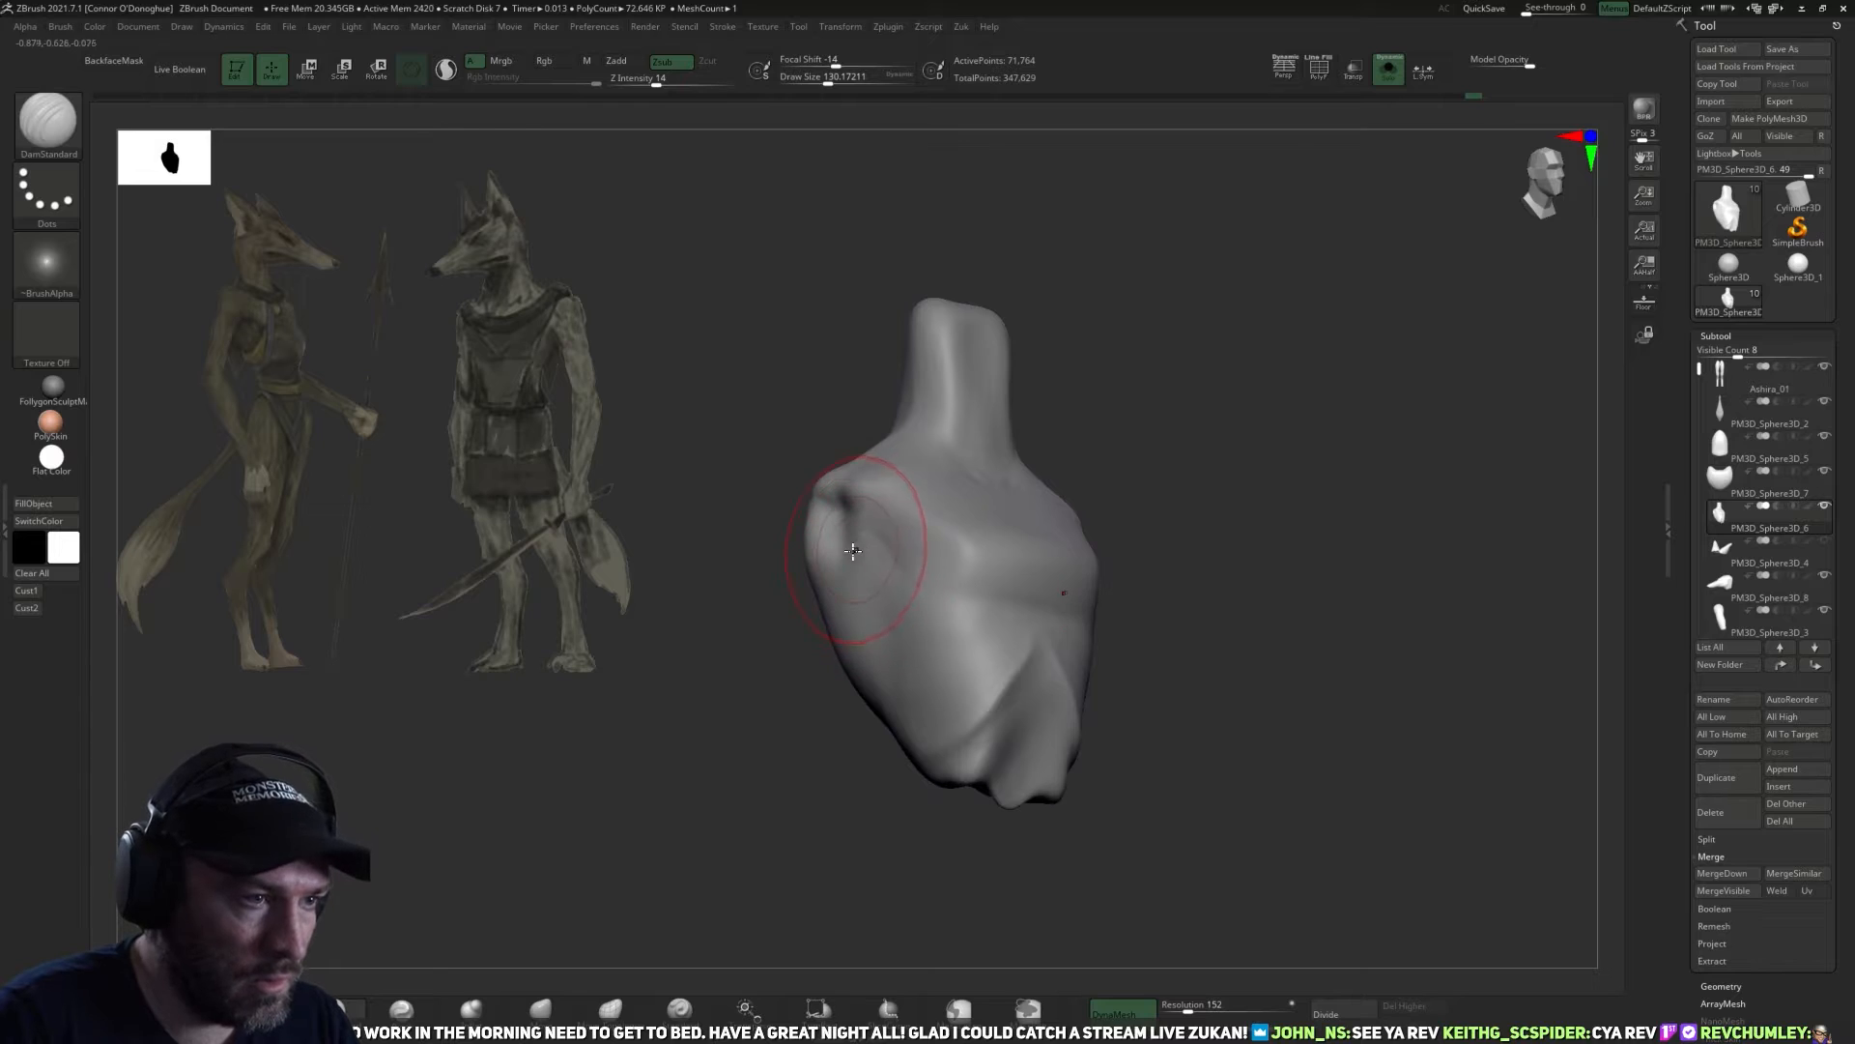
{"action": "left_click_drag", "start_coordinate": [894, 518], "coordinate": [910, 566]}
{"action": "right_click_drag", "start_coordinate": [1054, 541], "coordinate": [1202, 553]}
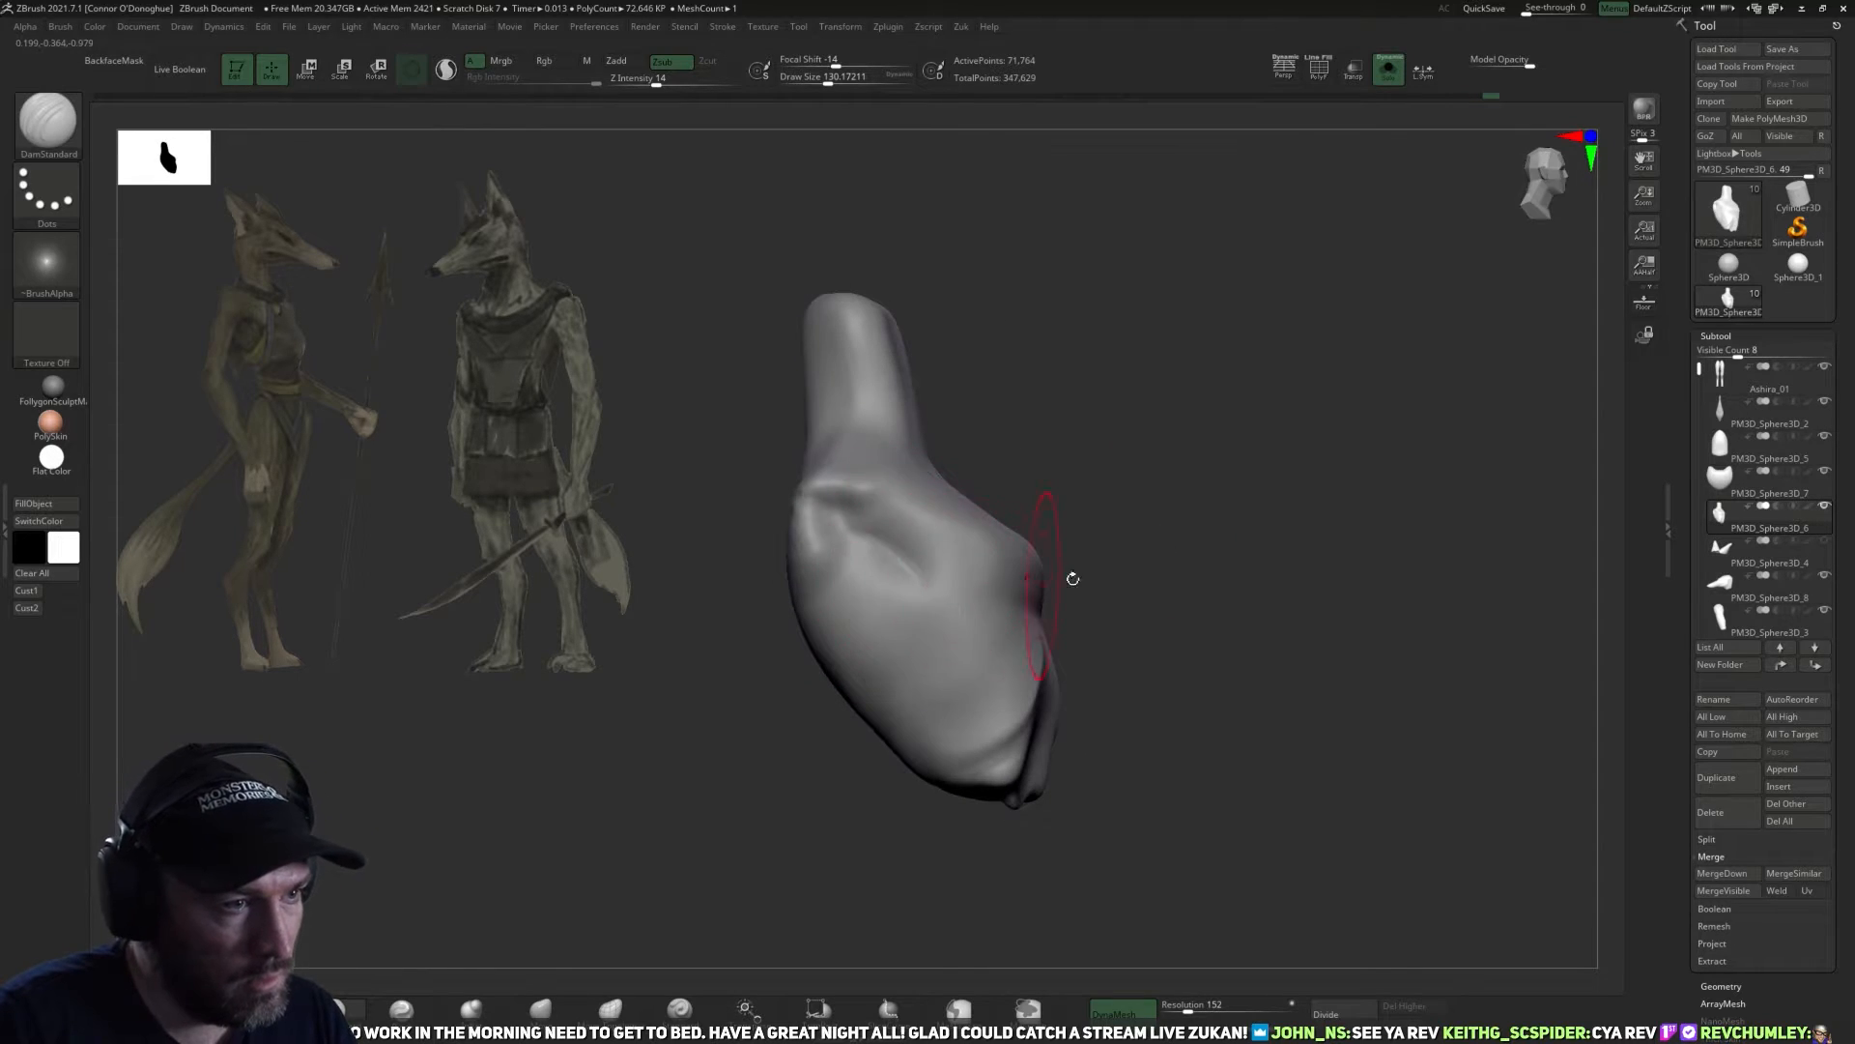
{"action": "right_click_drag", "start_coordinate": [1035, 592], "coordinate": [884, 565]}
{"action": "left_click_drag", "start_coordinate": [875, 543], "coordinate": [906, 628], "text": "shift"}
Carve and smooth the side of the rib cage from below the armpit around to the back.
{"action": "right_click_drag", "start_coordinate": [890, 704], "coordinate": [952, 658]}
{"action": "mouse_move", "coordinate": [821, 520]}
{"action": "left_mouse_down"}
{"action": "mouse_move", "coordinate": [908, 592]}
{"action": "mouse_move", "coordinate": [906, 727]}
{"action": "left_mouse_up"}
{"action": "mouse_move", "coordinate": [925, 789]}
{"action": "right_mouse_down"}
{"action": "mouse_move", "coordinate": [1169, 729]}
{"action": "mouse_move", "coordinate": [961, 663]}
{"action": "right_mouse_up"}
{"action": "key", "text": "shift"}
{"action": "mouse_move", "coordinate": [890, 580]}
{"action": "right_mouse_down"}
{"action": "mouse_move", "coordinate": [1143, 539]}
{"action": "mouse_move", "coordinate": [1165, 656]}
{"action": "mouse_move", "coordinate": [986, 622]}
{"action": "right_mouse_up"}
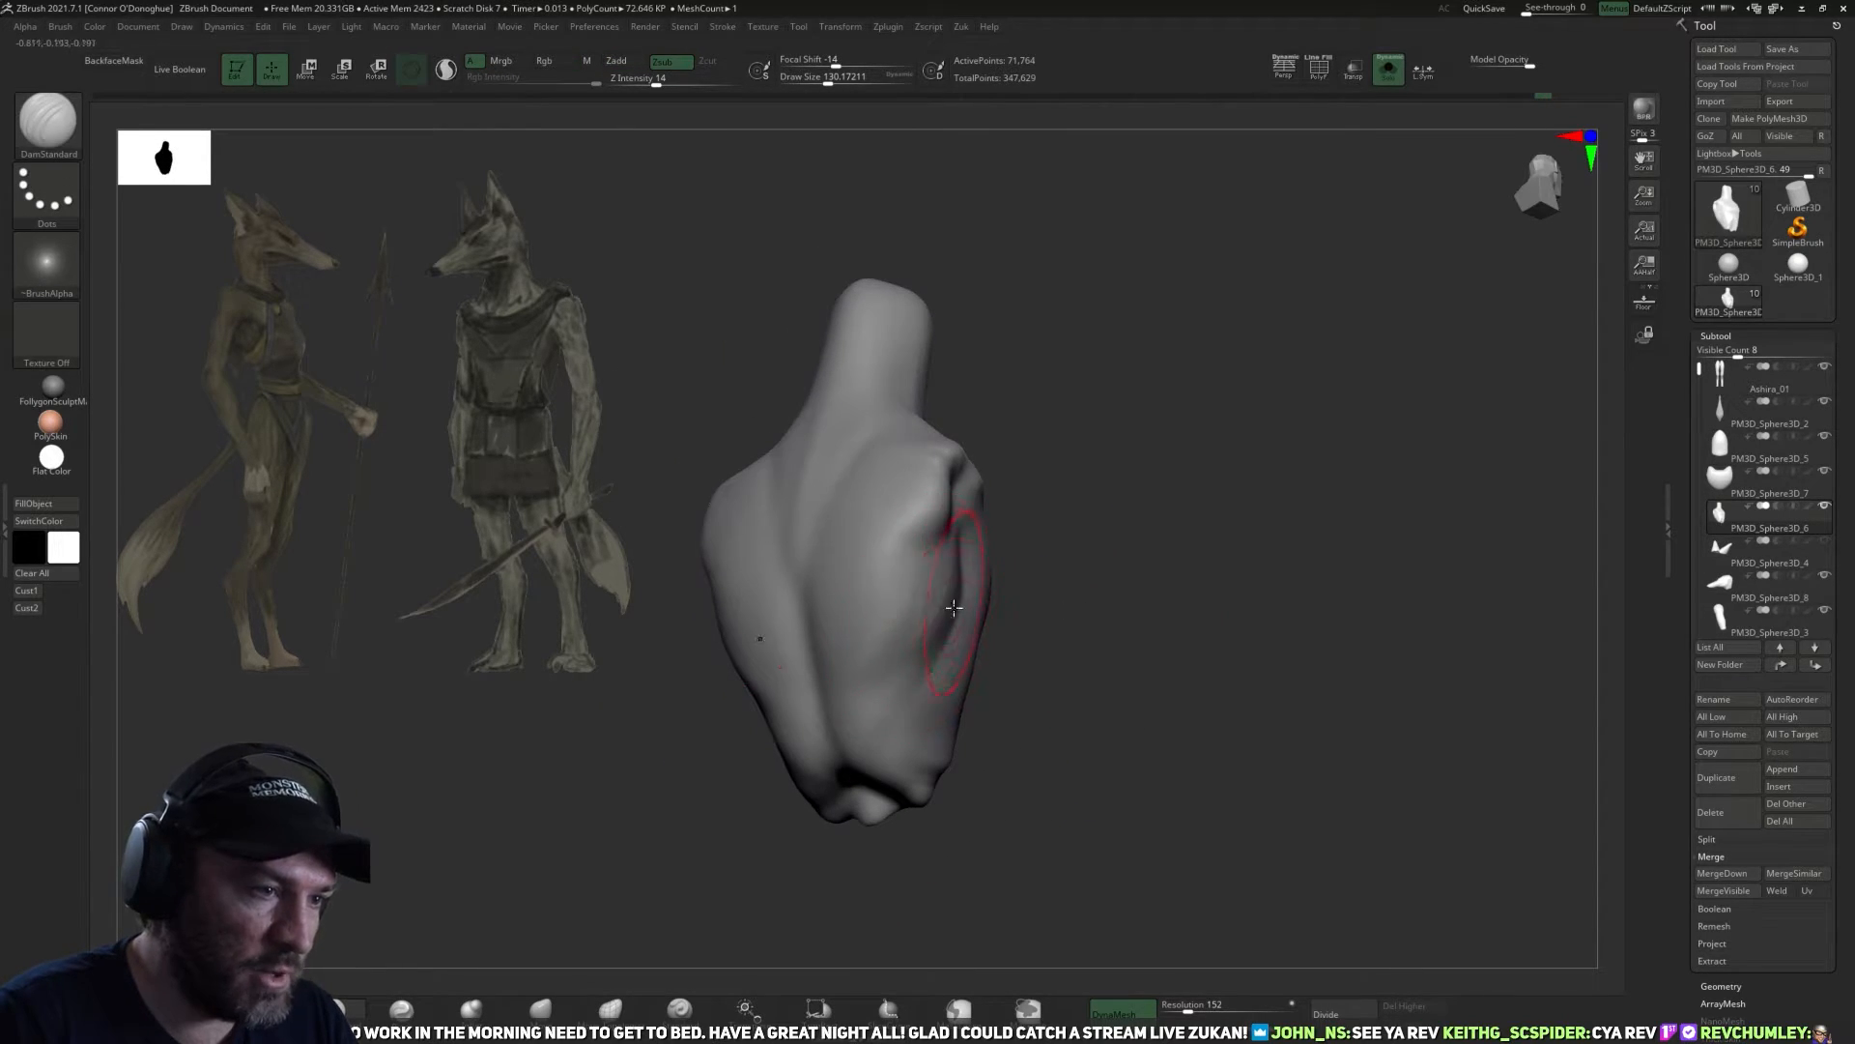
{"action": "mouse_move", "coordinate": [866, 693]}
{"action": "right_mouse_down"}
{"action": "mouse_move", "coordinate": [973, 622]}
{"action": "mouse_move", "coordinate": [1179, 607]}
{"action": "mouse_move", "coordinate": [890, 538]}
{"action": "mouse_move", "coordinate": [1160, 592]}
{"action": "right_mouse_up"}
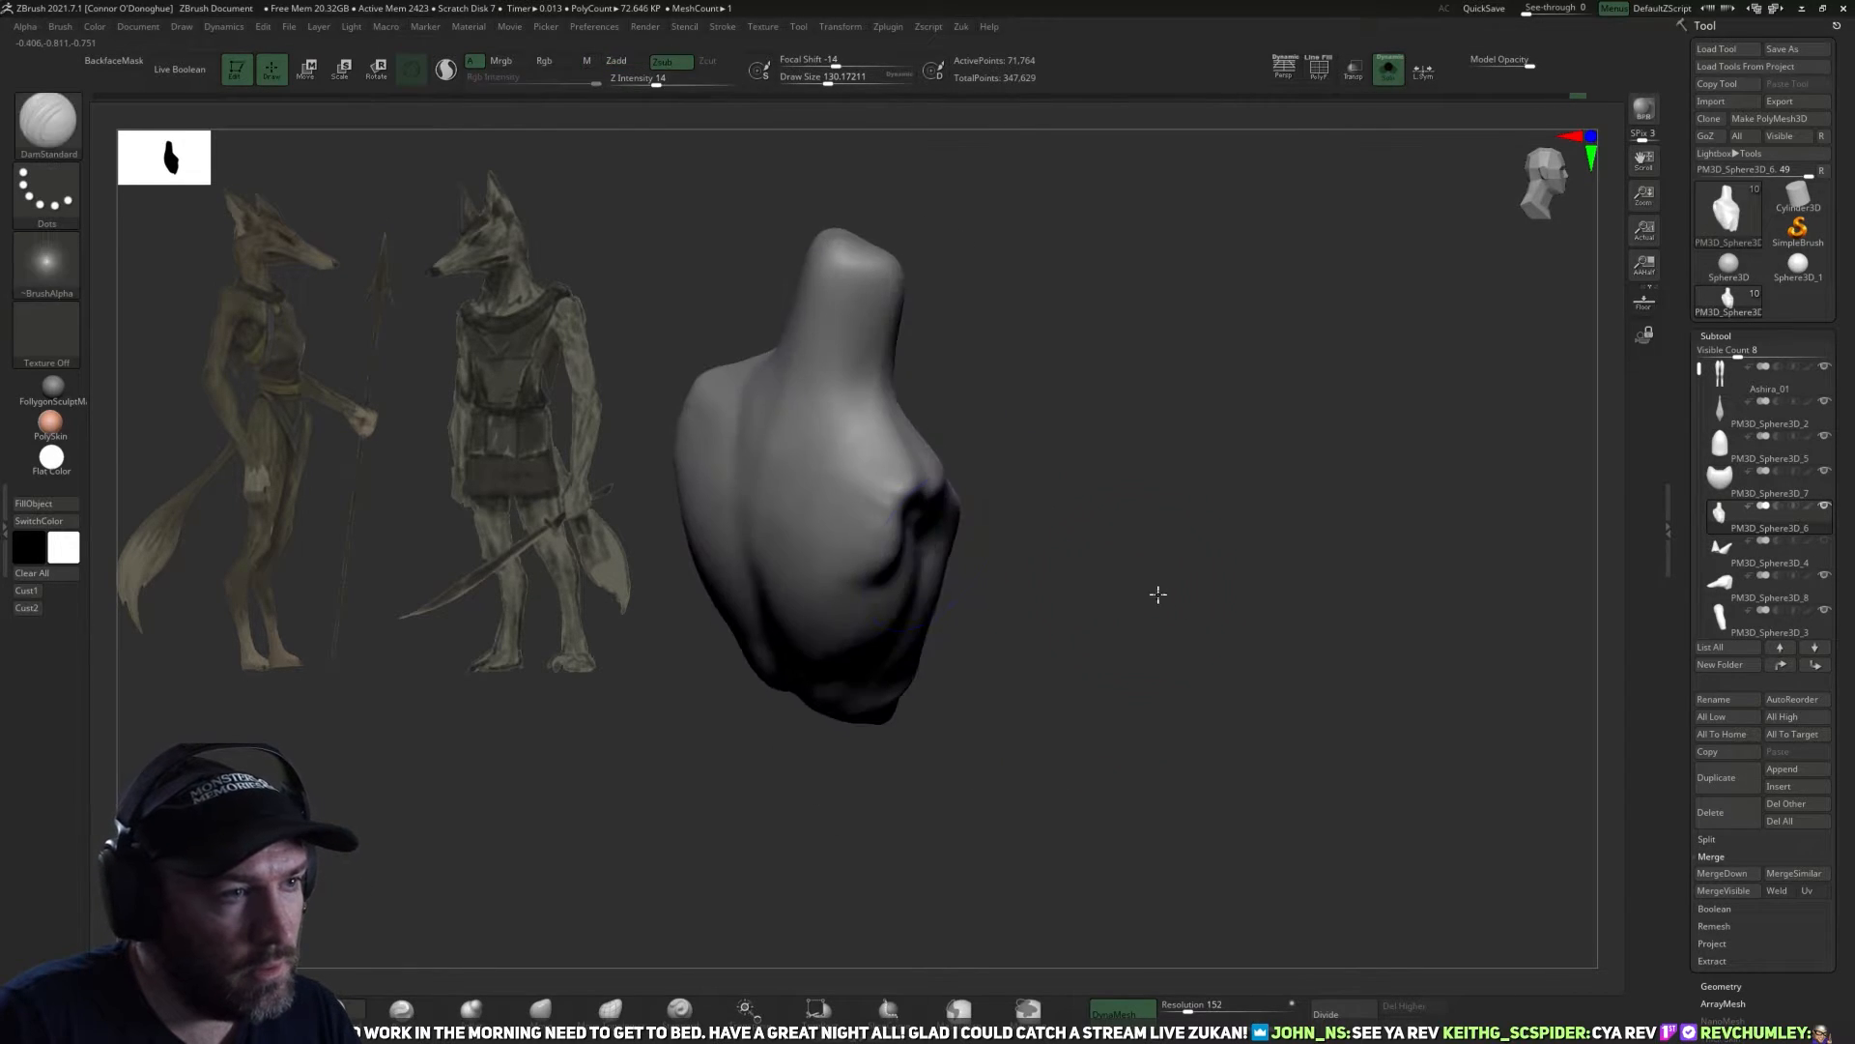
Build up the front edge of the shoulder socket with the ClayBuildup brush at draw size about 82.
{"action": "mouse_move", "coordinate": [944, 530]}
{"action": "right_mouse_down"}
{"action": "mouse_move", "coordinate": [745, 665]}
{"action": "mouse_move", "coordinate": [898, 527]}
{"action": "right_mouse_up"}
{"action": "key", "text": "b"}
{"action": "key", "text": "c"}
{"action": "key", "text": "b"}
{"action": "left_click_drag", "start_coordinate": [943, 474], "coordinate": [948, 502]}
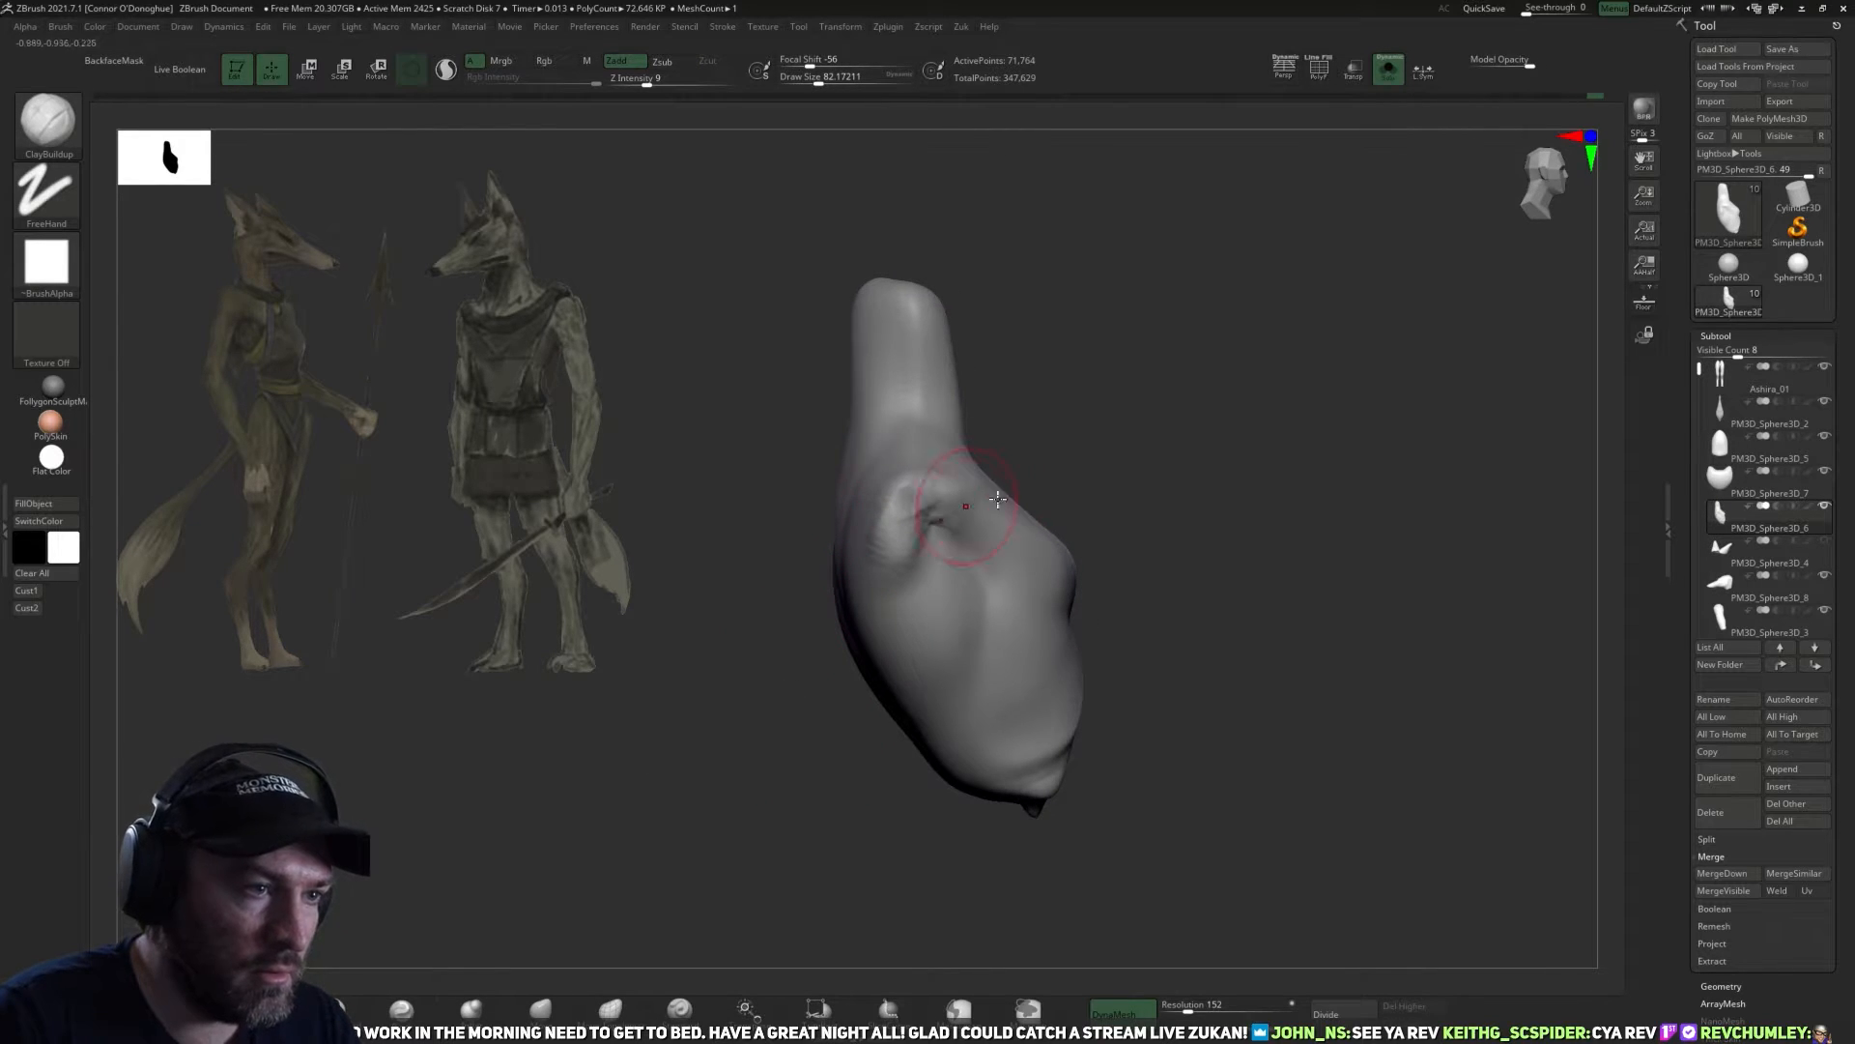
{"action": "right_click_drag", "start_coordinate": [952, 500], "coordinate": [924, 506]}
{"action": "mouse_move", "coordinate": [913, 503]}
{"action": "left_mouse_down"}
{"action": "mouse_move", "coordinate": [943, 512]}
{"action": "mouse_move", "coordinate": [919, 515]}
{"action": "left_mouse_up"}
{"action": "mouse_move", "coordinate": [795, 674]}
{"action": "right_mouse_down"}
{"action": "mouse_move", "coordinate": [890, 684]}
{"action": "mouse_move", "coordinate": [1006, 495]}
{"action": "right_mouse_up"}
Refine the armpit crease with DamStandard at draw size about 150, and smooth the upper chest and neck base.
{"action": "left_click", "coordinate": [402, 1008]}
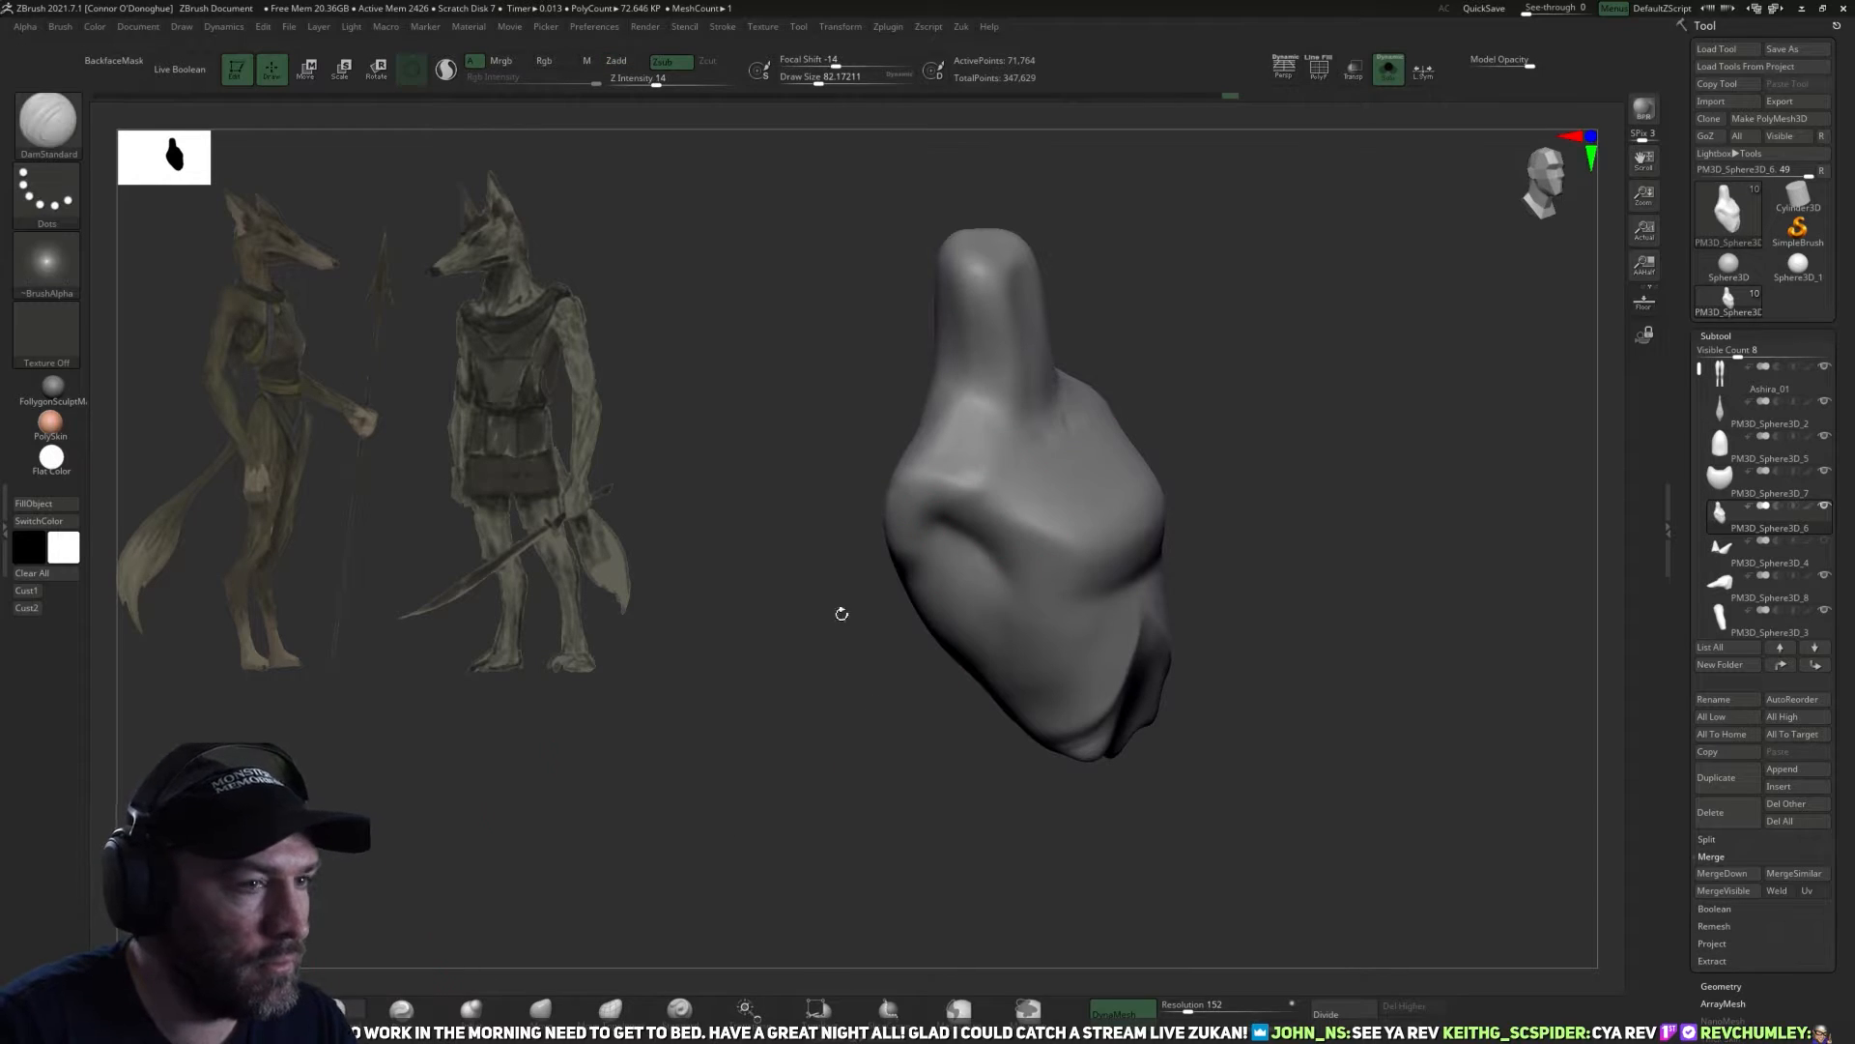
{"action": "right_click_drag", "start_coordinate": [1286, 631], "coordinate": [1344, 623]}
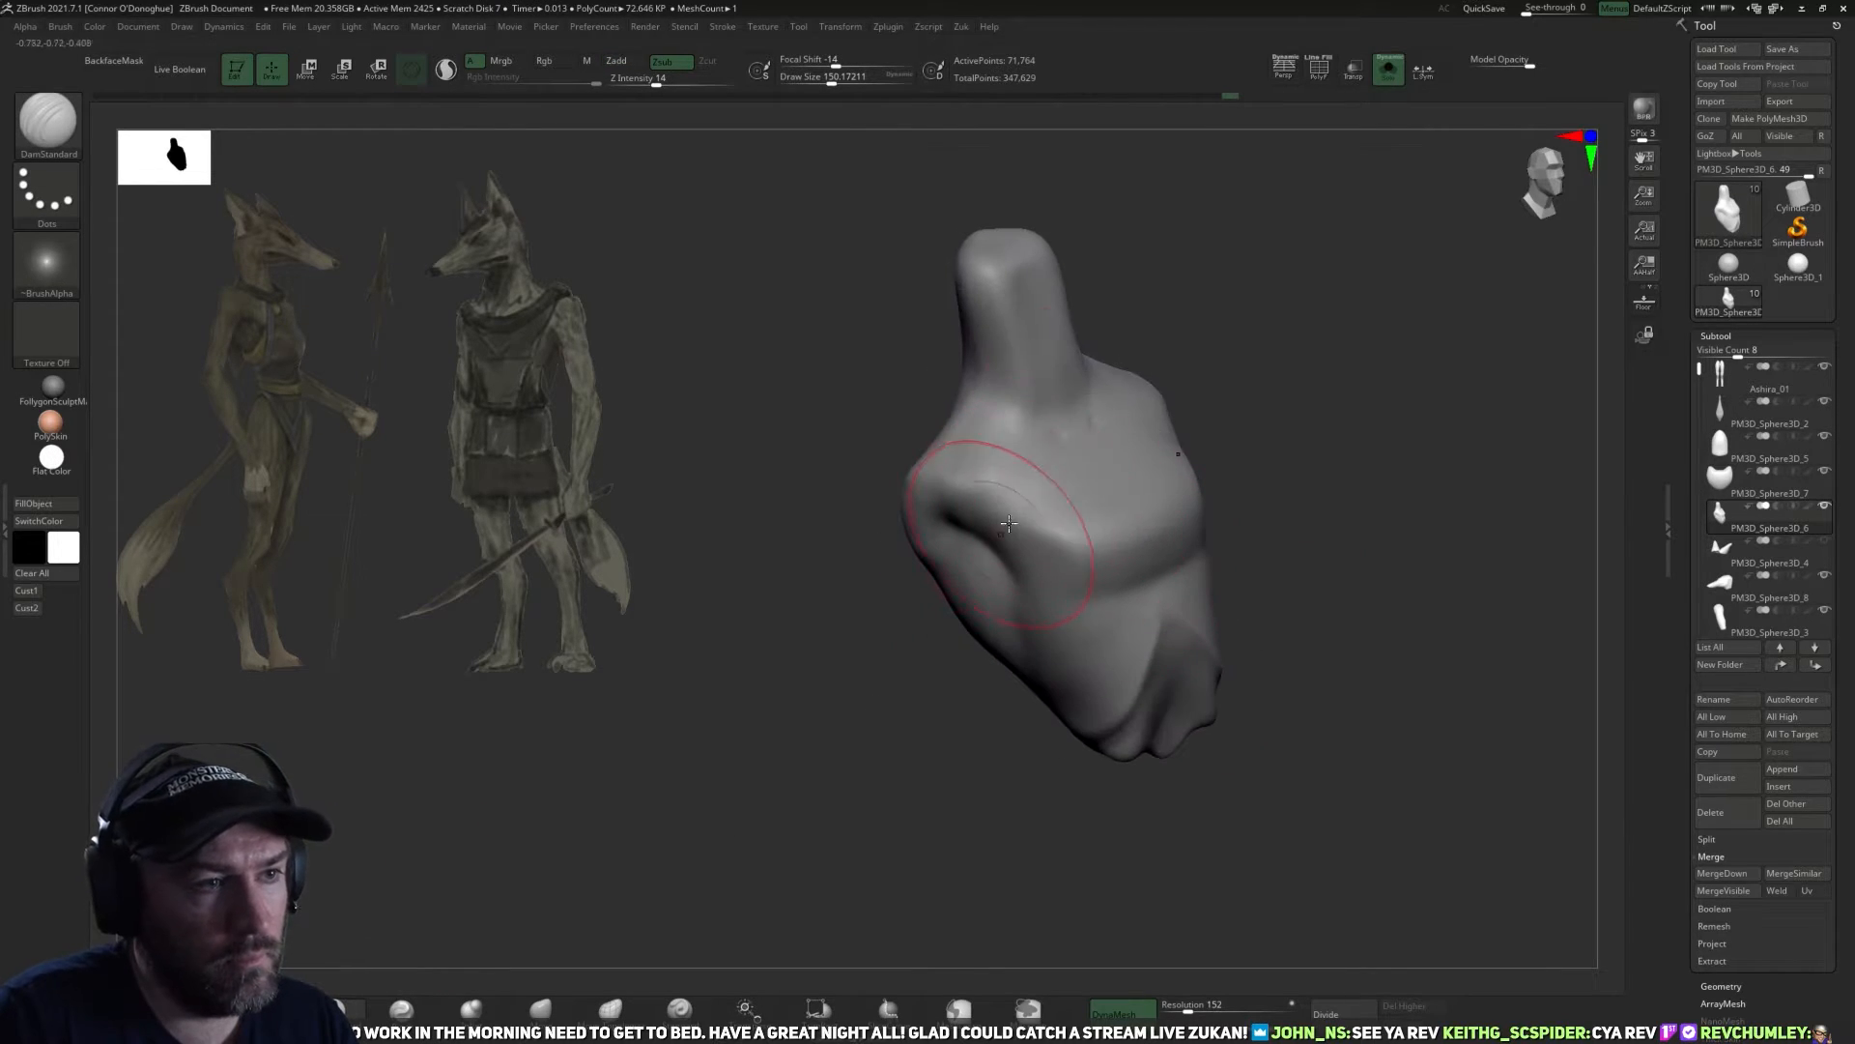
{"action": "right_click_drag", "start_coordinate": [1270, 455], "coordinate": [1218, 462]}
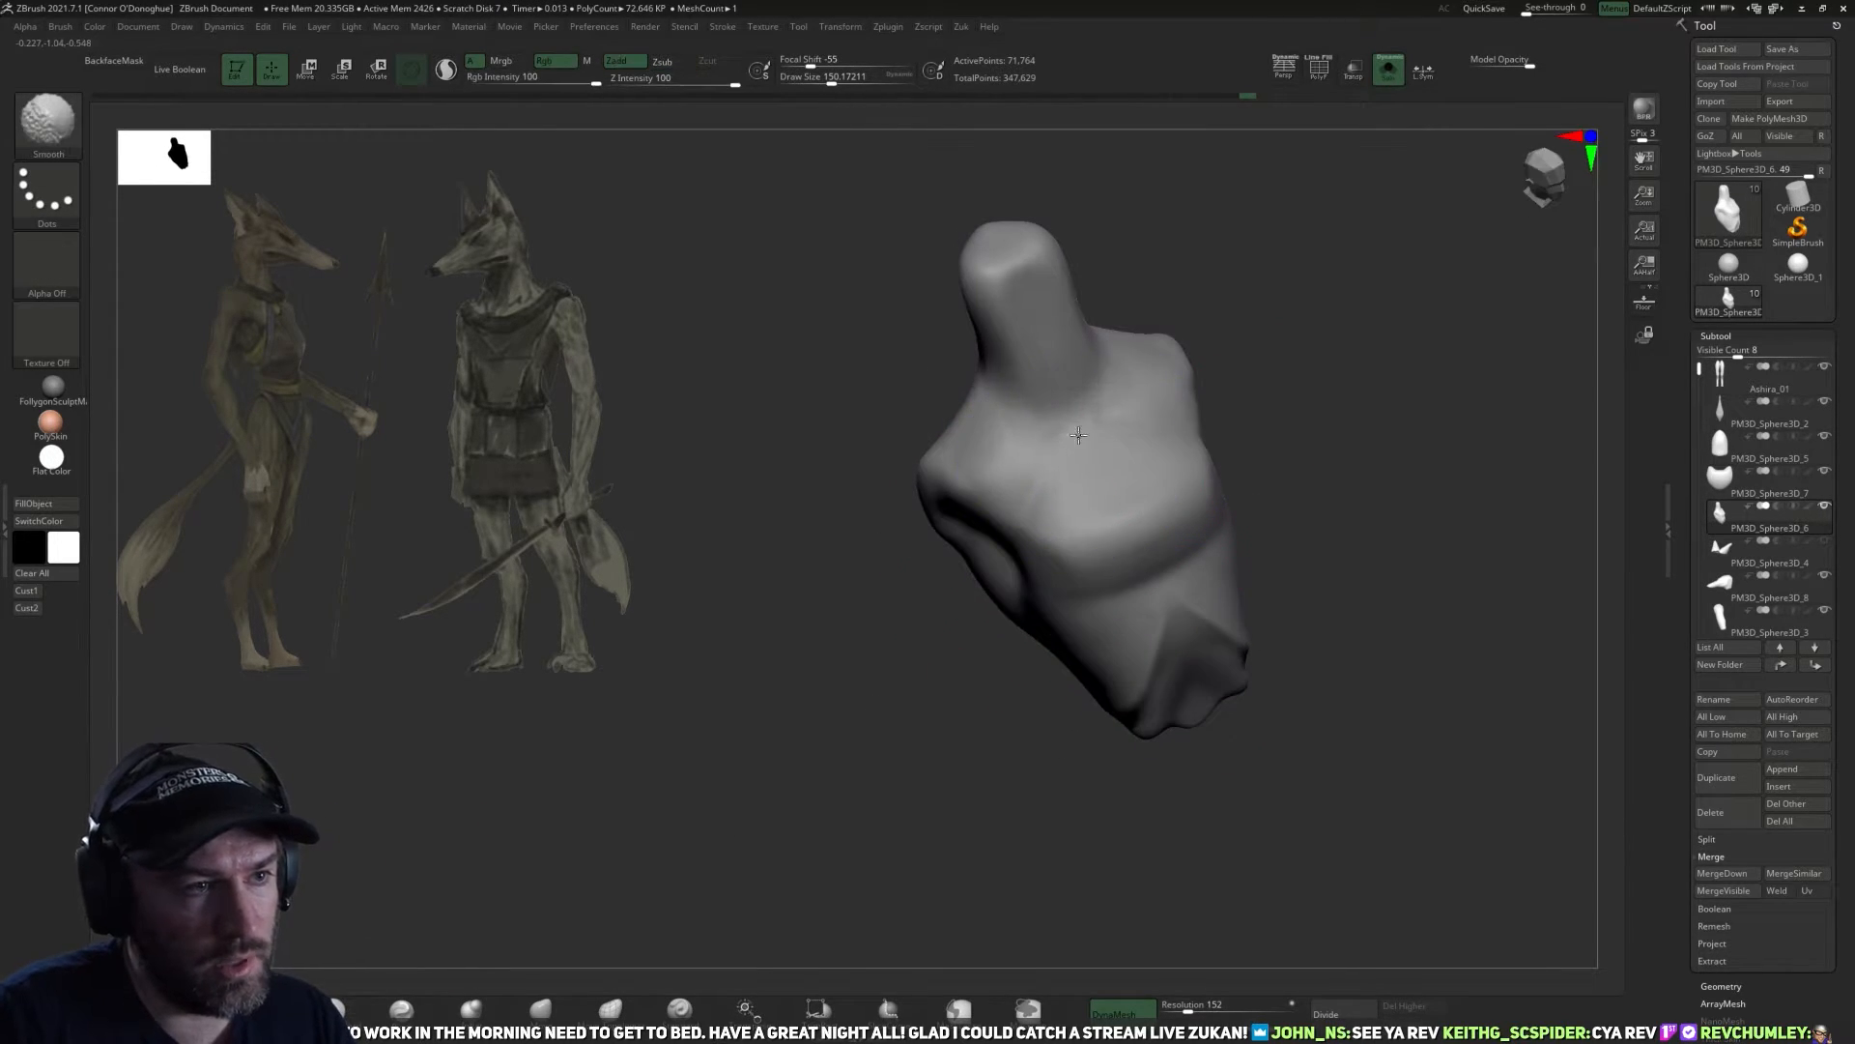
{"action": "mouse_move", "coordinate": [968, 472]}
{"action": "right_mouse_down"}
{"action": "mouse_move", "coordinate": [1341, 326]}
{"action": "mouse_move", "coordinate": [1044, 444]}
{"action": "right_mouse_up"}
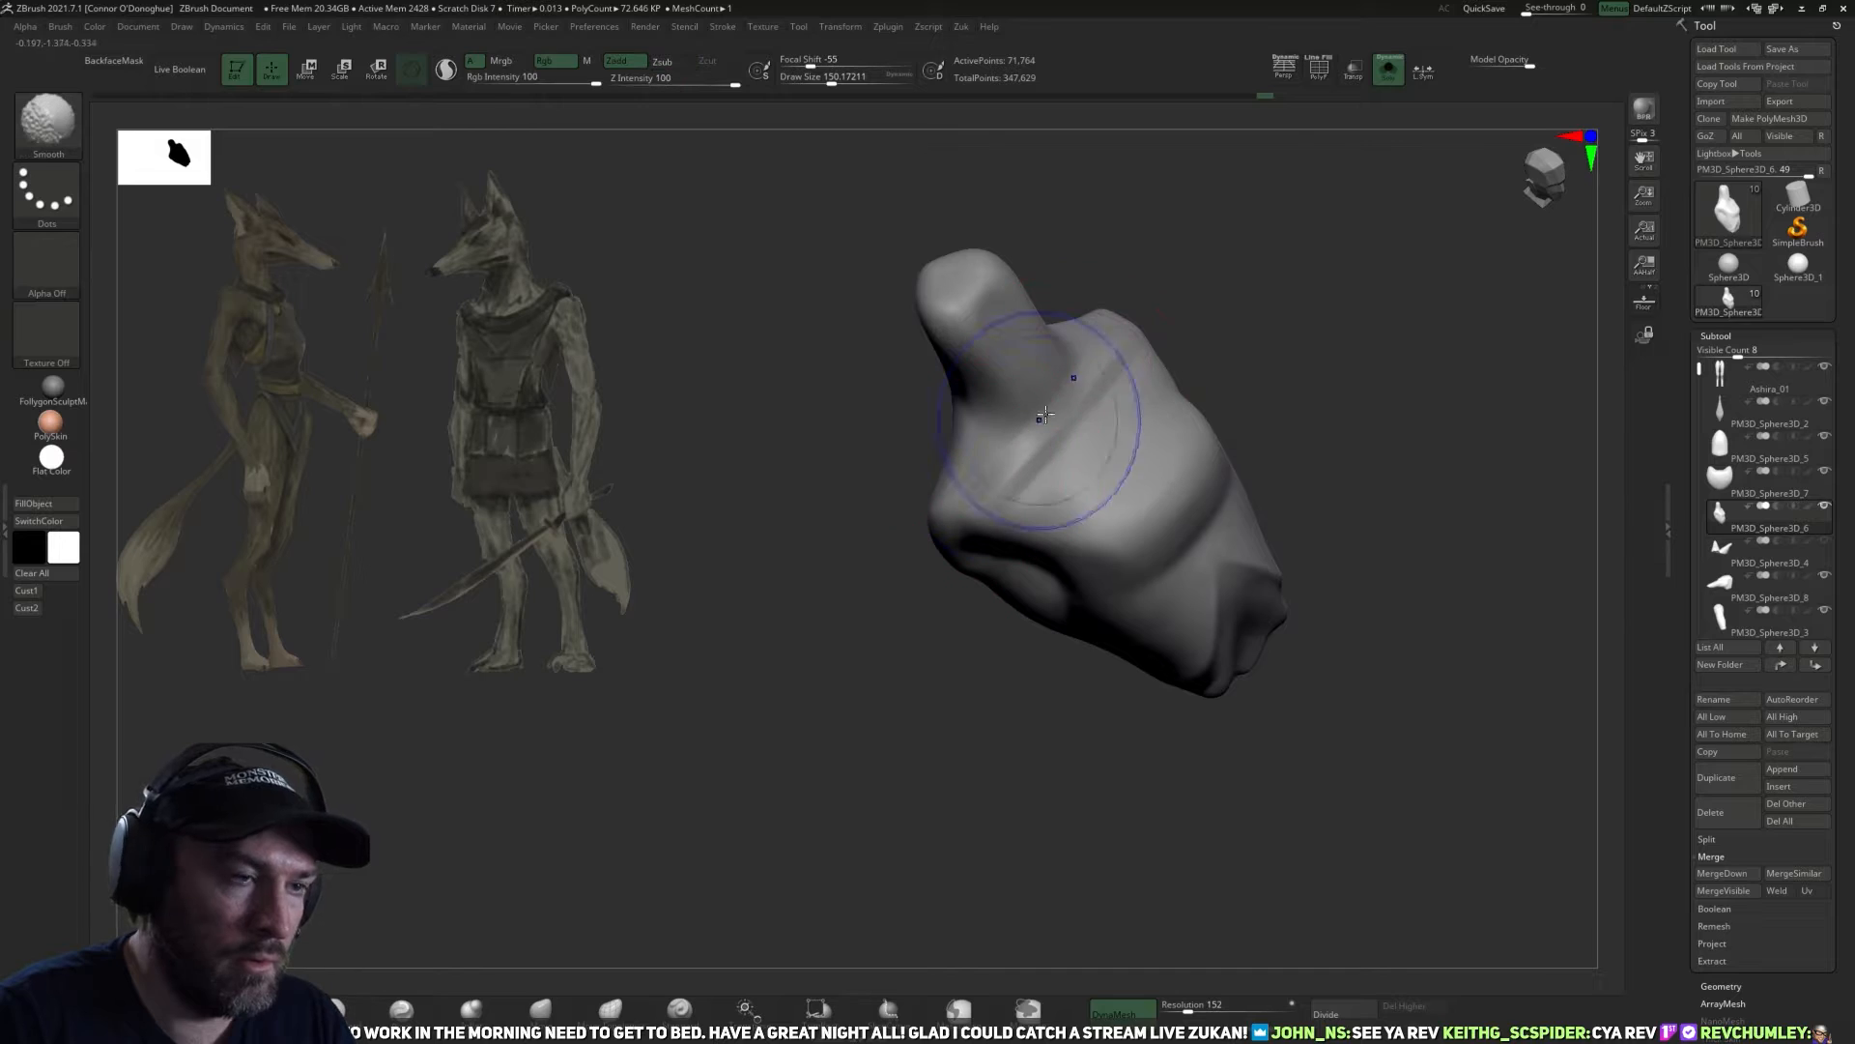
{"action": "left_click_drag", "start_coordinate": [1077, 415], "coordinate": [1048, 454], "text": "shift"}
{"action": "left_click_drag", "start_coordinate": [1259, 315], "coordinate": [1324, 497]}
{"action": "mouse_move", "coordinate": [1440, 333]}
{"action": "left_mouse_down"}
{"action": "mouse_move", "coordinate": [1139, 733]}
{"action": "mouse_move", "coordinate": [1499, 500]}
{"action": "mouse_move", "coordinate": [1450, 410]}
{"action": "mouse_move", "coordinate": [1412, 513]}
{"action": "mouse_move", "coordinate": [1281, 532]}
{"action": "mouse_move", "coordinate": [1051, 491]}
{"action": "left_mouse_up"}
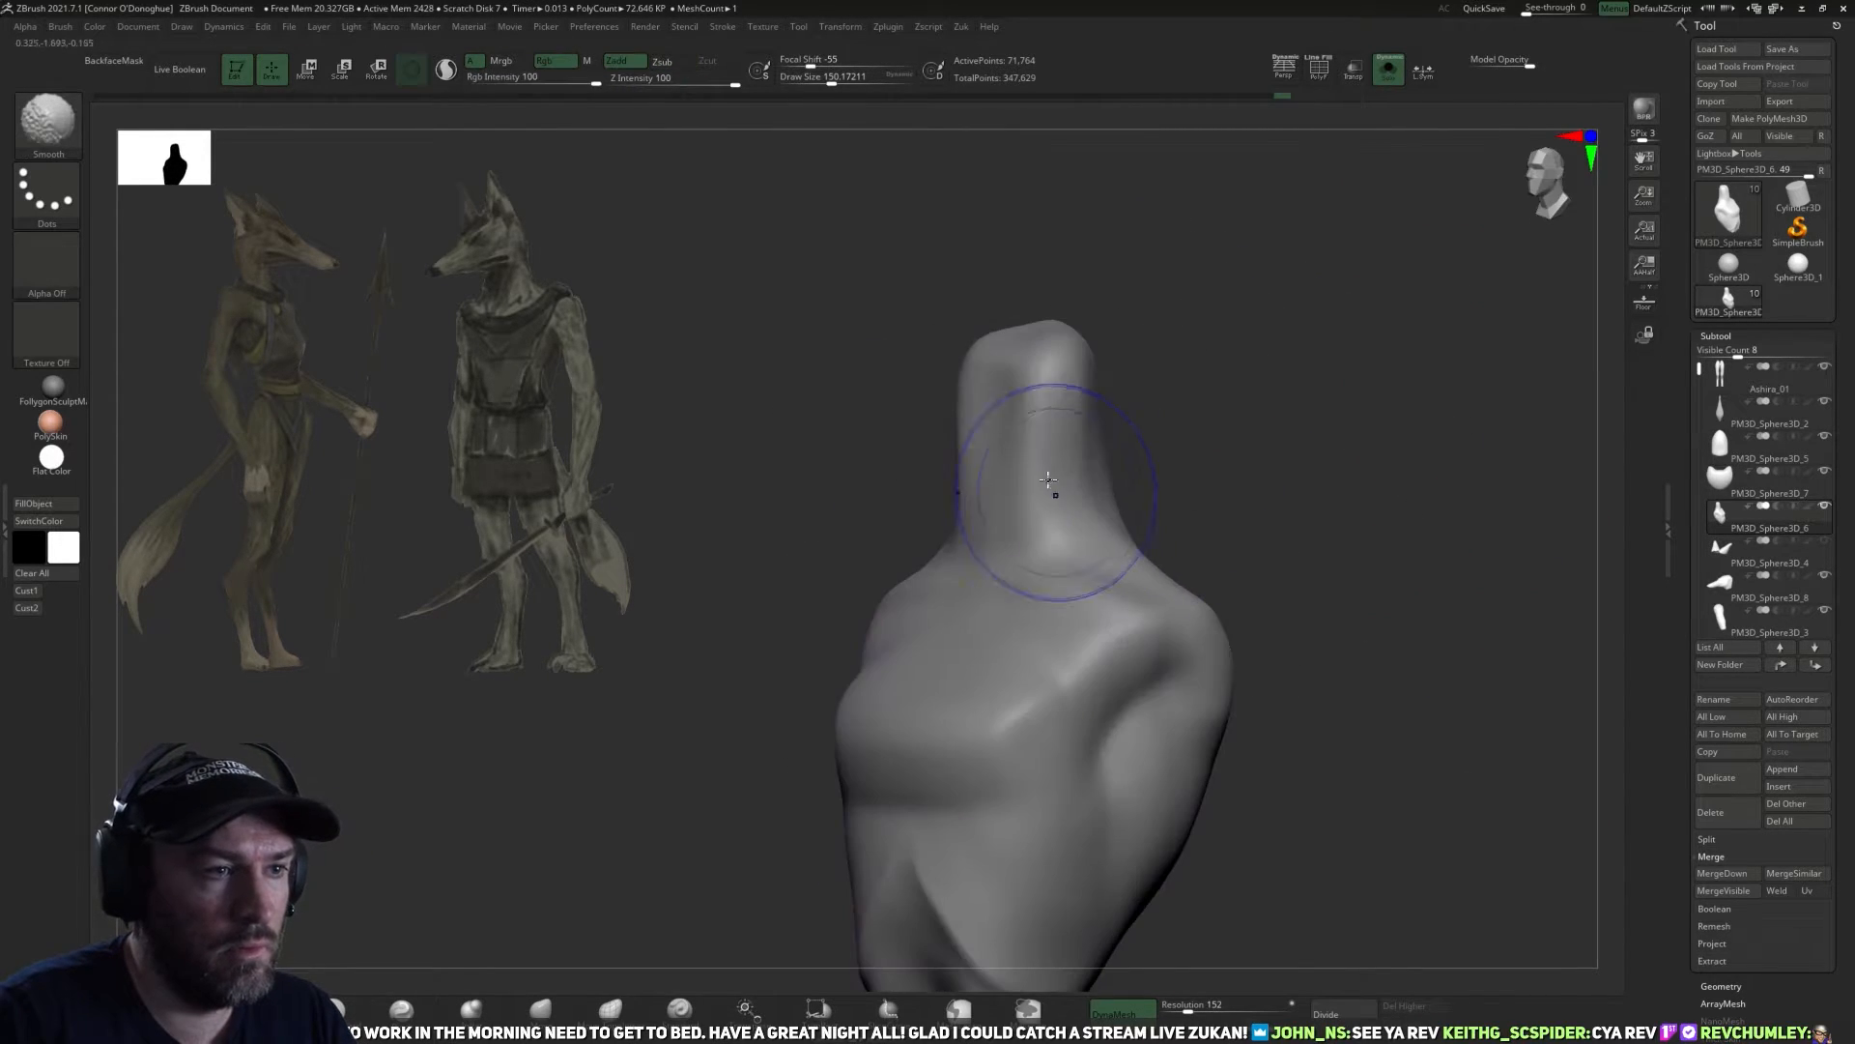
{"action": "mouse_move", "coordinate": [1182, 416]}
{"action": "left_mouse_down"}
{"action": "mouse_move", "coordinate": [1243, 415]}
{"action": "mouse_move", "coordinate": [1108, 456]}
{"action": "left_mouse_up"}
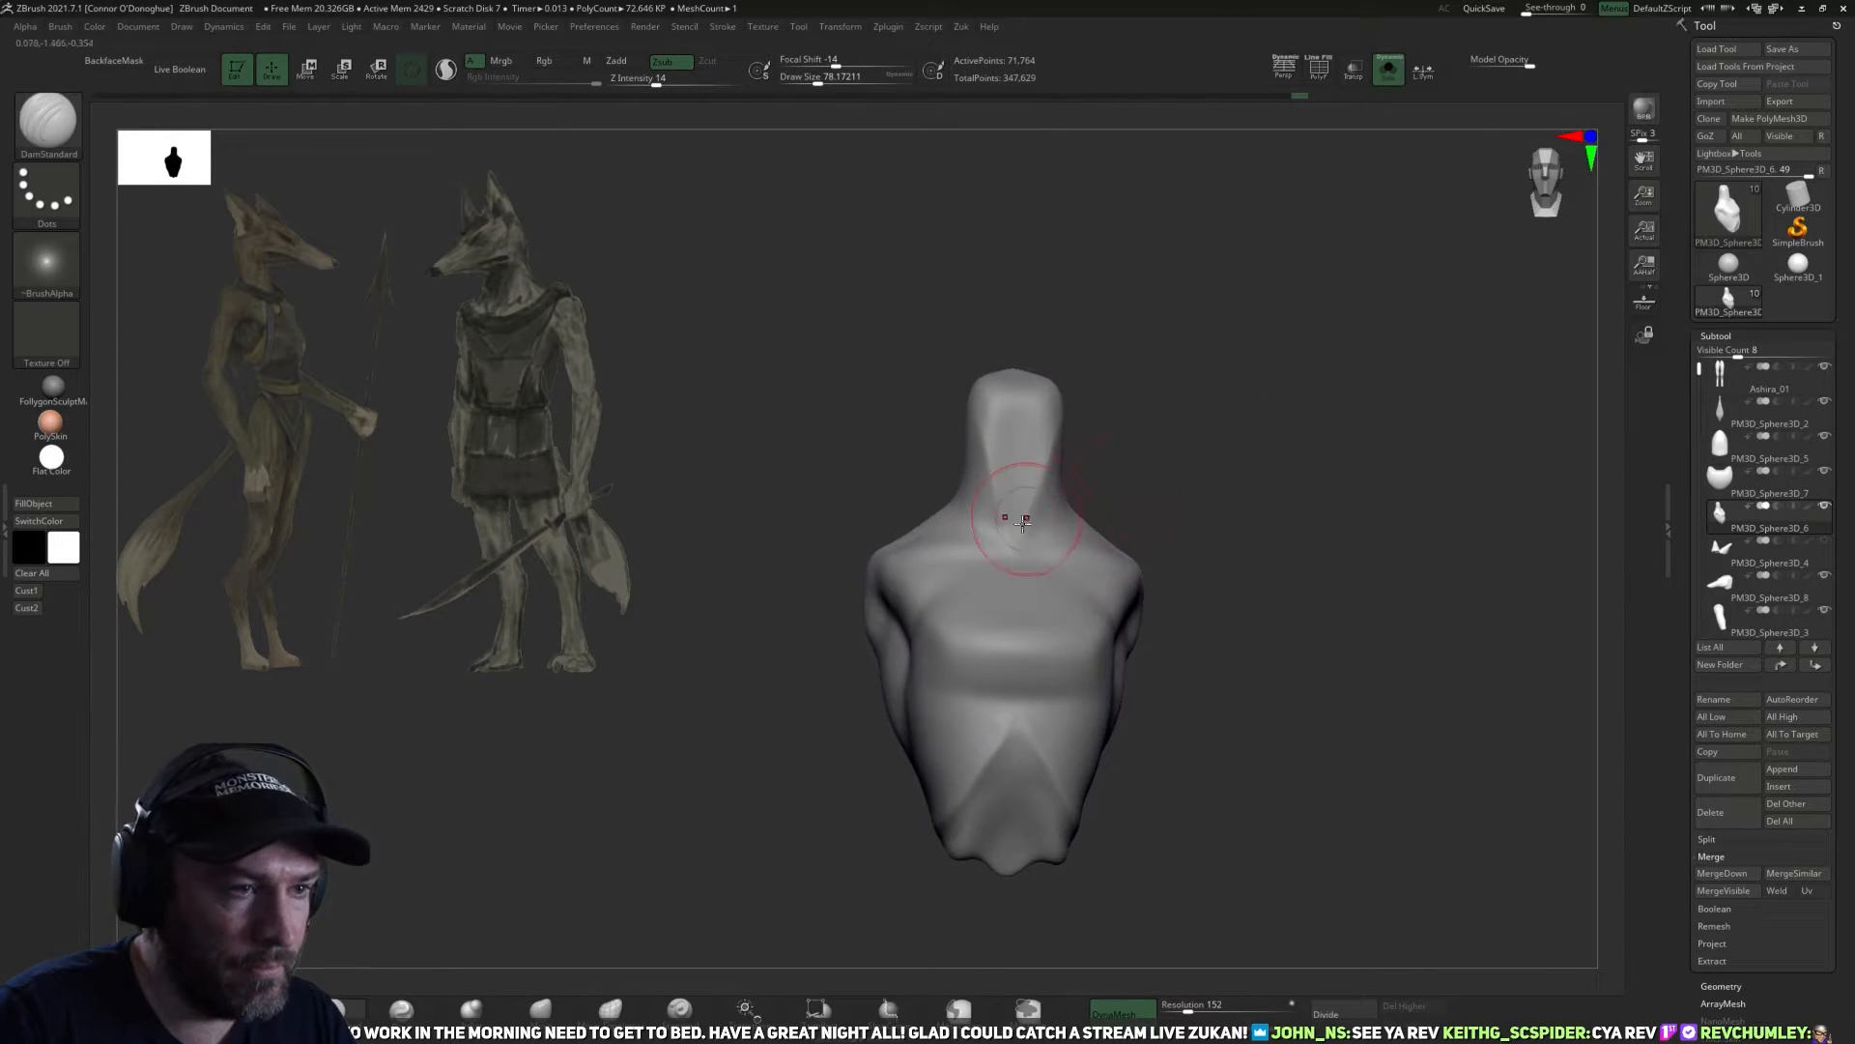
Carve the V-shaped neck muscle lines down to the pit of the throat with DamStandard at draw size about 78.
{"action": "right_click_drag", "start_coordinate": [1027, 520], "coordinate": [999, 563]}
{"action": "left_click_drag", "start_coordinate": [1106, 478], "coordinate": [1032, 559], "text": "alt"}
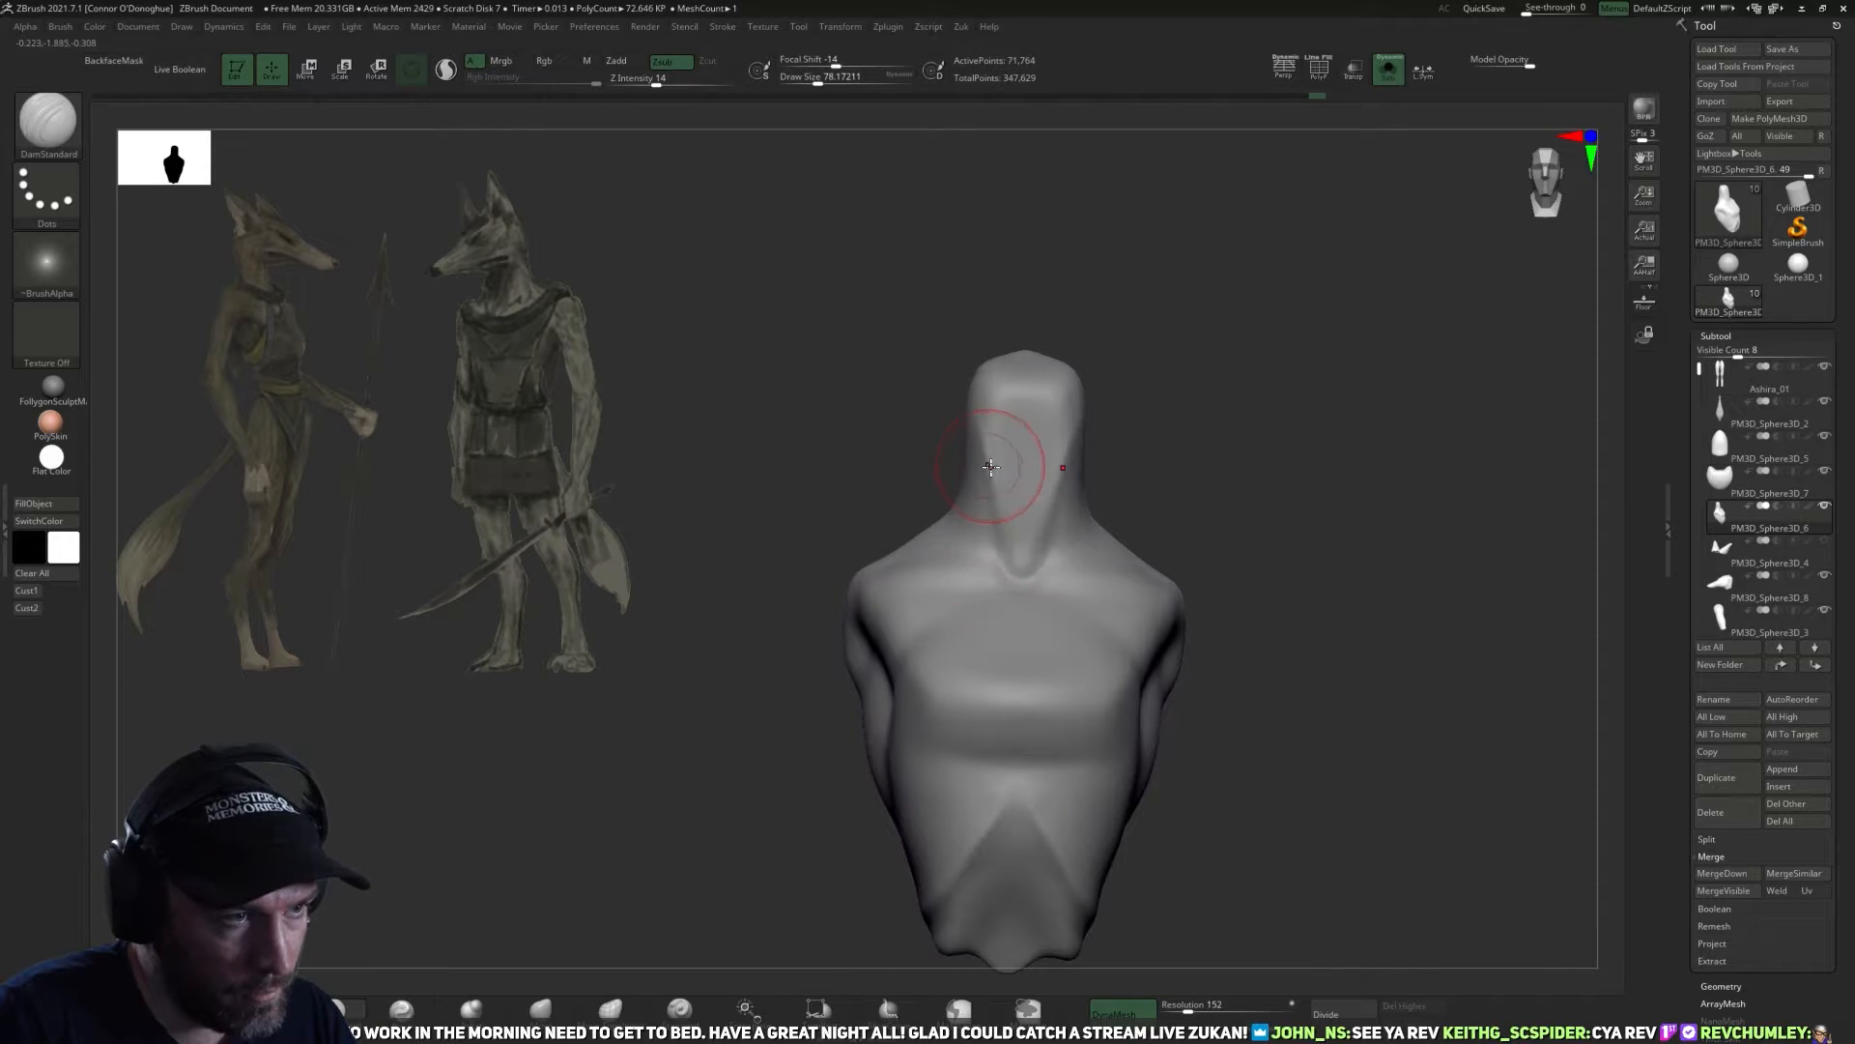
{"action": "left_click_drag", "start_coordinate": [1001, 565], "coordinate": [1004, 439]}
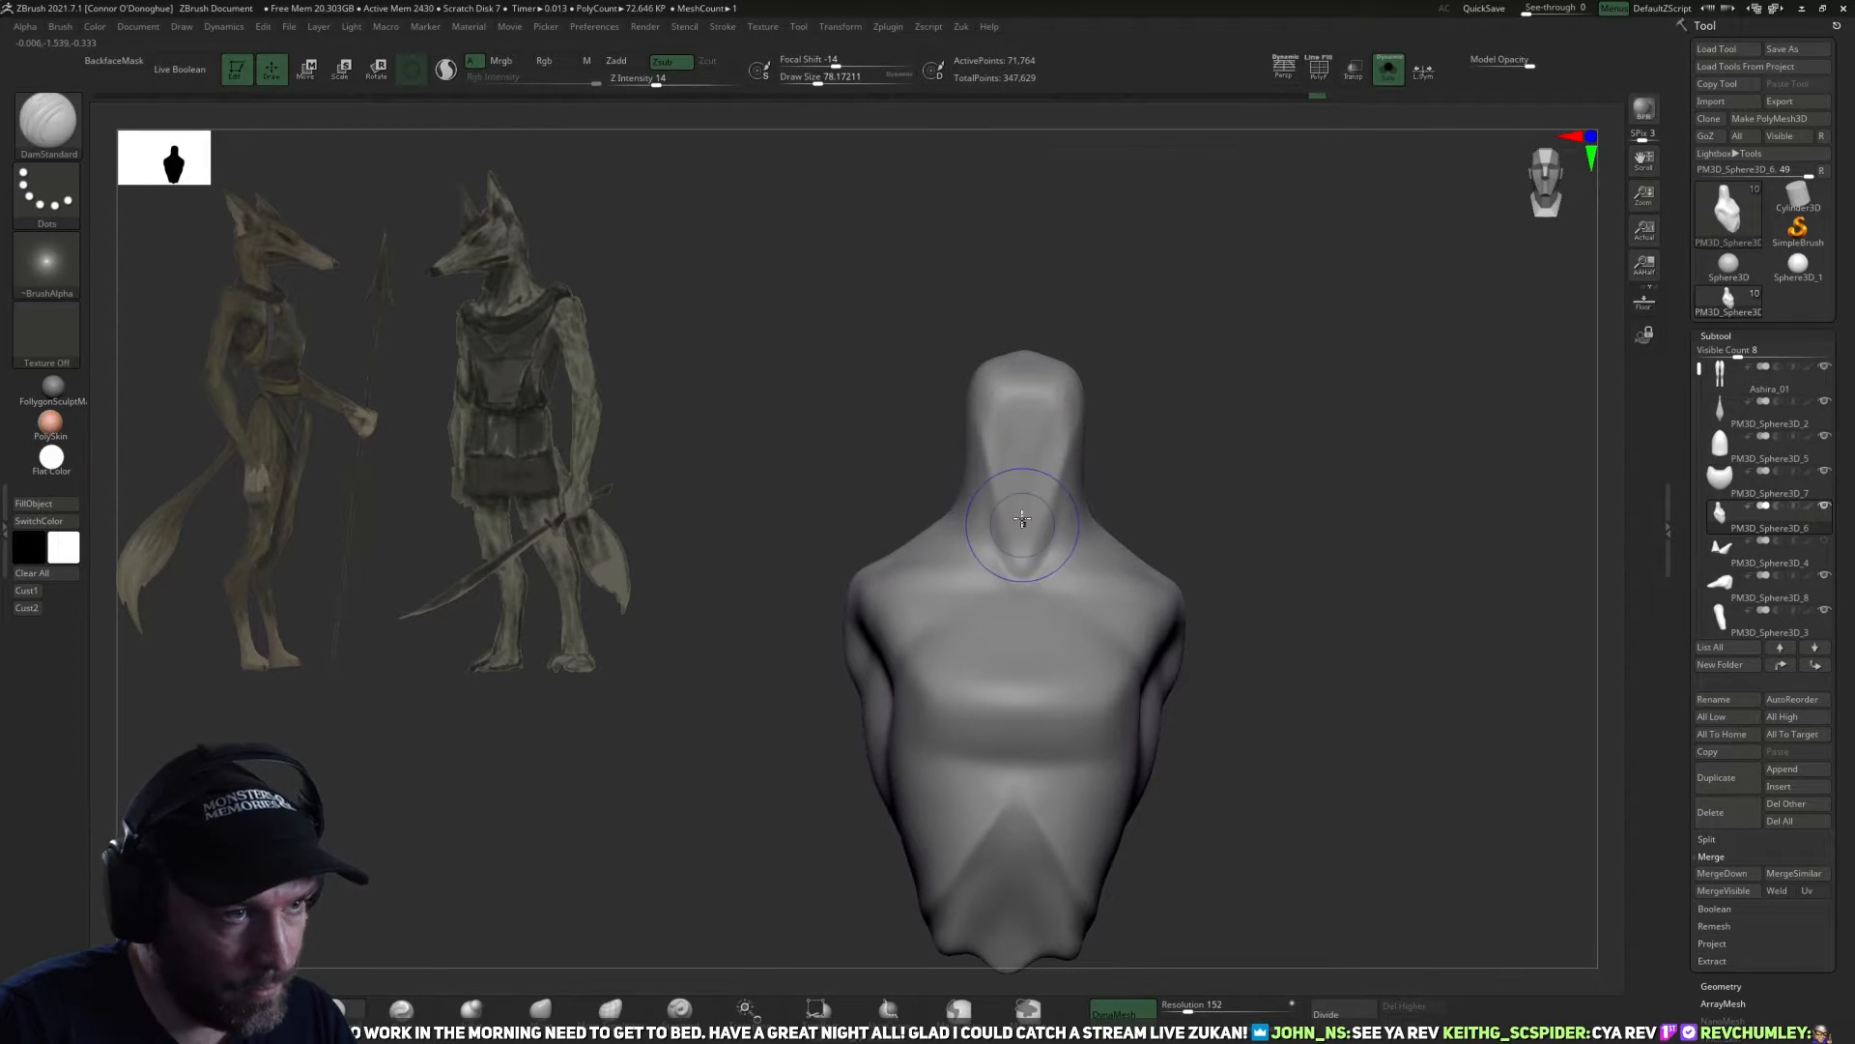
{"action": "left_click_drag", "start_coordinate": [1143, 464], "coordinate": [1055, 548]}
{"action": "key", "text": "shift"}
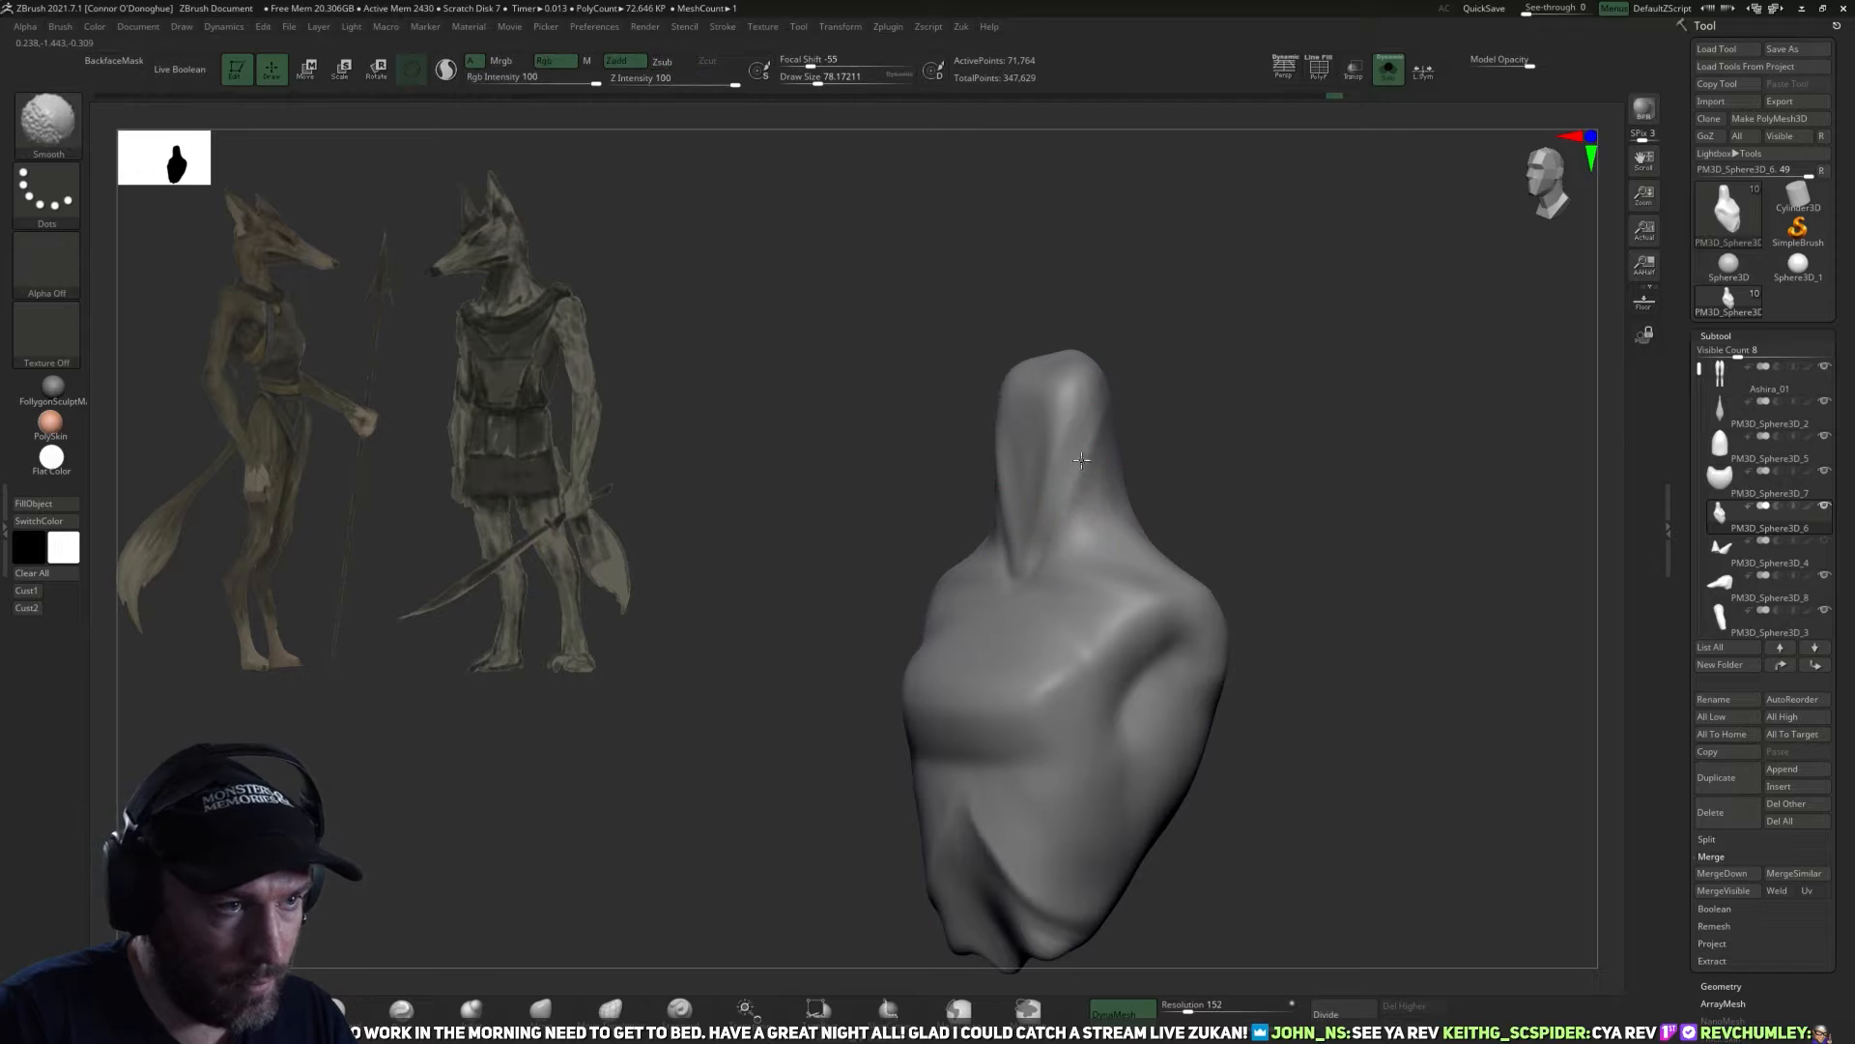
{"action": "mouse_move", "coordinate": [1195, 451]}
{"action": "left_mouse_down"}
{"action": "mouse_move", "coordinate": [1259, 484]}
{"action": "mouse_move", "coordinate": [1367, 406]}
{"action": "mouse_move", "coordinate": [1346, 430]}
{"action": "left_mouse_up"}
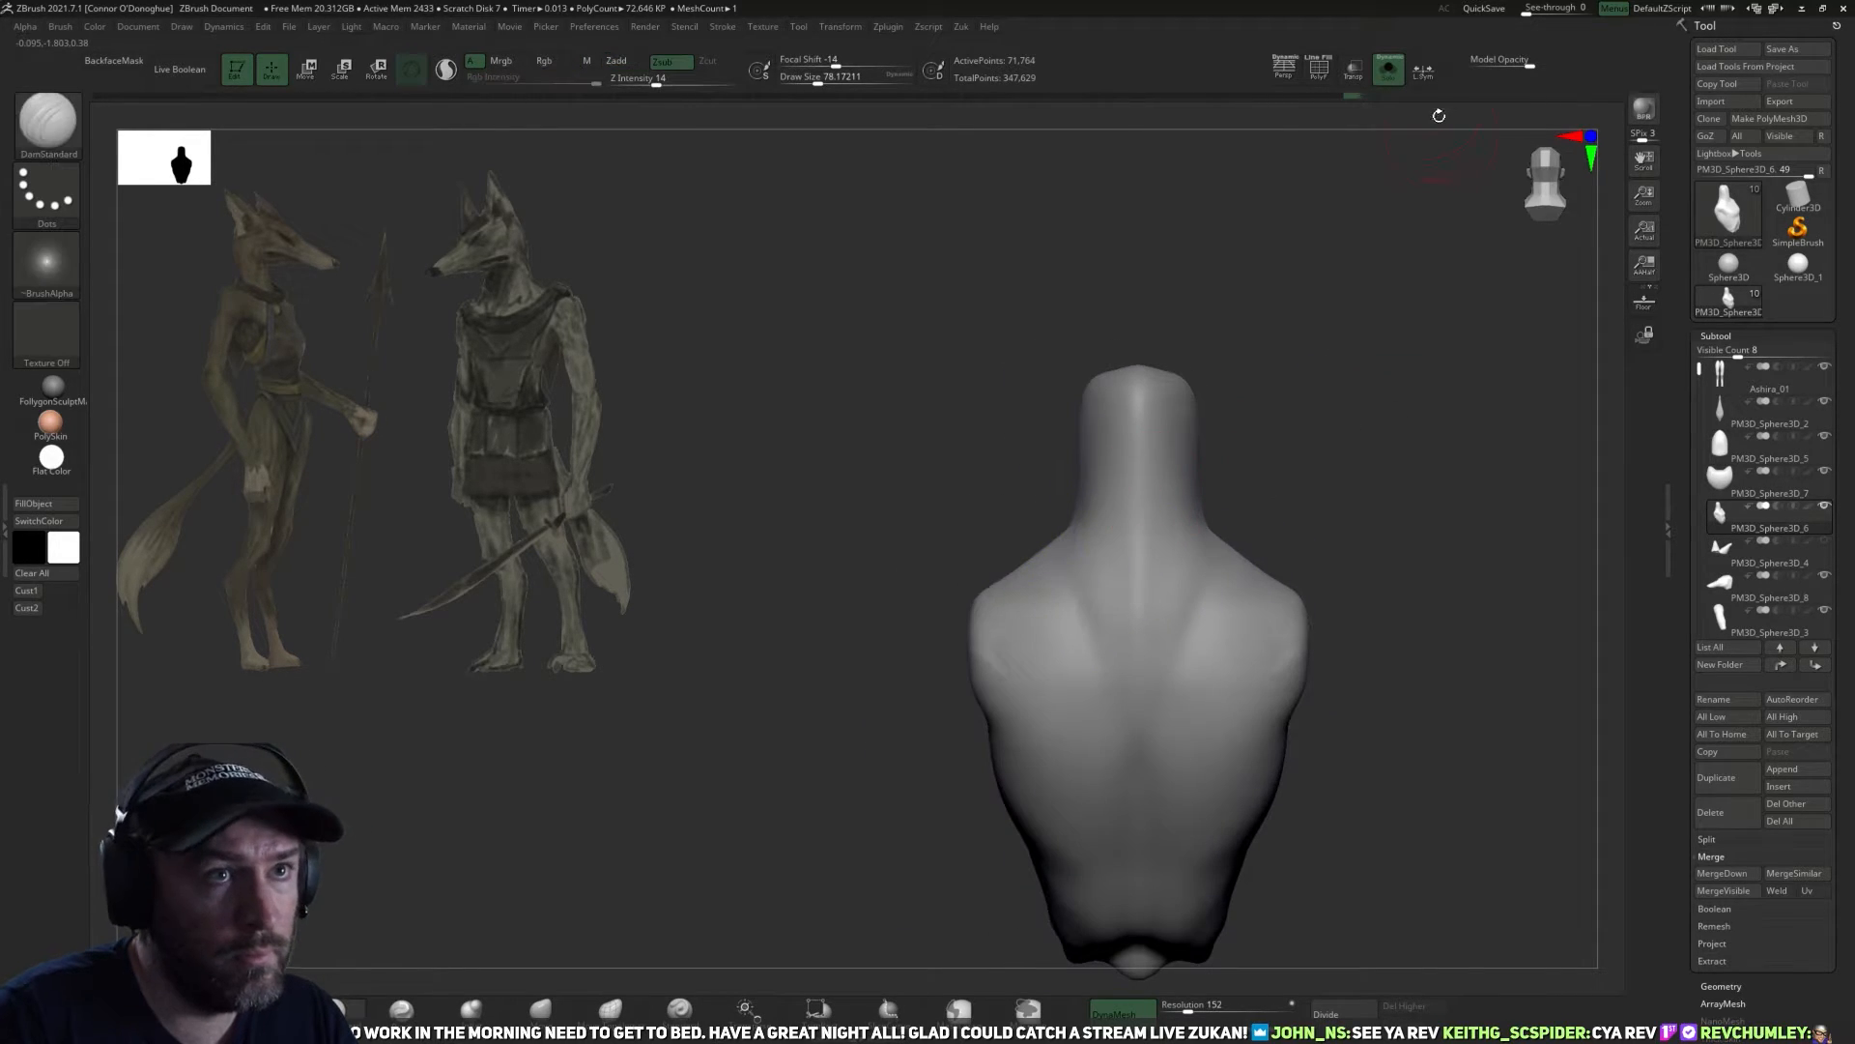
Bring the other body parts back into view and select the head subtool.
{"action": "left_click", "coordinate": [1390, 70]}
{"action": "left_click_drag", "start_coordinate": [1389, 316], "coordinate": [1173, 568]}
{"action": "left_click_drag", "start_coordinate": [1196, 480], "coordinate": [1196, 304], "text": "shift"}
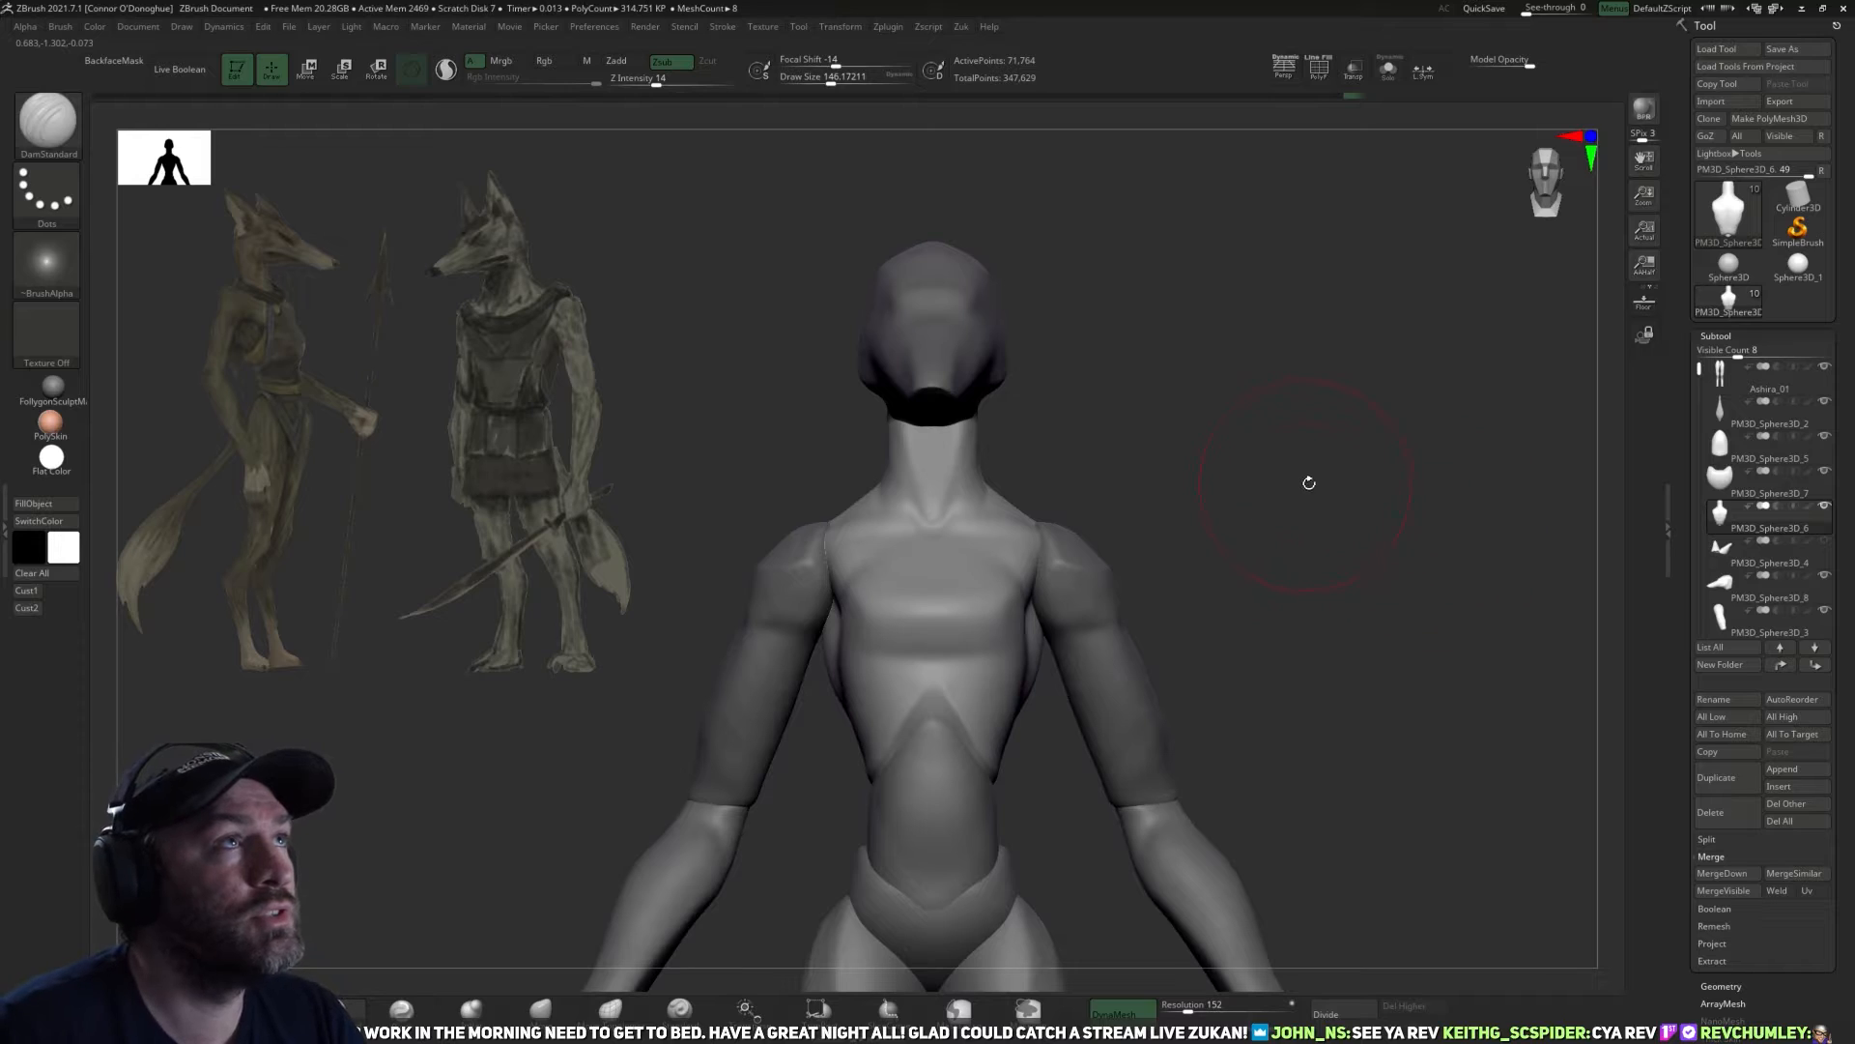
{"action": "left_click_drag", "start_coordinate": [1309, 484], "coordinate": [1322, 492]}
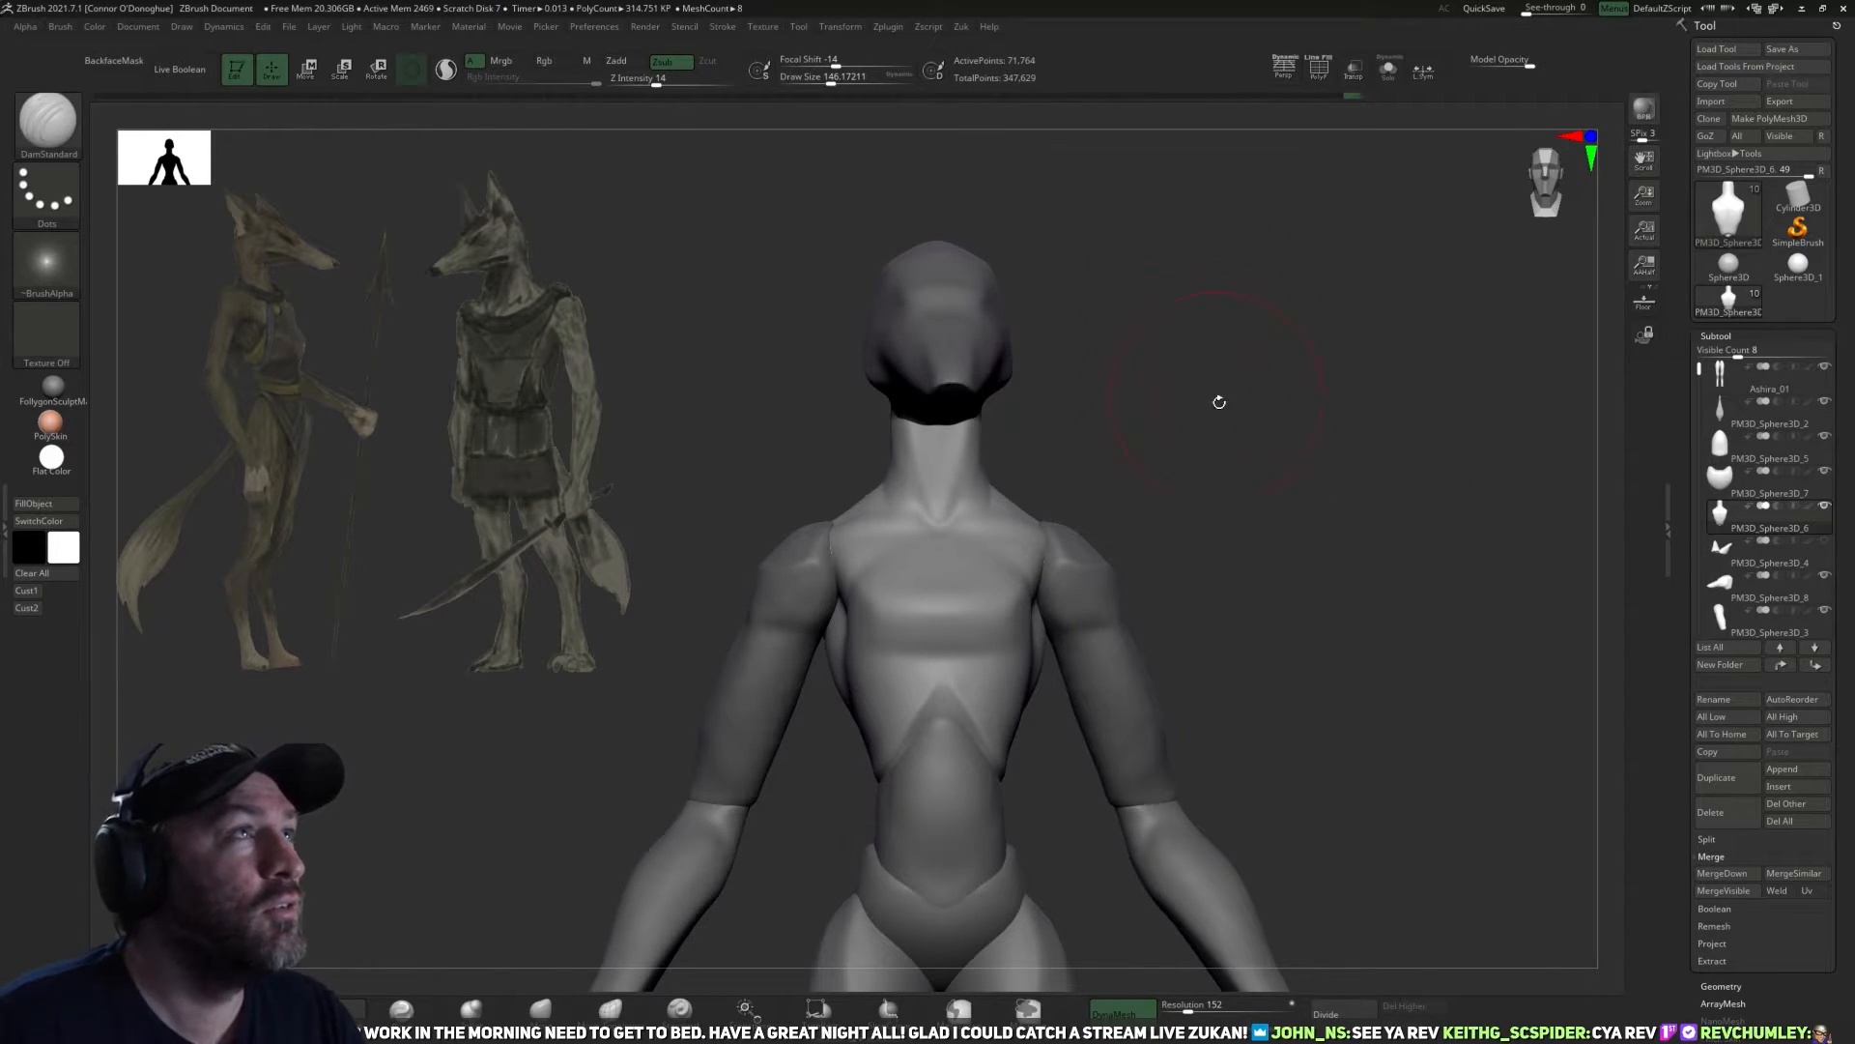
{"action": "mouse_move", "coordinate": [1214, 402]}
{"action": "left_mouse_down"}
{"action": "mouse_move", "coordinate": [1237, 410]}
{"action": "mouse_move", "coordinate": [1060, 386]}
{"action": "mouse_move", "coordinate": [1111, 387]}
{"action": "mouse_move", "coordinate": [1134, 480]}
{"action": "mouse_move", "coordinate": [1031, 369]}
{"action": "mouse_move", "coordinate": [1234, 344]}
{"action": "mouse_move", "coordinate": [1047, 416]}
{"action": "left_mouse_up"}
{"action": "left_click", "coordinate": [967, 406], "text": "alt"}
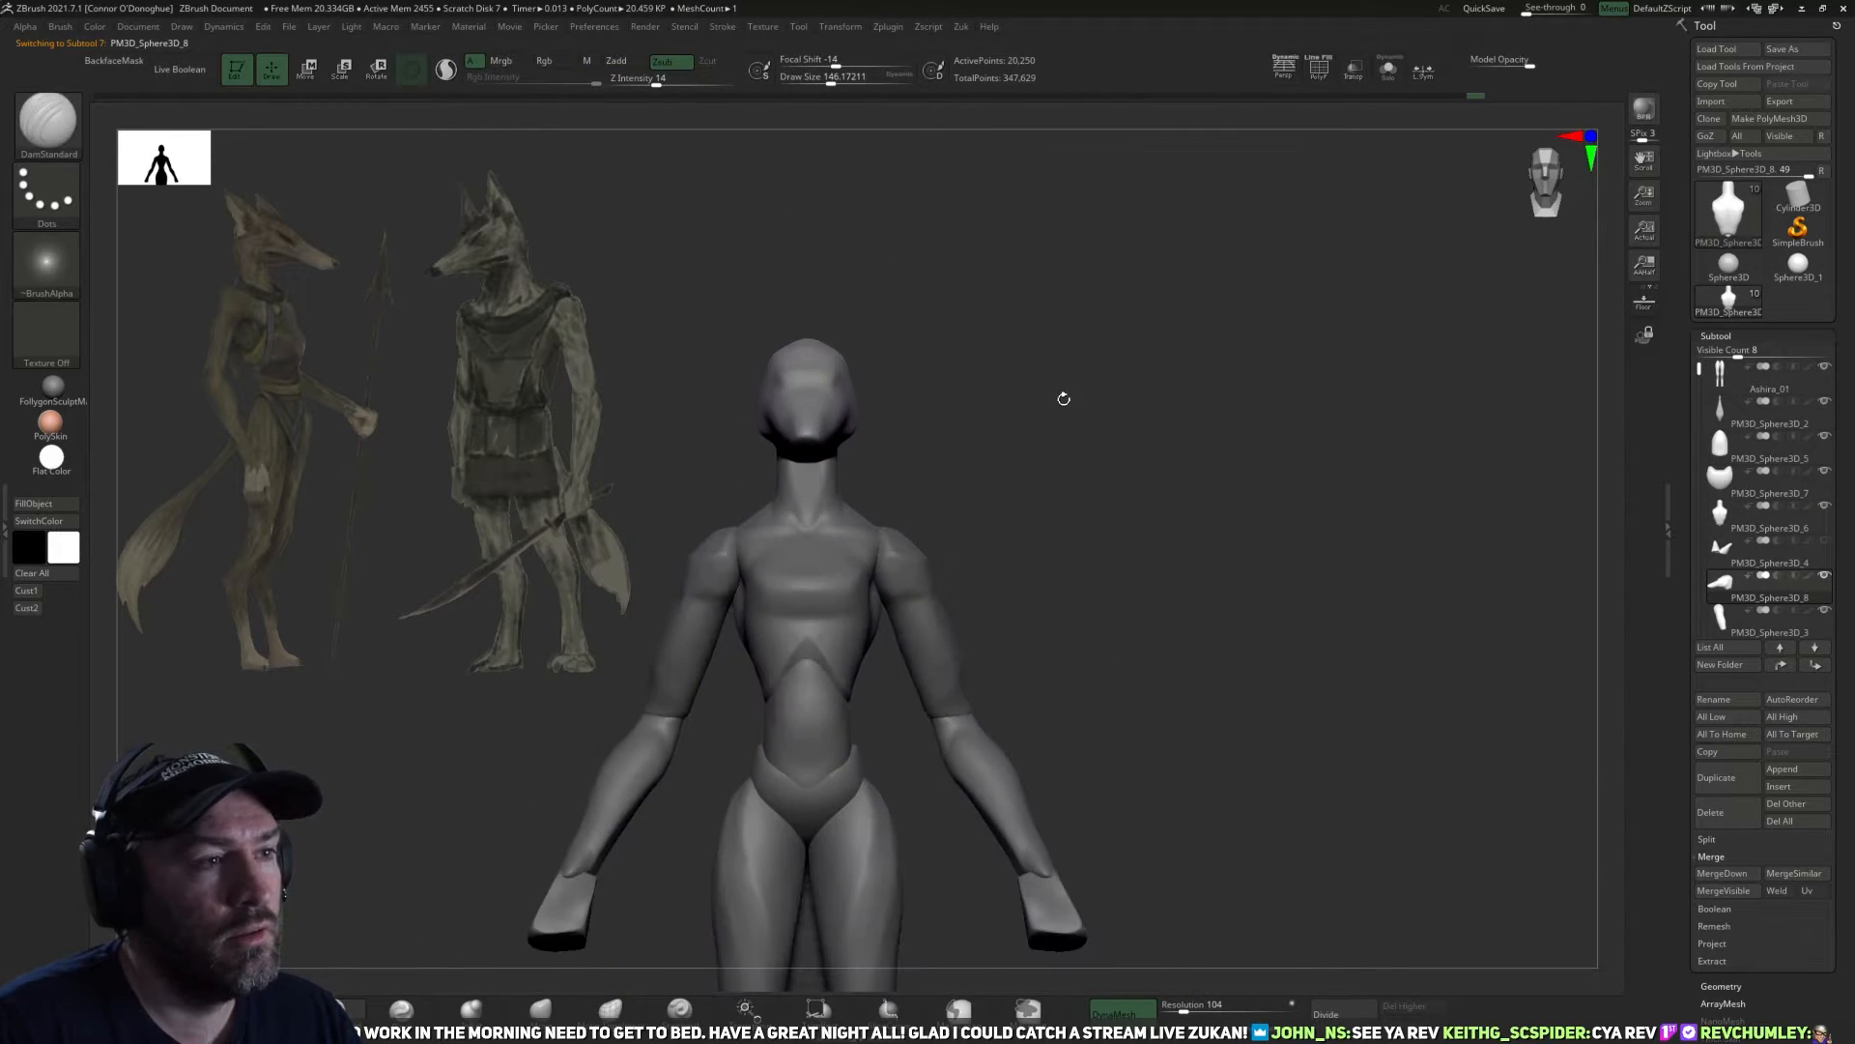
Save the tool as Ashira_01.ztl, replacing the existing file.
{"action": "left_click", "coordinate": [1782, 48]}
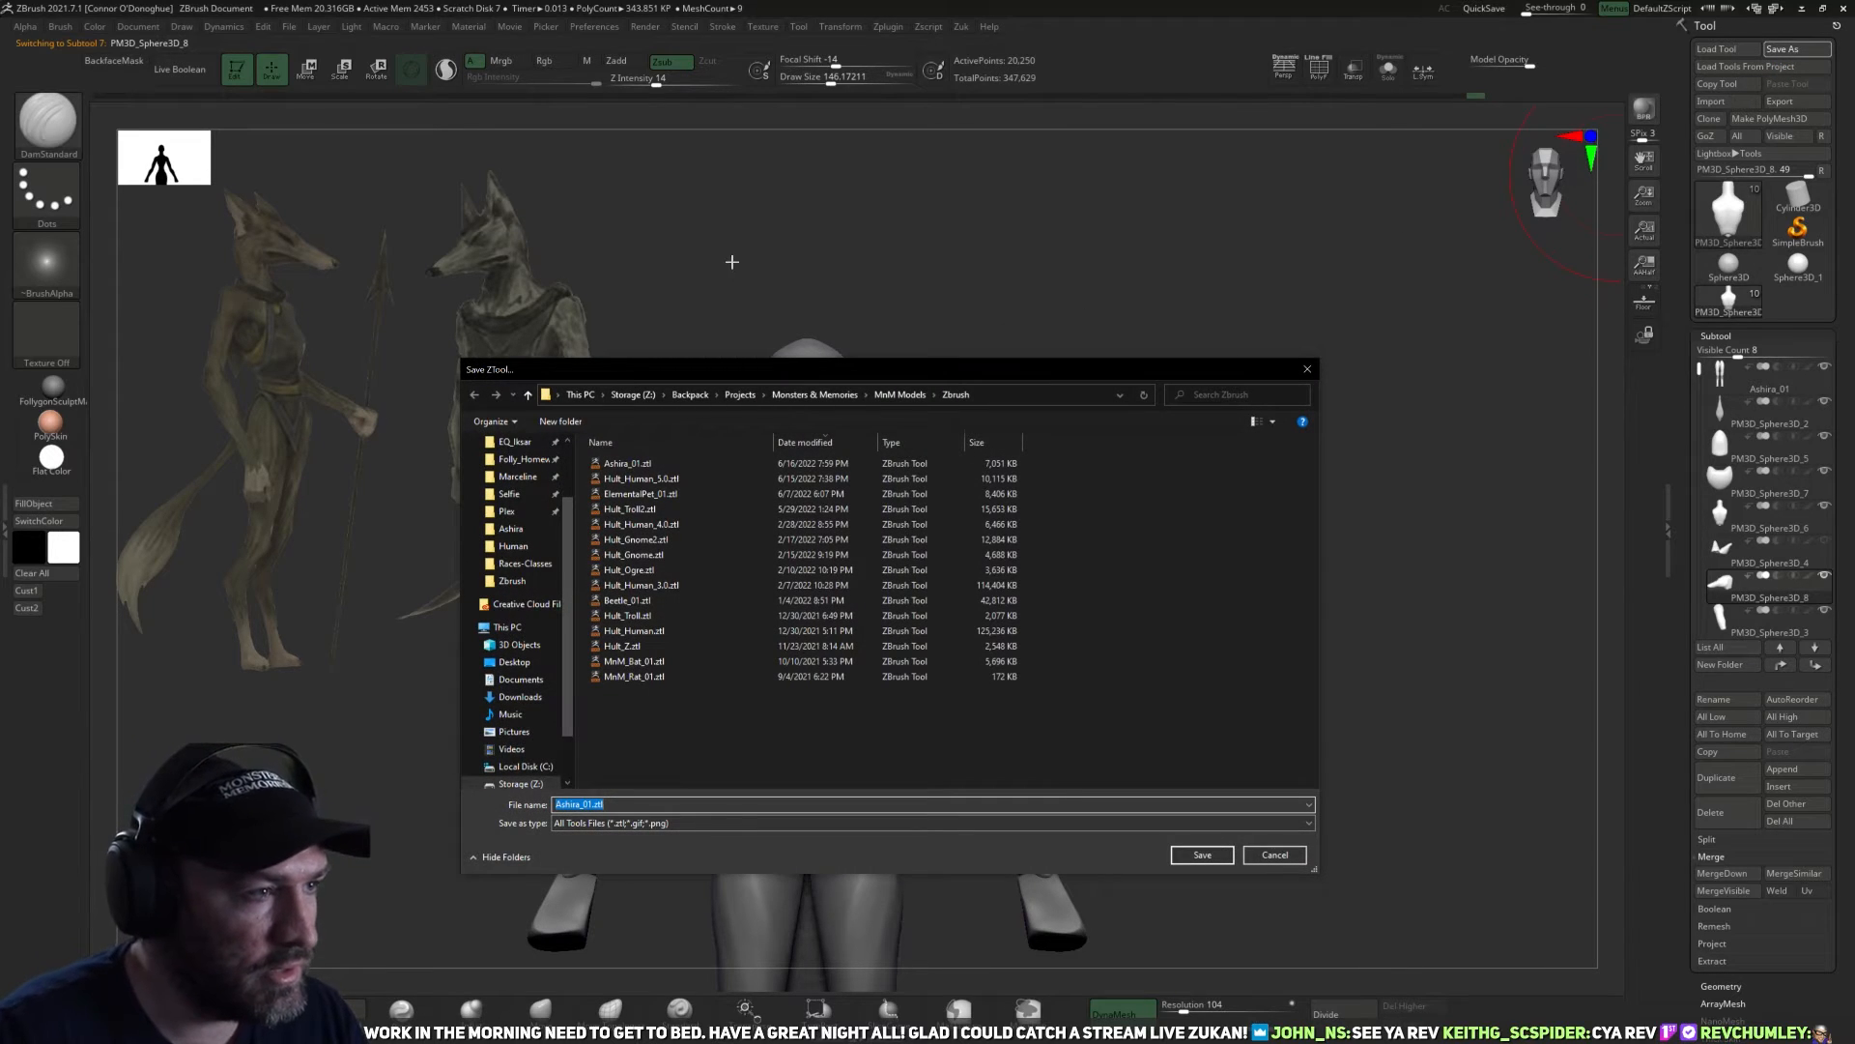
{"action": "double_click", "coordinate": [671, 464]}
{"action": "left_click", "coordinate": [966, 521]}
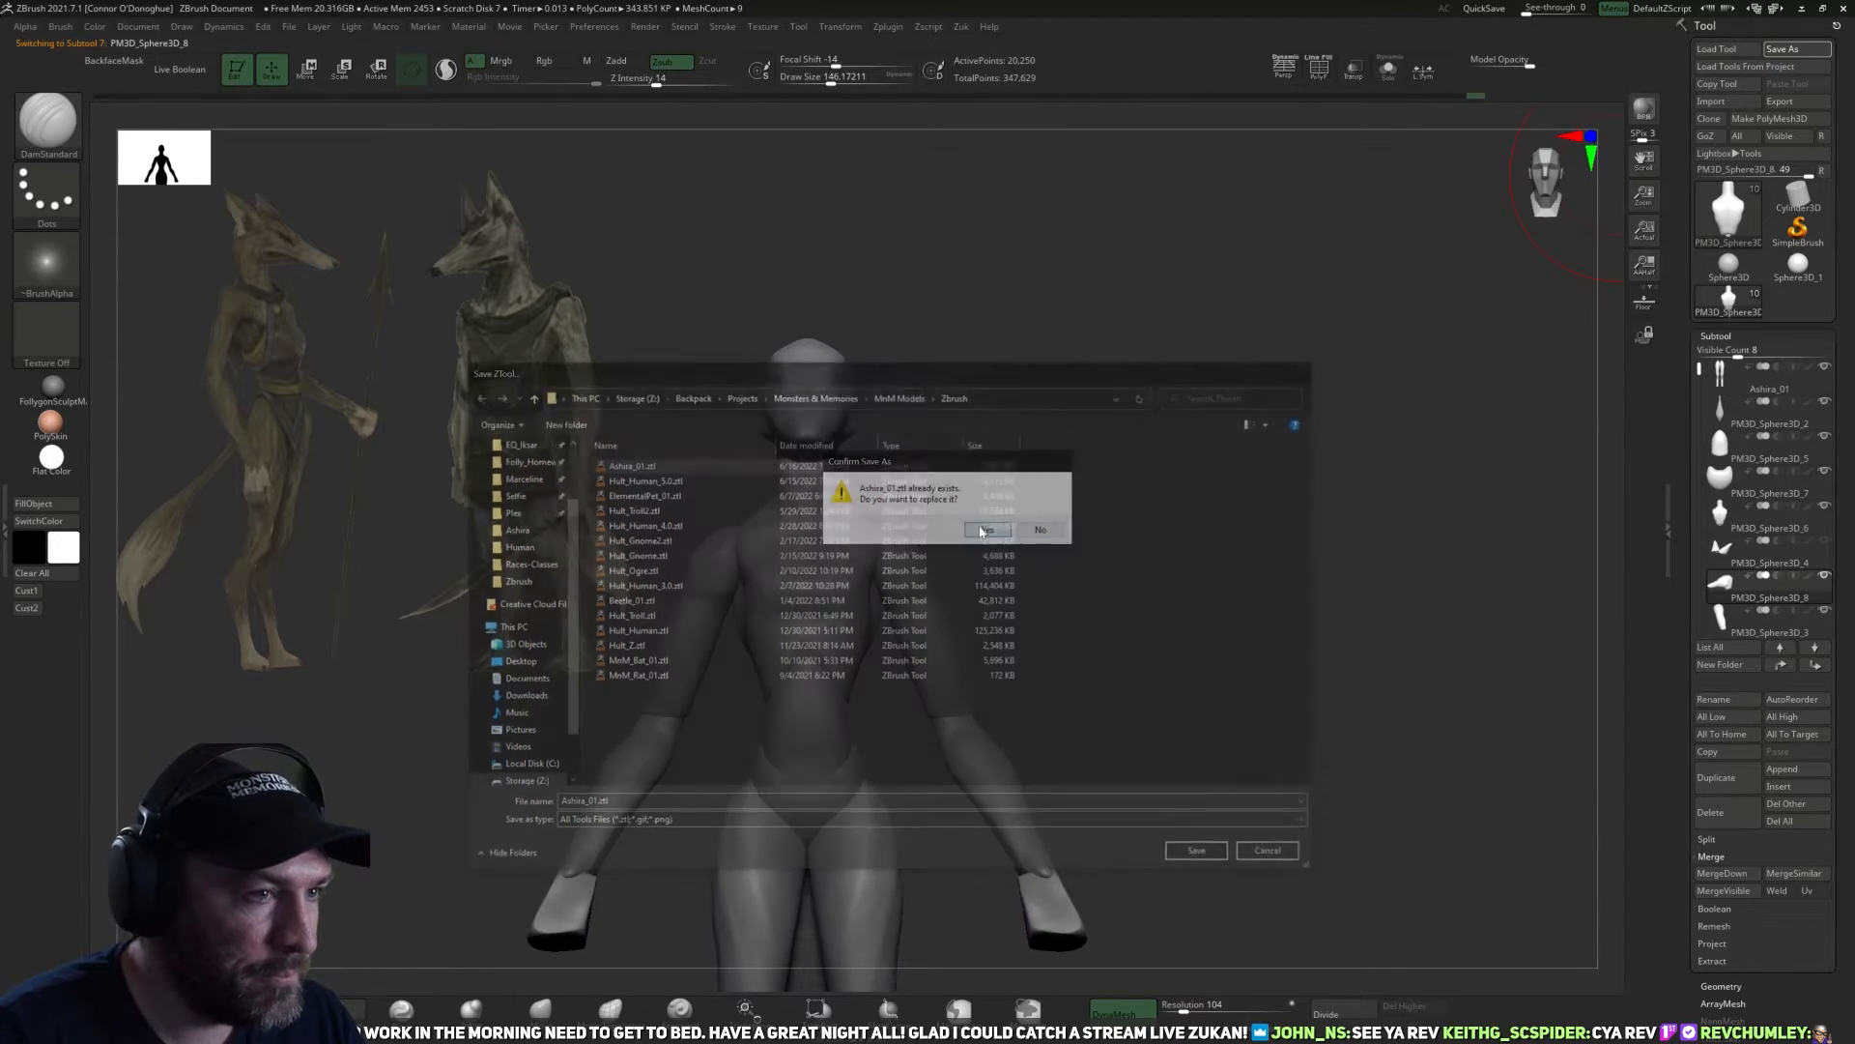
Try to broaden the head and cheeks from above with the Move brush, using draw sizes down to about 66.
{"action": "left_click_drag", "start_coordinate": [1006, 493], "coordinate": [871, 435]}
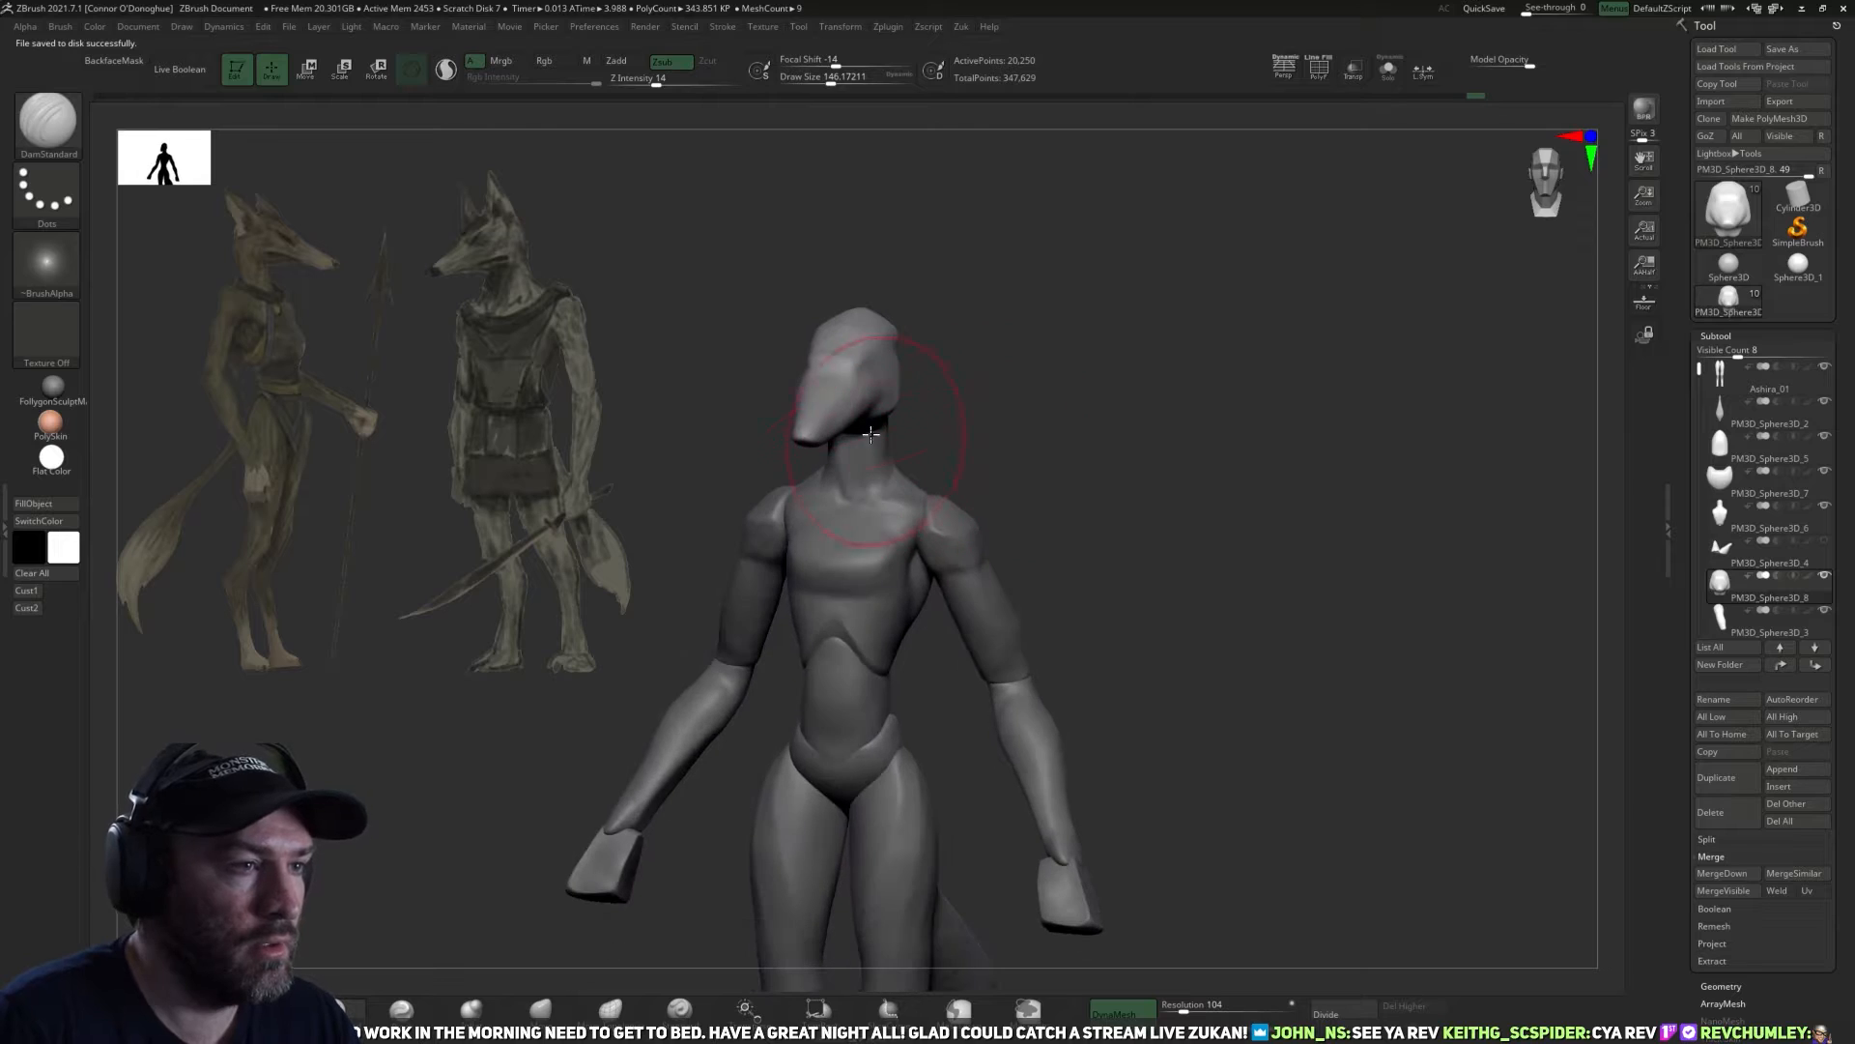
{"action": "left_click", "coordinate": [540, 1008]}
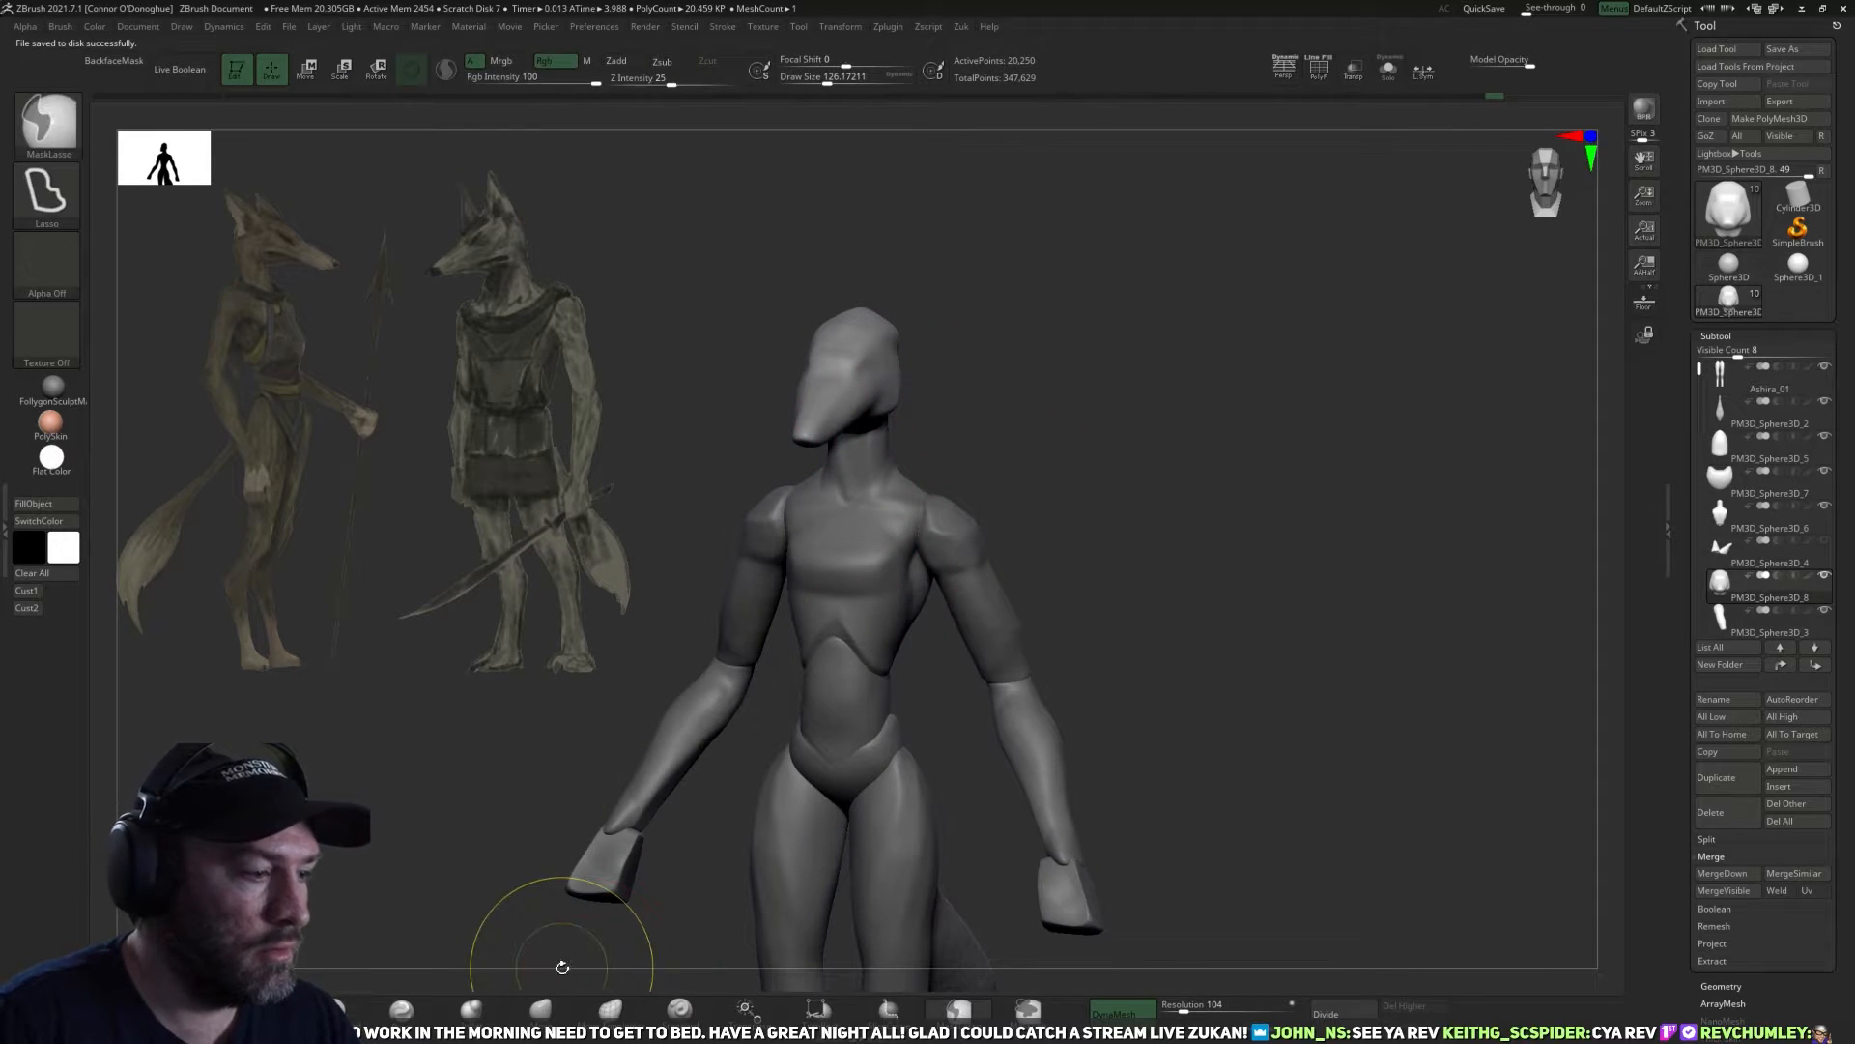
{"action": "mouse_move", "coordinate": [973, 414]}
{"action": "left_mouse_down"}
{"action": "mouse_move", "coordinate": [811, 588]}
{"action": "mouse_move", "coordinate": [846, 486]}
{"action": "mouse_move", "coordinate": [1095, 490]}
{"action": "mouse_move", "coordinate": [867, 507]}
{"action": "left_mouse_up"}
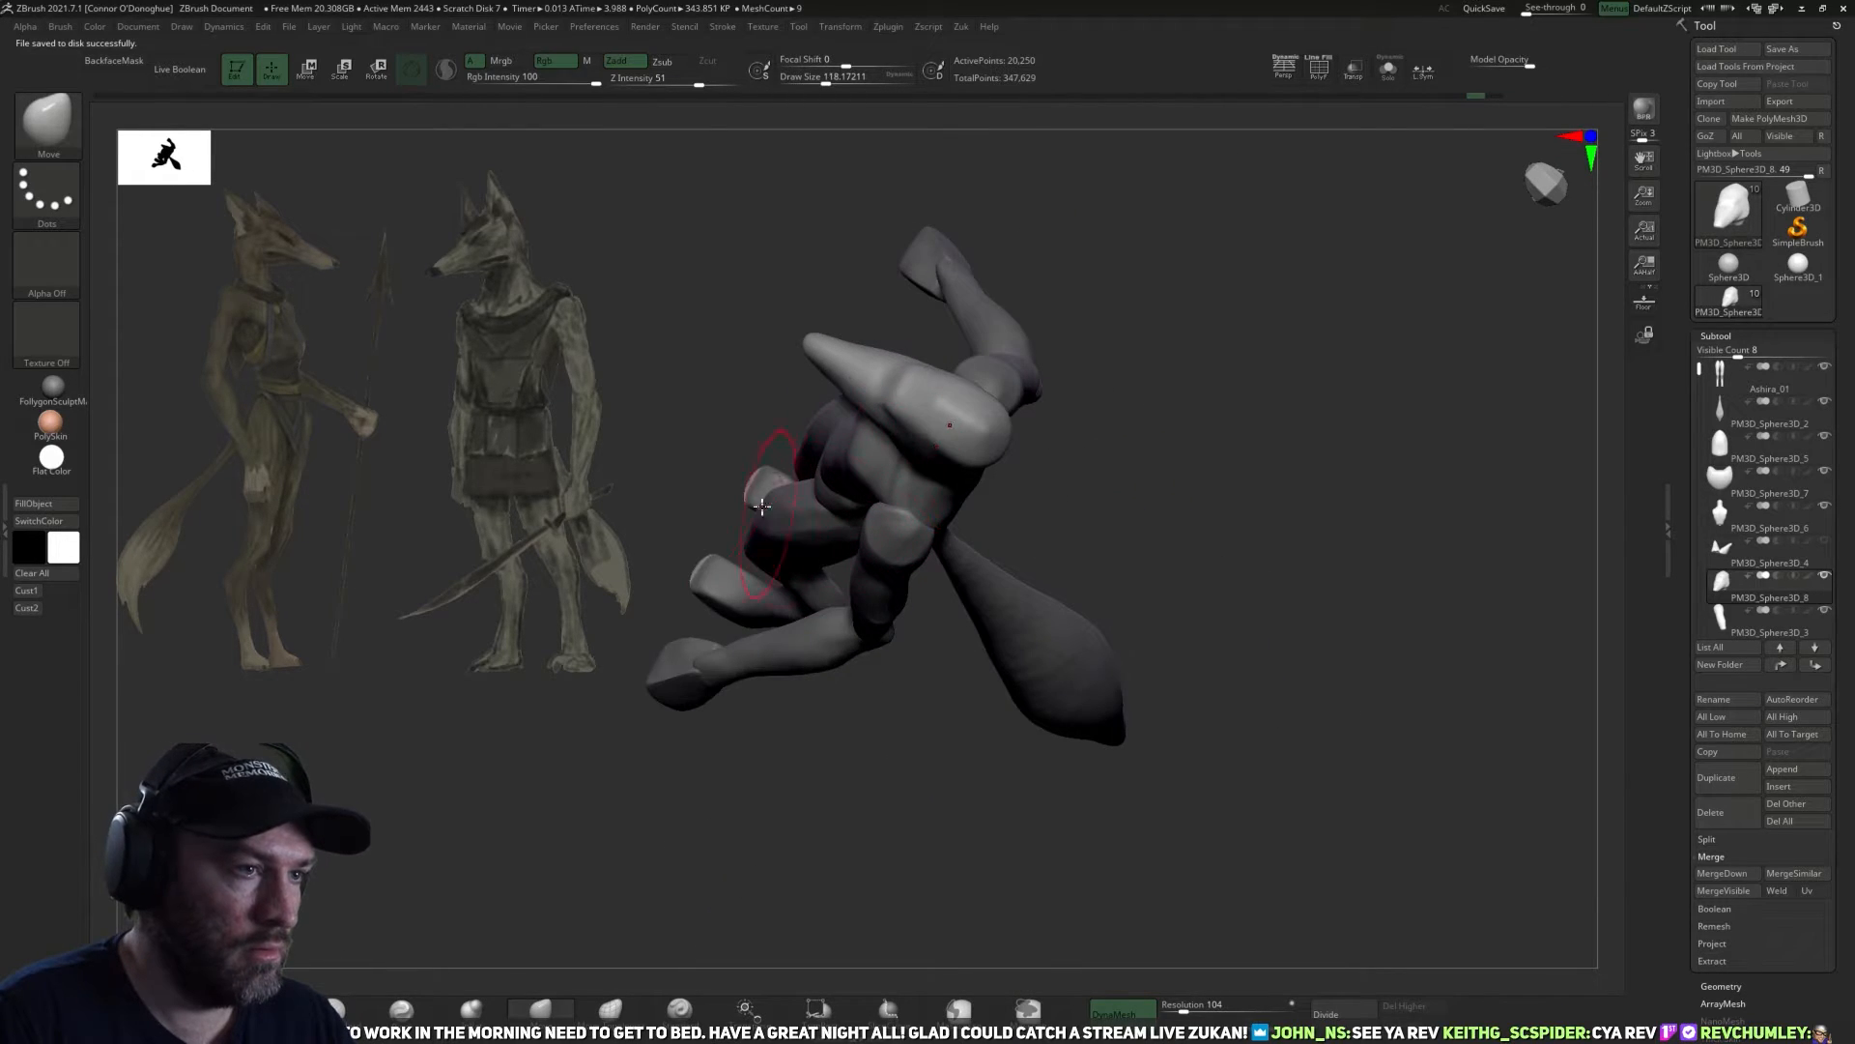
{"action": "mouse_move", "coordinate": [1034, 302]}
{"action": "left_mouse_down"}
{"action": "mouse_move", "coordinate": [848, 420]}
{"action": "mouse_move", "coordinate": [806, 418]}
{"action": "mouse_move", "coordinate": [831, 385]}
{"action": "left_mouse_up"}
{"action": "key", "text": "bracketleft"}
{"action": "key", "text": "bracketright"}
{"action": "key", "text": "bracketright"}
{"action": "key", "text": "bracketright"}
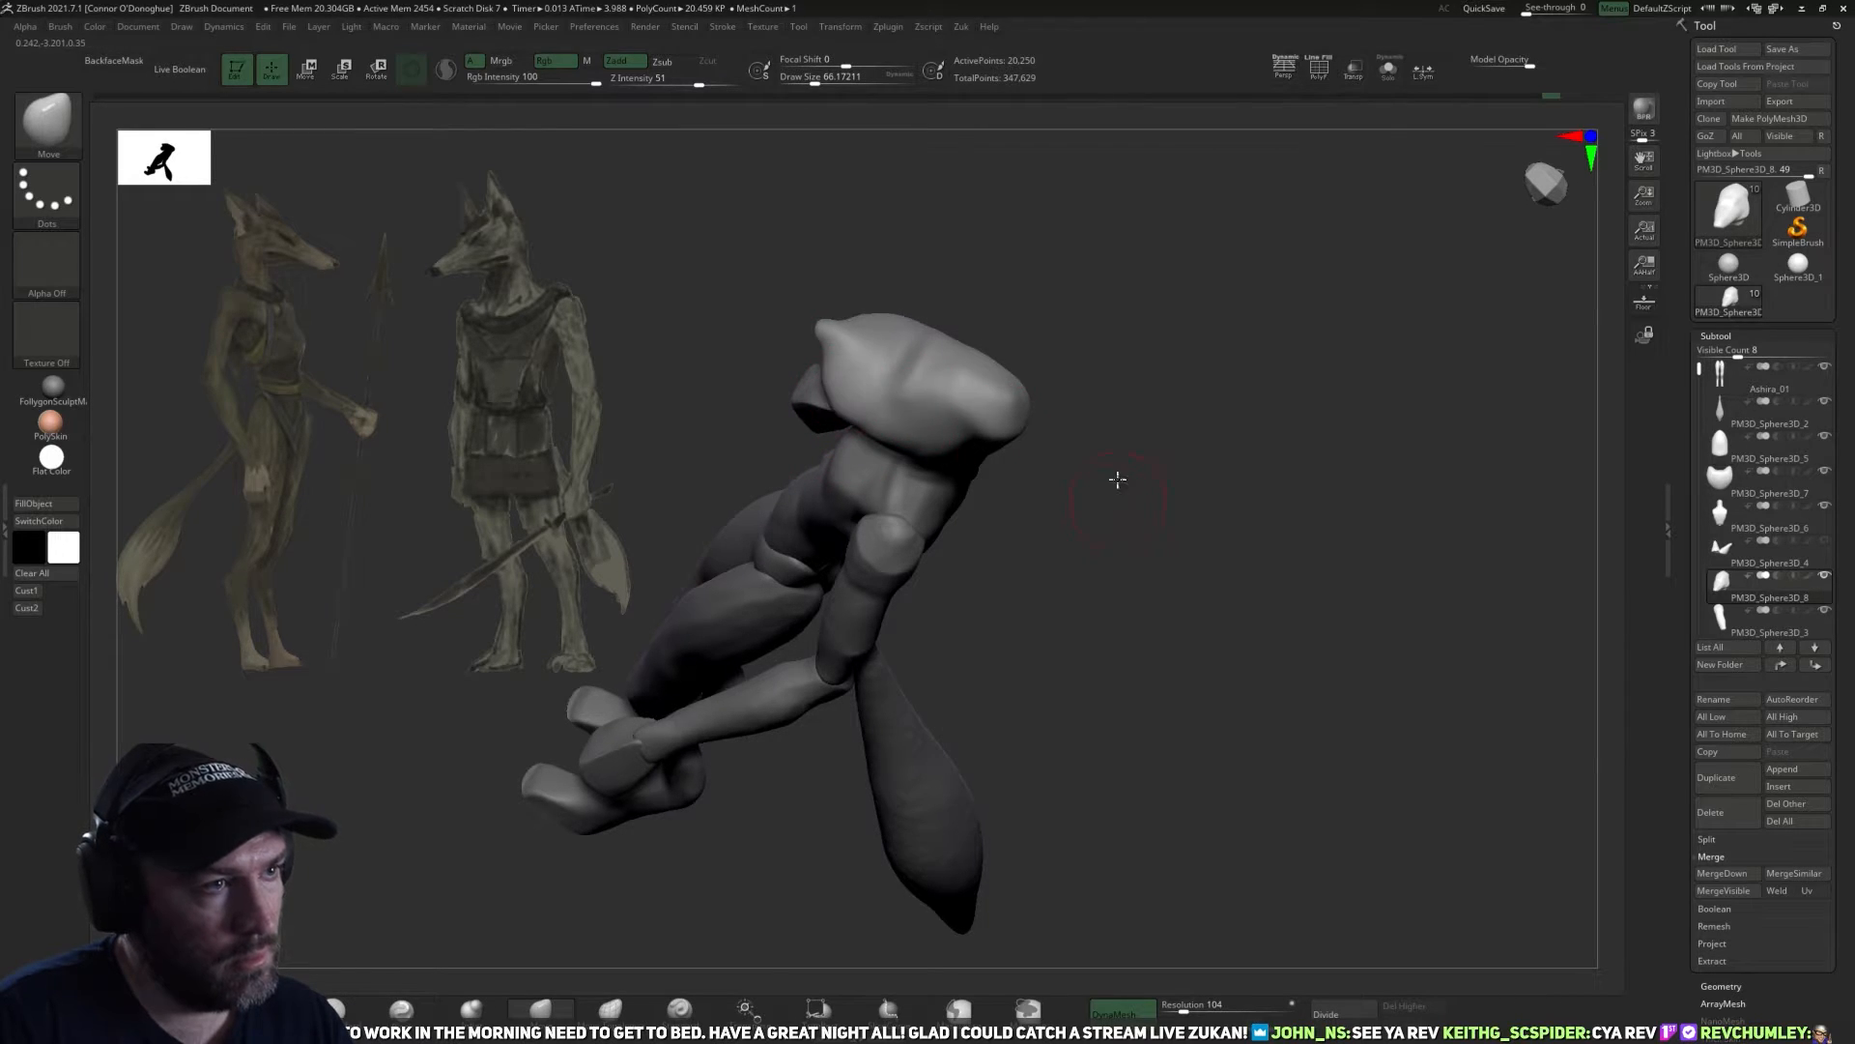
{"action": "left_click_drag", "start_coordinate": [1117, 480], "coordinate": [1222, 410], "text": "shift"}
{"action": "mouse_move", "coordinate": [1100, 417]}
{"action": "left_mouse_down"}
{"action": "mouse_move", "coordinate": [1150, 422]}
{"action": "mouse_move", "coordinate": [1106, 402]}
{"action": "mouse_move", "coordinate": [1044, 576]}
{"action": "mouse_move", "coordinate": [835, 518]}
{"action": "left_mouse_up"}
{"action": "left_click_drag", "start_coordinate": [962, 507], "coordinate": [964, 549]}
{"action": "key", "text": "bracketleft"}
{"action": "mouse_move", "coordinate": [902, 471]}
{"action": "left_mouse_down"}
{"action": "mouse_move", "coordinate": [943, 441]}
{"action": "mouse_move", "coordinate": [1077, 447]}
{"action": "mouse_move", "coordinate": [1201, 423]}
{"action": "mouse_move", "coordinate": [1131, 531]}
{"action": "mouse_move", "coordinate": [1214, 651]}
{"action": "mouse_move", "coordinate": [1250, 543]}
{"action": "left_mouse_up"}
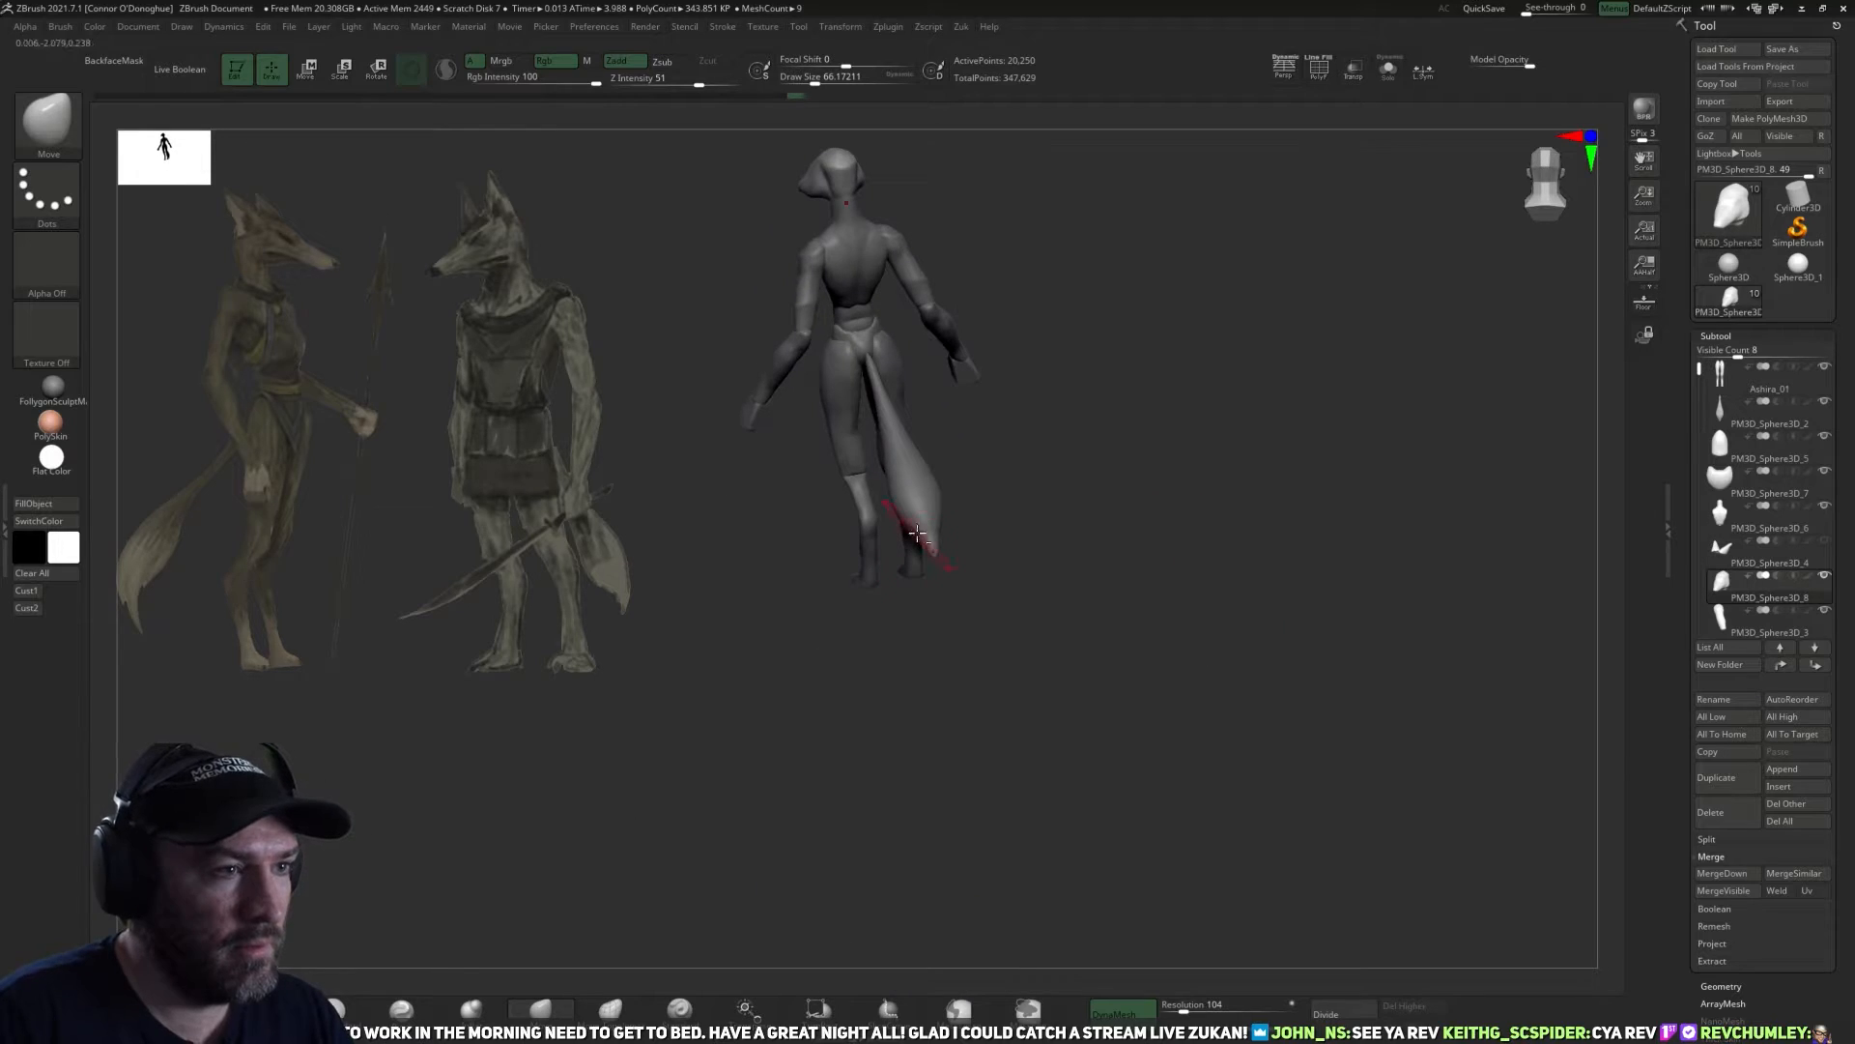
Try to reposition the tail with the rotate gizmo and reshape it with the Move brush.
{"action": "left_click", "coordinate": [913, 531], "text": "alt"}
{"action": "key", "text": "r"}
{"action": "left_click_drag", "start_coordinate": [867, 354], "coordinate": [1026, 332], "text": "alt"}
{"action": "left_click_drag", "start_coordinate": [1049, 333], "coordinate": [1082, 487], "text": "shift"}
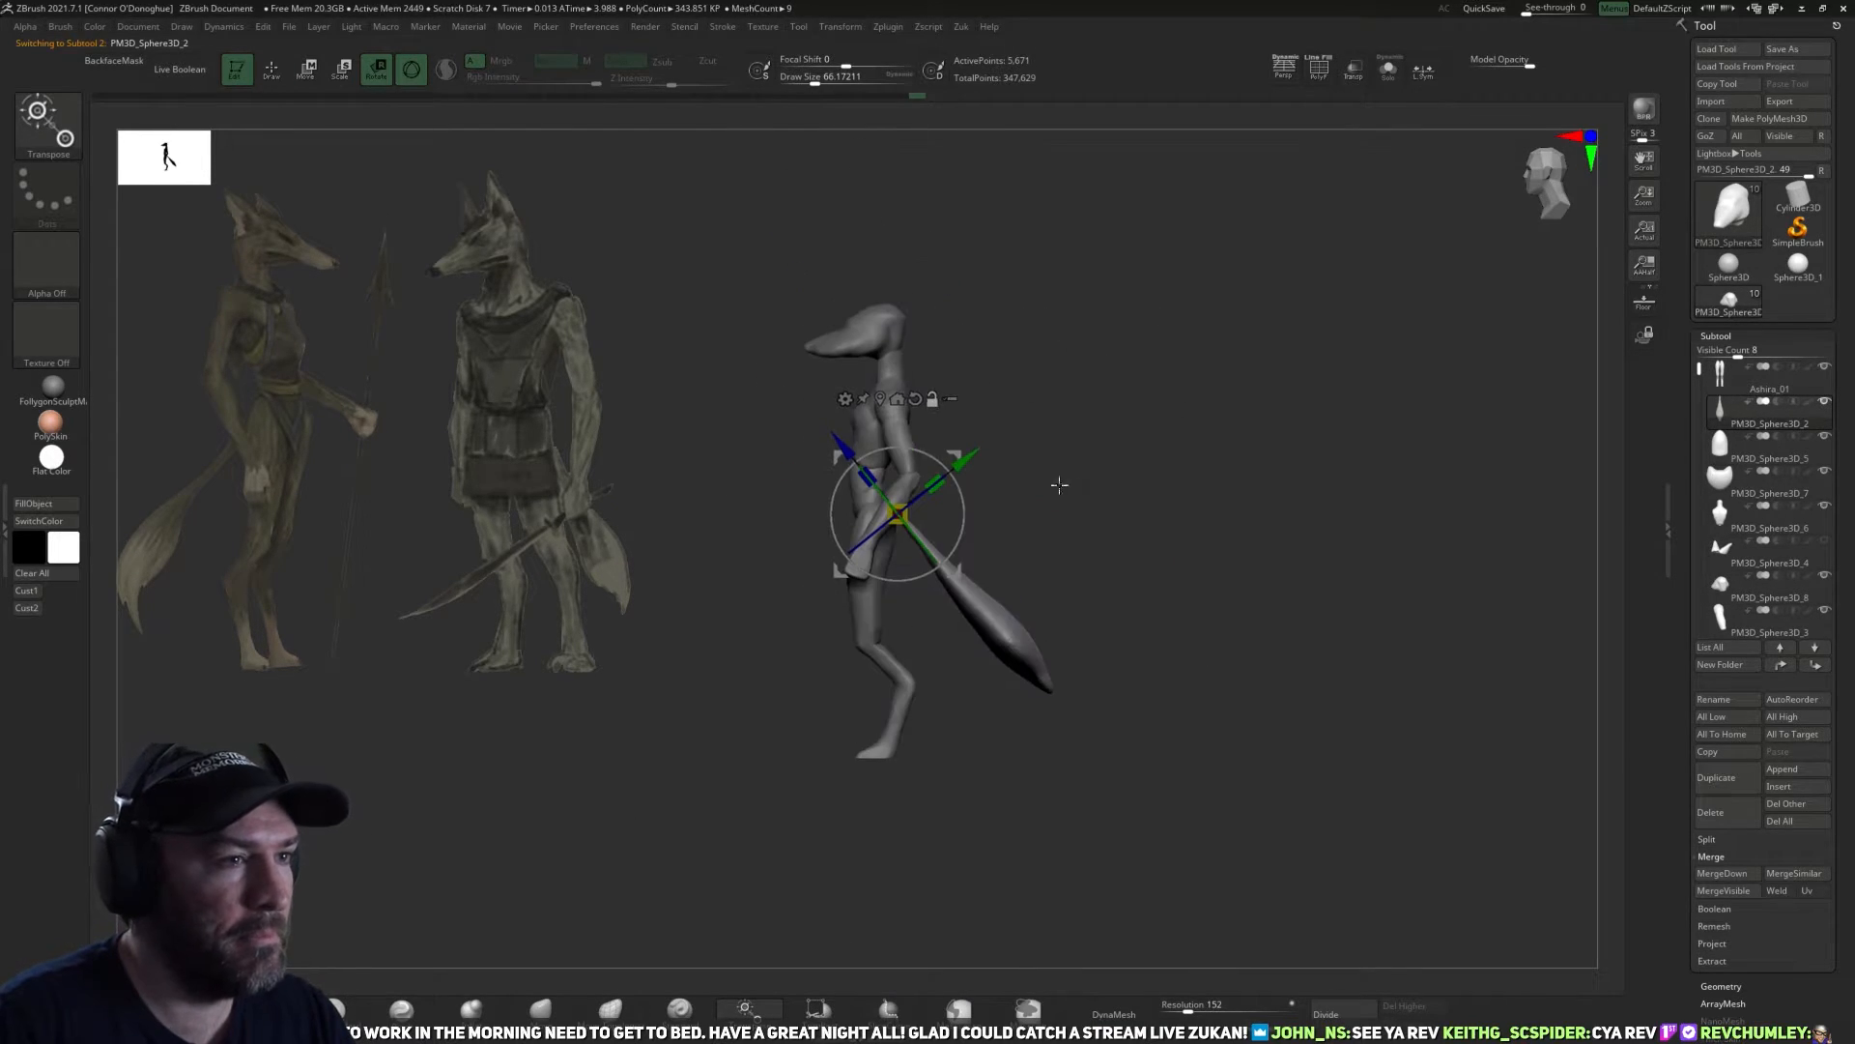
{"action": "left_click", "coordinate": [543, 1009]}
{"action": "left_click_drag", "start_coordinate": [775, 774], "coordinate": [774, 845], "text": "alt"}
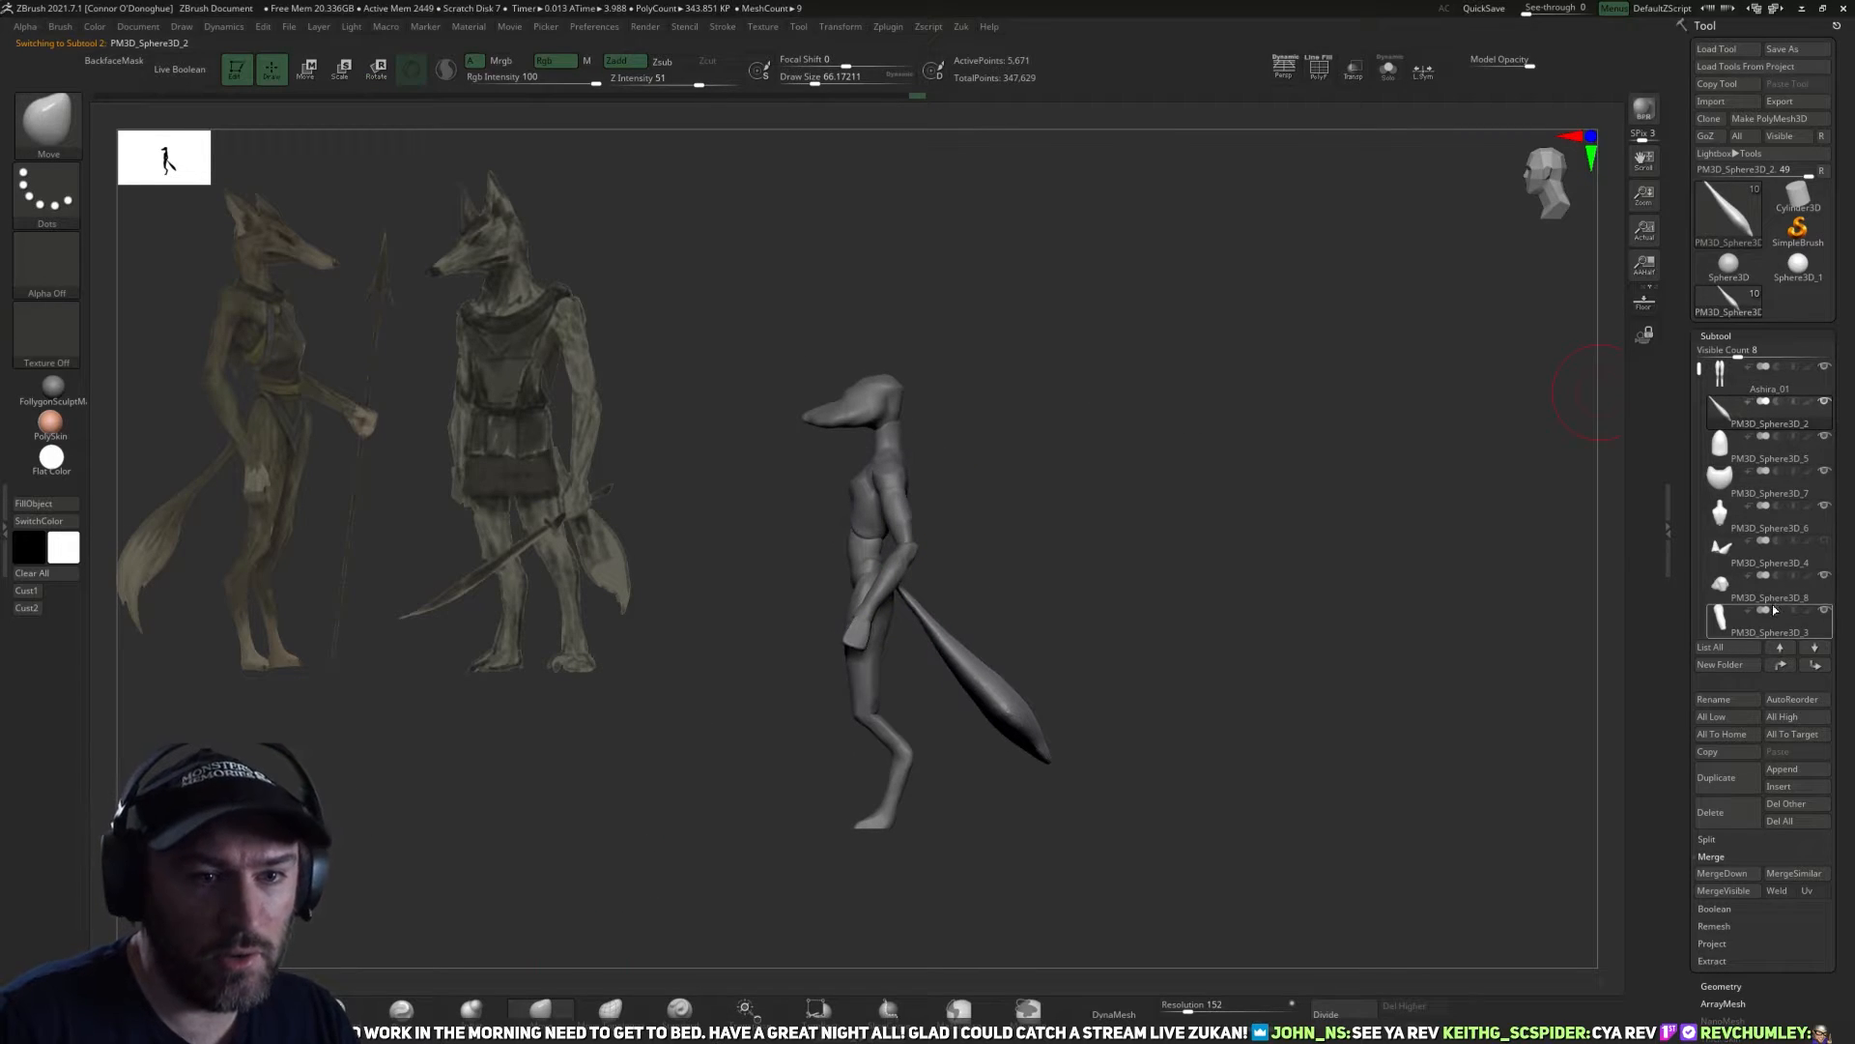
Make the ears visible and check the whole figure from the front.
{"action": "left_click_drag", "start_coordinate": [1106, 526], "coordinate": [1152, 358]}
{"action": "mouse_move", "coordinate": [1208, 522]}
{"action": "left_mouse_down"}
{"action": "mouse_move", "coordinate": [1110, 538]}
{"action": "mouse_move", "coordinate": [1238, 518]}
{"action": "mouse_move", "coordinate": [1185, 523]}
{"action": "mouse_move", "coordinate": [1098, 455]}
{"action": "left_mouse_up"}
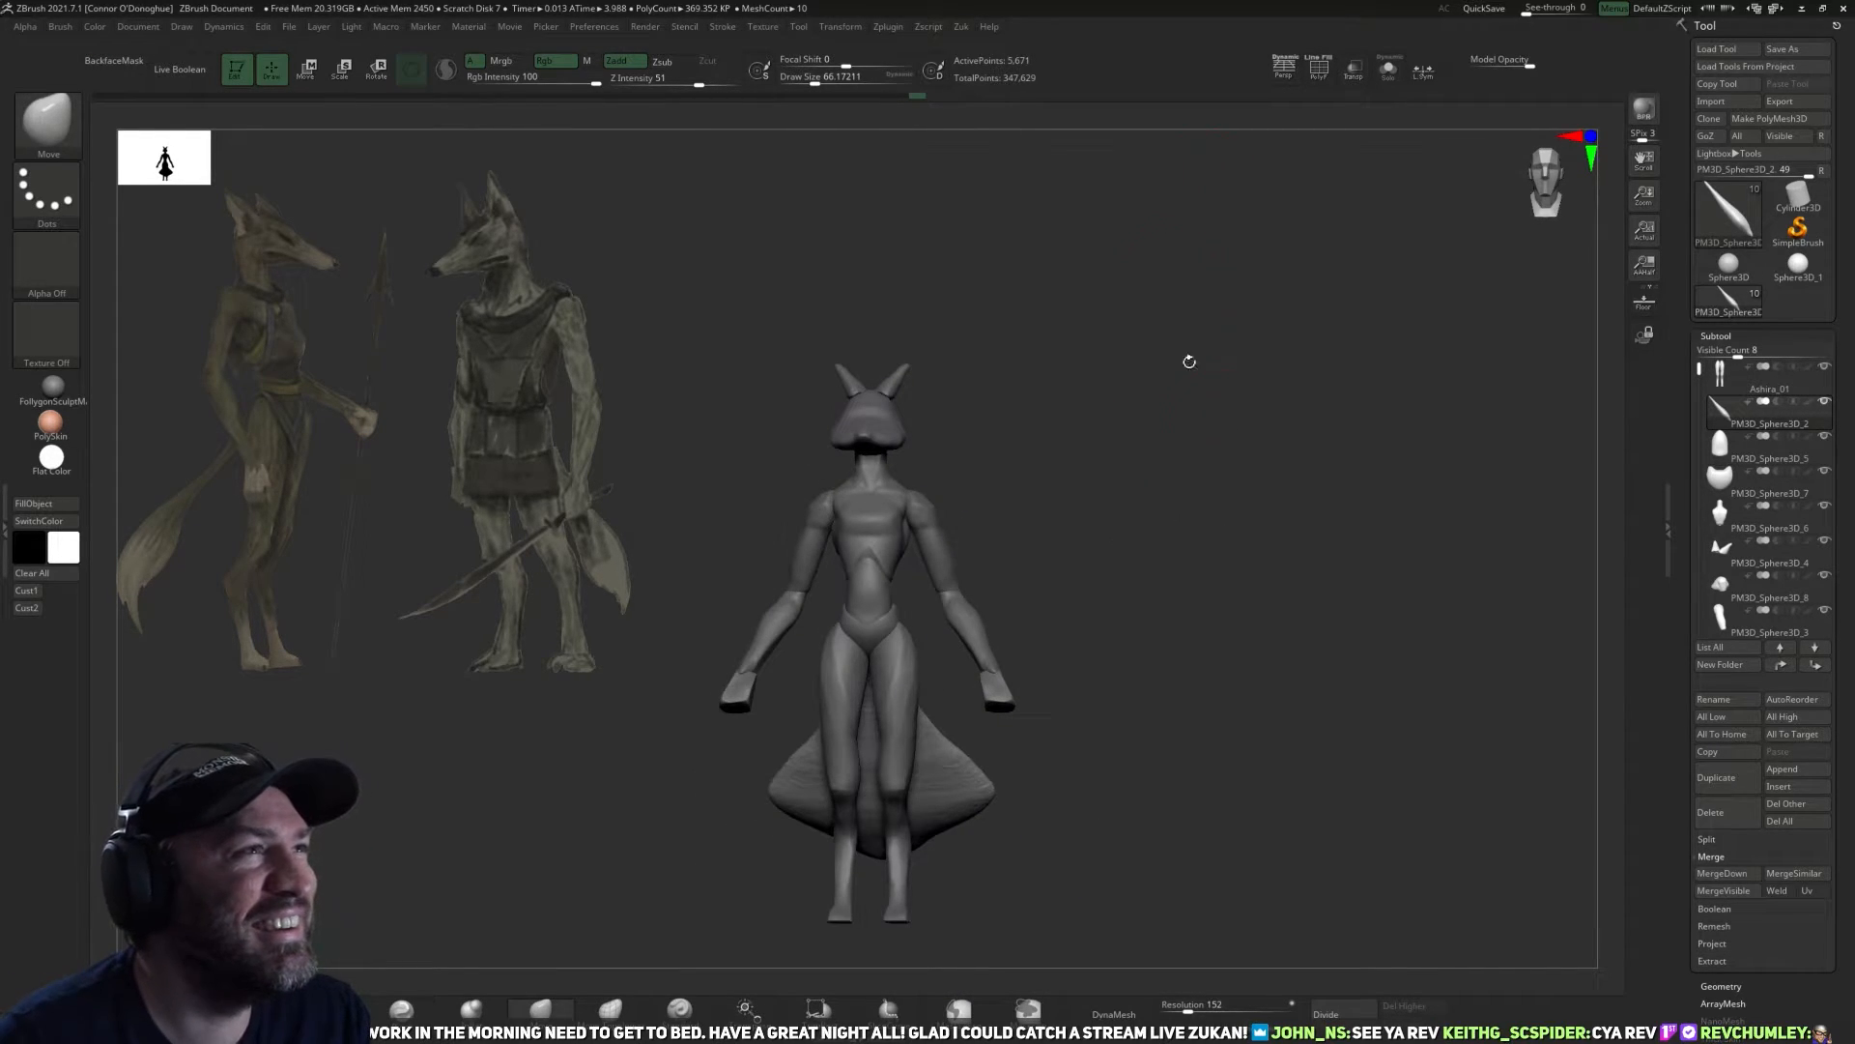
{"action": "left_click_drag", "start_coordinate": [1292, 493], "coordinate": [1284, 504]}
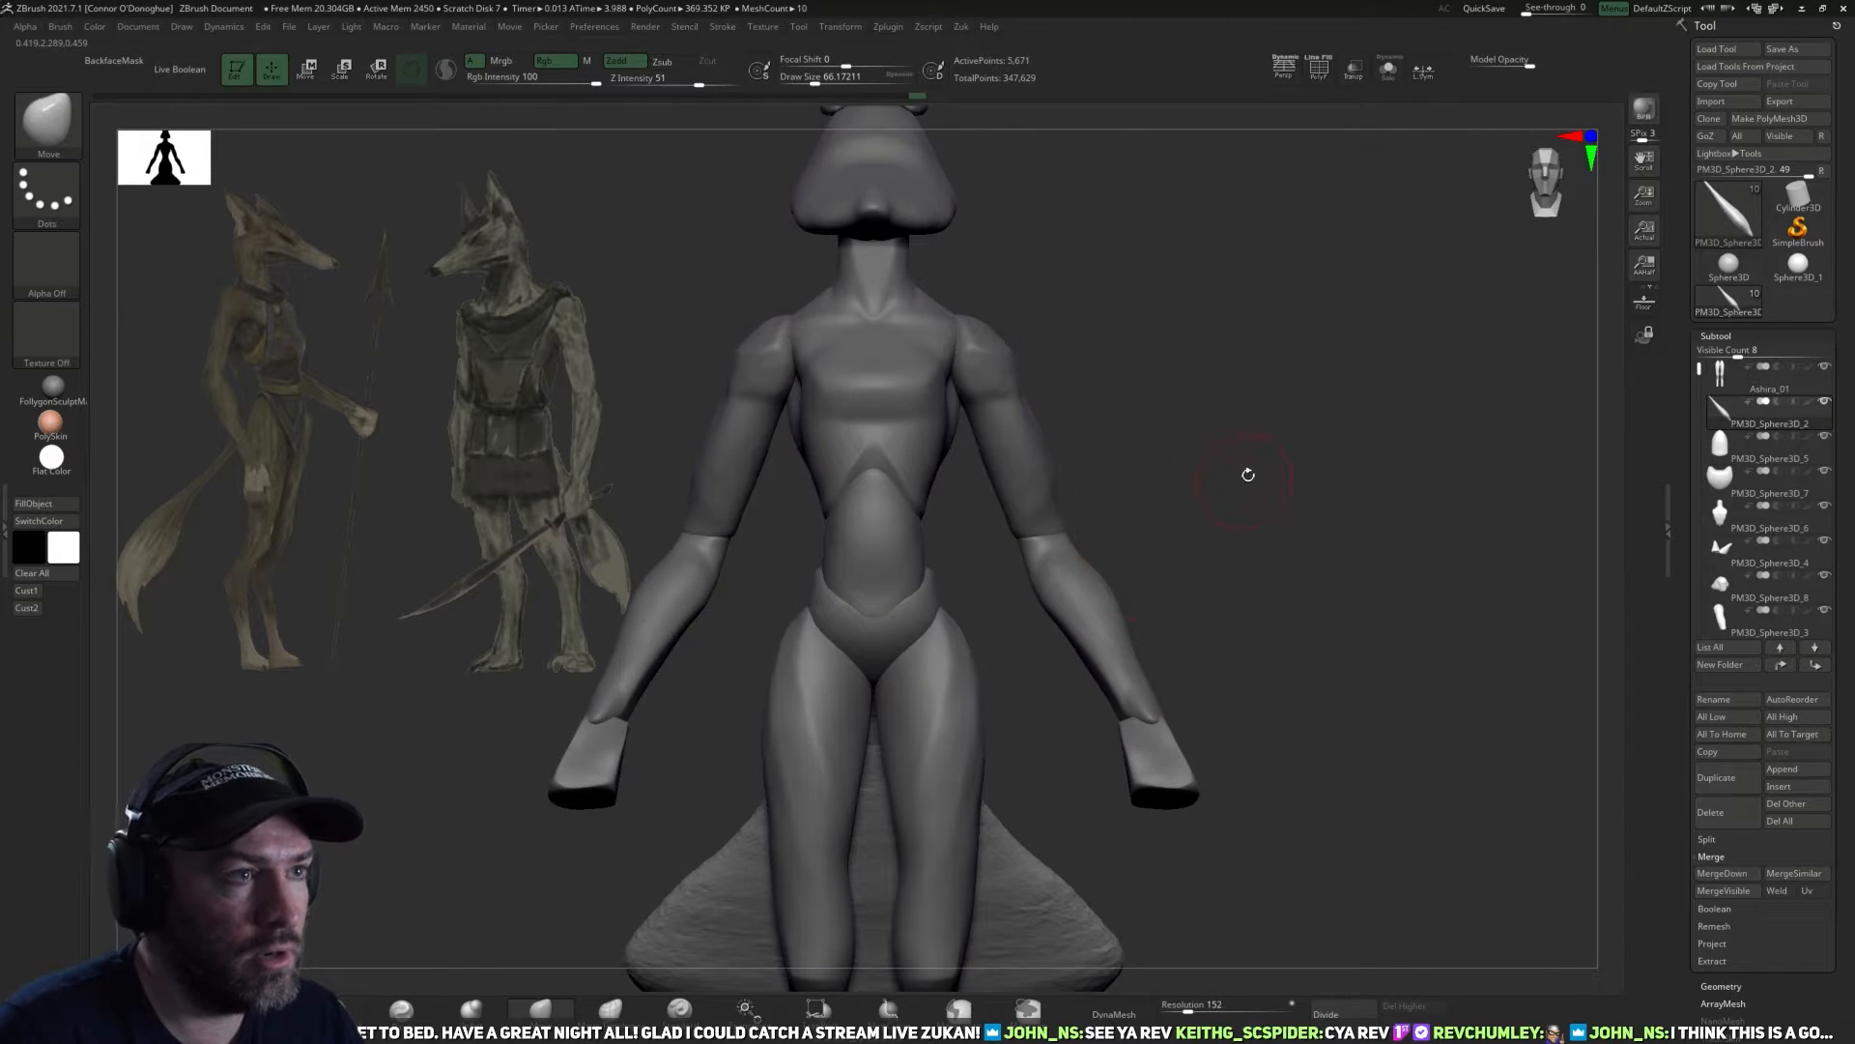
Undo the recent shape changes on the tail and the head.
{"action": "key", "text": "ctrl+z"}
{"action": "left_click_drag", "start_coordinate": [1310, 554], "coordinate": [1243, 542]}
{"action": "key", "text": "ctrl+z"}
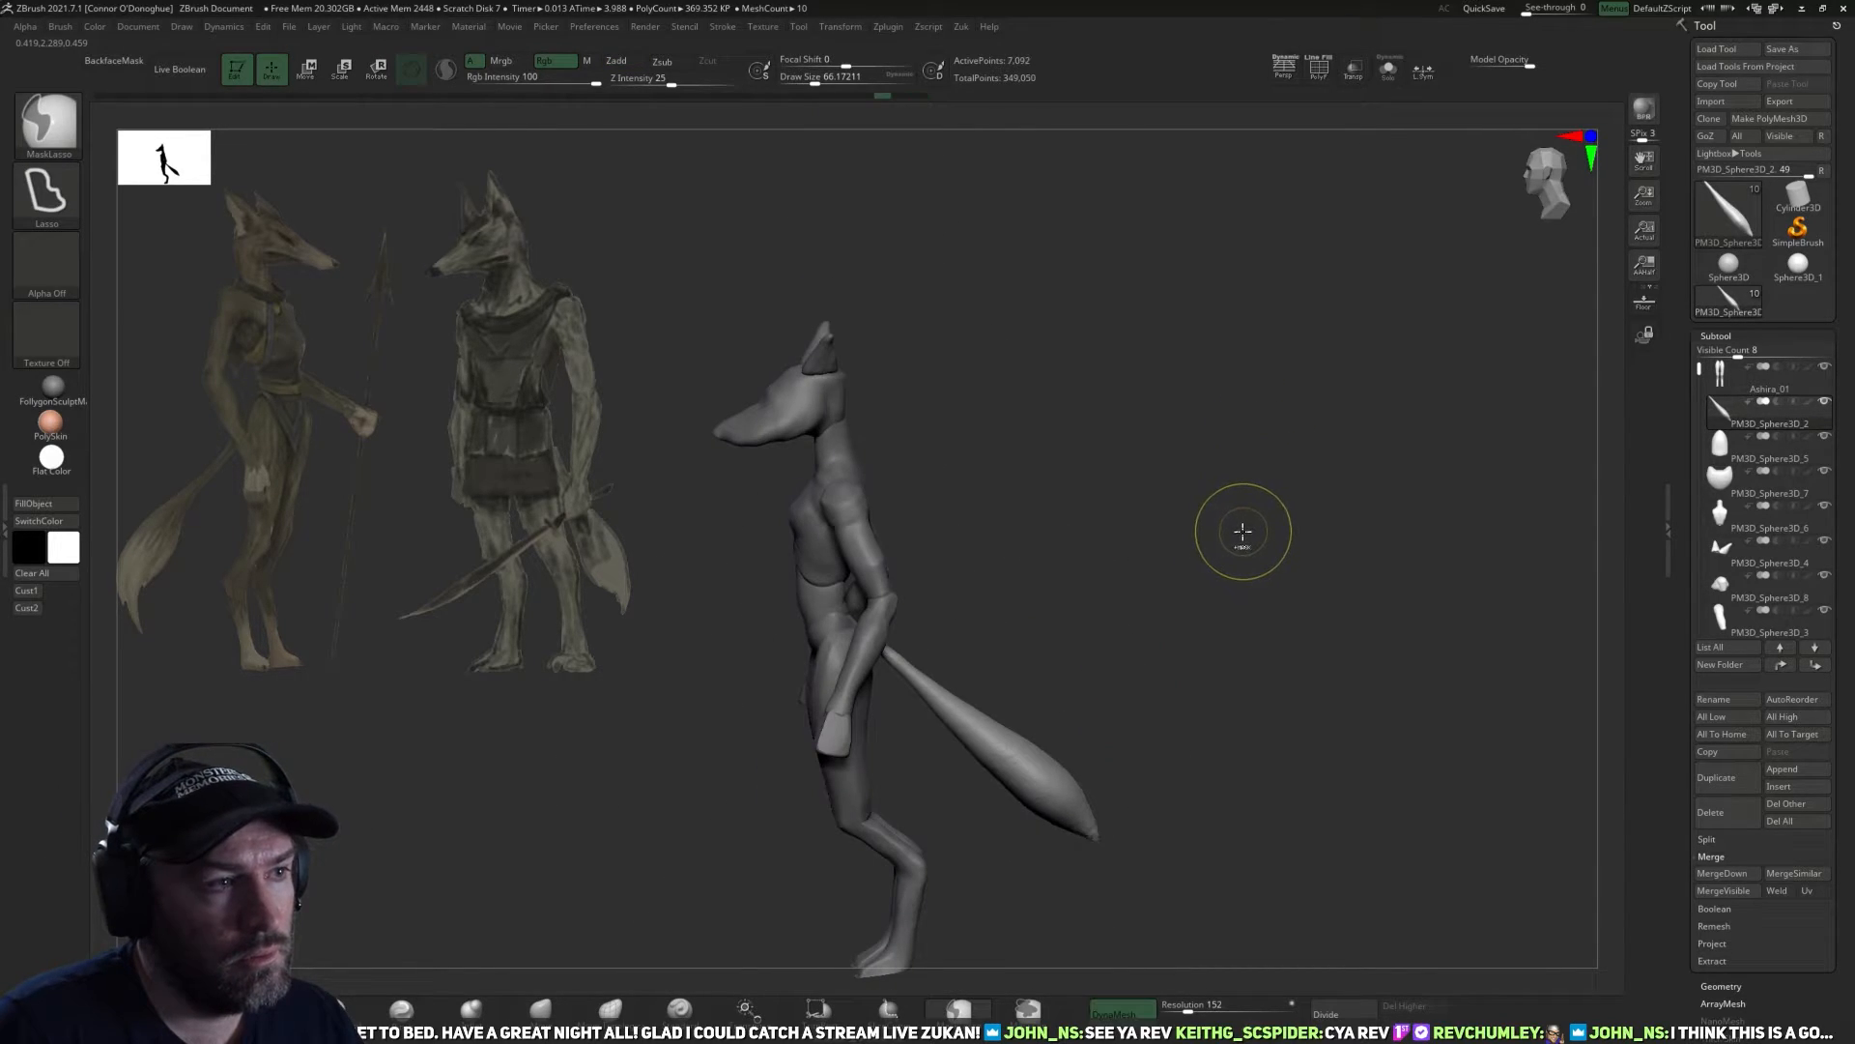
{"action": "key", "text": "ctrl+z"}
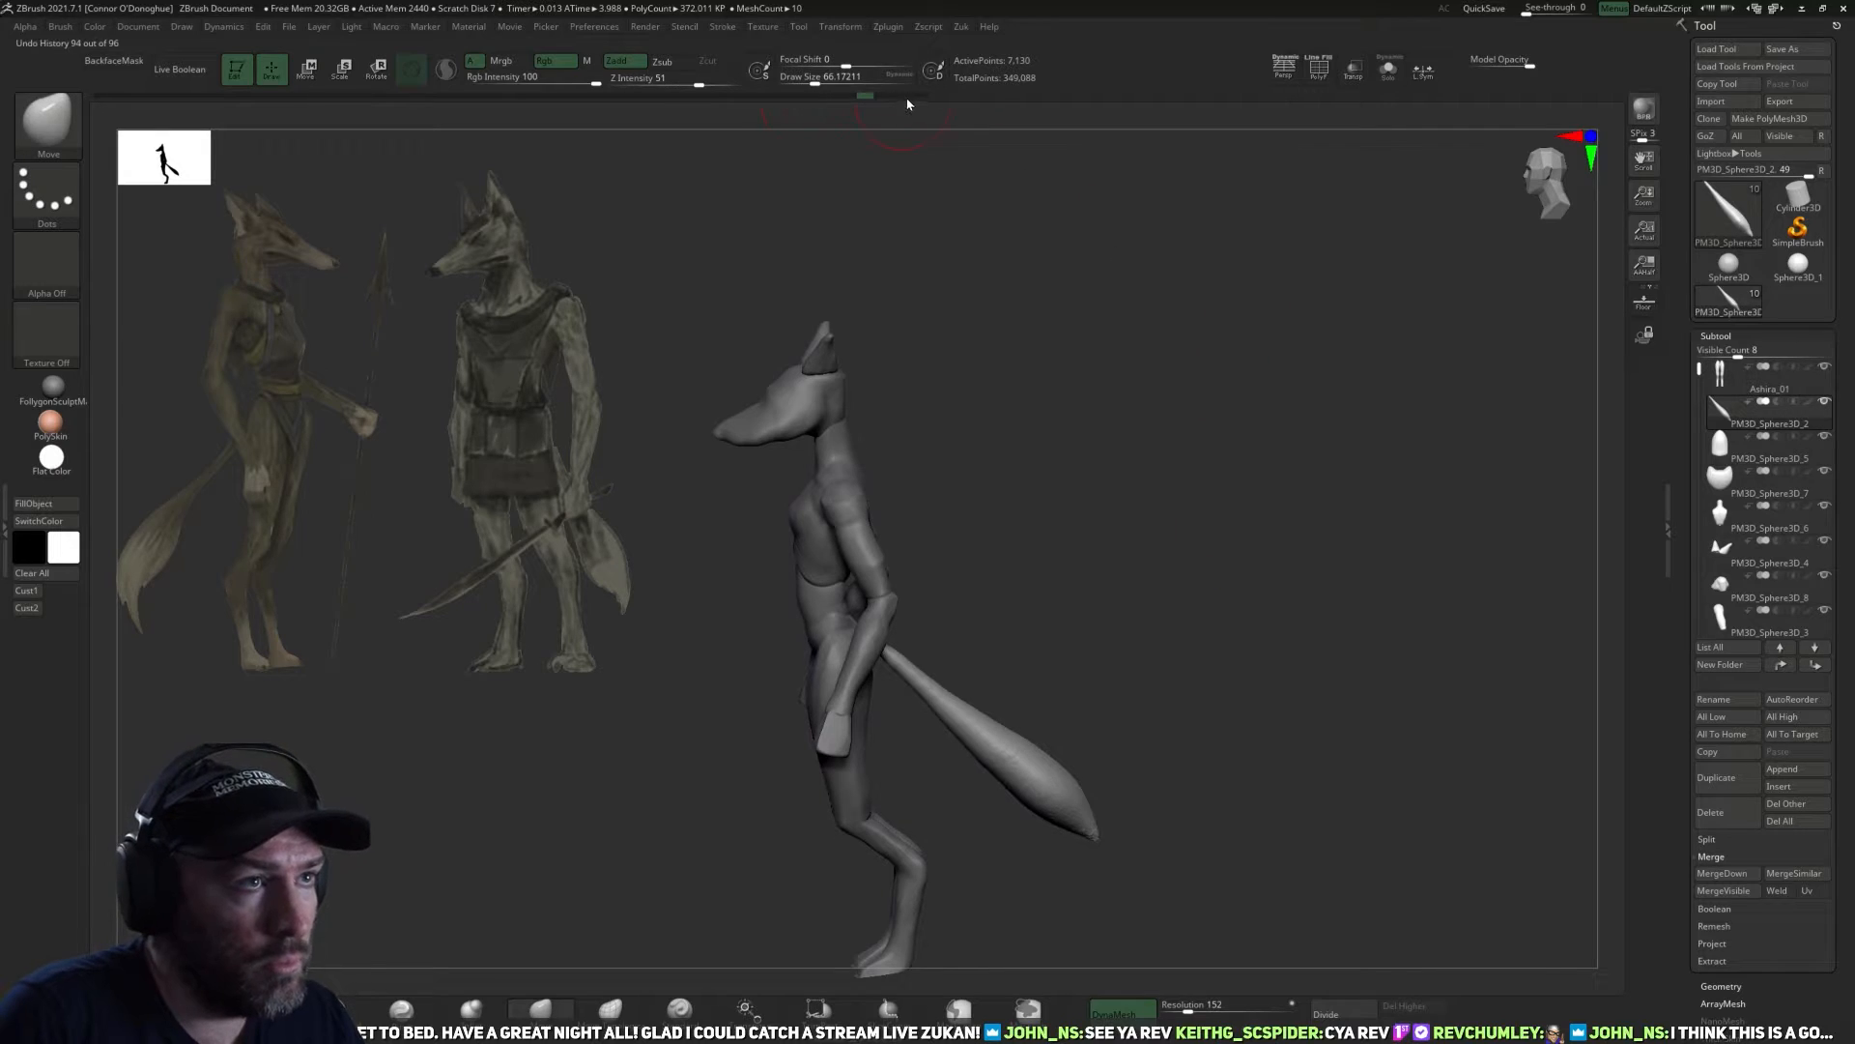
{"action": "key", "text": "ctrl+z"}
{"action": "key", "text": "ctrl+z"}
{"action": "key", "text": "ctrl+z"}
{"action": "key", "text": "ctrl+z"}
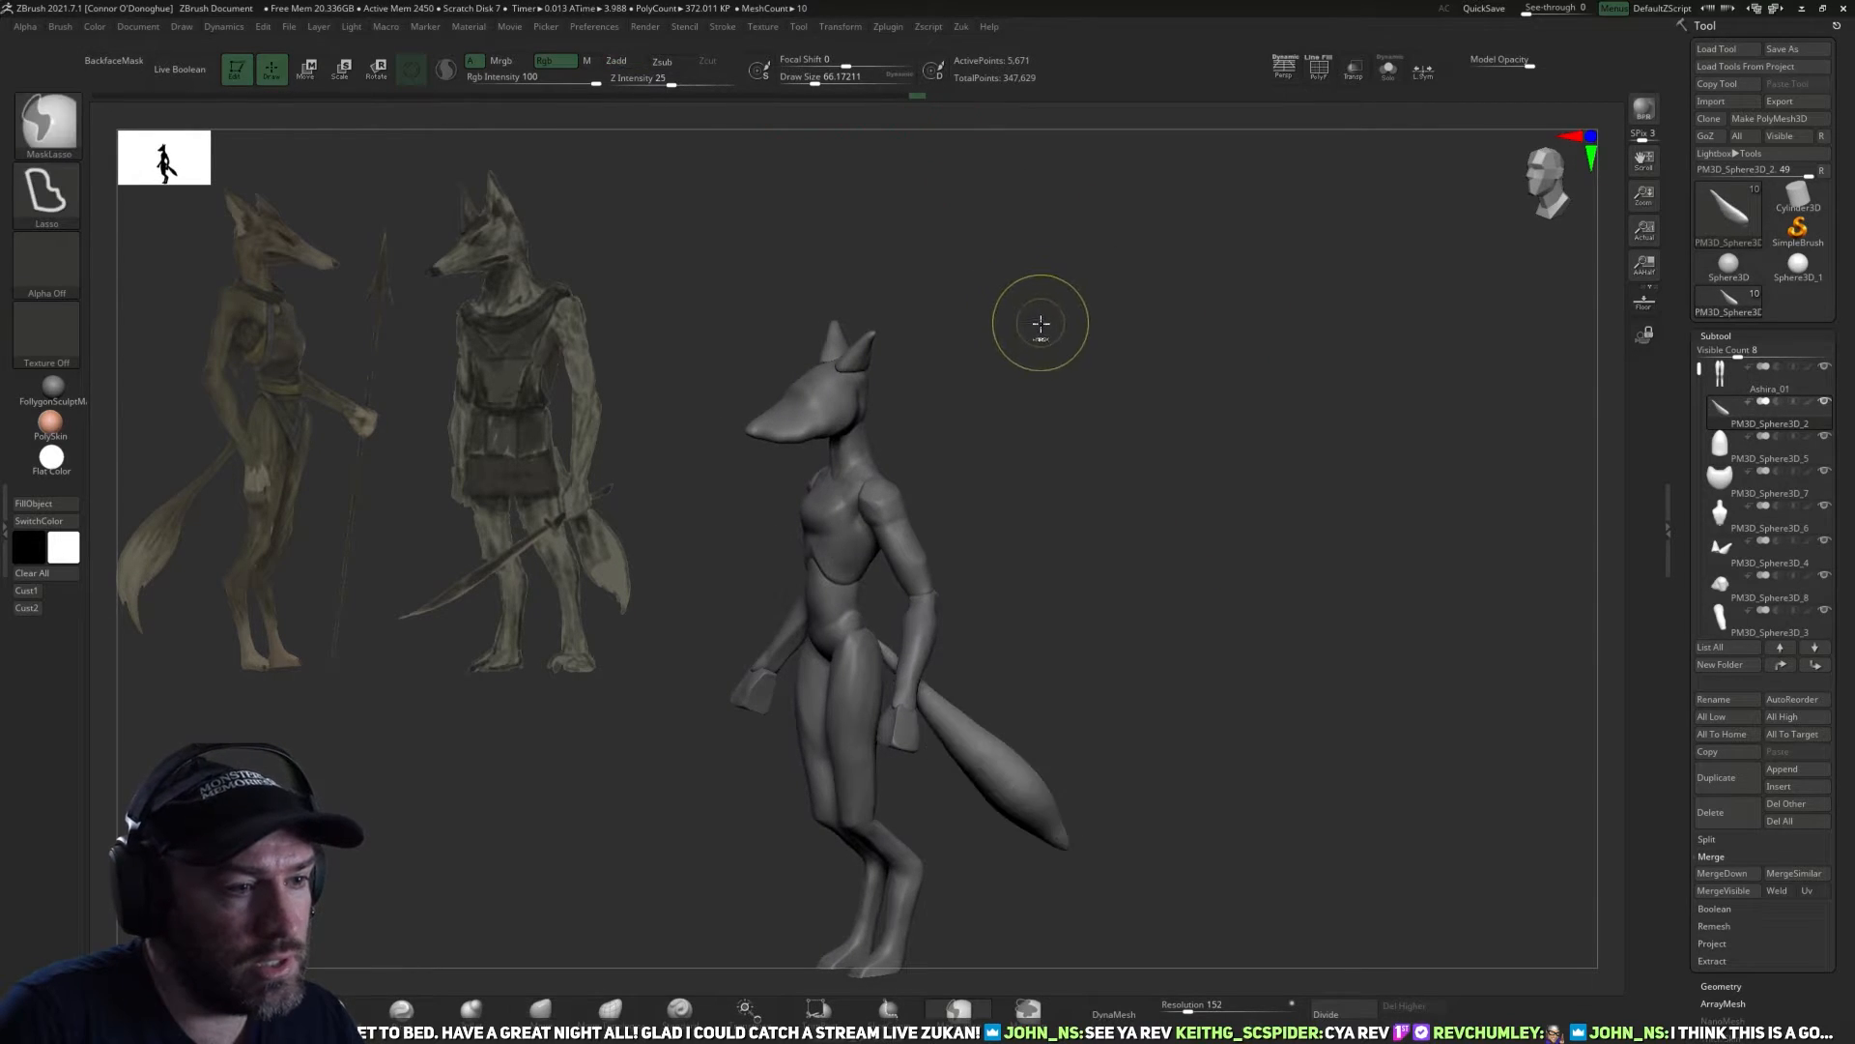
{"action": "key", "text": "ctrl+z"}
{"action": "key", "text": "ctrl+z"}
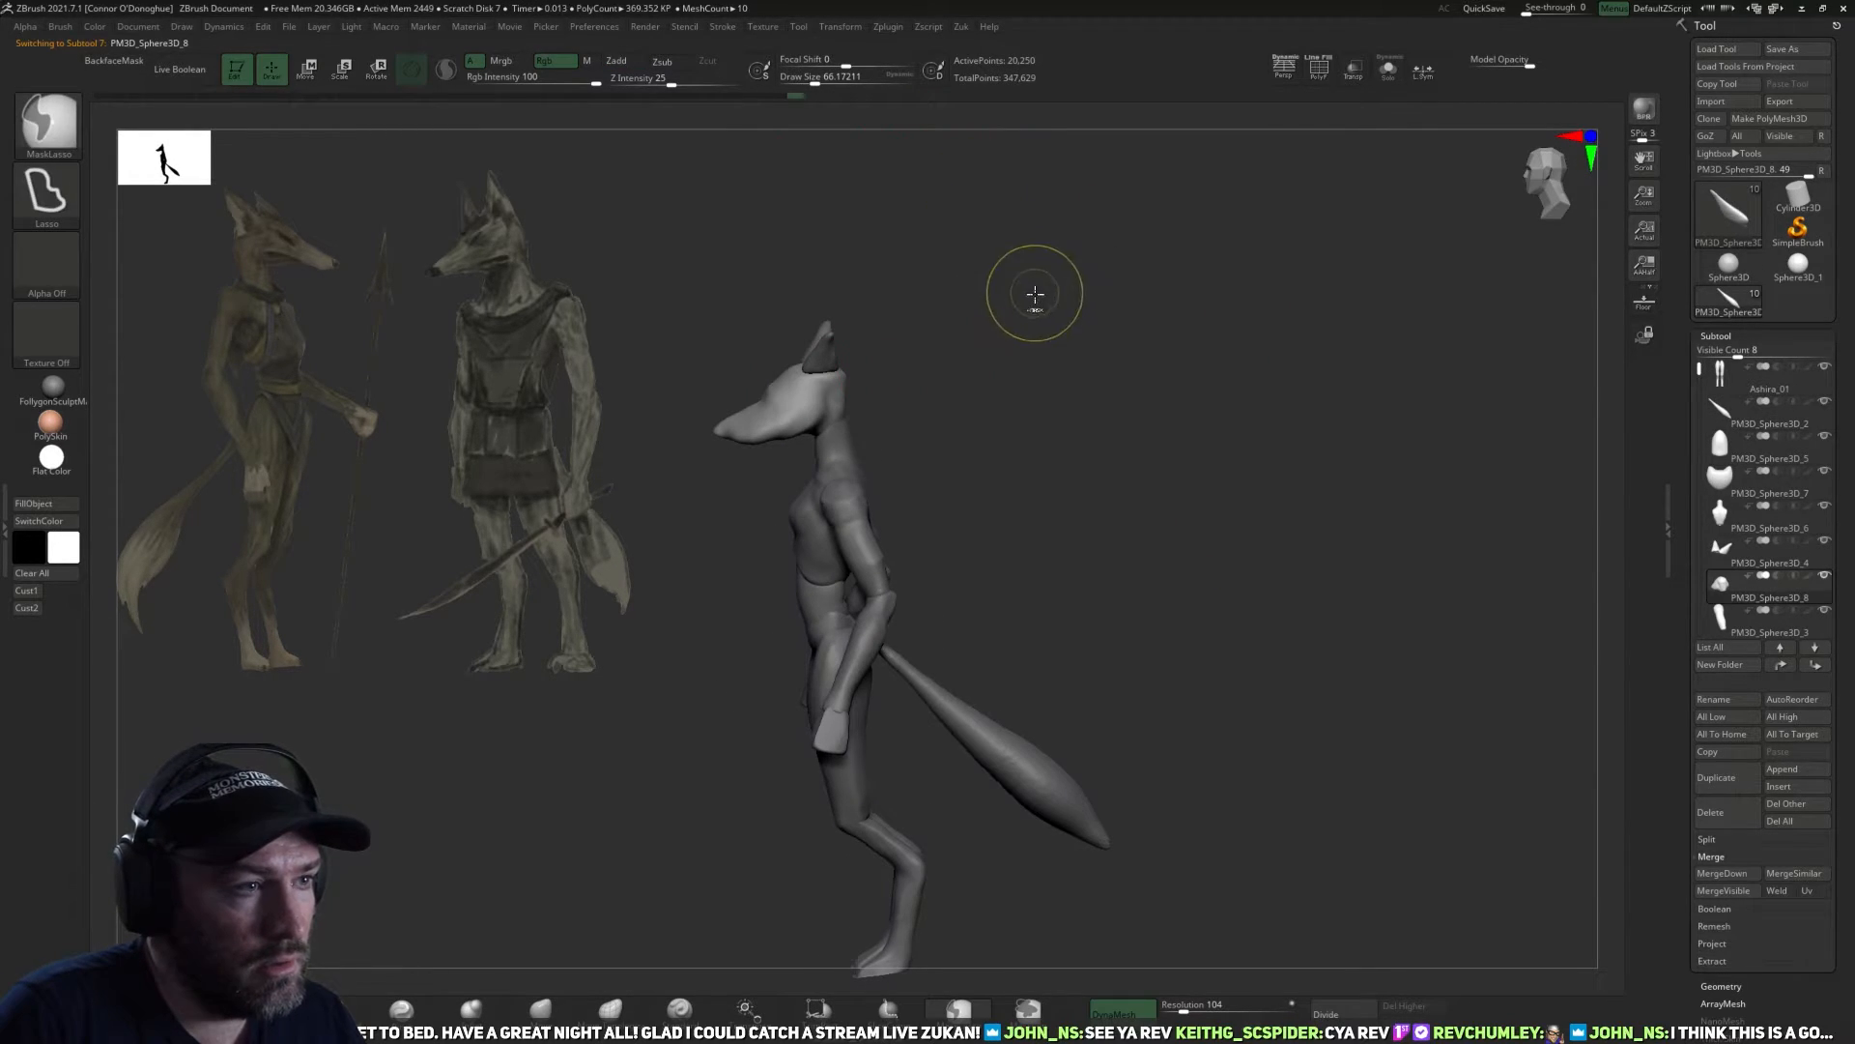
{"action": "key", "text": "ctrl+z"}
Undo the last strokes on the head and check its shape from the front and side with the Move brush active.
{"action": "key", "text": "ctrl+z"}
{"action": "key", "text": "ctrl+z"}
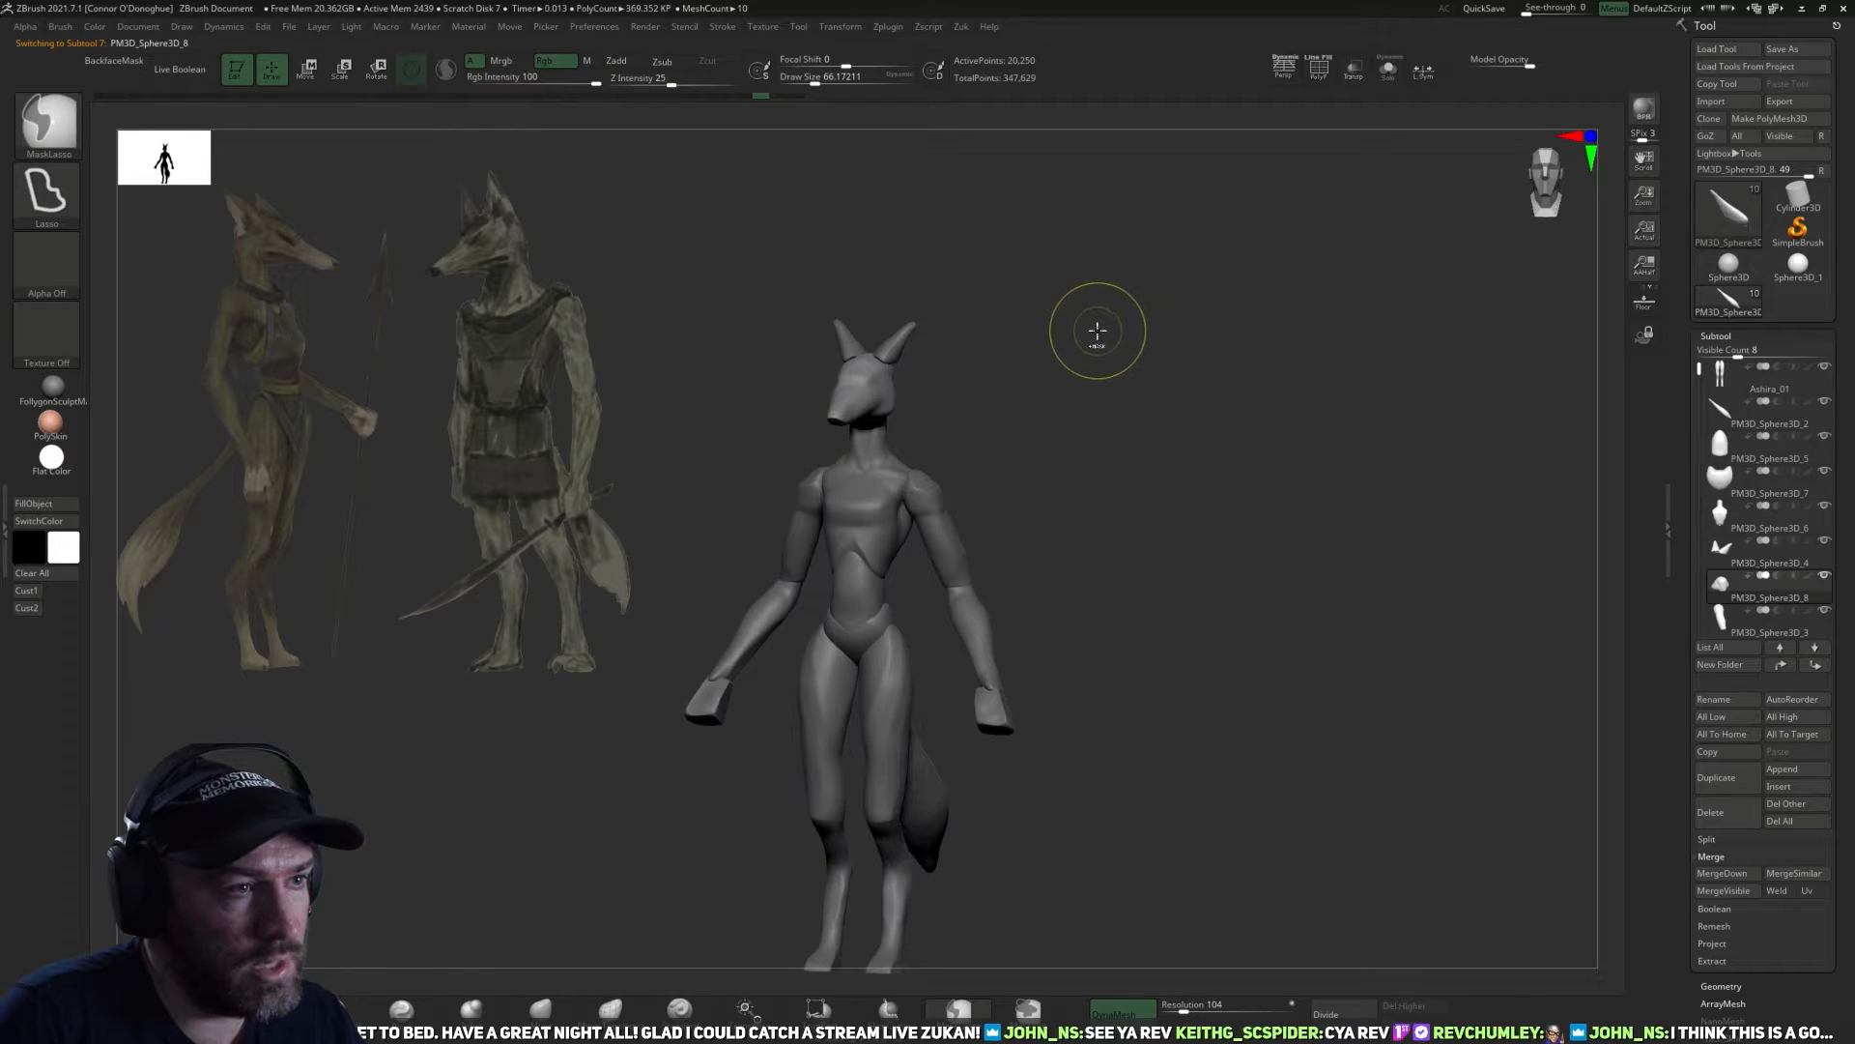
{"action": "key", "text": "ctrl+z"}
{"action": "key", "text": "ctrl+z"}
{"action": "key", "text": "ctrl+z"}
{"action": "key", "text": "ctrl+z"}
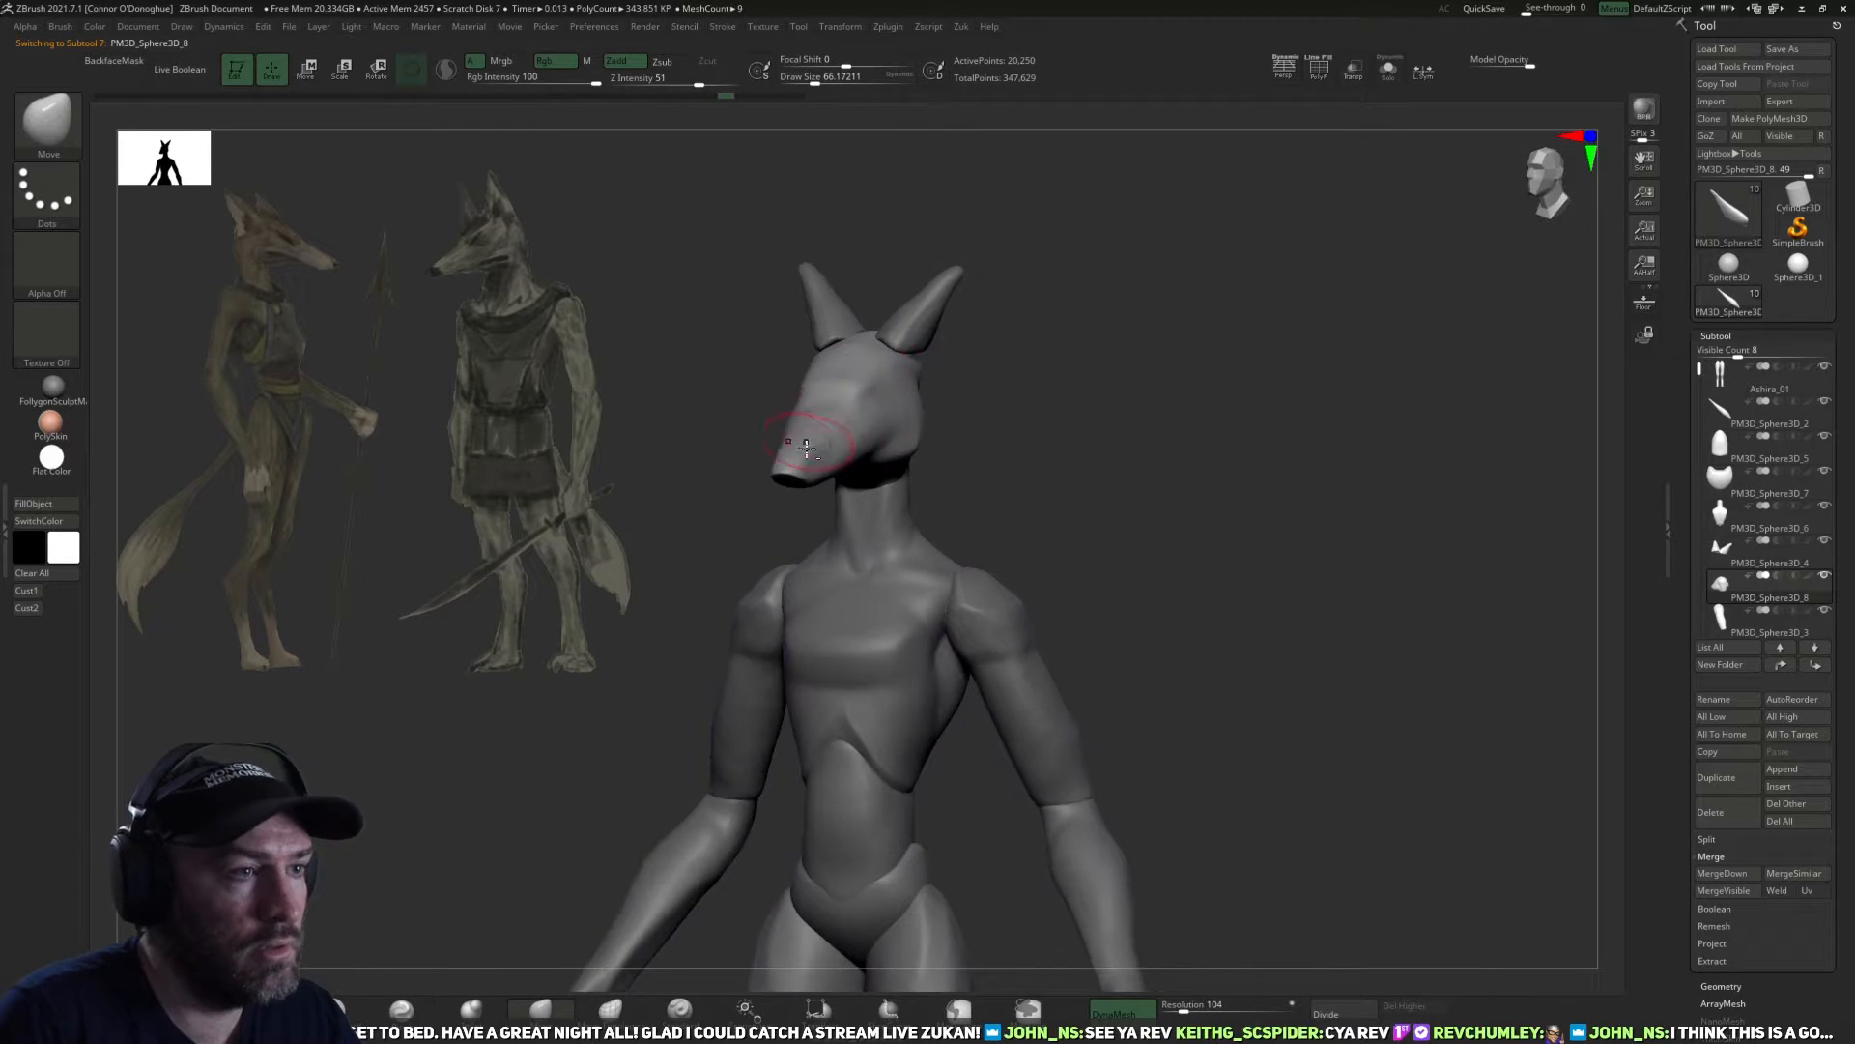
{"action": "key", "text": "ctrl+z"}
{"action": "key", "text": "ctrl+z"}
{"action": "key", "text": "ctrl+z"}
{"action": "key", "text": "ctrl+z"}
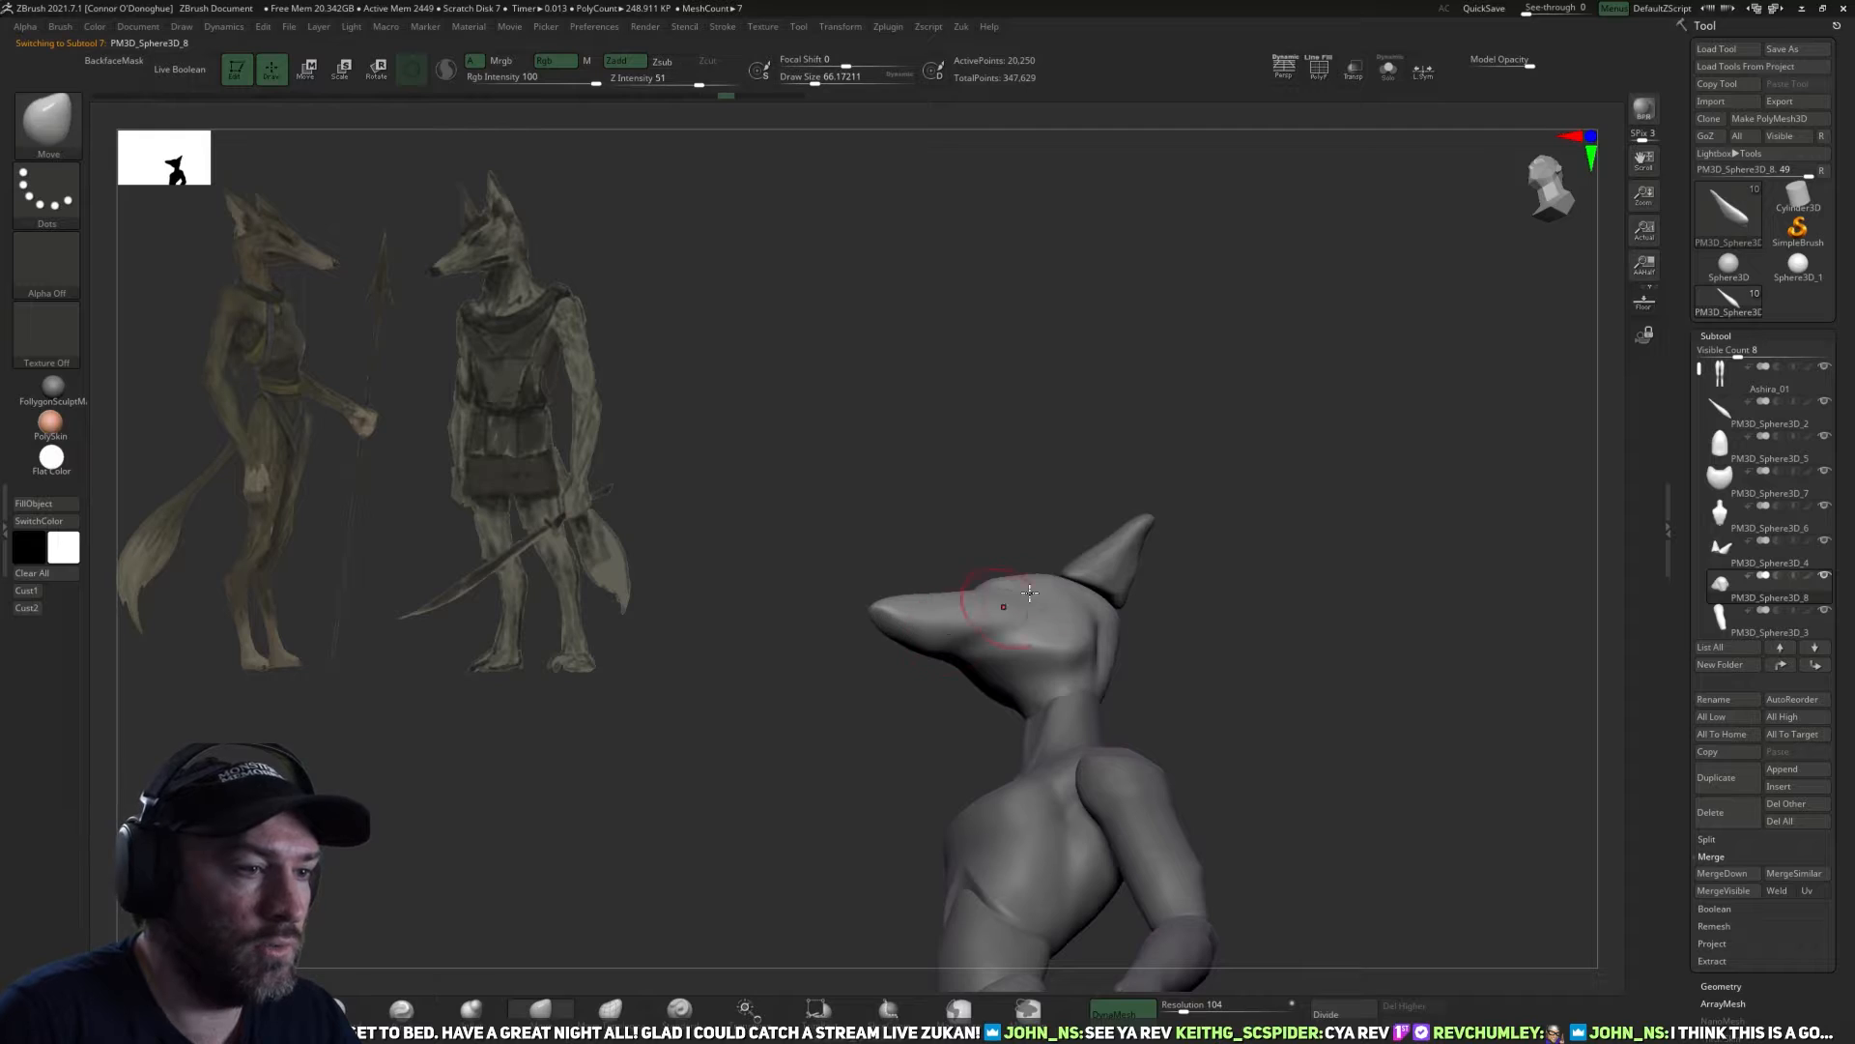
{"action": "key", "text": "ctrl+z"}
{"action": "key", "text": "ctrl+z"}
{"action": "key", "text": "ctrl+z"}
{"action": "key", "text": "ctrl+z"}
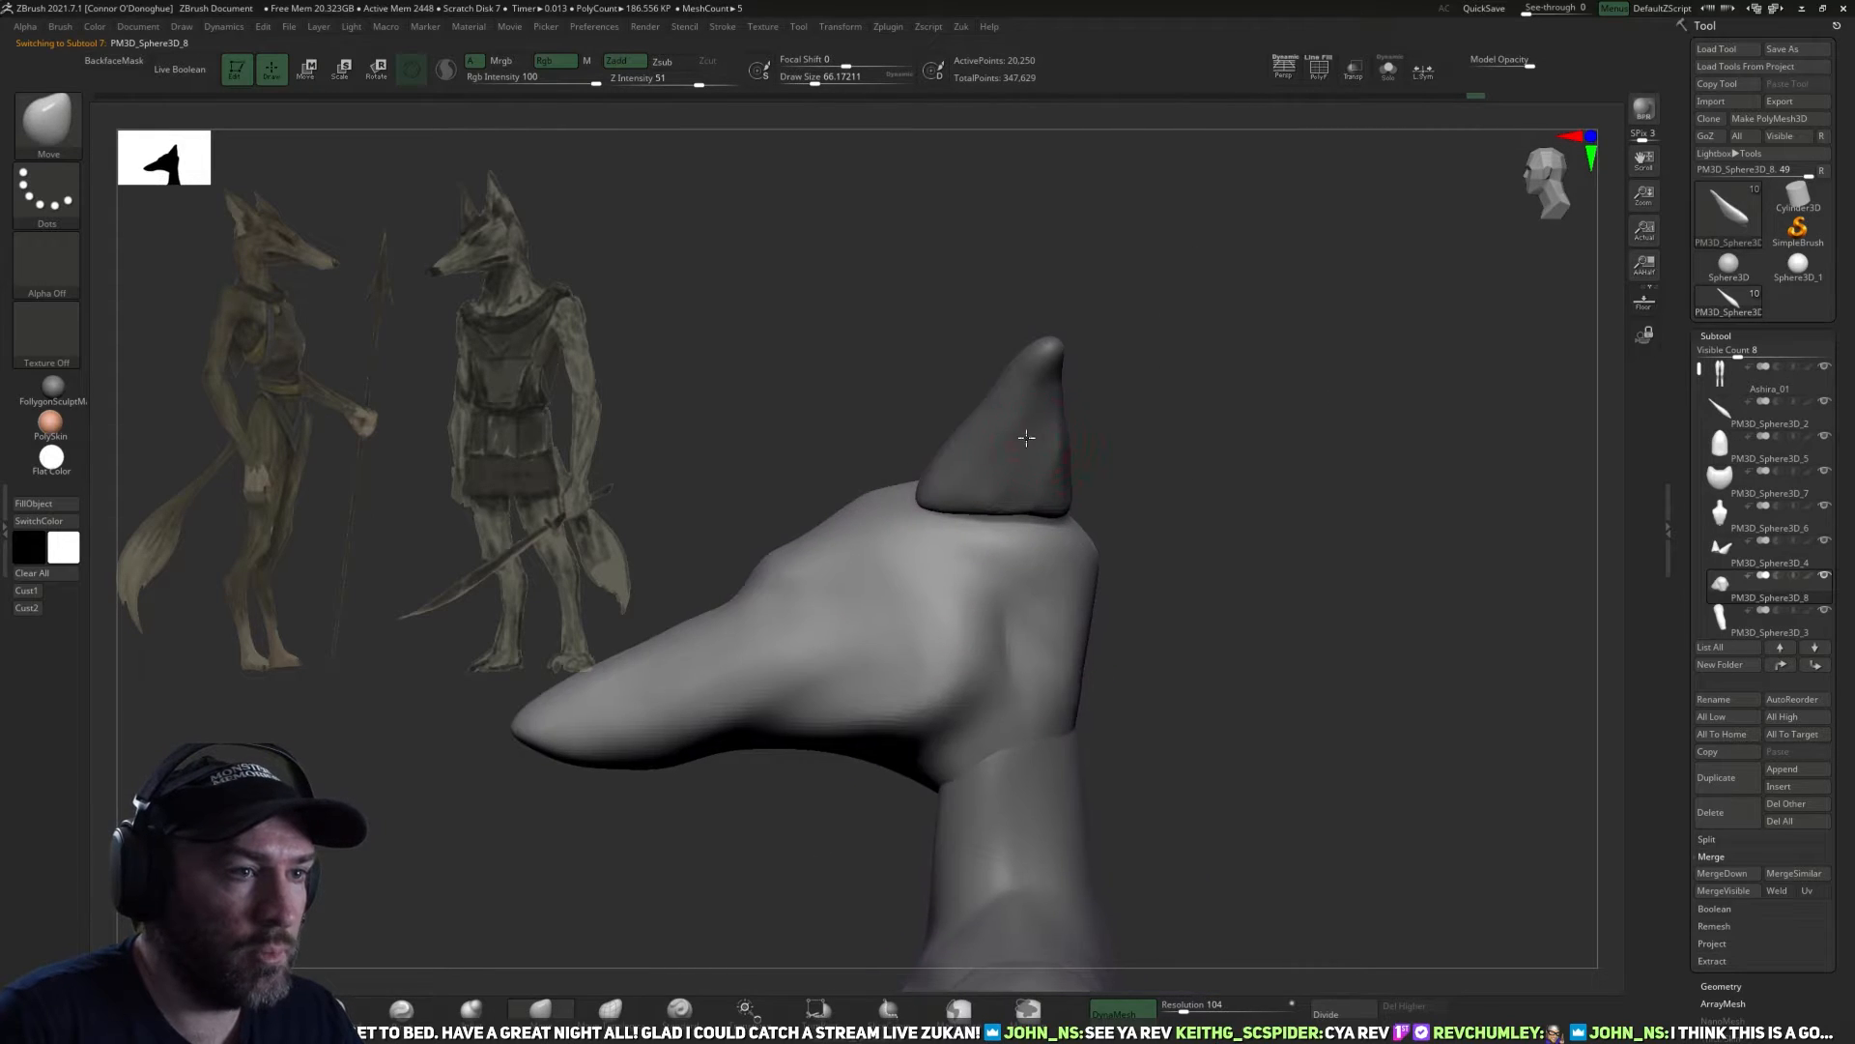
Rotate the pair of ears with the transform gizmo and shift them slightly outward and down on the head.
{"action": "key", "text": "ctrl+z"}
{"action": "key", "text": "ctrl+z"}
{"action": "key", "text": "ctrl+z"}
{"action": "key", "text": "ctrl+z"}
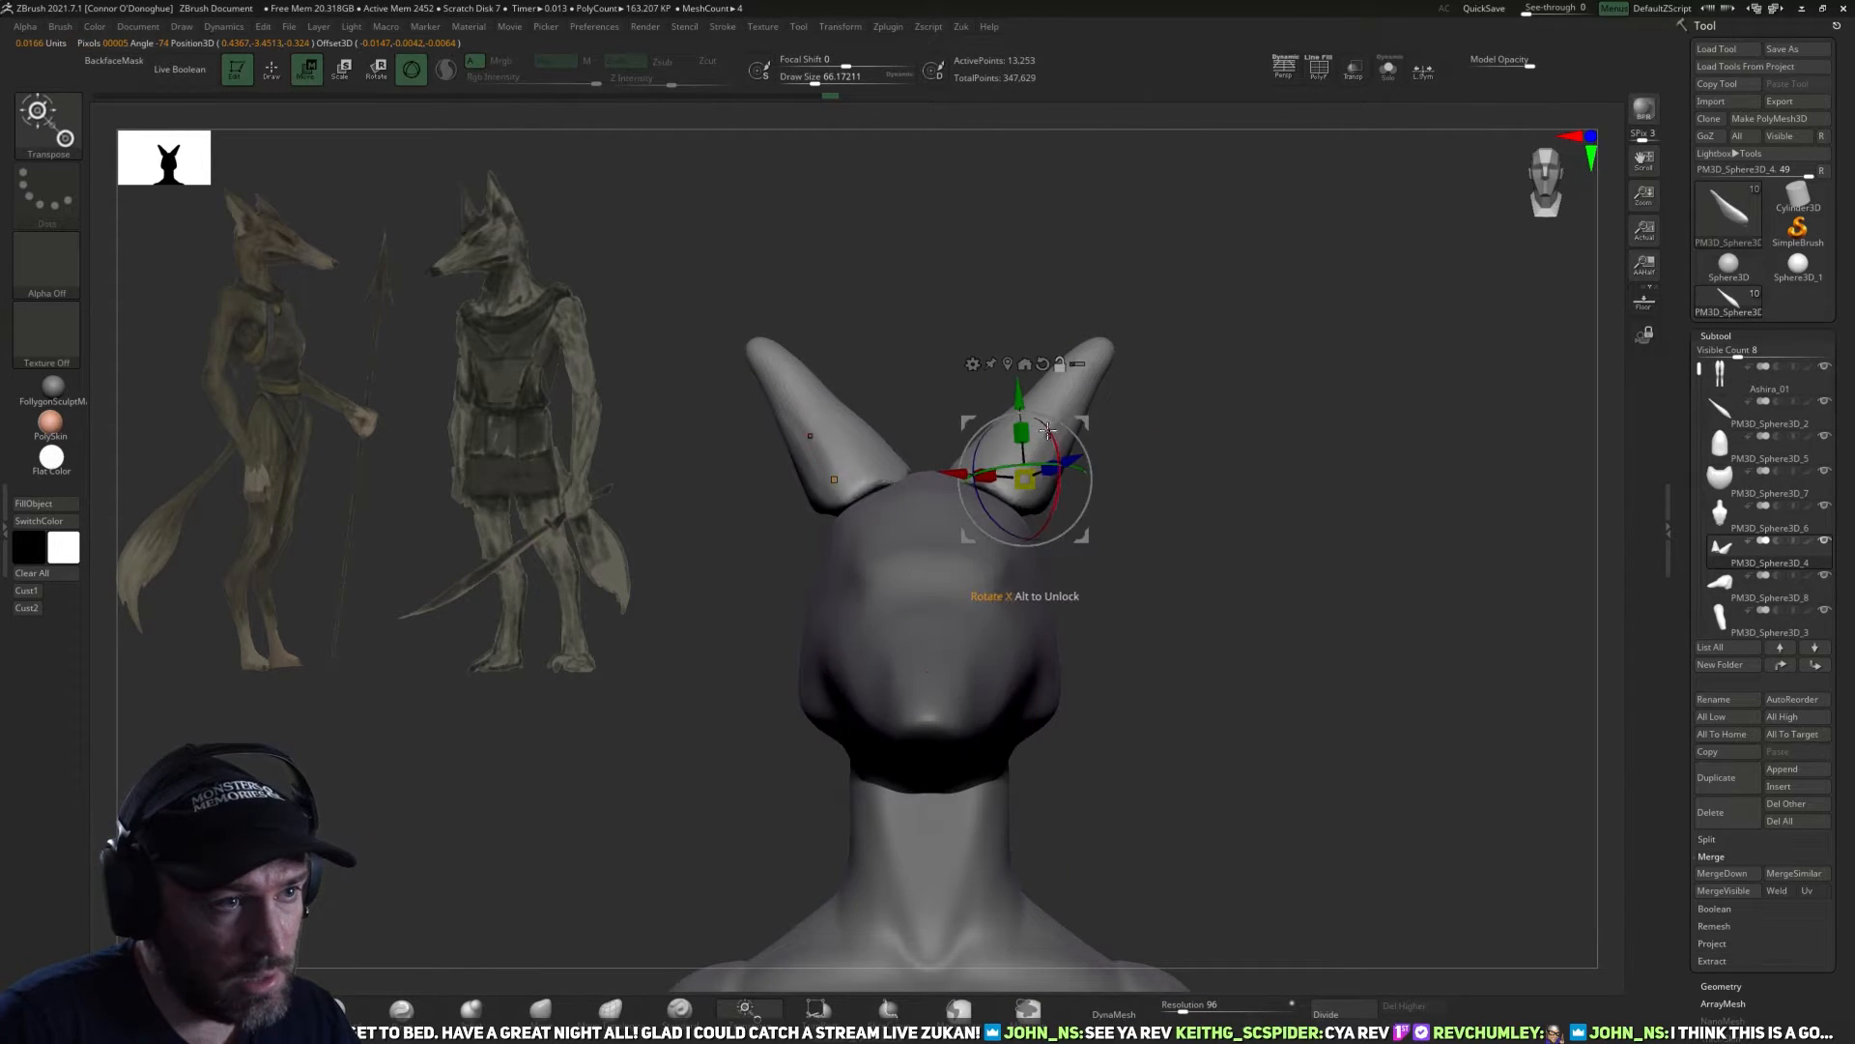
{"action": "key", "text": "ctrl+z"}
{"action": "key", "text": "ctrl+z"}
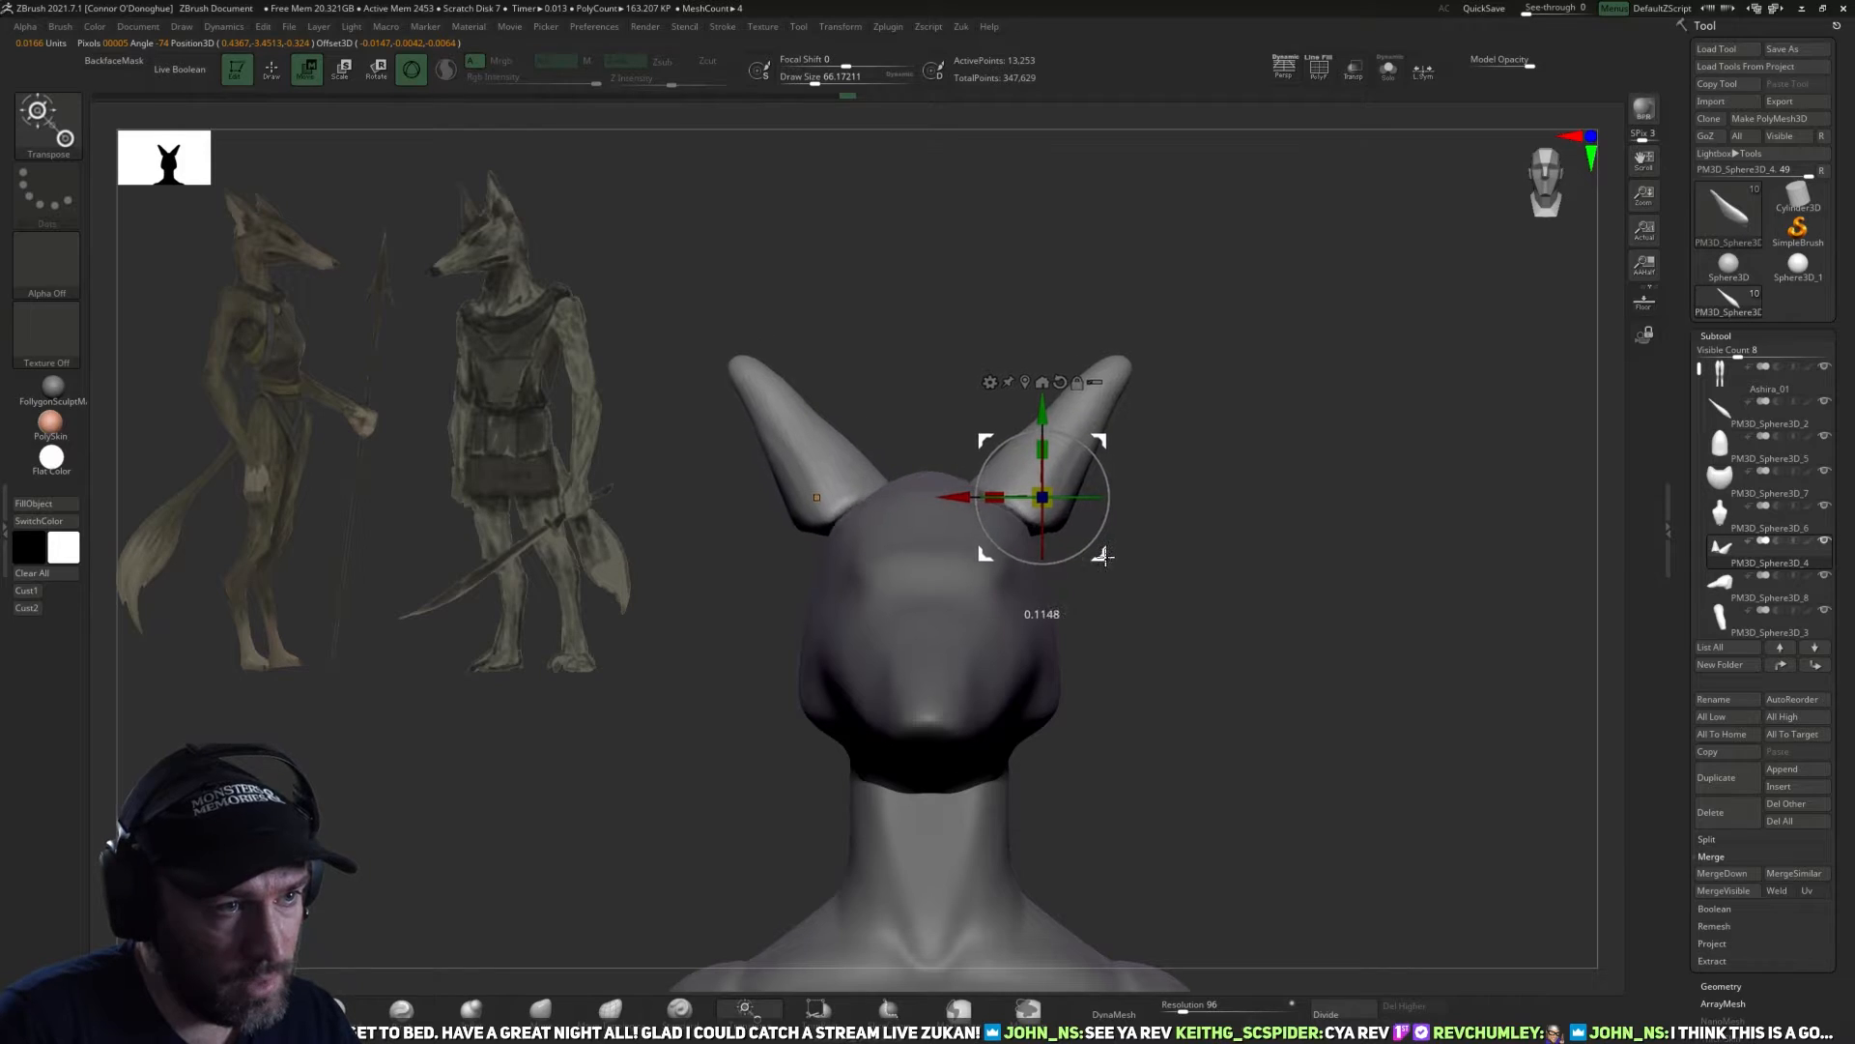
Reshape the ears from the side and back with the Move brush, using draw sizes of about 118 to 138.
{"action": "key", "text": "ctrl+z"}
{"action": "key", "text": "ctrl+z"}
{"action": "key", "text": "ctrl+z"}
{"action": "key", "text": "ctrl+z"}
{"action": "key", "text": "ctrl+z"}
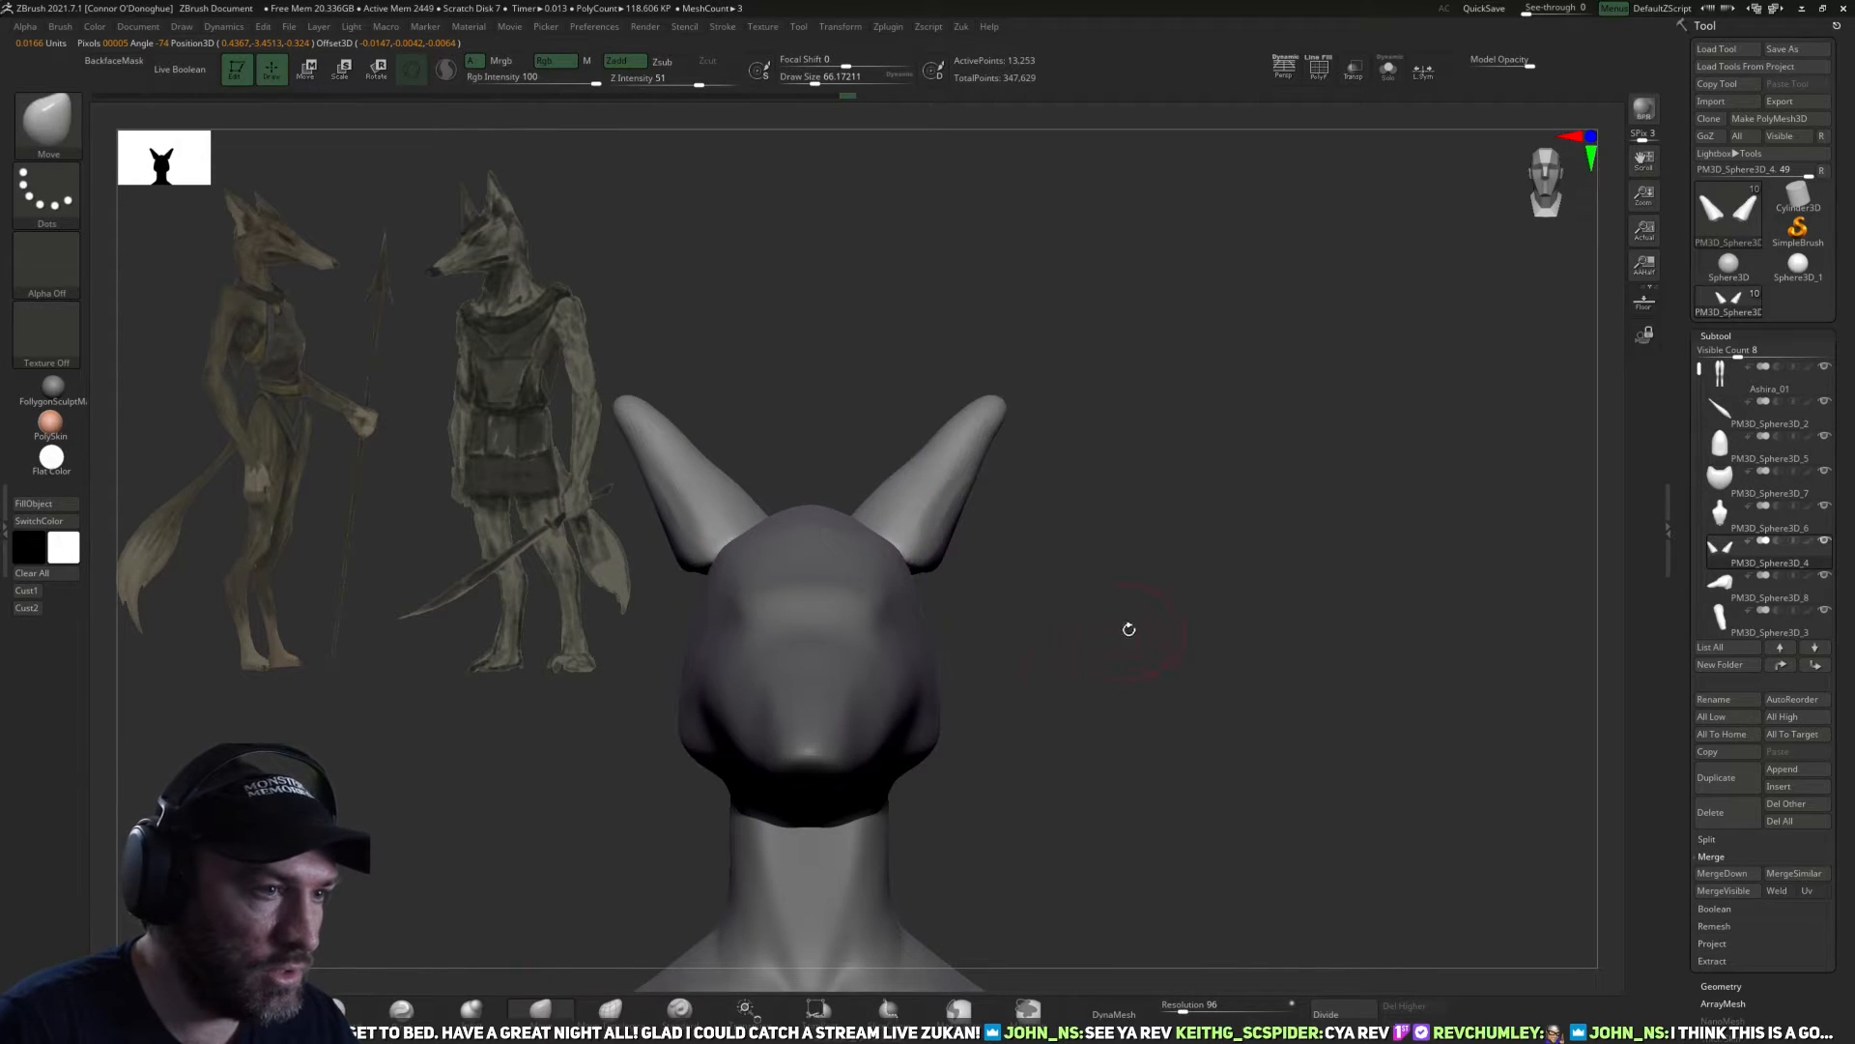
{"action": "key", "text": "ctrl+z"}
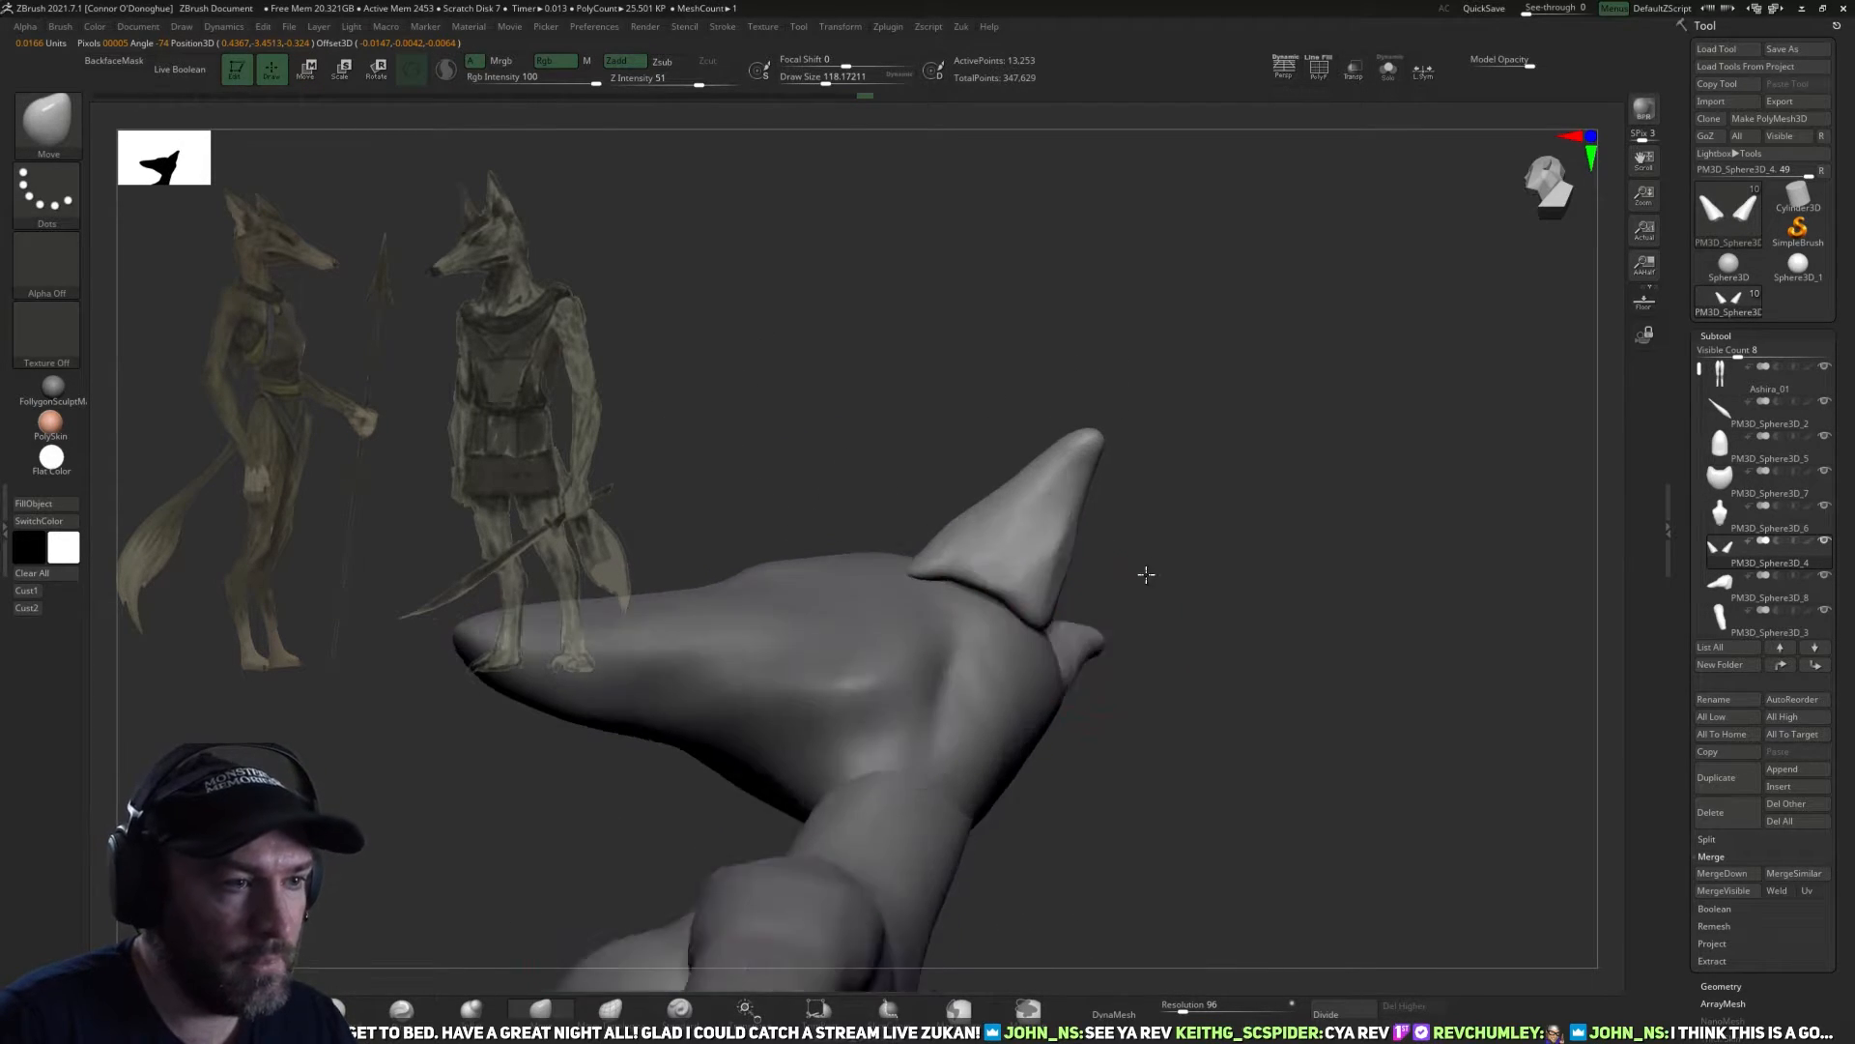
{"action": "key", "text": "ctrl+z"}
{"action": "key", "text": "ctrl+z"}
{"action": "mouse_move", "coordinate": [1102, 591]}
{"action": "left_mouse_down"}
{"action": "mouse_move", "coordinate": [1110, 572]}
{"action": "mouse_move", "coordinate": [1048, 644]}
{"action": "left_mouse_up"}
{"action": "left_click_drag", "start_coordinate": [1125, 555], "coordinate": [1139, 560]}
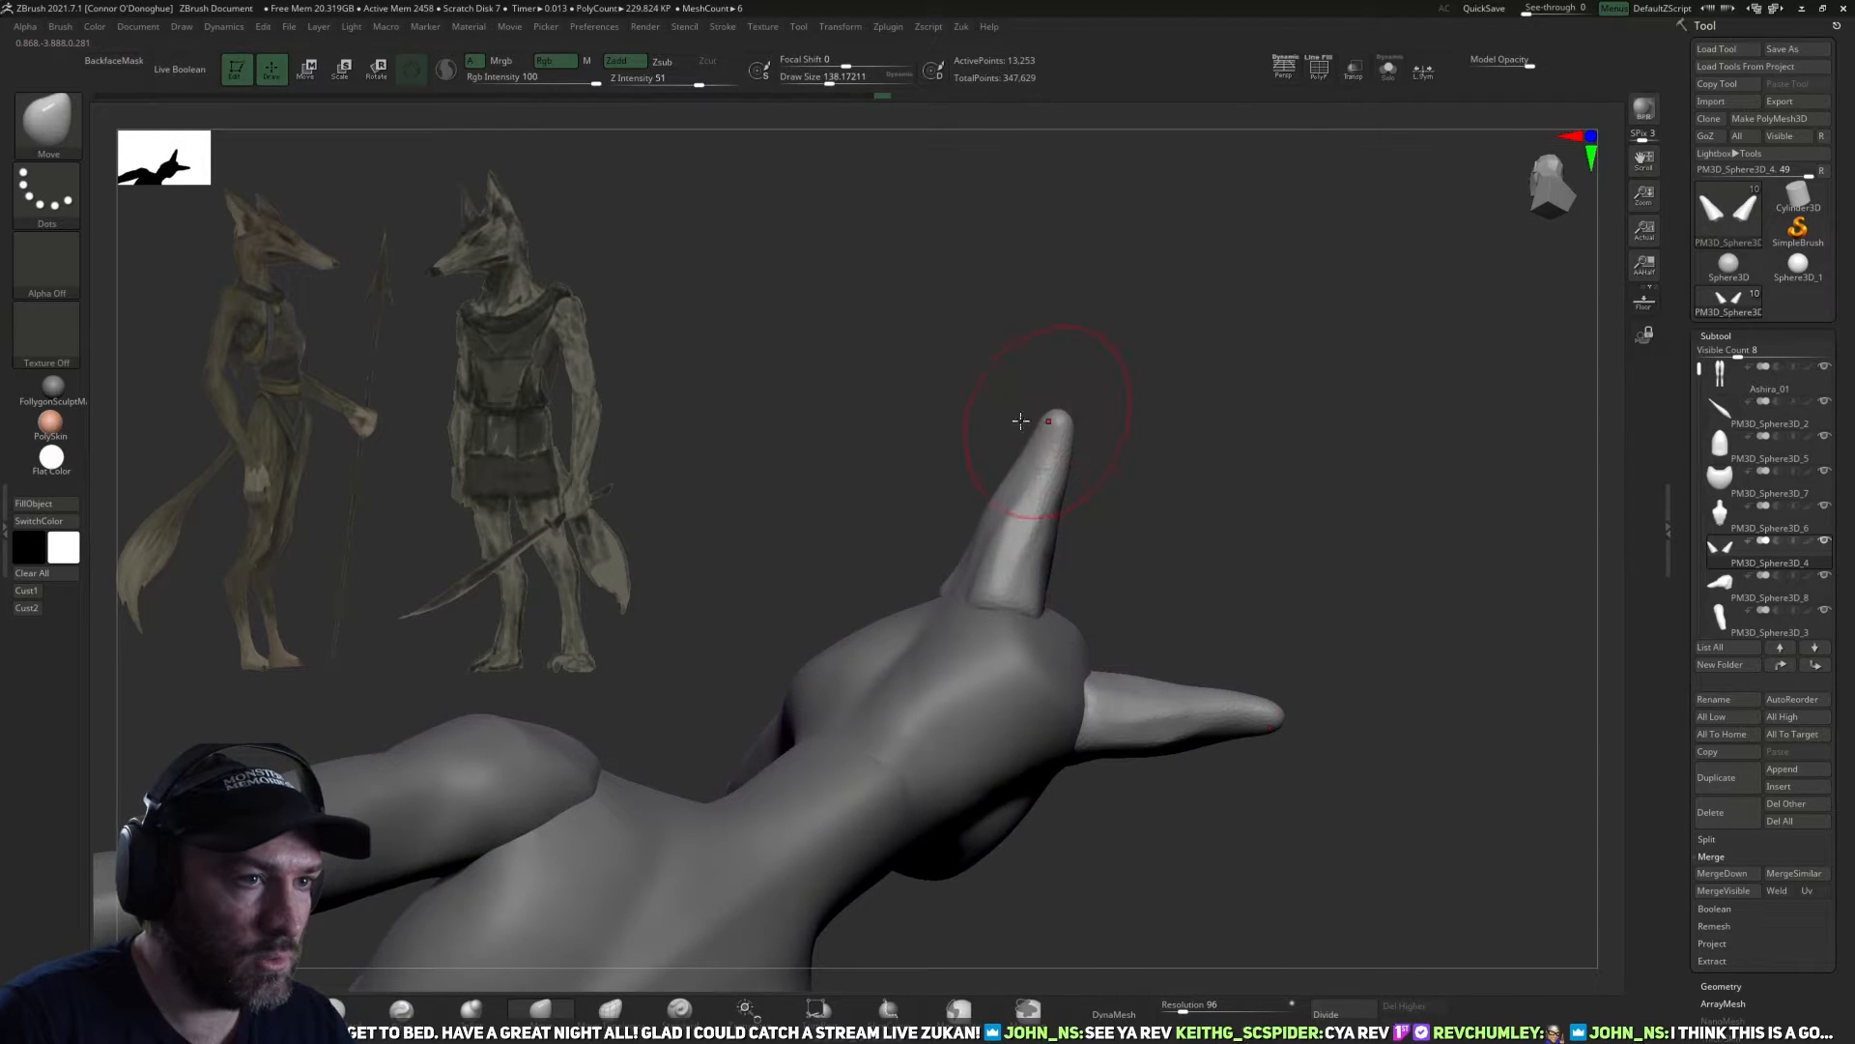
Adjust the curve and outward lean of the ear tips with the Move brush, starting at a draw size of about 142.
{"action": "key", "text": "ctrl+z"}
{"action": "key", "text": "ctrl+z"}
{"action": "key", "text": "ctrl+z"}
{"action": "key", "text": "ctrl+z"}
{"action": "key", "text": "ctrl+z"}
{"action": "key", "text": "ctrl+z"}
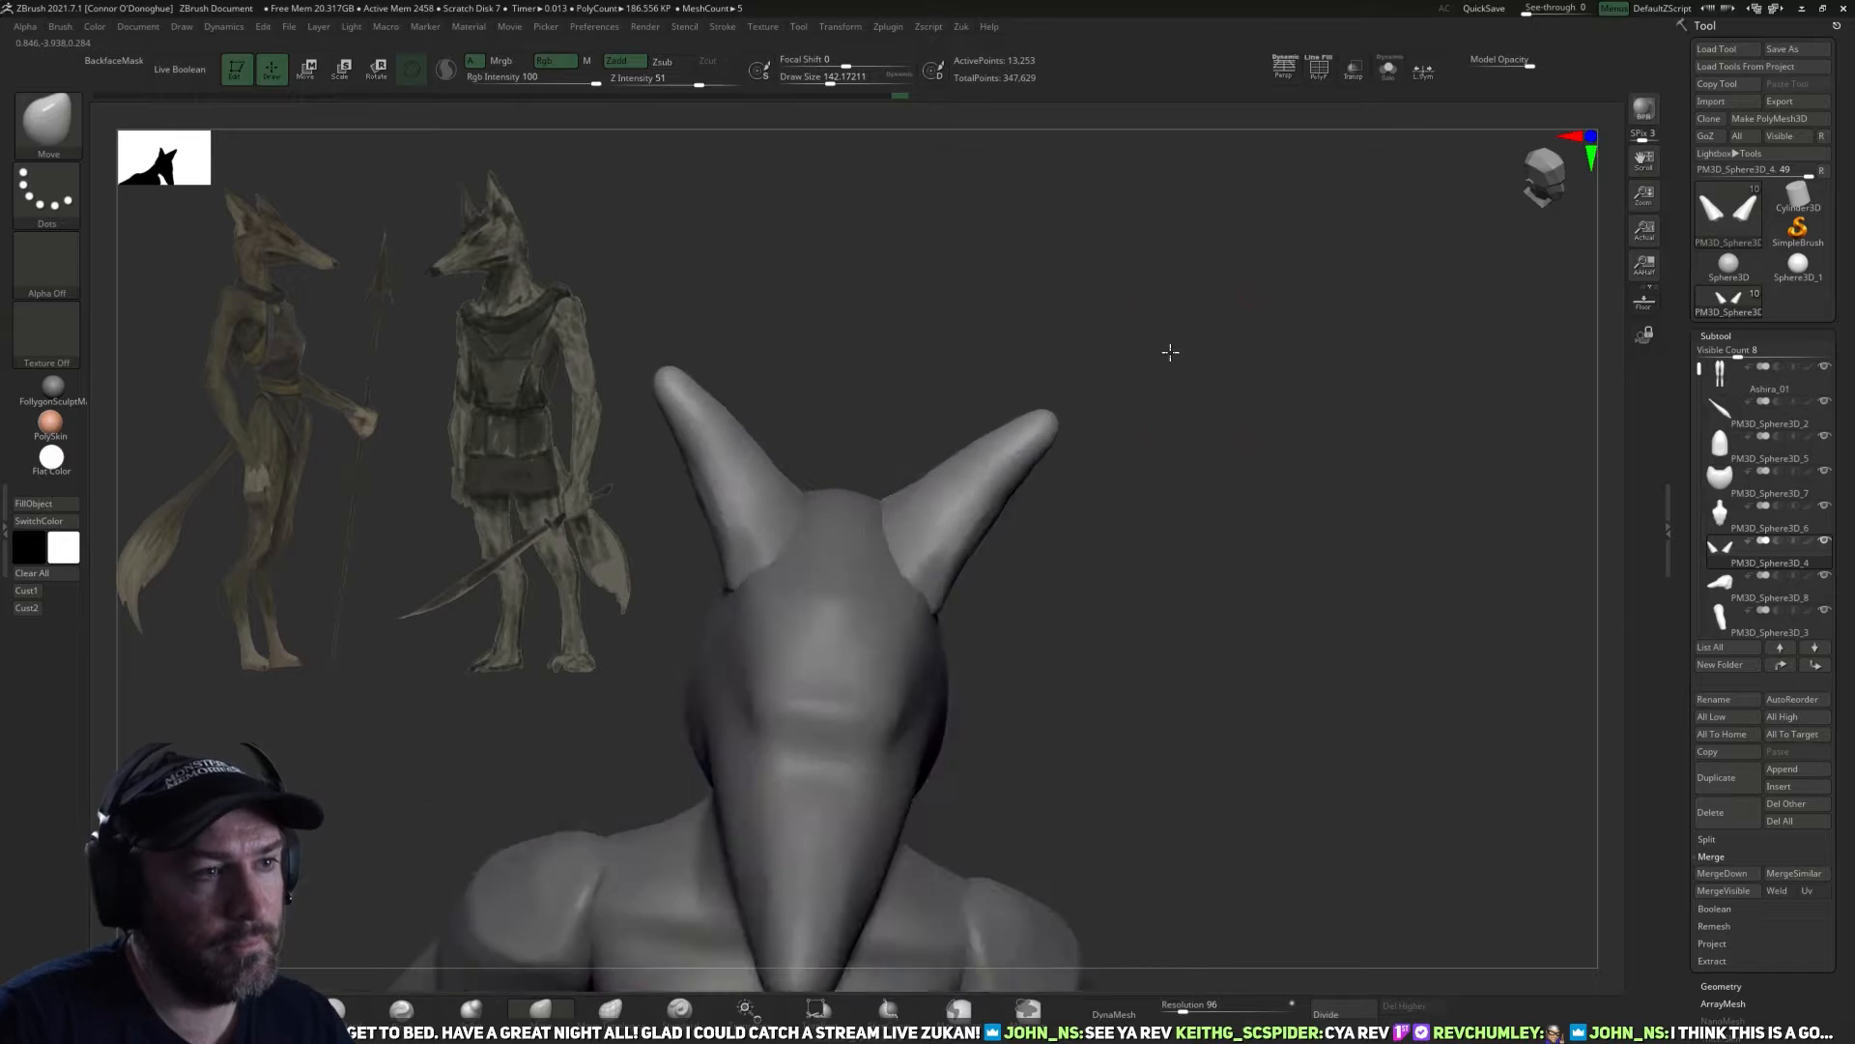
{"action": "key", "text": "ctrl+z"}
{"action": "key", "text": "ctrl+z"}
{"action": "key", "text": "ctrl+z"}
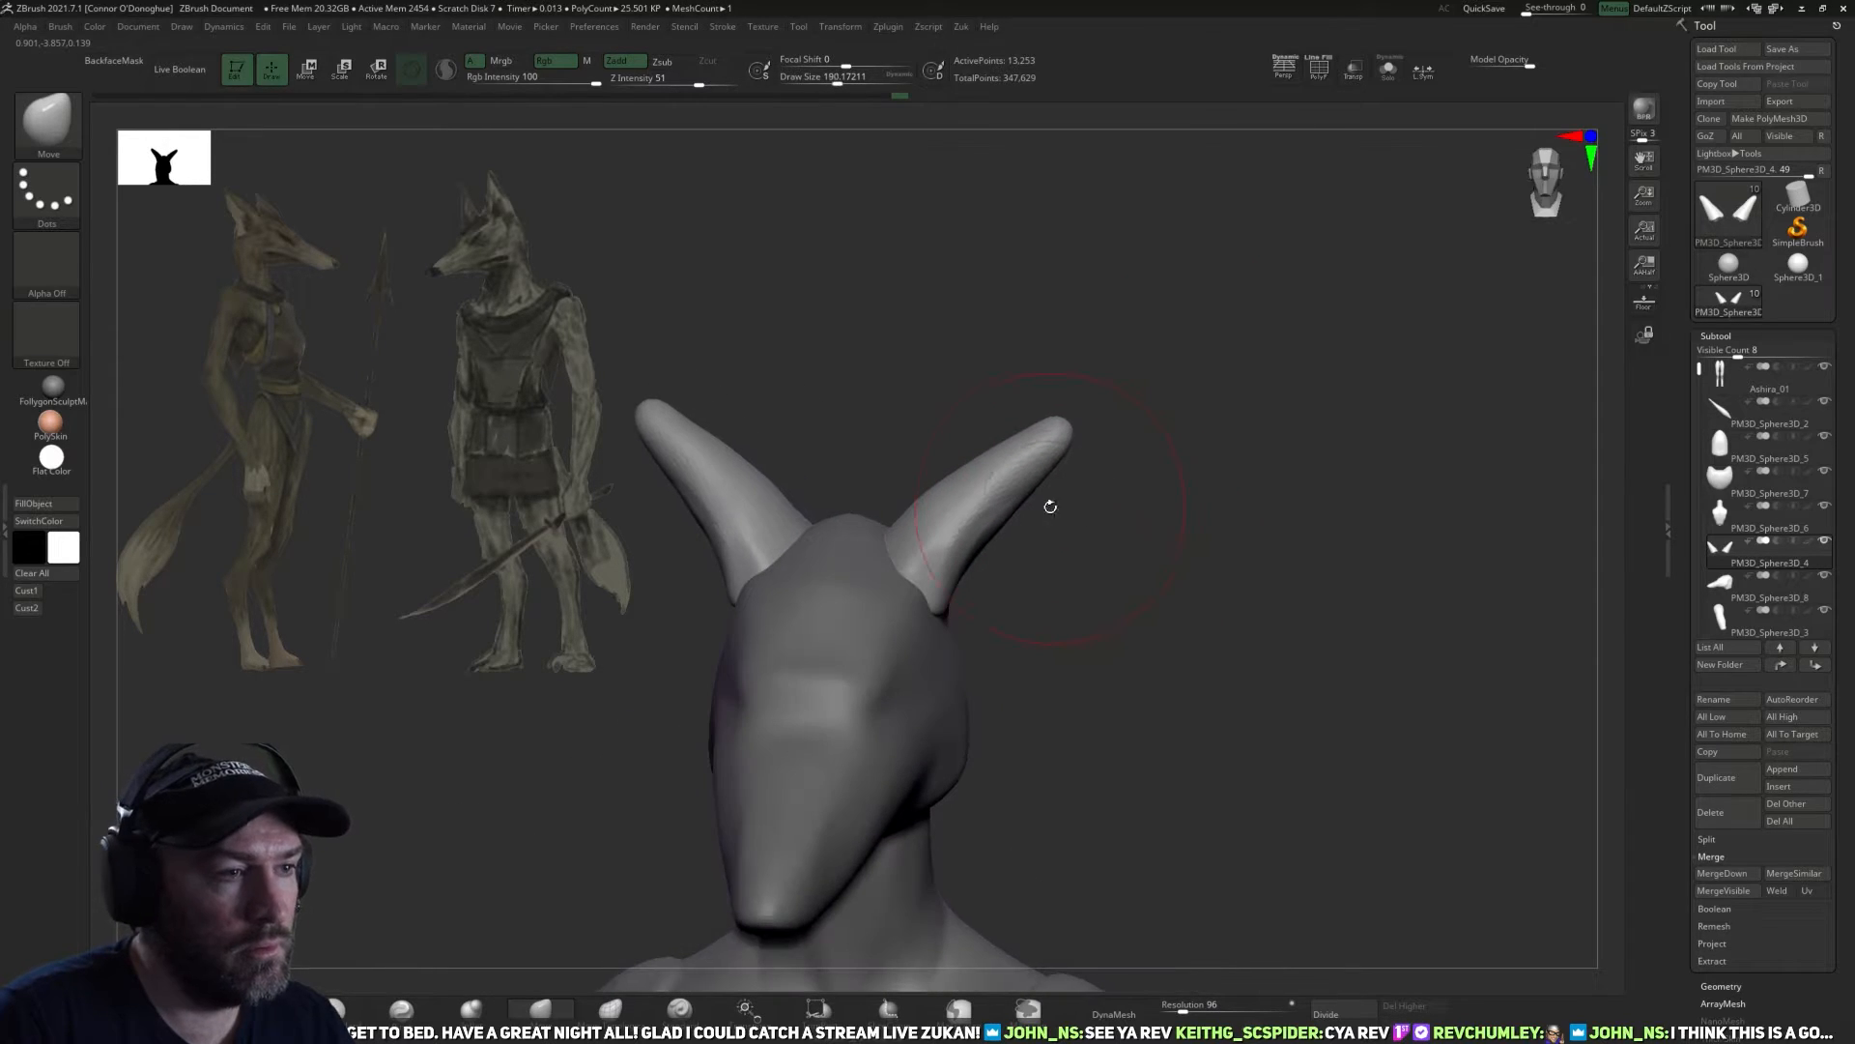
Refine the triangular side profile of the ears with the Move brush at a draw size of about 186.
{"action": "key", "text": "ctrl+shift+z"}
{"action": "key", "text": "ctrl+shift+z"}
{"action": "key", "text": "ctrl+shift+z"}
{"action": "key", "text": "ctrl+shift+z"}
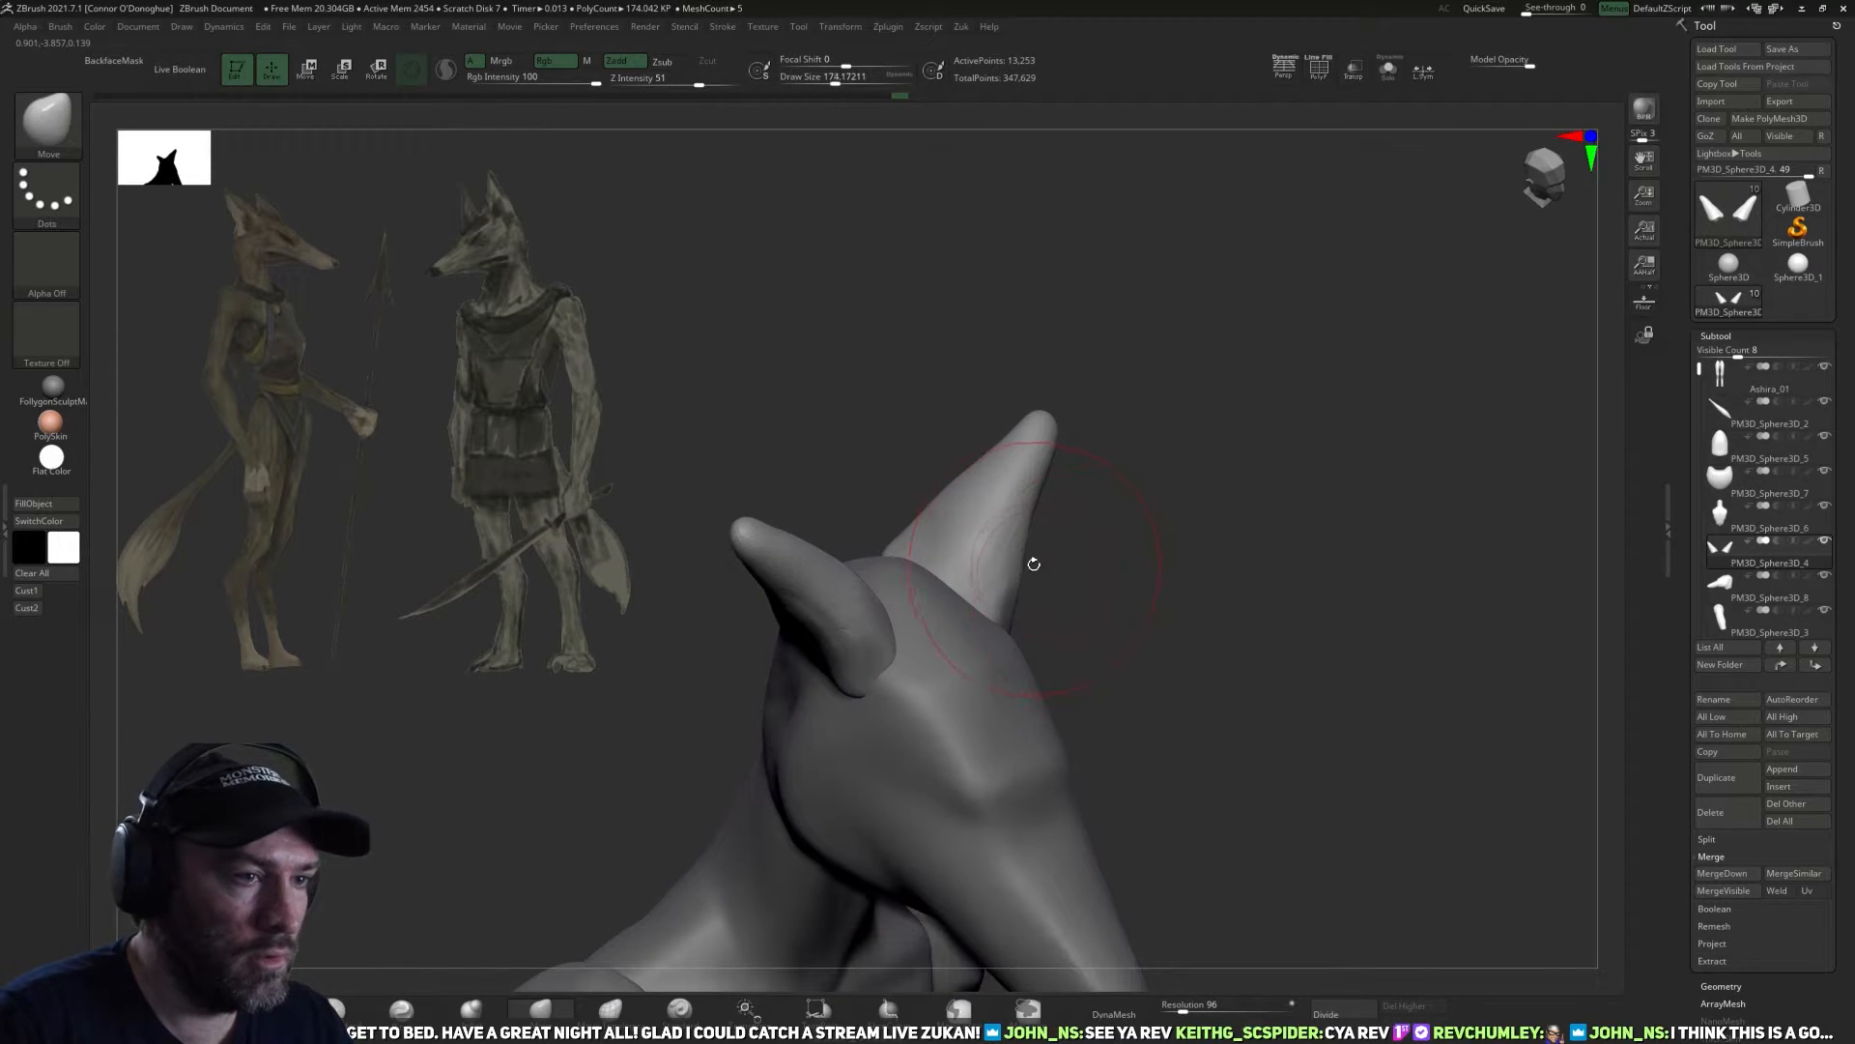
{"action": "key", "text": "ctrl+z"}
{"action": "key", "text": "ctrl+z"}
{"action": "key", "text": "ctrl+z"}
{"action": "key", "text": "ctrl+z"}
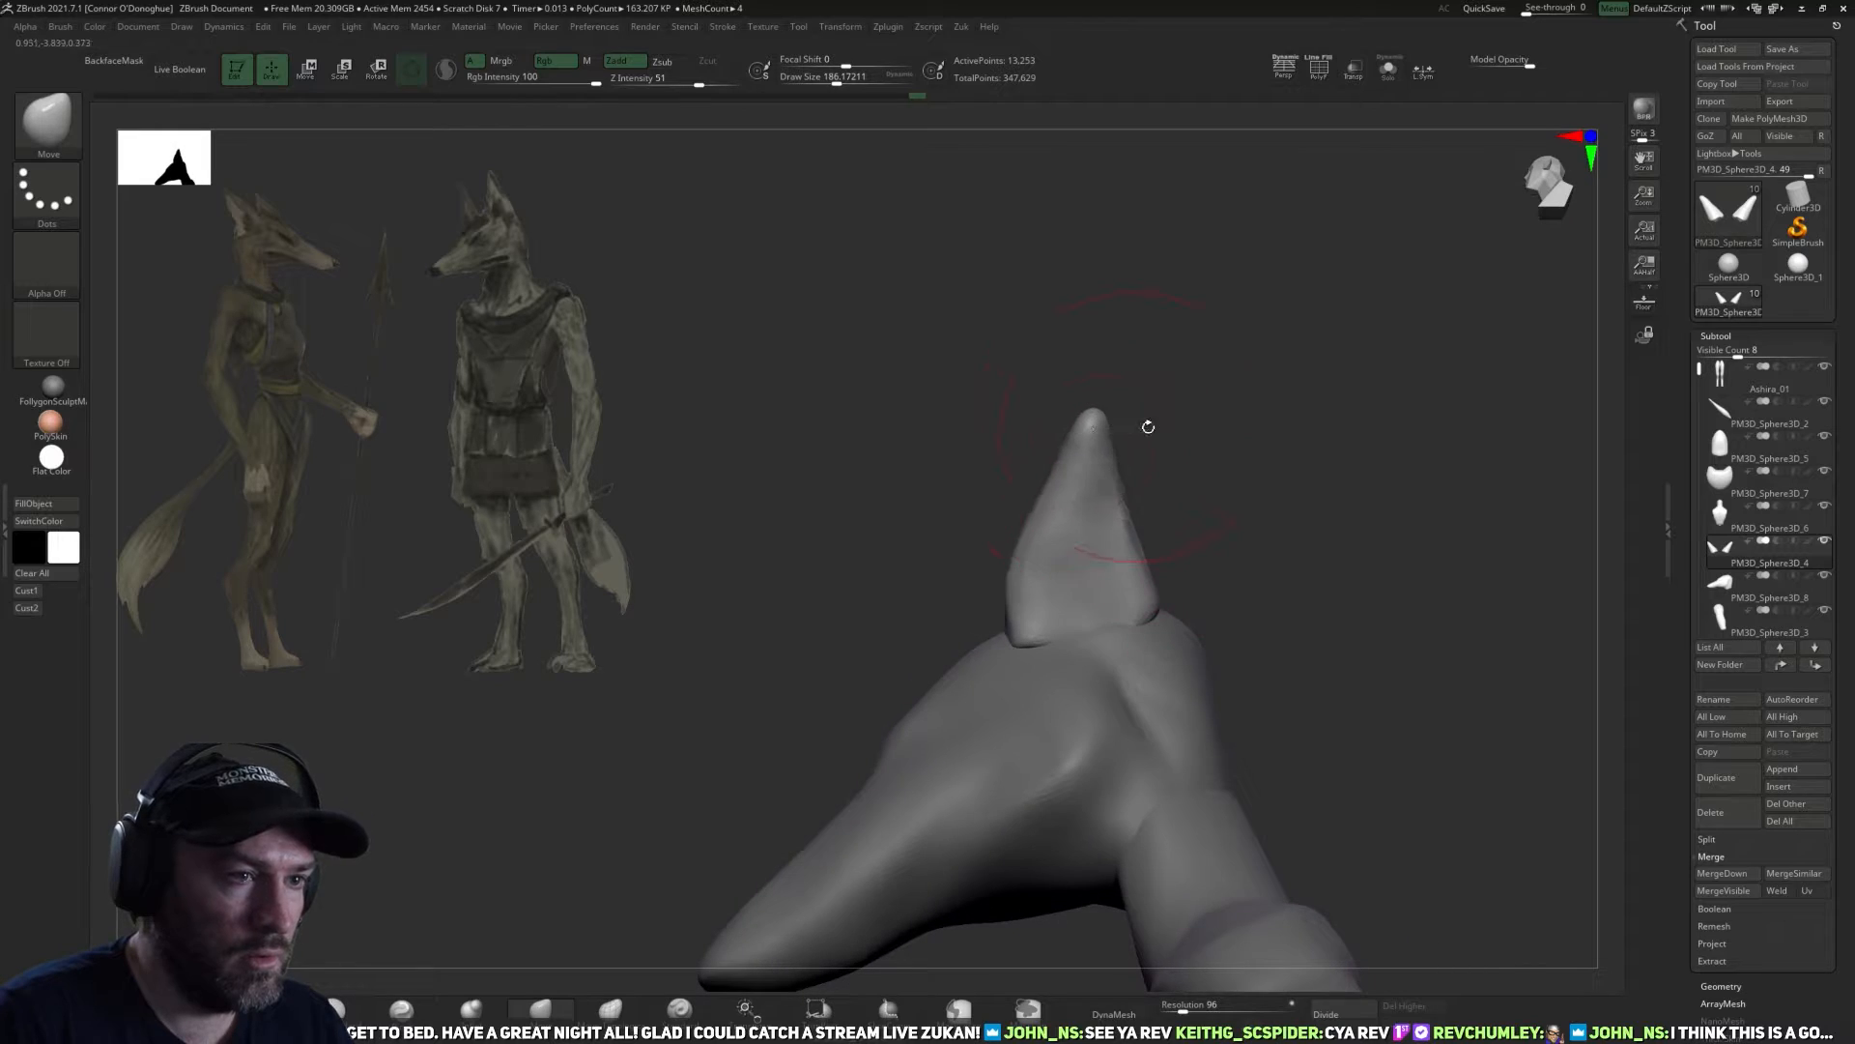
{"action": "key", "text": "ctrl+z"}
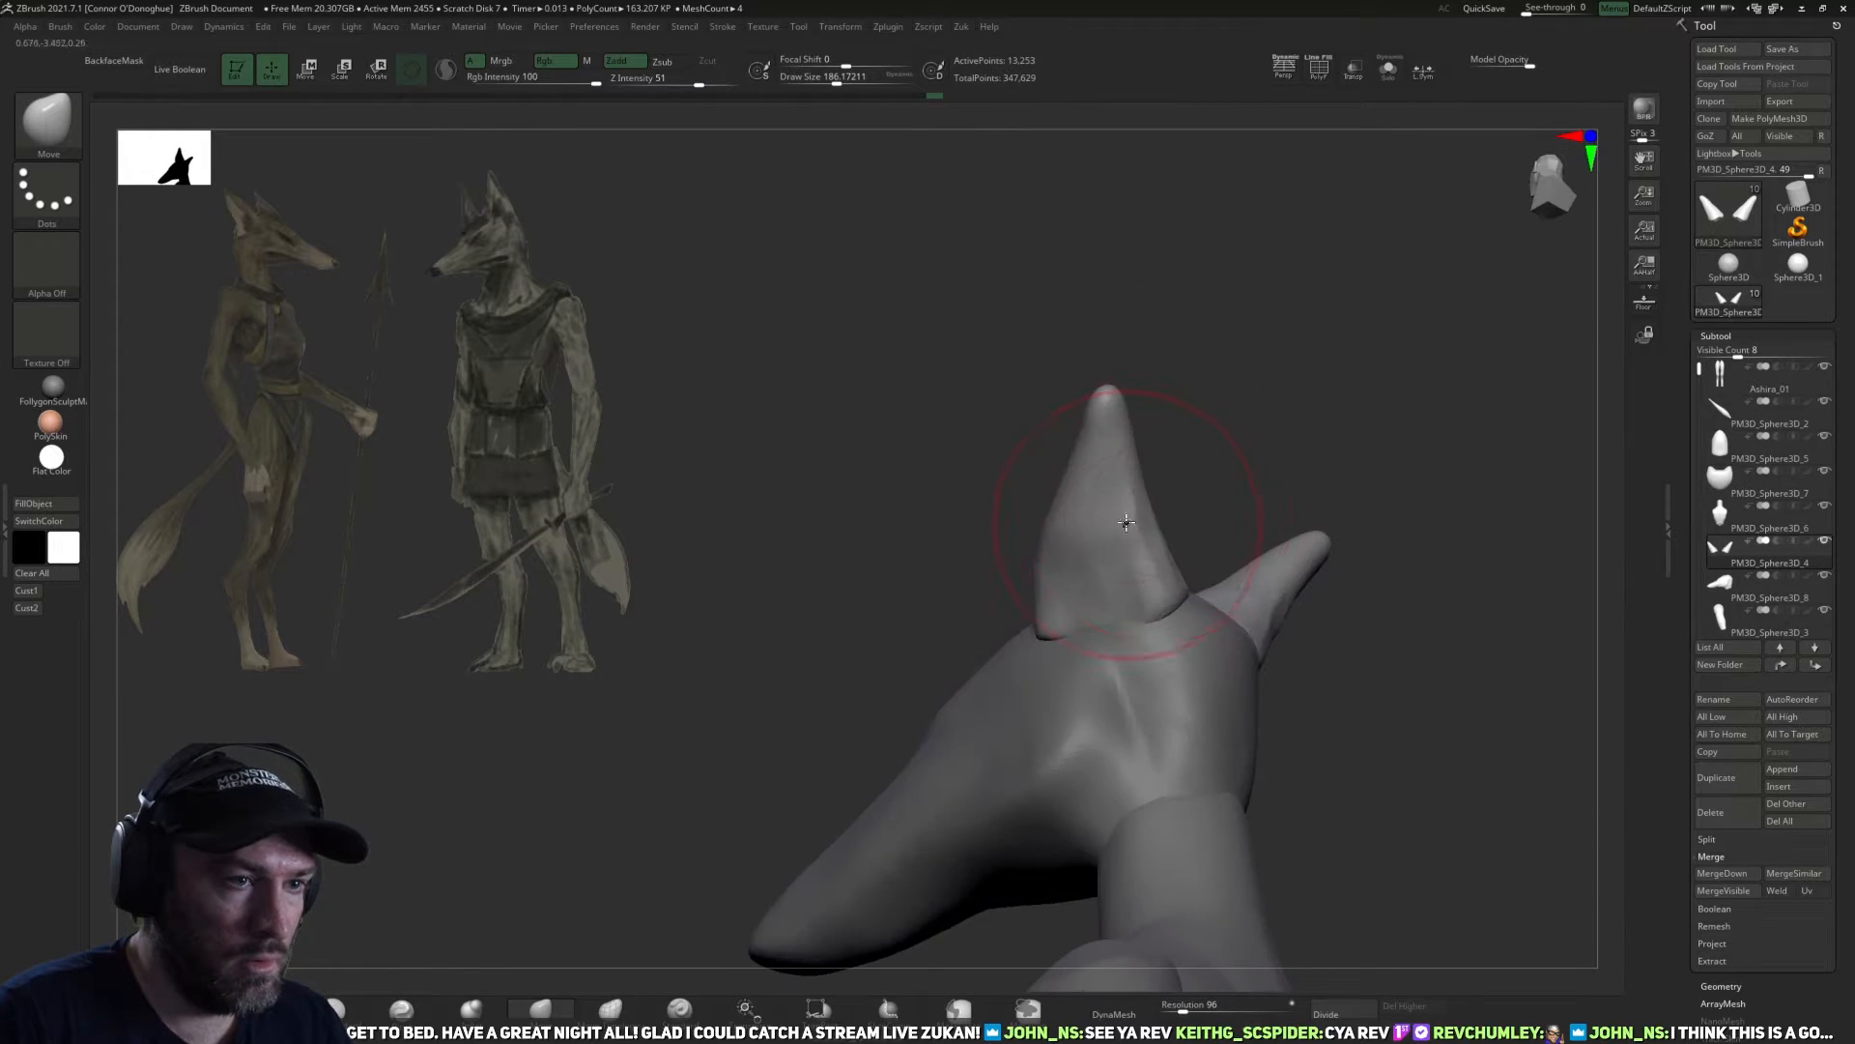
{"action": "left_click_drag", "start_coordinate": [1181, 478], "coordinate": [1291, 526]}
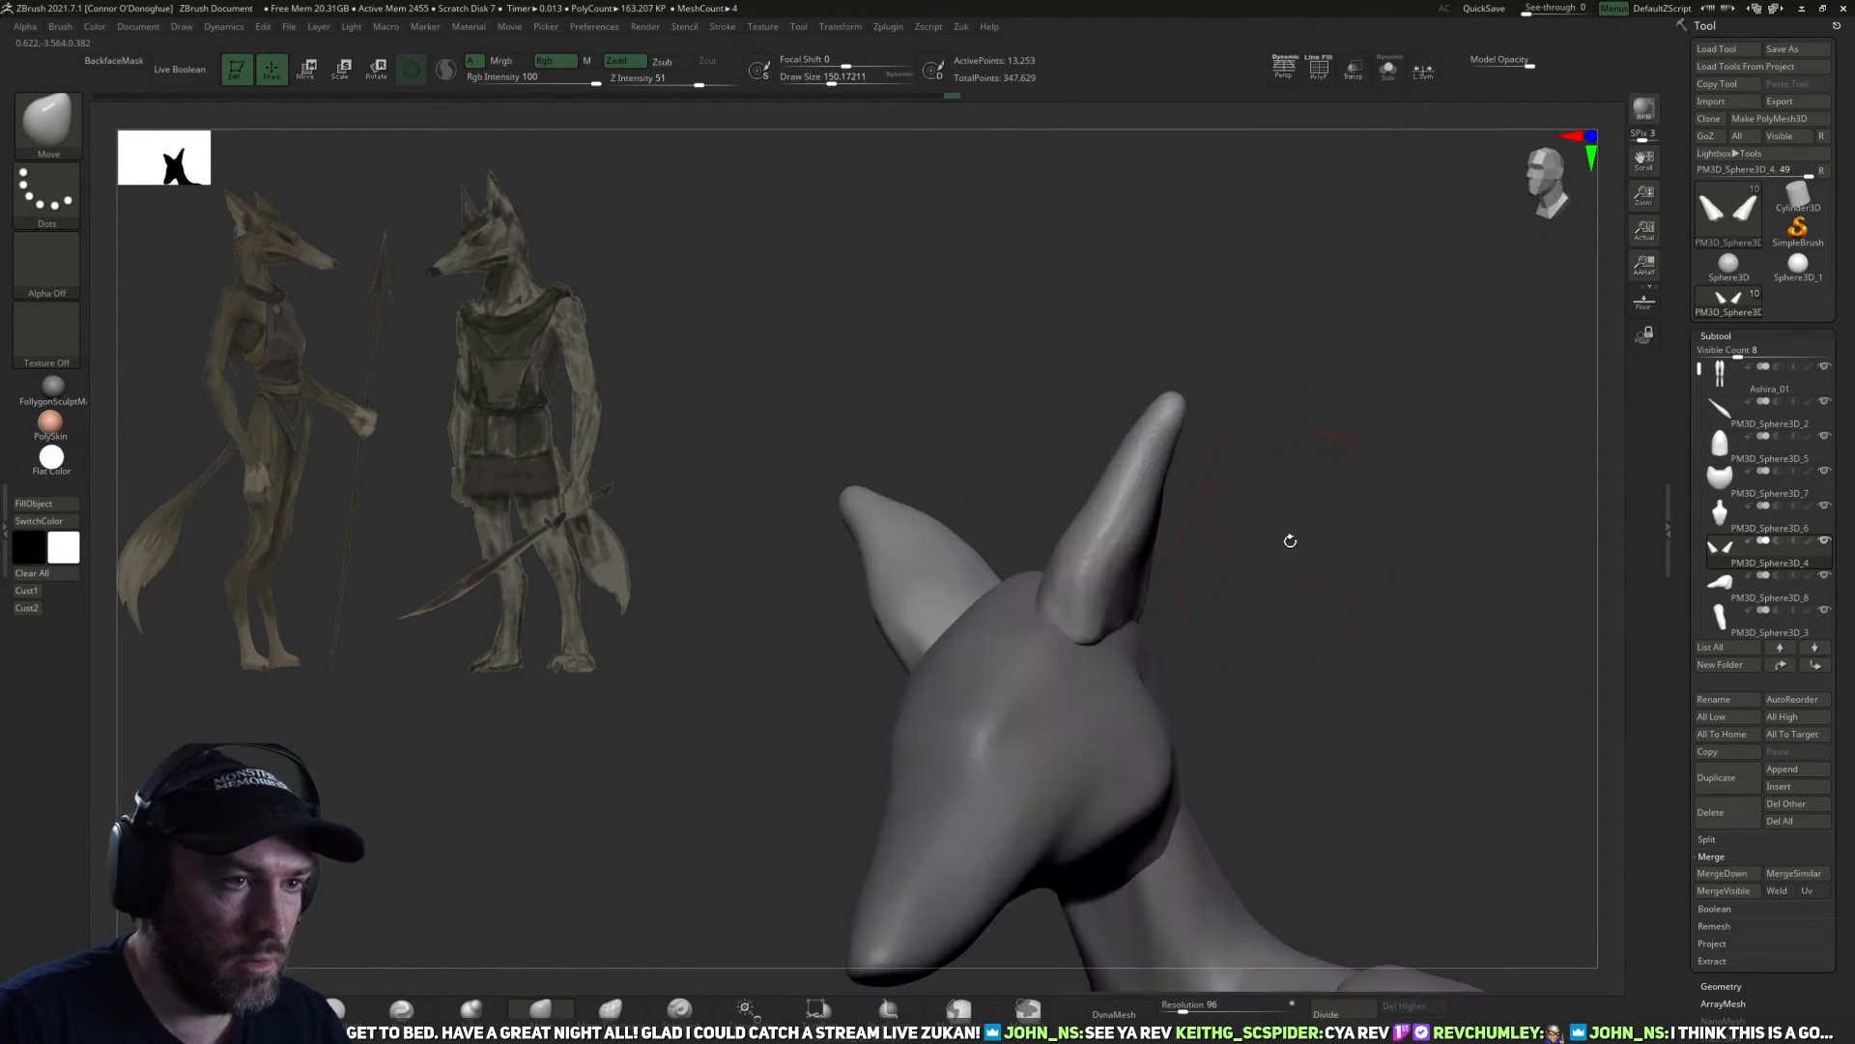
Flatten the broad side faces of the ears with the TrimDynamic brush at draw sizes of about 138 down to 114.
{"action": "key", "text": "ctrl+z"}
{"action": "key", "text": "ctrl+z"}
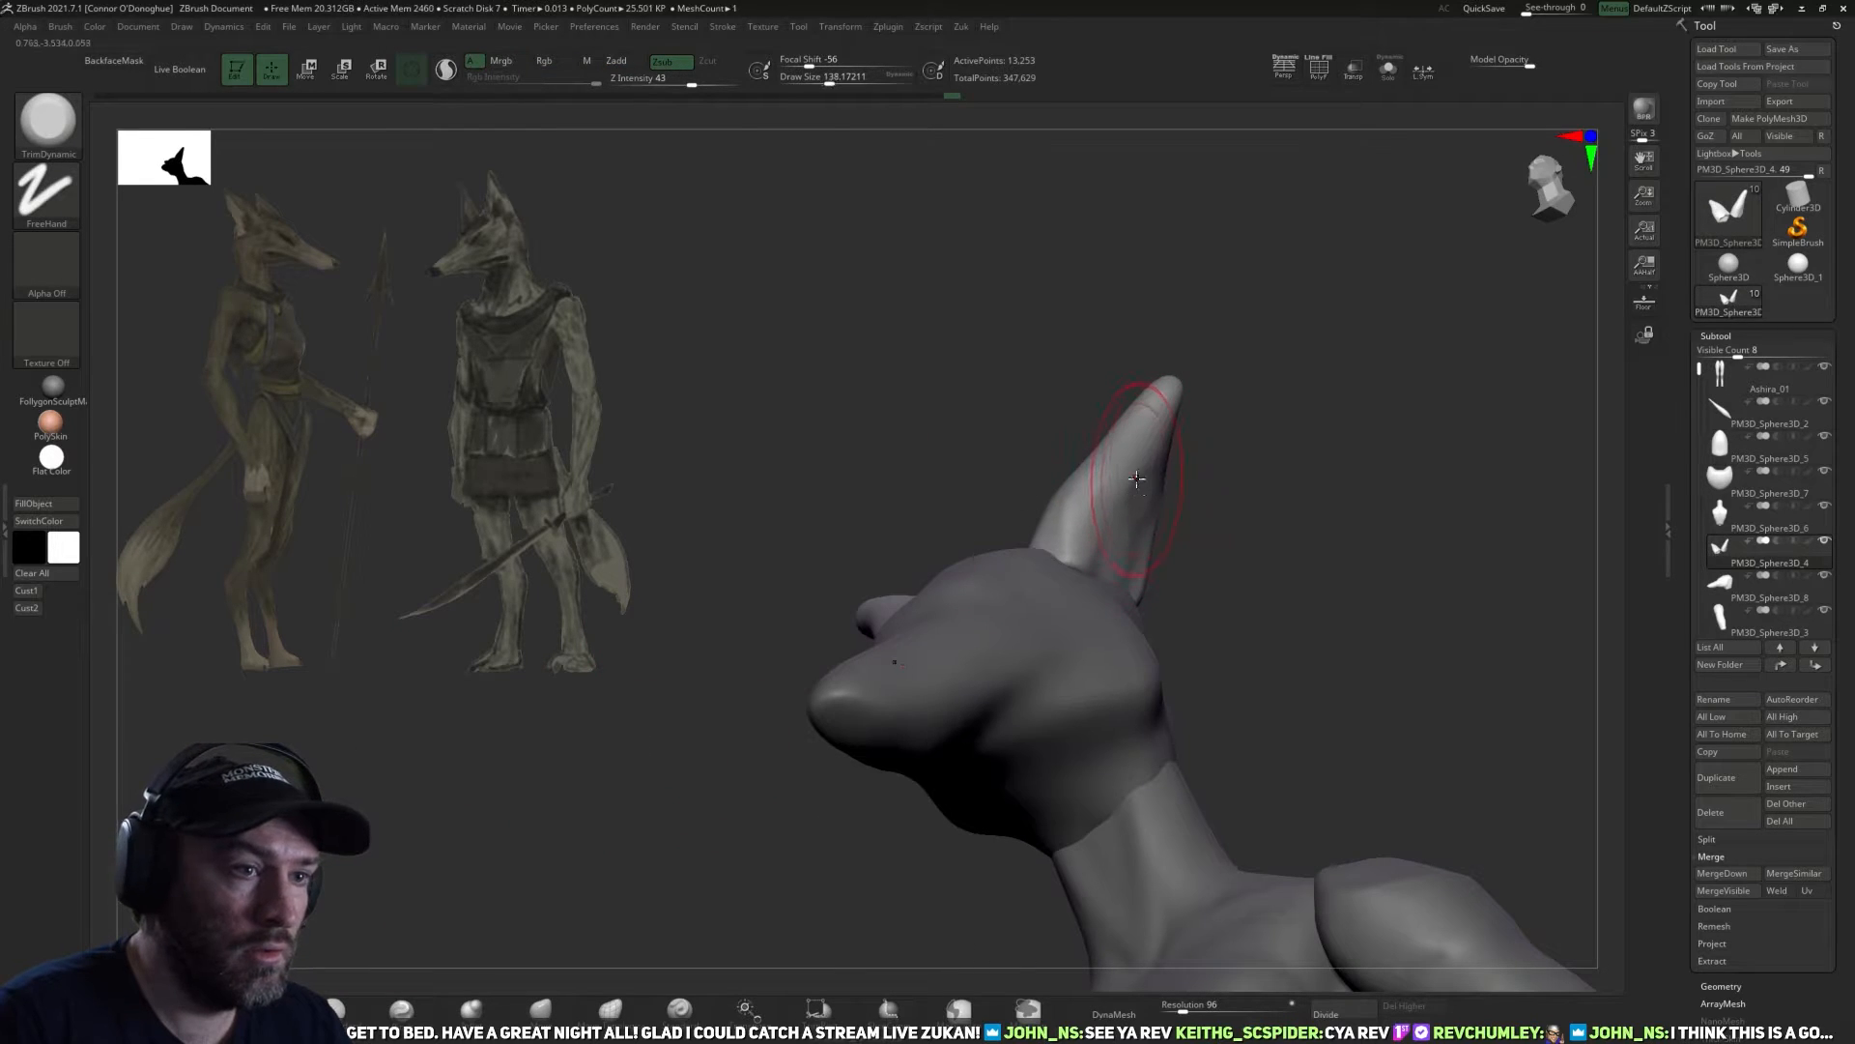
{"action": "key", "text": "ctrl+z"}
{"action": "key", "text": "ctrl+z"}
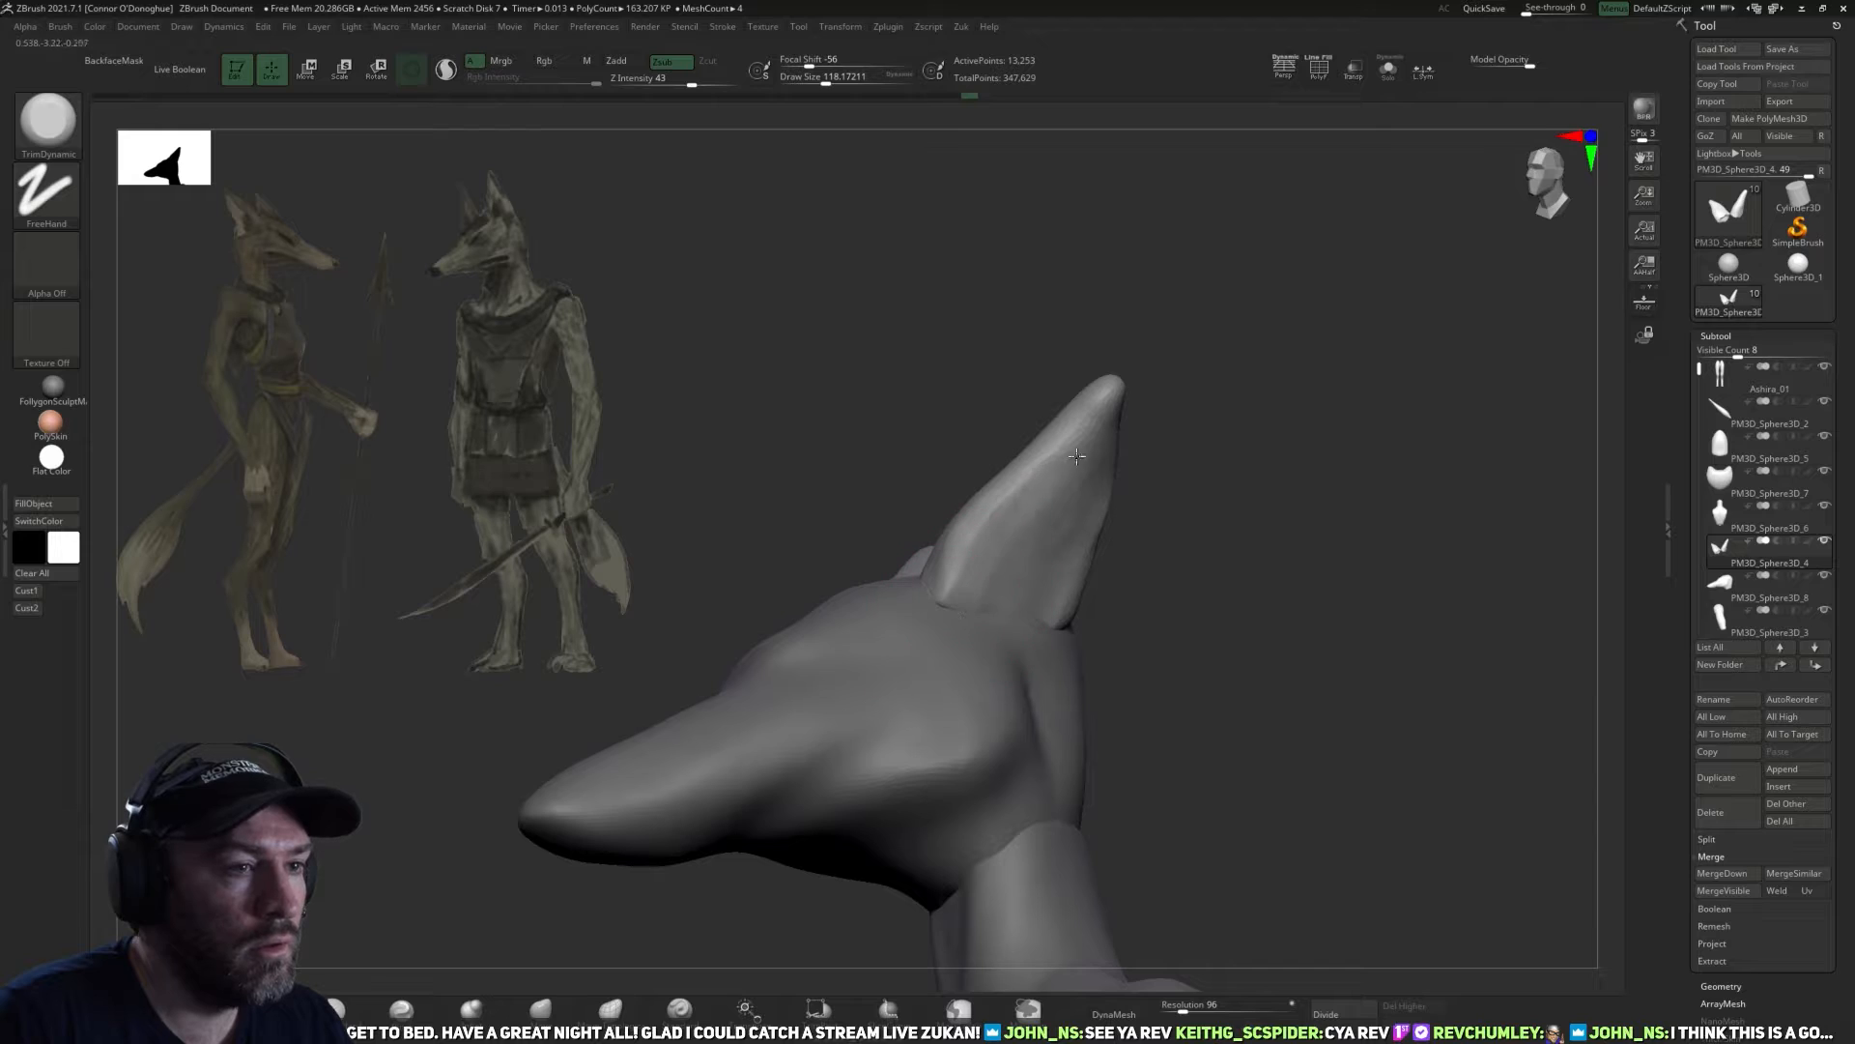
{"action": "mouse_move", "coordinate": [1053, 489]}
{"action": "left_mouse_down"}
{"action": "mouse_move", "coordinate": [1101, 416]}
{"action": "mouse_move", "coordinate": [1080, 439]}
{"action": "left_mouse_up"}
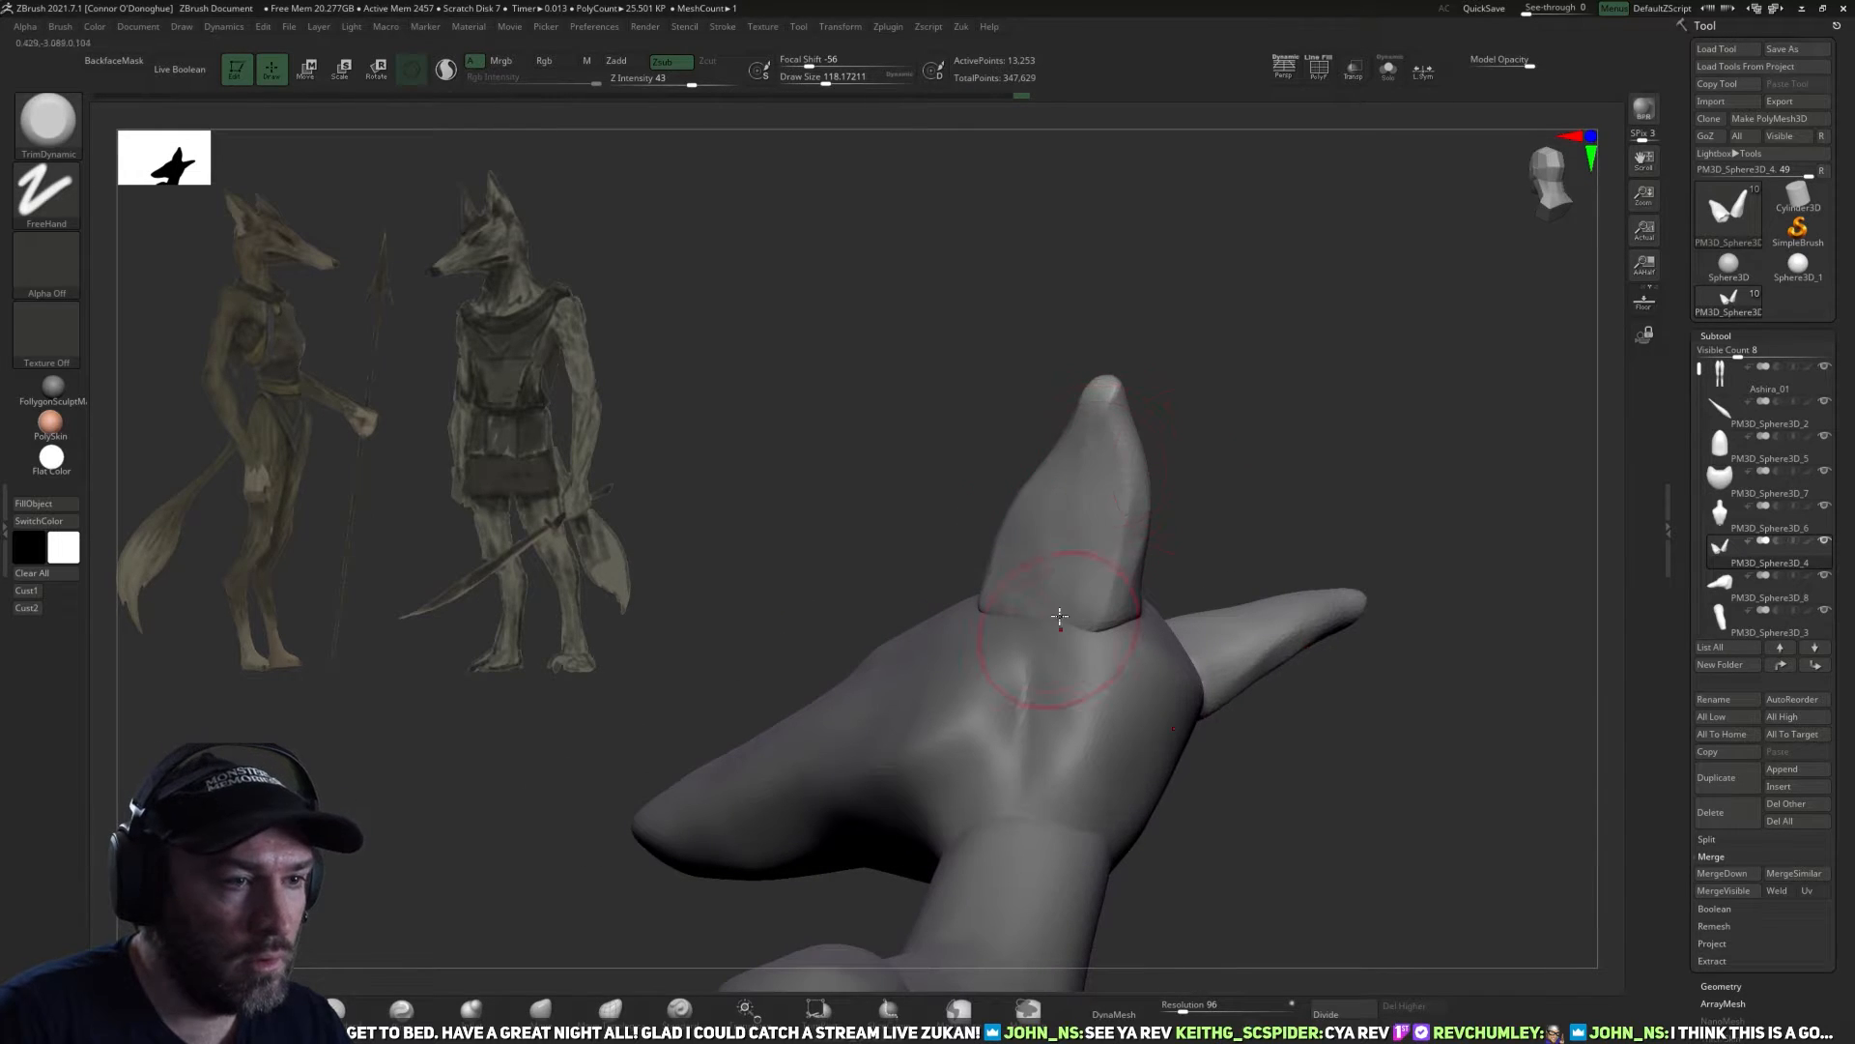
{"action": "left_click_drag", "start_coordinate": [1060, 616], "coordinate": [1044, 542]}
{"action": "left_click_drag", "start_coordinate": [986, 553], "coordinate": [1071, 557]}
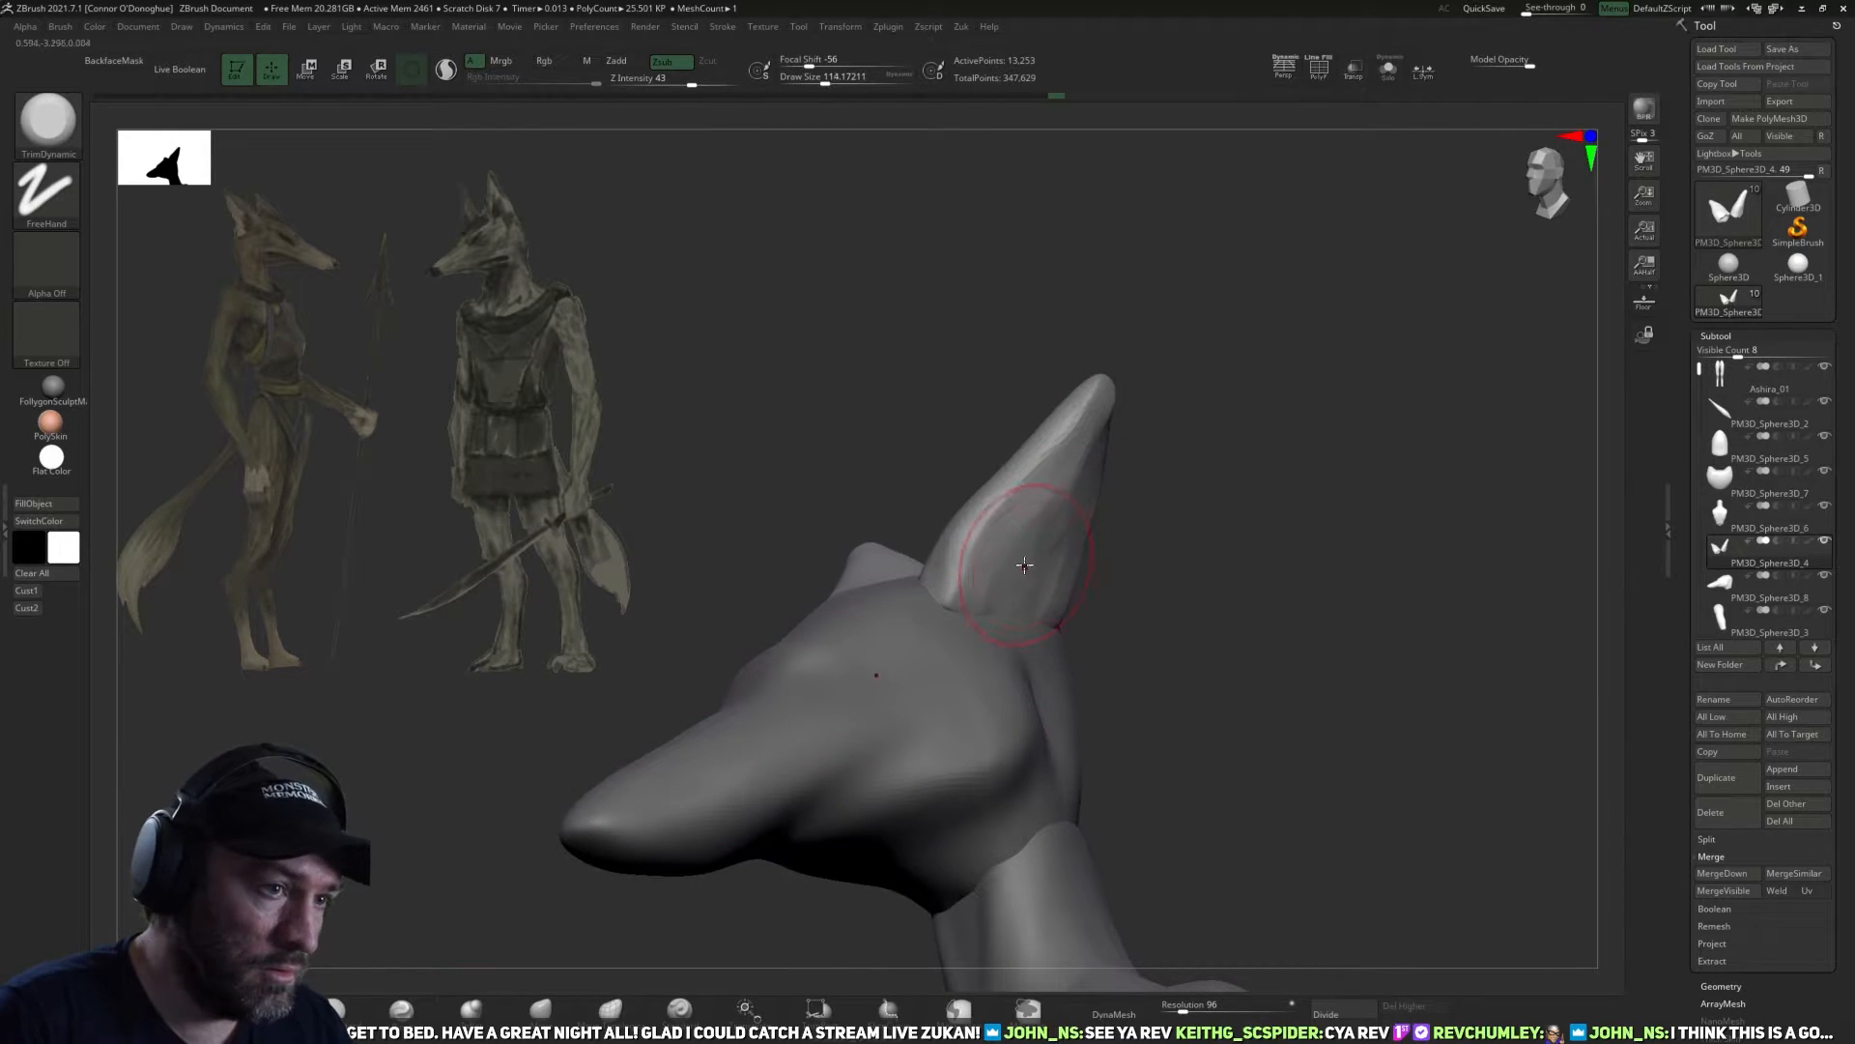
Carve lengthwise hollows into the ears' side faces with the DamStandard brush at a draw size of about 110.
{"action": "left_click", "coordinate": [343, 1009]}
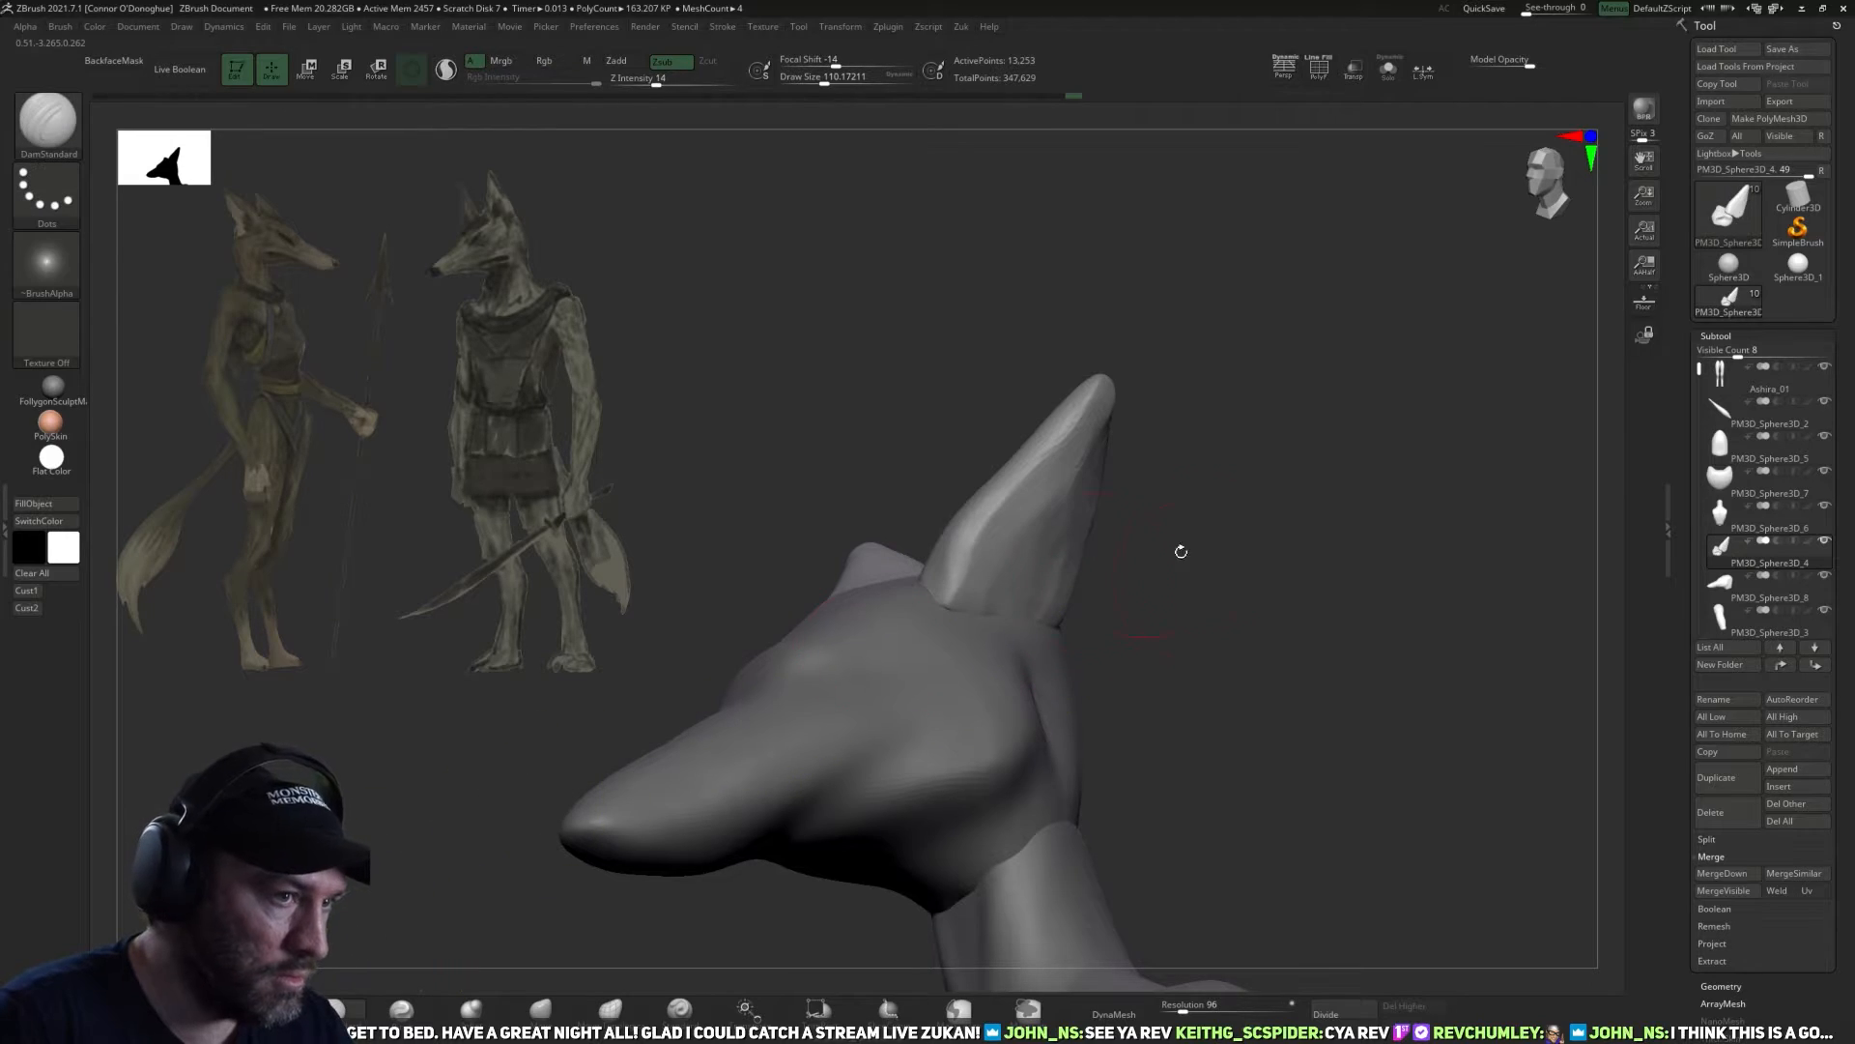
{"action": "left_click_drag", "start_coordinate": [1180, 551], "coordinate": [1148, 552]}
{"action": "left_click_drag", "start_coordinate": [1032, 514], "coordinate": [955, 646]}
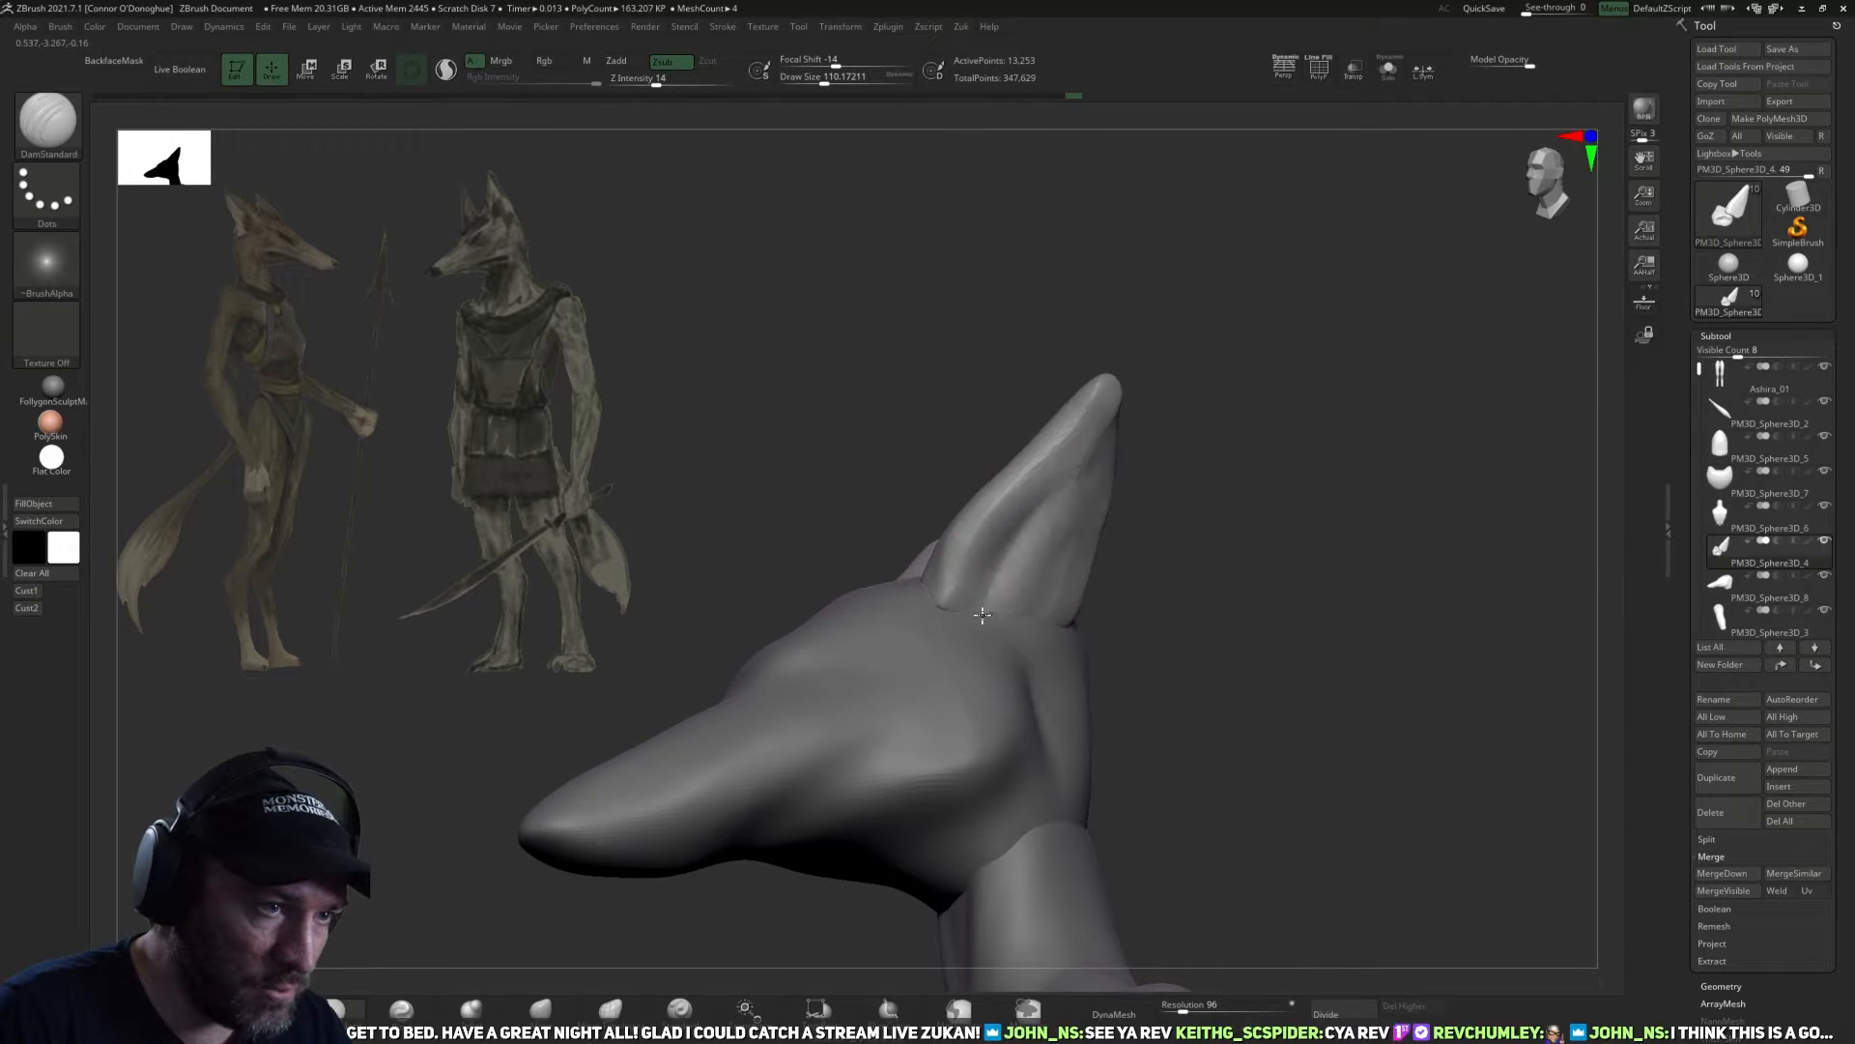
{"action": "left_click_drag", "start_coordinate": [1167, 536], "coordinate": [1097, 551]}
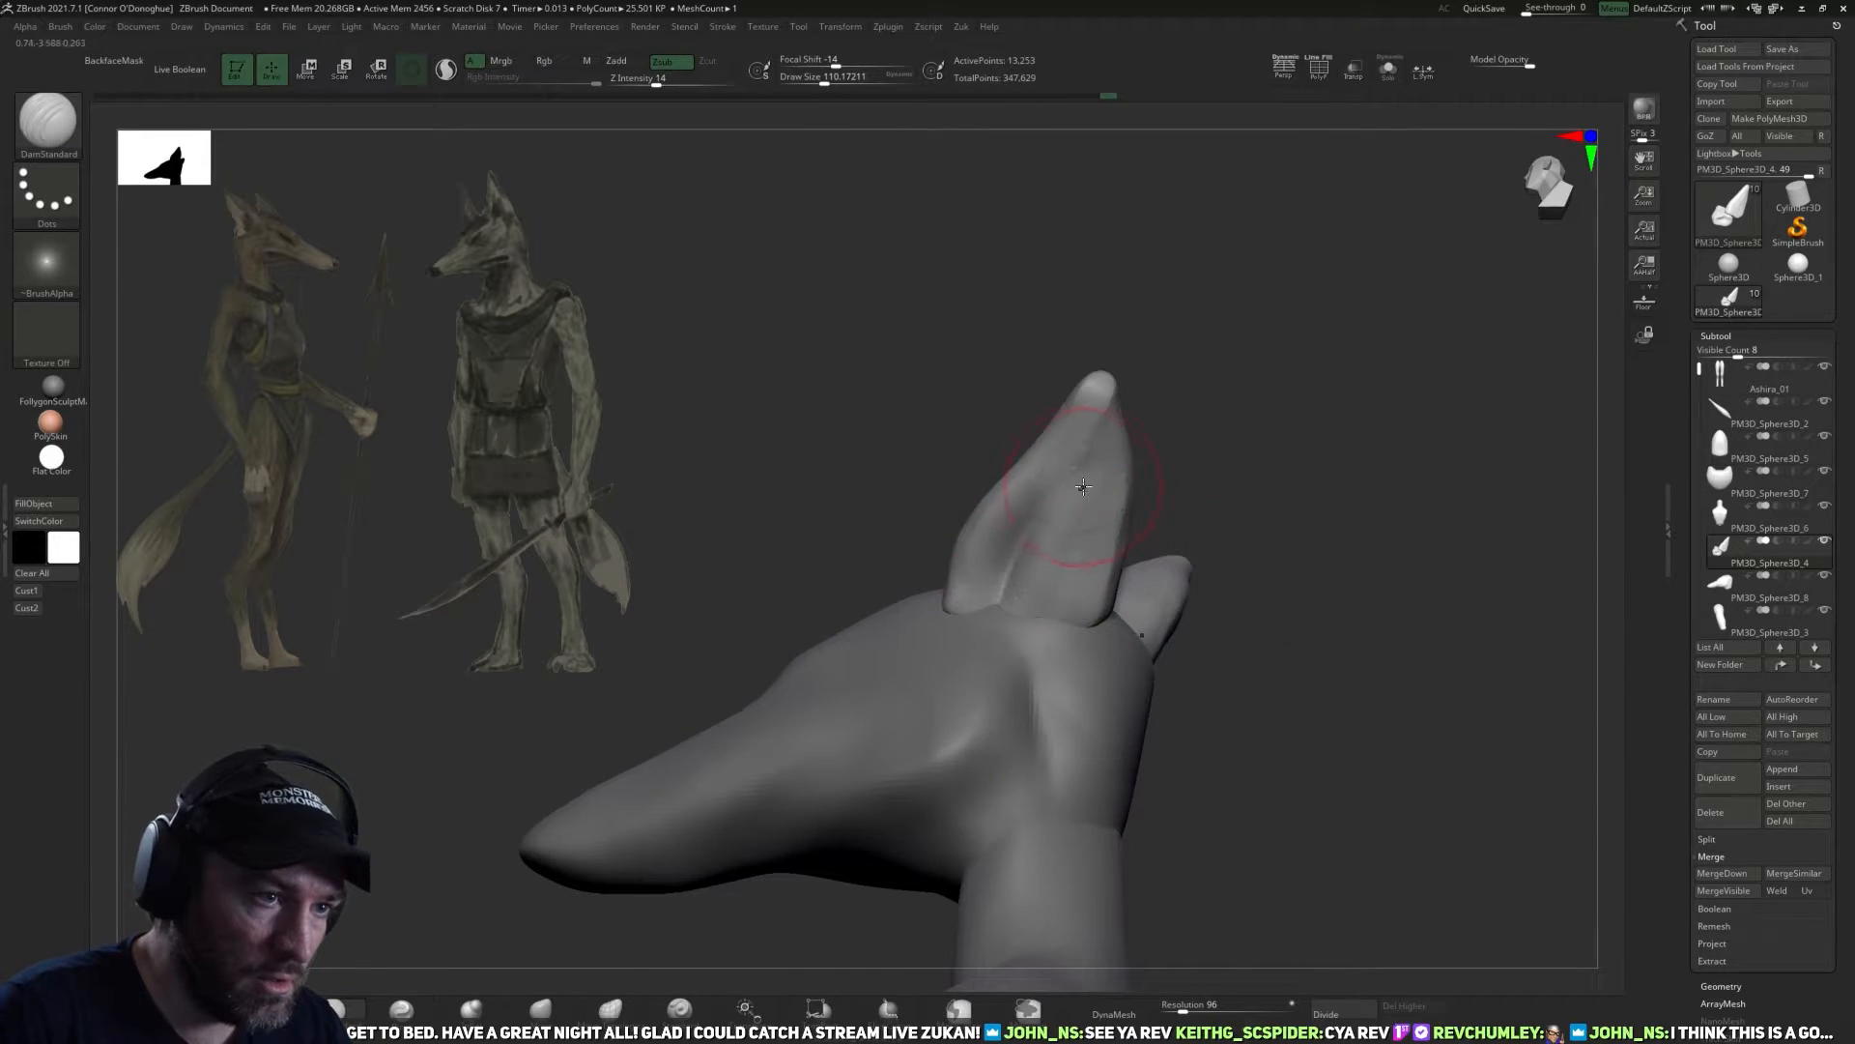
{"action": "mouse_move", "coordinate": [1288, 509]}
{"action": "left_mouse_down"}
{"action": "mouse_move", "coordinate": [1234, 439]}
{"action": "mouse_move", "coordinate": [1310, 404]}
{"action": "left_mouse_up"}
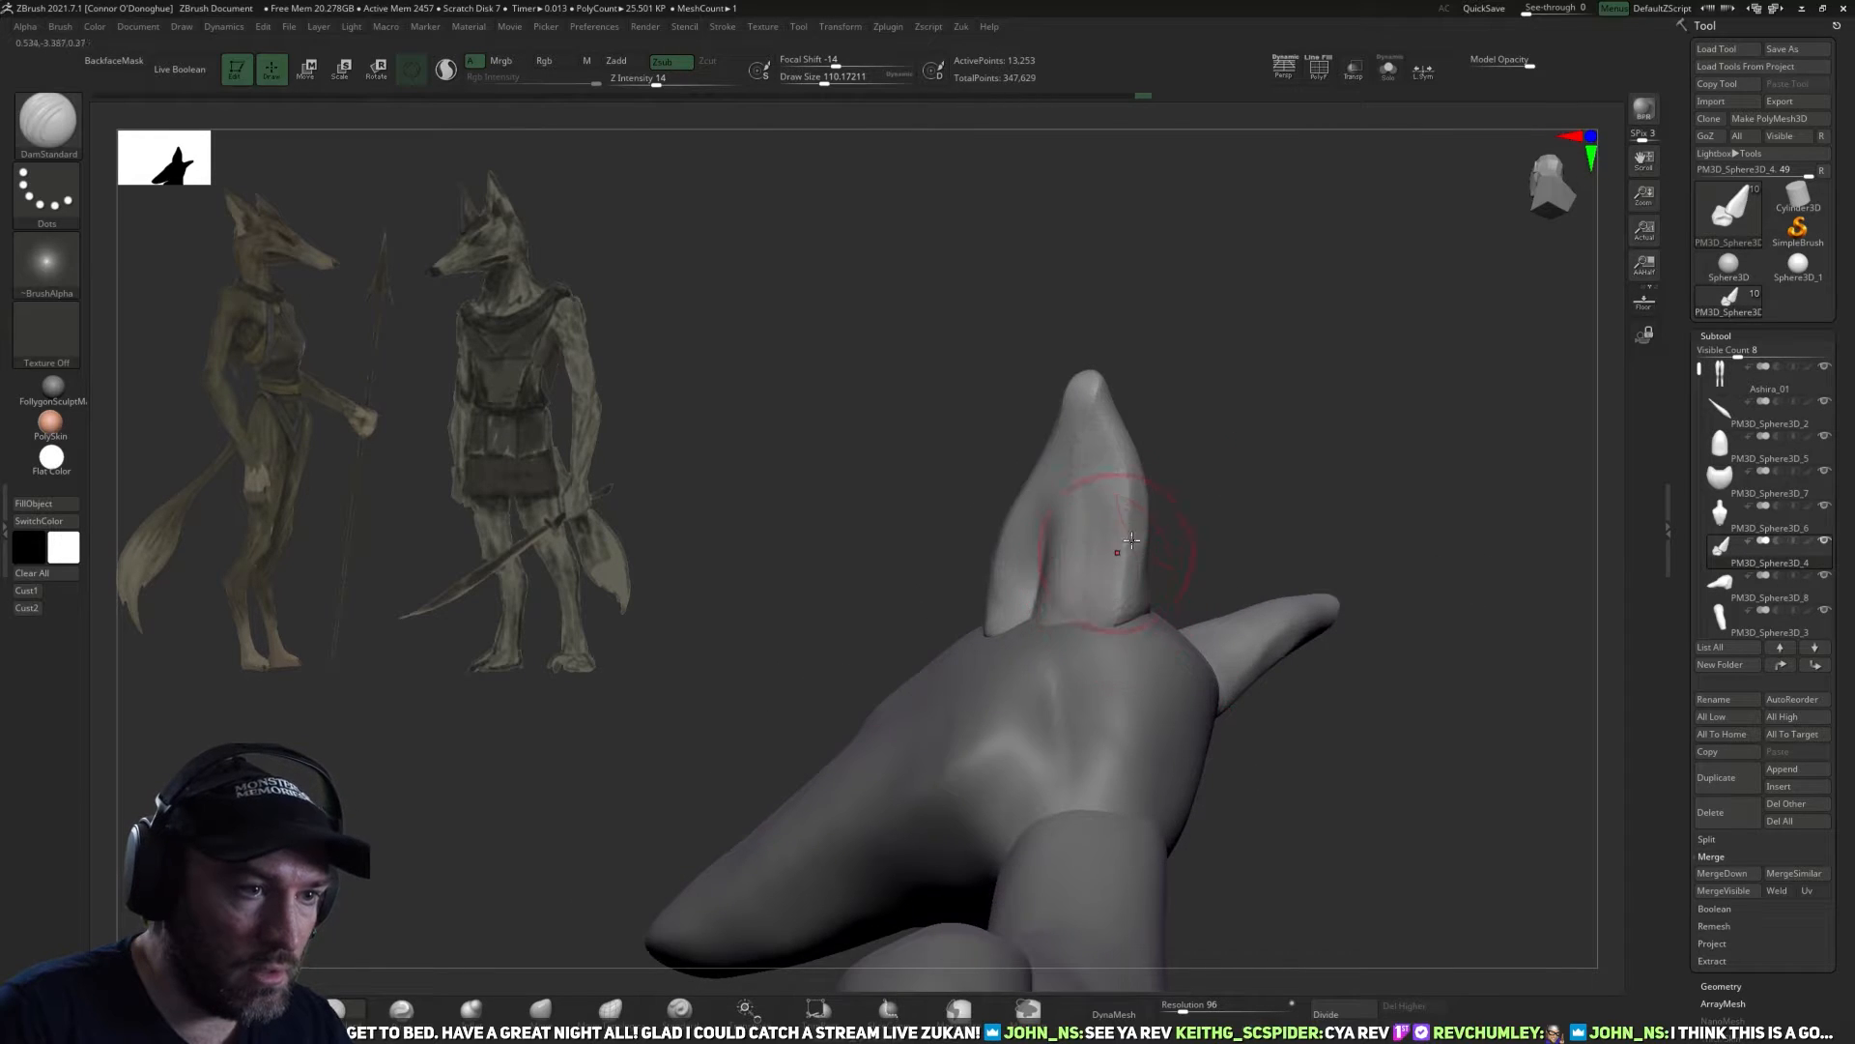
{"action": "left_click_drag", "start_coordinate": [1193, 541], "coordinate": [1242, 542]}
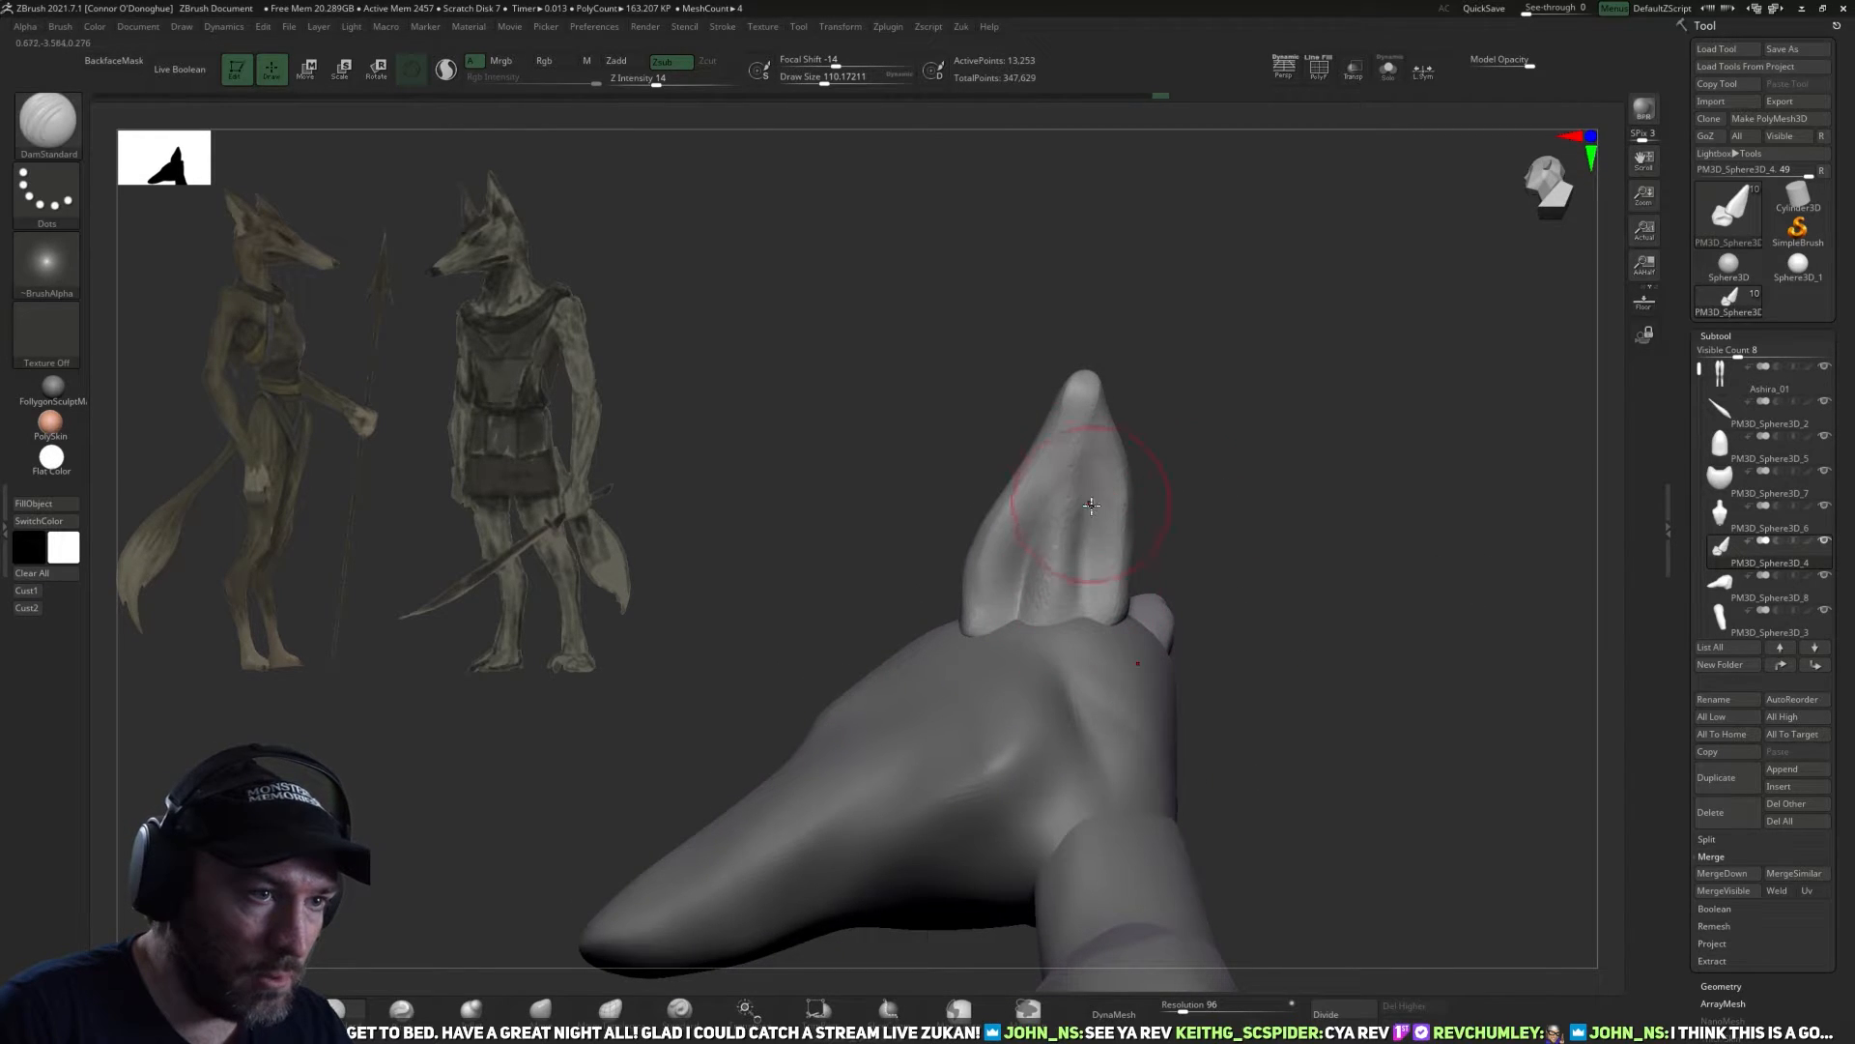
{"action": "left_click_drag", "start_coordinate": [1186, 417], "coordinate": [1207, 536]}
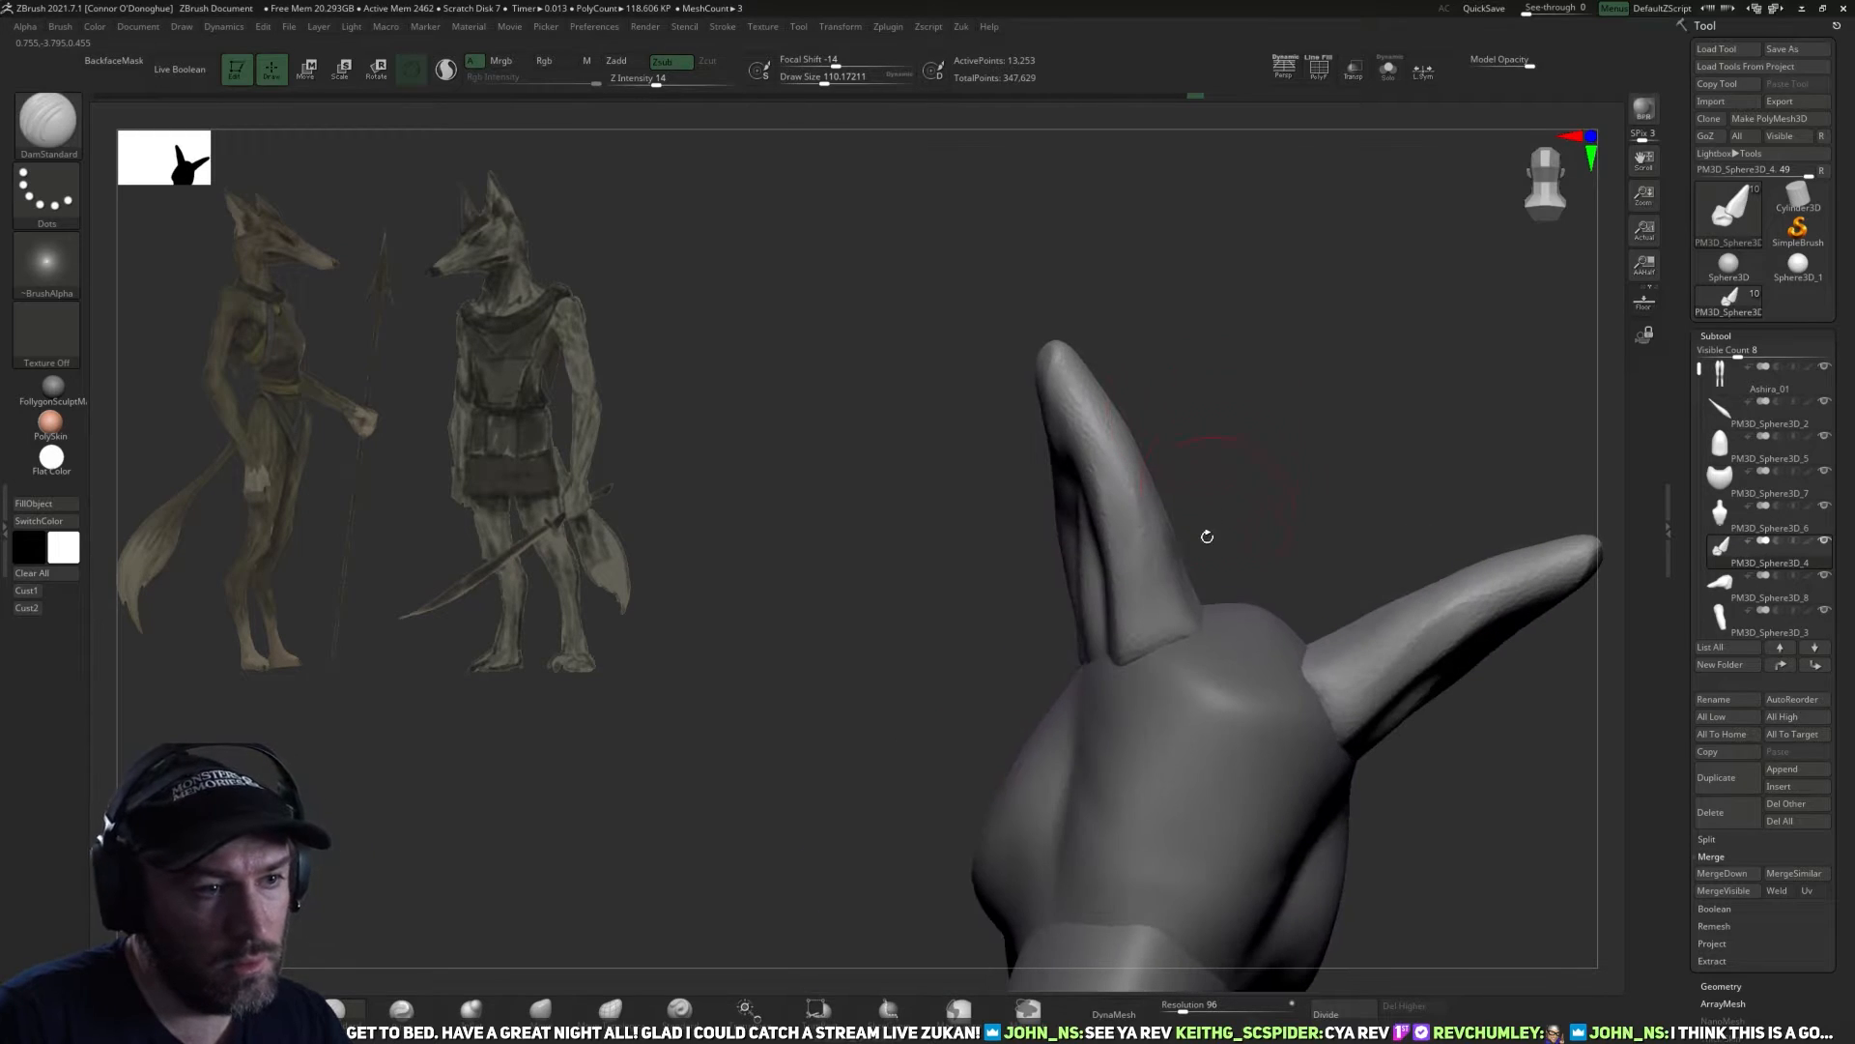
Reshape the ears and their bases from behind with the Move brush, varying the draw size.
{"action": "left_click", "coordinate": [540, 1014]}
{"action": "left_click_drag", "start_coordinate": [923, 744], "coordinate": [811, 732]}
{"action": "left_click_drag", "start_coordinate": [1220, 402], "coordinate": [1214, 422]}
{"action": "left_click_drag", "start_coordinate": [1129, 656], "coordinate": [1115, 669]}
{"action": "left_click_drag", "start_coordinate": [1087, 662], "coordinate": [1058, 578]}
{"action": "key", "text": "bracketright"}
{"action": "key", "text": "bracketright"}
{"action": "mouse_move", "coordinate": [1064, 721]}
{"action": "left_mouse_down"}
{"action": "mouse_move", "coordinate": [1121, 666]}
{"action": "mouse_move", "coordinate": [1035, 729]}
{"action": "mouse_move", "coordinate": [1246, 576]}
{"action": "mouse_move", "coordinate": [1128, 662]}
{"action": "left_mouse_up"}
{"action": "key", "text": "bracketleft"}
{"action": "key", "text": "bracketright"}
{"action": "key", "text": "bracketright"}
{"action": "key", "text": "bracketright"}
{"action": "mouse_move", "coordinate": [1128, 638]}
{"action": "right_mouse_down"}
{"action": "mouse_move", "coordinate": [1242, 447]}
{"action": "mouse_move", "coordinate": [1222, 438]}
{"action": "mouse_move", "coordinate": [758, 702]}
{"action": "mouse_move", "coordinate": [870, 609]}
{"action": "mouse_move", "coordinate": [1046, 638]}
{"action": "mouse_move", "coordinate": [1127, 431]}
{"action": "mouse_move", "coordinate": [995, 565]}
{"action": "right_mouse_up"}
Flatten the backs of the ears with the TrimDynamic brush at a draw size of about 126.
{"action": "key", "text": "b"}
{"action": "key", "text": "t"}
{"action": "key", "text": "d"}
{"action": "key", "text": "shift"}
{"action": "left_click_drag", "start_coordinate": [995, 565], "coordinate": [999, 627], "text": "shift"}
{"action": "right_click_drag", "start_coordinate": [1105, 580], "coordinate": [1049, 637]}
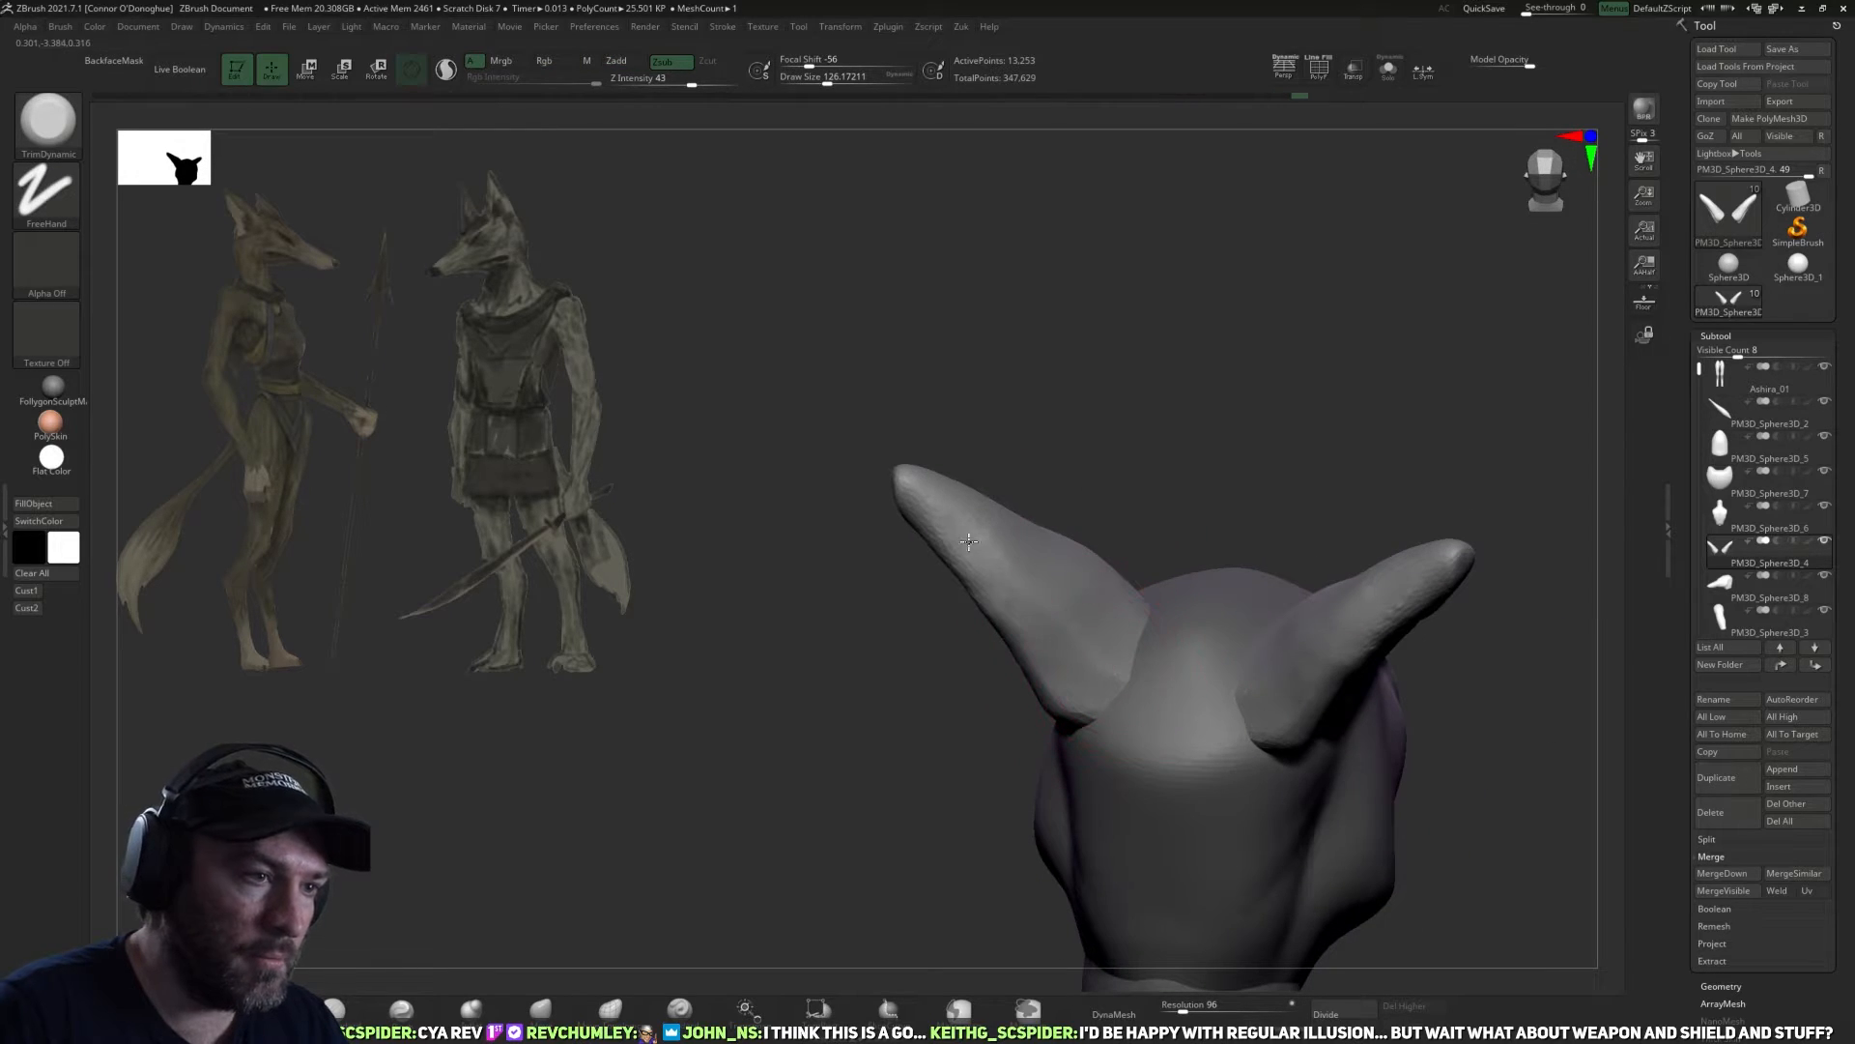
{"action": "right_click_drag", "start_coordinate": [928, 489], "coordinate": [1272, 290]}
{"action": "mouse_move", "coordinate": [858, 801]}
{"action": "right_mouse_down"}
{"action": "mouse_move", "coordinate": [837, 824]}
{"action": "mouse_move", "coordinate": [1336, 494]}
{"action": "mouse_move", "coordinate": [1234, 484]}
{"action": "mouse_move", "coordinate": [1030, 383]}
{"action": "right_mouse_up"}
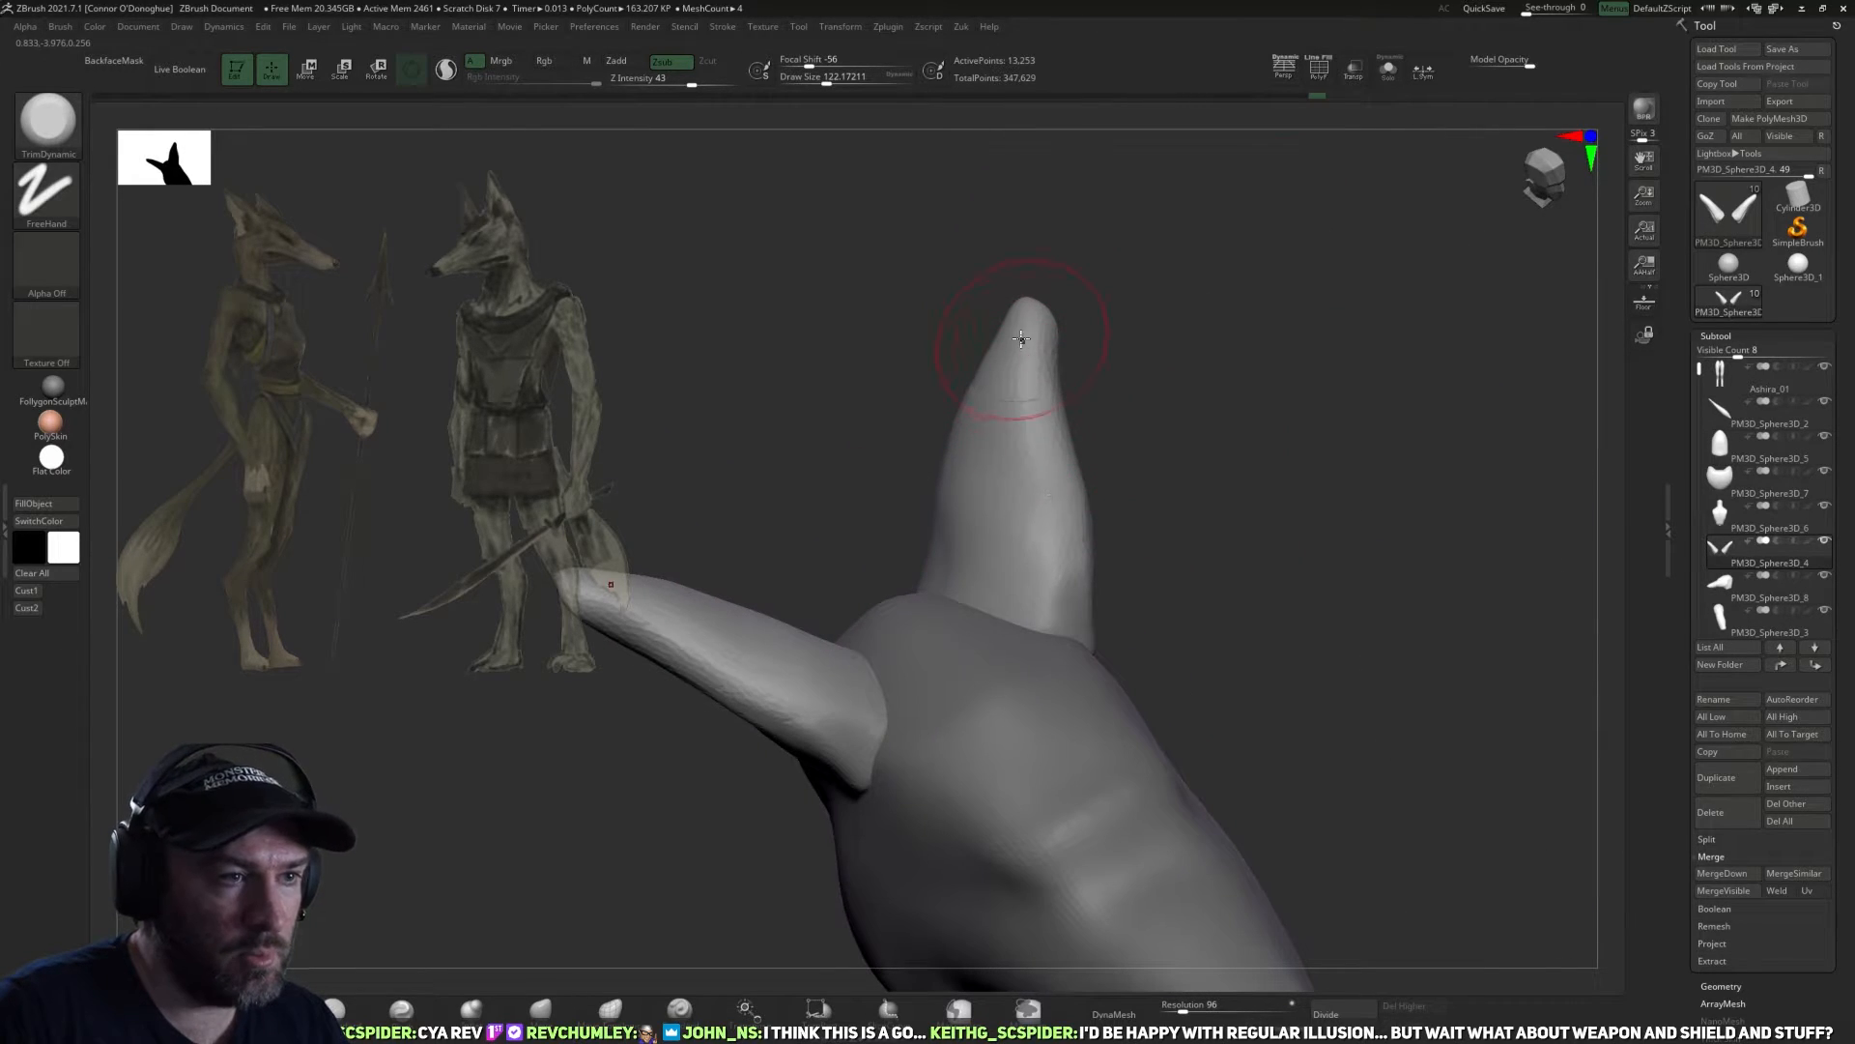
Trim the ear tips and outer surfaces from above and behind with the TrimDynamic brush at a draw size of about 122.
{"action": "mouse_move", "coordinate": [1099, 565]}
{"action": "right_mouse_down"}
{"action": "mouse_move", "coordinate": [1076, 597]}
{"action": "mouse_move", "coordinate": [1126, 547]}
{"action": "right_mouse_up"}
{"action": "left_click_drag", "start_coordinate": [1038, 613], "coordinate": [1058, 337]}
{"action": "right_click_drag", "start_coordinate": [1051, 379], "coordinate": [1104, 400]}
{"action": "left_click_drag", "start_coordinate": [1007, 328], "coordinate": [1032, 308]}
{"action": "right_click_drag", "start_coordinate": [1132, 322], "coordinate": [1129, 328]}
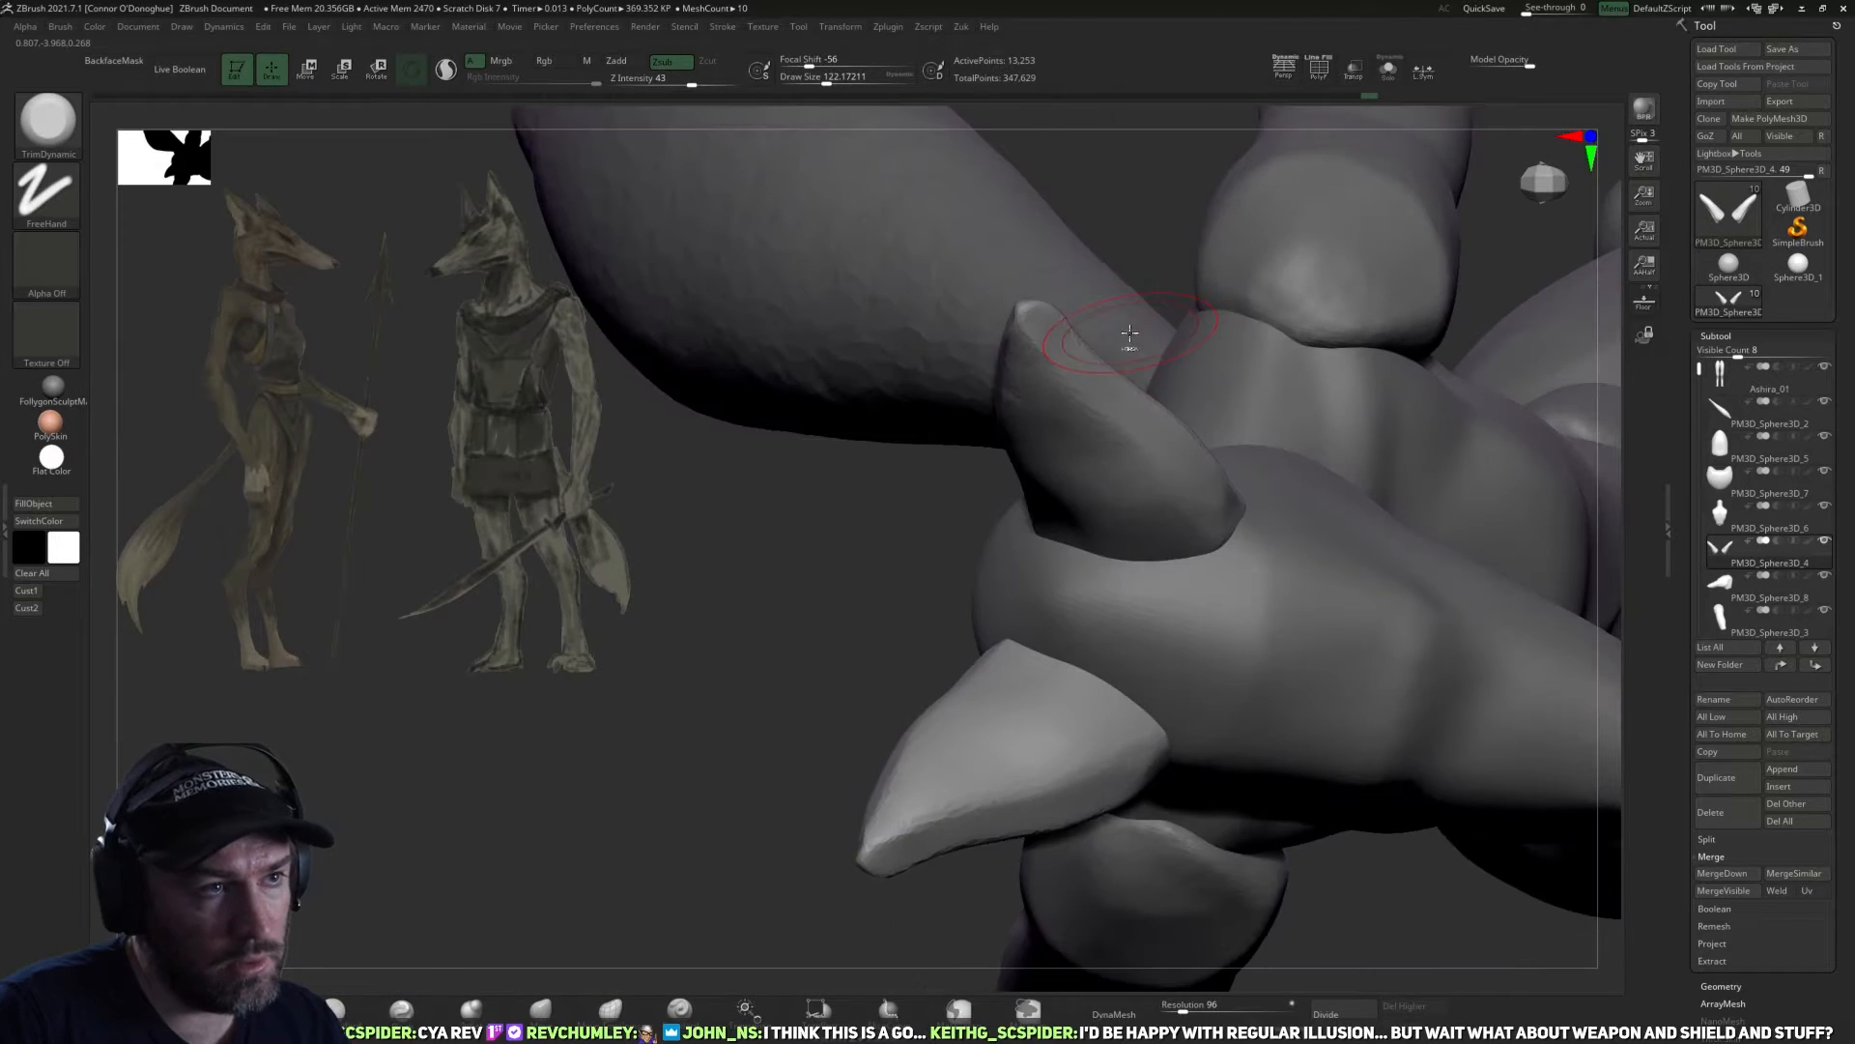
{"action": "mouse_move", "coordinate": [1102, 188]}
{"action": "right_mouse_down"}
{"action": "mouse_move", "coordinate": [1165, 226]}
{"action": "mouse_move", "coordinate": [1159, 259]}
{"action": "right_mouse_up"}
{"action": "left_click_drag", "start_coordinate": [1027, 413], "coordinate": [1048, 425], "text": "shift"}
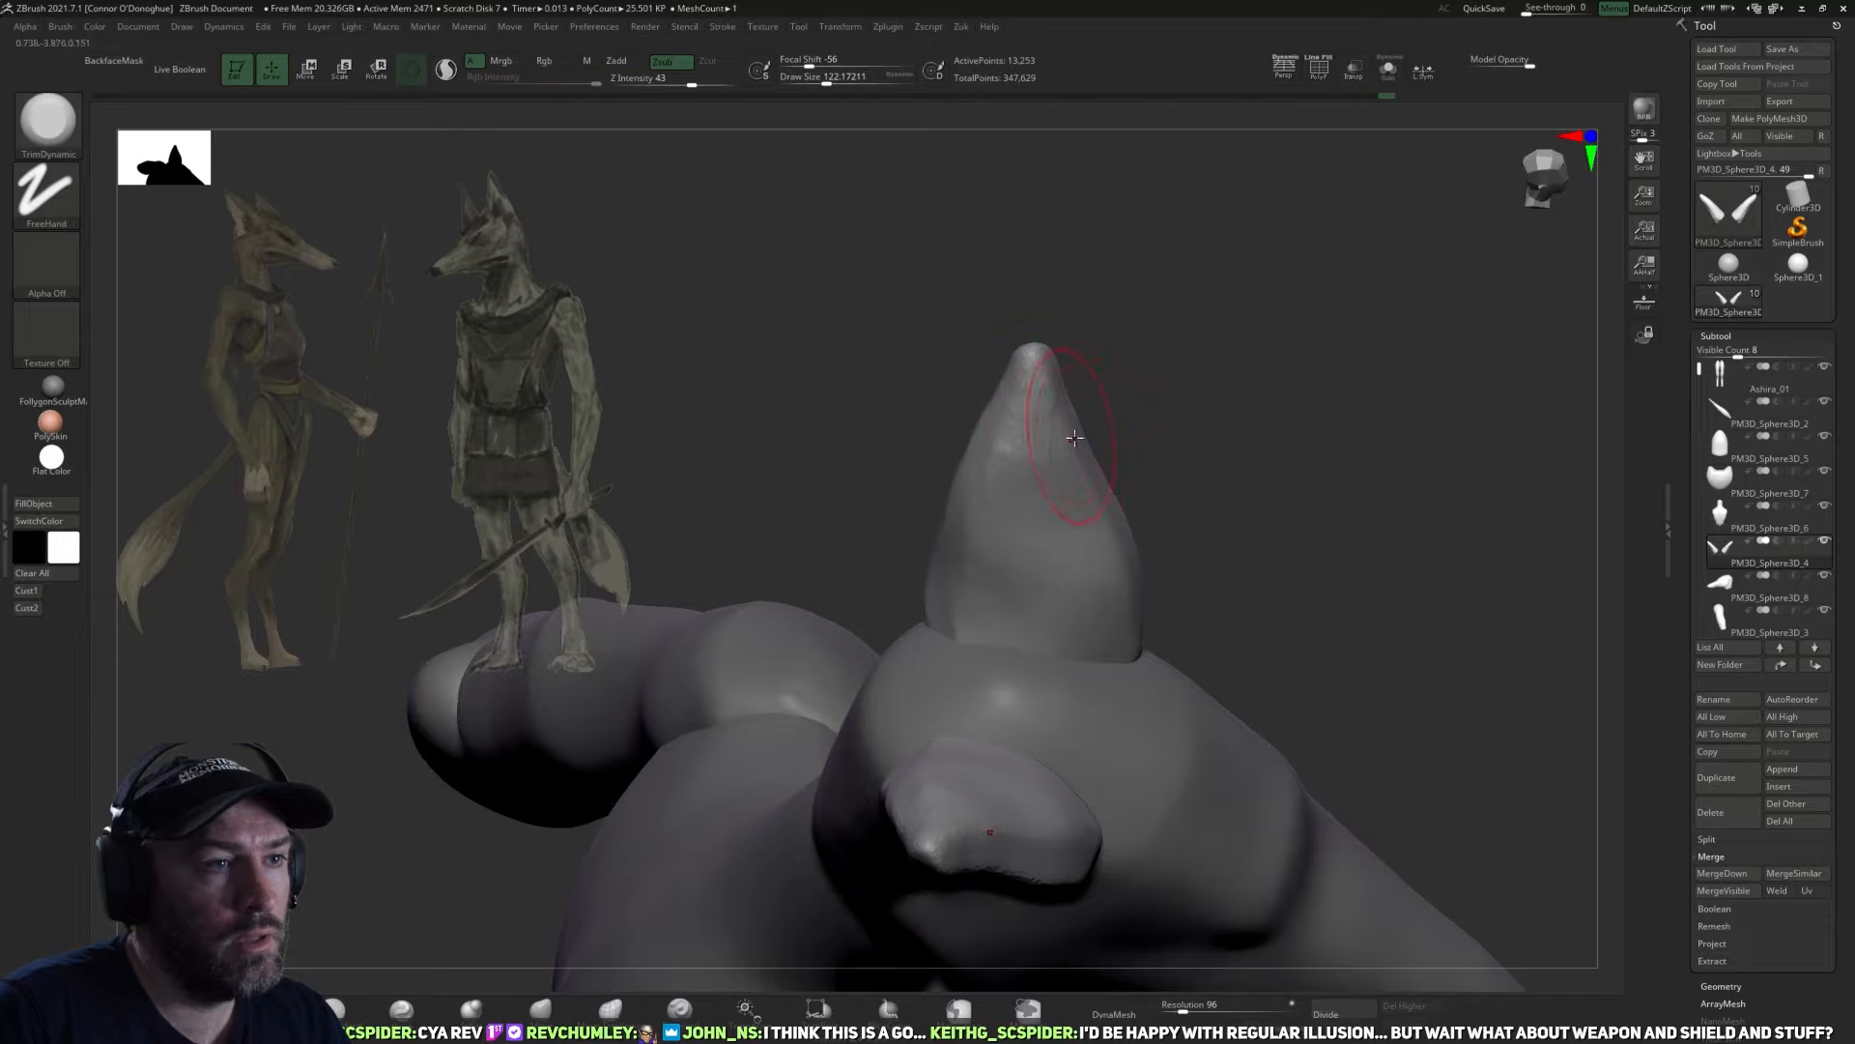
{"action": "right_click_drag", "start_coordinate": [1064, 428], "coordinate": [1049, 484]}
{"action": "right_click_drag", "start_coordinate": [1156, 460], "coordinate": [1026, 523]}
{"action": "right_click_drag", "start_coordinate": [1010, 386], "coordinate": [1104, 632]}
{"action": "mouse_move", "coordinate": [1255, 492]}
{"action": "right_mouse_down"}
{"action": "mouse_move", "coordinate": [1087, 667]}
{"action": "mouse_move", "coordinate": [1255, 427]}
{"action": "mouse_move", "coordinate": [1358, 581]}
{"action": "right_mouse_up"}
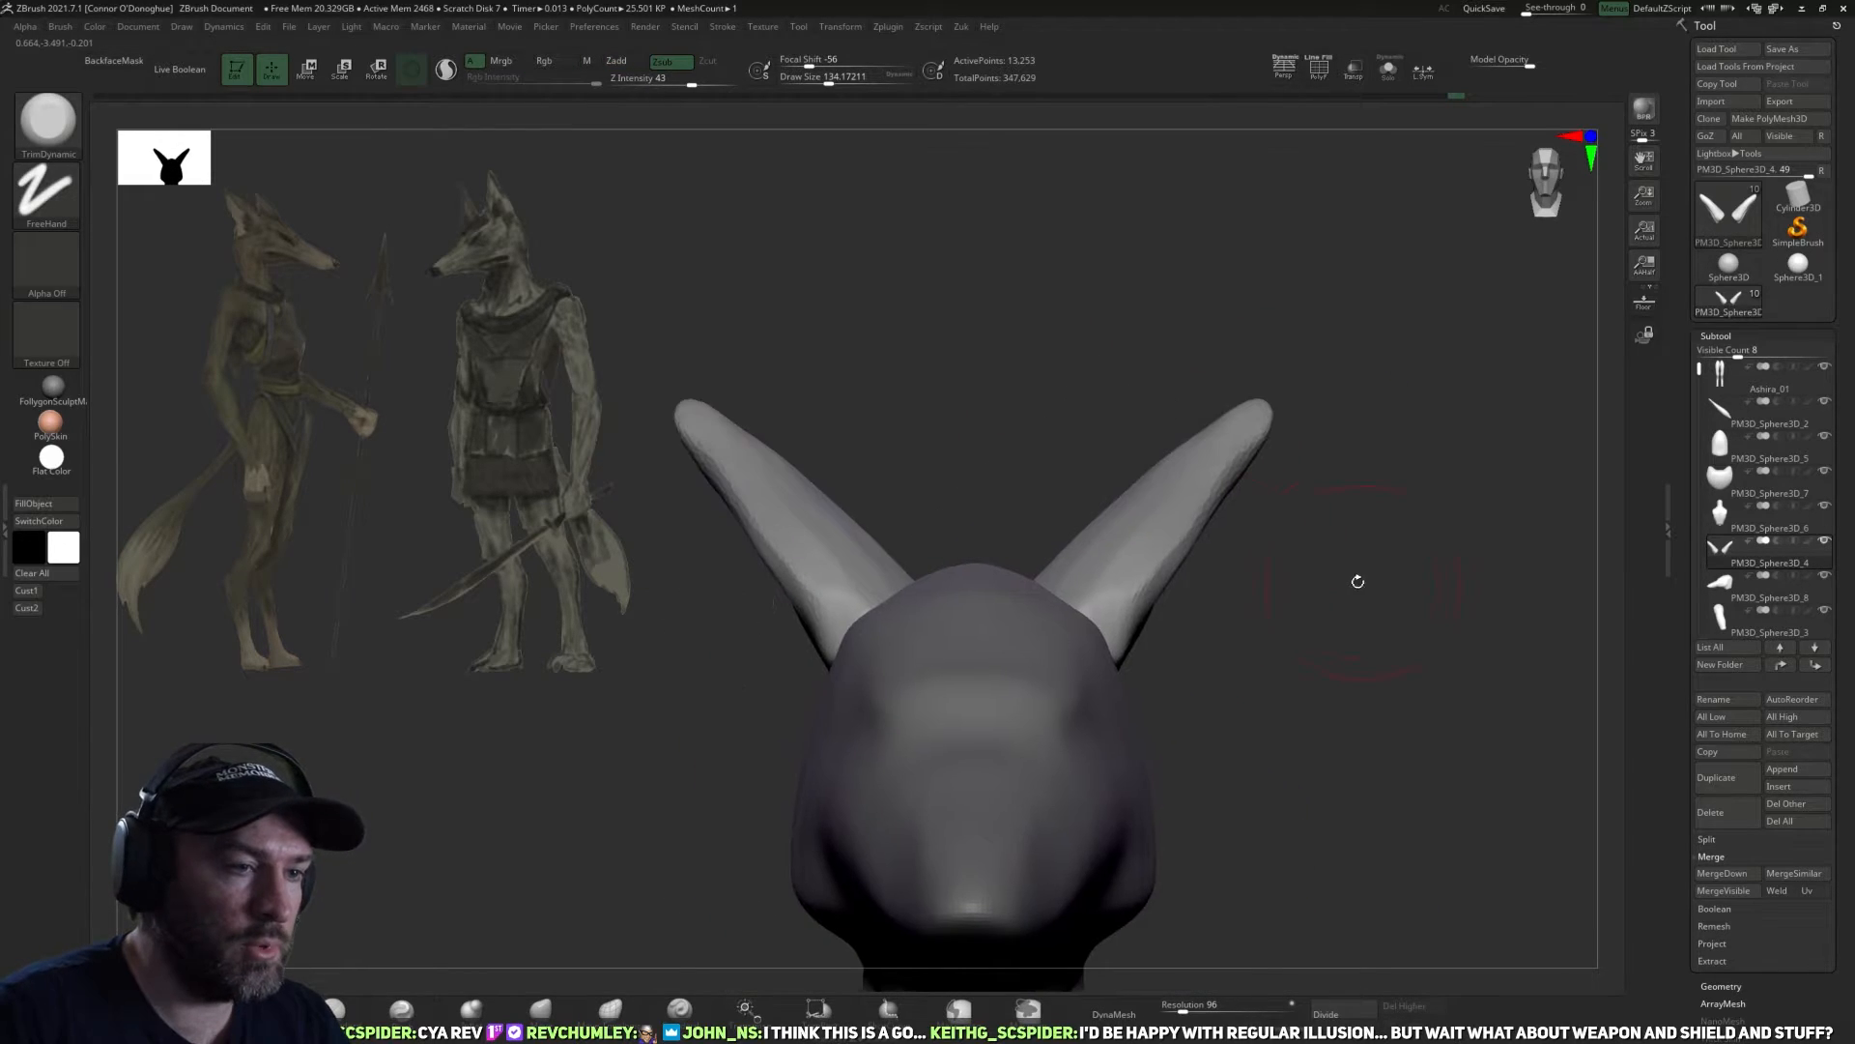
Pull the ear tips slightly inward and up with the Move brush, reducing the draw size from about 158 to 126.
{"action": "left_click", "coordinate": [543, 1009]}
{"action": "left_click_drag", "start_coordinate": [1156, 504], "coordinate": [1172, 526]}
{"action": "mouse_move", "coordinate": [1372, 517]}
{"action": "right_mouse_down"}
{"action": "mouse_move", "coordinate": [1288, 425]}
{"action": "mouse_move", "coordinate": [1226, 487]}
{"action": "right_mouse_up"}
{"action": "key", "text": "["}
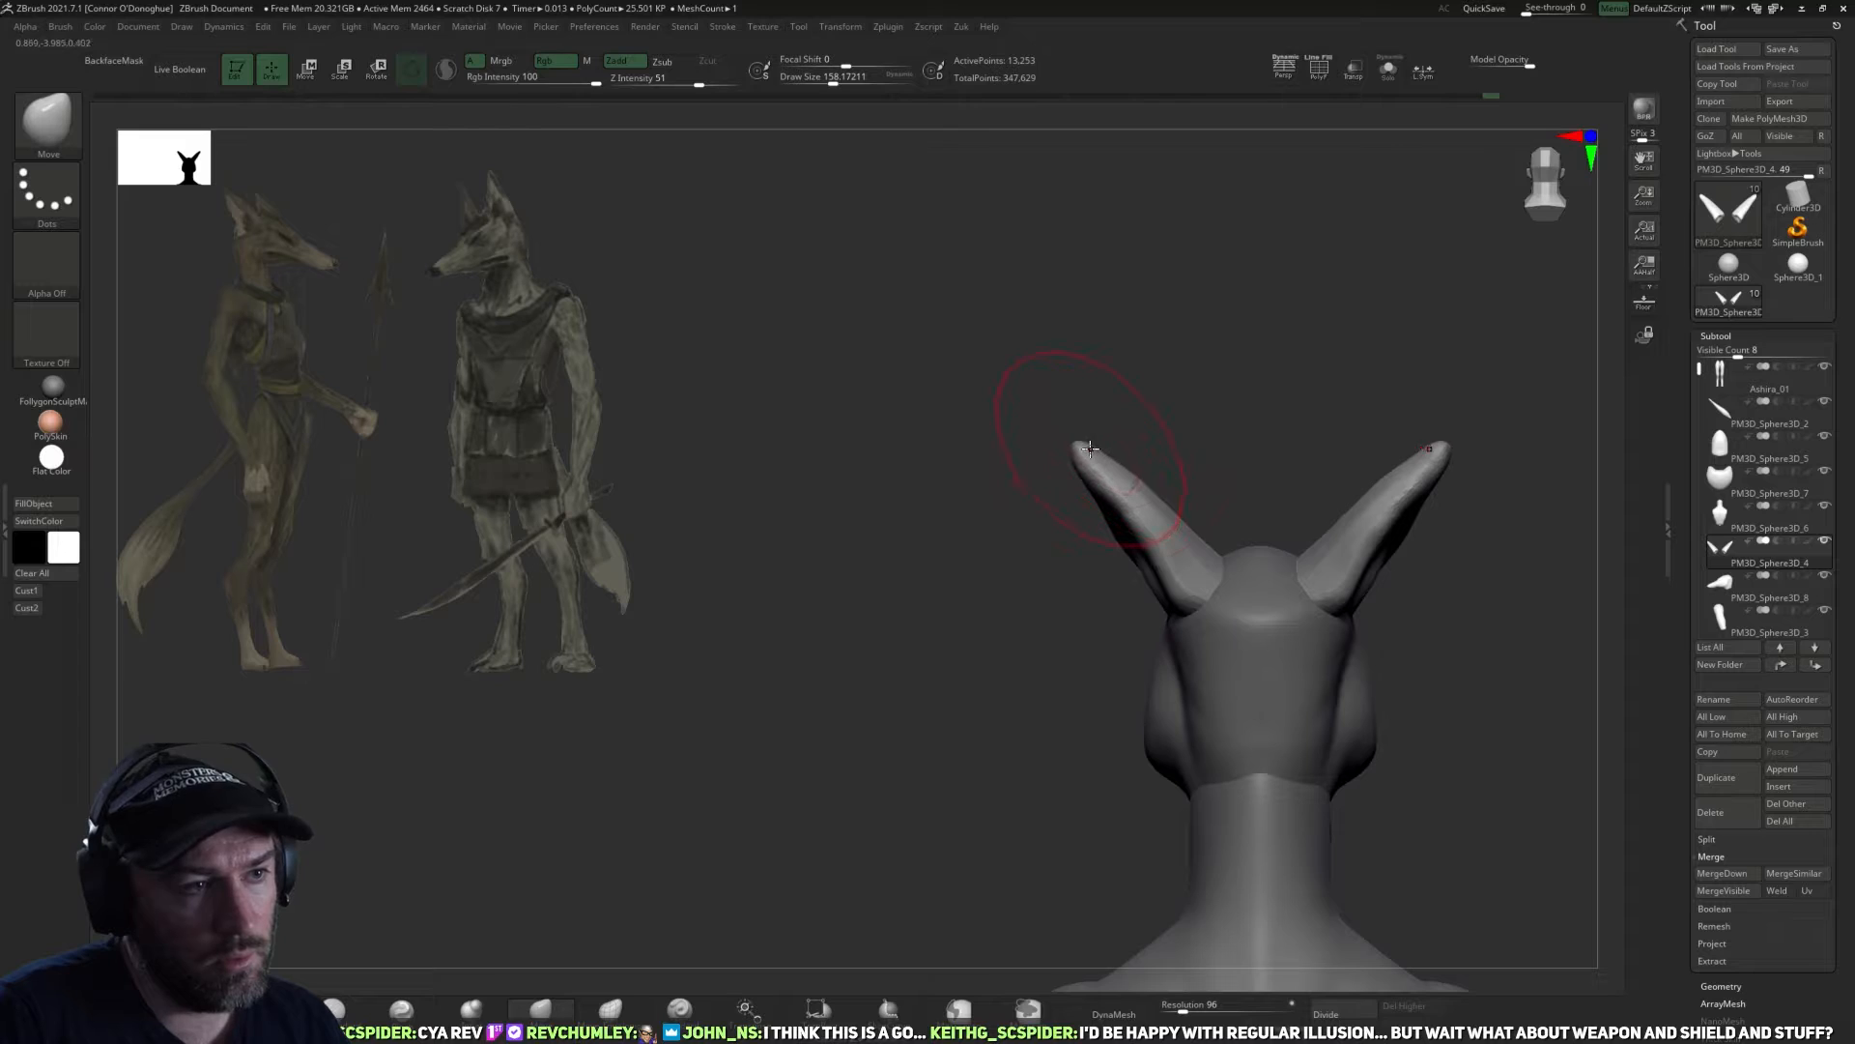
{"action": "mouse_move", "coordinate": [1128, 466]}
{"action": "left_mouse_down"}
{"action": "mouse_move", "coordinate": [1105, 471]}
{"action": "mouse_move", "coordinate": [1097, 418]}
{"action": "left_mouse_up"}
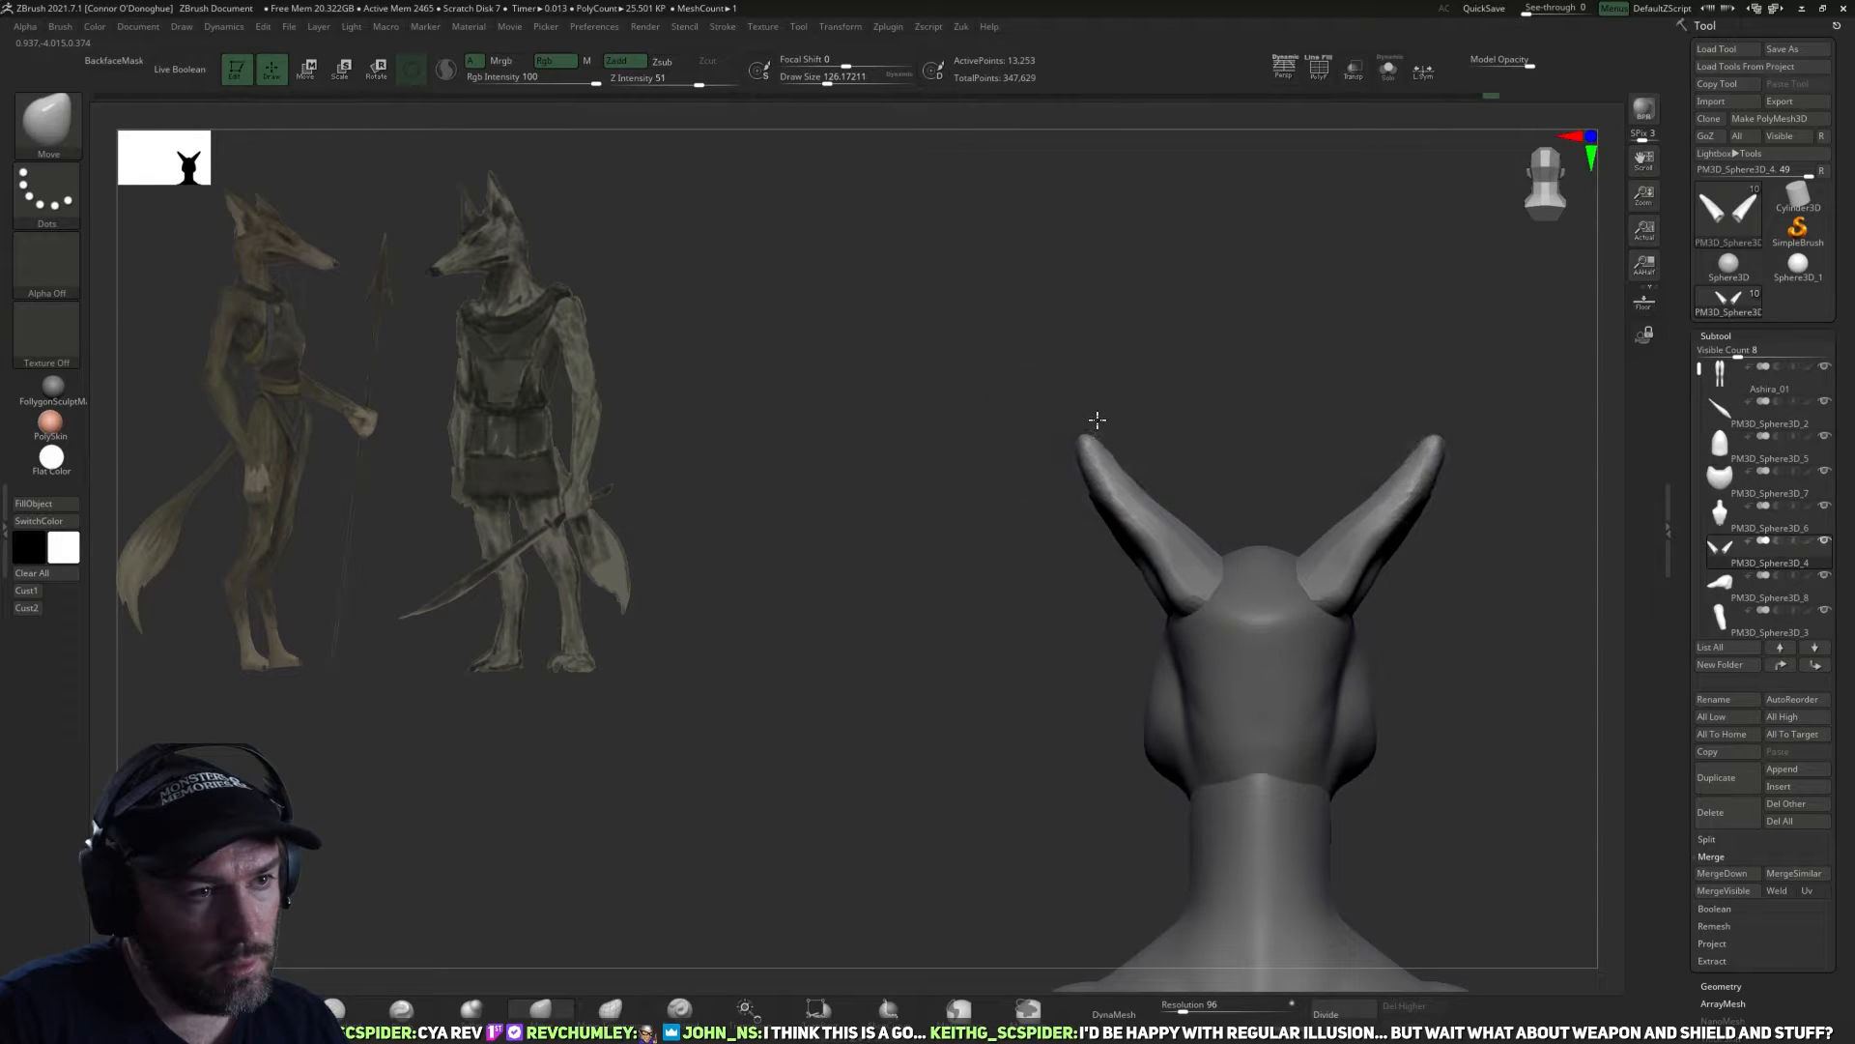
{"action": "left_click_drag", "start_coordinate": [1177, 518], "coordinate": [1188, 492]}
{"action": "key", "text": "bracketleft"}
{"action": "left_click_drag", "start_coordinate": [1048, 626], "coordinate": [1180, 625]}
{"action": "left_click_drag", "start_coordinate": [1496, 652], "coordinate": [1269, 632], "text": "shift"}
Select the head, reshape the back of the skull with the Move brush, and review it from several angles with Pinch selected.
{"action": "left_click", "coordinate": [1136, 748], "text": "alt"}
{"action": "mouse_move", "coordinate": [1137, 751]}
{"action": "left_mouse_down"}
{"action": "mouse_move", "coordinate": [1088, 750]}
{"action": "mouse_move", "coordinate": [1102, 721]}
{"action": "left_mouse_up"}
{"action": "mouse_move", "coordinate": [1237, 725]}
{"action": "left_mouse_down"}
{"action": "mouse_move", "coordinate": [1038, 766]}
{"action": "mouse_move", "coordinate": [1085, 746]}
{"action": "mouse_move", "coordinate": [1150, 661]}
{"action": "mouse_move", "coordinate": [1062, 757]}
{"action": "left_mouse_up"}
{"action": "key", "text": "bracketleft"}
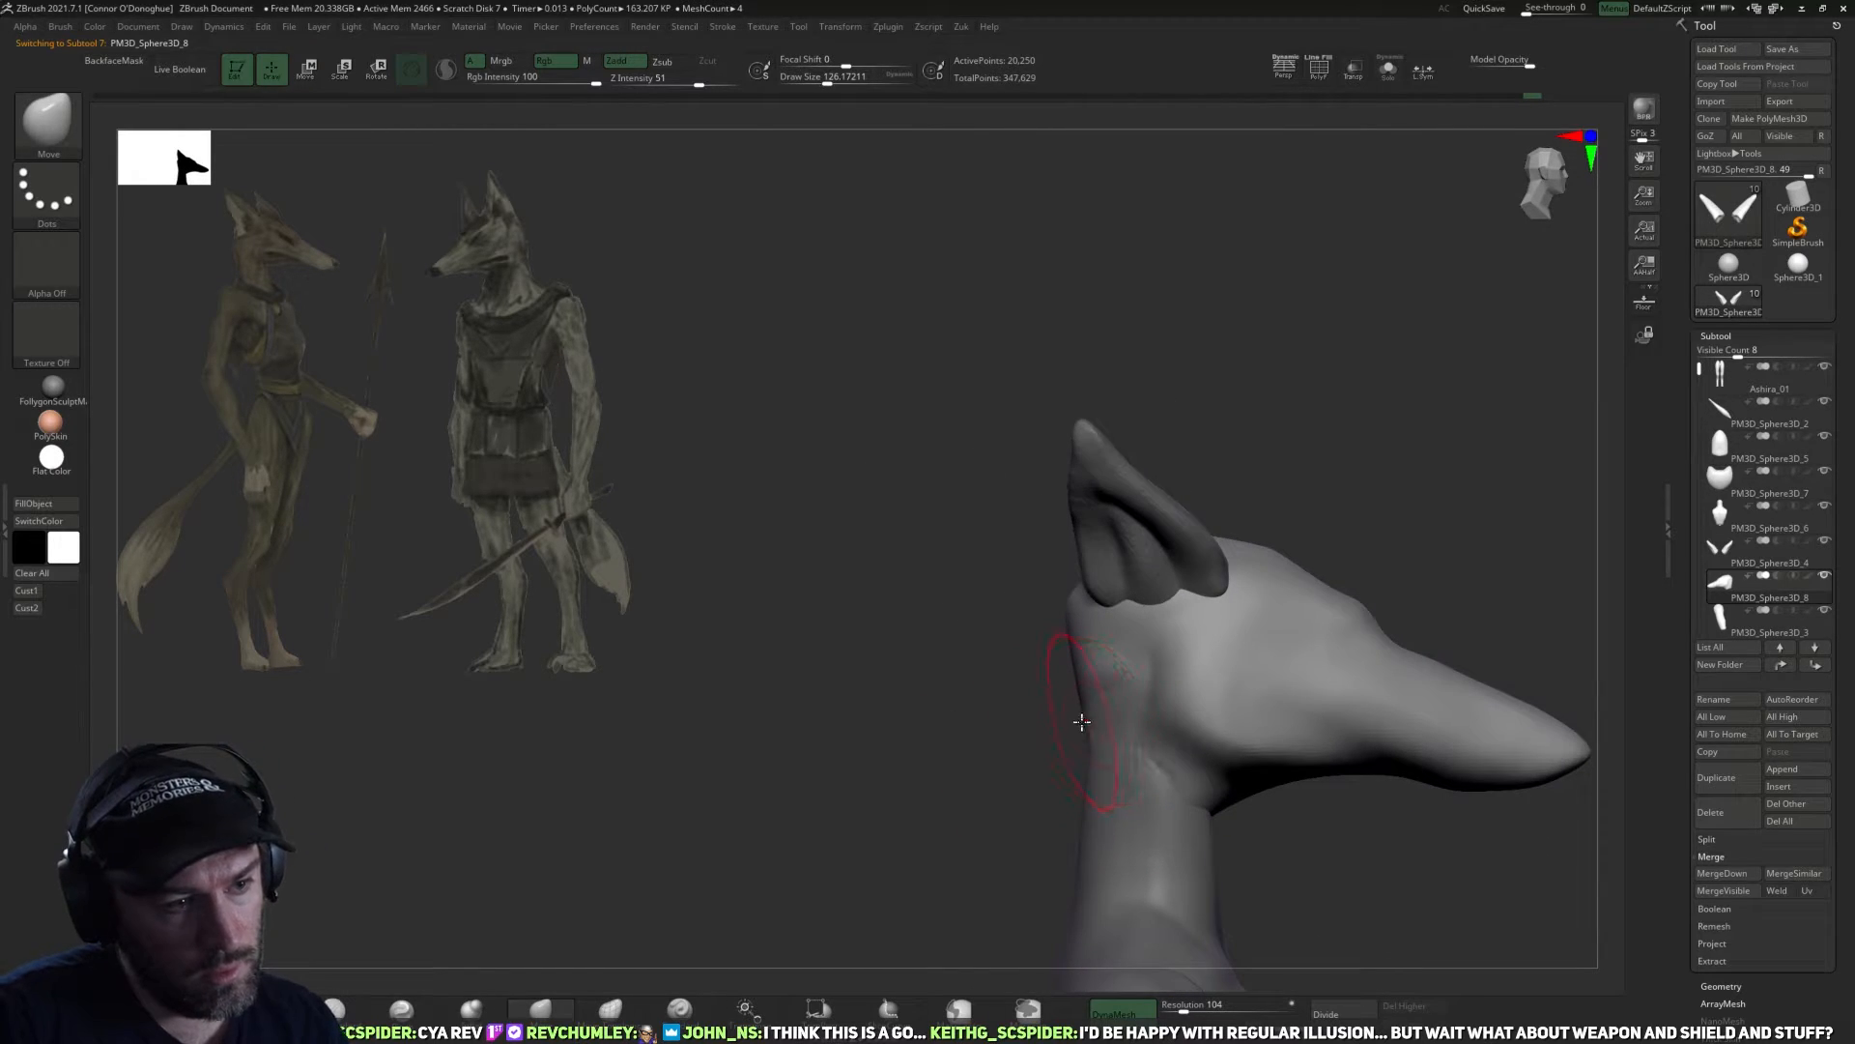
{"action": "left_click_drag", "start_coordinate": [1079, 641], "coordinate": [1134, 645]}
{"action": "left_click", "coordinate": [401, 1010]}
{"action": "left_click_drag", "start_coordinate": [831, 677], "coordinate": [858, 649]}
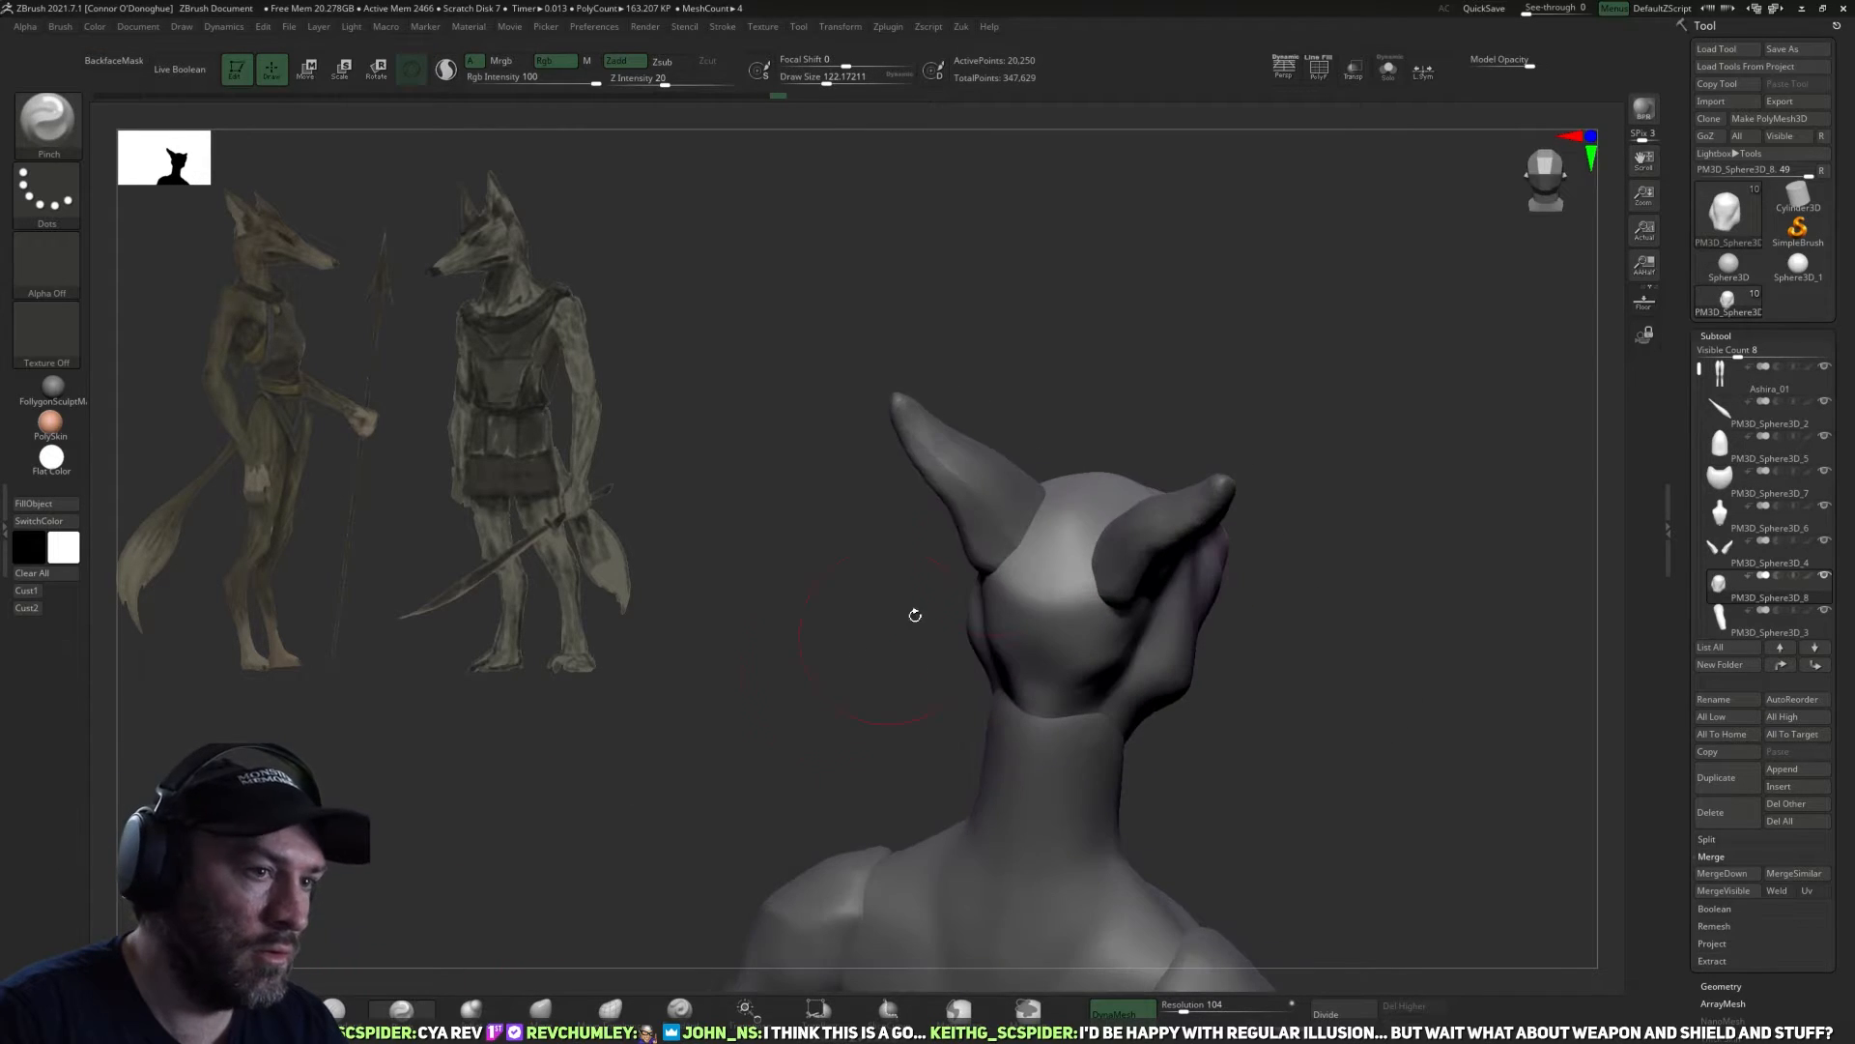
{"action": "left_click_drag", "start_coordinate": [1306, 598], "coordinate": [1376, 99]}
{"action": "mouse_move", "coordinate": [1344, 291]}
{"action": "left_mouse_down"}
{"action": "mouse_move", "coordinate": [1387, 484]}
{"action": "mouse_move", "coordinate": [1304, 576]}
{"action": "mouse_move", "coordinate": [1188, 593]}
{"action": "left_mouse_up"}
Select the ears and adjust their placement on the skull from the front with the transform gizmo.
{"action": "key", "text": "Up"}
{"action": "key", "text": "shift"}
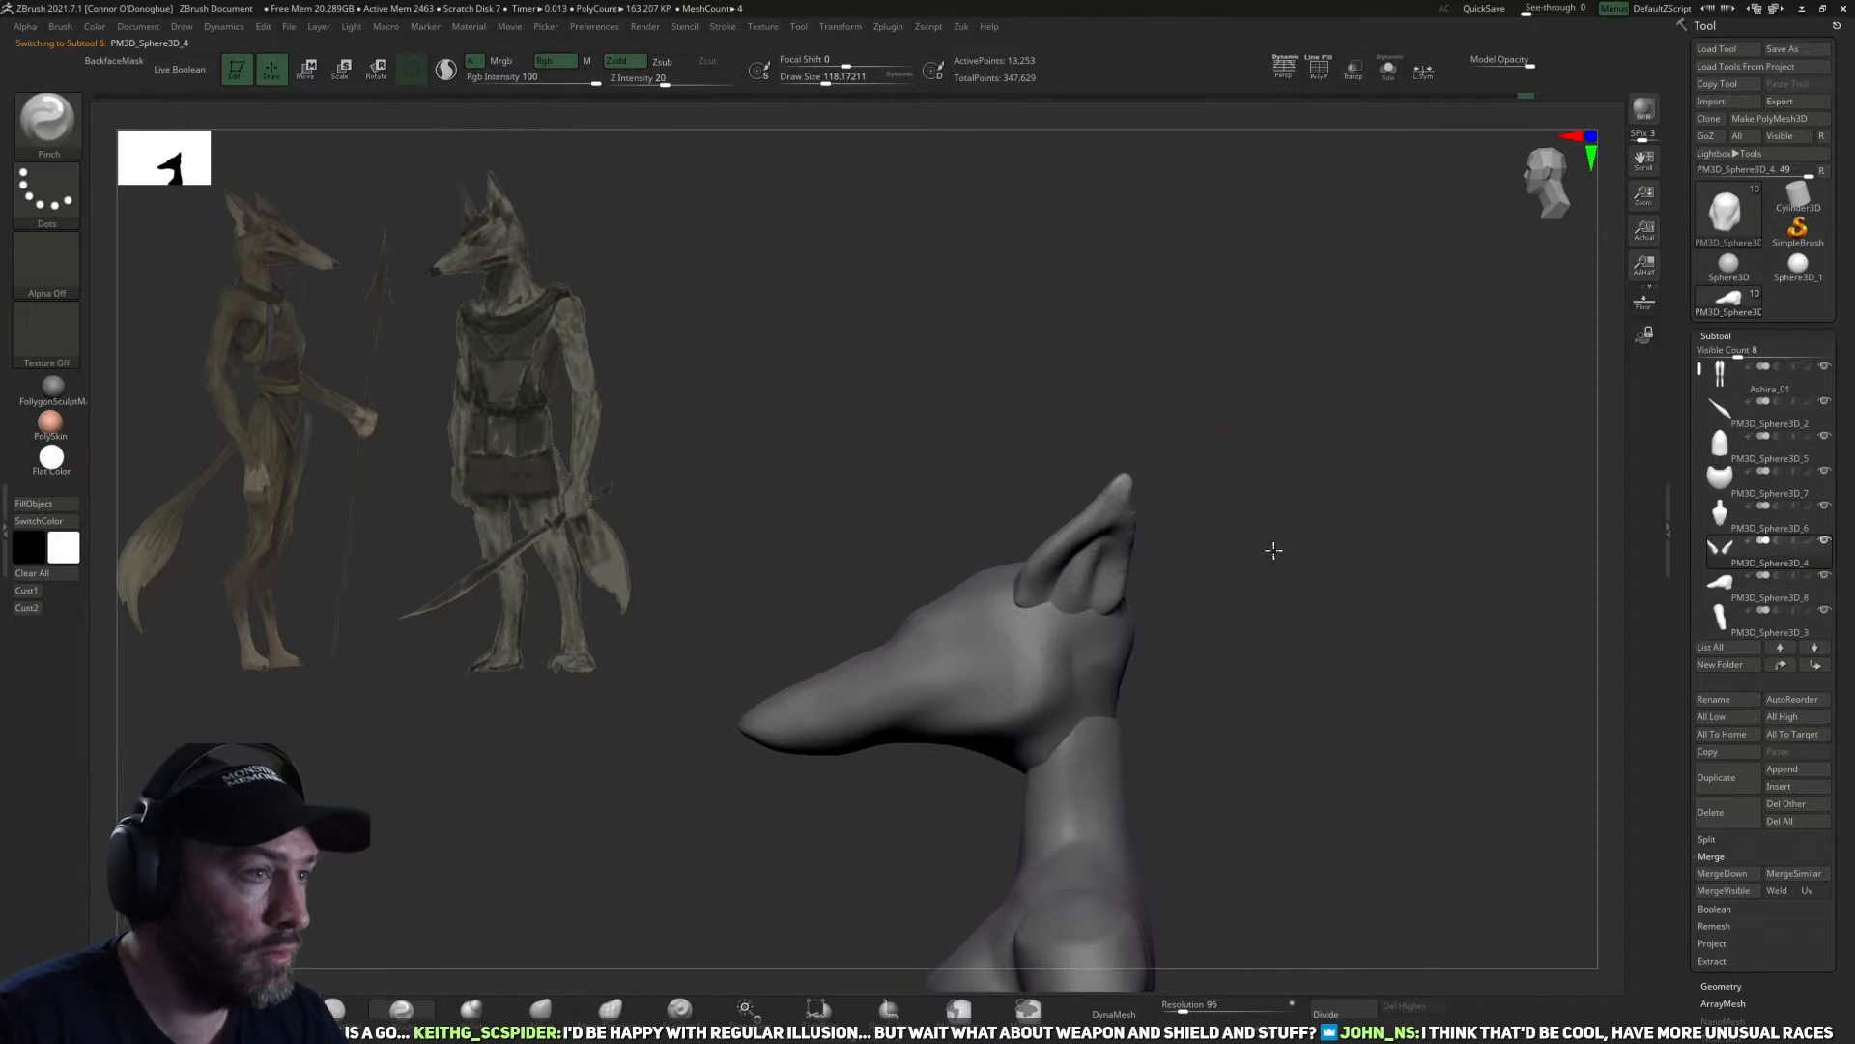
{"action": "key", "text": "r"}
{"action": "left_click_drag", "start_coordinate": [1255, 542], "coordinate": [1034, 635], "text": "shift"}
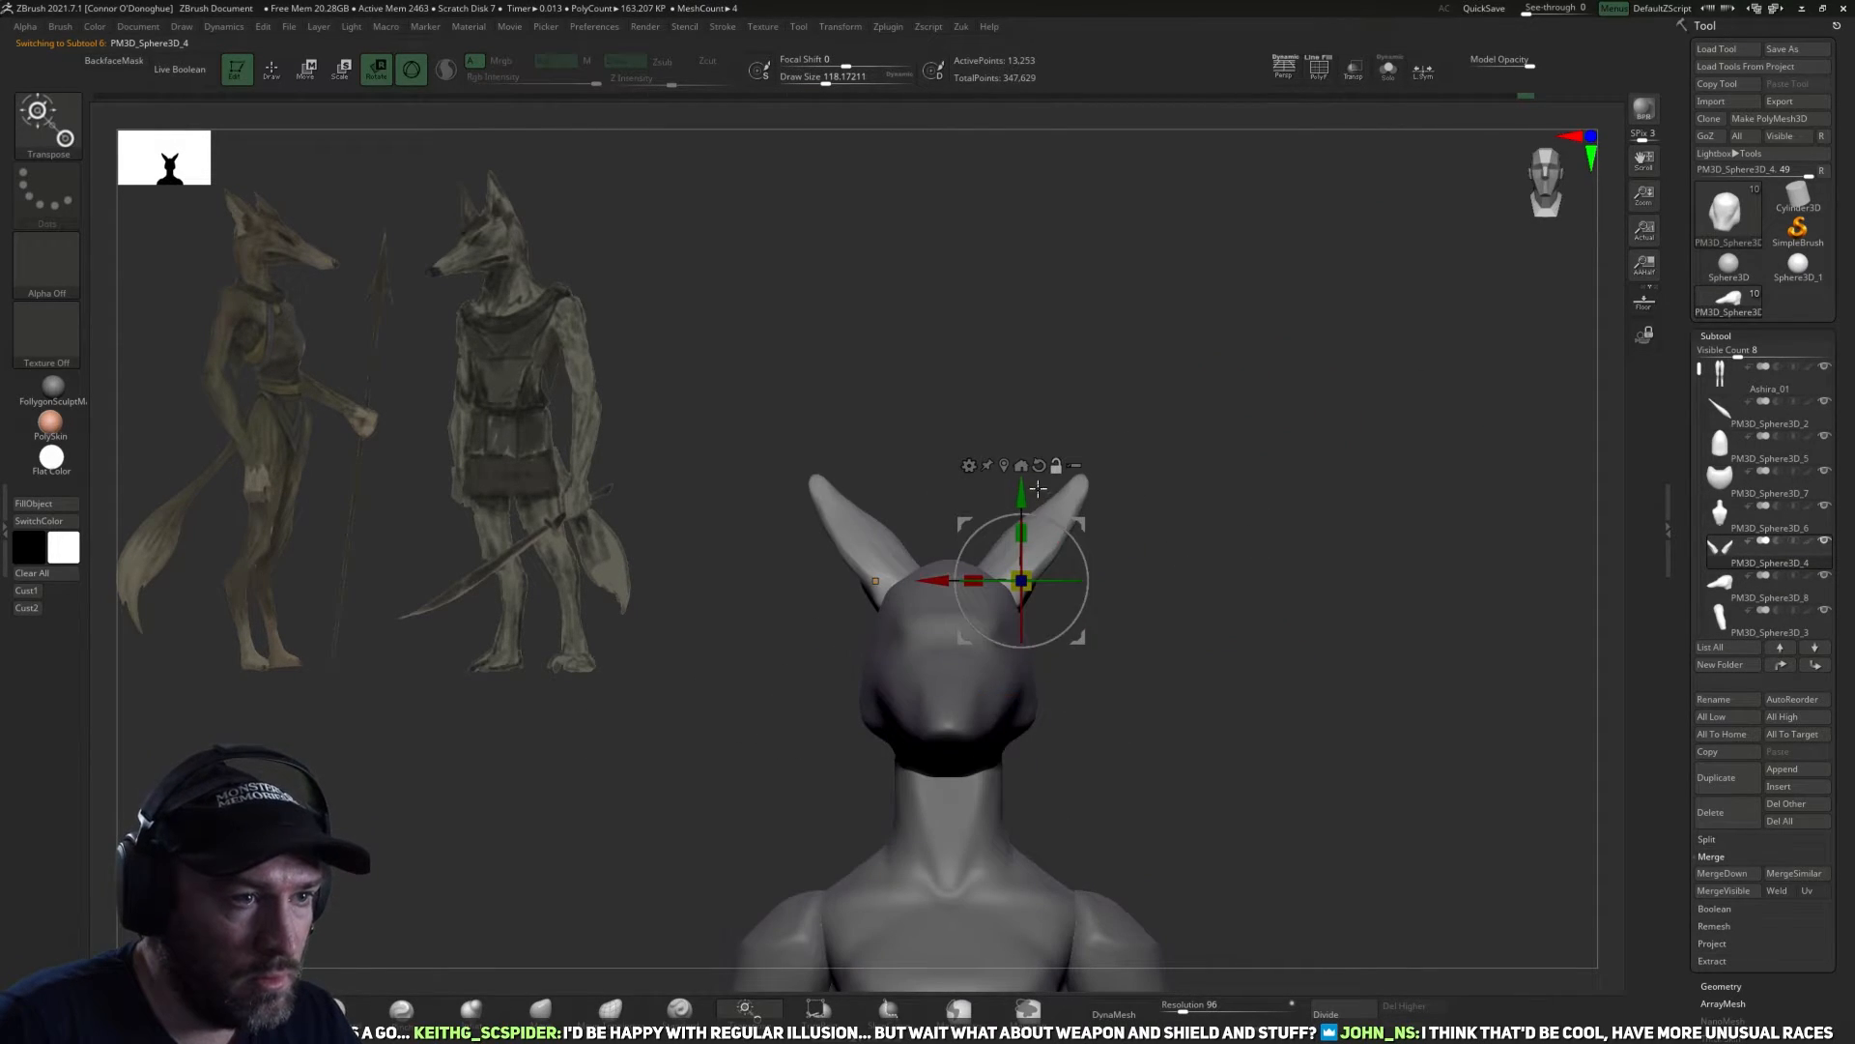
{"action": "left_click", "coordinate": [1004, 467]}
{"action": "left_click_drag", "start_coordinate": [1083, 495], "coordinate": [1181, 696], "text": "alt"}
{"action": "left_click_drag", "start_coordinate": [1072, 640], "coordinate": [1315, 540], "text": "alt"}
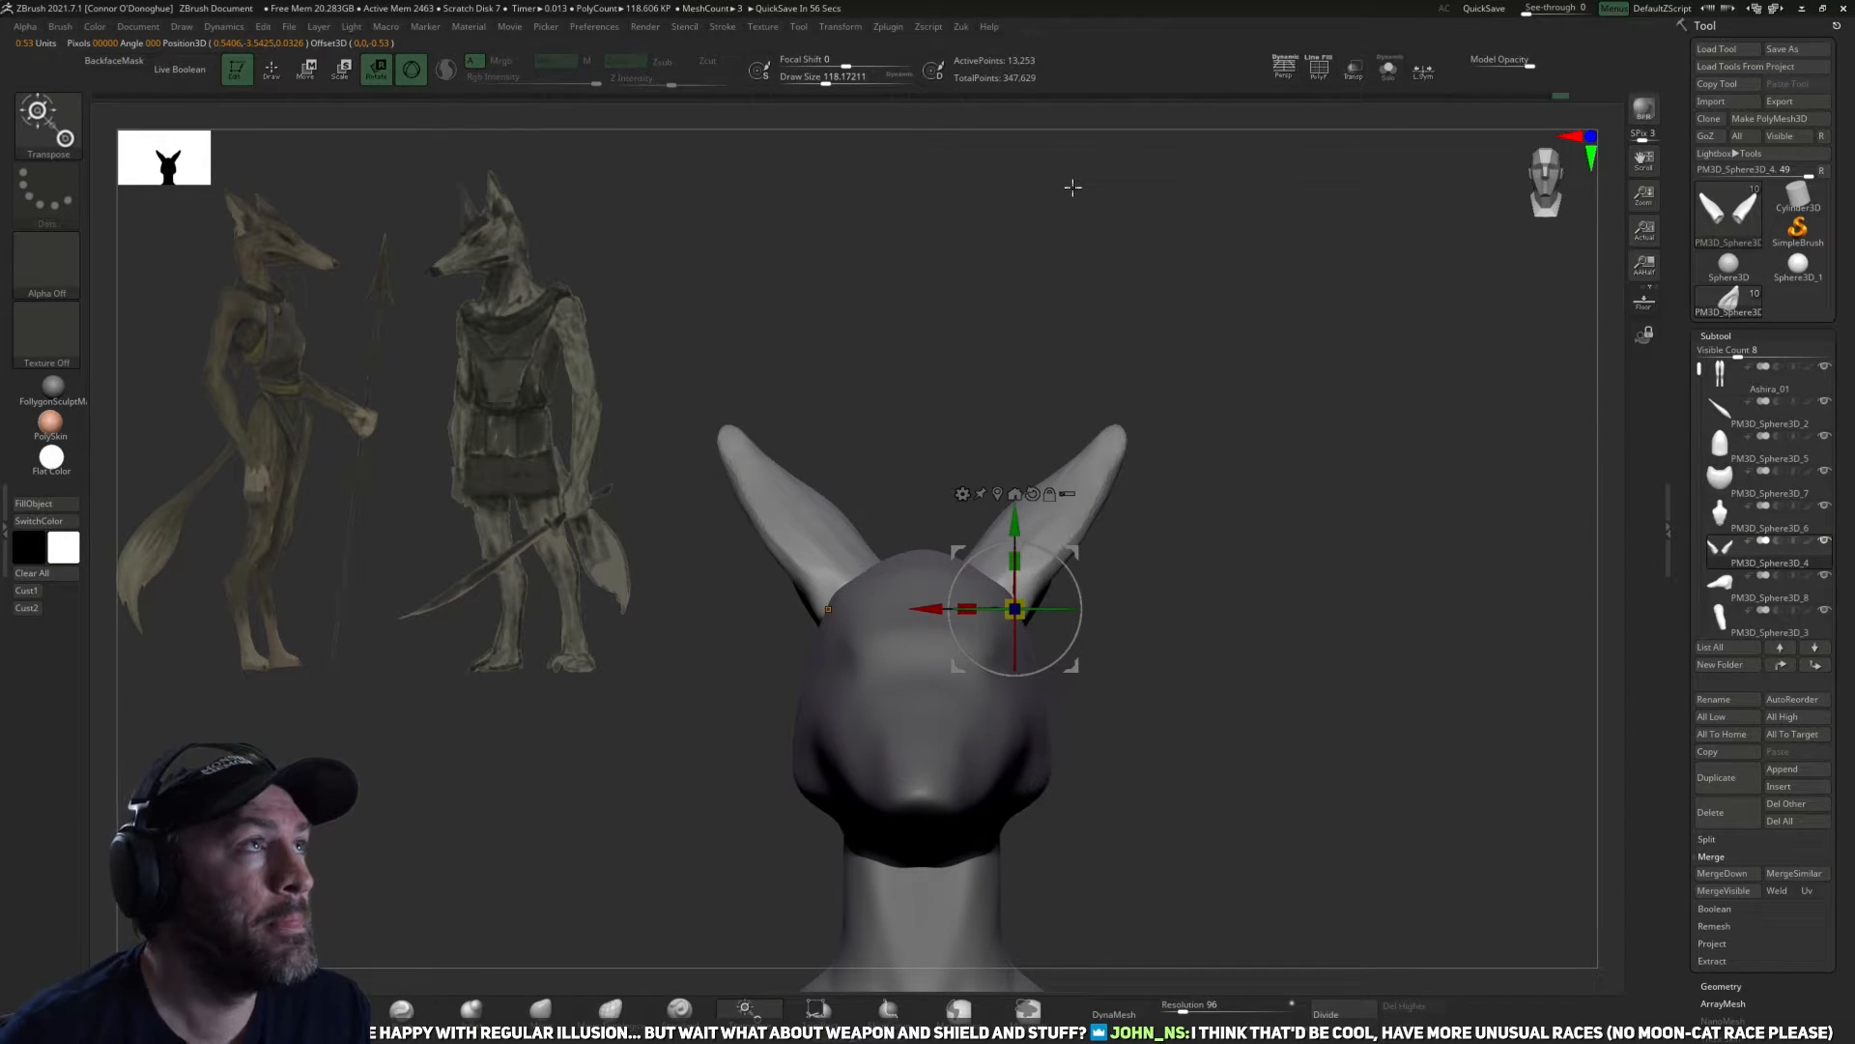
{"action": "left_click_drag", "start_coordinate": [1276, 585], "coordinate": [1187, 442]}
Trim and even out the inner hollows of the ears with the TrimDynamic brush, reducing the draw size from about 110 to 98.
{"action": "key", "text": "q"}
{"action": "left_click_drag", "start_coordinate": [1256, 527], "coordinate": [1246, 594], "text": "alt"}
{"action": "mouse_move", "coordinate": [1040, 558]}
{"action": "left_mouse_down"}
{"action": "mouse_move", "coordinate": [1007, 586]}
{"action": "mouse_move", "coordinate": [1028, 607]}
{"action": "left_mouse_up"}
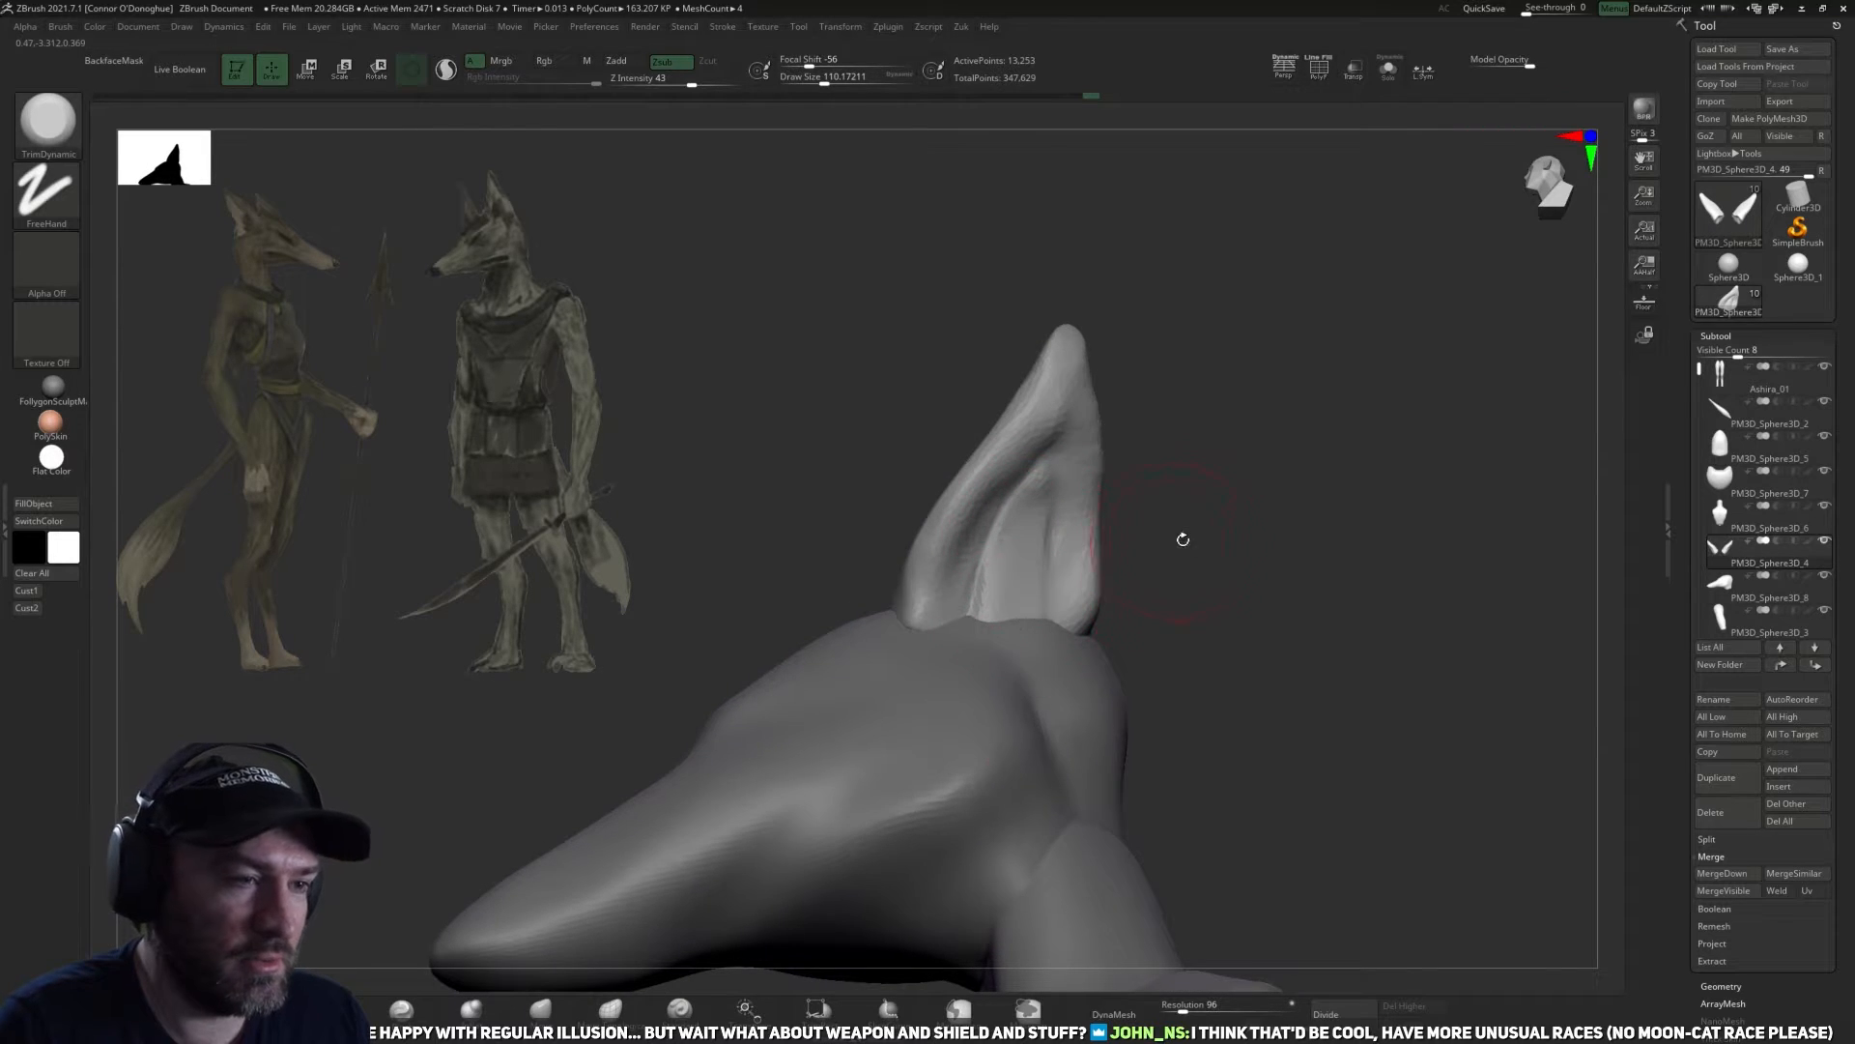
{"action": "left_click_drag", "start_coordinate": [1180, 538], "coordinate": [1256, 542]}
{"action": "left_click_drag", "start_coordinate": [1051, 508], "coordinate": [1023, 611]}
{"action": "left_click_drag", "start_coordinate": [1247, 556], "coordinate": [1174, 556]}
{"action": "left_click_drag", "start_coordinate": [1013, 540], "coordinate": [1010, 580]}
{"action": "mouse_move", "coordinate": [1242, 553]}
{"action": "left_mouse_down"}
{"action": "mouse_move", "coordinate": [1137, 577]}
{"action": "mouse_move", "coordinate": [1201, 522]}
{"action": "left_mouse_up"}
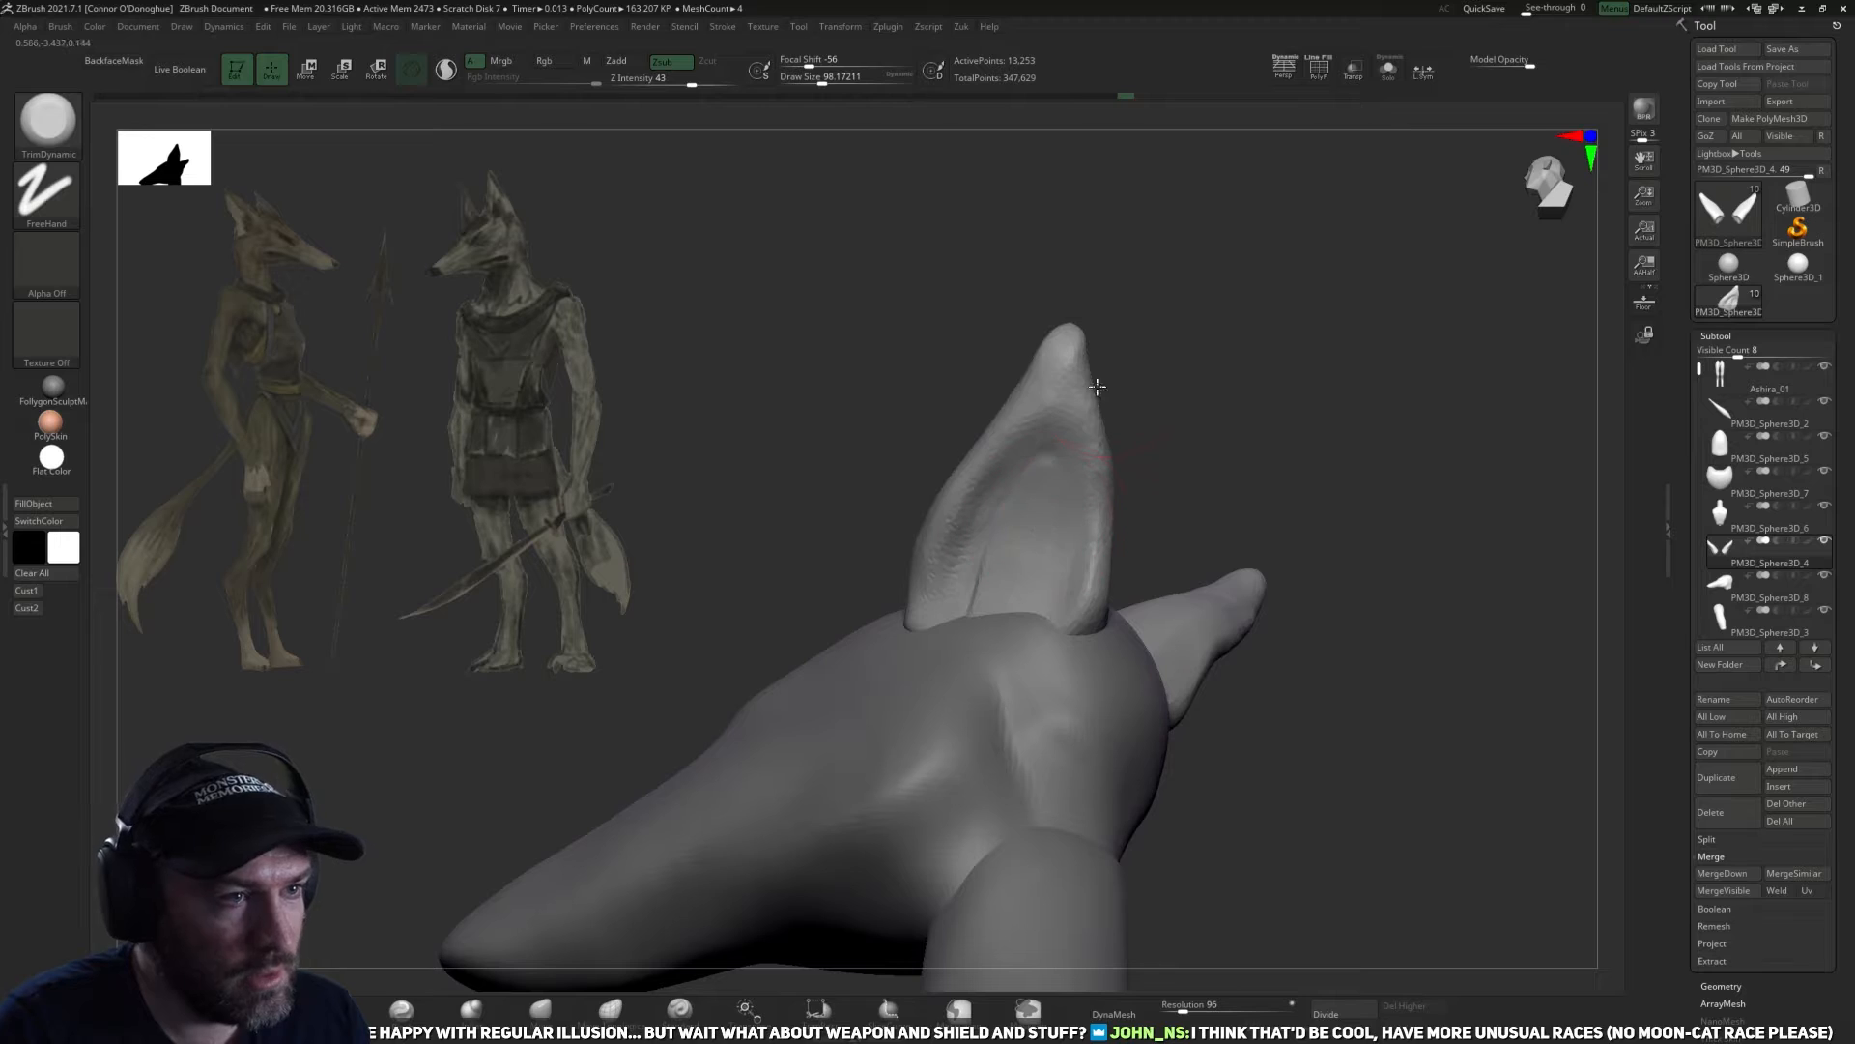
Smooth the outer ear surfaces and trim the rims and tips with TrimDynamic at a draw size of about 94.
{"action": "left_click_drag", "start_coordinate": [1189, 397], "coordinate": [1193, 393]}
{"action": "left_click_drag", "start_coordinate": [1159, 455], "coordinate": [1274, 508]}
{"action": "mouse_move", "coordinate": [989, 489]}
{"action": "left_mouse_down", "text": "shift"}
{"action": "mouse_move", "coordinate": [993, 542]}
{"action": "mouse_move", "coordinate": [974, 497]}
{"action": "left_mouse_up", "text": "shift"}
{"action": "left_click_drag", "start_coordinate": [1106, 559], "coordinate": [1048, 546]}
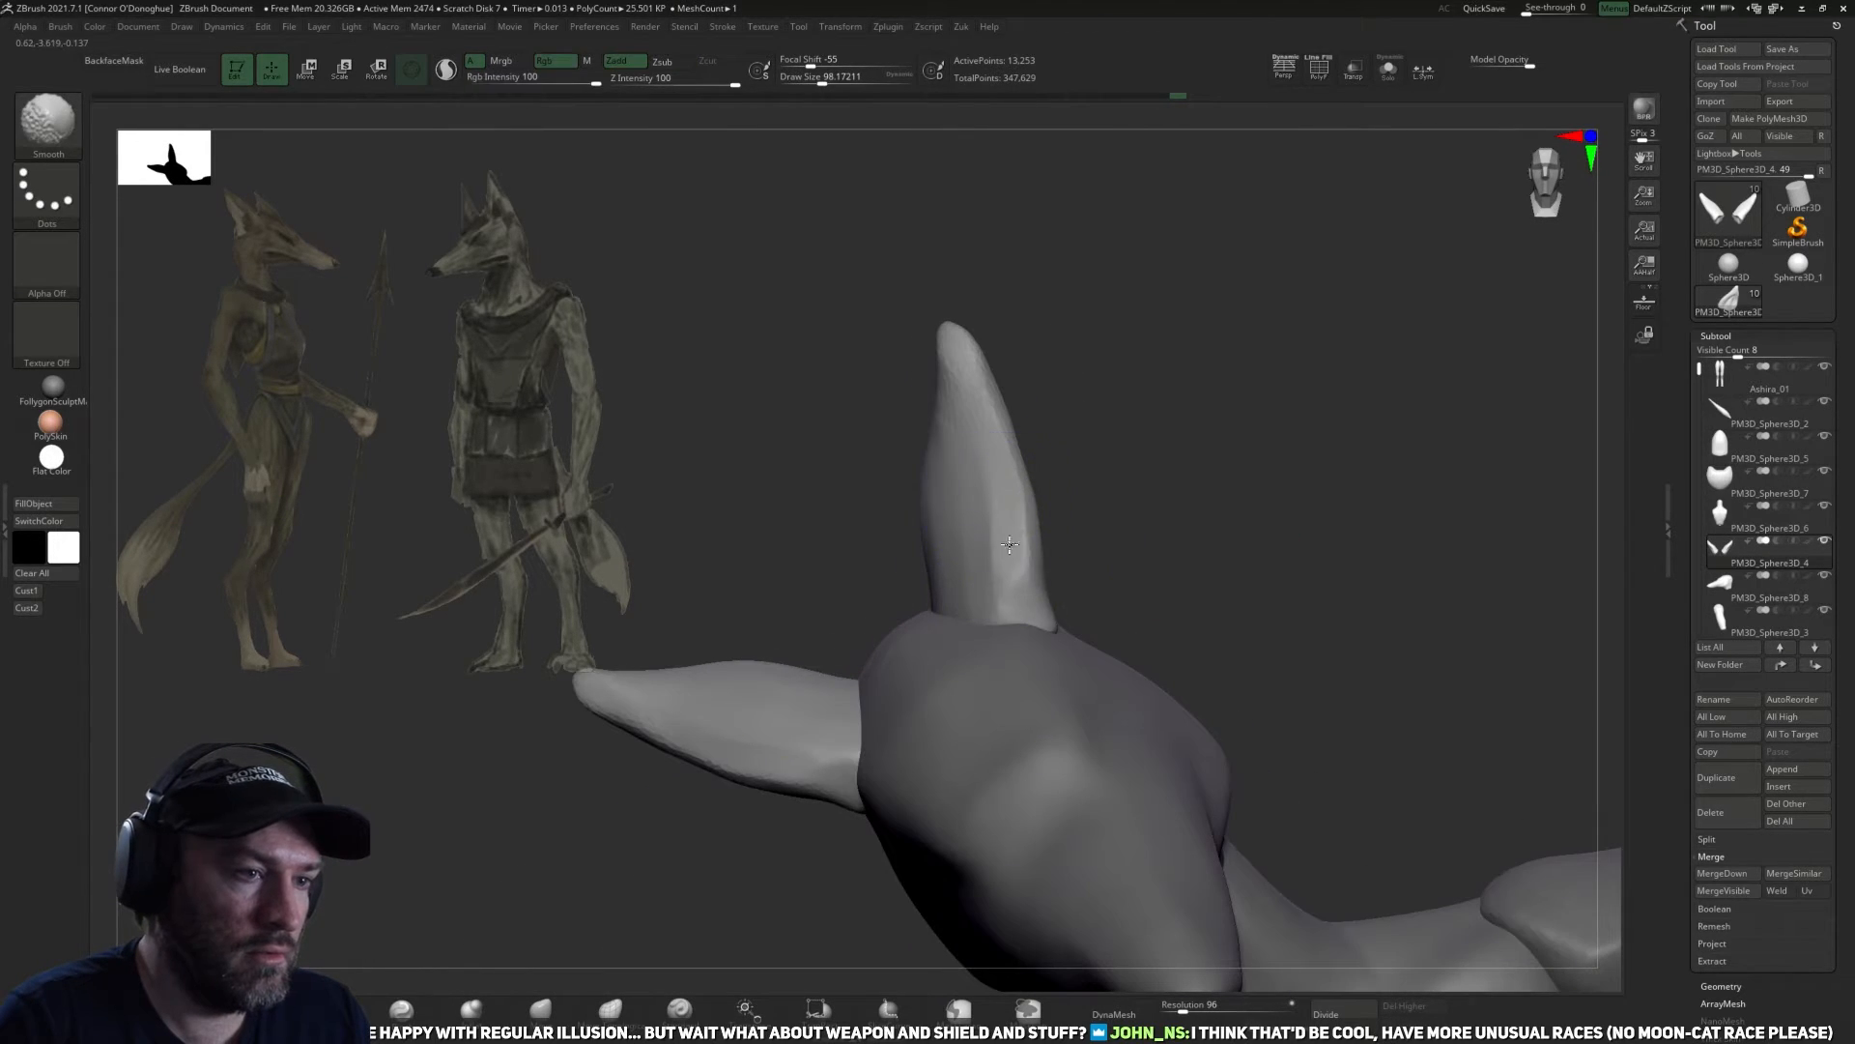
{"action": "left_click_drag", "start_coordinate": [1140, 481], "coordinate": [1204, 433]}
{"action": "left_click_drag", "start_coordinate": [1148, 353], "coordinate": [1051, 388]}
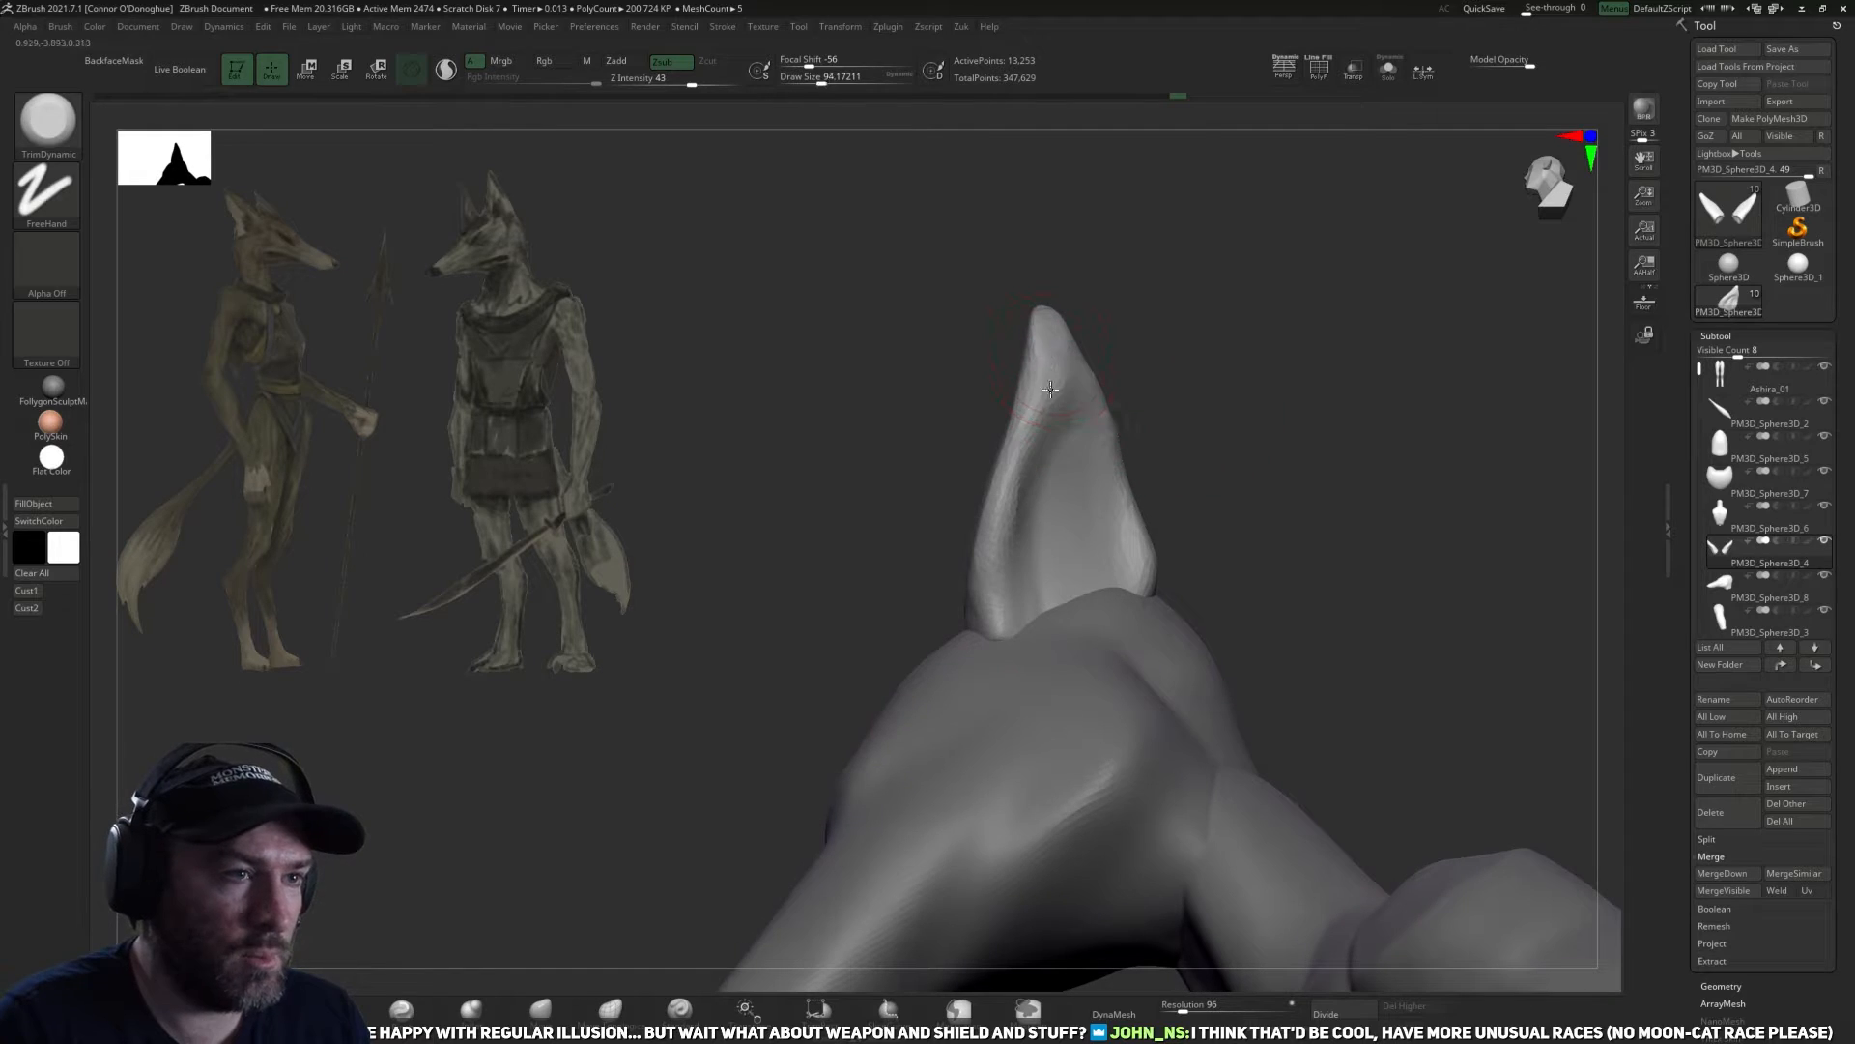
{"action": "right_click_drag", "start_coordinate": [1086, 539], "coordinate": [1165, 581]}
{"action": "left_click_drag", "start_coordinate": [1258, 434], "coordinate": [1192, 531]}
{"action": "key", "text": "r"}
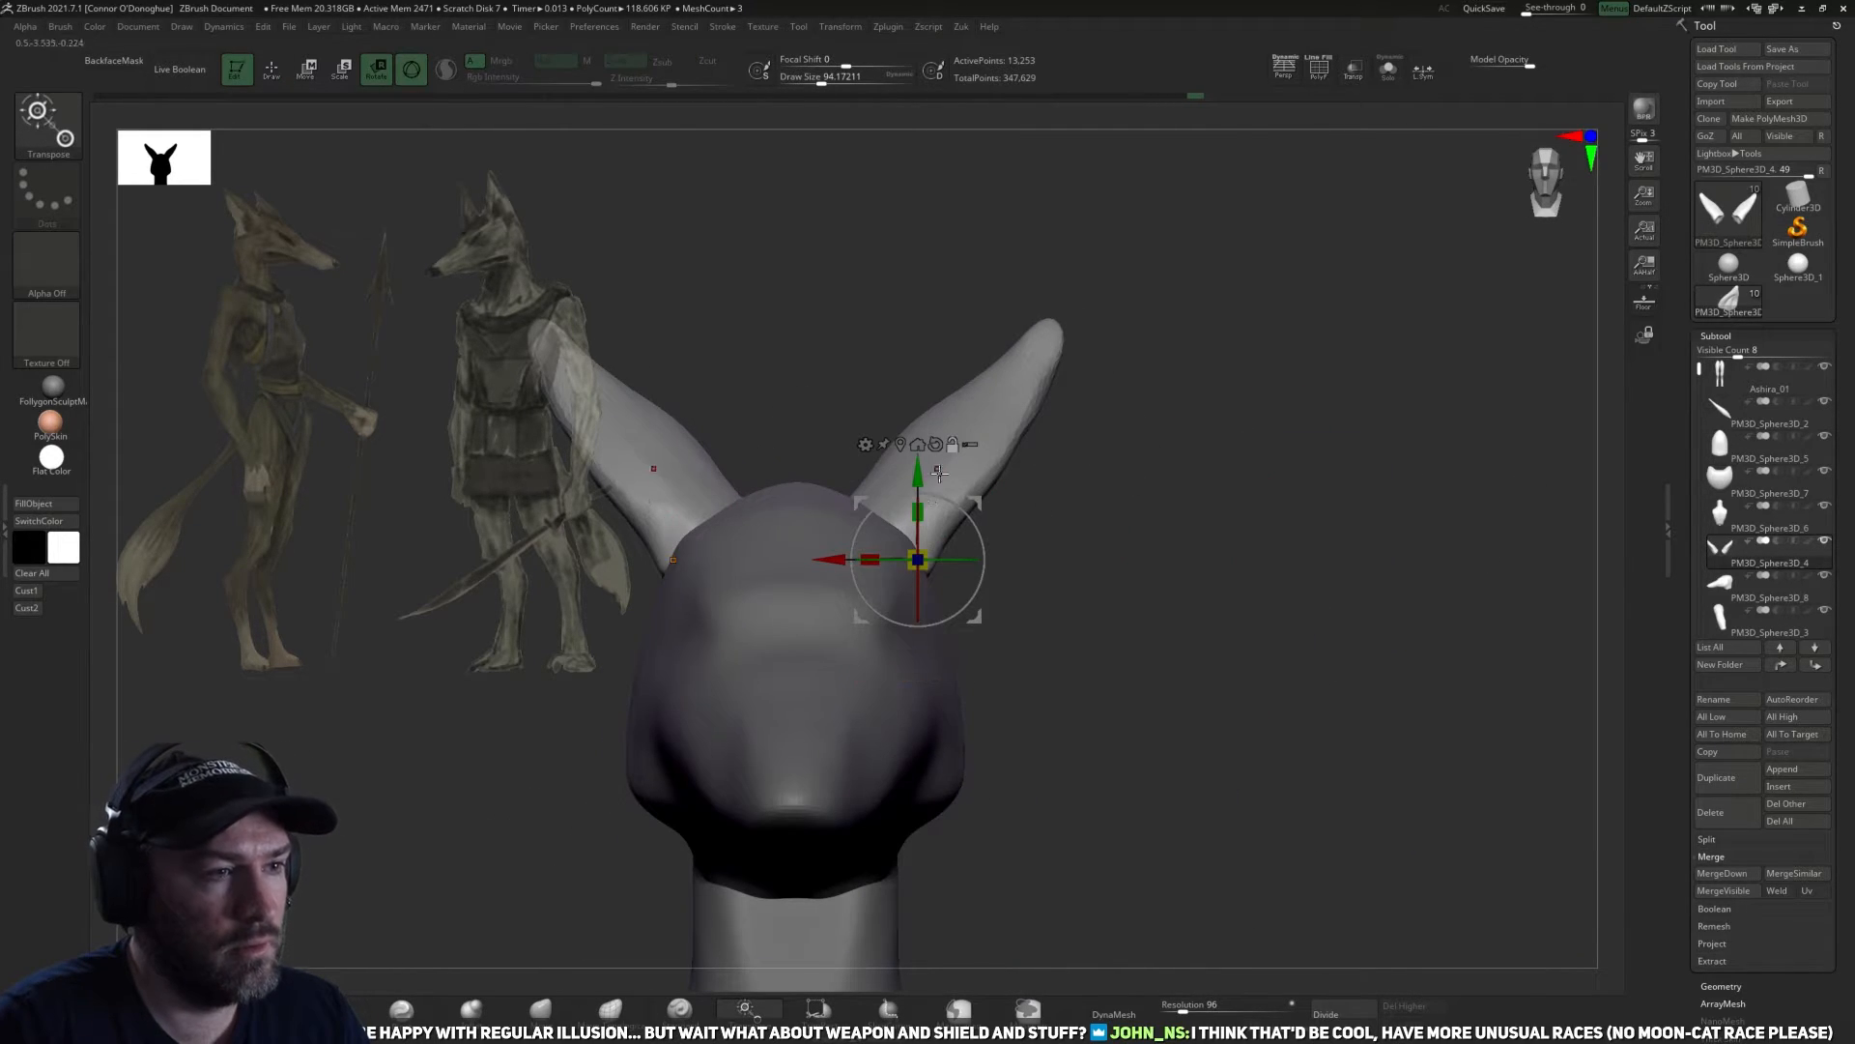
{"action": "left_click_drag", "start_coordinate": [926, 563], "coordinate": [899, 581]}
{"action": "left_click_drag", "start_coordinate": [975, 504], "coordinate": [1005, 509]}
{"action": "key", "text": "ctrl+z"}
Turn on local symmetry, then shift the ears and rotate them slightly forward with the gizmo.
{"action": "left_click", "coordinate": [1423, 74]}
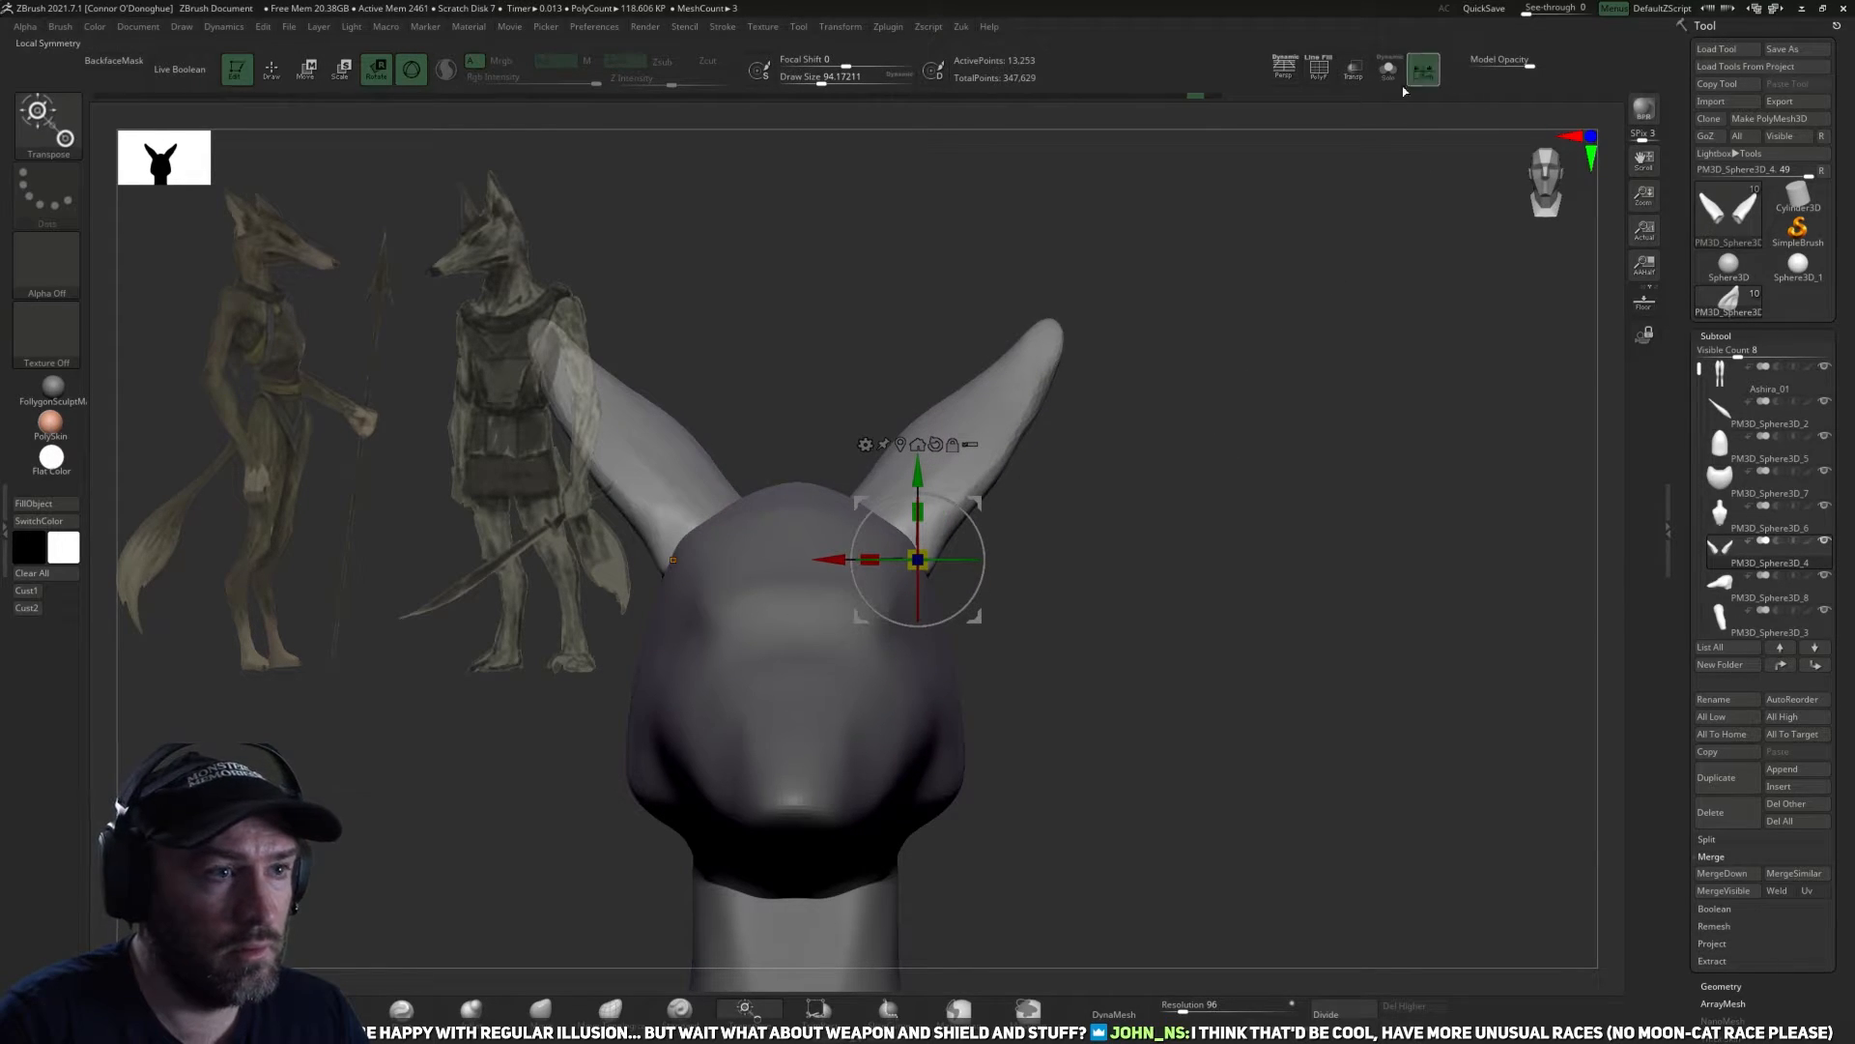
{"action": "left_click_drag", "start_coordinate": [925, 564], "coordinate": [909, 576]}
{"action": "left_click_drag", "start_coordinate": [1118, 531], "coordinate": [1160, 543]}
{"action": "left_click_drag", "start_coordinate": [1160, 543], "coordinate": [1171, 463], "text": "alt"}
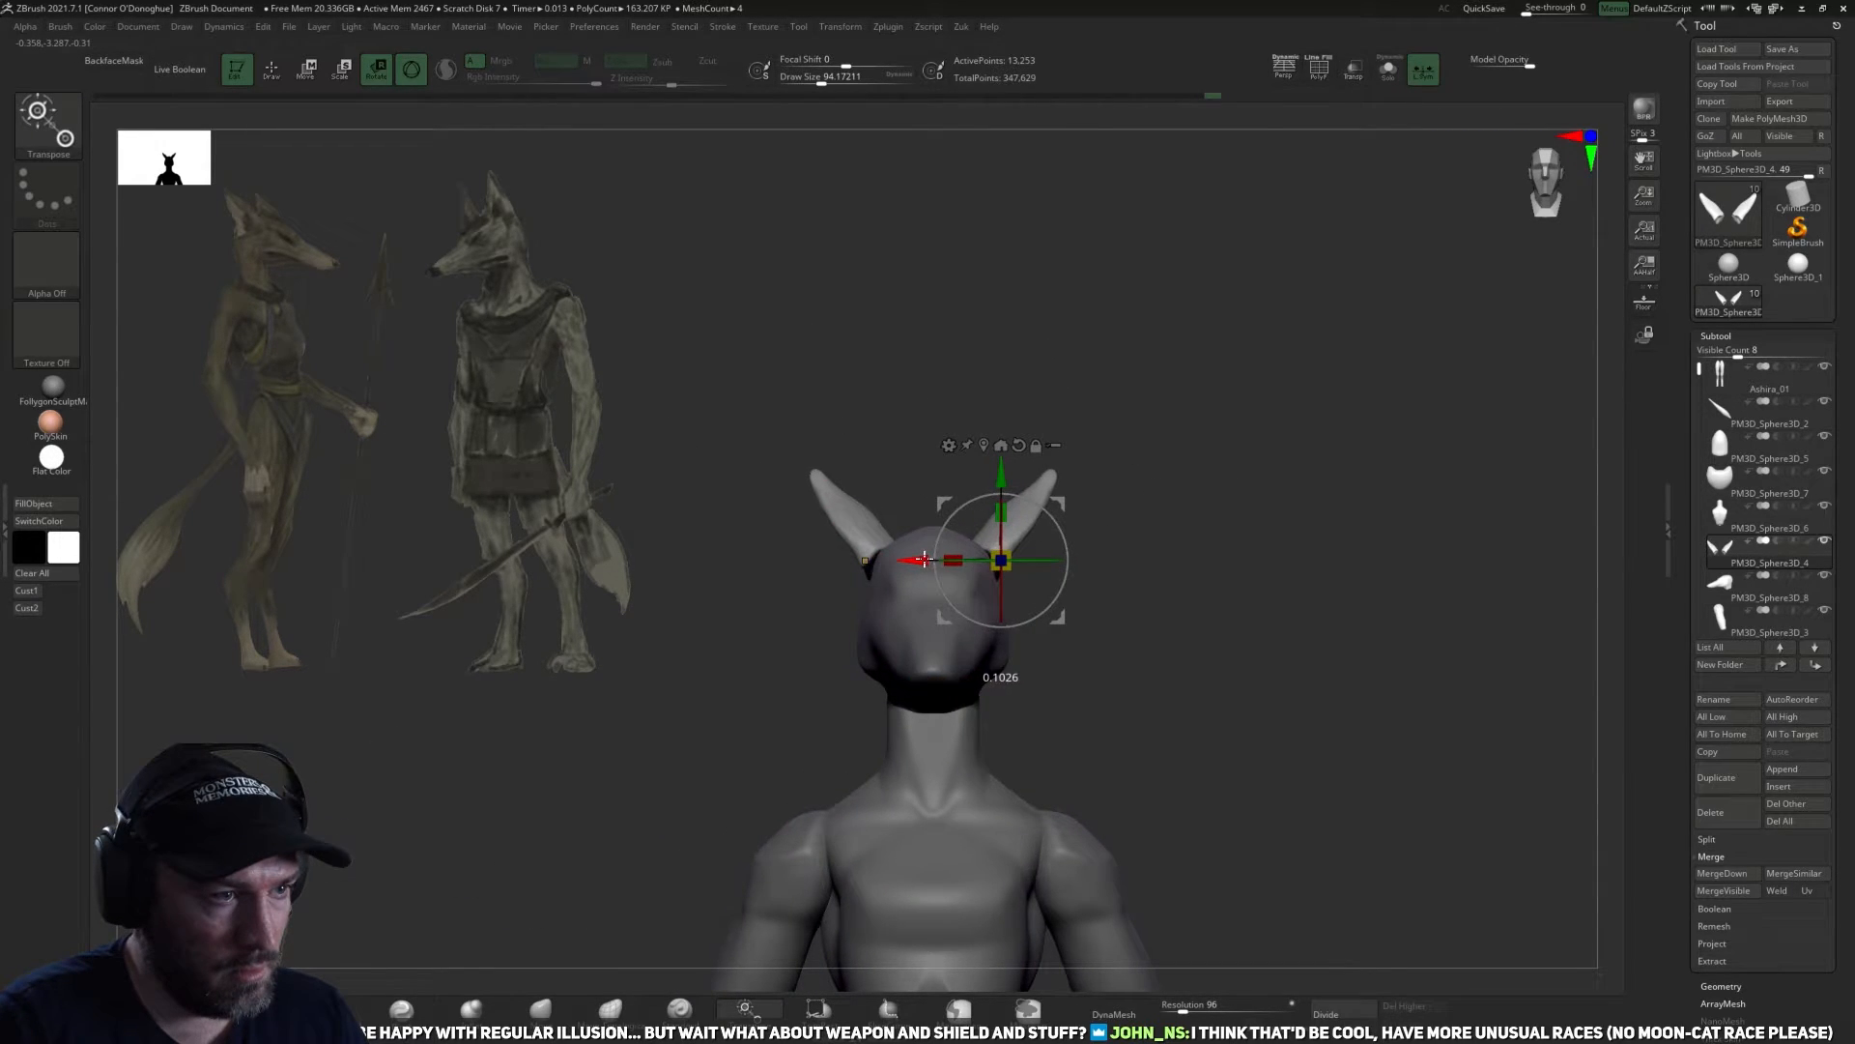
{"action": "left_click_drag", "start_coordinate": [1057, 628], "coordinate": [1118, 611]}
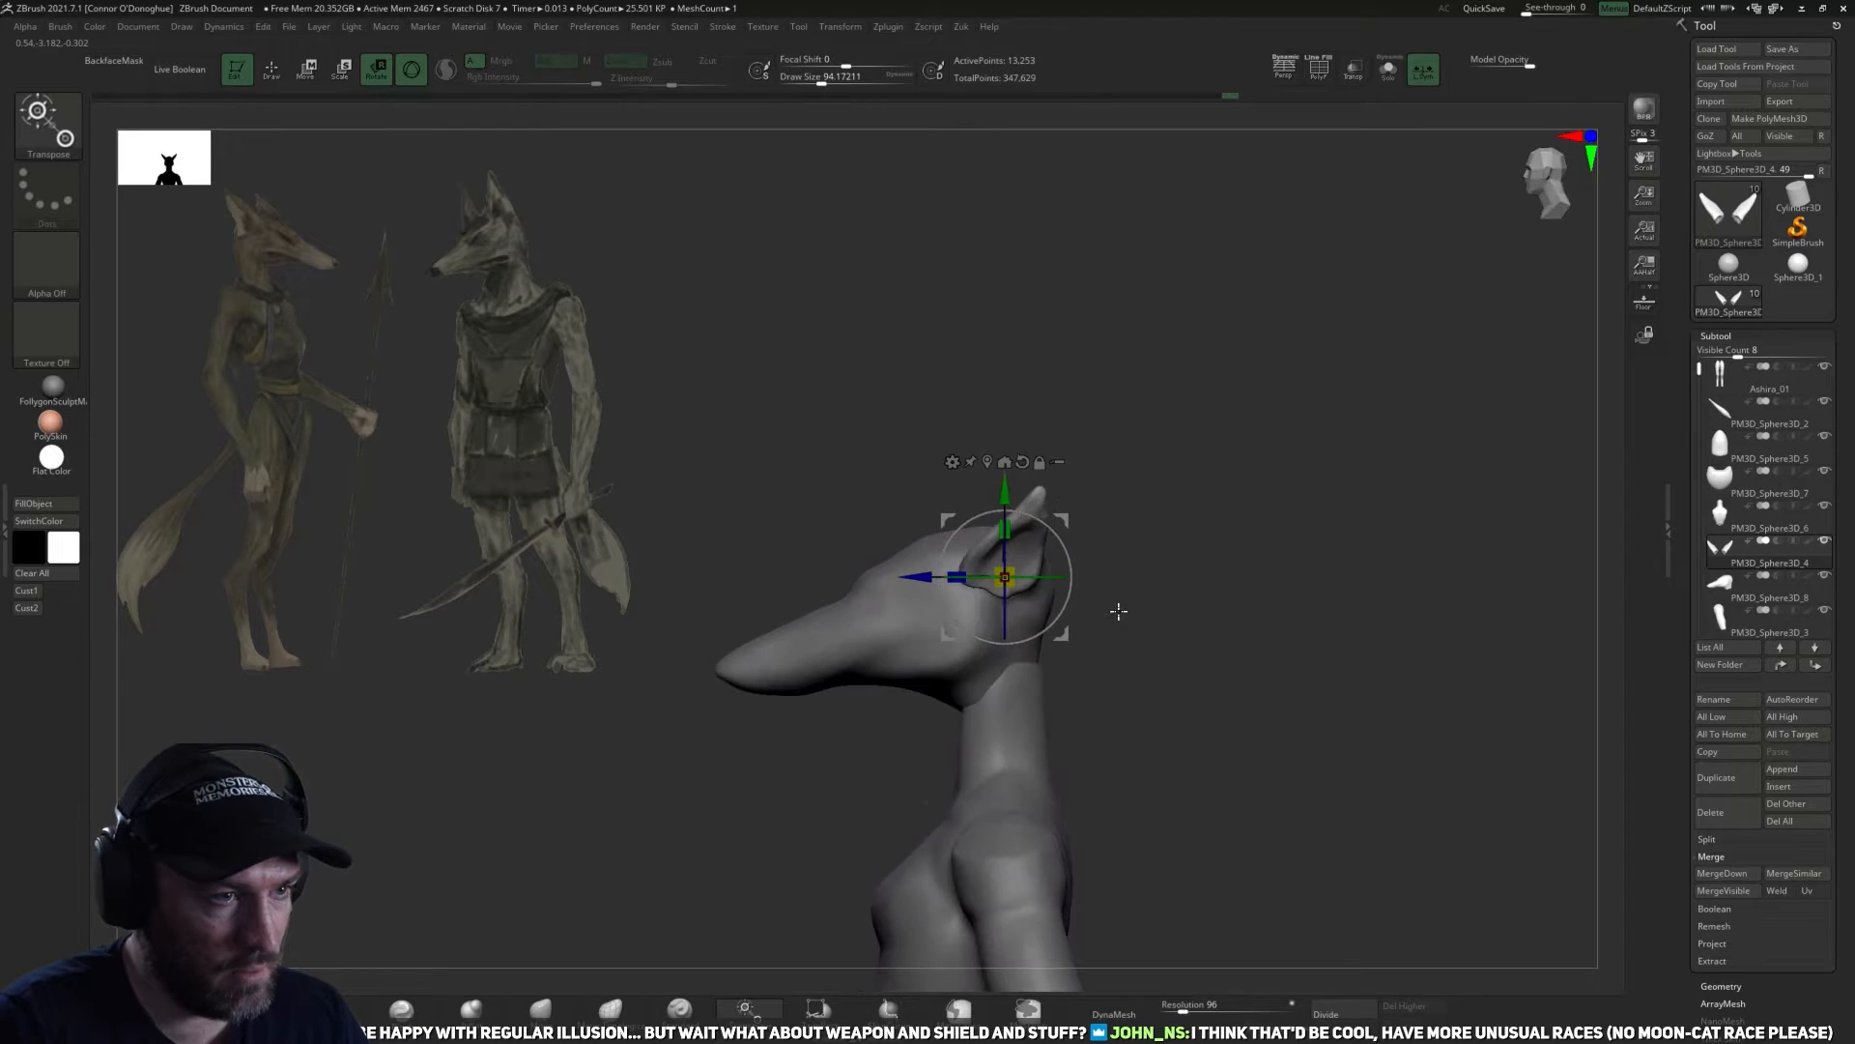
{"action": "left_click_drag", "start_coordinate": [1050, 617], "coordinate": [1151, 745], "text": "shift"}
{"action": "left_click_drag", "start_coordinate": [1052, 591], "coordinate": [1184, 587], "text": "shift"}
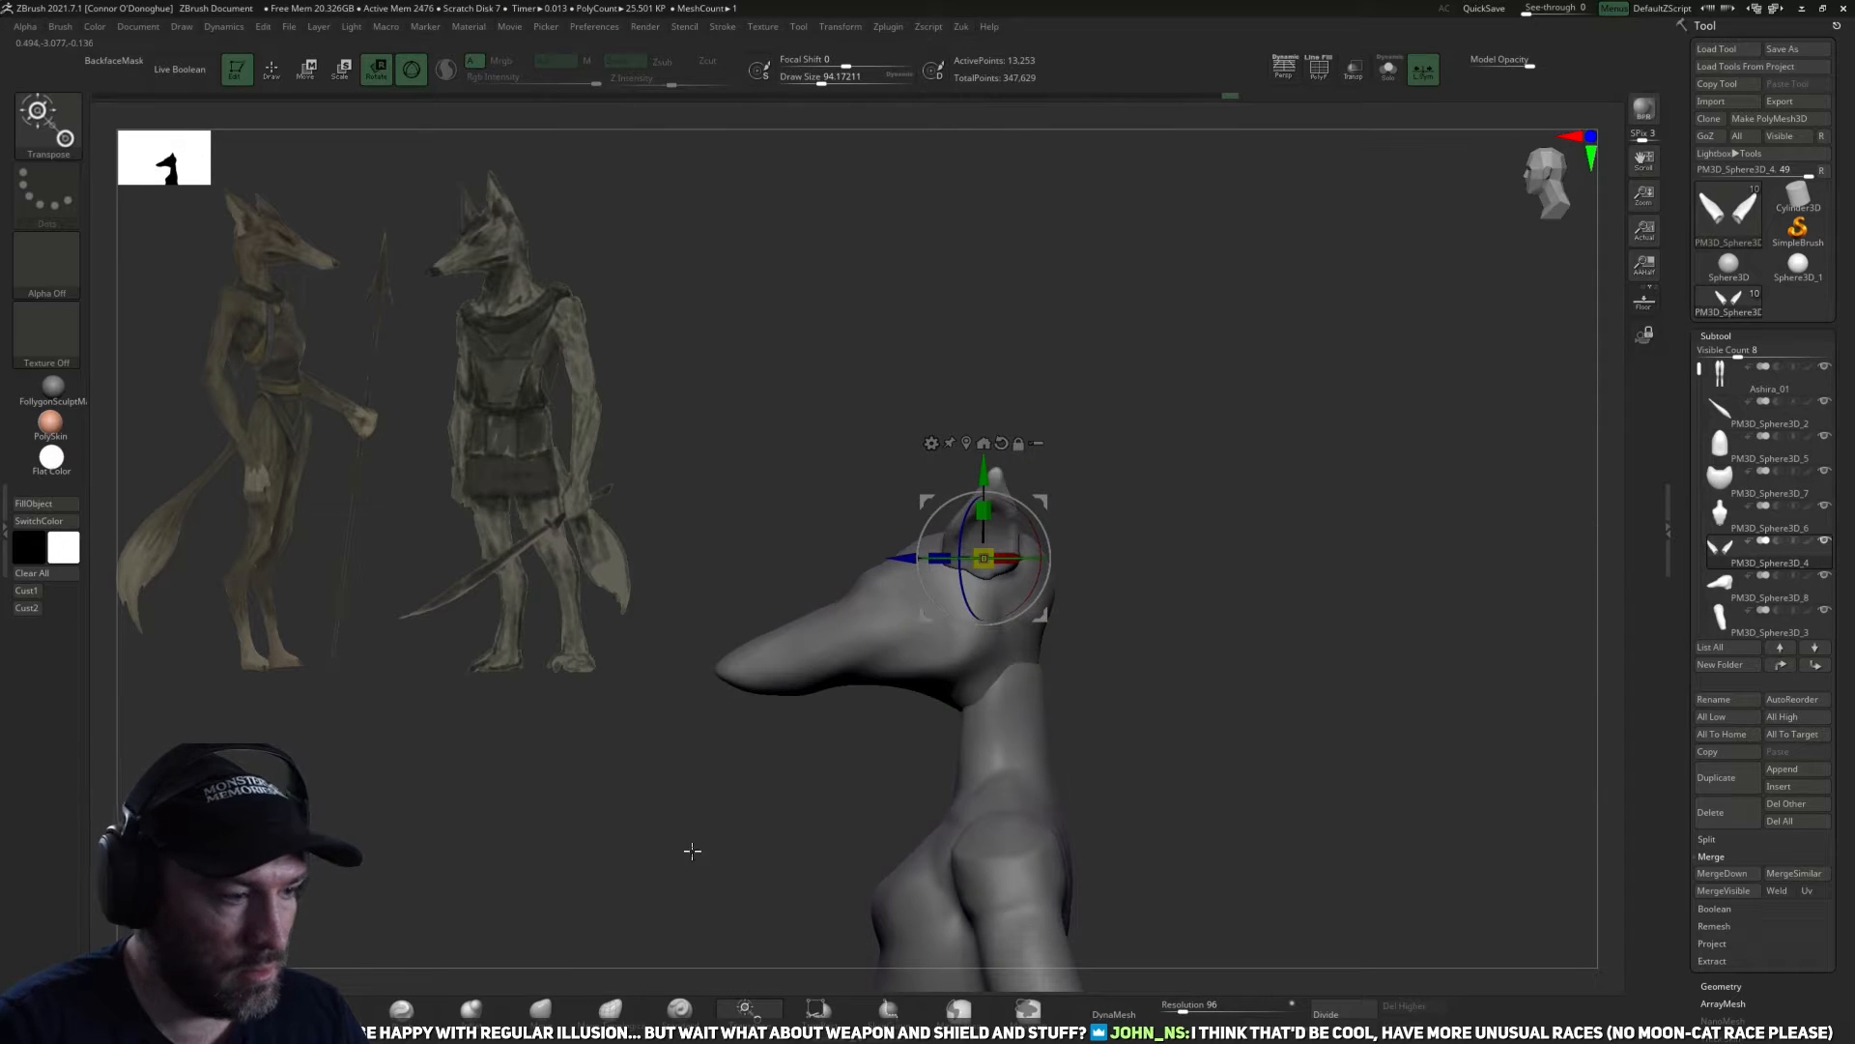
Reshape the ears and their bases with the Move brush at a draw size of about 94 to 90.
{"action": "key", "text": "q"}
{"action": "mouse_move", "coordinate": [693, 851]}
{"action": "left_mouse_down"}
{"action": "mouse_move", "coordinate": [1188, 622]}
{"action": "mouse_move", "coordinate": [1025, 574]}
{"action": "left_mouse_up"}
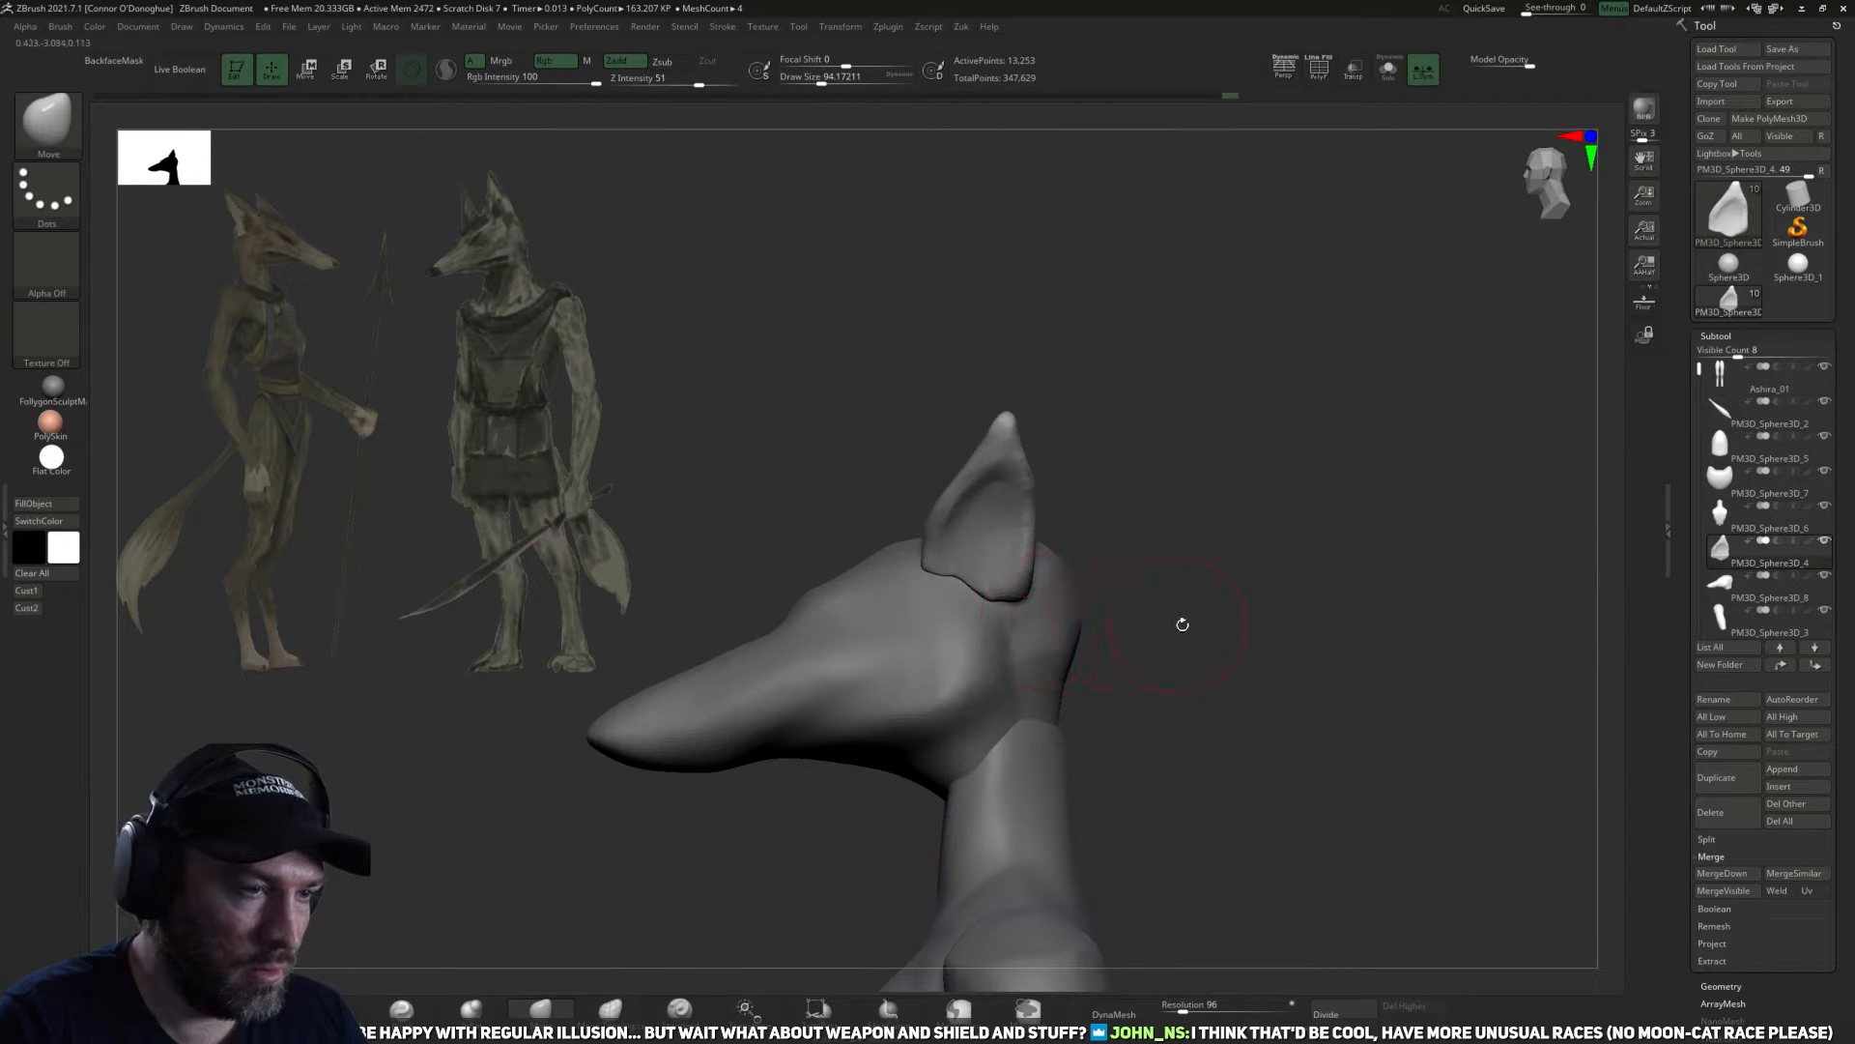
{"action": "left_click_drag", "start_coordinate": [1183, 624], "coordinate": [1008, 616]}
{"action": "left_click_drag", "start_coordinate": [1145, 658], "coordinate": [1005, 643]}
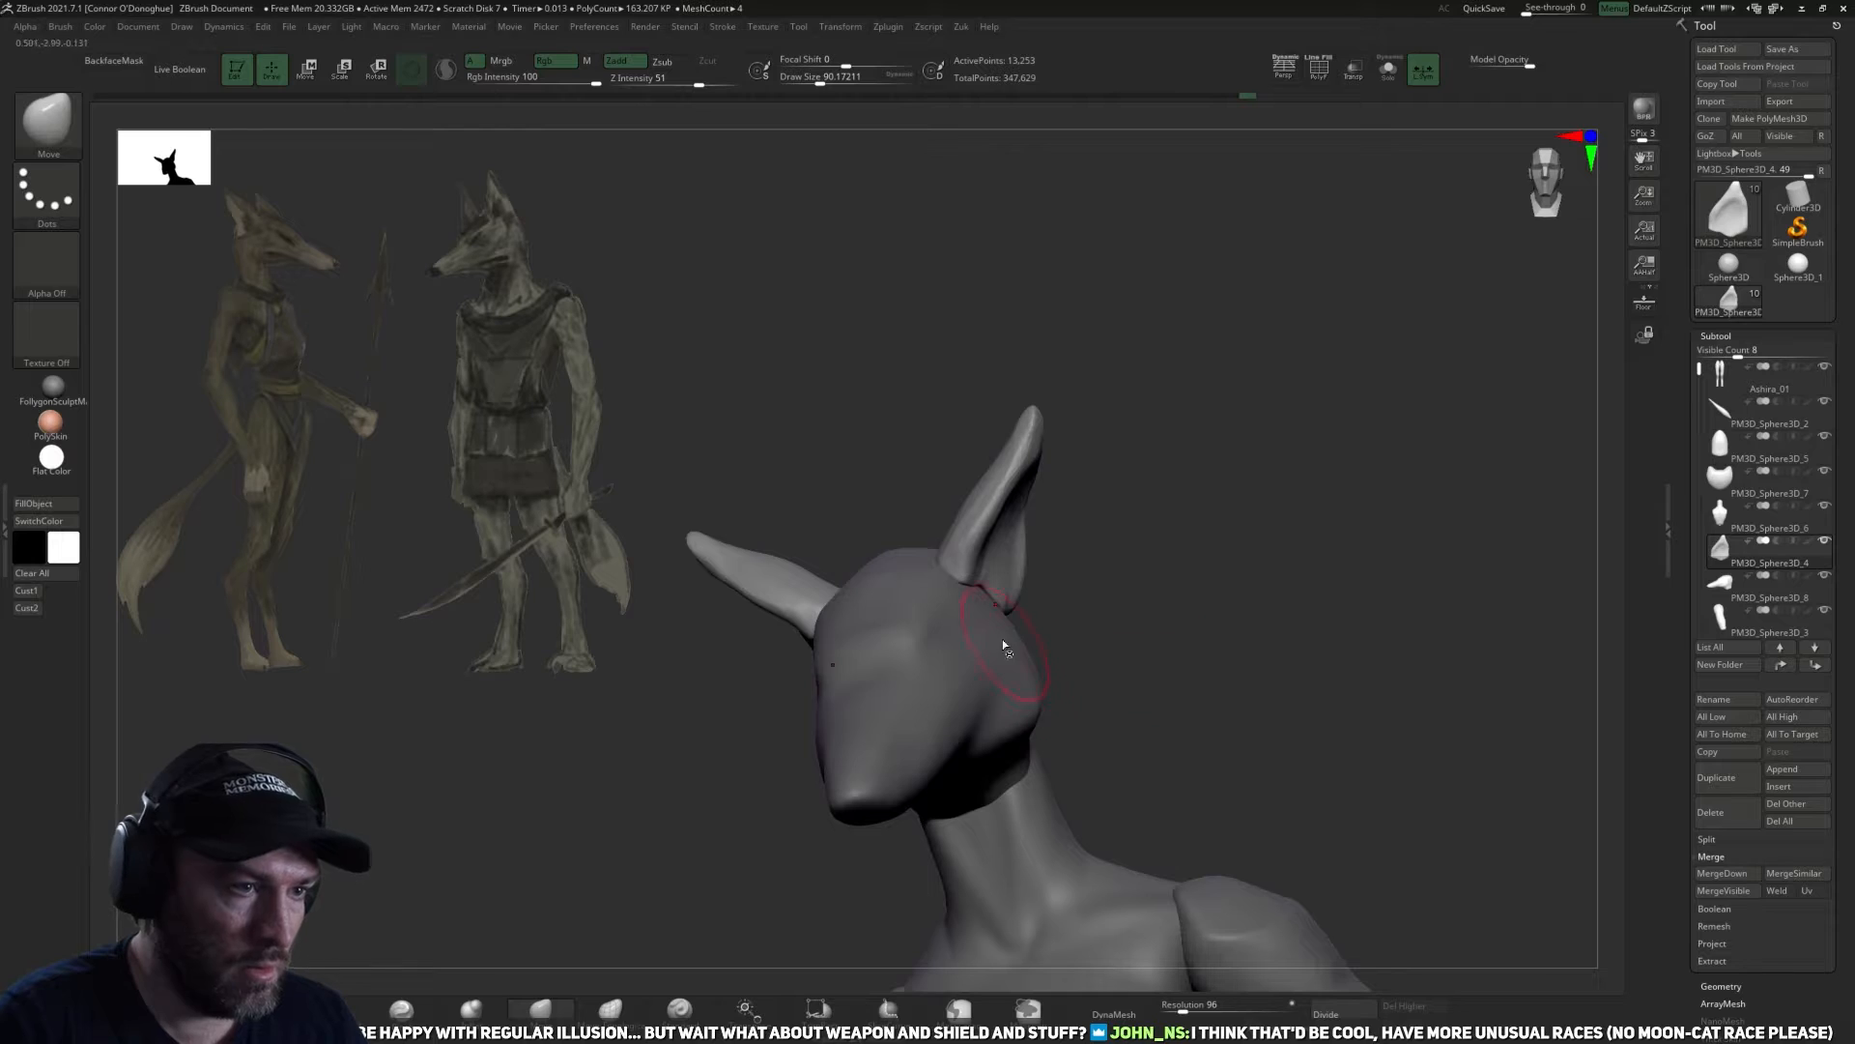
{"action": "mouse_move", "coordinate": [947, 581]}
{"action": "left_mouse_down"}
{"action": "mouse_move", "coordinate": [958, 633]}
{"action": "mouse_move", "coordinate": [1099, 529]}
{"action": "mouse_move", "coordinate": [1034, 599]}
{"action": "left_mouse_up"}
{"action": "left_click_drag", "start_coordinate": [1099, 526], "coordinate": [988, 615]}
Select the head and carve the crease along the cheek and jaw with the DamStandard brush at a draw size of about 86.
{"action": "left_click", "coordinate": [988, 615], "text": "alt"}
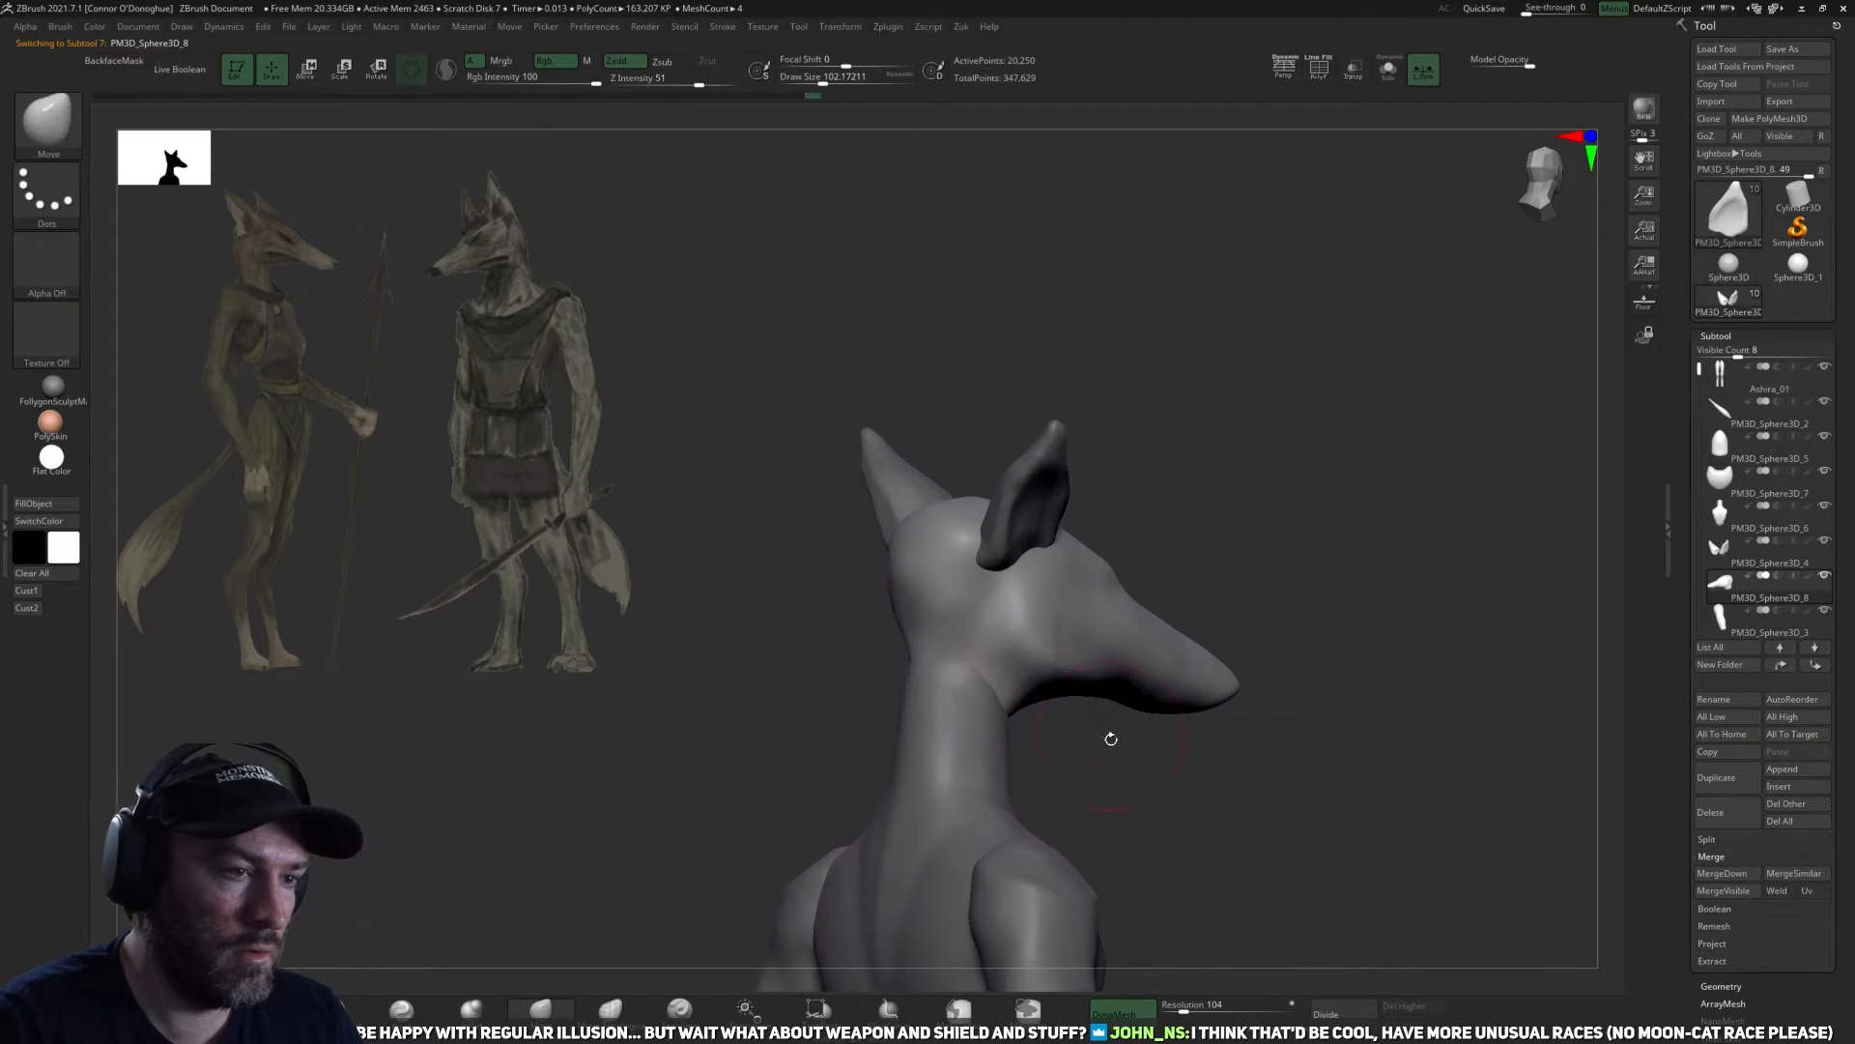
{"action": "left_click_drag", "start_coordinate": [1109, 737], "coordinate": [1034, 732]}
{"action": "left_click_drag", "start_coordinate": [1347, 538], "coordinate": [1146, 543], "text": "alt"}
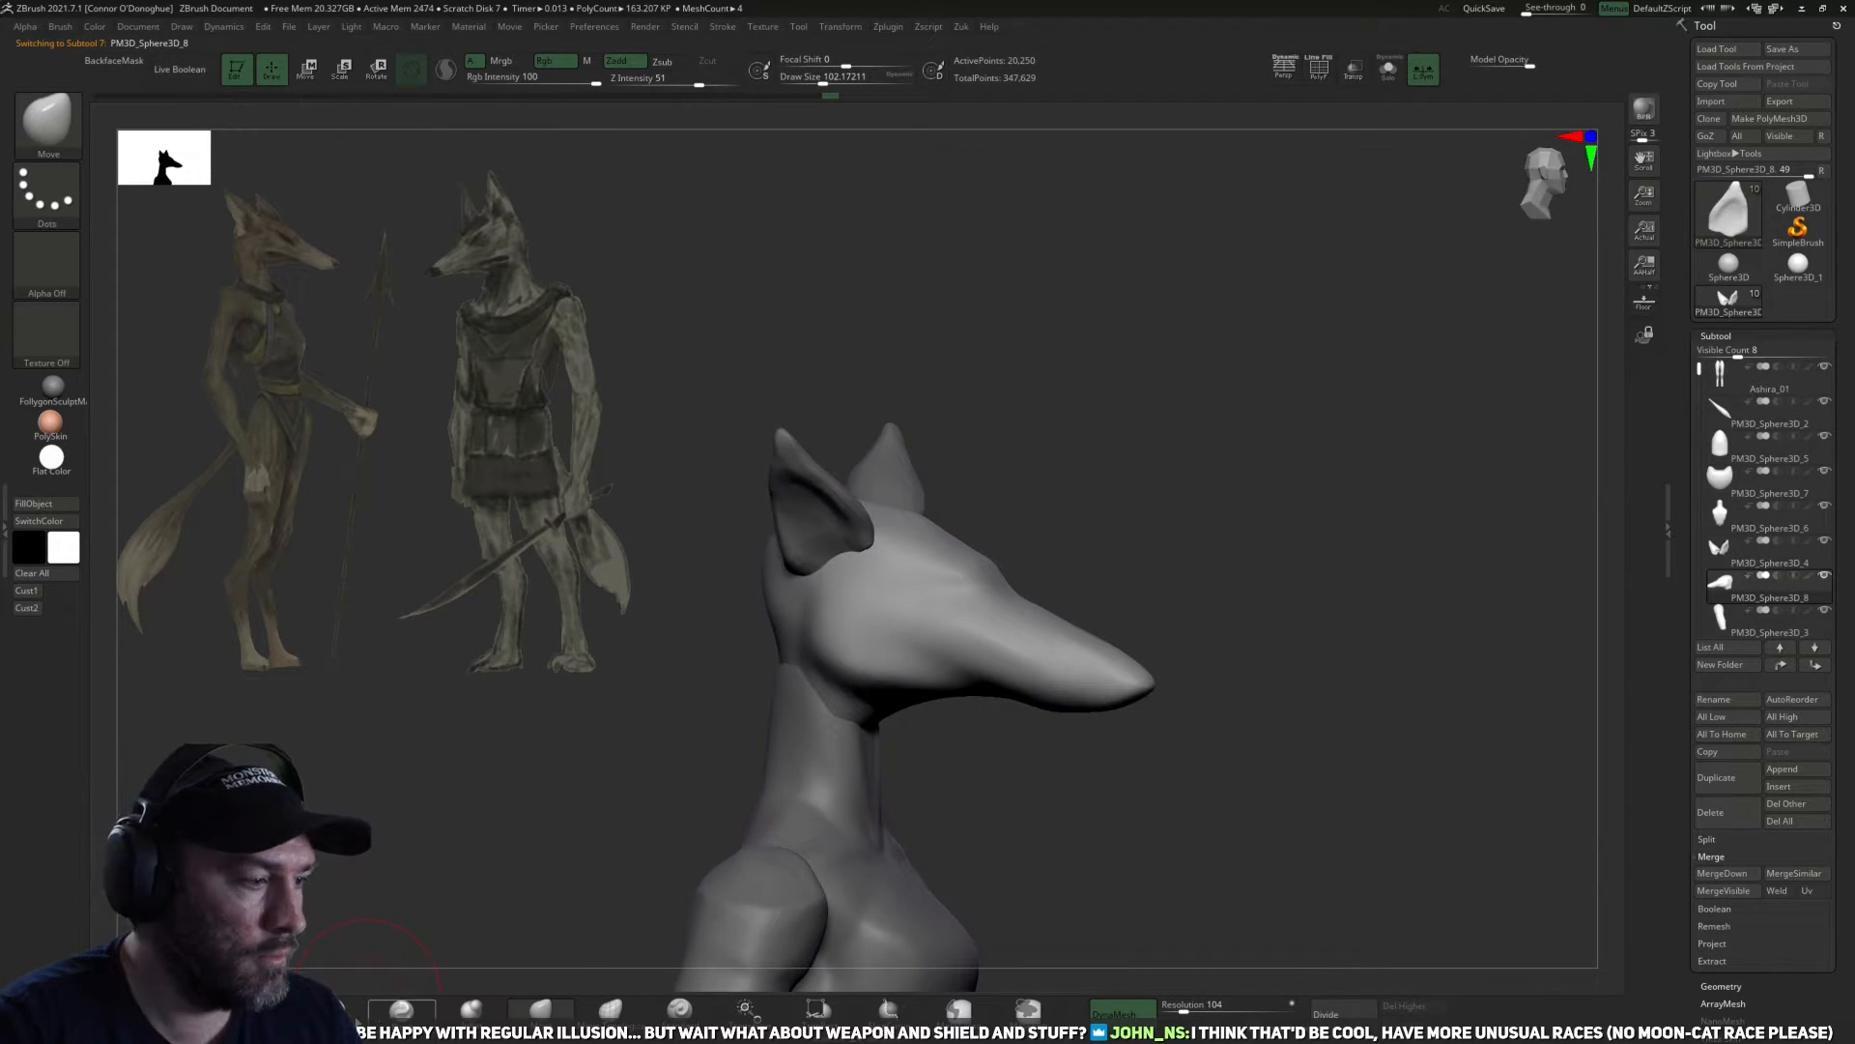
{"action": "left_click", "coordinate": [346, 1009]}
{"action": "mouse_move", "coordinate": [480, 808]}
{"action": "left_mouse_down", "text": "alt"}
{"action": "mouse_move", "coordinate": [957, 815]}
{"action": "mouse_move", "coordinate": [1055, 746]}
{"action": "mouse_move", "coordinate": [984, 678]}
{"action": "left_mouse_up", "text": "alt"}
{"action": "left_click_drag", "start_coordinate": [1073, 835], "coordinate": [1010, 712]}
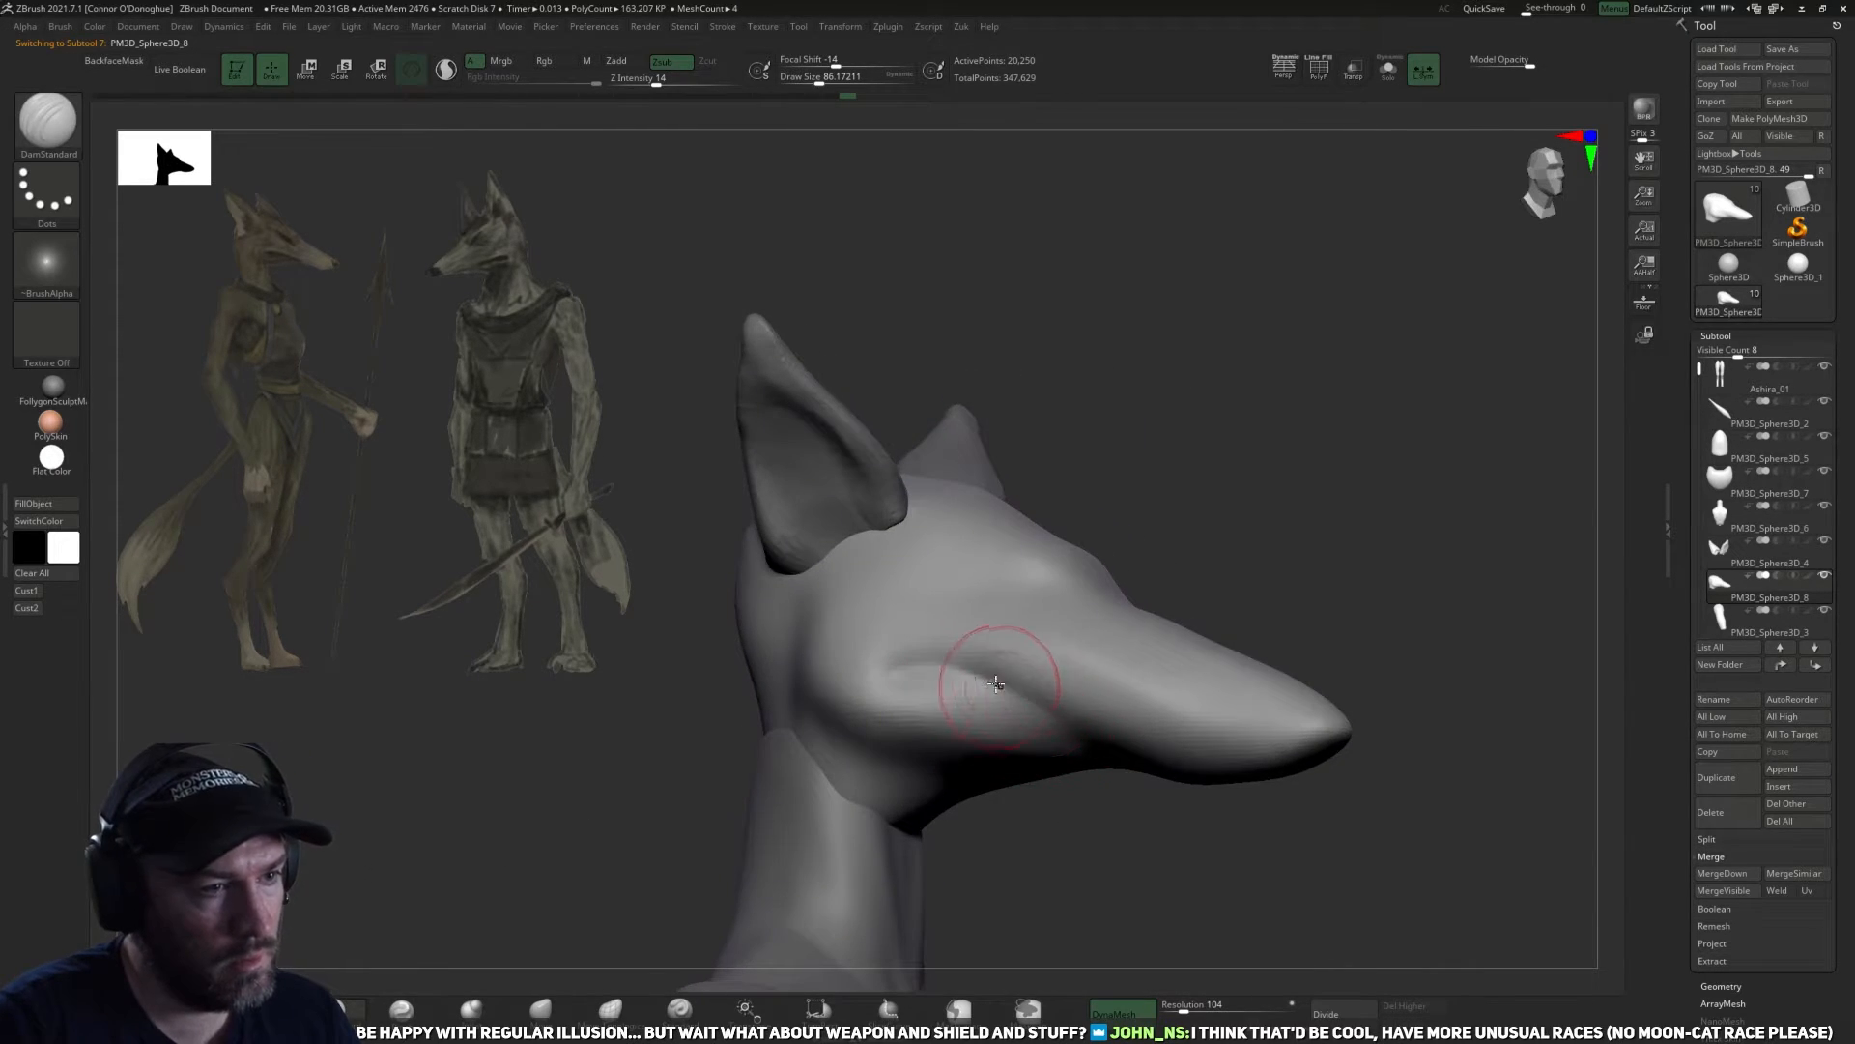
{"action": "left_click_drag", "start_coordinate": [872, 652], "coordinate": [1069, 699]}
{"action": "left_click_drag", "start_coordinate": [1211, 873], "coordinate": [1098, 821], "text": "alt"}
{"action": "left_click_drag", "start_coordinate": [870, 606], "coordinate": [1096, 690]}
Refine the cheek and jaw crease from below with DamStandard at a draw size of about 86.
{"action": "mouse_move", "coordinate": [1288, 725]}
{"action": "left_mouse_down"}
{"action": "mouse_move", "coordinate": [1164, 753]}
{"action": "mouse_move", "coordinate": [1046, 713]}
{"action": "mouse_move", "coordinate": [674, 836]}
{"action": "left_mouse_up"}
{"action": "mouse_move", "coordinate": [1049, 842]}
{"action": "left_mouse_down"}
{"action": "mouse_move", "coordinate": [1064, 908]}
{"action": "mouse_move", "coordinate": [1082, 851]}
{"action": "left_mouse_up"}
{"action": "left_click_drag", "start_coordinate": [1005, 797], "coordinate": [903, 676]}
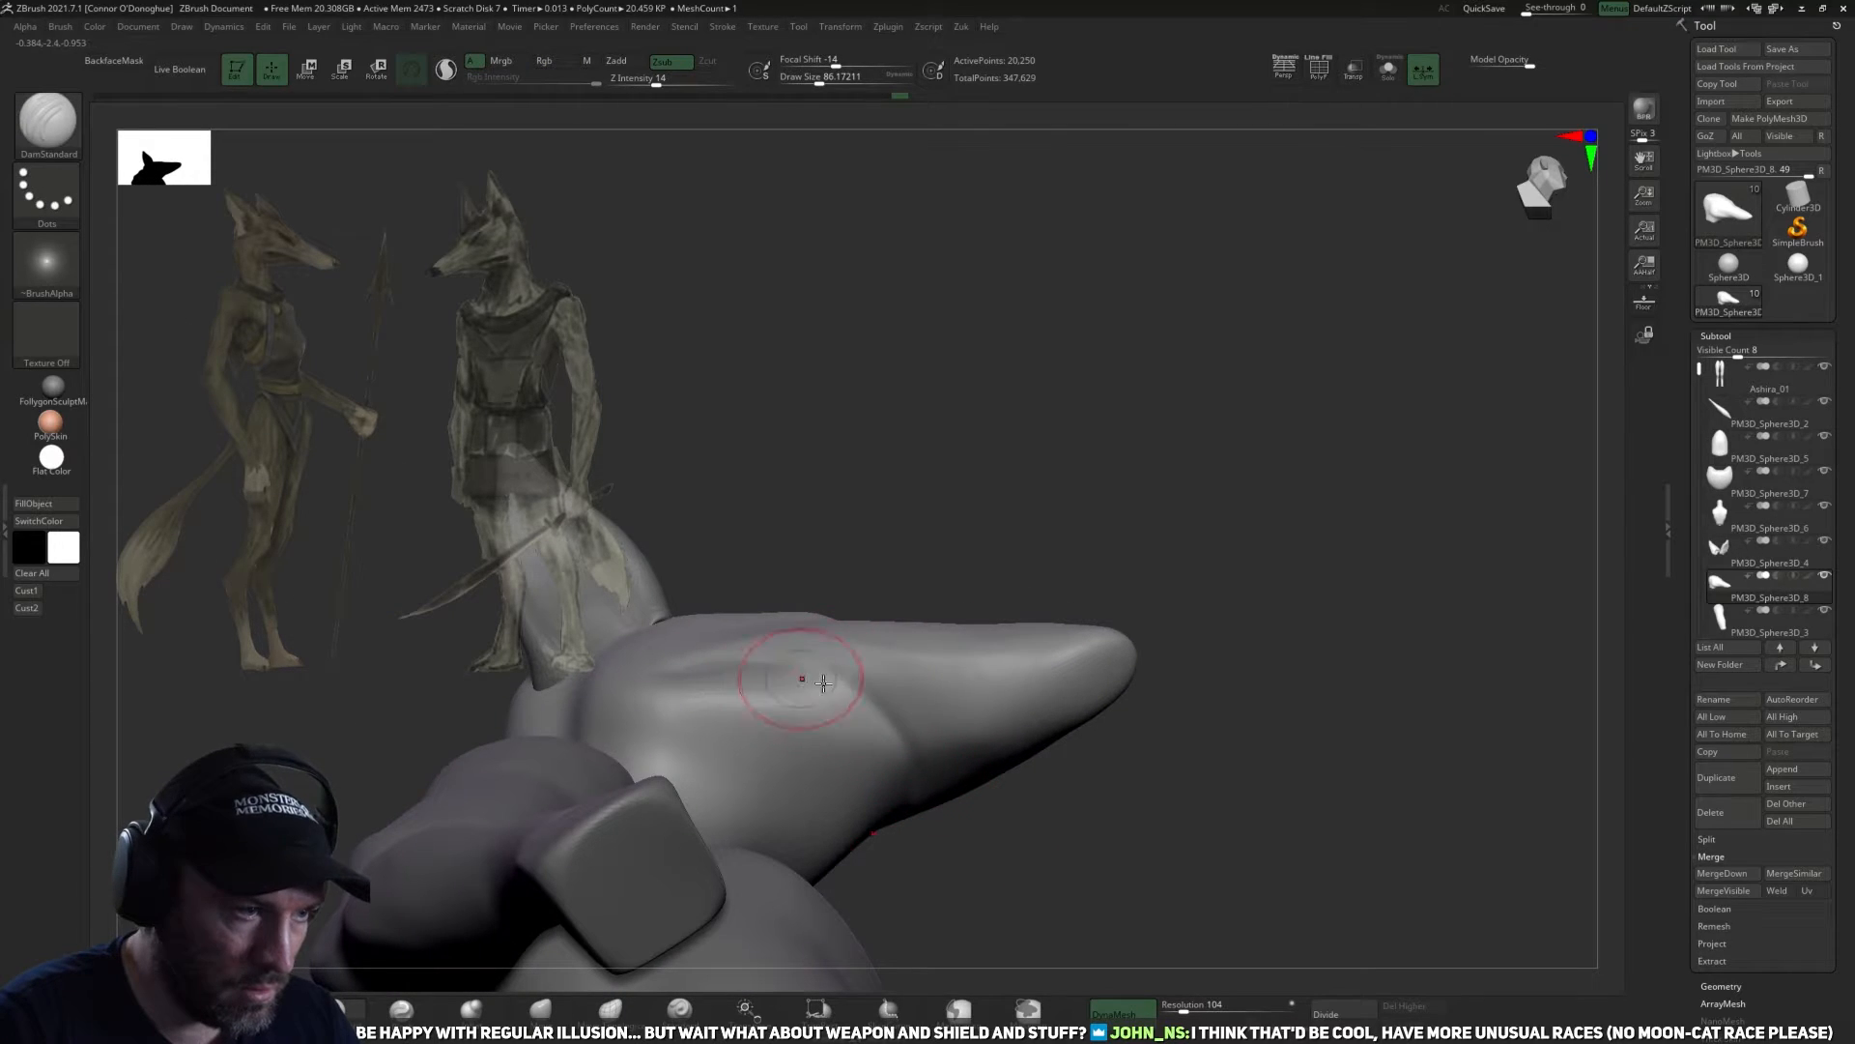
{"action": "left_click_drag", "start_coordinate": [928, 846], "coordinate": [1034, 688]}
{"action": "left_click_drag", "start_coordinate": [942, 741], "coordinate": [989, 621]}
{"action": "mouse_move", "coordinate": [888, 686]}
{"action": "left_mouse_down"}
{"action": "mouse_move", "coordinate": [1201, 629]}
{"action": "mouse_move", "coordinate": [1139, 608]}
{"action": "mouse_move", "coordinate": [1276, 617]}
{"action": "mouse_move", "coordinate": [1286, 495]}
{"action": "mouse_move", "coordinate": [1242, 426]}
{"action": "mouse_move", "coordinate": [1306, 581]}
{"action": "mouse_move", "coordinate": [1346, 456]}
{"action": "mouse_move", "coordinate": [1304, 489]}
{"action": "mouse_move", "coordinate": [1318, 431]}
{"action": "mouse_move", "coordinate": [1341, 495]}
{"action": "mouse_move", "coordinate": [1250, 460]}
{"action": "mouse_move", "coordinate": [1383, 419]}
{"action": "mouse_move", "coordinate": [1330, 531]}
{"action": "left_mouse_up"}
Reduce the draw size to about 66 and carve the eye line below the brow with DamStandard.
{"action": "key", "text": "["}
{"action": "key", "text": "["}
{"action": "mouse_move", "coordinate": [1020, 438]}
{"action": "left_mouse_down"}
{"action": "mouse_move", "coordinate": [970, 454]}
{"action": "mouse_move", "coordinate": [976, 440]}
{"action": "mouse_move", "coordinate": [1049, 464]}
{"action": "left_mouse_up"}
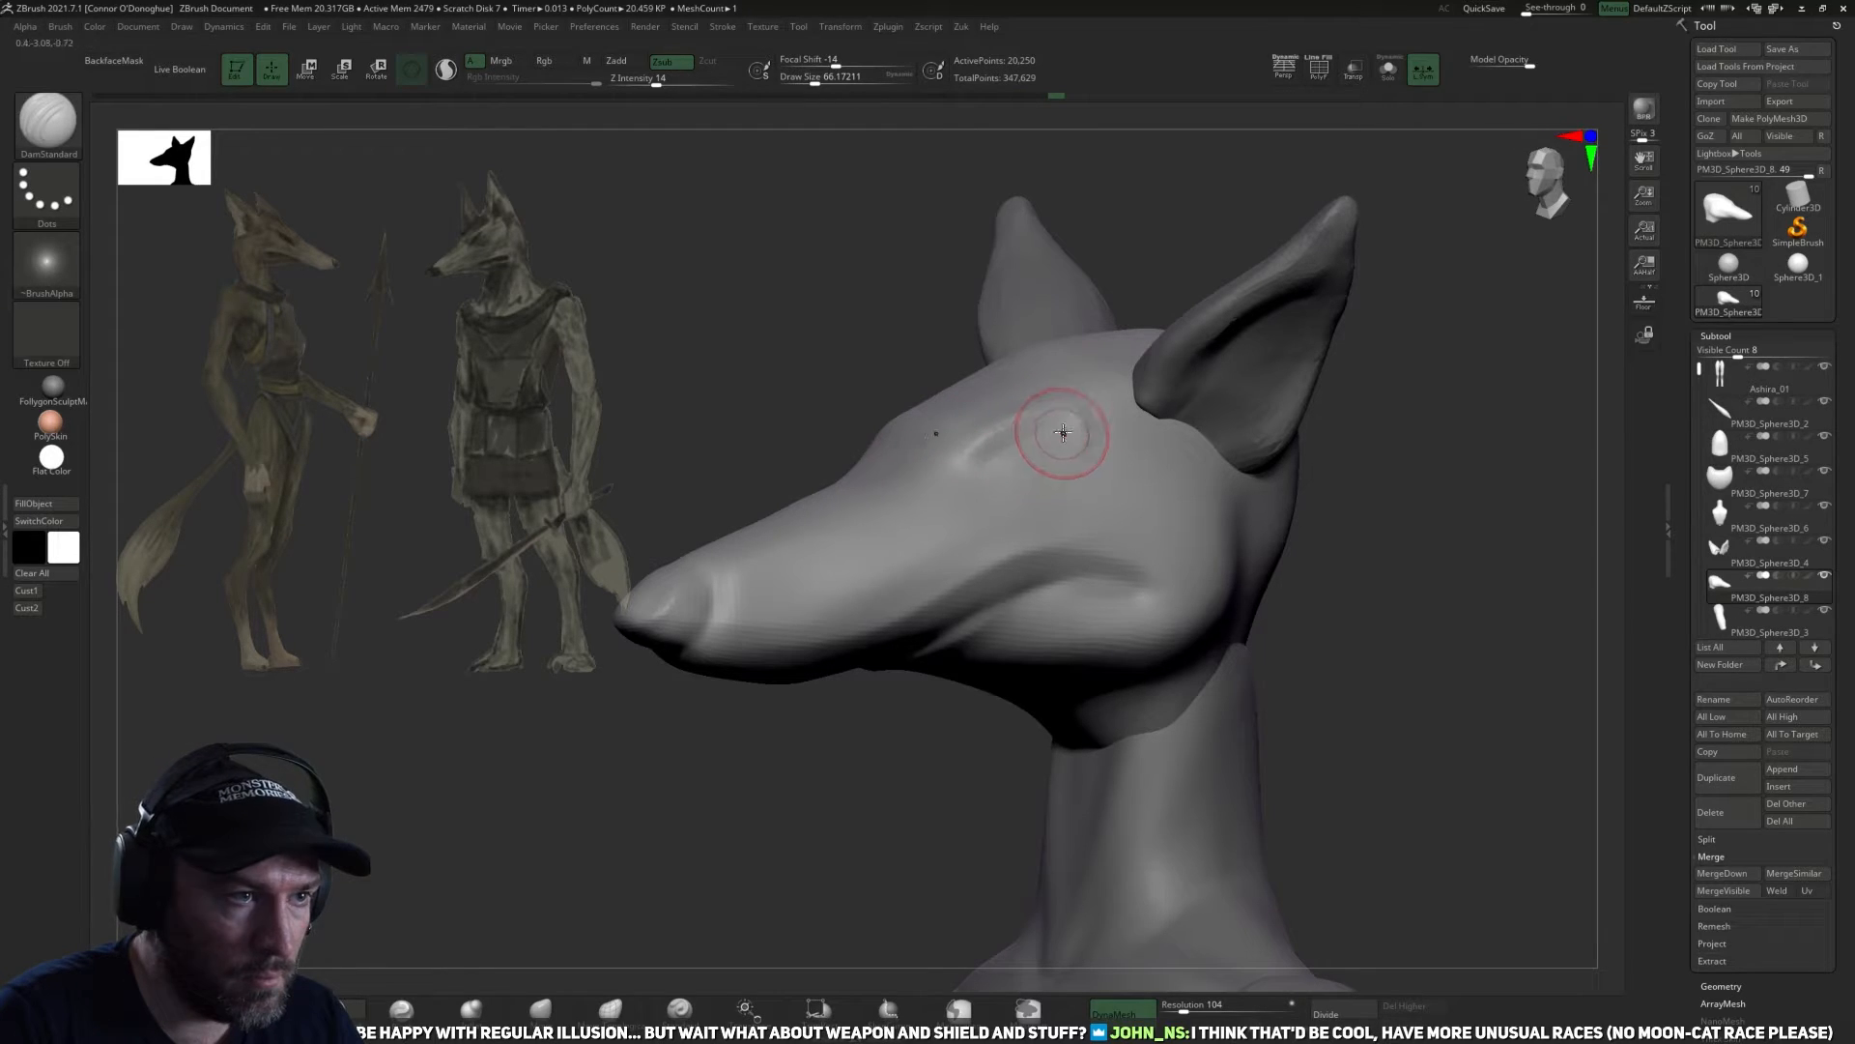
{"action": "mouse_move", "coordinate": [1380, 579]}
{"action": "left_mouse_down"}
{"action": "mouse_move", "coordinate": [1112, 466]}
{"action": "mouse_move", "coordinate": [1090, 410]}
{"action": "left_mouse_up"}
Build up the brow ridge above the eye with the ClayBuildup brush at a draw size of about 86.
{"action": "key", "text": "b"}
{"action": "key", "text": "c"}
{"action": "key", "text": "b"}
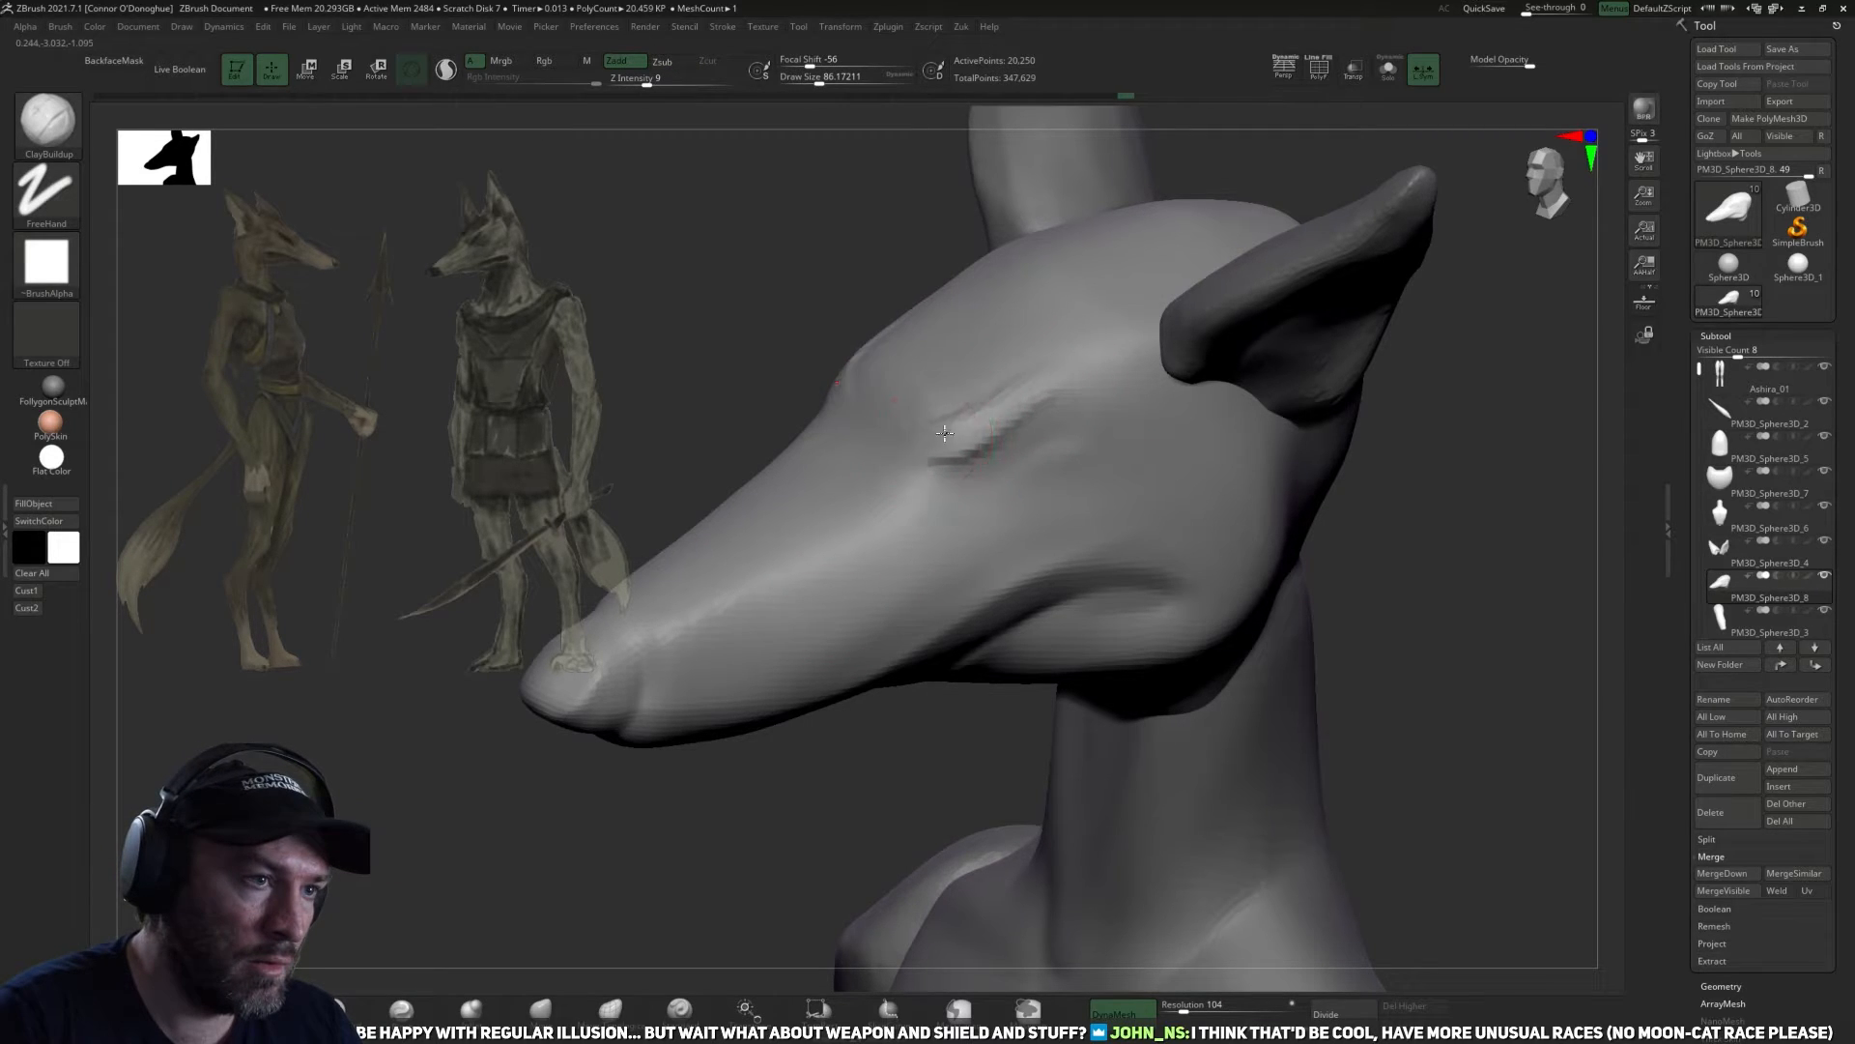
{"action": "mouse_move", "coordinate": [926, 416]}
{"action": "left_mouse_down"}
{"action": "mouse_move", "coordinate": [952, 430]}
{"action": "mouse_move", "coordinate": [1063, 362]}
{"action": "left_mouse_up"}
{"action": "left_click_drag", "start_coordinate": [1015, 396], "coordinate": [1089, 390]}
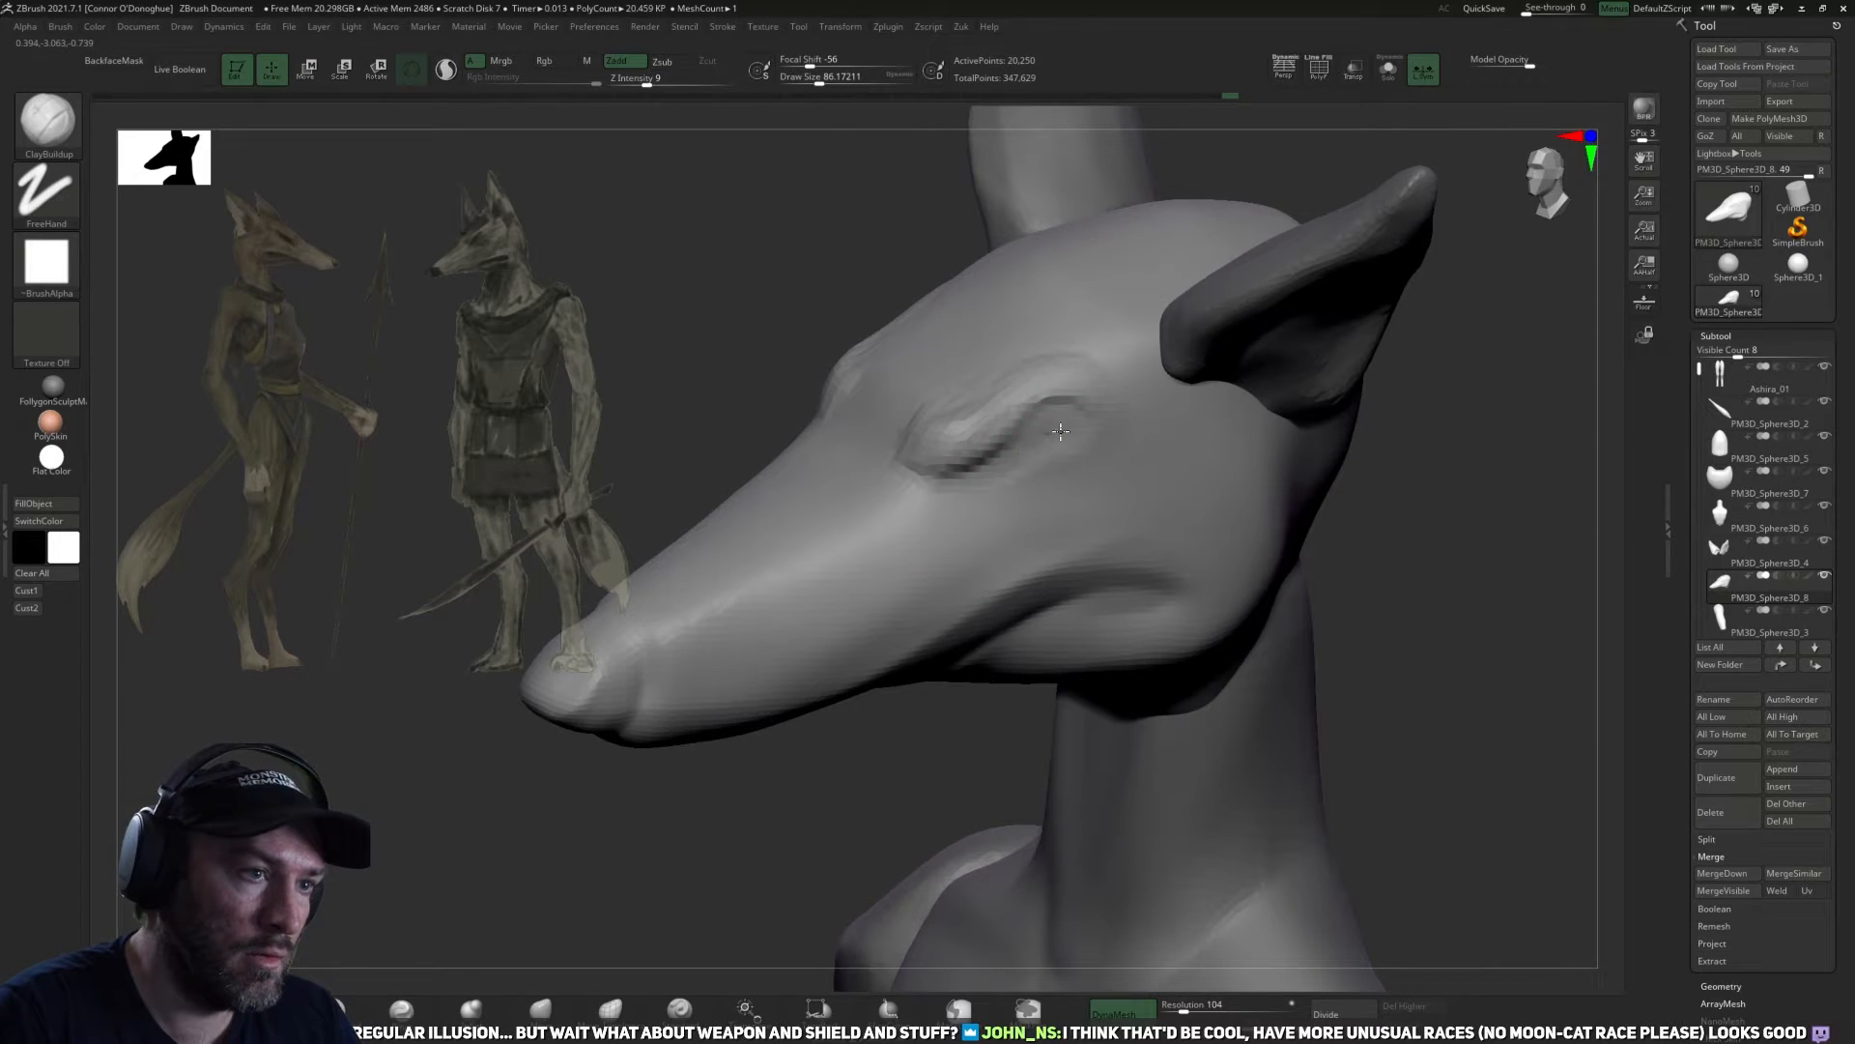
Build up the cheek and muzzle below the eye with ClayBuildup at a draw size of about 118 and smooth the strokes.
{"action": "mouse_move", "coordinate": [1067, 420]}
{"action": "left_mouse_down", "text": "alt"}
{"action": "mouse_move", "coordinate": [1089, 431]}
{"action": "mouse_move", "coordinate": [923, 533]}
{"action": "left_mouse_up", "text": "alt"}
{"action": "key", "text": "bracketright"}
{"action": "left_click_drag", "start_coordinate": [969, 474], "coordinate": [928, 510], "text": "alt"}
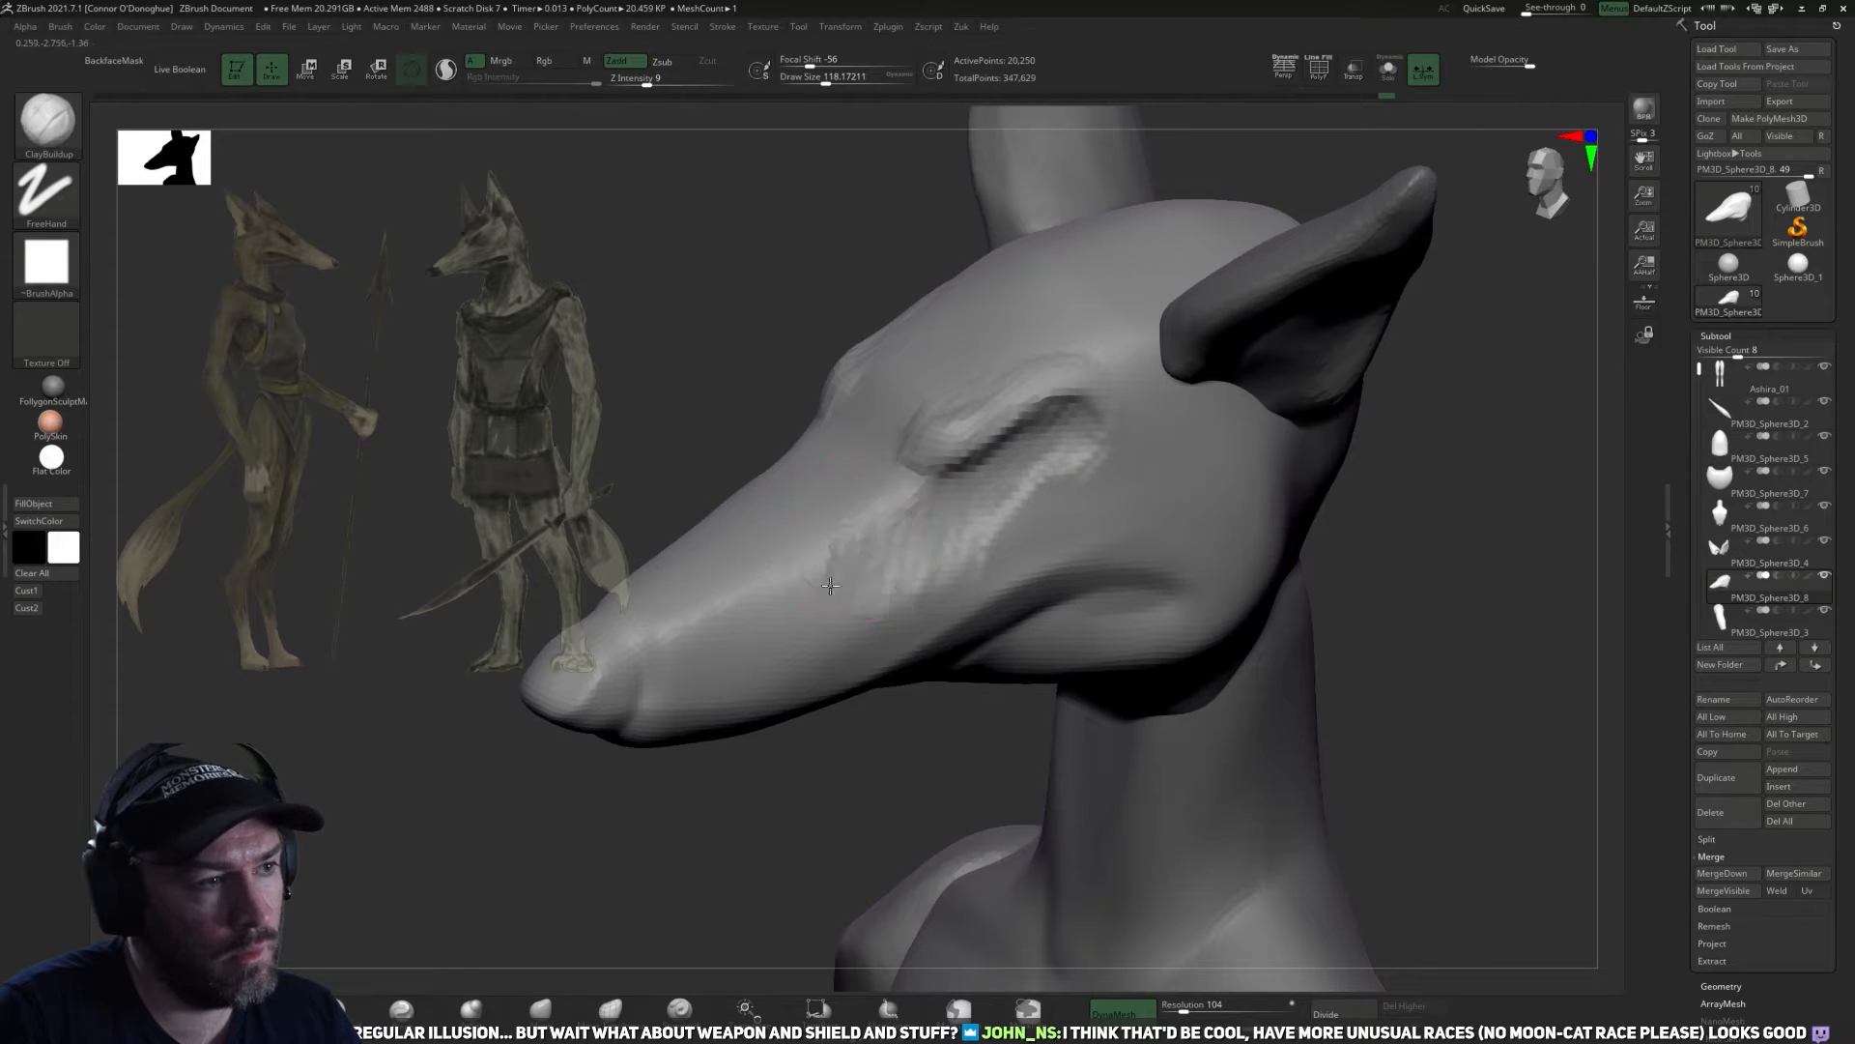
{"action": "mouse_move", "coordinate": [734, 802]}
{"action": "left_mouse_down"}
{"action": "mouse_move", "coordinate": [815, 830]}
{"action": "mouse_move", "coordinate": [1127, 613]}
{"action": "mouse_move", "coordinate": [1164, 654]}
{"action": "mouse_move", "coordinate": [1226, 638]}
{"action": "mouse_move", "coordinate": [1276, 539]}
{"action": "left_mouse_up"}
{"action": "left_click_drag", "start_coordinate": [1449, 477], "coordinate": [1388, 489]}
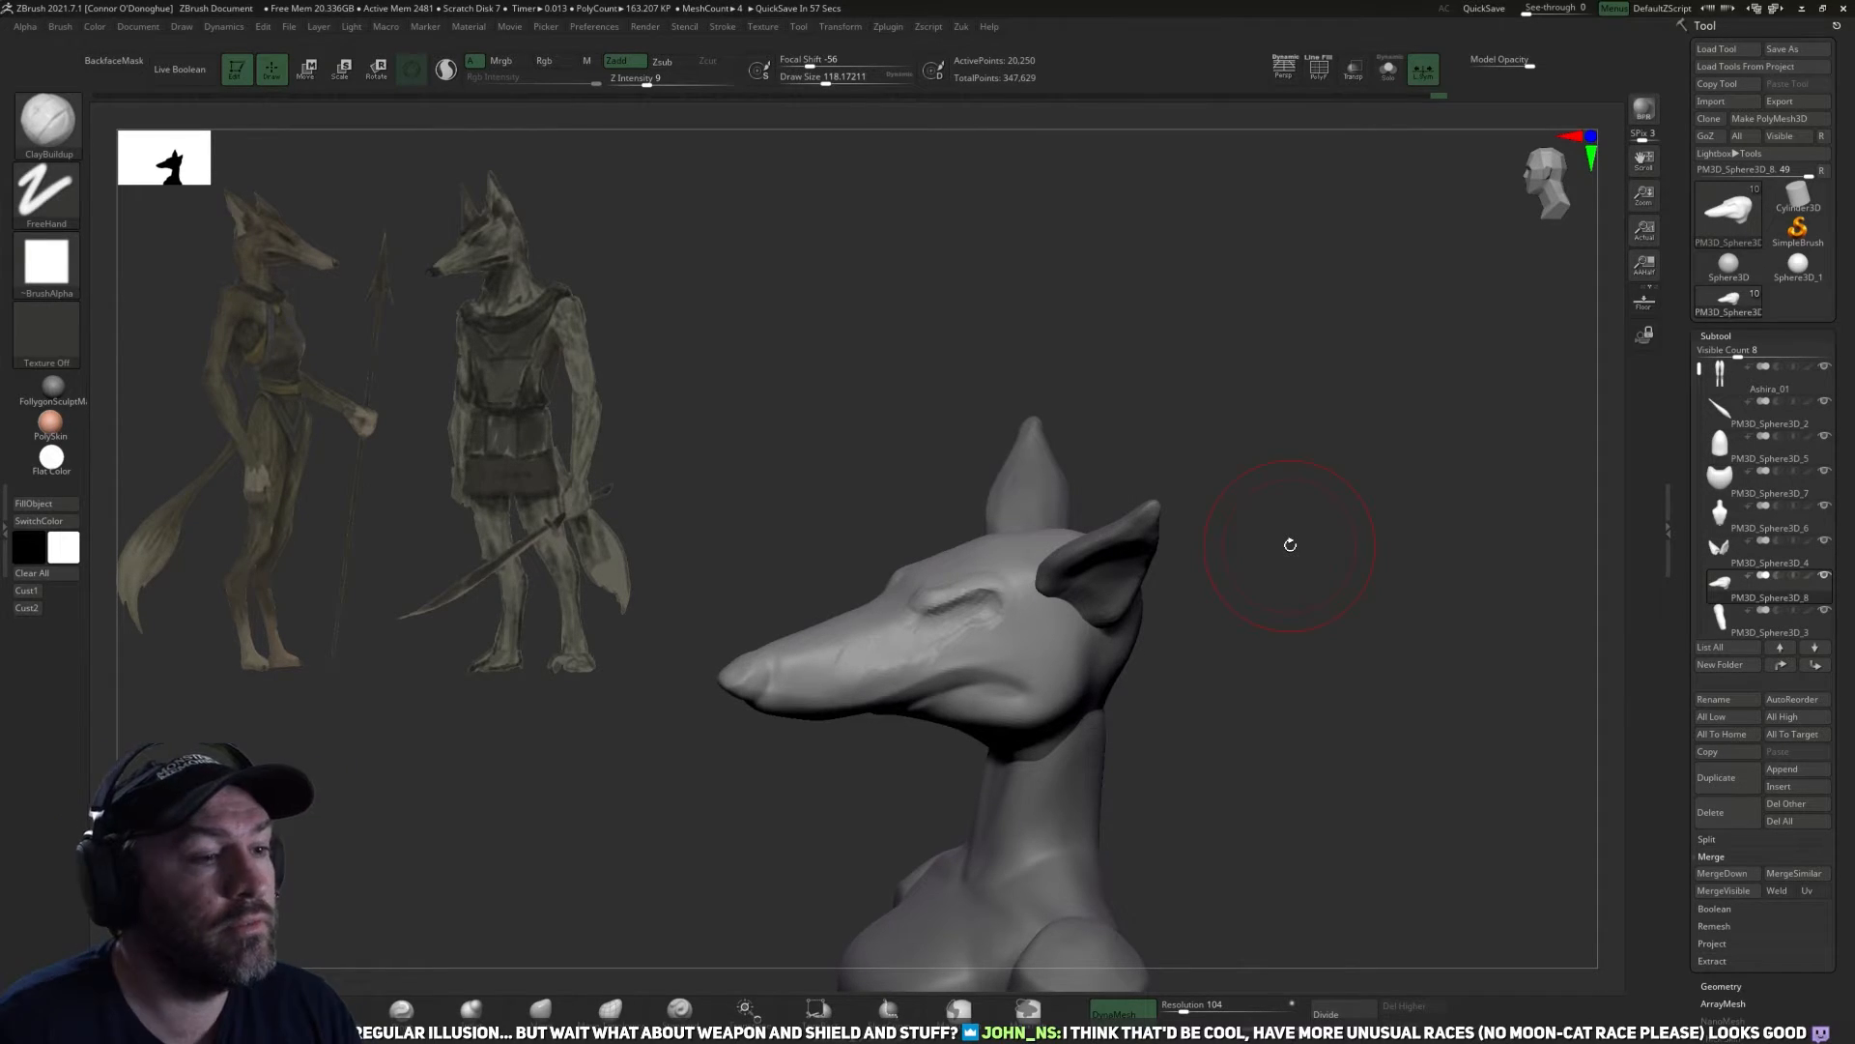
{"action": "left_click_drag", "start_coordinate": [1208, 638], "coordinate": [1319, 804], "text": "alt"}
{"action": "mouse_move", "coordinate": [1524, 696]}
{"action": "left_mouse_down"}
{"action": "mouse_move", "coordinate": [1375, 770]}
{"action": "mouse_move", "coordinate": [1234, 766]}
{"action": "mouse_move", "coordinate": [1197, 663]}
{"action": "left_mouse_up"}
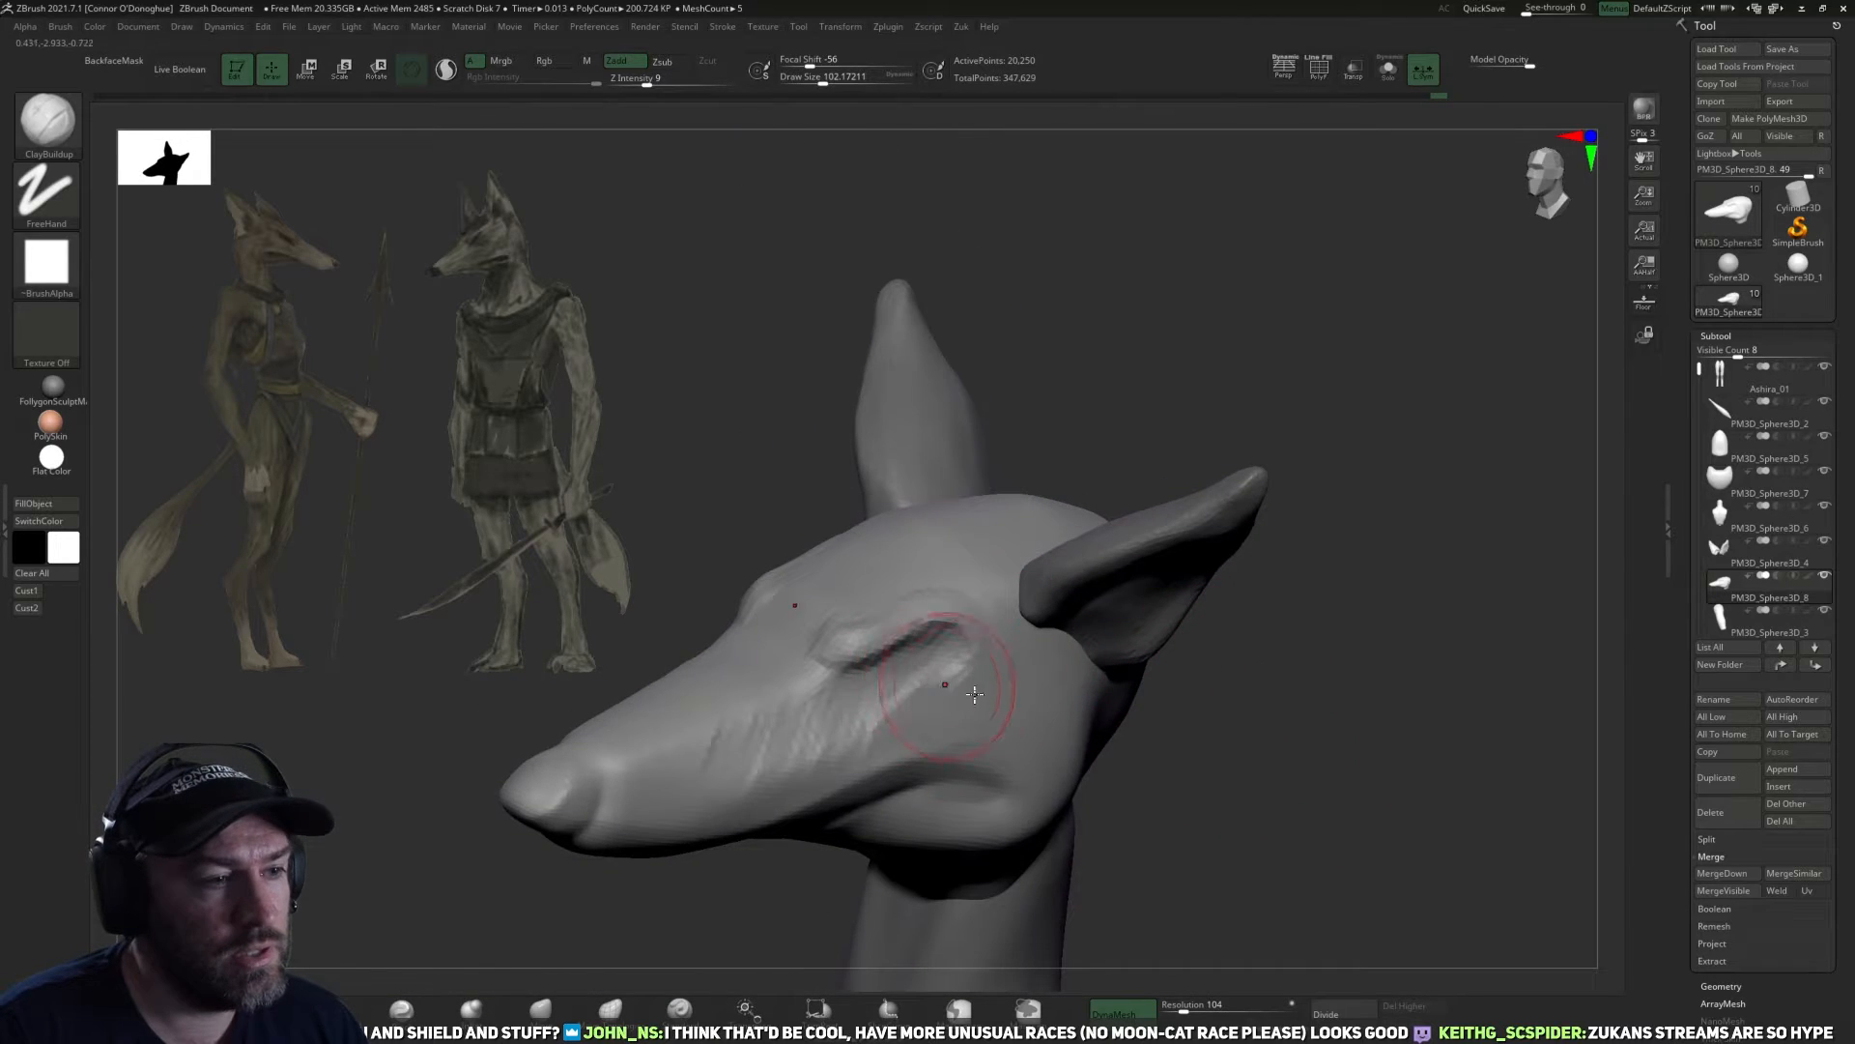
{"action": "mouse_move", "coordinate": [1279, 712]}
{"action": "left_mouse_down"}
{"action": "mouse_move", "coordinate": [1276, 625]}
{"action": "mouse_move", "coordinate": [1226, 642]}
{"action": "left_mouse_up"}
{"action": "left_click_drag", "start_coordinate": [970, 597], "coordinate": [660, 666], "text": "shift"}
{"action": "mouse_move", "coordinate": [692, 904]}
{"action": "left_mouse_down", "text": "alt"}
{"action": "mouse_move", "coordinate": [741, 877]}
{"action": "mouse_move", "coordinate": [737, 829]}
{"action": "left_mouse_up", "text": "alt"}
Refine the crease under the brow with DamStandard at a draw size of about 102 and smooth the eye socket.
{"action": "left_click", "coordinate": [350, 1012]}
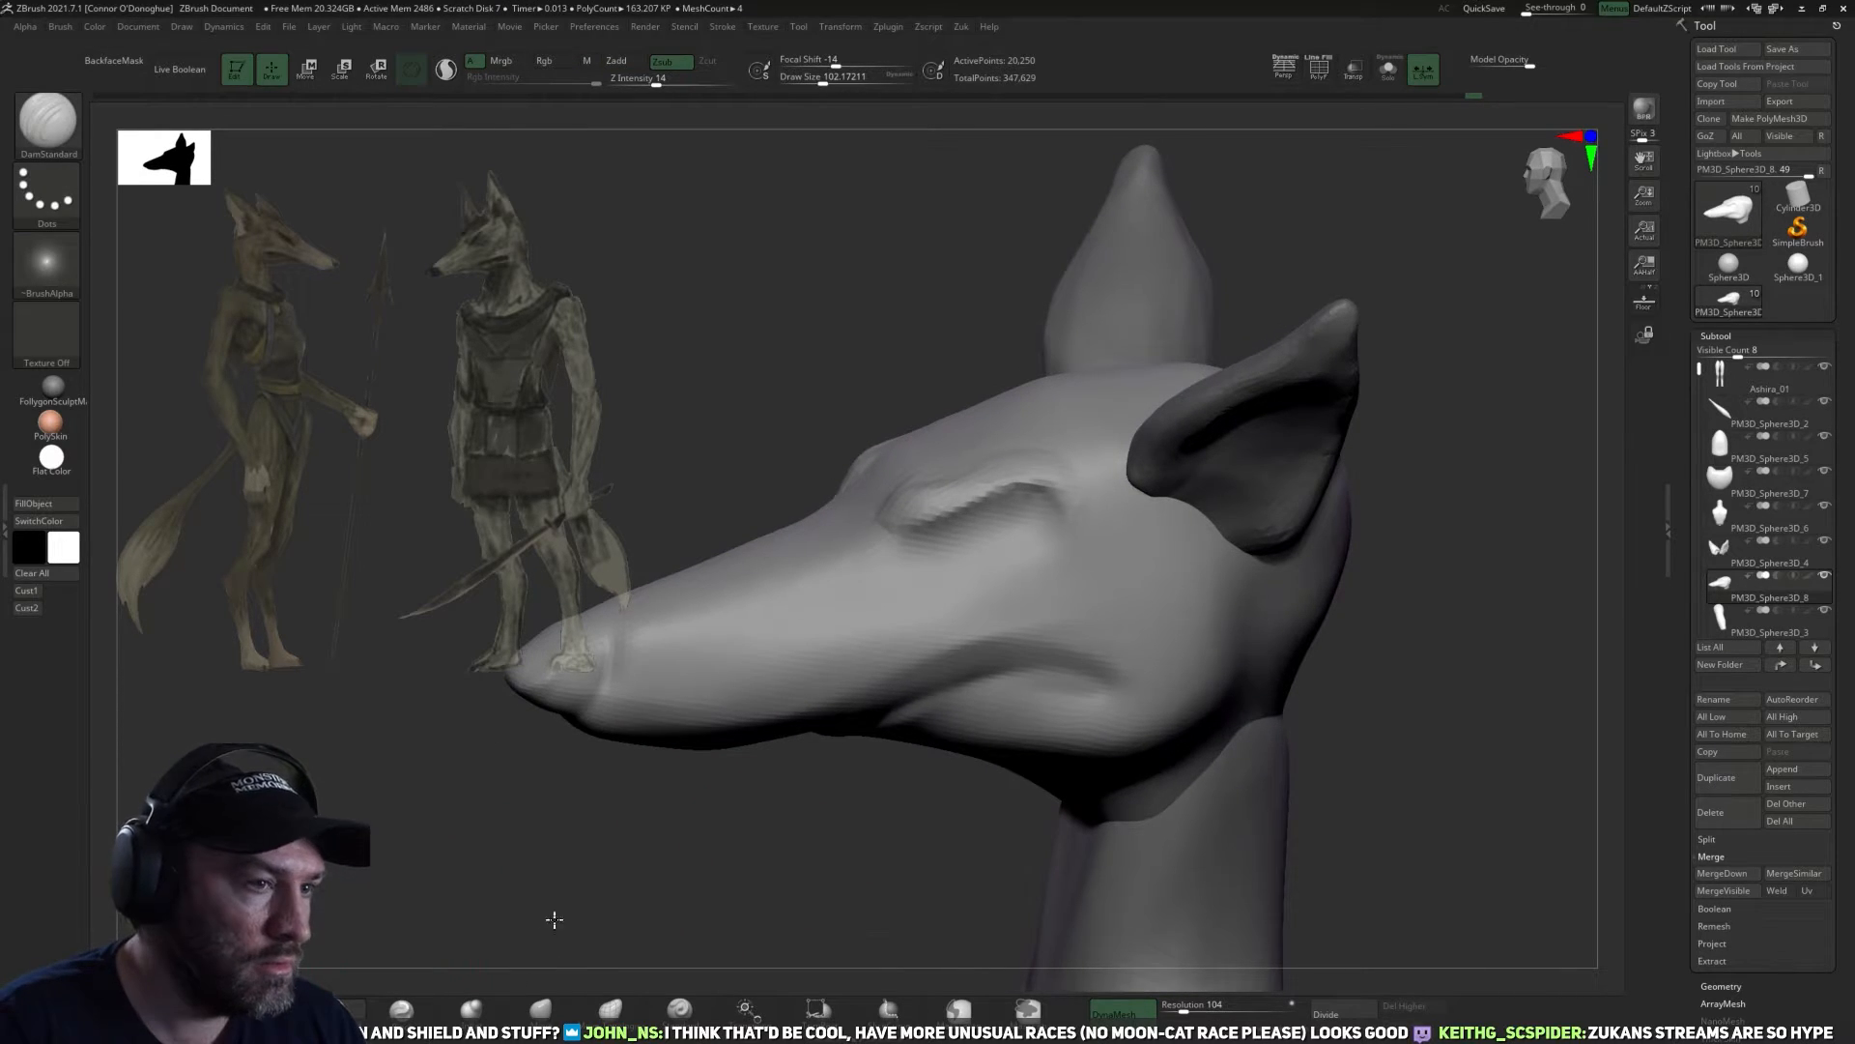
{"action": "left_click_drag", "start_coordinate": [547, 924], "coordinate": [618, 909]}
{"action": "mouse_move", "coordinate": [869, 821]}
{"action": "left_mouse_down"}
{"action": "mouse_move", "coordinate": [816, 802]}
{"action": "mouse_move", "coordinate": [866, 787]}
{"action": "mouse_move", "coordinate": [866, 750]}
{"action": "left_mouse_up"}
{"action": "key", "text": "shift"}
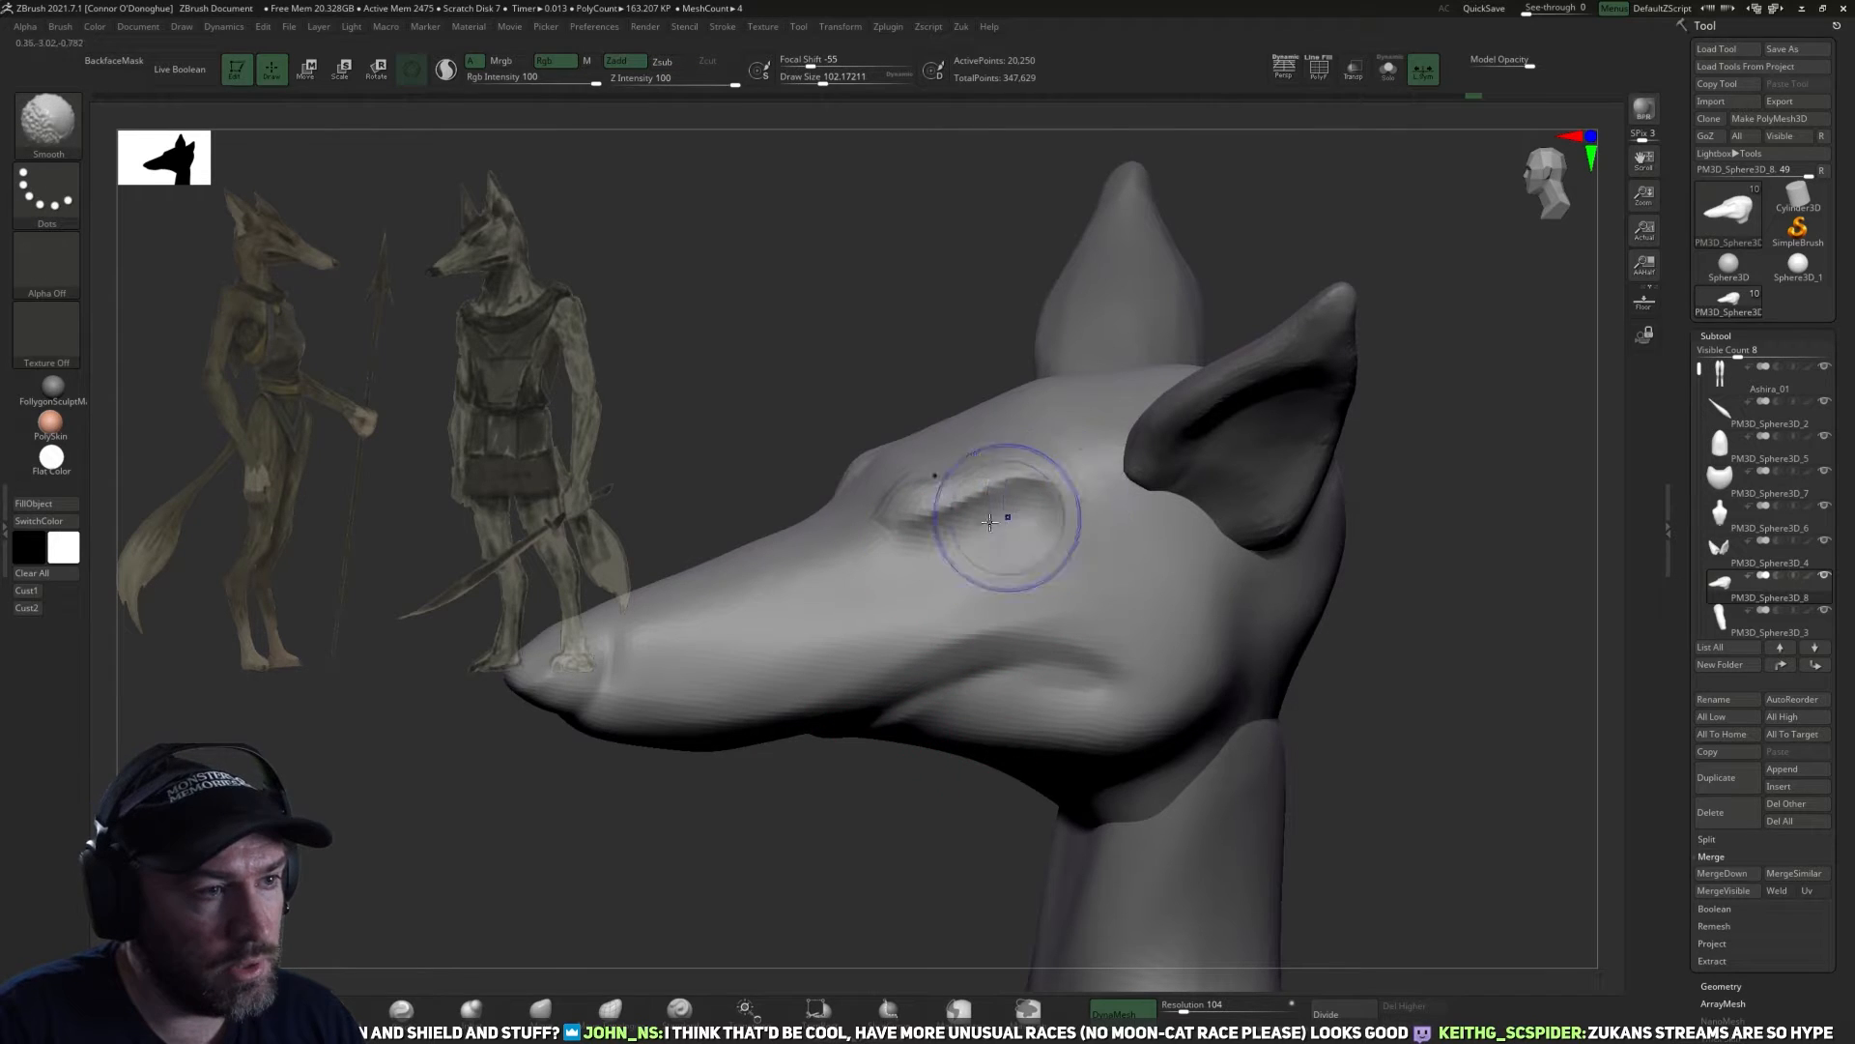
{"action": "left_click_drag", "start_coordinate": [912, 553], "coordinate": [895, 562], "text": "shift"}
{"action": "left_click_drag", "start_coordinate": [858, 788], "coordinate": [915, 779]}
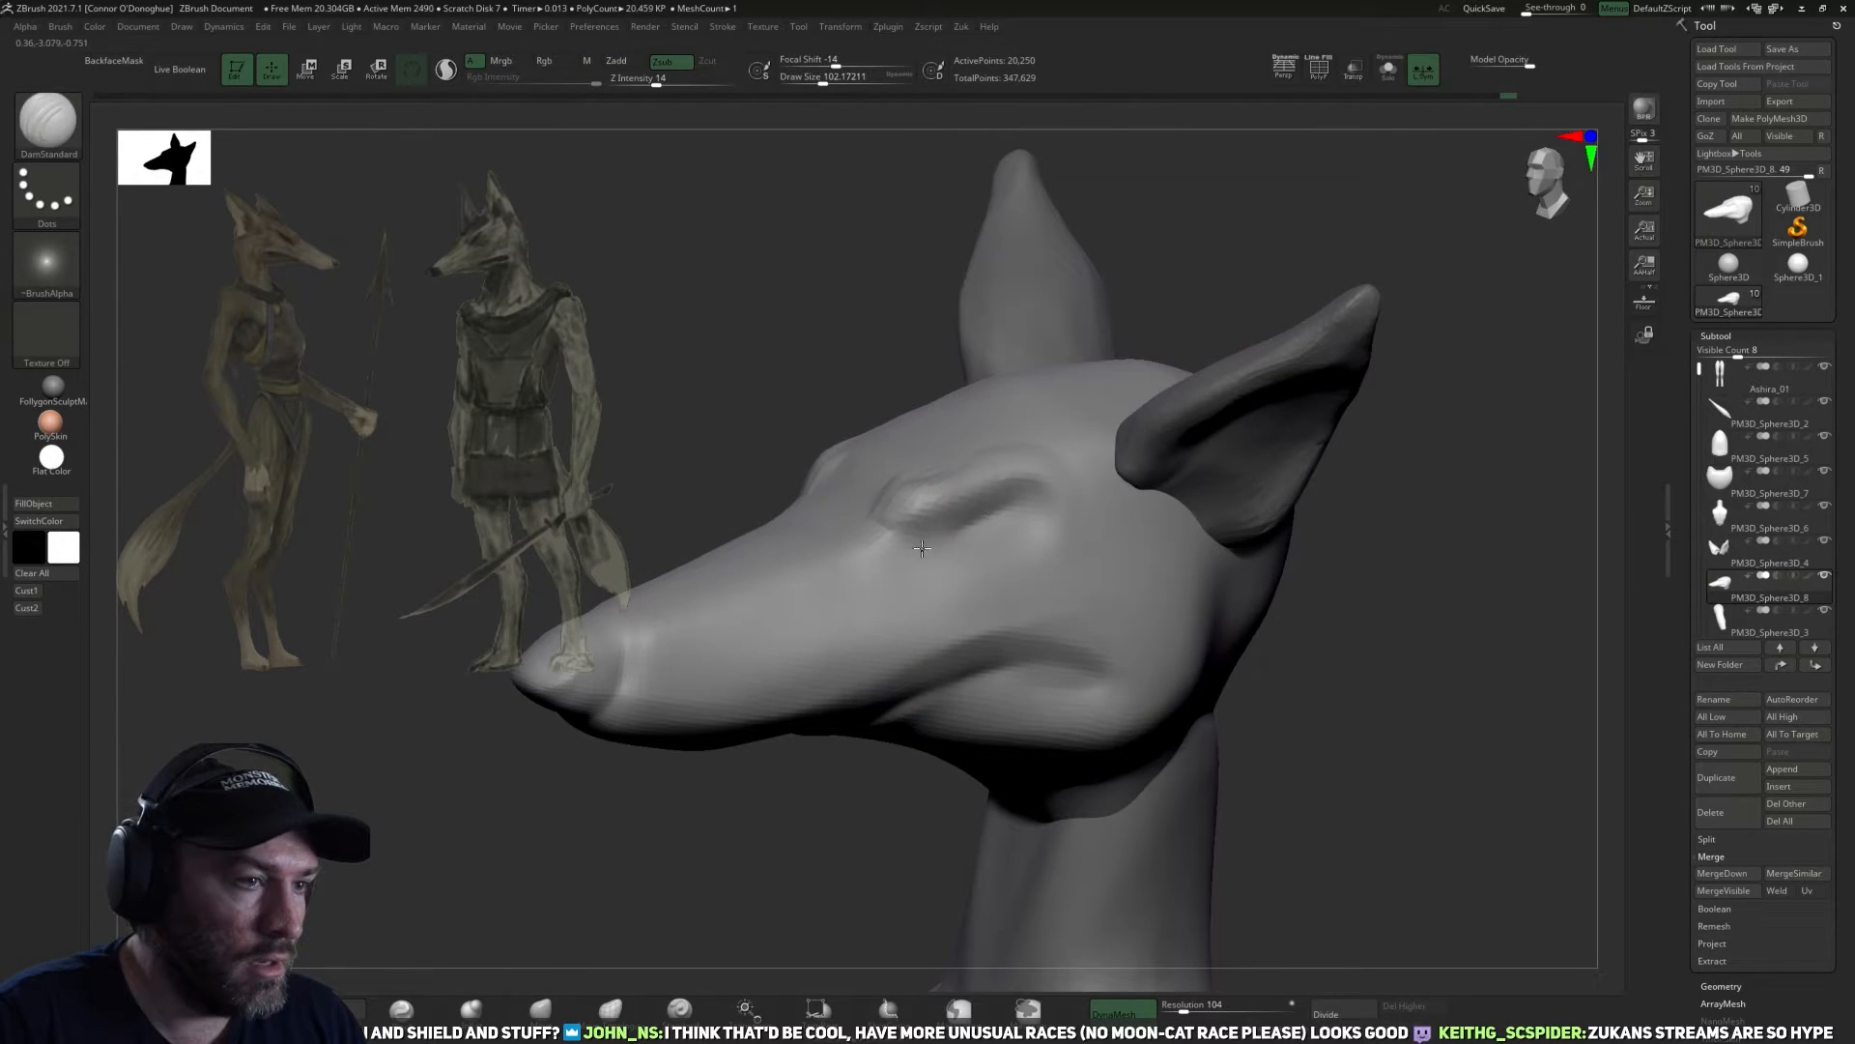
Smooth the bridge between the brows and define the inner eye corners with DamStandard at a draw size of about 102.
{"action": "mouse_move", "coordinate": [795, 892]}
{"action": "left_mouse_down"}
{"action": "mouse_move", "coordinate": [1276, 670]}
{"action": "mouse_move", "coordinate": [1160, 672]}
{"action": "left_mouse_up"}
{"action": "key", "text": "shift"}
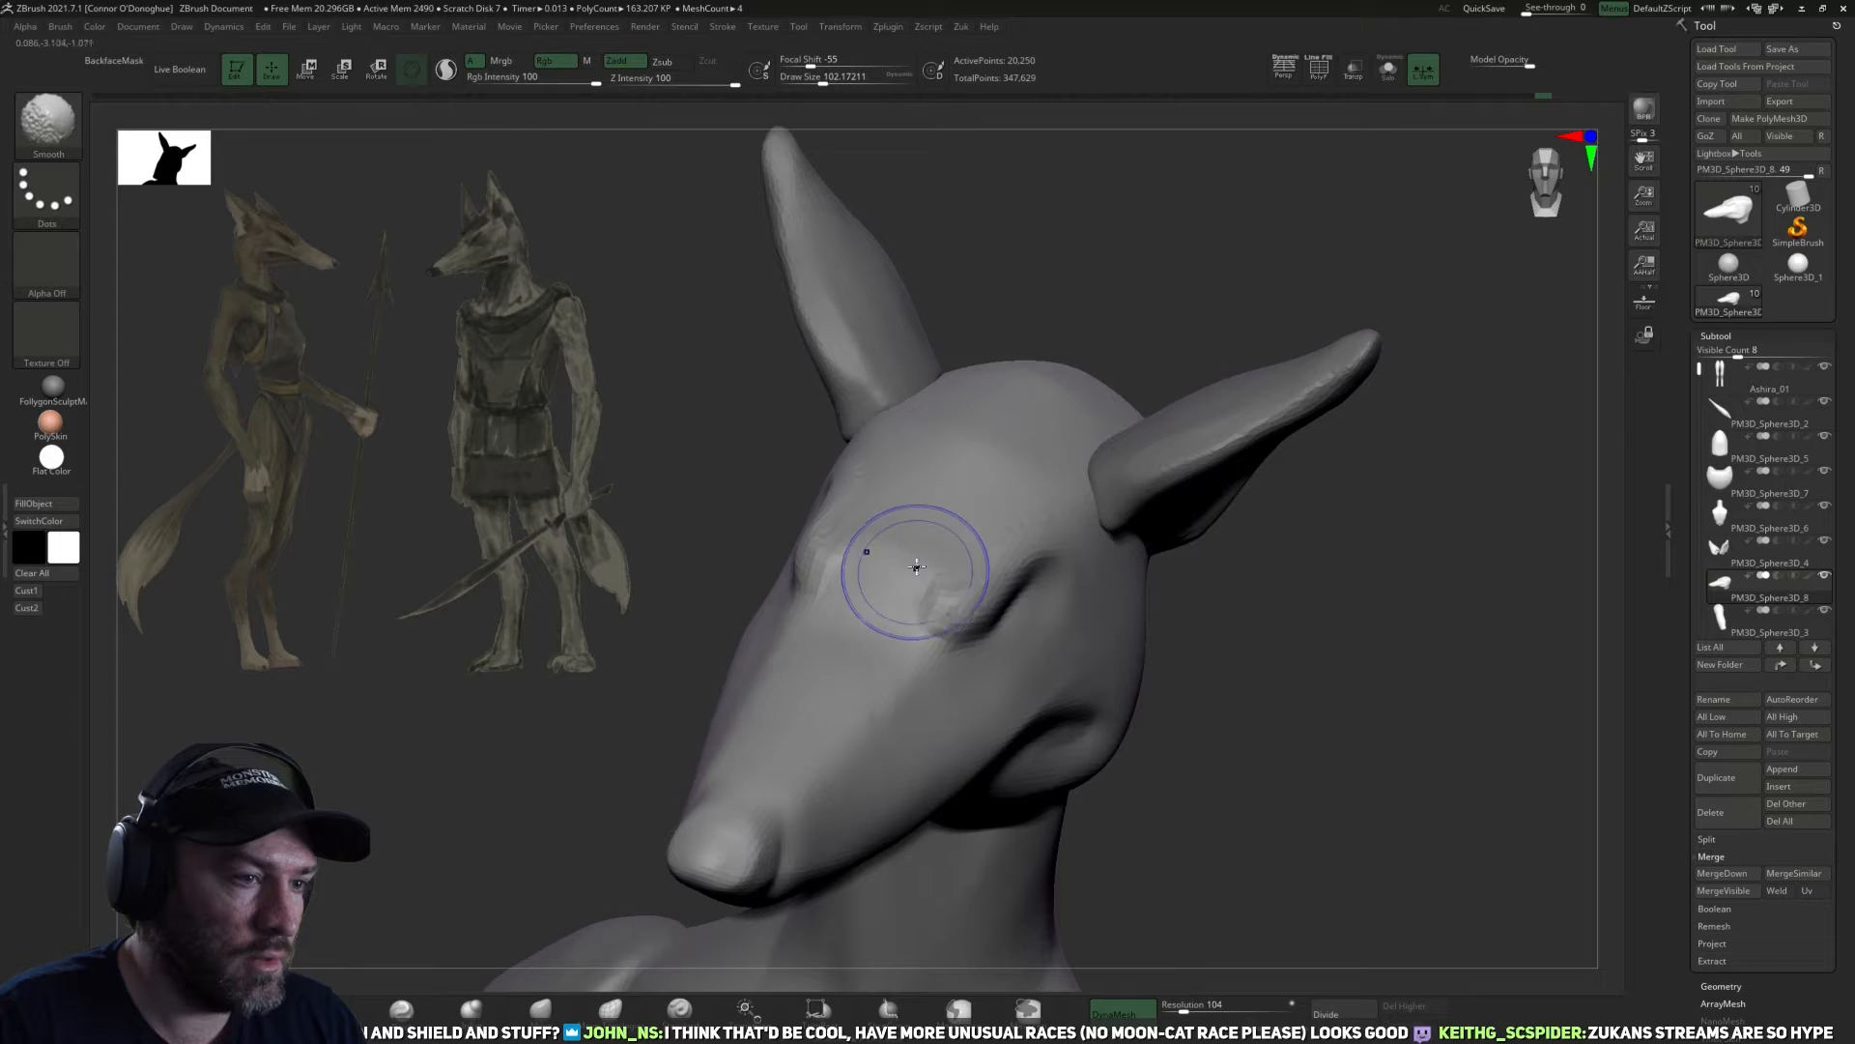
{"action": "left_click_drag", "start_coordinate": [899, 559], "coordinate": [984, 626], "text": "shift"}
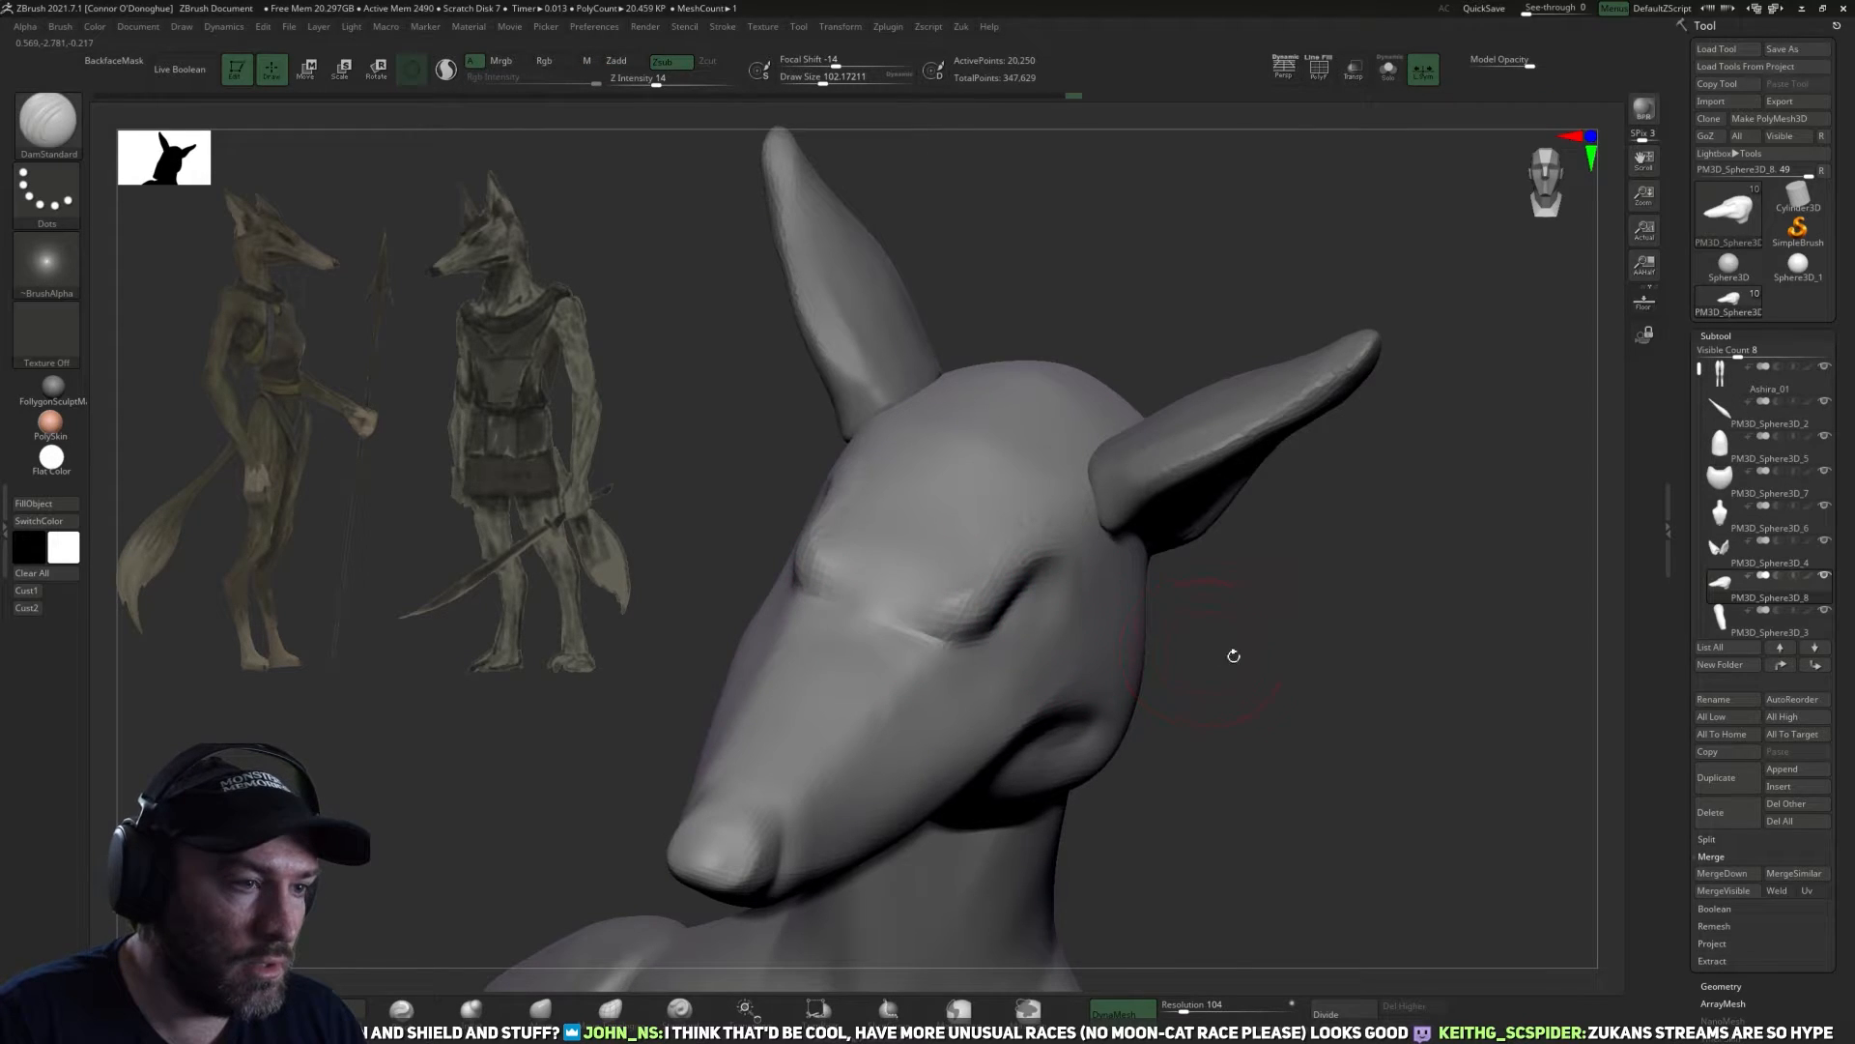
{"action": "left_click_drag", "start_coordinate": [1230, 654], "coordinate": [1228, 697]}
{"action": "left_click_drag", "start_coordinate": [973, 629], "coordinate": [1025, 647]}
{"action": "key", "text": "ctrl+z"}
{"action": "left_click_drag", "start_coordinate": [1215, 634], "coordinate": [998, 627]}
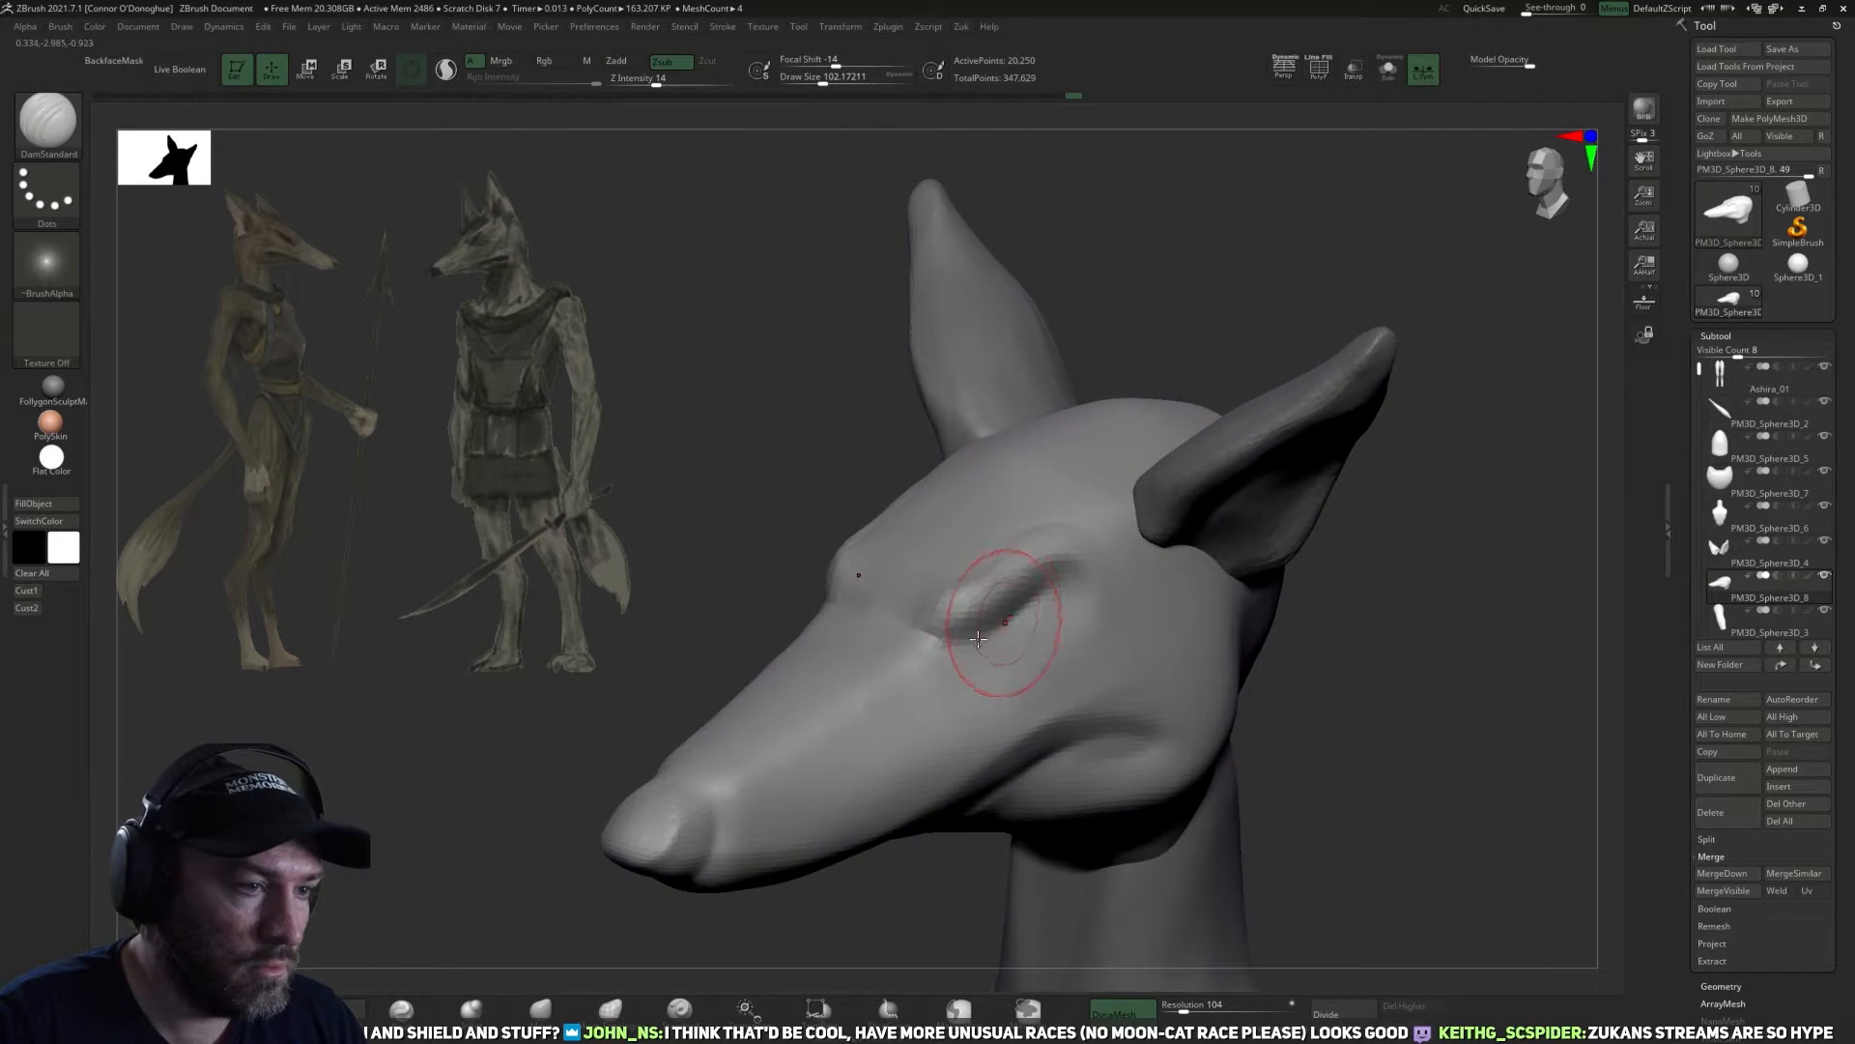
{"action": "left_click_drag", "start_coordinate": [1328, 649], "coordinate": [1346, 651]}
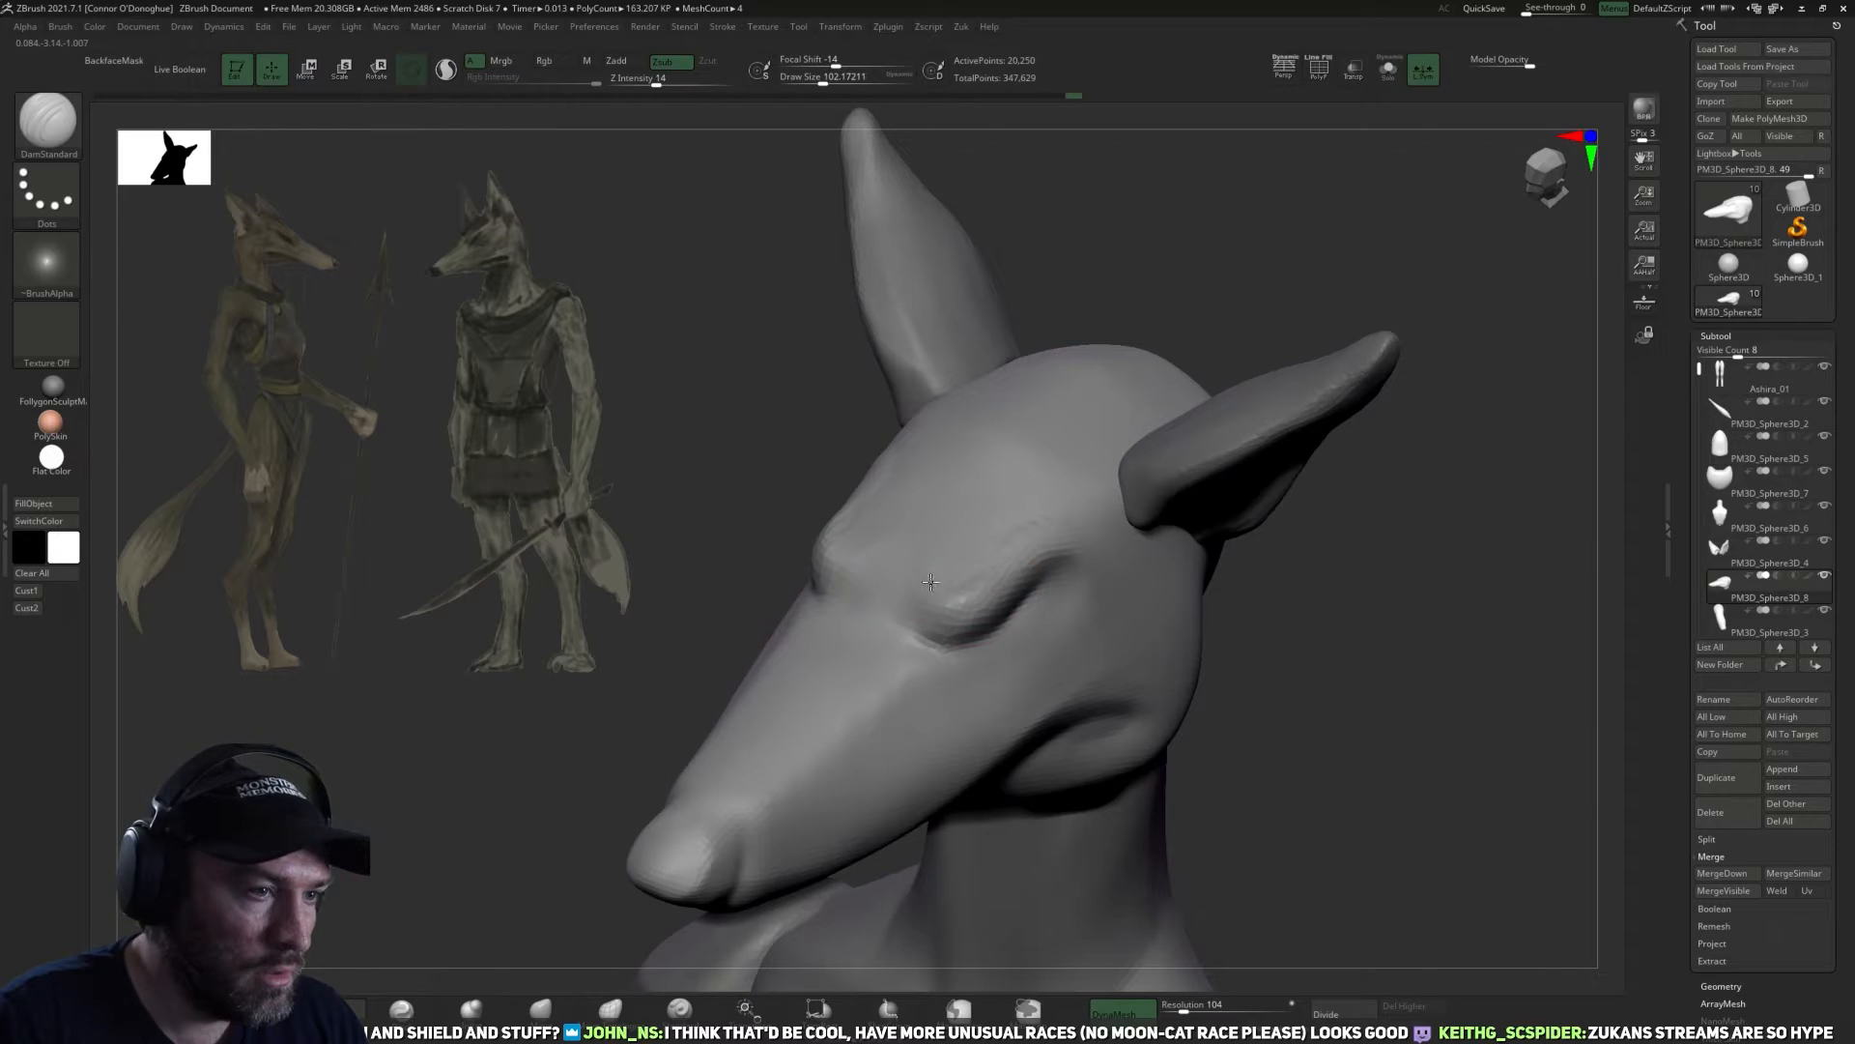
Refine the forehead behind the brows from above with a draw size of about 158.
{"action": "mouse_move", "coordinate": [1276, 715]}
{"action": "left_mouse_down"}
{"action": "mouse_move", "coordinate": [1307, 618]}
{"action": "mouse_move", "coordinate": [1308, 651]}
{"action": "mouse_move", "coordinate": [1449, 622]}
{"action": "mouse_move", "coordinate": [1371, 580]}
{"action": "mouse_move", "coordinate": [1309, 443]}
{"action": "mouse_move", "coordinate": [1021, 552]}
{"action": "left_mouse_up"}
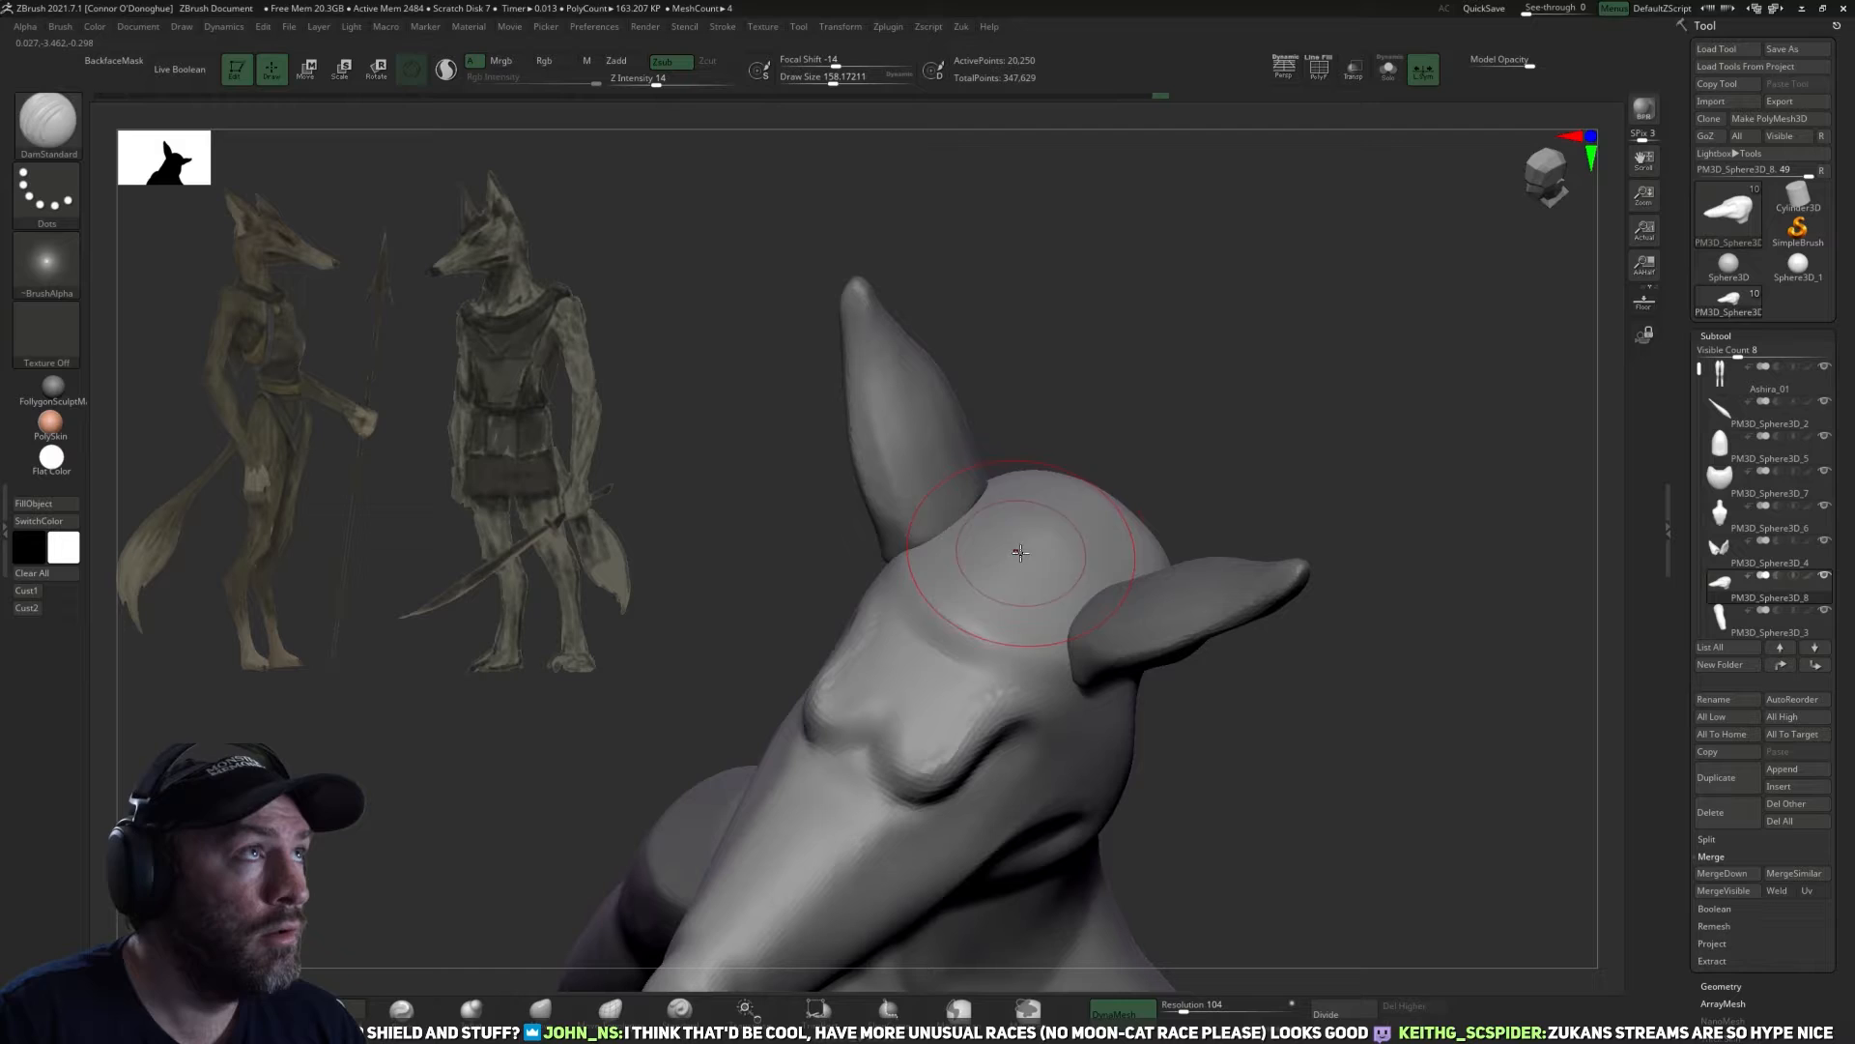
{"action": "left_click_drag", "start_coordinate": [1313, 390], "coordinate": [1311, 425]}
{"action": "mouse_move", "coordinate": [1034, 566]}
{"action": "left_mouse_down", "text": "shift"}
{"action": "mouse_move", "coordinate": [976, 623]}
{"action": "mouse_move", "coordinate": [1005, 619]}
{"action": "left_mouse_up", "text": "shift"}
{"action": "mouse_move", "coordinate": [1246, 530]}
{"action": "left_mouse_down"}
{"action": "mouse_move", "coordinate": [1342, 713]}
{"action": "mouse_move", "coordinate": [1317, 792]}
{"action": "left_mouse_up"}
Reshape the brow ridge above the muzzle with the Move brush at a draw size of about 142.
{"action": "left_click", "coordinate": [540, 1010]}
{"action": "left_click_drag", "start_coordinate": [1208, 725], "coordinate": [1088, 782]}
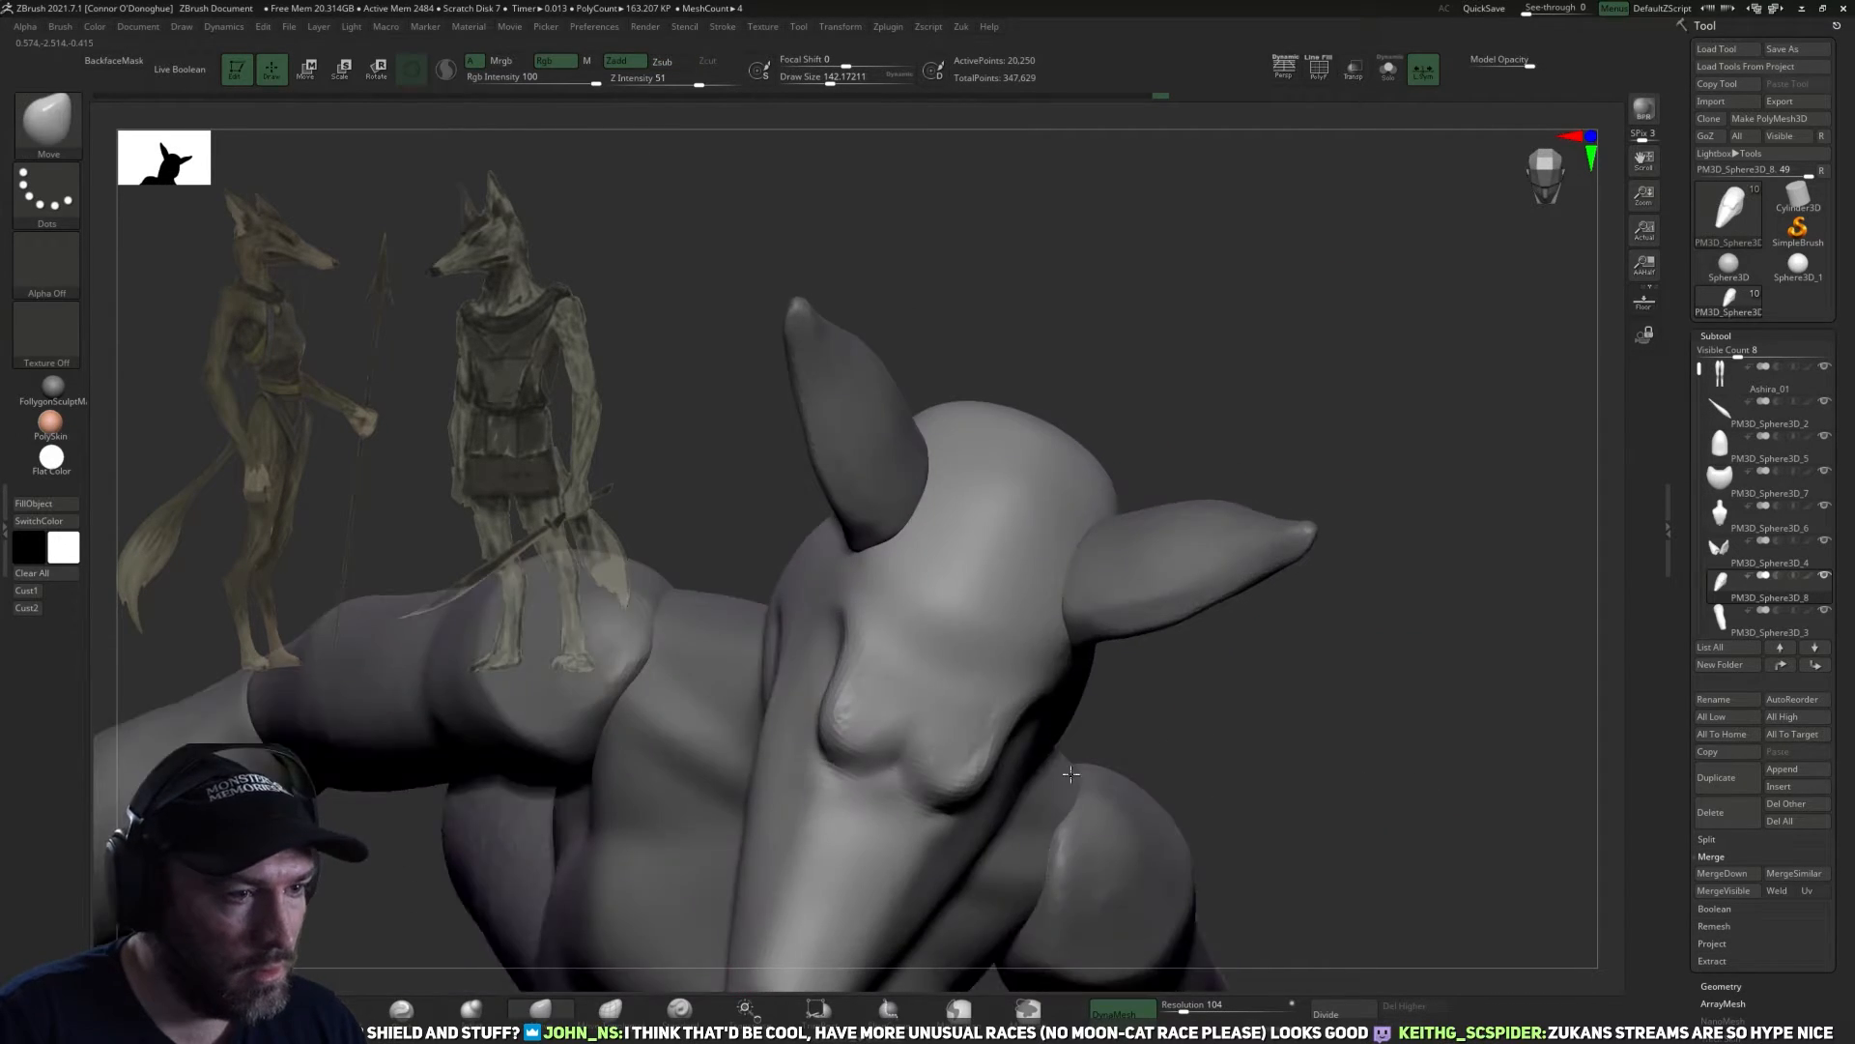
{"action": "left_click_drag", "start_coordinate": [996, 721], "coordinate": [1044, 665]}
{"action": "mouse_move", "coordinate": [1217, 741]}
{"action": "left_mouse_down"}
{"action": "mouse_move", "coordinate": [1247, 638]}
{"action": "mouse_move", "coordinate": [1401, 712]}
{"action": "mouse_move", "coordinate": [1267, 671]}
{"action": "mouse_move", "coordinate": [1321, 634]}
{"action": "mouse_move", "coordinate": [1381, 676]}
{"action": "left_mouse_up"}
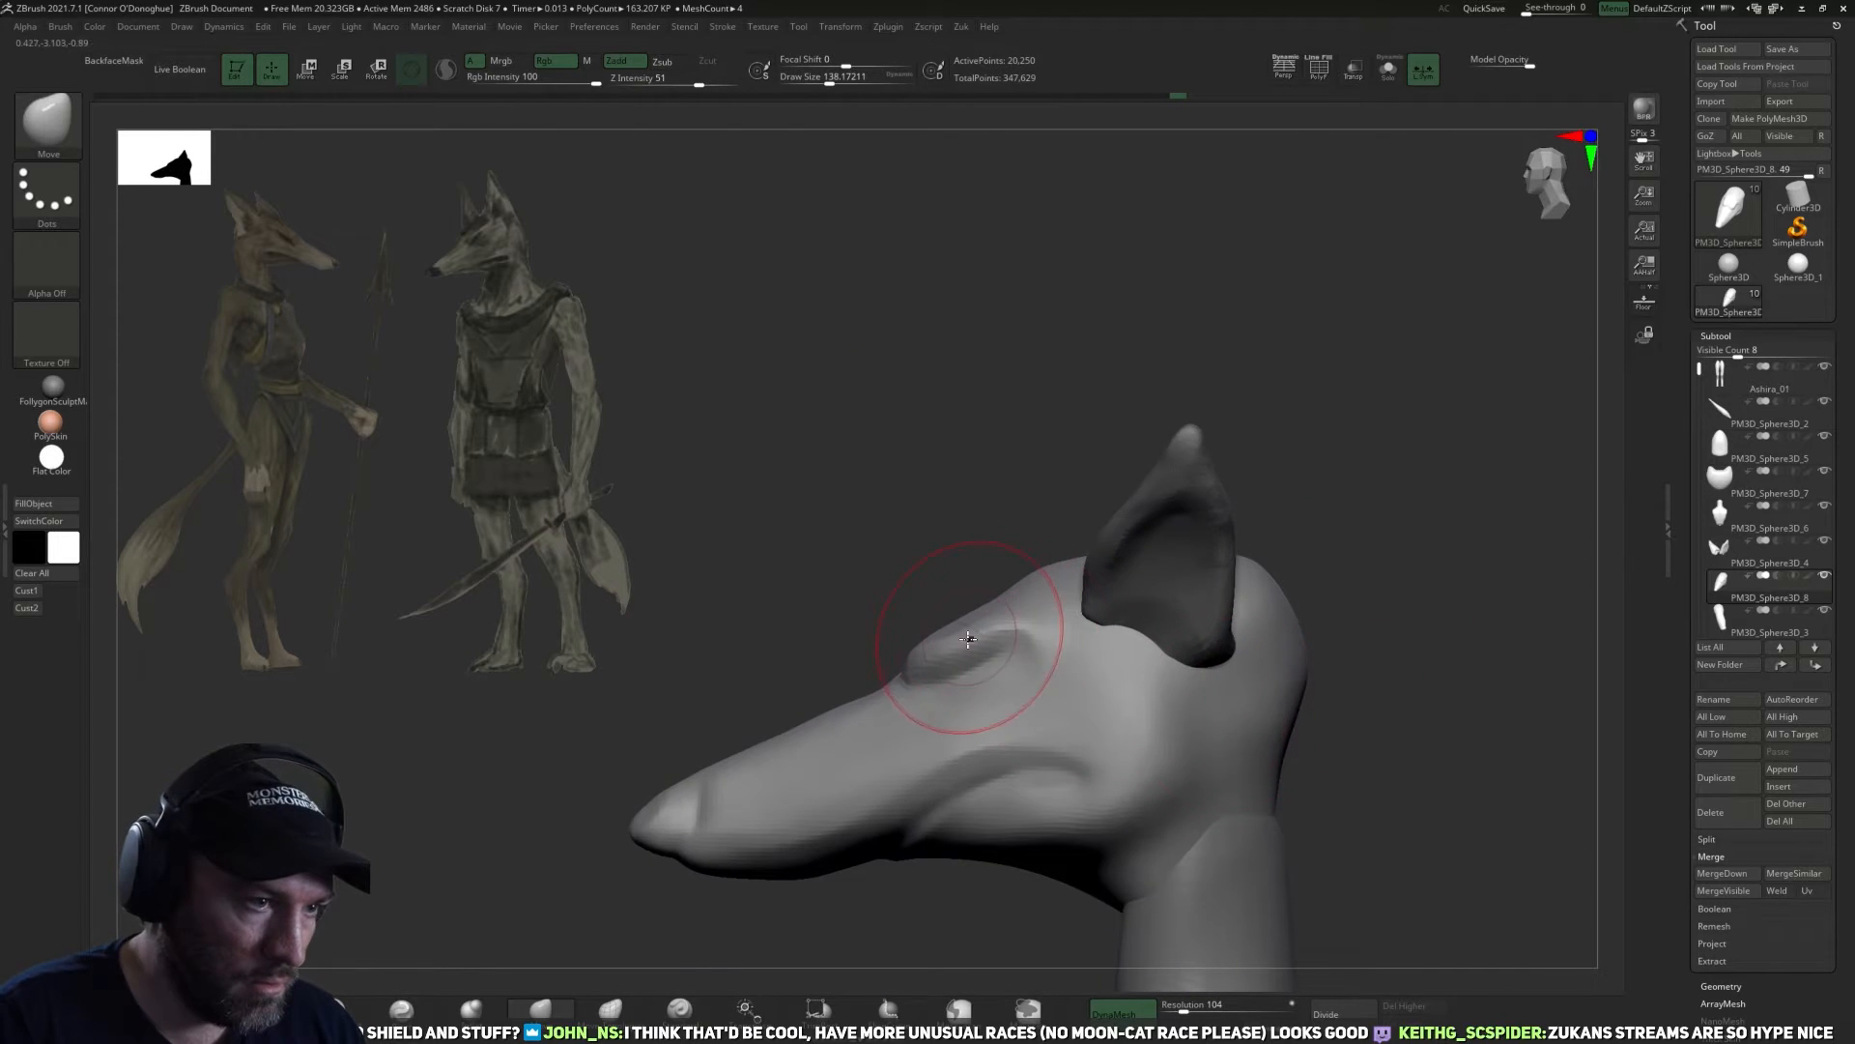
Adjust the brow and the area below the eye with the Move brush at draw sizes of about 94 to 126.
{"action": "left_click_drag", "start_coordinate": [782, 570], "coordinate": [912, 593]}
{"action": "mouse_move", "coordinate": [934, 670]}
{"action": "right_mouse_down"}
{"action": "mouse_move", "coordinate": [1016, 692]}
{"action": "mouse_move", "coordinate": [979, 702]}
{"action": "right_mouse_up"}
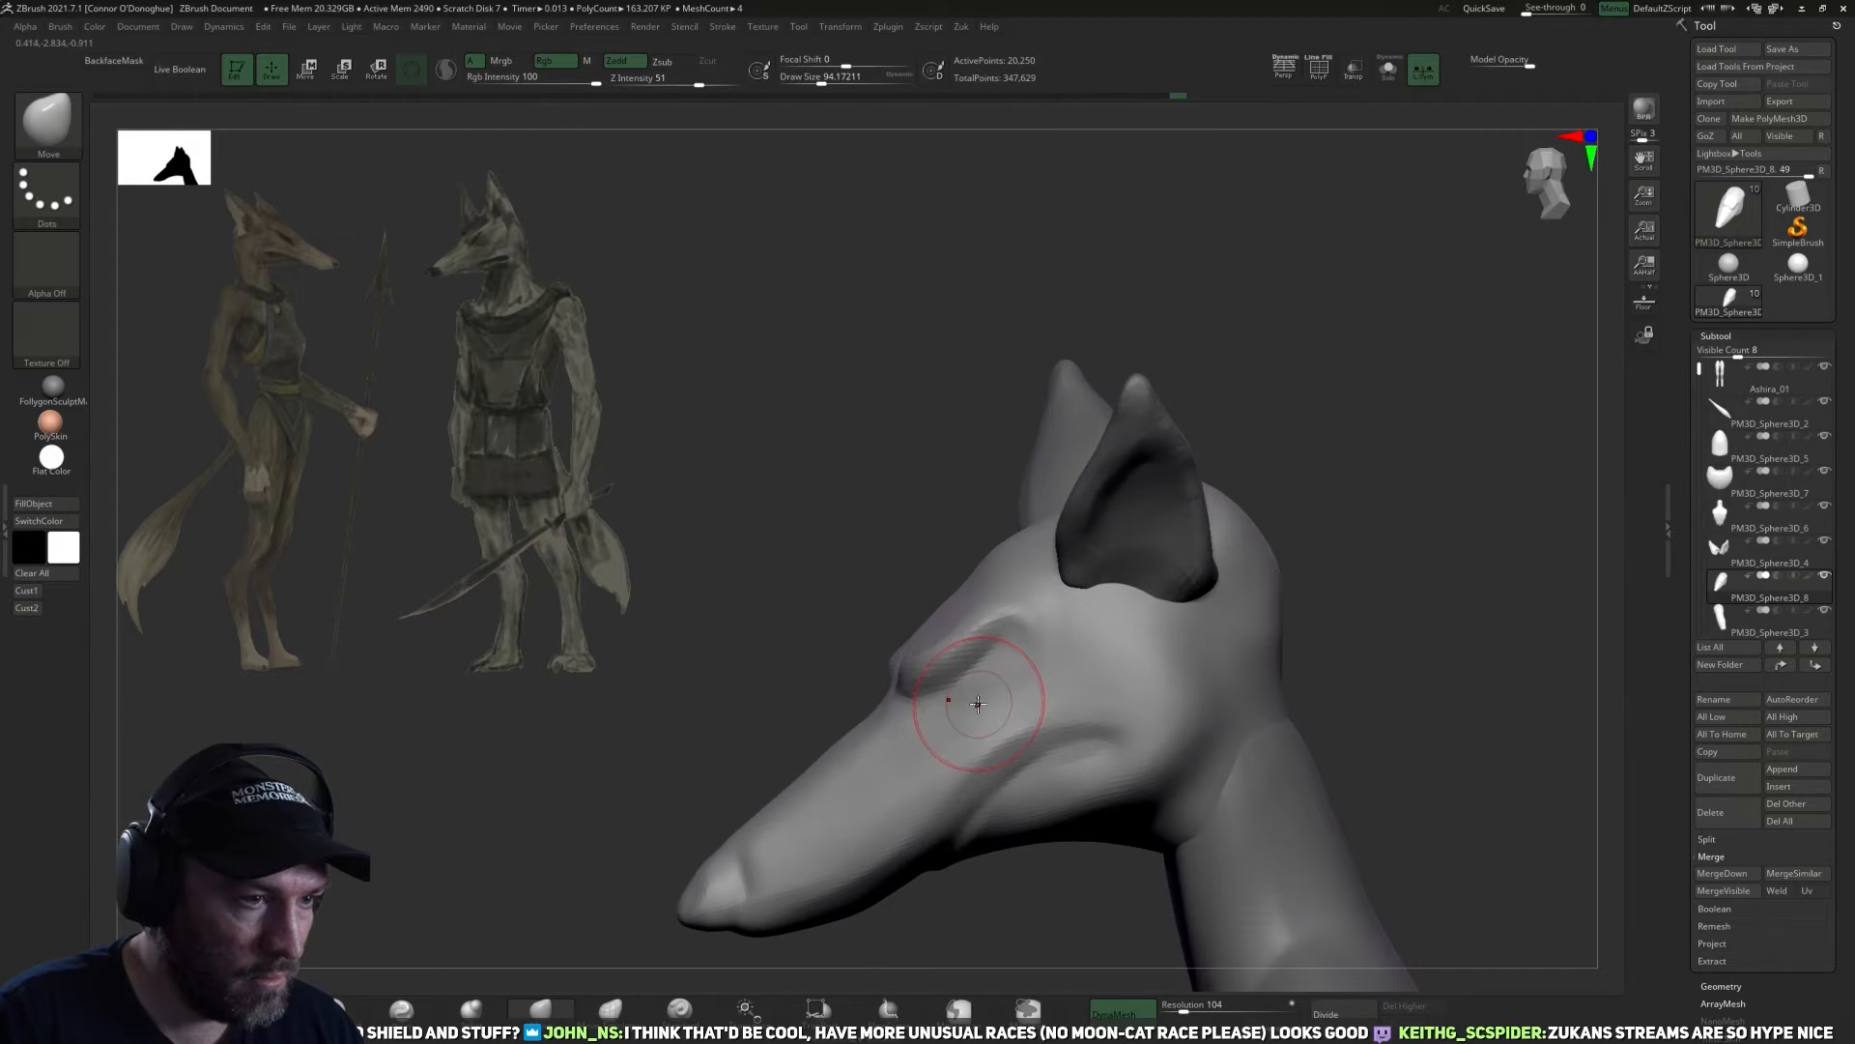
{"action": "left_click_drag", "start_coordinate": [983, 608], "coordinate": [989, 603]}
{"action": "key", "text": "bracketright"}
{"action": "left_click_drag", "start_coordinate": [985, 736], "coordinate": [1001, 732]}
{"action": "key", "text": "bracketright"}
{"action": "right_click_drag", "start_coordinate": [1247, 641], "coordinate": [1338, 631]}
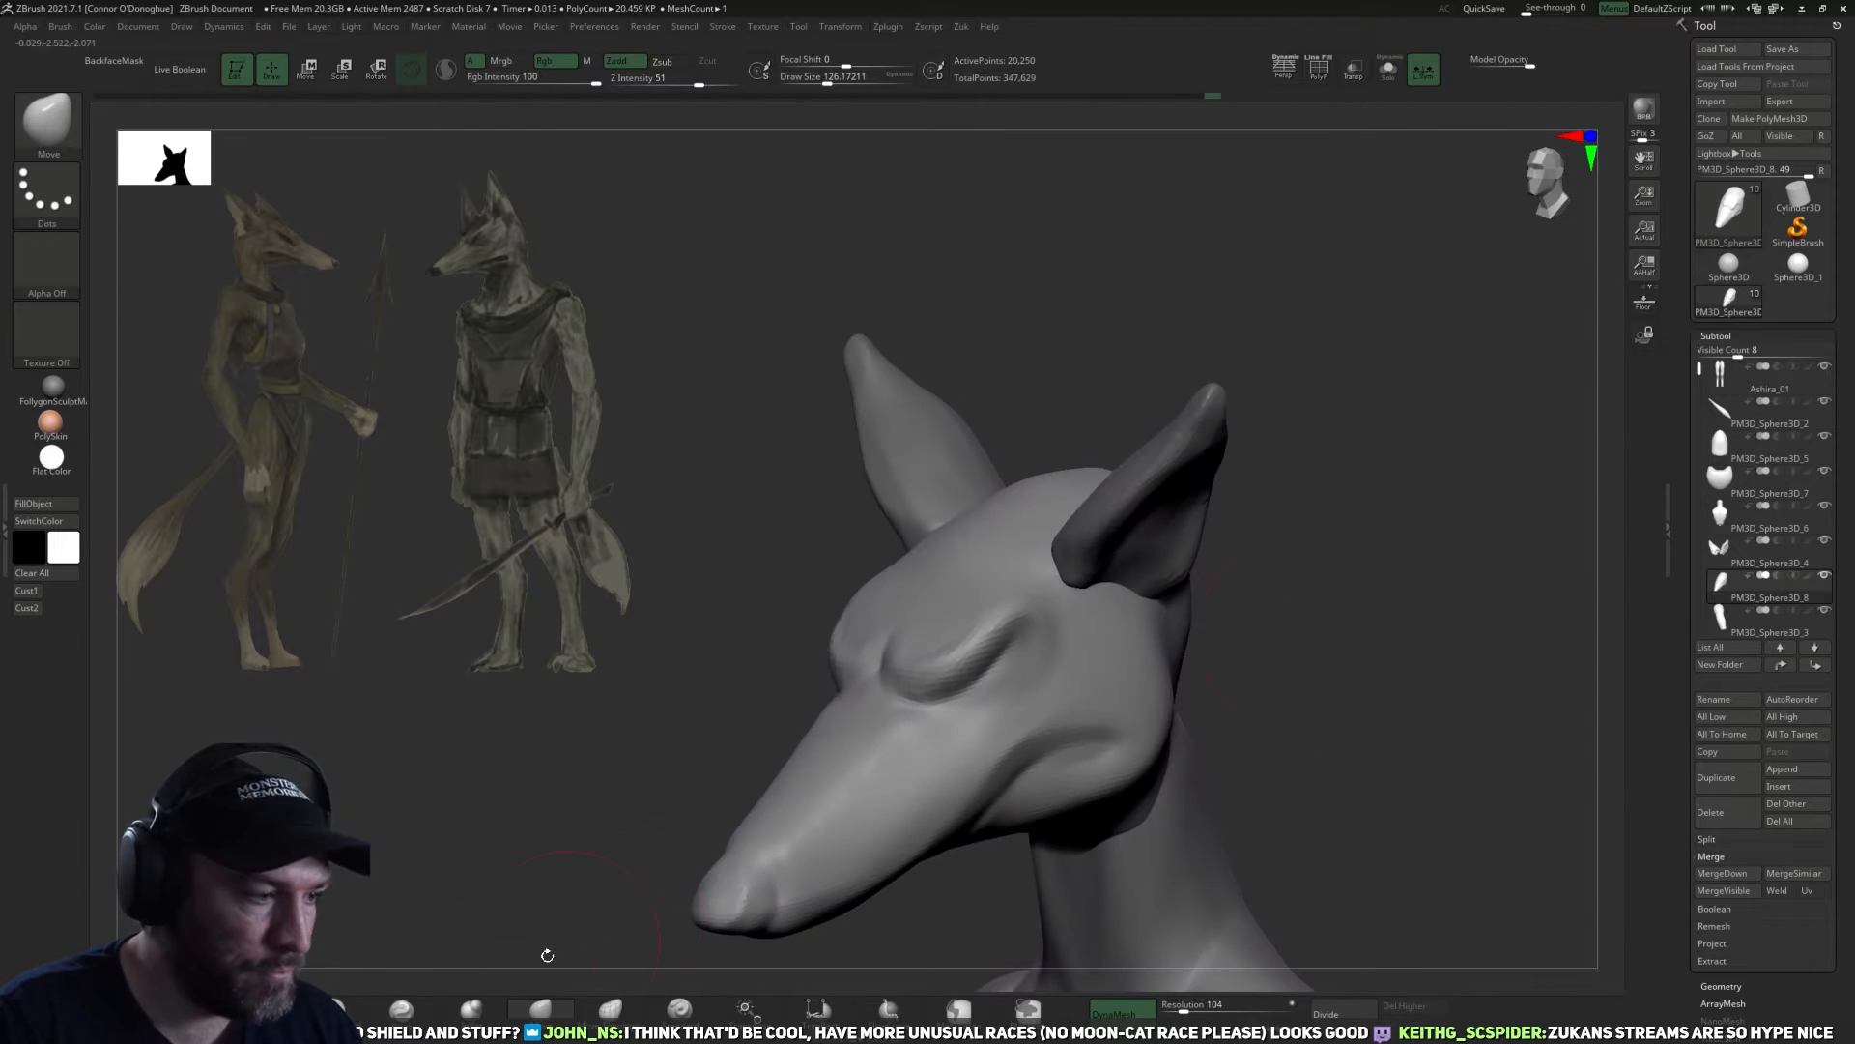
Refine the crease under the brow with DamStandard at a draw size of about 74 and remesh the head at DynaMesh resolution 144.
{"action": "left_click", "coordinate": [340, 1007]}
{"action": "mouse_move", "coordinate": [1314, 577]}
{"action": "left_mouse_down"}
{"action": "mouse_move", "coordinate": [1232, 602]}
{"action": "mouse_move", "coordinate": [1330, 584]}
{"action": "mouse_move", "coordinate": [1321, 605]}
{"action": "mouse_move", "coordinate": [1251, 575]}
{"action": "left_mouse_up"}
{"action": "key", "text": "bracketleft"}
{"action": "key", "text": "bracketleft"}
{"action": "key", "text": "bracketleft"}
{"action": "key", "text": "bracketleft"}
{"action": "key", "text": "bracketleft"}
{"action": "key", "text": "bracketleft"}
{"action": "key", "text": "bracketleft"}
{"action": "key", "text": "bracketleft"}
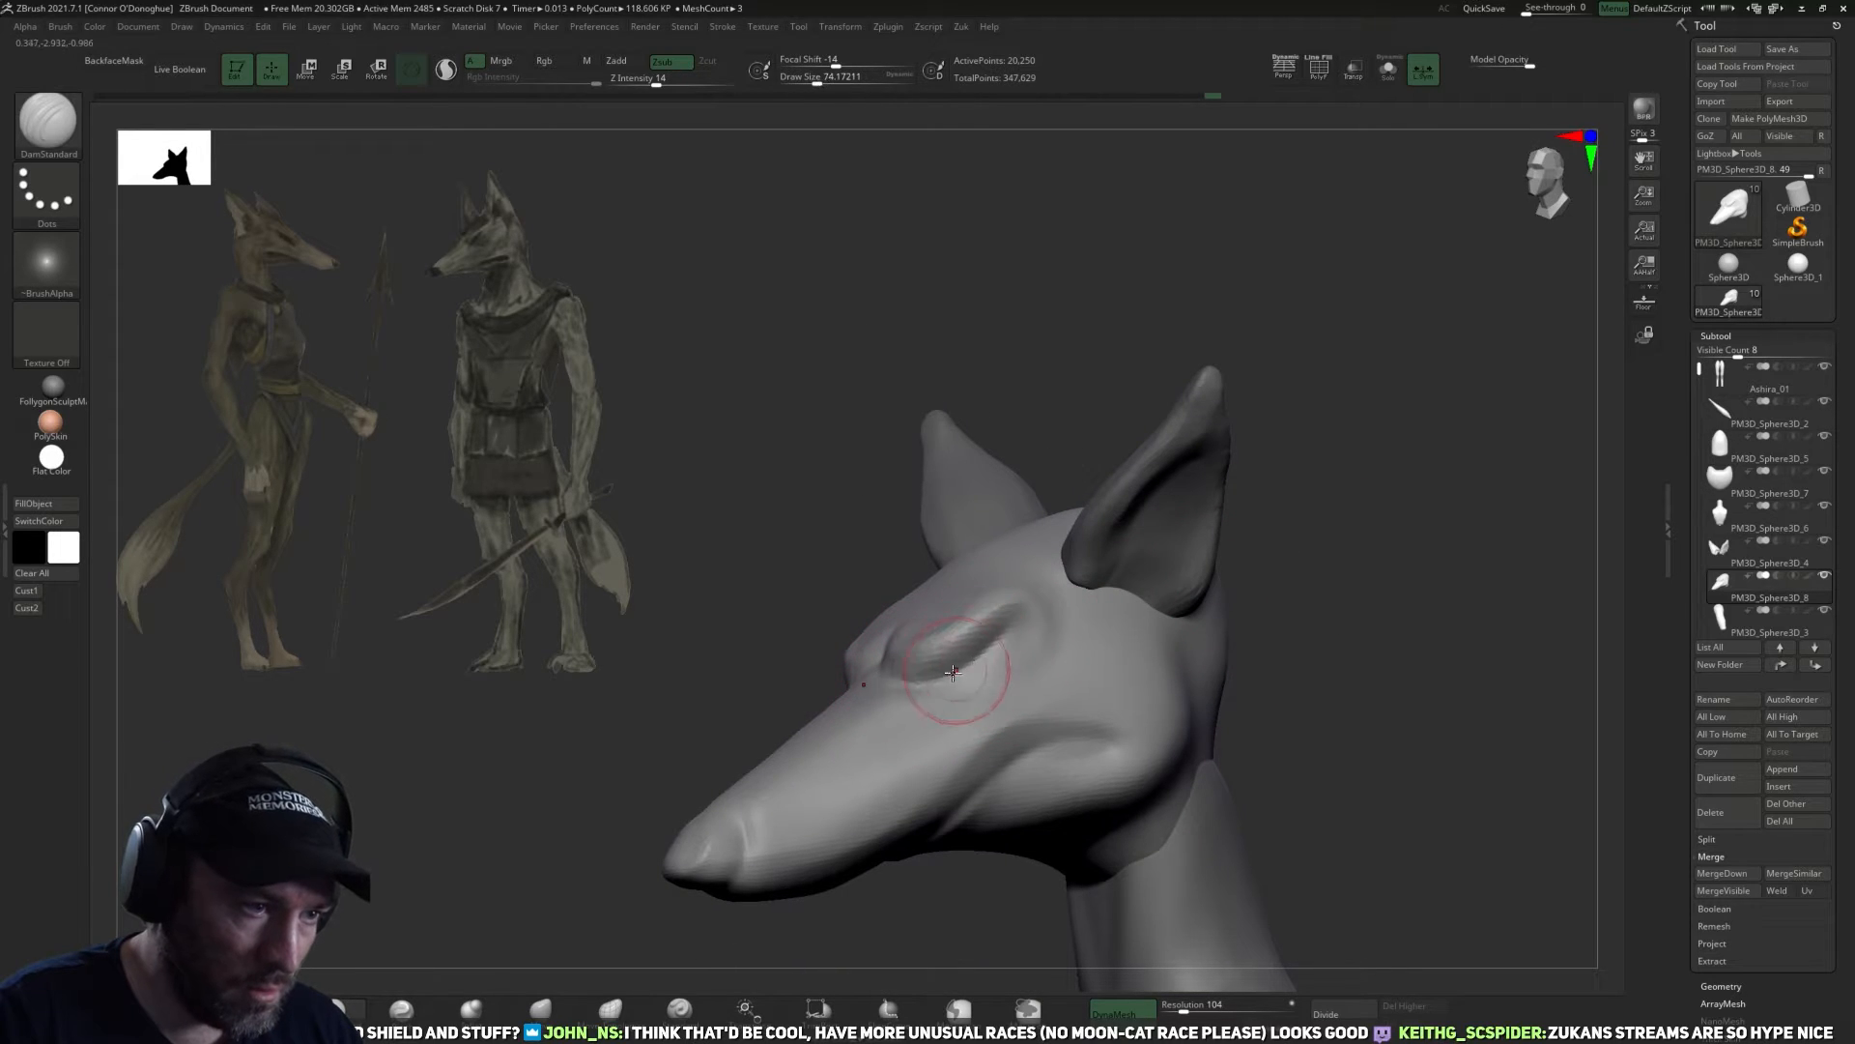
{"action": "left_click_drag", "start_coordinate": [988, 635], "coordinate": [1028, 620]}
{"action": "left_click_drag", "start_coordinate": [1184, 1008], "coordinate": [1187, 1009]}
{"action": "mouse_move", "coordinate": [1340, 809]}
{"action": "left_mouse_down", "text": "ctrl"}
{"action": "mouse_move", "coordinate": [1350, 853]}
{"action": "mouse_move", "coordinate": [1331, 872]}
{"action": "left_mouse_up", "text": "ctrl"}
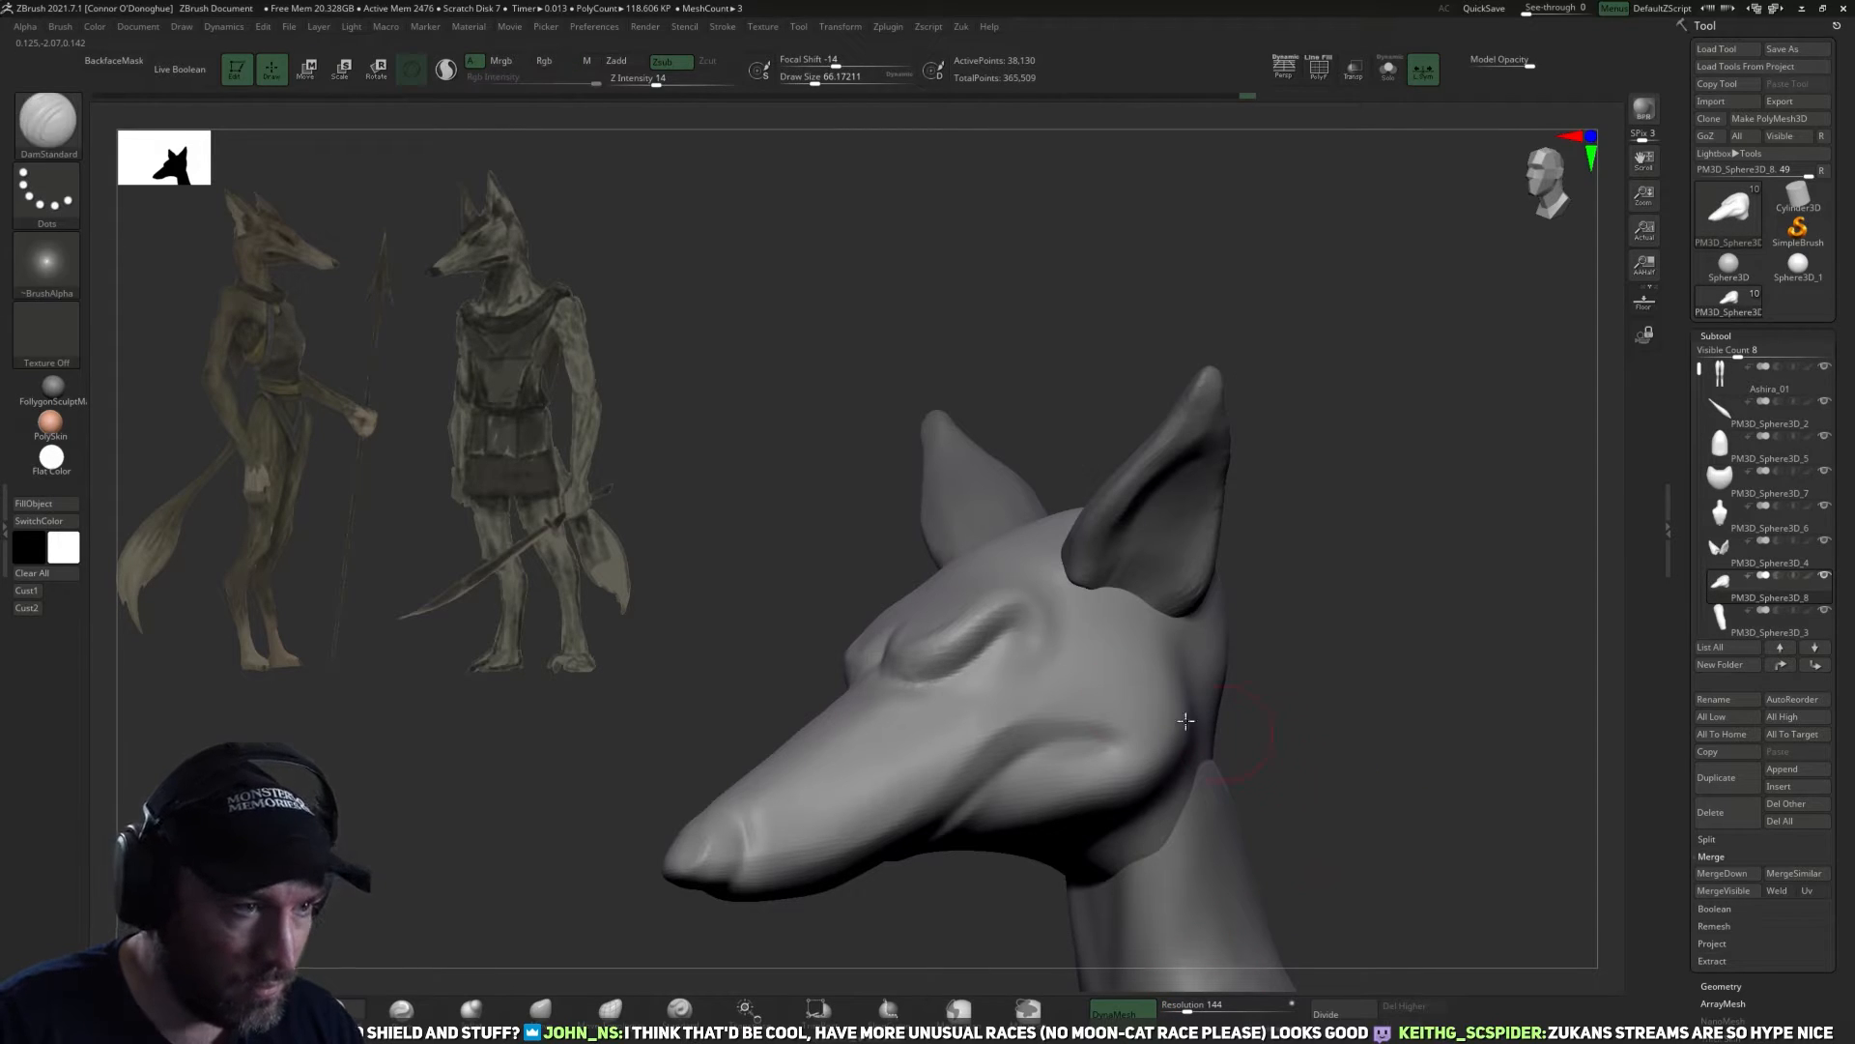
Mask the head except for the nose tip and rotate the tip with the transform gizmo.
{"action": "mouse_move", "coordinate": [783, 818]}
{"action": "left_mouse_down", "text": "shift"}
{"action": "mouse_move", "coordinate": [770, 862]}
{"action": "mouse_move", "coordinate": [850, 865]}
{"action": "mouse_move", "coordinate": [888, 844]}
{"action": "left_mouse_up", "text": "shift"}
{"action": "left_click_drag", "start_coordinate": [820, 929], "coordinate": [891, 946]}
{"action": "left_click_drag", "start_coordinate": [841, 763], "coordinate": [788, 784], "text": "shift"}
{"action": "mouse_move", "coordinate": [1218, 617]}
{"action": "left_mouse_down", "text": "shift"}
{"action": "mouse_move", "coordinate": [1280, 607]}
{"action": "mouse_move", "coordinate": [1082, 637]}
{"action": "mouse_move", "coordinate": [990, 709]}
{"action": "mouse_move", "coordinate": [953, 803]}
{"action": "mouse_move", "coordinate": [919, 733]}
{"action": "left_mouse_up", "text": "shift"}
{"action": "left_click_drag", "start_coordinate": [1139, 452], "coordinate": [1172, 518]}
{"action": "key", "text": "ctrl"}
{"action": "left_click_drag", "start_coordinate": [982, 638], "coordinate": [1192, 613], "text": "ctrl"}
{"action": "left_click", "coordinate": [1196, 610], "text": "ctrl"}
{"action": "key", "text": "w"}
{"action": "left_click_drag", "start_coordinate": [1053, 688], "coordinate": [1026, 633]}
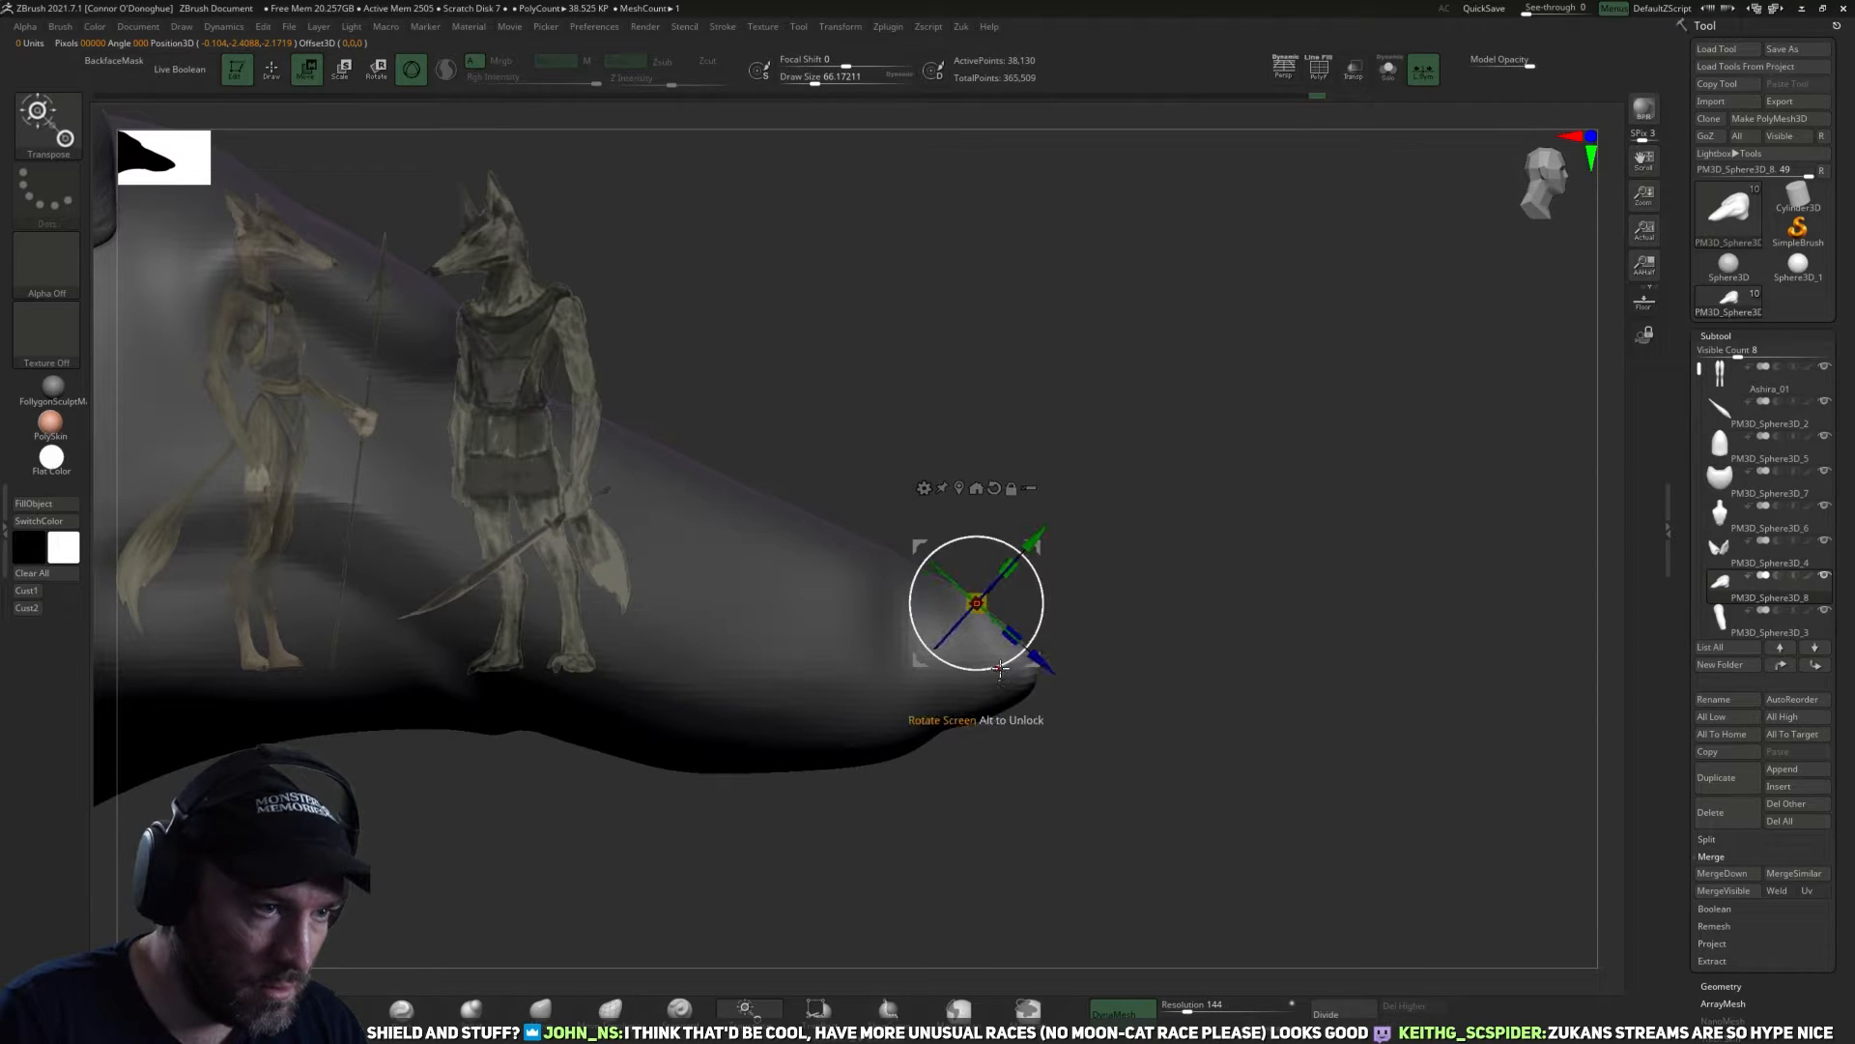
{"action": "key", "text": "q"}
{"action": "mouse_move", "coordinate": [1136, 795]}
{"action": "left_mouse_down", "text": "ctrl"}
{"action": "mouse_move", "coordinate": [1151, 815]}
{"action": "mouse_move", "coordinate": [1168, 799]}
{"action": "mouse_move", "coordinate": [999, 858]}
{"action": "left_mouse_up", "text": "ctrl"}
Shape the nose tip with the Move brush at draw sizes of about 98 to 86.
{"action": "left_click", "coordinate": [541, 1009]}
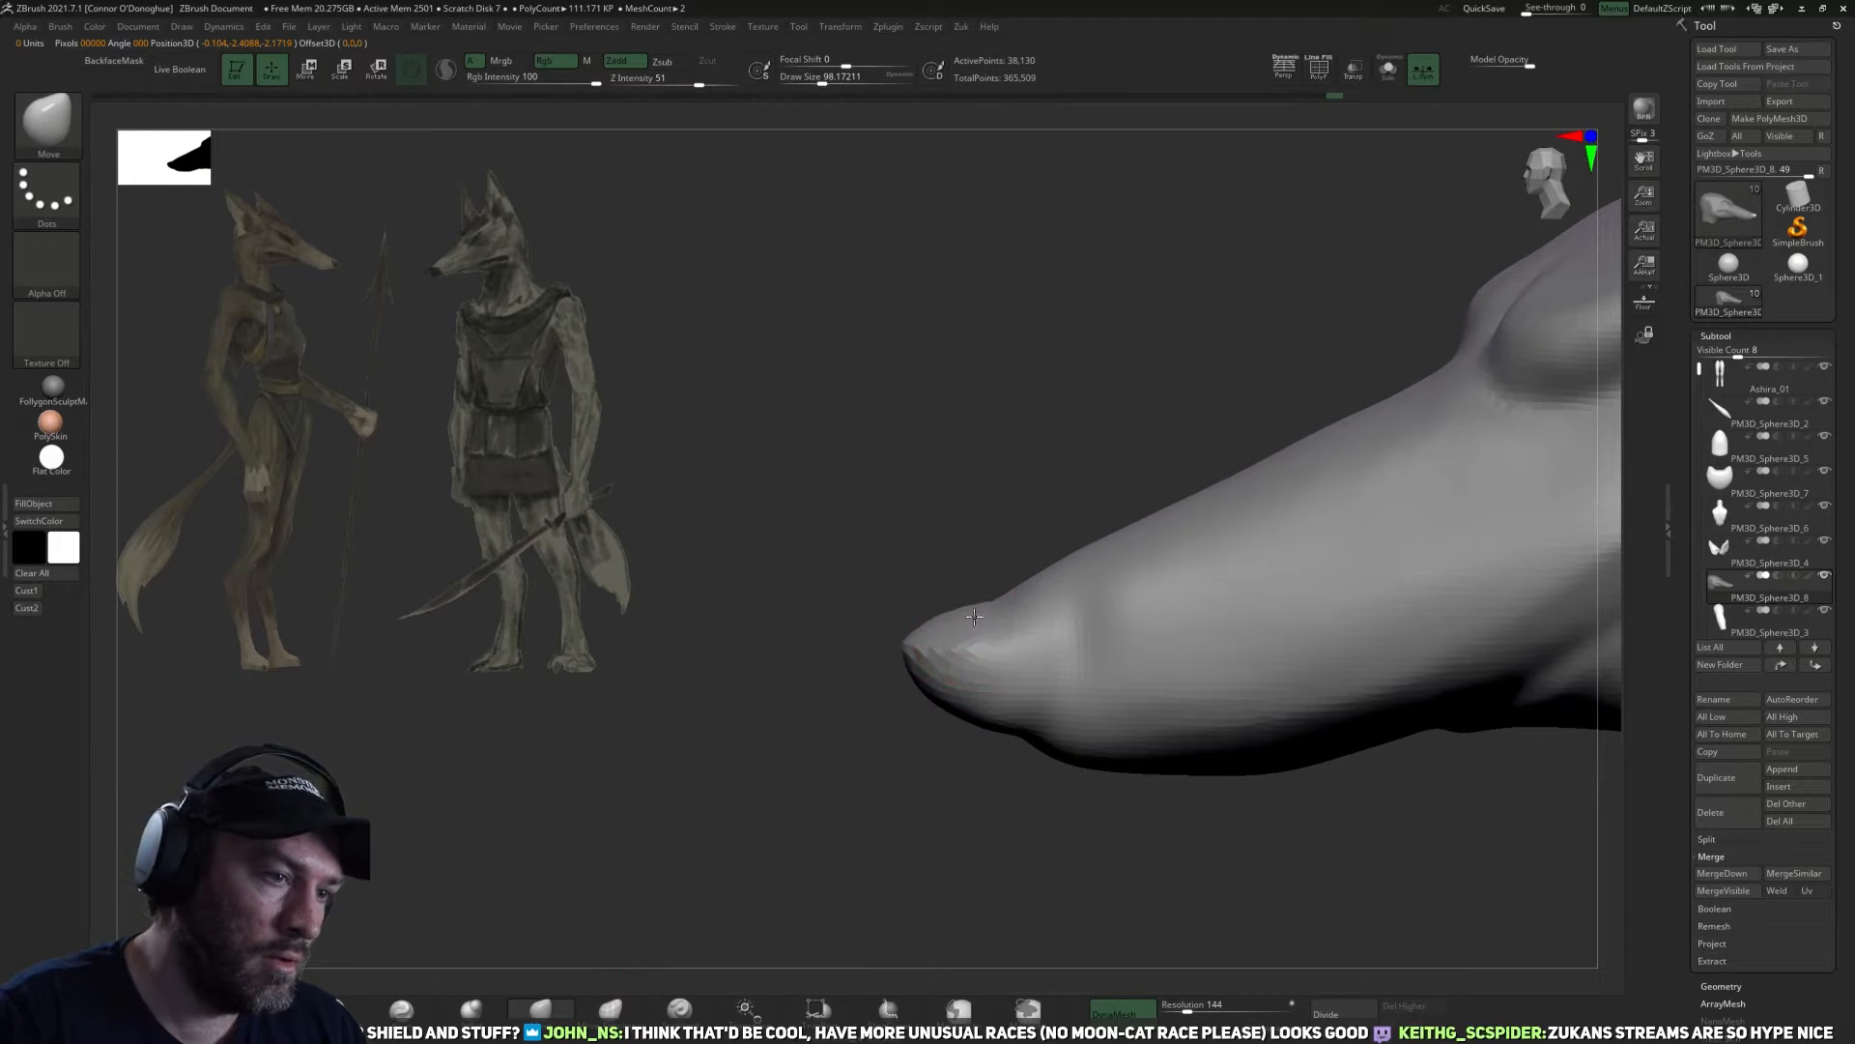
{"action": "key", "text": "bracketleft"}
{"action": "mouse_move", "coordinate": [909, 801]}
{"action": "left_mouse_down"}
{"action": "mouse_move", "coordinate": [1006, 745]}
{"action": "mouse_move", "coordinate": [1122, 754]}
{"action": "mouse_move", "coordinate": [1122, 787]}
{"action": "left_mouse_up"}
{"action": "key", "text": "bracketleft"}
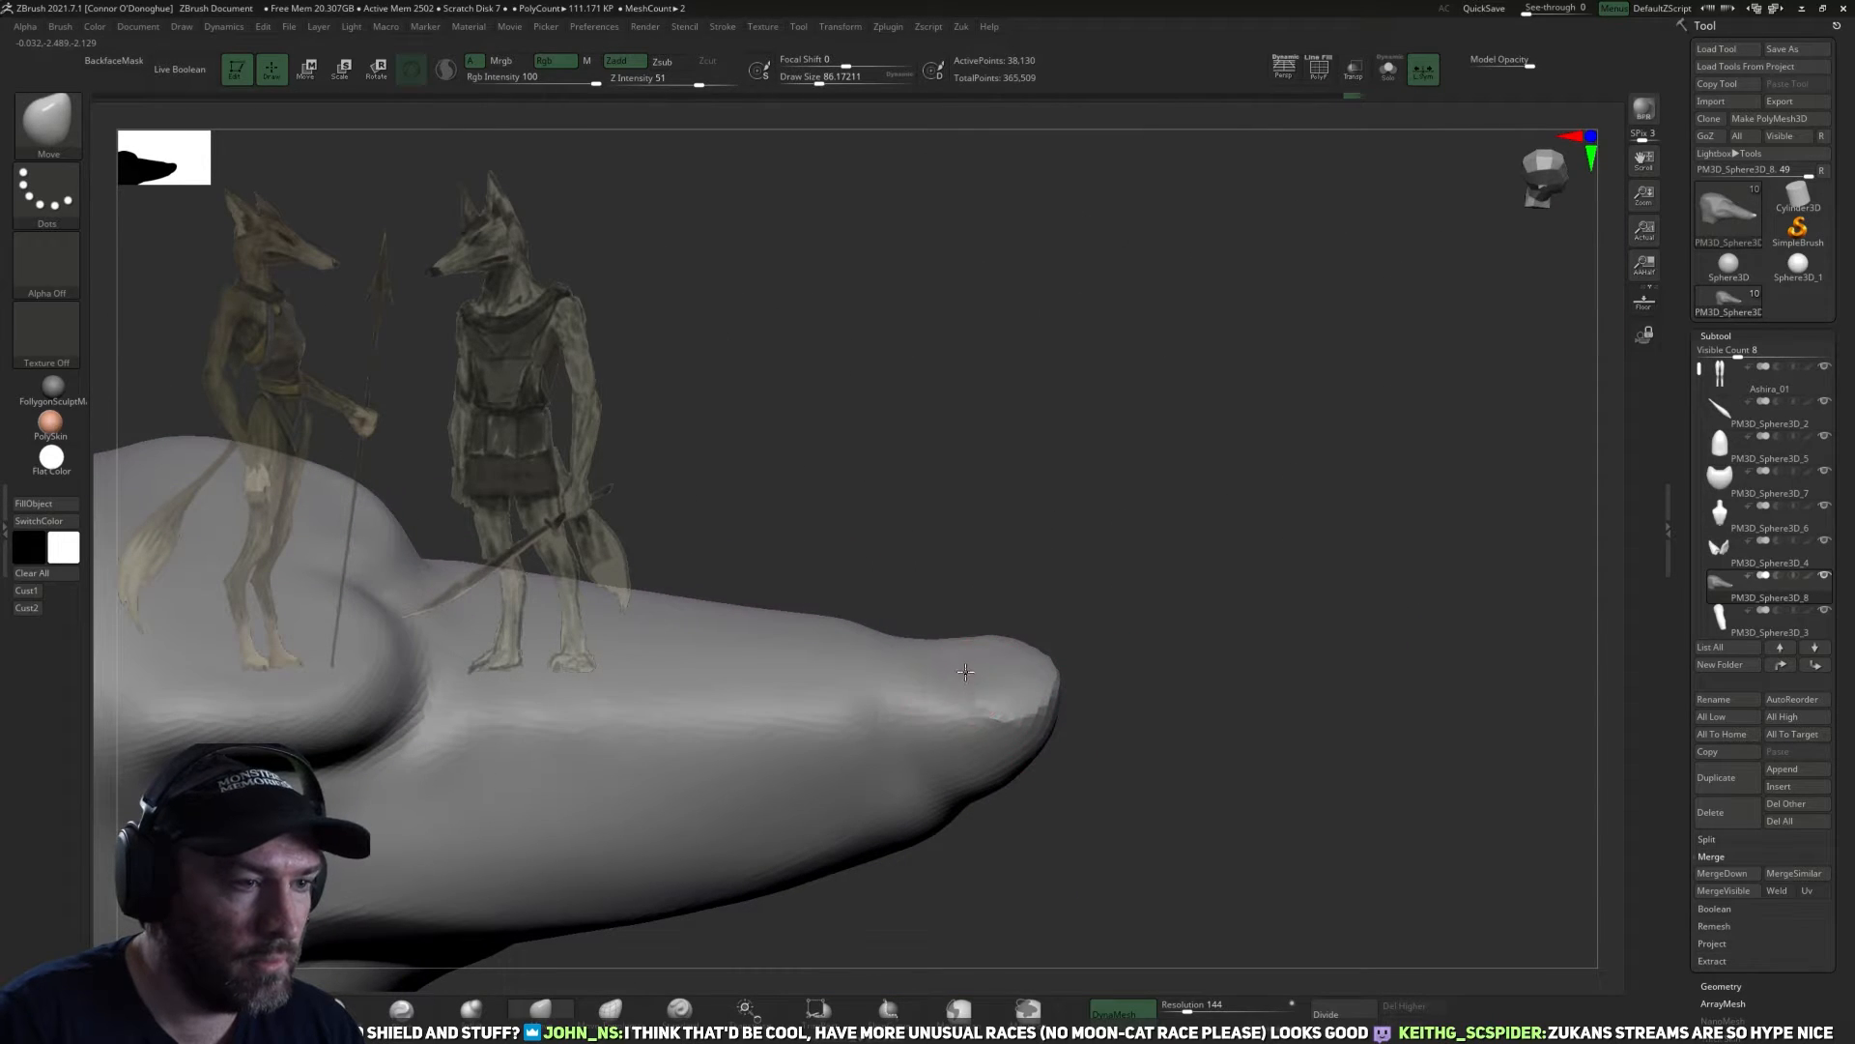
{"action": "mouse_move", "coordinate": [1082, 658]}
{"action": "left_mouse_down"}
{"action": "mouse_move", "coordinate": [1118, 671]}
{"action": "mouse_move", "coordinate": [1131, 705]}
{"action": "mouse_move", "coordinate": [1263, 633]}
{"action": "mouse_move", "coordinate": [1310, 636]}
{"action": "mouse_move", "coordinate": [1290, 645]}
{"action": "left_mouse_up"}
Tighten the nose and front of the muzzle with the Pinch brush at a draw size of about 90.
{"action": "left_click", "coordinate": [419, 1007]}
{"action": "mouse_move", "coordinate": [1049, 675]}
{"action": "left_mouse_down", "text": "alt"}
{"action": "mouse_move", "coordinate": [1077, 591]}
{"action": "mouse_move", "coordinate": [982, 620]}
{"action": "left_mouse_up", "text": "alt"}
{"action": "key", "text": "bracketright"}
{"action": "key", "text": "bracketright"}
{"action": "mouse_move", "coordinate": [1160, 514]}
{"action": "left_mouse_down"}
{"action": "mouse_move", "coordinate": [1292, 252]}
{"action": "mouse_move", "coordinate": [1291, 551]}
{"action": "left_mouse_up"}
{"action": "key", "text": "bracketleft"}
{"action": "key", "text": "bracketleft"}
{"action": "left_click_drag", "start_coordinate": [845, 616], "coordinate": [908, 774]}
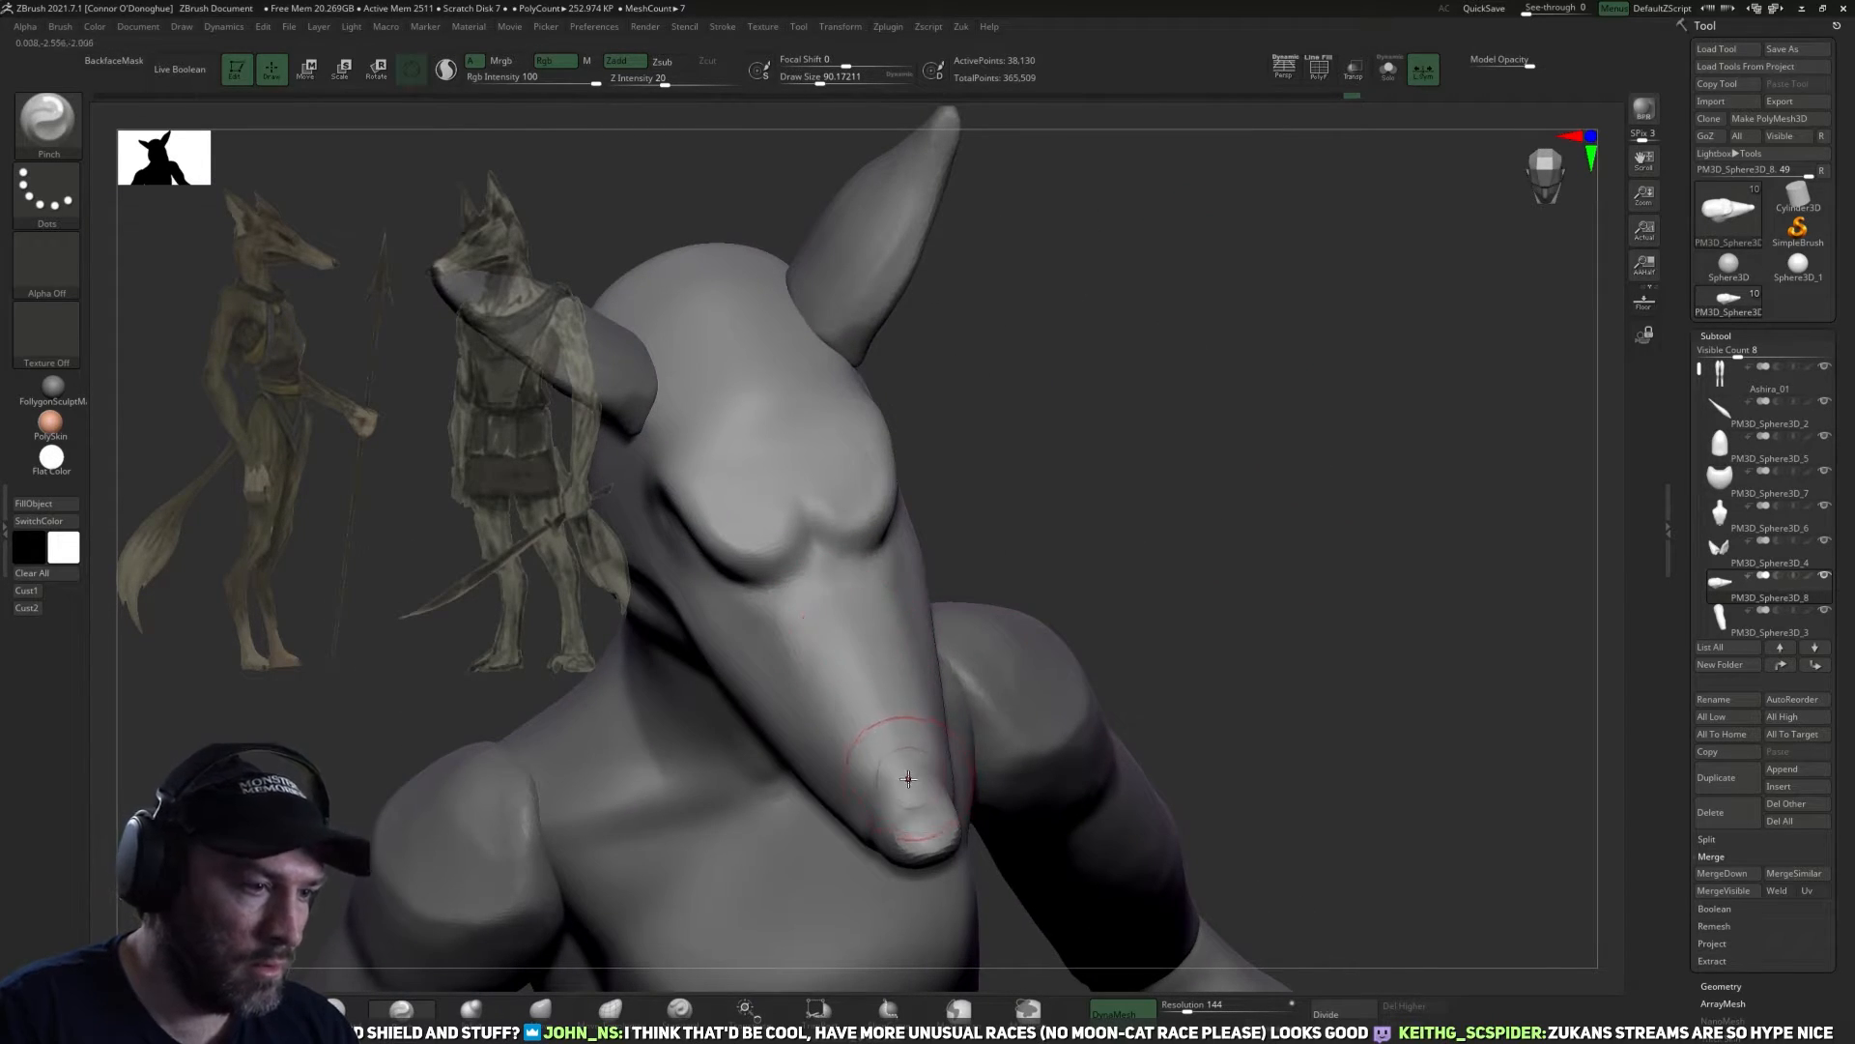
Sharpen the upper edge of the muzzle toward the nose with Pinch at draw sizes of about 66 to 70.
{"action": "left_click_drag", "start_coordinate": [1087, 618], "coordinate": [1203, 590]}
{"action": "key", "text": "bracketleft"}
{"action": "key", "text": "bracketleft"}
{"action": "key", "text": "bracketleft"}
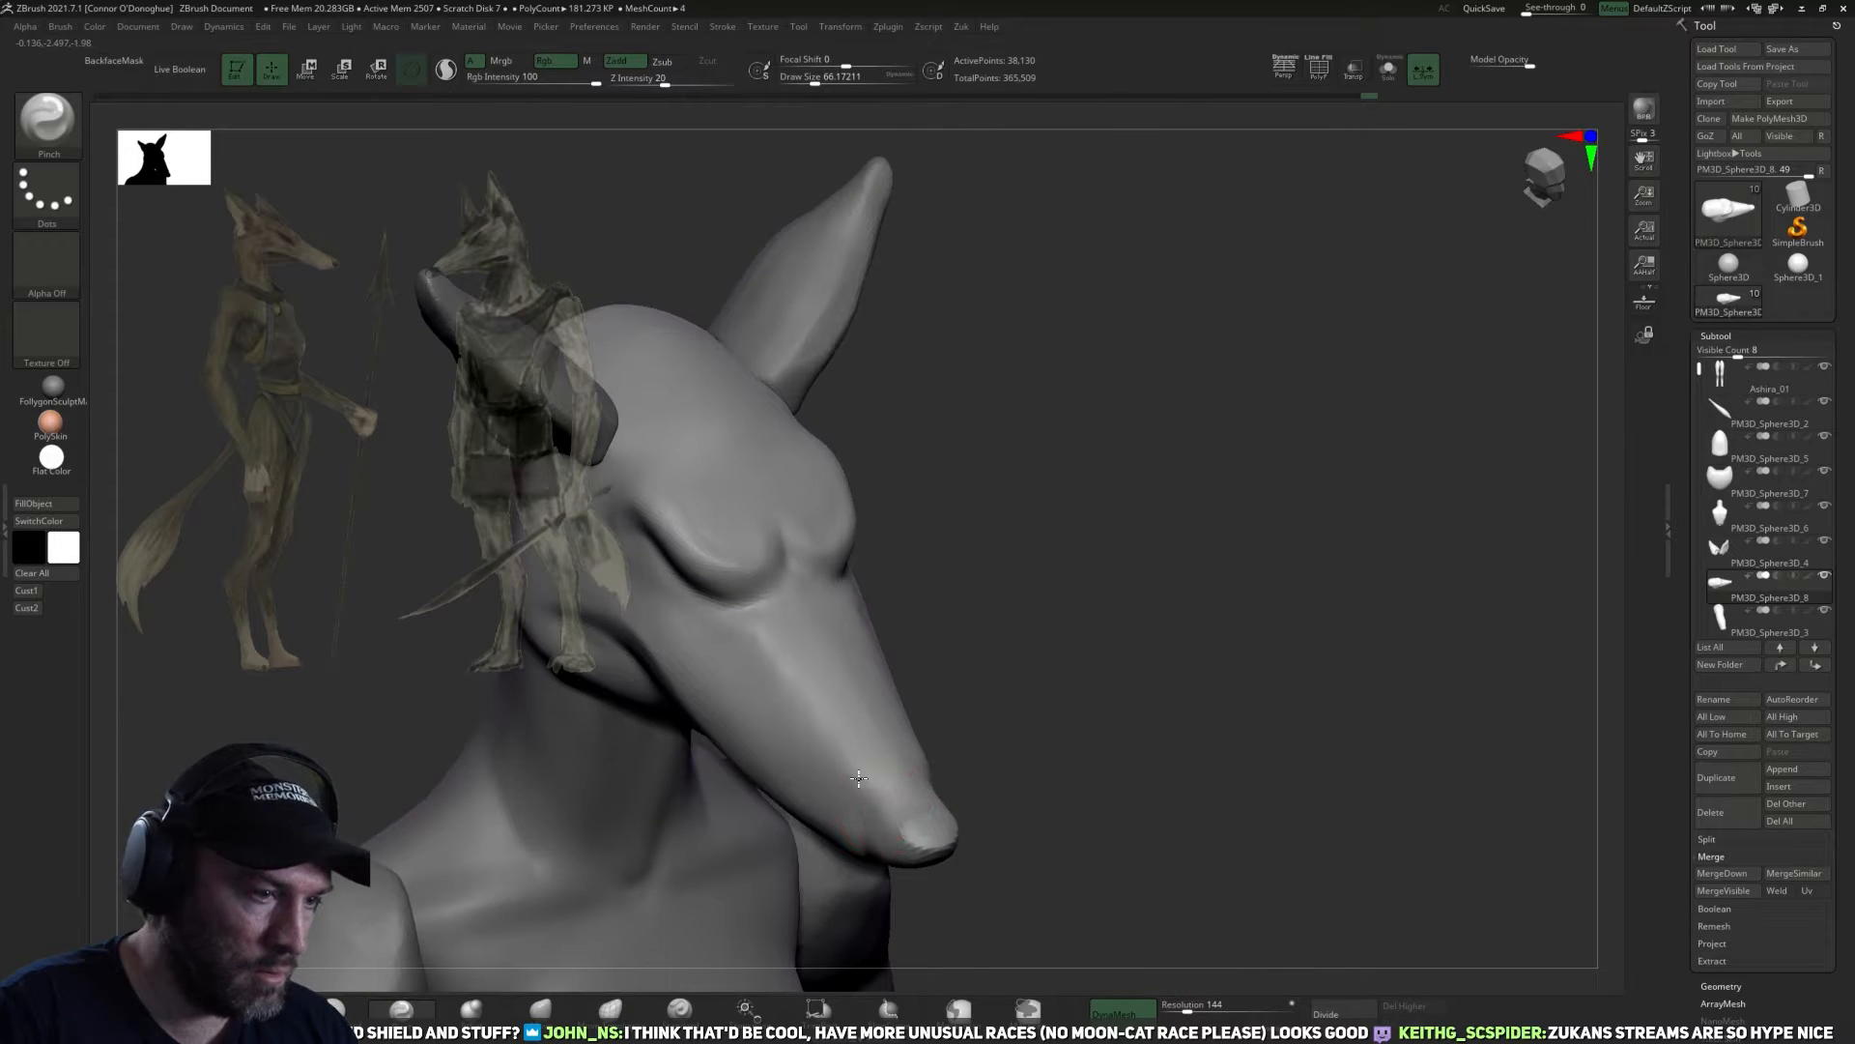
{"action": "left_click_drag", "start_coordinate": [692, 629], "coordinate": [818, 659]}
{"action": "left_click_drag", "start_coordinate": [933, 628], "coordinate": [1023, 571]}
{"action": "key", "text": "bracketleft"}
{"action": "key", "text": "bracketright"}
{"action": "key", "text": "bracketright"}
{"action": "left_click_drag", "start_coordinate": [694, 653], "coordinate": [840, 763]}
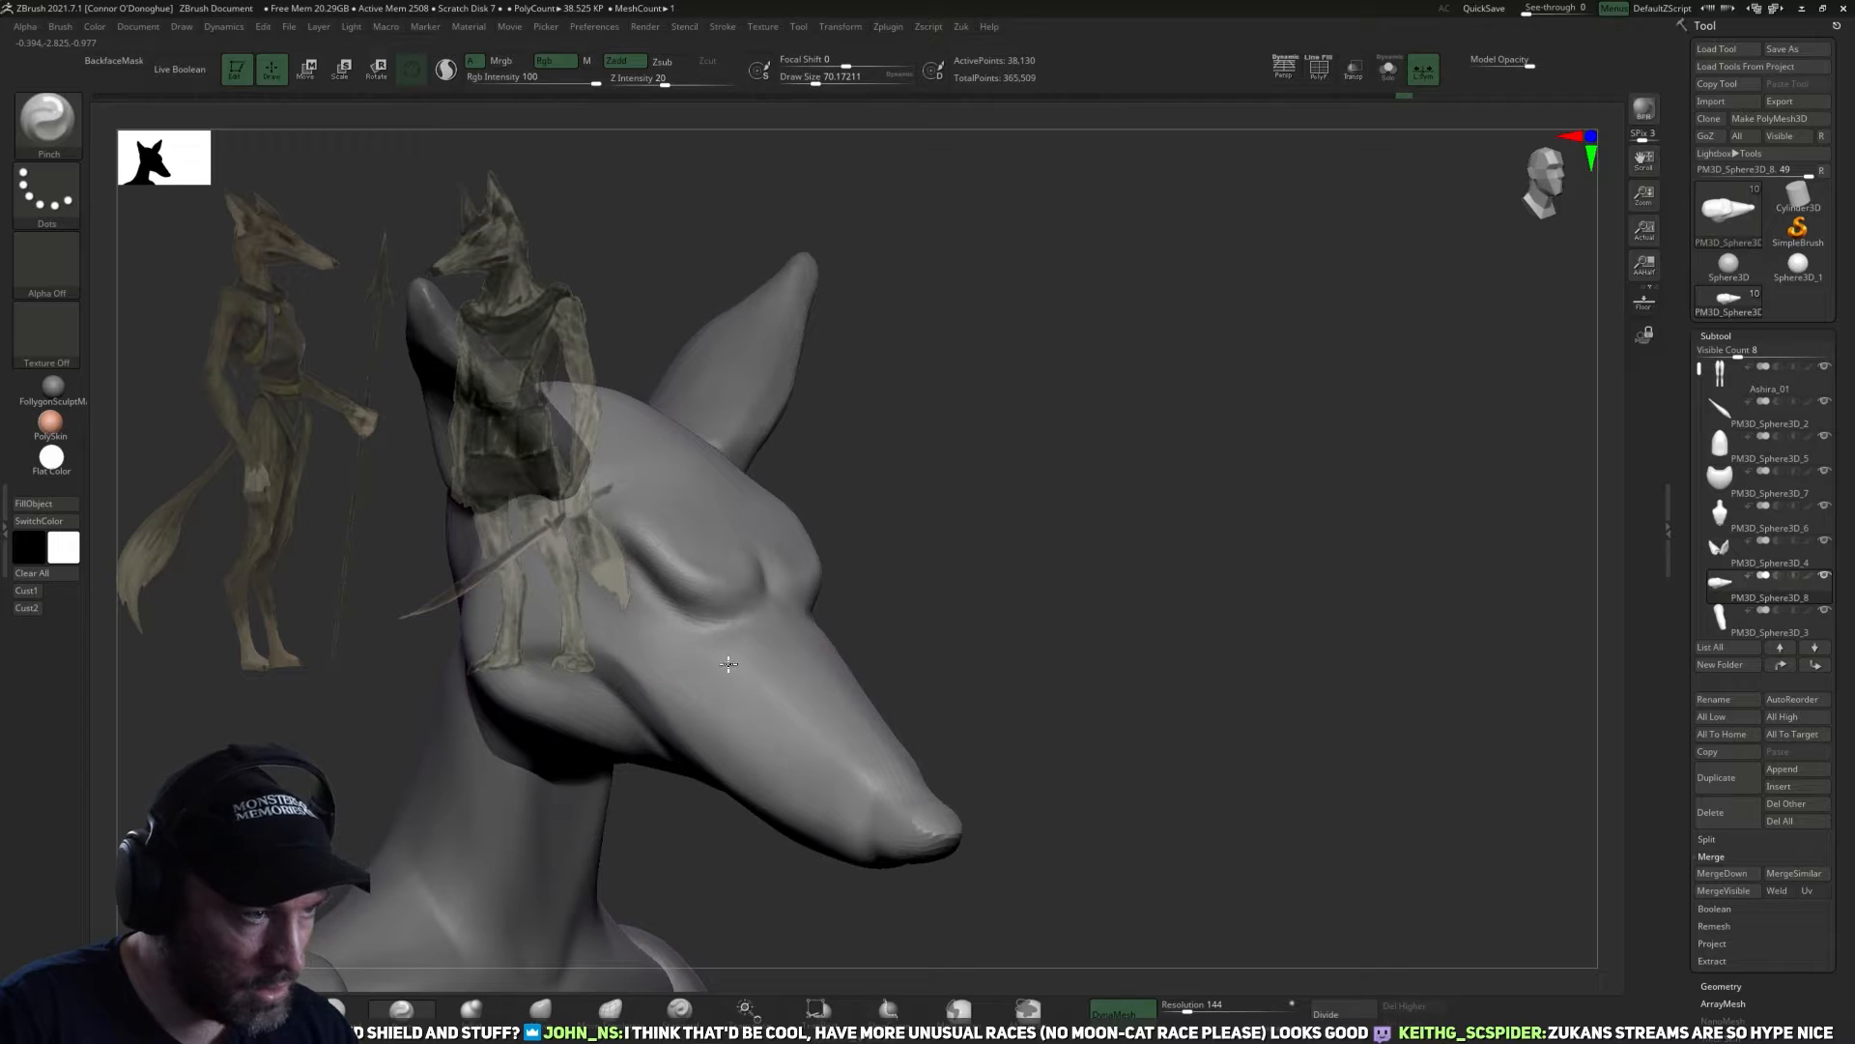
{"action": "left_click_drag", "start_coordinate": [1198, 657], "coordinate": [987, 677]}
{"action": "left_click_drag", "start_coordinate": [663, 866], "coordinate": [966, 855], "text": "alt"}
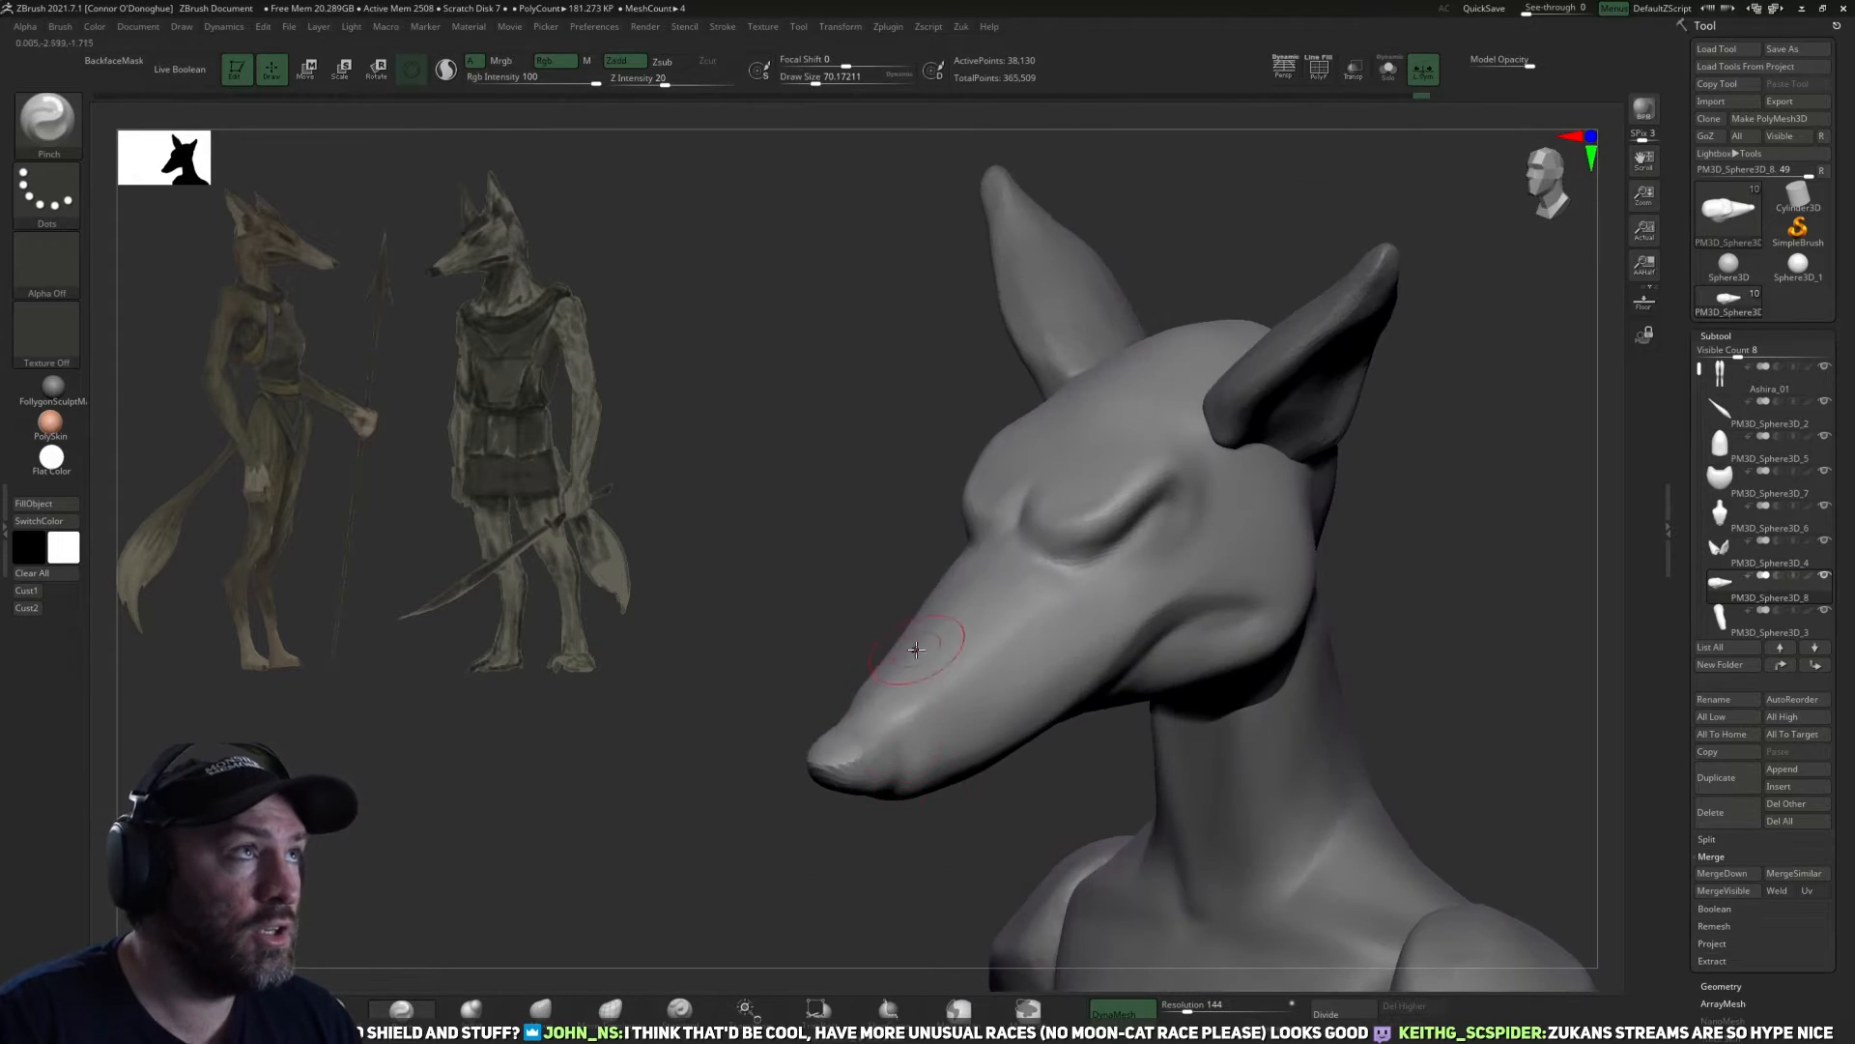
View the cartoon gangster reference image in the Snipping Tool beside the head and close its window.
{"action": "mouse_move", "coordinate": [1438, 548]}
{"action": "left_mouse_down"}
{"action": "mouse_move", "coordinate": [1433, 525]}
{"action": "mouse_move", "coordinate": [1401, 580]}
{"action": "mouse_move", "coordinate": [1486, 534]}
{"action": "left_mouse_up"}
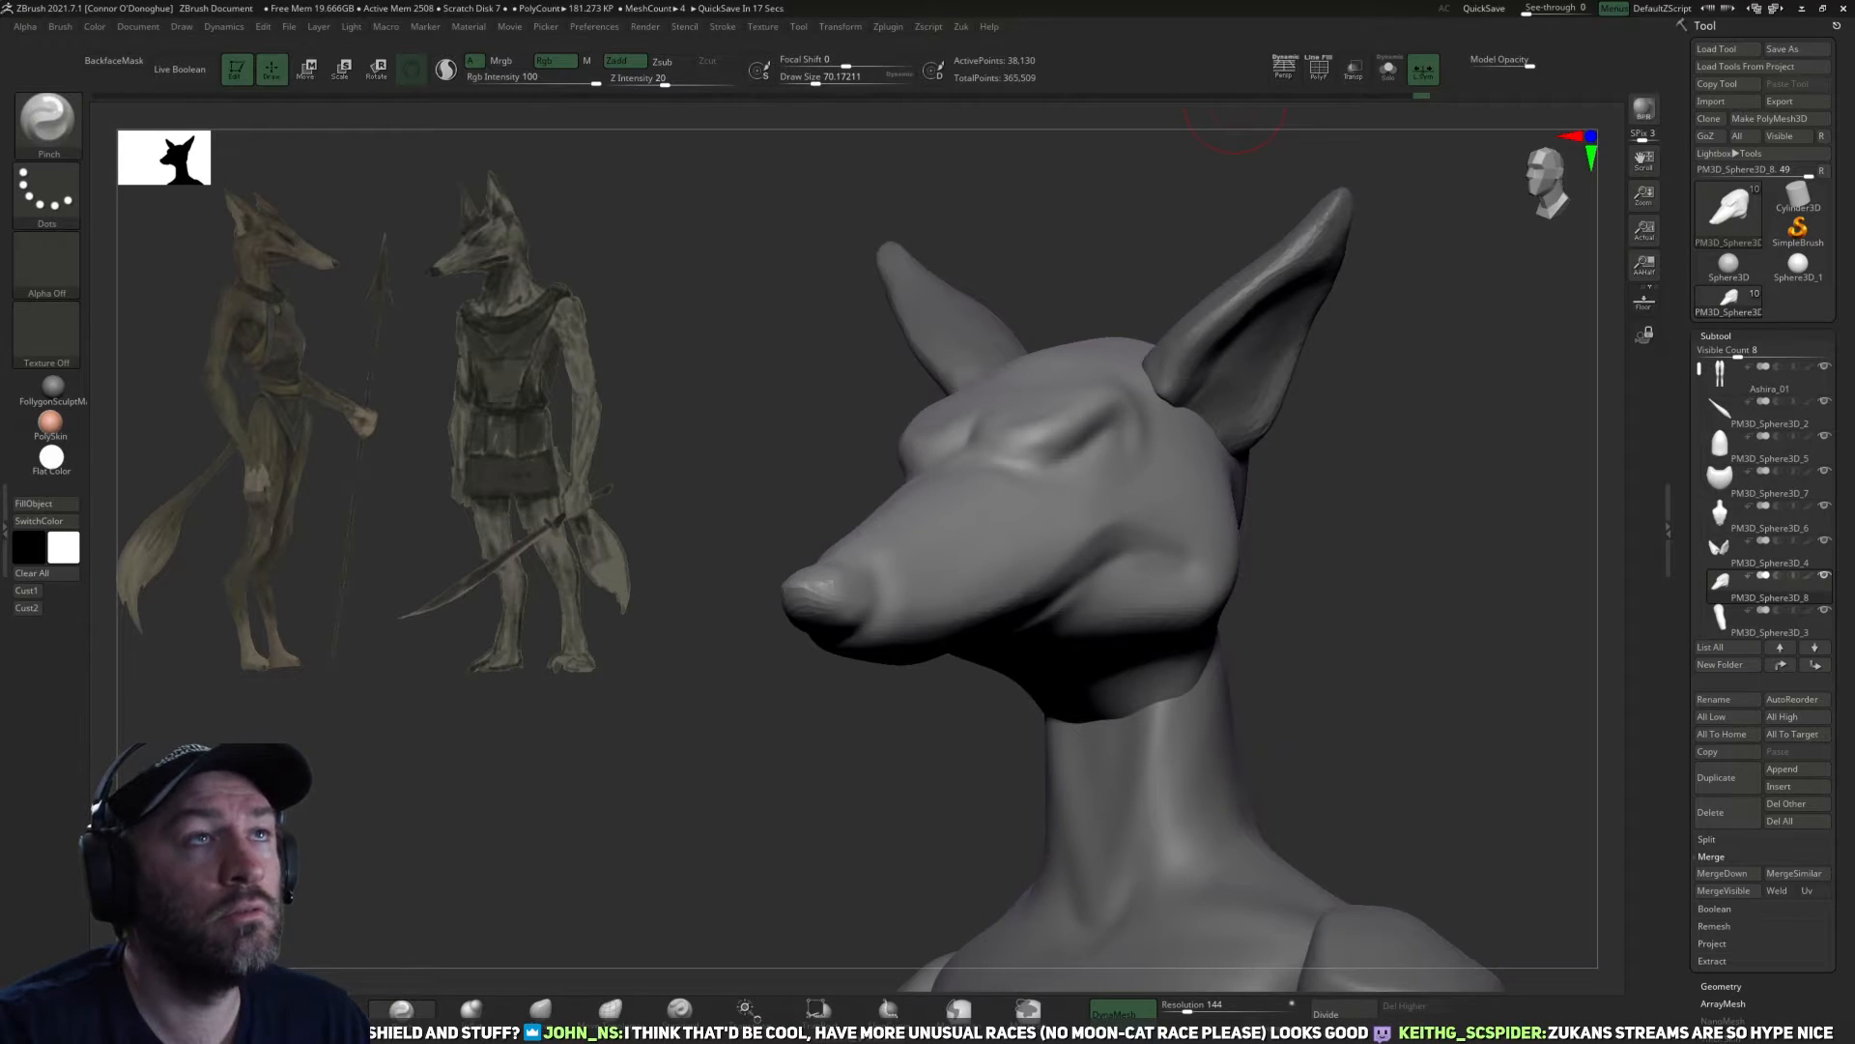
{"action": "left_click_drag", "start_coordinate": [1140, 1], "coordinate": [1046, 166]}
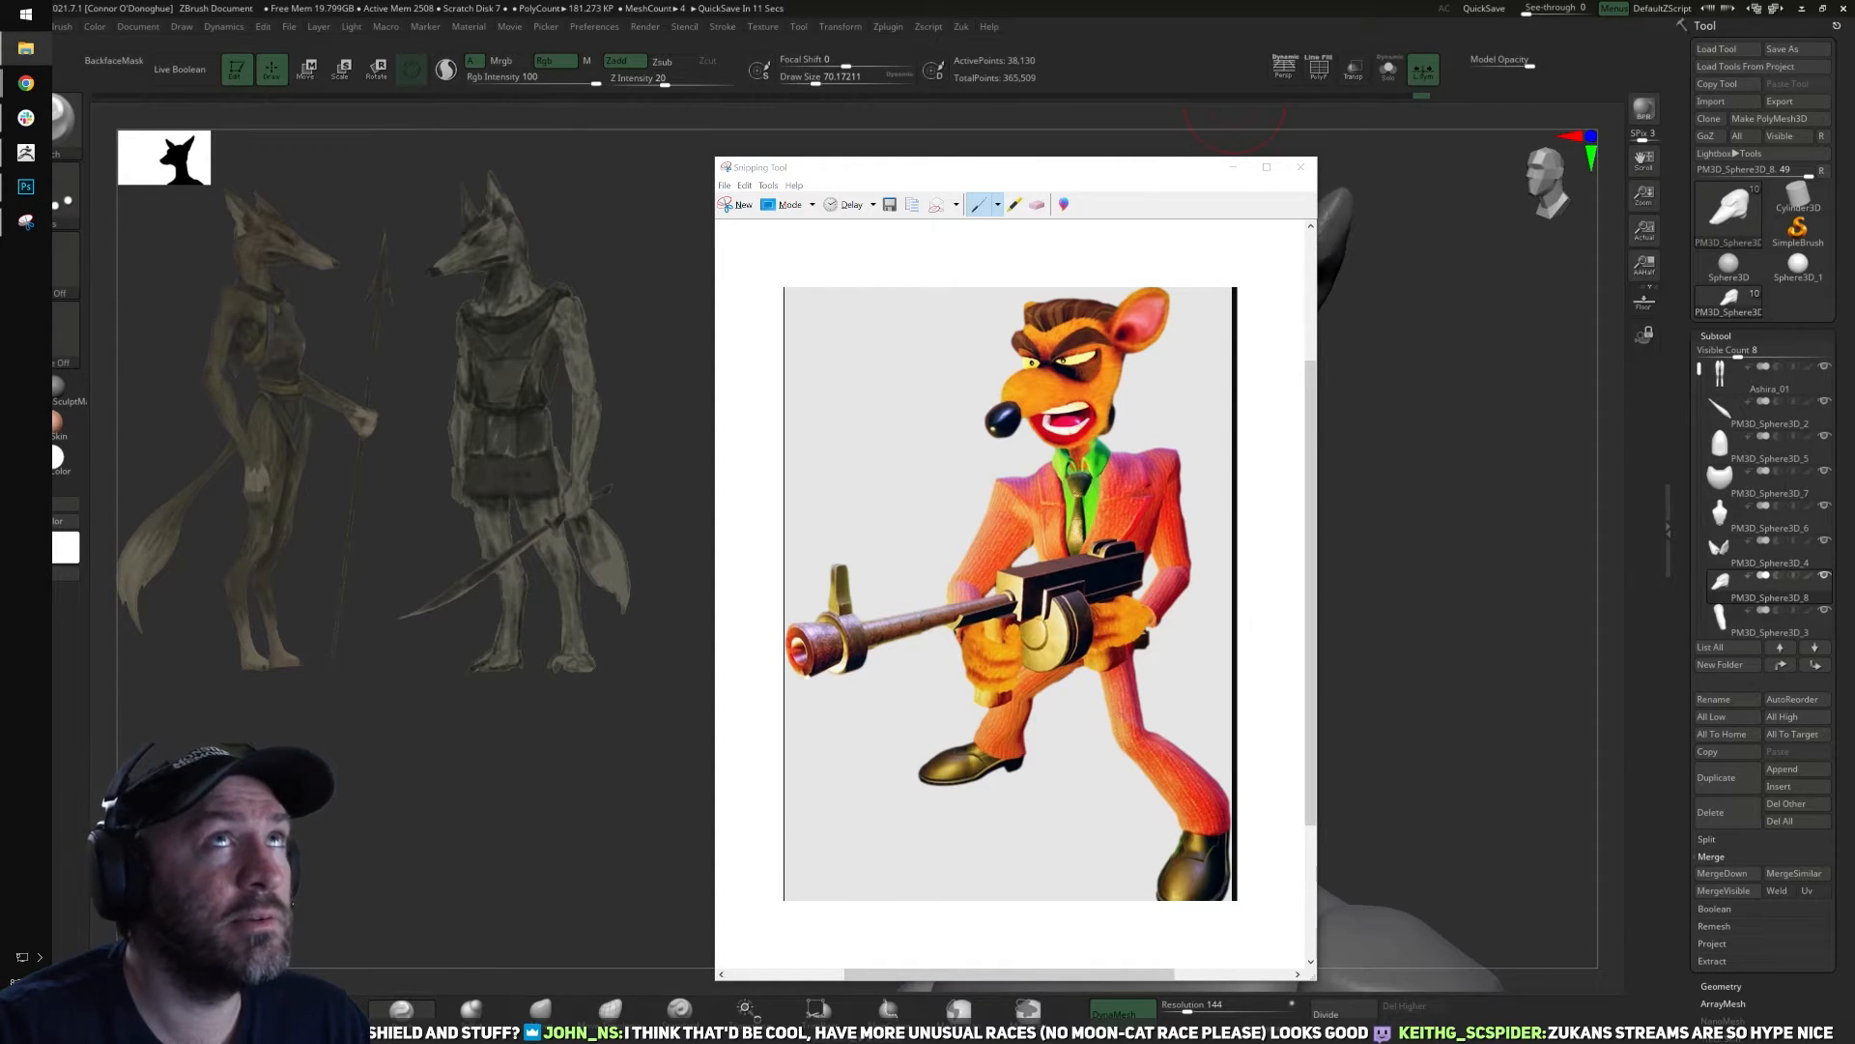
{"action": "left_click_drag", "start_coordinate": [1126, 174], "coordinate": [566, 201]}
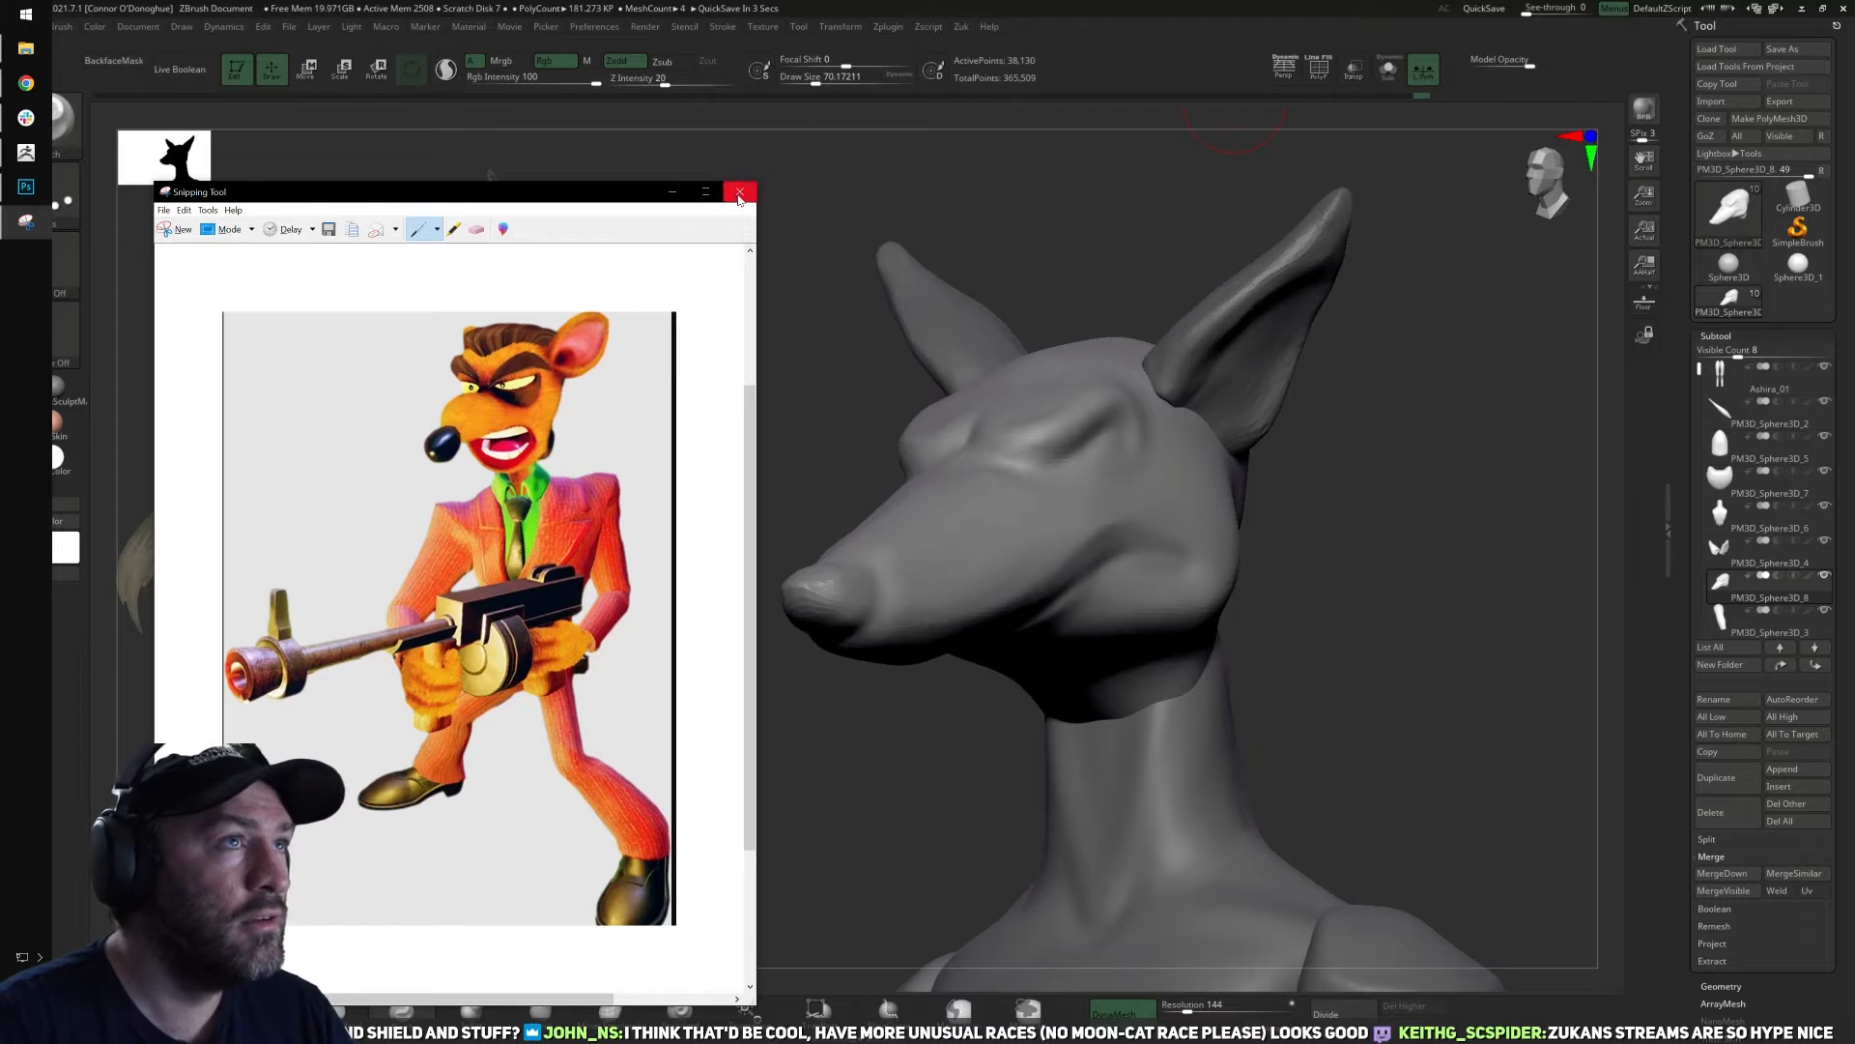
{"action": "left_click", "coordinate": [741, 191]}
Switch to DamStandard, remesh the head and isolate it from the other subtools with Solo.
{"action": "mouse_move", "coordinate": [1439, 578]}
{"action": "left_mouse_down", "text": "shift"}
{"action": "mouse_move", "coordinate": [1237, 442]}
{"action": "mouse_move", "coordinate": [1267, 518]}
{"action": "mouse_move", "coordinate": [1129, 539]}
{"action": "mouse_move", "coordinate": [1292, 531]}
{"action": "mouse_move", "coordinate": [1238, 522]}
{"action": "mouse_move", "coordinate": [1308, 584]}
{"action": "mouse_move", "coordinate": [1176, 576]}
{"action": "mouse_move", "coordinate": [1164, 613]}
{"action": "mouse_move", "coordinate": [1186, 623]}
{"action": "mouse_move", "coordinate": [1156, 600]}
{"action": "mouse_move", "coordinate": [1185, 571]}
{"action": "left_mouse_up", "text": "shift"}
{"action": "key", "text": "f"}
{"action": "key", "text": "f"}
{"action": "key", "text": "bracketright"}
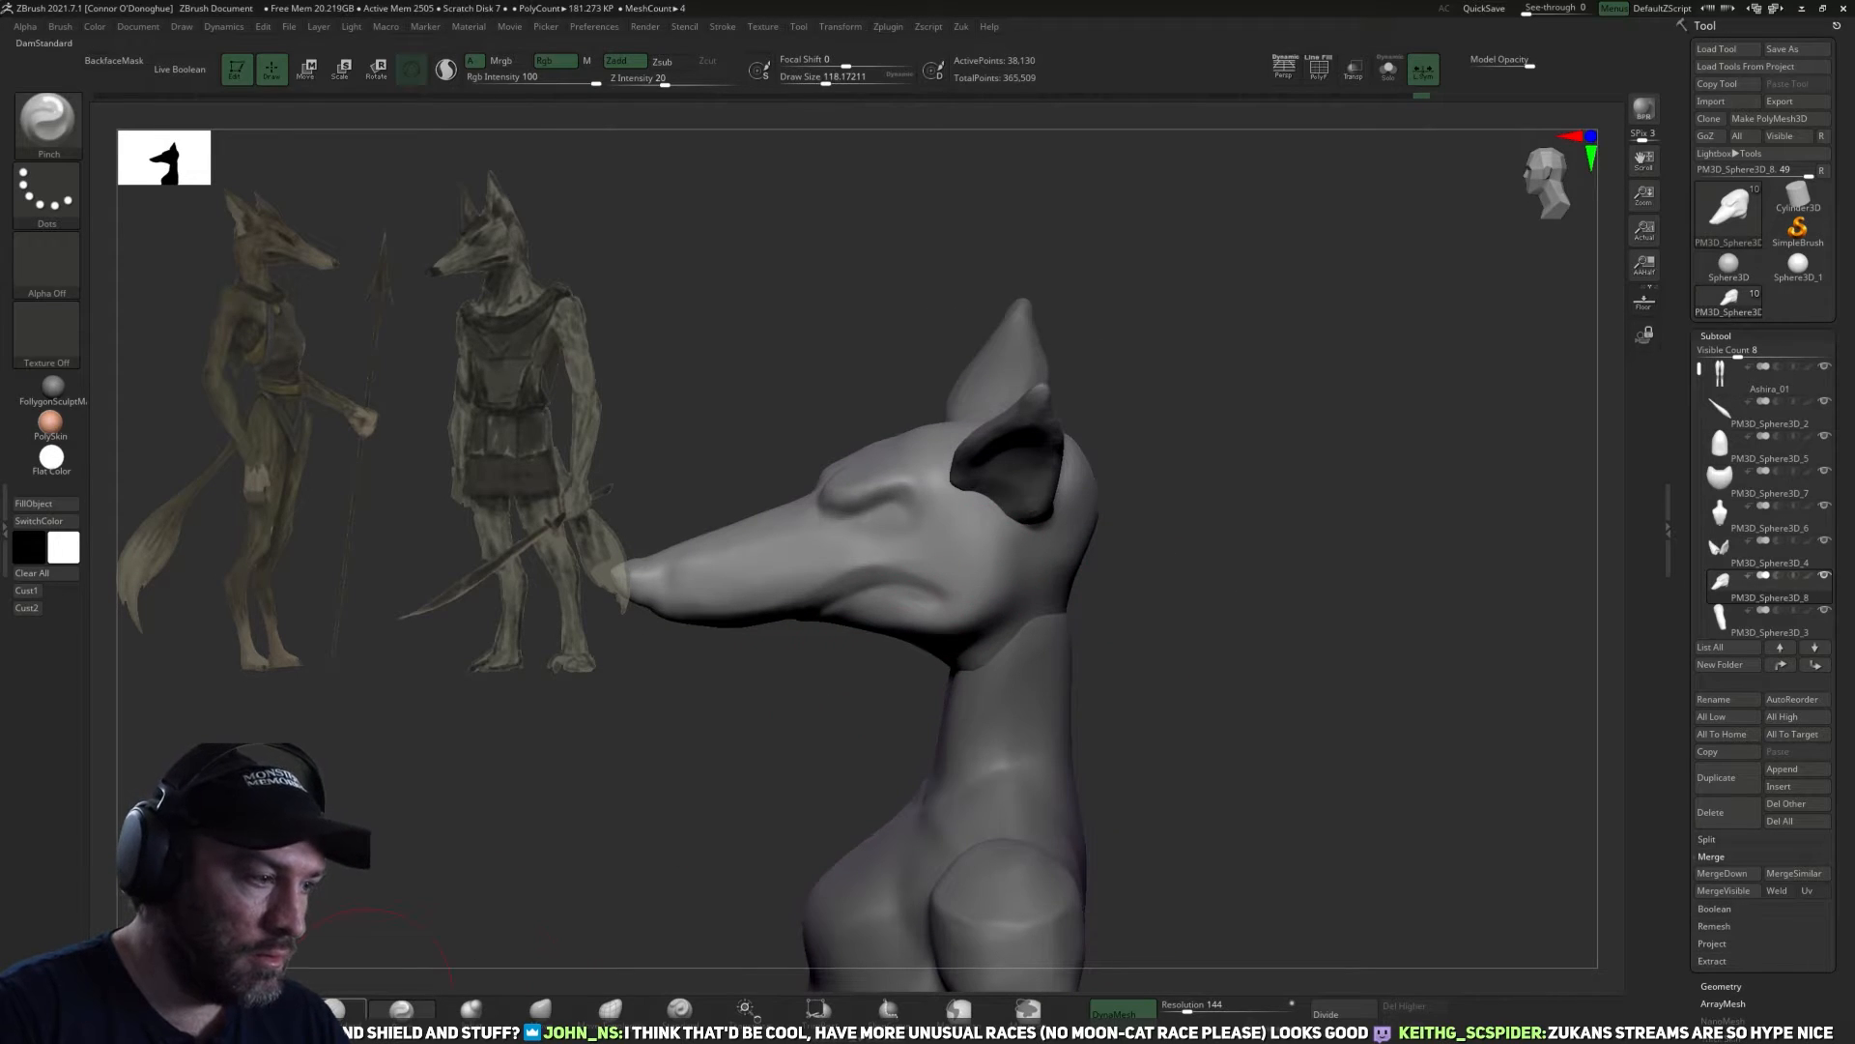
{"action": "left_click", "coordinate": [401, 1008]}
{"action": "left_click", "coordinate": [338, 1008]}
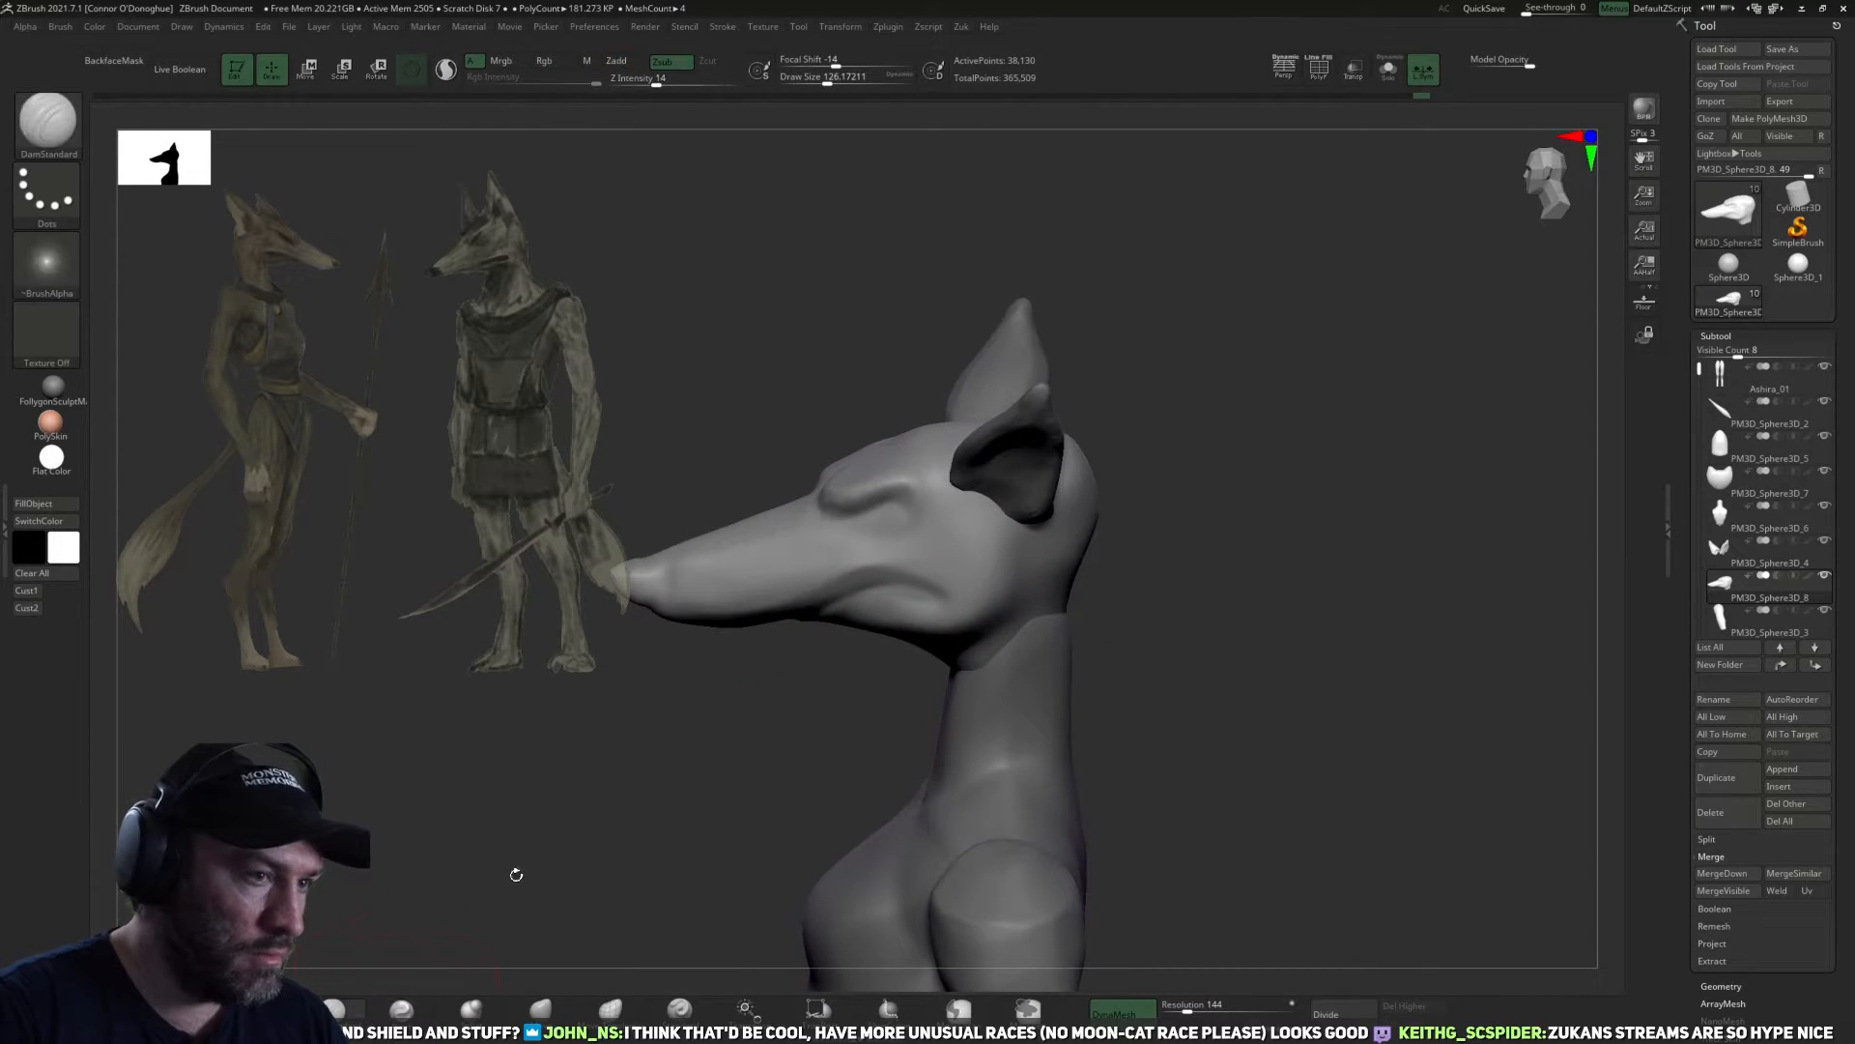
{"action": "mouse_move", "coordinate": [1174, 586]}
{"action": "left_mouse_down"}
{"action": "mouse_move", "coordinate": [1230, 622]}
{"action": "mouse_move", "coordinate": [1151, 605]}
{"action": "mouse_move", "coordinate": [1168, 588]}
{"action": "left_mouse_up"}
{"action": "left_click_drag", "start_coordinate": [1006, 557], "coordinate": [1030, 564]}
{"action": "mouse_move", "coordinate": [1173, 586]}
{"action": "left_mouse_down"}
{"action": "mouse_move", "coordinate": [1225, 583]}
{"action": "mouse_move", "coordinate": [1163, 582]}
{"action": "mouse_move", "coordinate": [1150, 527]}
{"action": "mouse_move", "coordinate": [1229, 569]}
{"action": "mouse_move", "coordinate": [1215, 458]}
{"action": "mouse_move", "coordinate": [1410, 109]}
{"action": "left_mouse_up"}
{"action": "left_click", "coordinate": [1388, 70]}
Refine the top and side of the skull behind the brows with DamStandard at a draw size of about 154.
{"action": "left_click_drag", "start_coordinate": [1078, 450], "coordinate": [966, 437]}
{"action": "mouse_move", "coordinate": [1151, 448]}
{"action": "left_mouse_down"}
{"action": "mouse_move", "coordinate": [1238, 422]}
{"action": "mouse_move", "coordinate": [1202, 522]}
{"action": "mouse_move", "coordinate": [1146, 505]}
{"action": "mouse_move", "coordinate": [1214, 555]}
{"action": "mouse_move", "coordinate": [1086, 505]}
{"action": "mouse_move", "coordinate": [1095, 475]}
{"action": "mouse_move", "coordinate": [1059, 541]}
{"action": "mouse_move", "coordinate": [1080, 611]}
{"action": "left_mouse_up"}
{"action": "mouse_move", "coordinate": [833, 758]}
{"action": "left_mouse_down"}
{"action": "mouse_move", "coordinate": [986, 729]}
{"action": "mouse_move", "coordinate": [876, 464]}
{"action": "left_mouse_up"}
{"action": "mouse_move", "coordinate": [1088, 494]}
{"action": "left_mouse_down"}
{"action": "mouse_move", "coordinate": [1185, 365]}
{"action": "mouse_move", "coordinate": [1127, 299]}
{"action": "left_mouse_up"}
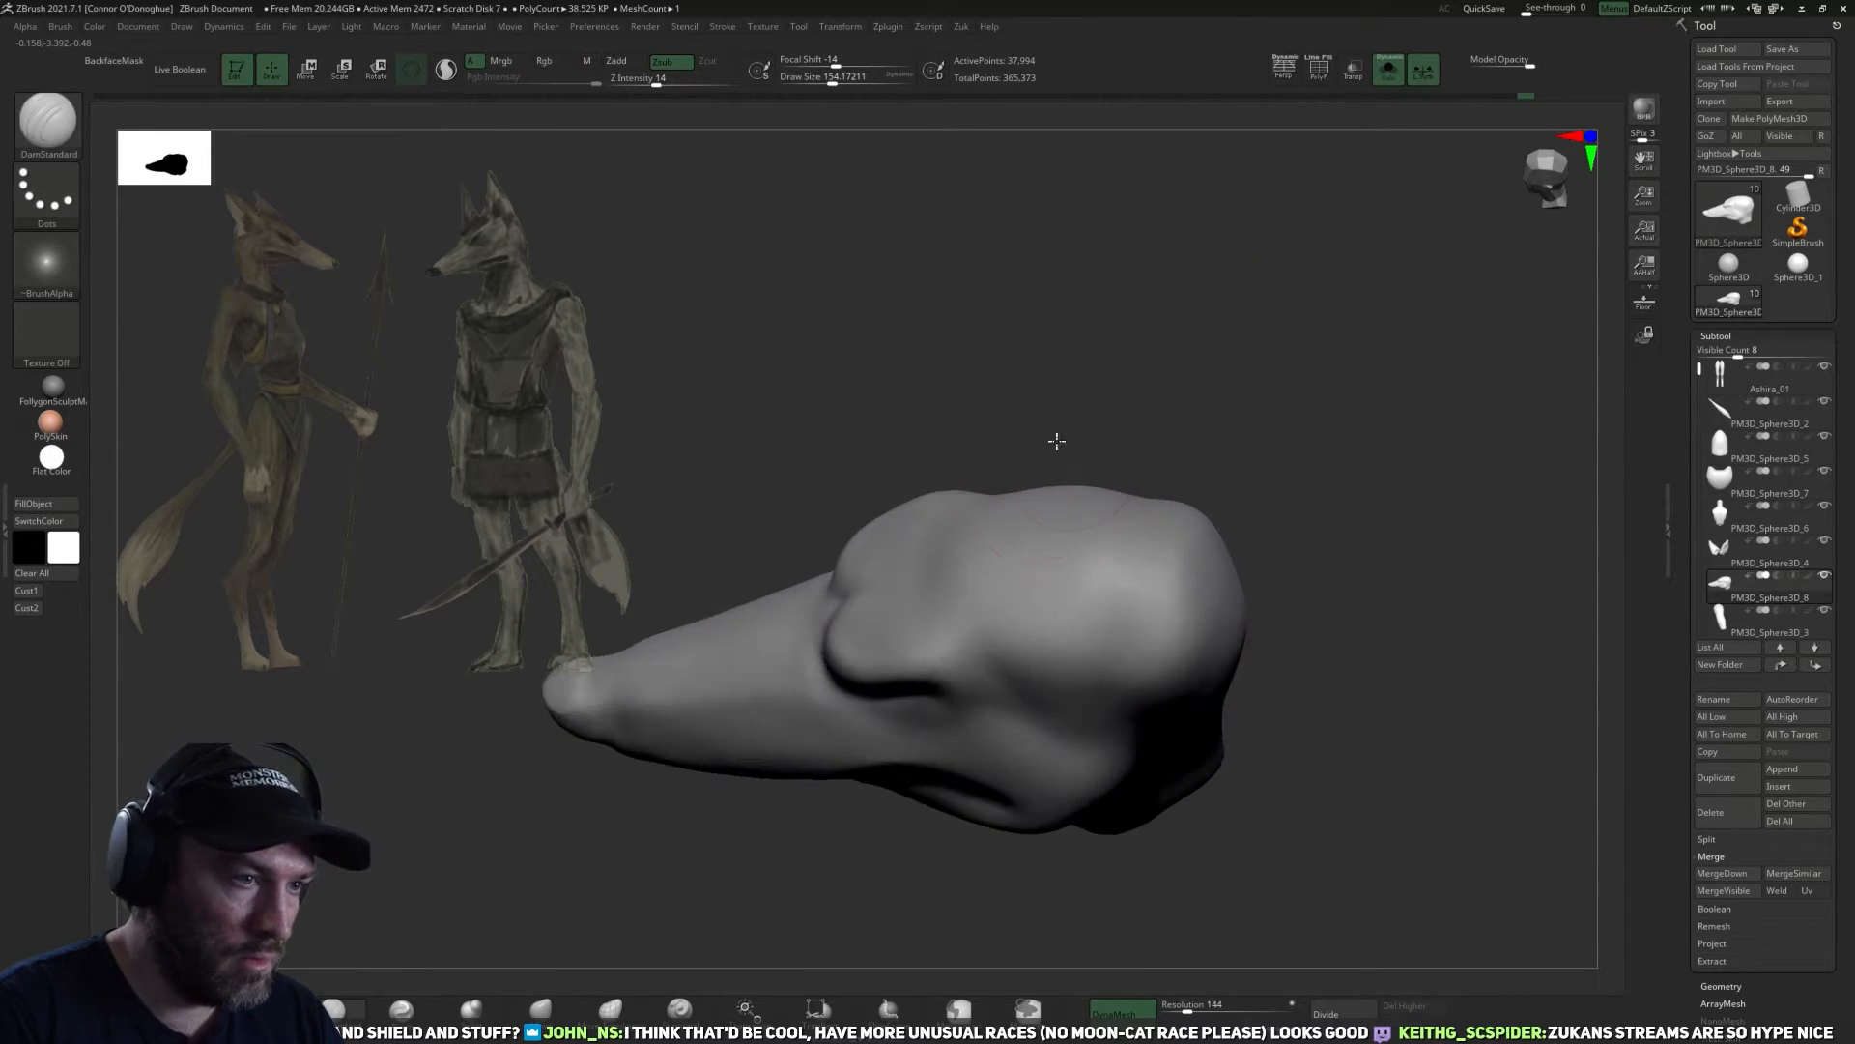
{"action": "mouse_move", "coordinate": [1057, 435]}
{"action": "left_mouse_down"}
{"action": "mouse_move", "coordinate": [1044, 410]}
{"action": "mouse_move", "coordinate": [890, 560]}
{"action": "left_mouse_up"}
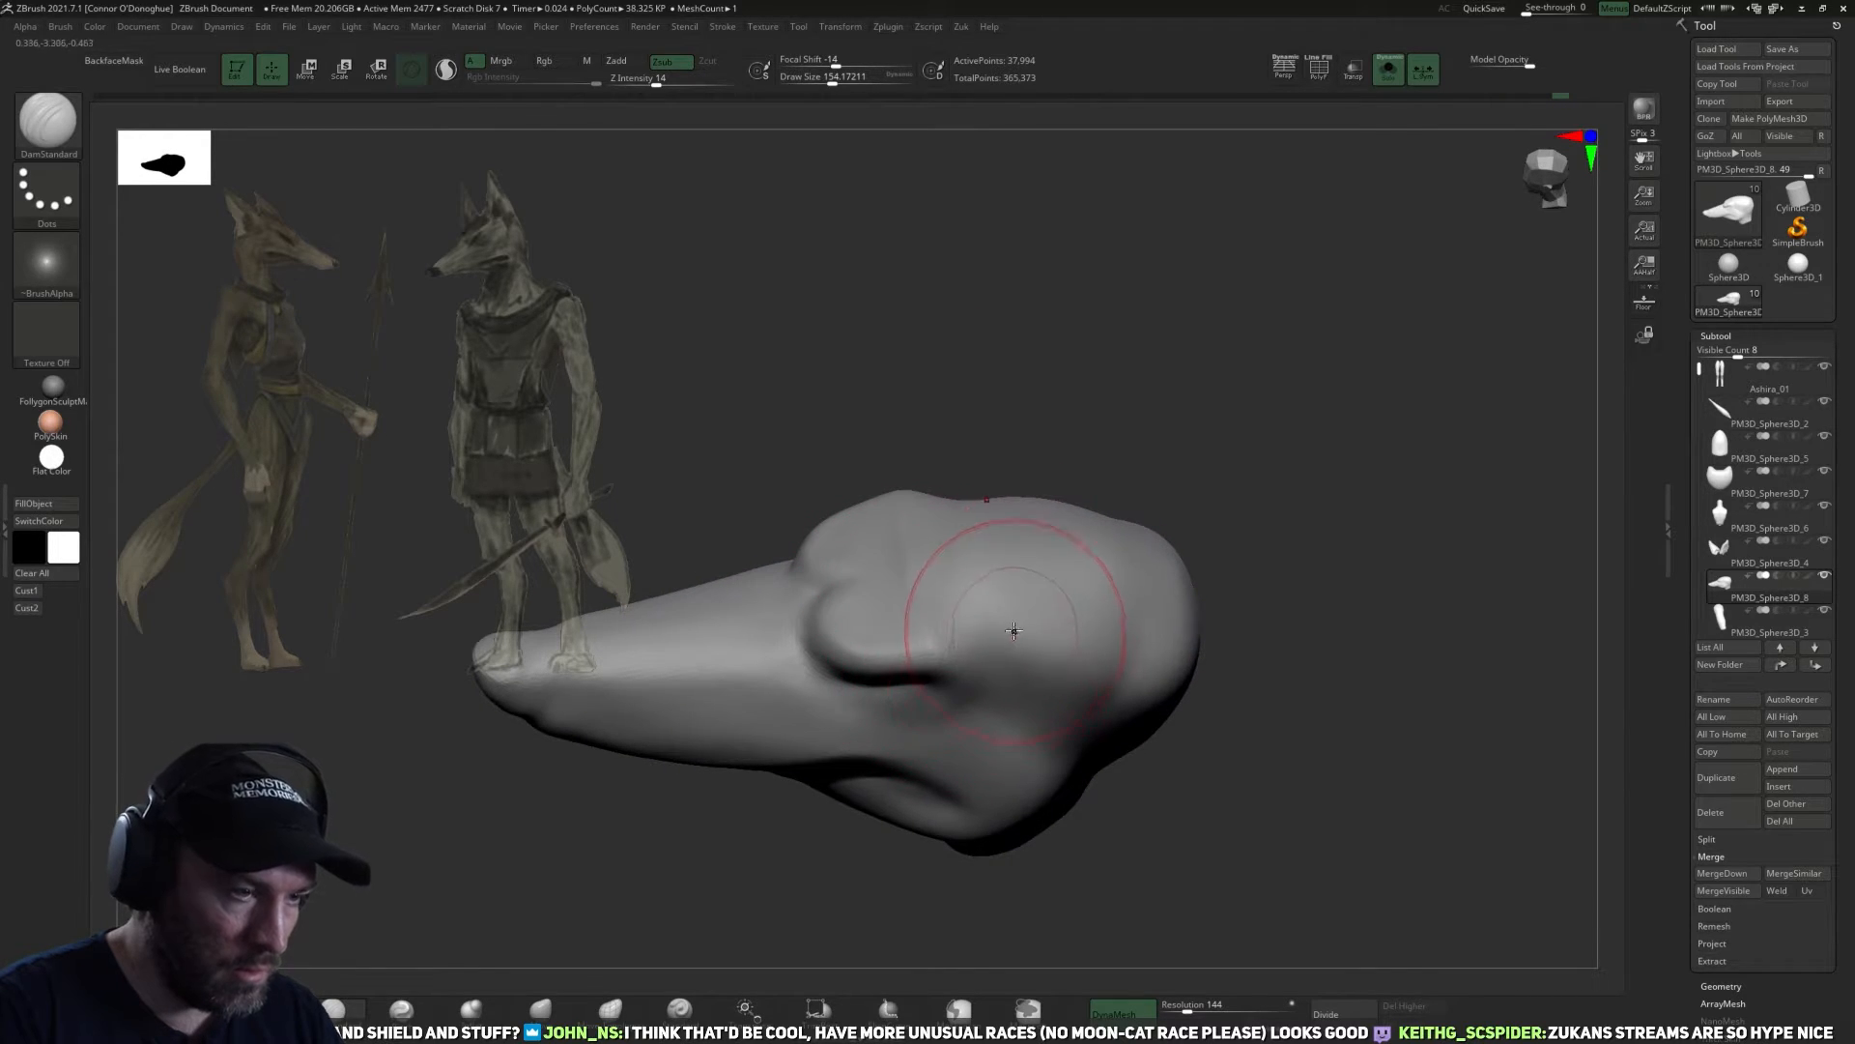
Build up the forehead and the gap between the brows with ClayBuildup, using a draw size of about 82 for the finer strokes.
{"action": "left_click", "coordinate": [401, 1009]}
{"action": "mouse_move", "coordinate": [967, 870]}
{"action": "left_mouse_down"}
{"action": "mouse_move", "coordinate": [1015, 476]}
{"action": "mouse_move", "coordinate": [973, 663]}
{"action": "left_mouse_up"}
{"action": "mouse_move", "coordinate": [1174, 325]}
{"action": "left_mouse_down"}
{"action": "mouse_move", "coordinate": [1114, 435]}
{"action": "mouse_move", "coordinate": [1107, 387]}
{"action": "left_mouse_up"}
{"action": "mouse_move", "coordinate": [994, 633]}
{"action": "left_mouse_down"}
{"action": "mouse_move", "coordinate": [1013, 596]}
{"action": "mouse_move", "coordinate": [1028, 640]}
{"action": "left_mouse_up"}
{"action": "left_click_drag", "start_coordinate": [1205, 472], "coordinate": [1183, 527]}
{"action": "left_click_drag", "start_coordinate": [923, 564], "coordinate": [913, 568], "text": "shift"}
{"action": "mouse_move", "coordinate": [1205, 394]}
{"action": "left_mouse_down"}
{"action": "mouse_move", "coordinate": [1276, 497]}
{"action": "mouse_move", "coordinate": [878, 580]}
{"action": "left_mouse_up"}
{"action": "mouse_move", "coordinate": [915, 642]}
{"action": "left_mouse_down", "text": "shift"}
{"action": "mouse_move", "coordinate": [890, 631]}
{"action": "mouse_move", "coordinate": [899, 646]}
{"action": "left_mouse_up", "text": "shift"}
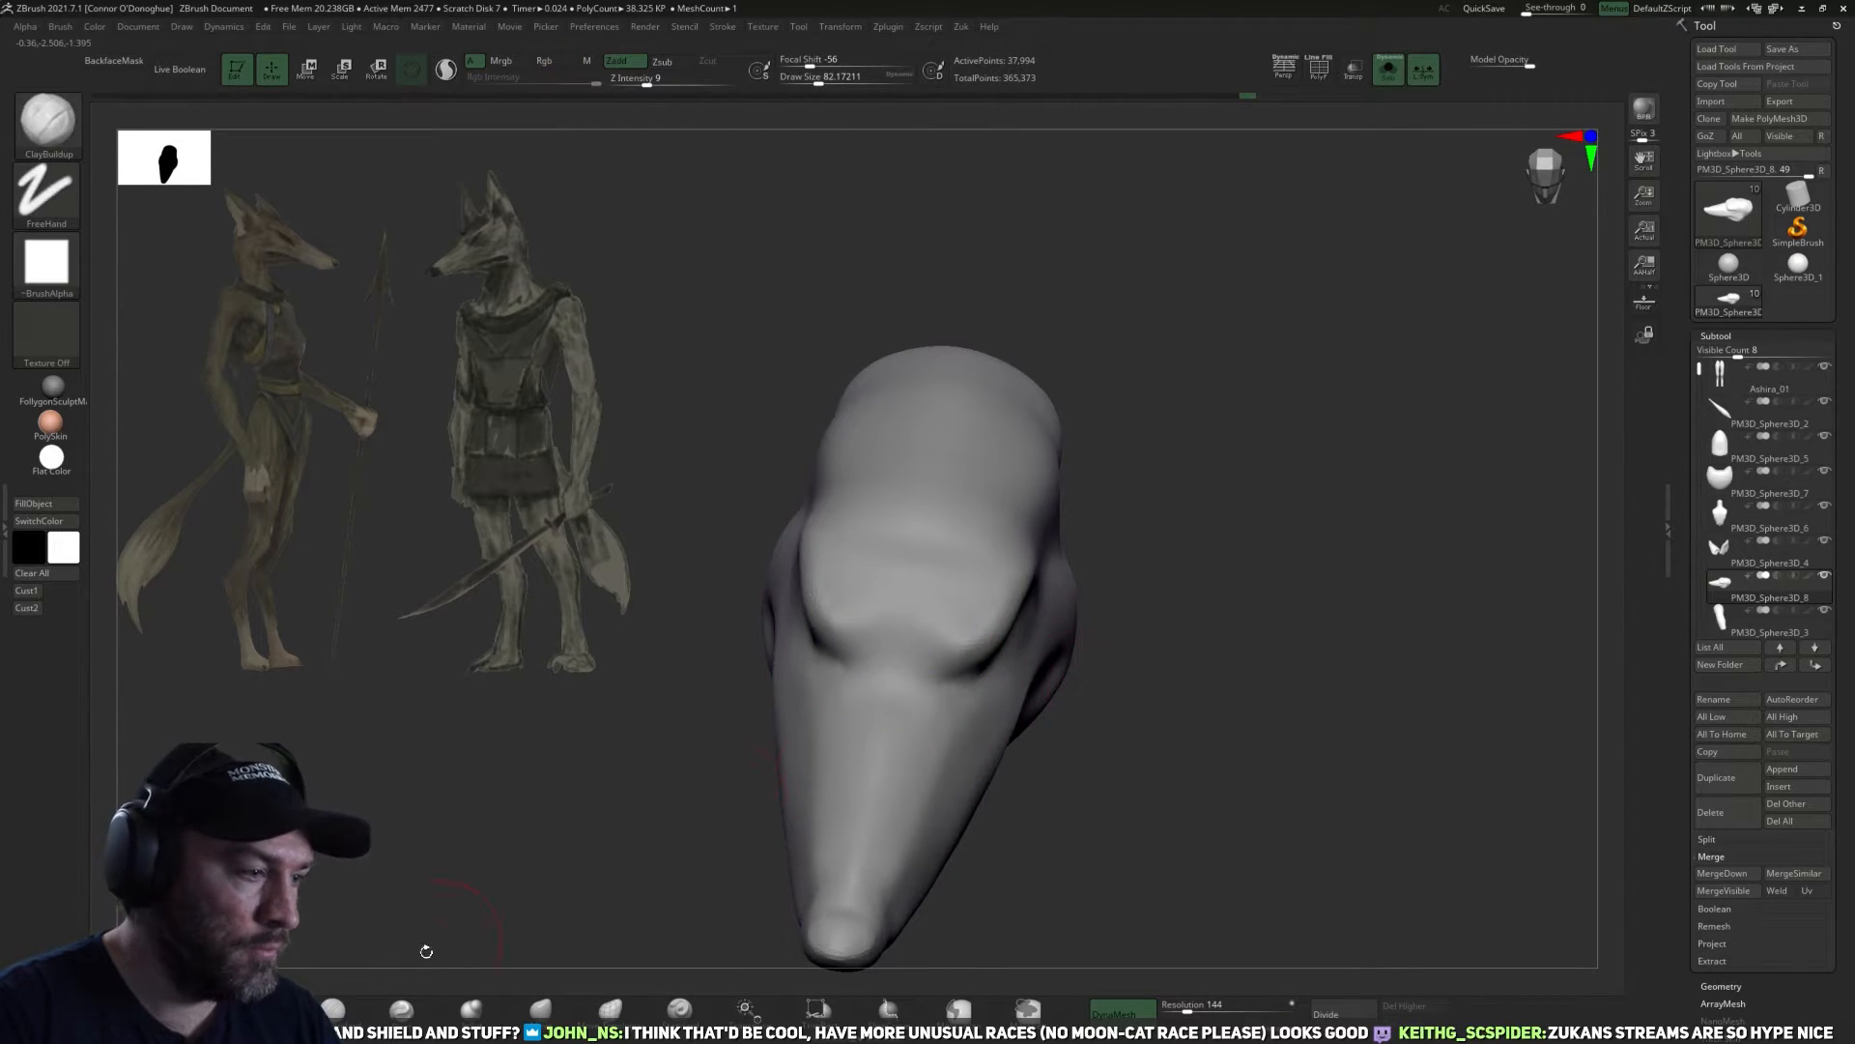
Carve the groove between the two brows with DamStandard at a draw size of about 102.
{"action": "left_click", "coordinate": [344, 1010]}
{"action": "left_click_drag", "start_coordinate": [564, 860], "coordinate": [551, 791]}
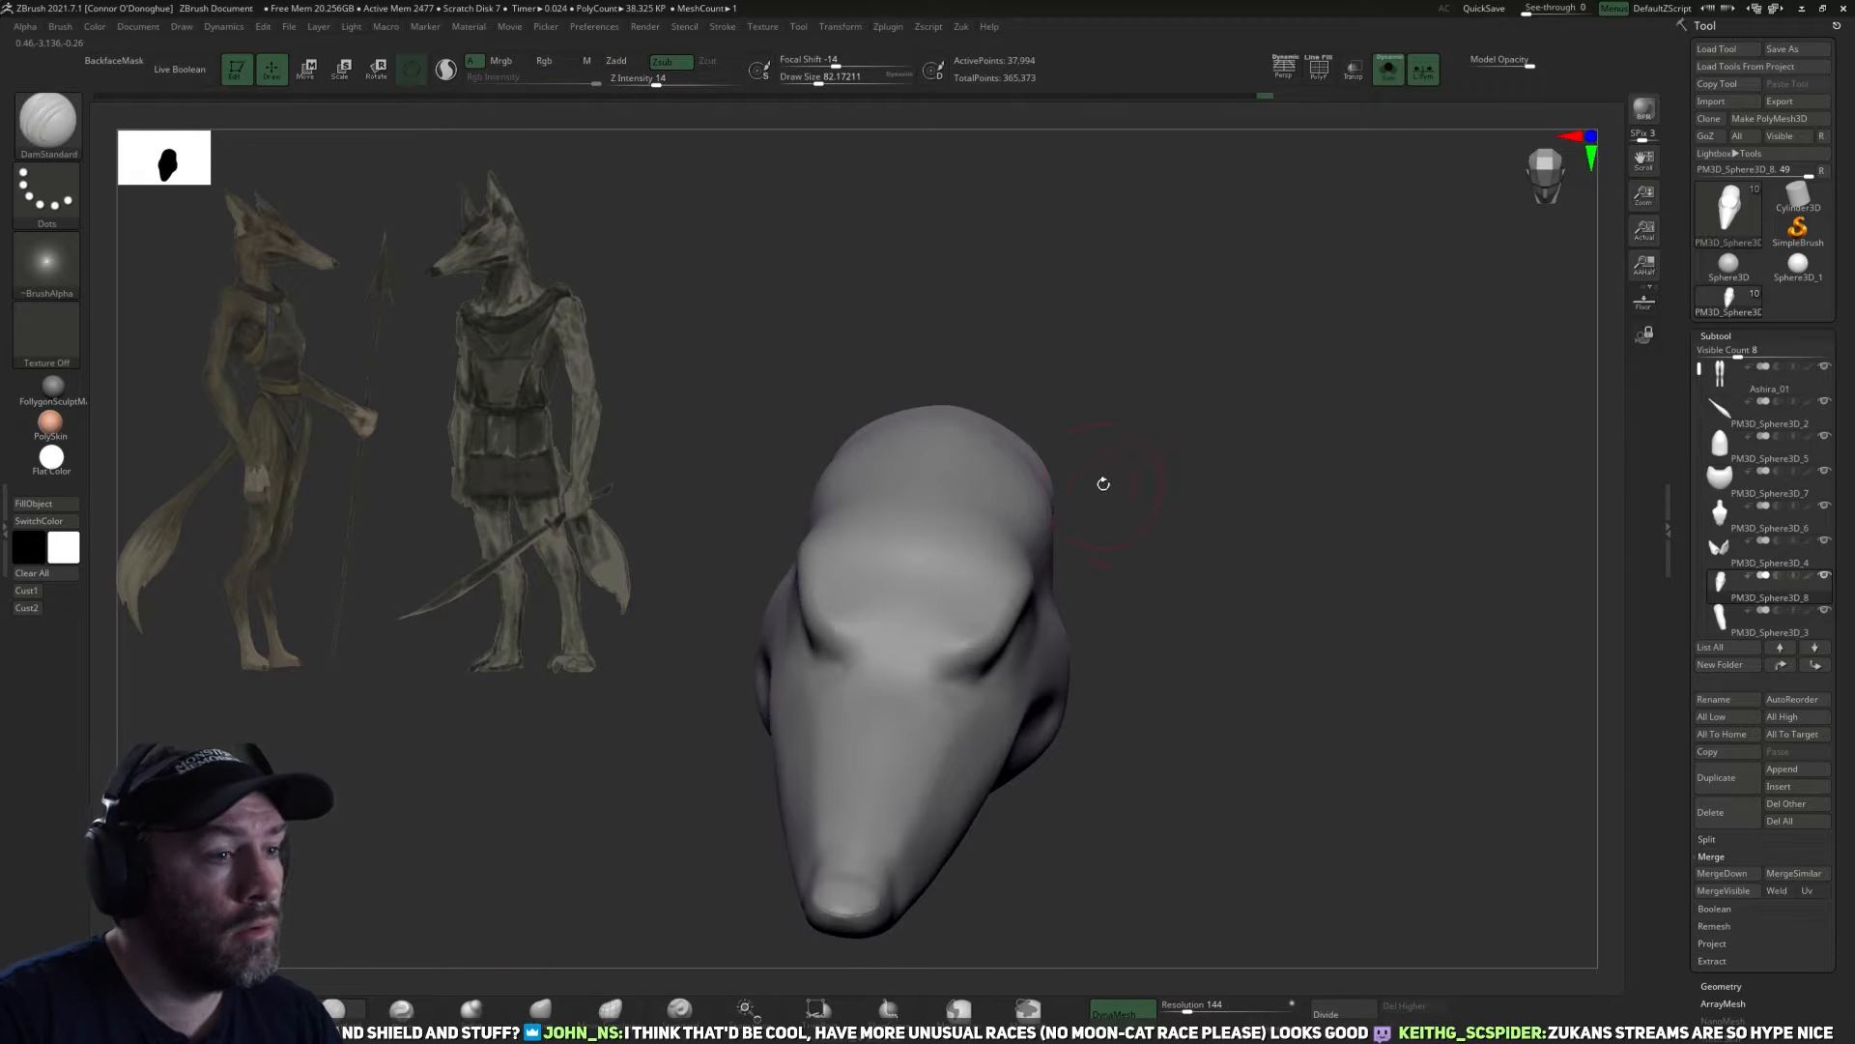
{"action": "key", "text": "bracketright"}
{"action": "left_click_drag", "start_coordinate": [1115, 517], "coordinate": [1085, 538]}
{"action": "left_click_drag", "start_coordinate": [908, 626], "coordinate": [906, 646]}
{"action": "mouse_move", "coordinate": [1117, 464]}
{"action": "left_mouse_down"}
{"action": "mouse_move", "coordinate": [1133, 541]}
{"action": "mouse_move", "coordinate": [1163, 540]}
{"action": "left_mouse_up"}
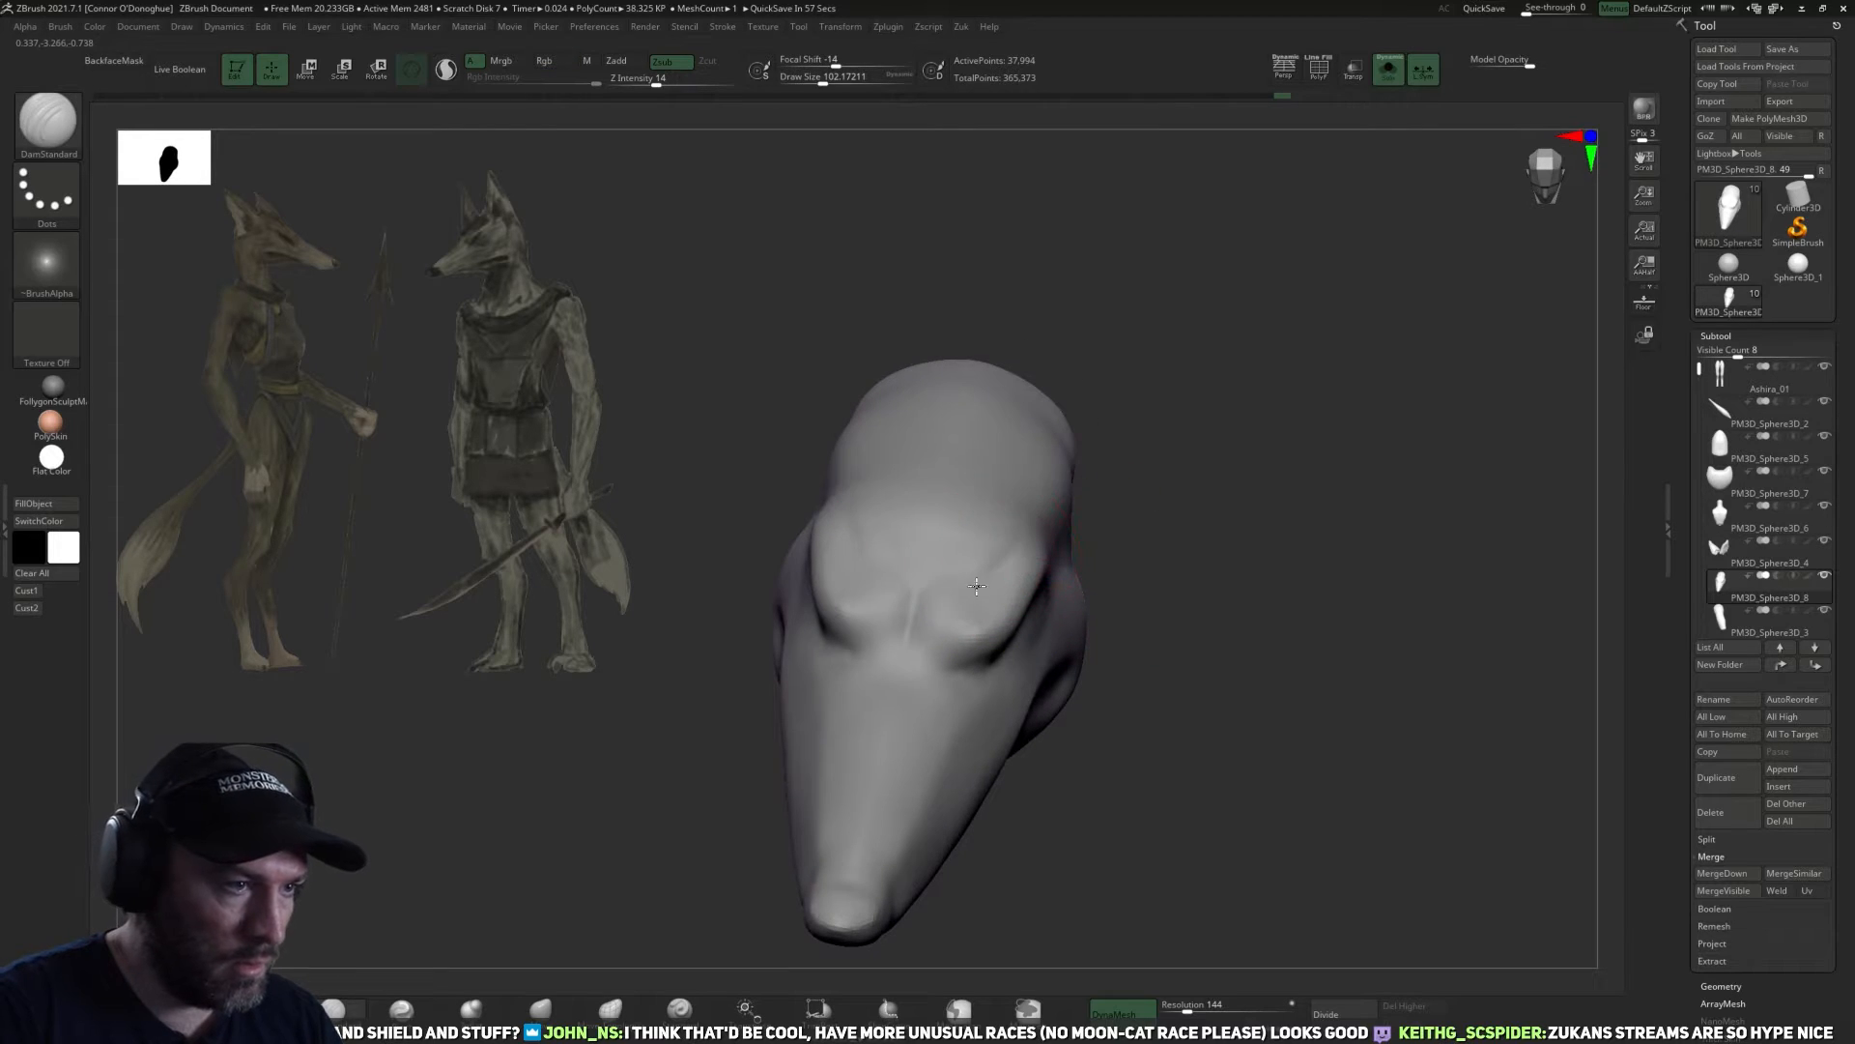
Define the brow ridge and its outer end with DamStandard at a draw size of about 102 and smooth the surface.
{"action": "mouse_move", "coordinate": [1101, 454]}
{"action": "left_mouse_down"}
{"action": "mouse_move", "coordinate": [1282, 305]}
{"action": "mouse_move", "coordinate": [1185, 448]}
{"action": "left_mouse_up"}
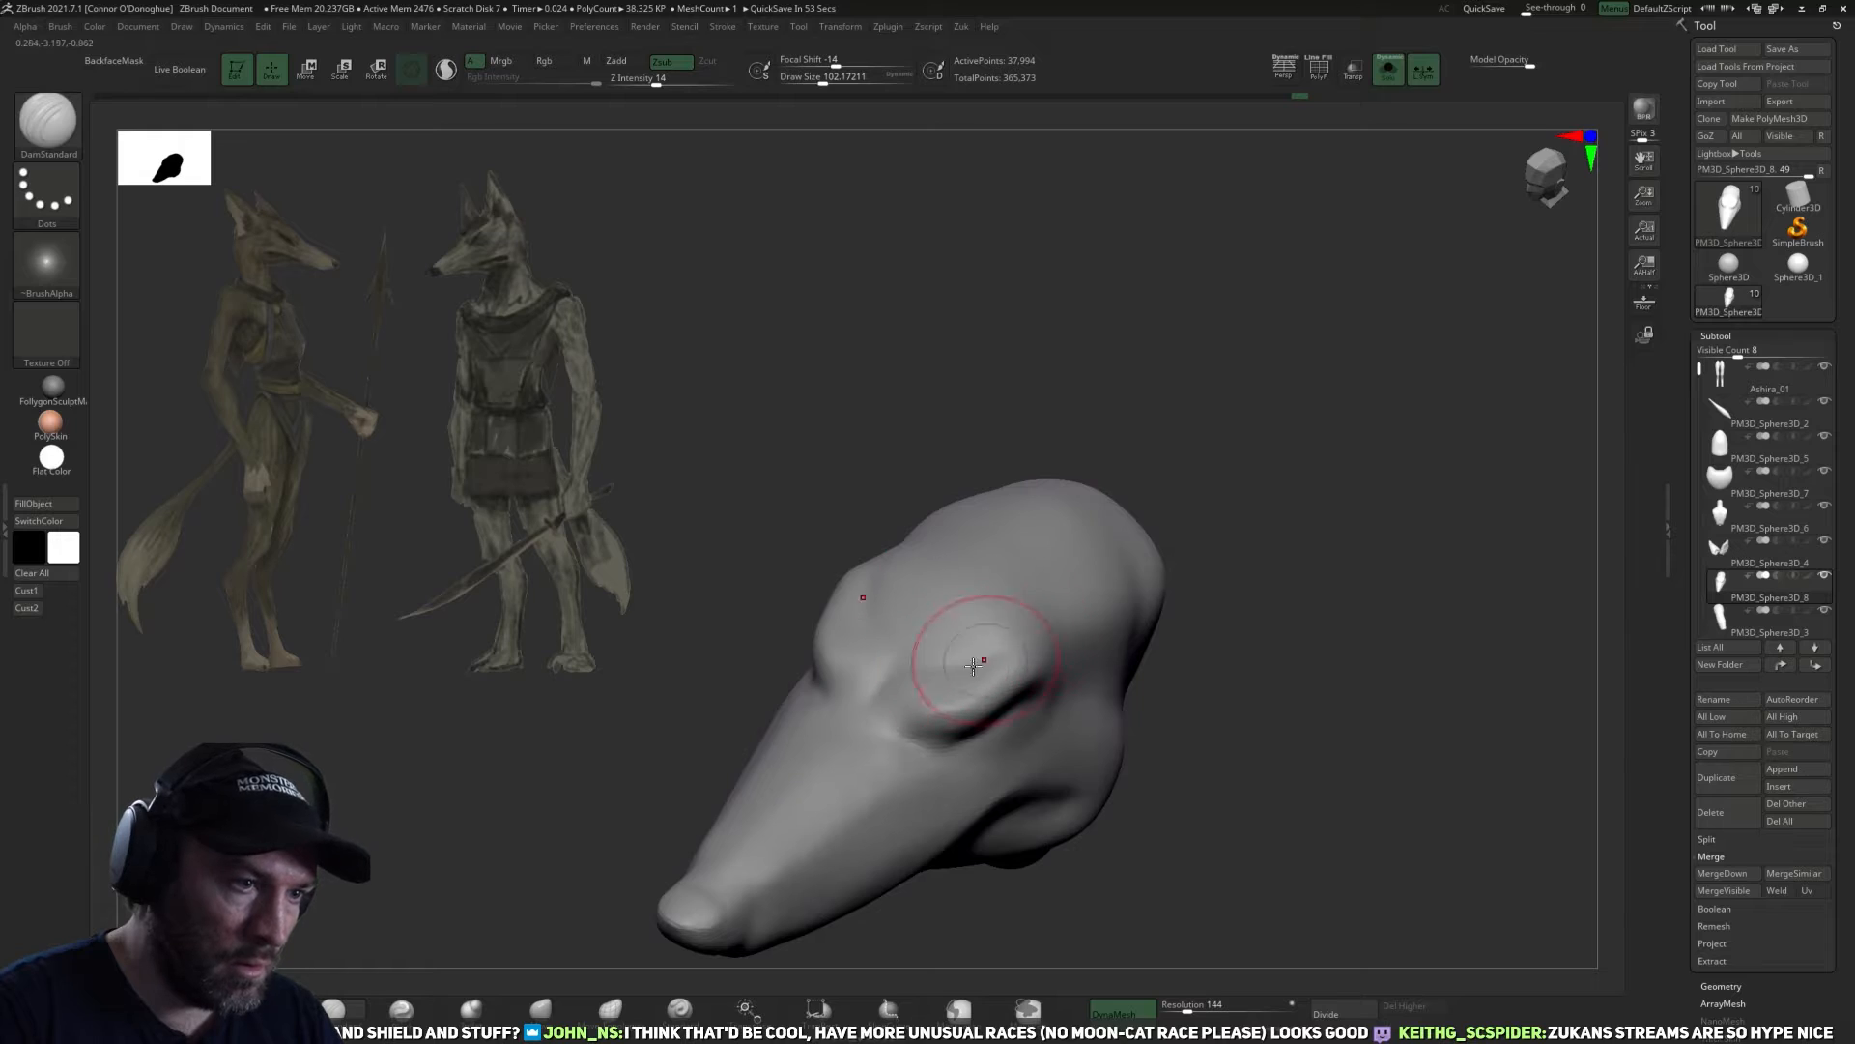
{"action": "mouse_move", "coordinate": [1246, 574]}
{"action": "left_mouse_down"}
{"action": "mouse_move", "coordinate": [1298, 522]}
{"action": "mouse_move", "coordinate": [1253, 563]}
{"action": "mouse_move", "coordinate": [1053, 653]}
{"action": "left_mouse_up"}
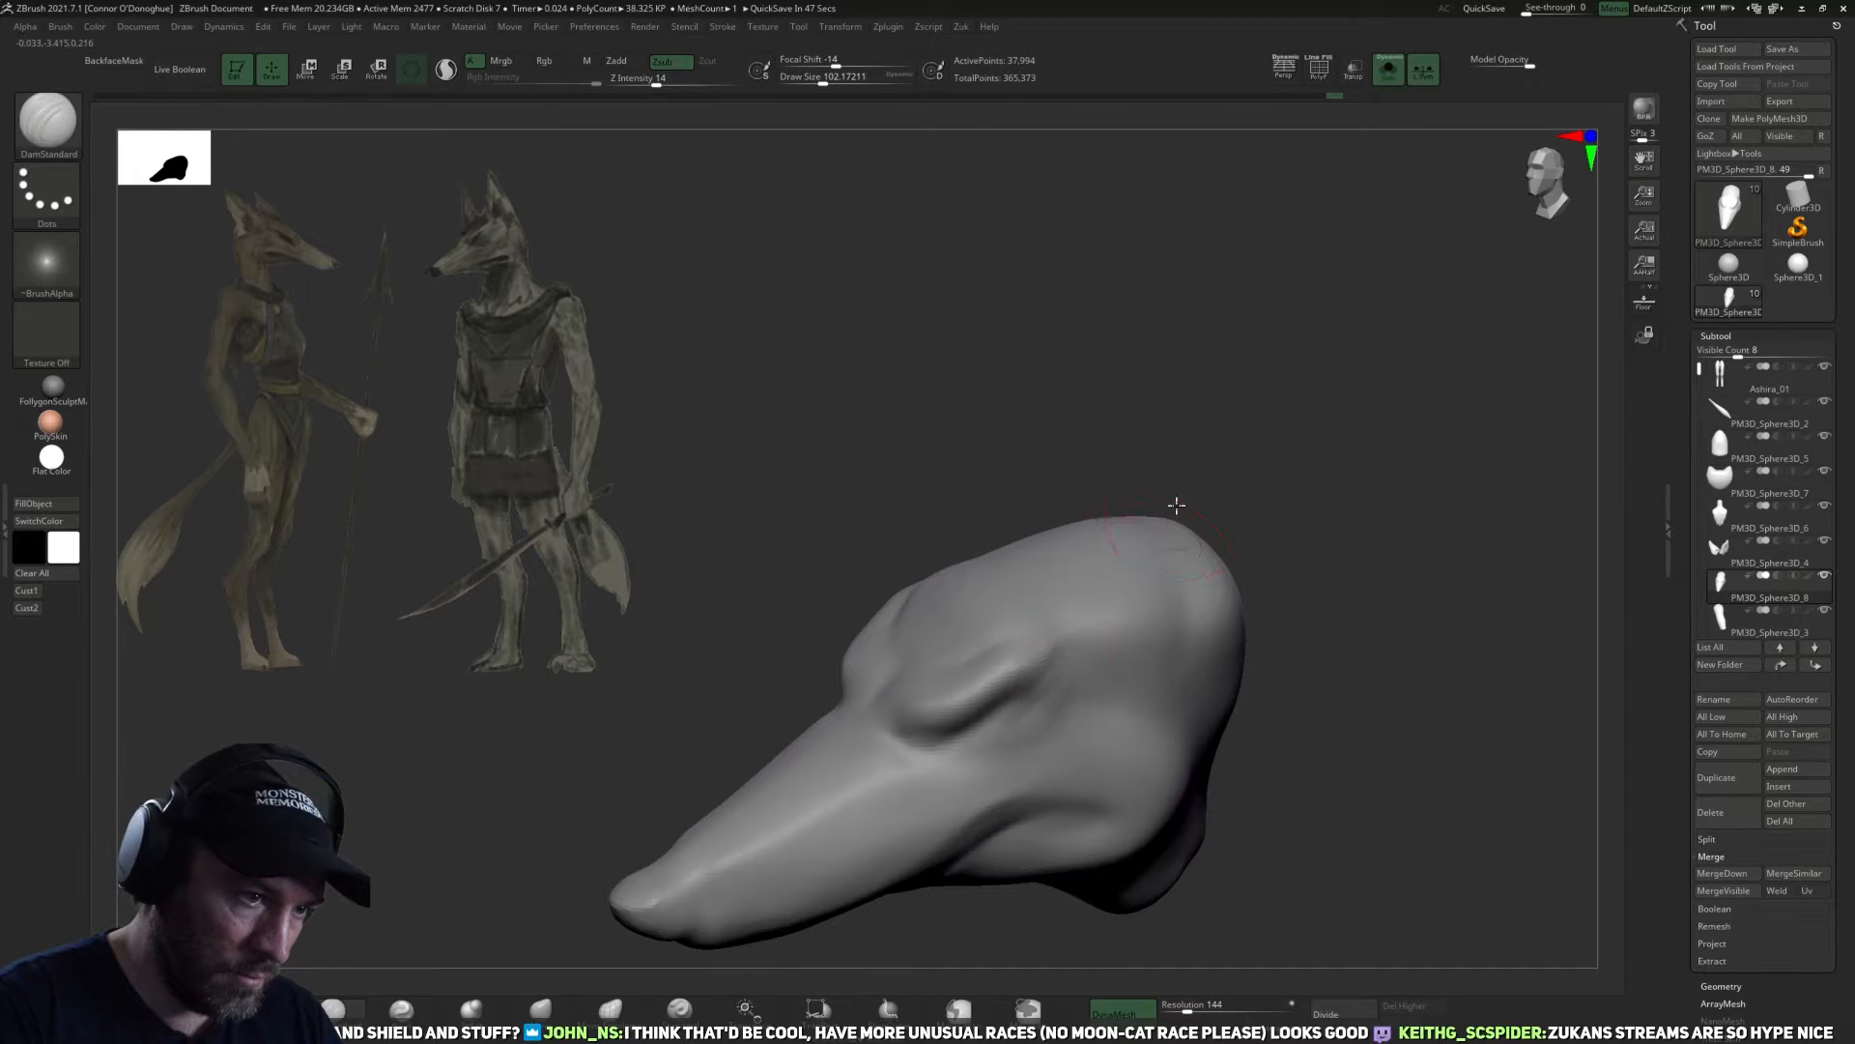
{"action": "left_click_drag", "start_coordinate": [1177, 504], "coordinate": [1048, 688]}
{"action": "mouse_move", "coordinate": [1256, 599]}
{"action": "left_mouse_down"}
{"action": "mouse_move", "coordinate": [1276, 547]}
{"action": "mouse_move", "coordinate": [1259, 632]}
{"action": "left_mouse_up"}
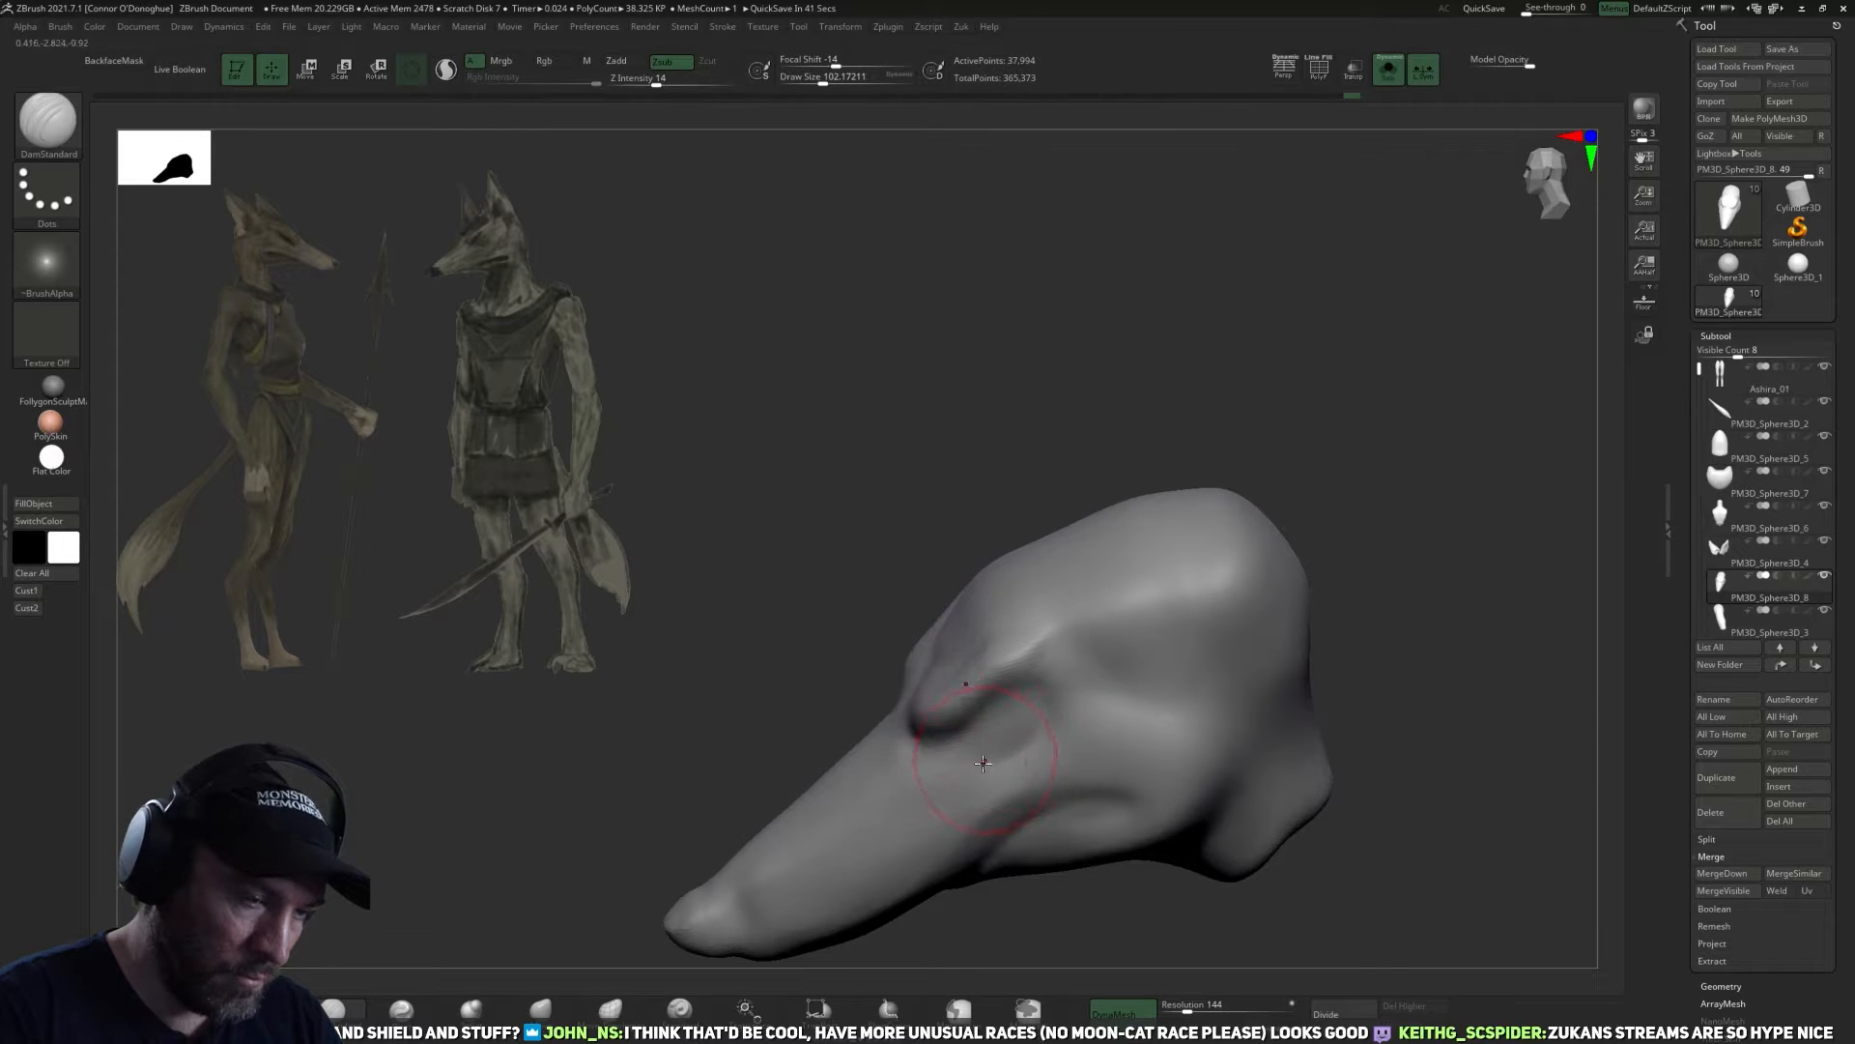
{"action": "mouse_move", "coordinate": [1033, 897]}
{"action": "left_mouse_down"}
{"action": "mouse_move", "coordinate": [1284, 692]}
{"action": "mouse_move", "coordinate": [1041, 682]}
{"action": "left_mouse_up"}
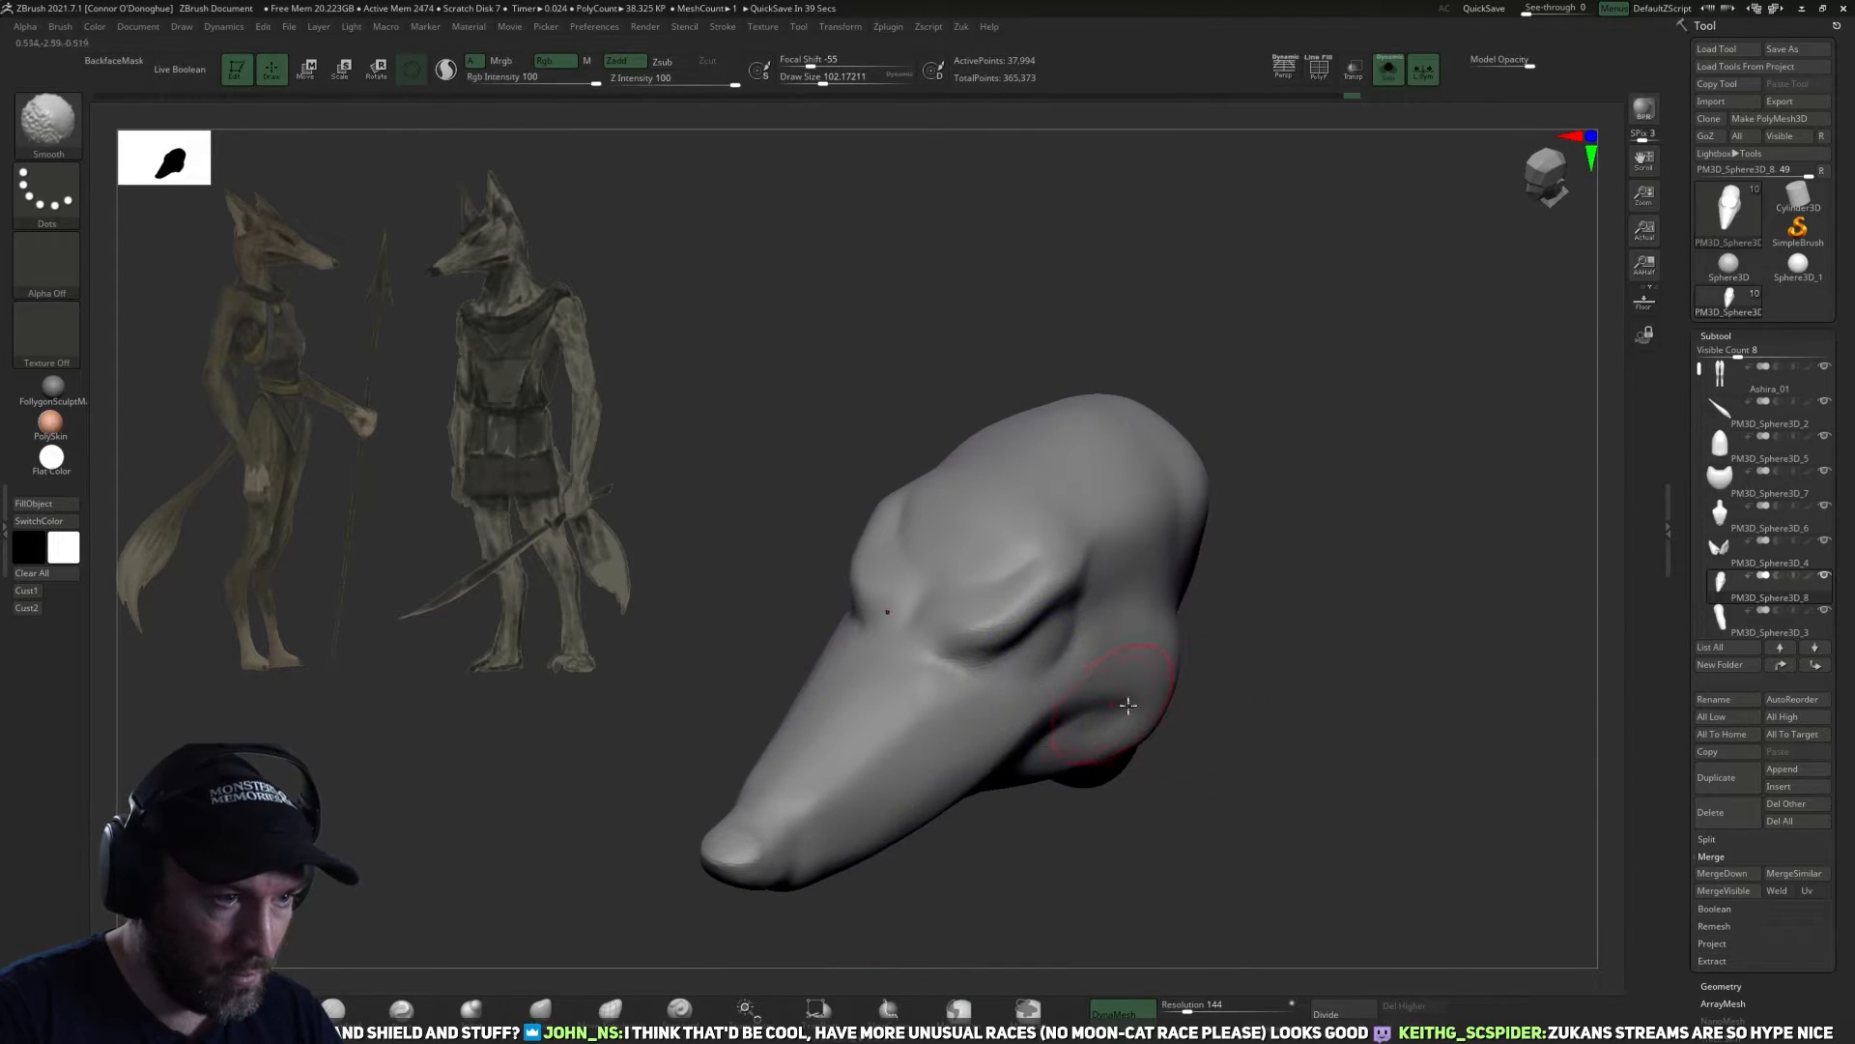
Outline the rounded eye form under the brow with DamStandard at a draw size of about 102.
{"action": "left_click_drag", "start_coordinate": [1252, 754], "coordinate": [1142, 661]}
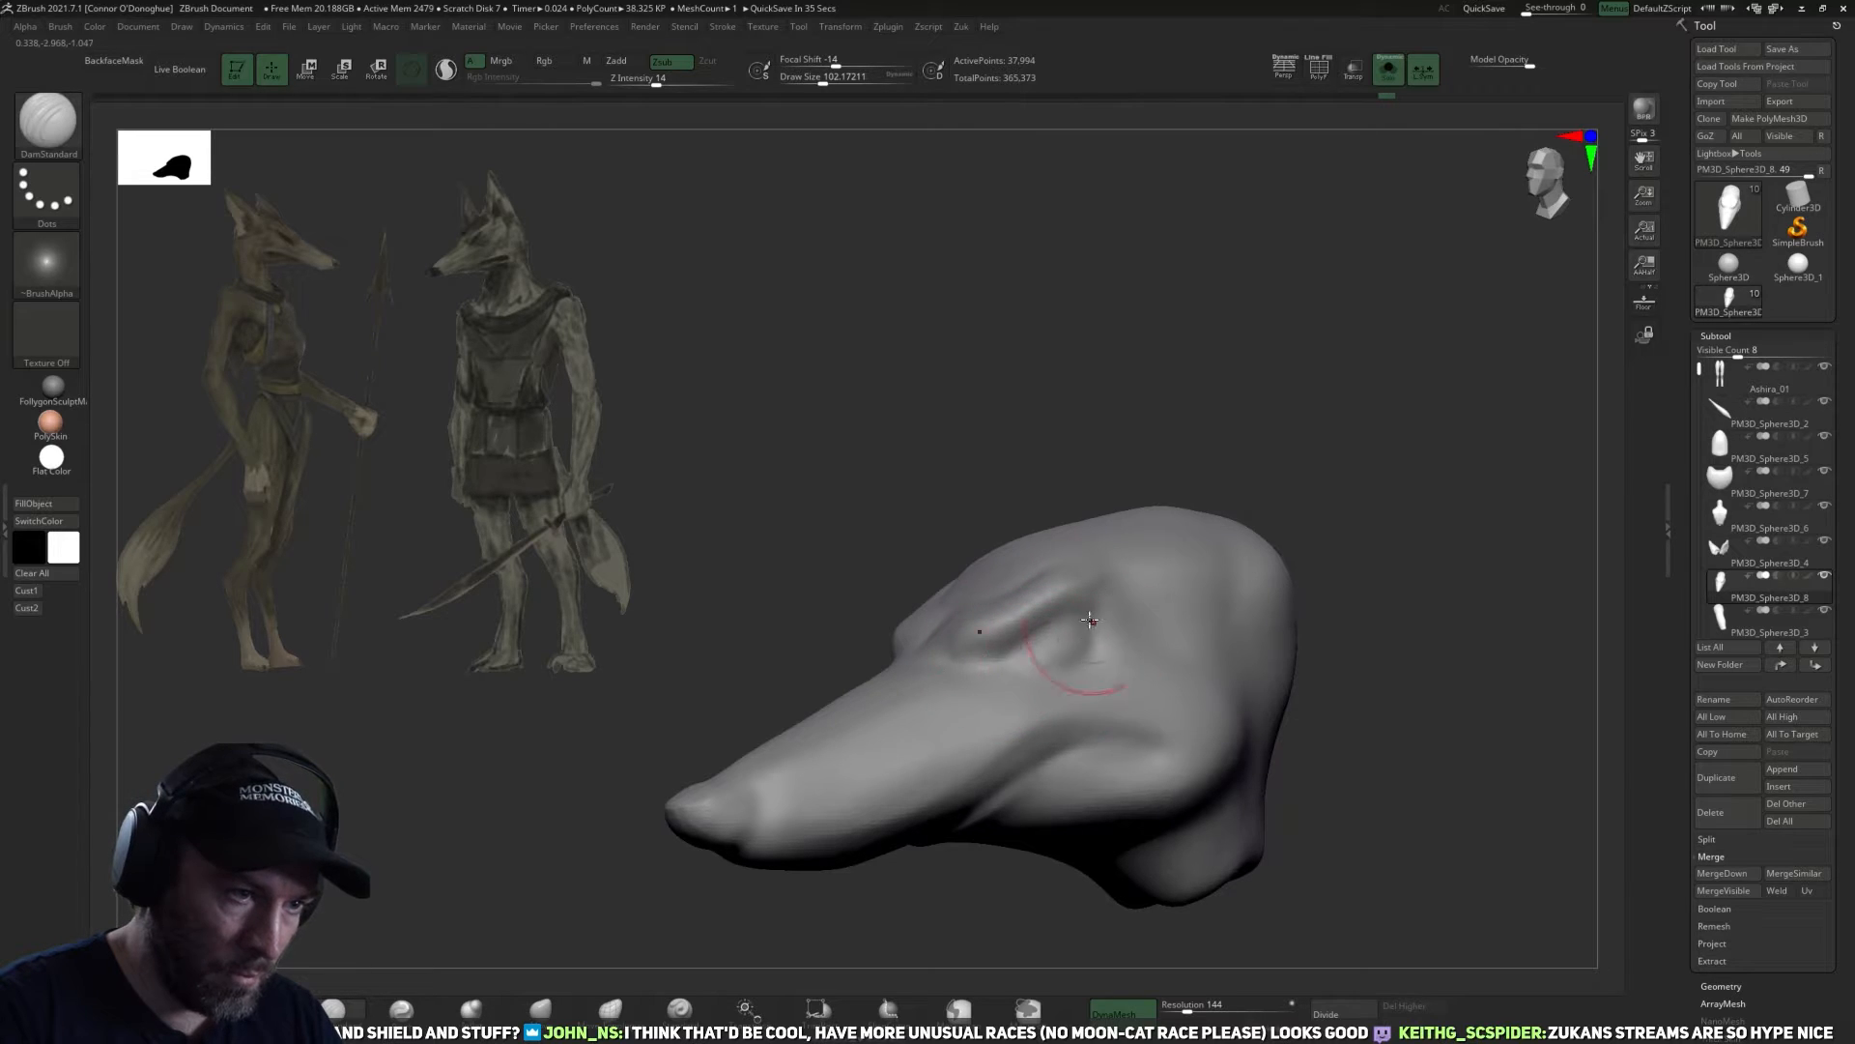
{"action": "left_click_drag", "start_coordinate": [1073, 611], "coordinate": [1085, 633], "text": "shift"}
{"action": "right_click_drag", "start_coordinate": [1097, 619], "coordinate": [1128, 676]}
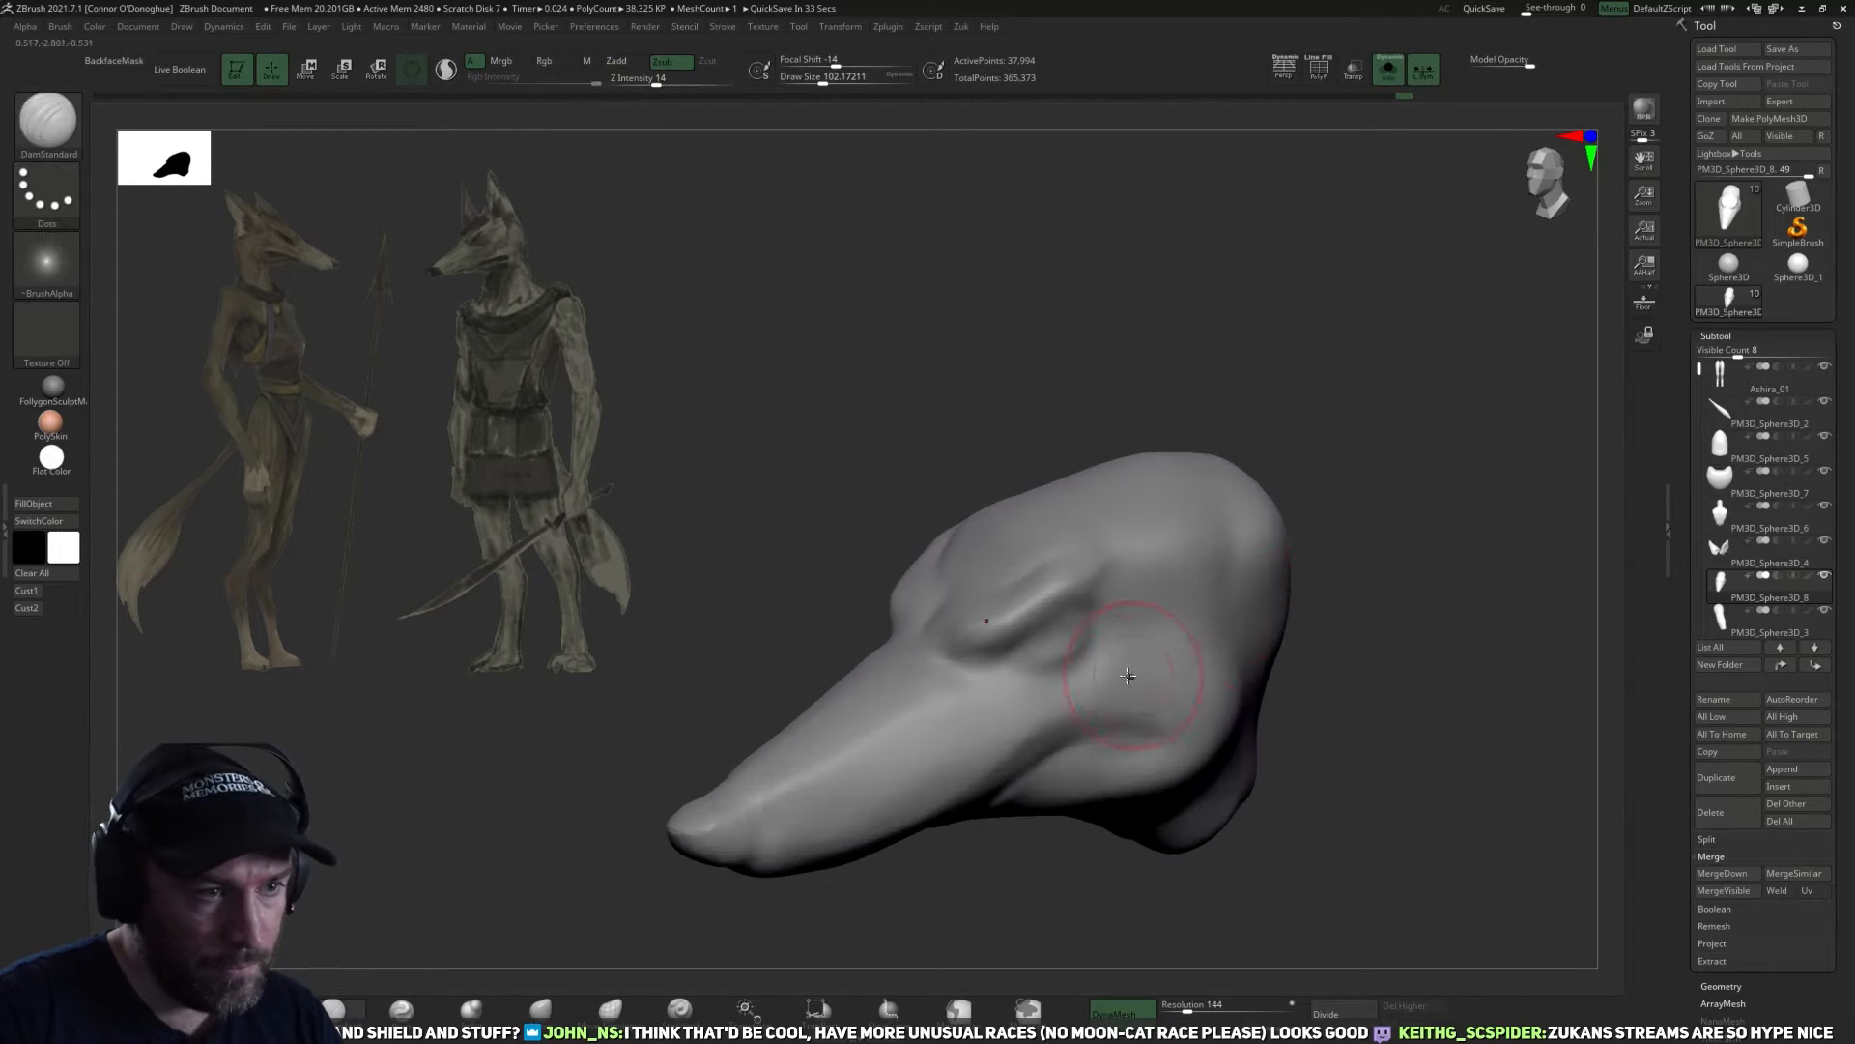
{"action": "left_click_drag", "start_coordinate": [1310, 703], "coordinate": [1054, 682]}
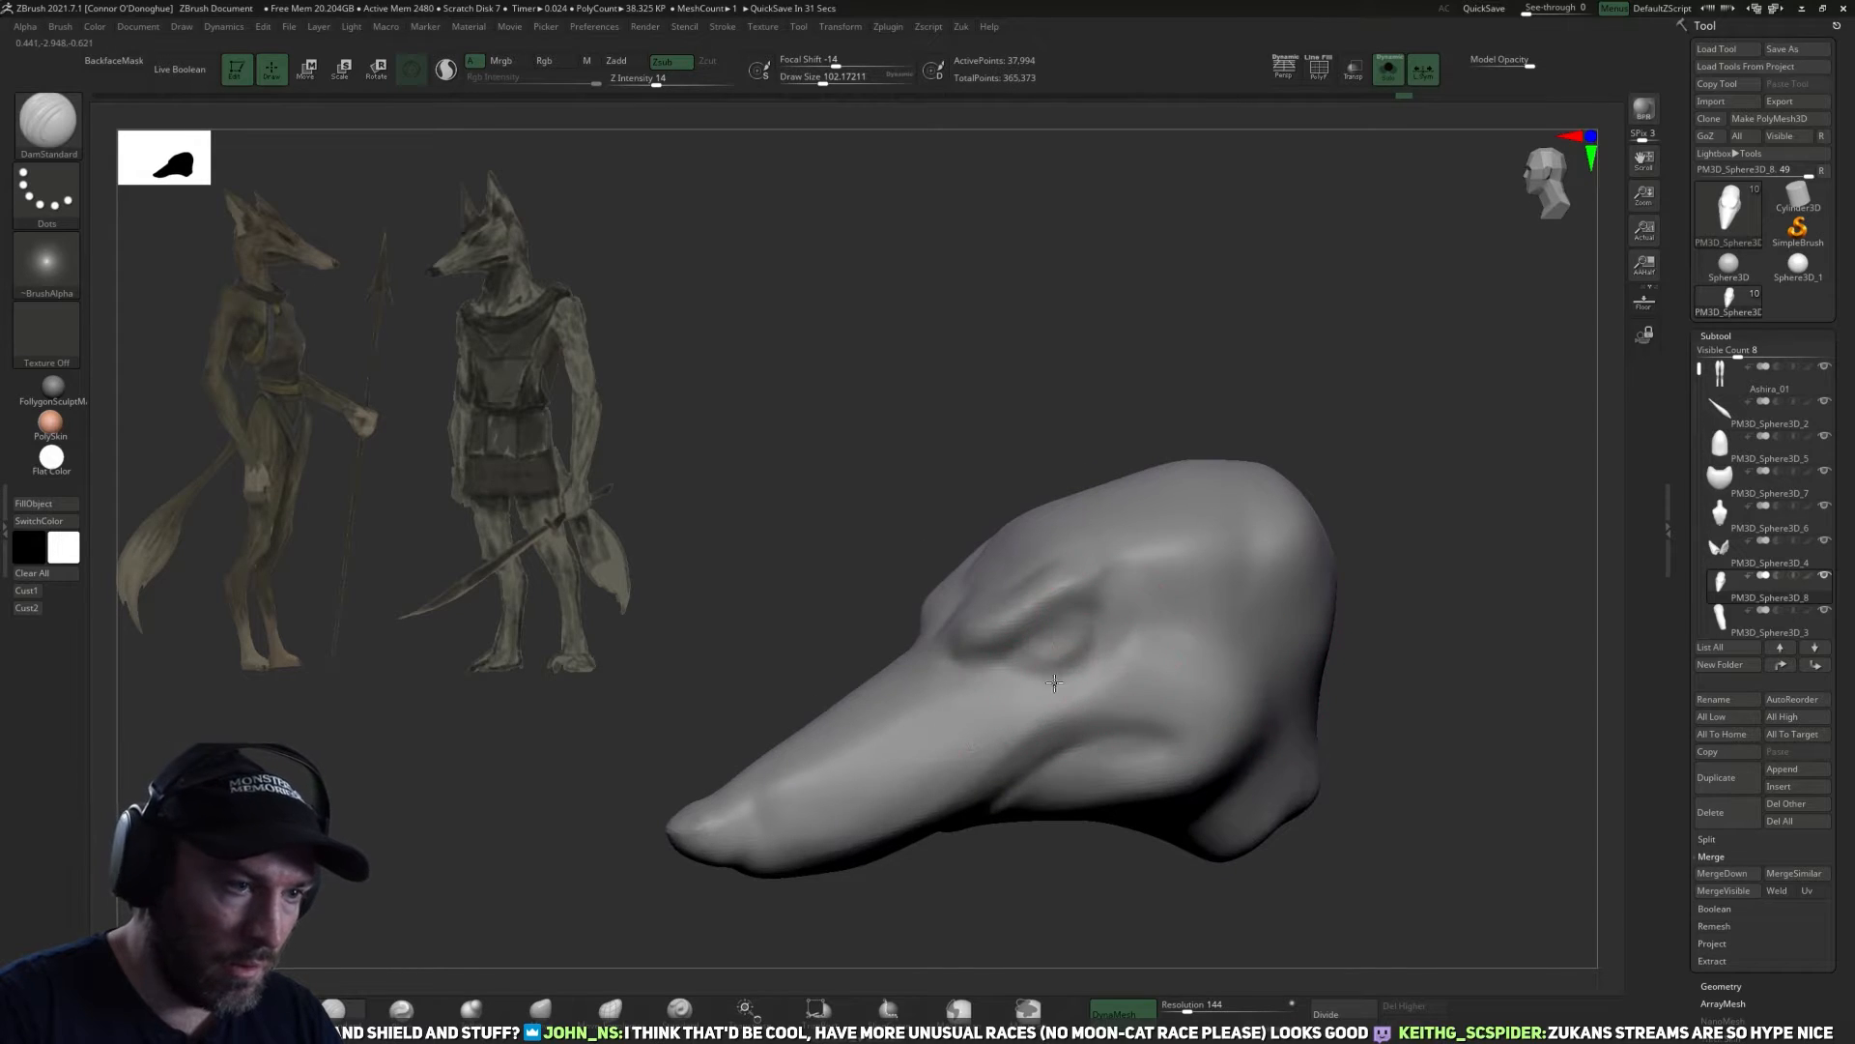
Refine the lower edge of the eye where it meets the muzzle with DamStandard at a draw size of about 118.
{"action": "mouse_move", "coordinate": [1061, 923]}
{"action": "left_mouse_down"}
{"action": "mouse_move", "coordinate": [1015, 692]}
{"action": "mouse_move", "coordinate": [1000, 725]}
{"action": "left_mouse_up"}
{"action": "left_click_drag", "start_coordinate": [961, 878], "coordinate": [981, 886]}
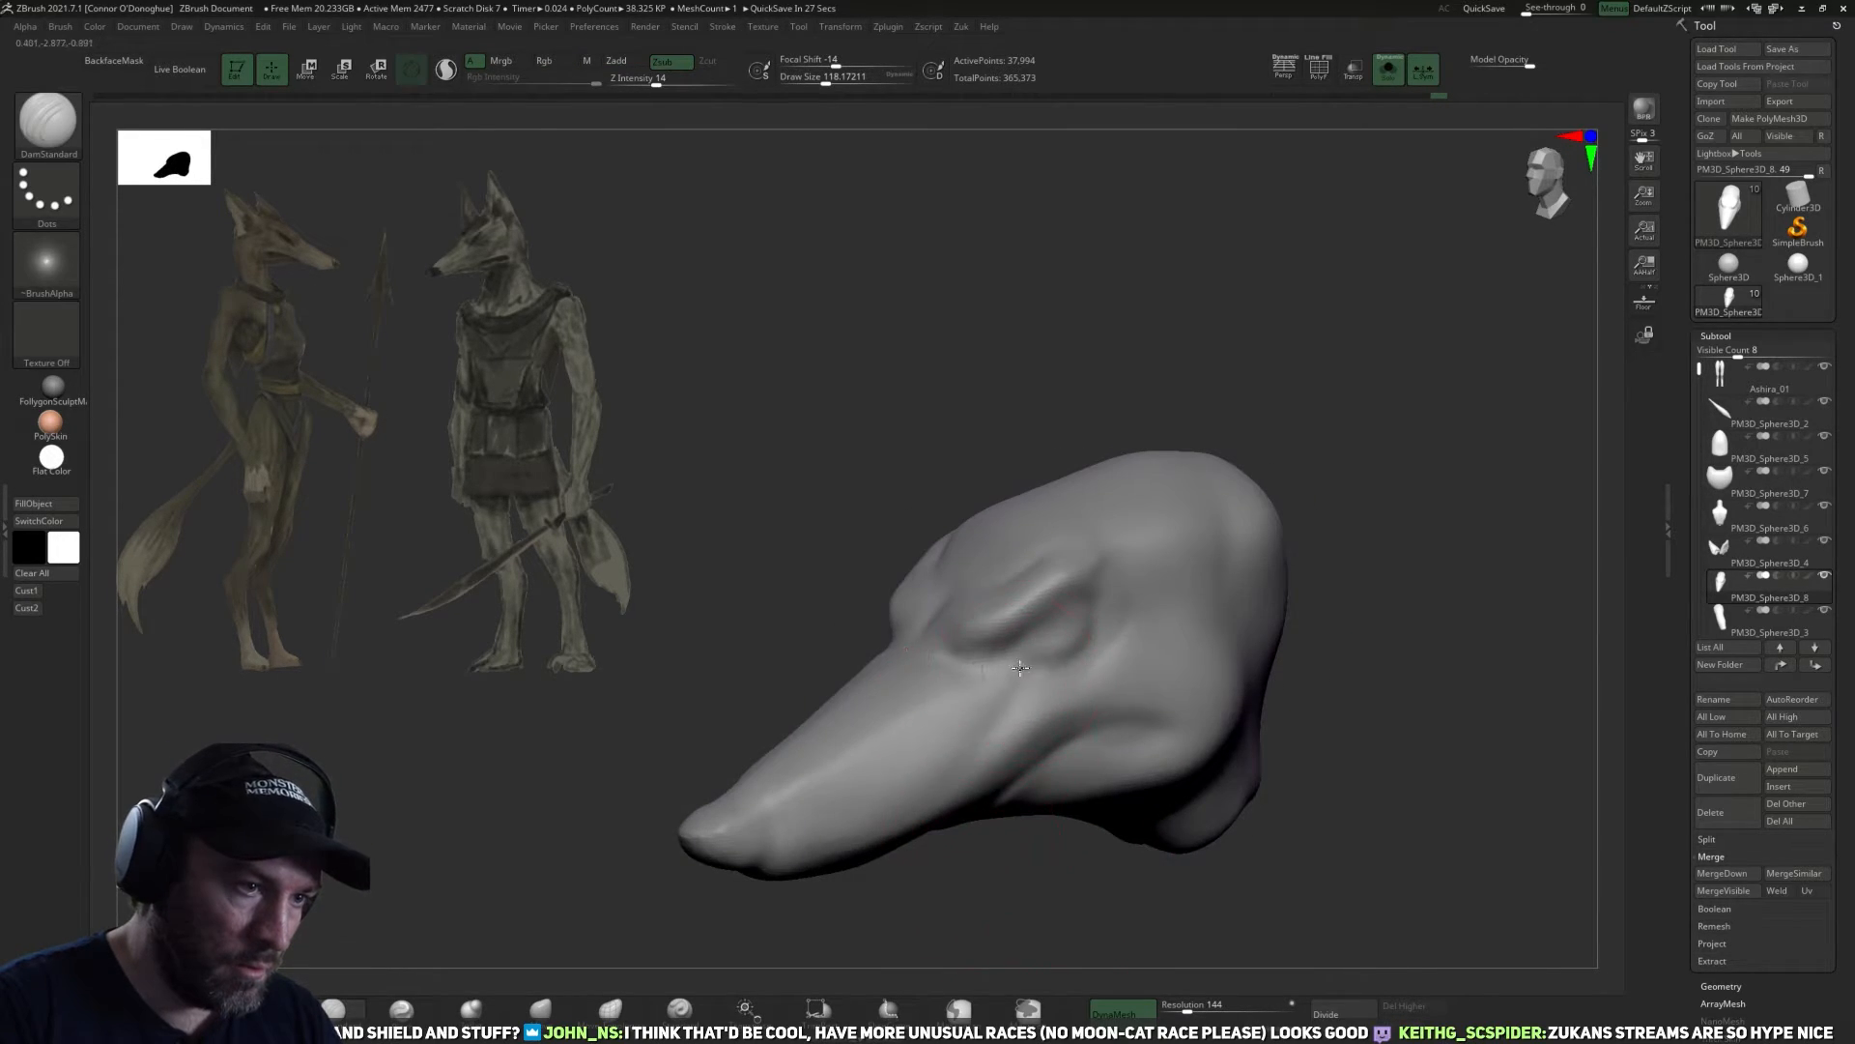
{"action": "mouse_move", "coordinate": [964, 870]}
{"action": "left_mouse_down"}
{"action": "mouse_move", "coordinate": [918, 821]}
{"action": "mouse_move", "coordinate": [977, 886]}
{"action": "mouse_move", "coordinate": [1027, 767]}
{"action": "mouse_move", "coordinate": [996, 851]}
{"action": "mouse_move", "coordinate": [1472, 395]}
{"action": "mouse_move", "coordinate": [1262, 470]}
{"action": "left_mouse_up"}
{"action": "right_click_drag", "start_coordinate": [1179, 617], "coordinate": [999, 663]}
{"action": "left_click_drag", "start_coordinate": [999, 663], "coordinate": [989, 658], "text": "shift"}
Shape and smooth the cheek behind the eye with DamStandard at draw sizes of about 100 to 110.
{"action": "key", "text": "["}
{"action": "right_click_drag", "start_coordinate": [1072, 808], "coordinate": [1048, 706]}
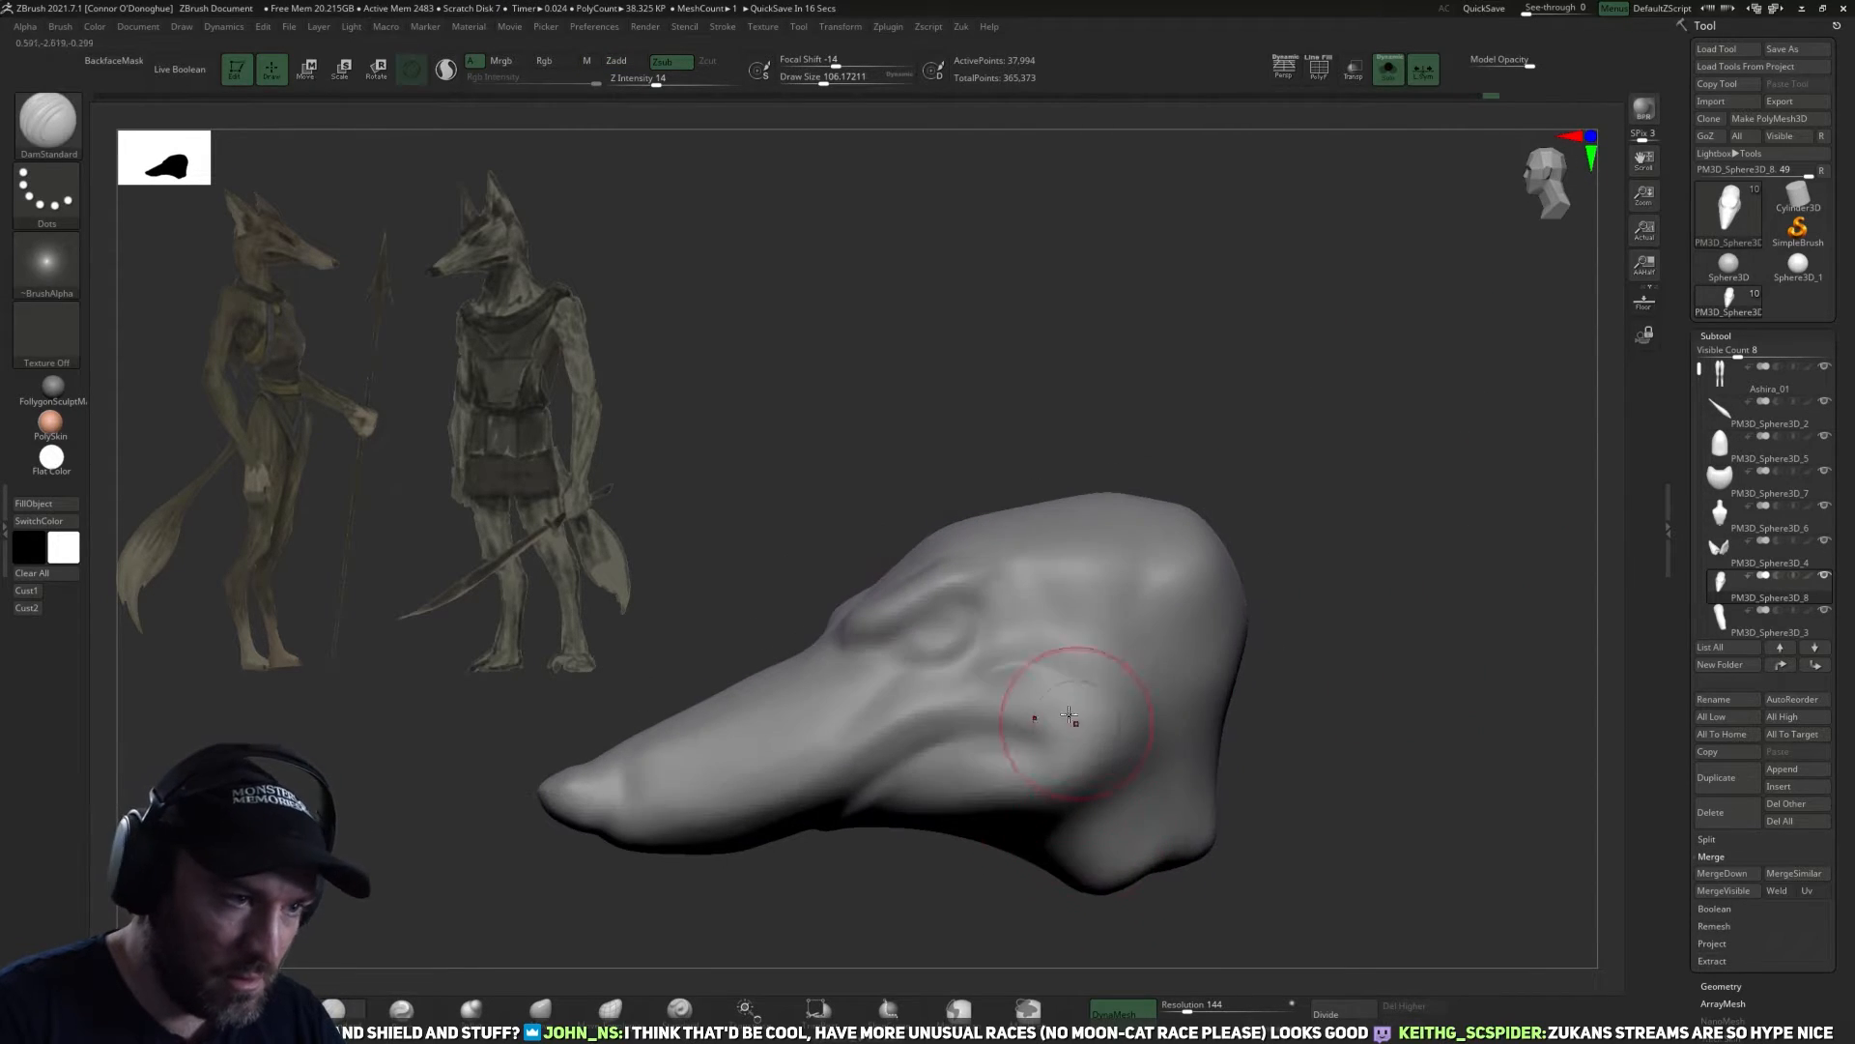
{"action": "left_click_drag", "start_coordinate": [1316, 679], "coordinate": [1208, 679]}
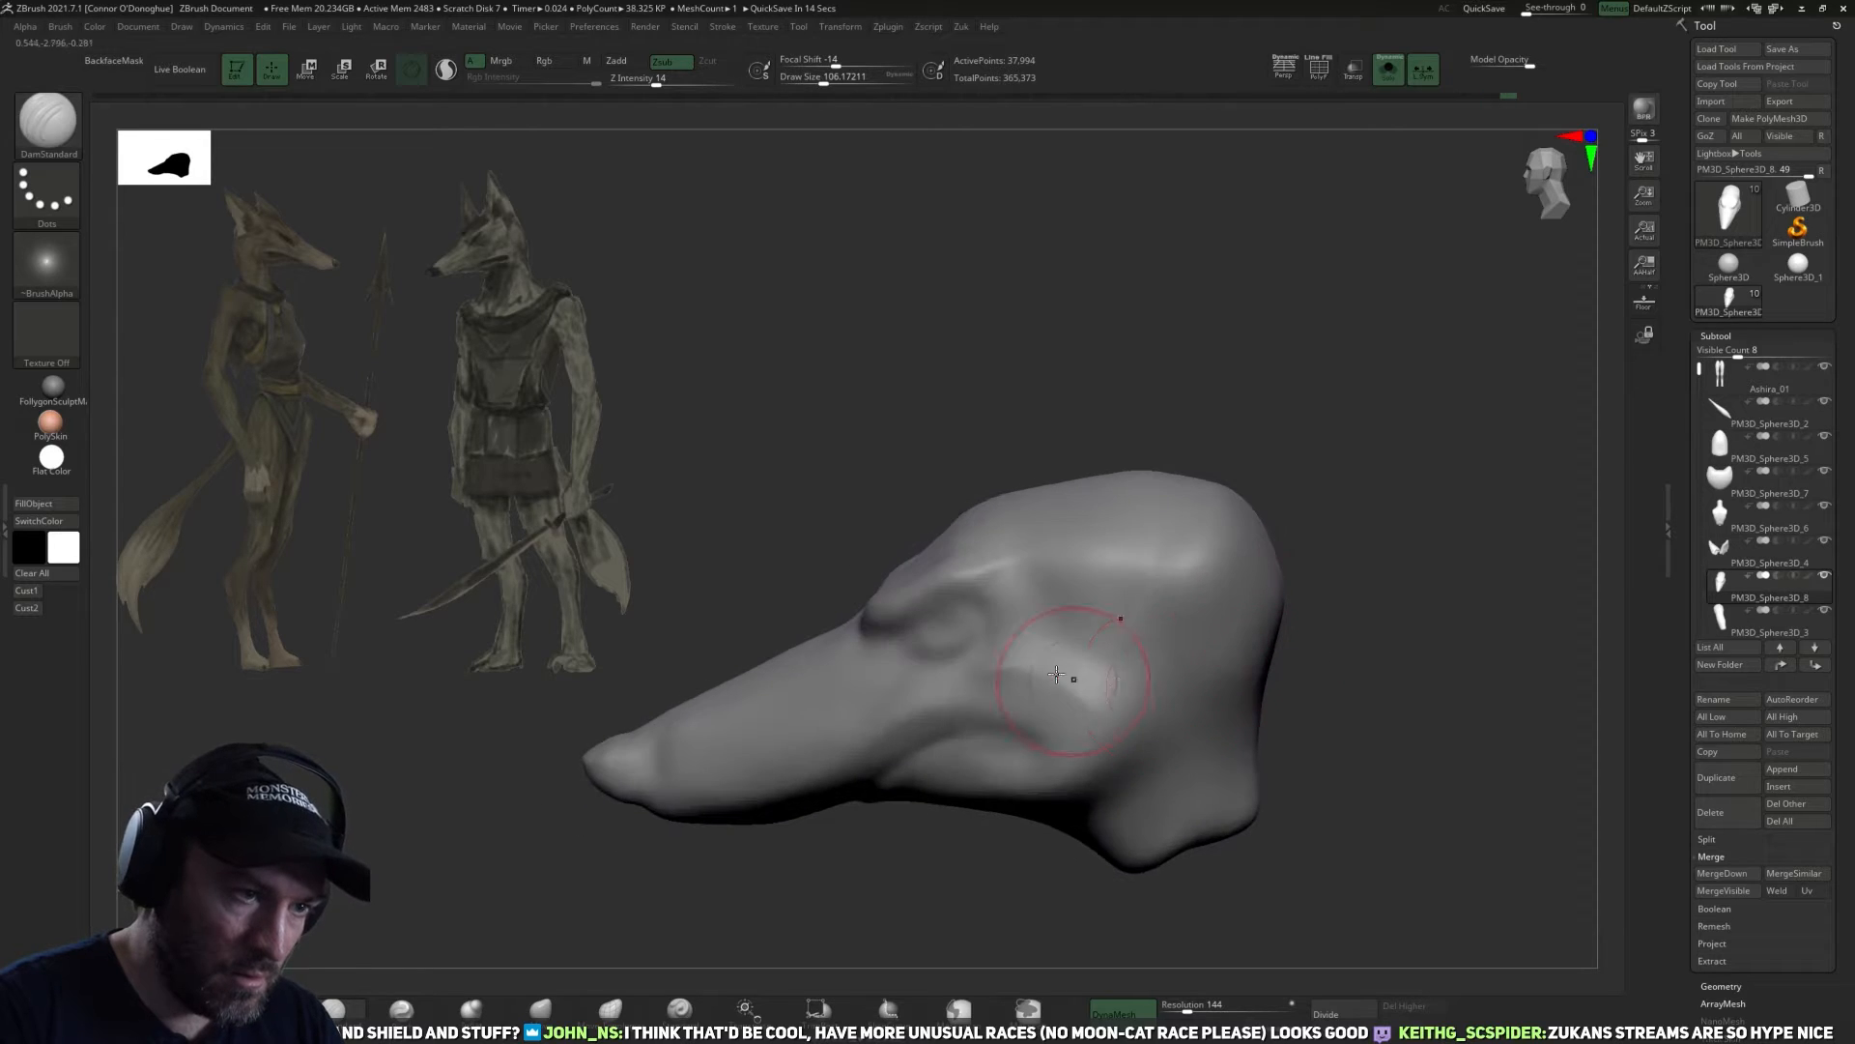
{"action": "key", "text": "shift"}
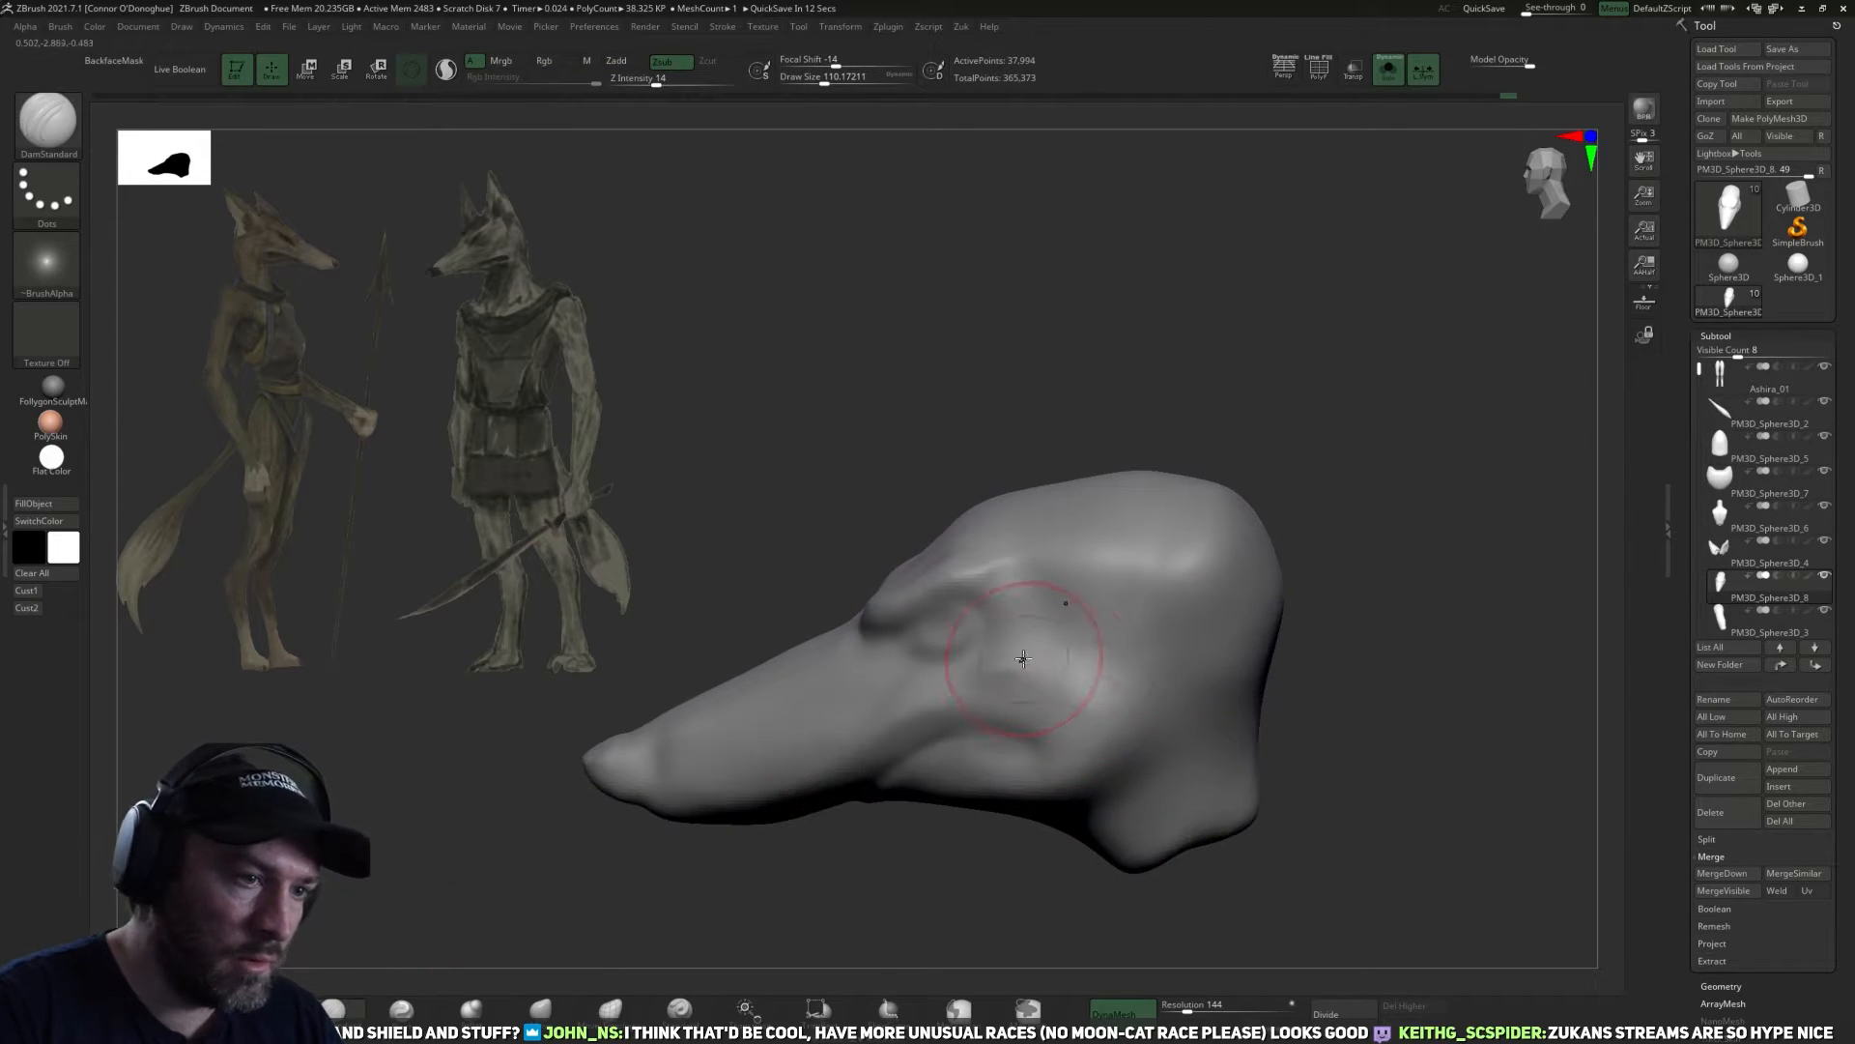
{"action": "right_click_drag", "start_coordinate": [1132, 814], "coordinate": [1186, 719]}
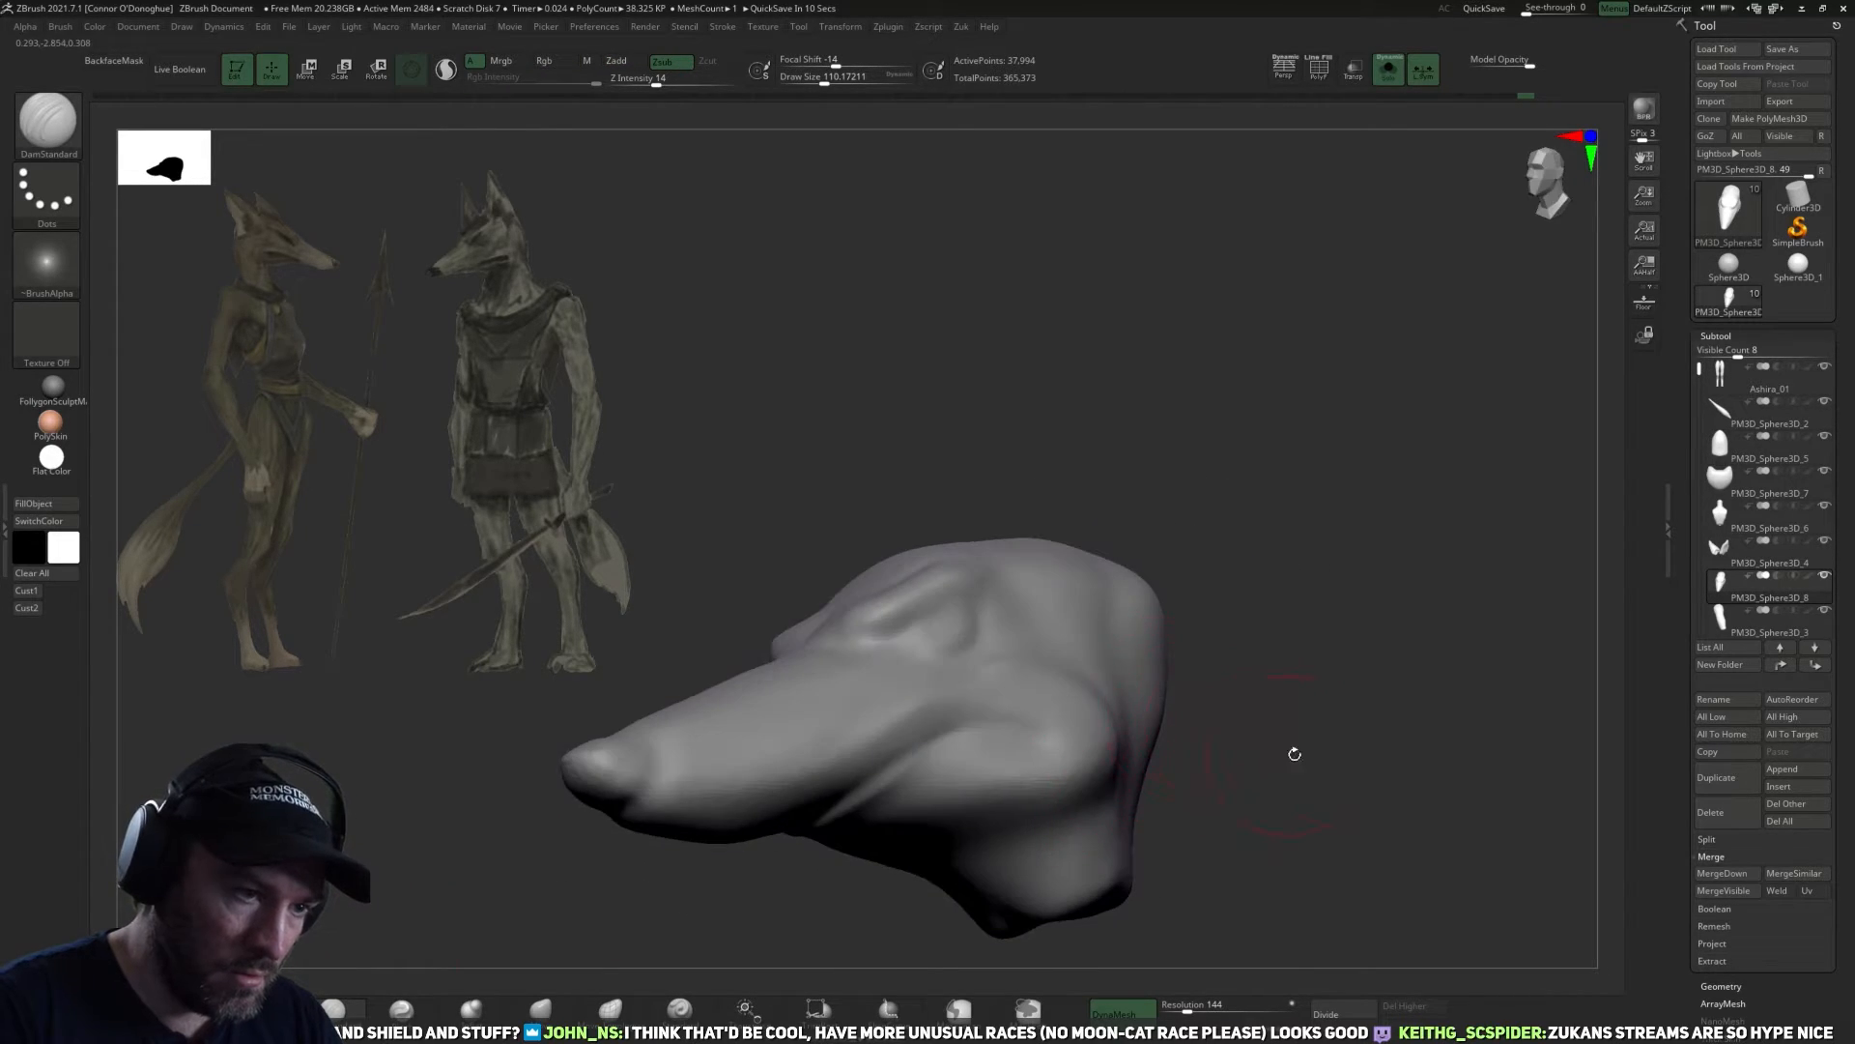
Refine the underside of the jaw and back of the cheek with DamStandard at a draw size of about 110.
{"action": "left_click_drag", "start_coordinate": [1289, 754], "coordinate": [1170, 730]}
{"action": "mouse_move", "coordinate": [999, 925]}
{"action": "left_mouse_down"}
{"action": "mouse_move", "coordinate": [1284, 712]}
{"action": "mouse_move", "coordinate": [1052, 755]}
{"action": "mouse_move", "coordinate": [1060, 774]}
{"action": "left_mouse_up"}
{"action": "left_click_drag", "start_coordinate": [994, 833], "coordinate": [1016, 850], "text": "shift"}
{"action": "right_click_drag", "start_coordinate": [1010, 846], "coordinate": [966, 774]}
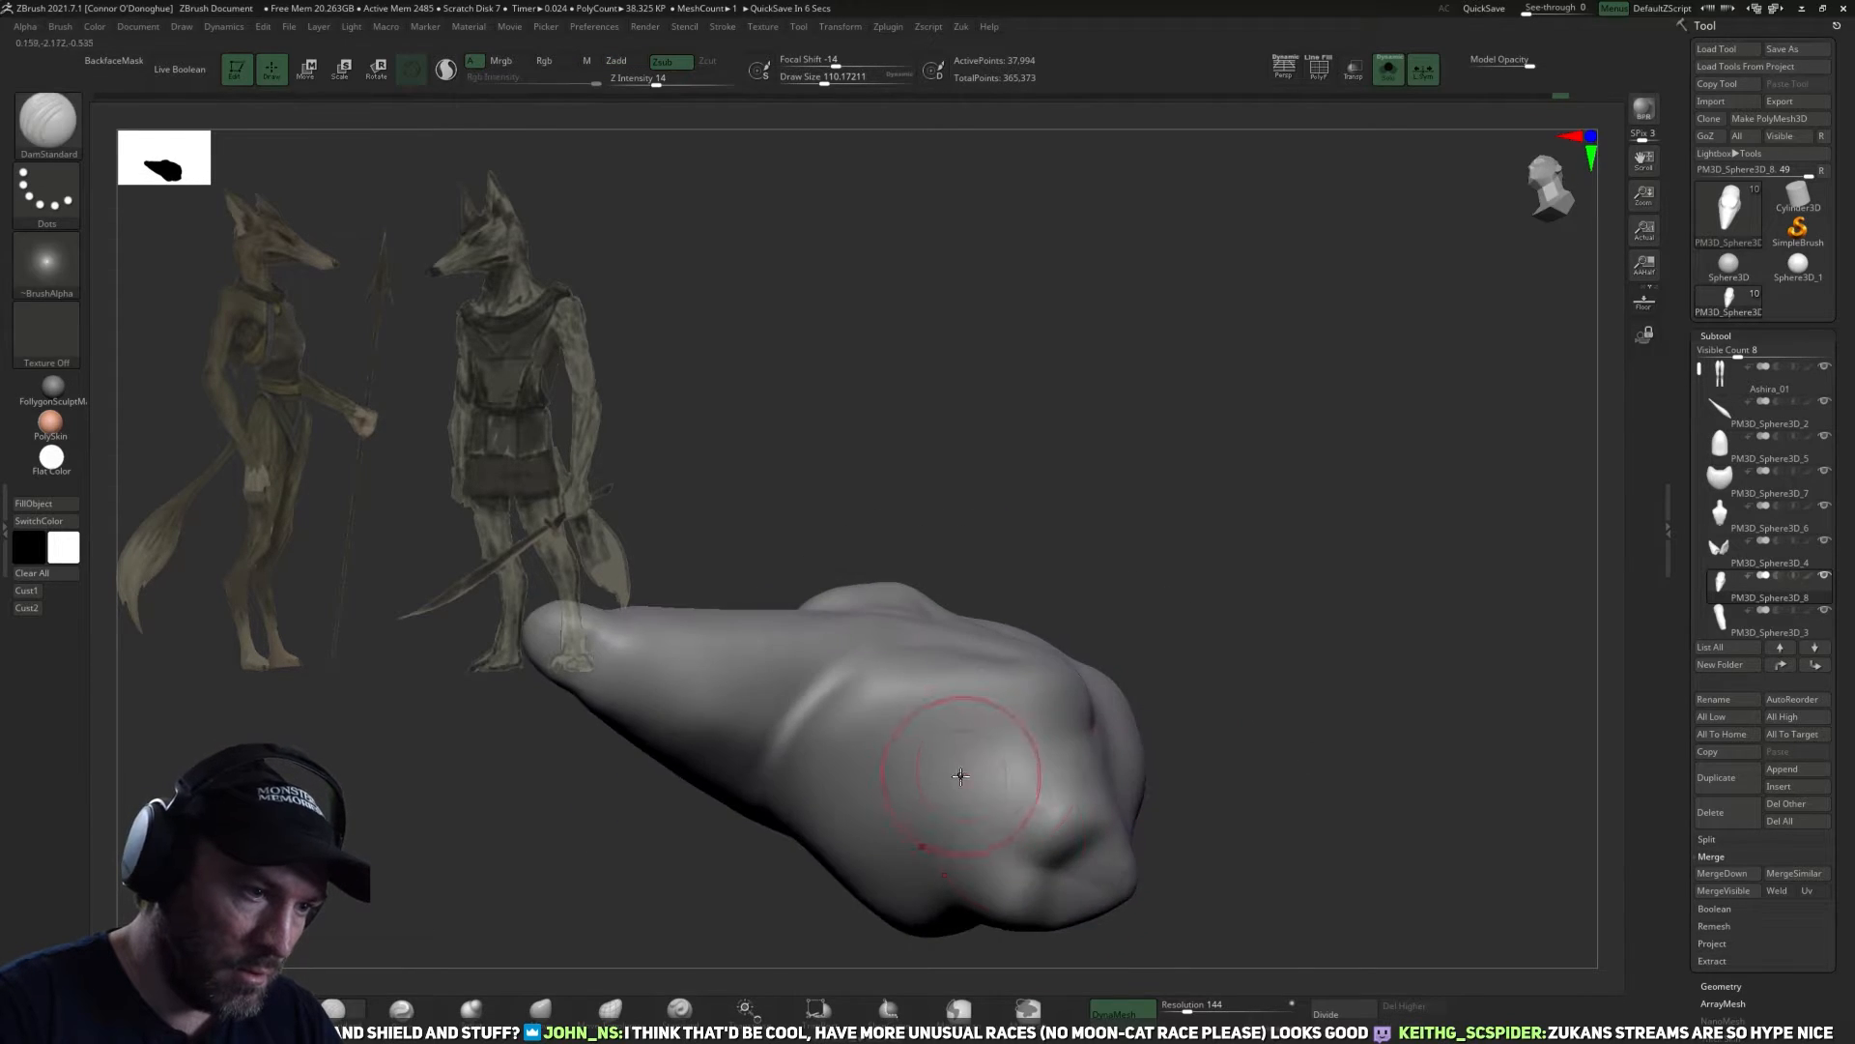
{"action": "mouse_move", "coordinate": [1155, 874]}
{"action": "left_mouse_down"}
{"action": "mouse_move", "coordinate": [1285, 865]}
{"action": "mouse_move", "coordinate": [1354, 699]}
{"action": "left_mouse_up"}
{"action": "left_click_drag", "start_coordinate": [1000, 807], "coordinate": [983, 830], "text": "shift"}
{"action": "mouse_move", "coordinate": [1242, 681]}
{"action": "left_mouse_down"}
{"action": "mouse_move", "coordinate": [1263, 828]}
{"action": "mouse_move", "coordinate": [1379, 686]}
{"action": "mouse_move", "coordinate": [1364, 398]}
{"action": "left_mouse_up"}
{"action": "left_click_drag", "start_coordinate": [1168, 451], "coordinate": [1155, 541]}
{"action": "mouse_move", "coordinate": [1155, 541]}
{"action": "left_mouse_down", "text": "alt"}
{"action": "mouse_move", "coordinate": [1134, 729]}
{"action": "mouse_move", "coordinate": [1022, 725]}
{"action": "left_mouse_up", "text": "alt"}
{"action": "left_click_drag", "start_coordinate": [1198, 599], "coordinate": [1185, 737]}
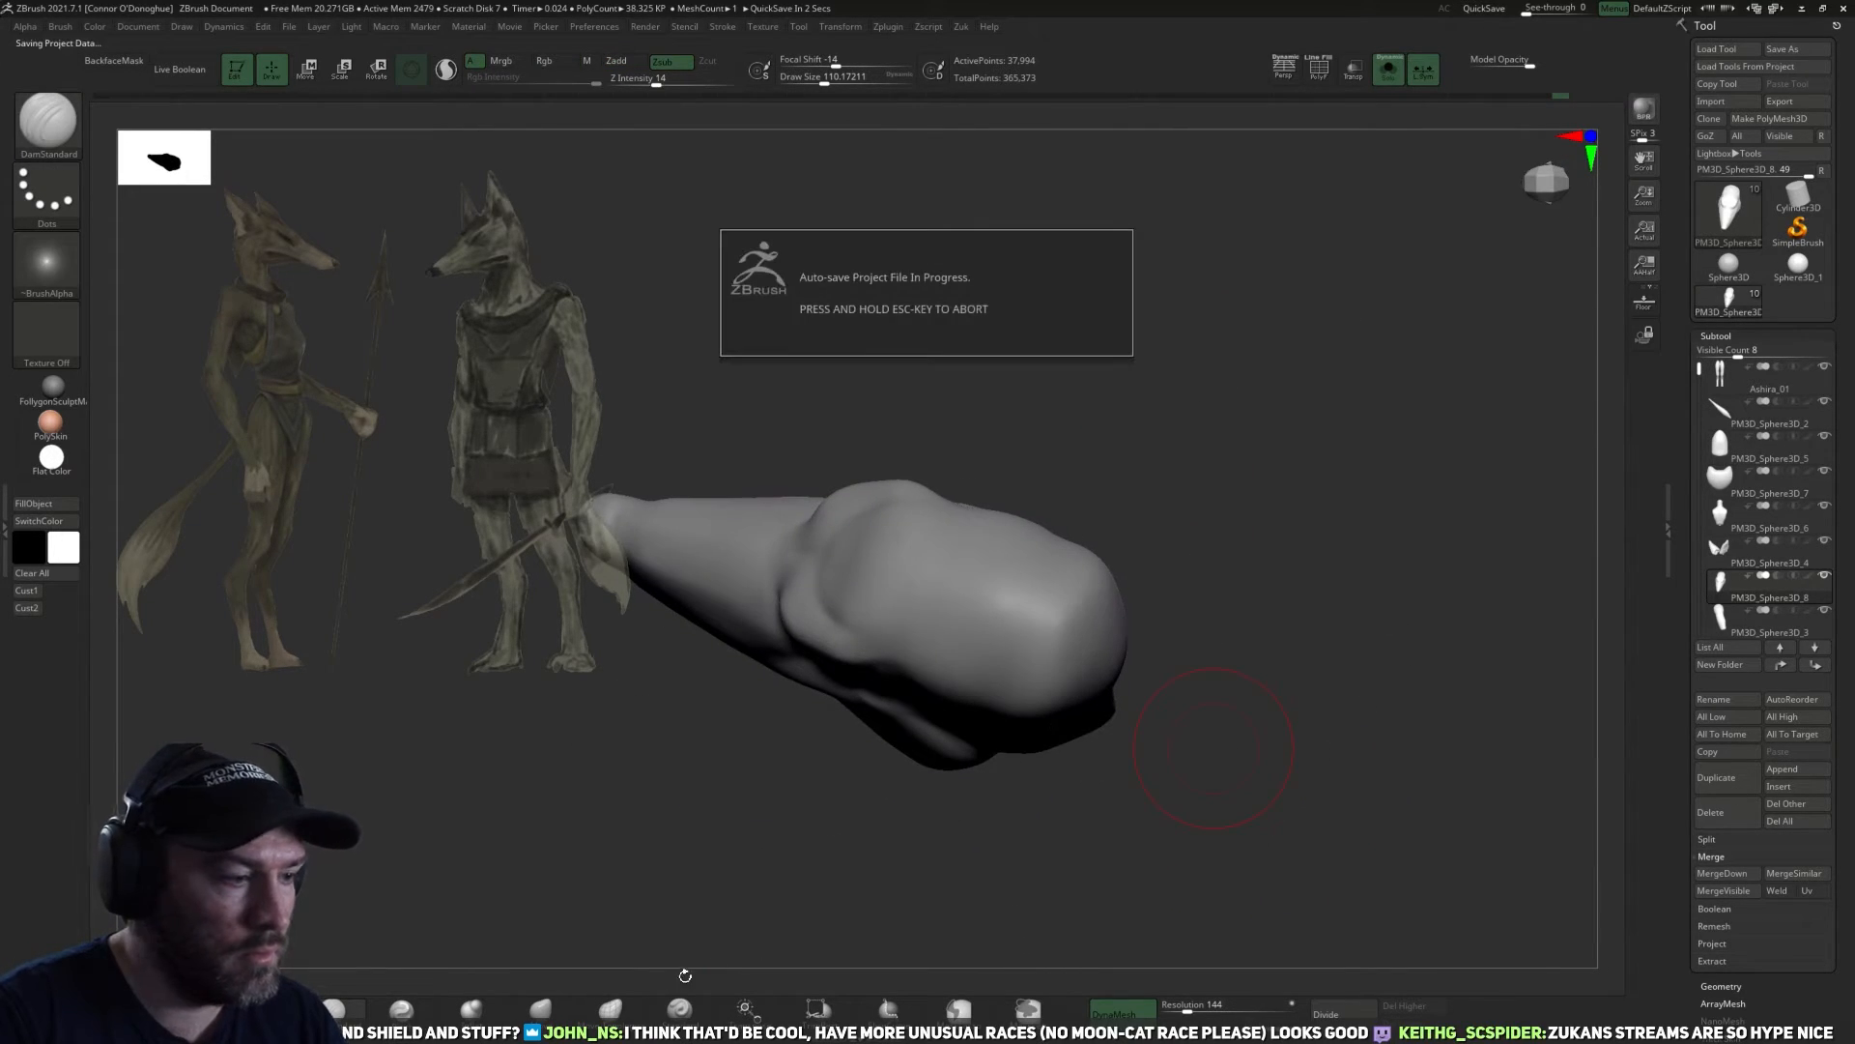
Reshape the sides of the cranium behind the brow with the Move brush at draw sizes of about 118 to 142.
{"action": "key", "text": "b"}
{"action": "key", "text": "m"}
{"action": "key", "text": "v"}
{"action": "left_click_drag", "start_coordinate": [729, 870], "coordinate": [976, 662]}
{"action": "left_click_drag", "start_coordinate": [1021, 862], "coordinate": [953, 693]}
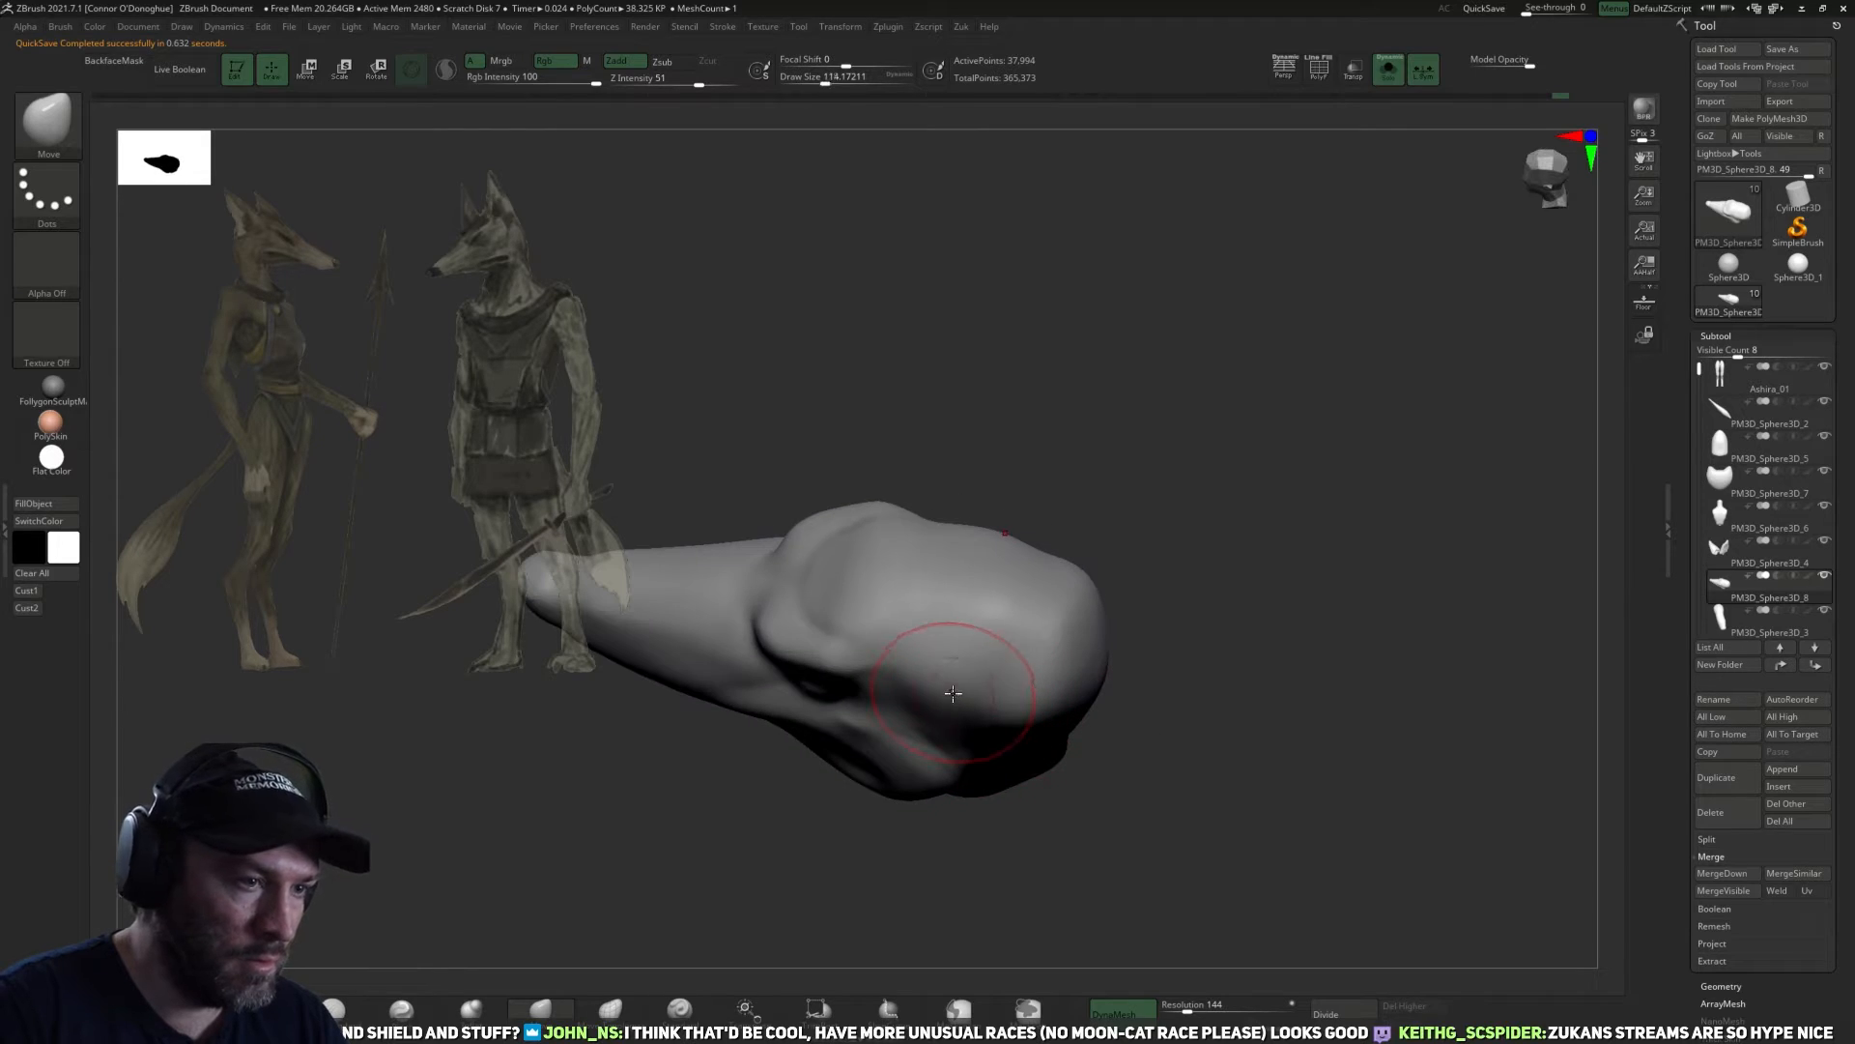
{"action": "mouse_move", "coordinate": [1090, 827]}
{"action": "left_mouse_down"}
{"action": "mouse_move", "coordinate": [1007, 713]}
{"action": "mouse_move", "coordinate": [1015, 729]}
{"action": "left_mouse_up"}
{"action": "left_click_drag", "start_coordinate": [1198, 841], "coordinate": [1083, 762]}
{"action": "key", "text": "bracketleft"}
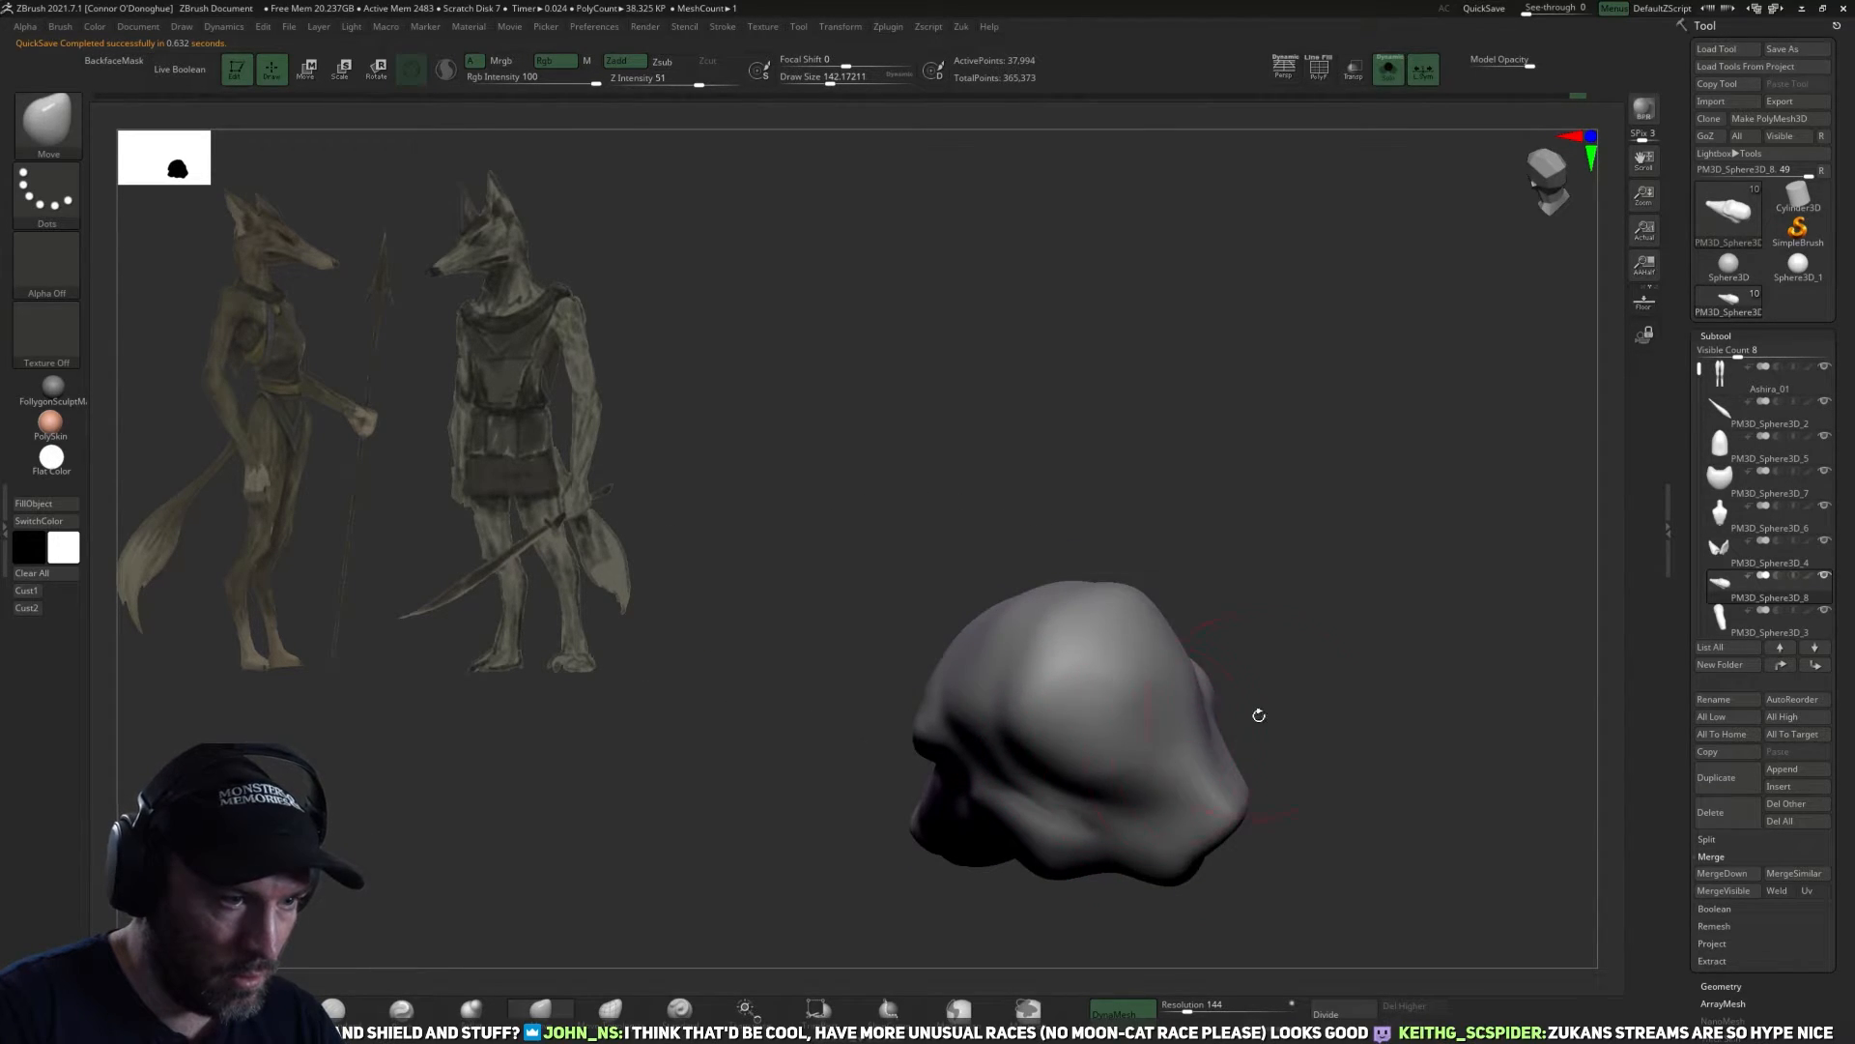
{"action": "left_click_drag", "start_coordinate": [1235, 713], "coordinate": [1167, 774]}
{"action": "mouse_move", "coordinate": [1248, 650]}
{"action": "left_mouse_down"}
{"action": "mouse_move", "coordinate": [1166, 739]}
{"action": "mouse_move", "coordinate": [1275, 705]}
{"action": "mouse_move", "coordinate": [1240, 690]}
{"action": "mouse_move", "coordinate": [1031, 724]}
{"action": "left_mouse_up"}
Refine the top and back of the skull with the Move brush at draw sizes of about 98 to 110.
{"action": "key", "text": "bracketleft"}
{"action": "key", "text": "bracketleft"}
{"action": "key", "text": "bracketright"}
{"action": "key", "text": "bracketright"}
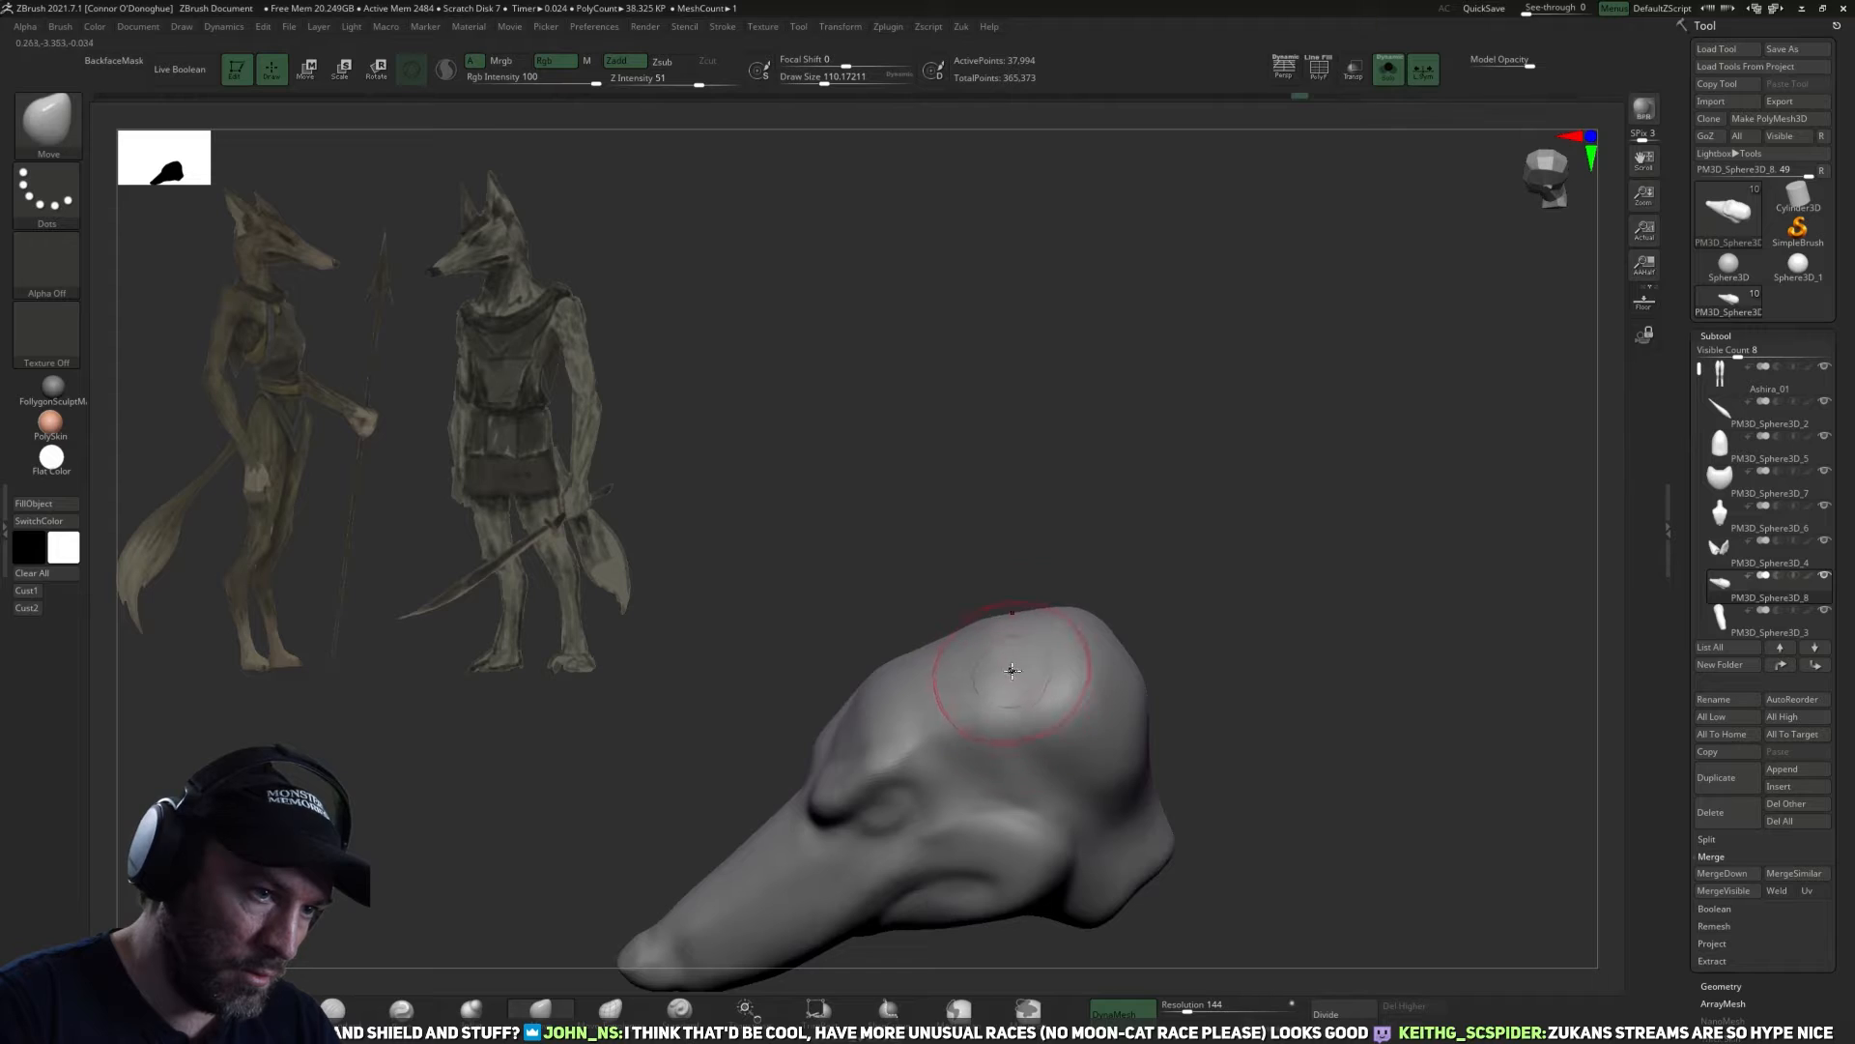
{"action": "left_click_drag", "start_coordinate": [1176, 613], "coordinate": [1198, 642]}
{"action": "left_click_drag", "start_coordinate": [1073, 739], "coordinate": [1053, 754]}
{"action": "key", "text": "bracketleft"}
{"action": "key", "text": "bracketleft"}
{"action": "mouse_move", "coordinate": [1150, 706]}
{"action": "left_mouse_down"}
{"action": "mouse_move", "coordinate": [1198, 725]}
{"action": "mouse_move", "coordinate": [1193, 759]}
{"action": "left_mouse_up"}
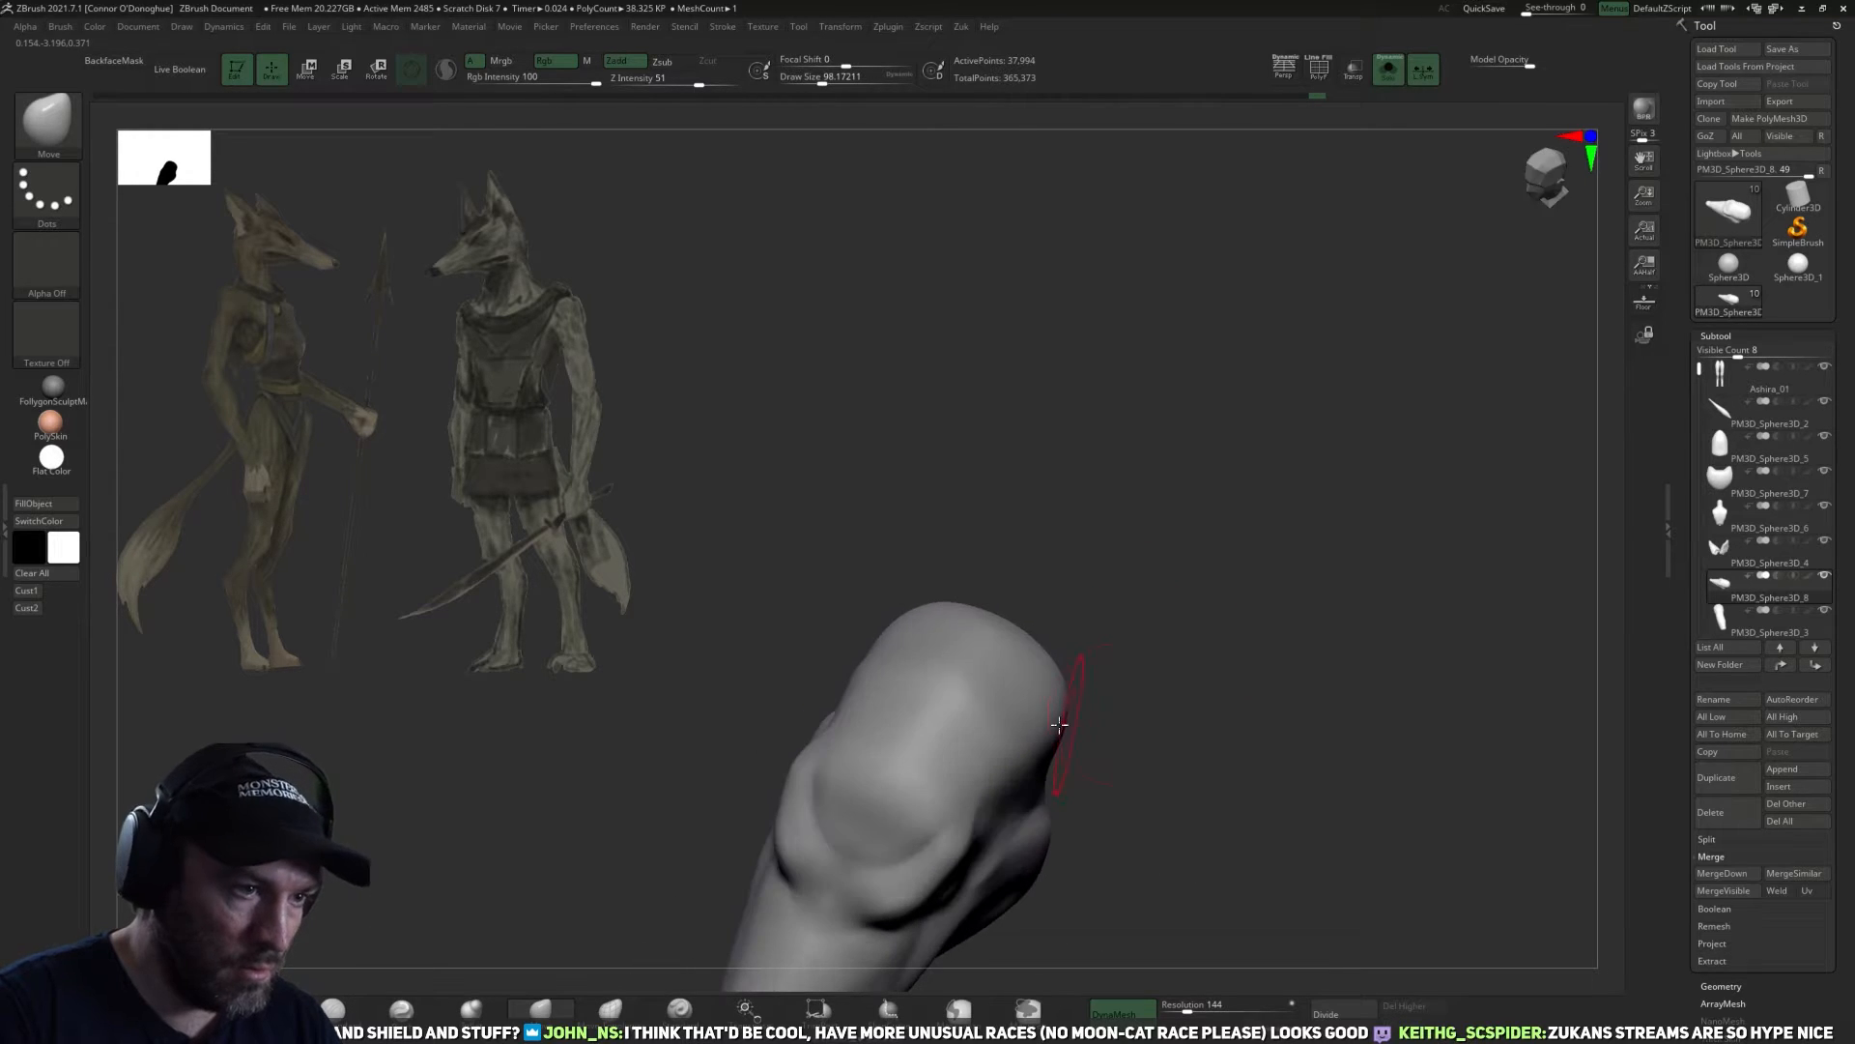
{"action": "mouse_move", "coordinate": [1111, 646]}
{"action": "left_mouse_down"}
{"action": "mouse_move", "coordinate": [1064, 605]}
{"action": "mouse_move", "coordinate": [1101, 568]}
{"action": "mouse_move", "coordinate": [1140, 589]}
{"action": "left_mouse_up"}
{"action": "left_click_drag", "start_coordinate": [967, 690], "coordinate": [937, 703], "text": "shift"}
{"action": "mouse_move", "coordinate": [1194, 618]}
{"action": "left_mouse_down"}
{"action": "mouse_move", "coordinate": [1276, 559]}
{"action": "mouse_move", "coordinate": [1259, 609]}
{"action": "mouse_move", "coordinate": [1269, 510]}
{"action": "left_mouse_up"}
Bring the whole figure back into view, make the torso the active subtool and hide the upper arms.
{"action": "left_click", "coordinate": [1388, 69]}
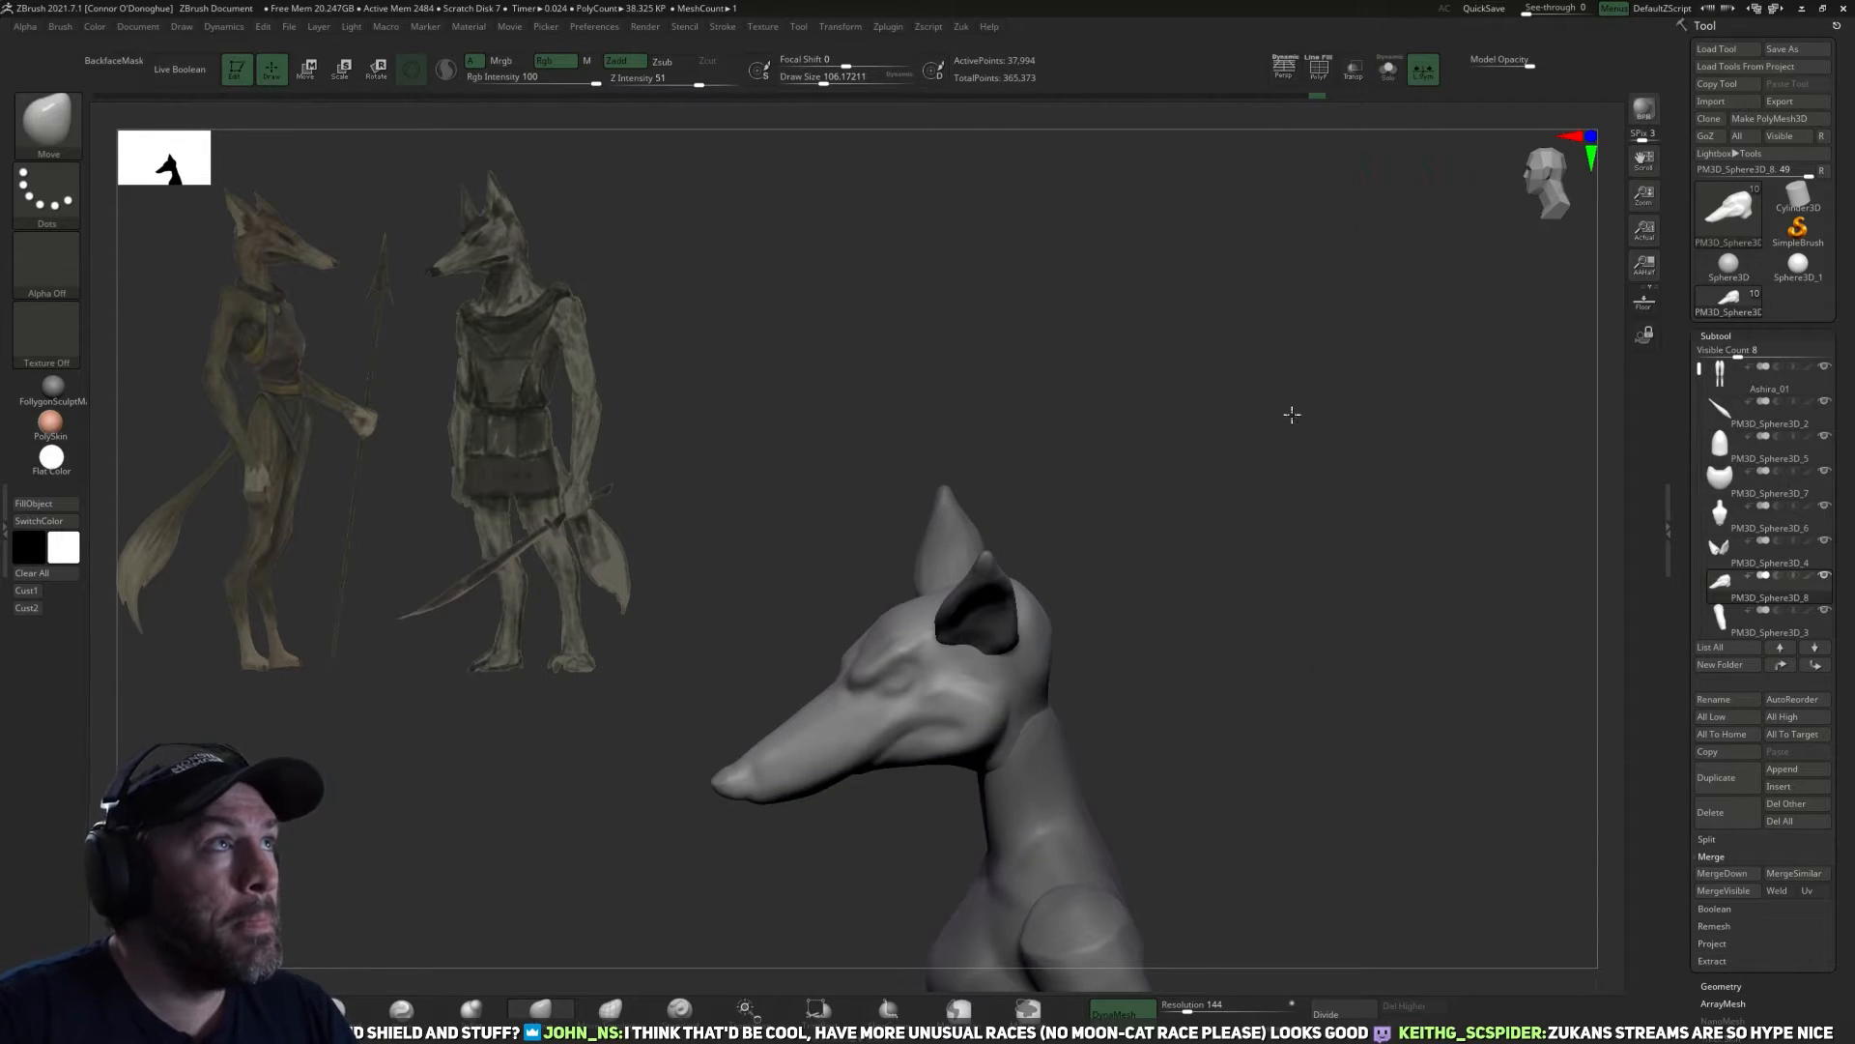
{"action": "left_click_drag", "start_coordinate": [1292, 415], "coordinate": [1279, 502]}
{"action": "left_click_drag", "start_coordinate": [1315, 563], "coordinate": [1279, 607], "text": "alt"}
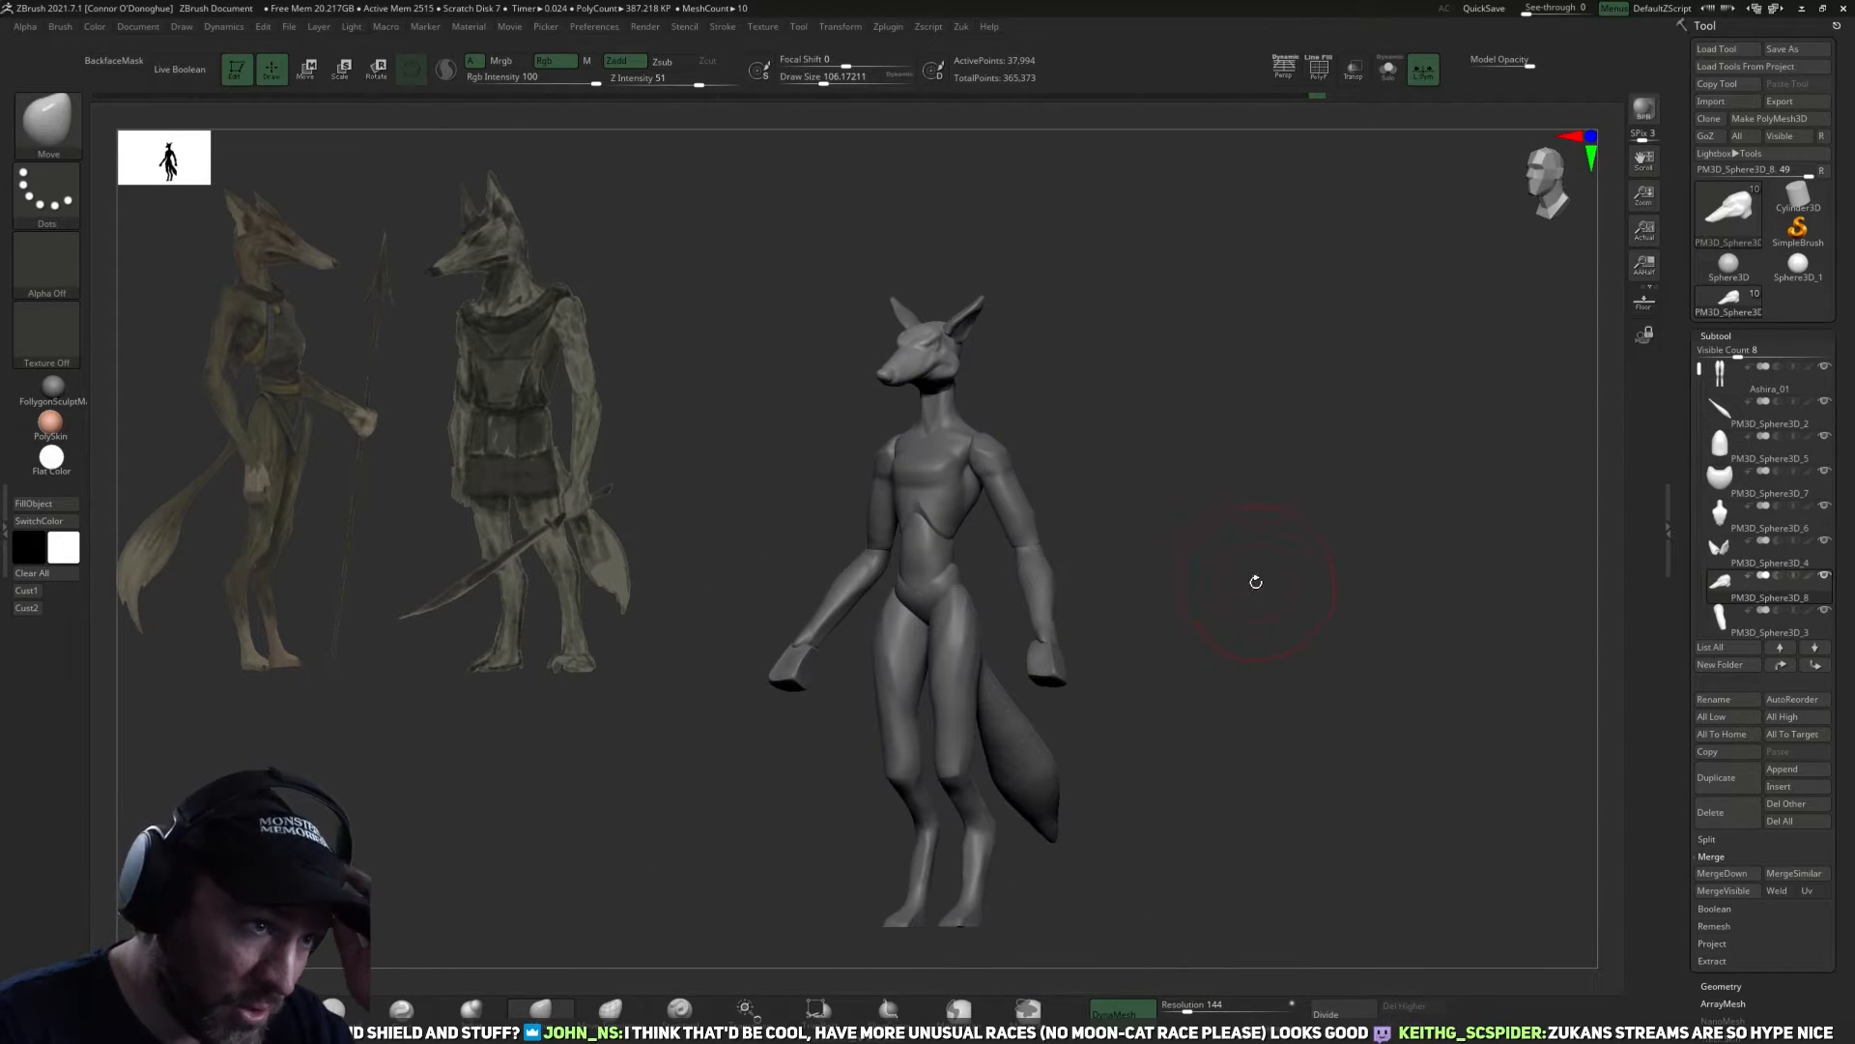
{"action": "left_click_drag", "start_coordinate": [1169, 432], "coordinate": [1213, 713]}
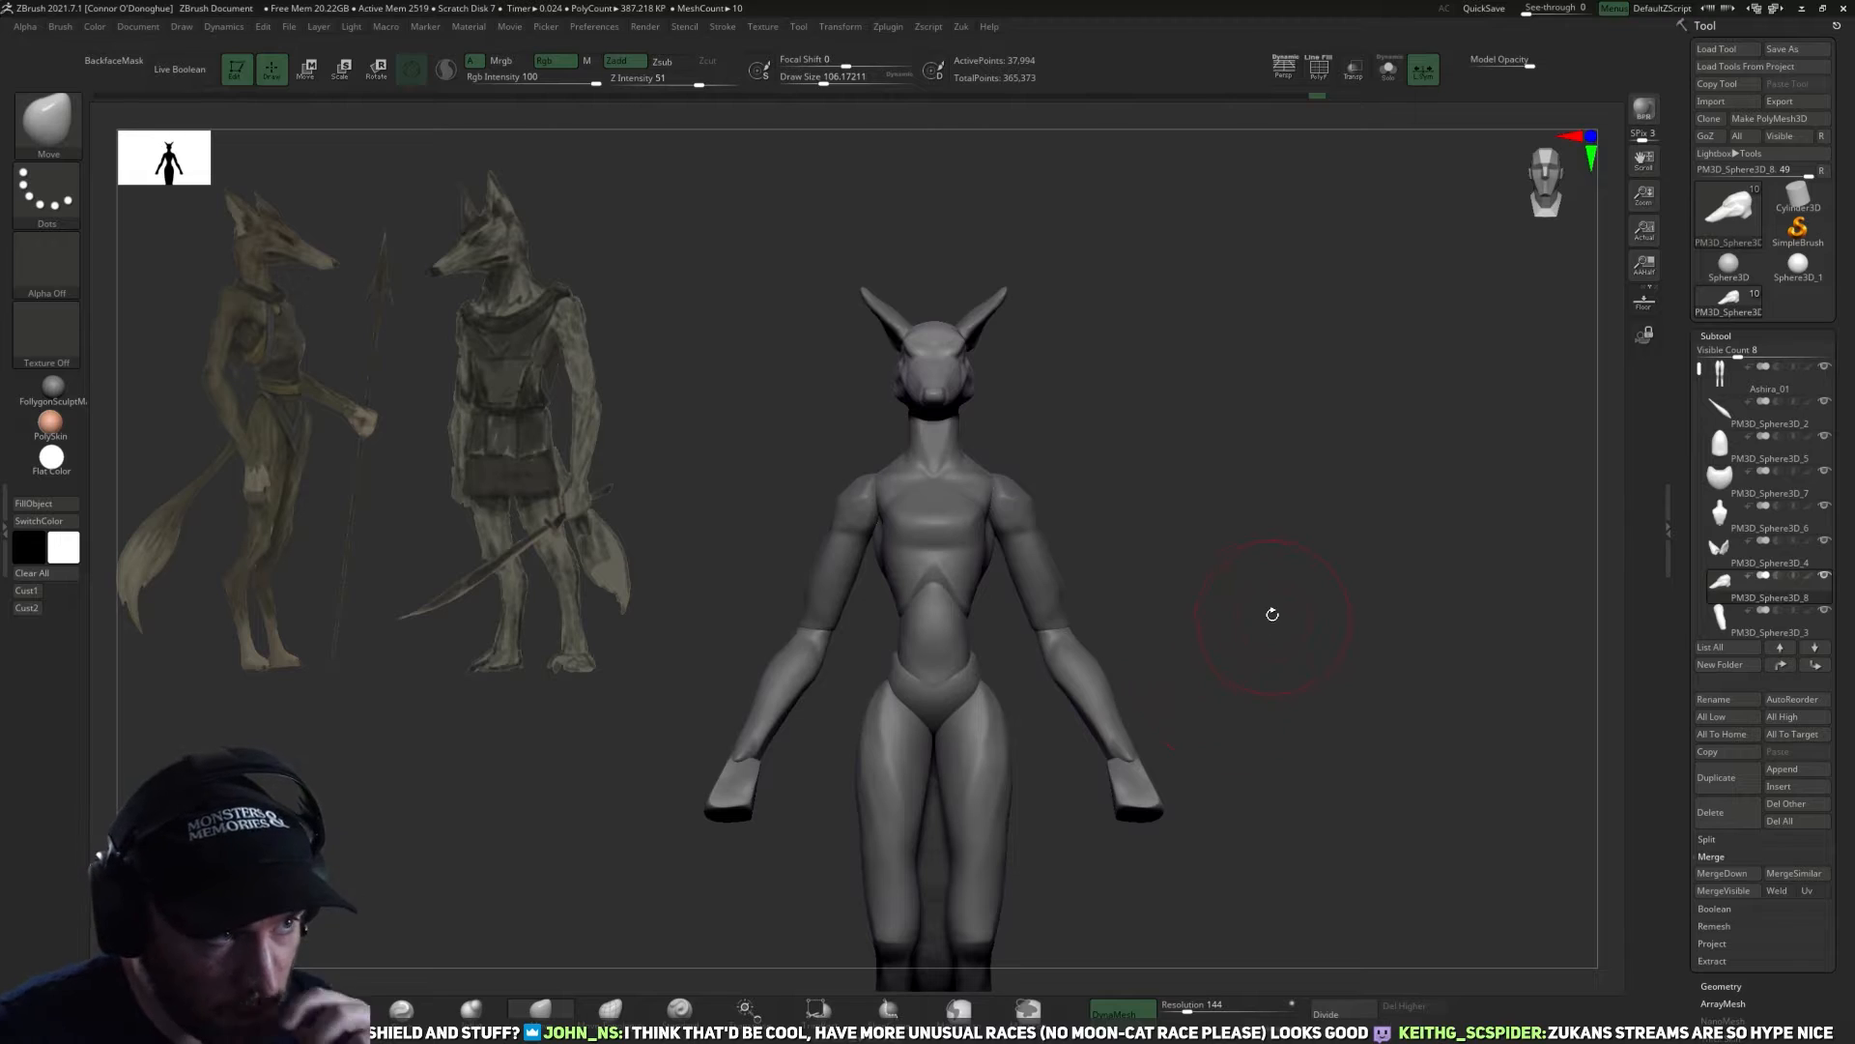
{"action": "left_click", "coordinate": [1074, 616], "text": "alt"}
{"action": "left_click_drag", "start_coordinate": [1190, 591], "coordinate": [1262, 658], "text": "alt"}
{"action": "left_click", "coordinate": [992, 608], "text": "alt"}
{"action": "left_click_drag", "start_coordinate": [1237, 497], "coordinate": [1218, 542], "text": "alt"}
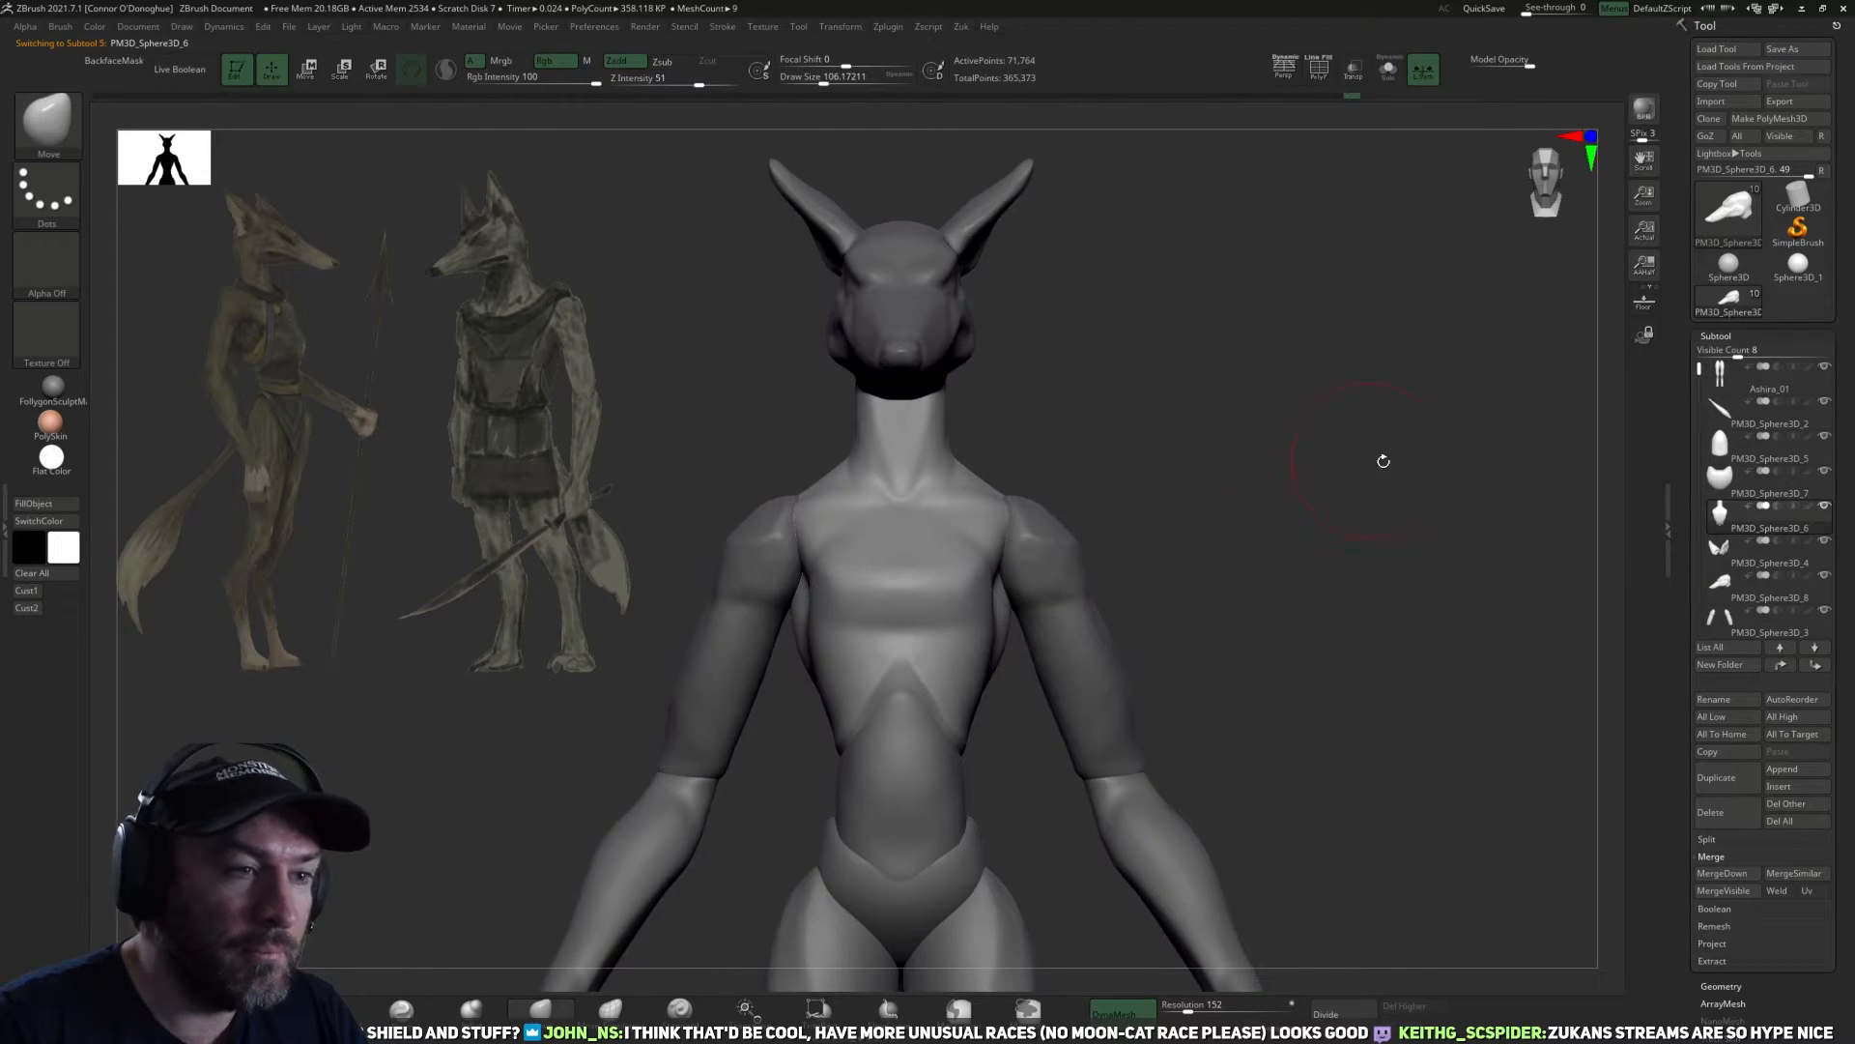
{"action": "left_click", "coordinate": [1824, 610]}
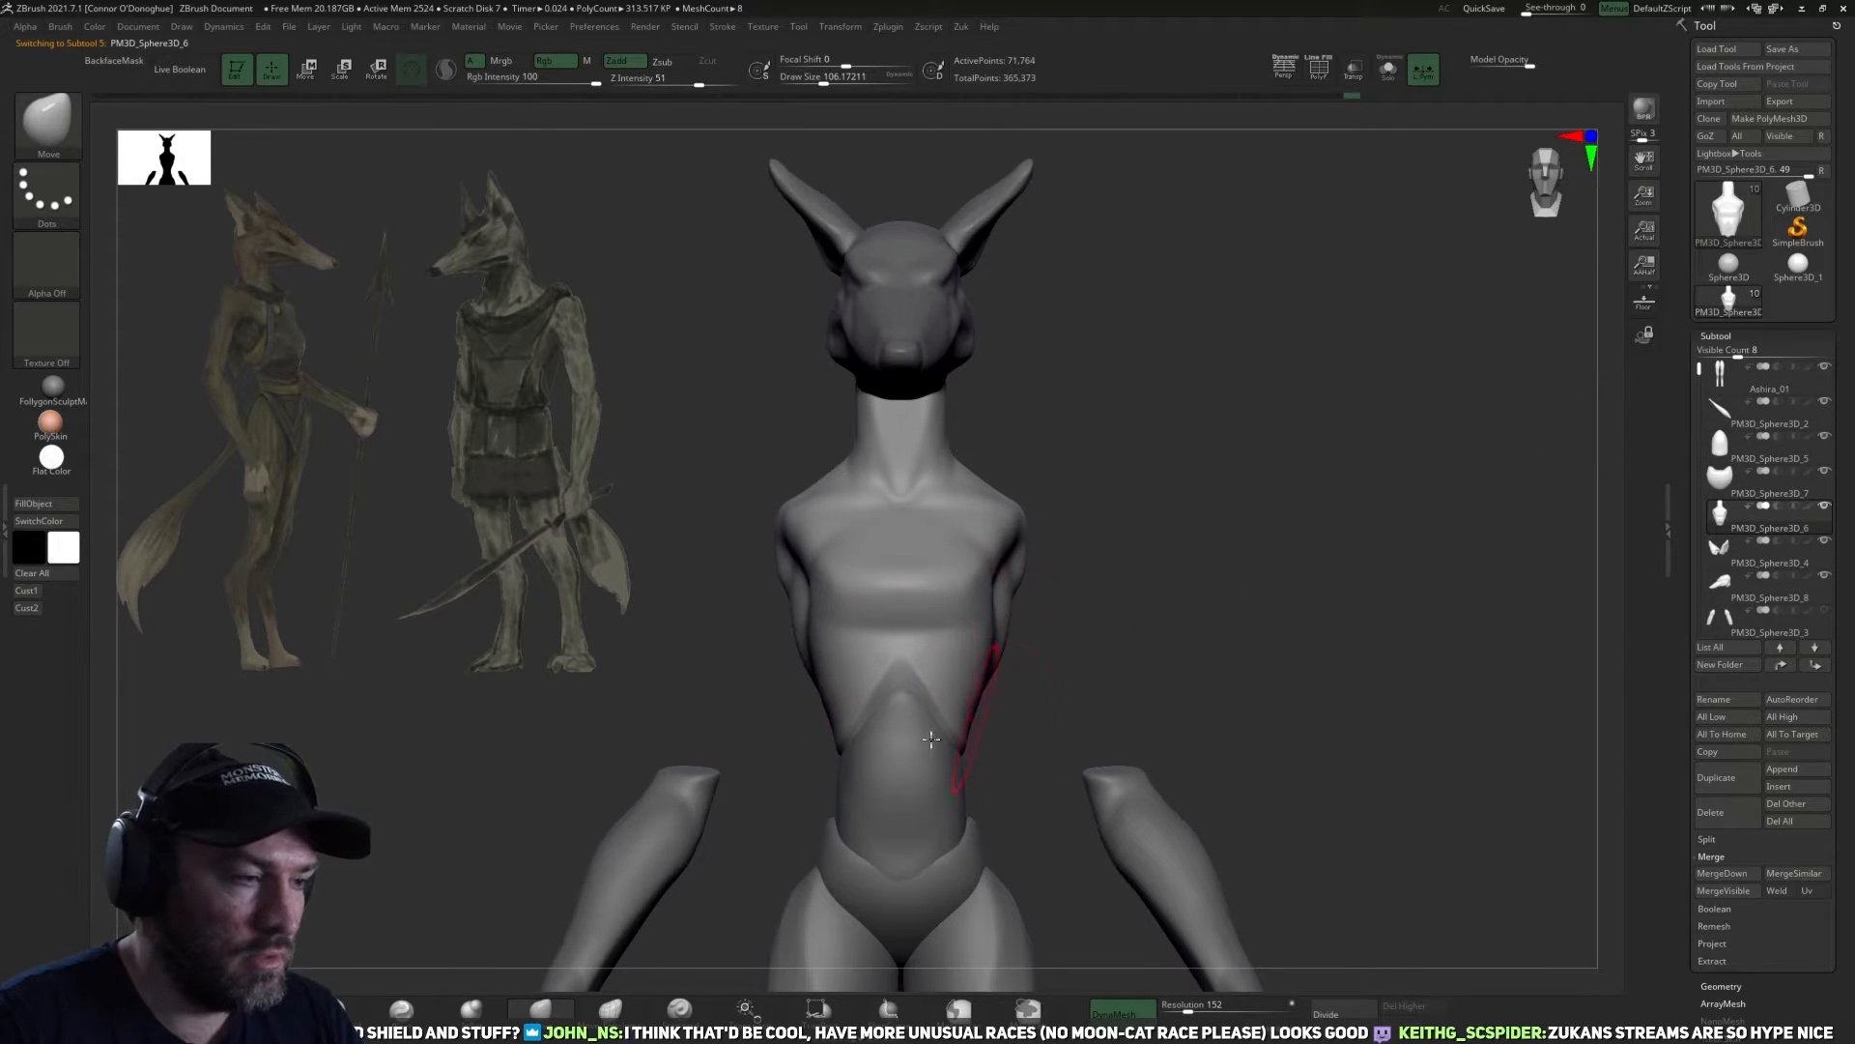
Reshape the torso's shoulders and armpits with the Move brush at draw sizes of about 70 to 106 and smooth the chest.
{"action": "key", "text": "bracketleft"}
{"action": "key", "text": "bracketright"}
{"action": "mouse_move", "coordinate": [993, 570]}
{"action": "left_mouse_down"}
{"action": "mouse_move", "coordinate": [1030, 520]}
{"action": "mouse_move", "coordinate": [1066, 601]}
{"action": "left_mouse_up"}
{"action": "key", "text": "bracketleft"}
{"action": "mouse_move", "coordinate": [1168, 480]}
{"action": "left_mouse_down"}
{"action": "mouse_move", "coordinate": [1061, 634]}
{"action": "mouse_move", "coordinate": [1077, 641]}
{"action": "mouse_move", "coordinate": [1084, 496]}
{"action": "left_mouse_up"}
{"action": "mouse_move", "coordinate": [1102, 601]}
{"action": "left_mouse_down"}
{"action": "mouse_move", "coordinate": [1164, 609]}
{"action": "mouse_move", "coordinate": [1176, 447]}
{"action": "mouse_move", "coordinate": [1112, 570]}
{"action": "mouse_move", "coordinate": [1233, 338]}
{"action": "left_mouse_up"}
{"action": "left_click_drag", "start_coordinate": [1153, 543], "coordinate": [1072, 496]}
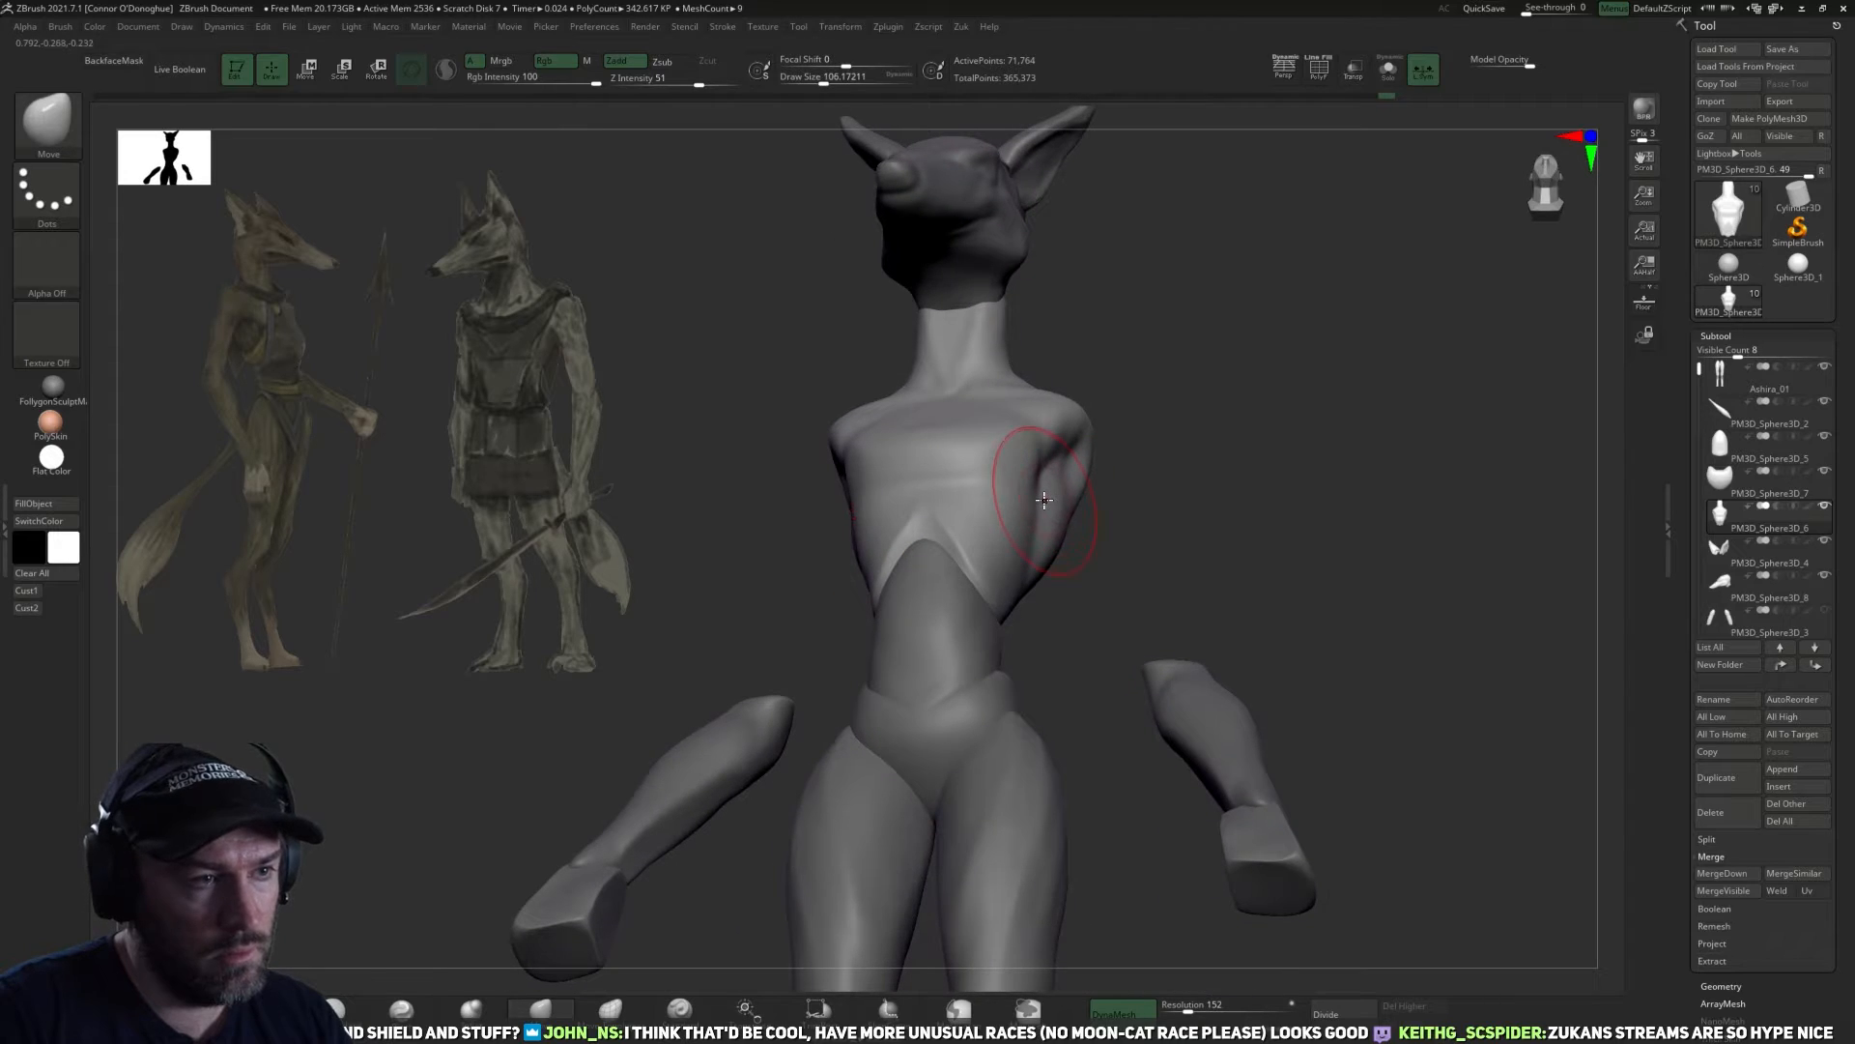
{"action": "left_click_drag", "start_coordinate": [1045, 492], "coordinate": [1078, 505]}
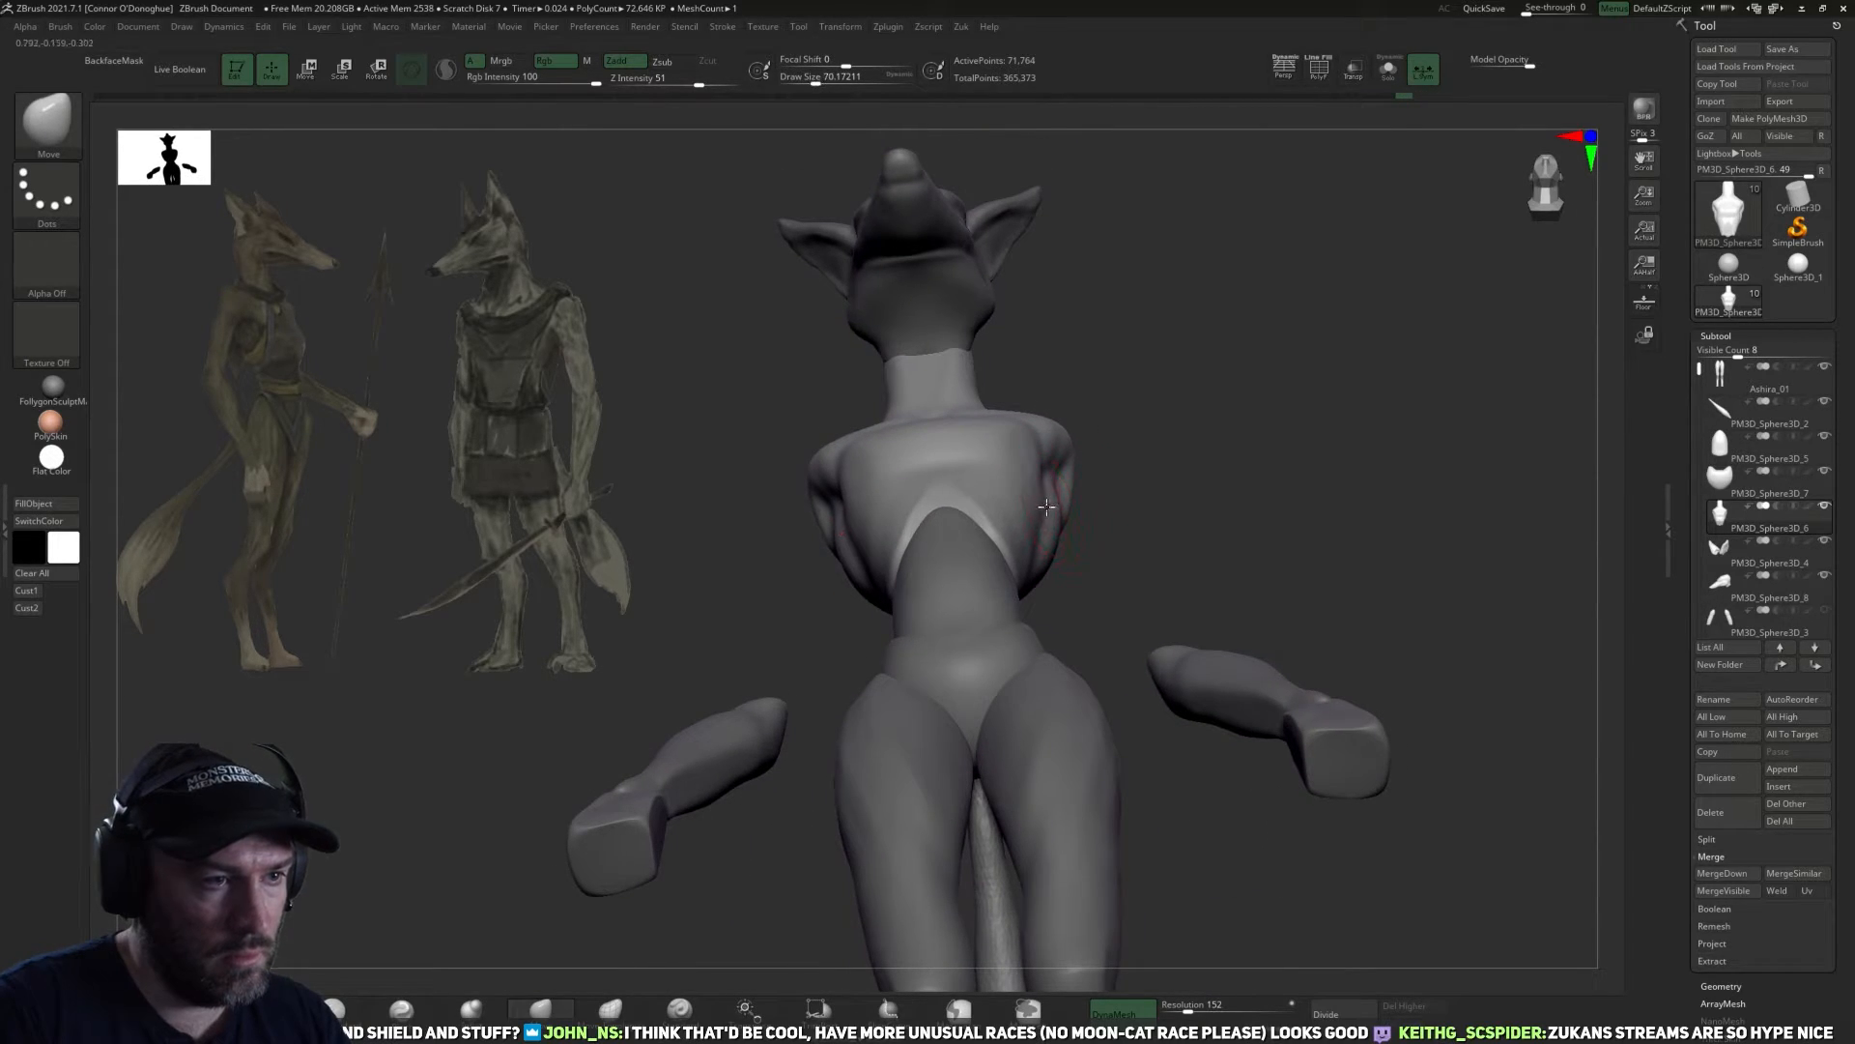
{"action": "mouse_move", "coordinate": [1088, 526]}
{"action": "left_mouse_down"}
{"action": "mouse_move", "coordinate": [1069, 556]}
{"action": "mouse_move", "coordinate": [1062, 506]}
{"action": "mouse_move", "coordinate": [1230, 642]}
{"action": "mouse_move", "coordinate": [1255, 555]}
{"action": "mouse_move", "coordinate": [1198, 624]}
{"action": "mouse_move", "coordinate": [1165, 629]}
{"action": "mouse_move", "coordinate": [1209, 629]}
{"action": "mouse_move", "coordinate": [985, 599]}
{"action": "left_mouse_up"}
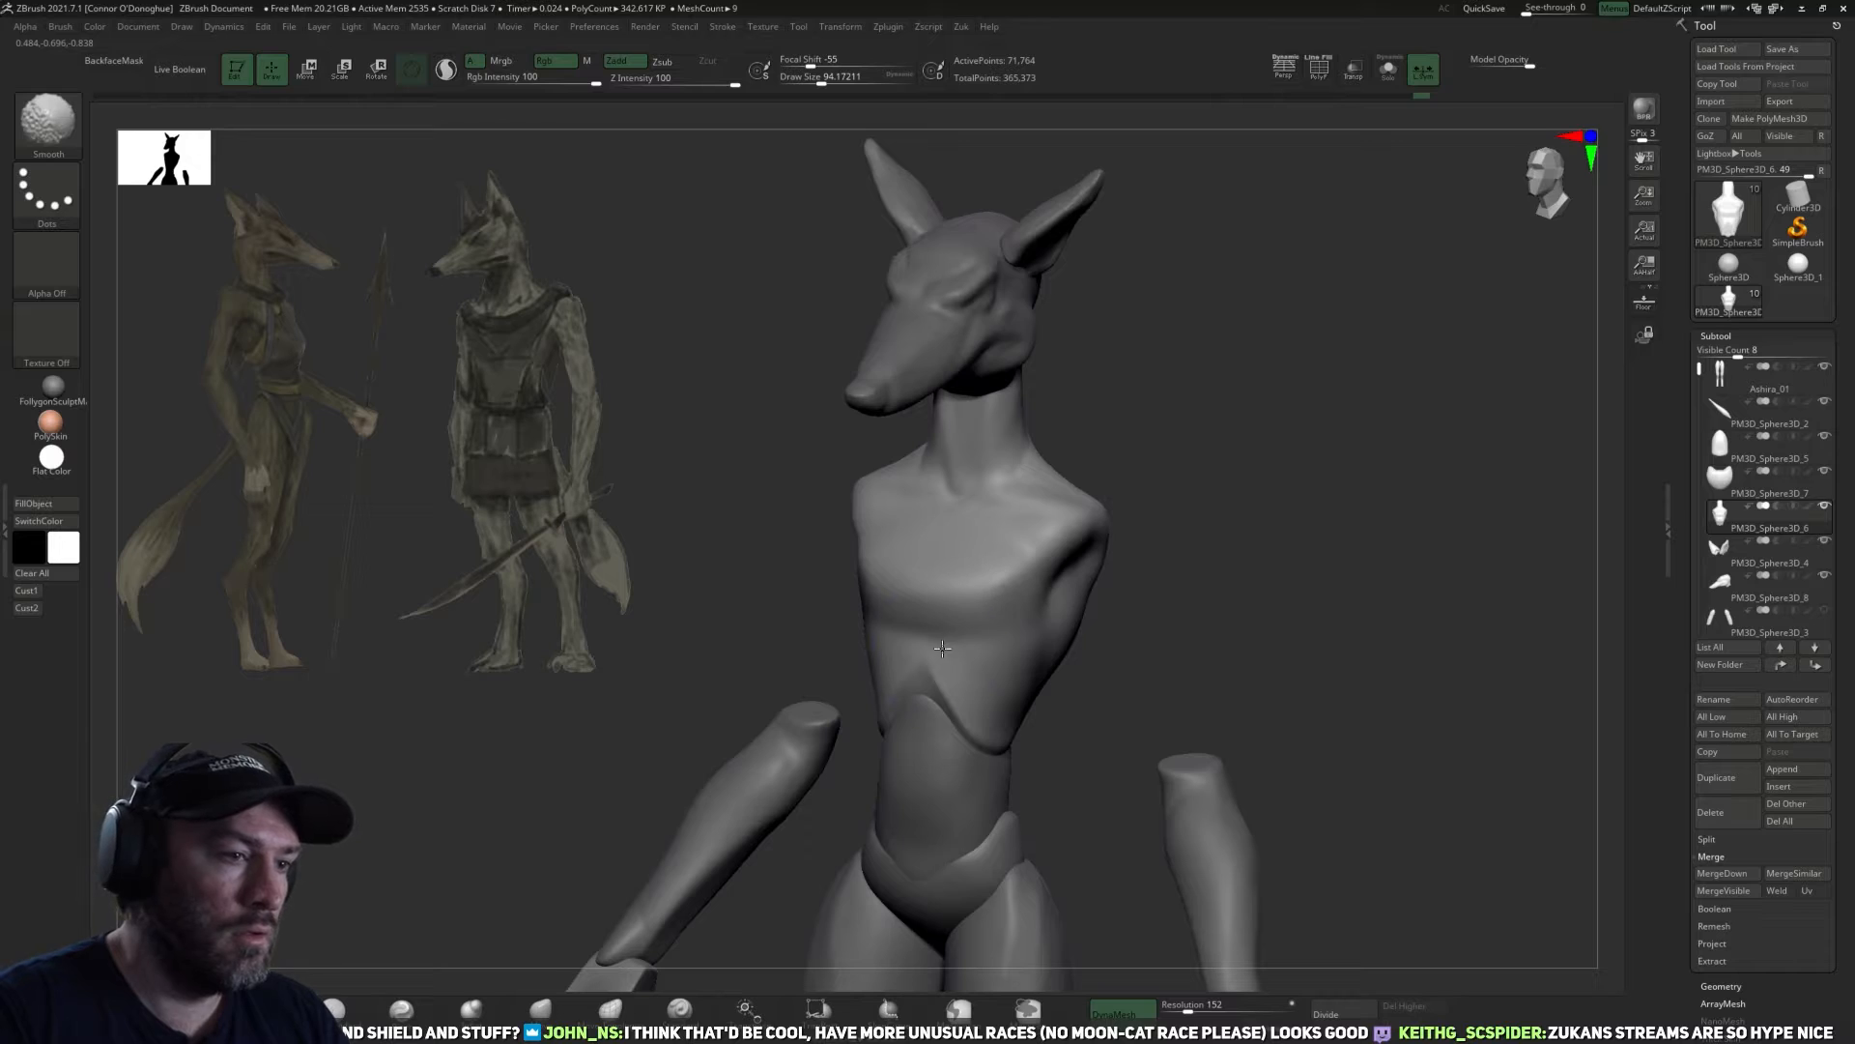
{"action": "left_click_drag", "start_coordinate": [1156, 621], "coordinate": [1579, 593], "text": "shift"}
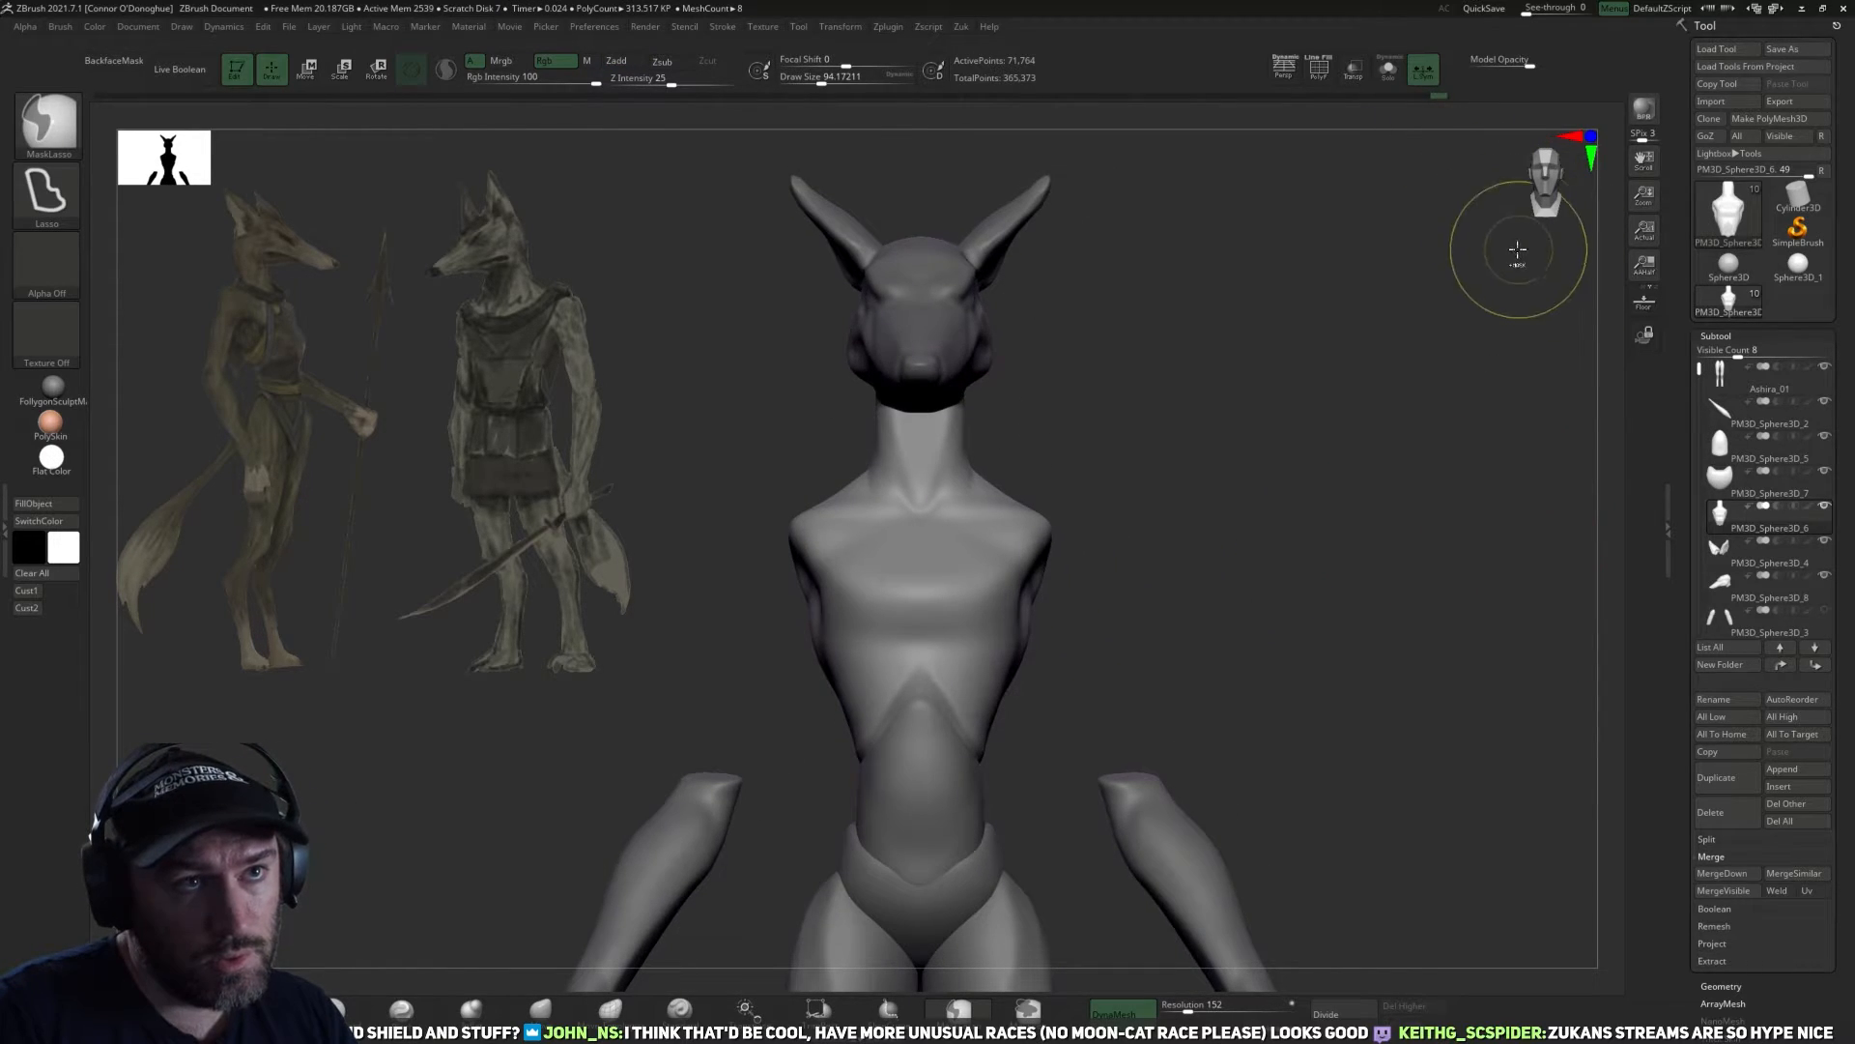
Open the ZRemesher settings for the torso's geometry.
{"action": "scroll", "coordinate": [1681, 707], "scroll_direction": "down", "scroll_amount": 5}
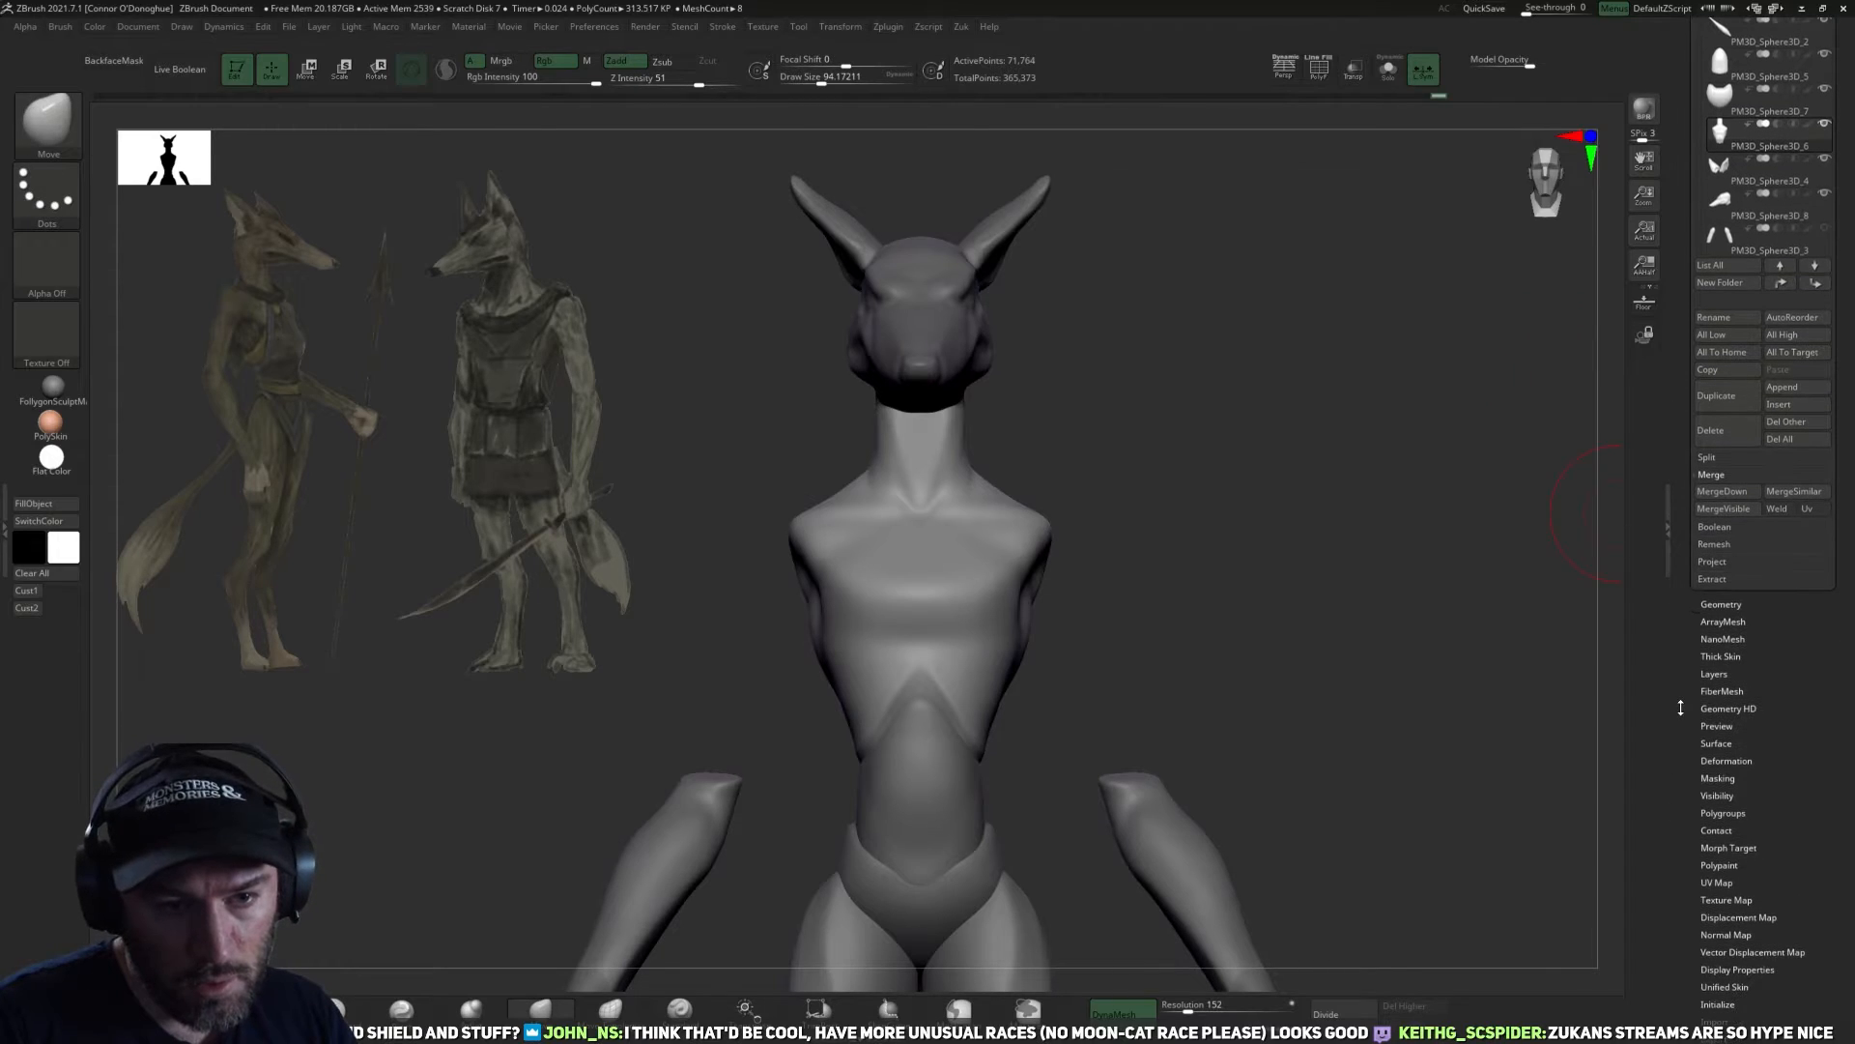
{"action": "left_click", "coordinate": [1722, 605]}
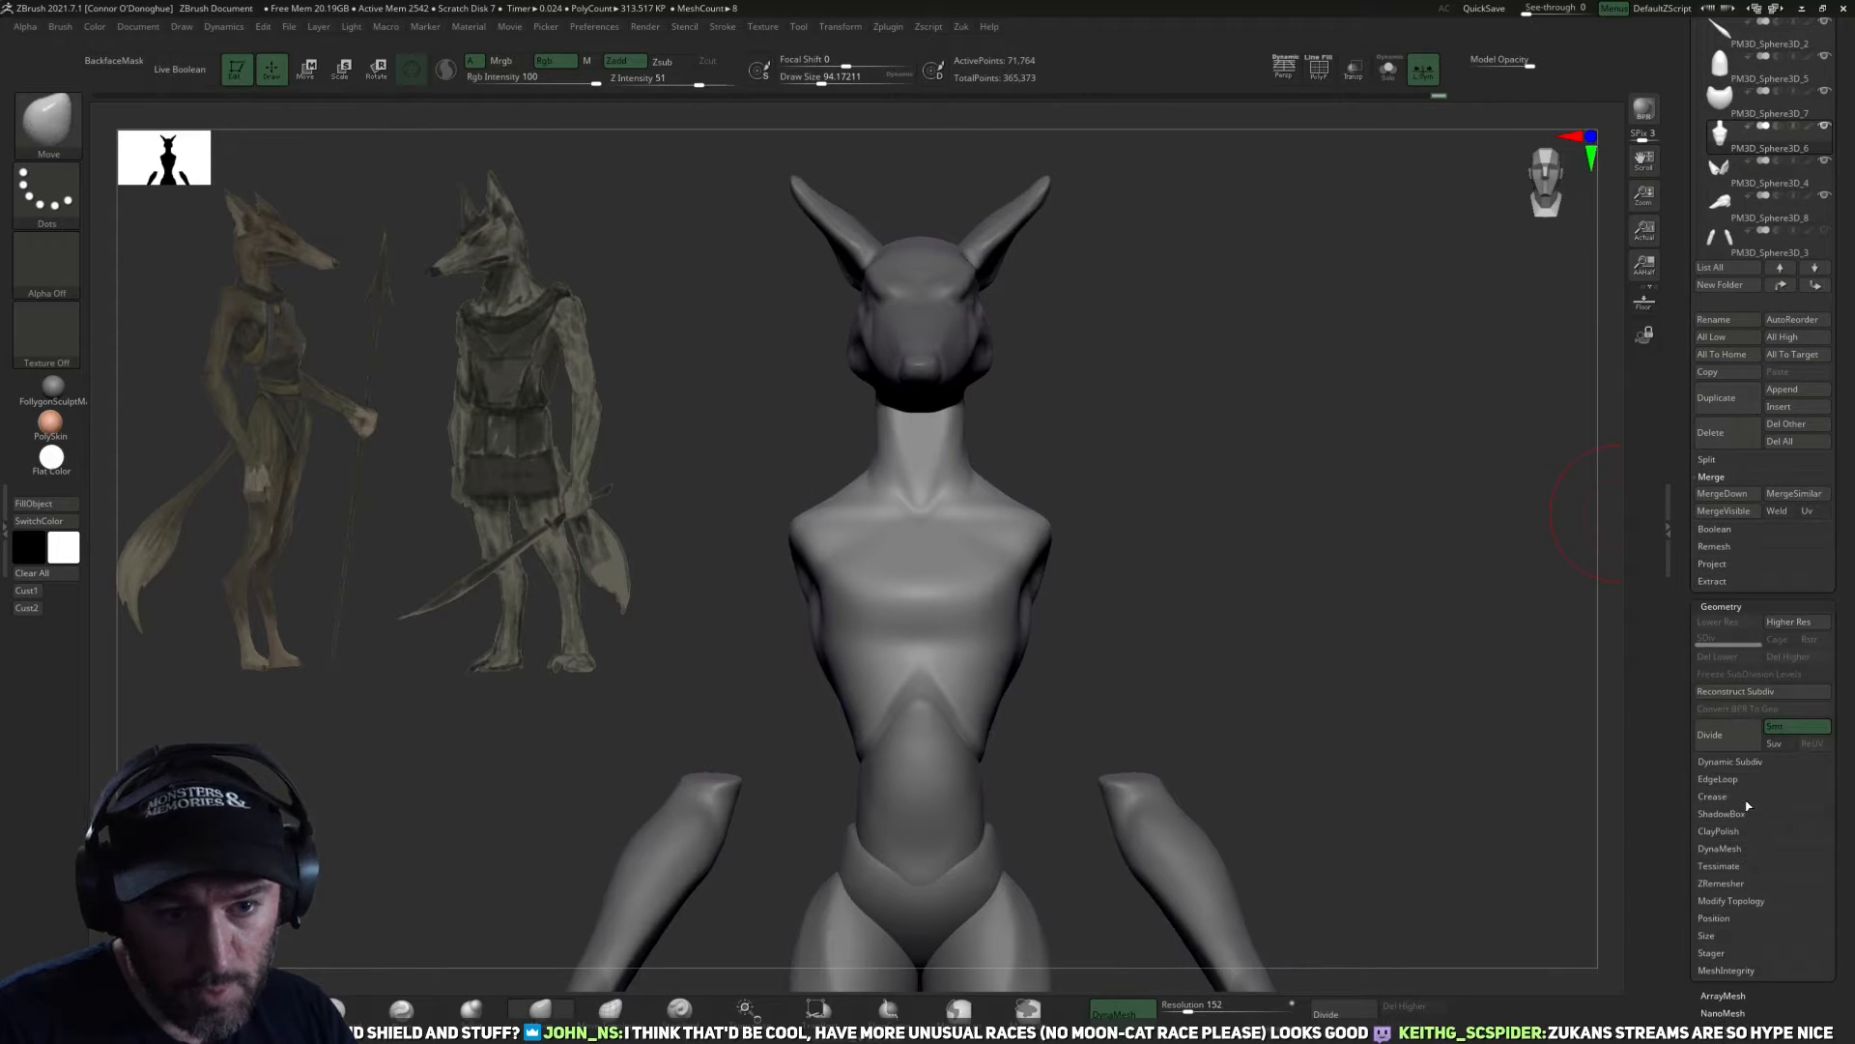
{"action": "left_click", "coordinate": [1720, 882]}
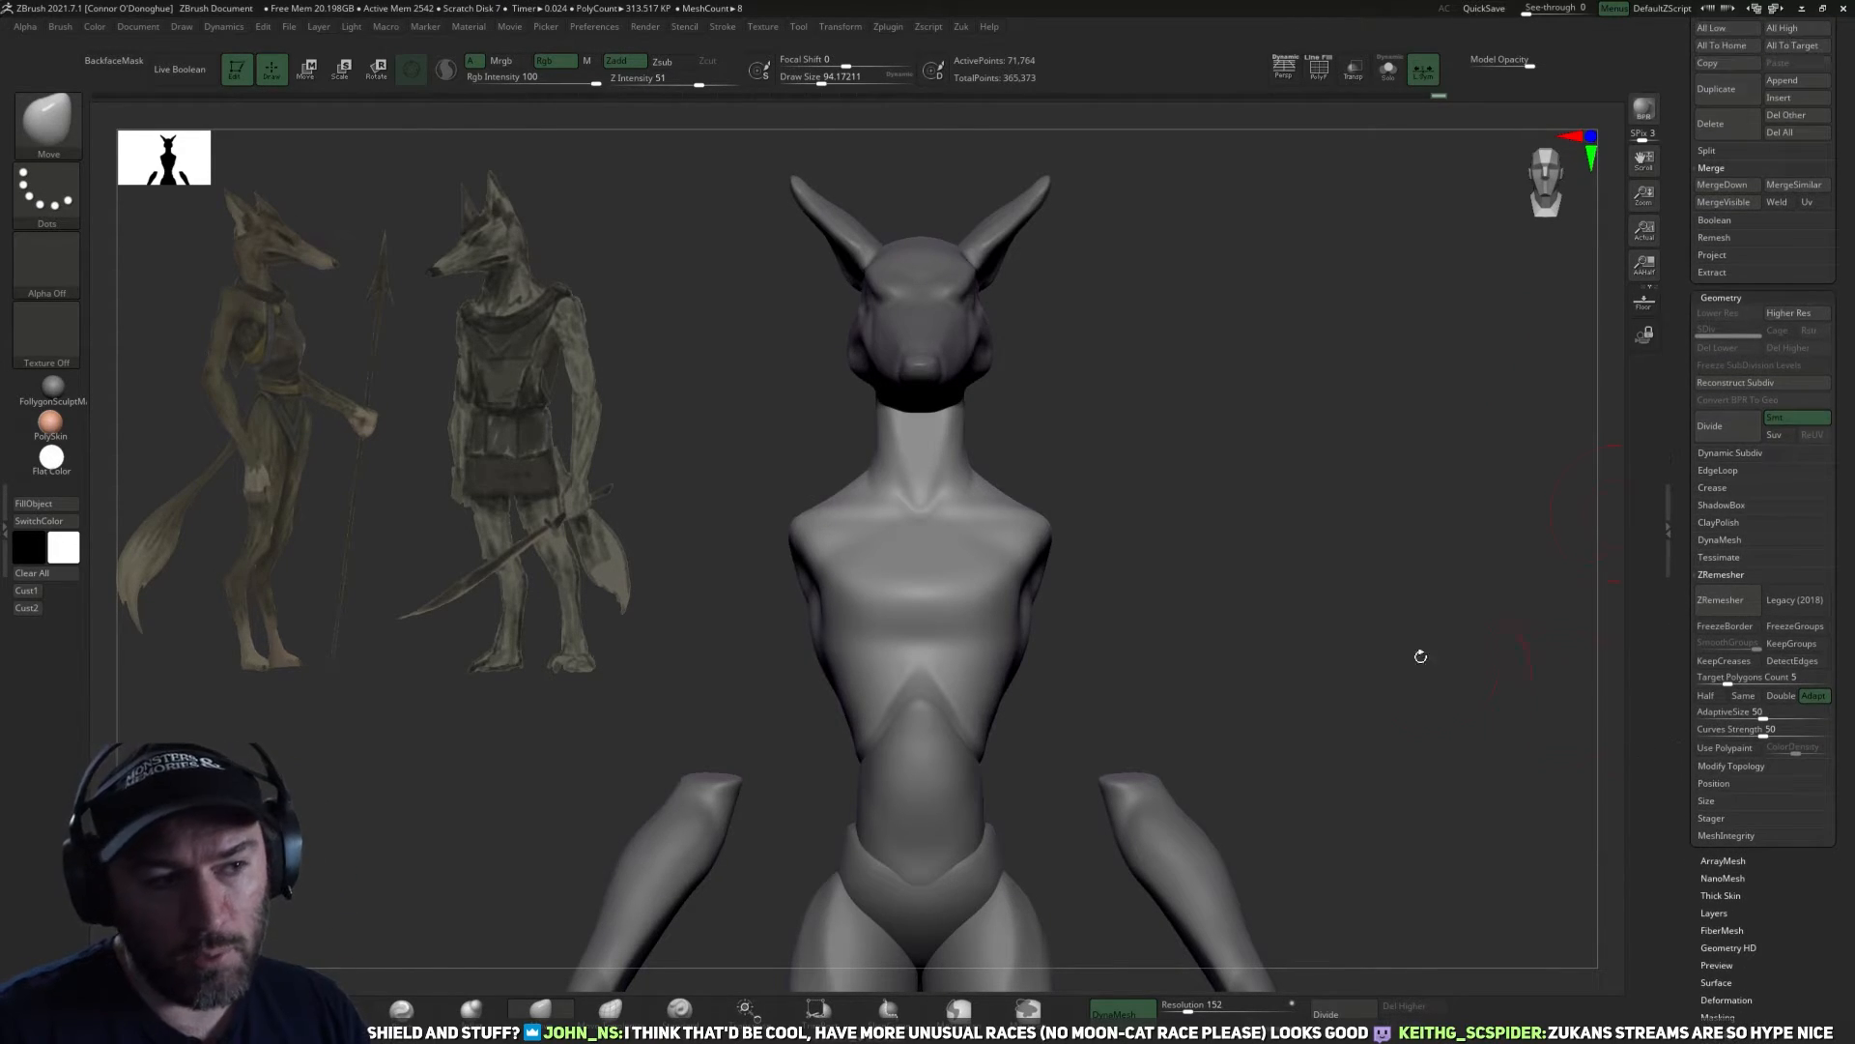
Examine the torso's mesh density around the chest and neck, comparing the surface with and without wireframe.
{"action": "left_click_drag", "start_coordinate": [1421, 656], "coordinate": [1442, 259]}
{"action": "left_click", "coordinate": [1321, 73]}
{"action": "left_click_drag", "start_coordinate": [1349, 323], "coordinate": [1383, 376], "text": "alt"}
{"action": "left_click_drag", "start_coordinate": [1418, 308], "coordinate": [1415, 315], "text": "alt"}
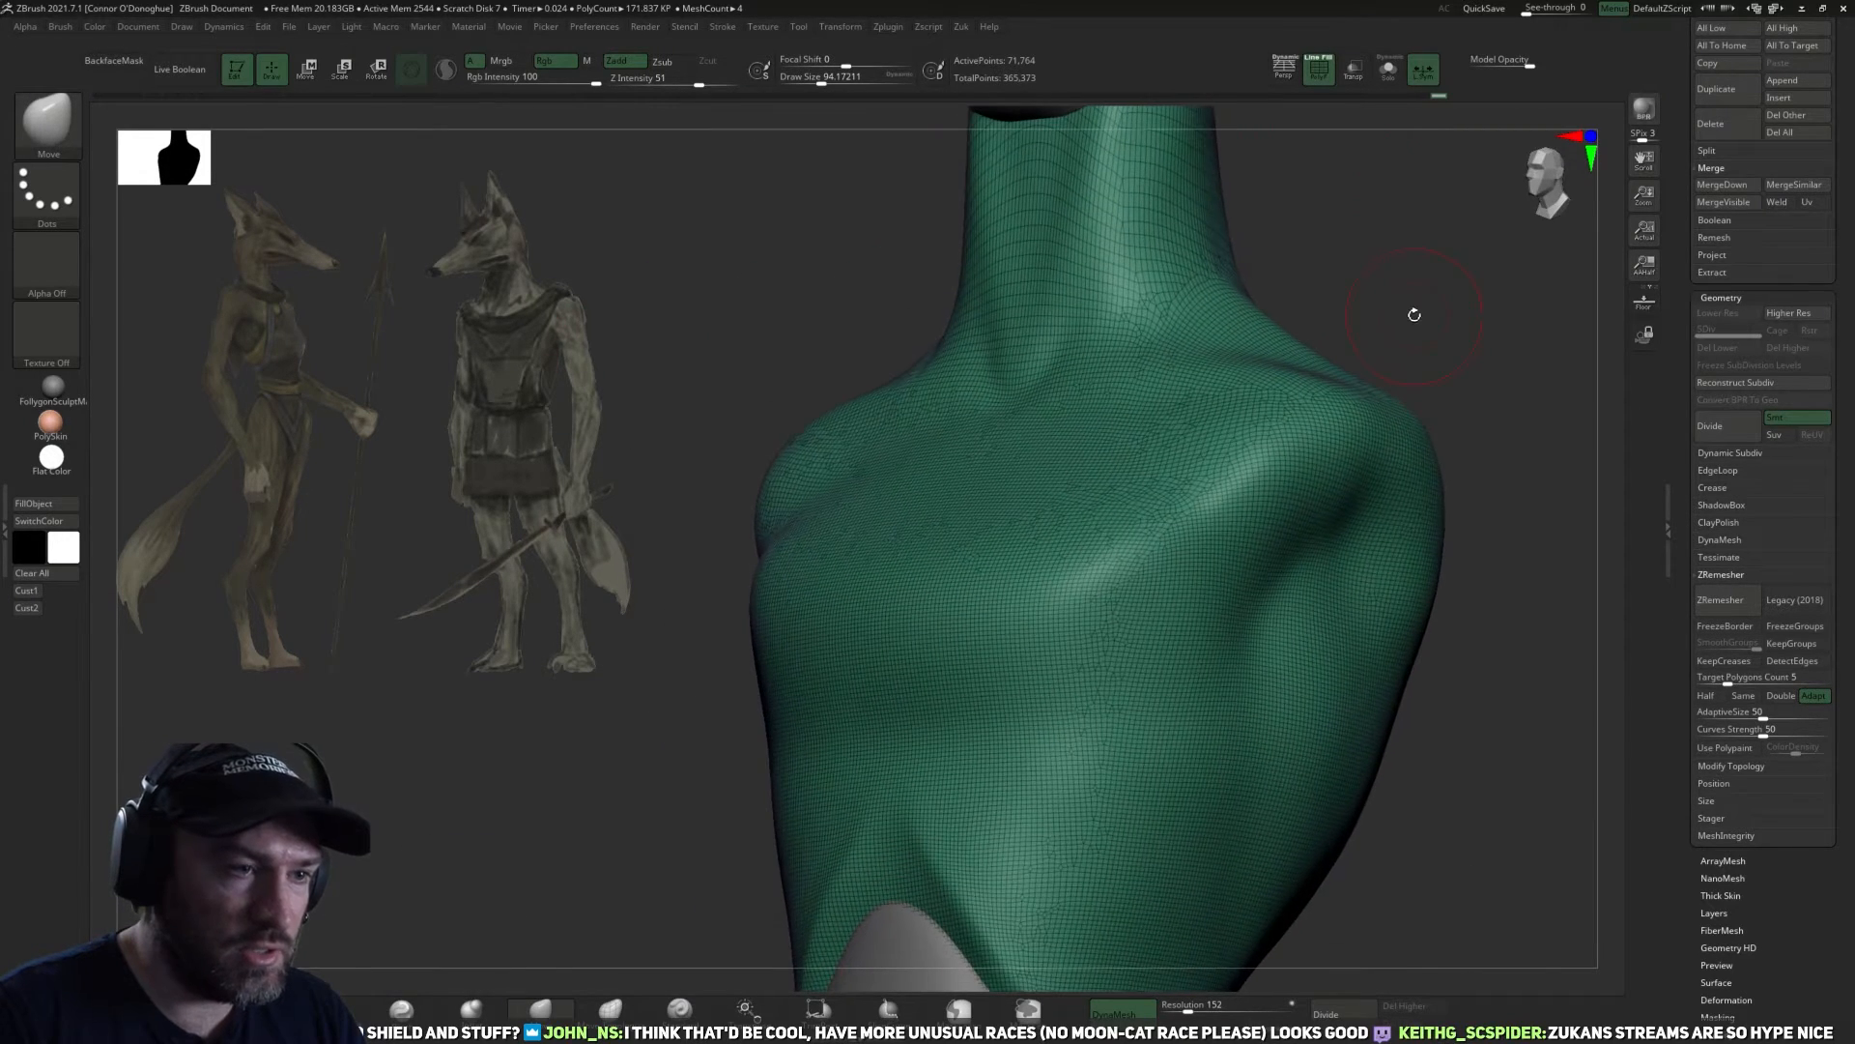
{"action": "left_click_drag", "start_coordinate": [1416, 243], "coordinate": [1353, 176], "text": "alt"}
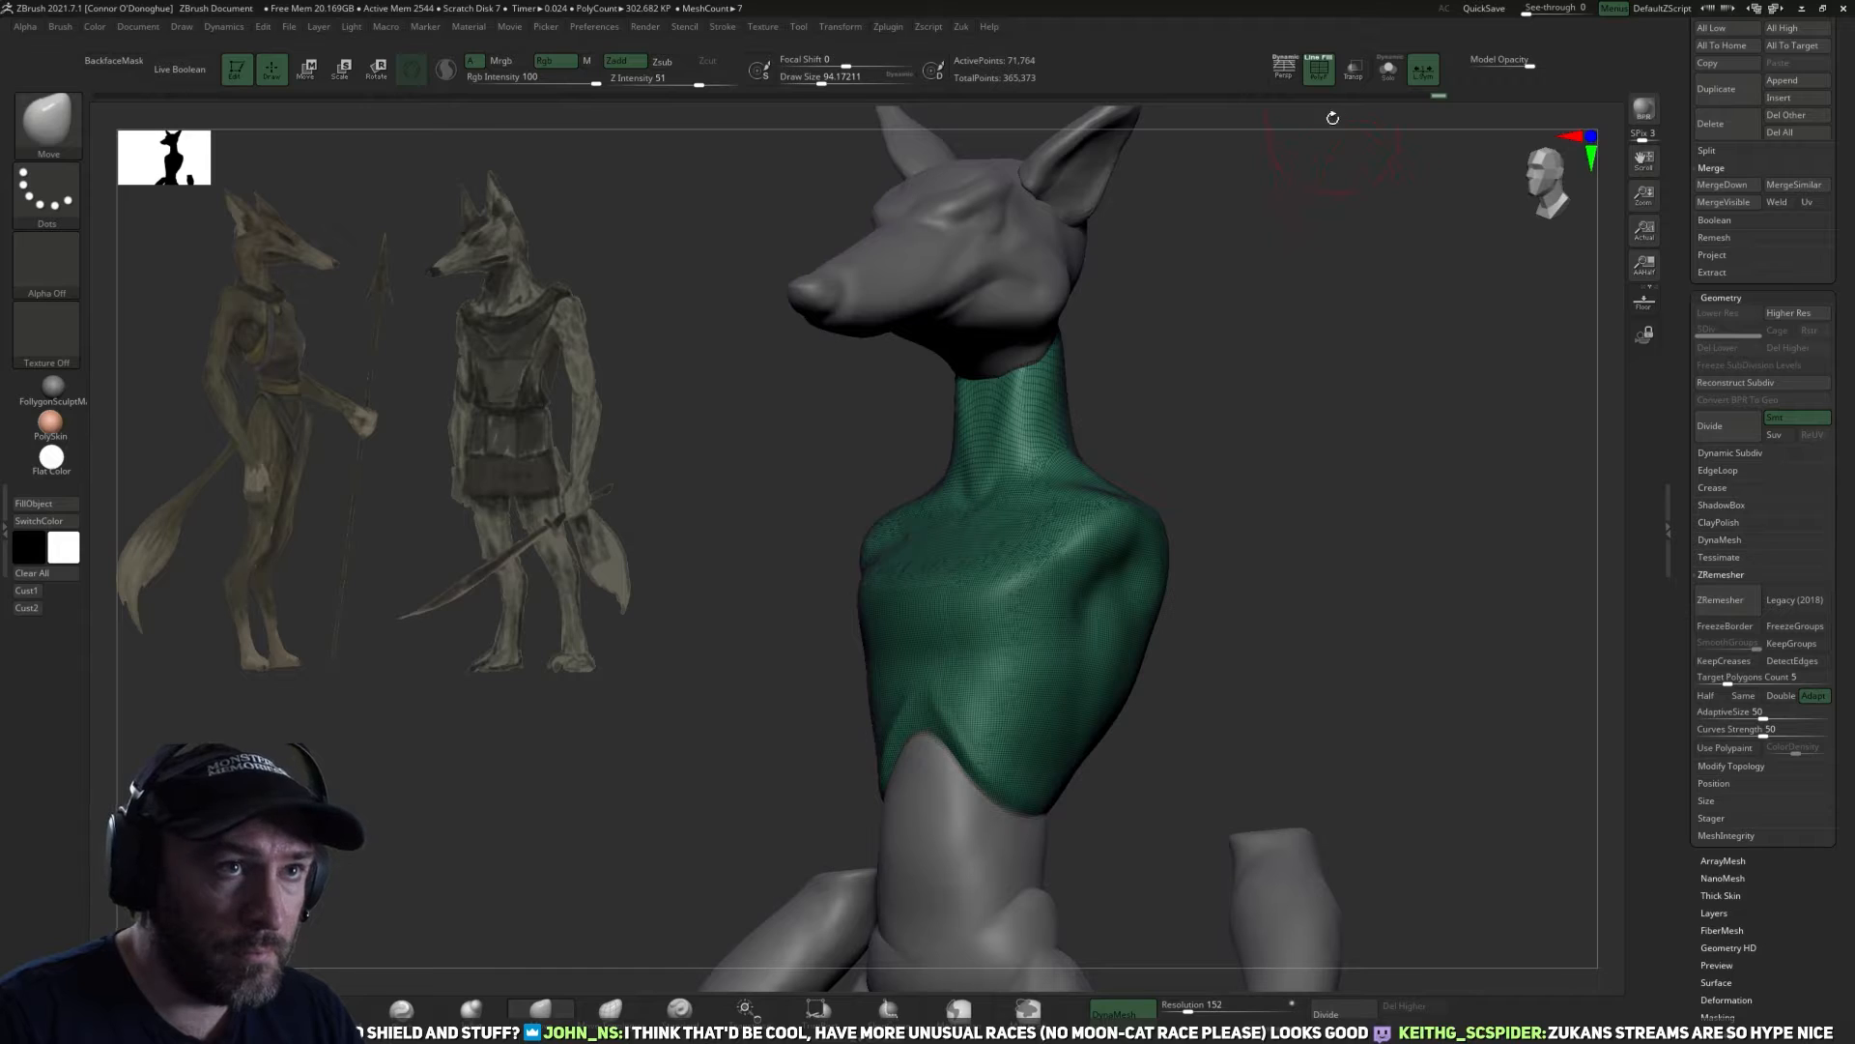
{"action": "left_click", "coordinate": [1320, 74]}
{"action": "left_click_drag", "start_coordinate": [1368, 335], "coordinate": [1341, 415], "text": "alt"}
{"action": "left_click", "coordinate": [1320, 75]}
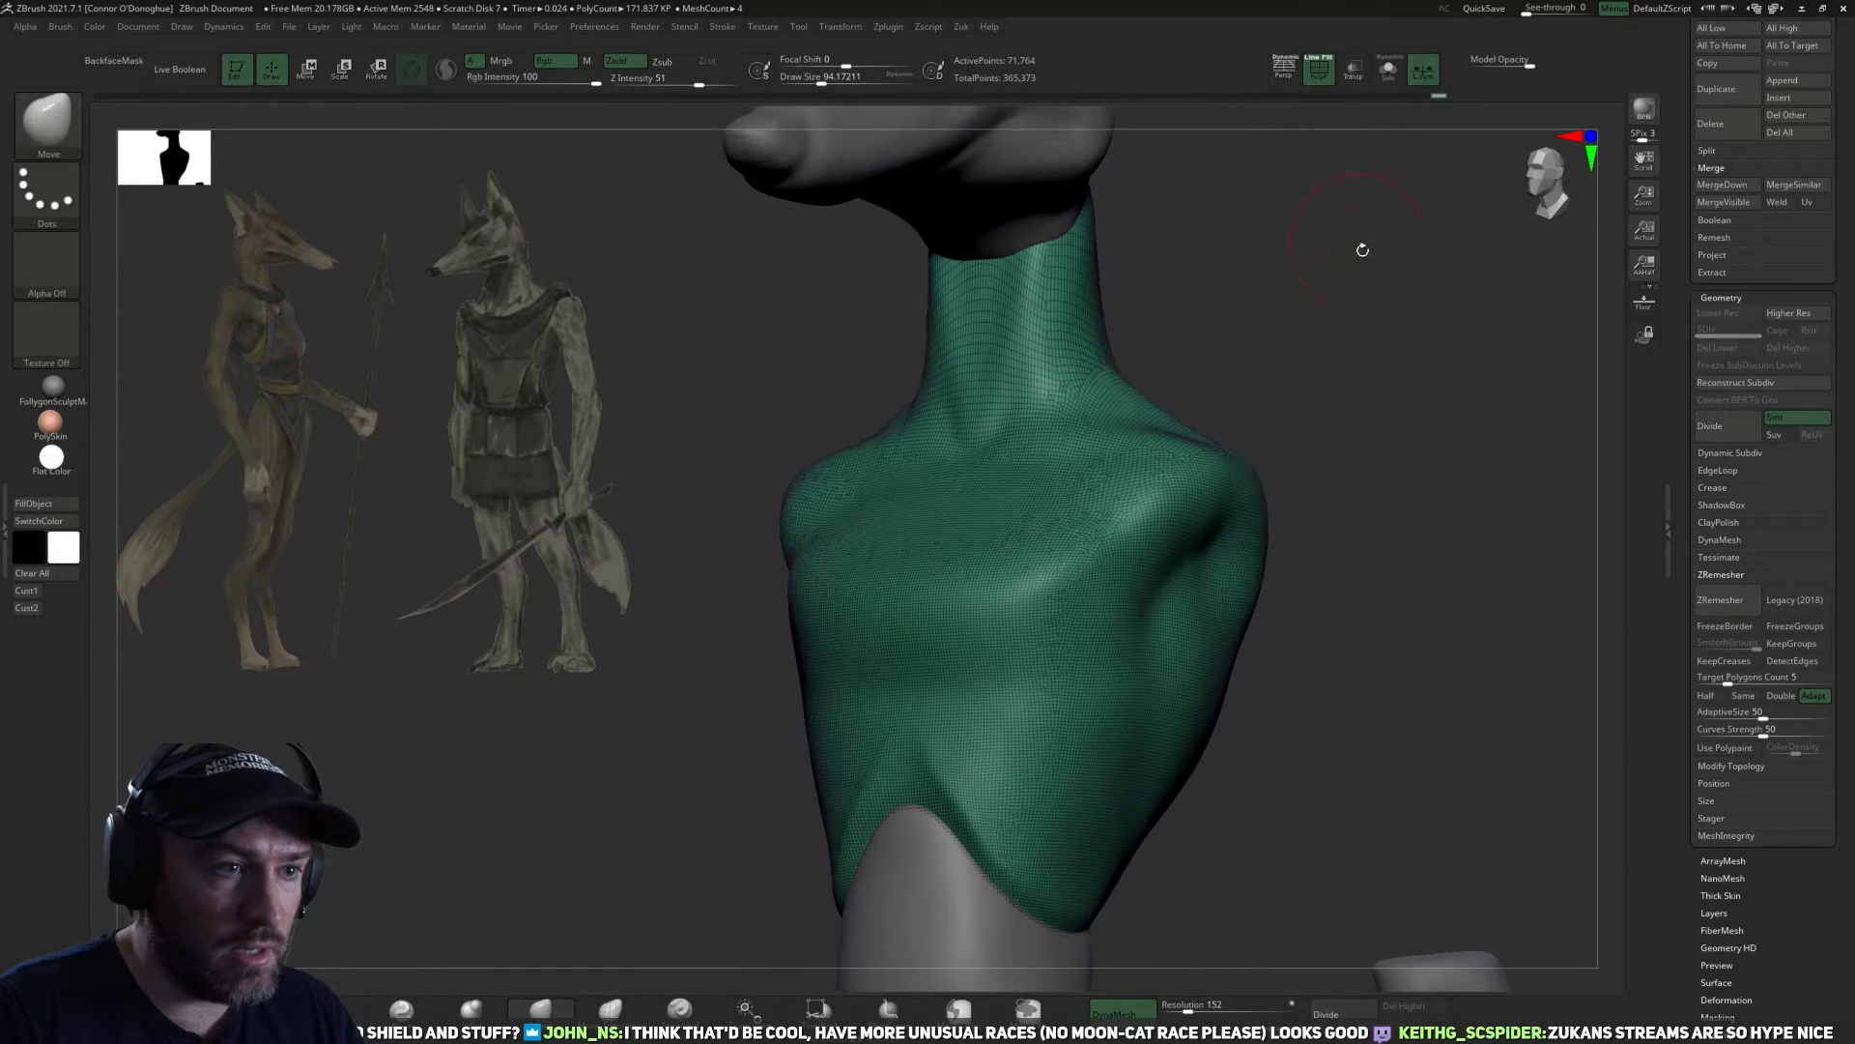
{"action": "left_click_drag", "start_coordinate": [1355, 235], "coordinate": [1225, 711], "text": "alt"}
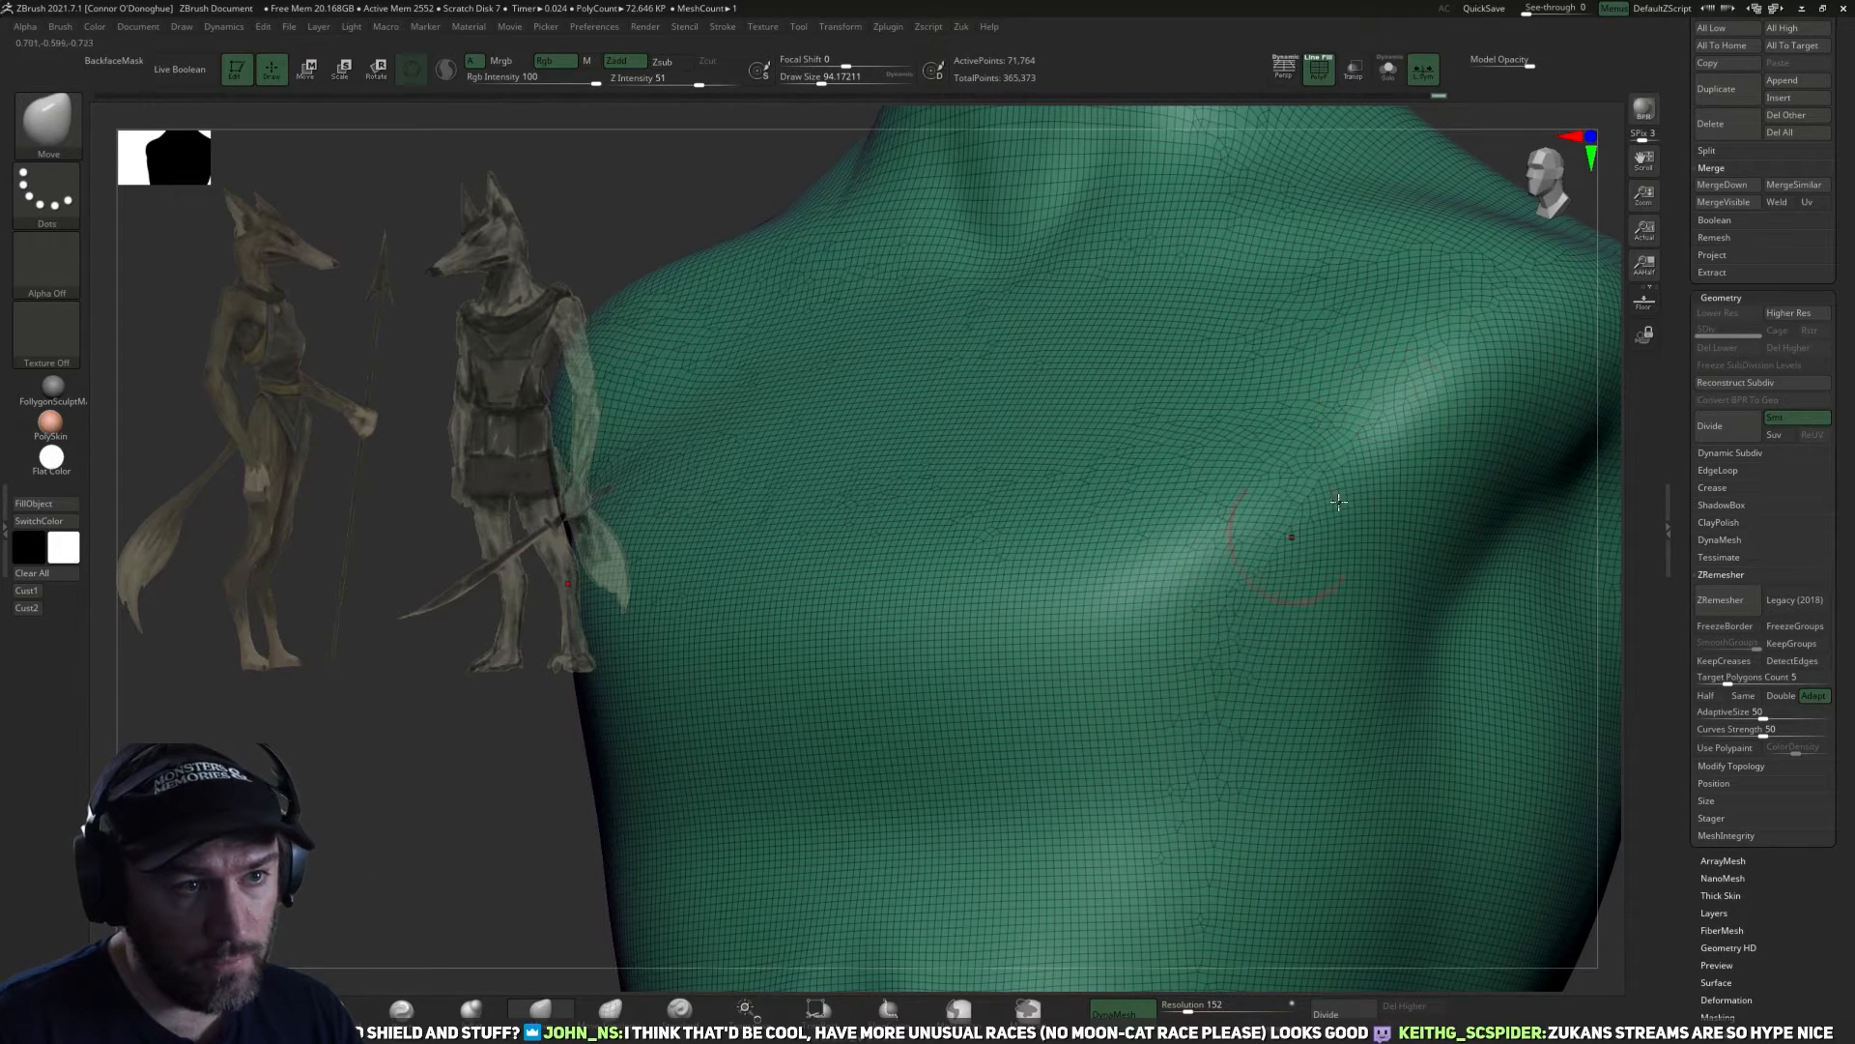
{"action": "key", "text": "f"}
{"action": "left_click_drag", "start_coordinate": [1234, 619], "coordinate": [1333, 569], "text": "alt"}
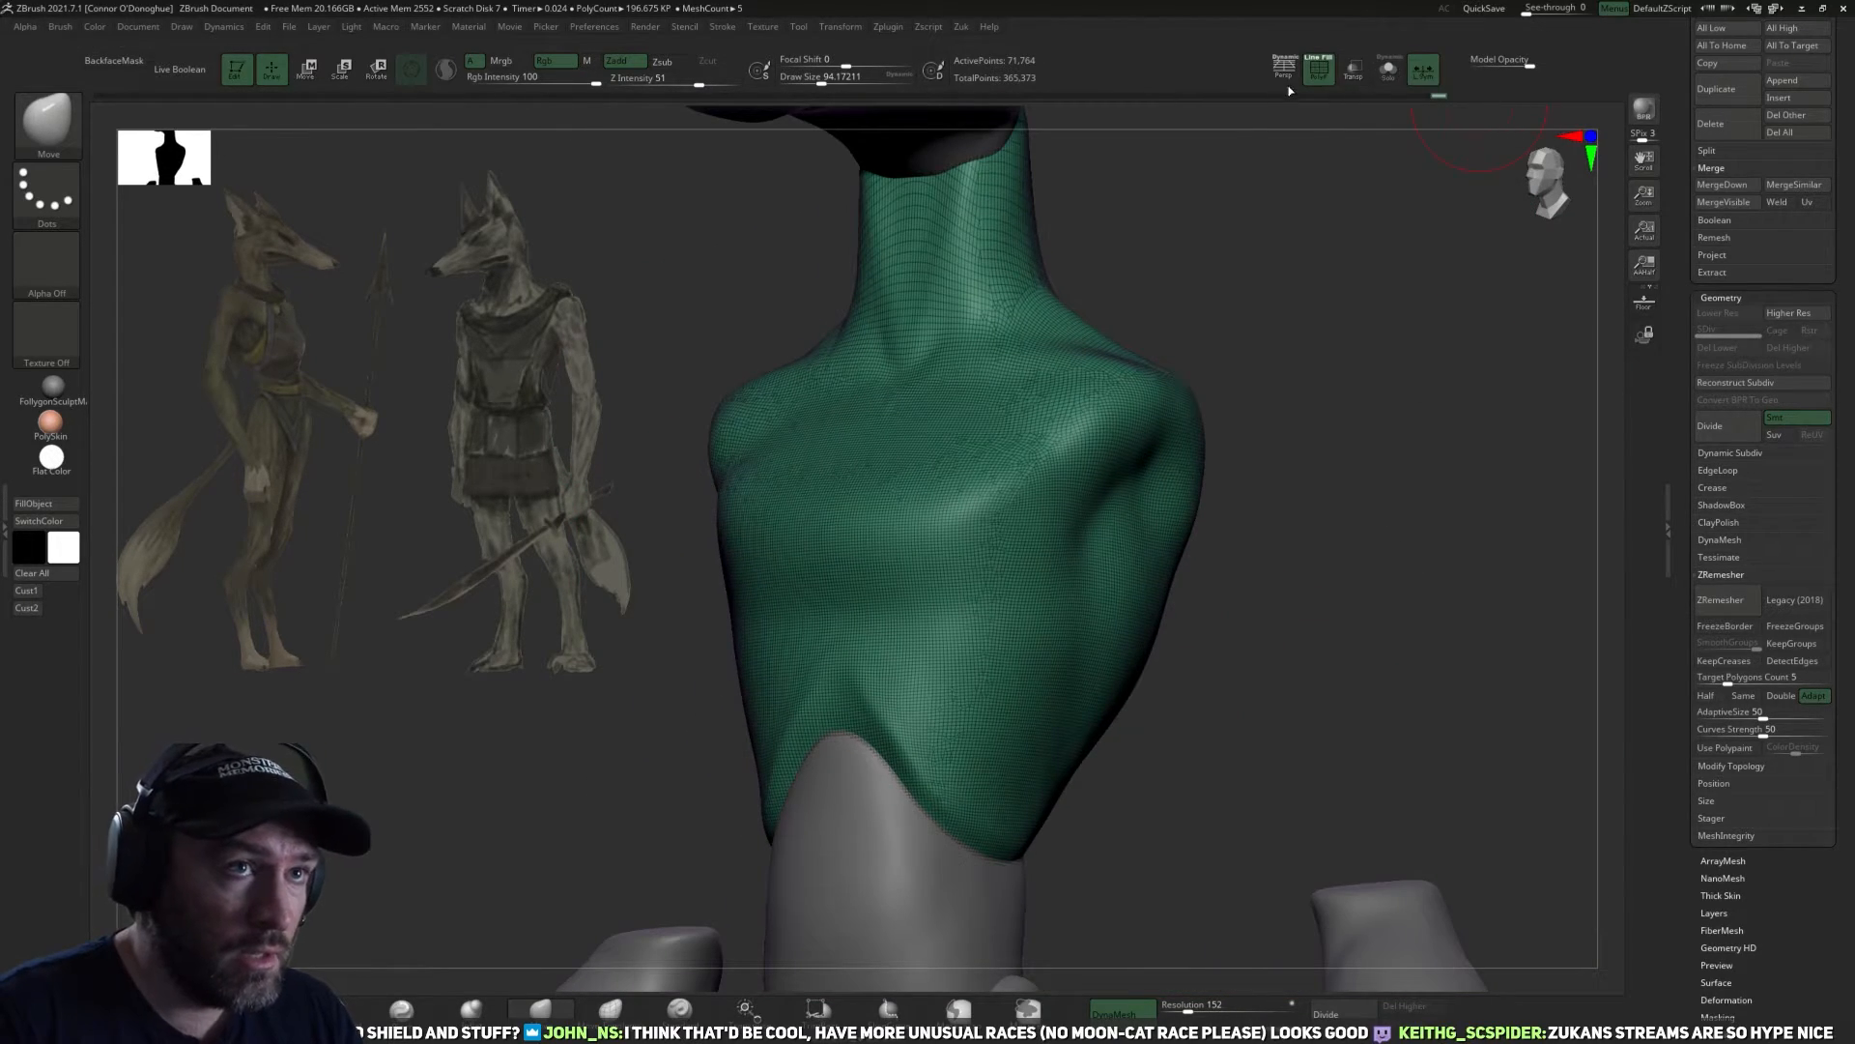
{"action": "left_click", "coordinate": [1320, 74]}
{"action": "mouse_move", "coordinate": [1336, 376]}
{"action": "left_mouse_down", "text": "alt"}
{"action": "mouse_move", "coordinate": [1379, 400]}
{"action": "mouse_move", "coordinate": [1358, 353]}
{"action": "left_mouse_up", "text": "alt"}
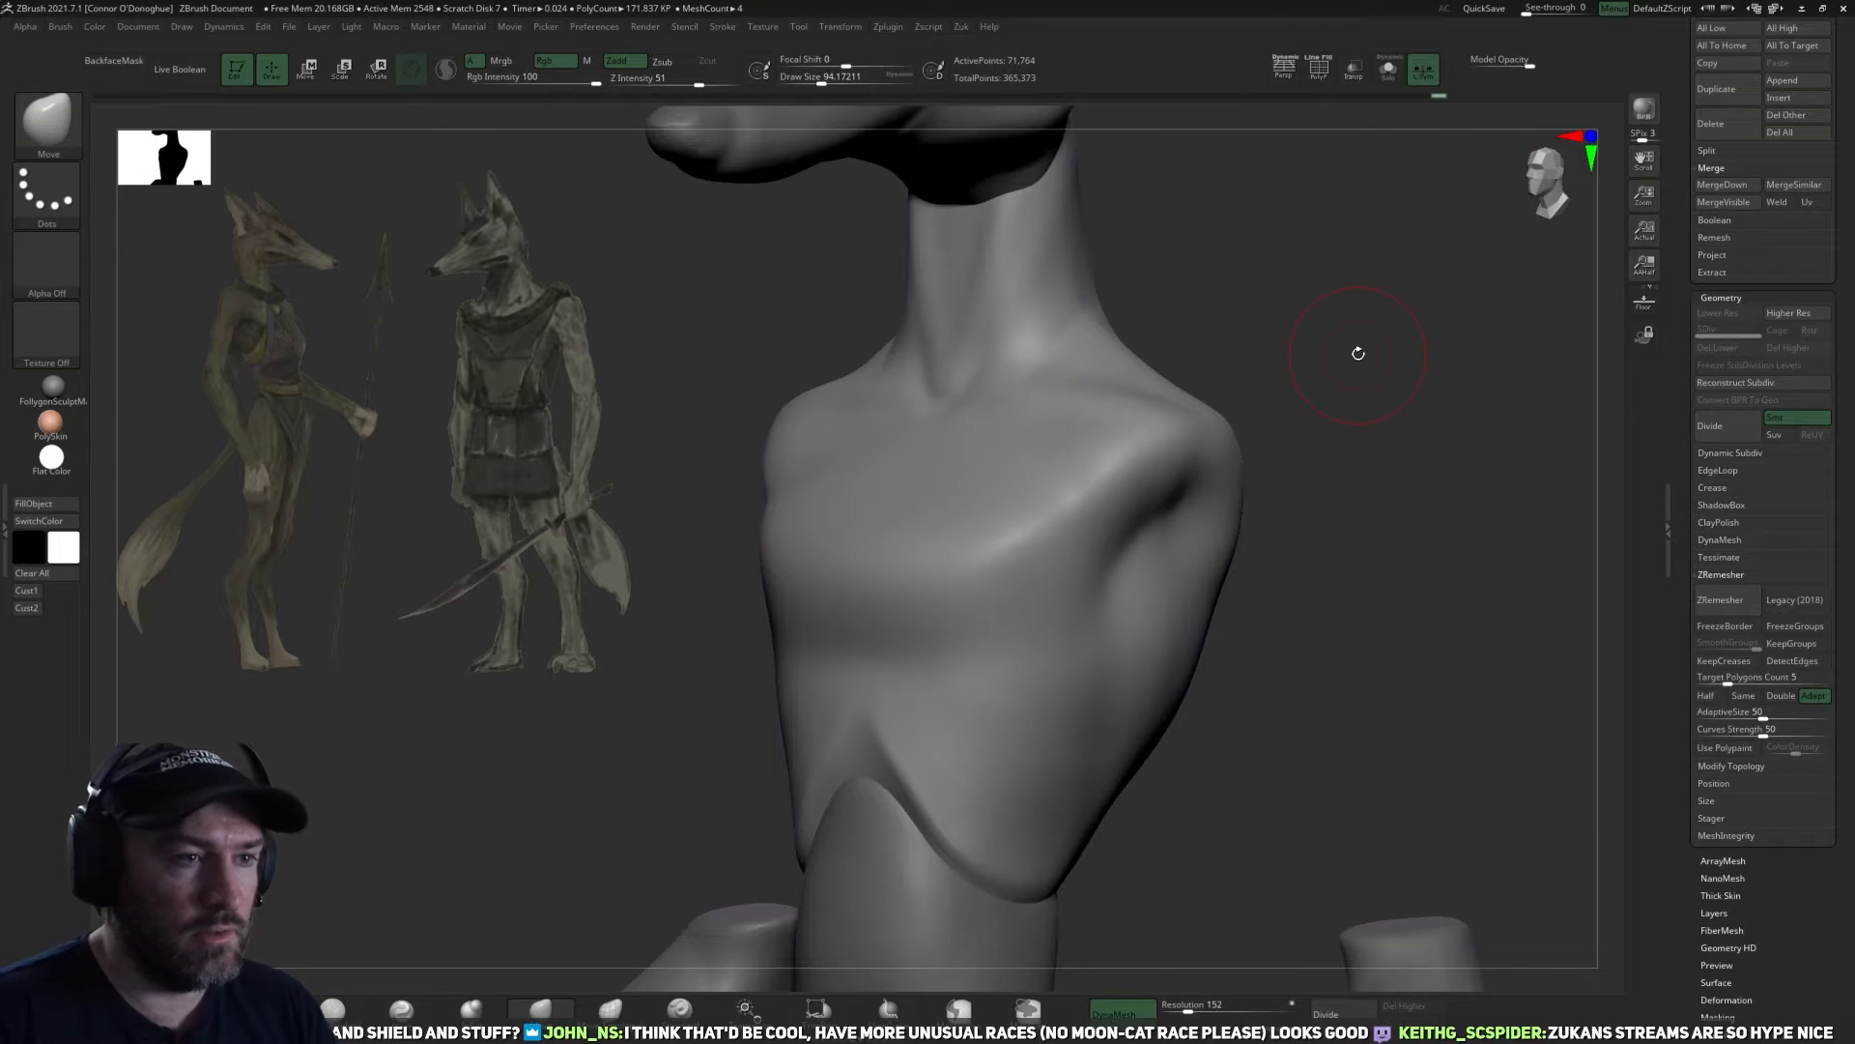
Remesh the torso with ZRemesher at a target polygon count of 5.
{"action": "mouse_move", "coordinate": [1483, 483]}
{"action": "left_mouse_down"}
{"action": "mouse_move", "coordinate": [1412, 518]}
{"action": "mouse_move", "coordinate": [1383, 567]}
{"action": "mouse_move", "coordinate": [1313, 578]}
{"action": "left_mouse_up"}
{"action": "left_click_drag", "start_coordinate": [1016, 647], "coordinate": [1021, 595], "text": "shift"}
{"action": "left_click_drag", "start_coordinate": [1057, 423], "coordinate": [1408, 377]}
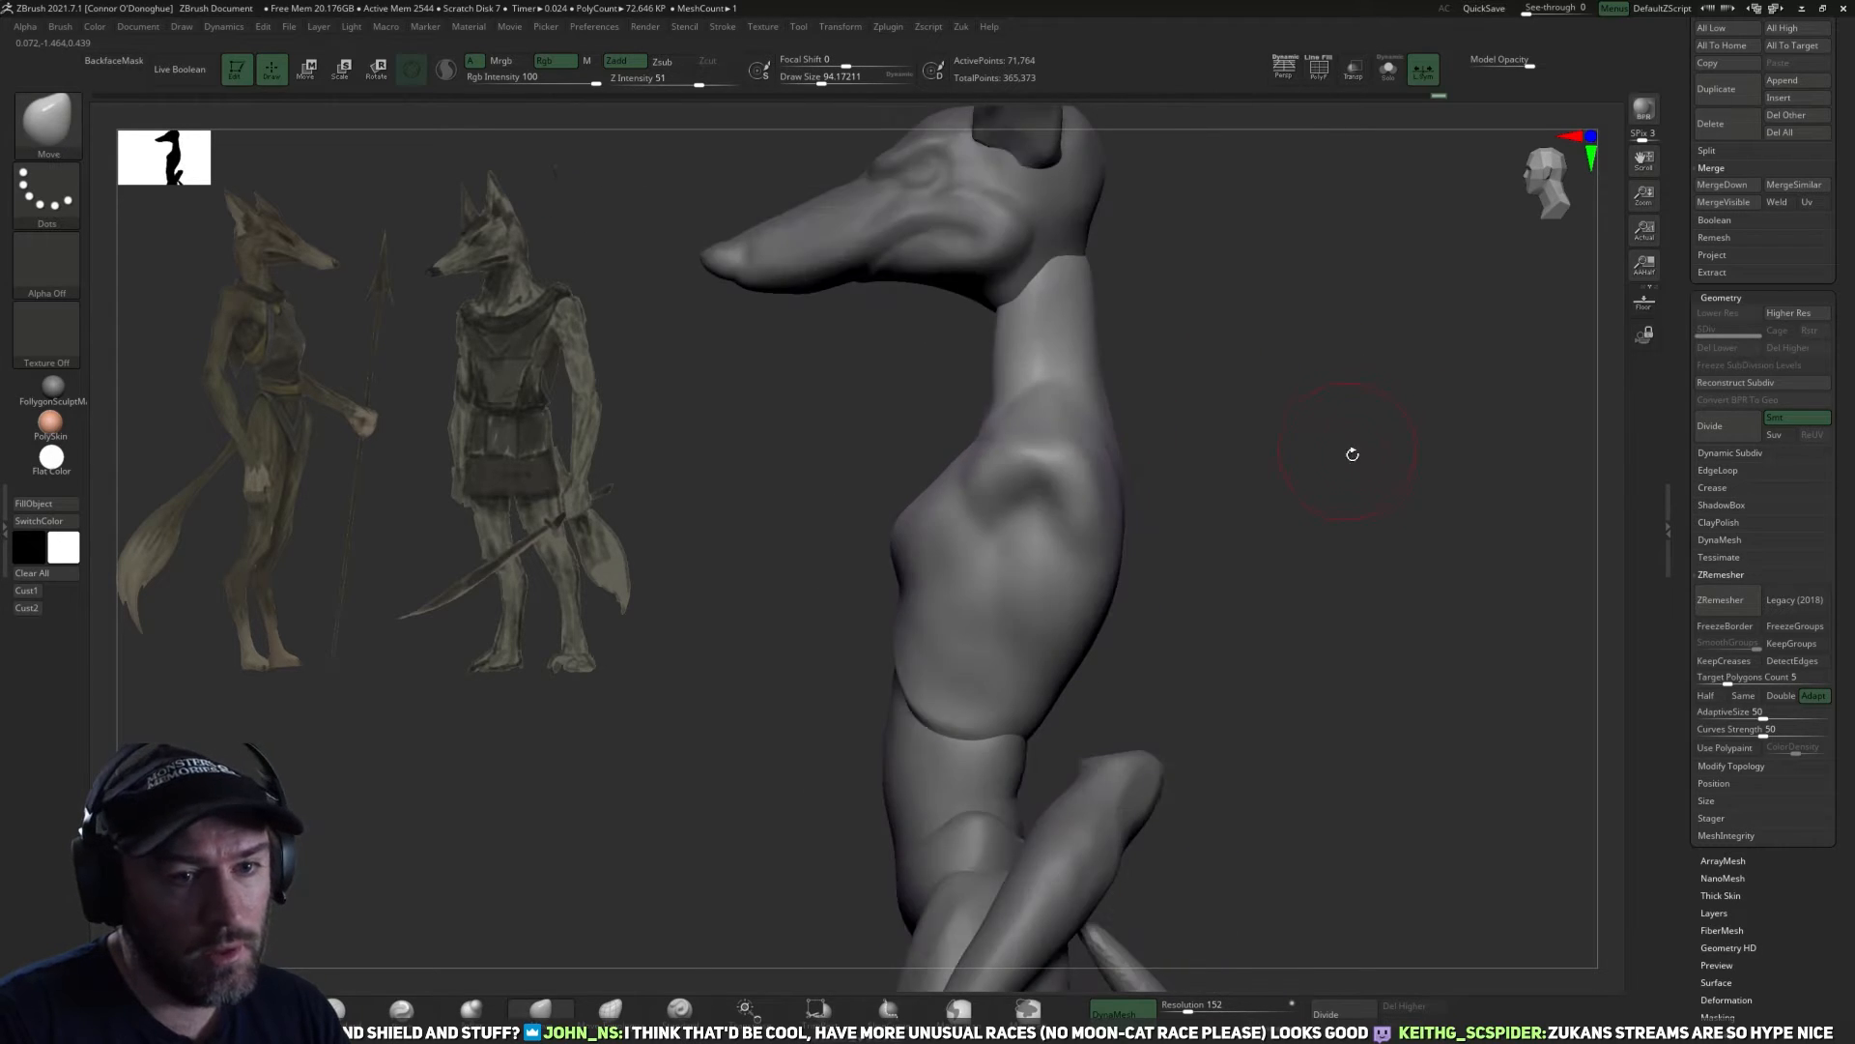
{"action": "left_click_drag", "start_coordinate": [1350, 447], "coordinate": [1452, 523]}
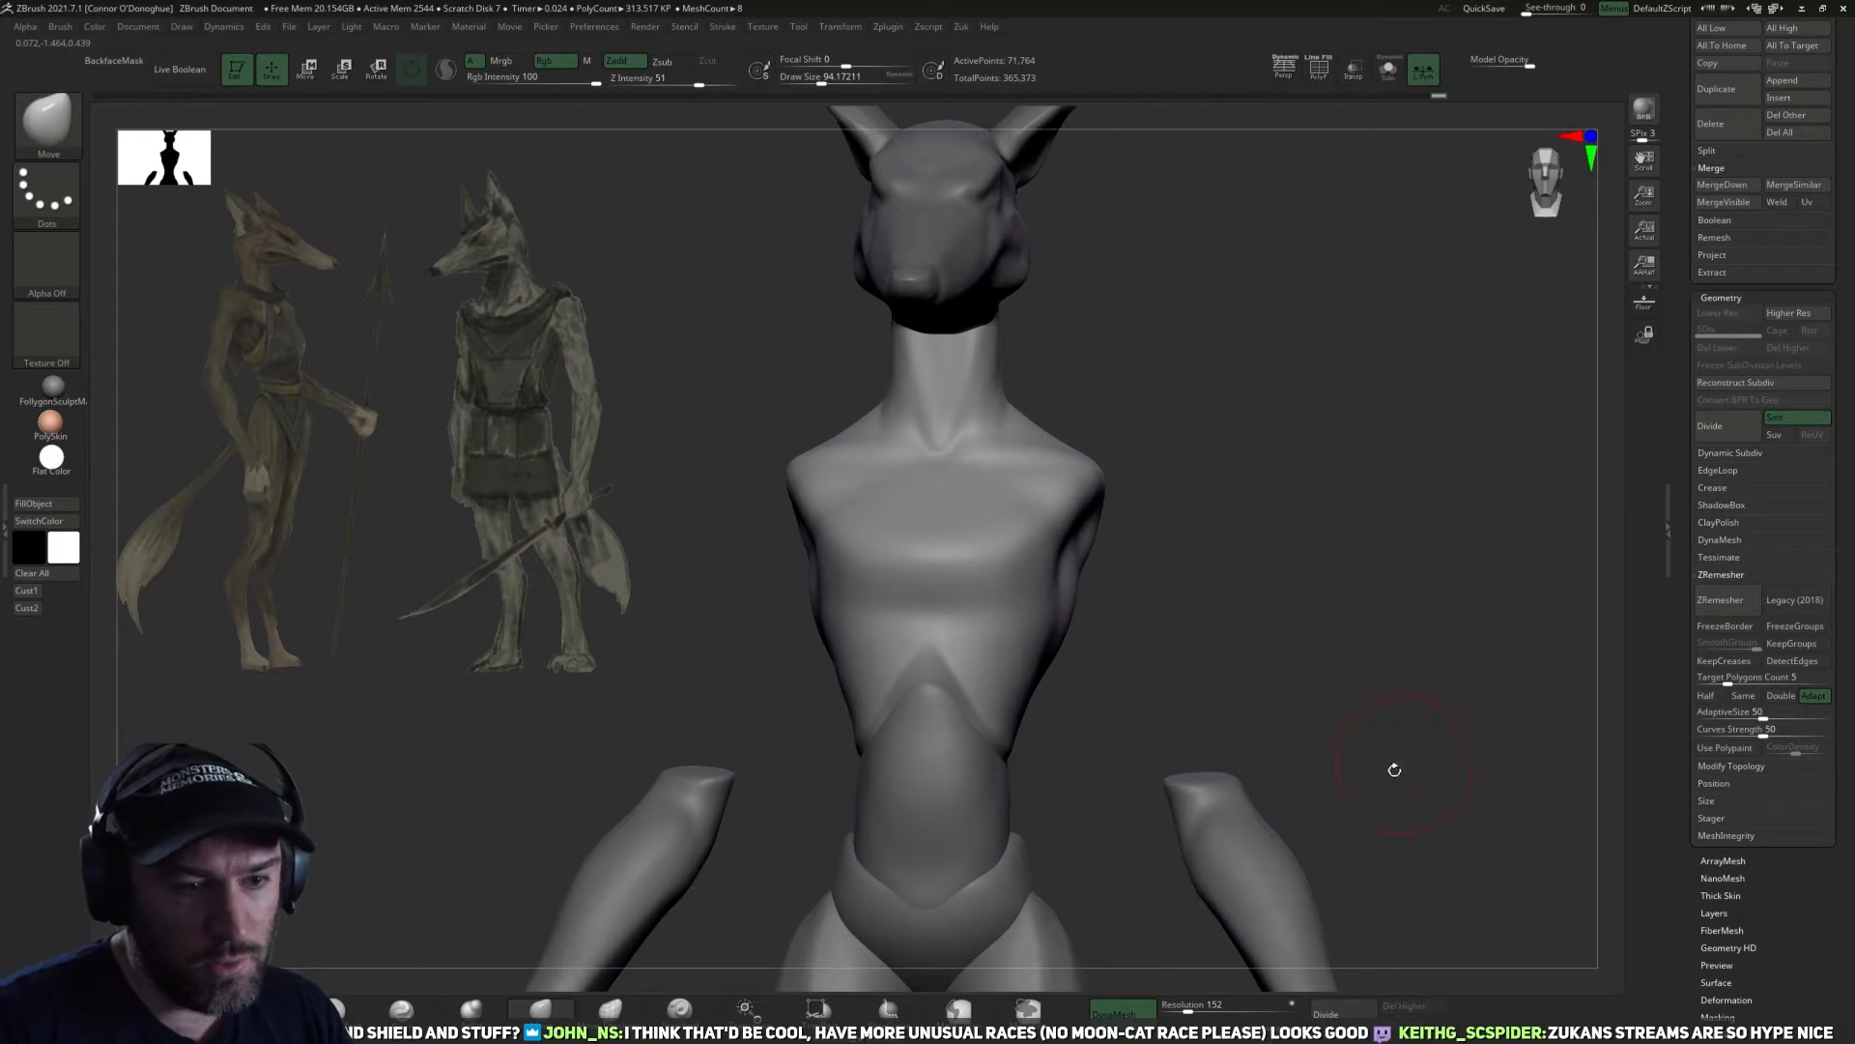
{"action": "left_click_drag", "start_coordinate": [1361, 729], "coordinate": [1408, 758], "text": "alt"}
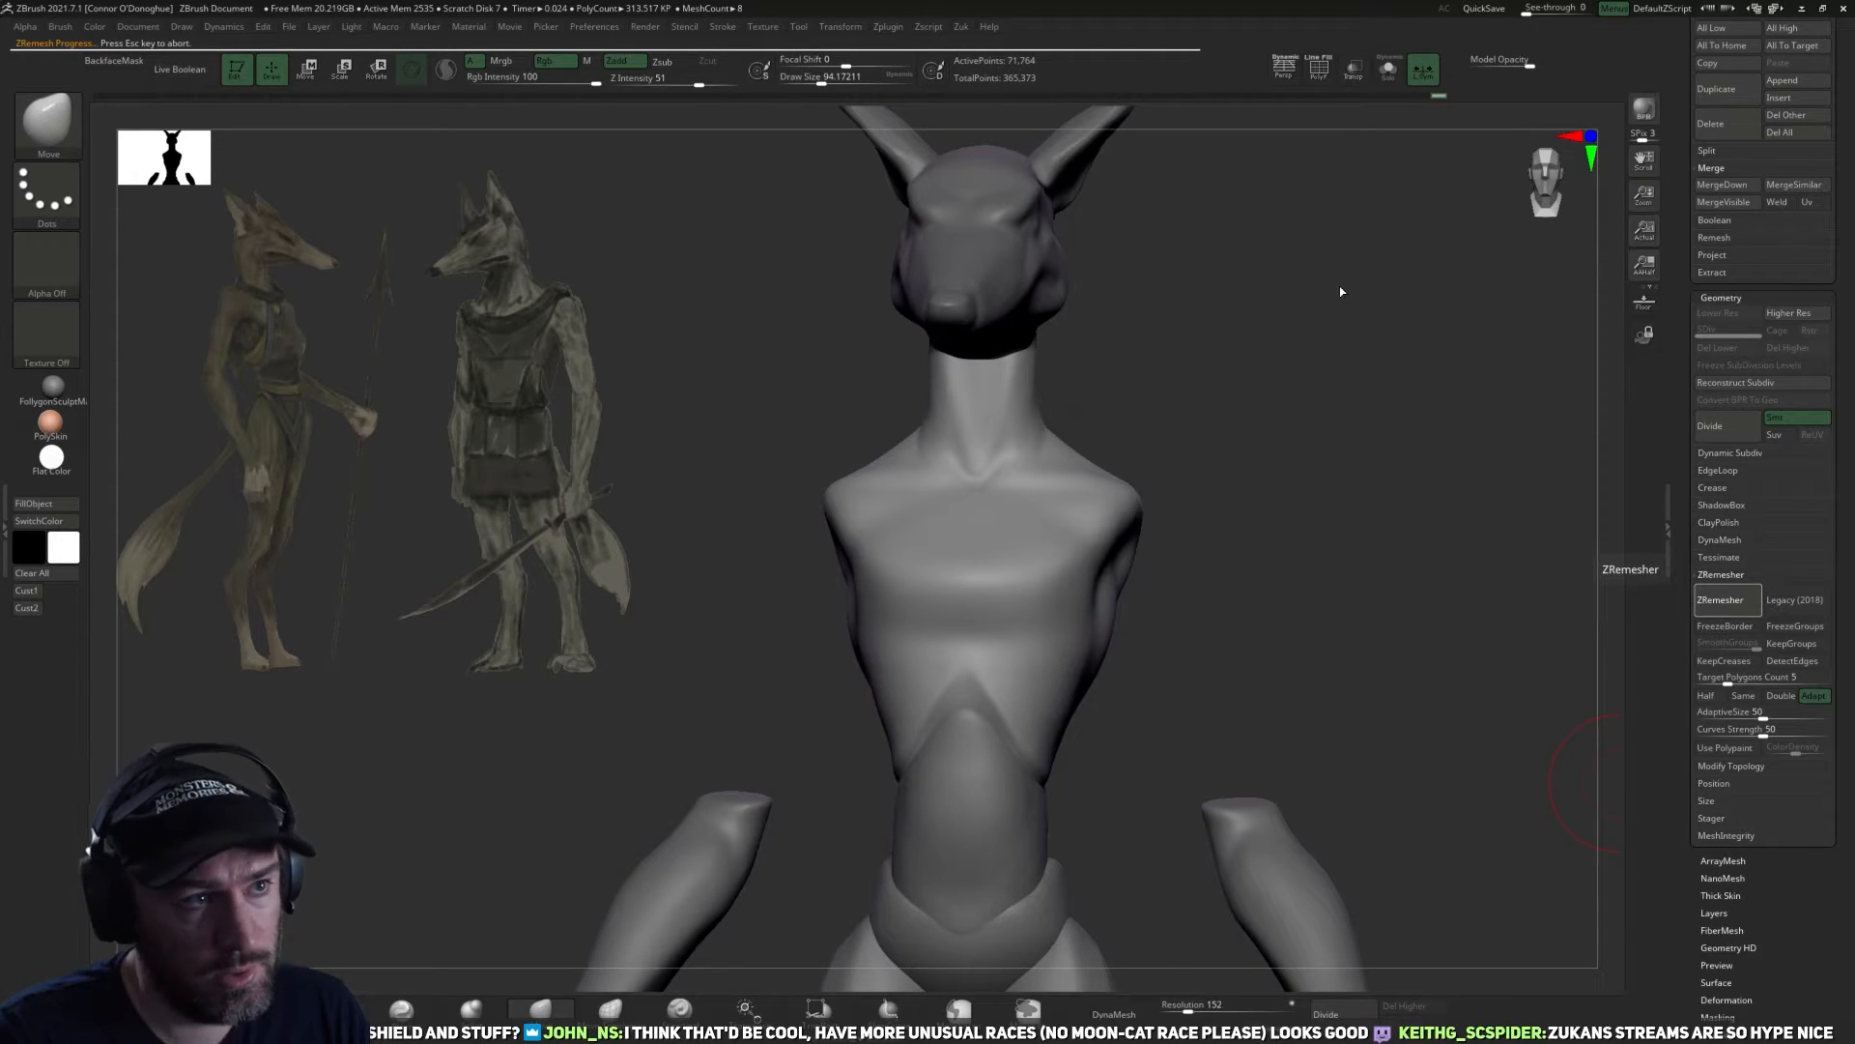
Examine the remeshed torso's edge flow in wireframe around the chest, neck and shoulders.
{"action": "left_click_drag", "start_coordinate": [1332, 389], "coordinate": [1388, 165], "text": "alt"}
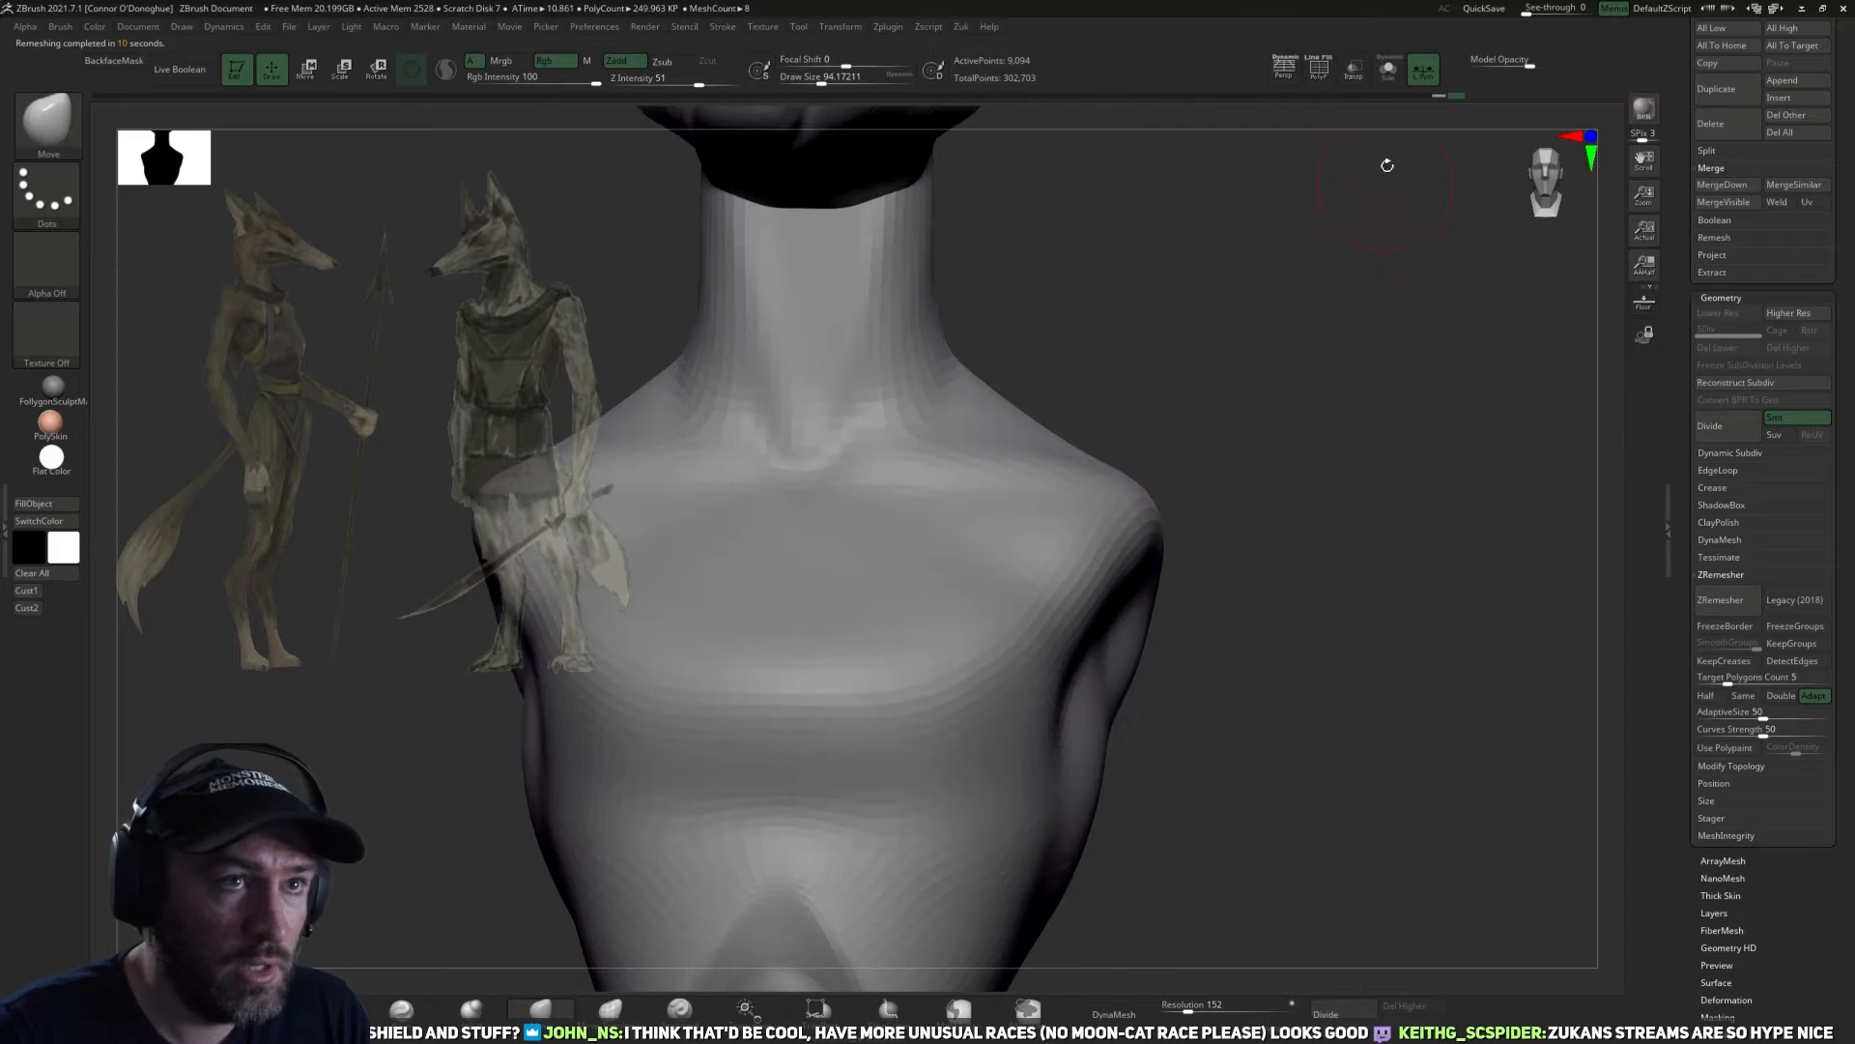
{"action": "left_click", "coordinate": [1317, 68]}
{"action": "left_click_drag", "start_coordinate": [1367, 343], "coordinate": [1089, 546]}
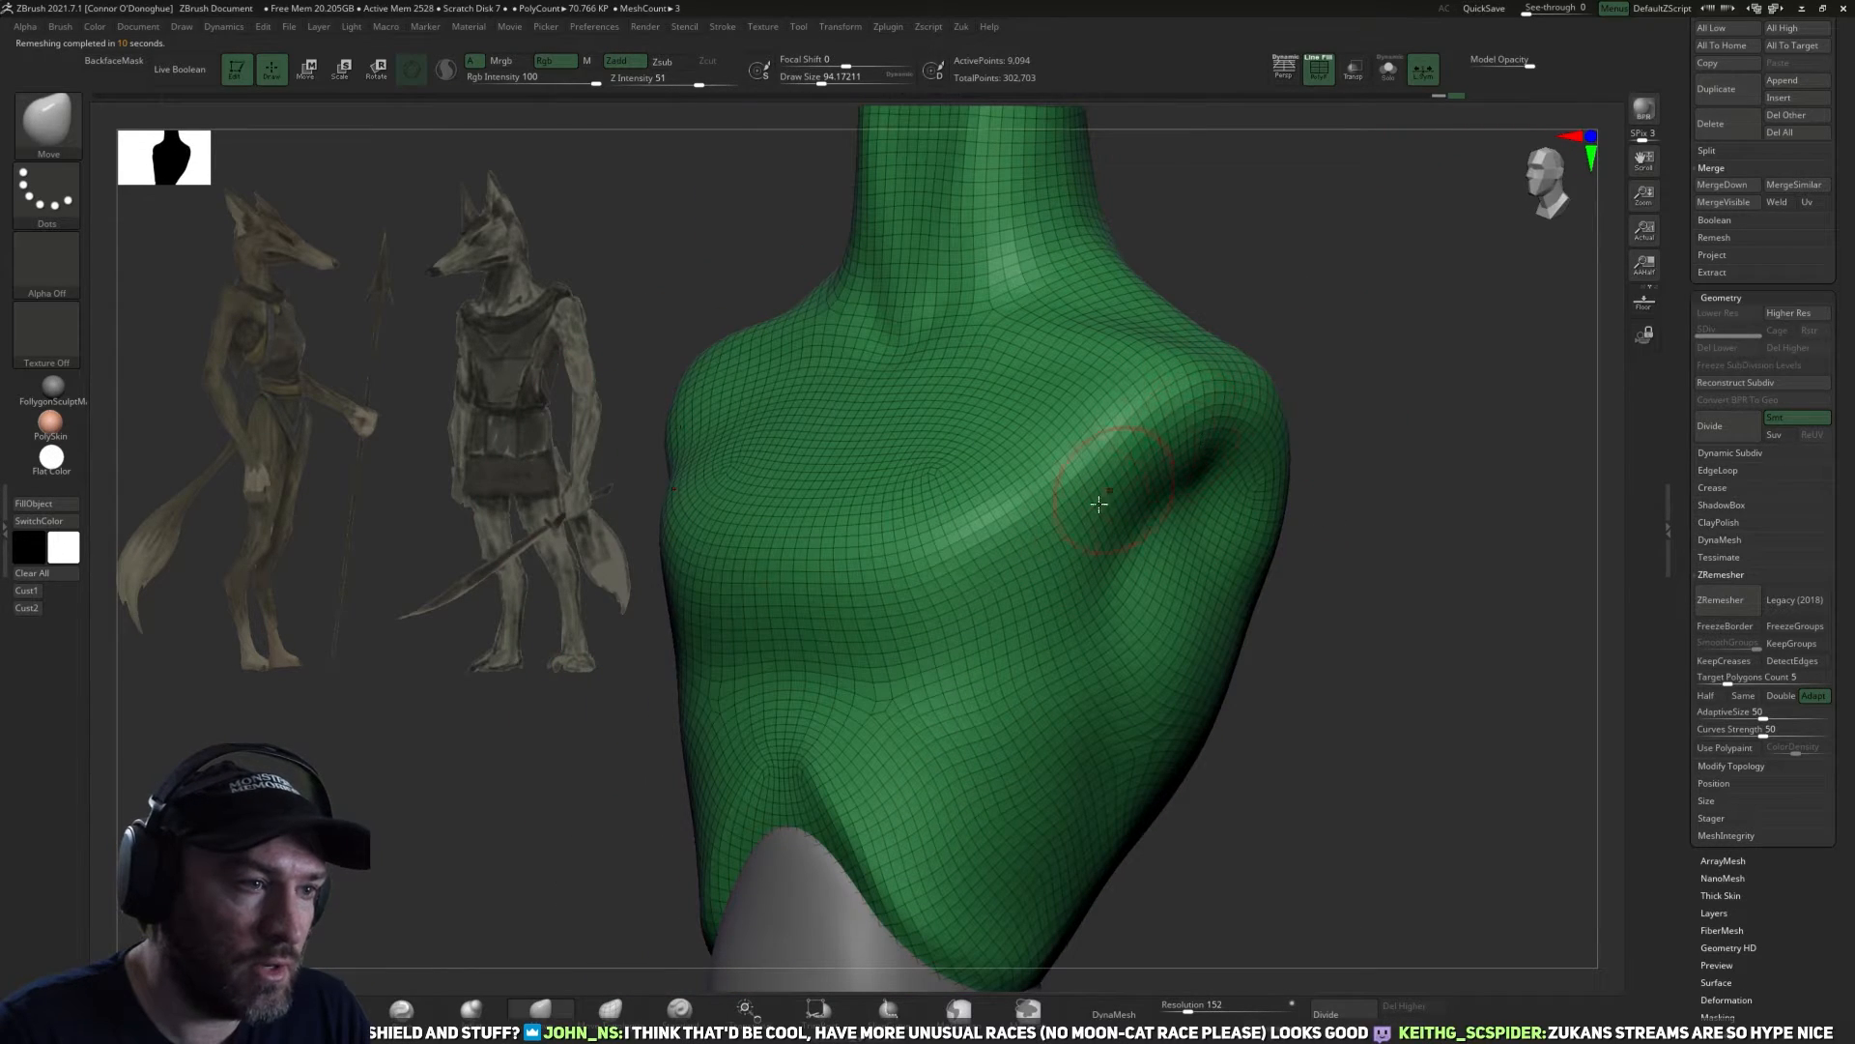
{"action": "mouse_move", "coordinate": [1419, 478]}
{"action": "left_mouse_down"}
{"action": "mouse_move", "coordinate": [1388, 492]}
{"action": "mouse_move", "coordinate": [1400, 447]}
{"action": "left_mouse_up"}
{"action": "left_click_drag", "start_coordinate": [1465, 571], "coordinate": [1335, 115]}
{"action": "left_click", "coordinate": [1321, 74]}
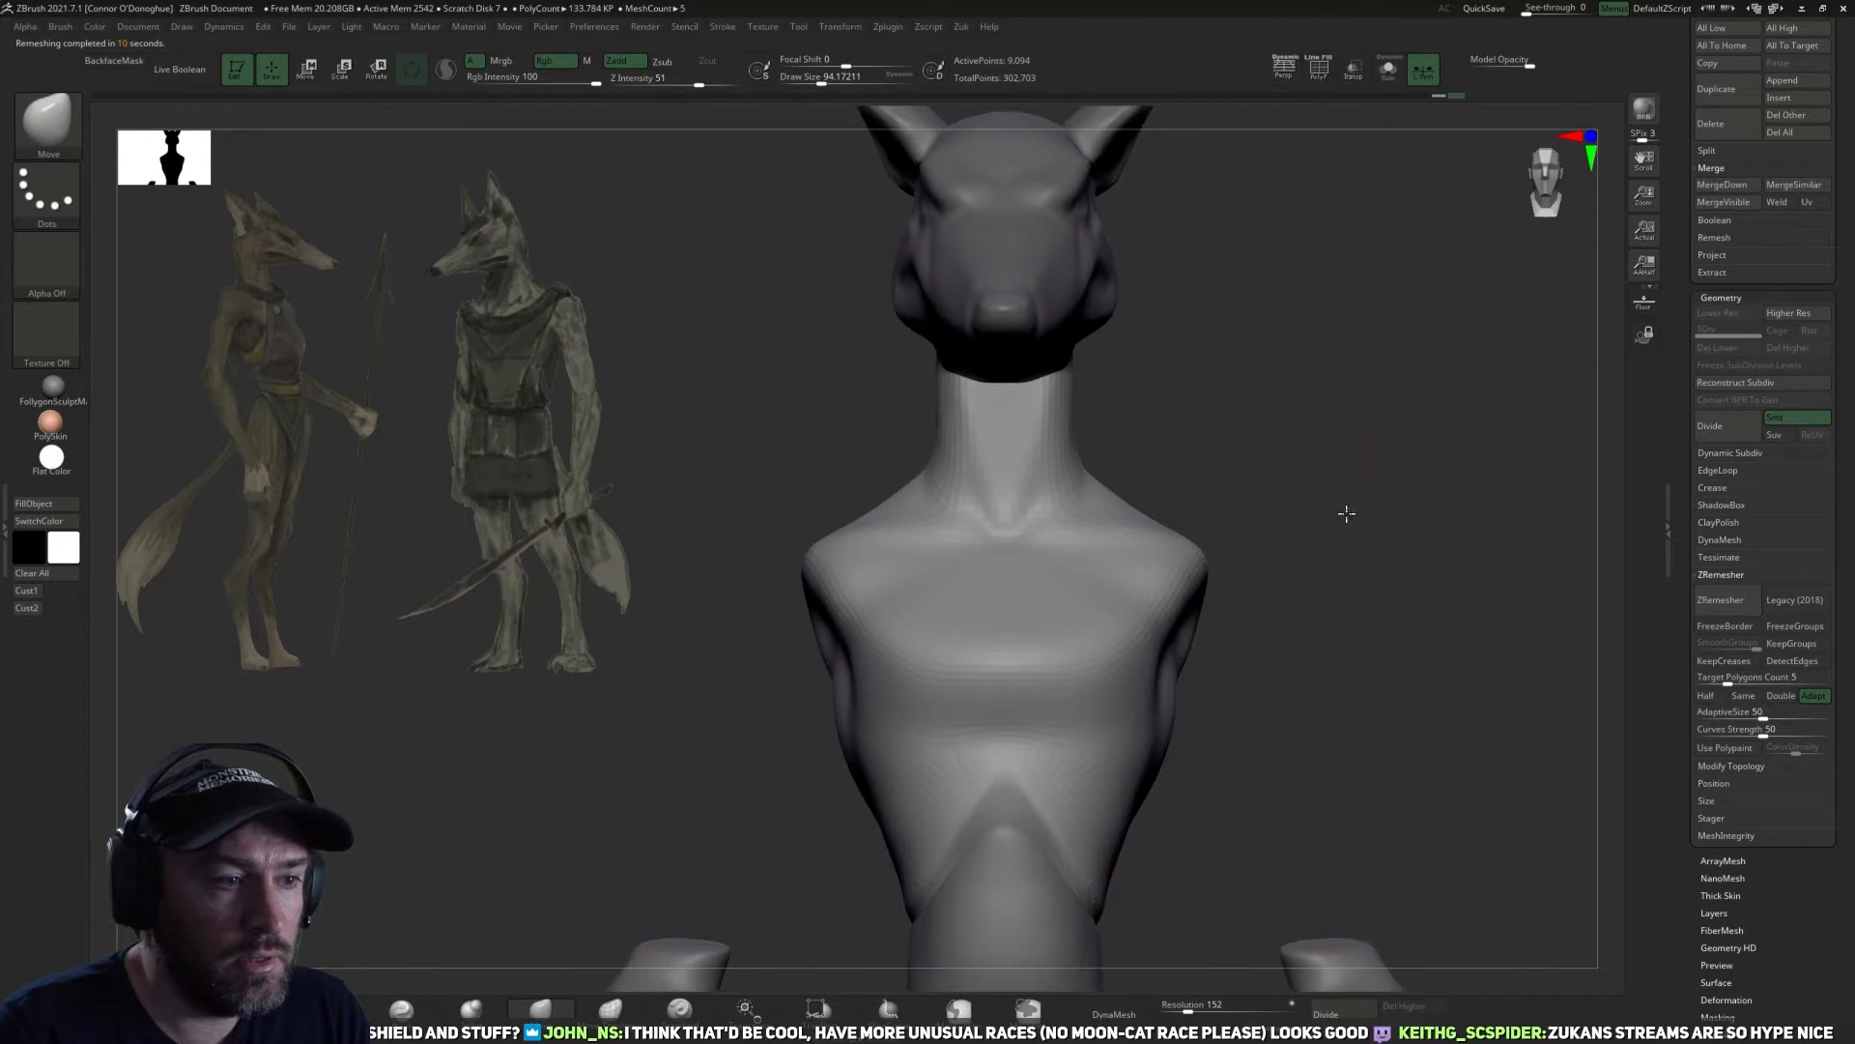
Subdivide the remeshed torso once and open the subtool's projection settings.
{"action": "left_click_drag", "start_coordinate": [1314, 530], "coordinate": [1070, 769]}
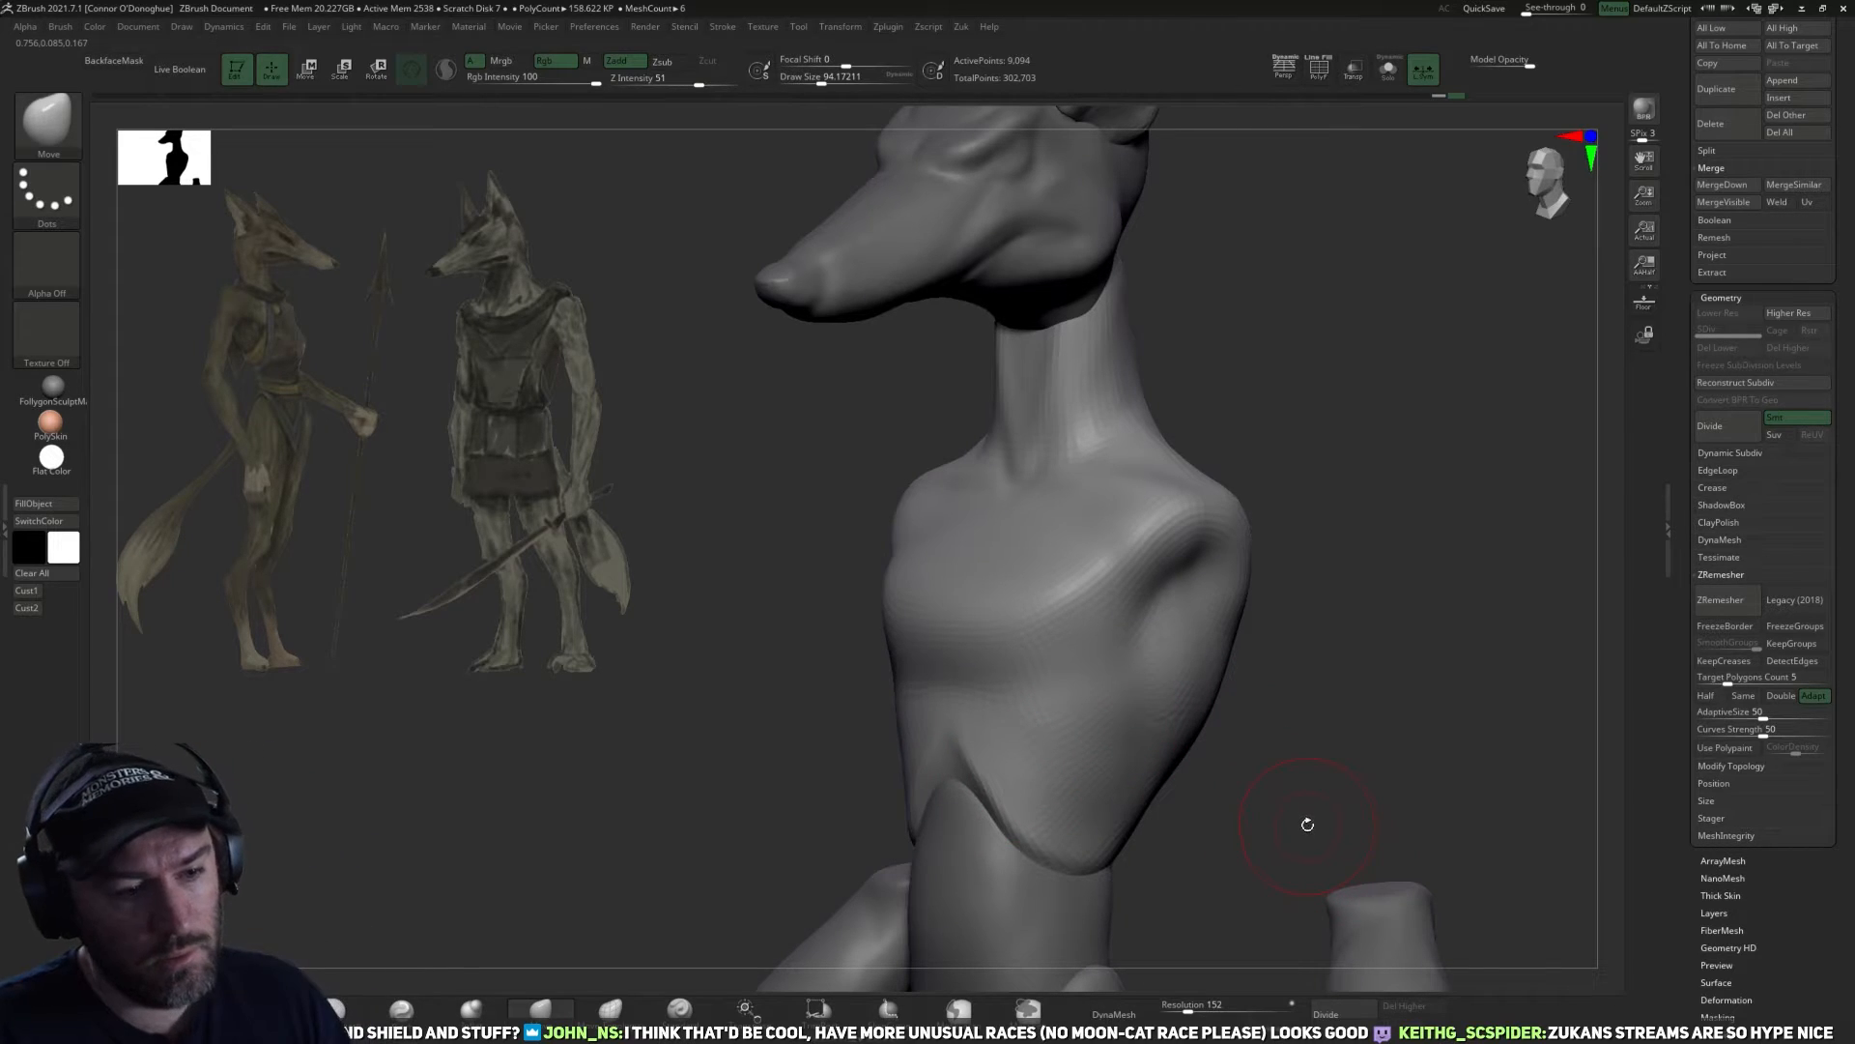
{"action": "mouse_move", "coordinate": [1310, 821]}
{"action": "left_mouse_down"}
{"action": "mouse_move", "coordinate": [1372, 716]}
{"action": "mouse_move", "coordinate": [1301, 671]}
{"action": "mouse_move", "coordinate": [1276, 680]}
{"action": "mouse_move", "coordinate": [1278, 707]}
{"action": "mouse_move", "coordinate": [1421, 593]}
{"action": "mouse_move", "coordinate": [1391, 685]}
{"action": "mouse_move", "coordinate": [1394, 599]}
{"action": "left_mouse_up"}
{"action": "key", "text": "ctrl+d"}
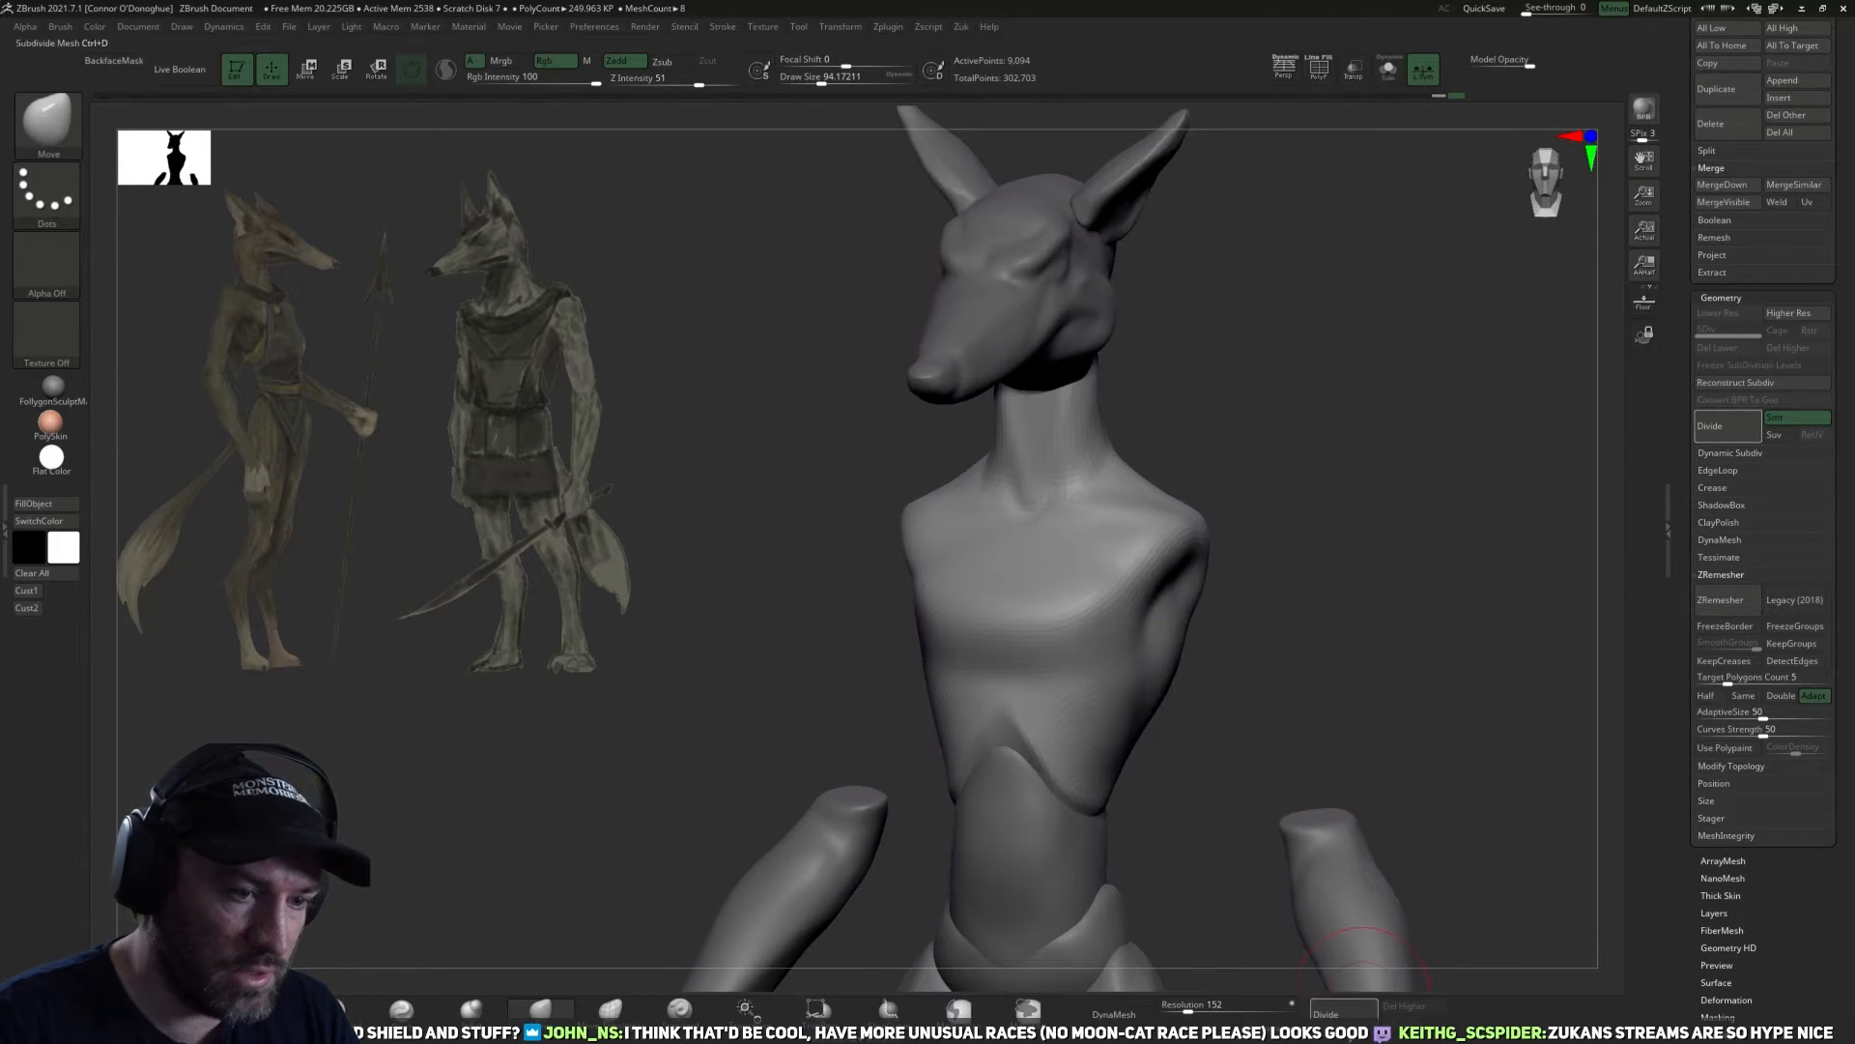
{"action": "left_click_drag", "start_coordinate": [1428, 713], "coordinate": [1429, 650], "text": "shift"}
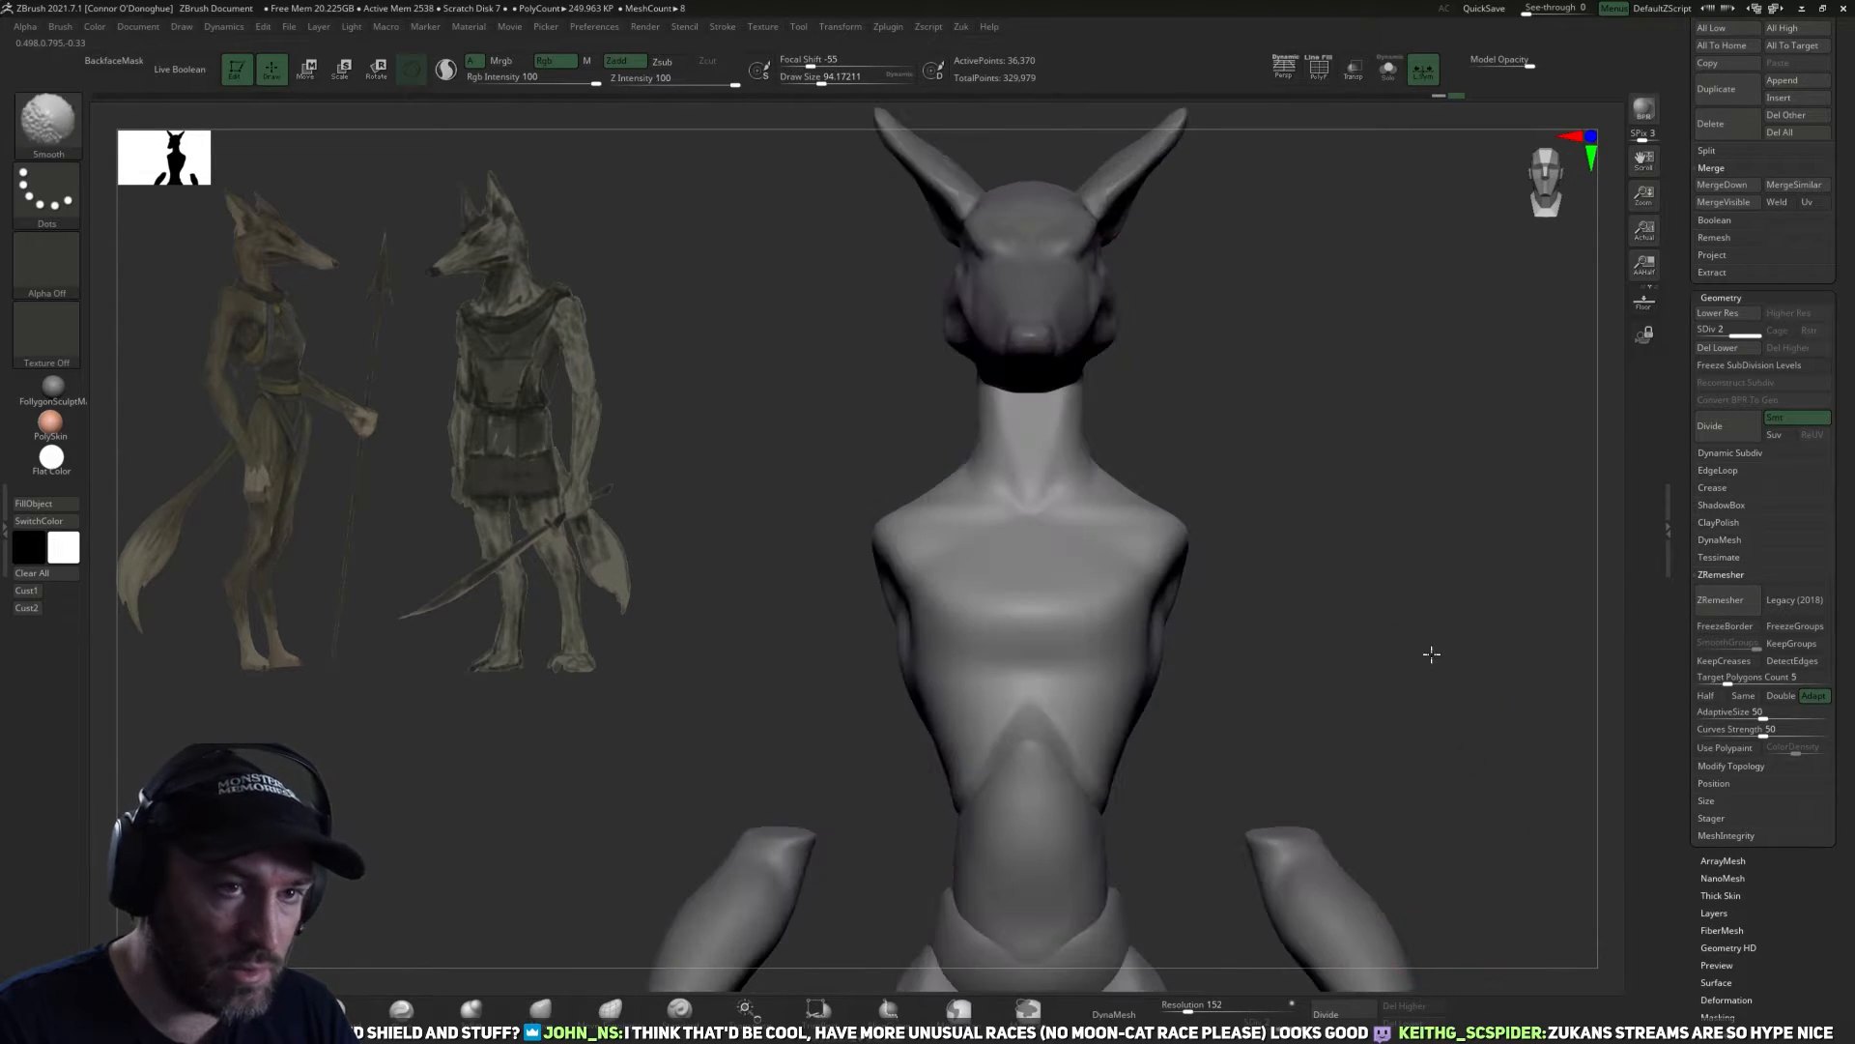
{"action": "scroll", "coordinate": [1735, 390], "scroll_direction": "up", "scroll_amount": 3}
{"action": "left_click", "coordinate": [1720, 379]}
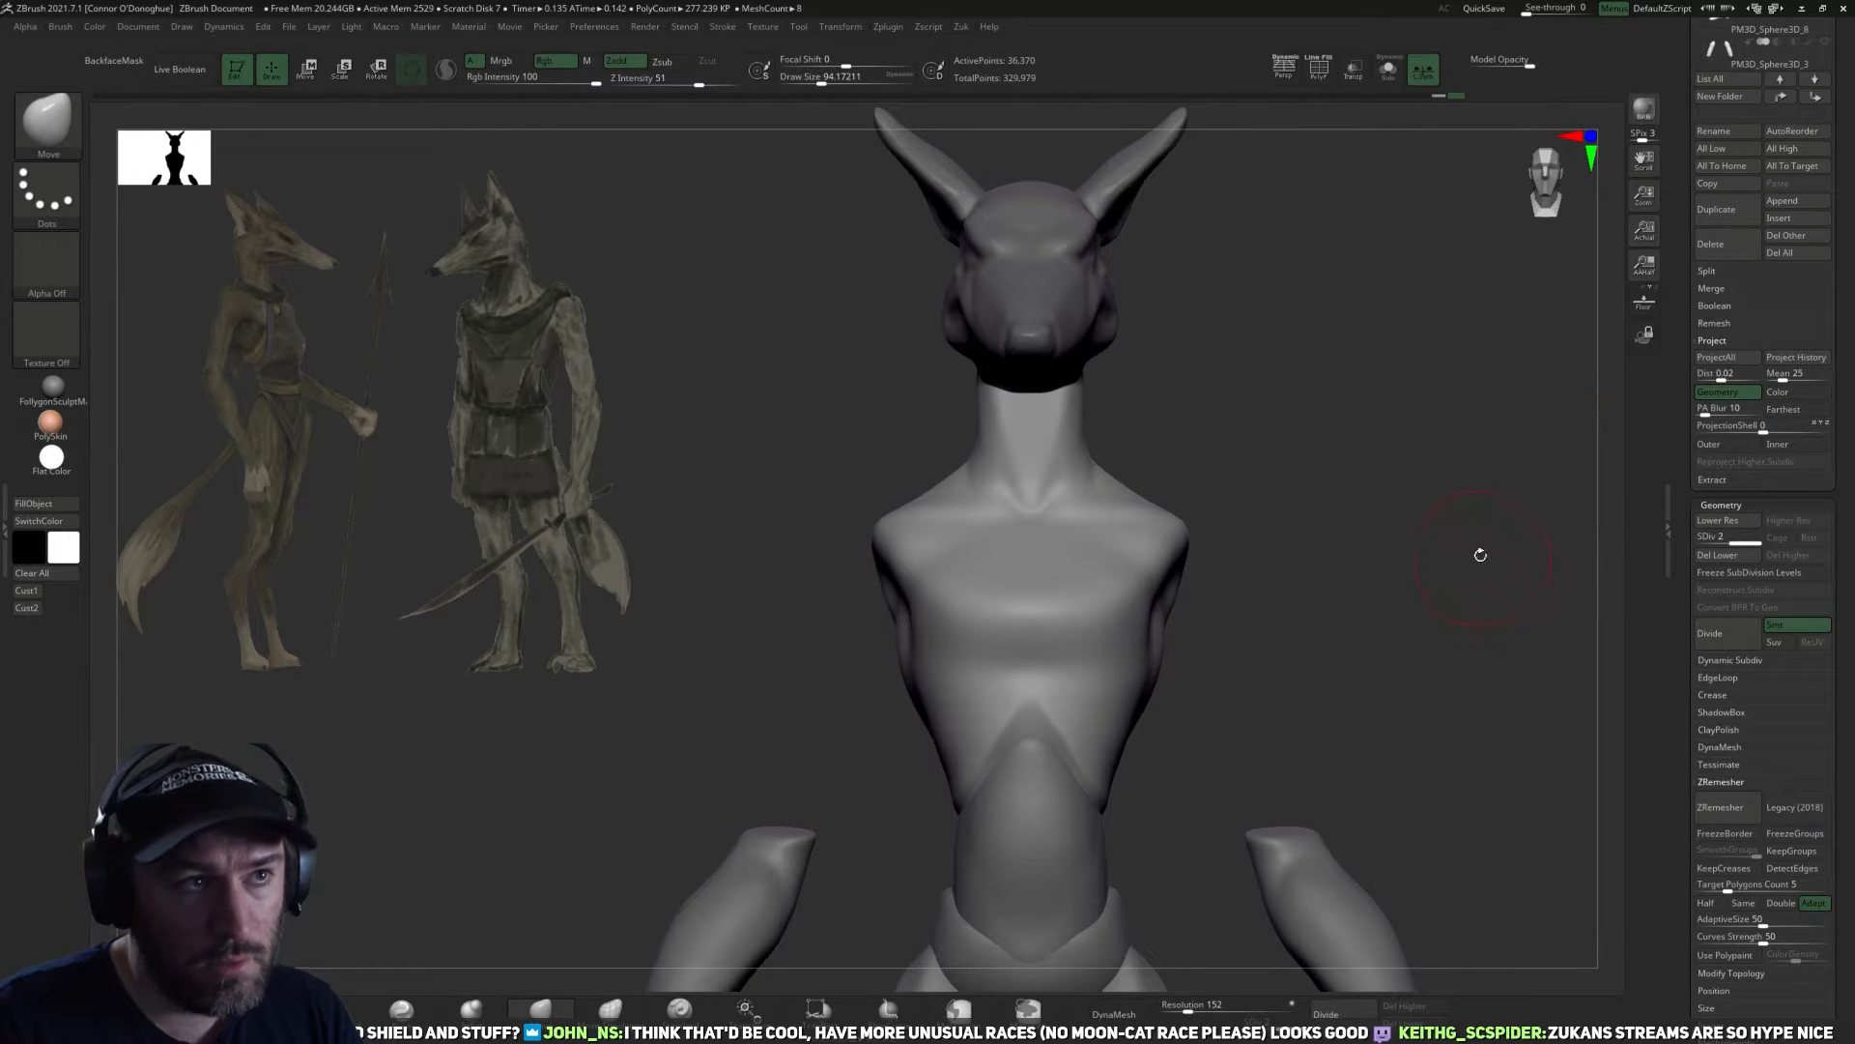
Reshape the neck's front and back contours in side view with the Move brush.
{"action": "mouse_move", "coordinate": [1358, 546]}
{"action": "left_mouse_down"}
{"action": "mouse_move", "coordinate": [1382, 629]}
{"action": "mouse_move", "coordinate": [1197, 541]}
{"action": "mouse_move", "coordinate": [1309, 692]}
{"action": "mouse_move", "coordinate": [1383, 660]}
{"action": "mouse_move", "coordinate": [1396, 525]}
{"action": "mouse_move", "coordinate": [1371, 580]}
{"action": "mouse_move", "coordinate": [822, 907]}
{"action": "left_mouse_up"}
{"action": "left_click_drag", "start_coordinate": [1005, 575], "coordinate": [1169, 435]}
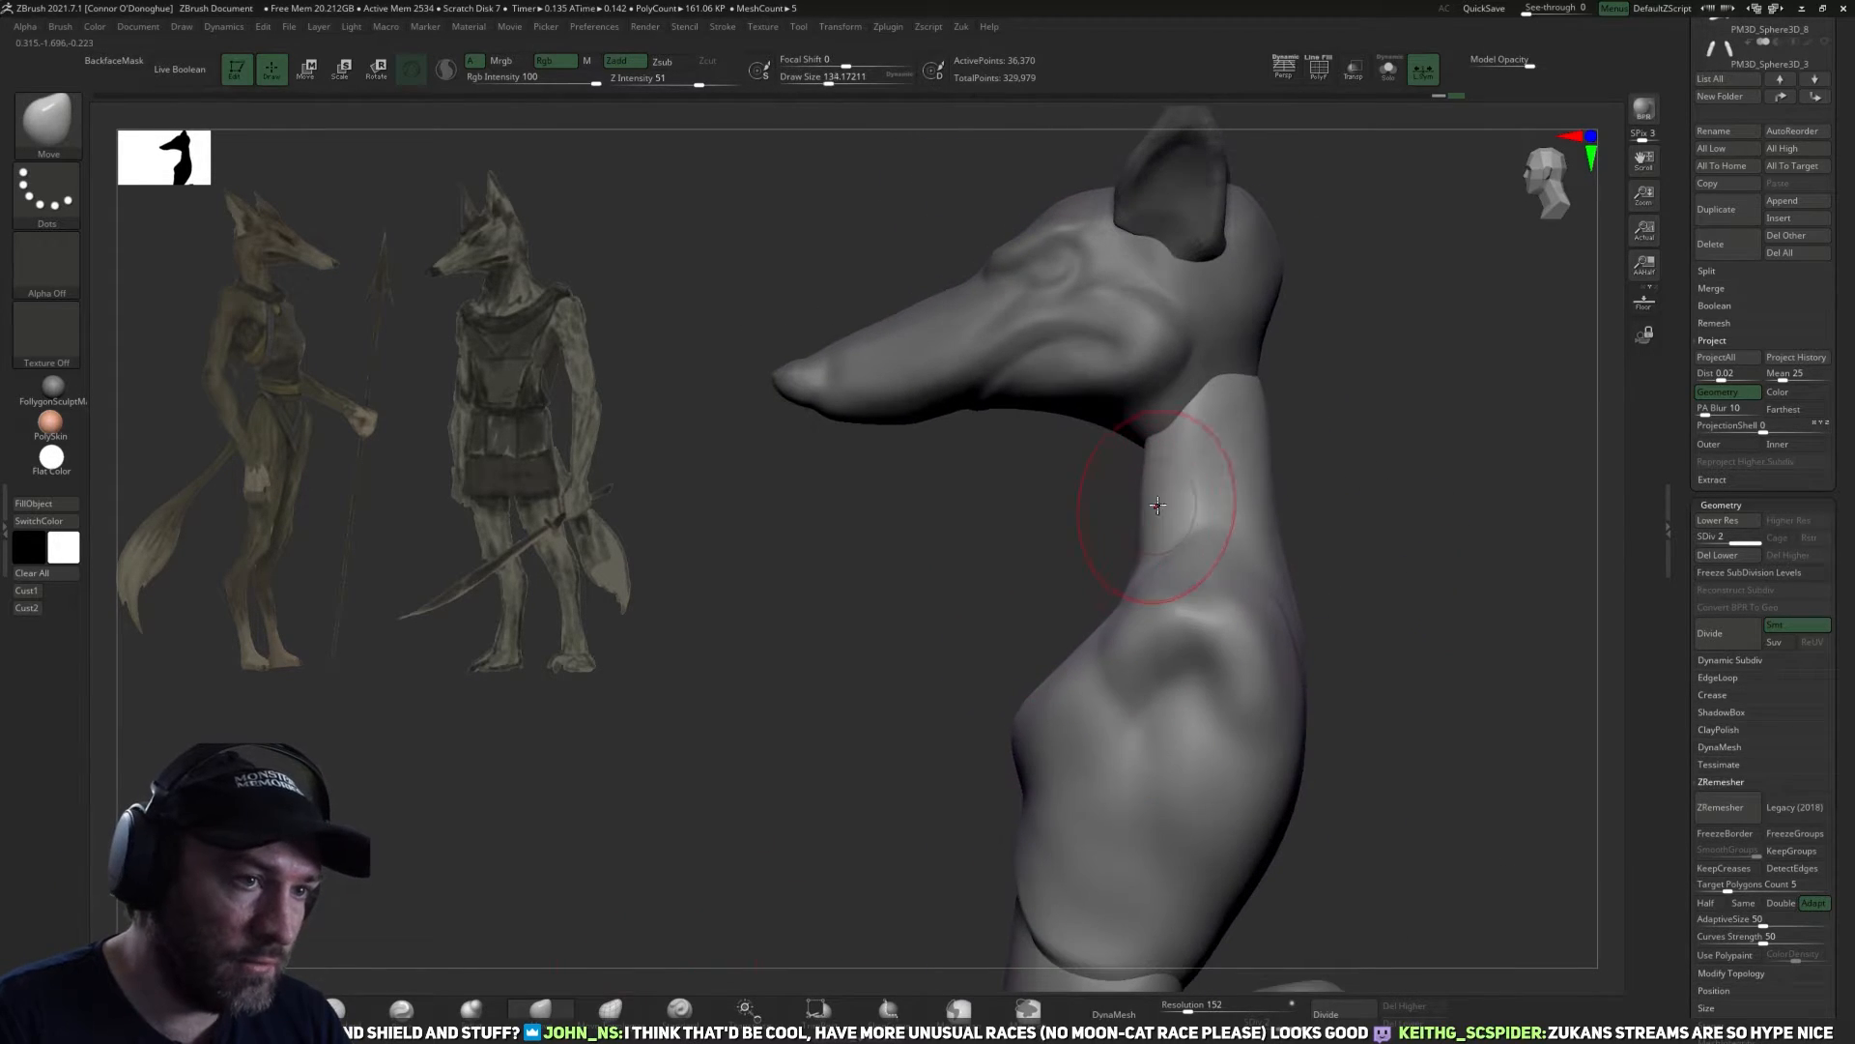
{"action": "key", "text": "["}
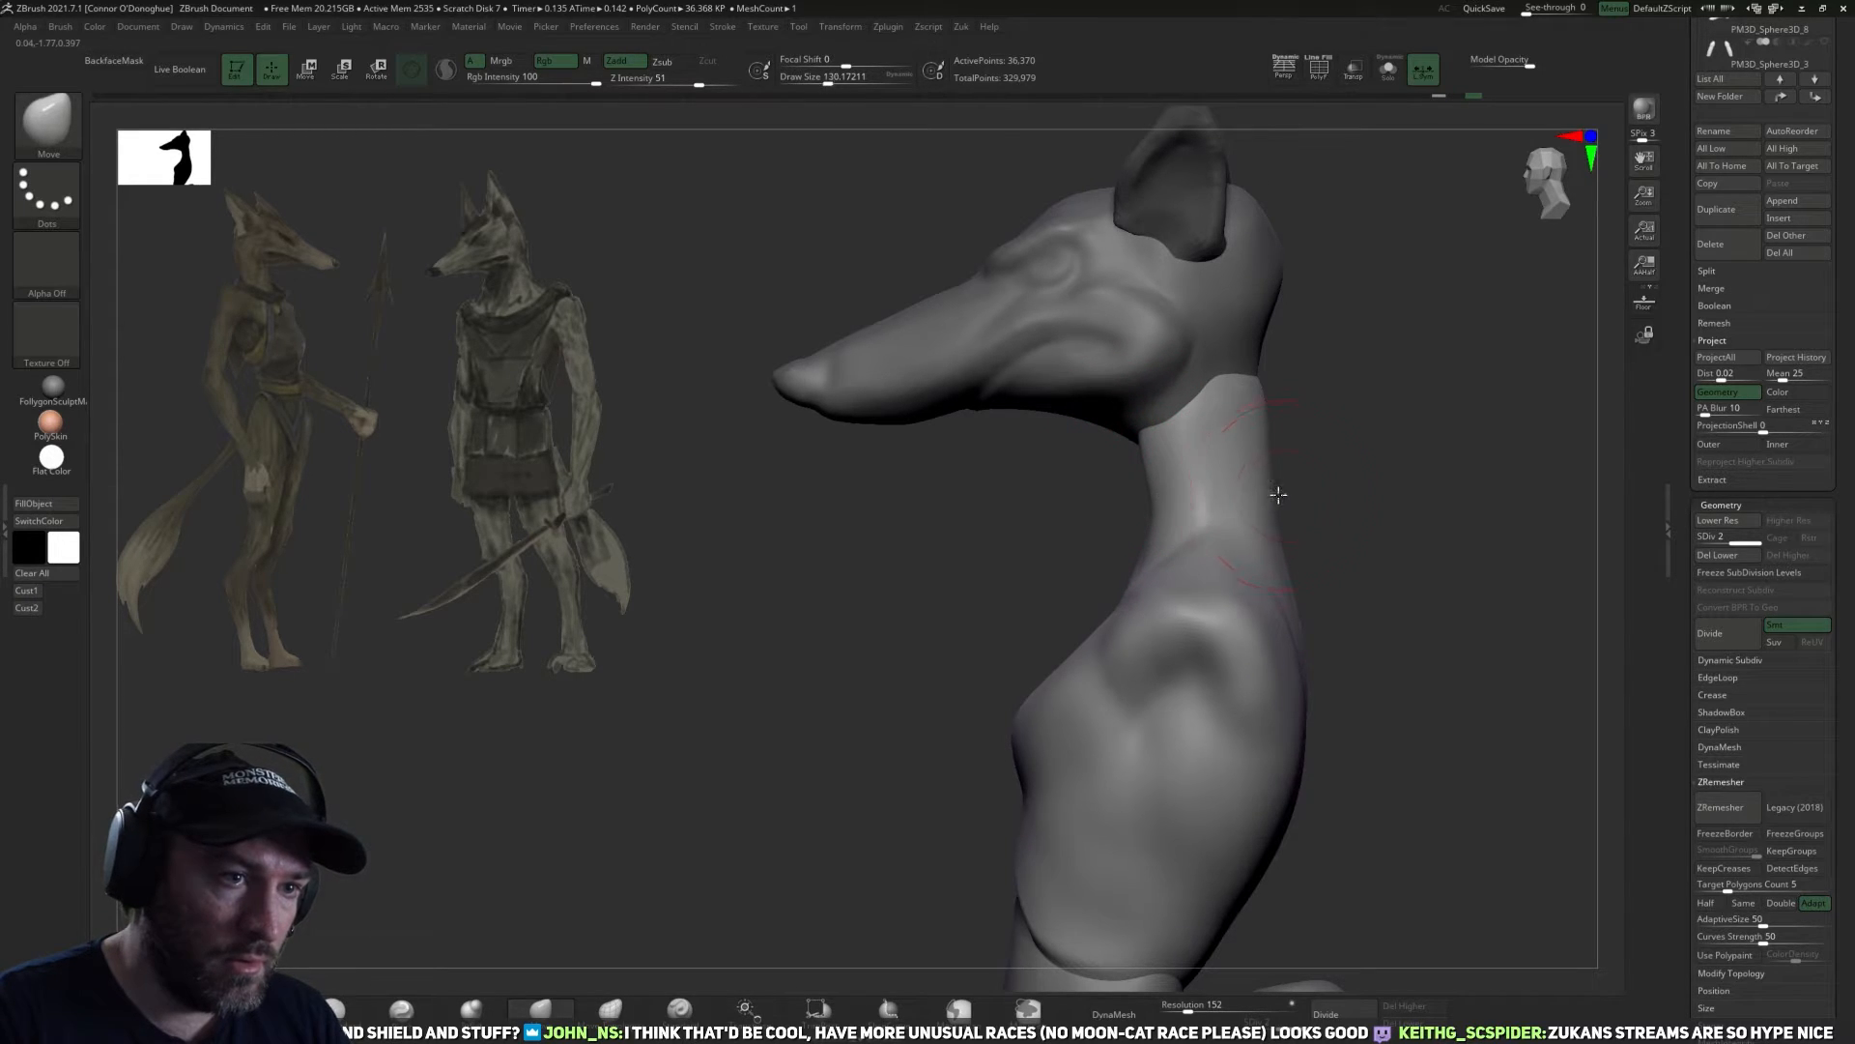
{"action": "key", "text": "]"}
{"action": "left_click_drag", "start_coordinate": [1296, 403], "coordinate": [1269, 372]}
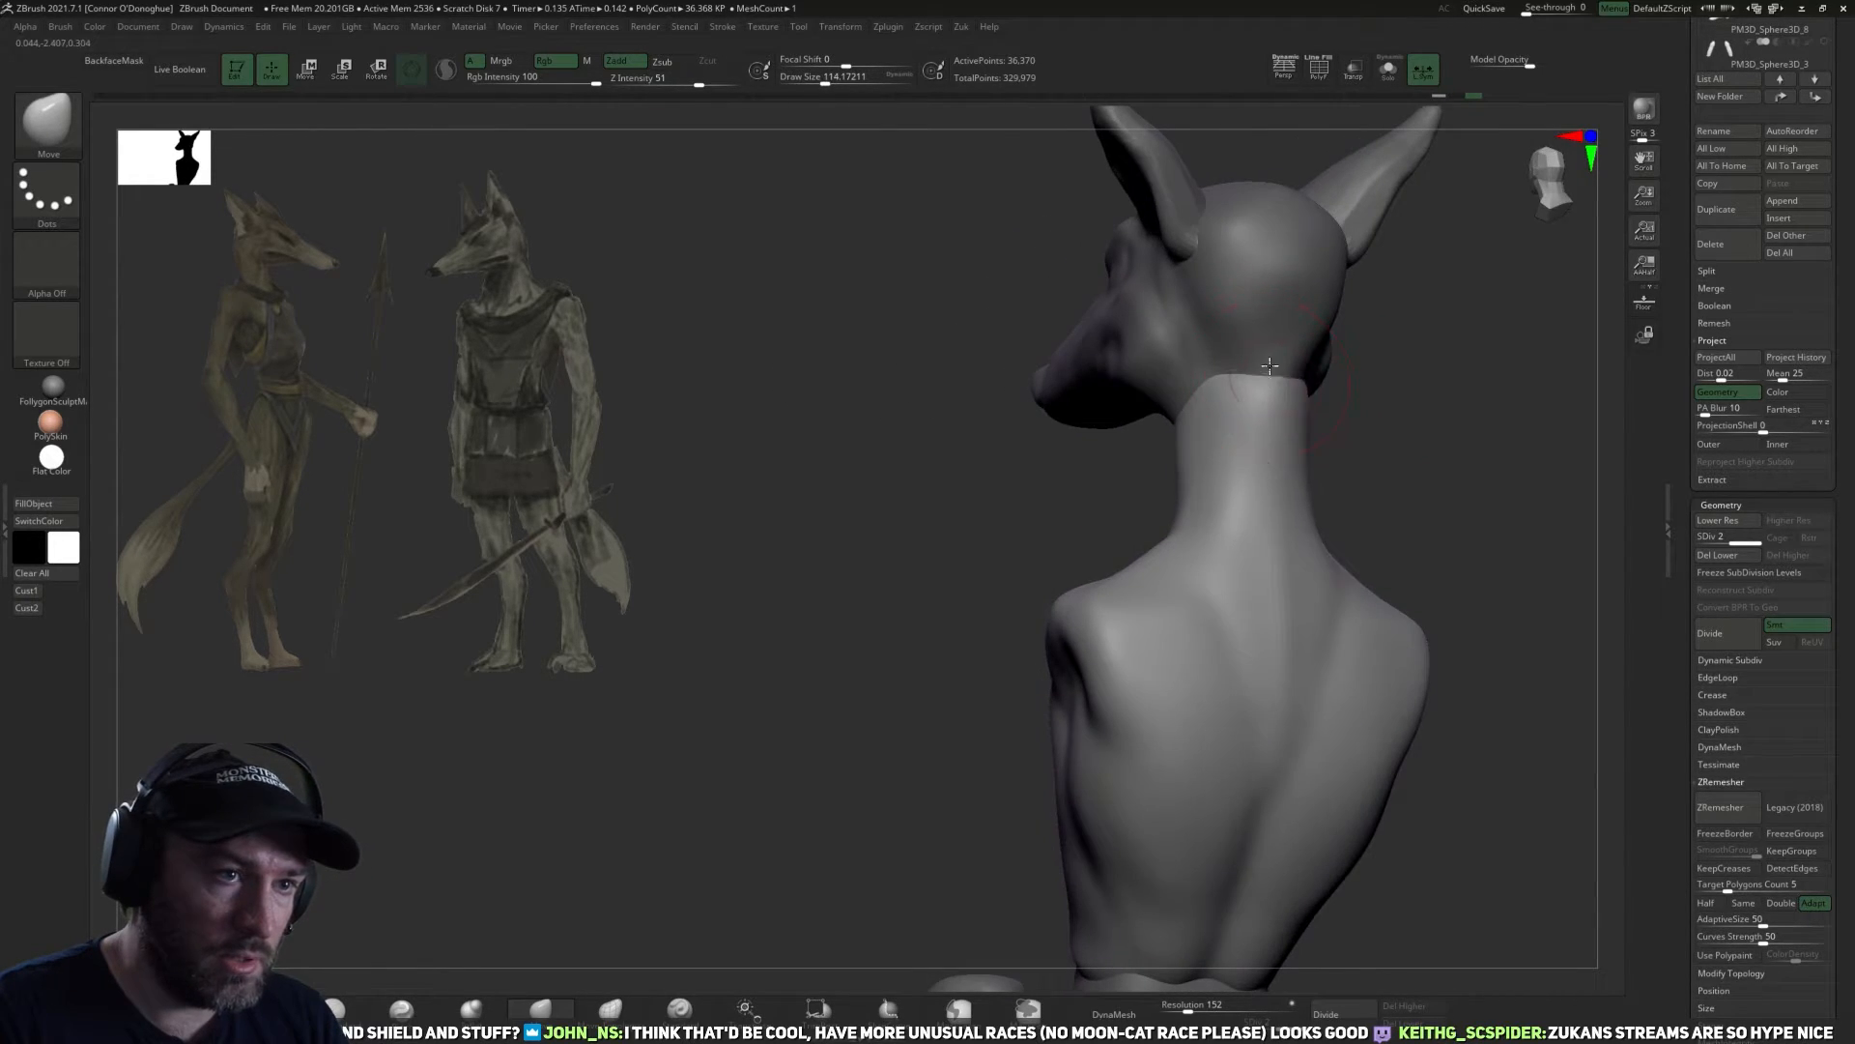
Refine the back and sides of the neck below the skull with the Move brush.
{"action": "left_click_drag", "start_coordinate": [1392, 389], "coordinate": [1340, 383]}
{"action": "key", "text": "["}
{"action": "mouse_move", "coordinate": [1476, 522]}
{"action": "left_mouse_down"}
{"action": "mouse_move", "coordinate": [1557, 444]}
{"action": "mouse_move", "coordinate": [1408, 531]}
{"action": "left_mouse_up"}
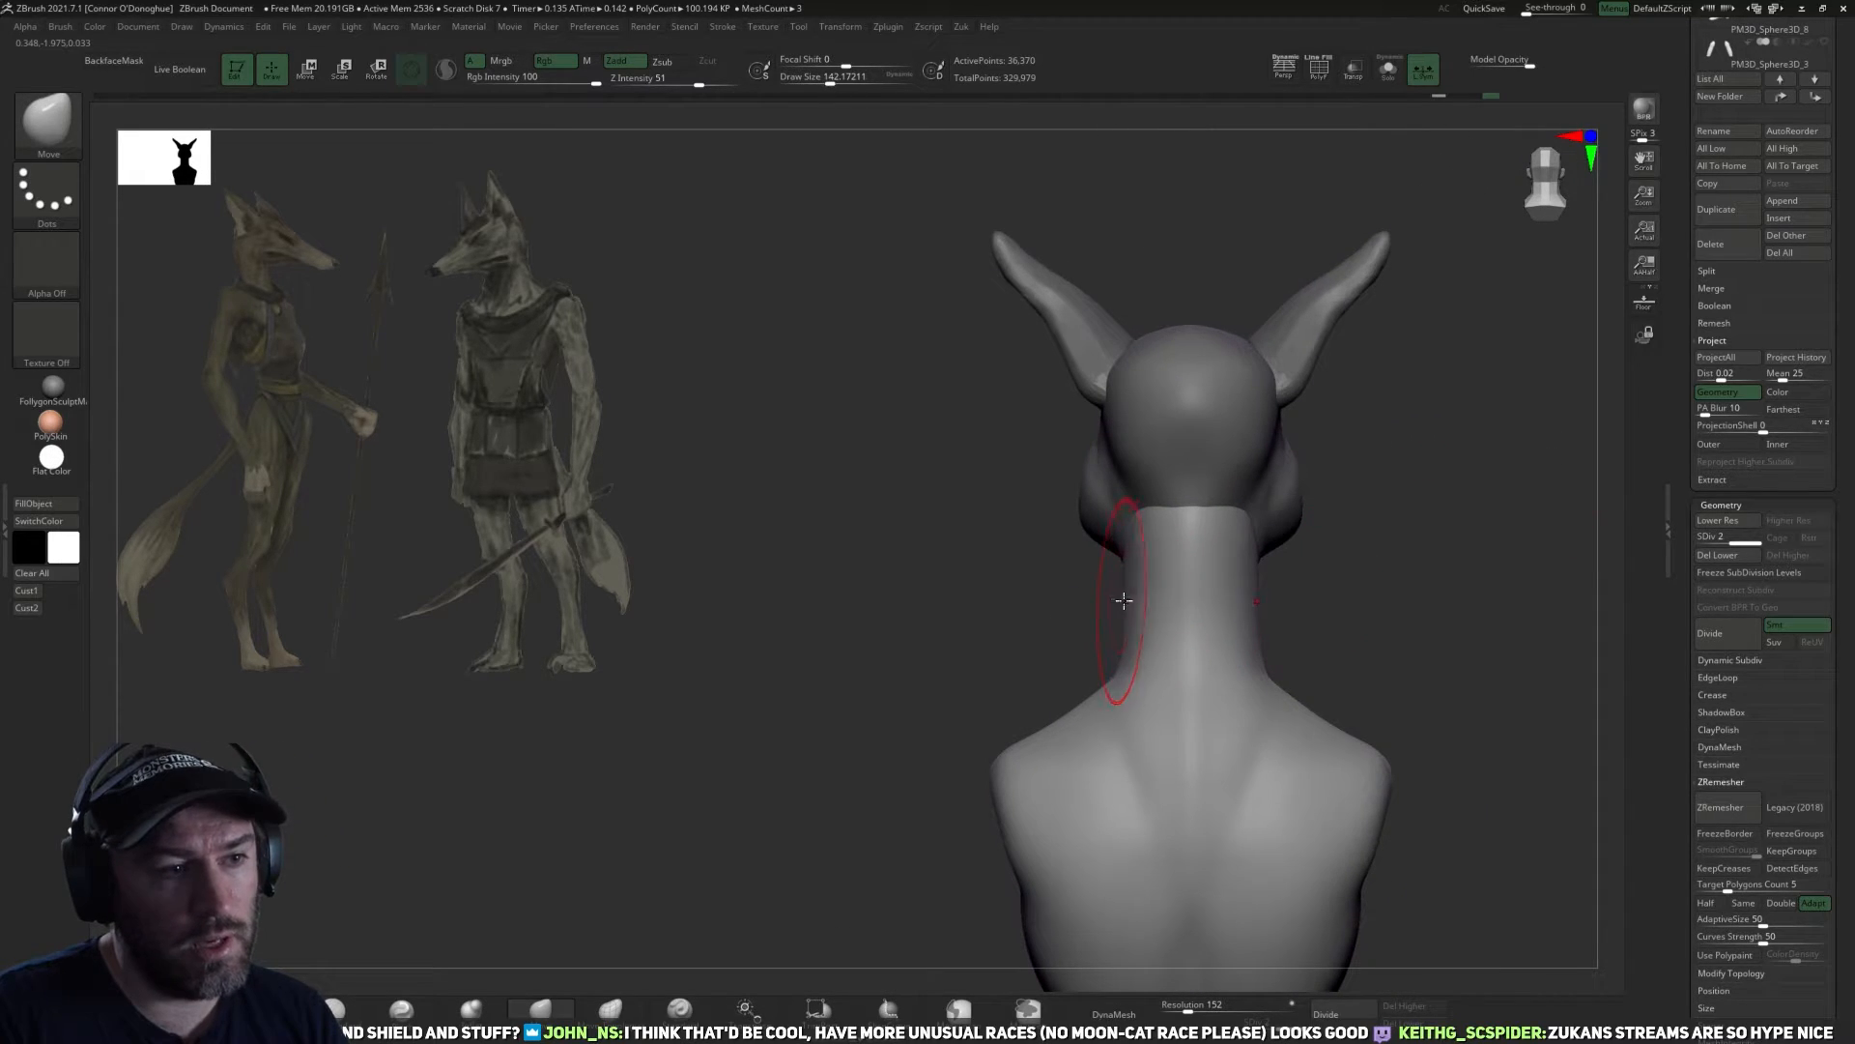
{"action": "key", "text": "["}
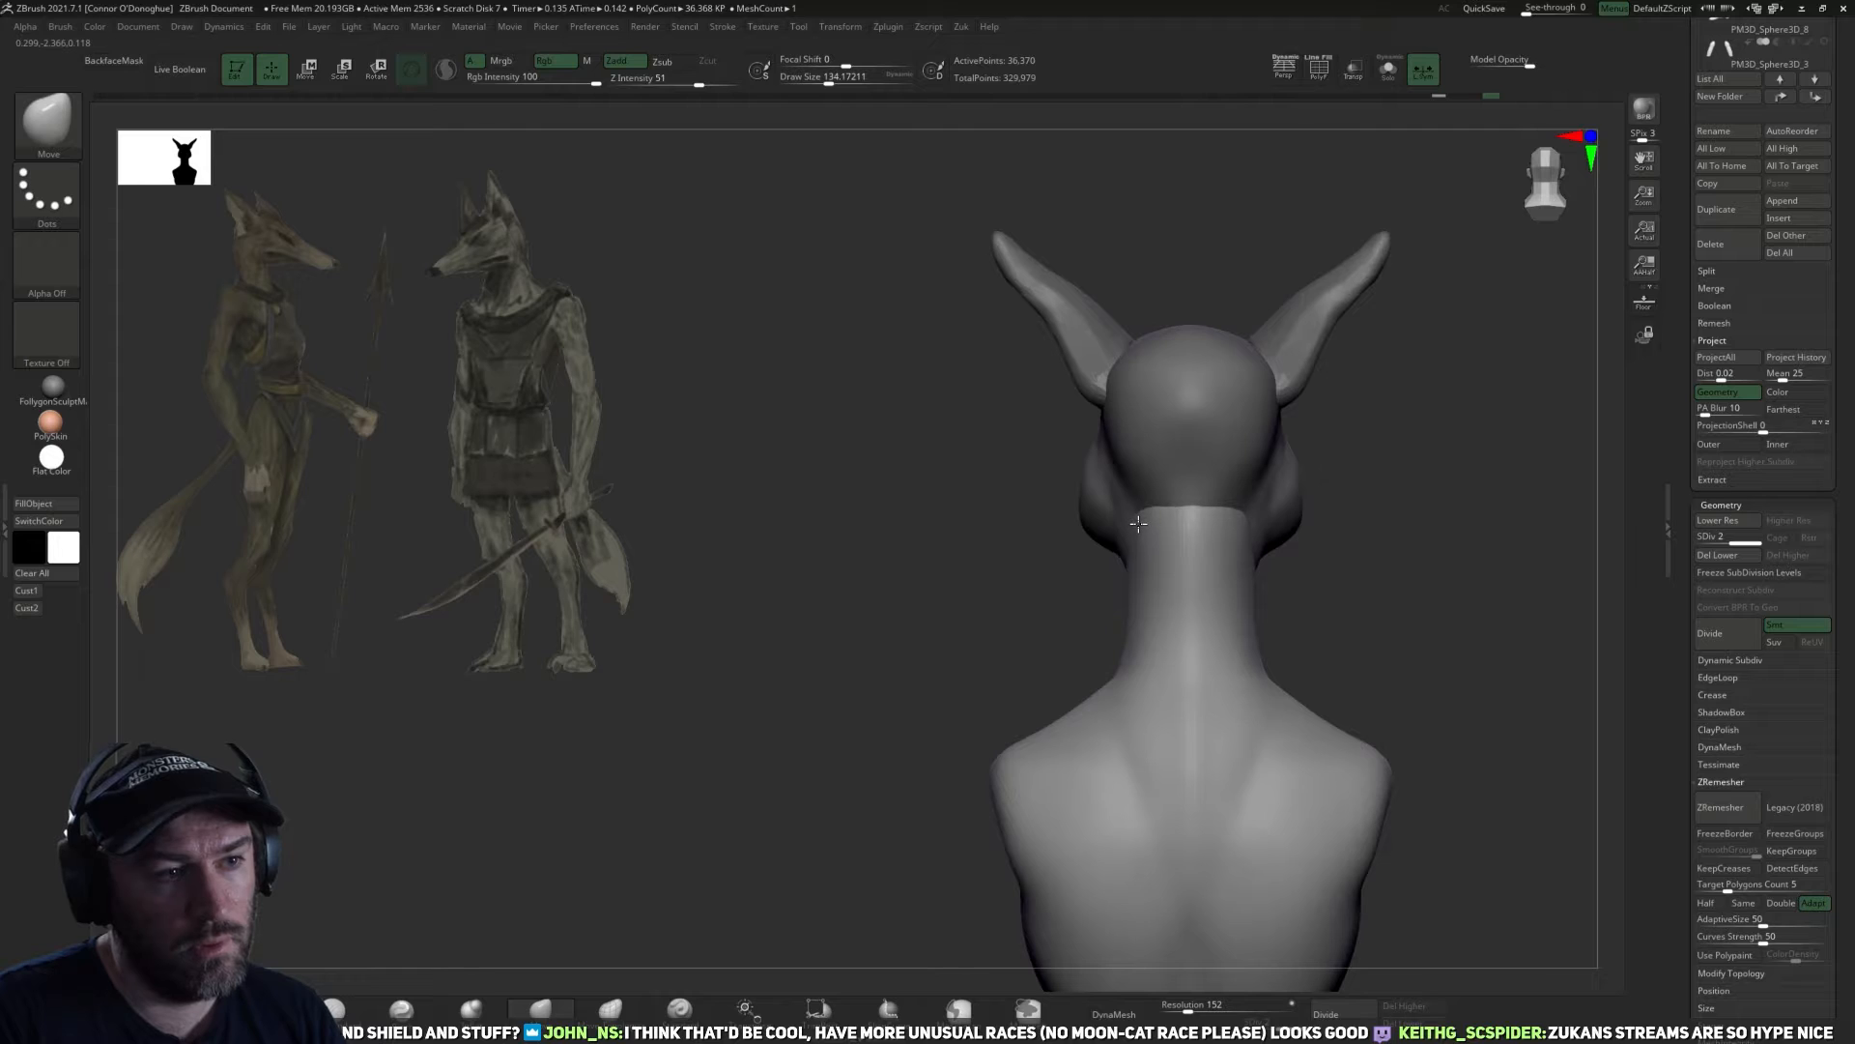
{"action": "left_click_drag", "start_coordinate": [1460, 532], "coordinate": [1252, 643]}
{"action": "mouse_move", "coordinate": [1303, 718]}
{"action": "left_mouse_down"}
{"action": "mouse_move", "coordinate": [1242, 687]}
{"action": "mouse_move", "coordinate": [1296, 676]}
{"action": "mouse_move", "coordinate": [1256, 654]}
{"action": "mouse_move", "coordinate": [1305, 756]}
{"action": "mouse_move", "coordinate": [1297, 715]}
{"action": "left_mouse_up"}
Select the head and pull the underside of its jaw into shape around the top of the neck.
{"action": "left_click", "coordinate": [1223, 530], "text": "alt"}
{"action": "left_click_drag", "start_coordinate": [995, 586], "coordinate": [1068, 602]}
{"action": "mouse_move", "coordinate": [1207, 791]}
{"action": "left_mouse_down"}
{"action": "mouse_move", "coordinate": [1085, 608]}
{"action": "mouse_move", "coordinate": [1202, 612]}
{"action": "mouse_move", "coordinate": [1053, 617]}
{"action": "left_mouse_up"}
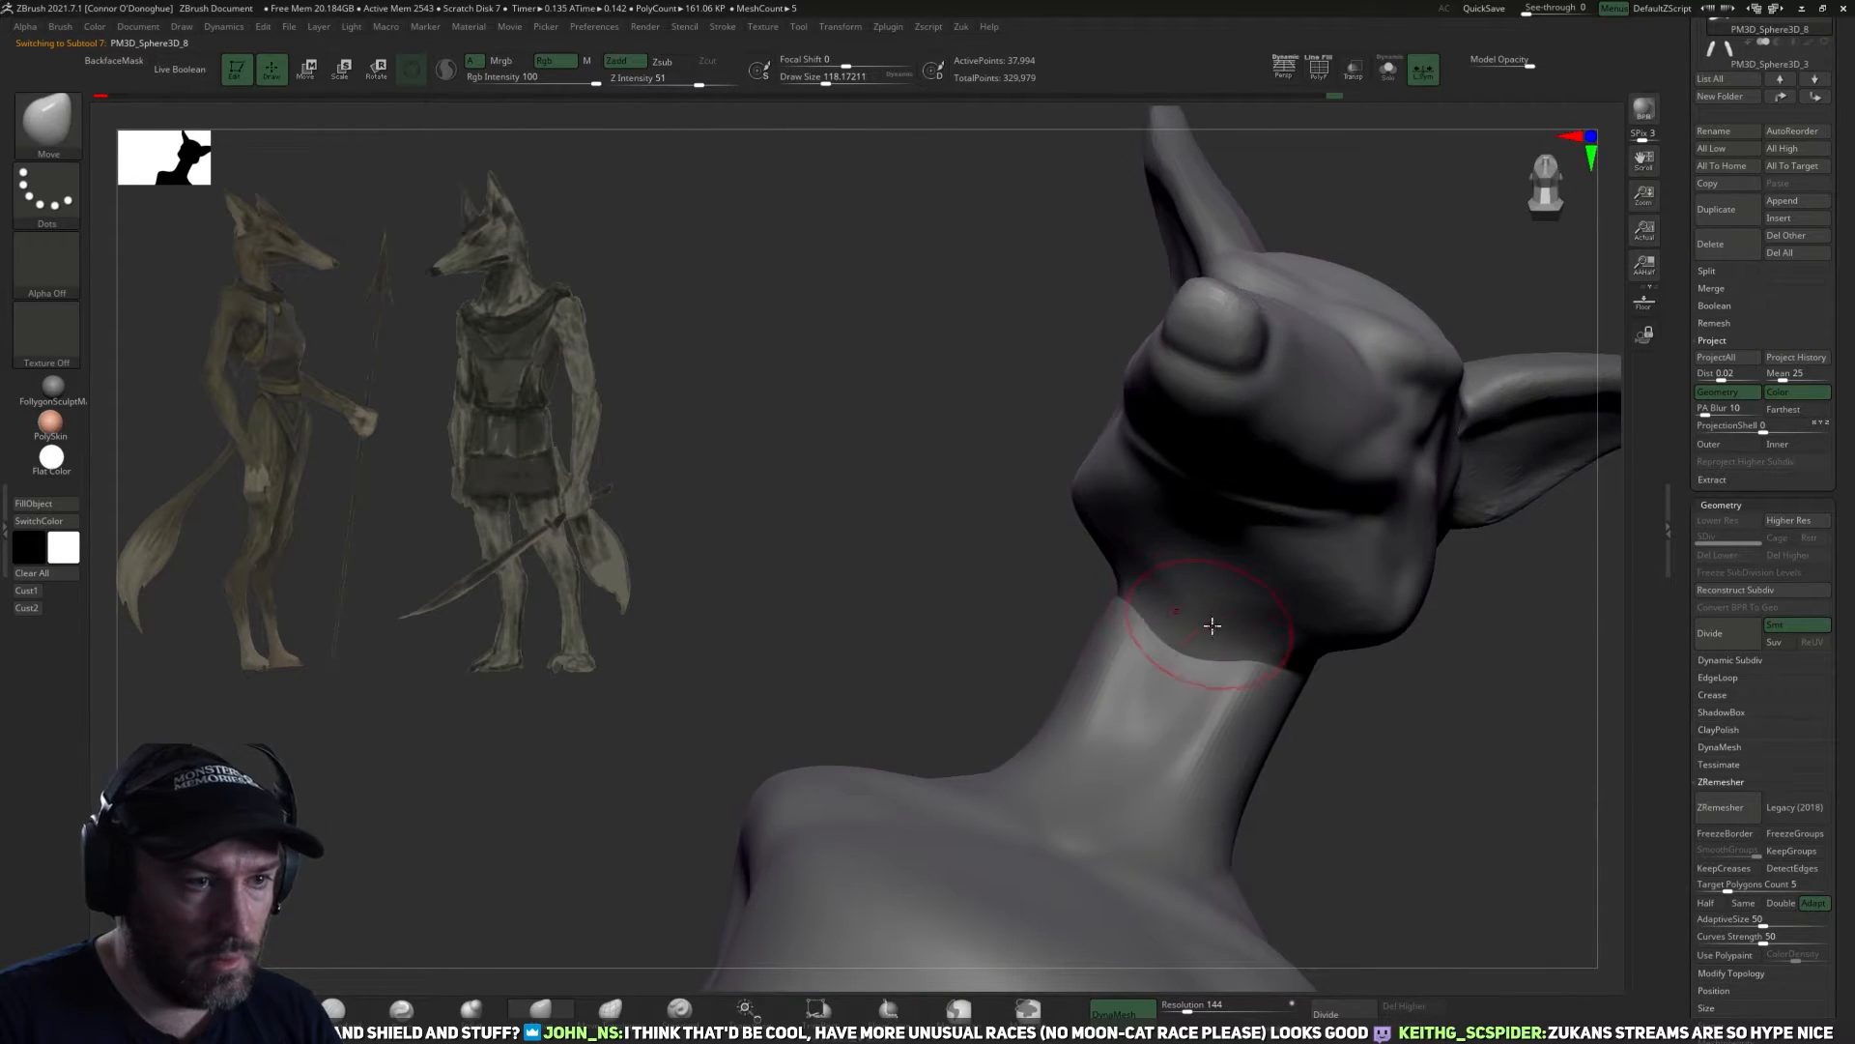
{"action": "right_click_drag", "start_coordinate": [1214, 628], "coordinate": [1246, 631]}
Delete the torso's higher subdivision levels and remesh it with ZRemesher at a target polygon count of 1.
{"action": "mouse_move", "coordinate": [1160, 554]}
{"action": "left_mouse_down"}
{"action": "mouse_move", "coordinate": [995, 683]}
{"action": "mouse_move", "coordinate": [1346, 705]}
{"action": "mouse_move", "coordinate": [1470, 632]}
{"action": "mouse_move", "coordinate": [1325, 447]}
{"action": "mouse_move", "coordinate": [1237, 474]}
{"action": "mouse_move", "coordinate": [1330, 480]}
{"action": "mouse_move", "coordinate": [1370, 554]}
{"action": "mouse_move", "coordinate": [1493, 591]}
{"action": "left_mouse_up"}
{"action": "left_click", "coordinate": [1234, 646], "text": "alt"}
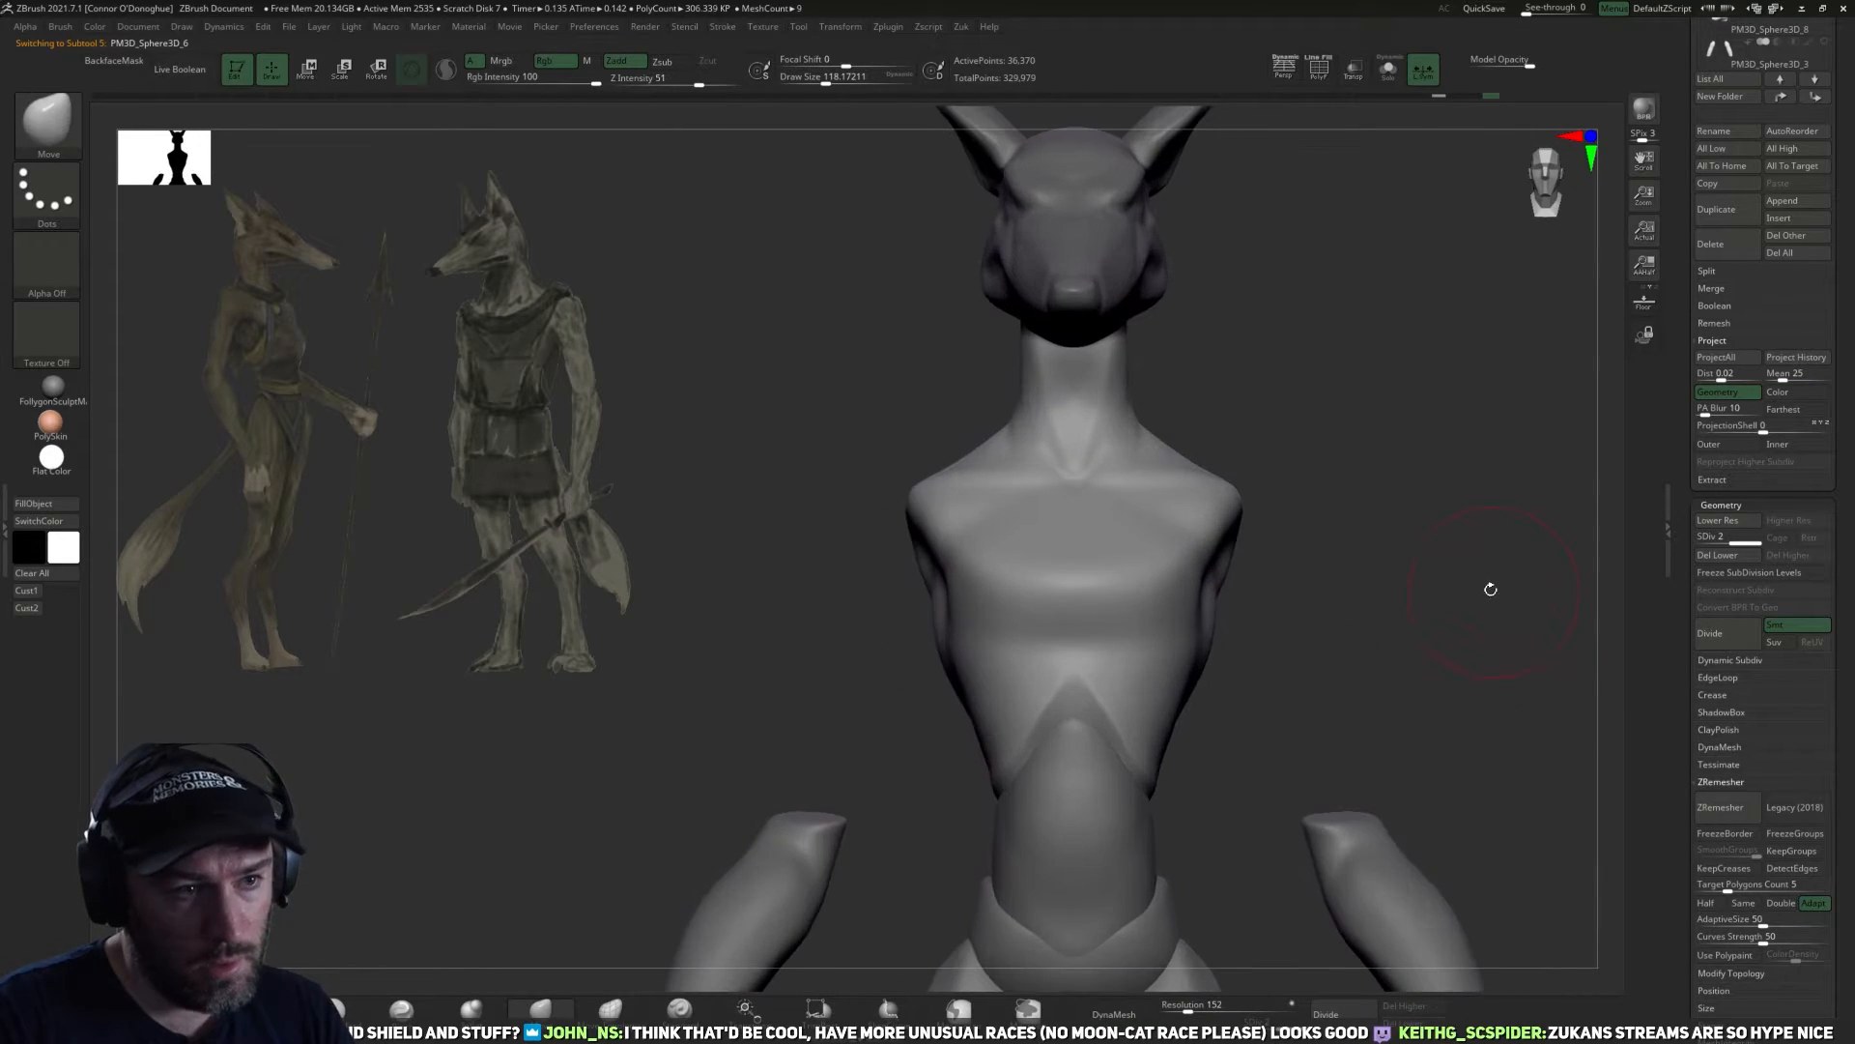
{"action": "left_click", "coordinate": [1717, 520]}
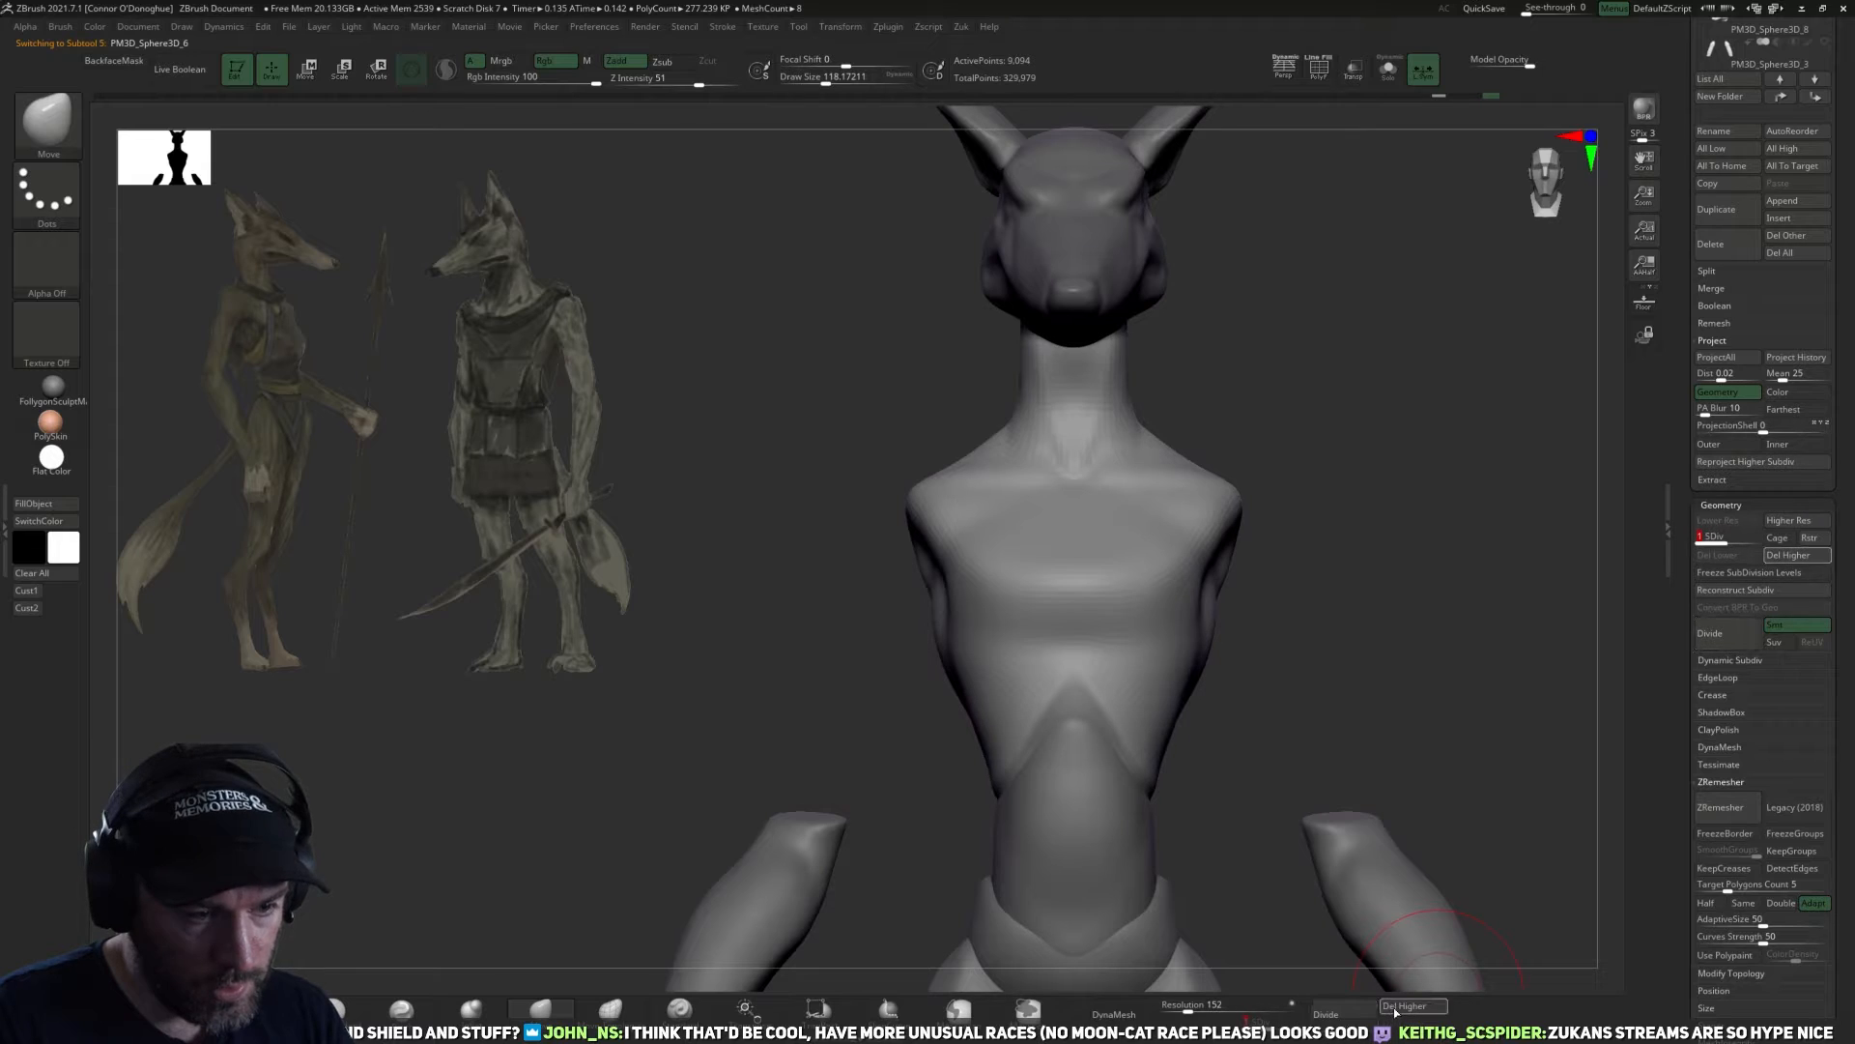
{"action": "left_click", "coordinate": [1750, 891]}
{"action": "type", "text": "1"}
{"action": "left_click", "coordinate": [1729, 808]}
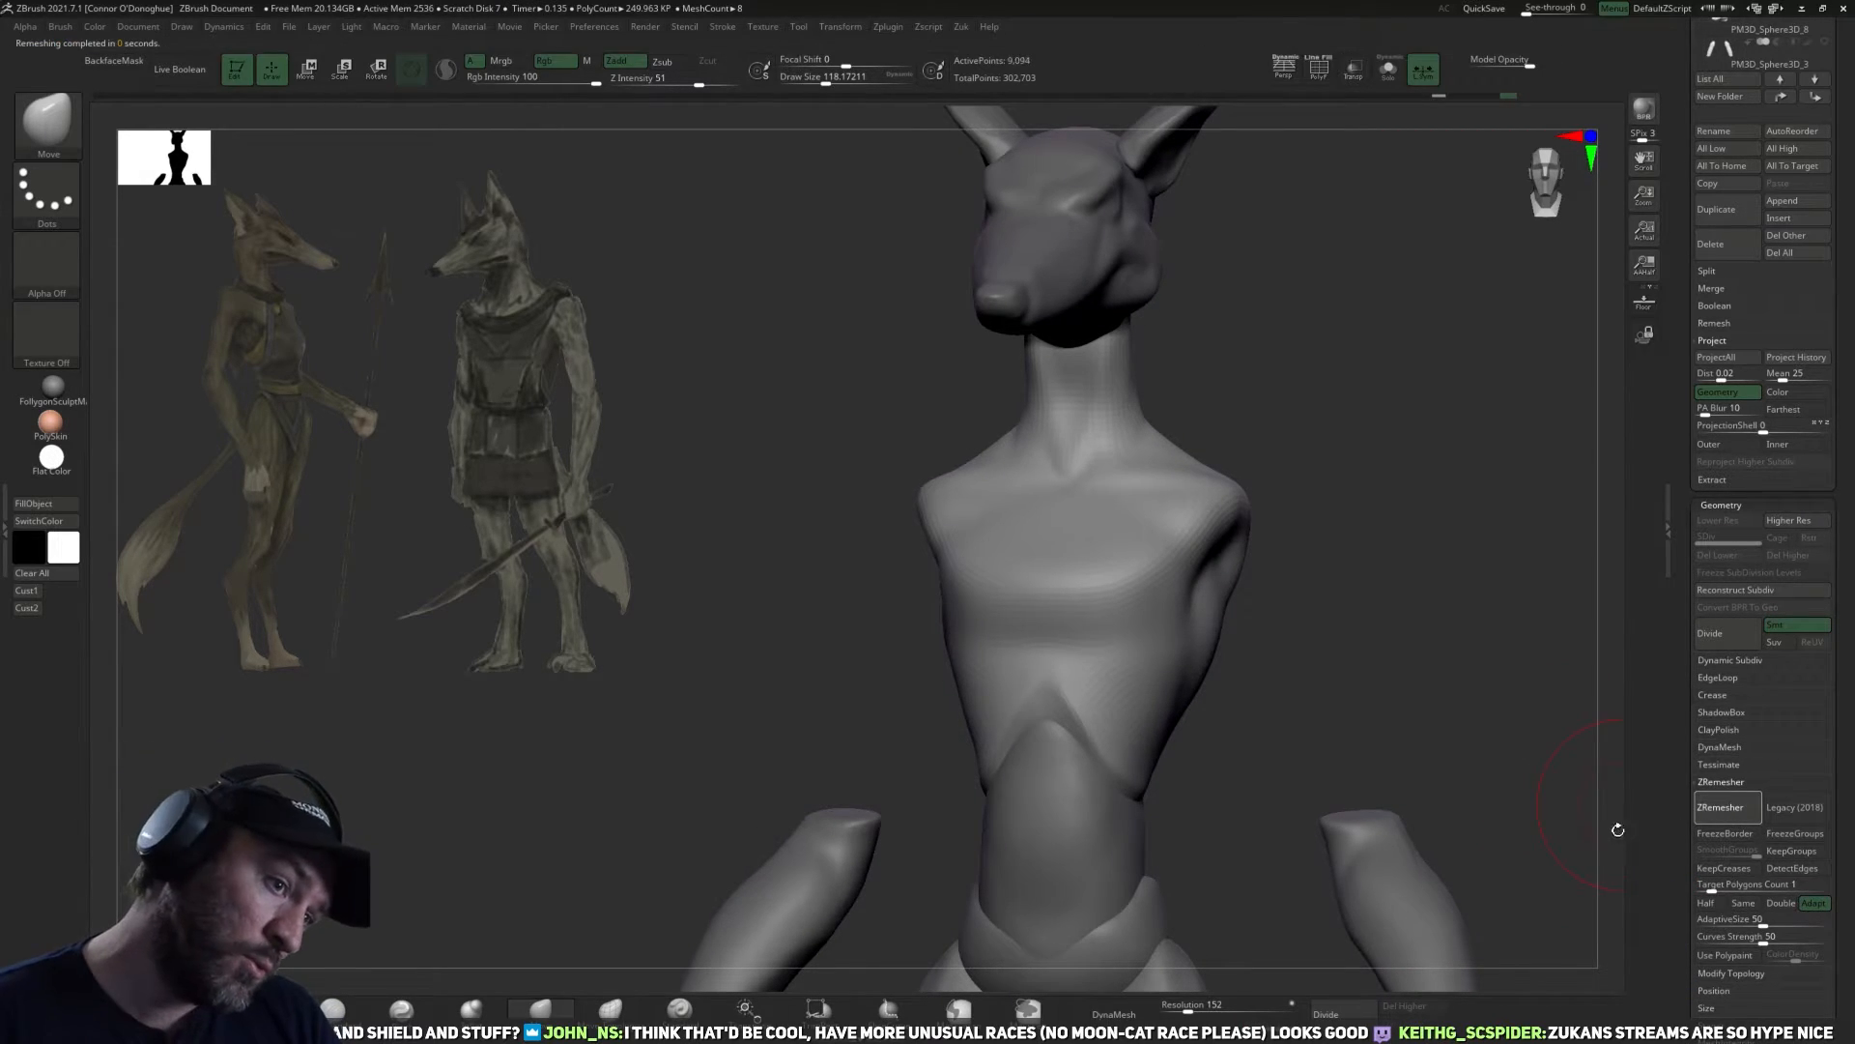
Subdivide the remeshed torso up to subdivision level 4.
{"action": "mouse_move", "coordinate": [1421, 667]}
{"action": "left_mouse_down"}
{"action": "mouse_move", "coordinate": [1433, 634]}
{"action": "mouse_move", "coordinate": [1346, 647]}
{"action": "mouse_move", "coordinate": [1338, 673]}
{"action": "mouse_move", "coordinate": [1567, 406]}
{"action": "left_mouse_up"}
{"action": "left_click", "coordinate": [1796, 374]}
{"action": "mouse_move", "coordinate": [1408, 712]}
{"action": "left_mouse_down"}
{"action": "mouse_move", "coordinate": [1446, 724]}
{"action": "mouse_move", "coordinate": [1362, 928]}
{"action": "left_mouse_up"}
{"action": "left_click", "coordinate": [1342, 1010]}
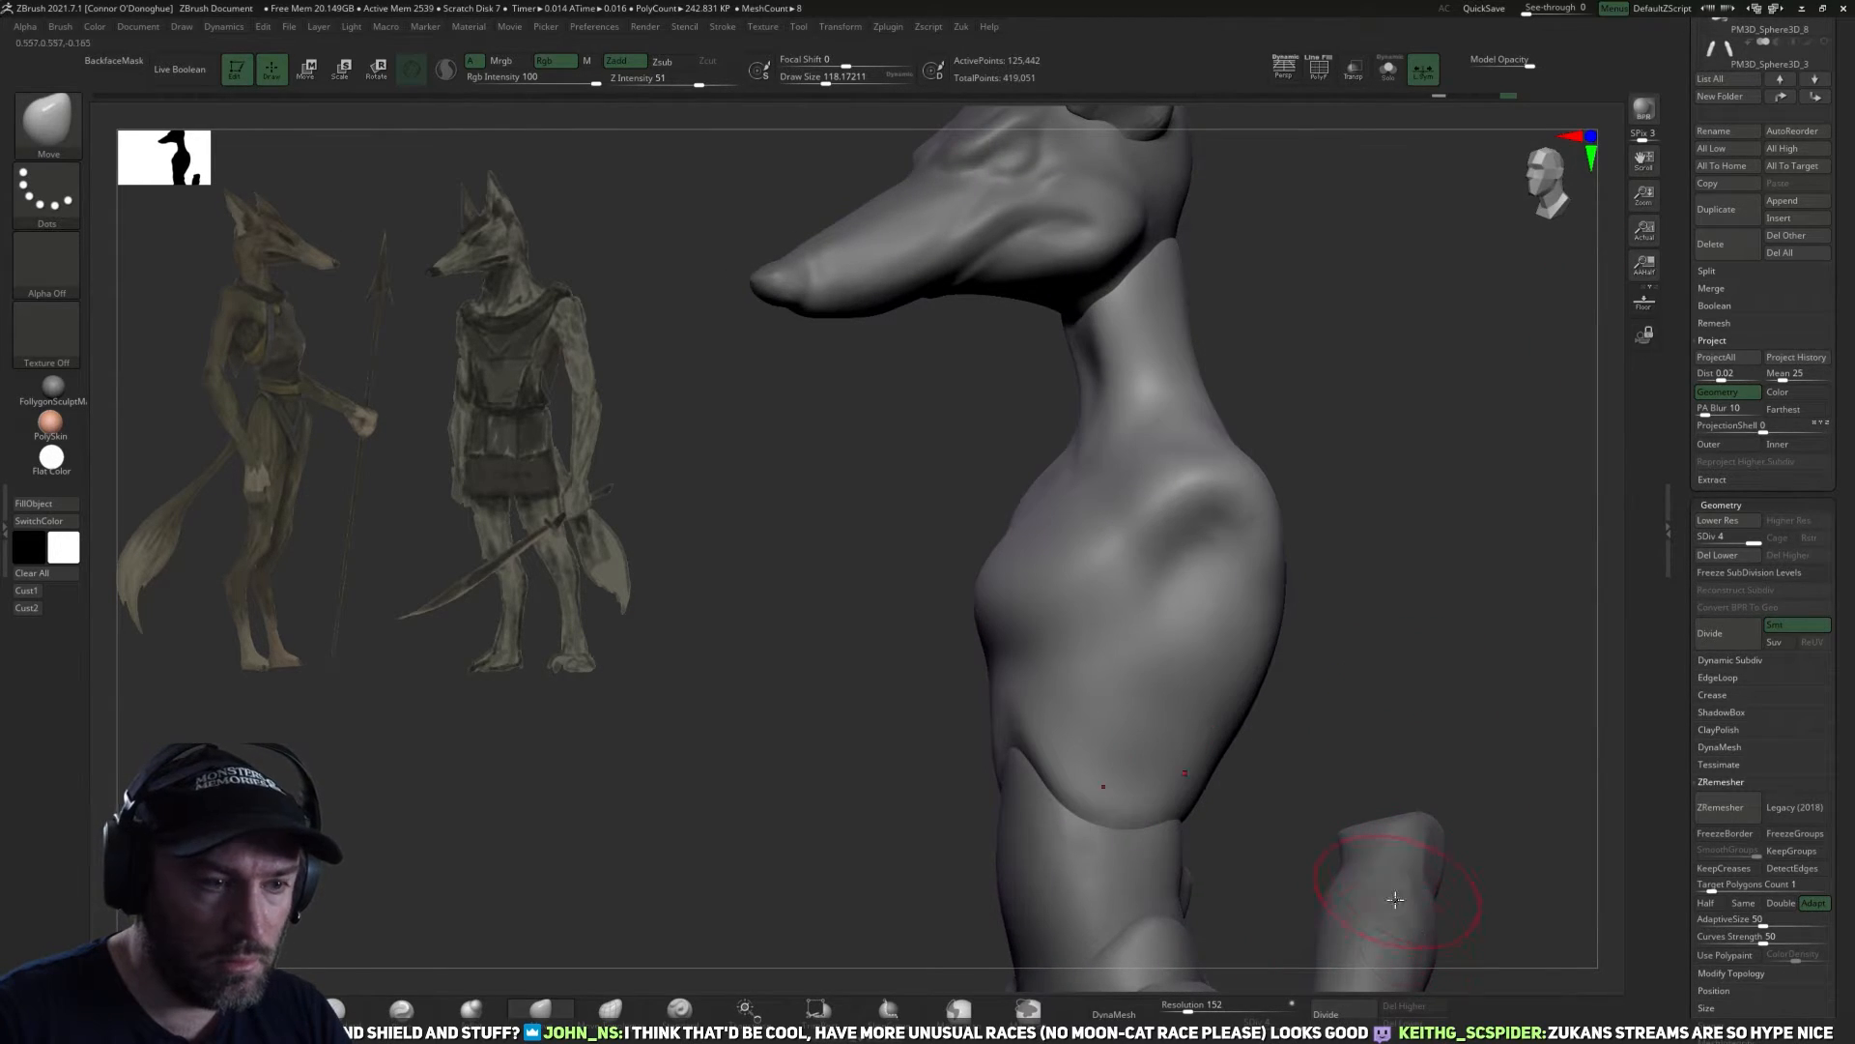
Reshape the side of the rib cage with the Move brush at the torso's lower subdivision levels.
{"action": "mouse_move", "coordinate": [1446, 711]}
{"action": "left_mouse_down"}
{"action": "mouse_move", "coordinate": [1312, 609]}
{"action": "mouse_move", "coordinate": [1383, 692]}
{"action": "mouse_move", "coordinate": [1301, 713]}
{"action": "mouse_move", "coordinate": [1401, 750]}
{"action": "mouse_move", "coordinate": [1309, 666]}
{"action": "mouse_move", "coordinate": [1345, 667]}
{"action": "left_mouse_up"}
{"action": "key", "text": "shift+d"}
{"action": "key", "text": "shift+d"}
{"action": "key", "text": "shift+d"}
{"action": "mouse_move", "coordinate": [1163, 663]}
{"action": "left_mouse_down", "text": "shift"}
{"action": "mouse_move", "coordinate": [1243, 675]}
{"action": "mouse_move", "coordinate": [1170, 684]}
{"action": "left_mouse_up", "text": "shift"}
{"action": "key", "text": "d"}
{"action": "mouse_move", "coordinate": [1300, 703]}
{"action": "left_mouse_down"}
{"action": "mouse_move", "coordinate": [1341, 705]}
{"action": "mouse_move", "coordinate": [1212, 658]}
{"action": "mouse_move", "coordinate": [1176, 665]}
{"action": "left_mouse_up"}
{"action": "left_click_drag", "start_coordinate": [1338, 658], "coordinate": [1198, 667]}
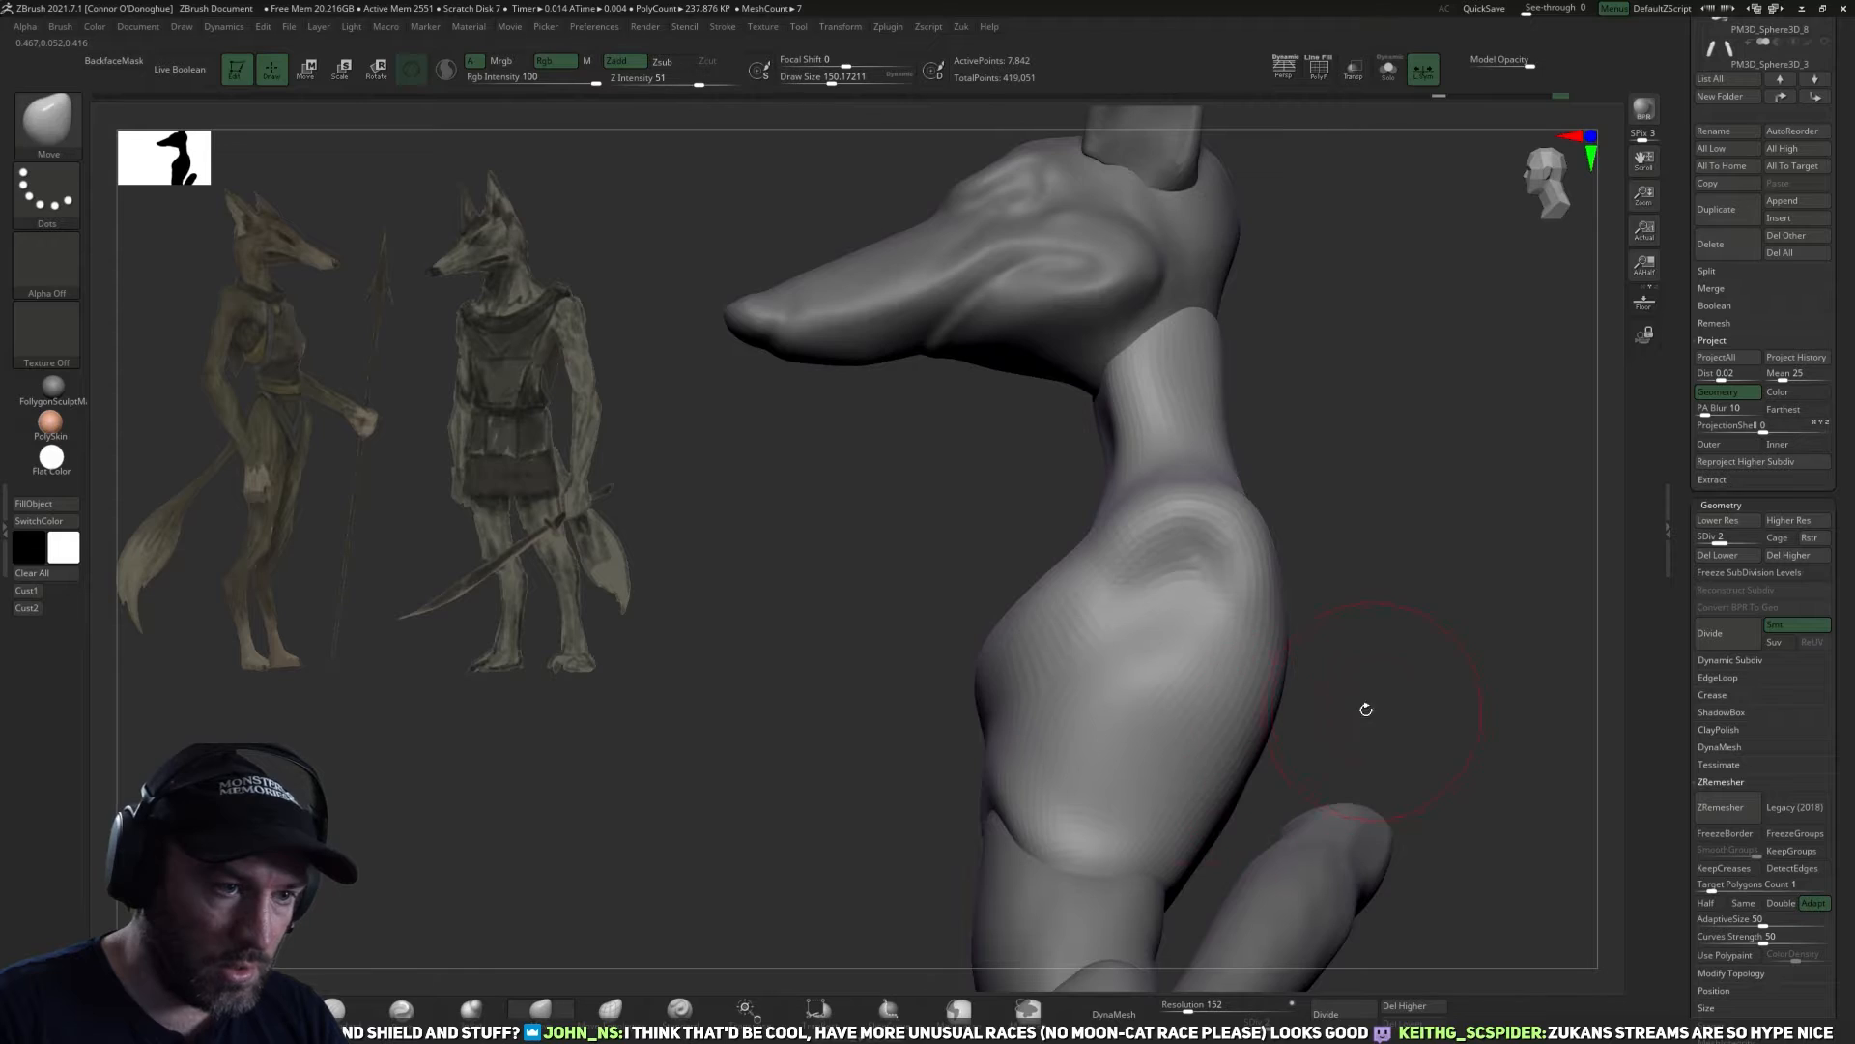
Refine the torso's back, flank and waist contours with the Move brush, working up to subdivision level 3.
{"action": "mouse_move", "coordinate": [1367, 708]}
{"action": "left_mouse_down", "text": "shift"}
{"action": "mouse_move", "coordinate": [1068, 711]}
{"action": "mouse_move", "coordinate": [1191, 700]}
{"action": "left_mouse_up", "text": "shift"}
{"action": "left_click_drag", "start_coordinate": [1241, 681], "coordinate": [1234, 742], "text": "shift"}
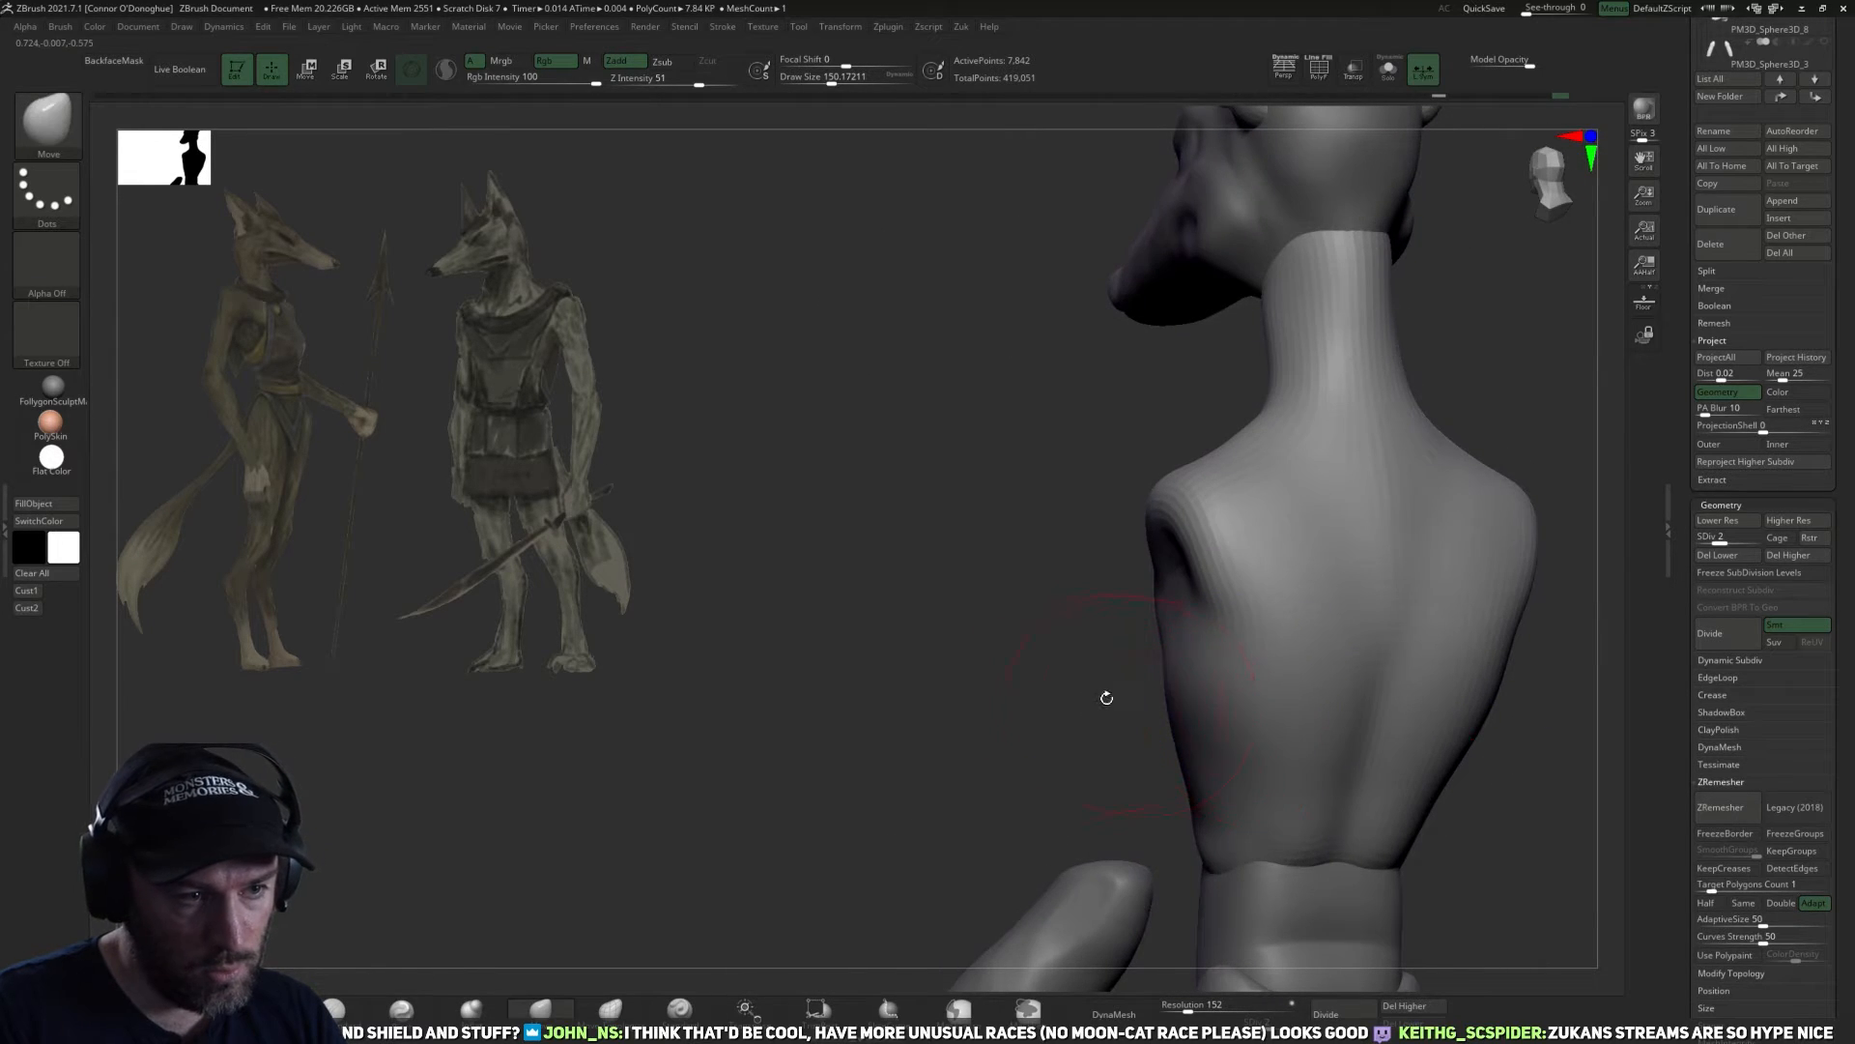
{"action": "left_click_drag", "start_coordinate": [1105, 699], "coordinate": [1219, 703]}
{"action": "left_click_drag", "start_coordinate": [1191, 684], "coordinate": [1185, 701], "text": "shift"}
{"action": "key", "text": "d"}
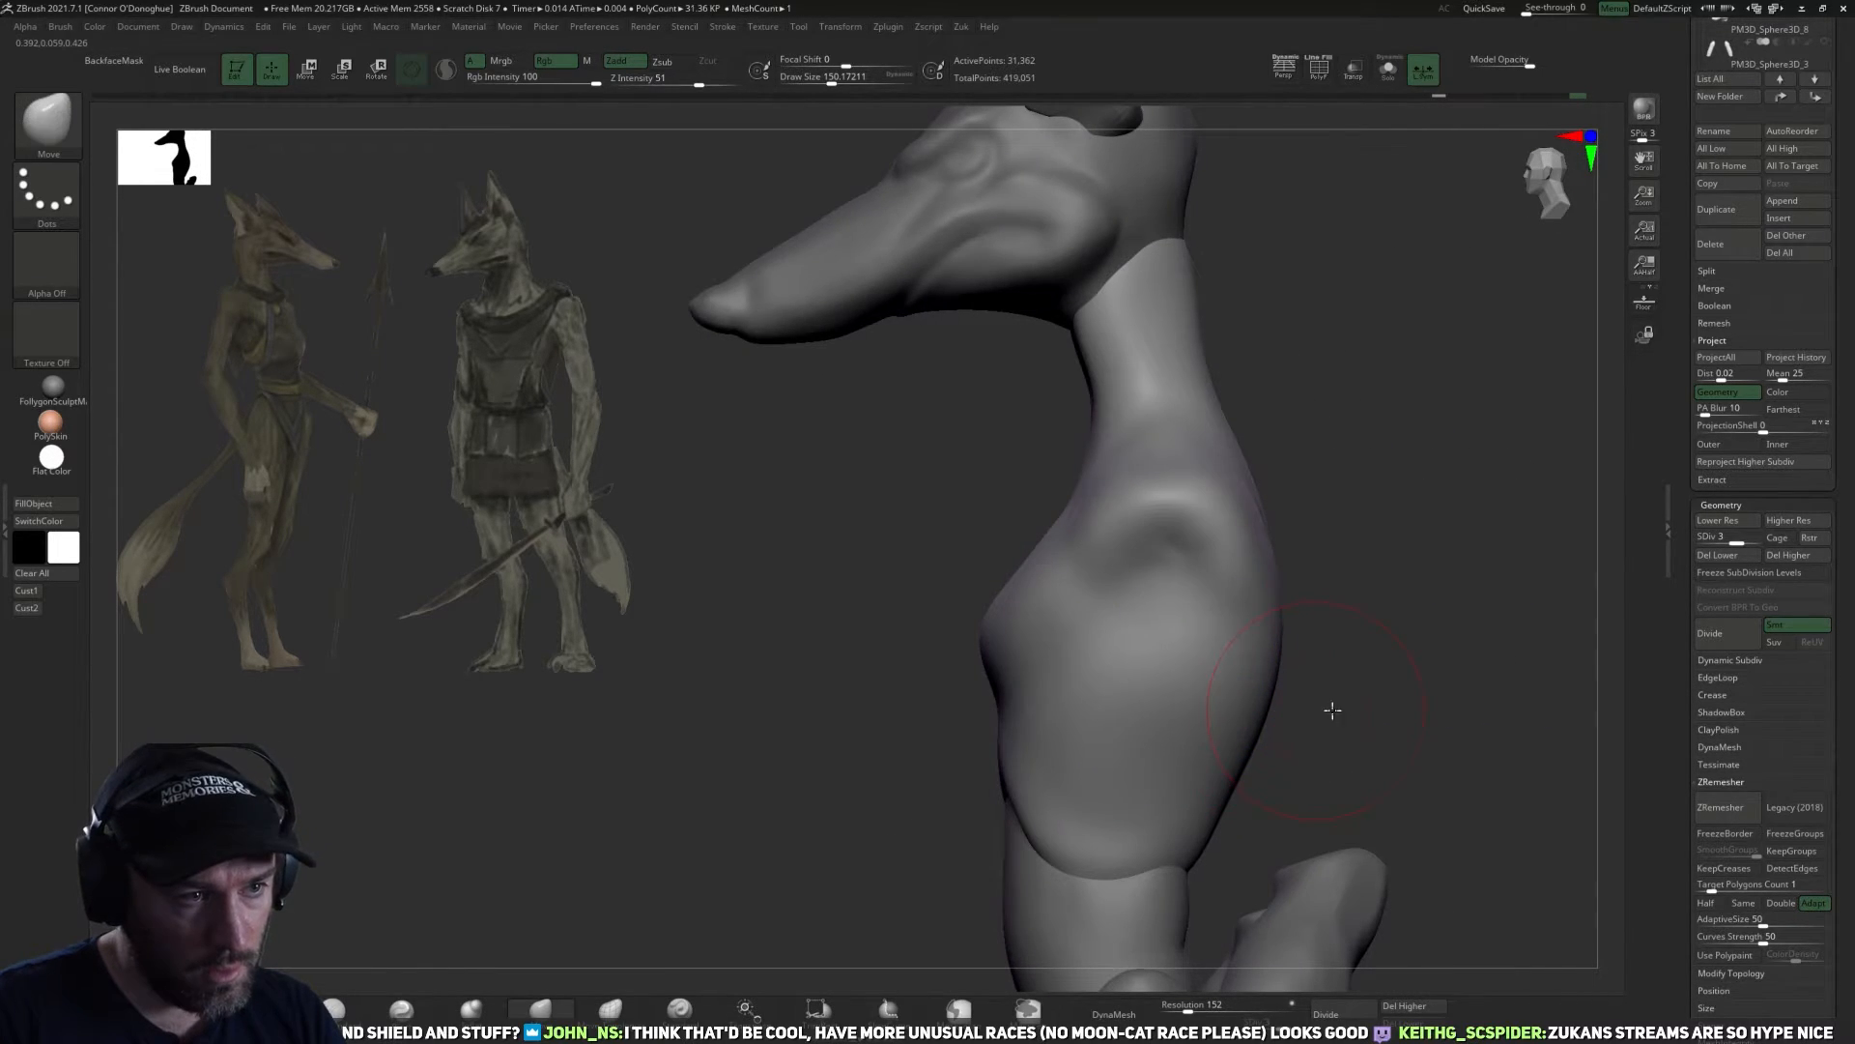
{"action": "left_click_drag", "start_coordinate": [1313, 712], "coordinate": [1191, 591], "text": "shift"}
{"action": "key", "text": "b"}
{"action": "key", "text": "m"}
{"action": "key", "text": "v"}
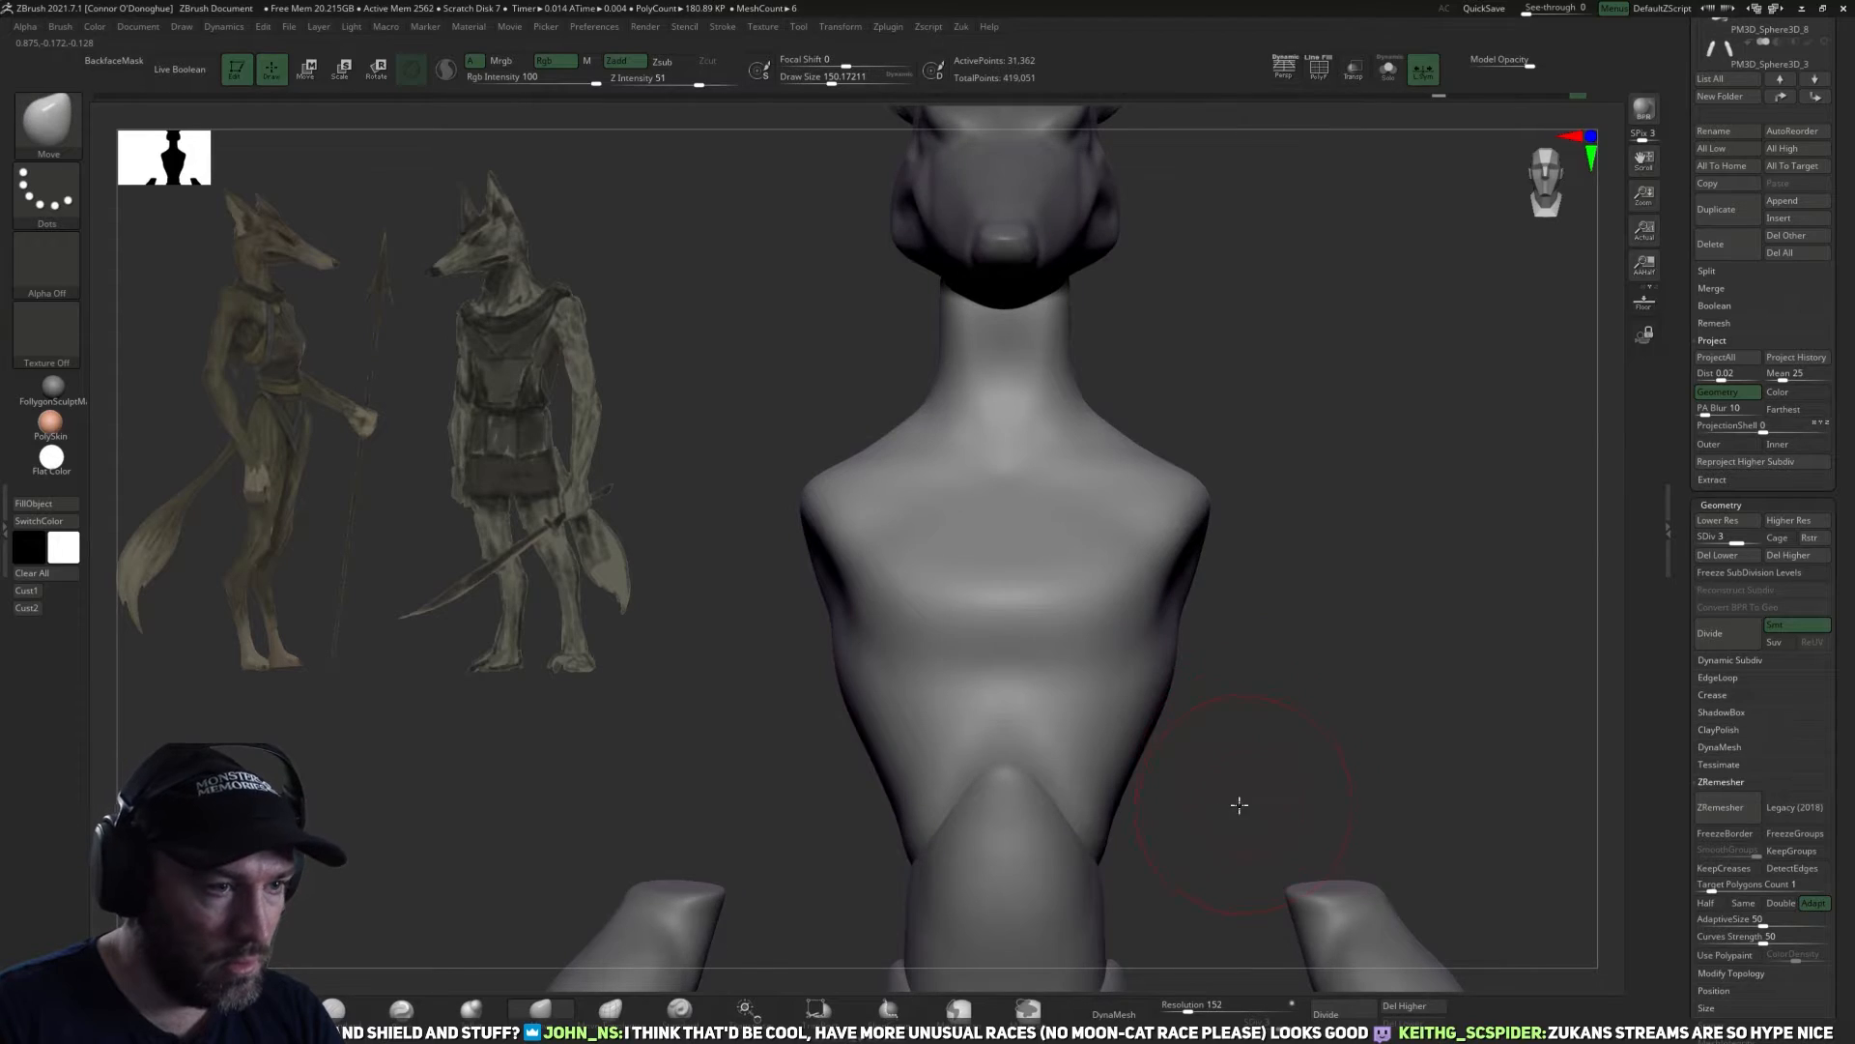
{"action": "left_click_drag", "start_coordinate": [1238, 799], "coordinate": [1103, 766], "text": "shift"}
Flatten and smooth the torso's flank below the shoulder with TrimDynamic and Smooth at subdivision levels 3 and 4.
{"action": "left_click", "coordinate": [334, 1008]}
{"action": "left_click_drag", "start_coordinate": [976, 698], "coordinate": [1254, 706]}
{"action": "key", "text": "d"}
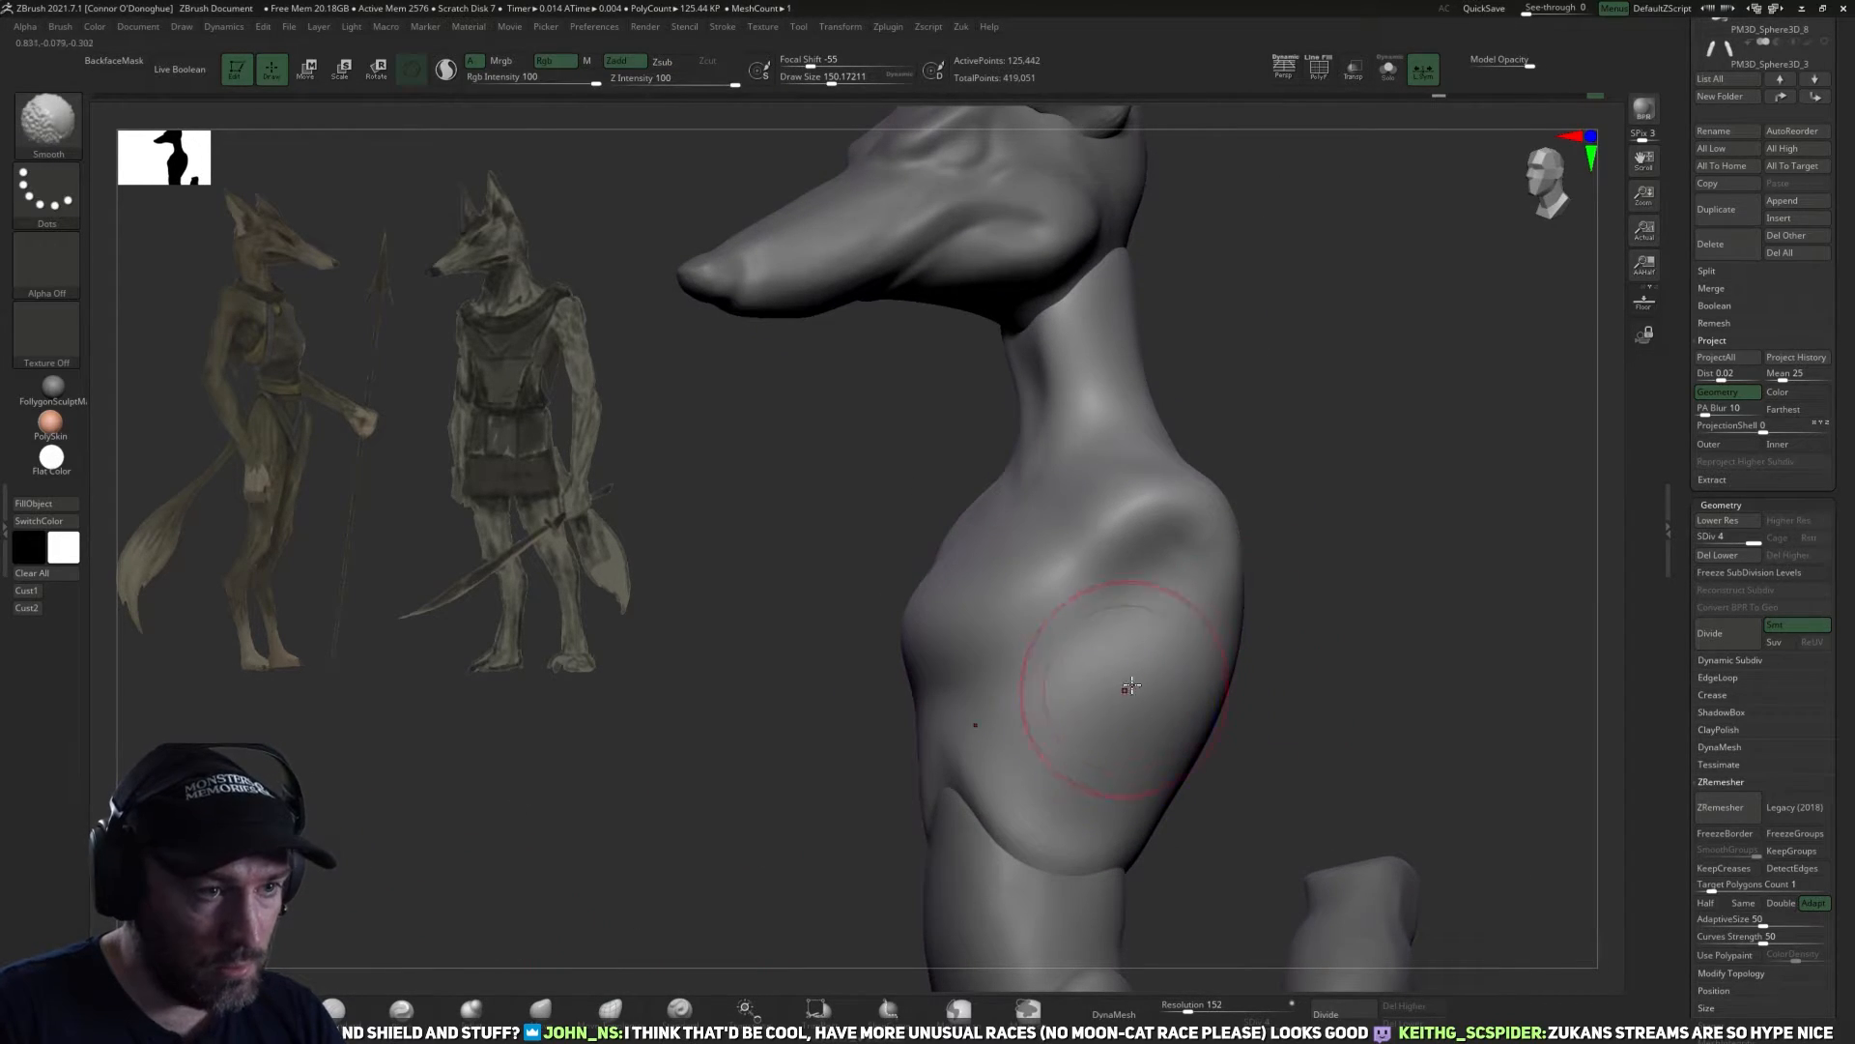
{"action": "right_click_drag", "start_coordinate": [1105, 662], "coordinate": [1257, 669]}
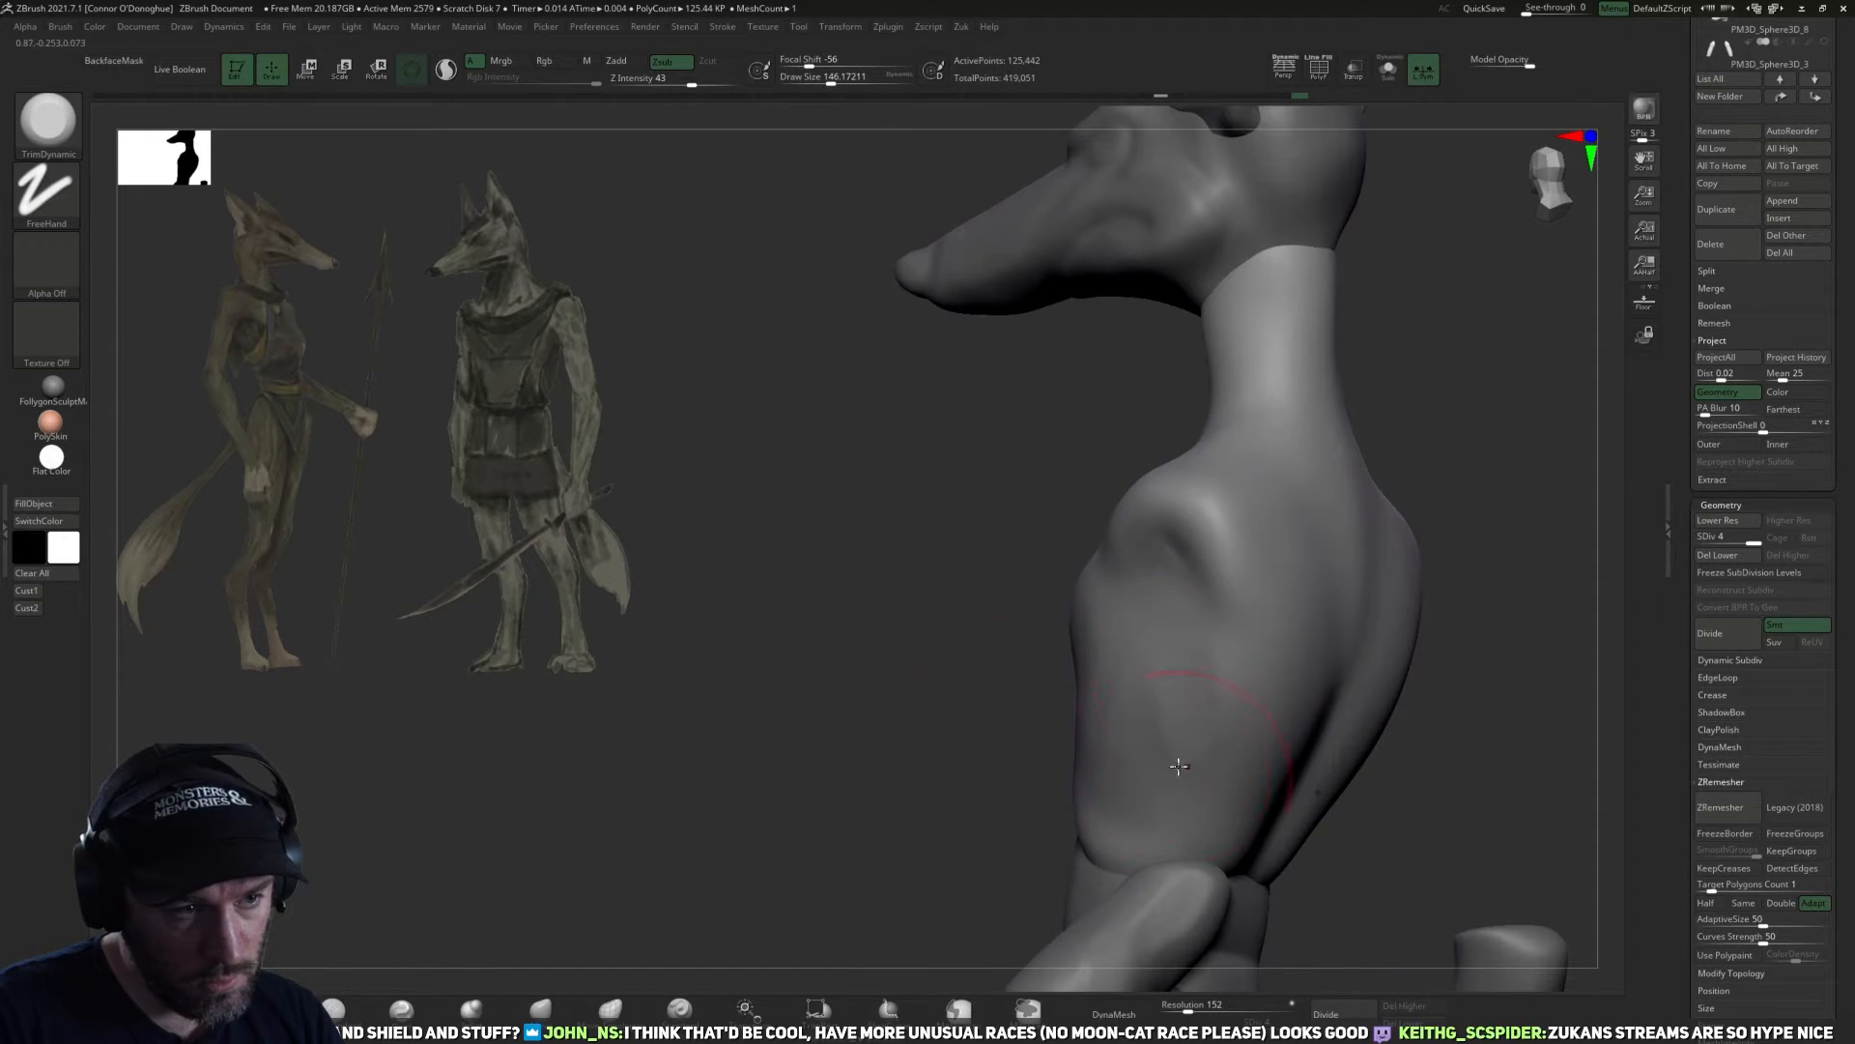
{"action": "right_click_drag", "start_coordinate": [985, 722], "coordinate": [1102, 783]}
{"action": "key", "text": "shift+d"}
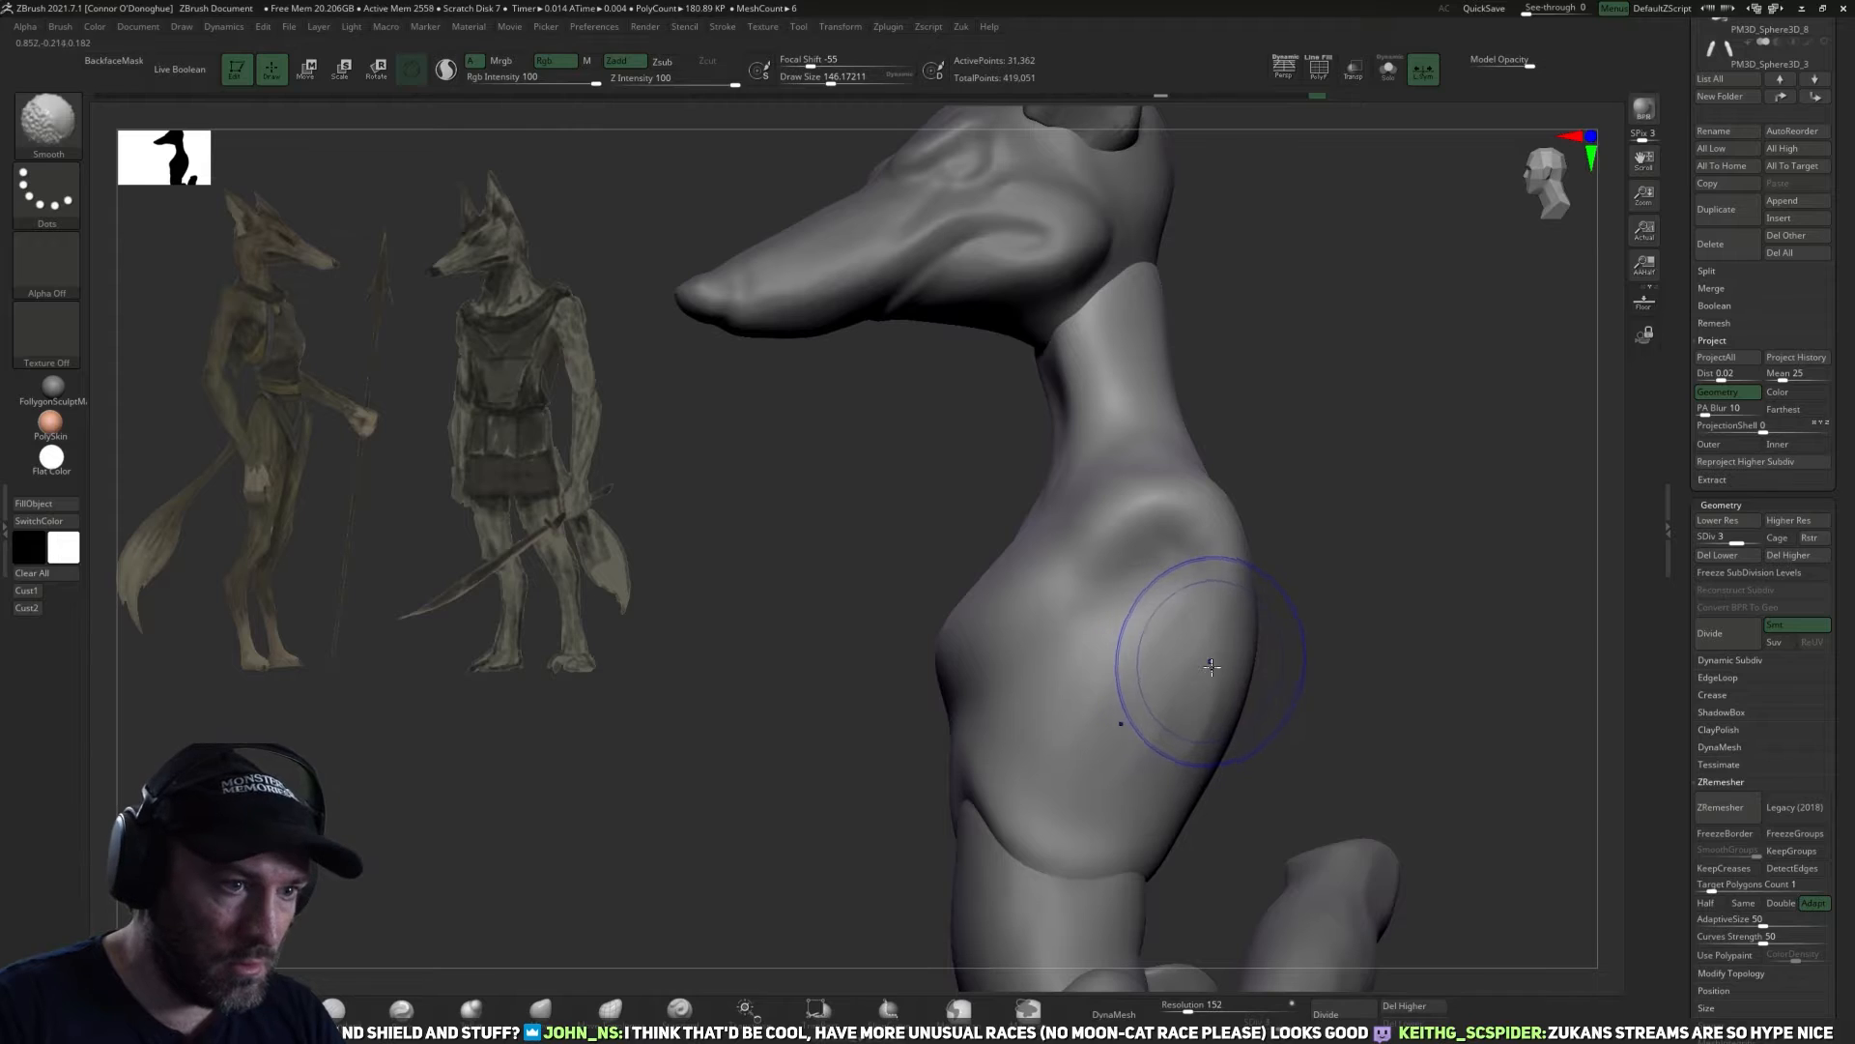
{"action": "left_click_drag", "start_coordinate": [1134, 773], "coordinate": [1181, 667], "text": "shift"}
{"action": "key", "text": "d"}
Select the pelvis subtool below the abdomen and adjust its sides with the Move brush.
{"action": "mouse_move", "coordinate": [1353, 759]}
{"action": "right_mouse_down"}
{"action": "mouse_move", "coordinate": [1063, 758]}
{"action": "mouse_move", "coordinate": [1063, 667]}
{"action": "right_mouse_up"}
{"action": "right_click_drag", "start_coordinate": [1064, 667], "coordinate": [1293, 404], "text": "shift"}
{"action": "left_click", "coordinate": [1054, 559], "text": "alt"}
{"action": "right_click_drag", "start_coordinate": [1148, 527], "coordinate": [1160, 616], "text": "ctrl"}
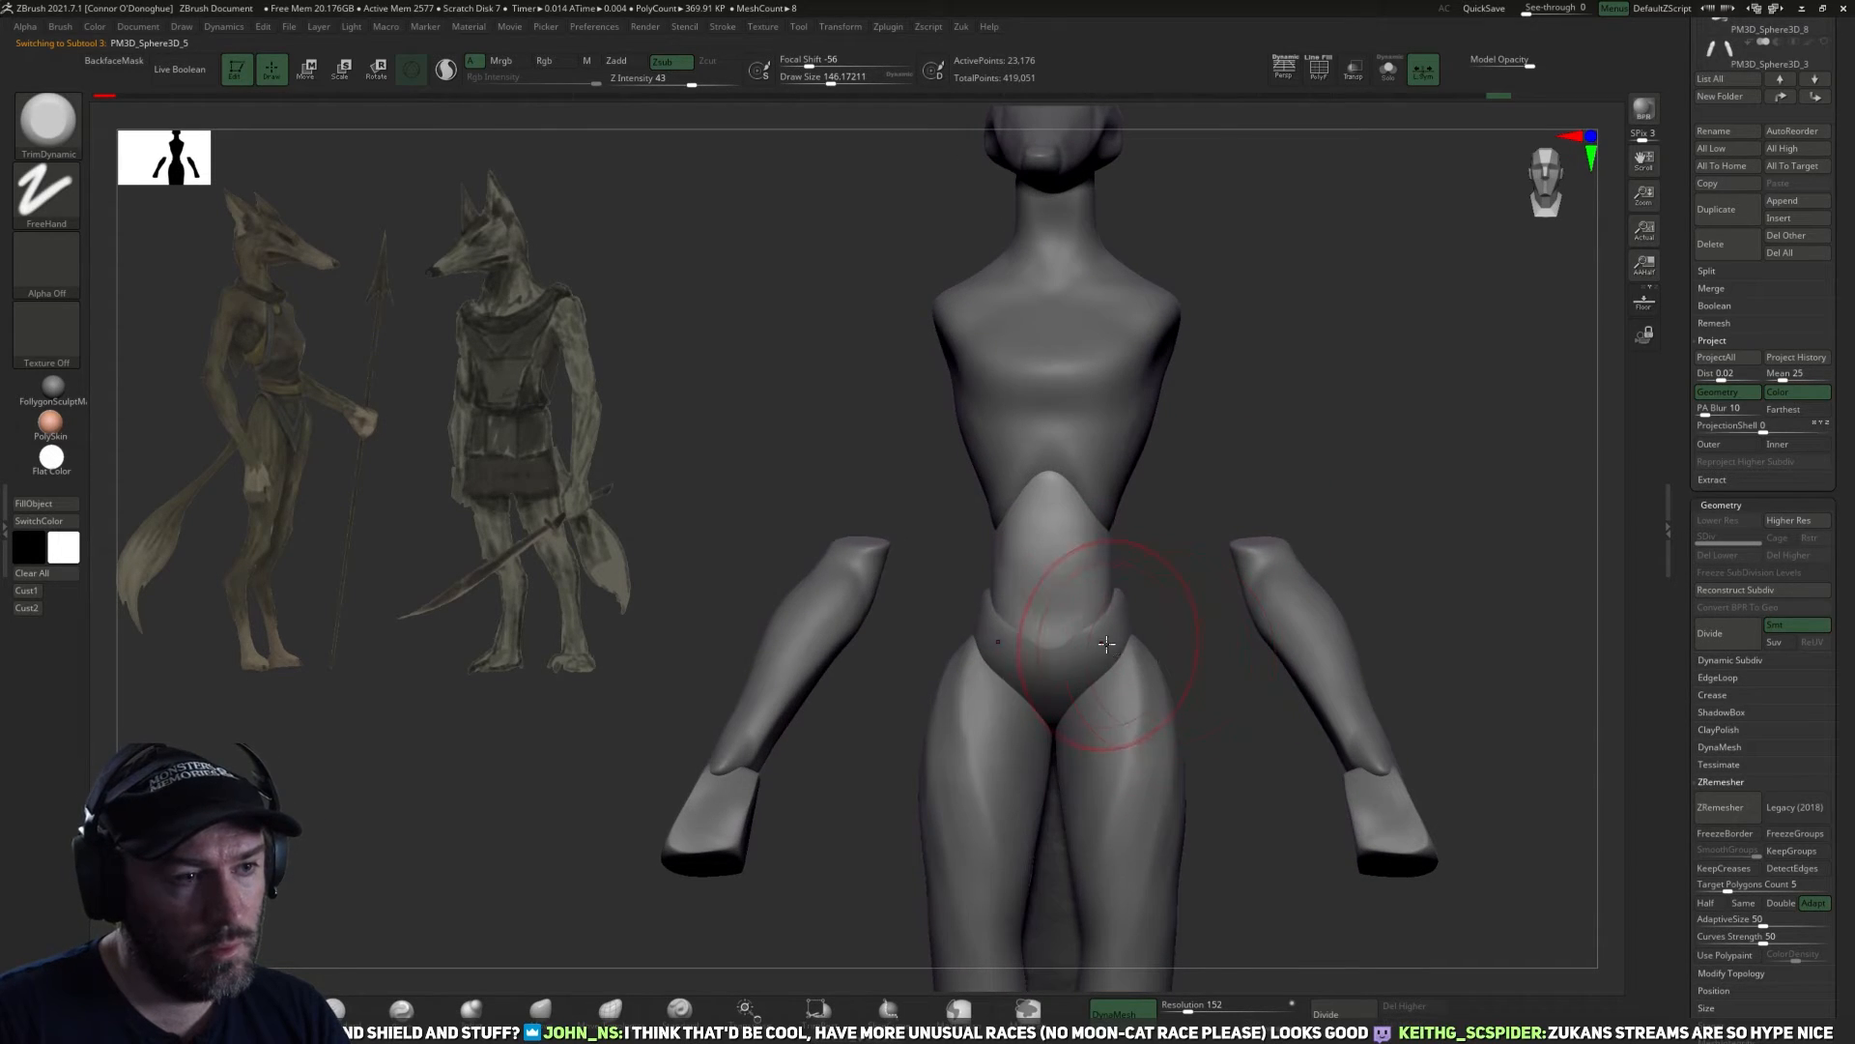
{"action": "left_click", "coordinate": [1105, 645], "text": "alt"}
{"action": "right_click_drag", "start_coordinate": [1202, 641], "coordinate": [1167, 698], "text": "ctrl"}
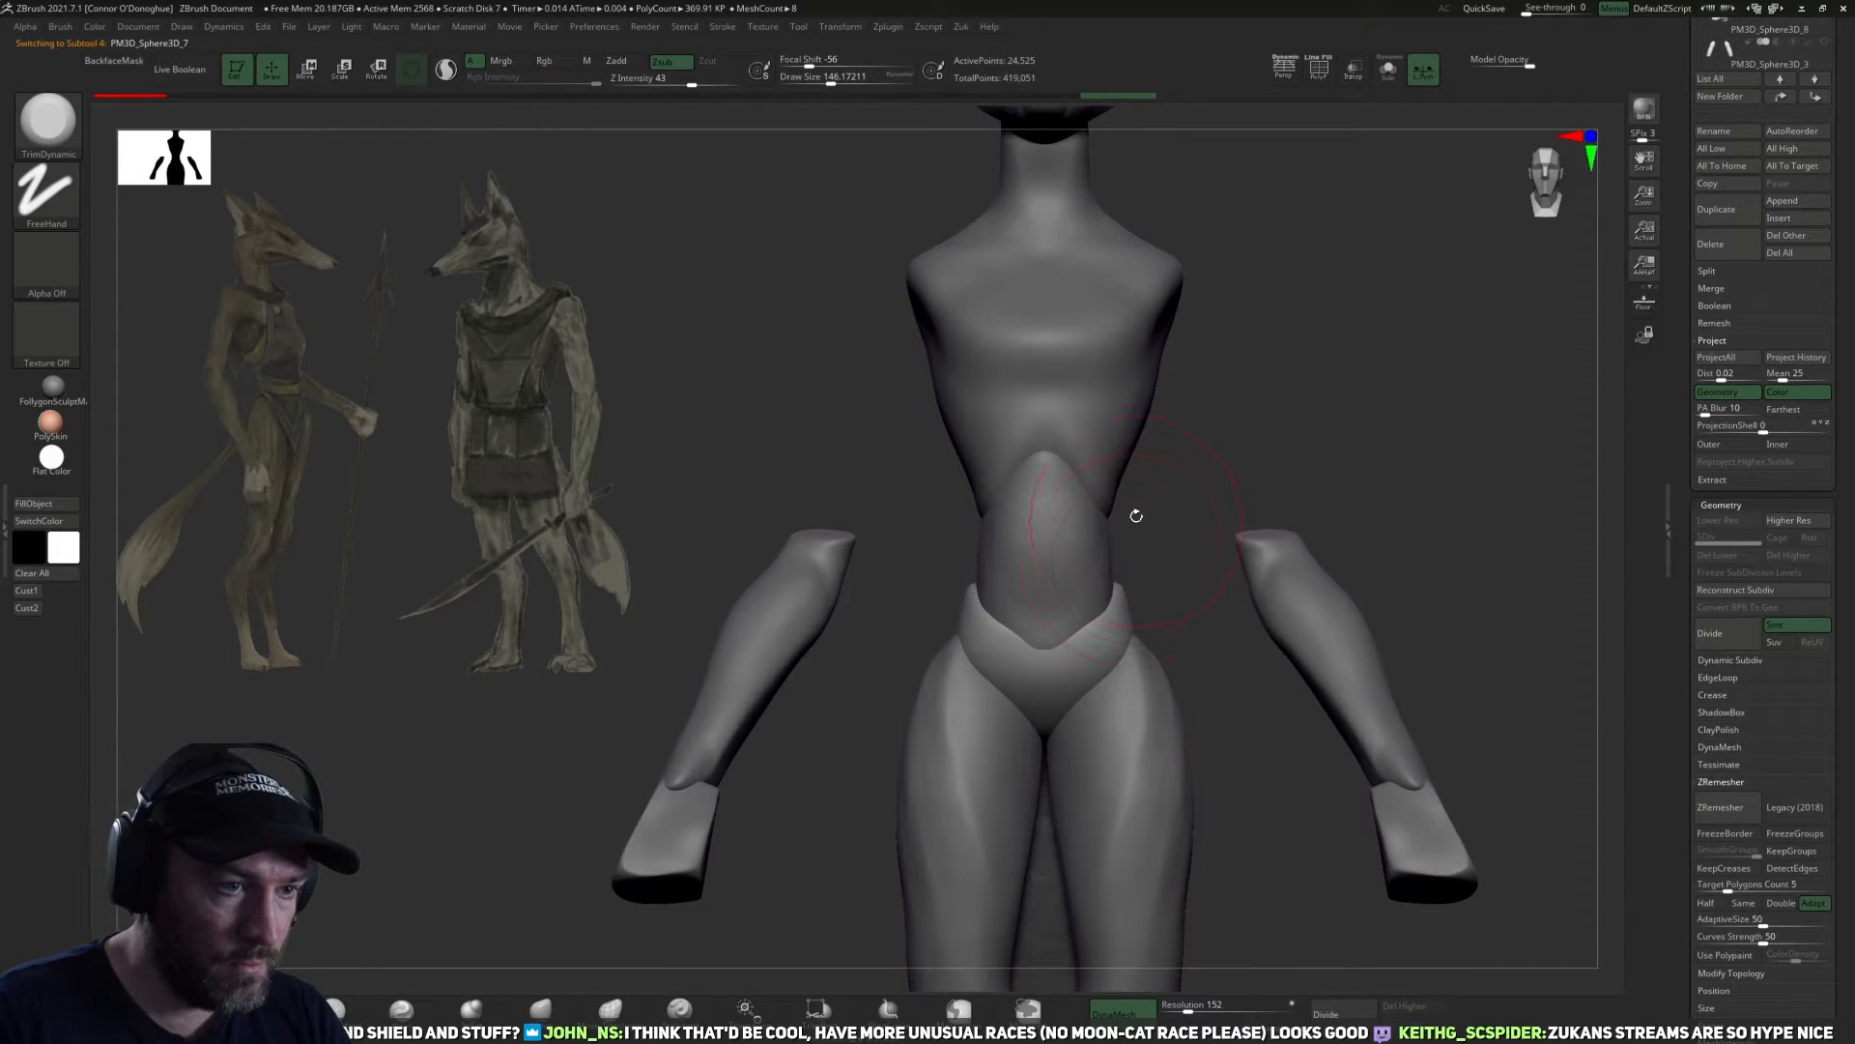
{"action": "key", "text": "w"}
{"action": "left_click_drag", "start_coordinate": [1119, 730], "coordinate": [1183, 646]}
{"action": "right_click_drag", "start_coordinate": [1183, 647], "coordinate": [1154, 755]}
{"action": "key", "text": "q"}
{"action": "left_click", "coordinate": [543, 1009]}
{"action": "mouse_move", "coordinate": [727, 754]}
{"action": "right_mouse_down", "text": "alt"}
{"action": "mouse_move", "coordinate": [687, 783]}
{"action": "mouse_move", "coordinate": [710, 831]}
{"action": "right_mouse_up", "text": "alt"}
{"action": "left_click_drag", "start_coordinate": [1211, 623], "coordinate": [1214, 601]}
Reshape the pelvis's upper edge where it wraps around the side and back of the waist.
{"action": "right_click_drag", "start_coordinate": [1337, 580], "coordinate": [1220, 628]}
{"action": "left_click_drag", "start_coordinate": [1196, 620], "coordinate": [1201, 595]}
{"action": "mouse_move", "coordinate": [1450, 517]}
{"action": "right_mouse_down"}
{"action": "mouse_move", "coordinate": [1374, 535]}
{"action": "mouse_move", "coordinate": [1349, 568]}
{"action": "right_mouse_up"}
{"action": "left_click_drag", "start_coordinate": [1292, 601], "coordinate": [1296, 587]}
{"action": "key", "text": "bracketright"}
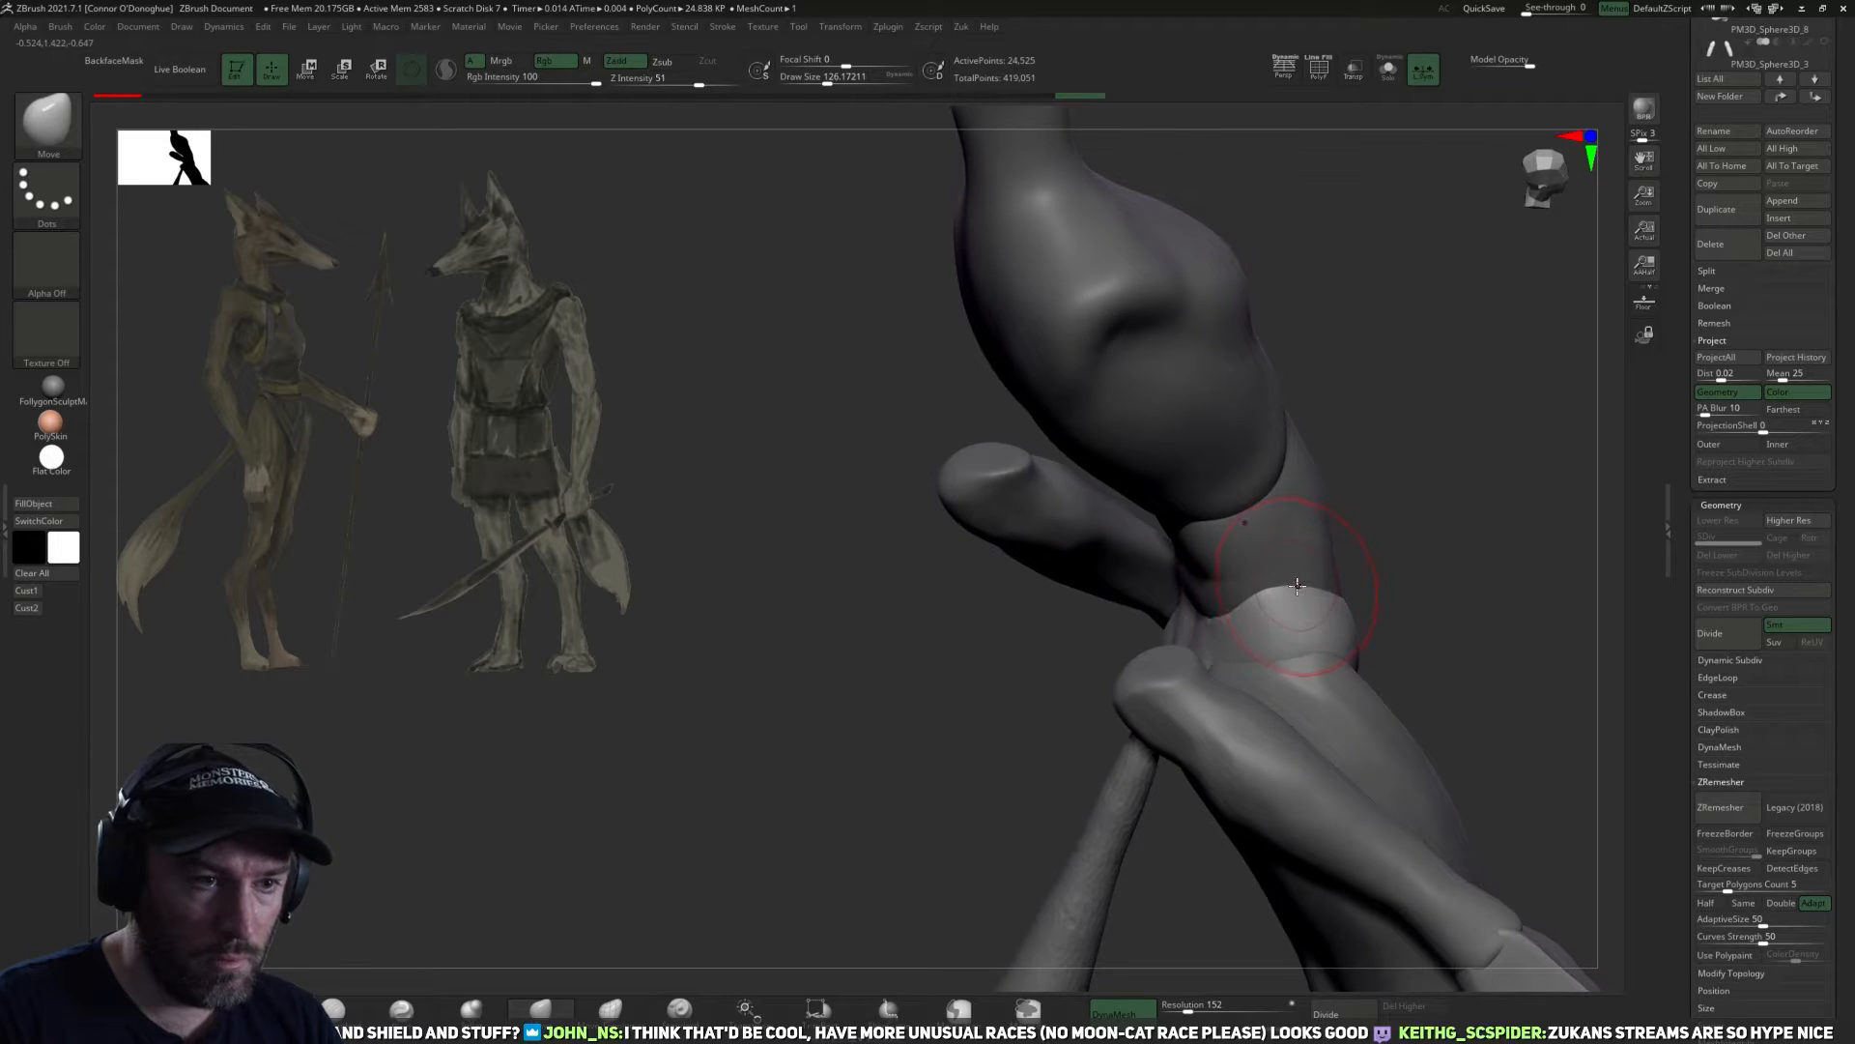
Refine the pelvis's hip contours from behind and refresh its DynaMesh at resolution 152.
{"action": "mouse_move", "coordinate": [1331, 570]}
{"action": "right_mouse_down"}
{"action": "mouse_move", "coordinate": [1479, 513]}
{"action": "mouse_move", "coordinate": [1499, 446]}
{"action": "mouse_move", "coordinate": [899, 559]}
{"action": "mouse_move", "coordinate": [786, 522]}
{"action": "right_mouse_up"}
{"action": "right_click_drag", "start_coordinate": [1437, 580], "coordinate": [1406, 623], "text": "ctrl"}
{"action": "mouse_move", "coordinate": [1406, 624]}
{"action": "right_mouse_down"}
{"action": "mouse_move", "coordinate": [1354, 670]}
{"action": "mouse_move", "coordinate": [1292, 670]}
{"action": "mouse_move", "coordinate": [1349, 572]}
{"action": "right_mouse_up"}
{"action": "left_click_drag", "start_coordinate": [1382, 781], "coordinate": [1430, 802], "text": "ctrl"}
{"action": "mouse_move", "coordinate": [1351, 588]}
{"action": "left_mouse_down"}
{"action": "mouse_move", "coordinate": [1252, 601]}
{"action": "mouse_move", "coordinate": [1392, 571]}
{"action": "mouse_move", "coordinate": [1317, 513]}
{"action": "mouse_move", "coordinate": [1300, 562]}
{"action": "mouse_move", "coordinate": [903, 622]}
{"action": "mouse_move", "coordinate": [627, 629]}
{"action": "left_mouse_up"}
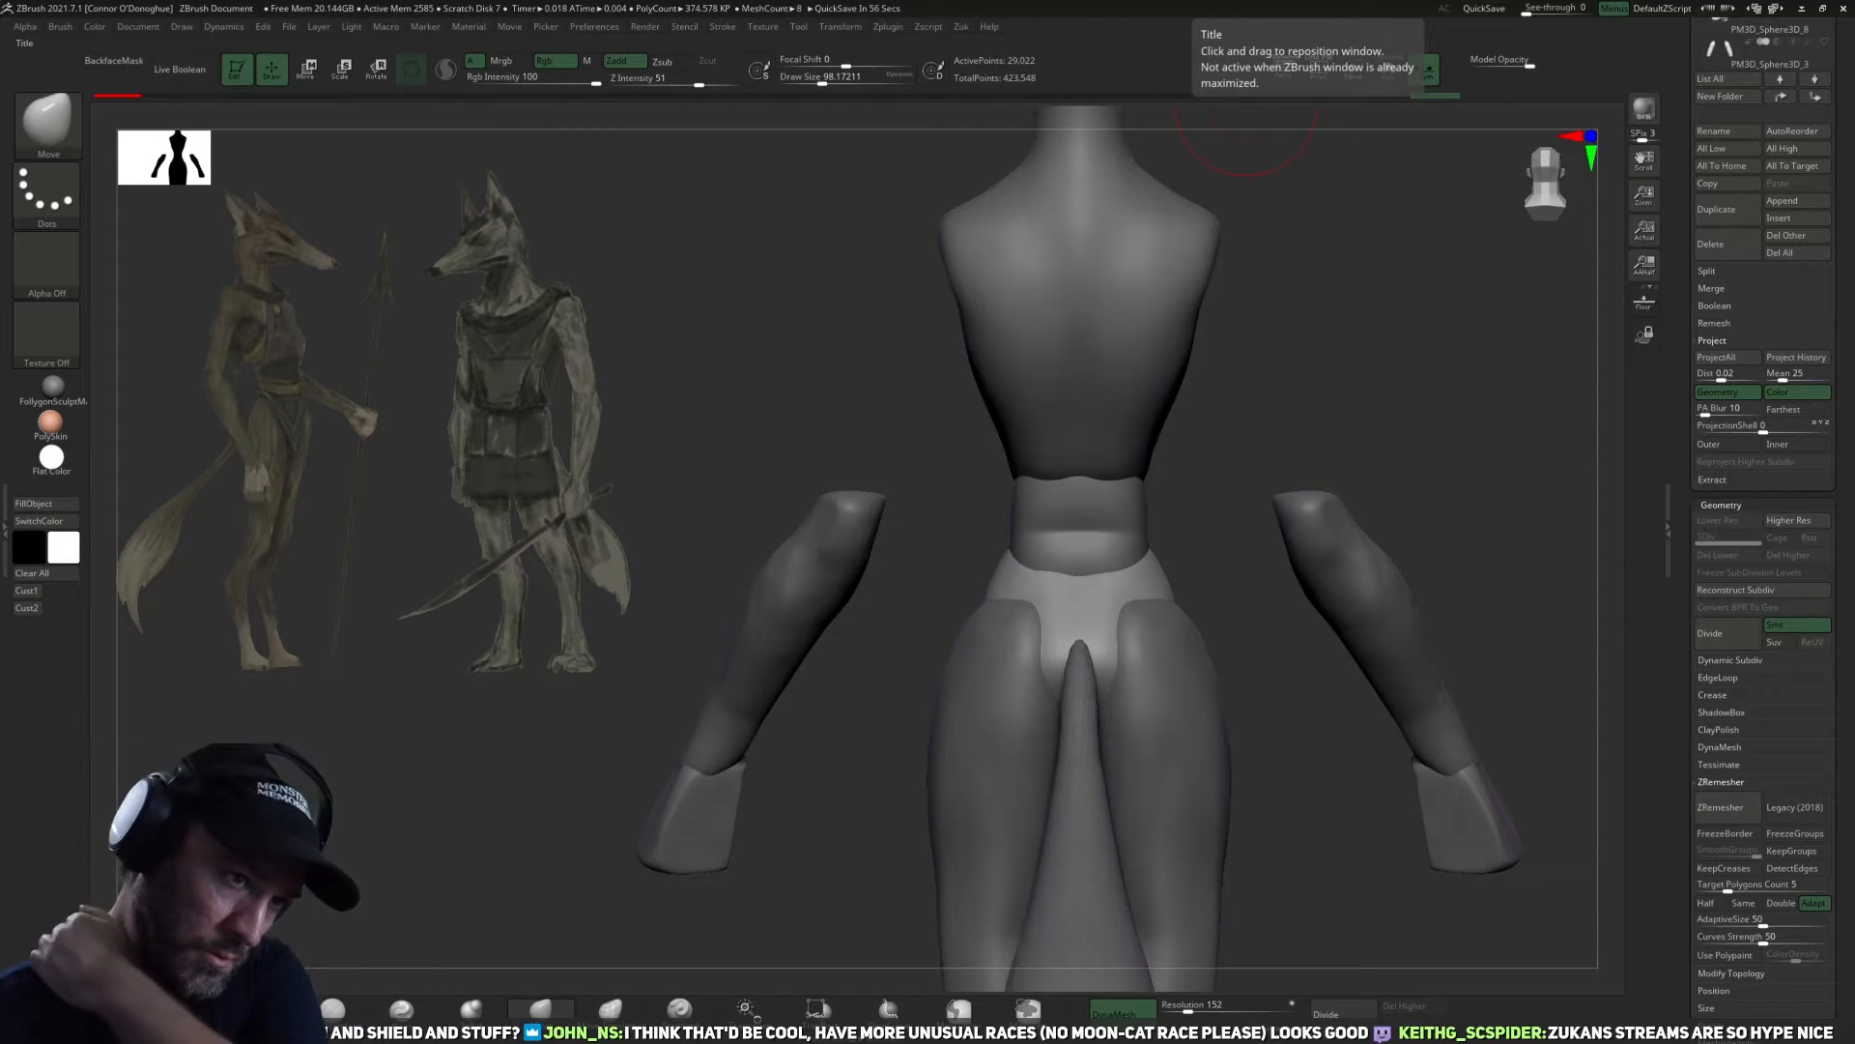
{"action": "mouse_move", "coordinate": [1256, 795]}
{"action": "left_mouse_down"}
{"action": "mouse_move", "coordinate": [1159, 725]}
{"action": "mouse_move", "coordinate": [1104, 782]}
{"action": "mouse_move", "coordinate": [1139, 791]}
{"action": "mouse_move", "coordinate": [1118, 734]}
{"action": "mouse_move", "coordinate": [1147, 774]}
{"action": "mouse_move", "coordinate": [1142, 698]}
{"action": "left_mouse_up"}
{"action": "mouse_move", "coordinate": [1172, 572]}
{"action": "left_mouse_down"}
{"action": "mouse_move", "coordinate": [1093, 539]}
{"action": "mouse_move", "coordinate": [1163, 542]}
{"action": "left_mouse_up"}
{"action": "key", "text": "bracketright"}
{"action": "key", "text": "bracketright"}
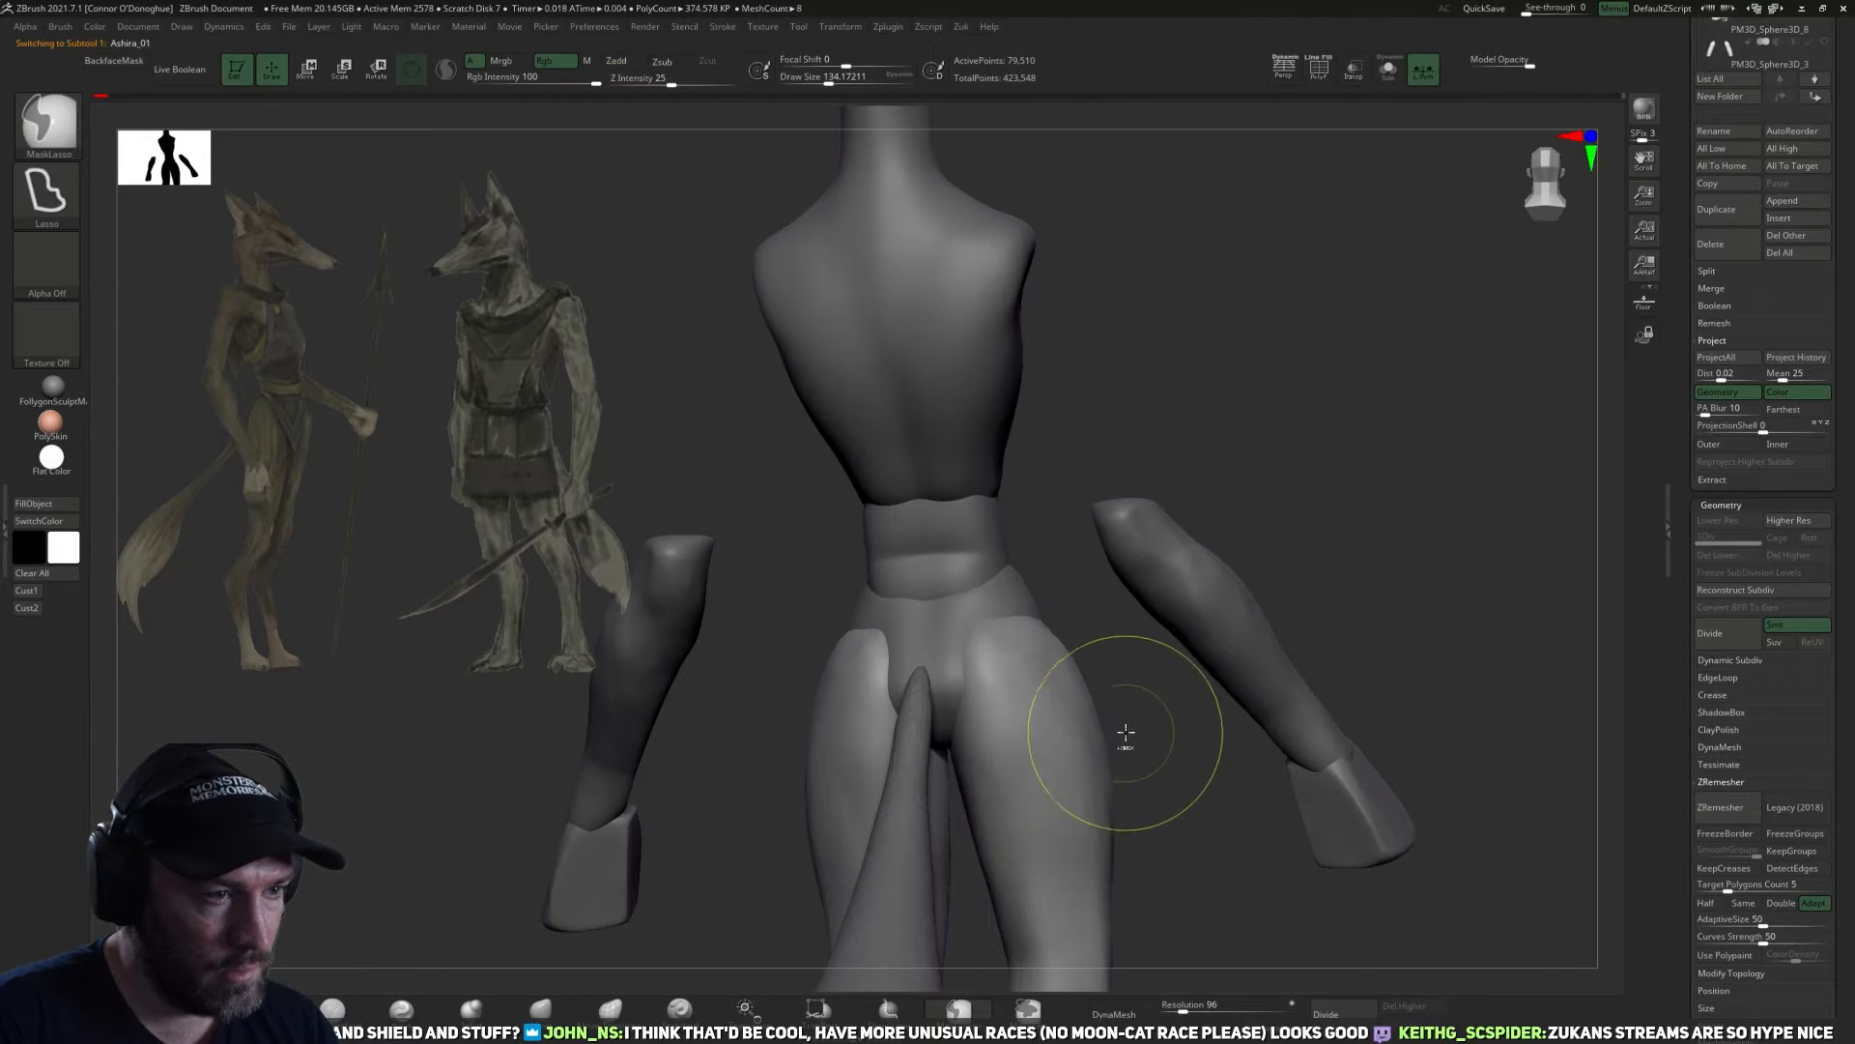
Mirror and weld the legs subtool Ashira_01.
{"action": "left_click_drag", "start_coordinate": [1122, 745], "coordinate": [1151, 679]}
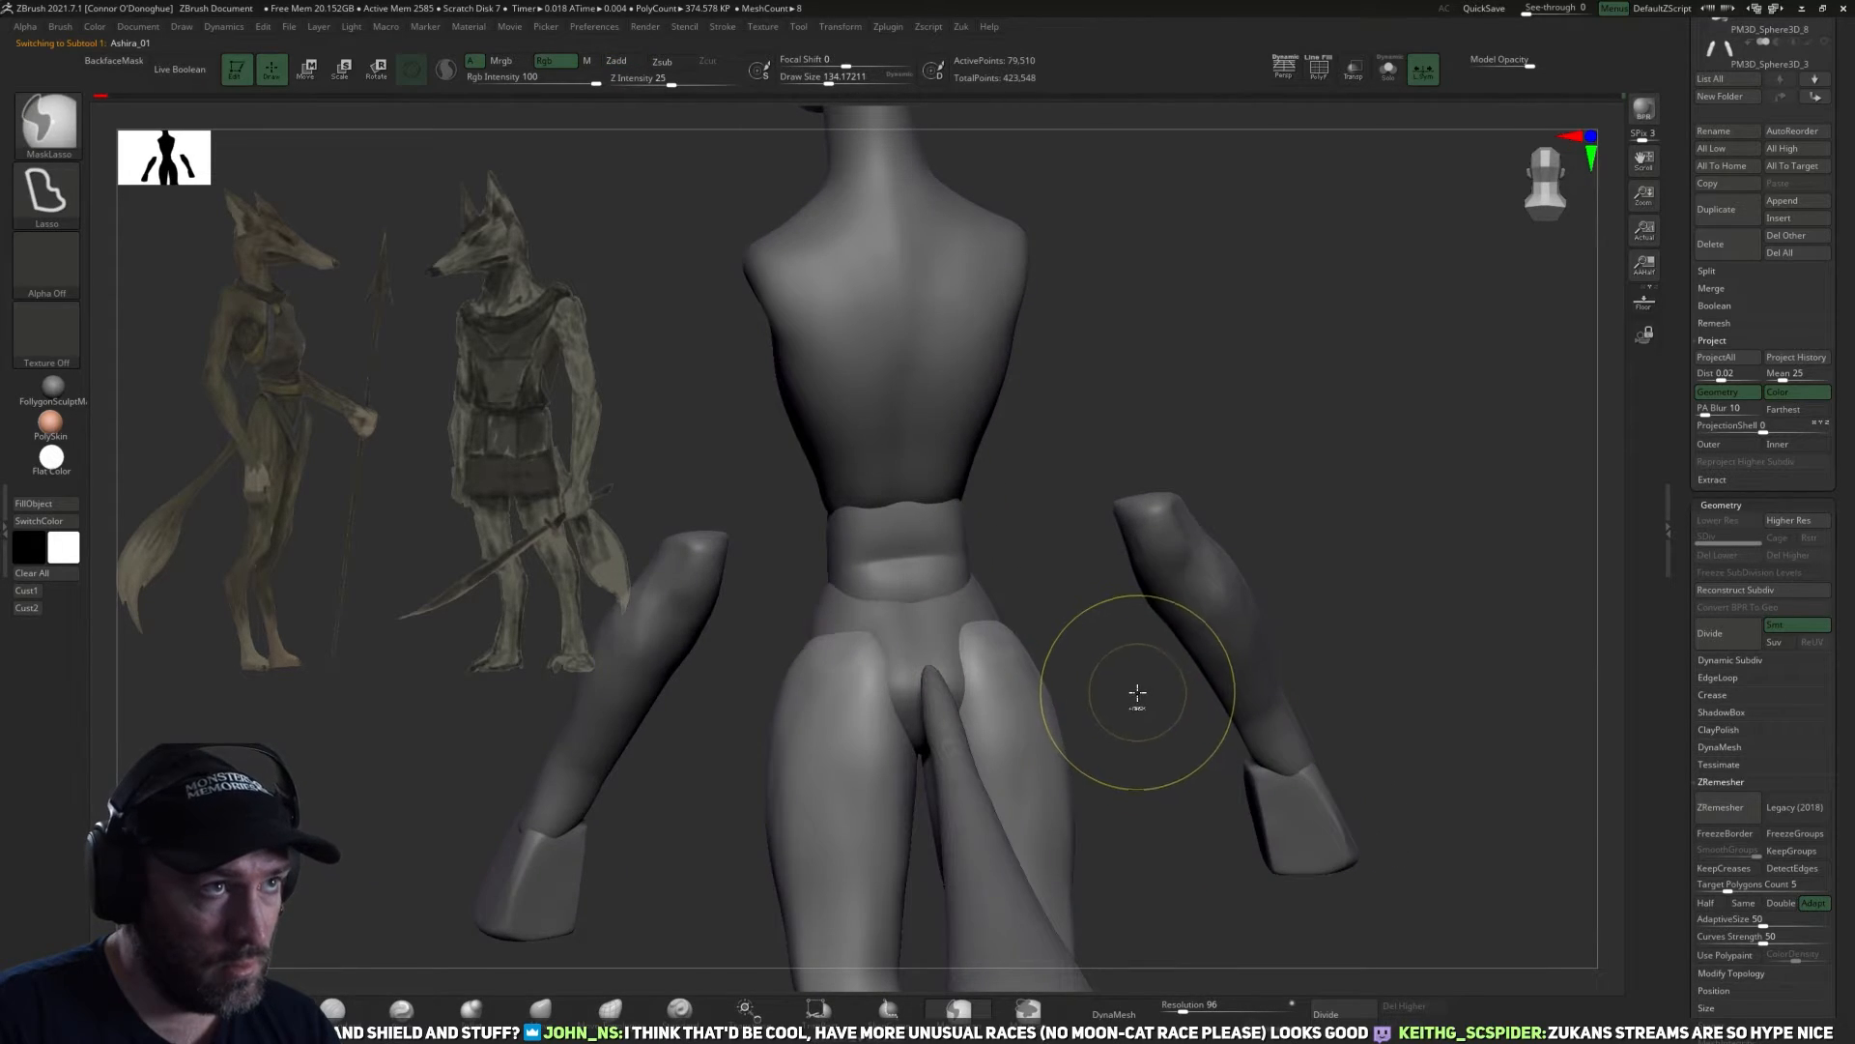
{"action": "left_click_drag", "start_coordinate": [1170, 765], "coordinate": [1129, 770]}
{"action": "key", "text": "z"}
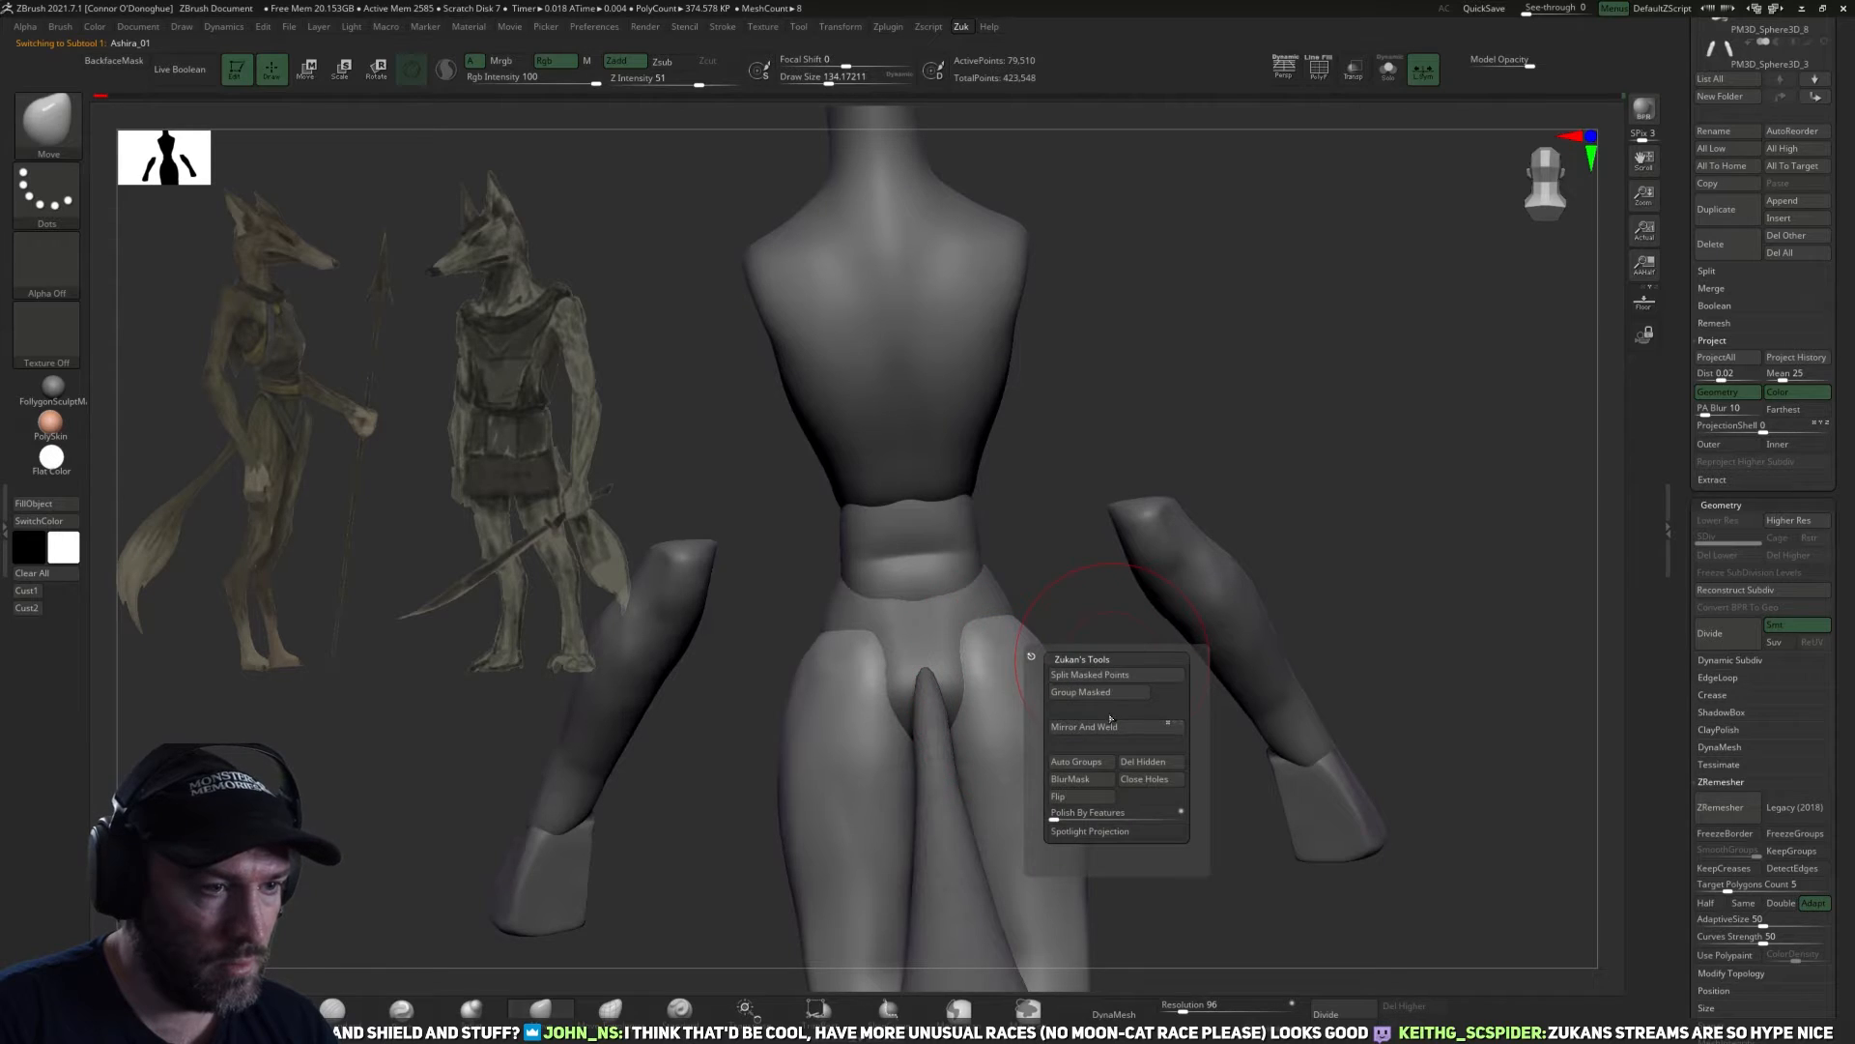
{"action": "left_click", "coordinate": [1116, 723]}
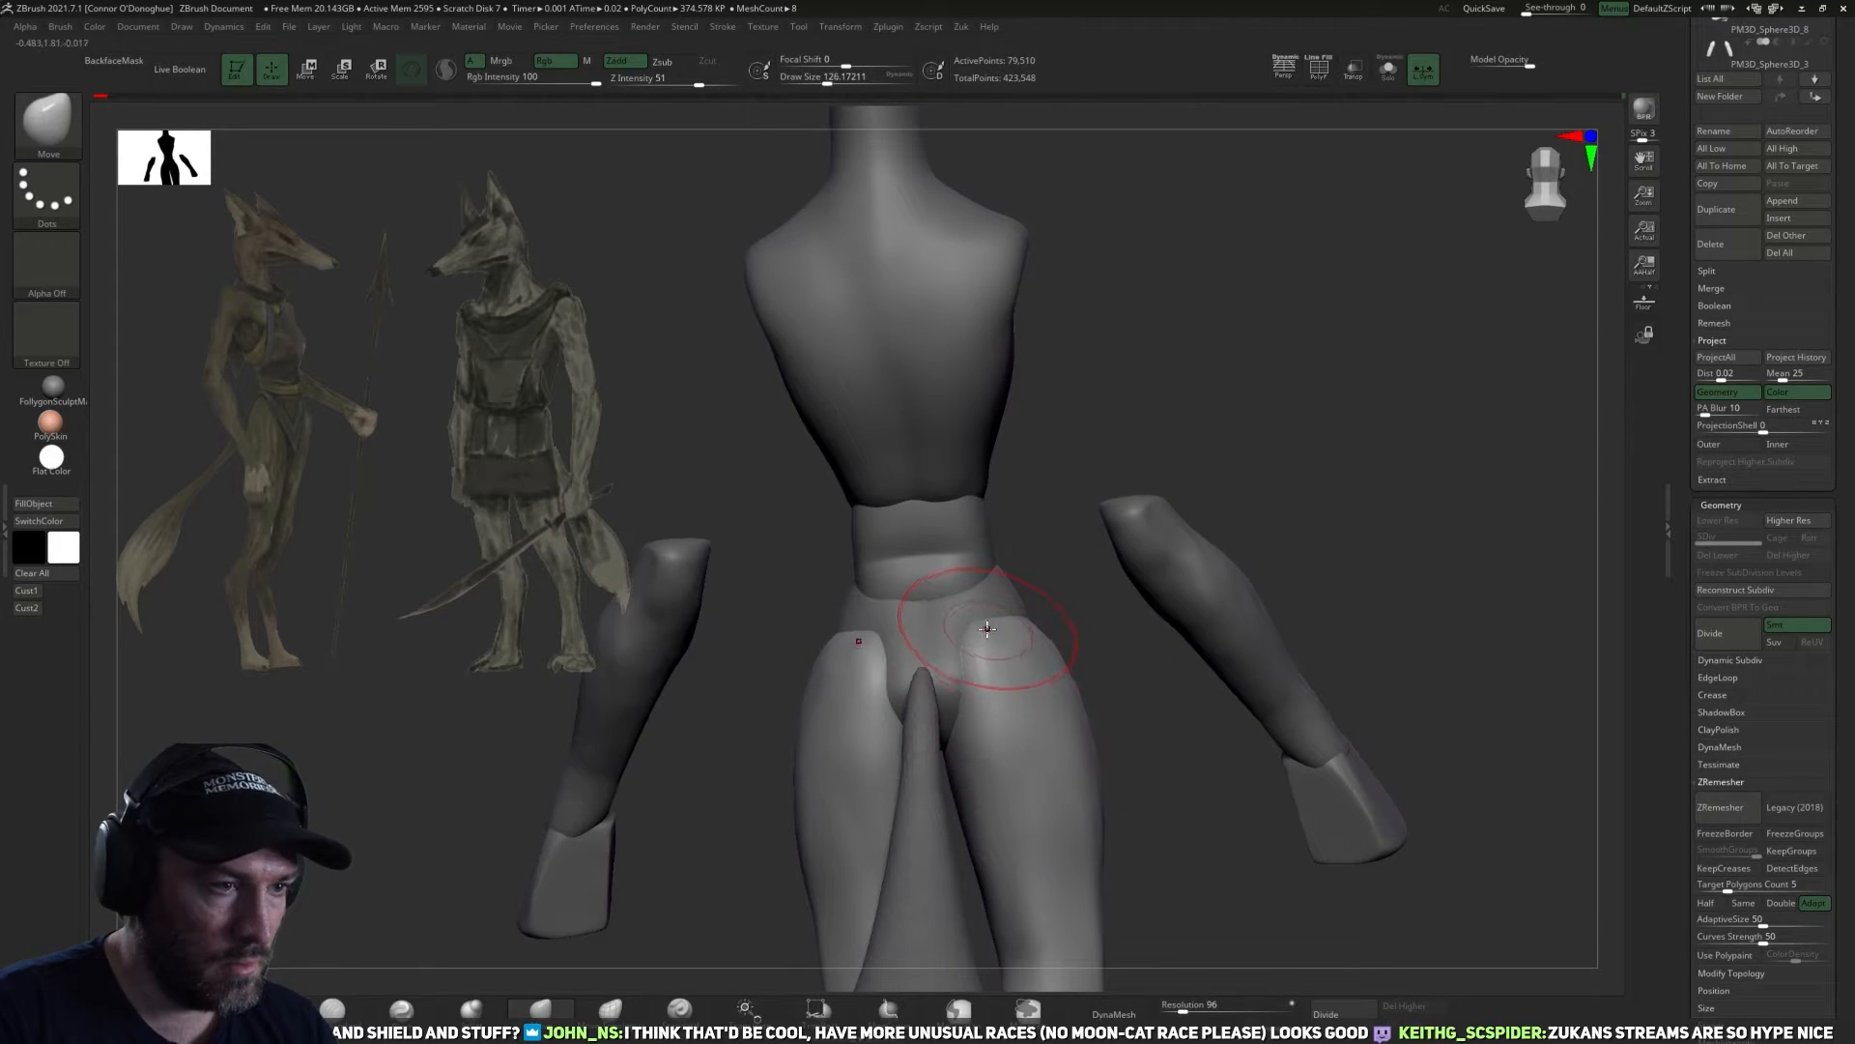
Pull the tops of the thighs inward around the tail base to shape the buttocks with the Move brush.
{"action": "left_click_drag", "start_coordinate": [959, 680], "coordinate": [925, 667]}
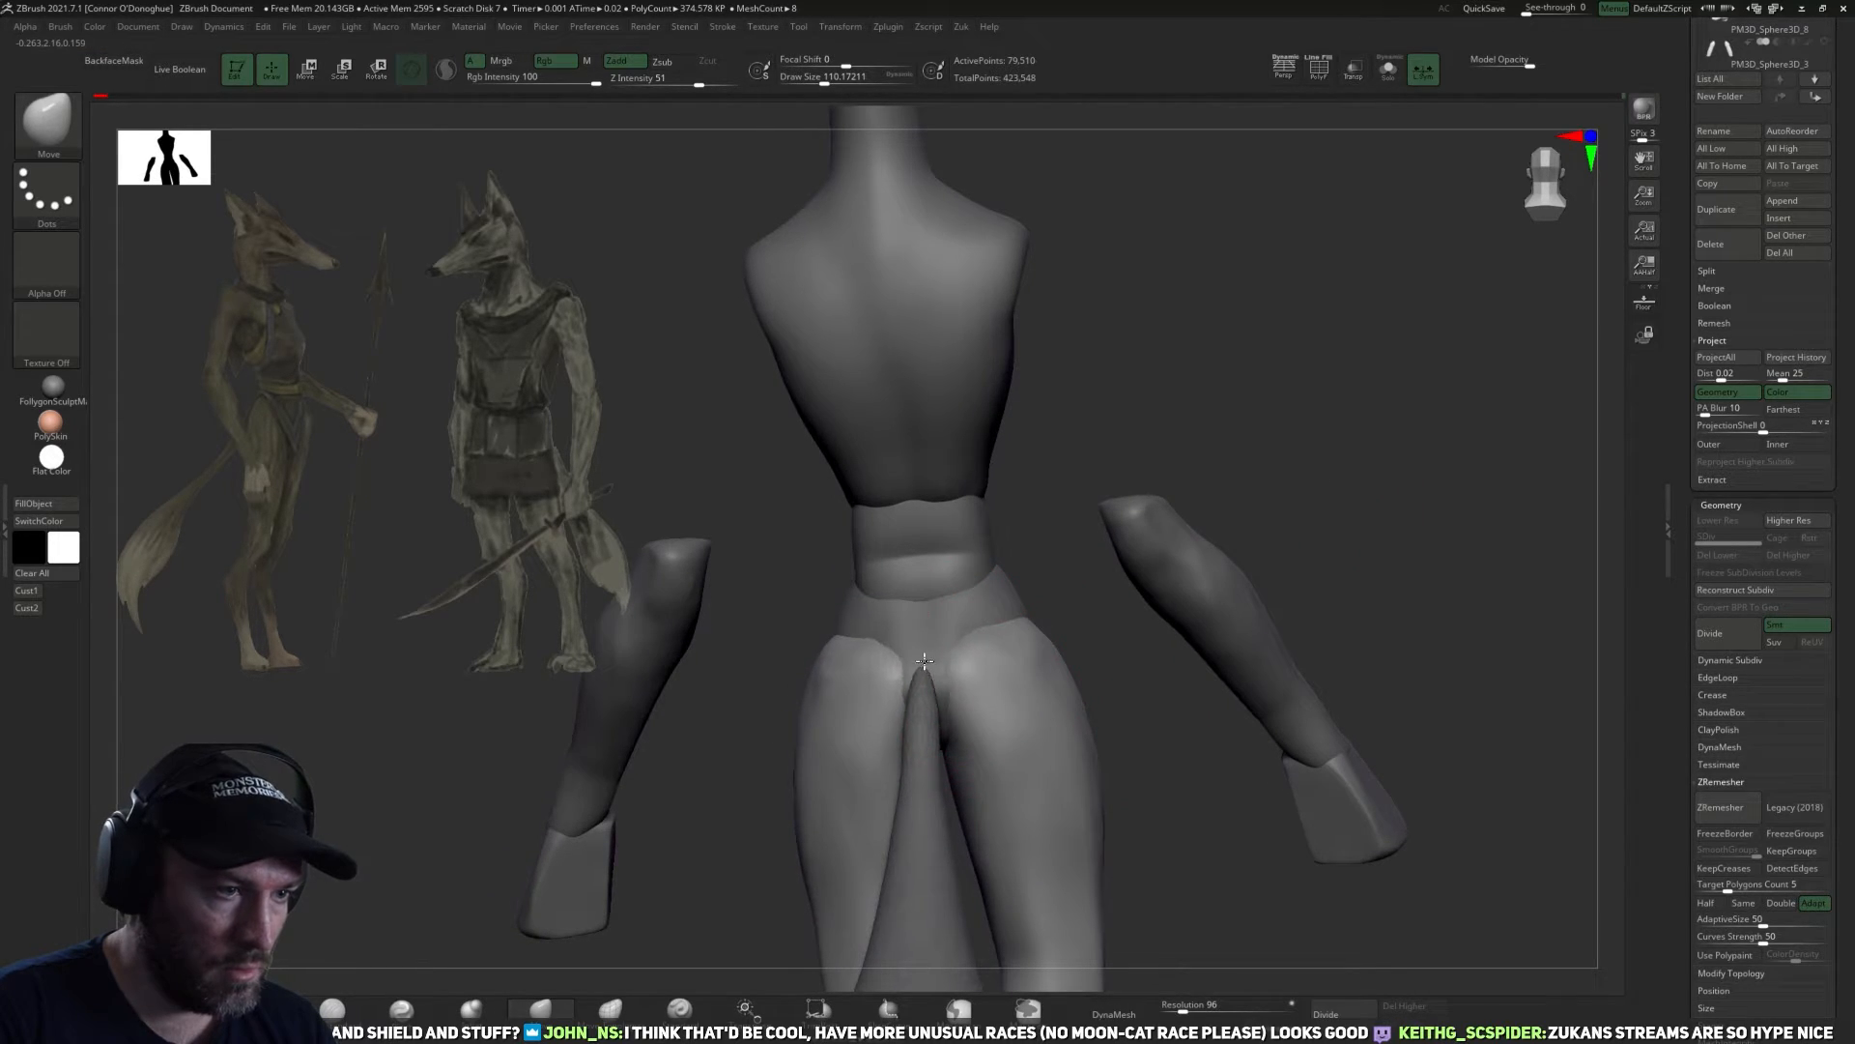
{"action": "mouse_move", "coordinate": [1101, 671]}
{"action": "left_mouse_down"}
{"action": "mouse_move", "coordinate": [1163, 560]}
{"action": "mouse_move", "coordinate": [1027, 751]}
{"action": "left_mouse_up"}
{"action": "left_click_drag", "start_coordinate": [1017, 667], "coordinate": [995, 641], "text": "shift"}
{"action": "mouse_move", "coordinate": [1150, 843]}
{"action": "left_mouse_down"}
{"action": "mouse_move", "coordinate": [1028, 770]}
{"action": "mouse_move", "coordinate": [1210, 744]}
{"action": "mouse_move", "coordinate": [1189, 715]}
{"action": "left_mouse_up"}
Hide the tail subtool and keep the legs subtool Ashira_01 active.
{"action": "scroll", "coordinate": [1748, 467], "scroll_direction": "up", "scroll_amount": 5}
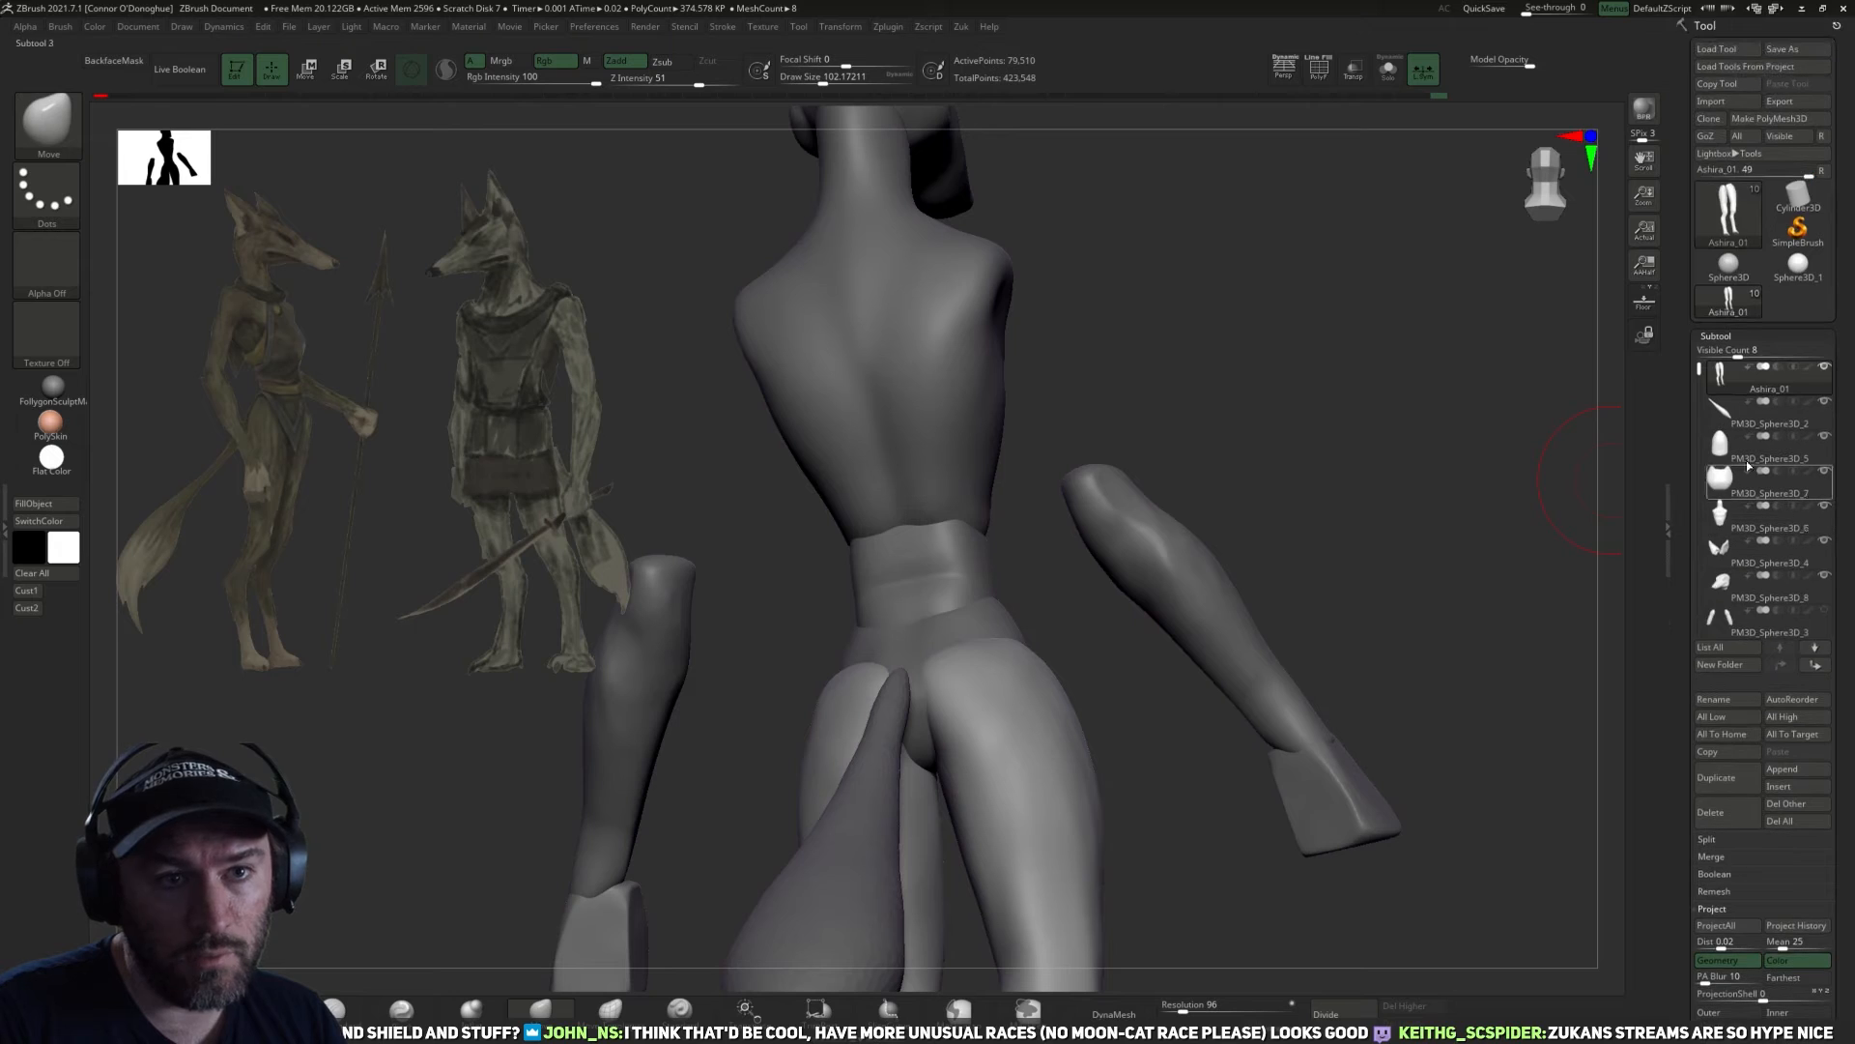
{"action": "left_click", "coordinate": [1821, 409]}
{"action": "left_click_drag", "start_coordinate": [1358, 609], "coordinate": [1412, 543]}
{"action": "left_click", "coordinate": [1765, 381]}
{"action": "left_click", "coordinate": [1824, 403]}
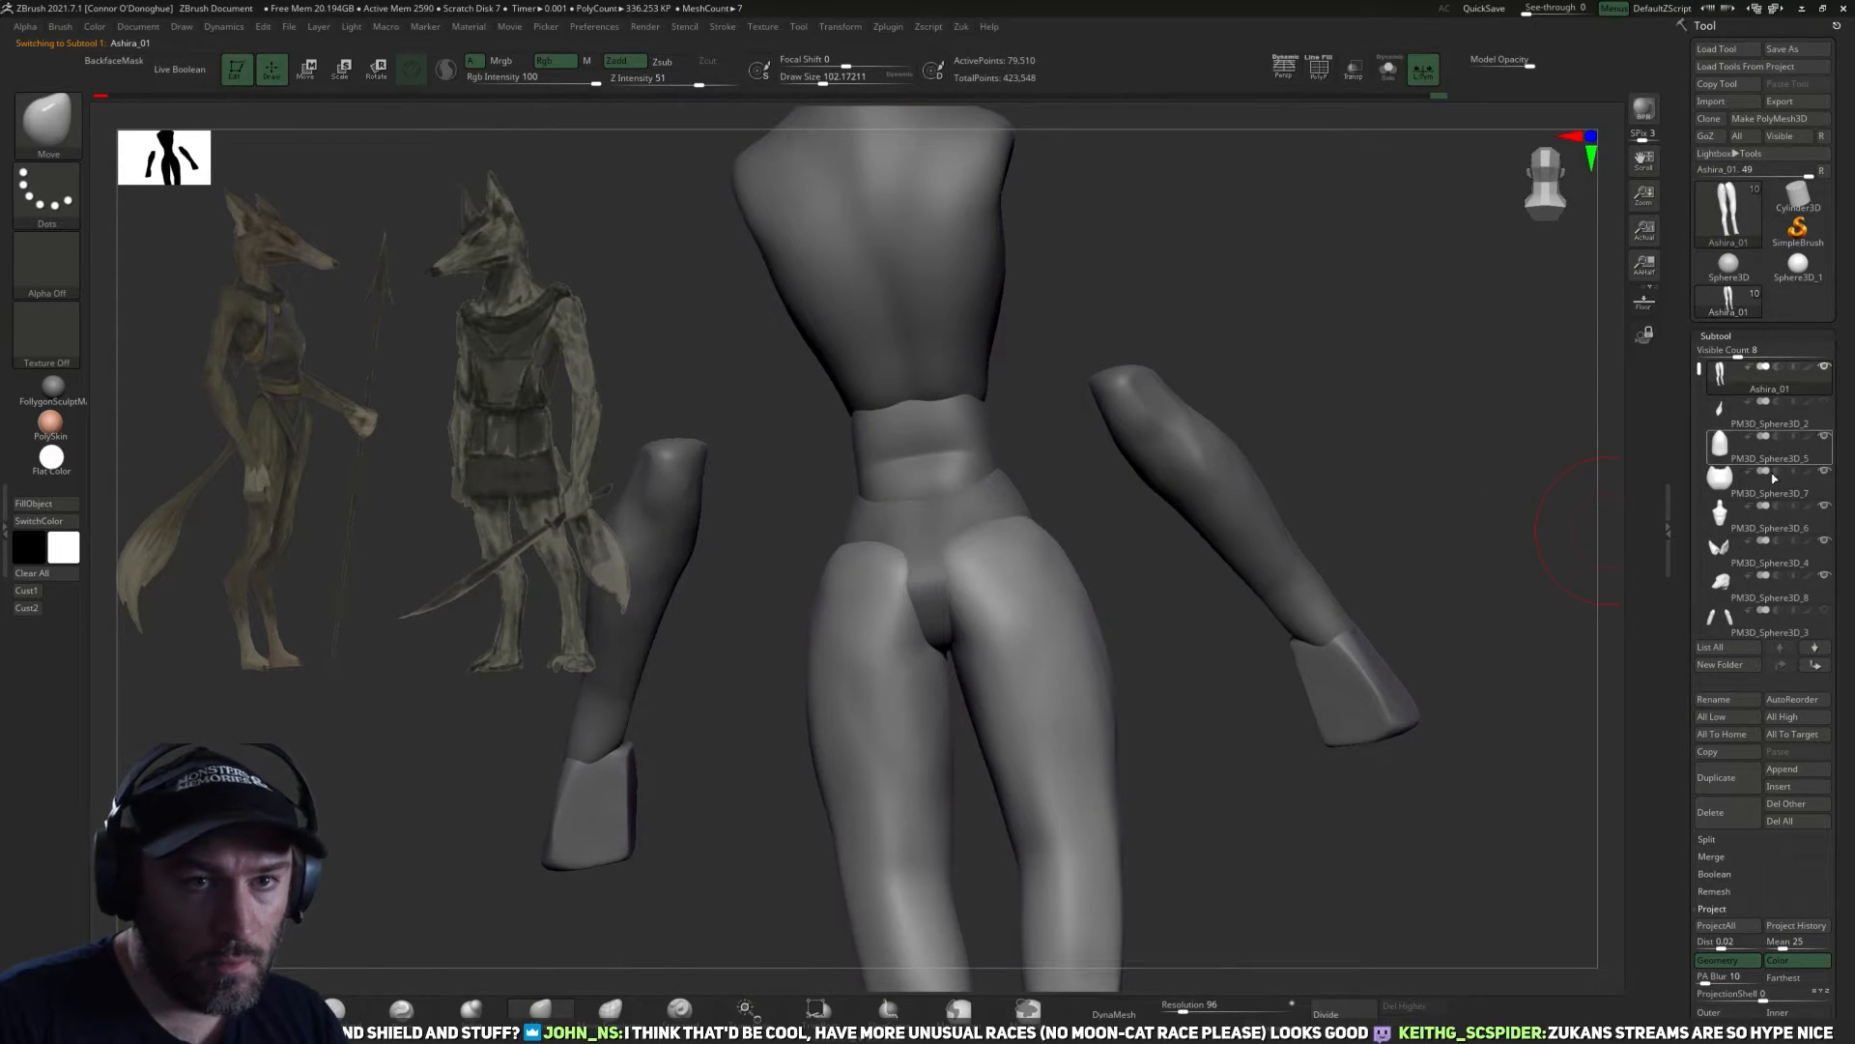
Reshape the inner upper thighs beneath the pelvis from behind with the Move brush.
{"action": "left_click_drag", "start_coordinate": [1353, 773], "coordinate": [1251, 790], "text": "shift"}
{"action": "left_click_drag", "start_coordinate": [937, 613], "coordinate": [915, 609]}
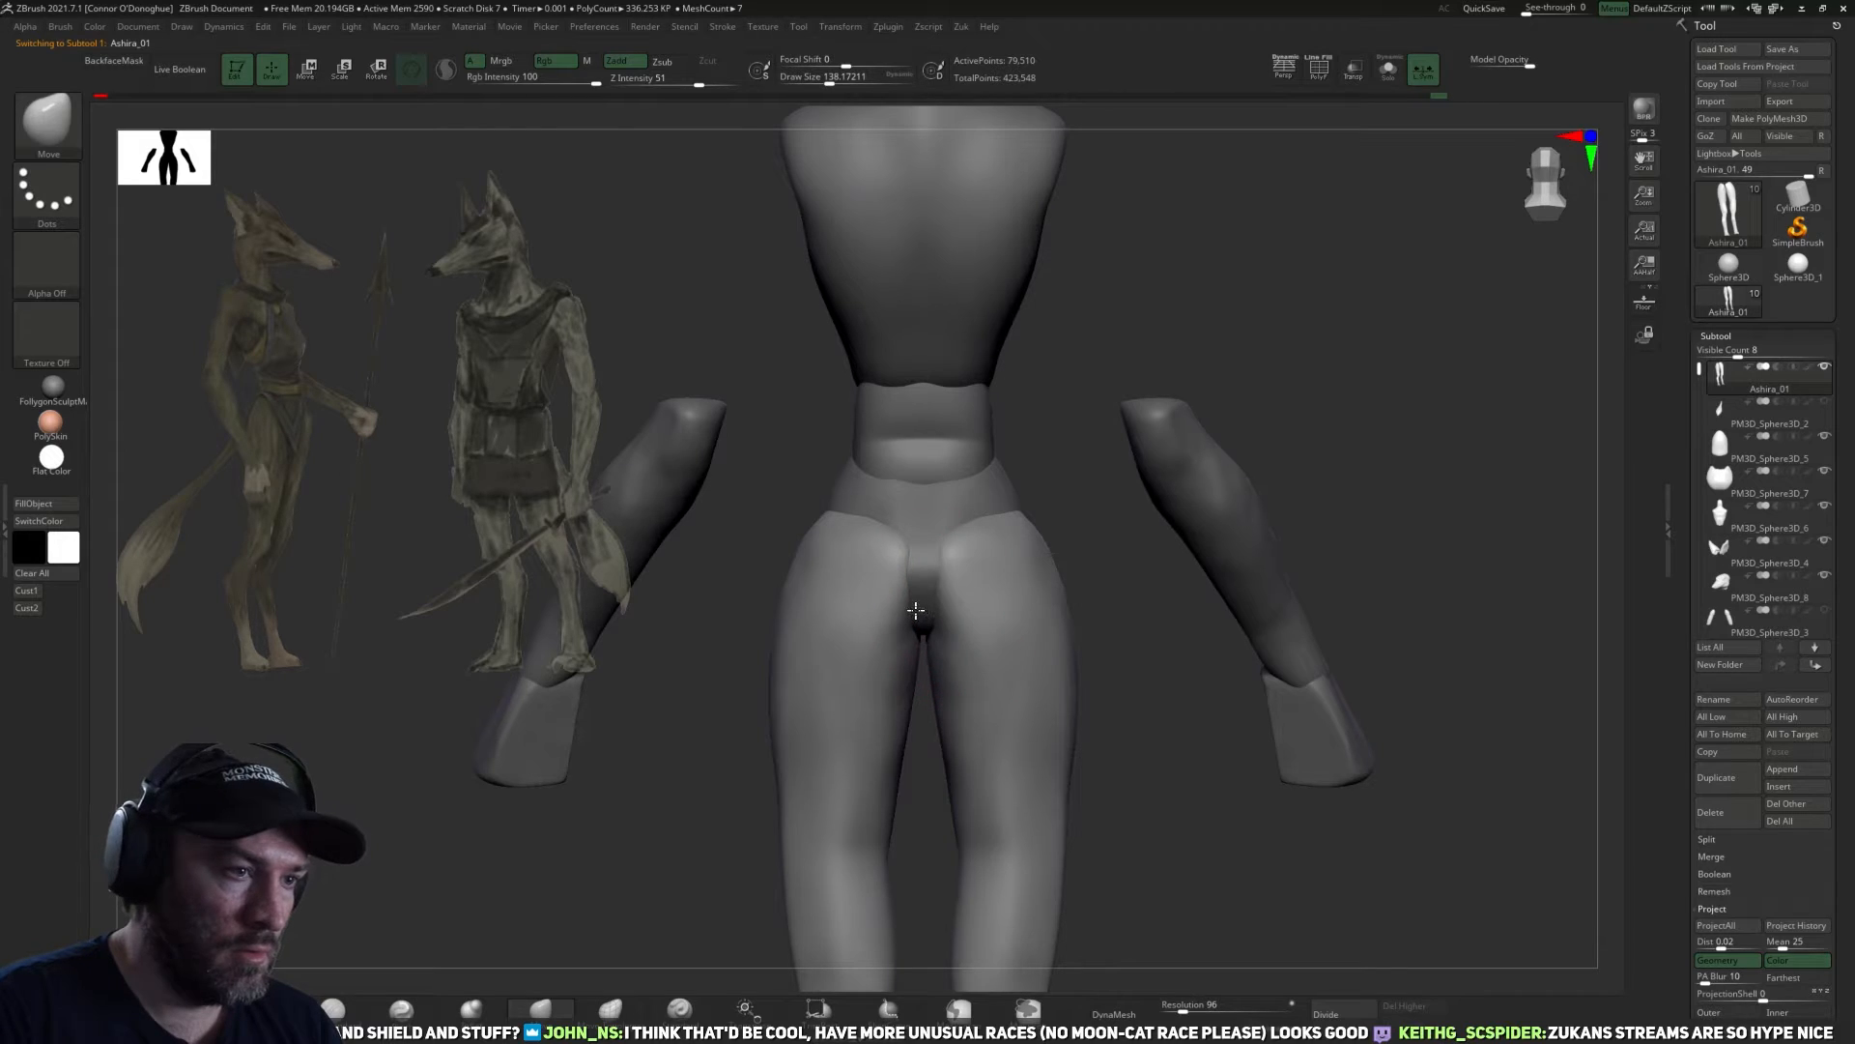
{"action": "left_click_drag", "start_coordinate": [1157, 707], "coordinate": [1080, 725], "text": "alt"}
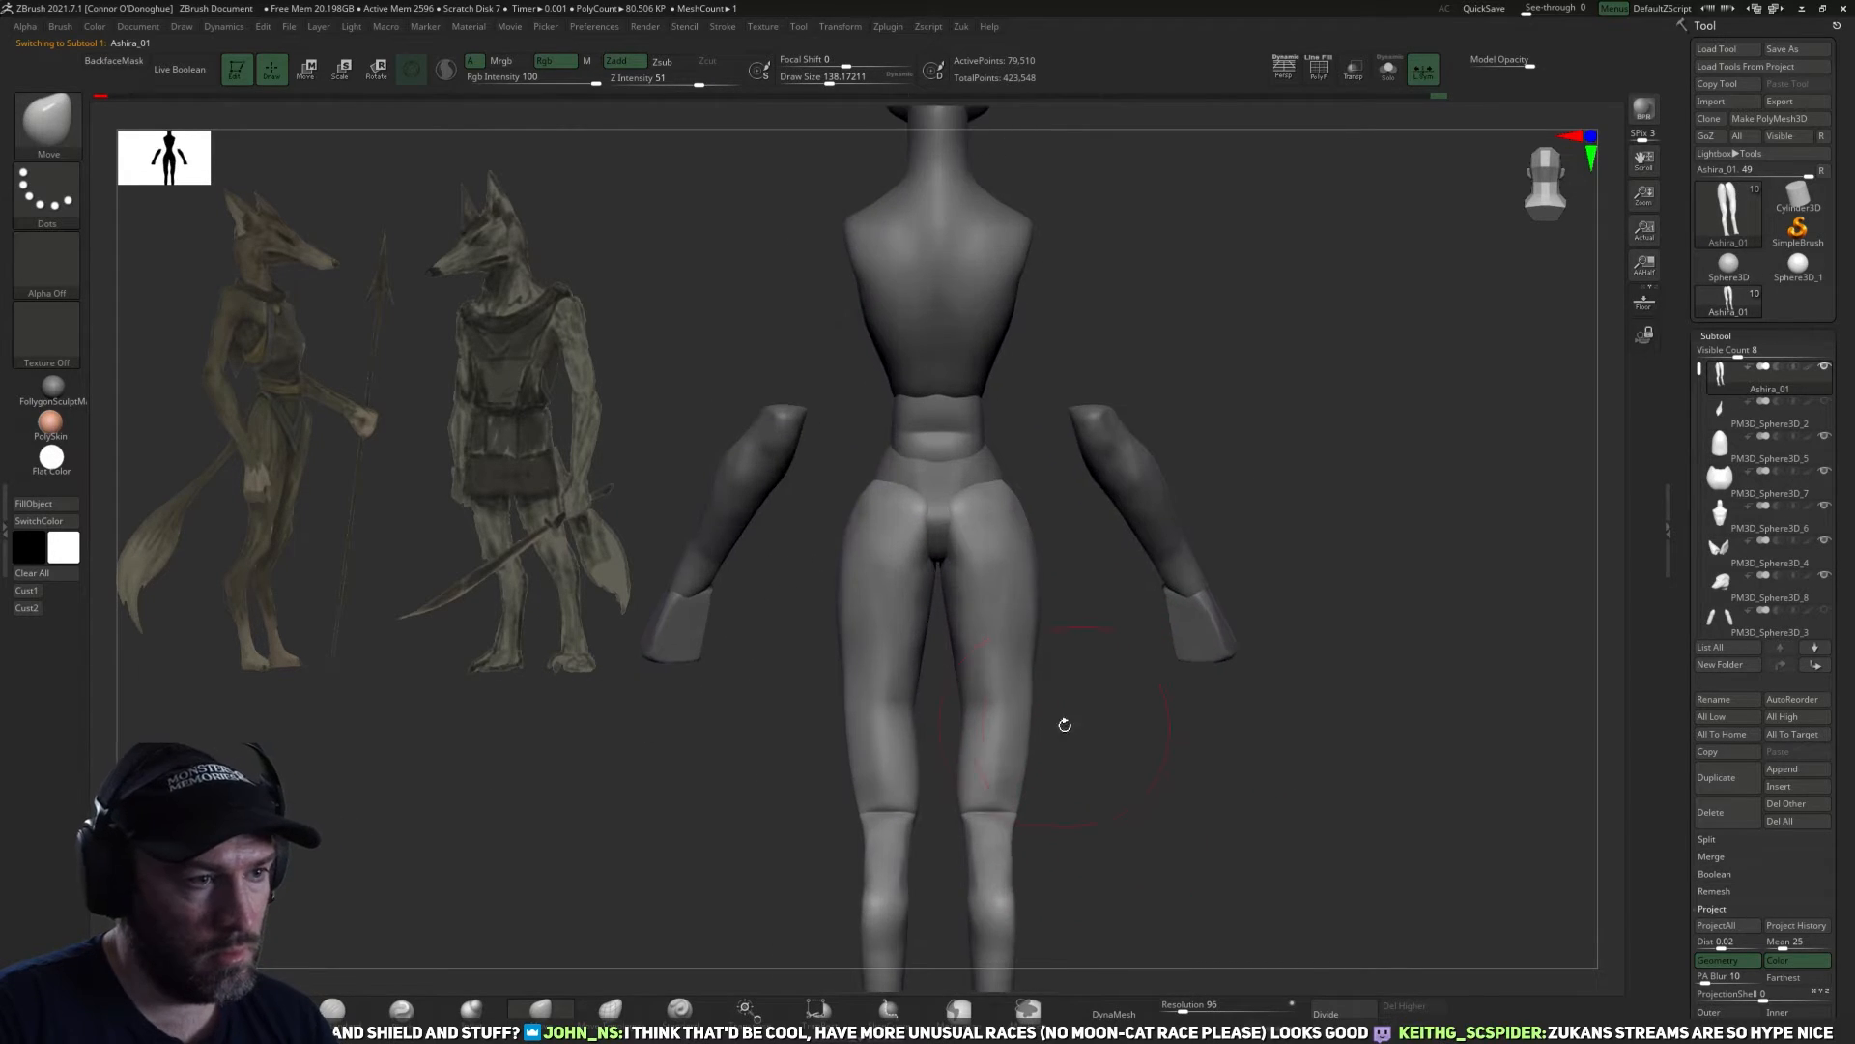
{"action": "mouse_move", "coordinate": [1118, 774]}
{"action": "left_mouse_down"}
{"action": "mouse_move", "coordinate": [1111, 799]}
{"action": "mouse_move", "coordinate": [1029, 808]}
{"action": "mouse_move", "coordinate": [1193, 776]}
{"action": "left_mouse_up"}
{"action": "mouse_move", "coordinate": [1085, 761]}
{"action": "left_mouse_down"}
{"action": "mouse_move", "coordinate": [1030, 760]}
{"action": "mouse_move", "coordinate": [1059, 785]}
{"action": "mouse_move", "coordinate": [1160, 779]}
{"action": "mouse_move", "coordinate": [1117, 773]}
{"action": "left_mouse_up"}
Flatten planes on the lower thighs and around the knees with the TrimDynamic brush.
{"action": "left_click", "coordinate": [331, 1008]}
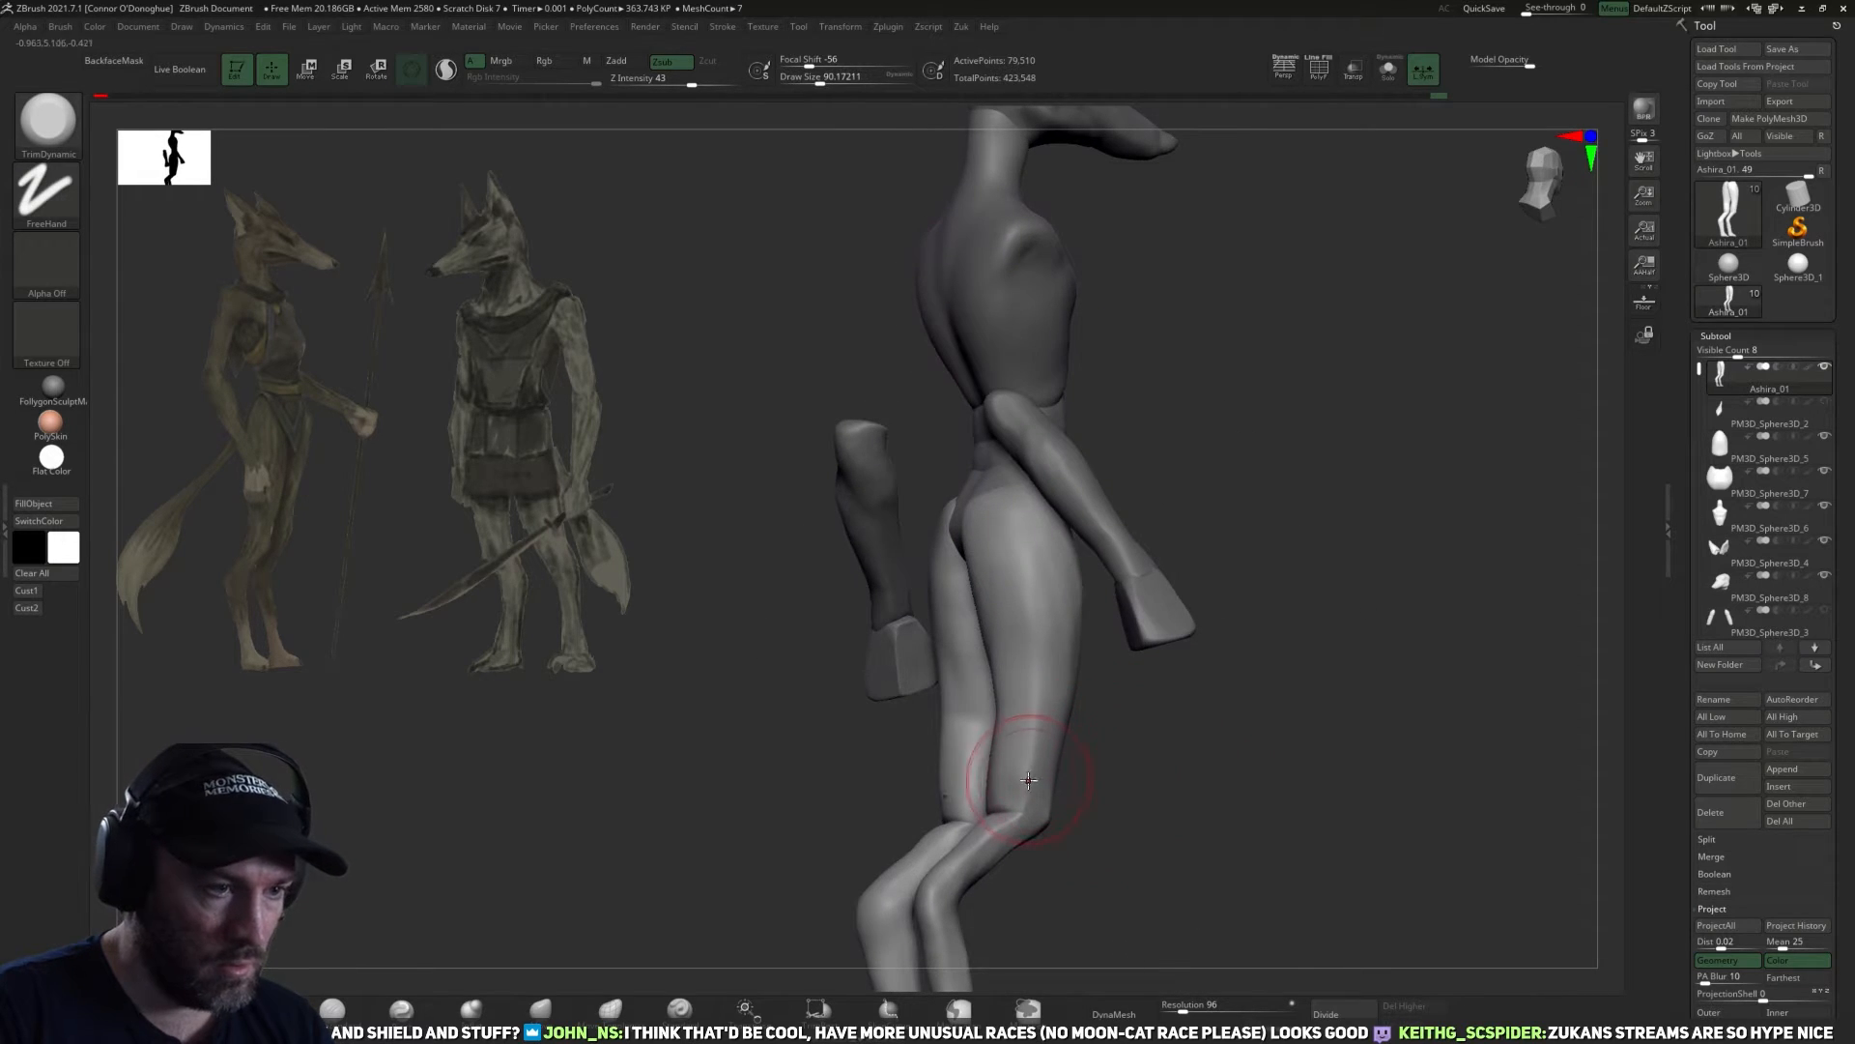
{"action": "mouse_move", "coordinate": [1025, 709]}
{"action": "left_mouse_down"}
{"action": "mouse_move", "coordinate": [1116, 771]}
{"action": "mouse_move", "coordinate": [1097, 747]}
{"action": "mouse_move", "coordinate": [1110, 778]}
{"action": "mouse_move", "coordinate": [1074, 819]}
{"action": "mouse_move", "coordinate": [1181, 804]}
{"action": "left_mouse_up"}
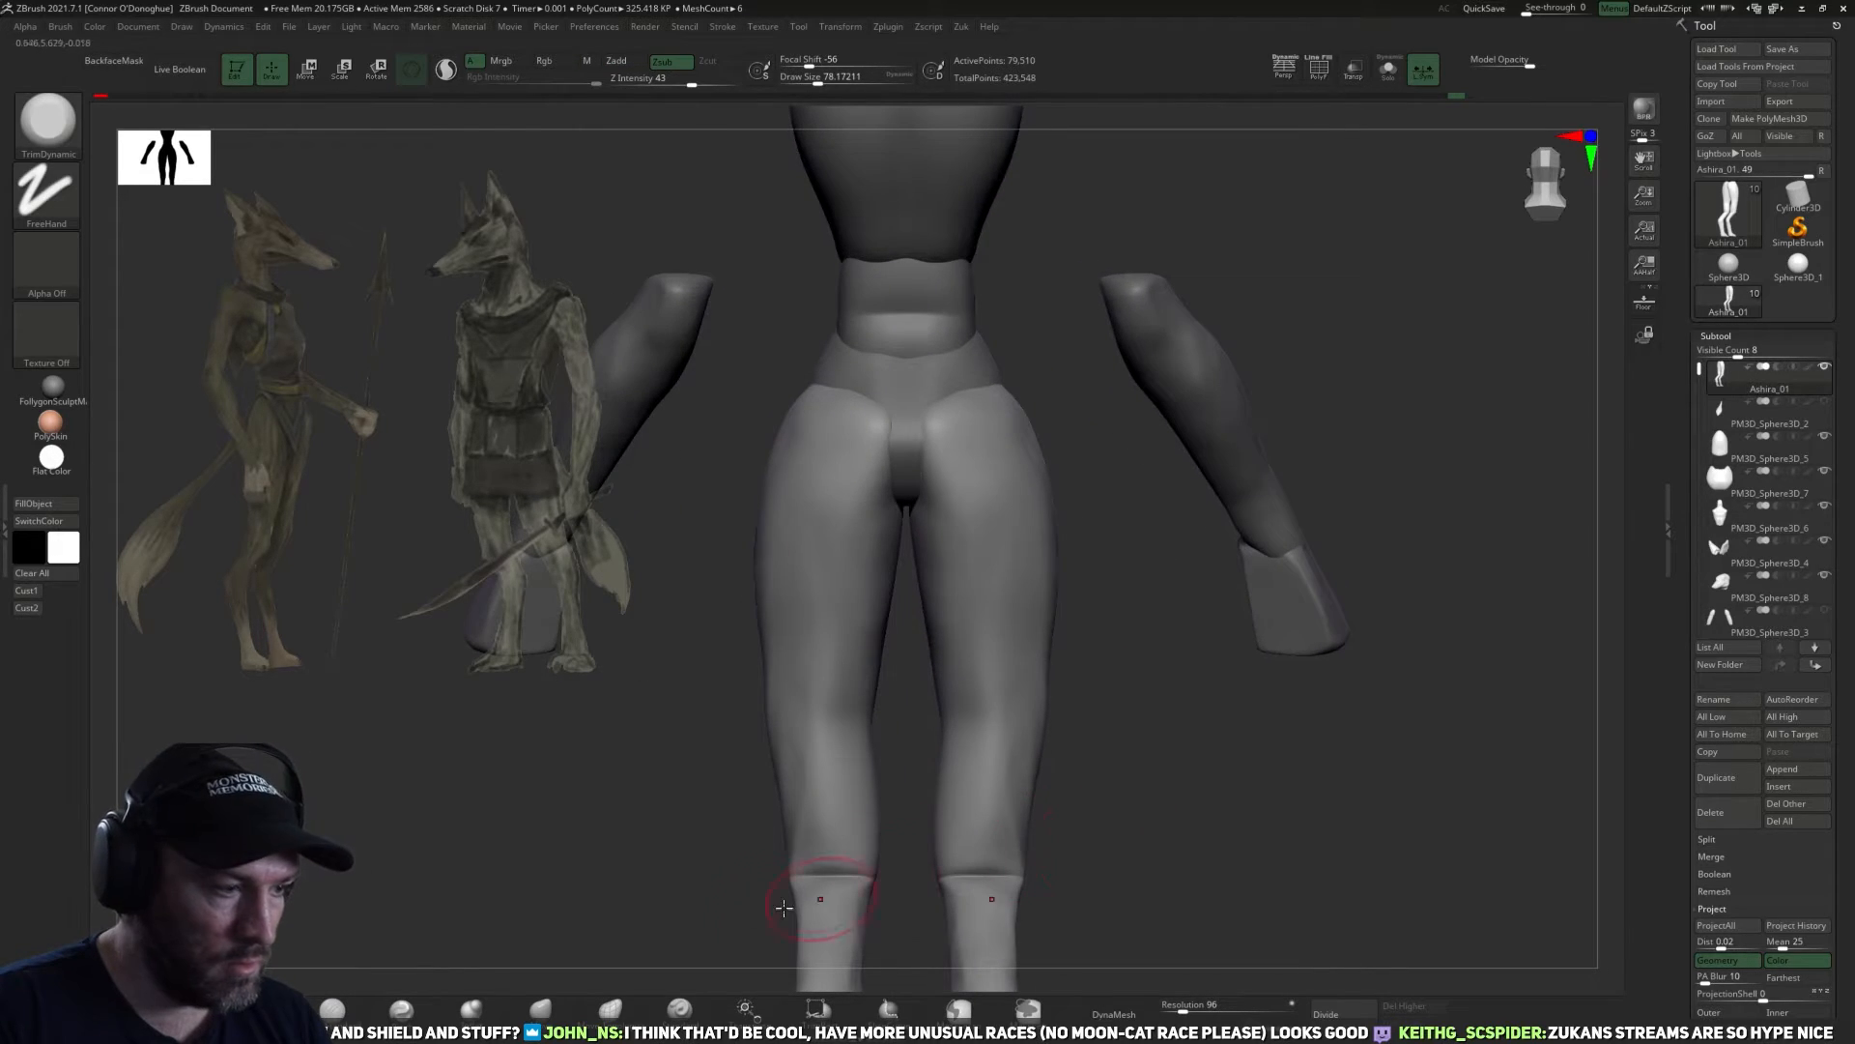
{"action": "left_click_drag", "start_coordinate": [746, 925], "coordinate": [1020, 814]}
Build up muscle volume on the backs of the thighs with the ClayBuildup brush.
{"action": "left_click", "coordinate": [332, 1010]}
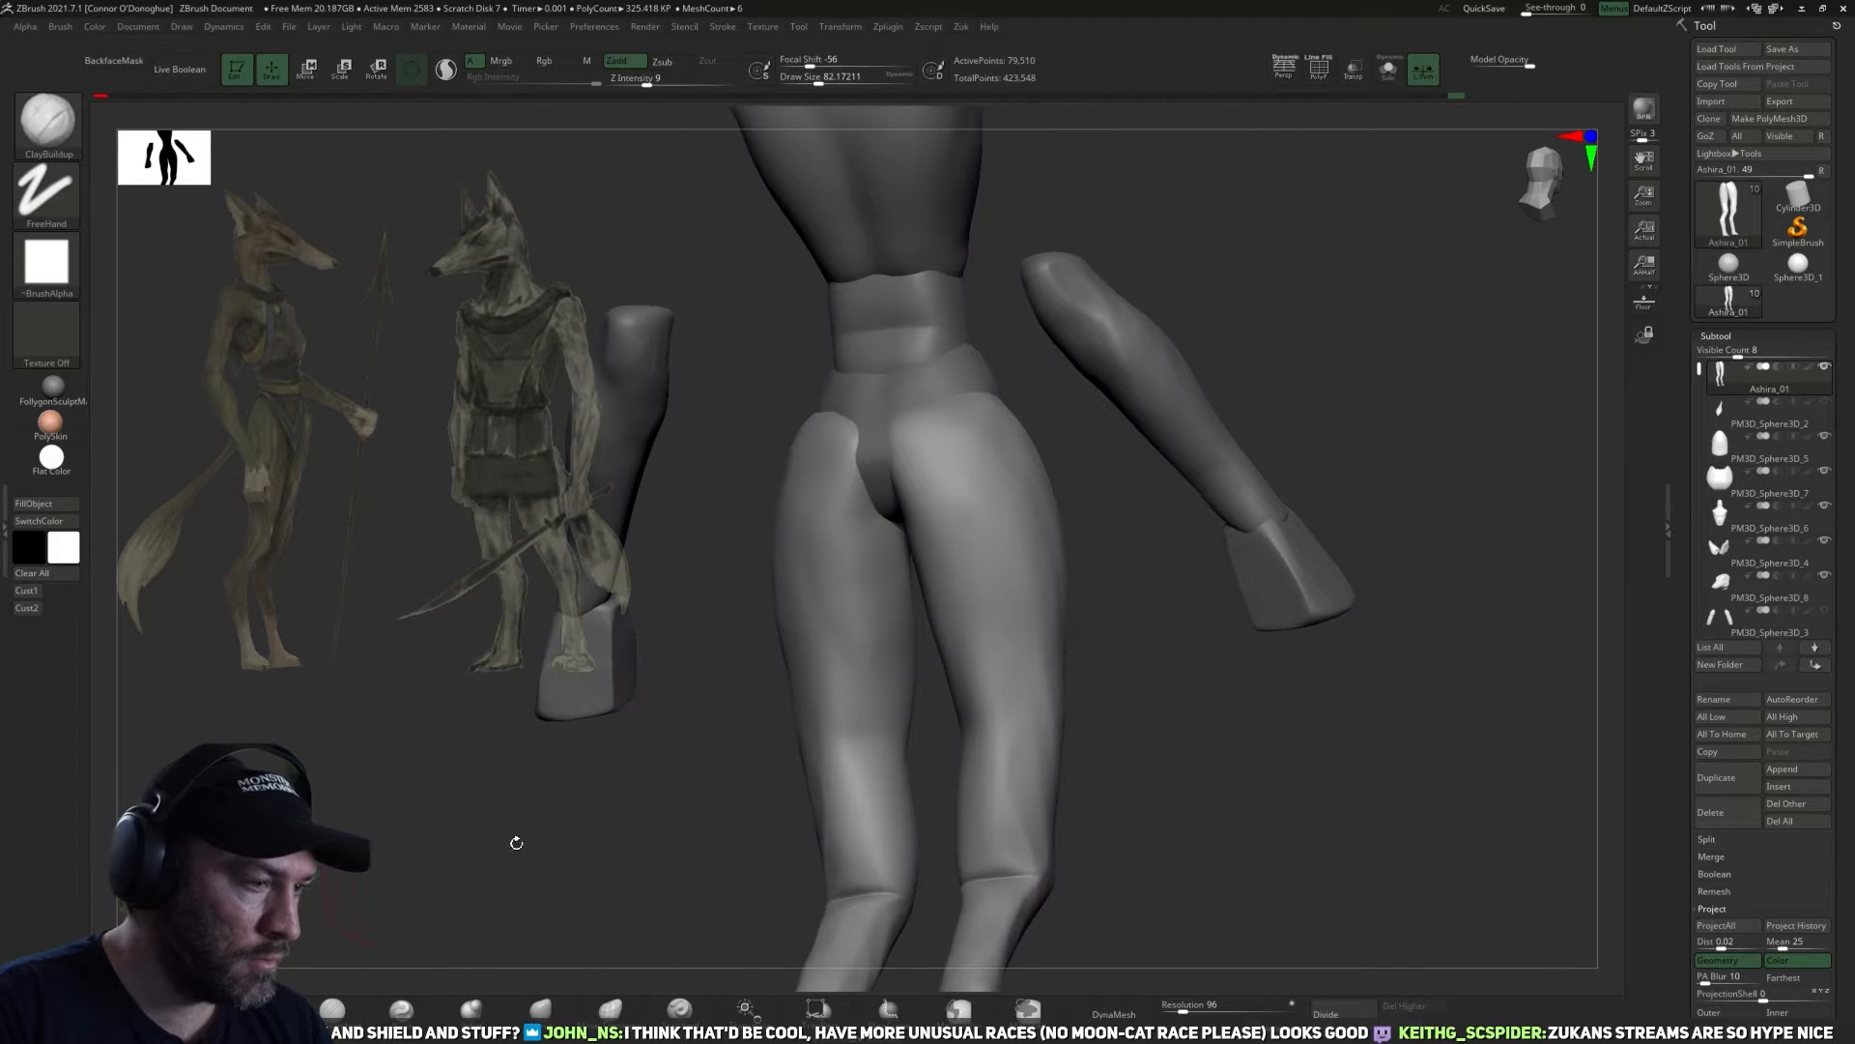
{"action": "left_click_drag", "start_coordinate": [1189, 749], "coordinate": [1247, 728]}
{"action": "mouse_move", "coordinate": [1434, 650]}
{"action": "left_mouse_down"}
{"action": "mouse_move", "coordinate": [1317, 621]}
{"action": "mouse_move", "coordinate": [1533, 634]}
{"action": "mouse_move", "coordinate": [1371, 542]}
{"action": "mouse_move", "coordinate": [1446, 530]}
{"action": "mouse_move", "coordinate": [1263, 760]}
{"action": "mouse_move", "coordinate": [1263, 483]}
{"action": "left_mouse_up"}
{"action": "mouse_move", "coordinate": [1283, 352]}
{"action": "left_mouse_down", "text": "alt"}
{"action": "mouse_move", "coordinate": [1278, 431]}
{"action": "mouse_move", "coordinate": [1174, 512]}
{"action": "mouse_move", "coordinate": [1108, 514]}
{"action": "mouse_move", "coordinate": [1295, 381]}
{"action": "mouse_move", "coordinate": [1300, 580]}
{"action": "mouse_move", "coordinate": [1293, 498]}
{"action": "left_mouse_up", "text": "alt"}
{"action": "mouse_move", "coordinate": [1216, 453]}
{"action": "left_mouse_down"}
{"action": "mouse_move", "coordinate": [1223, 478]}
{"action": "mouse_move", "coordinate": [1117, 480]}
{"action": "left_mouse_up"}
{"action": "mouse_move", "coordinate": [1135, 570]}
{"action": "left_mouse_down"}
{"action": "mouse_move", "coordinate": [1256, 506]}
{"action": "mouse_move", "coordinate": [1092, 469]}
{"action": "left_mouse_up"}
Smooth the backs of the lower thighs and knee joints on the legs subtool.
{"action": "mouse_move", "coordinate": [1221, 323]}
{"action": "left_mouse_down"}
{"action": "mouse_move", "coordinate": [1089, 709]}
{"action": "mouse_move", "coordinate": [1203, 624]}
{"action": "mouse_move", "coordinate": [1261, 607]}
{"action": "left_mouse_up"}
{"action": "left_click_drag", "start_coordinate": [1048, 666], "coordinate": [1022, 494], "text": "shift"}
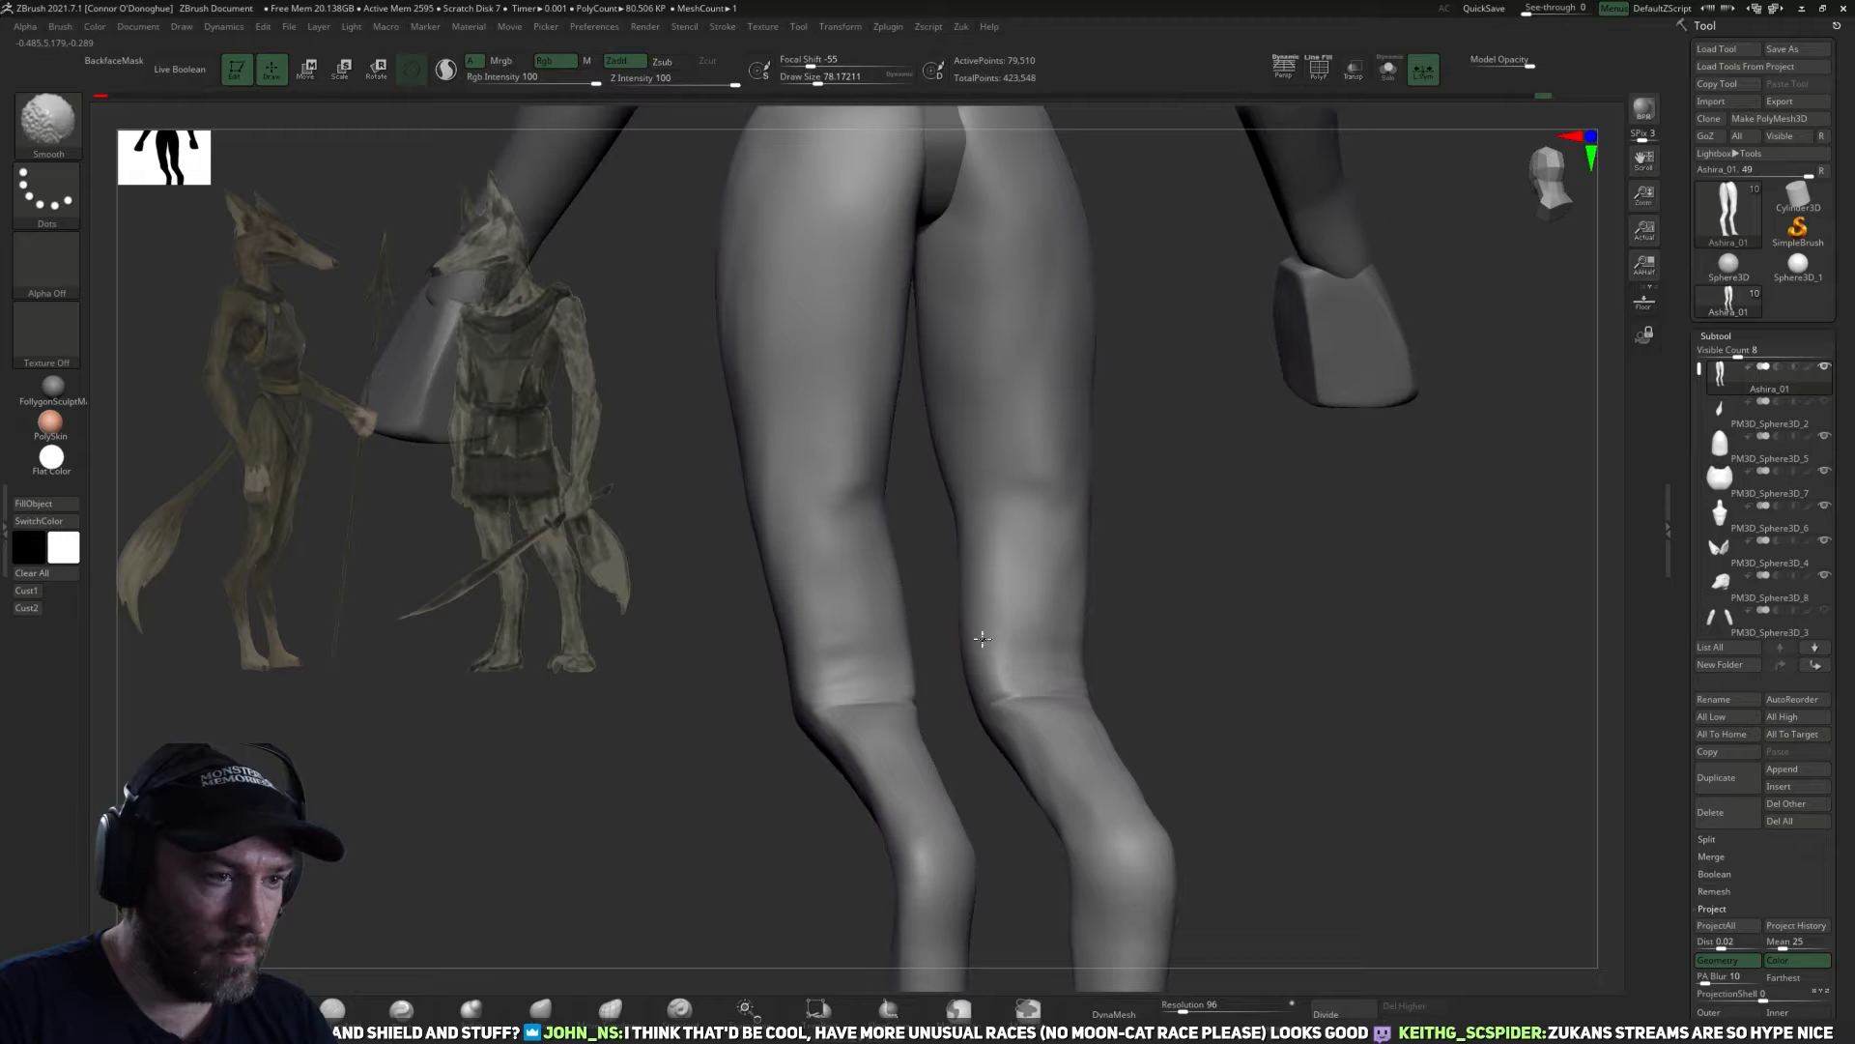
{"action": "mouse_move", "coordinate": [1140, 579]}
{"action": "left_mouse_down"}
{"action": "mouse_move", "coordinate": [1243, 641]}
{"action": "mouse_move", "coordinate": [1156, 738]}
{"action": "mouse_move", "coordinate": [1224, 795]}
{"action": "mouse_move", "coordinate": [1143, 774]}
{"action": "mouse_move", "coordinate": [1021, 701]}
{"action": "left_mouse_up"}
{"action": "mouse_move", "coordinate": [1106, 756]}
{"action": "left_mouse_down"}
{"action": "mouse_move", "coordinate": [1081, 748]}
{"action": "mouse_move", "coordinate": [1101, 713]}
{"action": "mouse_move", "coordinate": [1136, 715]}
{"action": "left_mouse_up"}
{"action": "left_click_drag", "start_coordinate": [1021, 708], "coordinate": [1043, 703], "text": "shift"}
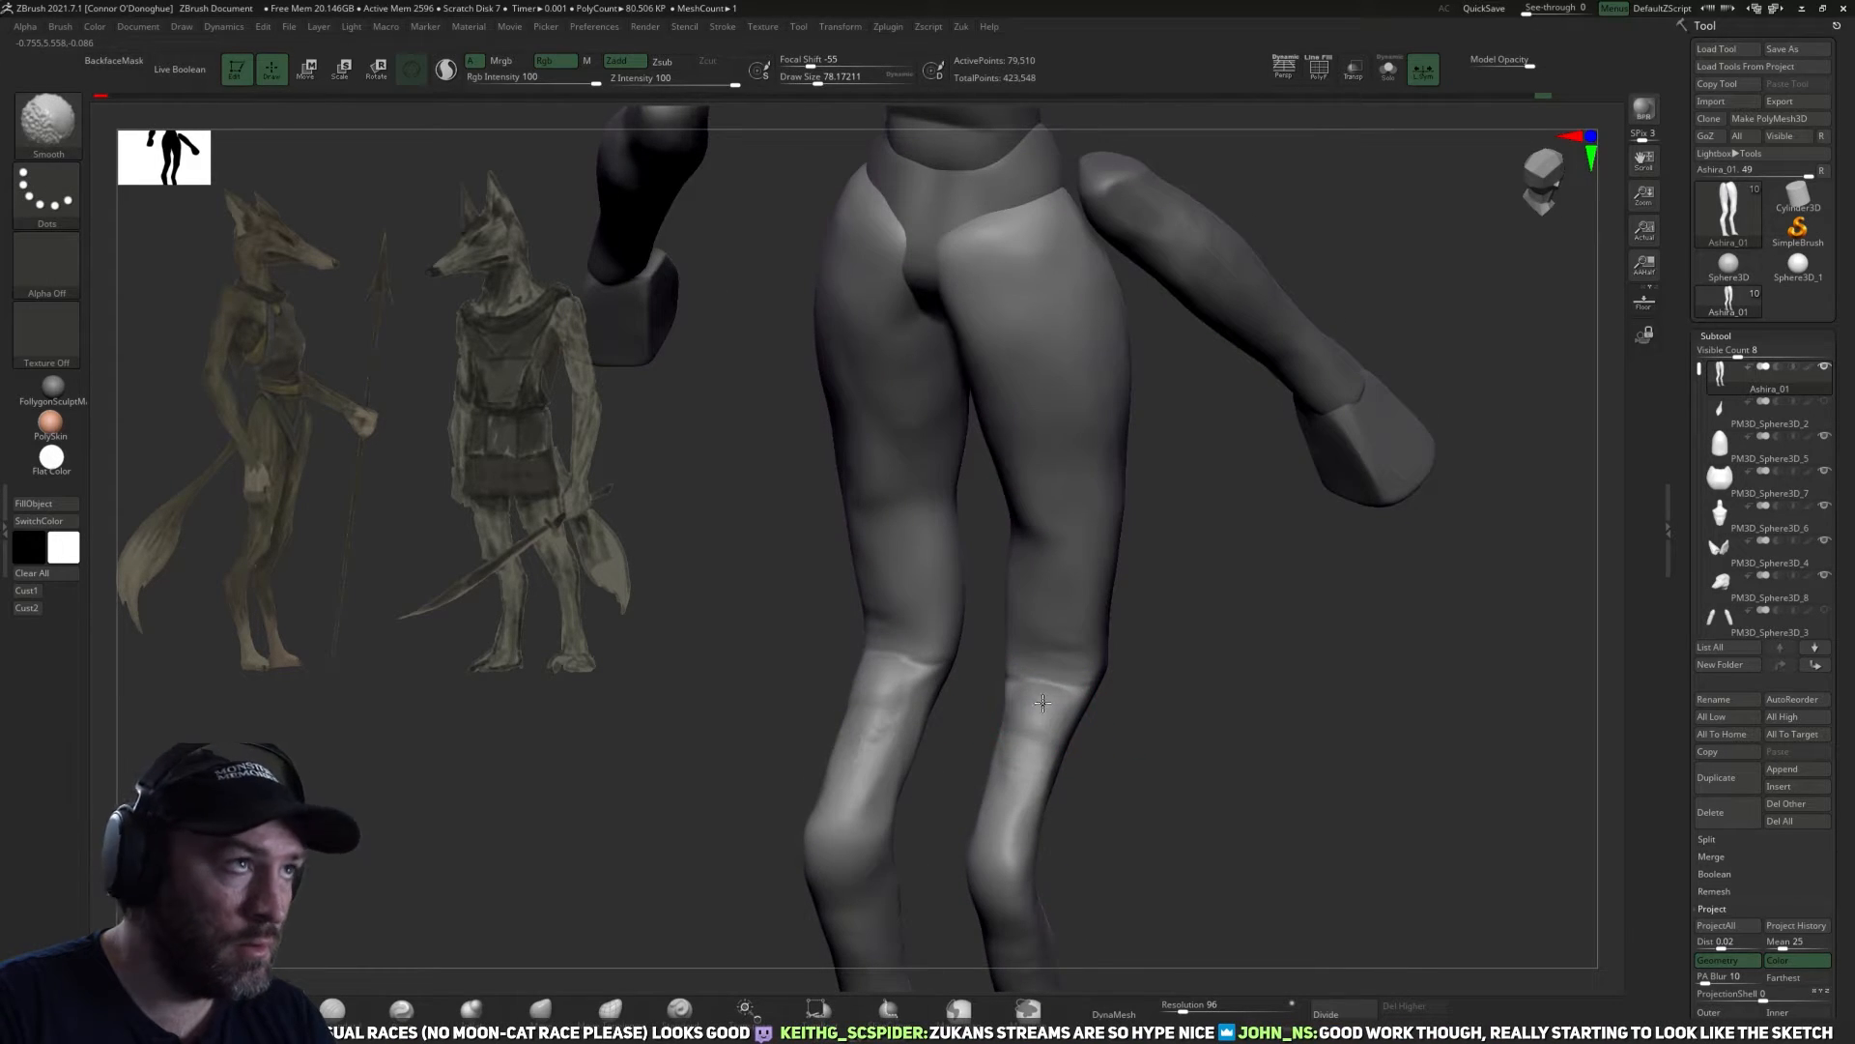
{"action": "left_click_drag", "start_coordinate": [1141, 745], "coordinate": [1214, 745]}
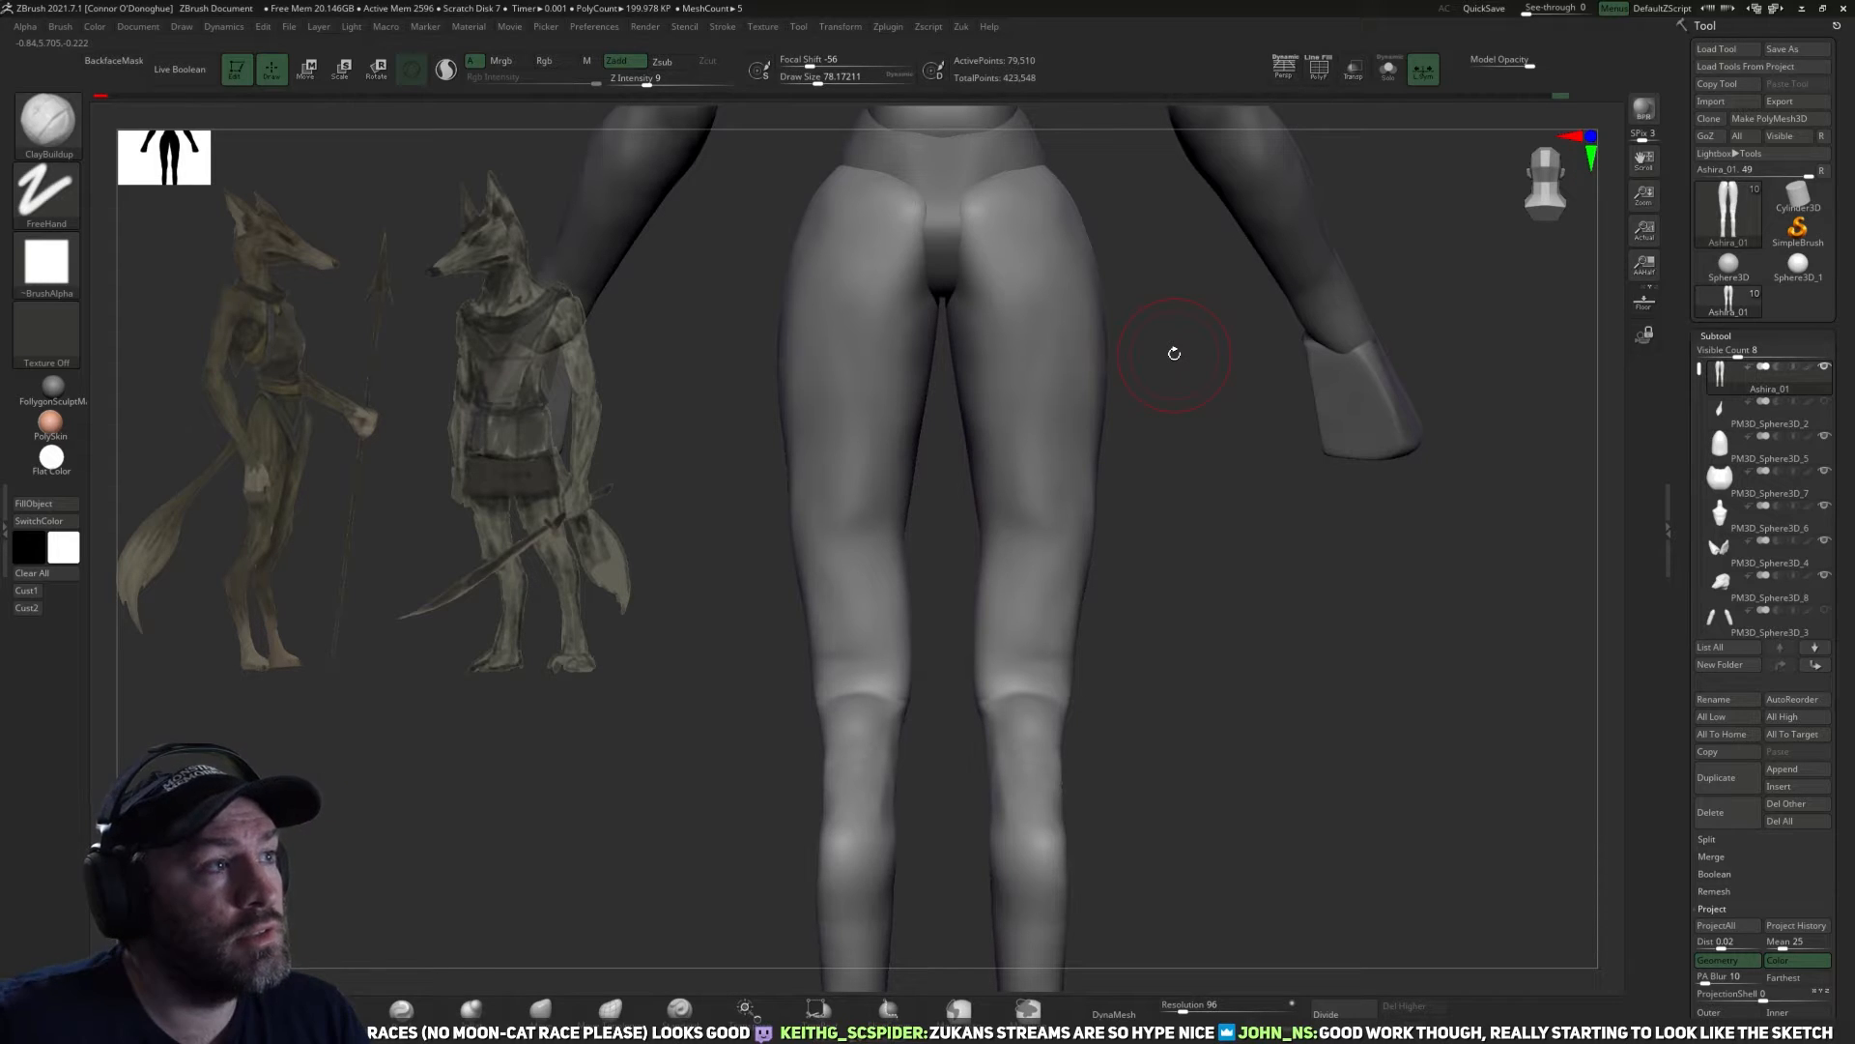
{"action": "left_click_drag", "start_coordinate": [1382, 735], "coordinate": [1334, 651], "text": "alt"}
{"action": "left_click_drag", "start_coordinate": [1199, 657], "coordinate": [1208, 690], "text": "alt"}
{"action": "left_click_drag", "start_coordinate": [1046, 696], "coordinate": [1044, 673], "text": "shift"}
{"action": "mouse_move", "coordinate": [1225, 669]}
{"action": "left_mouse_down"}
{"action": "mouse_move", "coordinate": [1144, 675]}
{"action": "mouse_move", "coordinate": [1176, 658]}
{"action": "mouse_move", "coordinate": [1213, 687]}
{"action": "mouse_move", "coordinate": [1151, 687]}
{"action": "mouse_move", "coordinate": [1356, 549]}
{"action": "mouse_move", "coordinate": [1358, 522]}
{"action": "left_mouse_up"}
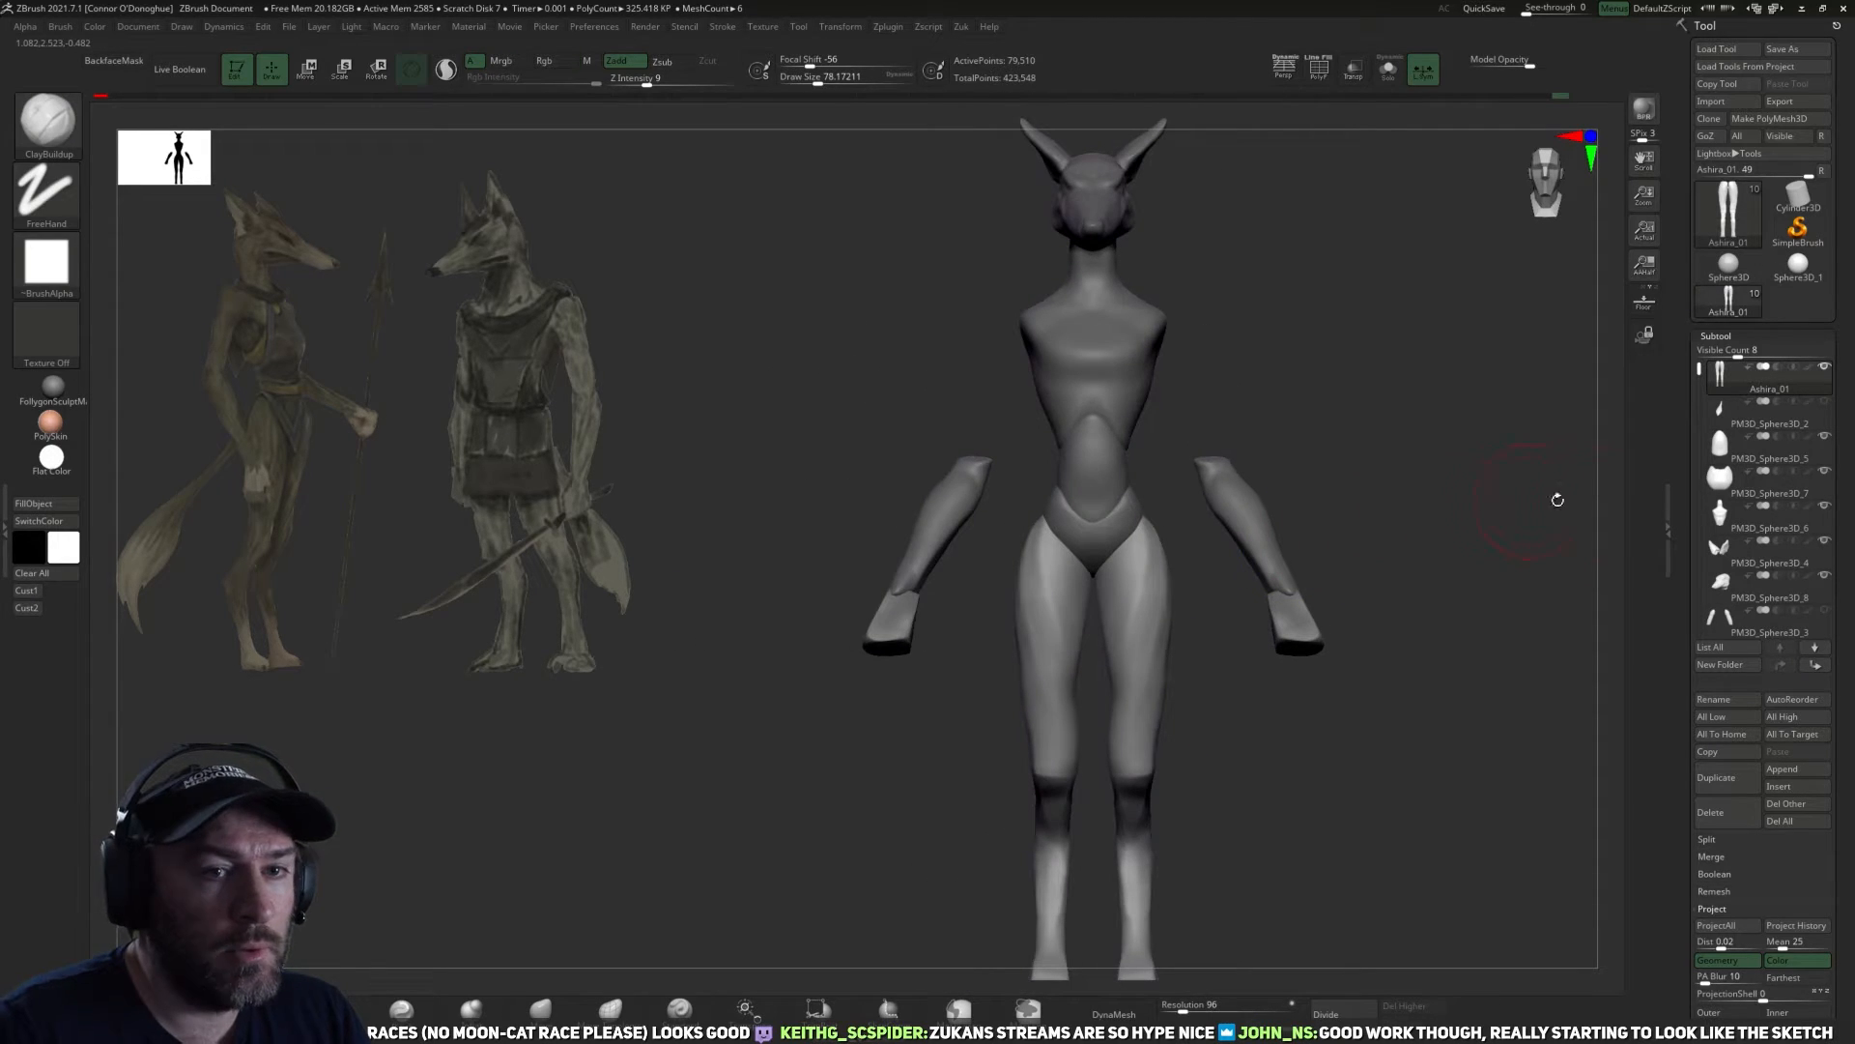
Show all hidden subtools and flatten the lower back of the abdomen piece with the TrimDynamic brush.
{"action": "left_click", "coordinate": [1825, 370], "text": "shift"}
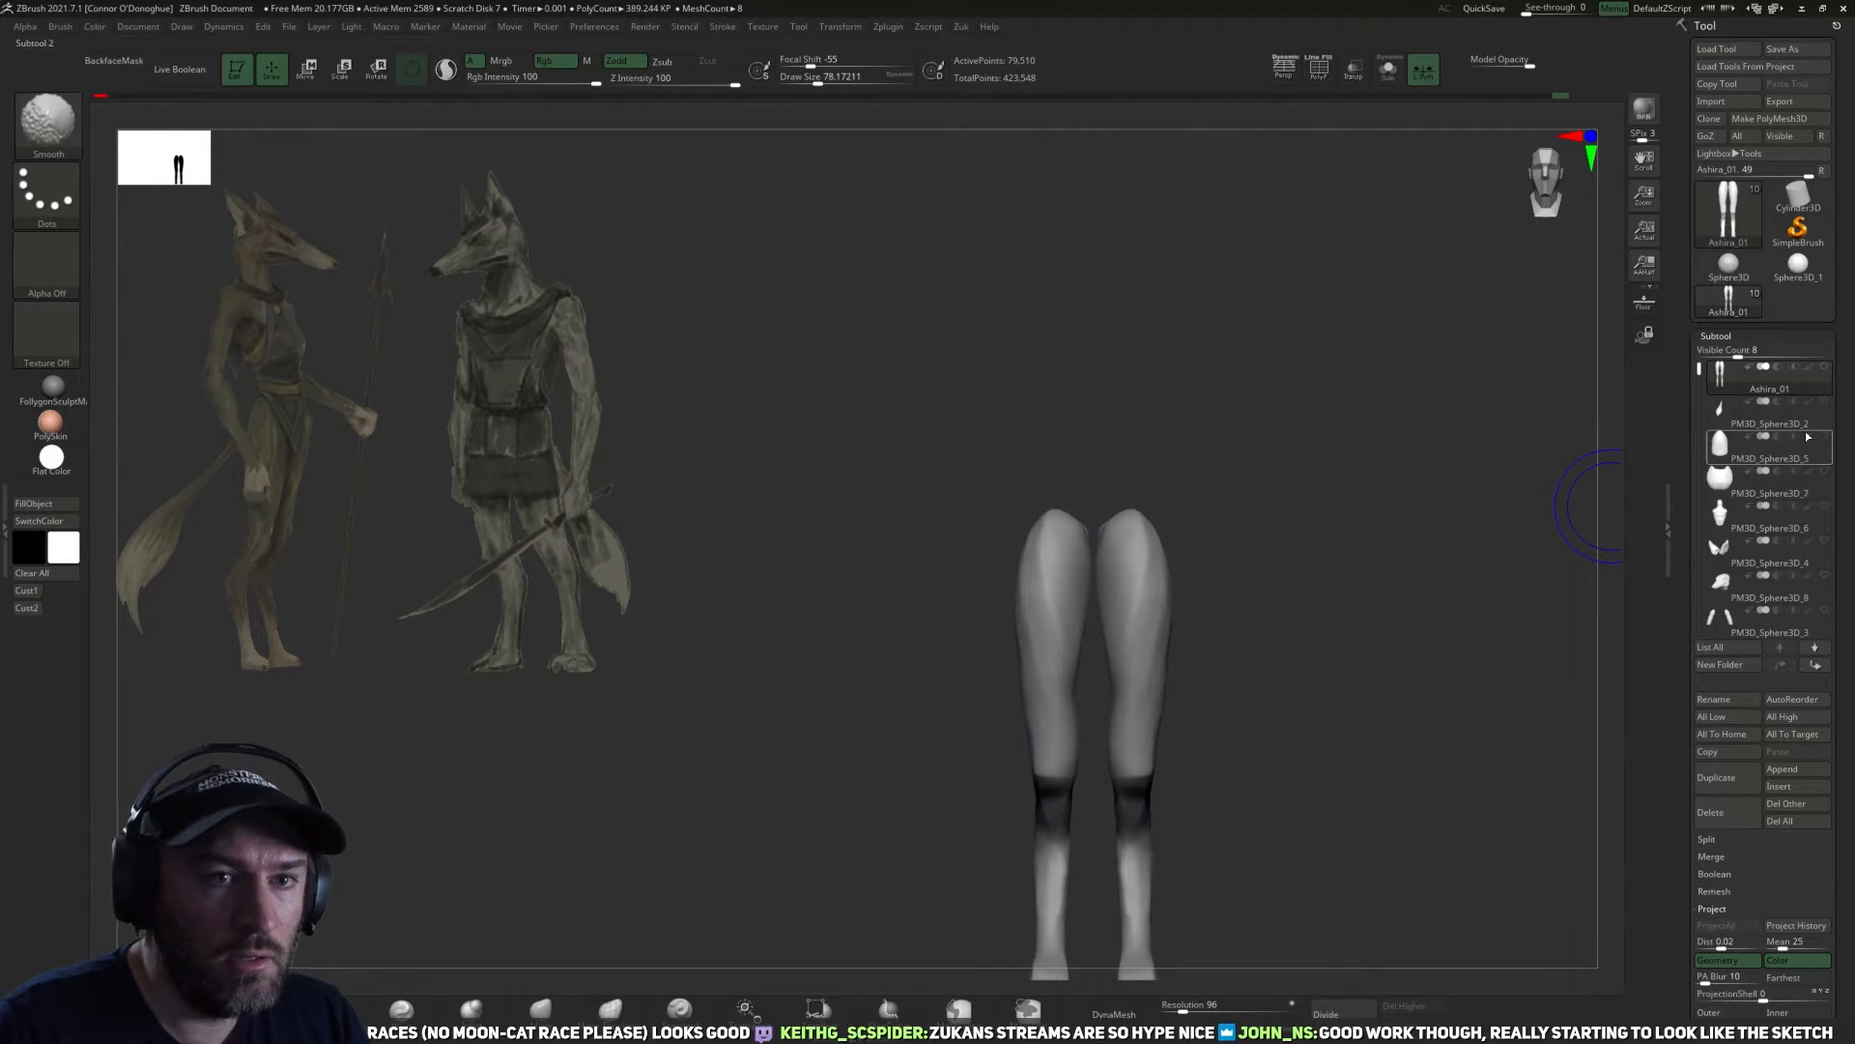
{"action": "left_click", "coordinate": [1825, 367], "text": "shift"}
{"action": "mouse_move", "coordinate": [1371, 493]}
{"action": "left_mouse_down"}
{"action": "mouse_move", "coordinate": [1379, 531]}
{"action": "mouse_move", "coordinate": [1243, 551]}
{"action": "mouse_move", "coordinate": [1242, 667]}
{"action": "mouse_move", "coordinate": [1337, 671]}
{"action": "mouse_move", "coordinate": [1093, 657]}
{"action": "mouse_move", "coordinate": [1061, 622]}
{"action": "left_mouse_up"}
{"action": "left_click", "coordinate": [1015, 638], "text": "alt"}
{"action": "left_click", "coordinate": [331, 1009]}
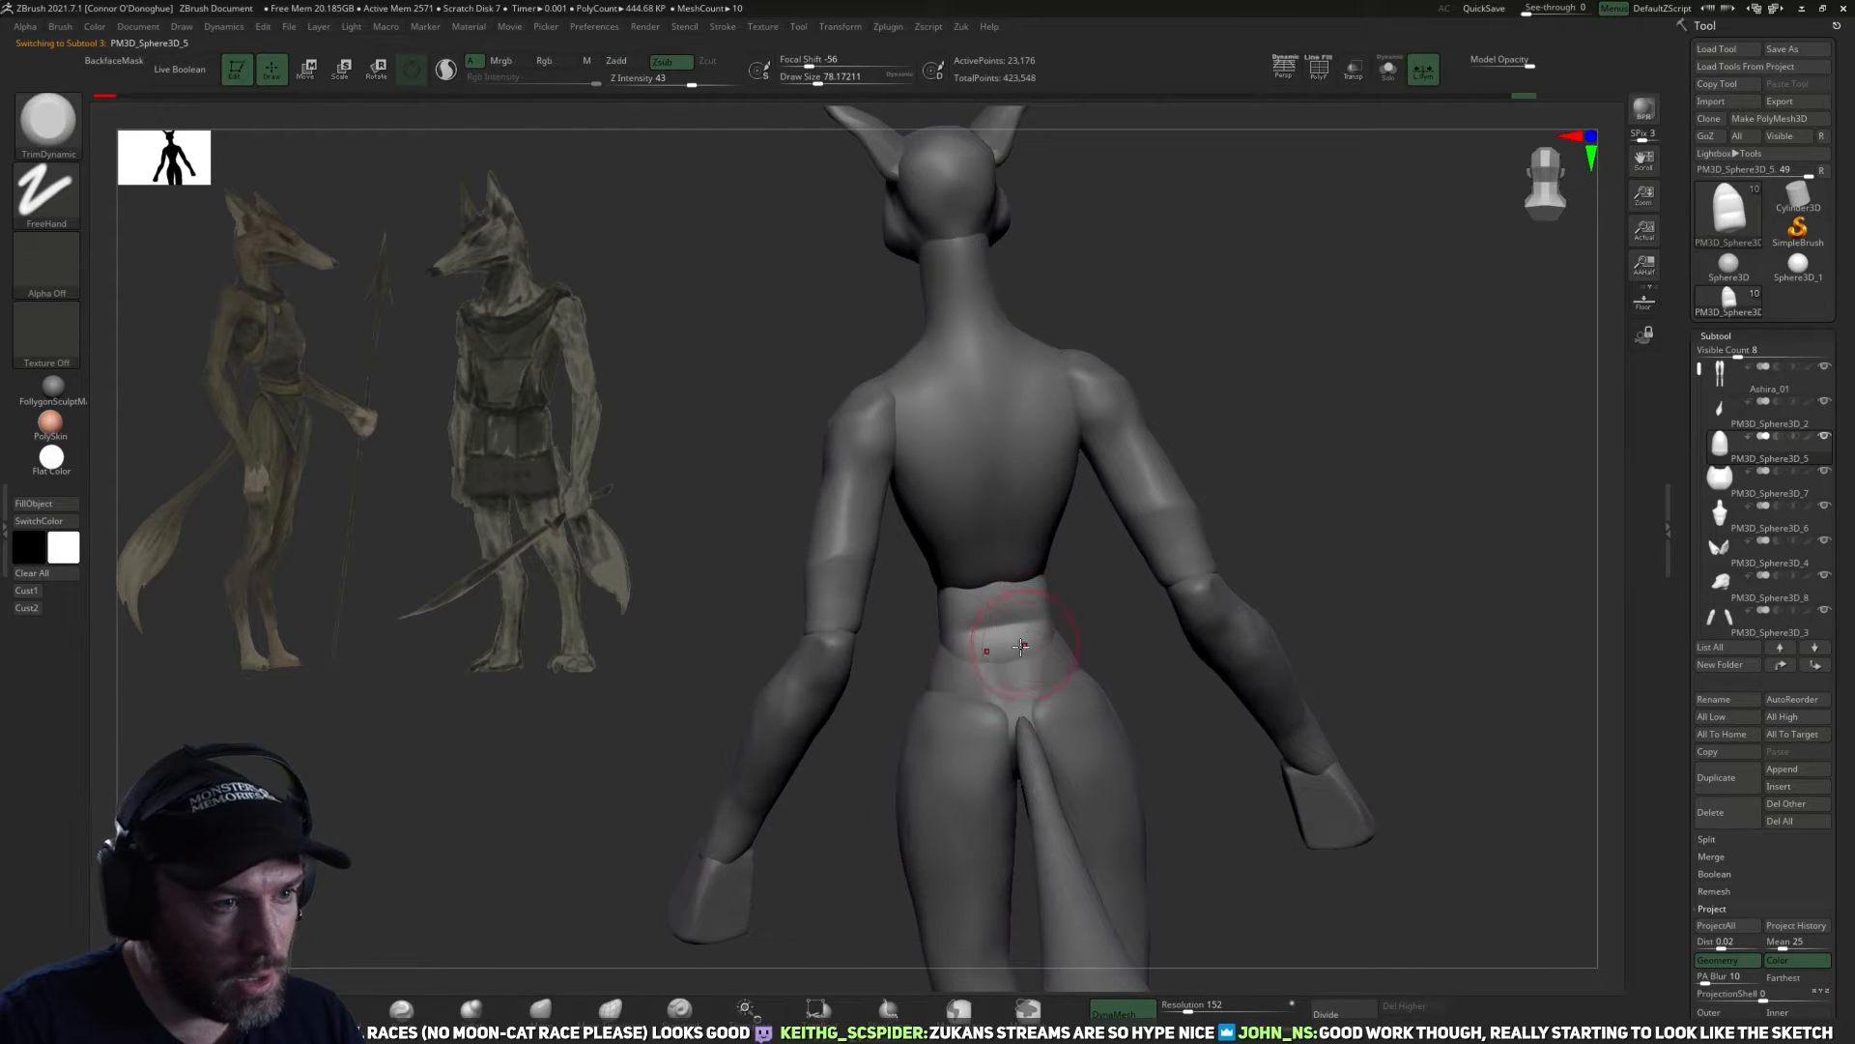
{"action": "mouse_move", "coordinate": [1068, 624]}
{"action": "left_mouse_down"}
{"action": "mouse_move", "coordinate": [840, 601]}
{"action": "mouse_move", "coordinate": [1024, 610]}
{"action": "mouse_move", "coordinate": [870, 619]}
{"action": "mouse_move", "coordinate": [1008, 614]}
{"action": "left_mouse_up"}
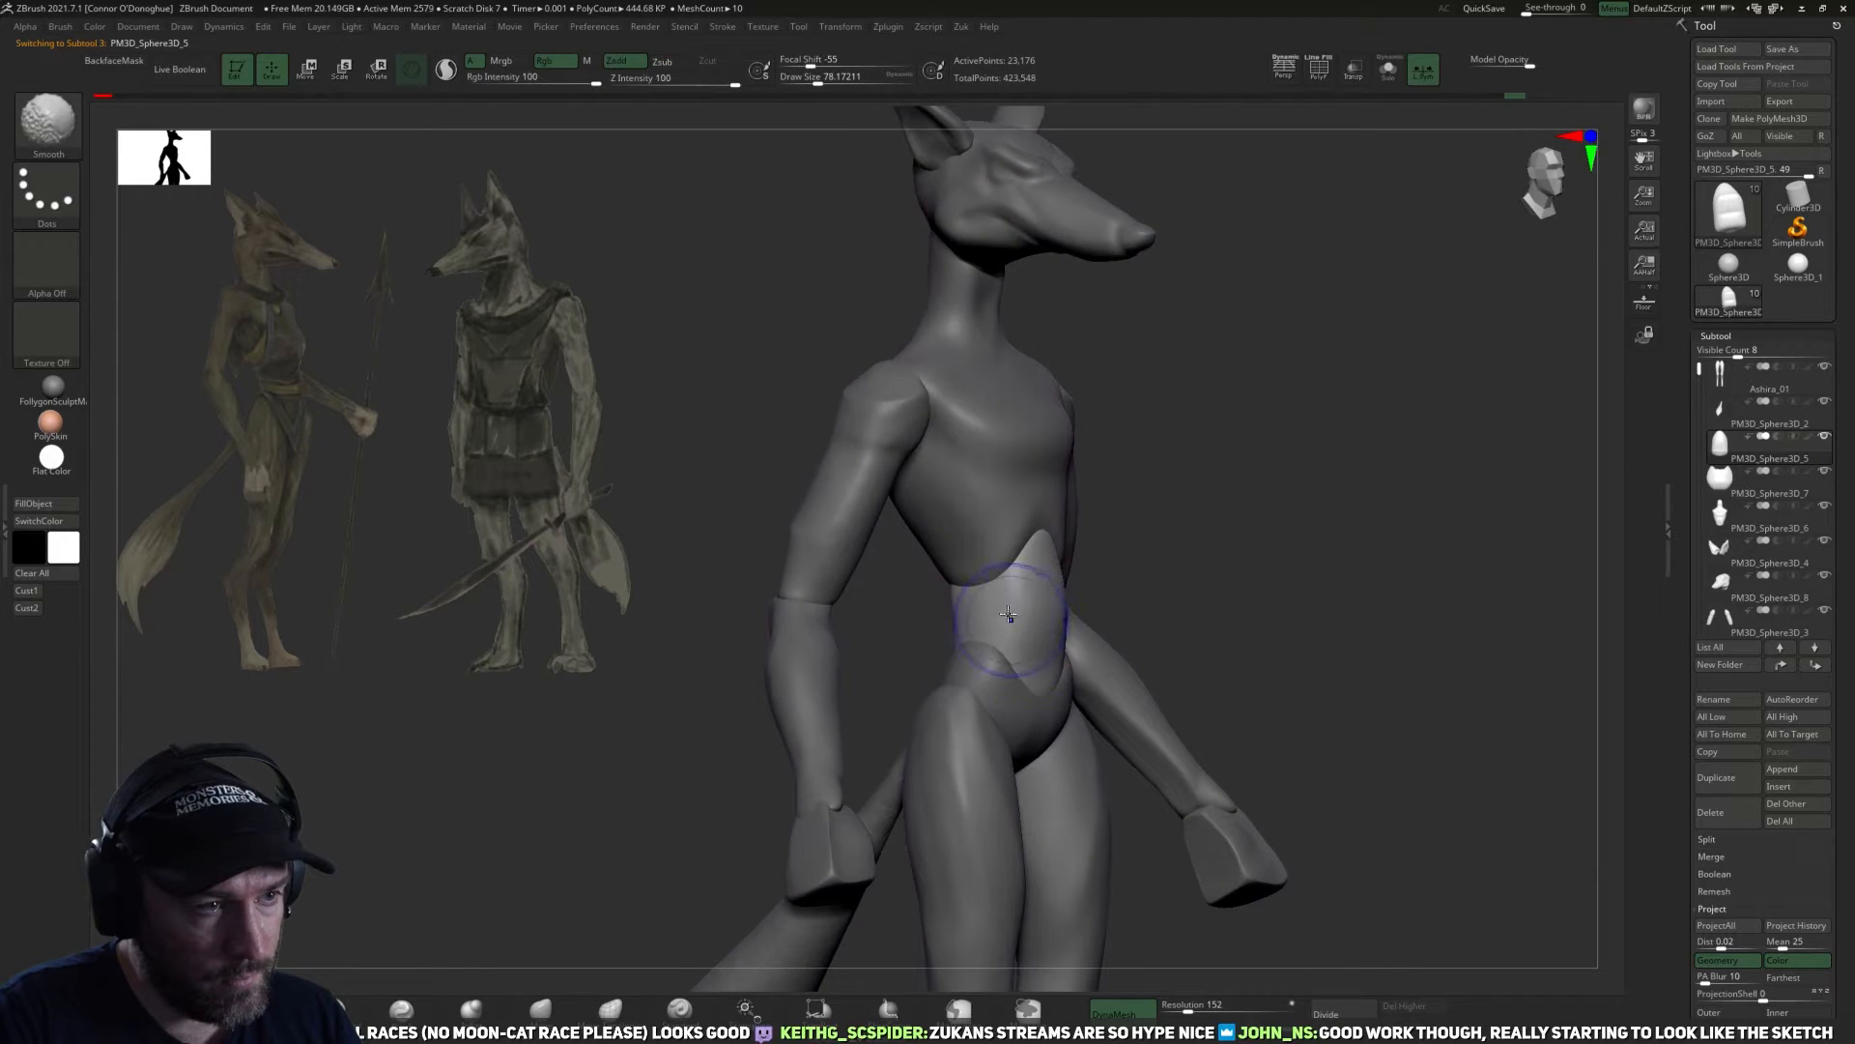
{"action": "mouse_move", "coordinate": [1155, 577]}
{"action": "left_mouse_down"}
{"action": "mouse_move", "coordinate": [1014, 604]}
{"action": "mouse_move", "coordinate": [1121, 657]}
{"action": "mouse_move", "coordinate": [1006, 663]}
{"action": "left_mouse_up"}
Reshape the front hip crests of the pelvis with the Move brush and tighten them with the Pinch brush.
{"action": "left_click", "coordinate": [540, 1008]}
{"action": "left_click_drag", "start_coordinate": [1137, 680], "coordinate": [1022, 646]}
{"action": "mouse_move", "coordinate": [1136, 645]}
{"action": "left_mouse_down"}
{"action": "mouse_move", "coordinate": [1175, 642]}
{"action": "mouse_move", "coordinate": [986, 681]}
{"action": "left_mouse_up"}
{"action": "key", "text": "]"}
{"action": "mouse_move", "coordinate": [860, 692]}
{"action": "left_mouse_down"}
{"action": "mouse_move", "coordinate": [1175, 665]}
{"action": "mouse_move", "coordinate": [1119, 674]}
{"action": "left_mouse_up"}
{"action": "left_click", "coordinate": [1128, 683], "text": "alt"}
{"action": "key", "text": "["}
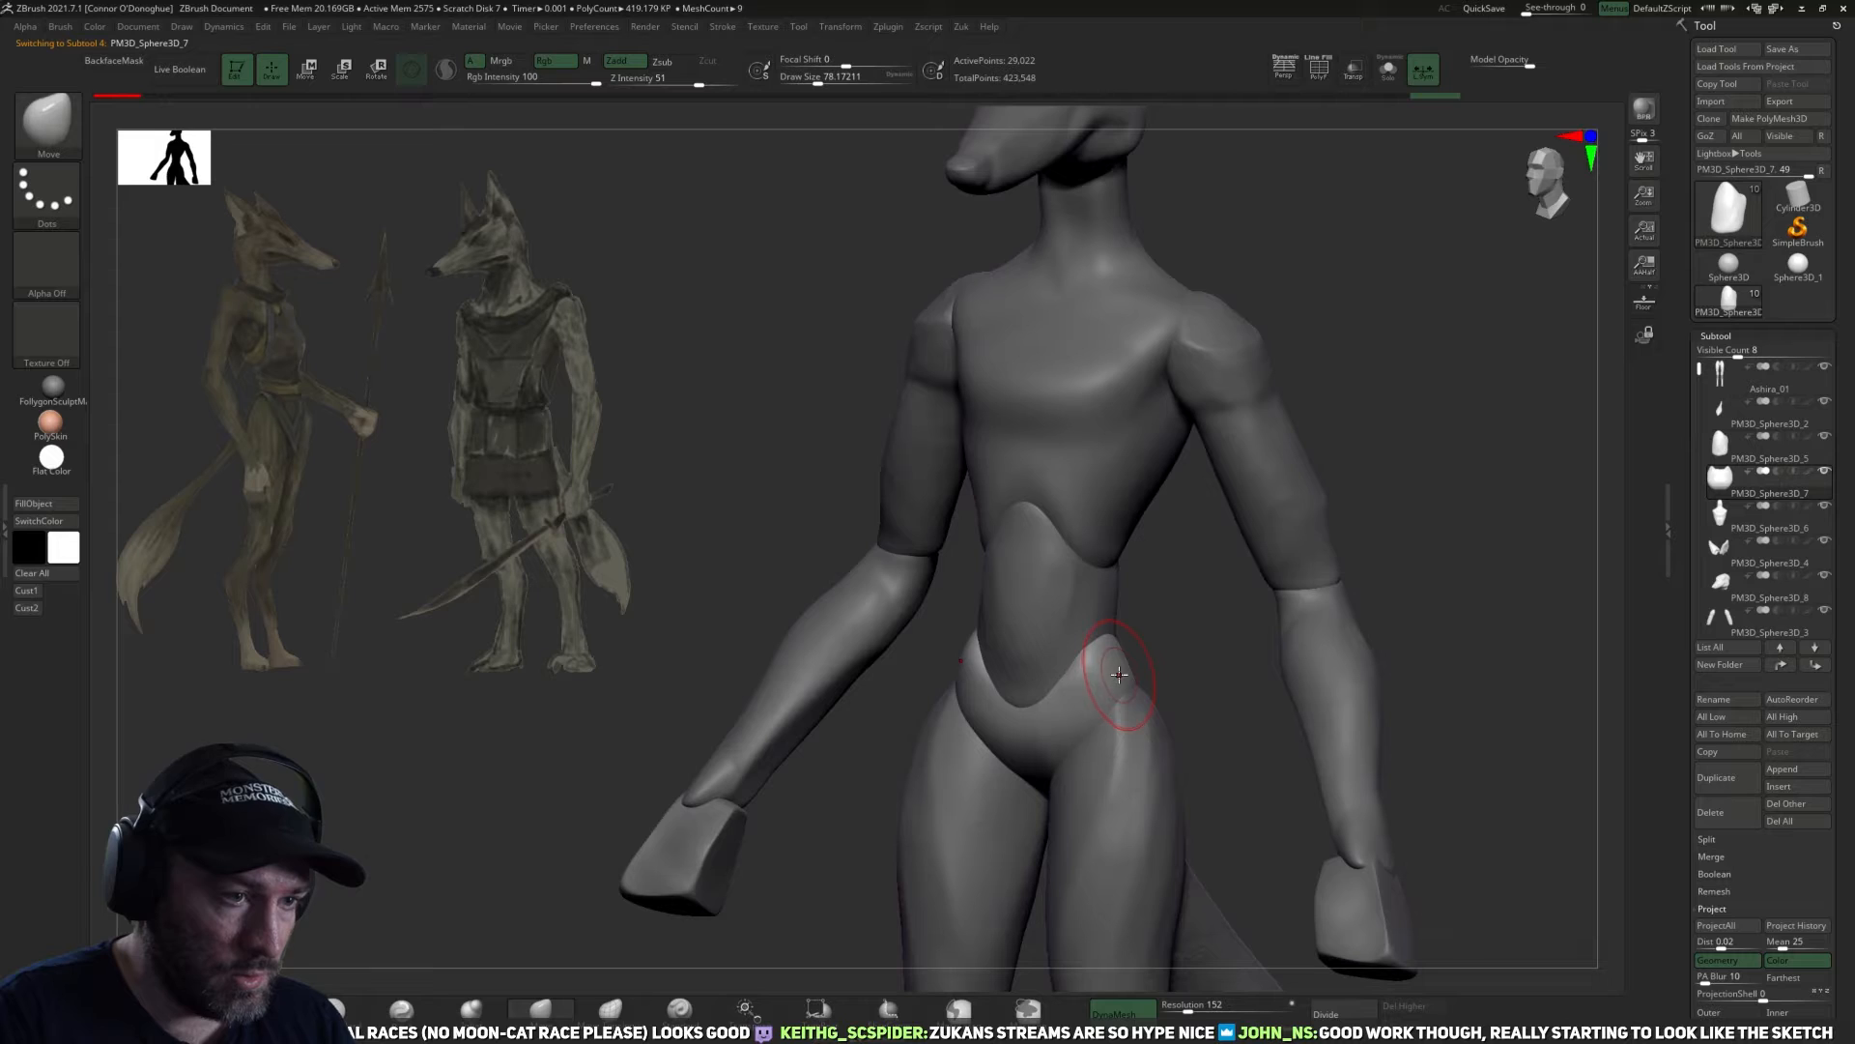
{"action": "left_click", "coordinate": [402, 1008]}
{"action": "mouse_move", "coordinate": [1123, 628]}
{"action": "right_mouse_down", "text": "ctrl"}
{"action": "mouse_move", "coordinate": [1140, 663]}
{"action": "mouse_move", "coordinate": [1121, 681]}
{"action": "right_mouse_up", "text": "ctrl"}
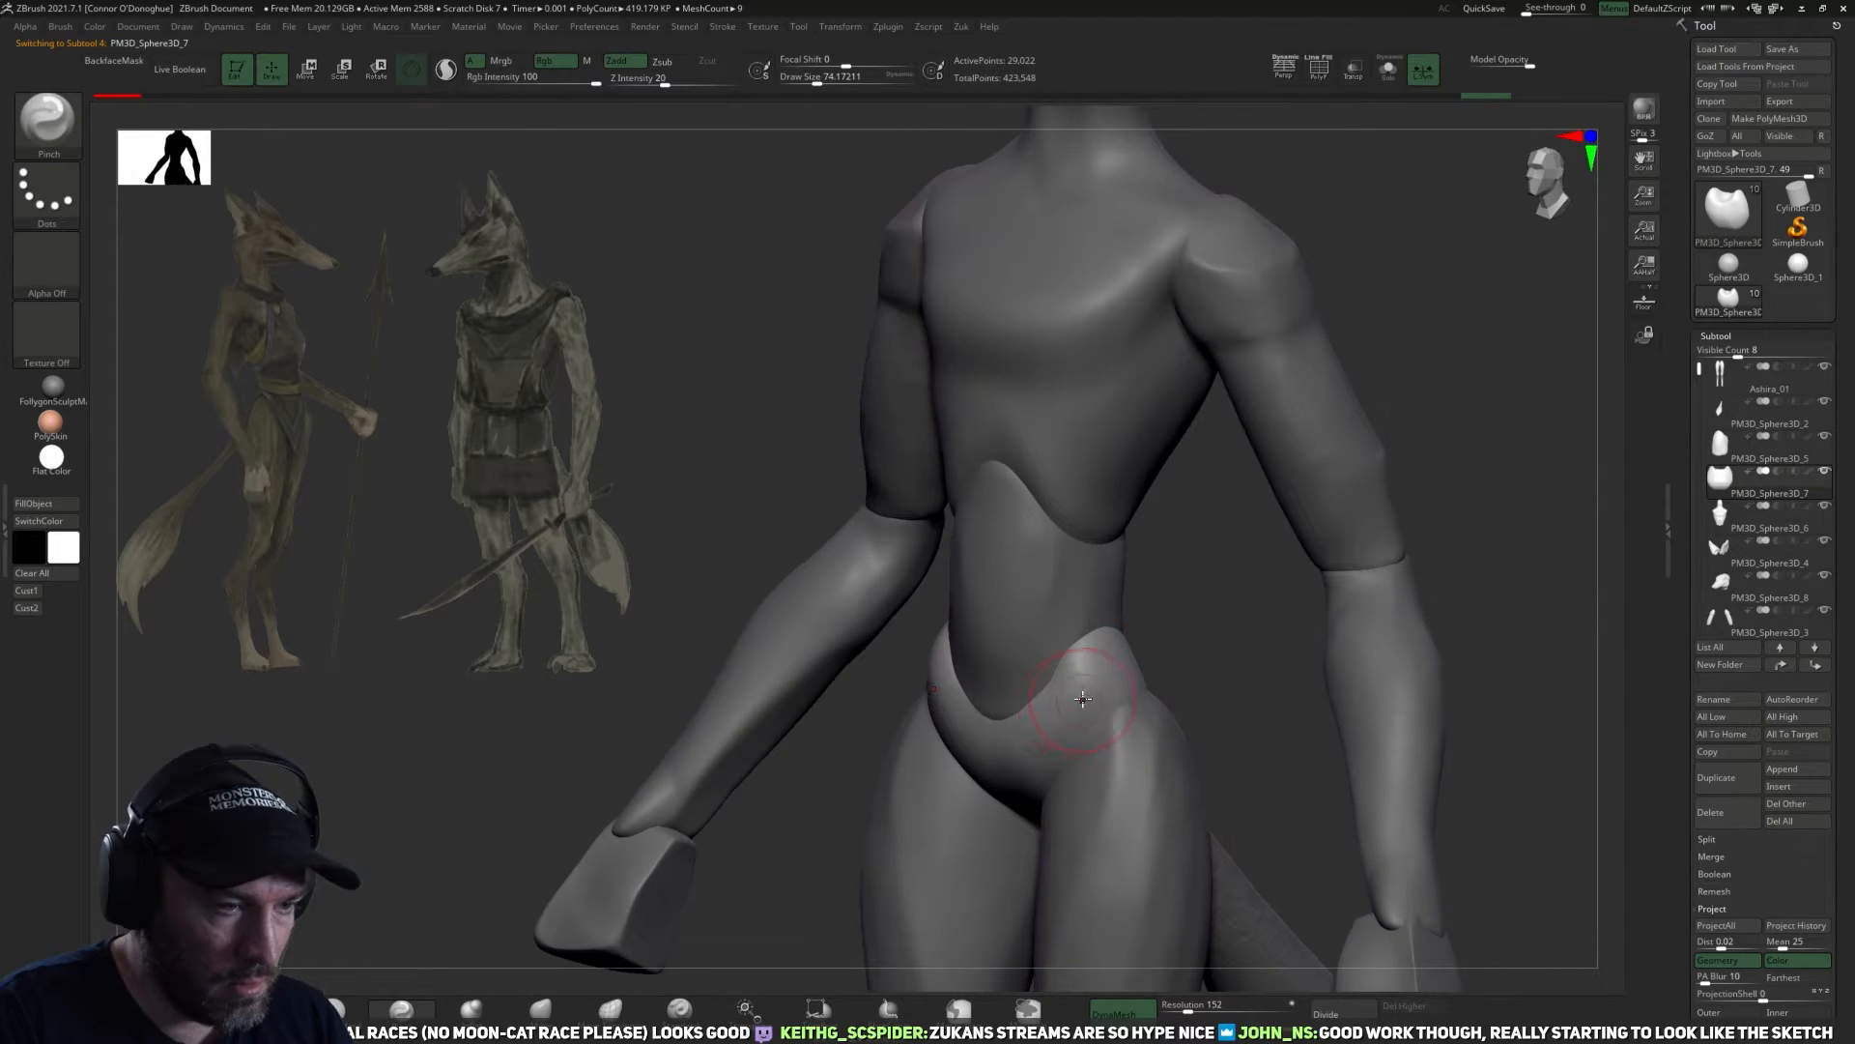
Carve the back of the pelvis above the buttocks with the DamStandard brush and smooth the surface.
{"action": "key", "text": "b"}
{"action": "key", "text": "d"}
{"action": "key", "text": "s"}
{"action": "mouse_move", "coordinate": [1212, 614]}
{"action": "right_mouse_down"}
{"action": "mouse_move", "coordinate": [1046, 740]}
{"action": "mouse_move", "coordinate": [998, 737]}
{"action": "mouse_move", "coordinate": [1139, 727]}
{"action": "mouse_move", "coordinate": [1146, 658]}
{"action": "right_mouse_up"}
{"action": "key", "text": "]"}
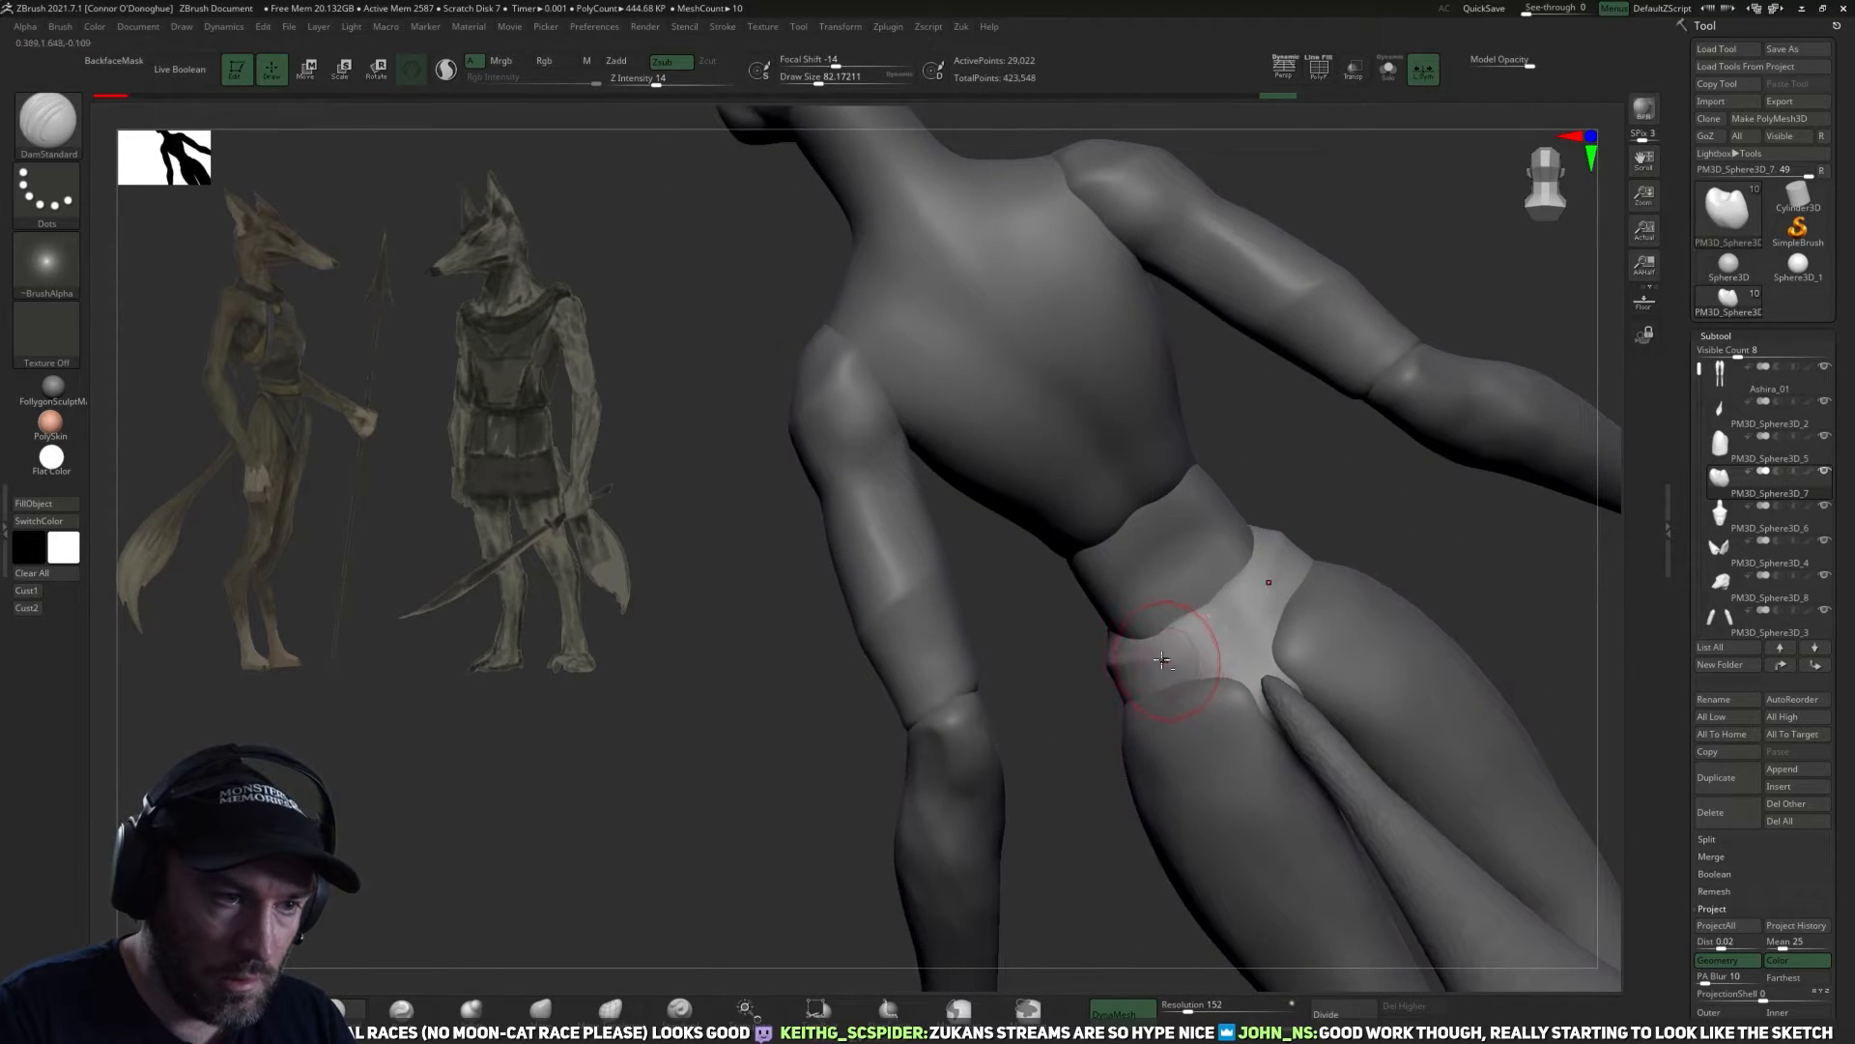
{"action": "key", "text": "shift"}
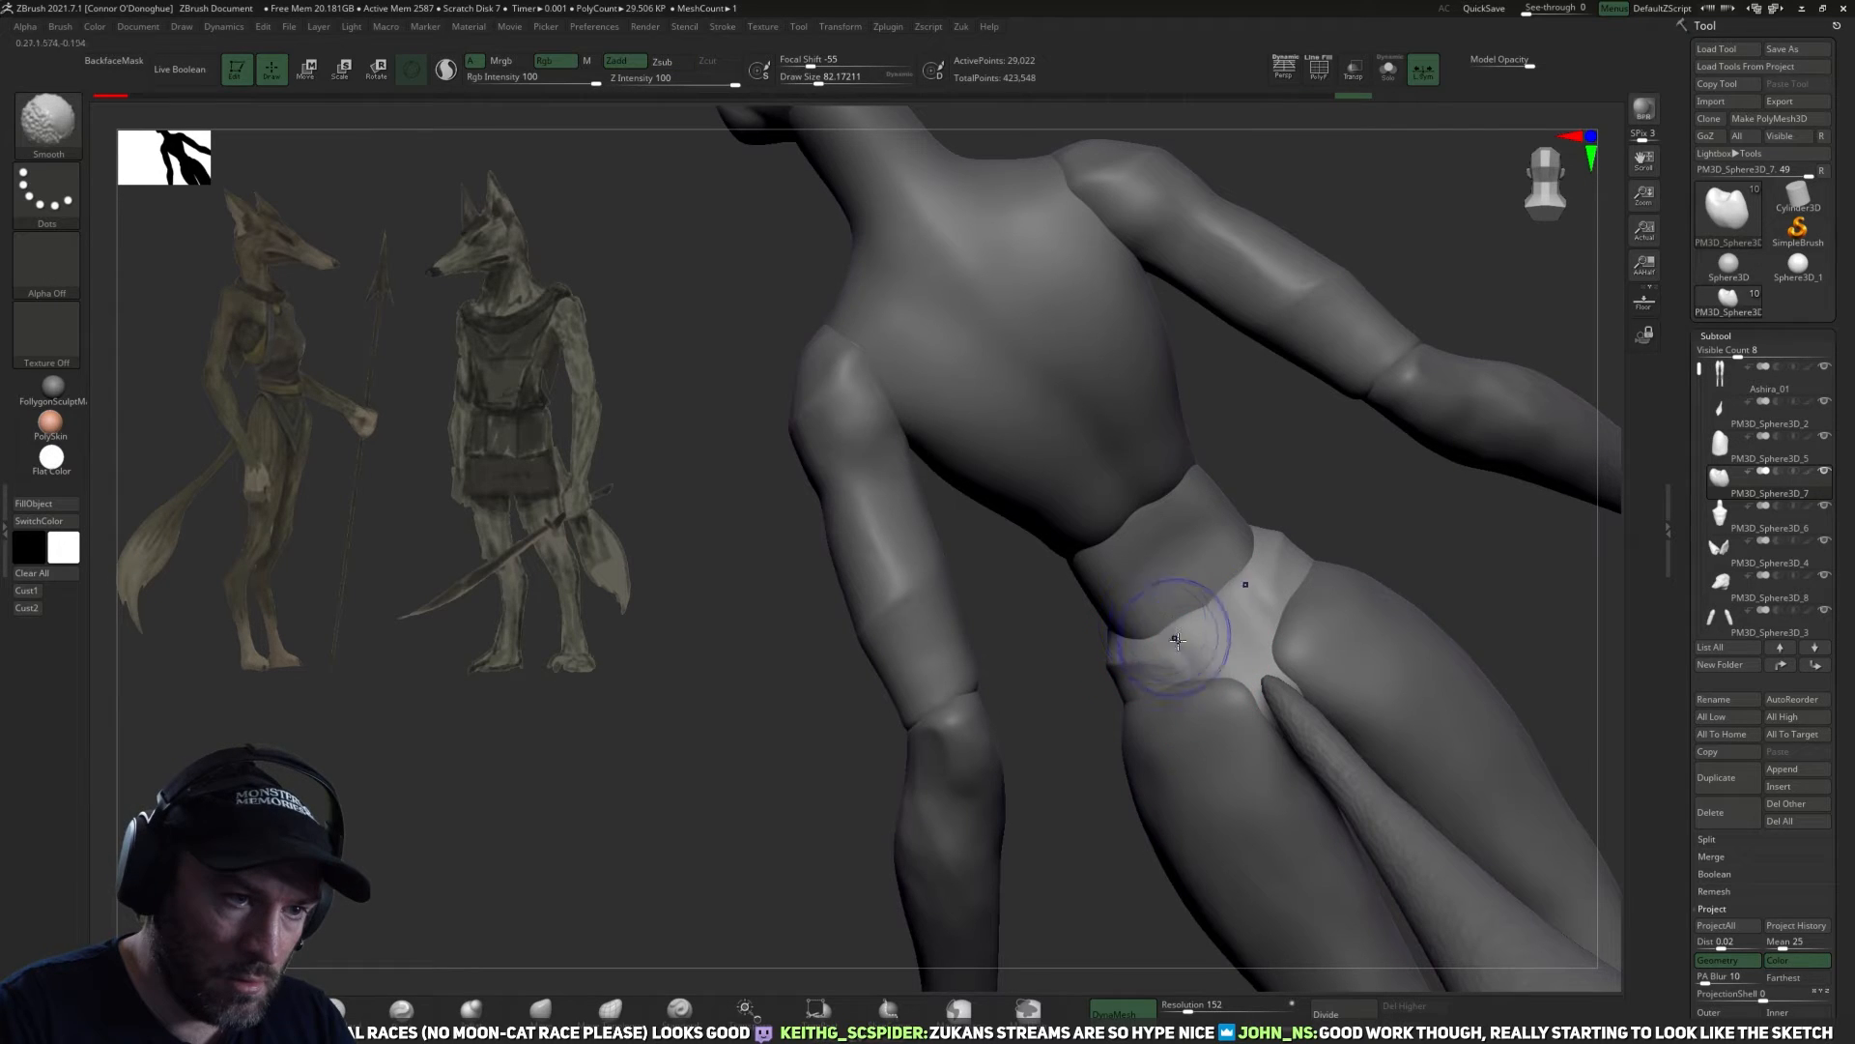
{"action": "left_click_drag", "start_coordinate": [1204, 637], "coordinate": [1200, 642], "text": "shift"}
Define the rim of the pelvis around the hips and toward the front with the DamStandard brush.
{"action": "left_click_drag", "start_coordinate": [1087, 771], "coordinate": [1143, 710]}
{"action": "left_click_drag", "start_coordinate": [1308, 592], "coordinate": [1158, 749]}
{"action": "mouse_move", "coordinate": [1327, 649]}
{"action": "left_mouse_down"}
{"action": "mouse_move", "coordinate": [1222, 644]}
{"action": "mouse_move", "coordinate": [1256, 623]}
{"action": "mouse_move", "coordinate": [1219, 649]}
{"action": "left_mouse_up"}
{"action": "left_click_drag", "start_coordinate": [1319, 609], "coordinate": [1397, 634]}
{"action": "mouse_move", "coordinate": [1229, 611]}
{"action": "left_mouse_down"}
{"action": "mouse_move", "coordinate": [1202, 667]}
{"action": "mouse_move", "coordinate": [1181, 646]}
{"action": "left_mouse_up"}
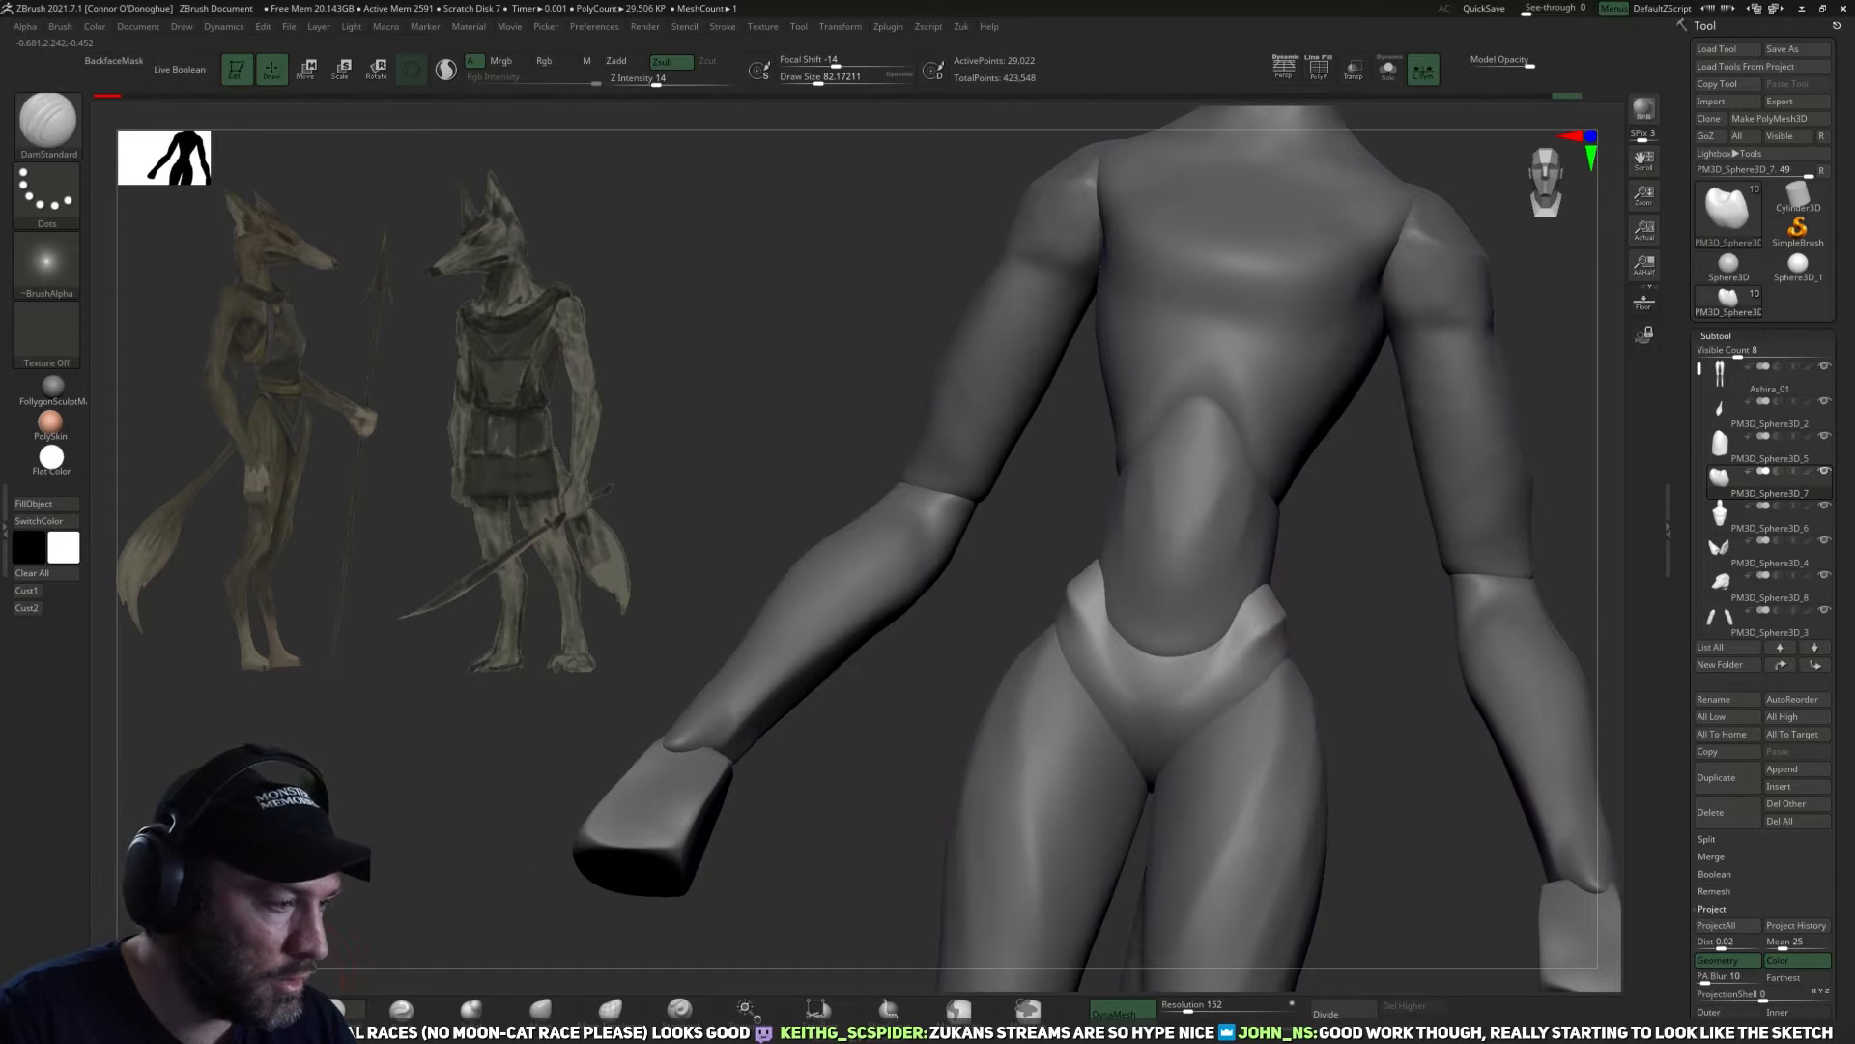
Flatten the planes on the front of the pelvis with the TrimDynamic brush.
{"action": "key", "text": "b"}
{"action": "key", "text": "t"}
{"action": "key", "text": "d"}
{"action": "mouse_move", "coordinate": [1435, 583]}
{"action": "left_mouse_down"}
{"action": "mouse_move", "coordinate": [1351, 594]}
{"action": "mouse_move", "coordinate": [1183, 667]}
{"action": "left_mouse_up"}
{"action": "left_click_drag", "start_coordinate": [1376, 603], "coordinate": [1256, 696]}
Select the abdomen subtool and pull its lower edge down over the front of the pelvis with the Move brush.
{"action": "left_click", "coordinate": [1240, 743], "text": "alt"}
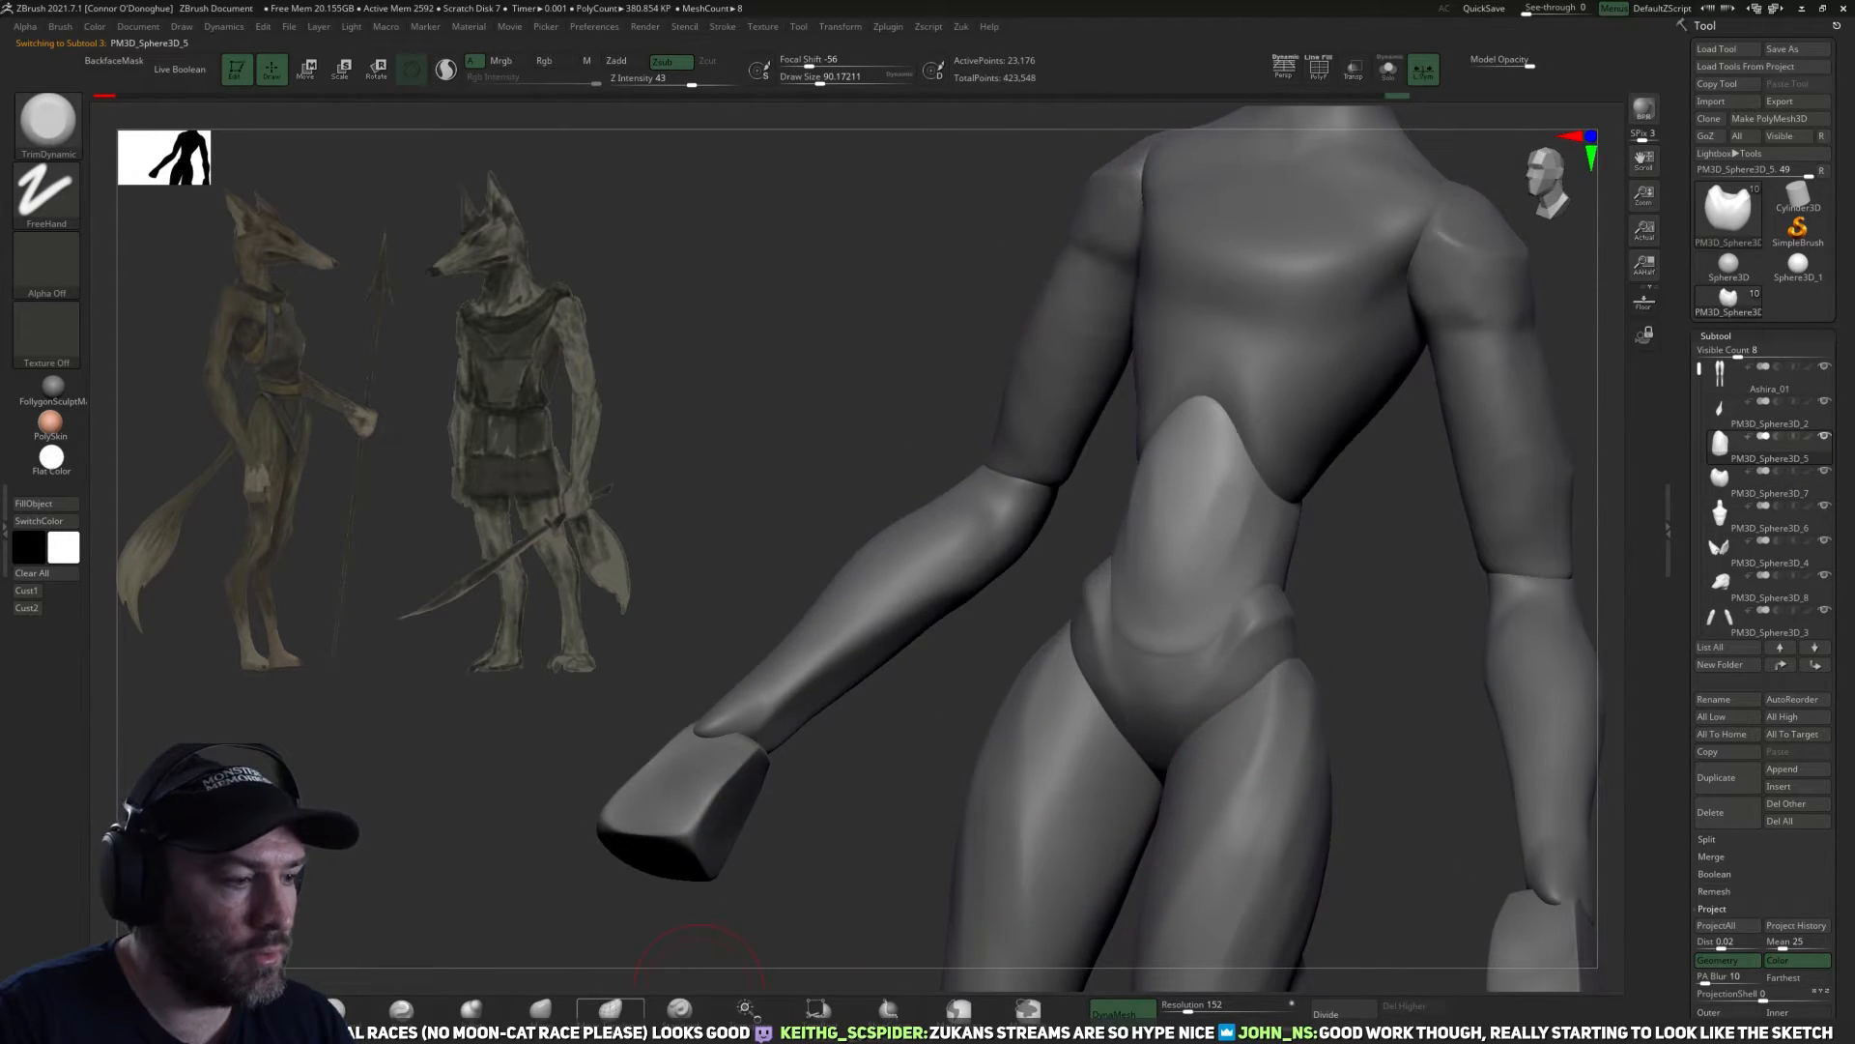
{"action": "key", "text": "b"}
{"action": "key", "text": "m"}
{"action": "key", "text": "v"}
{"action": "left_click_drag", "start_coordinate": [1371, 645], "coordinate": [1151, 687]}
{"action": "key", "text": "]"}
{"action": "key", "text": "]"}
{"action": "right_click_drag", "start_coordinate": [1239, 659], "coordinate": [1195, 685]}
{"action": "key", "text": "["}
{"action": "key", "text": "["}
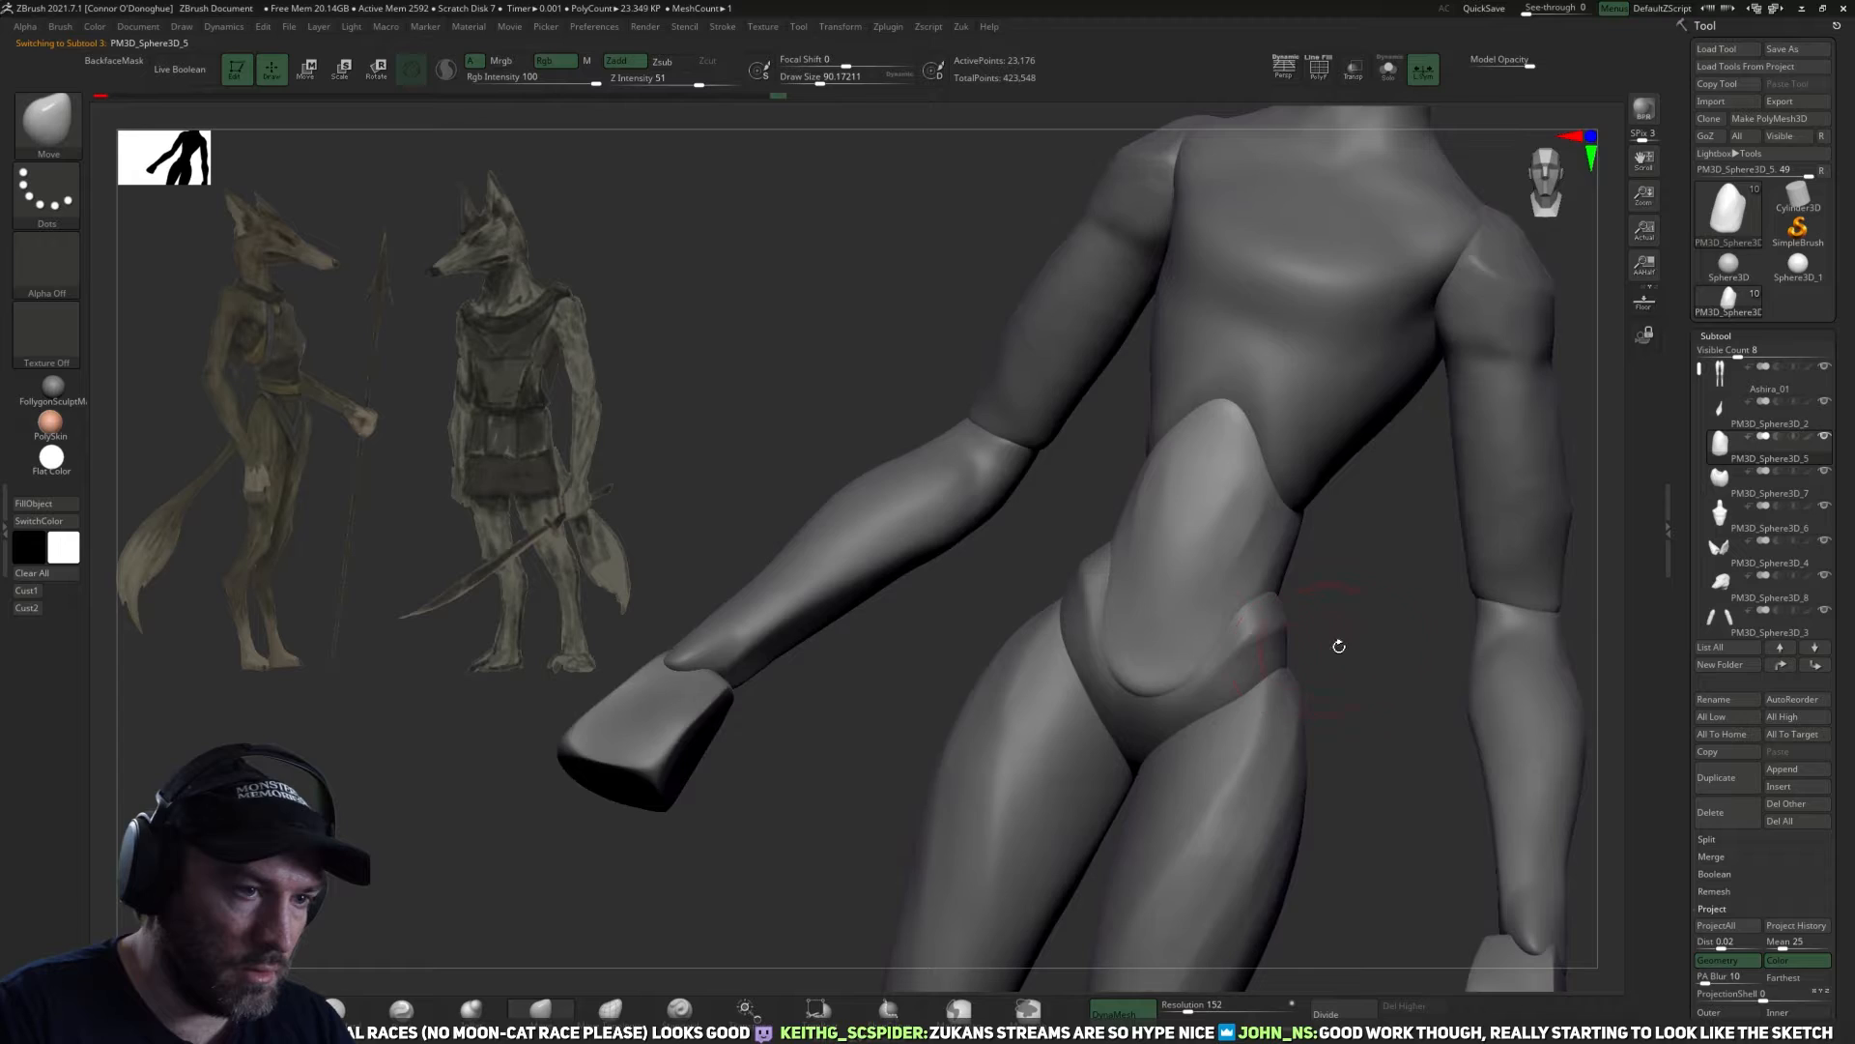
{"action": "right_click_drag", "start_coordinate": [1309, 650], "coordinate": [1160, 715]}
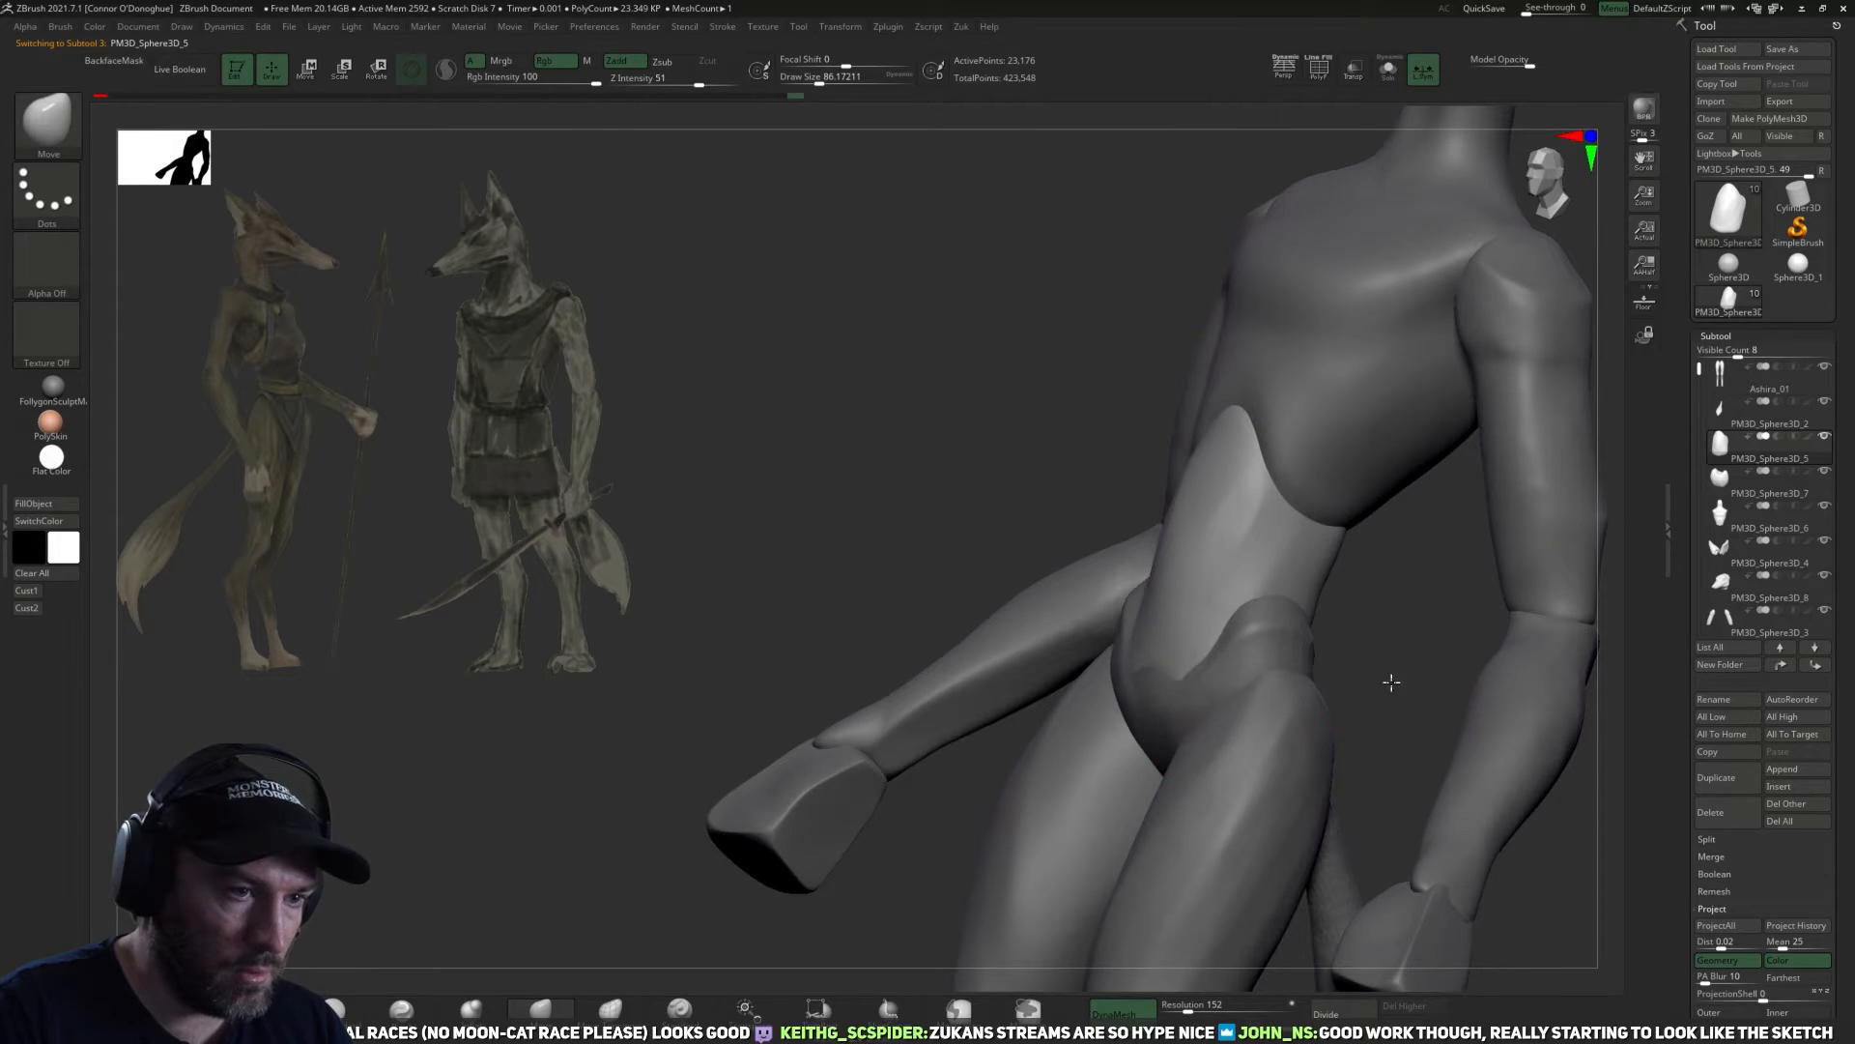
Shape the lower belly between the hip crests from several angles and smooth its surface.
{"action": "right_click_drag", "start_coordinate": [1392, 682], "coordinate": [1202, 690]}
{"action": "key", "text": "["}
{"action": "key", "text": "["}
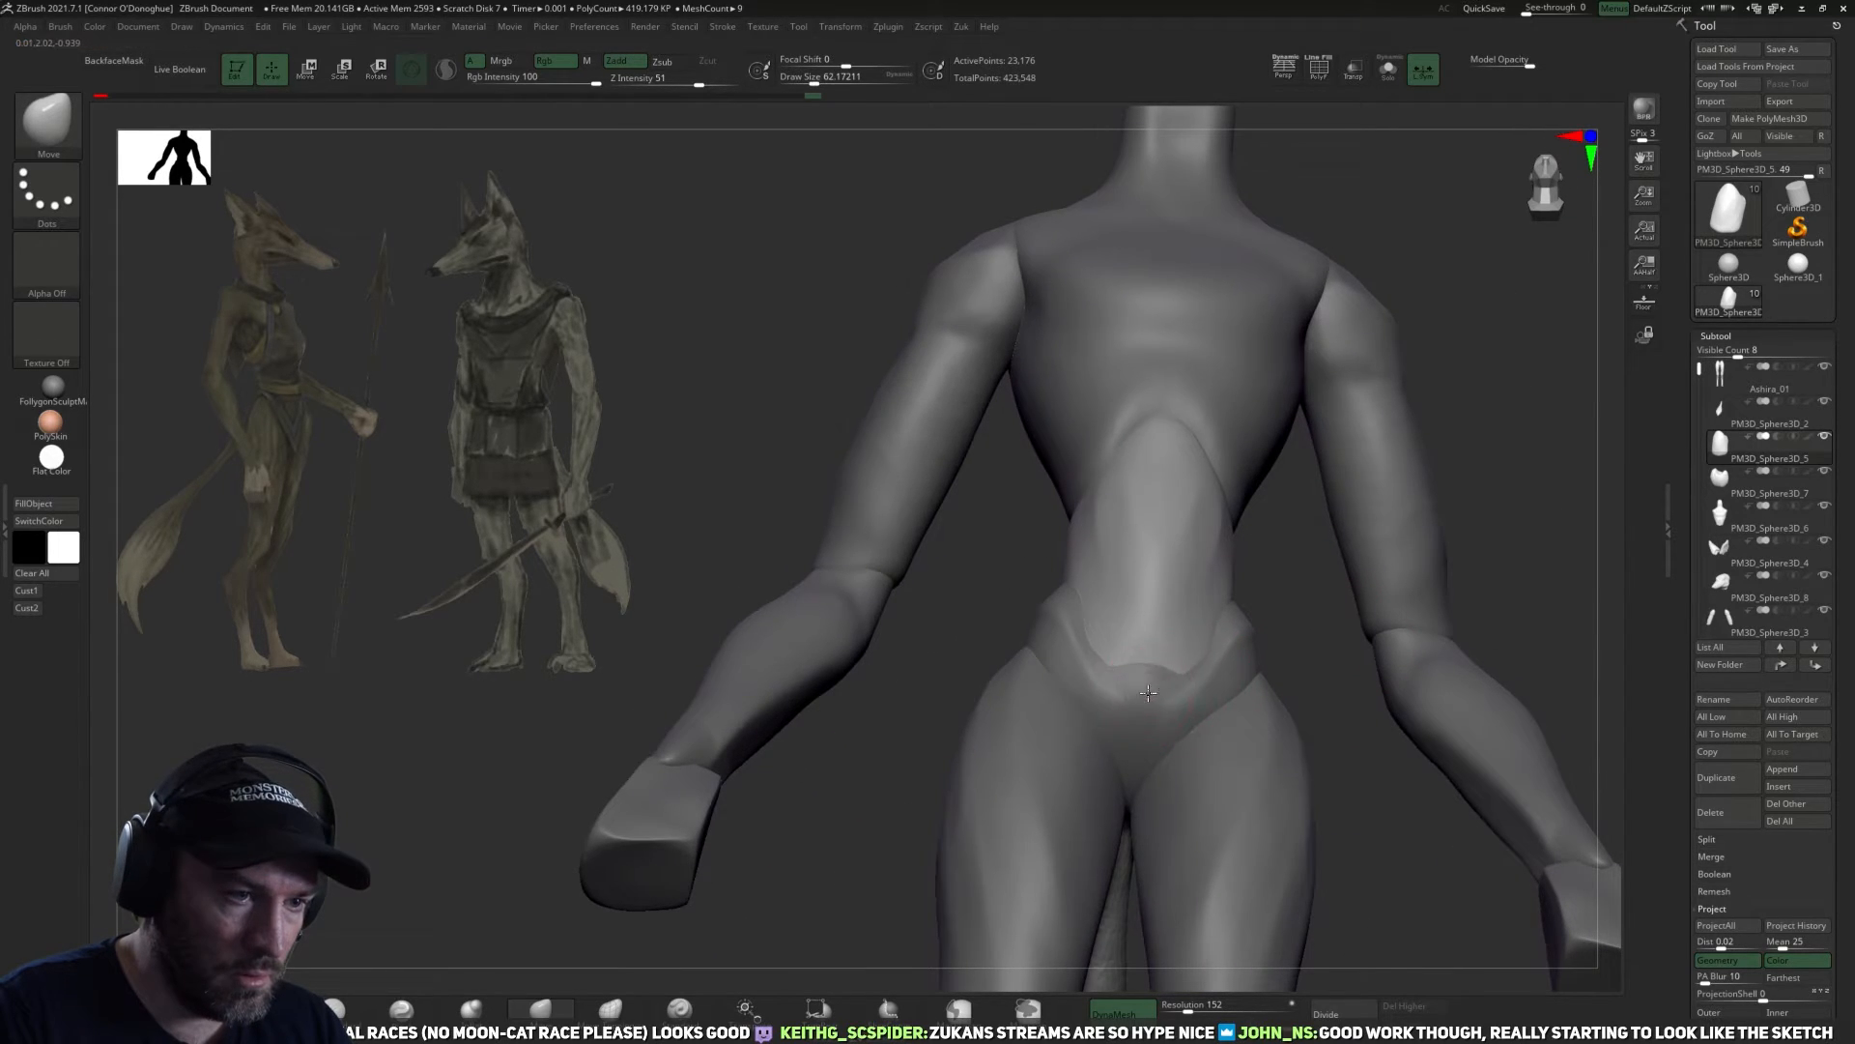
{"action": "right_click_drag", "start_coordinate": [1311, 641], "coordinate": [1156, 680]}
{"action": "key", "text": "]"}
{"action": "key", "text": "]"}
{"action": "right_click_drag", "start_coordinate": [1382, 648], "coordinate": [1148, 686]}
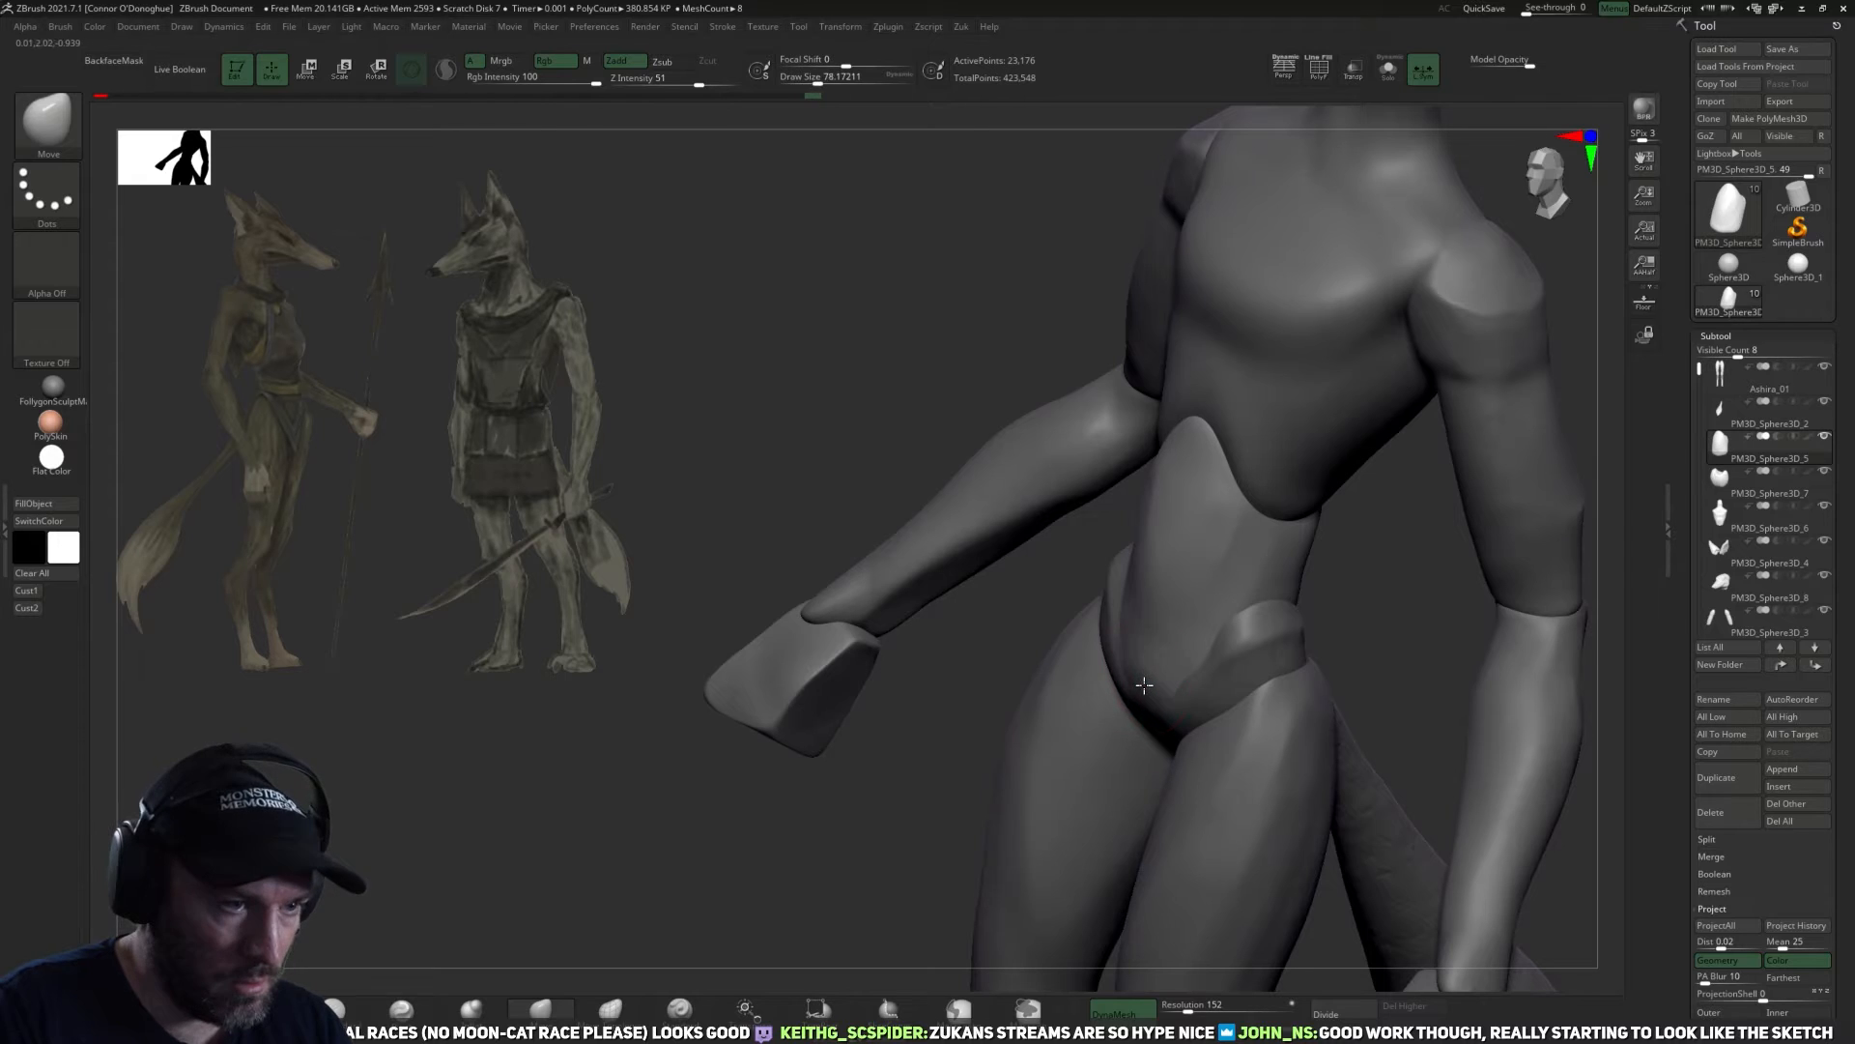
{"action": "left_click_drag", "start_coordinate": [1147, 686], "coordinate": [1142, 692]}
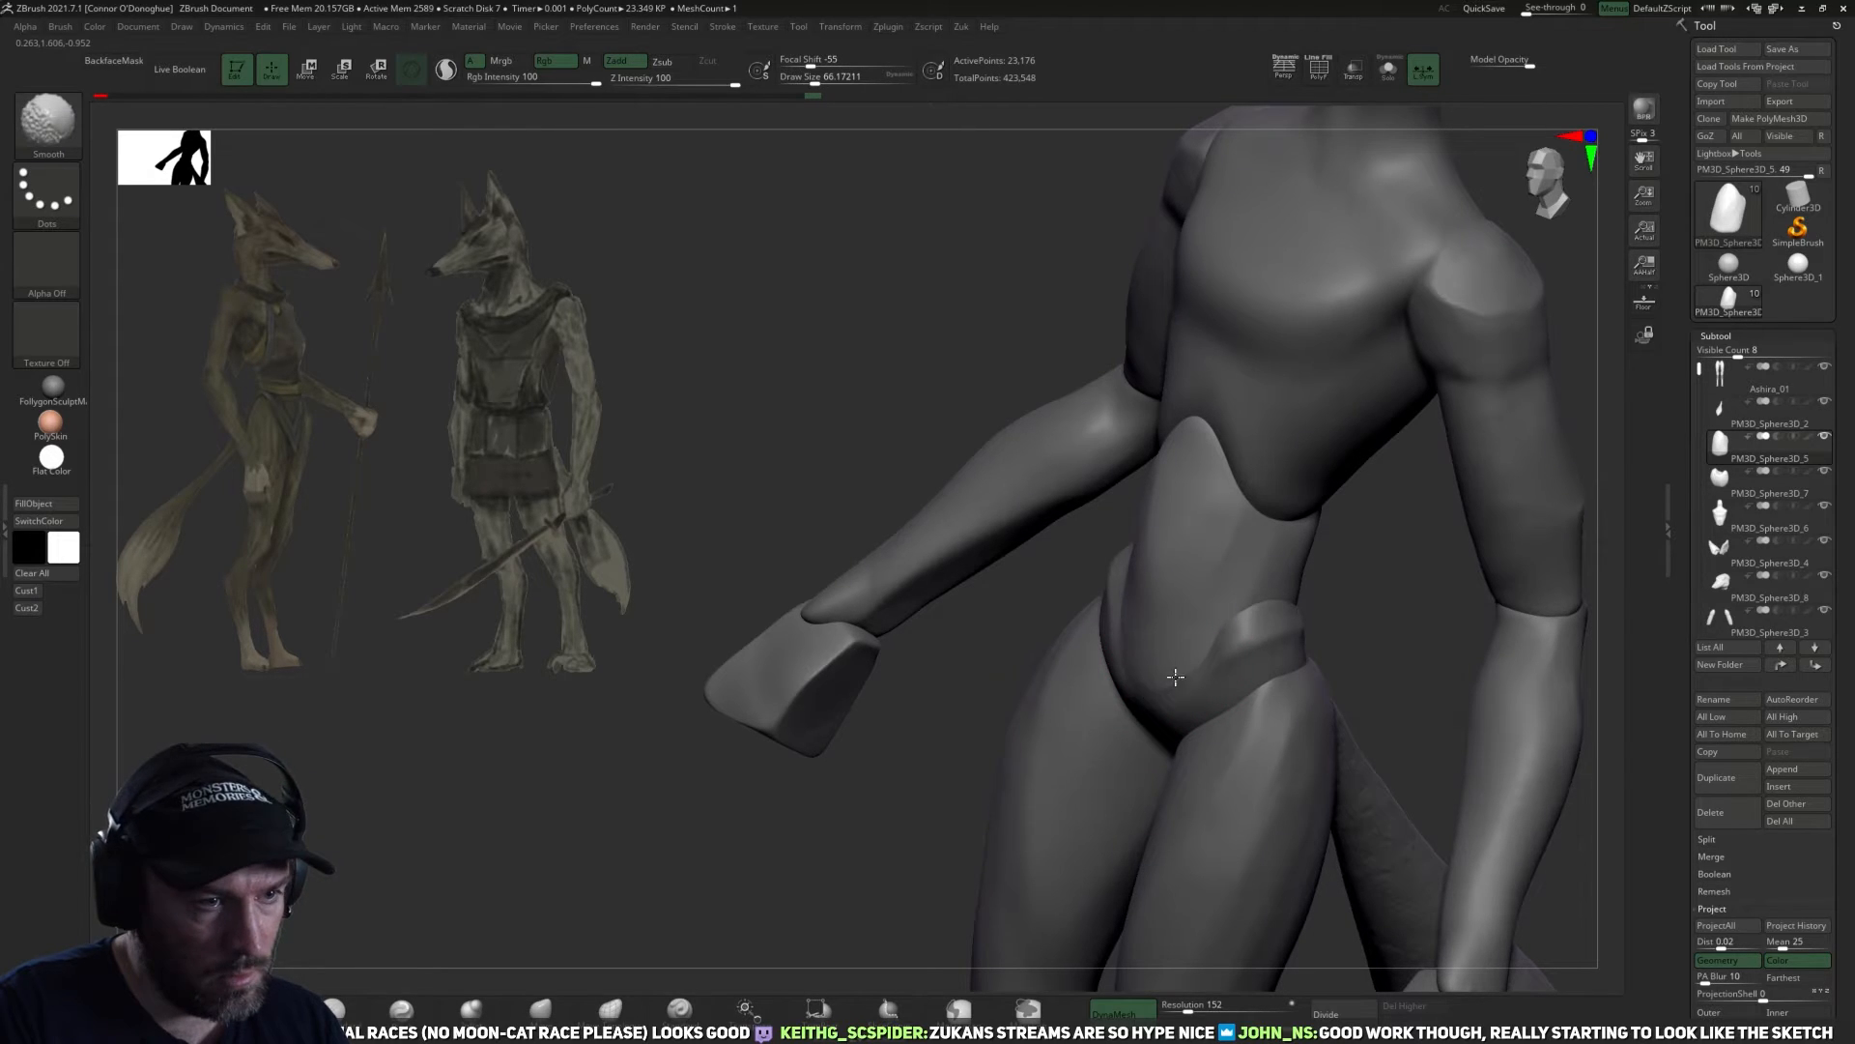
{"action": "mouse_move", "coordinate": [1223, 602]}
{"action": "right_mouse_down"}
{"action": "mouse_move", "coordinate": [1375, 625]}
{"action": "mouse_move", "coordinate": [1208, 585]}
{"action": "right_mouse_up"}
Adjust the sides and lower contour of the abdomen with a larger Move brush and smooth the belly.
{"action": "key", "text": "]"}
{"action": "key", "text": "]"}
{"action": "key", "text": "]"}
{"action": "key", "text": "]"}
{"action": "key", "text": "]"}
{"action": "key", "text": "]"}
{"action": "key", "text": "]"}
{"action": "left_click_drag", "start_coordinate": [1168, 572], "coordinate": [1182, 498], "text": "shift"}
{"action": "mouse_move", "coordinate": [1171, 560]}
{"action": "right_mouse_down"}
{"action": "mouse_move", "coordinate": [1304, 629]}
{"action": "mouse_move", "coordinate": [1143, 654]}
{"action": "mouse_move", "coordinate": [1387, 624]}
{"action": "right_mouse_up"}
{"action": "key", "text": "]"}
{"action": "left_click_drag", "start_coordinate": [1247, 677], "coordinate": [1228, 581], "text": "shift"}
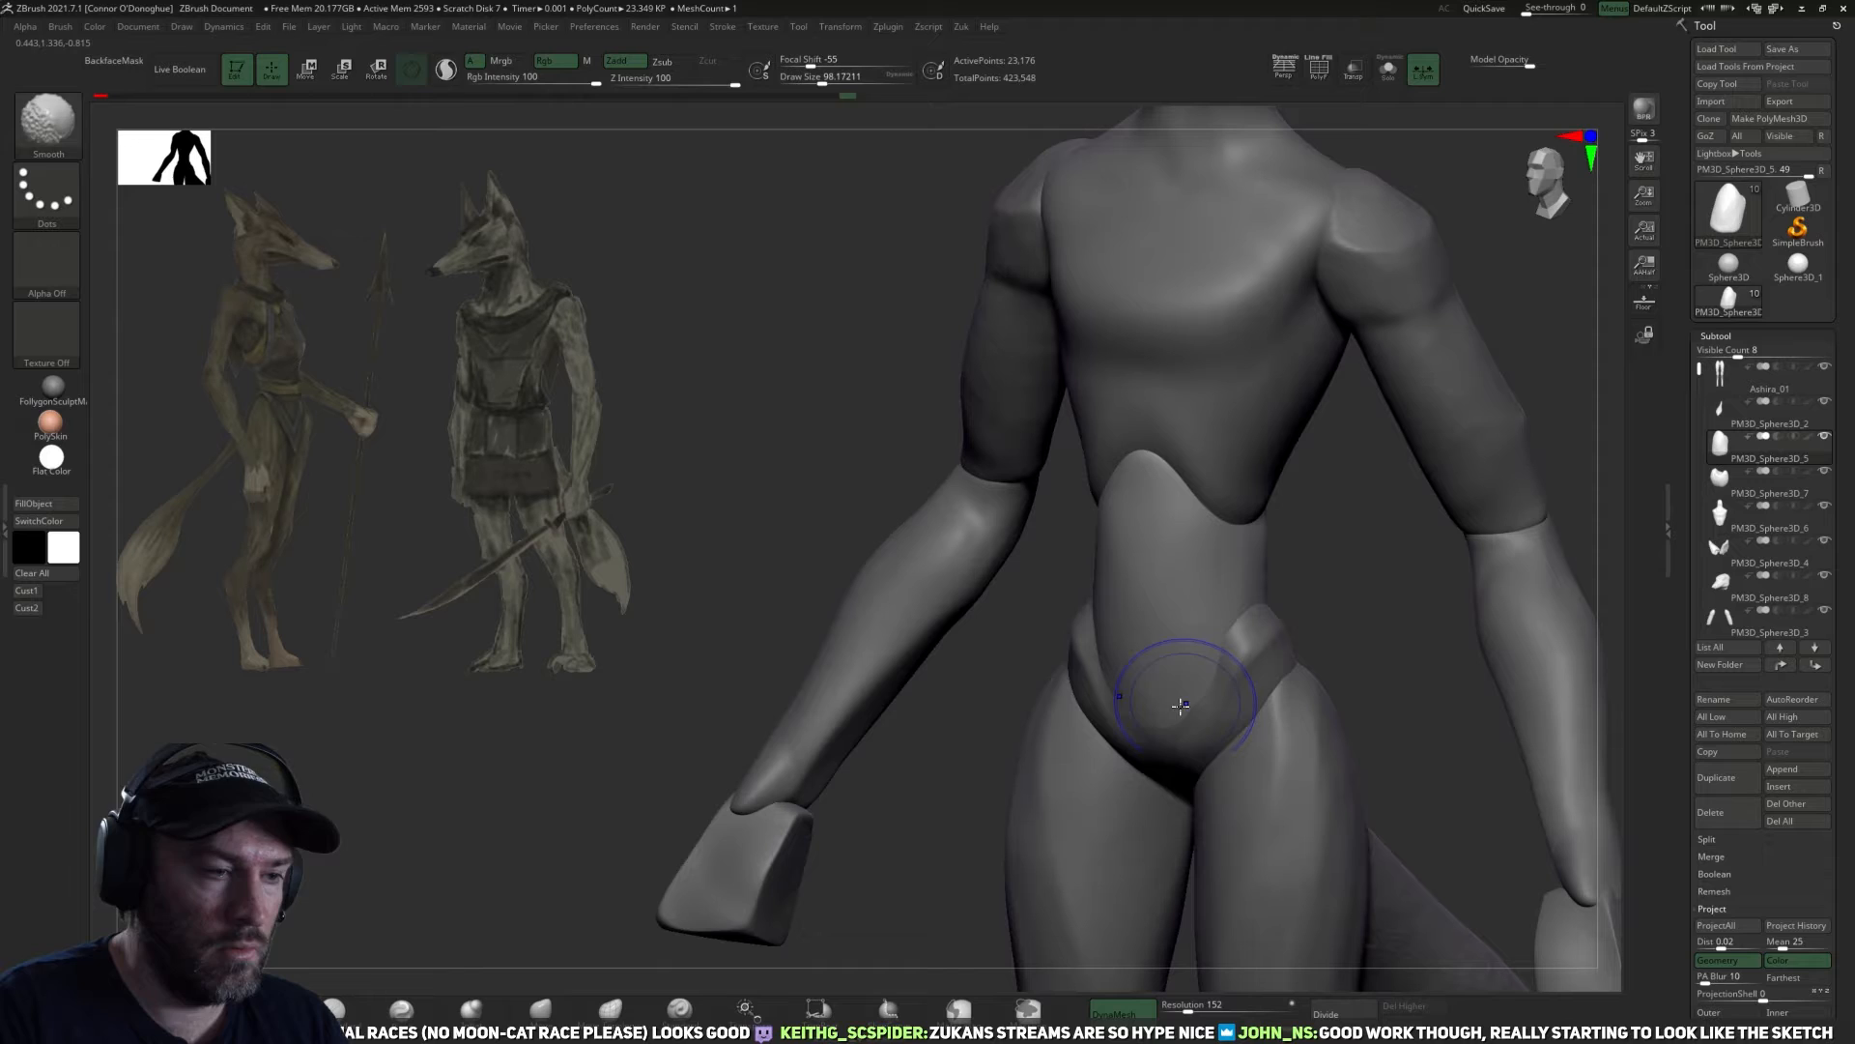
Remesh the abdomen with DynaMesh at resolution 152 and flatten its lower back with the TrimDynamic brush.
{"action": "right_click_drag", "start_coordinate": [1015, 642], "coordinate": [1346, 560]}
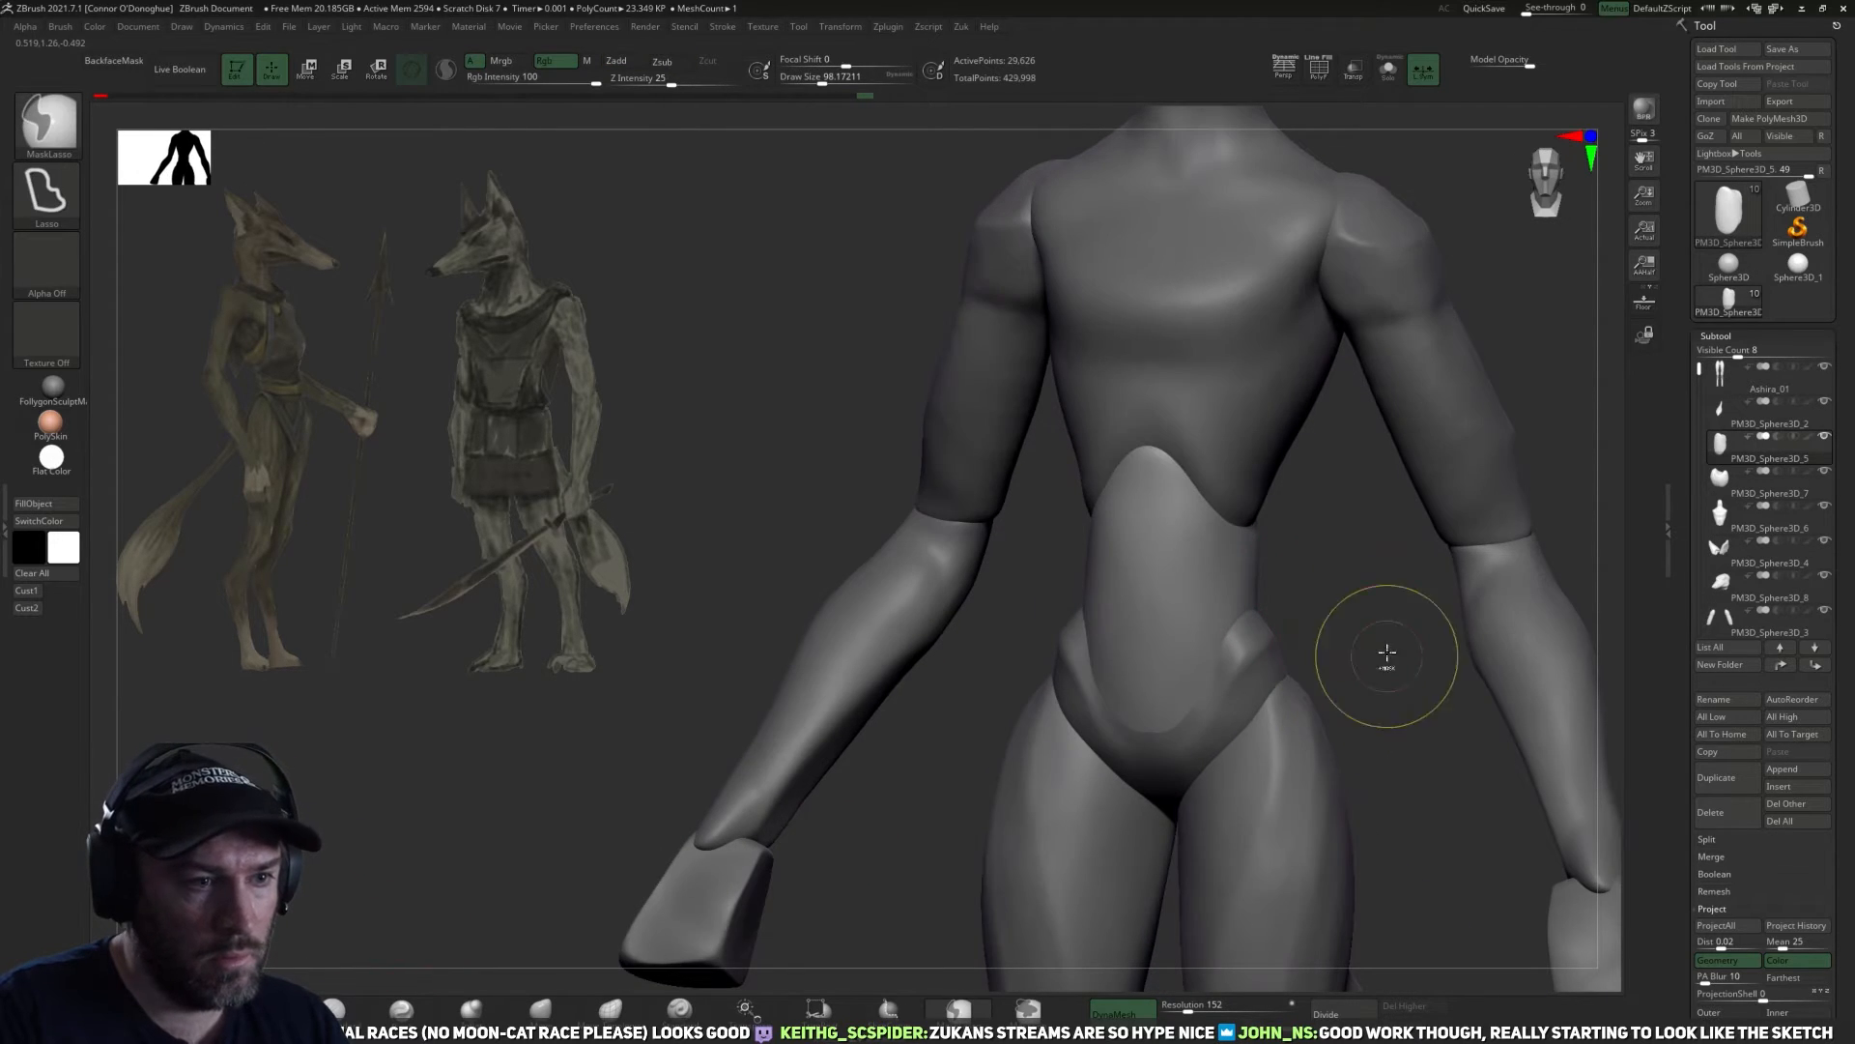
{"action": "left_click_drag", "start_coordinate": [1387, 652], "coordinate": [1403, 649], "text": "shift"}
{"action": "left_click_drag", "start_coordinate": [1135, 600], "coordinate": [1169, 673], "text": "shift"}
{"action": "left_click_drag", "start_coordinate": [1321, 634], "coordinate": [1209, 662]}
{"action": "mouse_move", "coordinate": [1249, 610]}
{"action": "right_mouse_down"}
{"action": "mouse_move", "coordinate": [1479, 571]}
{"action": "mouse_move", "coordinate": [1328, 570]}
{"action": "right_mouse_up"}
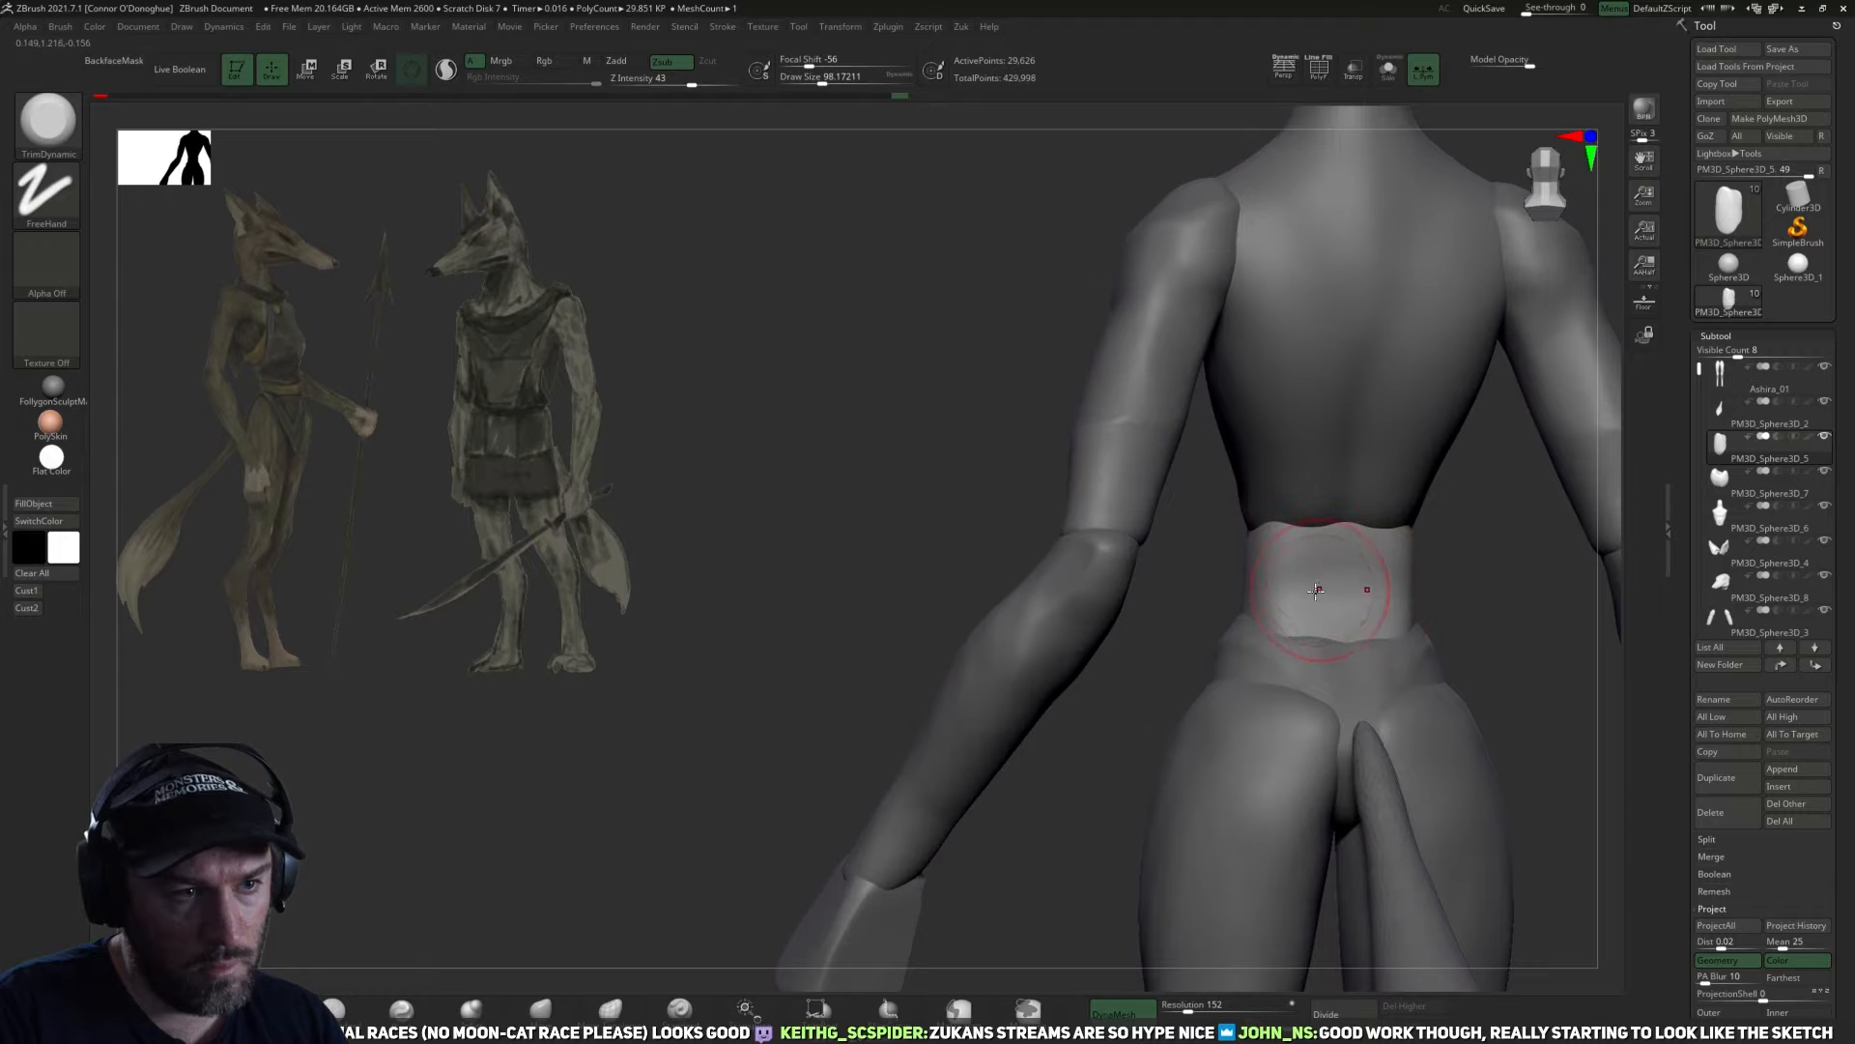
{"action": "mouse_move", "coordinate": [1428, 582]}
{"action": "right_mouse_down"}
{"action": "mouse_move", "coordinate": [1292, 512]}
{"action": "mouse_move", "coordinate": [1317, 588]}
{"action": "mouse_move", "coordinate": [1318, 540]}
{"action": "right_mouse_up"}
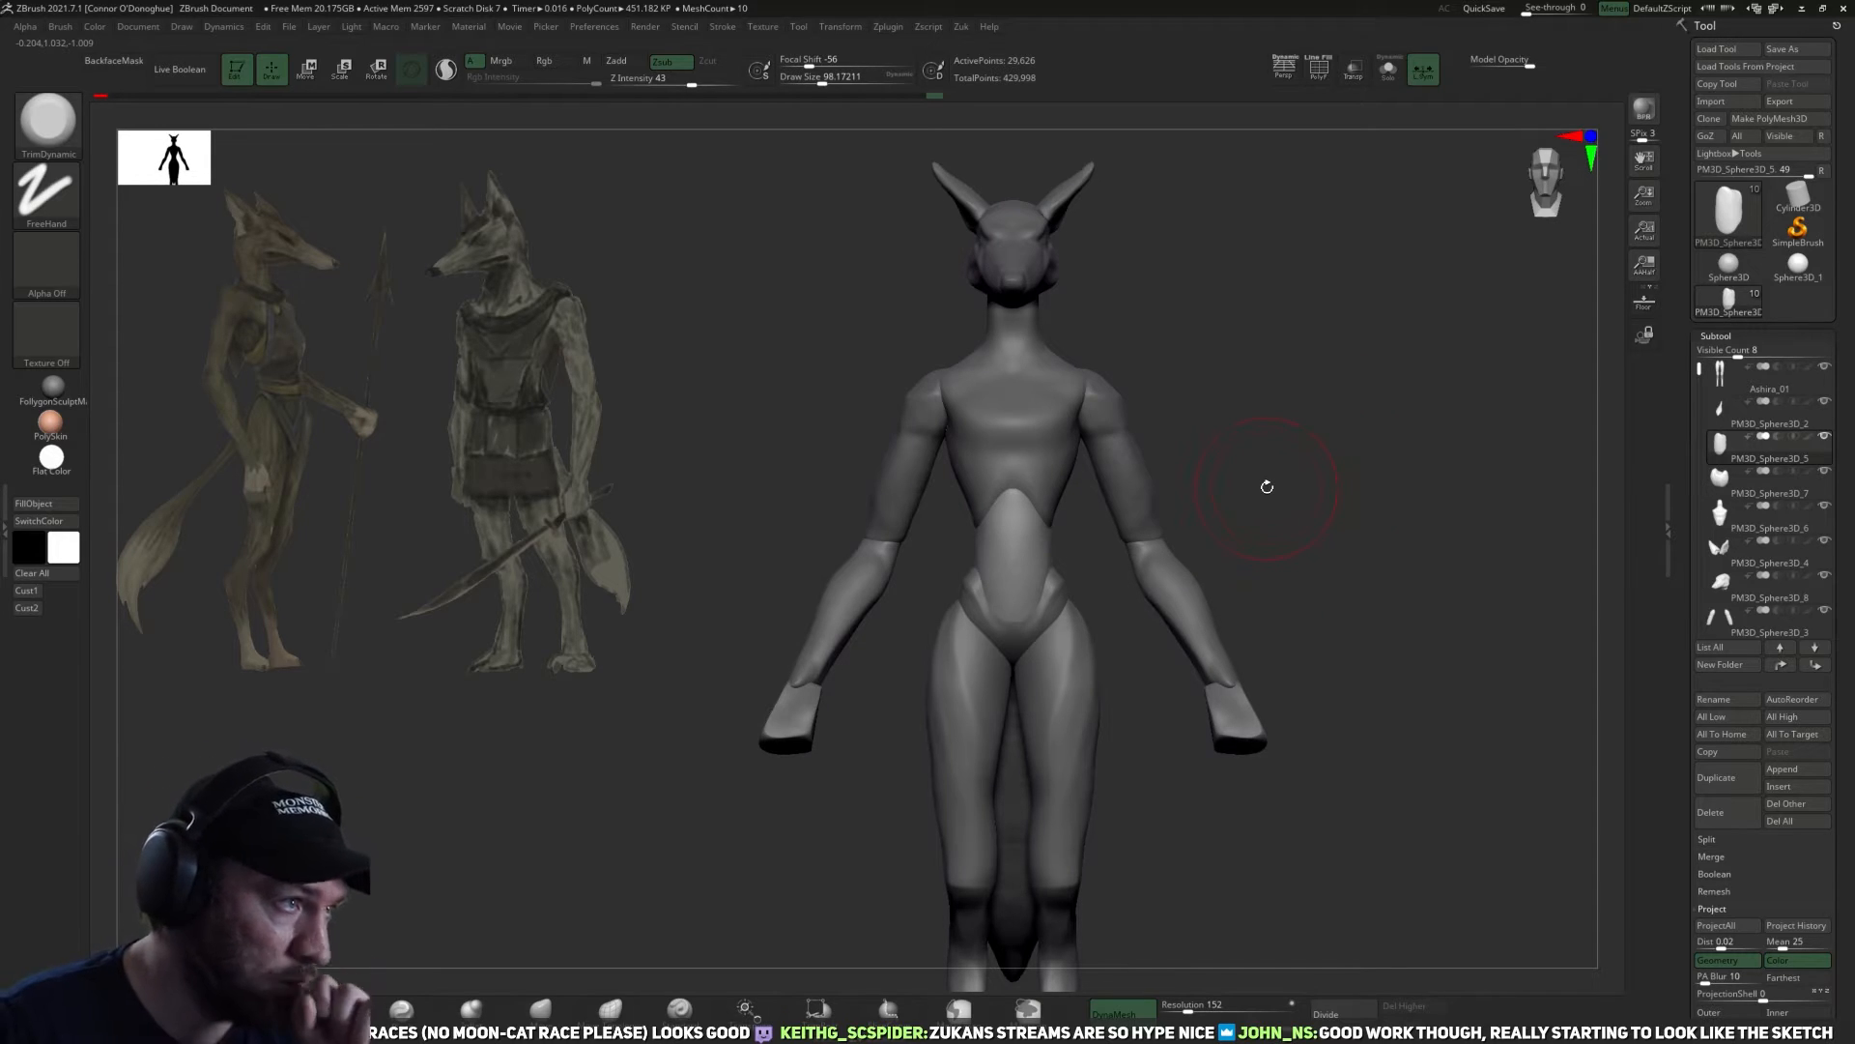
Raise the opacity of the Ashira concept art in Spotlight and compare the figure's proportions with it.
{"action": "key", "text": "shift+z"}
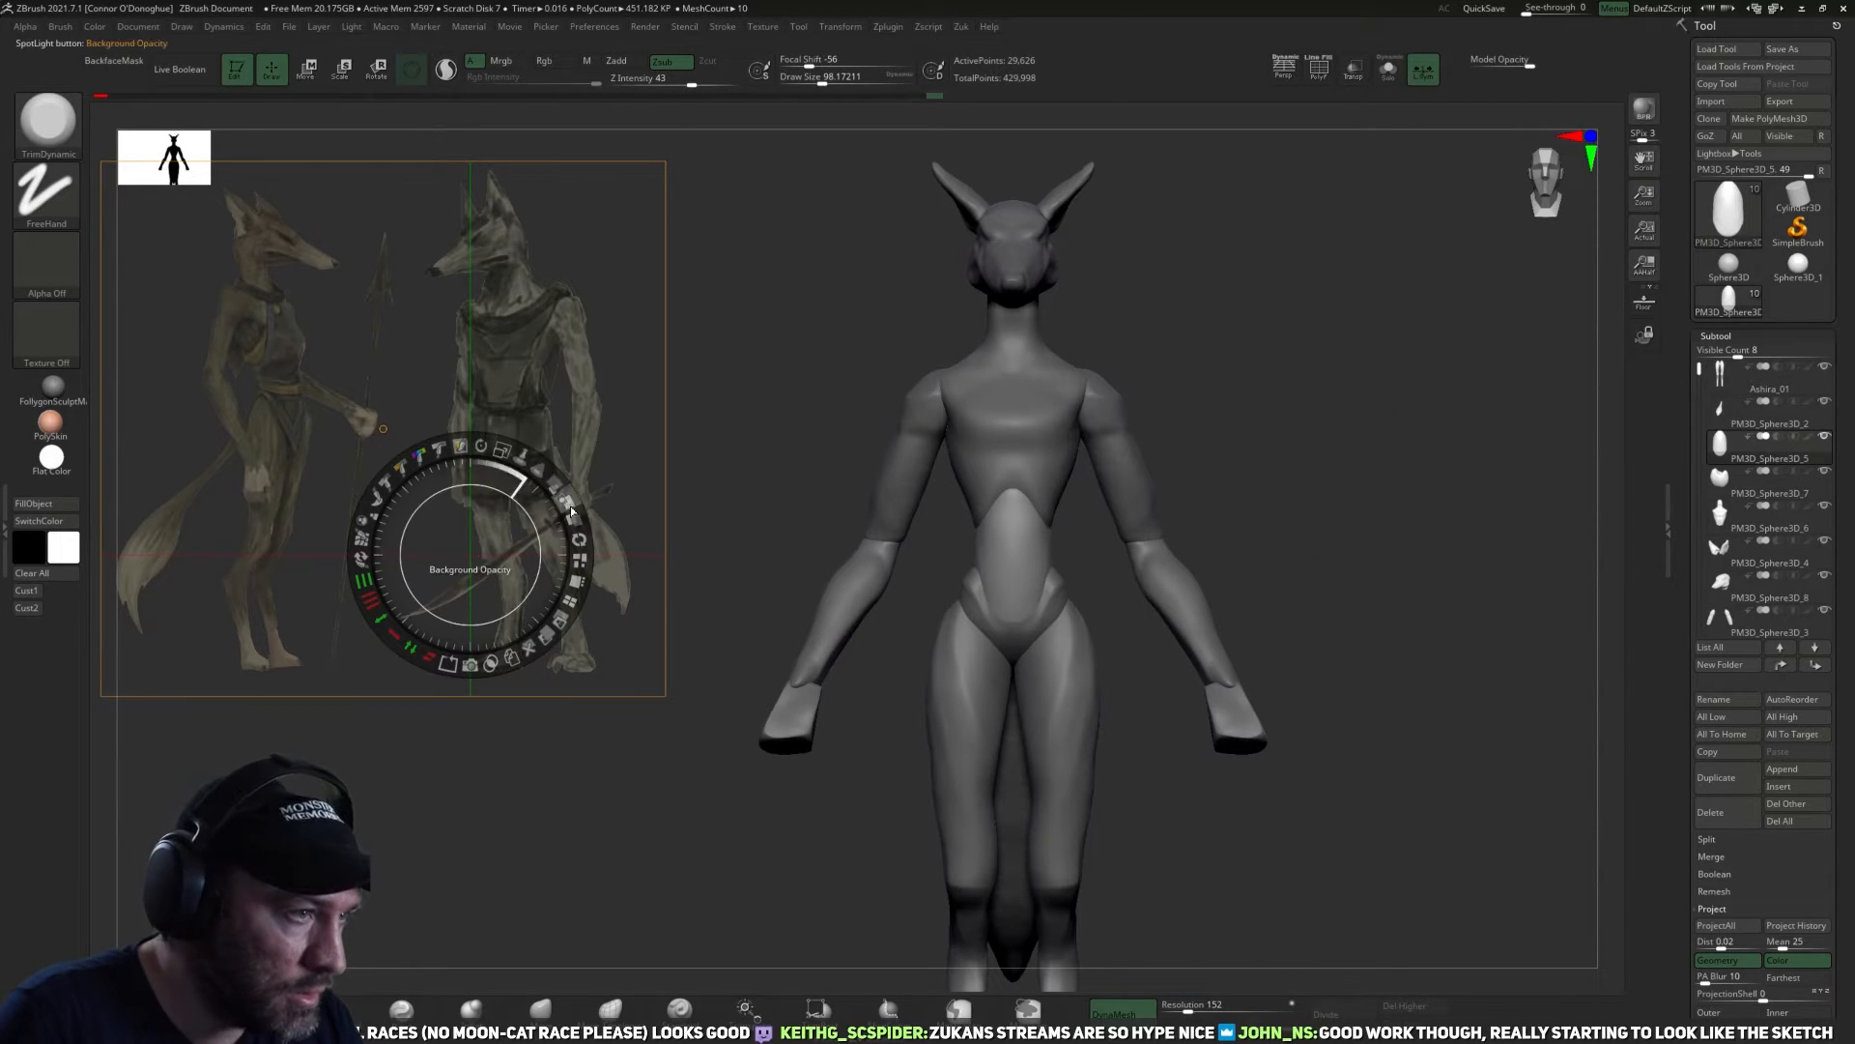
{"action": "left_click_drag", "start_coordinate": [569, 497], "coordinate": [565, 526]}
{"action": "key", "text": "z"}
{"action": "right_click_drag", "start_coordinate": [1304, 552], "coordinate": [1342, 516], "text": "ctrl"}
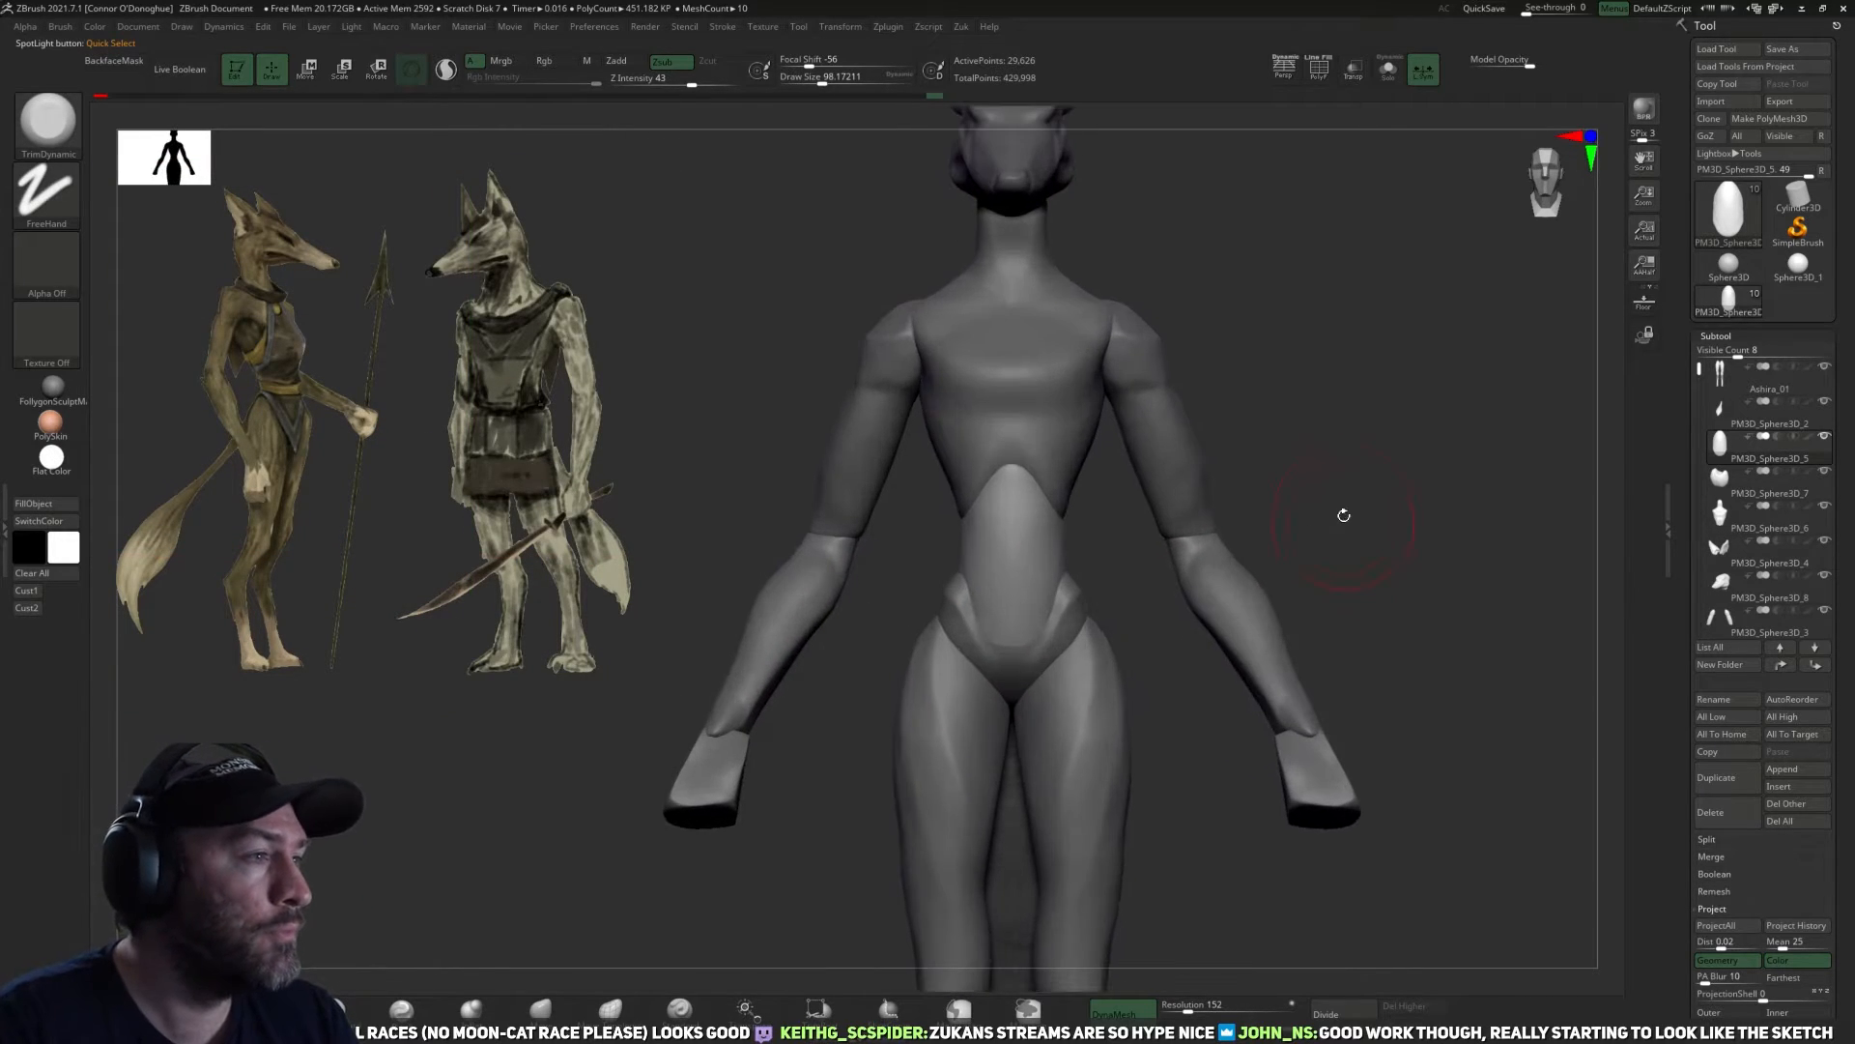
{"action": "mouse_move", "coordinate": [1314, 486]}
{"action": "right_mouse_down", "text": "alt"}
{"action": "mouse_move", "coordinate": [1262, 505]}
{"action": "mouse_move", "coordinate": [1255, 560]}
{"action": "mouse_move", "coordinate": [1082, 617]}
{"action": "mouse_move", "coordinate": [1119, 615]}
{"action": "right_mouse_up", "text": "alt"}
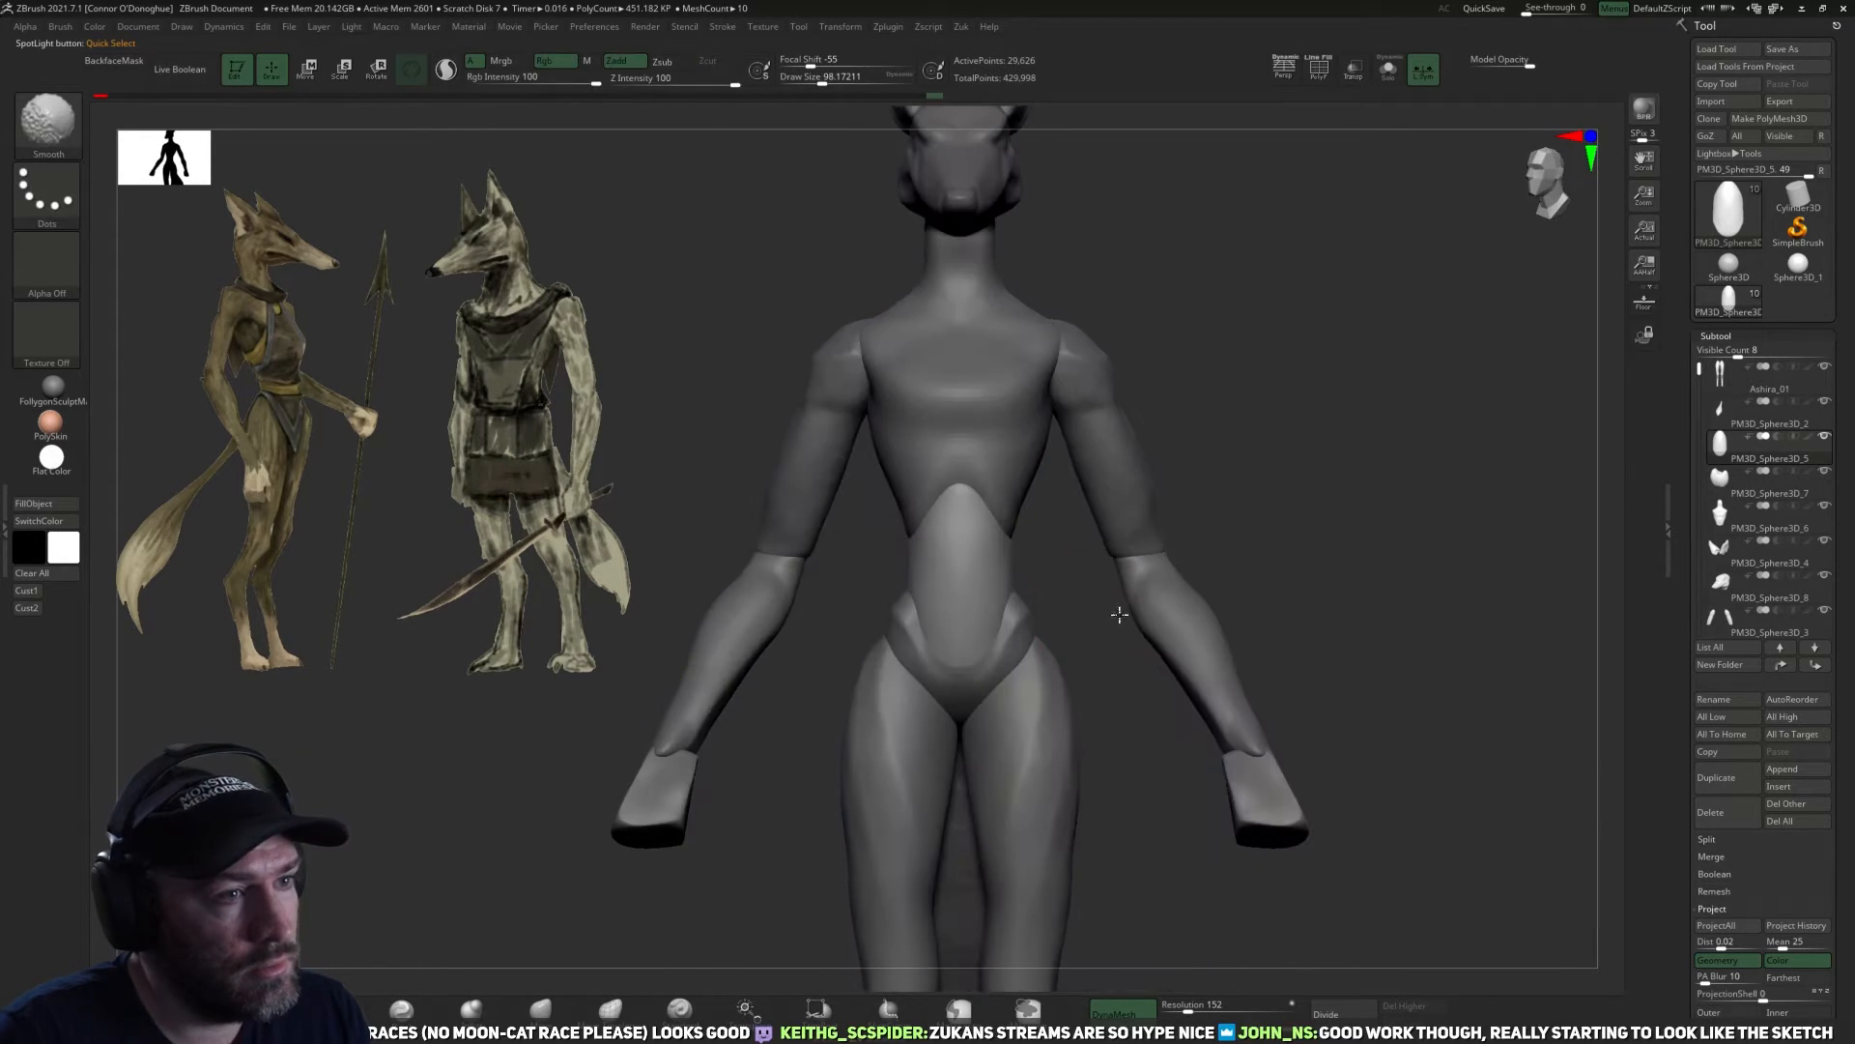
{"action": "mouse_move", "coordinate": [1272, 531]}
{"action": "right_mouse_down"}
{"action": "mouse_move", "coordinate": [1201, 675]}
{"action": "mouse_move", "coordinate": [1247, 687]}
{"action": "mouse_move", "coordinate": [1266, 573]}
{"action": "mouse_move", "coordinate": [1301, 580]}
{"action": "right_mouse_up"}
{"action": "mouse_move", "coordinate": [1105, 634]}
{"action": "right_mouse_down", "text": "ctrl"}
{"action": "mouse_move", "coordinate": [1072, 617]}
{"action": "mouse_move", "coordinate": [1046, 663]}
{"action": "mouse_move", "coordinate": [1063, 666]}
{"action": "right_mouse_up", "text": "ctrl"}
Move the torso subtool PM3D_Sphere3D_6 directly above the abdomen subtool PM3D_Sphere3D_5 in the subtool order.
{"action": "left_click", "coordinate": [1776, 566]}
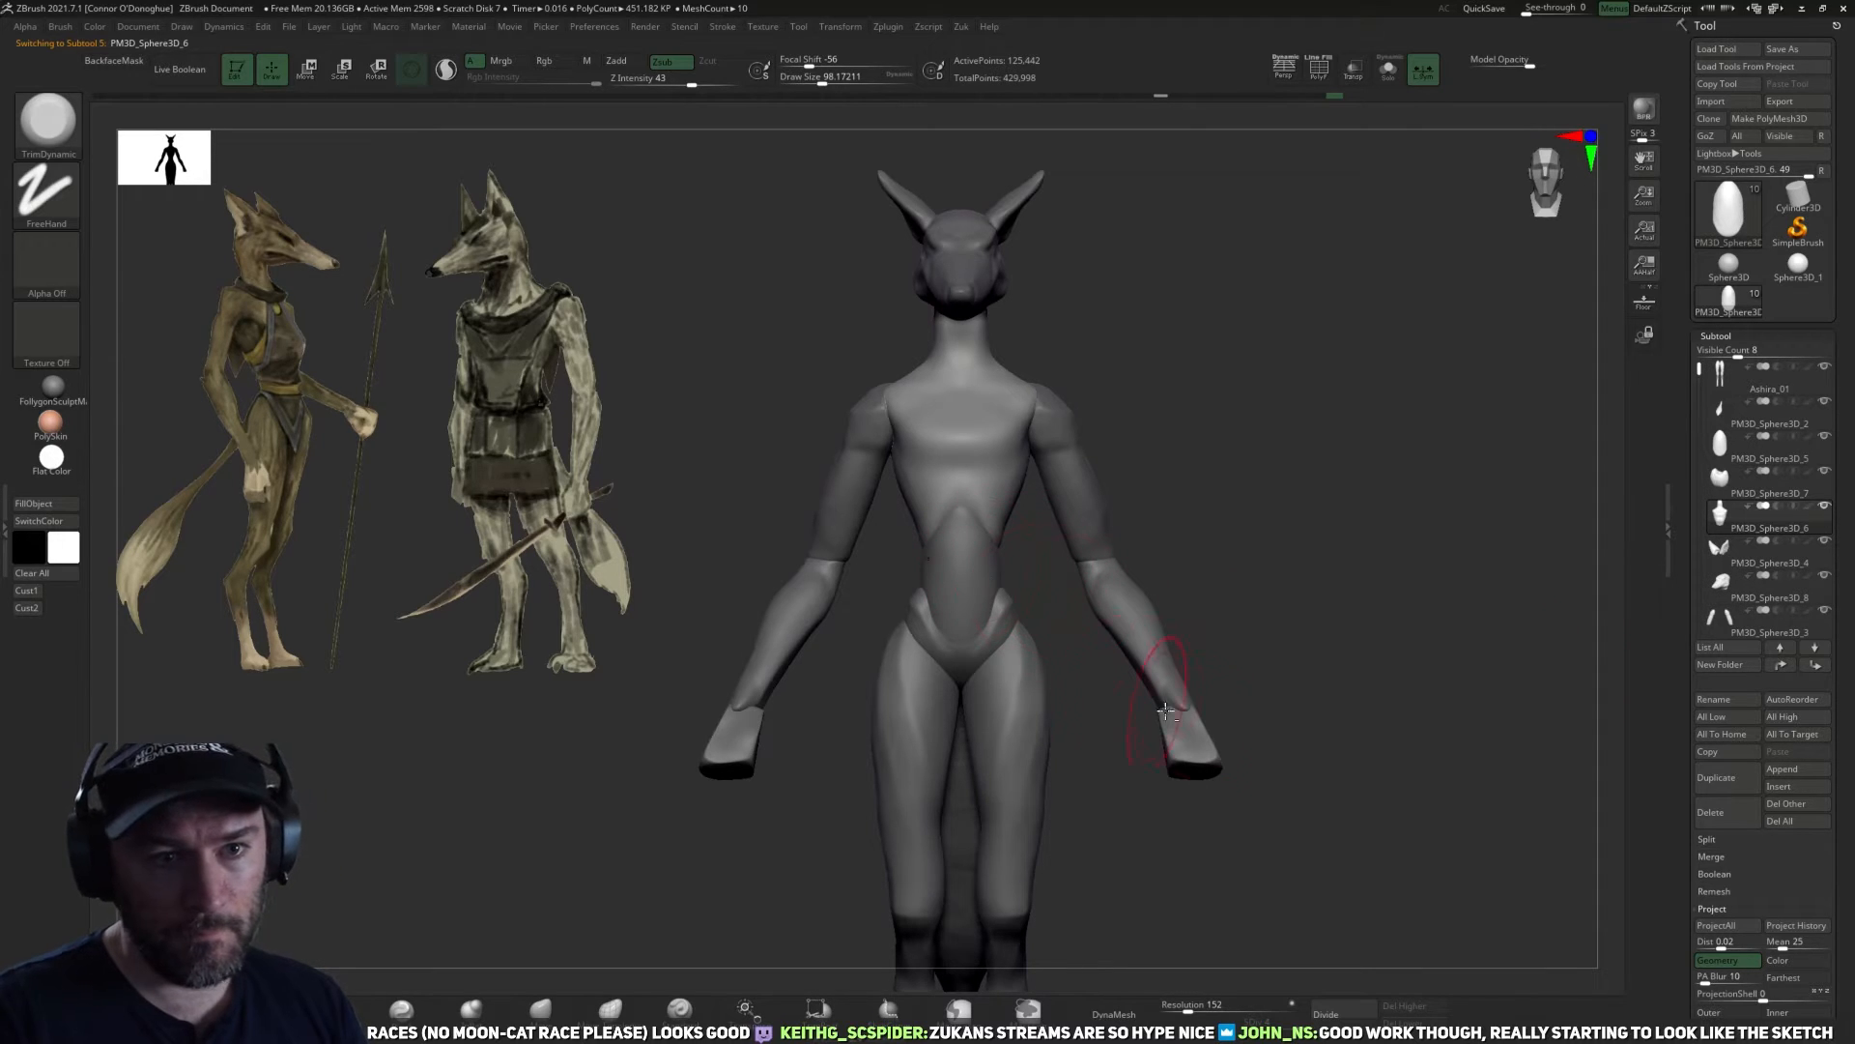
{"action": "left_click", "coordinate": [960, 568], "text": "alt"}
{"action": "left_click_drag", "start_coordinate": [1727, 516], "coordinate": [1733, 446]}
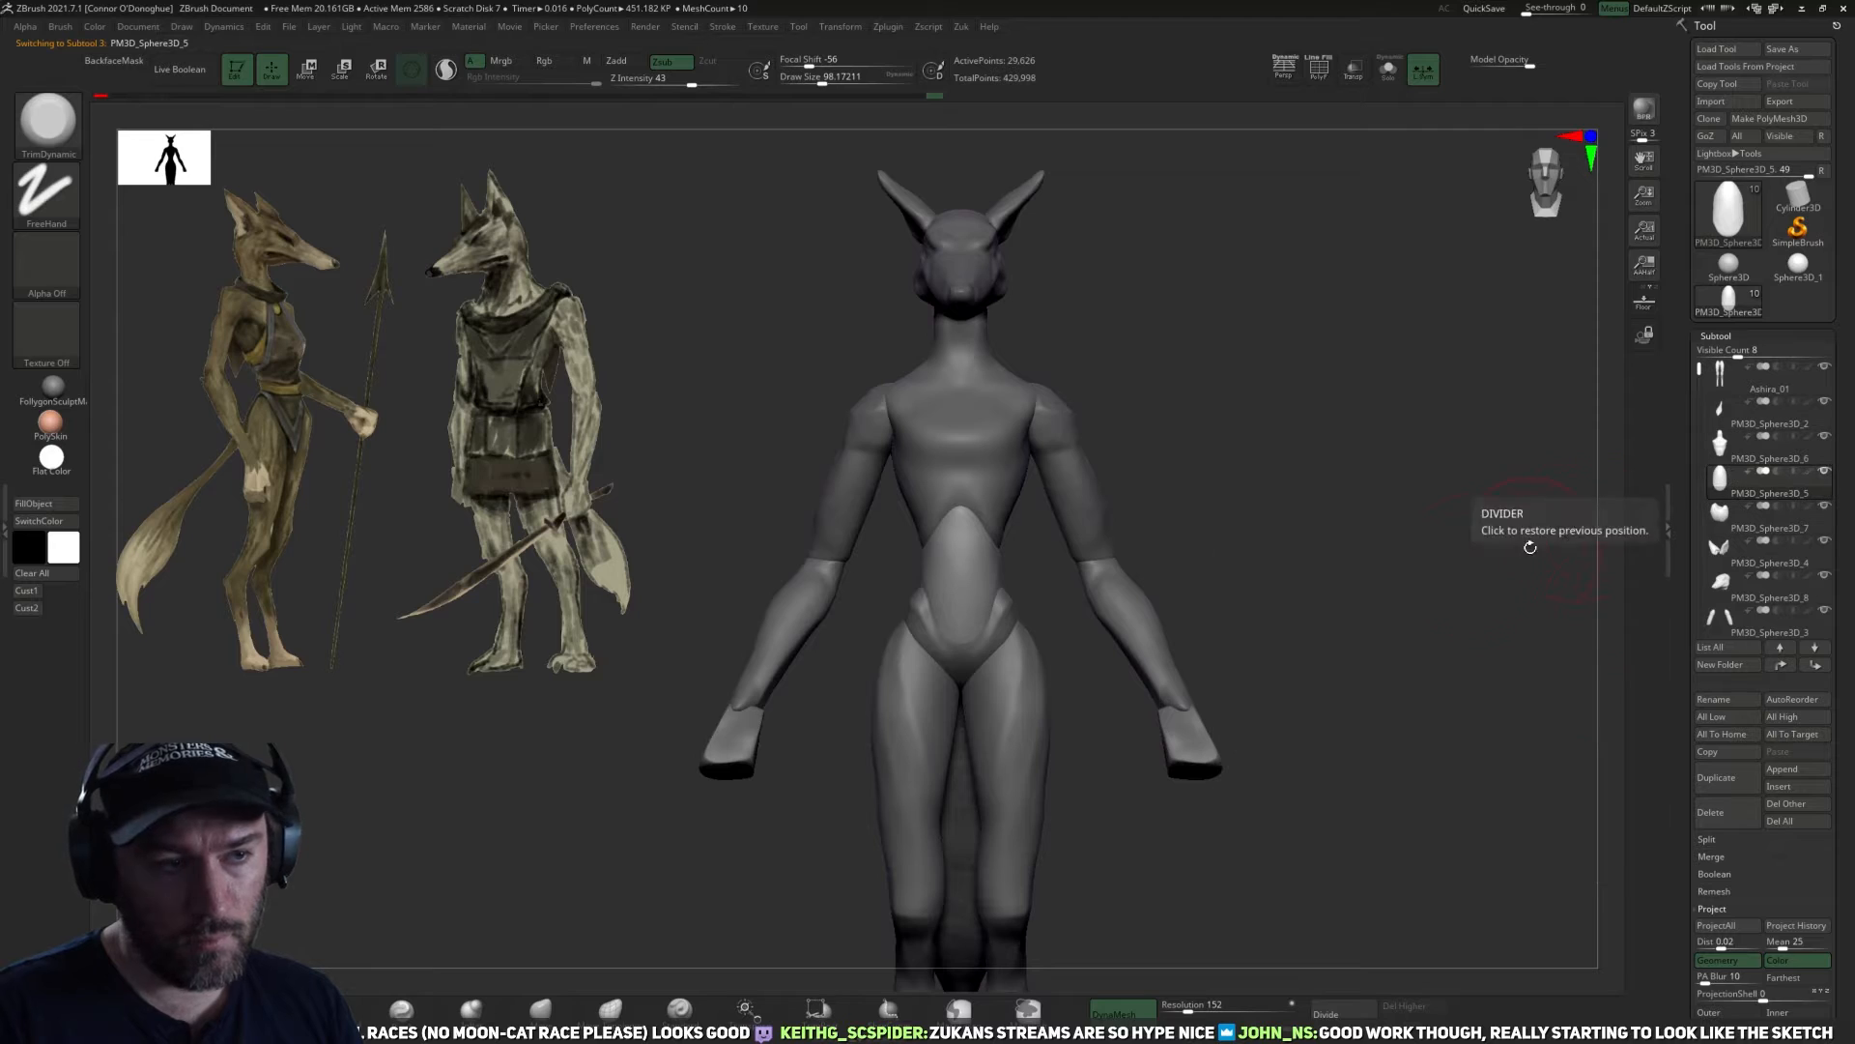
Turn on the polyframe display and inspect the pelvis and abdomen pieces in turn.
{"action": "left_click", "coordinate": [1005, 657], "text": "alt"}
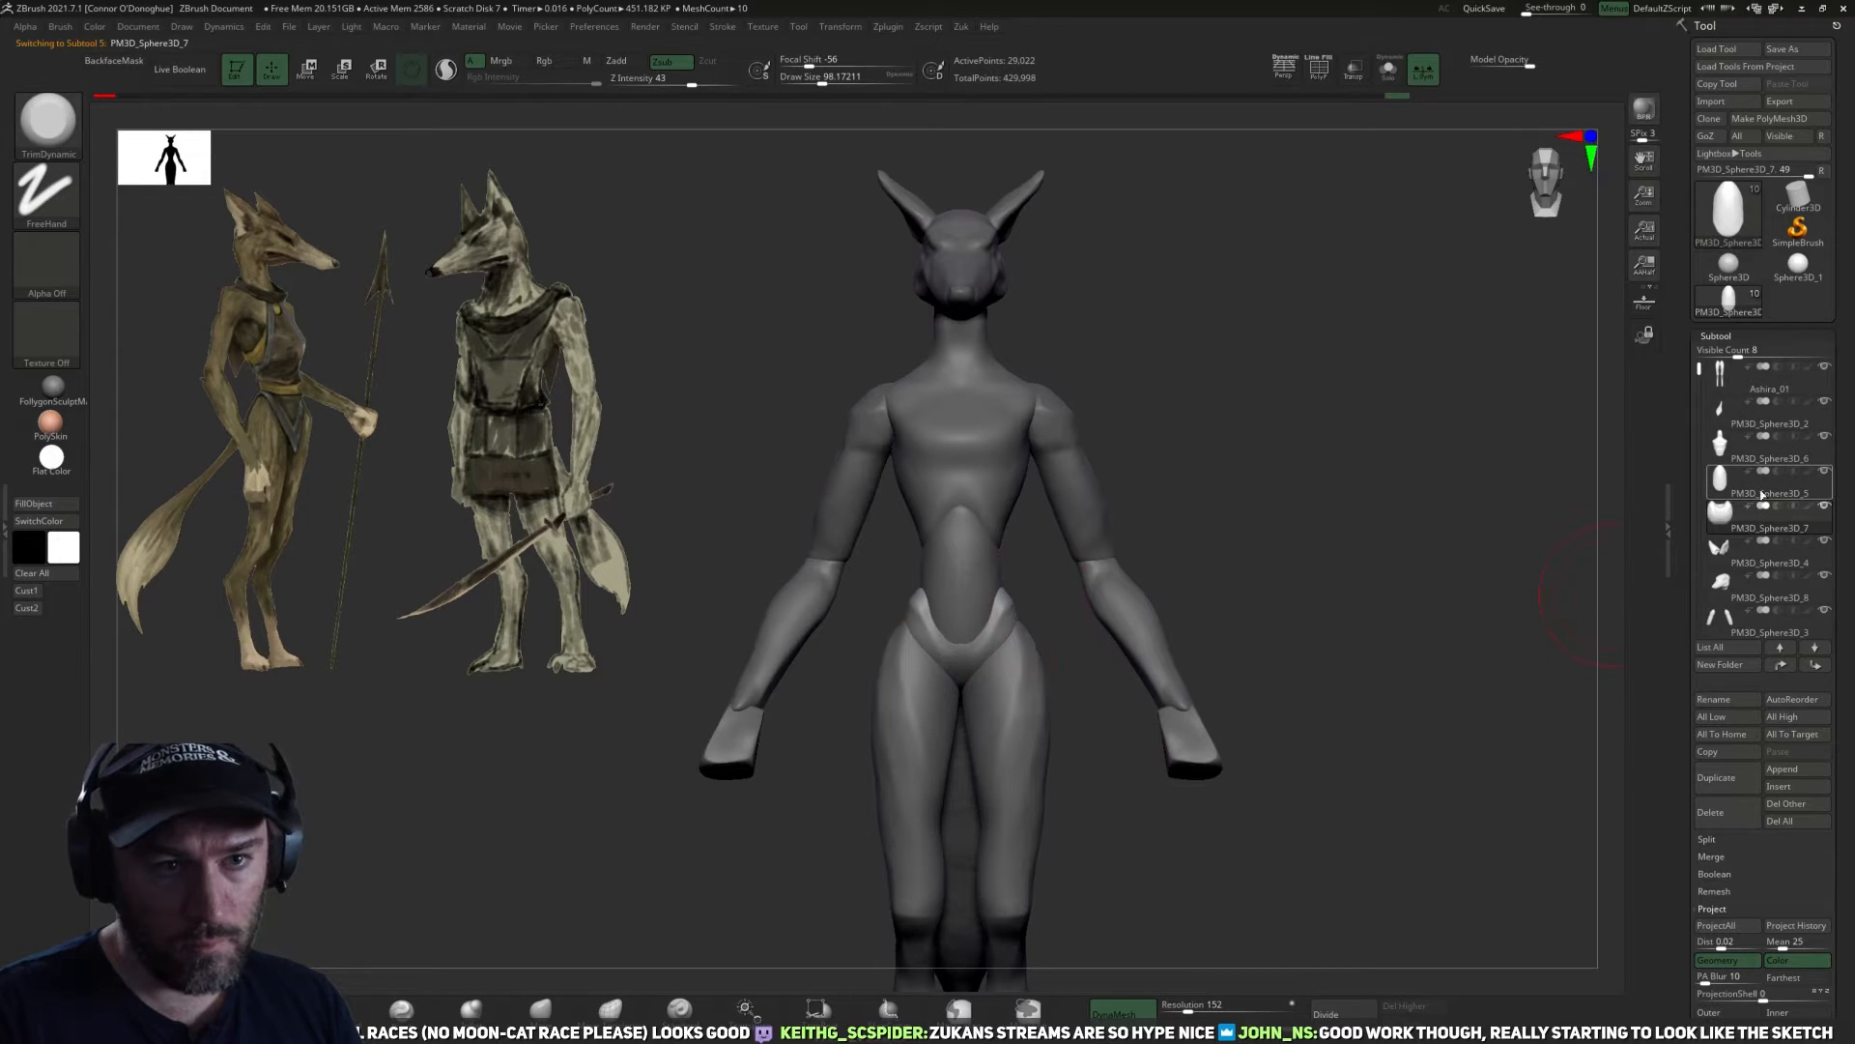
{"action": "key", "text": "shift+f"}
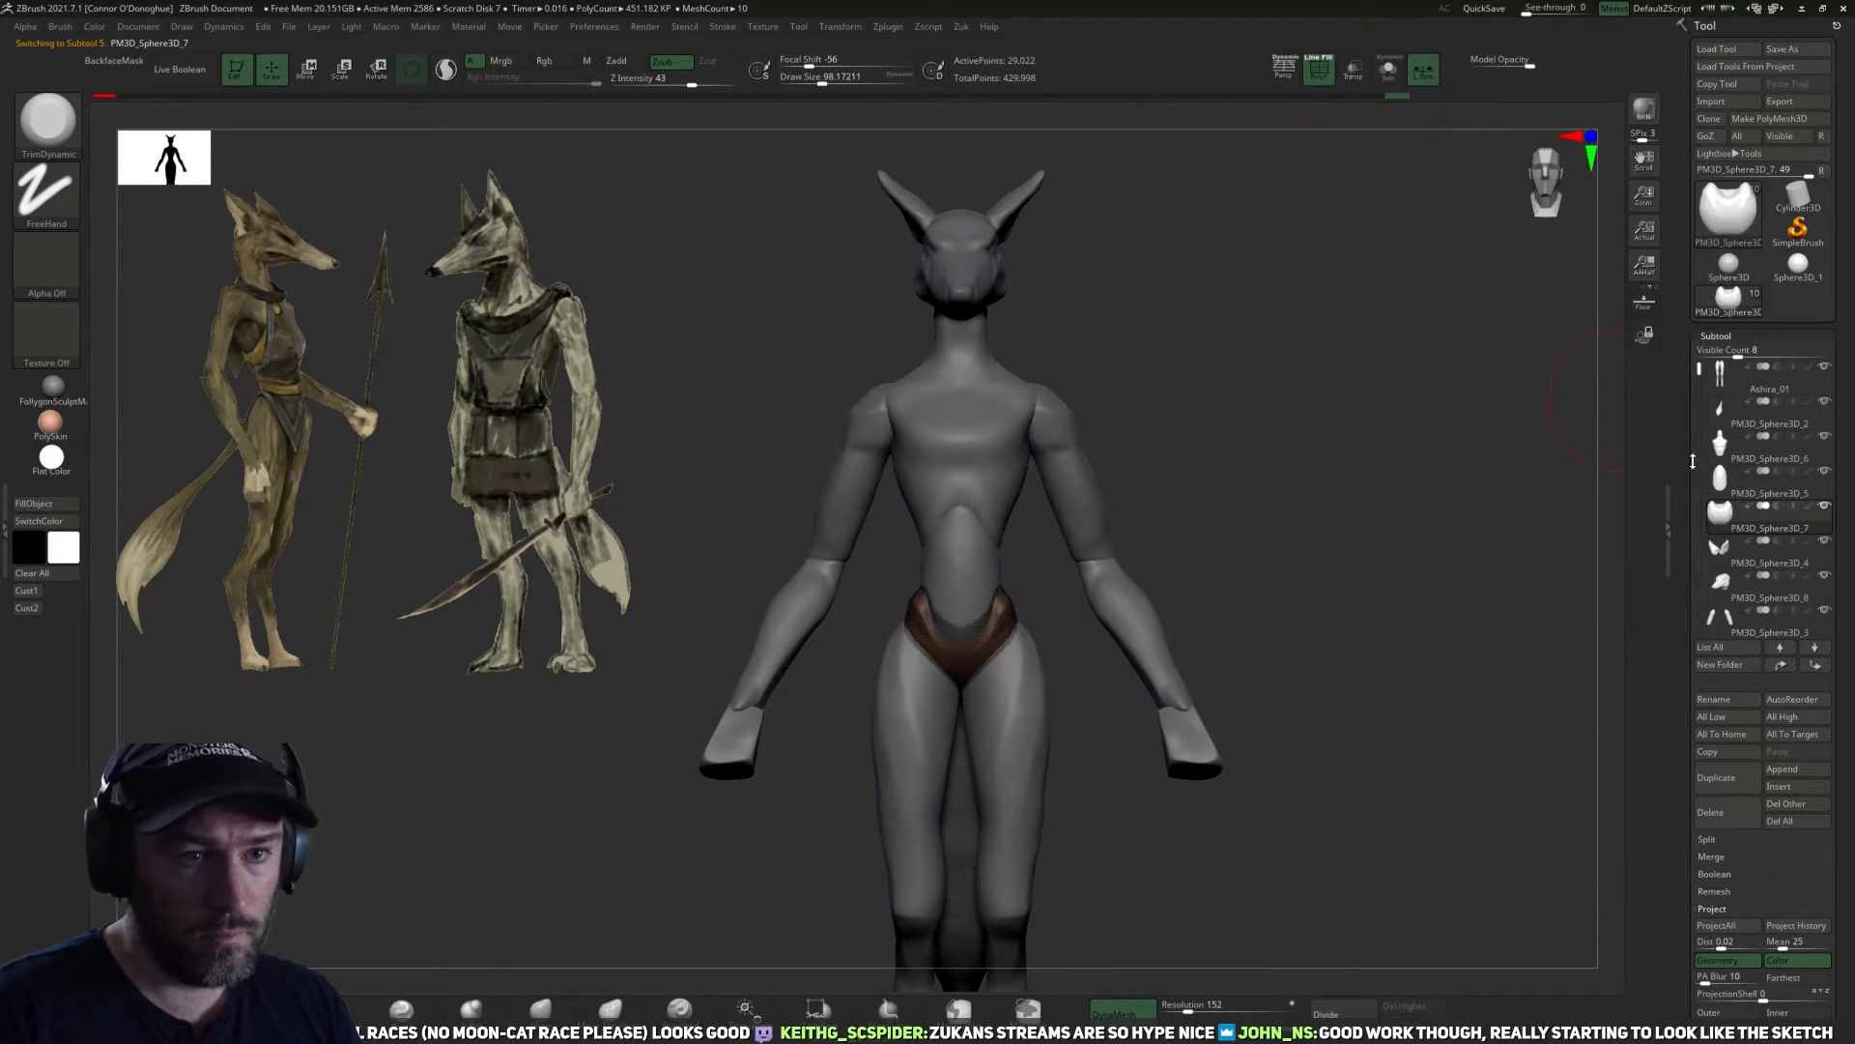
{"action": "left_click", "coordinate": [1721, 477]}
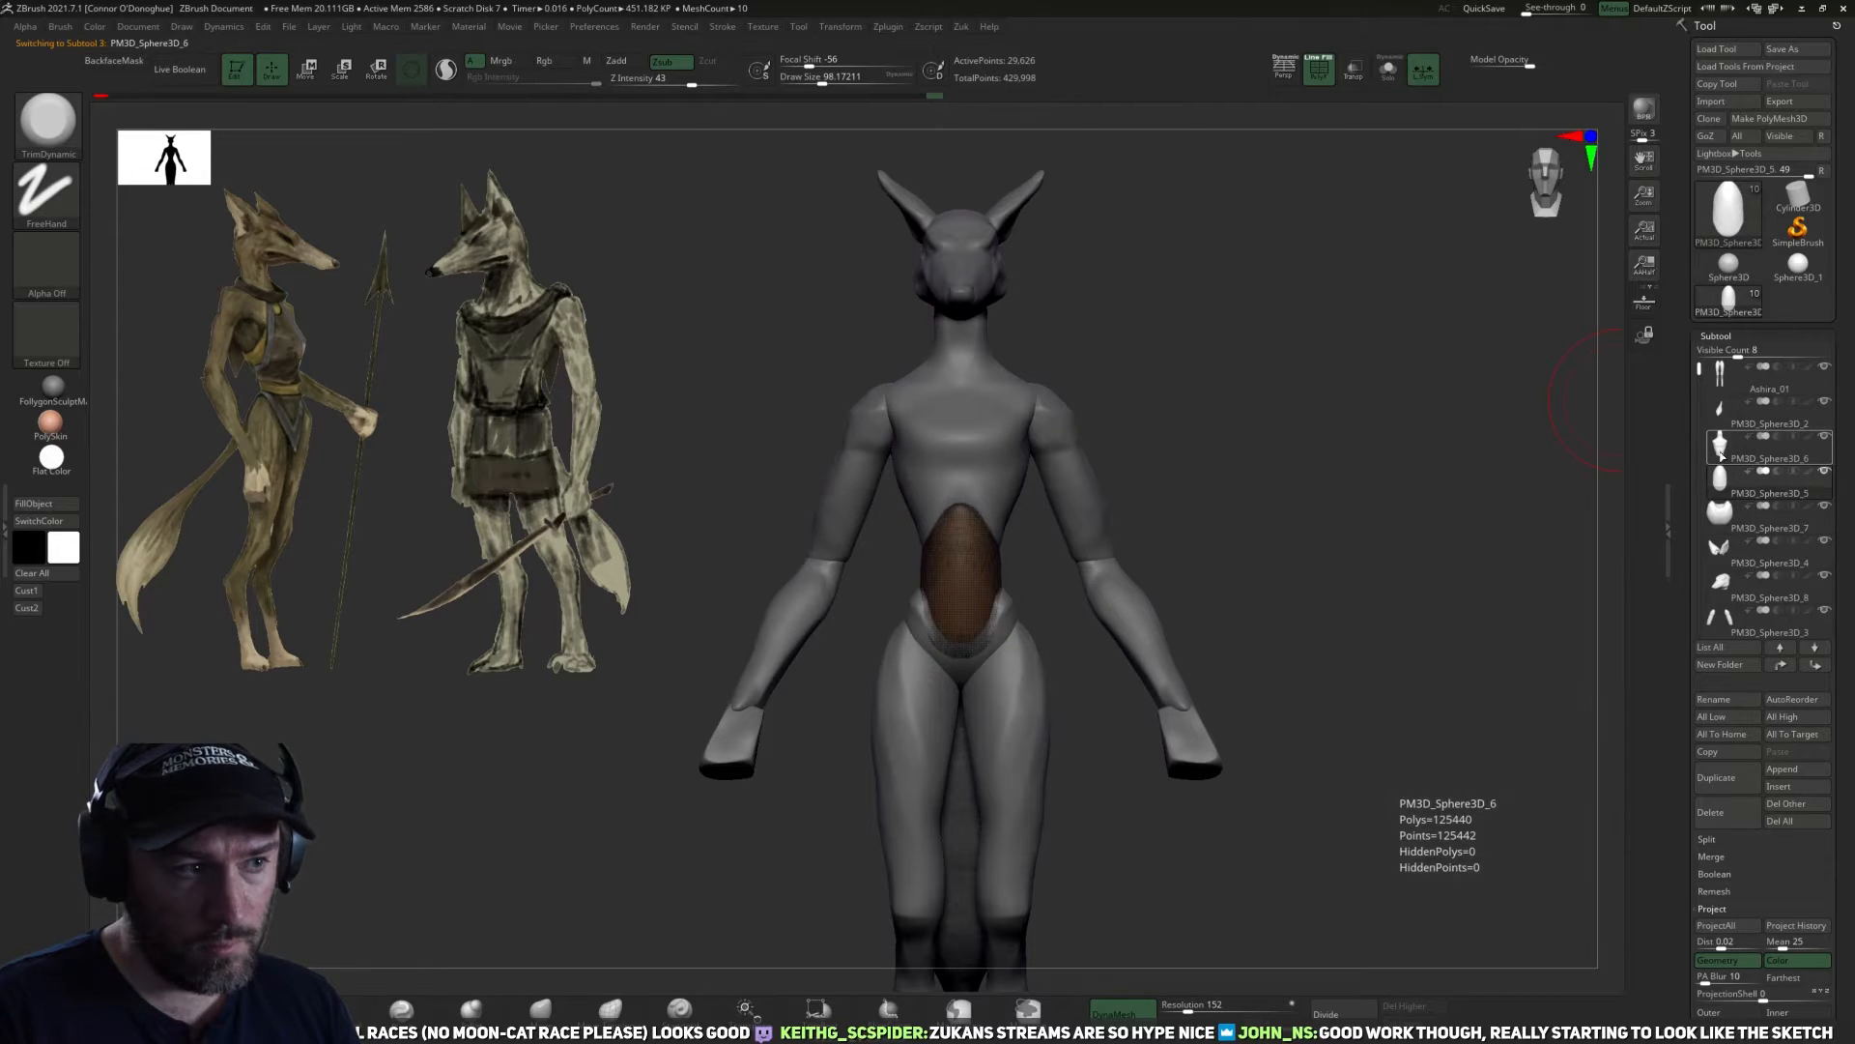
Merge the torso subtool down with the abdomen and pelvis subtools into a single subtool.
{"action": "left_click", "coordinate": [1722, 445]}
{"action": "left_click", "coordinate": [1709, 927]}
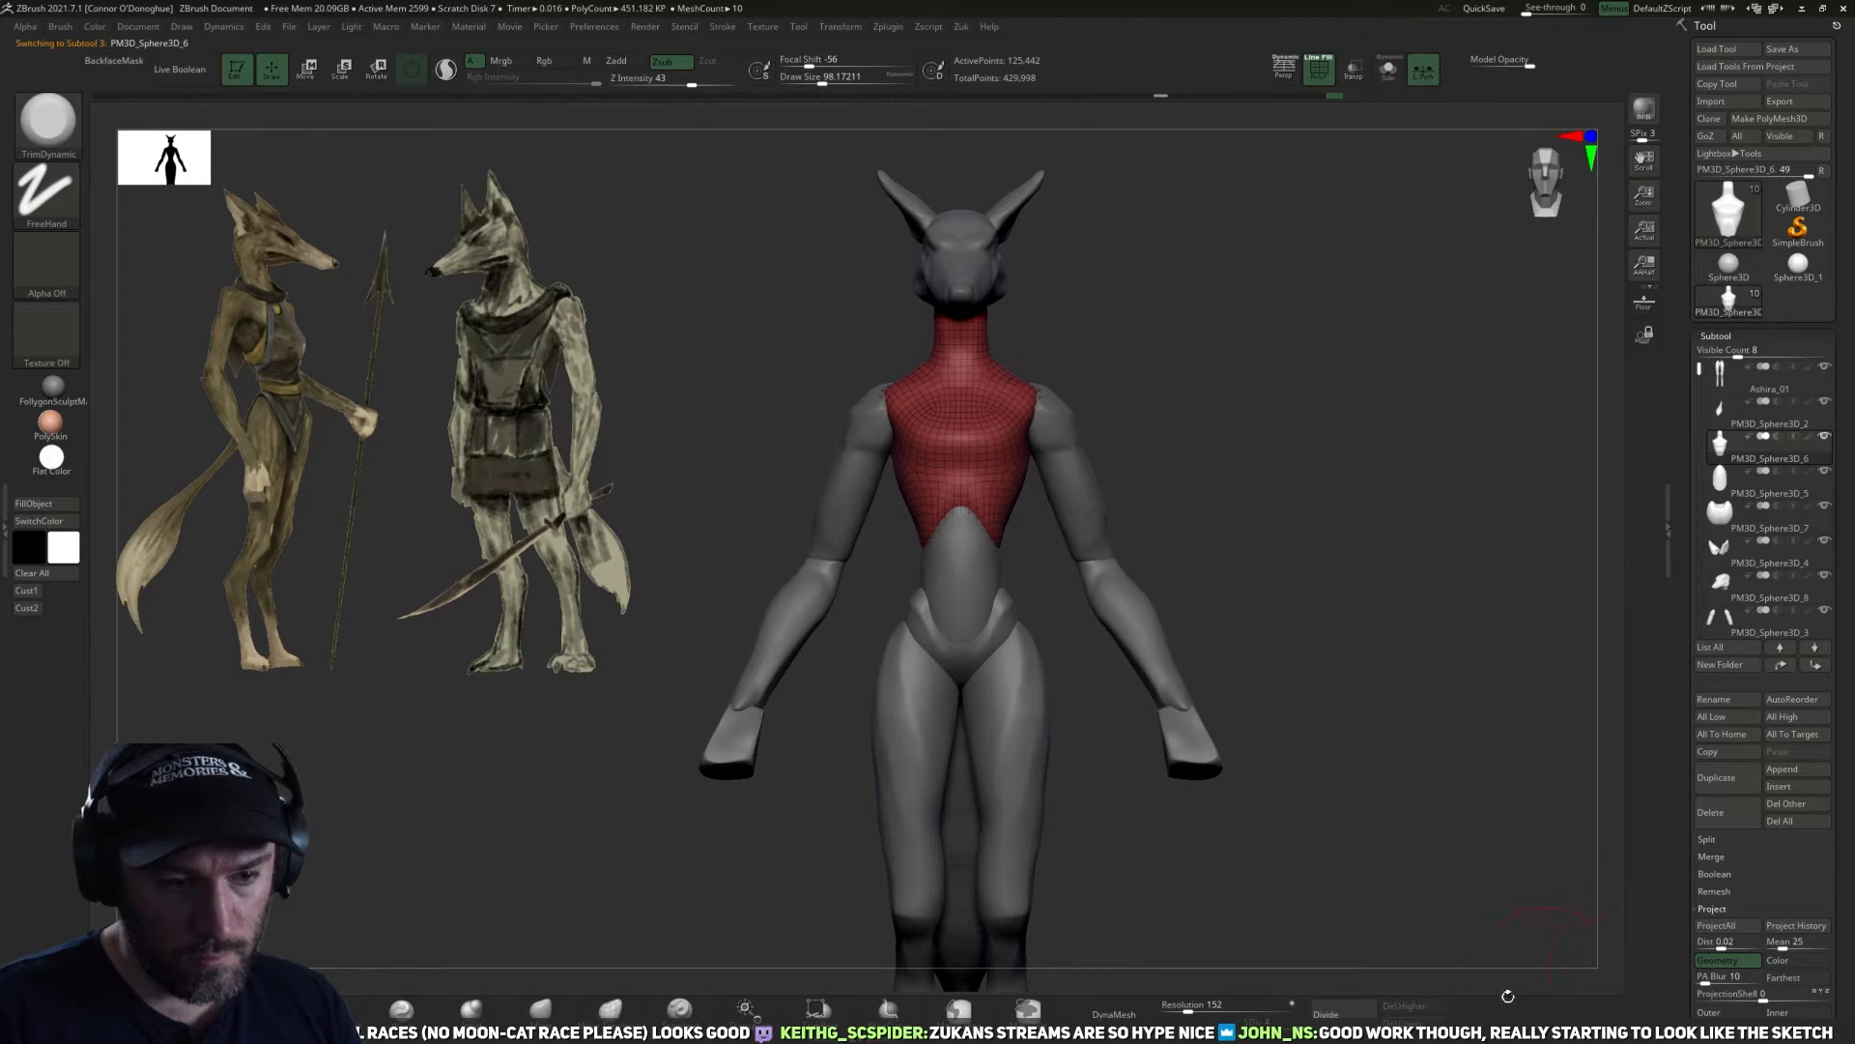
{"action": "scroll", "coordinate": [1730, 870], "scroll_direction": "down", "scroll_amount": 1}
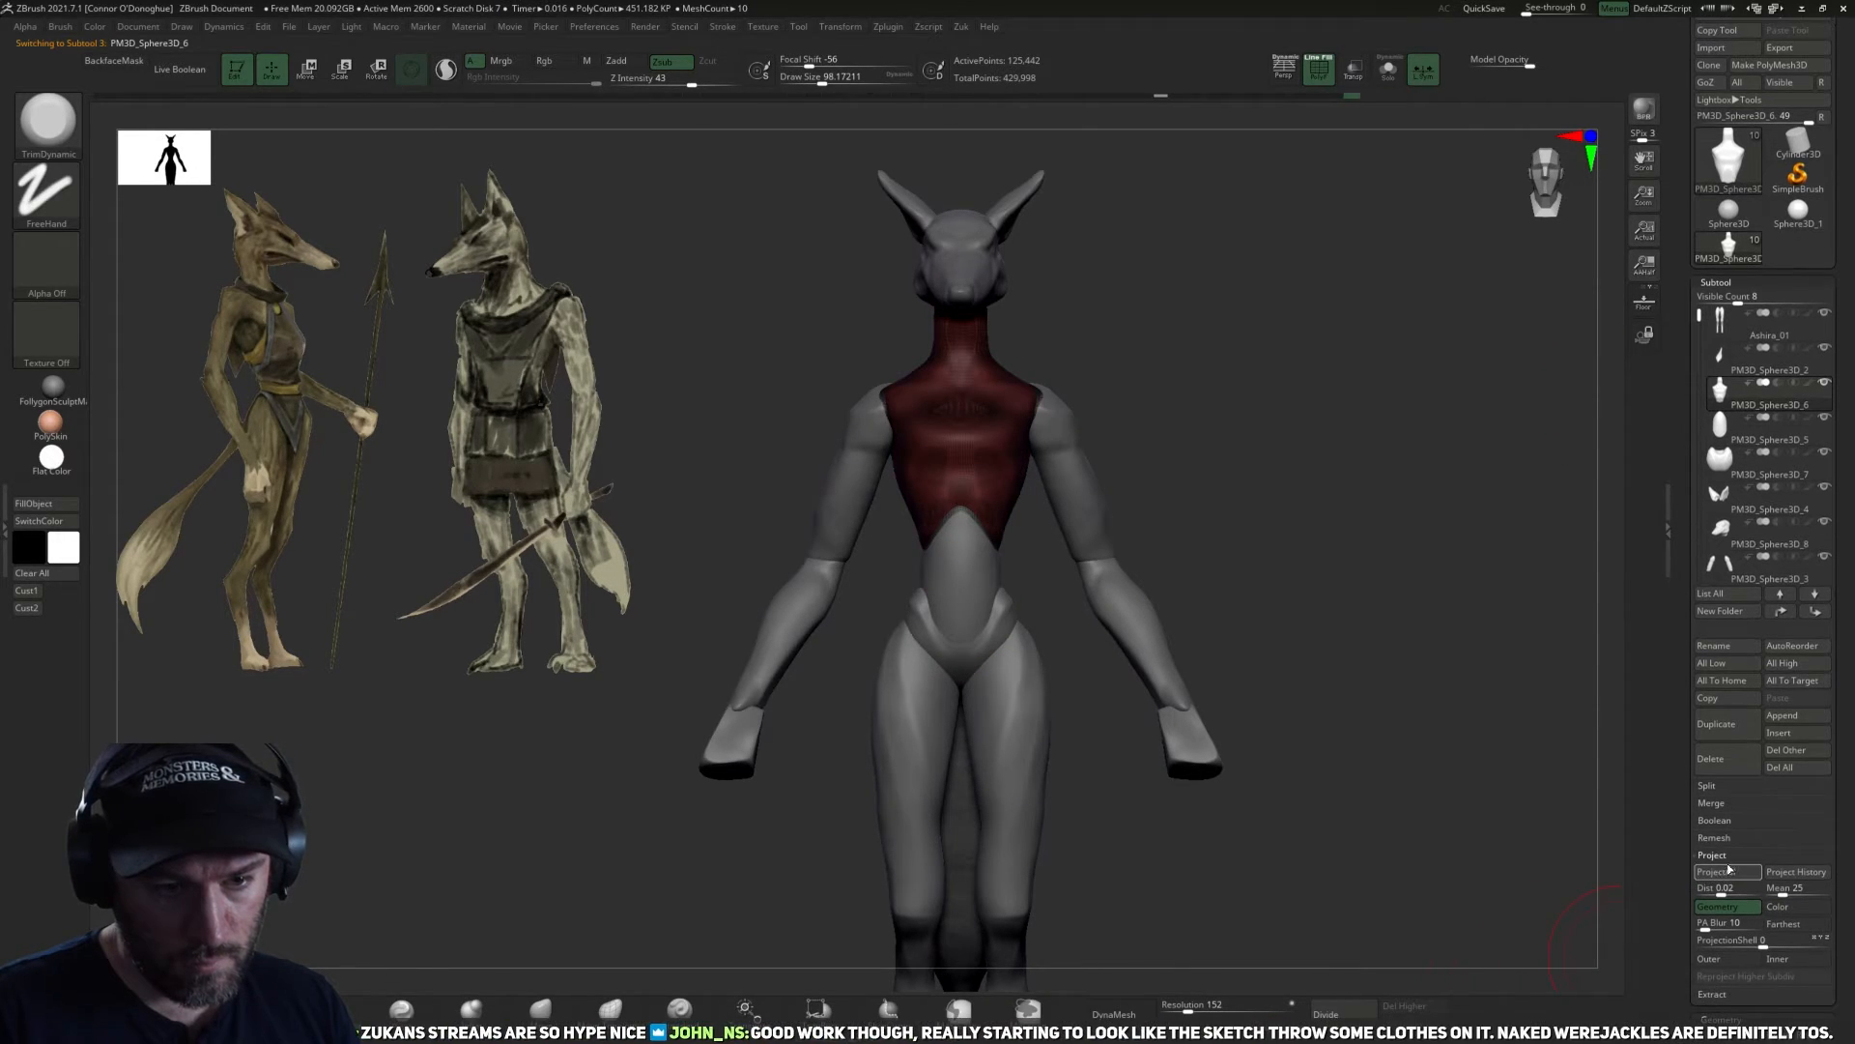
{"action": "left_click", "coordinate": [1718, 805]}
{"action": "left_click", "coordinate": [1719, 820]}
{"action": "left_click", "coordinate": [1724, 852]}
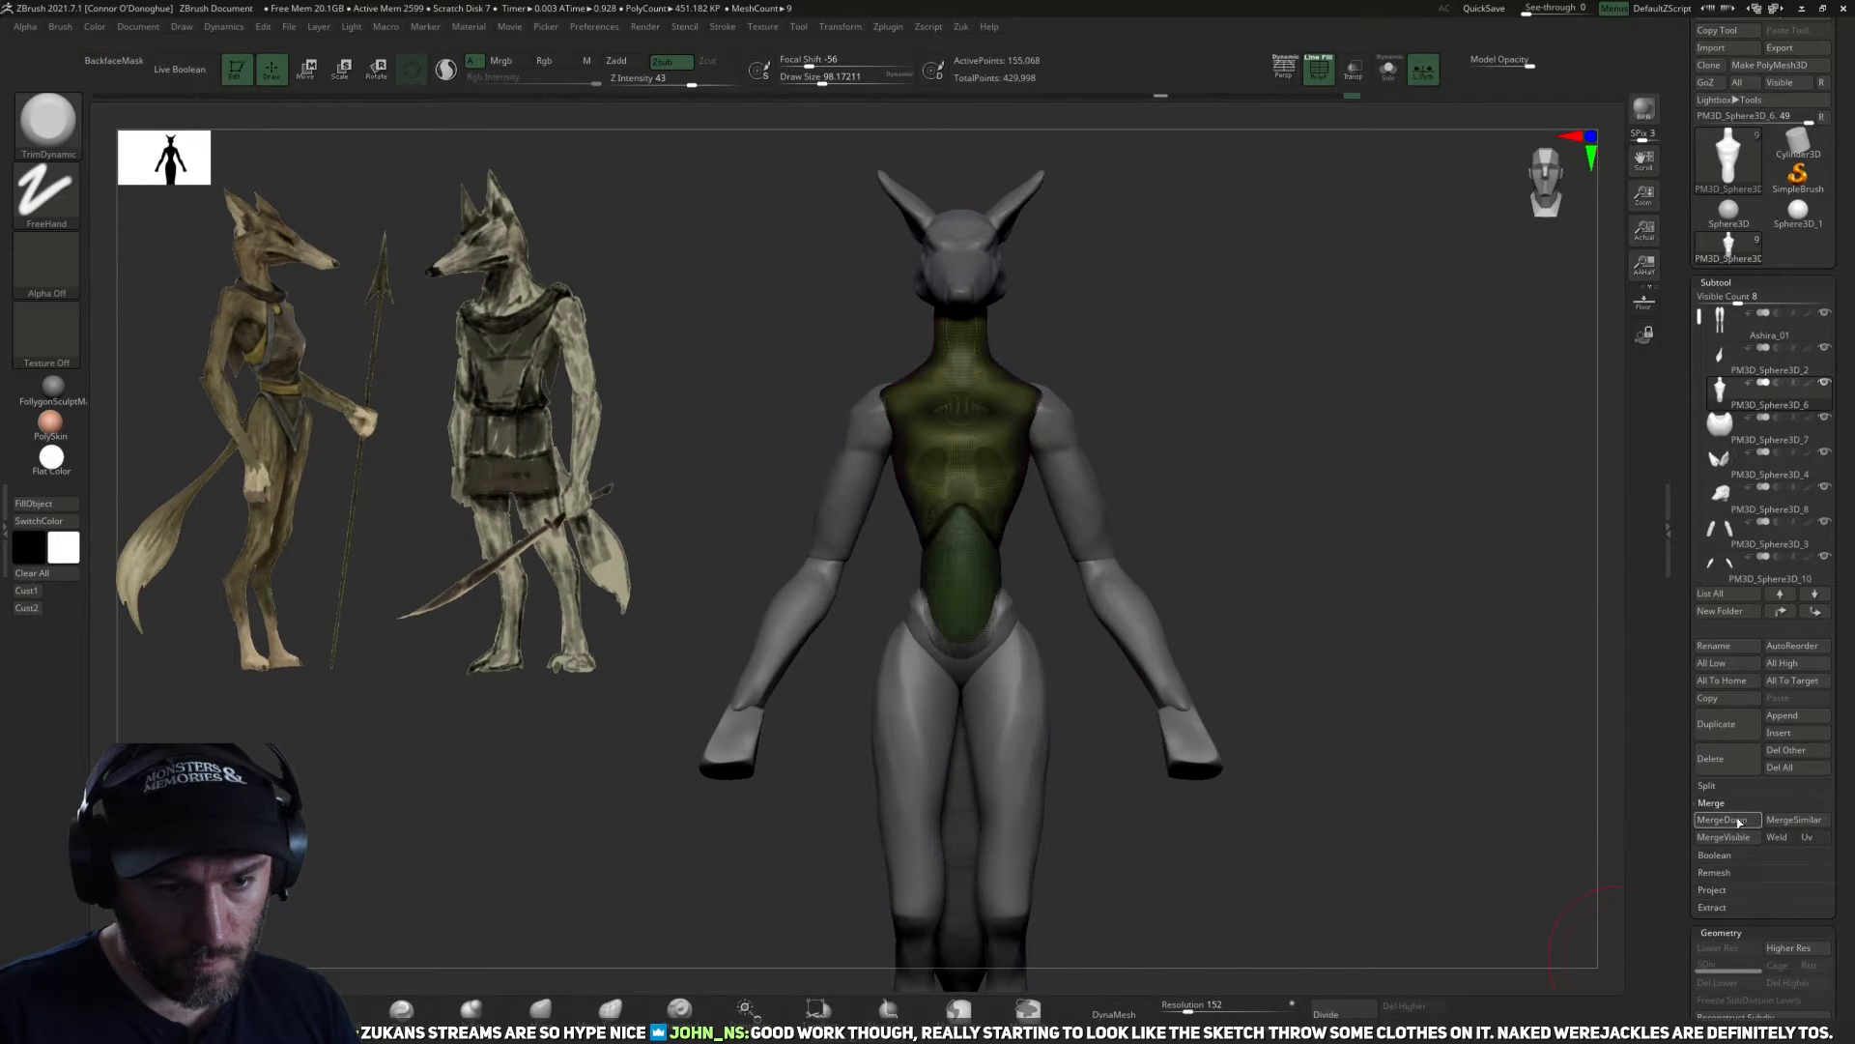
{"action": "left_click", "coordinate": [1713, 820]}
{"action": "left_click", "coordinate": [1691, 853]}
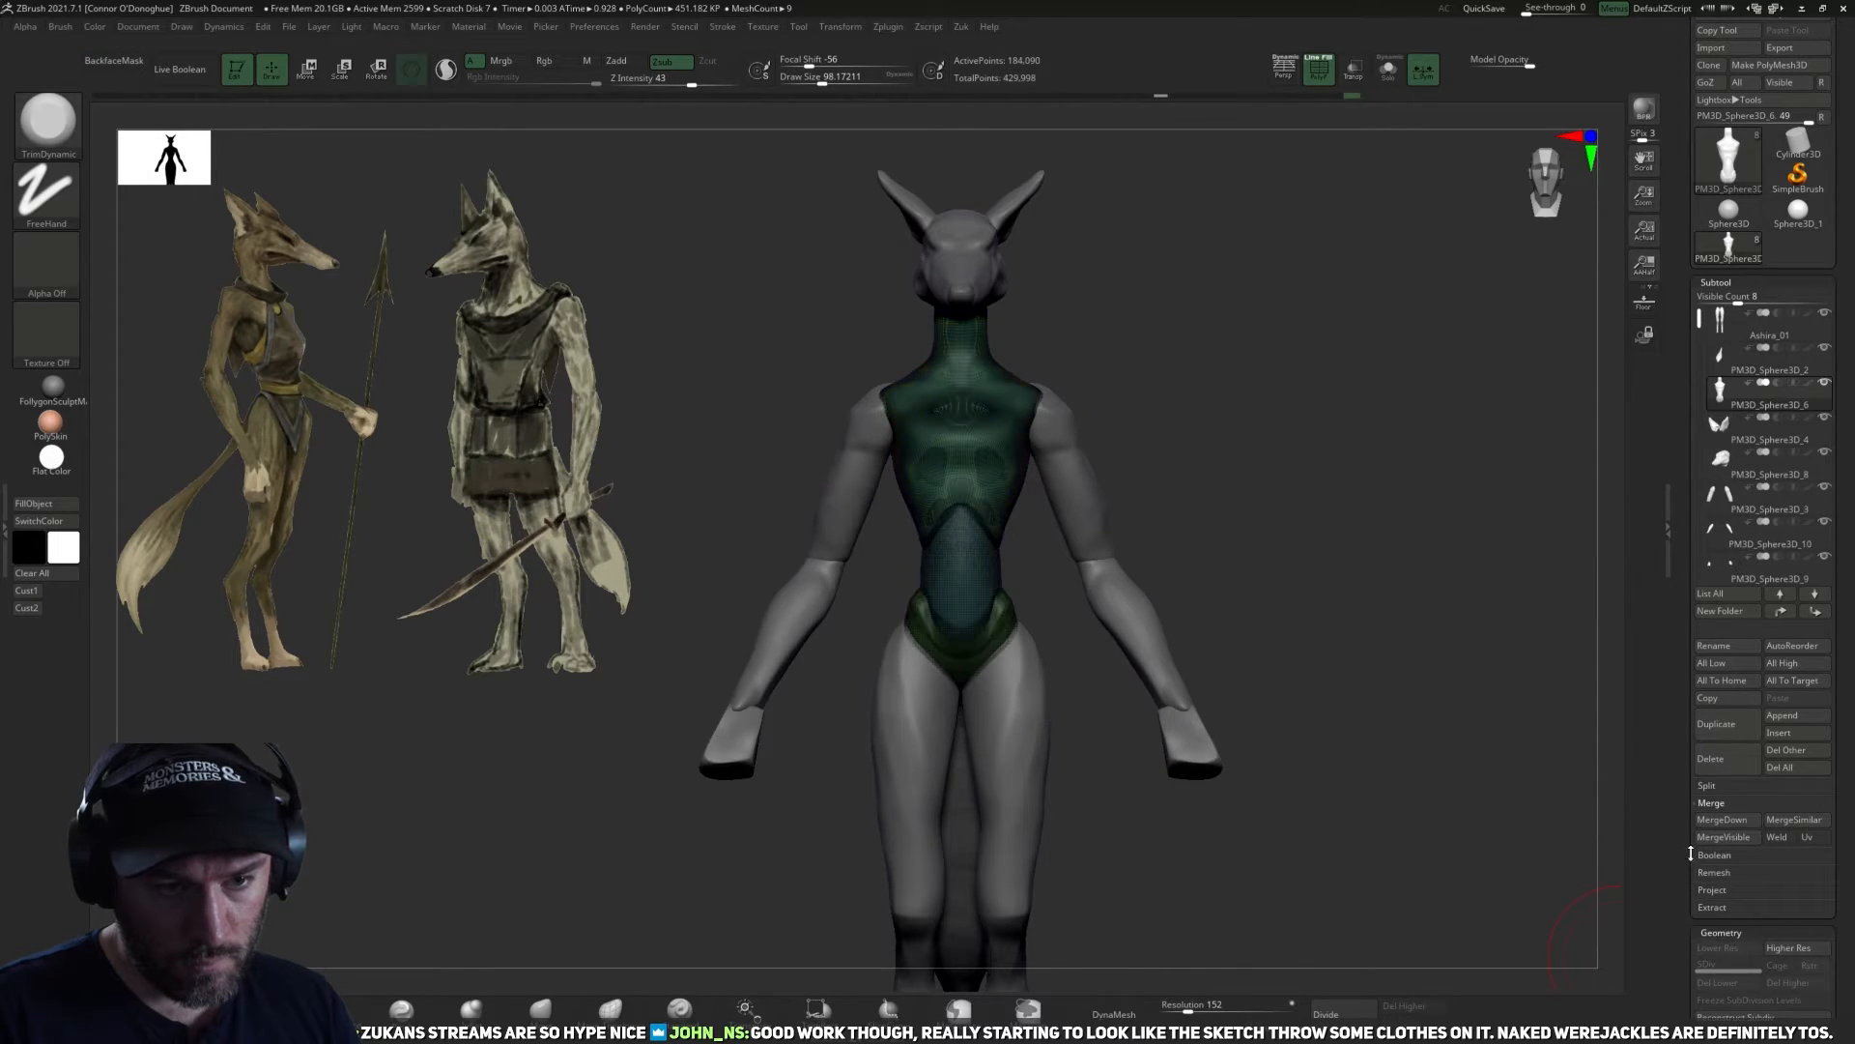
Turn off the polyframe display and isolate the merged torso in Solo mode, viewing it from the side.
{"action": "left_click", "coordinate": [1316, 79]}
{"action": "left_click_drag", "start_coordinate": [1272, 494], "coordinate": [1312, 527], "text": "alt"}
{"action": "left_click", "coordinate": [1389, 72]}
{"action": "mouse_move", "coordinate": [1317, 460]}
{"action": "left_mouse_down"}
{"action": "mouse_move", "coordinate": [1221, 460]}
{"action": "mouse_move", "coordinate": [1272, 502]}
{"action": "mouse_move", "coordinate": [1291, 568]}
{"action": "left_mouse_up"}
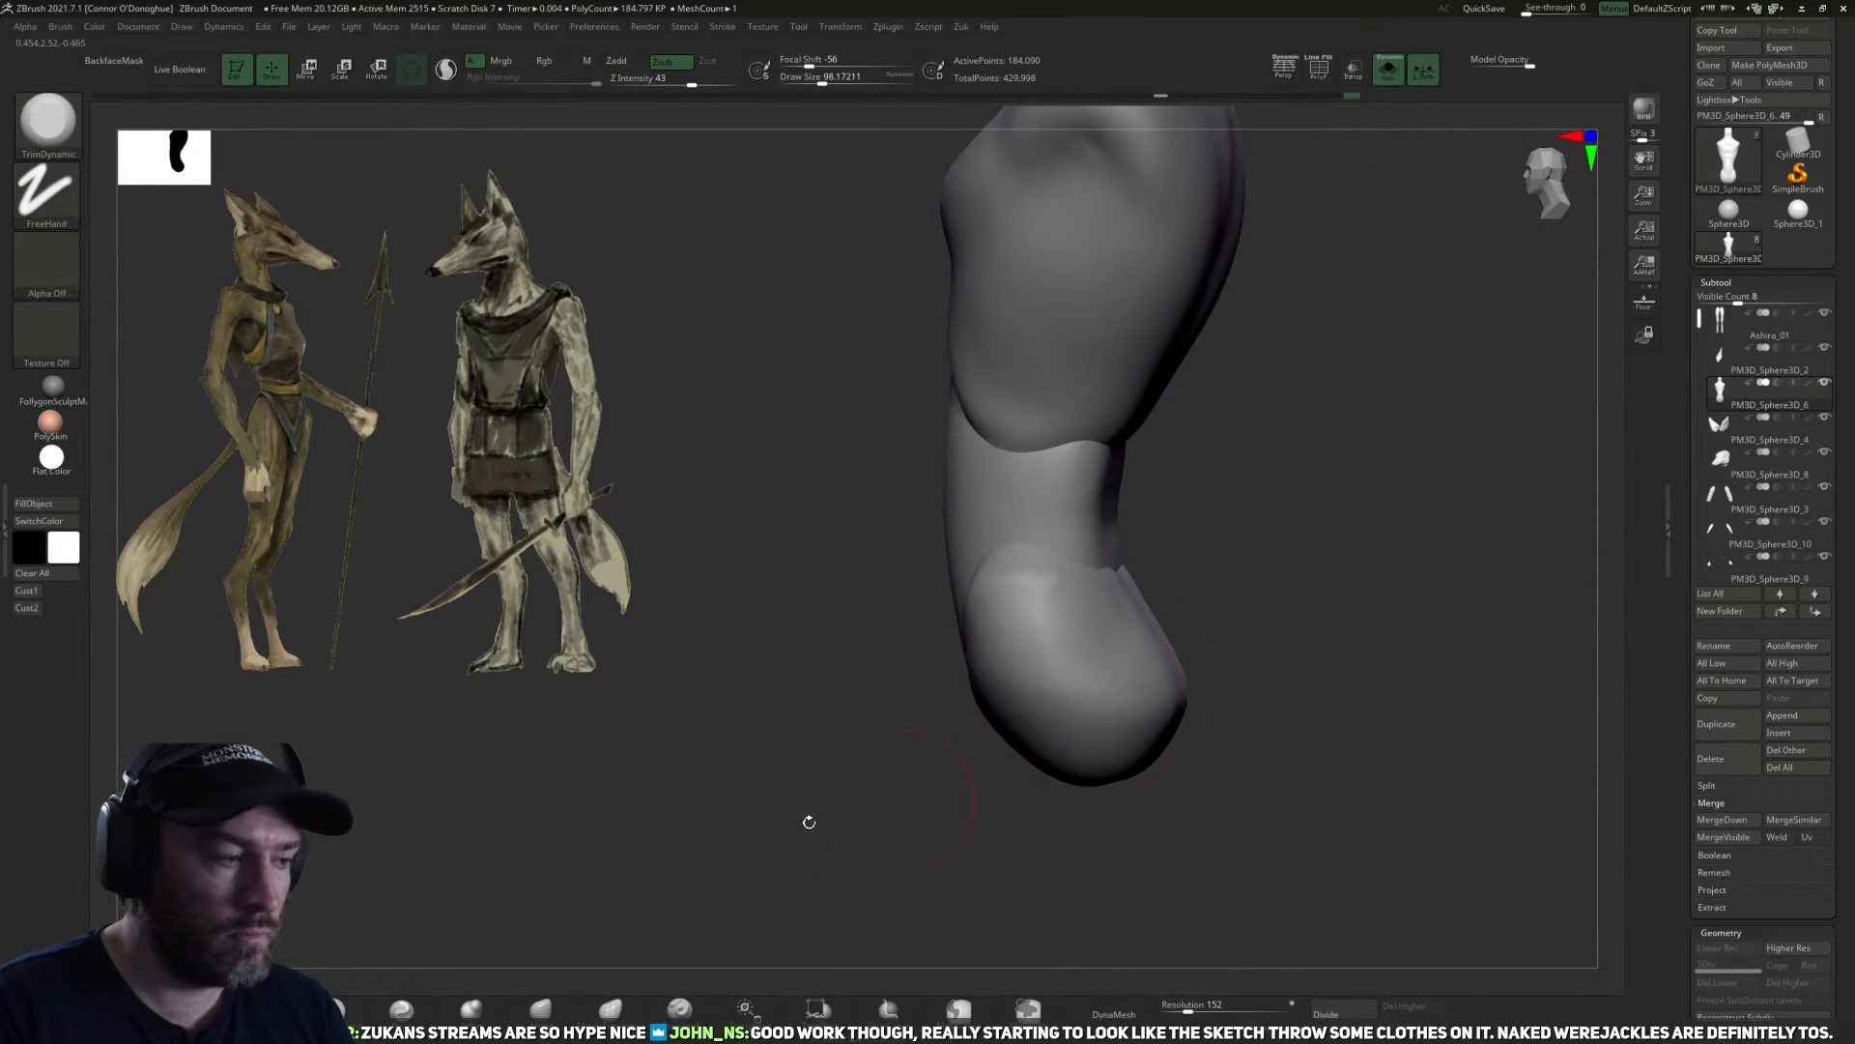
{"action": "left_click_drag", "start_coordinate": [1304, 697], "coordinate": [1069, 677]}
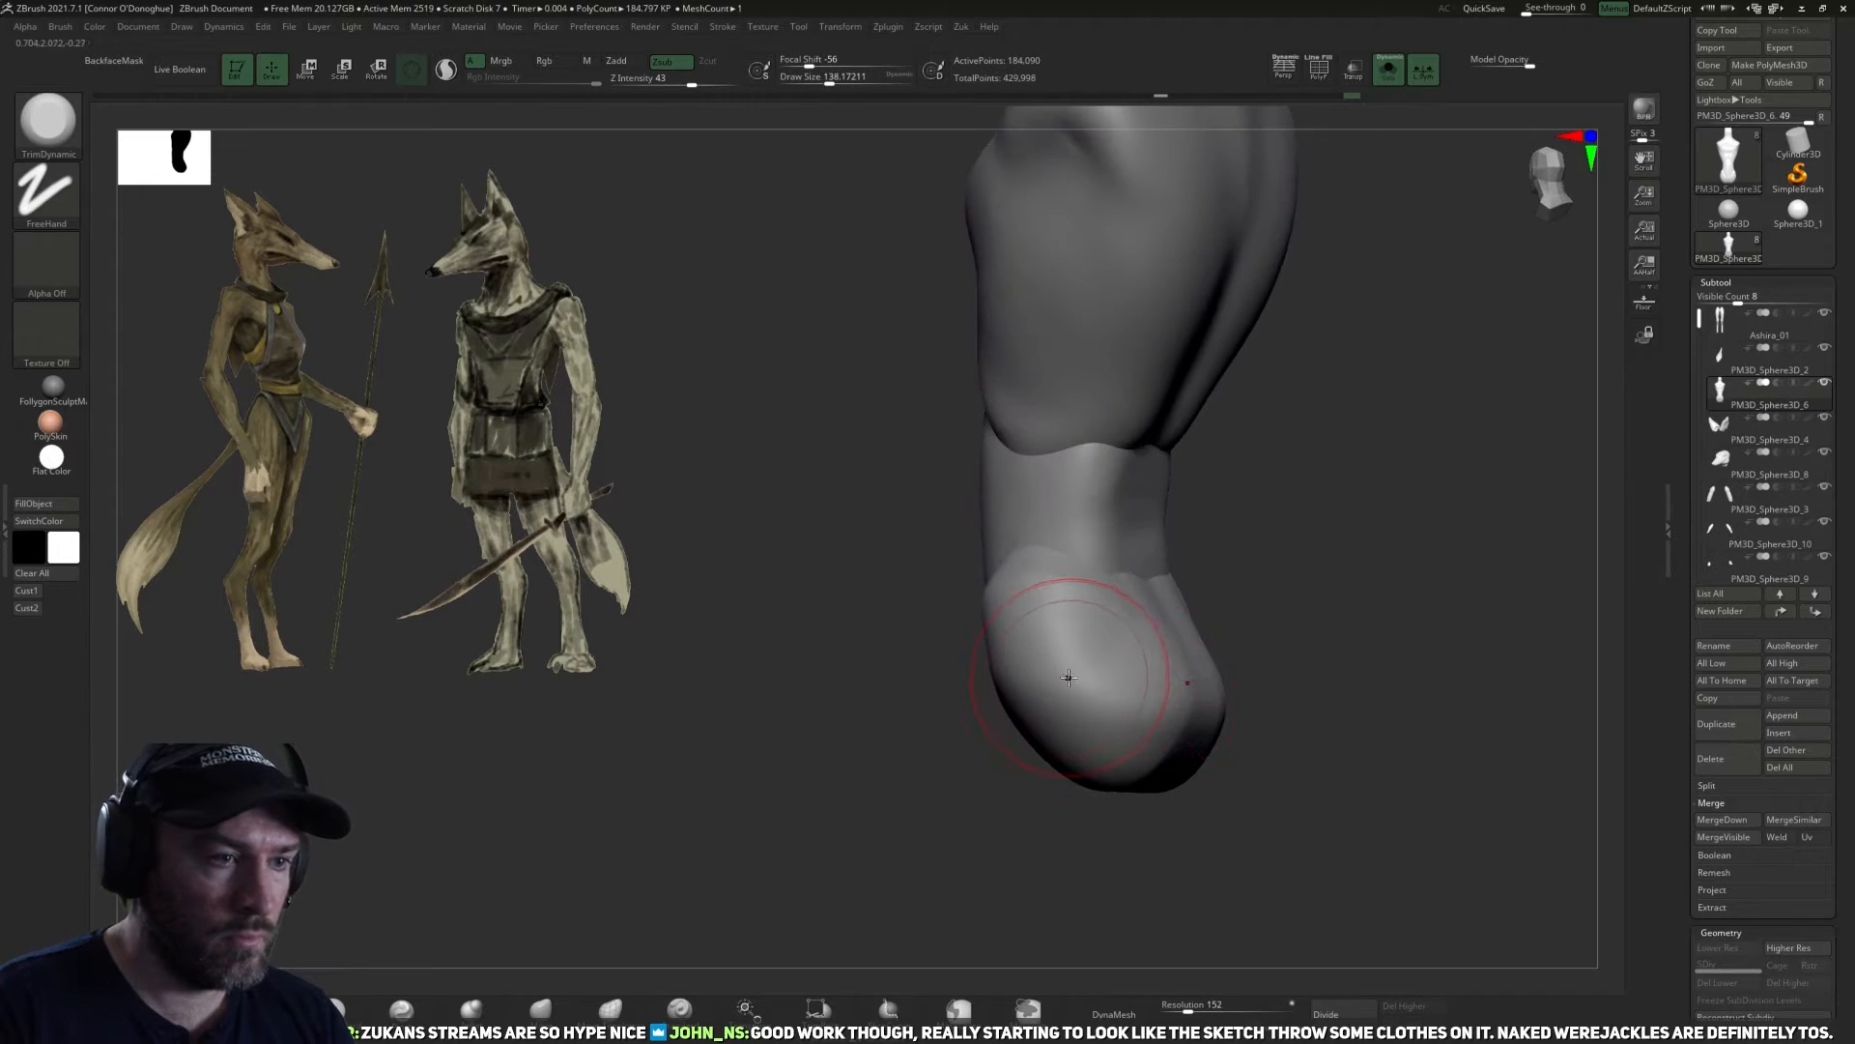
{"action": "left_click_drag", "start_coordinate": [1055, 786], "coordinate": [1030, 763]}
{"action": "left_click_drag", "start_coordinate": [1022, 621], "coordinate": [1073, 678]}
{"action": "mouse_move", "coordinate": [1221, 676]}
{"action": "left_mouse_down"}
{"action": "mouse_move", "coordinate": [1053, 812]}
{"action": "mouse_move", "coordinate": [1280, 871]}
{"action": "mouse_move", "coordinate": [1232, 855]}
{"action": "left_mouse_up"}
{"action": "key", "text": "ctrl+z"}
{"action": "key", "text": "ctrl+z"}
Fuse the merged torso, abdomen and pelvis with DynaMesh Master at resolution 431.
{"action": "left_click_drag", "start_coordinate": [1313, 713], "coordinate": [1380, 784], "text": "alt"}
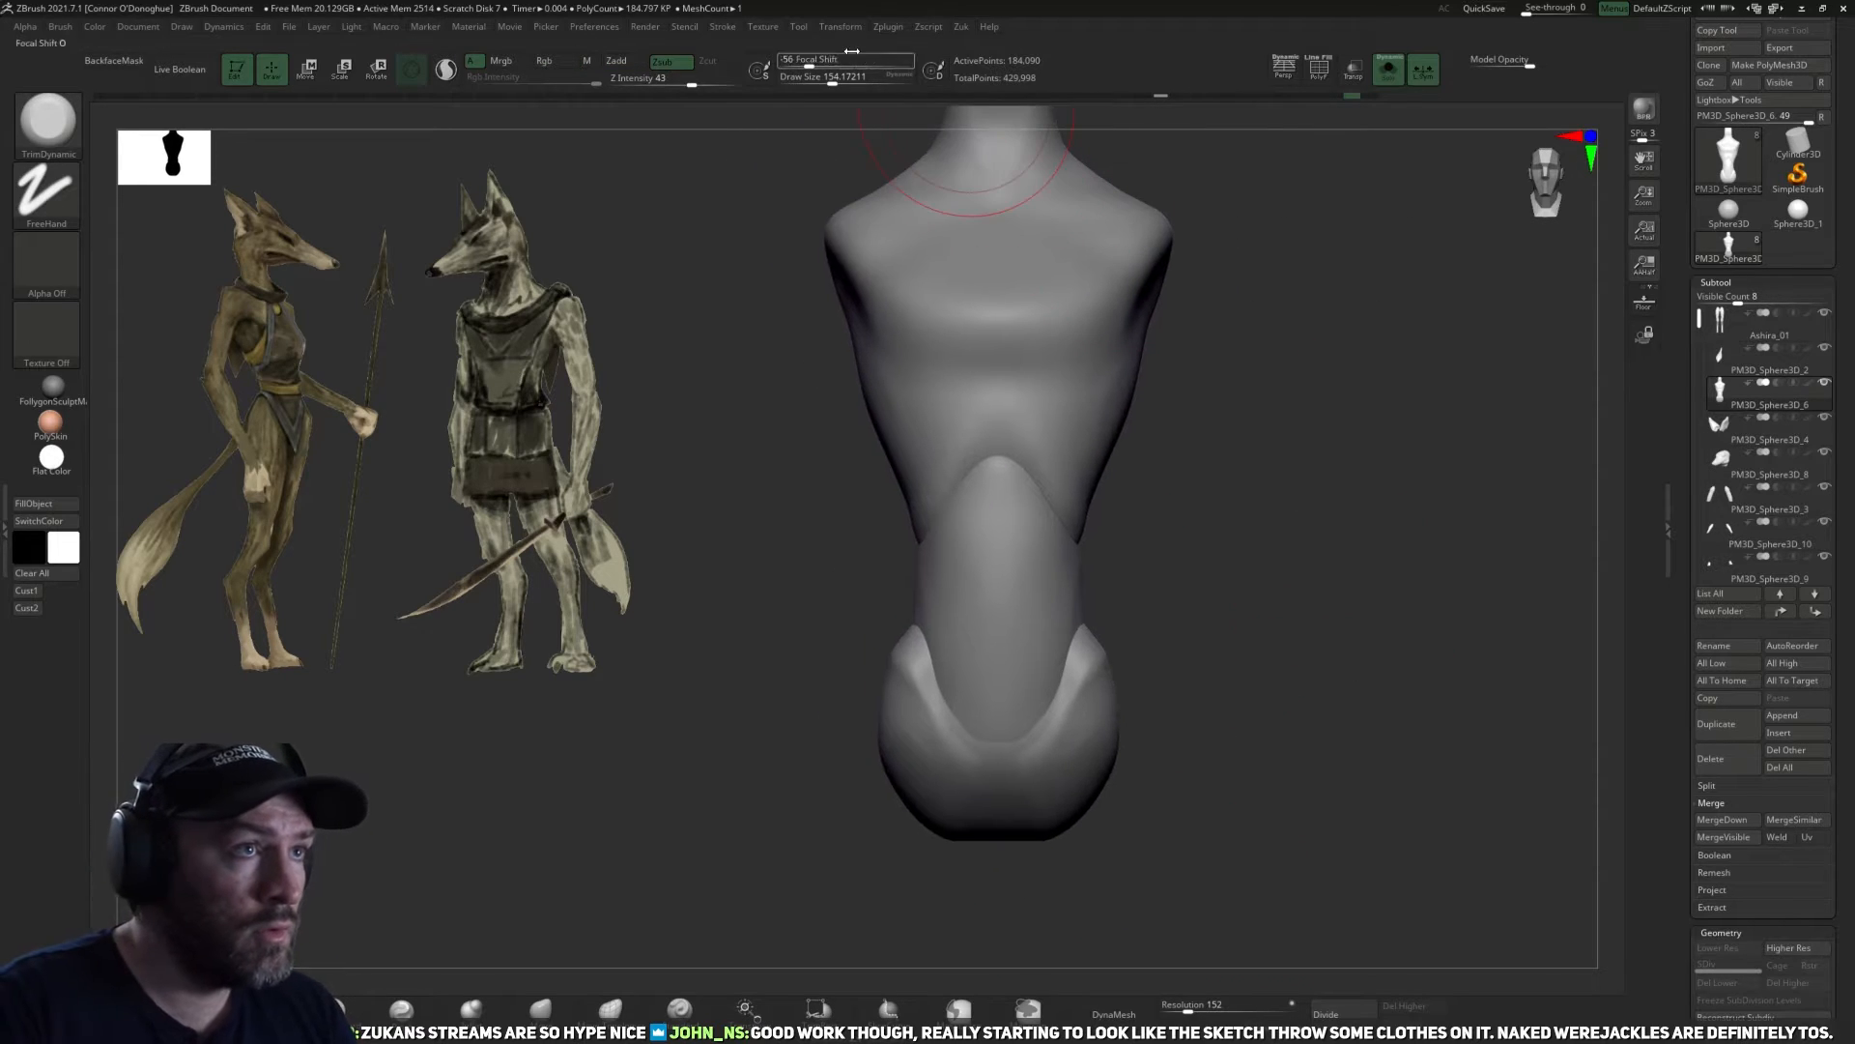
{"action": "mouse_move", "coordinate": [856, 31]}
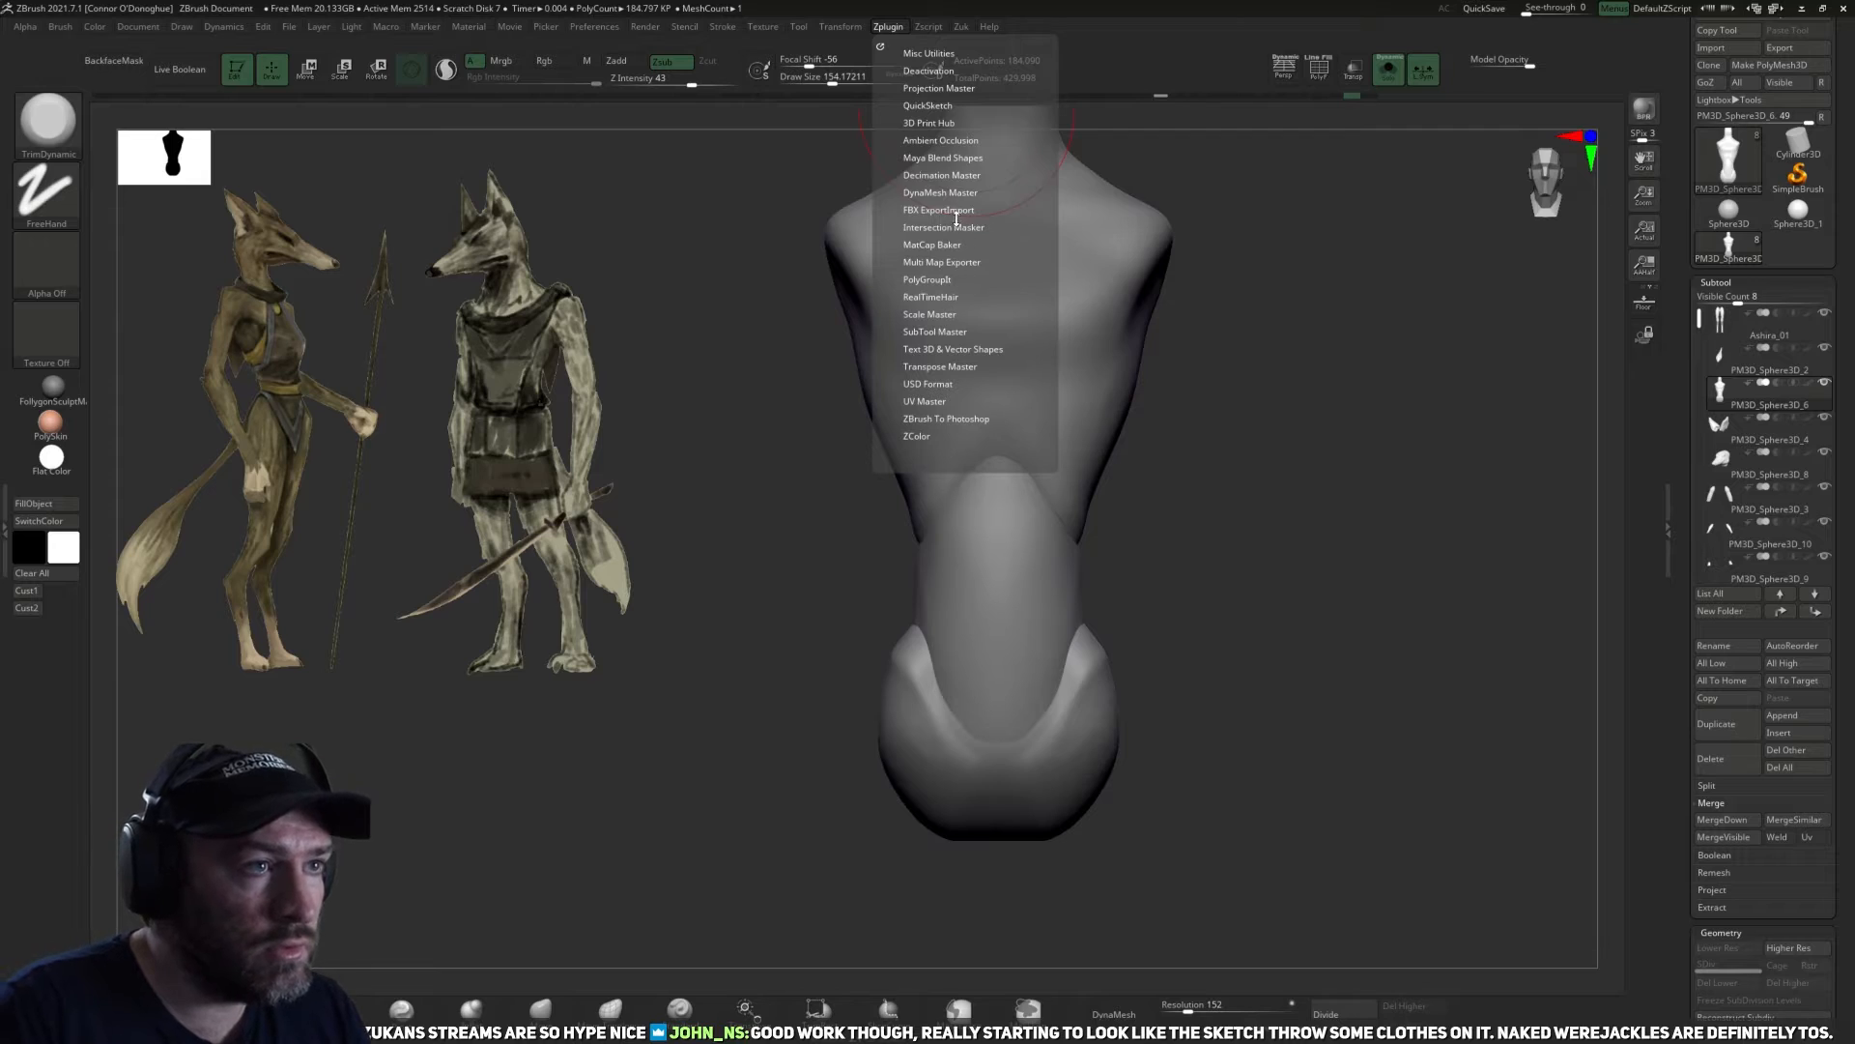
{"action": "left_click", "coordinate": [942, 191]}
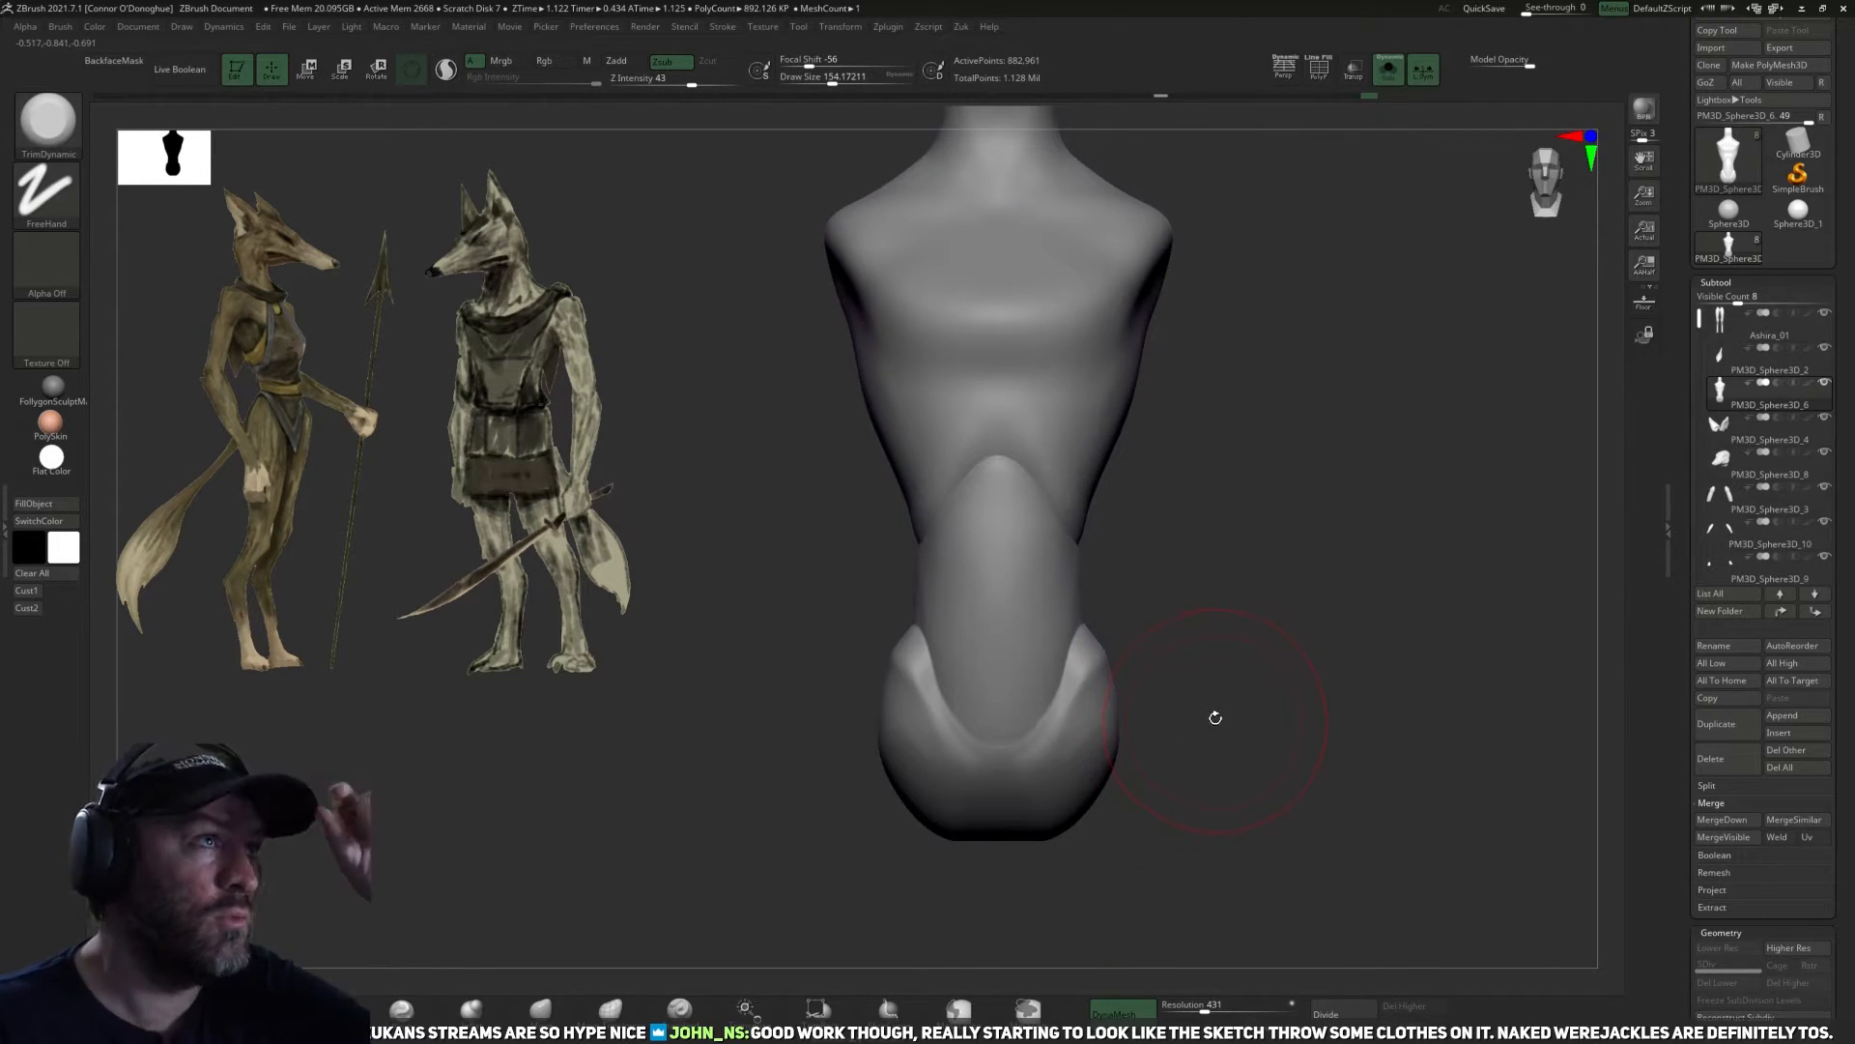
Smooth the fused seams where the abdomen meets the pelvis and the ribcage.
{"action": "left_click_drag", "start_coordinate": [1193, 556], "coordinate": [1003, 487]}
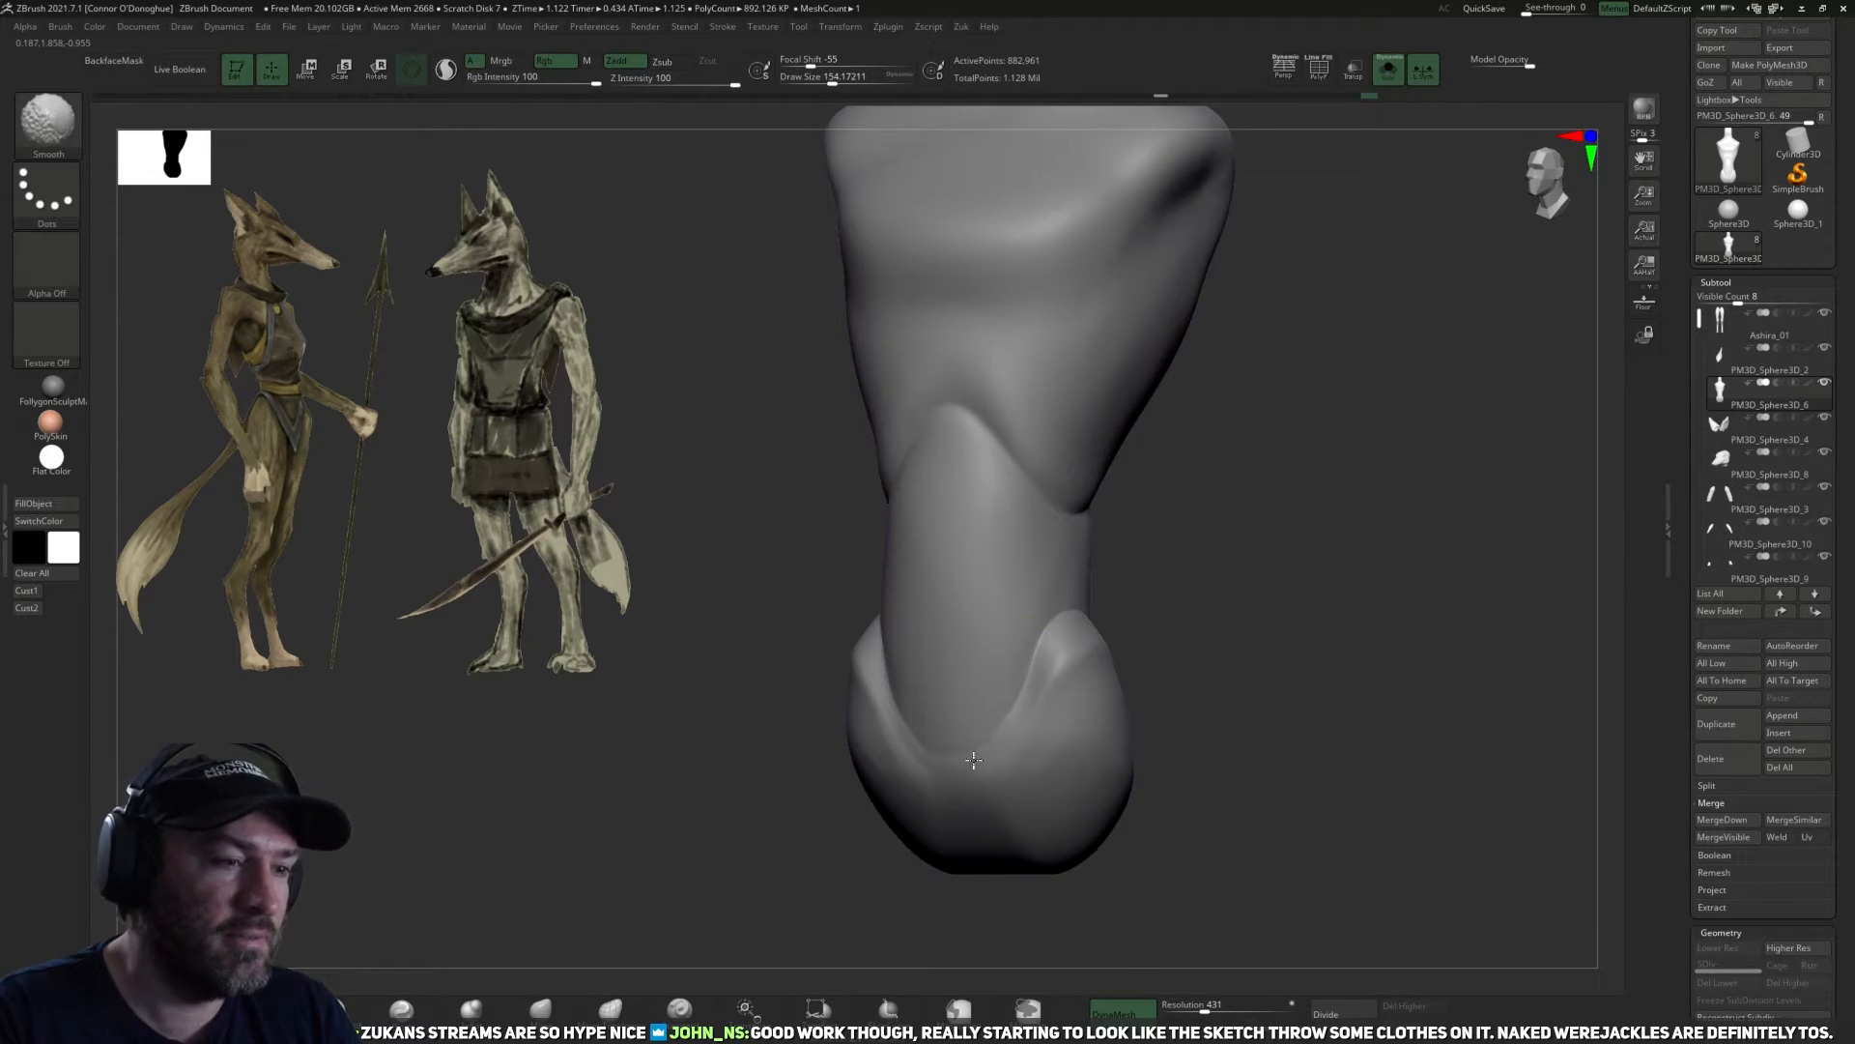
{"action": "mouse_move", "coordinate": [1227, 651]}
{"action": "left_mouse_down"}
{"action": "mouse_move", "coordinate": [1044, 655]}
{"action": "mouse_move", "coordinate": [1230, 642]}
{"action": "mouse_move", "coordinate": [1175, 676]}
{"action": "mouse_move", "coordinate": [1205, 605]}
{"action": "left_mouse_up"}
{"action": "mouse_move", "coordinate": [841, 737]}
{"action": "left_mouse_down"}
{"action": "mouse_move", "coordinate": [1340, 574]}
{"action": "mouse_move", "coordinate": [1379, 535]}
{"action": "left_mouse_up"}
Build up clay with the ClayBuildup brush along the seam between the ribcage and the side of the waist.
{"action": "left_click", "coordinate": [332, 1008]}
{"action": "mouse_move", "coordinate": [599, 753]}
{"action": "left_mouse_down"}
{"action": "mouse_move", "coordinate": [737, 675]}
{"action": "mouse_move", "coordinate": [1401, 525]}
{"action": "mouse_move", "coordinate": [1125, 575]}
{"action": "mouse_move", "coordinate": [1063, 624]}
{"action": "left_mouse_up"}
{"action": "mouse_move", "coordinate": [1250, 519]}
{"action": "left_mouse_down"}
{"action": "mouse_move", "coordinate": [1058, 626]}
{"action": "mouse_move", "coordinate": [1221, 527]}
{"action": "left_mouse_up"}
{"action": "left_click_drag", "start_coordinate": [1110, 571], "coordinate": [1075, 616]}
{"action": "mouse_move", "coordinate": [1268, 514]}
{"action": "left_mouse_down"}
{"action": "mouse_move", "coordinate": [1068, 616]}
{"action": "mouse_move", "coordinate": [1248, 546]}
{"action": "left_mouse_up"}
{"action": "key", "text": "]"}
{"action": "left_click_drag", "start_coordinate": [1375, 469], "coordinate": [1299, 515]}
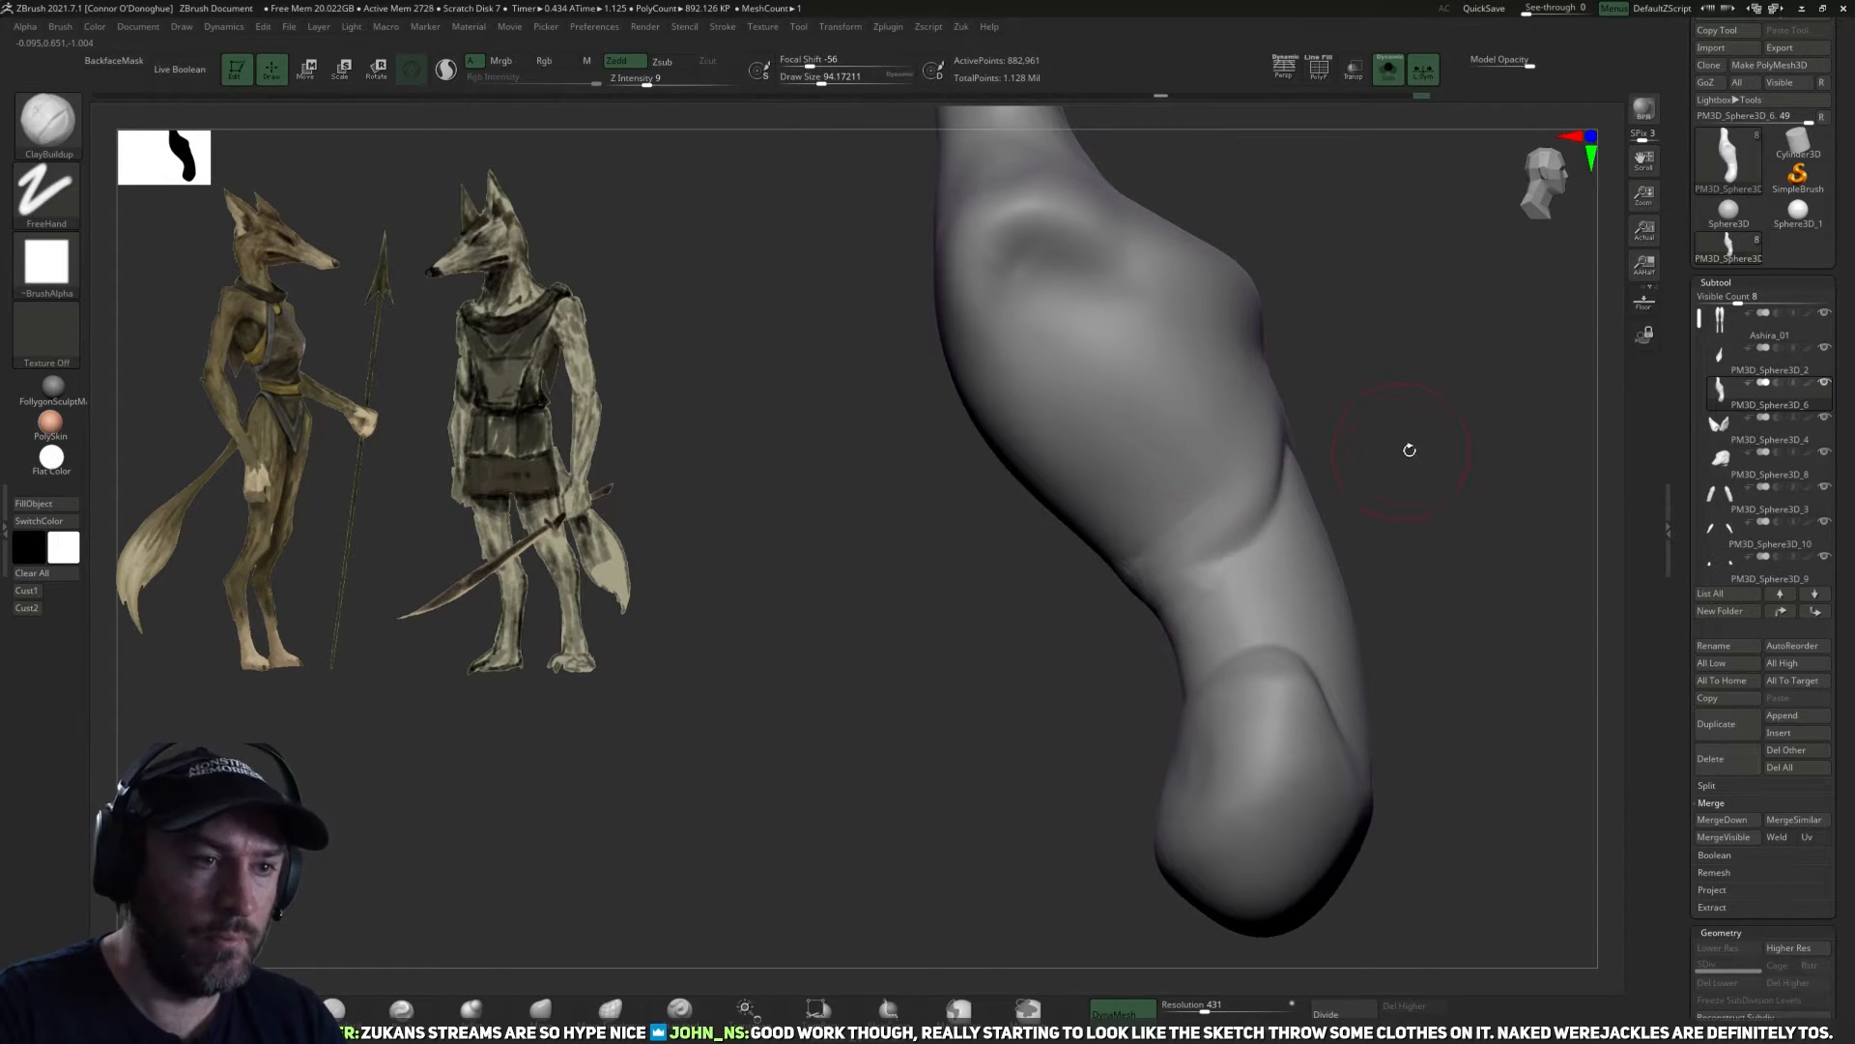
{"action": "left_click_drag", "start_coordinate": [1402, 451], "coordinate": [1389, 454]}
Lower the ClayBuildup brush's Z Intensity to 3 and blend the lower ribcage edge into the waist.
{"action": "left_click", "coordinate": [693, 81]}
{"action": "type", "text": "3"}
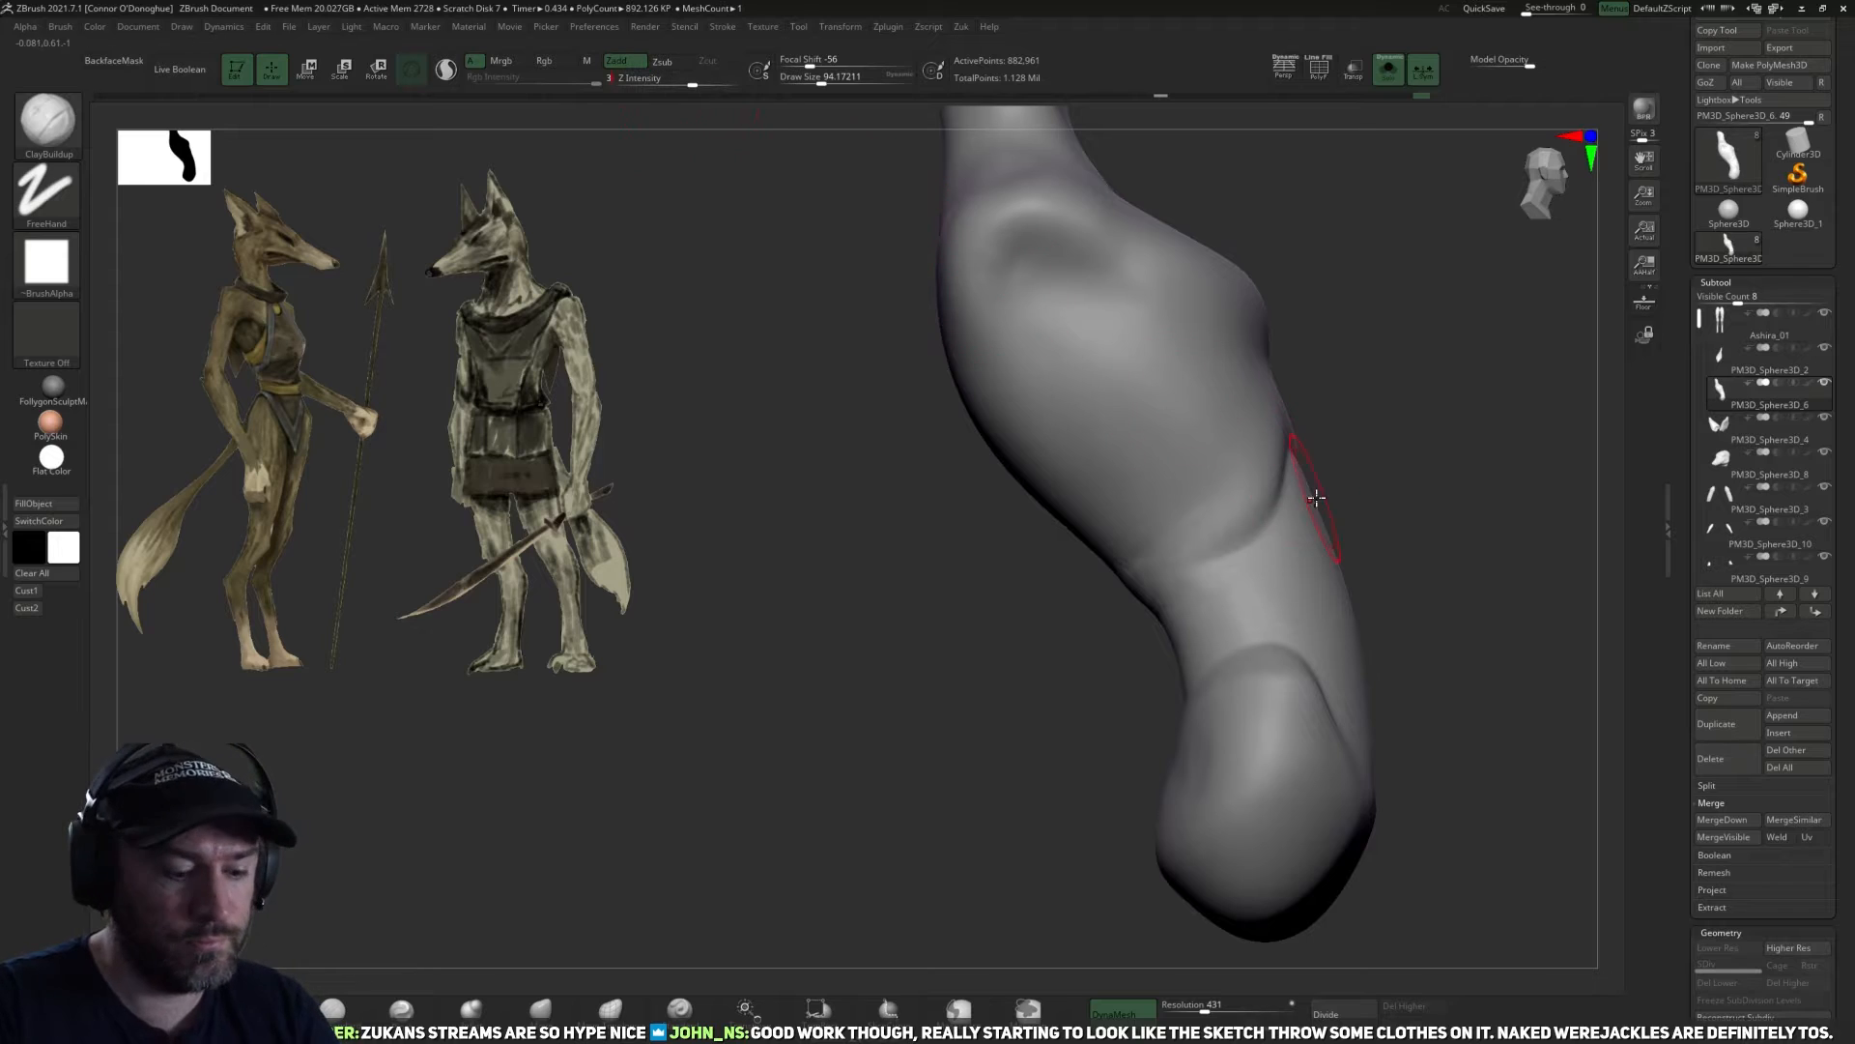
{"action": "mouse_move", "coordinate": [1412, 501]}
{"action": "left_mouse_down"}
{"action": "mouse_move", "coordinate": [1382, 508]}
{"action": "mouse_move", "coordinate": [1465, 536]}
{"action": "mouse_move", "coordinate": [1382, 531]}
{"action": "left_mouse_up"}
{"action": "left_click_drag", "start_coordinate": [1241, 577], "coordinate": [1225, 547]}
{"action": "mouse_move", "coordinate": [1382, 514]}
{"action": "left_mouse_down"}
{"action": "mouse_move", "coordinate": [1516, 560]}
{"action": "mouse_move", "coordinate": [1369, 636]}
{"action": "left_mouse_up"}
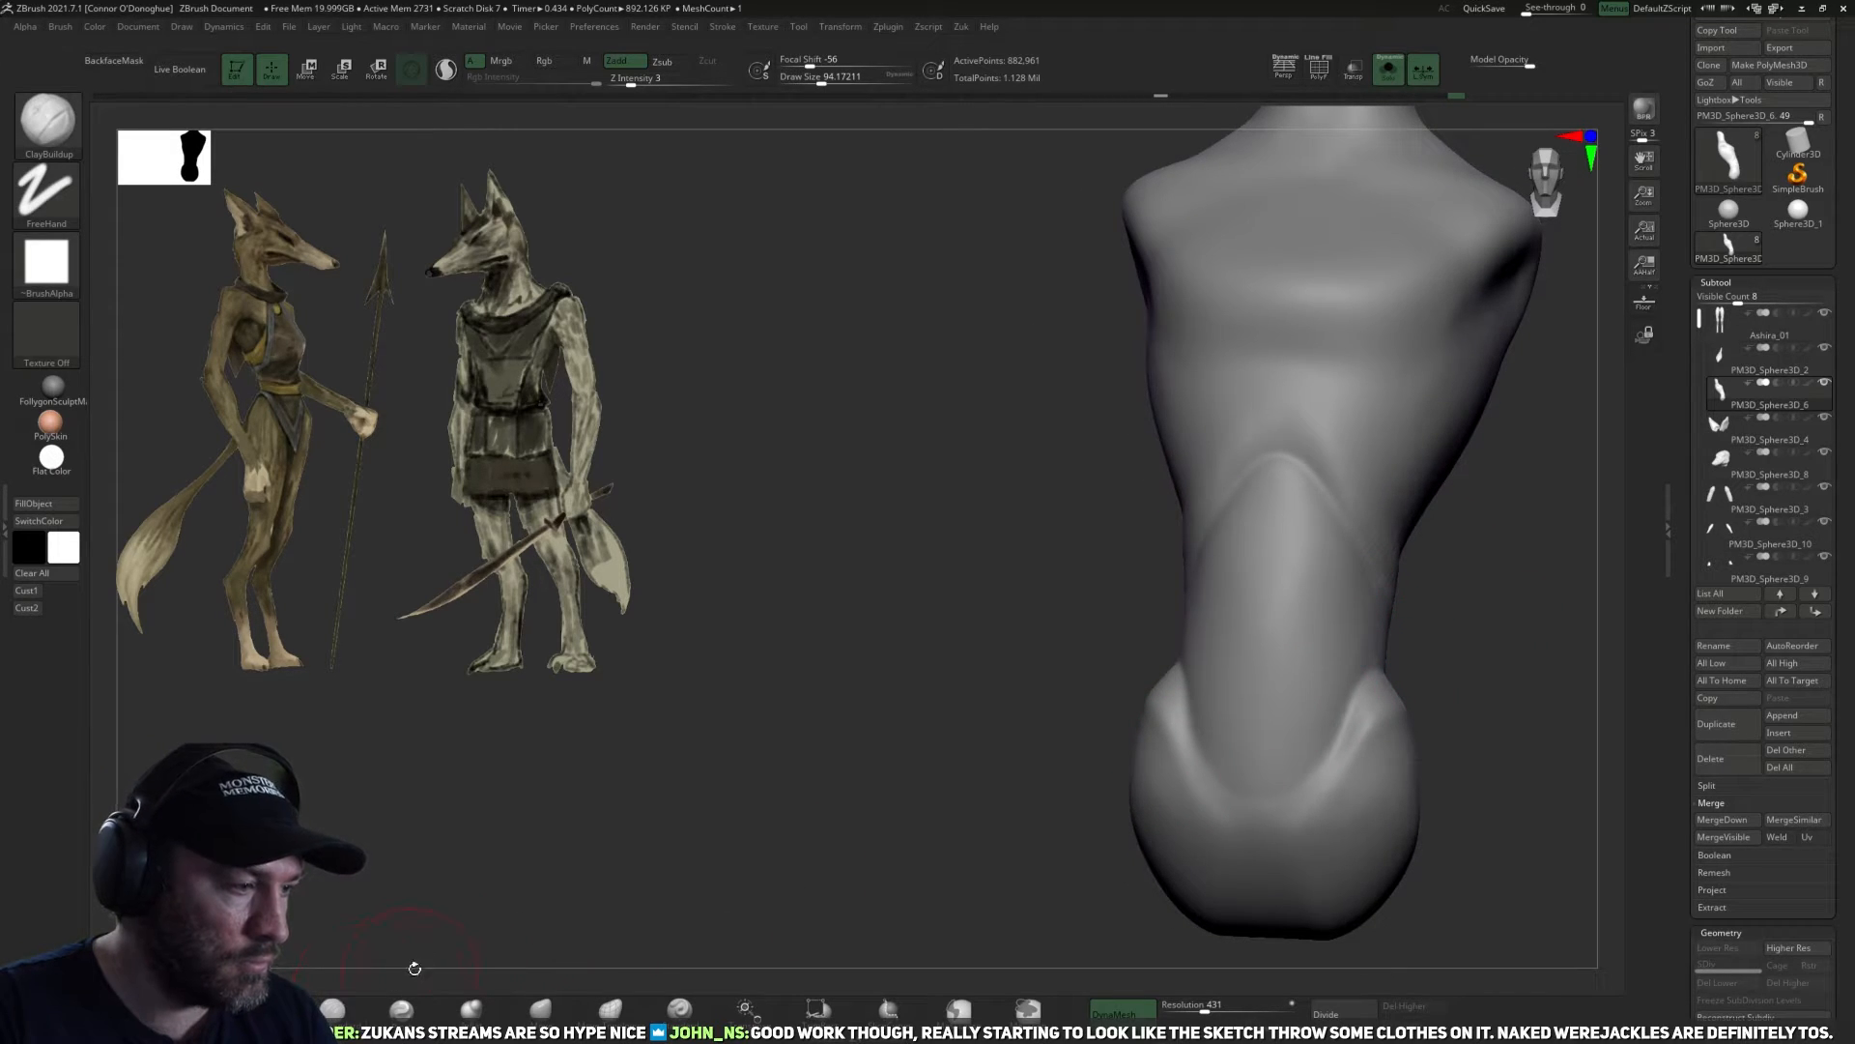
Fill the seams across the front of the abdomen with light ClayBuildup strokes below the ribcage and down to the pelvis.
{"action": "left_click_drag", "start_coordinate": [1440, 632], "coordinate": [1331, 590]}
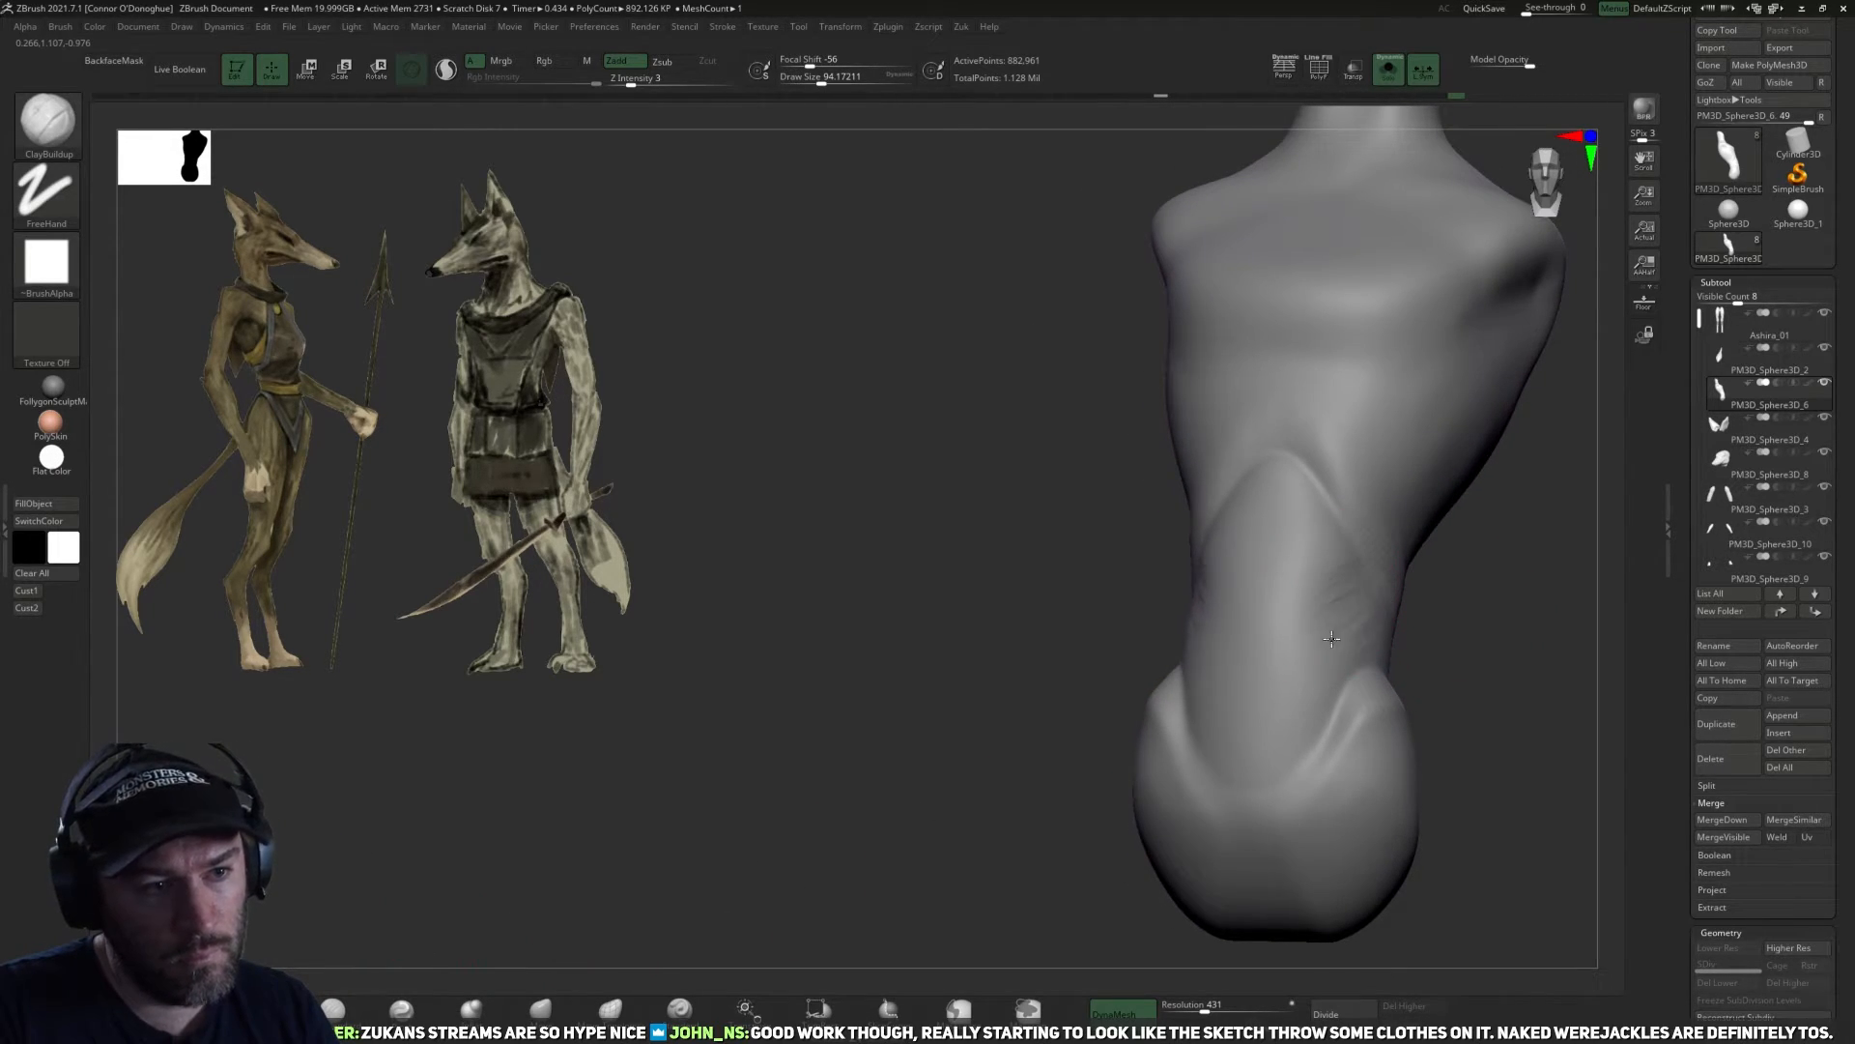
{"action": "mouse_move", "coordinate": [1479, 645]}
{"action": "left_mouse_down"}
{"action": "mouse_move", "coordinate": [1353, 635]}
{"action": "mouse_move", "coordinate": [1489, 649]}
{"action": "left_mouse_up"}
{"action": "mouse_move", "coordinate": [1346, 647]}
{"action": "left_mouse_down"}
{"action": "mouse_move", "coordinate": [1316, 662]}
{"action": "mouse_move", "coordinate": [1498, 625]}
{"action": "mouse_move", "coordinate": [1429, 613]}
{"action": "mouse_move", "coordinate": [1337, 688]}
{"action": "mouse_move", "coordinate": [1321, 584]}
{"action": "mouse_move", "coordinate": [1082, 605]}
{"action": "mouse_move", "coordinate": [1131, 628]}
{"action": "mouse_move", "coordinate": [1117, 669]}
{"action": "left_mouse_up"}
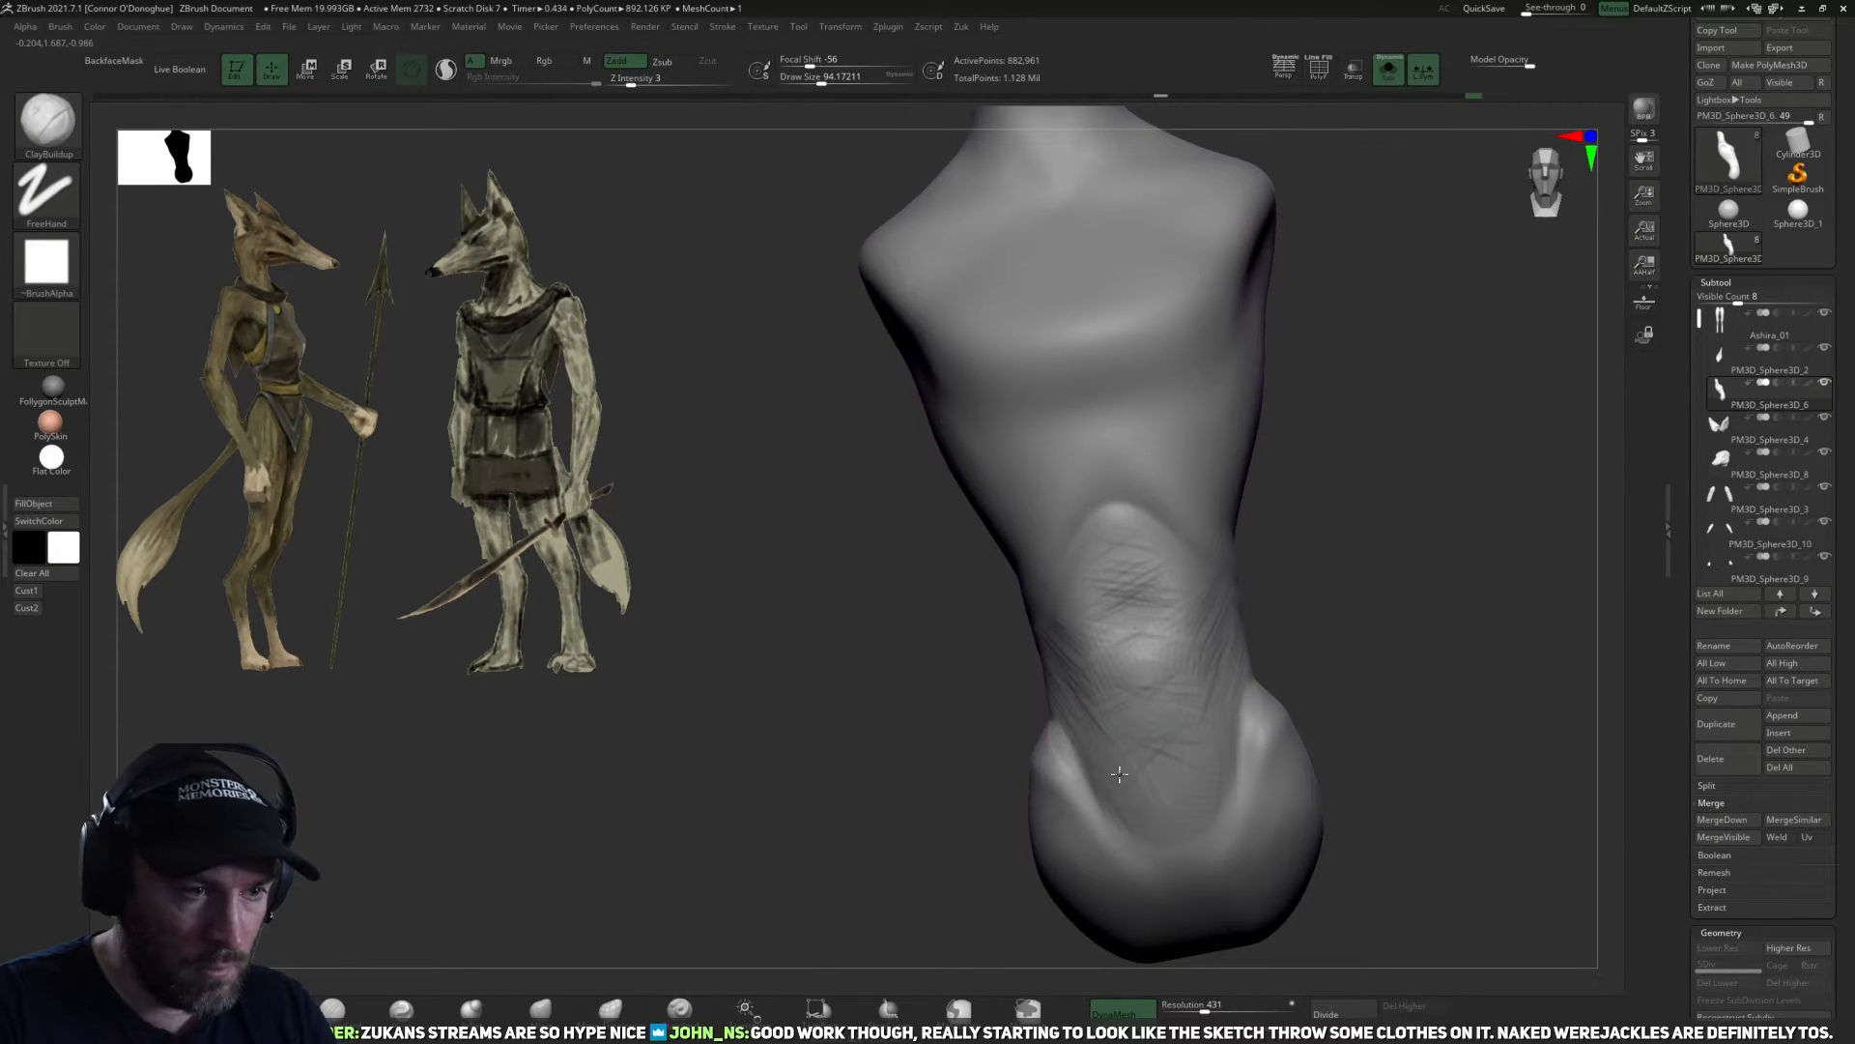
{"action": "left_click_drag", "start_coordinate": [1166, 751], "coordinate": [1185, 761]}
{"action": "left_click_drag", "start_coordinate": [1365, 695], "coordinate": [1164, 710]}
{"action": "mouse_move", "coordinate": [1177, 752]}
{"action": "left_mouse_down", "text": "shift"}
{"action": "mouse_move", "coordinate": [1197, 748]}
{"action": "mouse_move", "coordinate": [1204, 682]}
{"action": "left_mouse_up", "text": "shift"}
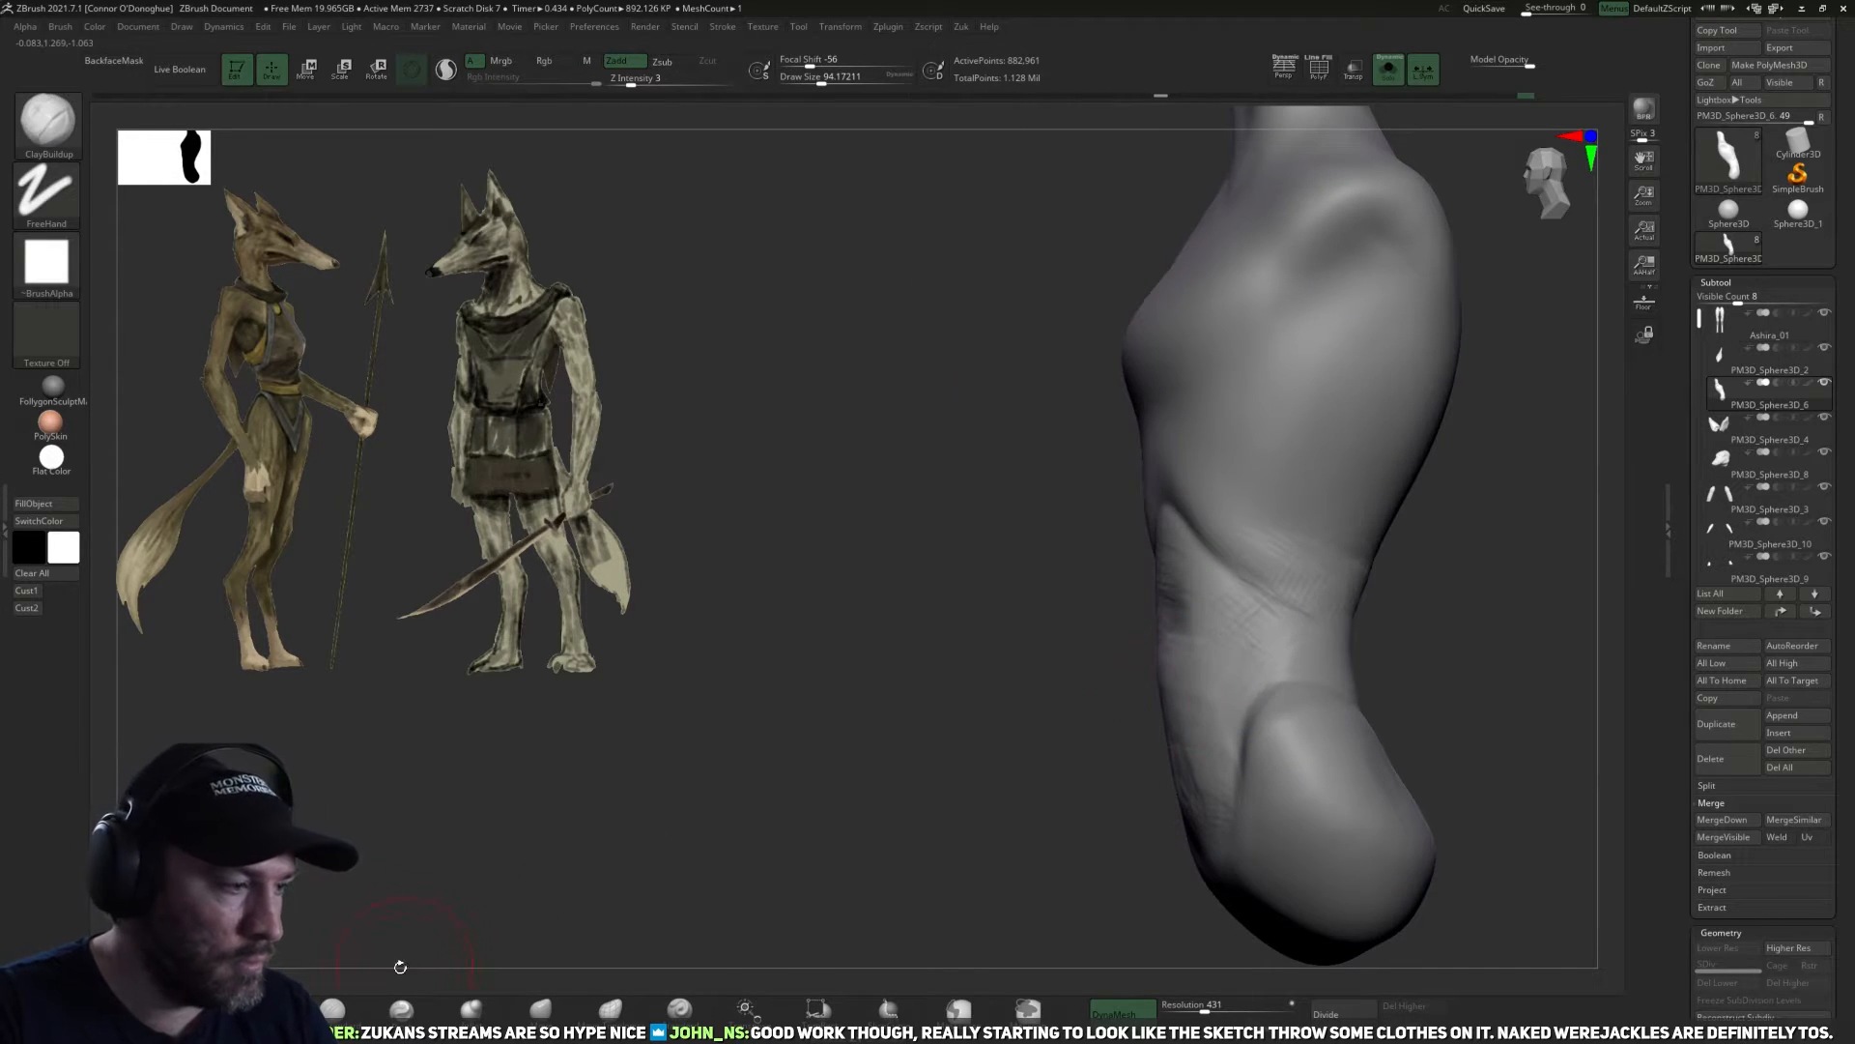
Fill and smooth the seams around the sides and back of the waist between the ribcage and the pelvis.
{"action": "left_click", "coordinate": [345, 1008]}
{"action": "left_click_drag", "start_coordinate": [735, 802], "coordinate": [996, 734]}
{"action": "left_click_drag", "start_coordinate": [1296, 633], "coordinate": [1142, 626]}
{"action": "left_click_drag", "start_coordinate": [1551, 591], "coordinate": [1172, 663]}
{"action": "mouse_move", "coordinate": [1320, 564]}
{"action": "left_mouse_down"}
{"action": "mouse_move", "coordinate": [1239, 632]}
{"action": "mouse_move", "coordinate": [1309, 518]}
{"action": "left_mouse_up"}
{"action": "mouse_move", "coordinate": [1379, 460]}
{"action": "left_mouse_down"}
{"action": "mouse_move", "coordinate": [1266, 583]}
{"action": "mouse_move", "coordinate": [1239, 538]}
{"action": "left_mouse_up"}
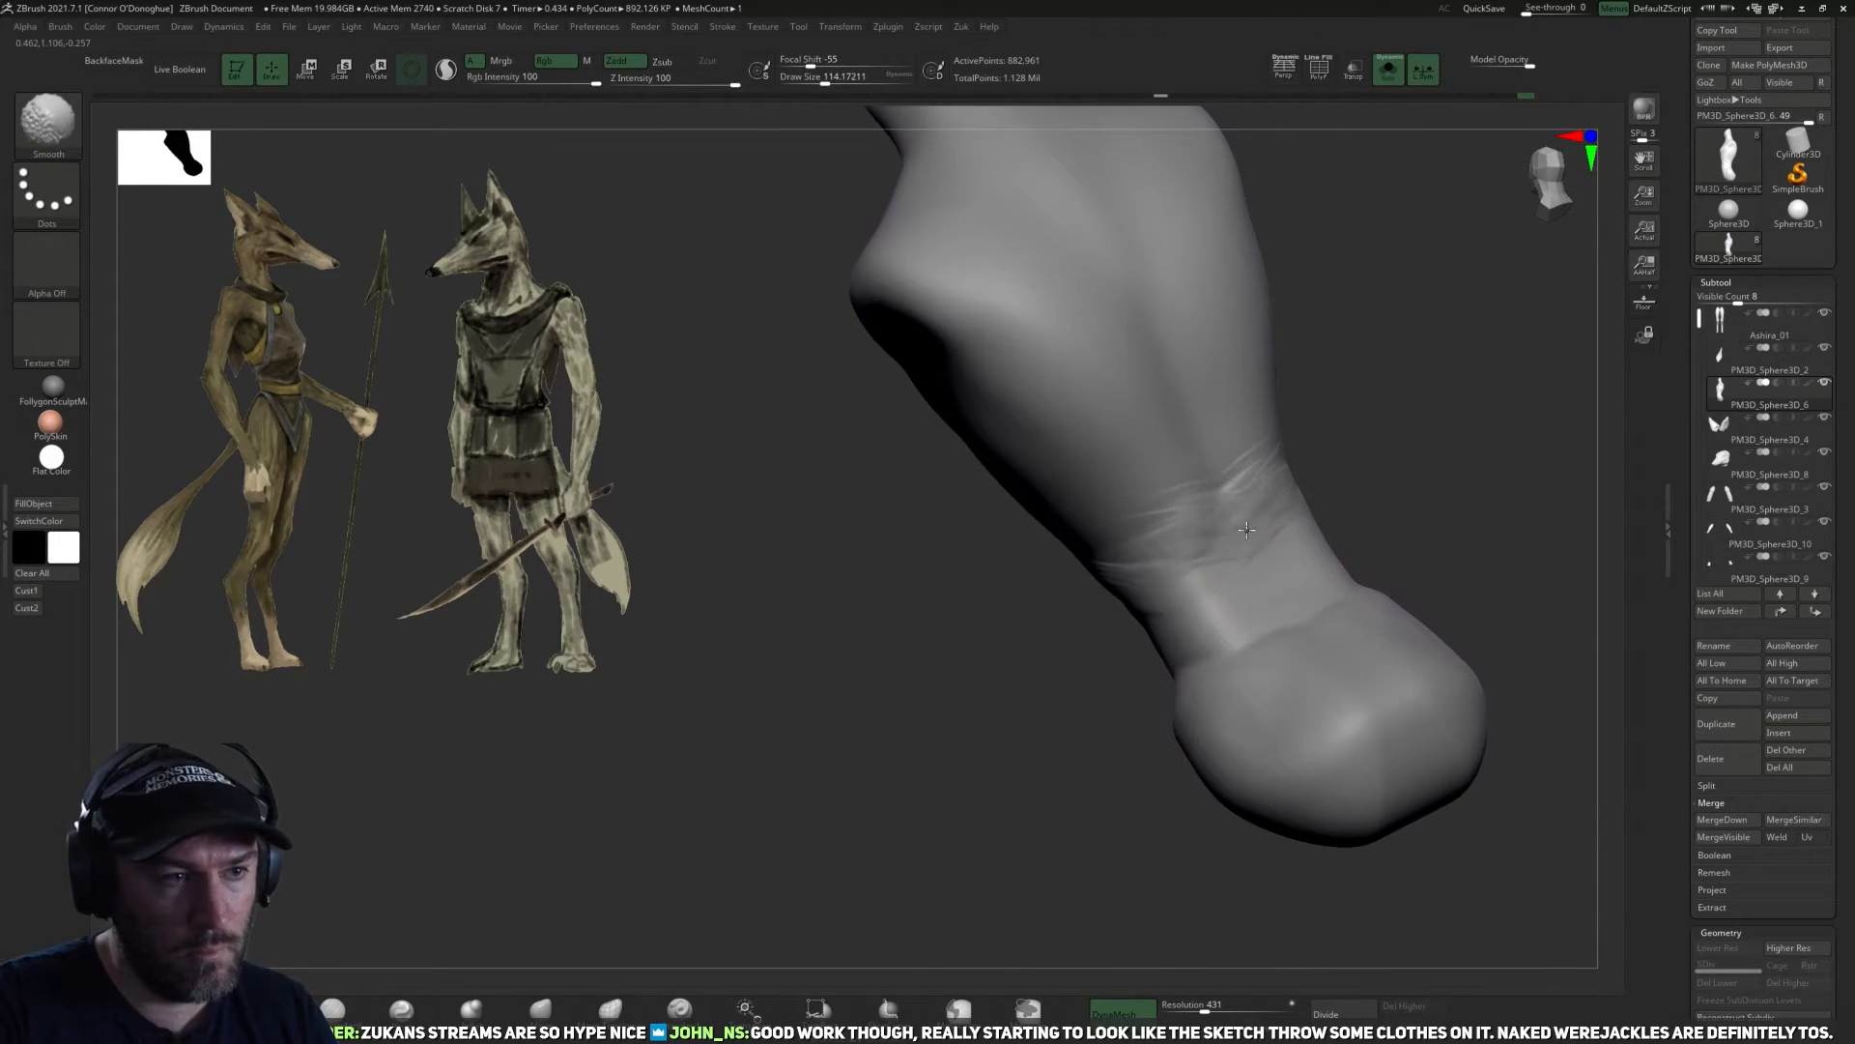
{"action": "left_click_drag", "start_coordinate": [1089, 679], "coordinate": [1204, 628]}
{"action": "left_click_drag", "start_coordinate": [1382, 560], "coordinate": [1043, 643]}
{"action": "mouse_move", "coordinate": [1181, 600]}
{"action": "left_mouse_down"}
{"action": "mouse_move", "coordinate": [1487, 583]}
{"action": "mouse_move", "coordinate": [1430, 579]}
{"action": "left_mouse_up"}
{"action": "mouse_move", "coordinate": [1592, 589]}
{"action": "left_mouse_down", "text": "shift"}
{"action": "mouse_move", "coordinate": [1578, 564]}
{"action": "mouse_move", "coordinate": [1334, 658]}
{"action": "mouse_move", "coordinate": [1353, 654]}
{"action": "mouse_move", "coordinate": [1301, 742]}
{"action": "left_mouse_up", "text": "shift"}
Build up and smooth the arched seam at the centre of the upper abdomen to merge it into the chest.
{"action": "key", "text": "2"}
{"action": "right_click_drag", "start_coordinate": [1152, 625], "coordinate": [1137, 634]}
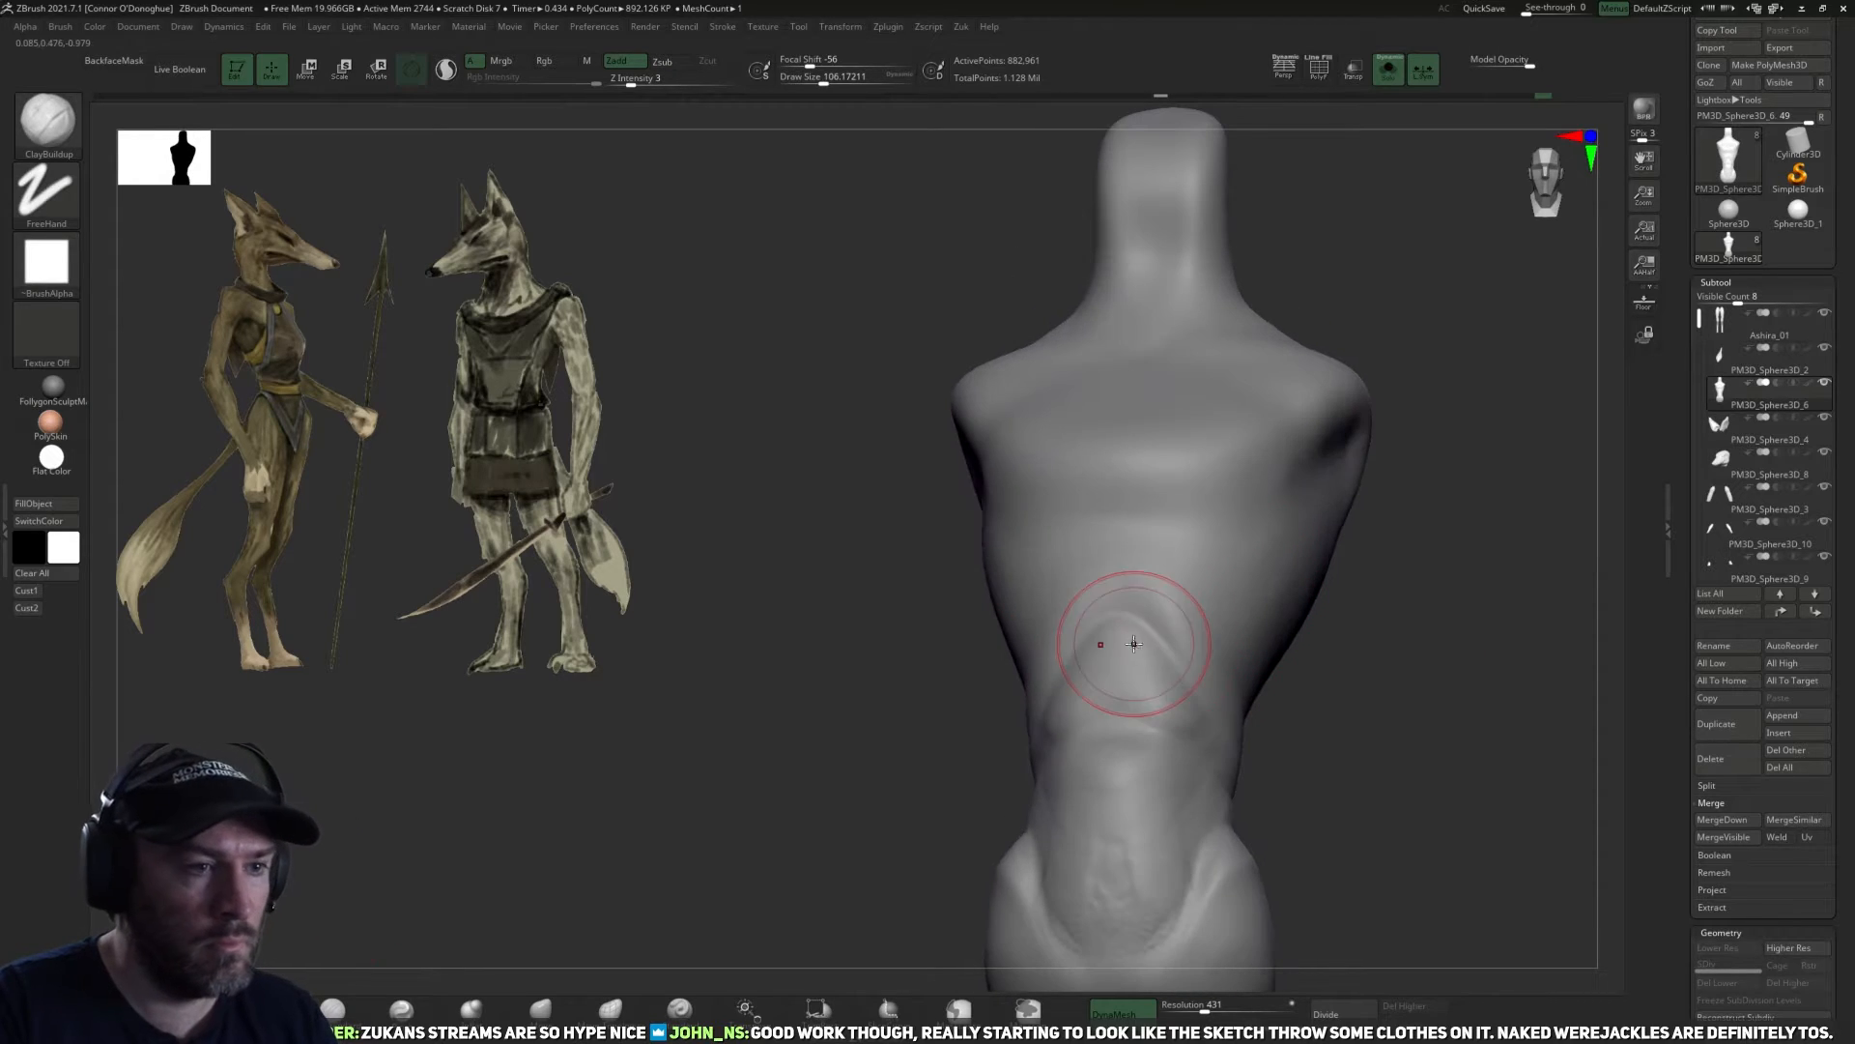
{"action": "left_click_drag", "start_coordinate": [1134, 638], "coordinate": [1173, 673]}
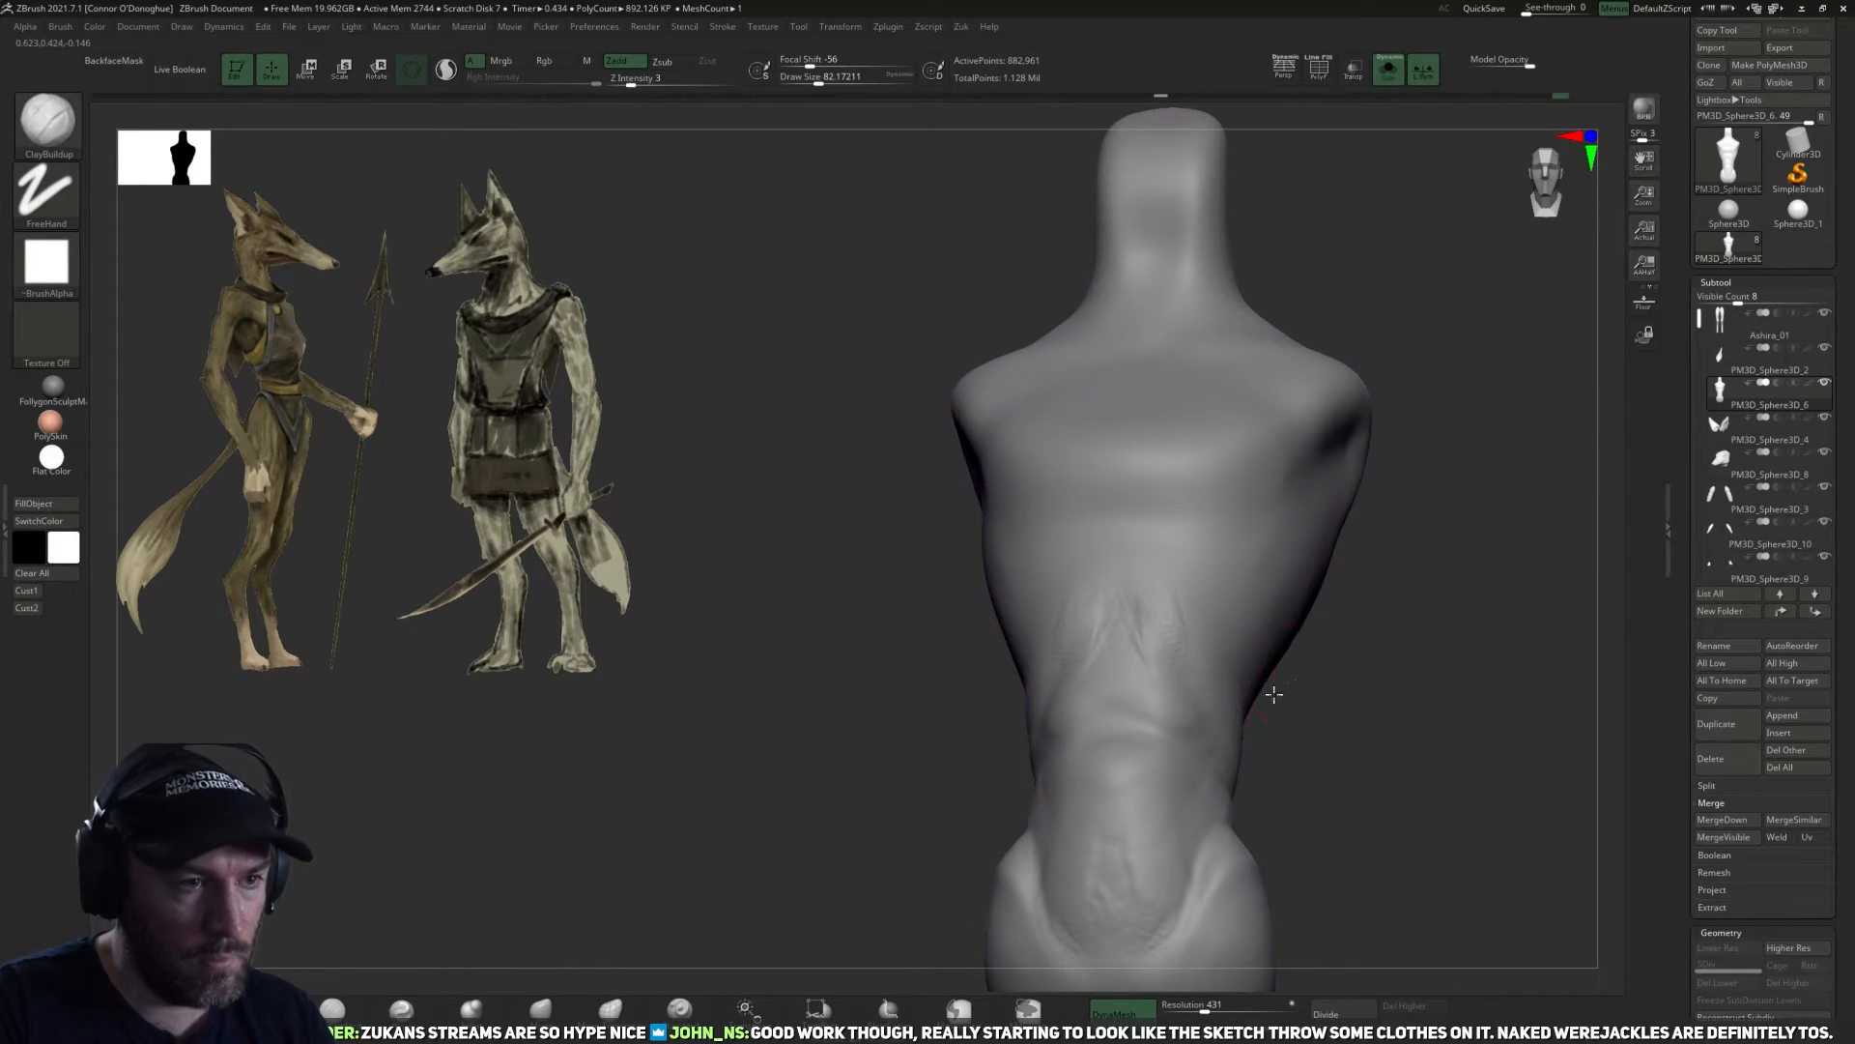
{"action": "right_click_drag", "start_coordinate": [1281, 691], "coordinate": [1141, 656]}
{"action": "key", "text": "shift"}
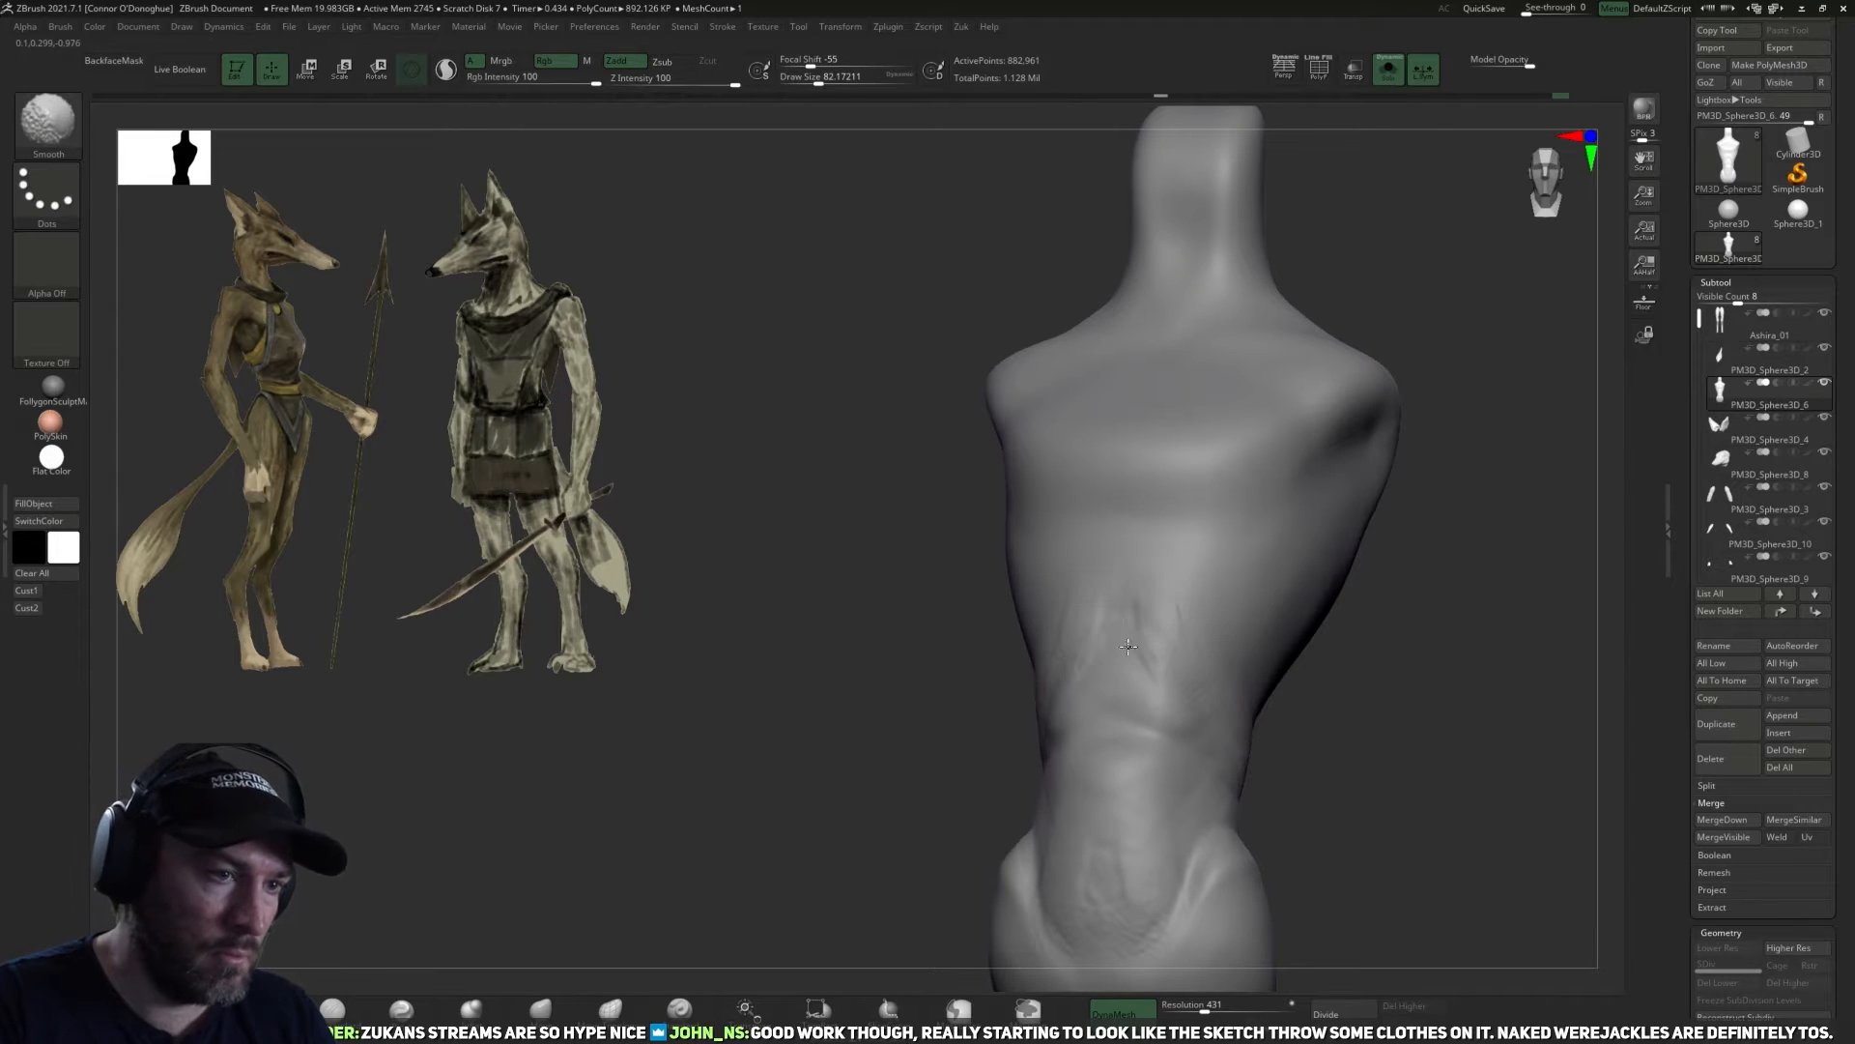
{"action": "right_click_drag", "start_coordinate": [1200, 607], "coordinate": [1189, 684]}
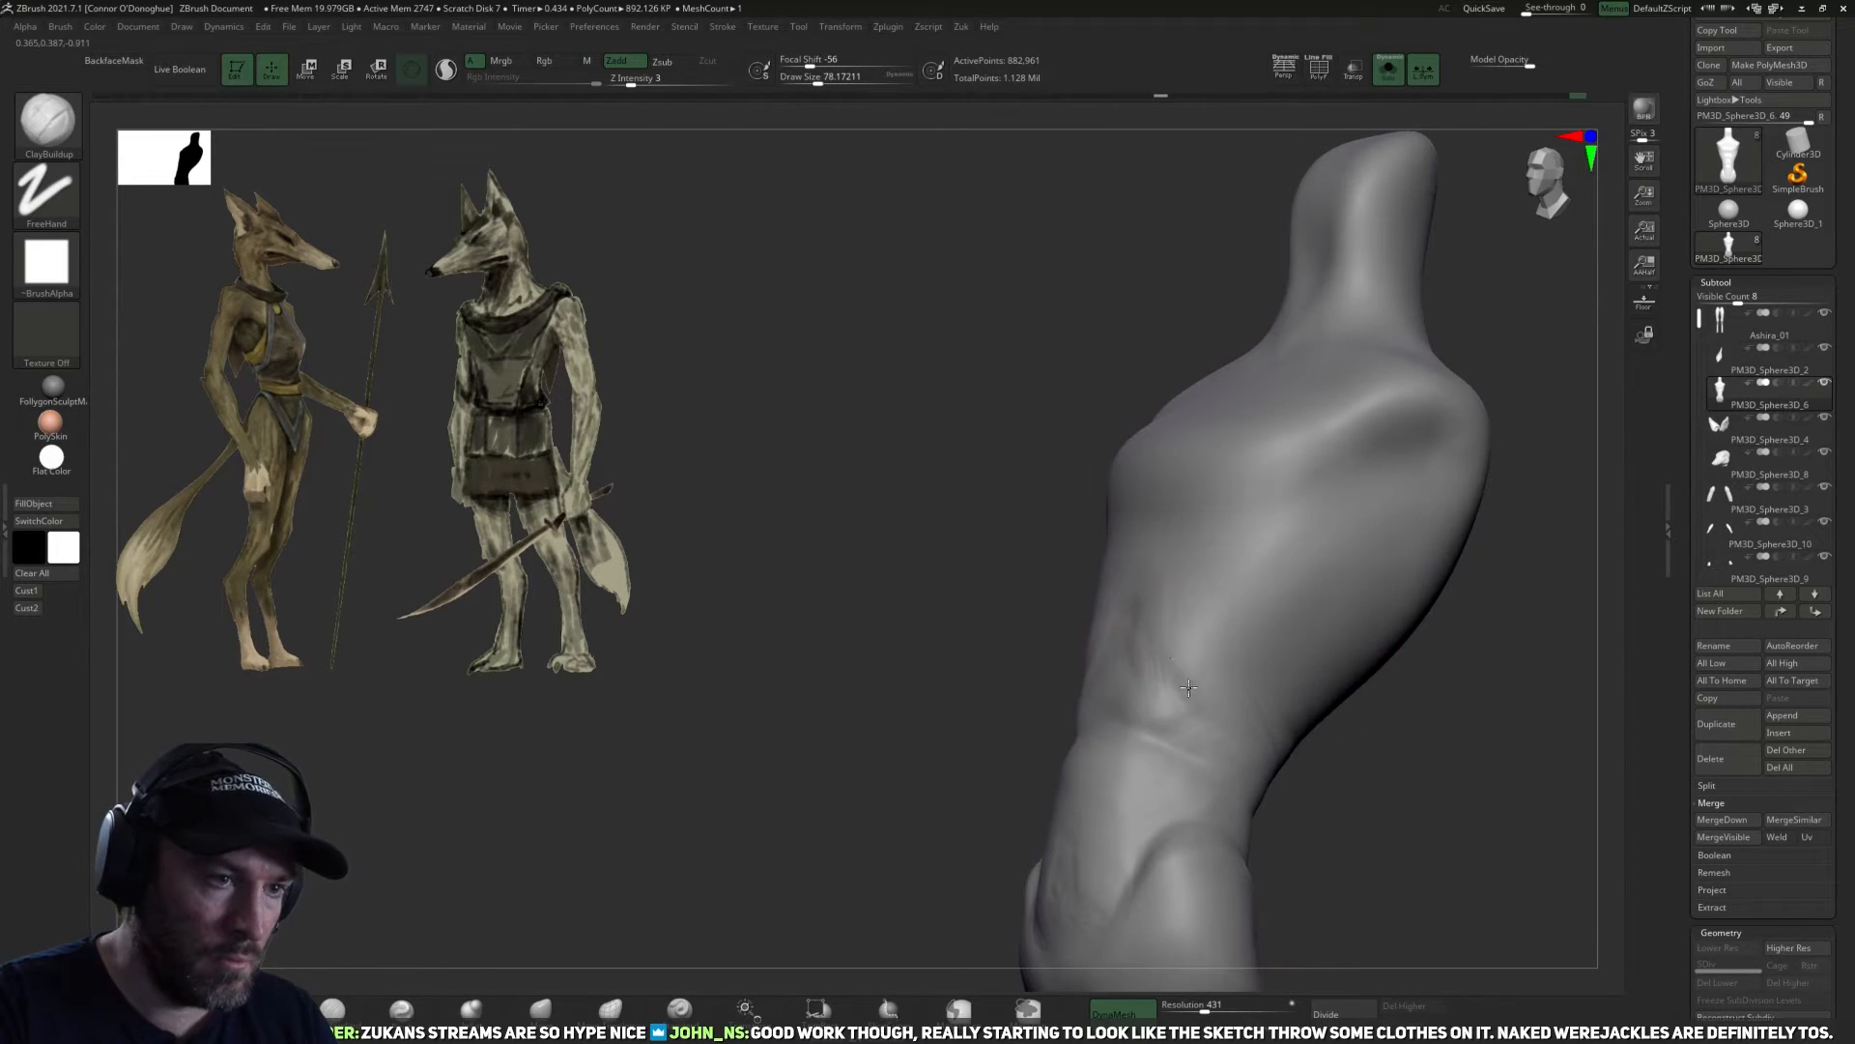
Shape and smooth the lower rib edges and the flanks, blending the ribcage into the waist on both sides.
{"action": "left_click_drag", "start_coordinate": [1182, 702], "coordinate": [1174, 705]}
{"action": "mouse_move", "coordinate": [1244, 731]}
{"action": "right_mouse_down"}
{"action": "mouse_move", "coordinate": [1396, 799]}
{"action": "mouse_move", "coordinate": [1338, 764]}
{"action": "right_mouse_up"}
{"action": "key", "text": "]"}
{"action": "left_click_drag", "start_coordinate": [1163, 609], "coordinate": [1209, 700]}
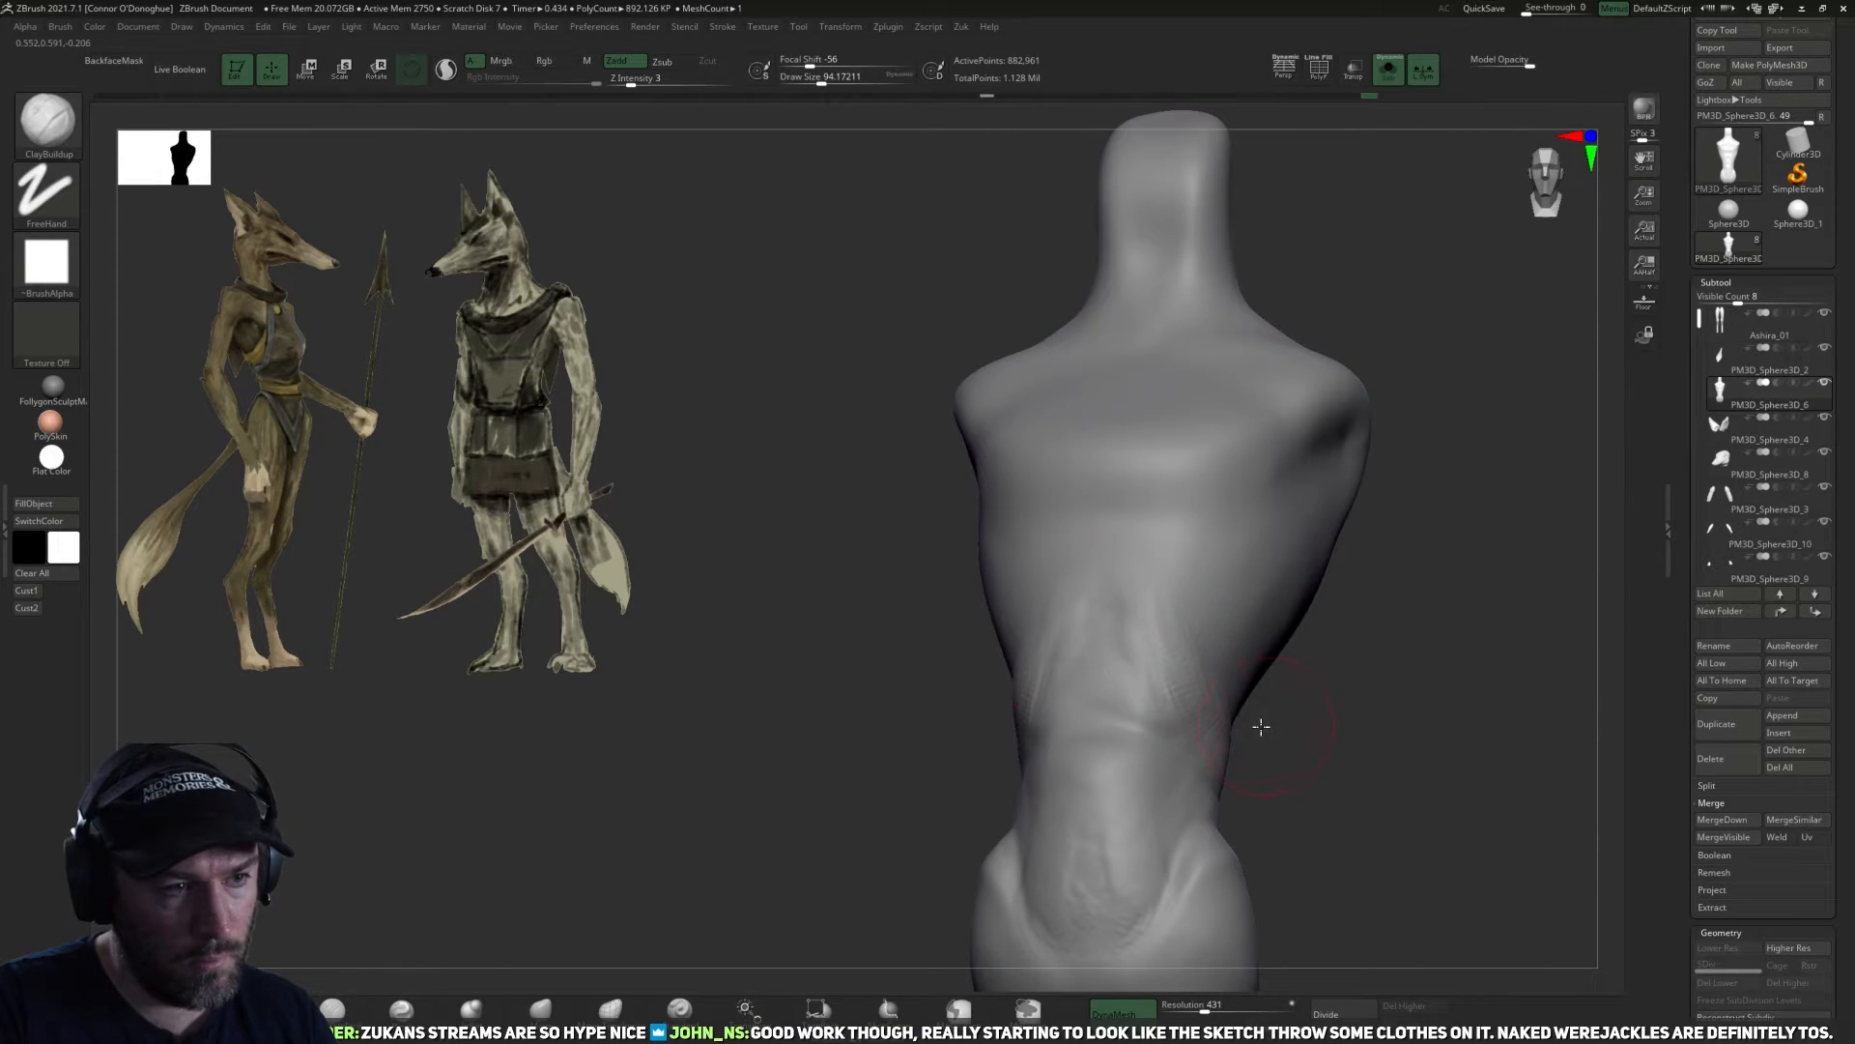
{"action": "right_click_drag", "start_coordinate": [1259, 725], "coordinate": [1190, 613]}
{"action": "key", "text": "shift"}
{"action": "left_click_drag", "start_coordinate": [1314, 720], "coordinate": [1232, 726]}
{"action": "left_click_drag", "start_coordinate": [1203, 739], "coordinate": [1254, 688], "text": "shift"}
{"action": "left_click_drag", "start_coordinate": [1337, 791], "coordinate": [1365, 715]}
{"action": "mouse_move", "coordinate": [981, 649]}
{"action": "left_mouse_down"}
{"action": "mouse_move", "coordinate": [1457, 712]}
{"action": "mouse_move", "coordinate": [1243, 650]}
{"action": "mouse_move", "coordinate": [1375, 551]}
{"action": "mouse_move", "coordinate": [1437, 350]}
{"action": "left_mouse_up"}
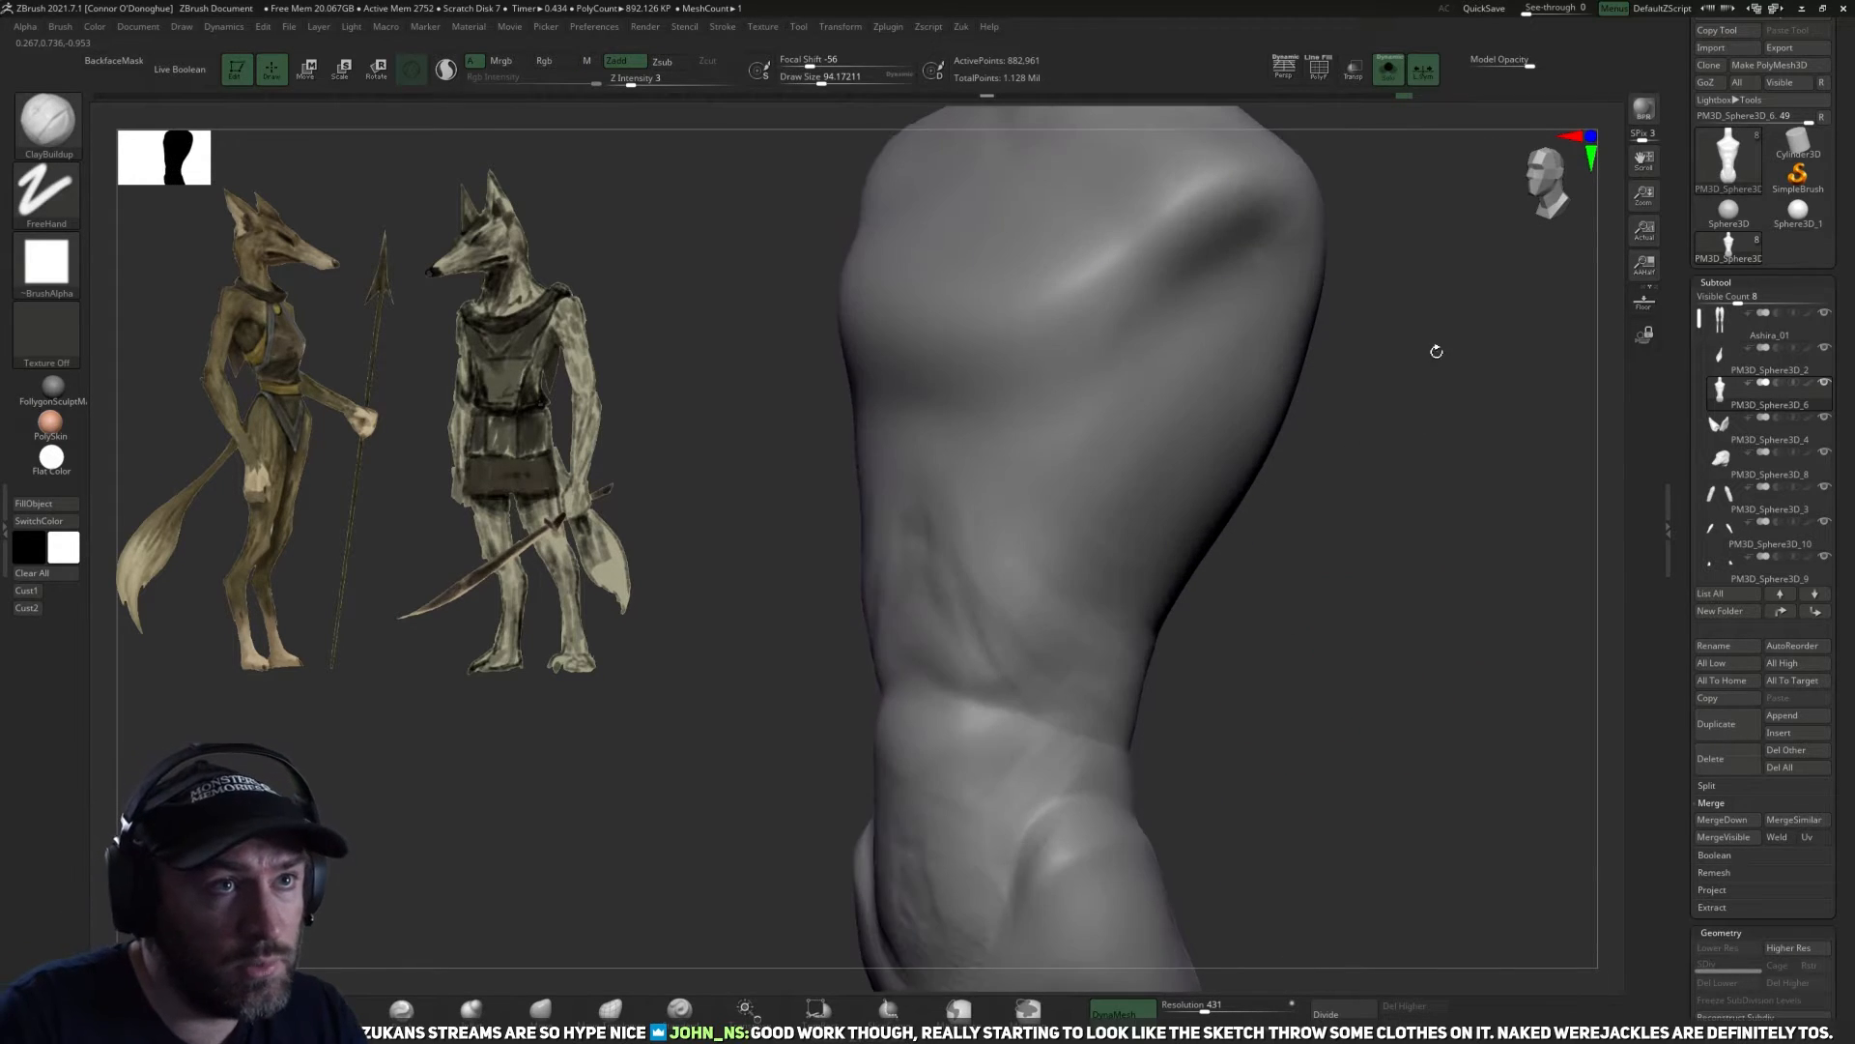
Turn on the polyframe display, examine the fused torso's mesh density up close, and turn the display off again.
{"action": "left_click", "coordinate": [1313, 65]}
{"action": "left_click", "coordinate": [1314, 64]}
{"action": "left_click", "coordinate": [1317, 65]}
{"action": "mouse_move", "coordinate": [1413, 551]}
{"action": "left_mouse_down"}
{"action": "mouse_move", "coordinate": [1446, 688]}
{"action": "mouse_move", "coordinate": [1426, 523]}
{"action": "left_mouse_up"}
{"action": "mouse_move", "coordinate": [1420, 587]}
{"action": "left_mouse_down"}
{"action": "mouse_move", "coordinate": [1533, 704]}
{"action": "mouse_move", "coordinate": [1392, 692]}
{"action": "mouse_move", "coordinate": [1404, 547]}
{"action": "mouse_move", "coordinate": [1445, 745]}
{"action": "mouse_move", "coordinate": [1402, 698]}
{"action": "left_mouse_up"}
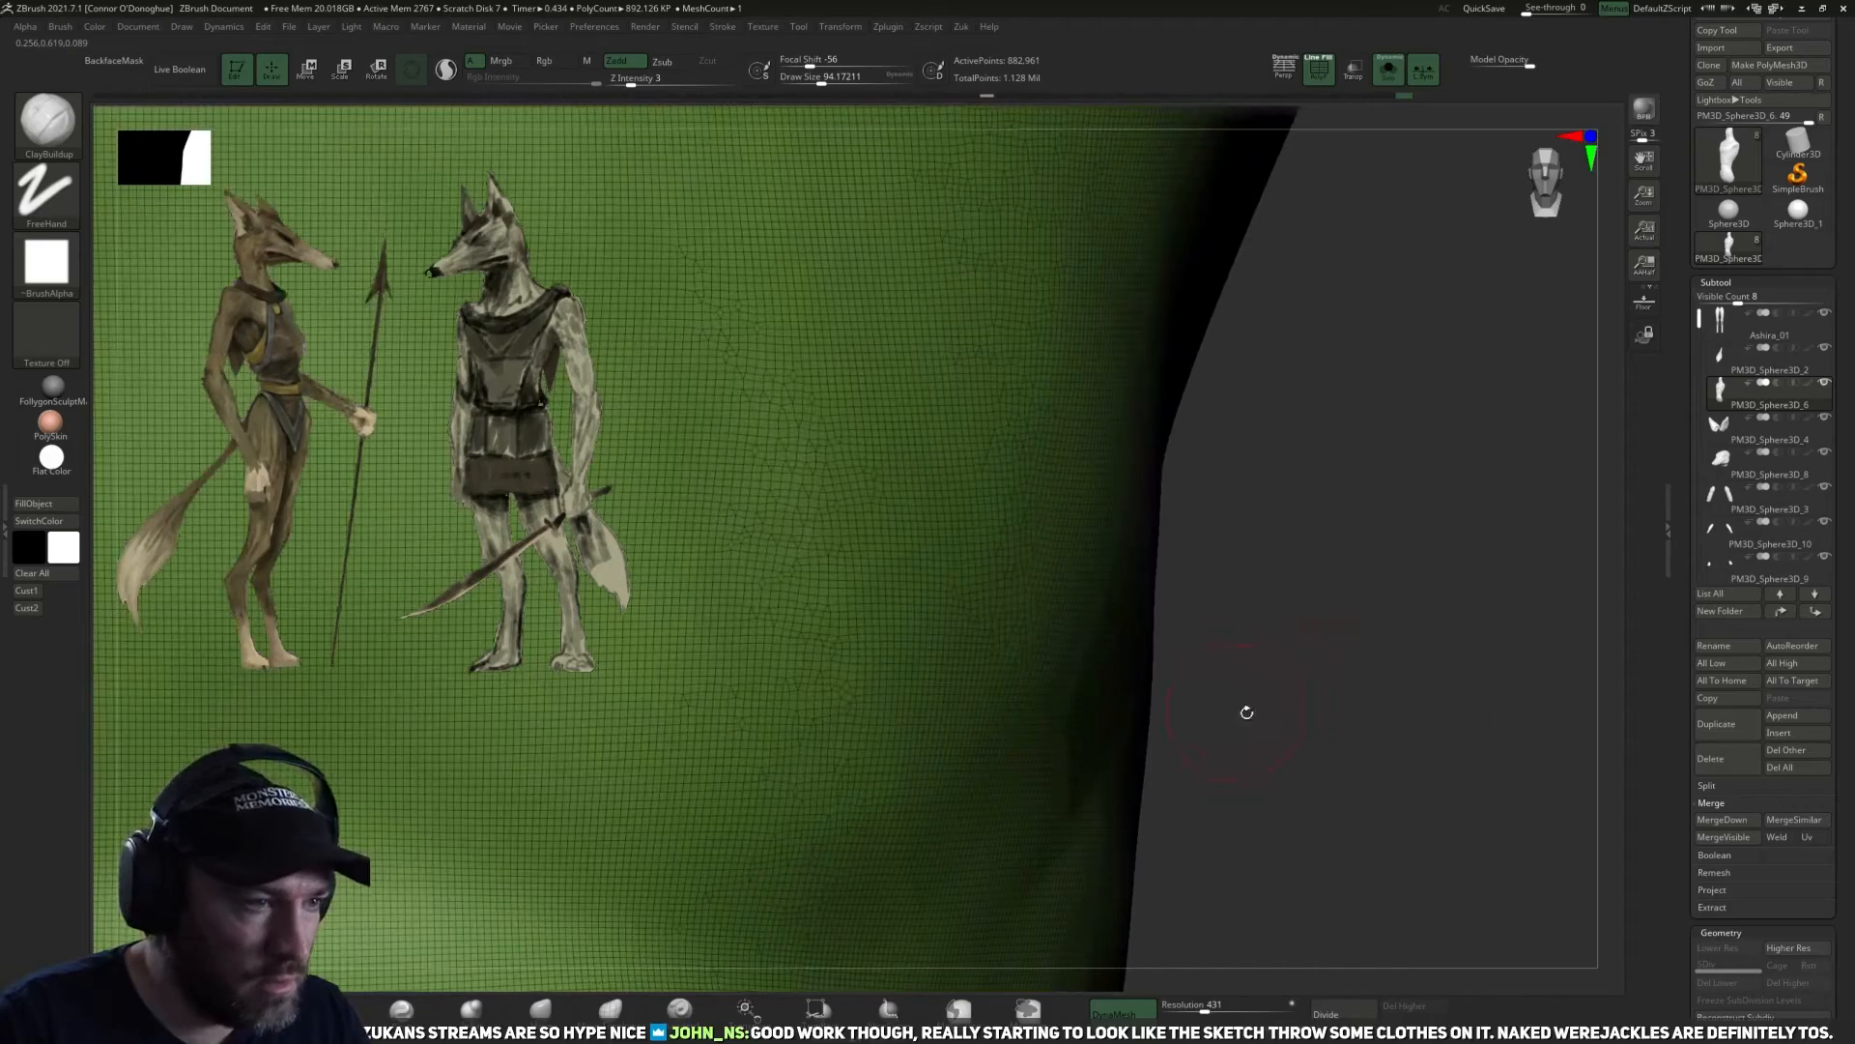
{"action": "left_click_drag", "start_coordinate": [1237, 712], "coordinate": [1499, 742]}
{"action": "key", "text": "f"}
{"action": "left_click_drag", "start_coordinate": [1258, 530], "coordinate": [1372, 298], "text": "alt"}
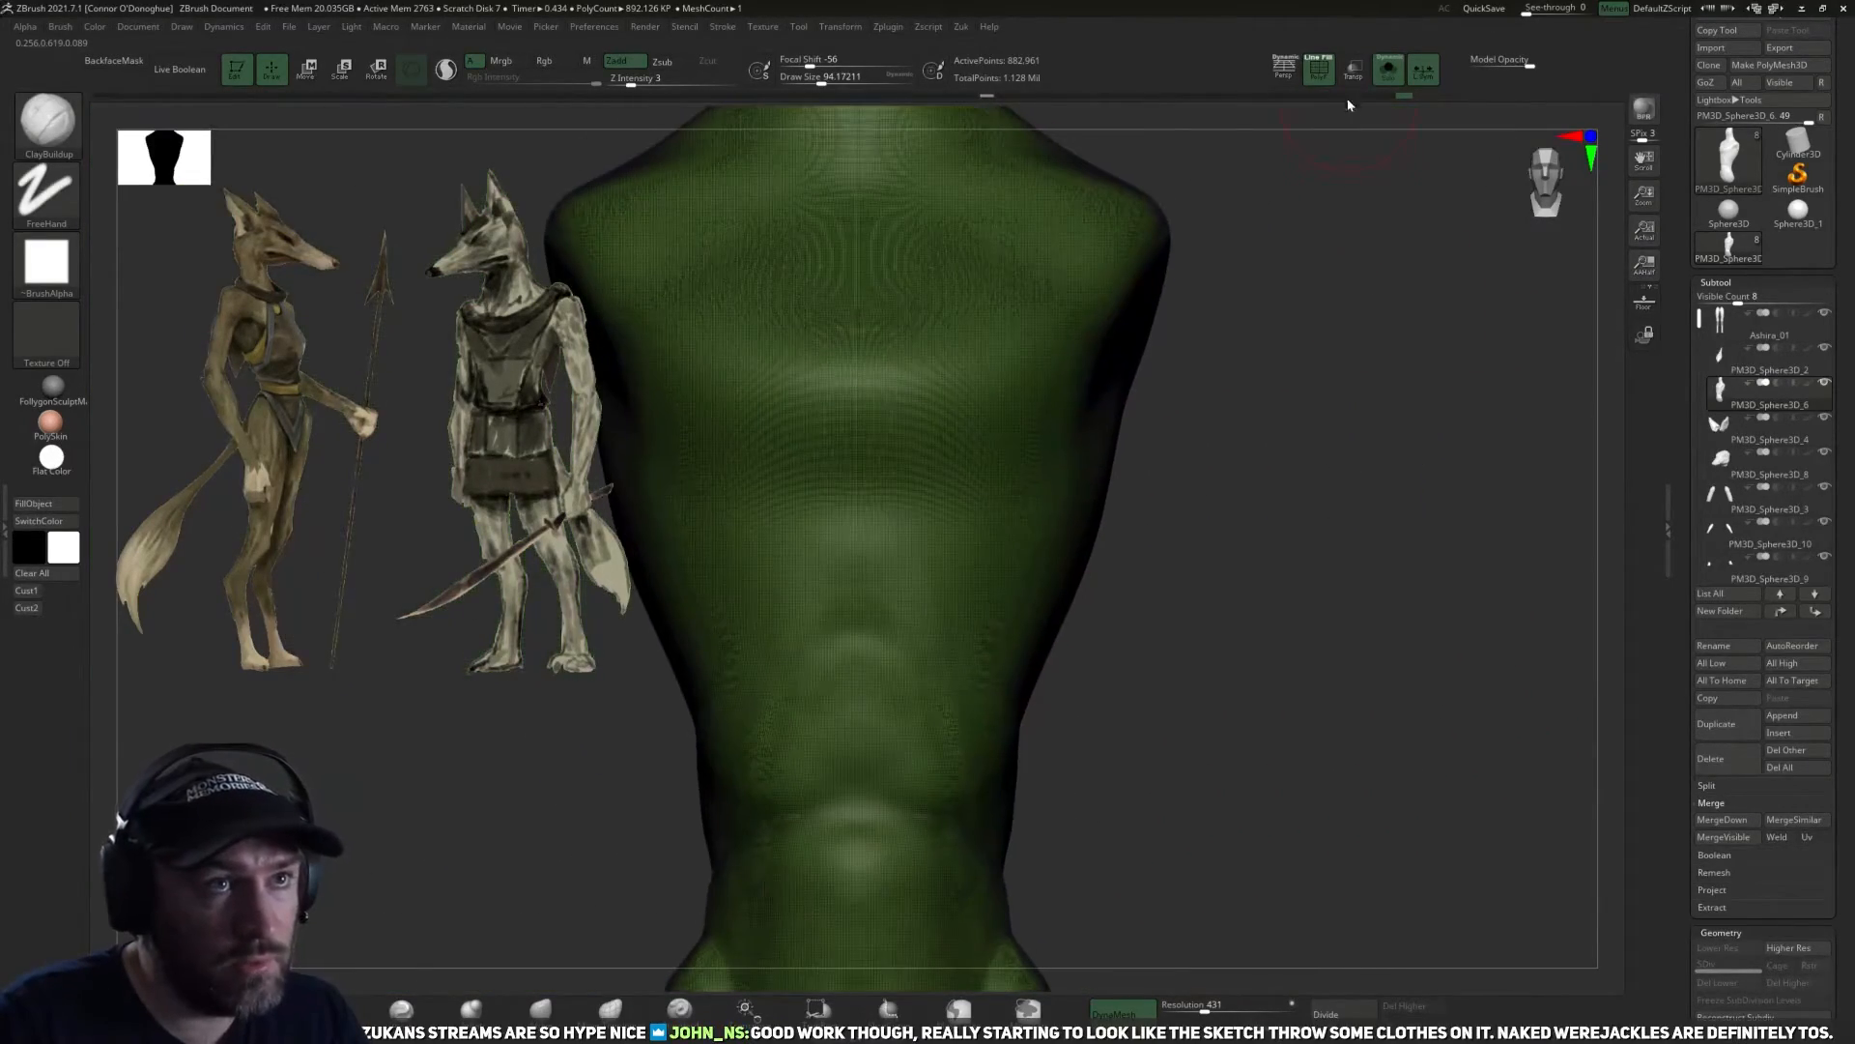
{"action": "left_click", "coordinate": [1320, 73]}
{"action": "key", "text": "f"}
Refine the centre of the lower abdomen with light ClayBuildup strokes above the pelvis.
{"action": "mouse_move", "coordinate": [1263, 523]}
{"action": "left_mouse_down", "text": "alt"}
{"action": "mouse_move", "coordinate": [1272, 634]}
{"action": "mouse_move", "coordinate": [1319, 490]}
{"action": "mouse_move", "coordinate": [1305, 551]}
{"action": "left_mouse_up", "text": "alt"}
{"action": "left_click_drag", "start_coordinate": [899, 680], "coordinate": [881, 710]}
{"action": "left_click_drag", "start_coordinate": [1175, 671], "coordinate": [1249, 628]}
{"action": "left_click_drag", "start_coordinate": [869, 750], "coordinate": [929, 736]}
{"action": "left_click_drag", "start_coordinate": [1225, 619], "coordinate": [1292, 597]}
{"action": "left_click_drag", "start_coordinate": [960, 728], "coordinate": [928, 758], "text": "shift"}
{"action": "mouse_move", "coordinate": [981, 679]}
{"action": "left_mouse_down", "text": "shift"}
{"action": "mouse_move", "coordinate": [902, 721]}
{"action": "mouse_move", "coordinate": [878, 688]}
{"action": "left_mouse_up", "text": "shift"}
Smooth the abdomen's midline and the transition from the belly to the inner hip.
{"action": "left_click_drag", "start_coordinate": [900, 583], "coordinate": [895, 668], "text": "shift"}
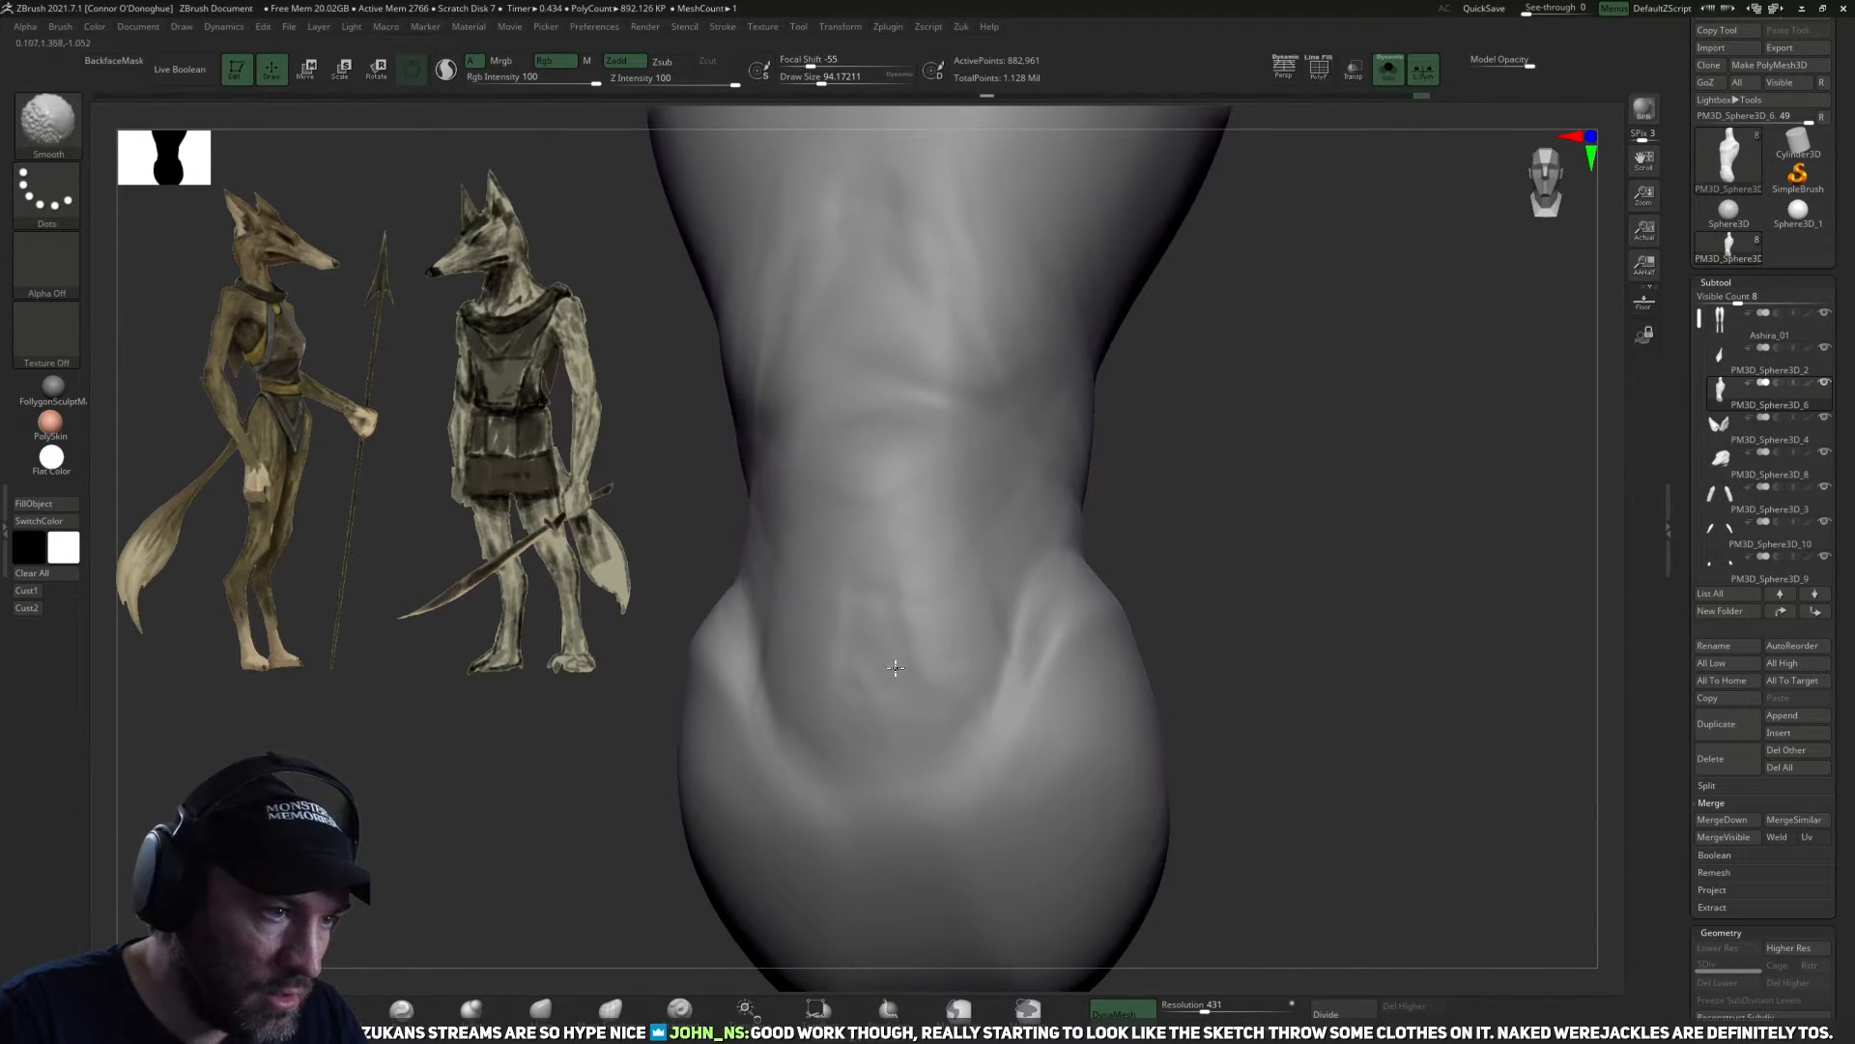
{"action": "mouse_move", "coordinate": [1201, 572]}
{"action": "left_mouse_down"}
{"action": "mouse_move", "coordinate": [1272, 480]}
{"action": "mouse_move", "coordinate": [1144, 604]}
{"action": "mouse_move", "coordinate": [1164, 589]}
{"action": "left_mouse_up"}
{"action": "left_click_drag", "start_coordinate": [899, 576], "coordinate": [889, 633], "text": "shift"}
{"action": "left_click_drag", "start_coordinate": [1147, 536], "coordinate": [1184, 530], "text": "shift"}
{"action": "mouse_move", "coordinate": [953, 551]}
{"action": "left_mouse_down", "text": "shift"}
{"action": "mouse_move", "coordinate": [992, 556]}
{"action": "mouse_move", "coordinate": [1015, 660]}
{"action": "left_mouse_up", "text": "shift"}
{"action": "left_click_drag", "start_coordinate": [1220, 582], "coordinate": [1068, 561]}
Remesh the fused torso with ZRemesher.
{"action": "mouse_move", "coordinate": [1399, 543]}
{"action": "left_mouse_down"}
{"action": "mouse_move", "coordinate": [1412, 584]}
{"action": "mouse_move", "coordinate": [1321, 647]}
{"action": "mouse_move", "coordinate": [1395, 626]}
{"action": "mouse_move", "coordinate": [1393, 562]}
{"action": "mouse_move", "coordinate": [1247, 880]}
{"action": "left_mouse_up"}
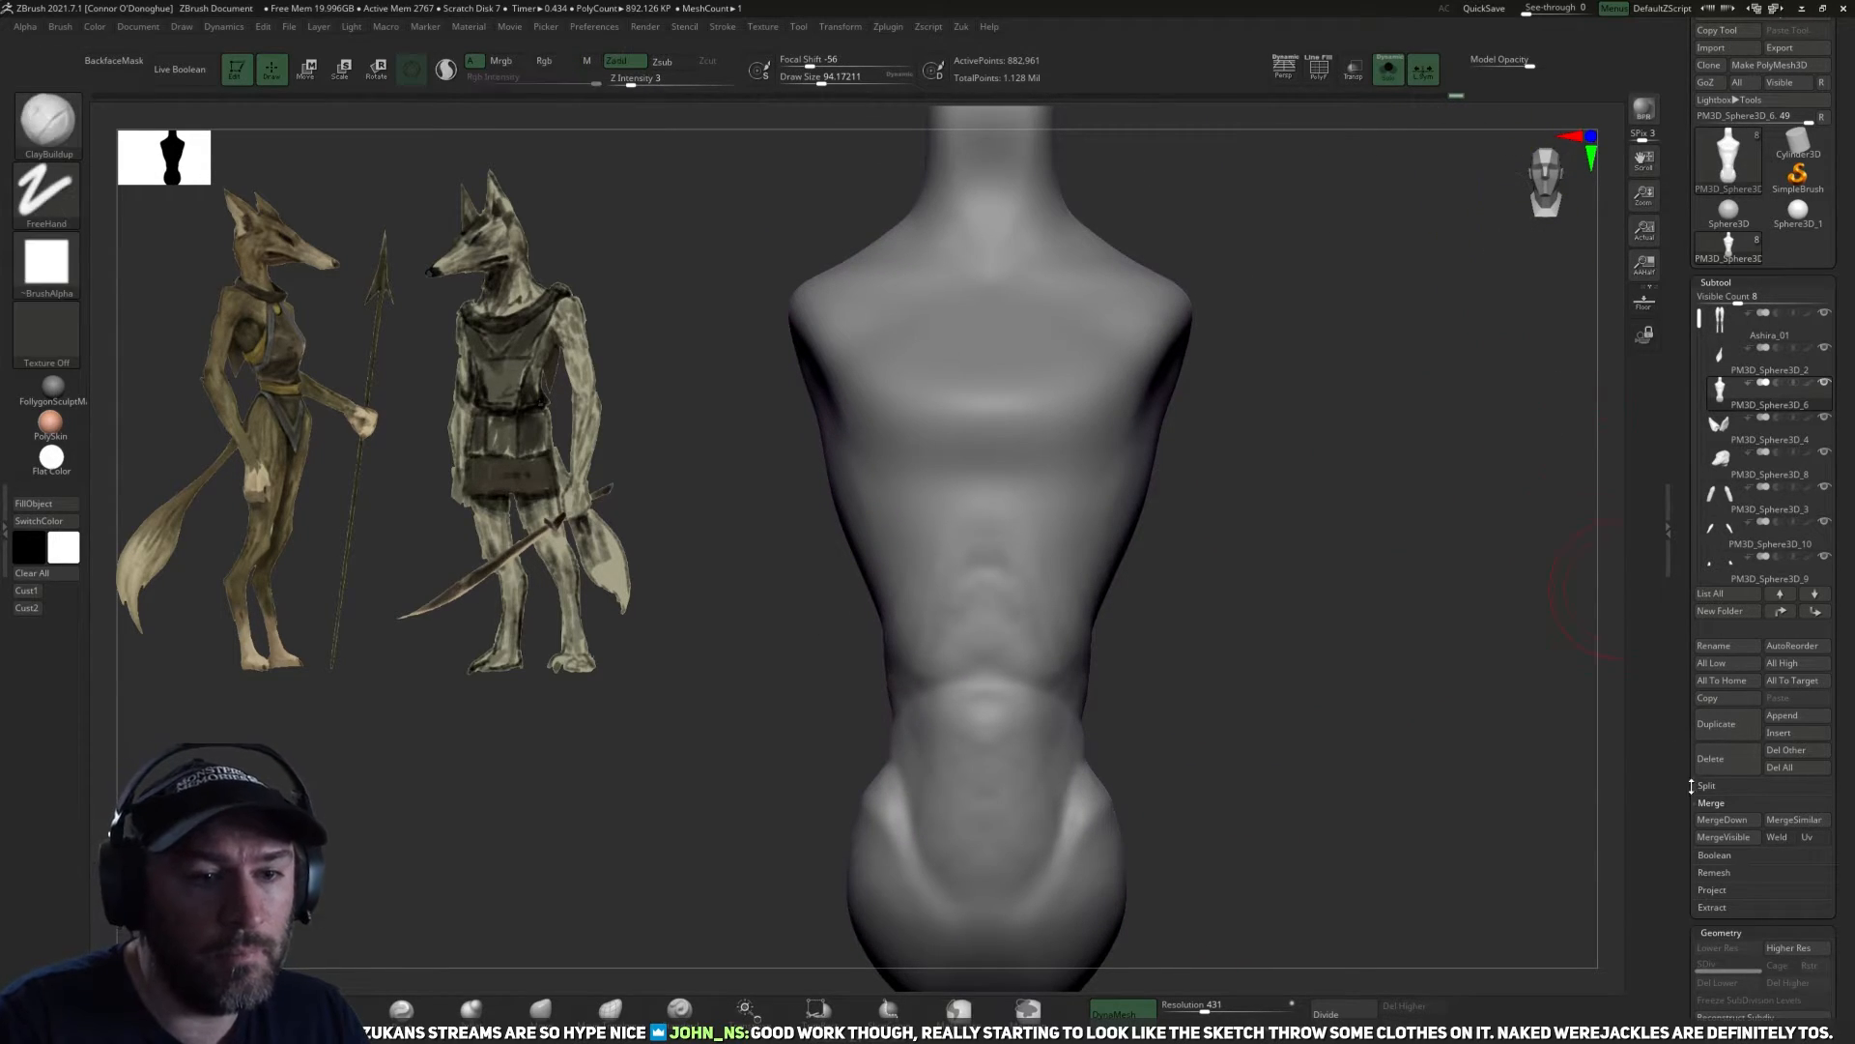
{"action": "scroll", "coordinate": [1686, 901], "scroll_direction": "down", "scroll_amount": 5}
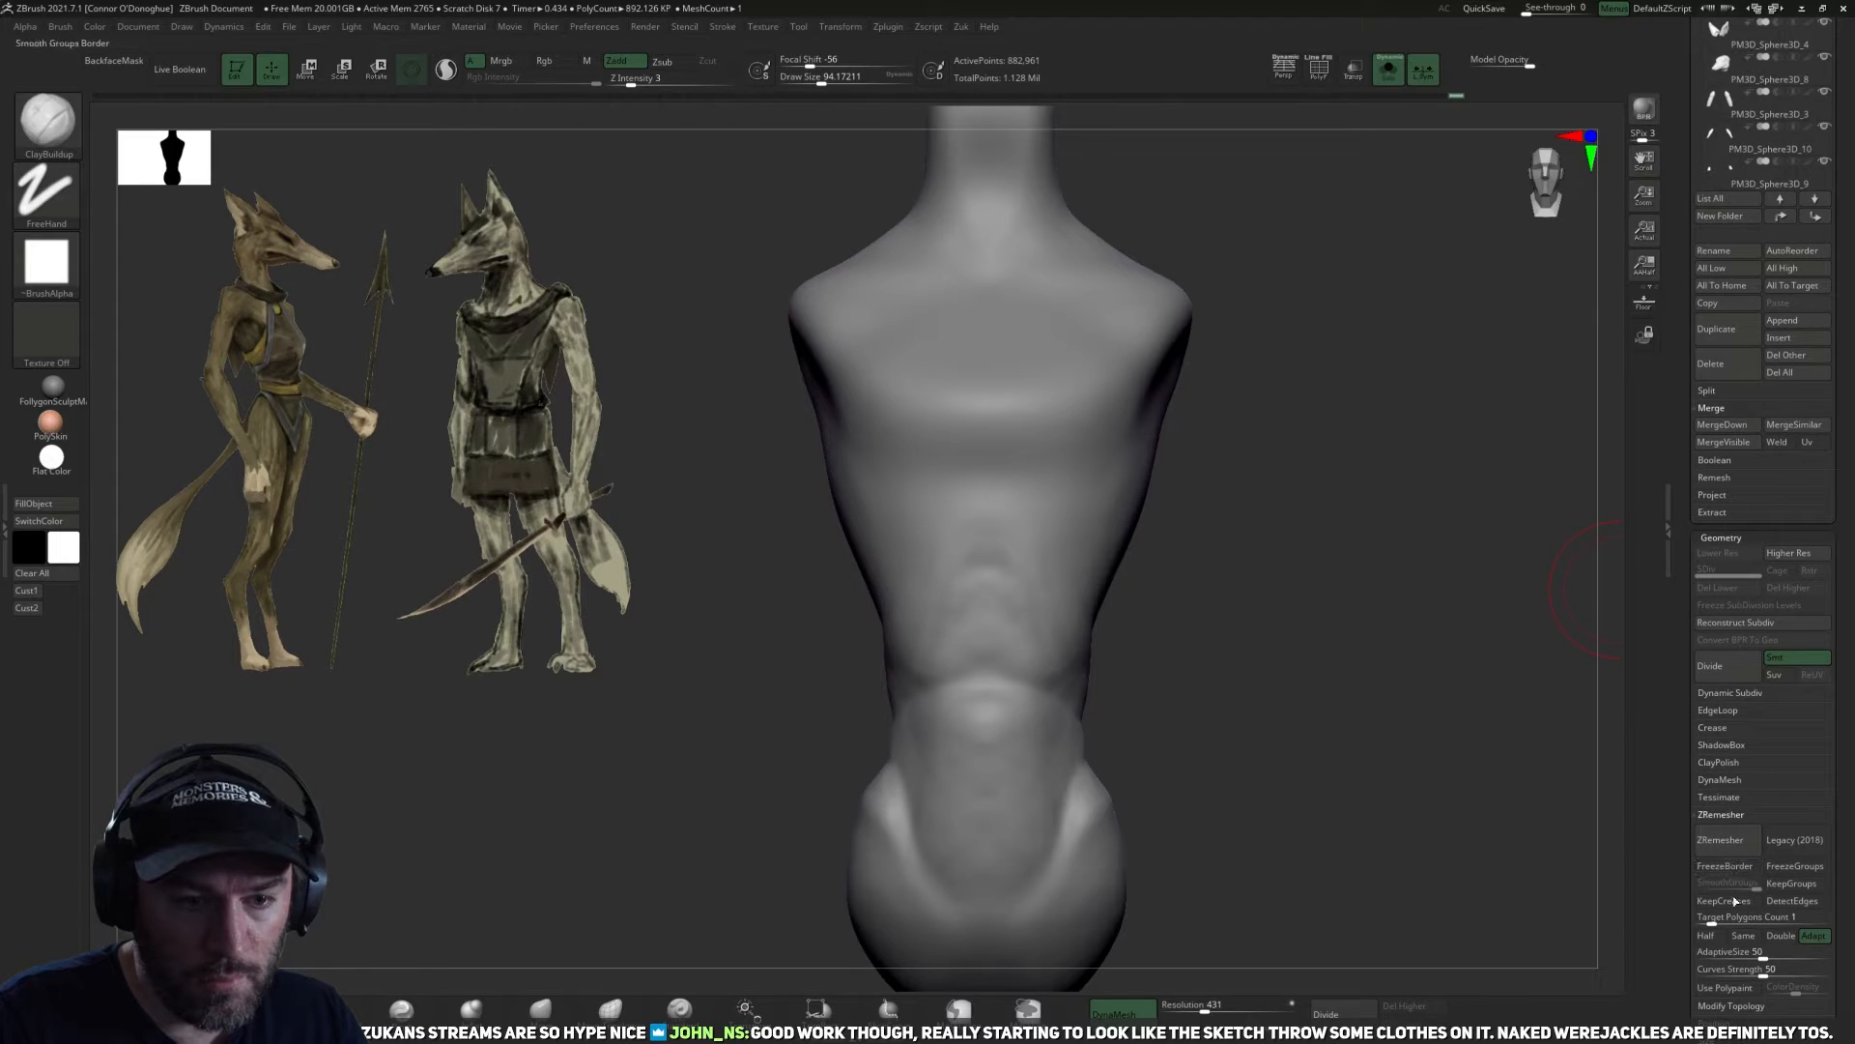
{"action": "left_click", "coordinate": [1724, 841]}
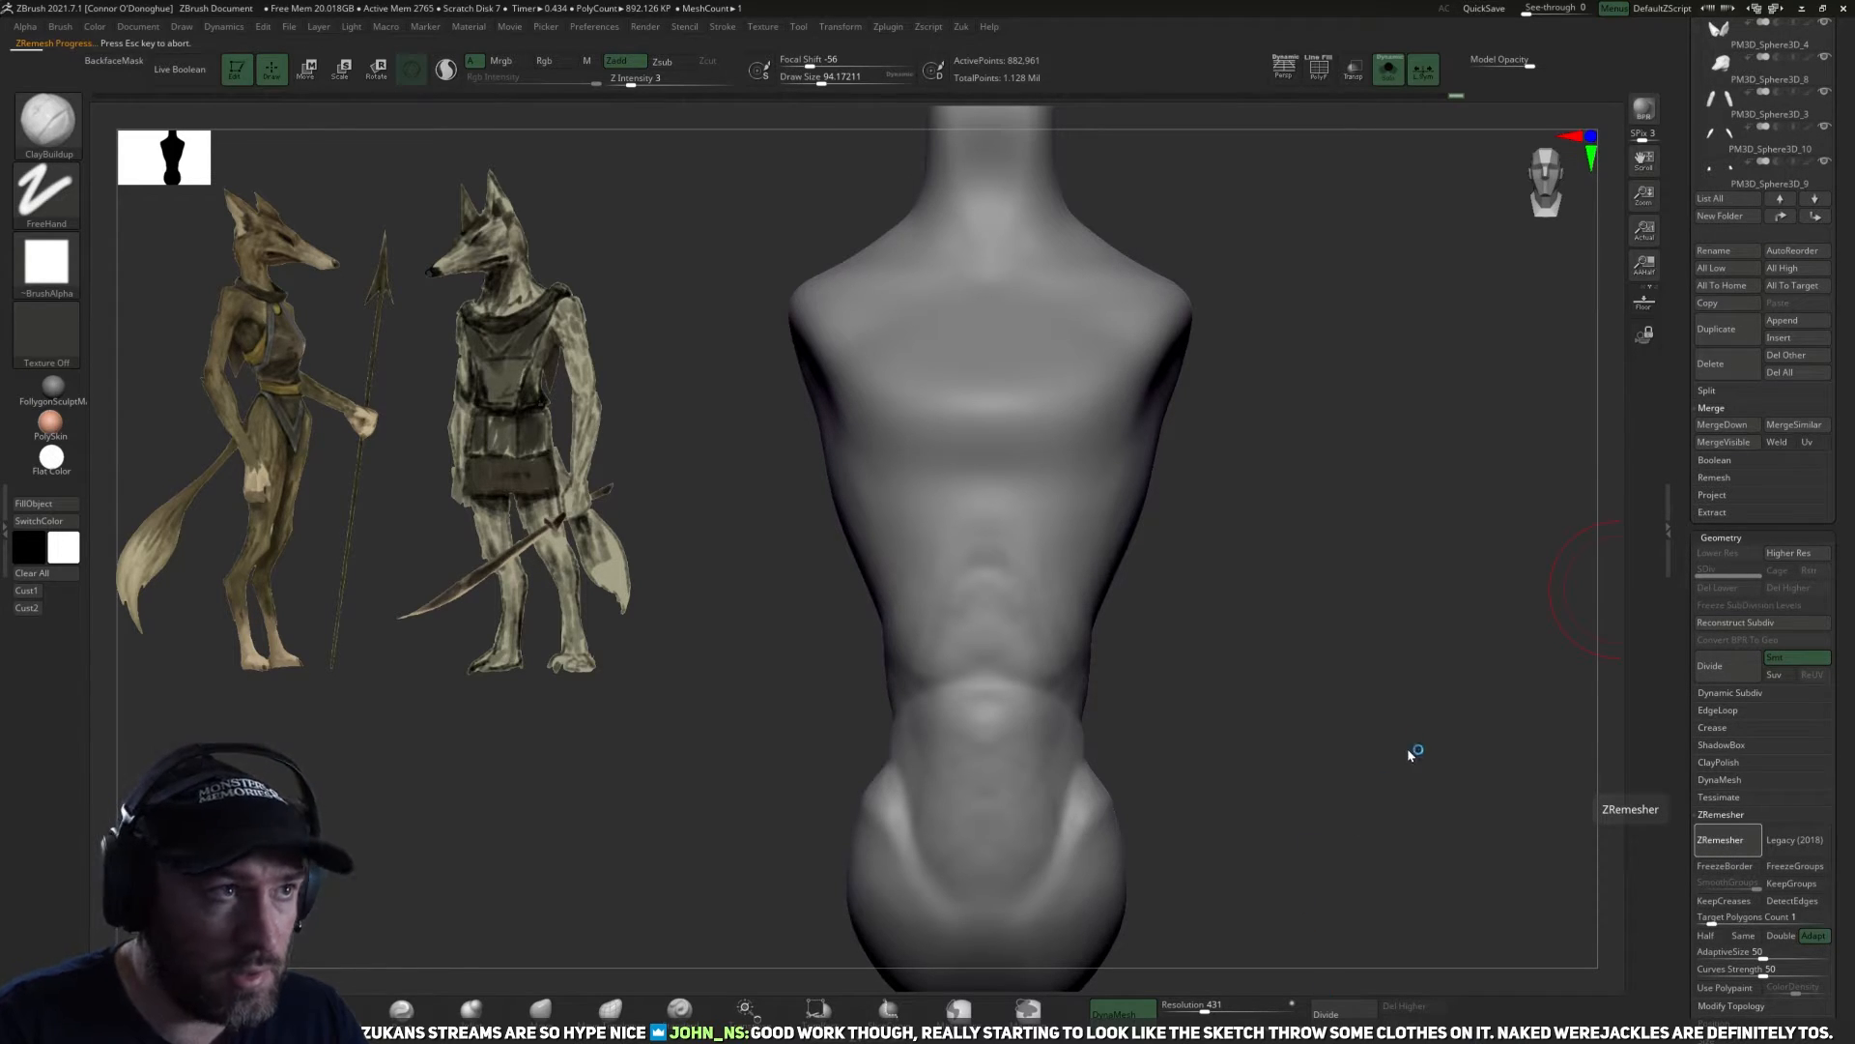
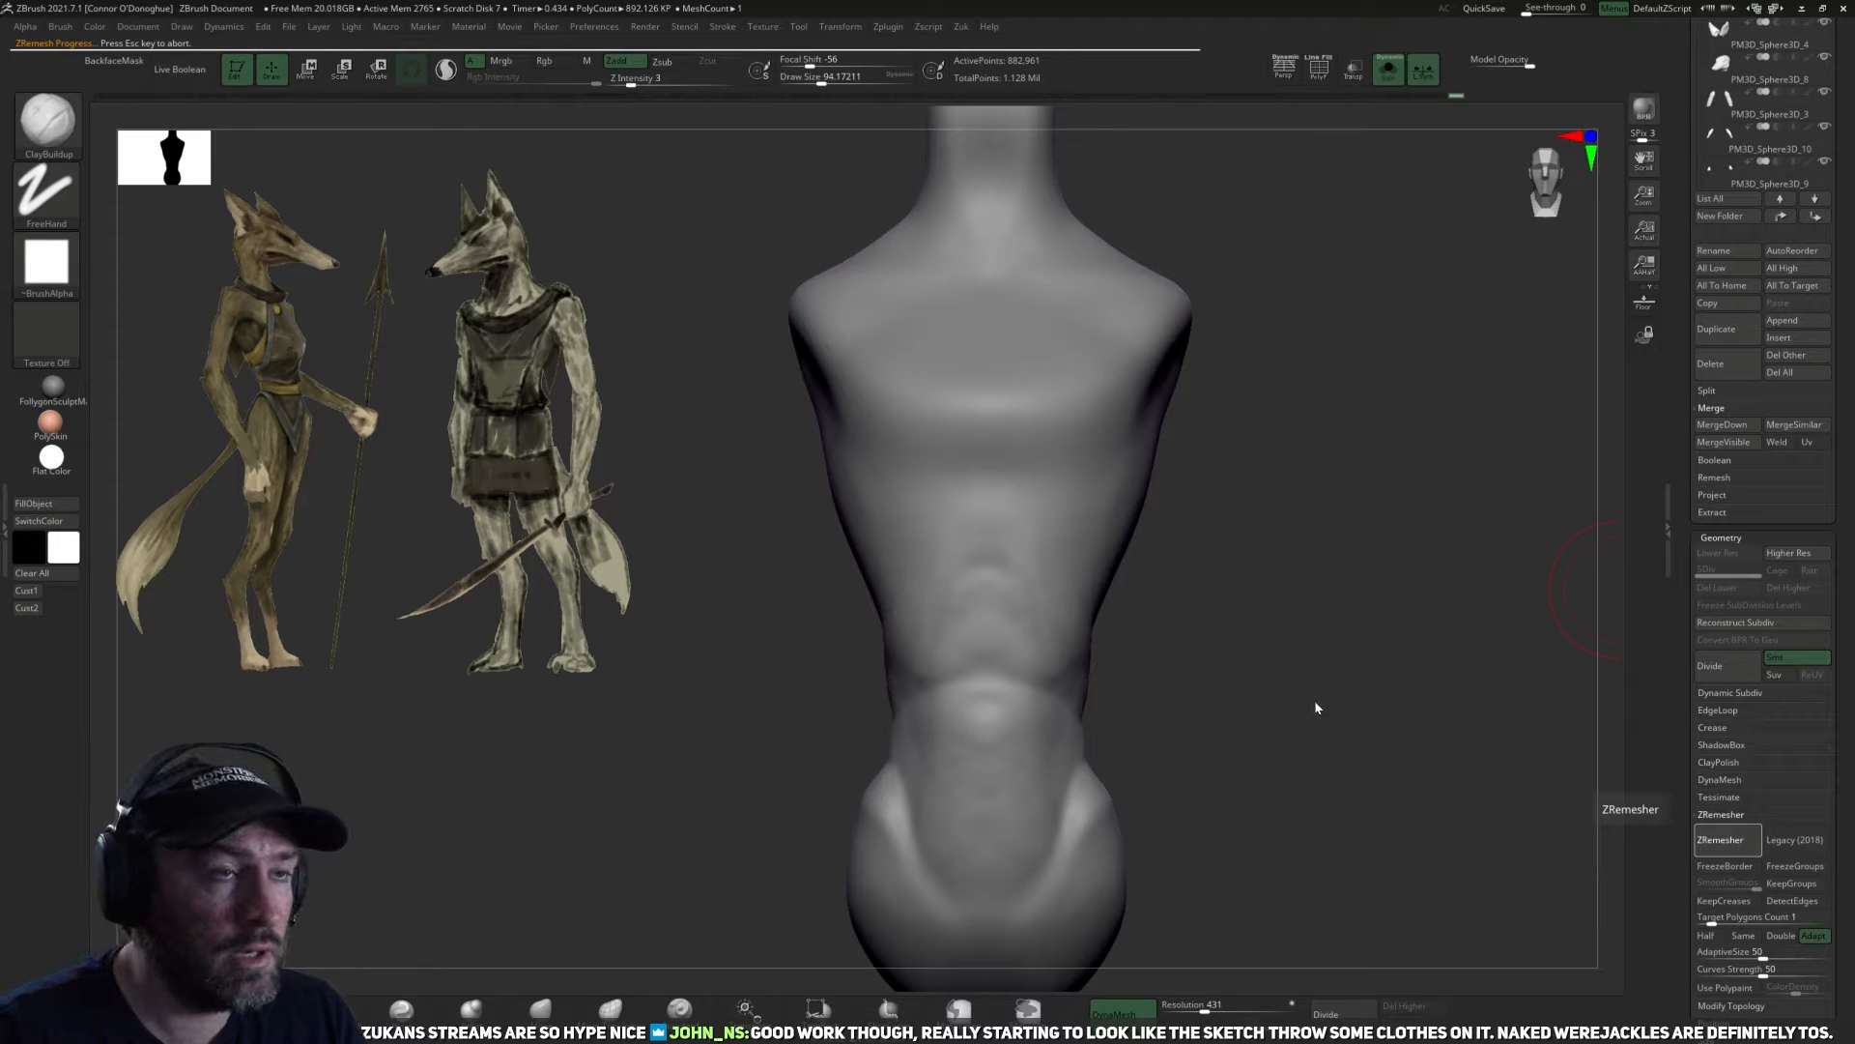
Subdivide the remeshed torso up to level 5, projecting the pre-remesh sculpt detail back onto it with Project History.
{"action": "left_click_drag", "start_coordinate": [1313, 692], "coordinate": [1408, 919]}
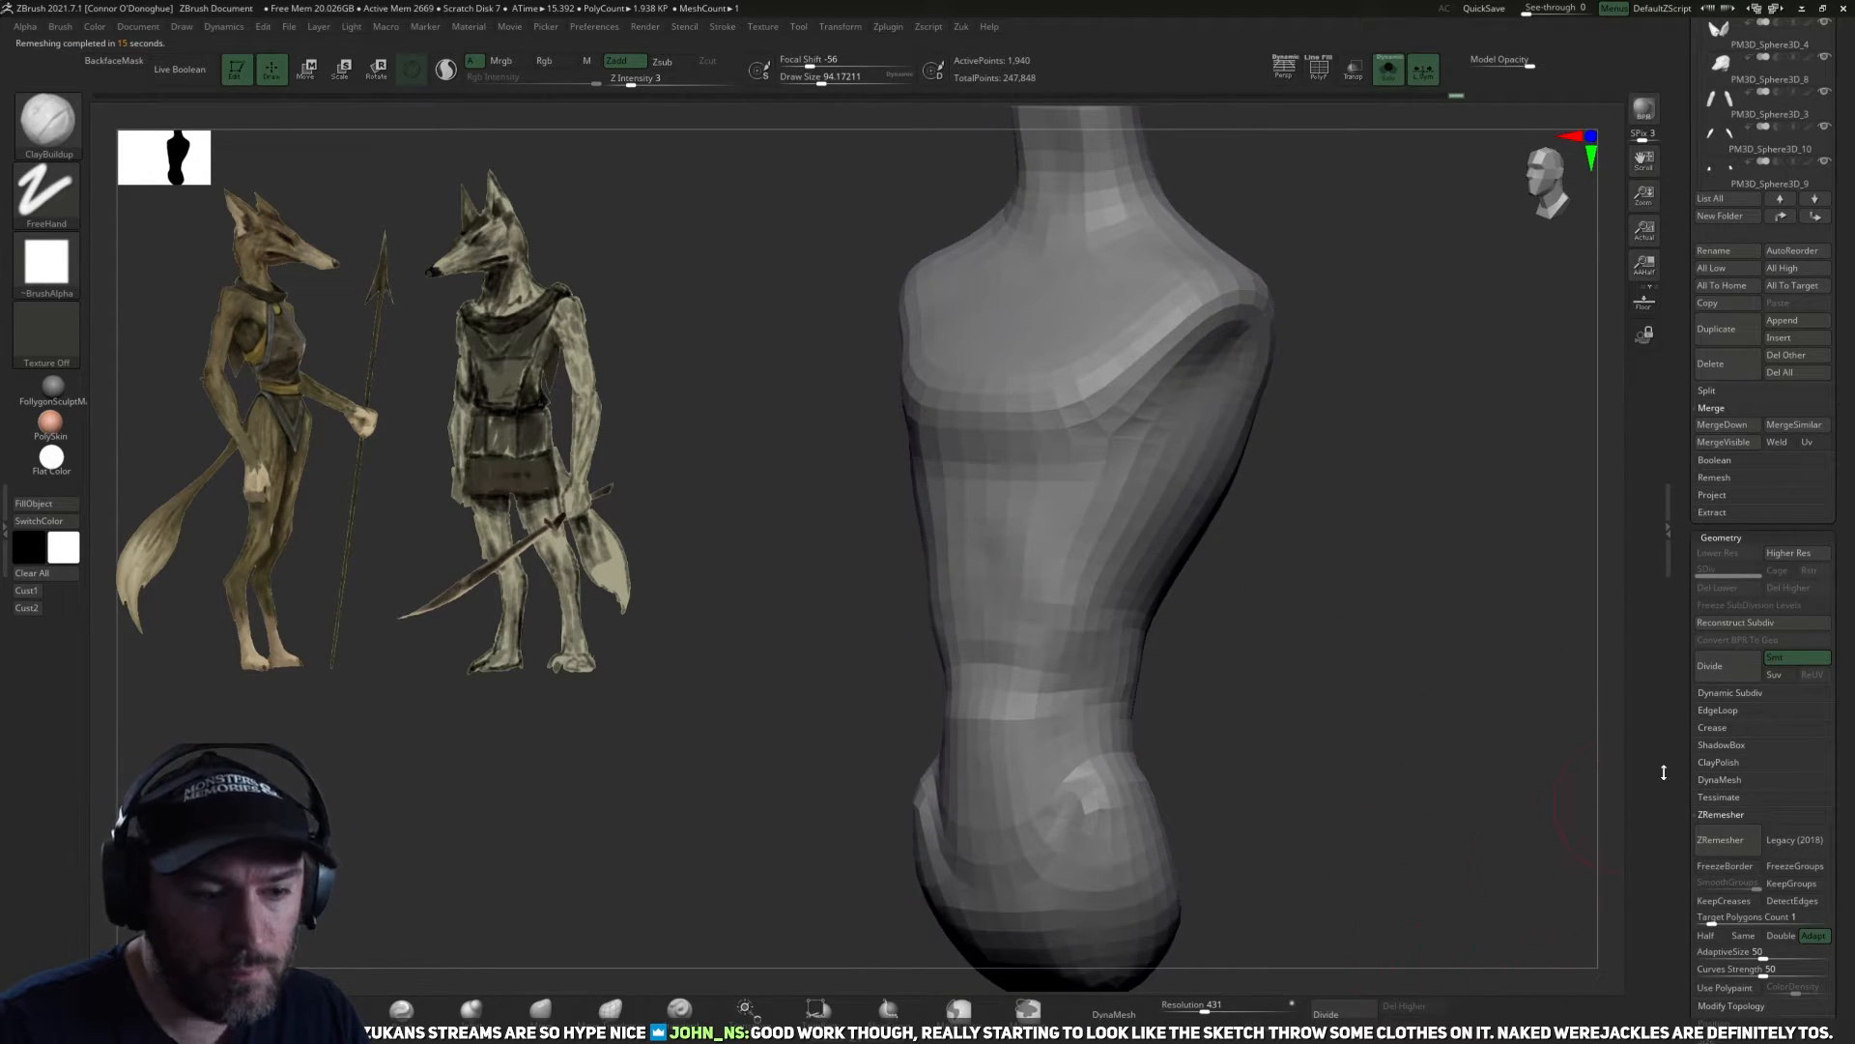
{"action": "key", "text": "ctrl+d"}
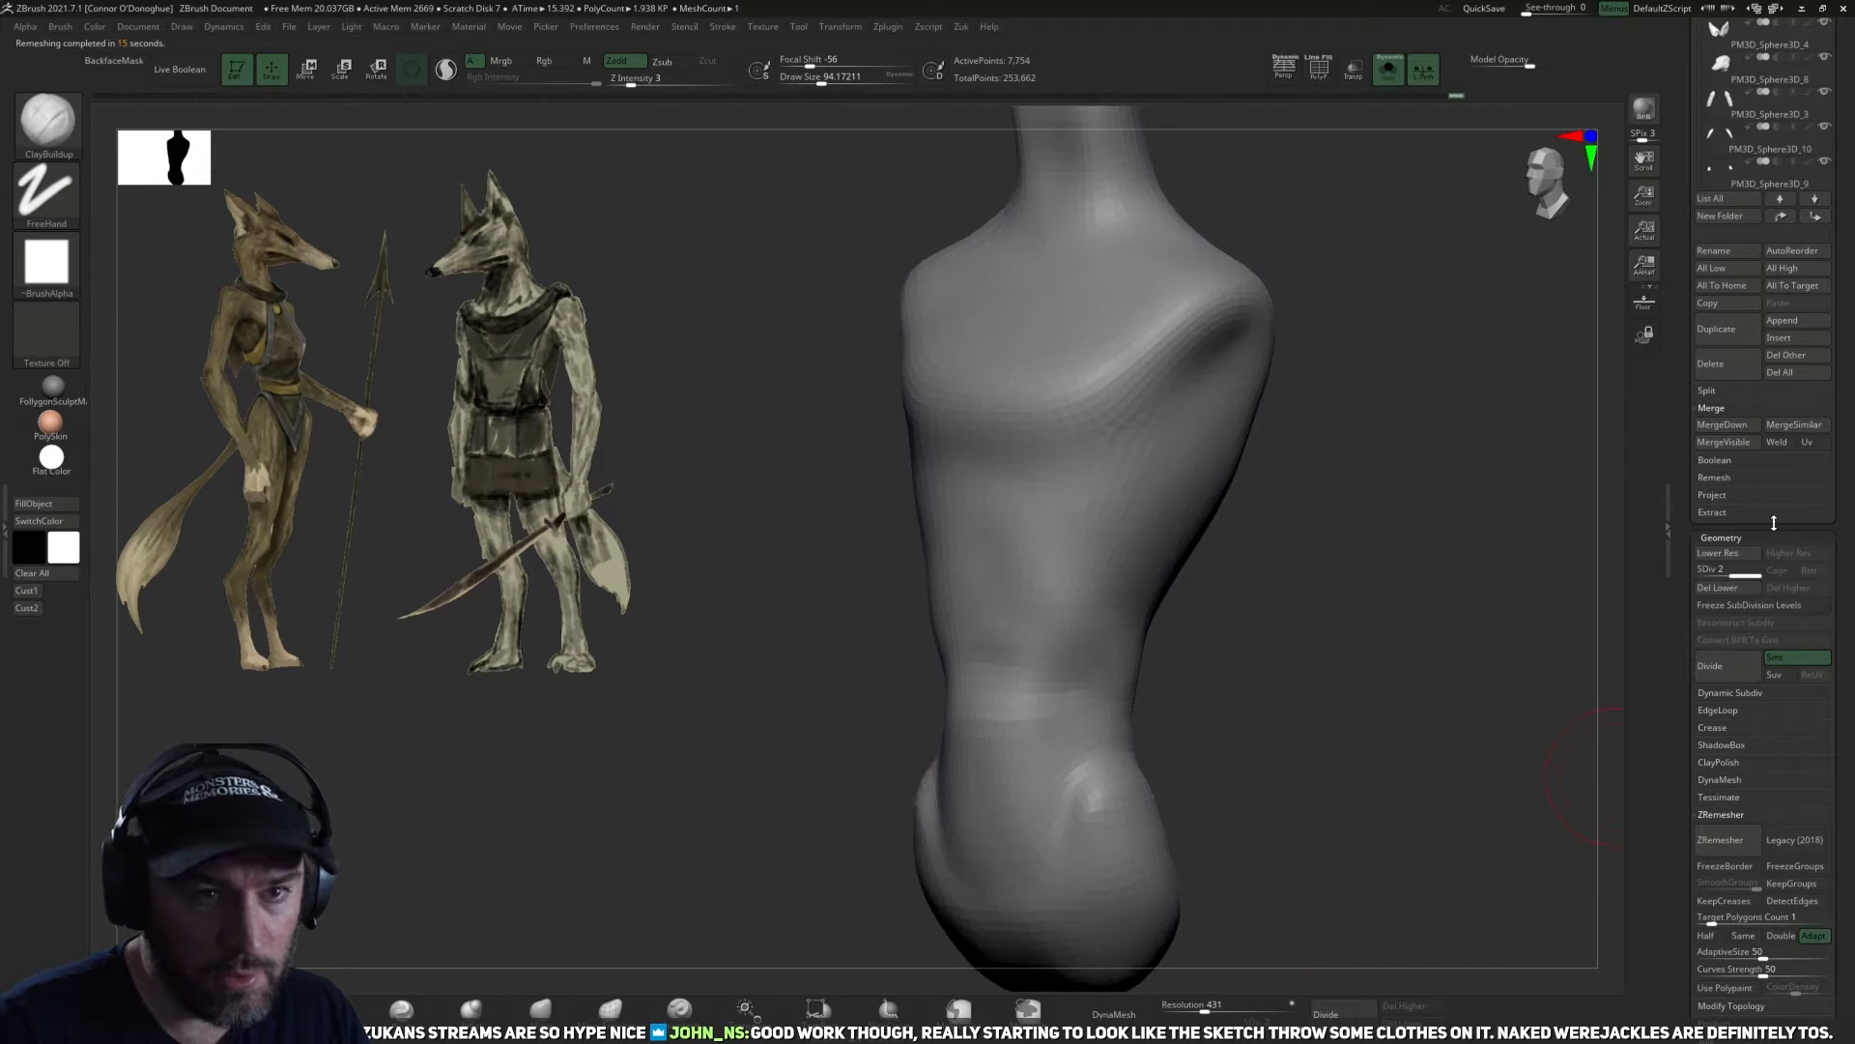
{"action": "left_click", "coordinate": [1713, 495]}
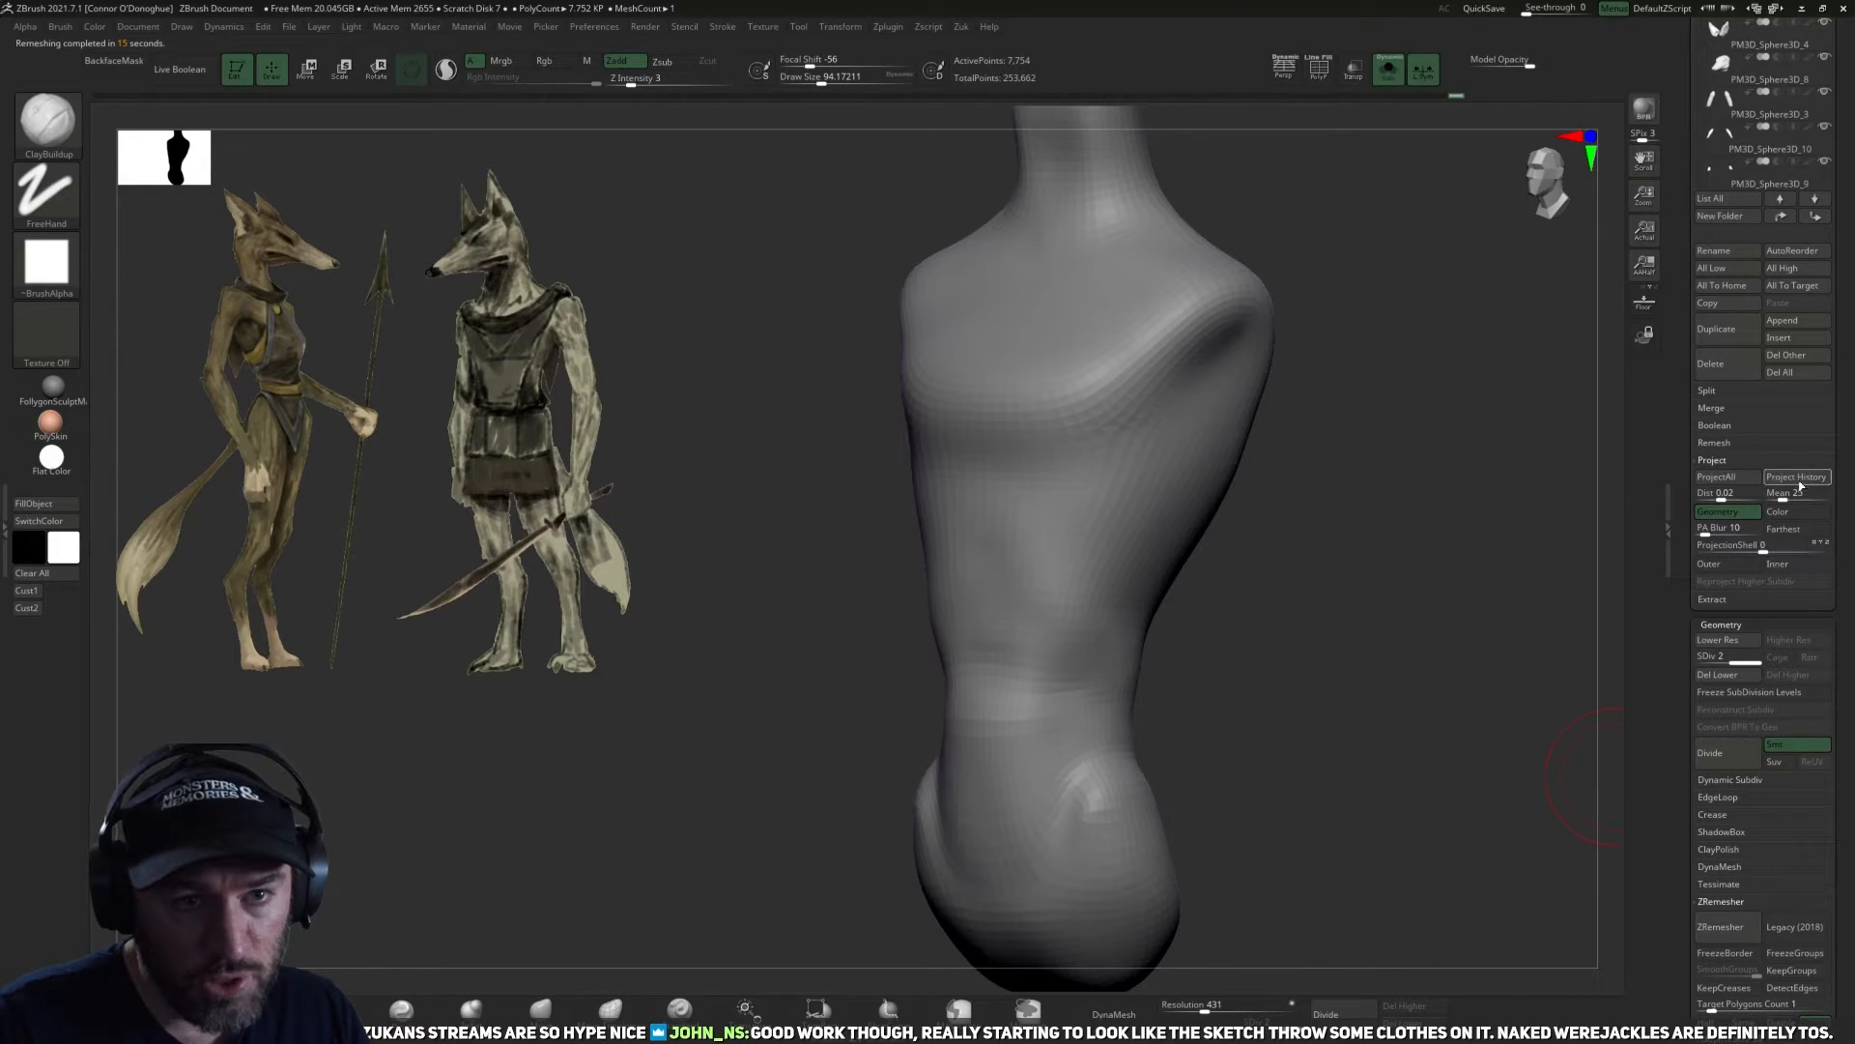
{"action": "left_click", "coordinate": [1369, 1011]}
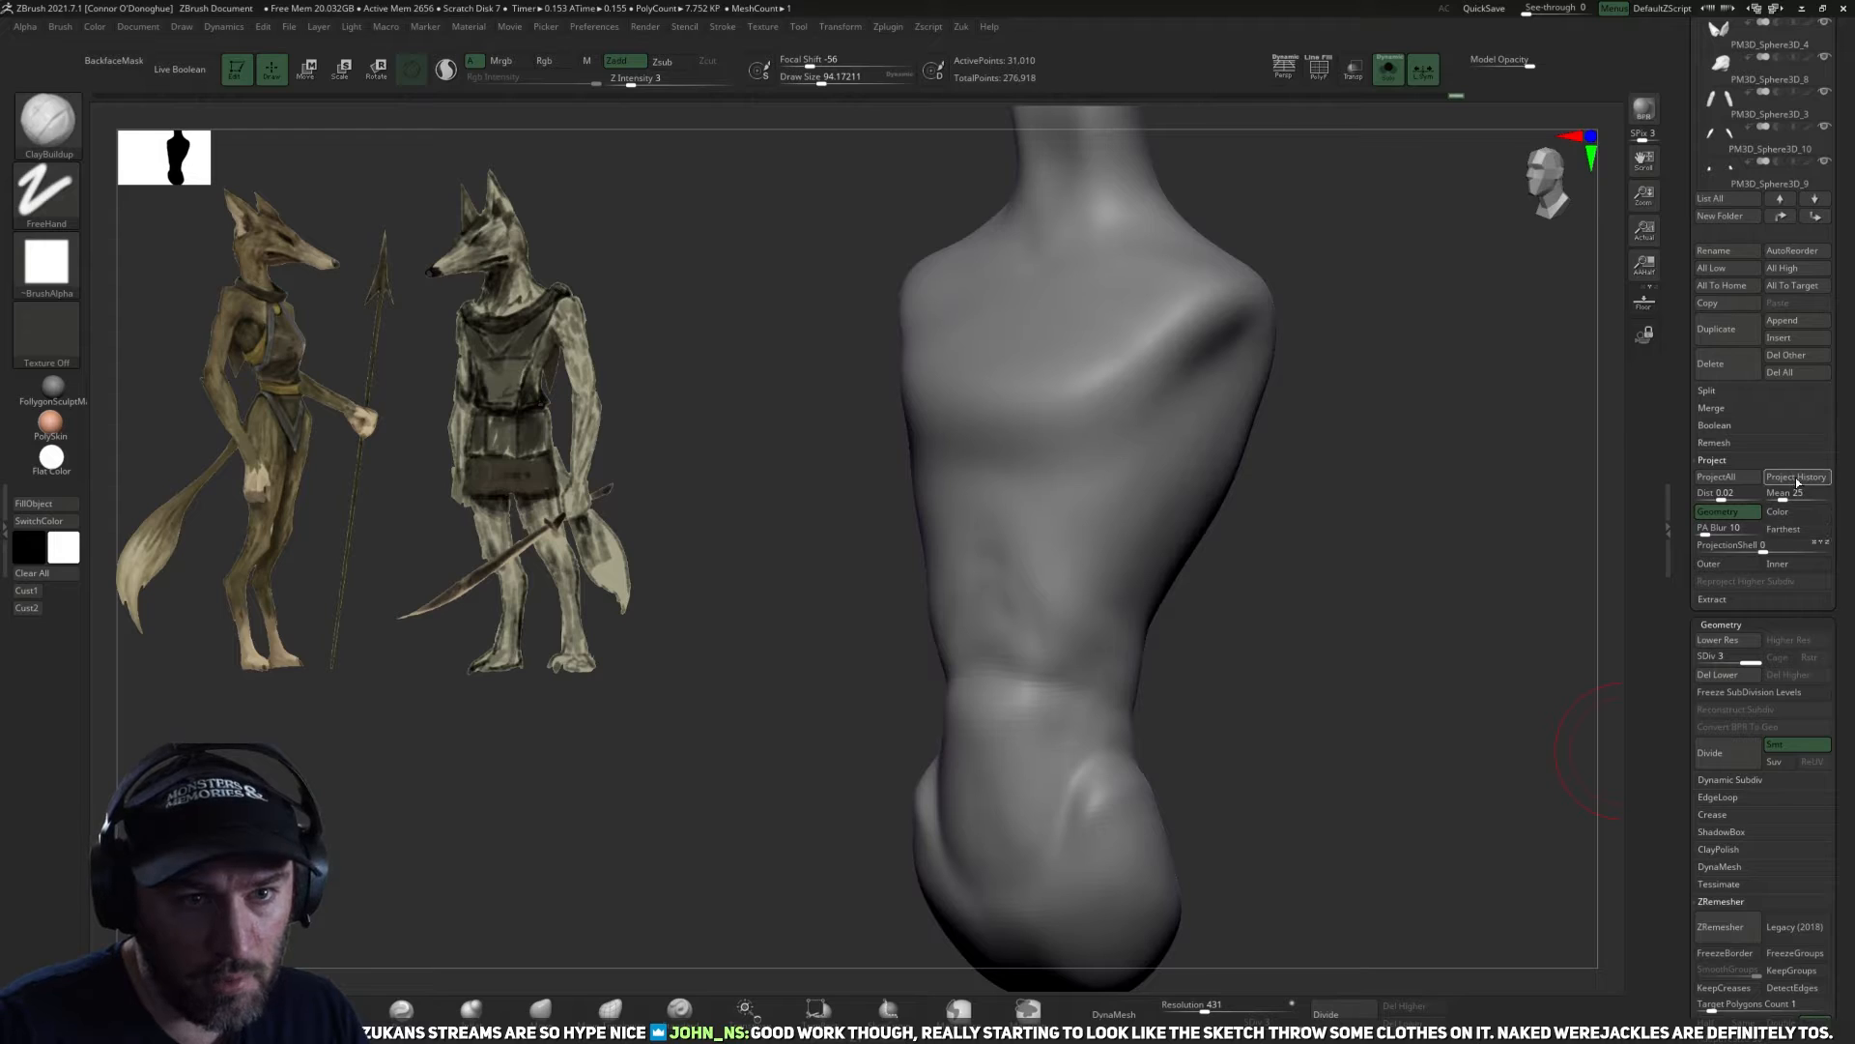
{"action": "left_click", "coordinate": [1361, 1013]}
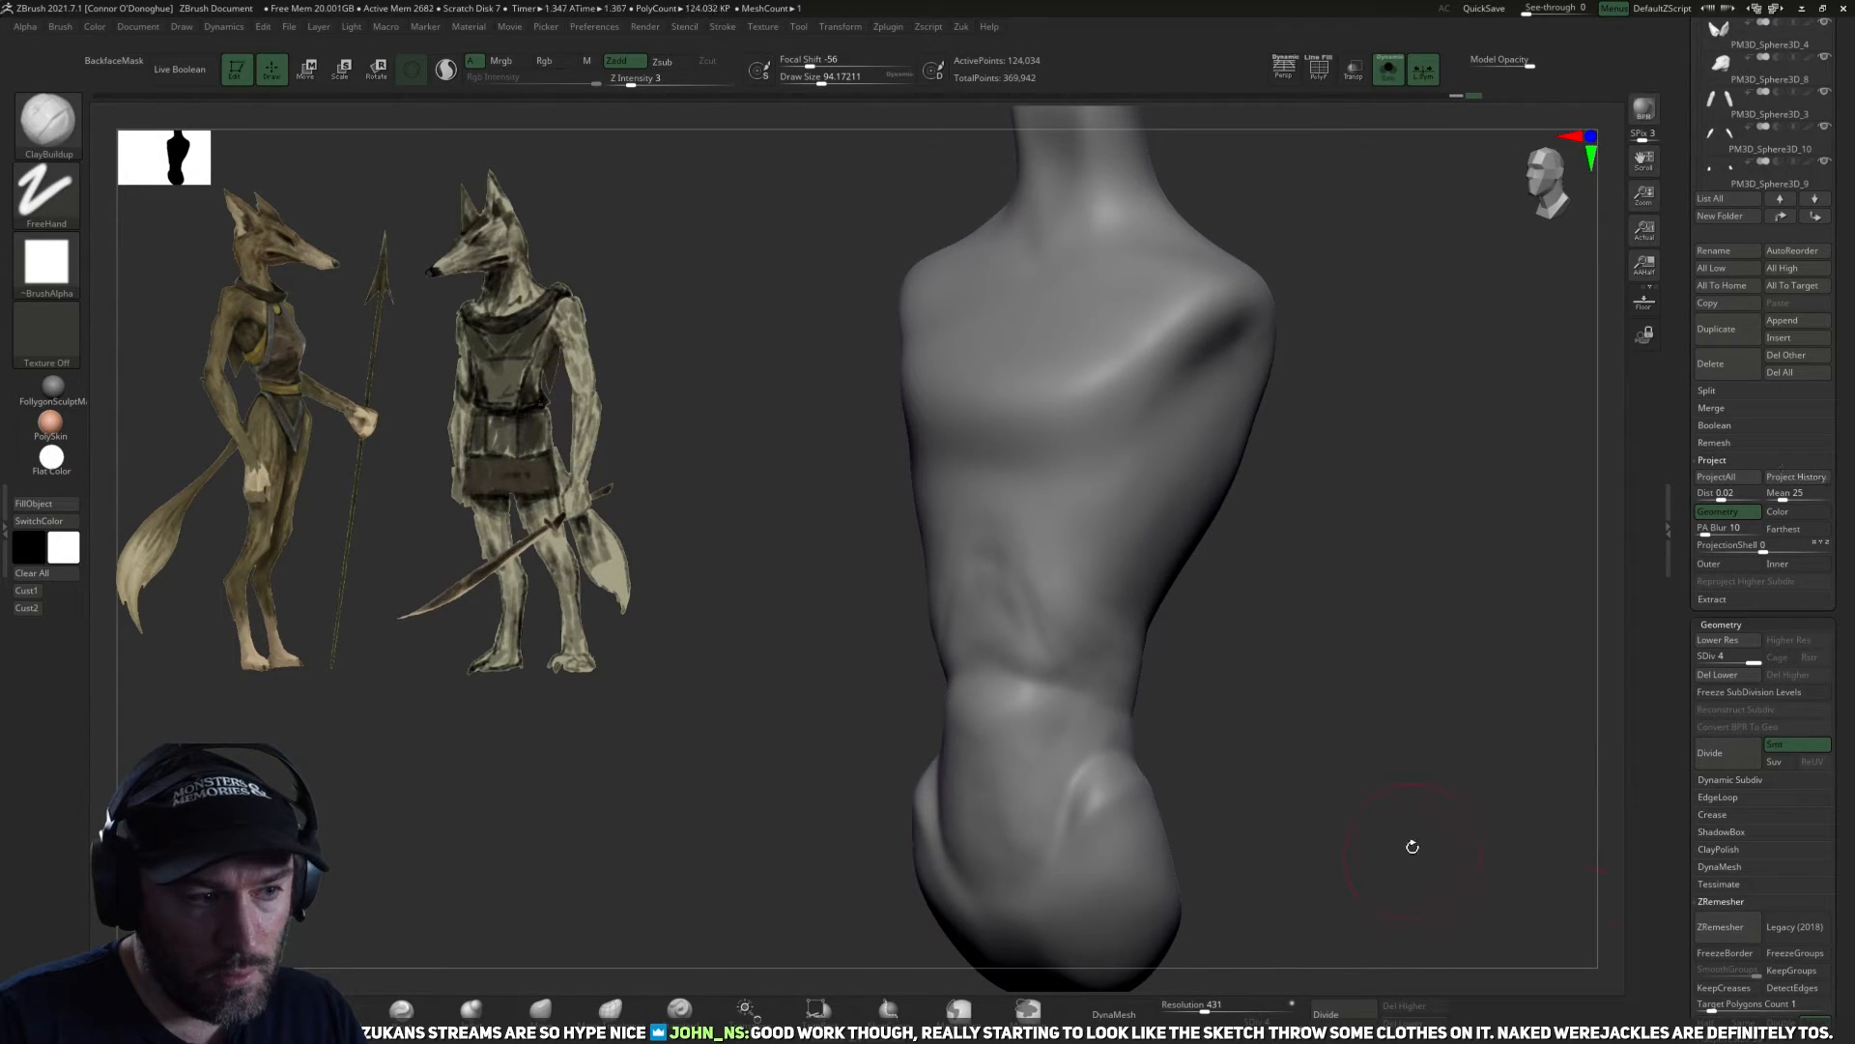
{"action": "left_click_drag", "start_coordinate": [1412, 845], "coordinate": [1365, 855]}
{"action": "left_click", "coordinate": [1341, 1016]}
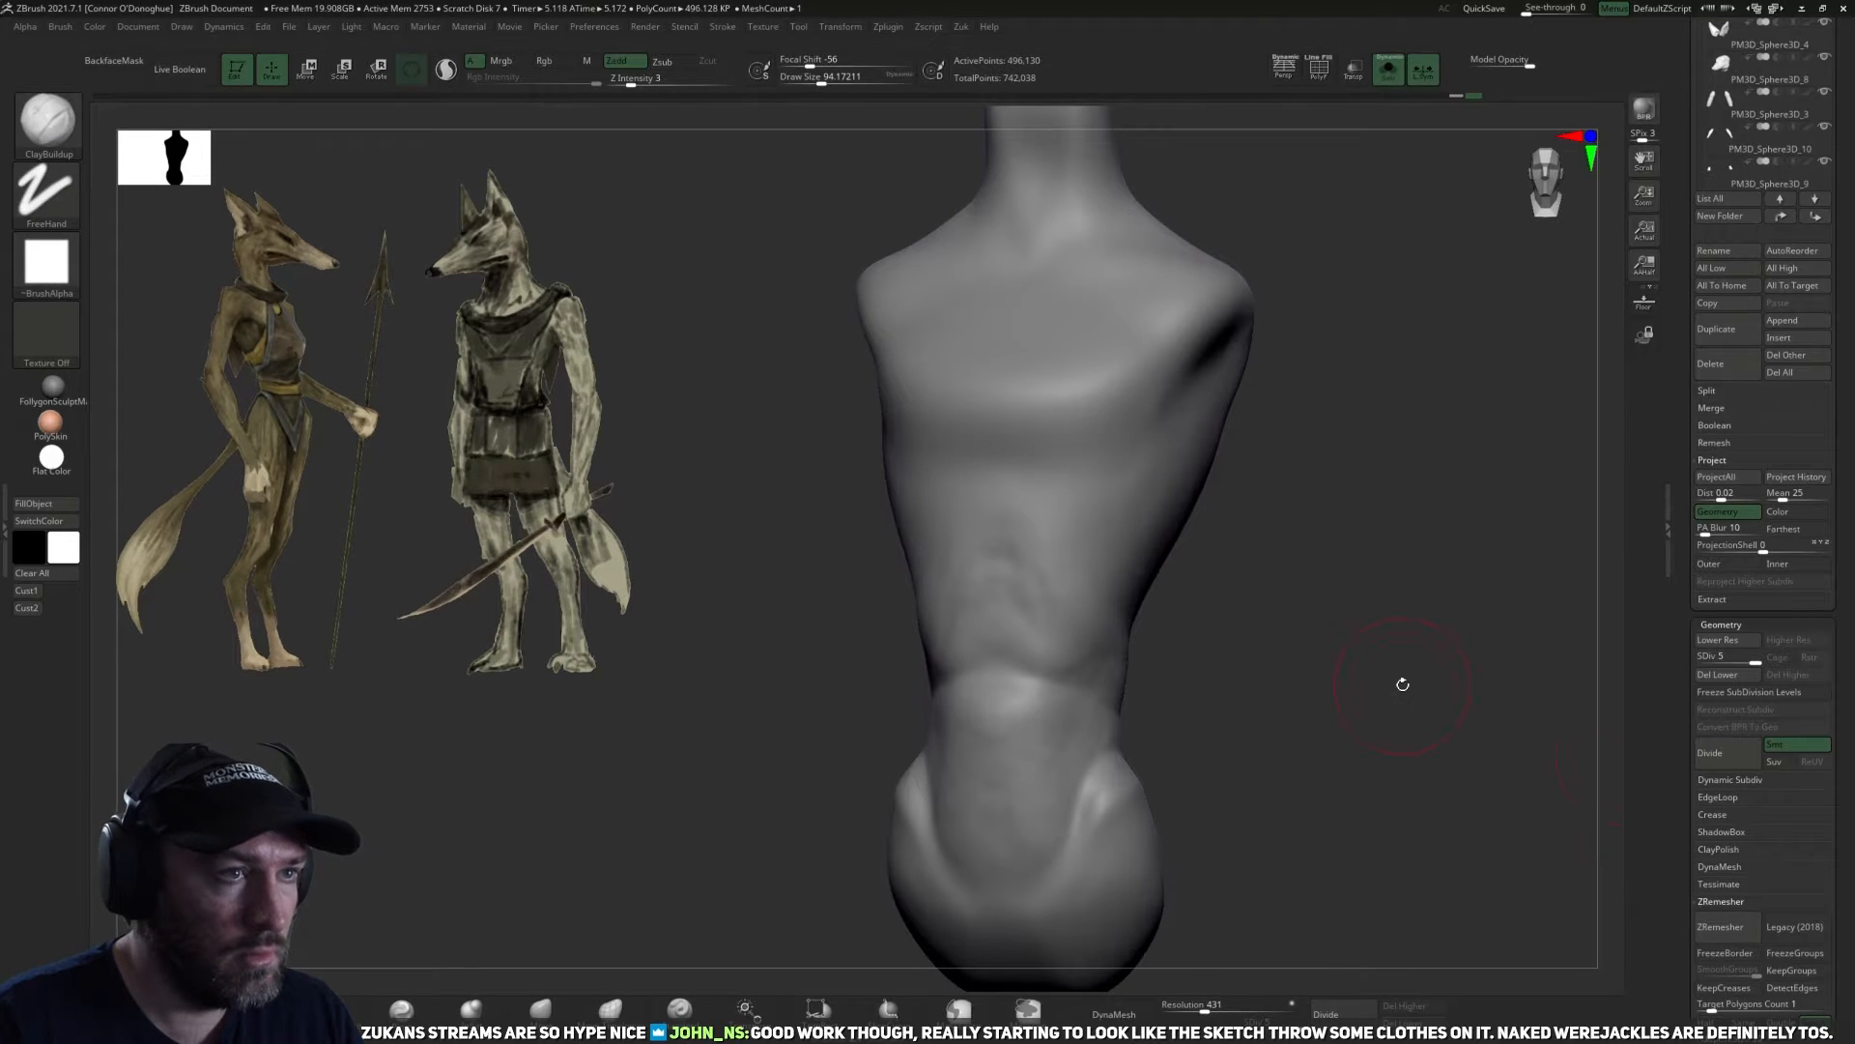
Smooth the lower abdomen while dropping the torso to subdivision level 1 and returning to level 3.
{"action": "left_click_drag", "start_coordinate": [1338, 763], "coordinate": [1340, 679], "text": "alt"}
{"action": "left_click_drag", "start_coordinate": [1340, 678], "coordinate": [1354, 779], "text": "alt"}
{"action": "left_click_drag", "start_coordinate": [1332, 703], "coordinate": [1317, 642]}
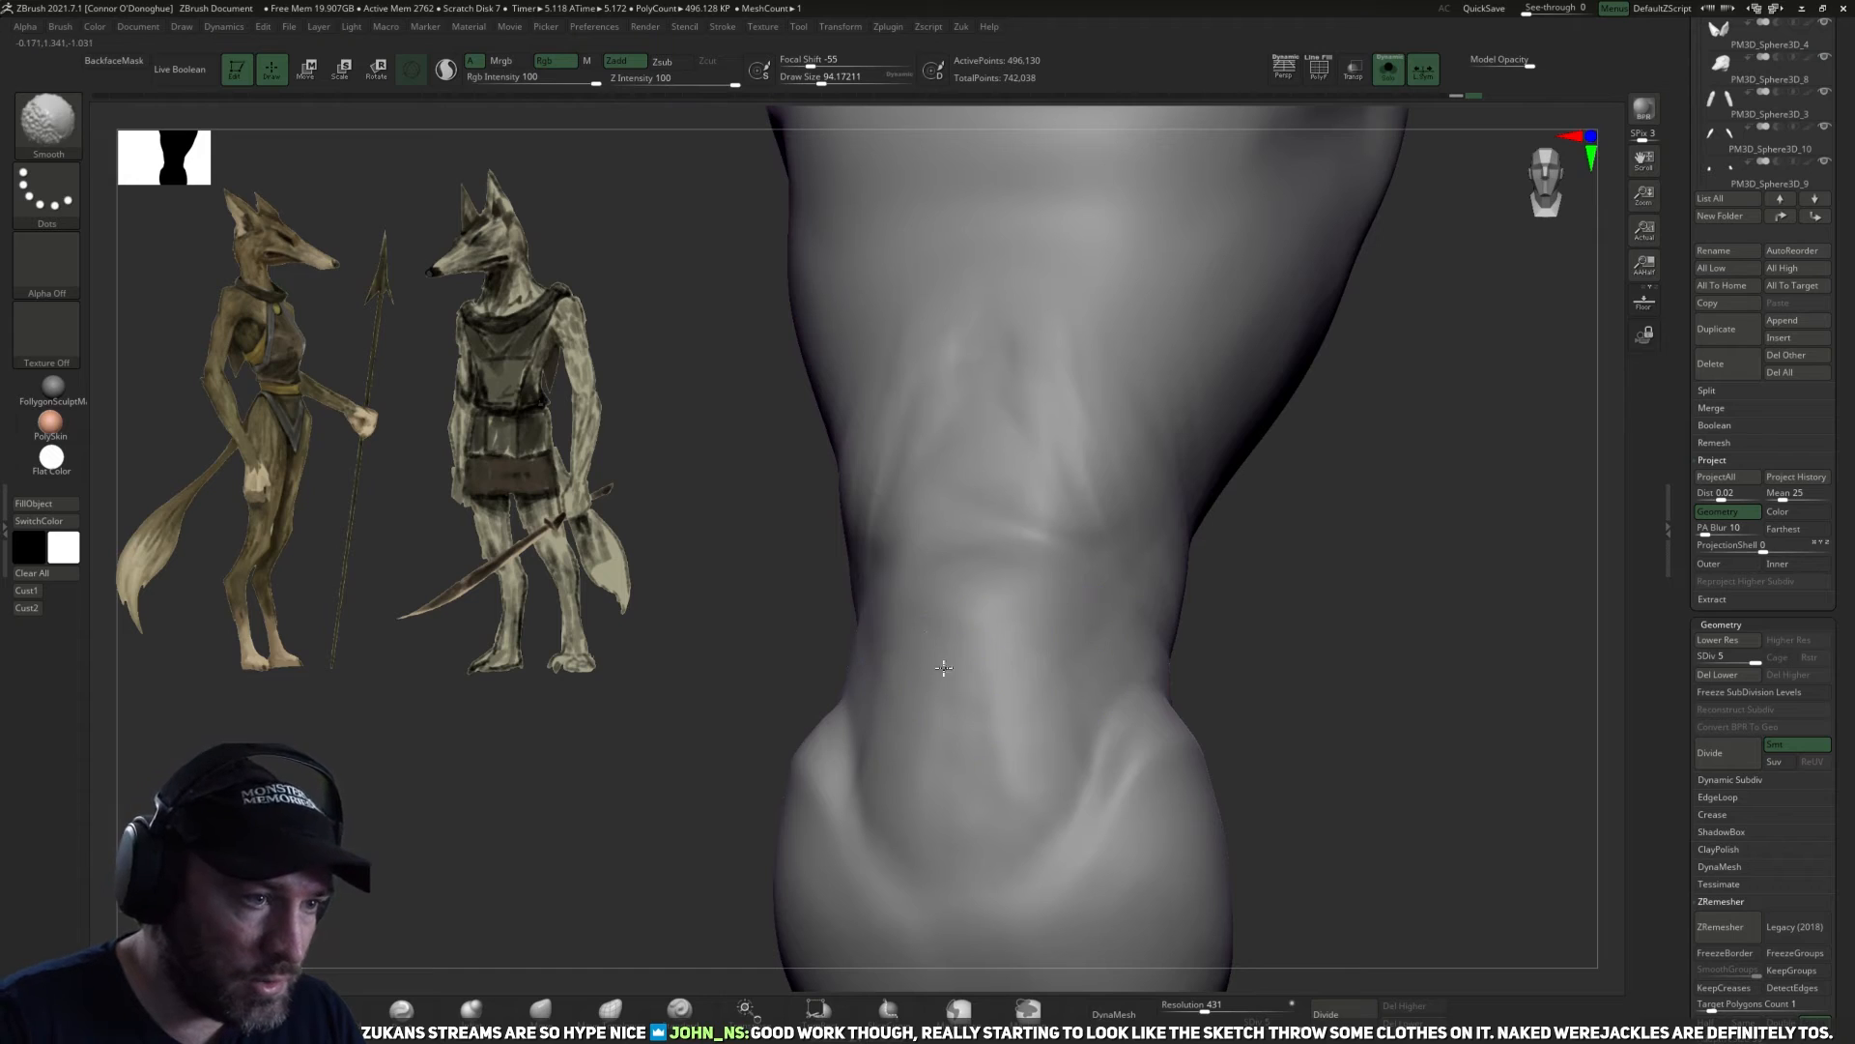
{"action": "key", "text": "shift+d"}
{"action": "key", "text": "shift+d"}
{"action": "key", "text": "shift+d"}
{"action": "key", "text": "shift+d"}
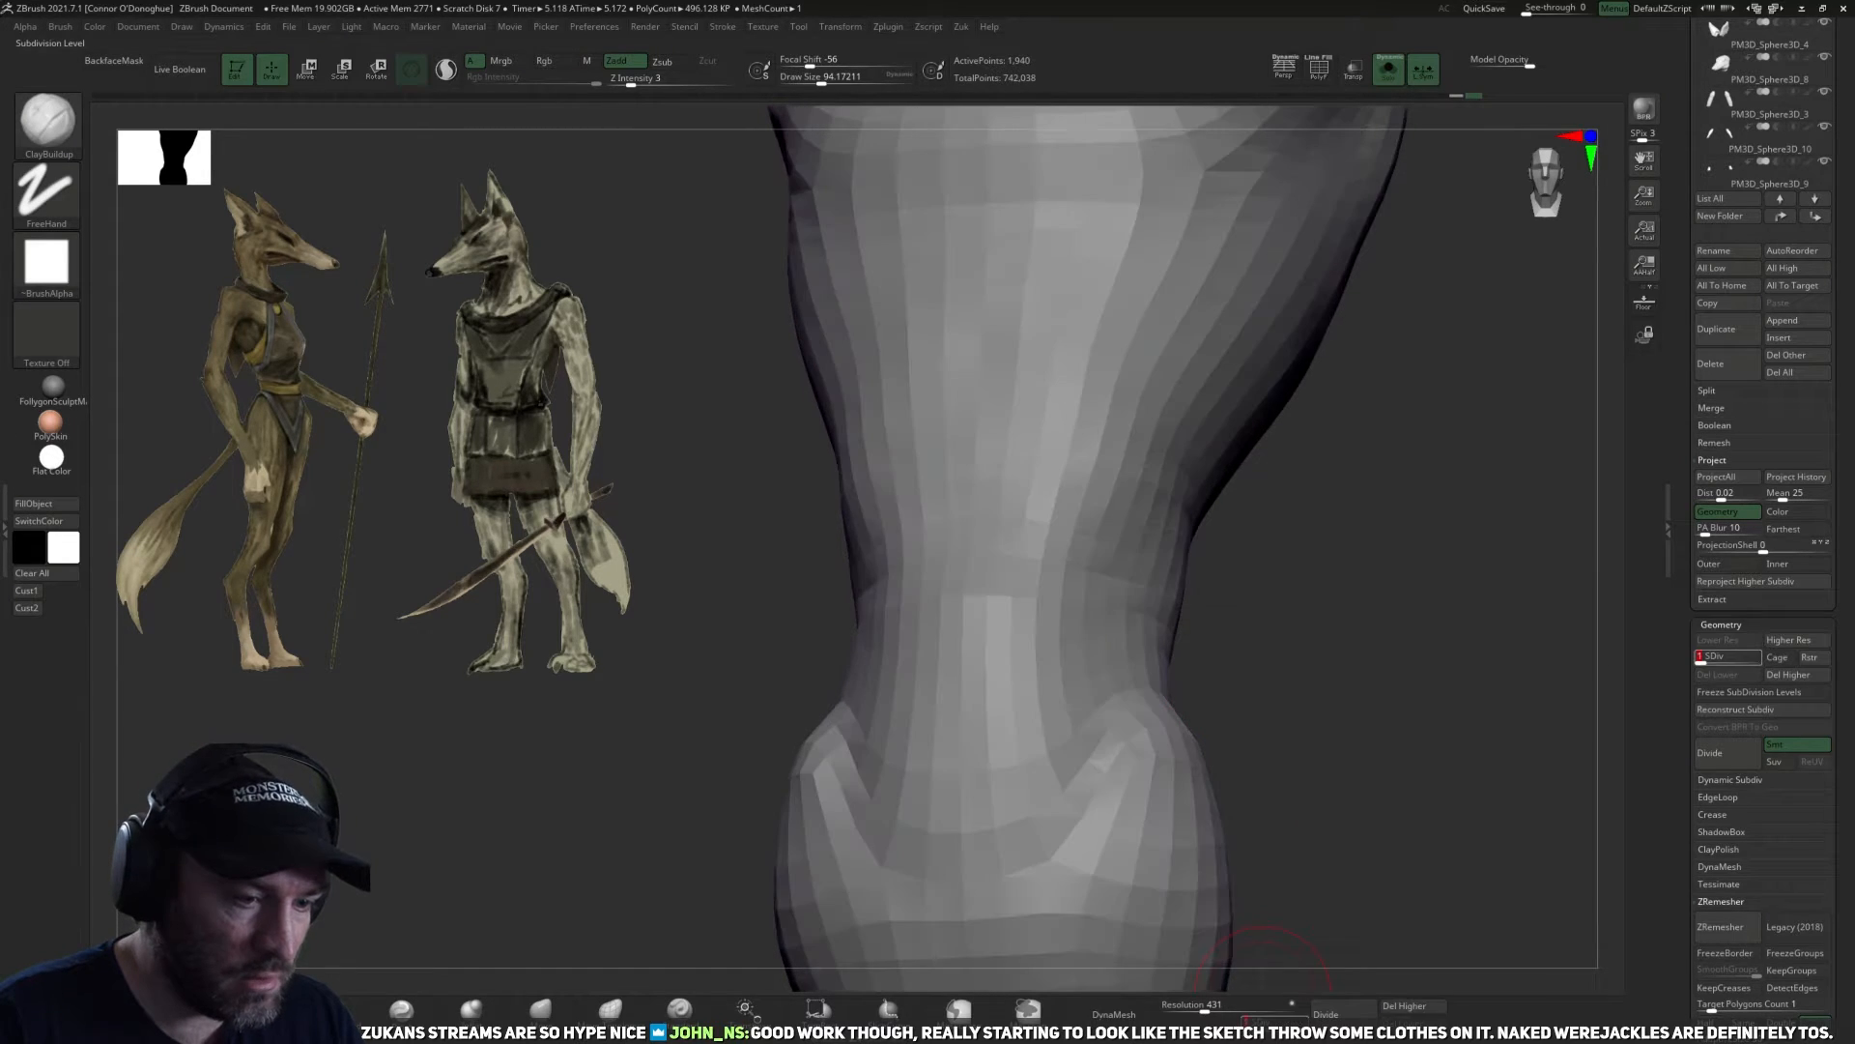
{"action": "key", "text": "d"}
{"action": "left_click_drag", "start_coordinate": [1375, 639], "coordinate": [1332, 624]}
{"action": "key", "text": "d"}
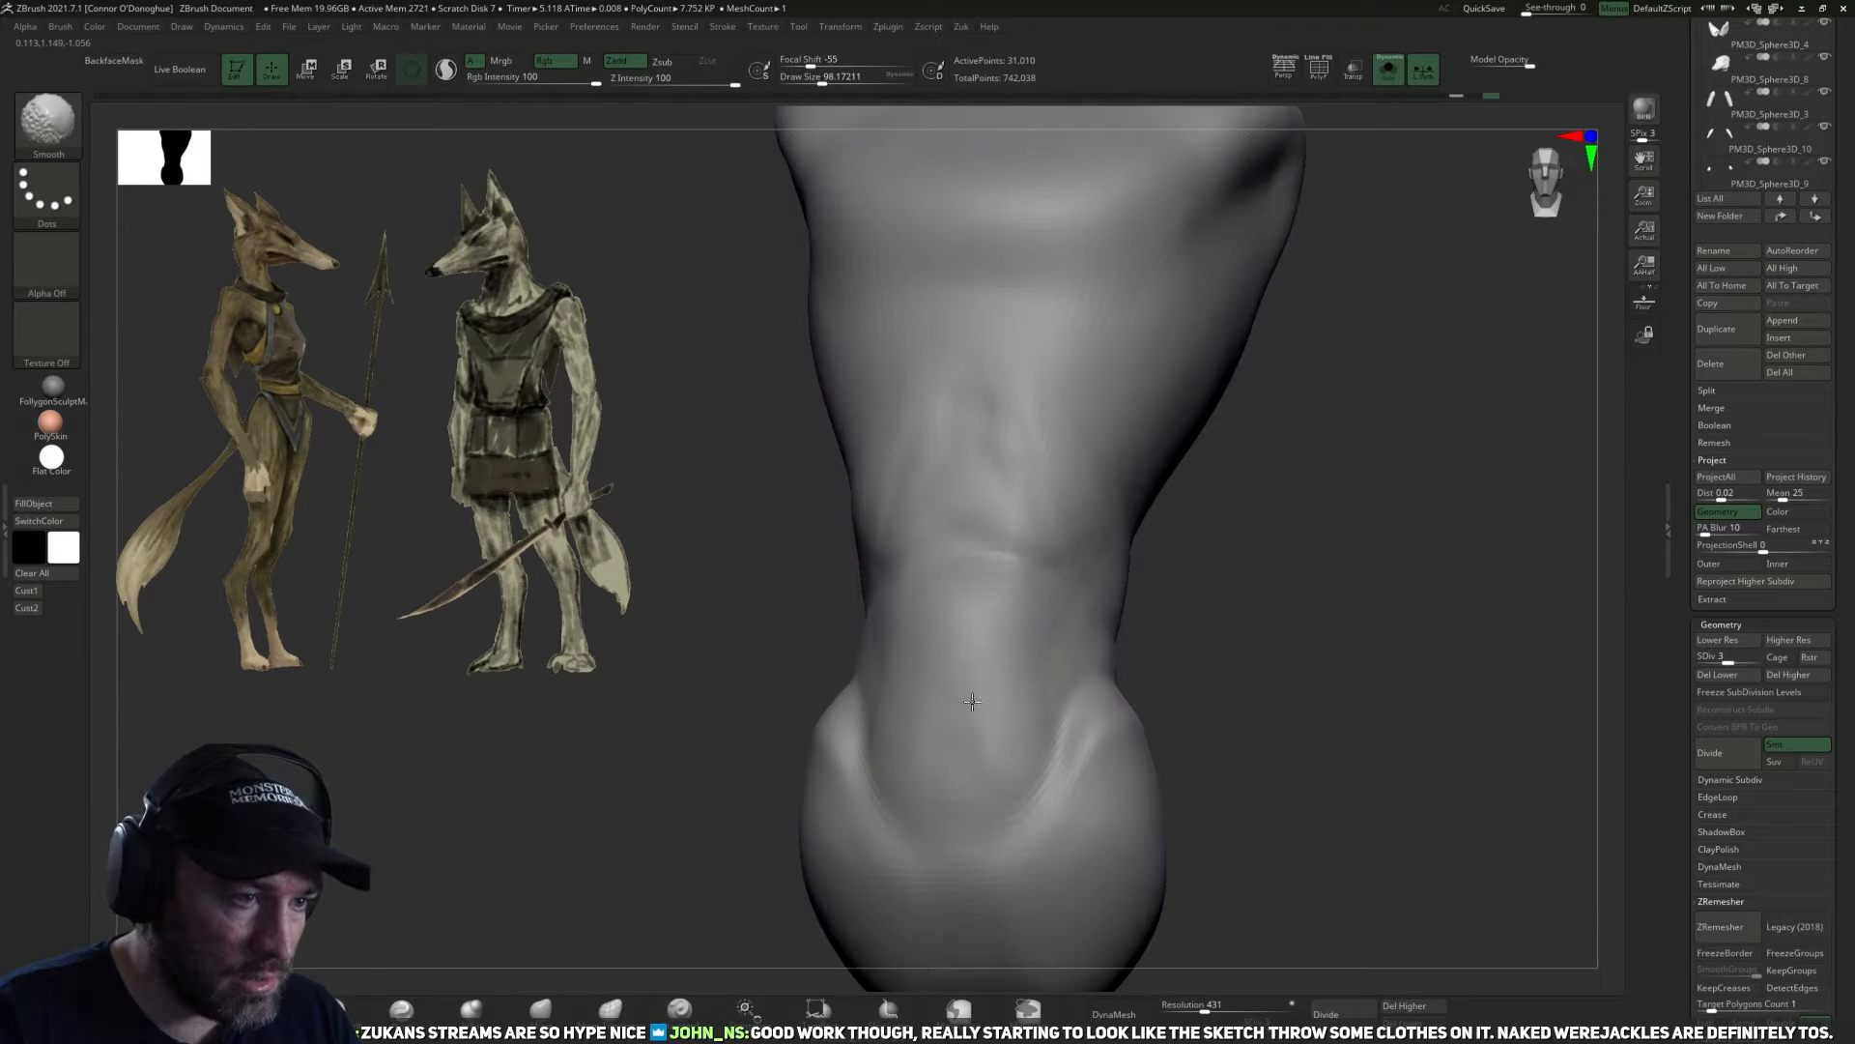
Smooth away the abdominal creases and soften the belly-to-waist seam on the front and side at subdivision levels 3 and 4.
{"action": "left_click_drag", "start_coordinate": [965, 809], "coordinate": [974, 774], "text": "shift"}
{"action": "left_click_drag", "start_coordinate": [1023, 513], "coordinate": [989, 420], "text": "shift"}
{"action": "mouse_move", "coordinate": [1126, 497]}
{"action": "right_mouse_down"}
{"action": "mouse_move", "coordinate": [1213, 594]}
{"action": "mouse_move", "coordinate": [1089, 526]}
{"action": "right_mouse_up"}
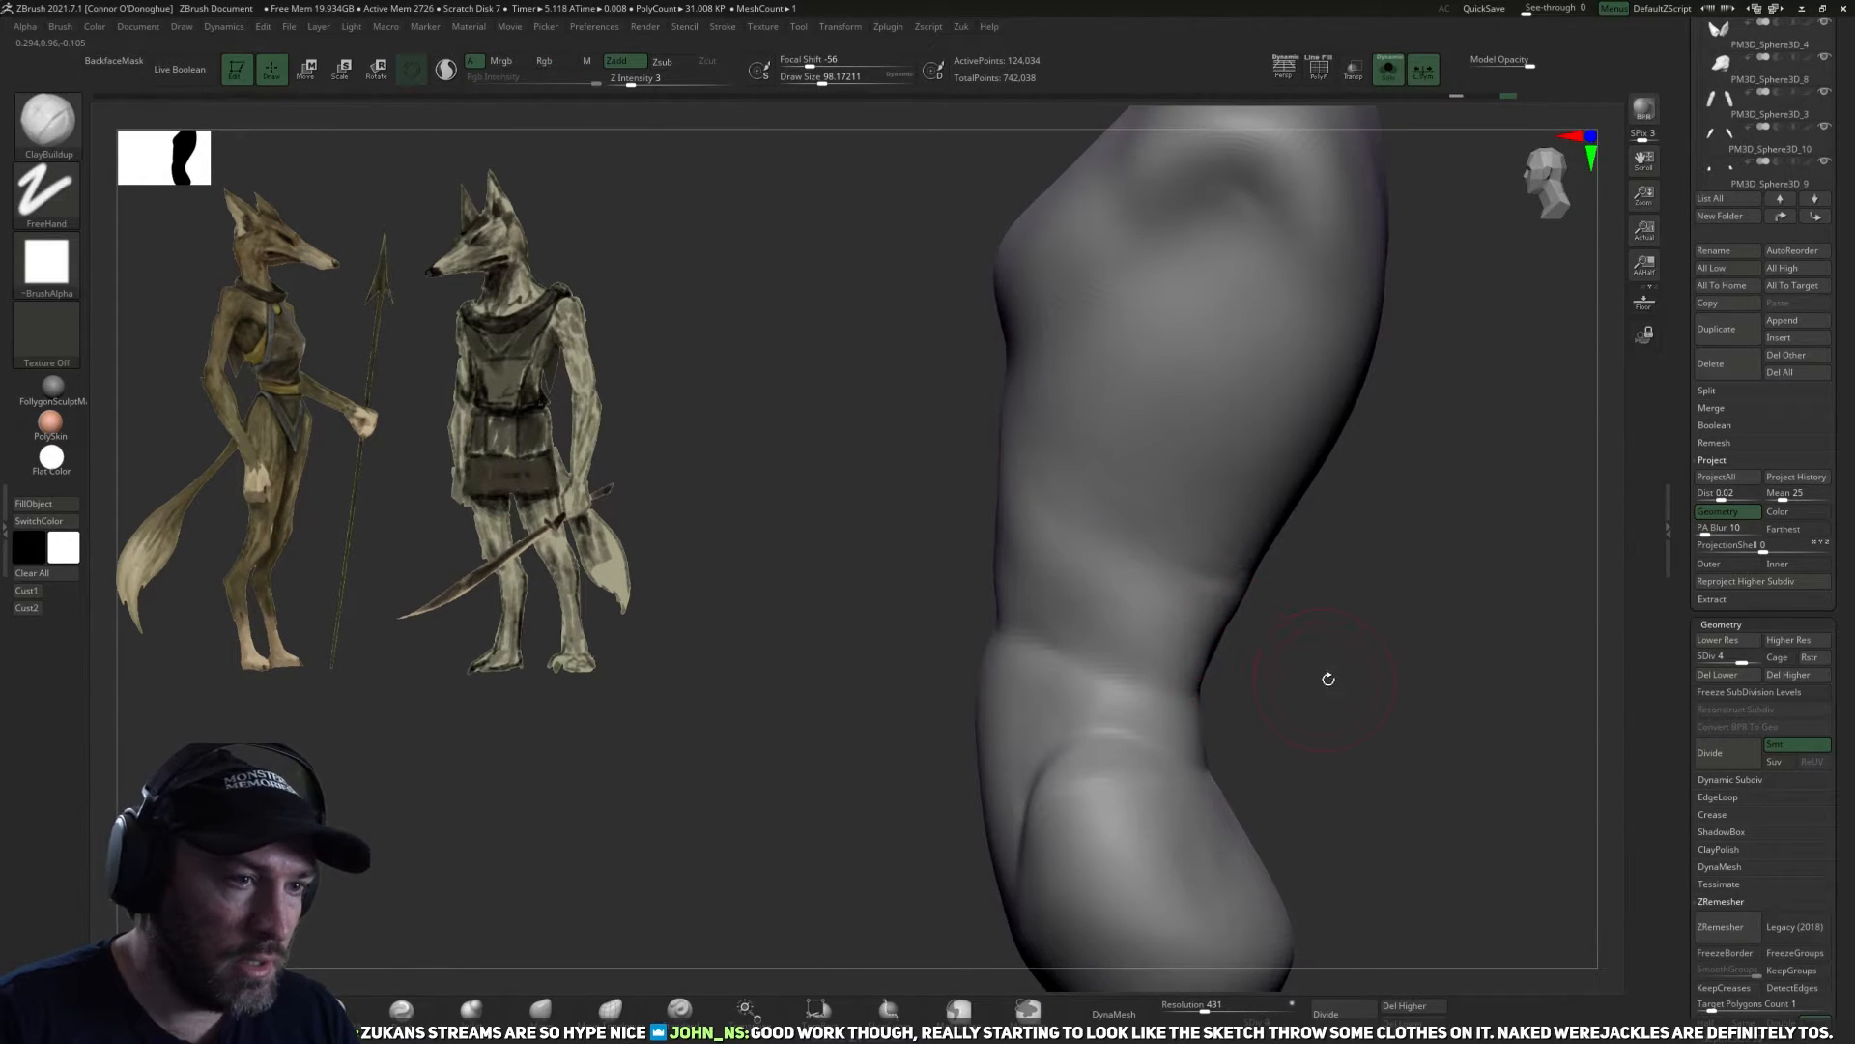
{"action": "right_click_drag", "start_coordinate": [1329, 679], "coordinate": [1033, 566]}
{"action": "right_click_drag", "start_coordinate": [1062, 473], "coordinate": [996, 542], "text": "shift"}
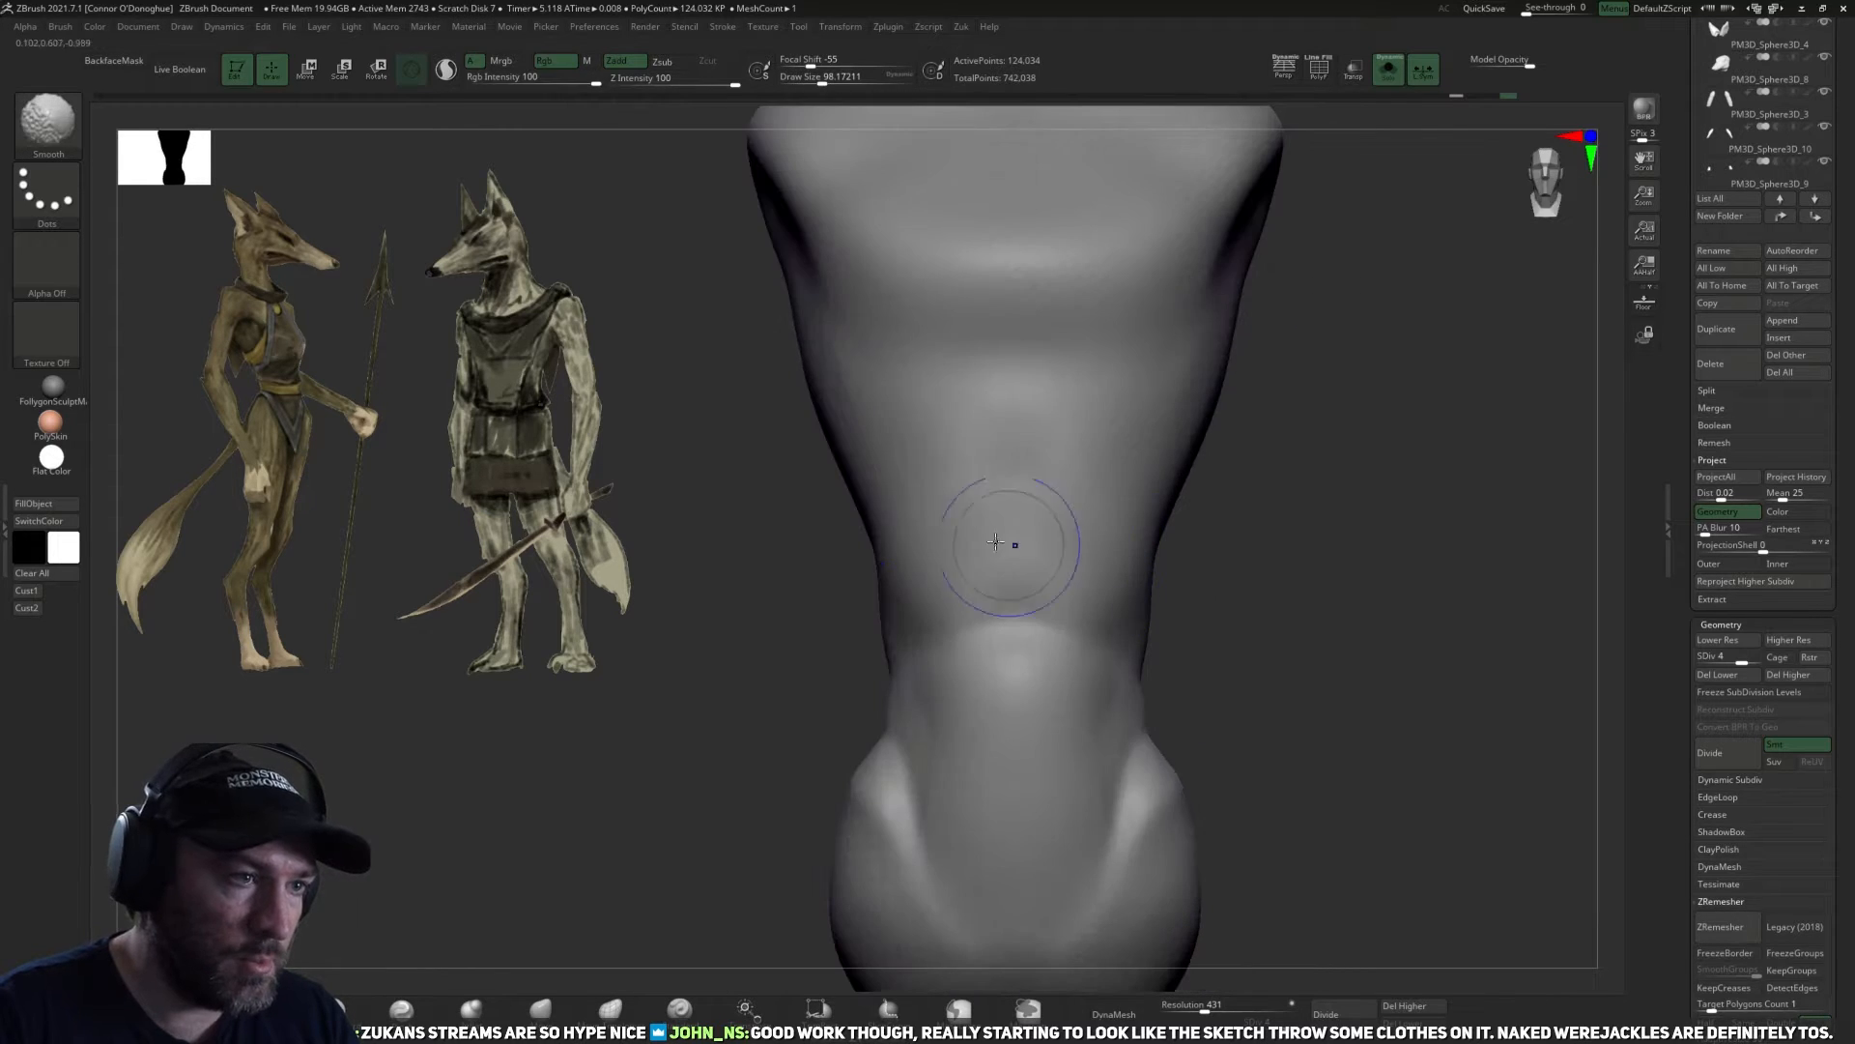
{"action": "right_click_drag", "start_coordinate": [1222, 712], "coordinate": [1105, 728]}
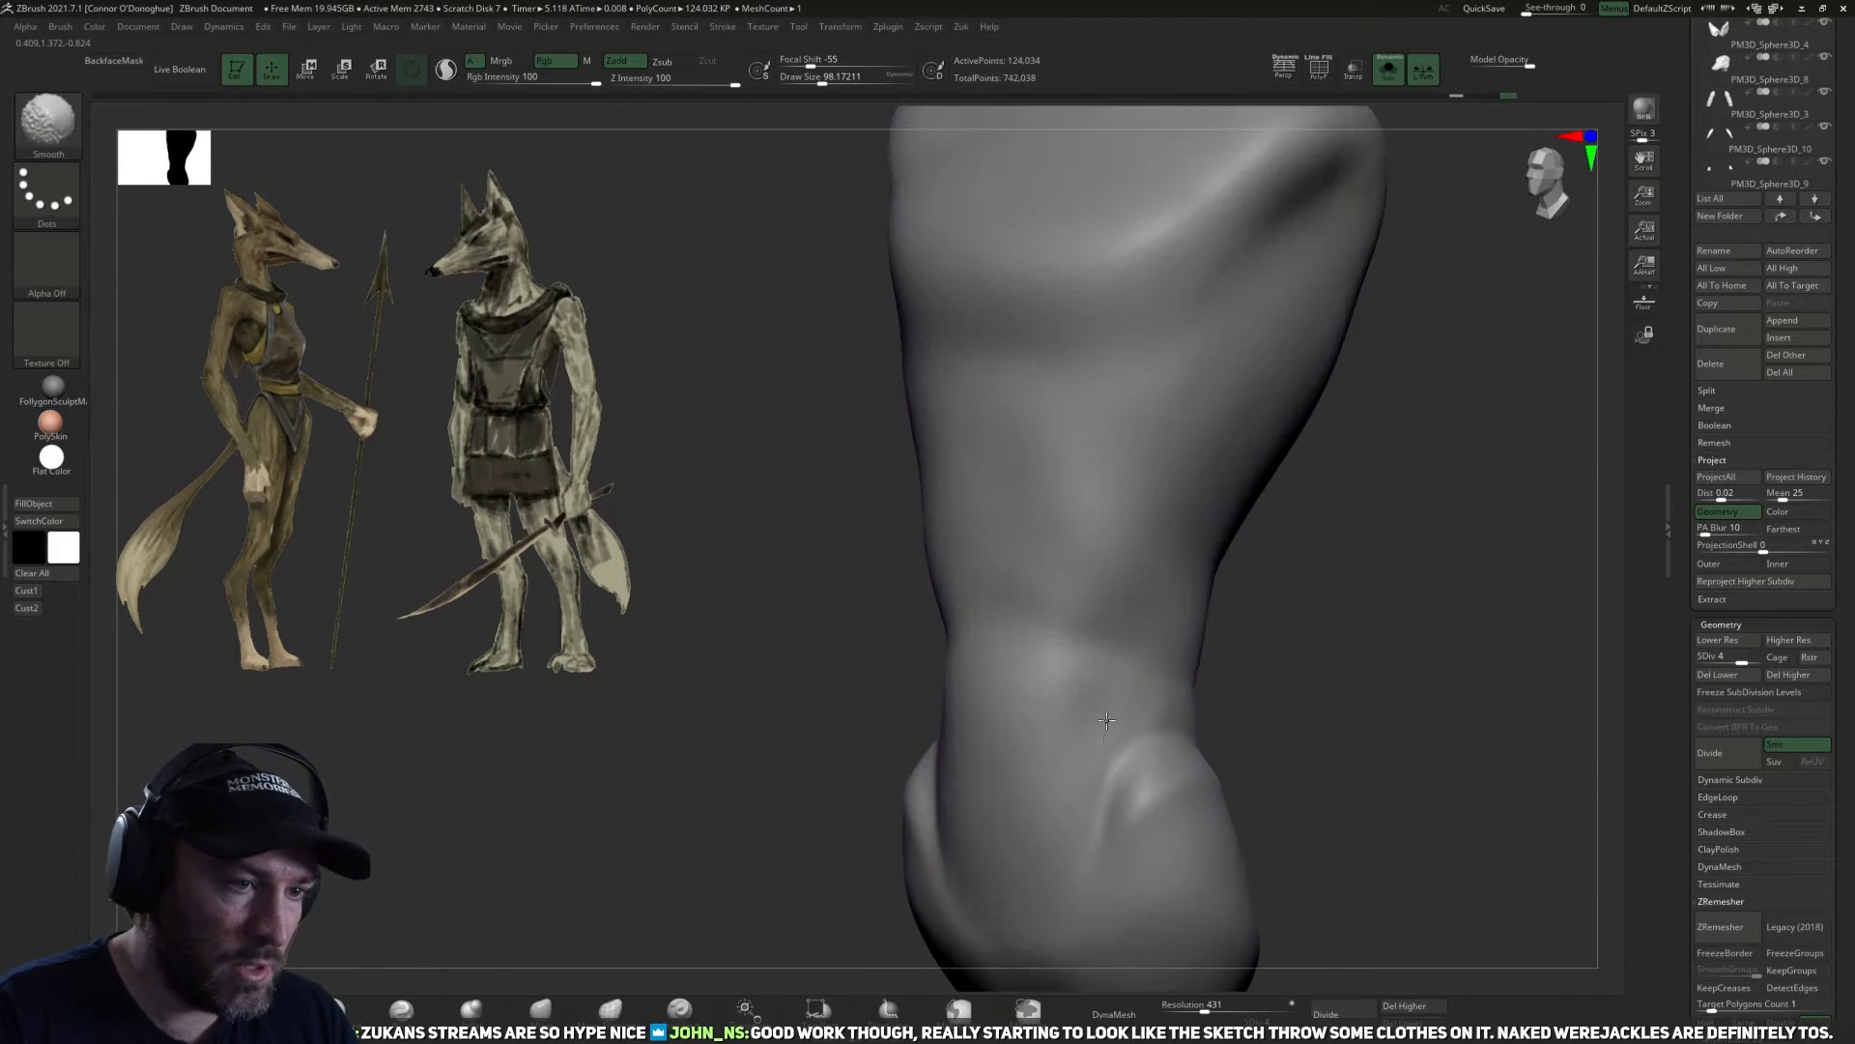
{"action": "right_click_drag", "start_coordinate": [1305, 746], "coordinate": [1178, 673]}
{"action": "right_click_drag", "start_coordinate": [1267, 622], "coordinate": [1377, 607], "text": "ctrl"}
Drop the torso to lower subdivision levels, smooth the waist seam around the side and lower back, and return to level 3.
{"action": "key", "text": "shift+d"}
{"action": "right_click_drag", "start_coordinate": [1496, 526], "coordinate": [1366, 600], "text": "alt"}
{"action": "key", "text": "shift+d"}
{"action": "right_click_drag", "start_coordinate": [1213, 644], "coordinate": [1193, 580]}
{"action": "key", "text": "d"}
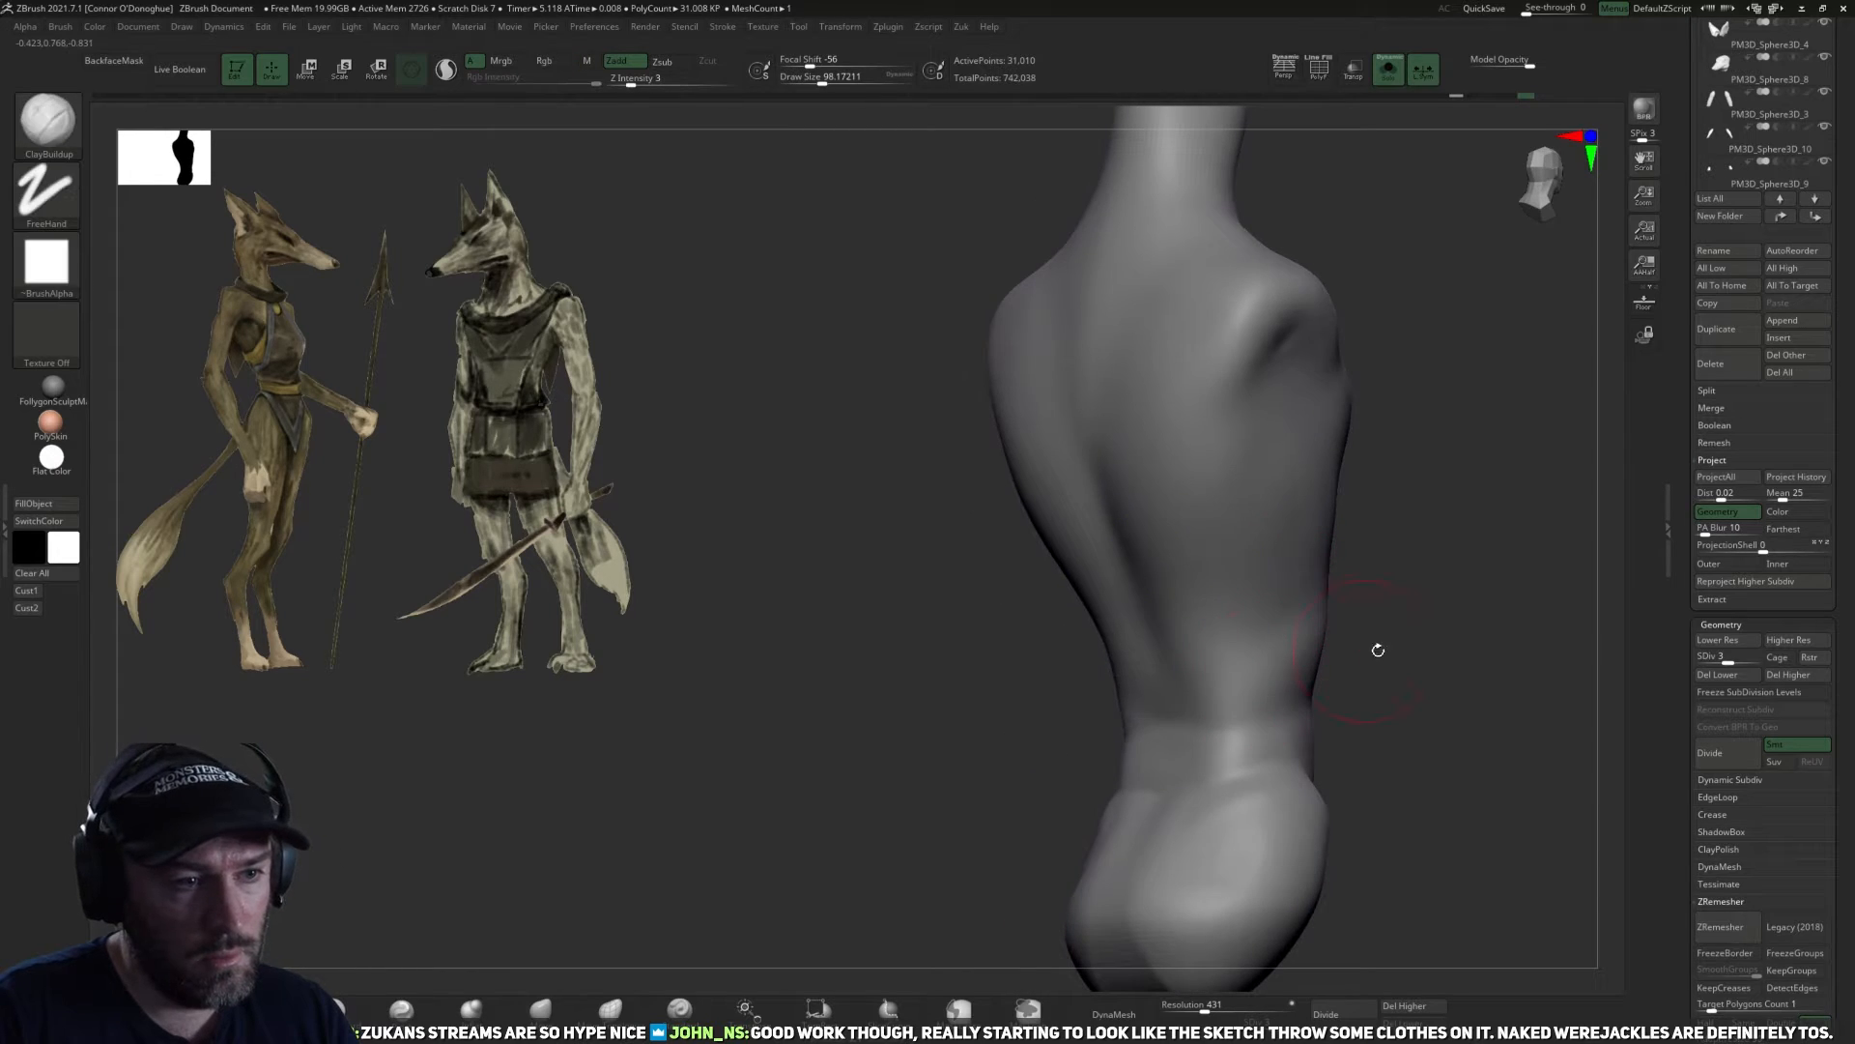
Raise the torso to subdivision level 5 and smooth the flank, hip and lower-back transitions.
{"action": "right_click_drag", "start_coordinate": [1379, 647], "coordinate": [1478, 638]}
{"action": "key", "text": "d"}
{"action": "mouse_move", "coordinate": [1392, 695]}
{"action": "right_mouse_down"}
{"action": "mouse_move", "coordinate": [1289, 700]}
{"action": "mouse_move", "coordinate": [1265, 674]}
{"action": "right_mouse_up"}
{"action": "key", "text": "d"}
{"action": "key", "text": "shift"}
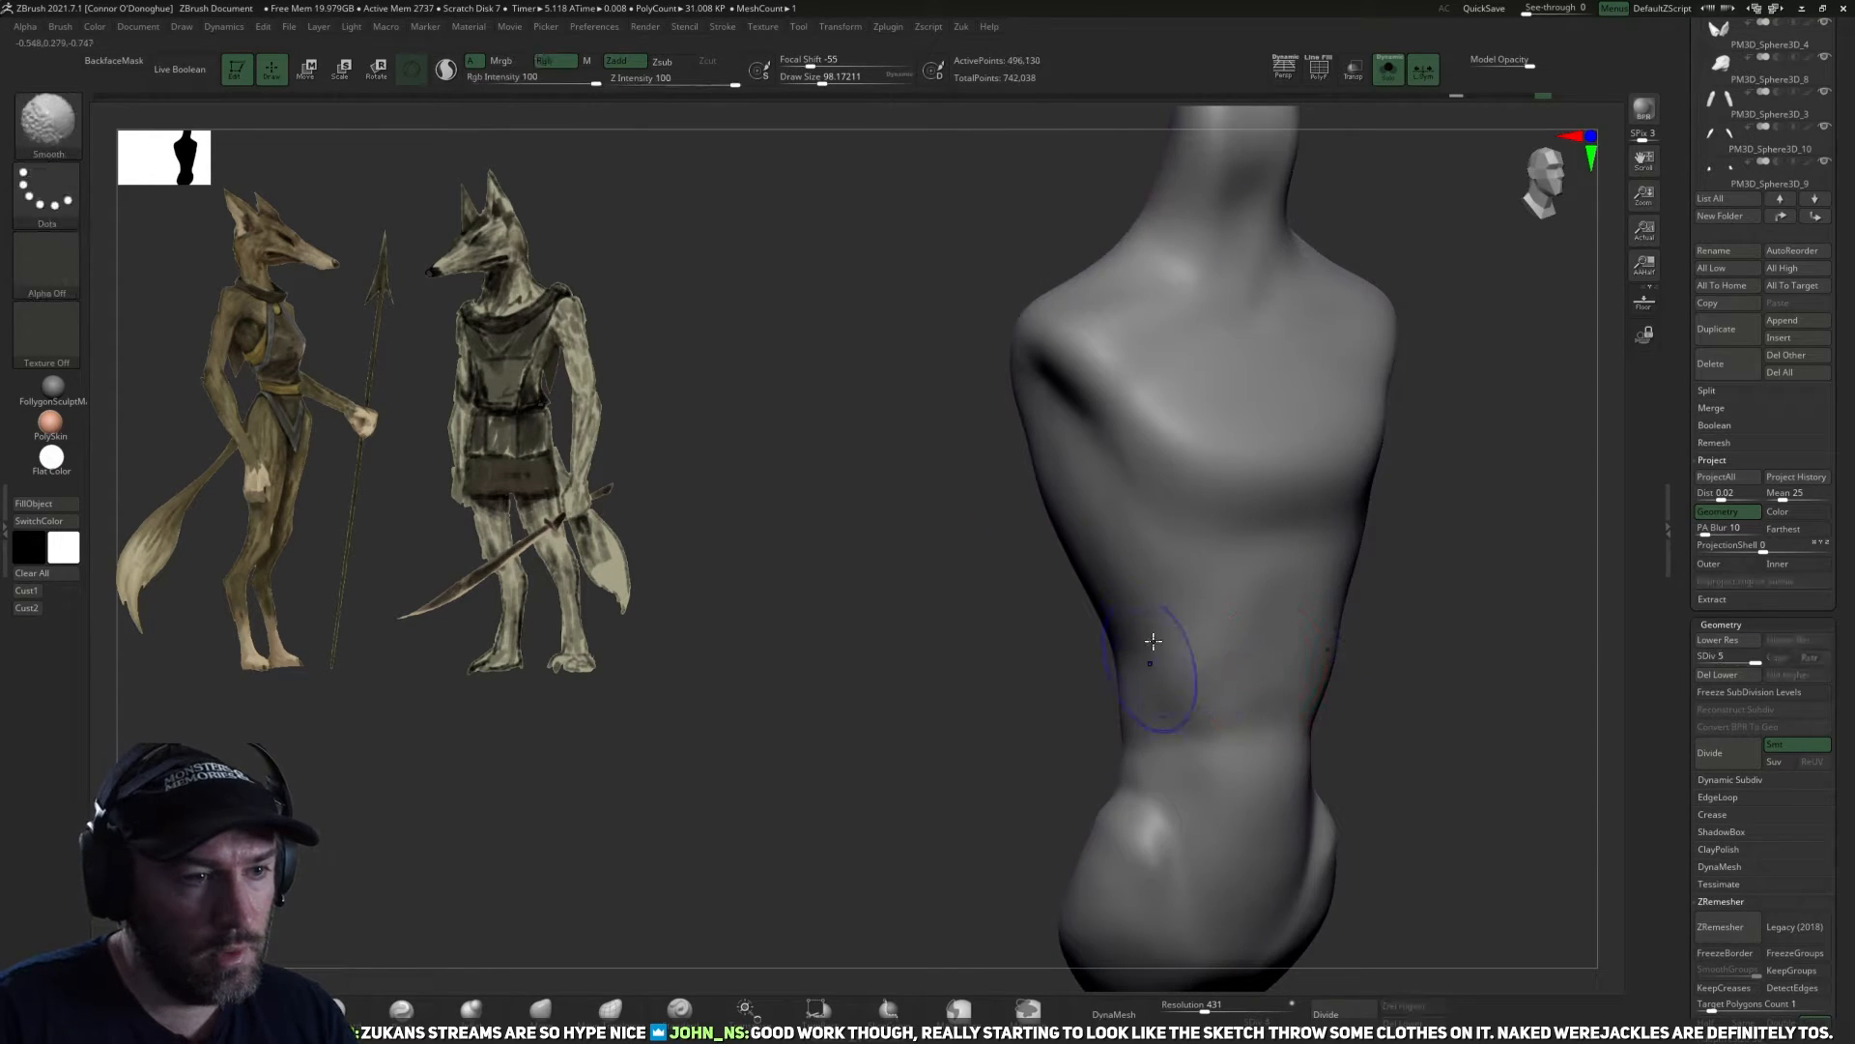
{"action": "right_click_drag", "start_coordinate": [1164, 894], "coordinate": [1133, 759]}
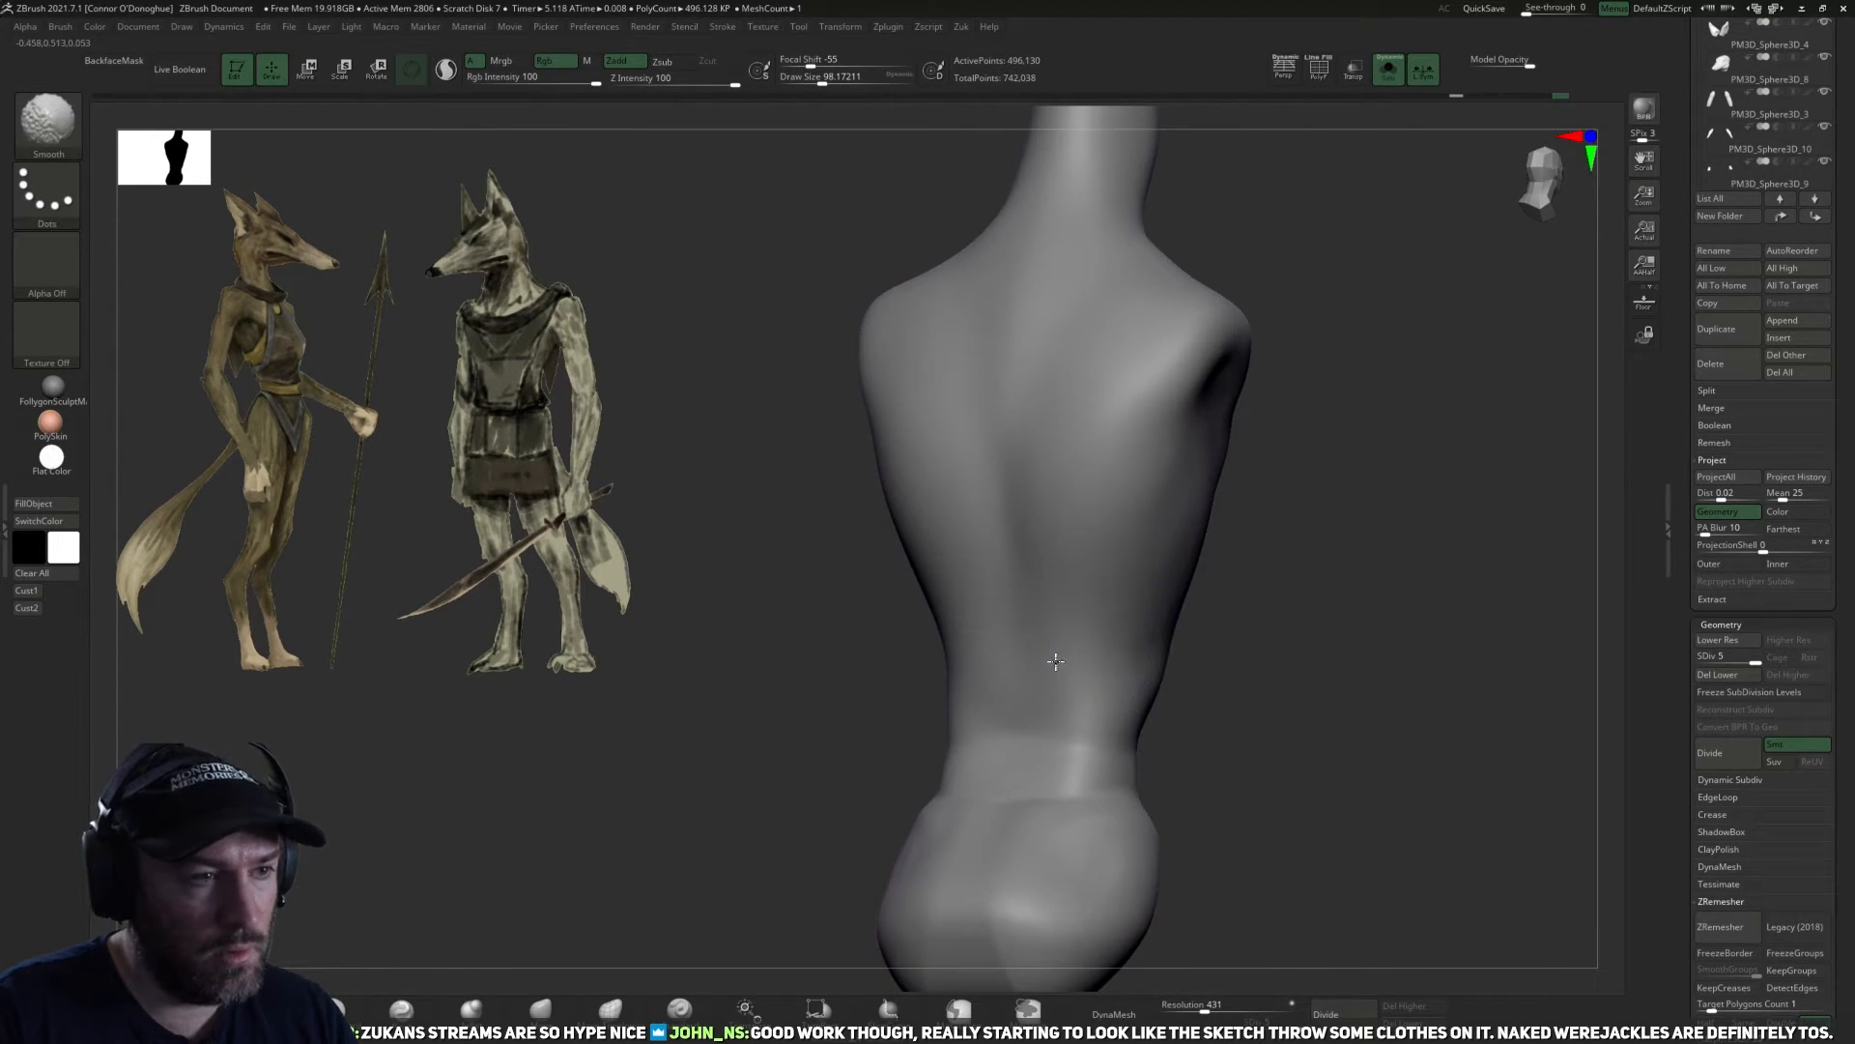
{"action": "mouse_move", "coordinate": [1365, 664]}
{"action": "right_mouse_down"}
{"action": "mouse_move", "coordinate": [1396, 696]}
{"action": "mouse_move", "coordinate": [1371, 684]}
{"action": "right_mouse_up"}
{"action": "mouse_move", "coordinate": [1010, 623]}
{"action": "right_mouse_down"}
{"action": "mouse_move", "coordinate": [1175, 660]}
{"action": "mouse_move", "coordinate": [1306, 473]}
{"action": "right_mouse_up"}
{"action": "mouse_move", "coordinate": [1330, 695]}
{"action": "right_mouse_down", "text": "ctrl"}
{"action": "mouse_move", "coordinate": [1233, 672]}
{"action": "mouse_move", "coordinate": [1121, 773]}
{"action": "right_mouse_up", "text": "ctrl"}
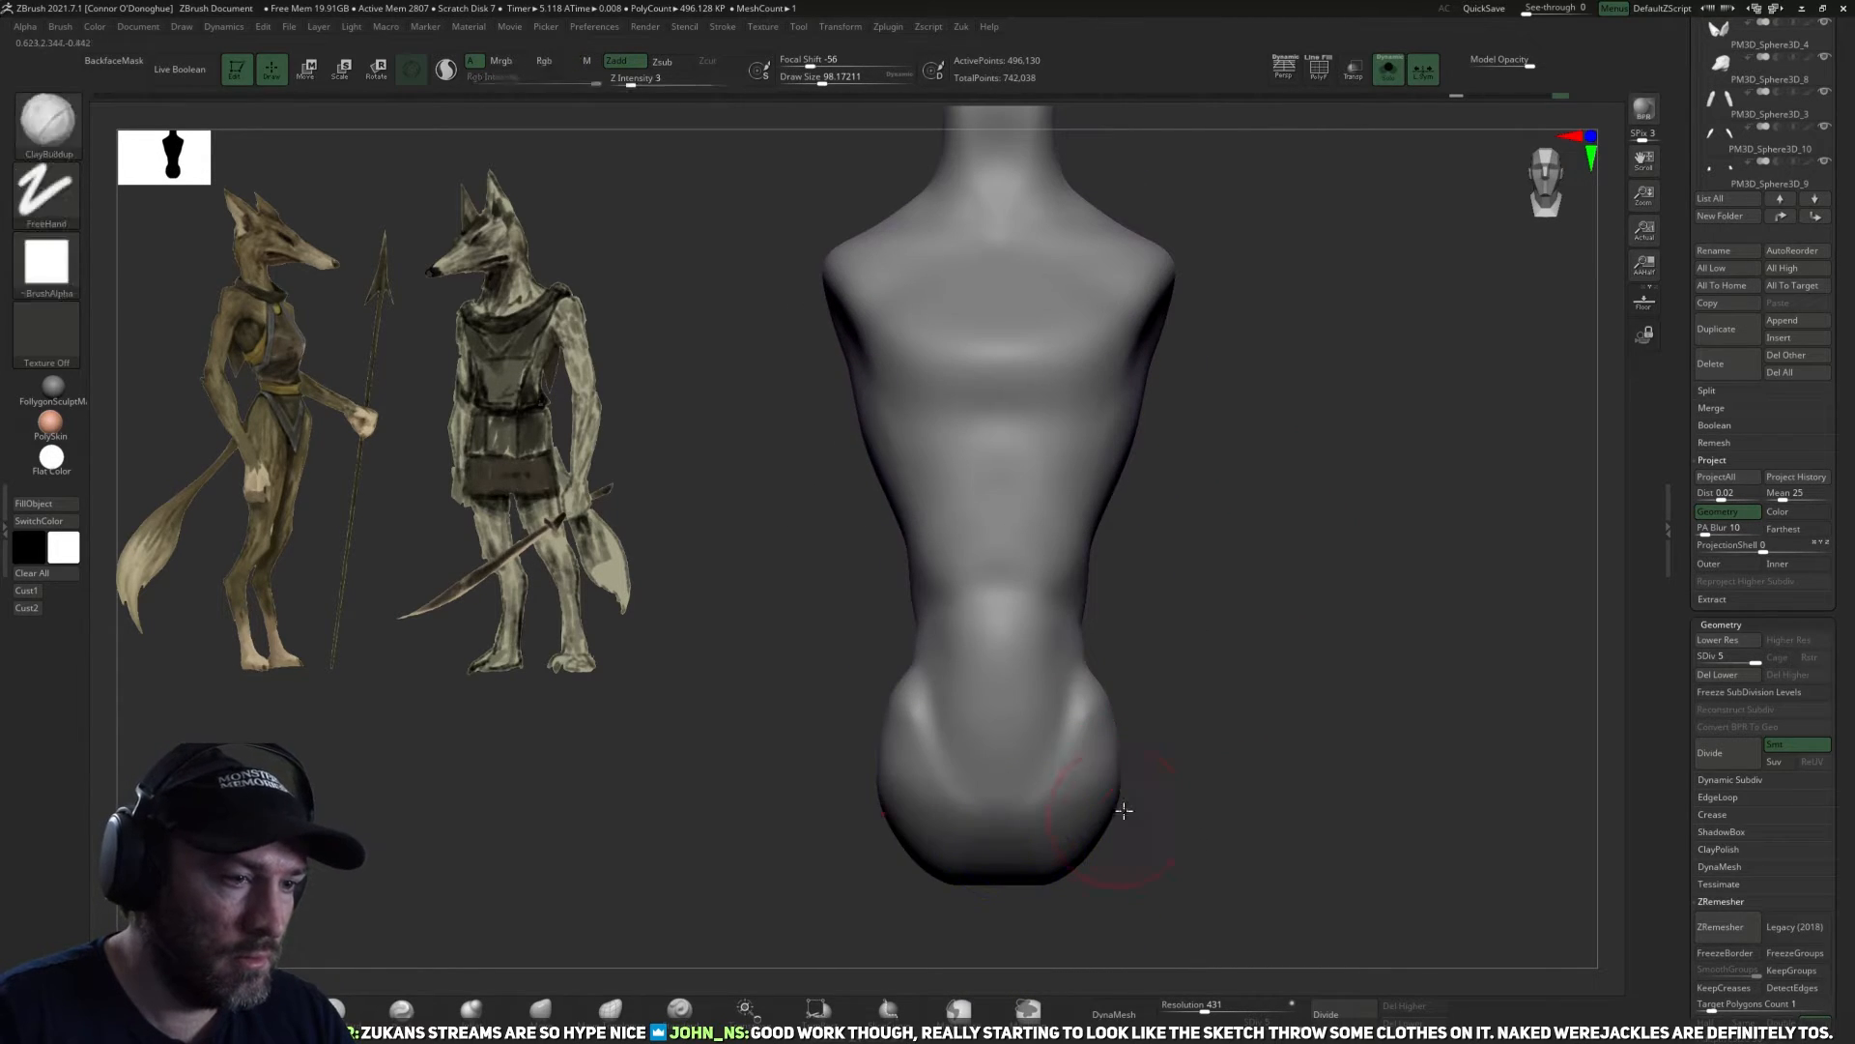
Smooth the front of the pelvis at subdivision level 4, return to level 5 and soften the abdomen.
{"action": "key", "text": "shift+d"}
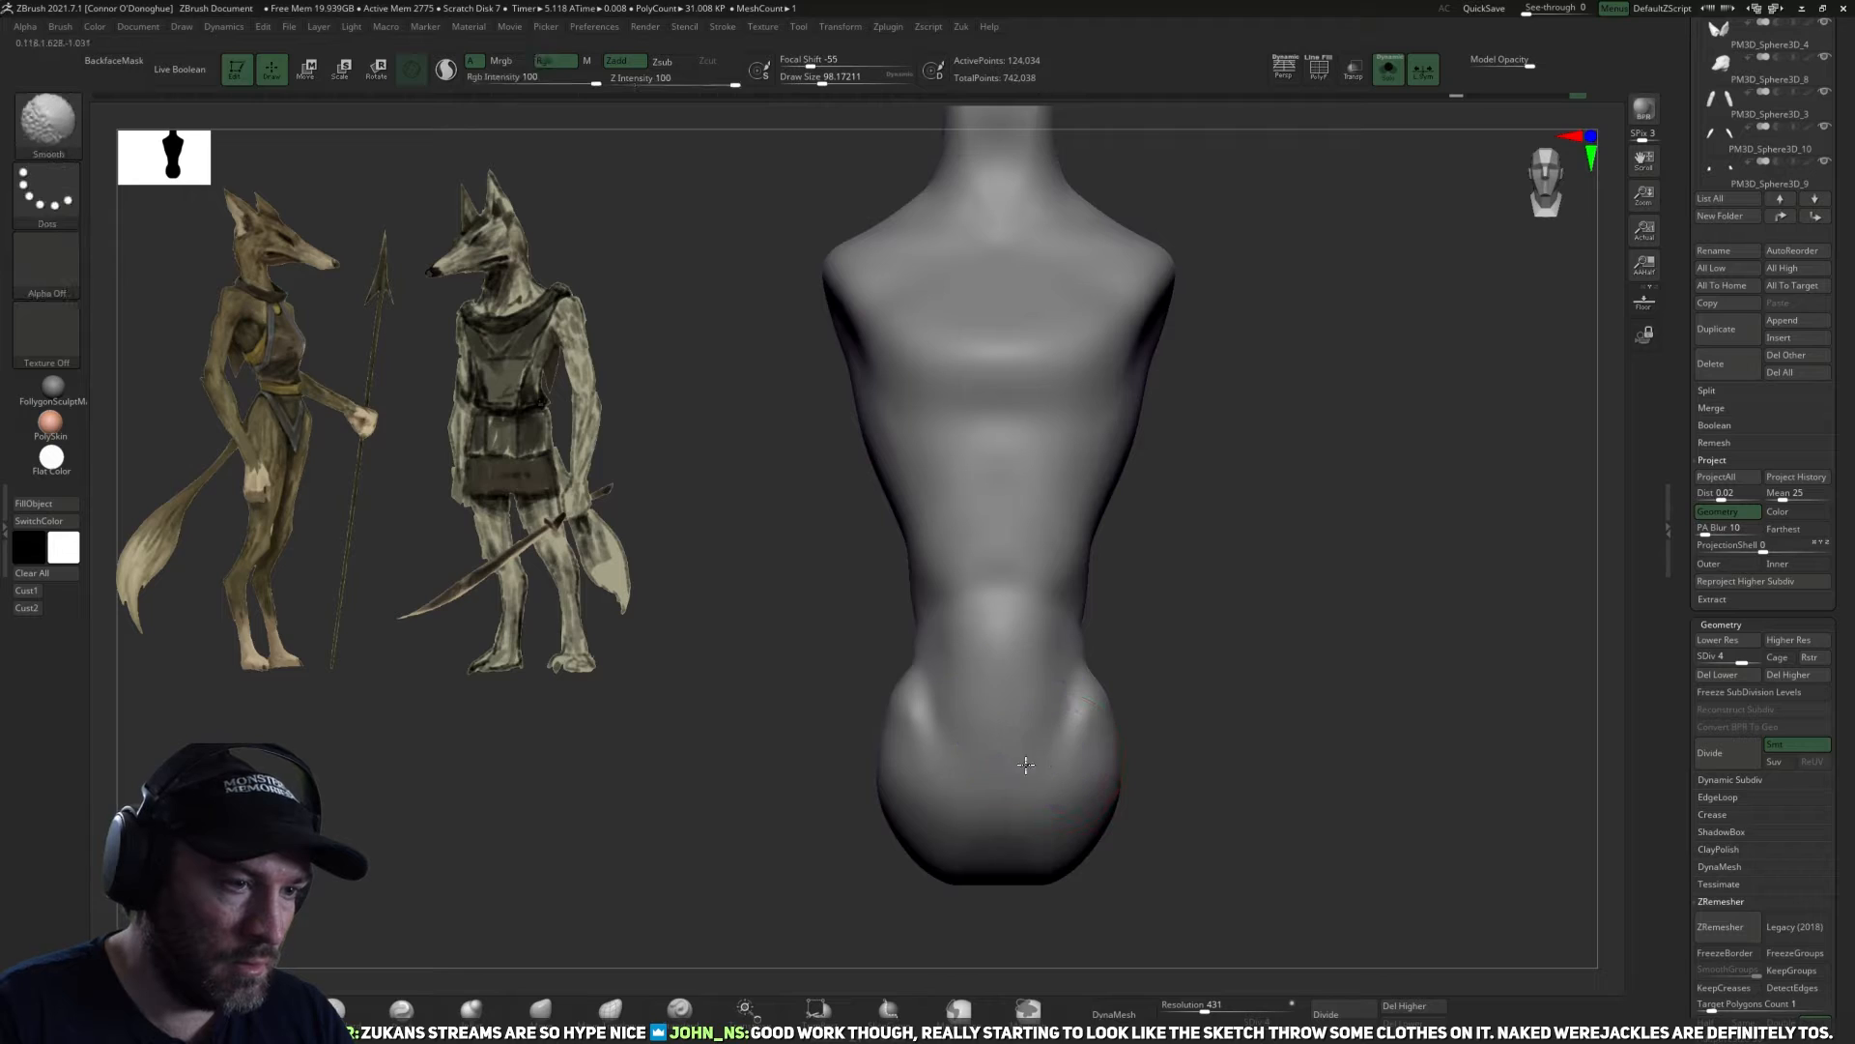
{"action": "key", "text": "d"}
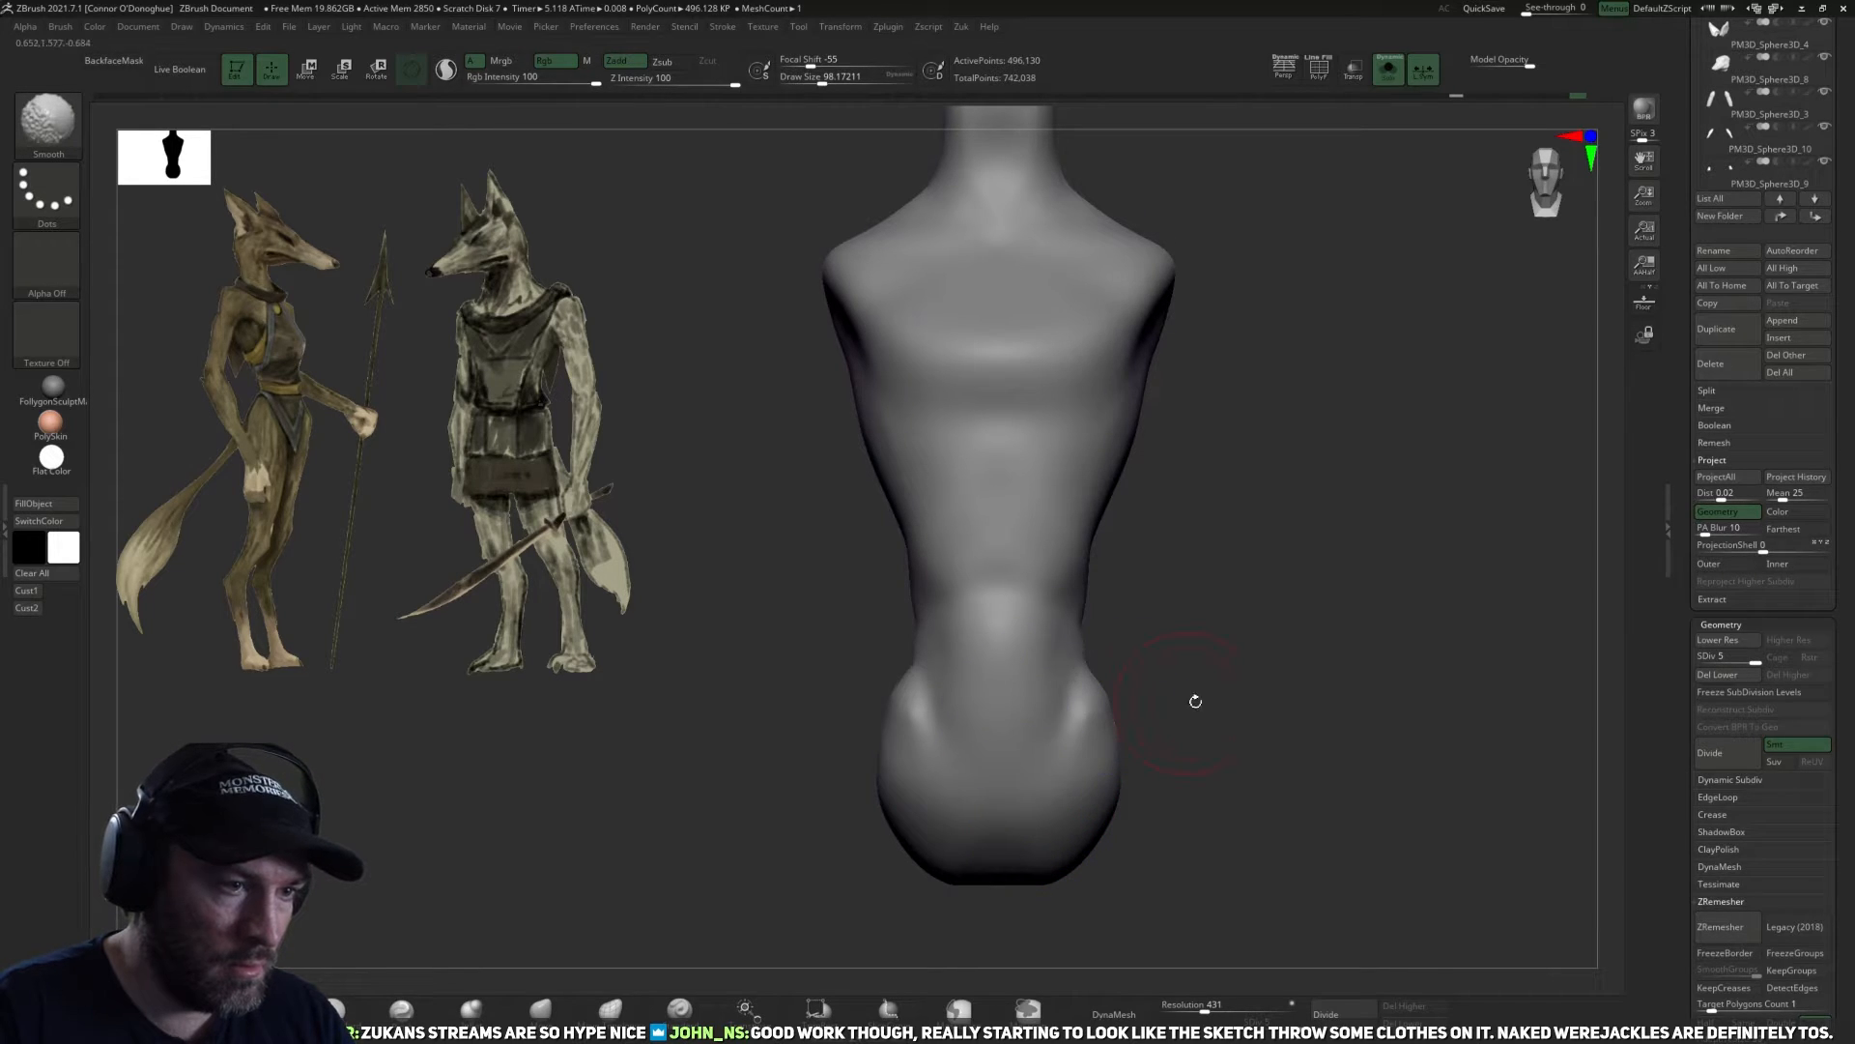
{"action": "right_click_drag", "start_coordinate": [1186, 701], "coordinate": [1044, 669]}
{"action": "right_click_drag", "start_coordinate": [1014, 523], "coordinate": [1241, 664]}
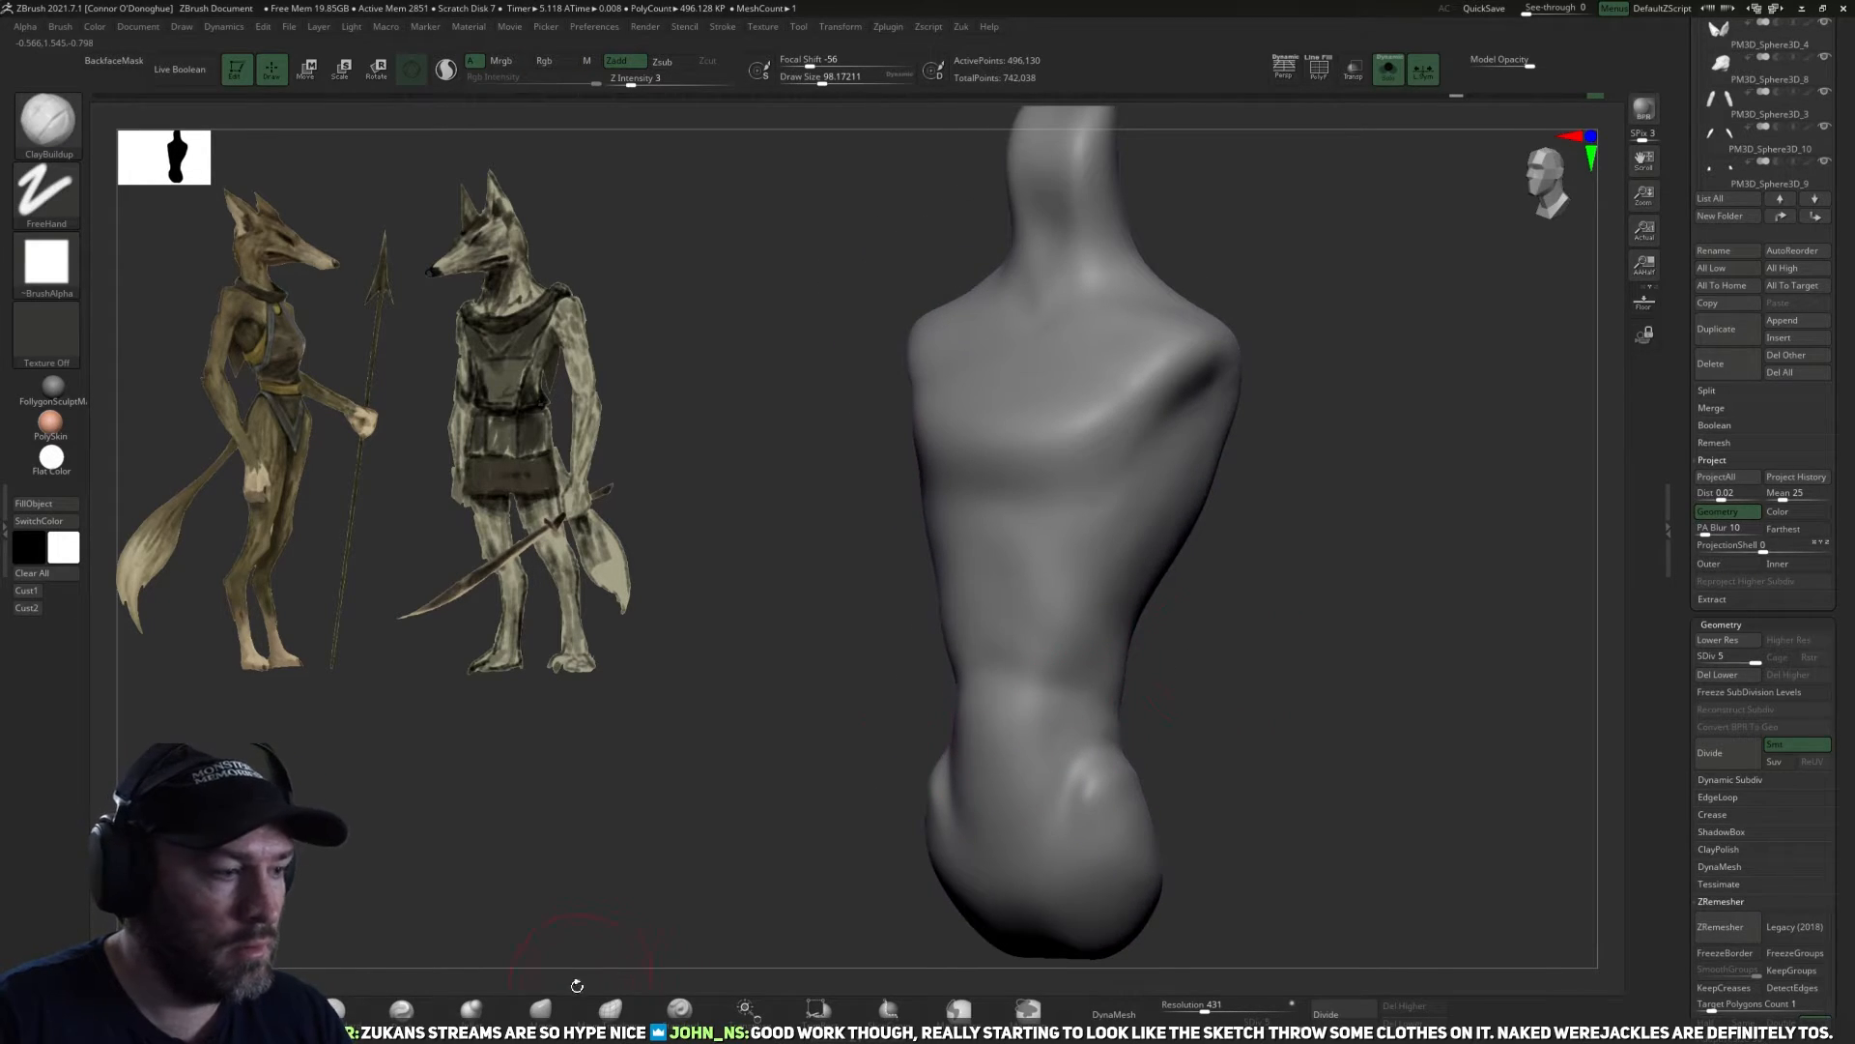
Adjust the torso's form with the Move brush and smooth the ribcage and waist at lower subdivision levels, ending at level 4.
{"action": "left_click", "coordinate": [542, 1009]}
{"action": "left_click_drag", "start_coordinate": [1241, 665], "coordinate": [1216, 755]}
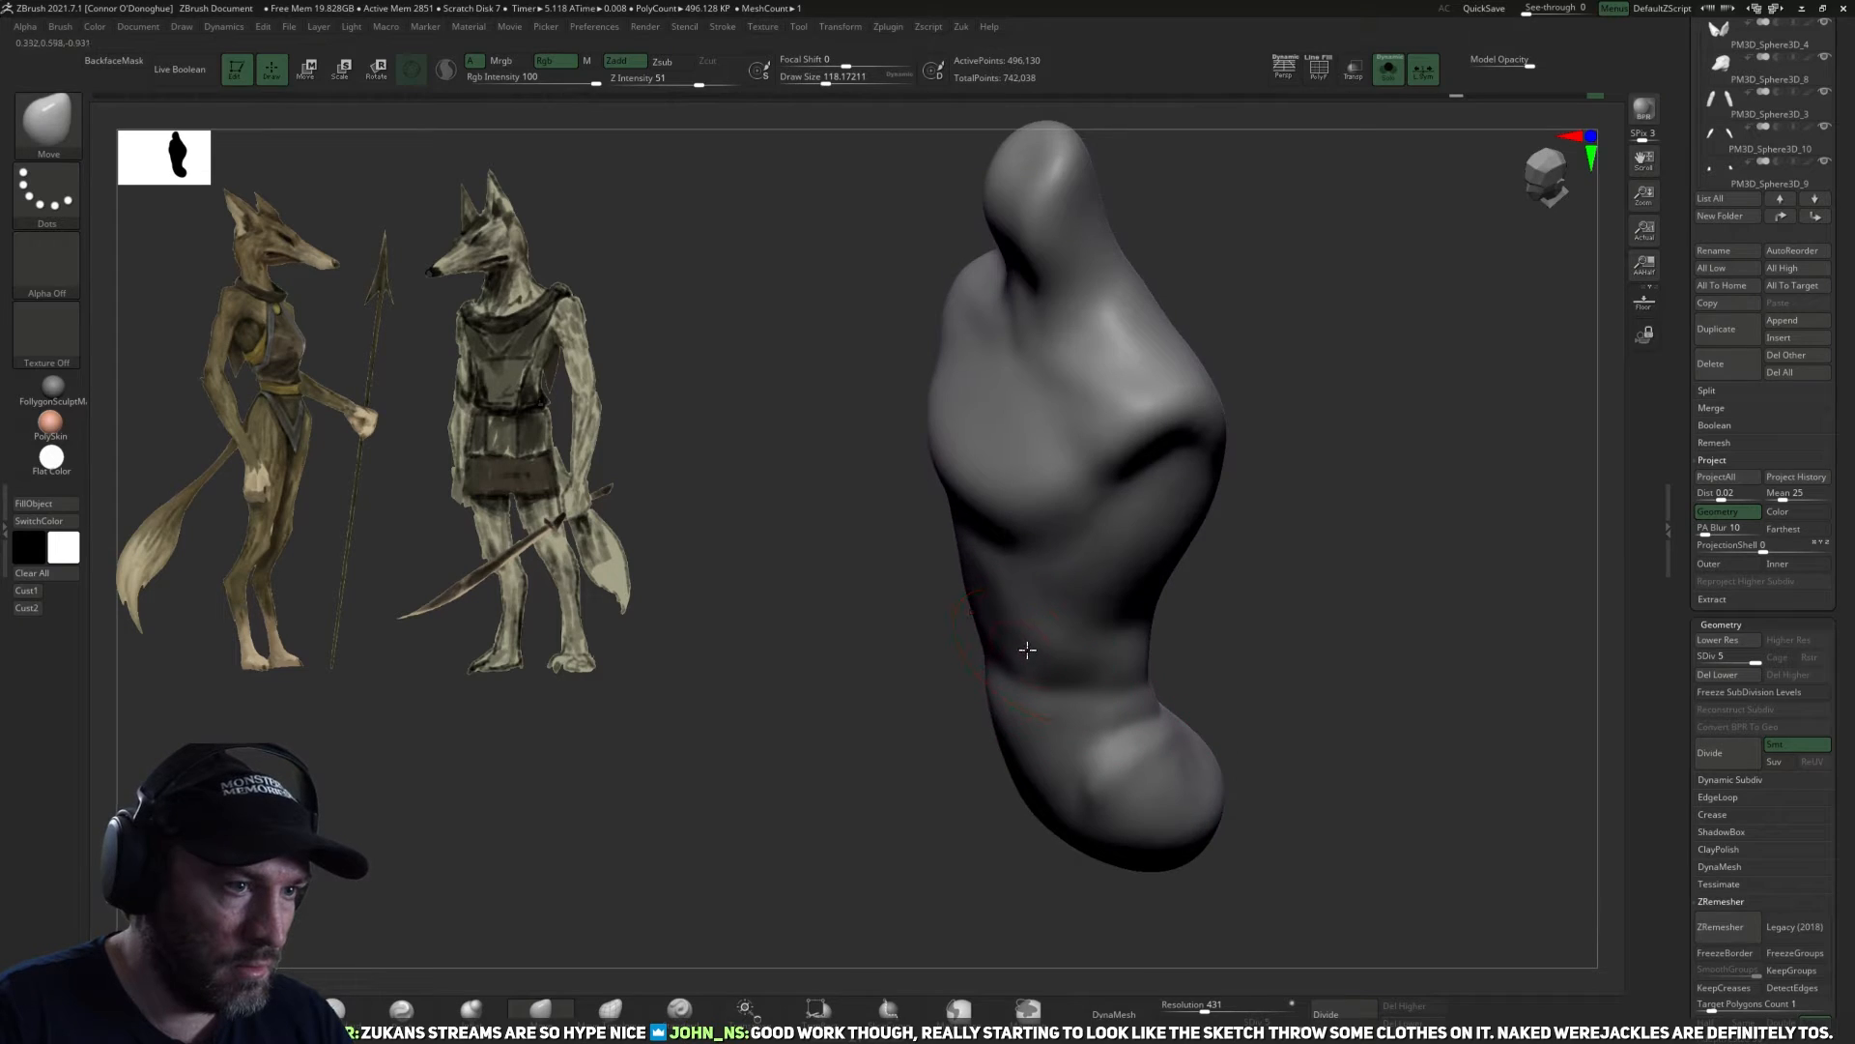
{"action": "mouse_move", "coordinate": [1025, 652]}
{"action": "right_mouse_down"}
{"action": "mouse_move", "coordinate": [1189, 625]}
{"action": "mouse_move", "coordinate": [986, 713]}
{"action": "mouse_move", "coordinate": [1044, 606]}
{"action": "mouse_move", "coordinate": [1263, 576]}
{"action": "right_mouse_up"}
{"action": "key", "text": "shift+d"}
{"action": "key", "text": "shift+d"}
{"action": "key", "text": "shift+d"}
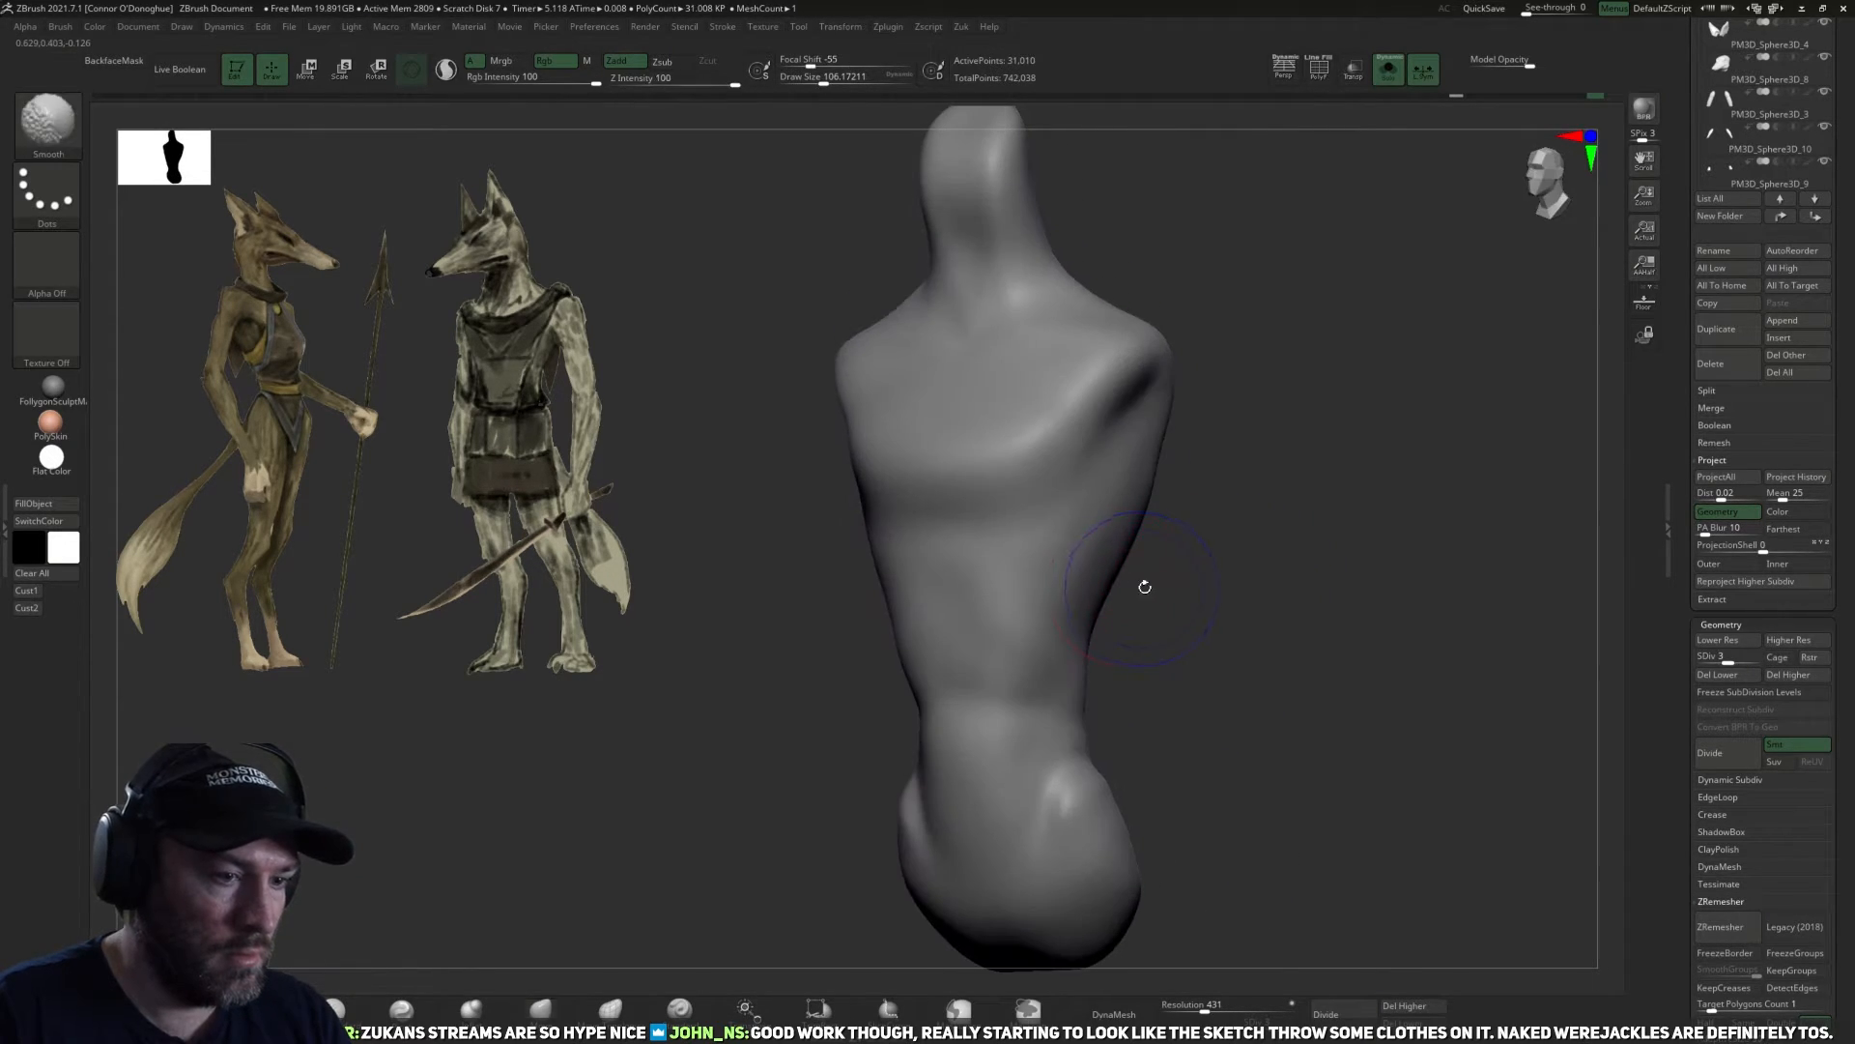
{"action": "key", "text": "d"}
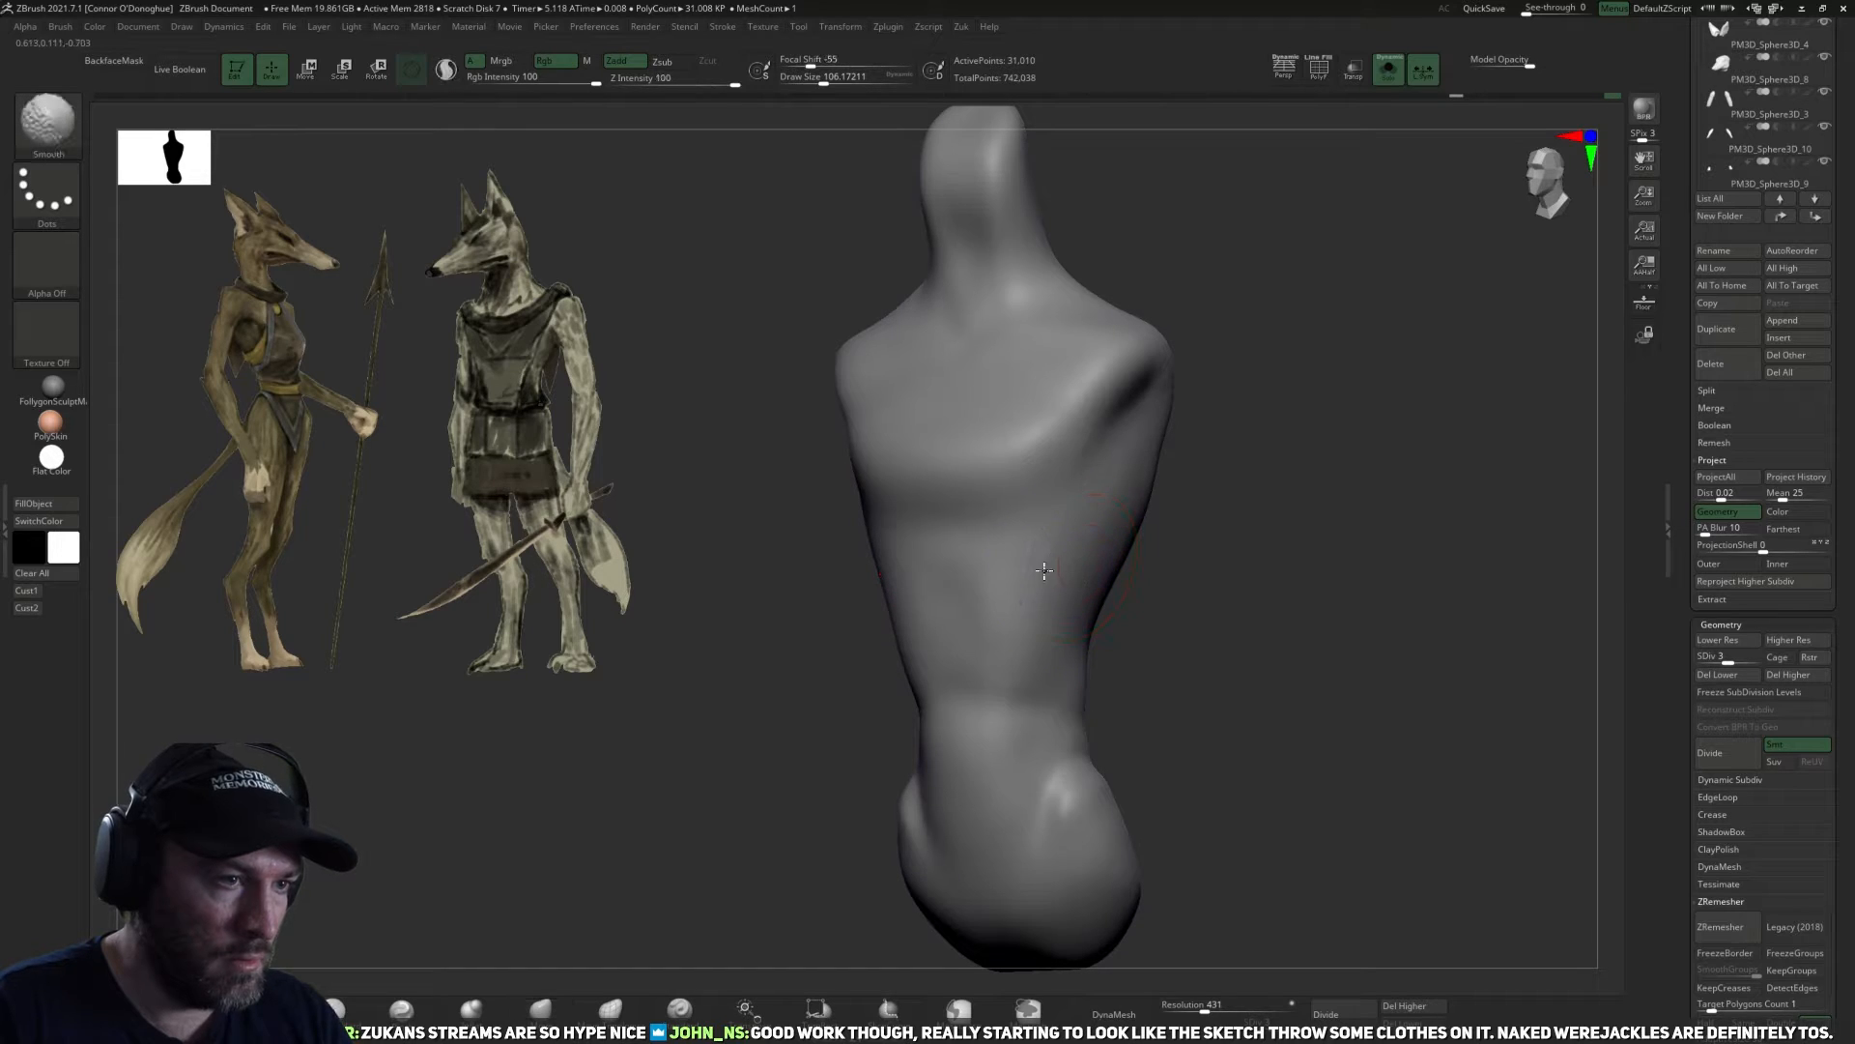
{"action": "right_click_drag", "start_coordinate": [983, 580], "coordinate": [1098, 600]}
{"action": "key", "text": "d"}
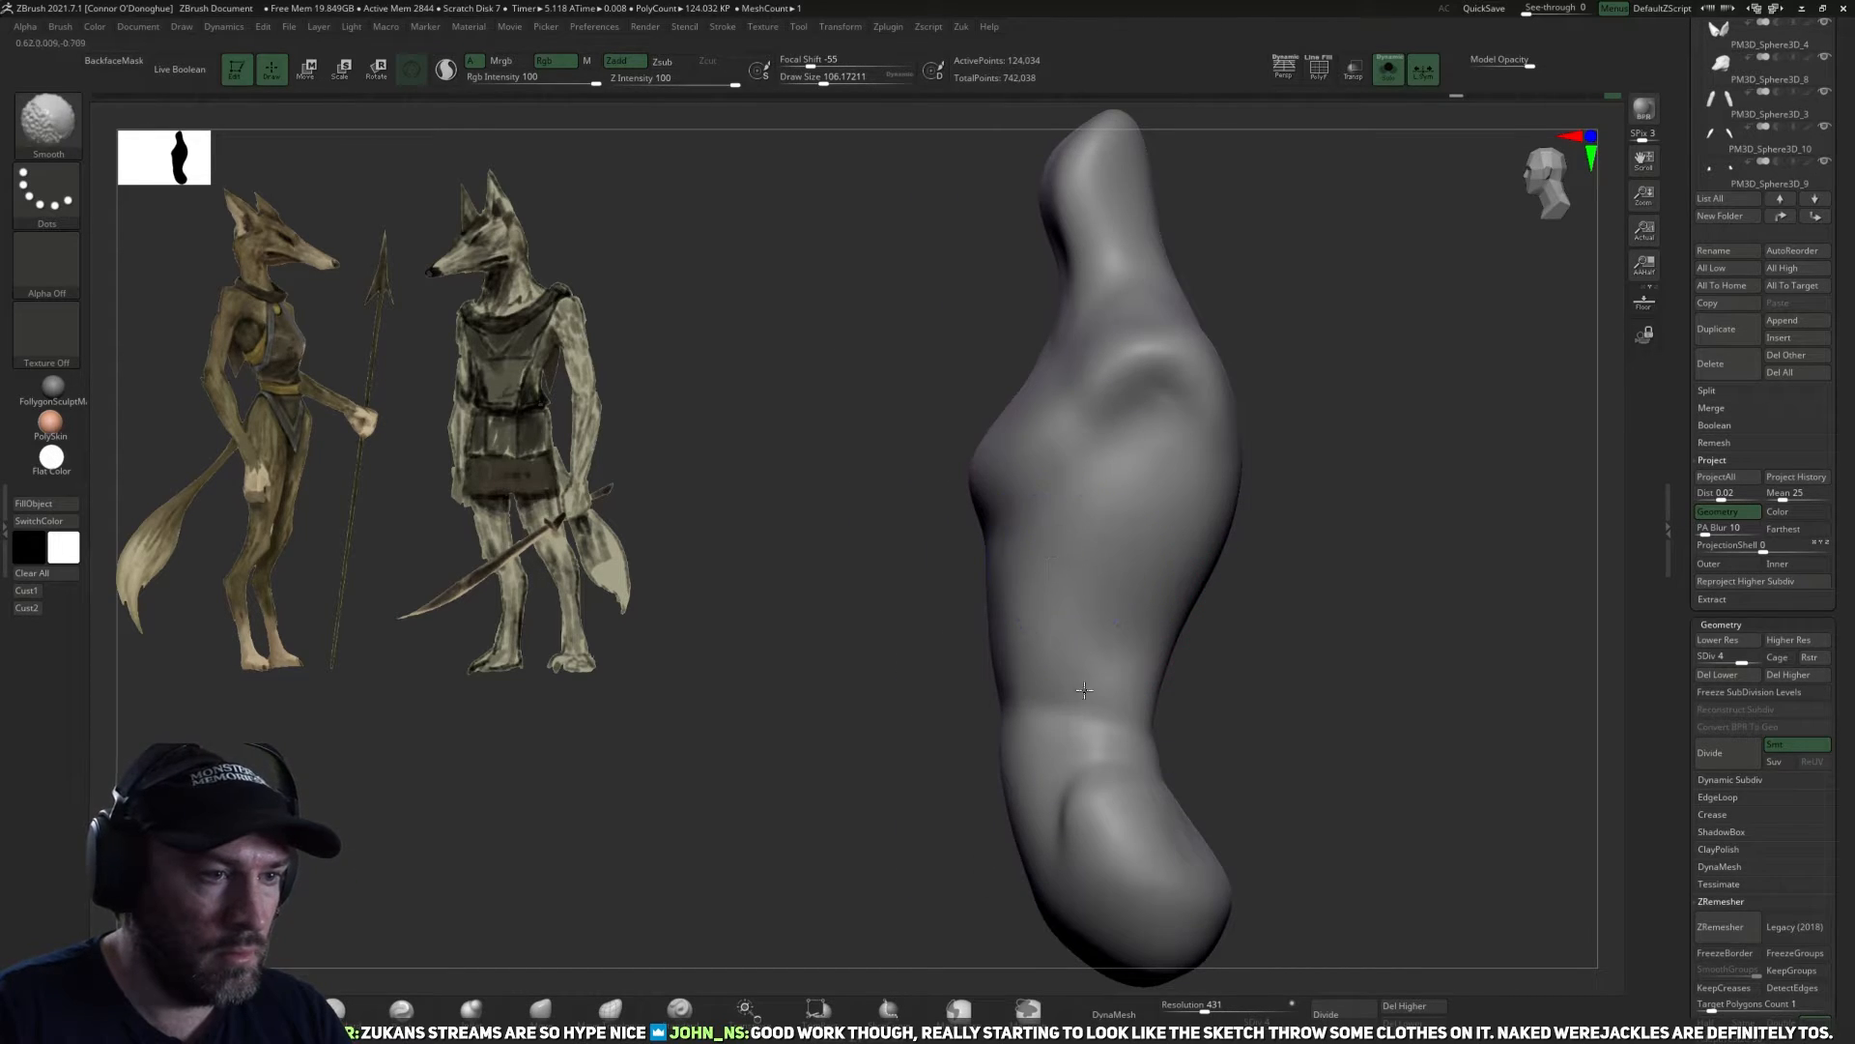
{"action": "right_click_drag", "start_coordinate": [1285, 716], "coordinate": [1341, 716]}
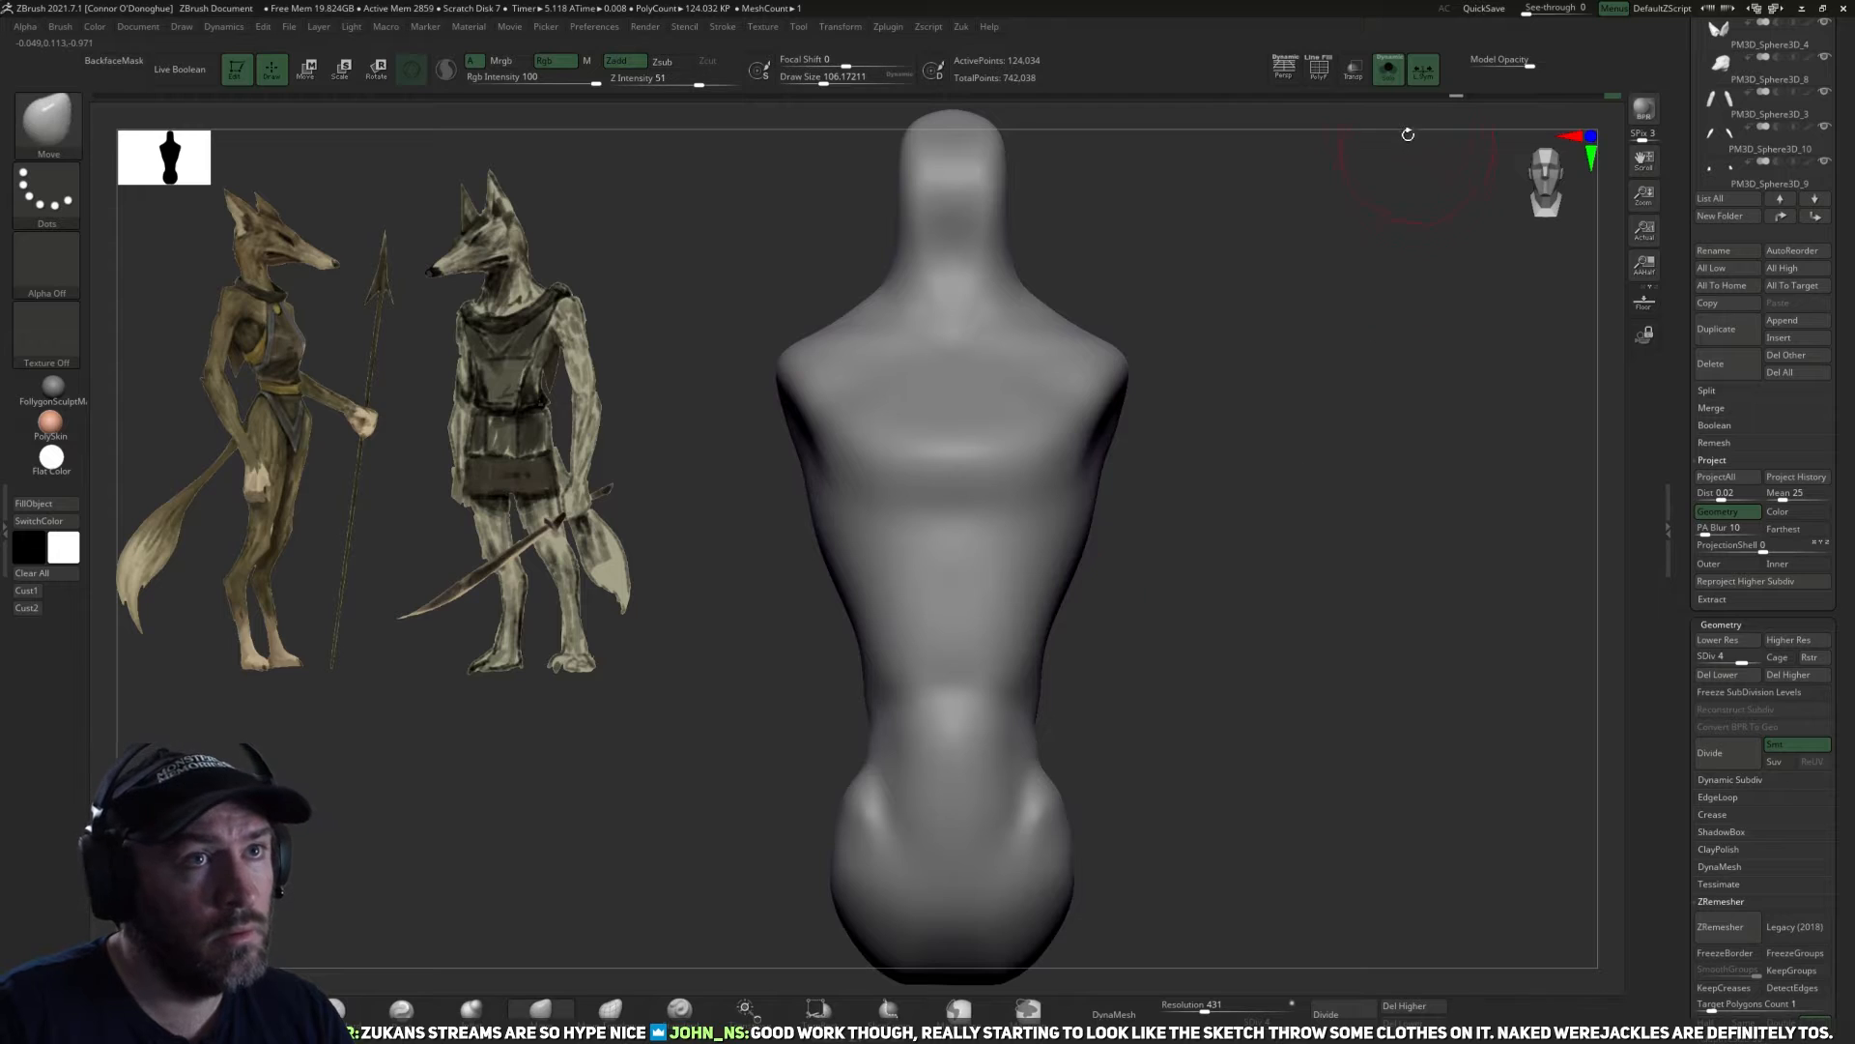
Turn off solo display to show the whole figure and smooth the torso's waist and lower back across subdivision levels.
{"action": "left_click", "coordinate": [1389, 73]}
{"action": "right_click_drag", "start_coordinate": [1280, 518], "coordinate": [1133, 721]}
{"action": "key", "text": "shift+d"}
{"action": "key", "text": "shift+d"}
{"action": "key", "text": "d"}
{"action": "key", "text": "d"}
{"action": "left_click_drag", "start_coordinate": [1080, 717], "coordinate": [1063, 763], "text": "shift"}
{"action": "right_click_drag", "start_coordinate": [1148, 677], "coordinate": [1187, 674]}
{"action": "left_click_drag", "start_coordinate": [1049, 758], "coordinate": [984, 725], "text": "shift"}
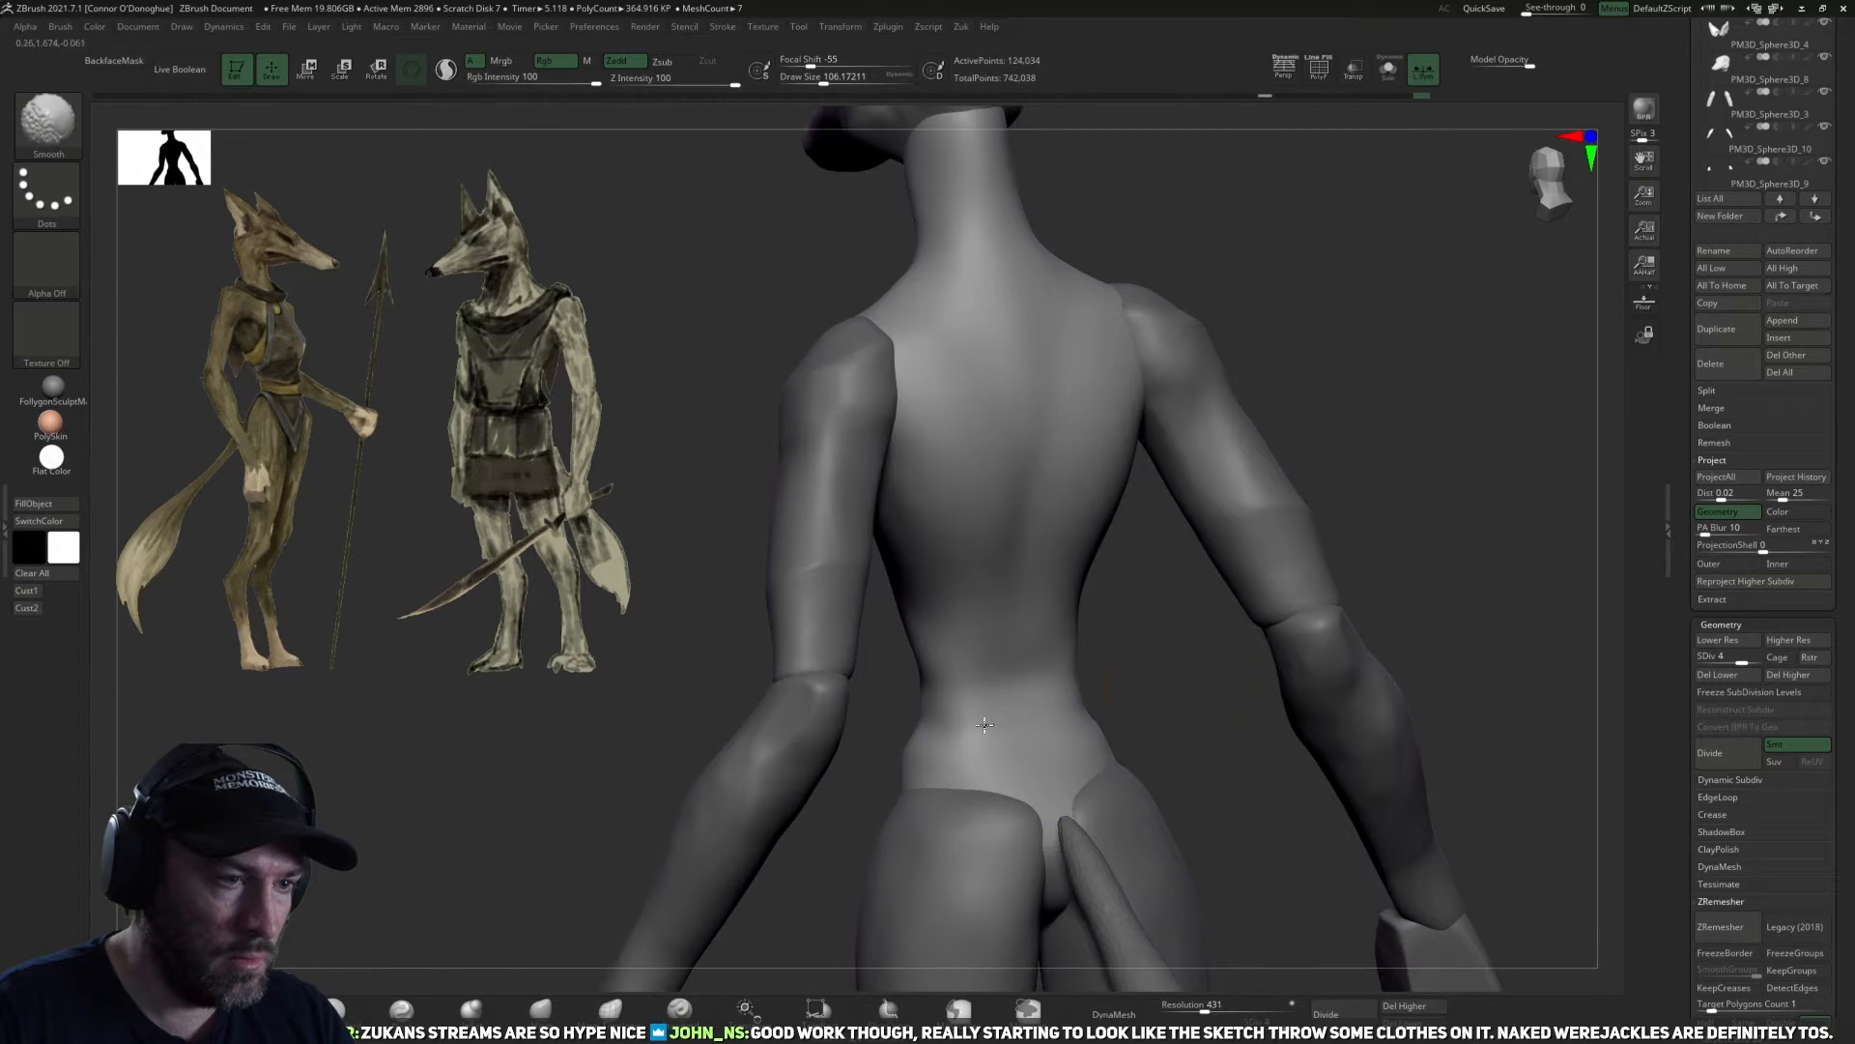
Smooth the lower back and waist at a lower subdivision level and bring the torso back to level 5.
{"action": "left_click_drag", "start_coordinate": [1095, 660], "coordinate": [1014, 758], "text": "shift"}
{"action": "key", "text": "shift+d"}
{"action": "mouse_move", "coordinate": [1016, 622]}
{"action": "right_mouse_down"}
{"action": "mouse_move", "coordinate": [1215, 684]}
{"action": "mouse_move", "coordinate": [1002, 699]}
{"action": "right_mouse_up"}
{"action": "key", "text": "d"}
{"action": "key", "text": "d"}
{"action": "key", "text": "d"}
{"action": "mouse_move", "coordinate": [1151, 651]}
{"action": "right_mouse_down"}
{"action": "mouse_move", "coordinate": [1064, 674]}
{"action": "mouse_move", "coordinate": [1139, 687]}
{"action": "mouse_move", "coordinate": [1118, 696]}
{"action": "right_mouse_up"}
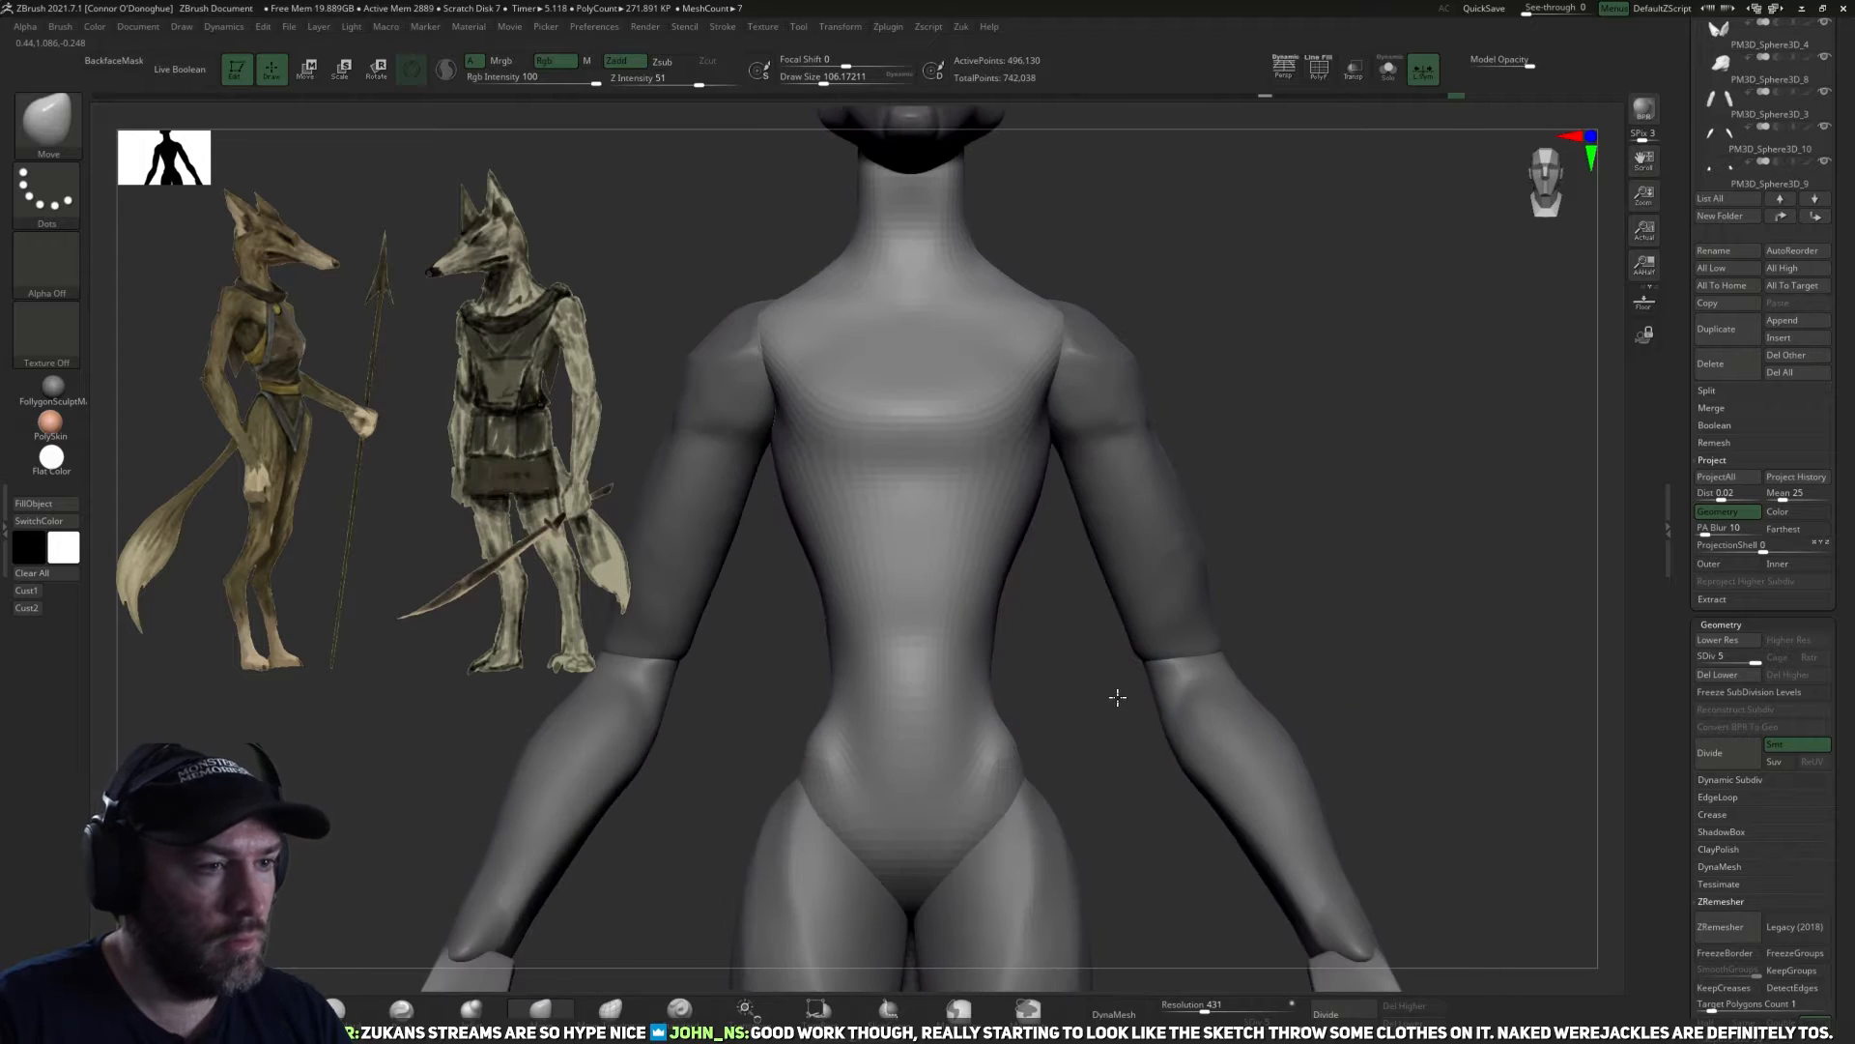
Carve a midline groove down the chest and abdomen with DamStandard and soften it.
{"action": "left_click", "coordinate": [348, 1019]}
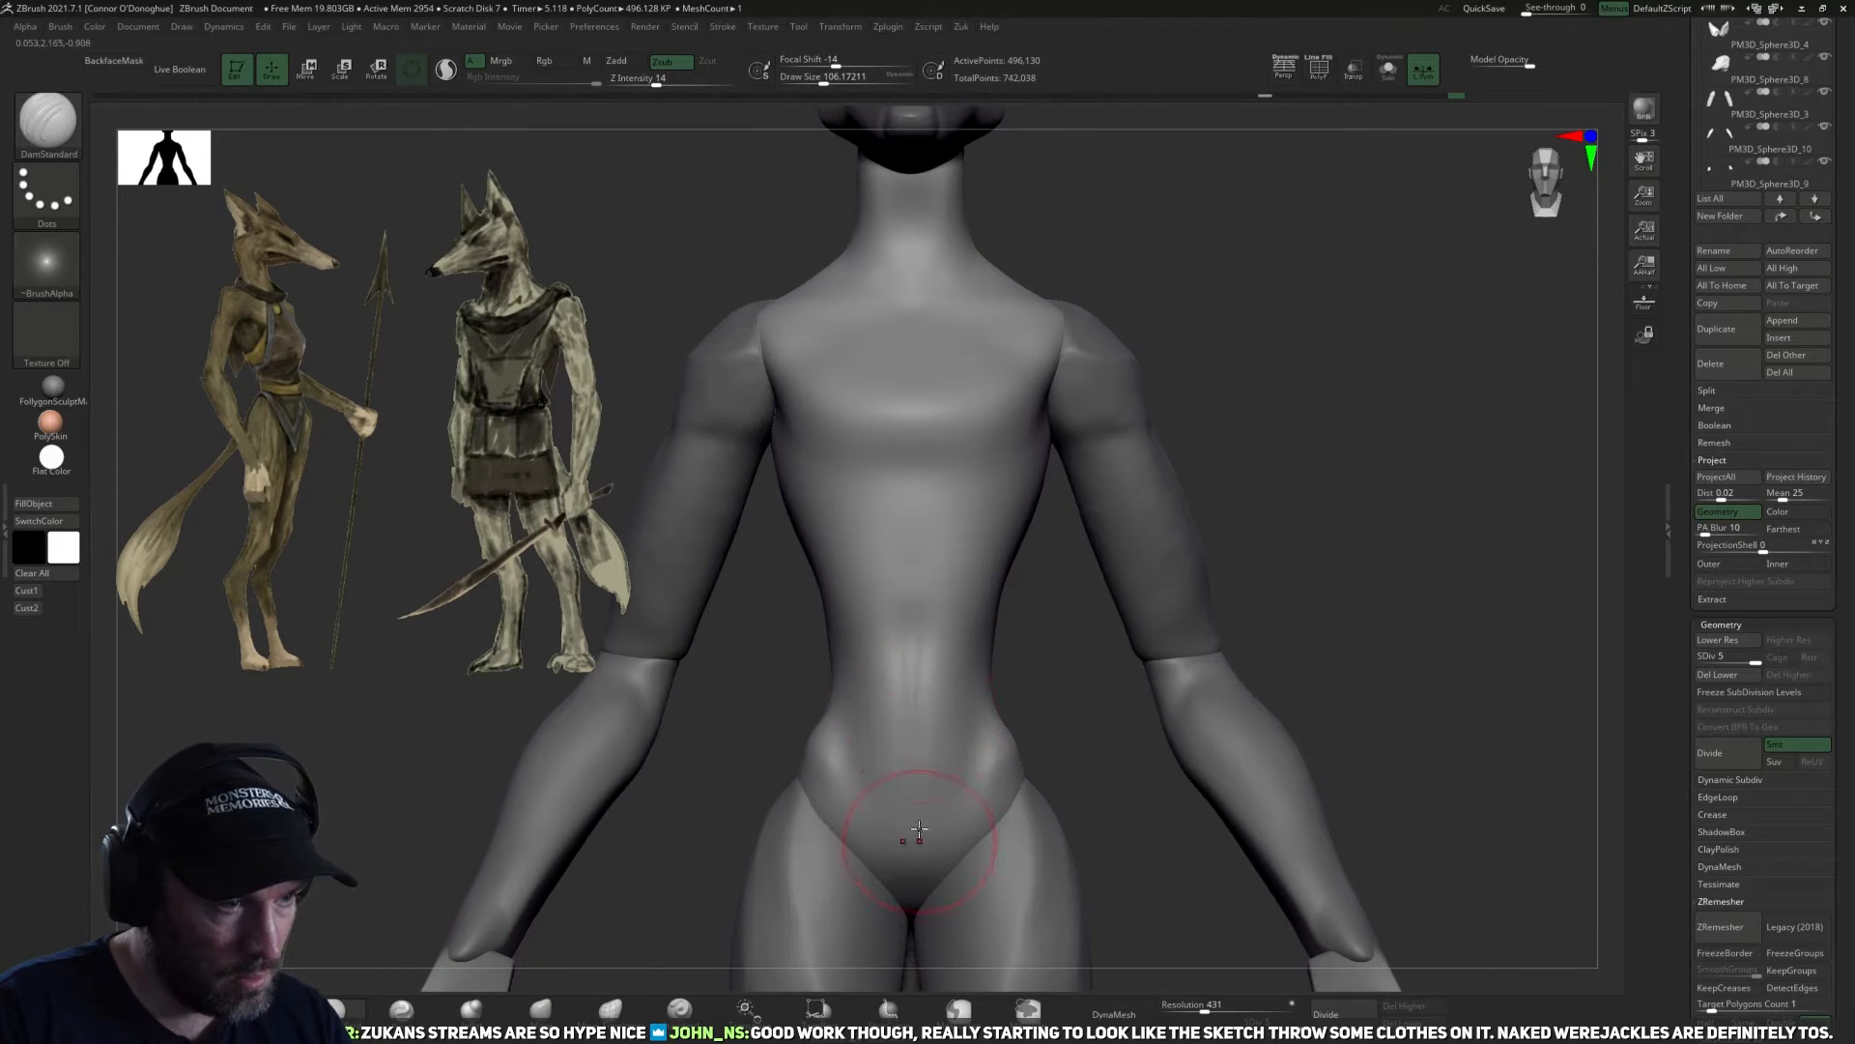
{"action": "left_click_drag", "start_coordinate": [918, 504], "coordinate": [918, 469]}
{"action": "left_click_drag", "start_coordinate": [1153, 271], "coordinate": [1160, 299], "text": "alt"}
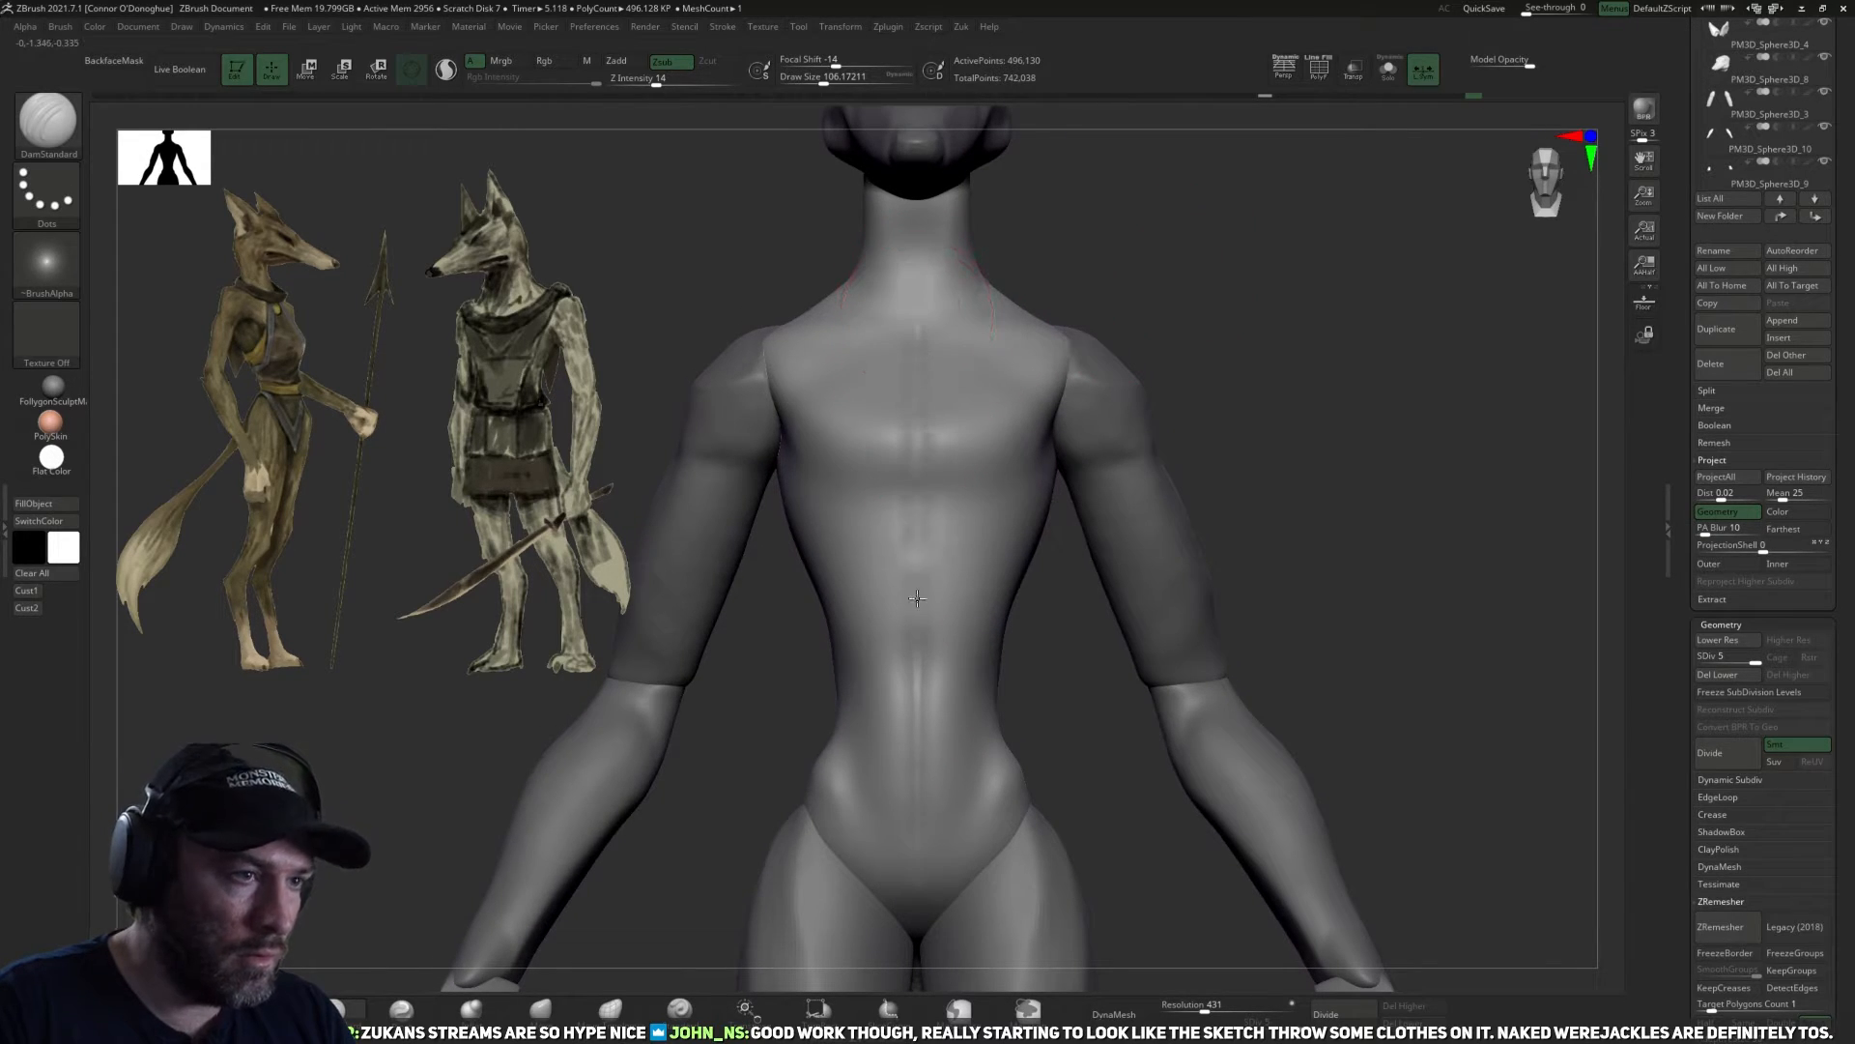
{"action": "key", "text": "shift"}
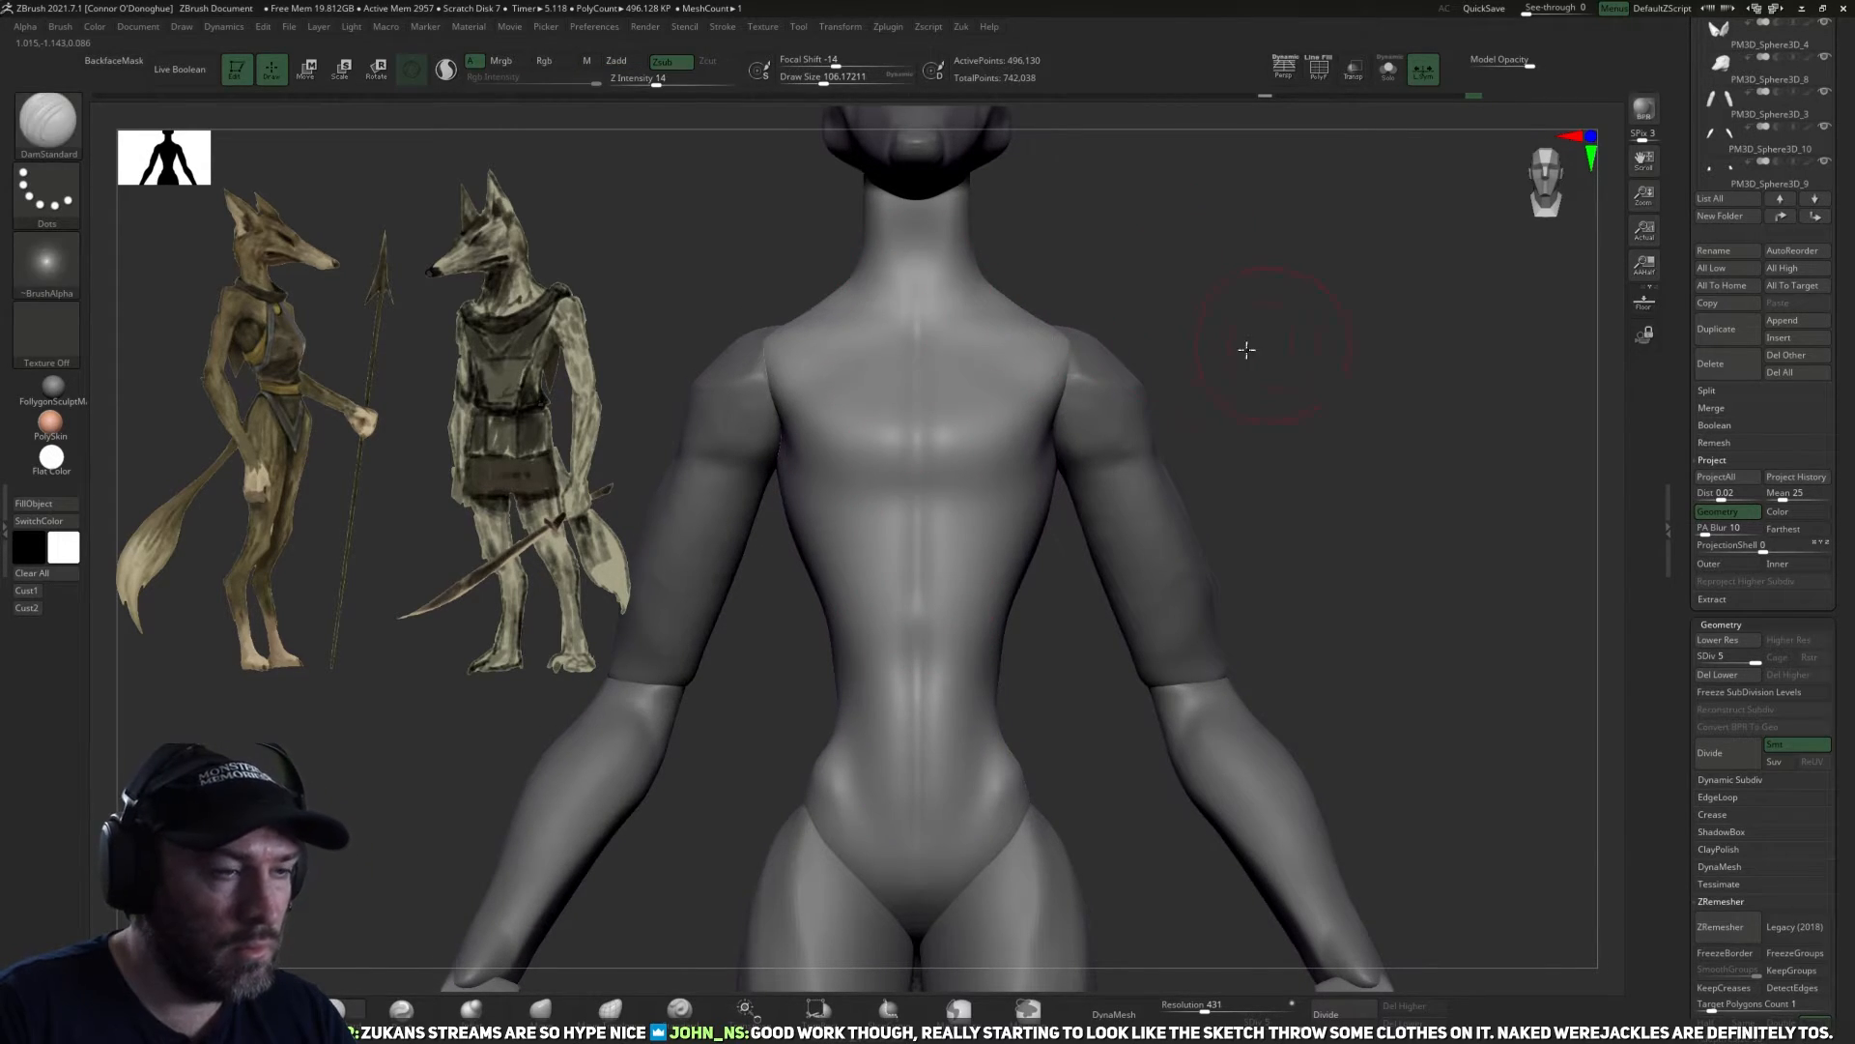
Carve the spine groove down the middle of the back to the tail base with DamStandard.
{"action": "left_click_drag", "start_coordinate": [1243, 347], "coordinate": [1063, 440], "text": "shift"}
{"action": "key", "text": "ctrl"}
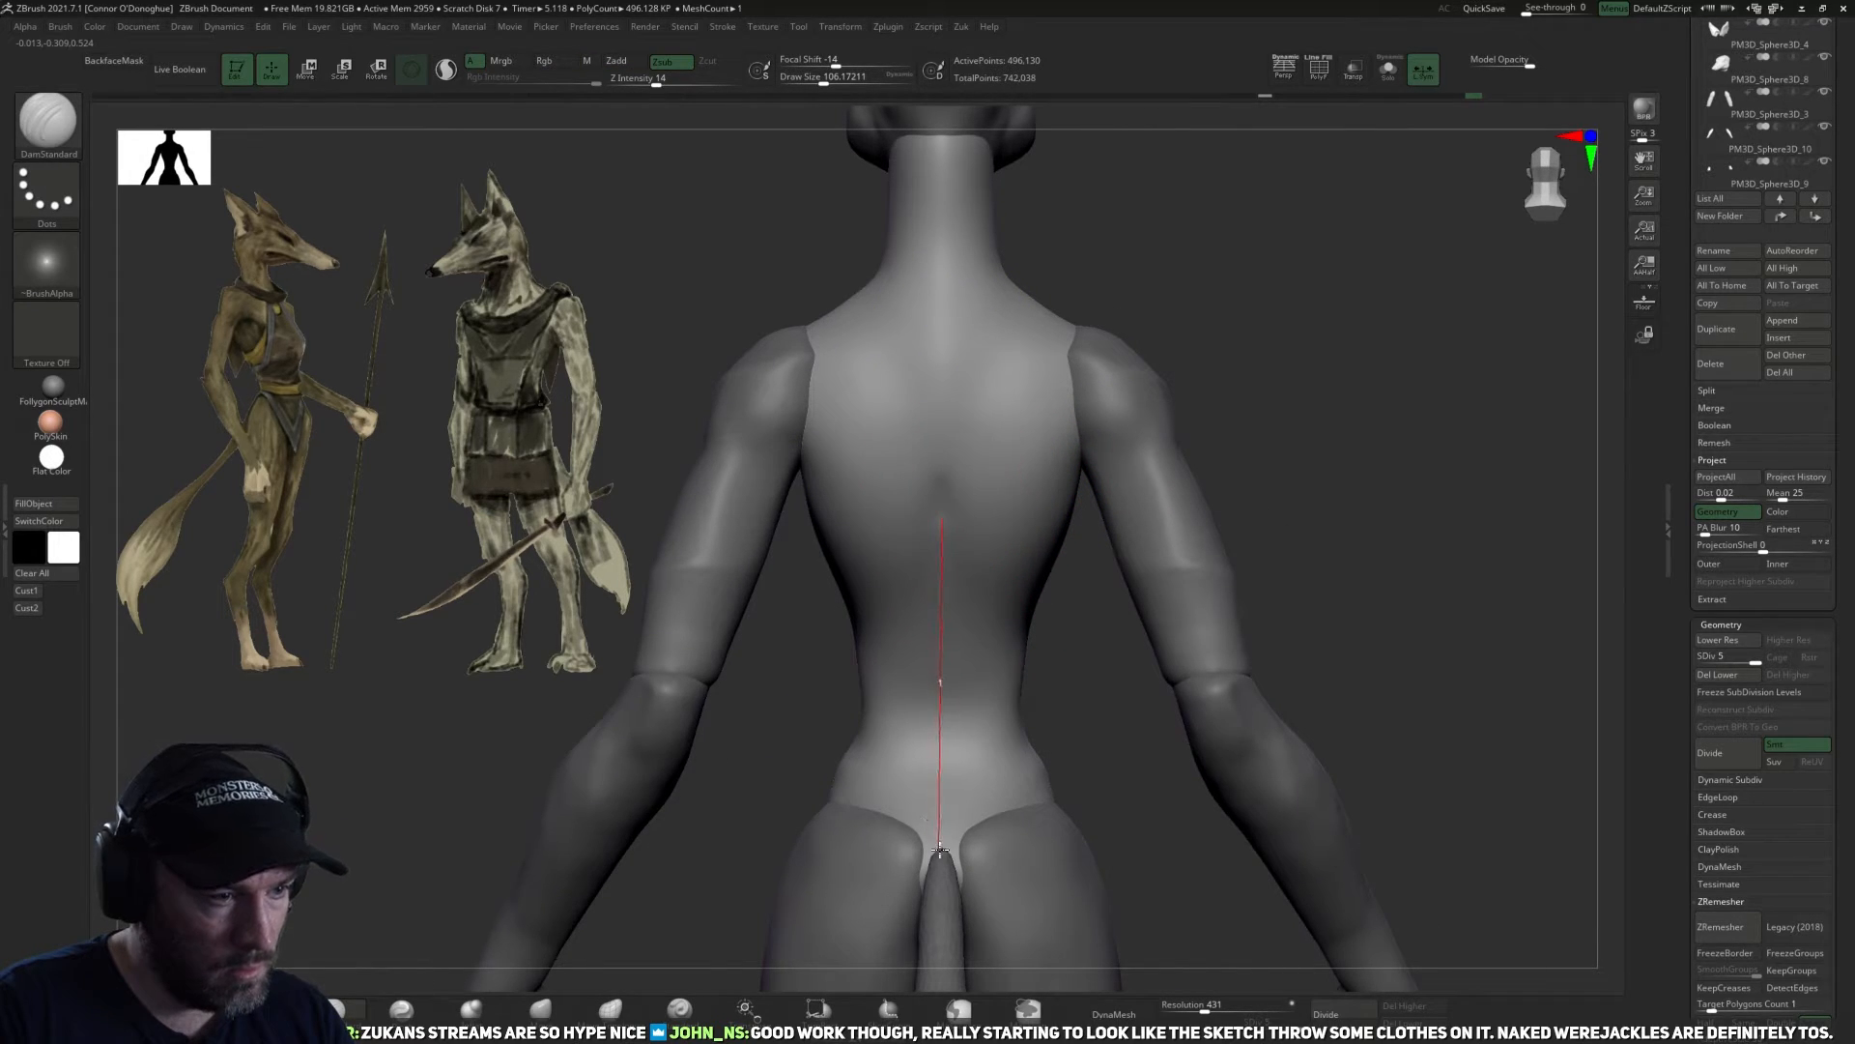
{"action": "left_click_drag", "start_coordinate": [943, 862], "coordinate": [943, 861]}
{"action": "key", "text": "shift"}
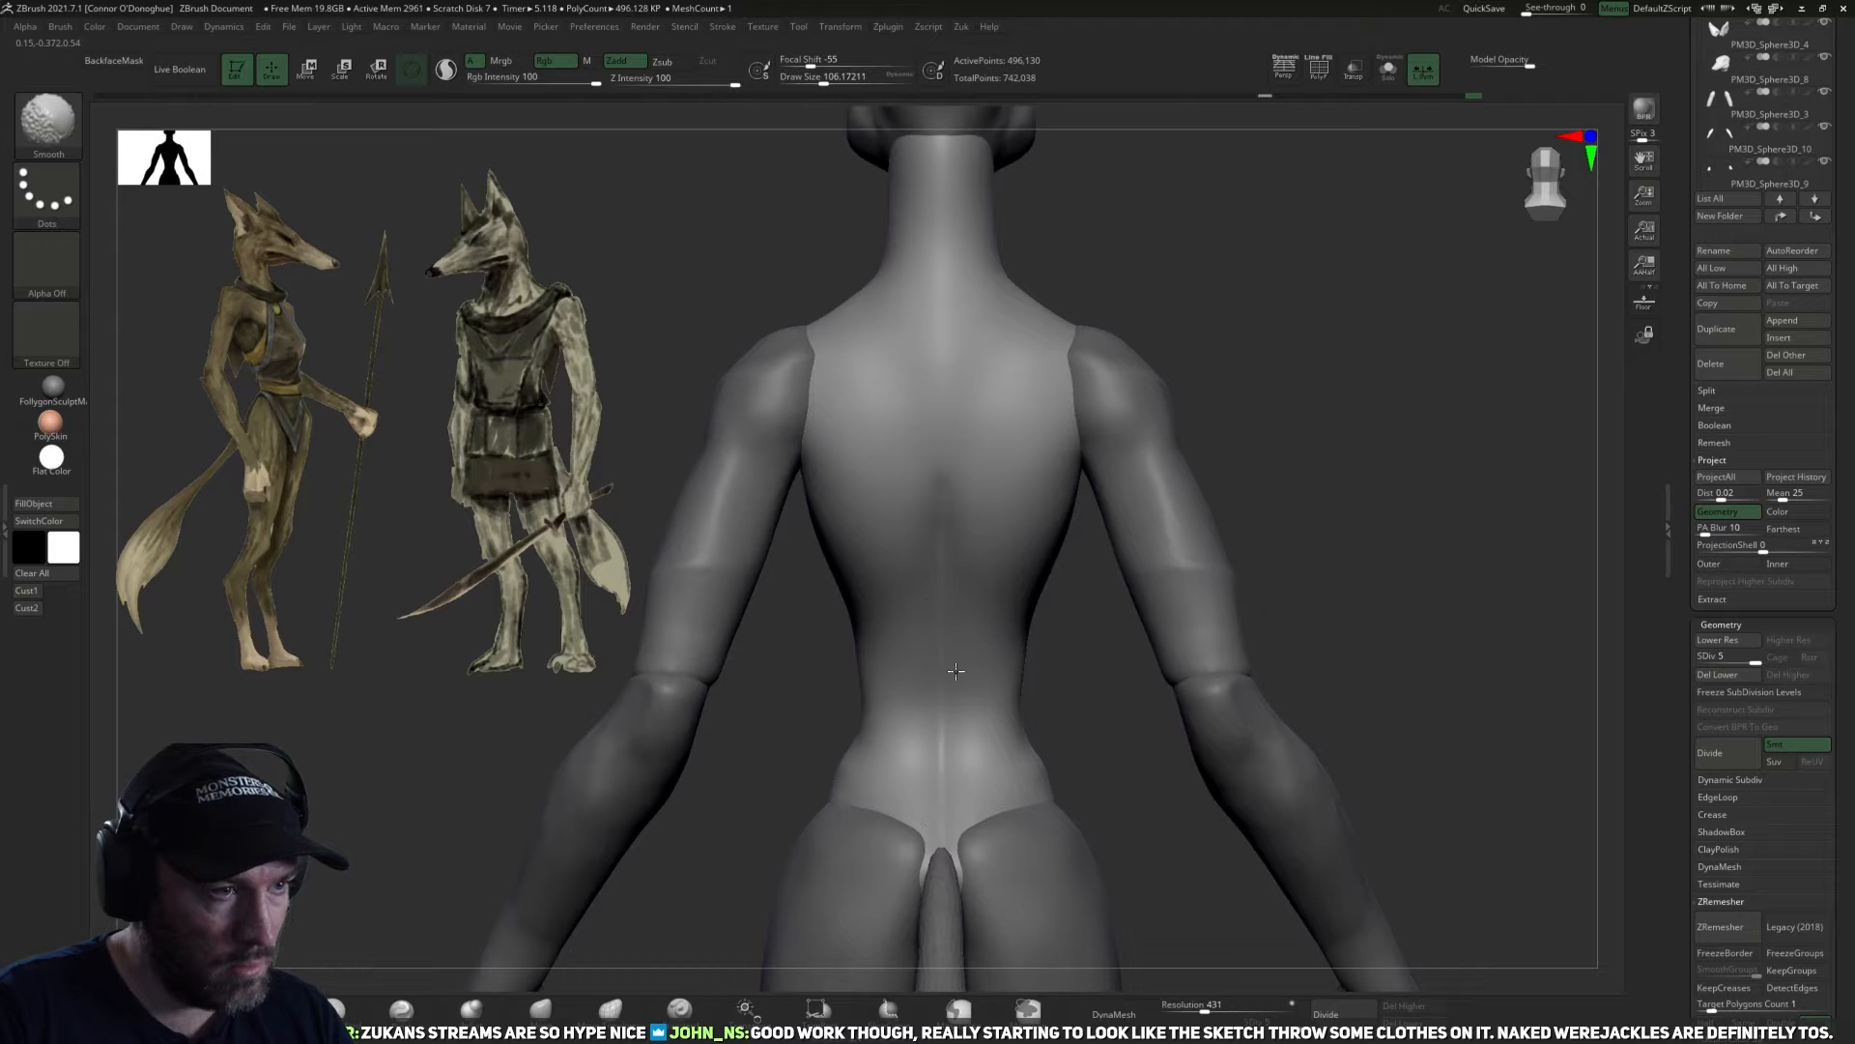
Smooth the spine groove and refine the lower-back muscle forms and the transition into the hips.
{"action": "left_click_drag", "start_coordinate": [1114, 683], "coordinate": [1019, 647]}
{"action": "left_click_drag", "start_coordinate": [1102, 735], "coordinate": [984, 547]}
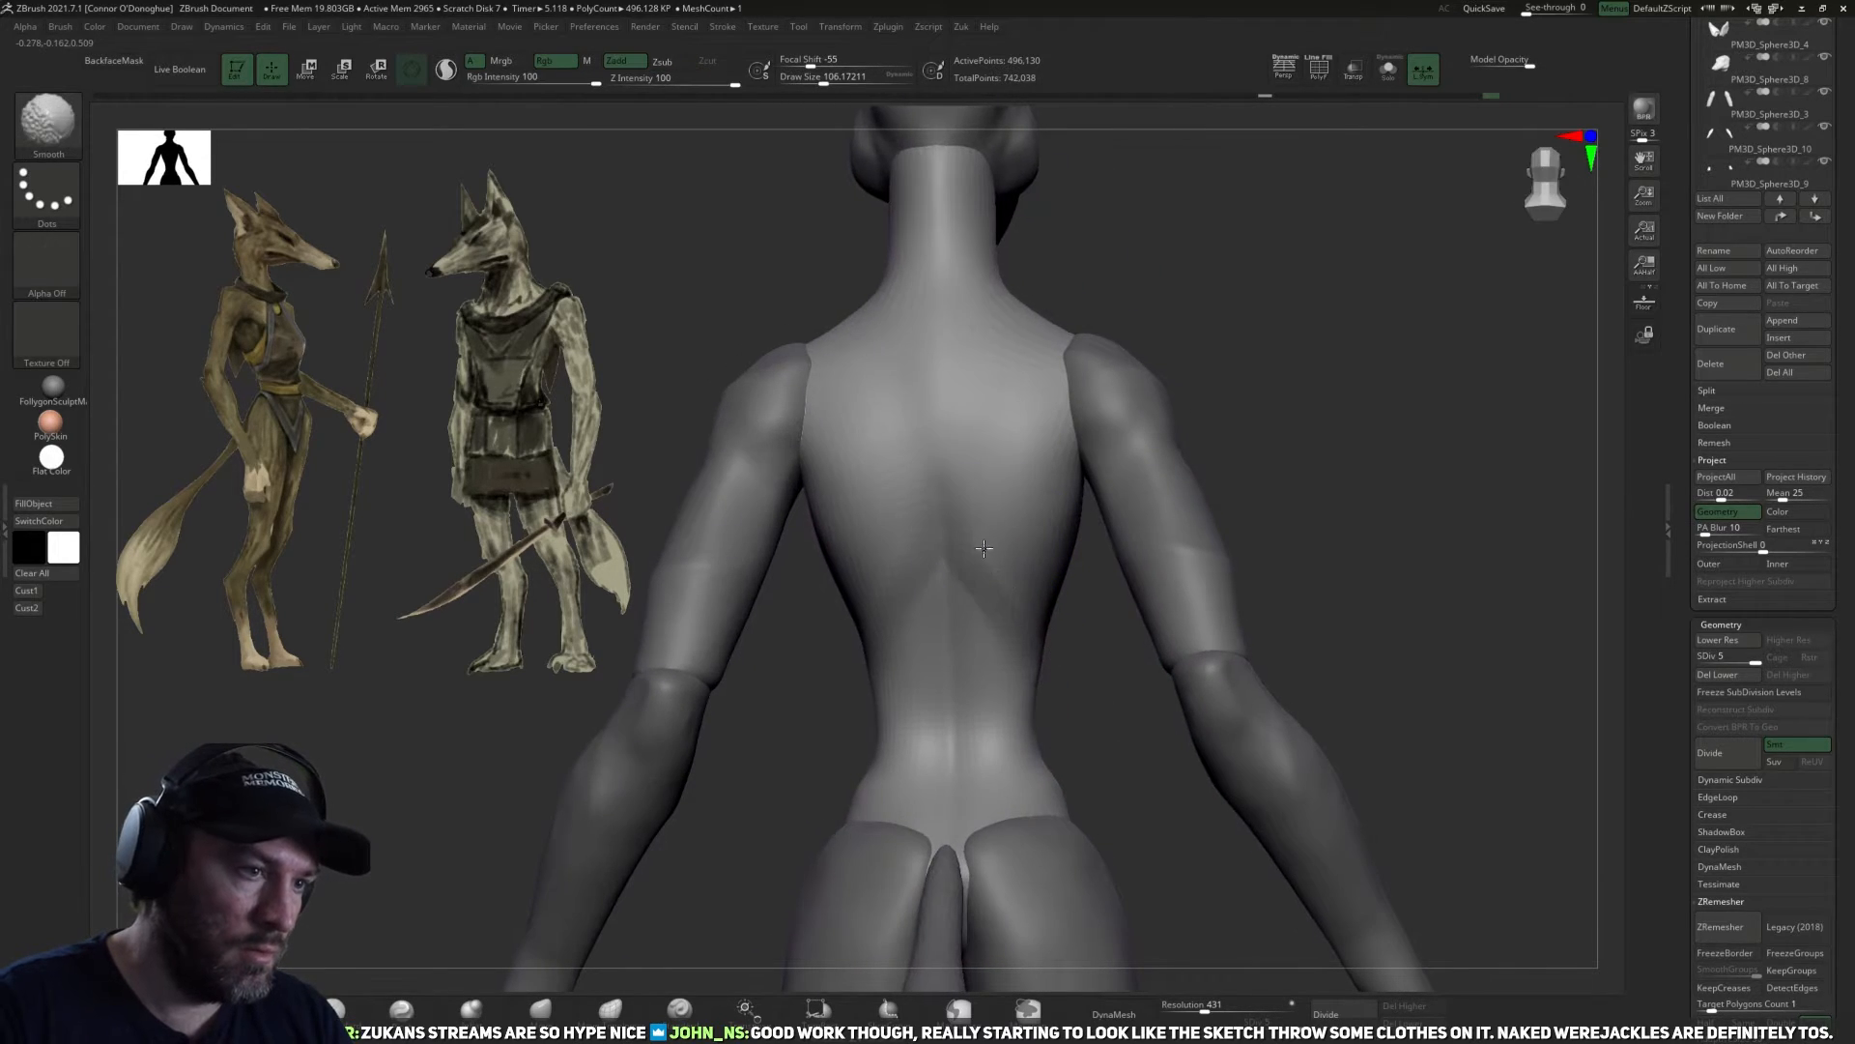
{"action": "mouse_move", "coordinate": [1103, 779]}
{"action": "left_mouse_down"}
{"action": "mouse_move", "coordinate": [1123, 762]}
{"action": "mouse_move", "coordinate": [1102, 723]}
{"action": "mouse_move", "coordinate": [1079, 730]}
{"action": "left_mouse_up"}
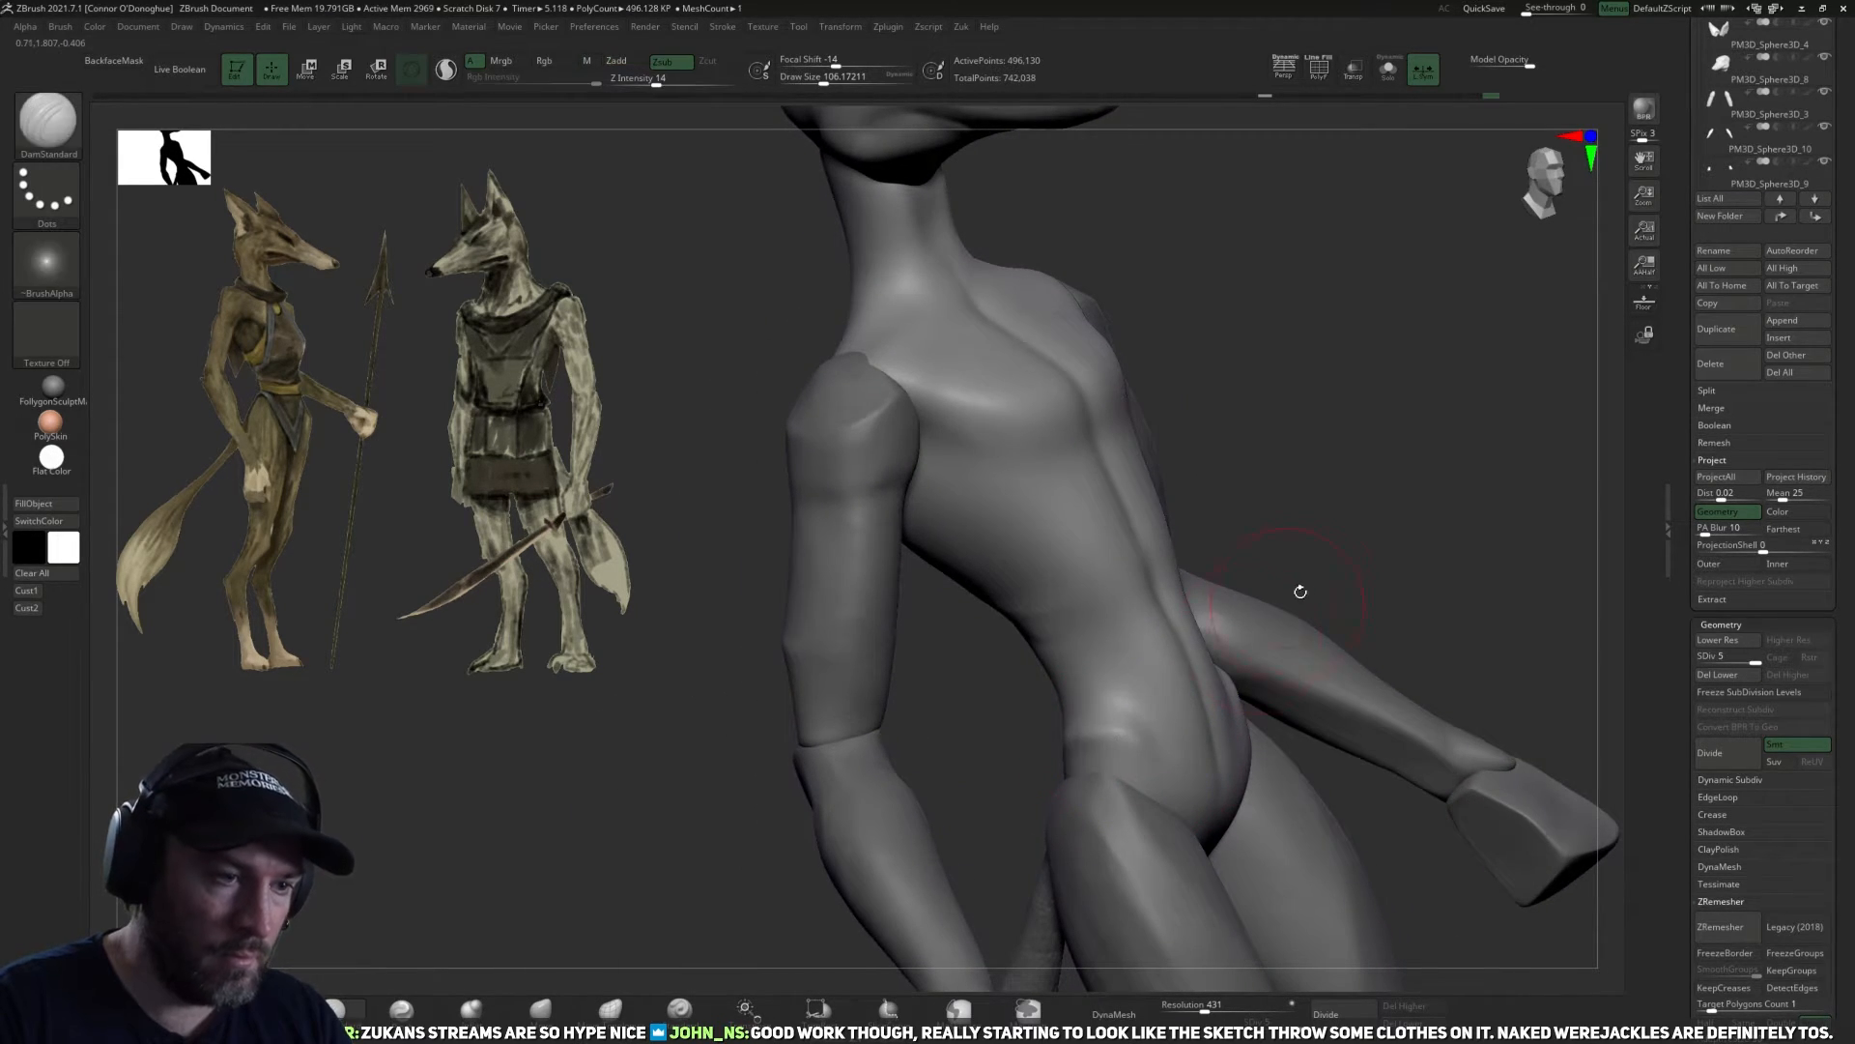
{"action": "left_click_drag", "start_coordinate": [1301, 592], "coordinate": [1015, 767], "text": "shift"}
{"action": "left_click_drag", "start_coordinate": [1169, 750], "coordinate": [1125, 763]}
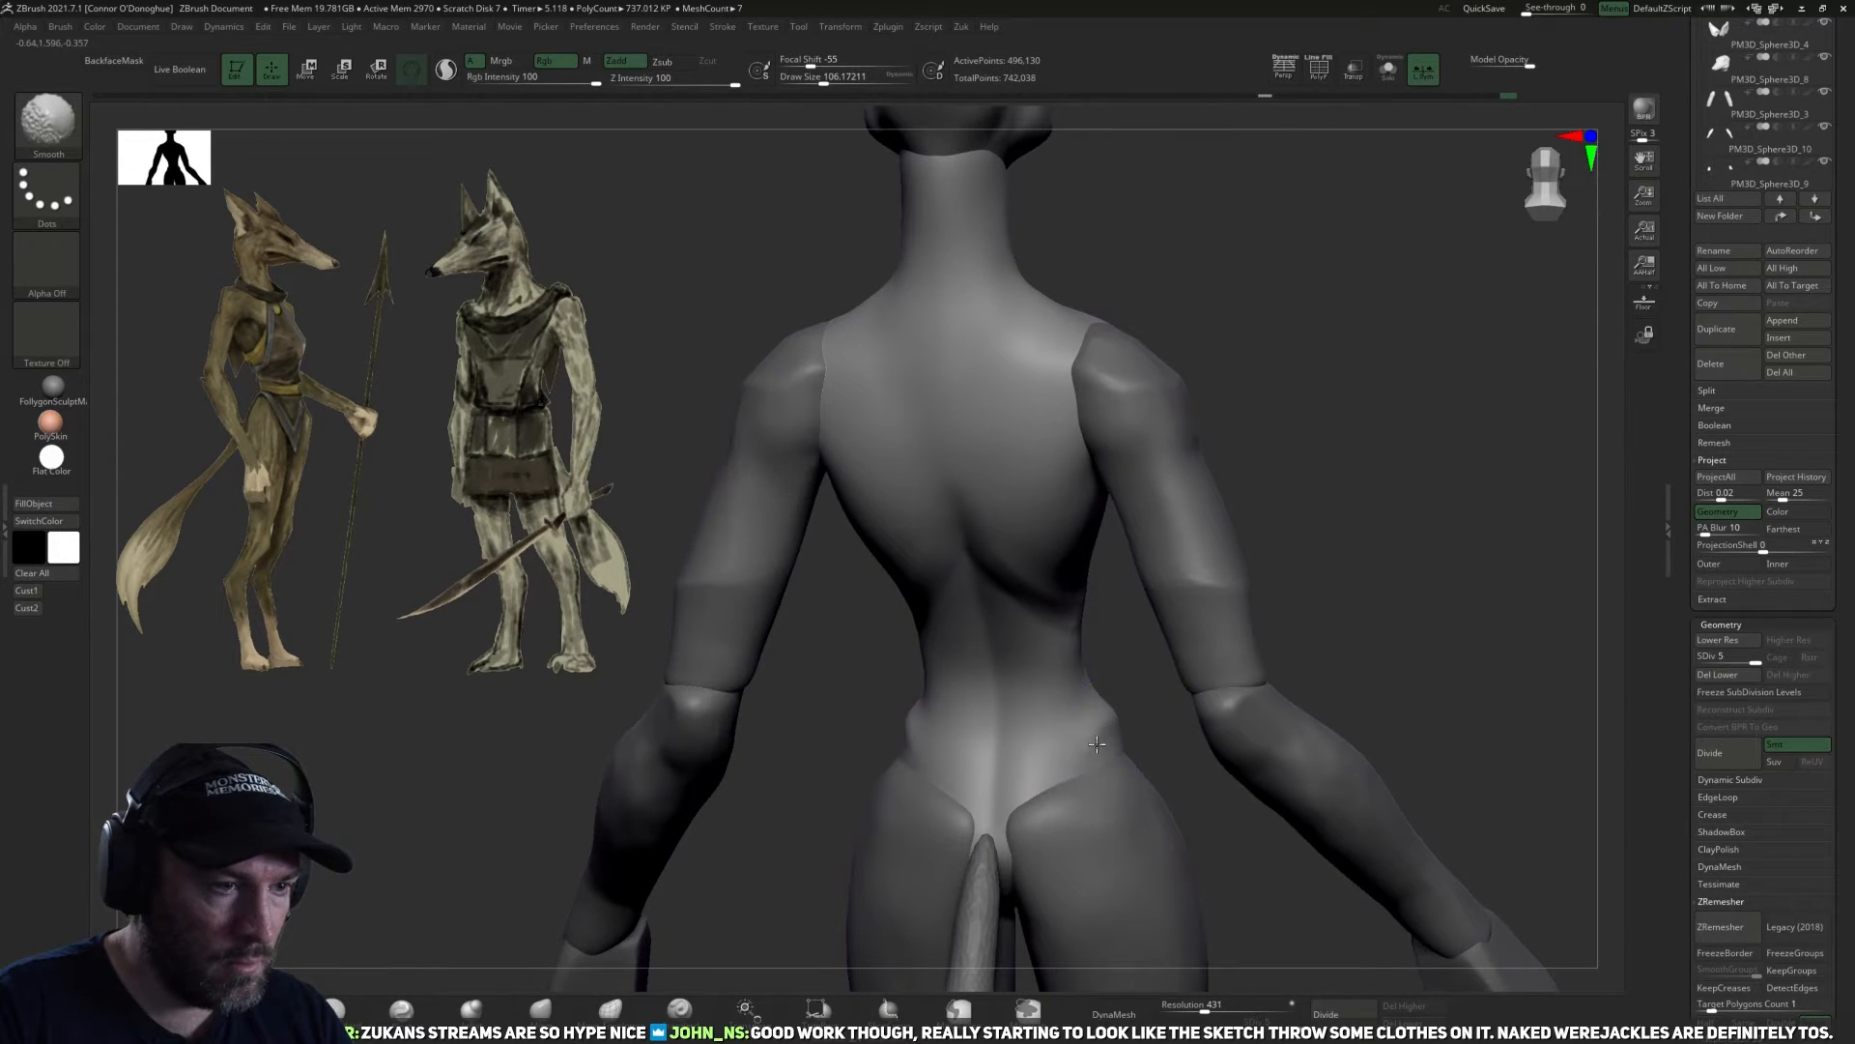
{"action": "left_click_drag", "start_coordinate": [1205, 820], "coordinate": [1246, 657], "text": "shift"}
{"action": "mouse_move", "coordinate": [1386, 649]}
{"action": "left_mouse_down"}
{"action": "mouse_move", "coordinate": [1288, 641]}
{"action": "mouse_move", "coordinate": [1107, 753]}
{"action": "left_mouse_up"}
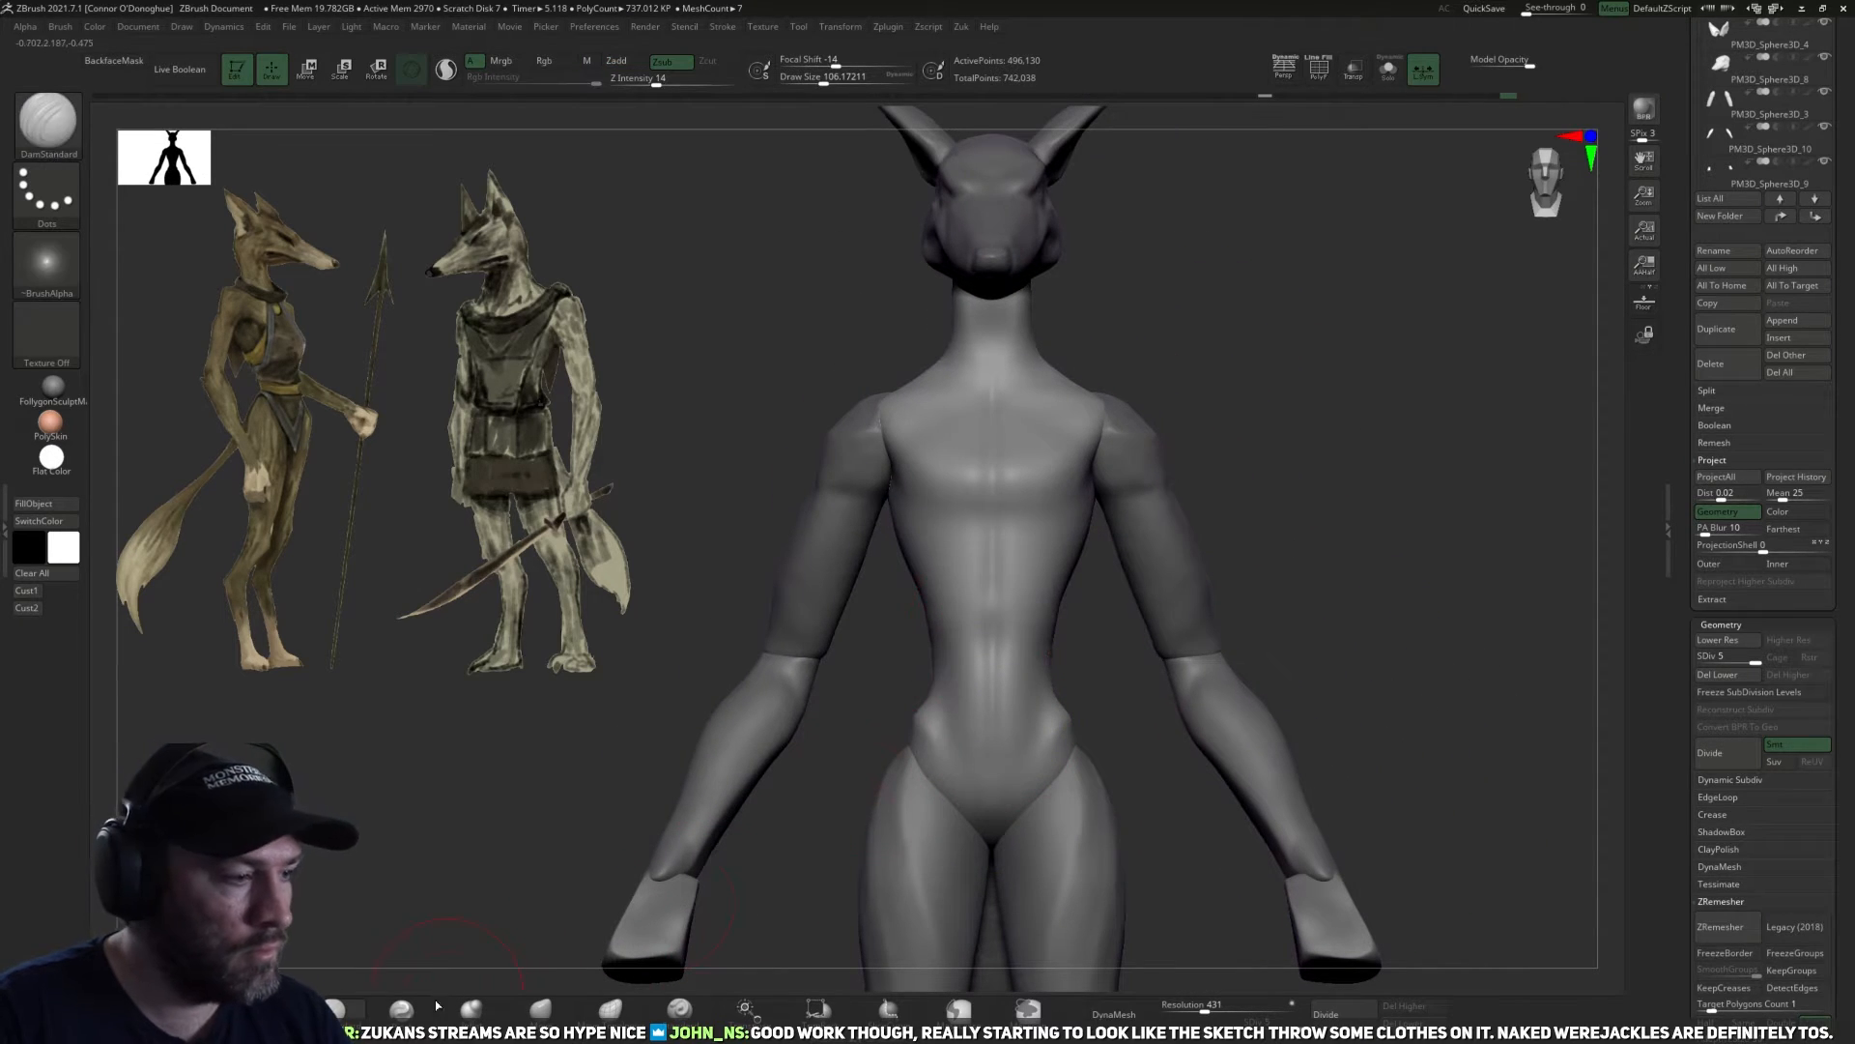
Tighten the midline groove down the torso front with the Pinch brush, from the abdomen up to the chest.
{"action": "left_click", "coordinate": [402, 1010]}
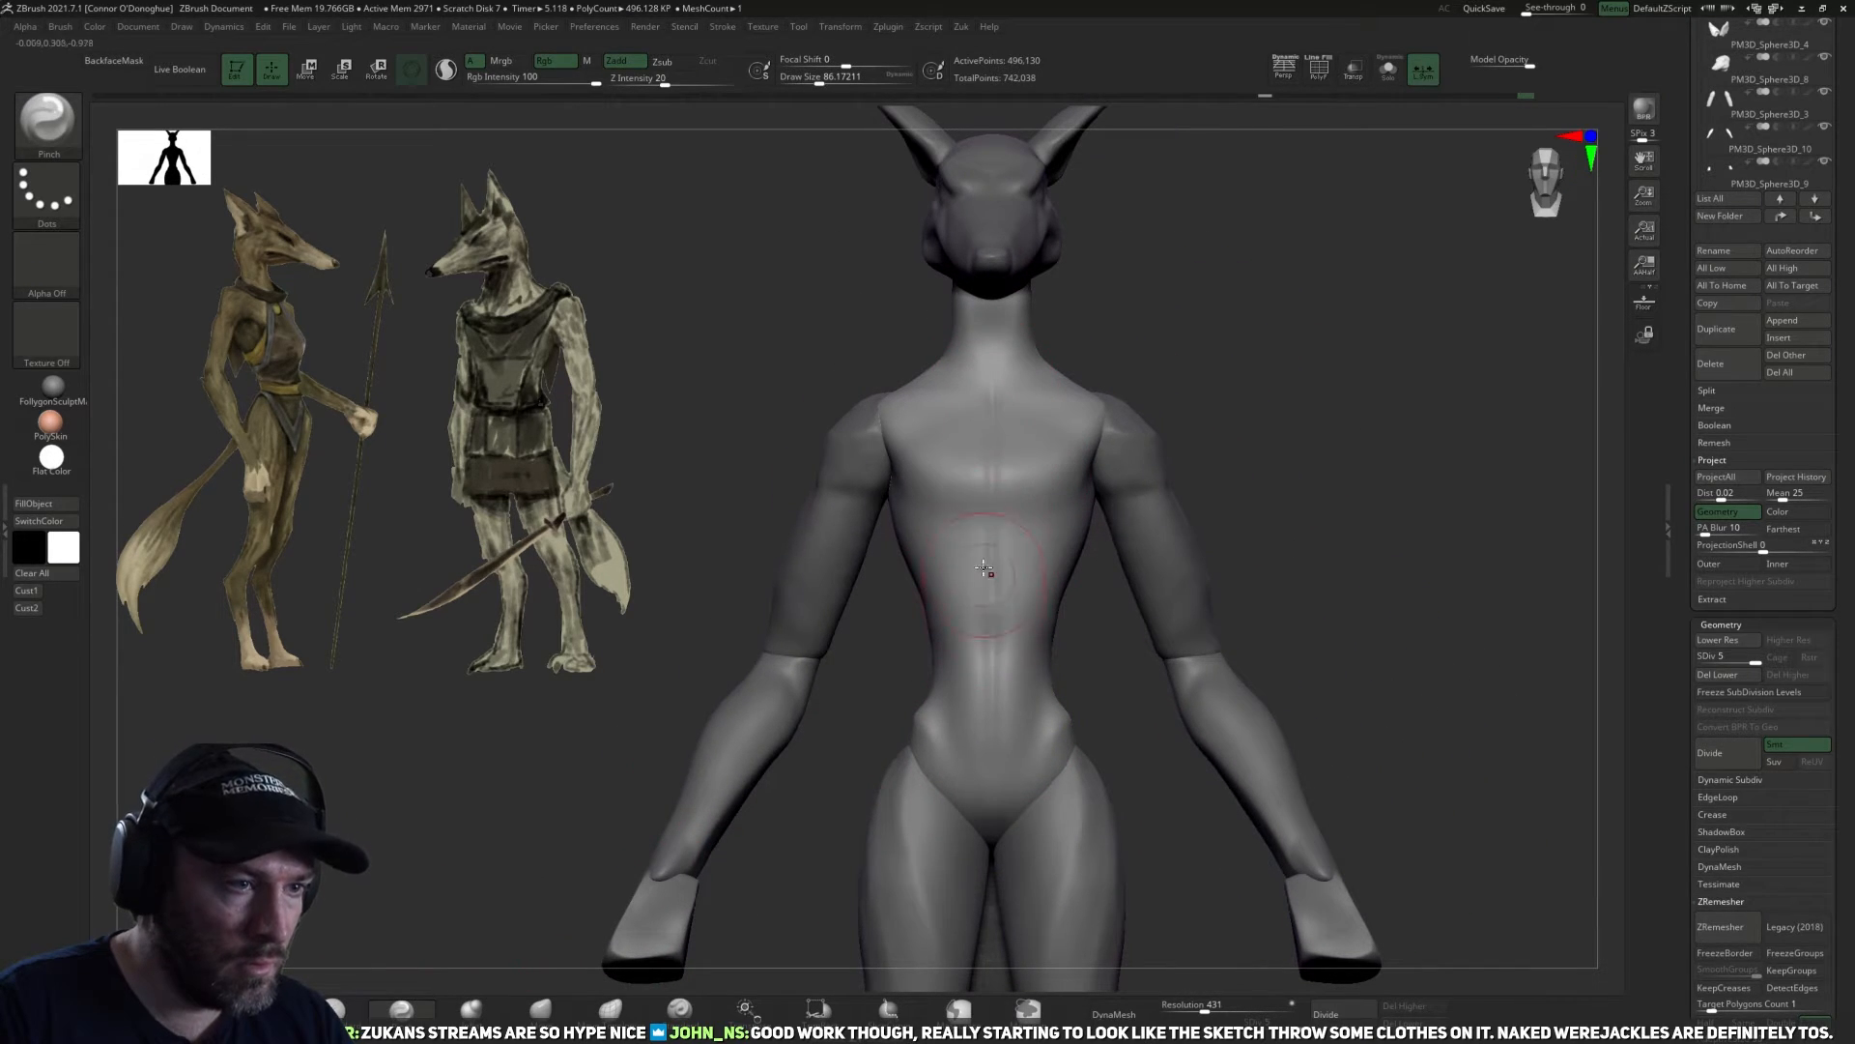
{"action": "key", "text": "ctrl+z"}
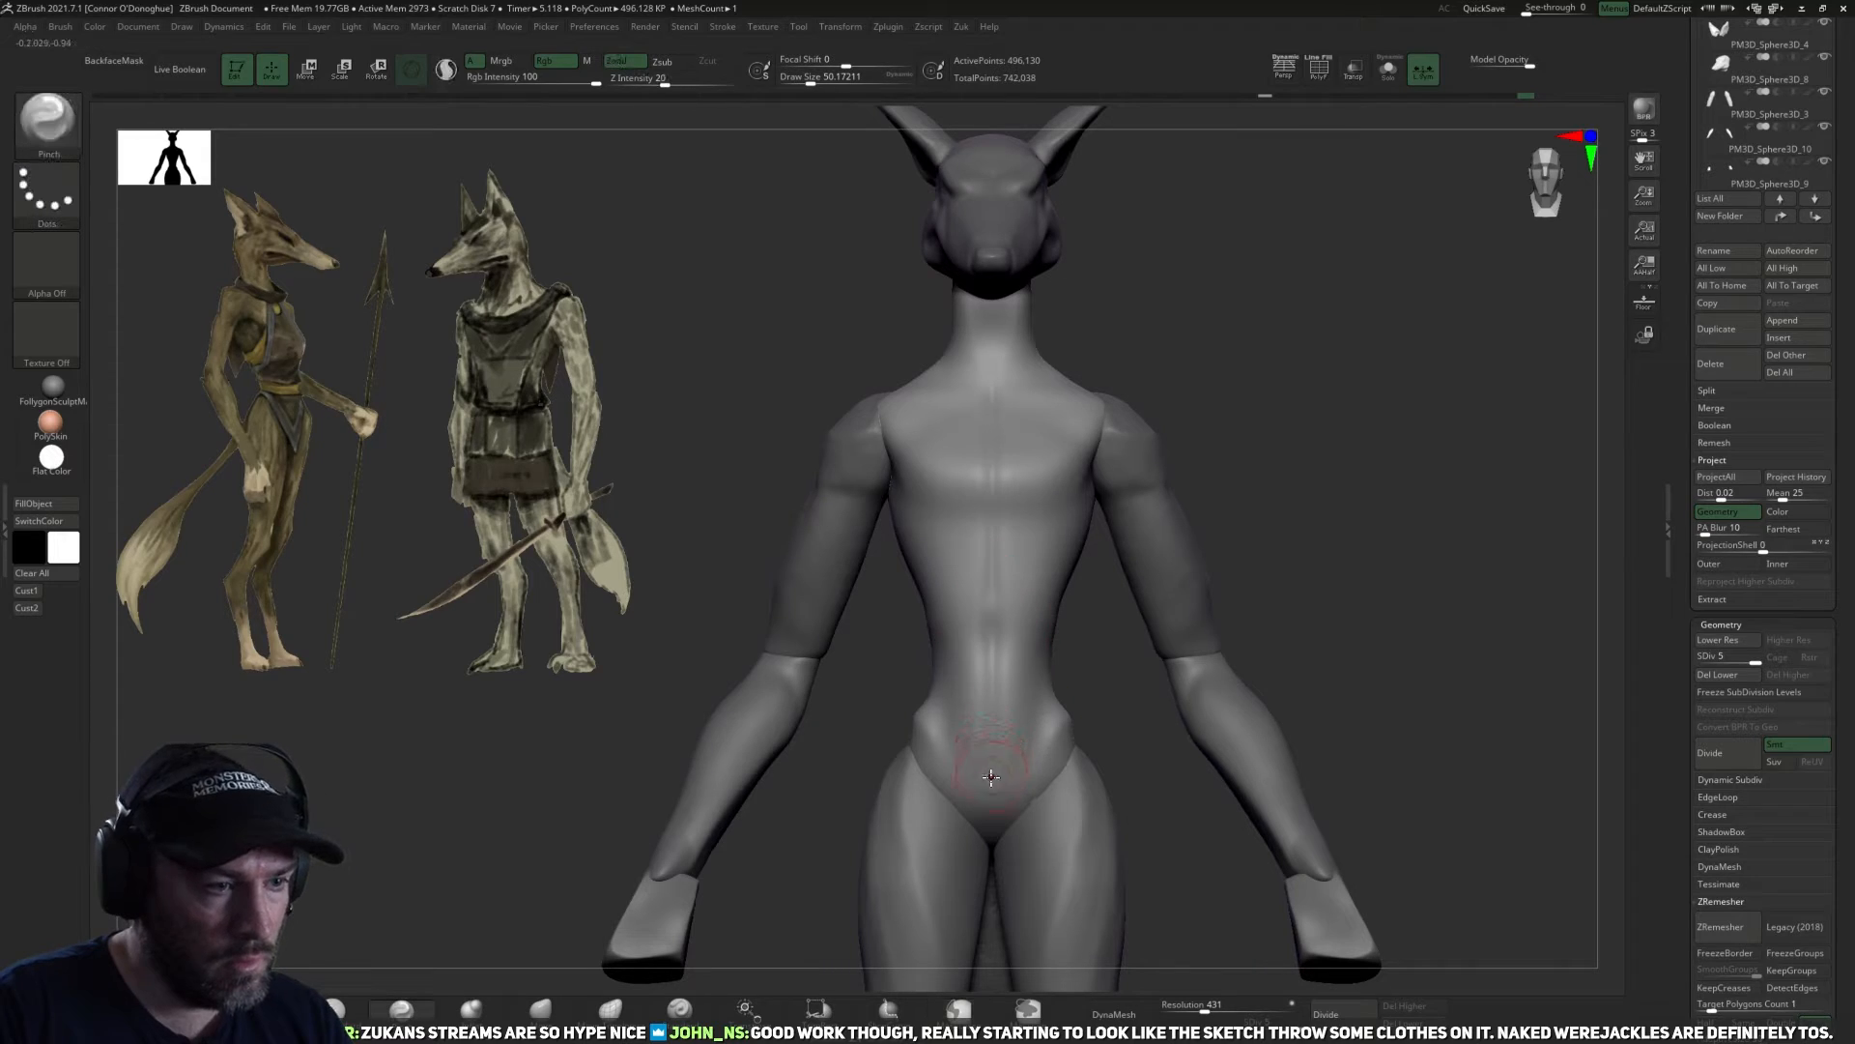
{"action": "left_click_drag", "start_coordinate": [989, 667], "coordinate": [991, 585]}
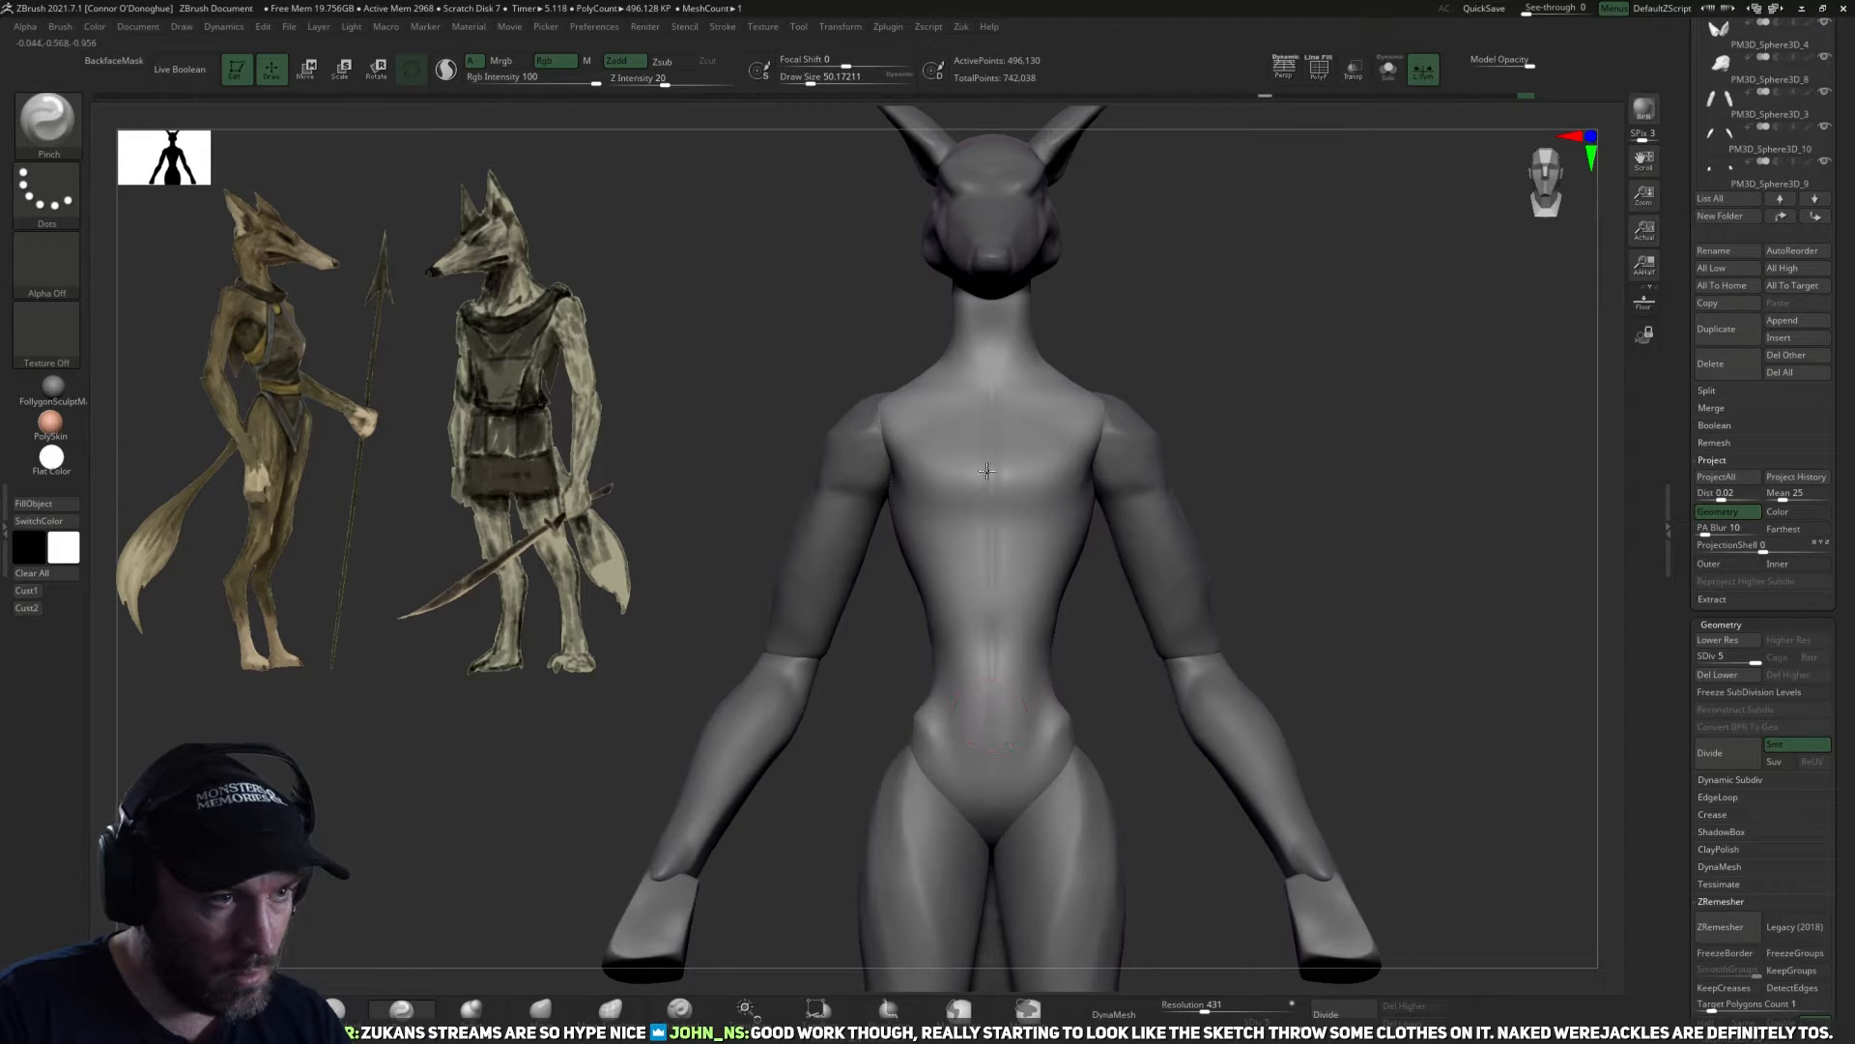
{"action": "left_click_drag", "start_coordinate": [1001, 375], "coordinate": [993, 465], "text": "shift"}
{"action": "left_click_drag", "start_coordinate": [1110, 705], "coordinate": [1015, 606]}
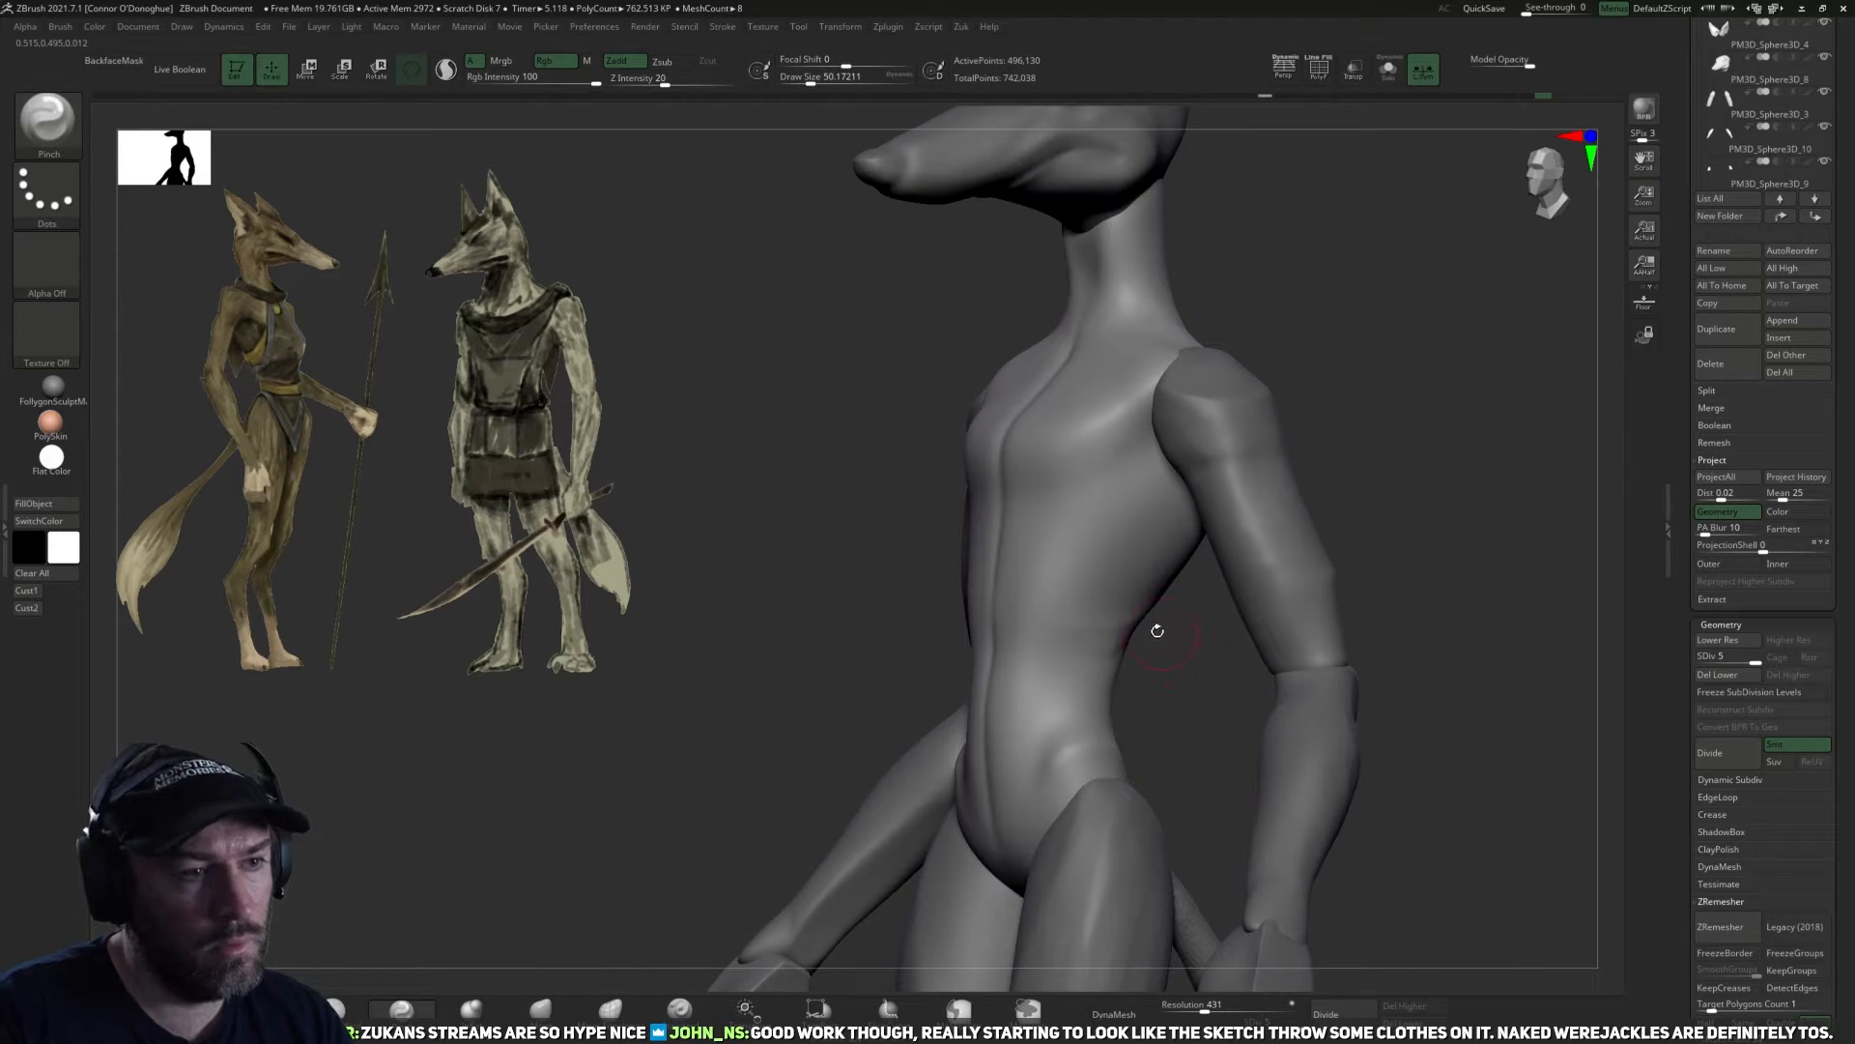
Smooth the upper chest and shoulder transition at a lower subdivision level and raise the torso back to level 4.
{"action": "key", "text": "shift+d"}
{"action": "key", "text": "shift+d"}
{"action": "key", "text": "d"}
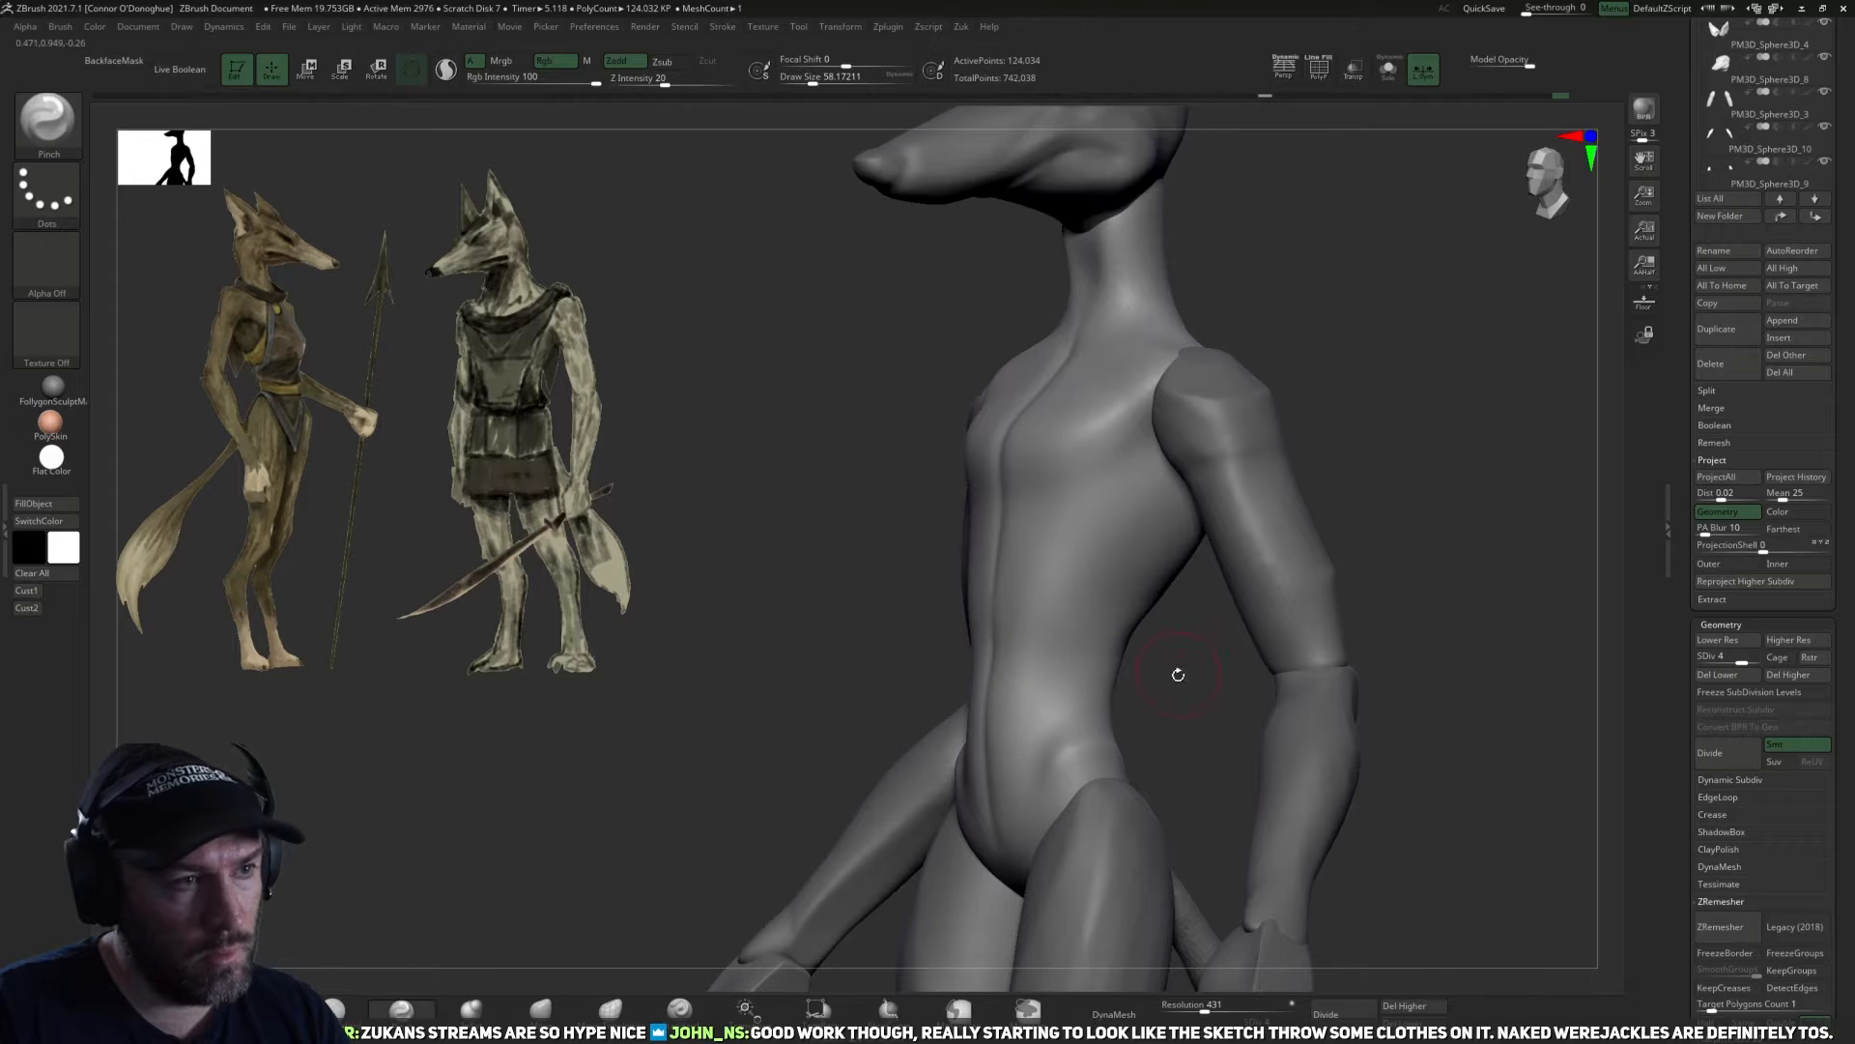
{"action": "left_click_drag", "start_coordinate": [1176, 673], "coordinate": [1232, 681], "text": "shift"}
{"action": "left_click_drag", "start_coordinate": [1295, 368], "coordinate": [1277, 479], "text": "alt"}
{"action": "key", "text": "shift+d"}
{"action": "key", "text": "shift+d"}
{"action": "left_click_drag", "start_coordinate": [1201, 419], "coordinate": [1112, 442]}
{"action": "key", "text": "d"}
{"action": "key", "text": "d"}
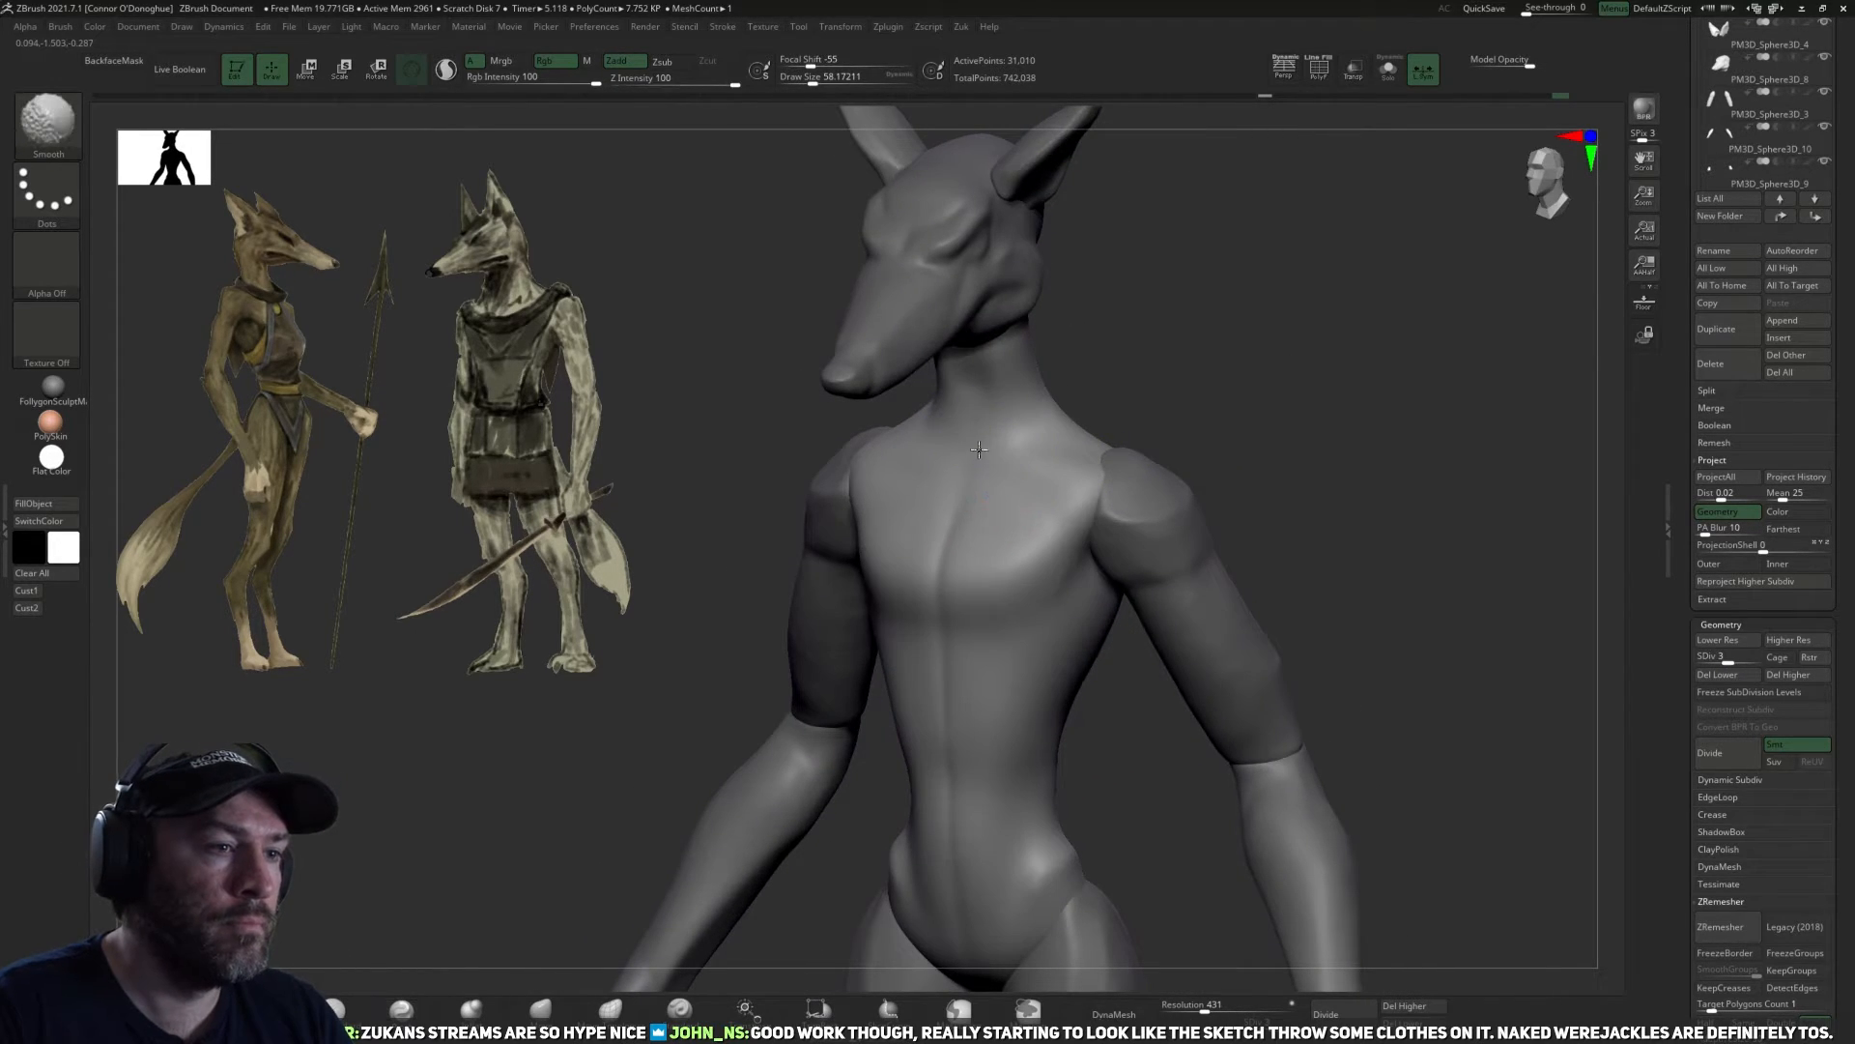
Save the tool as Ashira_01.ztl, replacing the existing file.
{"action": "left_click_drag", "start_coordinate": [1319, 473], "coordinate": [1448, 467]}
{"action": "left_click_drag", "start_coordinate": [1447, 467], "coordinate": [1449, 323], "text": "alt"}
{"action": "scroll", "coordinate": [1715, 343], "scroll_direction": "up", "scroll_amount": 5}
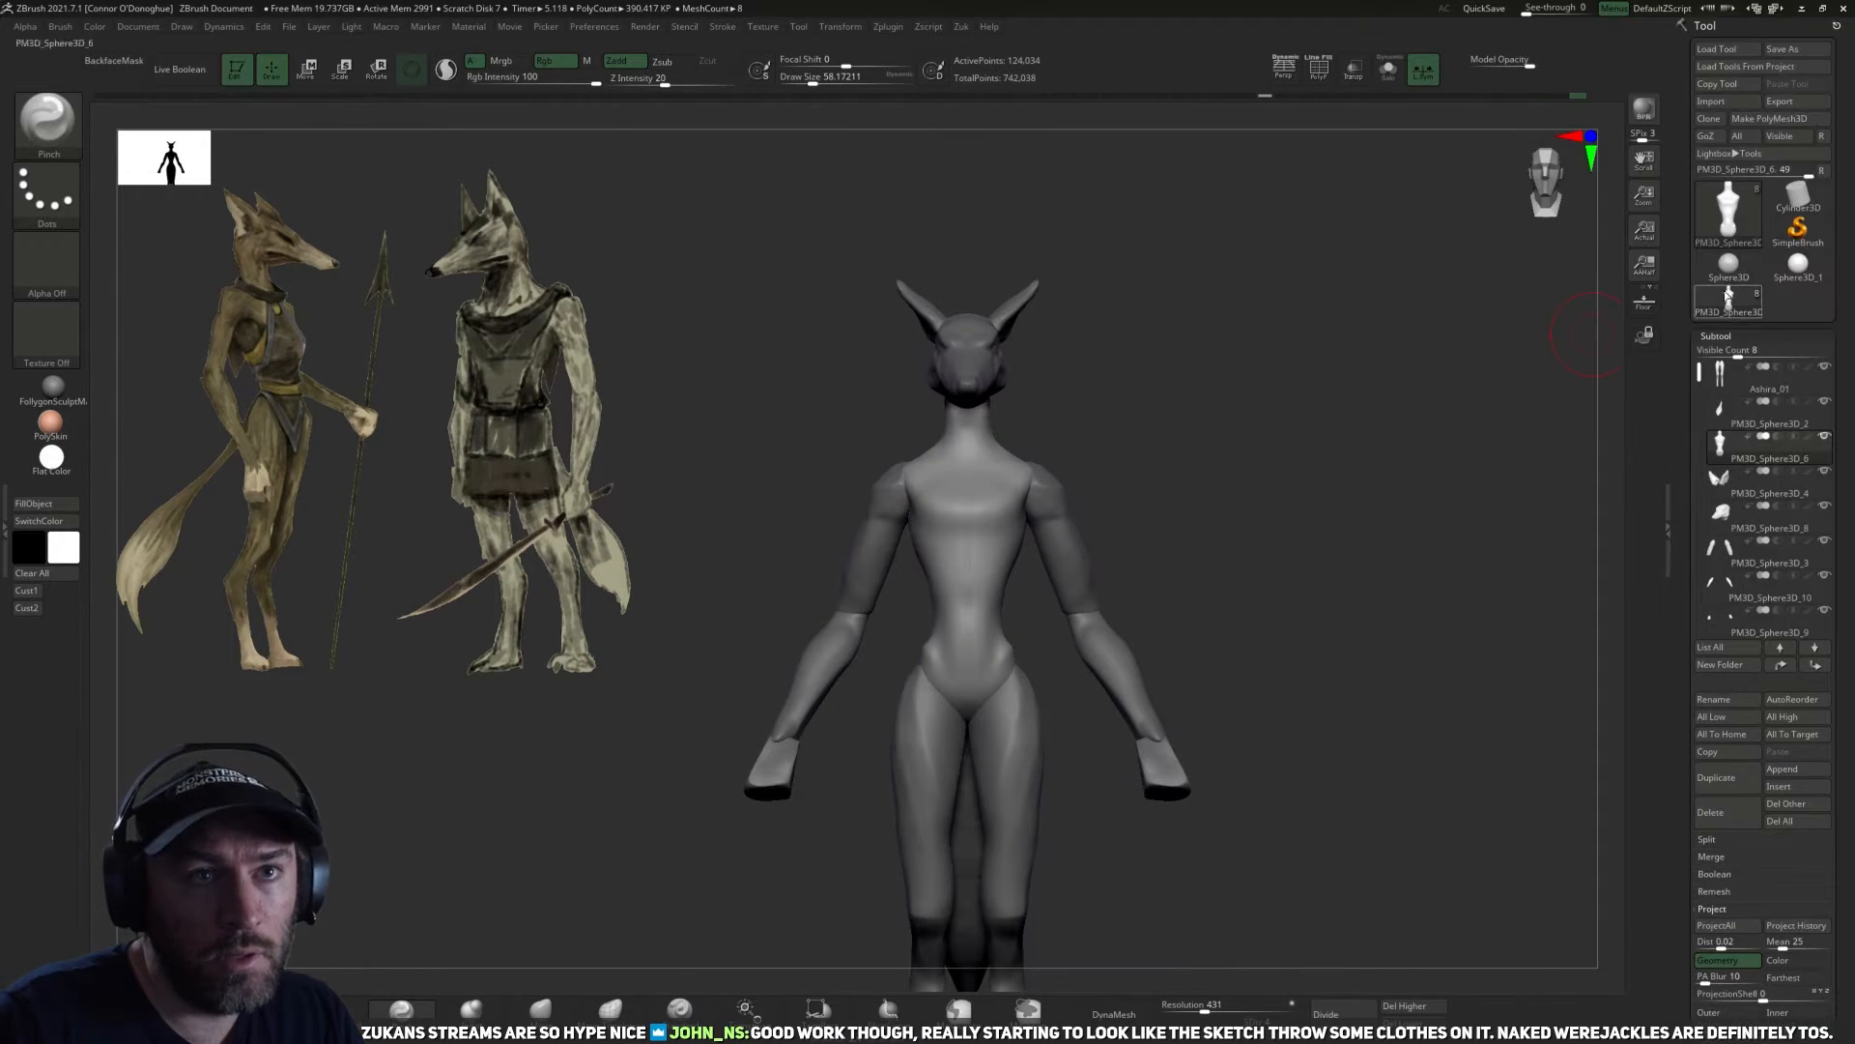
{"action": "left_click", "coordinate": [1790, 52]}
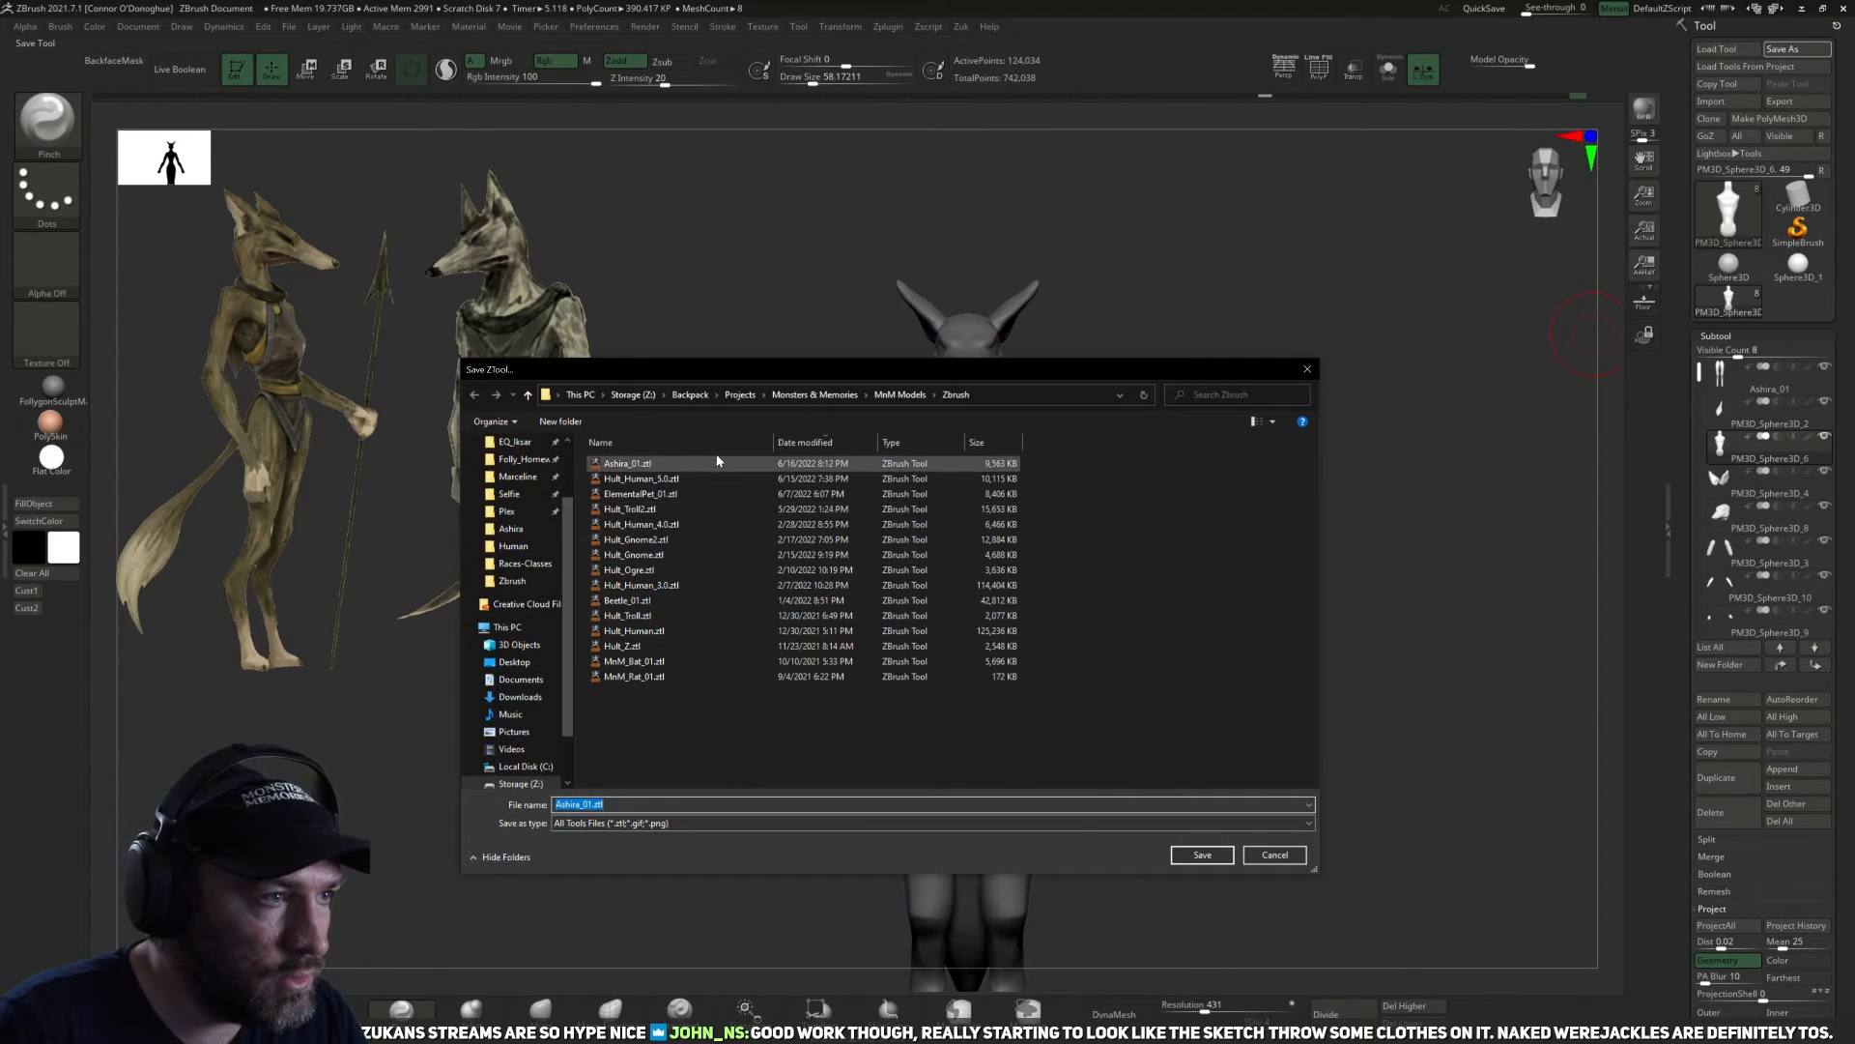
{"action": "left_click", "coordinate": [1202, 856]}
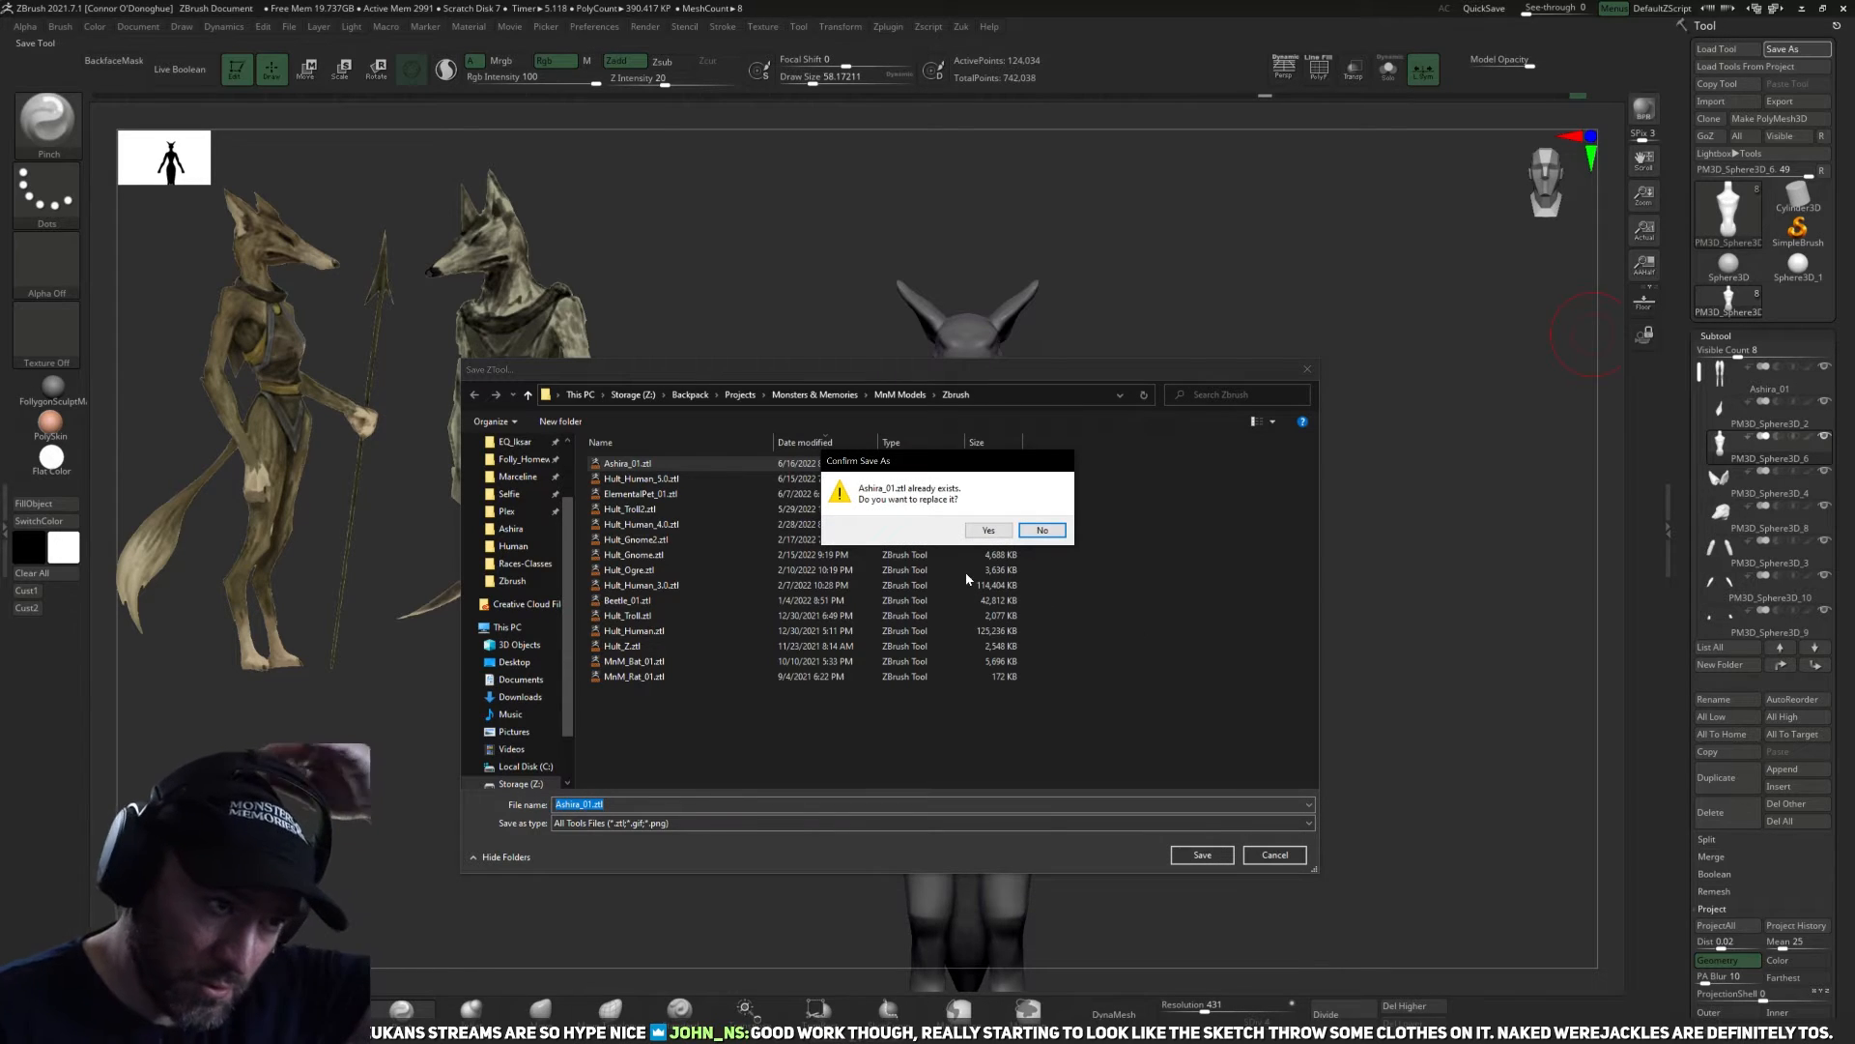
{"action": "left_click", "coordinate": [987, 530]}
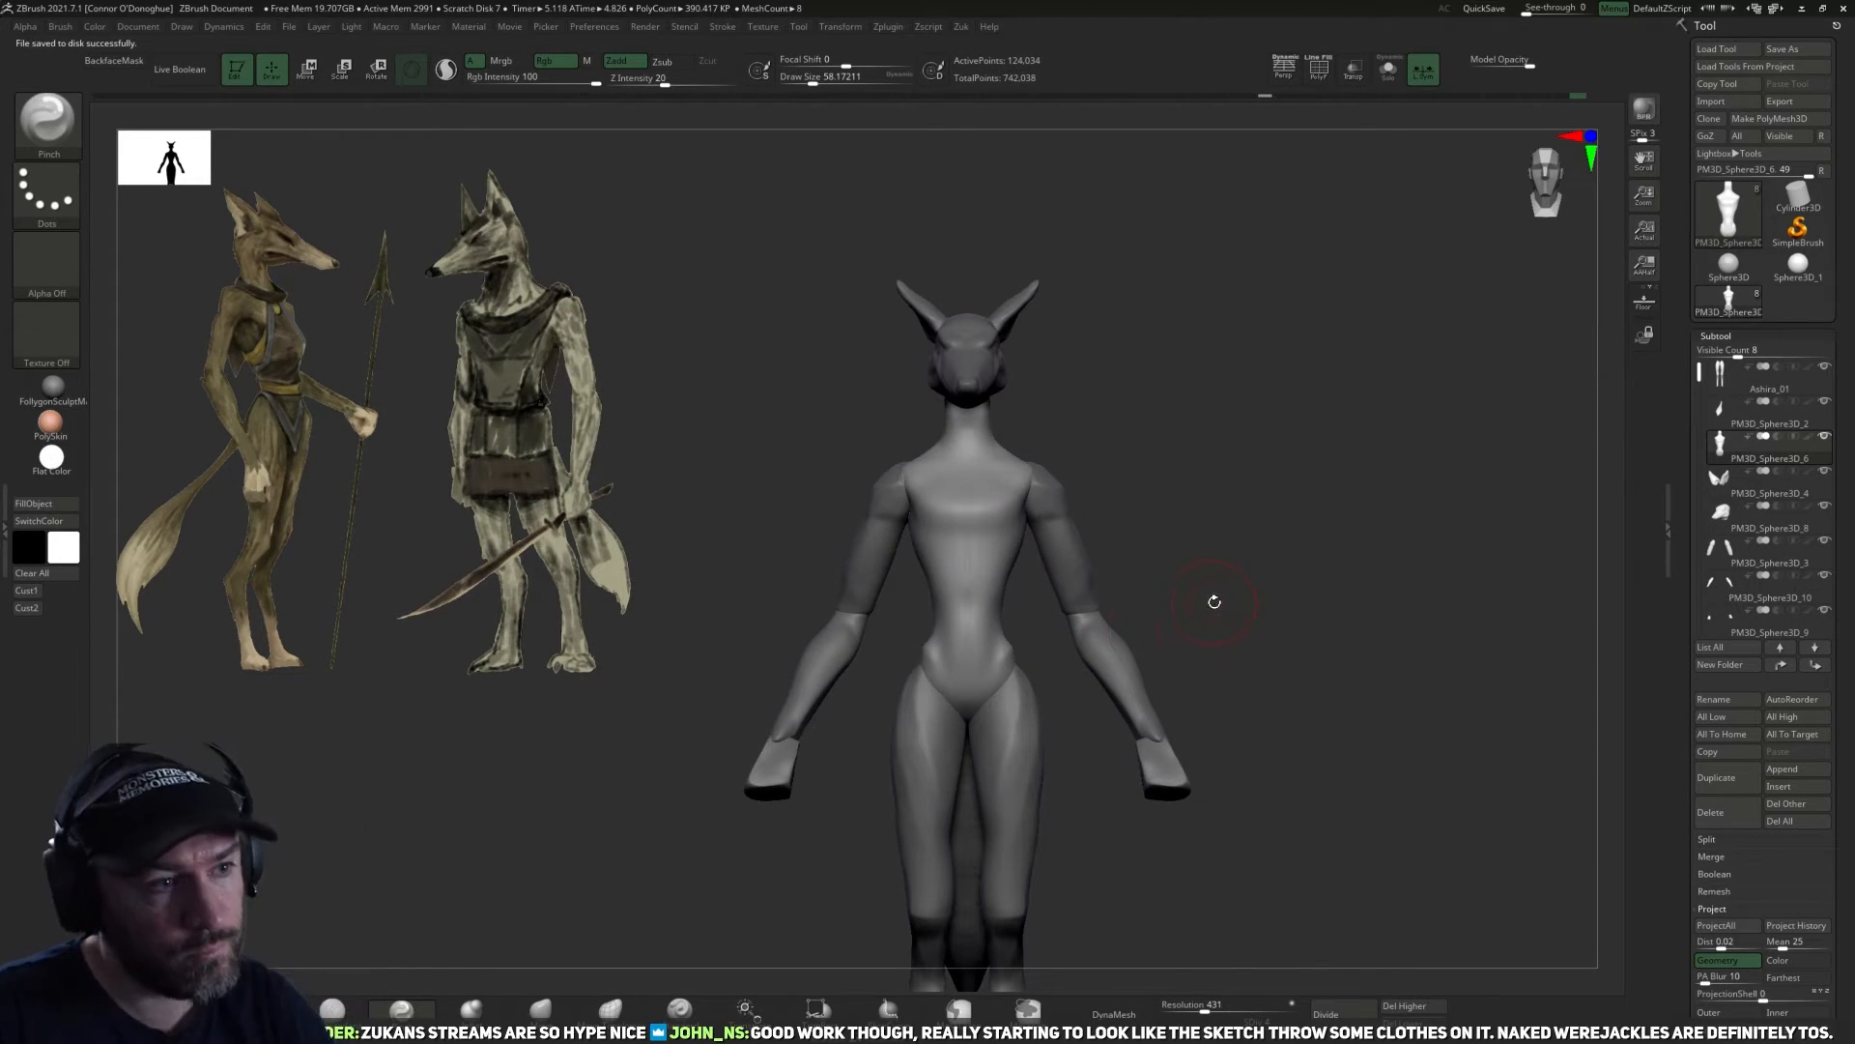
Paint a garment-shaped mask over the chest with a smaller MaskPen brush, narrow below the neck and widening toward the ribs.
{"action": "left_click_drag", "start_coordinate": [1226, 466], "coordinate": [1219, 599], "text": "alt"}
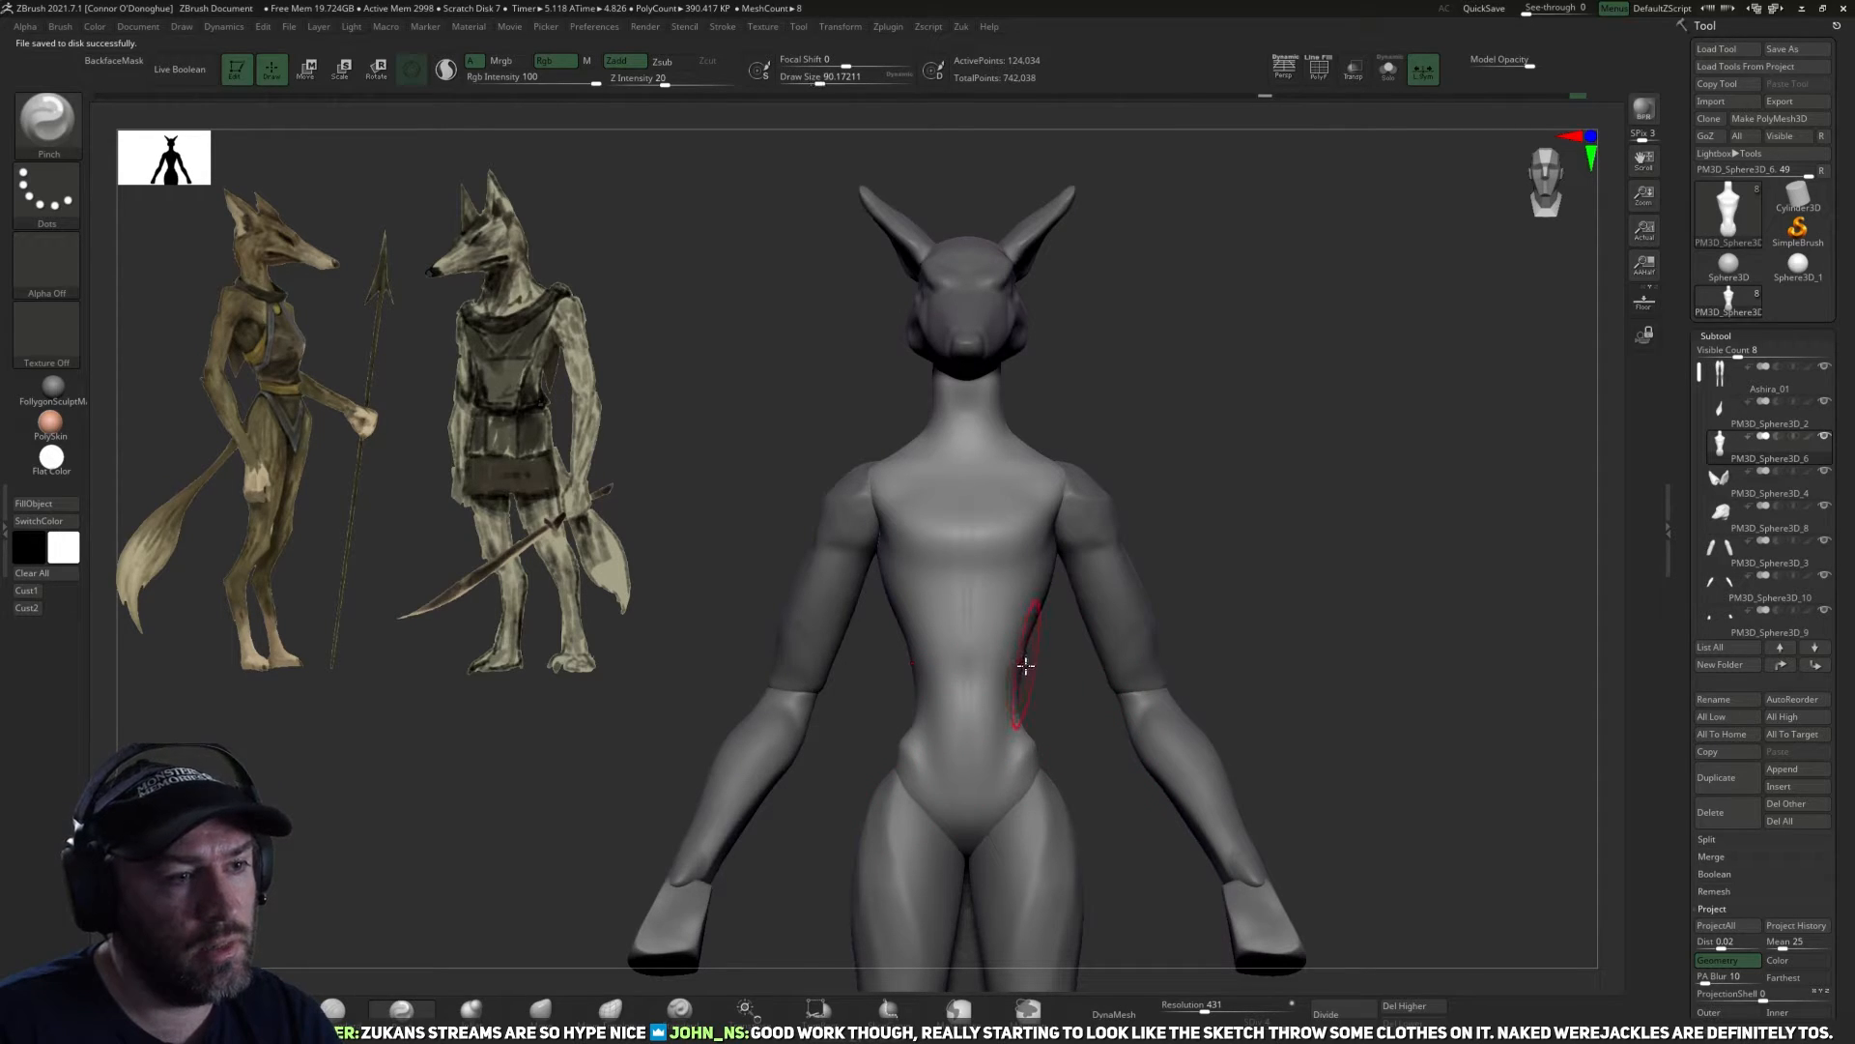
{"action": "left_click_drag", "start_coordinate": [1228, 503], "coordinate": [1015, 608], "text": "alt"}
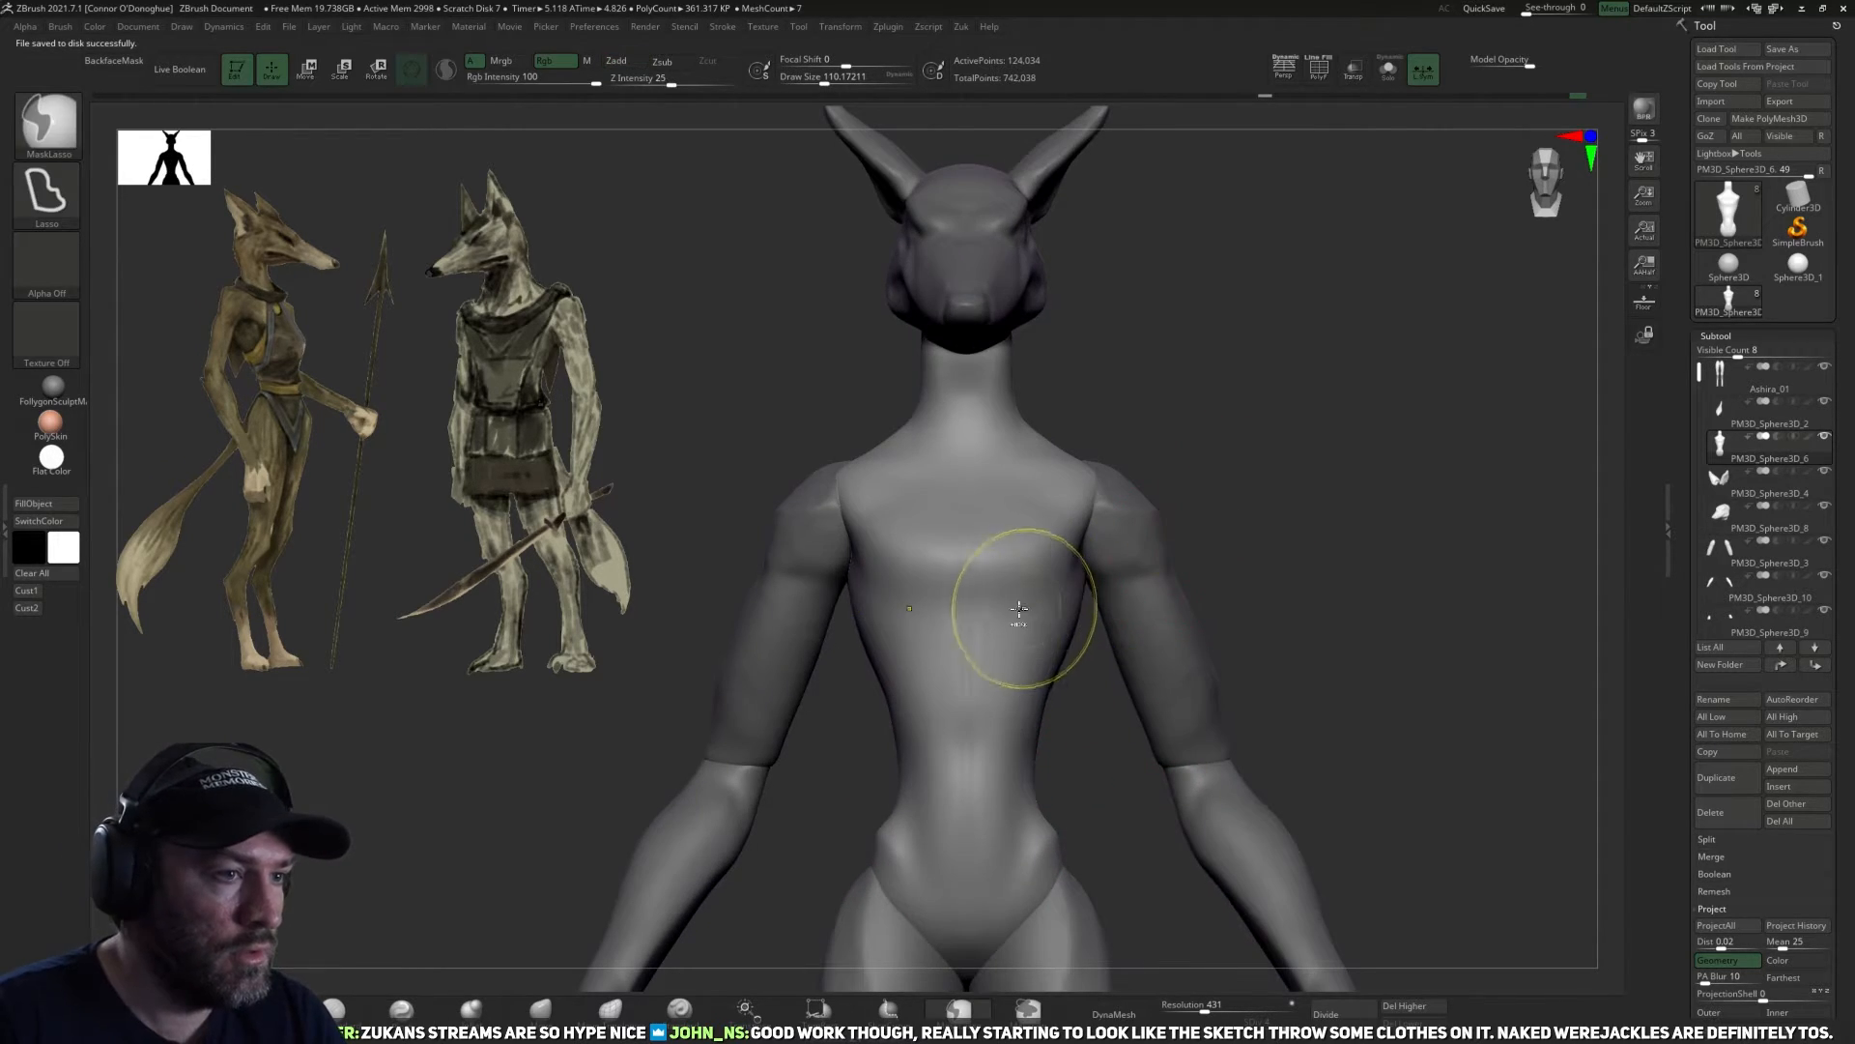
{"action": "key", "text": "bracketleft"}
{"action": "key", "text": "bracketleft"}
{"action": "key", "text": "bracketleft"}
{"action": "key", "text": "bracketleft"}
{"action": "key", "text": "bracketleft"}
{"action": "key", "text": "bracketleft"}
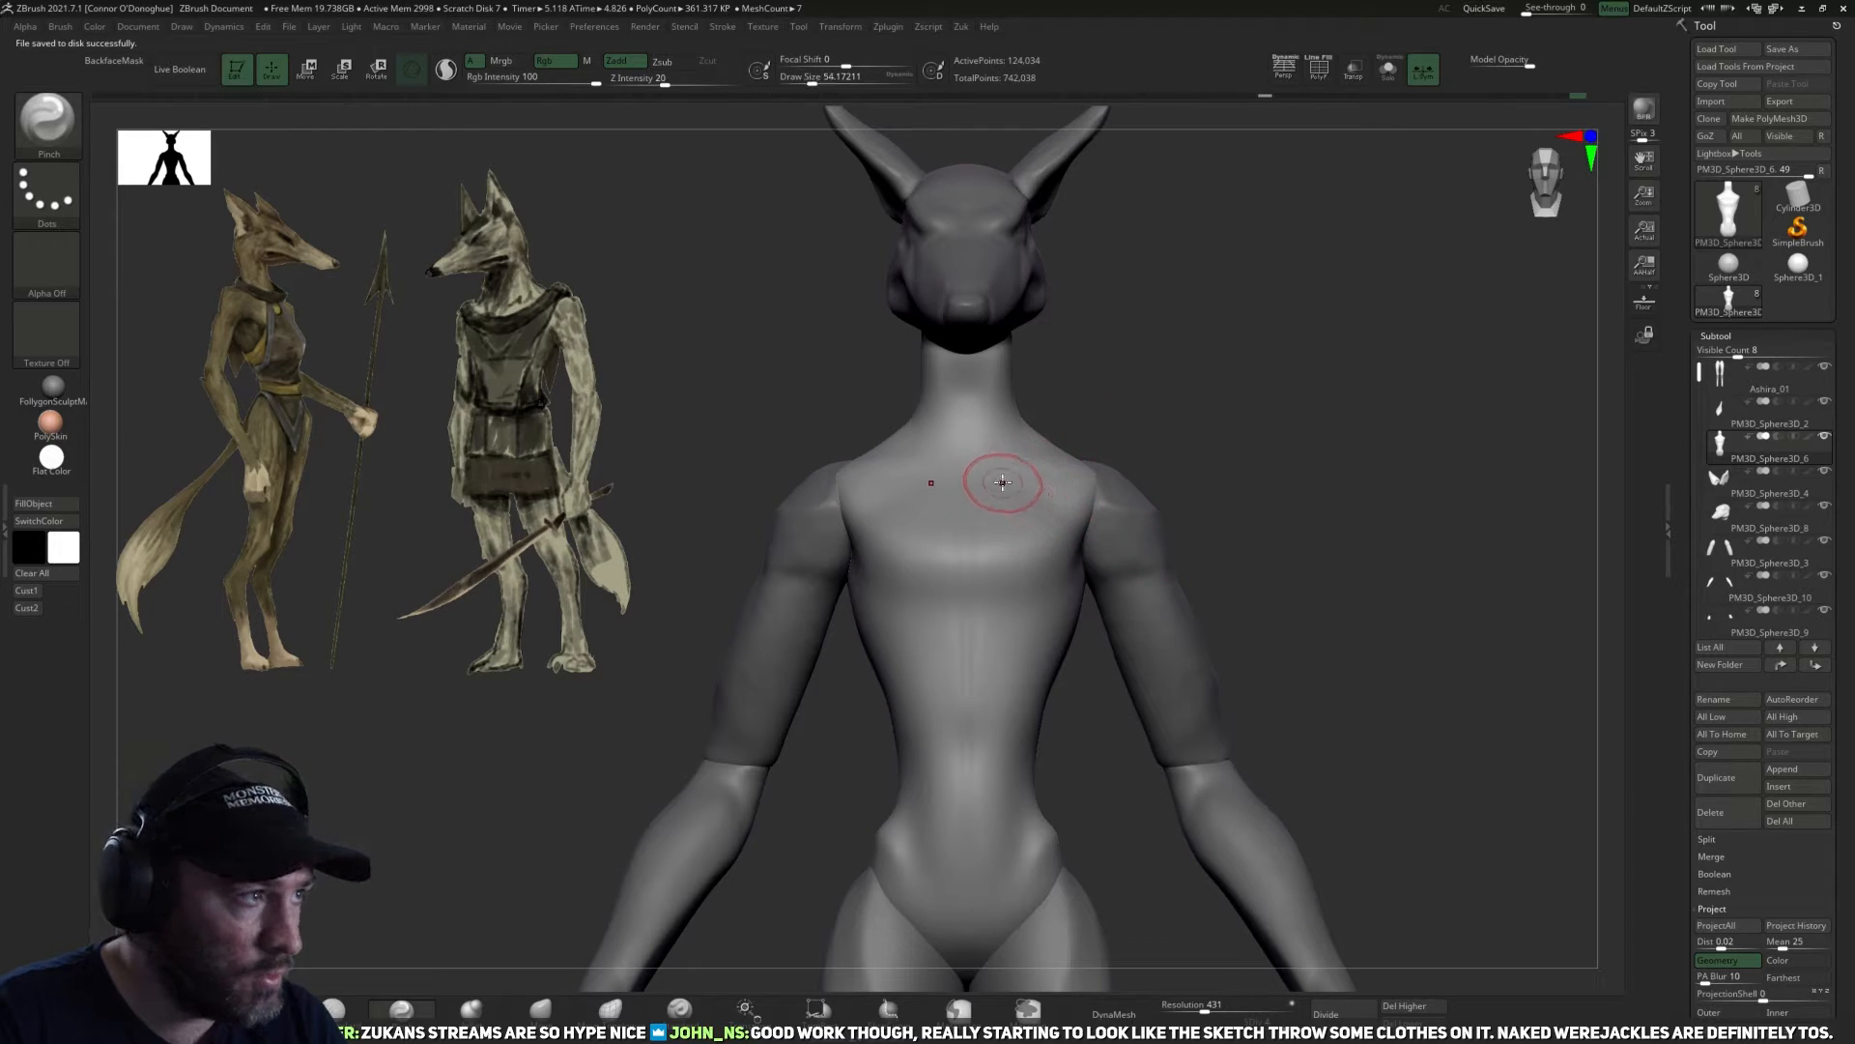
{"action": "left_click_drag", "start_coordinate": [998, 486], "coordinate": [1038, 624], "text": "ctrl"}
{"action": "mouse_move", "coordinate": [971, 475]}
{"action": "left_mouse_down", "text": "ctrl"}
{"action": "mouse_move", "coordinate": [960, 489]}
{"action": "mouse_move", "coordinate": [967, 455]}
{"action": "mouse_move", "coordinate": [1007, 630]}
{"action": "left_mouse_up", "text": "ctrl"}
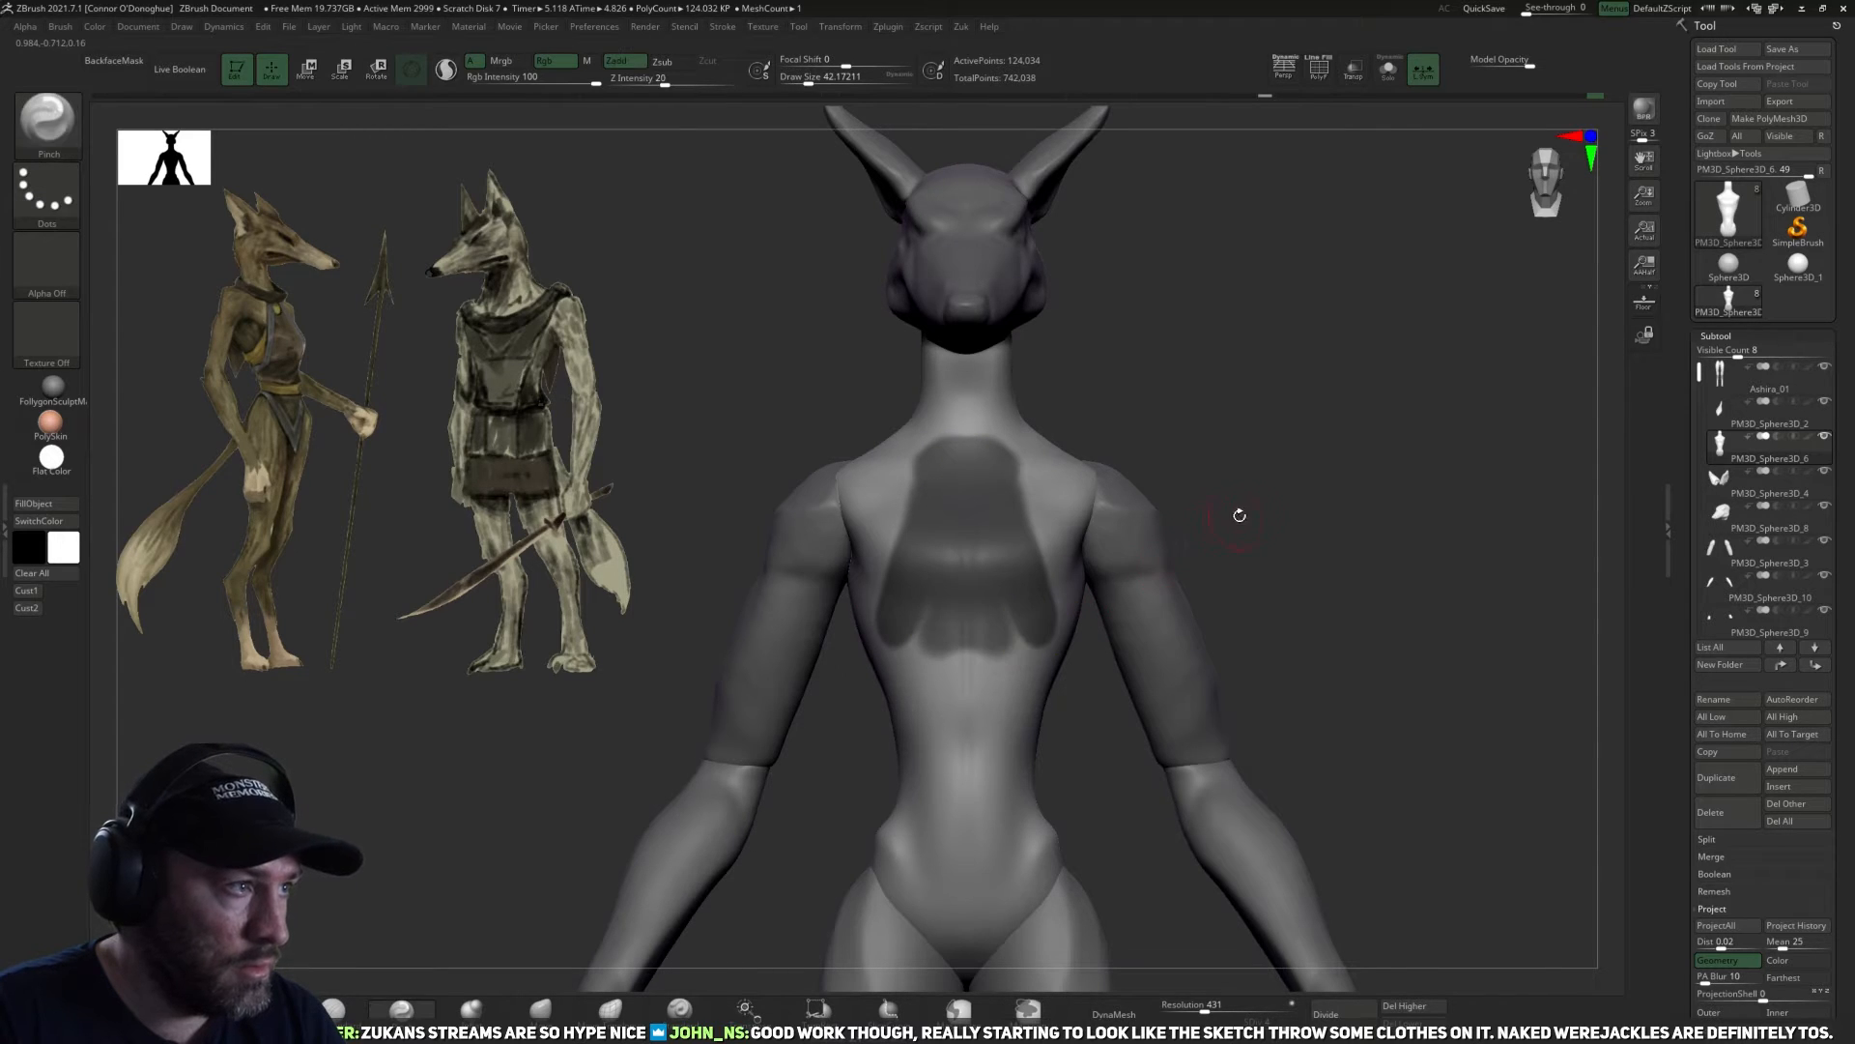
Extend the garment mask around the sides of the ribs and as a band across the lower back.
{"action": "left_click_drag", "start_coordinate": [1259, 492], "coordinate": [1185, 502]}
{"action": "mouse_move", "coordinate": [1043, 587]}
{"action": "left_mouse_down", "text": "ctrl"}
{"action": "mouse_move", "coordinate": [1028, 600]}
{"action": "mouse_move", "coordinate": [1074, 691]}
{"action": "mouse_move", "coordinate": [1023, 725]}
{"action": "left_mouse_up", "text": "ctrl"}
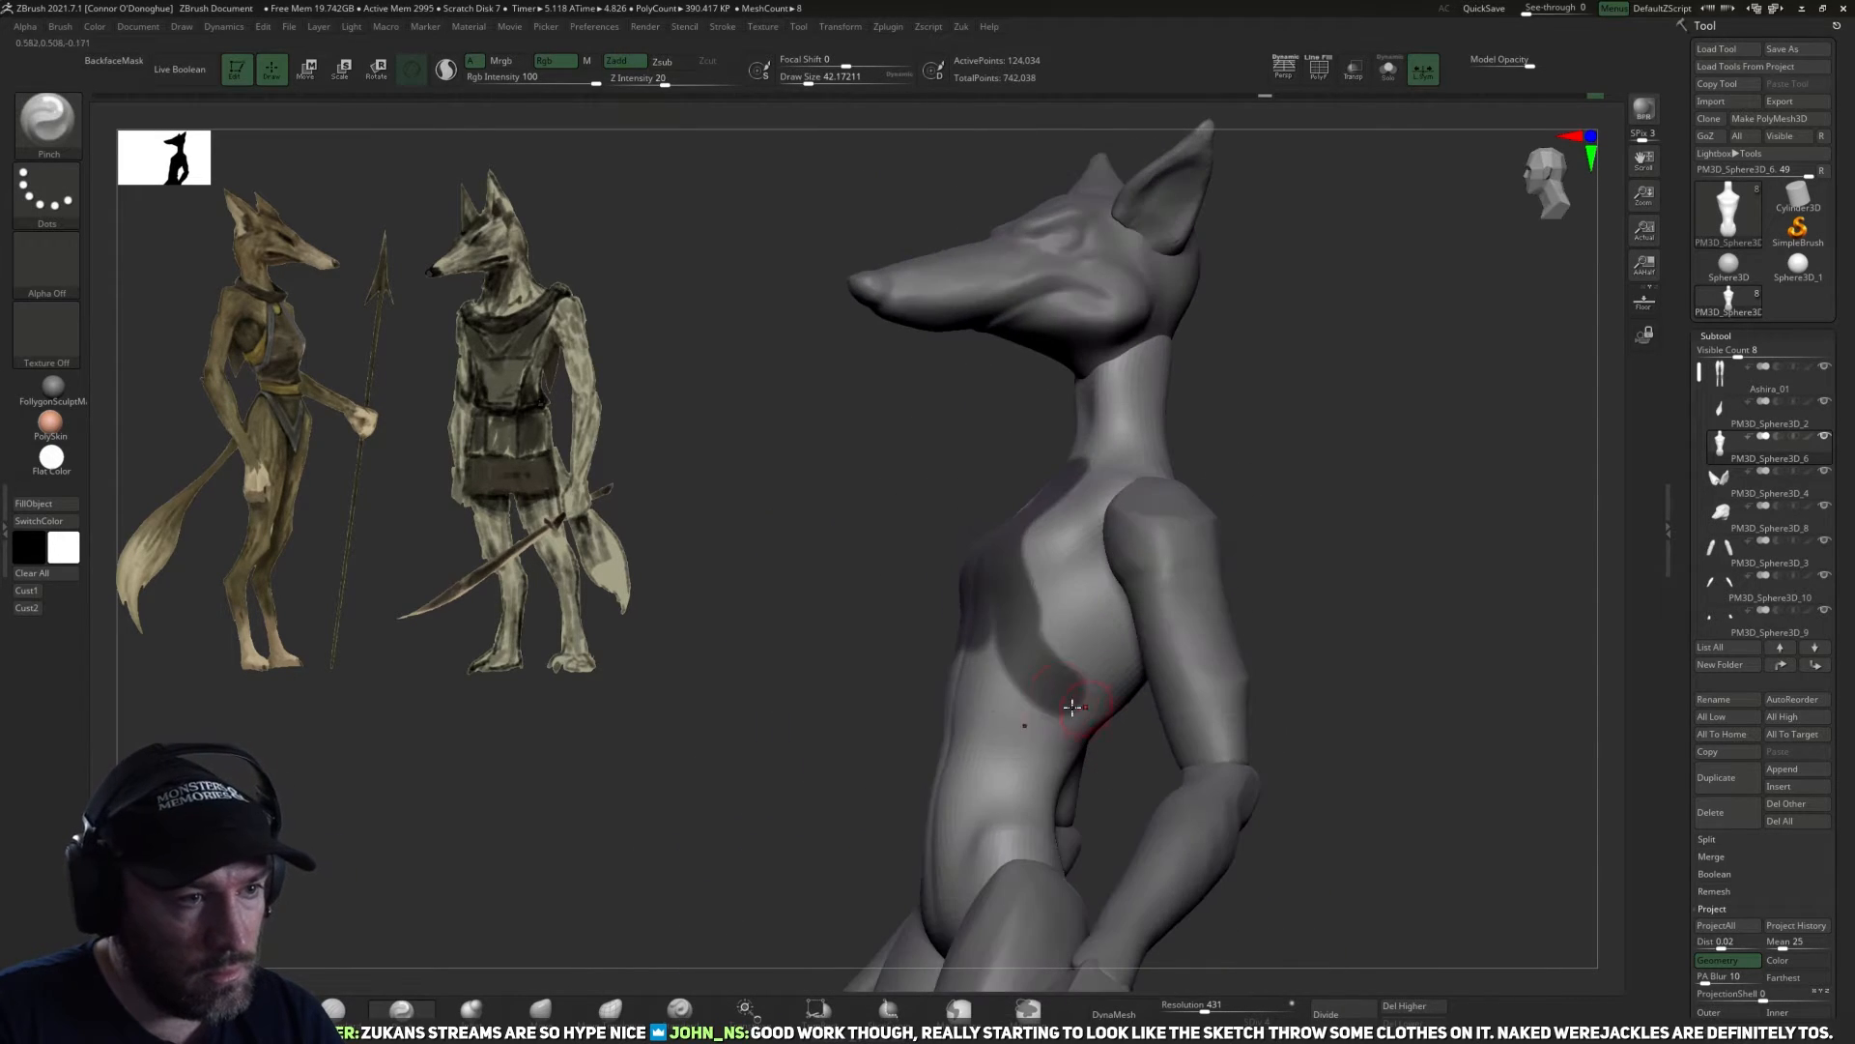
{"action": "left_click_drag", "start_coordinate": [1006, 642], "coordinate": [1069, 728], "text": "ctrl"}
{"action": "mouse_move", "coordinate": [1397, 663]}
{"action": "left_mouse_down"}
{"action": "mouse_move", "coordinate": [1276, 642]}
{"action": "mouse_move", "coordinate": [1379, 414]}
{"action": "mouse_move", "coordinate": [1276, 458]}
{"action": "left_mouse_up"}
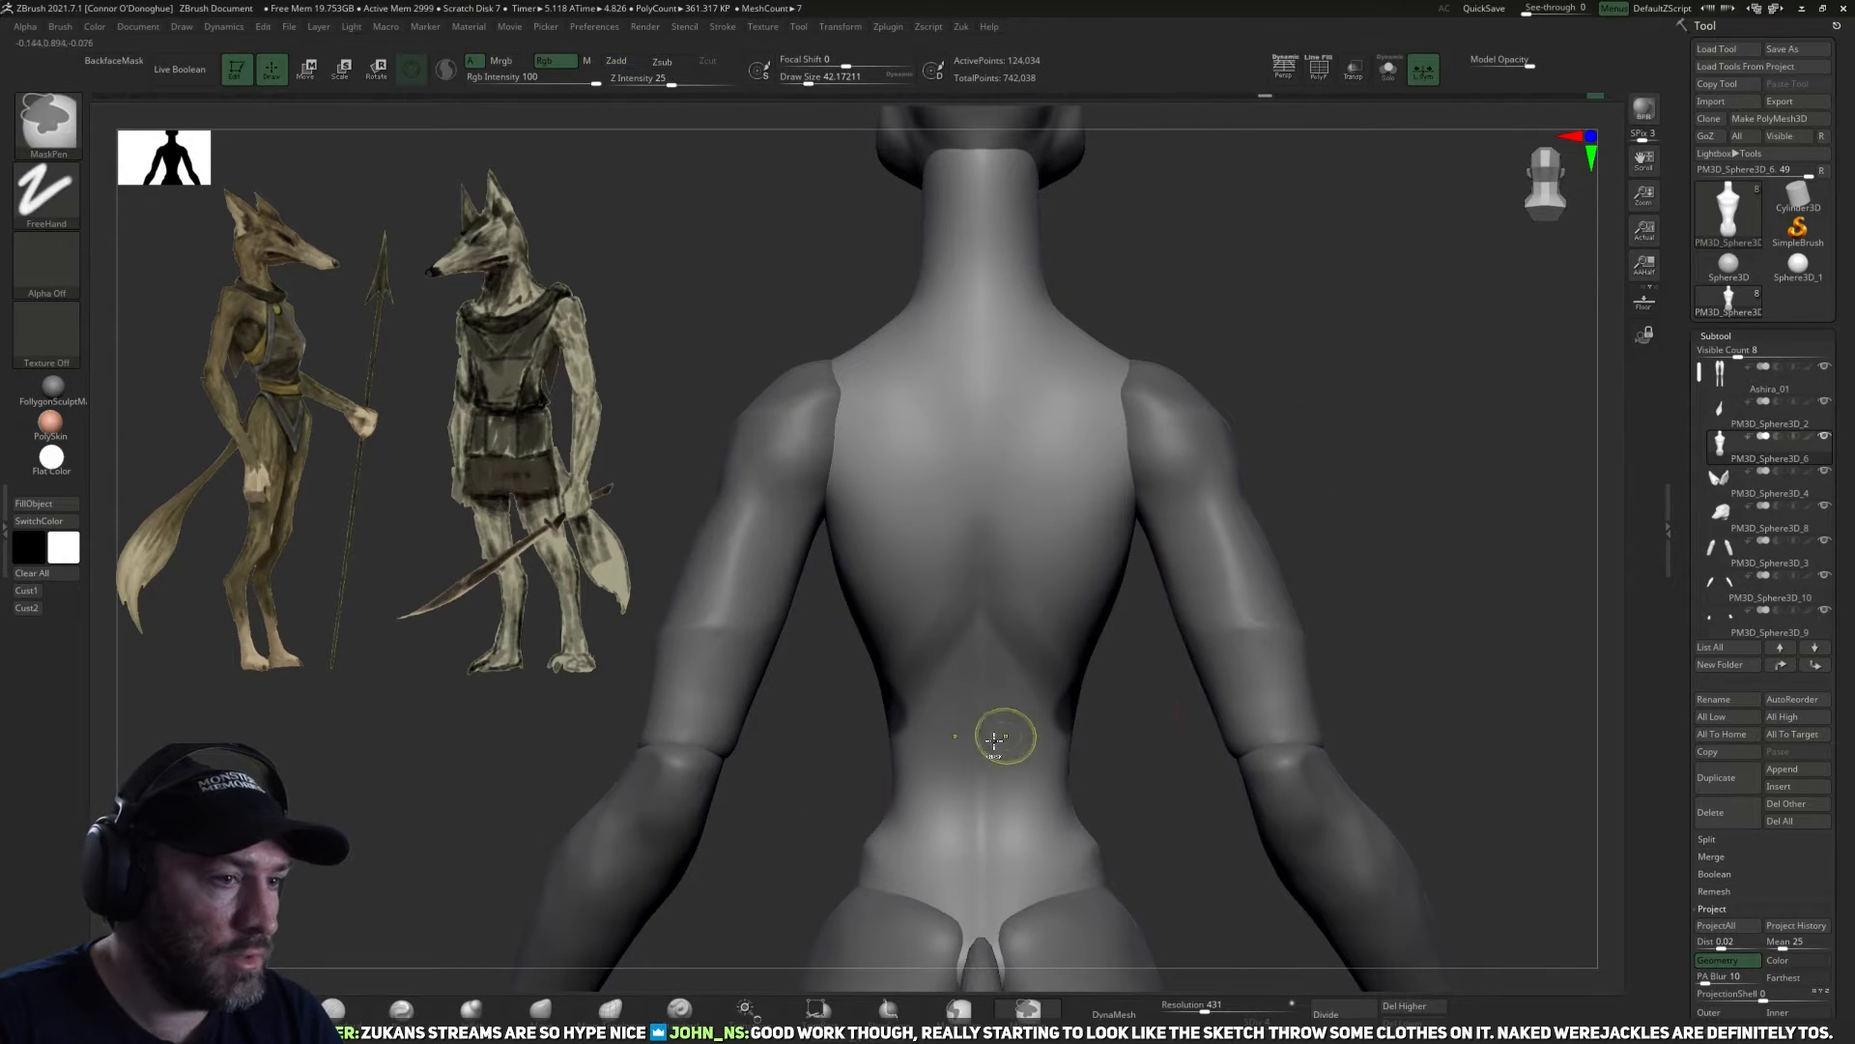
{"action": "left_click_drag", "start_coordinate": [1036, 725], "coordinate": [917, 715], "text": "ctrl"}
{"action": "left_click_drag", "start_coordinate": [1123, 689], "coordinate": [444, 395]}
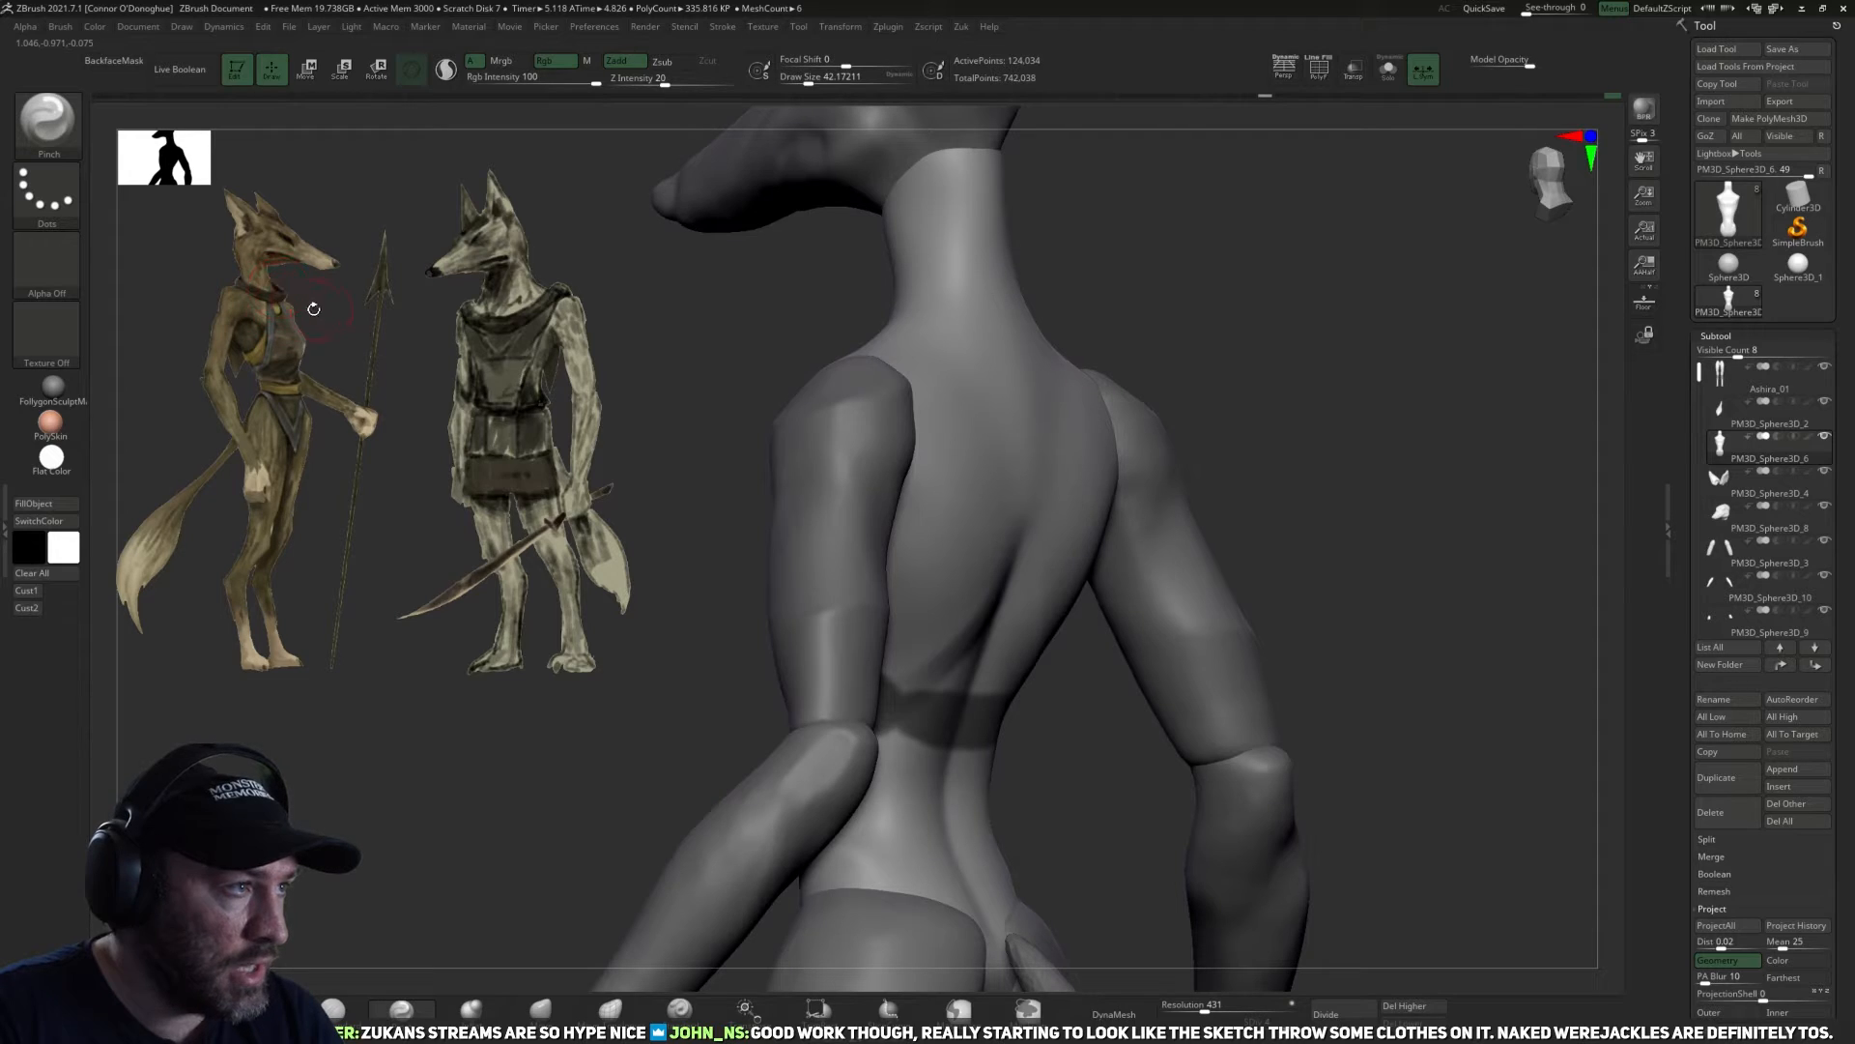
Continue the garment mask down the abdomen and across the front of the hips.
{"action": "left_click_drag", "start_coordinate": [1075, 784], "coordinate": [1382, 749]}
{"action": "left_click_drag", "start_coordinate": [845, 638], "coordinate": [865, 766], "text": "ctrl"}
{"action": "left_click_drag", "start_coordinate": [1081, 736], "coordinate": [1138, 640], "text": "alt"}
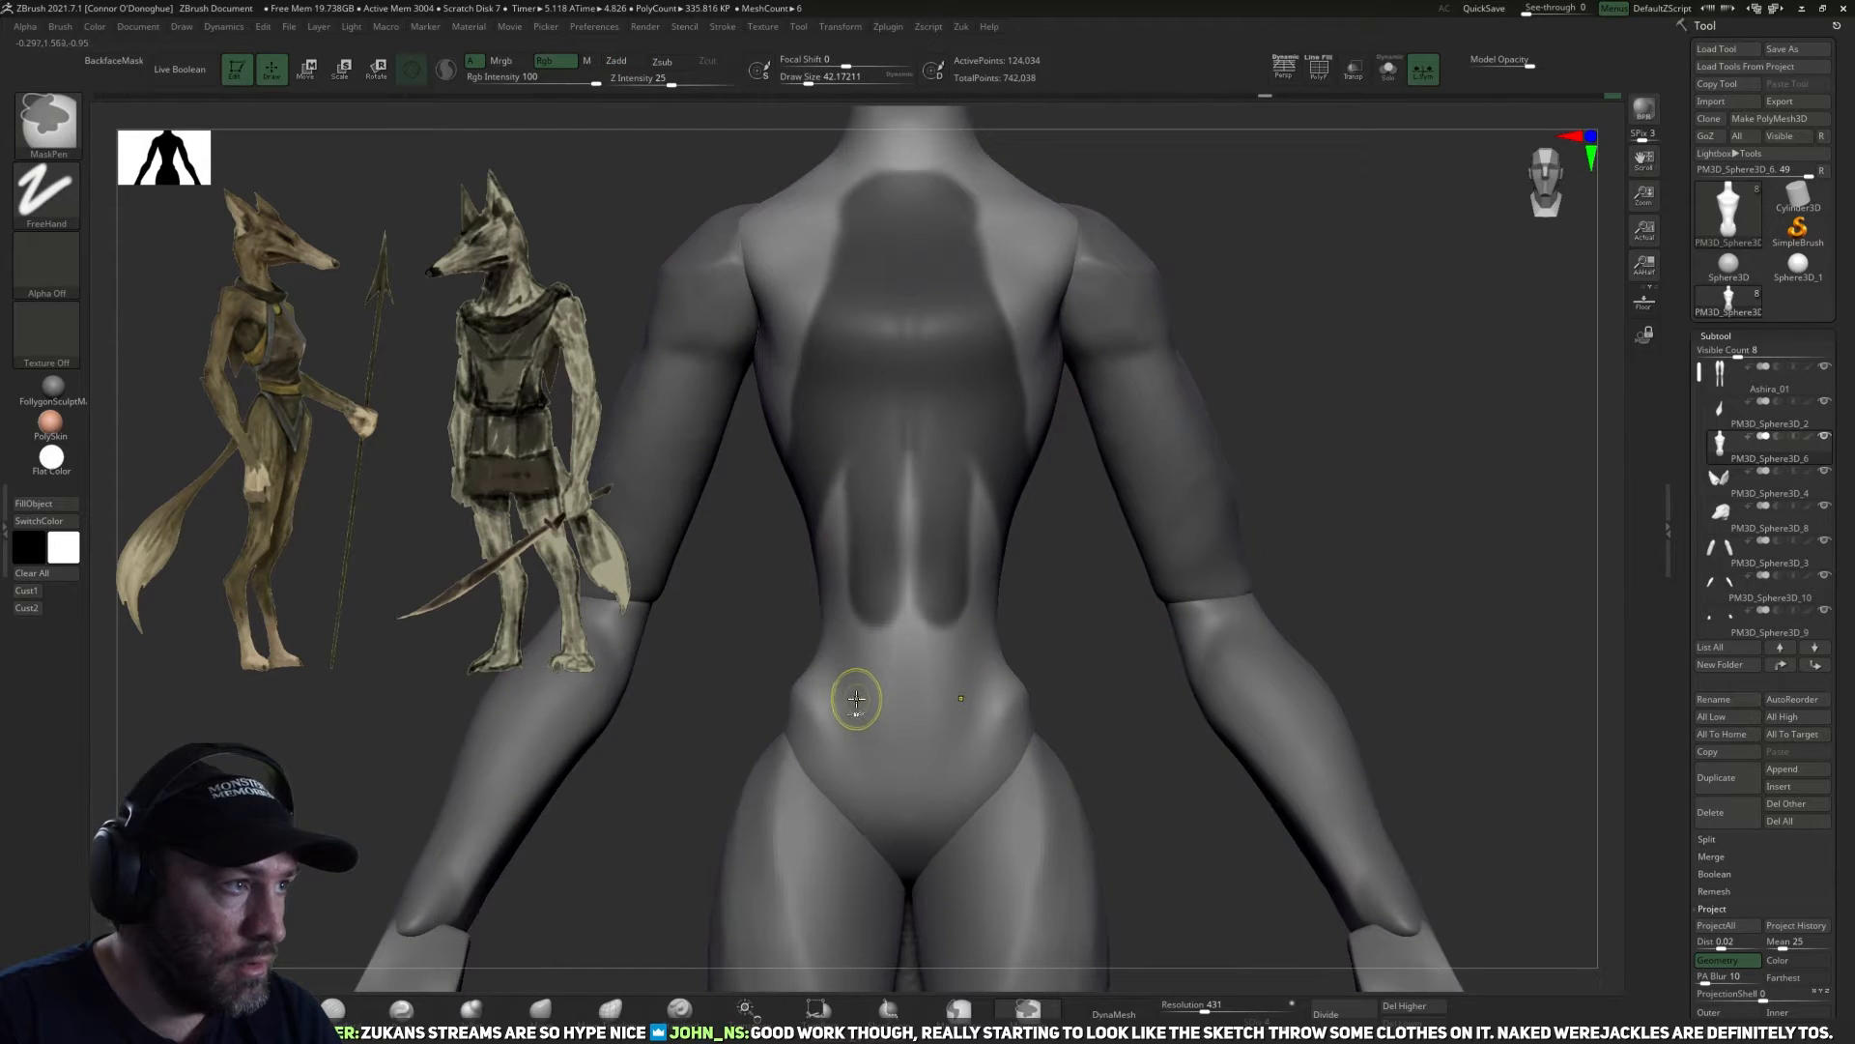
{"action": "left_click_drag", "start_coordinate": [810, 719], "coordinate": [944, 732], "text": "ctrl"}
{"action": "left_click_drag", "start_coordinate": [1125, 720], "coordinate": [1015, 707]}
{"action": "left_click_drag", "start_coordinate": [897, 736], "coordinate": [962, 721], "text": "ctrl"}
{"action": "mouse_move", "coordinate": [1088, 703]}
{"action": "left_mouse_down"}
{"action": "mouse_move", "coordinate": [995, 693]}
{"action": "mouse_move", "coordinate": [1113, 708]}
{"action": "left_mouse_up"}
{"action": "mouse_move", "coordinate": [896, 725]}
{"action": "left_mouse_down", "text": "ctrl"}
{"action": "mouse_move", "coordinate": [1069, 671]}
{"action": "mouse_move", "coordinate": [982, 618]}
{"action": "mouse_move", "coordinate": [986, 543]}
{"action": "left_mouse_up", "text": "ctrl"}
Fill the garment mask around the sides of the waist and shape its edge along the ribs below the armpit.
{"action": "left_click_drag", "start_coordinate": [1148, 597], "coordinate": [1061, 613]}
{"action": "mouse_move", "coordinate": [984, 641]}
{"action": "left_mouse_down", "text": "ctrl"}
{"action": "mouse_move", "coordinate": [993, 607]}
{"action": "mouse_move", "coordinate": [1040, 649]}
{"action": "left_mouse_up", "text": "ctrl"}
{"action": "left_click_drag", "start_coordinate": [1137, 573], "coordinate": [1233, 516]}
{"action": "left_click_drag", "start_coordinate": [958, 582], "coordinate": [997, 603], "text": "ctrl"}
{"action": "left_click_drag", "start_coordinate": [1062, 501], "coordinate": [1052, 607], "text": "ctrl"}
{"action": "mouse_move", "coordinate": [1256, 503]}
{"action": "left_mouse_down"}
{"action": "mouse_move", "coordinate": [1056, 538]}
{"action": "mouse_move", "coordinate": [1071, 707]}
{"action": "left_mouse_up"}
{"action": "mouse_move", "coordinate": [1195, 671]}
{"action": "left_mouse_down"}
{"action": "mouse_move", "coordinate": [1069, 674]}
{"action": "mouse_move", "coordinate": [1106, 627]}
{"action": "left_mouse_up"}
{"action": "left_click_drag", "start_coordinate": [1307, 595], "coordinate": [1205, 583]}
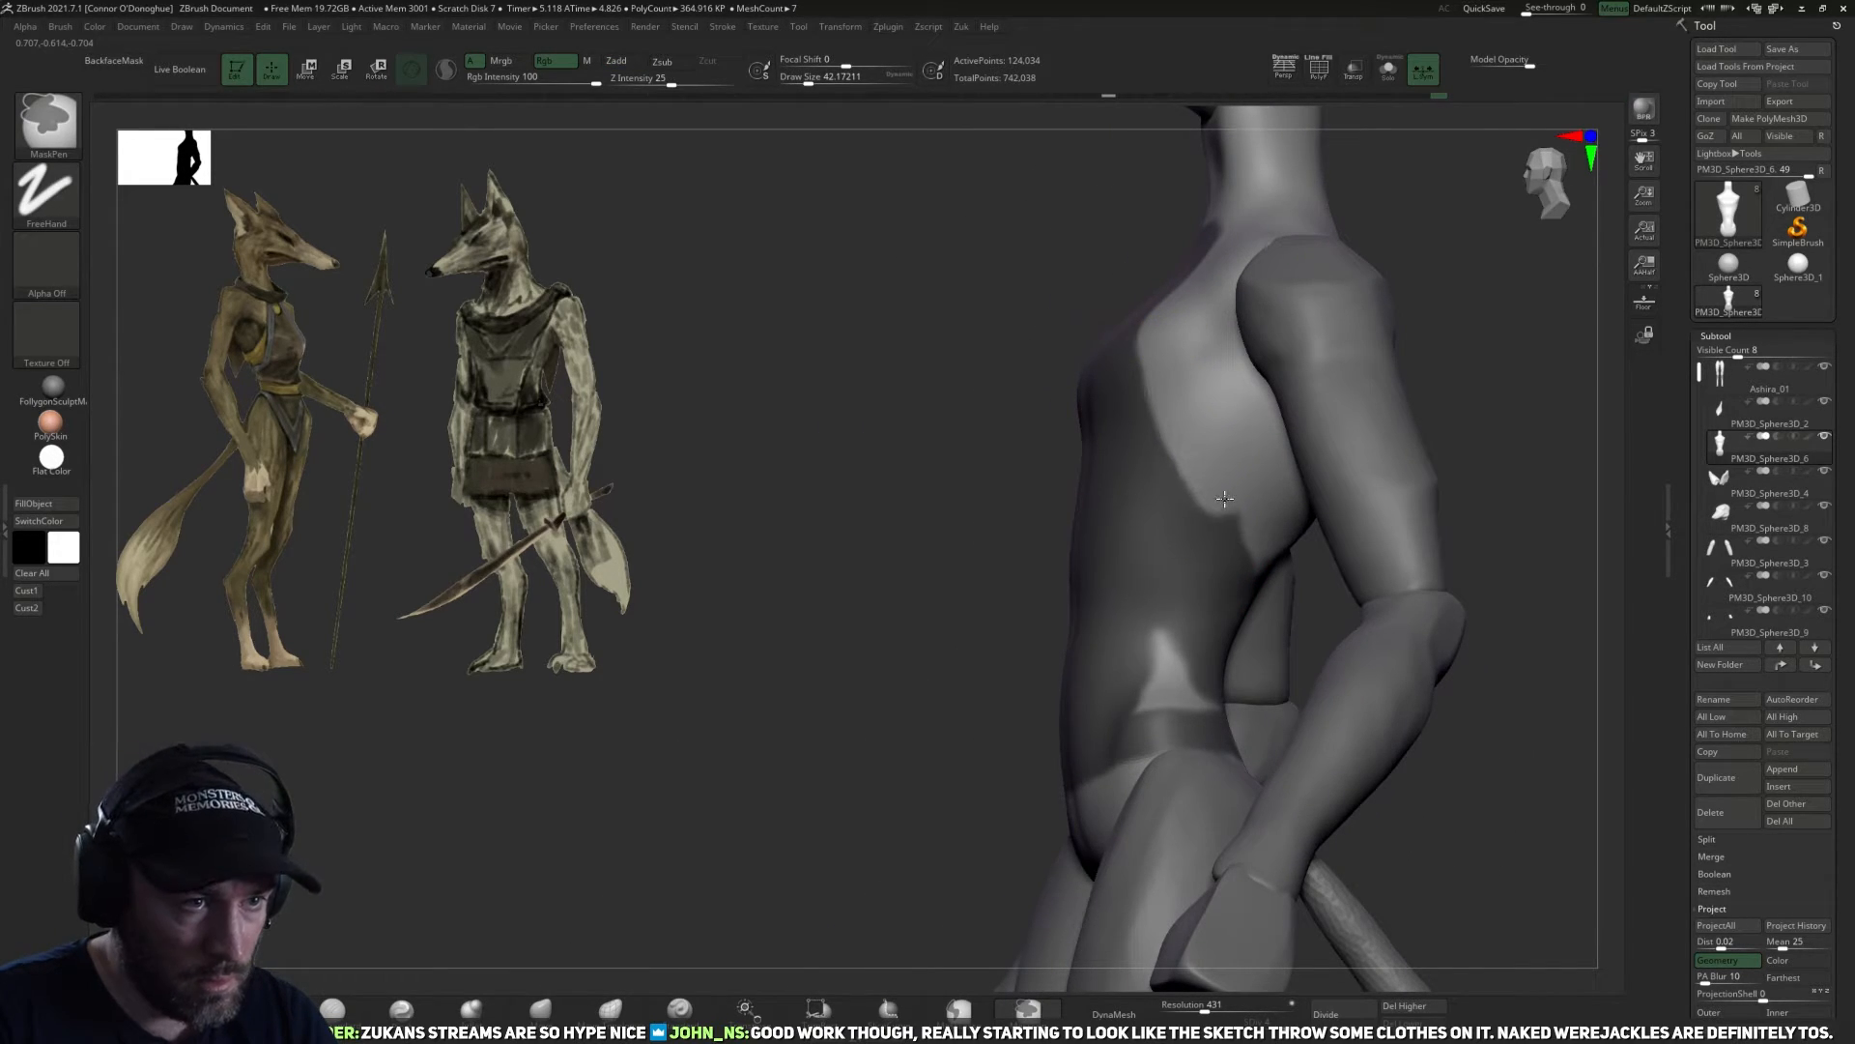
{"action": "left_click_drag", "start_coordinate": [1308, 584], "coordinate": [1267, 531]}
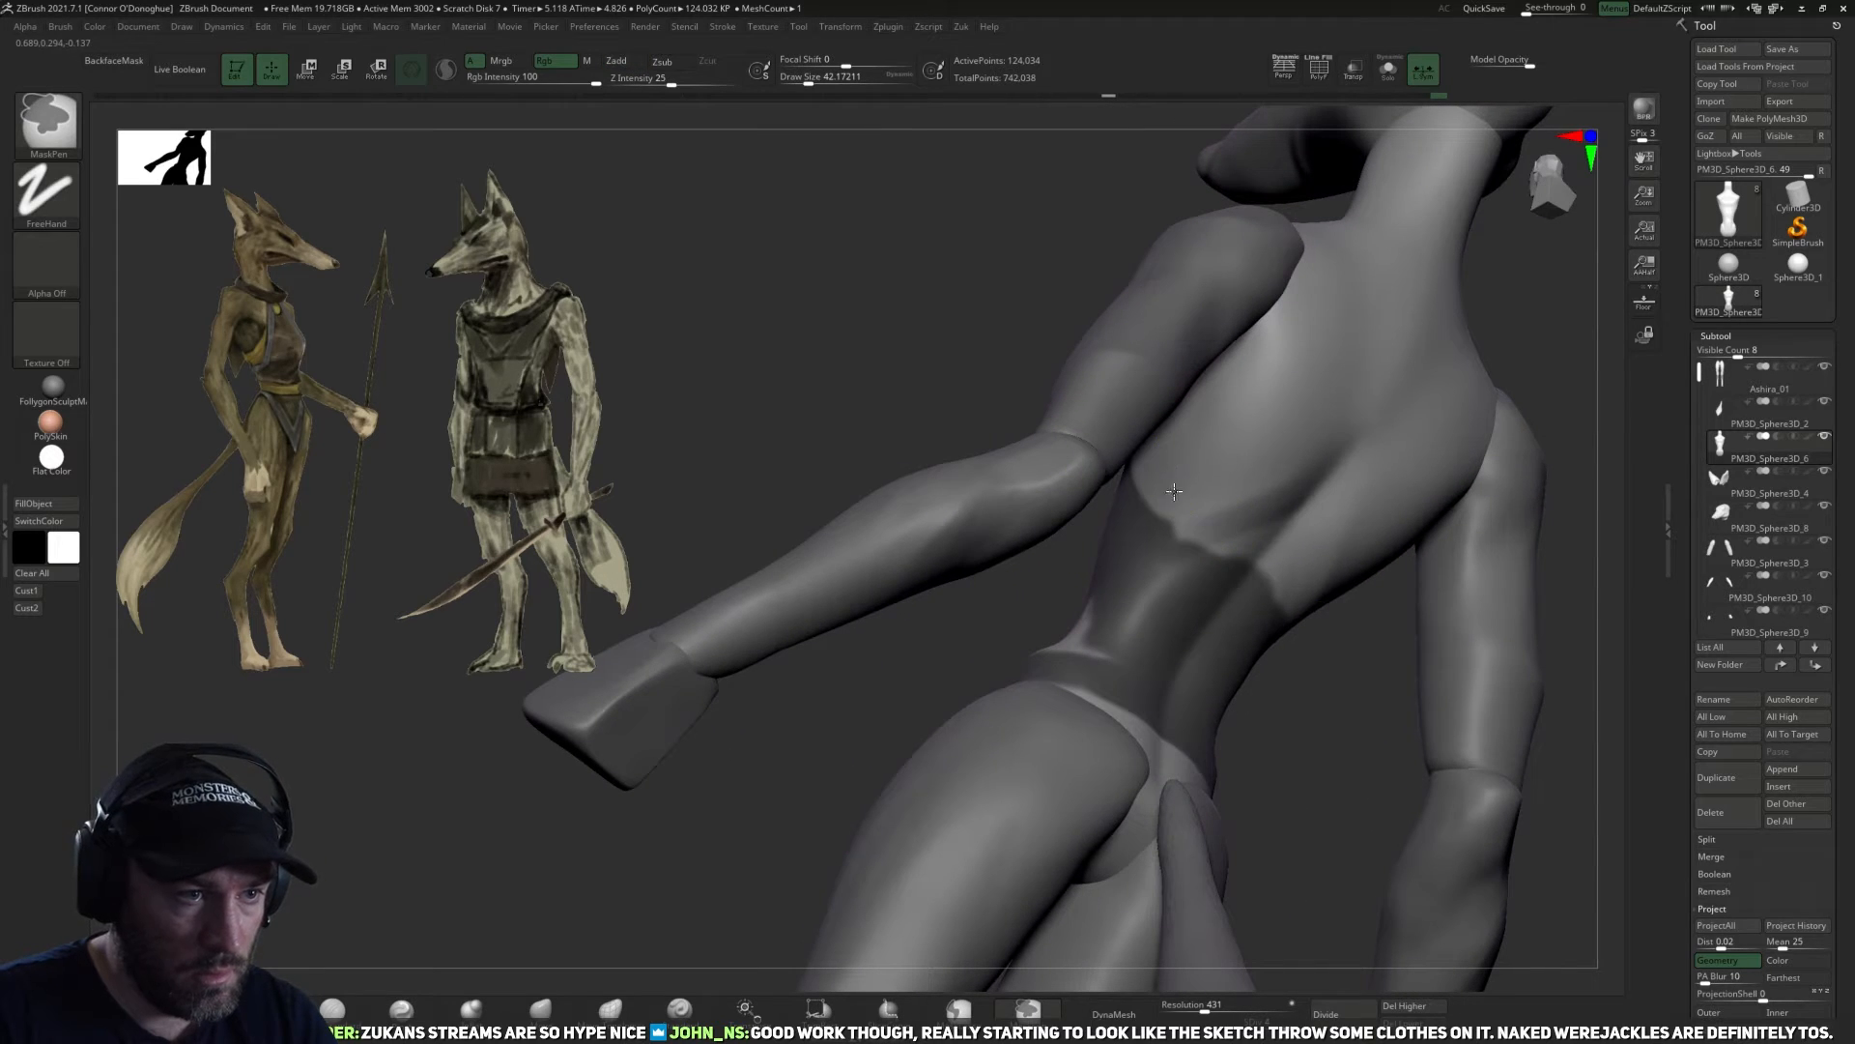
Clean up the mask's upper edge across the lower back and its lower border at the hips.
{"action": "left_click_drag", "start_coordinate": [1142, 481], "coordinate": [1232, 543], "text": "ctrl+alt"}
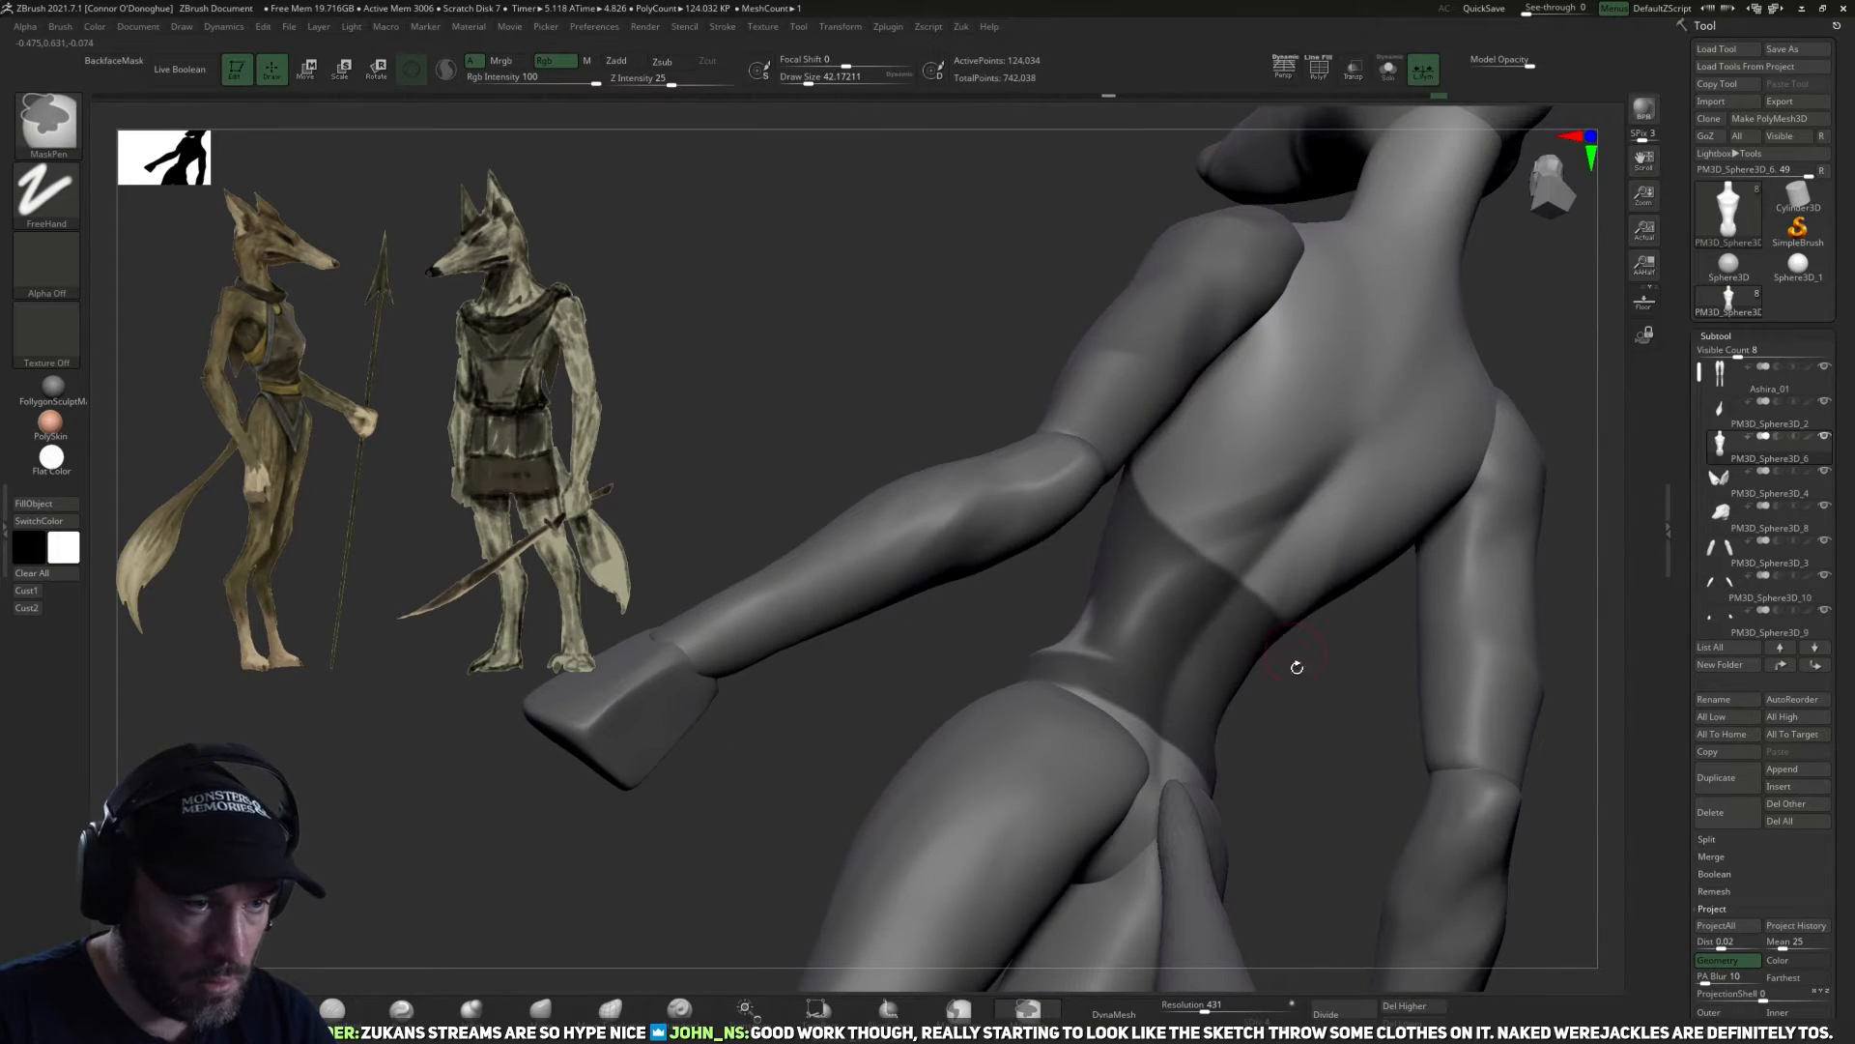
{"action": "left_click_drag", "start_coordinate": [1296, 667], "coordinate": [1330, 705]}
{"action": "mouse_move", "coordinate": [1087, 688]}
{"action": "left_mouse_down", "text": "ctrl"}
{"action": "mouse_move", "coordinate": [1122, 609]}
{"action": "mouse_move", "coordinate": [1121, 655]}
{"action": "left_mouse_up", "text": "ctrl"}
{"action": "left_click_drag", "start_coordinate": [1263, 592], "coordinate": [1347, 107]}
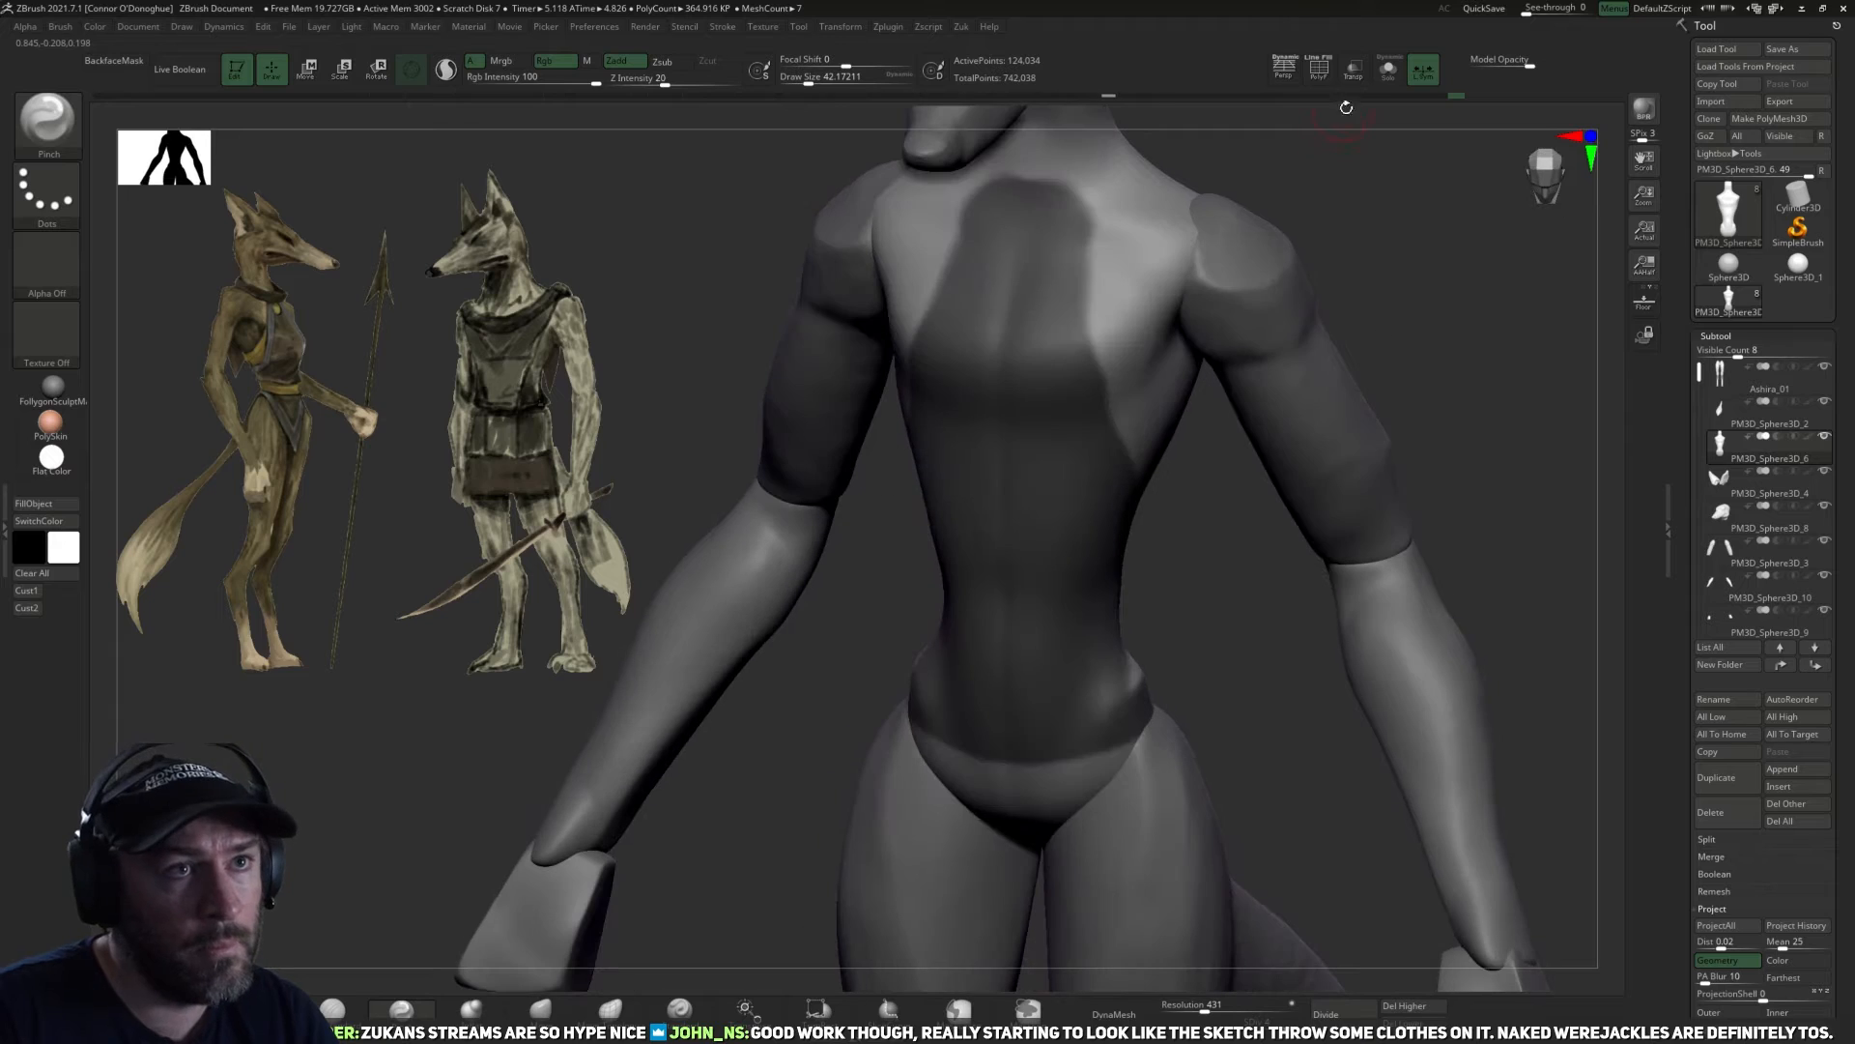
Isolate the torso and complete the garment mask around the hips and lower back.
{"action": "left_click", "coordinate": [1384, 76]}
{"action": "mouse_move", "coordinate": [1458, 458]}
{"action": "left_mouse_down"}
{"action": "mouse_move", "coordinate": [1006, 799]}
{"action": "mouse_move", "coordinate": [1133, 847]}
{"action": "left_mouse_up"}
{"action": "left_click_drag", "start_coordinate": [1108, 554], "coordinate": [1087, 609], "text": "ctrl"}
{"action": "left_click_drag", "start_coordinate": [1036, 758], "coordinate": [1098, 692]}
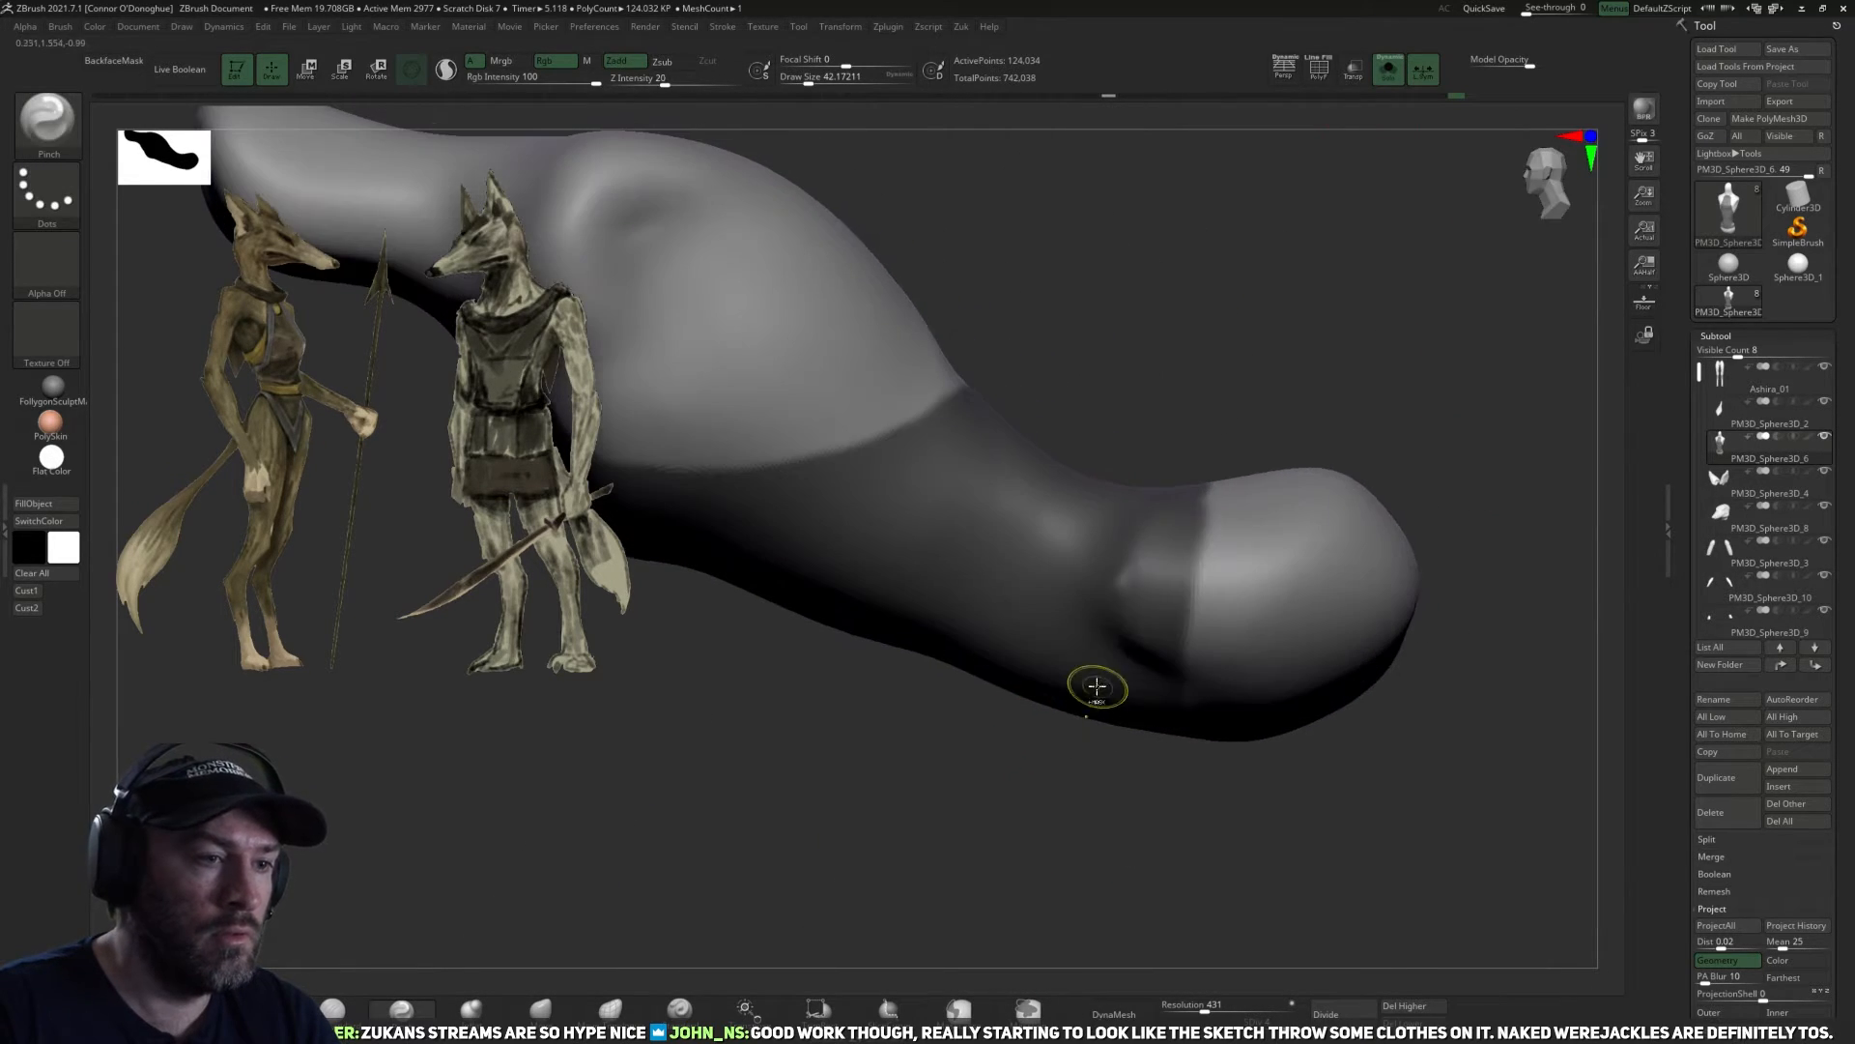
{"action": "left_click_drag", "start_coordinate": [1163, 543], "coordinate": [1129, 614], "text": "ctrl"}
{"action": "left_click_drag", "start_coordinate": [1092, 774], "coordinate": [1373, 574]}
{"action": "left_click_drag", "start_coordinate": [1412, 497], "coordinate": [1276, 676]}
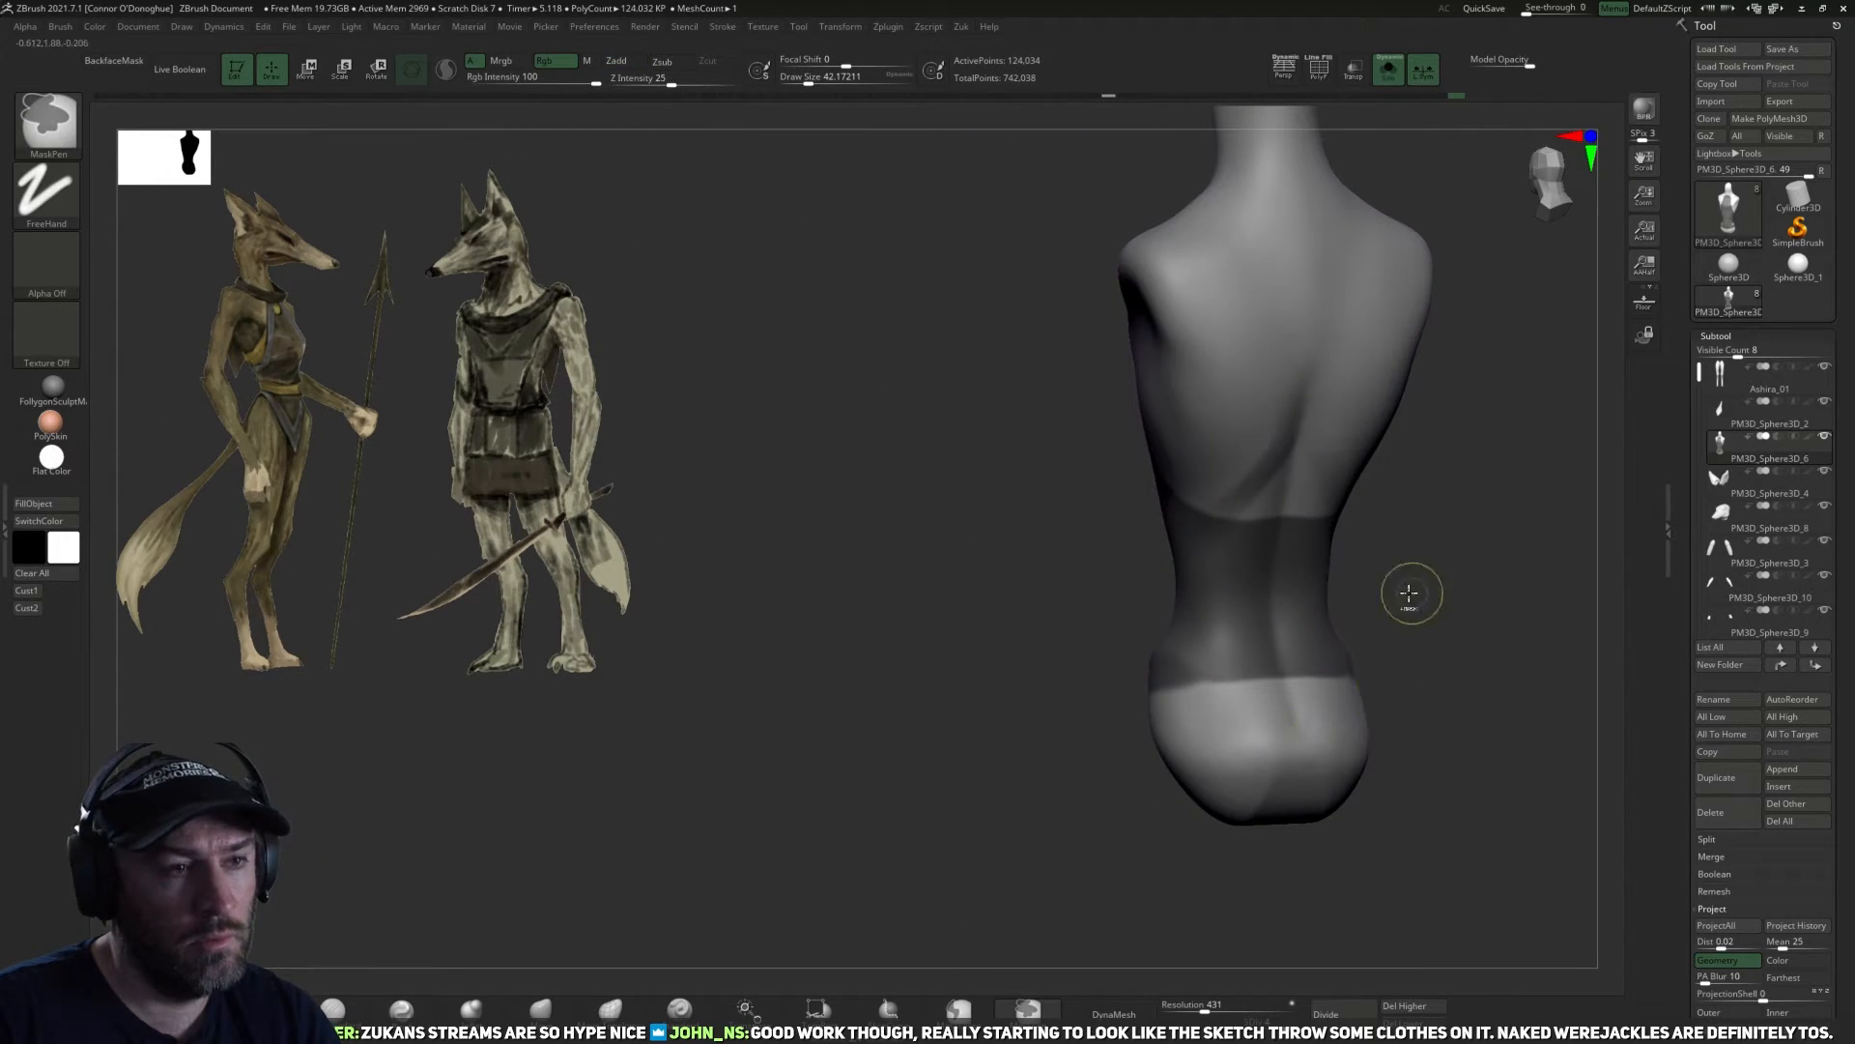
Refine the mask around the waist and hips, inverting it temporarily to check coverage before restoring the masked garment area.
{"action": "key", "text": "z"}
{"action": "left_click", "coordinate": [1305, 720]}
{"action": "left_click_drag", "start_coordinate": [1479, 552], "coordinate": [1492, 573]}
{"action": "left_click", "coordinate": [1236, 726], "text": "ctrl"}
{"action": "left_click", "coordinate": [1358, 645], "text": "ctrl"}
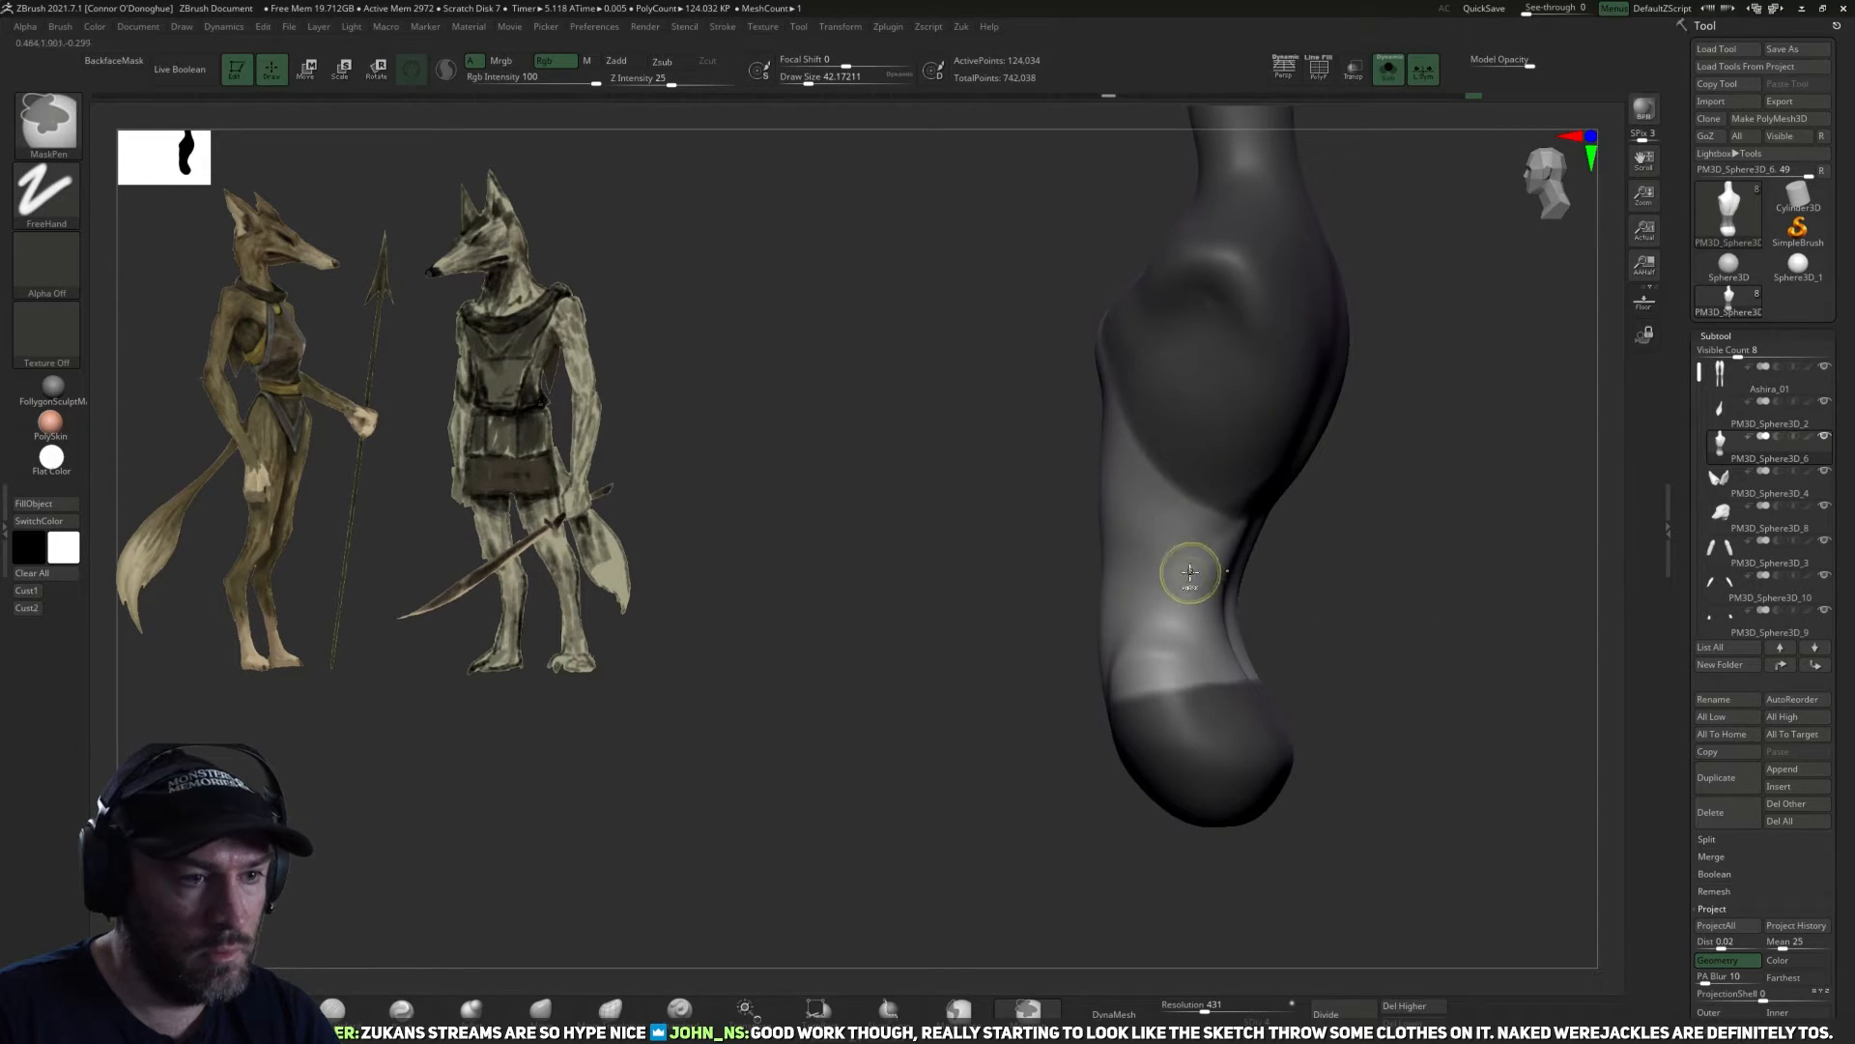
{"action": "left_click", "coordinate": [1293, 579], "text": "ctrl"}
{"action": "mouse_move", "coordinate": [1420, 621]}
{"action": "left_mouse_down", "text": "shift"}
{"action": "mouse_move", "coordinate": [1434, 661]}
{"action": "mouse_move", "coordinate": [1288, 567]}
{"action": "mouse_move", "coordinate": [1260, 581]}
{"action": "left_mouse_up", "text": "shift"}
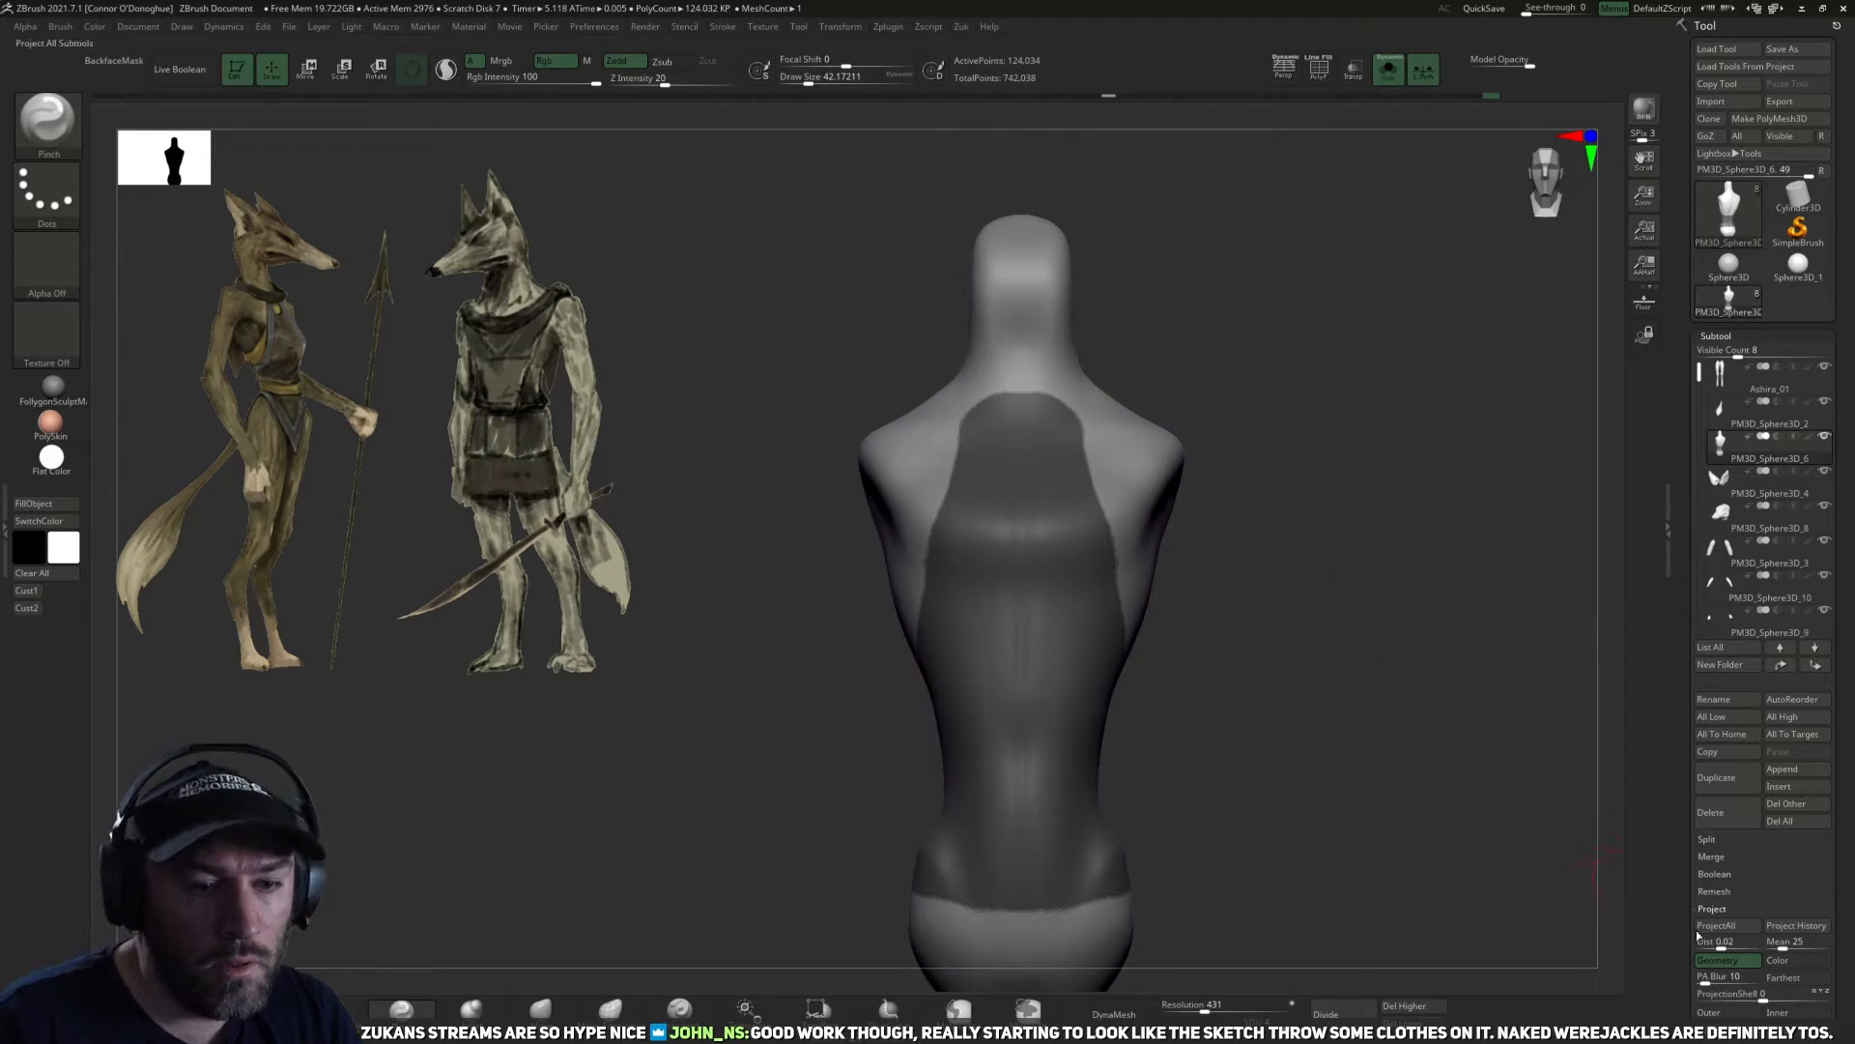
Show all subtools again, raise the torso to subdivision level 5 and delete its lower levels.
{"action": "scroll", "coordinate": [1698, 935], "scroll_direction": "down", "scroll_amount": 3}
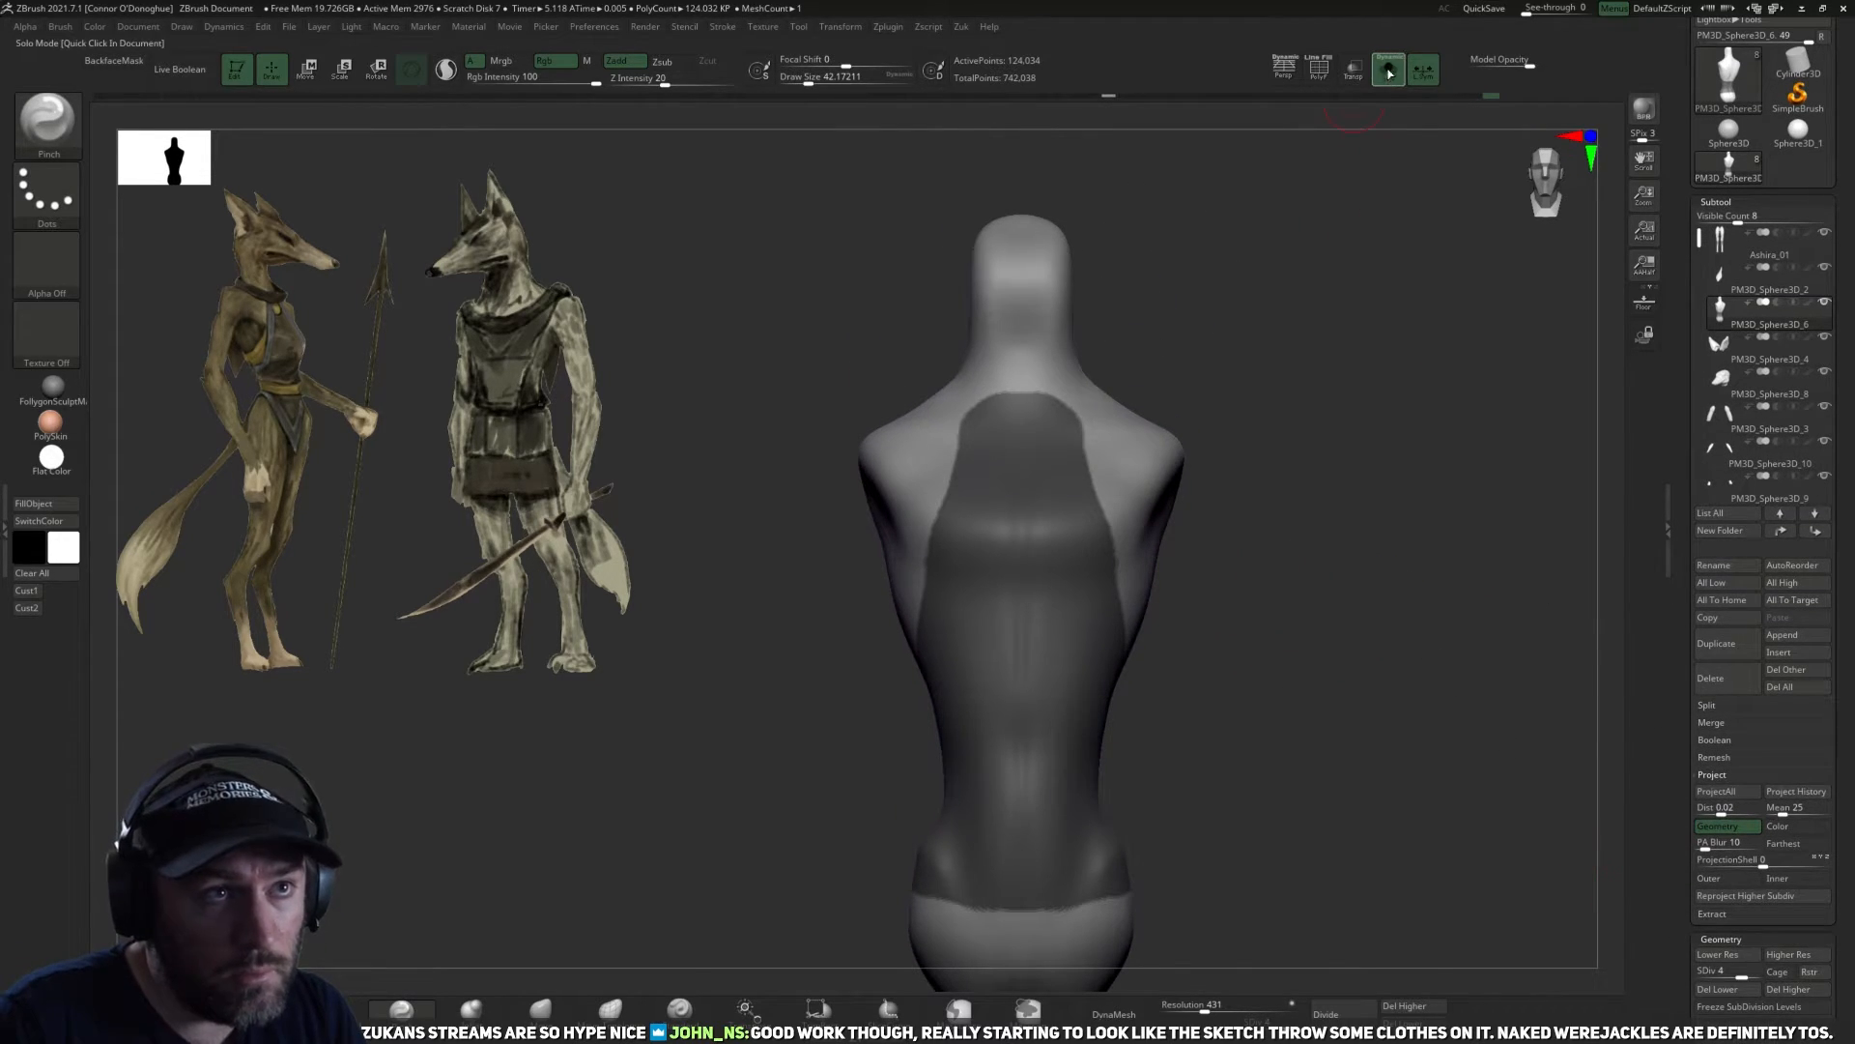
{"action": "left_click", "coordinate": [1389, 70]}
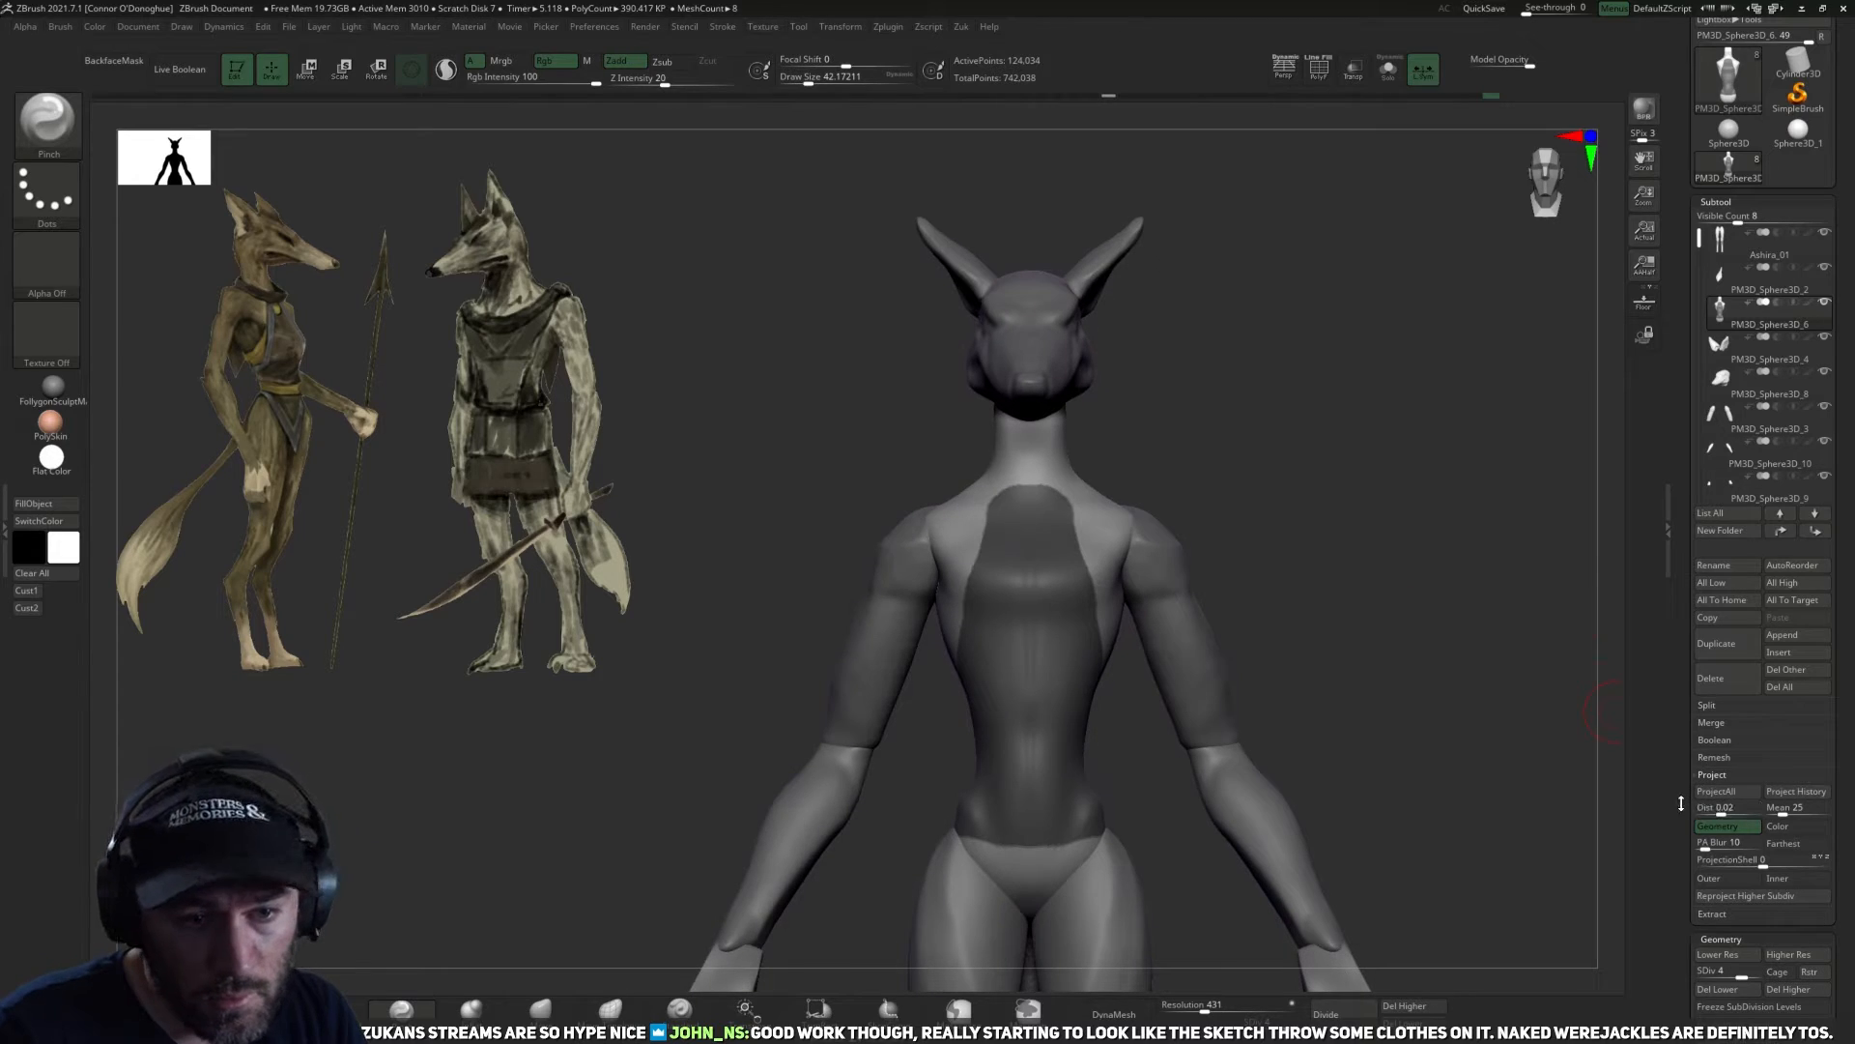
{"action": "scroll", "coordinate": [1683, 803], "scroll_direction": "down", "scroll_amount": 5}
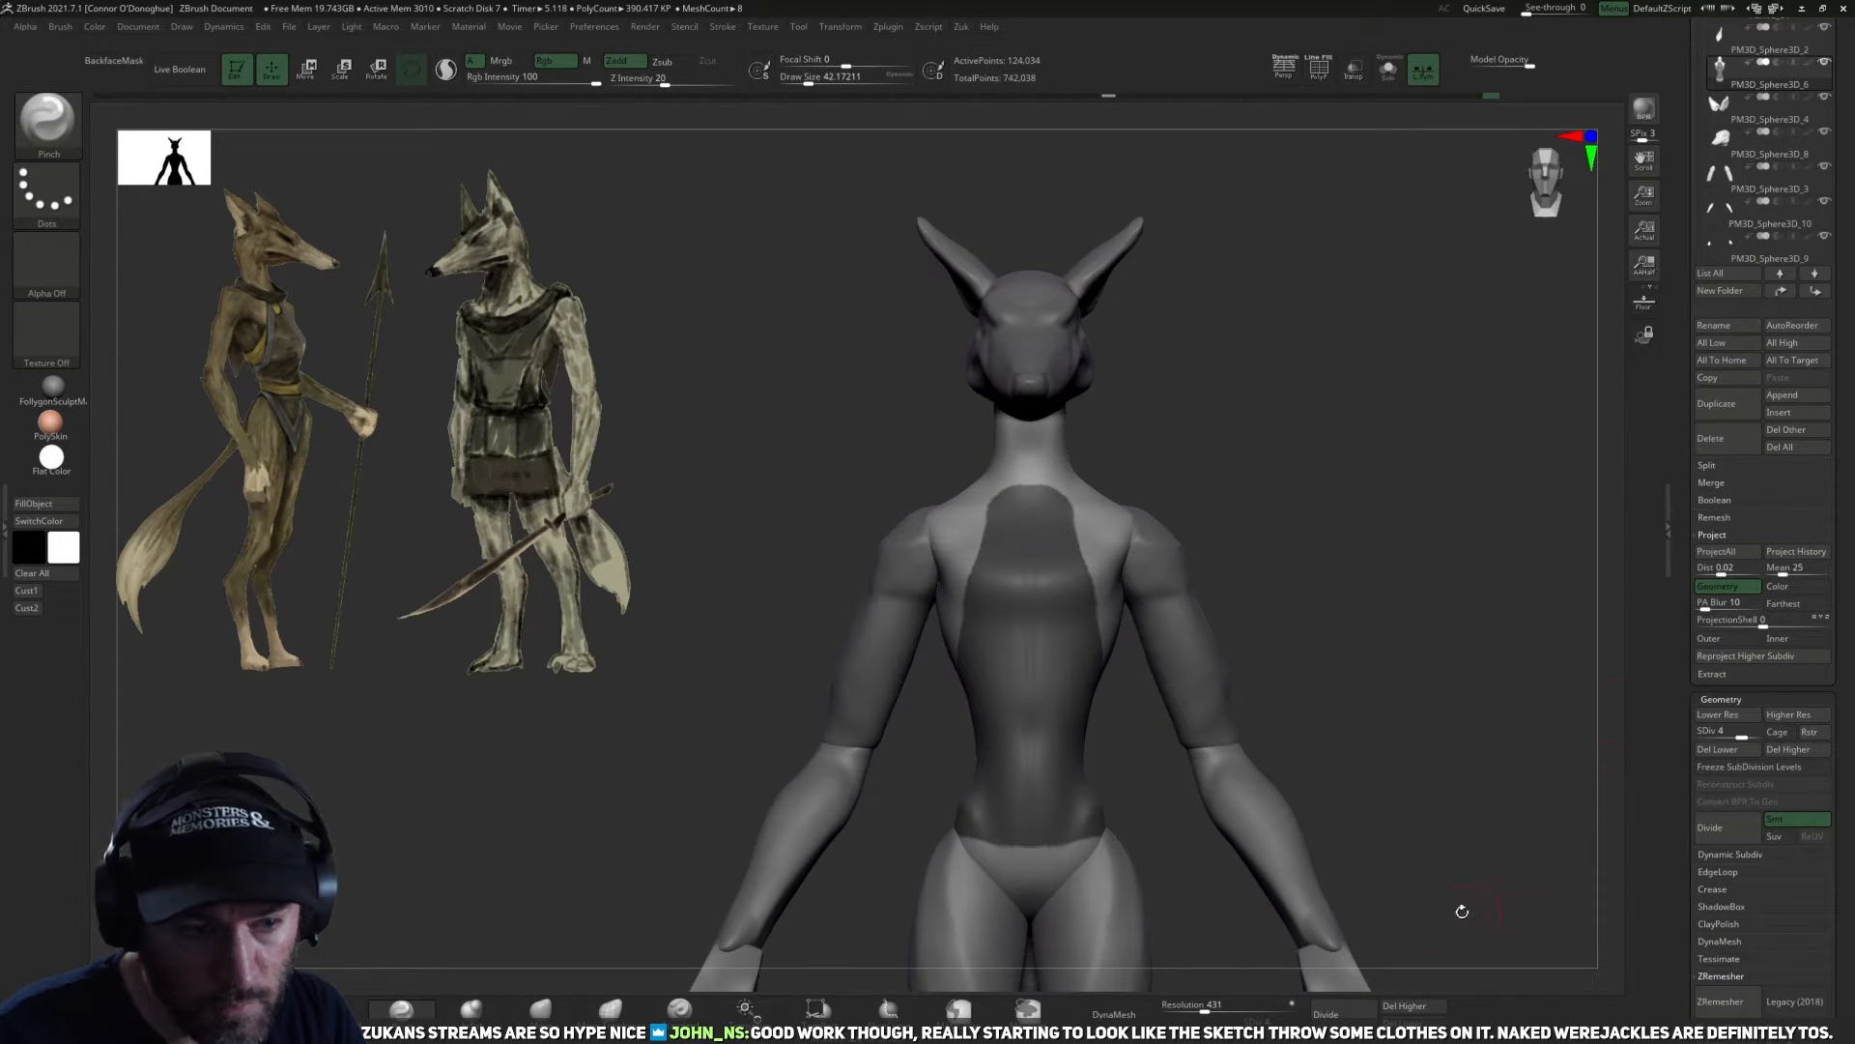
{"action": "left_click", "coordinate": [1291, 1018]}
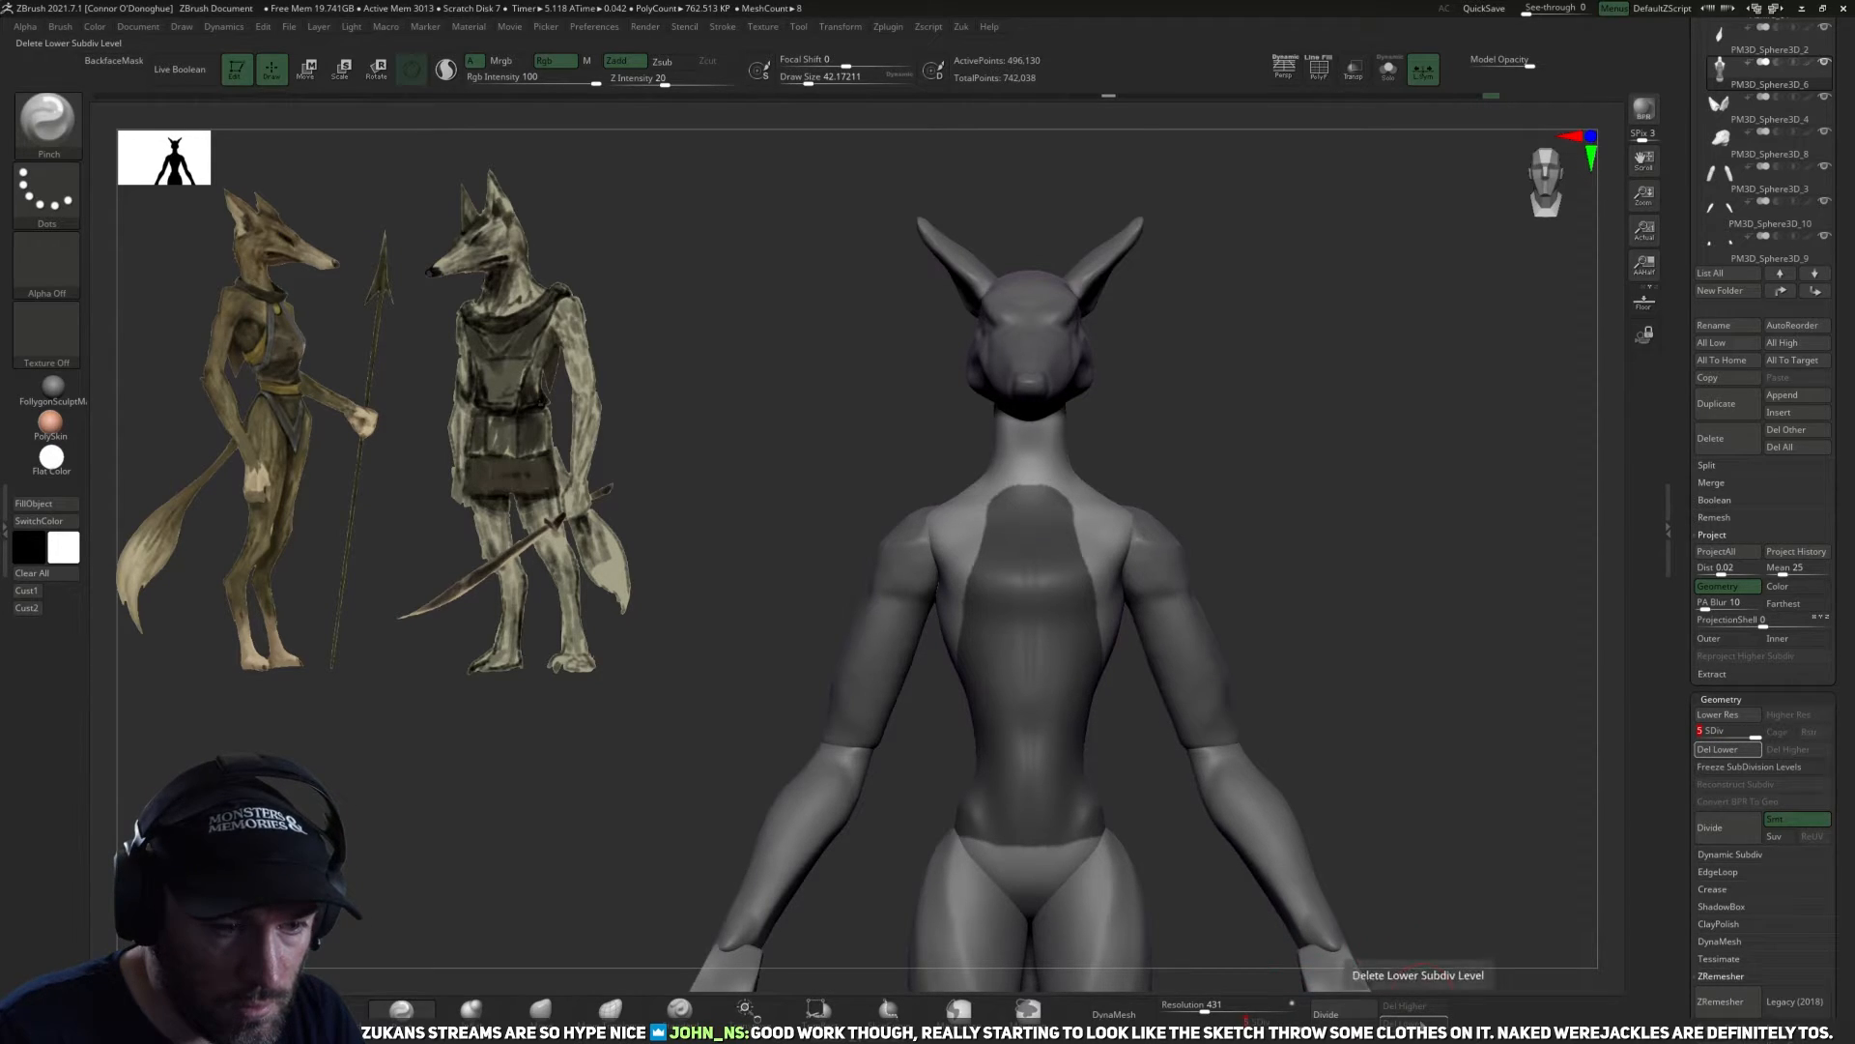
{"action": "left_click", "coordinate": [1459, 962]}
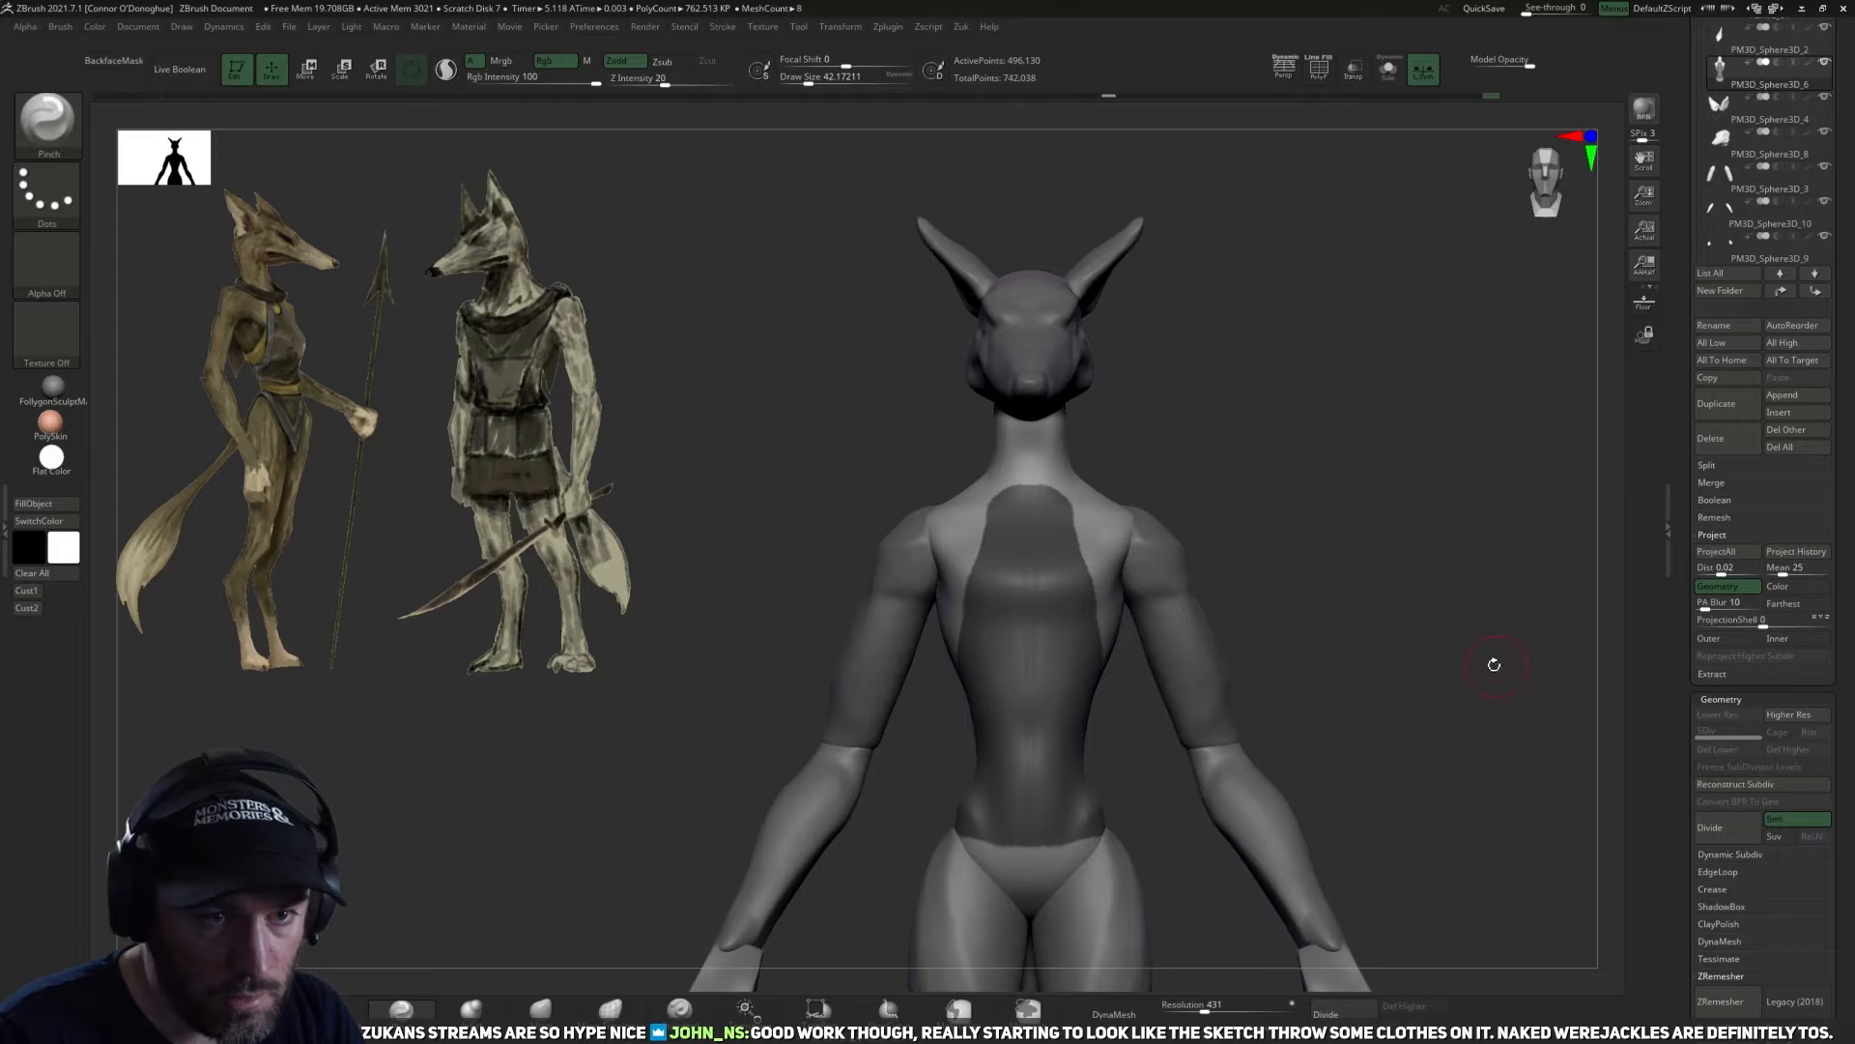
Extract the masked torso area as a separate garment piece with smoothness 0 and thickness 0, and accept it.
{"action": "left_click_drag", "start_coordinate": [1495, 665], "coordinate": [1484, 734], "text": "alt"}
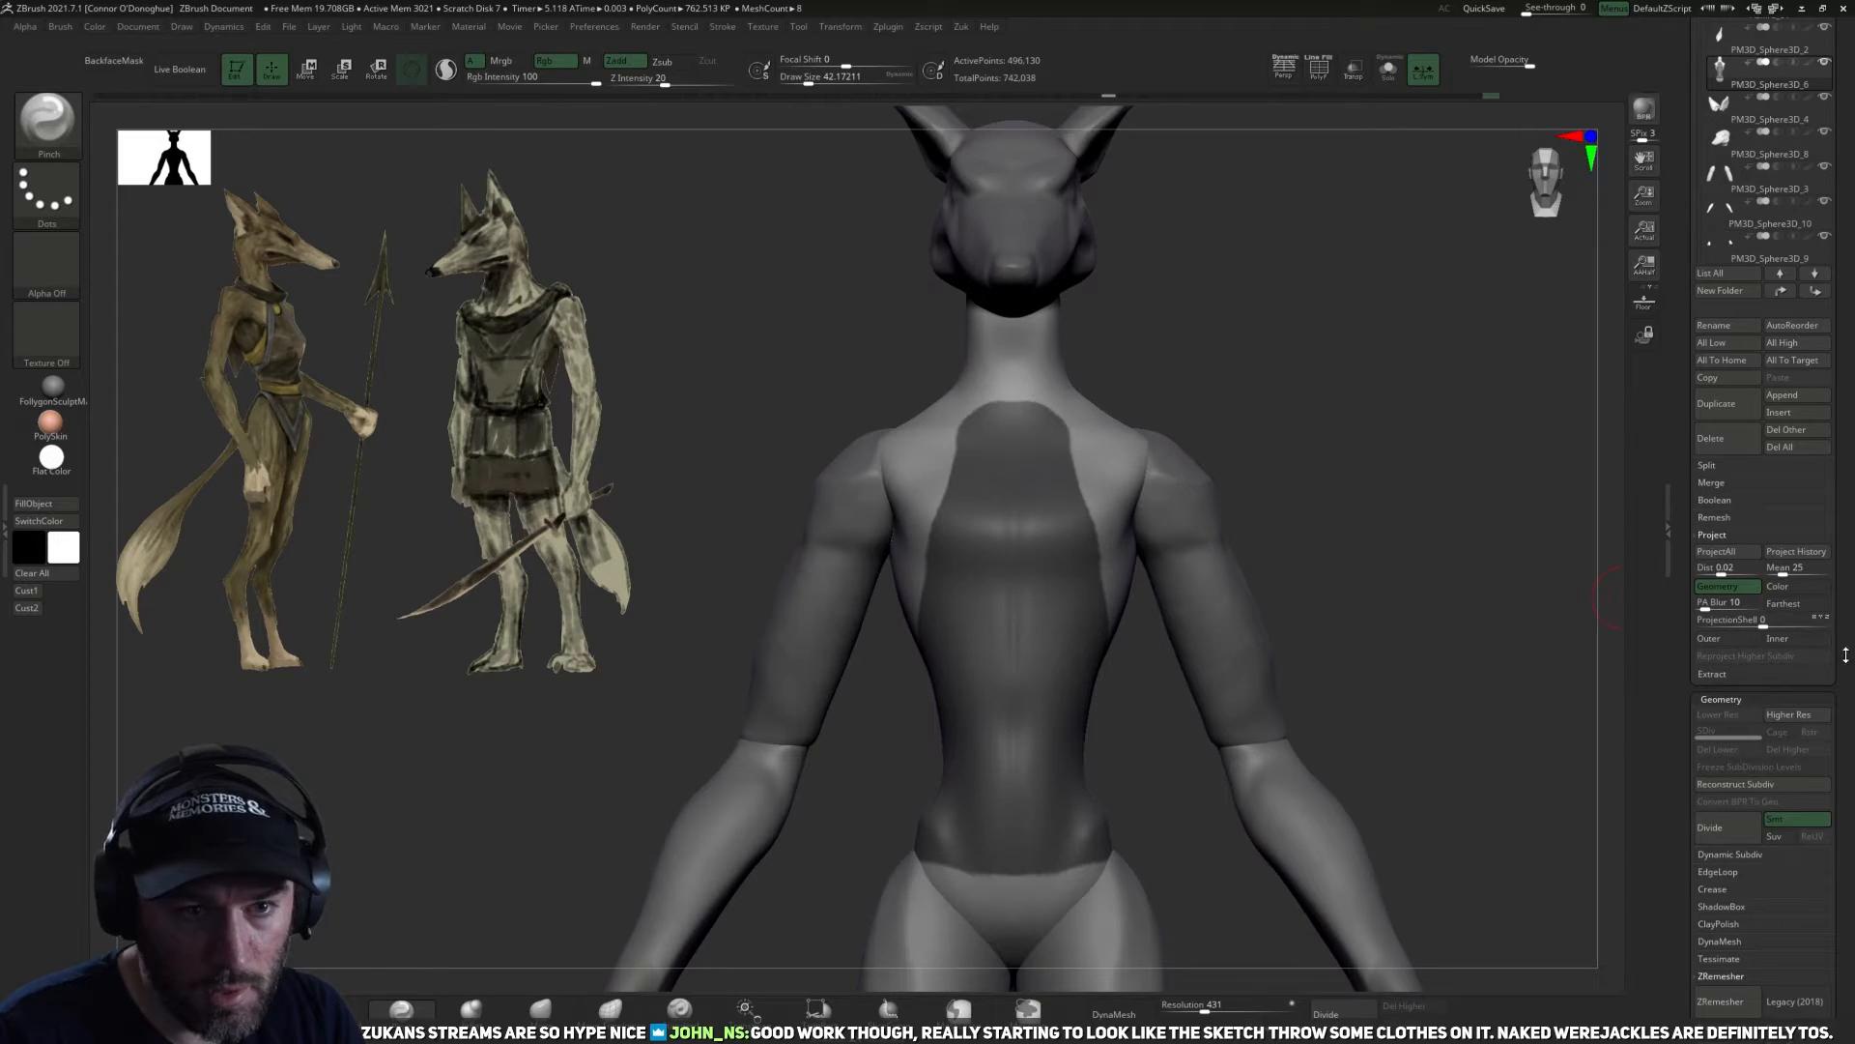
{"action": "left_click", "coordinate": [1712, 674]}
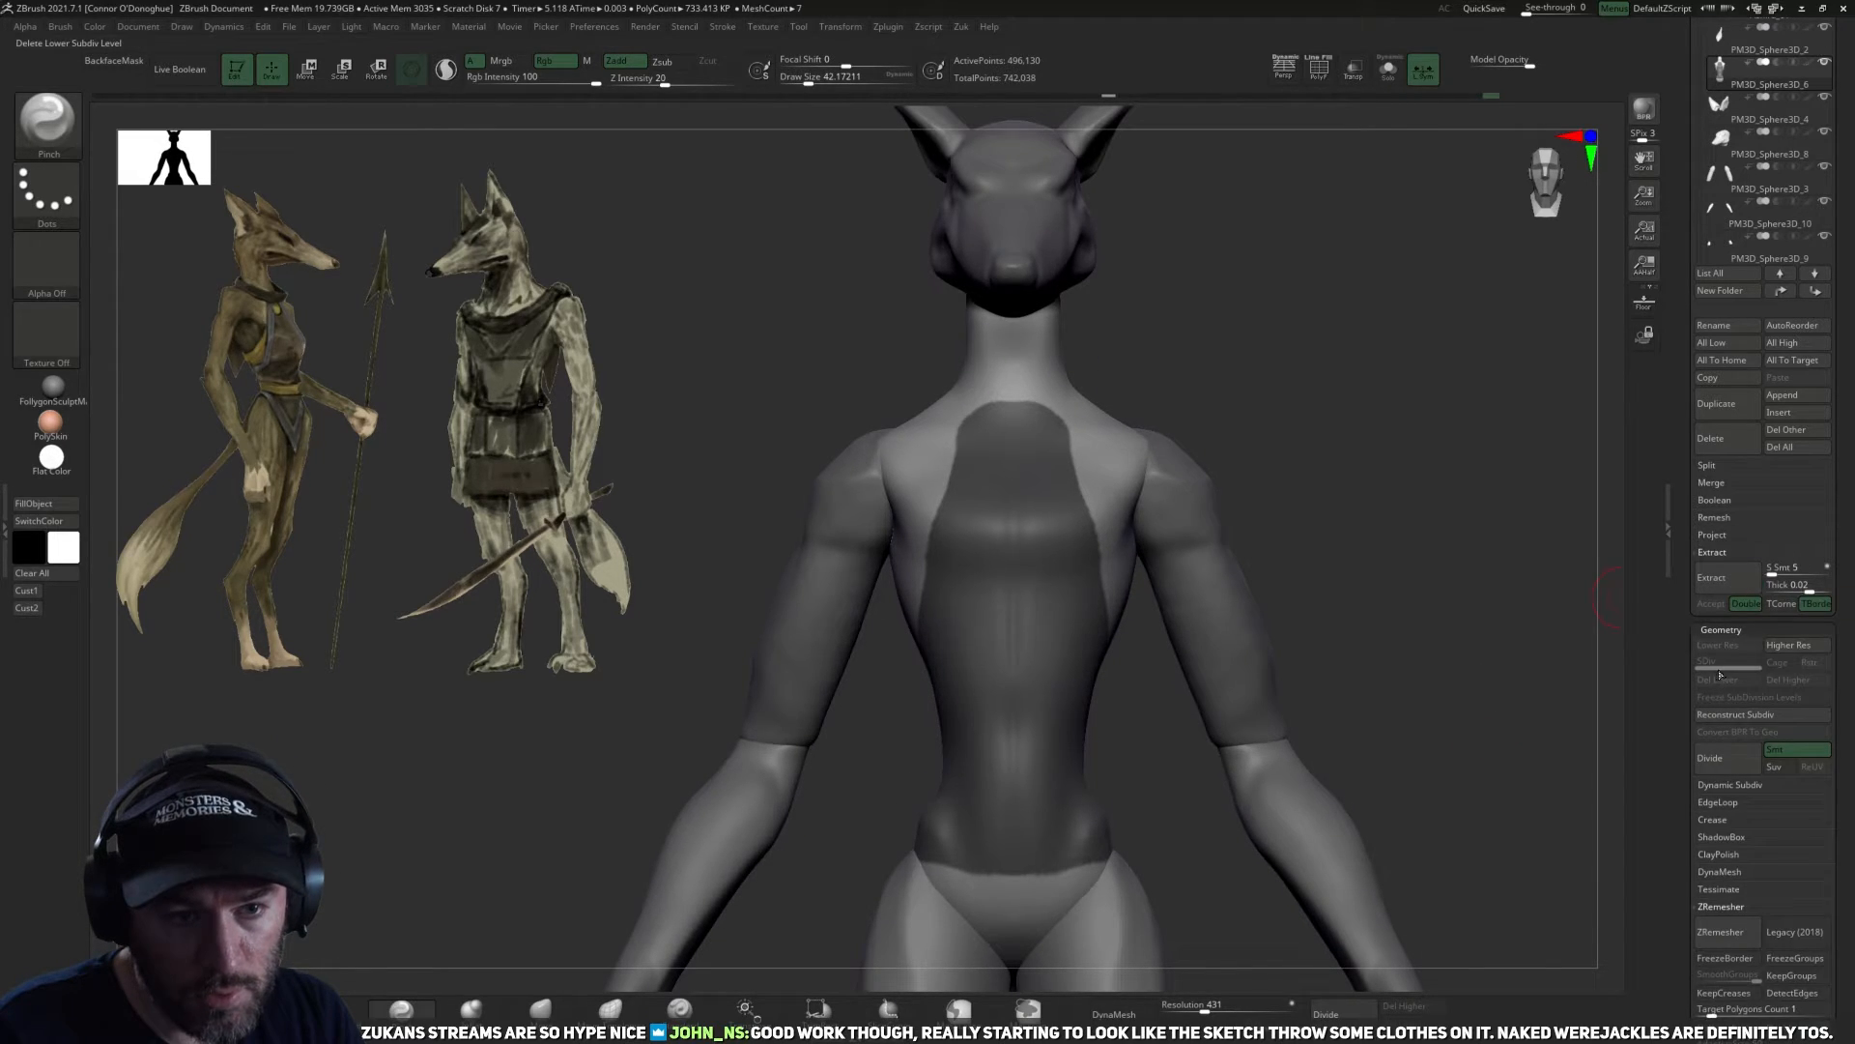
{"action": "left_click", "coordinate": [1783, 589]}
{"action": "type", "text": "0"}
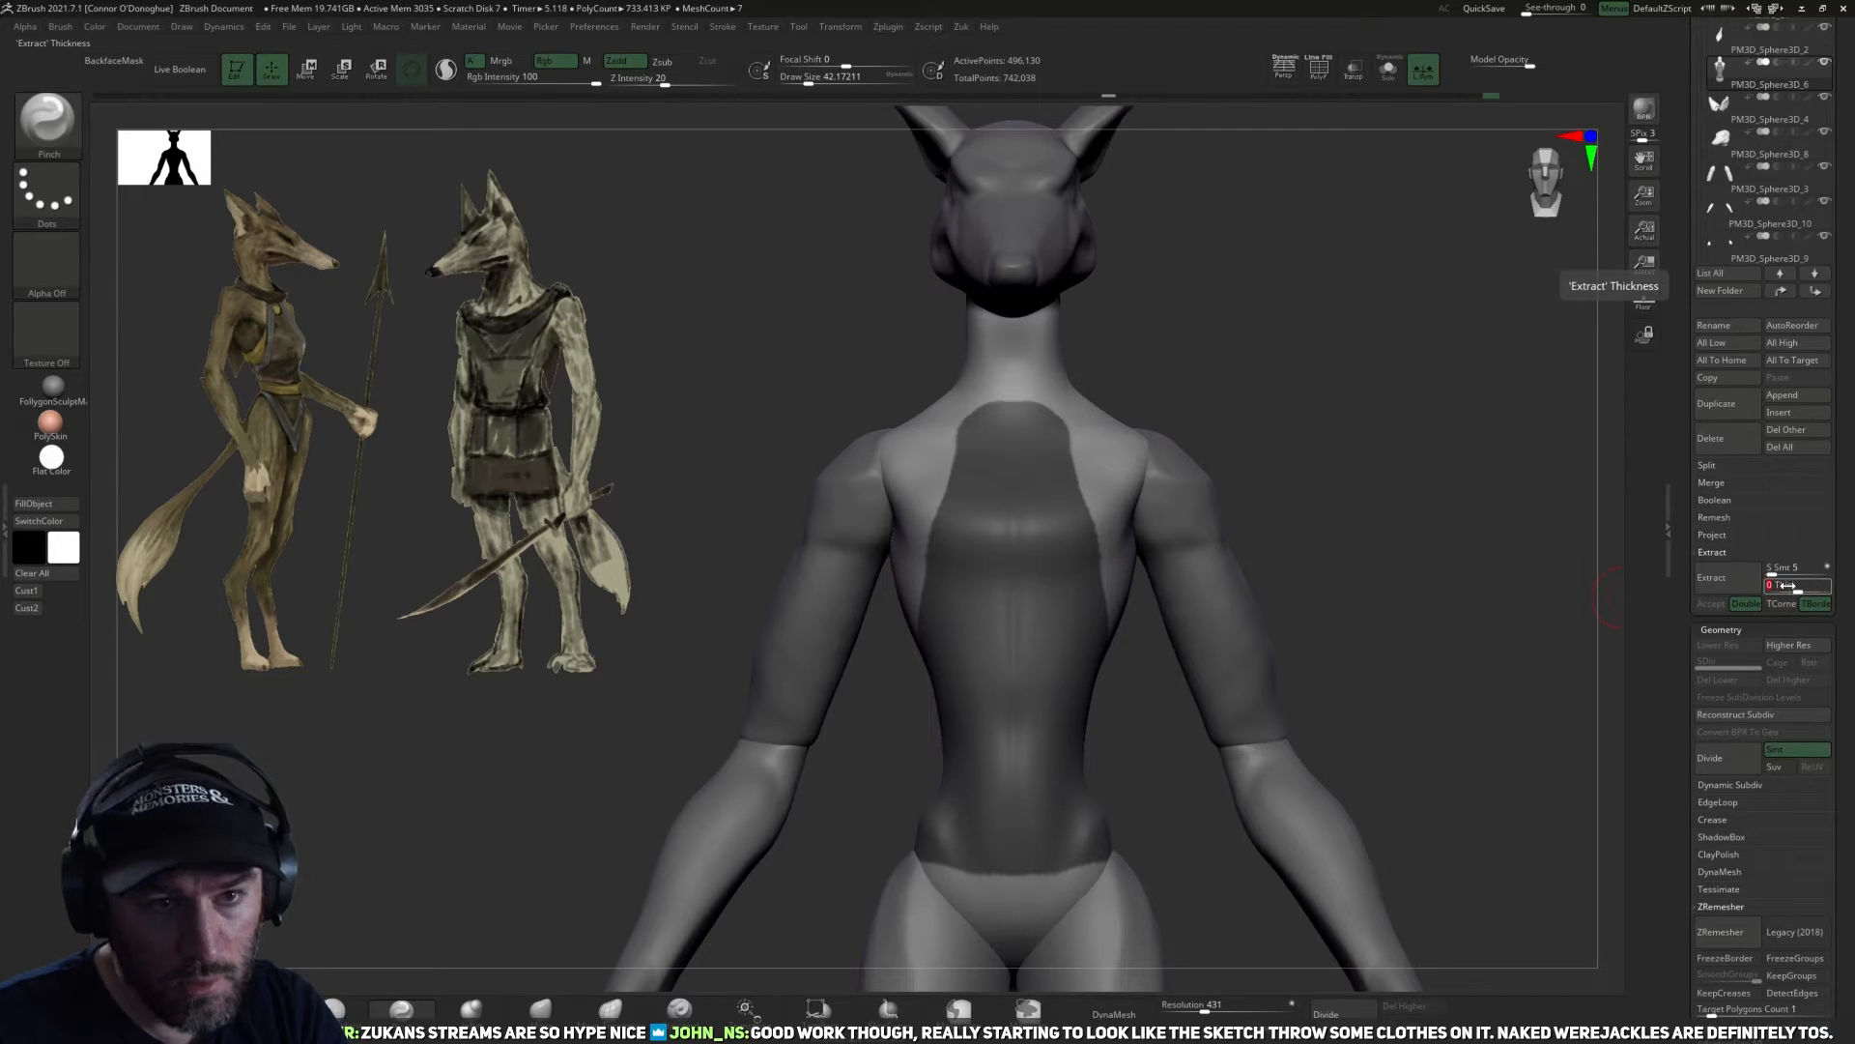
{"action": "left_click", "coordinate": [1771, 569]}
{"action": "left_click", "coordinate": [1711, 577]}
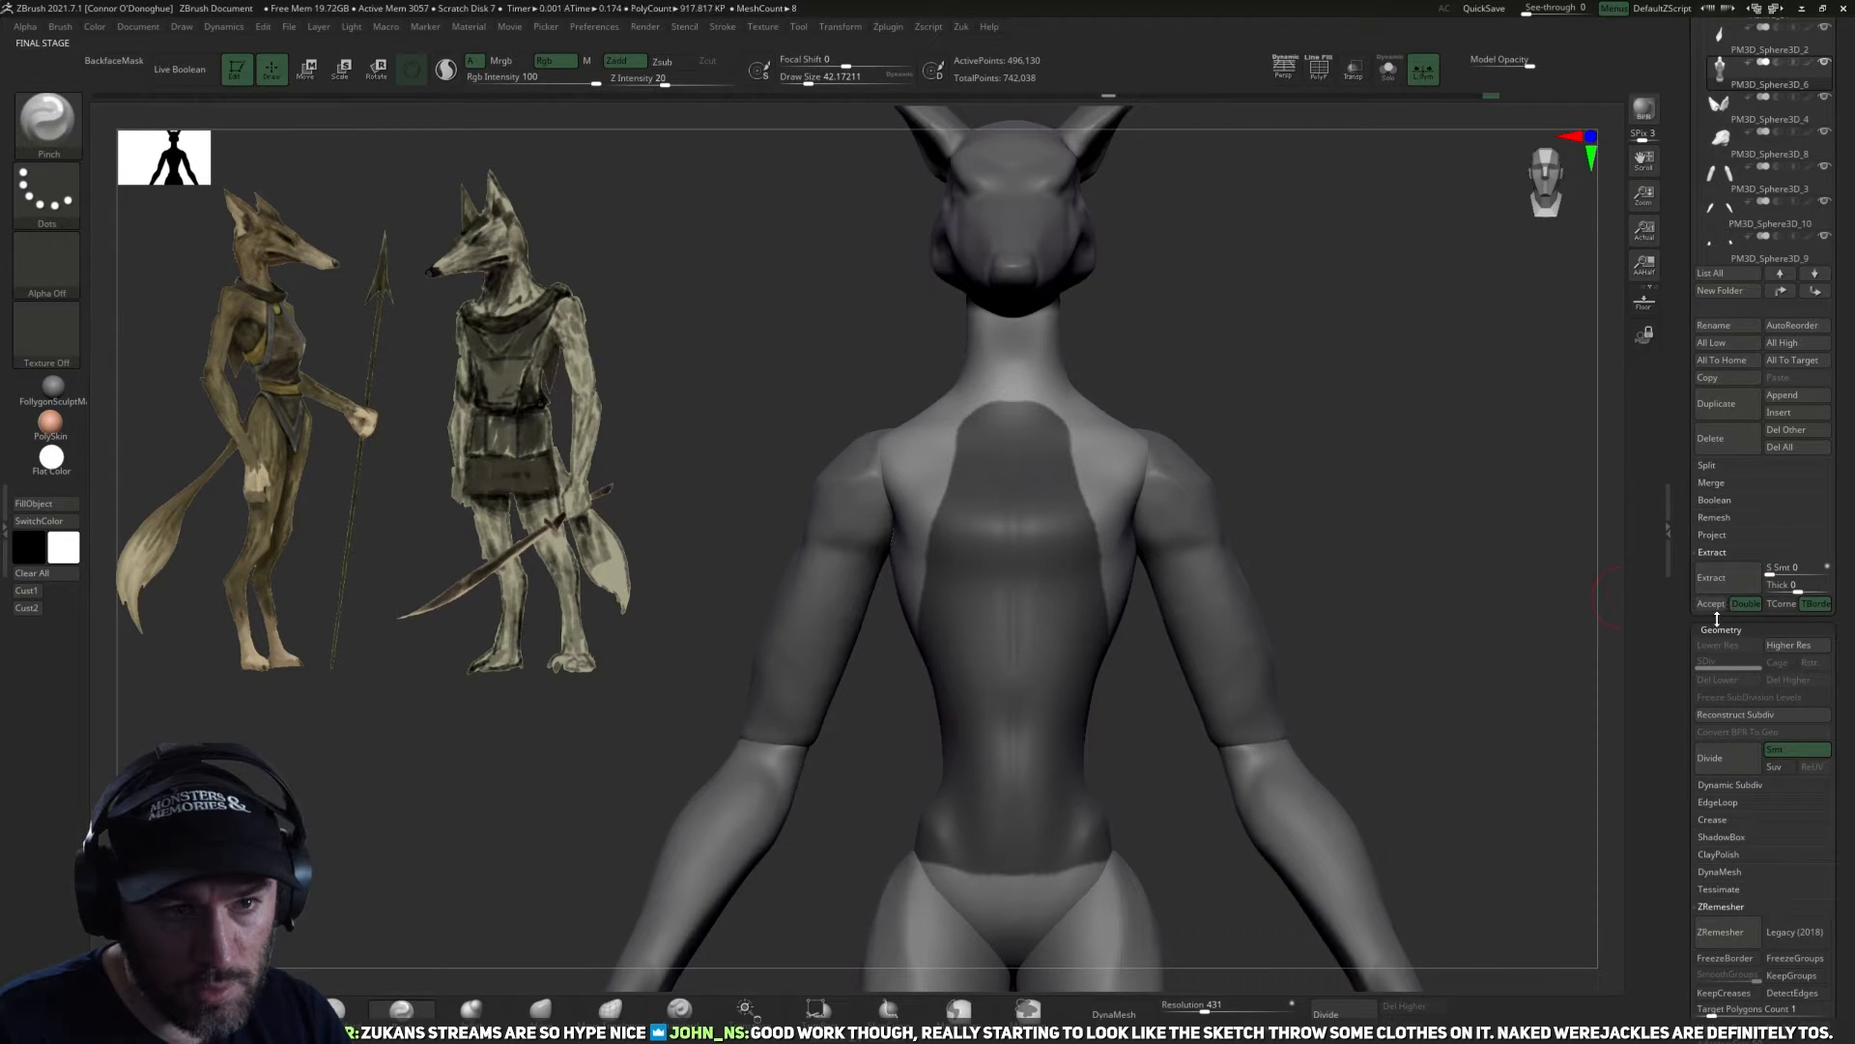
{"action": "left_click", "coordinate": [1711, 604]}
Isolate the extracted garment piece and try remeshing it with ZRemesher at a target polygon count of 5.
{"action": "left_click_drag", "start_coordinate": [1418, 436], "coordinate": [1376, 208]}
{"action": "left_click", "coordinate": [1389, 70]}
{"action": "left_click_drag", "start_coordinate": [1386, 406], "coordinate": [1329, 418]}
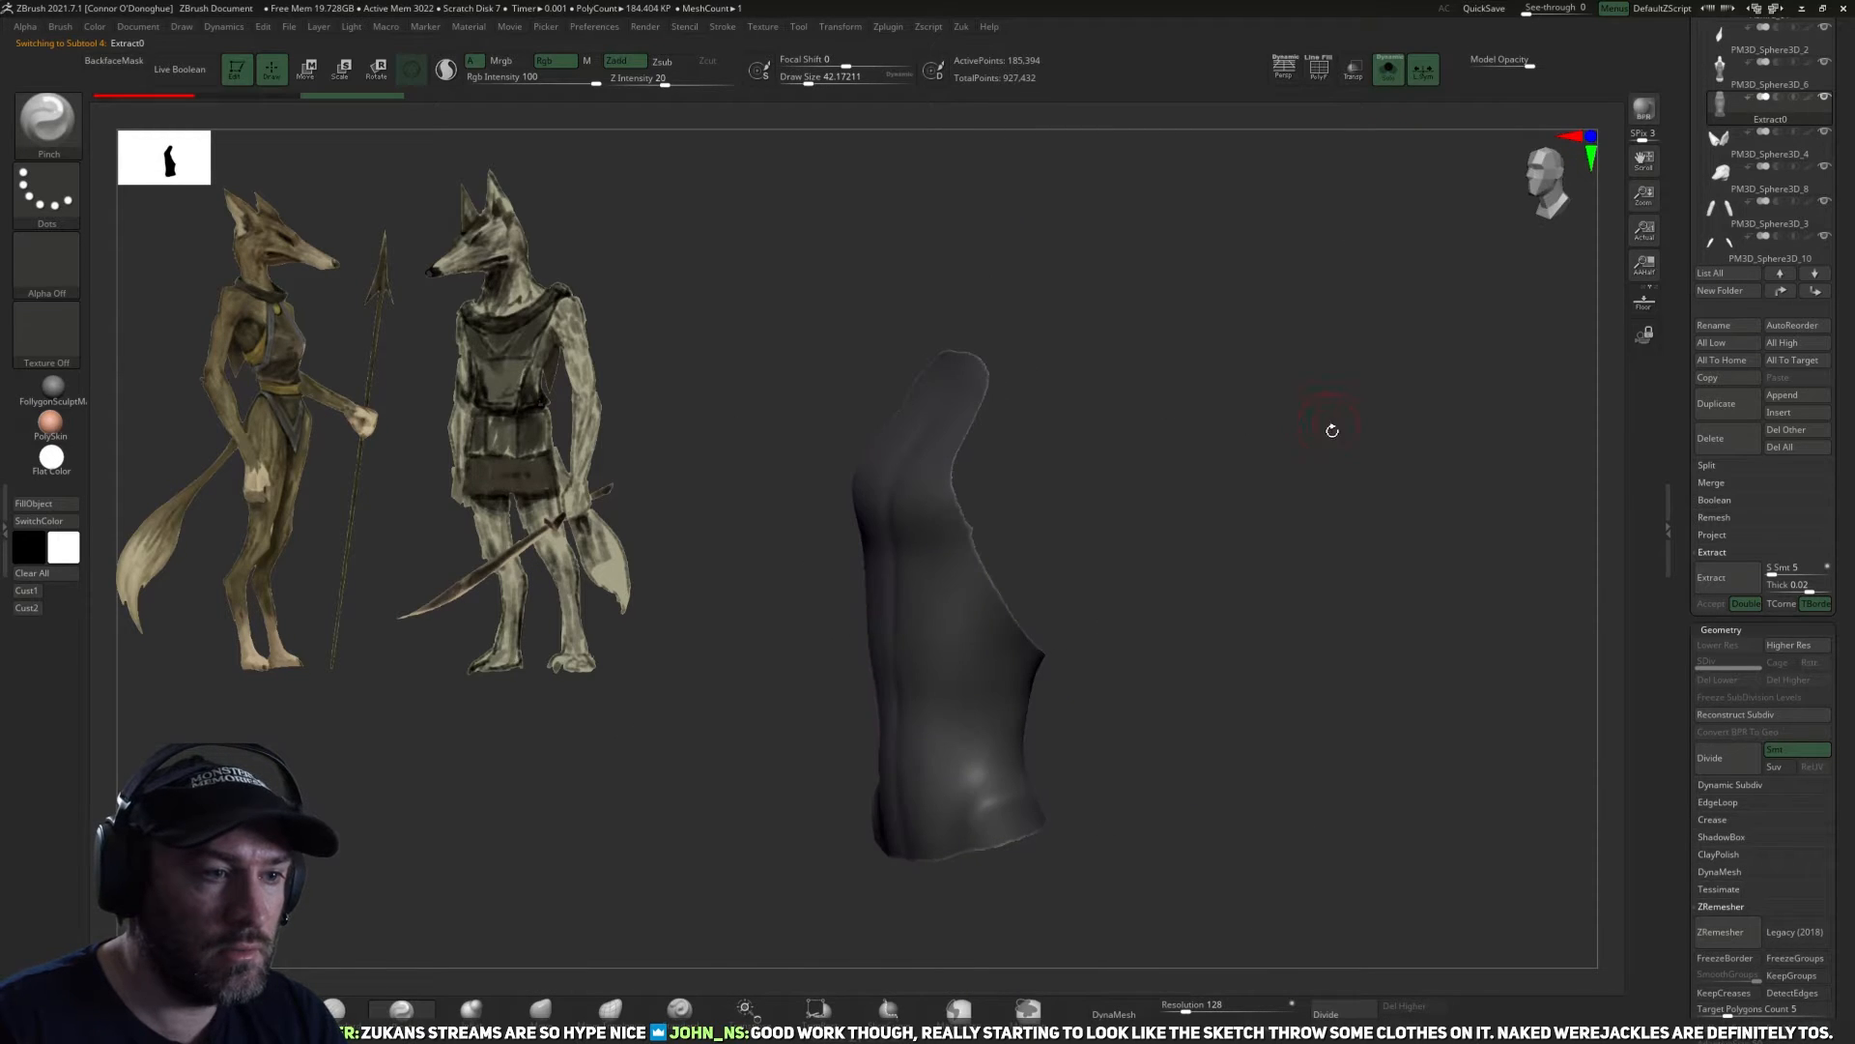
{"action": "key", "text": "z"}
{"action": "left_click_drag", "start_coordinate": [1151, 605], "coordinate": [1396, 770]}
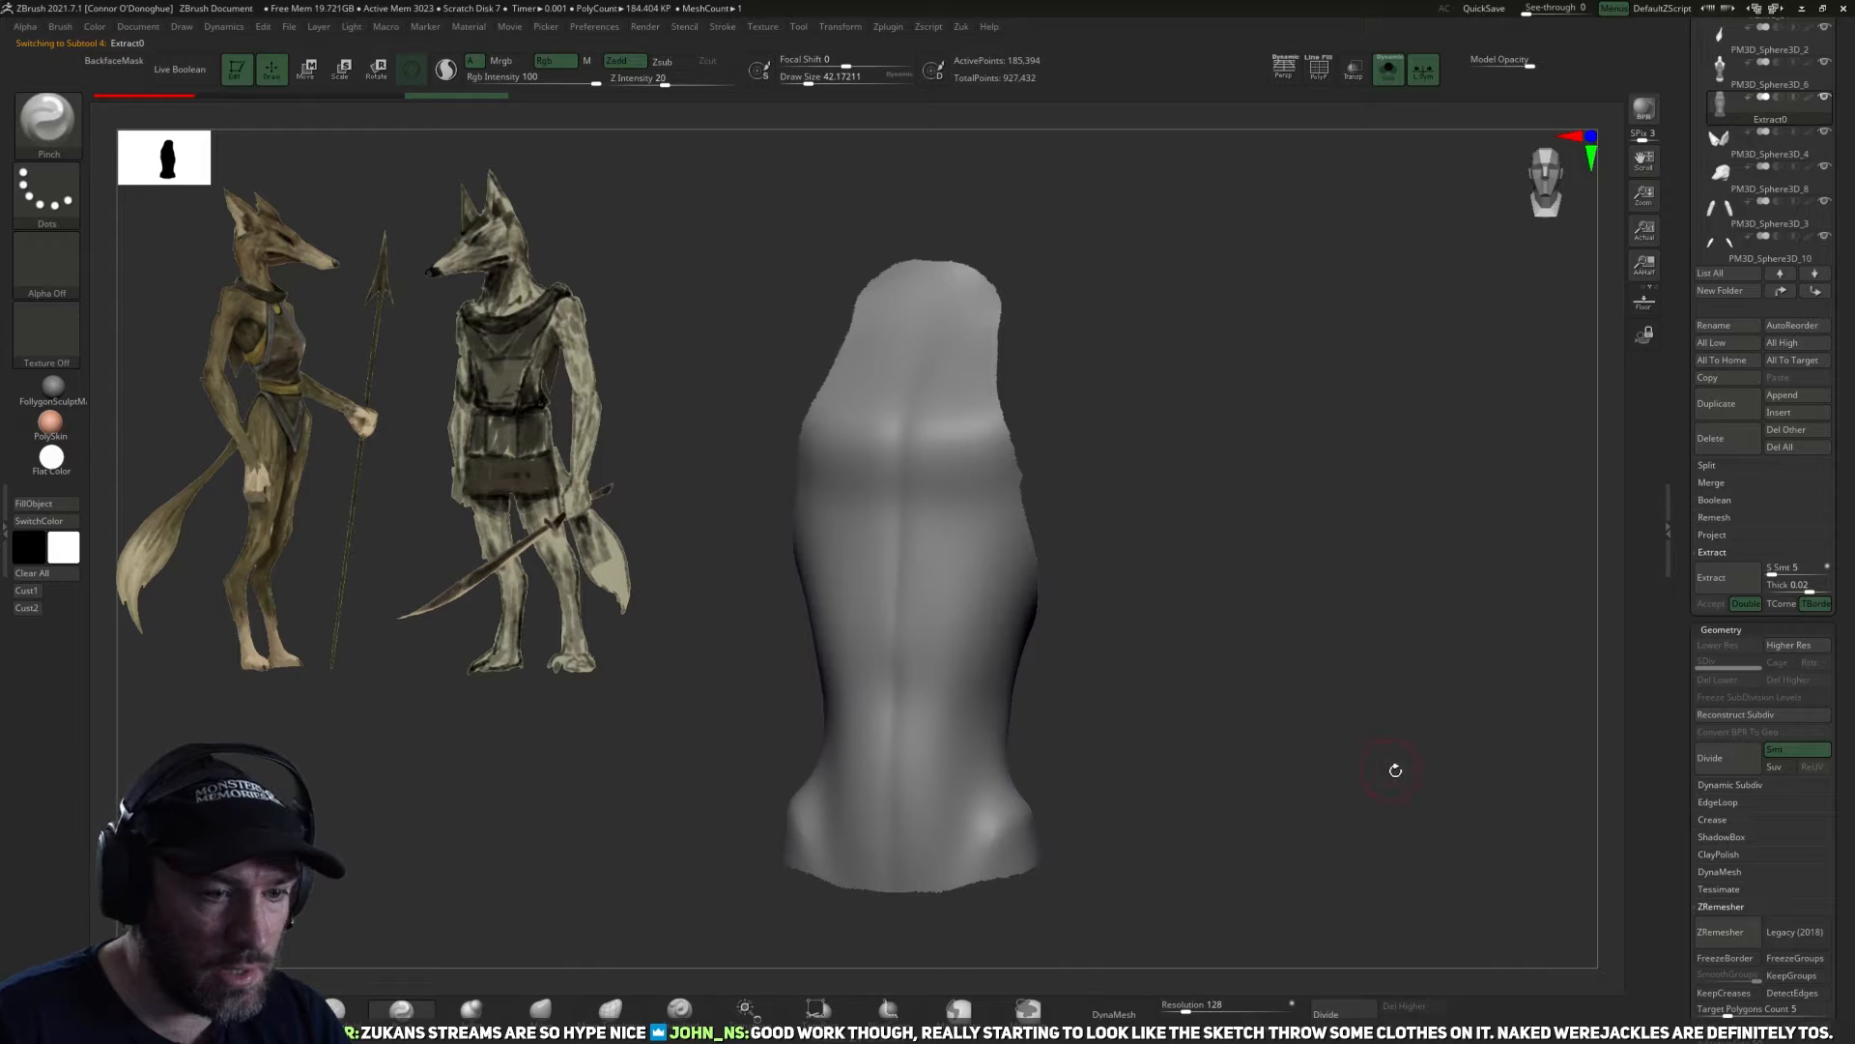
{"action": "left_click", "coordinate": [1714, 934]}
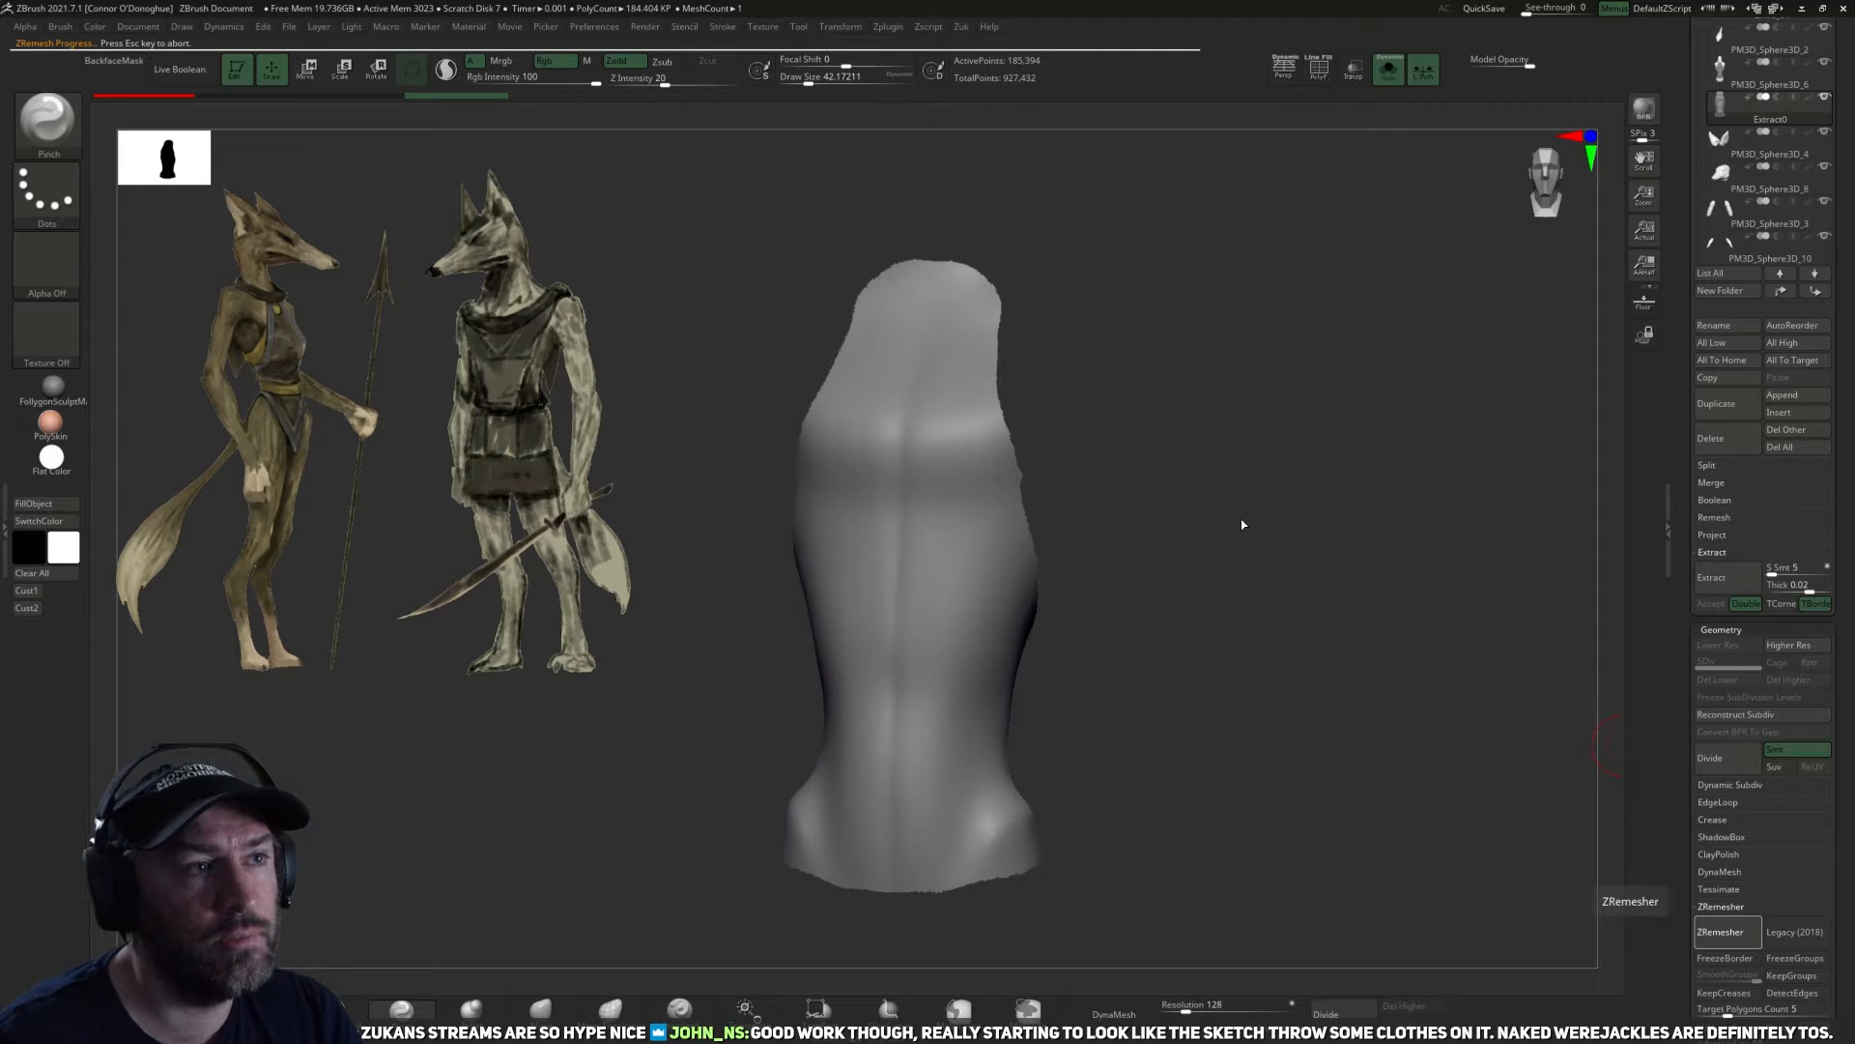
{"action": "left_click_drag", "start_coordinate": [1160, 547], "coordinate": [1151, 652]}
{"action": "key", "text": "ctrl+z"}
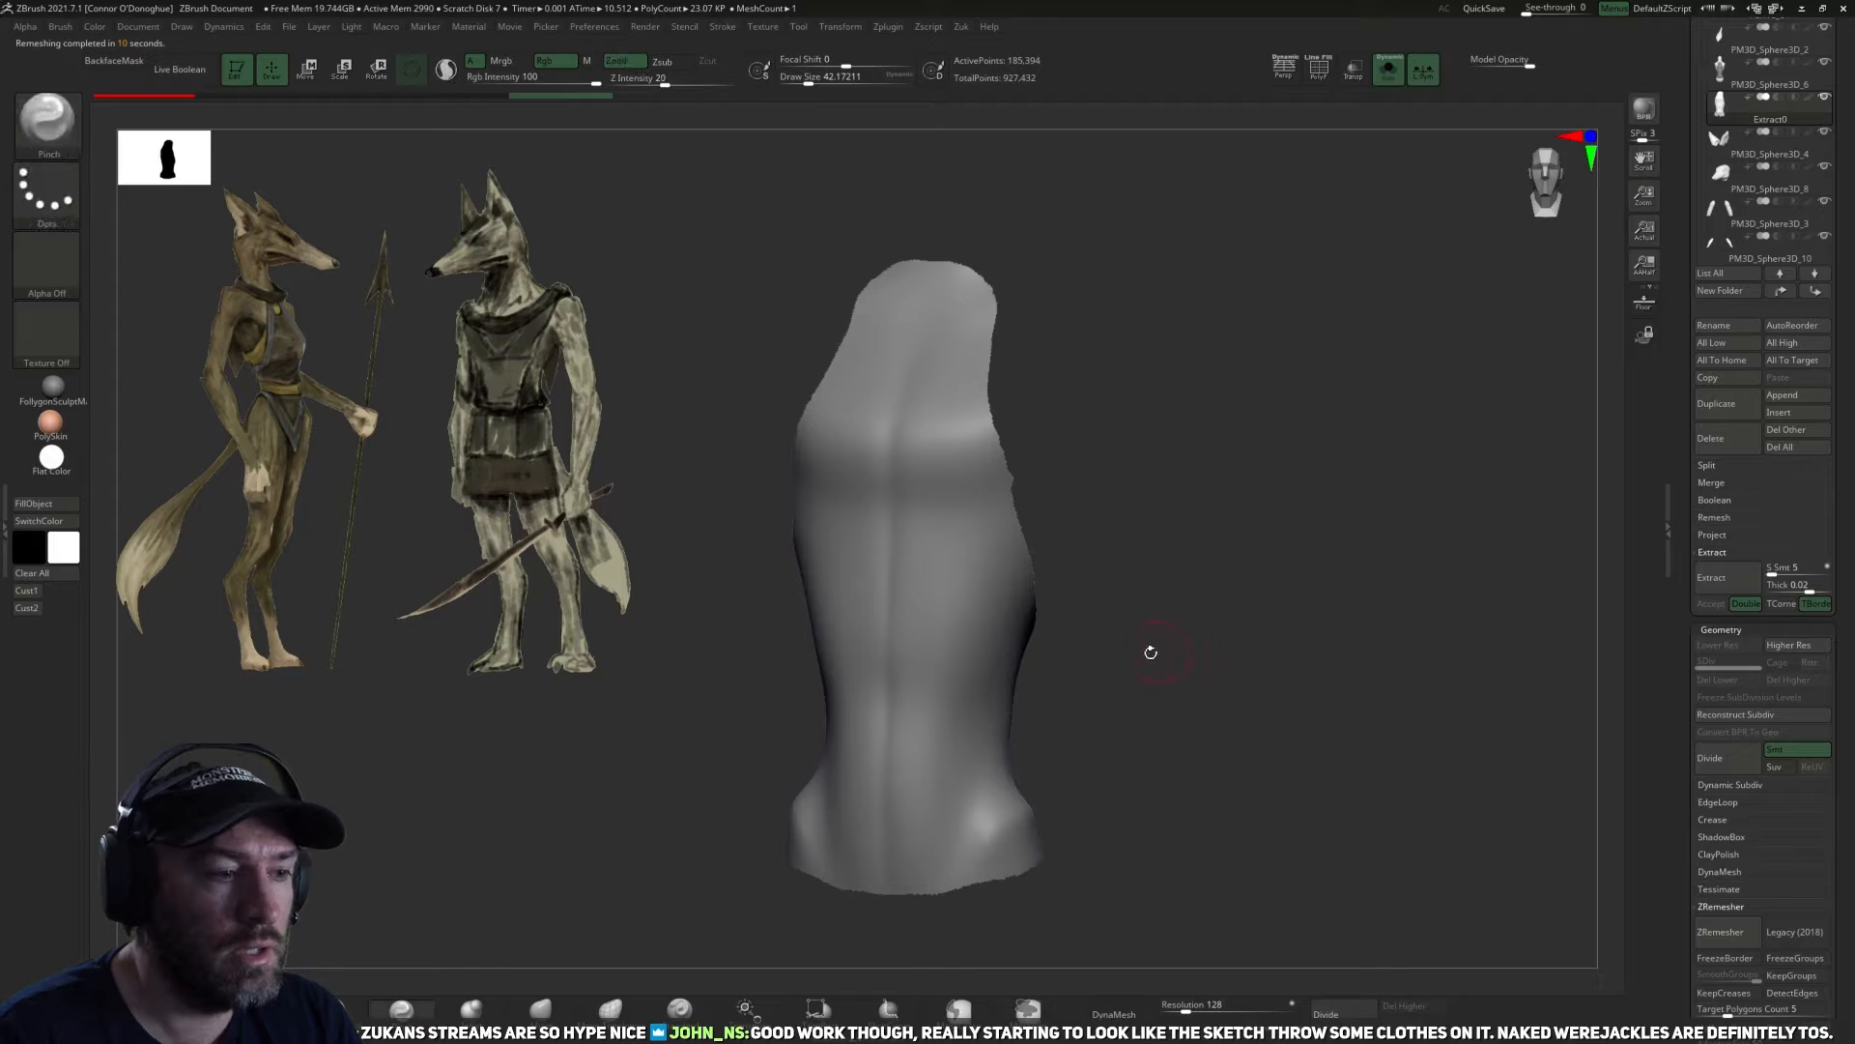
{"action": "key", "text": "ctrl+z"}
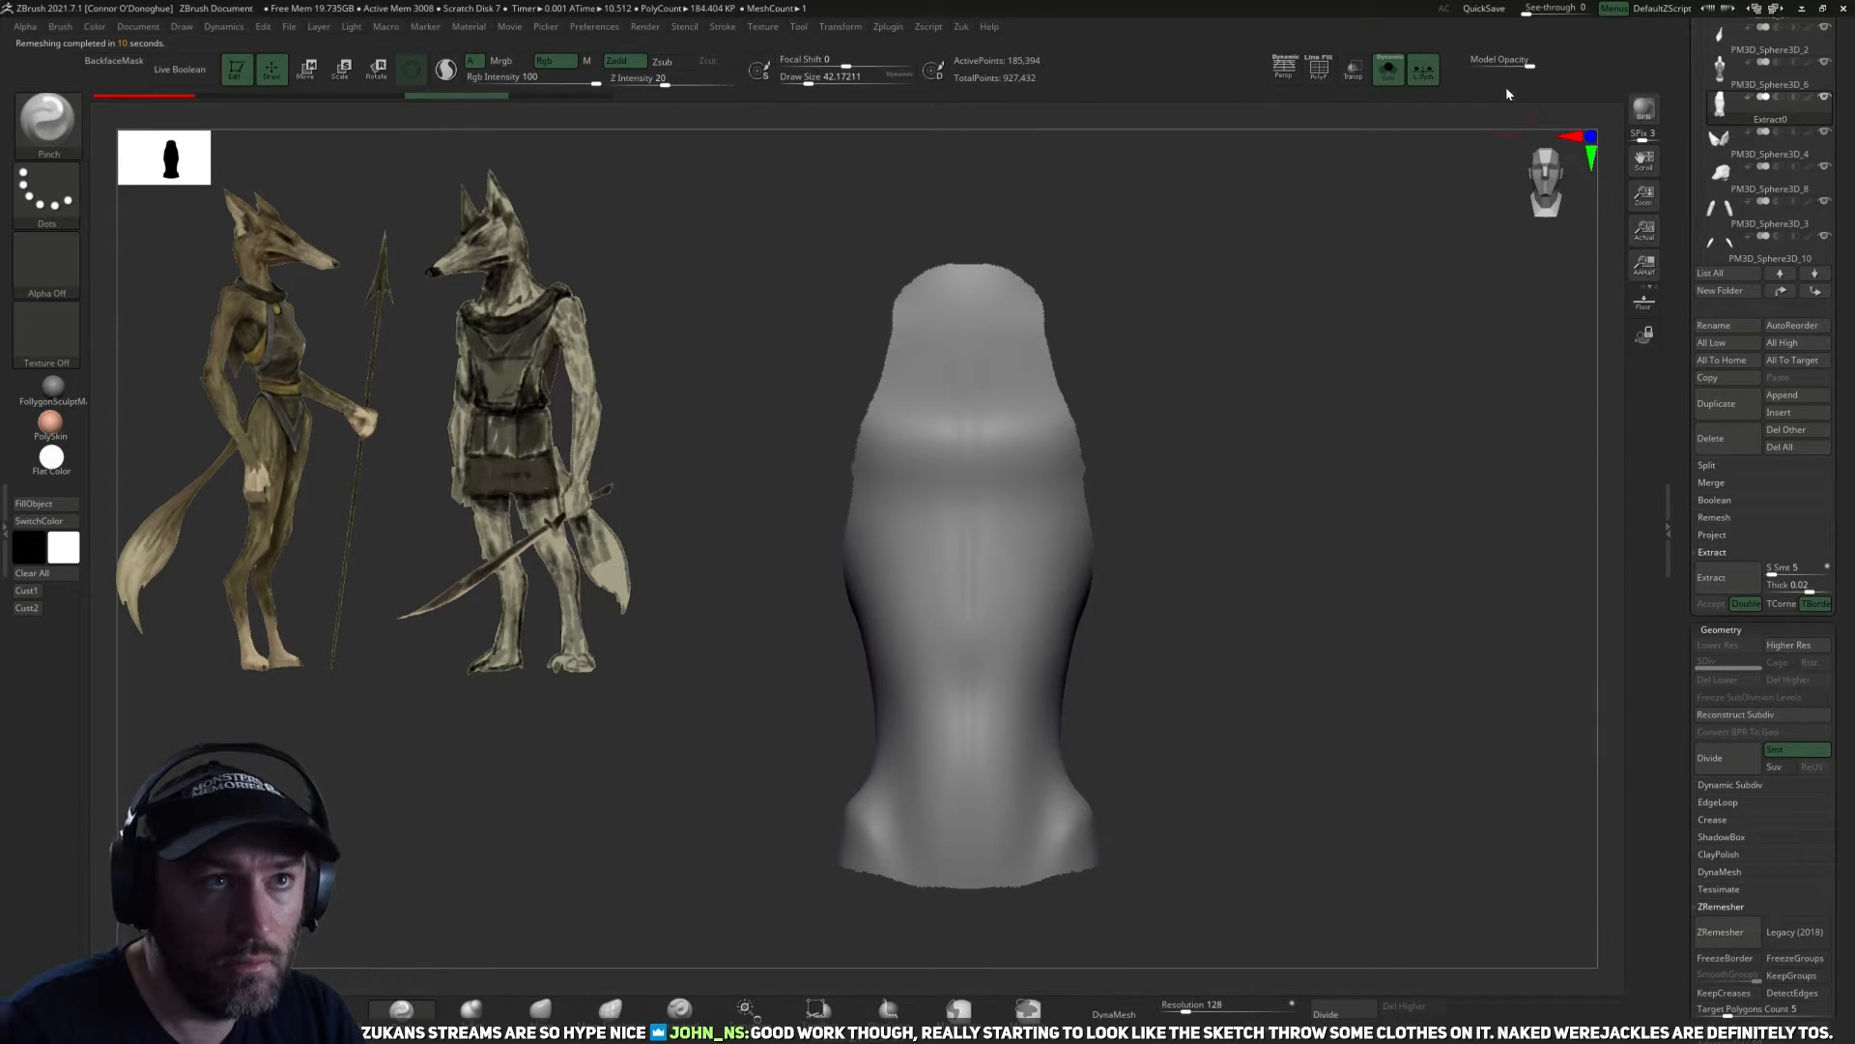
Turn off local symmetry for the extracted garment piece.
{"action": "left_click", "coordinate": [1668, 530]}
{"action": "left_click_drag", "start_coordinate": [1274, 657], "coordinate": [1242, 665]}
{"action": "key", "text": "space"}
{"action": "left_click", "coordinate": [1256, 746]}
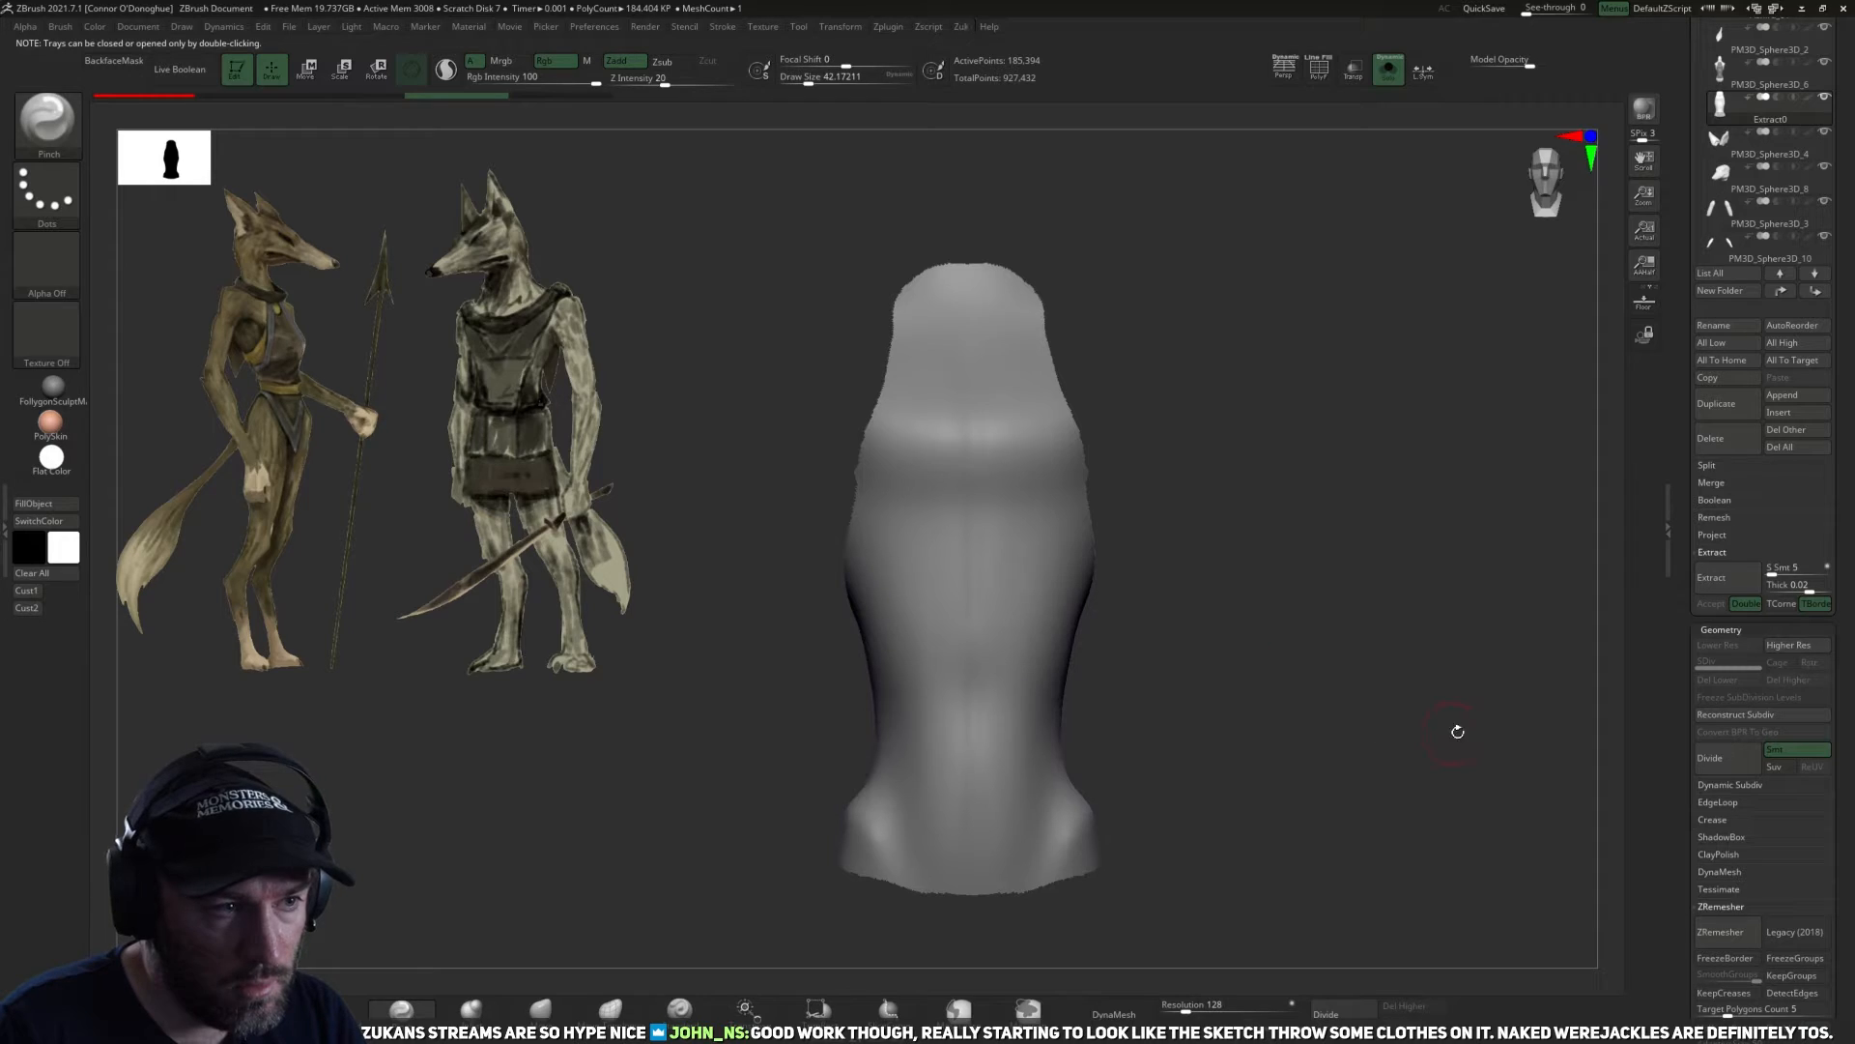
{"action": "left_click_drag", "start_coordinate": [1458, 683], "coordinate": [1355, 711], "text": "alt"}
{"action": "key", "text": "space"}
{"action": "left_click", "coordinate": [1328, 824]}
{"action": "key", "text": "ctrl"}
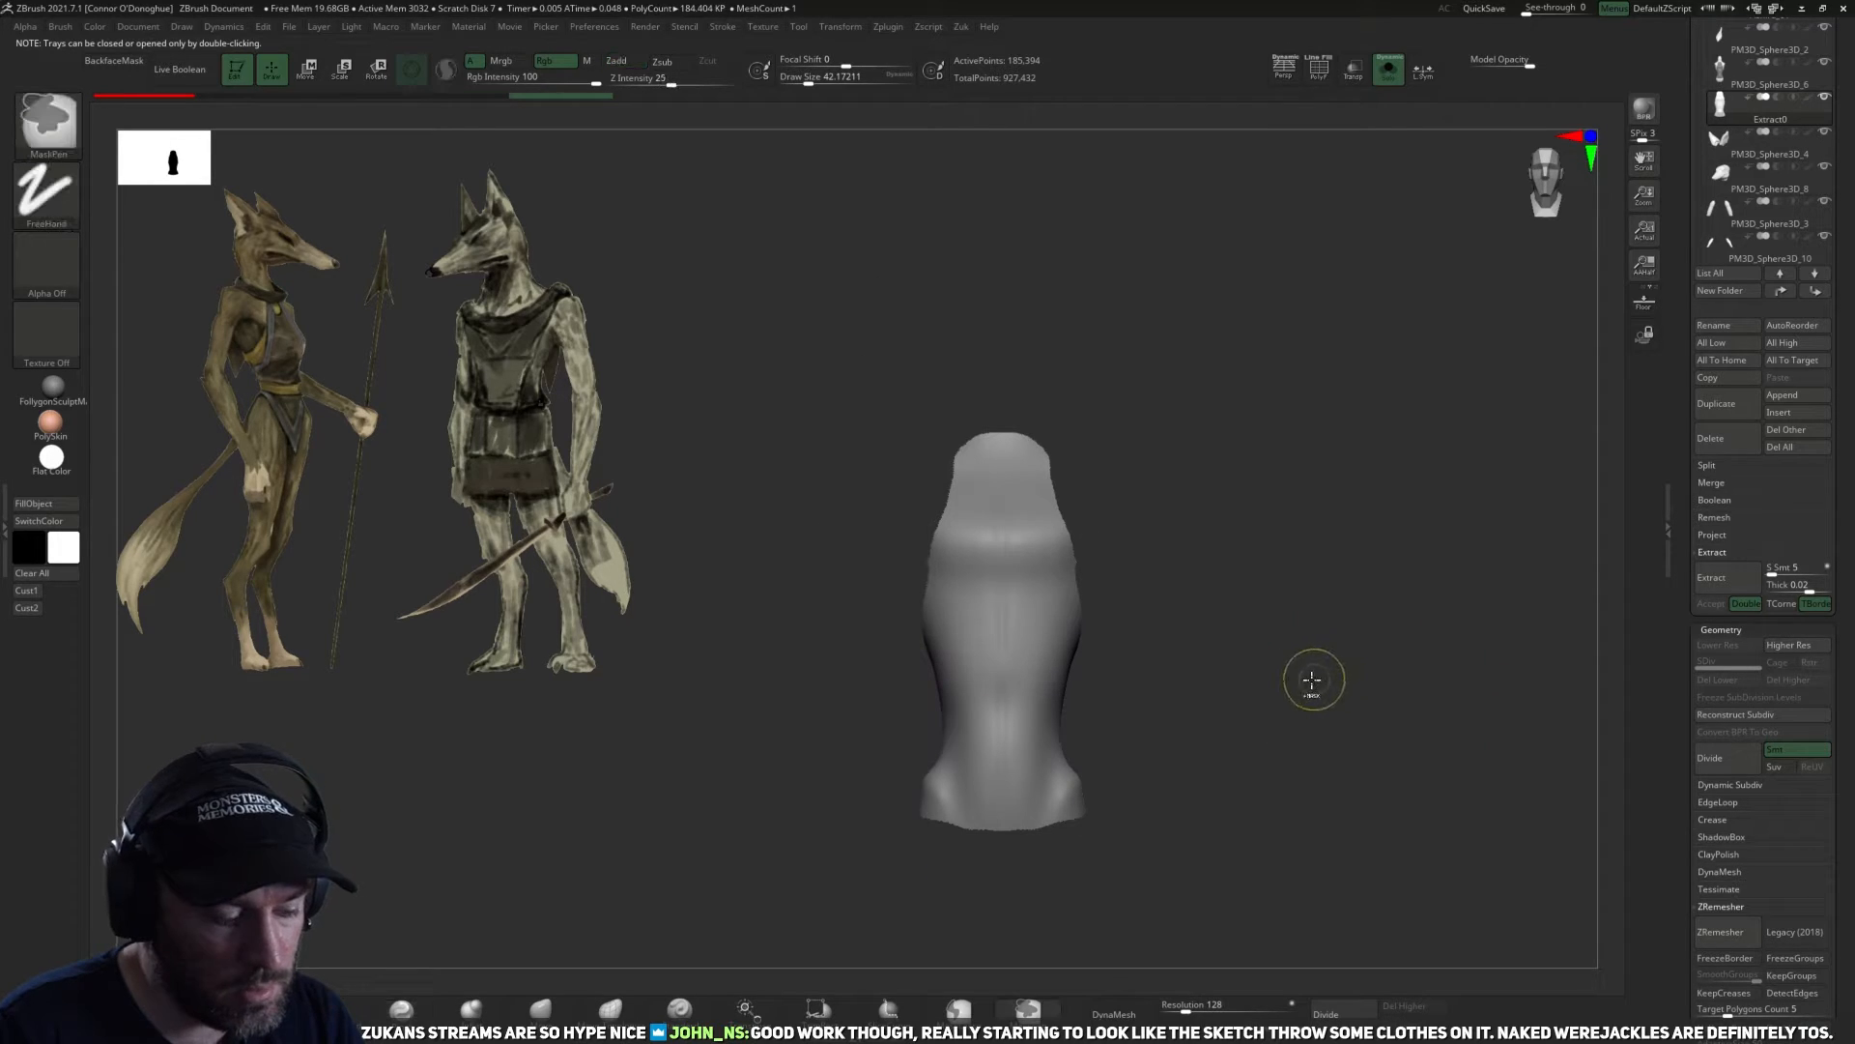
Try ZRemesher on the extracted piece with a target polygon count of 10, undo it and show all subtools.
{"action": "left_click_drag", "start_coordinate": [1690, 907], "coordinate": [1690, 784]}
{"action": "left_click_drag", "start_coordinate": [1729, 693], "coordinate": [1740, 692]}
{"action": "left_click", "coordinate": [1708, 615]}
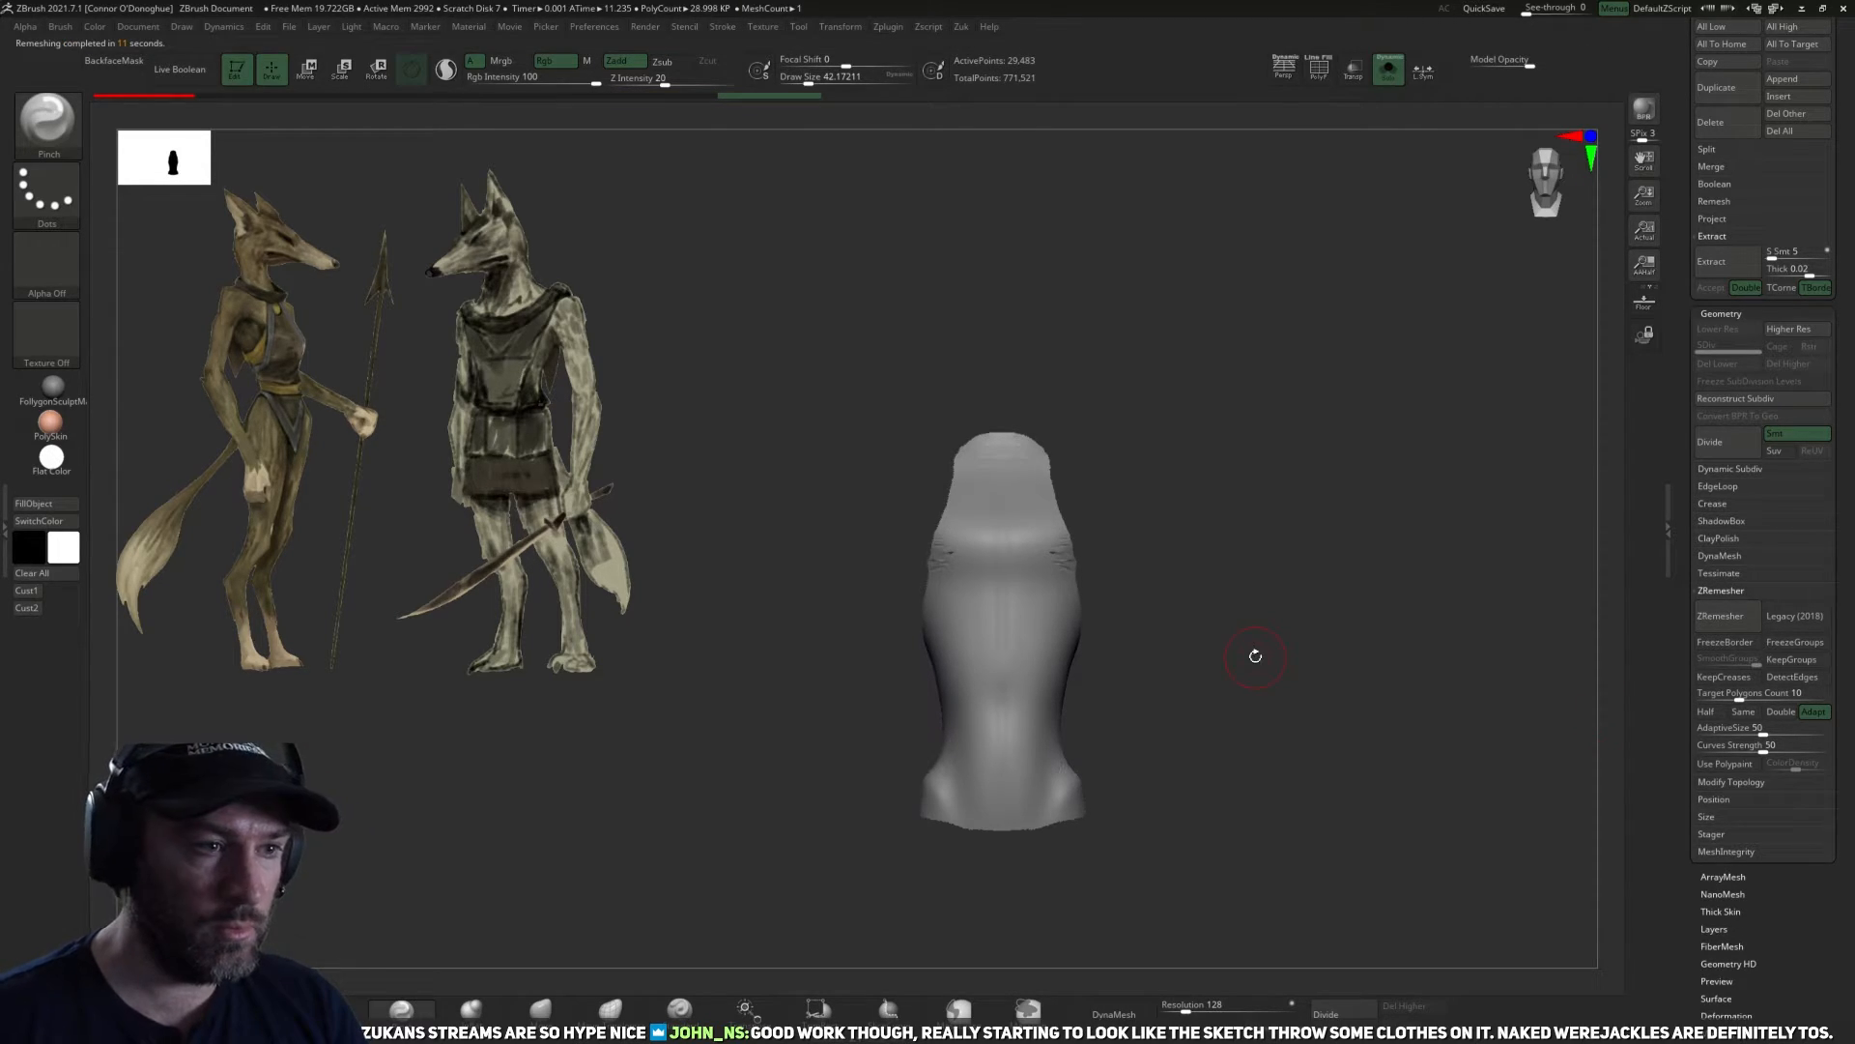
{"action": "mouse_move", "coordinate": [1255, 592]}
{"action": "left_mouse_down"}
{"action": "mouse_move", "coordinate": [1301, 603]}
{"action": "mouse_move", "coordinate": [1421, 443]}
{"action": "mouse_move", "coordinate": [1432, 319]}
{"action": "left_mouse_up"}
{"action": "key", "text": "ctrl+z"}
{"action": "left_click", "coordinate": [1389, 70]}
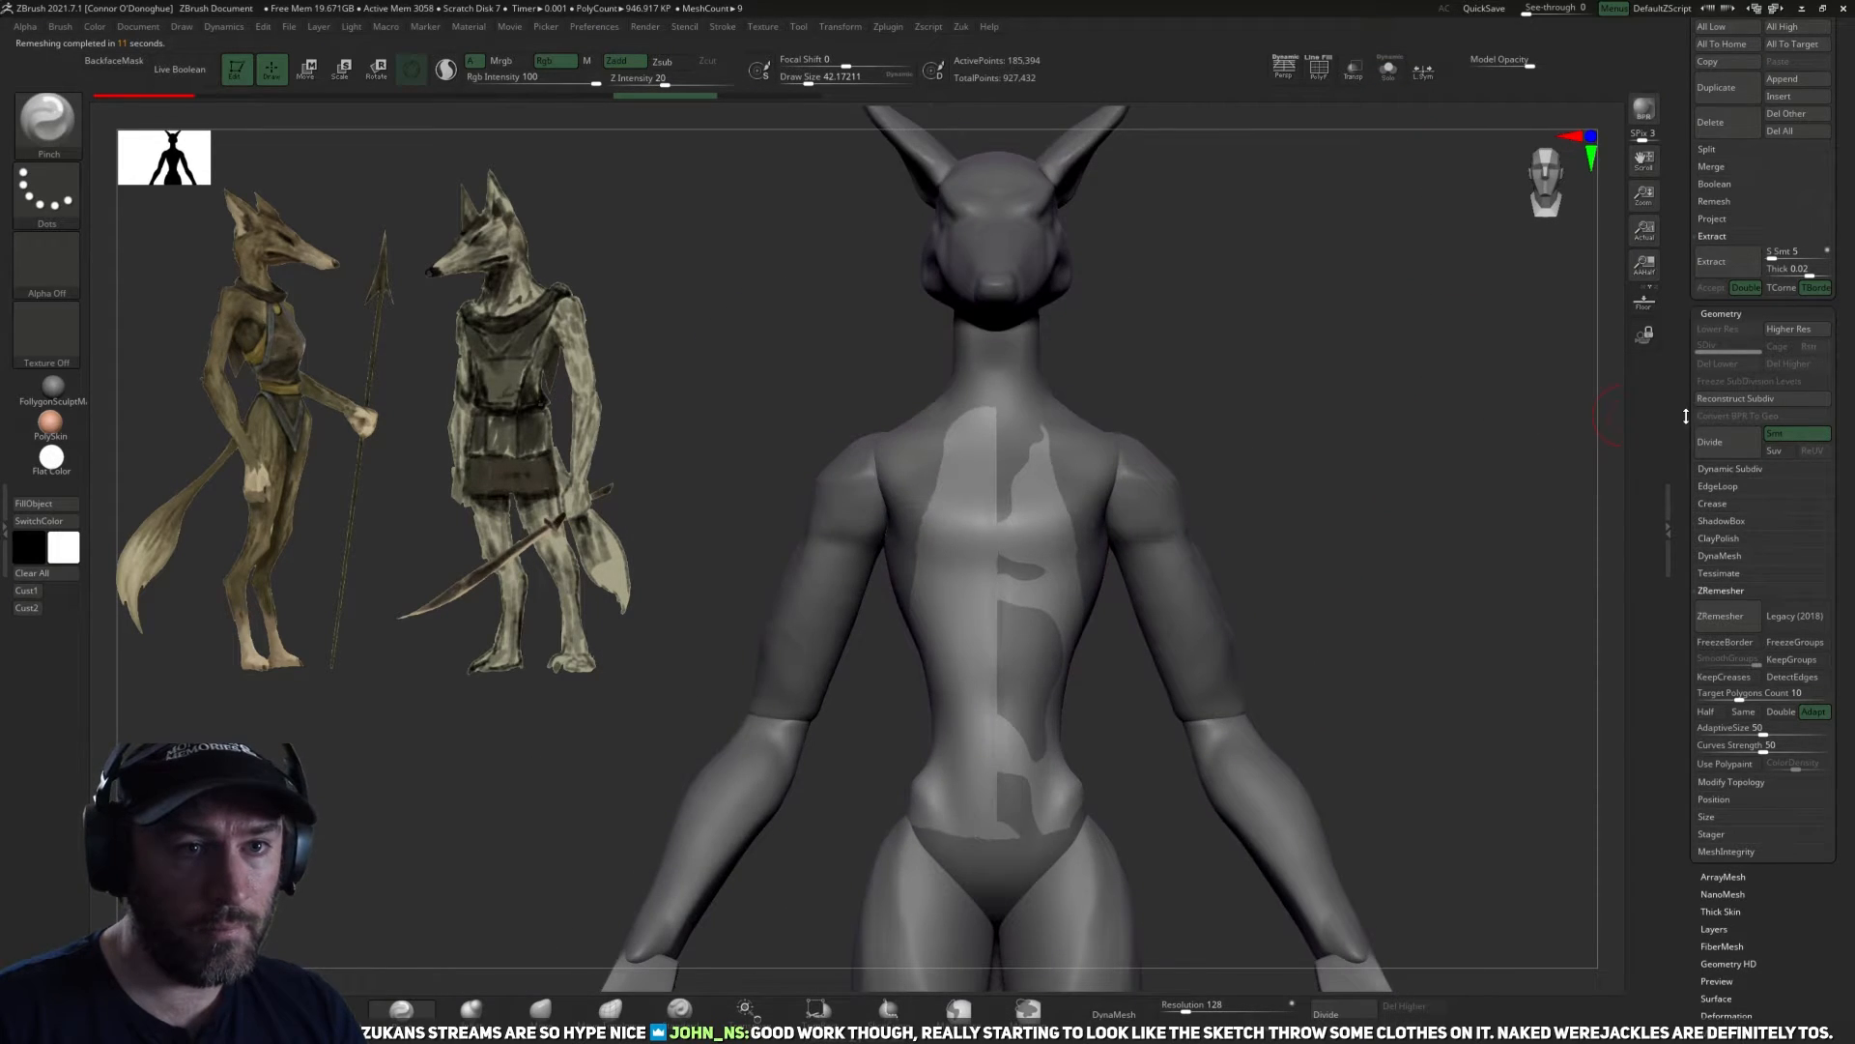
Duplicate the masked torso subtool and isolate the copy.
{"action": "left_click_drag", "start_coordinate": [1687, 416], "coordinate": [1687, 794]}
{"action": "left_click", "coordinate": [1726, 137]}
{"action": "left_click_drag", "start_coordinate": [1384, 507], "coordinate": [1338, 509]}
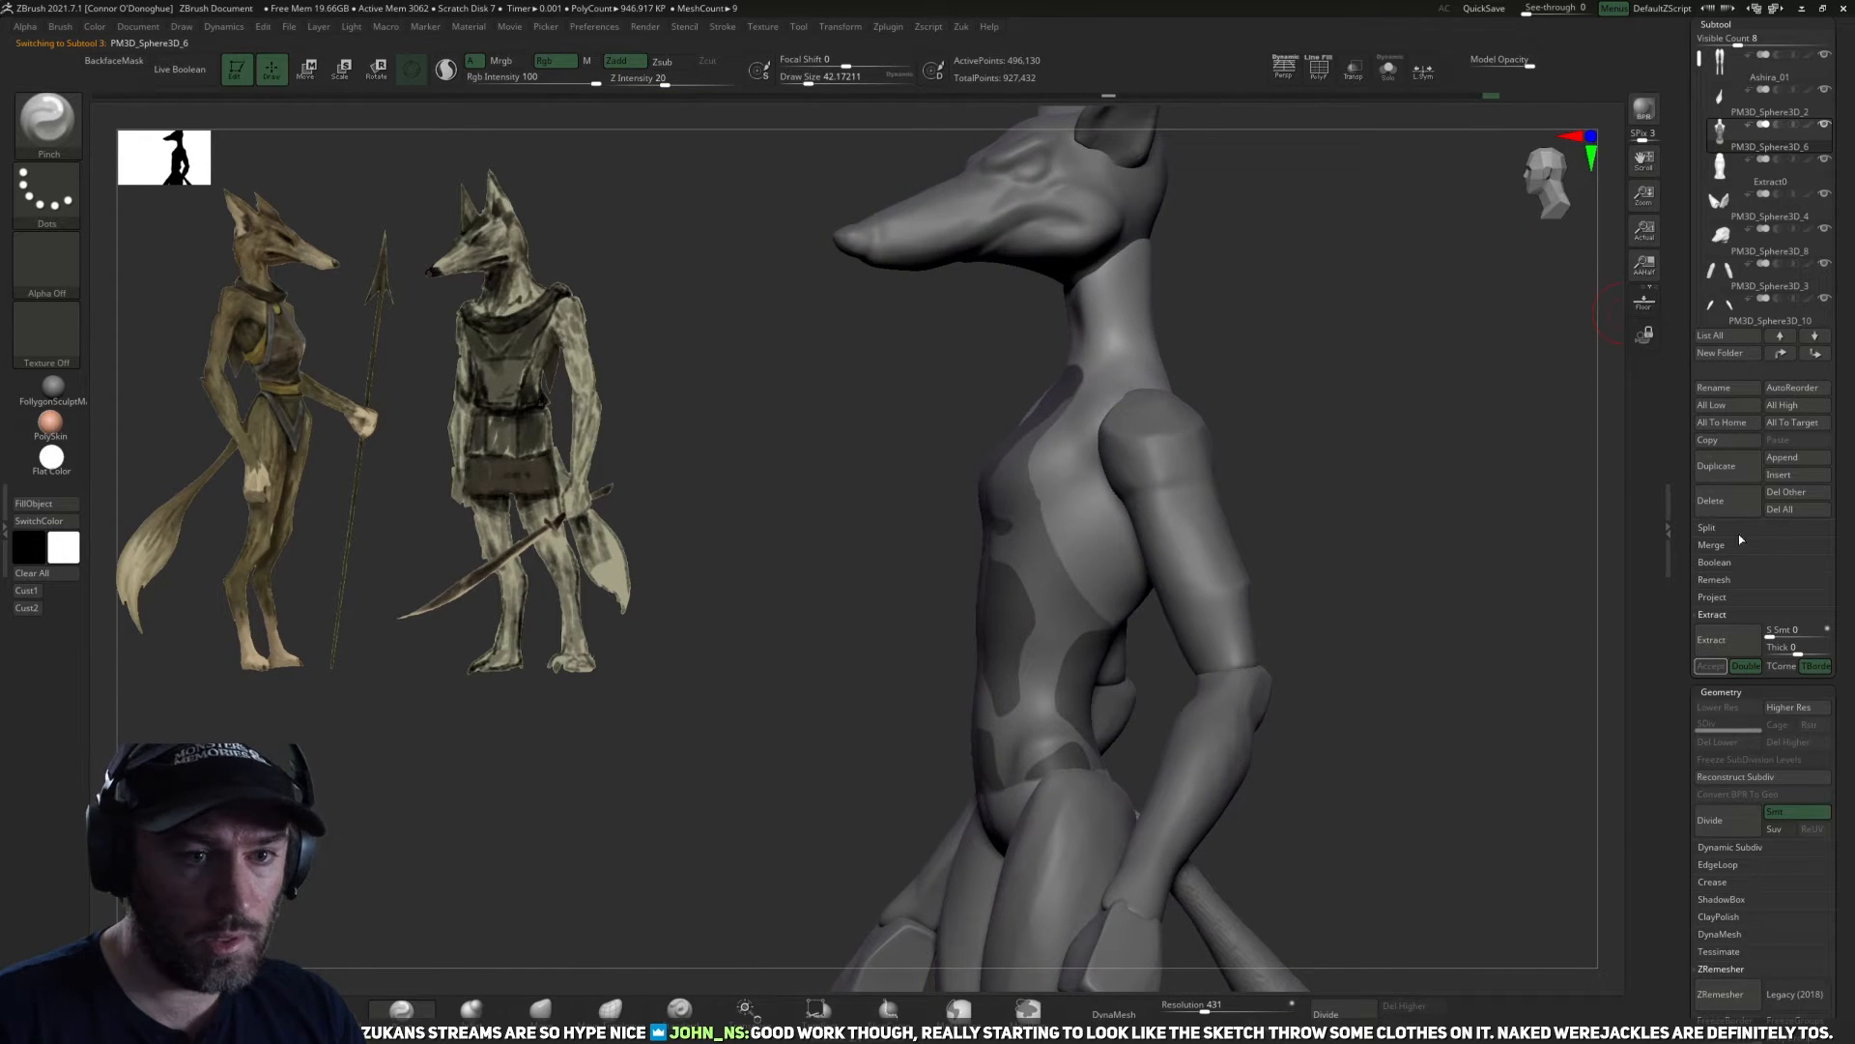
{"action": "left_click", "coordinate": [1735, 503]}
{"action": "left_click", "coordinate": [1549, 532]}
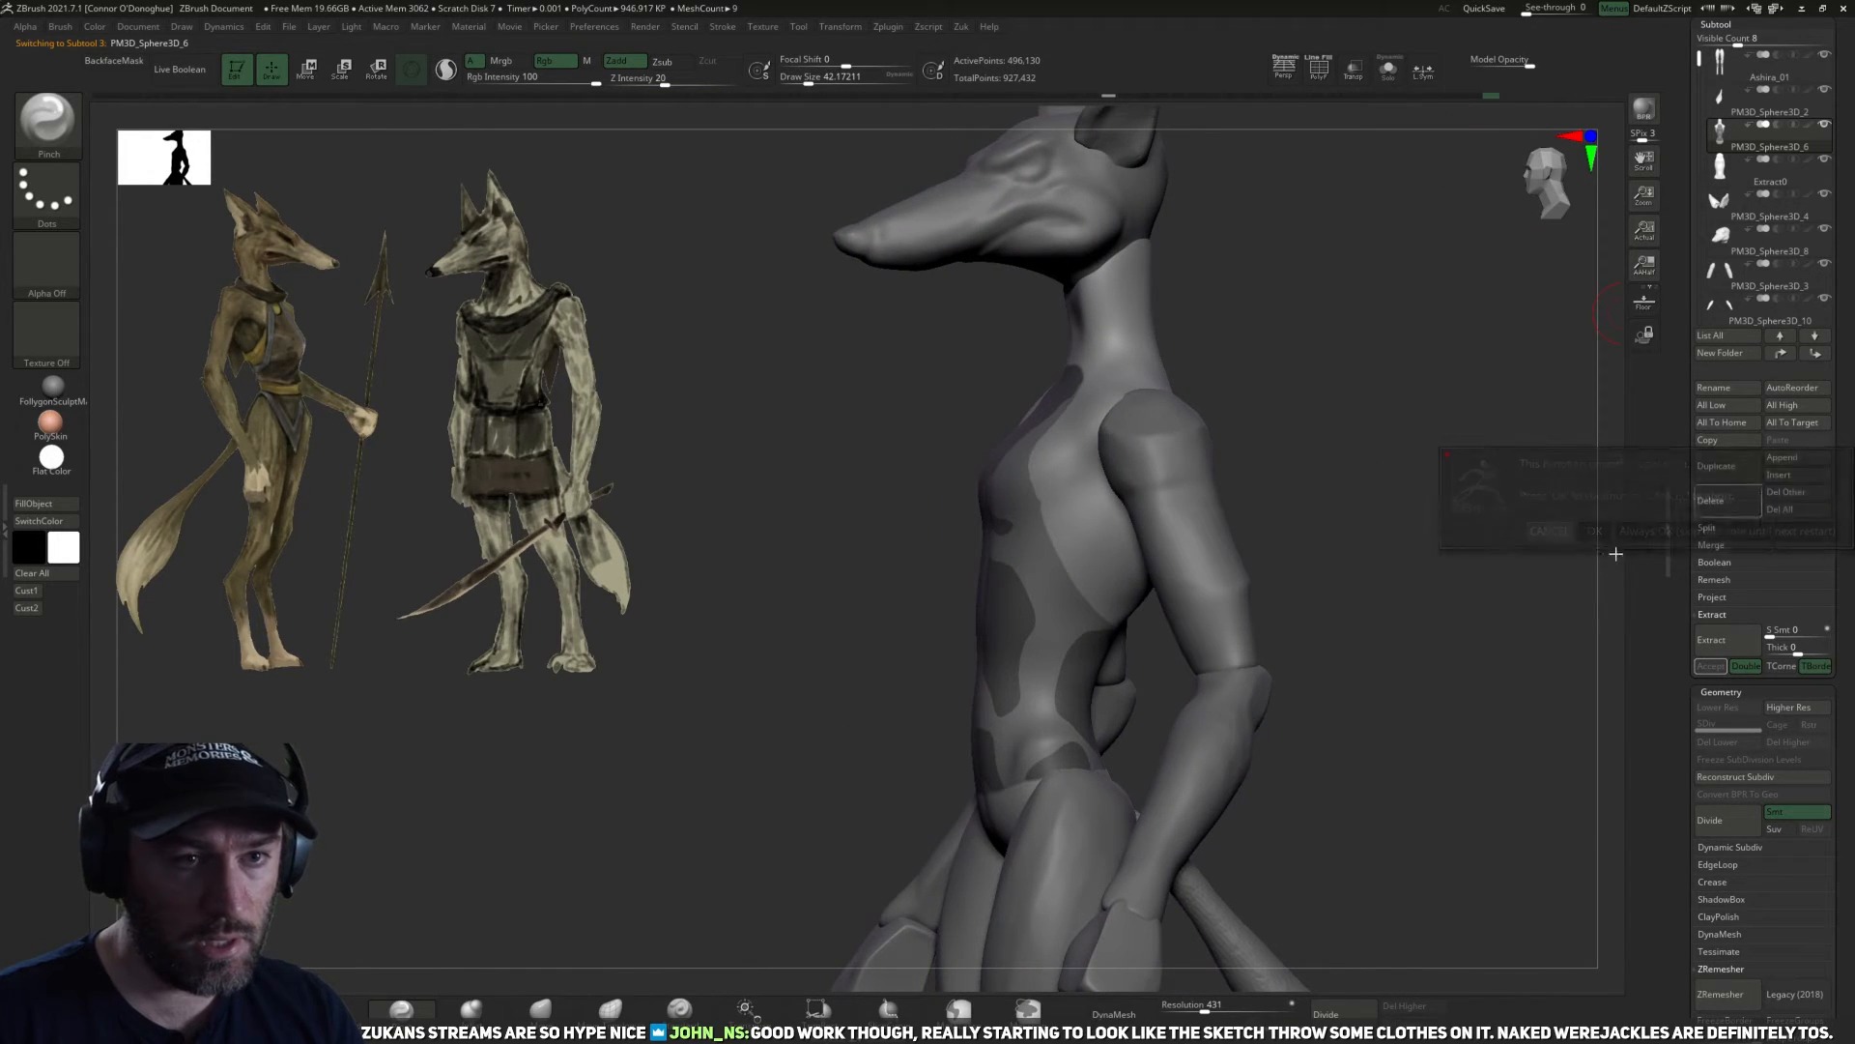
{"action": "left_click", "coordinate": [1737, 469]}
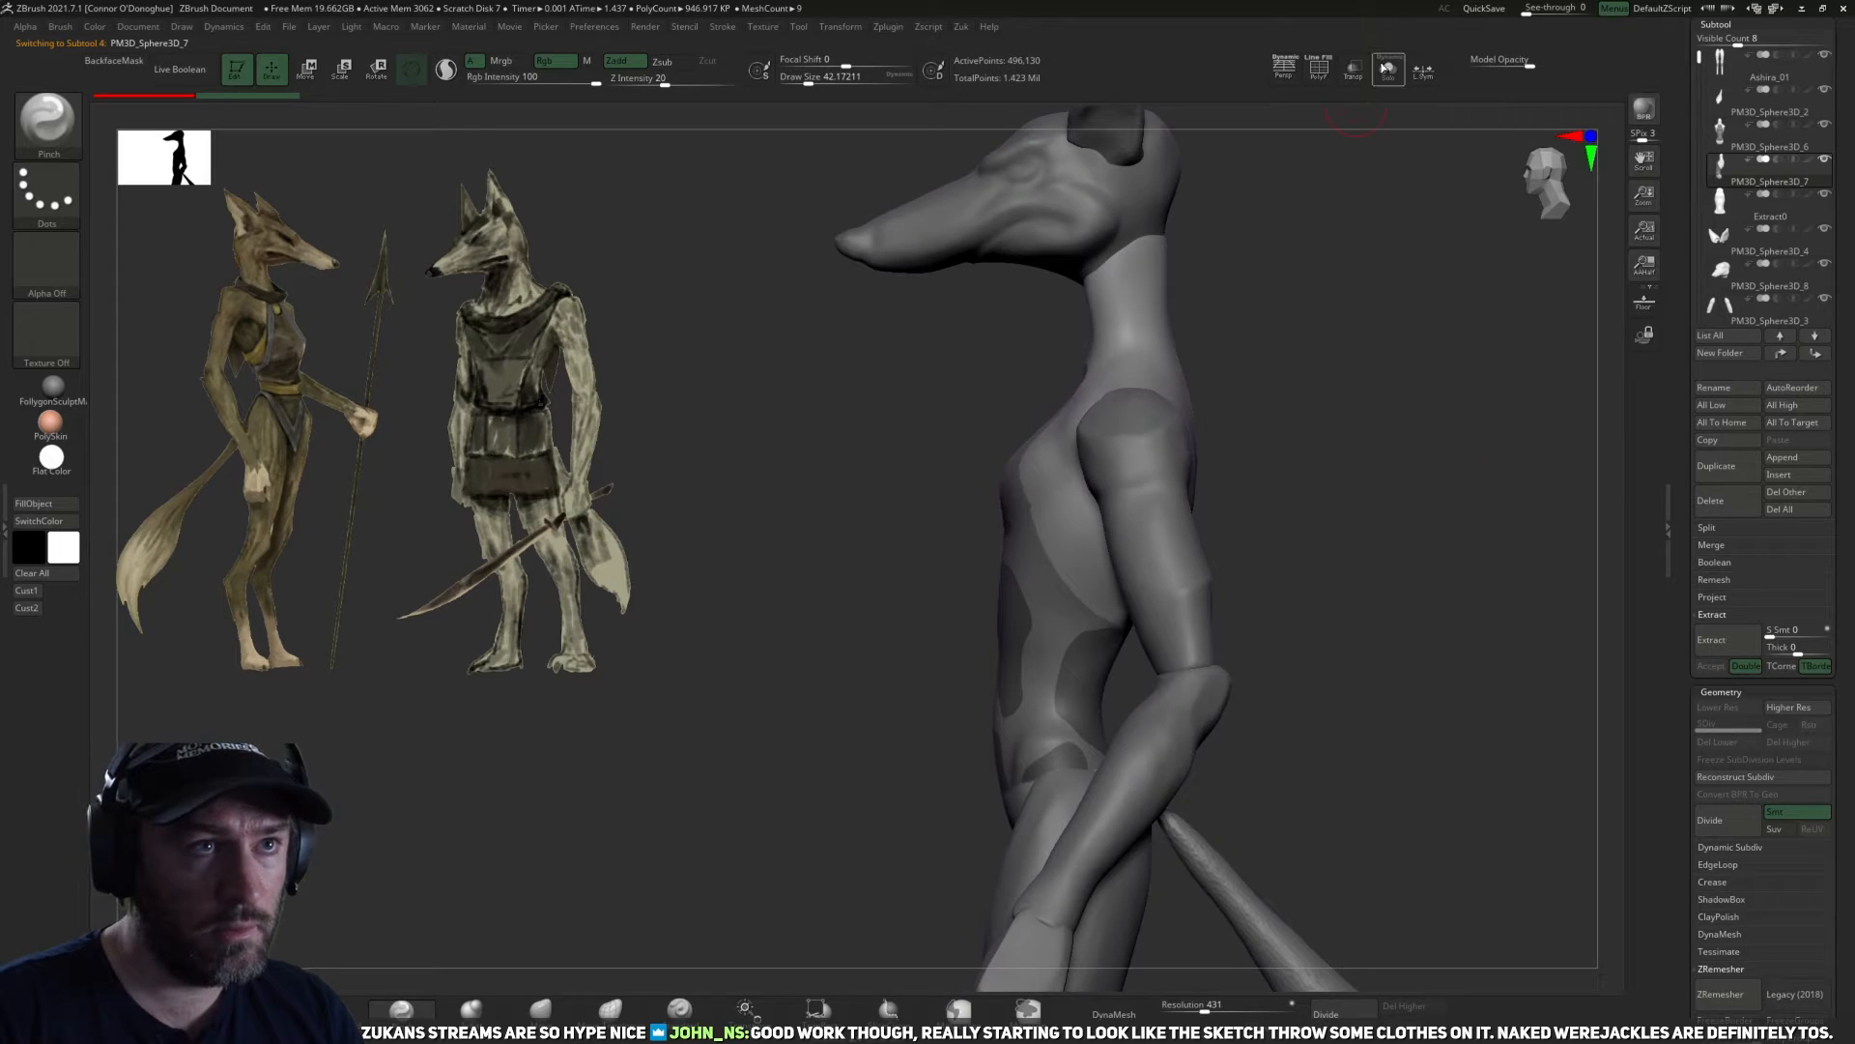
{"action": "left_click", "coordinate": [1389, 70]}
{"action": "left_click_drag", "start_coordinate": [1325, 501], "coordinate": [1283, 625]}
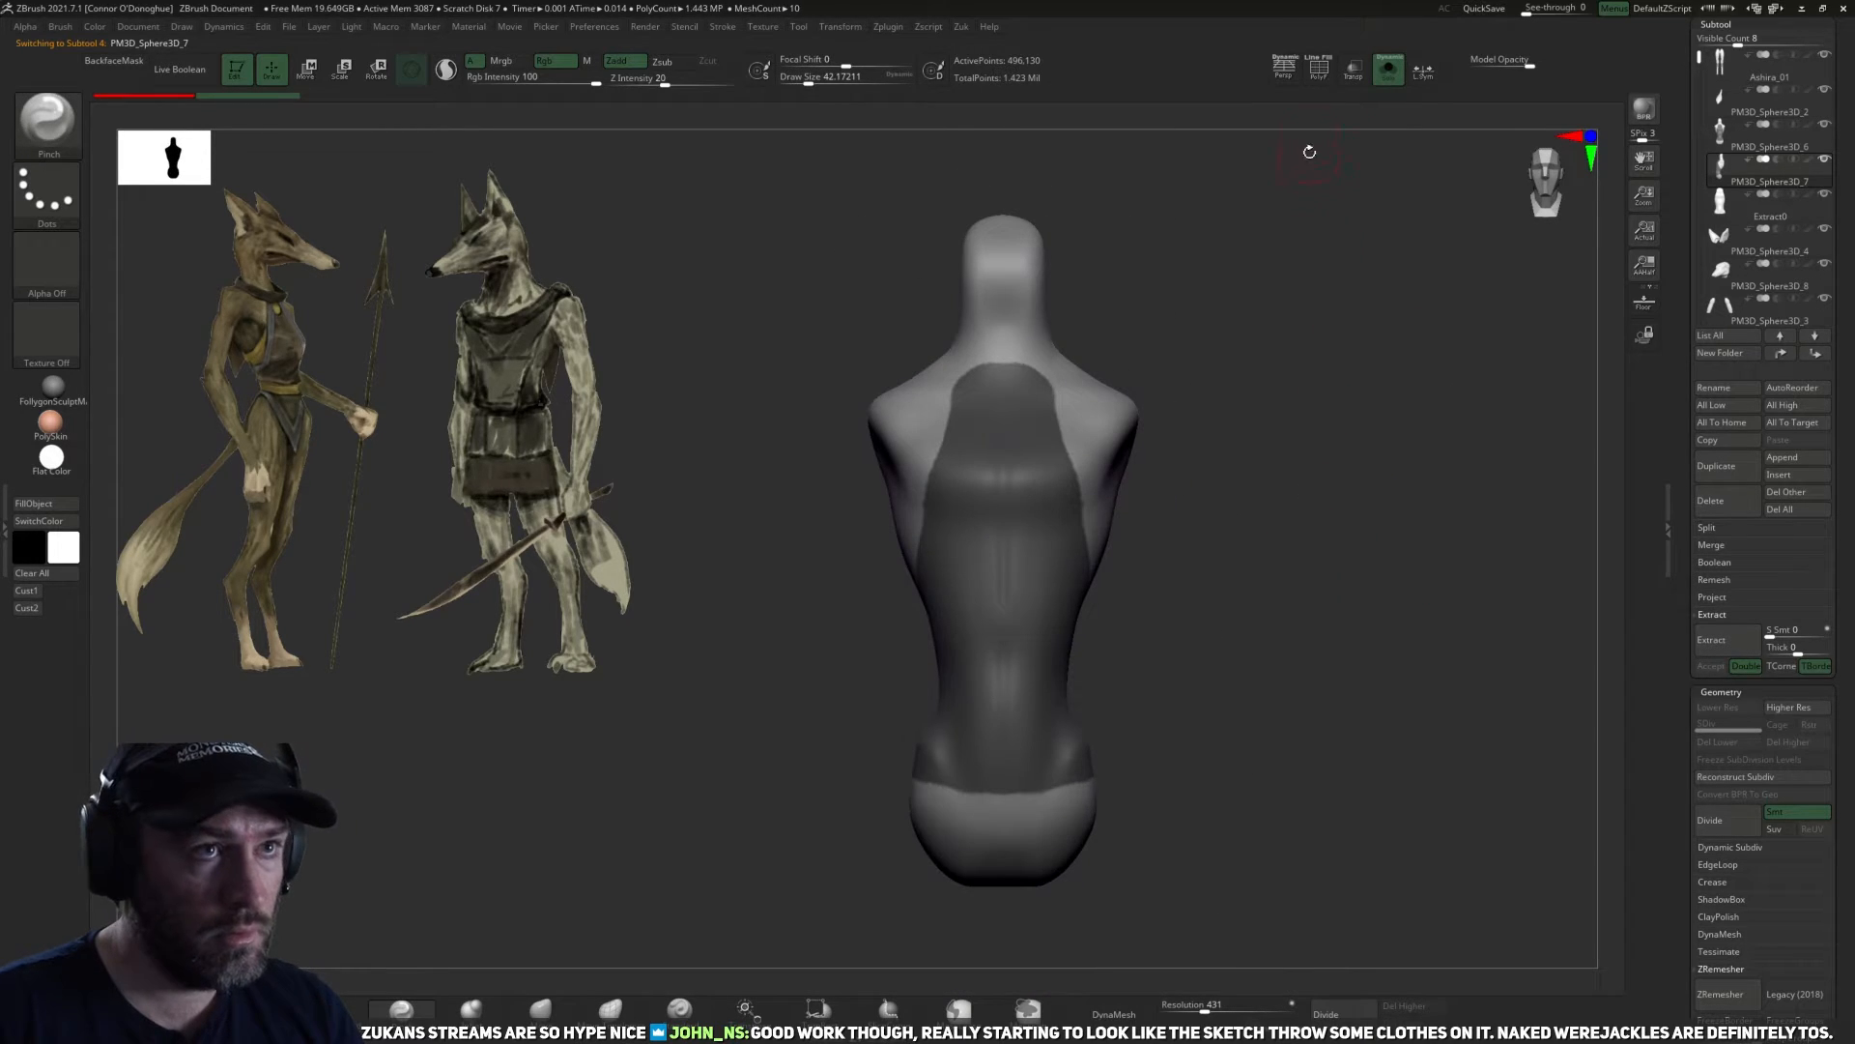
Display polygroup colours and turn the masked garment area of the torso copy into its own polygroup.
{"action": "left_click", "coordinate": [1319, 69]}
{"action": "left_click_drag", "start_coordinate": [1351, 370], "coordinate": [1268, 493]}
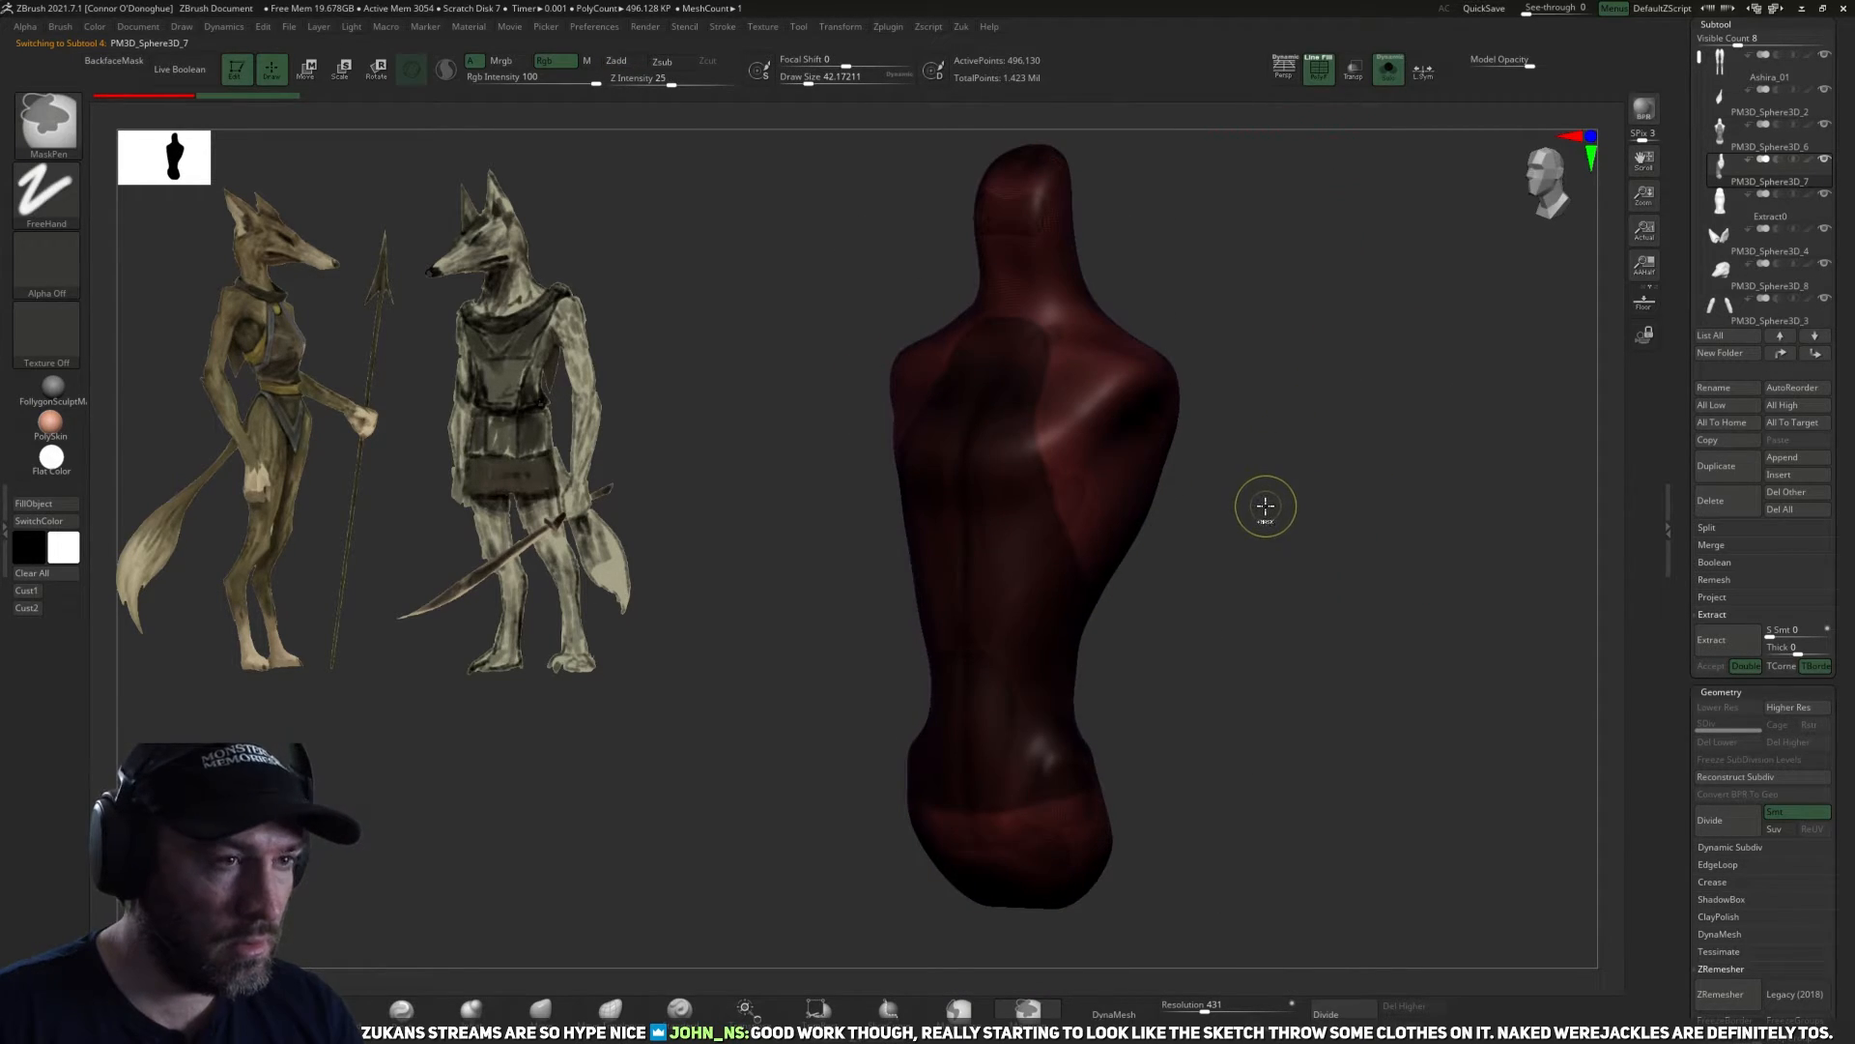
{"action": "key", "text": "ctrl+w"}
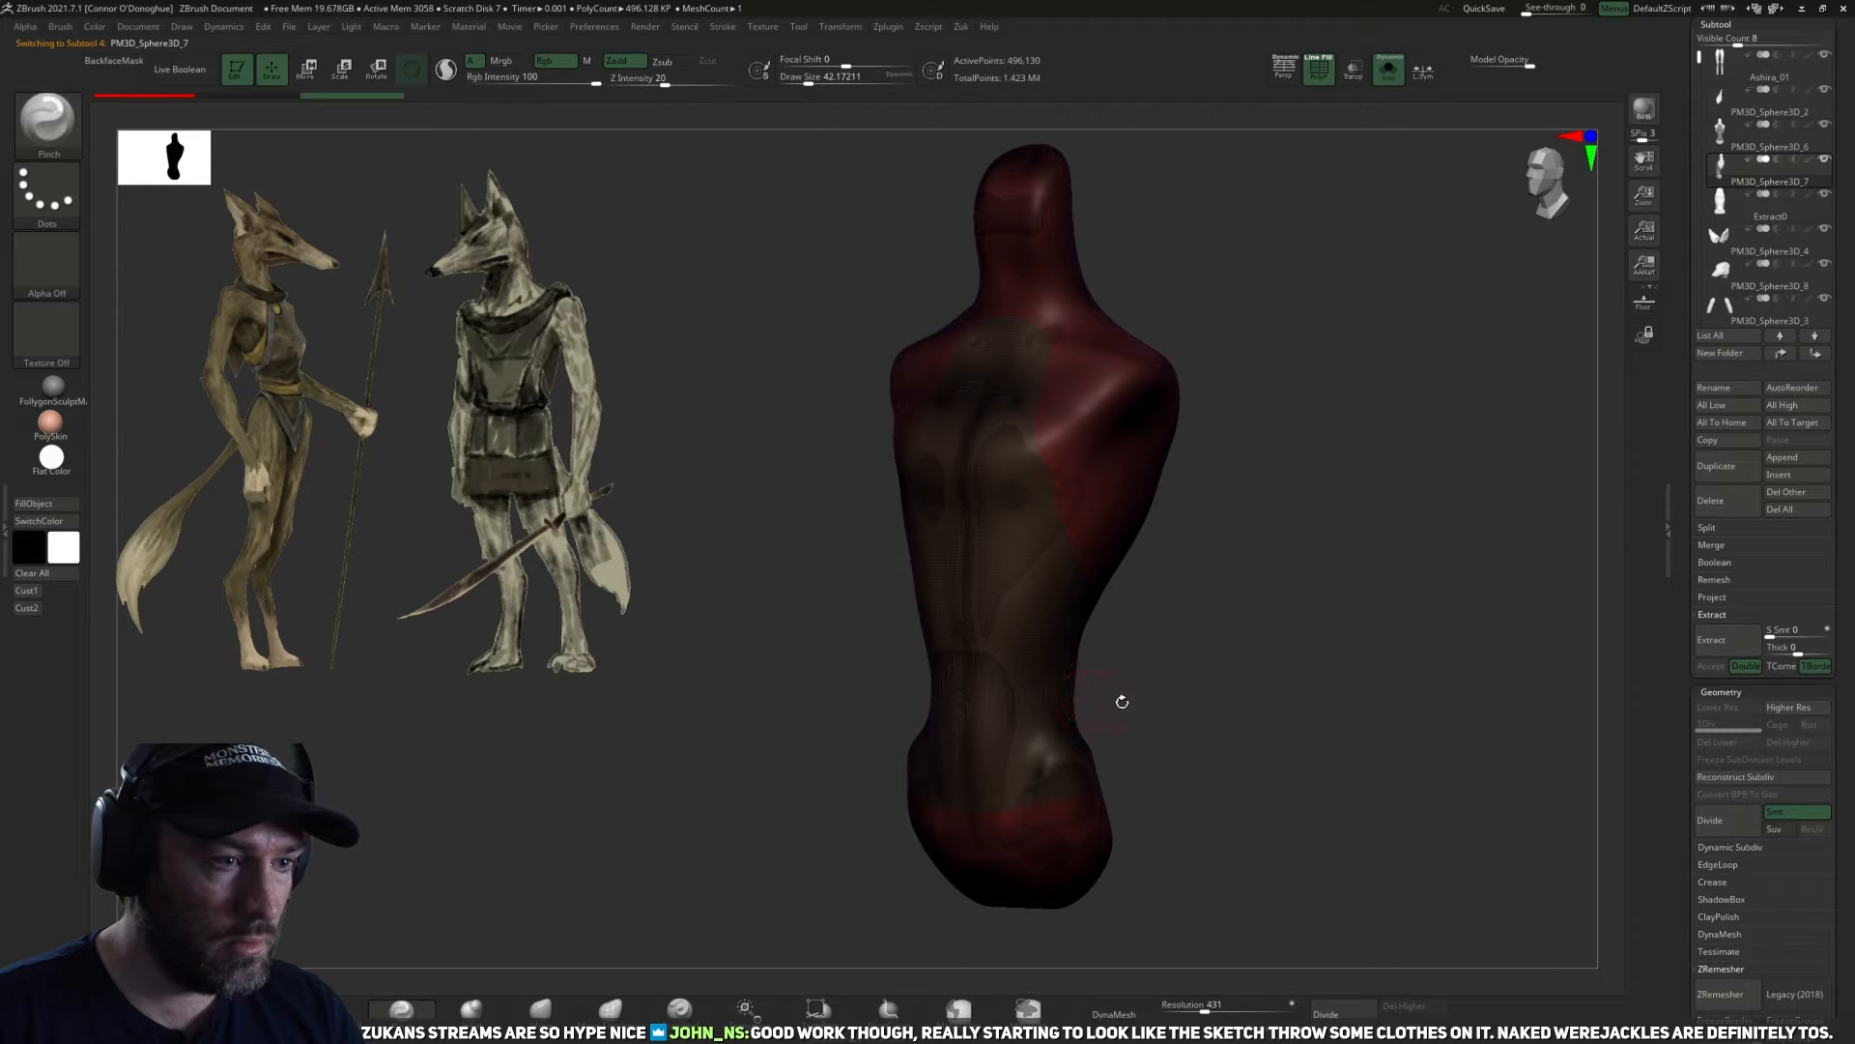
Try deleting everything except the garment polygroup and closing its holes, and undo back to the full torso copy.
{"action": "left_click", "coordinate": [1081, 845], "text": "ctrl+shift"}
{"action": "left_click", "coordinate": [1088, 845], "text": "ctrl+shift"}
{"action": "left_click_drag", "start_coordinate": [1119, 816], "coordinate": [1278, 650]}
{"action": "key", "text": "z"}
{"action": "left_click", "coordinate": [1292, 723]}
{"action": "key", "text": "z"}
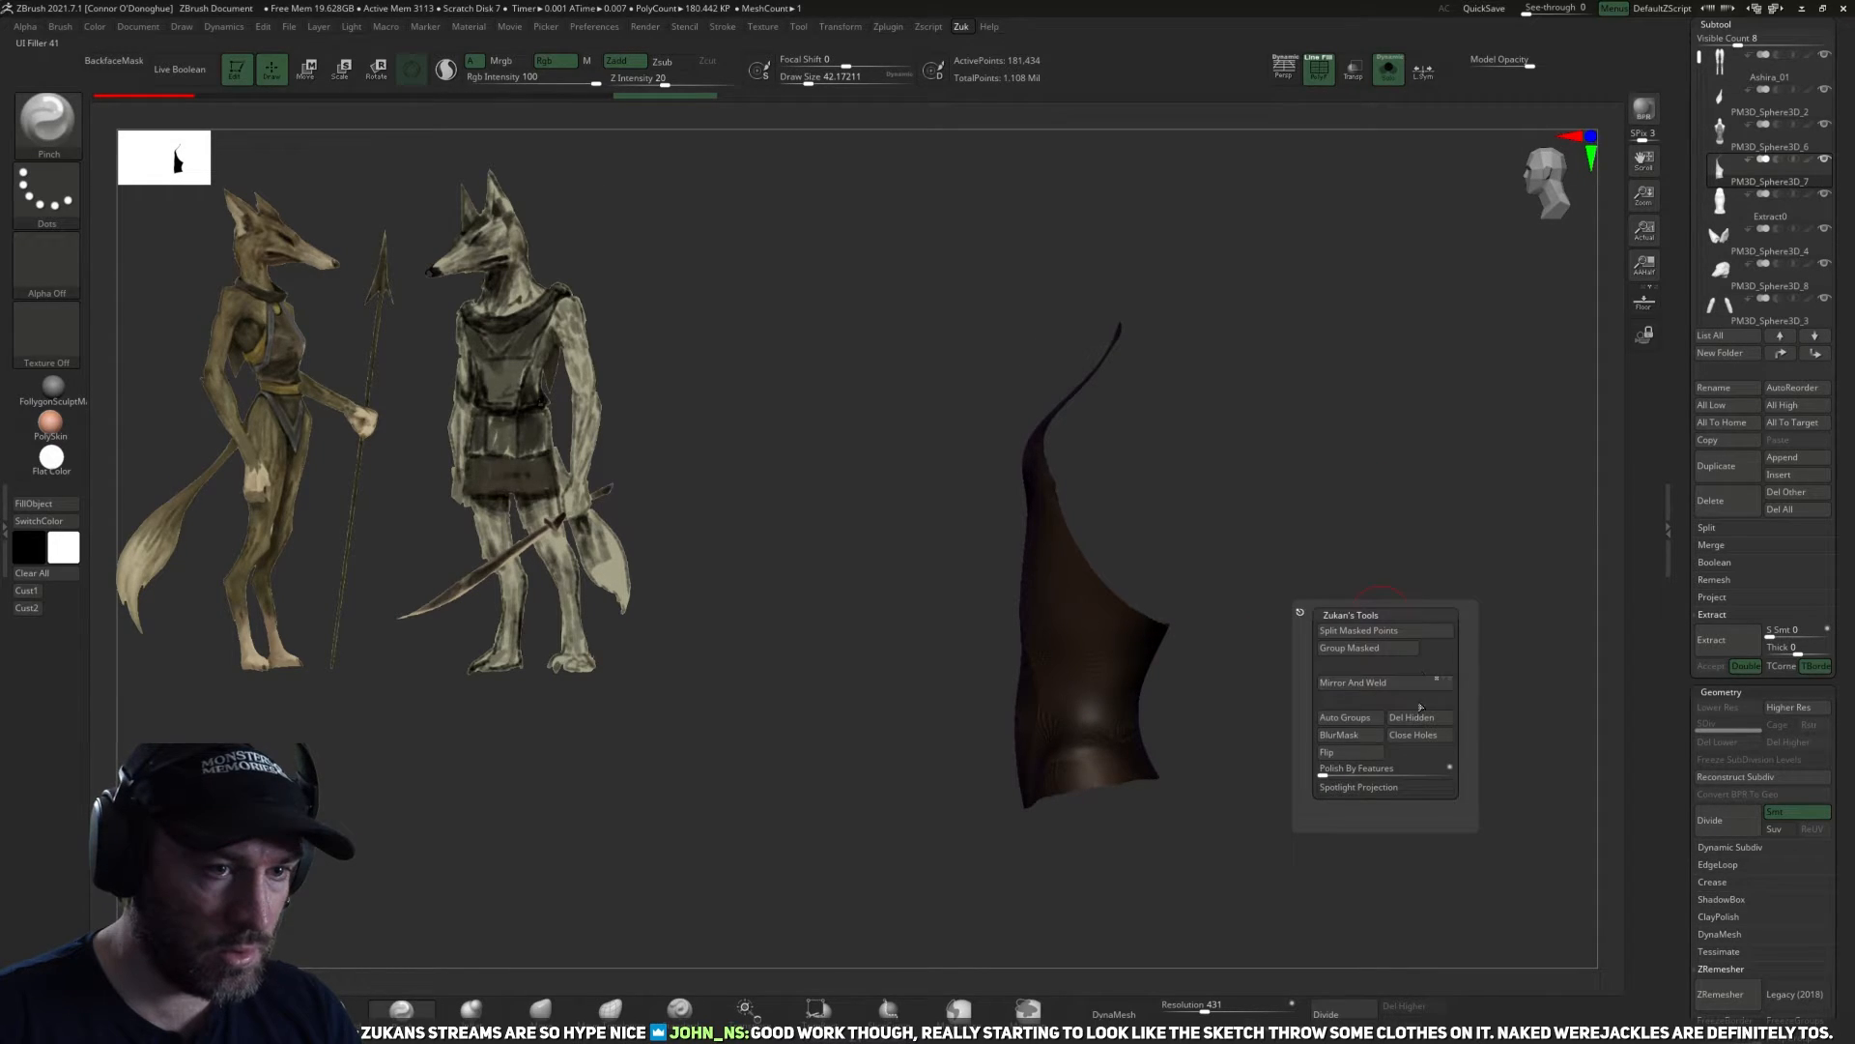
{"action": "left_click", "coordinate": [1418, 736]}
{"action": "left_click_drag", "start_coordinate": [1343, 541], "coordinate": [1371, 458]}
{"action": "key", "text": "ctrl+z"}
{"action": "key", "text": "ctrl+z"}
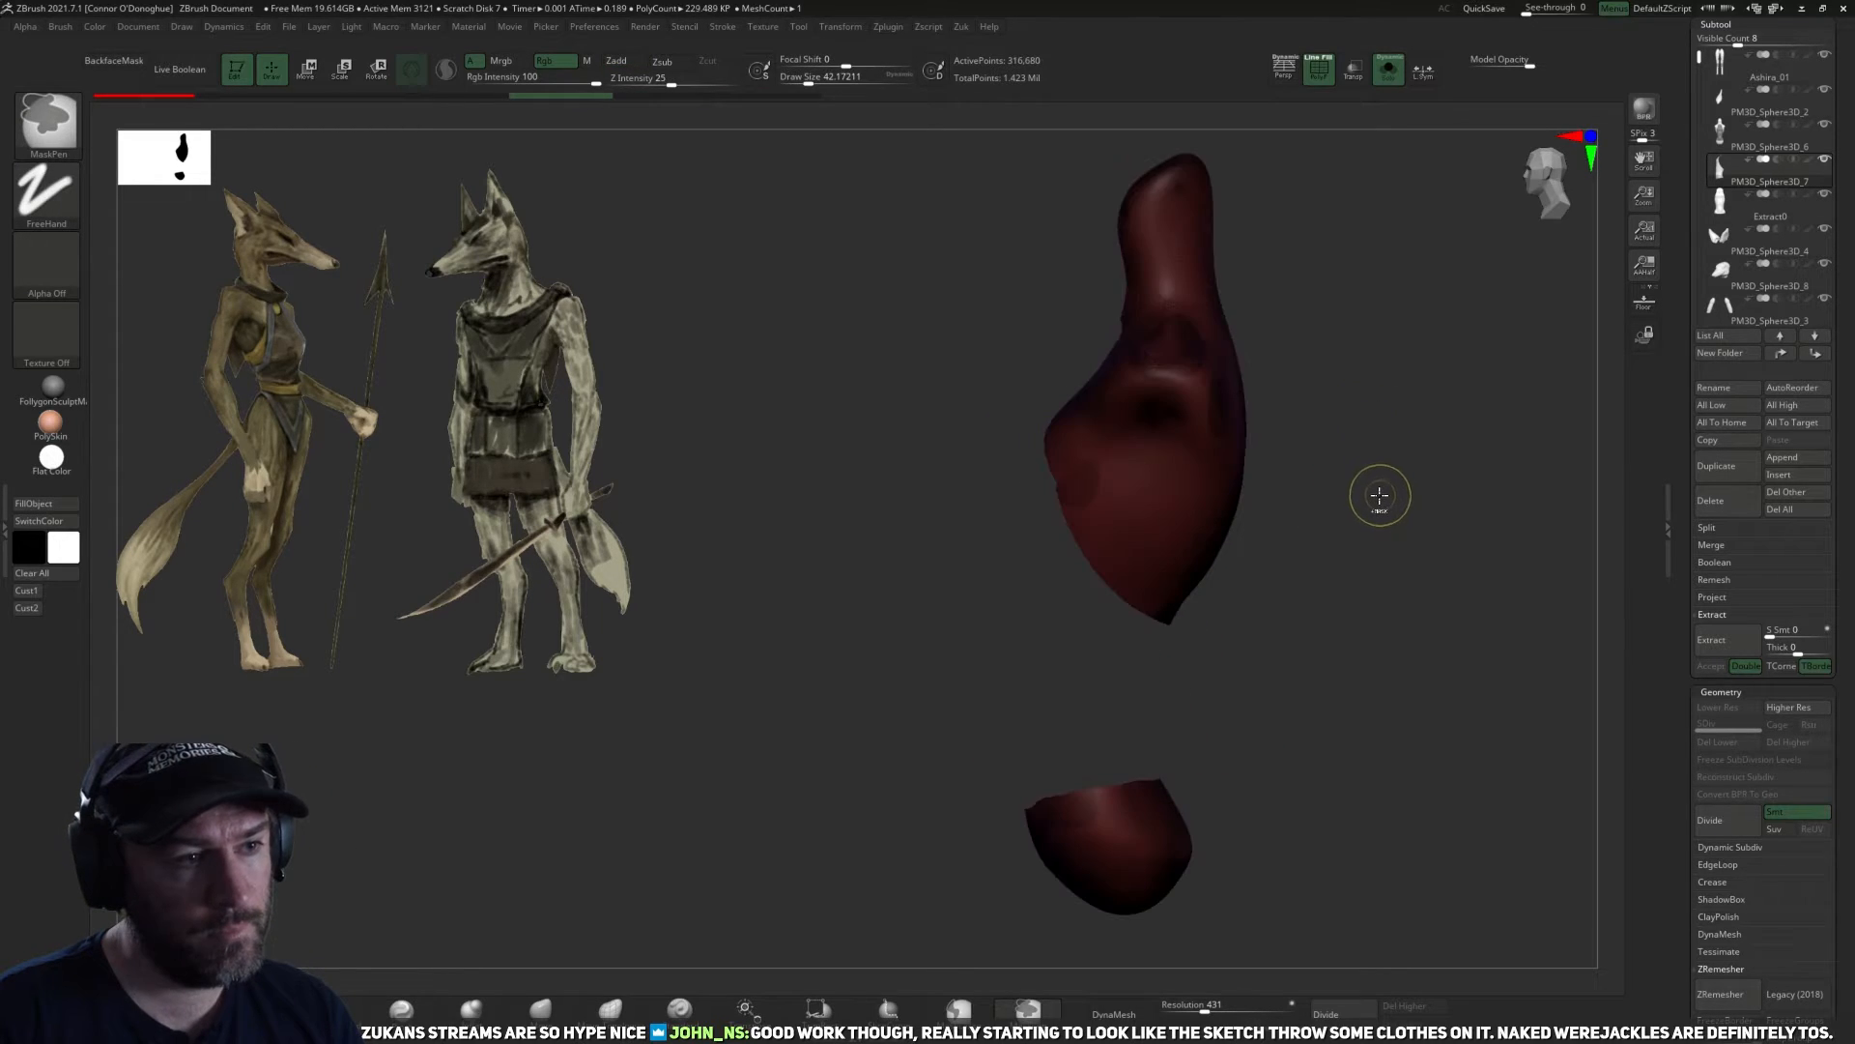
{"action": "key", "text": "ctrl+z"}
Mask the torso copy outside the garment polygroup, leaving only the garment area unmasked.
{"action": "left_click_drag", "start_coordinate": [1360, 559], "coordinate": [1366, 573]}
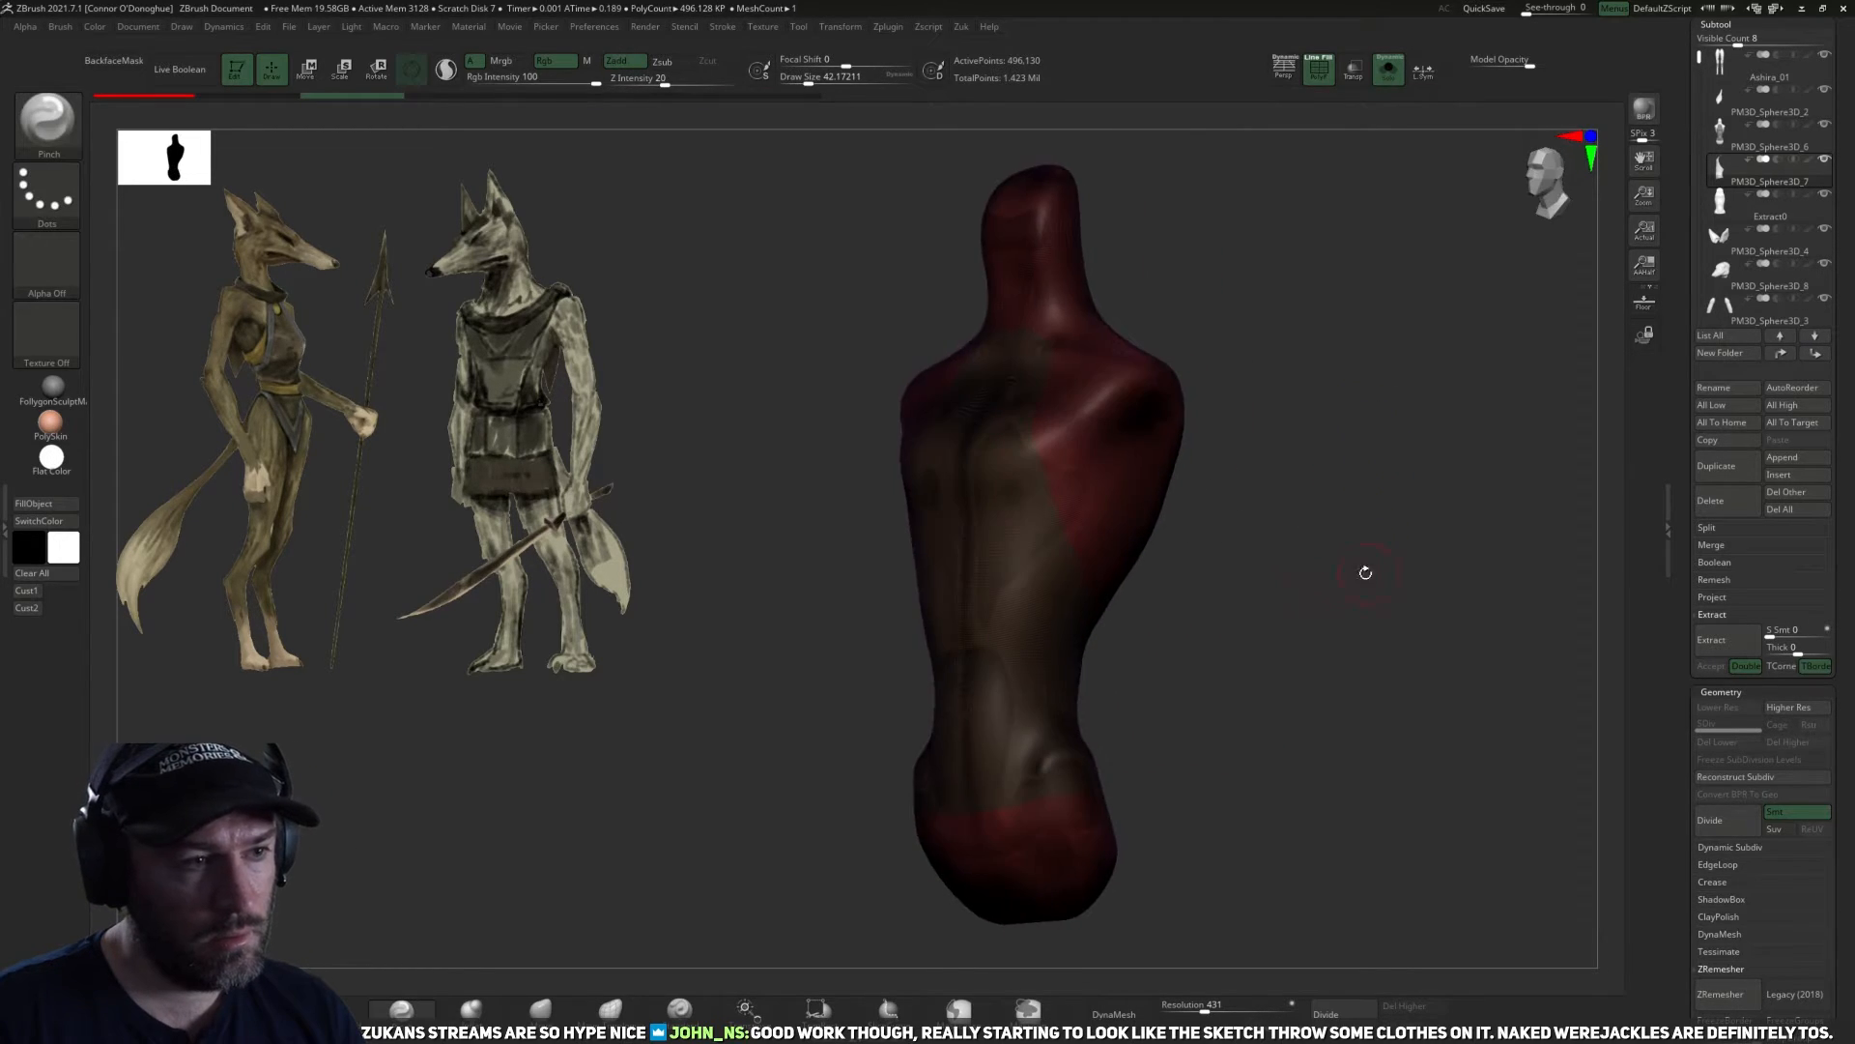
{"action": "left_click", "coordinate": [1039, 642], "text": "ctrl+shift"}
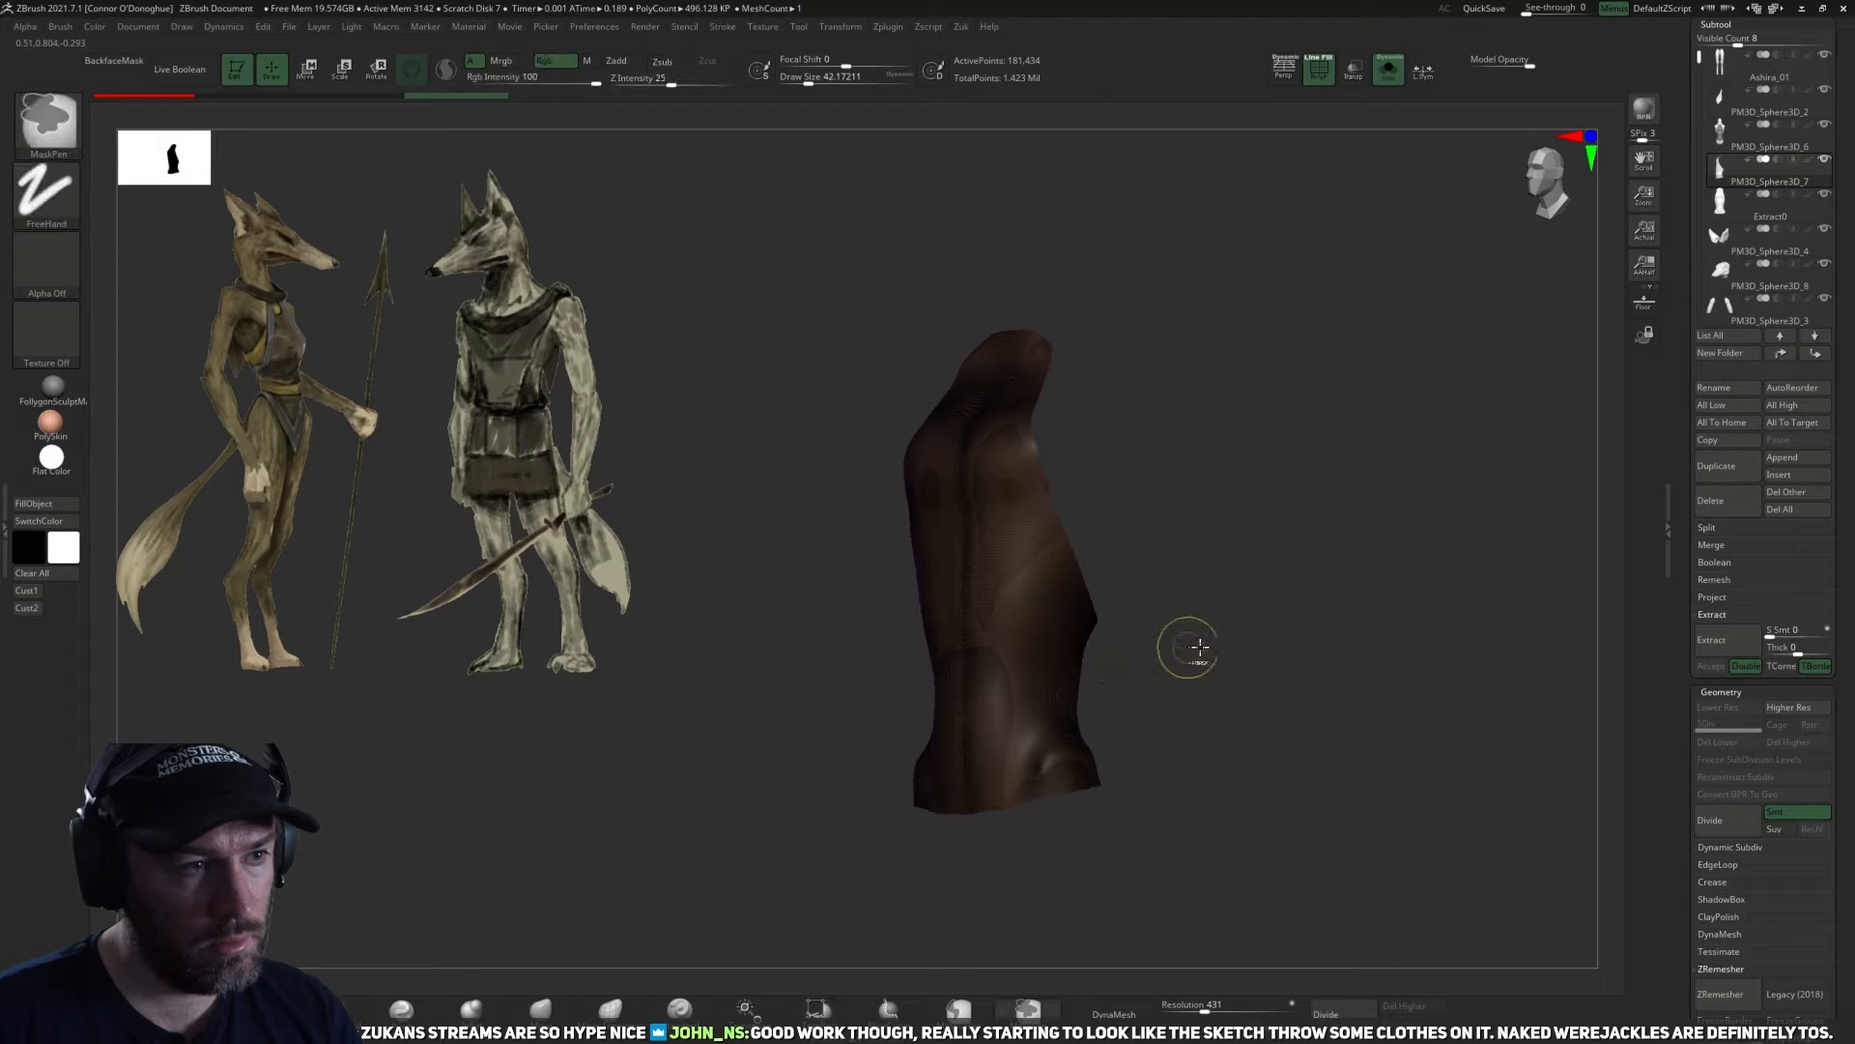
{"action": "left_click", "coordinate": [1240, 654], "text": "ctrl+shift"}
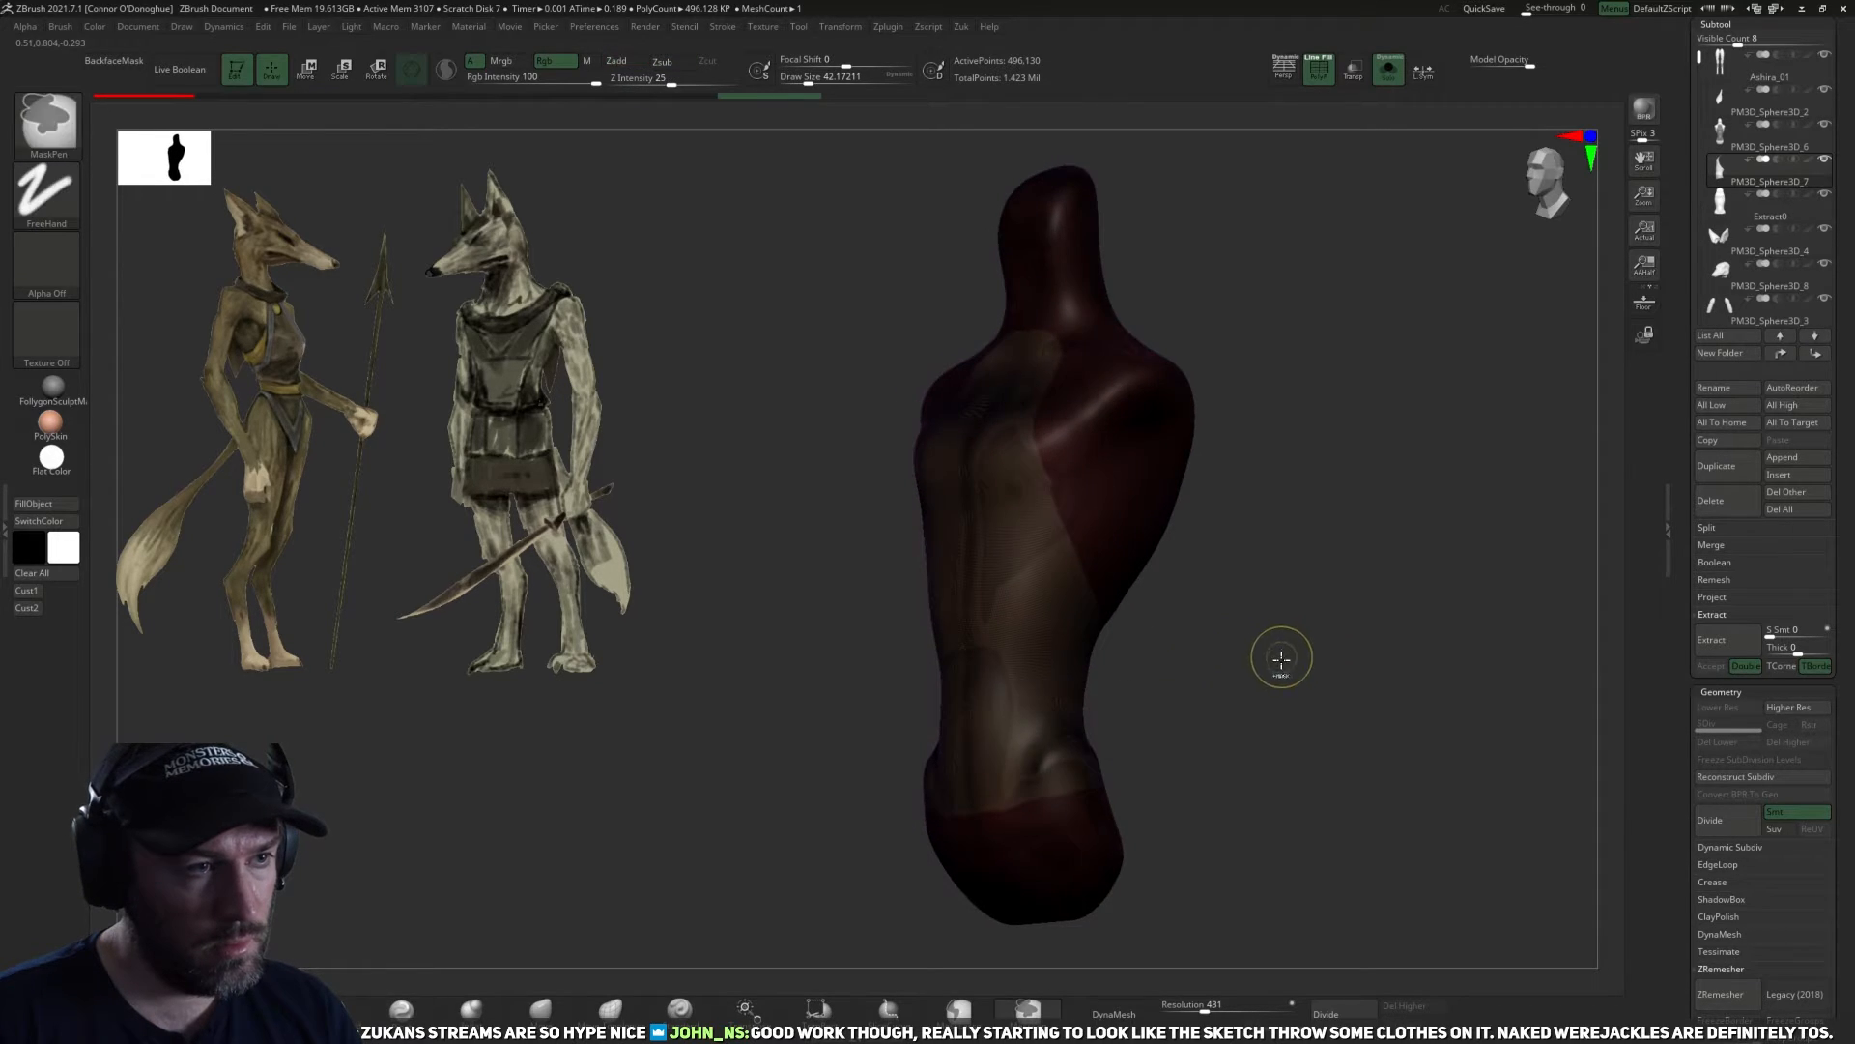
{"action": "left_click", "coordinate": [1282, 656], "text": "ctrl"}
Inflate the unmasked garment area slightly off the body with the gizmo, showing all subtools without polygroup colours.
{"action": "key", "text": "r"}
{"action": "left_click_drag", "start_coordinate": [1252, 692], "coordinate": [1179, 699]}
{"action": "left_click", "coordinate": [1108, 721], "text": "alt"}
{"action": "left_click", "coordinate": [1070, 721], "text": "alt"}
{"action": "left_click_drag", "start_coordinate": [1147, 630], "coordinate": [1202, 573], "text": "shift"}
{"action": "left_click_drag", "start_coordinate": [1030, 556], "coordinate": [1015, 566]}
{"action": "left_click", "coordinate": [1321, 71]}
{"action": "left_click_drag", "start_coordinate": [1341, 348], "coordinate": [1355, 196]}
{"action": "left_click_drag", "start_coordinate": [1336, 387], "coordinate": [1308, 447]}
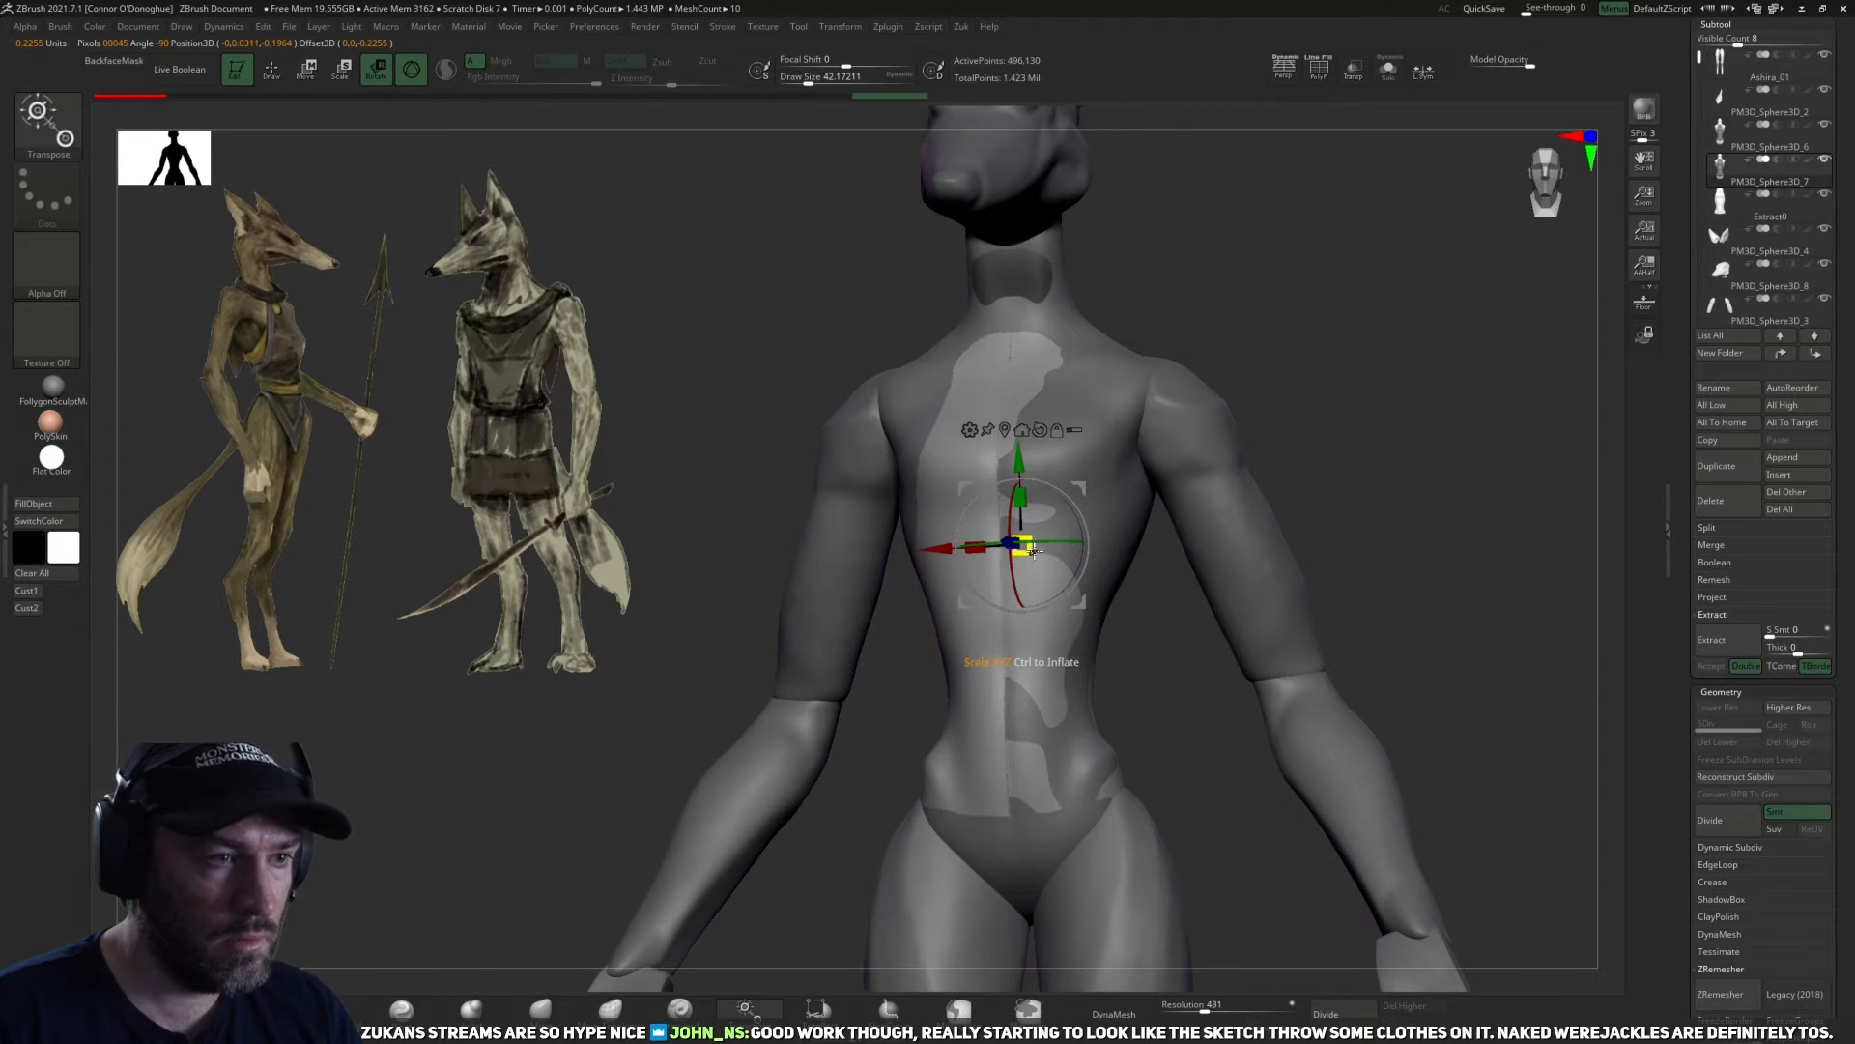
{"action": "left_click_drag", "start_coordinate": [1195, 727], "coordinate": [1410, 475]}
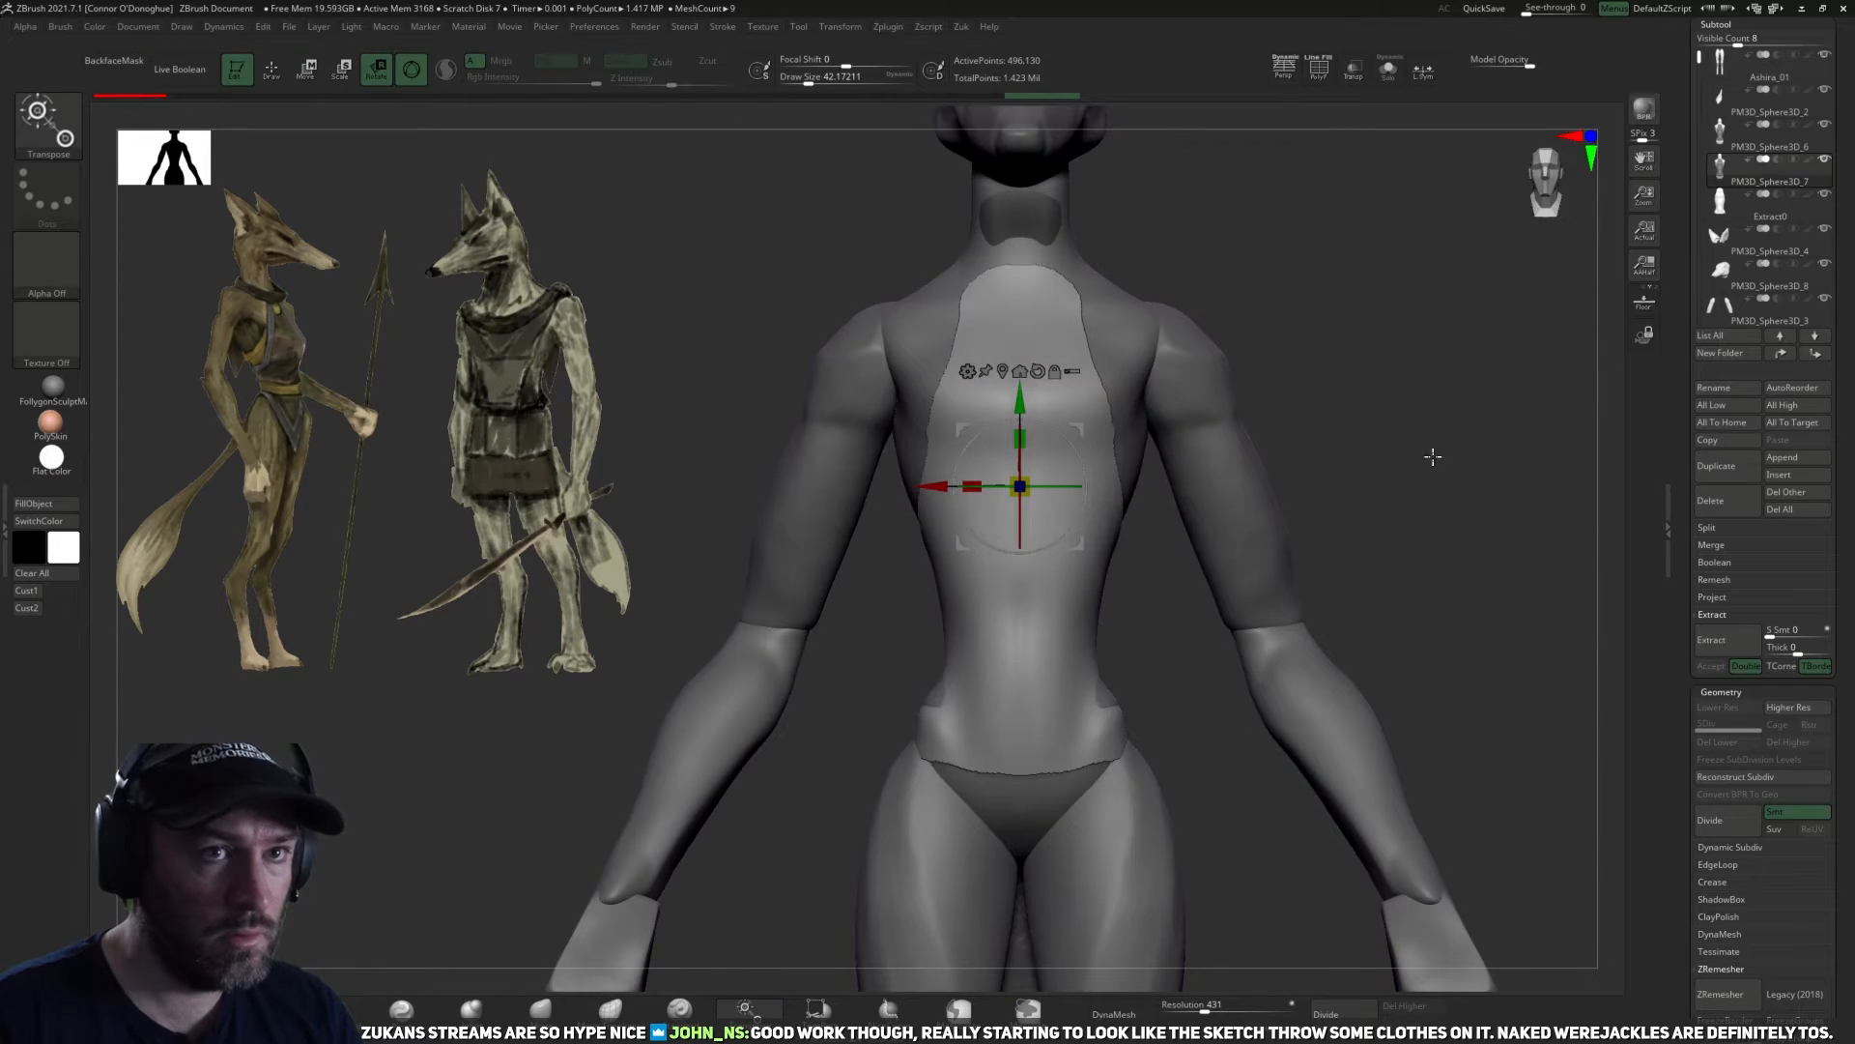
Delete the Extract0 garment subtool.
{"action": "left_click_drag", "start_coordinate": [1487, 426], "coordinate": [1510, 464], "text": "alt"}
{"action": "left_click", "coordinate": [1720, 203]}
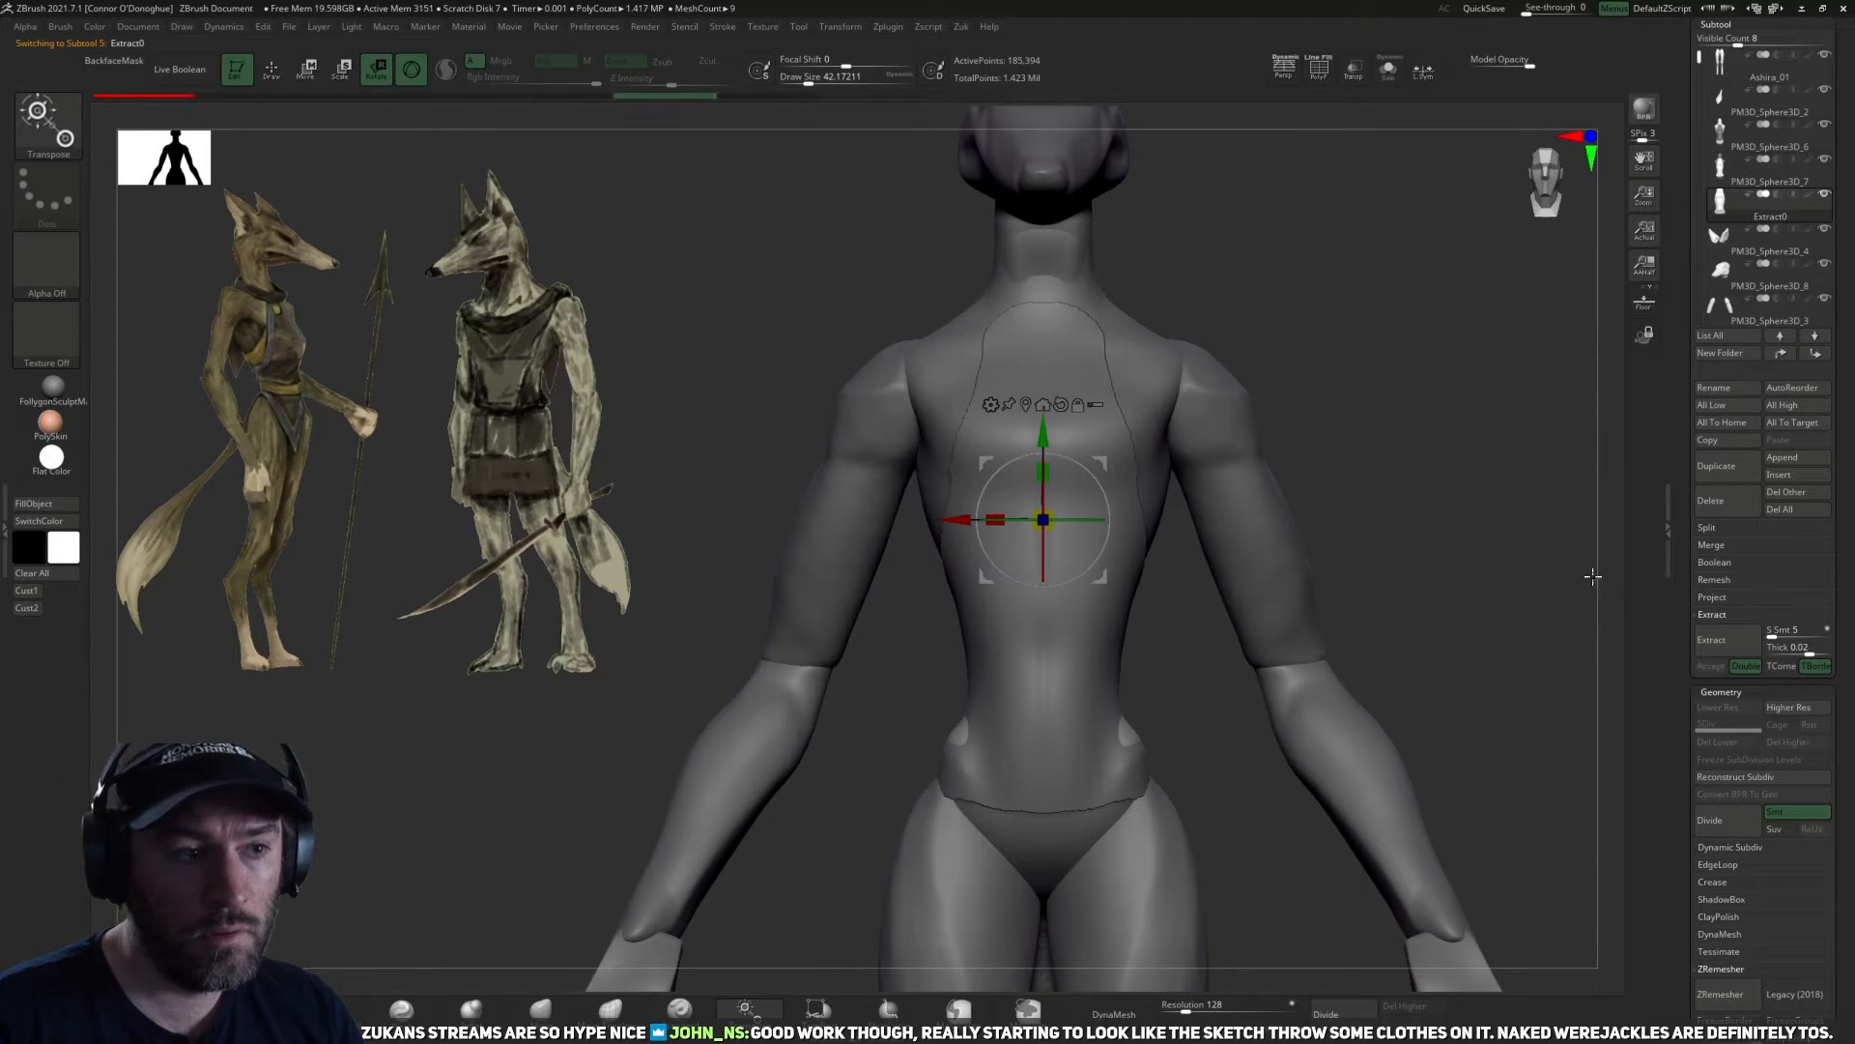
{"action": "left_click", "coordinate": [1726, 503]}
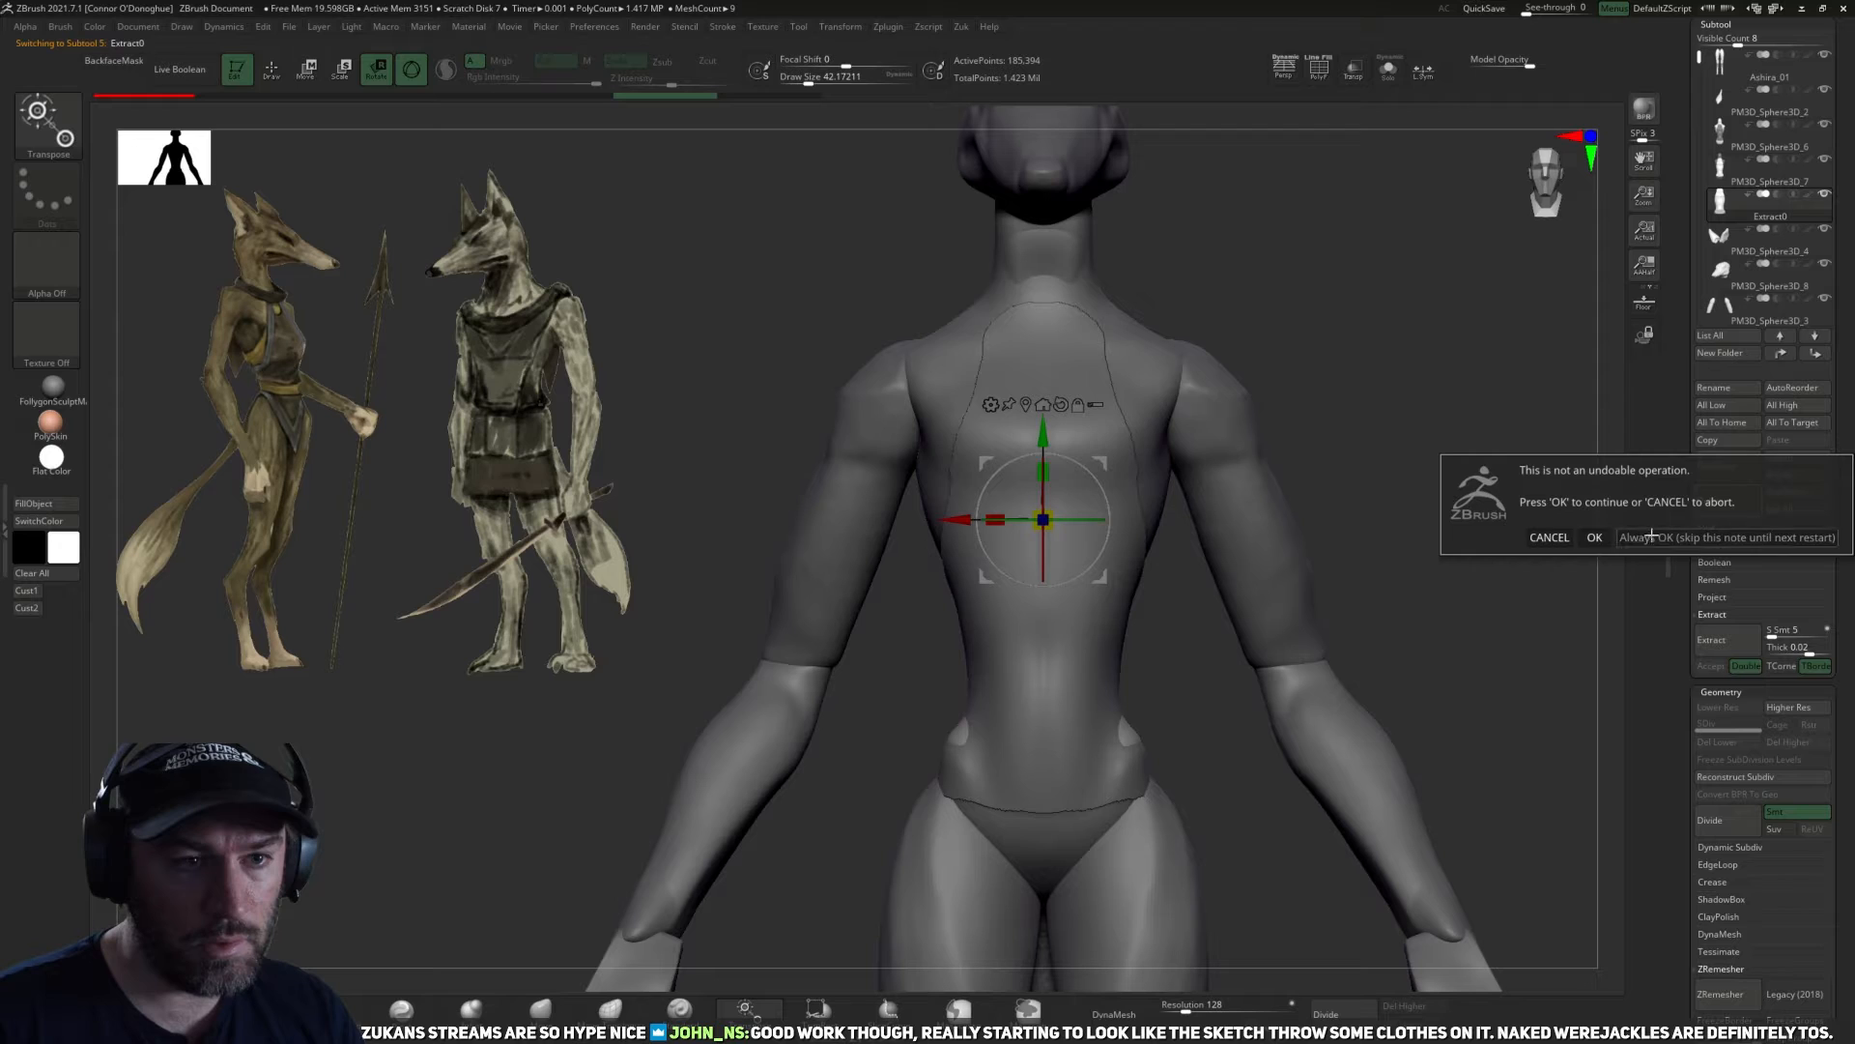
{"action": "left_click", "coordinate": [1672, 539]}
Select the duplicated torso subtool and switch to the Move brush.
{"action": "left_click_drag", "start_coordinate": [1401, 503], "coordinate": [1478, 440], "text": "alt"}
{"action": "left_click_drag", "start_coordinate": [1527, 440], "coordinate": [1310, 501]}
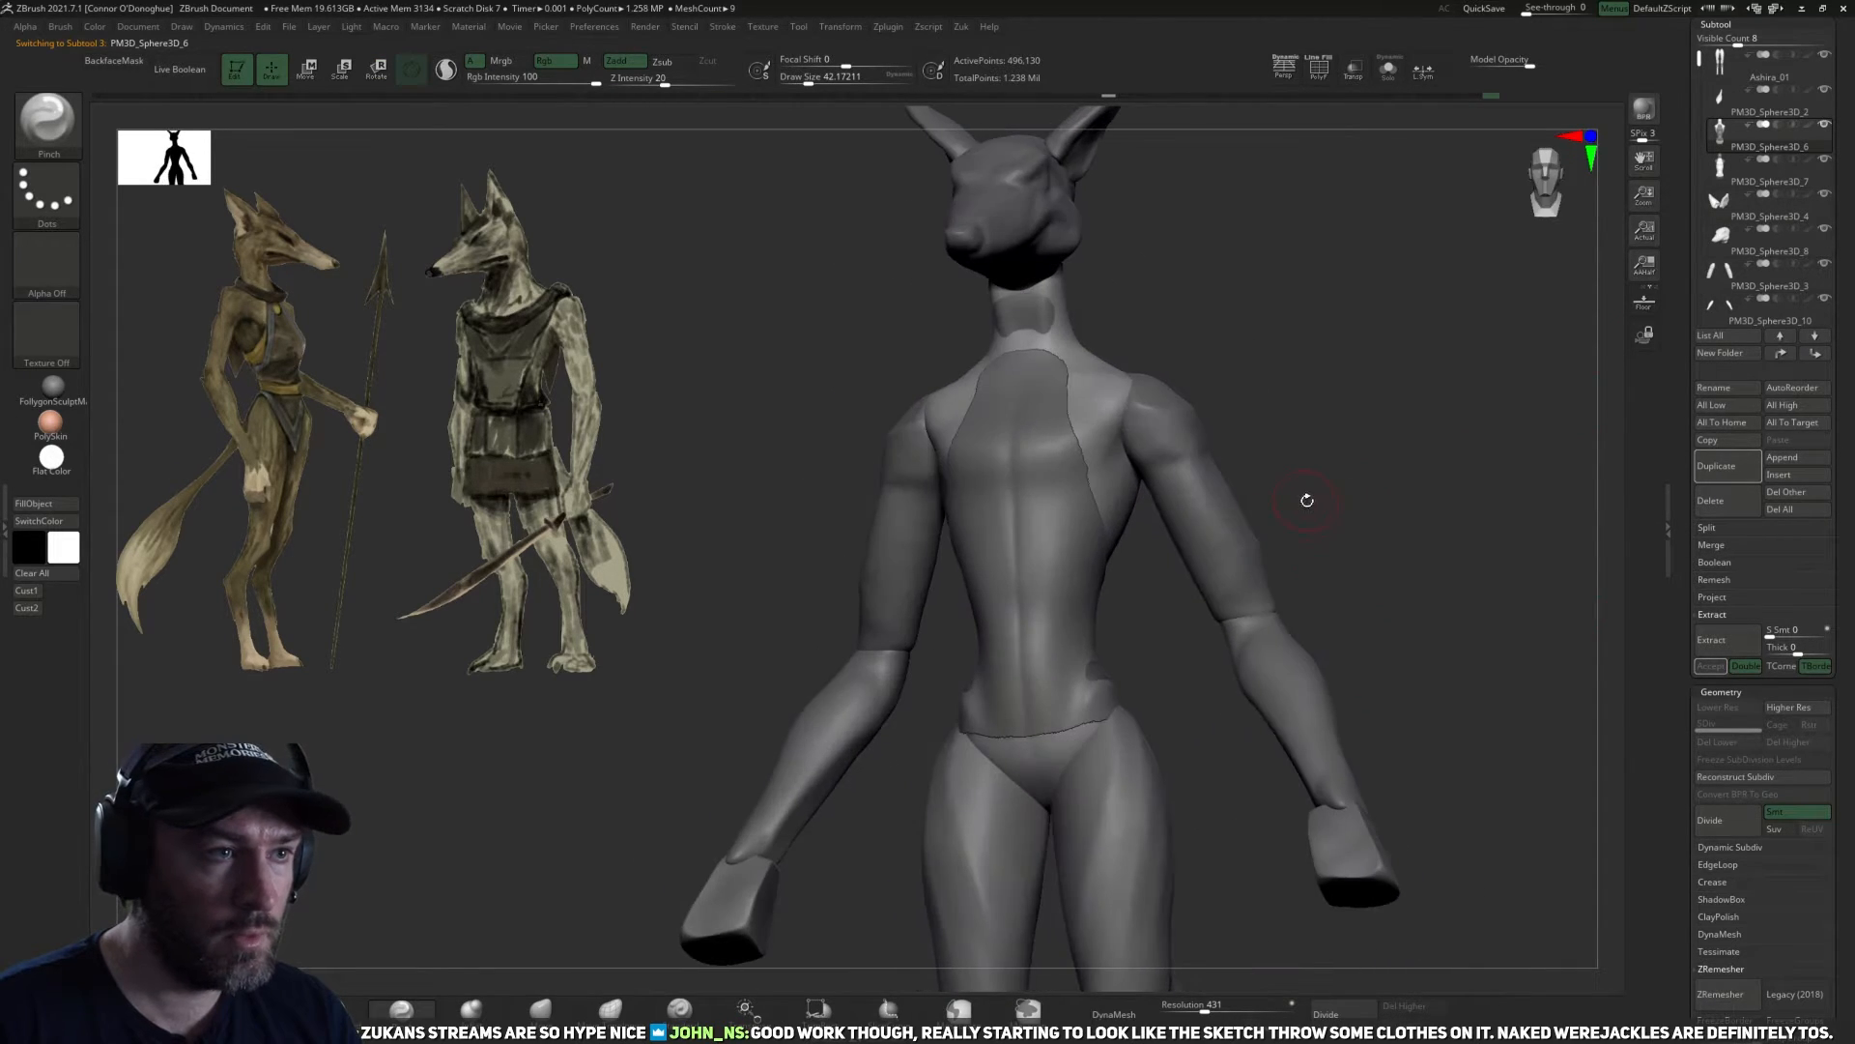
{"action": "left_click", "coordinate": [1722, 172]}
{"action": "left_click_drag", "start_coordinate": [1417, 422], "coordinate": [790, 873]}
{"action": "left_click", "coordinate": [498, 1010]}
{"action": "mouse_move", "coordinate": [1375, 583]}
{"action": "left_mouse_down", "text": "shift"}
{"action": "mouse_move", "coordinate": [1426, 595]}
{"action": "mouse_move", "coordinate": [1214, 696]}
{"action": "mouse_move", "coordinate": [1170, 685]}
{"action": "mouse_move", "coordinate": [1193, 546]}
{"action": "left_mouse_up", "text": "shift"}
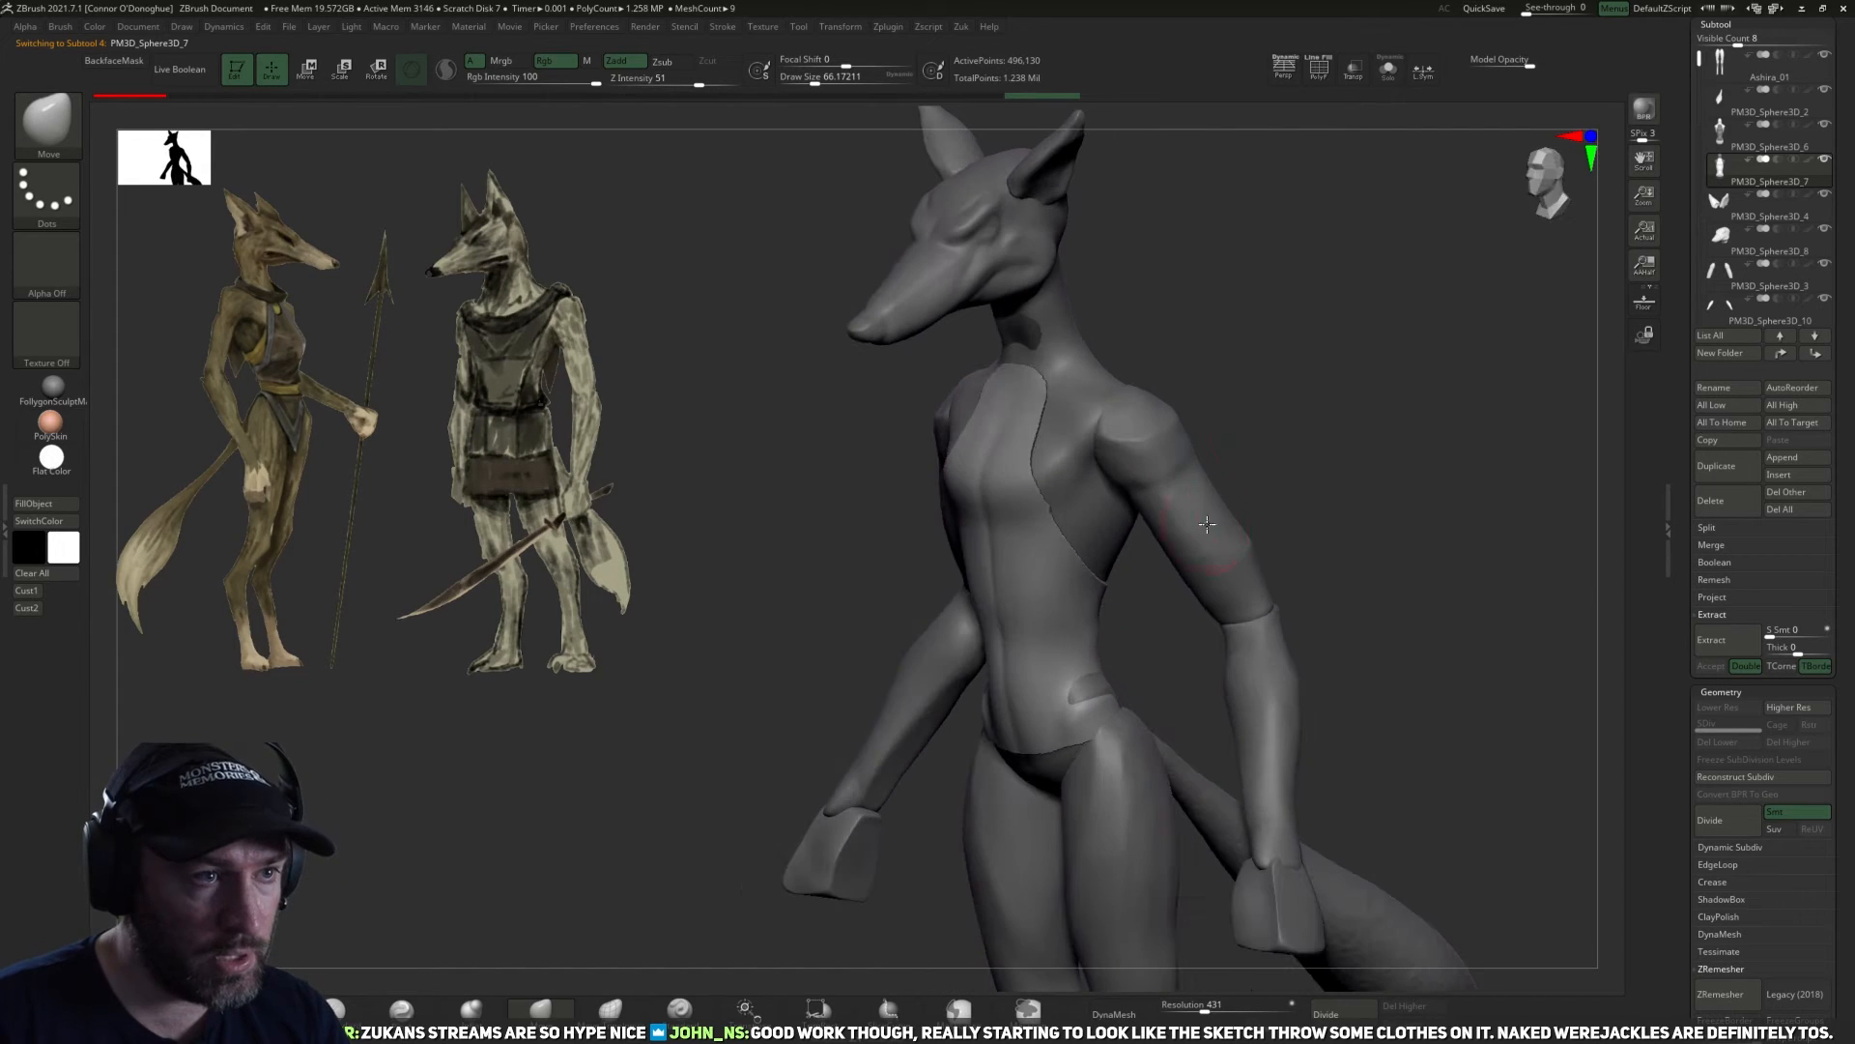
Isolate the duplicated torso to examine the garment's raised edges from the front and side, and show all subtools again.
{"action": "left_click", "coordinate": [1389, 73]}
{"action": "left_click_drag", "start_coordinate": [1317, 319], "coordinate": [1226, 478]}
{"action": "left_click_drag", "start_coordinate": [1288, 581], "coordinate": [1359, 574], "text": "ctrl"}
{"action": "key", "text": "z"}
{"action": "left_click", "coordinate": [1236, 750]}
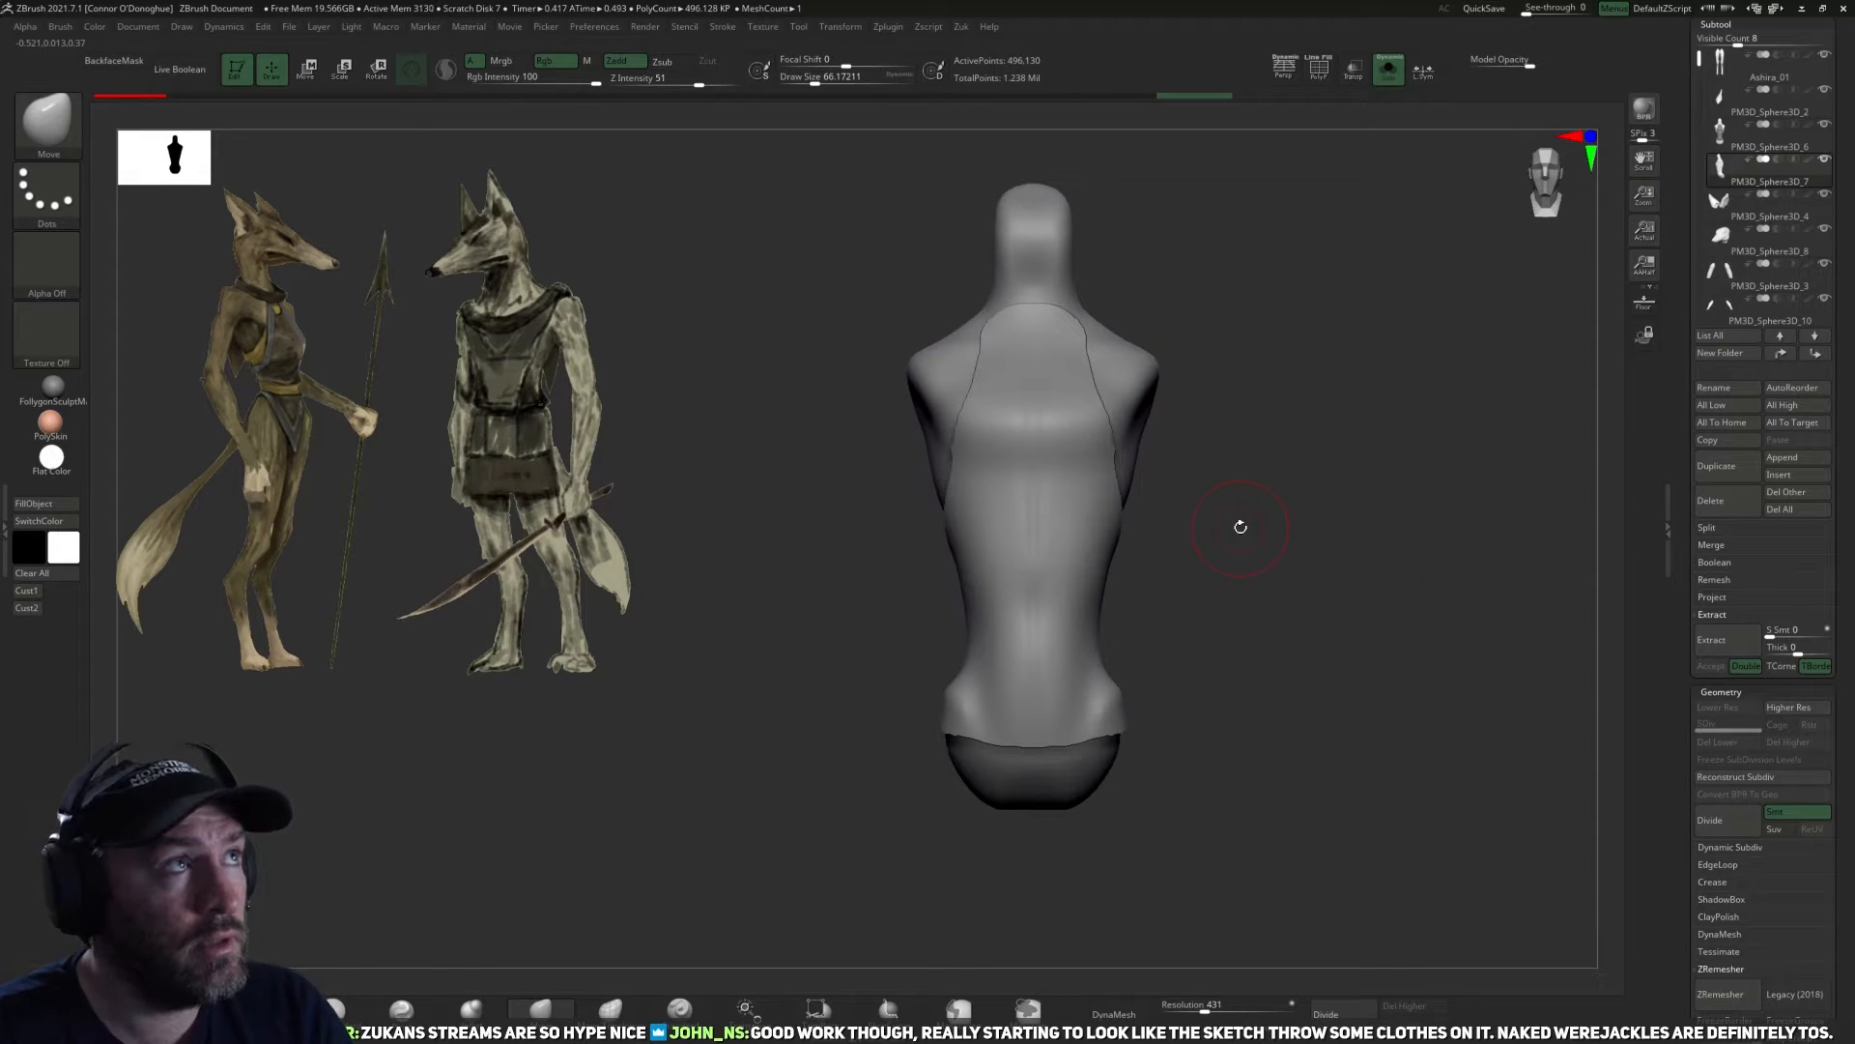
{"action": "left_click_drag", "start_coordinate": [1244, 628], "coordinate": [1185, 634]}
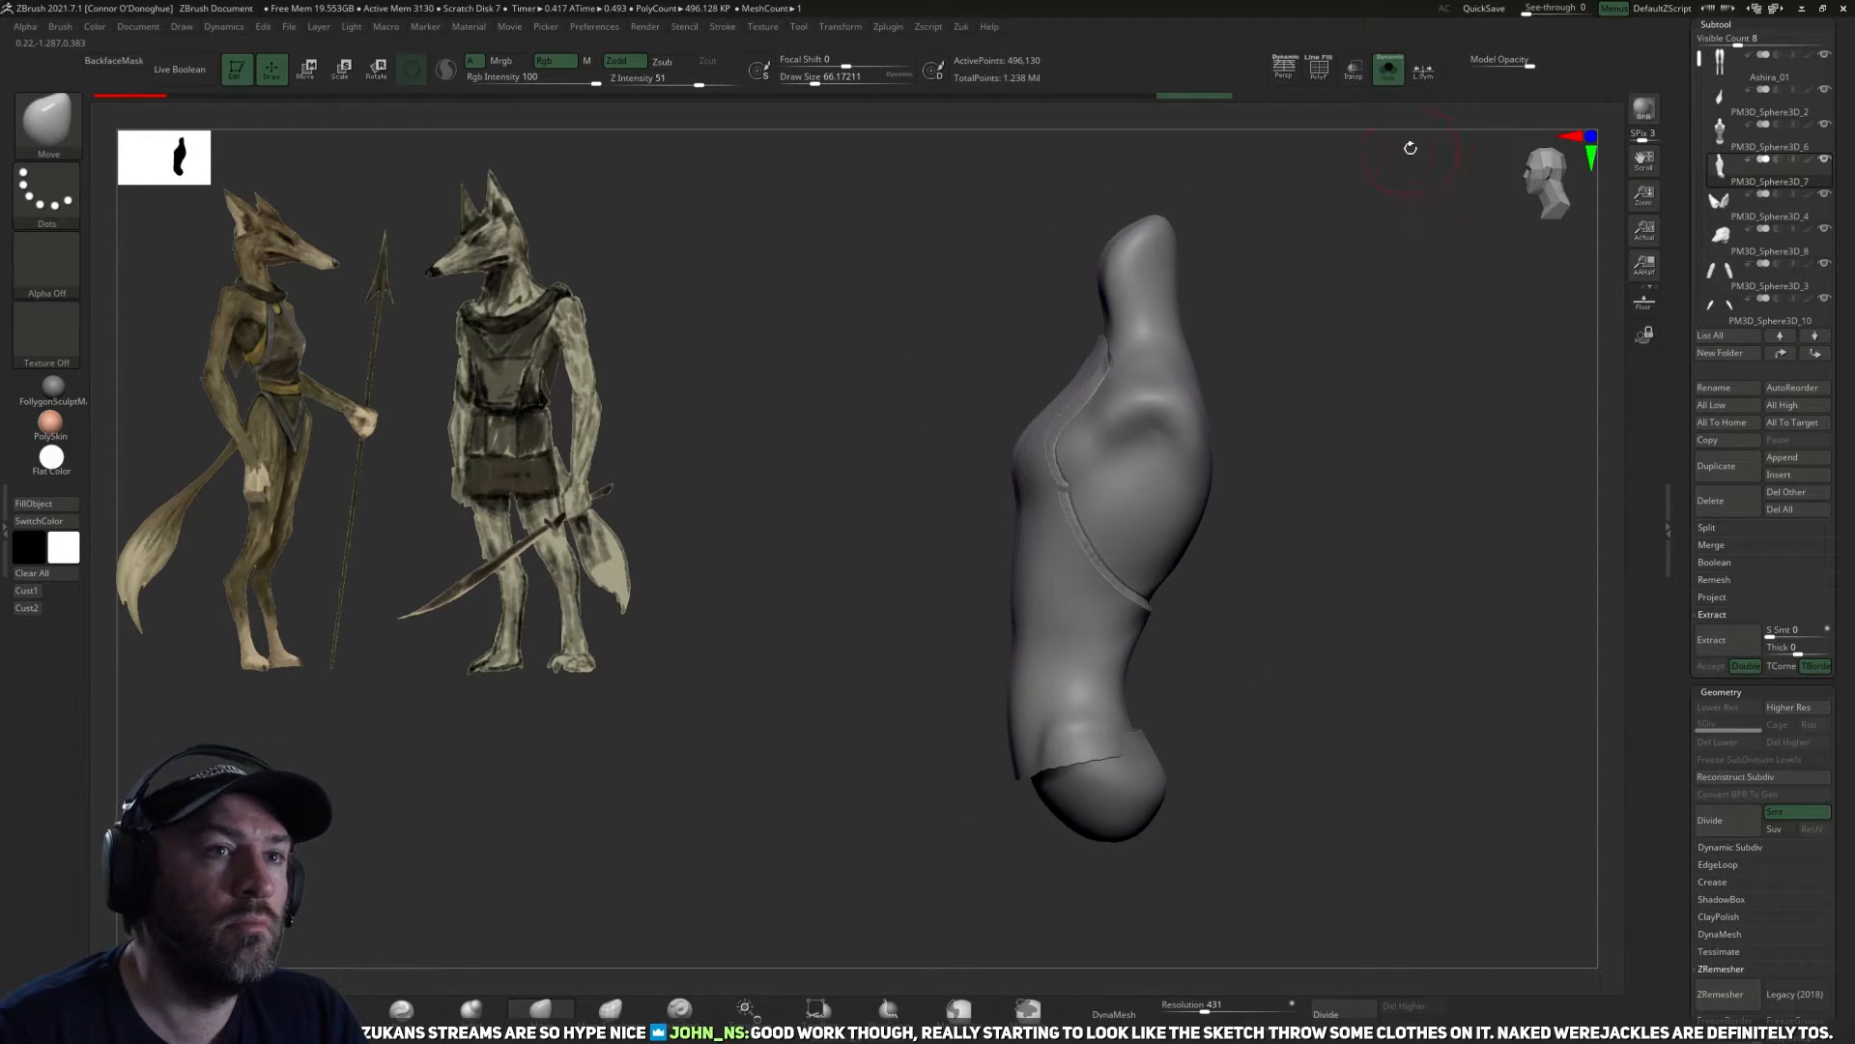
{"action": "left_click", "coordinate": [1386, 72]}
{"action": "left_click_drag", "start_coordinate": [1337, 460], "coordinate": [1420, 464], "text": "shift"}
{"action": "left_click_drag", "start_coordinate": [1186, 645], "coordinate": [1087, 638]}
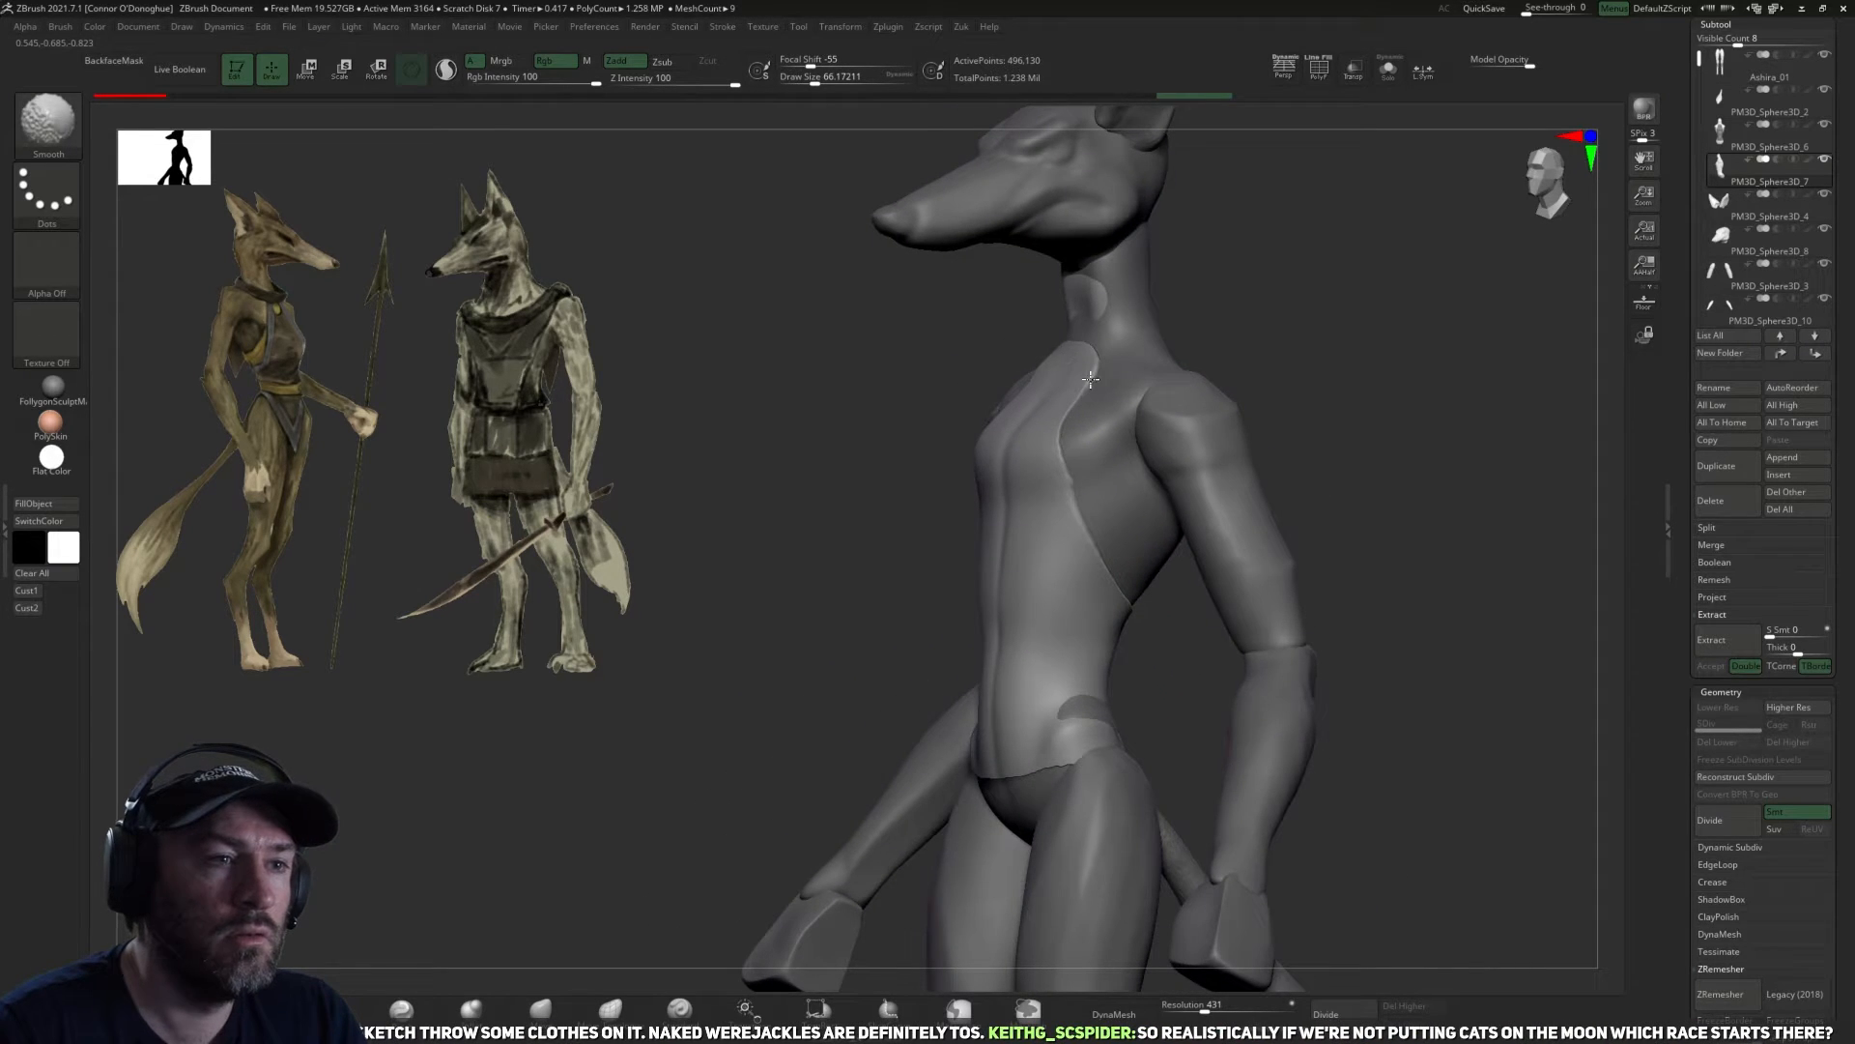
Smooth the garment's edge along the chest and side, and the surface around the hip.
{"action": "left_click_drag", "start_coordinate": [1090, 379], "coordinate": [1104, 540]}
{"action": "mouse_move", "coordinate": [1193, 612]}
{"action": "left_mouse_down"}
{"action": "mouse_move", "coordinate": [1181, 639]}
{"action": "mouse_move", "coordinate": [1198, 633]}
{"action": "left_mouse_up"}
{"action": "left_click_drag", "start_coordinate": [1248, 682], "coordinate": [1264, 697]}
{"action": "left_click_drag", "start_coordinate": [1057, 692], "coordinate": [1063, 723], "text": "shift"}
Build up a raised waistband across the duplicated torso's lower back with the ClayBuildup brush.
{"action": "mouse_move", "coordinate": [1243, 725]}
{"action": "left_mouse_down"}
{"action": "mouse_move", "coordinate": [1489, 707]}
{"action": "mouse_move", "coordinate": [1021, 706]}
{"action": "left_mouse_up"}
{"action": "left_click", "coordinate": [333, 1009]}
{"action": "mouse_move", "coordinate": [1392, 681]}
{"action": "left_mouse_down"}
{"action": "mouse_move", "coordinate": [1250, 745]}
{"action": "mouse_move", "coordinate": [1164, 706]}
{"action": "left_mouse_up"}
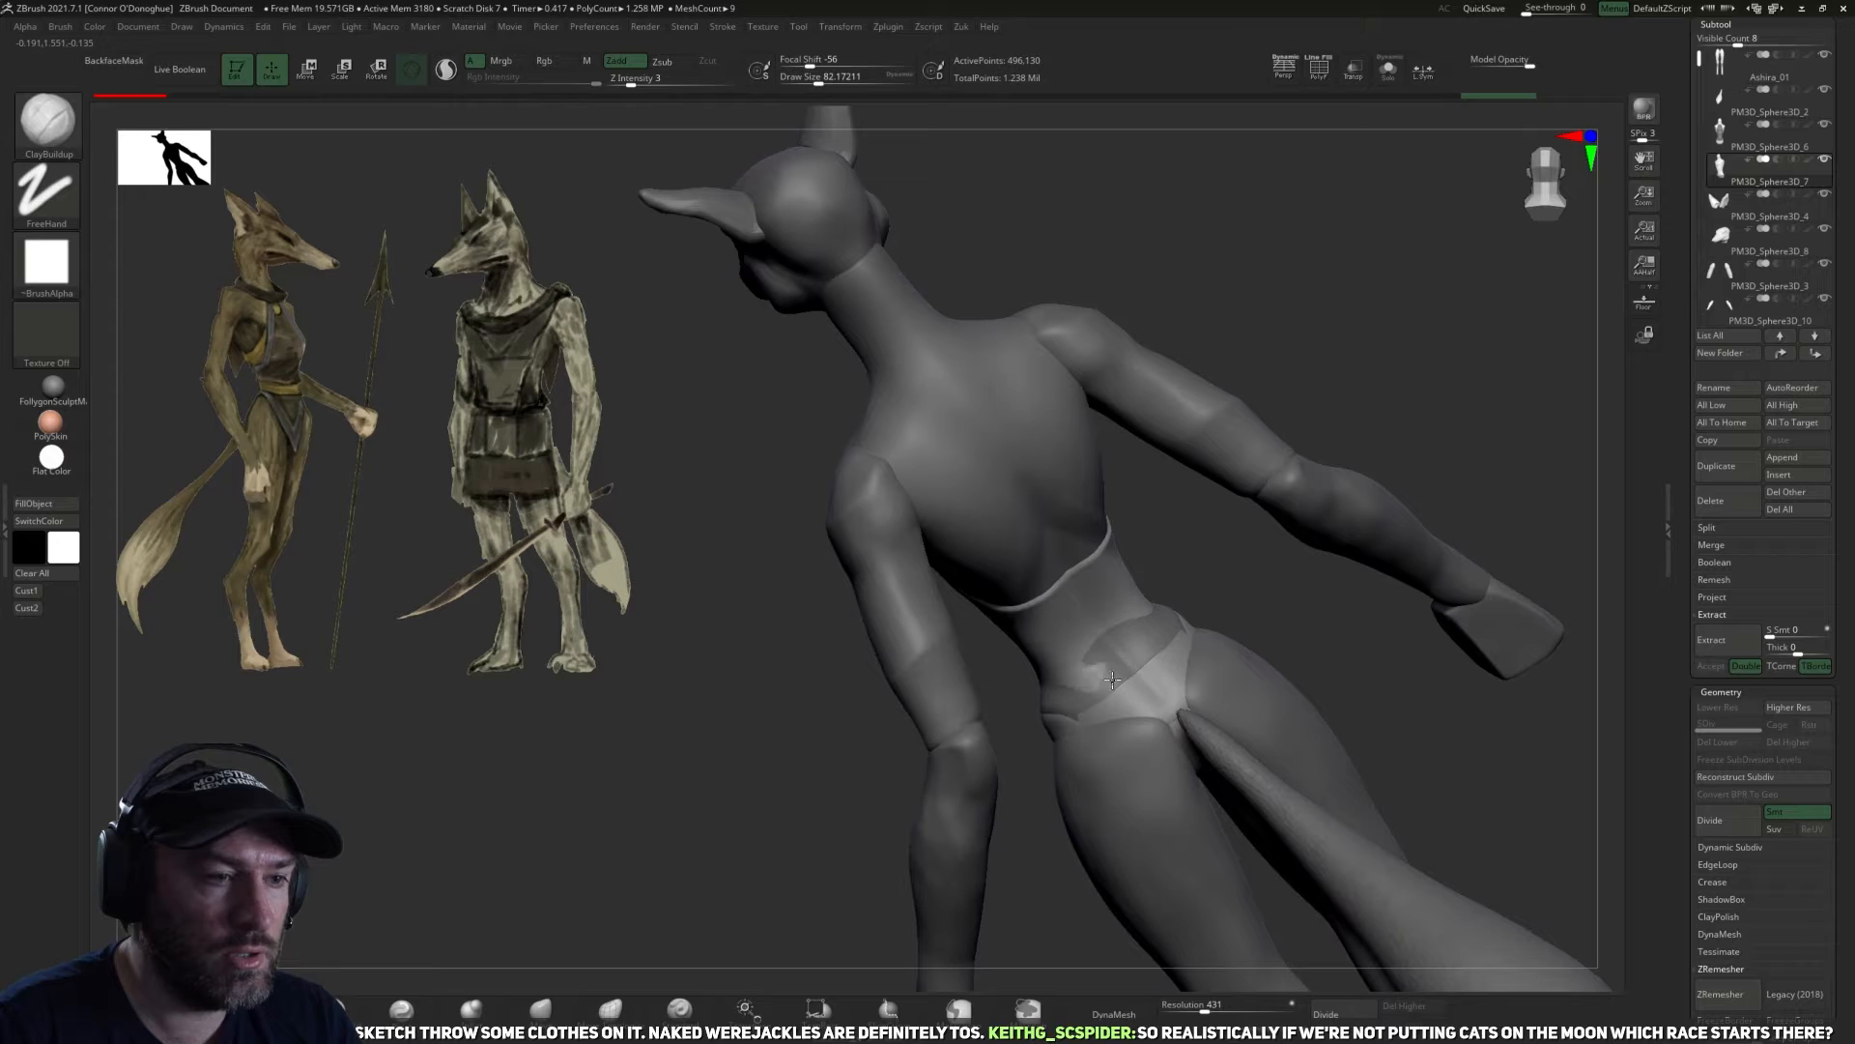
{"action": "left_click_drag", "start_coordinate": [1037, 613], "coordinate": [1082, 678]}
{"action": "key", "text": "z"}
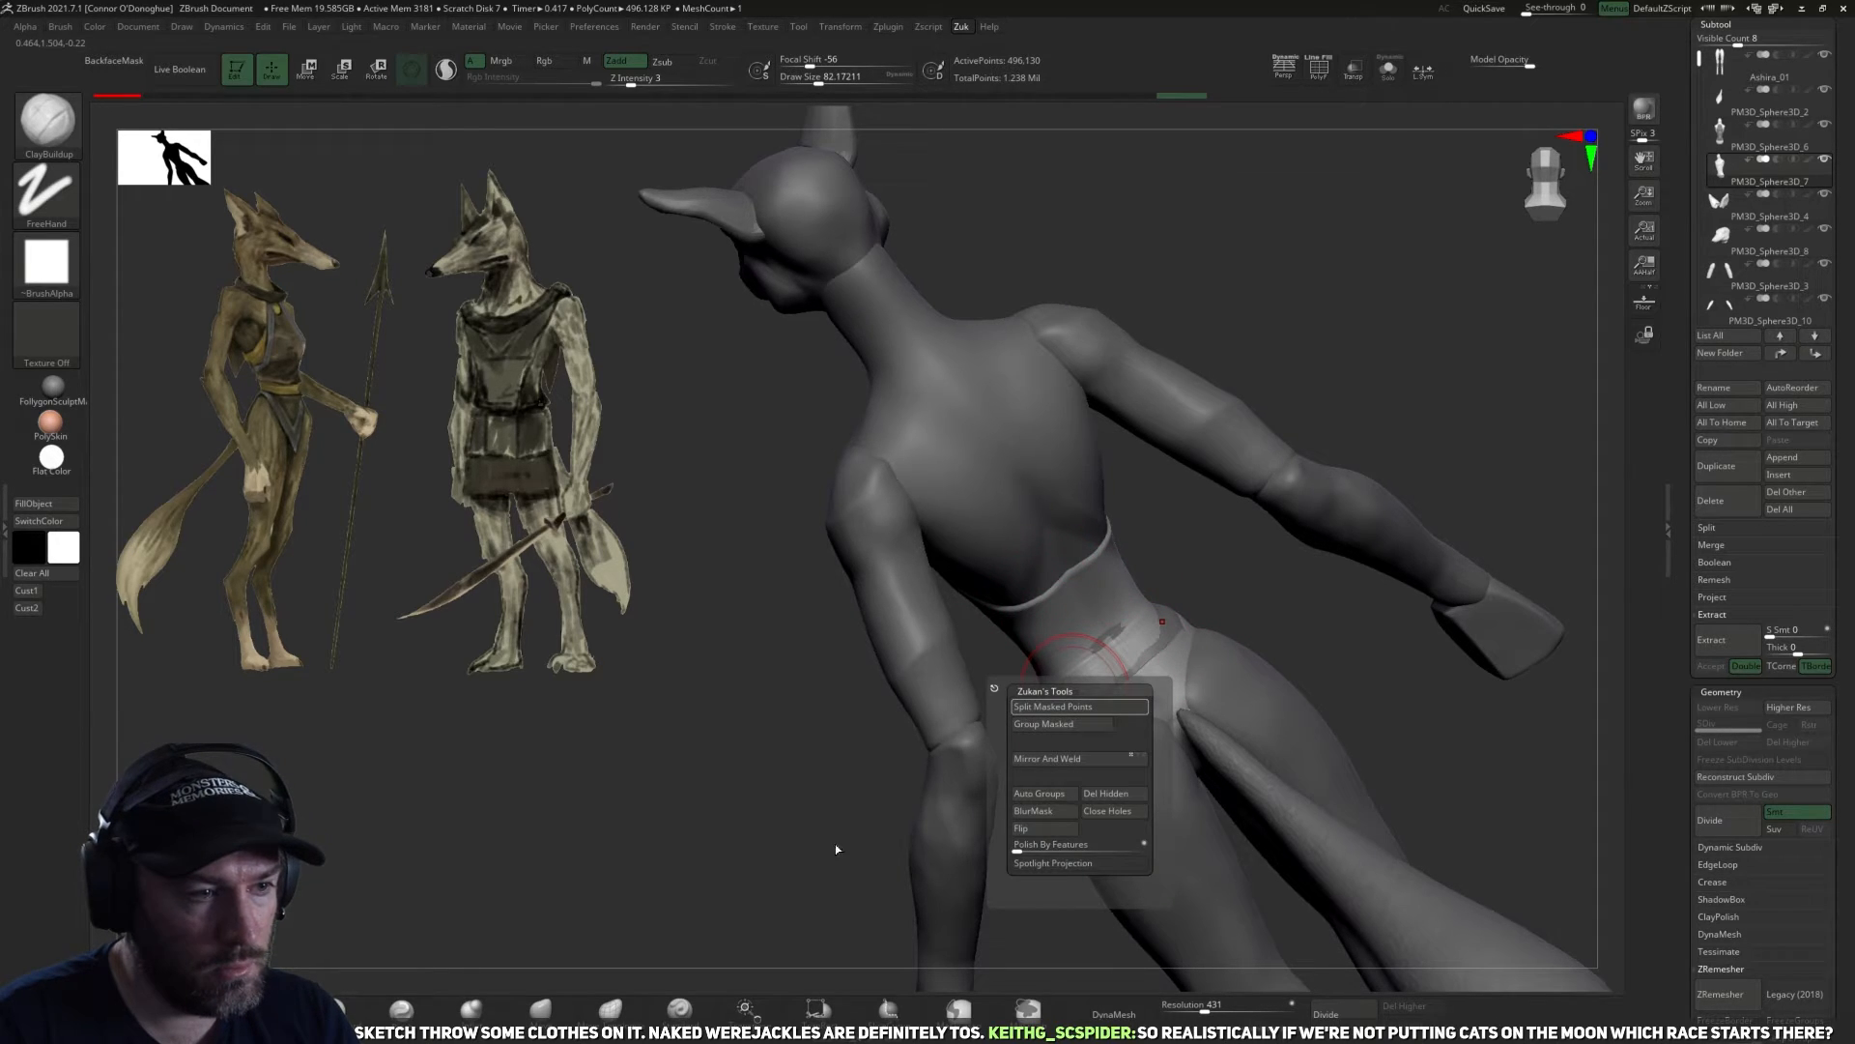
{"action": "mouse_move", "coordinate": [1095, 694]}
{"action": "left_mouse_down"}
{"action": "mouse_move", "coordinate": [1140, 673]}
{"action": "mouse_move", "coordinate": [1092, 690]}
{"action": "left_mouse_up"}
{"action": "key", "text": "z"}
{"action": "left_click", "coordinate": [1142, 749]}
{"action": "right_click_drag", "start_coordinate": [1092, 690], "coordinate": [1109, 681]}
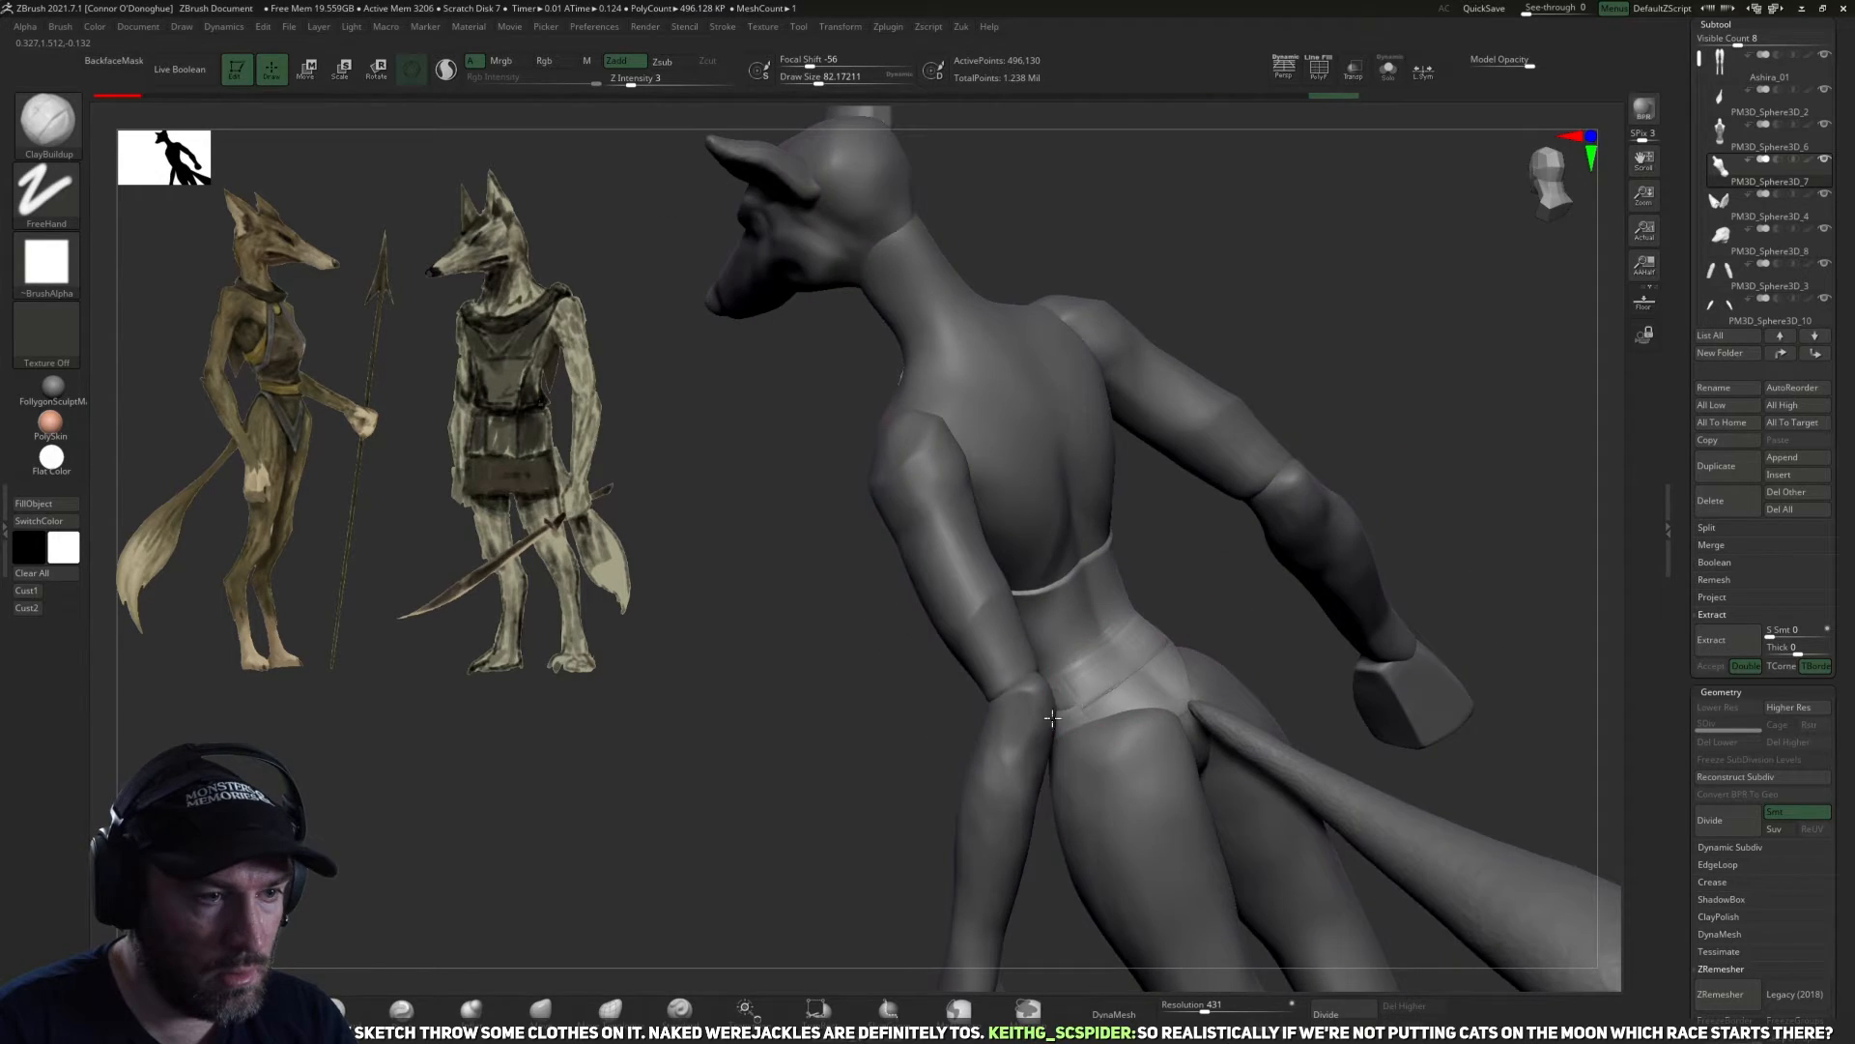
{"action": "right_click_drag", "start_coordinate": [1395, 667], "coordinate": [1329, 600]}
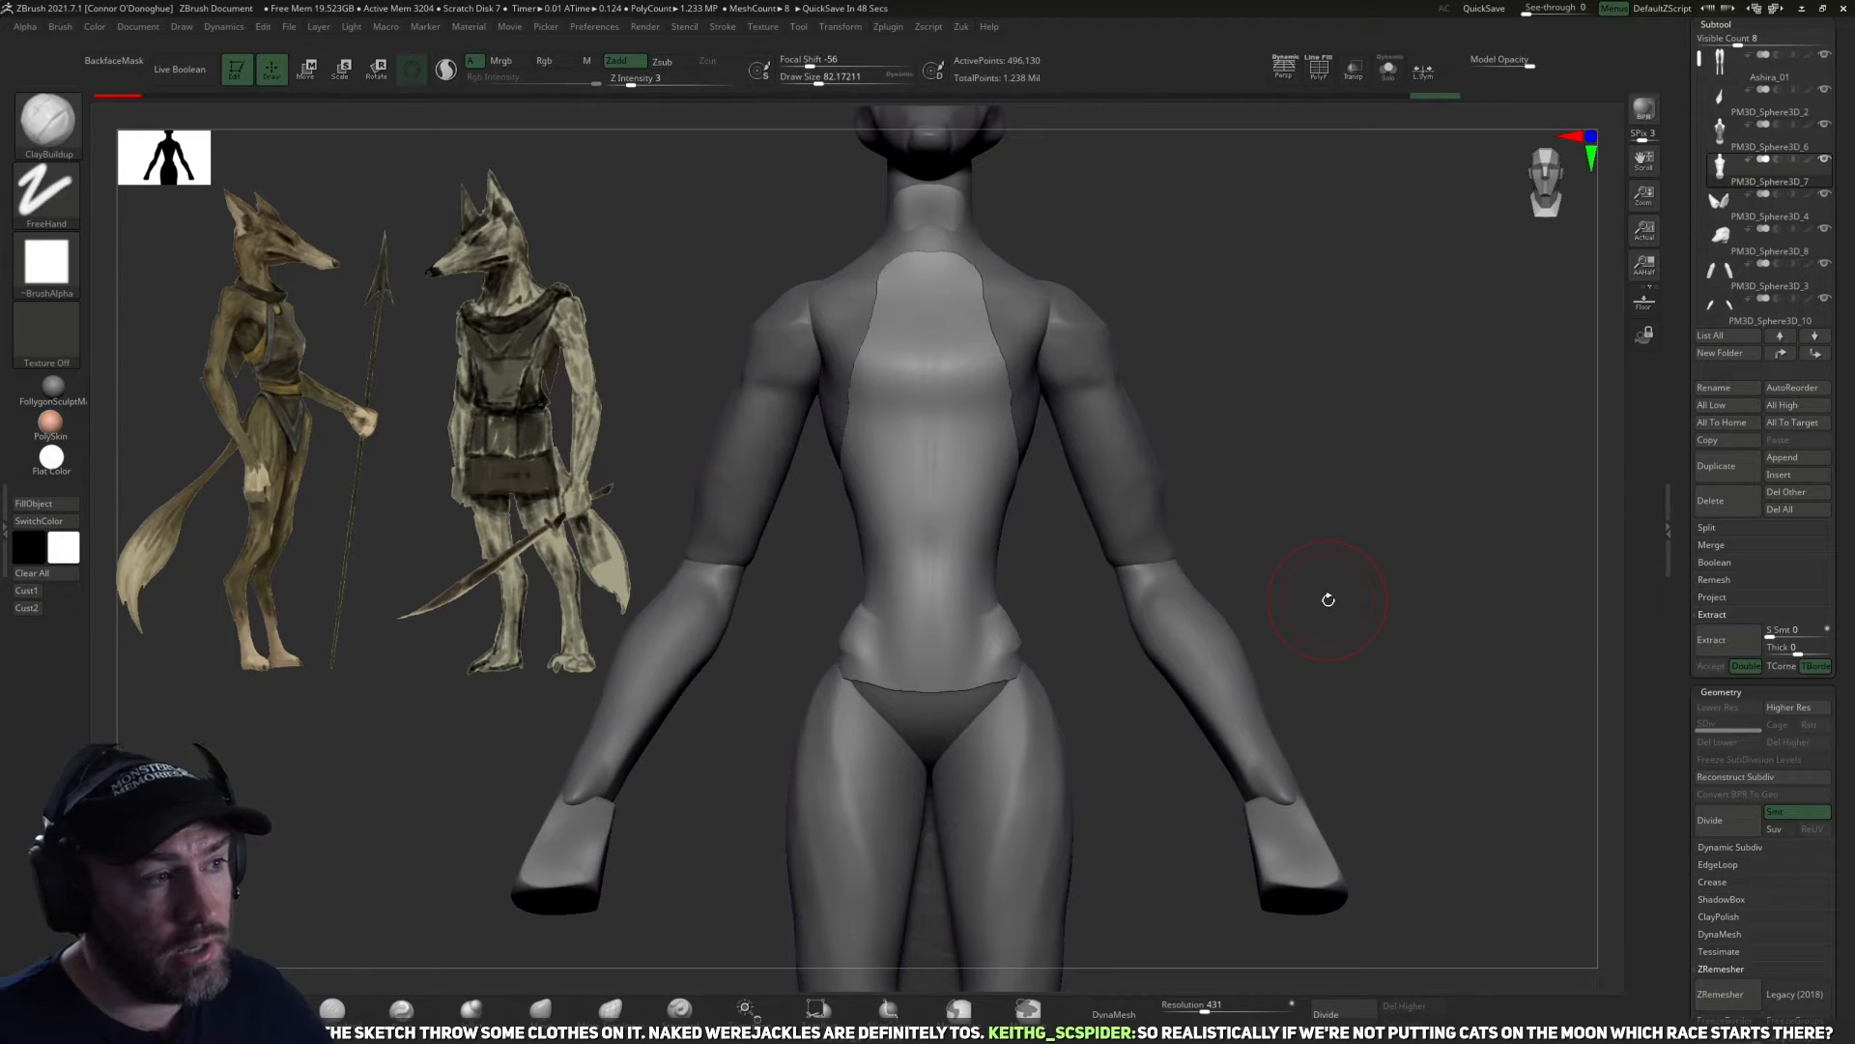
Smooth the garment's hip edge and reshape the waistband around the hips and lower back with the Move brush.
{"action": "left_click_drag", "start_coordinate": [1144, 797], "coordinate": [614, 991]}
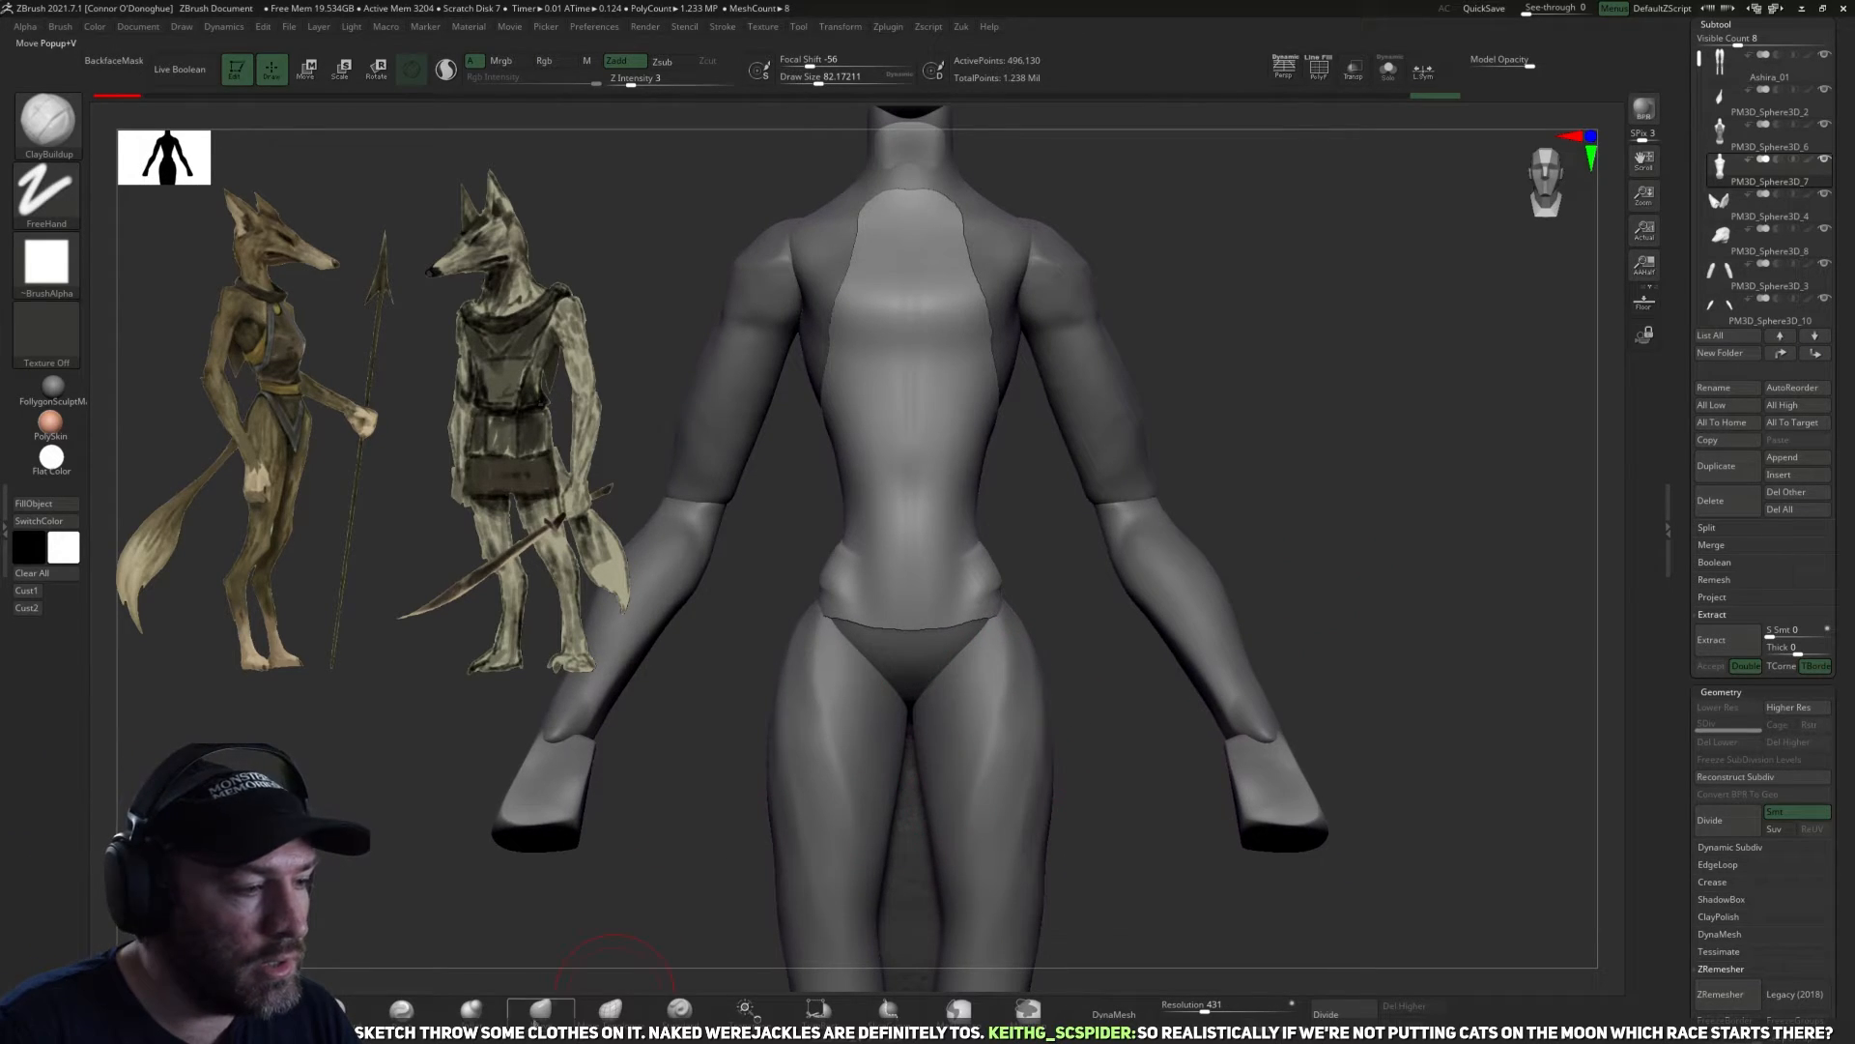
{"action": "key", "text": "b"}
{"action": "key", "text": "m"}
{"action": "key", "text": "v"}
{"action": "mouse_move", "coordinate": [1063, 635]}
{"action": "left_mouse_down"}
{"action": "mouse_move", "coordinate": [1050, 603]}
{"action": "mouse_move", "coordinate": [977, 600]}
{"action": "left_mouse_up"}
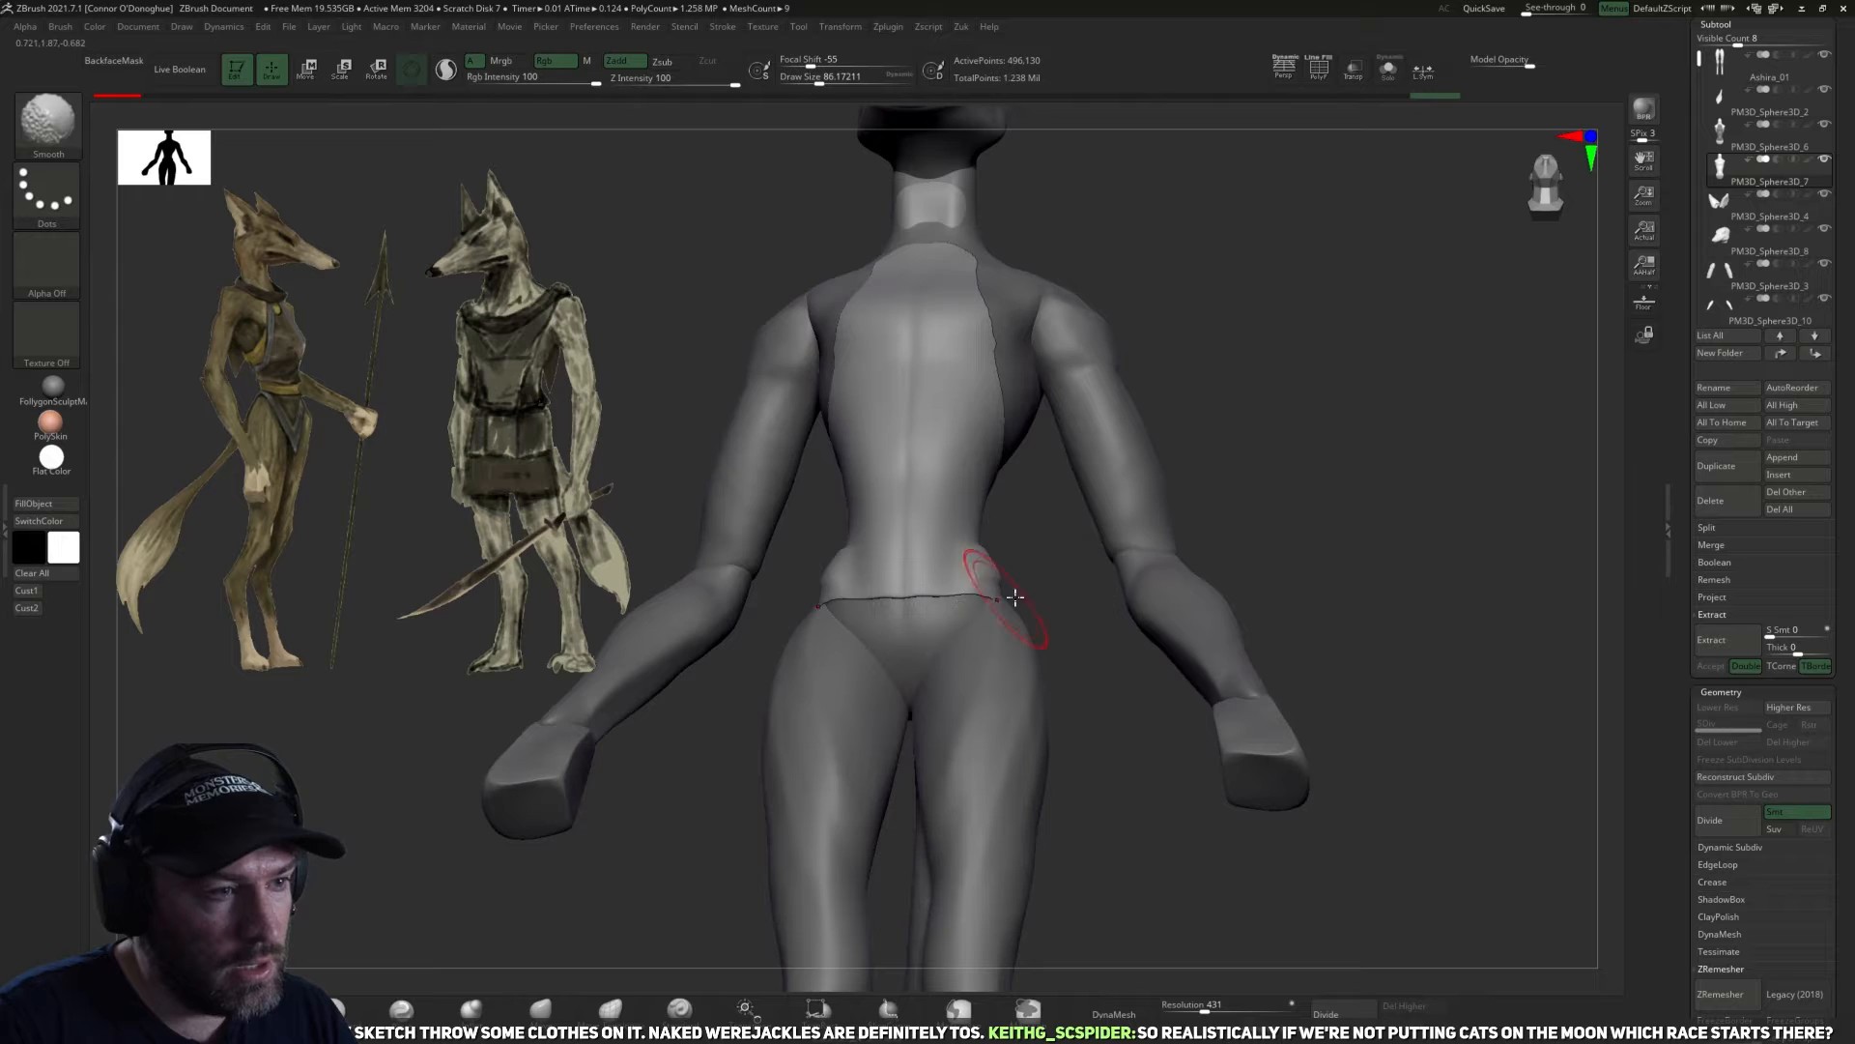
{"action": "left_click_drag", "start_coordinate": [1150, 638], "coordinate": [1058, 667]}
{"action": "left_click_drag", "start_coordinate": [899, 616], "coordinate": [860, 723]}
{"action": "left_click_drag", "start_coordinate": [1105, 584], "coordinate": [917, 652]}
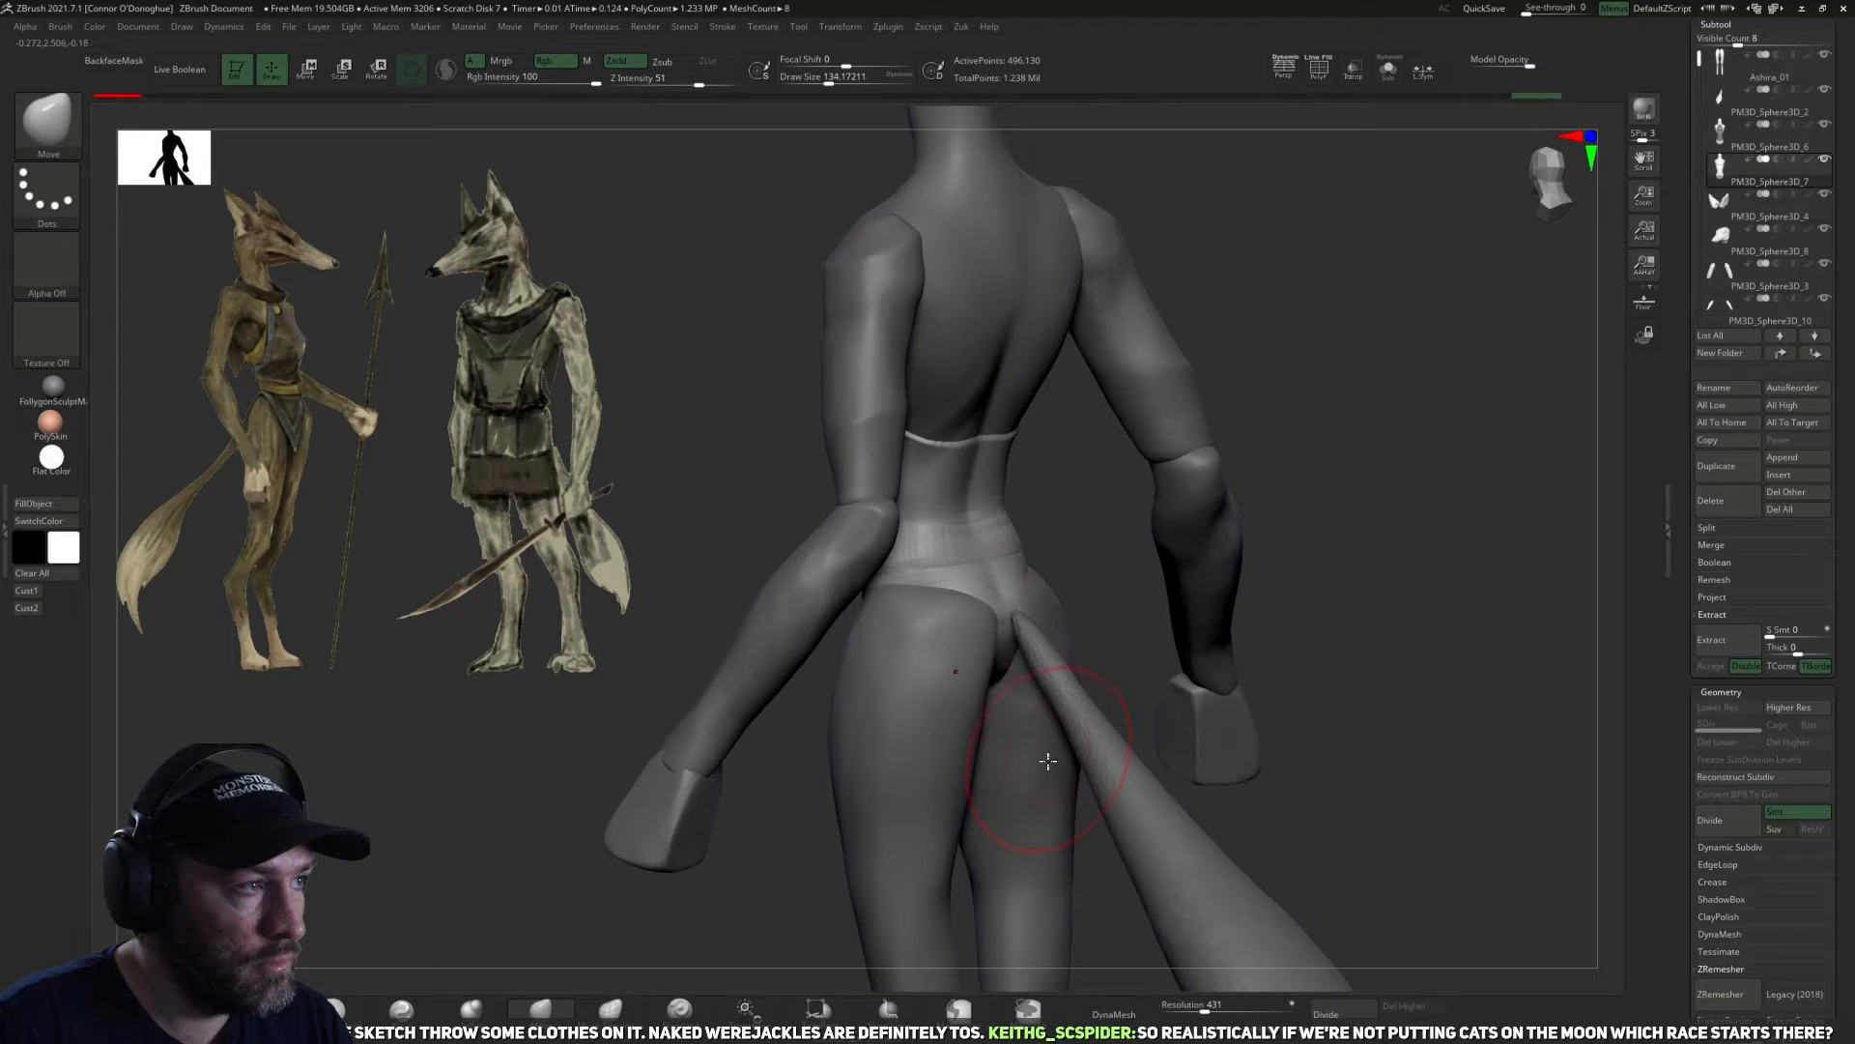
{"action": "left_click_drag", "start_coordinate": [1098, 618], "coordinate": [1010, 624]}
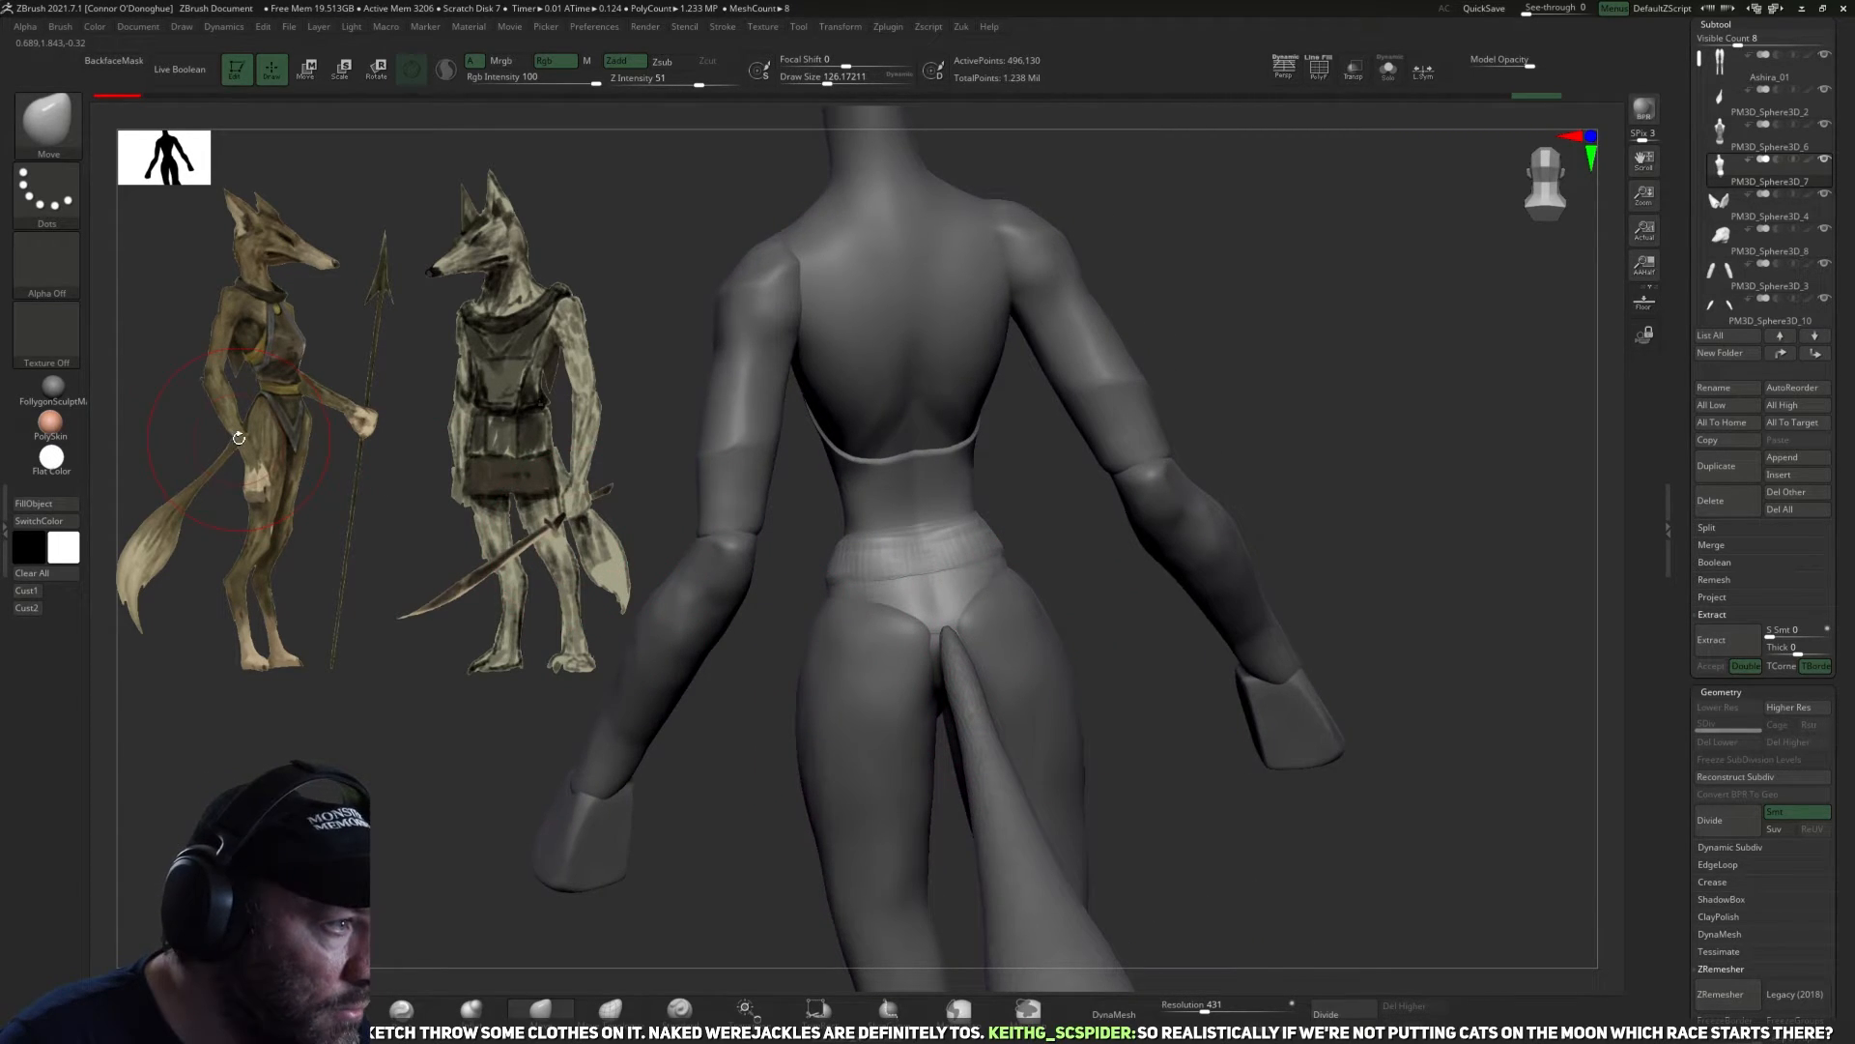
Pull the rear of the duplicated torso outward and down over the buttocks with the Move brush.
{"action": "mouse_move", "coordinate": [1144, 622]}
{"action": "left_mouse_down"}
{"action": "mouse_move", "coordinate": [1000, 572]}
{"action": "mouse_move", "coordinate": [1010, 600]}
{"action": "mouse_move", "coordinate": [1059, 618]}
{"action": "left_mouse_up"}
{"action": "right_click_drag", "start_coordinate": [1059, 618], "coordinate": [997, 582]}
{"action": "left_click_drag", "start_coordinate": [1066, 612], "coordinate": [1083, 617]}
{"action": "right_click_drag", "start_coordinate": [1084, 616], "coordinate": [1061, 611]}
{"action": "left_click_drag", "start_coordinate": [1063, 570], "coordinate": [1066, 558]}
{"action": "mouse_move", "coordinate": [1068, 560]}
{"action": "right_mouse_down"}
{"action": "mouse_move", "coordinate": [1173, 579]}
{"action": "mouse_move", "coordinate": [1151, 621]}
{"action": "mouse_move", "coordinate": [1175, 611]}
{"action": "mouse_move", "coordinate": [1010, 590]}
{"action": "right_mouse_up"}
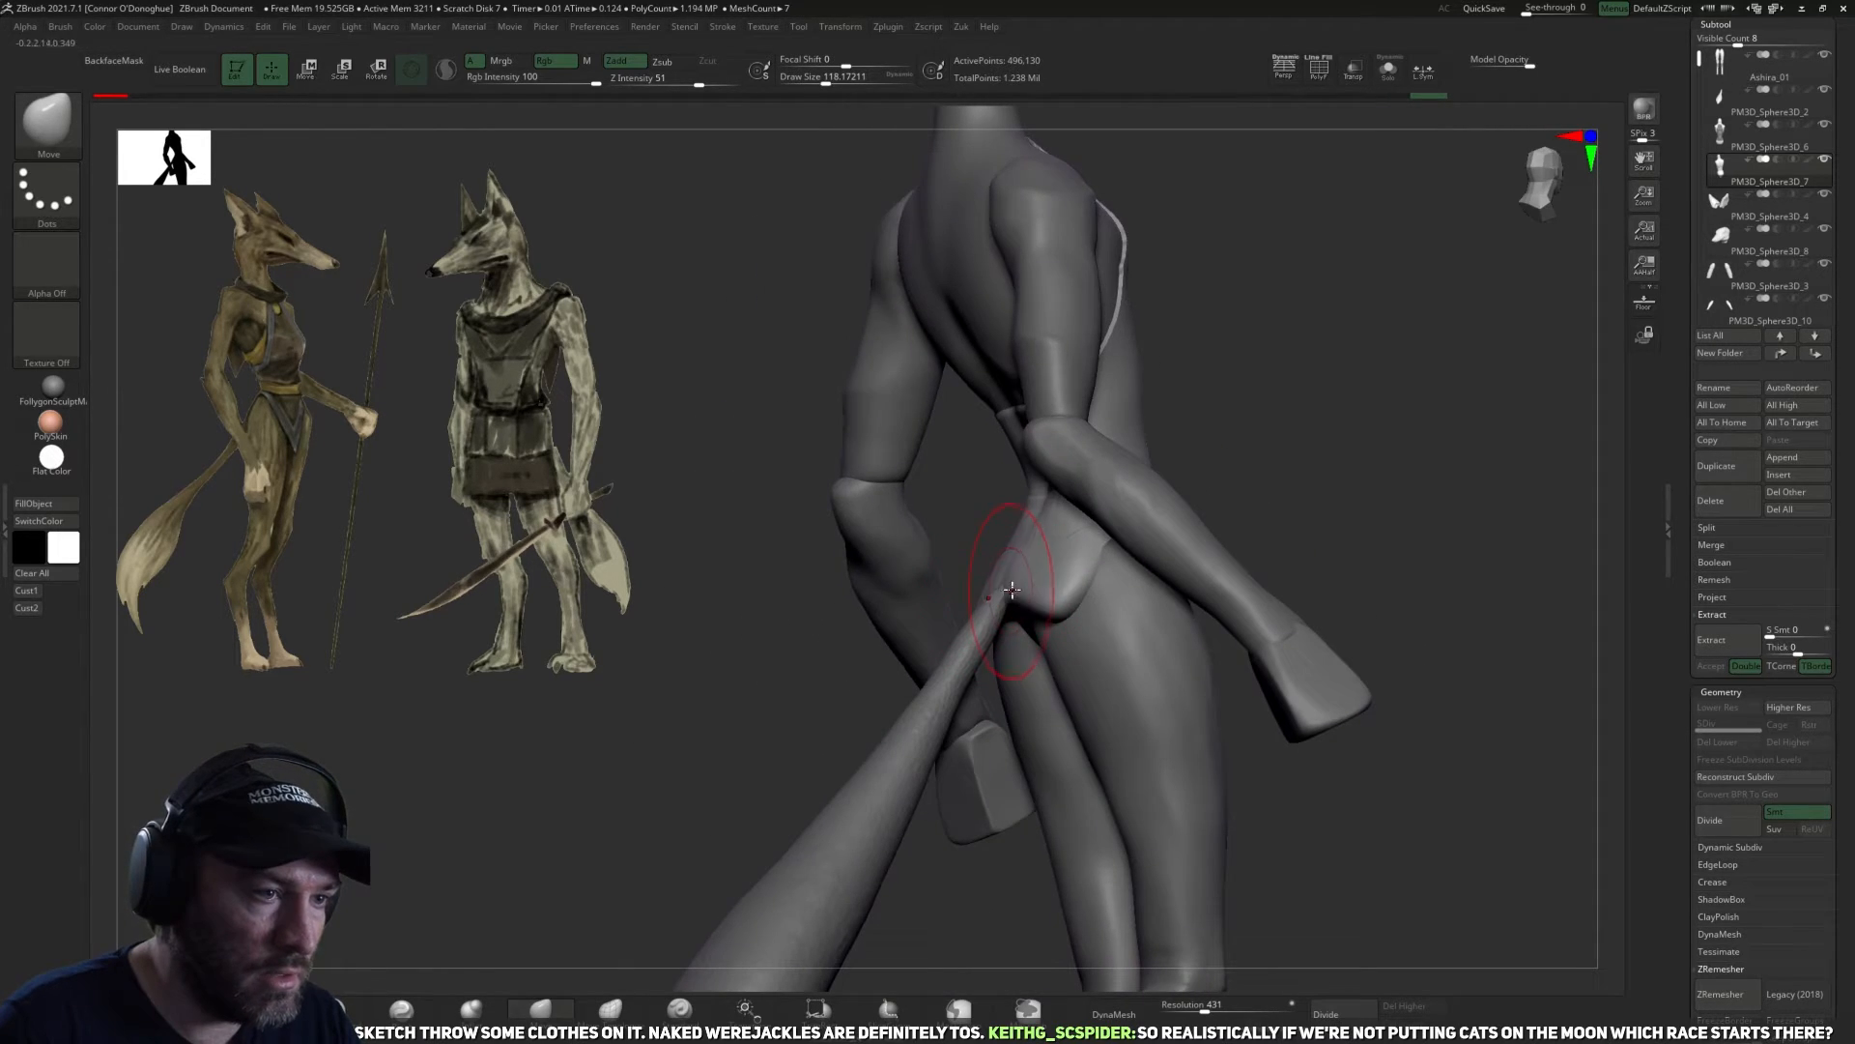
Switch to TrimDynamic, isolate the duplicated torso, and smooth the waistband and seam across the rear of the hips.
{"action": "left_click", "coordinate": [261, 1010]}
{"action": "right_click_drag", "start_coordinate": [1083, 657], "coordinate": [1229, 667]}
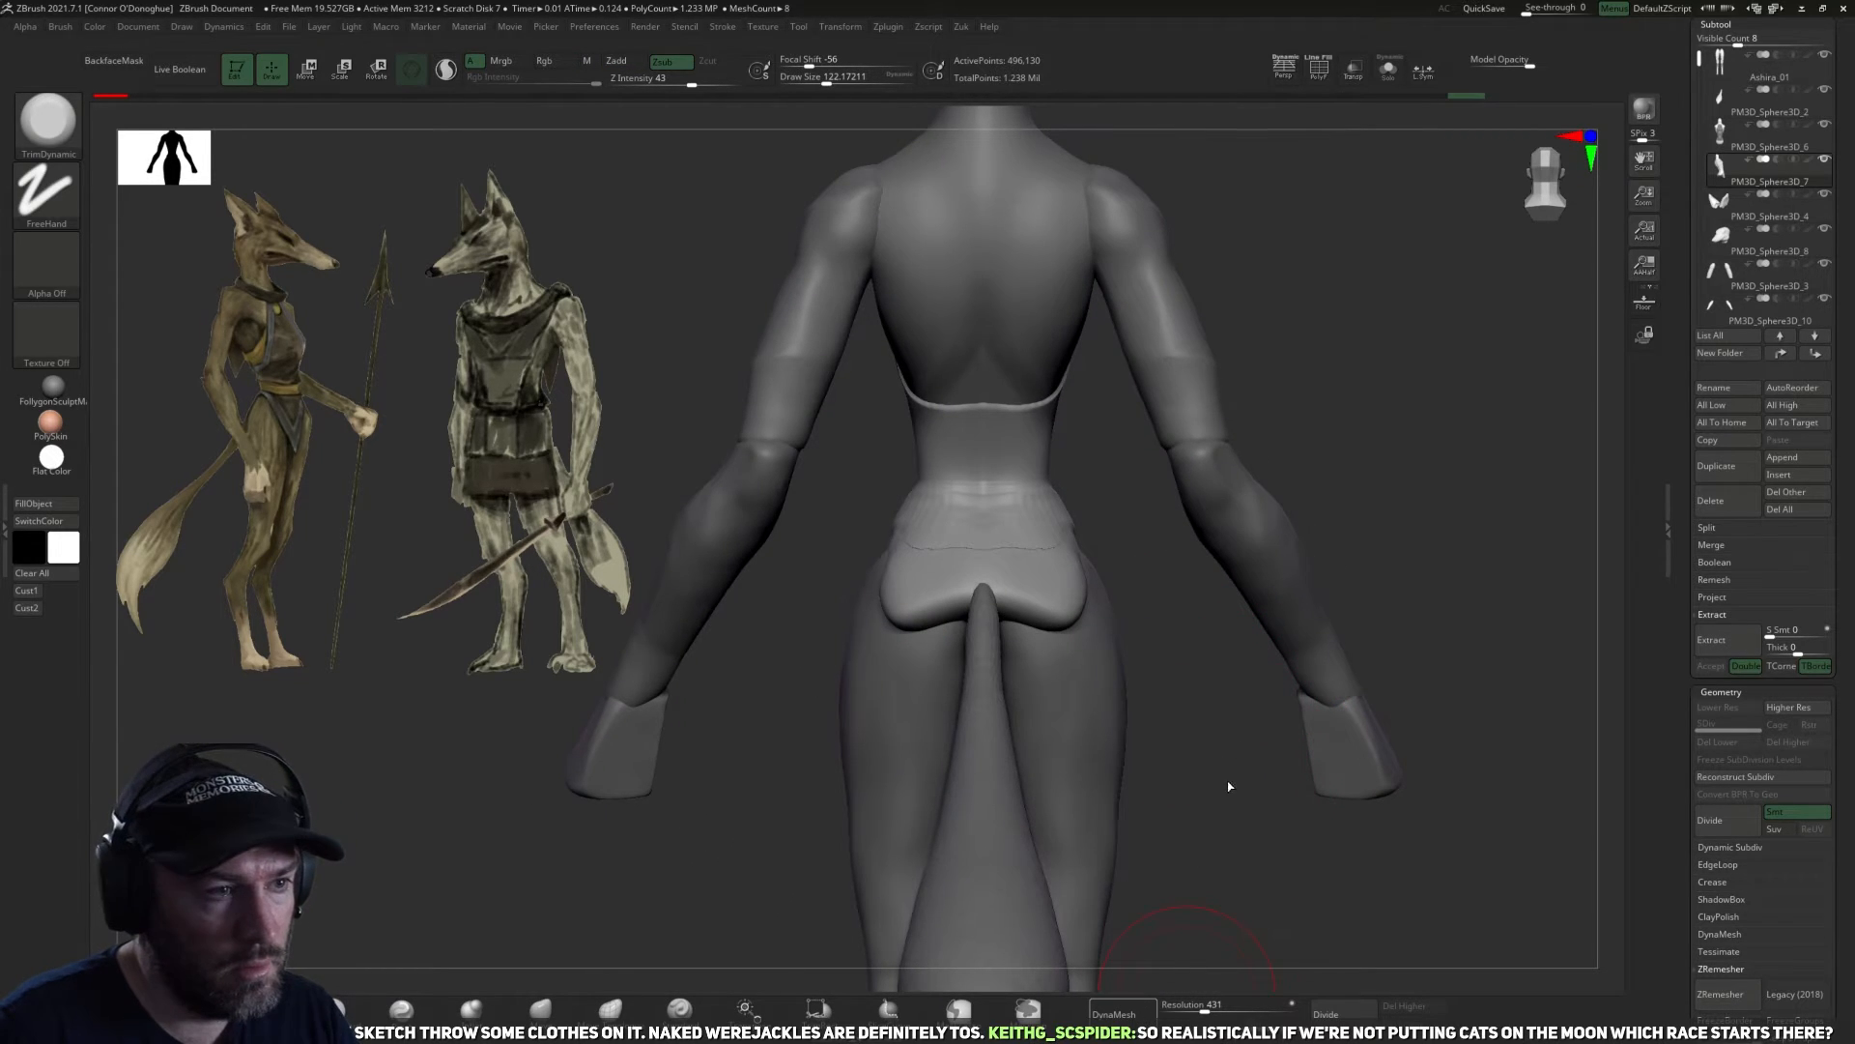
{"action": "right_click_drag", "start_coordinate": [1229, 786], "coordinate": [1180, 612], "text": "ctrl"}
{"action": "mouse_move", "coordinate": [1255, 676]}
{"action": "right_mouse_down", "text": "alt"}
{"action": "mouse_move", "coordinate": [1271, 667]}
{"action": "mouse_move", "coordinate": [1277, 766]}
{"action": "right_mouse_up", "text": "alt"}
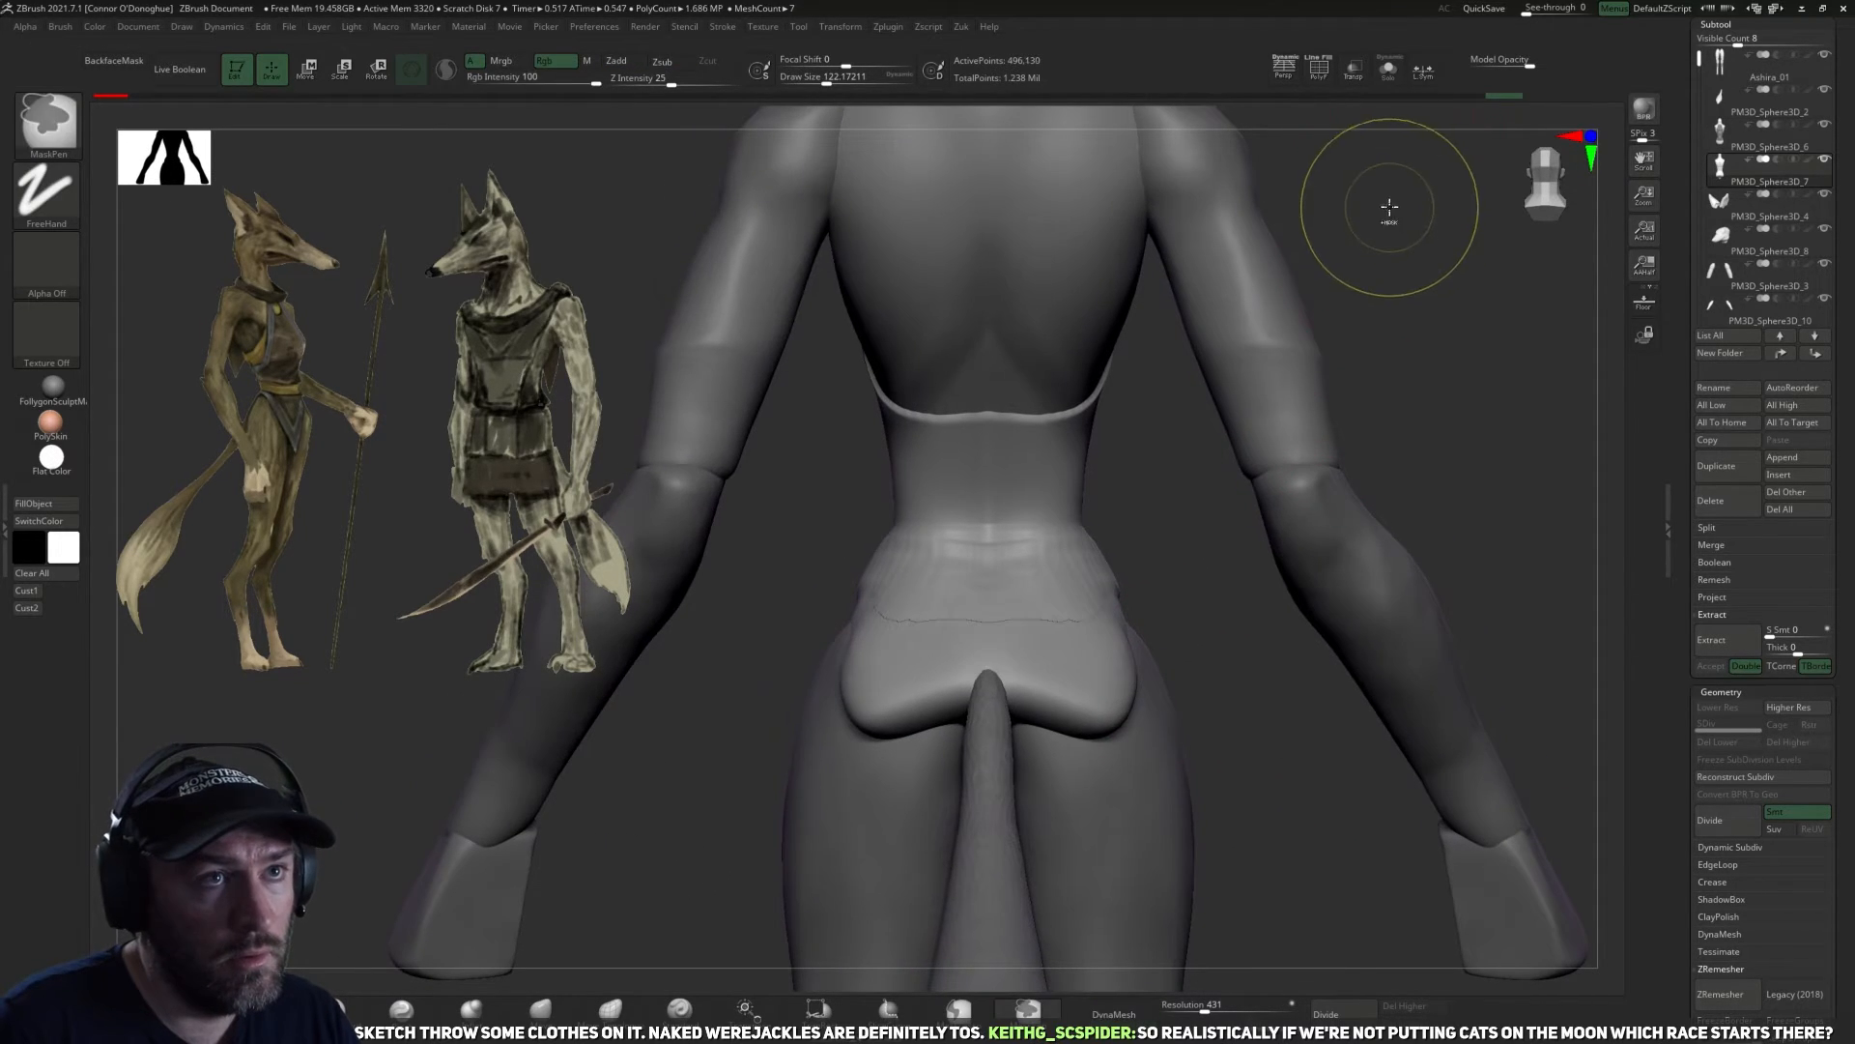
{"action": "left_click", "coordinate": [1389, 70]}
{"action": "right_click_drag", "start_coordinate": [1354, 512], "coordinate": [1345, 753]}
{"action": "right_click", "coordinate": [1346, 753]}
{"action": "right_click_drag", "start_coordinate": [1330, 630], "coordinate": [1248, 708]}
{"action": "left_click_drag", "start_coordinate": [1197, 684], "coordinate": [1209, 695], "text": "shift"}
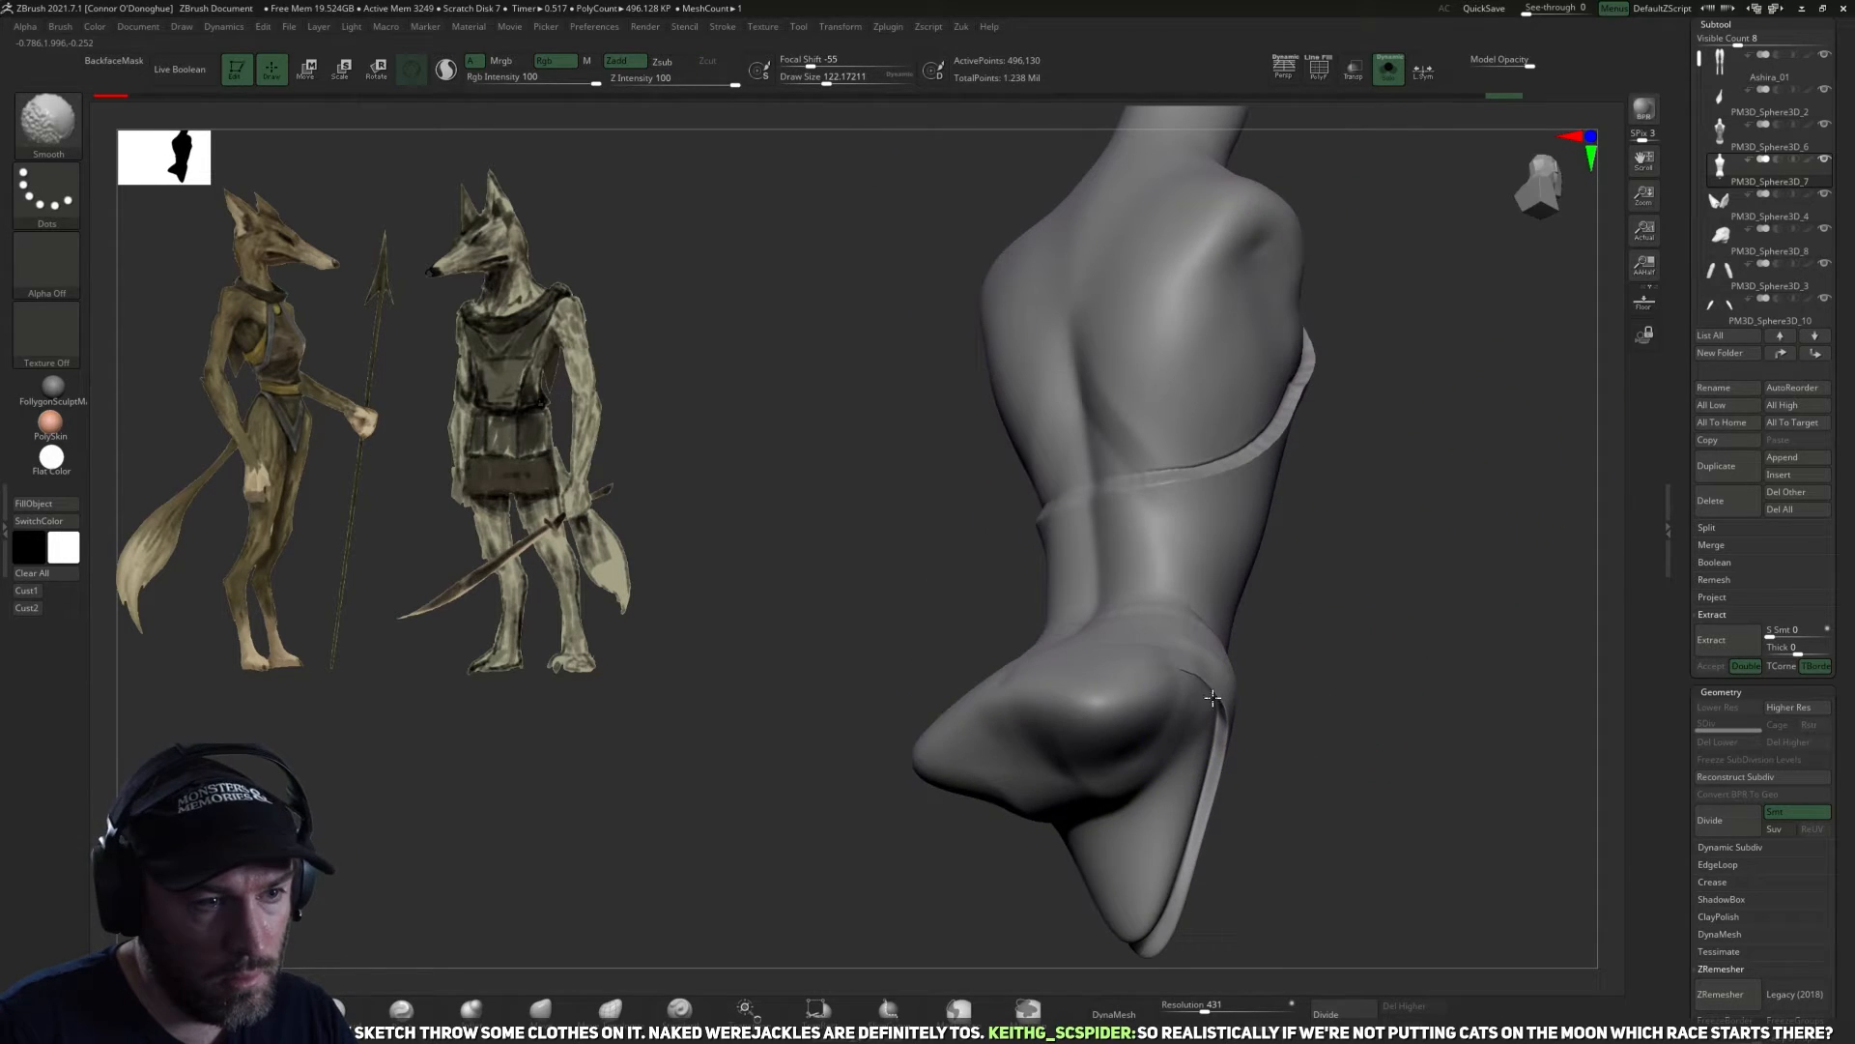
{"action": "right_click_drag", "start_coordinate": [1092, 654], "coordinate": [1038, 648]}
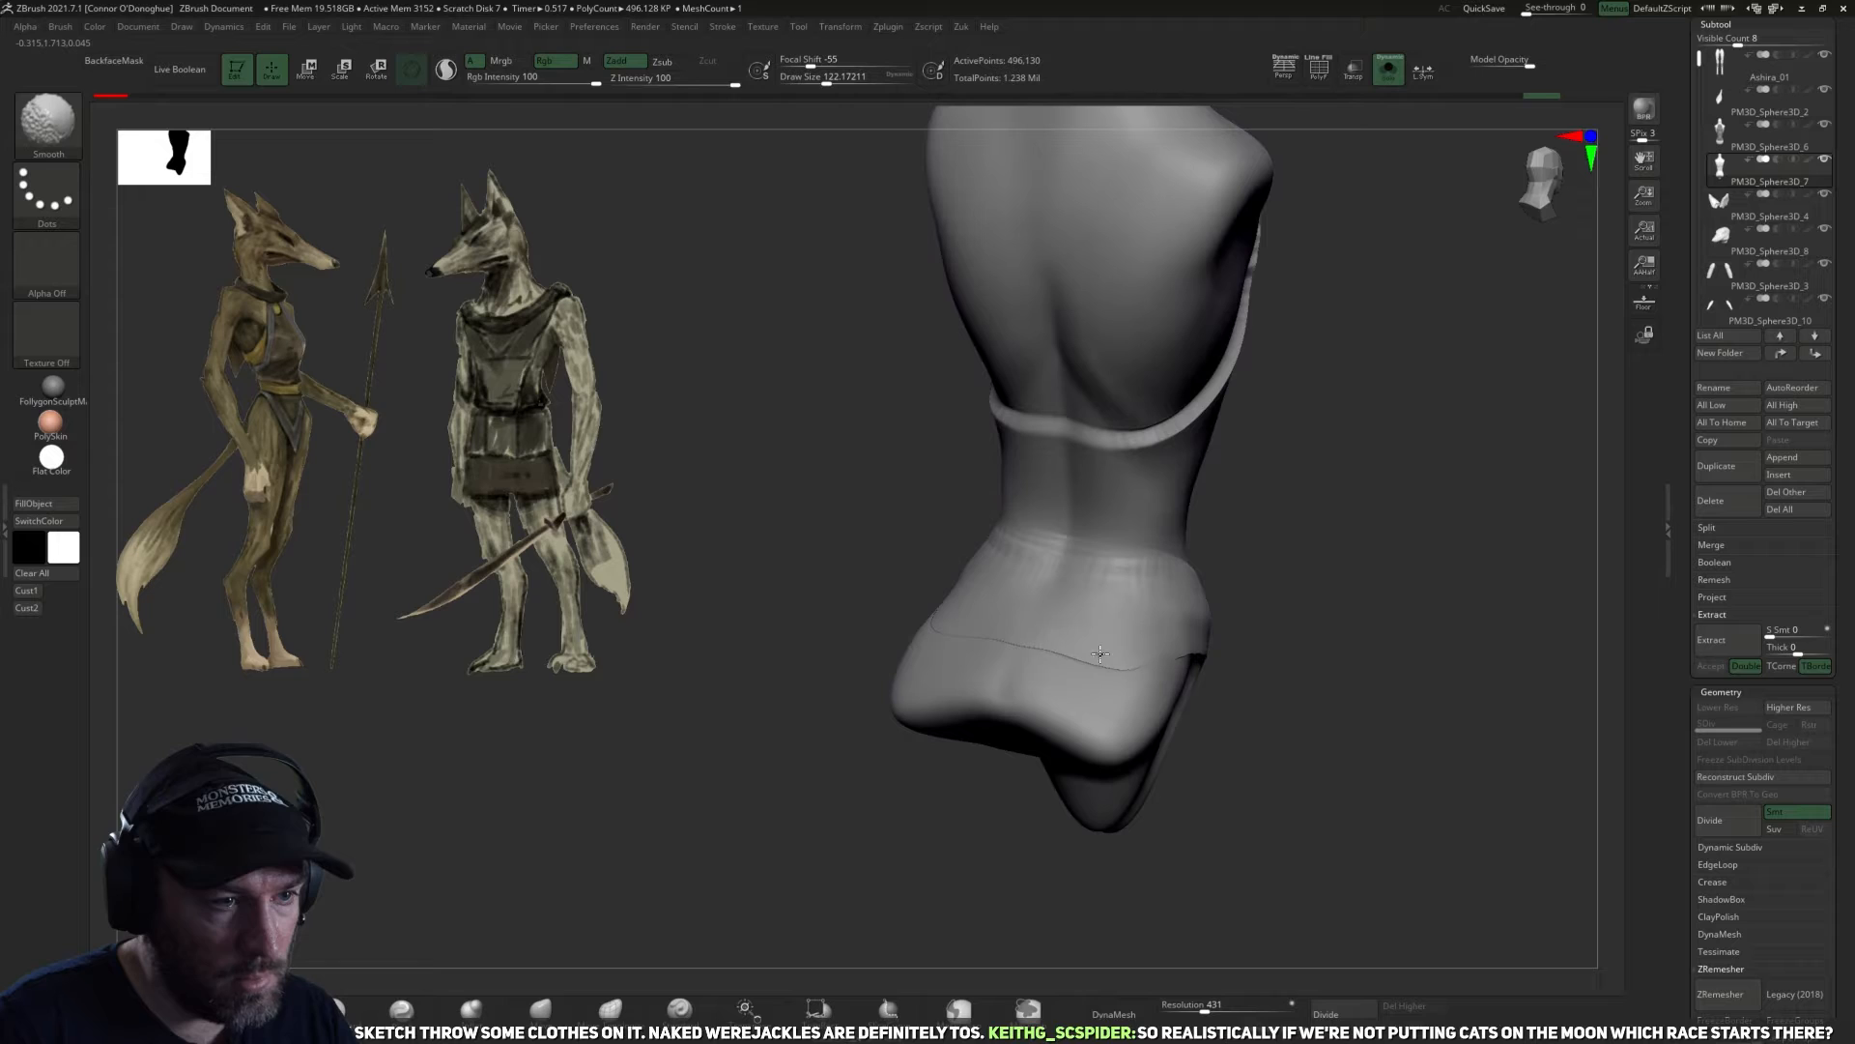
Smooth the ridge running down the side of the hip where the rear bulge meets the front panel.
{"action": "right_click_drag", "start_coordinate": [1333, 676], "coordinate": [1220, 699]}
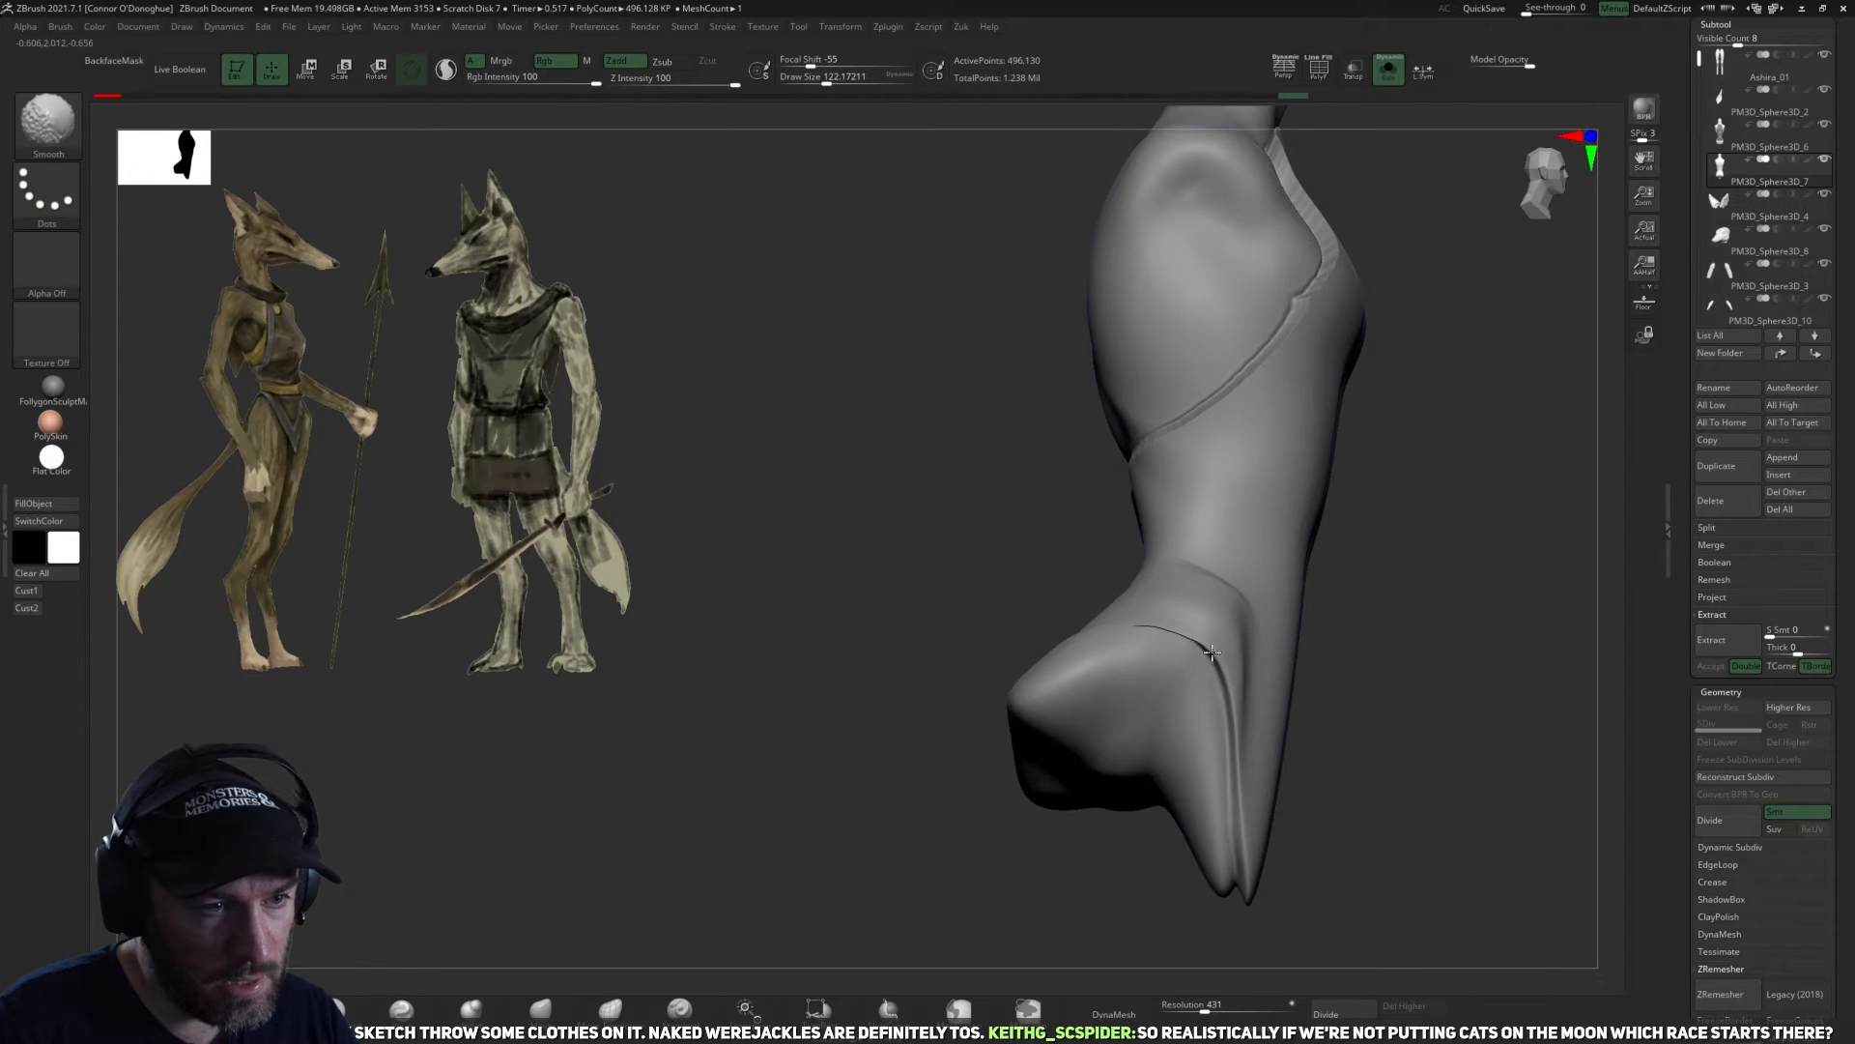
{"action": "left_click_drag", "start_coordinate": [1216, 653], "coordinate": [1230, 725], "text": "shift"}
{"action": "left_click_drag", "start_coordinate": [1404, 705], "coordinate": [1290, 713]}
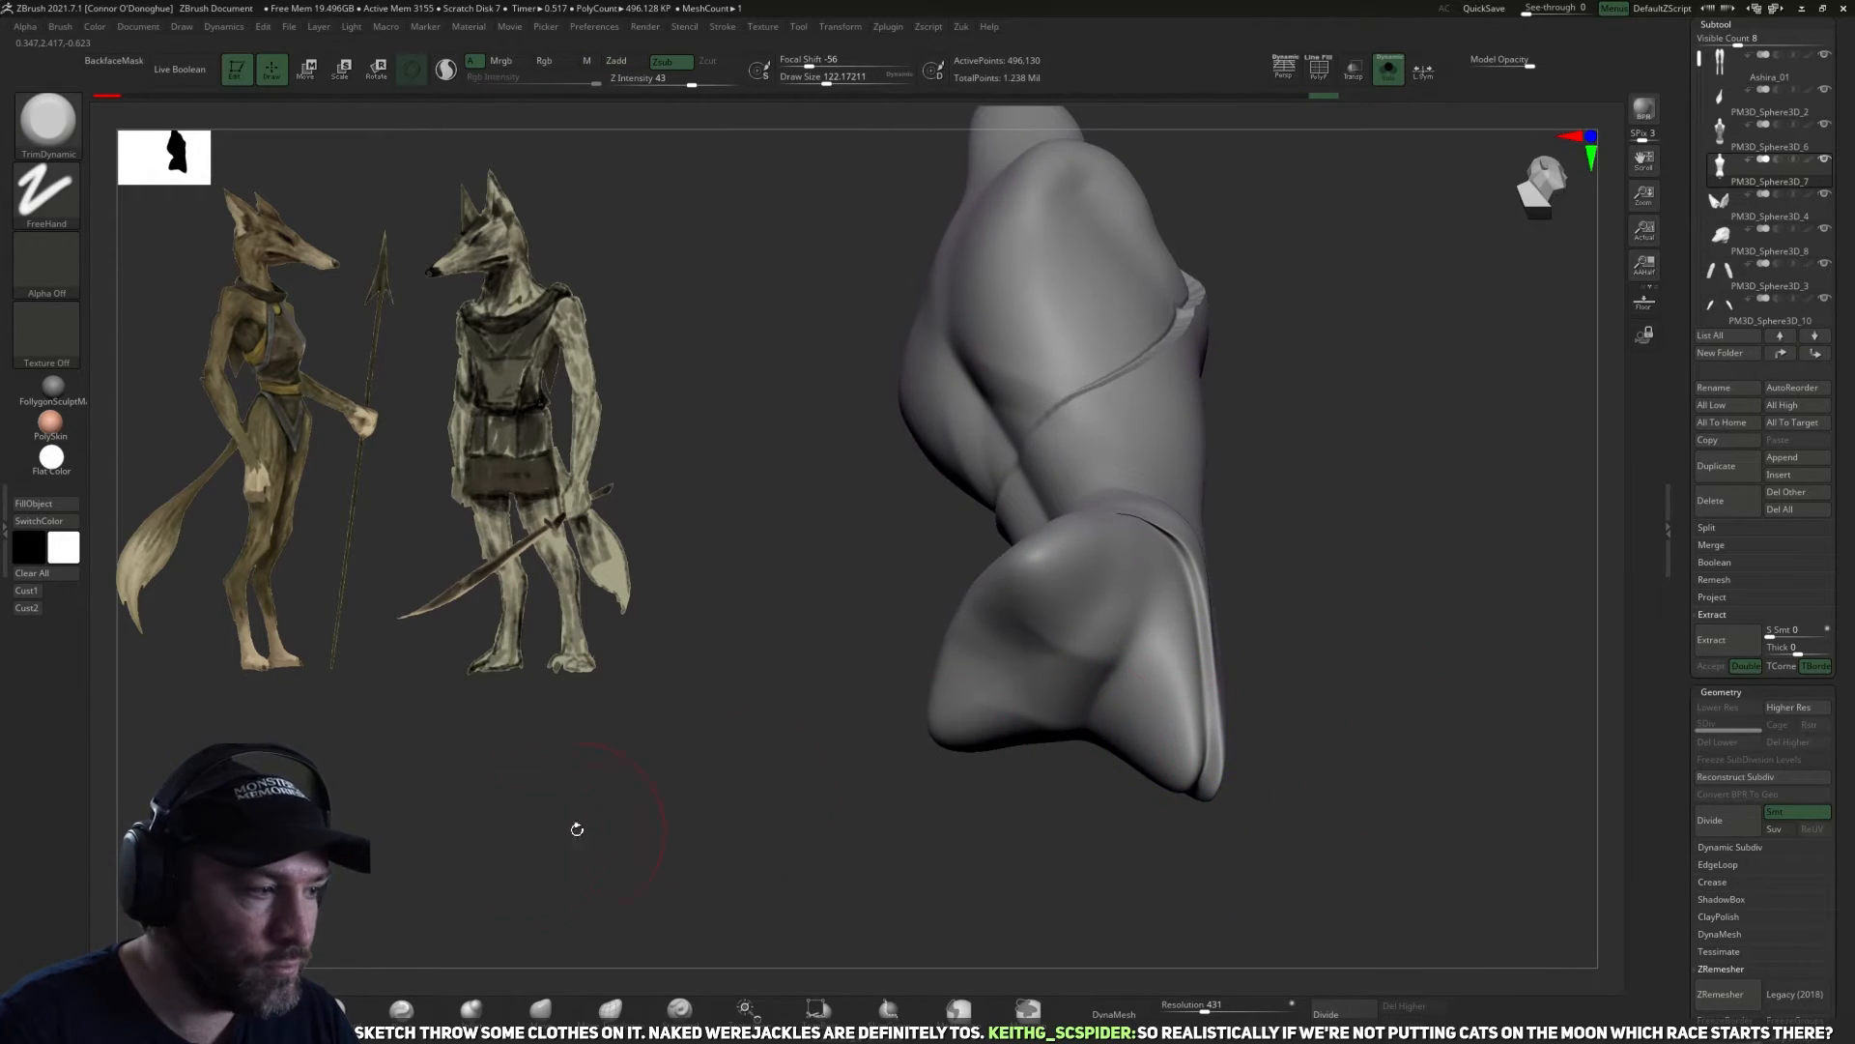
{"action": "left_click_drag", "start_coordinate": [1478, 473], "coordinate": [1537, 413]}
{"action": "left_click_drag", "start_coordinate": [1424, 548], "coordinate": [1378, 688]}
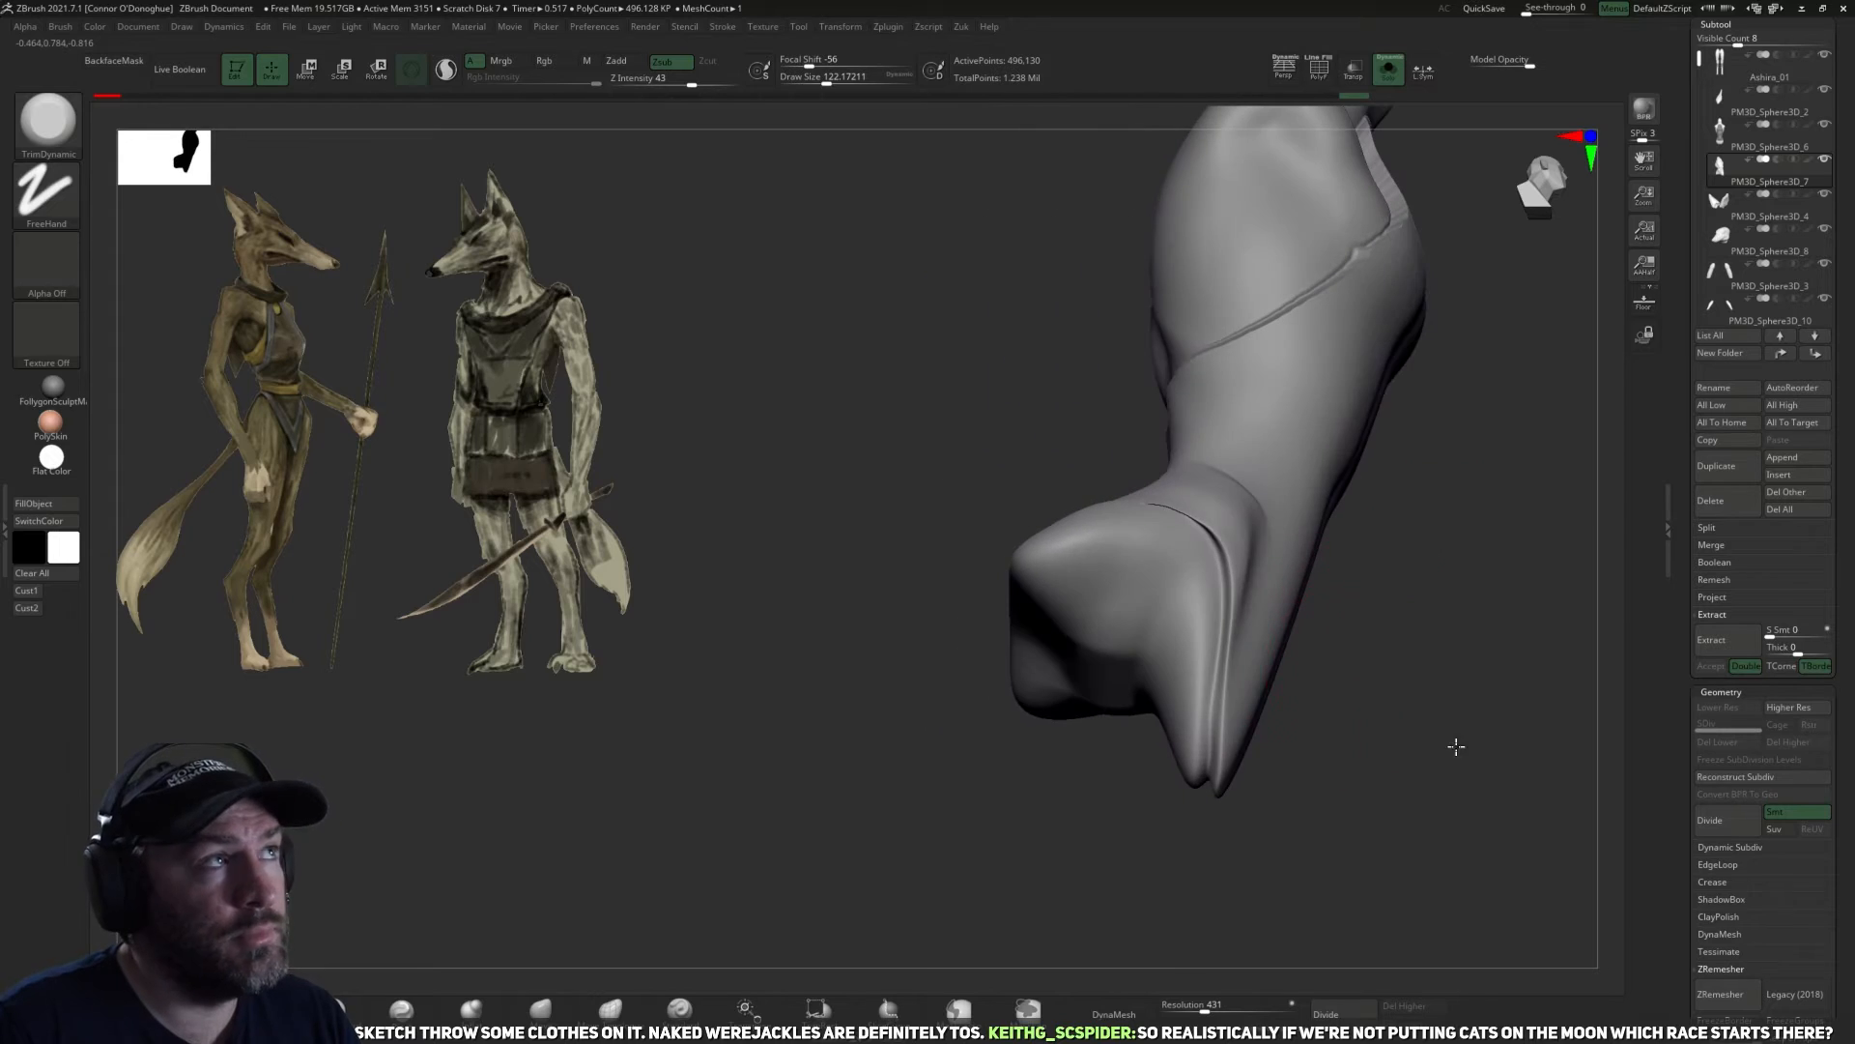
Reduce the draw size to about 86 and flatten the ridge along the hip's side with TrimDynamic.
{"action": "left_click_drag", "start_coordinate": [1454, 746], "coordinate": [1431, 764]}
{"action": "key", "text": "bracketleft"}
{"action": "key", "text": "bracketleft"}
{"action": "key", "text": "bracketleft"}
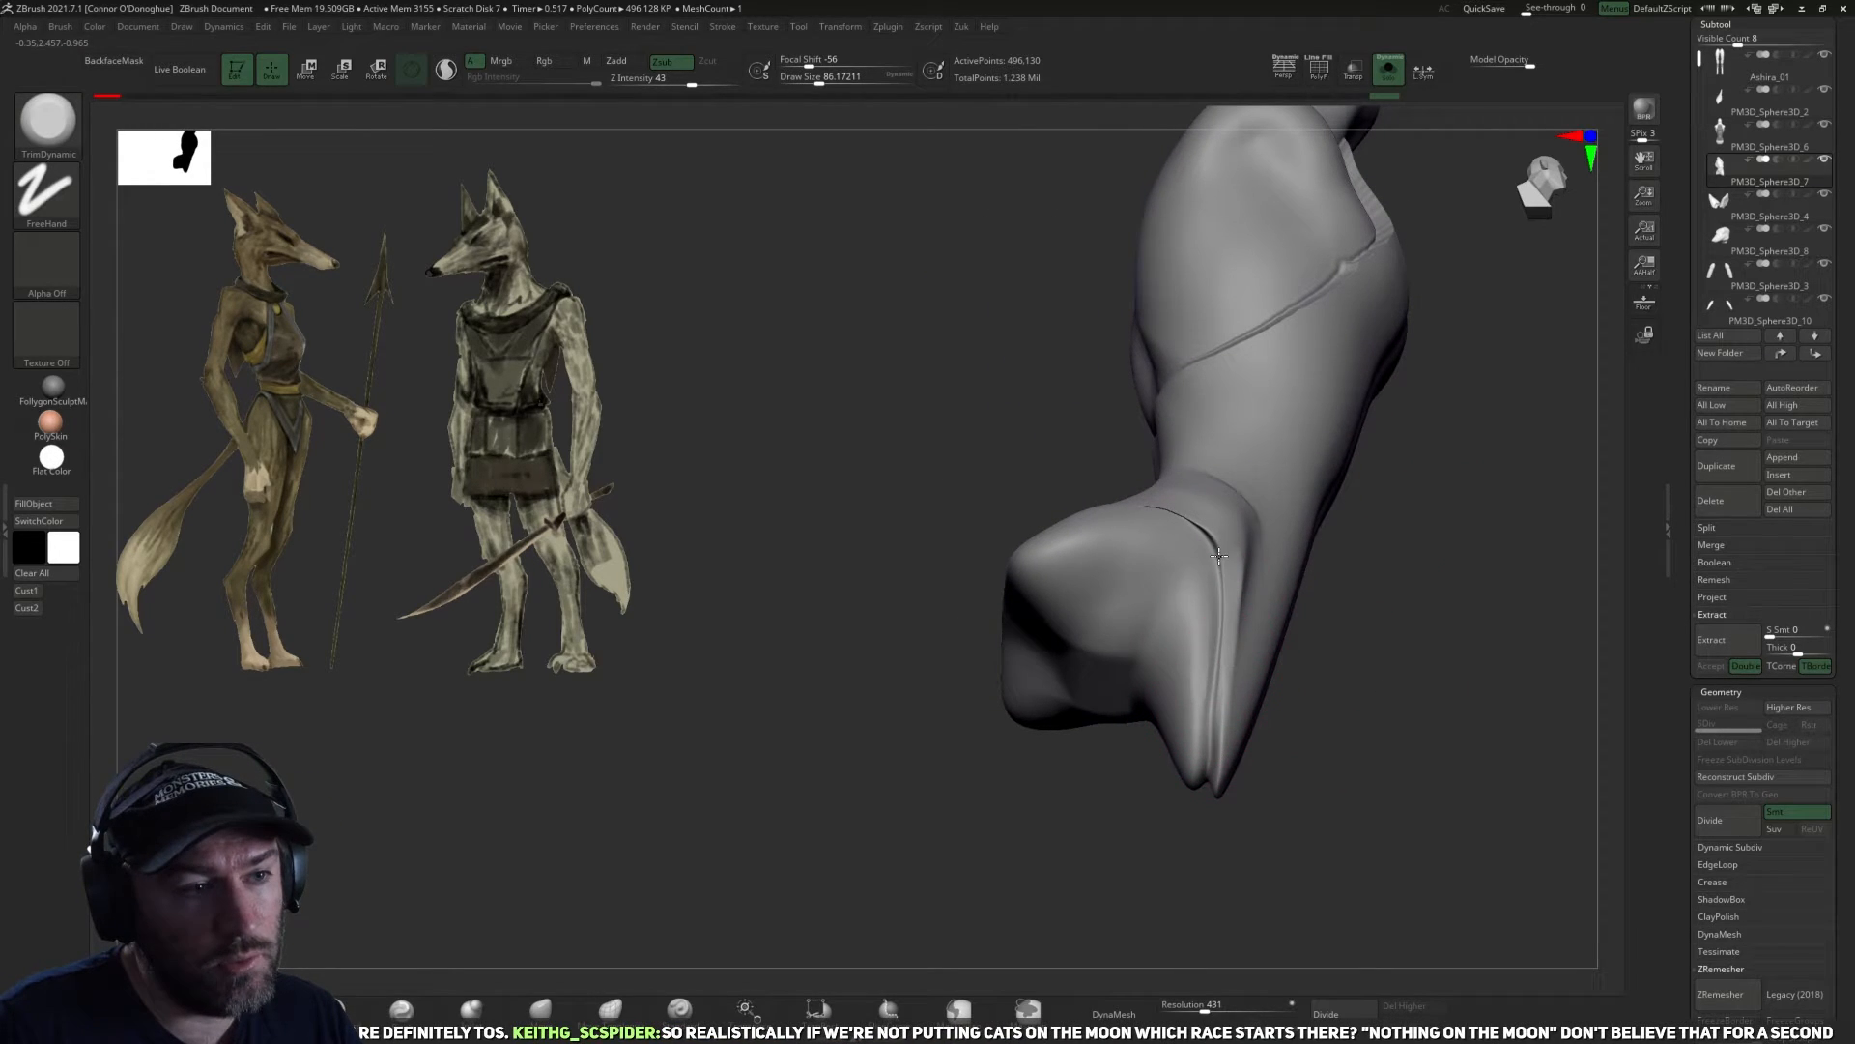
{"action": "mouse_move", "coordinate": [1375, 649]}
{"action": "left_mouse_down"}
{"action": "mouse_move", "coordinate": [1157, 539]}
{"action": "mouse_move", "coordinate": [1035, 745]}
{"action": "mouse_move", "coordinate": [1180, 688]}
{"action": "mouse_move", "coordinate": [1259, 745]}
{"action": "mouse_move", "coordinate": [1129, 373]}
{"action": "left_mouse_up"}
Smooth the garment's raised edge where it wraps around the side and across the back.
{"action": "key", "text": "shift"}
{"action": "left_click_drag", "start_coordinate": [1119, 254], "coordinate": [1221, 269]}
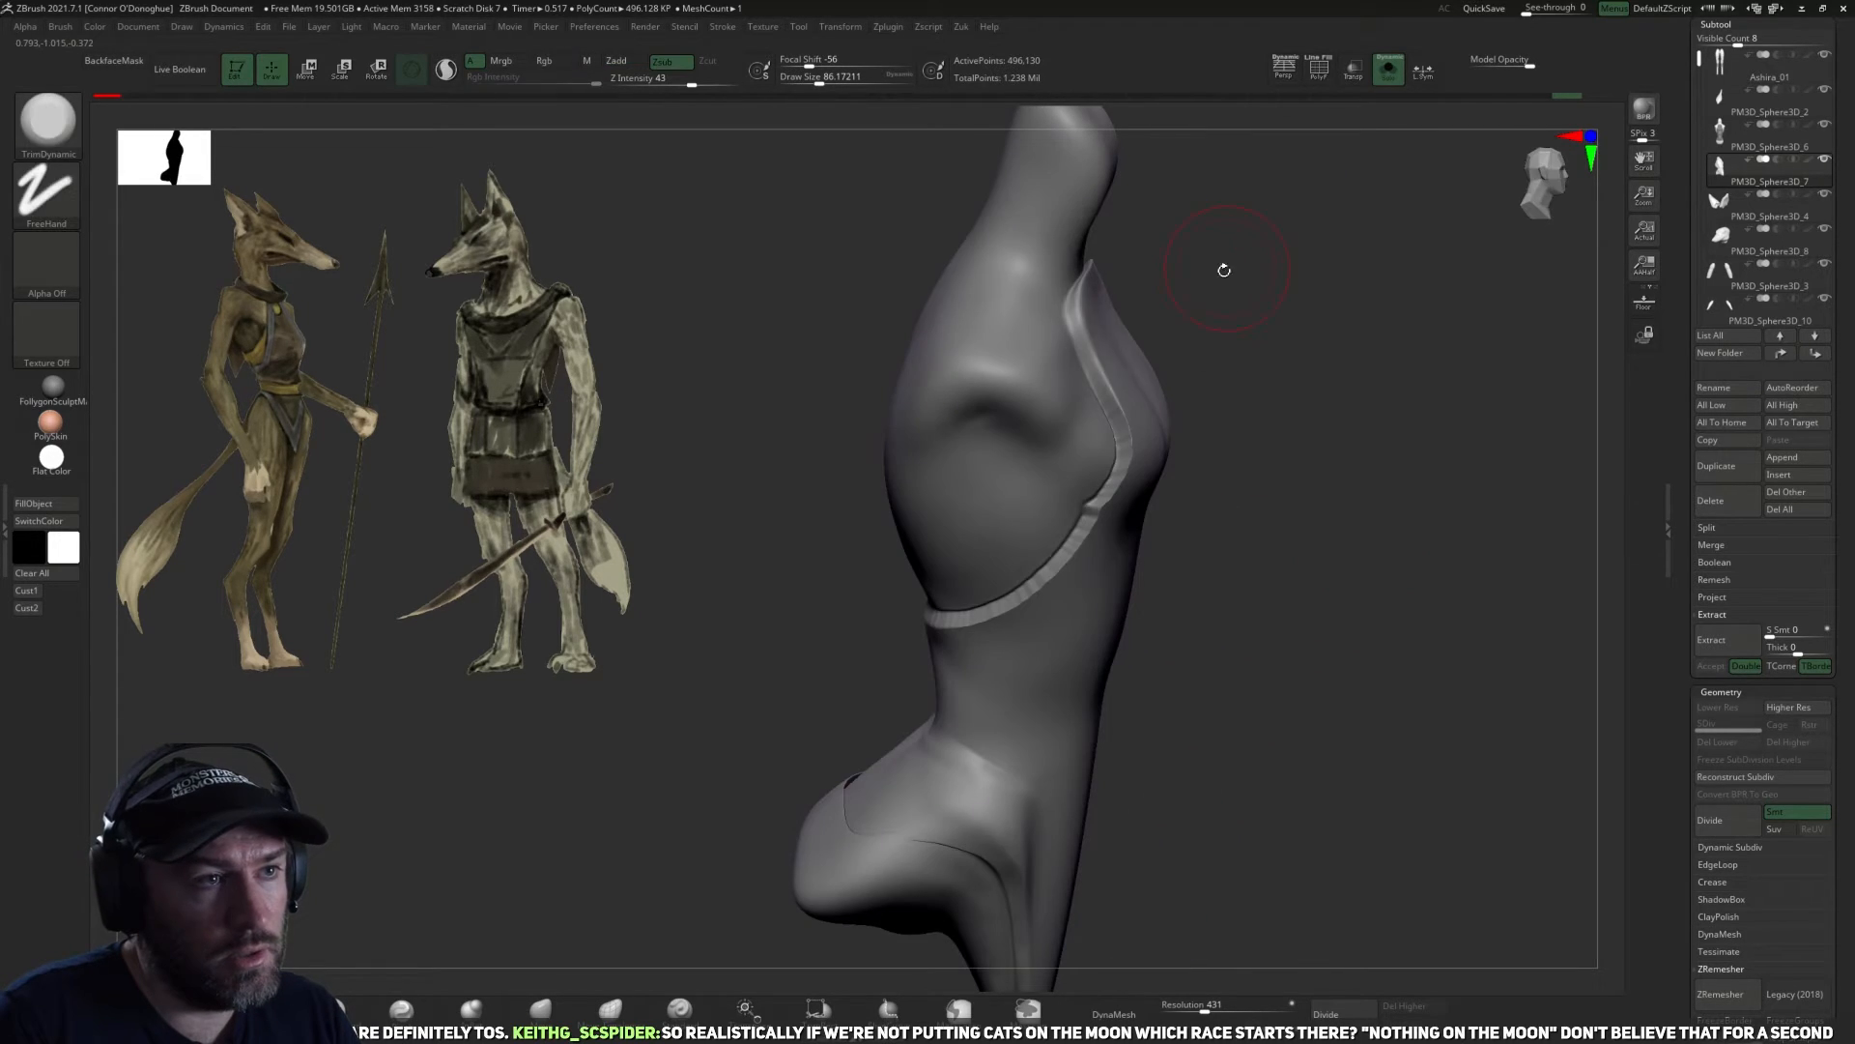
{"action": "left_click_drag", "start_coordinate": [1172, 592], "coordinate": [1041, 601]}
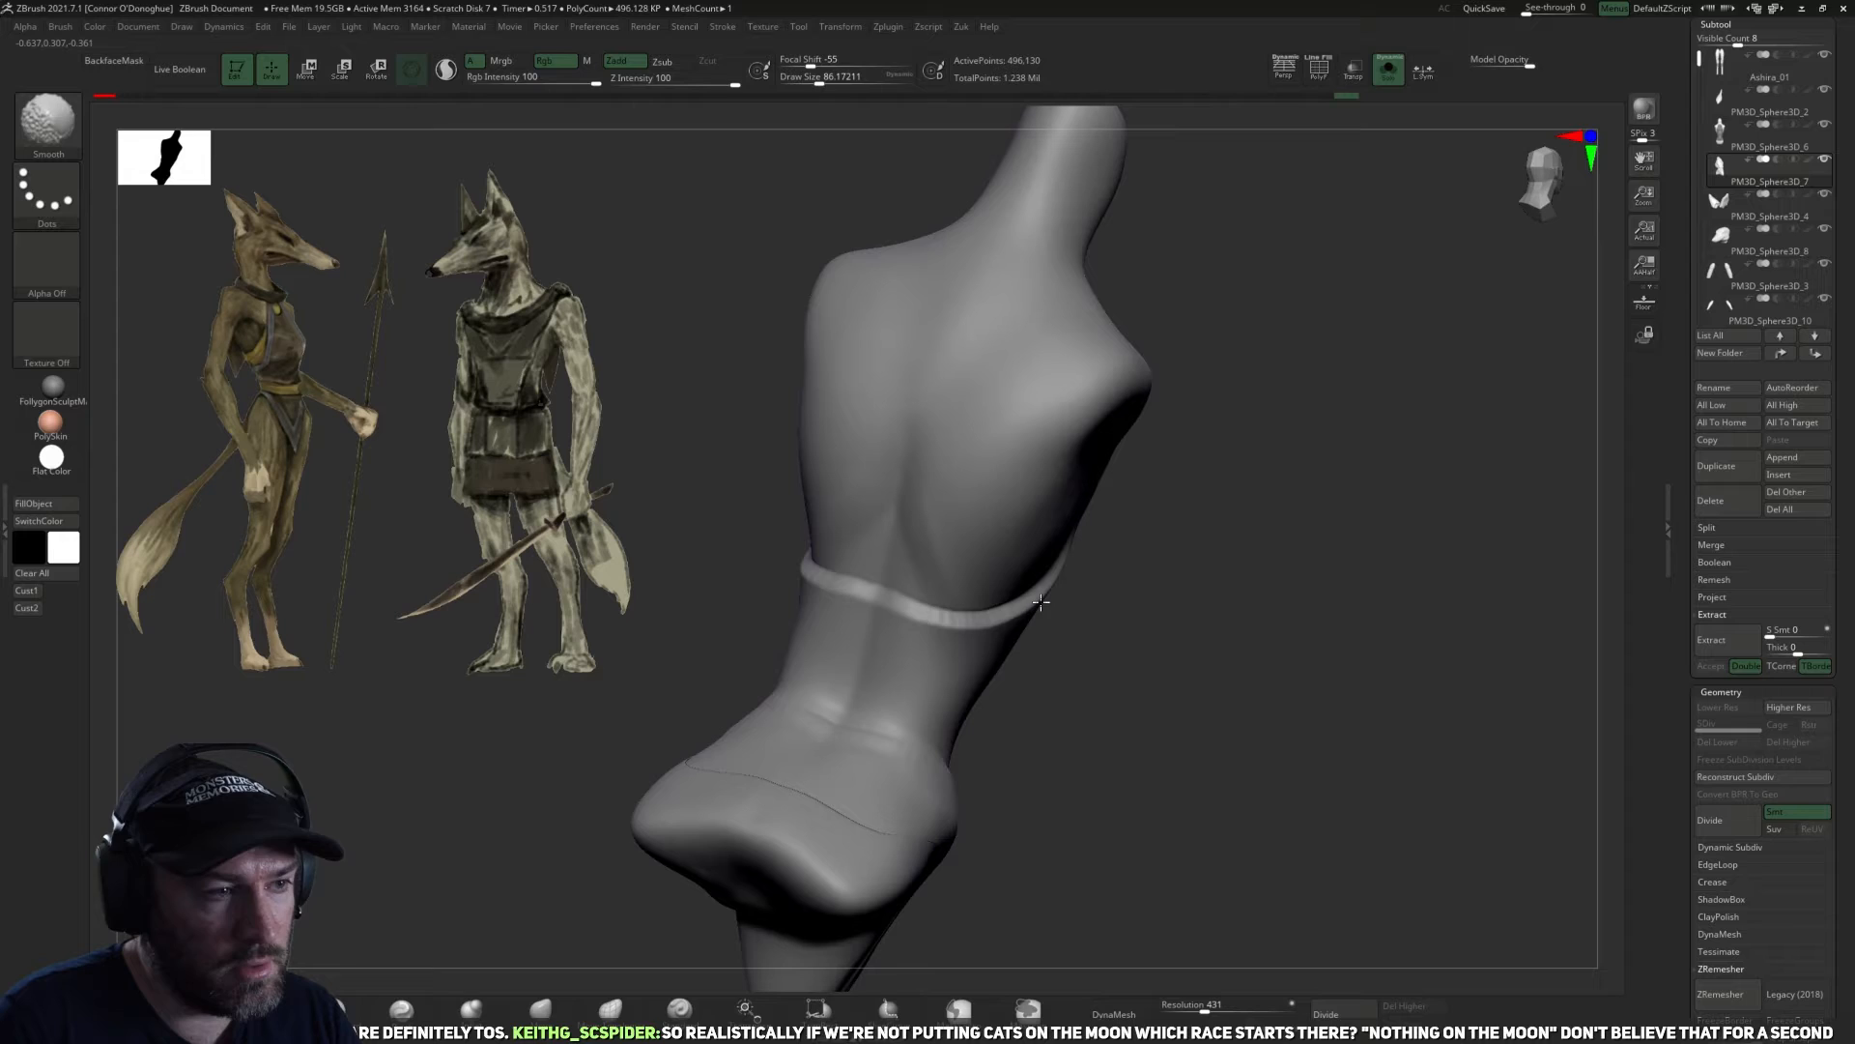
{"action": "left_click_drag", "start_coordinate": [876, 600], "coordinate": [1033, 602]}
Cut the neck off the duplicated torso with TrimRect in side view.
{"action": "mouse_move", "coordinate": [1218, 291]}
{"action": "left_mouse_down"}
{"action": "mouse_move", "coordinate": [1138, 294]}
{"action": "mouse_move", "coordinate": [1350, 220]}
{"action": "mouse_move", "coordinate": [1320, 325]}
{"action": "mouse_move", "coordinate": [1290, 318]}
{"action": "mouse_move", "coordinate": [1267, 384]}
{"action": "left_mouse_up"}
{"action": "key", "text": "ctrl+shift"}
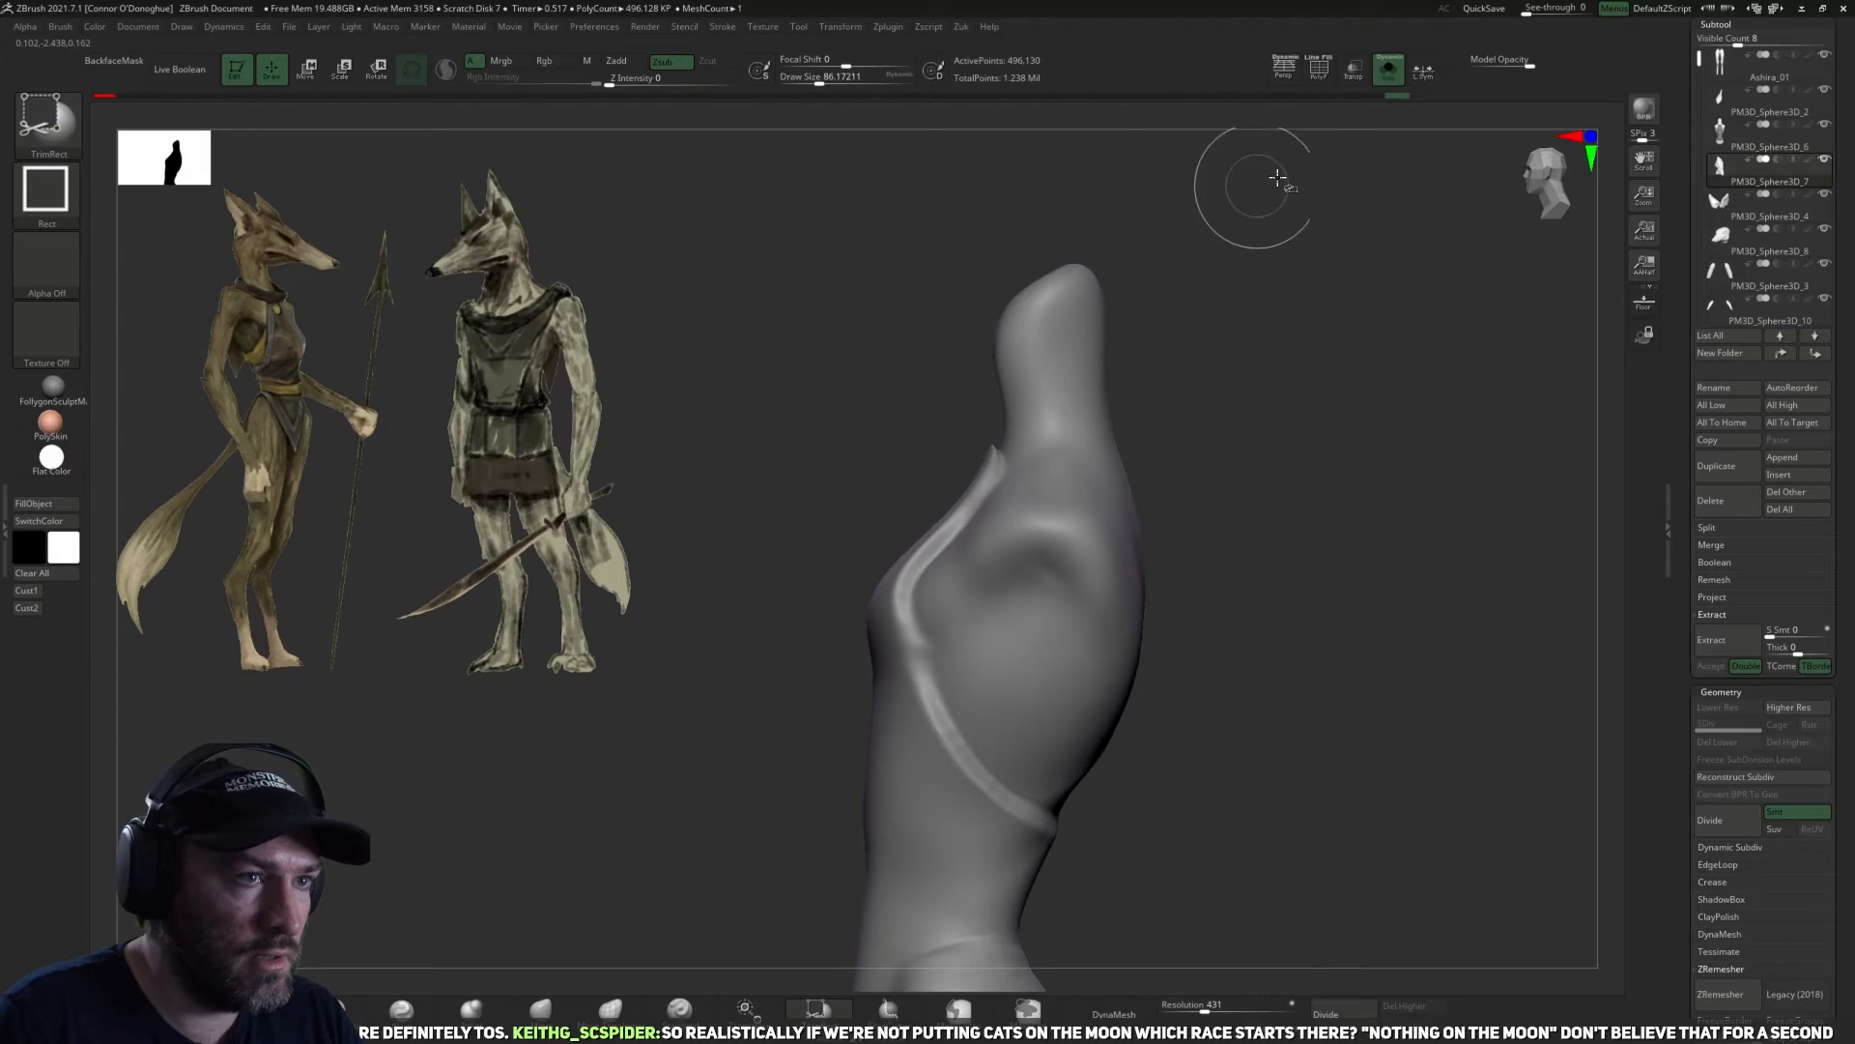
{"action": "left_click_drag", "start_coordinate": [1240, 167], "coordinate": [945, 426], "text": "ctrl+shift"}
{"action": "left_click_drag", "start_coordinate": [1175, 462], "coordinate": [1175, 462], "text": "ctrl+shift"}
{"action": "mouse_move", "coordinate": [1325, 364]}
{"action": "left_mouse_down"}
{"action": "mouse_move", "coordinate": [1275, 518]}
{"action": "mouse_move", "coordinate": [1218, 463]}
{"action": "left_mouse_up"}
{"action": "left_click_drag", "start_coordinate": [1278, 531], "coordinate": [1318, 493]}
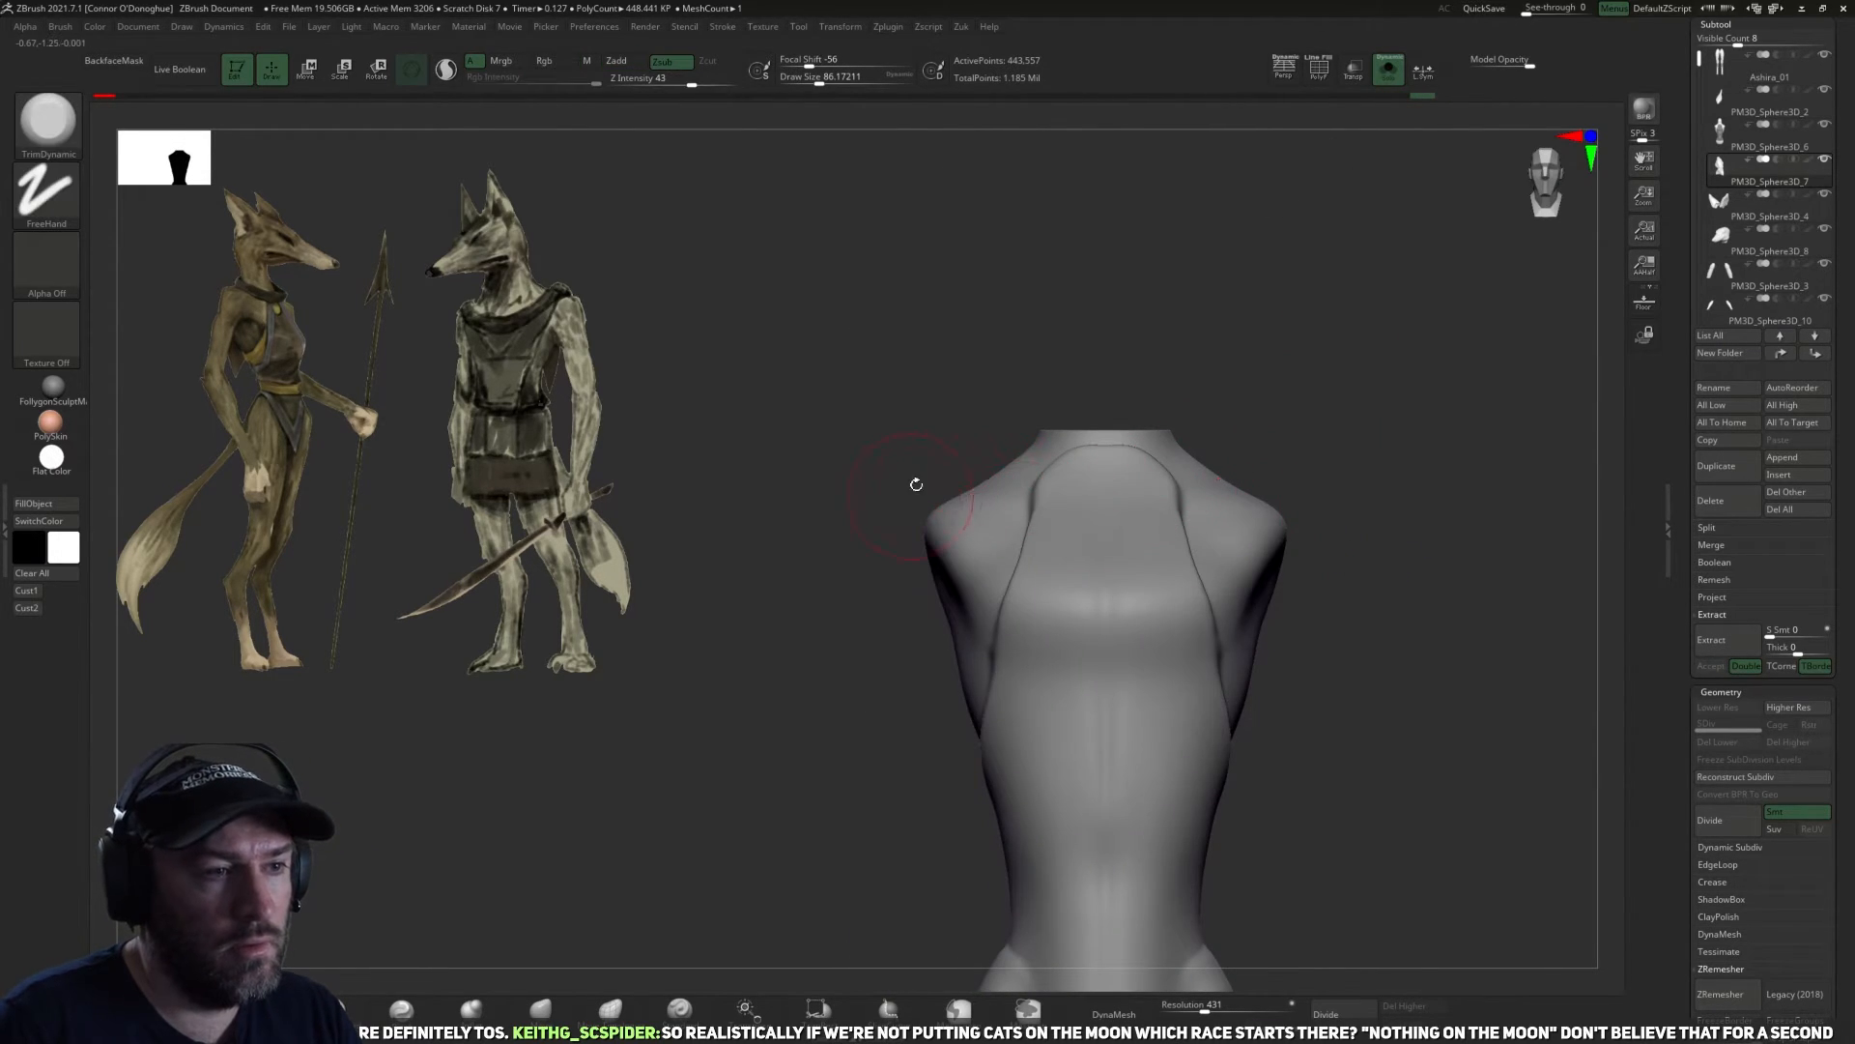
Try trimming away one shoulder's outer side with TrimRect in front view, and undo the cut.
{"action": "left_click_drag", "start_coordinate": [832, 357], "coordinate": [976, 619], "text": "ctrl+shift"}
{"action": "left_click_drag", "start_coordinate": [899, 784], "coordinate": [925, 602], "text": "alt"}
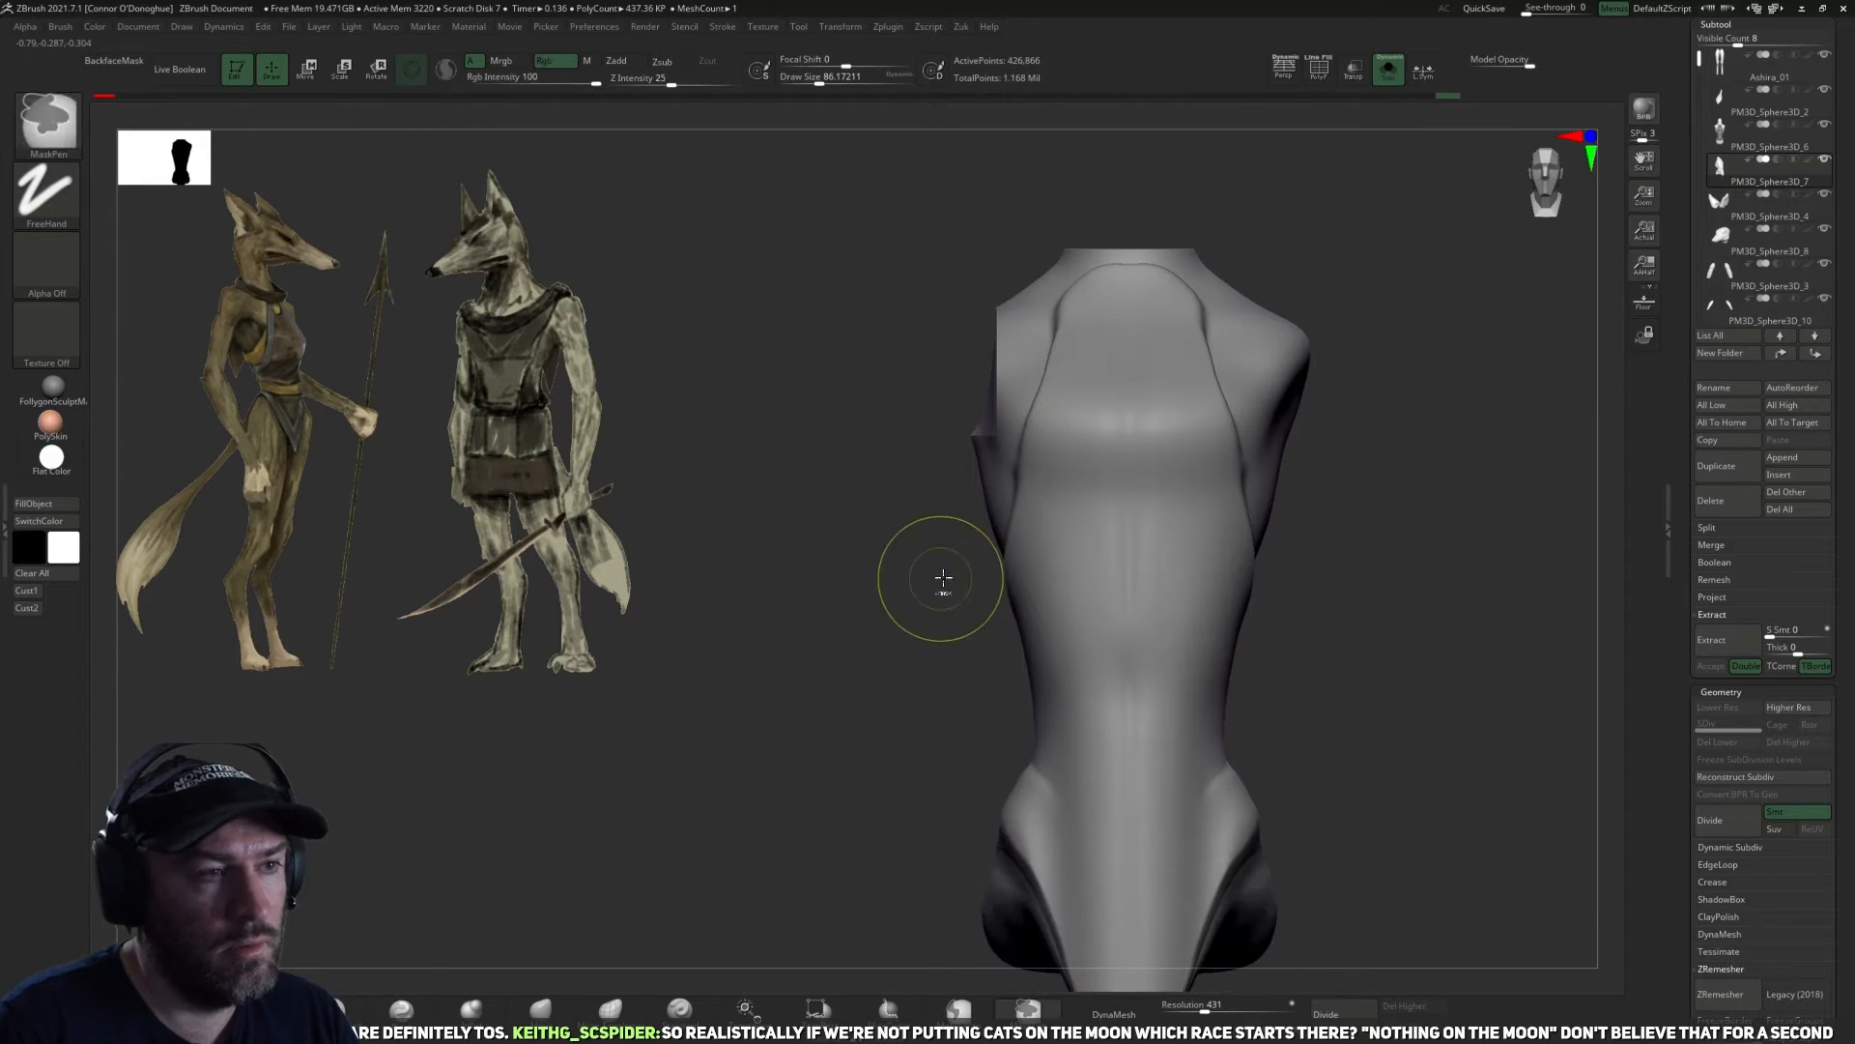
{"action": "key", "text": "ctrl+z"}
{"action": "left_click_drag", "start_coordinate": [813, 648], "coordinate": [726, 699], "text": "alt"}
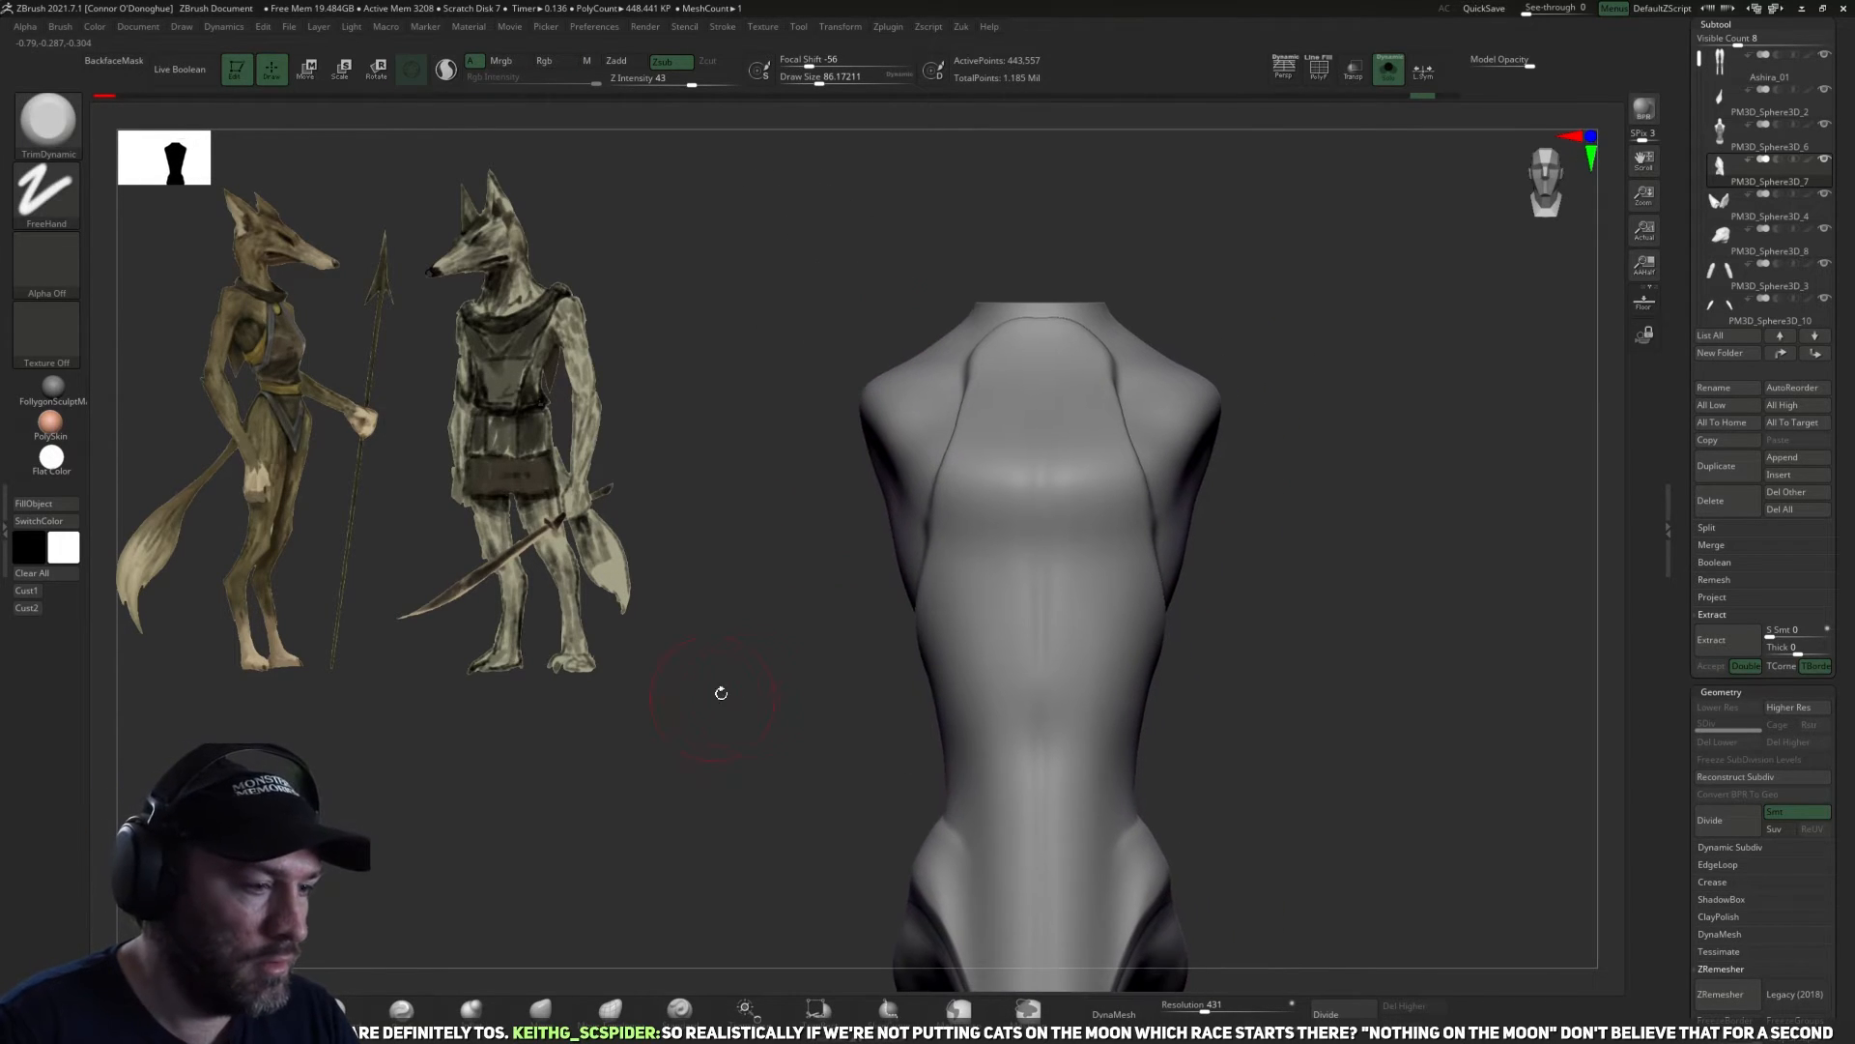
Try cutting the shoulder away along the garment's edge with KnifeCurve, and undo the cut.
{"action": "key", "text": "ctrl+shift+b"}
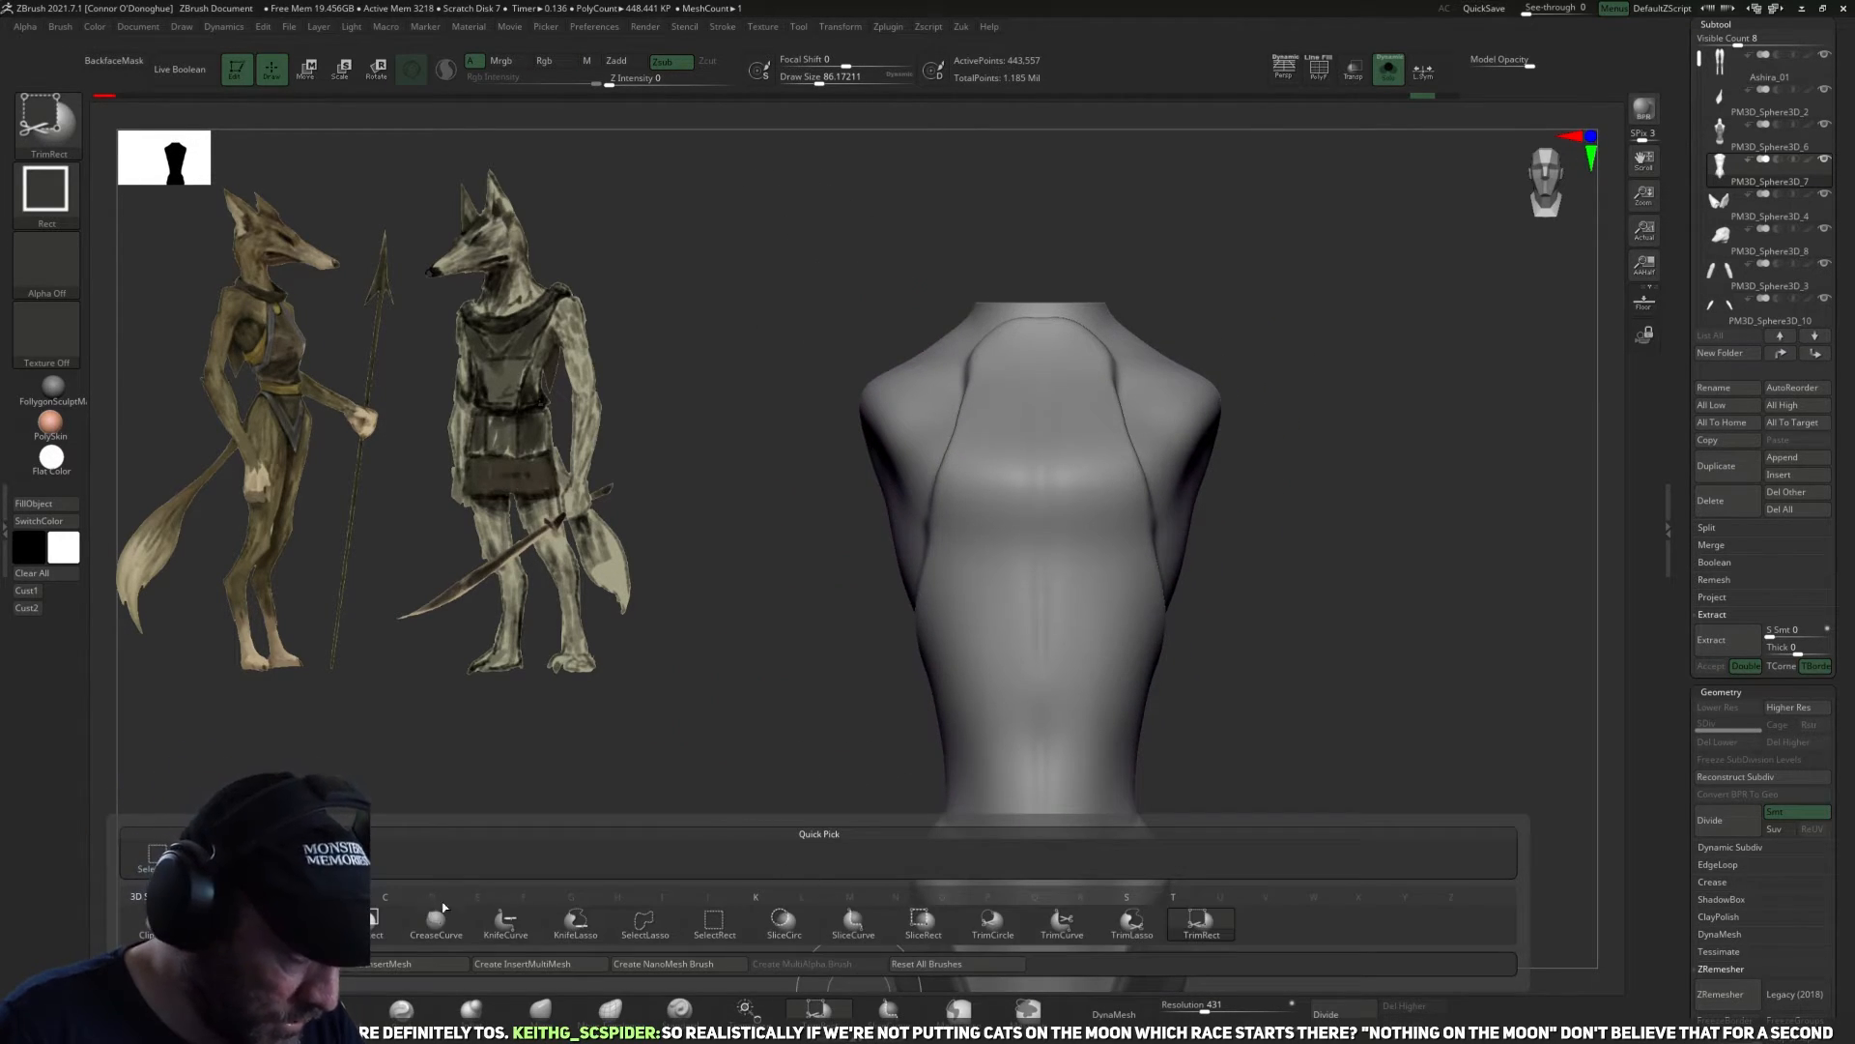
{"action": "left_click", "coordinate": [504, 928]}
{"action": "left_click_drag", "start_coordinate": [968, 259], "coordinate": [860, 681]}
{"action": "key", "text": "ctrl+z"}
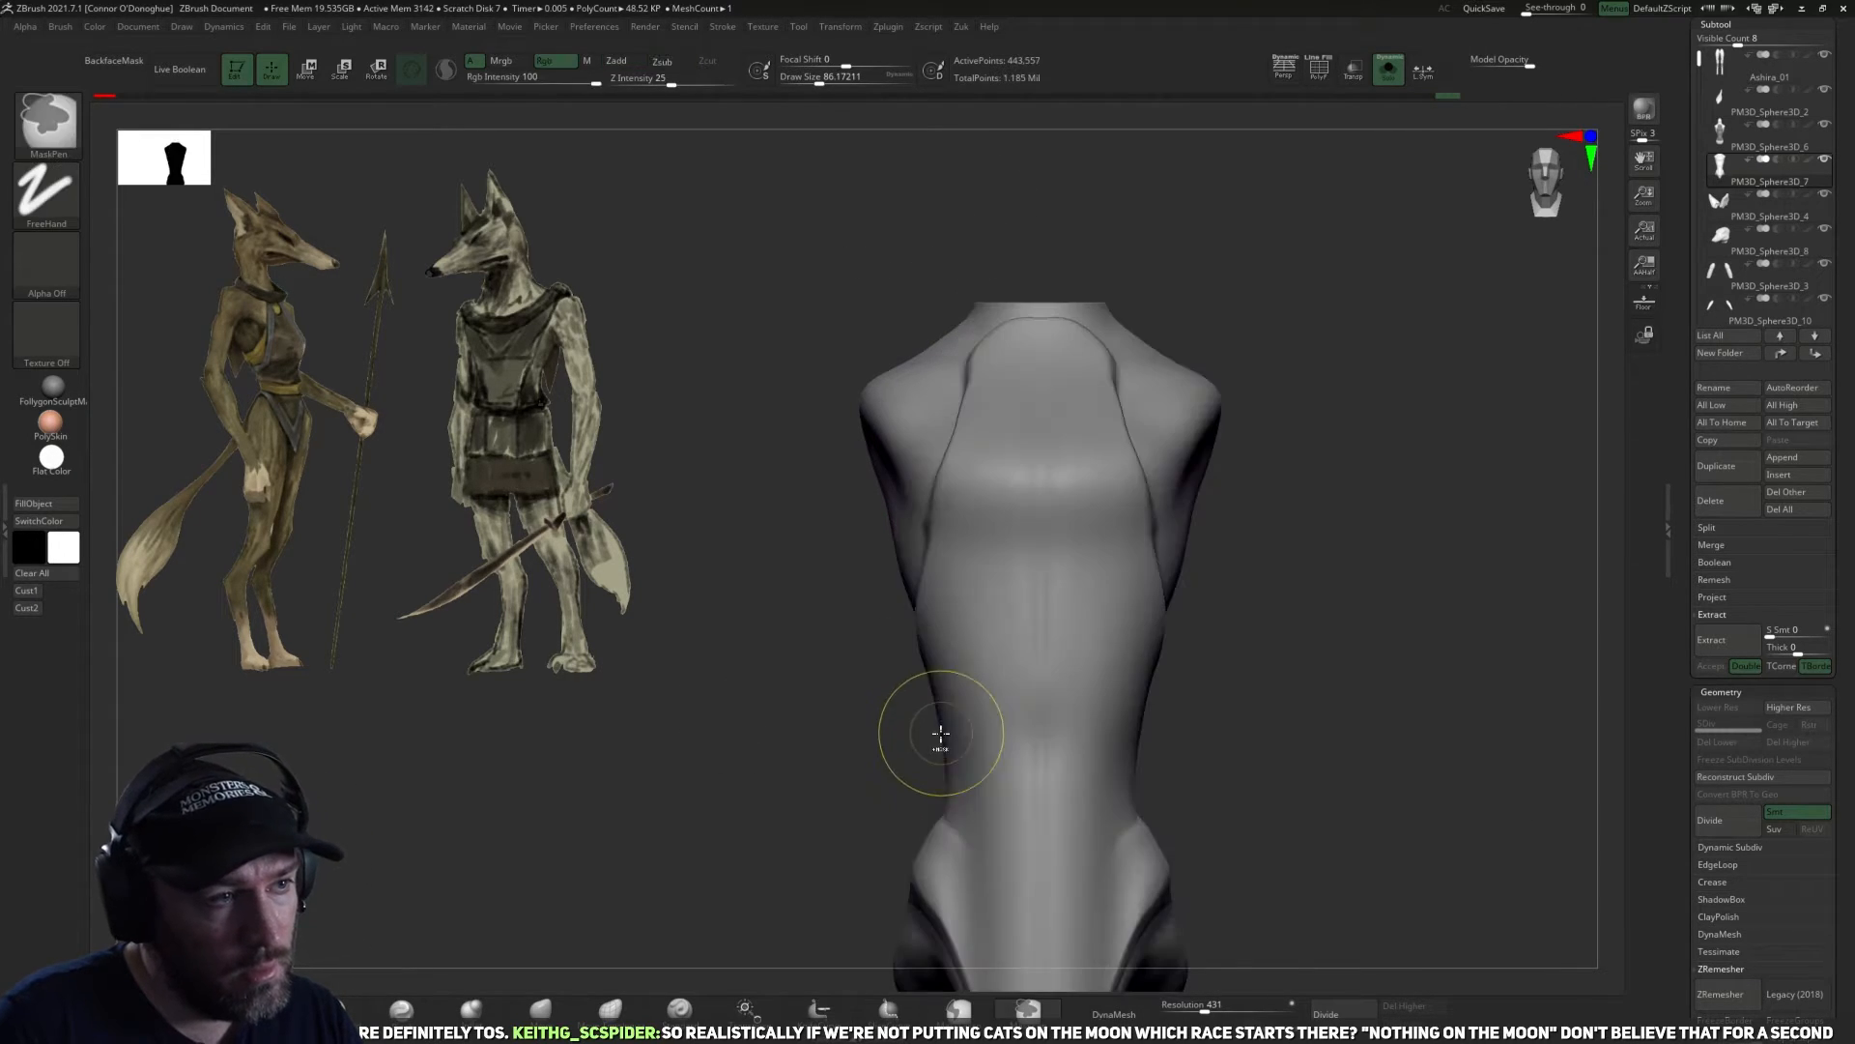
{"action": "left_click_drag", "start_coordinate": [745, 261], "coordinate": [681, 478], "text": "ctrl+shift"}
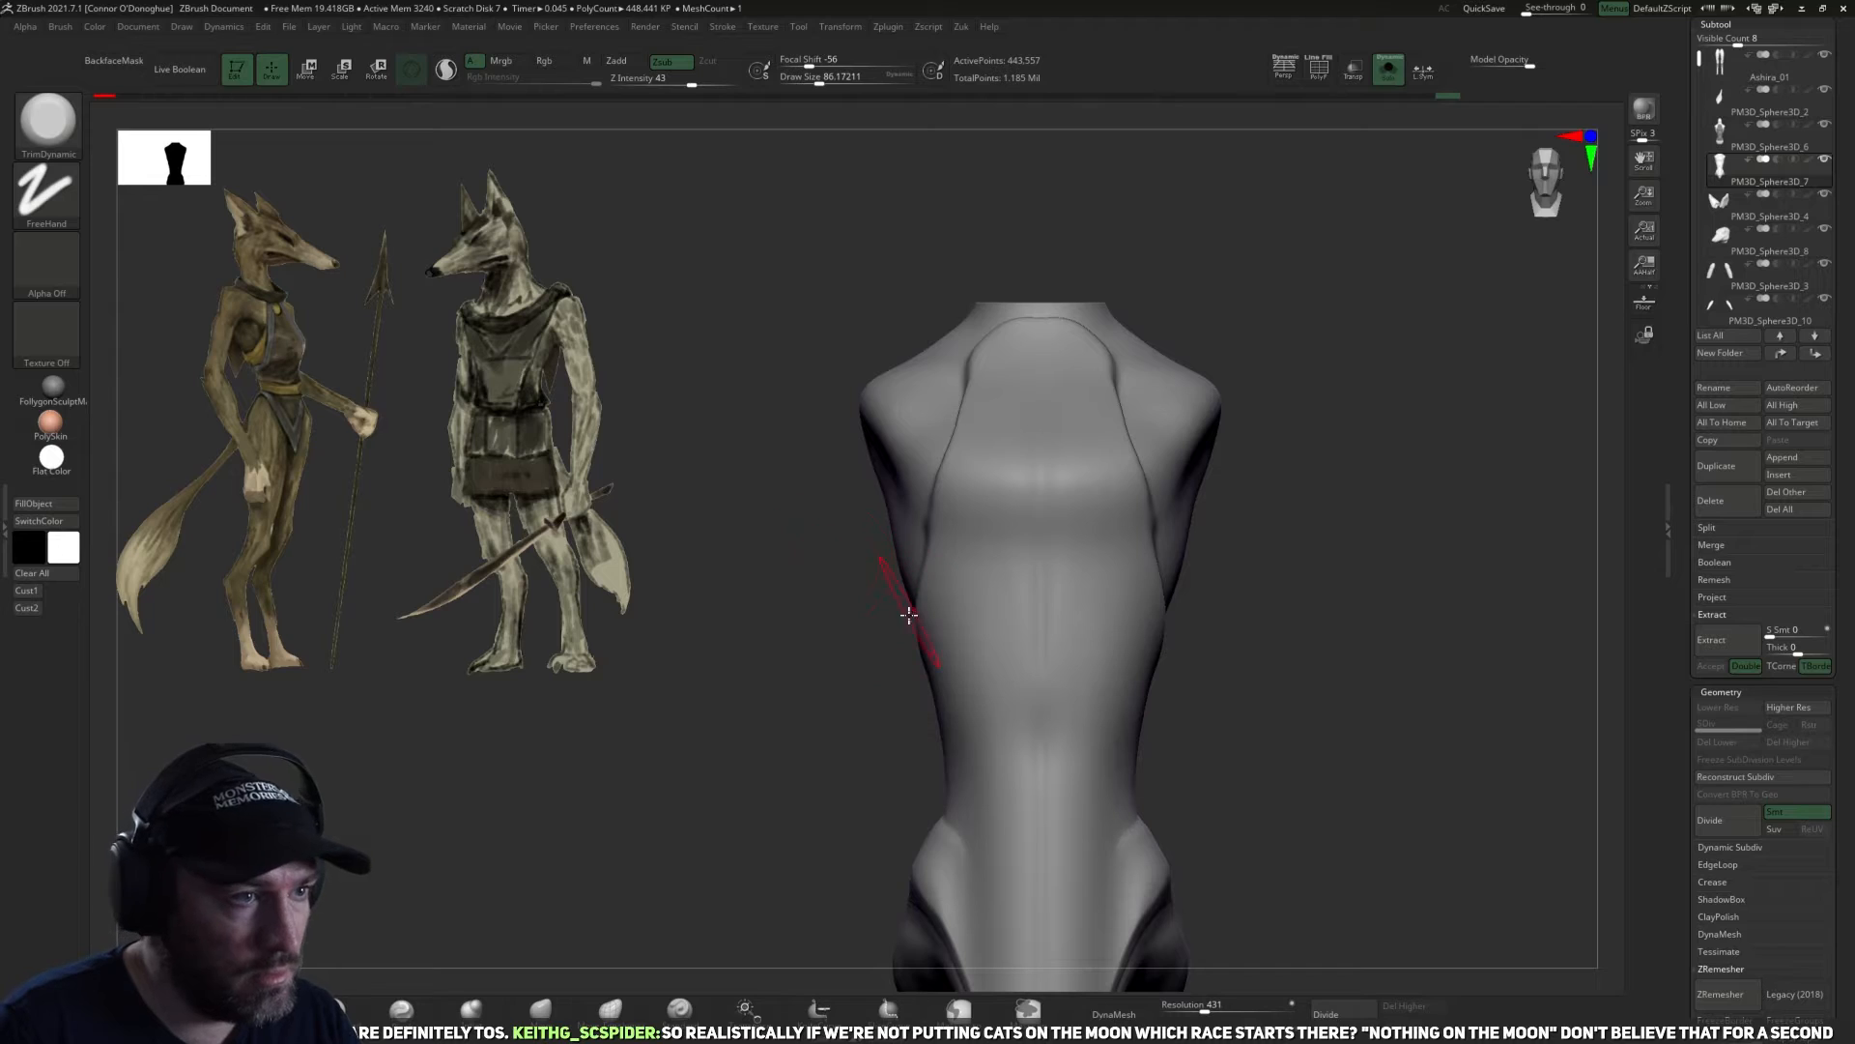
Cut both shoulders off the duplicated torso symmetrically with the KnifeLasso brush in front view.
{"action": "left_click", "coordinate": [802, 1016]}
{"action": "mouse_move", "coordinate": [576, 937]}
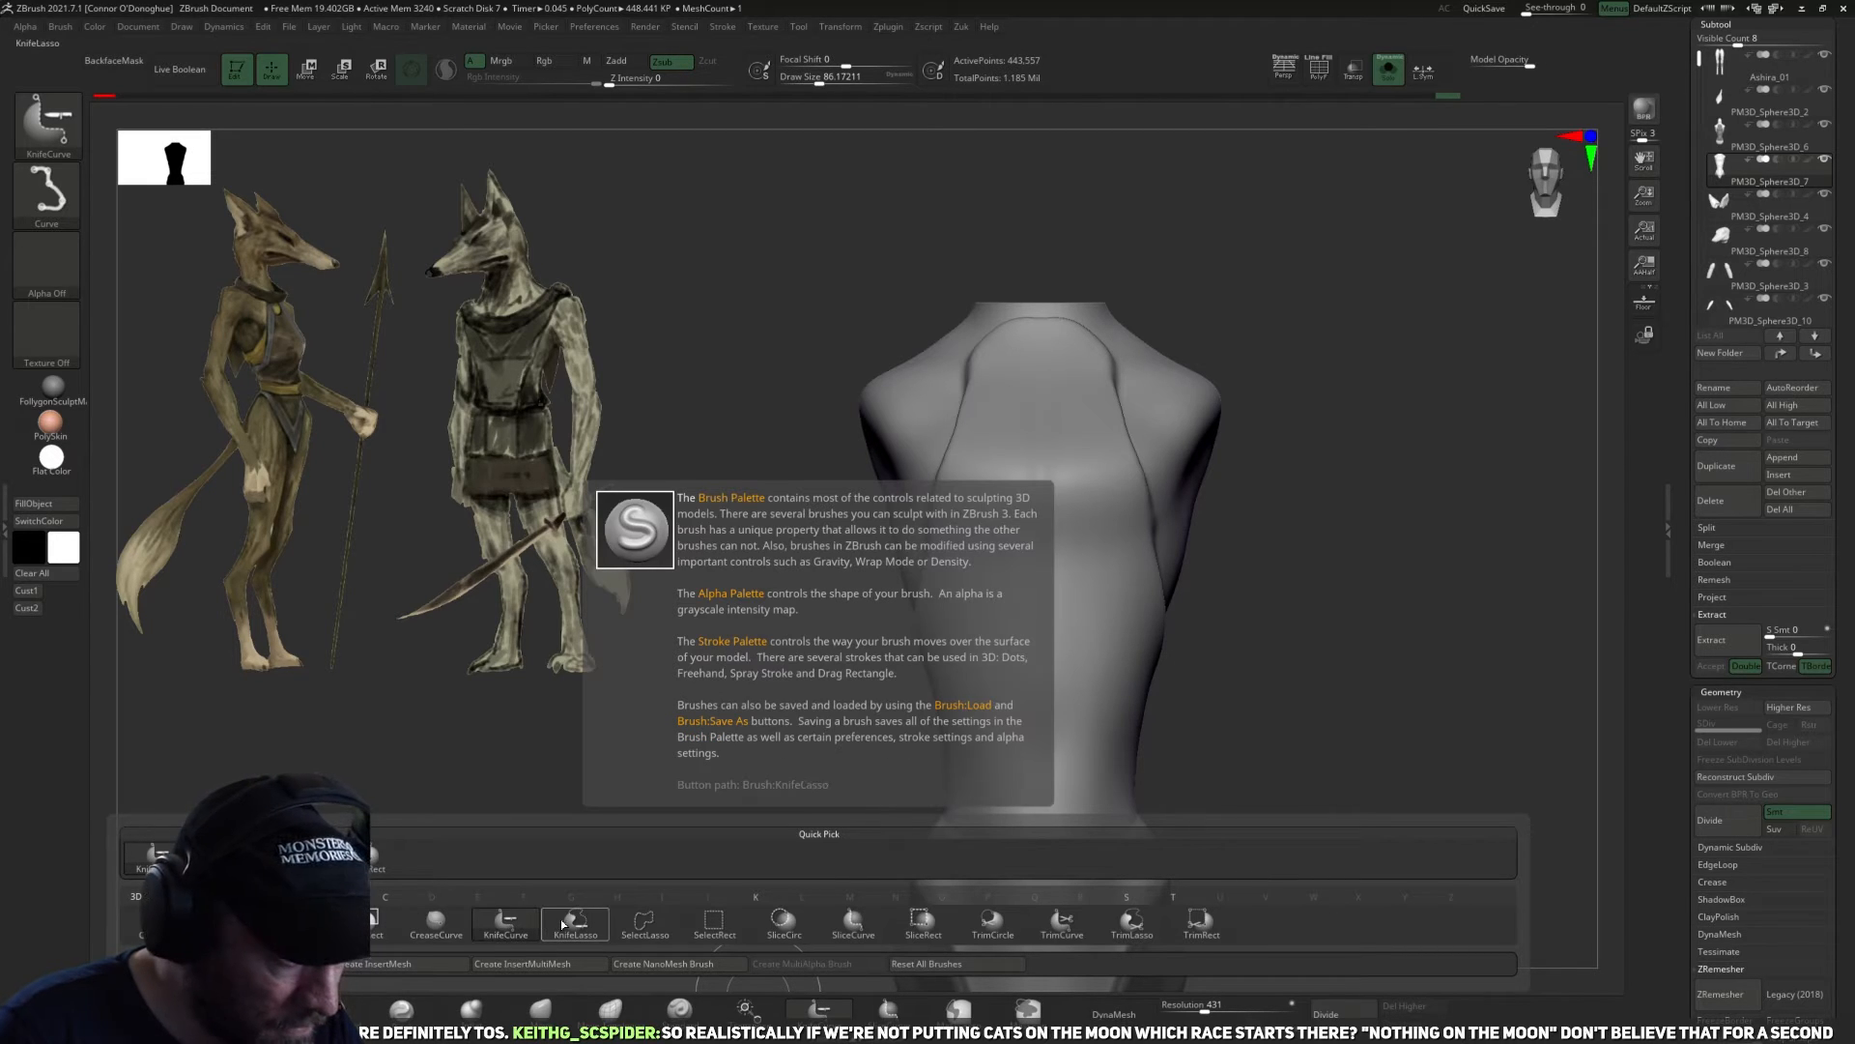
{"action": "left_click", "coordinate": [639, 944]}
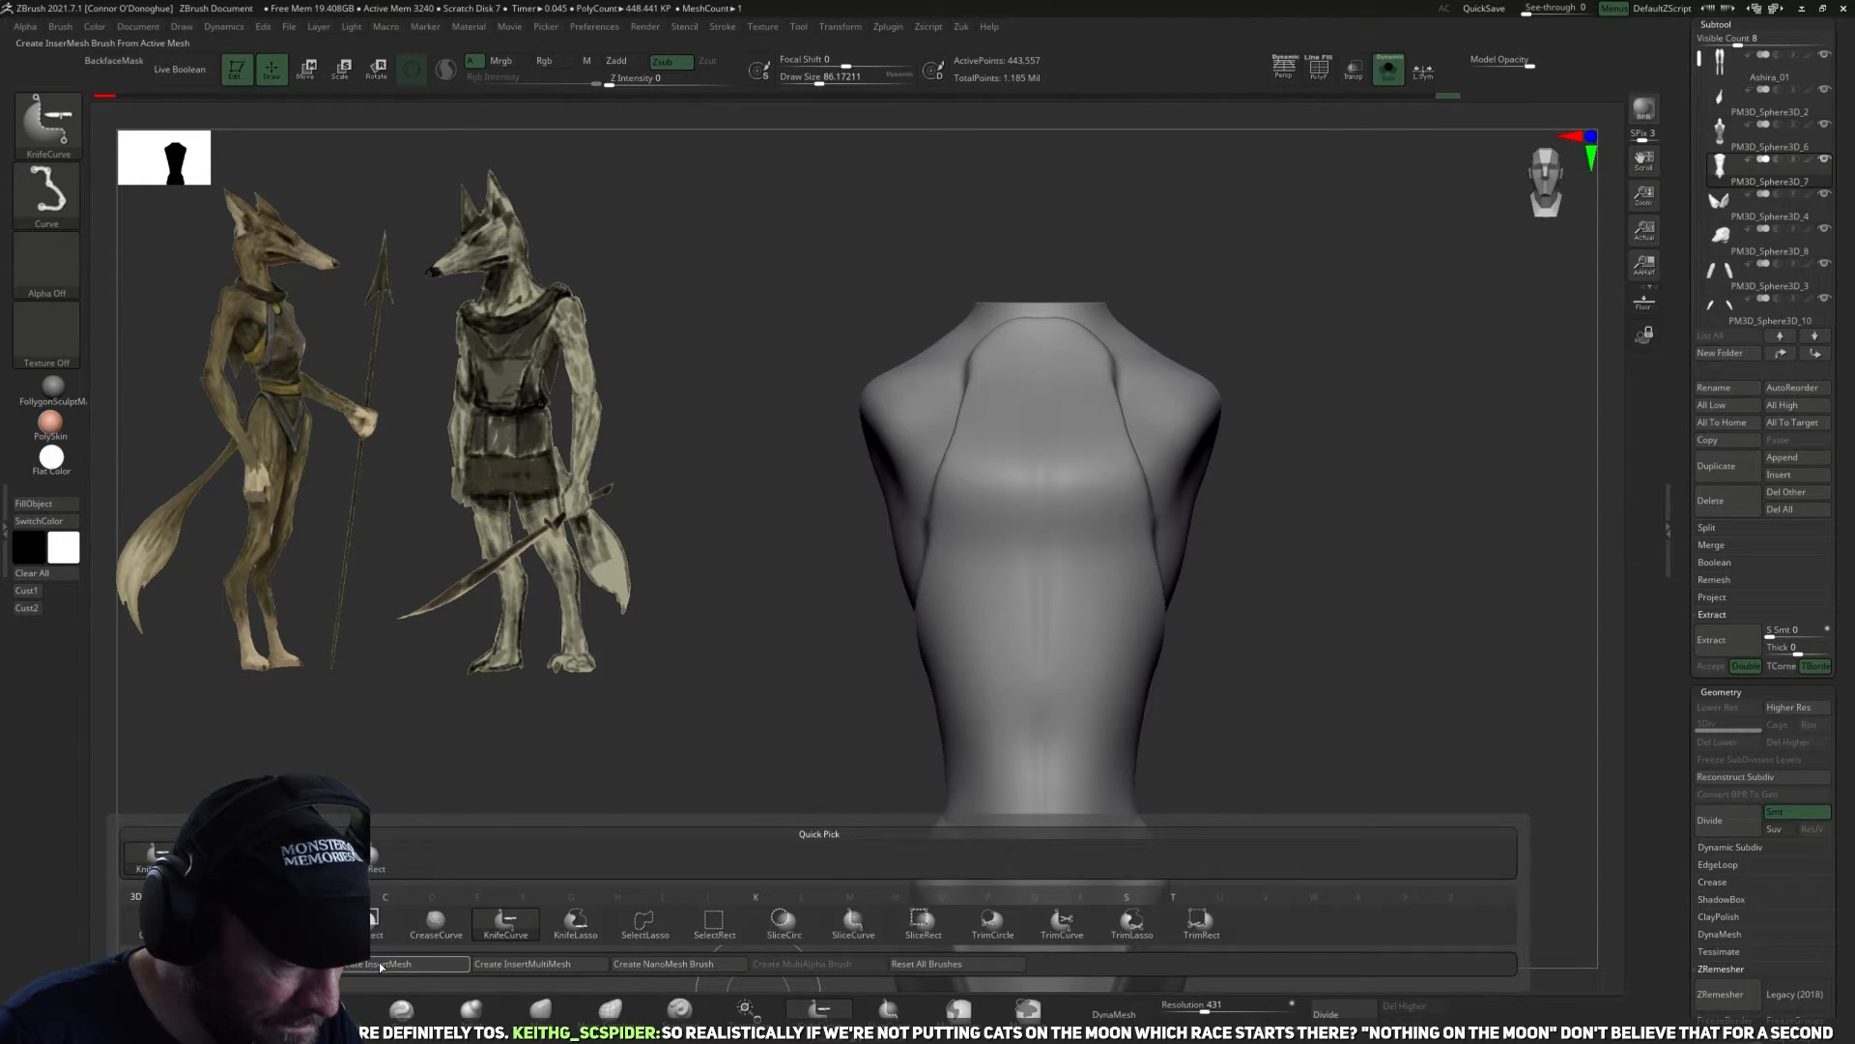
{"action": "left_click", "coordinate": [507, 923]}
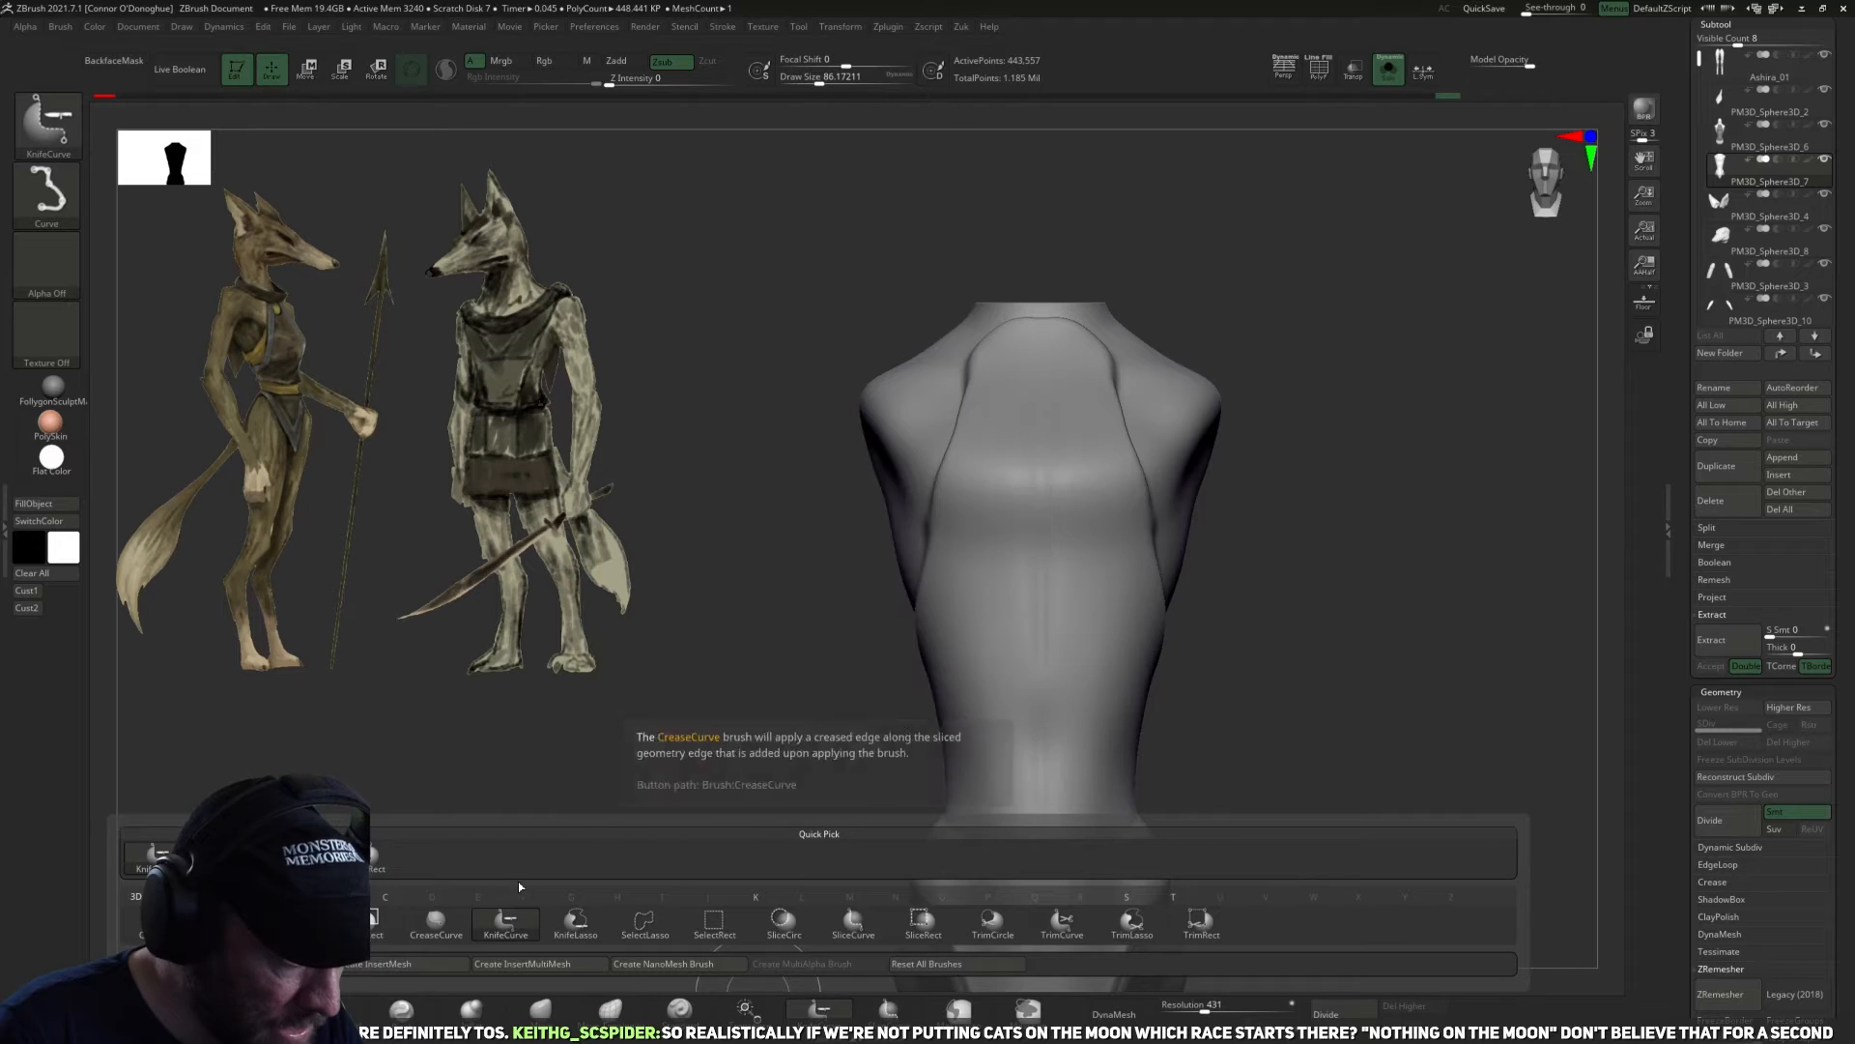
{"action": "left_click", "coordinate": [580, 928]}
{"action": "mouse_move", "coordinate": [887, 348]}
{"action": "left_mouse_down"}
{"action": "mouse_move", "coordinate": [820, 489]}
{"action": "mouse_move", "coordinate": [812, 649]}
{"action": "mouse_move", "coordinate": [750, 649]}
{"action": "mouse_move", "coordinate": [896, 624]}
{"action": "mouse_move", "coordinate": [814, 556]}
{"action": "left_mouse_up"}
{"action": "mouse_move", "coordinate": [754, 303]}
{"action": "left_mouse_down", "text": "ctrl+shift"}
{"action": "mouse_move", "coordinate": [925, 400]}
{"action": "mouse_move", "coordinate": [831, 578]}
{"action": "mouse_move", "coordinate": [750, 630]}
{"action": "left_mouse_up", "text": "ctrl+shift"}
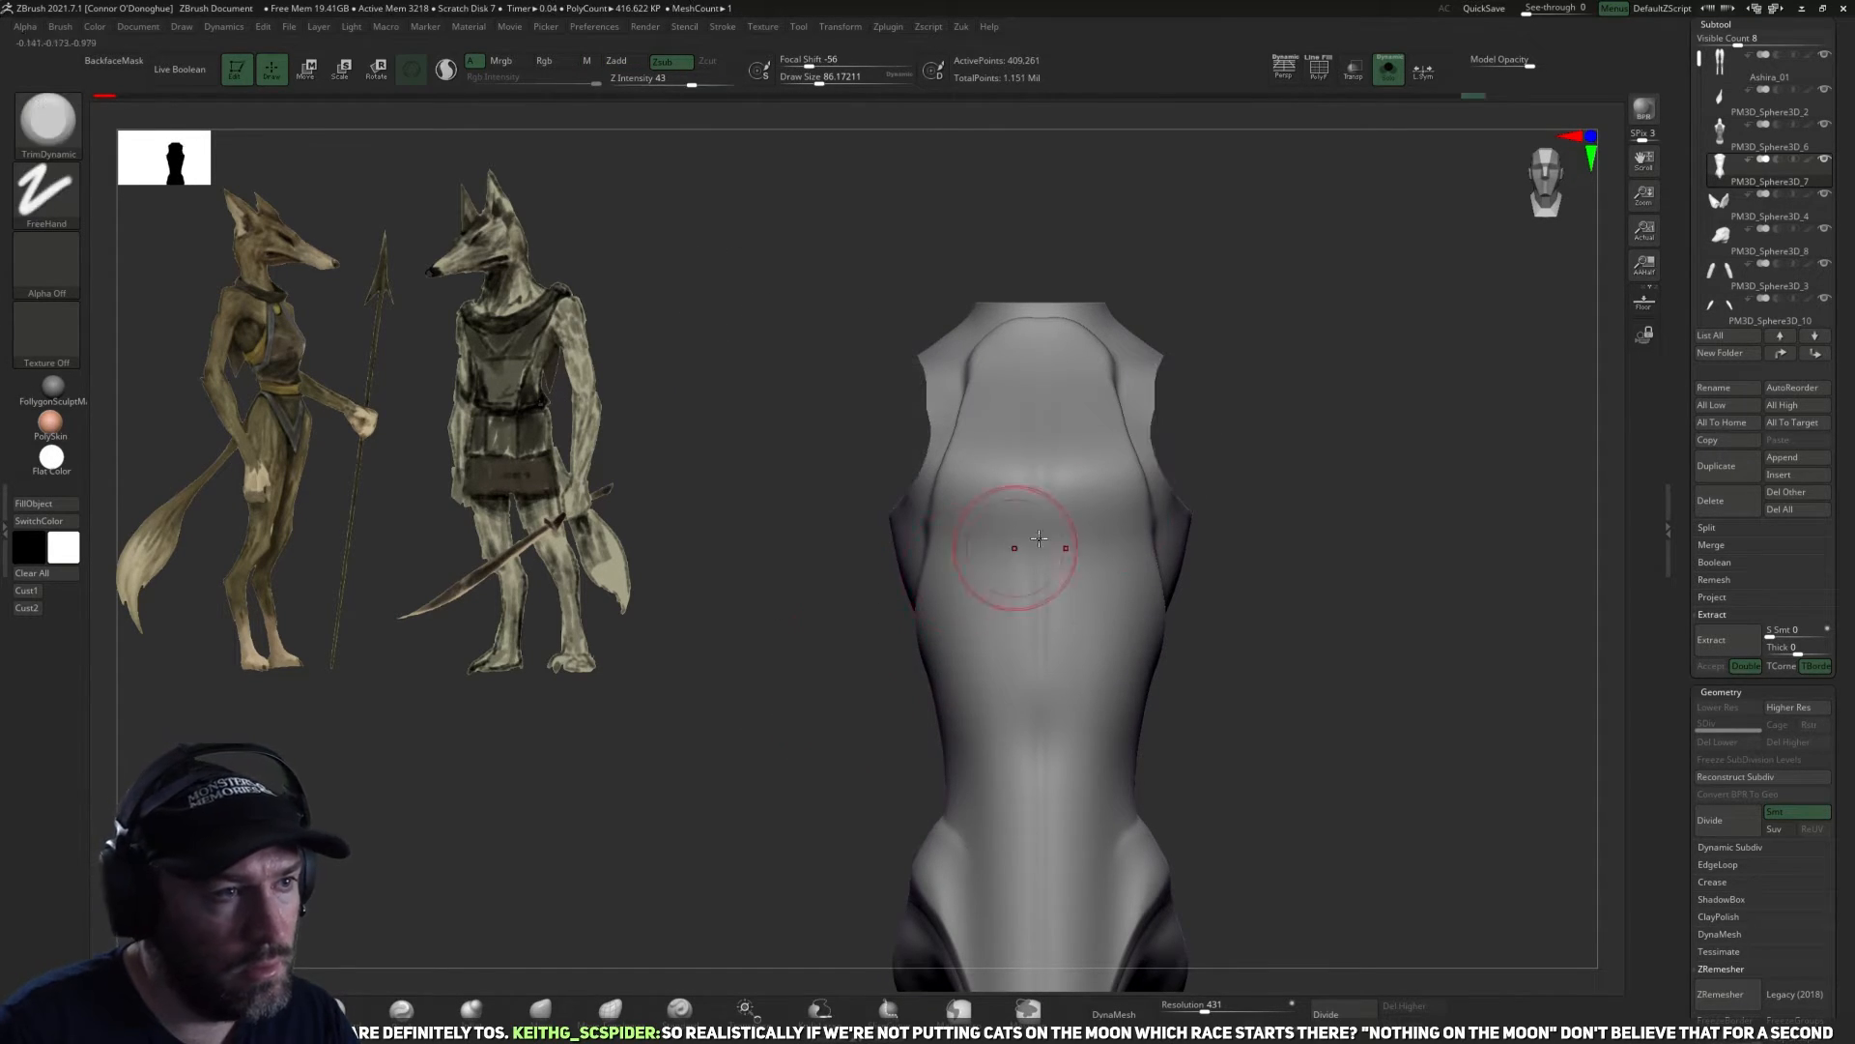
Slice the exposed upper back off the torso in side view with KnifeLasso, following the garment's raised edge.
{"action": "mouse_move", "coordinate": [1227, 502]}
{"action": "left_mouse_down"}
{"action": "mouse_move", "coordinate": [1516, 418]}
{"action": "mouse_move", "coordinate": [1333, 435]}
{"action": "mouse_move", "coordinate": [1387, 422]}
{"action": "left_mouse_up"}
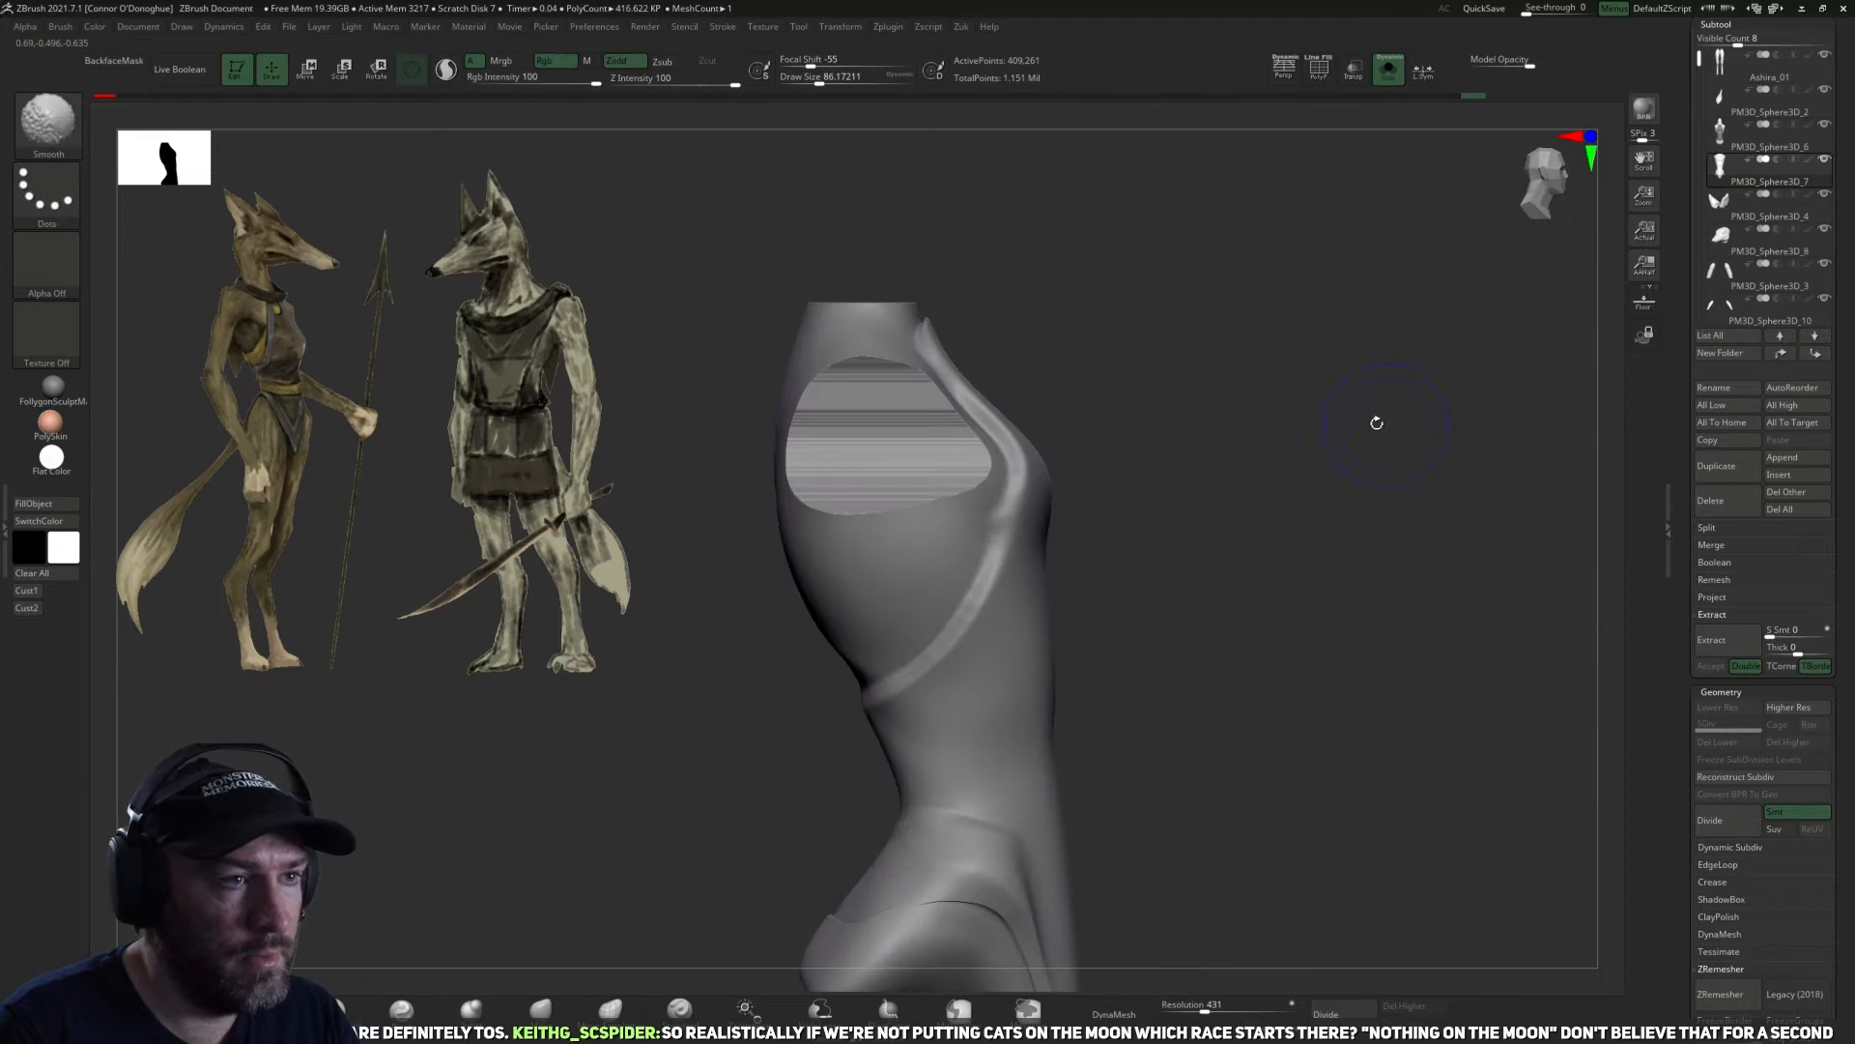
{"action": "left_click_drag", "start_coordinate": [1111, 373], "coordinate": [1123, 409], "text": "alt"}
{"action": "left_click_drag", "start_coordinate": [1069, 319], "coordinate": [1049, 320]}
{"action": "key", "text": "ctrl+shift"}
{"action": "key", "text": "ctrl+shift"}
{"action": "mouse_move", "coordinate": [813, 719]}
{"action": "left_mouse_down", "text": "ctrl+shift"}
{"action": "mouse_move", "coordinate": [879, 594]}
{"action": "mouse_move", "coordinate": [923, 440]}
{"action": "mouse_move", "coordinate": [904, 348]}
{"action": "mouse_move", "coordinate": [802, 267]}
{"action": "left_mouse_up", "text": "ctrl+shift"}
{"action": "key", "text": "ctrl+shift"}
{"action": "mouse_move", "coordinate": [664, 292]}
{"action": "left_mouse_down", "text": "ctrl+shift"}
{"action": "mouse_move", "coordinate": [844, 206]}
{"action": "mouse_move", "coordinate": [933, 318]}
{"action": "mouse_move", "coordinate": [916, 483]}
{"action": "mouse_move", "coordinate": [842, 717]}
{"action": "mouse_move", "coordinate": [863, 713]}
{"action": "left_mouse_up", "text": "ctrl+shift"}
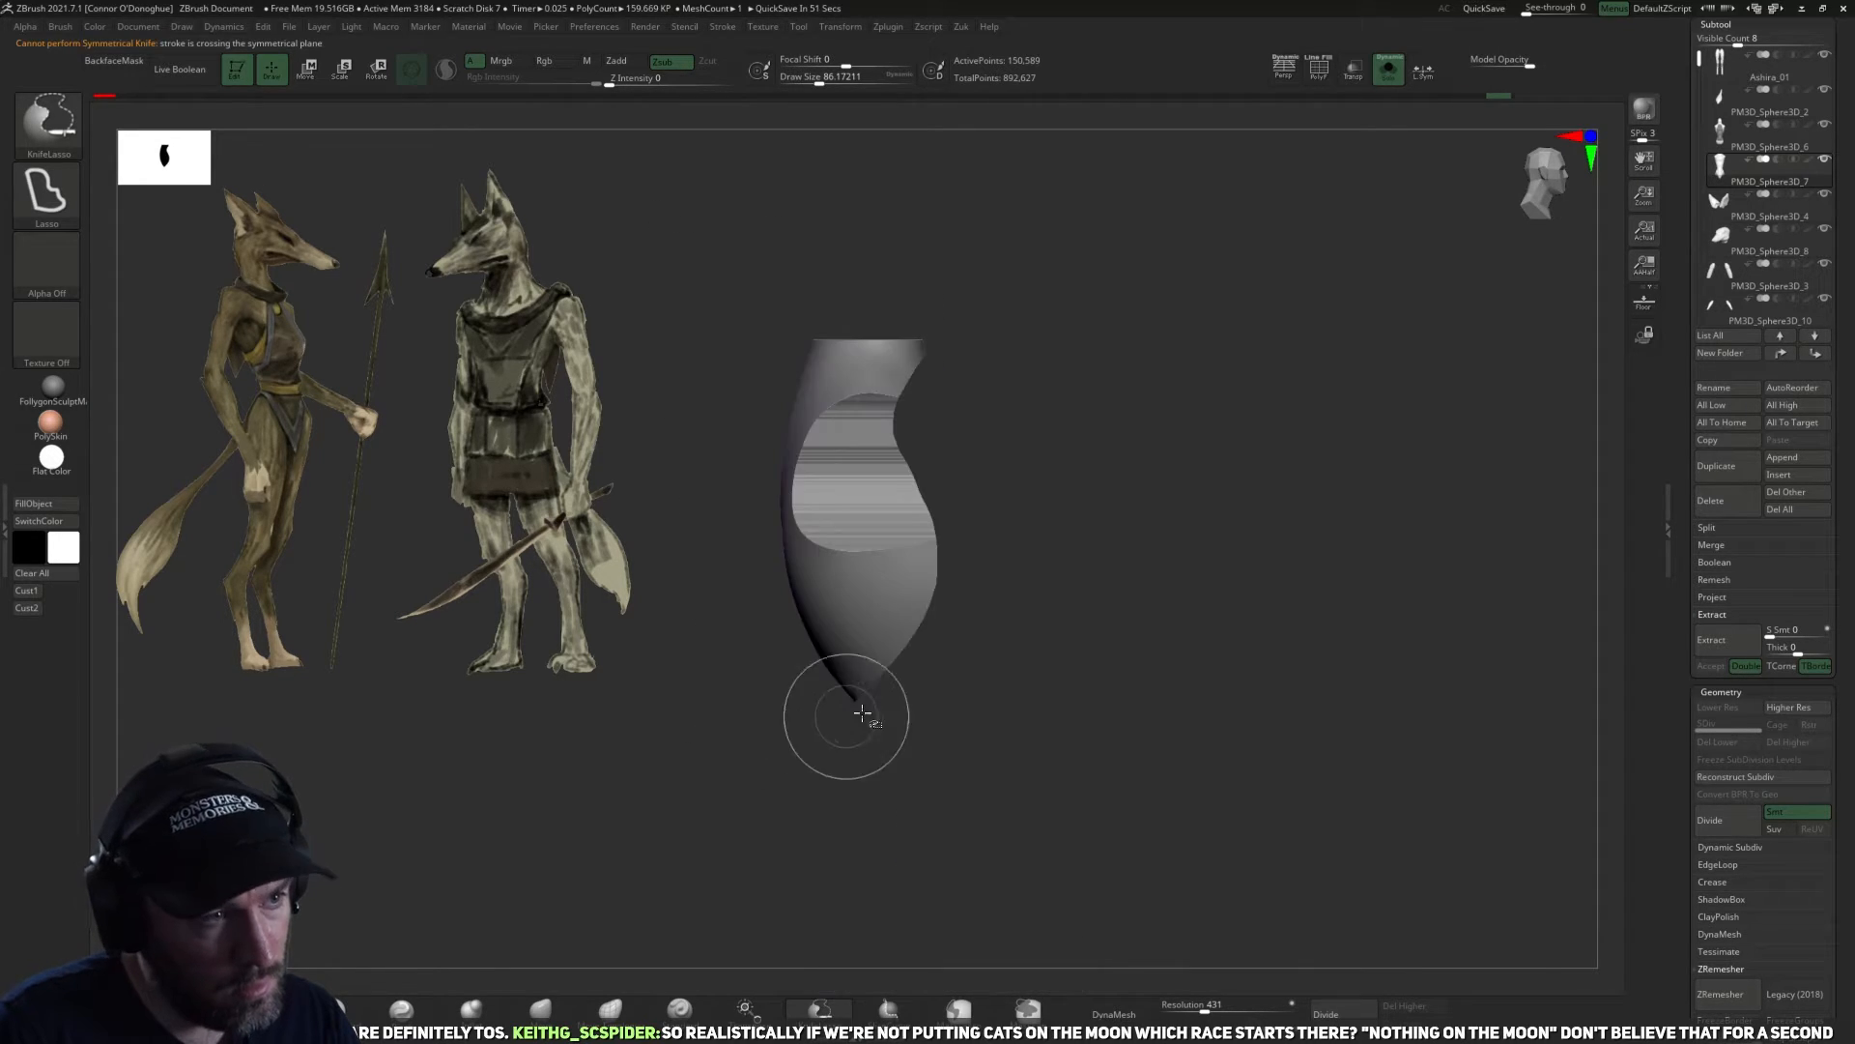
{"action": "mouse_move", "coordinate": [819, 189]}
{"action": "left_mouse_down", "text": "ctrl+shift"}
{"action": "mouse_move", "coordinate": [943, 324]}
{"action": "mouse_move", "coordinate": [945, 568]}
{"action": "mouse_move", "coordinate": [687, 683]}
{"action": "left_mouse_up", "text": "ctrl+shift"}
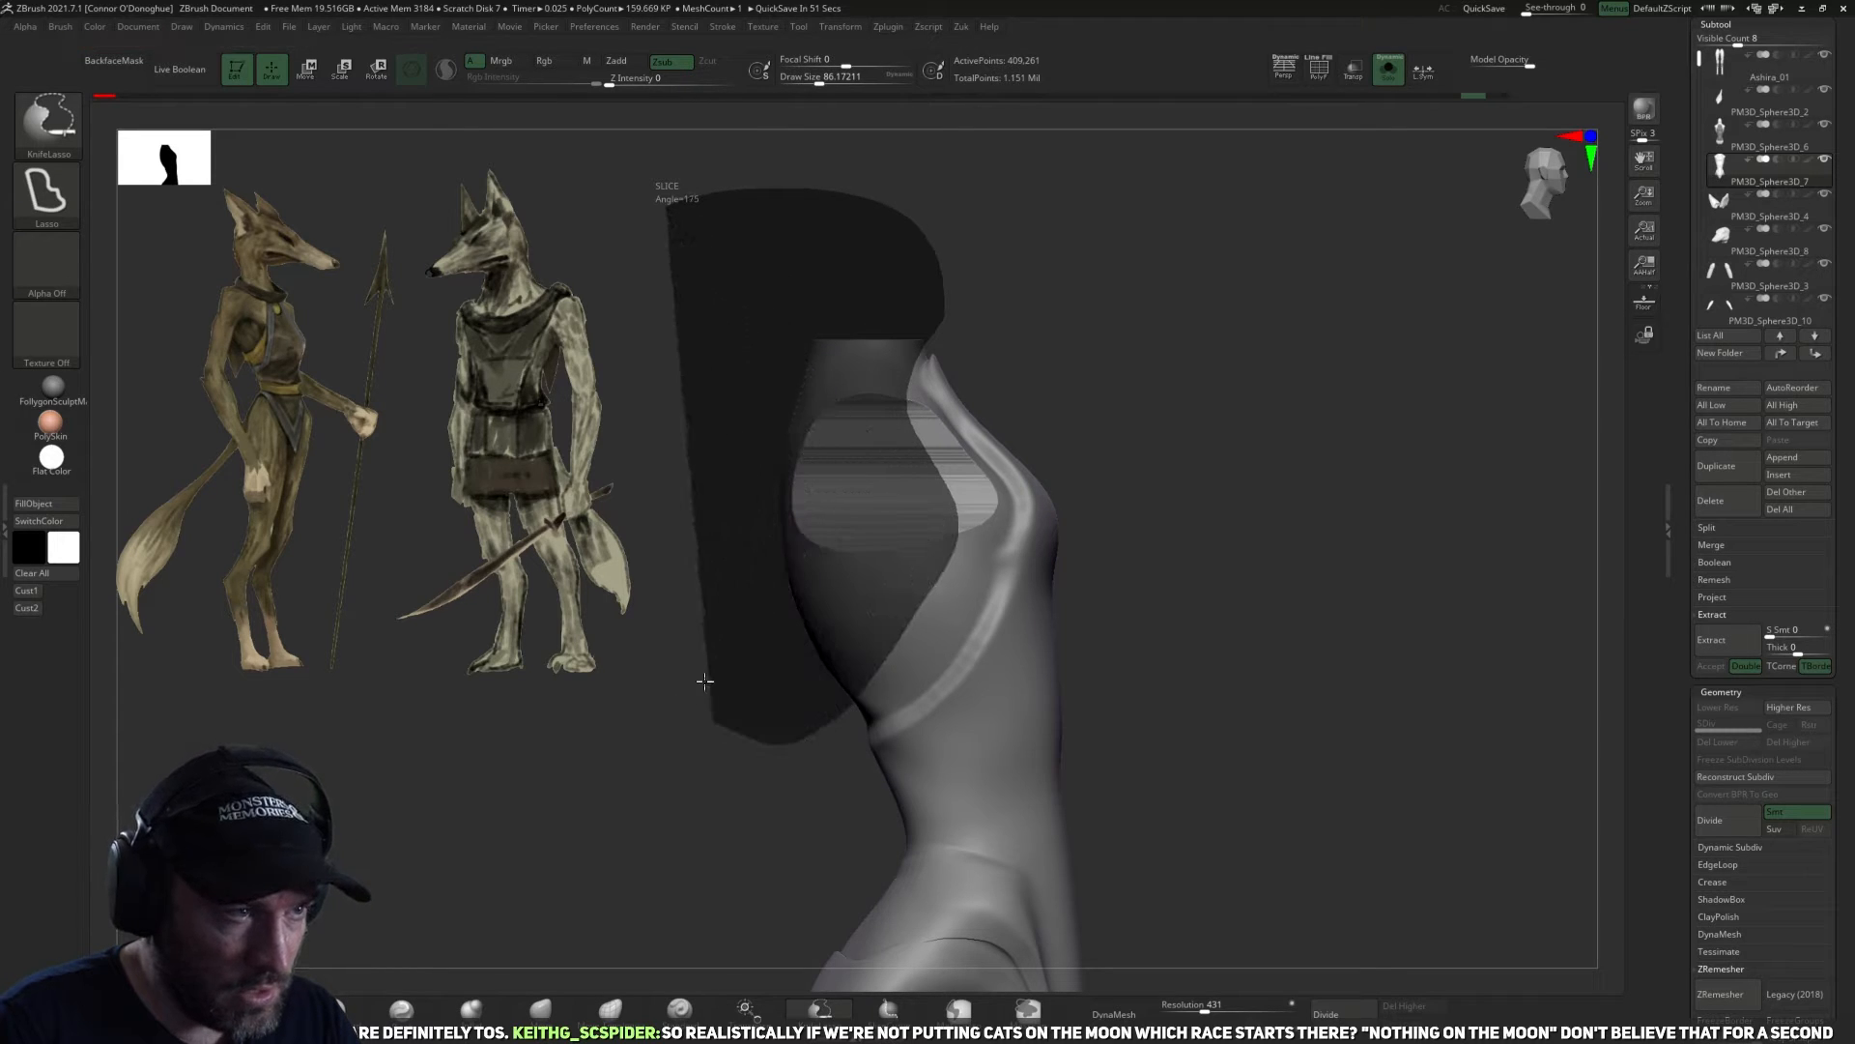
Cut away the bulge below the hip seam with KnifeLasso in an arc from the front flap to the rear.
{"action": "mouse_move", "coordinate": [1172, 468]}
{"action": "left_mouse_down"}
{"action": "mouse_move", "coordinate": [1263, 451]}
{"action": "mouse_move", "coordinate": [1137, 461]}
{"action": "mouse_move", "coordinate": [1209, 629]}
{"action": "mouse_move", "coordinate": [1134, 712]}
{"action": "mouse_move", "coordinate": [1204, 514]}
{"action": "left_mouse_up"}
{"action": "left_click_drag", "start_coordinate": [980, 844], "coordinate": [953, 873]}
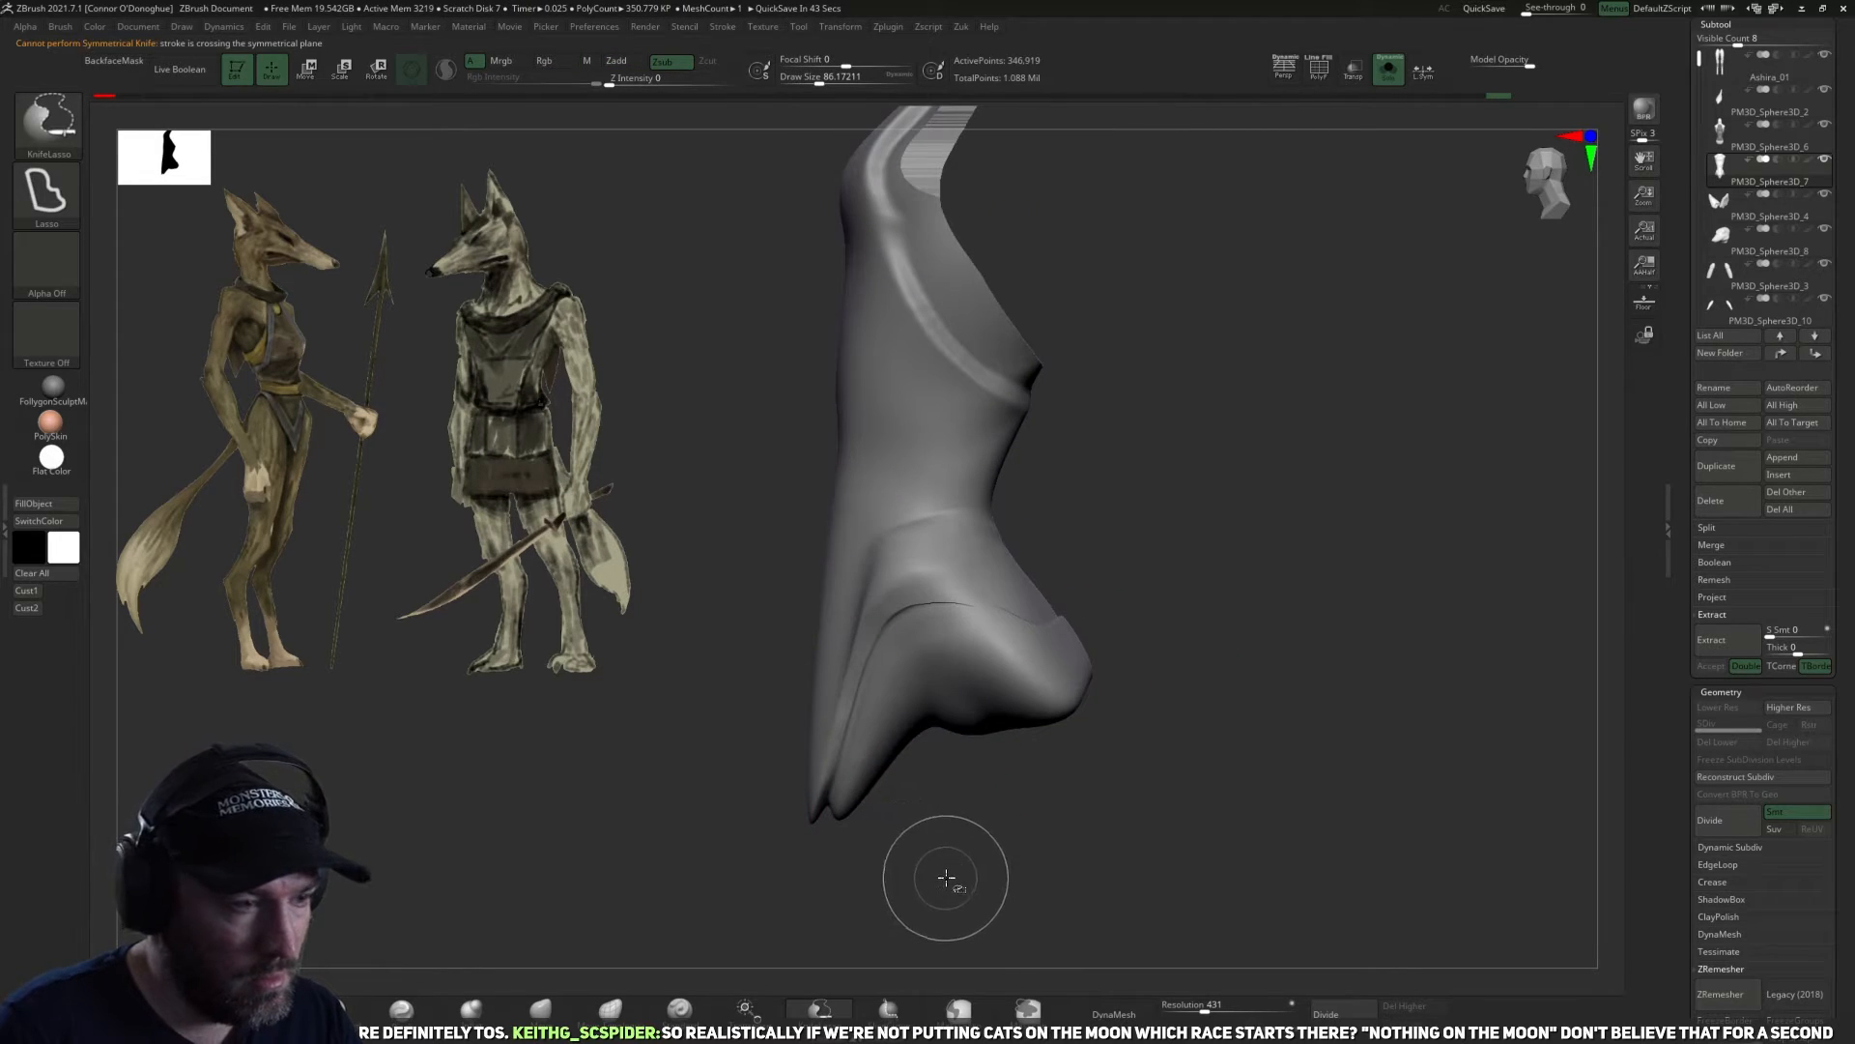
{"action": "mouse_move", "coordinate": [832, 807]}
{"action": "left_mouse_down", "text": "ctrl+shift"}
{"action": "mouse_move", "coordinate": [1083, 666]}
{"action": "mouse_move", "coordinate": [1230, 738]}
{"action": "mouse_move", "coordinate": [1121, 799]}
{"action": "mouse_move", "coordinate": [1106, 684]}
{"action": "mouse_move", "coordinate": [1156, 704]}
{"action": "left_mouse_up", "text": "ctrl+shift"}
{"action": "mouse_move", "coordinate": [1090, 581]}
{"action": "left_mouse_down", "text": "ctrl+shift"}
{"action": "mouse_move", "coordinate": [1009, 704]}
{"action": "mouse_move", "coordinate": [1006, 667]}
{"action": "left_mouse_up", "text": "ctrl+shift"}
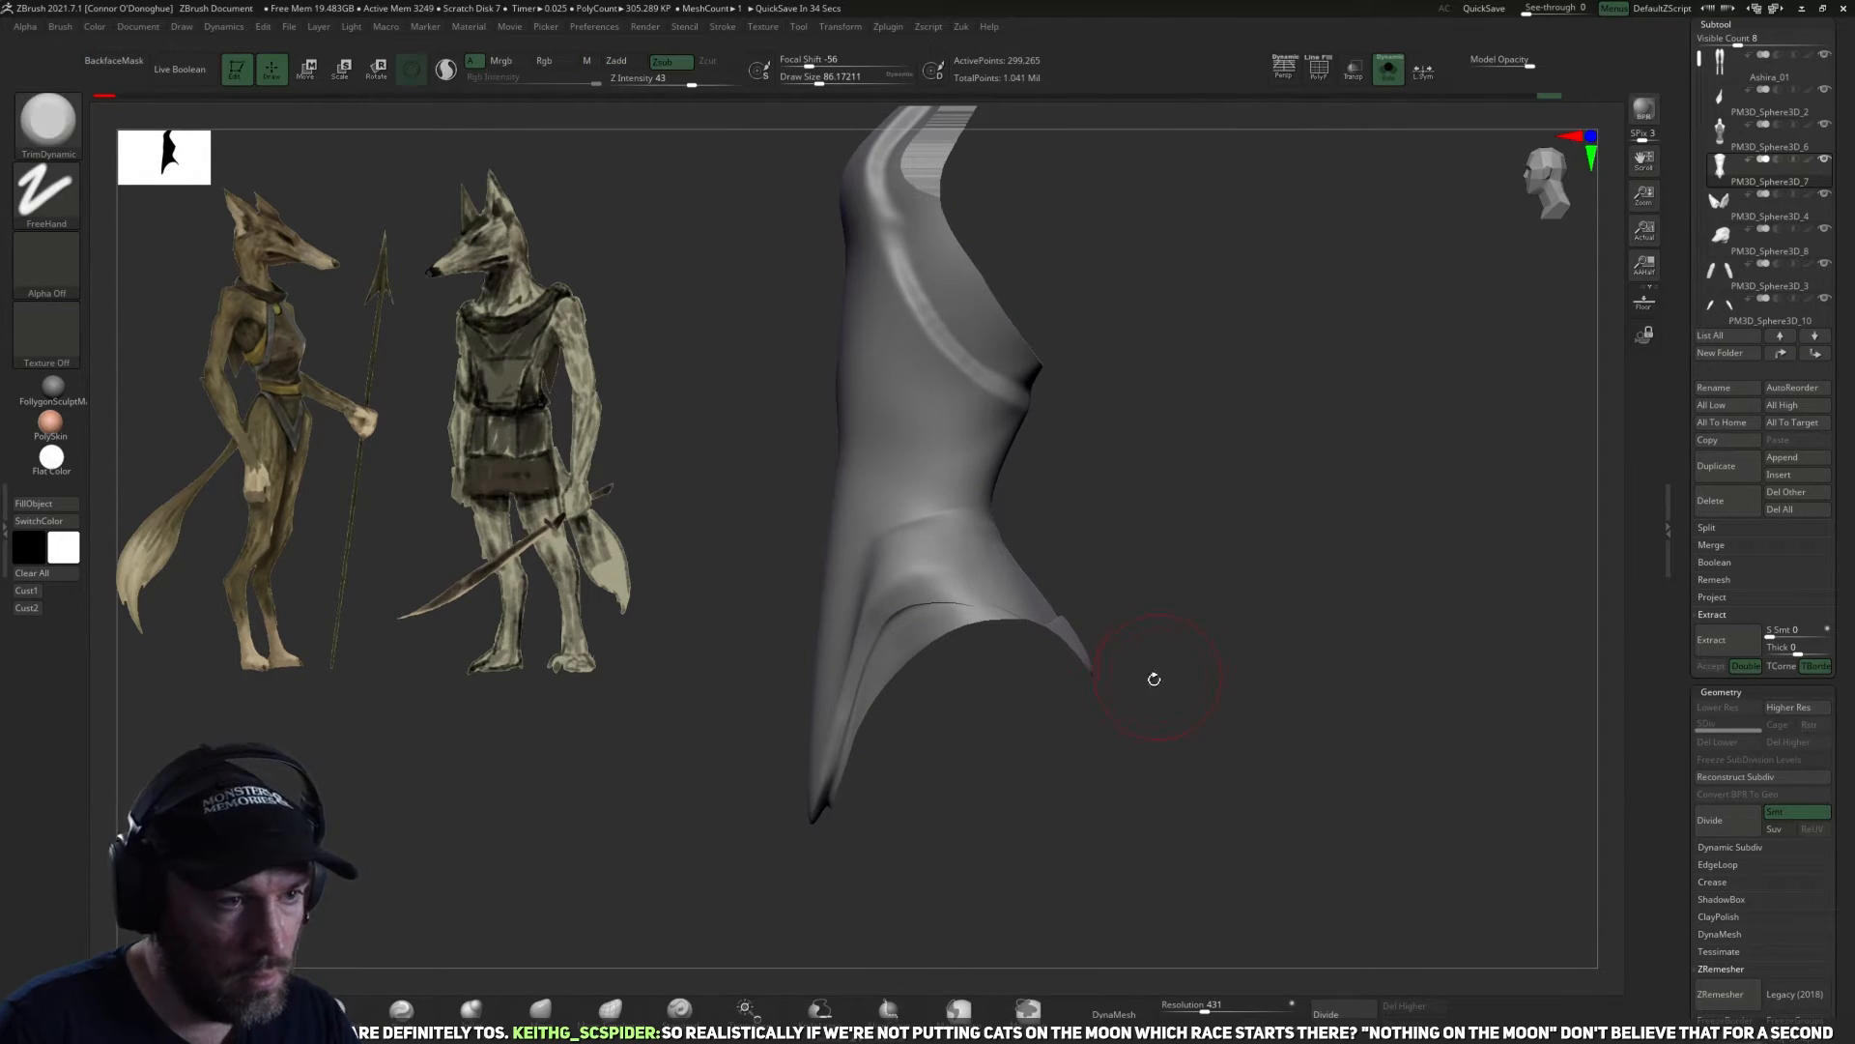
Slice across the pointed rear hip tip of the garment in side view with the SliceCurve brush.
{"action": "mouse_move", "coordinate": [999, 689]}
{"action": "left_mouse_down", "text": "ctrl+shift"}
{"action": "mouse_move", "coordinate": [1131, 578]}
{"action": "mouse_move", "coordinate": [1108, 566]}
{"action": "mouse_move", "coordinate": [1168, 704]}
{"action": "mouse_move", "coordinate": [1221, 665]}
{"action": "left_mouse_up", "text": "ctrl+shift"}
{"action": "left_click_drag", "start_coordinate": [1284, 311], "coordinate": [1213, 600], "text": "alt"}
{"action": "mouse_move", "coordinate": [1143, 676]}
{"action": "left_mouse_down", "text": "ctrl"}
{"action": "mouse_move", "coordinate": [1023, 848]}
{"action": "mouse_move", "coordinate": [1151, 807]}
{"action": "mouse_move", "coordinate": [1226, 848]}
{"action": "mouse_move", "coordinate": [1344, 734]}
{"action": "left_mouse_up", "text": "ctrl"}
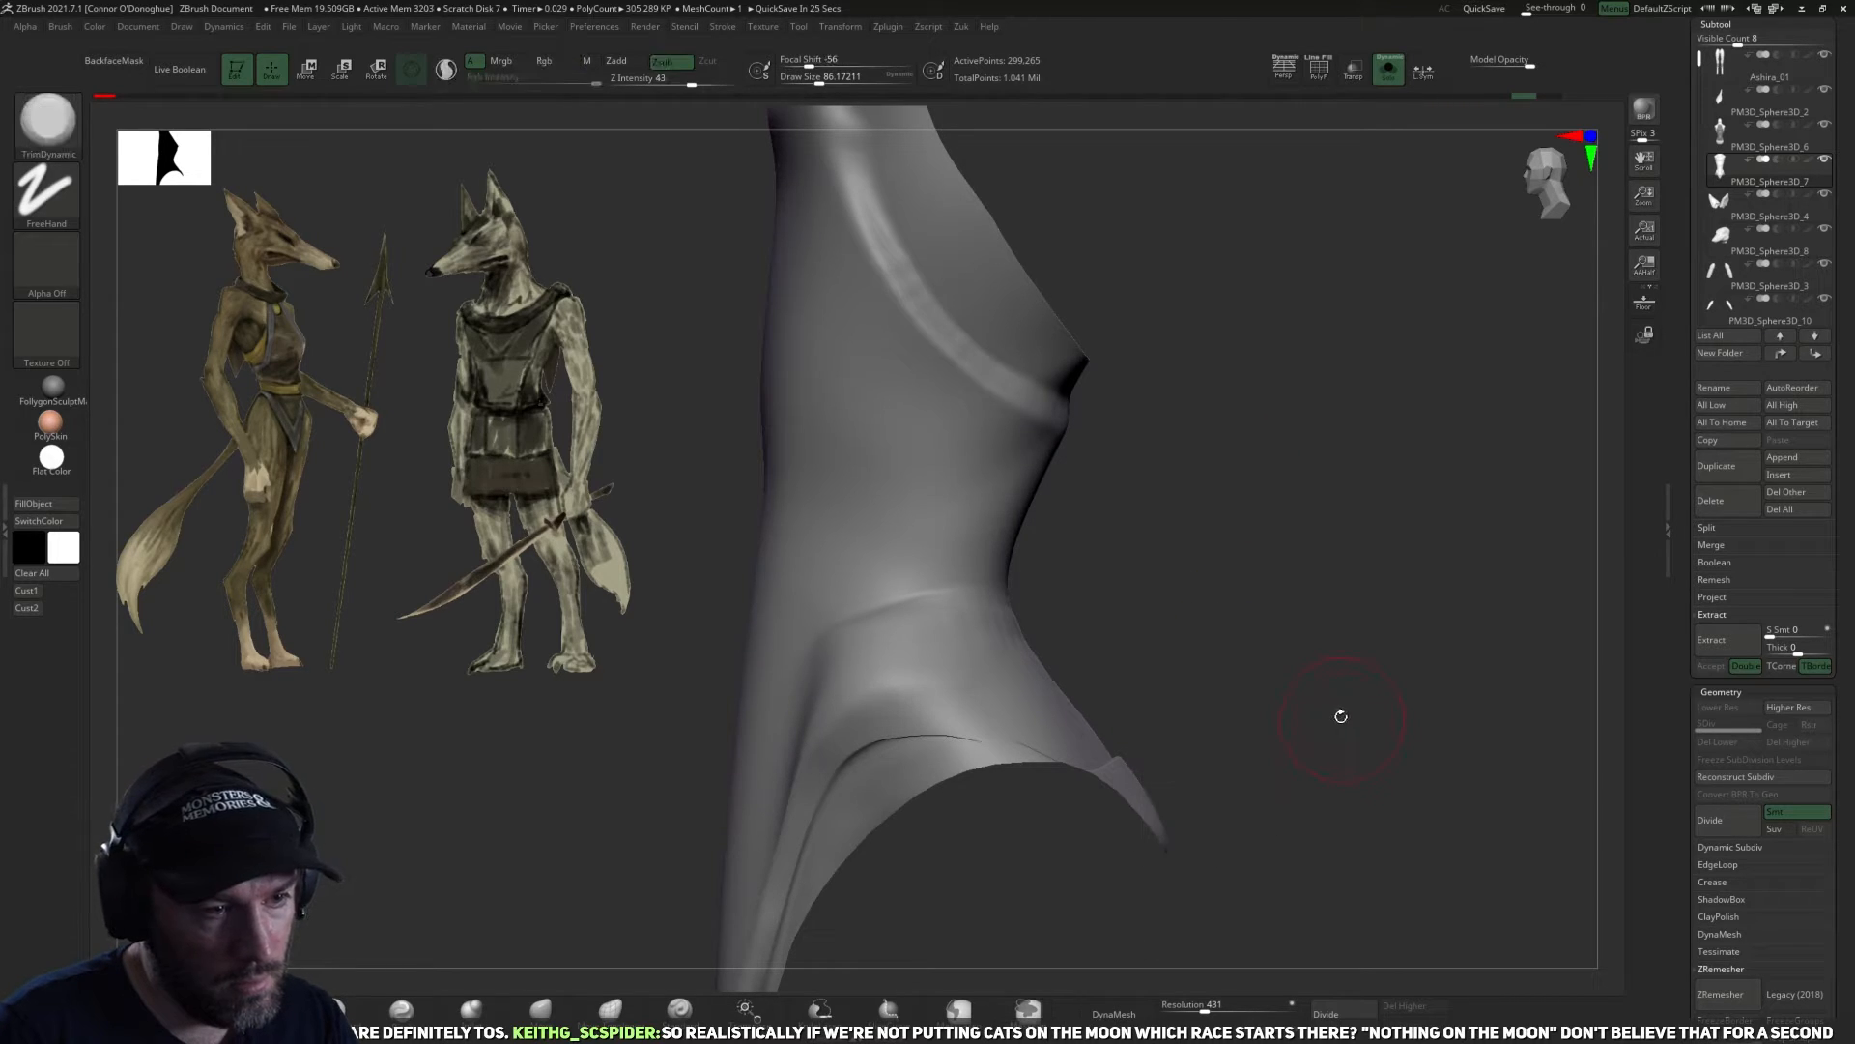
{"action": "left_click_drag", "start_coordinate": [1199, 653], "coordinate": [1025, 857], "text": "ctrl+shift"}
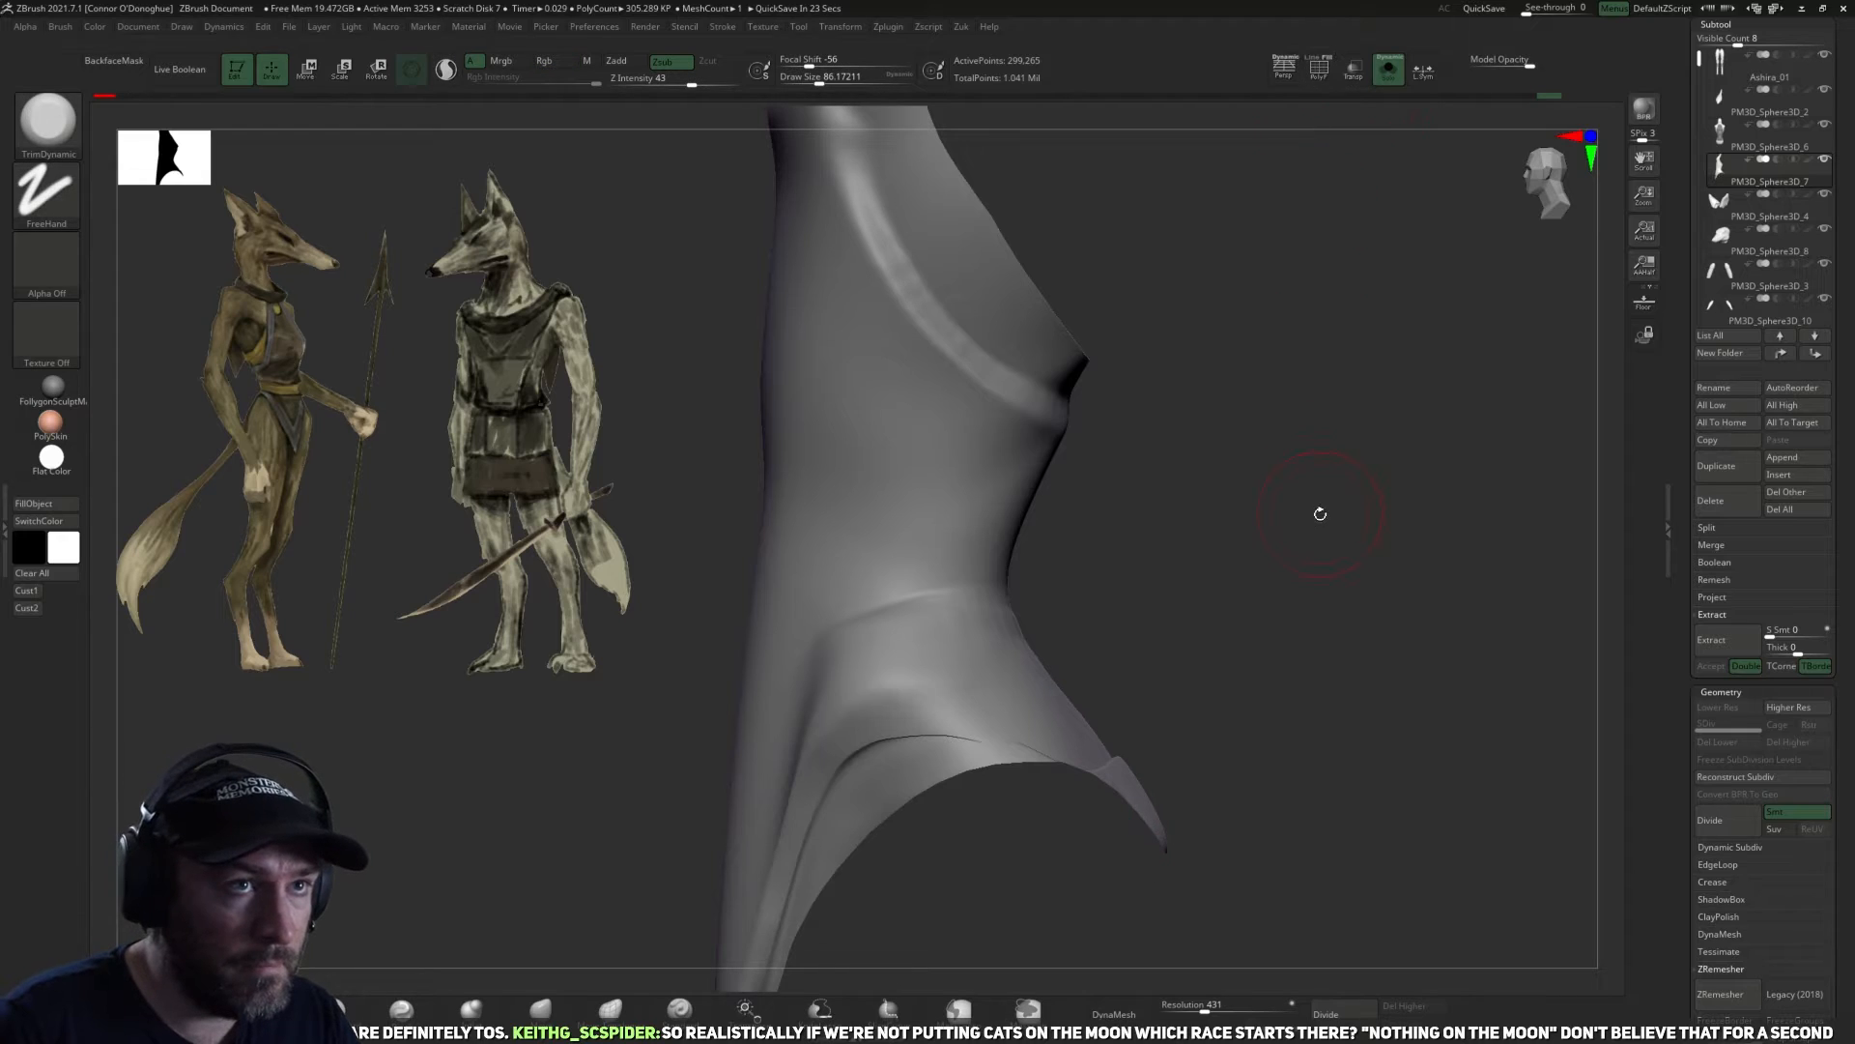
{"action": "left_click_drag", "start_coordinate": [1320, 513], "coordinate": [1291, 356], "text": "alt"}
{"action": "left_click", "coordinate": [1320, 71]}
{"action": "left_click", "coordinate": [1320, 72]}
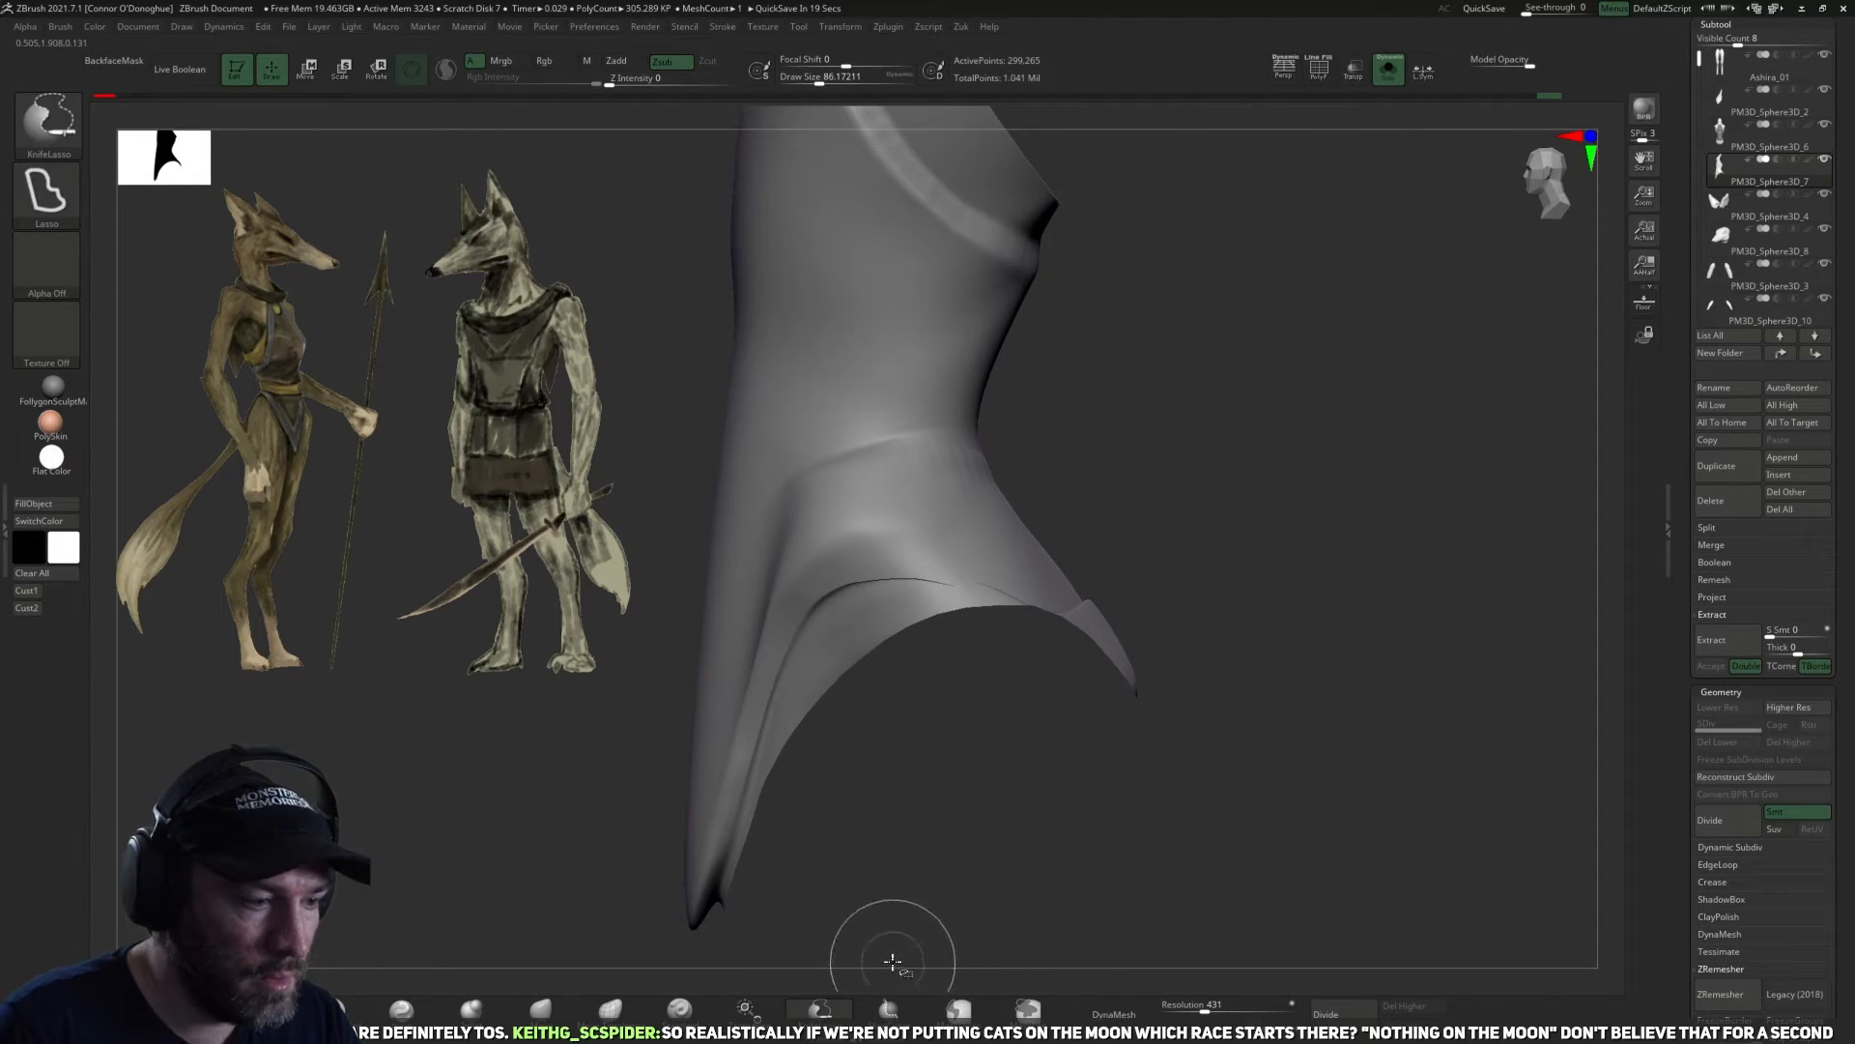
{"action": "left_click", "coordinate": [904, 1007]}
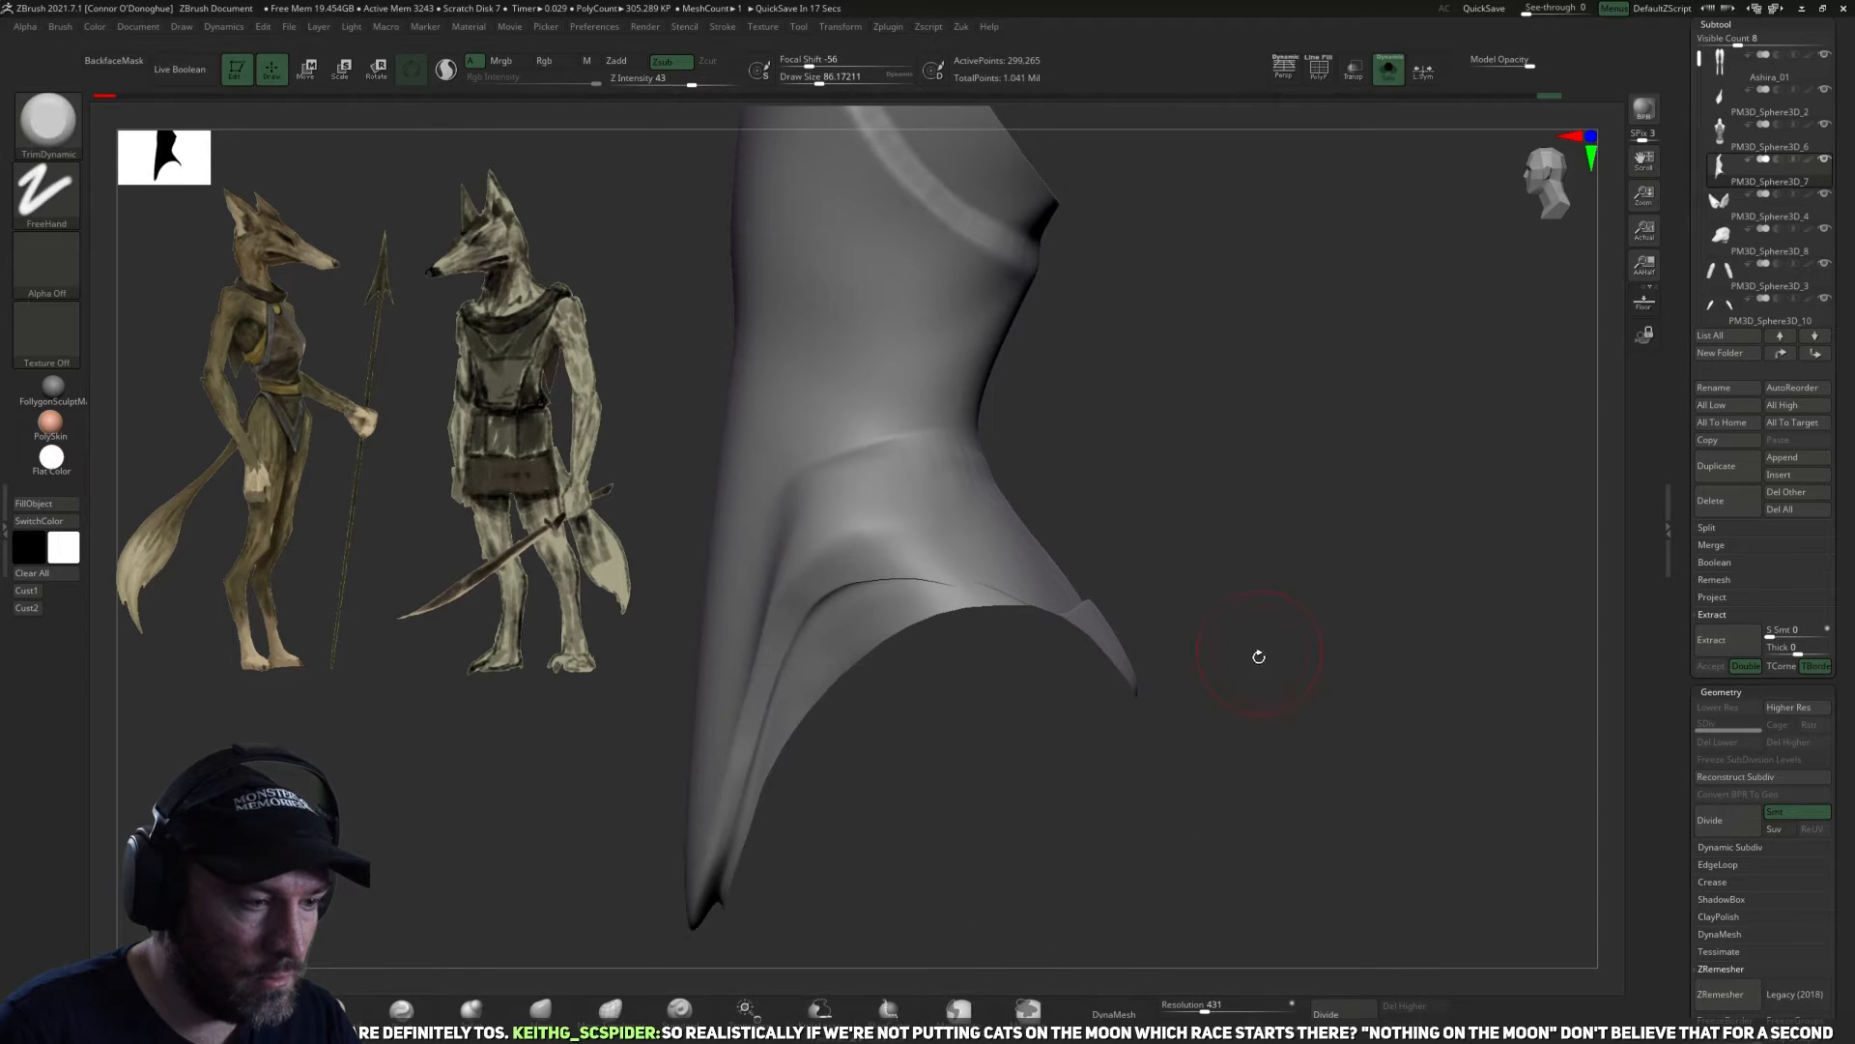
{"action": "mouse_move", "coordinate": [1234, 504]}
{"action": "left_mouse_down", "text": "ctrl+shift"}
{"action": "mouse_move", "coordinate": [886, 798]}
{"action": "mouse_move", "coordinate": [890, 768]}
{"action": "left_mouse_up", "text": "ctrl+shift"}
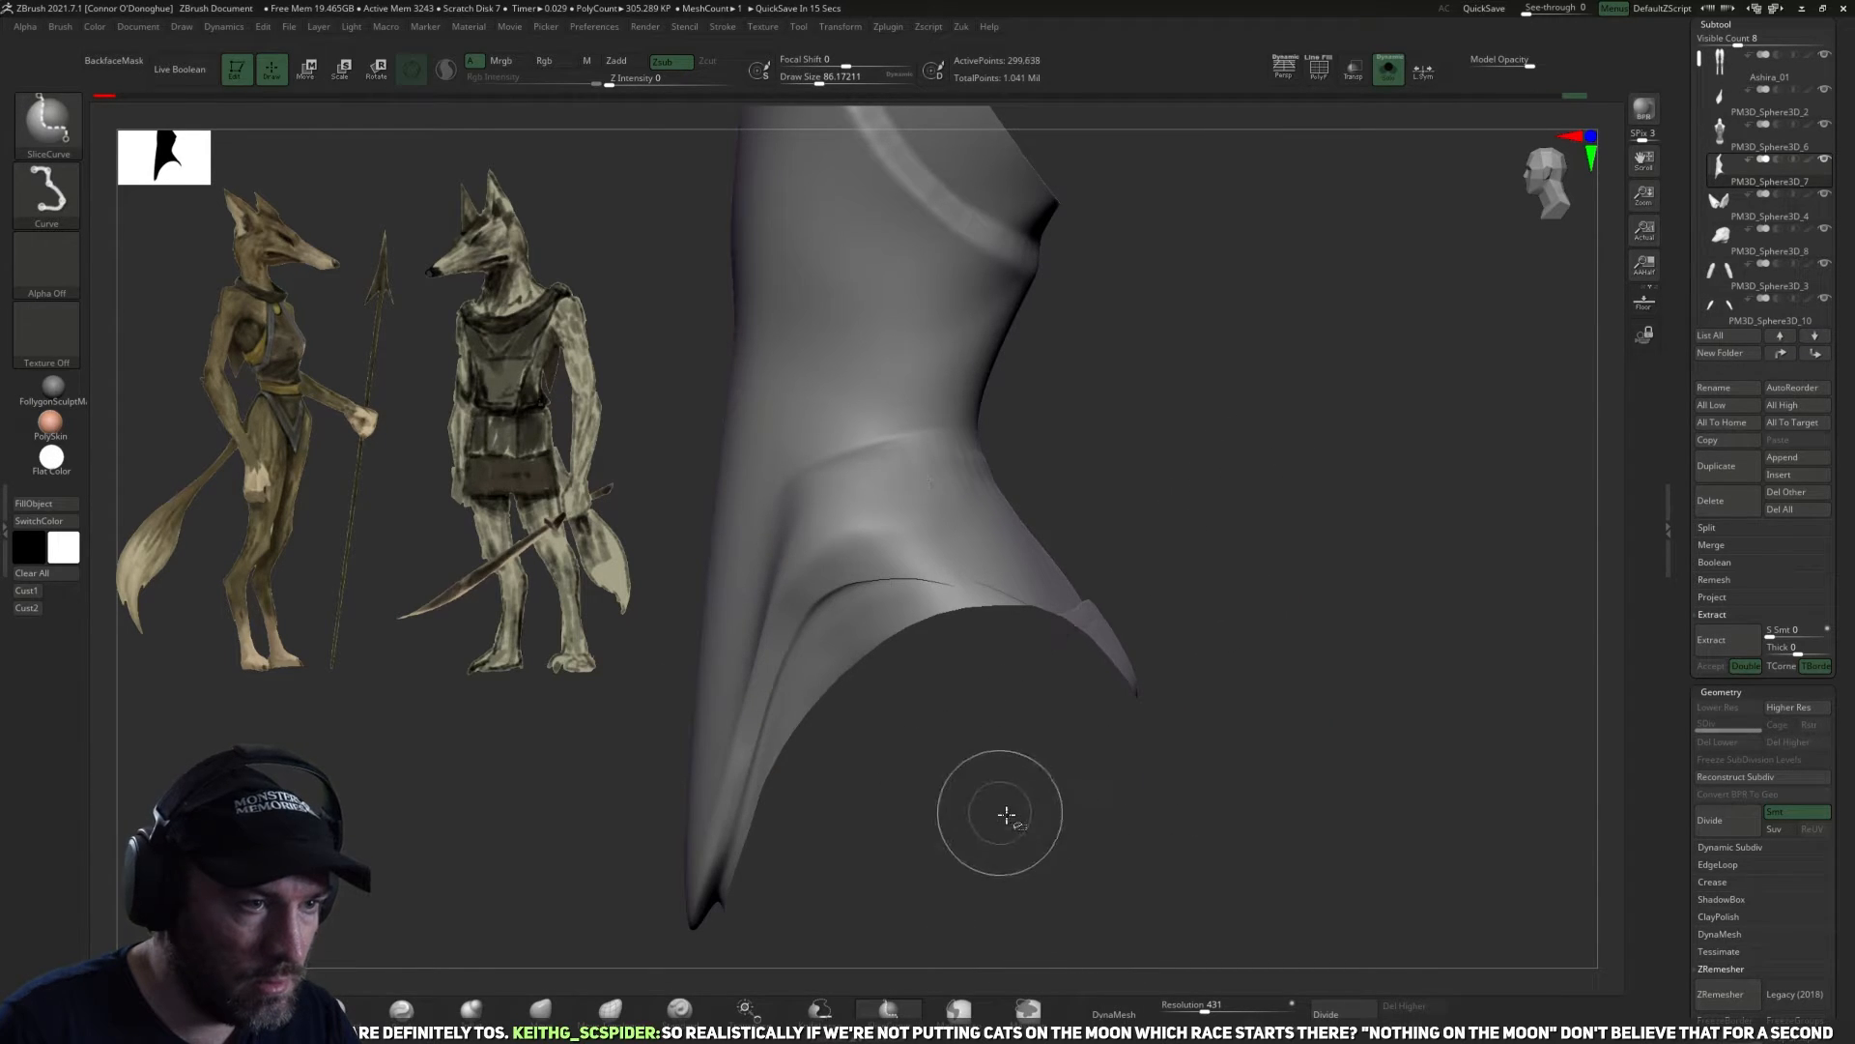
Check the sliced hip's polygroups with the polyframe display and undo the slice.
{"action": "left_click", "coordinate": [1315, 62]}
{"action": "left_click_drag", "start_coordinate": [1292, 276], "coordinate": [1210, 466]}
{"action": "left_click_drag", "start_coordinate": [1188, 669], "coordinate": [1181, 502]}
{"action": "left_click", "coordinate": [1048, 655], "text": "ctrl+shift"}
{"action": "left_click", "coordinate": [1116, 656], "text": "ctrl+shift"}
{"action": "mouse_move", "coordinate": [1221, 696]}
{"action": "left_mouse_down"}
{"action": "mouse_move", "coordinate": [1185, 576]}
{"action": "mouse_move", "coordinate": [1268, 541]}
{"action": "mouse_move", "coordinate": [1251, 658]}
{"action": "mouse_move", "coordinate": [1261, 637]}
{"action": "mouse_move", "coordinate": [1266, 729]}
{"action": "mouse_move", "coordinate": [1276, 675]}
{"action": "mouse_move", "coordinate": [1238, 716]}
{"action": "mouse_move", "coordinate": [1267, 691]}
{"action": "mouse_move", "coordinate": [1238, 646]}
{"action": "left_mouse_up"}
{"action": "left_click", "coordinate": [1276, 641], "text": "ctrl+shift"}
{"action": "left_click_drag", "start_coordinate": [1057, 540], "coordinate": [1141, 853], "text": "ctrl"}
{"action": "mouse_move", "coordinate": [1360, 657]}
{"action": "left_mouse_down"}
{"action": "mouse_move", "coordinate": [1226, 394]}
{"action": "mouse_move", "coordinate": [1094, 824]}
{"action": "left_mouse_up"}
{"action": "left_click_drag", "start_coordinate": [919, 876], "coordinate": [1163, 583], "text": "ctrl"}
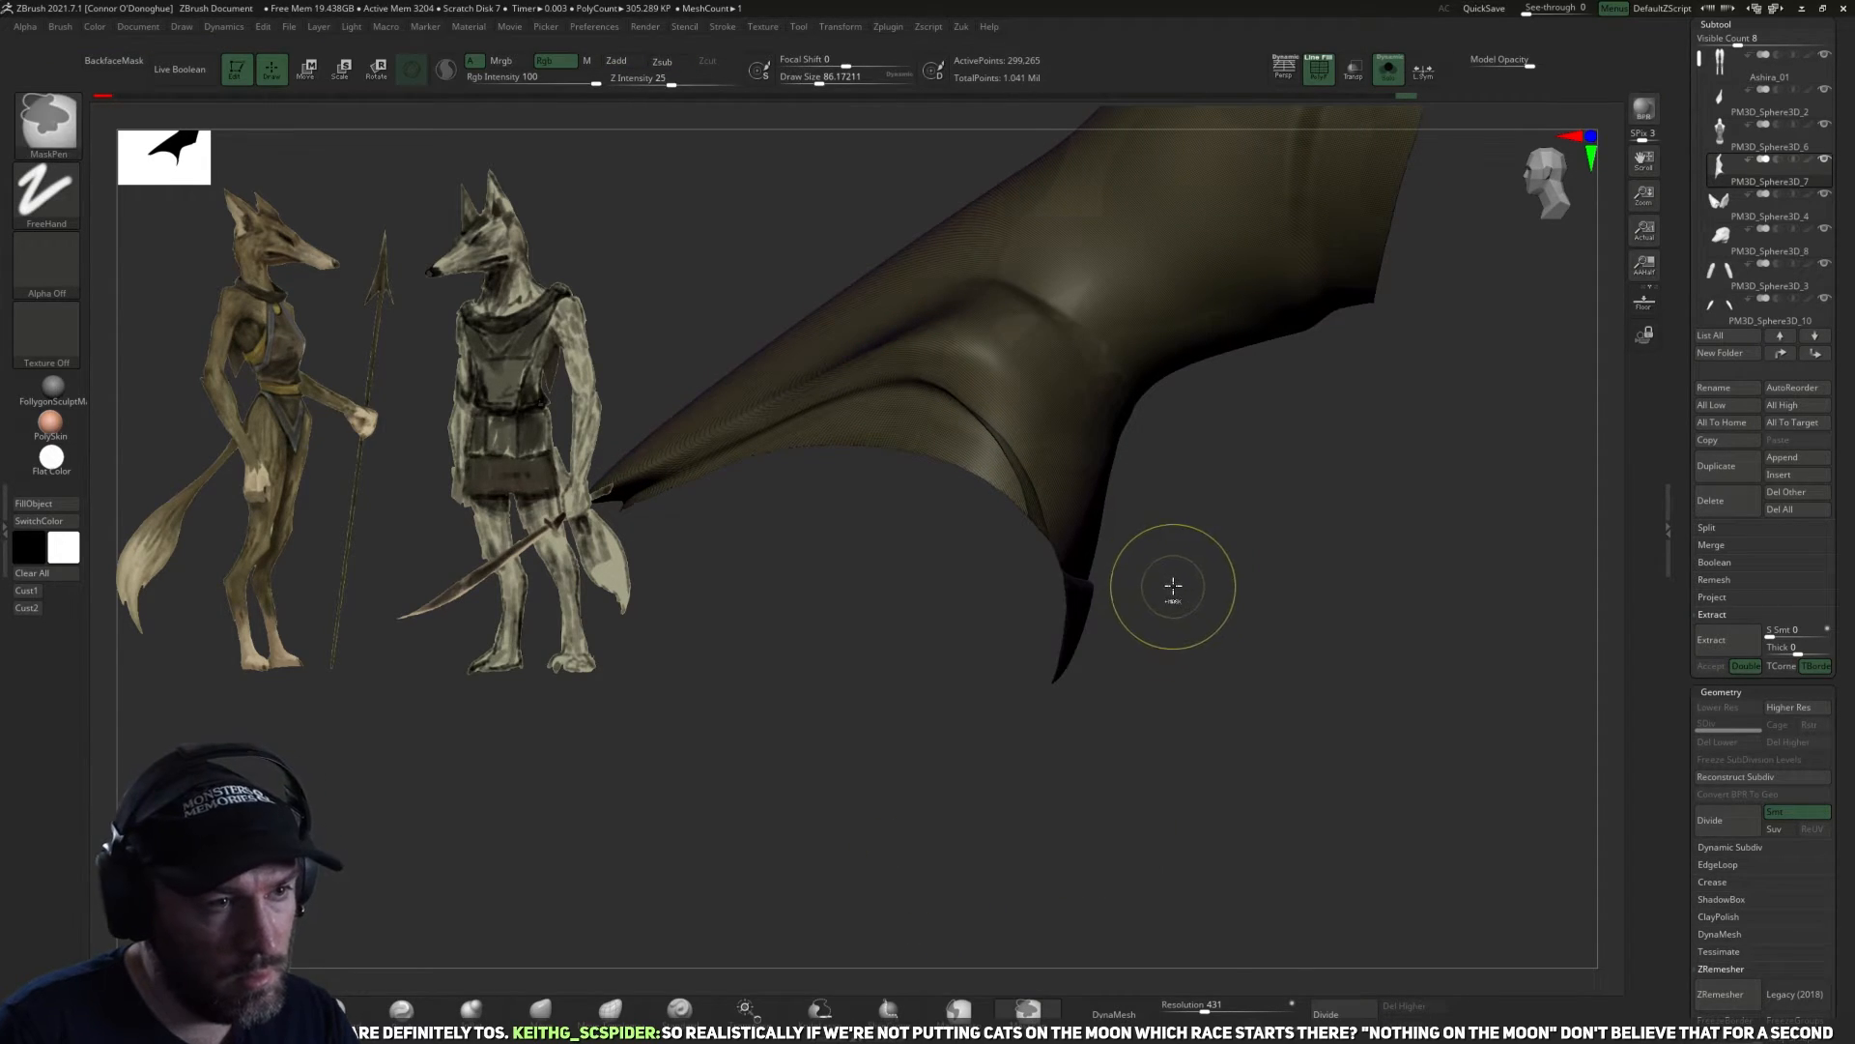
Assign the garment to a single polygroup and cut off the pointed rear tip below the hip.
{"action": "key", "text": "ctrl+w"}
{"action": "mouse_move", "coordinate": [1171, 649]}
{"action": "left_mouse_down"}
{"action": "mouse_move", "coordinate": [1122, 674]}
{"action": "mouse_move", "coordinate": [1158, 700]}
{"action": "mouse_move", "coordinate": [1186, 647]}
{"action": "left_mouse_up"}
{"action": "left_click", "coordinate": [1123, 664], "text": "ctrl+shift"}
{"action": "left_click", "coordinate": [1132, 653], "text": "ctrl+shift"}
{"action": "key", "text": "z"}
{"action": "left_click", "coordinate": [1225, 759]}
{"action": "left_click_drag", "start_coordinate": [1354, 547], "coordinate": [1407, 180]}
{"action": "key", "text": "z"}
{"action": "left_click", "coordinate": [1350, 693]}
Return the trimmed garment to plain front view and remesh it with DynaMesh at resolution 502.
{"action": "left_click", "coordinate": [1324, 62]}
{"action": "left_click_drag", "start_coordinate": [1293, 324], "coordinate": [1415, 311], "text": "alt"}
{"action": "left_click", "coordinate": [1328, 64]}
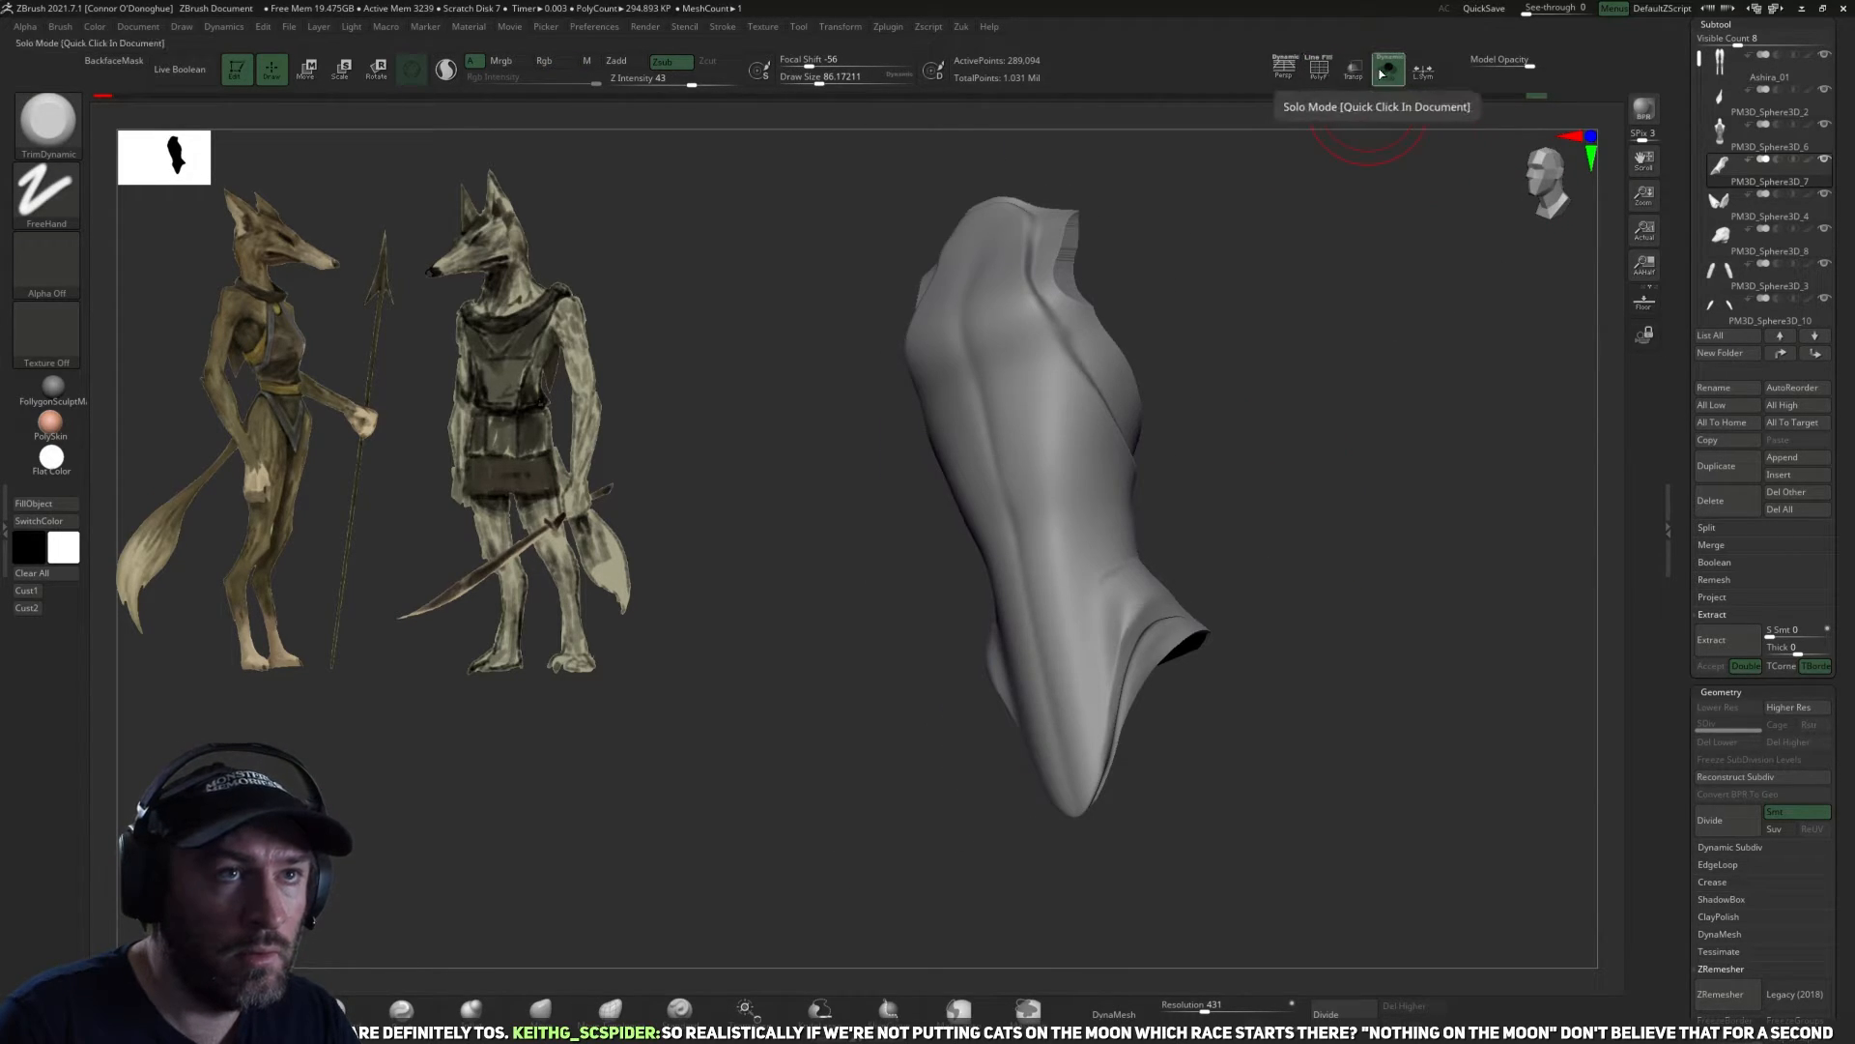
{"action": "left_click_drag", "start_coordinate": [1371, 361], "coordinate": [1400, 406], "text": "shift"}
{"action": "left_click_drag", "start_coordinate": [1303, 545], "coordinate": [1260, 556], "text": "alt"}
{"action": "left_click_drag", "start_coordinate": [1543, 830], "coordinate": [1497, 830], "text": "alt"}
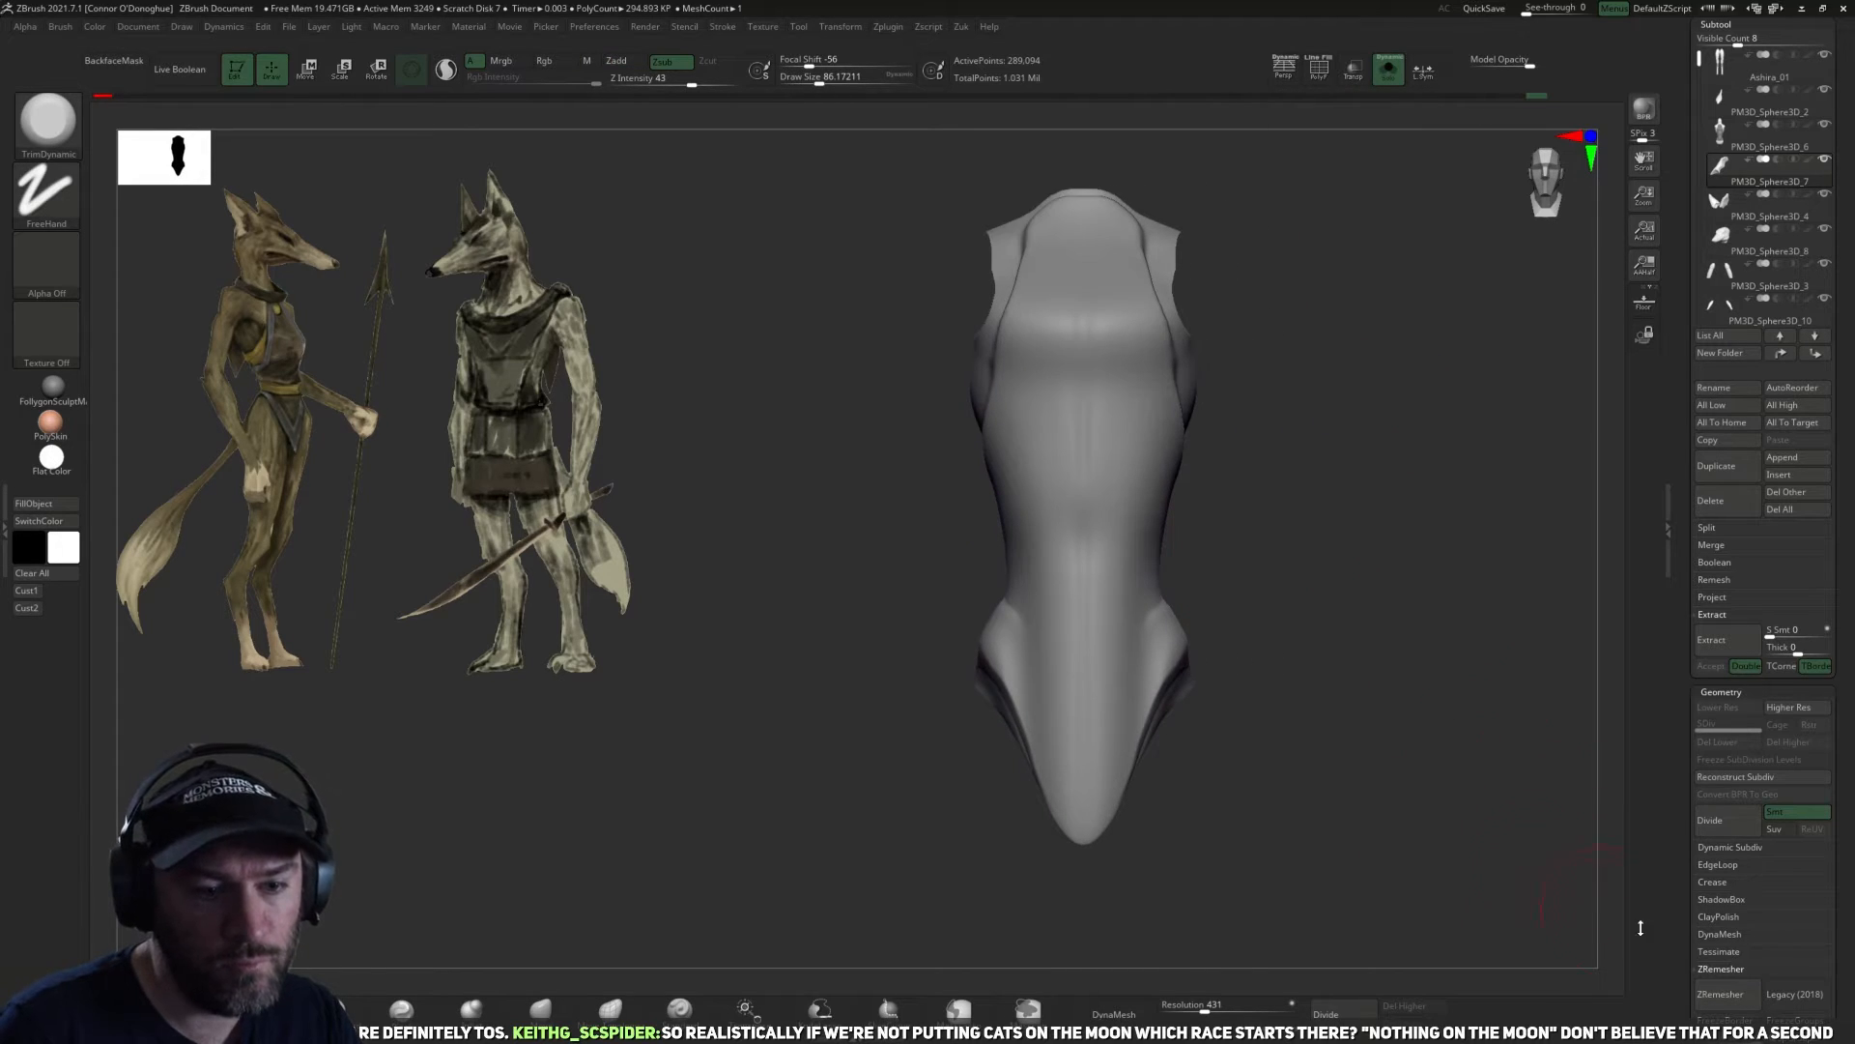
{"action": "left_click", "coordinate": [1718, 968]}
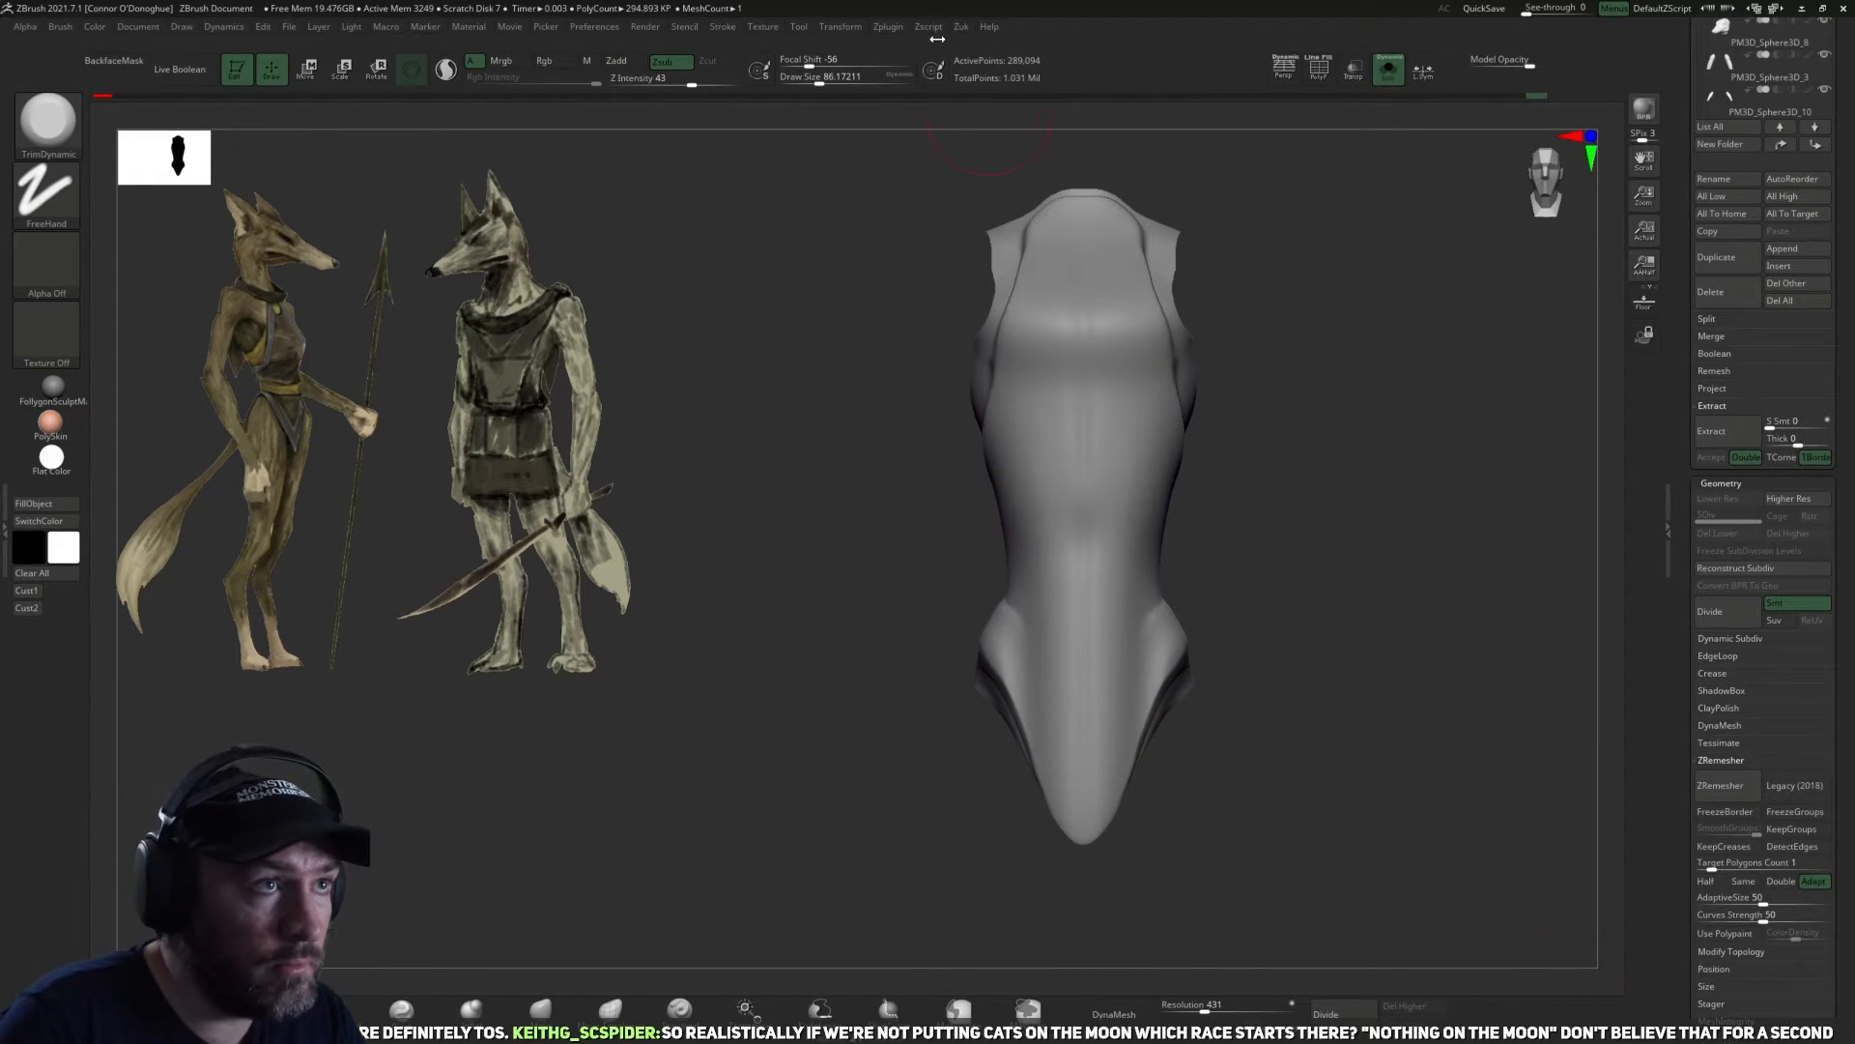
{"action": "left_click", "coordinate": [885, 27]}
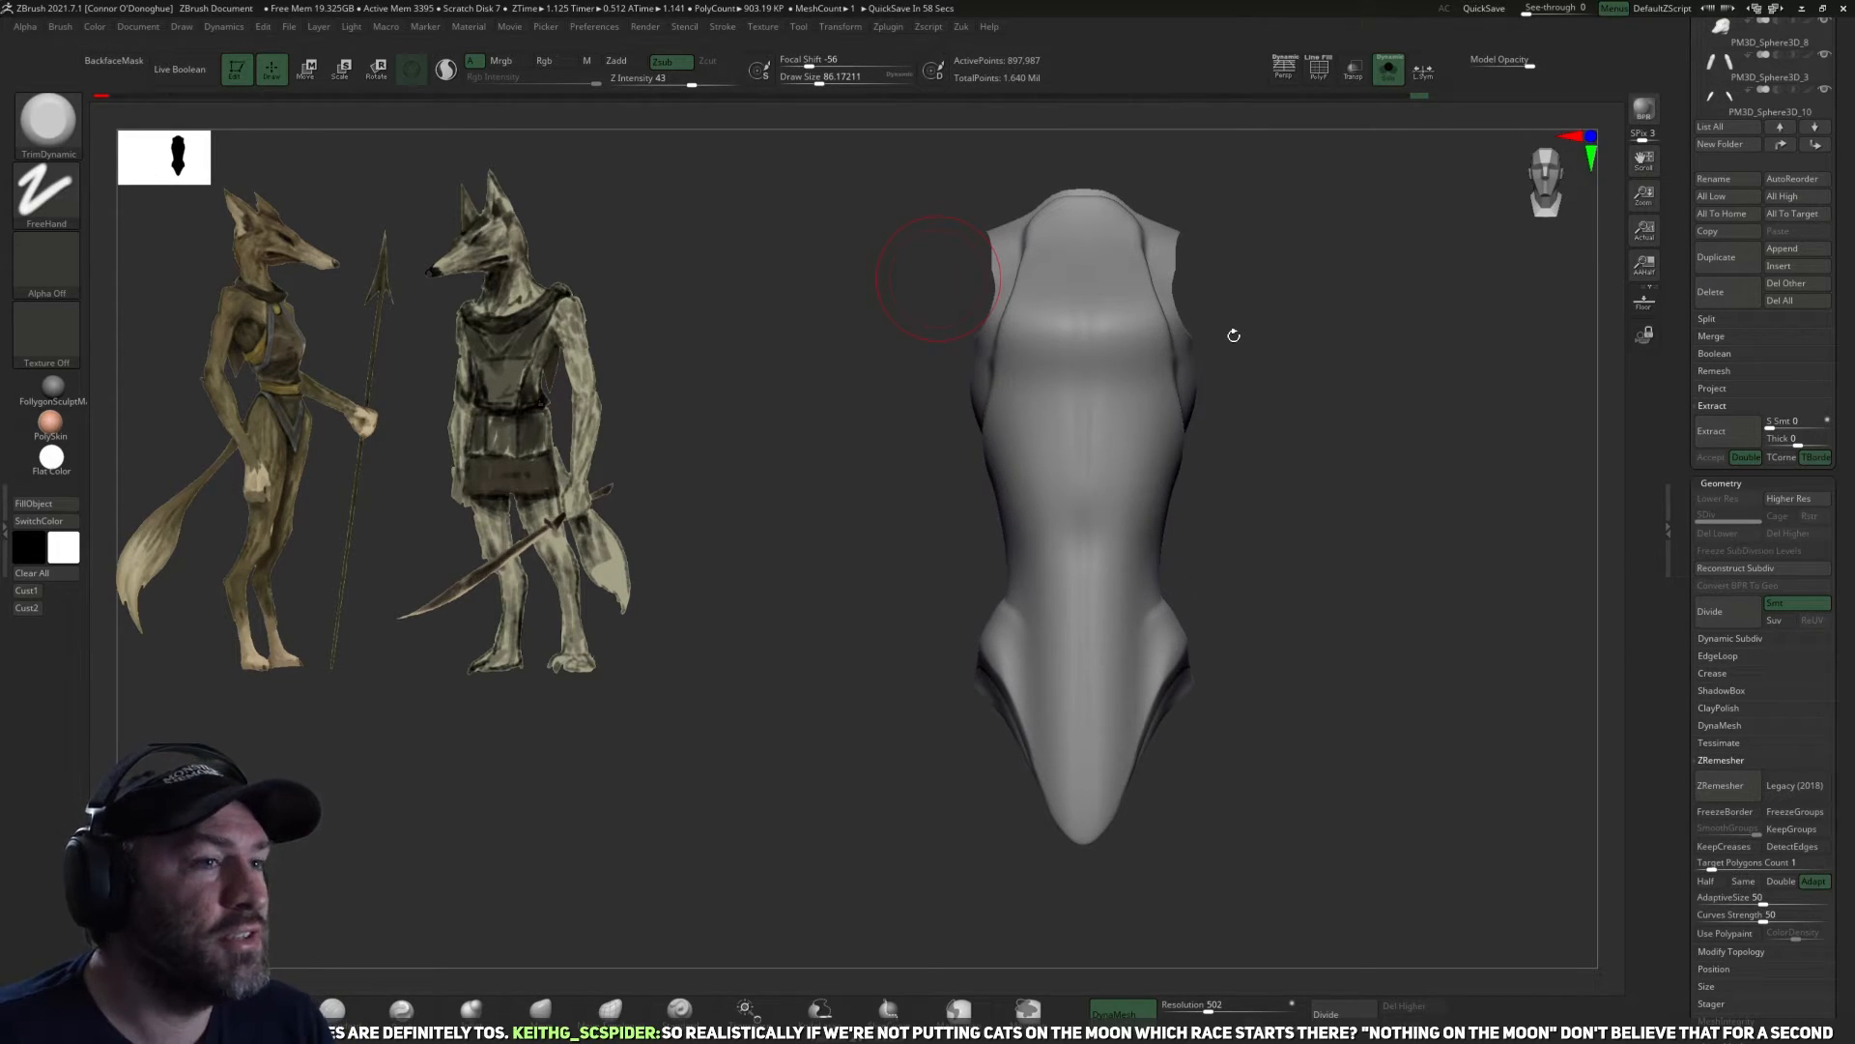
Soften the cut edges around the garment's shoulders, armholes and back opening with TrimDynamic and Smooth strokes.
{"action": "left_click_drag", "start_coordinate": [1258, 492], "coordinate": [1159, 511], "text": "alt"}
{"action": "mouse_move", "coordinate": [1199, 419]}
{"action": "left_mouse_down"}
{"action": "mouse_move", "coordinate": [1304, 418]}
{"action": "mouse_move", "coordinate": [1139, 365]}
{"action": "mouse_move", "coordinate": [1019, 377]}
{"action": "mouse_move", "coordinate": [1086, 465]}
{"action": "mouse_move", "coordinate": [1049, 586]}
{"action": "left_mouse_up"}
{"action": "key", "text": "shift"}
{"action": "mouse_move", "coordinate": [1111, 414]}
{"action": "left_mouse_down"}
{"action": "mouse_move", "coordinate": [1221, 493]}
{"action": "mouse_move", "coordinate": [1325, 348]}
{"action": "mouse_move", "coordinate": [1041, 482]}
{"action": "mouse_move", "coordinate": [1259, 389]}
{"action": "mouse_move", "coordinate": [1130, 460]}
{"action": "mouse_move", "coordinate": [1072, 611]}
{"action": "left_mouse_up"}
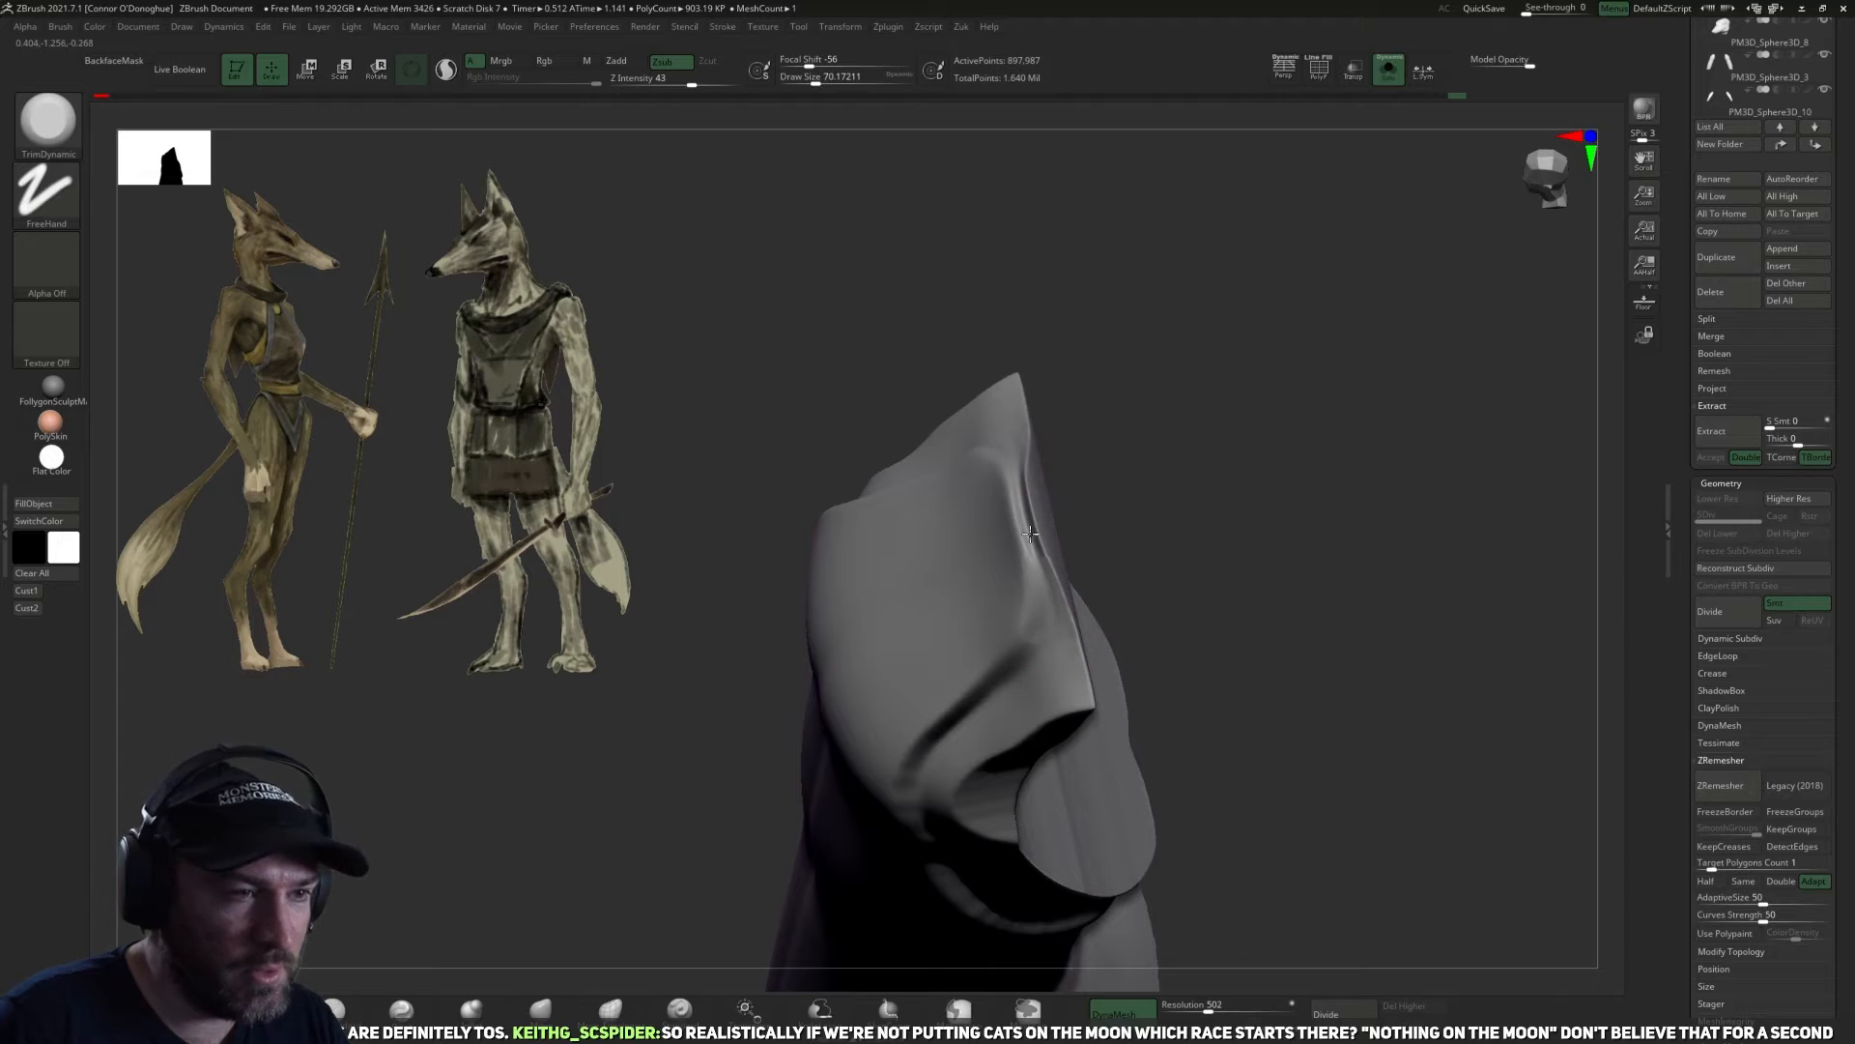
{"action": "left_click_drag", "start_coordinate": [1170, 469], "coordinate": [1078, 737]}
{"action": "mouse_move", "coordinate": [1034, 601]}
{"action": "left_mouse_down", "text": "shift"}
{"action": "mouse_move", "coordinate": [980, 701]}
{"action": "mouse_move", "coordinate": [1043, 691]}
{"action": "left_mouse_up", "text": "shift"}
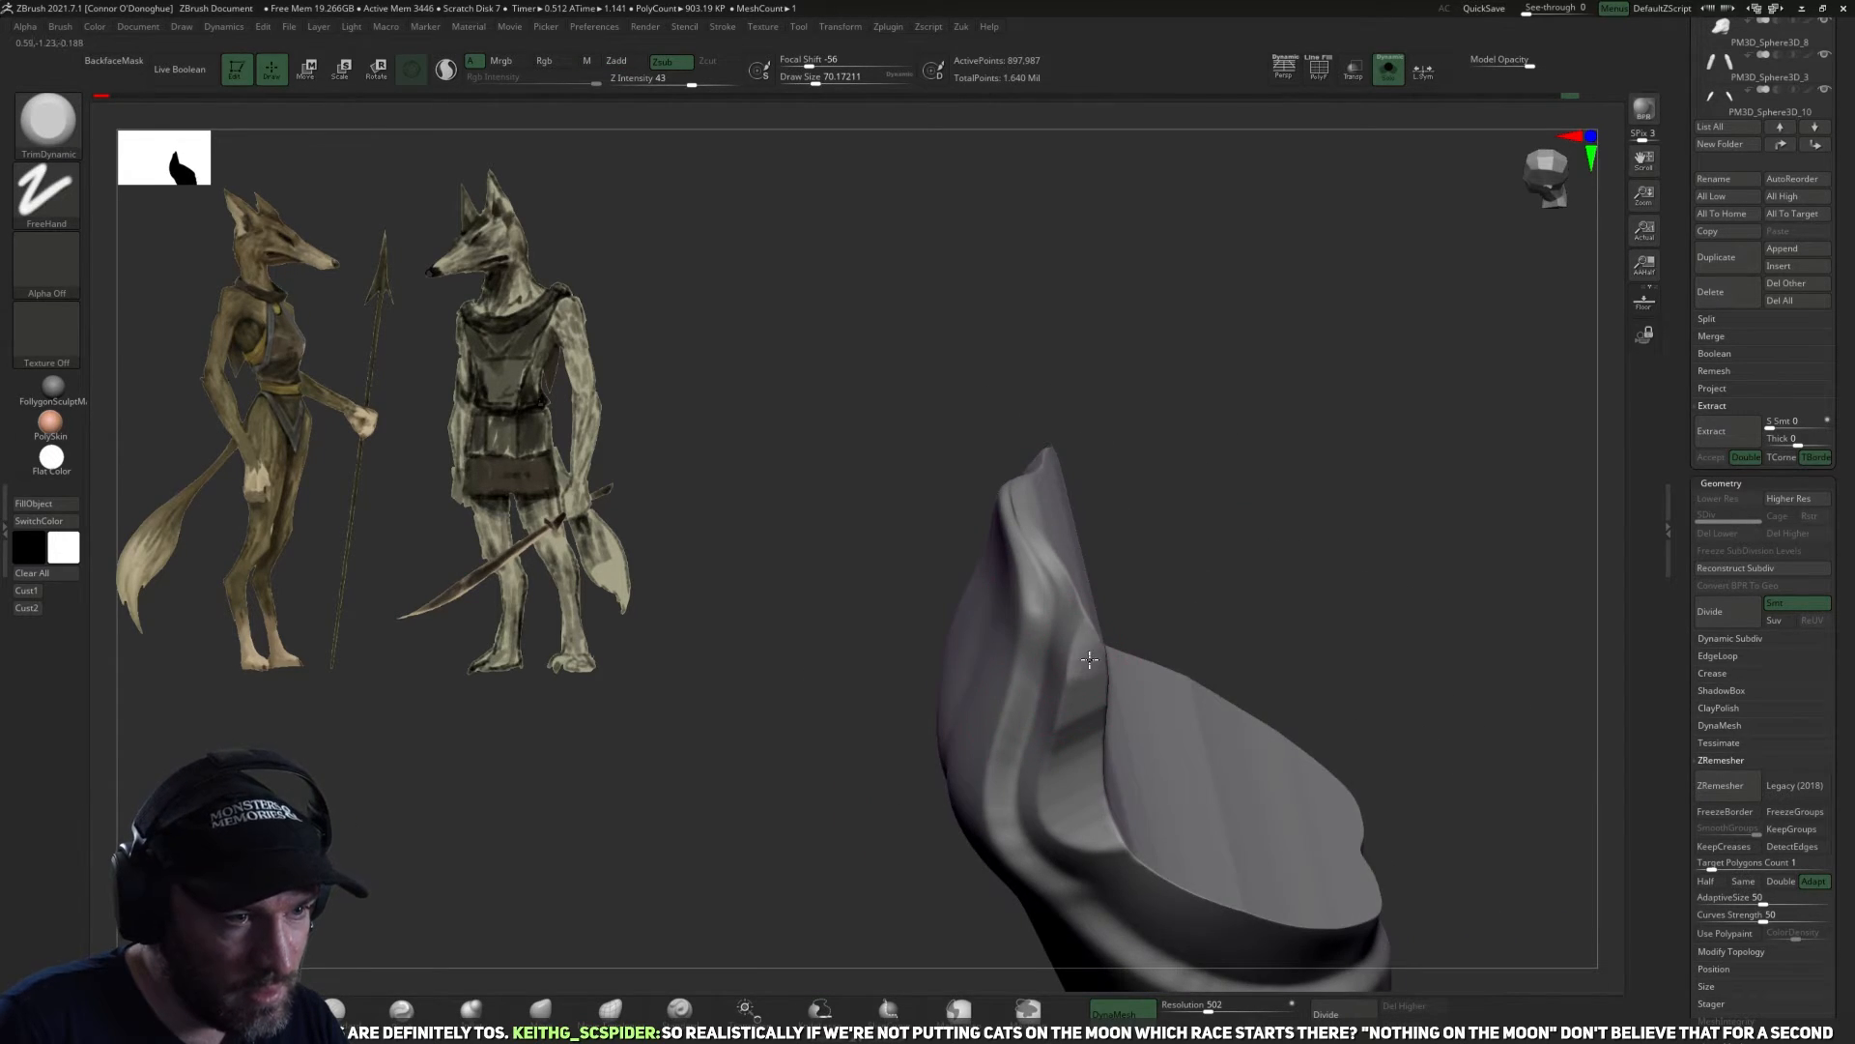
{"action": "mouse_move", "coordinate": [1225, 559]}
{"action": "left_mouse_down"}
{"action": "mouse_move", "coordinate": [1296, 418]}
{"action": "mouse_move", "coordinate": [1313, 402]}
{"action": "mouse_move", "coordinate": [1331, 422]}
{"action": "left_mouse_up"}
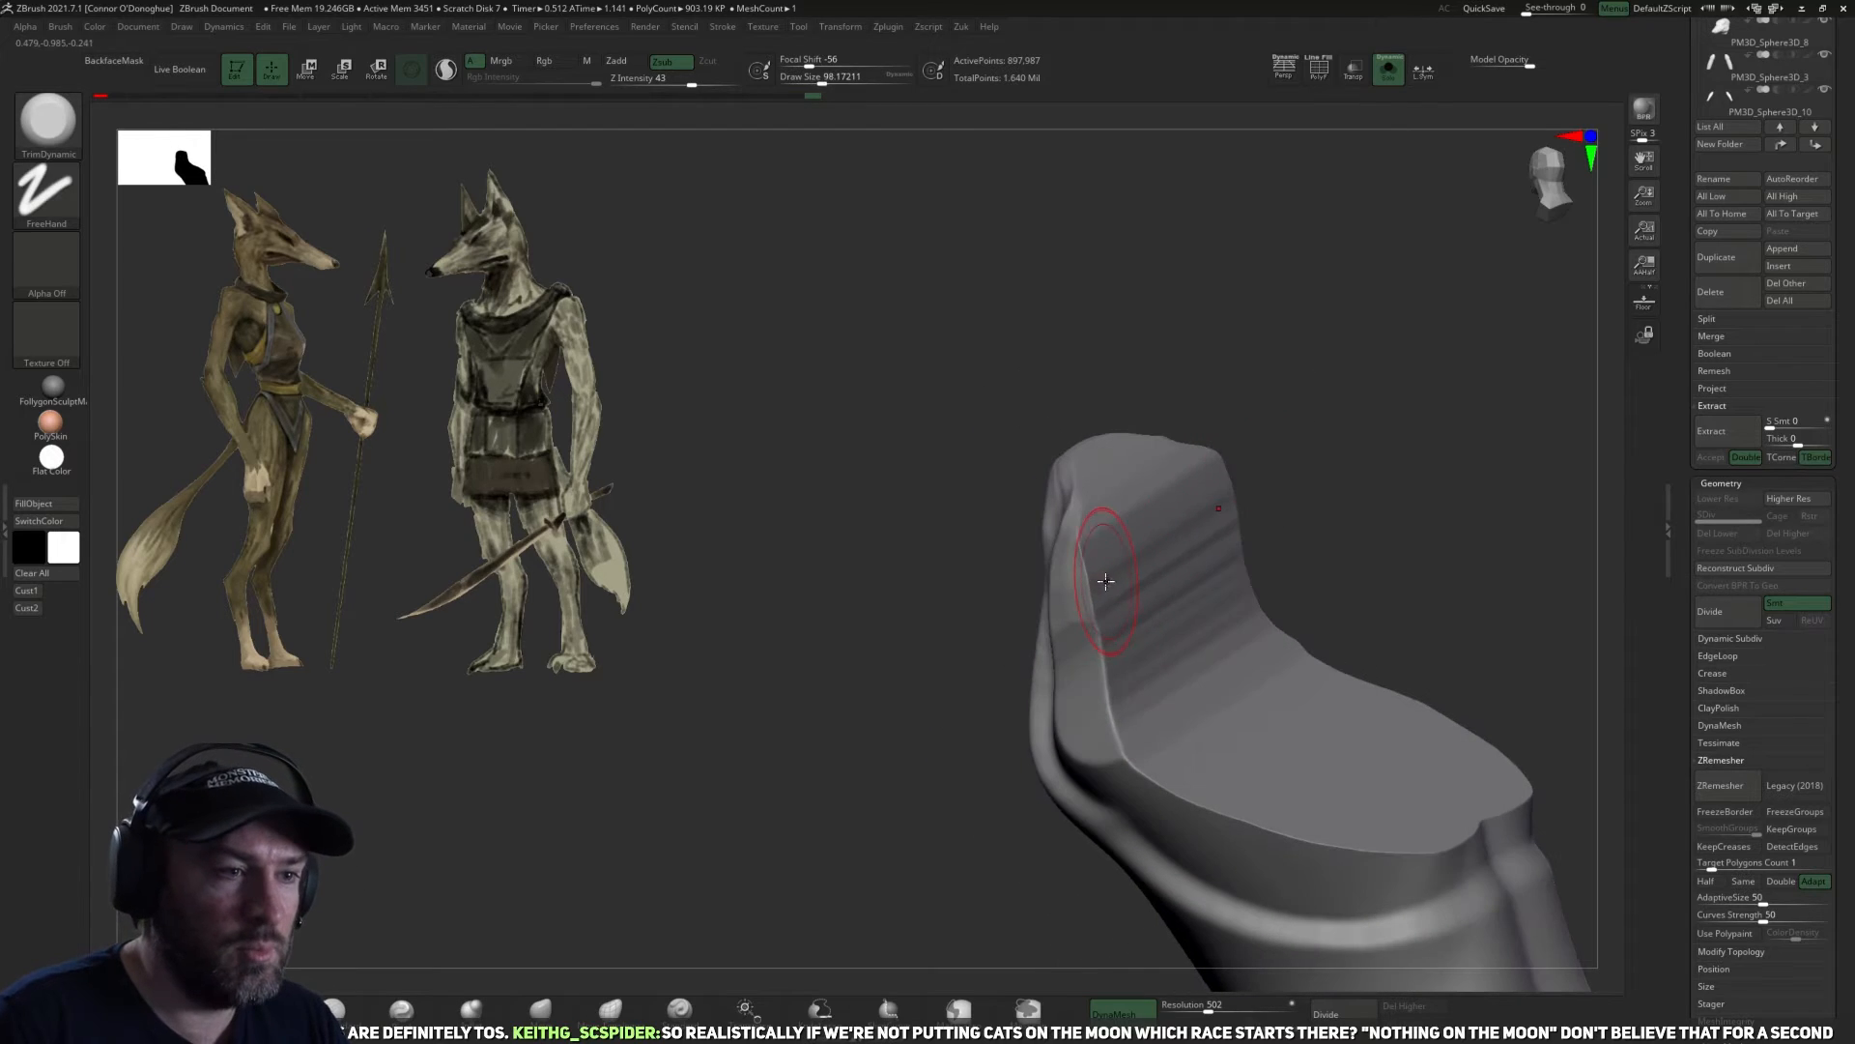
{"action": "left_click_drag", "start_coordinate": [1105, 567], "coordinate": [1092, 641], "text": "shift"}
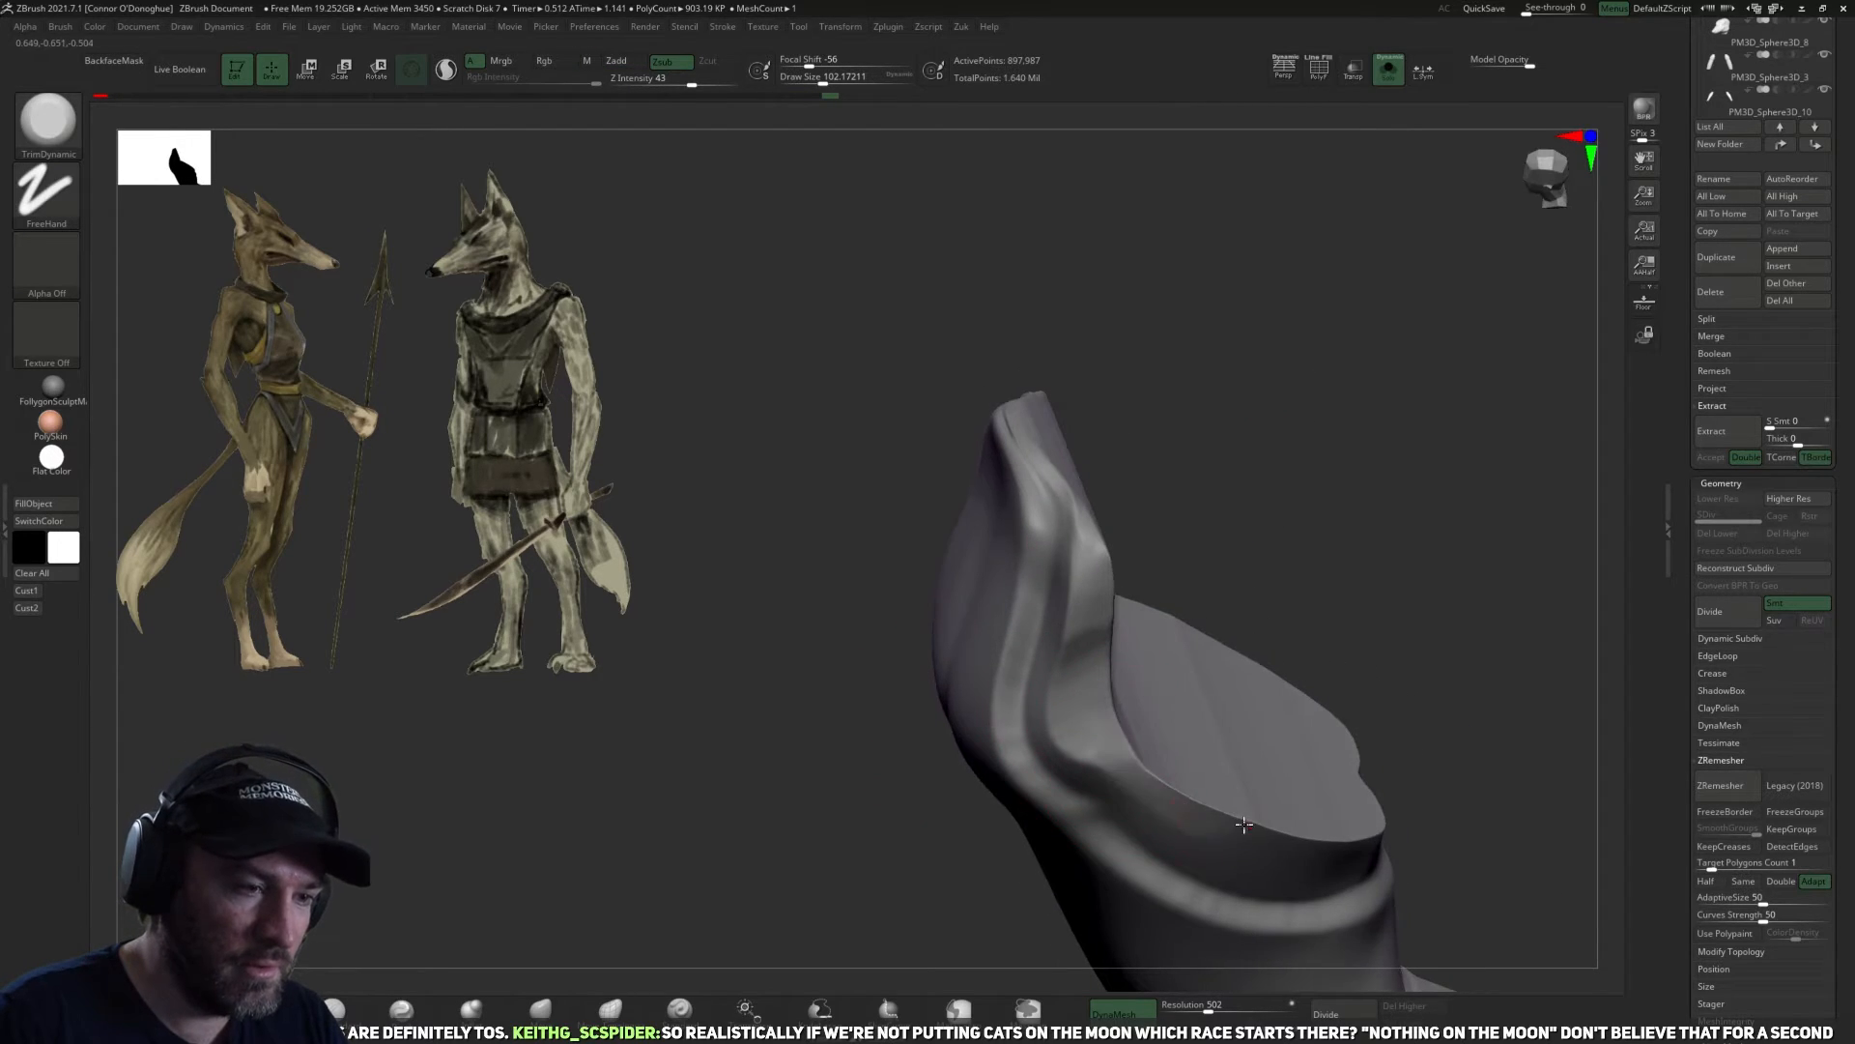
{"action": "mouse_move", "coordinate": [1425, 716]}
{"action": "right_mouse_down"}
{"action": "mouse_move", "coordinate": [1366, 560]}
{"action": "mouse_move", "coordinate": [1358, 672]}
{"action": "right_mouse_up"}
Smooth out the seam ridge on the hip above the leg opening with the Smooth brush.
{"action": "mouse_move", "coordinate": [1359, 671]}
{"action": "left_mouse_down"}
{"action": "mouse_move", "coordinate": [1189, 759]}
{"action": "mouse_move", "coordinate": [1015, 663]}
{"action": "mouse_move", "coordinate": [1005, 688]}
{"action": "mouse_move", "coordinate": [931, 560]}
{"action": "mouse_move", "coordinate": [908, 453]}
{"action": "left_mouse_up"}
{"action": "mouse_move", "coordinate": [1234, 299]}
{"action": "left_mouse_down"}
{"action": "mouse_move", "coordinate": [1358, 337]}
{"action": "mouse_move", "coordinate": [1134, 526]}
{"action": "mouse_move", "coordinate": [1238, 542]}
{"action": "mouse_move", "coordinate": [1140, 570]}
{"action": "left_mouse_up"}
{"action": "mouse_move", "coordinate": [1279, 592]}
{"action": "left_mouse_down"}
{"action": "mouse_move", "coordinate": [1308, 534]}
{"action": "mouse_move", "coordinate": [963, 647]}
{"action": "left_mouse_up"}
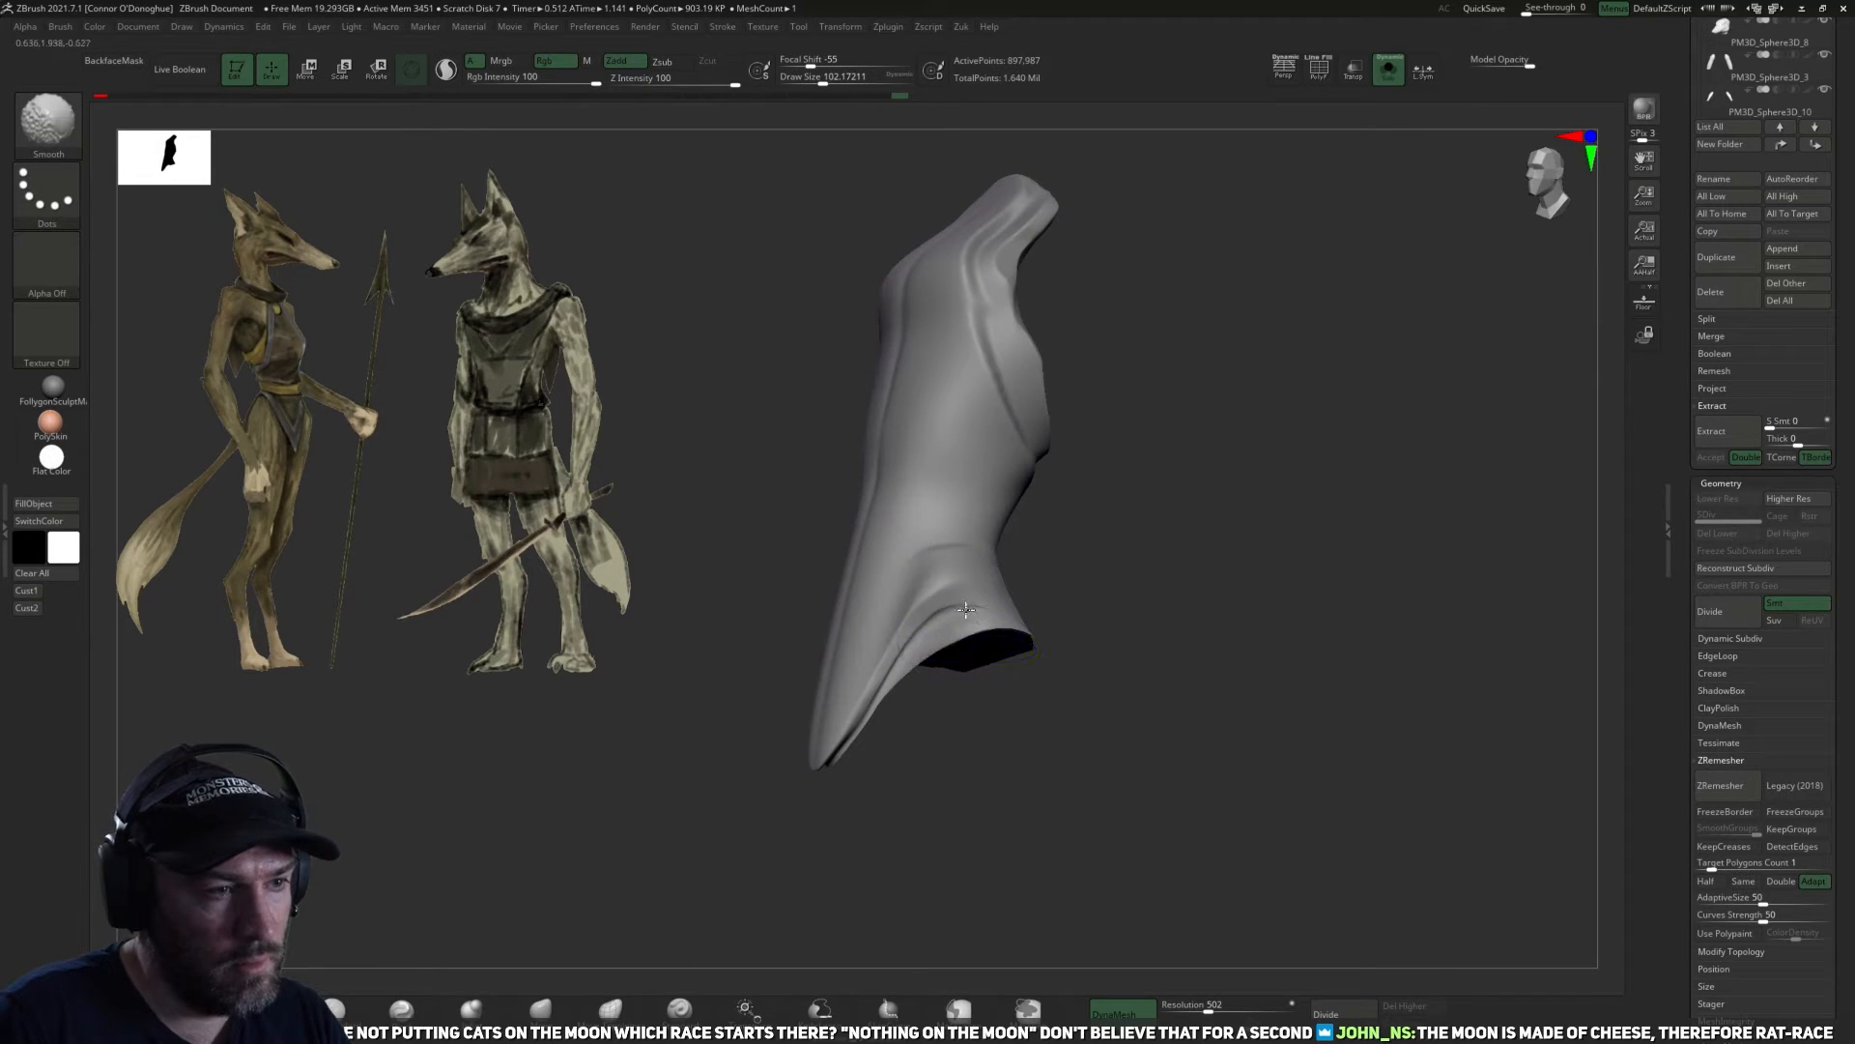
{"action": "left_click_drag", "start_coordinate": [1106, 729], "coordinate": [1011, 644]}
{"action": "mouse_move", "coordinate": [1062, 472]}
{"action": "left_mouse_down"}
{"action": "mouse_move", "coordinate": [1151, 593]}
{"action": "mouse_move", "coordinate": [1007, 618]}
{"action": "left_mouse_up"}
{"action": "mouse_move", "coordinate": [942, 833]}
{"action": "left_mouse_down"}
{"action": "mouse_move", "coordinate": [1115, 821]}
{"action": "mouse_move", "coordinate": [982, 764]}
{"action": "mouse_move", "coordinate": [961, 649]}
{"action": "left_mouse_up"}
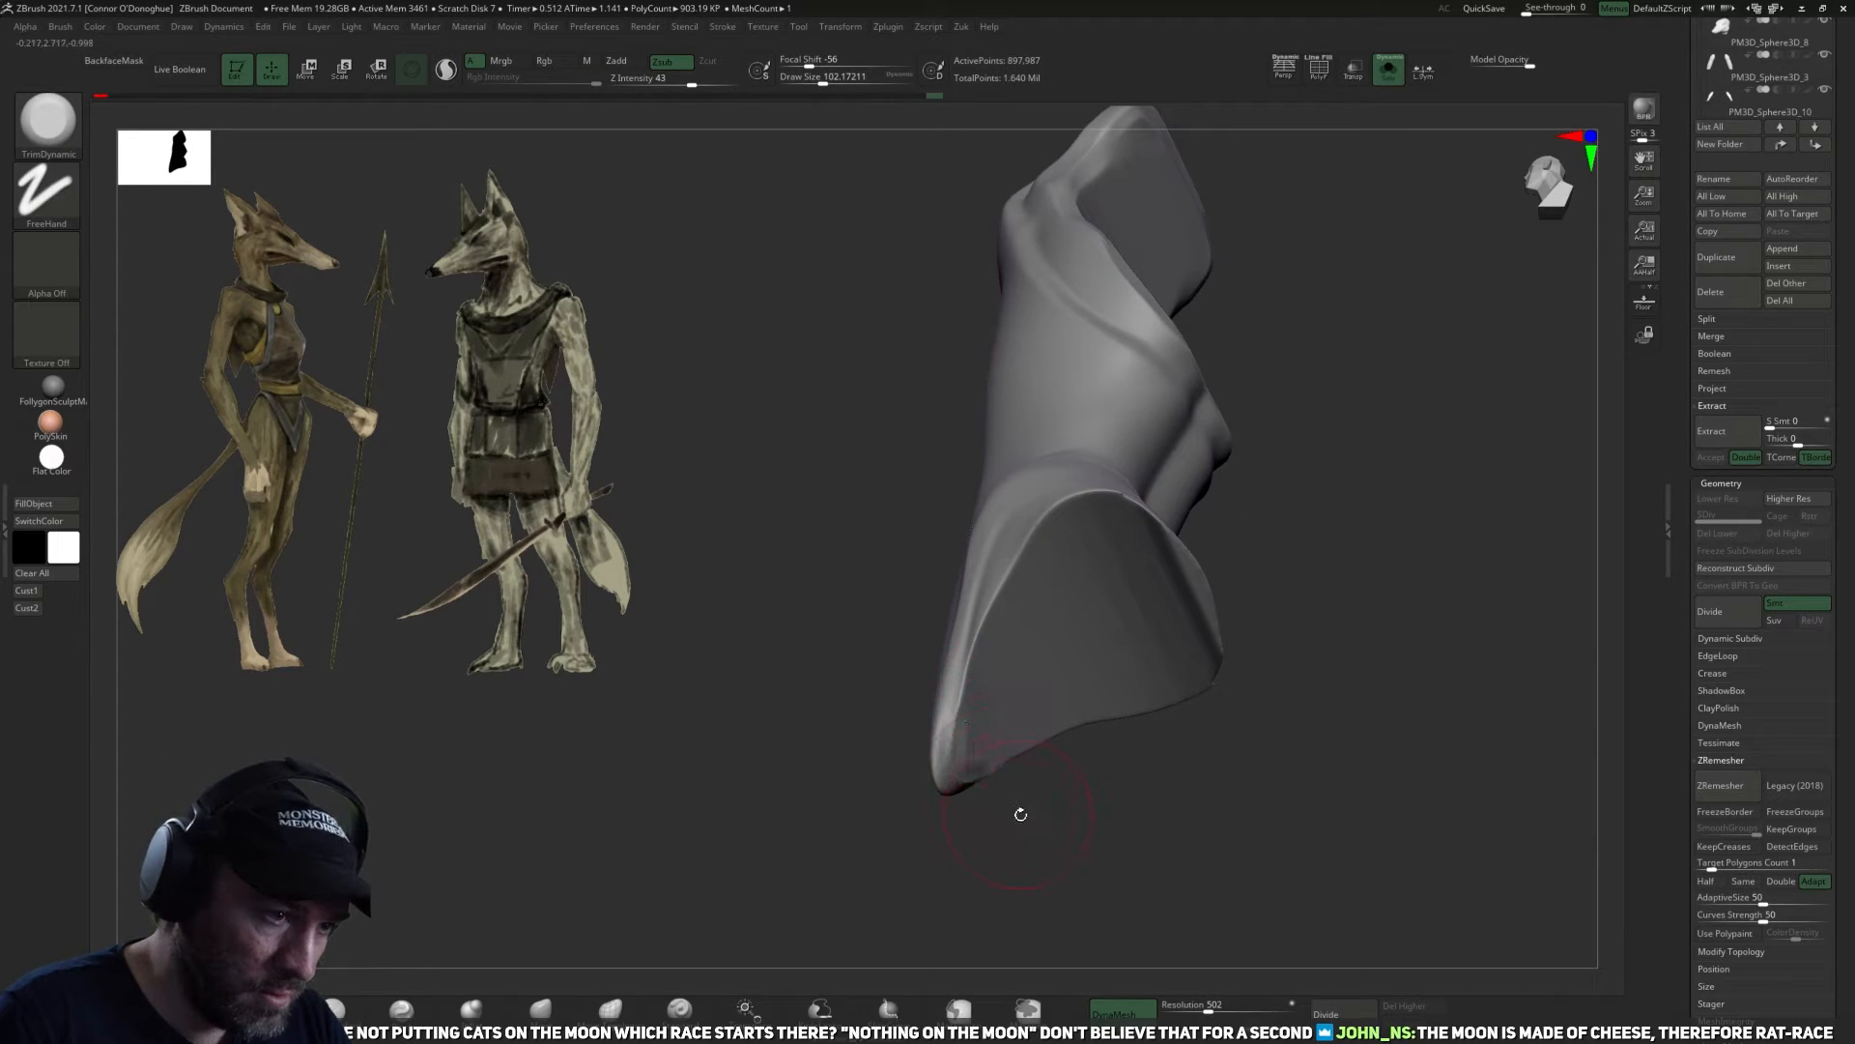
{"action": "left_click_drag", "start_coordinate": [1019, 813], "coordinate": [1061, 810]}
{"action": "left_click_drag", "start_coordinate": [956, 743], "coordinate": [972, 633]}
Trim and smooth the side of the front flap and the rim of the leg opening.
{"action": "mouse_move", "coordinate": [899, 794]}
{"action": "left_mouse_down"}
{"action": "mouse_move", "coordinate": [1019, 743]}
{"action": "mouse_move", "coordinate": [1030, 648]}
{"action": "left_mouse_up"}
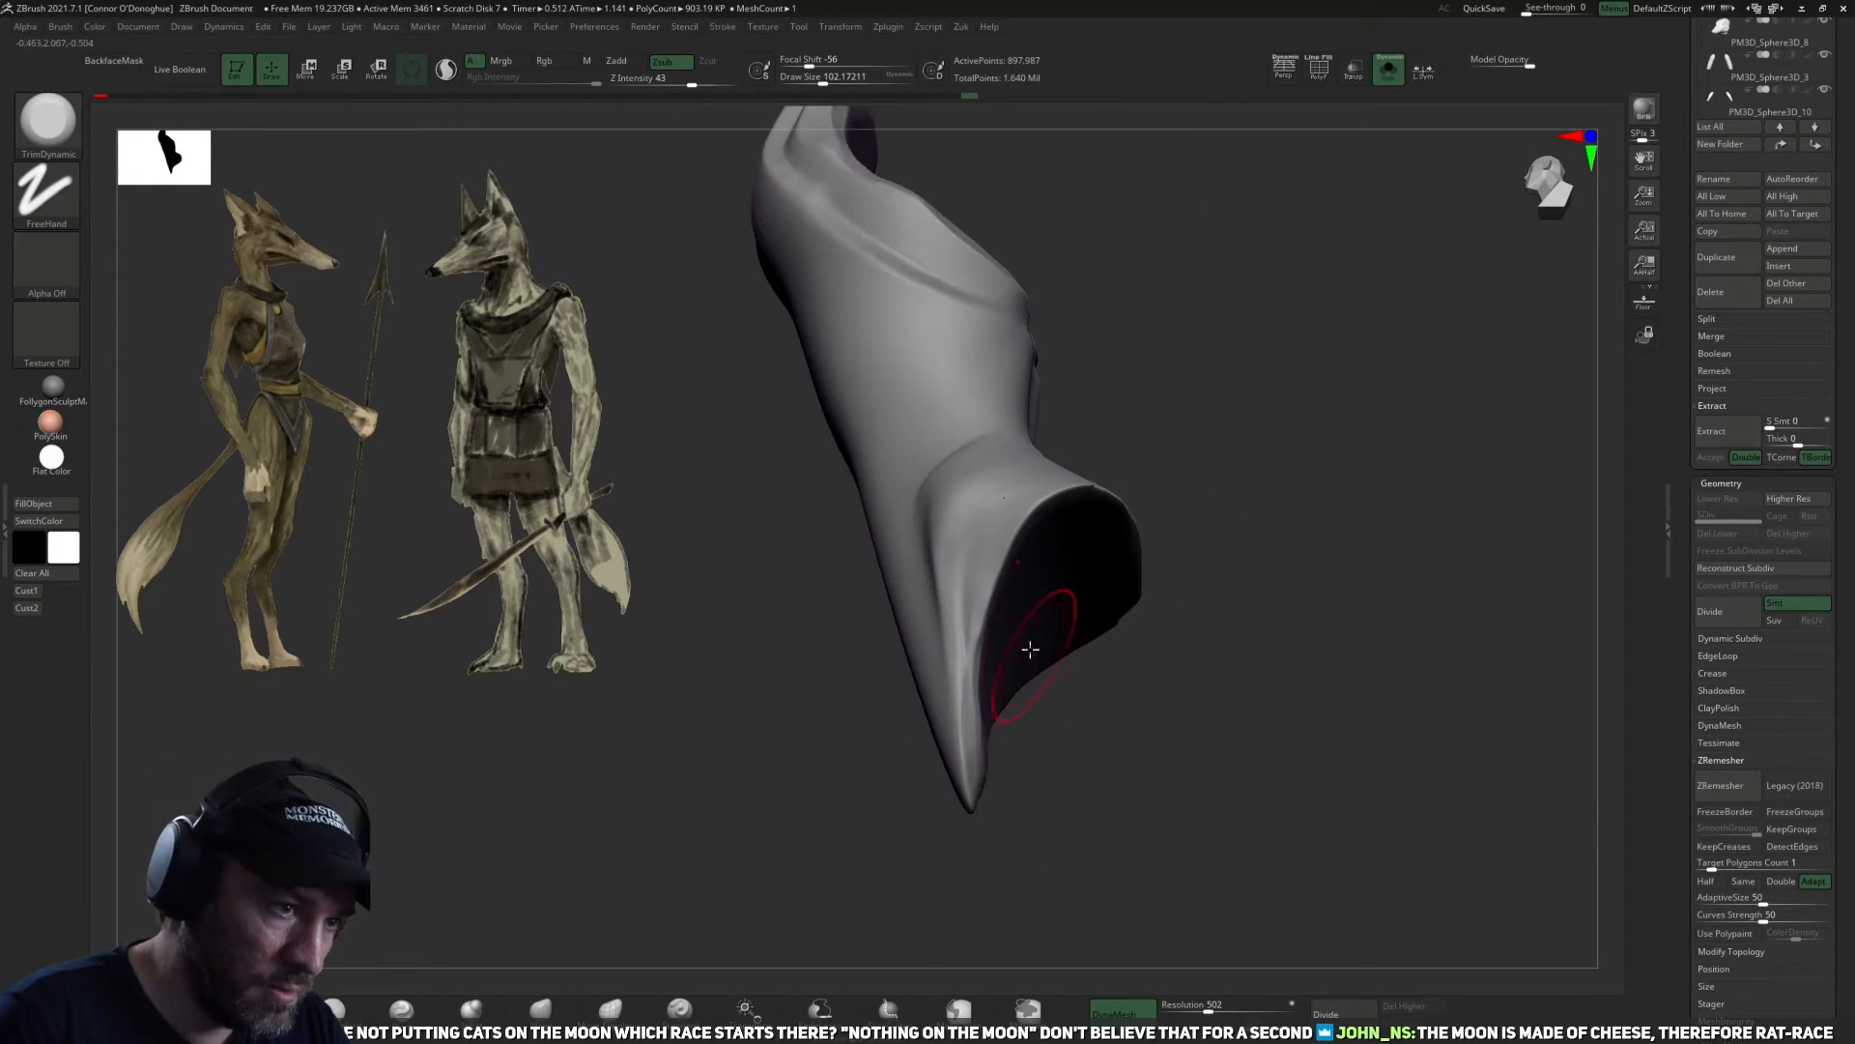
{"action": "left_click_drag", "start_coordinate": [1009, 545], "coordinate": [984, 617]}
{"action": "left_click_drag", "start_coordinate": [1082, 687], "coordinate": [1197, 750]}
{"action": "right_click_drag", "start_coordinate": [1197, 750], "coordinate": [1203, 831], "text": "ctrl"}
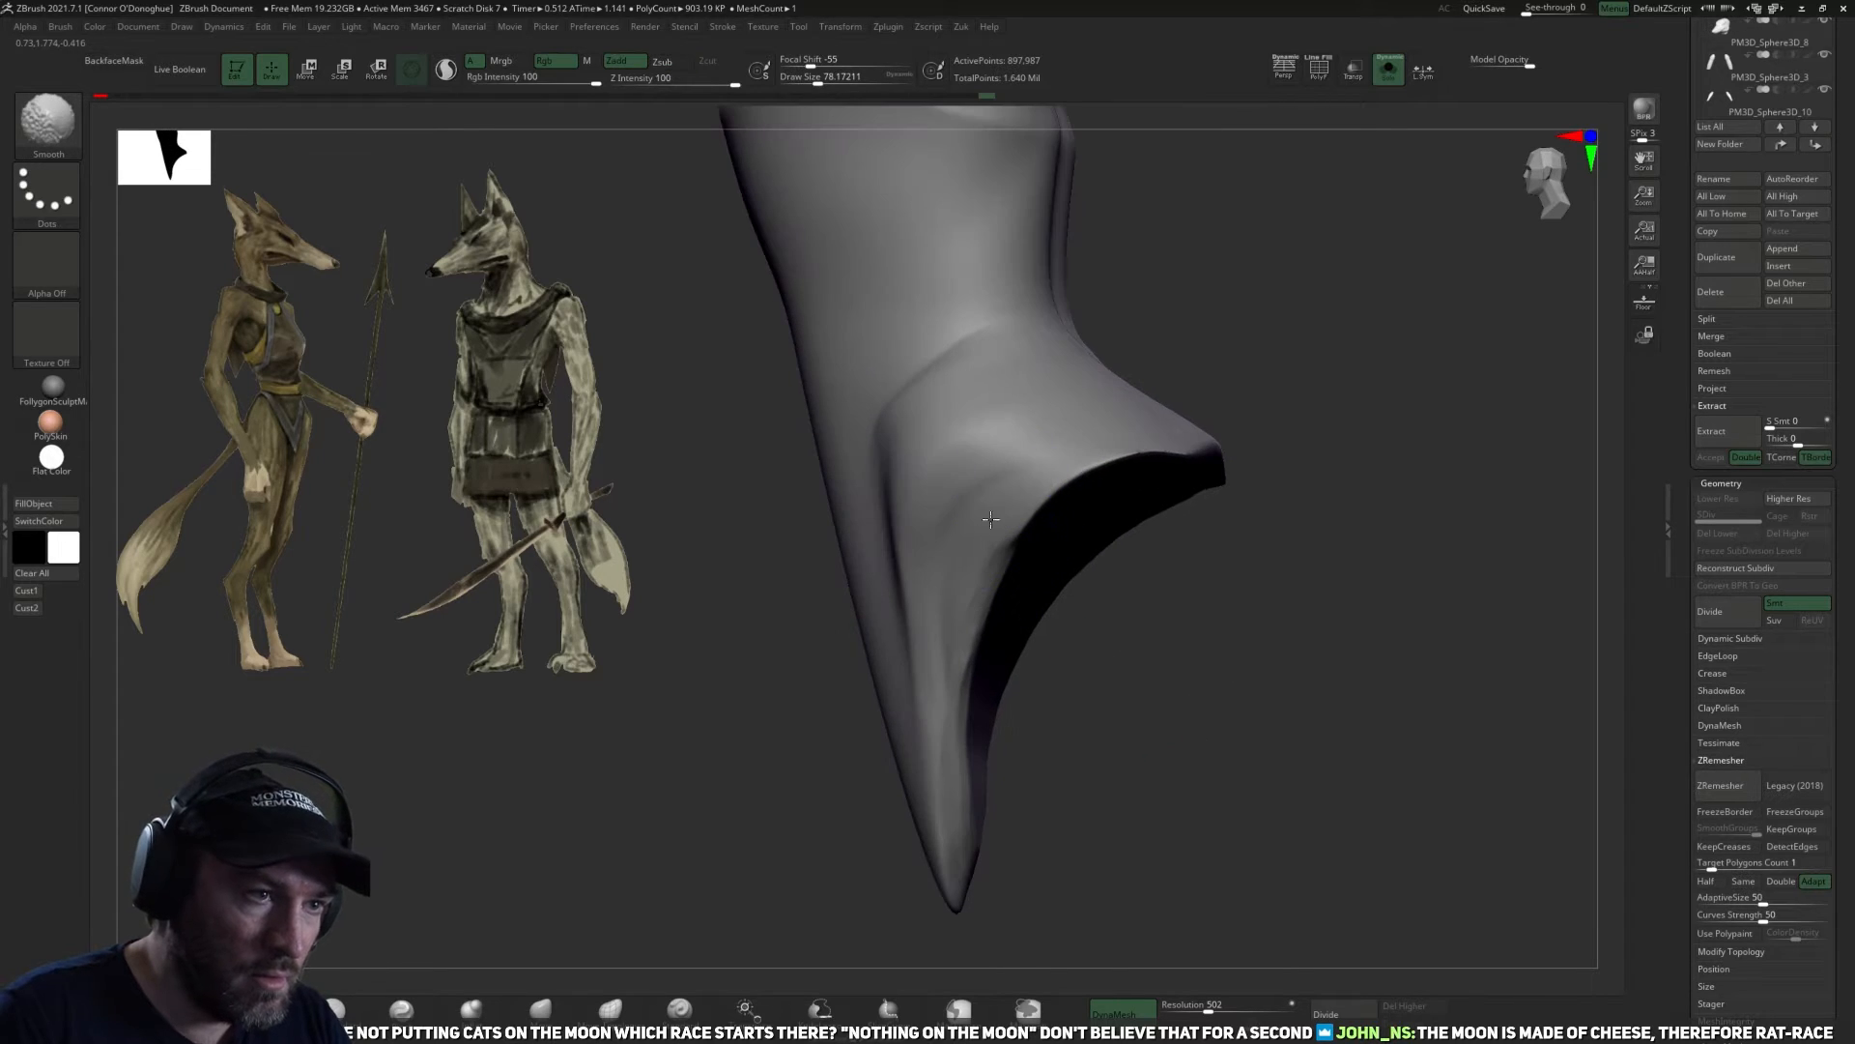
{"action": "mouse_move", "coordinate": [1159, 541]}
{"action": "left_mouse_down"}
{"action": "mouse_move", "coordinate": [1337, 551]}
{"action": "mouse_move", "coordinate": [1261, 517]}
{"action": "left_mouse_up"}
{"action": "mouse_move", "coordinate": [1178, 461]}
{"action": "left_mouse_down"}
{"action": "mouse_move", "coordinate": [1275, 502]}
{"action": "mouse_move", "coordinate": [1317, 647]}
{"action": "mouse_move", "coordinate": [1325, 618]}
{"action": "mouse_move", "coordinate": [1215, 464]}
{"action": "left_mouse_up"}
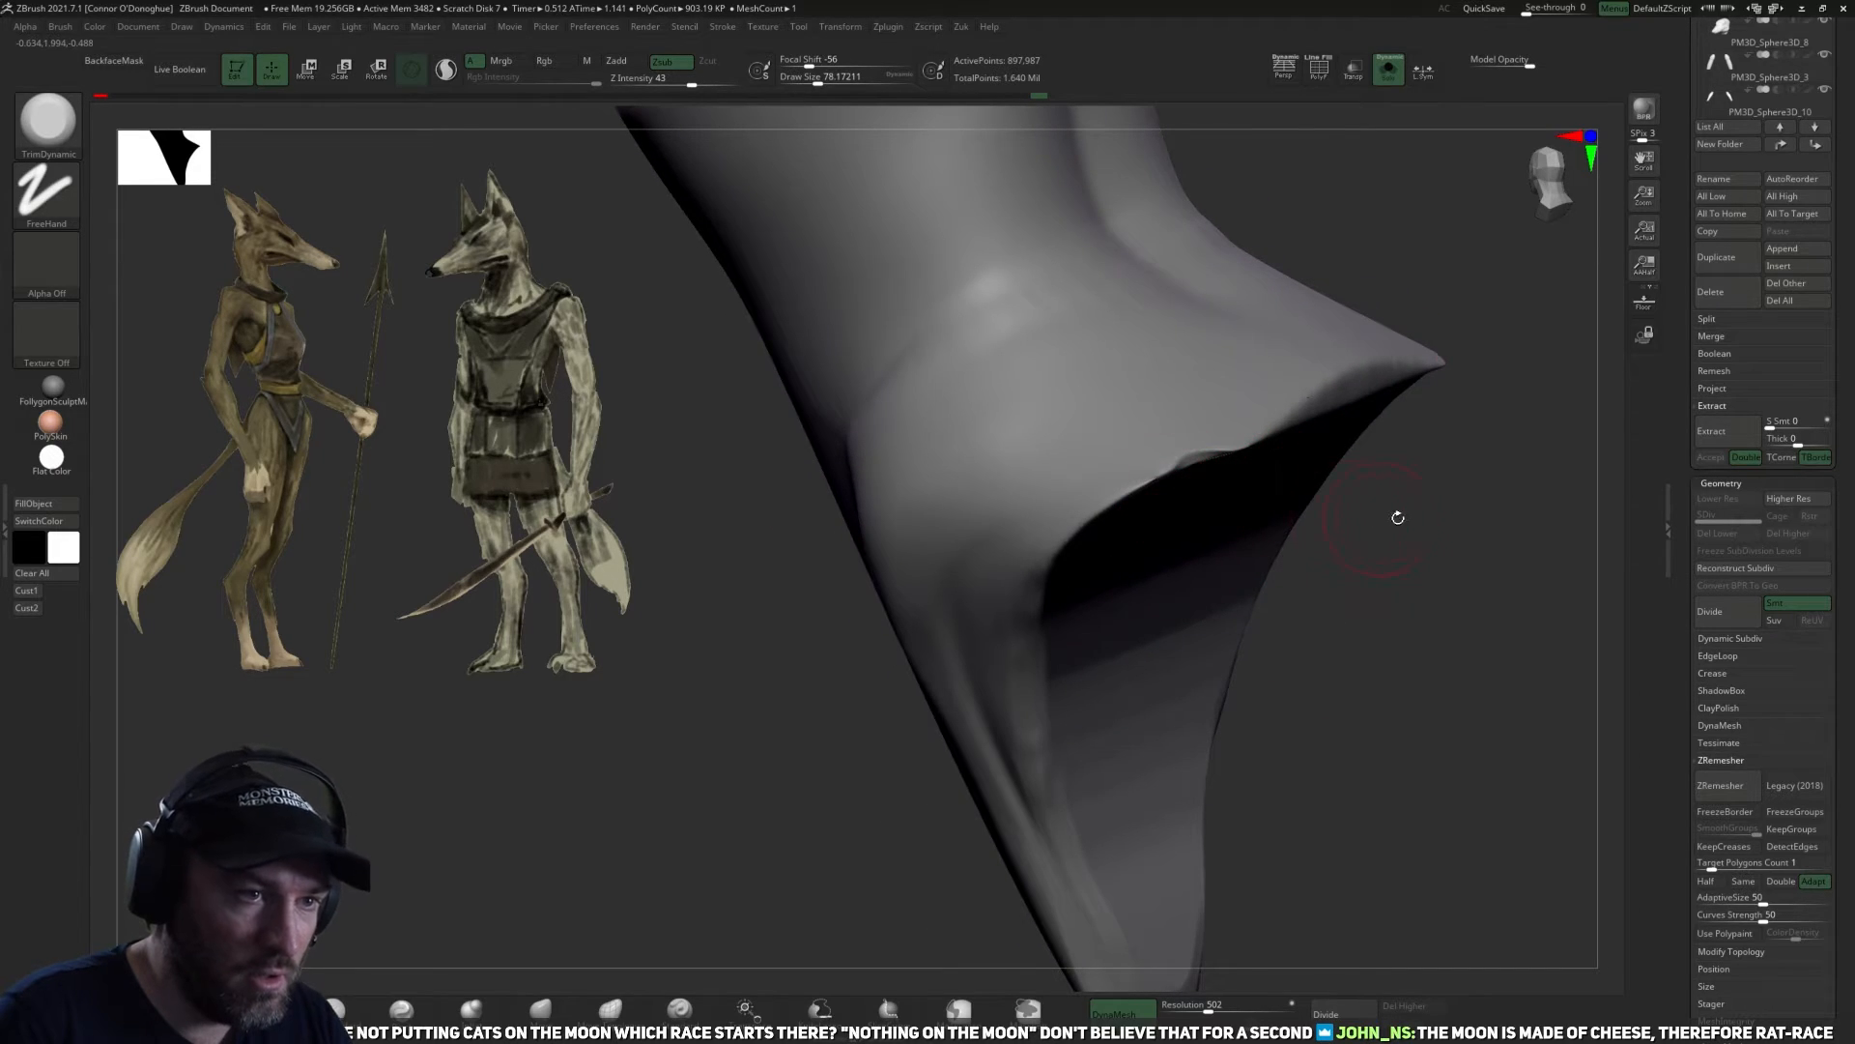
Thicken the leg opening's rim and rear hip tip with the Inflat brush at intensity 10, refreshing the DynaMesh.
{"action": "key", "text": "shift"}
{"action": "key", "text": "ctrl"}
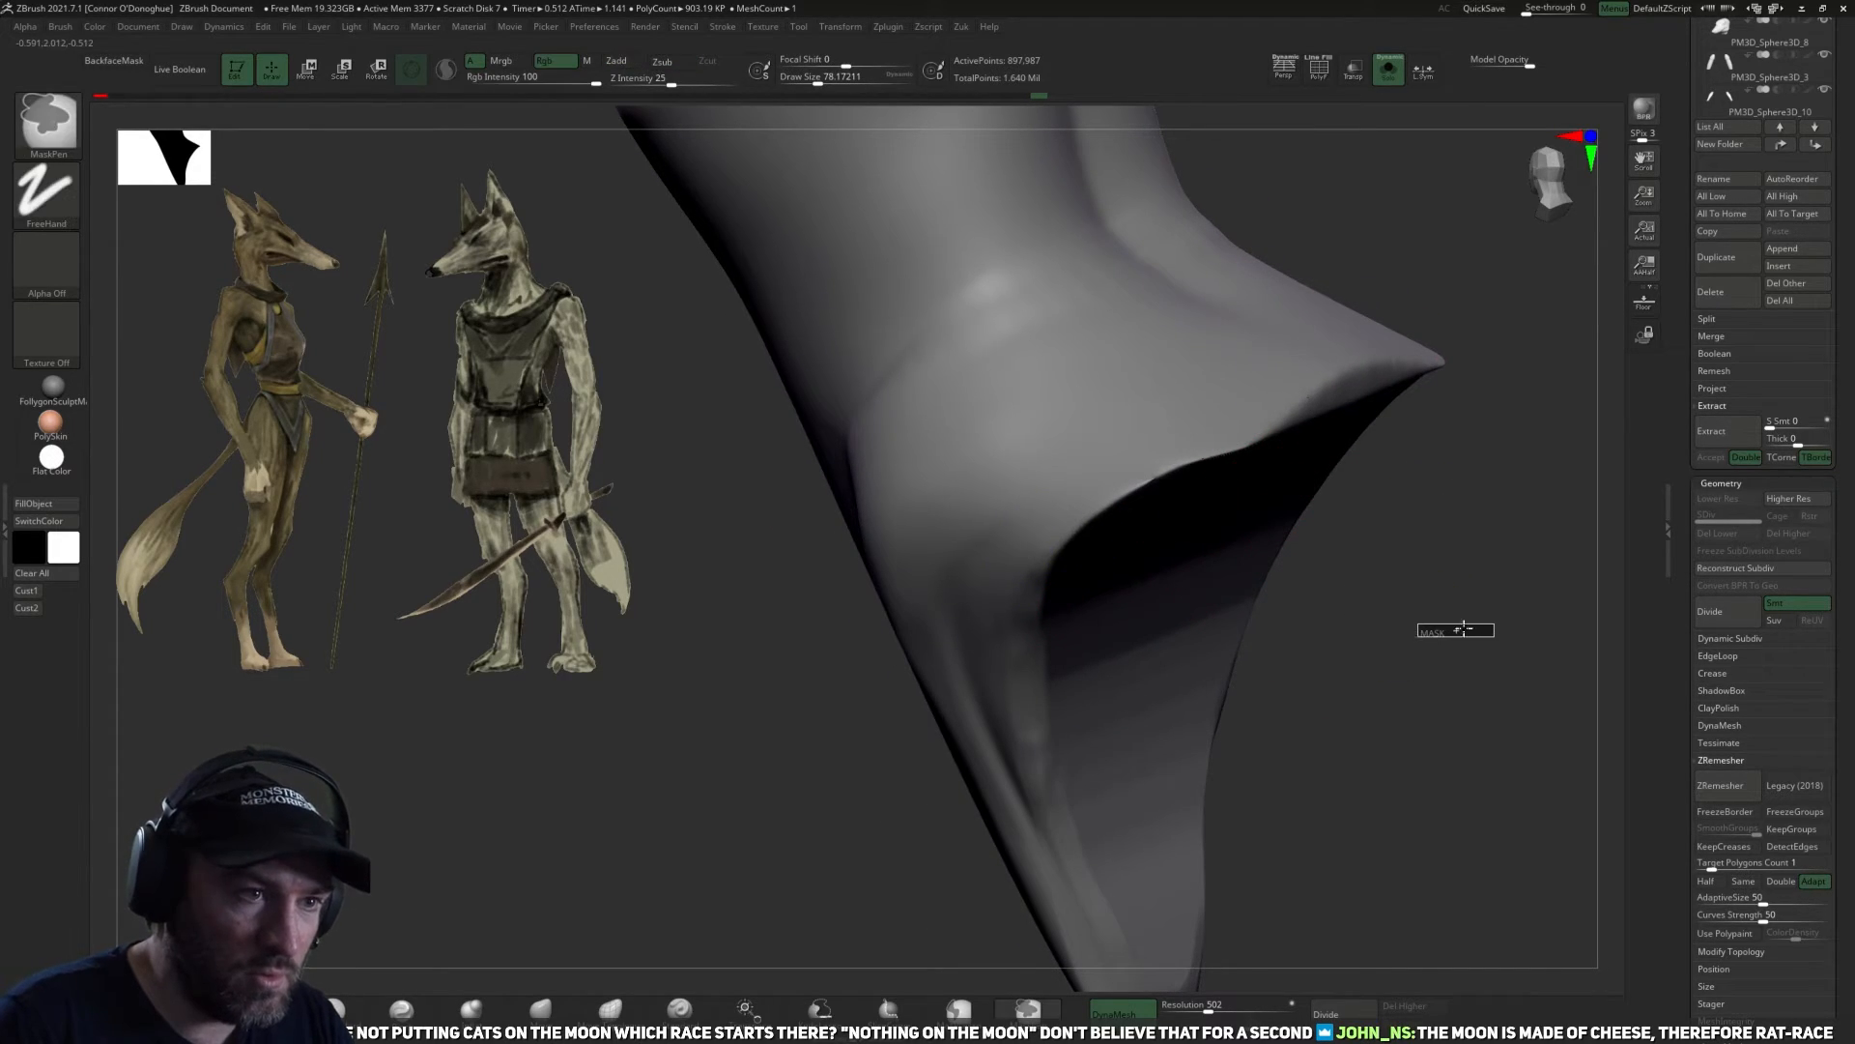
{"action": "left_click_drag", "start_coordinate": [1418, 624], "coordinate": [1494, 637], "text": "ctrl"}
{"action": "left_click", "coordinate": [472, 1009]}
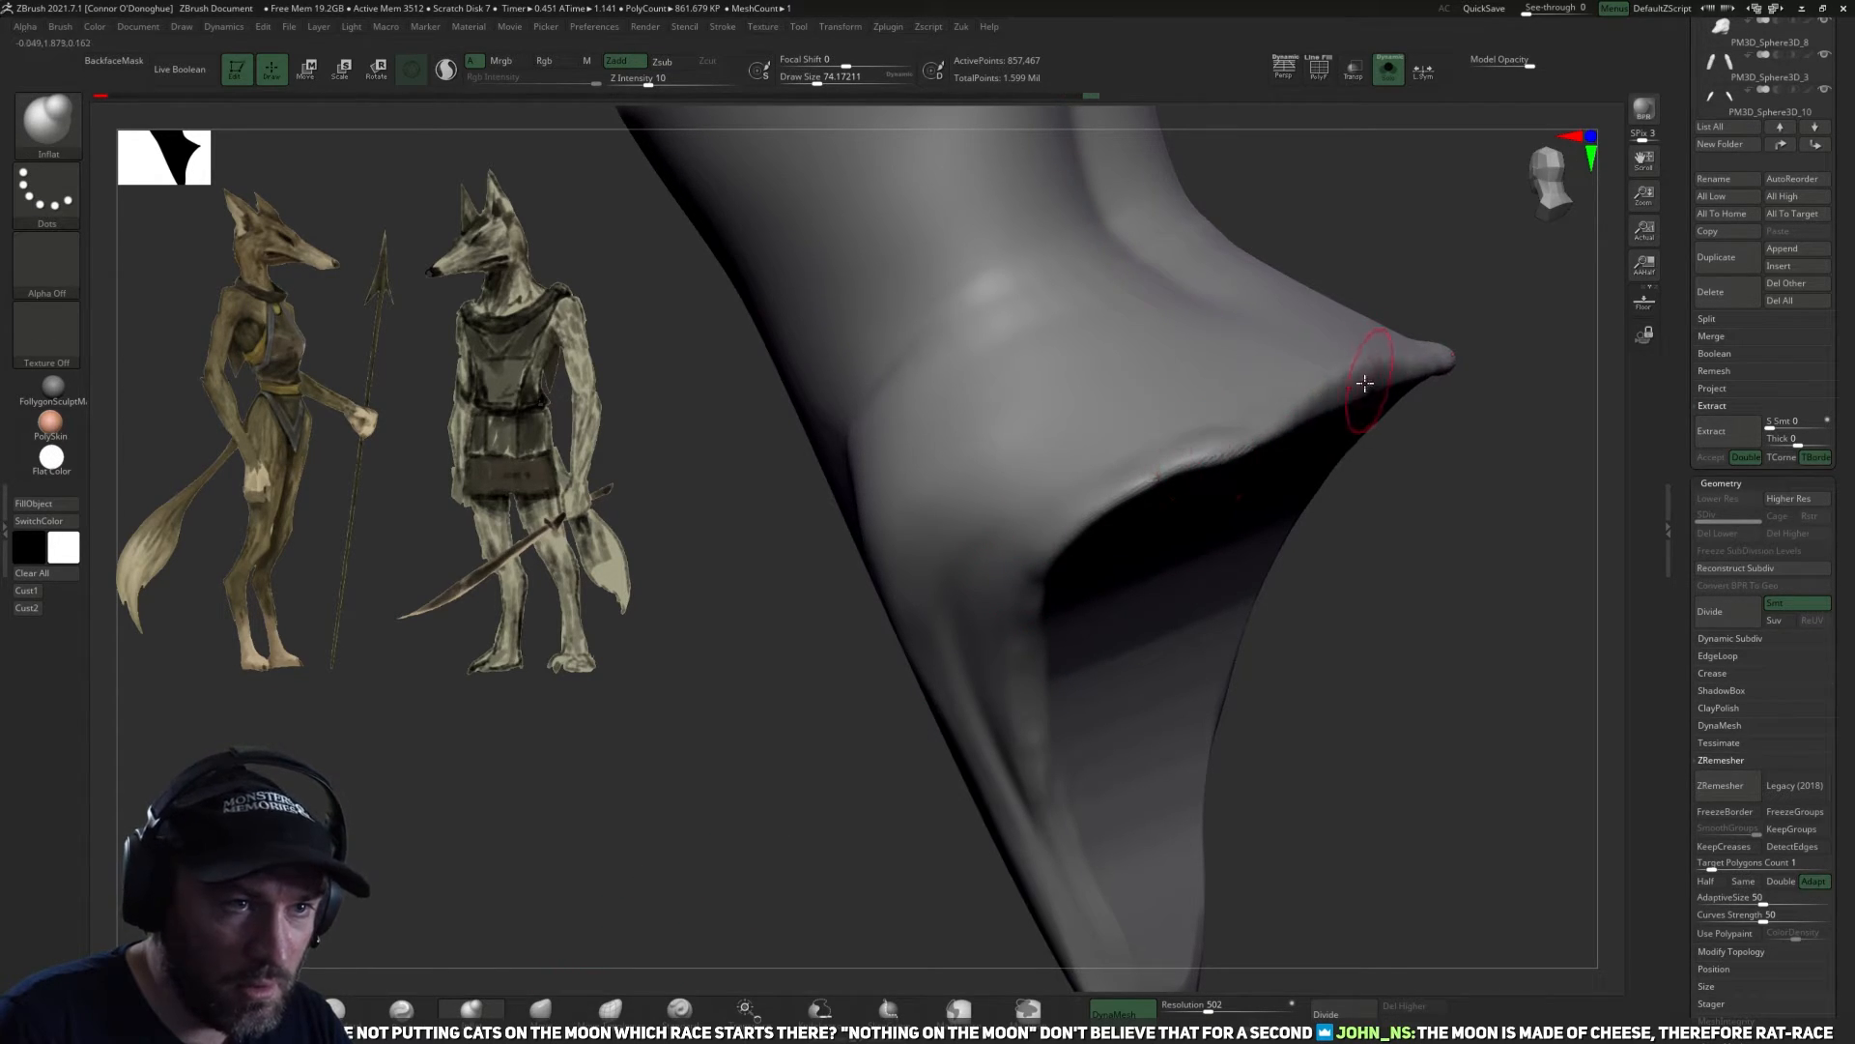
{"action": "key", "text": "ctrl"}
{"action": "left_click_drag", "start_coordinate": [831, 785], "coordinate": [879, 798], "text": "ctrl"}
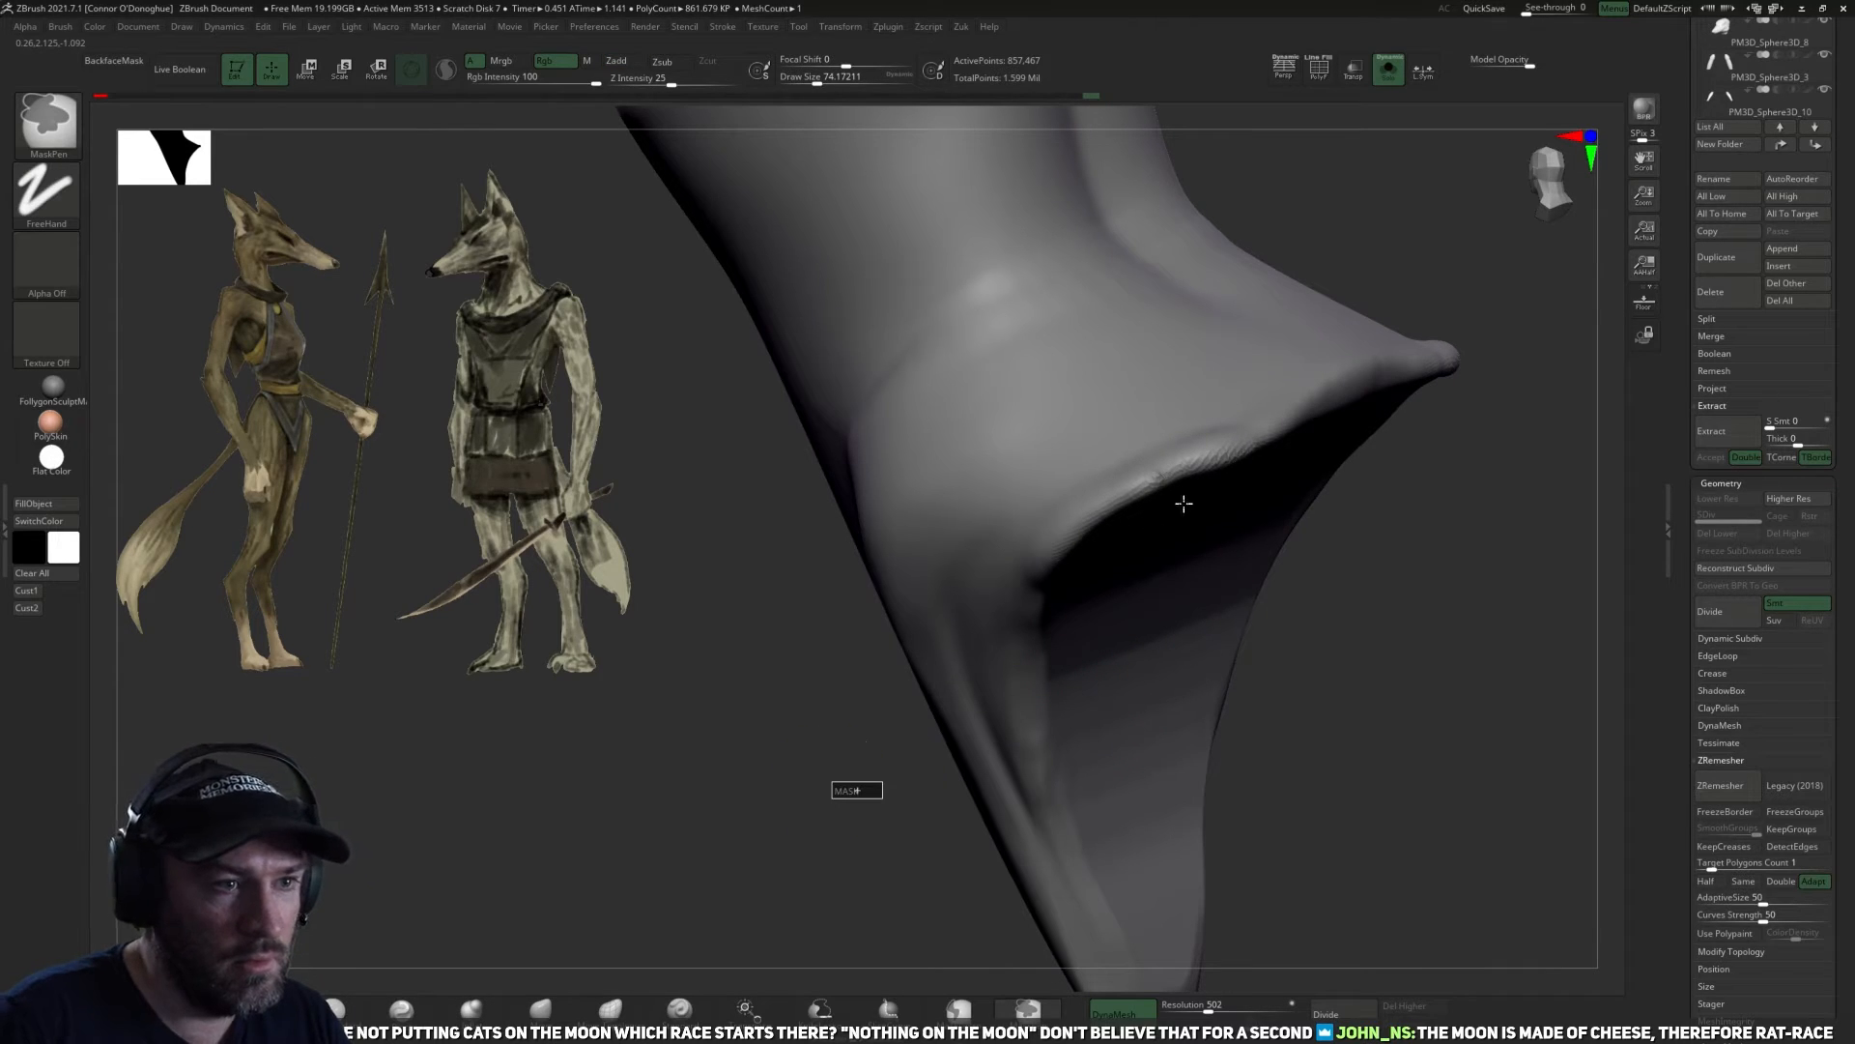
{"action": "key", "text": "shift"}
{"action": "mouse_move", "coordinate": [1352, 521]}
{"action": "left_mouse_down"}
{"action": "mouse_move", "coordinate": [1492, 609]}
{"action": "mouse_move", "coordinate": [1429, 543]}
{"action": "mouse_move", "coordinate": [1332, 552]}
{"action": "left_mouse_up"}
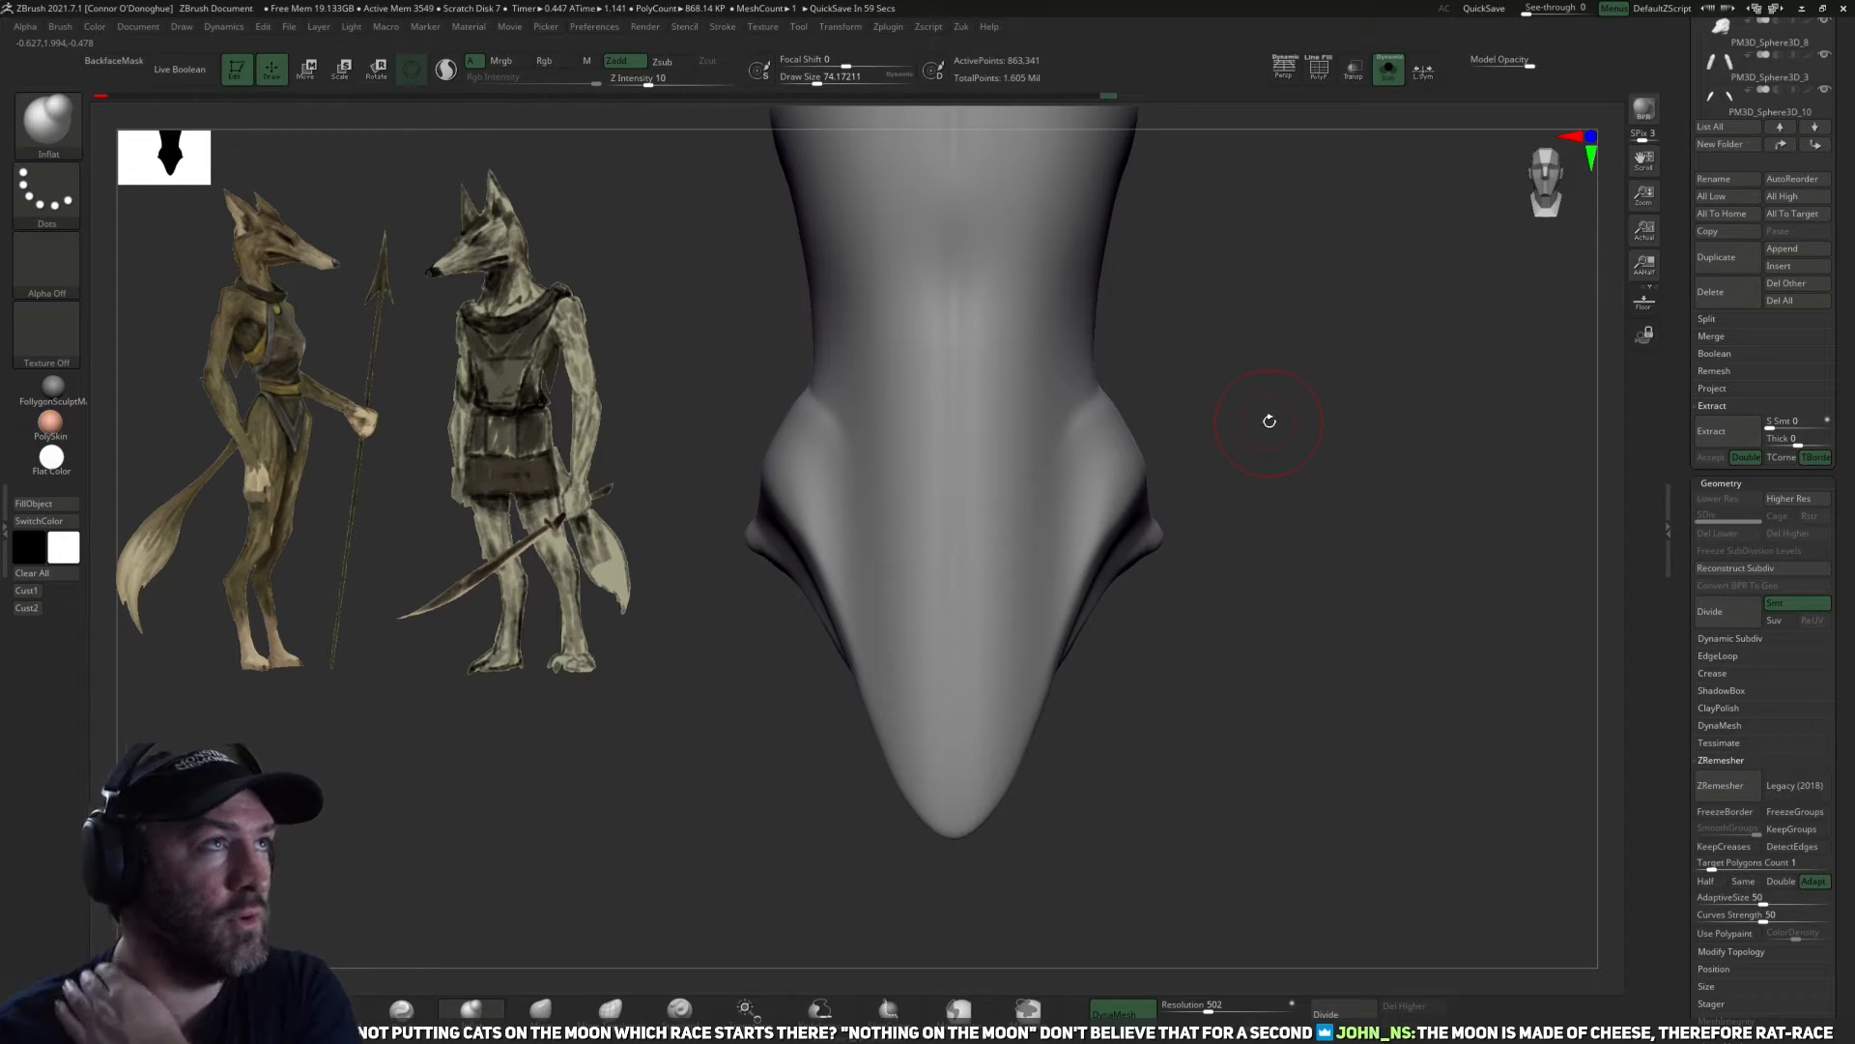
Leave Solo mode and compare the garment against the whole body and the concept art in front view.
{"action": "left_click_drag", "start_coordinate": [1250, 594], "coordinate": [1245, 619], "text": "alt"}
{"action": "key", "text": "shift"}
{"action": "mouse_move", "coordinate": [1256, 459]}
{"action": "left_mouse_down", "text": "alt"}
{"action": "mouse_move", "coordinate": [1267, 380]}
{"action": "mouse_move", "coordinate": [1273, 508]}
{"action": "left_mouse_up", "text": "alt"}
{"action": "key", "text": "shift"}
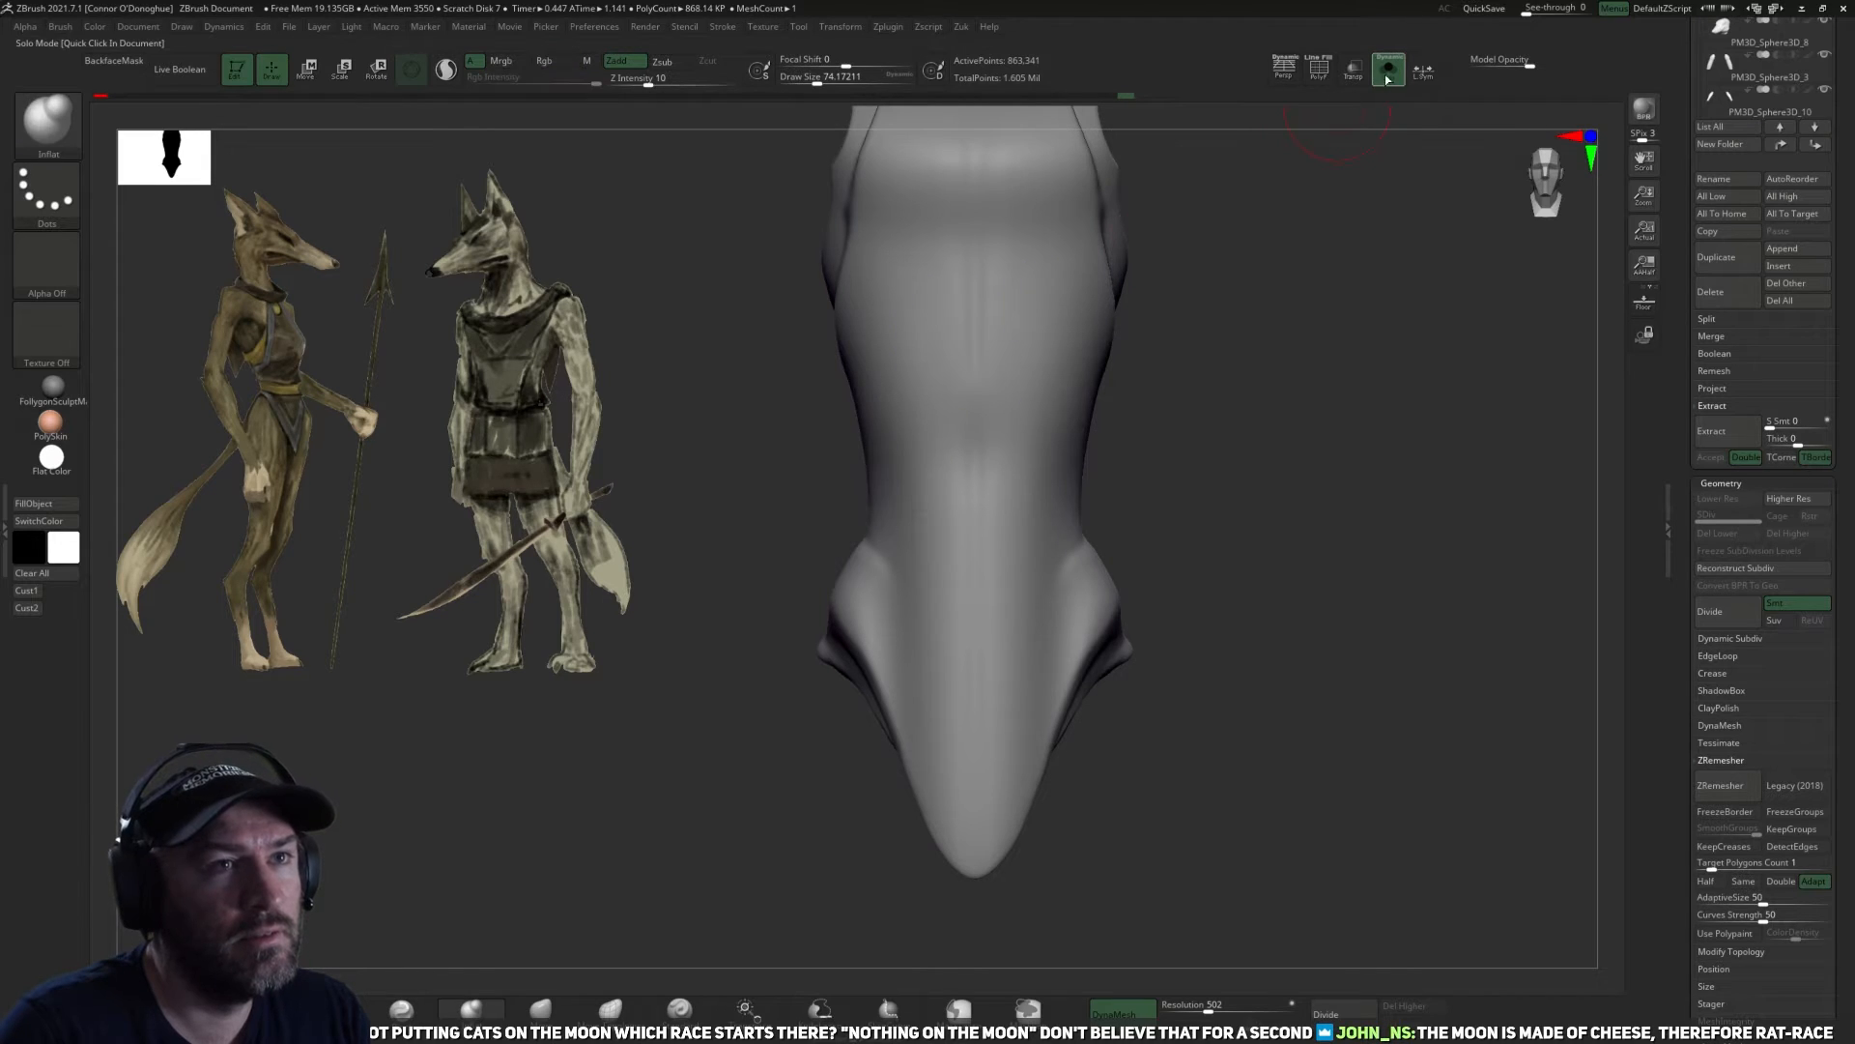
{"action": "left_click", "coordinate": [1389, 69]}
{"action": "mouse_move", "coordinate": [1212, 563]}
{"action": "left_mouse_down"}
{"action": "mouse_move", "coordinate": [1147, 593]}
{"action": "mouse_move", "coordinate": [1208, 599]}
{"action": "mouse_move", "coordinate": [776, 746]}
{"action": "left_mouse_up"}
{"action": "left_click_drag", "start_coordinate": [1559, 780], "coordinate": [1583, 794], "text": "alt"}
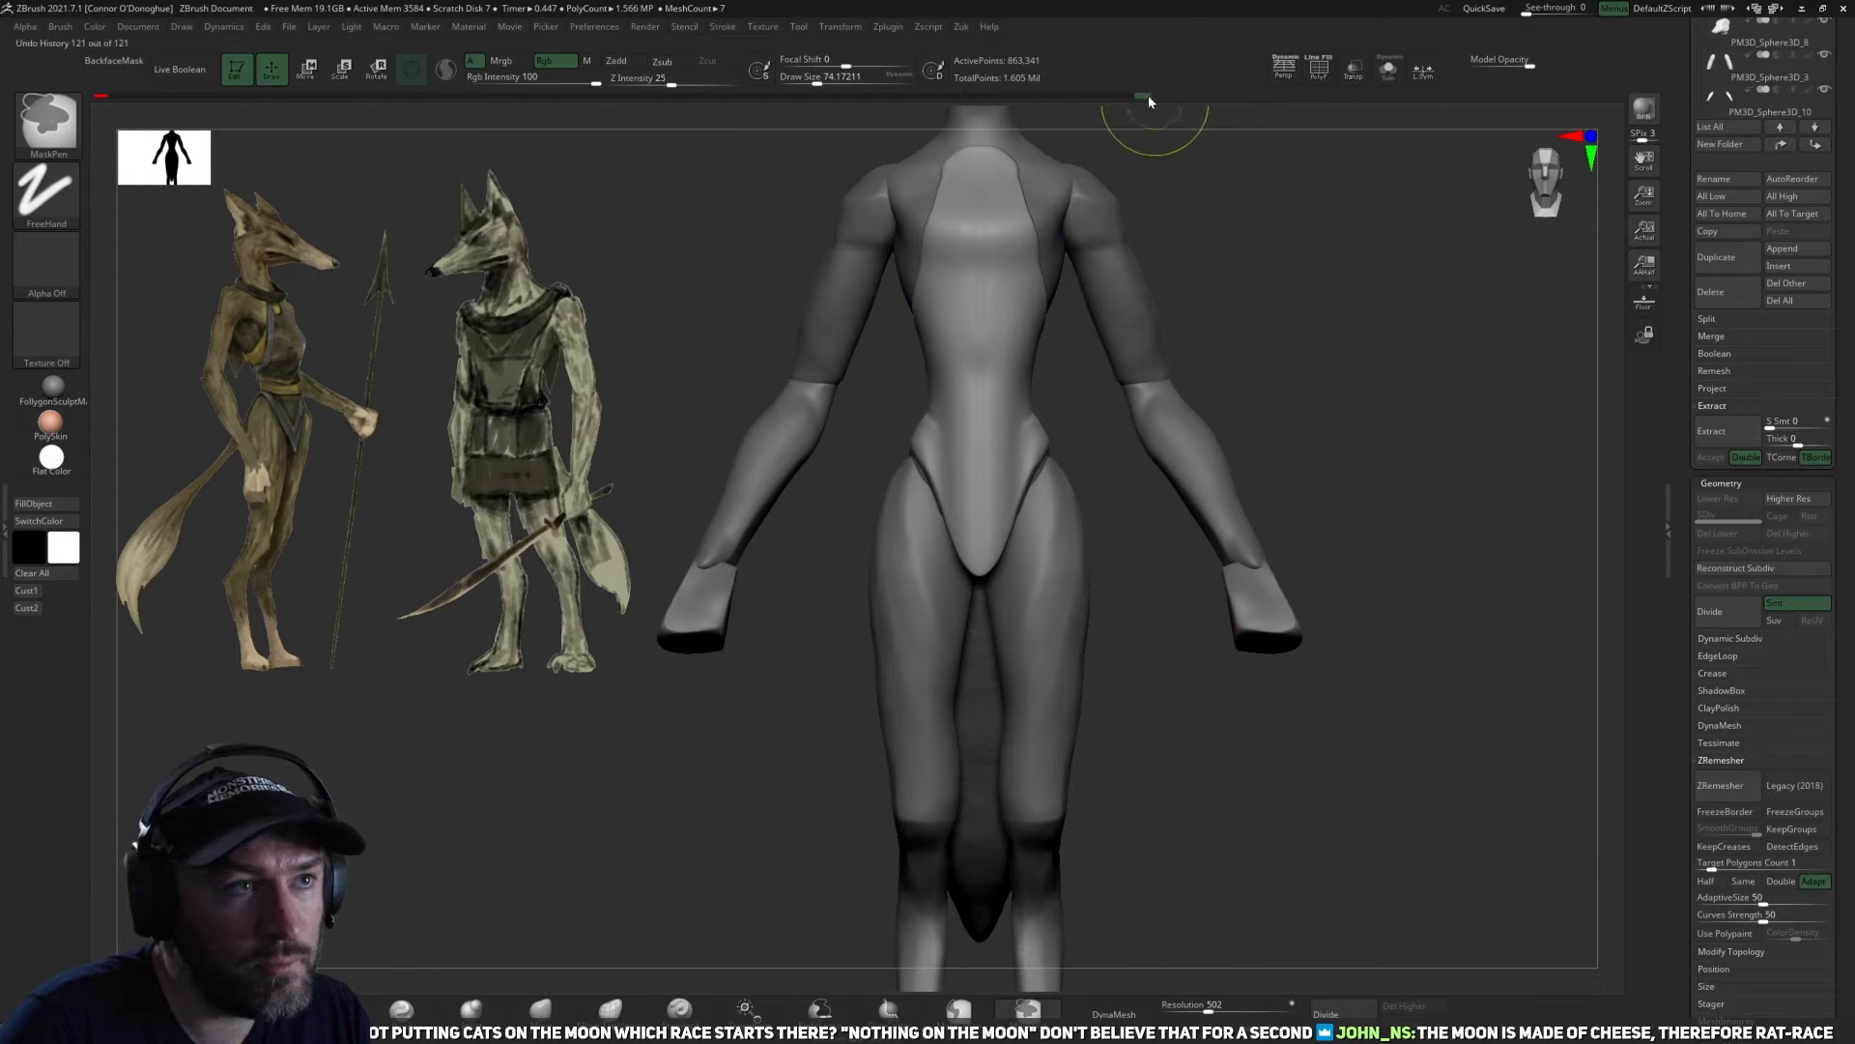
Retopologize the garment with ZRemesher at a target polygon count of 1 with Adapt enabled.
{"action": "scroll", "coordinate": [1655, 670], "scroll_direction": "down", "scroll_amount": 5}
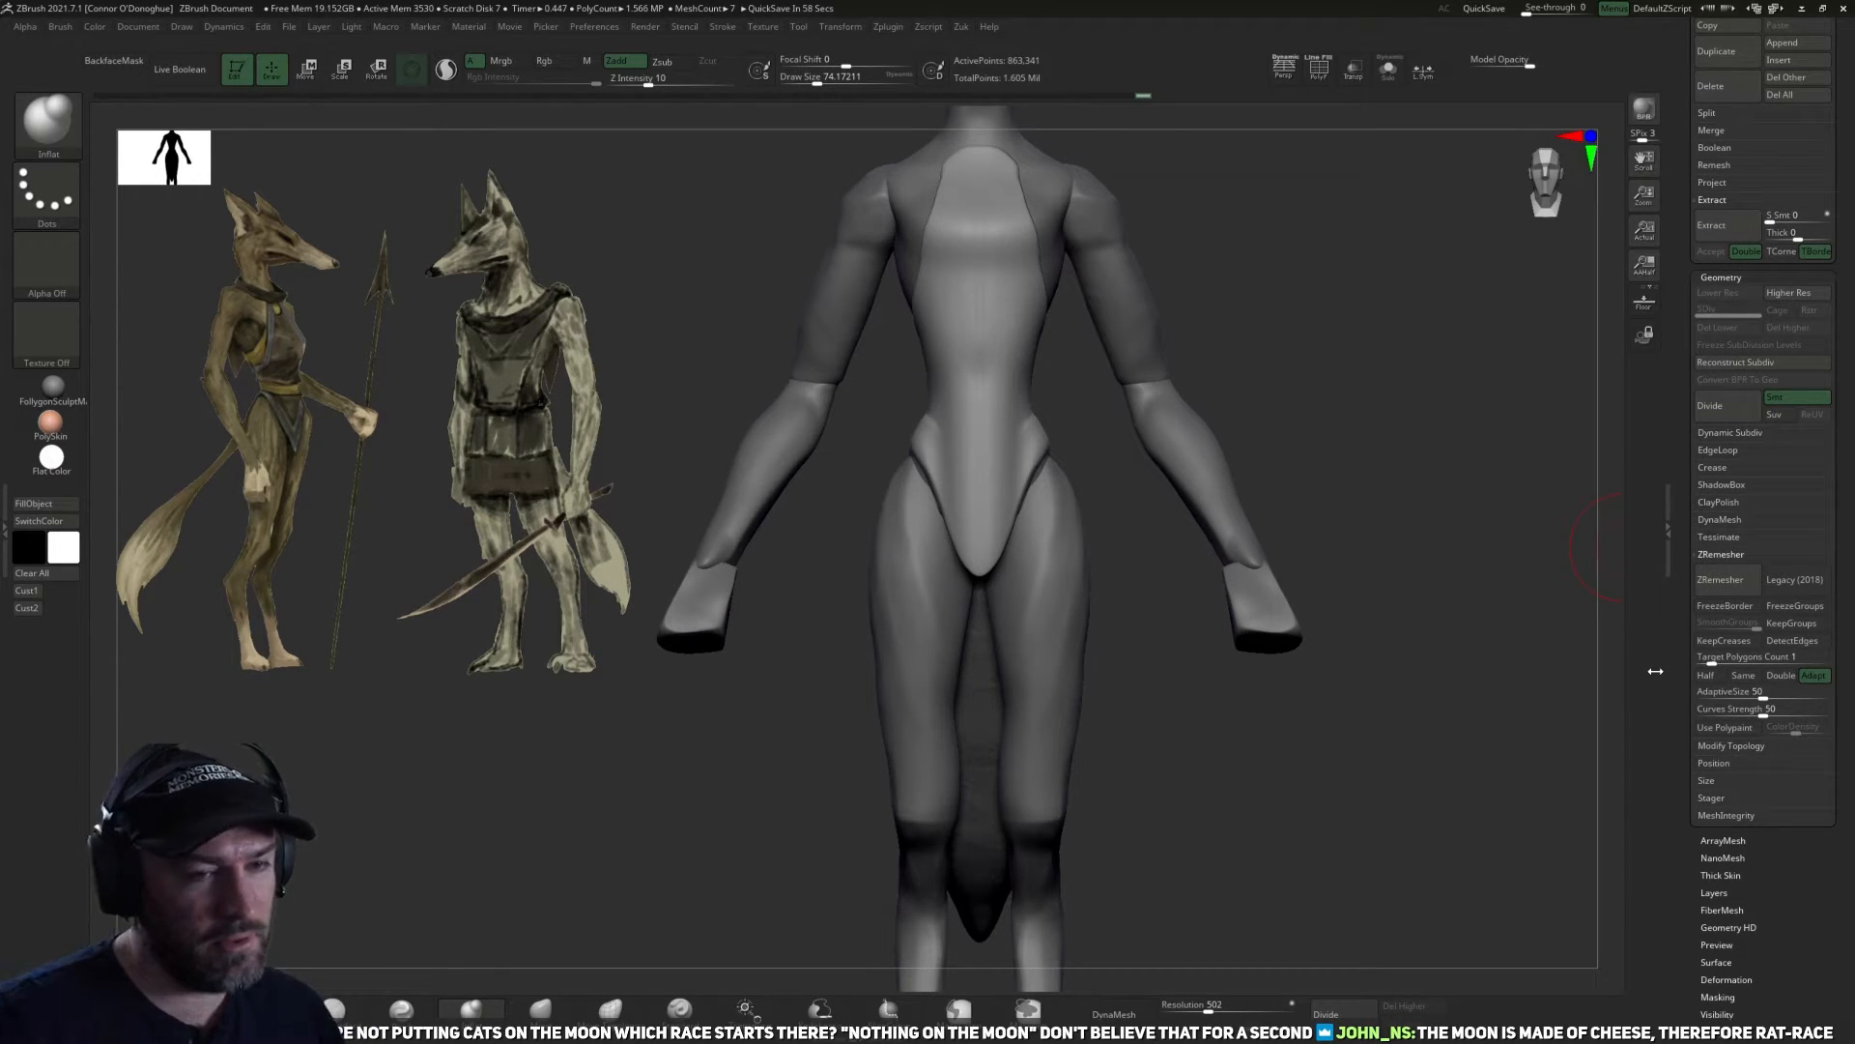
{"action": "left_click_drag", "start_coordinate": [1419, 646], "coordinate": [1440, 603], "text": "alt"}
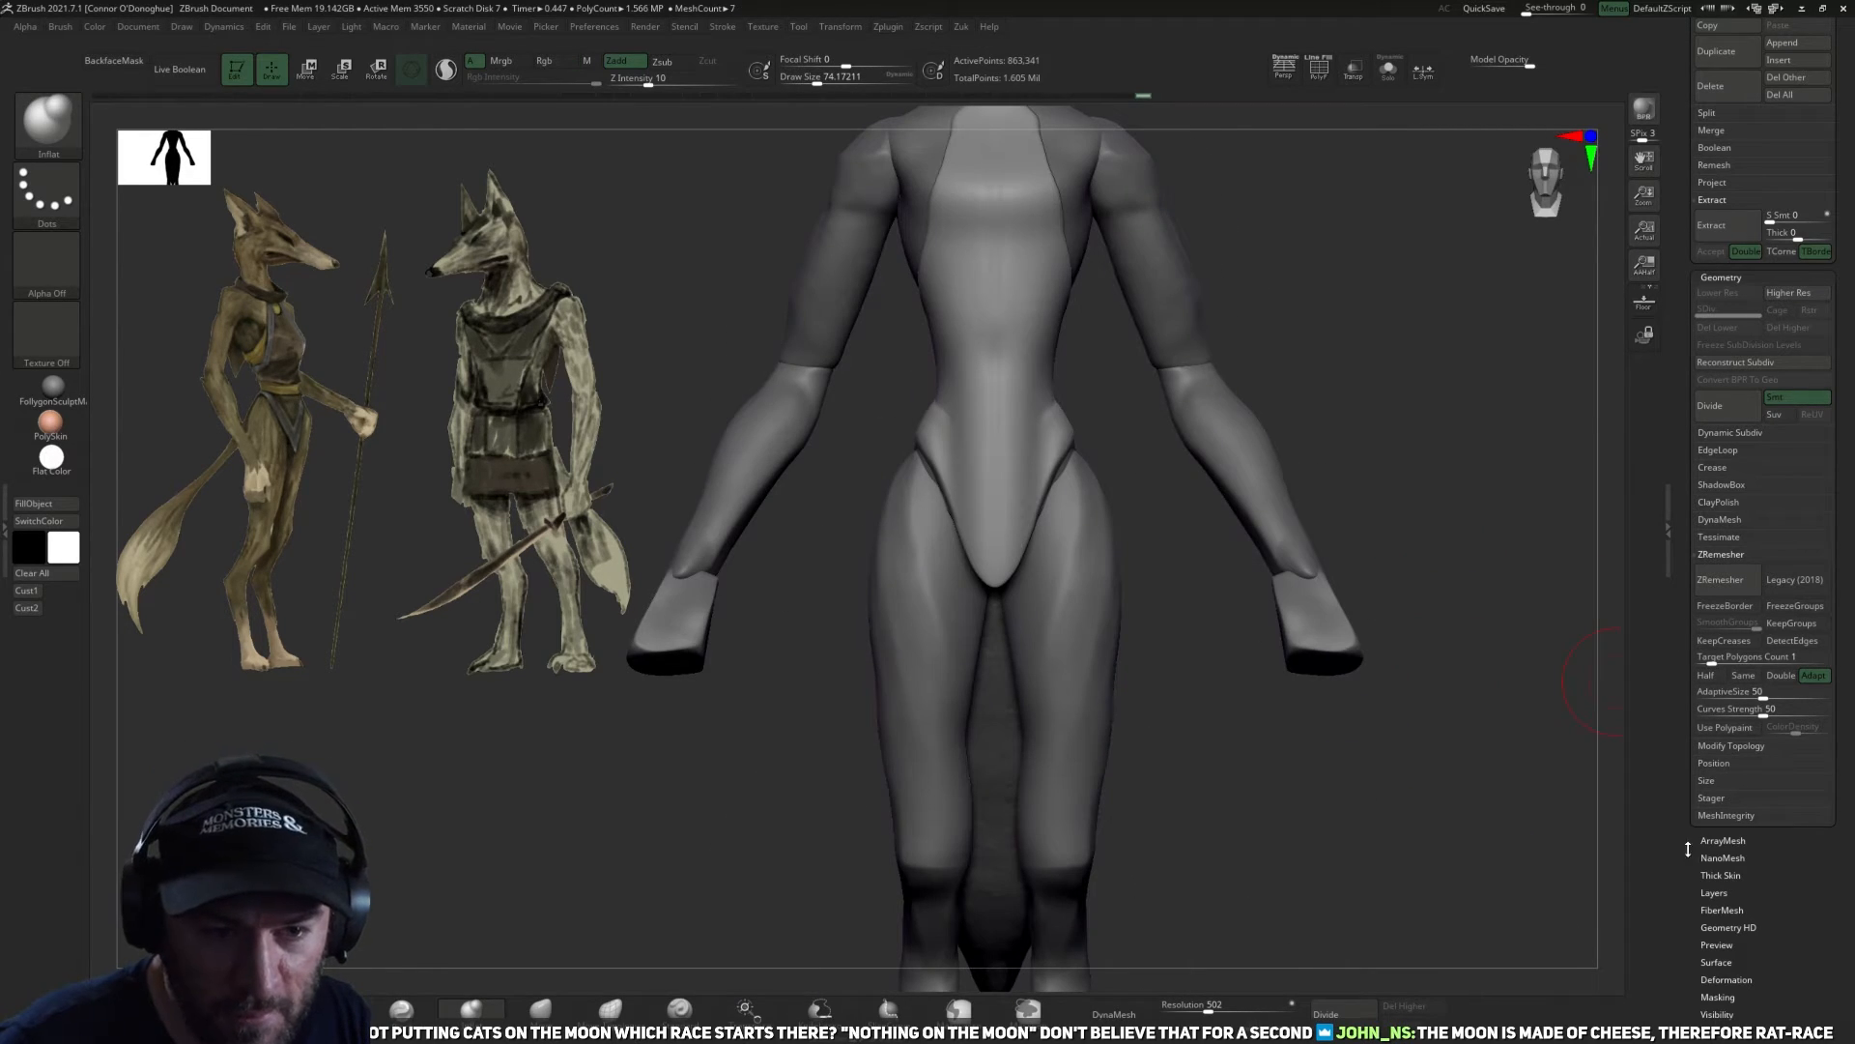
{"action": "left_click_drag", "start_coordinate": [1680, 816], "coordinate": [1665, 836]}
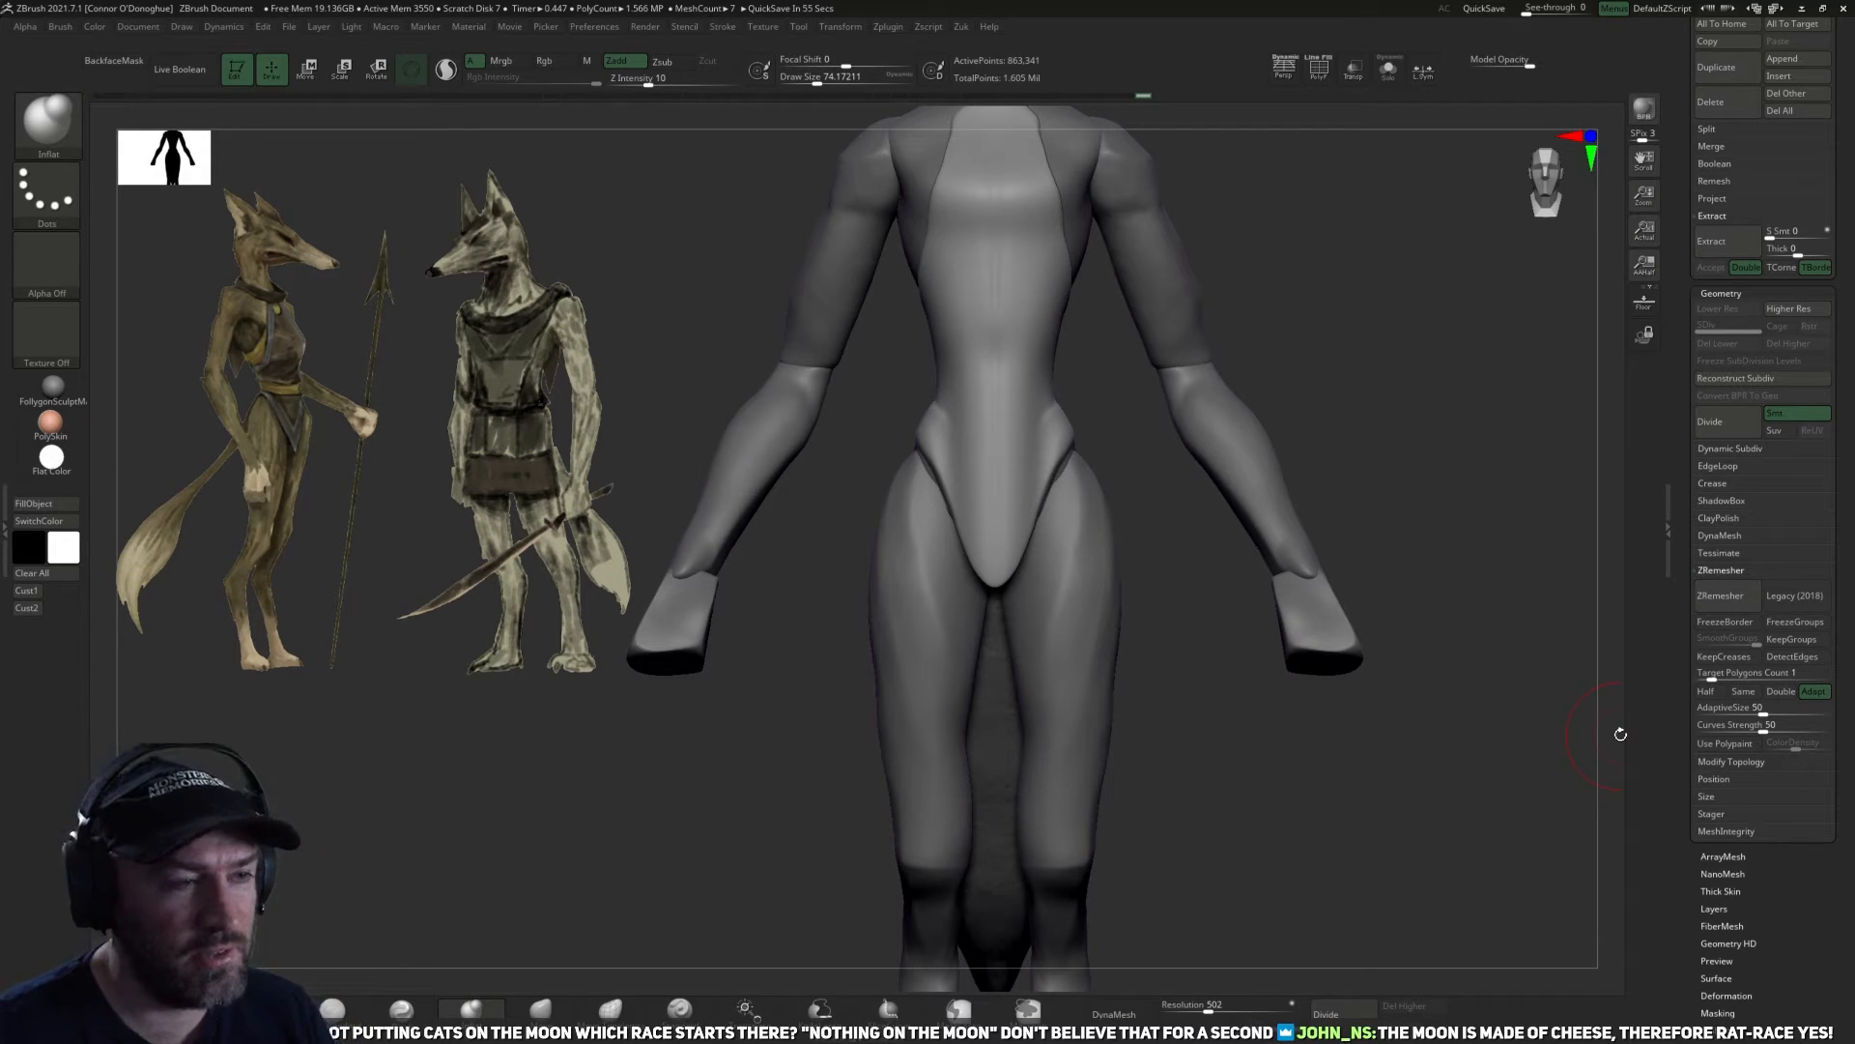
{"action": "left_click_drag", "start_coordinate": [1391, 585], "coordinate": [1586, 634]}
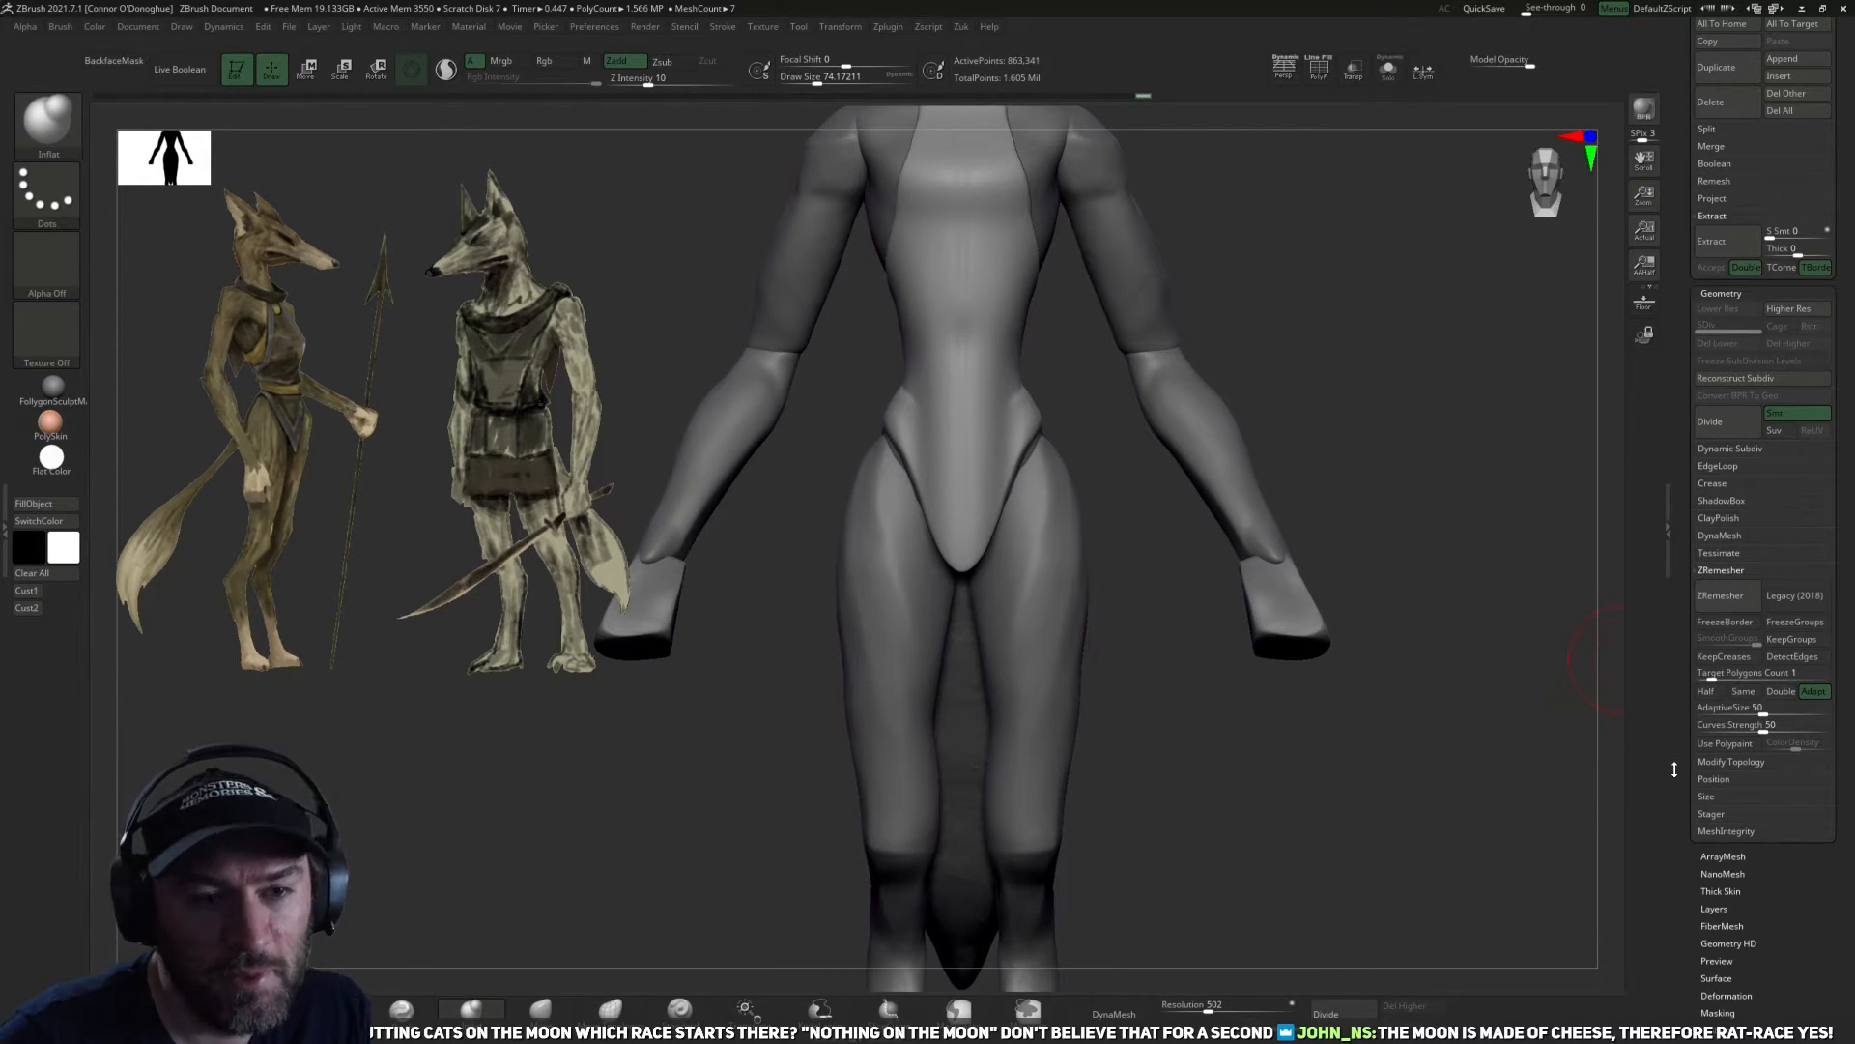
{"action": "left_click_drag", "start_coordinate": [1696, 897], "coordinate": [1691, 914]}
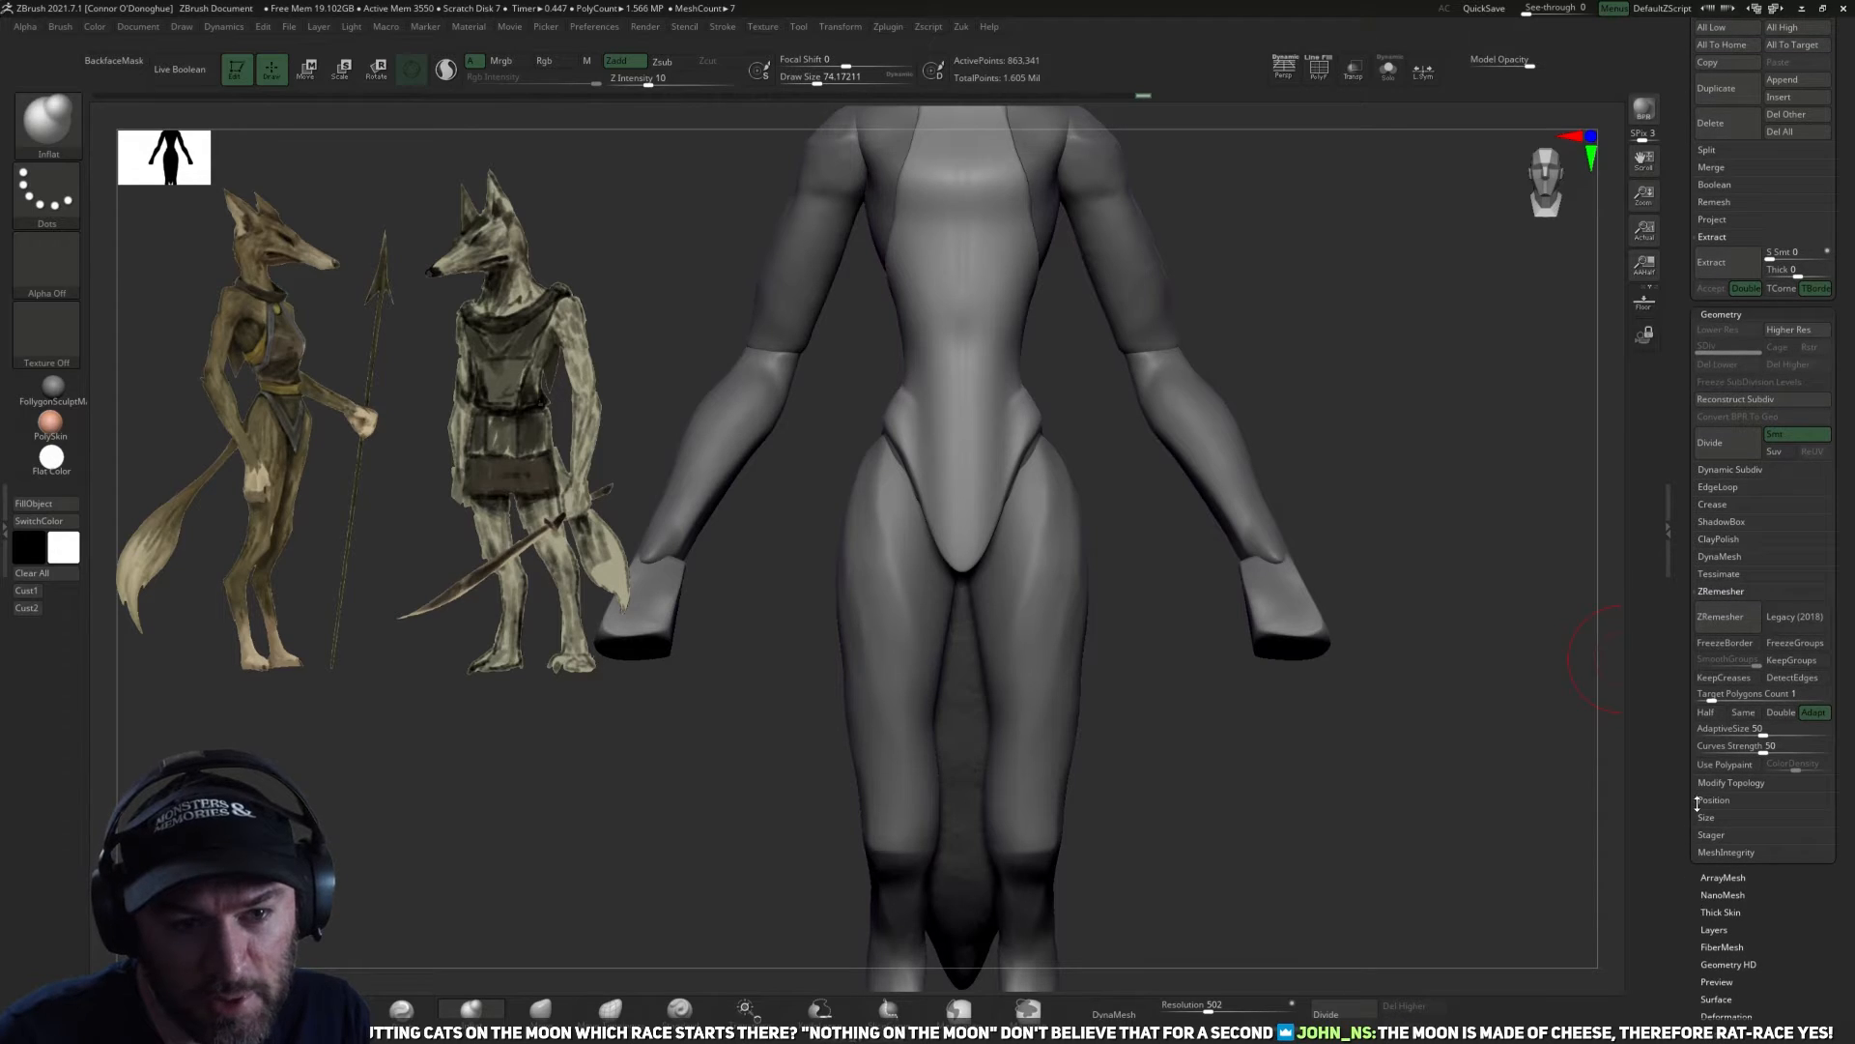
{"action": "scroll", "coordinate": [1697, 802], "scroll_direction": "up", "scroll_amount": 3}
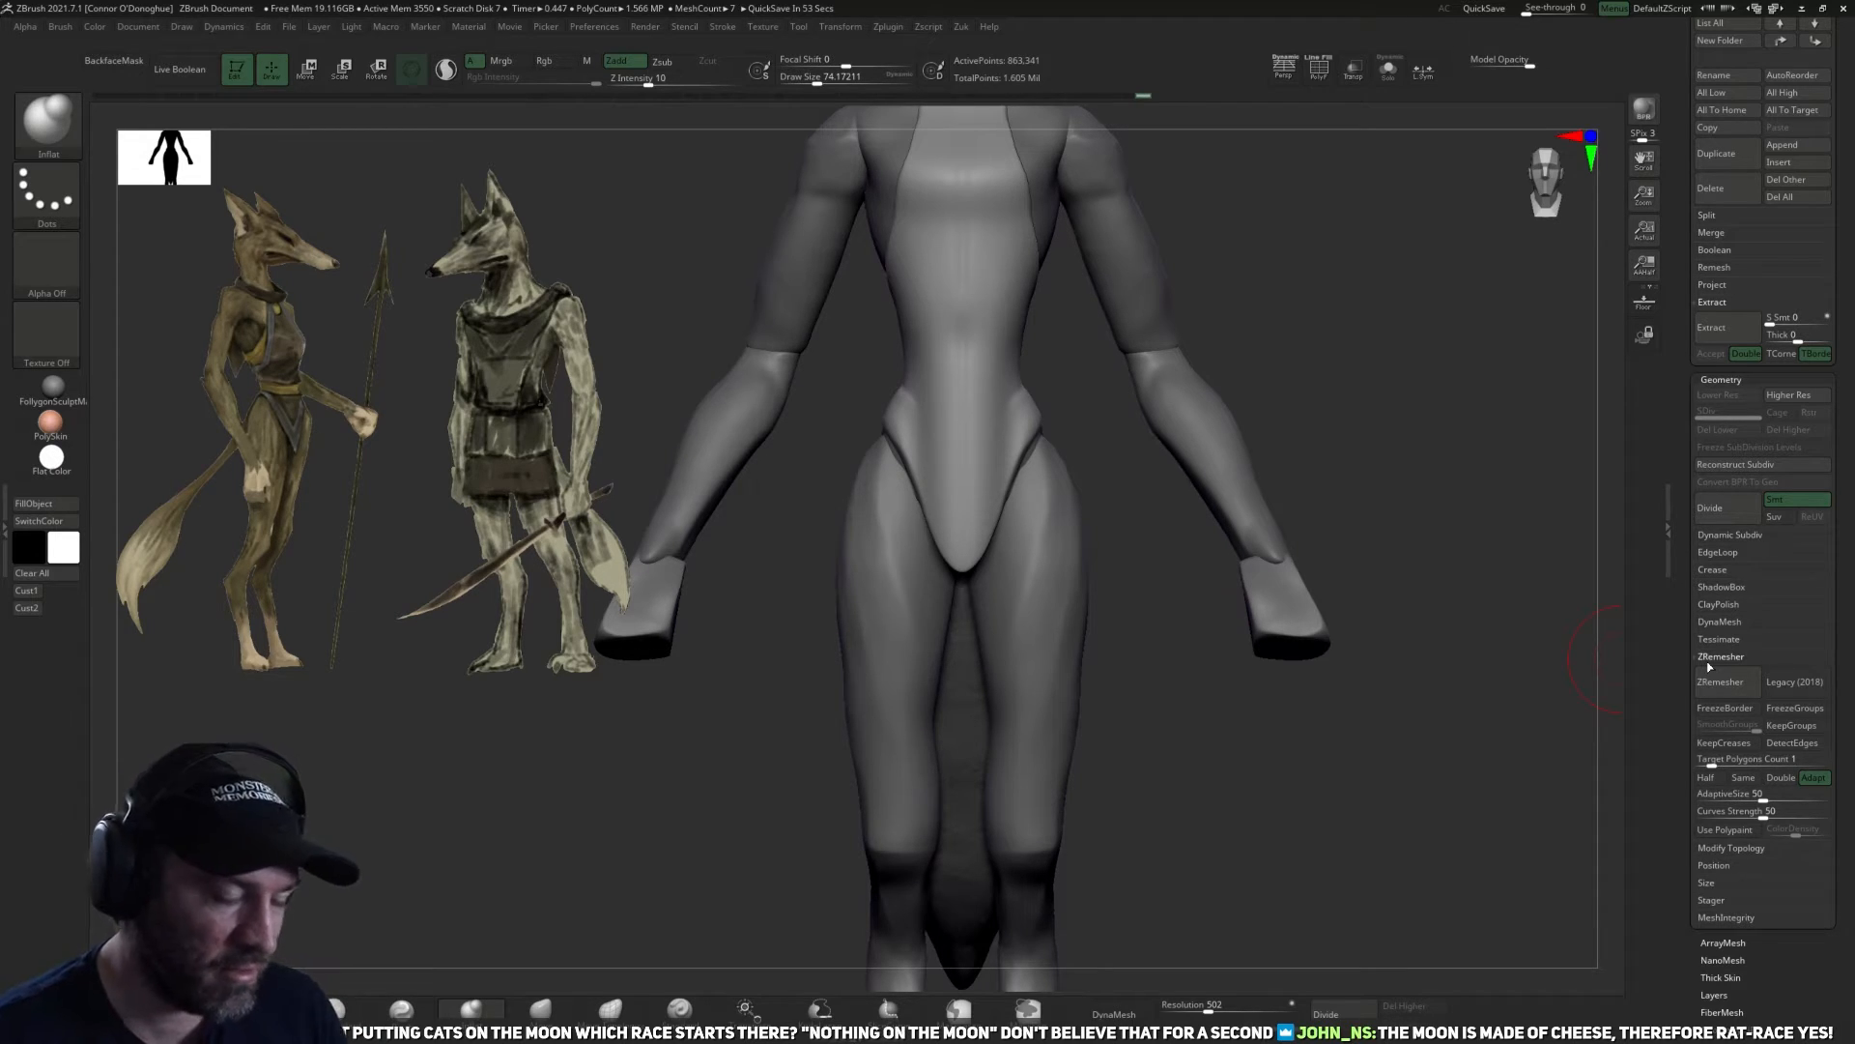
{"action": "left_click_drag", "start_coordinate": [1457, 635], "coordinate": [1379, 530]}
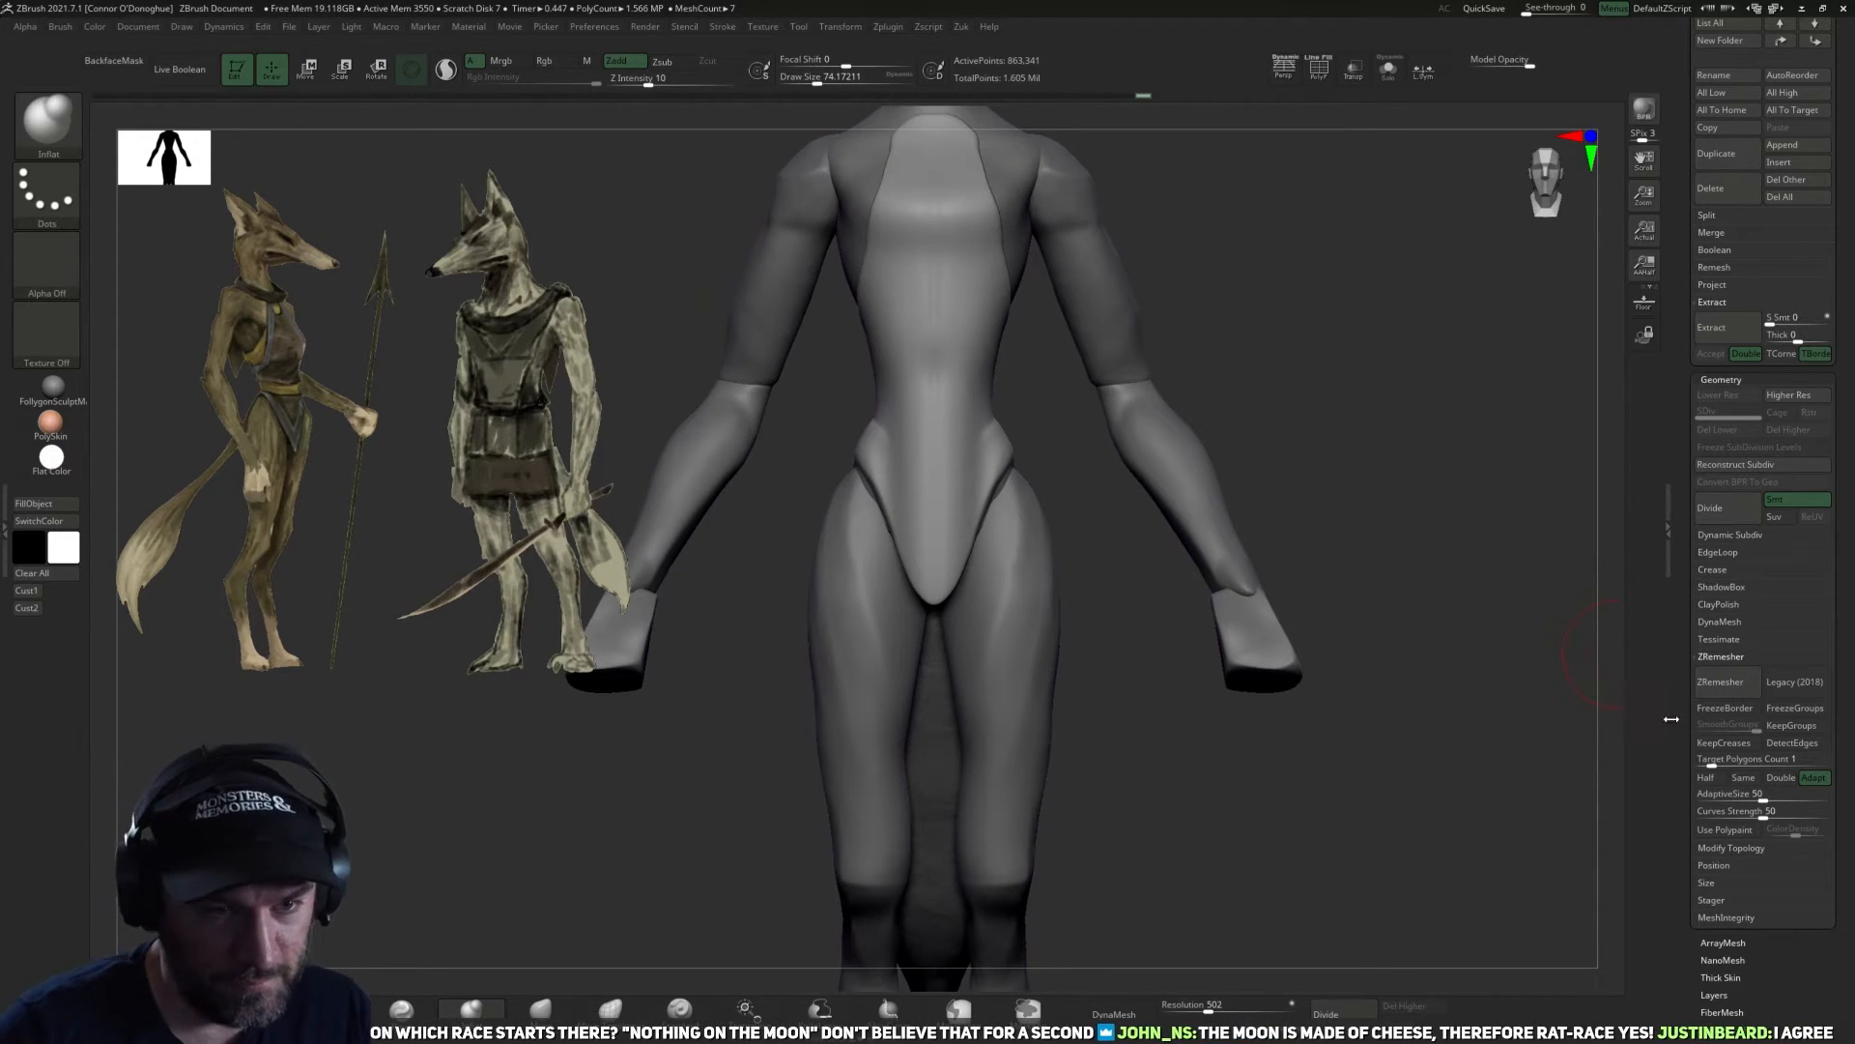
{"action": "left_click_drag", "start_coordinate": [1540, 708], "coordinate": [1550, 731], "text": "alt"}
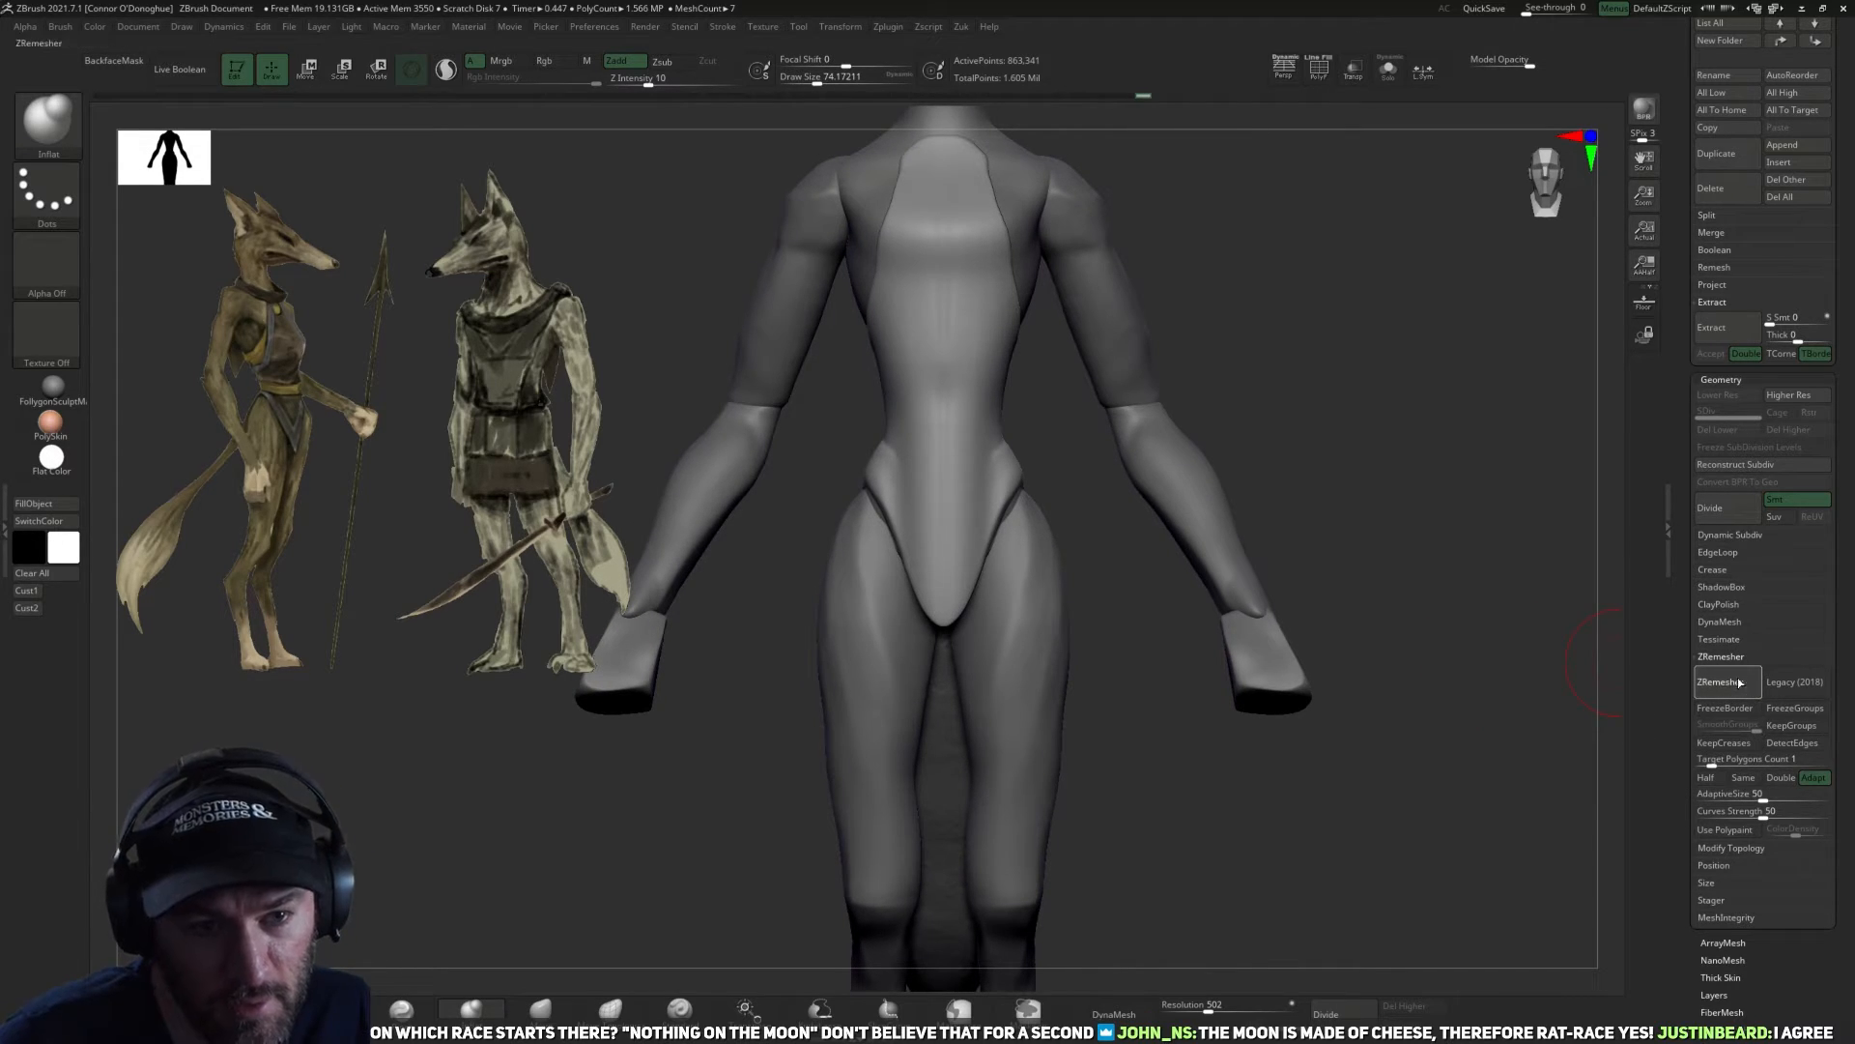
{"action": "left_click", "coordinate": [1740, 682]}
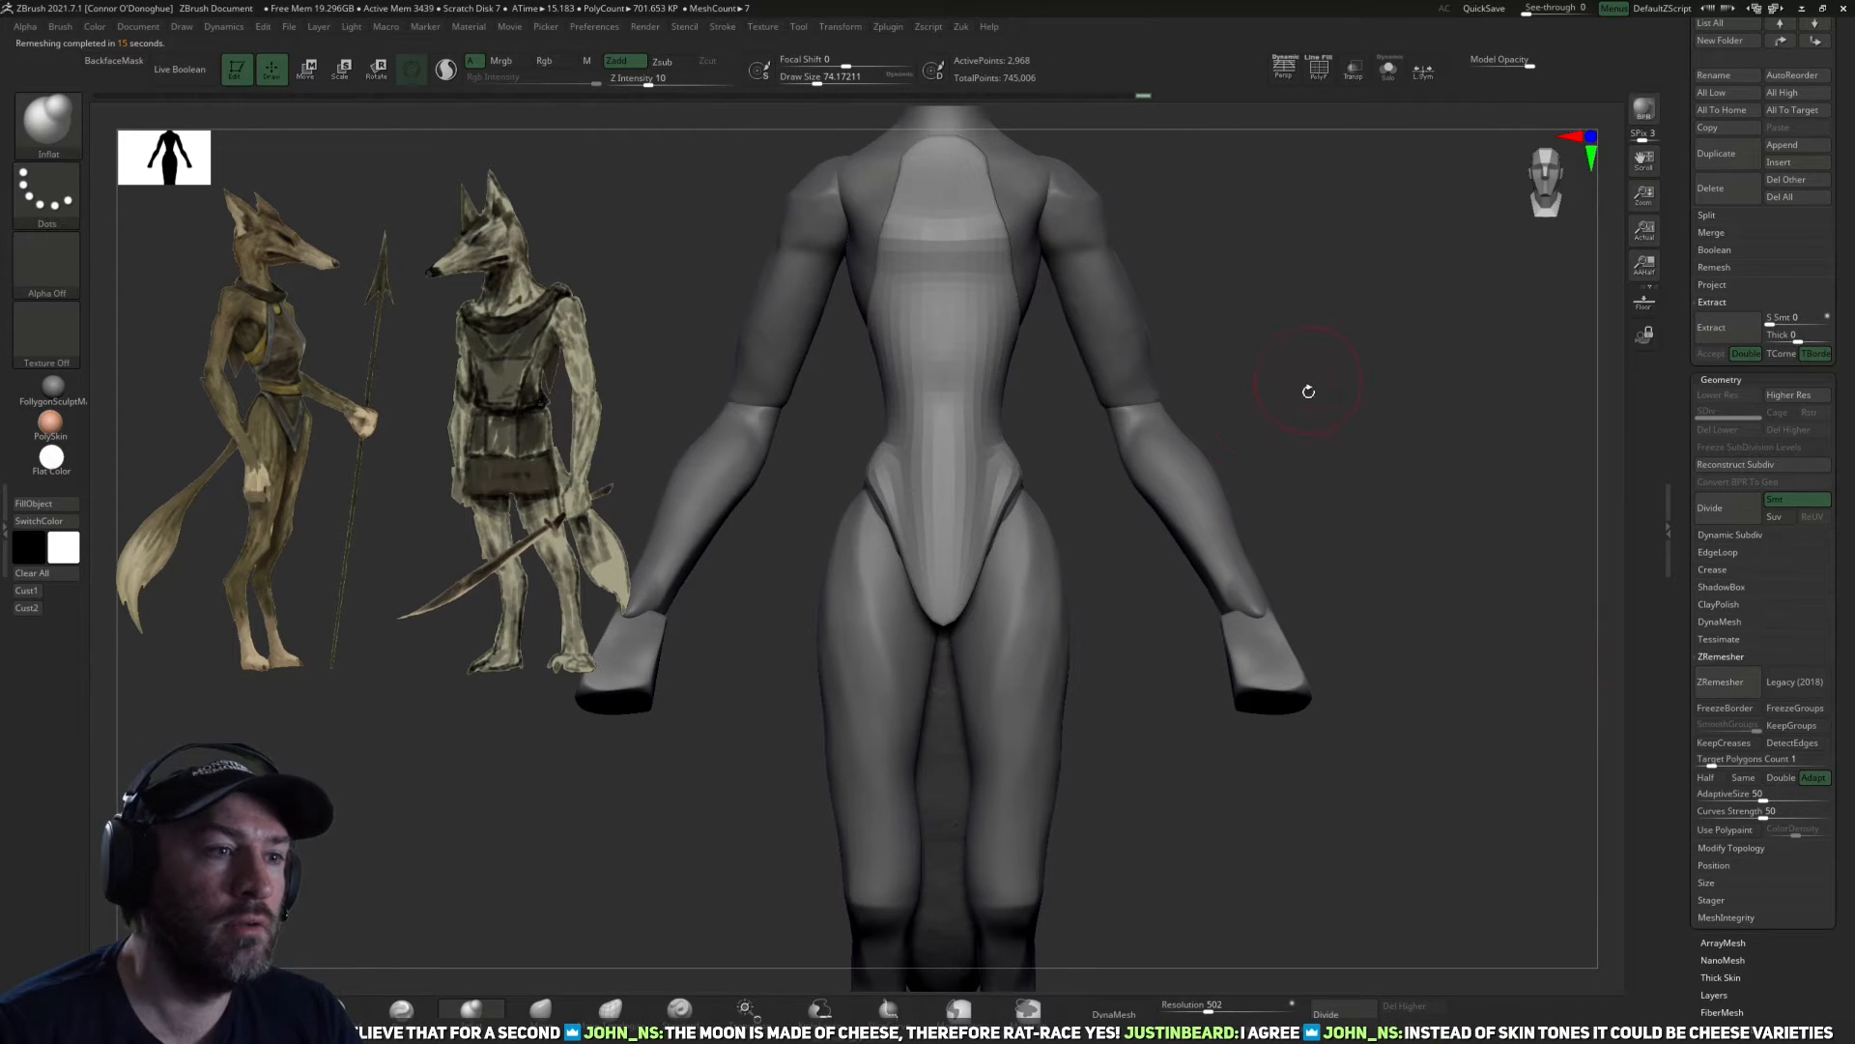
Isolate the retopologized garment in Solo mode and smooth the rims of its back and side openings.
{"action": "left_click_drag", "start_coordinate": [1308, 378], "coordinate": [1307, 464], "text": "alt"}
{"action": "left_click_drag", "start_coordinate": [1082, 634], "coordinate": [1044, 618]}
{"action": "key", "text": "bracketright"}
{"action": "key", "text": "bracketright"}
{"action": "left_click_drag", "start_coordinate": [969, 472], "coordinate": [958, 524], "text": "ctrl"}
{"action": "left_click_drag", "start_coordinate": [1081, 595], "coordinate": [923, 538]}
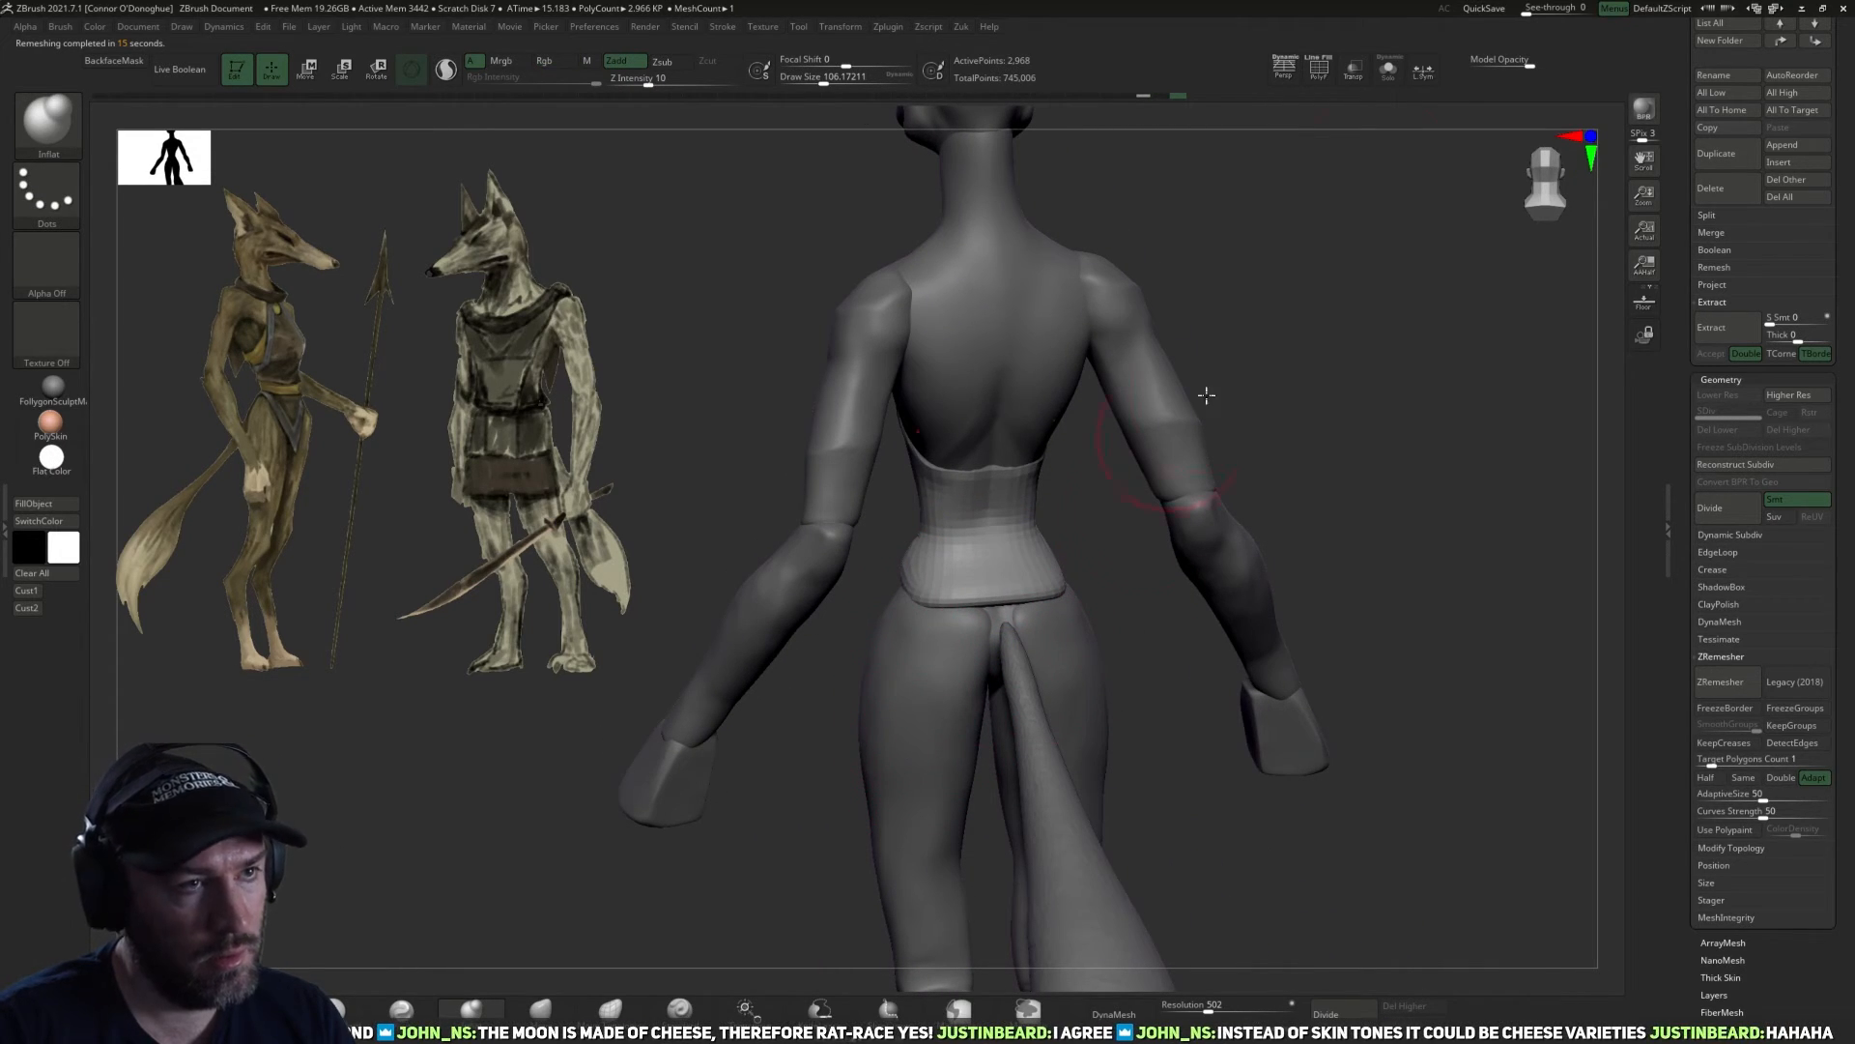
{"action": "left_click", "coordinate": [1398, 80]}
{"action": "left_click_drag", "start_coordinate": [1193, 402], "coordinate": [1197, 456]}
{"action": "key", "text": "ctrl+z"}
{"action": "right_click_drag", "start_coordinate": [1048, 538], "coordinate": [1011, 579]}
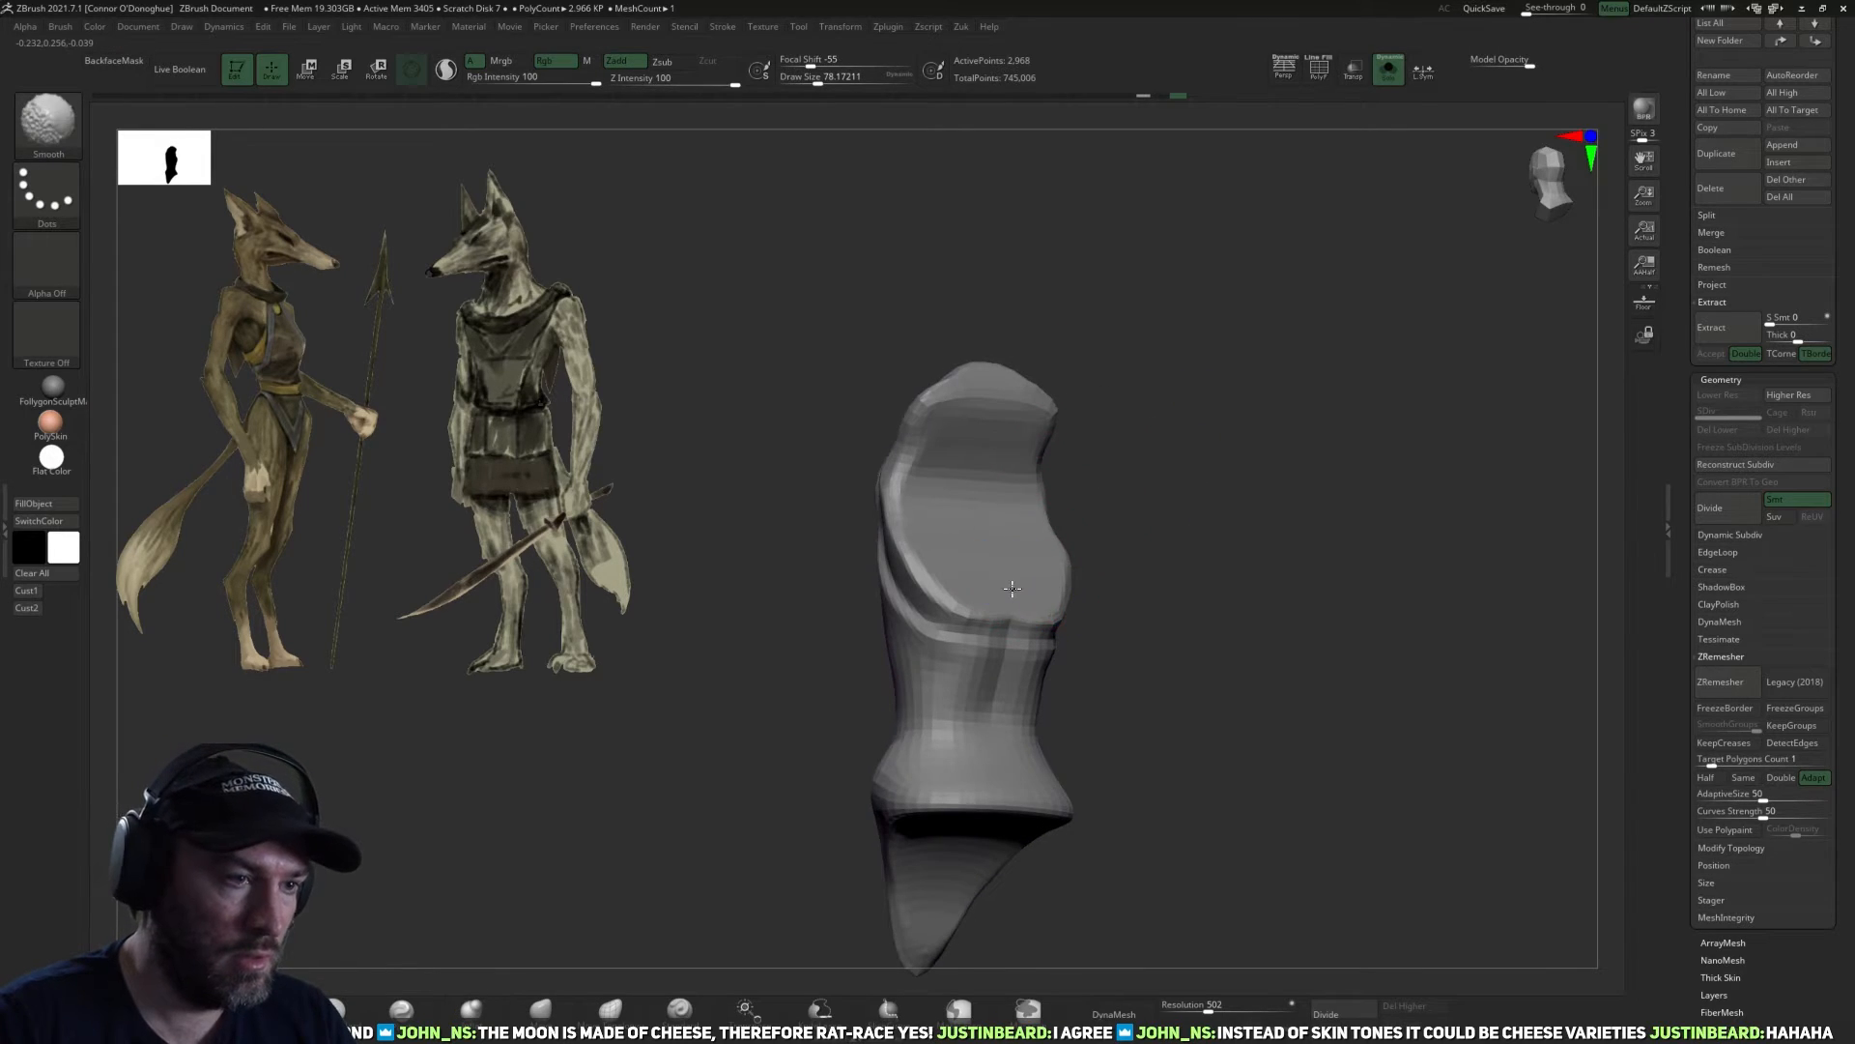
{"action": "mouse_move", "coordinate": [978, 585]}
{"action": "left_mouse_down", "text": "shift"}
{"action": "mouse_move", "coordinate": [939, 570]}
{"action": "mouse_move", "coordinate": [918, 488]}
{"action": "left_mouse_up", "text": "shift"}
{"action": "mouse_move", "coordinate": [1118, 460]}
{"action": "left_mouse_down"}
{"action": "mouse_move", "coordinate": [1146, 518]}
{"action": "mouse_move", "coordinate": [972, 549]}
{"action": "left_mouse_up"}
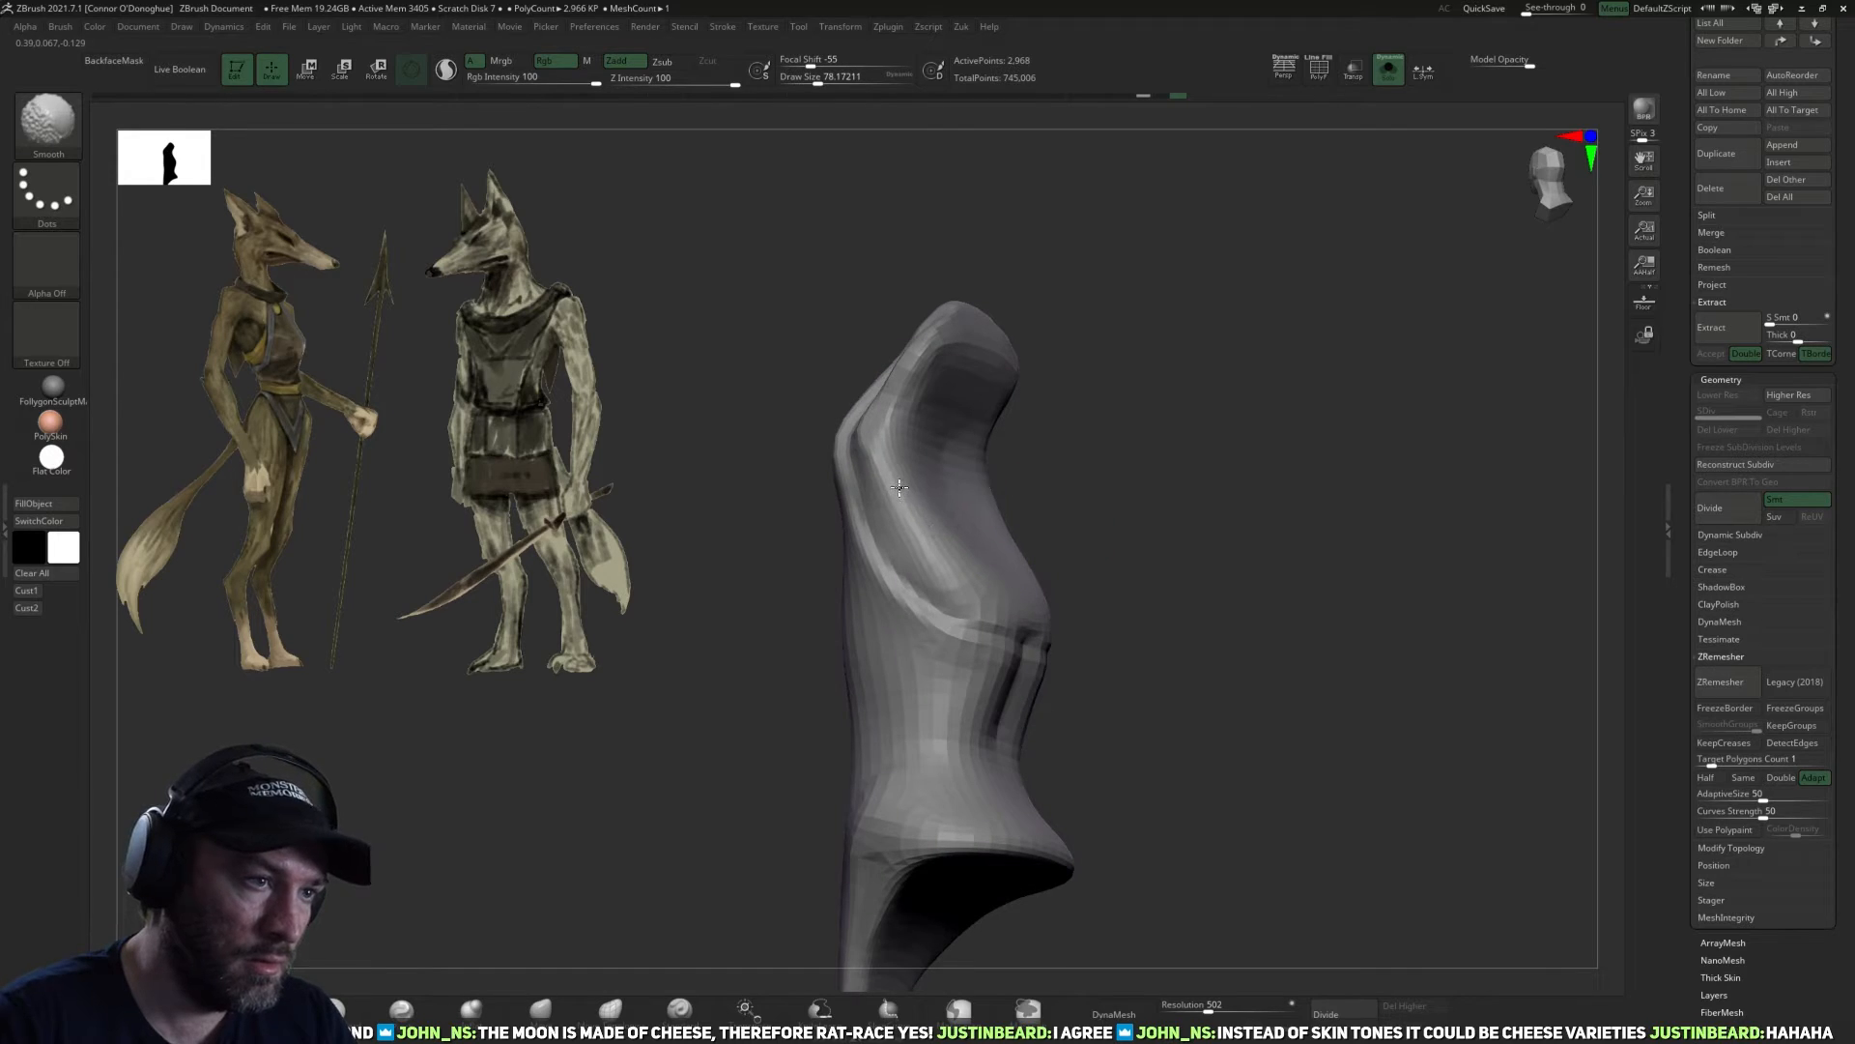
{"action": "mouse_move", "coordinate": [1097, 425]}
{"action": "left_mouse_down"}
{"action": "mouse_move", "coordinate": [1135, 464]}
{"action": "mouse_move", "coordinate": [1156, 539]}
{"action": "mouse_move", "coordinate": [1143, 460]}
{"action": "mouse_move", "coordinate": [1101, 483]}
{"action": "left_mouse_up"}
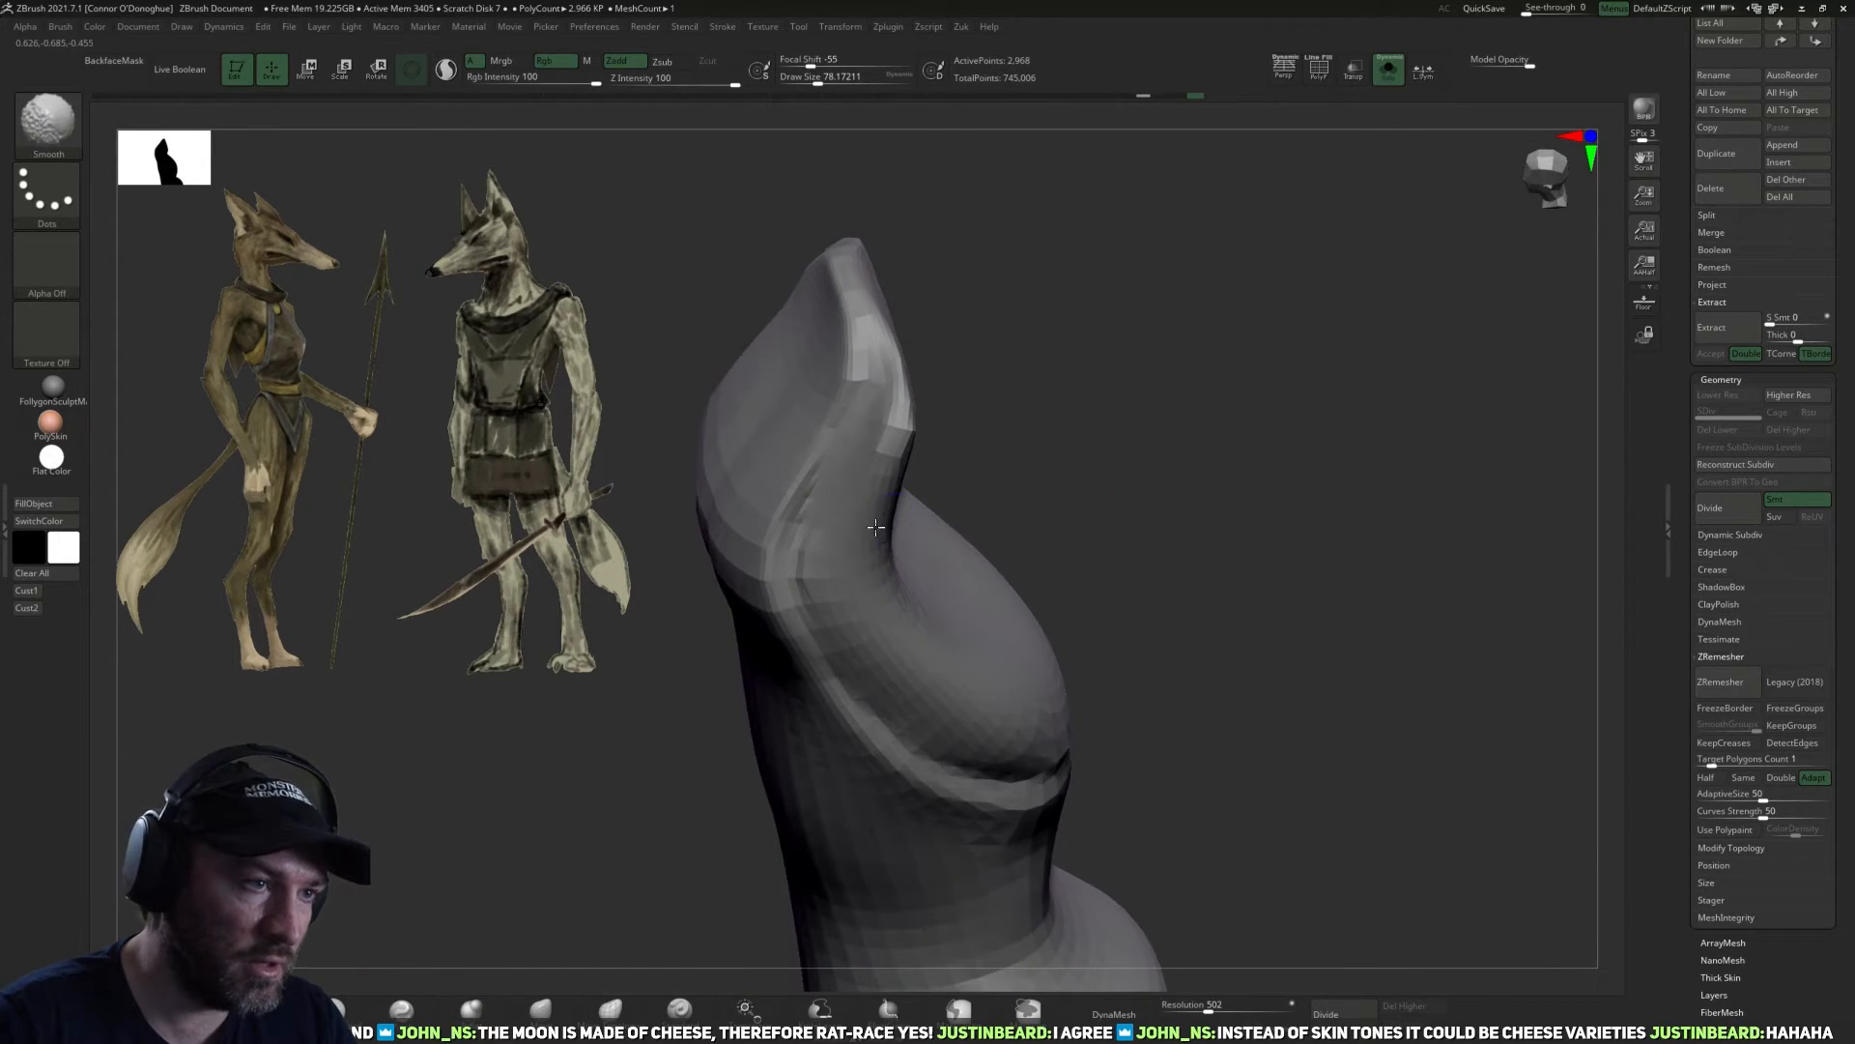
{"action": "mouse_move", "coordinate": [1098, 356]}
{"action": "left_mouse_down"}
{"action": "mouse_move", "coordinate": [1144, 438]}
{"action": "mouse_move", "coordinate": [1227, 501]}
{"action": "mouse_move", "coordinate": [969, 490]}
{"action": "mouse_move", "coordinate": [1189, 509]}
{"action": "mouse_move", "coordinate": [939, 383]}
{"action": "left_mouse_up"}
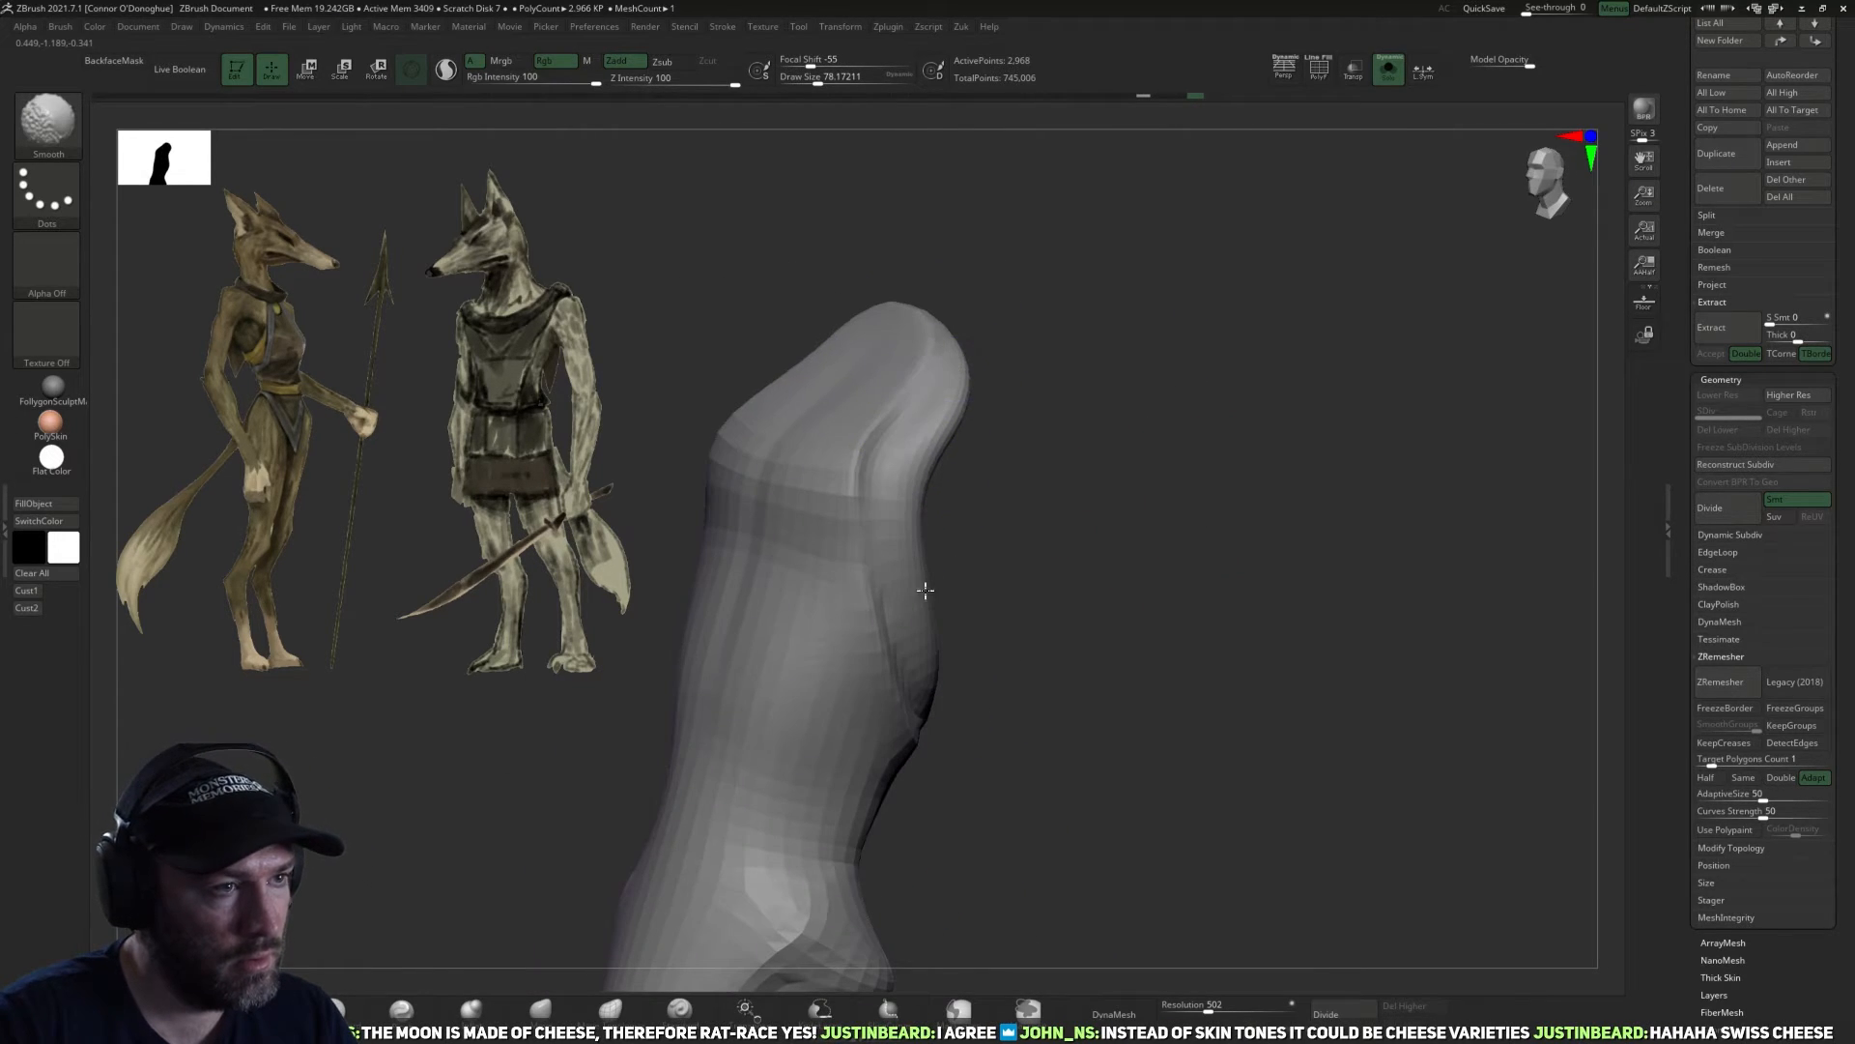
Smooth the garment's outer sides and hip surface, and leave Solo mode.
{"action": "left_click_drag", "start_coordinate": [1126, 606], "coordinate": [1015, 601]}
{"action": "left_click_drag", "start_coordinate": [855, 527], "coordinate": [865, 580], "text": "shift"}
{"action": "mouse_move", "coordinate": [1090, 696]}
{"action": "left_mouse_down"}
{"action": "mouse_move", "coordinate": [942, 705]}
{"action": "mouse_move", "coordinate": [967, 740]}
{"action": "left_mouse_up"}
{"action": "mouse_move", "coordinate": [1293, 735]}
{"action": "left_mouse_down"}
{"action": "mouse_move", "coordinate": [1243, 605]}
{"action": "mouse_move", "coordinate": [1185, 705]}
{"action": "mouse_move", "coordinate": [1002, 696]}
{"action": "mouse_move", "coordinate": [928, 715]}
{"action": "mouse_move", "coordinate": [826, 633]}
{"action": "left_mouse_up"}
{"action": "left_click_drag", "start_coordinate": [994, 733], "coordinate": [944, 737]}
{"action": "left_click_drag", "start_coordinate": [833, 618], "coordinate": [845, 708], "text": "shift"}
{"action": "mouse_move", "coordinate": [1053, 700]}
{"action": "left_mouse_down"}
{"action": "mouse_move", "coordinate": [1223, 686]}
{"action": "mouse_move", "coordinate": [1243, 576]}
{"action": "mouse_move", "coordinate": [1400, 136]}
{"action": "left_mouse_up"}
{"action": "left_click", "coordinate": [1389, 69]}
Adjust the garment's hip silhouette in front view using an enlarged Move brush.
{"action": "left_click_drag", "start_coordinate": [1372, 406], "coordinate": [1227, 584]}
{"action": "mouse_move", "coordinate": [1126, 620]}
{"action": "left_mouse_down", "text": "alt"}
{"action": "mouse_move", "coordinate": [1044, 633]}
{"action": "mouse_move", "coordinate": [1101, 580]}
{"action": "mouse_move", "coordinate": [1076, 559]}
{"action": "mouse_move", "coordinate": [1366, 613]}
{"action": "mouse_move", "coordinate": [579, 842]}
{"action": "left_mouse_up", "text": "alt"}
{"action": "left_click", "coordinate": [546, 1005]}
{"action": "mouse_move", "coordinate": [1232, 729]}
{"action": "left_mouse_down"}
{"action": "mouse_move", "coordinate": [1168, 725]}
{"action": "mouse_move", "coordinate": [1169, 638]}
{"action": "mouse_move", "coordinate": [1096, 658]}
{"action": "mouse_move", "coordinate": [1064, 626]}
{"action": "mouse_move", "coordinate": [1088, 605]}
{"action": "mouse_move", "coordinate": [1189, 655]}
{"action": "left_mouse_up"}
{"action": "key", "text": "bracketright"}
{"action": "key", "text": "bracketright"}
{"action": "key", "text": "bracketright"}
{"action": "key", "text": "bracketright"}
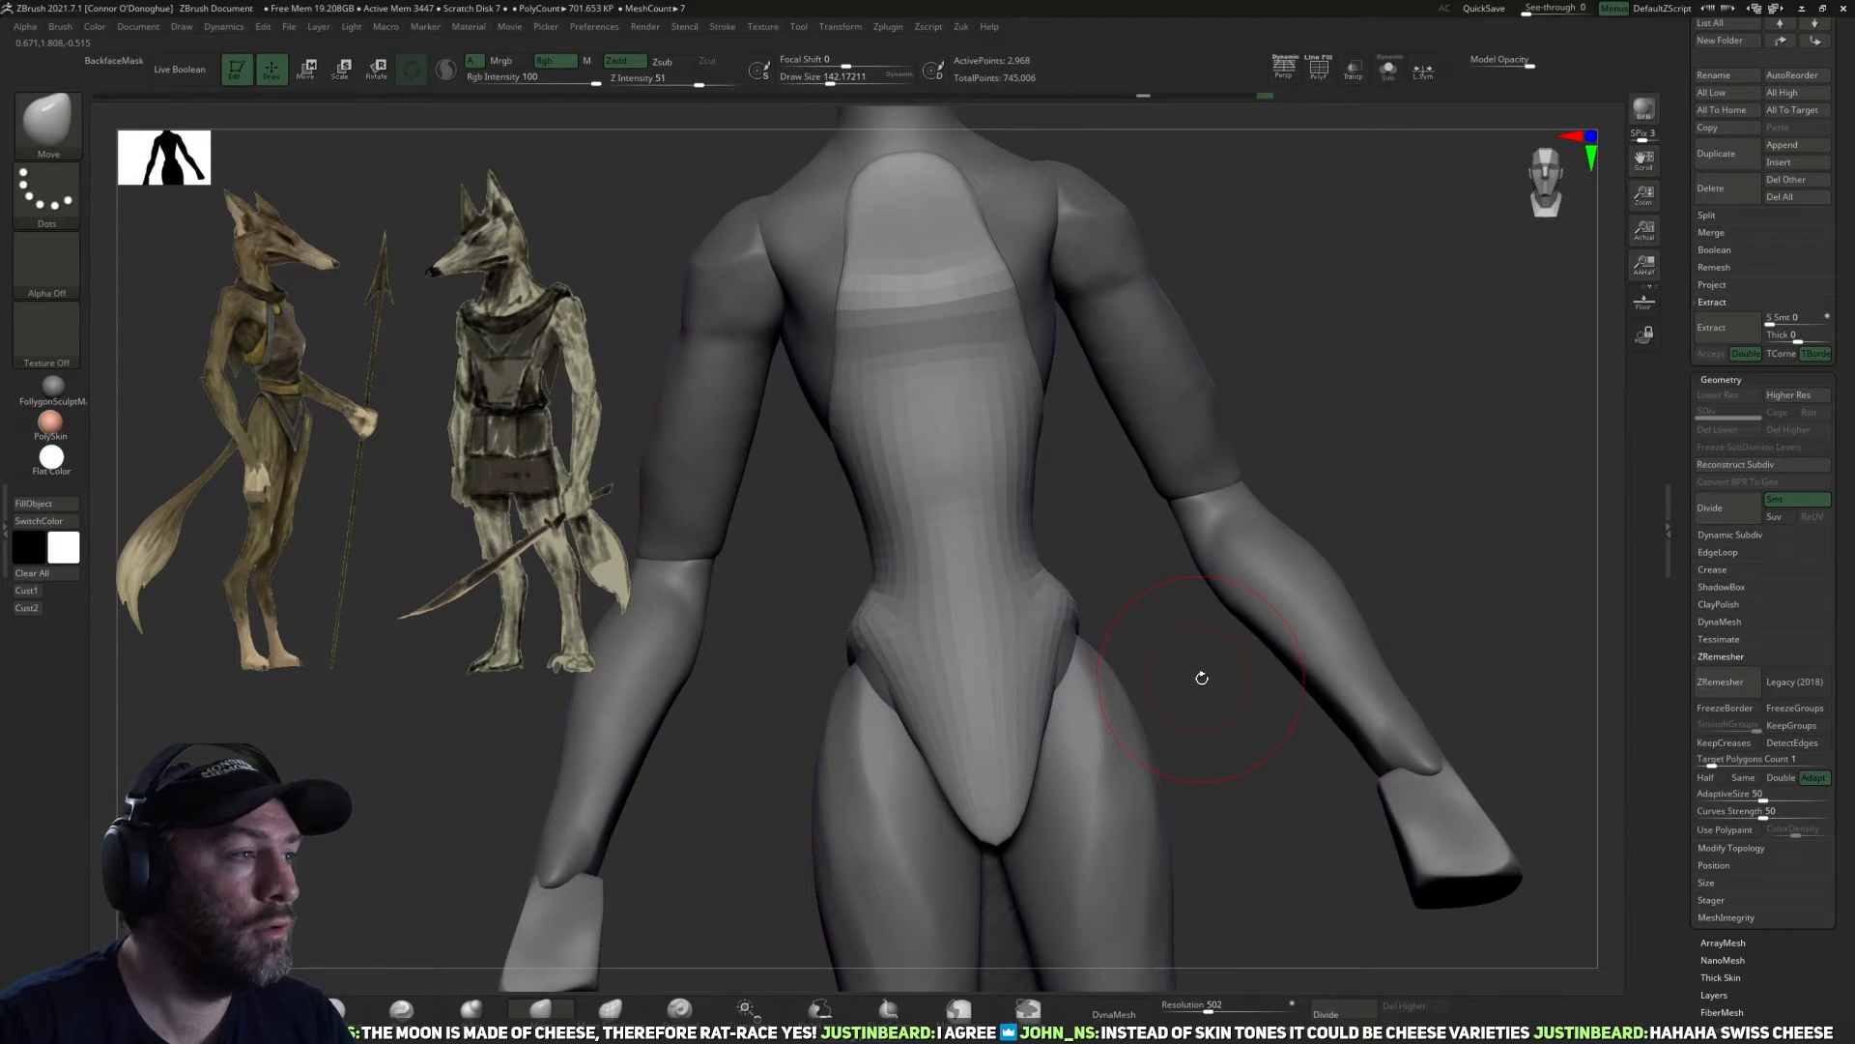
{"action": "left_click_drag", "start_coordinate": [1193, 700], "coordinate": [1157, 646]}
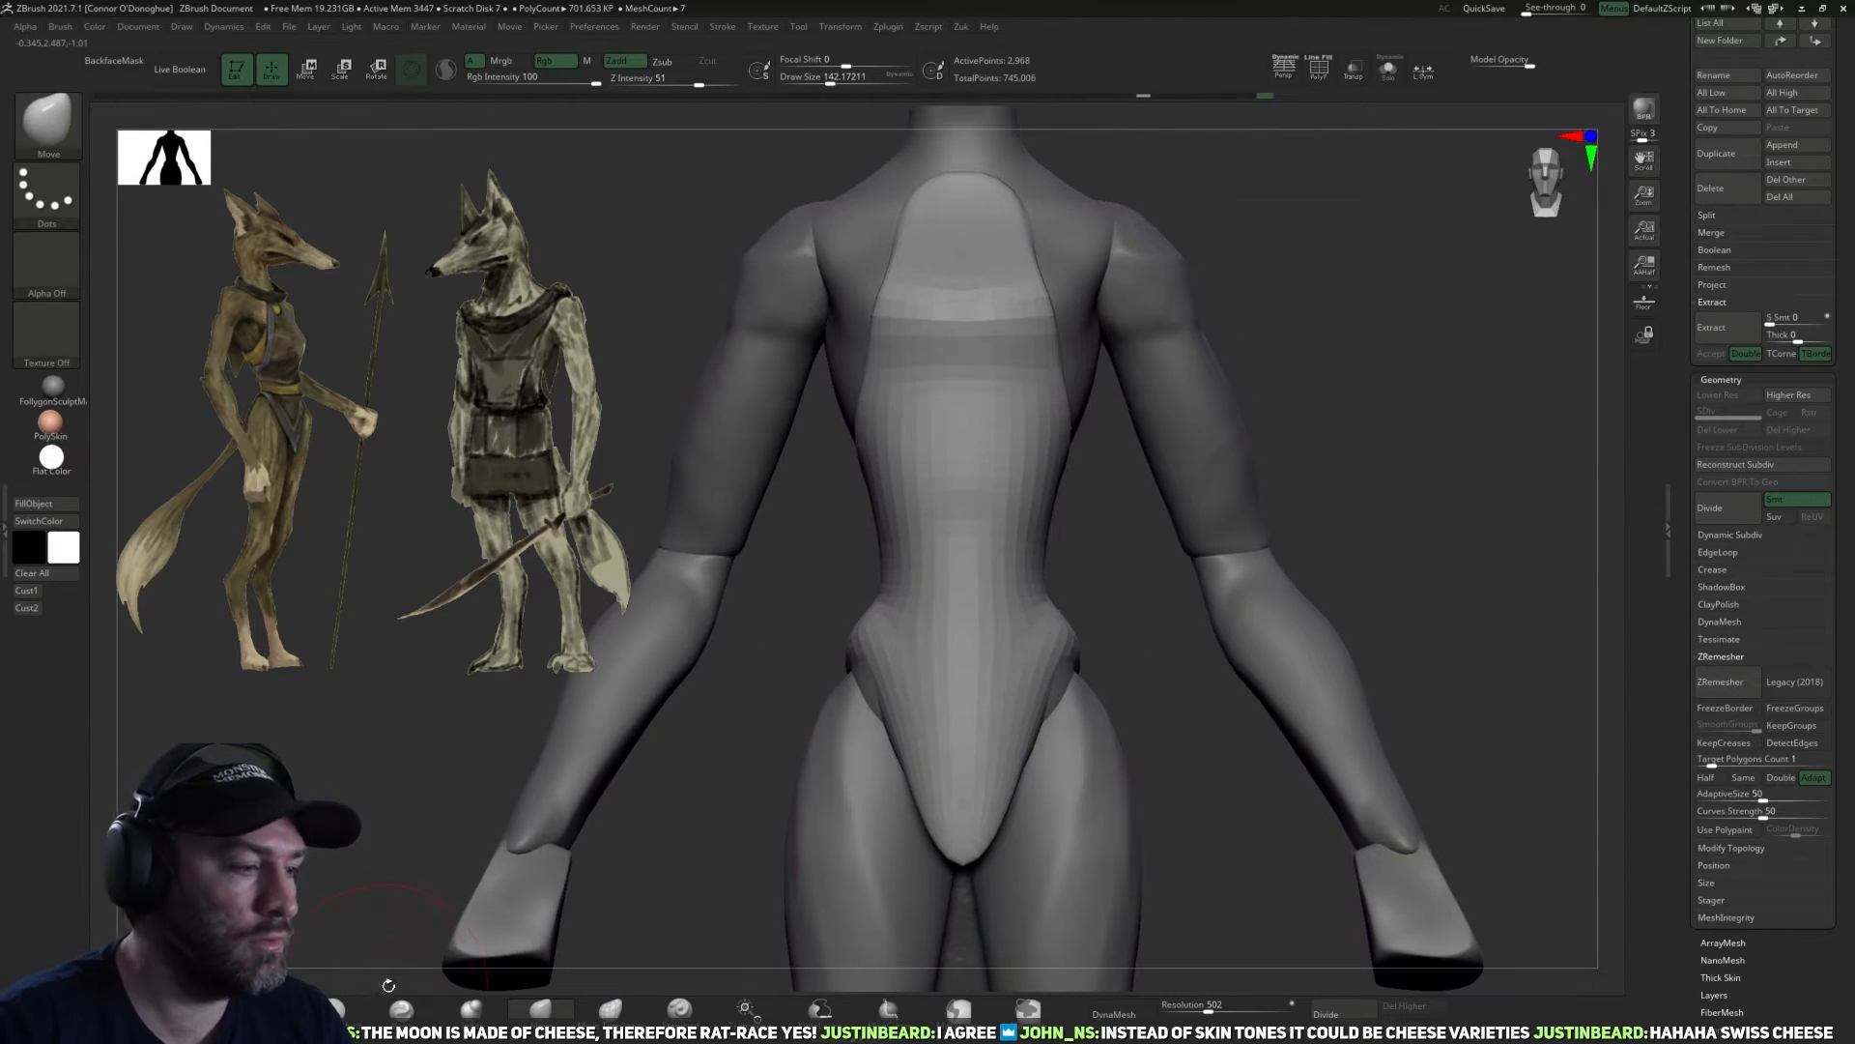
Carve a waistline groove across the garment's front and sides with the DamStandard brush at intensity 14.
{"action": "left_click", "coordinate": [354, 1009]}
{"action": "left_click_drag", "start_coordinate": [939, 562], "coordinate": [1060, 541]}
{"action": "mouse_move", "coordinate": [1136, 574]}
{"action": "left_mouse_down"}
{"action": "mouse_move", "coordinate": [1026, 569]}
{"action": "mouse_move", "coordinate": [1169, 558]}
{"action": "left_mouse_up"}
{"action": "left_click_drag", "start_coordinate": [994, 552], "coordinate": [1051, 543]}
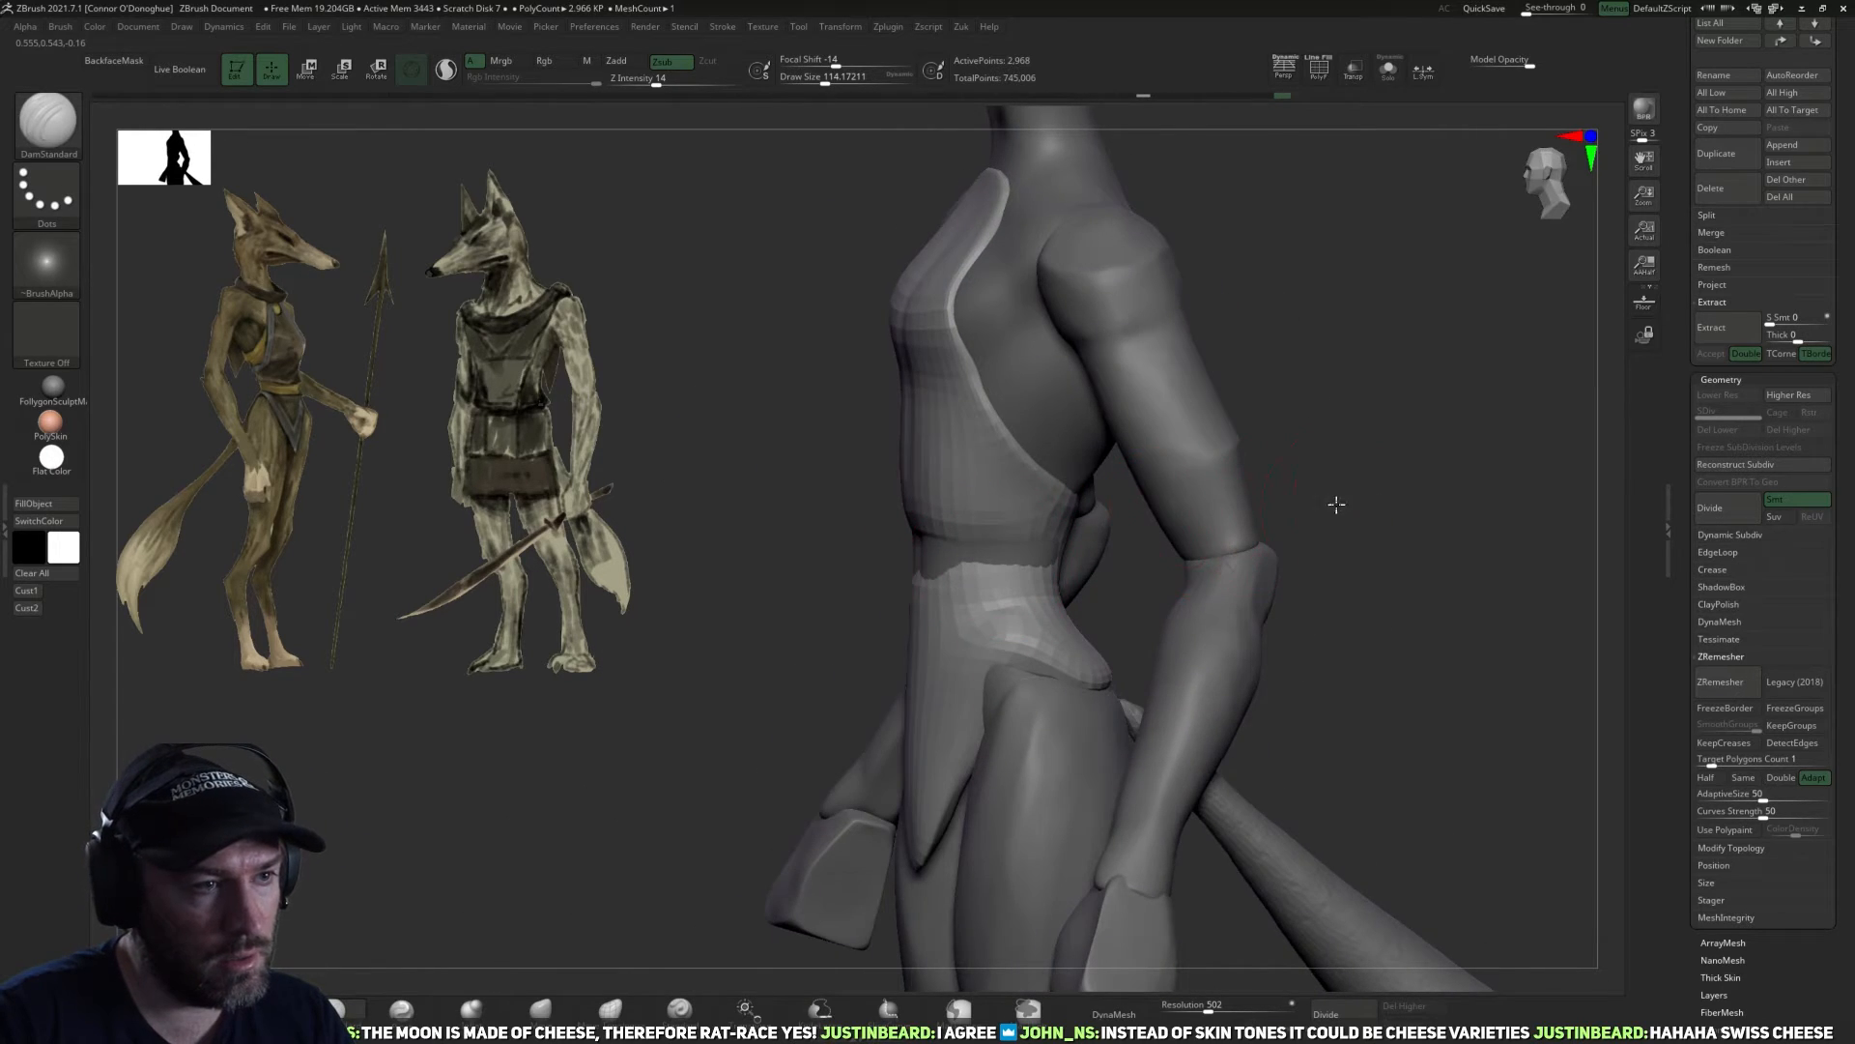
{"action": "left_click_drag", "start_coordinate": [1346, 501], "coordinate": [1150, 522]}
{"action": "mouse_move", "coordinate": [995, 563]}
{"action": "left_mouse_down"}
{"action": "mouse_move", "coordinate": [1133, 527]}
{"action": "mouse_move", "coordinate": [1092, 530]}
{"action": "left_mouse_up"}
{"action": "left_click_drag", "start_coordinate": [1084, 531], "coordinate": [1132, 533]}
{"action": "left_click_drag", "start_coordinate": [1342, 471], "coordinate": [1247, 508]}
{"action": "left_click_drag", "start_coordinate": [1084, 523], "coordinate": [1165, 529]}
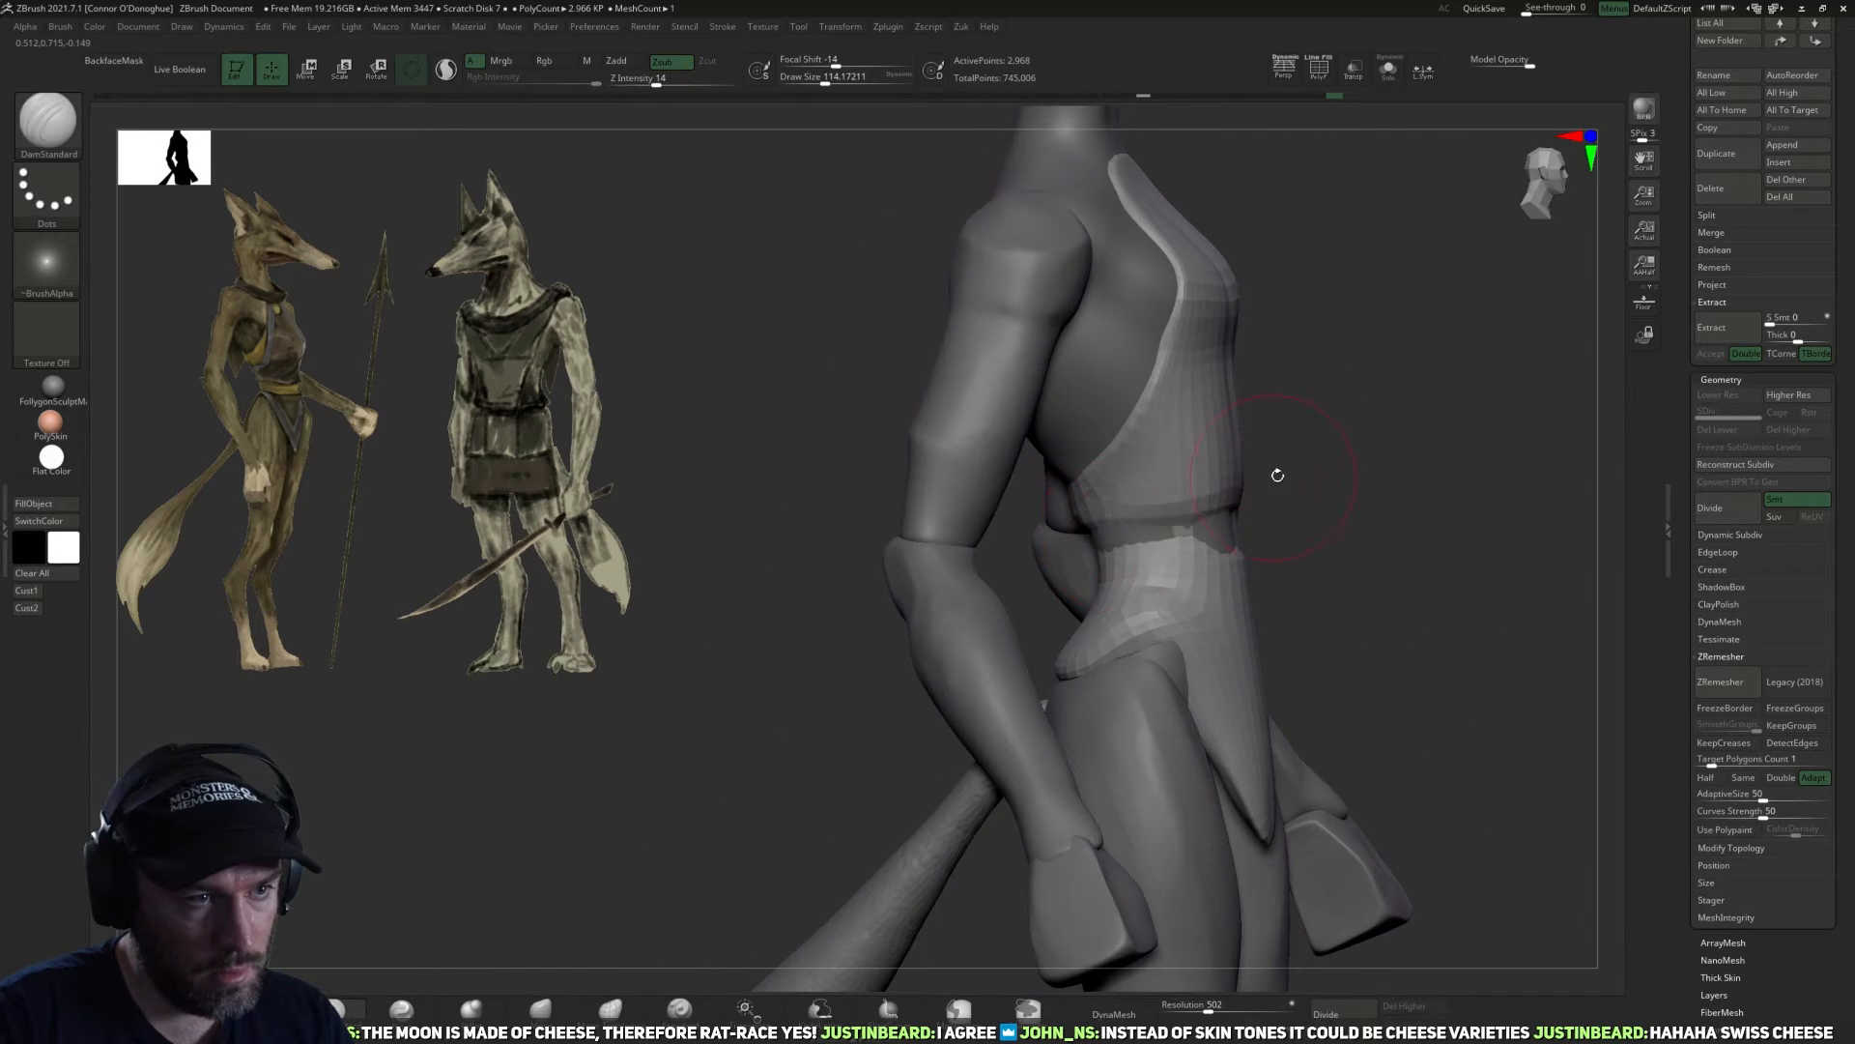
Continue the waistline groove around the garment's back, using a smaller DamStandard brush.
{"action": "left_click_drag", "start_coordinate": [1331, 494], "coordinate": [1235, 562]}
{"action": "left_click_drag", "start_coordinate": [1044, 592], "coordinate": [1164, 593]}
{"action": "left_click_drag", "start_coordinate": [1353, 541], "coordinate": [1194, 559]}
{"action": "mouse_move", "coordinate": [1450, 473]}
{"action": "left_mouse_down"}
{"action": "mouse_move", "coordinate": [1247, 570]}
{"action": "mouse_move", "coordinate": [1313, 522]}
{"action": "mouse_move", "coordinate": [1290, 536]}
{"action": "left_mouse_up"}
{"action": "key", "text": "bracketleft"}
{"action": "key", "text": "bracketleft"}
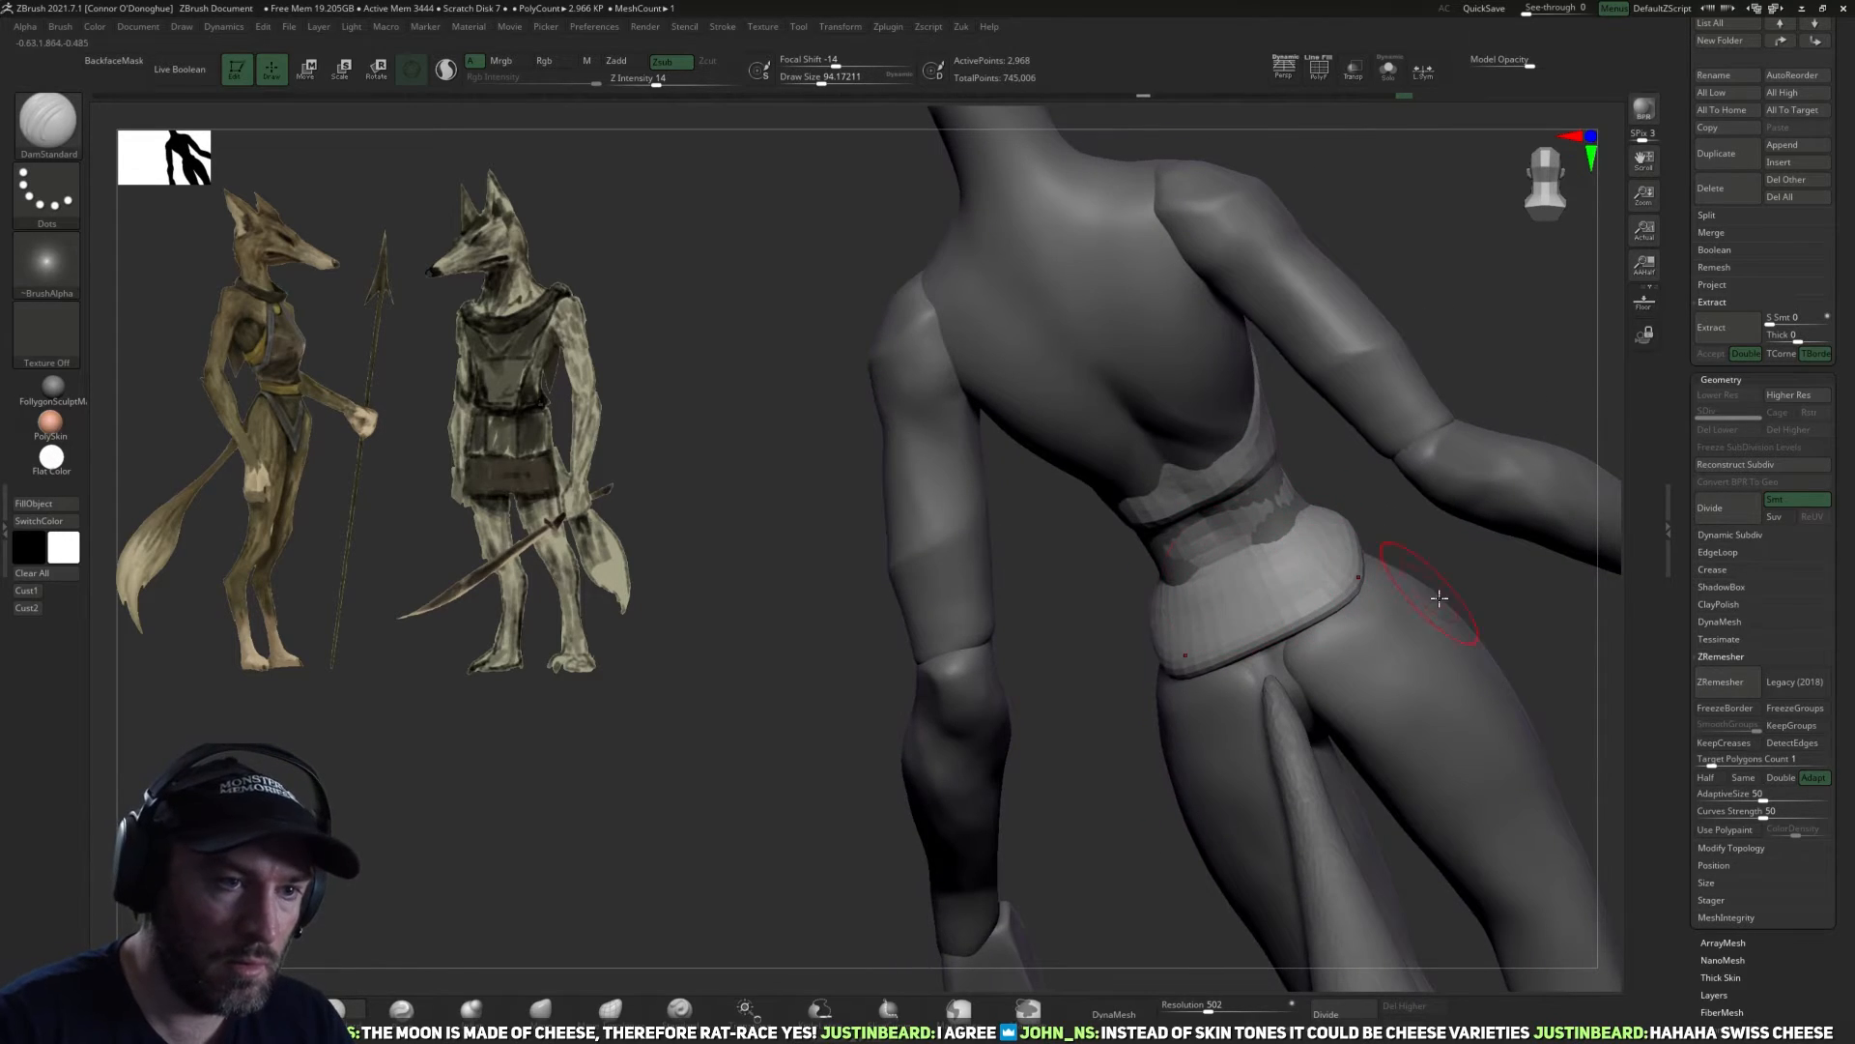
{"action": "left_click_drag", "start_coordinate": [1421, 381], "coordinate": [1431, 425], "text": "shift"}
{"action": "left_click_drag", "start_coordinate": [1508, 512], "coordinate": [1284, 542], "text": "alt"}
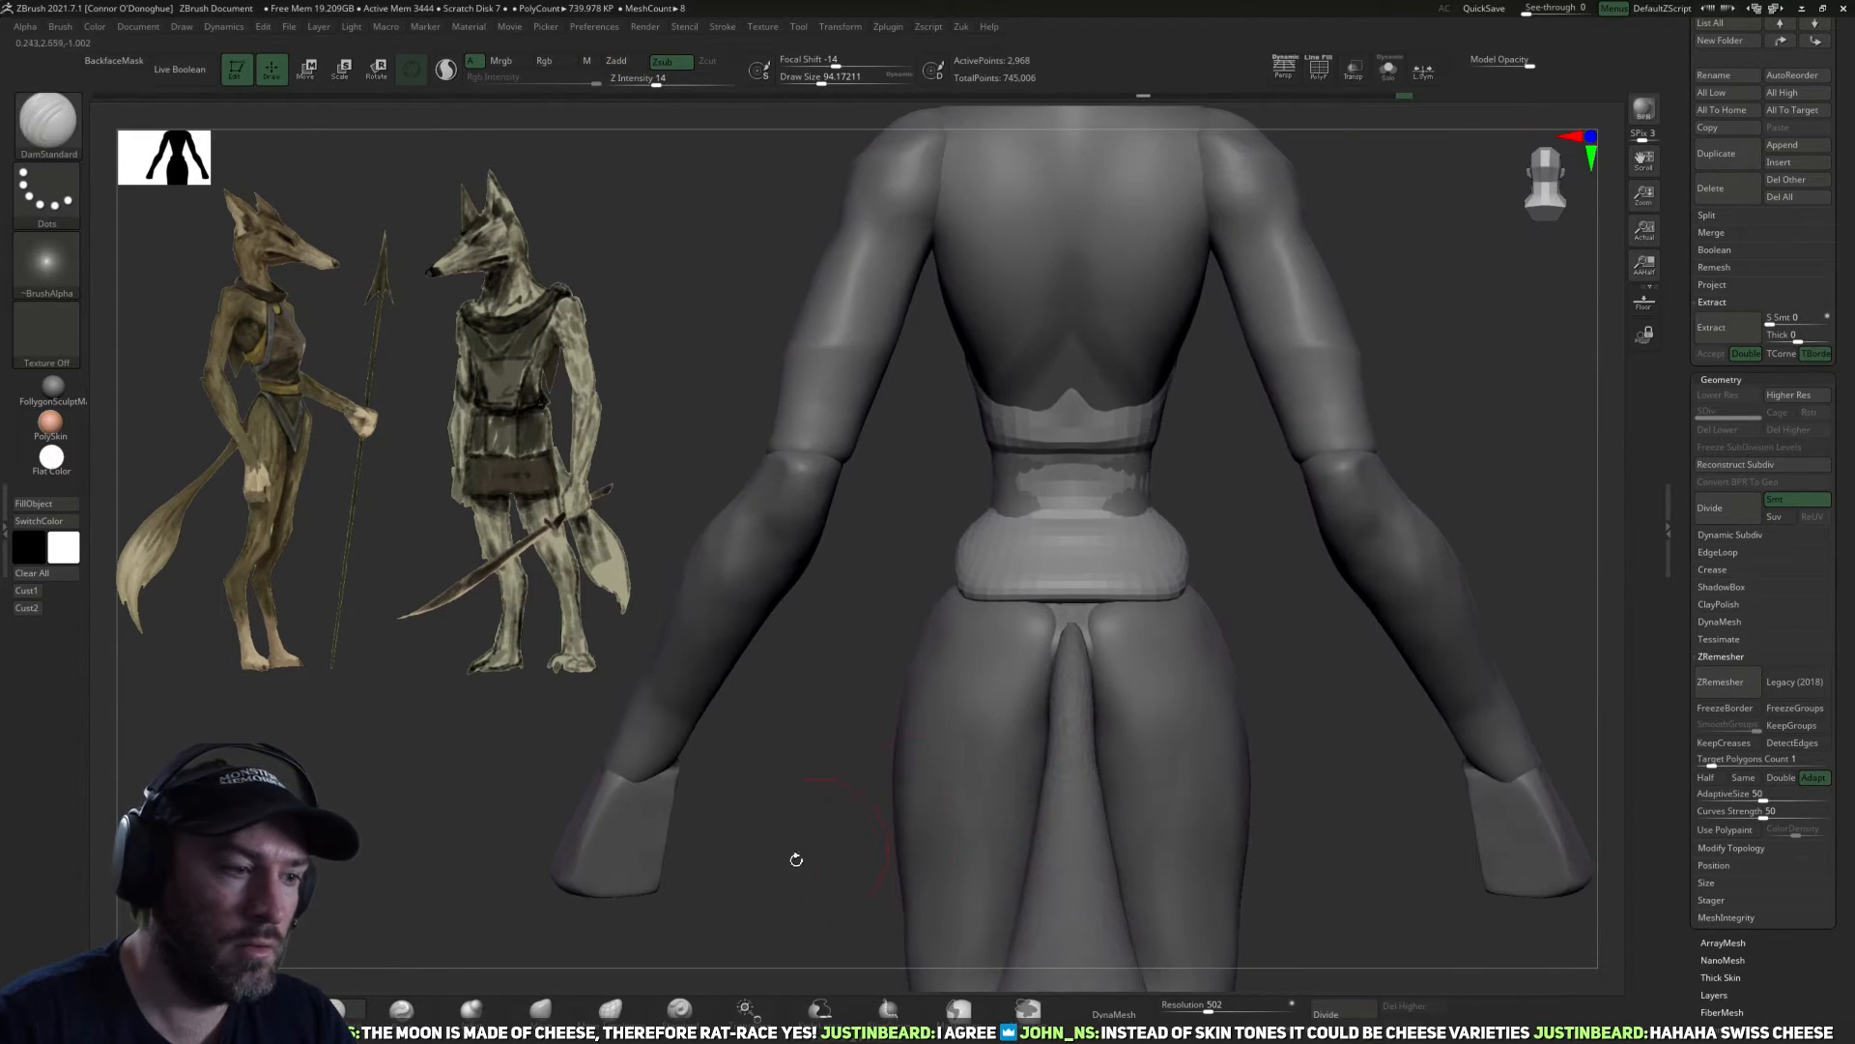
Reshape the garment's hips and rear panel with a larger Move brush.
{"action": "left_click", "coordinate": [555, 1021]}
{"action": "left_click_drag", "start_coordinate": [1309, 717], "coordinate": [1261, 812]}
{"action": "key", "text": "bracketright"}
{"action": "key", "text": "bracketright"}
{"action": "key", "text": "bracketright"}
{"action": "mouse_move", "coordinate": [1099, 712]}
{"action": "left_mouse_down"}
{"action": "mouse_move", "coordinate": [1114, 726]}
{"action": "mouse_move", "coordinate": [1079, 729]}
{"action": "mouse_move", "coordinate": [1084, 746]}
{"action": "left_mouse_up"}
{"action": "mouse_move", "coordinate": [1272, 758]}
{"action": "left_mouse_down"}
{"action": "mouse_move", "coordinate": [1210, 706]}
{"action": "mouse_move", "coordinate": [1363, 628]}
{"action": "left_mouse_up"}
{"action": "left_click_drag", "start_coordinate": [1202, 625], "coordinate": [1171, 641]}
{"action": "right_click_drag", "start_coordinate": [1285, 715], "coordinate": [1233, 671]}
Refine the leg opening and the front flap's outline with the Move brush.
{"action": "key", "text": "bracketleft"}
{"action": "key", "text": "bracketleft"}
{"action": "key", "text": "bracketleft"}
{"action": "mouse_move", "coordinate": [1241, 621]}
{"action": "left_mouse_down"}
{"action": "mouse_move", "coordinate": [1208, 643]}
{"action": "mouse_move", "coordinate": [1280, 658]}
{"action": "left_mouse_up"}
{"action": "key", "text": "bracketleft"}
{"action": "right_click_drag", "start_coordinate": [1484, 609], "coordinate": [1326, 667]}
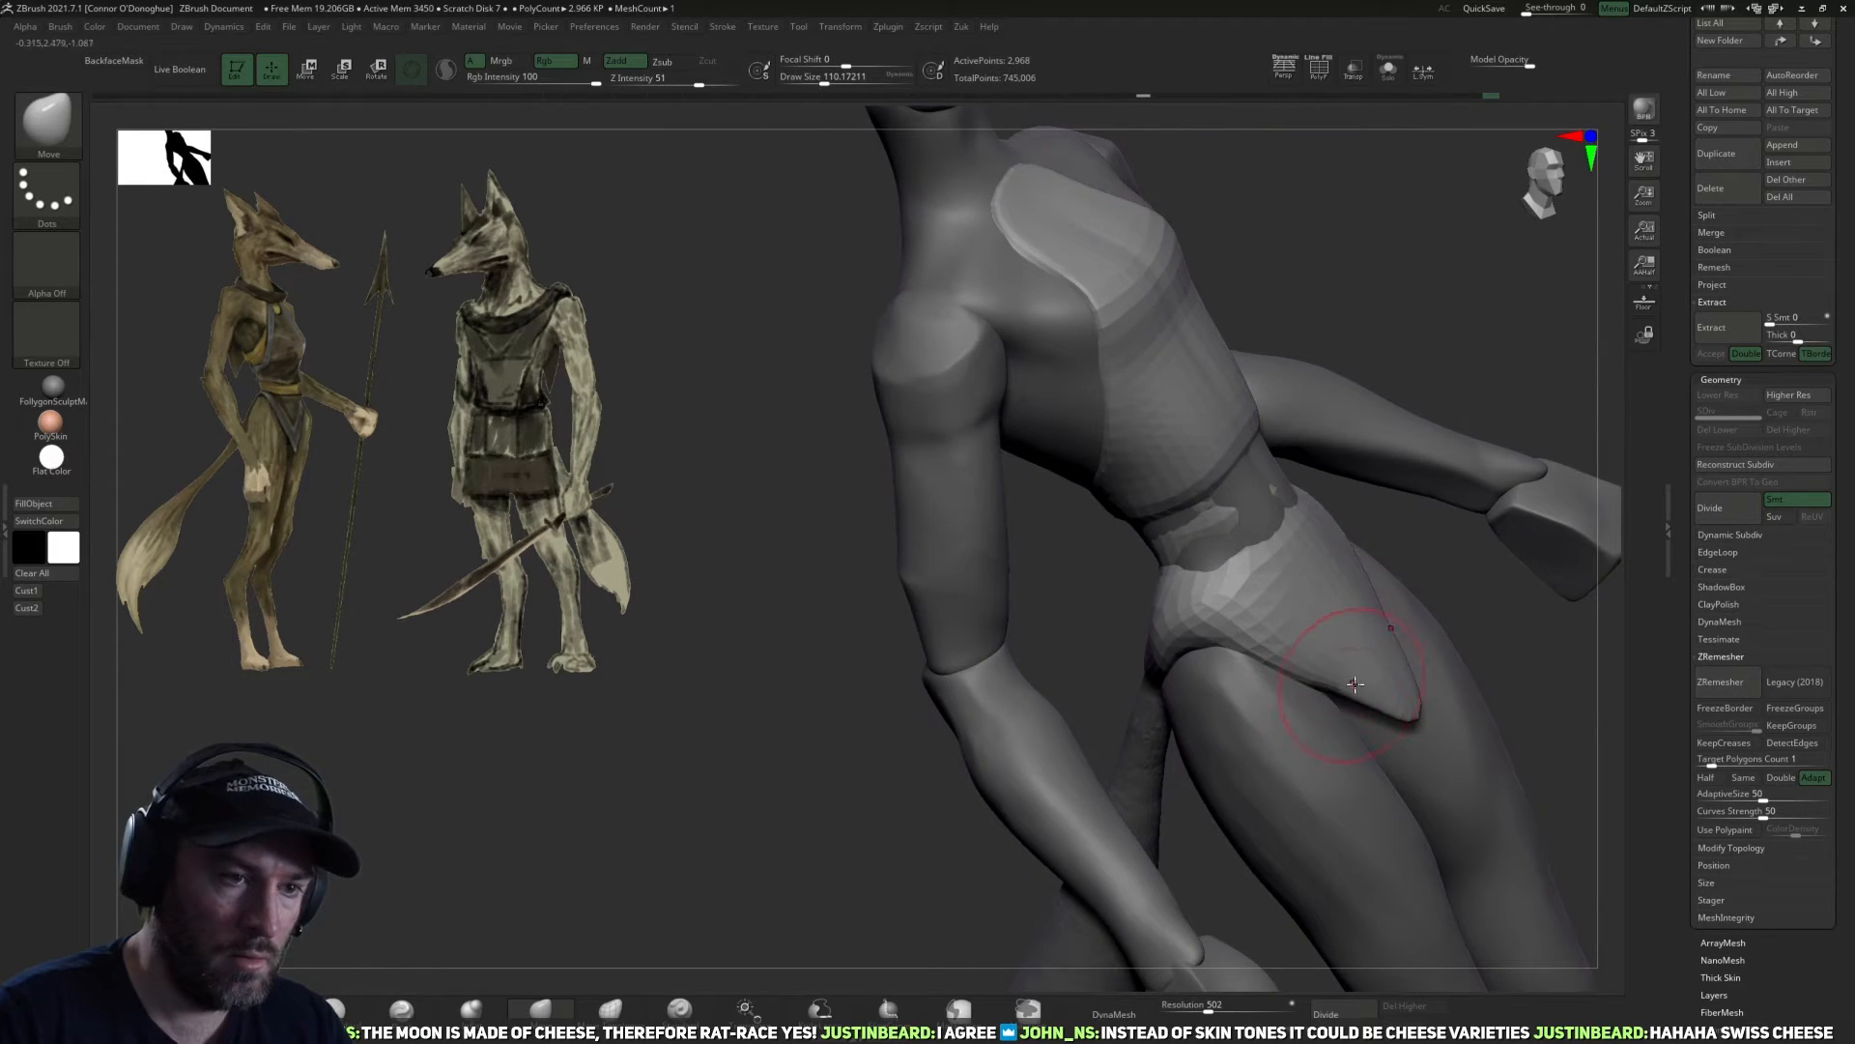
{"action": "mouse_move", "coordinate": [1470, 624]}
{"action": "left_mouse_down"}
{"action": "mouse_move", "coordinate": [1438, 572]}
{"action": "mouse_move", "coordinate": [1507, 583]}
{"action": "left_mouse_up"}
{"action": "key", "text": "bracketright"}
{"action": "key", "text": "bracketright"}
{"action": "key", "text": "bracketright"}
{"action": "key", "text": "bracketright"}
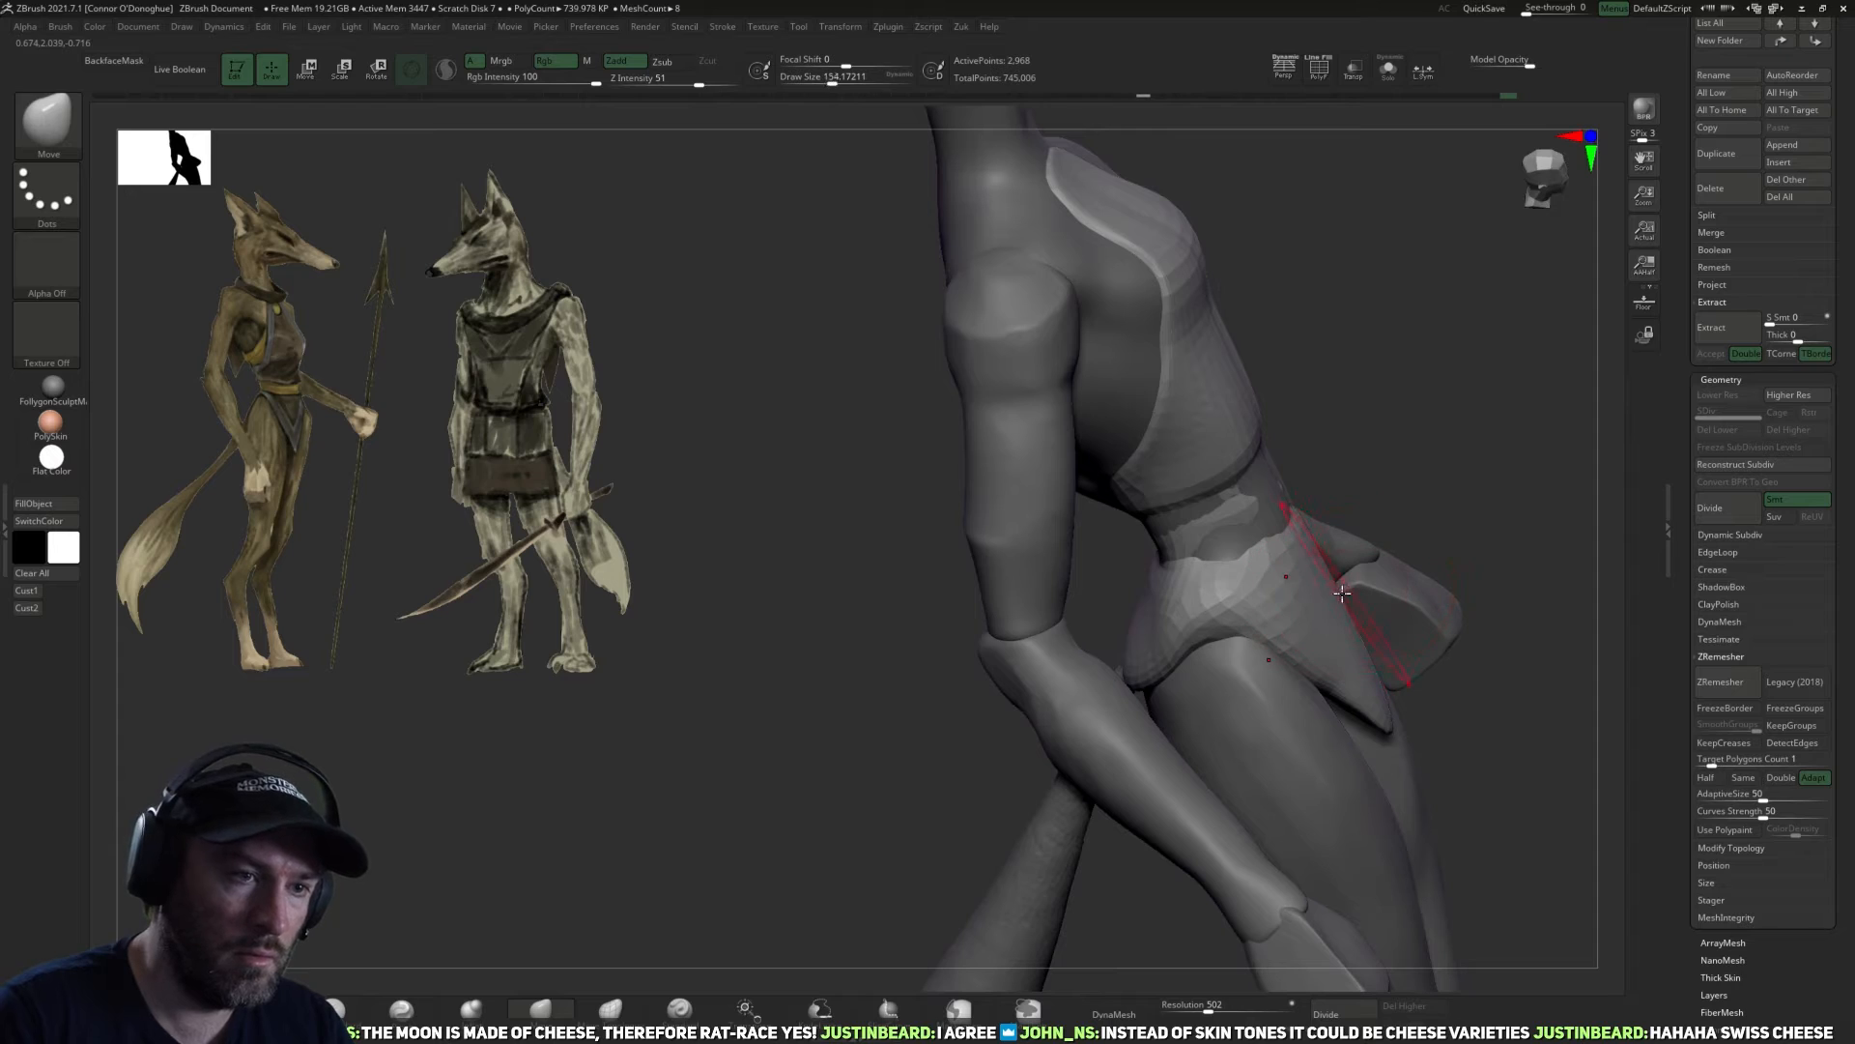
{"action": "left_click_drag", "start_coordinate": [1461, 452], "coordinate": [1388, 476]}
{"action": "left_click_drag", "start_coordinate": [1403, 624], "coordinate": [1334, 652], "text": "alt"}
Divide the garment twice to subdivision level 3 and pull its waist outward to cover the body with the Move brush.
{"action": "key", "text": "ctrl+d"}
{"action": "key", "text": "ctrl+d"}
{"action": "mouse_move", "coordinate": [1438, 811]}
{"action": "left_mouse_down"}
{"action": "mouse_move", "coordinate": [1325, 505]}
{"action": "mouse_move", "coordinate": [1318, 551]}
{"action": "mouse_move", "coordinate": [1256, 552]}
{"action": "left_mouse_up"}
{"action": "right_click_drag", "start_coordinate": [1179, 553], "coordinate": [1167, 596]}
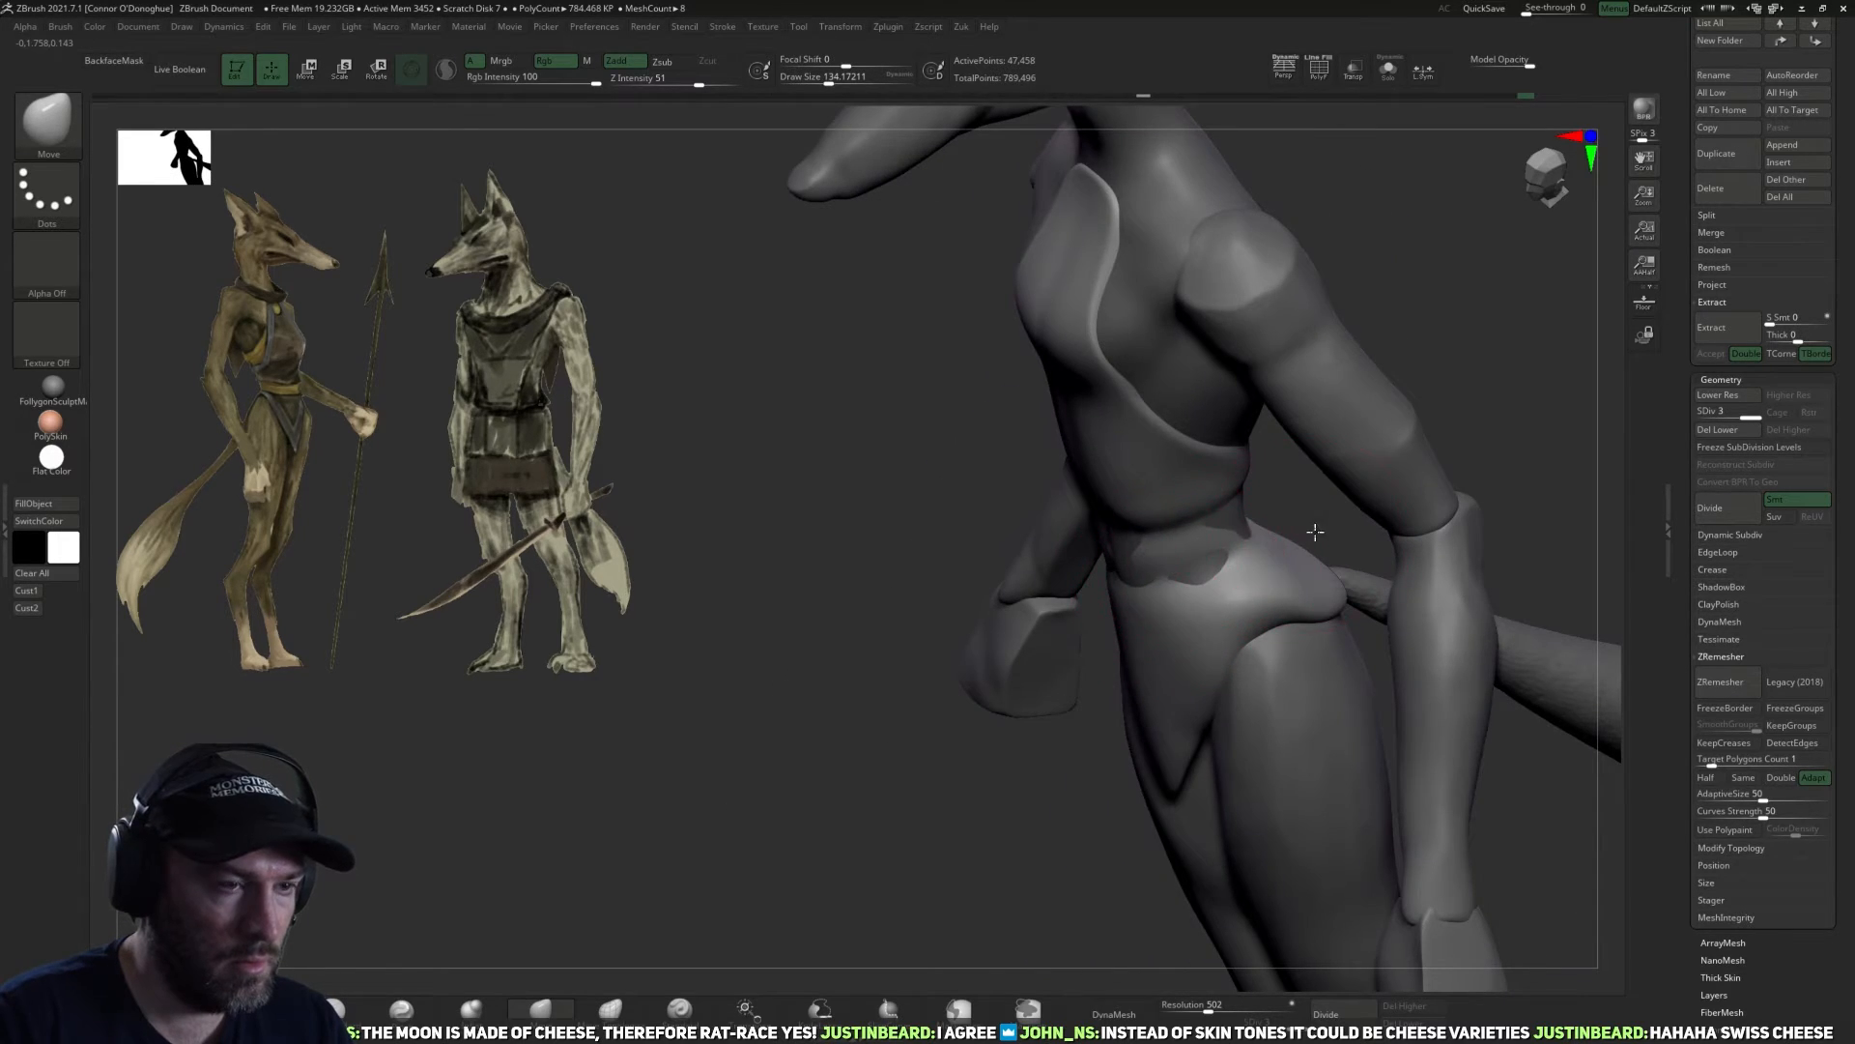
{"action": "left_click_drag", "start_coordinate": [1315, 531], "coordinate": [1397, 527]}
{"action": "left_click_drag", "start_coordinate": [1113, 557], "coordinate": [1108, 530]}
{"action": "left_click_drag", "start_coordinate": [1306, 531], "coordinate": [1220, 527]}
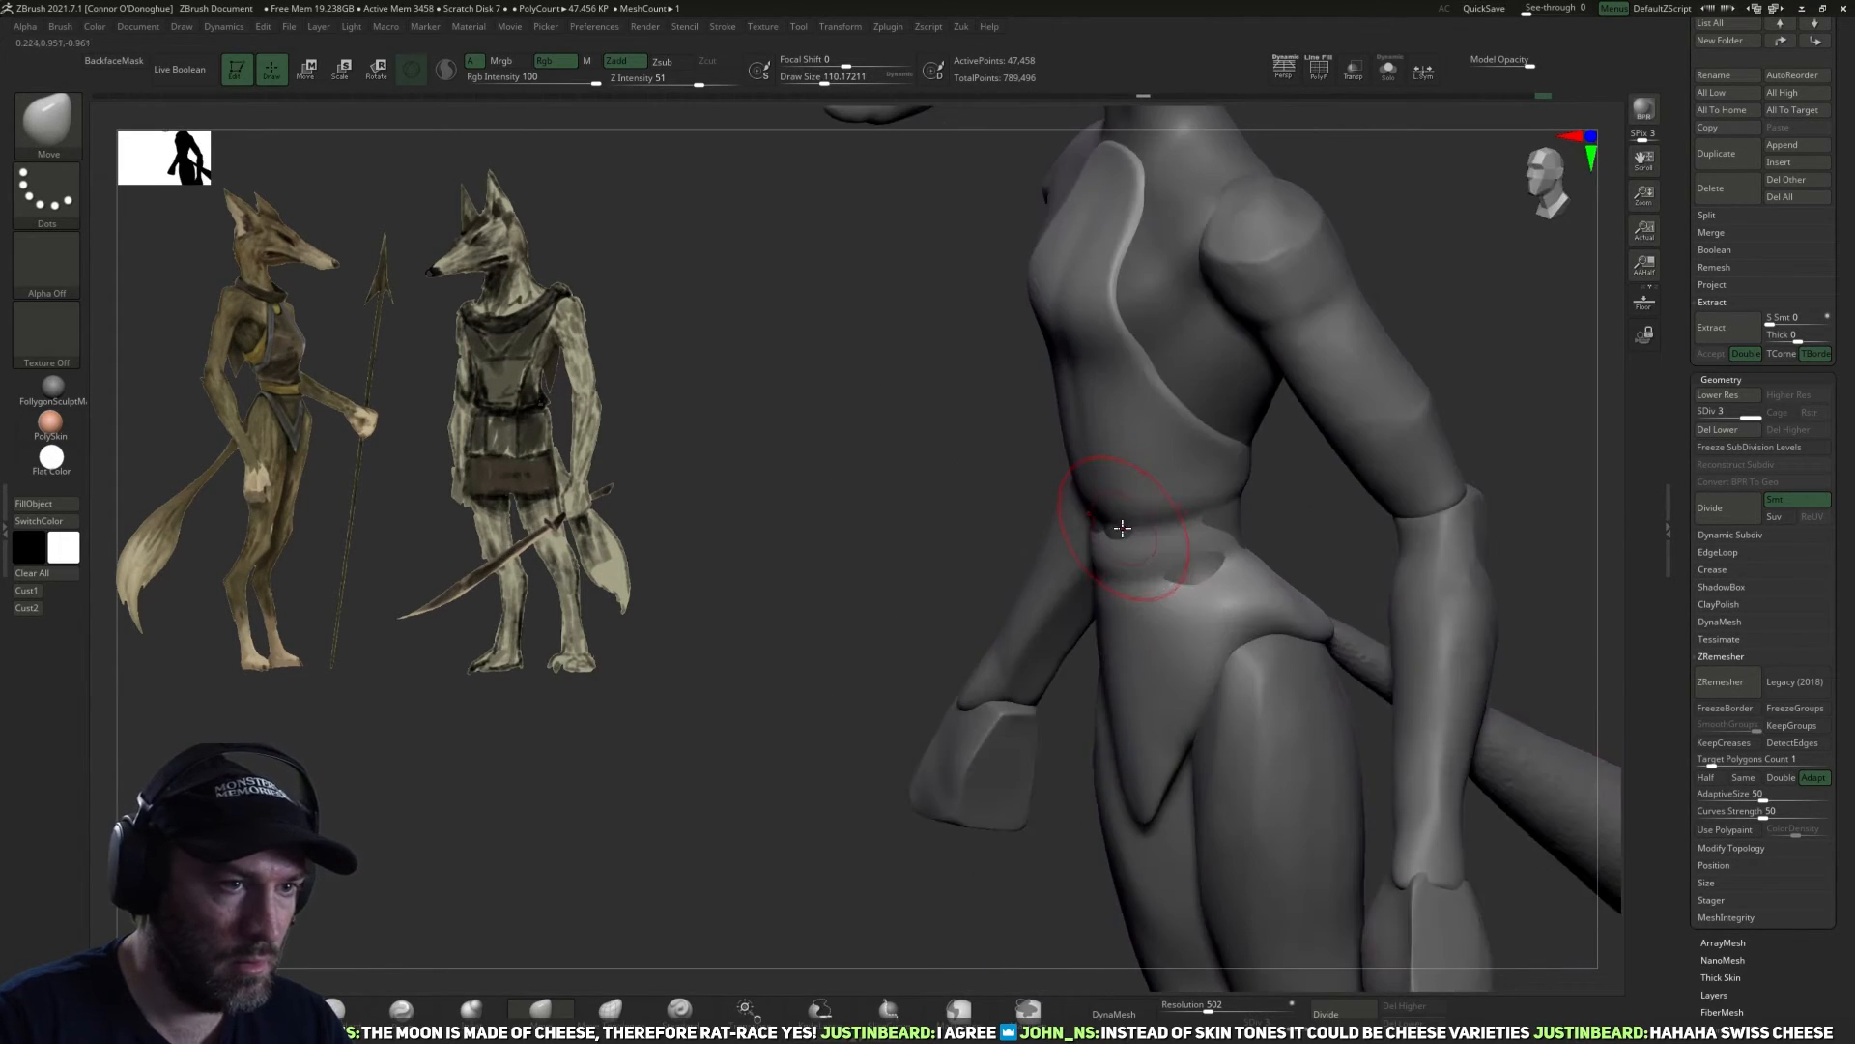
{"action": "right_click_drag", "start_coordinate": [1243, 526], "coordinate": [1202, 583]}
{"action": "right_click_drag", "start_coordinate": [1314, 595], "coordinate": [1275, 630]}
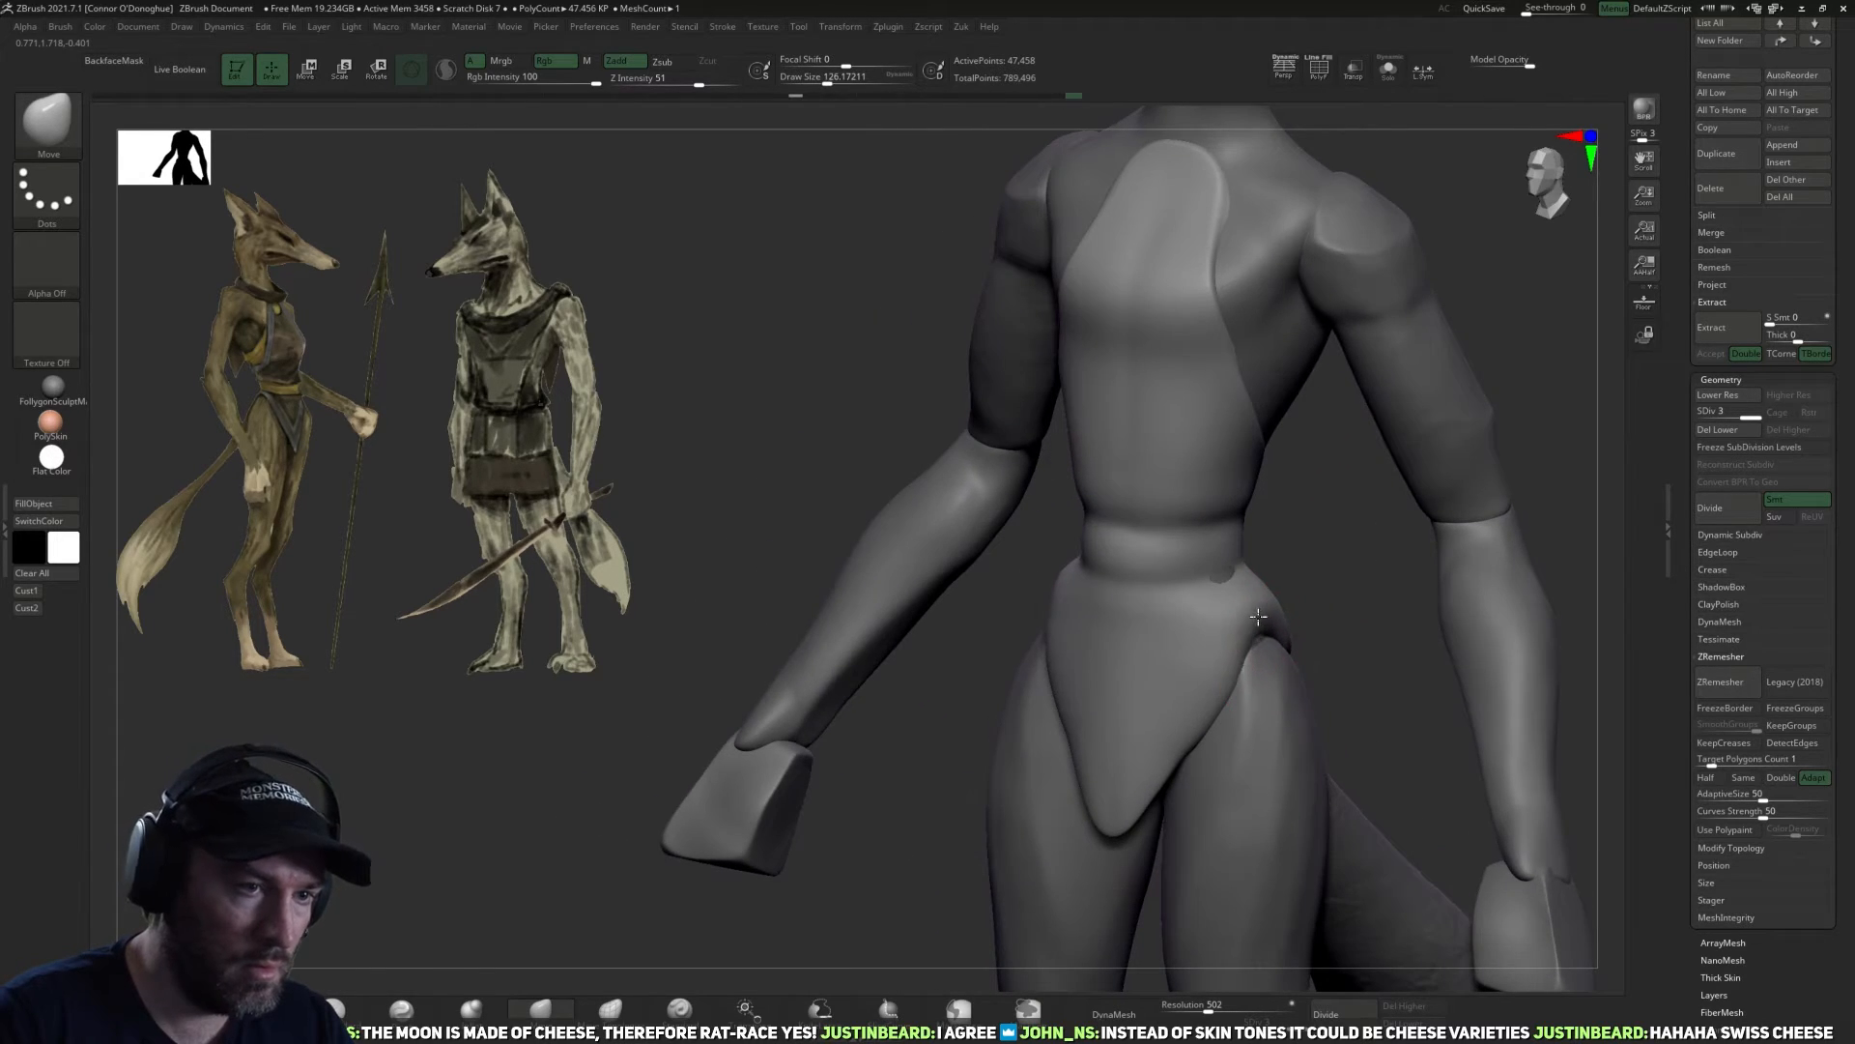
{"action": "mouse_move", "coordinate": [1342, 620]}
{"action": "left_mouse_down"}
{"action": "mouse_move", "coordinate": [1340, 588]}
{"action": "mouse_move", "coordinate": [1109, 671]}
{"action": "left_mouse_up"}
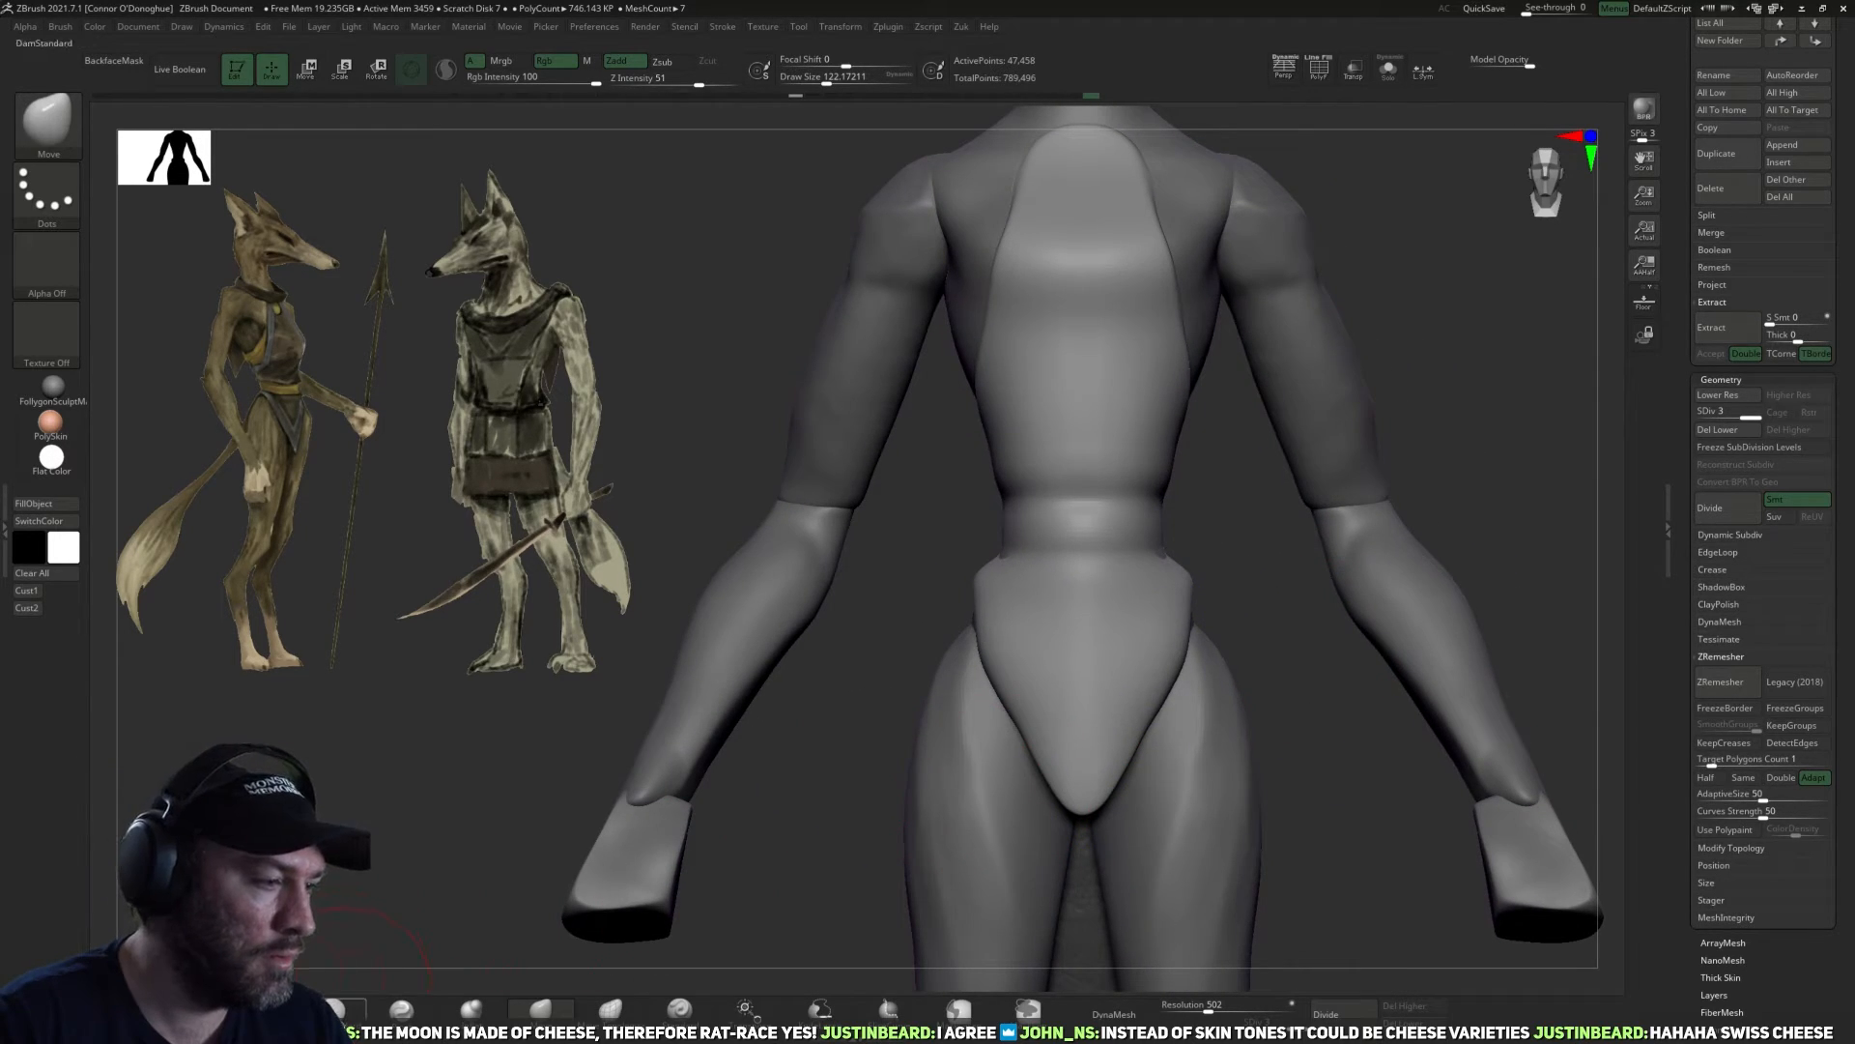
Tighten the edges of the front flap and hips with the Pinch brush.
{"action": "left_click", "coordinate": [344, 1004]}
{"action": "left_click_drag", "start_coordinate": [501, 866], "coordinate": [754, 821]}
{"action": "left_click", "coordinate": [423, 1007]}
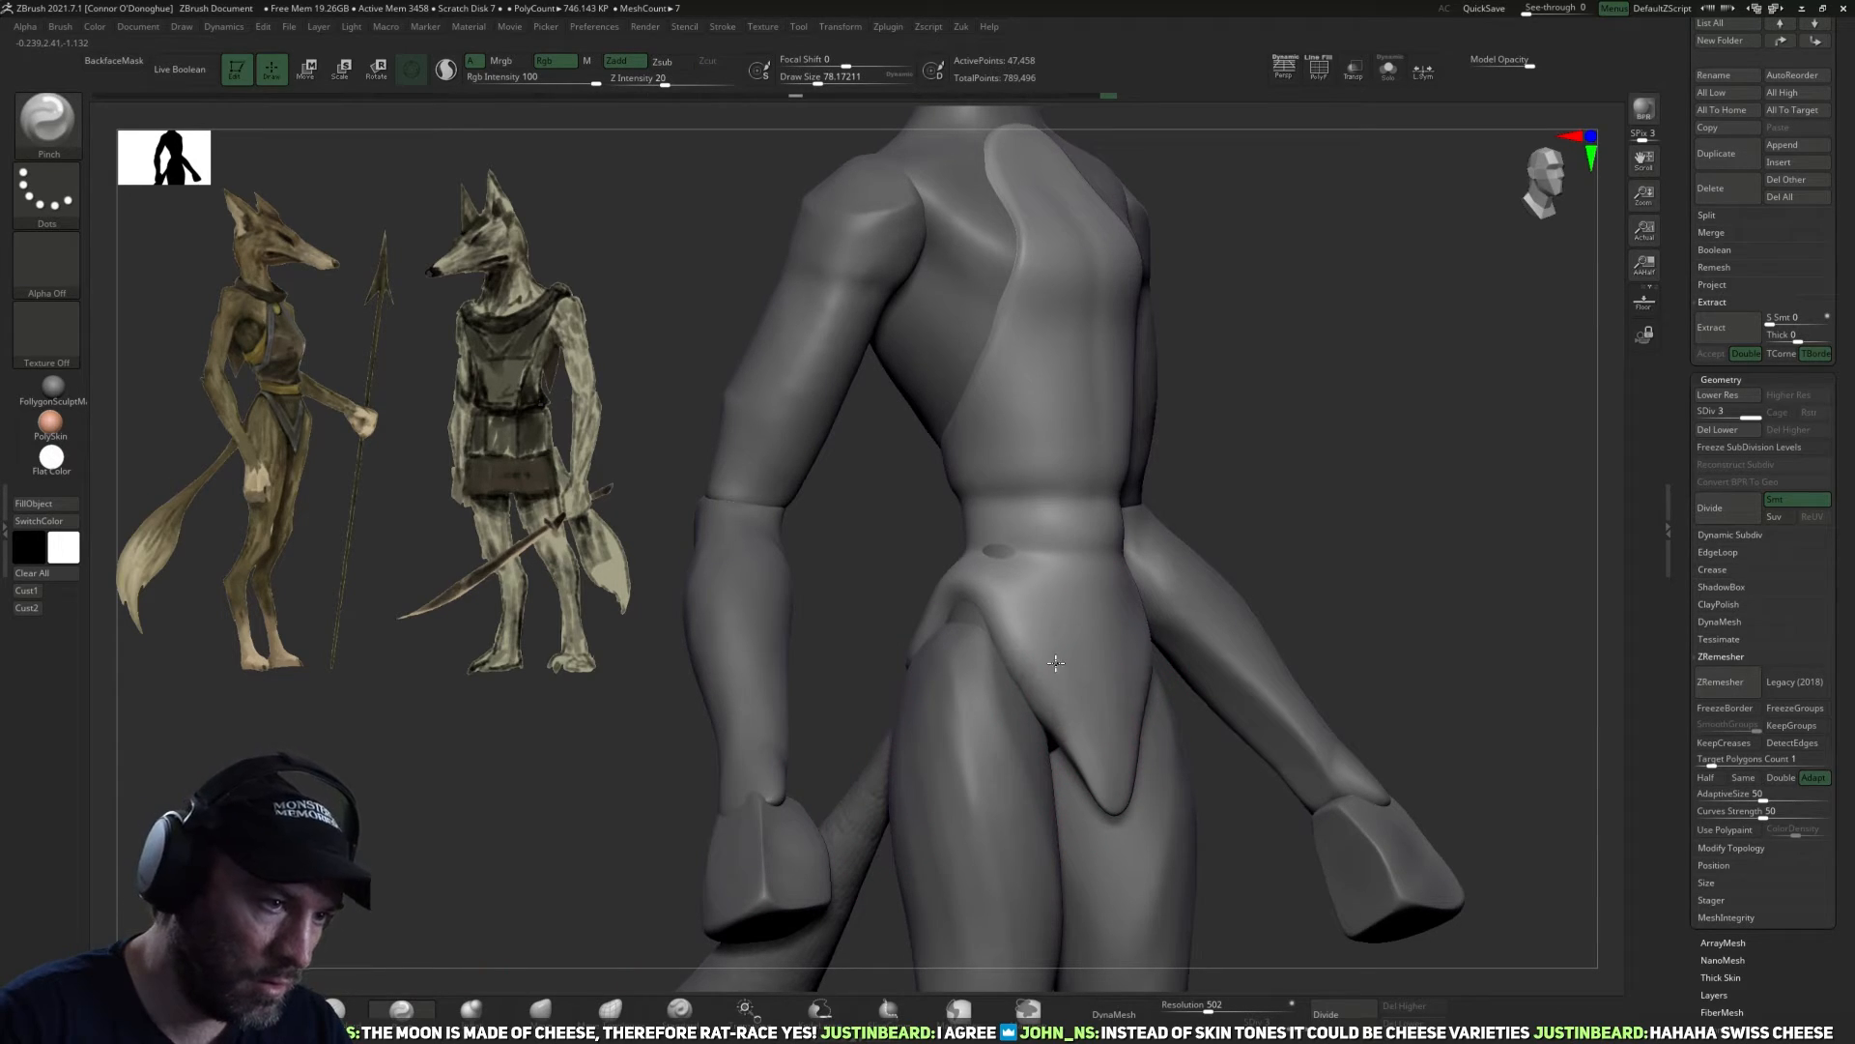
{"action": "left_click_drag", "start_coordinate": [1237, 772], "coordinate": [985, 764]}
{"action": "mouse_move", "coordinate": [1329, 583]}
{"action": "left_mouse_down"}
{"action": "mouse_move", "coordinate": [1130, 594]}
{"action": "mouse_move", "coordinate": [1034, 686]}
{"action": "left_mouse_up"}
{"action": "mouse_move", "coordinate": [1242, 628]}
{"action": "left_mouse_down"}
{"action": "mouse_move", "coordinate": [1300, 638]}
{"action": "mouse_move", "coordinate": [1342, 618]}
{"action": "left_mouse_up"}
{"action": "mouse_move", "coordinate": [1445, 517]}
{"action": "left_mouse_down"}
{"action": "mouse_move", "coordinate": [1470, 499]}
{"action": "mouse_move", "coordinate": [1382, 696]}
{"action": "mouse_move", "coordinate": [1304, 734]}
{"action": "mouse_move", "coordinate": [1255, 733]}
{"action": "mouse_move", "coordinate": [1200, 488]}
{"action": "mouse_move", "coordinate": [1369, 459]}
{"action": "mouse_move", "coordinate": [1101, 542]}
{"action": "mouse_move", "coordinate": [1250, 468]}
{"action": "mouse_move", "coordinate": [1308, 310]}
{"action": "mouse_move", "coordinate": [1136, 507]}
{"action": "mouse_move", "coordinate": [1308, 435]}
{"action": "mouse_move", "coordinate": [1231, 455]}
{"action": "mouse_move", "coordinate": [1400, 422]}
{"action": "mouse_move", "coordinate": [1388, 455]}
{"action": "mouse_move", "coordinate": [1169, 492]}
{"action": "mouse_move", "coordinate": [1060, 650]}
{"action": "left_mouse_up"}
{"action": "left_click_drag", "start_coordinate": [862, 725], "coordinate": [691, 798]}
Drop one subdivision level and build up cloth folds across the front of the waist with ClayBuildup at intensity 3 and Sculptris Pro.
{"action": "key", "text": "b"}
{"action": "key", "text": "c"}
{"action": "key", "text": "b"}
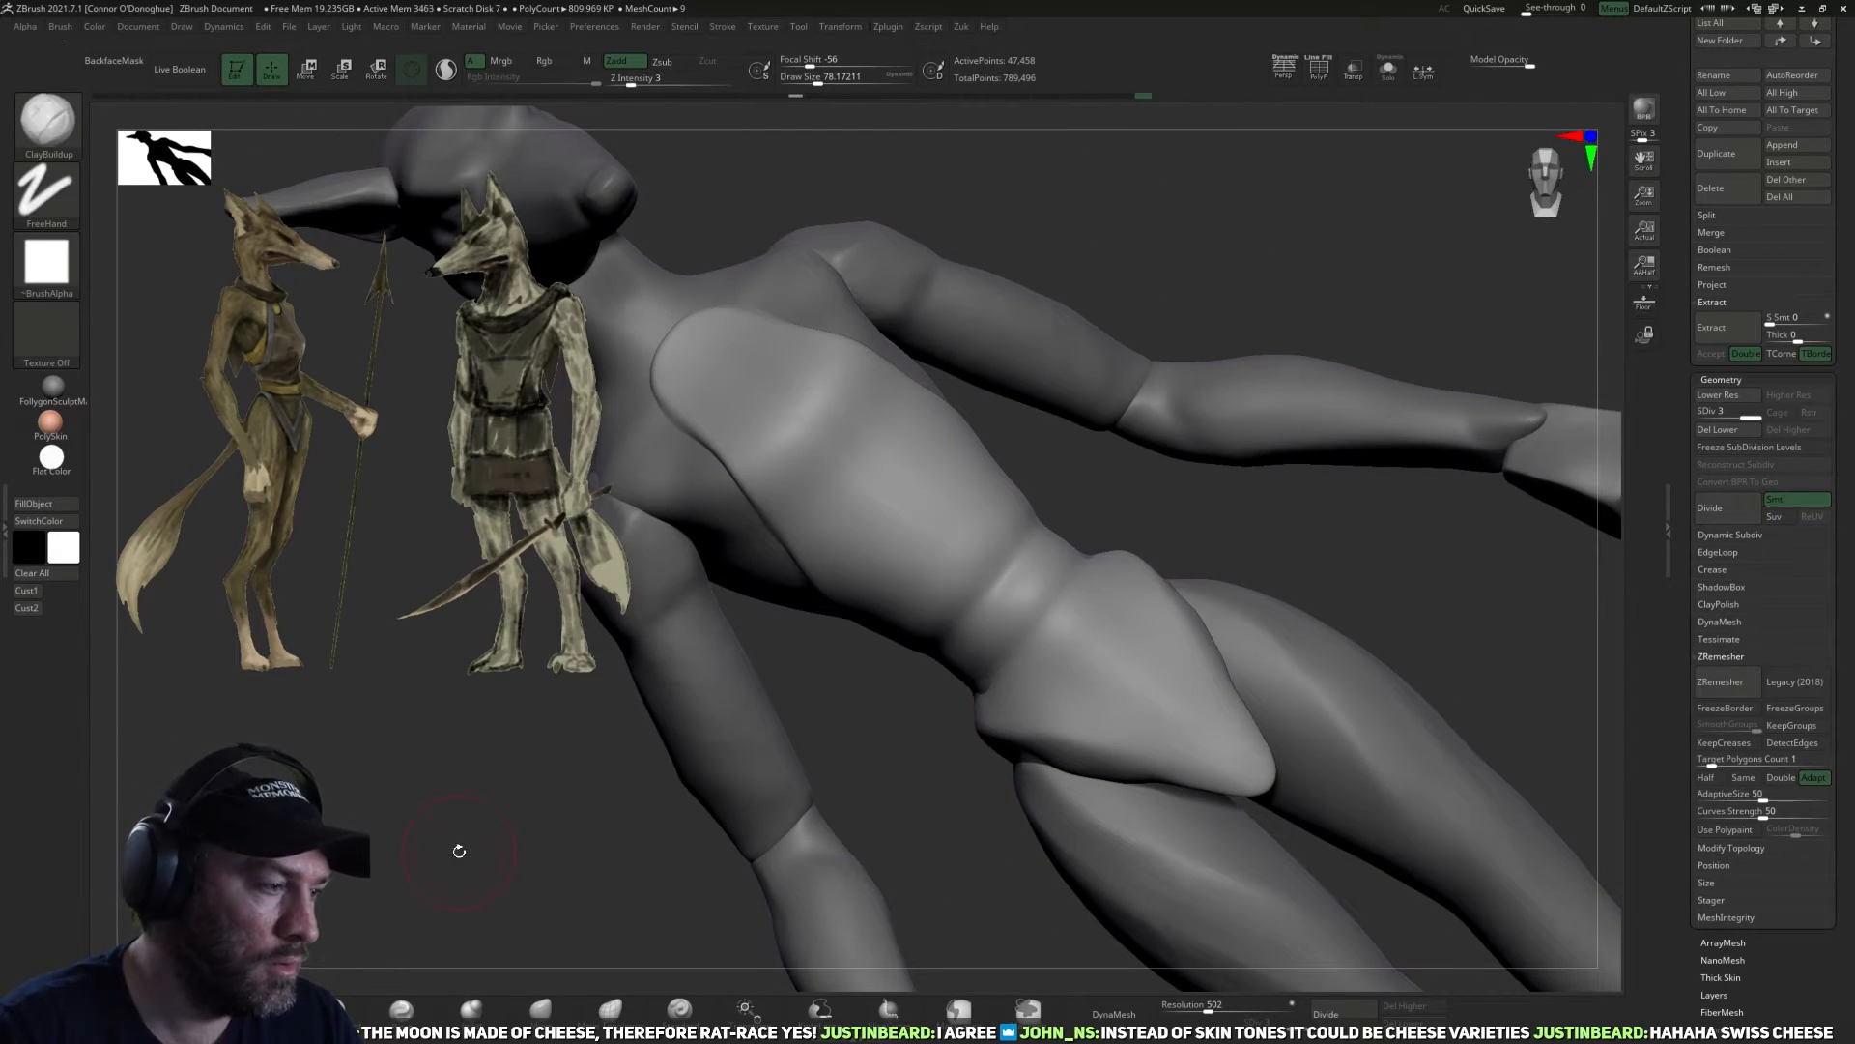
{"action": "left_click_drag", "start_coordinate": [993, 693], "coordinate": [1201, 840]}
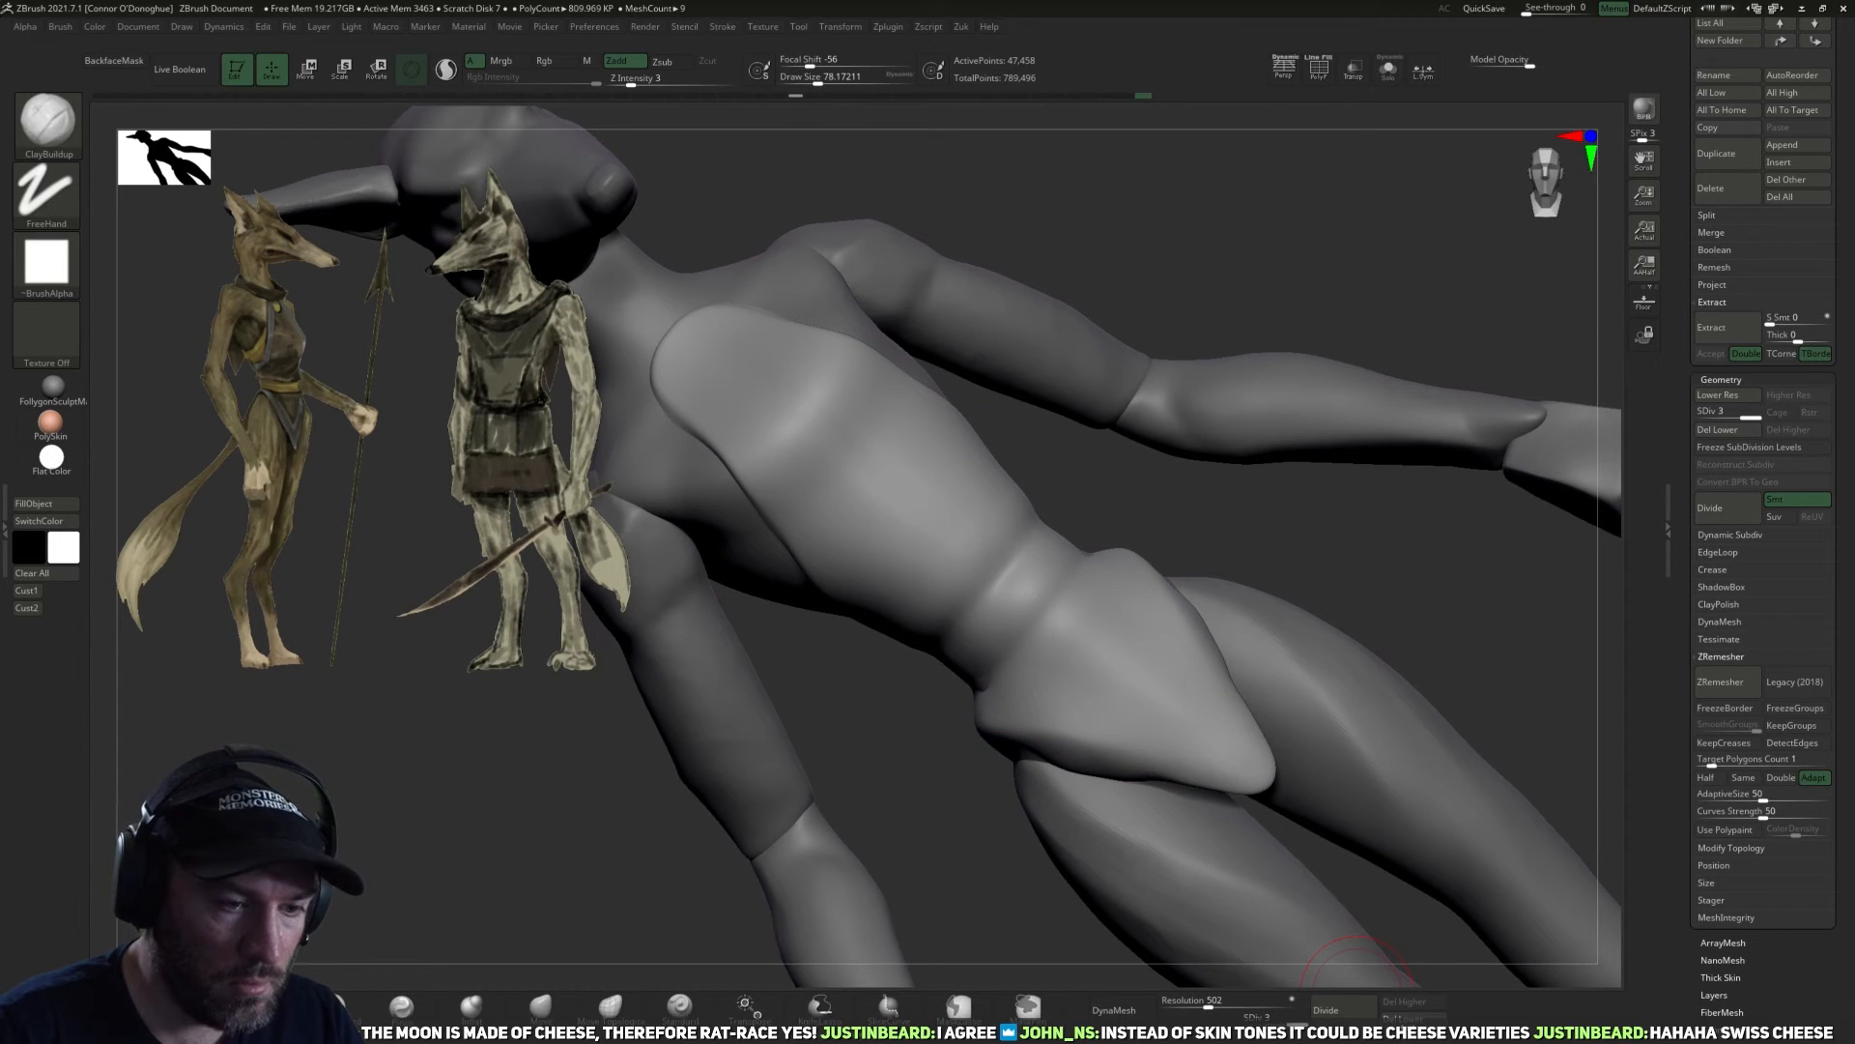
{"action": "key", "text": "shift+d"}
{"action": "mouse_move", "coordinate": [1383, 517]}
{"action": "left_mouse_down"}
{"action": "mouse_move", "coordinate": [879, 829]}
{"action": "mouse_move", "coordinate": [1055, 589]}
{"action": "left_mouse_up"}
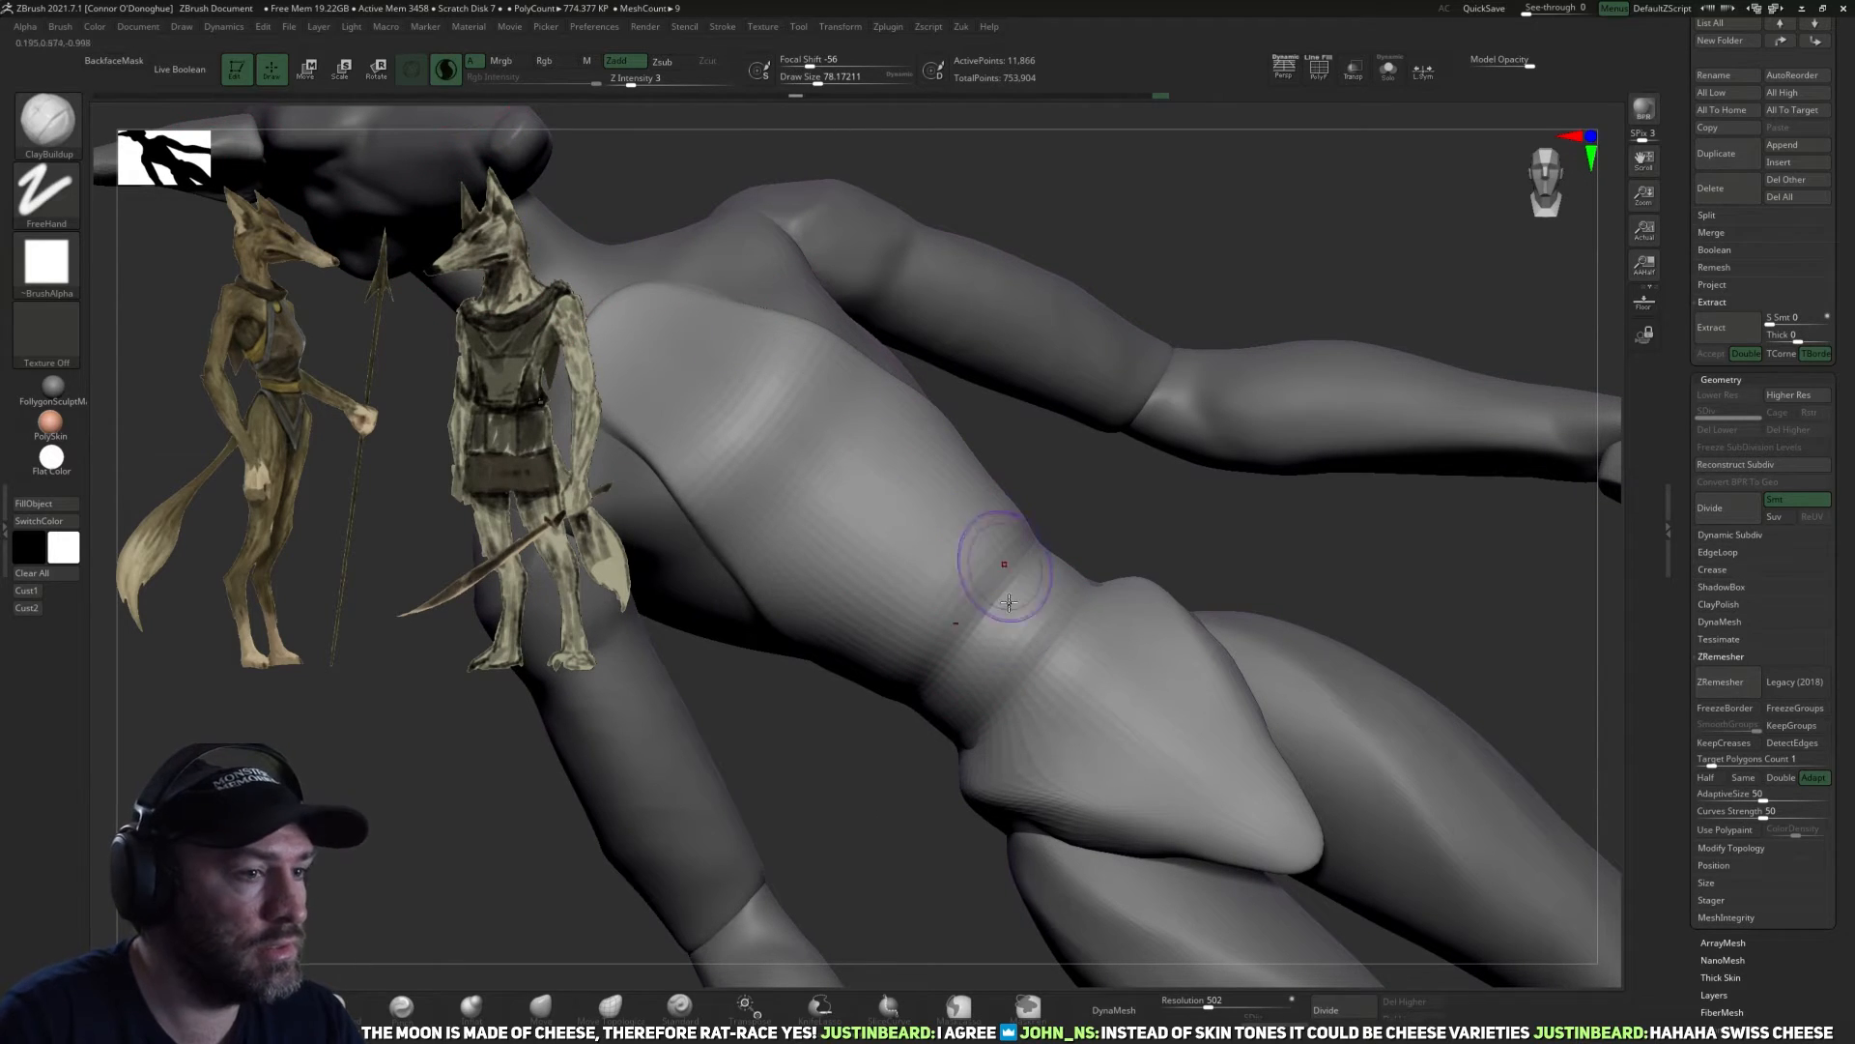
{"action": "mouse_move", "coordinate": [1010, 616]}
{"action": "left_mouse_down"}
{"action": "mouse_move", "coordinate": [1017, 665]}
{"action": "mouse_move", "coordinate": [1055, 612]}
{"action": "left_mouse_up"}
{"action": "left_click_drag", "start_coordinate": [1151, 506], "coordinate": [1048, 527]}
{"action": "mouse_move", "coordinate": [1229, 413]}
{"action": "left_mouse_down"}
{"action": "mouse_move", "coordinate": [1121, 484]}
{"action": "mouse_move", "coordinate": [1074, 580]}
{"action": "left_mouse_up"}
{"action": "mouse_move", "coordinate": [977, 646]}
{"action": "left_mouse_down"}
{"action": "mouse_move", "coordinate": [1027, 671]}
{"action": "mouse_move", "coordinate": [1094, 535]}
{"action": "left_mouse_up"}
{"action": "mouse_move", "coordinate": [1093, 536]}
{"action": "right_mouse_down"}
{"action": "mouse_move", "coordinate": [1121, 589]}
{"action": "mouse_move", "coordinate": [1150, 526]}
{"action": "right_mouse_up"}
{"action": "left_click_drag", "start_coordinate": [1210, 462], "coordinate": [1133, 524]}
{"action": "left_click_drag", "start_coordinate": [1256, 423], "coordinate": [1070, 544]}
Extend the ClayBuildup waistband folds around the sides and back of the waist.
{"action": "left_click_drag", "start_coordinate": [1085, 616], "coordinate": [1180, 530]}
{"action": "mouse_move", "coordinate": [1277, 491]}
{"action": "left_mouse_down"}
{"action": "mouse_move", "coordinate": [1085, 552]}
{"action": "mouse_move", "coordinate": [1293, 506]}
{"action": "mouse_move", "coordinate": [1035, 560]}
{"action": "mouse_move", "coordinate": [1061, 556]}
{"action": "left_mouse_up"}
{"action": "left_click_drag", "start_coordinate": [873, 657], "coordinate": [821, 646]}
{"action": "left_click_drag", "start_coordinate": [1327, 520], "coordinate": [1290, 523]}
{"action": "left_click_drag", "start_coordinate": [1198, 524], "coordinate": [1272, 533]}
{"action": "left_click_drag", "start_coordinate": [1450, 566], "coordinate": [1280, 555]}
{"action": "left_click_drag", "start_coordinate": [1210, 527], "coordinate": [1380, 557]}
{"action": "left_click_drag", "start_coordinate": [1069, 590], "coordinate": [1026, 585]}
{"action": "left_click_drag", "start_coordinate": [1312, 543], "coordinate": [1199, 550]}
{"action": "left_click_drag", "start_coordinate": [1092, 570], "coordinate": [966, 565]}
{"action": "left_click_drag", "start_coordinate": [1347, 538], "coordinate": [1305, 531]}
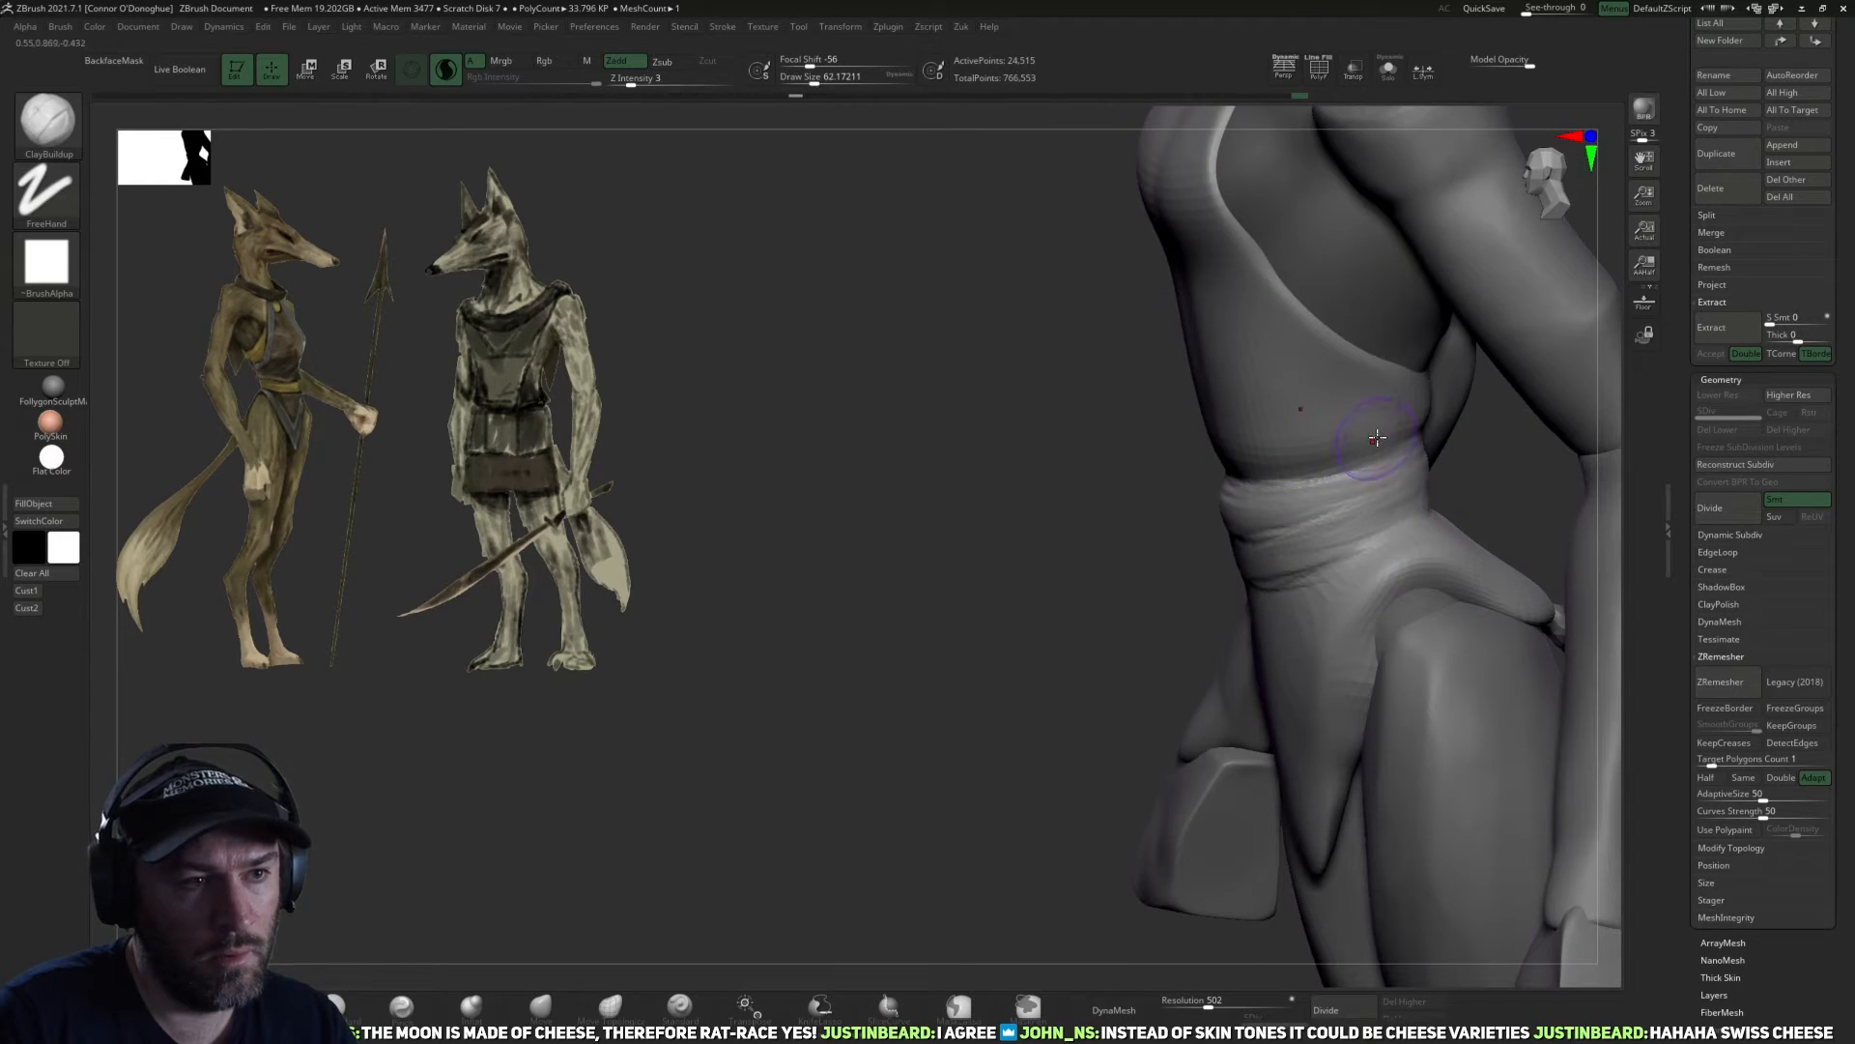
Carve the crease above the waistband and diagonal folds on the torso's side with the DamStandard brush.
{"action": "mouse_move", "coordinate": [914, 636]}
{"action": "left_mouse_down"}
{"action": "mouse_move", "coordinate": [1198, 580]}
{"action": "mouse_move", "coordinate": [1504, 473]}
{"action": "mouse_move", "coordinate": [1353, 633]}
{"action": "mouse_move", "coordinate": [1131, 646]}
{"action": "left_mouse_up"}
{"action": "left_click", "coordinate": [340, 1005]}
{"action": "left_click_drag", "start_coordinate": [1260, 612], "coordinate": [1301, 633]}
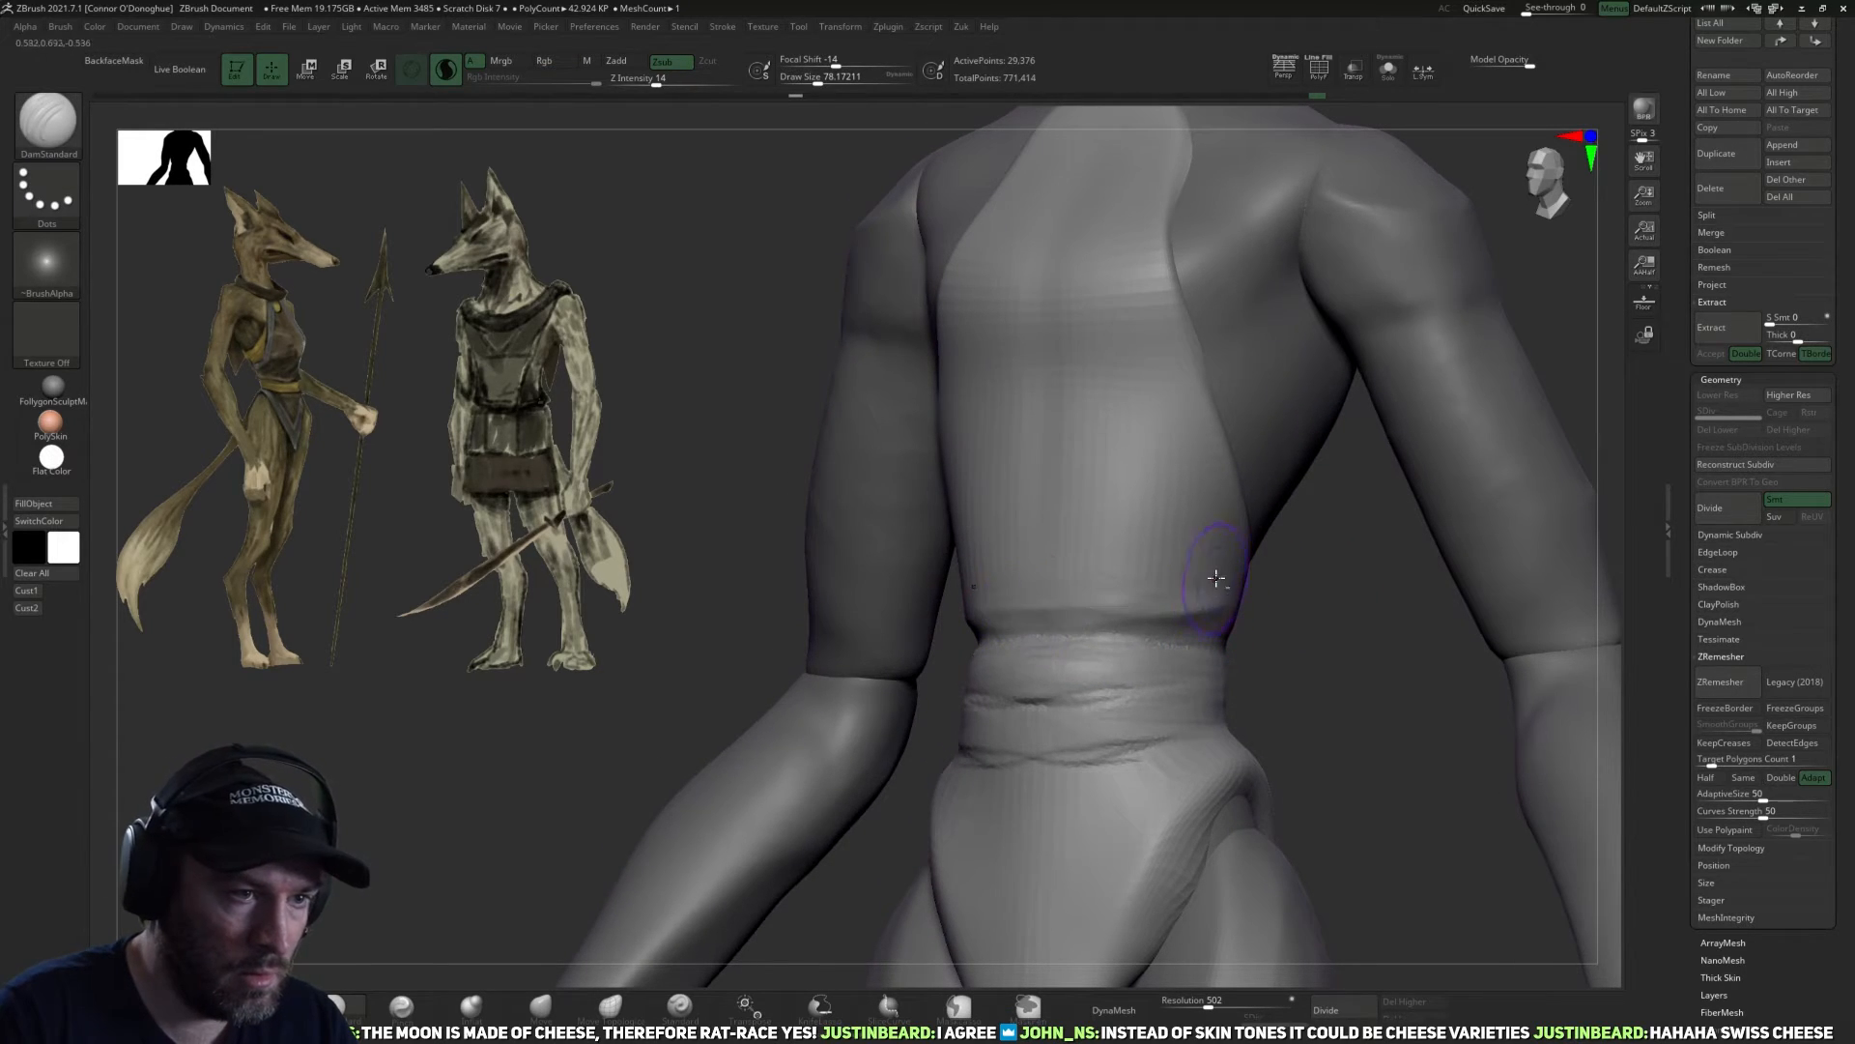
{"action": "left_click_drag", "start_coordinate": [1311, 604], "coordinate": [1220, 601]}
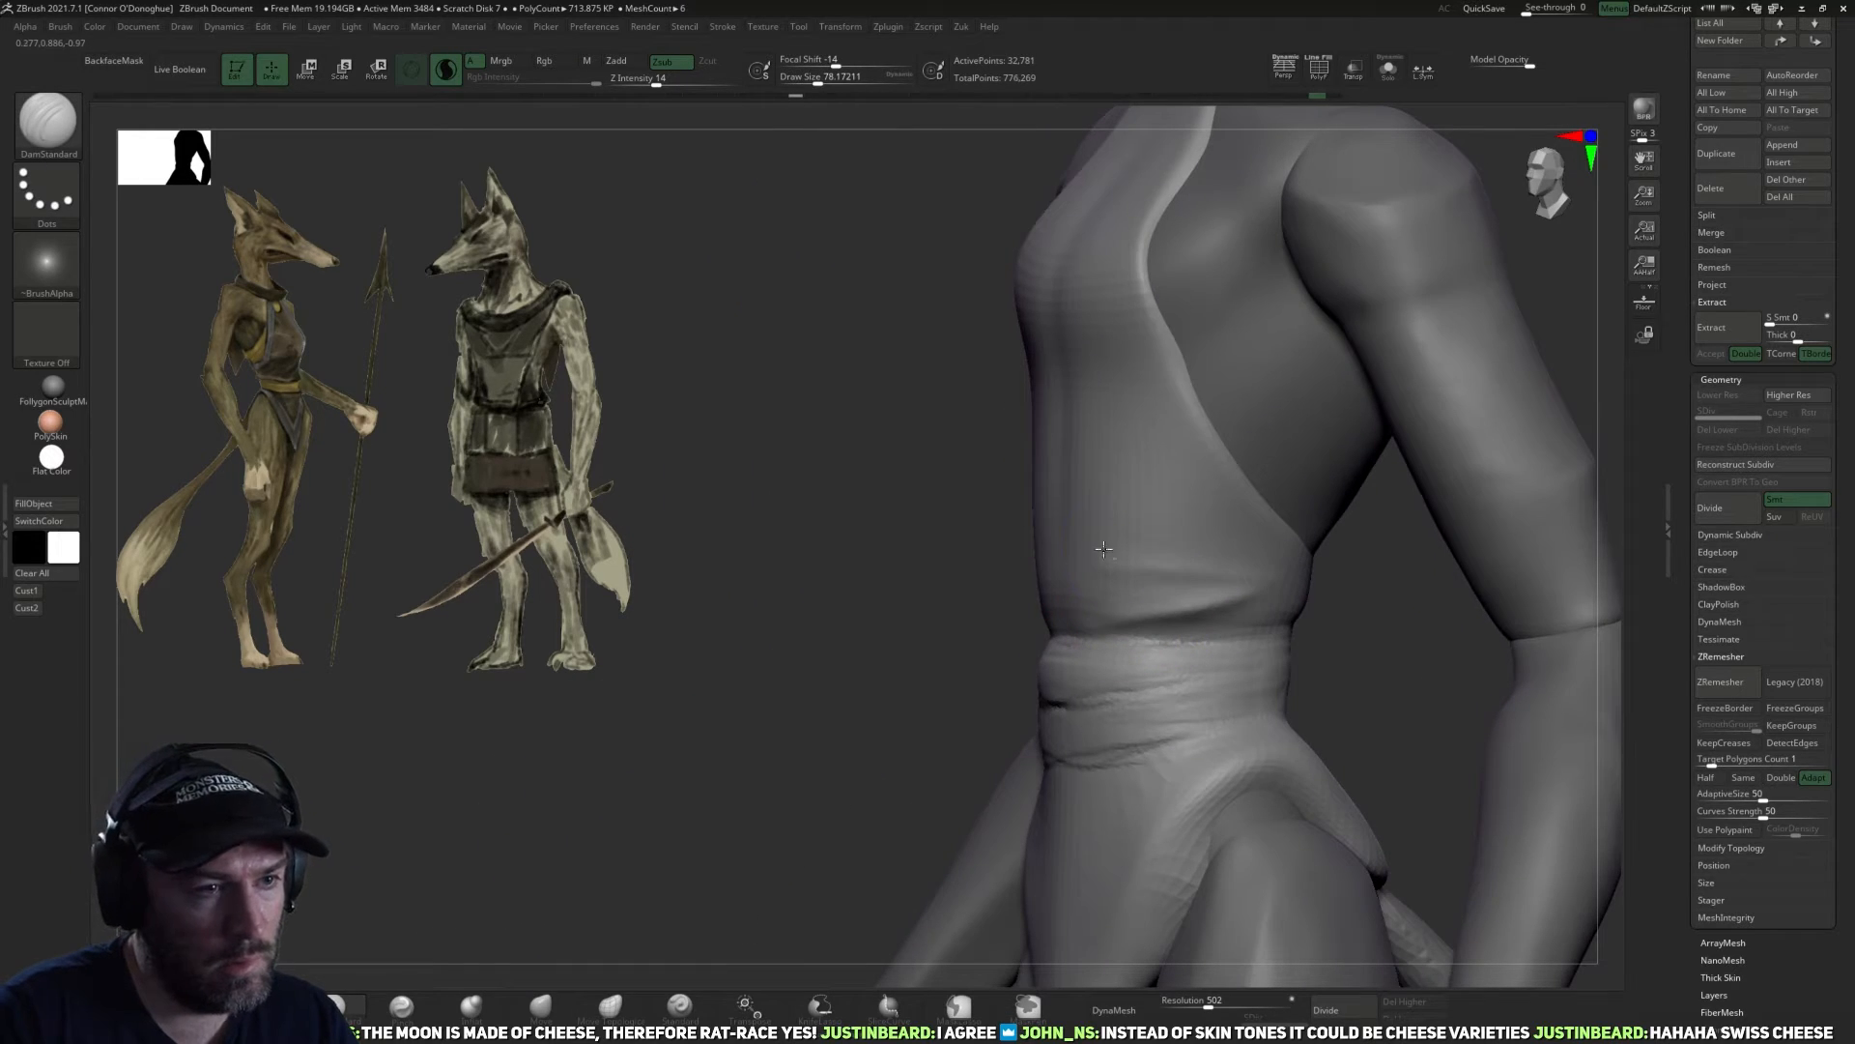
{"action": "left_click_drag", "start_coordinate": [1158, 514], "coordinate": [1312, 577]}
{"action": "mouse_move", "coordinate": [1128, 410]}
{"action": "left_mouse_down"}
{"action": "mouse_move", "coordinate": [1312, 588]}
{"action": "mouse_move", "coordinate": [1330, 580]}
{"action": "left_mouse_up"}
{"action": "key", "text": "bracketright"}
{"action": "left_click_drag", "start_coordinate": [1164, 588], "coordinate": [1445, 618]}
{"action": "key", "text": "bracketleft"}
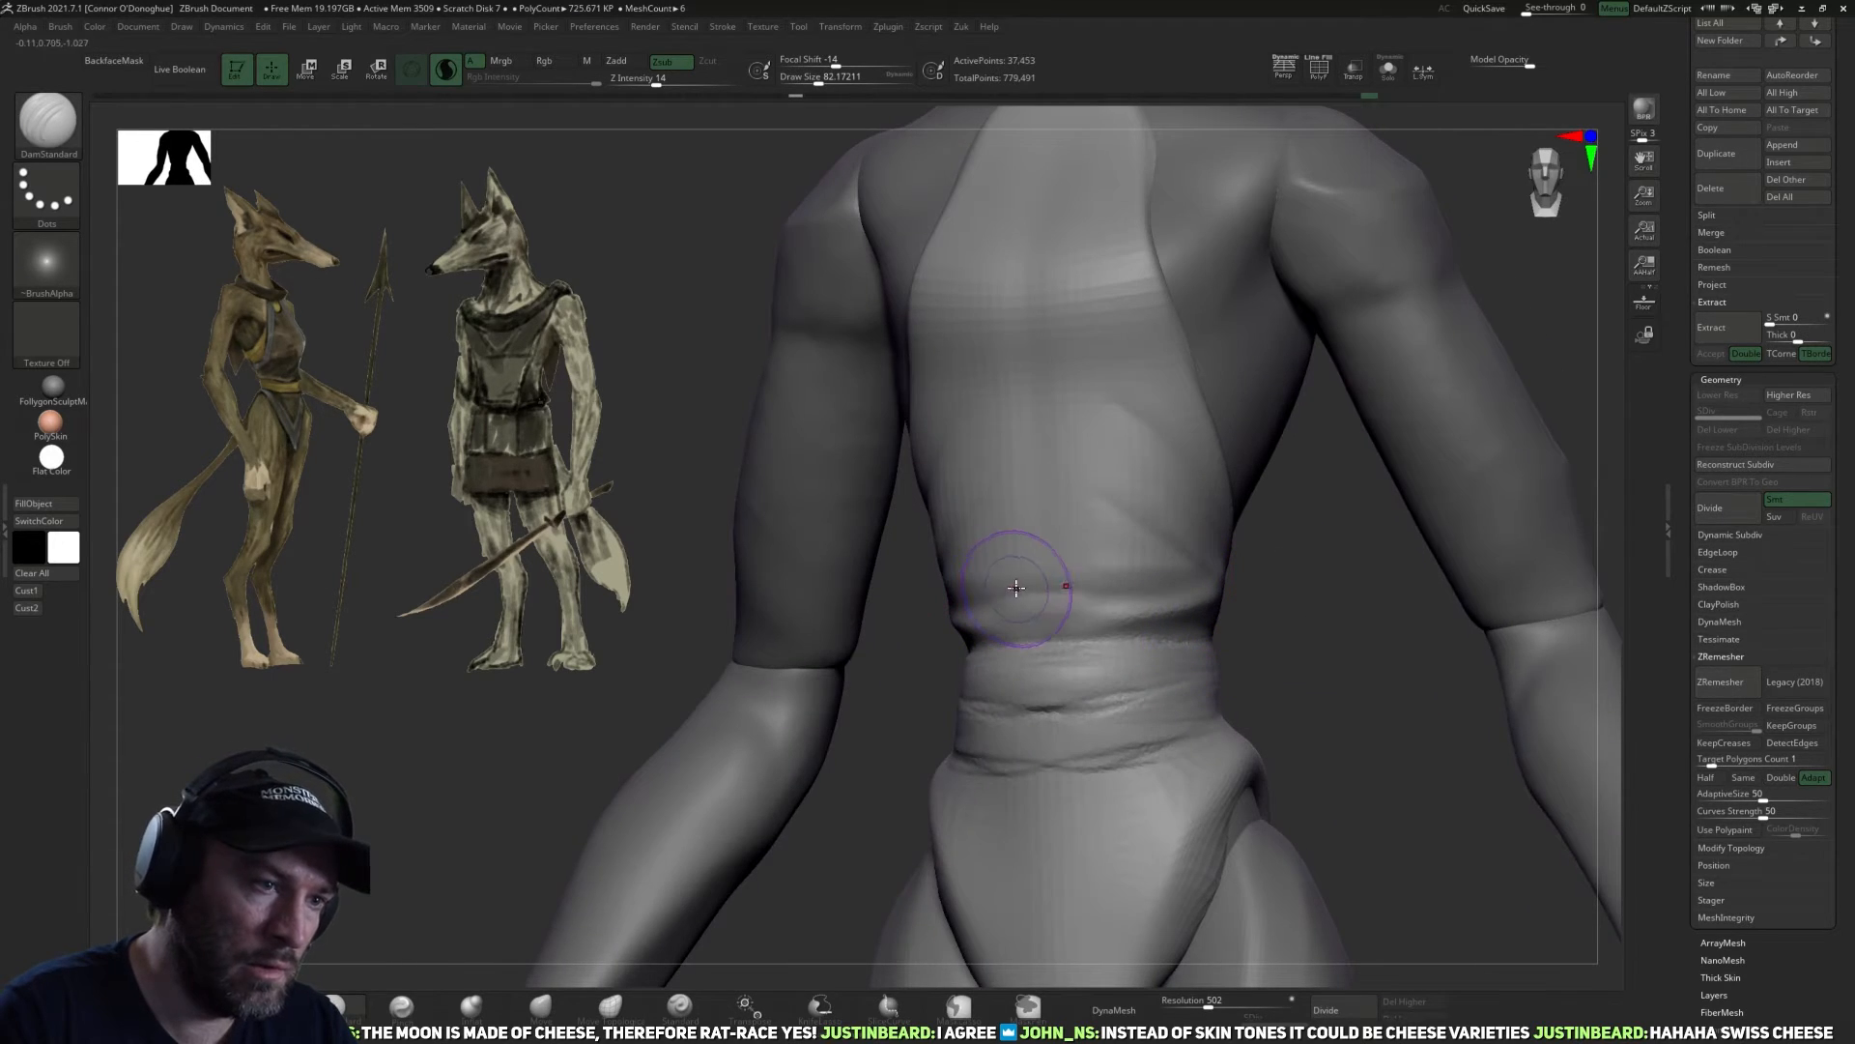
Carve horizontal creases across the lower front torso and around the back of the waist.
{"action": "left_click_drag", "start_coordinate": [966, 547], "coordinate": [1136, 549]}
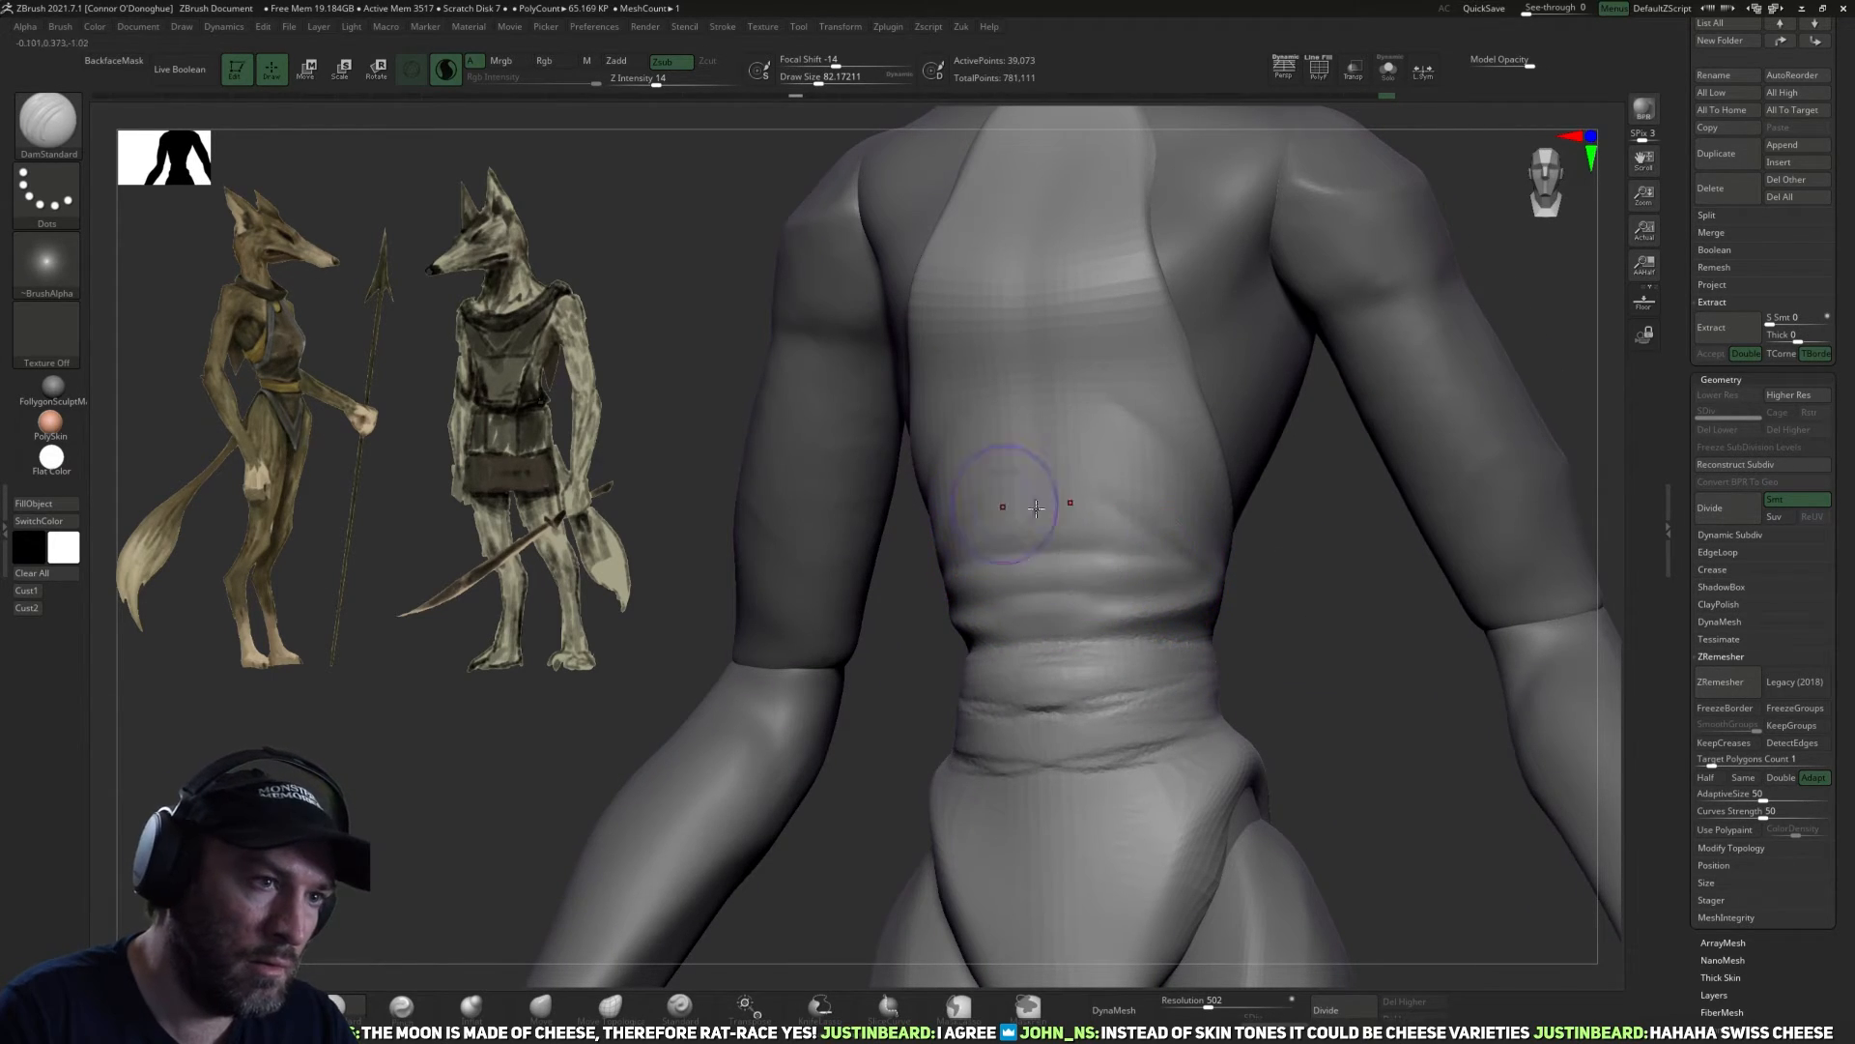
{"action": "mouse_move", "coordinate": [1280, 587]}
{"action": "left_mouse_down"}
{"action": "mouse_move", "coordinate": [1325, 629]}
{"action": "mouse_move", "coordinate": [1317, 608]}
{"action": "mouse_move", "coordinate": [1192, 591]}
{"action": "mouse_move", "coordinate": [1402, 615]}
{"action": "left_mouse_up"}
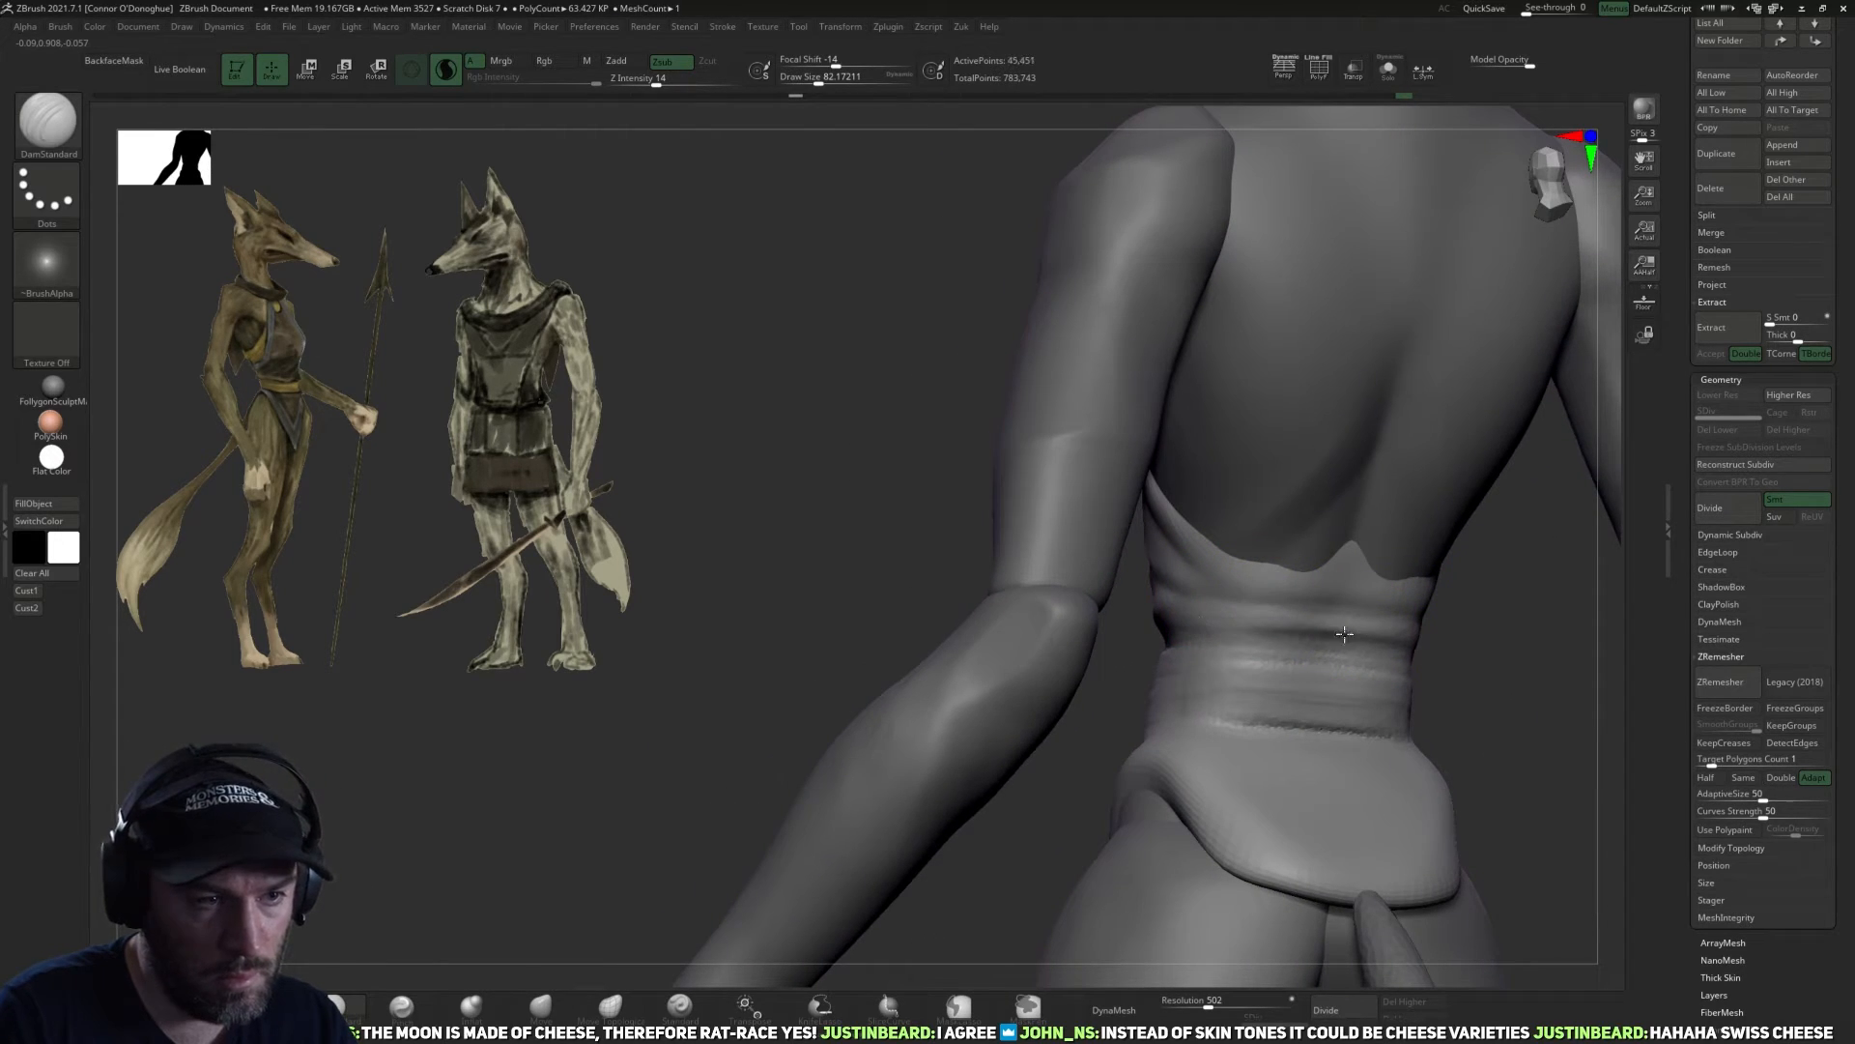
{"action": "mouse_move", "coordinate": [1249, 640]}
{"action": "left_mouse_down"}
{"action": "mouse_move", "coordinate": [1424, 642]}
{"action": "mouse_move", "coordinate": [1371, 658]}
{"action": "left_mouse_up"}
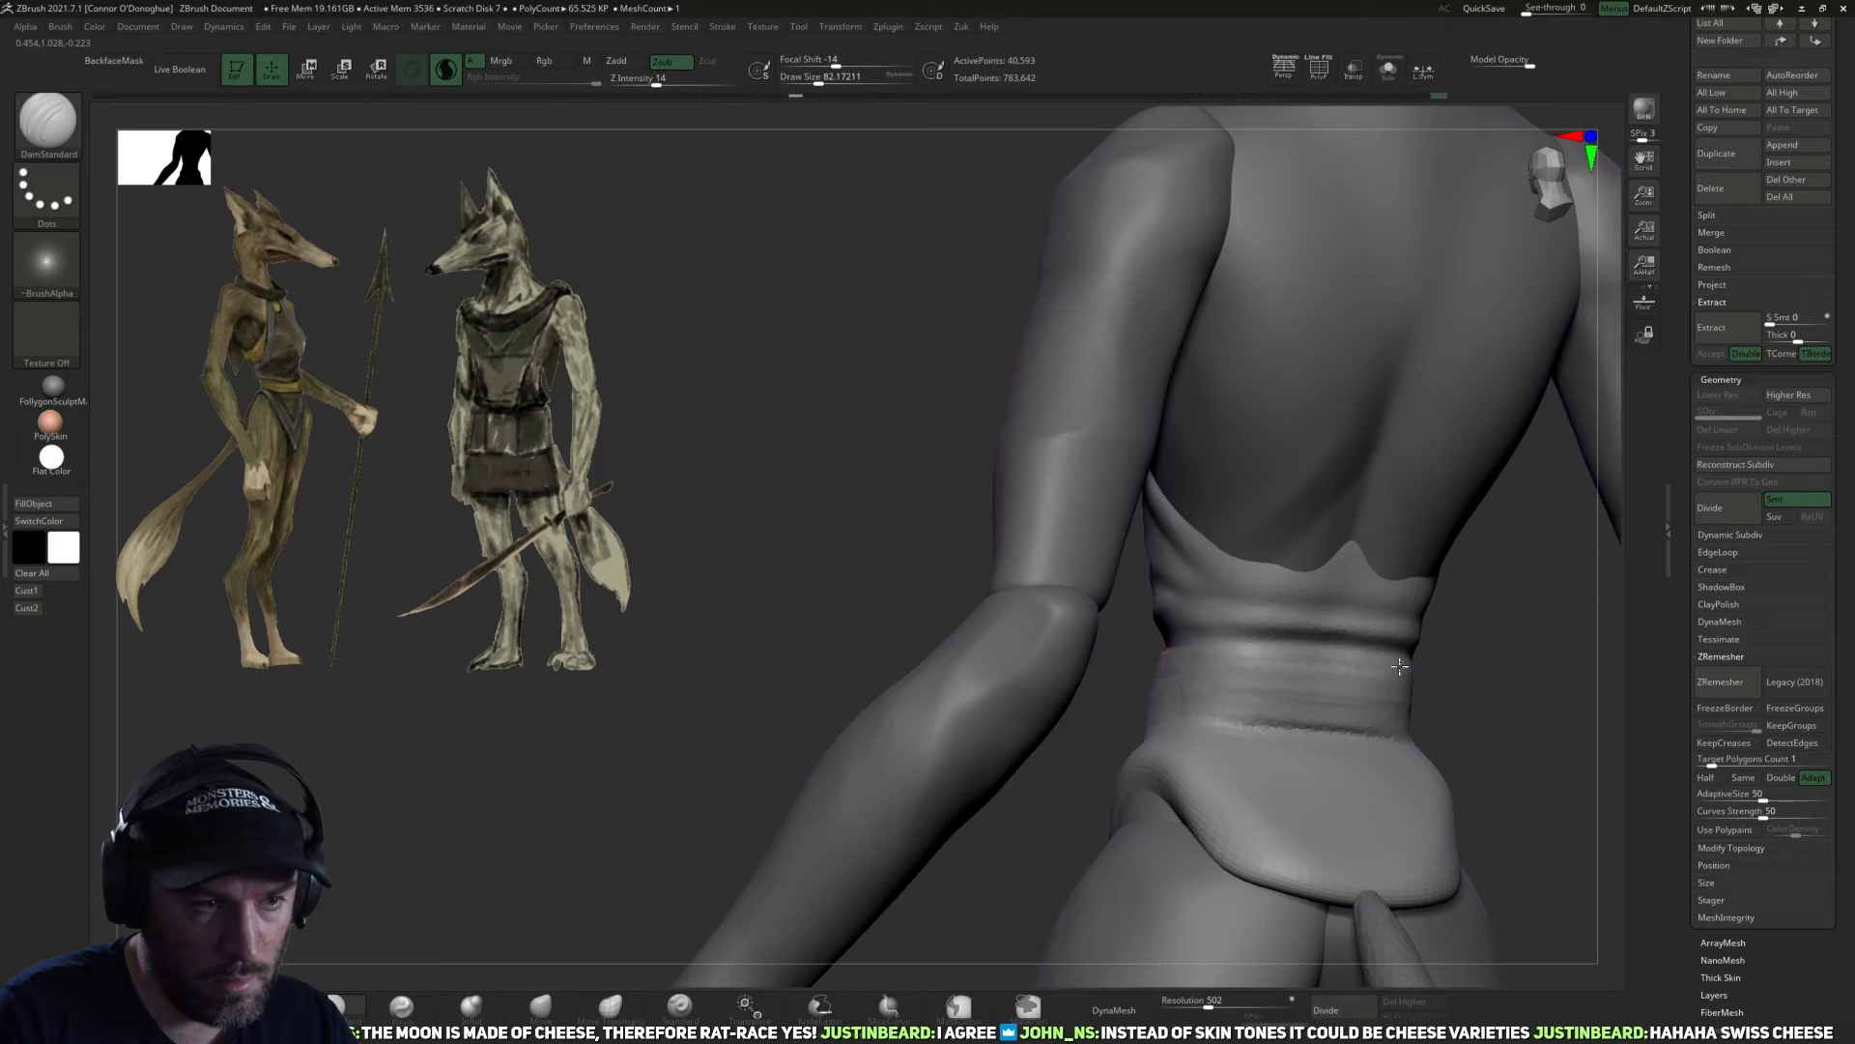
{"action": "left_click_drag", "start_coordinate": [1486, 670], "coordinate": [1425, 655], "text": "shift"}
{"action": "mouse_move", "coordinate": [1296, 536]}
{"action": "left_mouse_down"}
{"action": "mouse_move", "coordinate": [1248, 537]}
{"action": "mouse_move", "coordinate": [1369, 542]}
{"action": "left_mouse_up"}
{"action": "left_click_drag", "start_coordinate": [1239, 562], "coordinate": [1293, 561]}
{"action": "mouse_move", "coordinate": [1441, 550]}
{"action": "left_mouse_down"}
{"action": "mouse_move", "coordinate": [1250, 573]}
{"action": "mouse_move", "coordinate": [1307, 552]}
{"action": "left_mouse_up"}
{"action": "mouse_move", "coordinate": [1561, 419]}
{"action": "left_mouse_down", "text": "alt"}
{"action": "mouse_move", "coordinate": [1495, 493]}
{"action": "mouse_move", "coordinate": [1330, 527]}
{"action": "left_mouse_up", "text": "alt"}
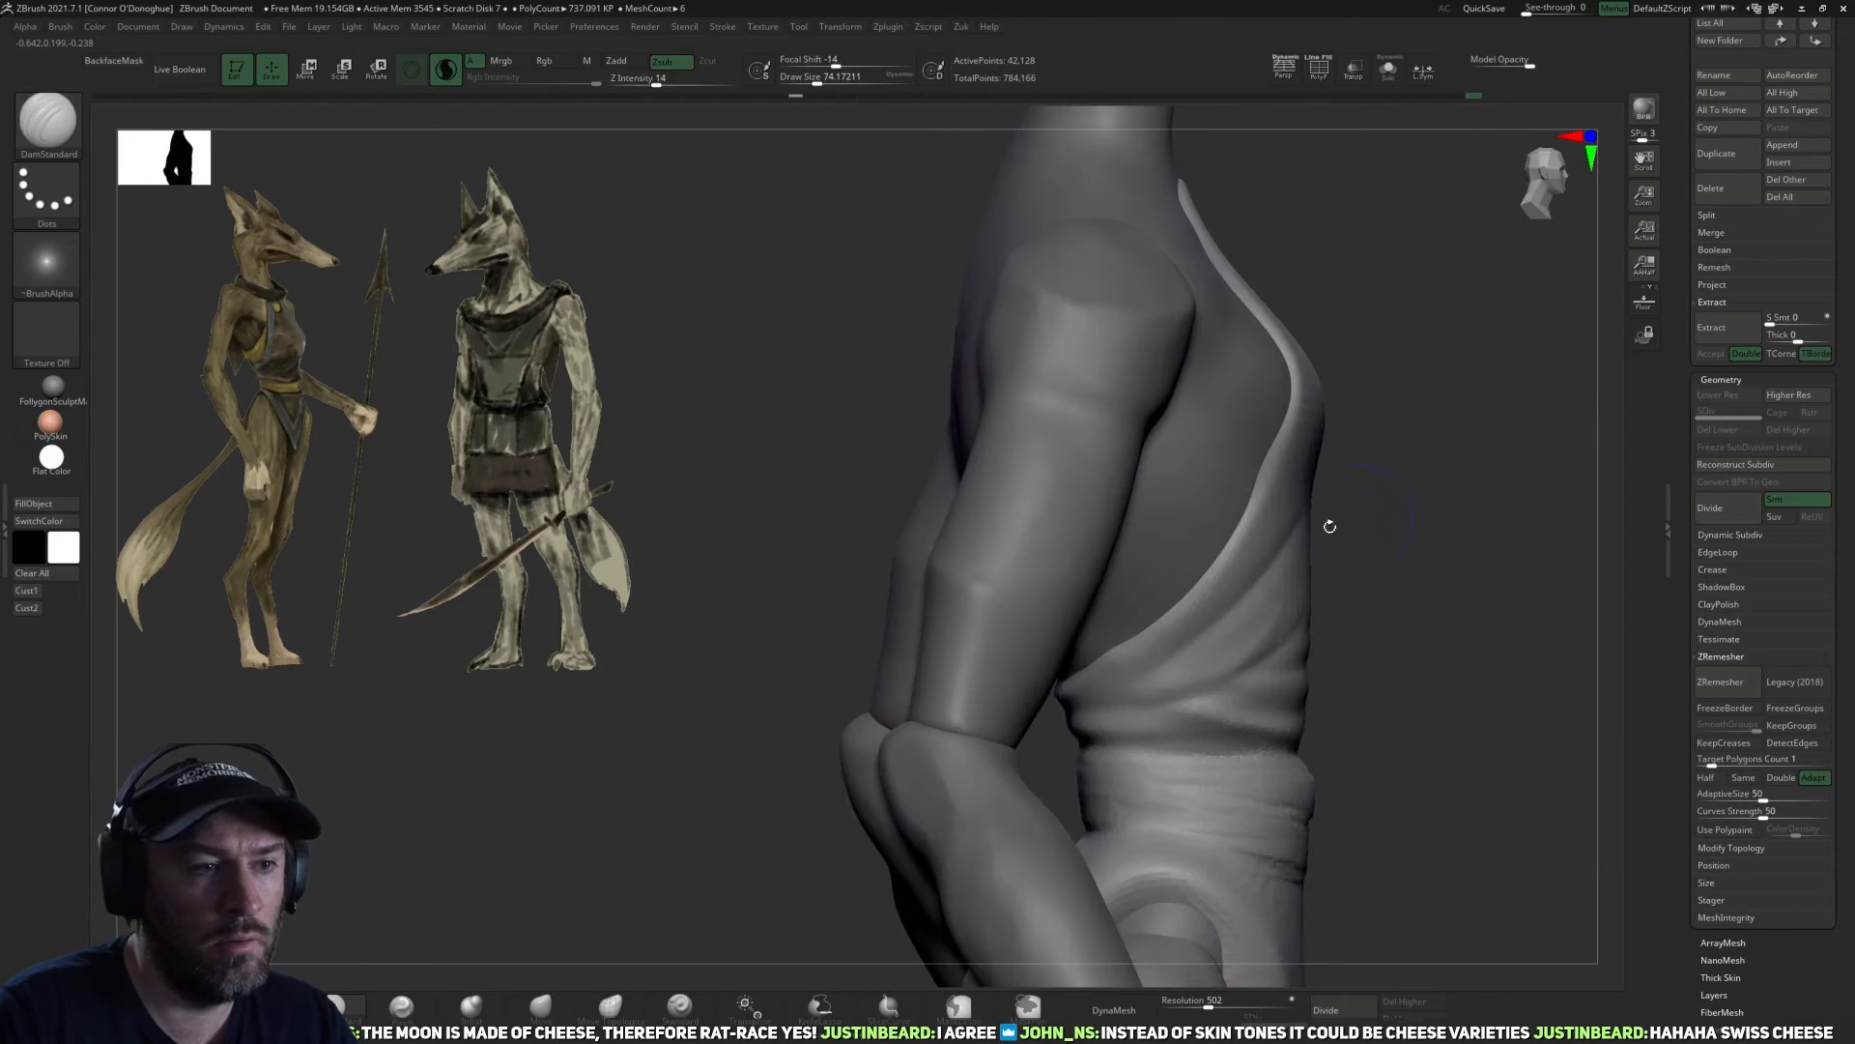
Carve diagonal fold lines from the waist's side up along the armhole toward the chest.
{"action": "left_click_drag", "start_coordinate": [1154, 655], "coordinate": [1273, 466]}
{"action": "left_click_drag", "start_coordinate": [1427, 447], "coordinate": [1342, 526]}
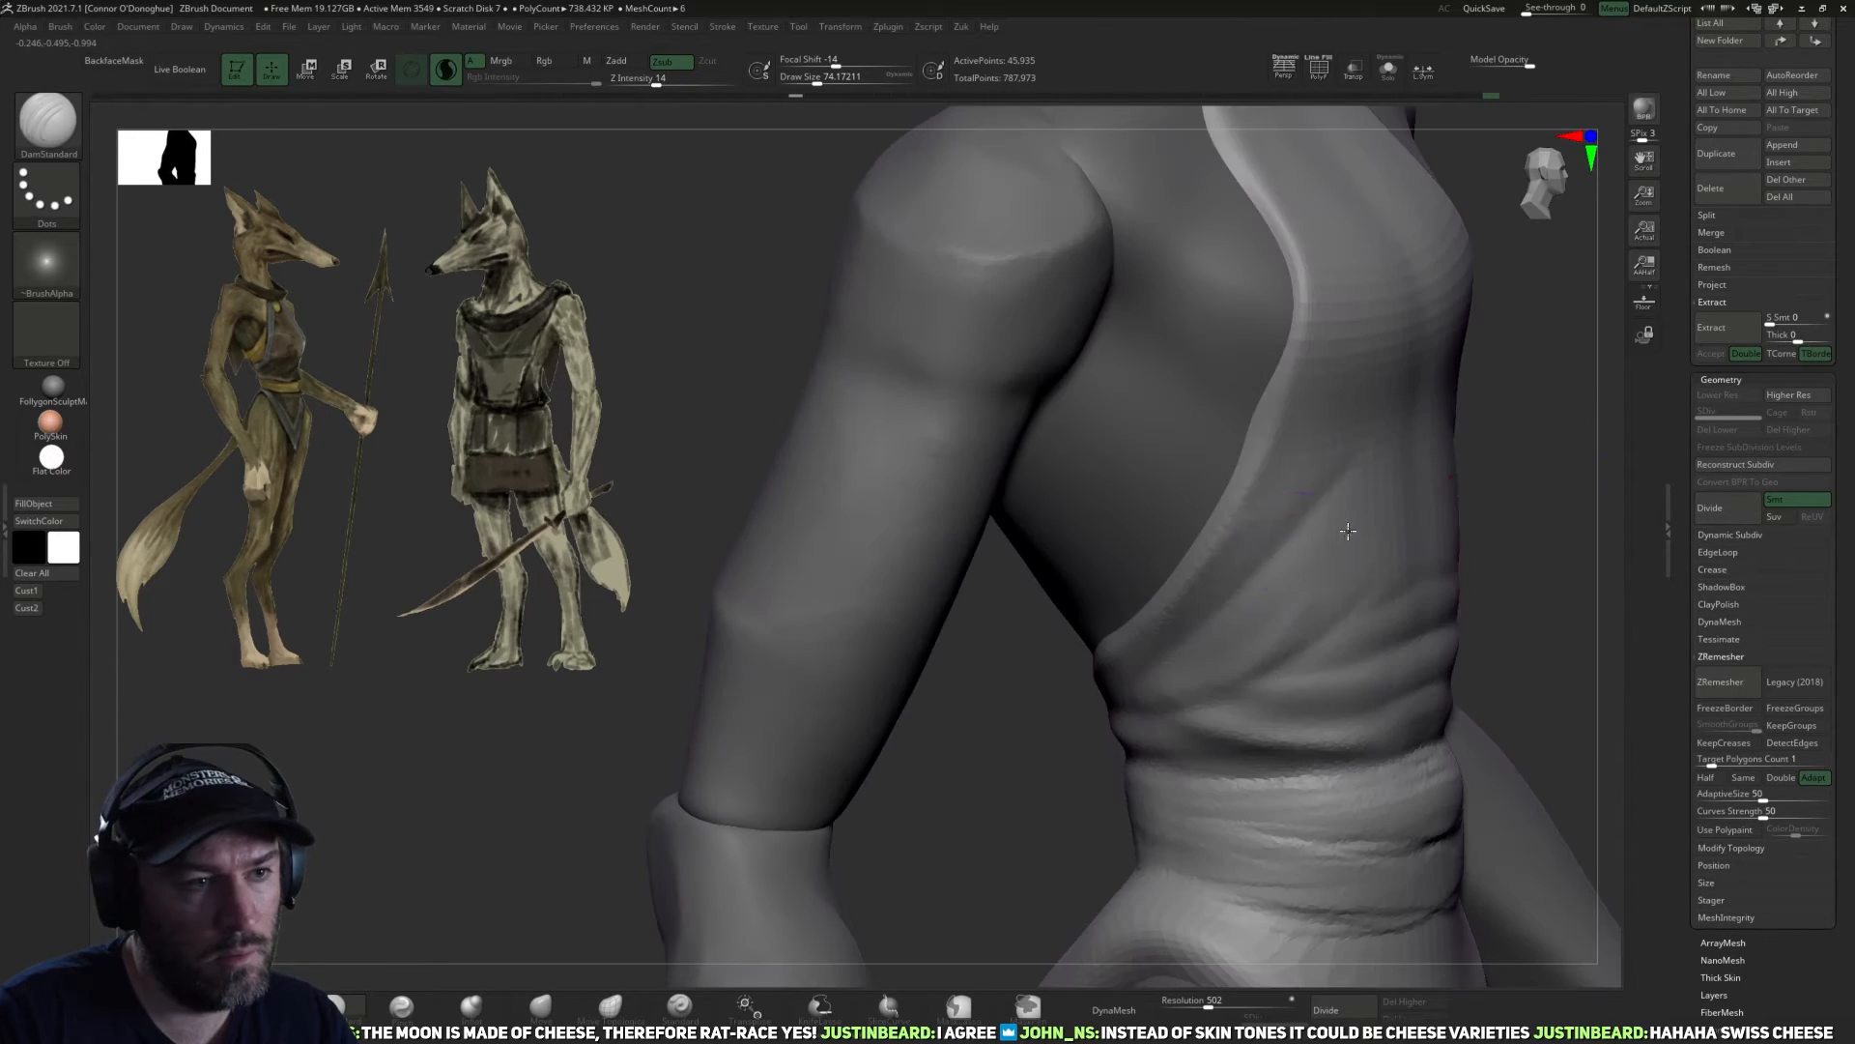
{"action": "mouse_move", "coordinate": [1598, 410]}
{"action": "left_mouse_down"}
{"action": "mouse_move", "coordinate": [1480, 502]}
{"action": "mouse_move", "coordinate": [1424, 578]}
{"action": "left_mouse_up"}
{"action": "left_click_drag", "start_coordinate": [1520, 328], "coordinate": [1409, 555], "text": "alt"}
{"action": "left_click_drag", "start_coordinate": [1346, 502], "coordinate": [1257, 565]}
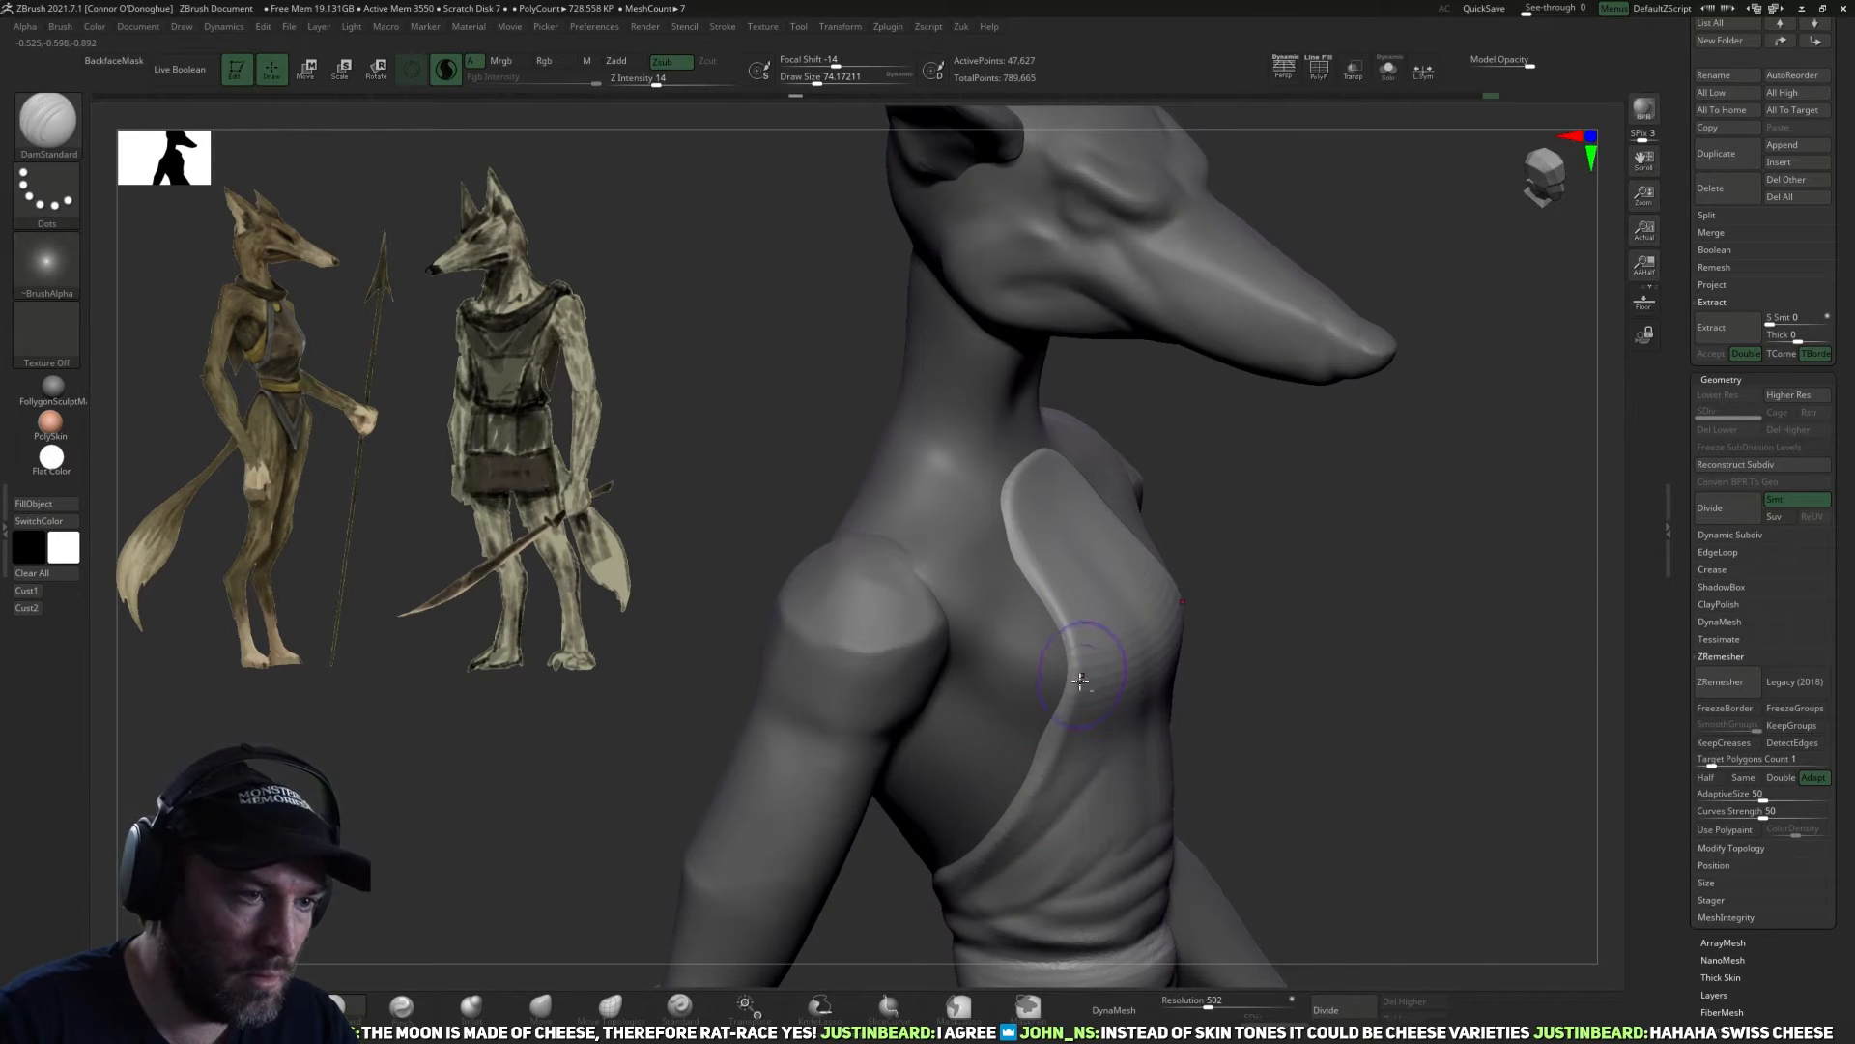
{"action": "left_click_drag", "start_coordinate": [1316, 487], "coordinate": [1274, 493], "text": "shift"}
Pull the garment's upper chest edge into two neck straps with a U-shaped opening using the Move brush.
{"action": "left_click", "coordinate": [541, 1005]}
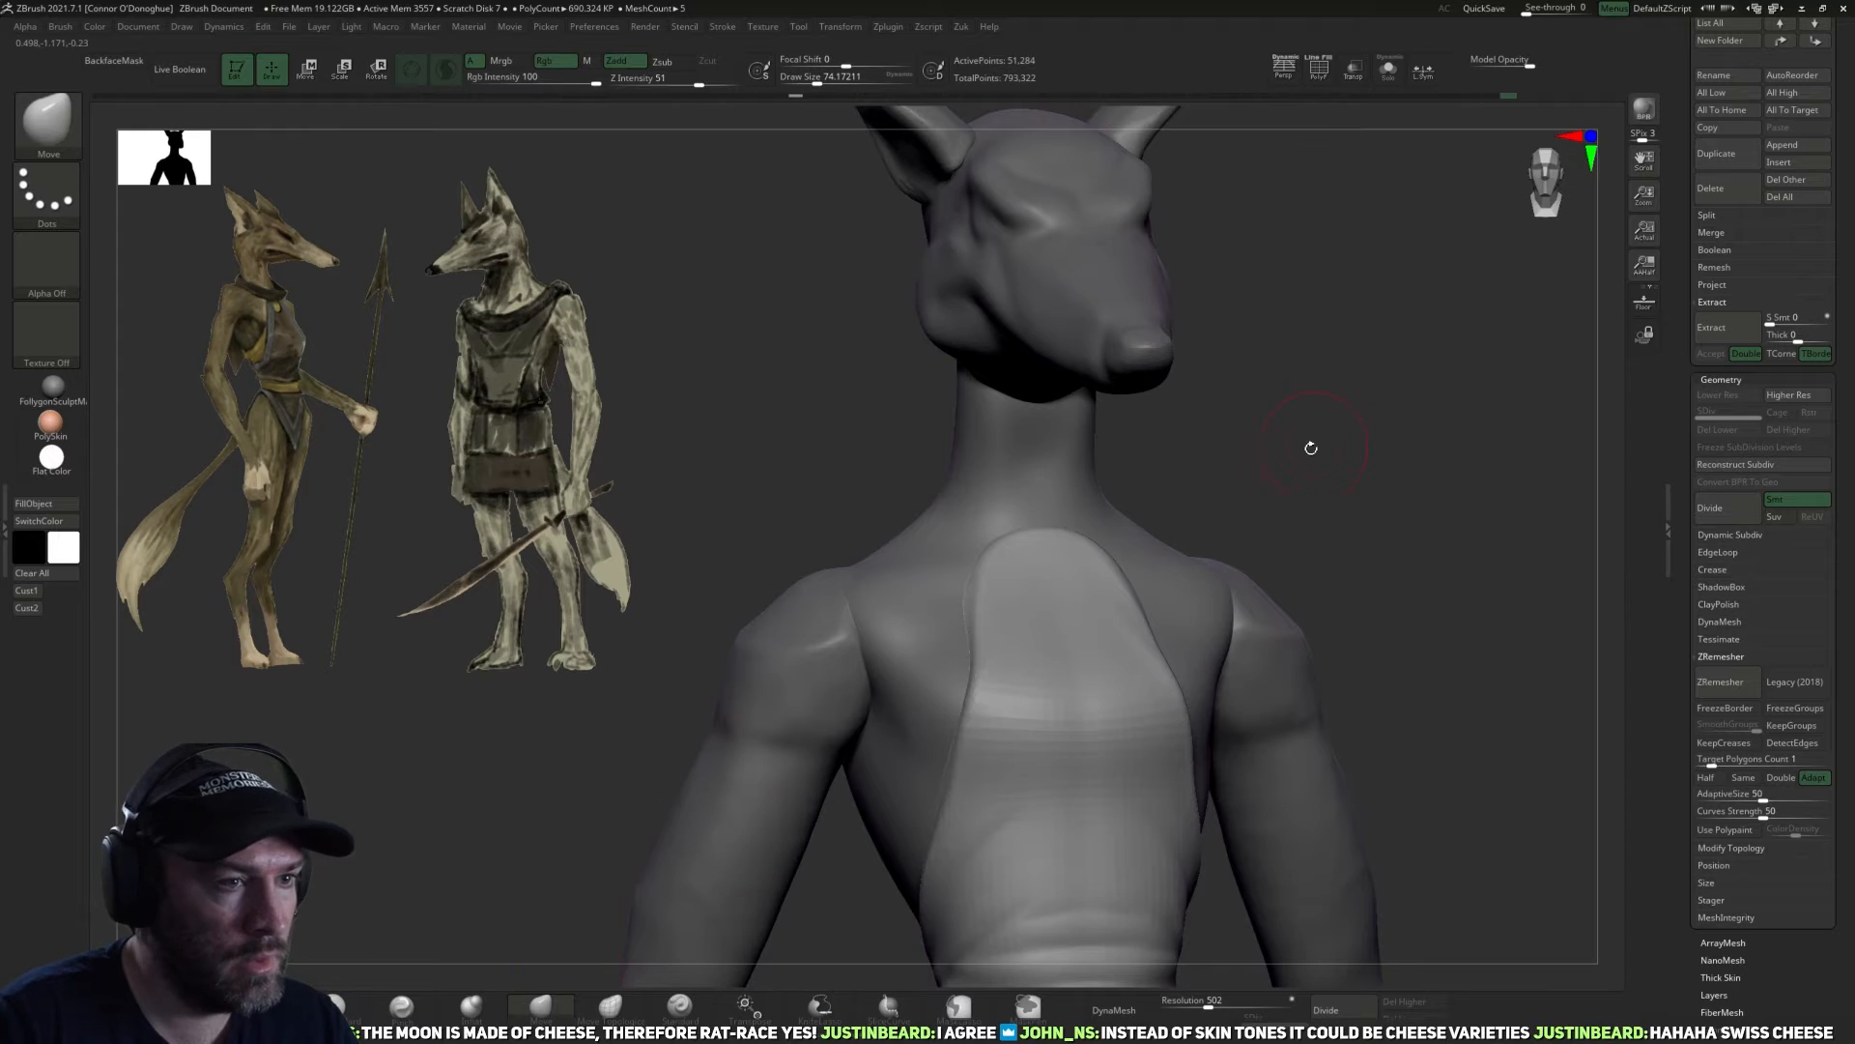
{"action": "left_click_drag", "start_coordinate": [1317, 435], "coordinate": [1128, 546]}
{"action": "mouse_move", "coordinate": [1275, 451]}
{"action": "left_mouse_down"}
{"action": "mouse_move", "coordinate": [1353, 460]}
{"action": "mouse_move", "coordinate": [1050, 582]}
{"action": "left_mouse_up"}
{"action": "mouse_move", "coordinate": [1307, 502]}
{"action": "left_mouse_down"}
{"action": "mouse_move", "coordinate": [1380, 551]}
{"action": "mouse_move", "coordinate": [1358, 489]}
{"action": "mouse_move", "coordinate": [1278, 460]}
{"action": "left_mouse_up"}
{"action": "left_click_drag", "start_coordinate": [1417, 415], "coordinate": [1479, 433]}
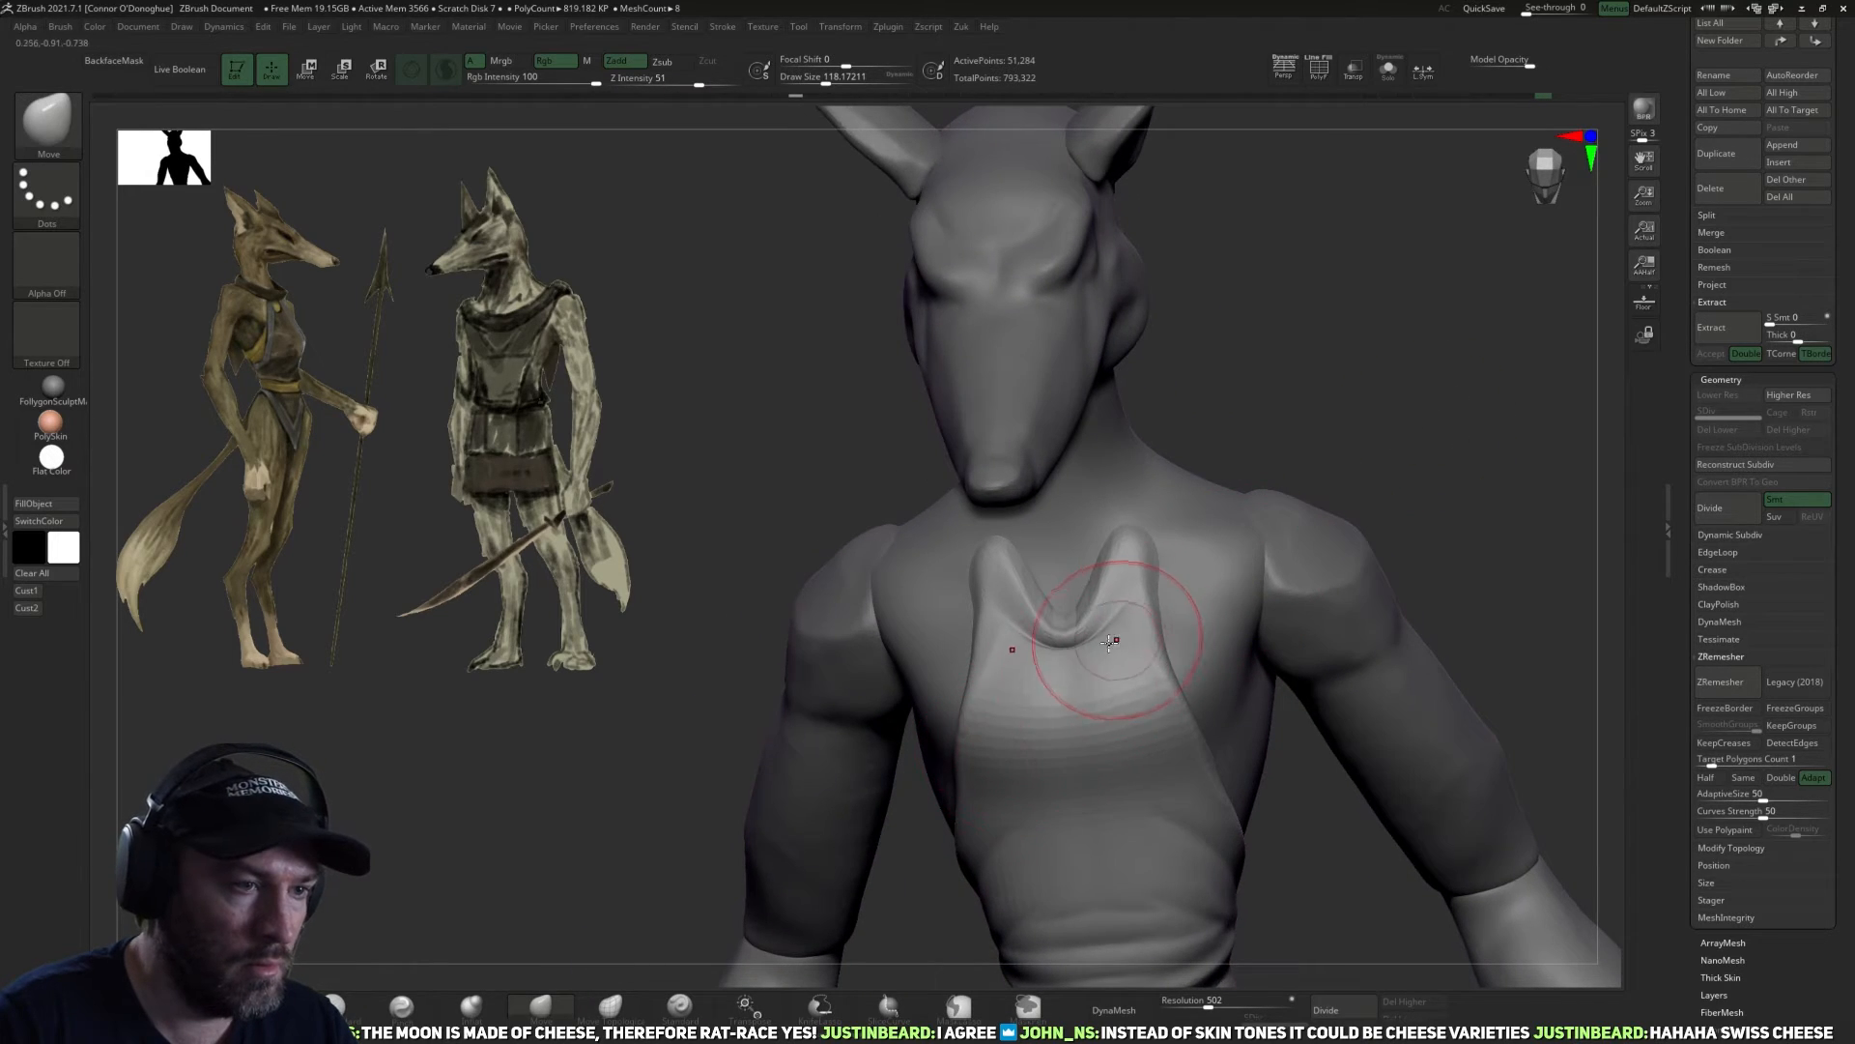
{"action": "left_click_drag", "start_coordinate": [1300, 440], "coordinate": [1237, 541], "text": "ctrl"}
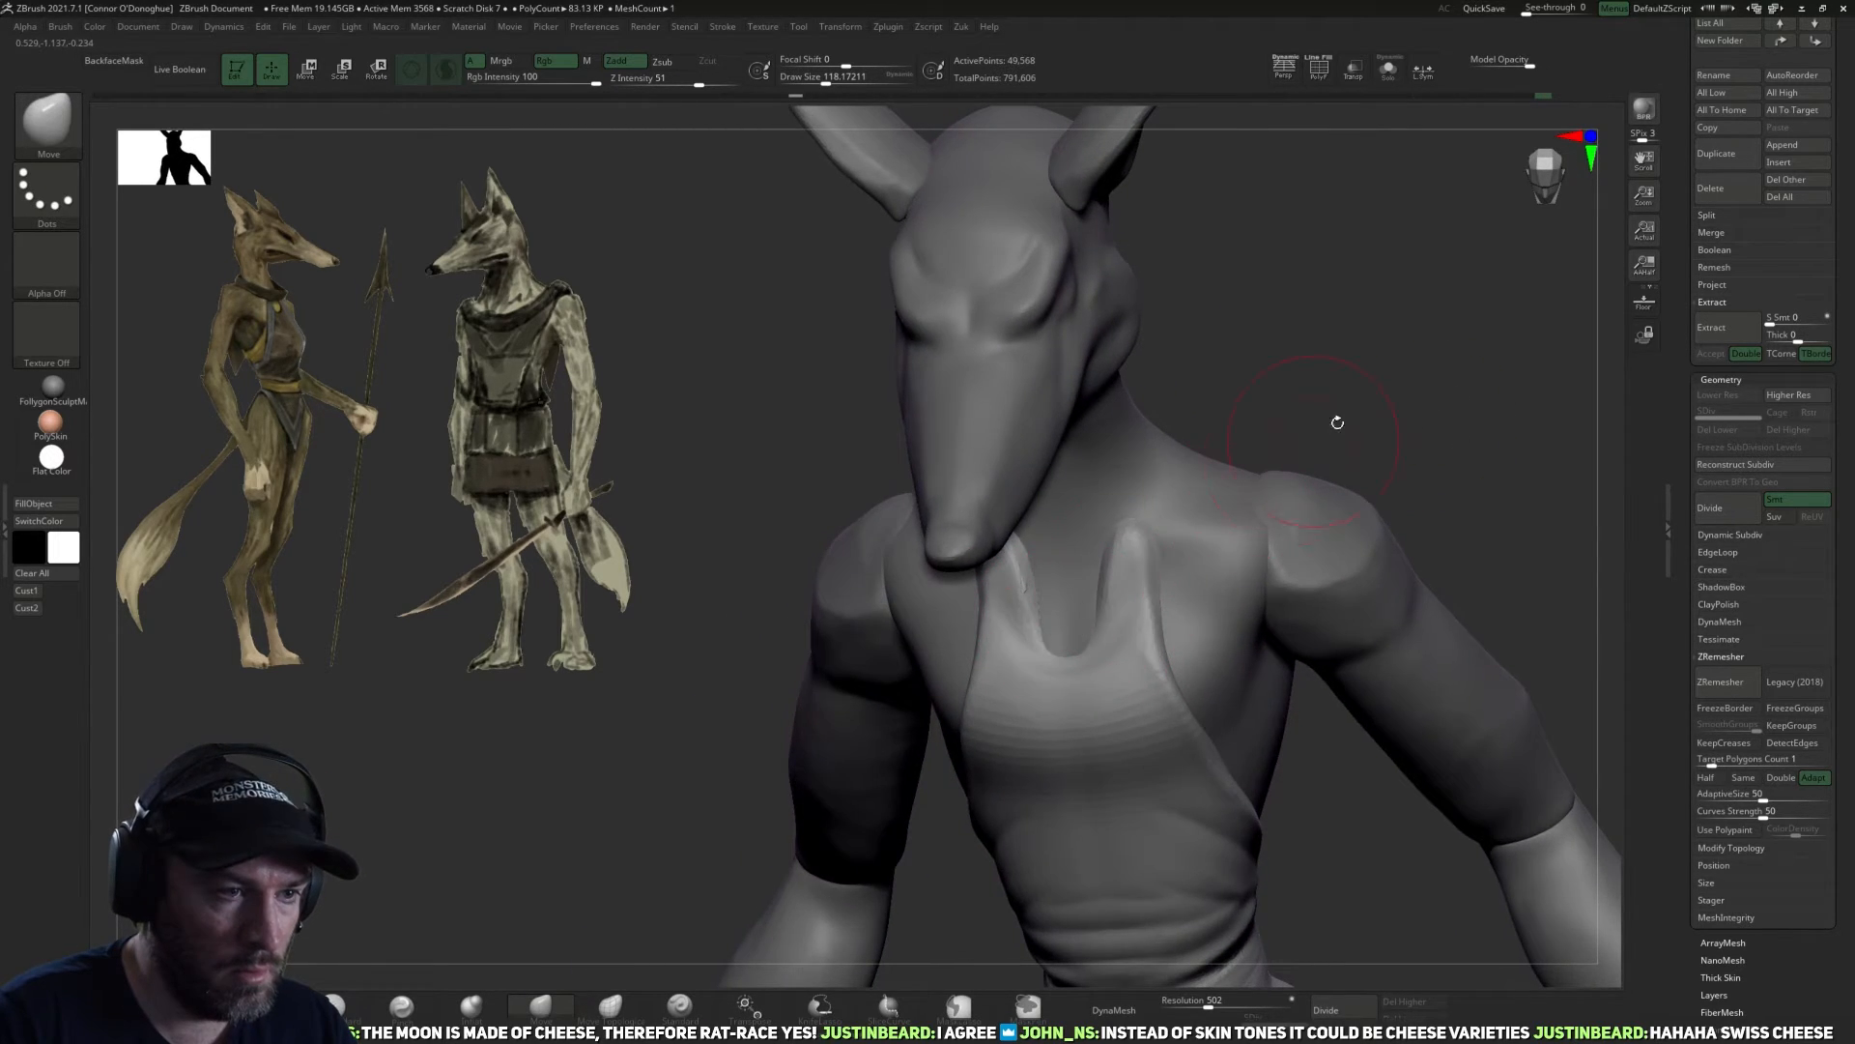
Move the two strap tips inward so the neckline narrows to a keyhole opening at the base of the neck.
{"action": "left_click_drag", "start_coordinate": [1337, 422], "coordinate": [1142, 559]}
{"action": "left_click_drag", "start_coordinate": [1356, 384], "coordinate": [1269, 471]}
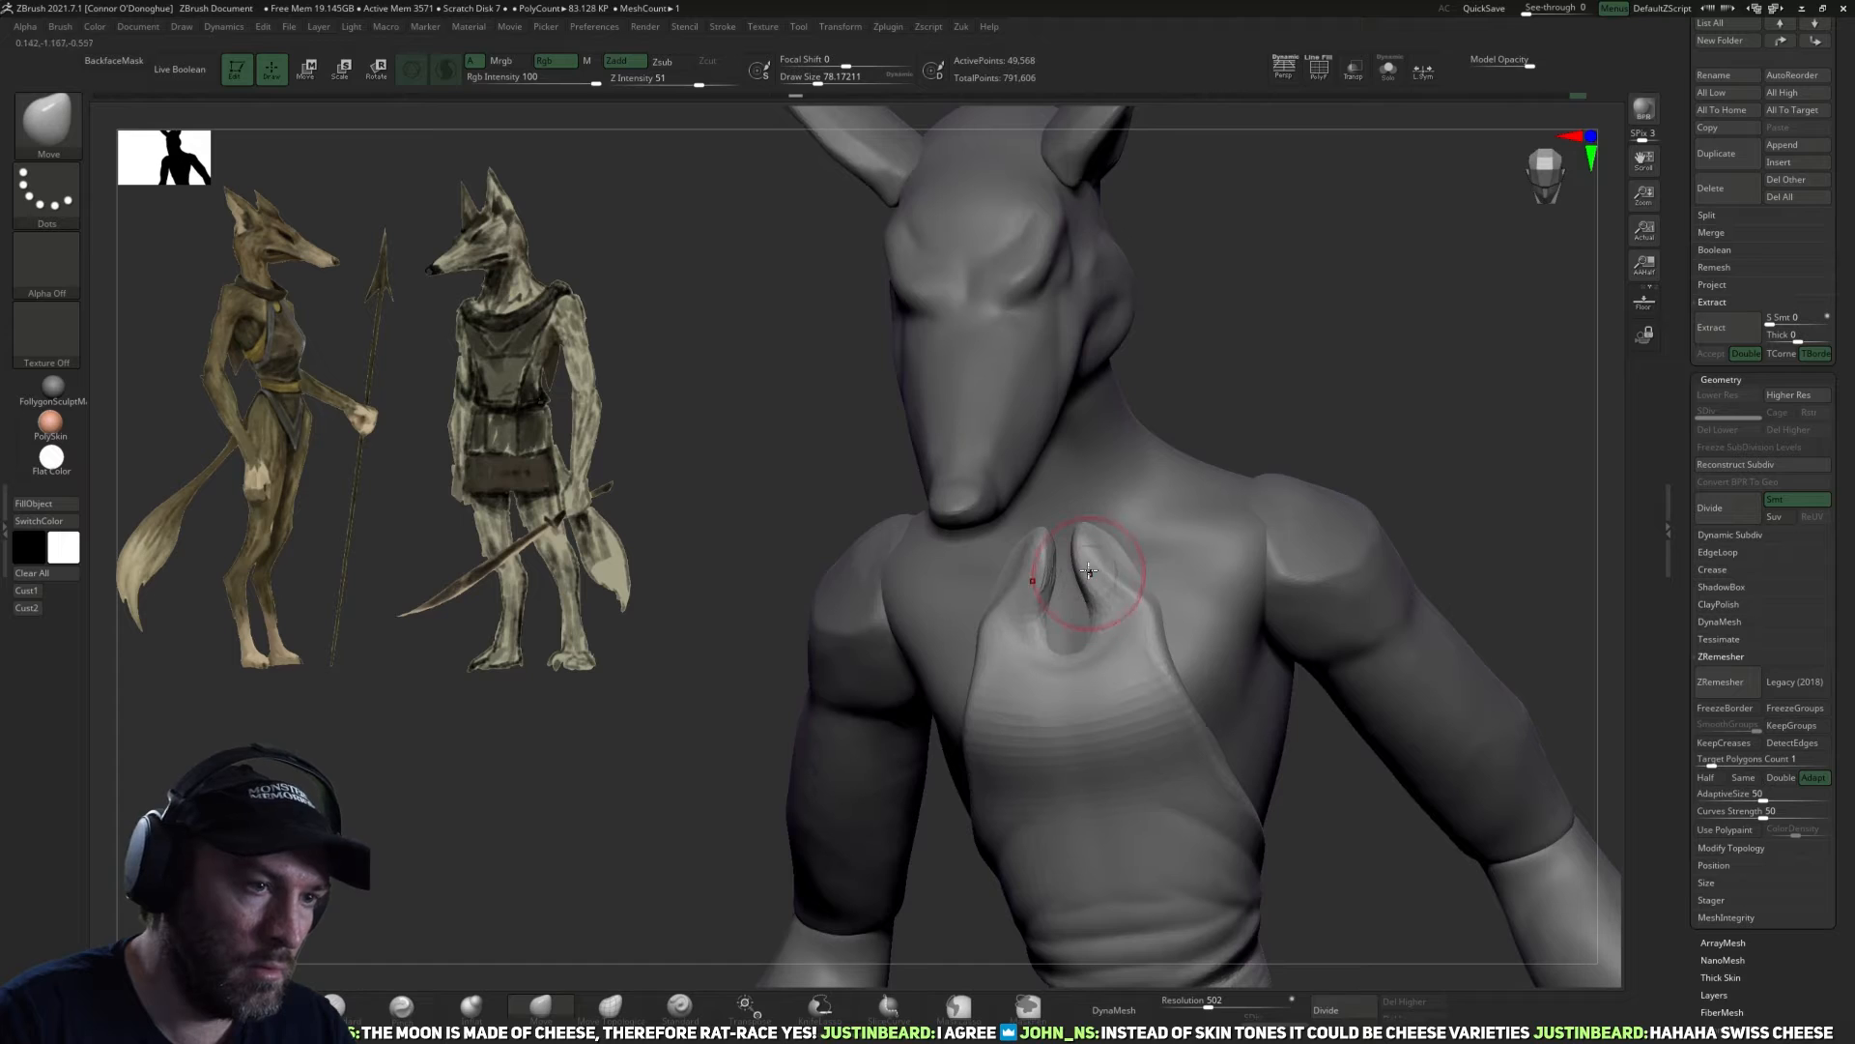
{"action": "left_click_drag", "start_coordinate": [1346, 424], "coordinate": [1174, 581]}
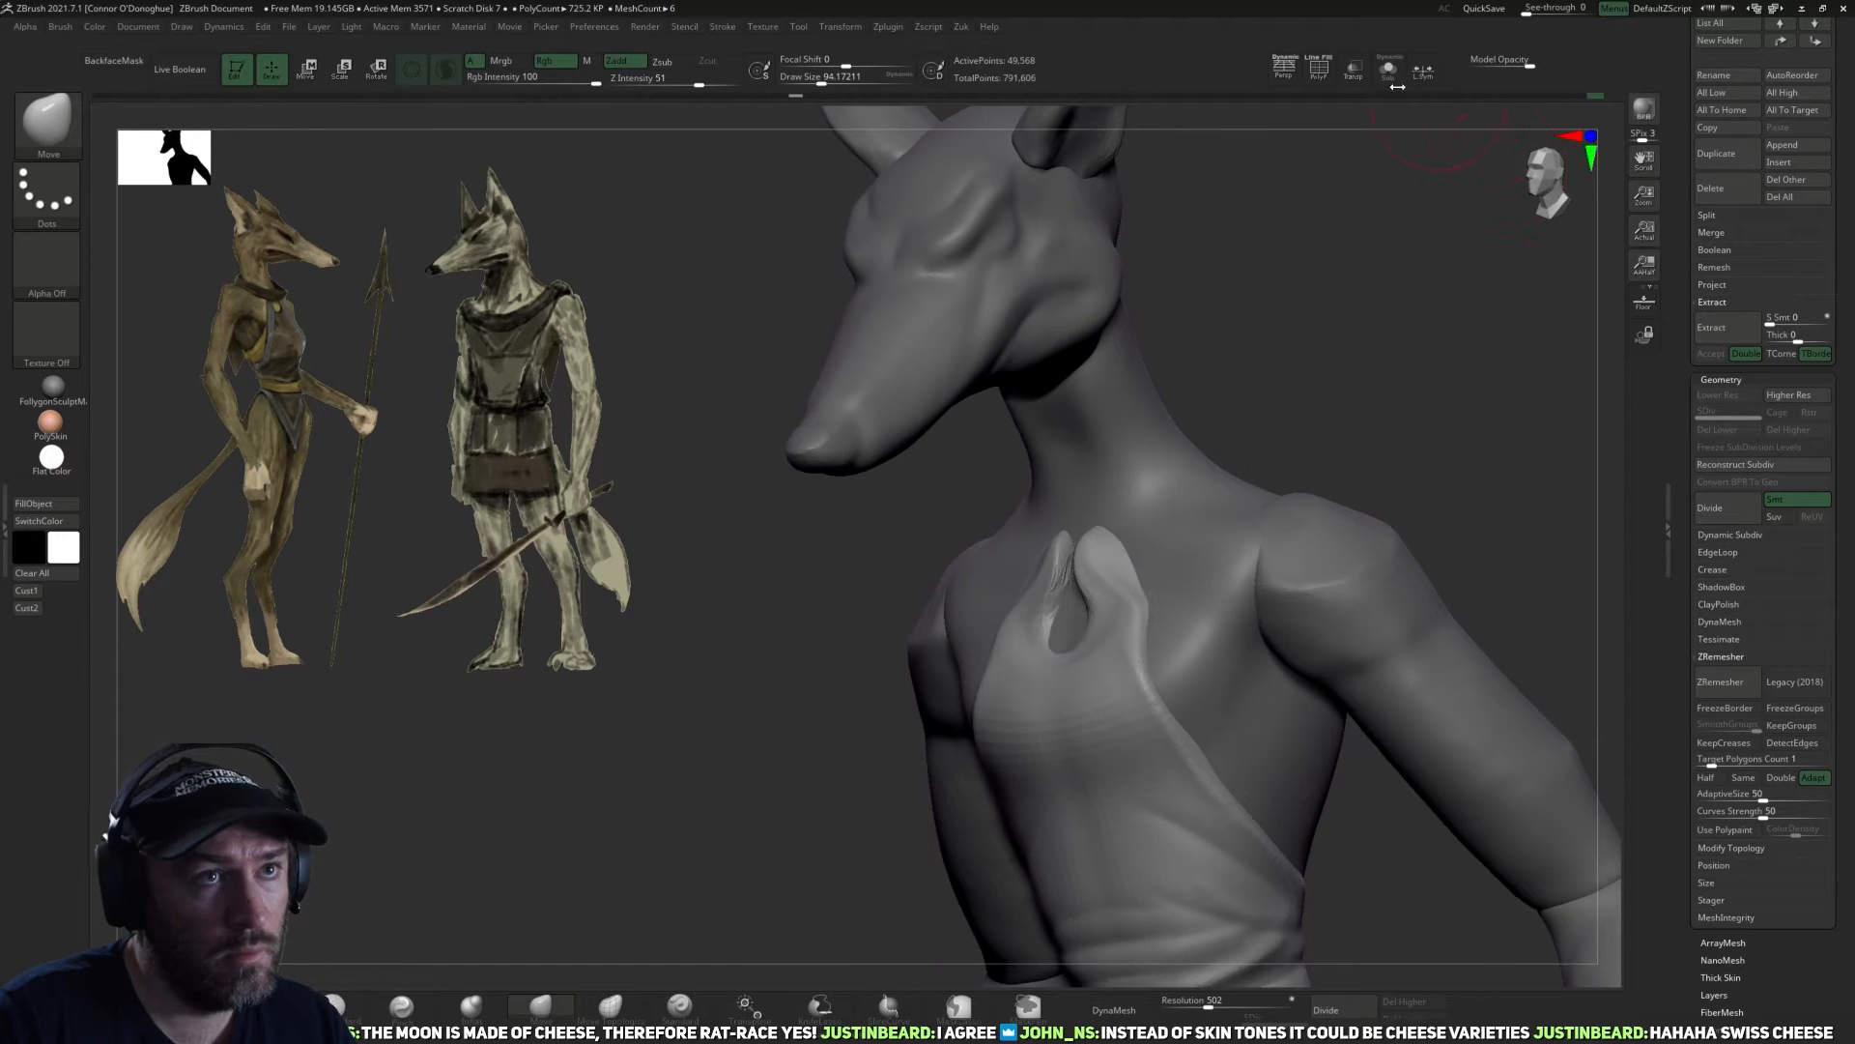
Isolate the garment and rework the inner surfaces of the neck straps around the keyhole opening.
{"action": "left_click", "coordinate": [1390, 71]}
{"action": "mouse_move", "coordinate": [1350, 356]}
{"action": "left_mouse_down"}
{"action": "mouse_move", "coordinate": [1100, 650]}
{"action": "mouse_move", "coordinate": [1096, 628]}
{"action": "left_mouse_up"}
{"action": "key", "text": "bracketright"}
{"action": "key", "text": "bracketleft"}
{"action": "left_click", "coordinate": [262, 1007]}
{"action": "mouse_move", "coordinate": [754, 754]}
{"action": "left_mouse_down"}
{"action": "mouse_move", "coordinate": [928, 676]}
{"action": "mouse_move", "coordinate": [937, 696]}
{"action": "left_mouse_up"}
{"action": "key", "text": "bracketleft"}
{"action": "left_click_drag", "start_coordinate": [1064, 648], "coordinate": [1063, 601]}
Flatten the neck straps and their outer side edges with the TrimDynamic brush.
{"action": "mouse_move", "coordinate": [1174, 589]}
{"action": "left_mouse_down"}
{"action": "mouse_move", "coordinate": [1263, 554]}
{"action": "mouse_move", "coordinate": [1274, 570]}
{"action": "left_mouse_up"}
{"action": "left_click_drag", "start_coordinate": [1063, 568], "coordinate": [1044, 590]}
{"action": "mouse_move", "coordinate": [1160, 585]}
{"action": "left_mouse_down"}
{"action": "mouse_move", "coordinate": [1052, 675]}
{"action": "mouse_move", "coordinate": [1025, 657]}
{"action": "mouse_move", "coordinate": [1064, 590]}
{"action": "mouse_move", "coordinate": [1059, 671]}
{"action": "left_mouse_up"}
{"action": "left_click_drag", "start_coordinate": [1308, 521], "coordinate": [1187, 618]}
{"action": "left_click_drag", "start_coordinate": [1062, 601], "coordinate": [1102, 787]}
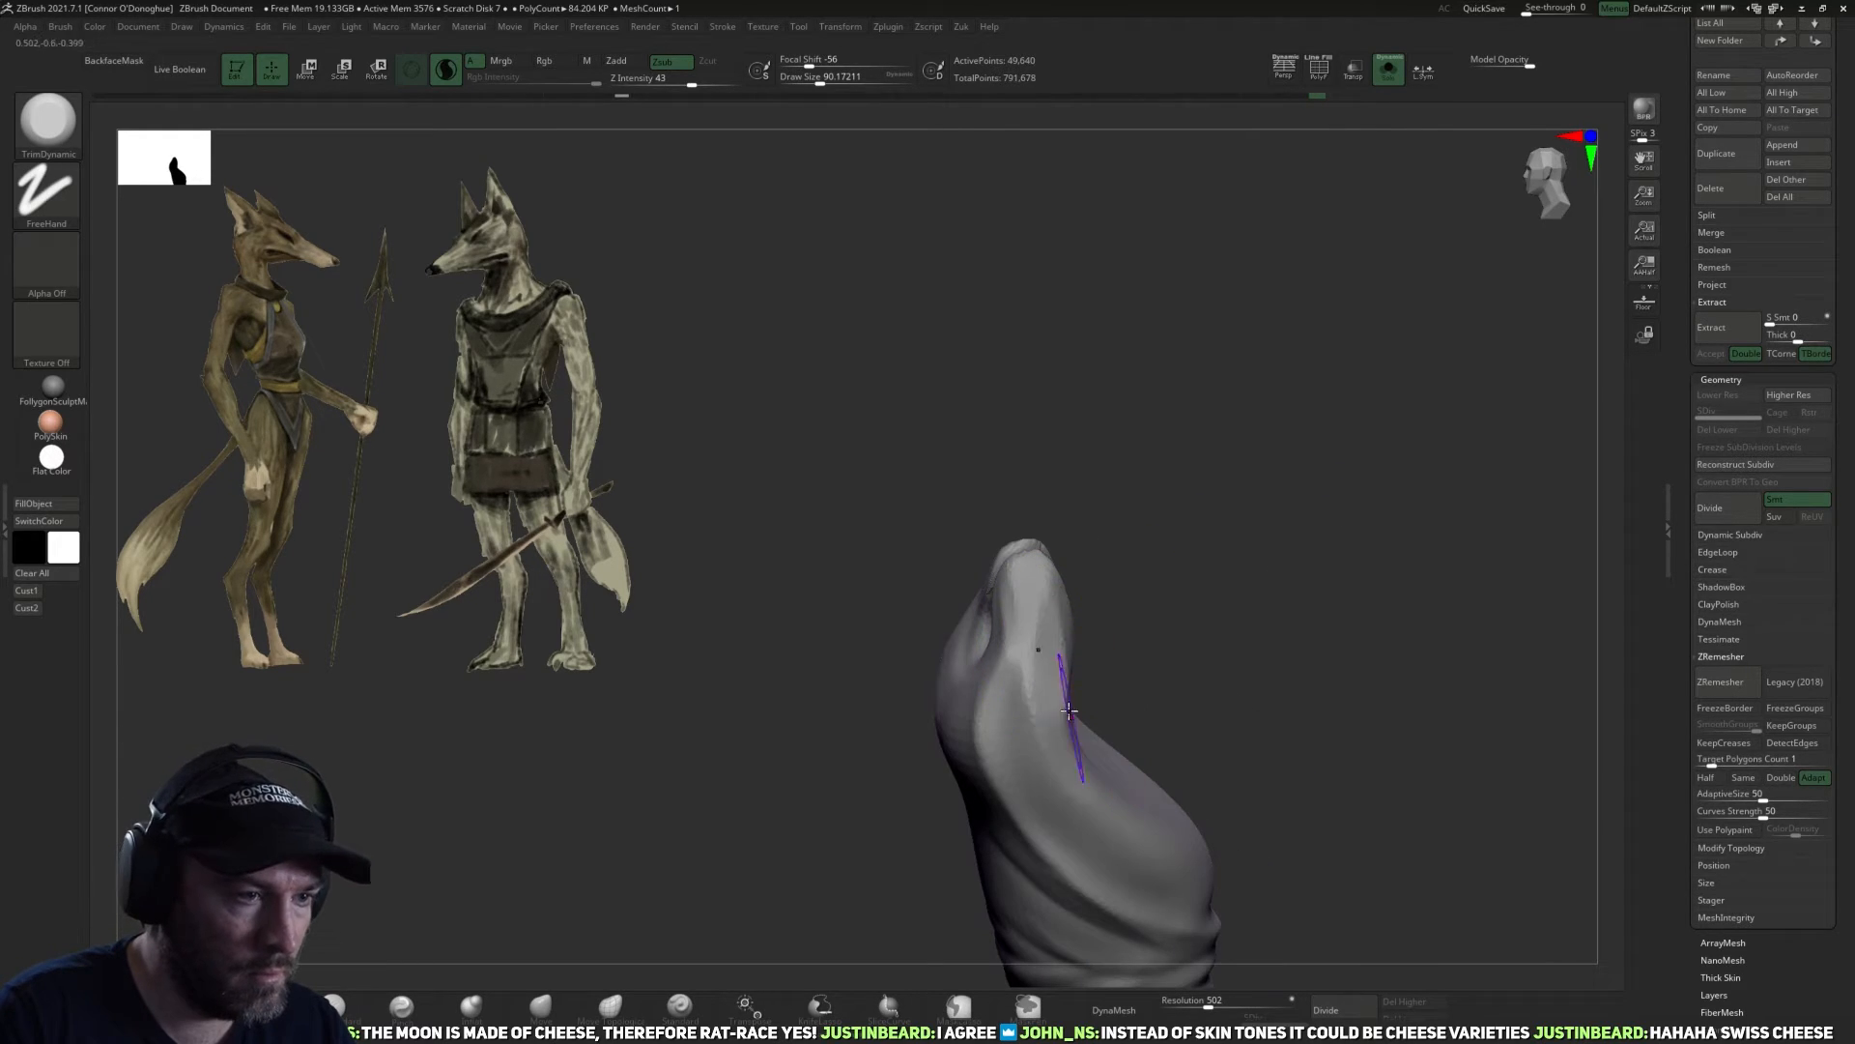
{"action": "left_click_drag", "start_coordinate": [1052, 721], "coordinate": [1053, 694]}
{"action": "left_click_drag", "start_coordinate": [1198, 609], "coordinate": [1353, 575], "text": "shift"}
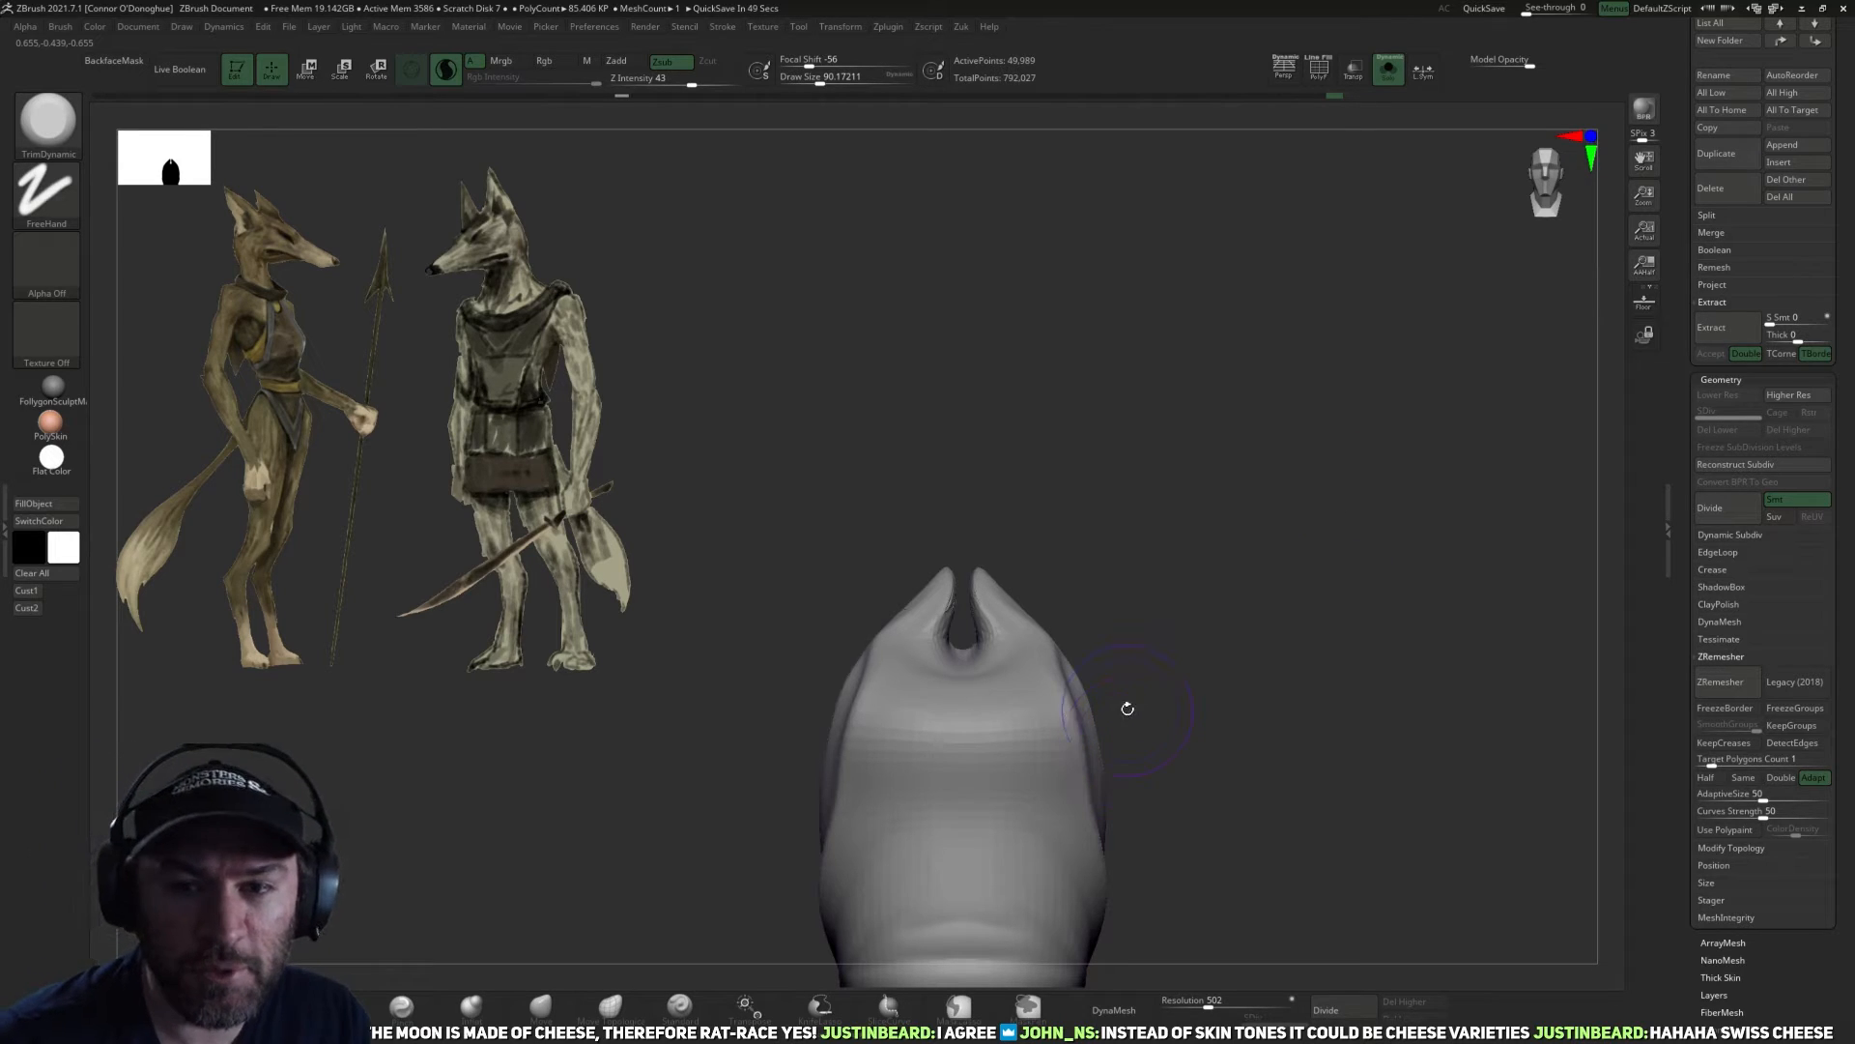
Trim and smooth the front of the straps and the chest below the opening, and show the full figure again.
{"action": "left_click_drag", "start_coordinate": [1263, 704], "coordinate": [1111, 580], "text": "alt"}
{"action": "mouse_move", "coordinate": [885, 631]}
{"action": "left_mouse_down", "text": "shift"}
{"action": "mouse_move", "coordinate": [881, 578]}
{"action": "mouse_move", "coordinate": [878, 601]}
{"action": "left_mouse_up", "text": "shift"}
{"action": "left_click_drag", "start_coordinate": [1143, 497], "coordinate": [1203, 495]}
{"action": "left_click_drag", "start_coordinate": [951, 570], "coordinate": [949, 621], "text": "shift"}
{"action": "left_click_drag", "start_coordinate": [1174, 607], "coordinate": [1165, 653]}
{"action": "left_click_drag", "start_coordinate": [920, 644], "coordinate": [917, 630], "text": "shift"}
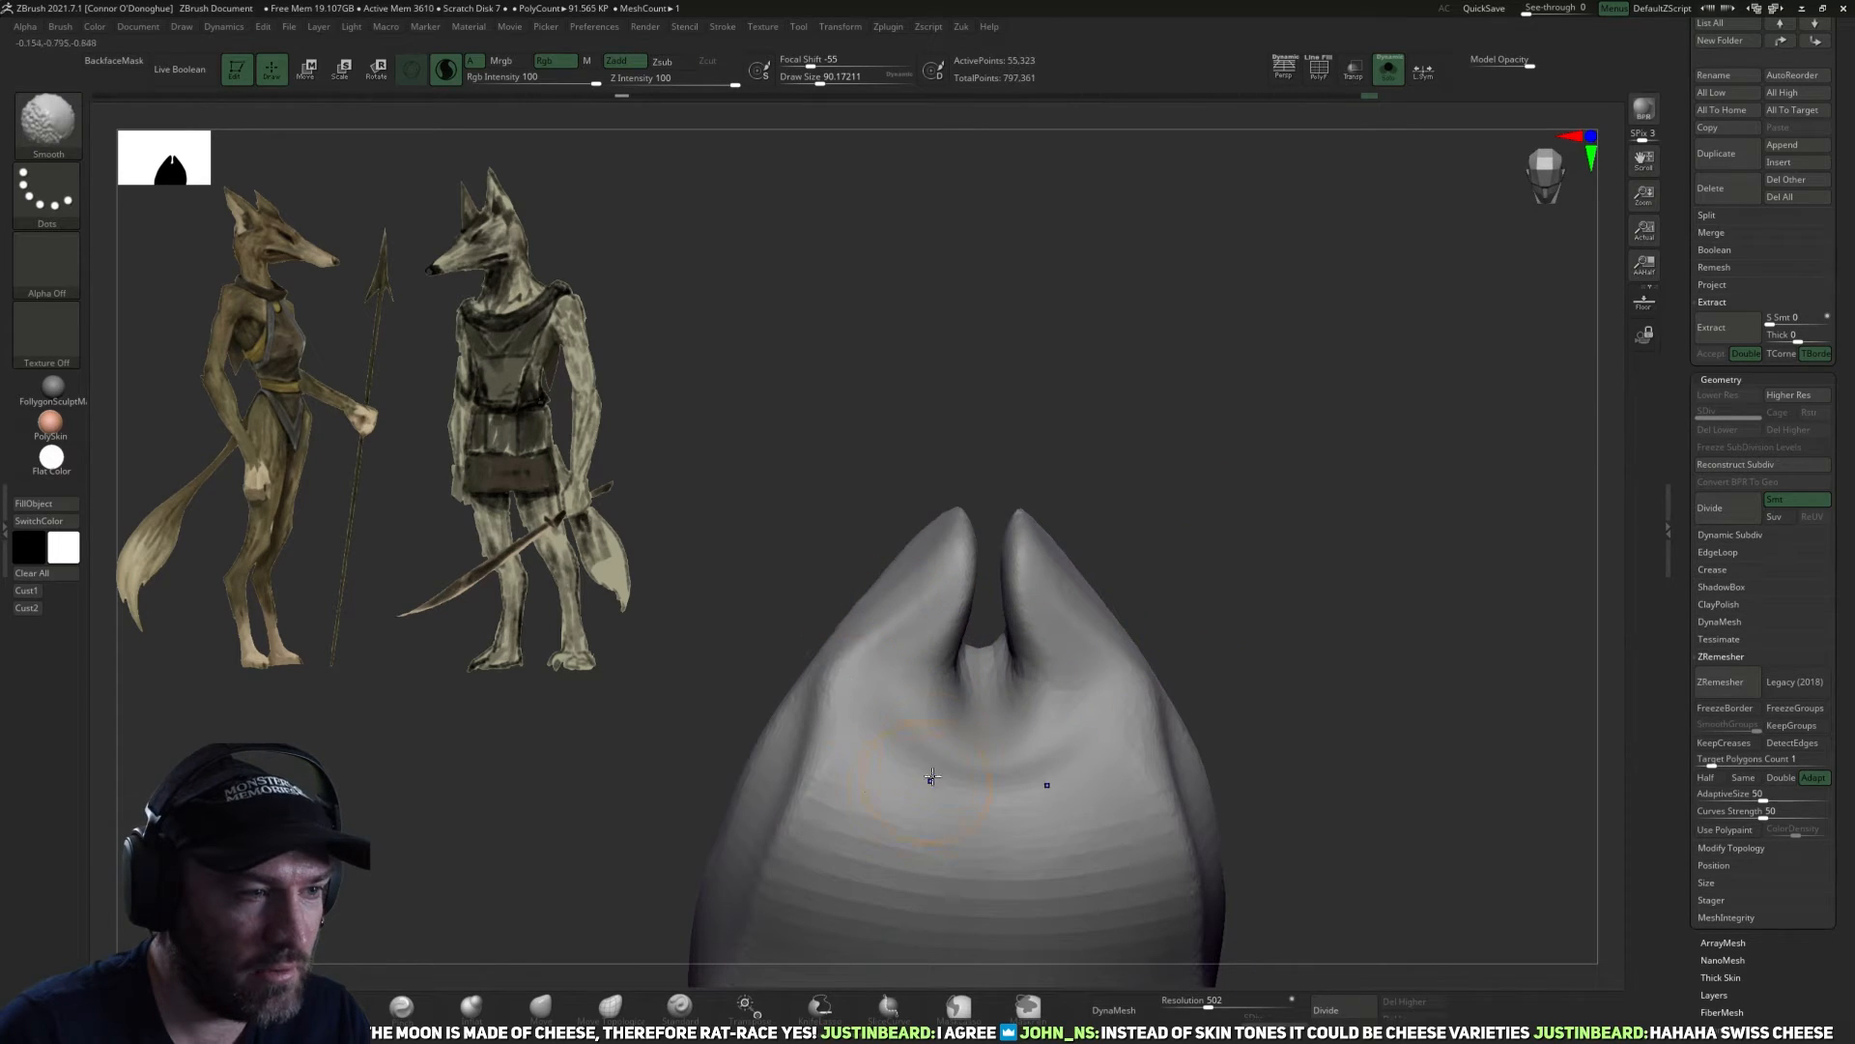
{"action": "mouse_move", "coordinate": [1251, 605]}
{"action": "left_mouse_down"}
{"action": "mouse_move", "coordinate": [1321, 522]}
{"action": "mouse_move", "coordinate": [1367, 600]}
{"action": "mouse_move", "coordinate": [1377, 570]}
{"action": "left_mouse_up"}
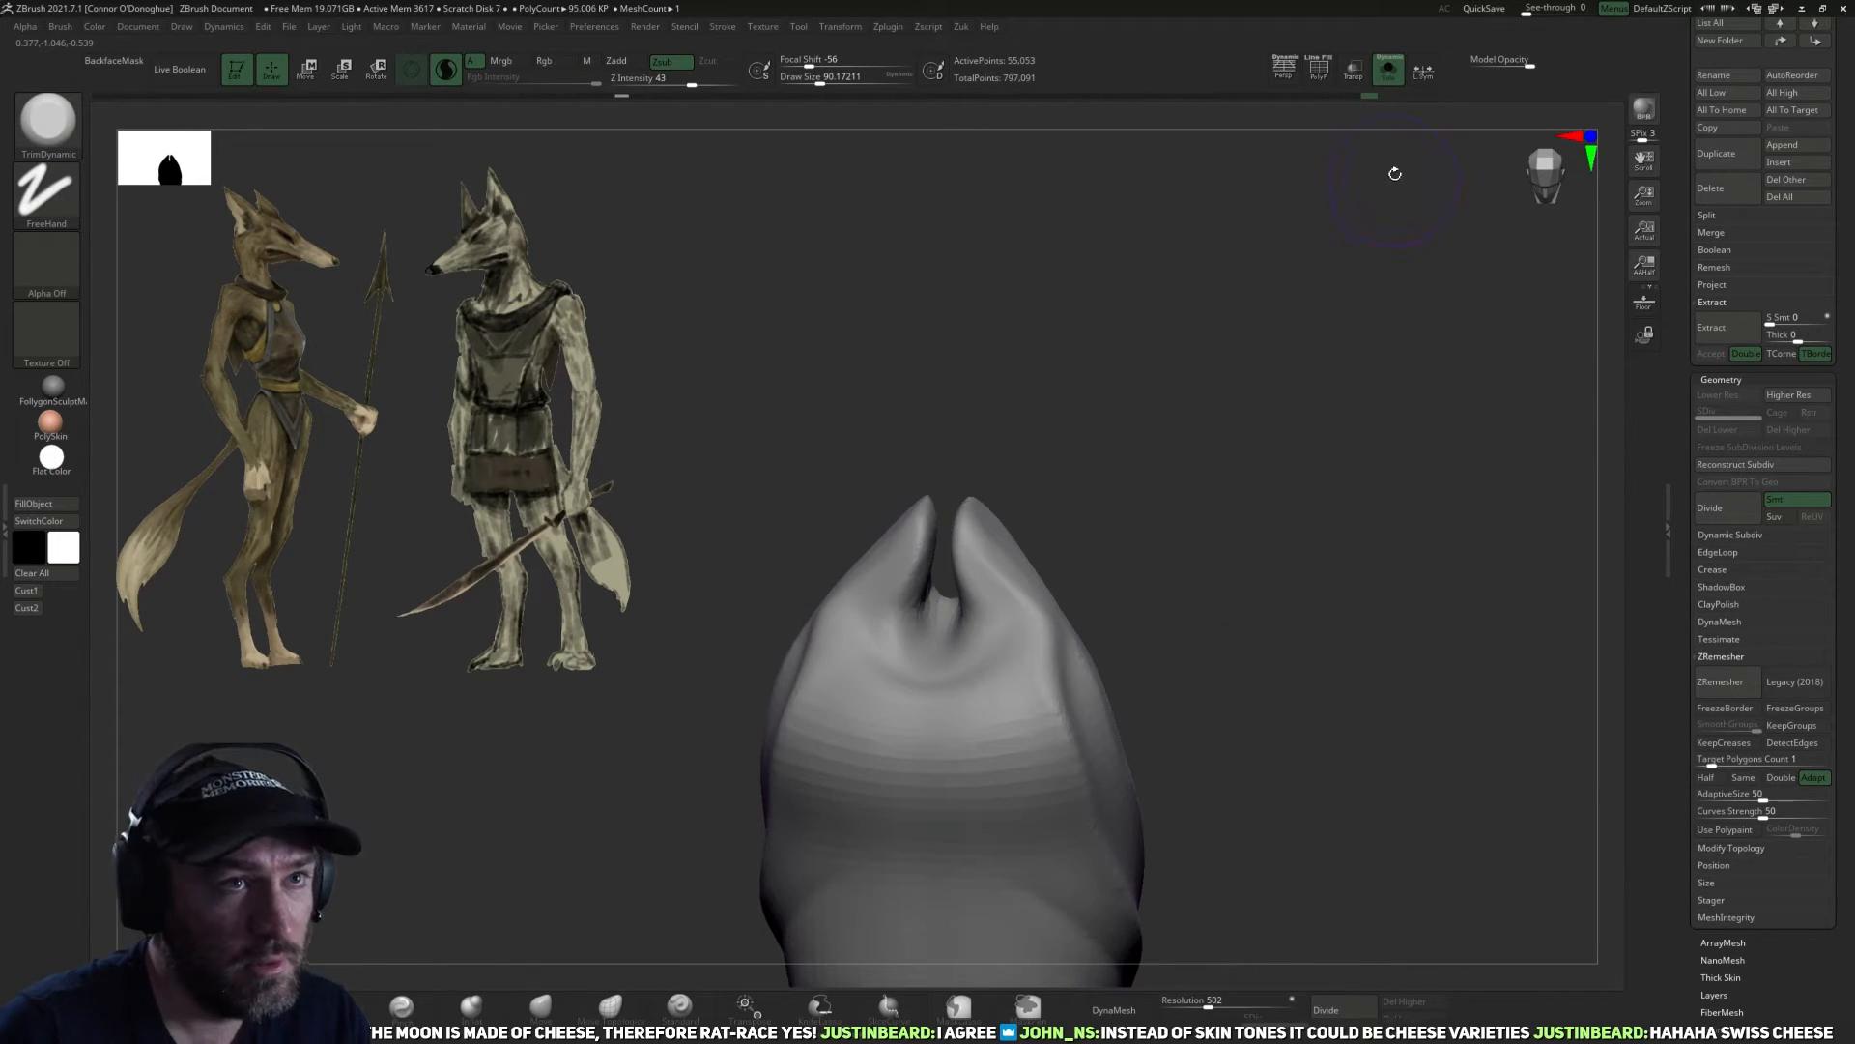
{"action": "left_click", "coordinate": [1388, 68]}
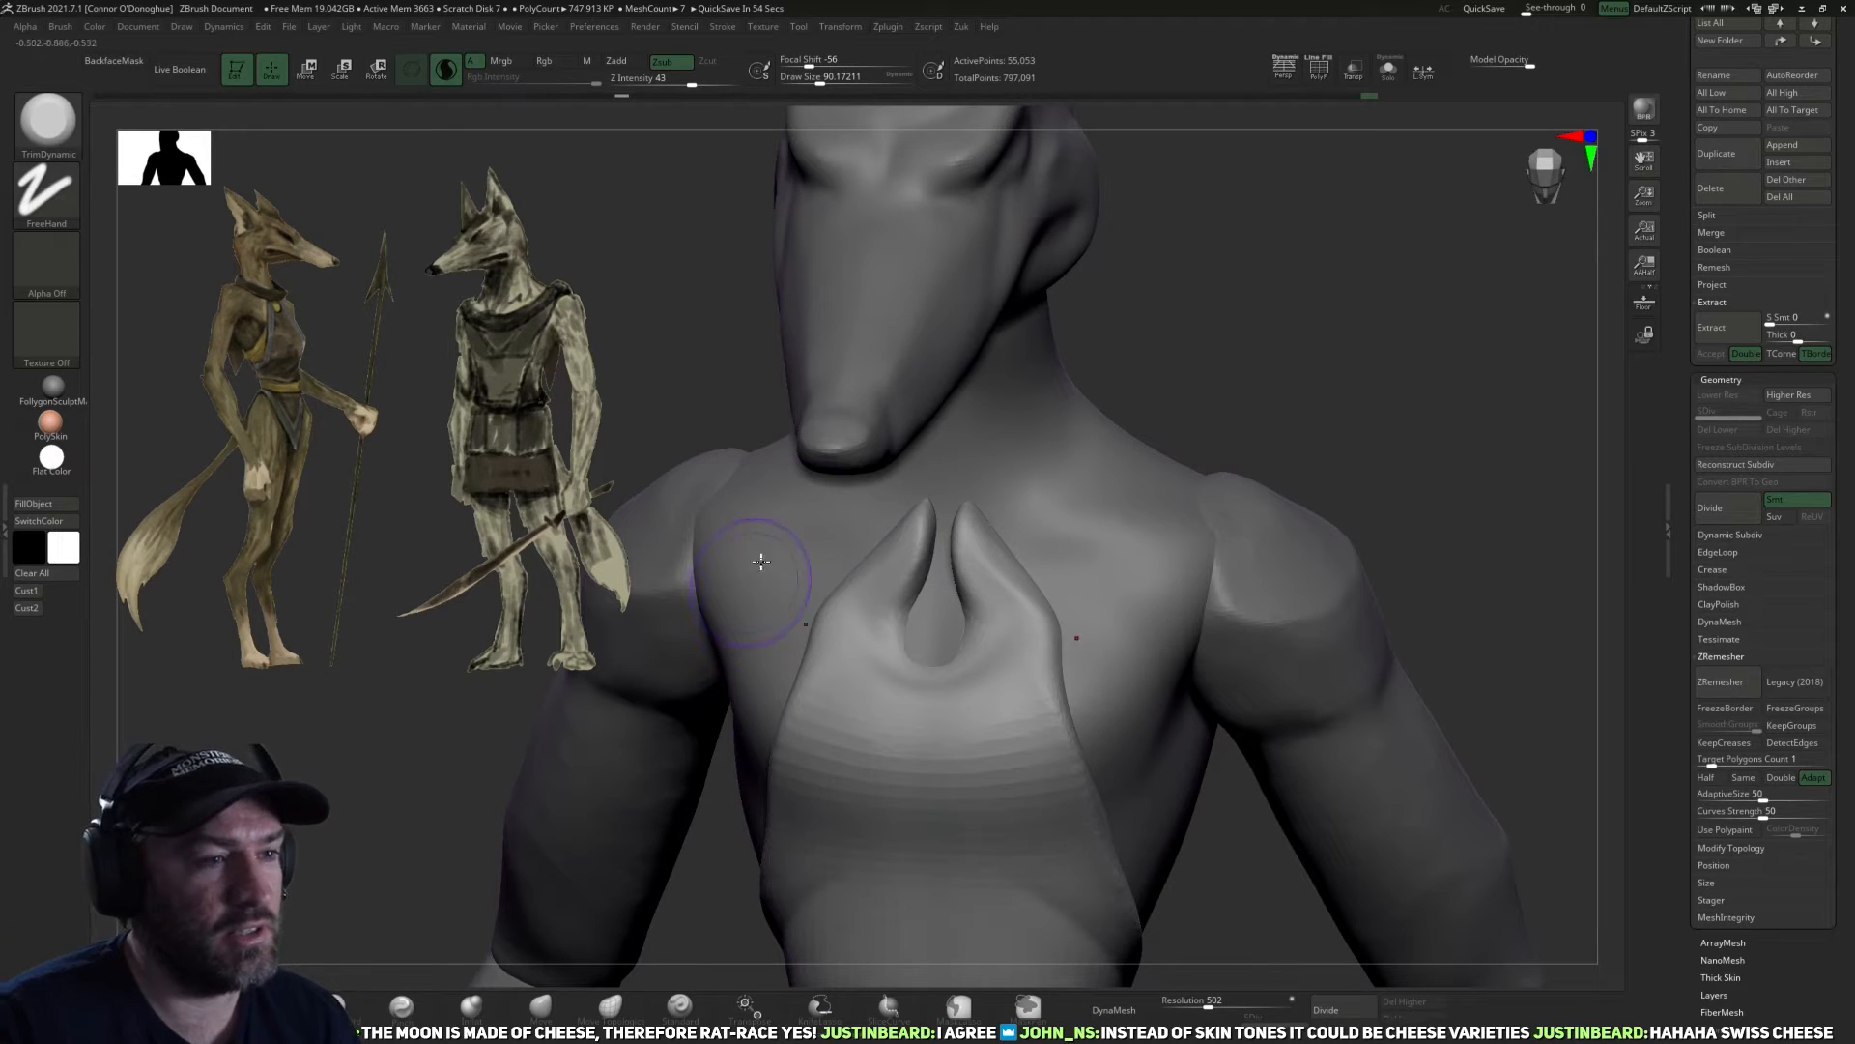
{"action": "left_click_drag", "start_coordinate": [1230, 385], "coordinate": [1151, 421]}
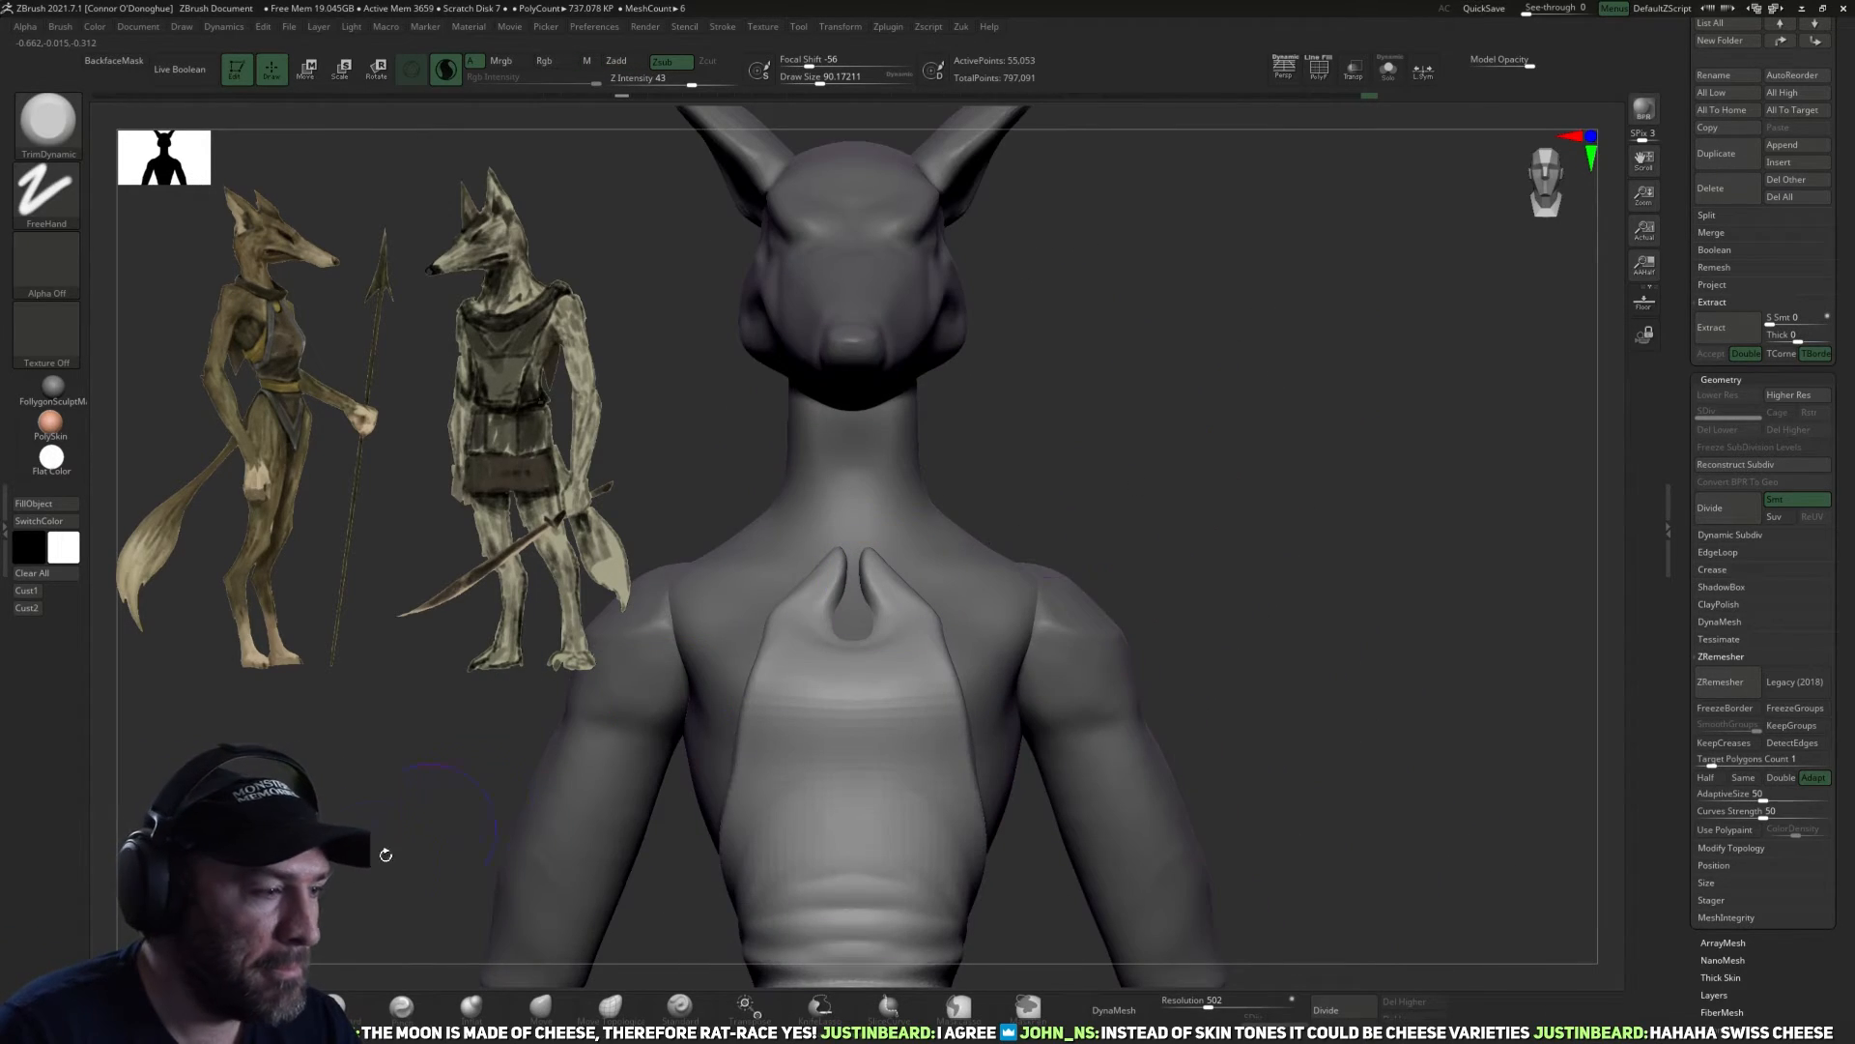
Carve folds down from the neck straps and curved folds beneath the keyhole opening with the DamStandard brush.
{"action": "left_click", "coordinate": [349, 1013]}
{"action": "mouse_move", "coordinate": [1267, 390]}
{"action": "left_mouse_down", "text": "alt"}
{"action": "mouse_move", "coordinate": [1237, 452]}
{"action": "mouse_move", "coordinate": [1154, 491]}
{"action": "left_mouse_up", "text": "alt"}
{"action": "left_click_drag", "start_coordinate": [854, 582], "coordinate": [827, 634]}
{"action": "left_click_drag", "start_coordinate": [849, 569], "coordinate": [789, 695]}
{"action": "left_click_drag", "start_coordinate": [844, 559], "coordinate": [778, 655]}
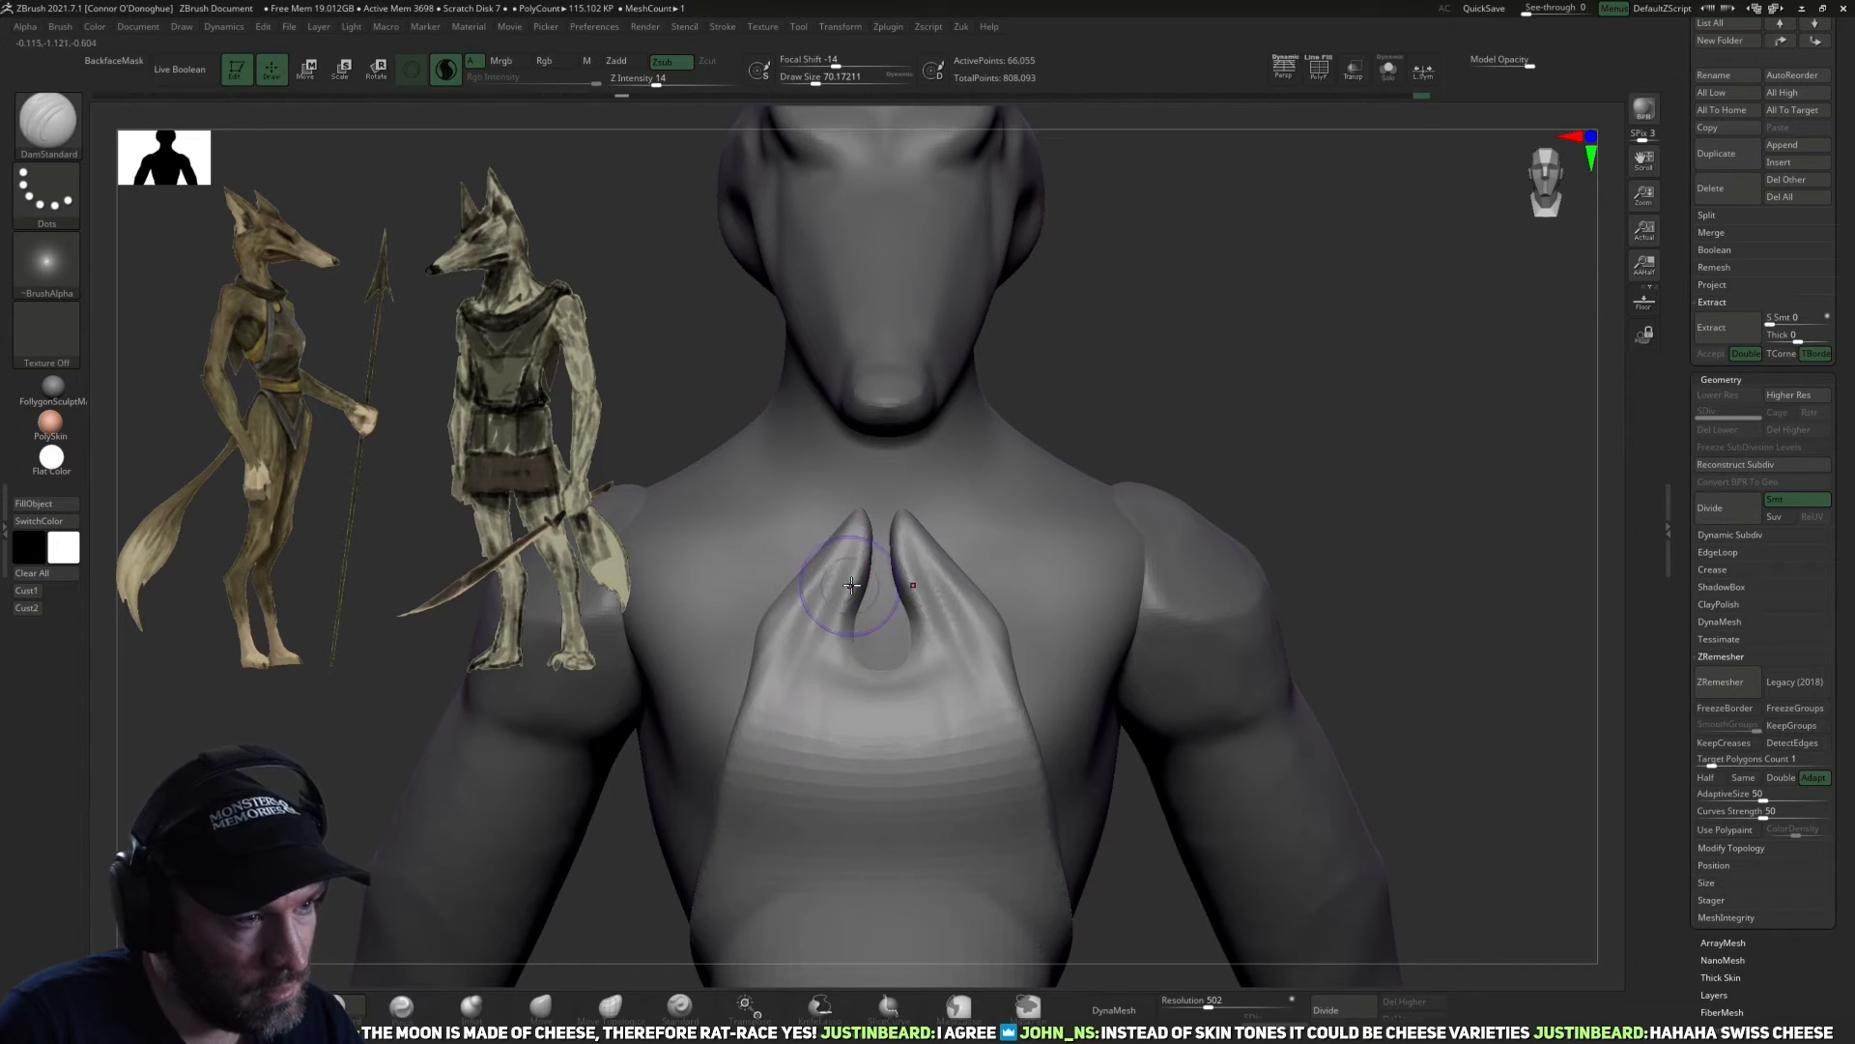
{"action": "mouse_move", "coordinate": [860, 705]}
{"action": "left_mouse_down"}
{"action": "mouse_move", "coordinate": [918, 643]}
{"action": "mouse_move", "coordinate": [852, 687]}
{"action": "left_mouse_up"}
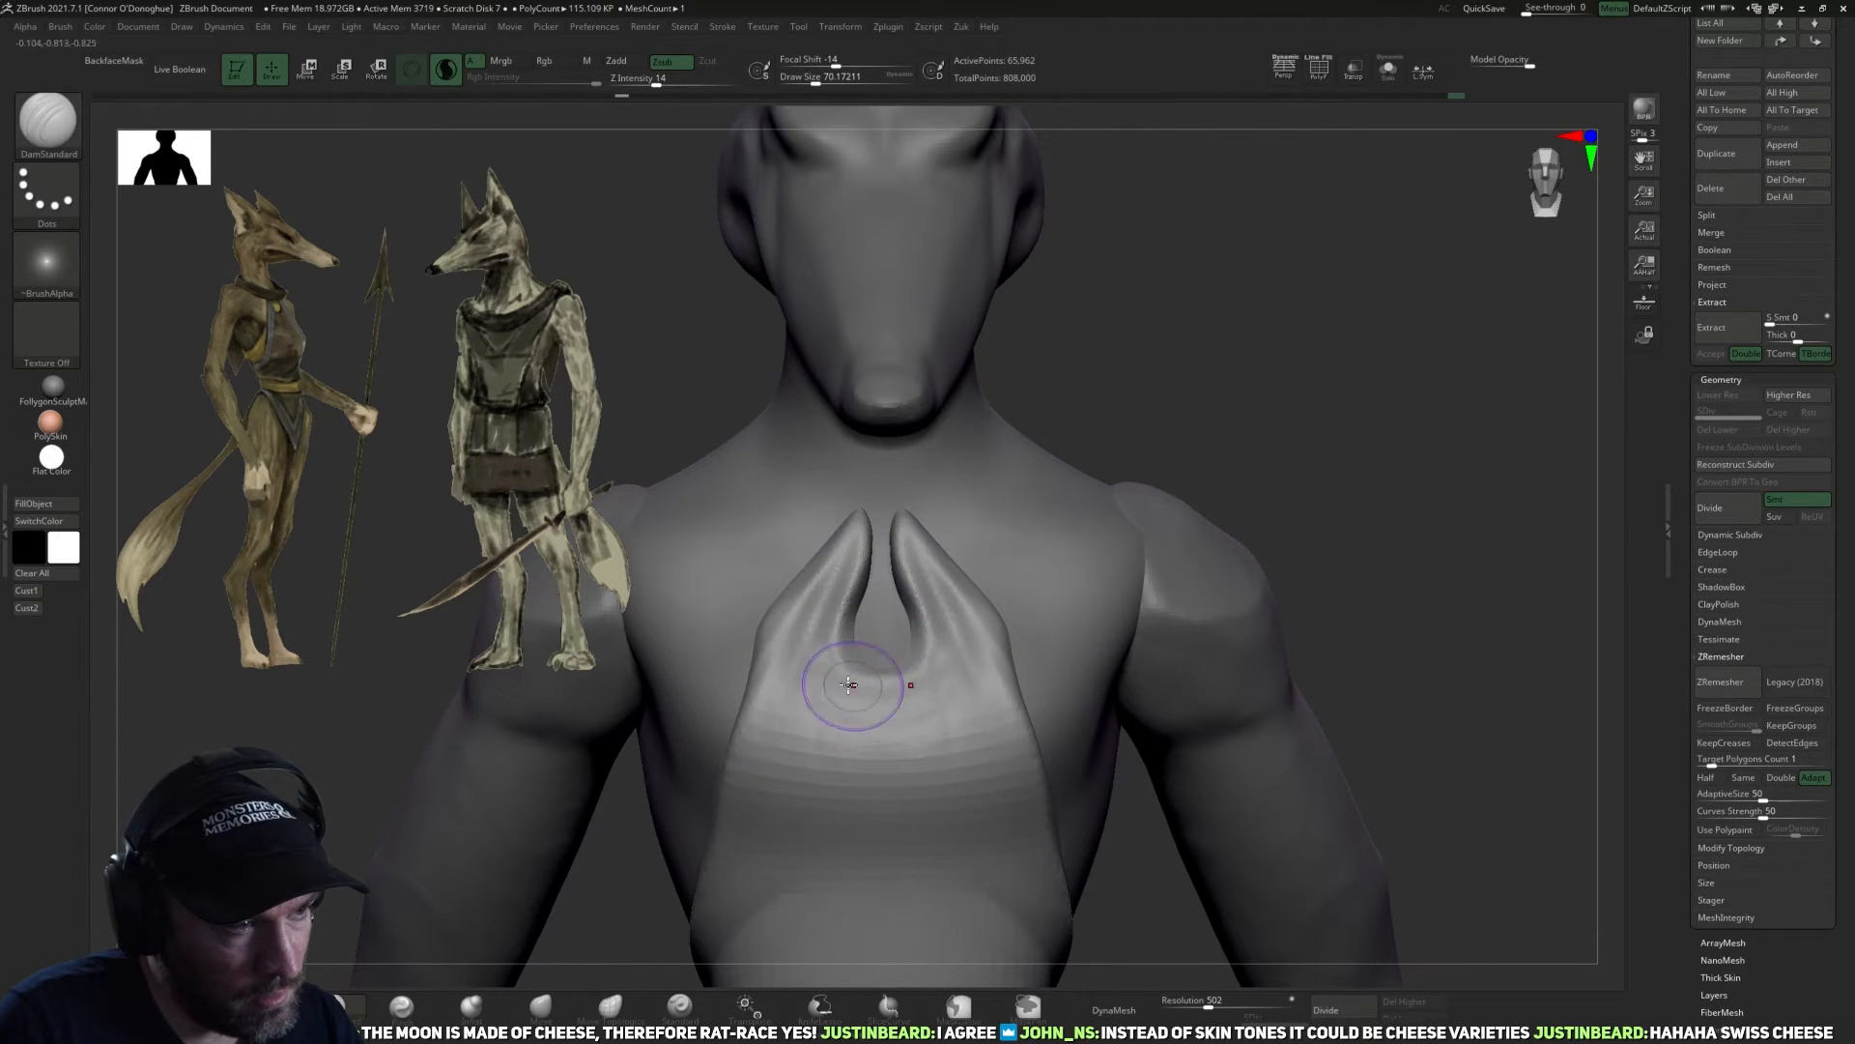
{"action": "left_click_drag", "start_coordinate": [831, 605], "coordinate": [807, 665]}
{"action": "left_click_drag", "start_coordinate": [908, 713], "coordinate": [860, 715]}
{"action": "left_click_drag", "start_coordinate": [837, 615], "coordinate": [802, 676]}
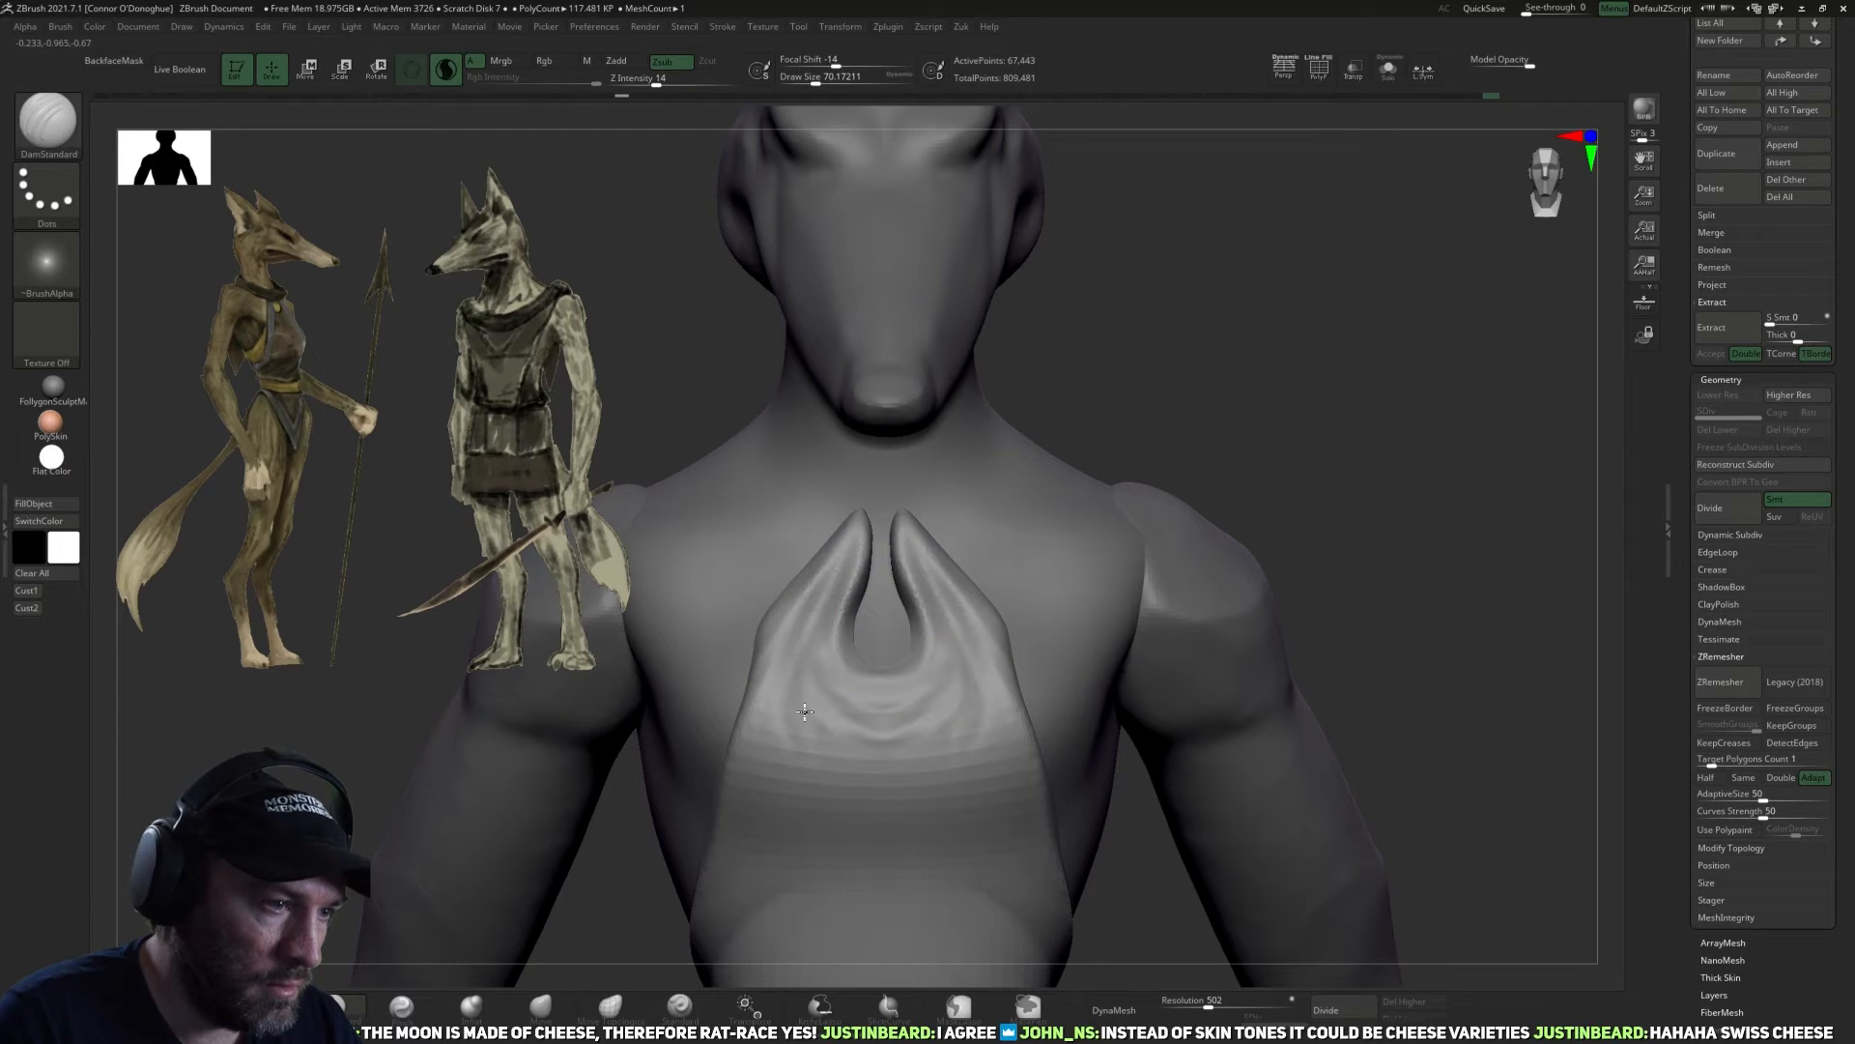
Refine and soften the drapery folds across the upper chest below the neckline.
{"action": "mouse_move", "coordinate": [1300, 409]}
{"action": "left_mouse_down", "text": "alt"}
{"action": "mouse_move", "coordinate": [1288, 393]}
{"action": "mouse_move", "coordinate": [1040, 513]}
{"action": "left_mouse_up", "text": "alt"}
{"action": "left_click_drag", "start_coordinate": [1254, 481], "coordinate": [1162, 421]}
{"action": "left_click_drag", "start_coordinate": [1021, 819], "coordinate": [966, 810]}
{"action": "left_click_drag", "start_coordinate": [875, 667], "coordinate": [794, 689], "text": "shift"}
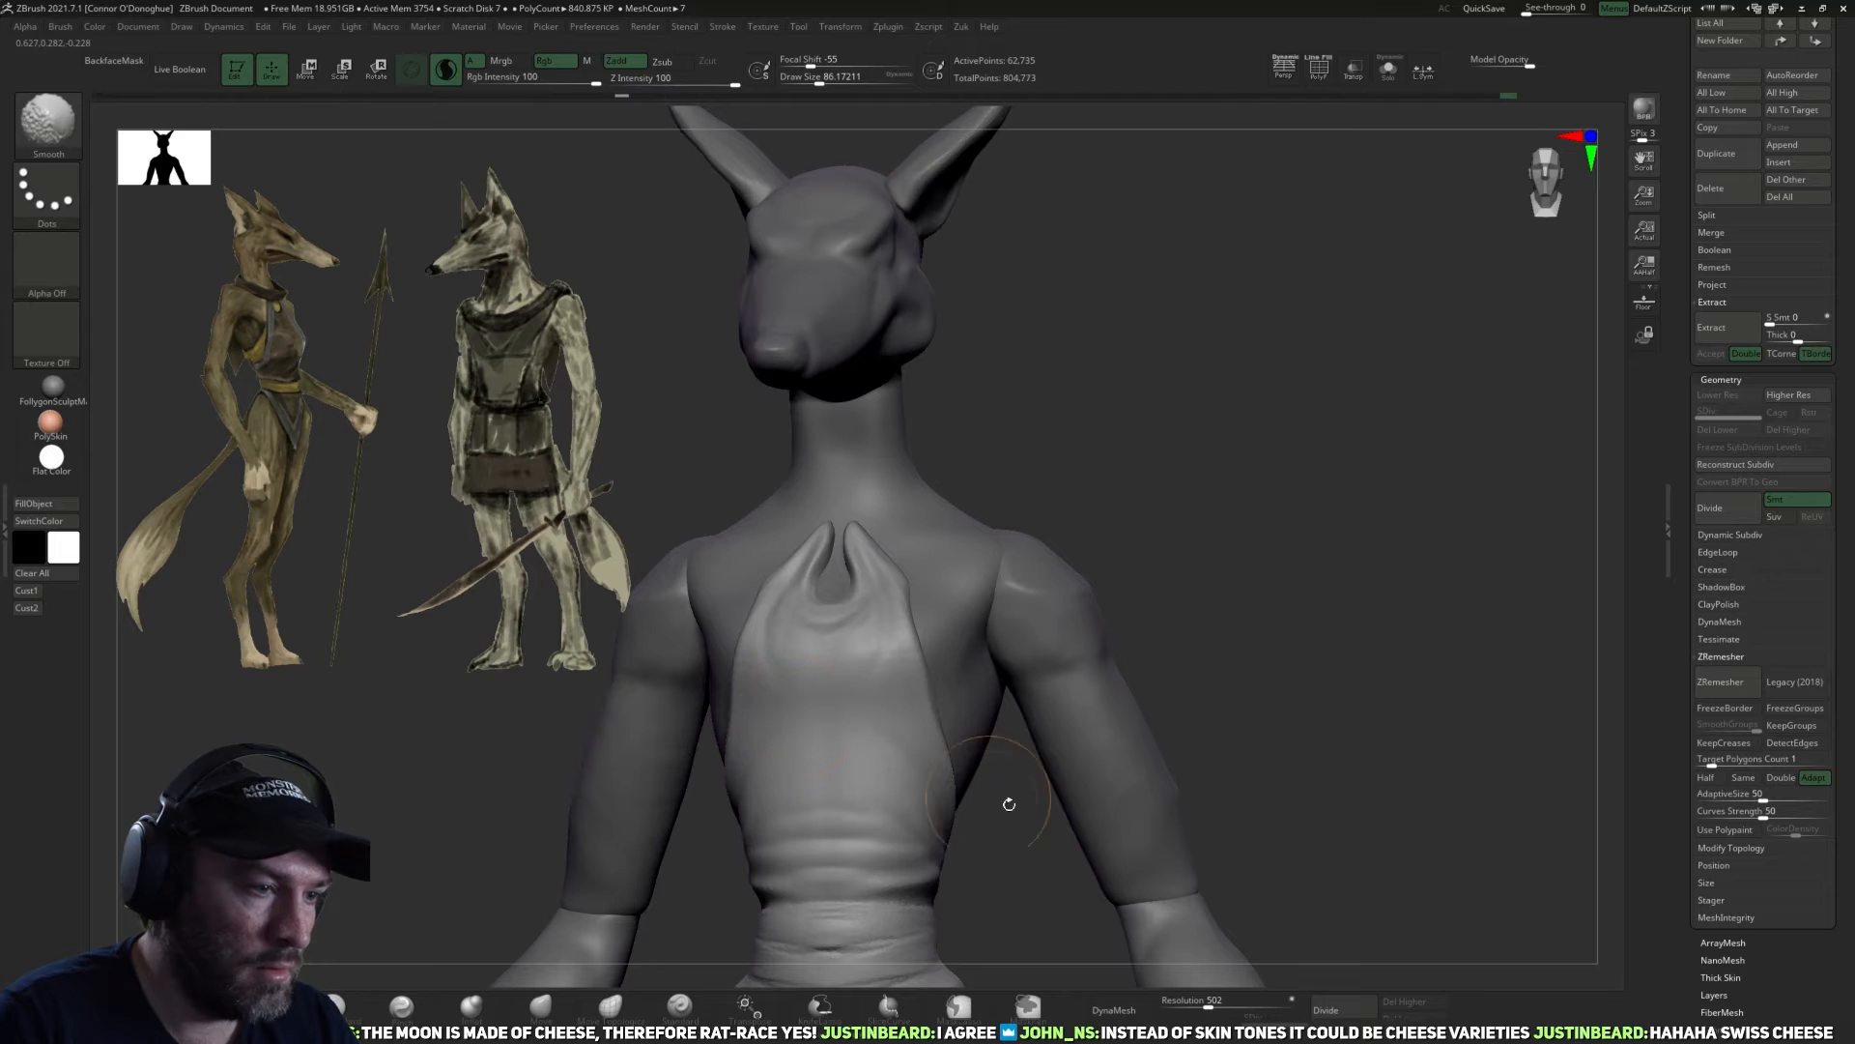
{"action": "left_click_drag", "start_coordinate": [989, 796], "coordinate": [968, 794]}
{"action": "mouse_move", "coordinate": [880, 675]}
{"action": "left_mouse_down"}
{"action": "mouse_move", "coordinate": [865, 618]}
{"action": "mouse_move", "coordinate": [841, 611]}
{"action": "left_mouse_up"}
Carve long vertical folds from the waist up the front of the torso with the DamStandard brush.
{"action": "mouse_move", "coordinate": [907, 829]}
{"action": "left_mouse_down"}
{"action": "mouse_move", "coordinate": [913, 804]}
{"action": "mouse_move", "coordinate": [862, 727]}
{"action": "left_mouse_up"}
{"action": "left_click_drag", "start_coordinate": [908, 793], "coordinate": [843, 703]}
{"action": "left_click_drag", "start_coordinate": [852, 822], "coordinate": [845, 709]}
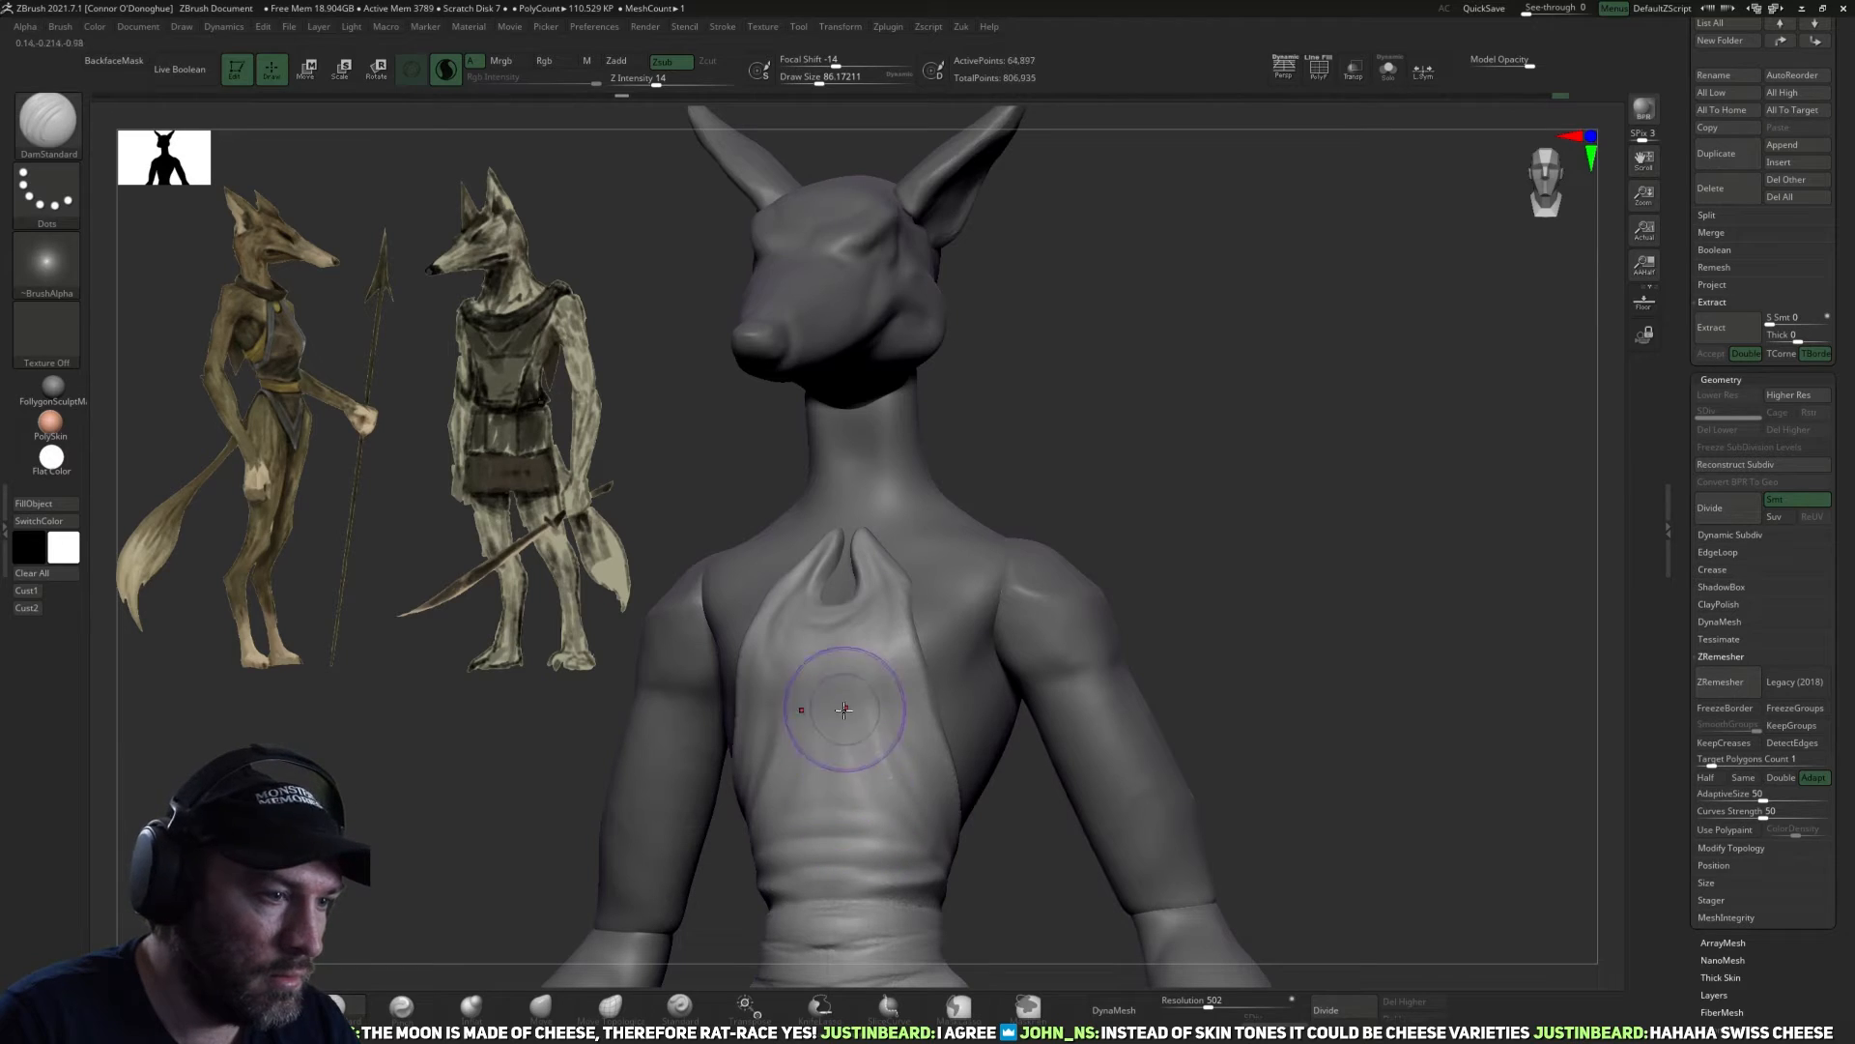
{"action": "mouse_move", "coordinate": [843, 812]}
{"action": "left_mouse_down"}
{"action": "mouse_move", "coordinate": [848, 696]}
{"action": "mouse_move", "coordinate": [827, 687]}
{"action": "left_mouse_up"}
{"action": "left_click_drag", "start_coordinate": [911, 817], "coordinate": [870, 710]}
Flatten the garment's armhole edge from the neck strap down to the side of the waist with the TrimDynamic brush.
{"action": "left_click_drag", "start_coordinate": [1092, 852], "coordinate": [1023, 857]}
{"action": "left_click_drag", "start_coordinate": [1140, 460], "coordinate": [1111, 513]}
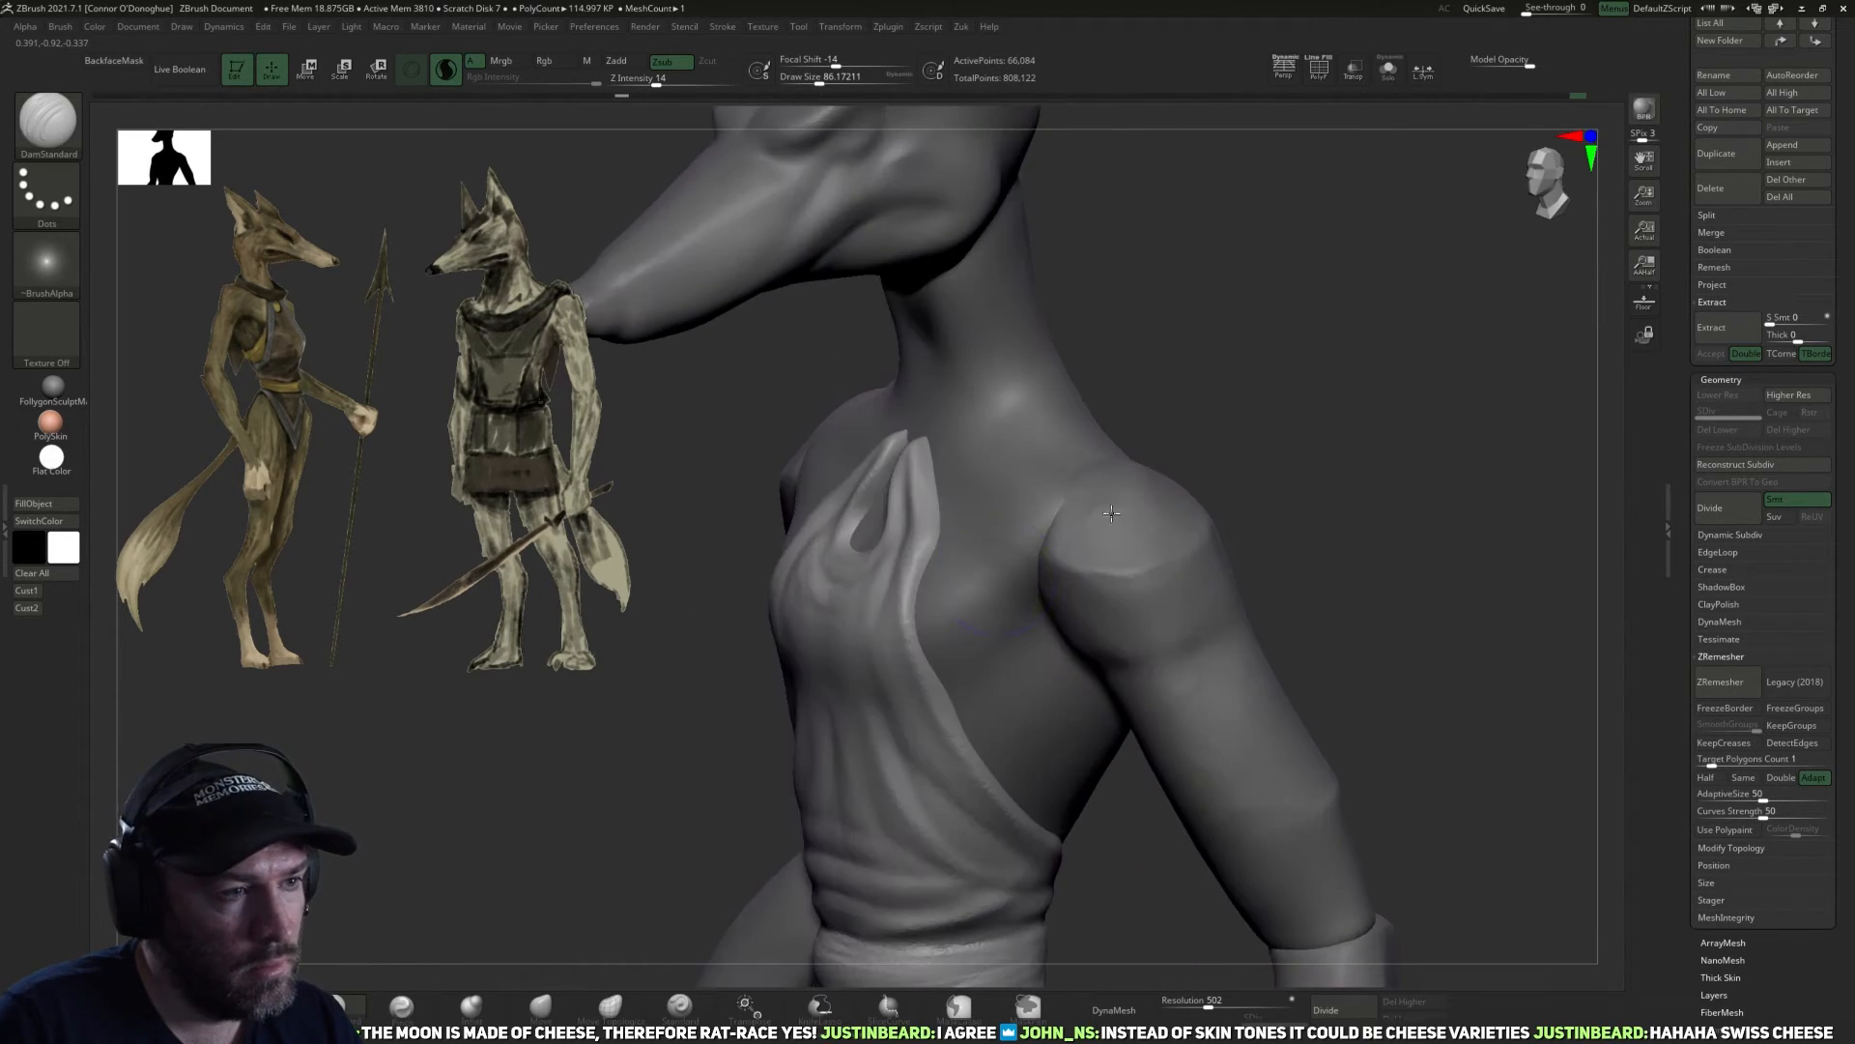
{"action": "left_click", "coordinate": [193, 1007]}
{"action": "key", "text": "super"}
{"action": "key", "text": "super"}
{"action": "mouse_move", "coordinate": [1314, 315]}
{"action": "left_mouse_down", "text": "alt"}
{"action": "mouse_move", "coordinate": [1294, 321]}
{"action": "mouse_move", "coordinate": [1363, 327]}
{"action": "left_mouse_up", "text": "alt"}
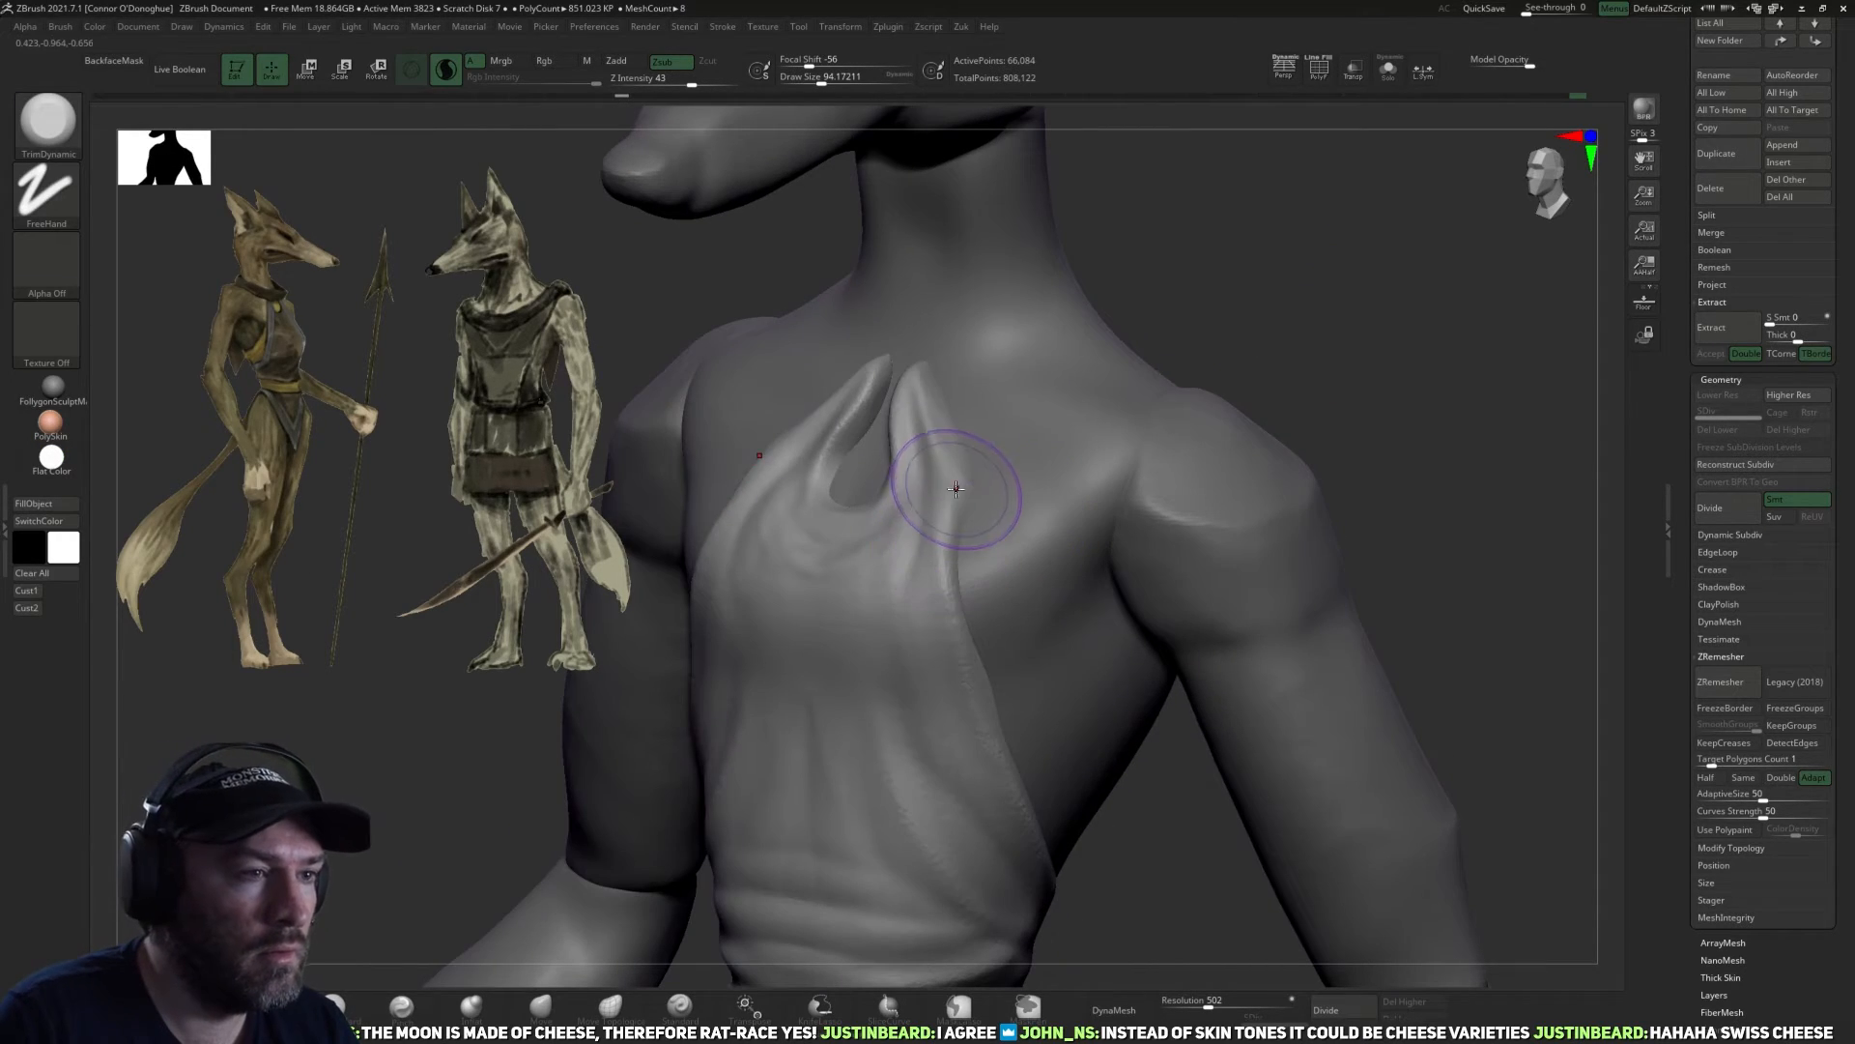
{"action": "key", "text": "bracketleft"}
{"action": "key", "text": "bracketleft"}
{"action": "left_click_drag", "start_coordinate": [936, 427], "coordinate": [963, 662]}
{"action": "left_click_drag", "start_coordinate": [1307, 317], "coordinate": [1246, 321]}
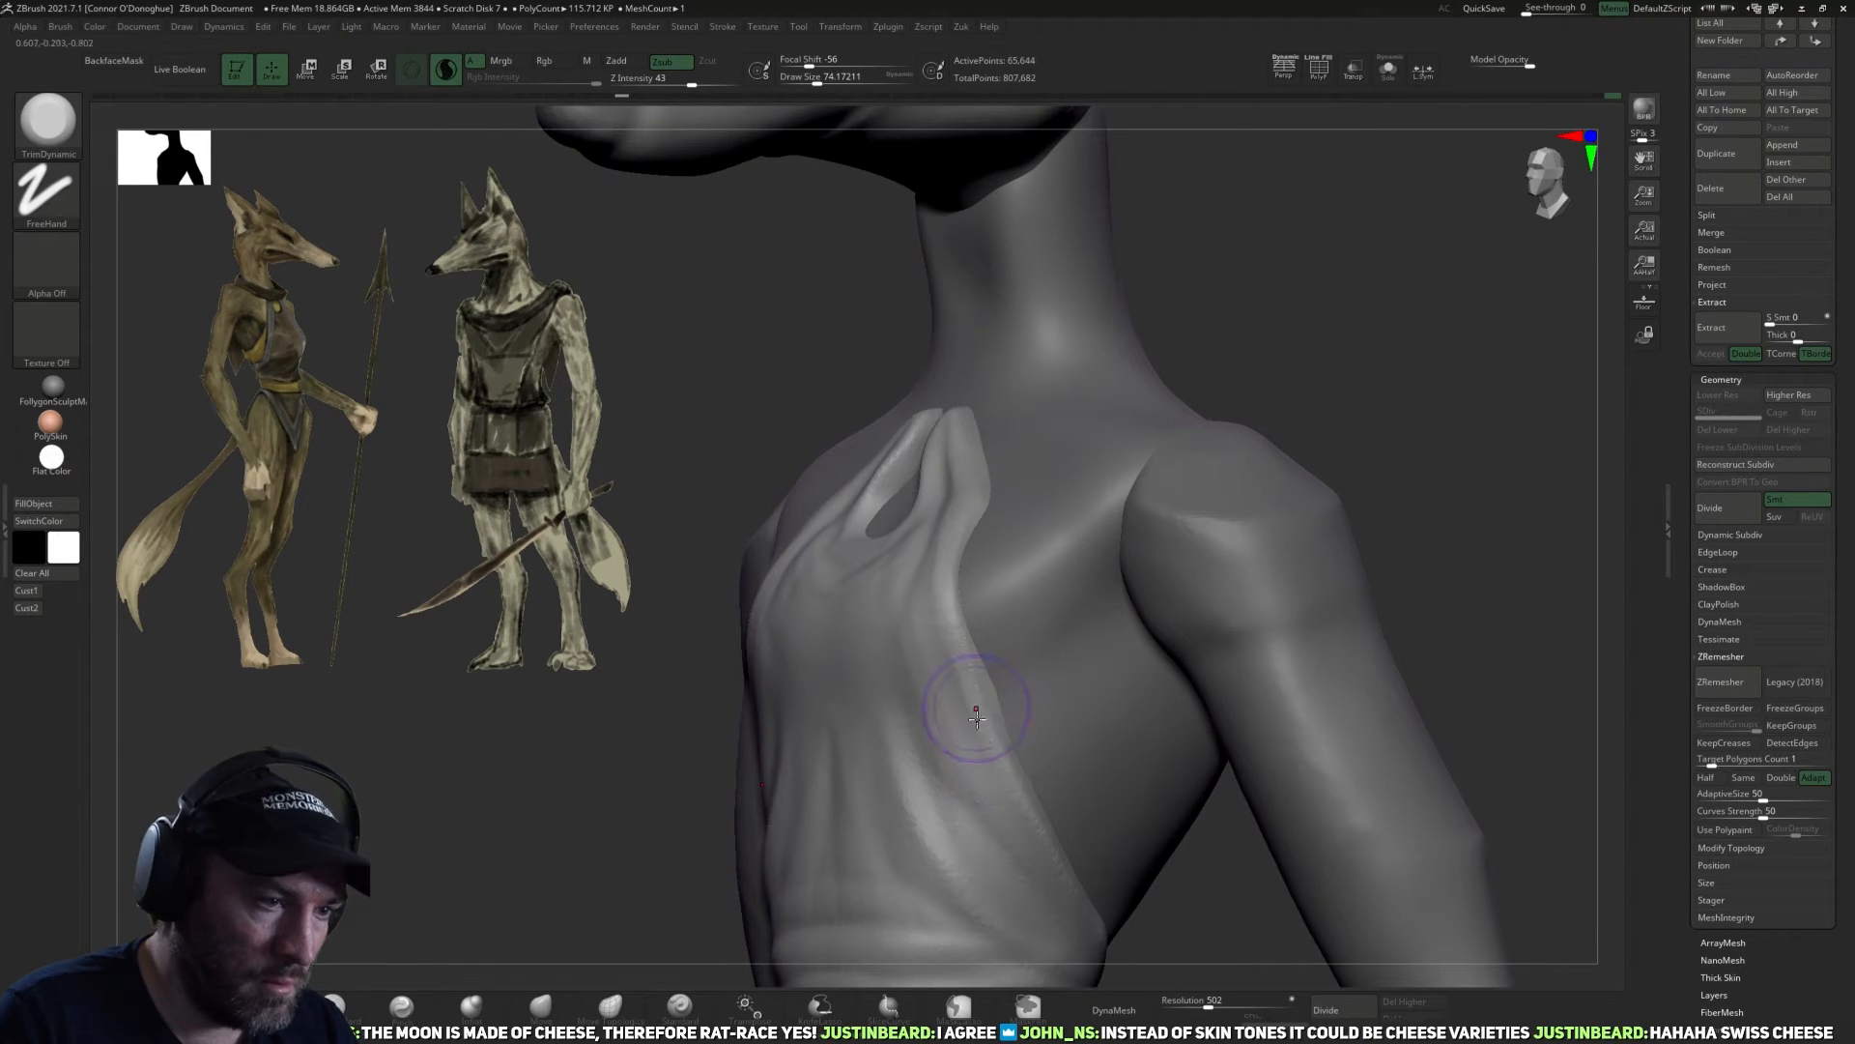
{"action": "mouse_move", "coordinate": [1230, 919]}
{"action": "left_mouse_down", "text": "alt"}
{"action": "mouse_move", "coordinate": [1202, 799]}
{"action": "mouse_move", "coordinate": [1126, 795]}
{"action": "left_mouse_up", "text": "alt"}
{"action": "left_click_drag", "start_coordinate": [995, 696], "coordinate": [1034, 788]}
Isolate the garment and flatten the edges and underside of its lower flaps with the TrimDynamic brush.
{"action": "left_click_drag", "start_coordinate": [1245, 829], "coordinate": [1165, 820]}
{"action": "mouse_move", "coordinate": [706, 725]}
{"action": "left_mouse_down", "text": "alt"}
{"action": "mouse_move", "coordinate": [708, 670]}
{"action": "mouse_move", "coordinate": [831, 665]}
{"action": "left_mouse_up", "text": "alt"}
{"action": "left_click_drag", "start_coordinate": [1204, 426], "coordinate": [1184, 363], "text": "alt"}
{"action": "mouse_move", "coordinate": [1068, 634]}
{"action": "left_mouse_down", "text": "alt"}
{"action": "mouse_move", "coordinate": [1039, 710]}
{"action": "mouse_move", "coordinate": [935, 667]}
{"action": "left_mouse_up", "text": "alt"}
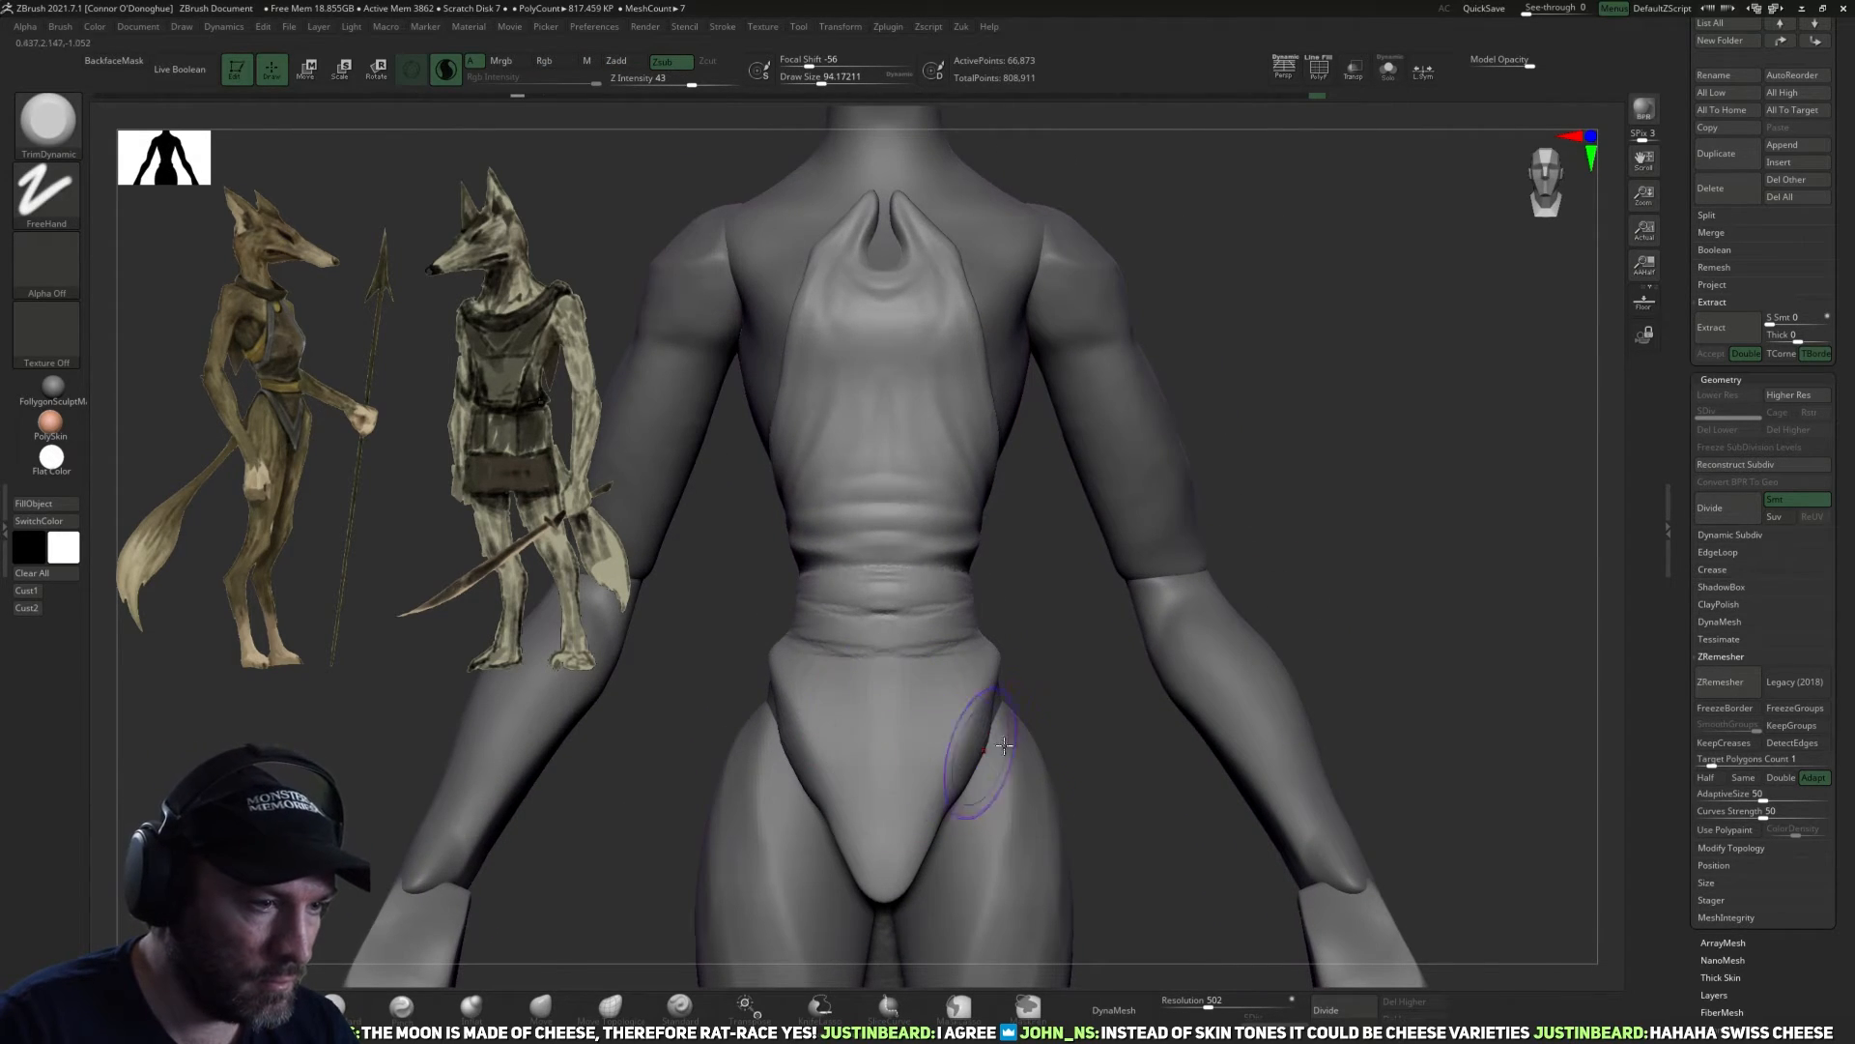
{"action": "left_click_drag", "start_coordinate": [934, 785], "coordinate": [1062, 671]}
{"action": "left_click", "coordinate": [1389, 69]}
{"action": "left_click_drag", "start_coordinate": [1171, 713], "coordinate": [1181, 570]}
{"action": "key", "text": "bracketleft"}
{"action": "mouse_move", "coordinate": [979, 778]}
{"action": "left_mouse_down"}
{"action": "mouse_move", "coordinate": [1014, 795]}
{"action": "mouse_move", "coordinate": [1056, 775]}
{"action": "left_mouse_up"}
{"action": "left_click_drag", "start_coordinate": [942, 910], "coordinate": [978, 768], "text": "alt"}
{"action": "left_click_drag", "start_coordinate": [930, 742], "coordinate": [1054, 680]}
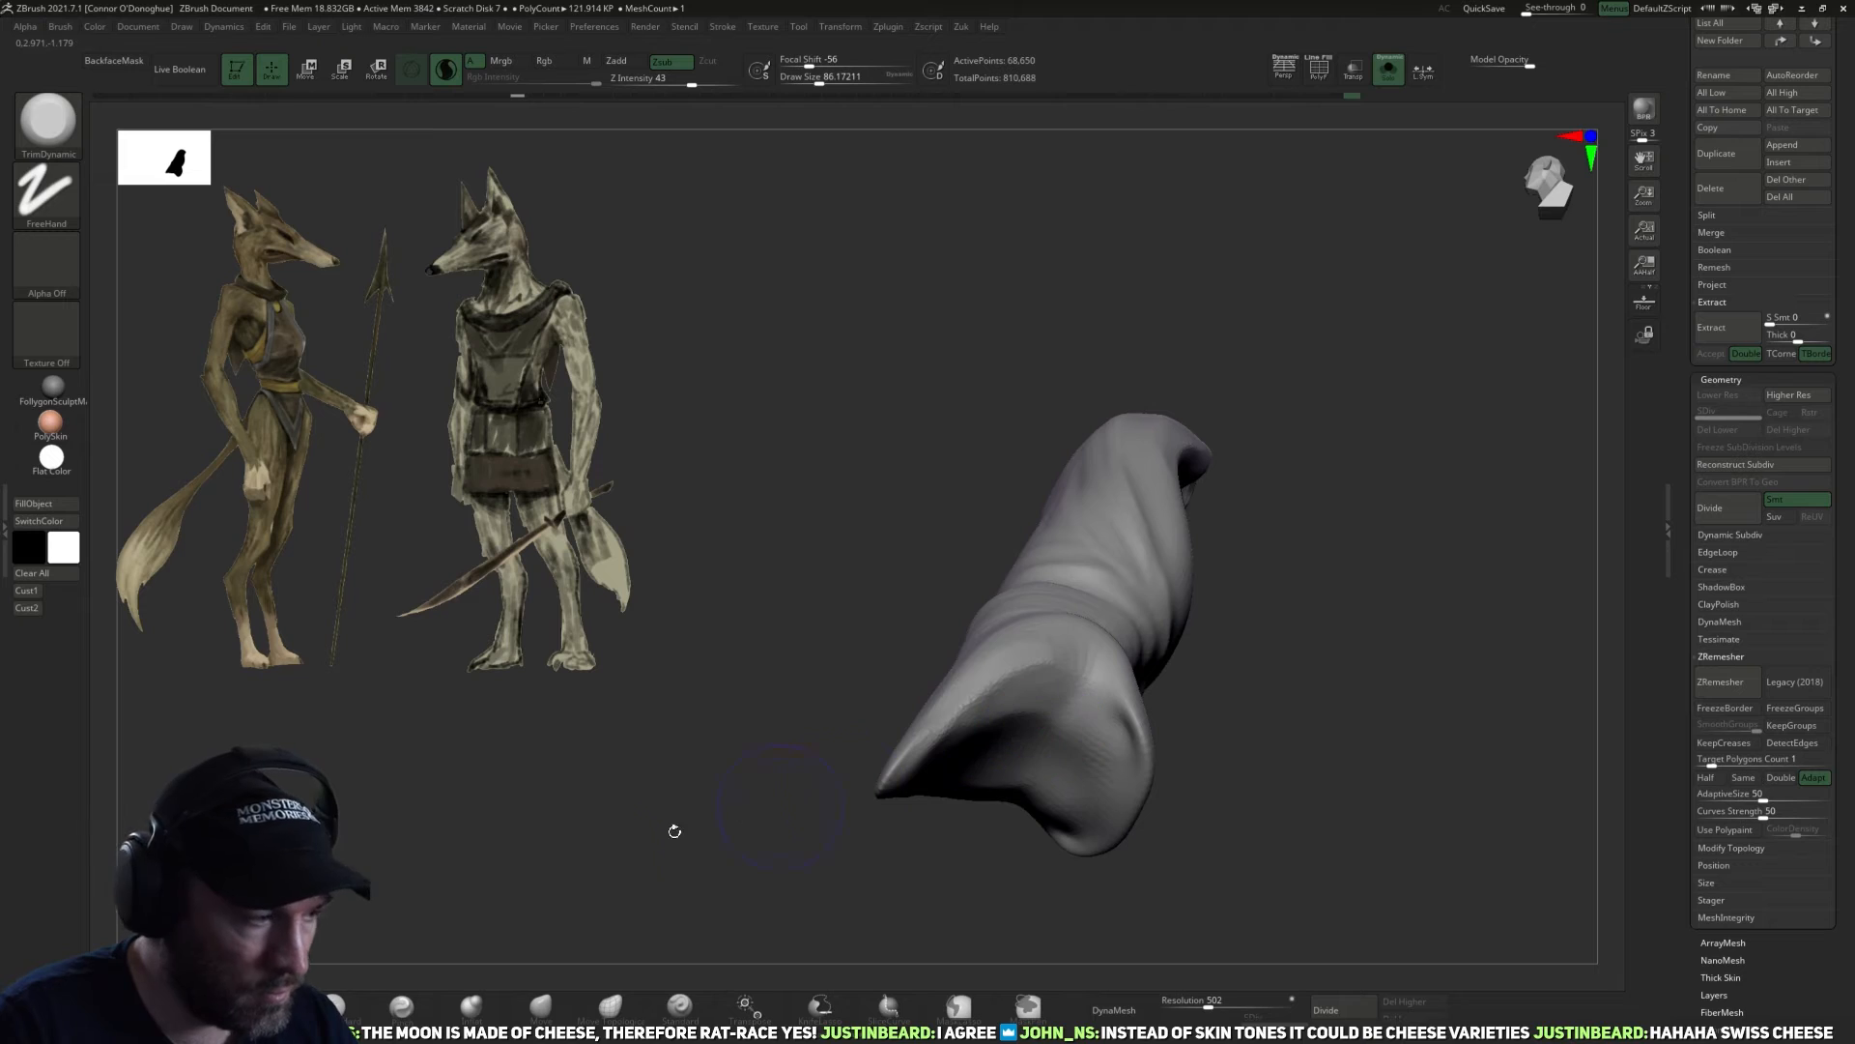
Fill in the hollow underside of the garment's lower flaps with ClayBuildup strokes.
{"action": "left_click", "coordinate": [263, 1007]}
{"action": "left_click_drag", "start_coordinate": [1247, 734], "coordinate": [1242, 618]}
{"action": "key", "text": "bracketleft"}
{"action": "left_click_drag", "start_coordinate": [1036, 722], "coordinate": [1077, 712]}
{"action": "mouse_move", "coordinate": [1011, 770]}
{"action": "left_mouse_down"}
{"action": "mouse_move", "coordinate": [1021, 727]}
{"action": "mouse_move", "coordinate": [1001, 764]}
{"action": "left_mouse_up"}
{"action": "left_click_drag", "start_coordinate": [1227, 589], "coordinate": [1131, 629]}
{"action": "left_click_drag", "start_coordinate": [969, 757], "coordinate": [980, 714]}
{"action": "mouse_move", "coordinate": [1100, 527]}
{"action": "left_mouse_down"}
{"action": "mouse_move", "coordinate": [1247, 773]}
{"action": "mouse_move", "coordinate": [1259, 592]}
{"action": "left_mouse_up"}
{"action": "left_click_drag", "start_coordinate": [1025, 746], "coordinate": [1063, 698]}
{"action": "left_click_drag", "start_coordinate": [1140, 591], "coordinate": [1127, 580]}
{"action": "left_click_drag", "start_coordinate": [961, 703], "coordinate": [947, 749]}
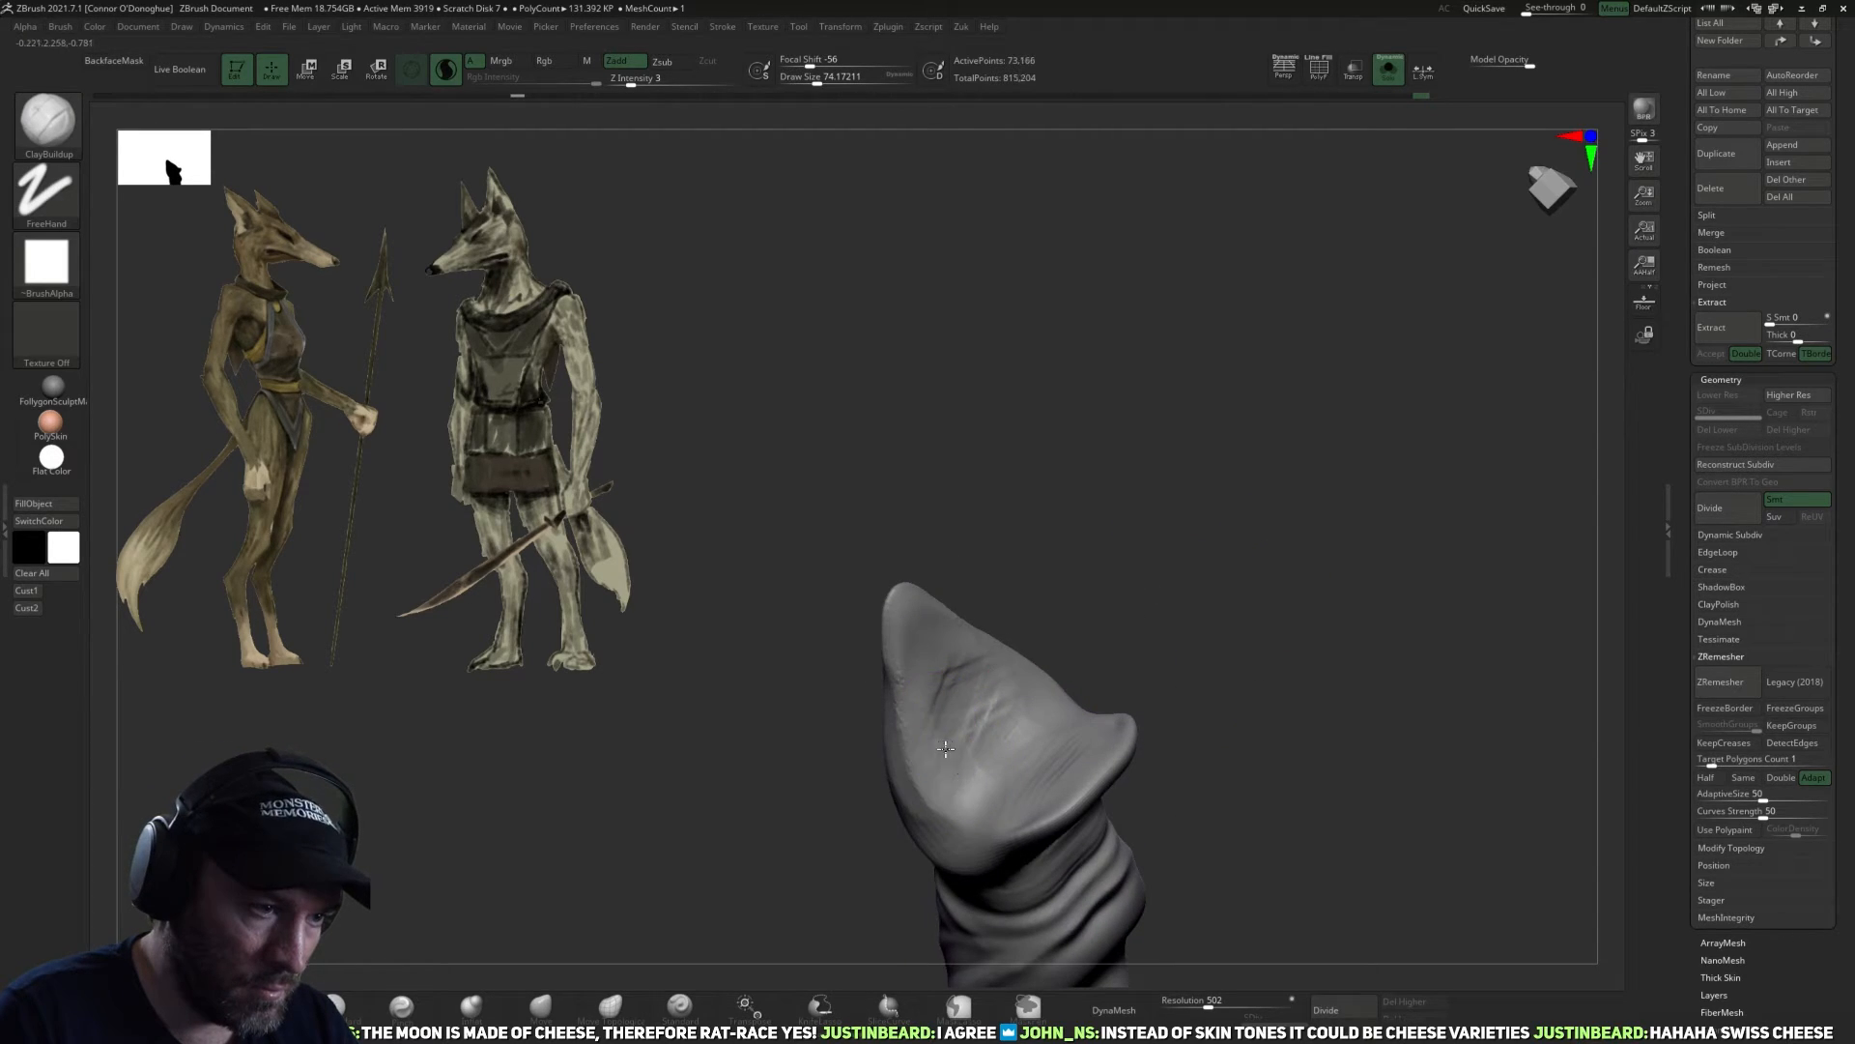
Smooth the built-up clay on the underside of the lower flaps.
{"action": "left_click_drag", "start_coordinate": [1117, 615], "coordinate": [1140, 773]}
{"action": "mouse_move", "coordinate": [1055, 711]}
{"action": "left_mouse_down"}
{"action": "mouse_move", "coordinate": [993, 734]}
{"action": "mouse_move", "coordinate": [1026, 669]}
{"action": "mouse_move", "coordinate": [995, 736]}
{"action": "left_mouse_up"}
{"action": "mouse_move", "coordinate": [1174, 623]}
{"action": "left_mouse_down"}
{"action": "mouse_move", "coordinate": [967, 638]}
{"action": "mouse_move", "coordinate": [957, 664]}
{"action": "left_mouse_up"}
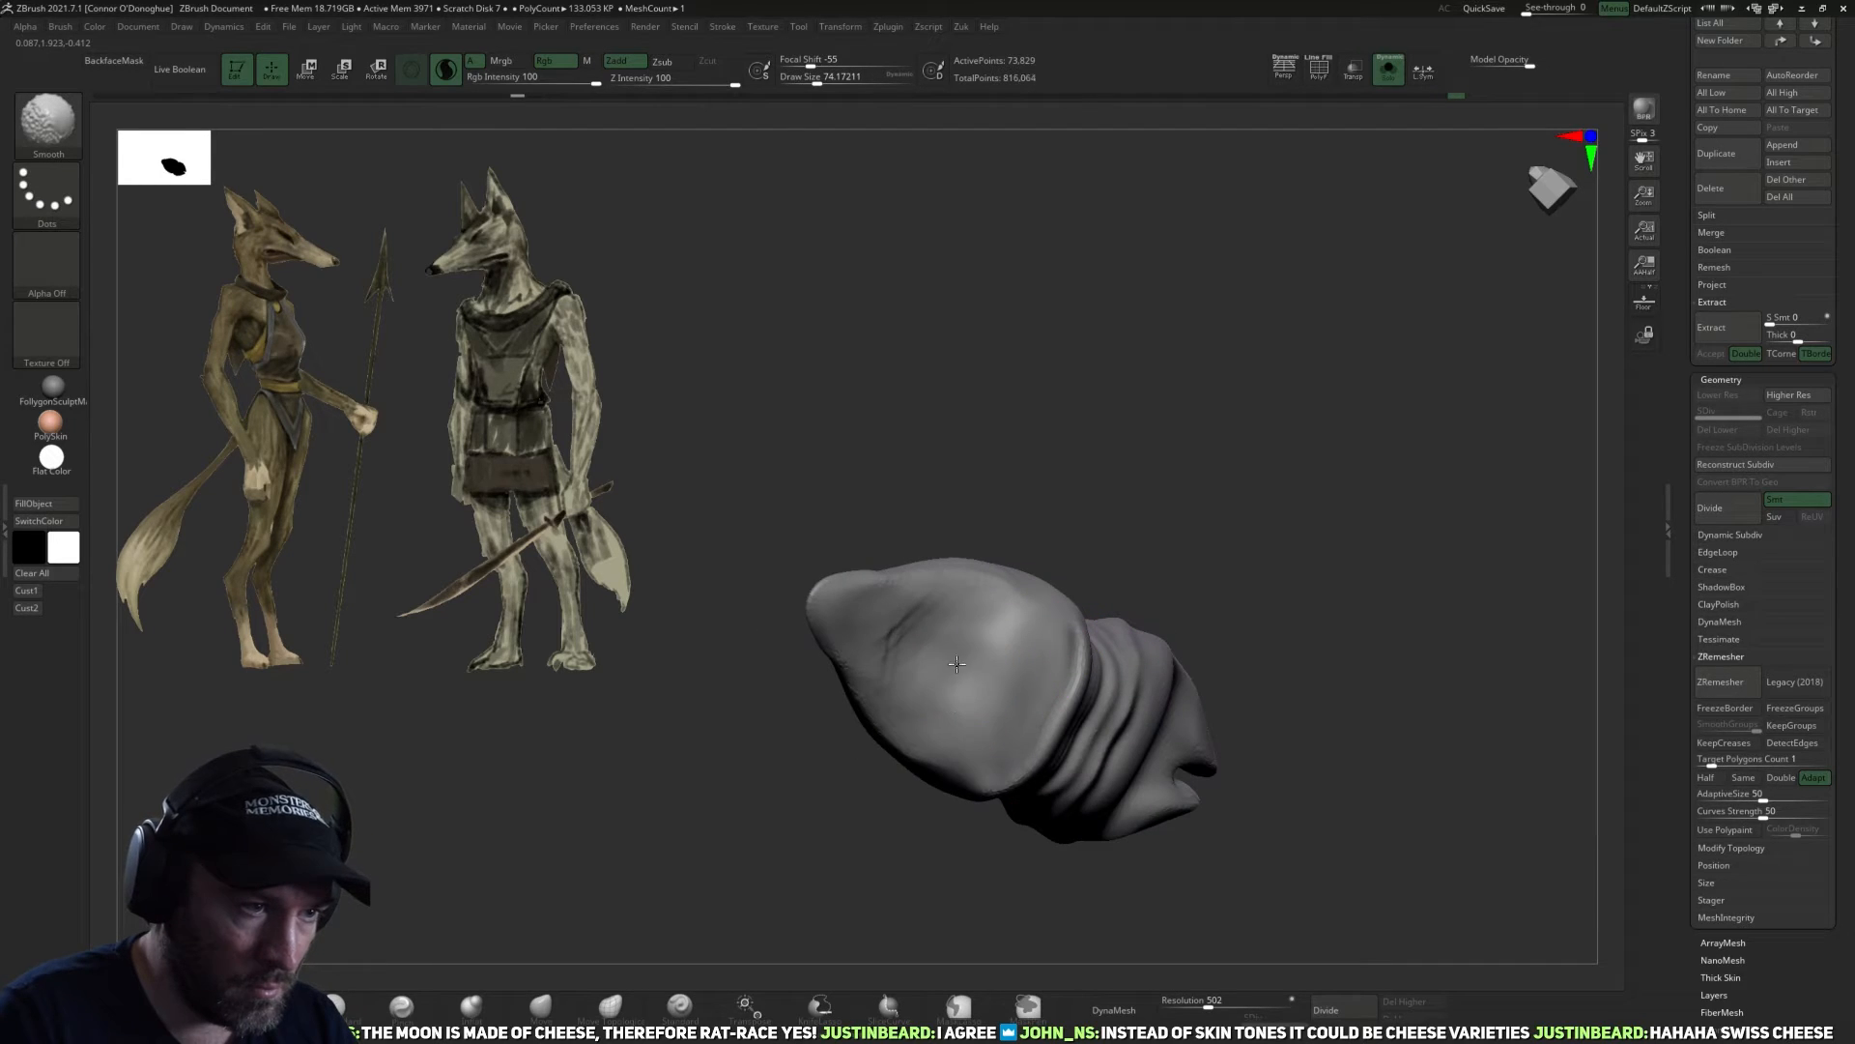
{"action": "left_click_drag", "start_coordinate": [849, 640], "coordinate": [826, 657], "text": "shift"}
{"action": "mouse_move", "coordinate": [799, 750]}
{"action": "left_mouse_down"}
{"action": "mouse_move", "coordinate": [1160, 770]}
{"action": "mouse_move", "coordinate": [1242, 705]}
{"action": "mouse_move", "coordinate": [1305, 569]}
{"action": "mouse_move", "coordinate": [1198, 643]}
{"action": "left_mouse_up"}
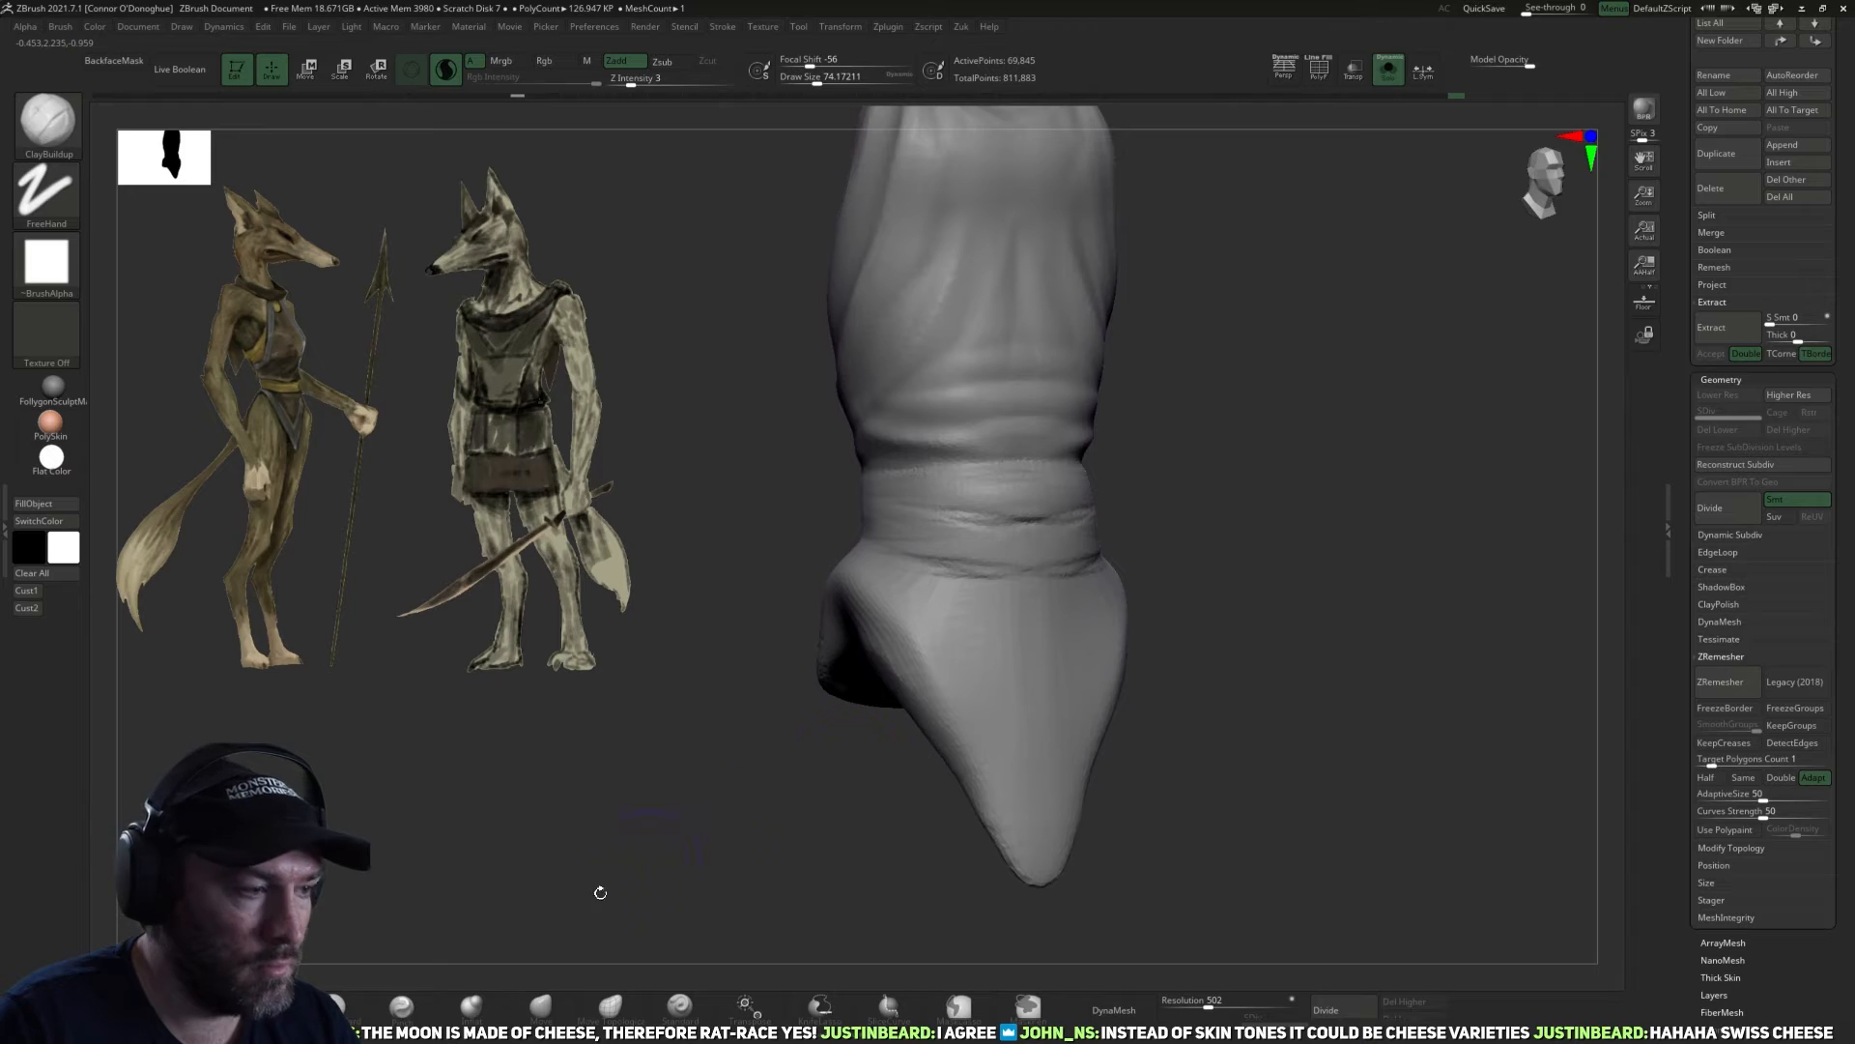
Sharpen the side edges and tips of the lower flaps with the Pinch brush.
{"action": "left_click", "coordinate": [386, 1014]}
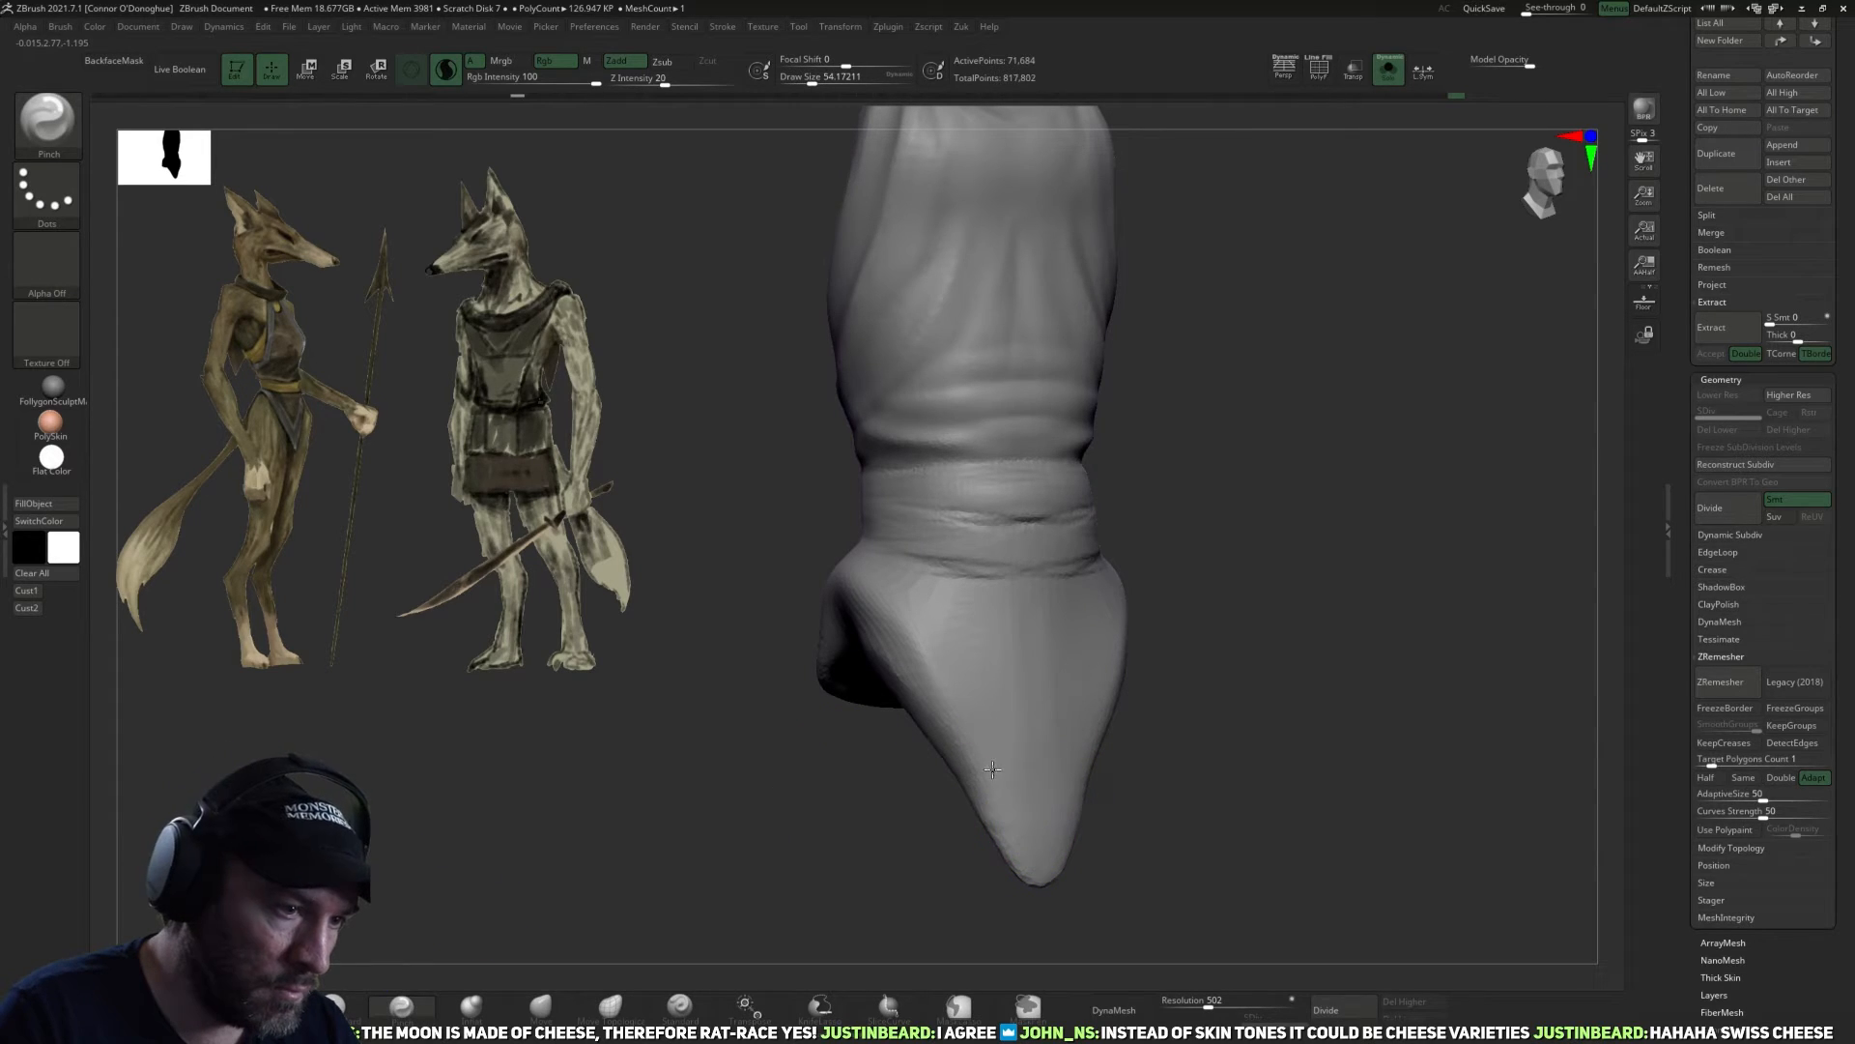
{"action": "left_click_drag", "start_coordinate": [852, 688], "coordinate": [948, 664]}
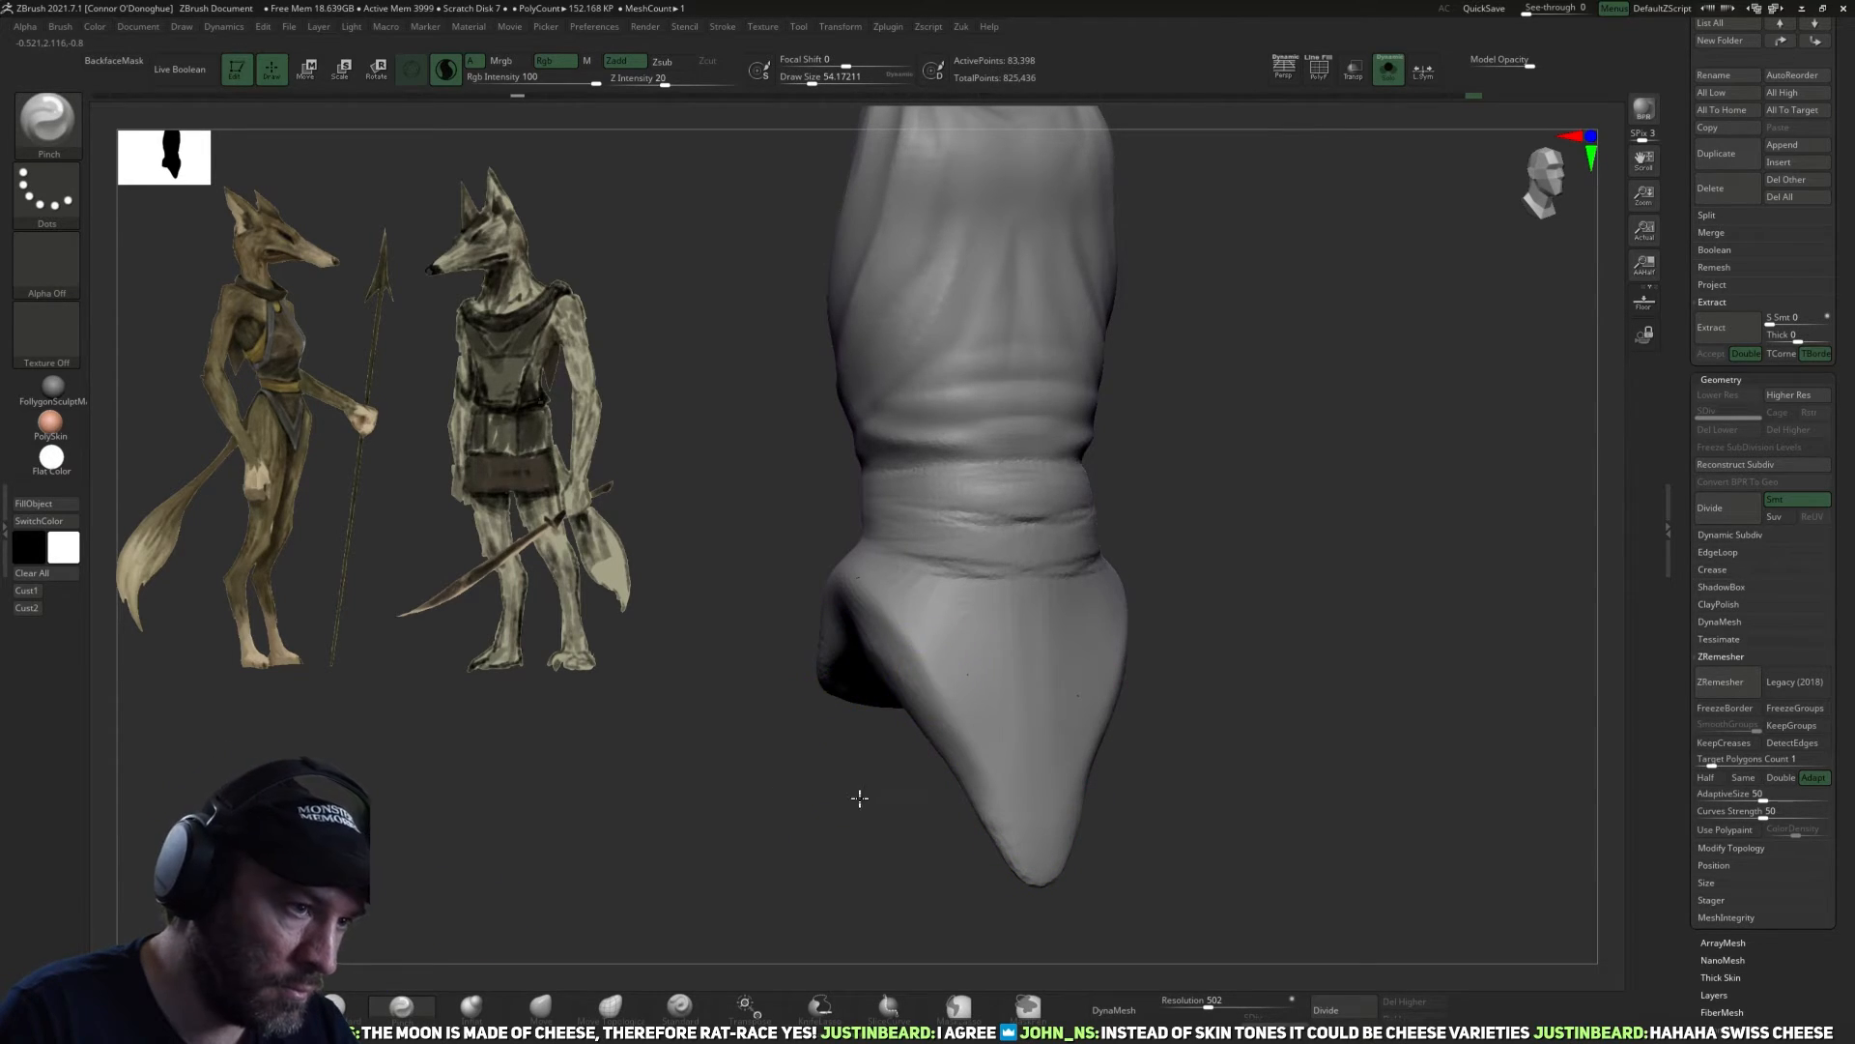
{"action": "left_click_drag", "start_coordinate": [850, 803], "coordinate": [949, 730]}
{"action": "left_click_drag", "start_coordinate": [1036, 853], "coordinate": [1076, 781]}
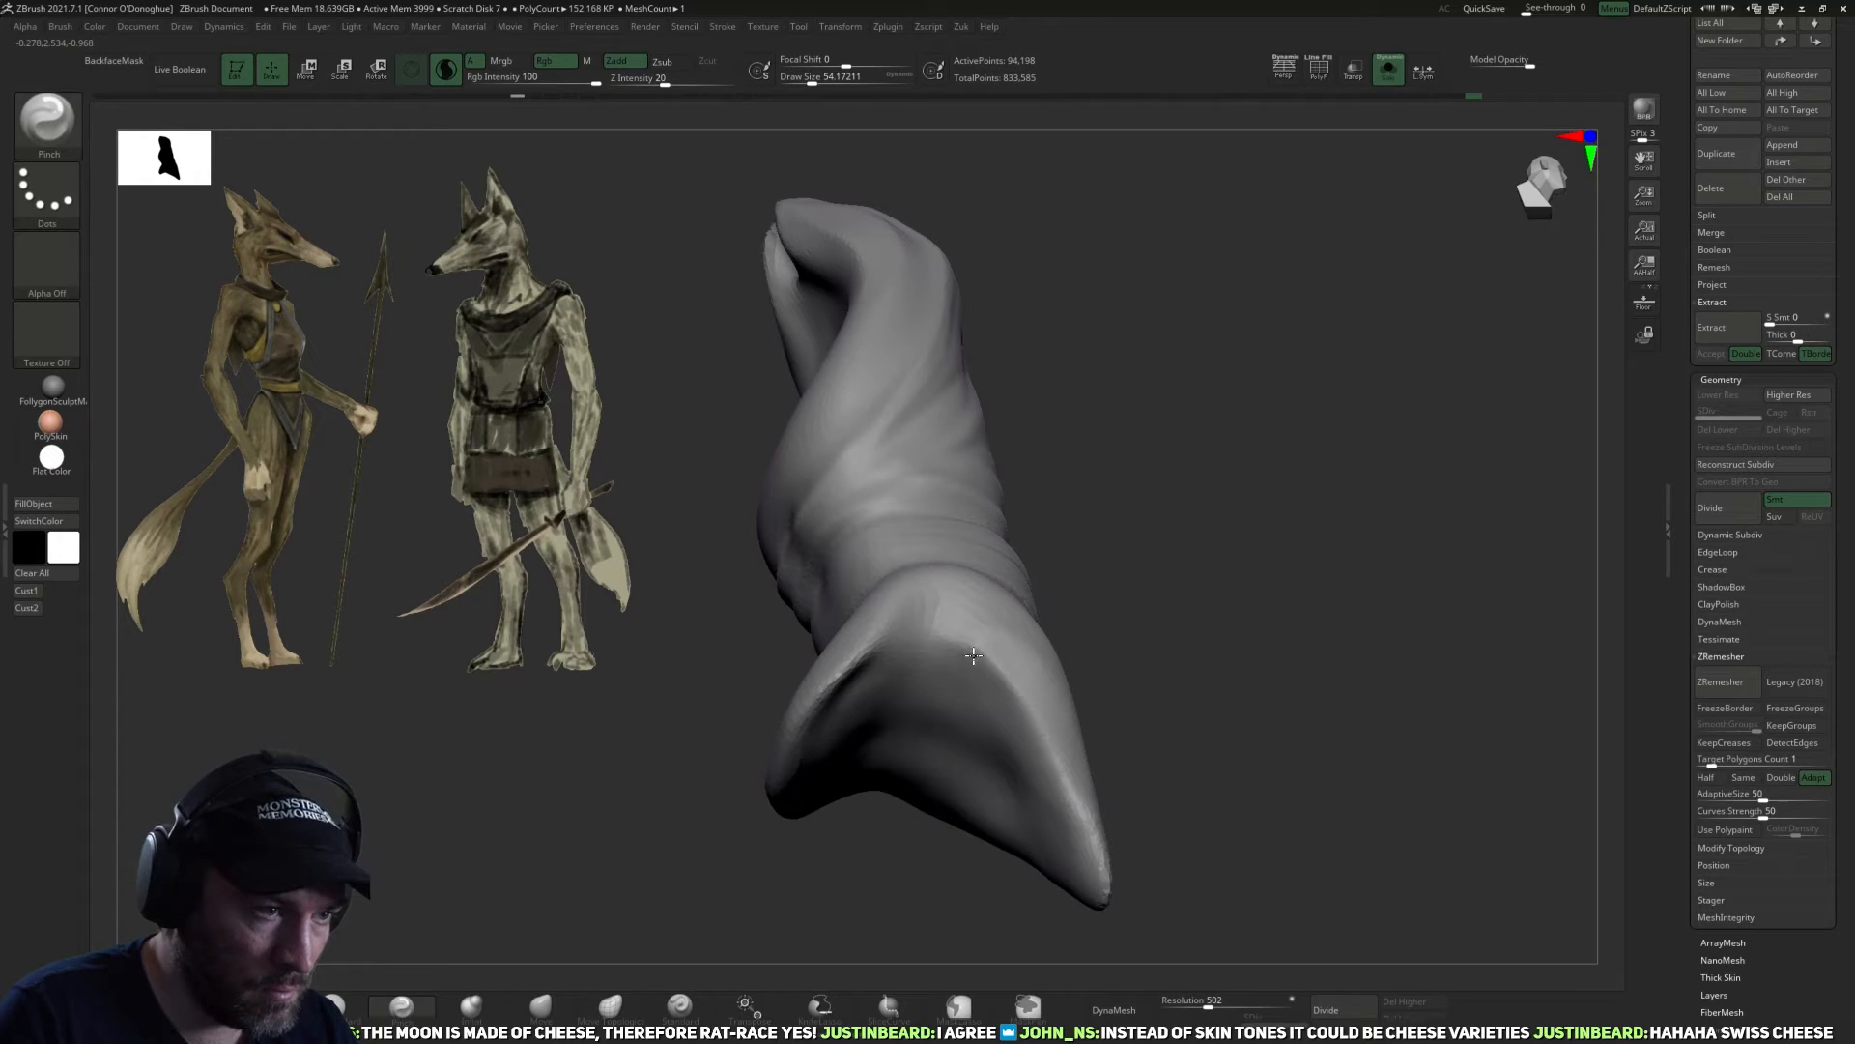
{"action": "right_click_drag", "start_coordinate": [861, 739], "coordinate": [901, 676]}
{"action": "left_click_drag", "start_coordinate": [816, 735], "coordinate": [839, 781], "text": "shift"}
Add ClayBuildup strokes along the shorter flap seen from the side.
{"action": "left_click", "coordinate": [262, 1010]}
{"action": "left_click_drag", "start_coordinate": [809, 714], "coordinate": [870, 677]}
{"action": "mouse_move", "coordinate": [1193, 671]}
{"action": "left_mouse_down"}
{"action": "mouse_move", "coordinate": [1179, 750]}
{"action": "mouse_move", "coordinate": [1198, 762]}
{"action": "mouse_move", "coordinate": [1247, 739]}
{"action": "left_mouse_up"}
Pinch the curved hem between the two lower flaps and taper the flap tips.
{"action": "left_click", "coordinate": [404, 1008]}
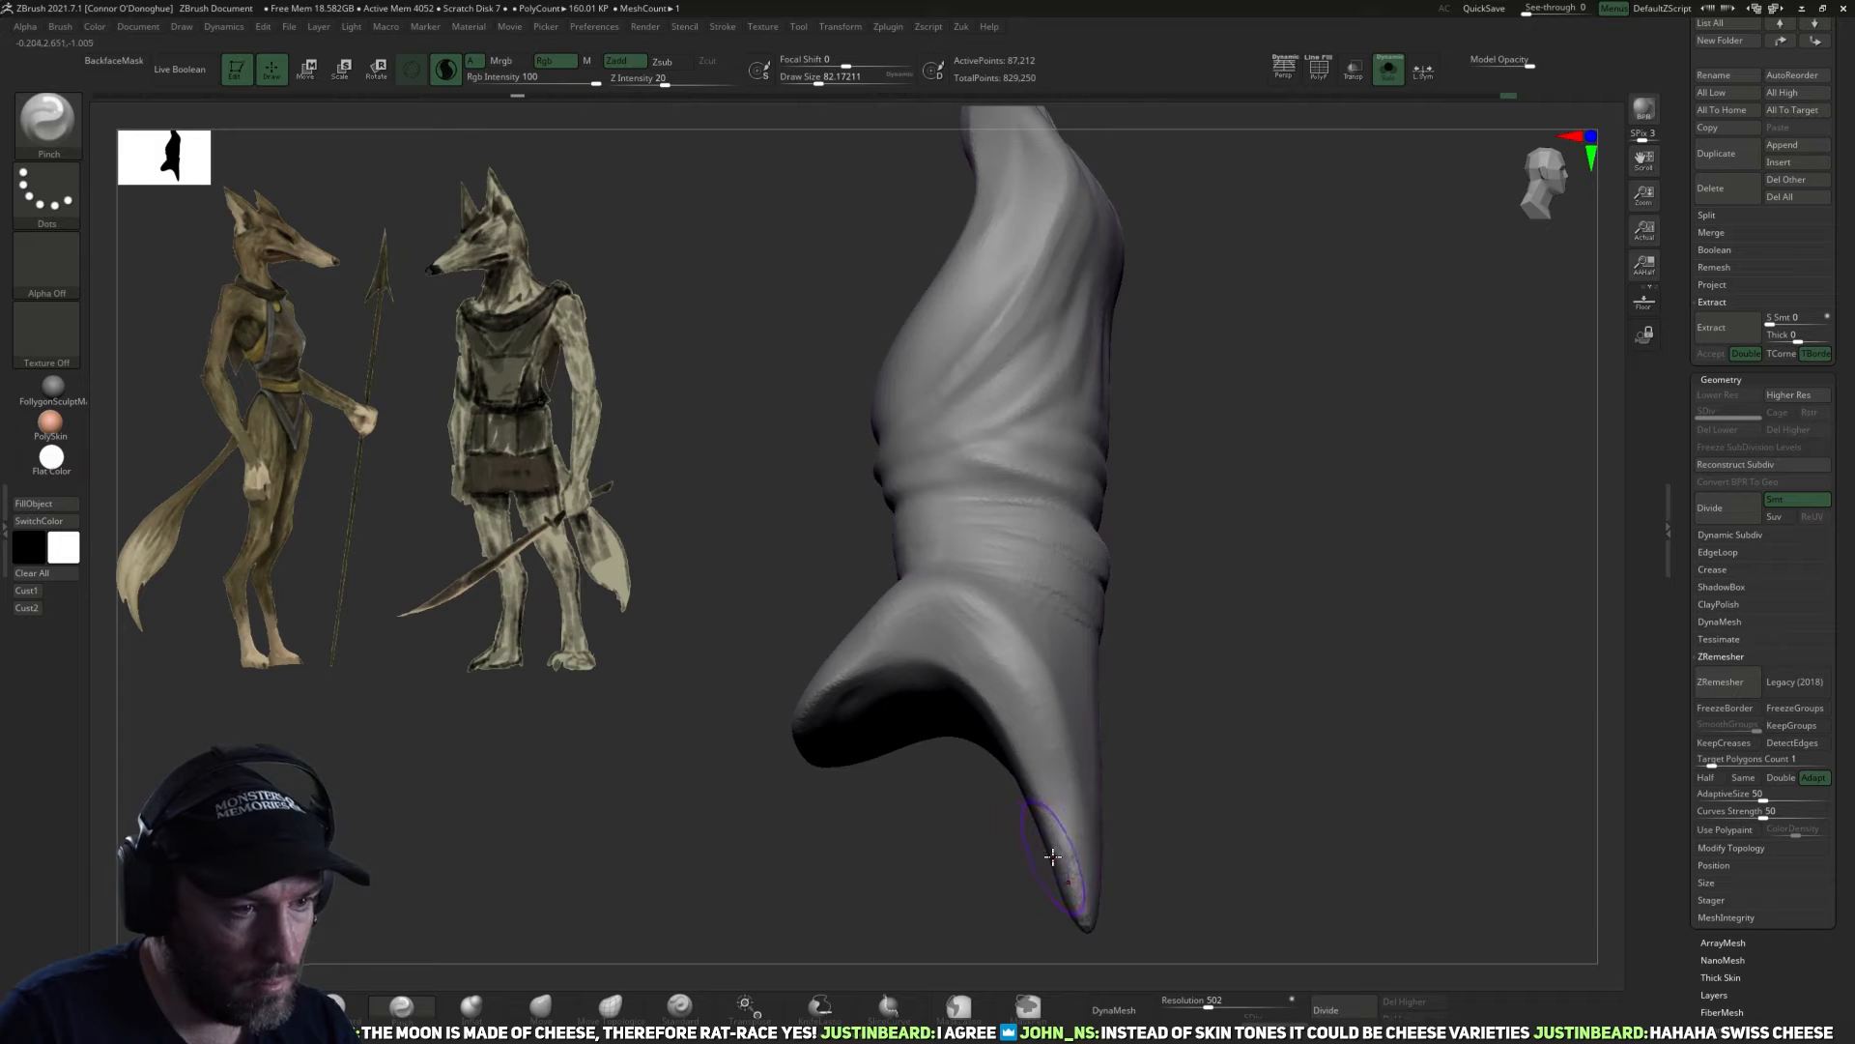
{"action": "left_click_drag", "start_coordinate": [1052, 746], "coordinate": [966, 623]}
{"action": "key", "text": "bracketleft"}
{"action": "left_click_drag", "start_coordinate": [1181, 733], "coordinate": [1092, 747]}
{"action": "left_click_drag", "start_coordinate": [851, 817], "coordinate": [874, 811], "text": "alt"}
{"action": "key", "text": "bracketright"}
{"action": "mouse_move", "coordinate": [947, 608]}
{"action": "left_mouse_down"}
{"action": "mouse_move", "coordinate": [865, 635]}
{"action": "mouse_move", "coordinate": [940, 606]}
{"action": "mouse_move", "coordinate": [957, 620]}
{"action": "mouse_move", "coordinate": [847, 728]}
{"action": "left_mouse_up"}
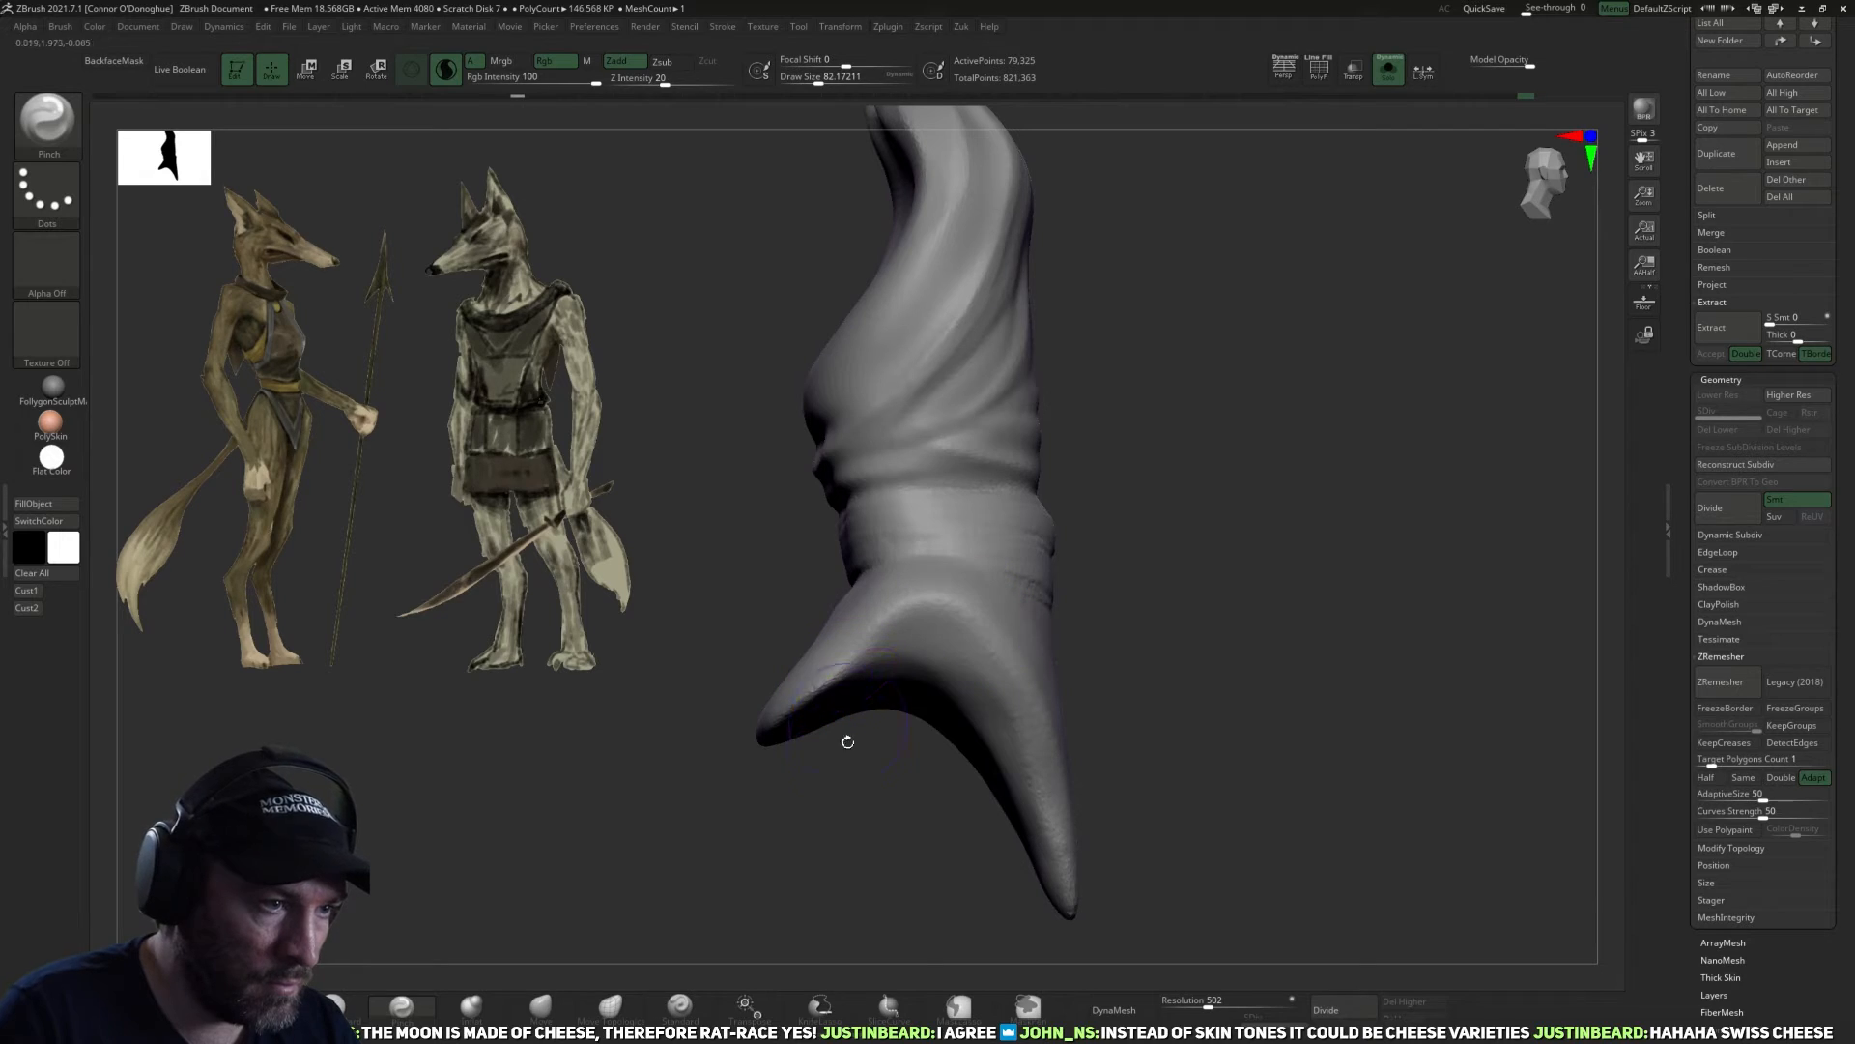
Carve crease lines below the waistband and along the lower flaps with the DamStandard brush.
{"action": "left_click", "coordinate": [354, 1007]}
{"action": "left_click_drag", "start_coordinate": [422, 946], "coordinate": [502, 744]}
{"action": "mouse_move", "coordinate": [933, 664]}
{"action": "left_mouse_down"}
{"action": "mouse_move", "coordinate": [873, 688]}
{"action": "mouse_move", "coordinate": [791, 811]}
{"action": "left_mouse_up"}
{"action": "left_click_drag", "start_coordinate": [1023, 616], "coordinate": [1036, 691]}
{"action": "left_click_drag", "start_coordinate": [823, 779], "coordinate": [918, 624]}
{"action": "mouse_move", "coordinate": [1068, 557]}
{"action": "left_mouse_down"}
{"action": "mouse_move", "coordinate": [1087, 638]}
{"action": "mouse_move", "coordinate": [1054, 618]}
{"action": "left_mouse_up"}
{"action": "mouse_move", "coordinate": [811, 773]}
{"action": "left_mouse_down"}
{"action": "mouse_move", "coordinate": [924, 620]}
{"action": "mouse_move", "coordinate": [1039, 733]}
{"action": "mouse_move", "coordinate": [1177, 729]}
{"action": "mouse_move", "coordinate": [1141, 638]}
{"action": "left_mouse_up"}
{"action": "left_click_drag", "start_coordinate": [1147, 783], "coordinate": [1175, 709]}
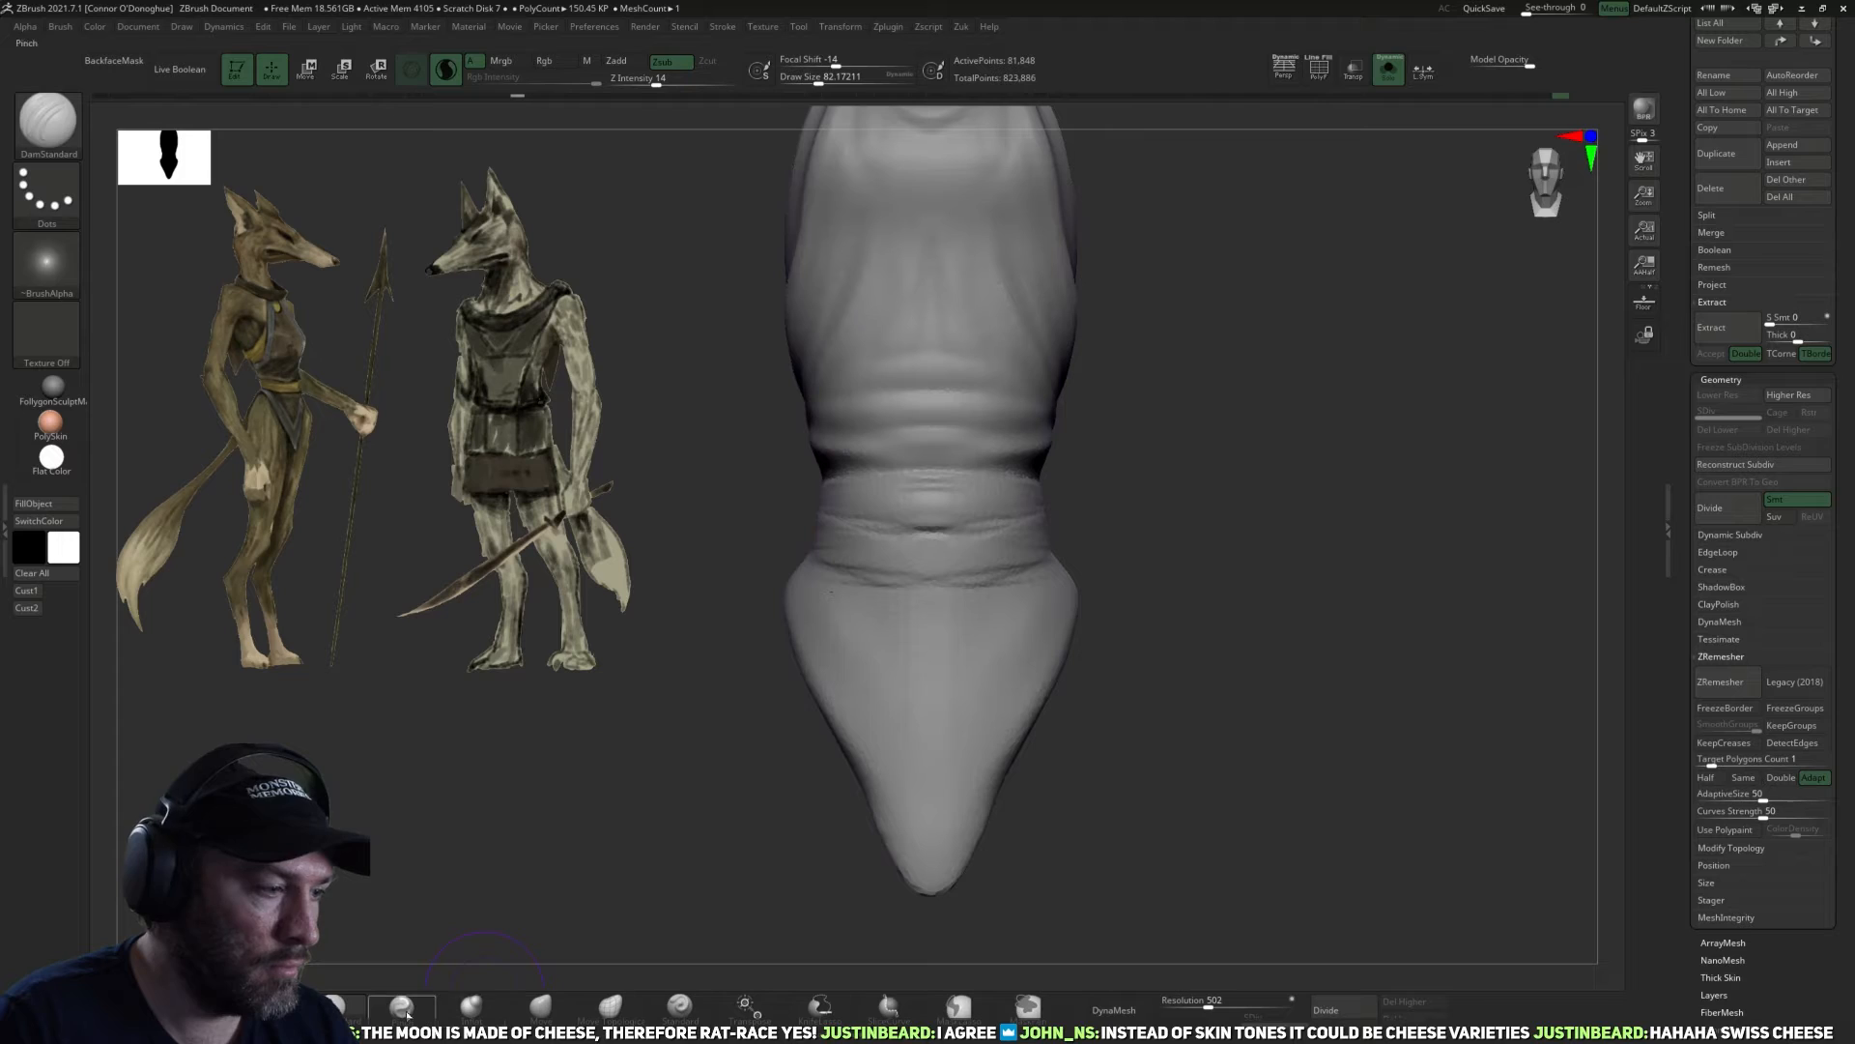
Narrow the lower tip of the front flap with the Pinch brush.
{"action": "left_click", "coordinate": [401, 1008]}
{"action": "left_click", "coordinate": [453, 77]}
{"action": "key", "text": "bracketright"}
{"action": "left_click_drag", "start_coordinate": [927, 839], "coordinate": [934, 795]}
Straighten the front flap's lower sides into a clean point with the Move brush.
{"action": "left_click", "coordinate": [542, 1008]}
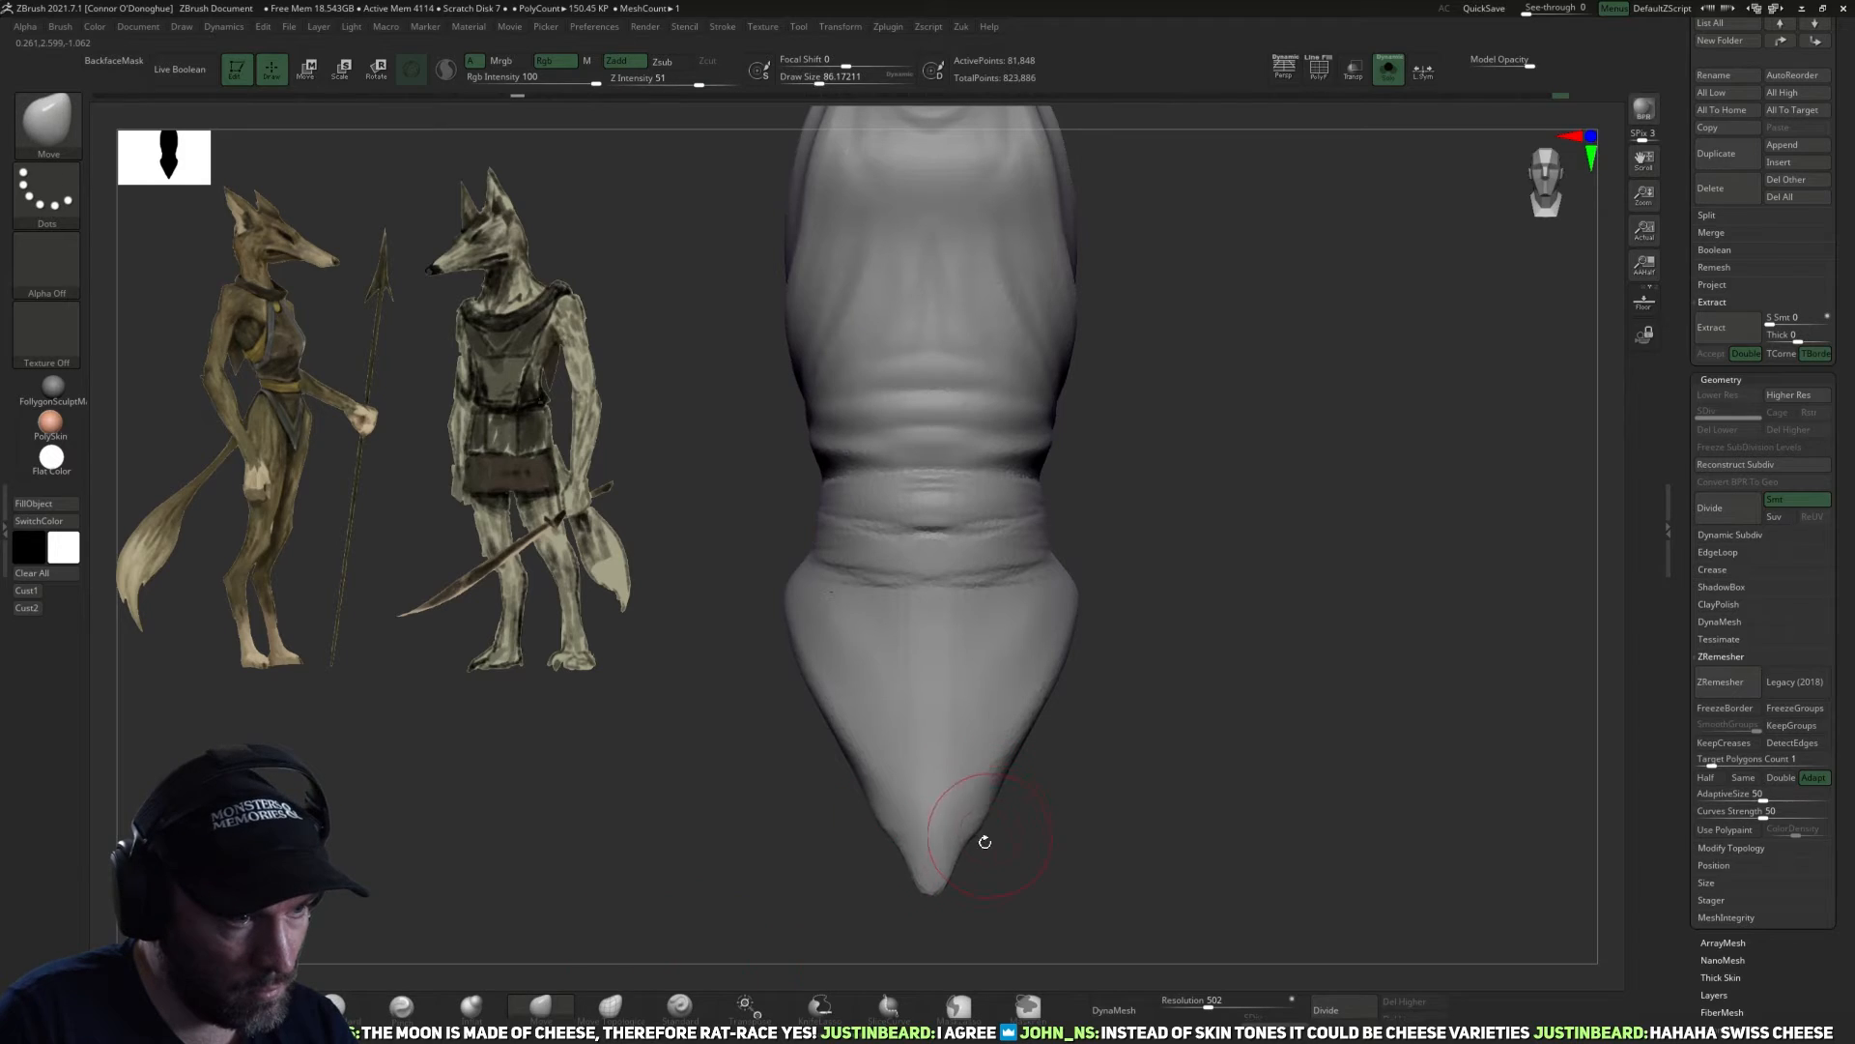
{"action": "key", "text": "bracketleft"}
{"action": "left_click_drag", "start_coordinate": [969, 816], "coordinate": [973, 847]}
{"action": "mouse_move", "coordinate": [957, 737]}
{"action": "left_mouse_down", "text": "shift"}
{"action": "mouse_move", "coordinate": [908, 808]}
{"action": "mouse_move", "coordinate": [928, 781]}
{"action": "left_mouse_up", "text": "shift"}
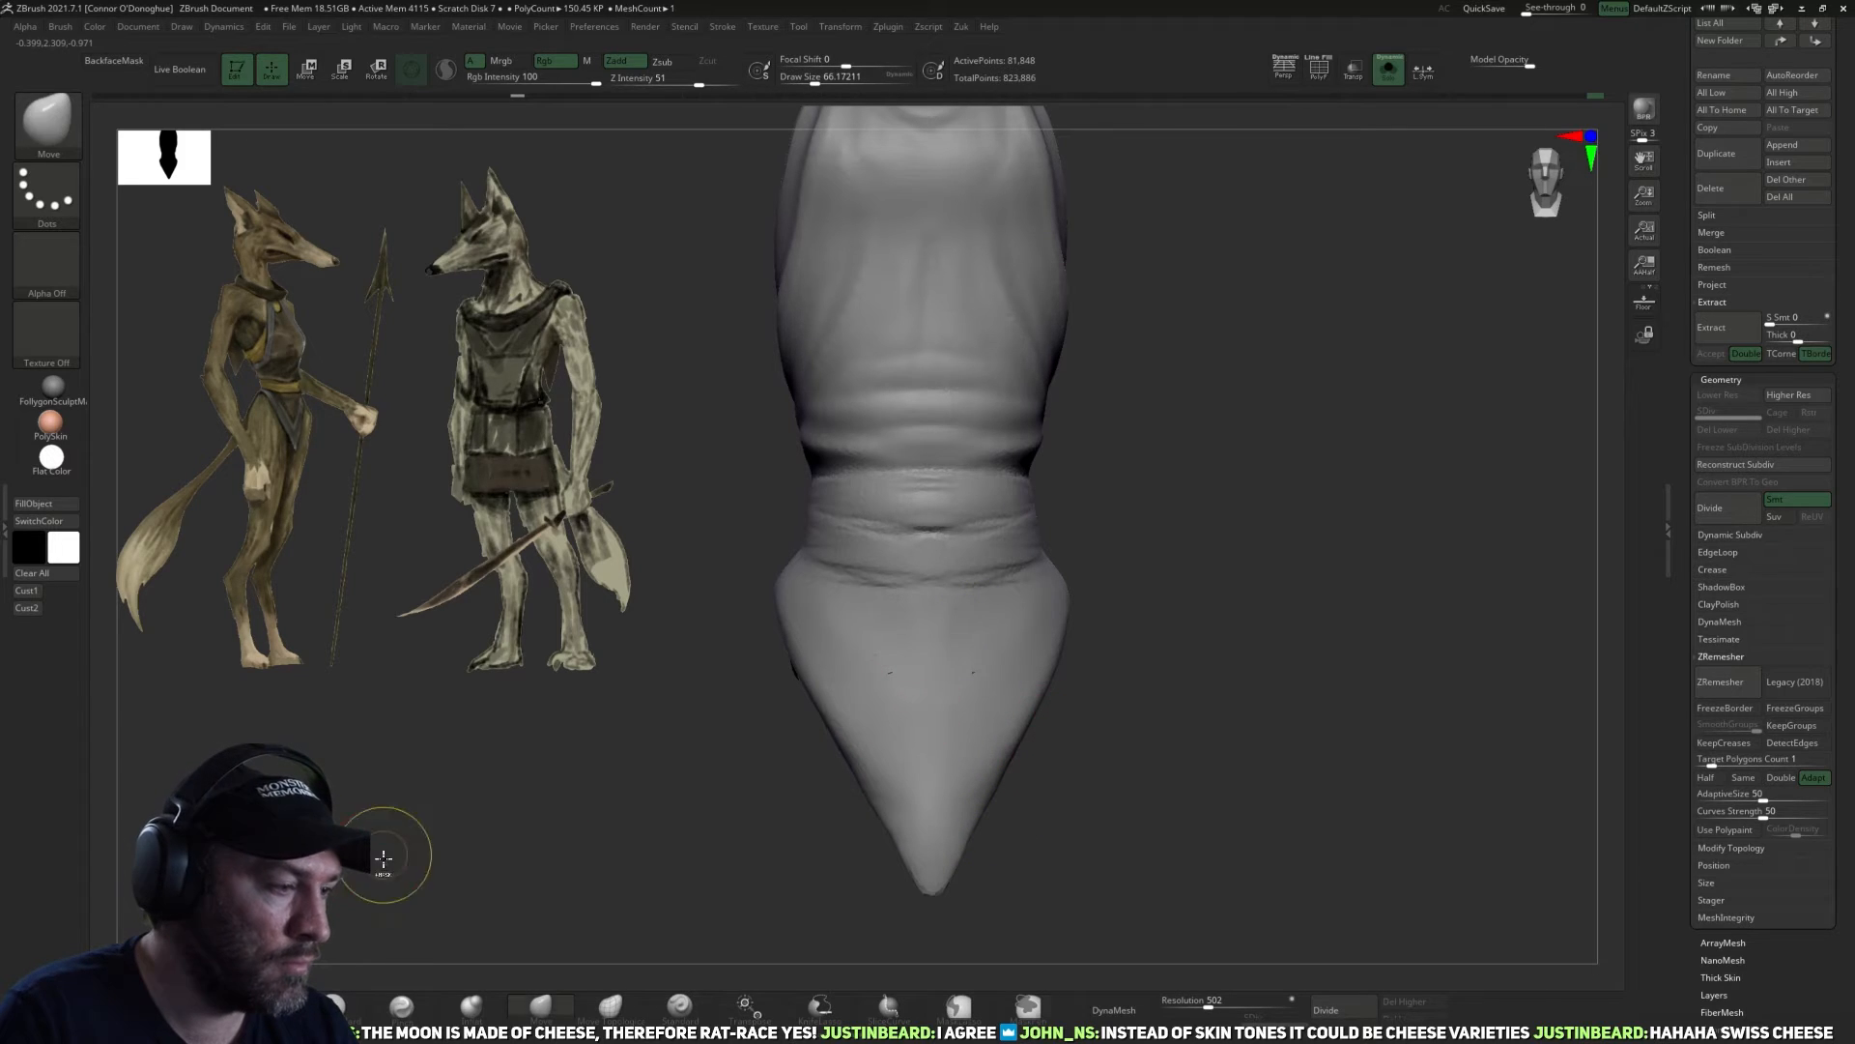
Remesh the garment with DynaMesh at resolution 502 and smooth the waistband folds.
{"action": "mouse_move", "coordinate": [1260, 775]}
{"action": "left_mouse_down", "text": "shift"}
{"action": "mouse_move", "coordinate": [1264, 680]}
{"action": "mouse_move", "coordinate": [1249, 764]}
{"action": "left_mouse_up", "text": "shift"}
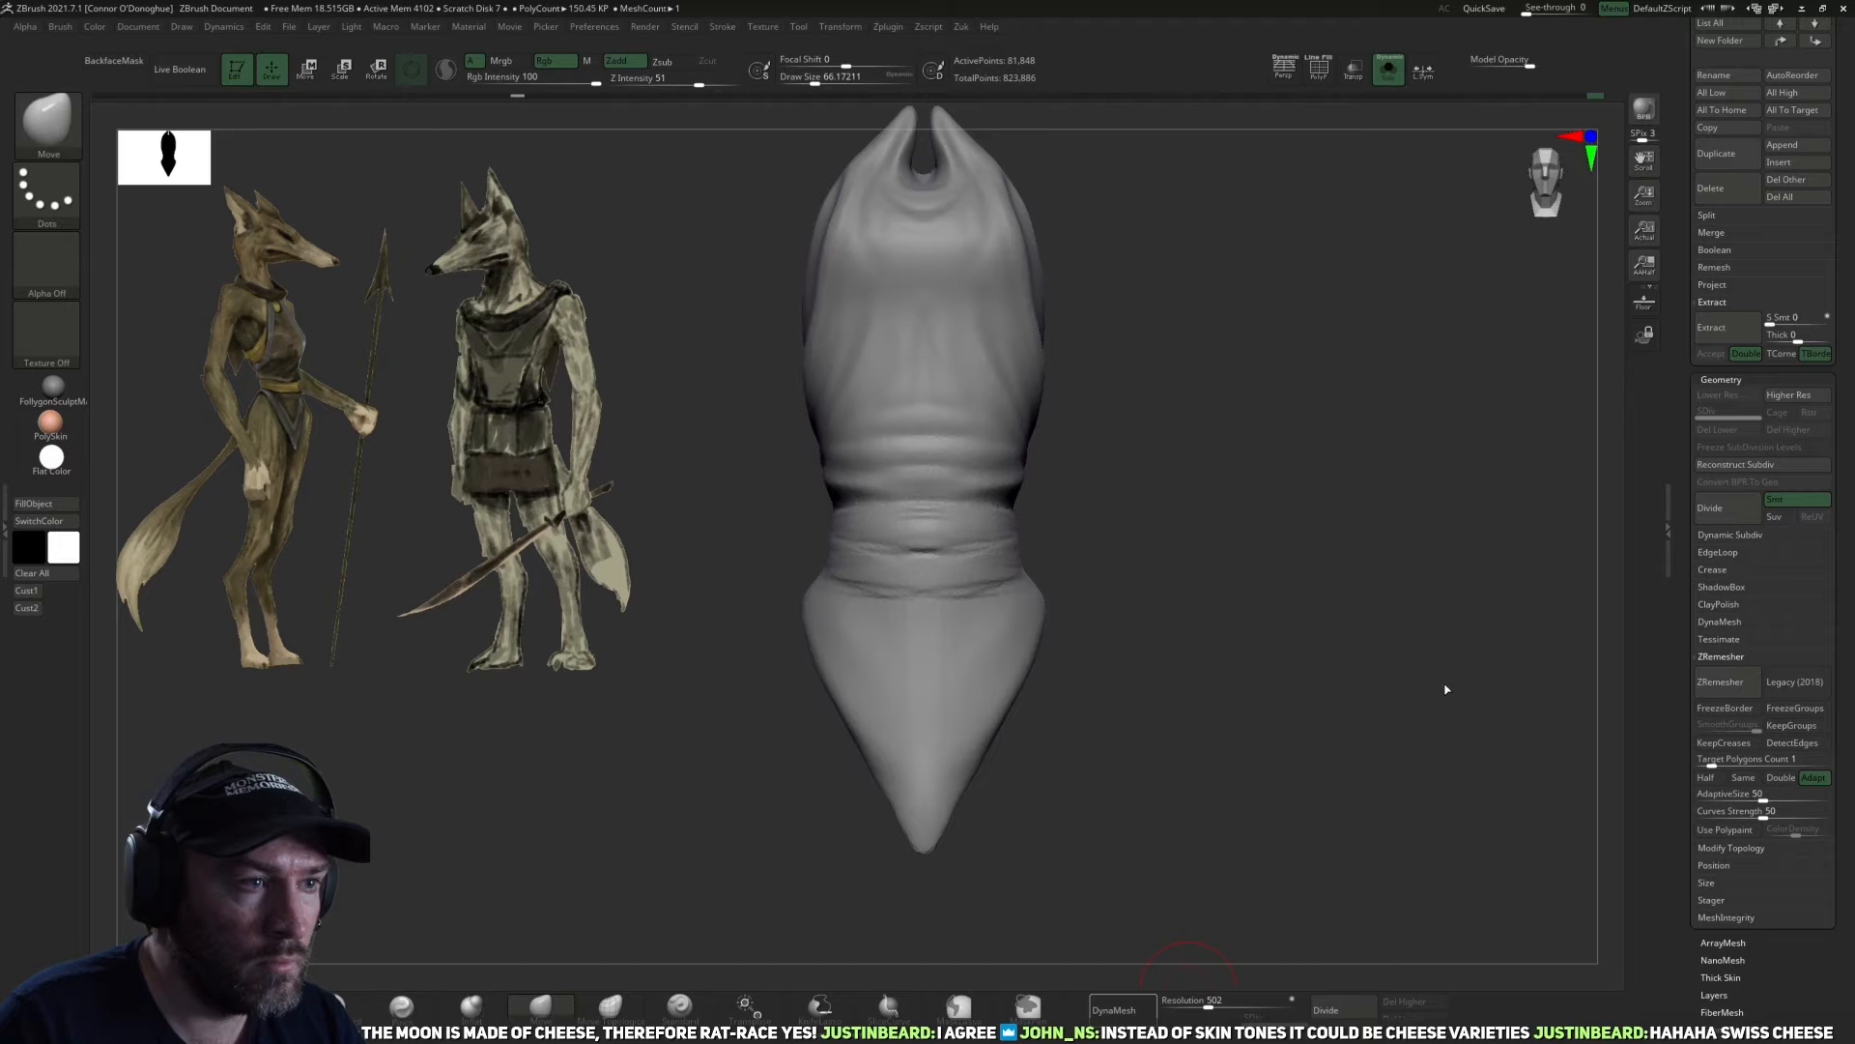
{"action": "mouse_move", "coordinate": [1175, 747]}
{"action": "left_mouse_down", "text": "alt"}
{"action": "mouse_move", "coordinate": [1173, 774]}
{"action": "mouse_move", "coordinate": [1157, 733]}
{"action": "left_mouse_up", "text": "alt"}
{"action": "left_click_drag", "start_coordinate": [902, 542], "coordinate": [856, 523], "text": "shift"}
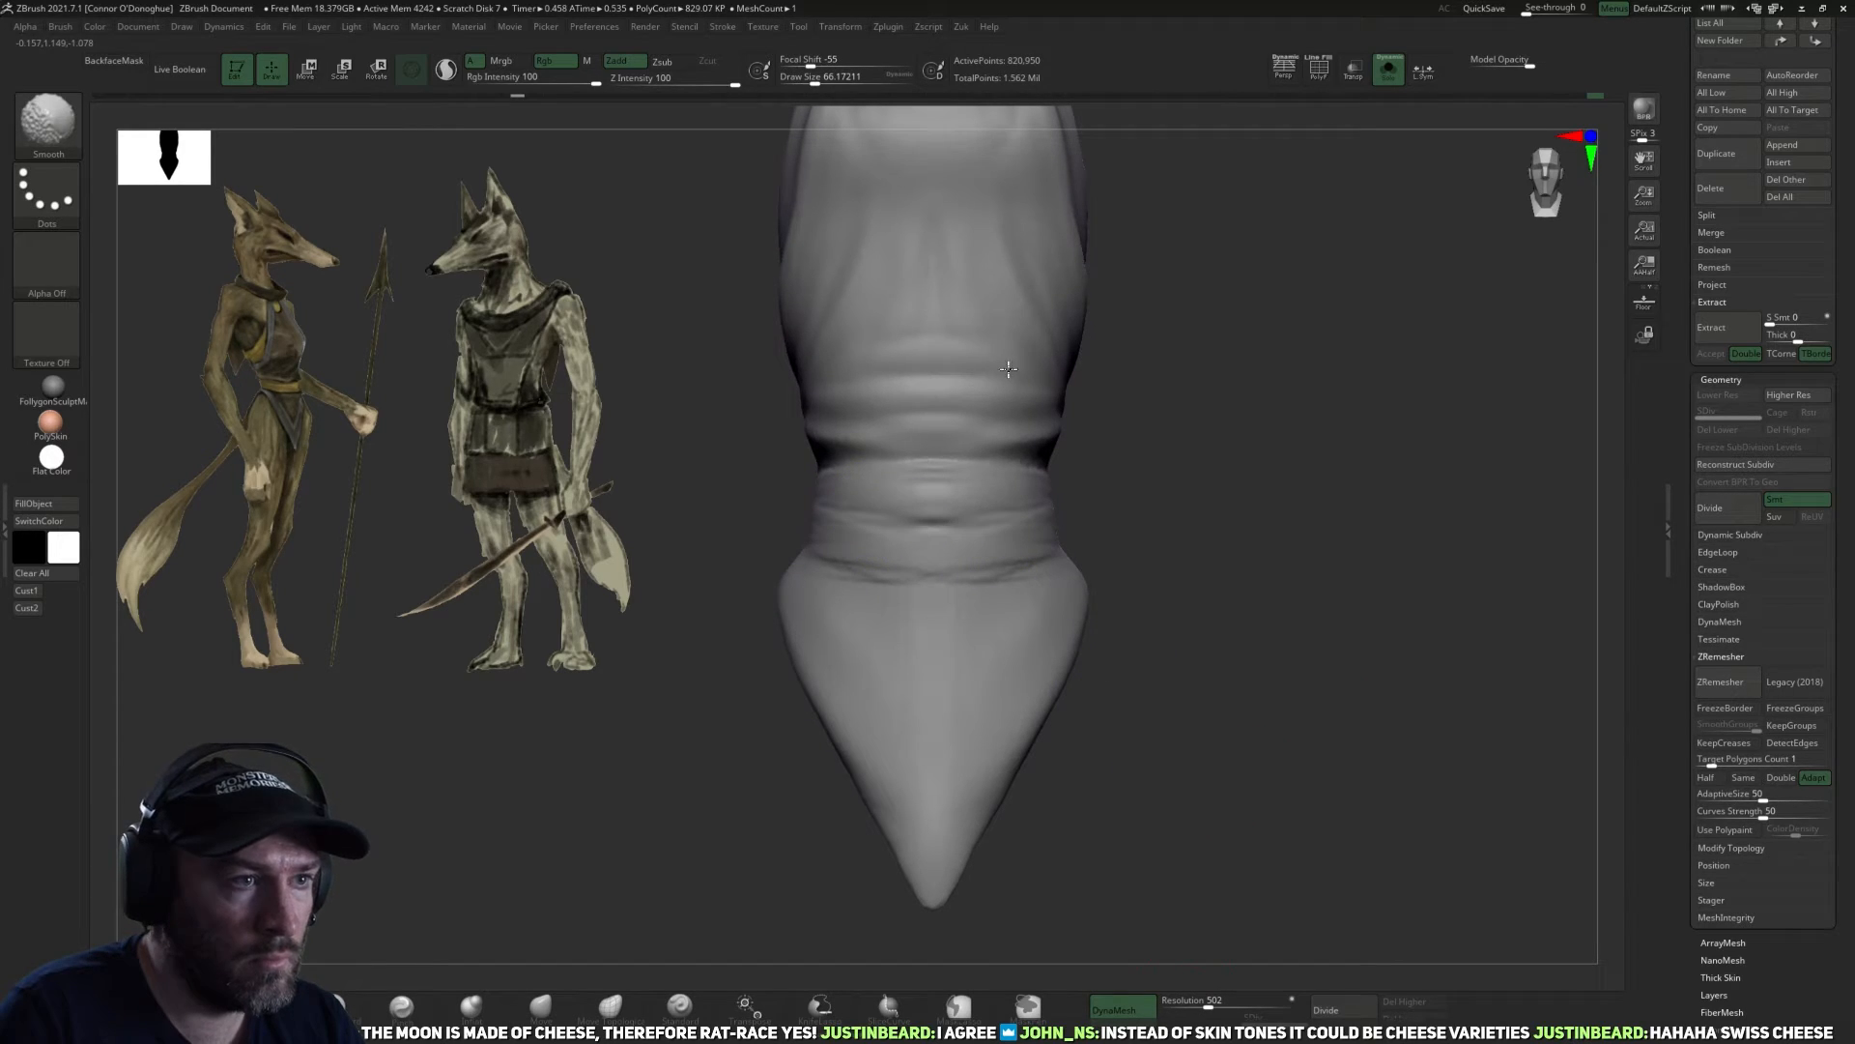
{"action": "mouse_move", "coordinate": [1172, 450]}
{"action": "left_mouse_down", "text": "alt"}
{"action": "mouse_move", "coordinate": [1184, 592]}
{"action": "mouse_move", "coordinate": [1192, 495]}
{"action": "left_mouse_up", "text": "alt"}
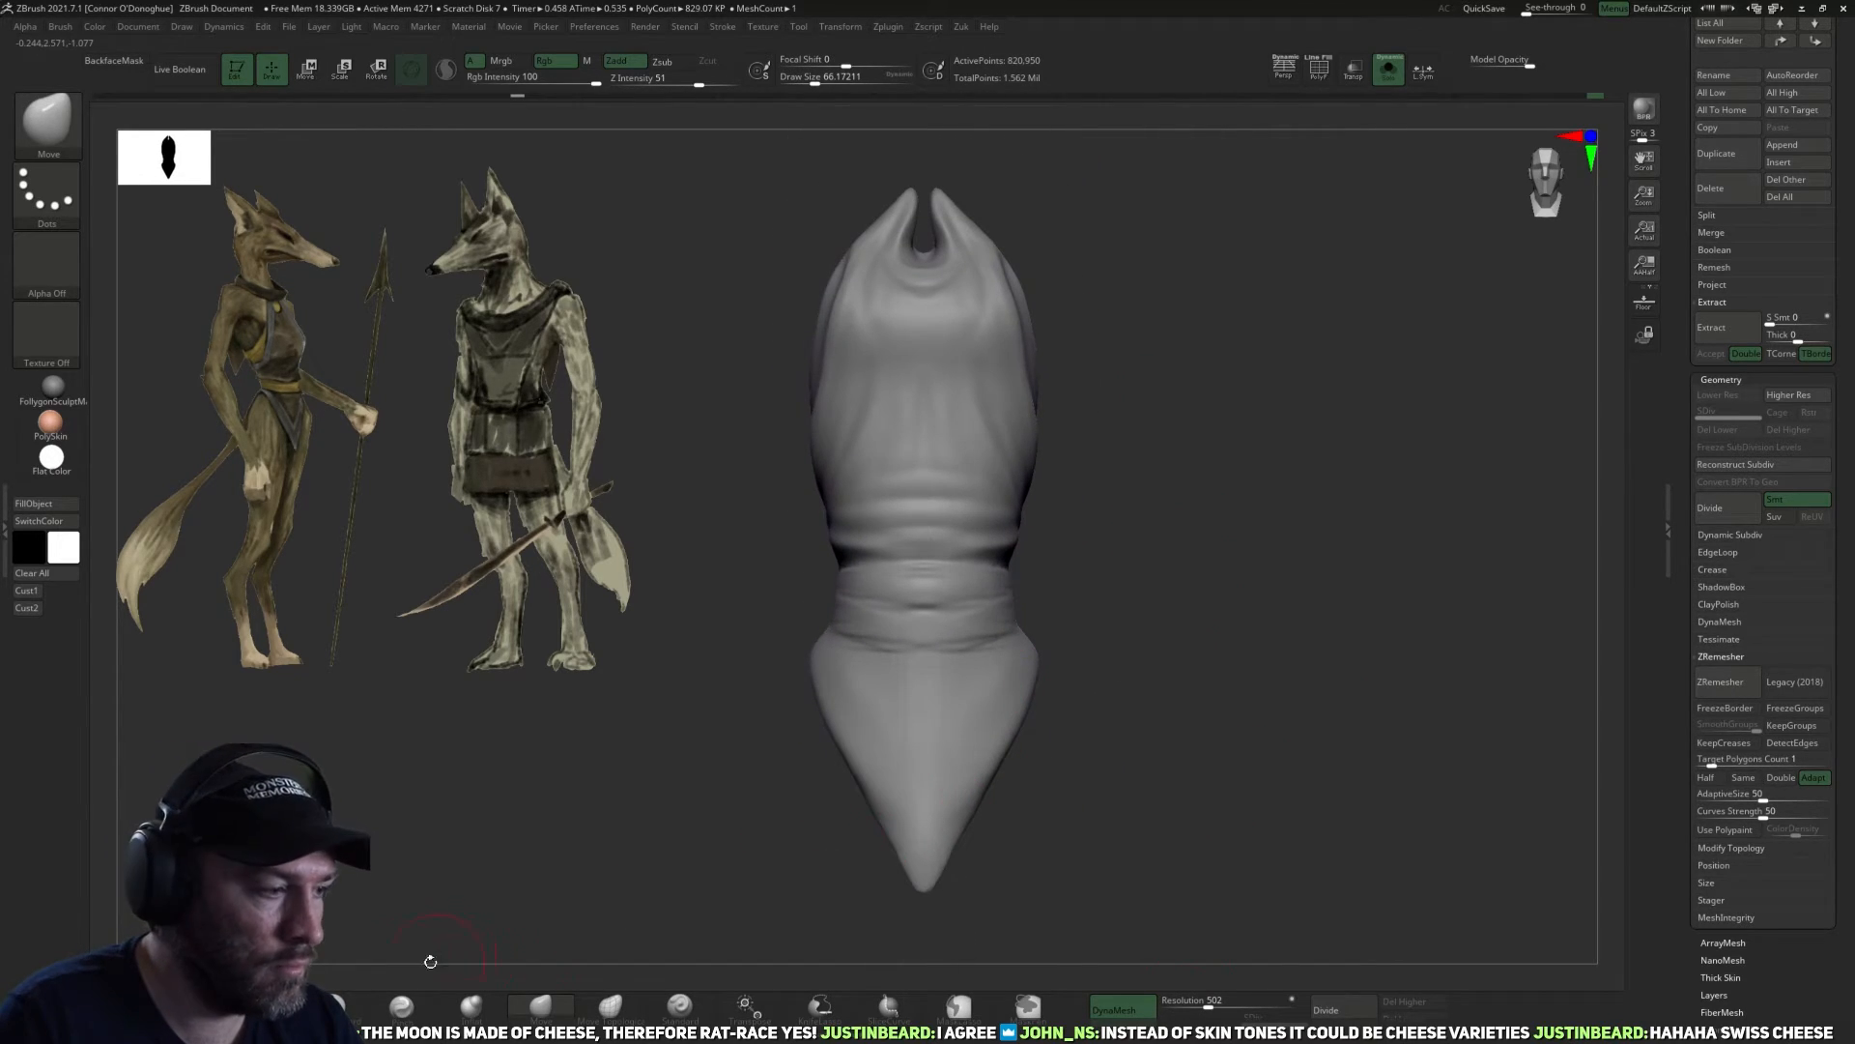
Carve diagonal folds from the hips toward the front flap's tip with an enlarged DamStandard brush.
{"action": "left_click", "coordinate": [335, 1006]}
{"action": "left_click_drag", "start_coordinate": [1111, 739], "coordinate": [1106, 768], "text": "alt"}
{"action": "key", "text": "bracketright"}
{"action": "left_click_drag", "start_coordinate": [832, 673], "coordinate": [879, 769]}
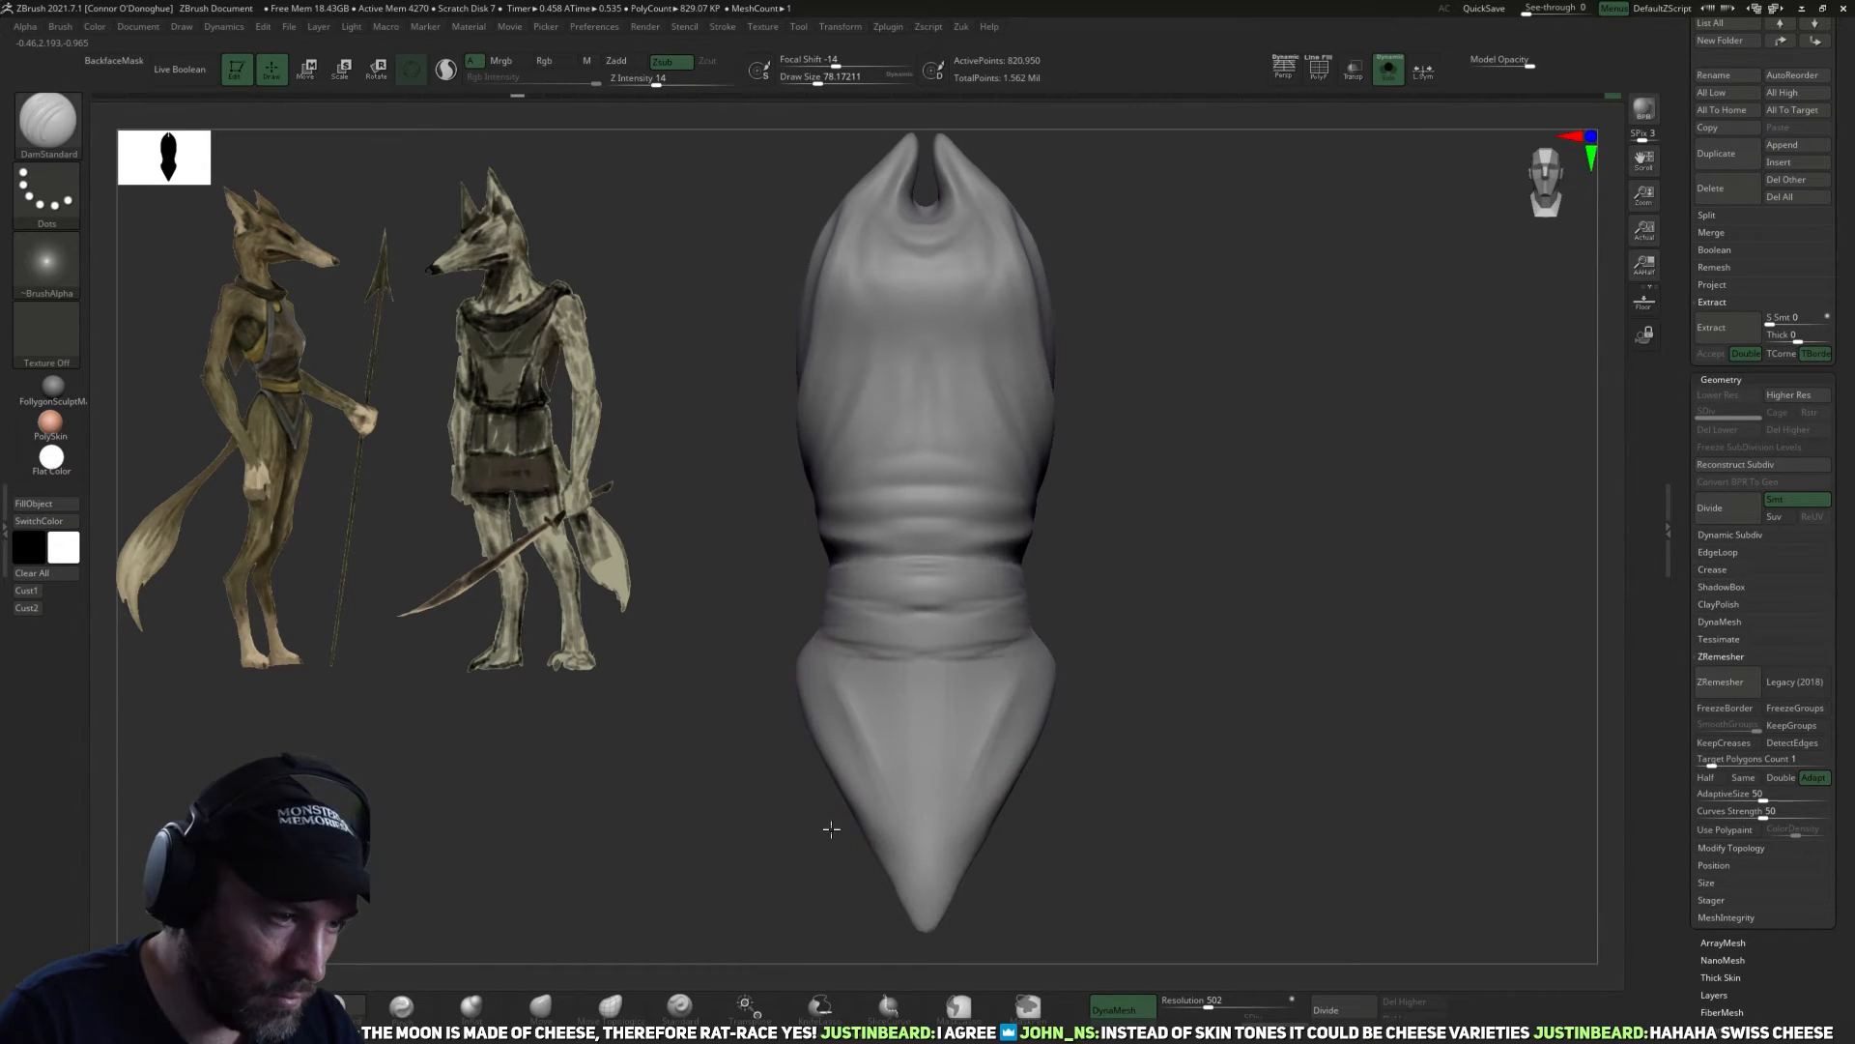
Deepen the long creases running down both sides of the front flap to its pointed tip with the DamStandard brush.
{"action": "left_click_drag", "start_coordinate": [828, 833], "coordinate": [903, 829]}
{"action": "left_click_drag", "start_coordinate": [853, 691], "coordinate": [932, 889]}
{"action": "left_click_drag", "start_coordinate": [1051, 827], "coordinate": [944, 820]}
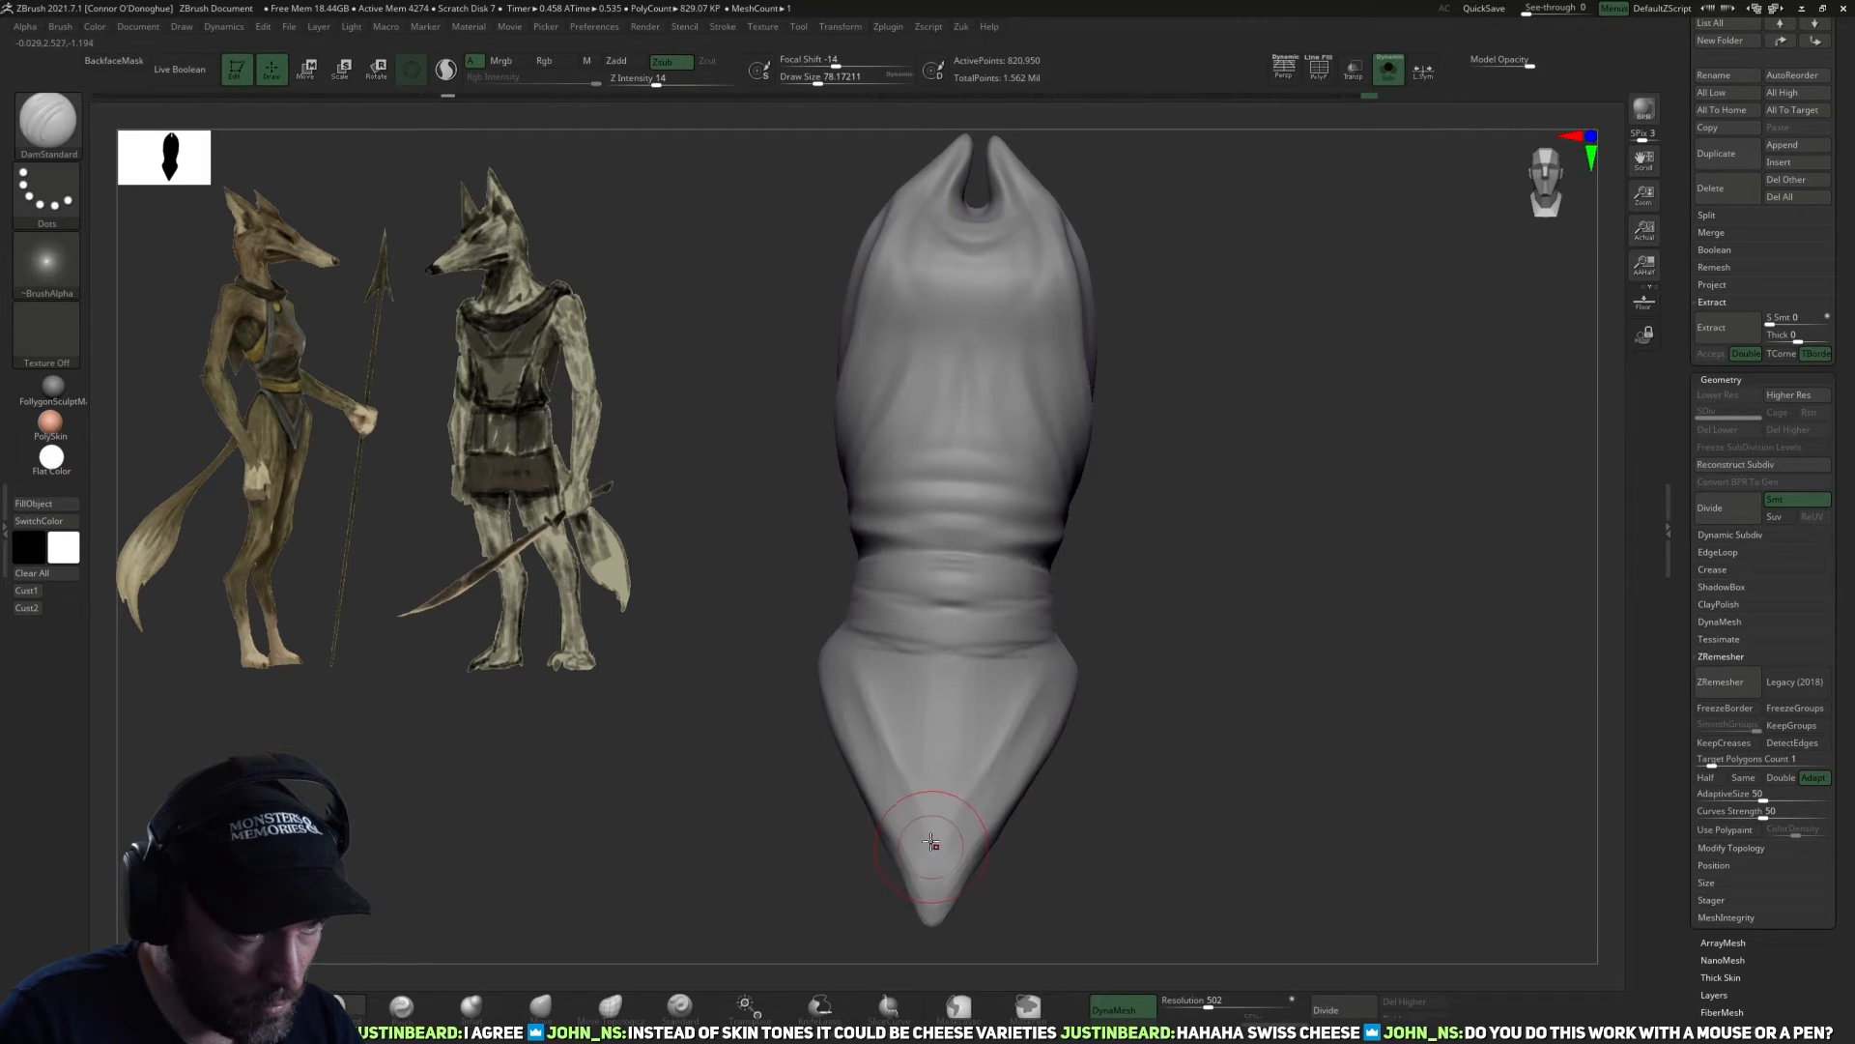
{"action": "left_click_drag", "start_coordinate": [884, 720], "coordinate": [932, 860]}
{"action": "left_click_drag", "start_coordinate": [1048, 809], "coordinate": [959, 798]}
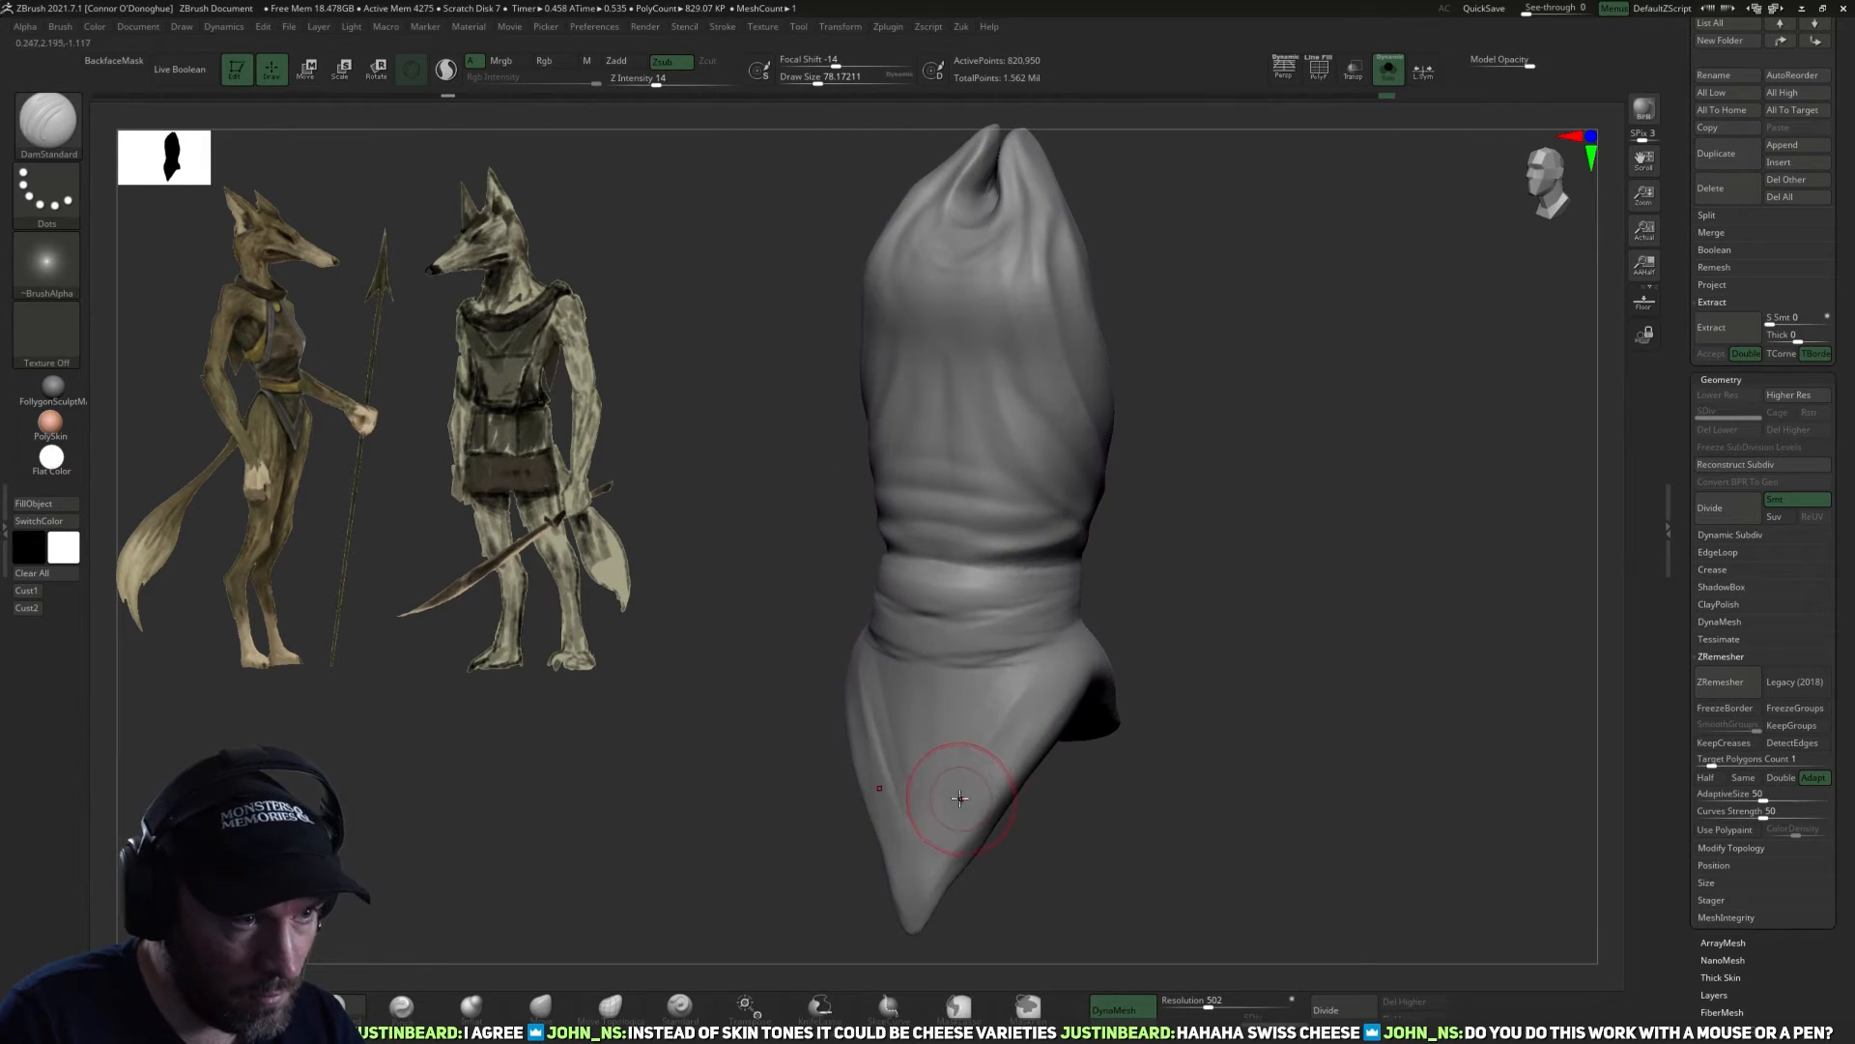
Carve curved U-shaped folds across the back flap, hanging from the hips below the waistband.
{"action": "left_click_drag", "start_coordinate": [1209, 583], "coordinate": [1000, 728]}
{"action": "left_click_drag", "start_coordinate": [1211, 633], "coordinate": [1126, 749]}
{"action": "left_click_drag", "start_coordinate": [1048, 677], "coordinate": [1177, 655]}
{"action": "mouse_move", "coordinate": [1302, 670]}
{"action": "left_mouse_down"}
{"action": "mouse_move", "coordinate": [1232, 700]}
{"action": "mouse_move", "coordinate": [1203, 673]}
{"action": "left_mouse_up"}
{"action": "mouse_move", "coordinate": [1100, 494]}
{"action": "left_mouse_down"}
{"action": "mouse_move", "coordinate": [1186, 571]}
{"action": "mouse_move", "coordinate": [1337, 418]}
{"action": "mouse_move", "coordinate": [1437, 393]}
{"action": "mouse_move", "coordinate": [1236, 551]}
{"action": "left_mouse_up"}
{"action": "left_click_drag", "start_coordinate": [1329, 486], "coordinate": [1335, 509], "text": "alt"}
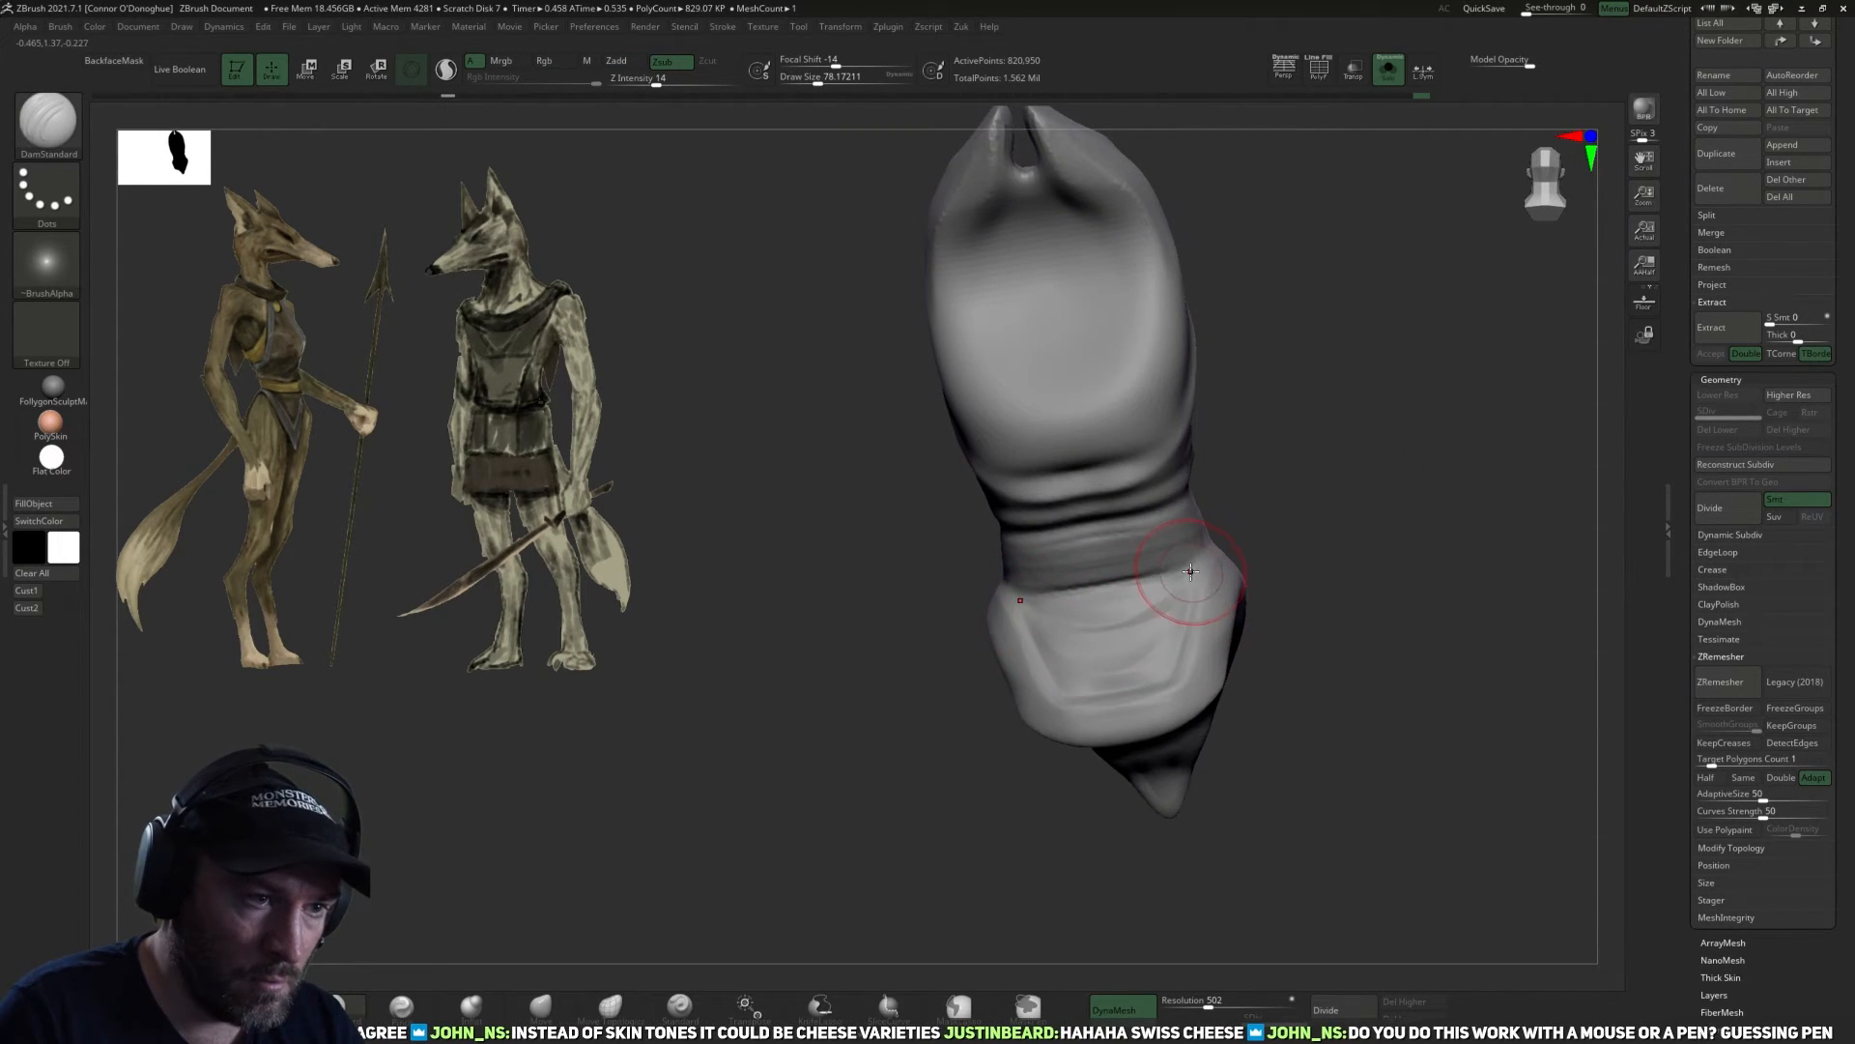
Reduce the DamStandard brush size to about 54 and refine the creases at the hip where the front and back flaps meet.
{"action": "mouse_move", "coordinate": [1314, 580]}
{"action": "left_mouse_down"}
{"action": "mouse_move", "coordinate": [1354, 501]}
{"action": "mouse_move", "coordinate": [1296, 471]}
{"action": "mouse_move", "coordinate": [995, 816]}
{"action": "left_mouse_up"}
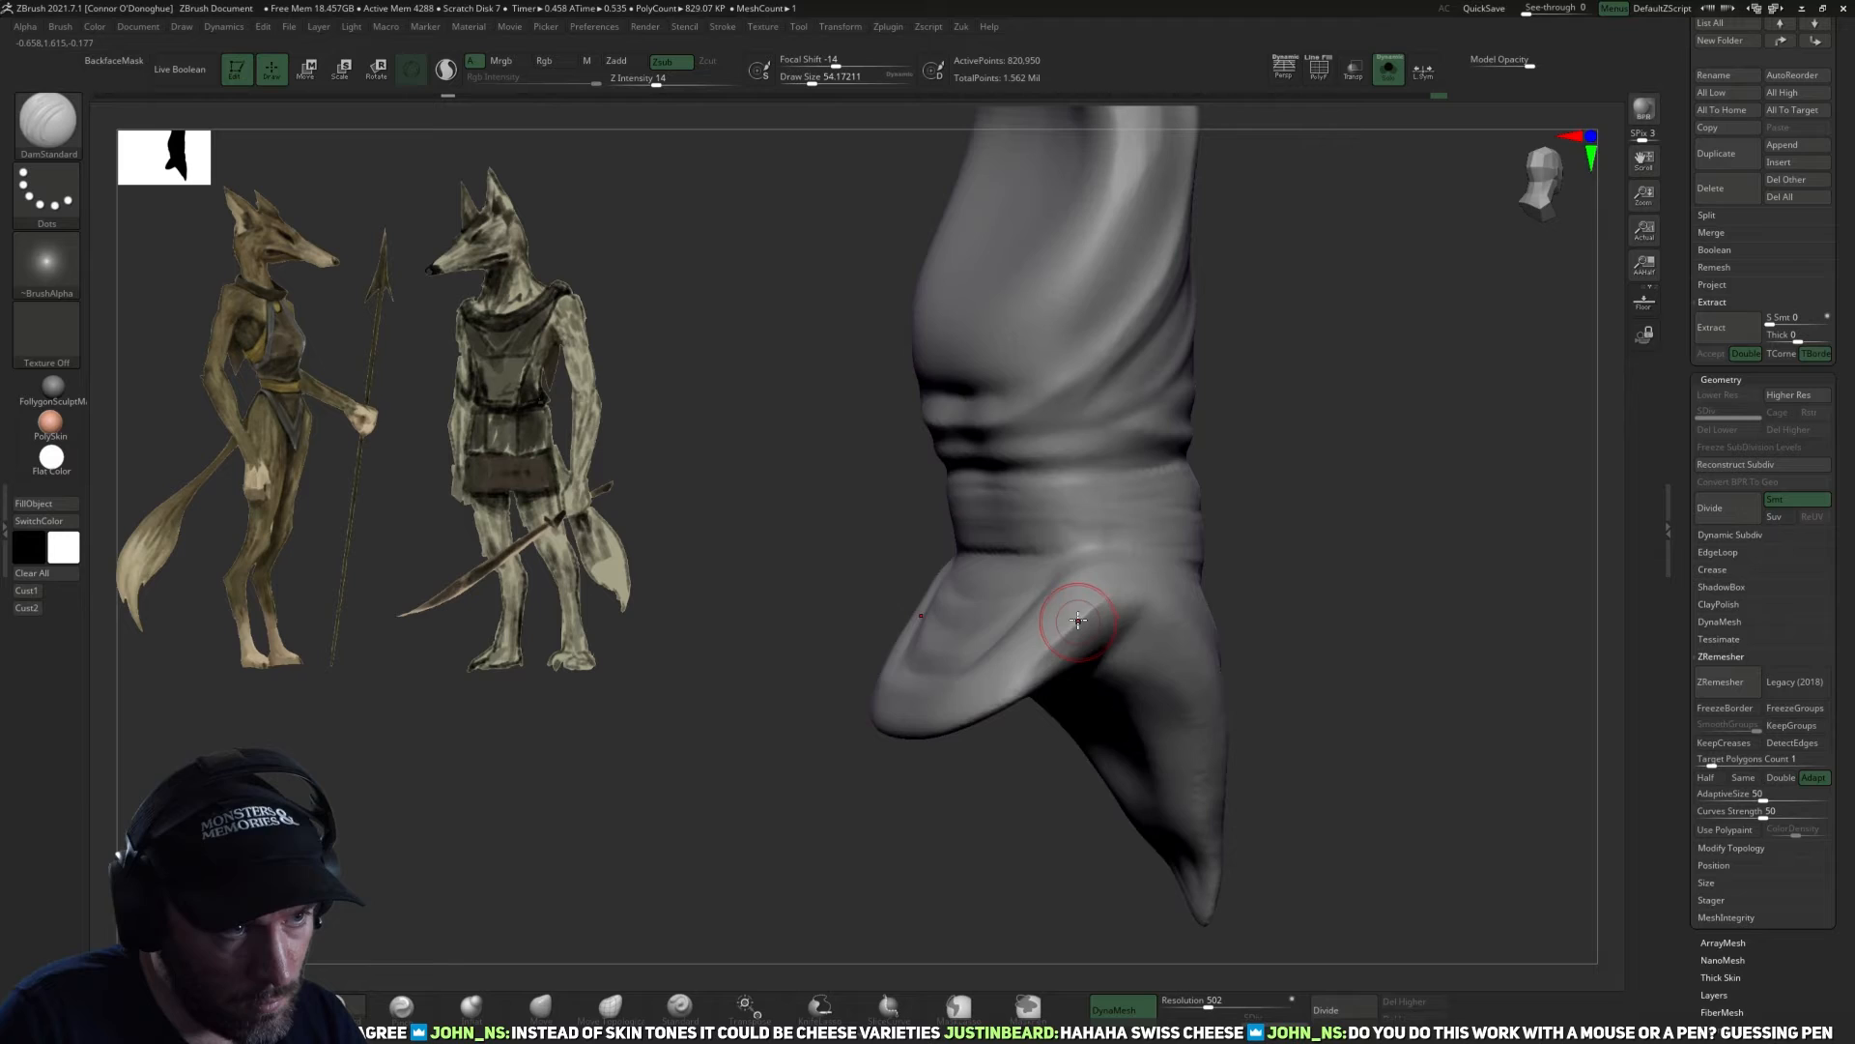
{"action": "right_click_drag", "start_coordinate": [1080, 619], "coordinate": [1255, 592]}
{"action": "left_click_drag", "start_coordinate": [1139, 612], "coordinate": [1221, 644]}
{"action": "left_click_drag", "start_coordinate": [1033, 615], "coordinate": [1133, 637]}
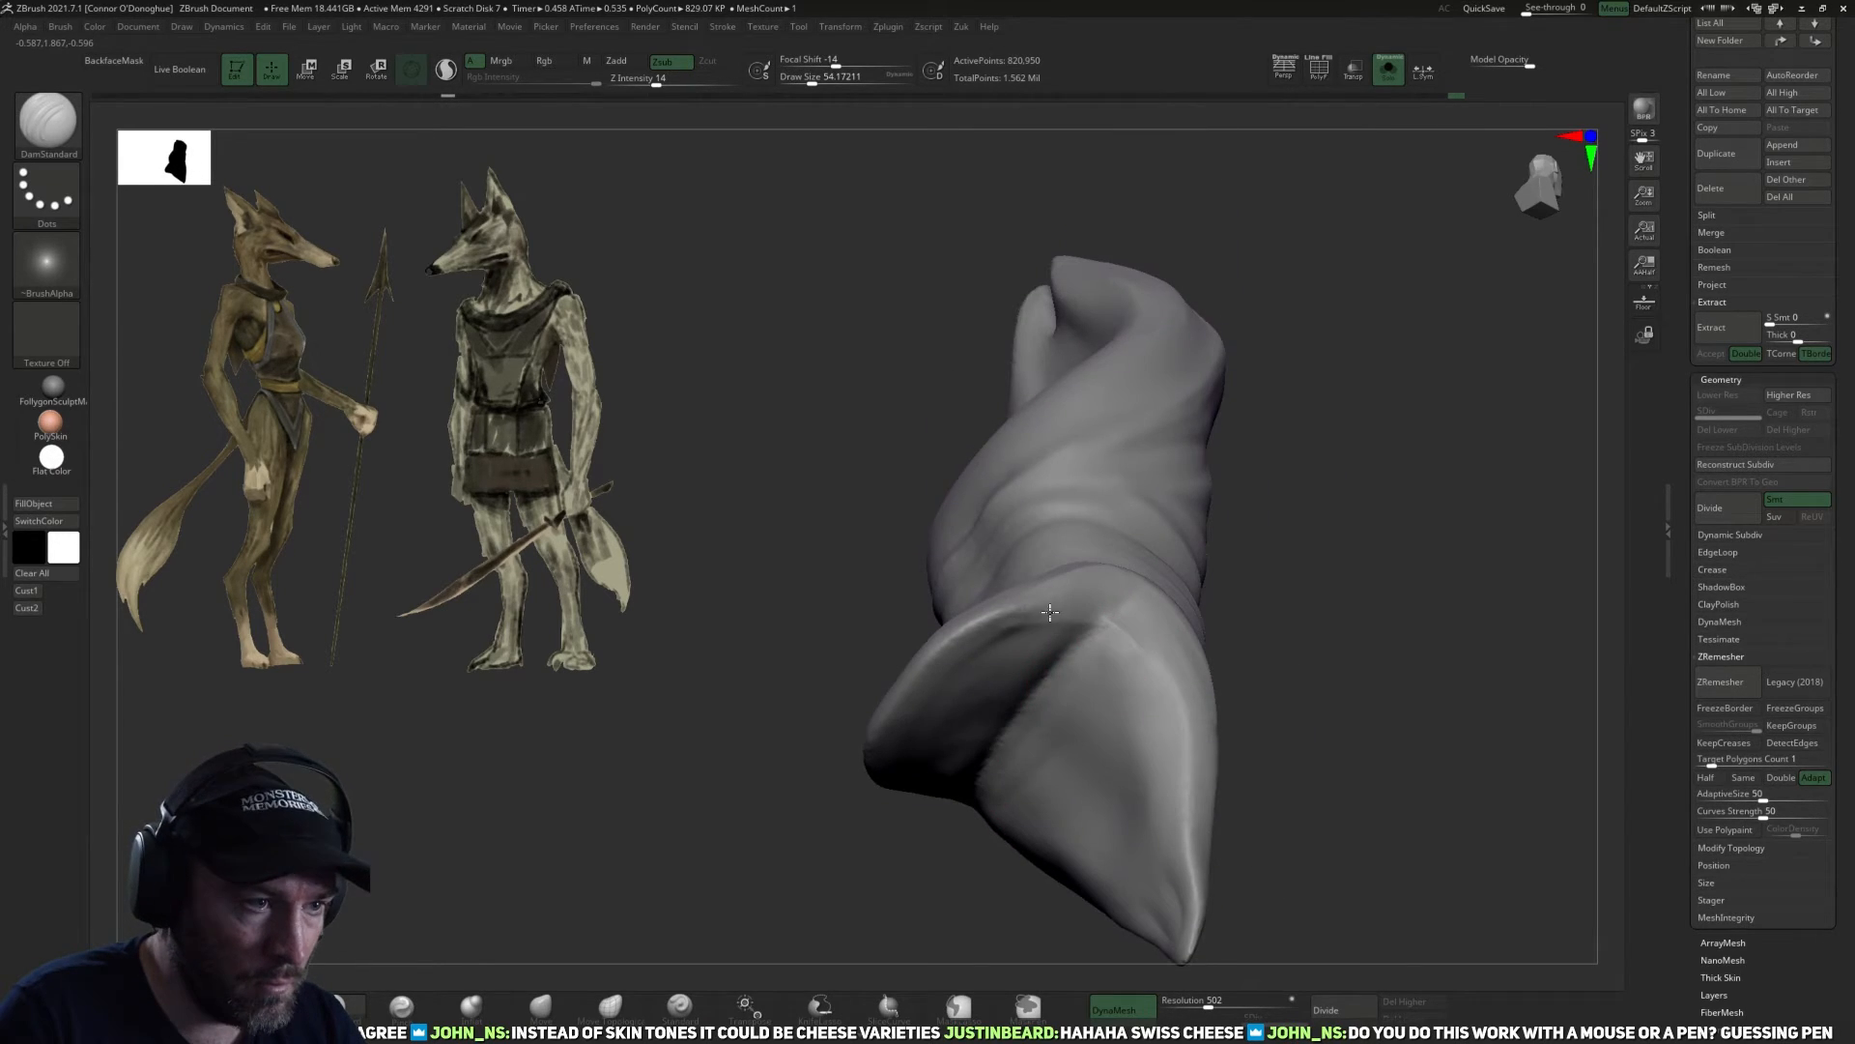
{"action": "left_click_drag", "start_coordinate": [774, 893], "coordinate": [939, 692]}
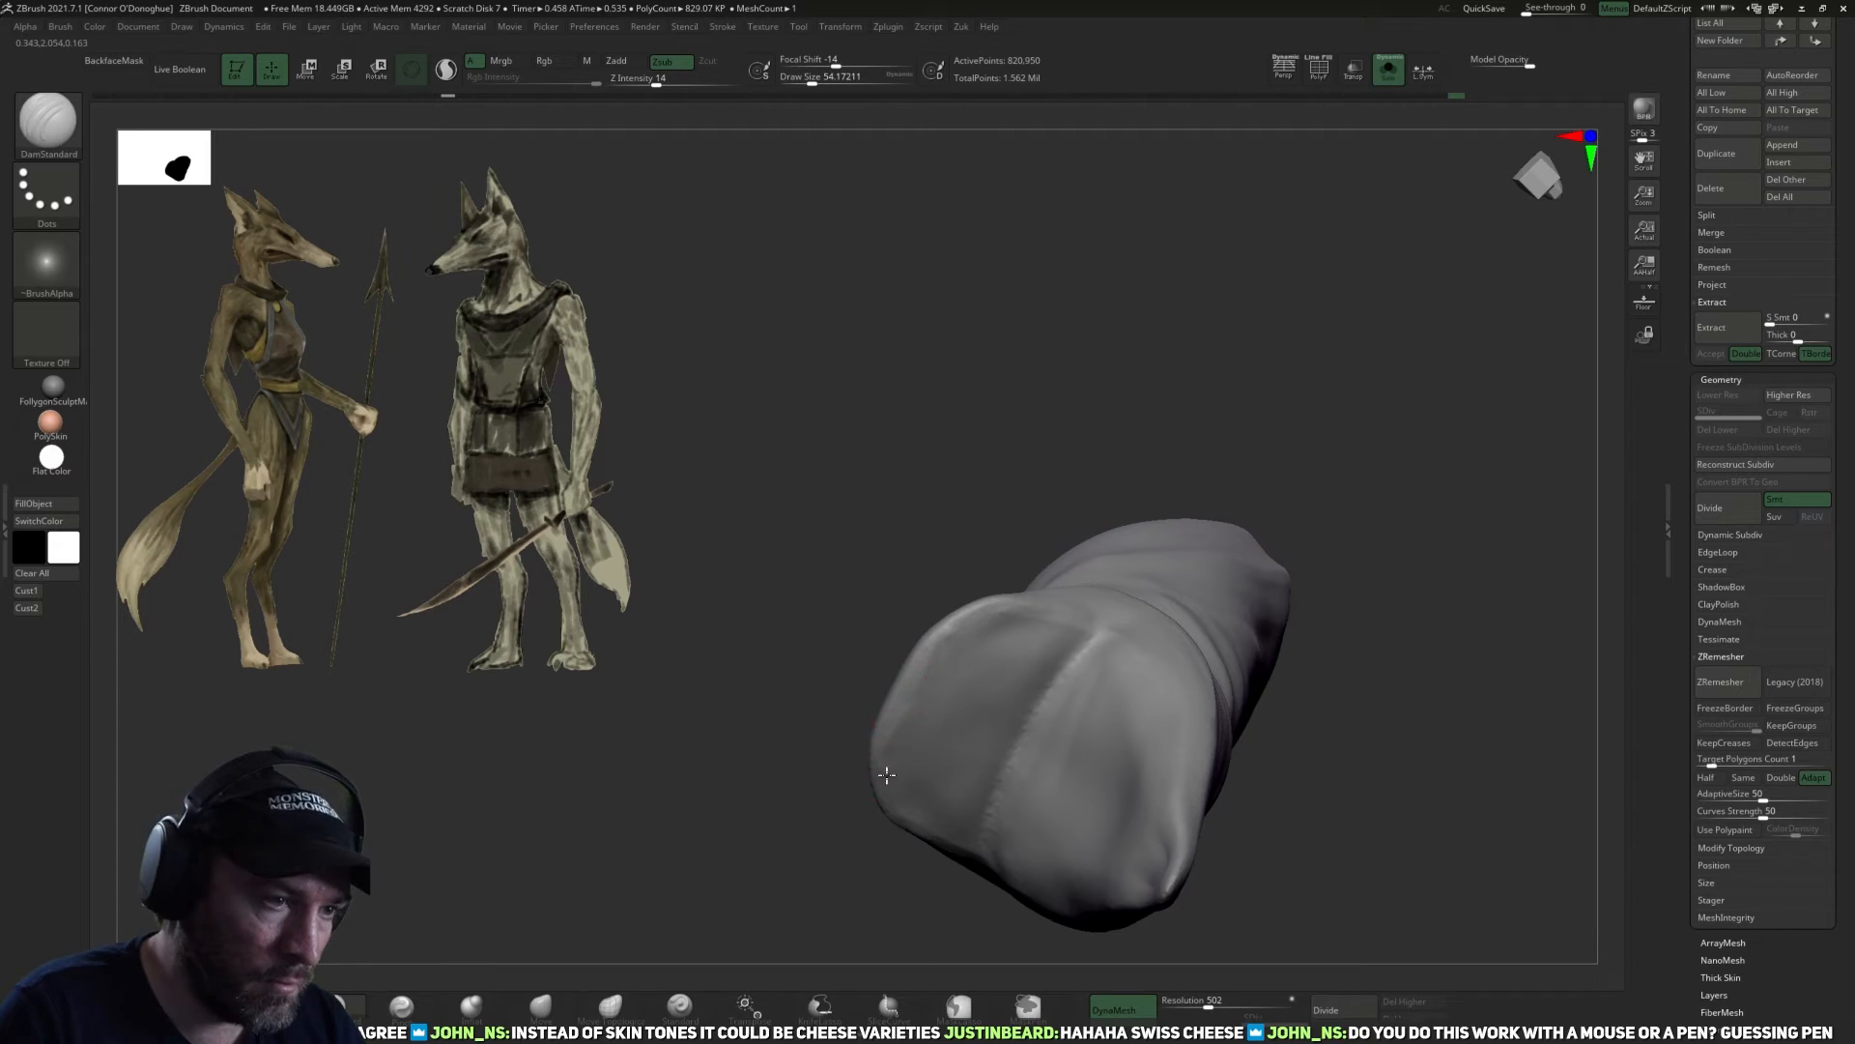
{"action": "mouse_move", "coordinate": [850, 605]}
{"action": "left_mouse_down"}
{"action": "mouse_move", "coordinate": [882, 738]}
{"action": "mouse_move", "coordinate": [840, 837]}
{"action": "mouse_move", "coordinate": [994, 667]}
{"action": "left_mouse_up"}
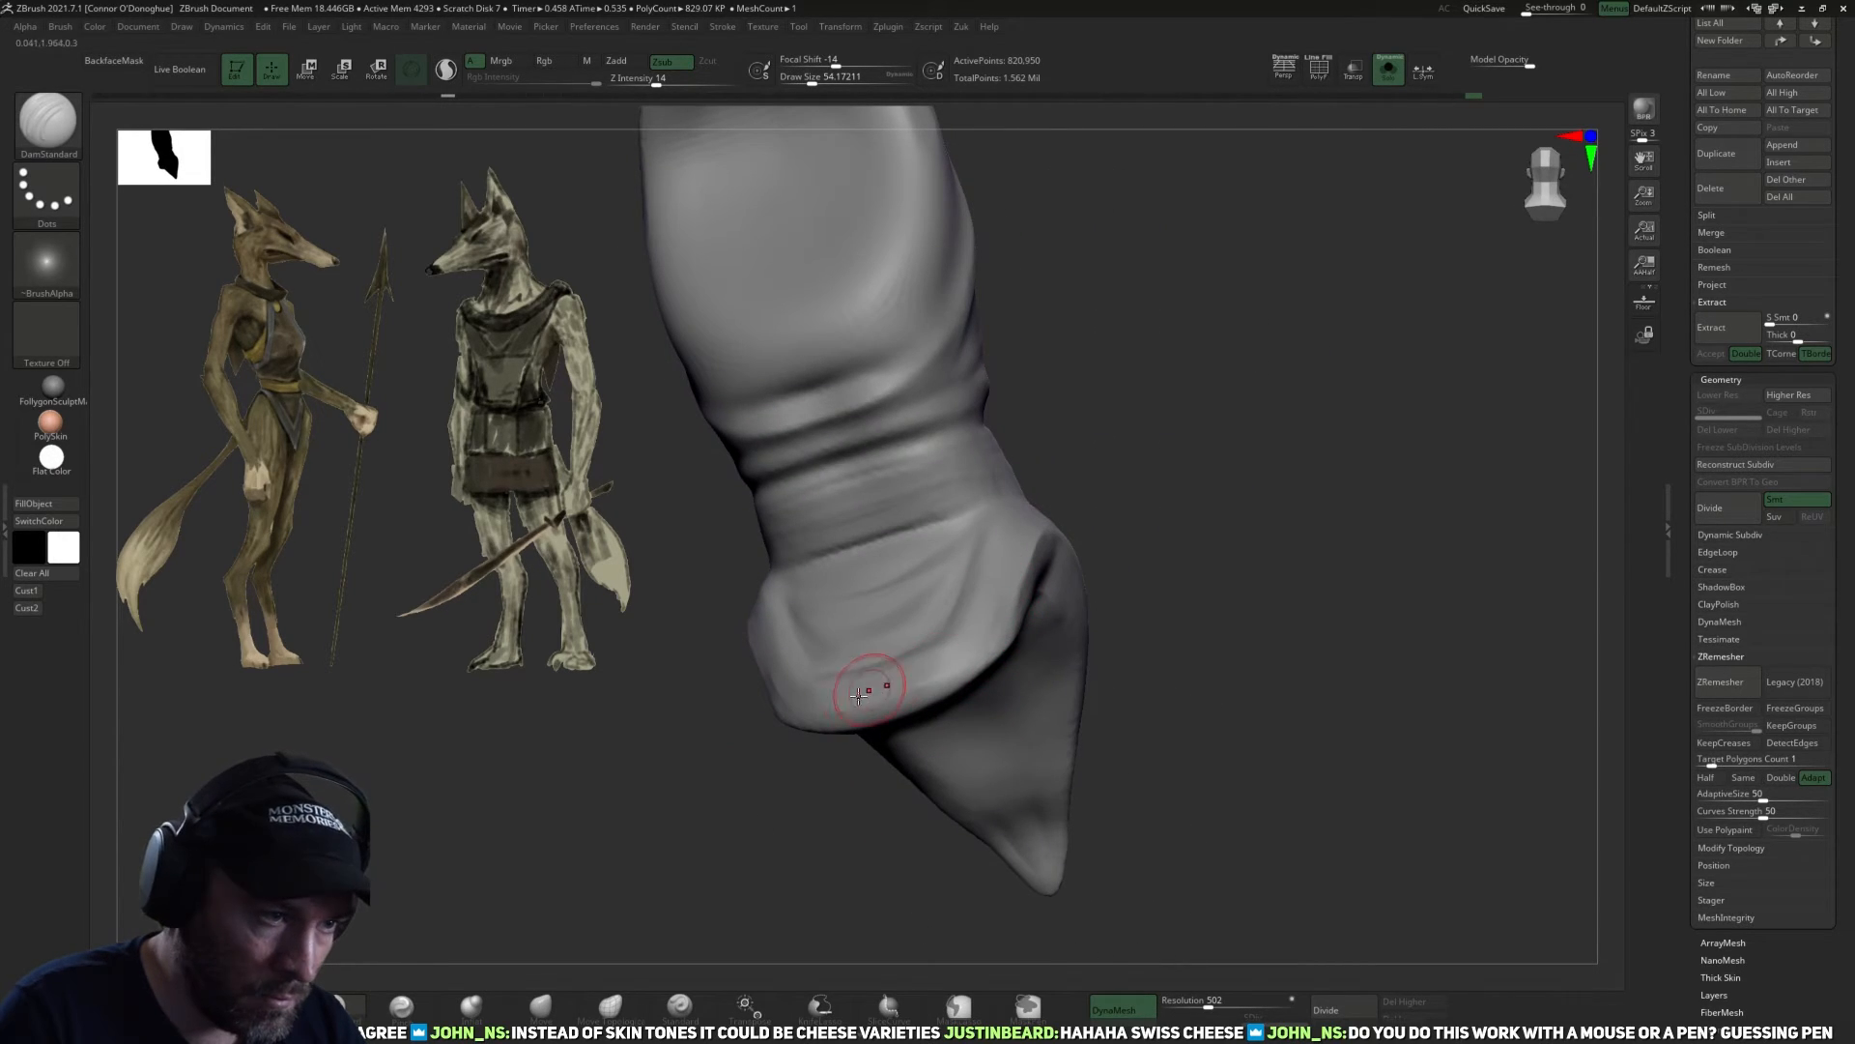
{"action": "left_click_drag", "start_coordinate": [1019, 582], "coordinate": [1160, 552]}
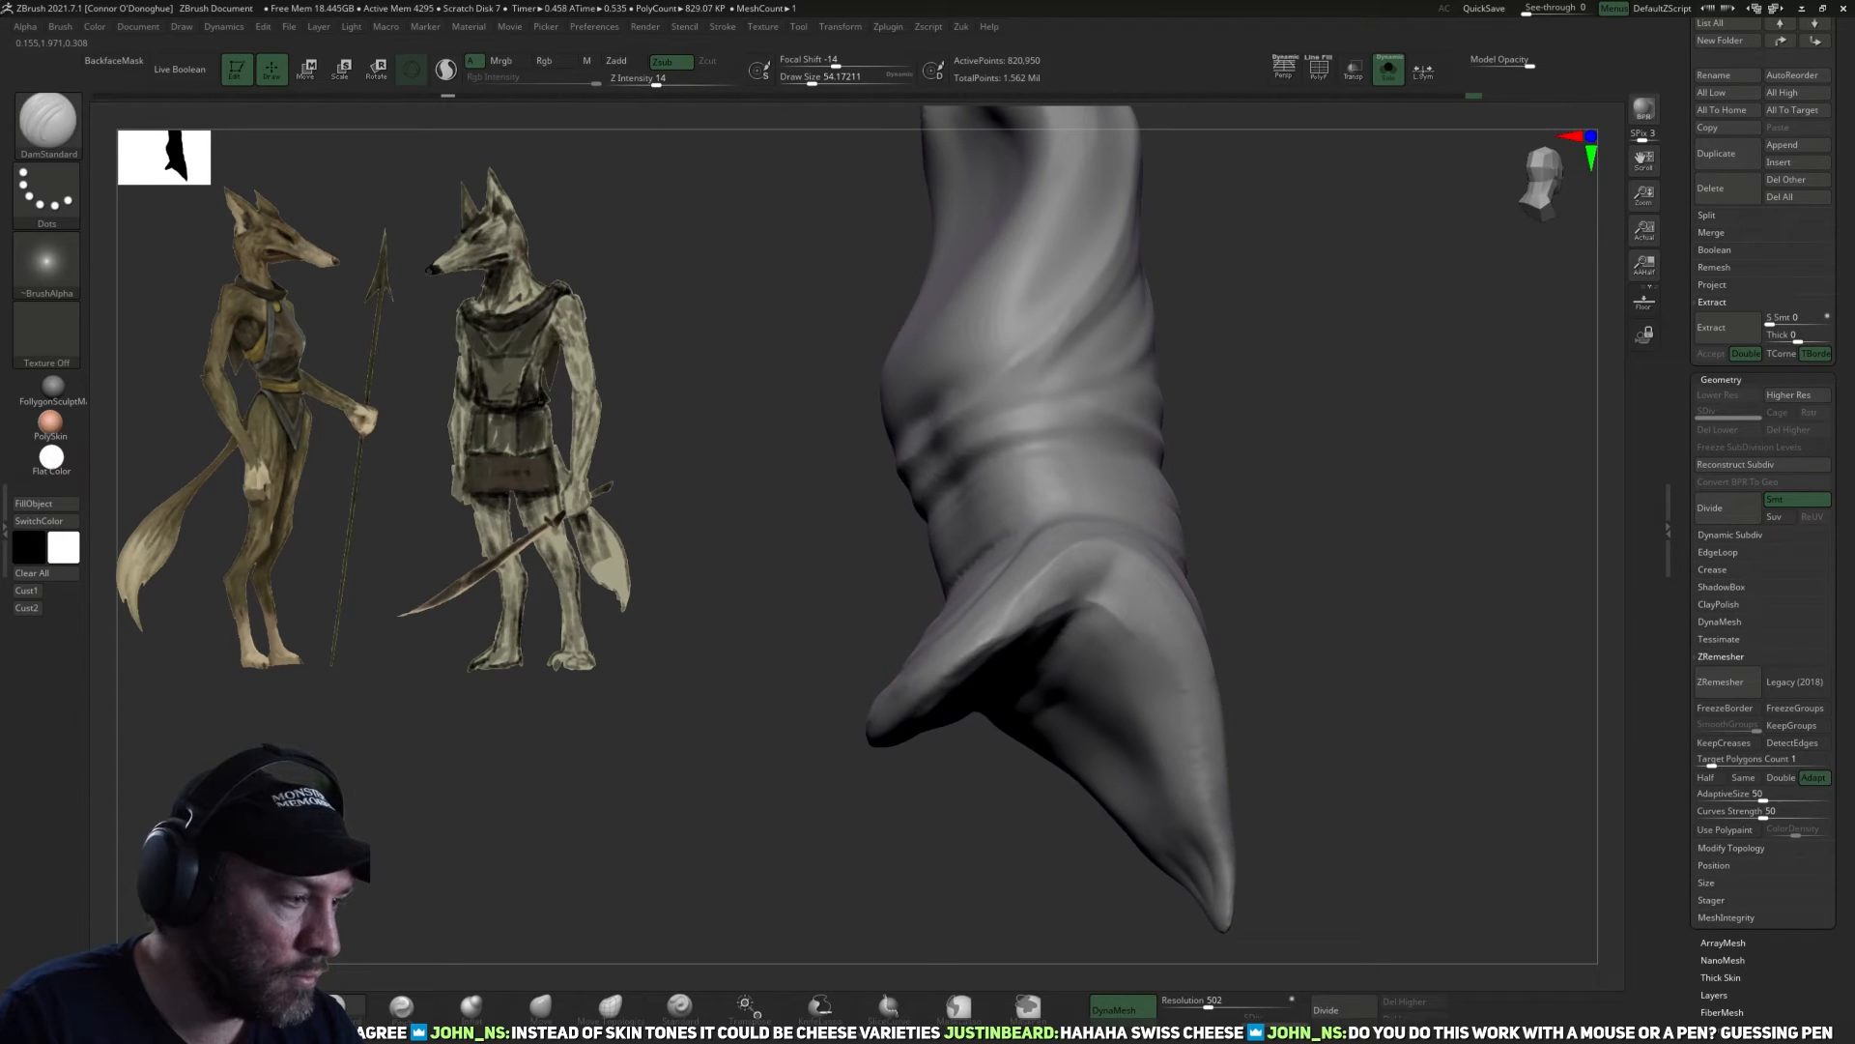
Switch to the TrimDynamic brush for flattening the garment's lower edge at the hip between the two flaps.
{"action": "key", "text": "b"}
{"action": "key", "text": "t"}
{"action": "key", "text": "d"}
{"action": "left_click_drag", "start_coordinate": [758, 837], "coordinate": [802, 763]}
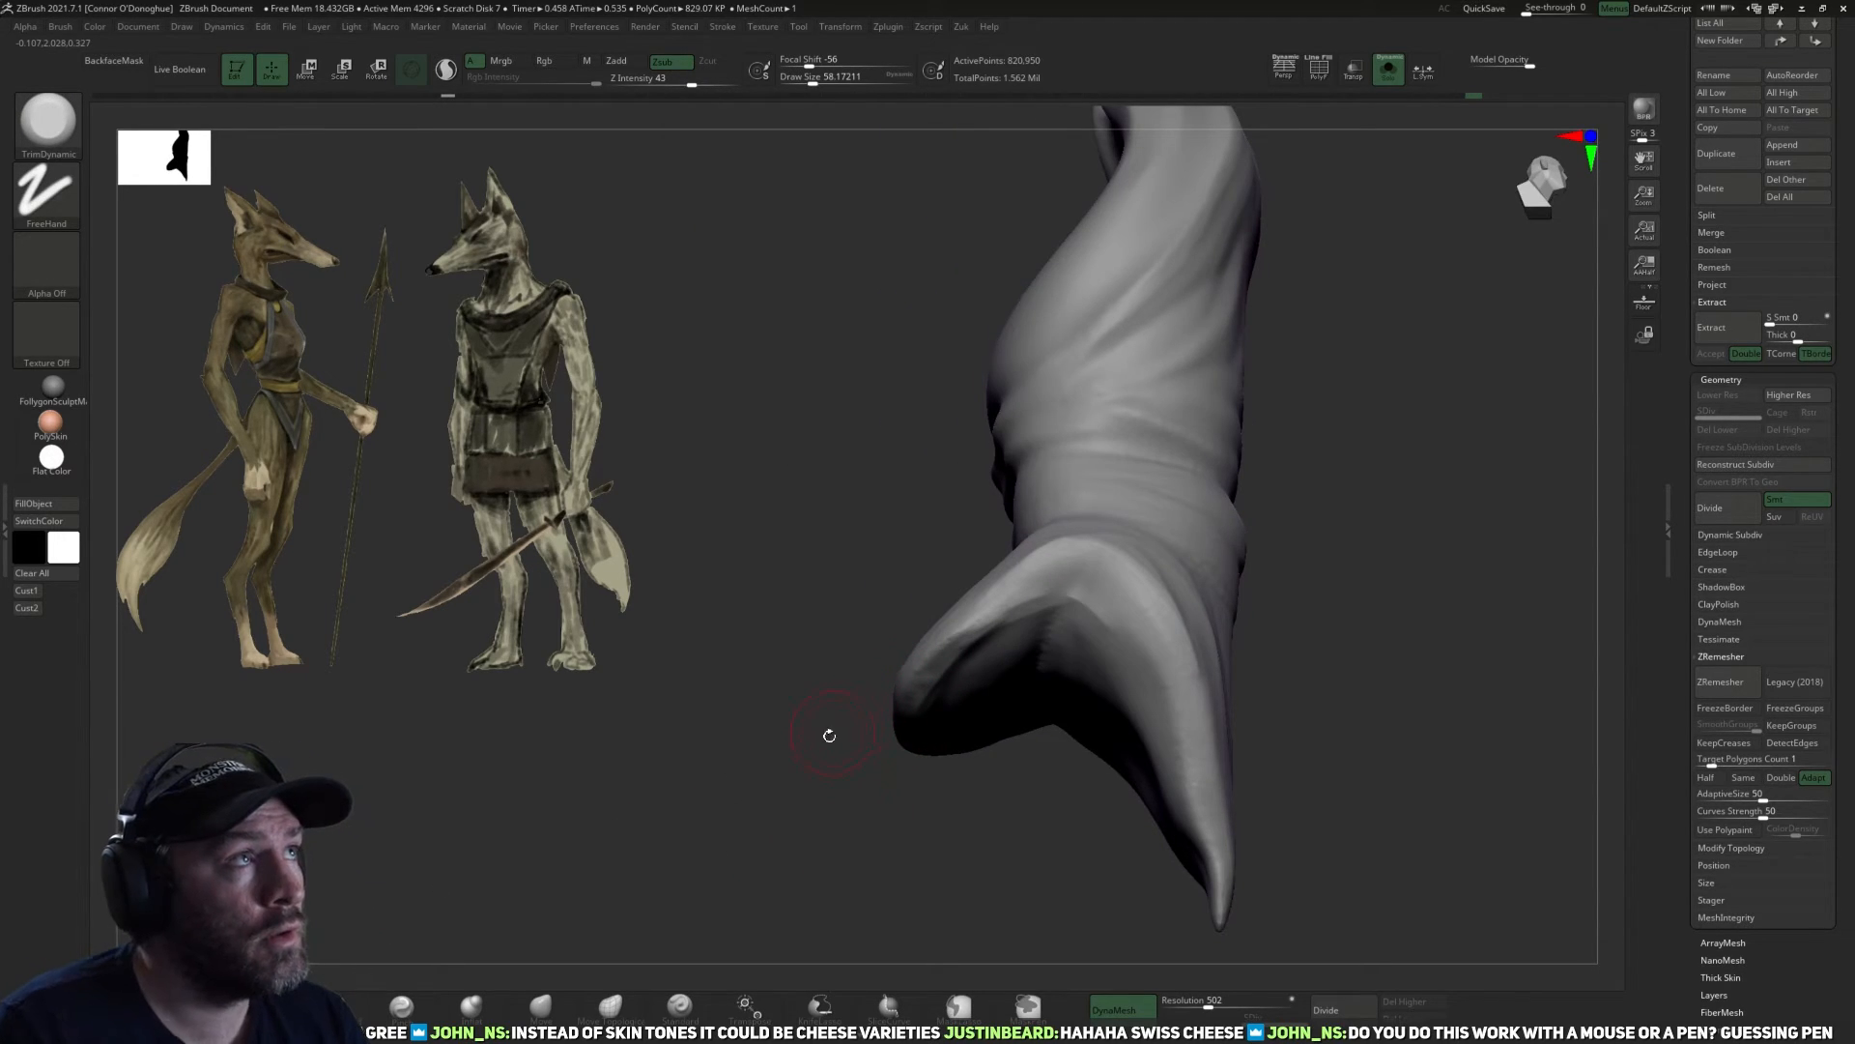
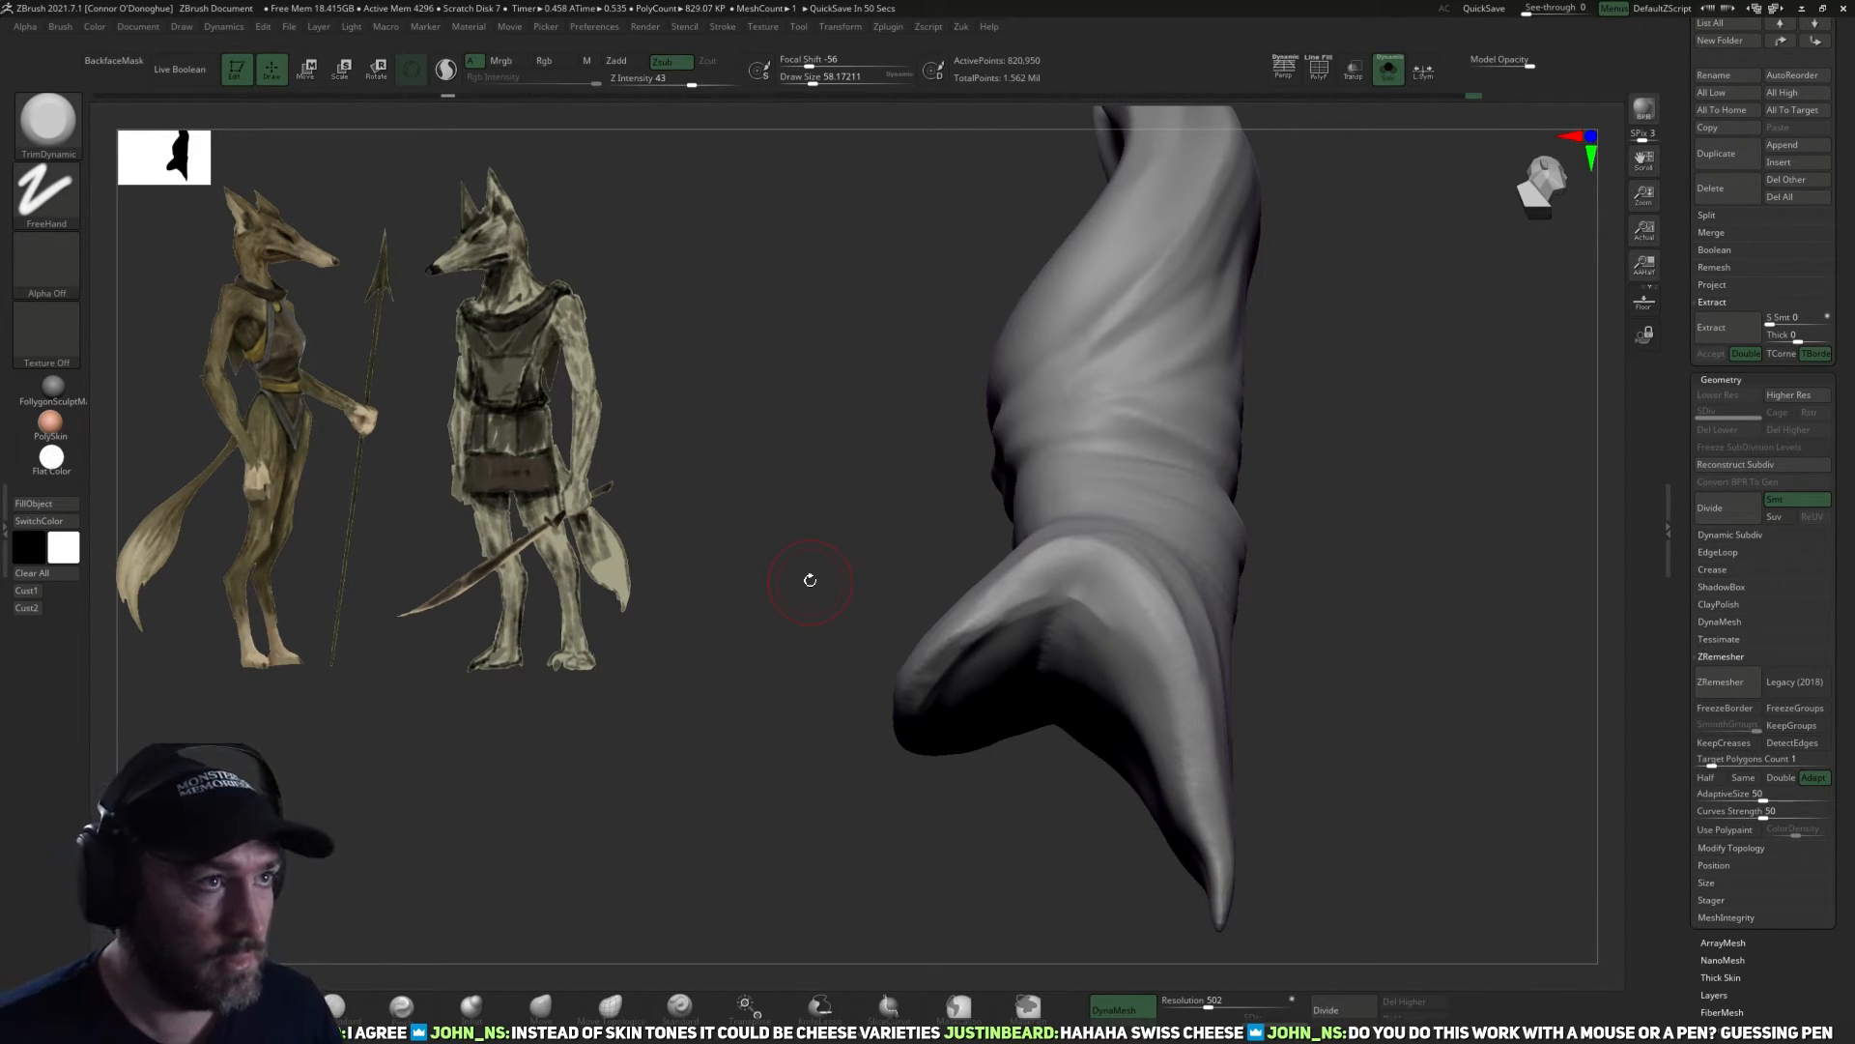
Flatten the side edges of the front flap with the TrimDynamic brush, reducing its size to about 54.
{"action": "mouse_move", "coordinate": [1475, 761]}
{"action": "left_mouse_down"}
{"action": "mouse_move", "coordinate": [1404, 617]}
{"action": "mouse_move", "coordinate": [1131, 668]}
{"action": "left_mouse_up"}
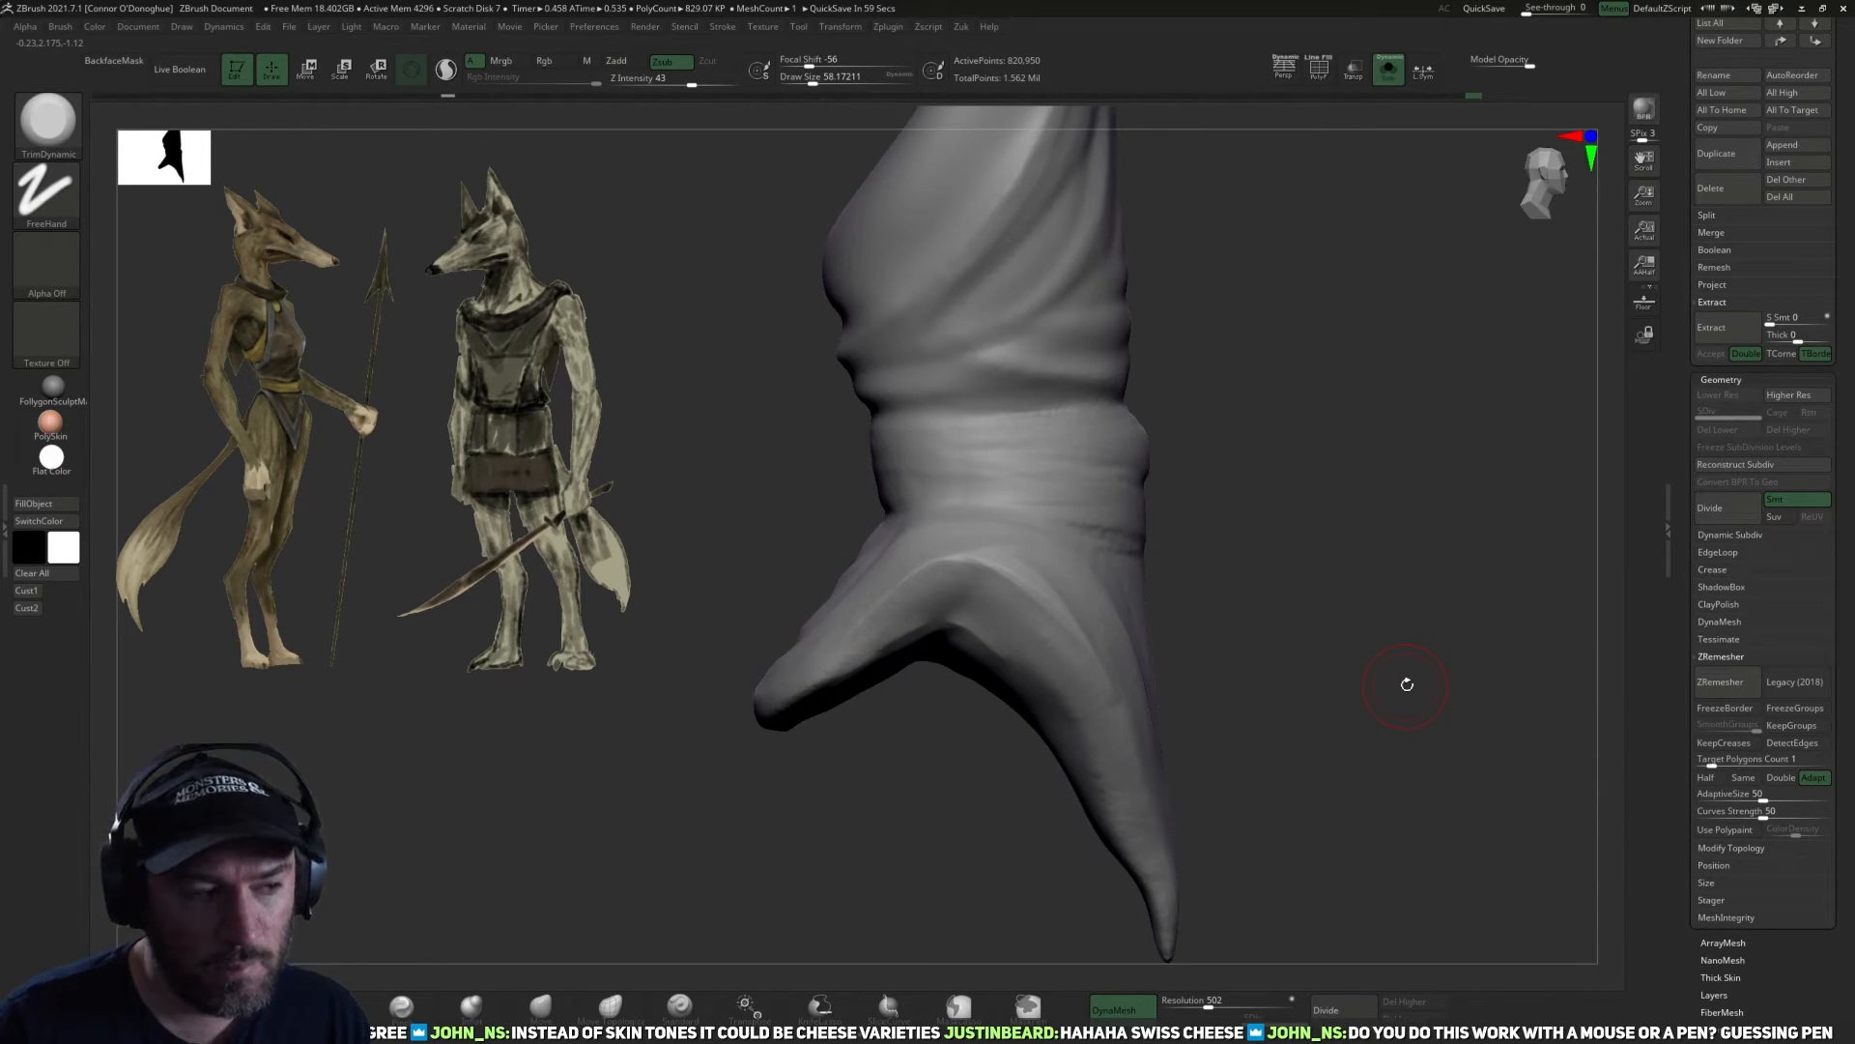
{"action": "left_click_drag", "start_coordinate": [541, 831], "coordinate": [695, 778]}
{"action": "left_click_drag", "start_coordinate": [1254, 668], "coordinate": [802, 791]}
{"action": "left_click_drag", "start_coordinate": [1051, 792], "coordinate": [948, 716]}
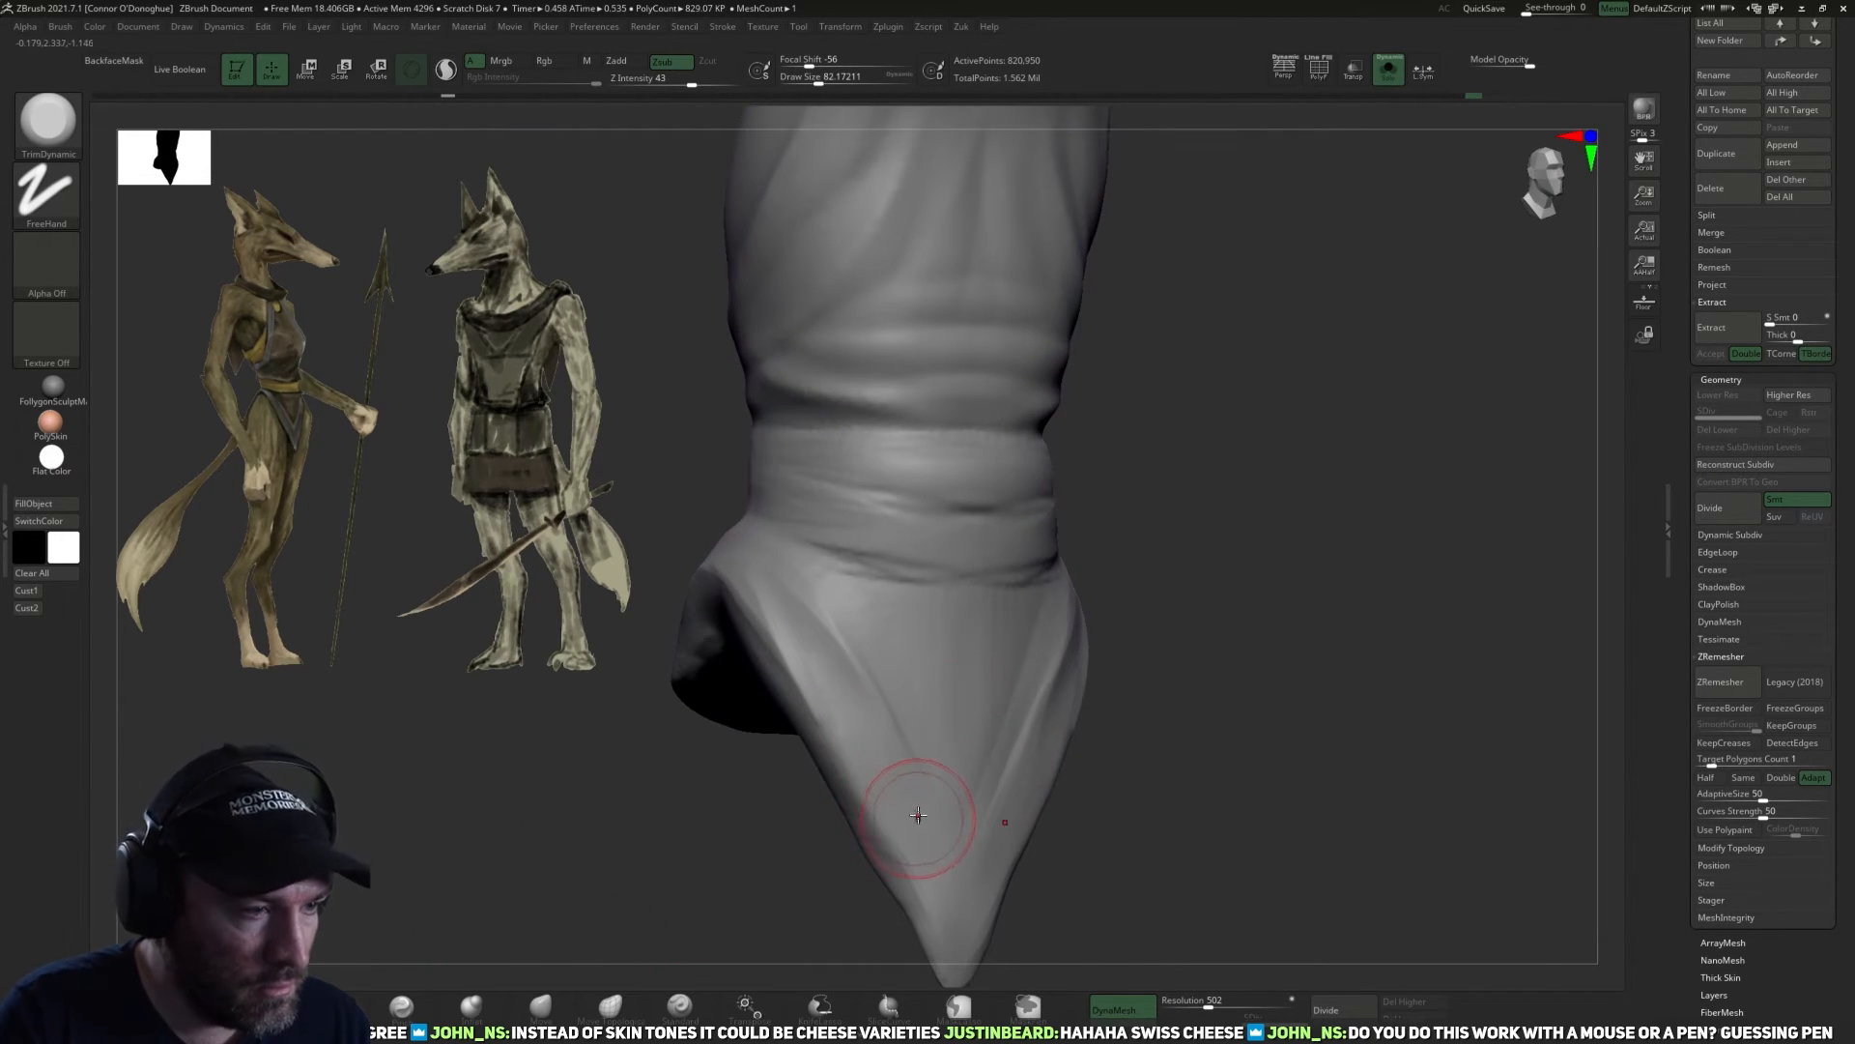
{"action": "left_click_drag", "start_coordinate": [1295, 720], "coordinate": [1146, 750]}
{"action": "key", "text": "bracketleft"}
{"action": "key", "text": "bracketleft"}
{"action": "key", "text": "bracketleft"}
{"action": "left_click_drag", "start_coordinate": [1213, 591], "coordinate": [990, 759]}
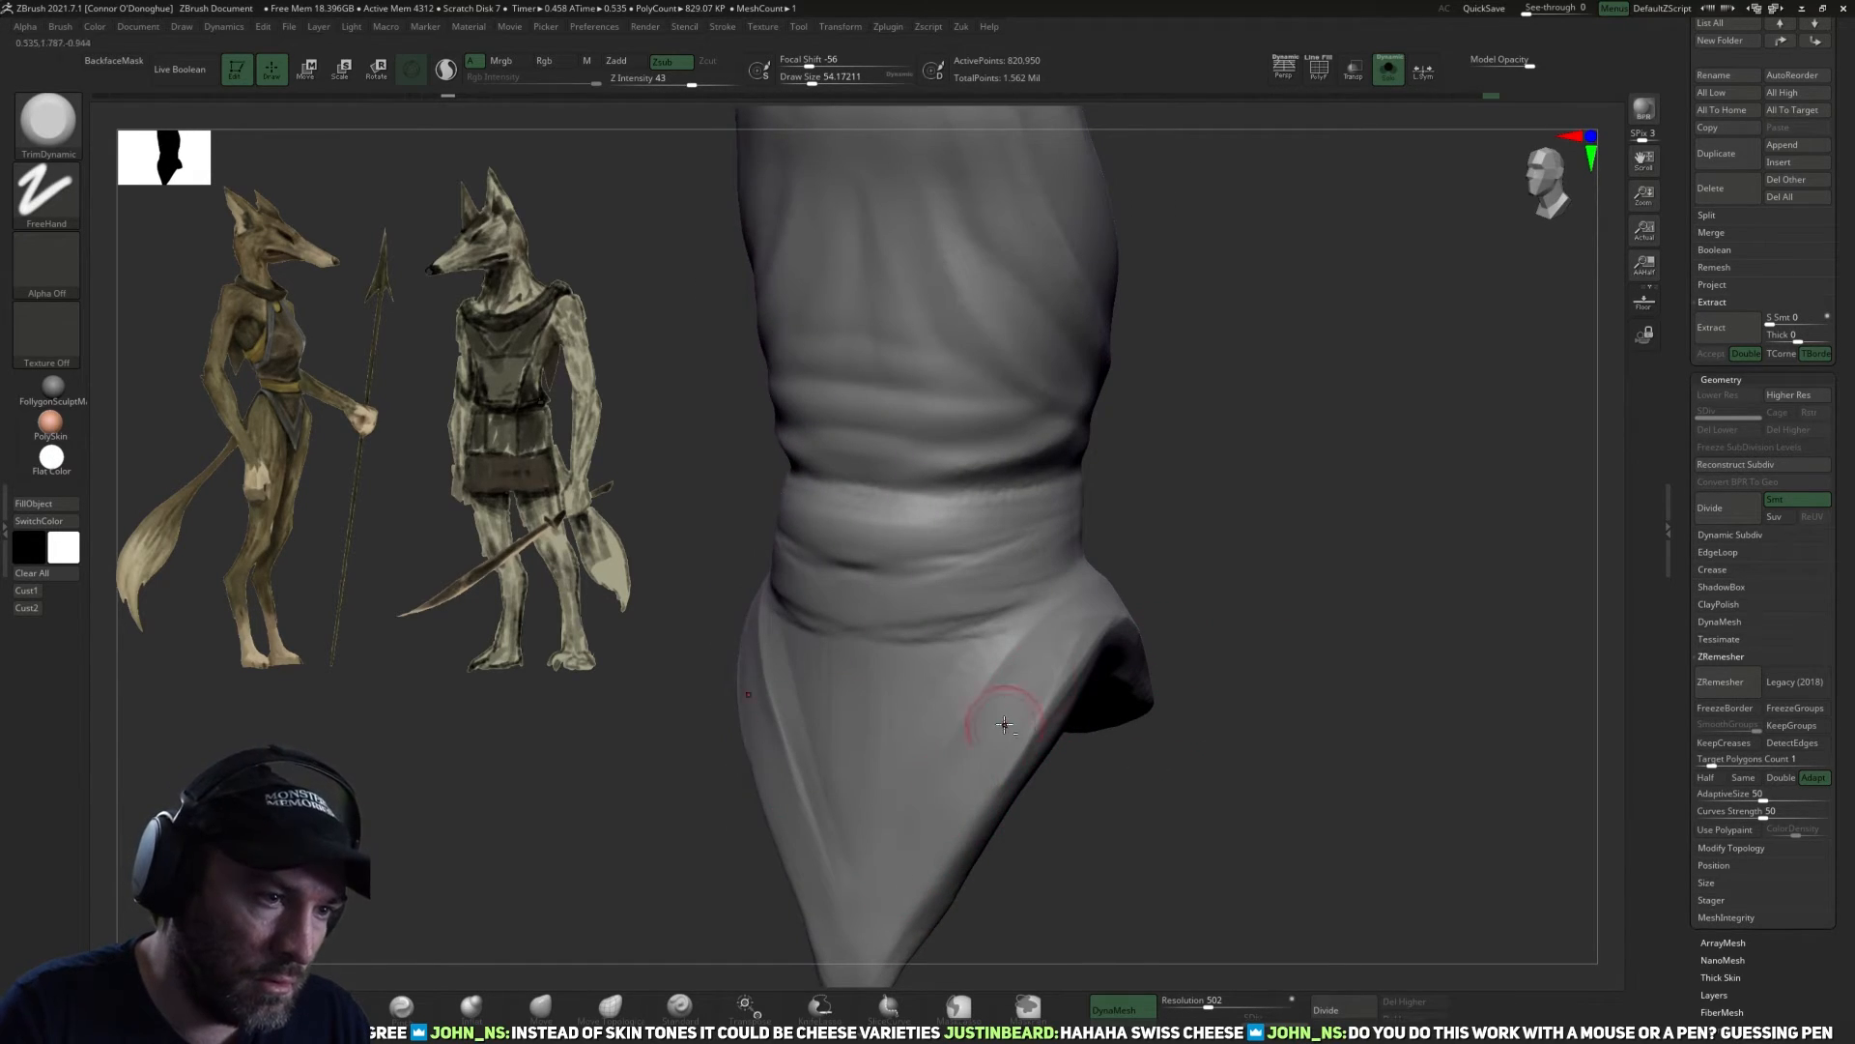
{"action": "mouse_move", "coordinate": [1194, 619]}
{"action": "left_mouse_down"}
{"action": "mouse_move", "coordinate": [1000, 720]}
{"action": "mouse_move", "coordinate": [1078, 657]}
{"action": "left_mouse_up"}
{"action": "mouse_move", "coordinate": [1232, 590]}
{"action": "left_mouse_down"}
{"action": "mouse_move", "coordinate": [1129, 641]}
{"action": "mouse_move", "coordinate": [1159, 602]}
{"action": "left_mouse_up"}
Flatten the outer edge of the back flap from the hip to its lower end with the TrimDynamic brush.
{"action": "left_click_drag", "start_coordinate": [1331, 570], "coordinate": [1179, 628]}
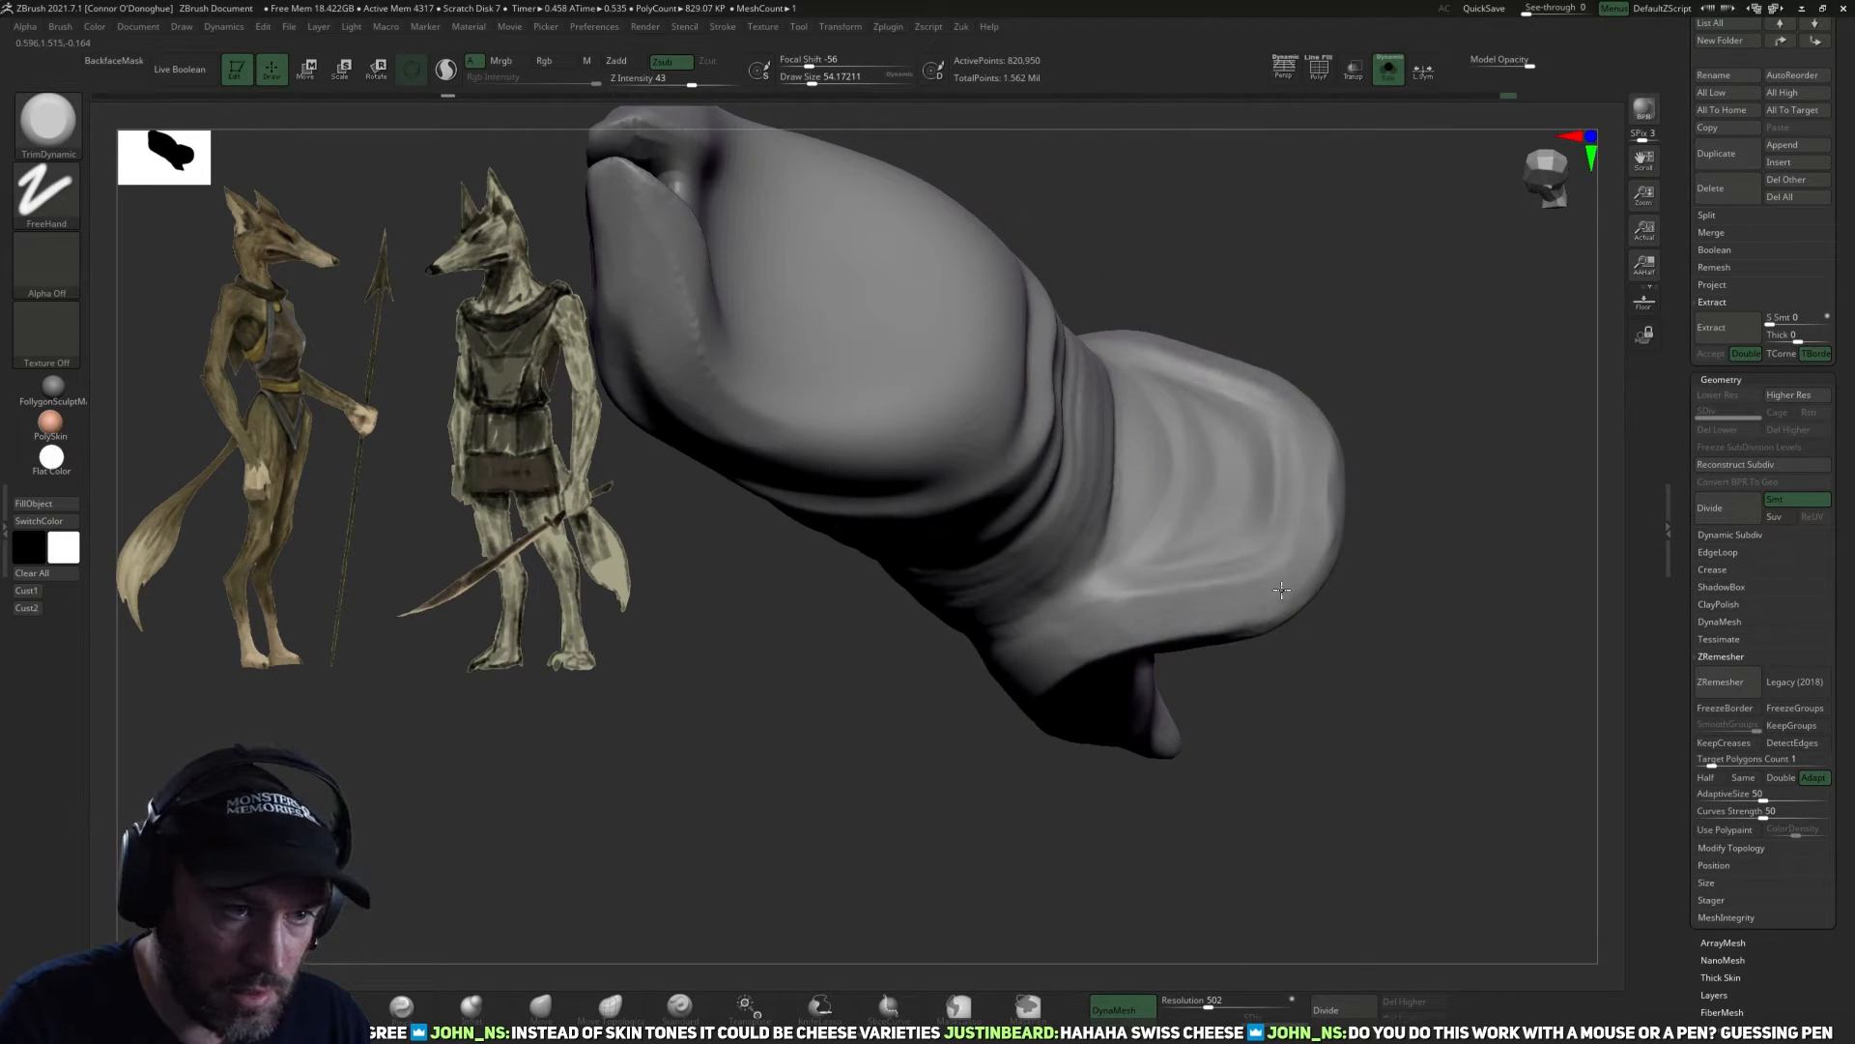
{"action": "left_click_drag", "start_coordinate": [1361, 515], "coordinate": [1309, 518]}
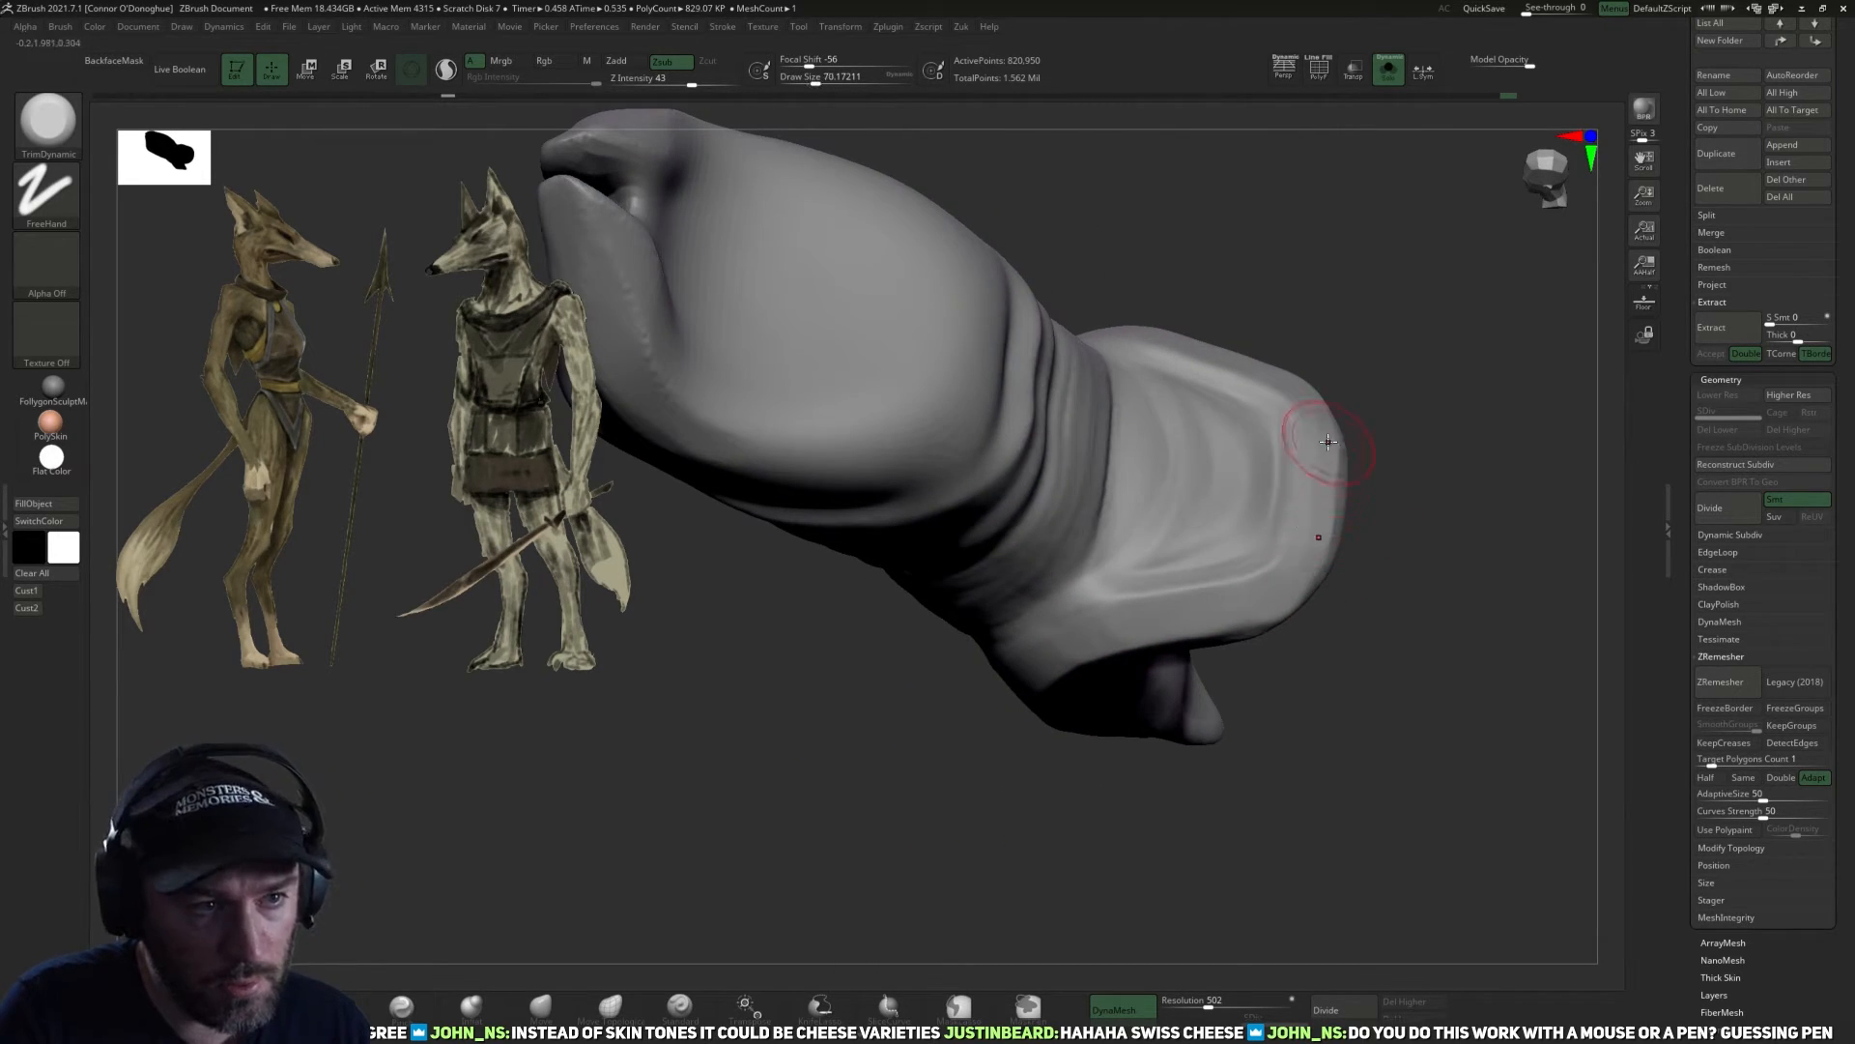
{"action": "mouse_move", "coordinate": [1067, 634]}
{"action": "left_mouse_down"}
{"action": "mouse_move", "coordinate": [1371, 621]}
{"action": "mouse_move", "coordinate": [1433, 439]}
{"action": "left_mouse_up"}
{"action": "left_click_drag", "start_coordinate": [1350, 705], "coordinate": [1194, 639]}
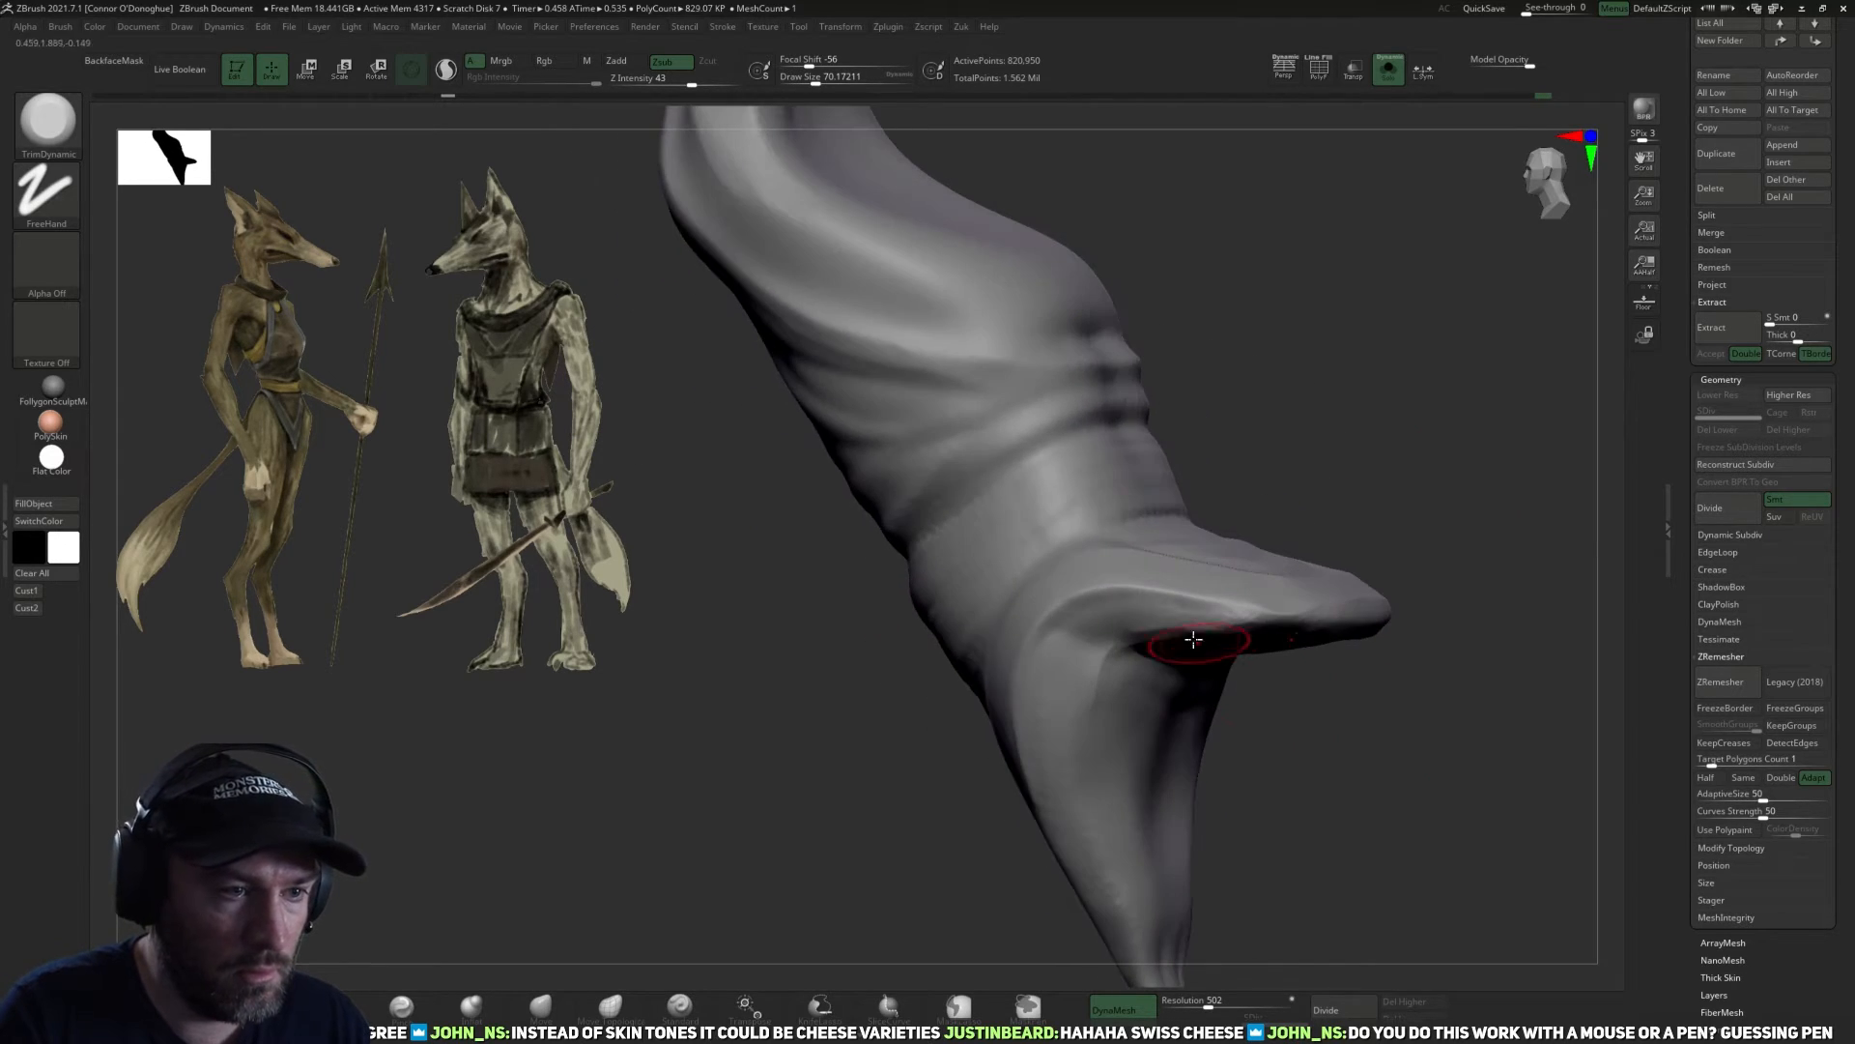
{"action": "mouse_move", "coordinate": [1470, 613]}
{"action": "left_mouse_down"}
{"action": "mouse_move", "coordinate": [1429, 609]}
{"action": "mouse_move", "coordinate": [1528, 292]}
{"action": "mouse_move", "coordinate": [1045, 632]}
{"action": "left_mouse_up"}
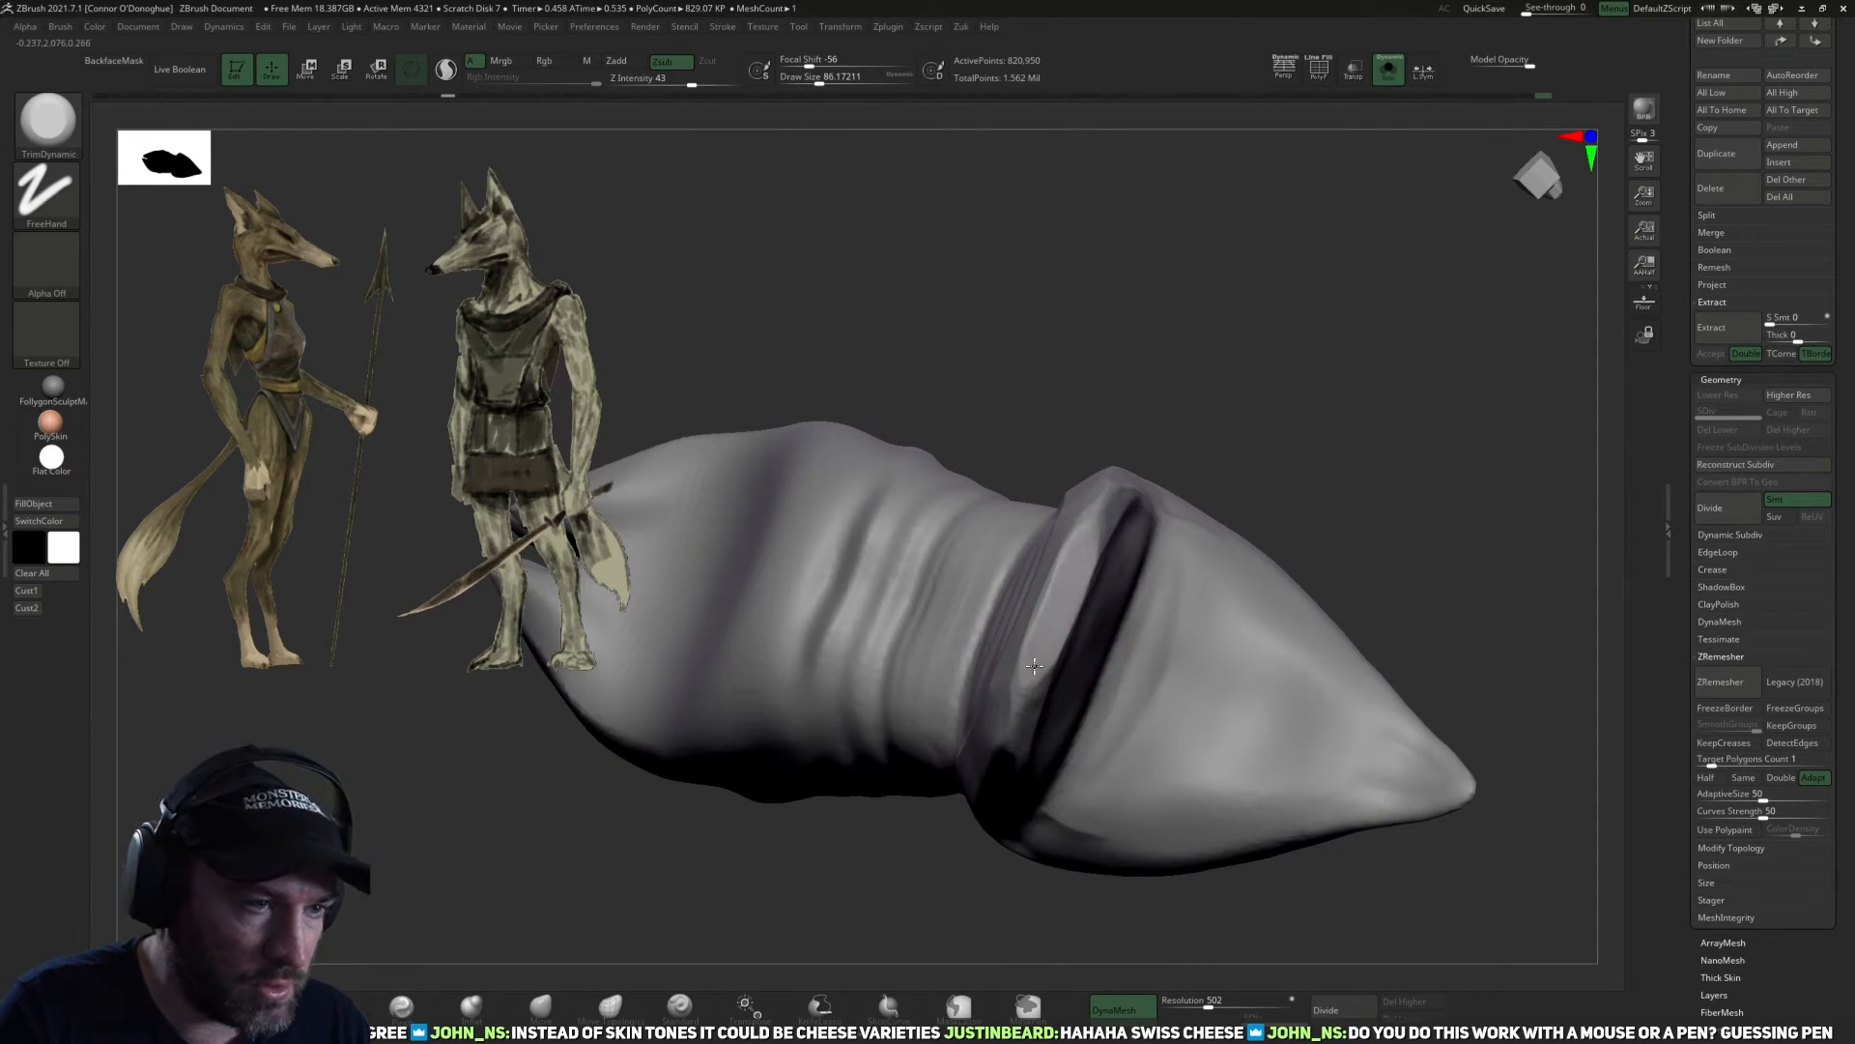
Trim the thin underside rim of the back flap flat with a larger TrimDynamic brush.
{"action": "mouse_move", "coordinate": [1224, 489]}
{"action": "left_mouse_down"}
{"action": "mouse_move", "coordinate": [1272, 435]}
{"action": "mouse_move", "coordinate": [1039, 667]}
{"action": "left_mouse_up"}
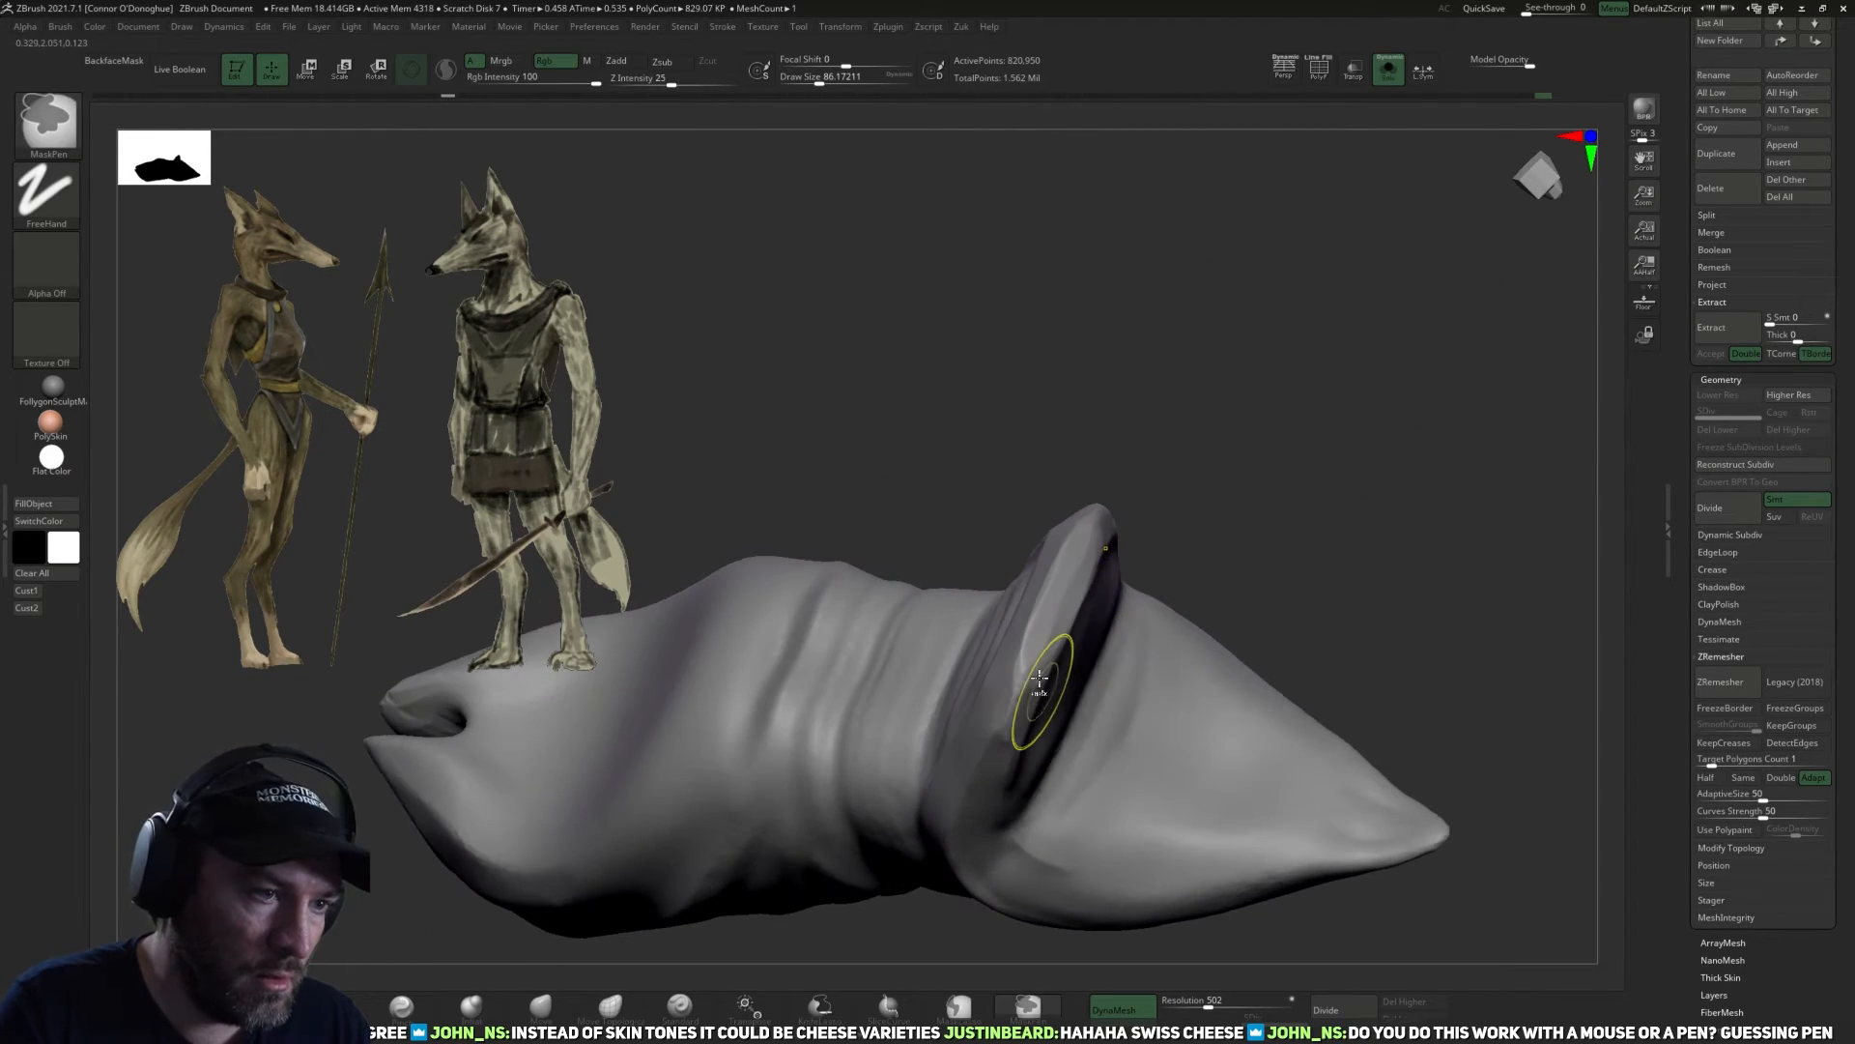
{"action": "left_click_drag", "start_coordinate": [1266, 378], "coordinate": [997, 800]}
{"action": "mouse_move", "coordinate": [1021, 713]}
{"action": "left_mouse_down"}
{"action": "mouse_move", "coordinate": [998, 781]}
{"action": "mouse_move", "coordinate": [1020, 729]}
{"action": "left_mouse_up"}
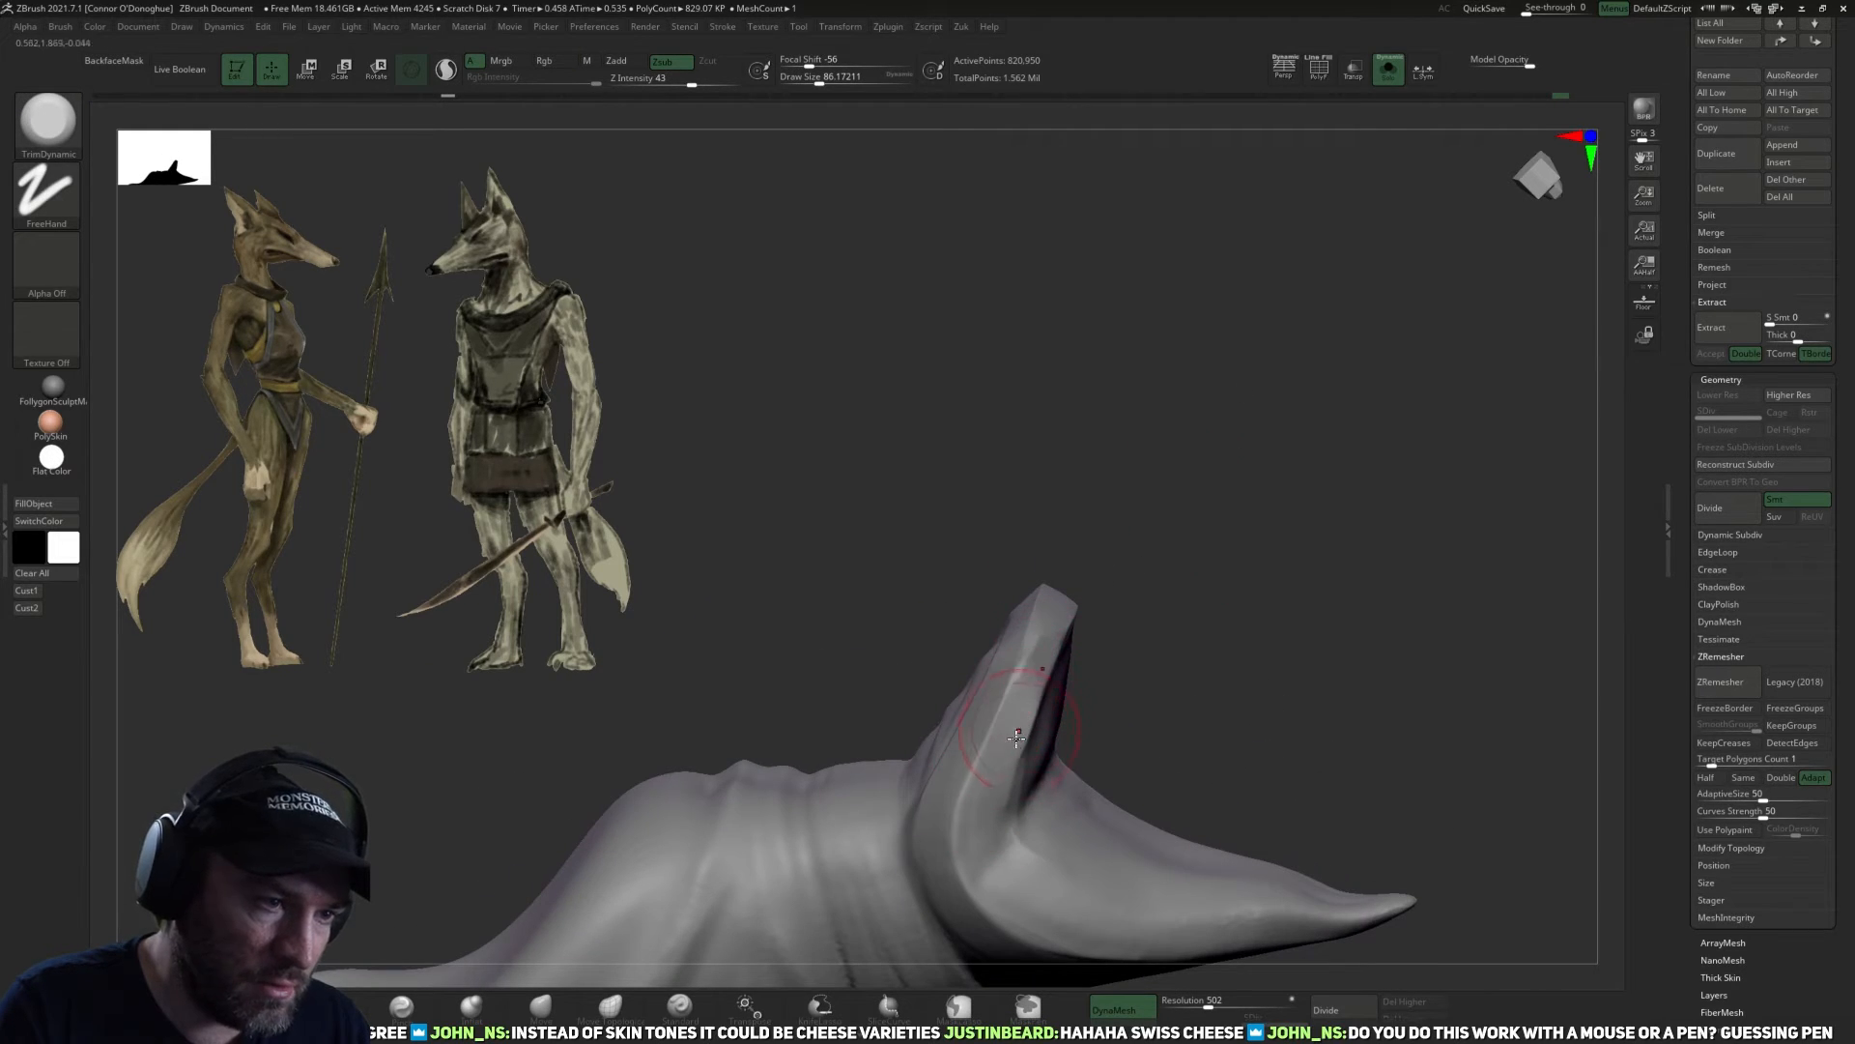
{"action": "mouse_move", "coordinate": [1132, 631]}
{"action": "left_mouse_down"}
{"action": "mouse_move", "coordinate": [1152, 603]}
{"action": "mouse_move", "coordinate": [1051, 630]}
{"action": "left_mouse_up"}
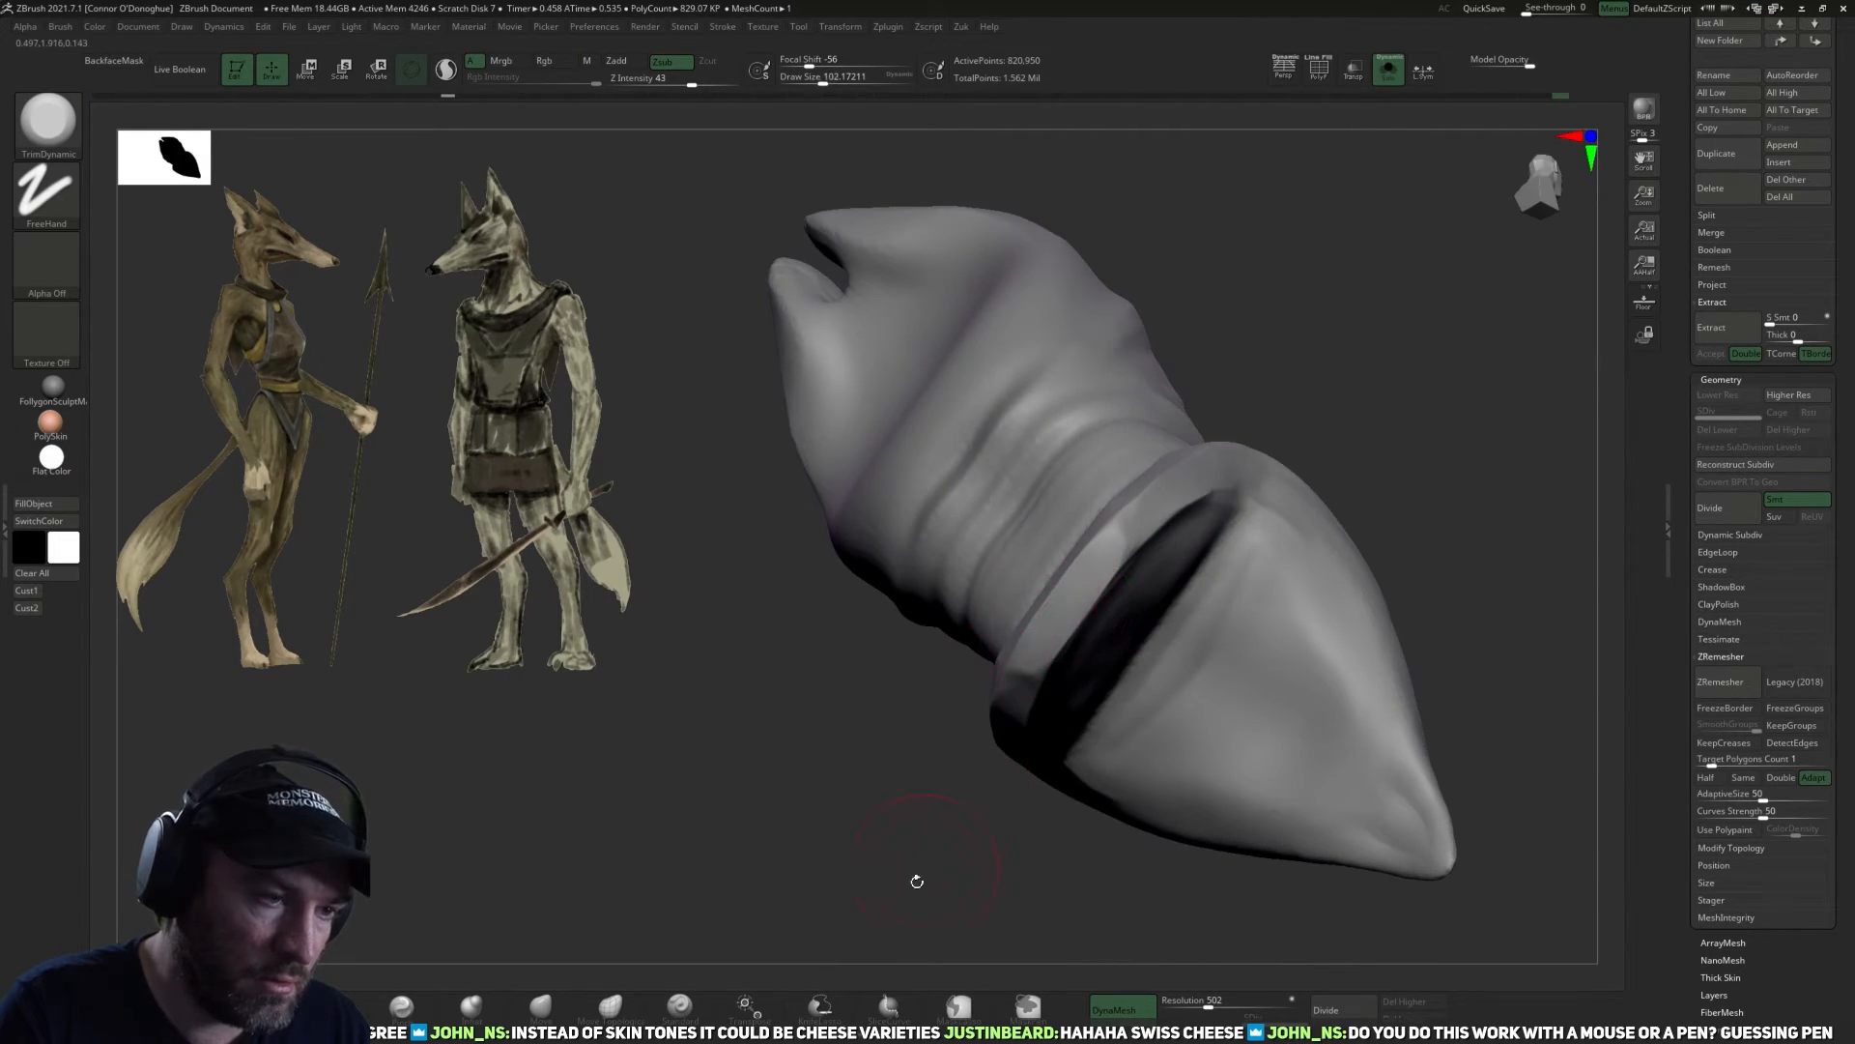
Reshape the back flap's lower rim and corners with the Move brush, reducing its size to about 62.
{"action": "left_click_drag", "start_coordinate": [917, 881], "coordinate": [898, 865]}
{"action": "left_click", "coordinate": [544, 1005]}
{"action": "mouse_move", "coordinate": [1140, 831]}
{"action": "left_mouse_down"}
{"action": "mouse_move", "coordinate": [1234, 692]}
{"action": "mouse_move", "coordinate": [1280, 667]}
{"action": "left_mouse_up"}
{"action": "left_click_drag", "start_coordinate": [1094, 716], "coordinate": [1102, 740]}
{"action": "mouse_move", "coordinate": [1250, 642]}
{"action": "left_mouse_down"}
{"action": "mouse_move", "coordinate": [1334, 422]}
{"action": "mouse_move", "coordinate": [1528, 455]}
{"action": "mouse_move", "coordinate": [1317, 795]}
{"action": "mouse_move", "coordinate": [1193, 770]}
{"action": "mouse_move", "coordinate": [1185, 828]}
{"action": "mouse_move", "coordinate": [1144, 838]}
{"action": "mouse_move", "coordinate": [911, 820]}
{"action": "mouse_move", "coordinate": [742, 750]}
{"action": "mouse_move", "coordinate": [773, 619]}
{"action": "mouse_move", "coordinate": [725, 570]}
{"action": "left_mouse_up"}
{"action": "key", "text": "["}
{"action": "left_click_drag", "start_coordinate": [668, 662], "coordinate": [732, 536]}
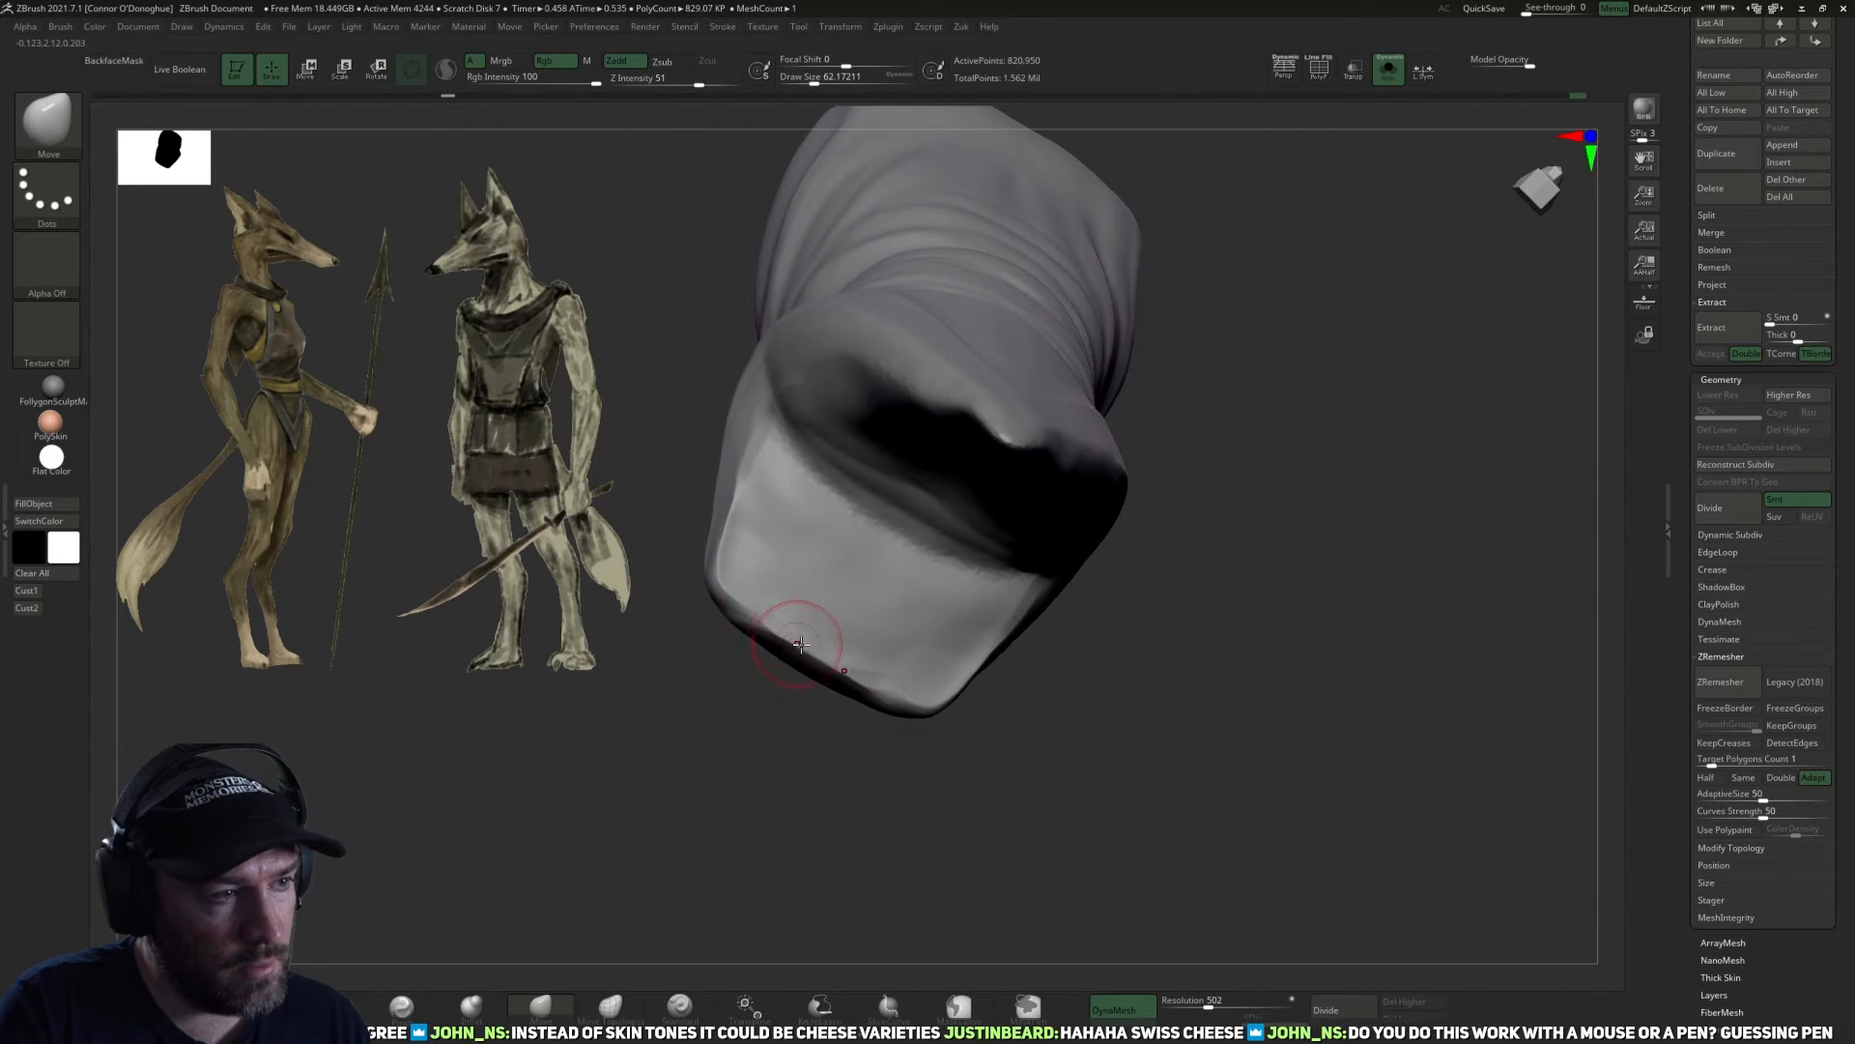
{"action": "mouse_move", "coordinate": [1040, 757]}
{"action": "left_mouse_down"}
{"action": "mouse_move", "coordinate": [1127, 522]}
{"action": "mouse_move", "coordinate": [1015, 613]}
{"action": "left_mouse_up"}
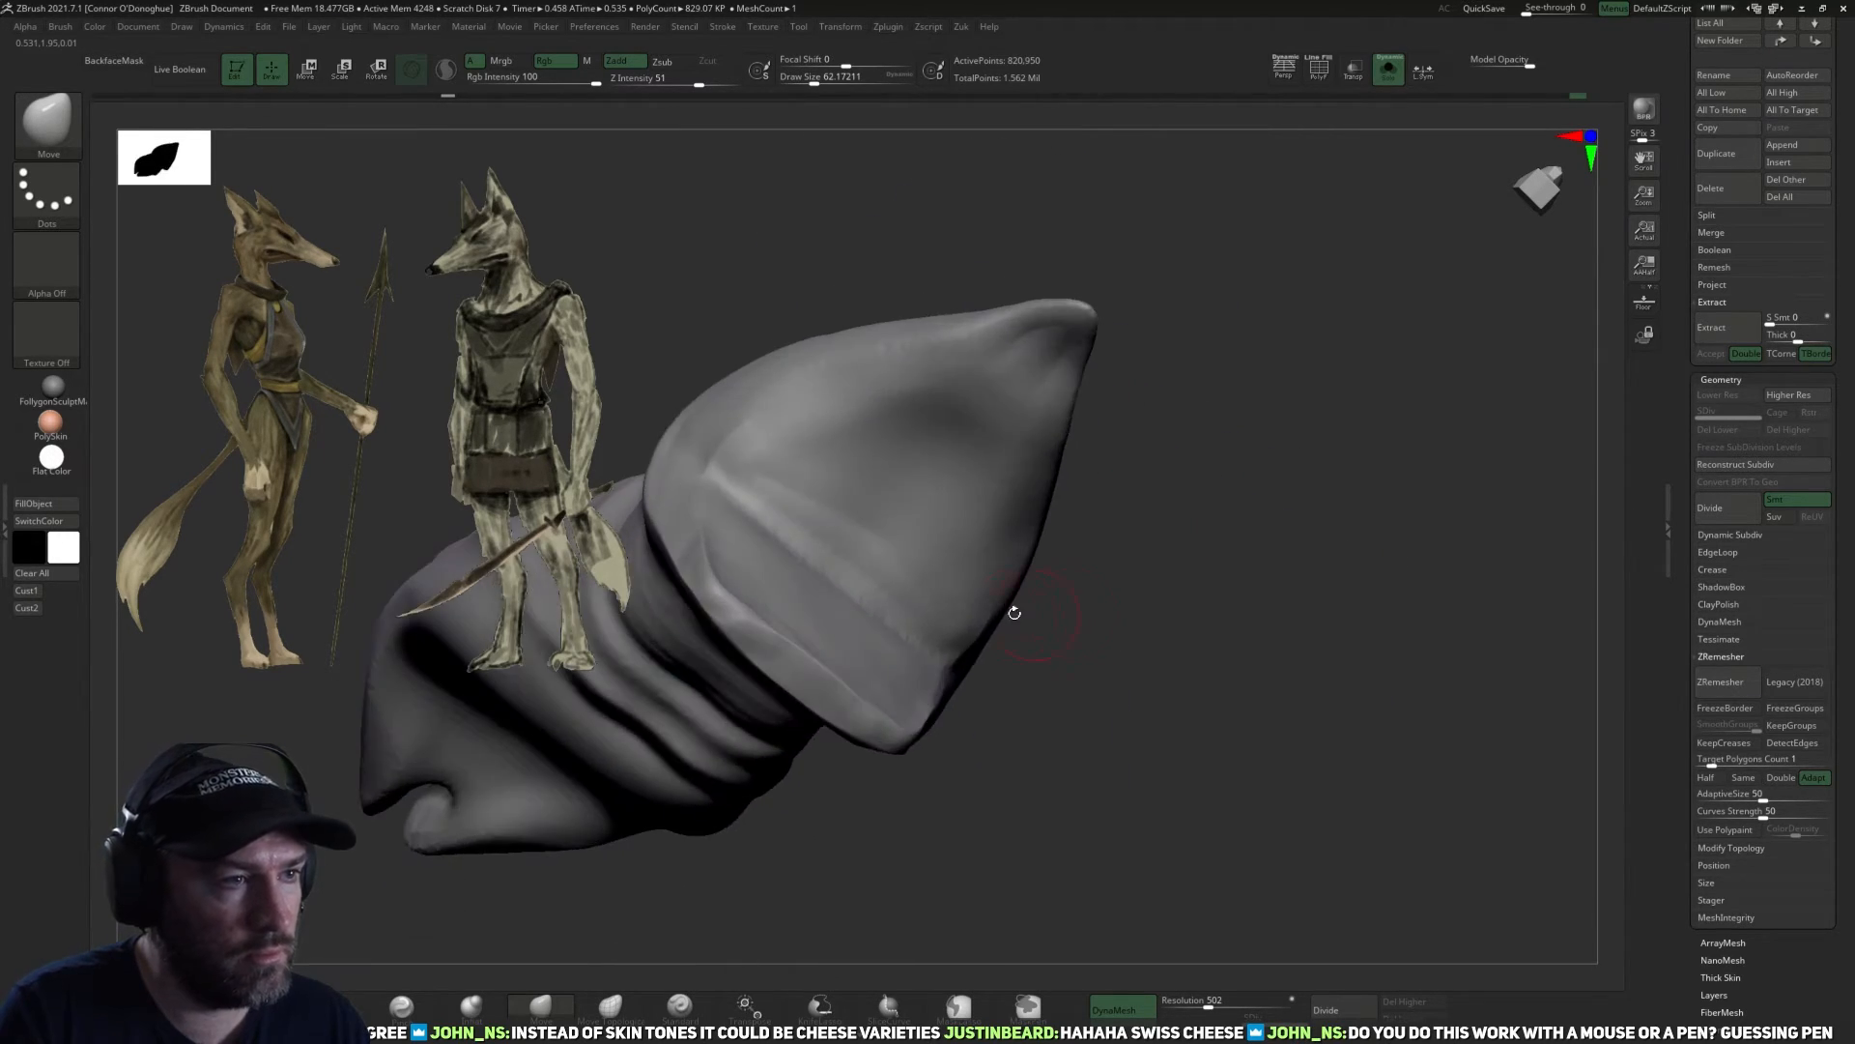
Build up the inner surface of the front flap from its tip toward the crotch with light ClayBuildup strokes.
{"action": "mouse_move", "coordinate": [1216, 564]}
{"action": "left_mouse_down"}
{"action": "mouse_move", "coordinate": [1354, 692]}
{"action": "mouse_move", "coordinate": [1151, 683]}
{"action": "left_mouse_up"}
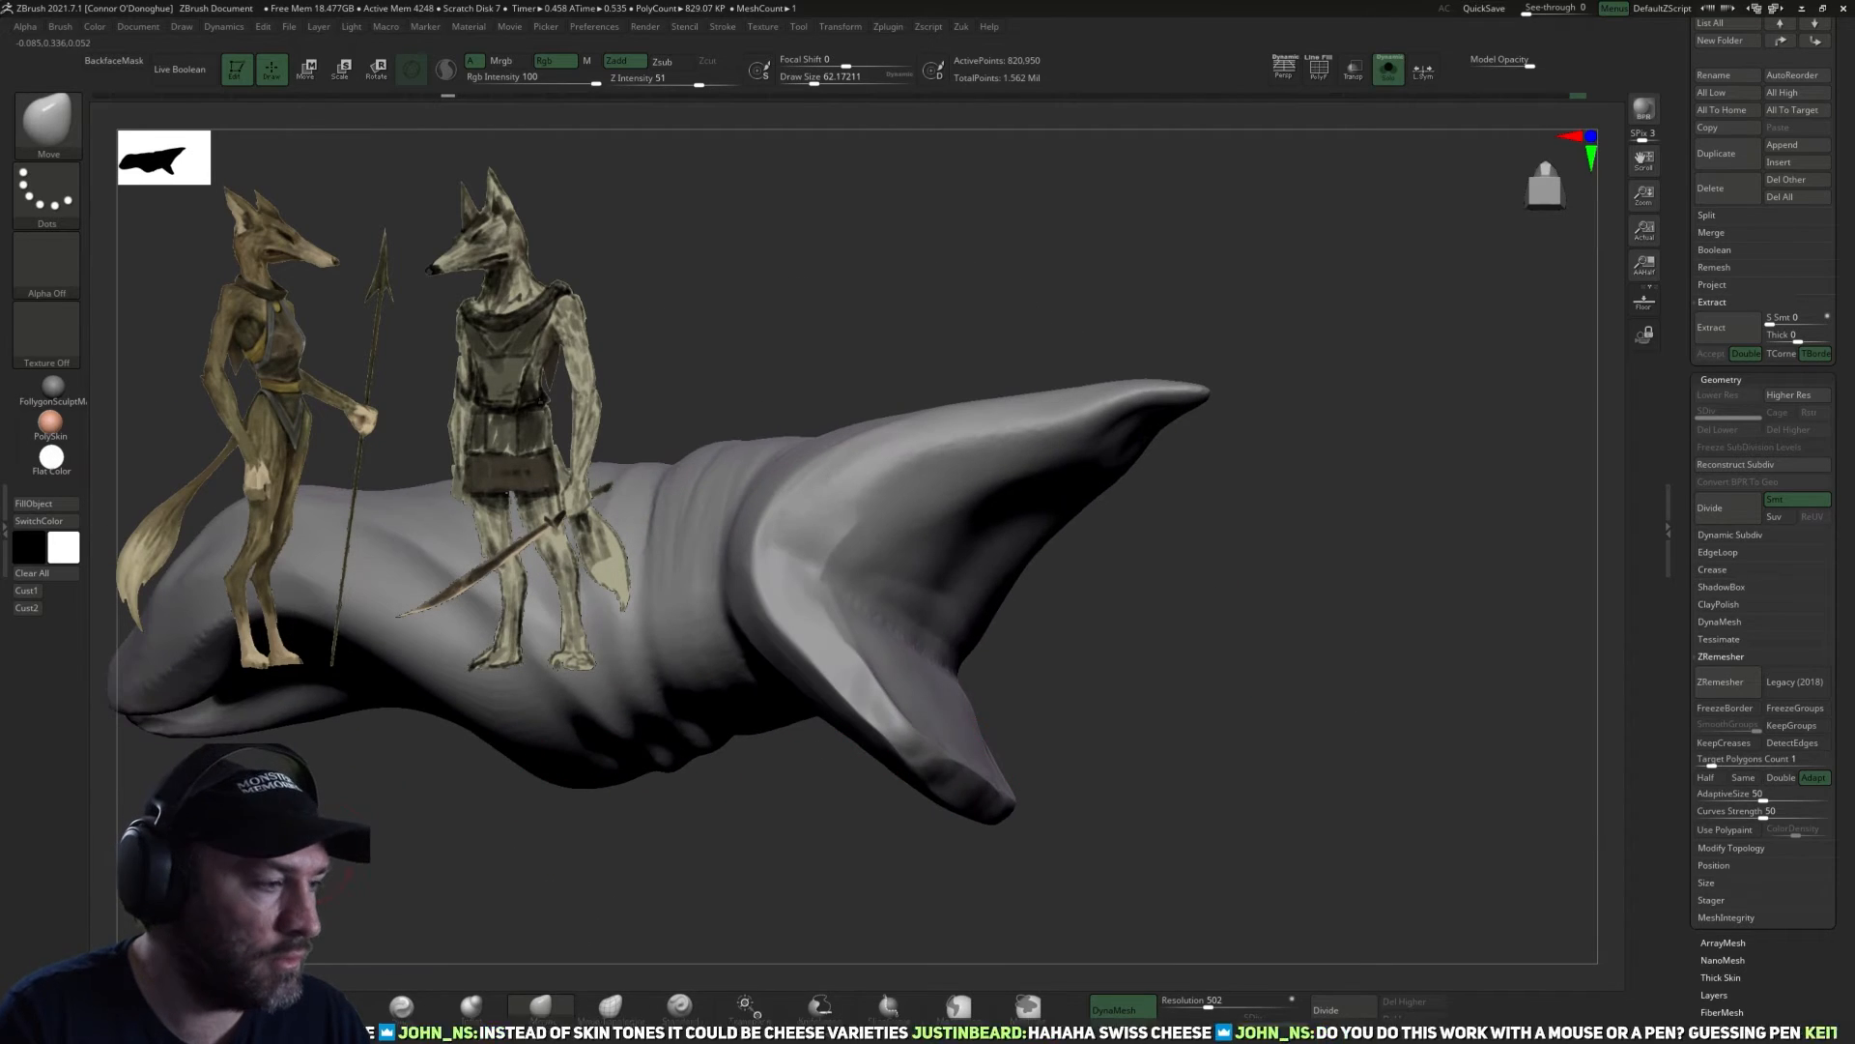
{"action": "key", "text": "b"}
{"action": "key", "text": "c"}
{"action": "key", "text": "b"}
{"action": "left_click_drag", "start_coordinate": [1303, 603], "coordinate": [1359, 563]}
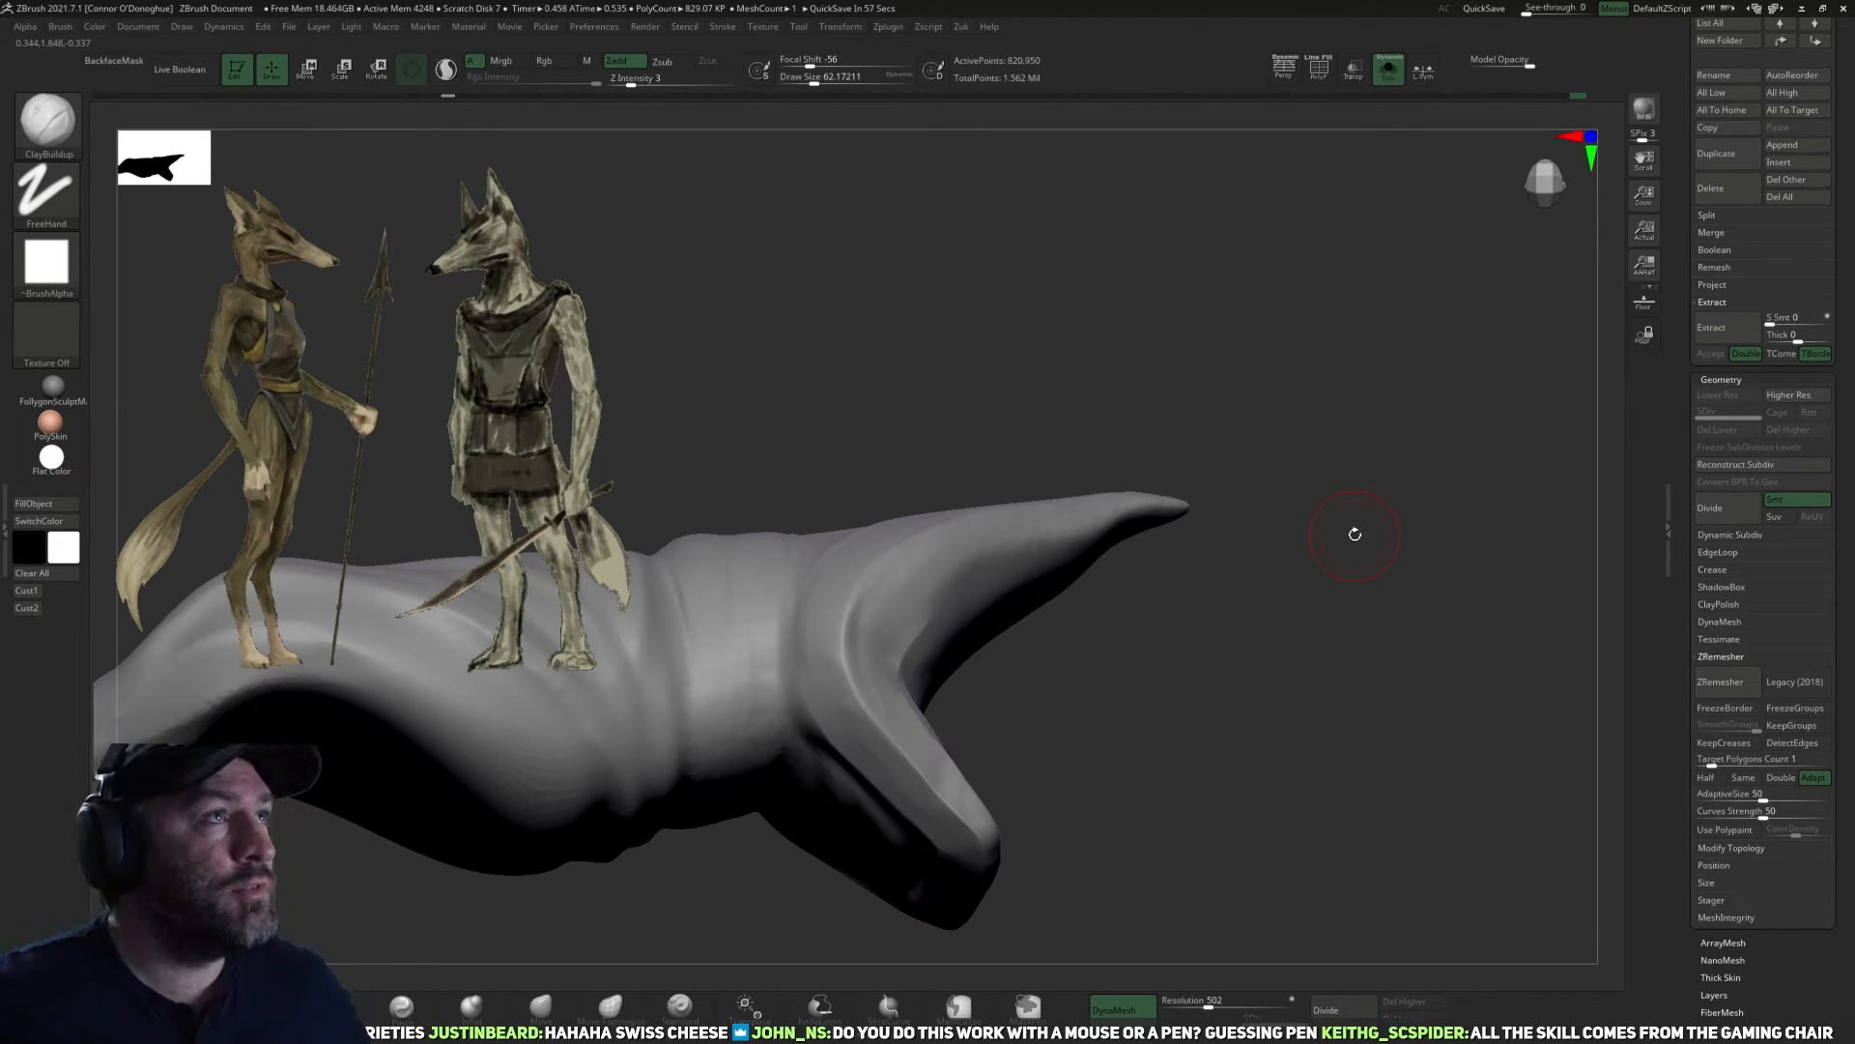
{"action": "left_click_drag", "start_coordinate": [1228, 716], "coordinate": [1245, 613]}
{"action": "mouse_move", "coordinate": [1147, 653]}
{"action": "left_mouse_down"}
{"action": "mouse_move", "coordinate": [1159, 595]}
{"action": "mouse_move", "coordinate": [1309, 676]}
{"action": "mouse_move", "coordinate": [1259, 650]}
{"action": "mouse_move", "coordinate": [995, 638]}
{"action": "mouse_move", "coordinate": [952, 660]}
{"action": "mouse_move", "coordinate": [1069, 596]}
{"action": "left_mouse_up"}
{"action": "left_click_drag", "start_coordinate": [981, 696], "coordinate": [1204, 549]}
{"action": "left_click_drag", "start_coordinate": [1060, 560], "coordinate": [942, 656]}
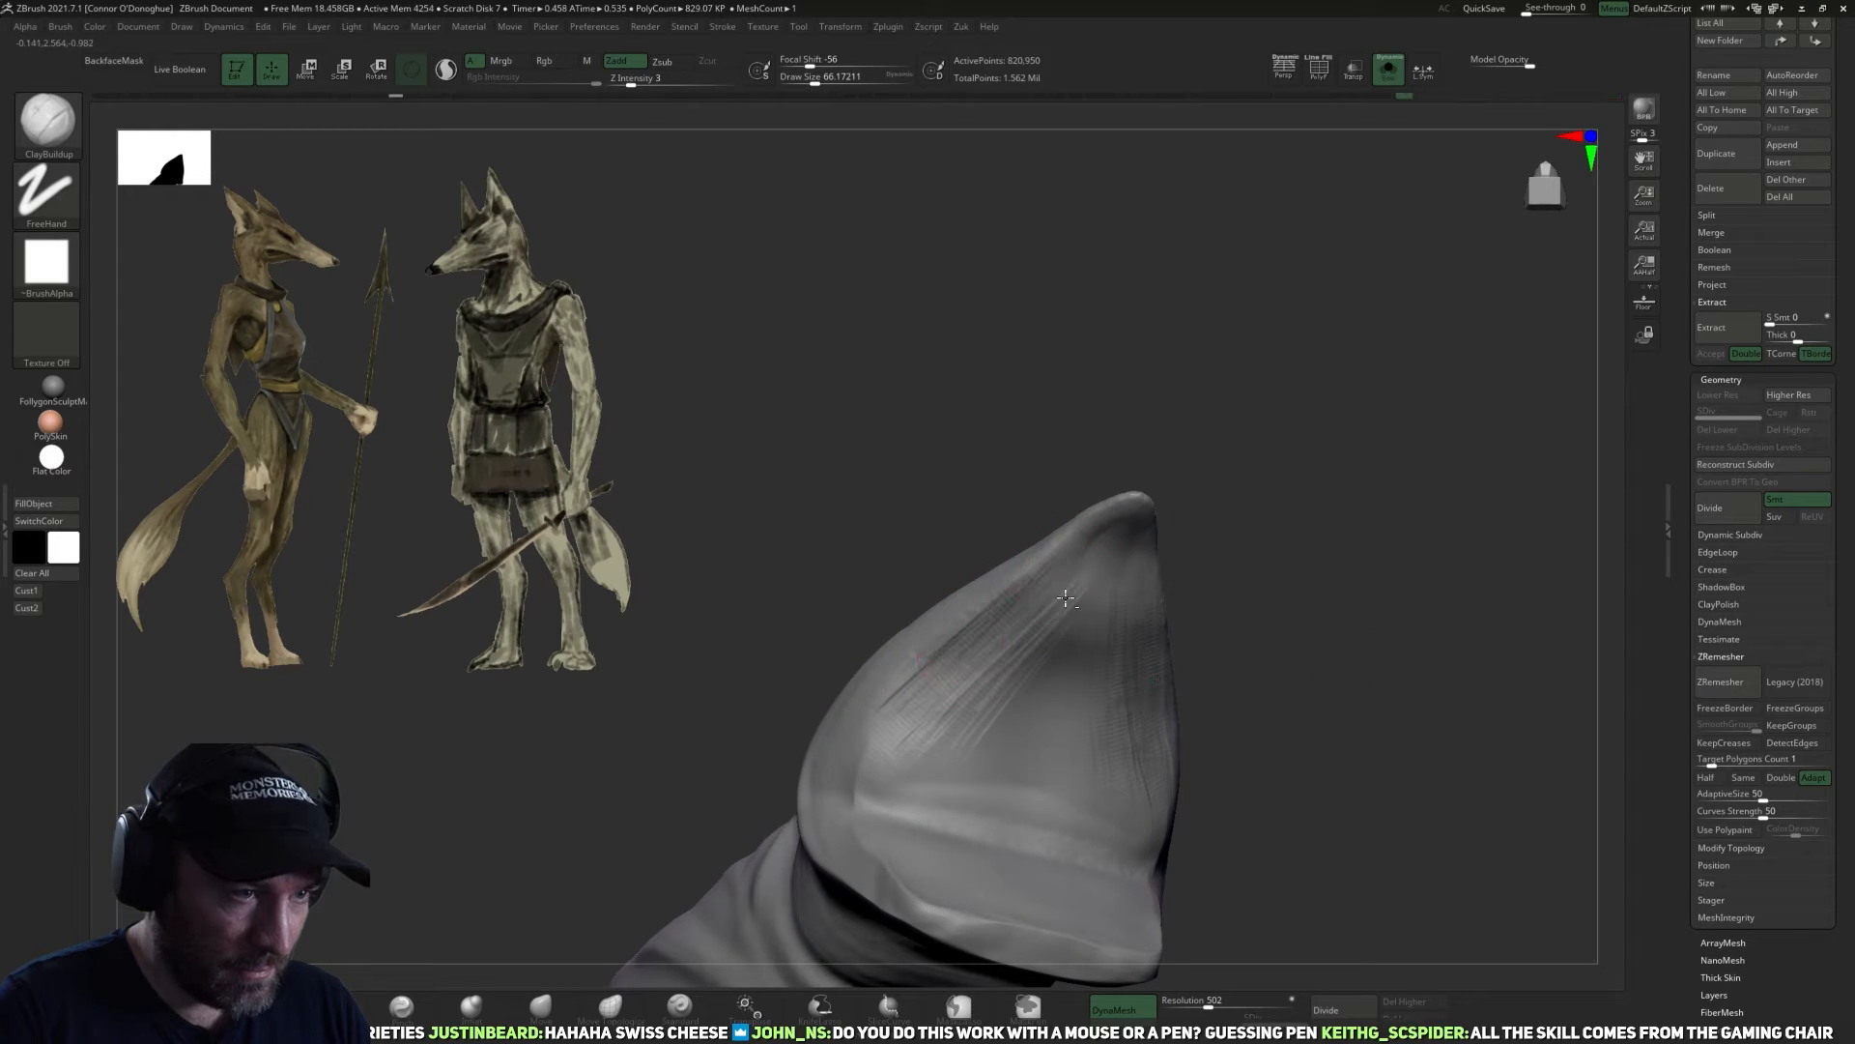
{"action": "left_click_drag", "start_coordinate": [1334, 635], "coordinate": [1158, 578]}
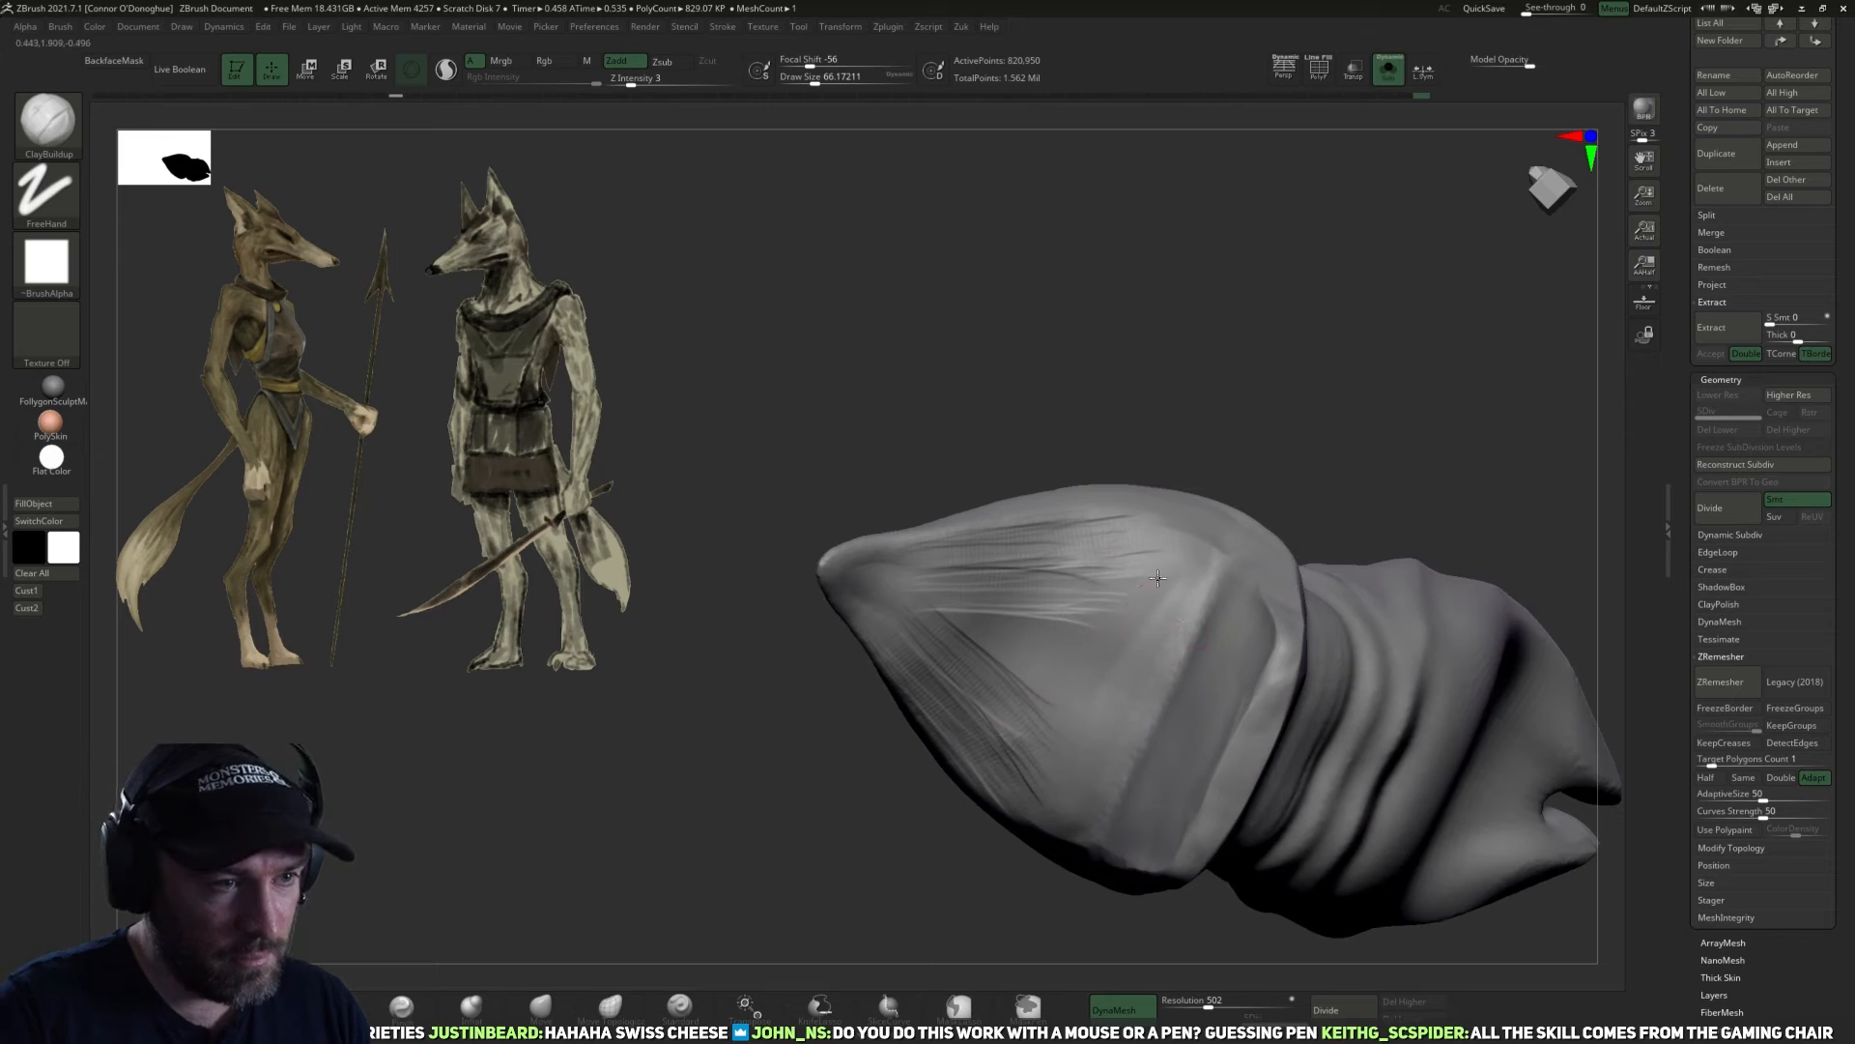
{"action": "left_click_drag", "start_coordinate": [1071, 682], "coordinate": [1178, 612]}
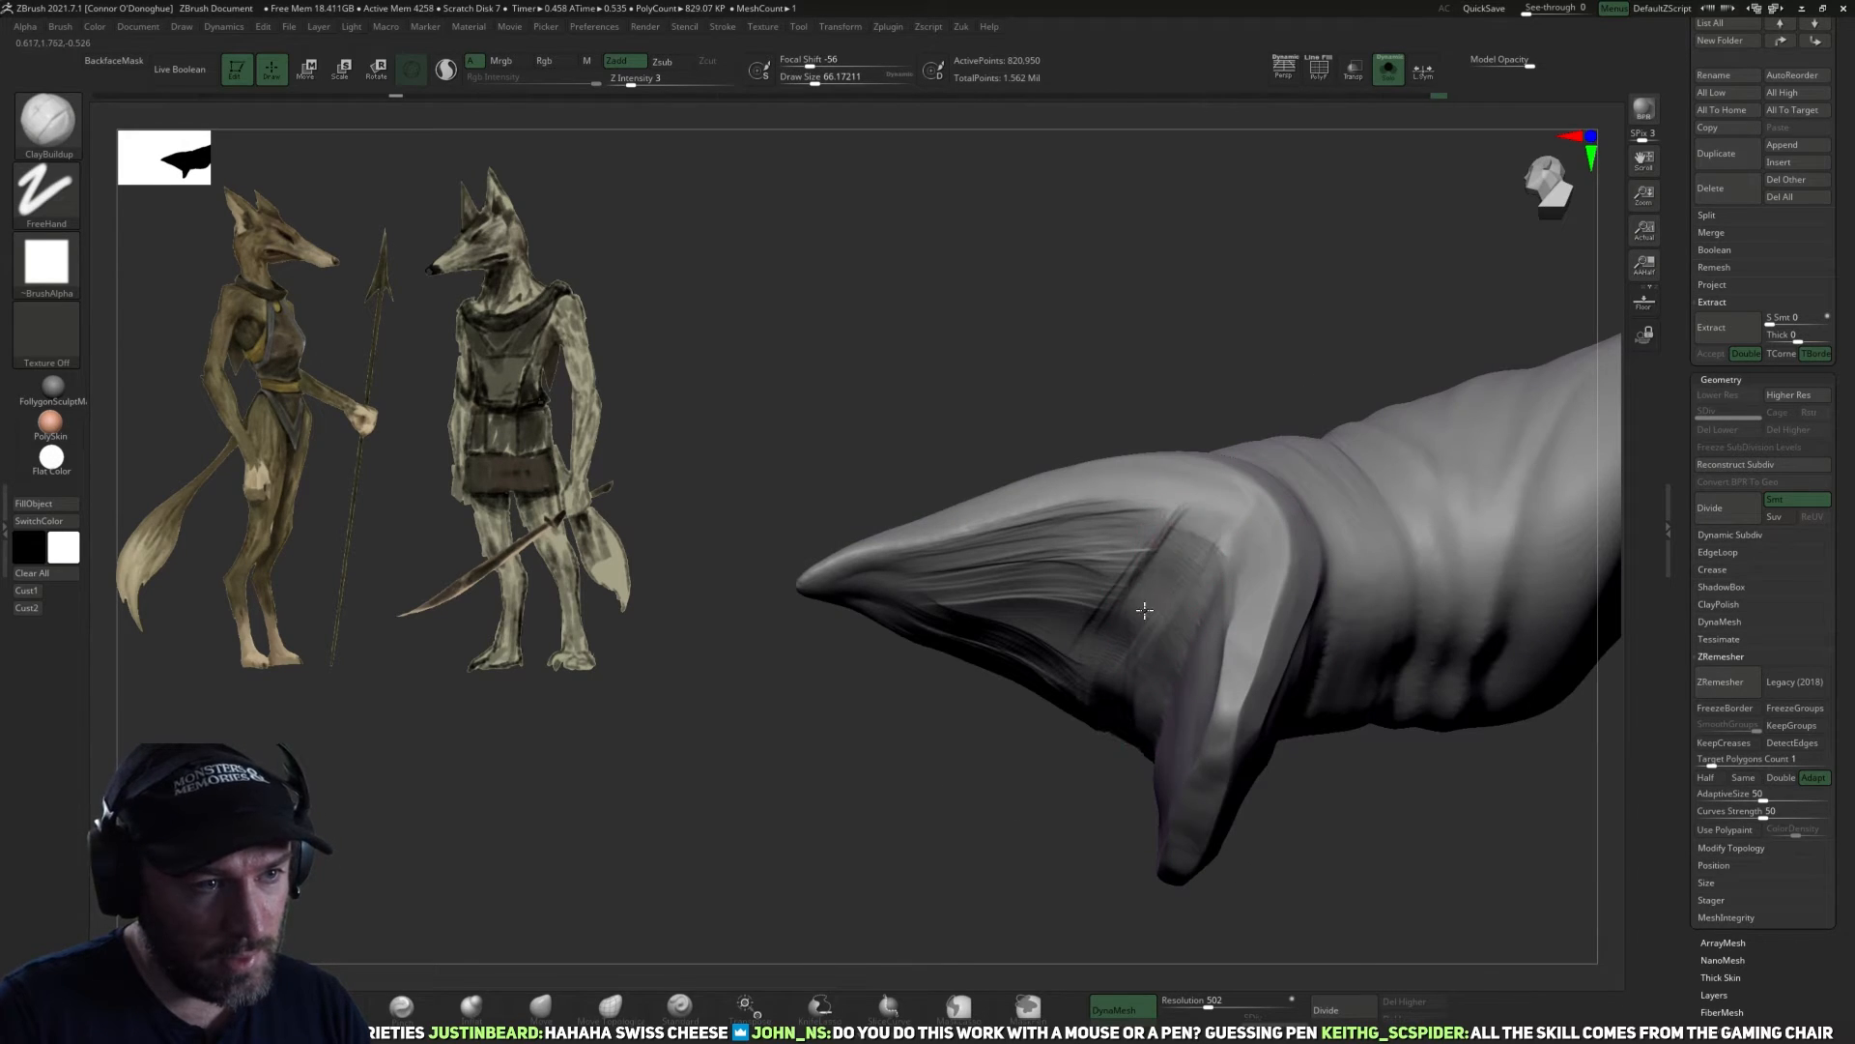
{"action": "mouse_move", "coordinate": [1042, 719]}
{"action": "left_mouse_down"}
{"action": "mouse_move", "coordinate": [1172, 618]}
{"action": "mouse_move", "coordinate": [1508, 576]}
{"action": "mouse_move", "coordinate": [1301, 742]}
{"action": "mouse_move", "coordinate": [1188, 689]}
{"action": "mouse_move", "coordinate": [1181, 631]}
{"action": "left_mouse_up"}
Bring the whole figure back into display and frame it to check the garment on the body.
{"action": "mouse_move", "coordinate": [1111, 818]}
{"action": "left_mouse_down", "text": "shift"}
{"action": "mouse_move", "coordinate": [1392, 845]}
{"action": "mouse_move", "coordinate": [1358, 747]}
{"action": "left_mouse_up", "text": "shift"}
{"action": "left_click_drag", "start_coordinate": [1385, 328], "coordinate": [1457, 381]}
{"action": "key", "text": "f"}
{"action": "left_click_drag", "start_coordinate": [1301, 564], "coordinate": [1478, 746], "text": "shift"}
{"action": "mouse_move", "coordinate": [1373, 397]}
{"action": "left_mouse_down"}
{"action": "mouse_move", "coordinate": [1366, 509]}
{"action": "mouse_move", "coordinate": [1358, 387]}
{"action": "mouse_move", "coordinate": [1400, 414]}
{"action": "left_mouse_up"}
{"action": "left_click_drag", "start_coordinate": [1278, 379], "coordinate": [1341, 554], "text": "alt"}
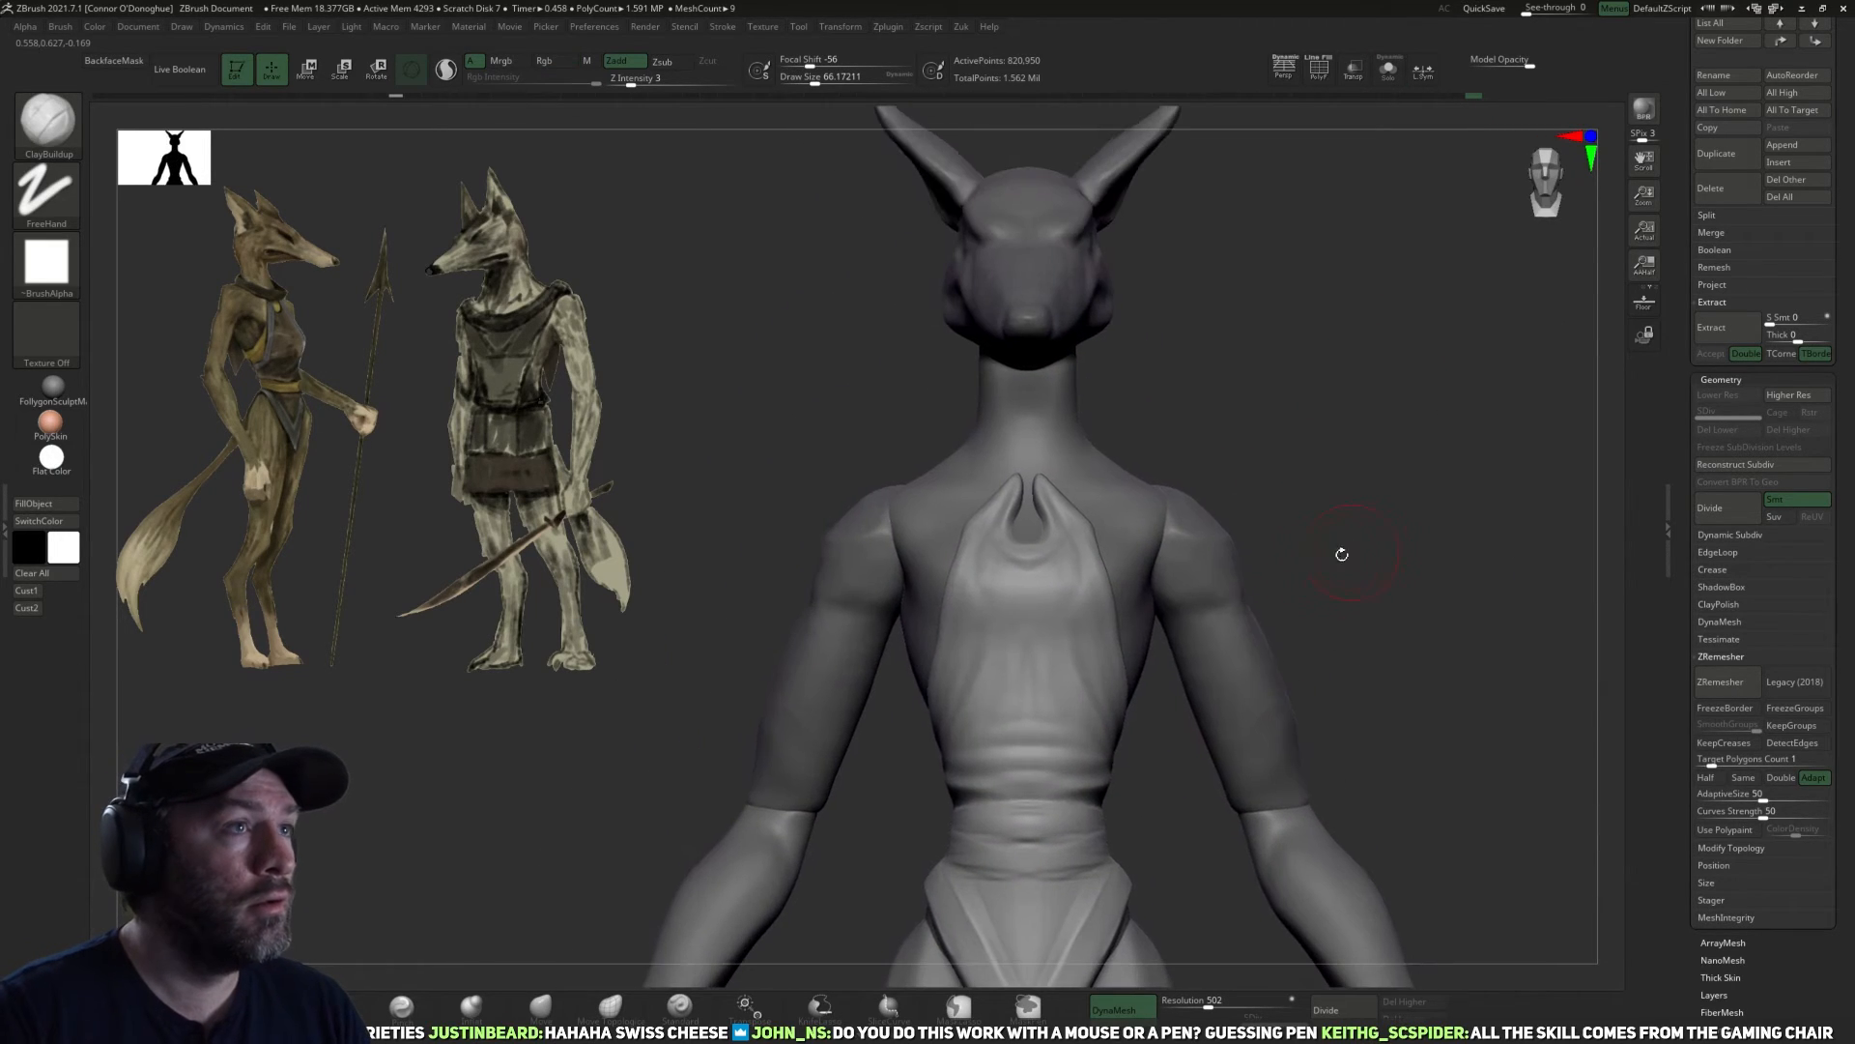
Make the upper arms the active subtool and tighten their forms with the Pinch brush.
{"action": "left_click", "coordinate": [1204, 570], "text": "alt"}
{"action": "left_click_drag", "start_coordinate": [1317, 480], "coordinate": [1347, 456], "text": "alt"}
{"action": "left_click_drag", "start_coordinate": [1257, 524], "coordinate": [590, 929]}
{"action": "left_click", "coordinate": [398, 1007]}
{"action": "key", "text": "bracketright"}
{"action": "left_click_drag", "start_coordinate": [1259, 611], "coordinate": [1267, 647]}
{"action": "mouse_move", "coordinate": [1361, 577]}
{"action": "left_mouse_down"}
{"action": "mouse_move", "coordinate": [1449, 550]}
{"action": "mouse_move", "coordinate": [1343, 527]}
{"action": "mouse_move", "coordinate": [1364, 527]}
{"action": "mouse_move", "coordinate": [1373, 560]}
{"action": "mouse_move", "coordinate": [1305, 621]}
{"action": "mouse_move", "coordinate": [1406, 611]}
{"action": "left_mouse_up"}
{"action": "key", "text": "bracketleft"}
{"action": "key", "text": "bracketleft"}
{"action": "key", "text": "bracketleft"}
{"action": "key", "text": "bracketleft"}
{"action": "key", "text": "bracketleft"}
{"action": "key", "text": "bracketleft"}
{"action": "key", "text": "bracketleft"}
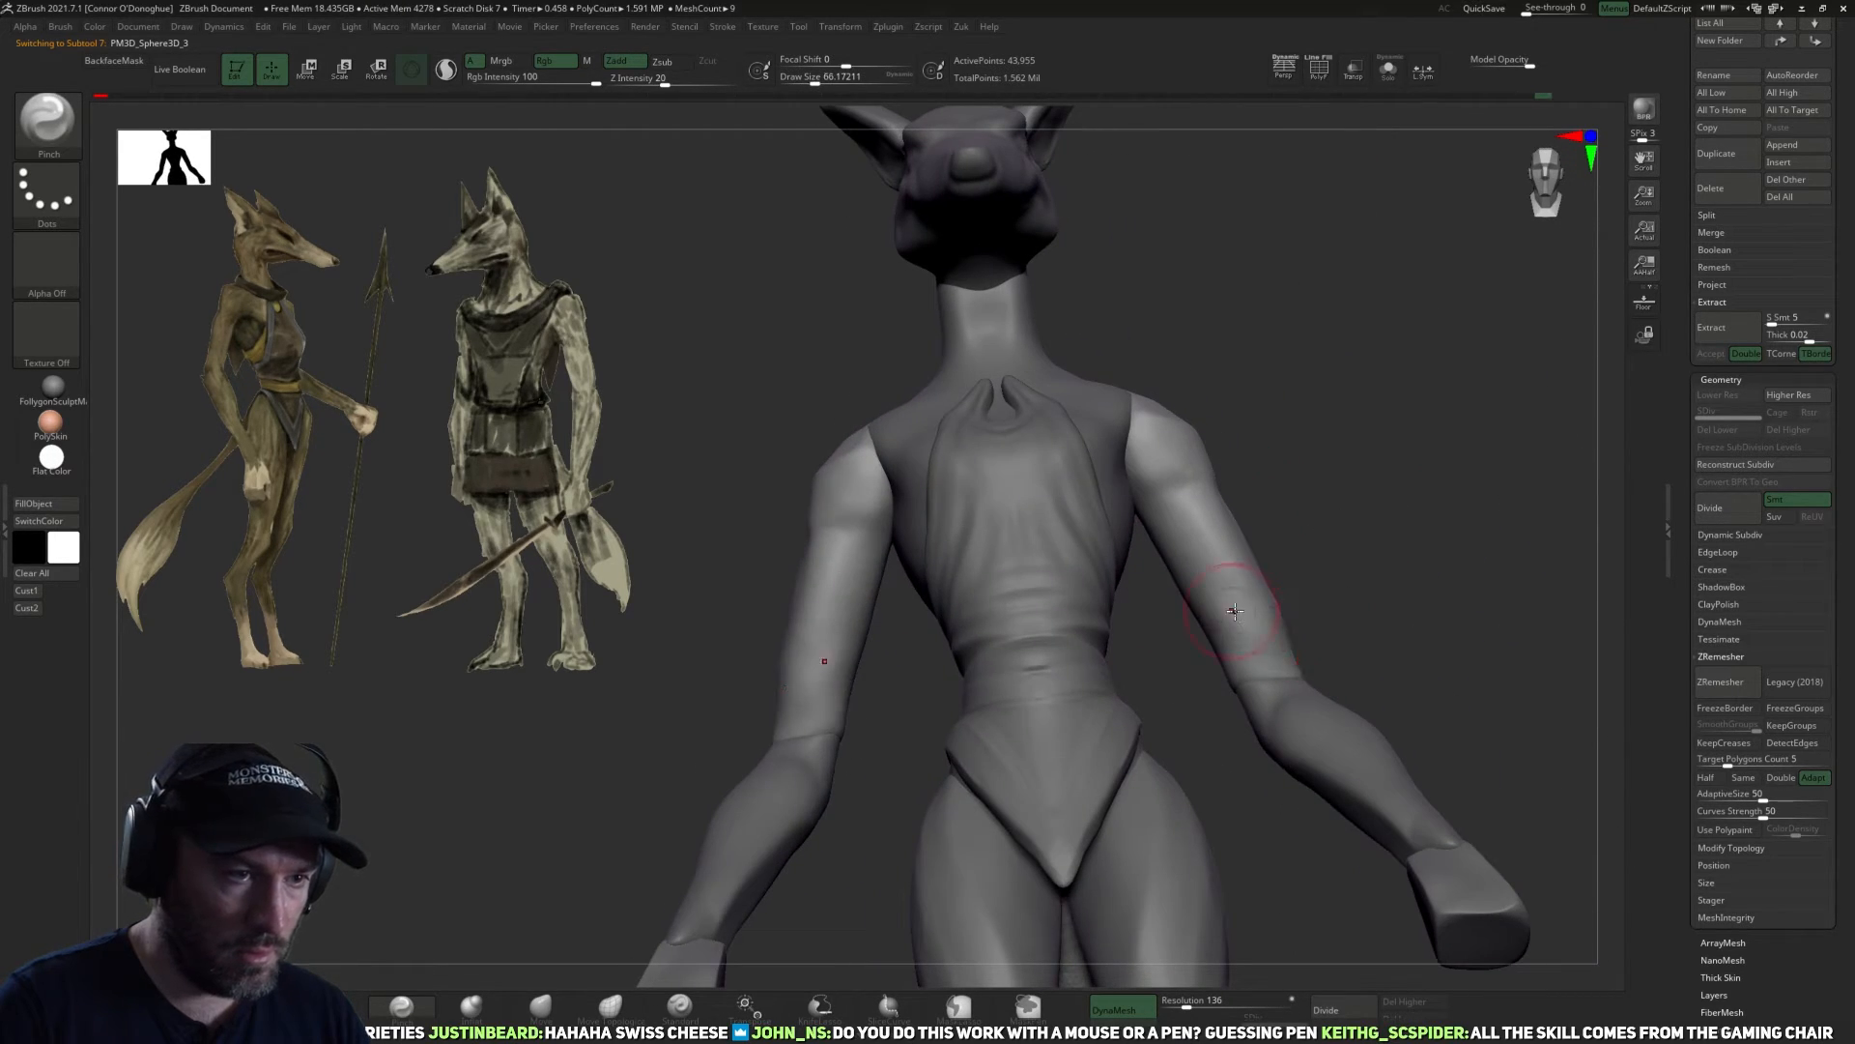
{"action": "left_click_drag", "start_coordinate": [1188, 588], "coordinate": [1159, 529]}
{"action": "mouse_move", "coordinate": [1330, 606]}
{"action": "left_mouse_down"}
{"action": "mouse_move", "coordinate": [1306, 577]}
{"action": "mouse_move", "coordinate": [1377, 527]}
{"action": "mouse_move", "coordinate": [1256, 676]}
{"action": "mouse_move", "coordinate": [1227, 584]}
{"action": "mouse_move", "coordinate": [1256, 696]}
{"action": "left_mouse_up"}
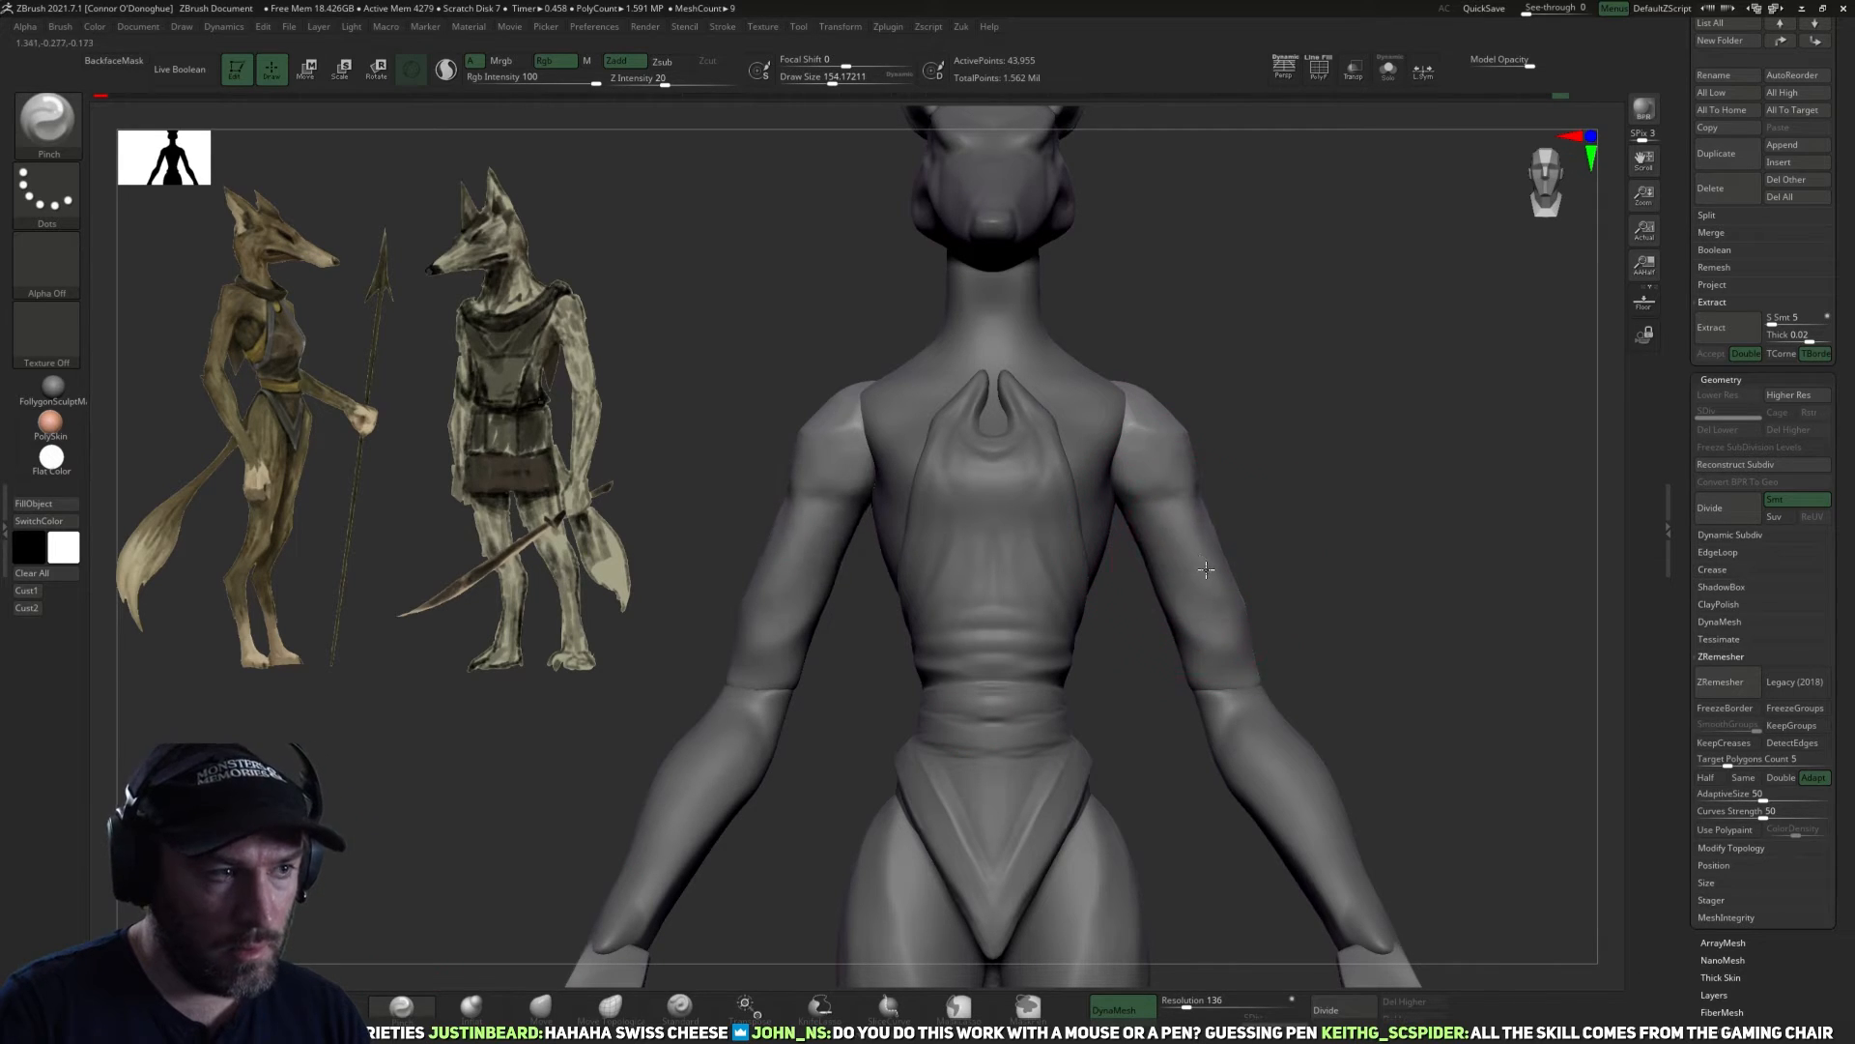
{"action": "left_click_drag", "start_coordinate": [1334, 641], "coordinate": [1220, 619]}
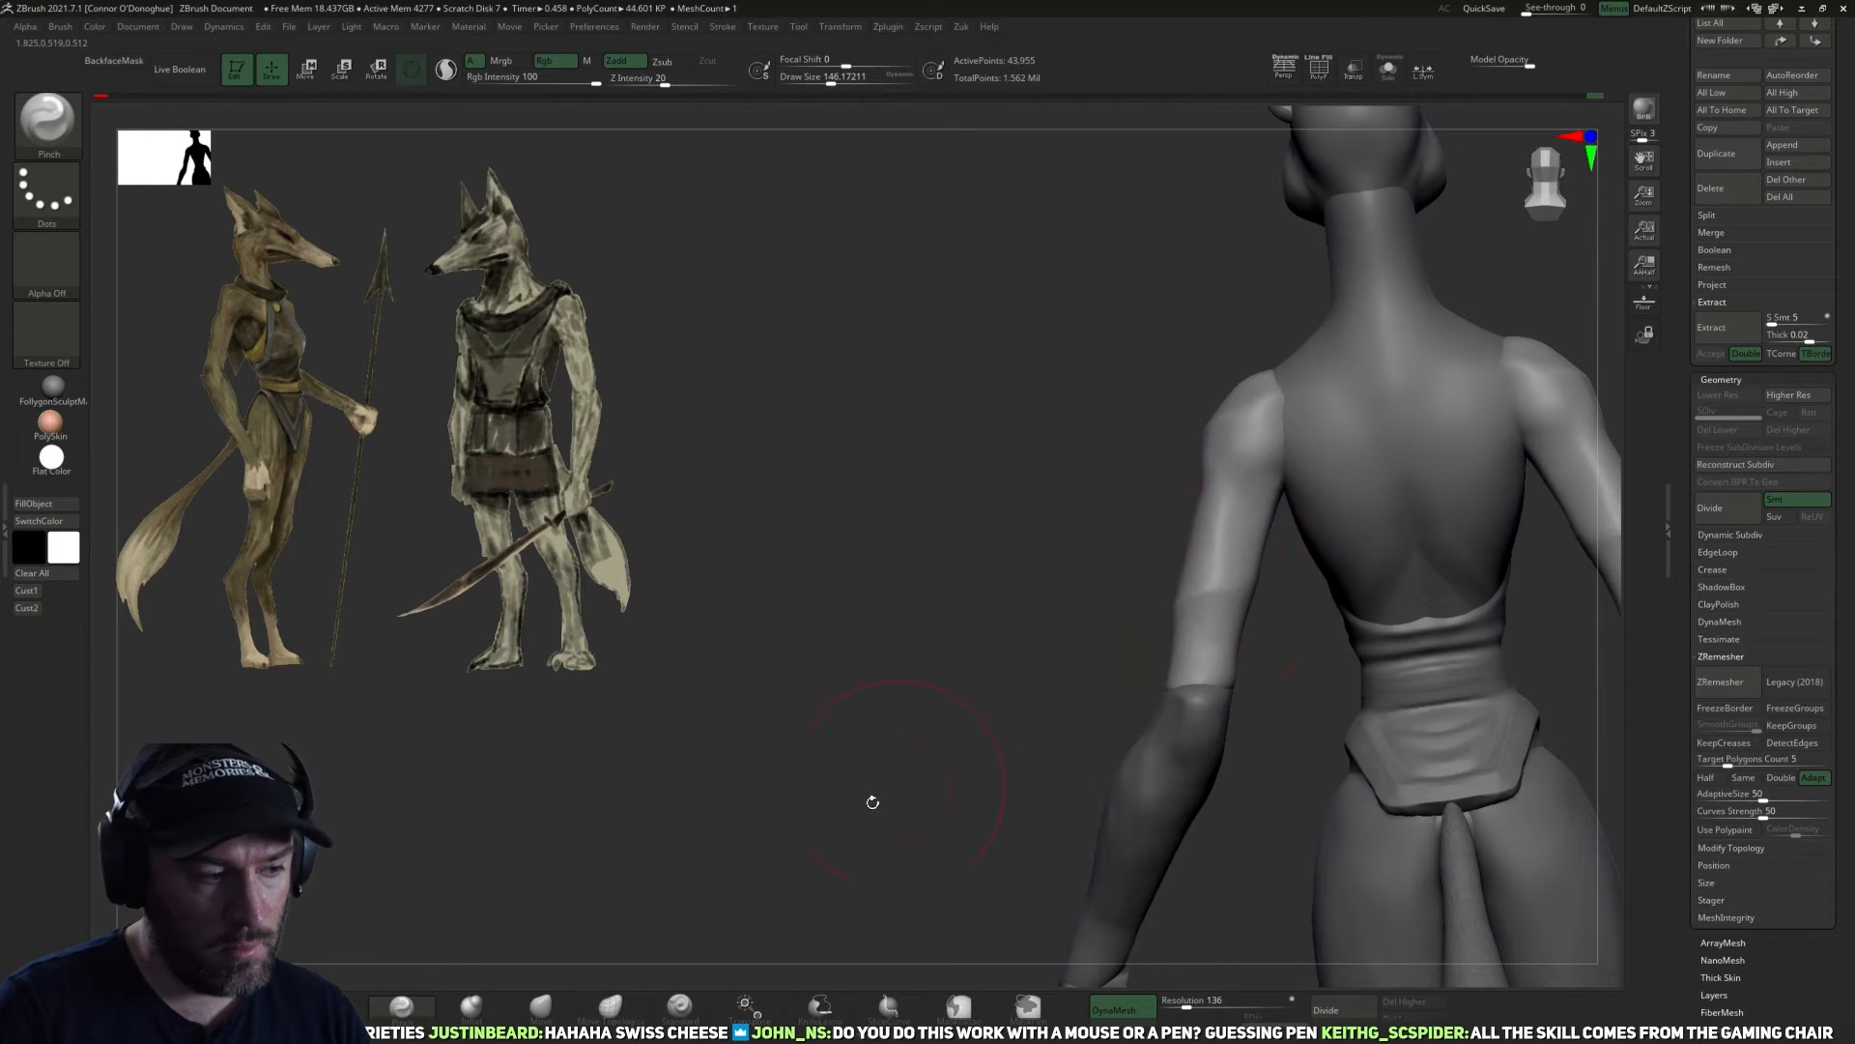
Adjust the upper arms' outline from behind with the Move brush and smooth their surface.
{"action": "left_click_drag", "start_coordinate": [930, 744], "coordinate": [816, 832]}
{"action": "key", "text": "b"}
{"action": "key", "text": "m"}
{"action": "key", "text": "v"}
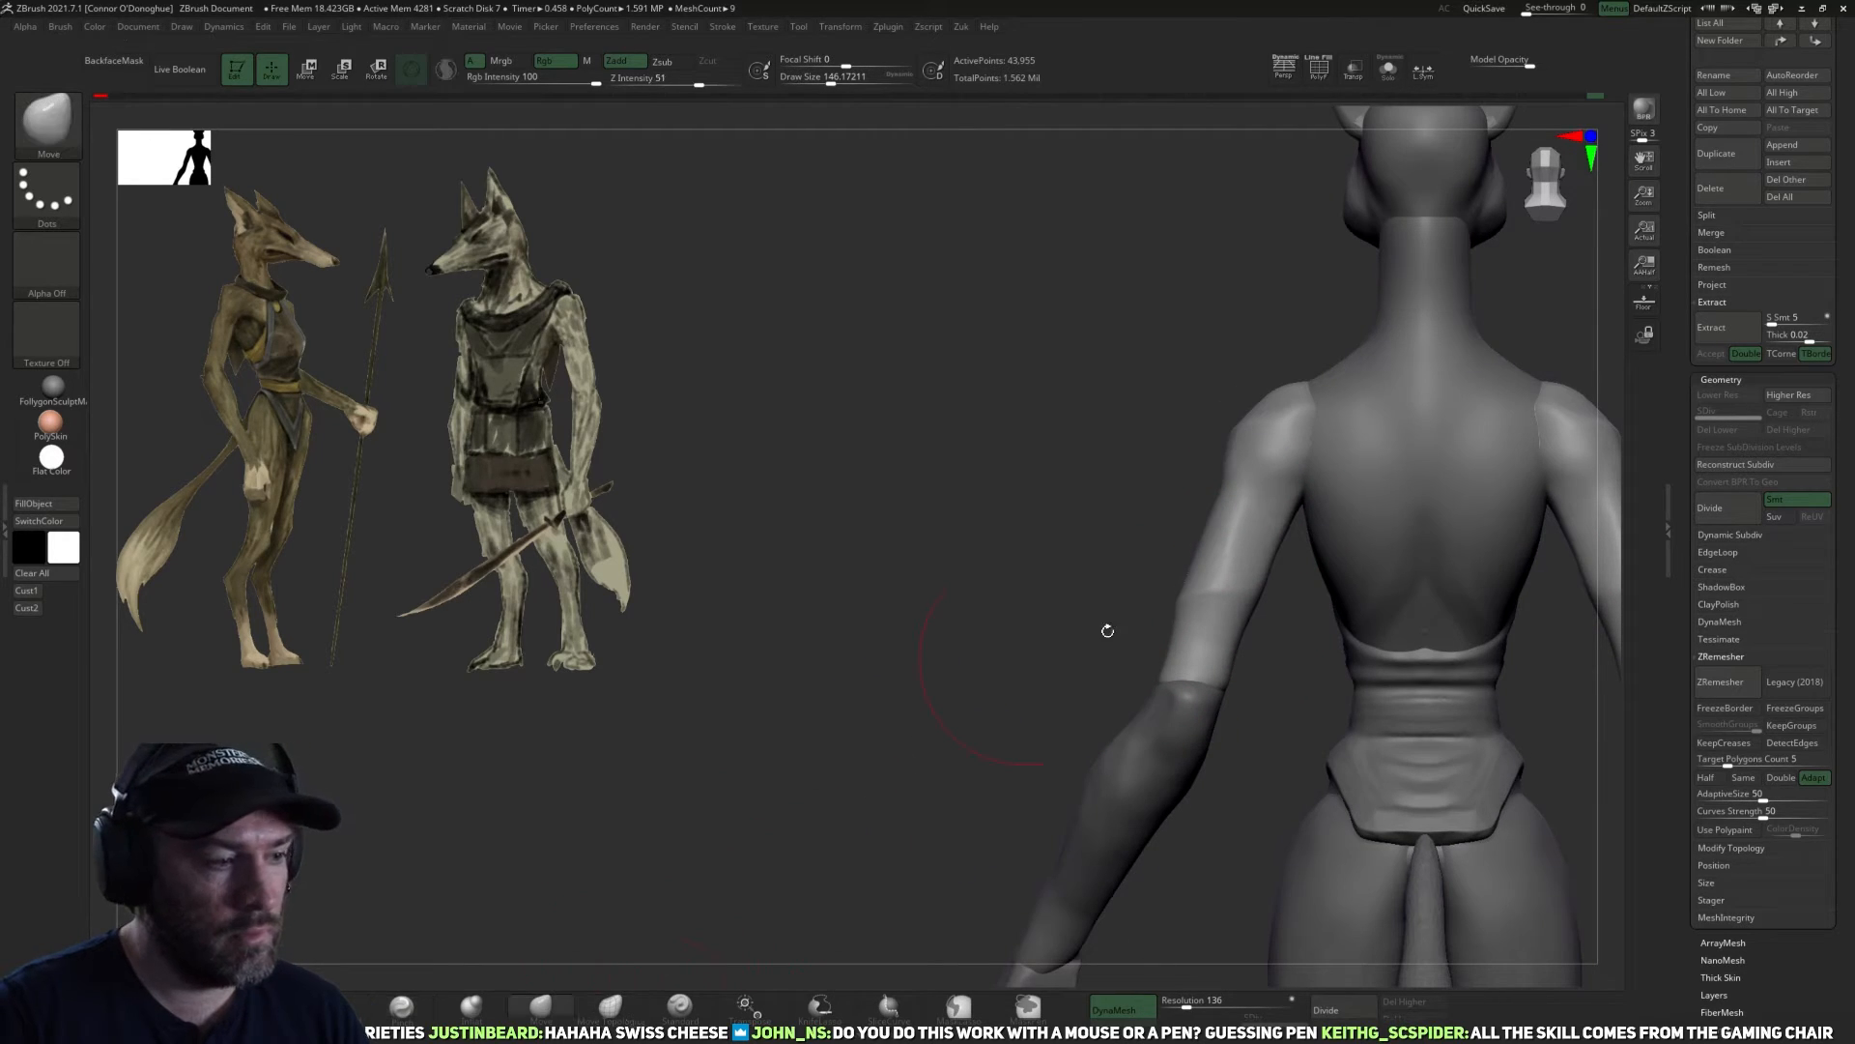
{"action": "mouse_move", "coordinate": [1229, 533]}
{"action": "left_mouse_down"}
{"action": "mouse_move", "coordinate": [1214, 520]}
{"action": "mouse_move", "coordinate": [1255, 518]}
{"action": "mouse_move", "coordinate": [1275, 558]}
{"action": "left_mouse_up"}
{"action": "key", "text": "["}
{"action": "left_click_drag", "start_coordinate": [1217, 640], "coordinate": [1247, 559]}
{"action": "left_click_drag", "start_coordinate": [1377, 546], "coordinate": [1246, 570], "text": "shift"}
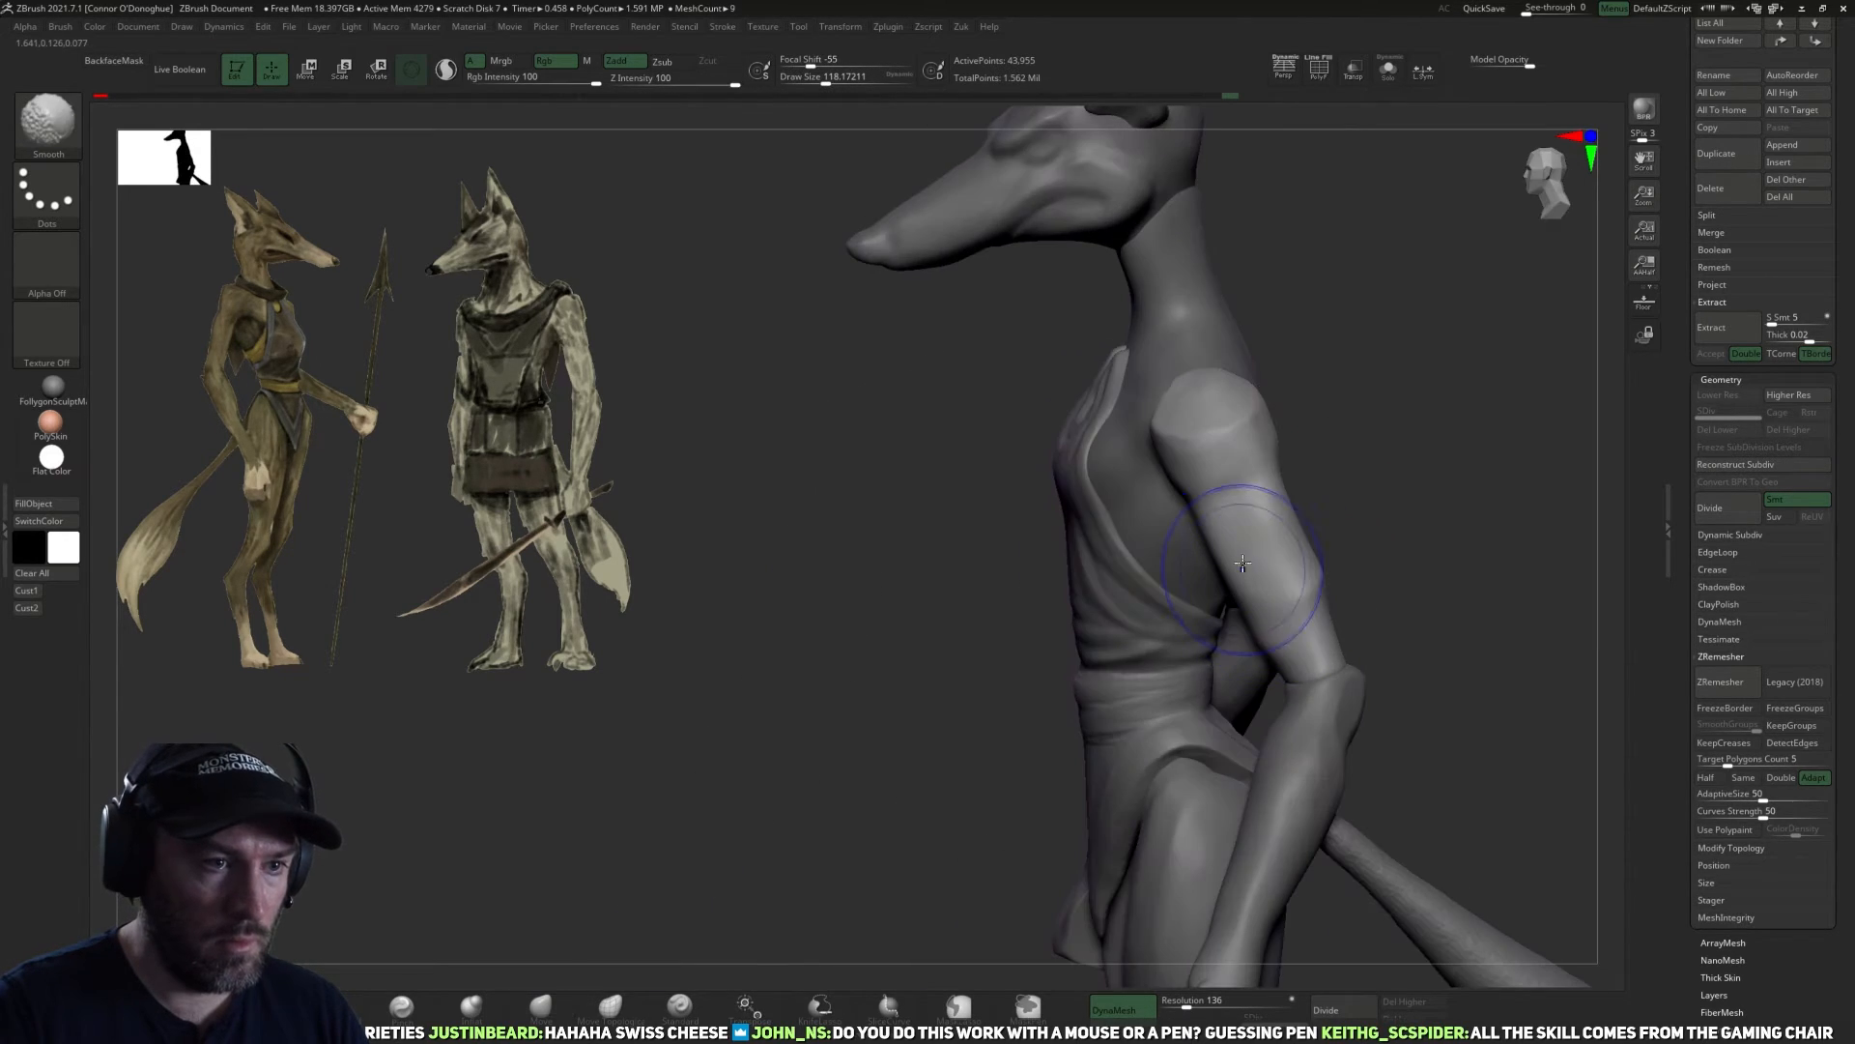
Reshape the rounded shoulder ends of the upper arms from the side and from above with the Move brush.
{"action": "left_click_drag", "start_coordinate": [1343, 469], "coordinate": [1181, 416]}
{"action": "mouse_move", "coordinate": [1353, 353]}
{"action": "left_mouse_down", "text": "alt"}
{"action": "mouse_move", "coordinate": [1300, 585]}
{"action": "mouse_move", "coordinate": [1329, 613]}
{"action": "left_mouse_up", "text": "alt"}
{"action": "left_click_drag", "start_coordinate": [1094, 585], "coordinate": [1125, 531]}
{"action": "left_click_drag", "start_coordinate": [1291, 459], "coordinate": [1252, 585]}
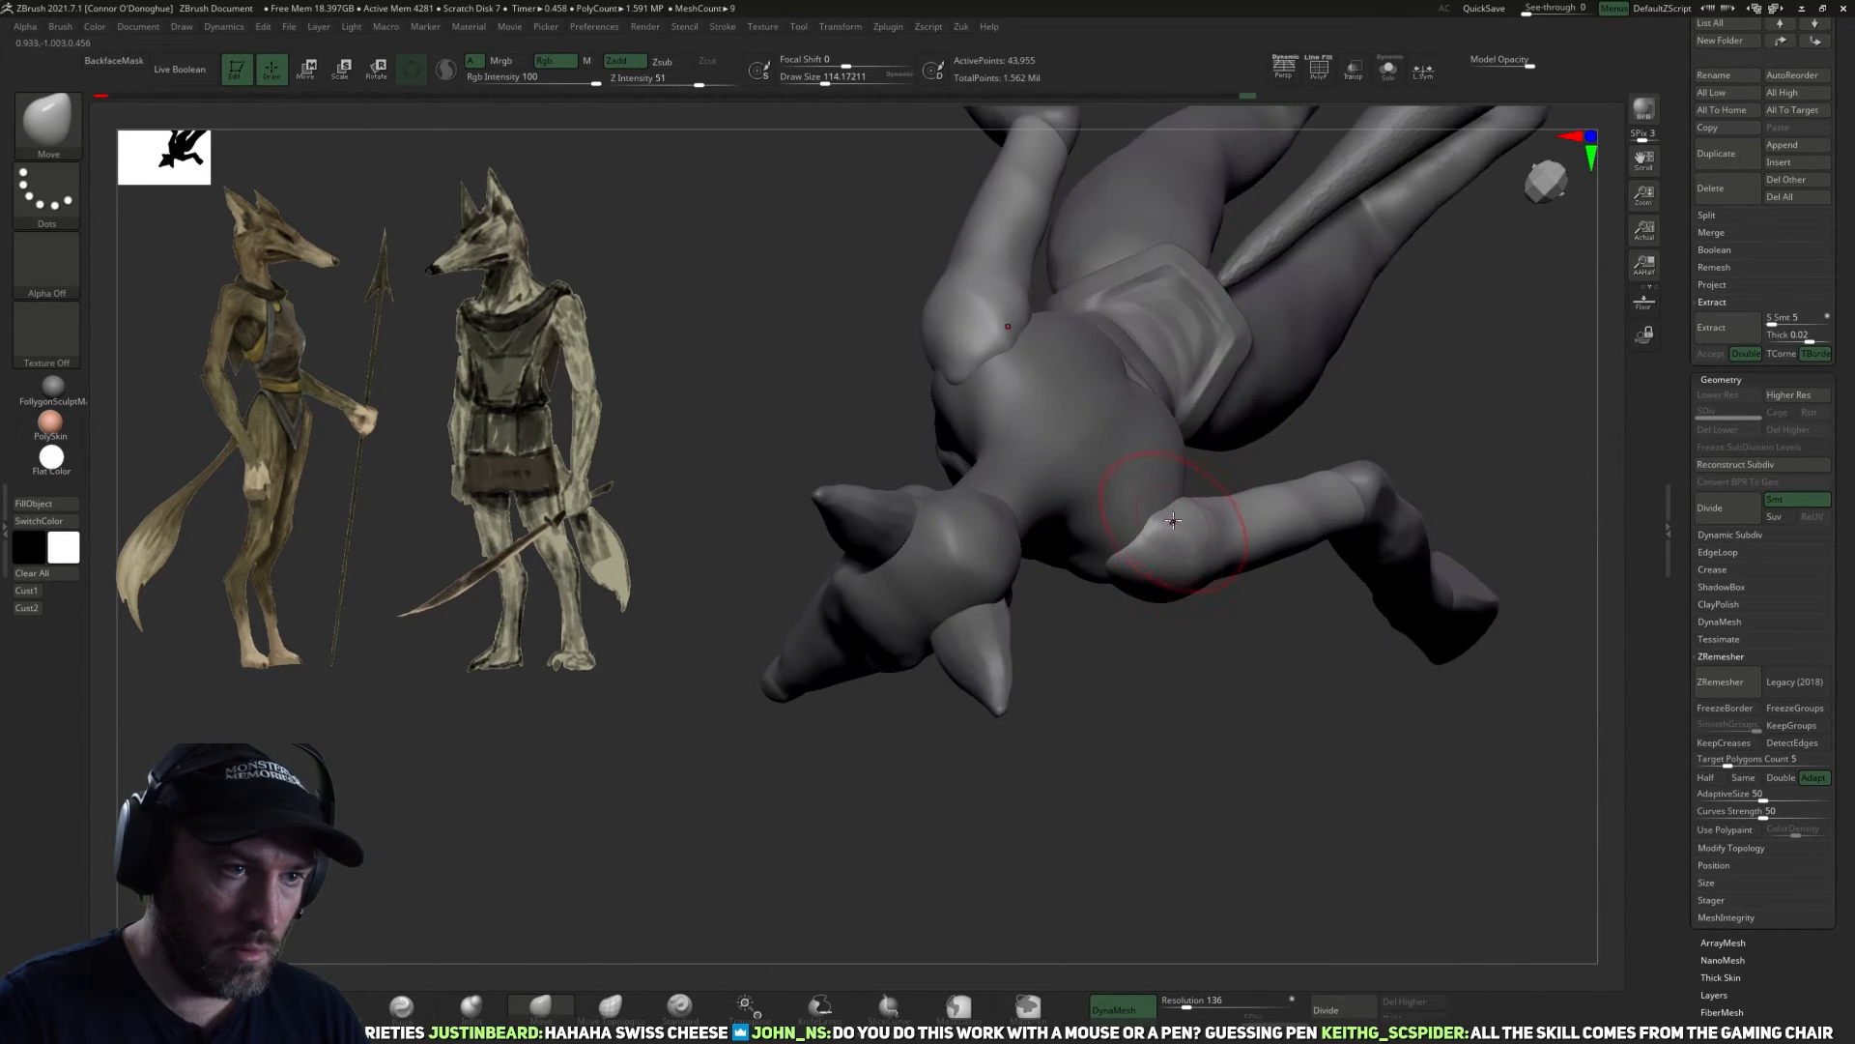
{"action": "left_click_drag", "start_coordinate": [1194, 648], "coordinate": [1194, 527]}
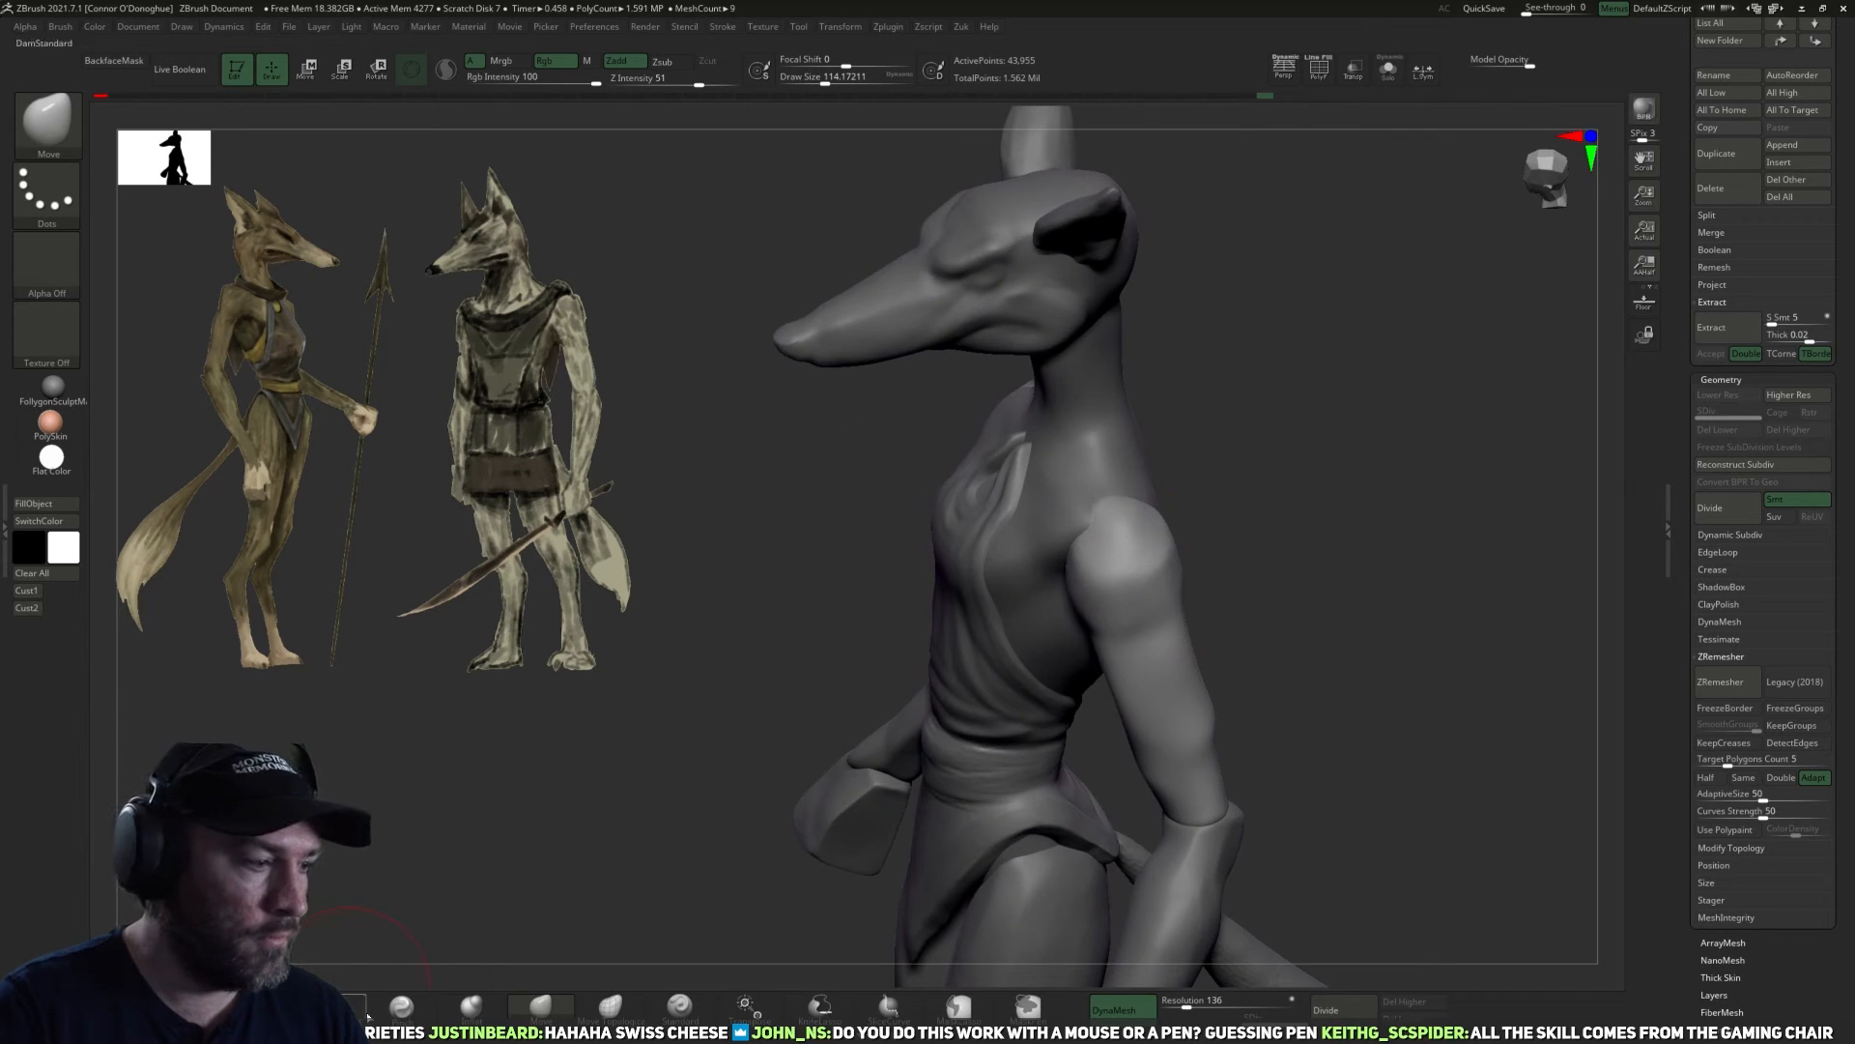
Isolate the upper arms, define their shoulder planes with the Pinch and TrimDynamic brushes, and redisplay the full figure.
{"action": "left_click", "coordinate": [401, 1007]}
{"action": "left_click", "coordinate": [1389, 69]}
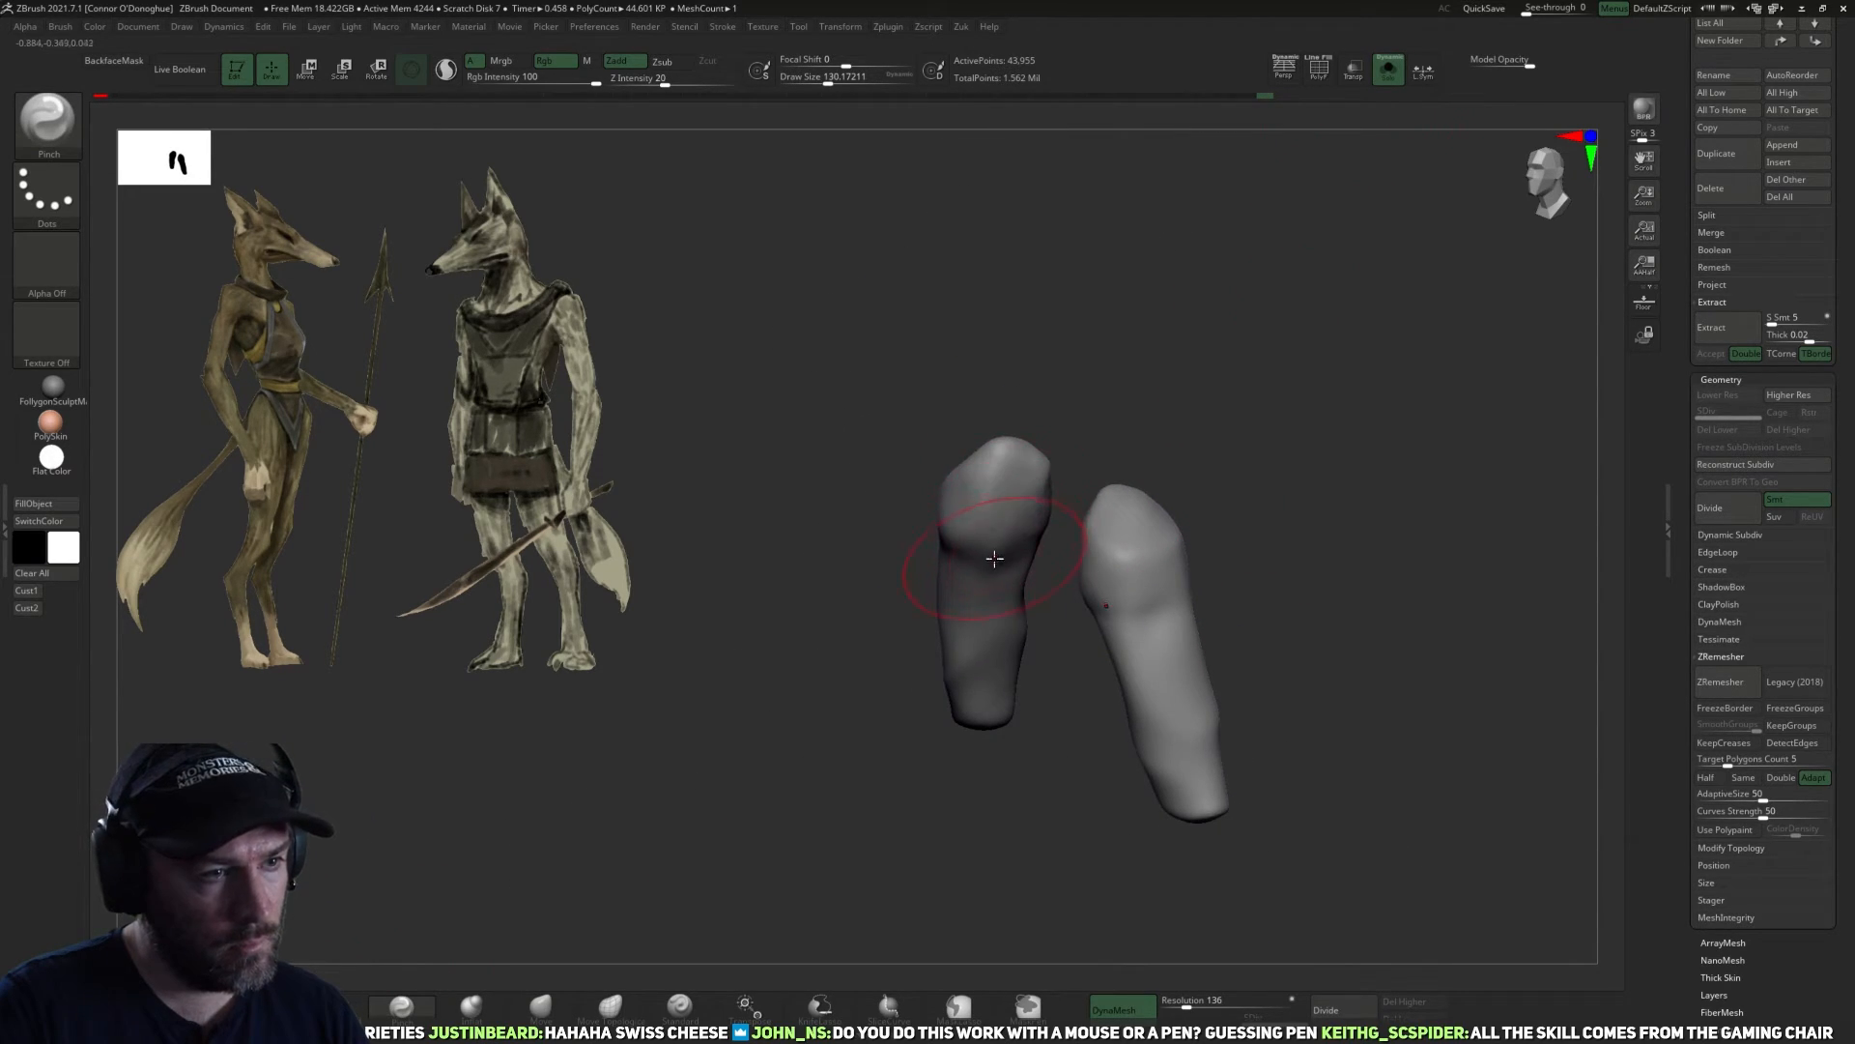
{"action": "mouse_move", "coordinate": [1022, 485]}
{"action": "right_mouse_down"}
{"action": "mouse_move", "coordinate": [1102, 483]}
{"action": "mouse_move", "coordinate": [775, 681]}
{"action": "right_mouse_up"}
{"action": "key", "text": "["}
{"action": "left_click", "coordinate": [262, 1005]}
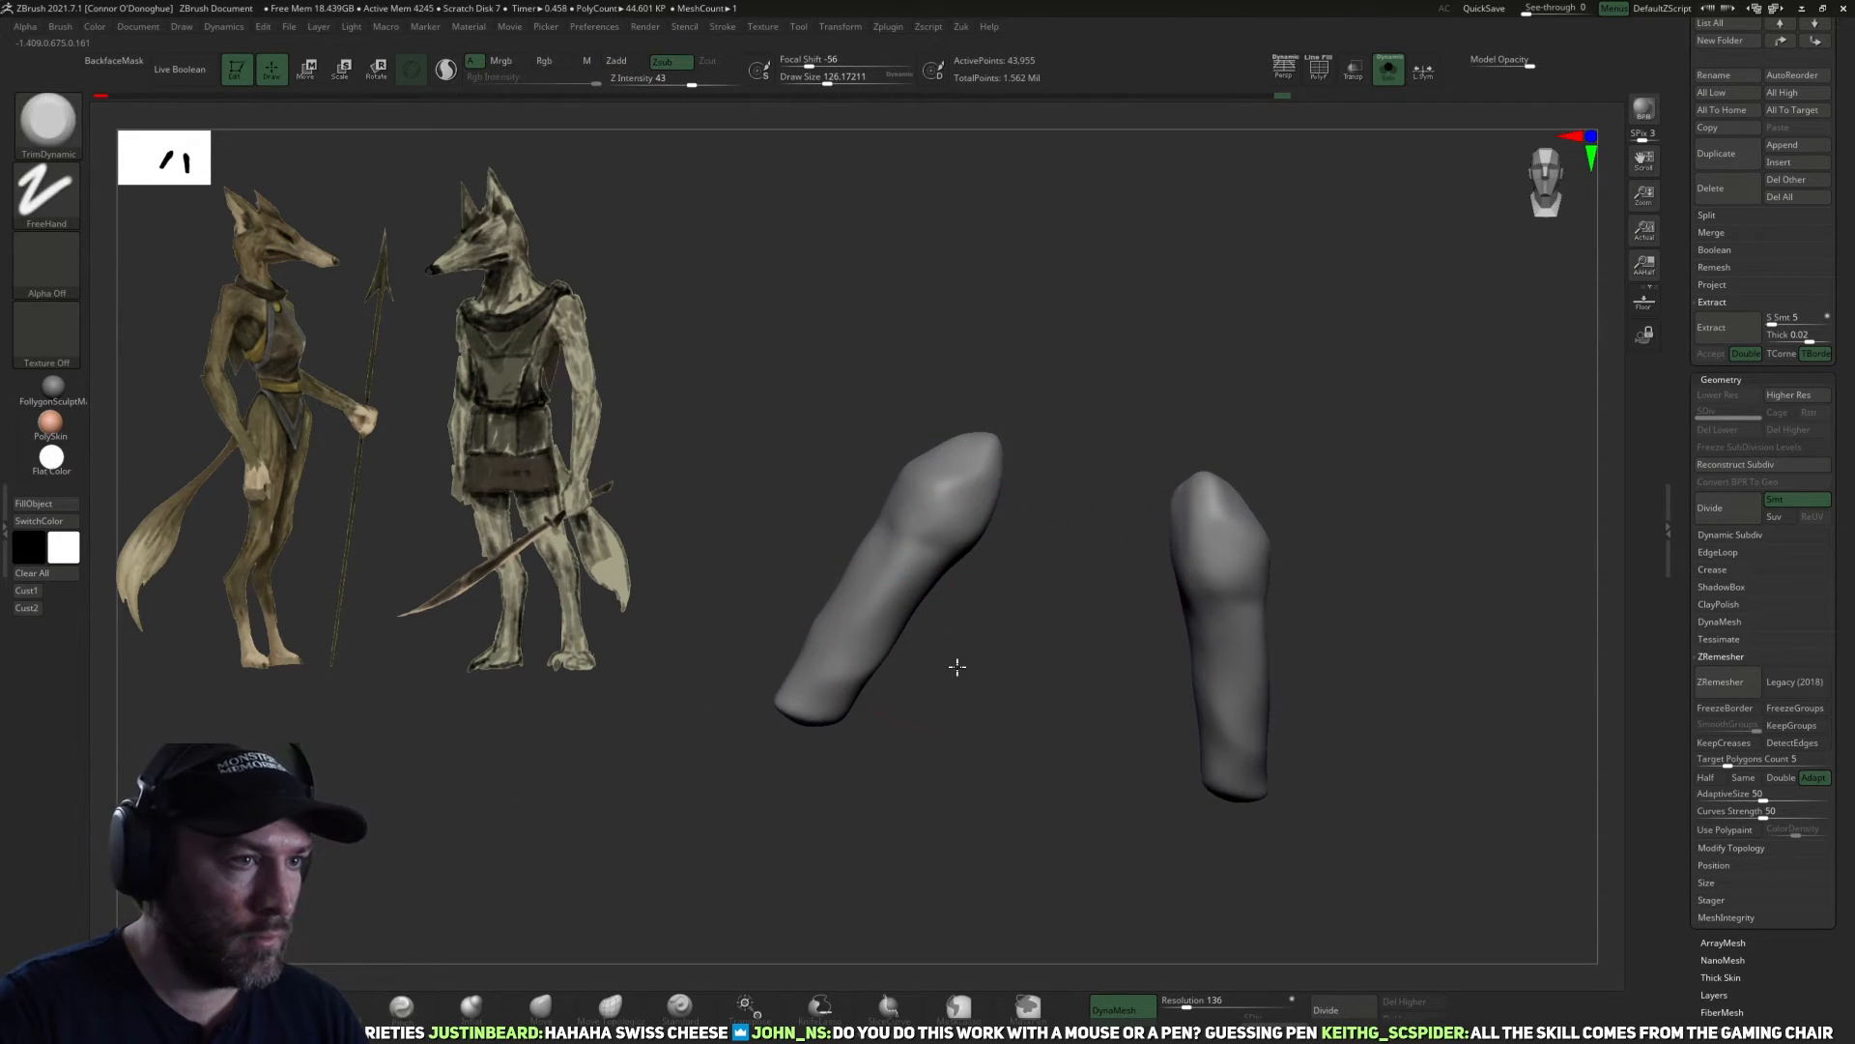
{"action": "left_click_drag", "start_coordinate": [957, 667], "coordinate": [1025, 628]}
{"action": "left_click_drag", "start_coordinate": [943, 507], "coordinate": [1201, 363]}
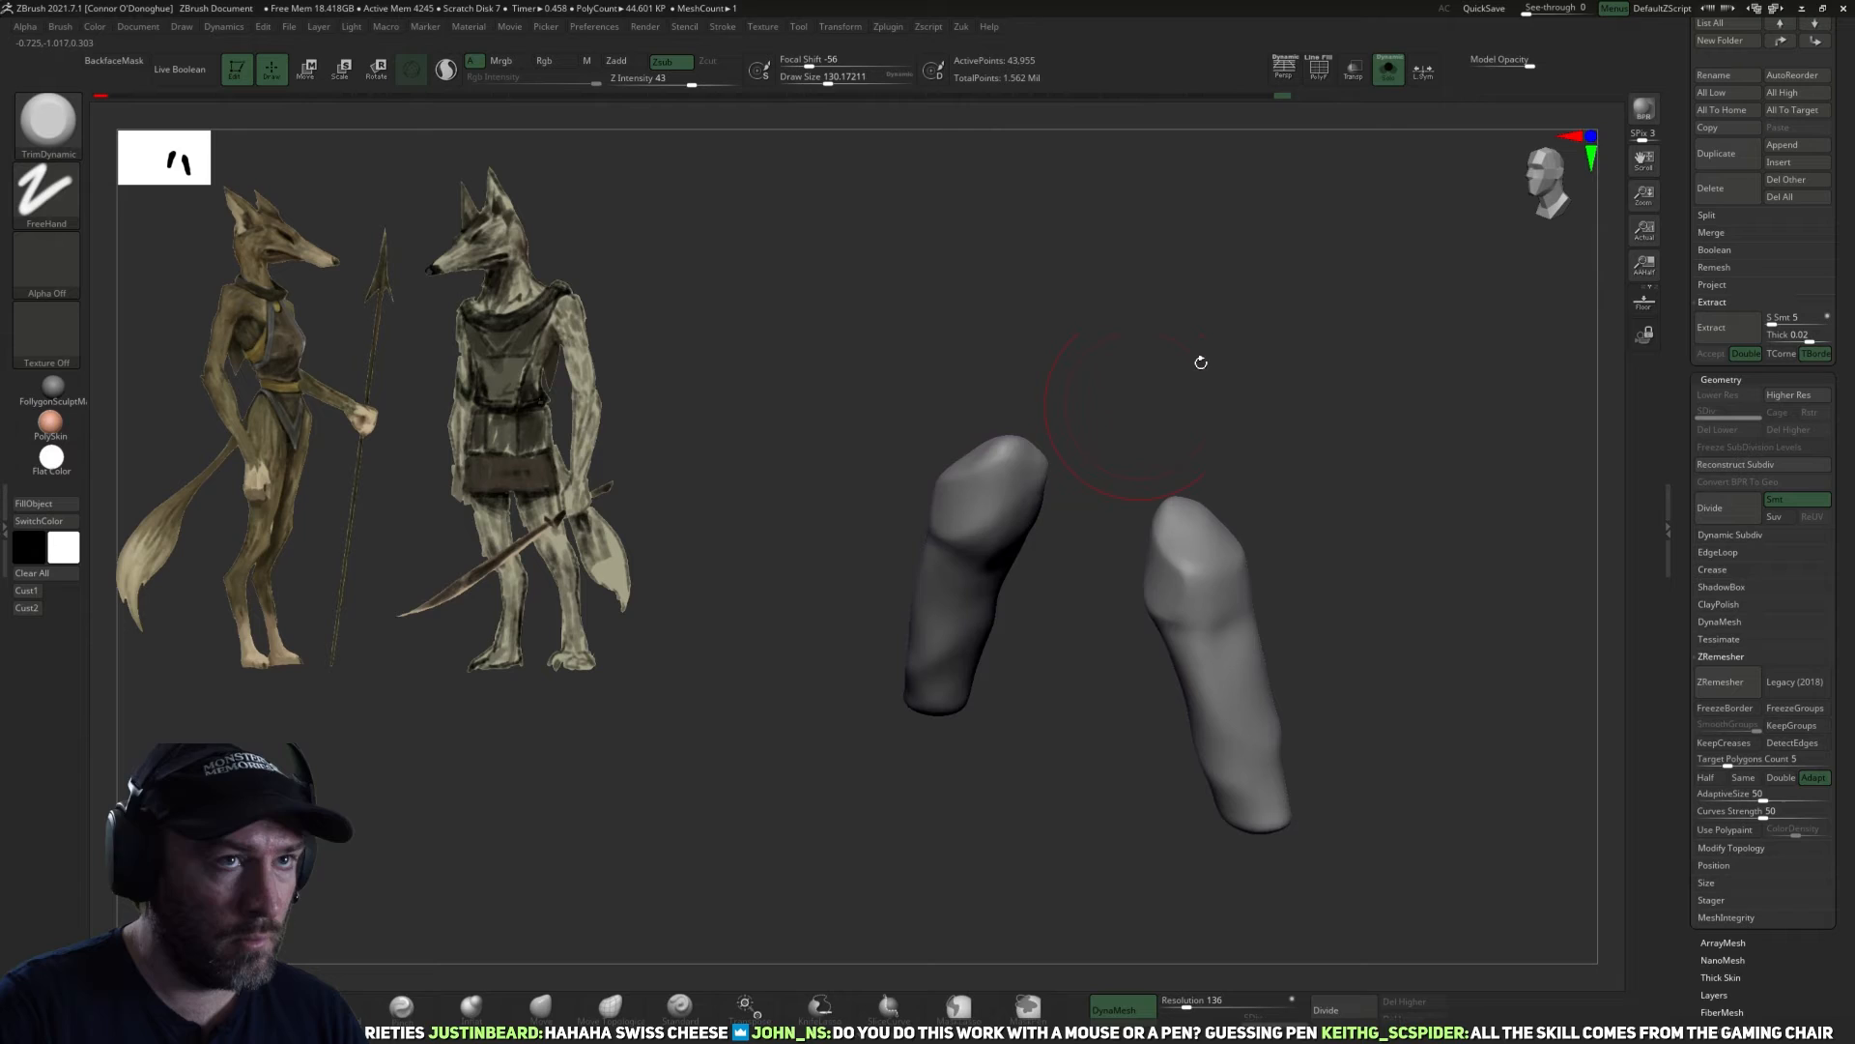
{"action": "left_click", "coordinate": [1394, 77]}
{"action": "right_click_drag", "start_coordinate": [1411, 290], "coordinate": [1132, 716]}
Refine the shoulder and upper arm contours against the torso with a progressively smaller Move brush.
{"action": "left_click", "coordinate": [541, 1007]}
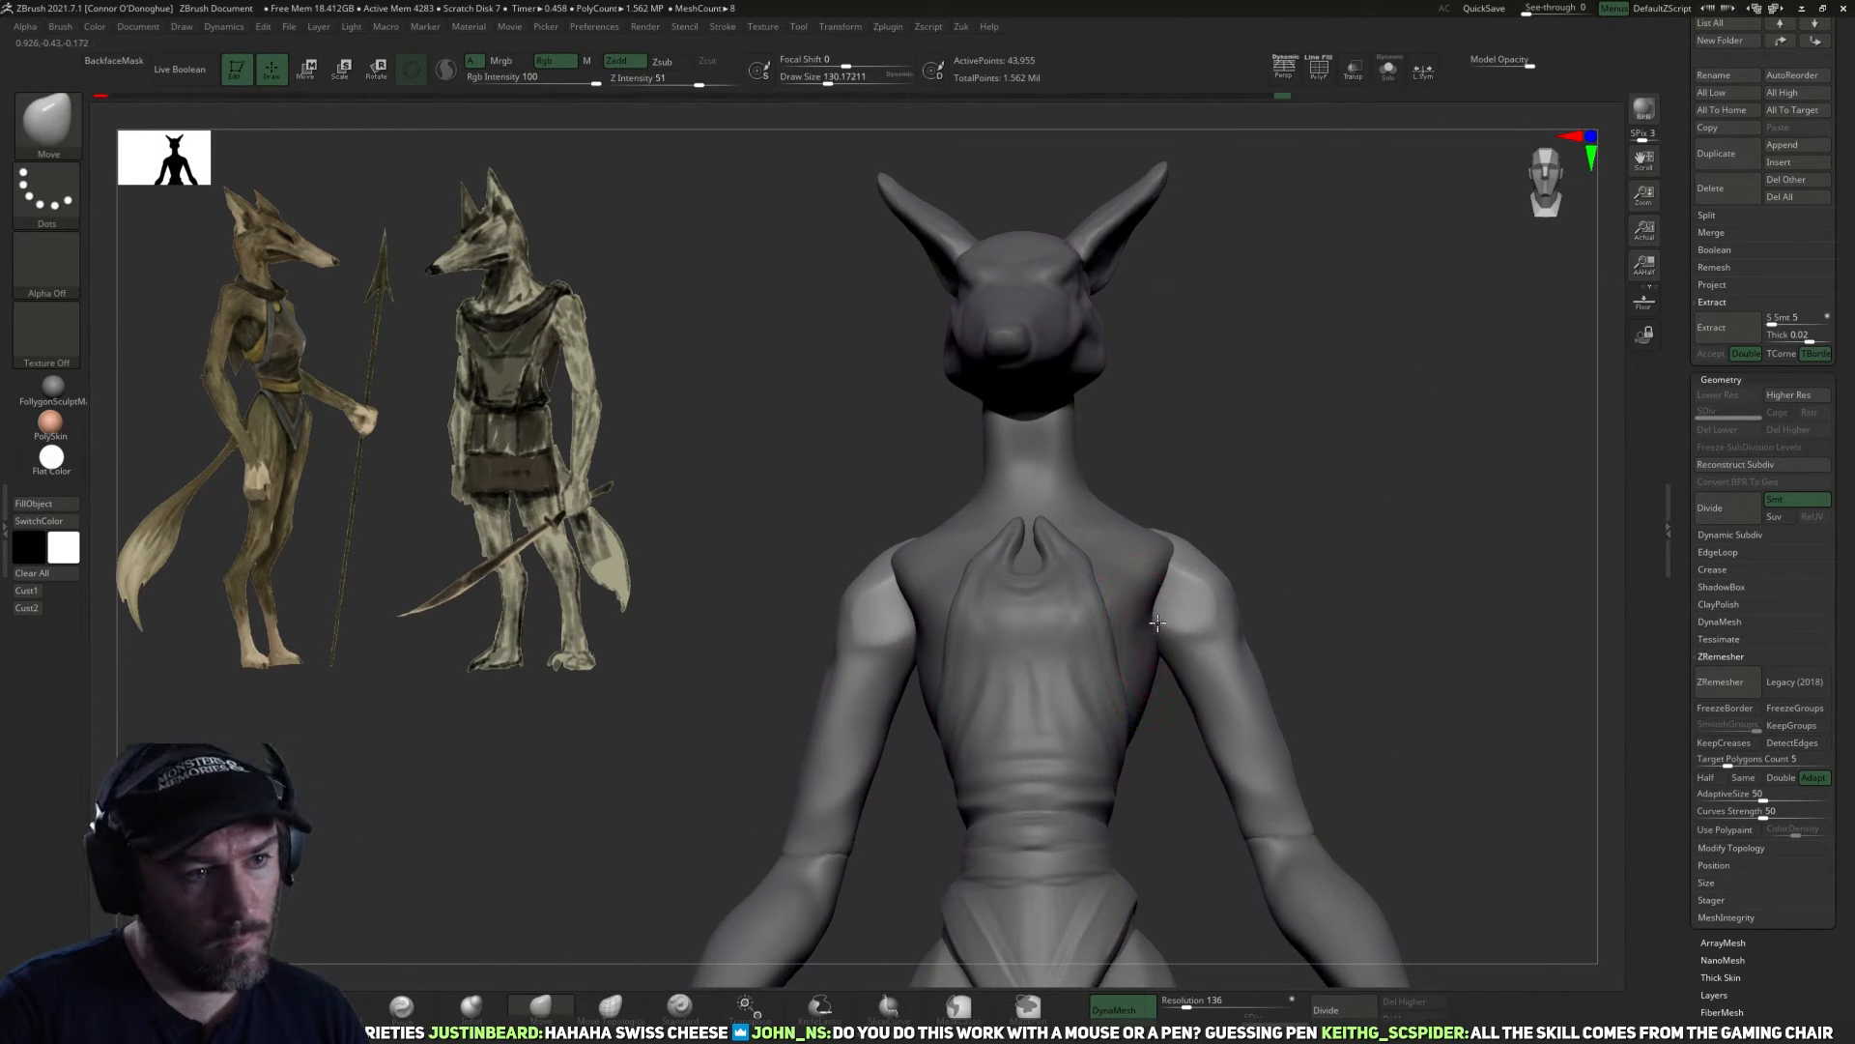
{"action": "left_click_drag", "start_coordinate": [1158, 622], "coordinate": [1196, 621]}
{"action": "right_click_drag", "start_coordinate": [1300, 580], "coordinate": [1250, 576]}
{"action": "left_click_drag", "start_coordinate": [1223, 577], "coordinate": [1237, 571]}
{"action": "right_click_drag", "start_coordinate": [1392, 565], "coordinate": [1241, 571]}
{"action": "right_click_drag", "start_coordinate": [1401, 527], "coordinate": [1228, 555]}
{"action": "key", "text": "bracketleft"}
{"action": "left_click_drag", "start_coordinate": [1314, 563], "coordinate": [1328, 552]}
{"action": "key", "text": "bracketleft"}
{"action": "mouse_move", "coordinate": [1237, 546]}
{"action": "right_mouse_down"}
{"action": "mouse_move", "coordinate": [1353, 522]}
{"action": "mouse_move", "coordinate": [1386, 537]}
{"action": "right_mouse_up"}
{"action": "key", "text": "bracketleft"}
{"action": "left_click_drag", "start_coordinate": [1330, 553], "coordinate": [1314, 551], "text": "shift"}
{"action": "mouse_move", "coordinate": [1416, 514]}
{"action": "left_mouse_down"}
{"action": "mouse_move", "coordinate": [1347, 528]}
{"action": "mouse_move", "coordinate": [1340, 603]}
{"action": "mouse_move", "coordinate": [1300, 493]}
{"action": "left_mouse_up"}
Make the torso the active subtool and reshape it around the shoulder with the Move brush at size about 134.
{"action": "left_click", "coordinate": [1218, 618], "text": "alt"}
{"action": "key", "text": "bracketright"}
{"action": "key", "text": "bracketright"}
{"action": "key", "text": "bracketright"}
{"action": "key", "text": "bracketright"}
{"action": "right_click_drag", "start_coordinate": [1207, 591], "coordinate": [1179, 571]}
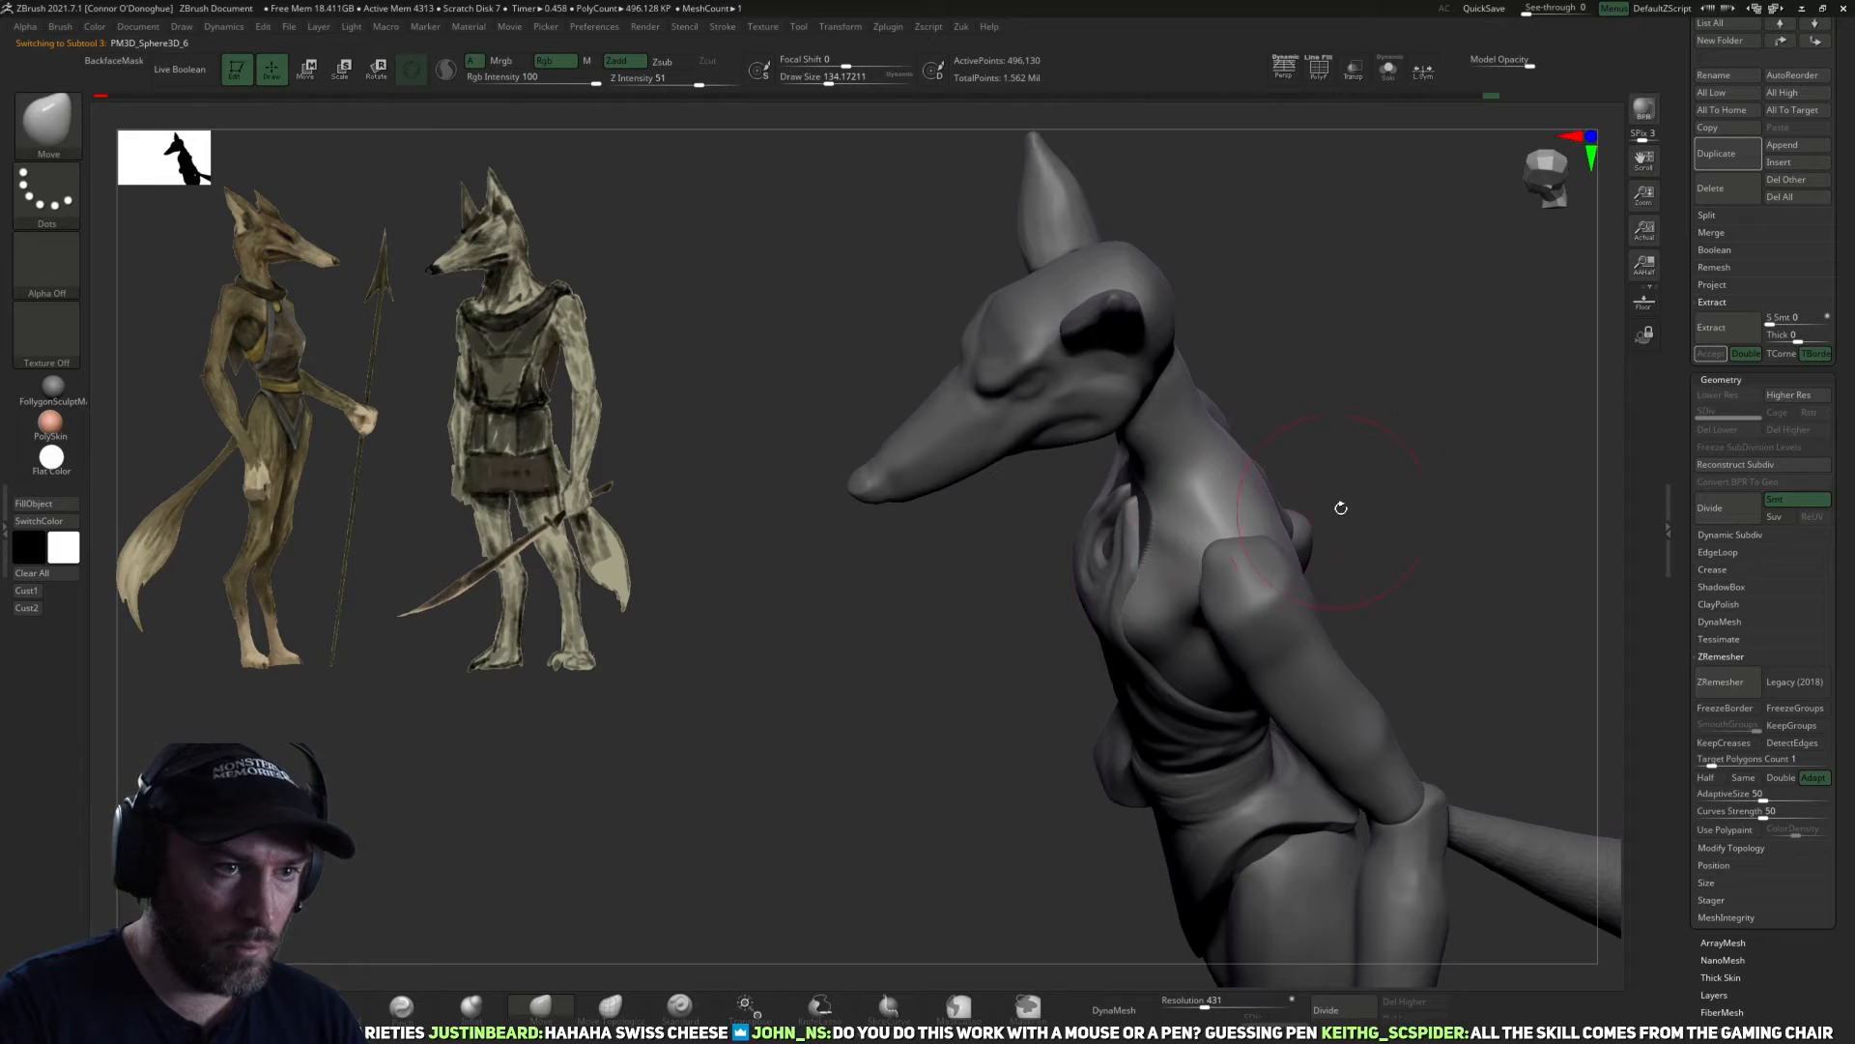
{"action": "left_click_drag", "start_coordinate": [1341, 507], "coordinate": [1246, 518]}
{"action": "mouse_move", "coordinate": [1243, 510]}
{"action": "right_mouse_down"}
{"action": "mouse_move", "coordinate": [1354, 473]}
{"action": "mouse_move", "coordinate": [1334, 466]}
{"action": "mouse_move", "coordinate": [1449, 319]}
{"action": "mouse_move", "coordinate": [1250, 418]}
{"action": "mouse_move", "coordinate": [1430, 402]}
{"action": "mouse_move", "coordinate": [1445, 469]}
{"action": "mouse_move", "coordinate": [1266, 522]}
{"action": "mouse_move", "coordinate": [1247, 600]}
{"action": "right_mouse_up"}
Carve muscle lines across the upper back and shoulder blades with the DamStandard brush at size about 94.
{"action": "left_click", "coordinate": [341, 1005]}
{"action": "right_click_drag", "start_coordinate": [873, 685], "coordinate": [1195, 558]}
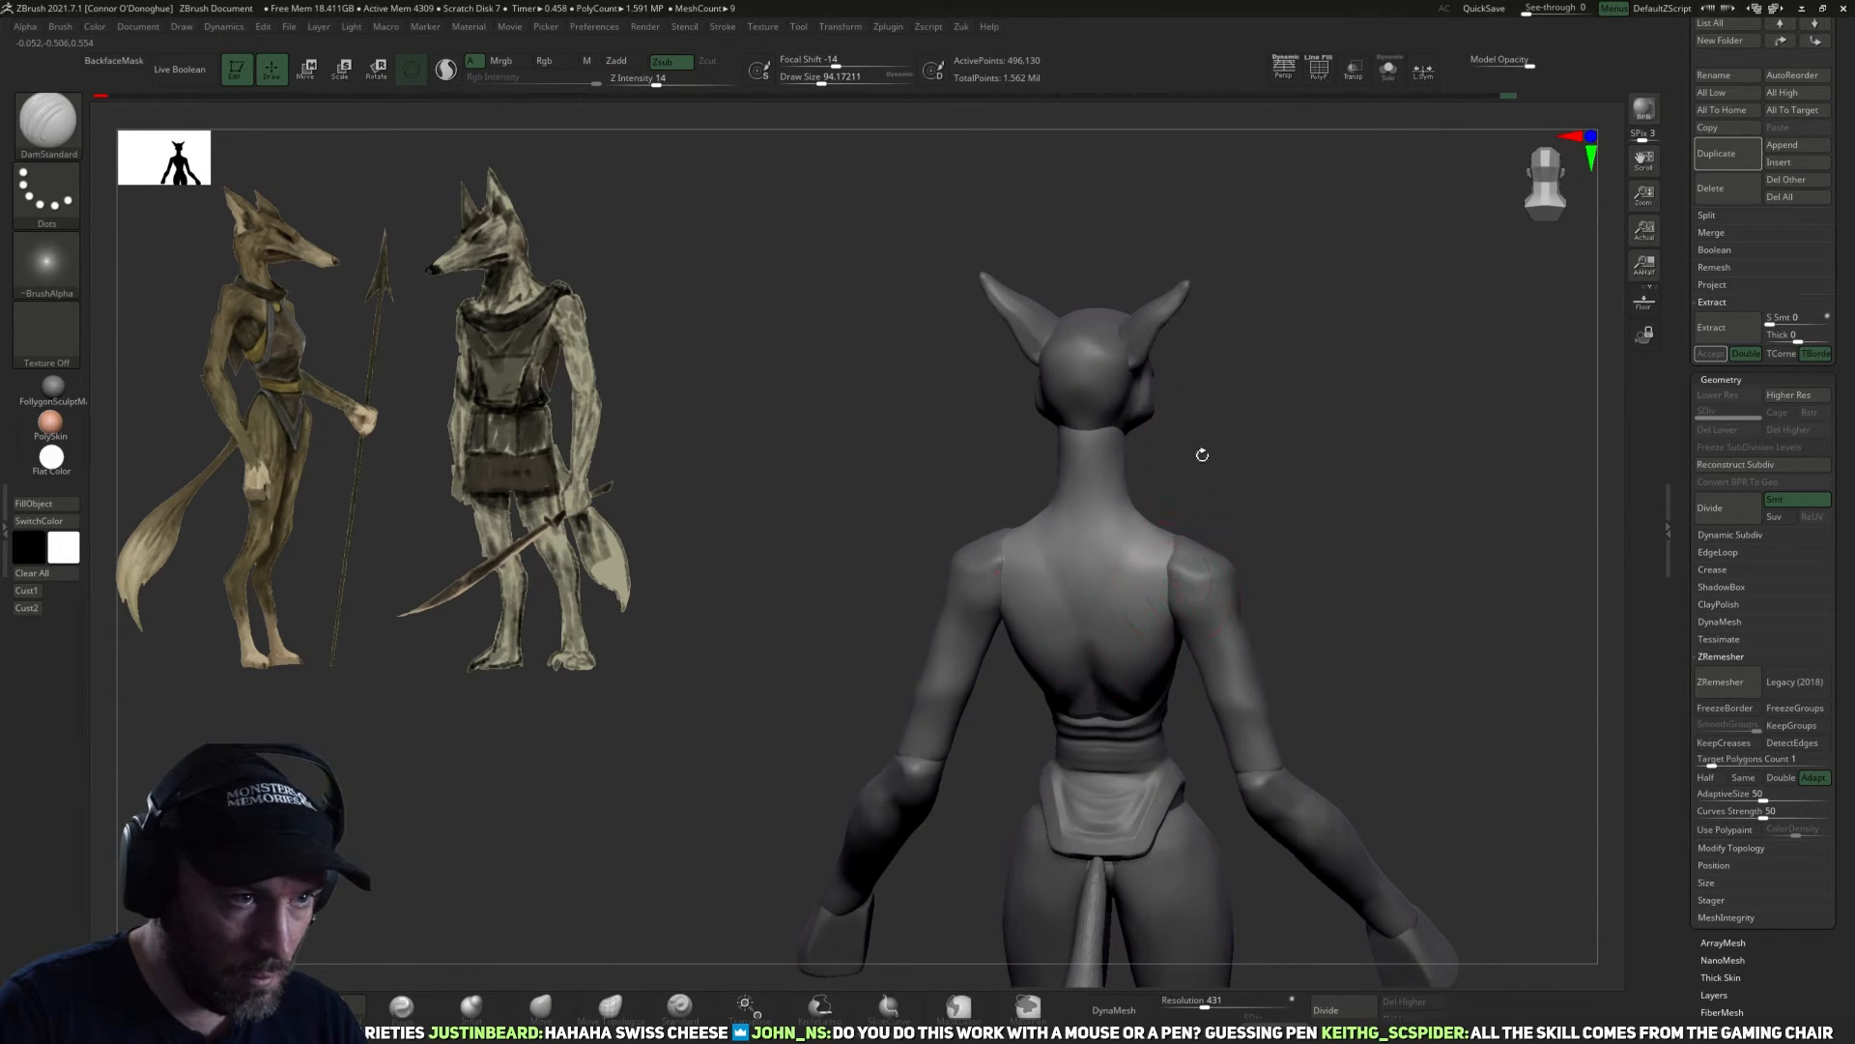
{"action": "right_click_drag", "start_coordinate": [1196, 462], "coordinate": [1164, 584]}
{"action": "mouse_move", "coordinate": [1246, 454]}
{"action": "right_mouse_down"}
{"action": "mouse_move", "coordinate": [1263, 480]}
{"action": "mouse_move", "coordinate": [1292, 434]}
{"action": "mouse_move", "coordinate": [1069, 613]}
{"action": "mouse_move", "coordinate": [1164, 505]}
{"action": "mouse_move", "coordinate": [1085, 539]}
{"action": "right_mouse_up"}
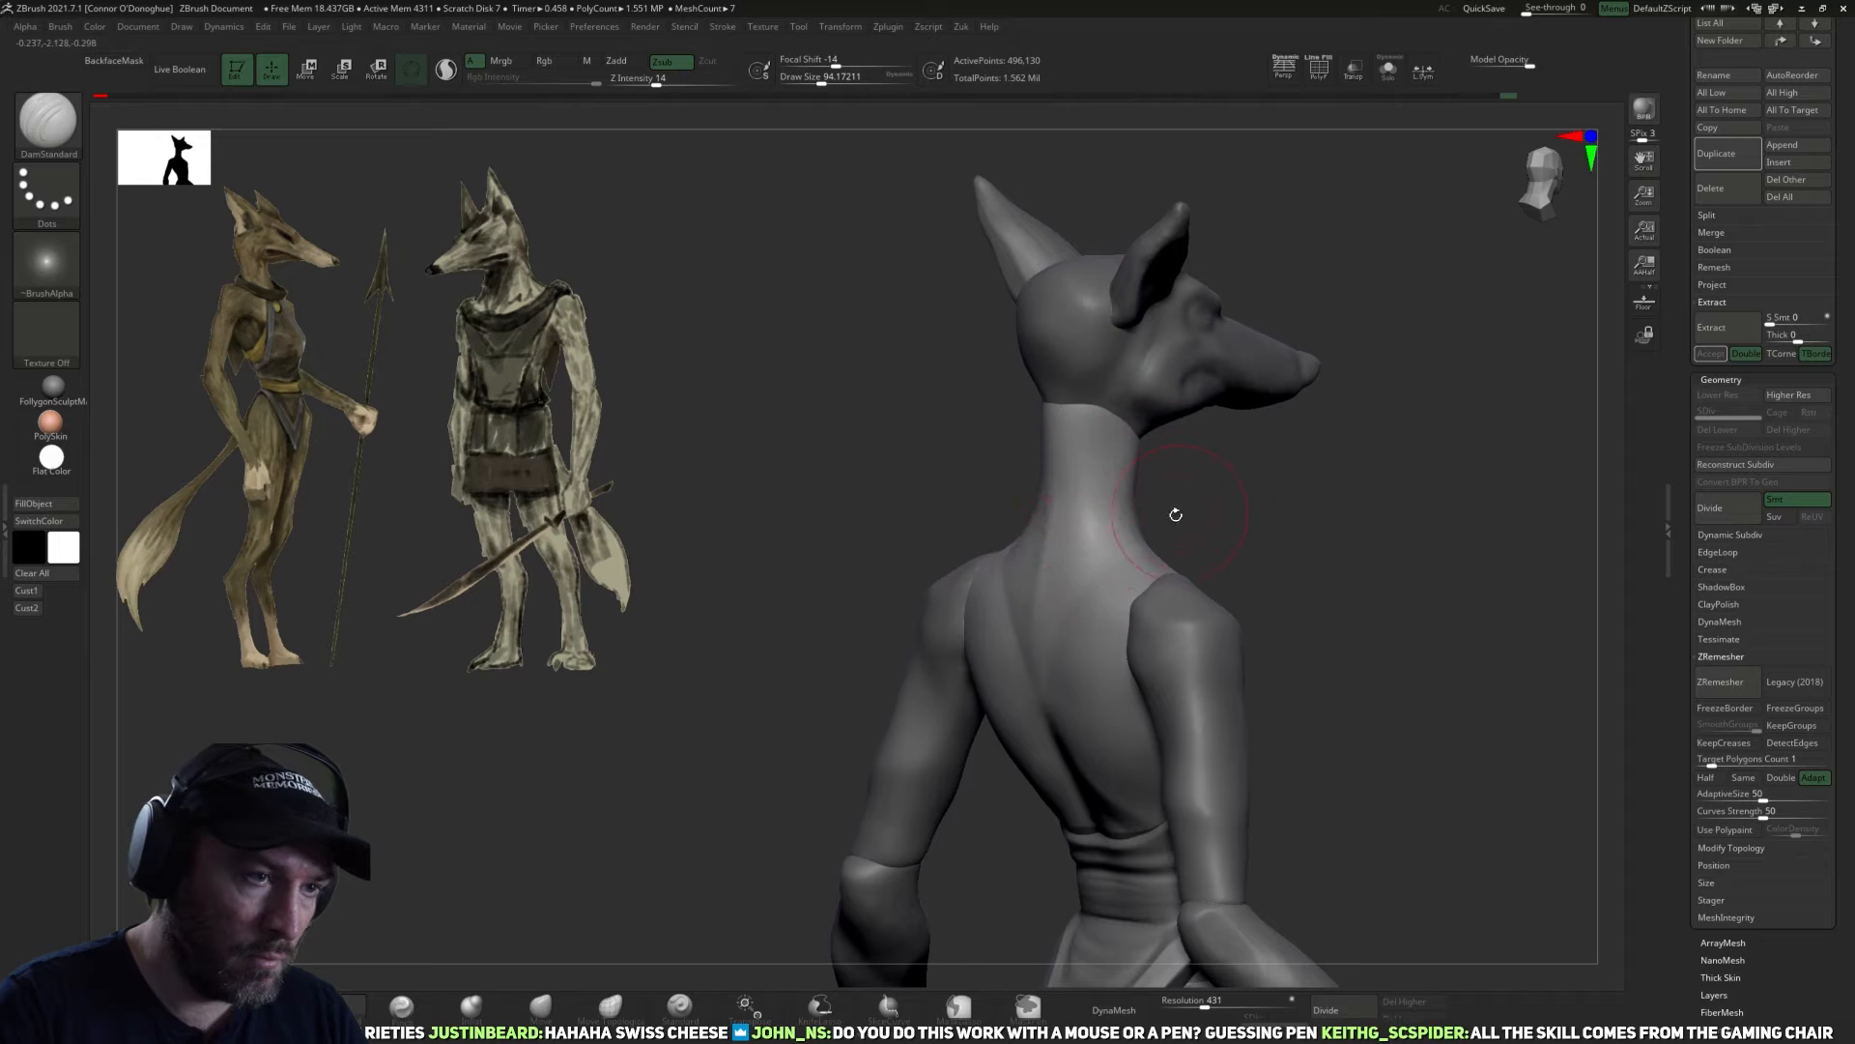
{"action": "right_click_drag", "start_coordinate": [1204, 430], "coordinate": [1121, 502]}
{"action": "right_click_drag", "start_coordinate": [1185, 587], "coordinate": [1100, 525]}
Carve the muscle line down the side of the neck toward the shoulder with the DamStandard brush and soften it.
{"action": "mouse_move", "coordinate": [1289, 576]}
{"action": "right_mouse_down"}
{"action": "mouse_move", "coordinate": [1420, 448]}
{"action": "mouse_move", "coordinate": [1047, 523]}
{"action": "mouse_move", "coordinate": [1084, 427]}
{"action": "right_mouse_up"}
{"action": "right_click_drag", "start_coordinate": [1255, 488], "coordinate": [1419, 334], "text": "ctrl"}
{"action": "mouse_move", "coordinate": [1394, 487]}
{"action": "right_mouse_down"}
{"action": "mouse_move", "coordinate": [1348, 575]}
{"action": "mouse_move", "coordinate": [1192, 698]}
{"action": "right_mouse_up"}
{"action": "right_click_drag", "start_coordinate": [1206, 504], "coordinate": [1205, 698]}
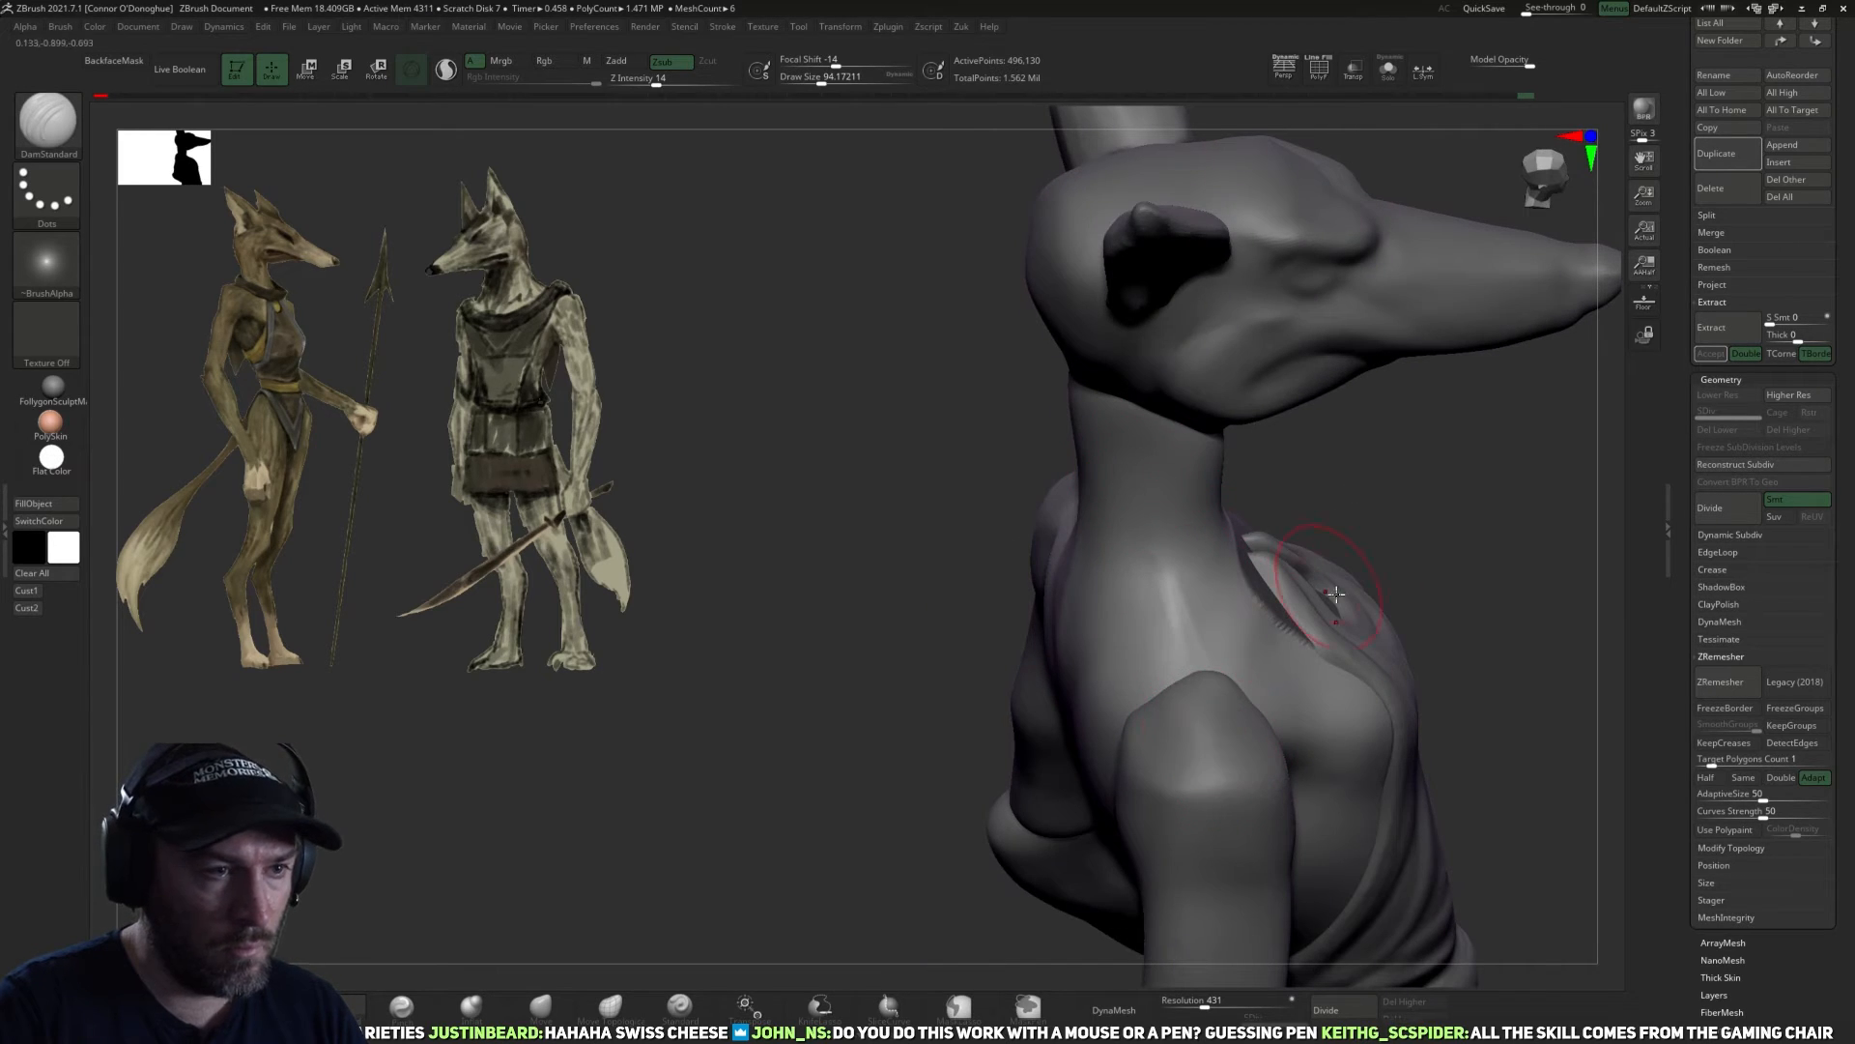
{"action": "right_click_drag", "start_coordinate": [1181, 578], "coordinate": [1145, 523]}
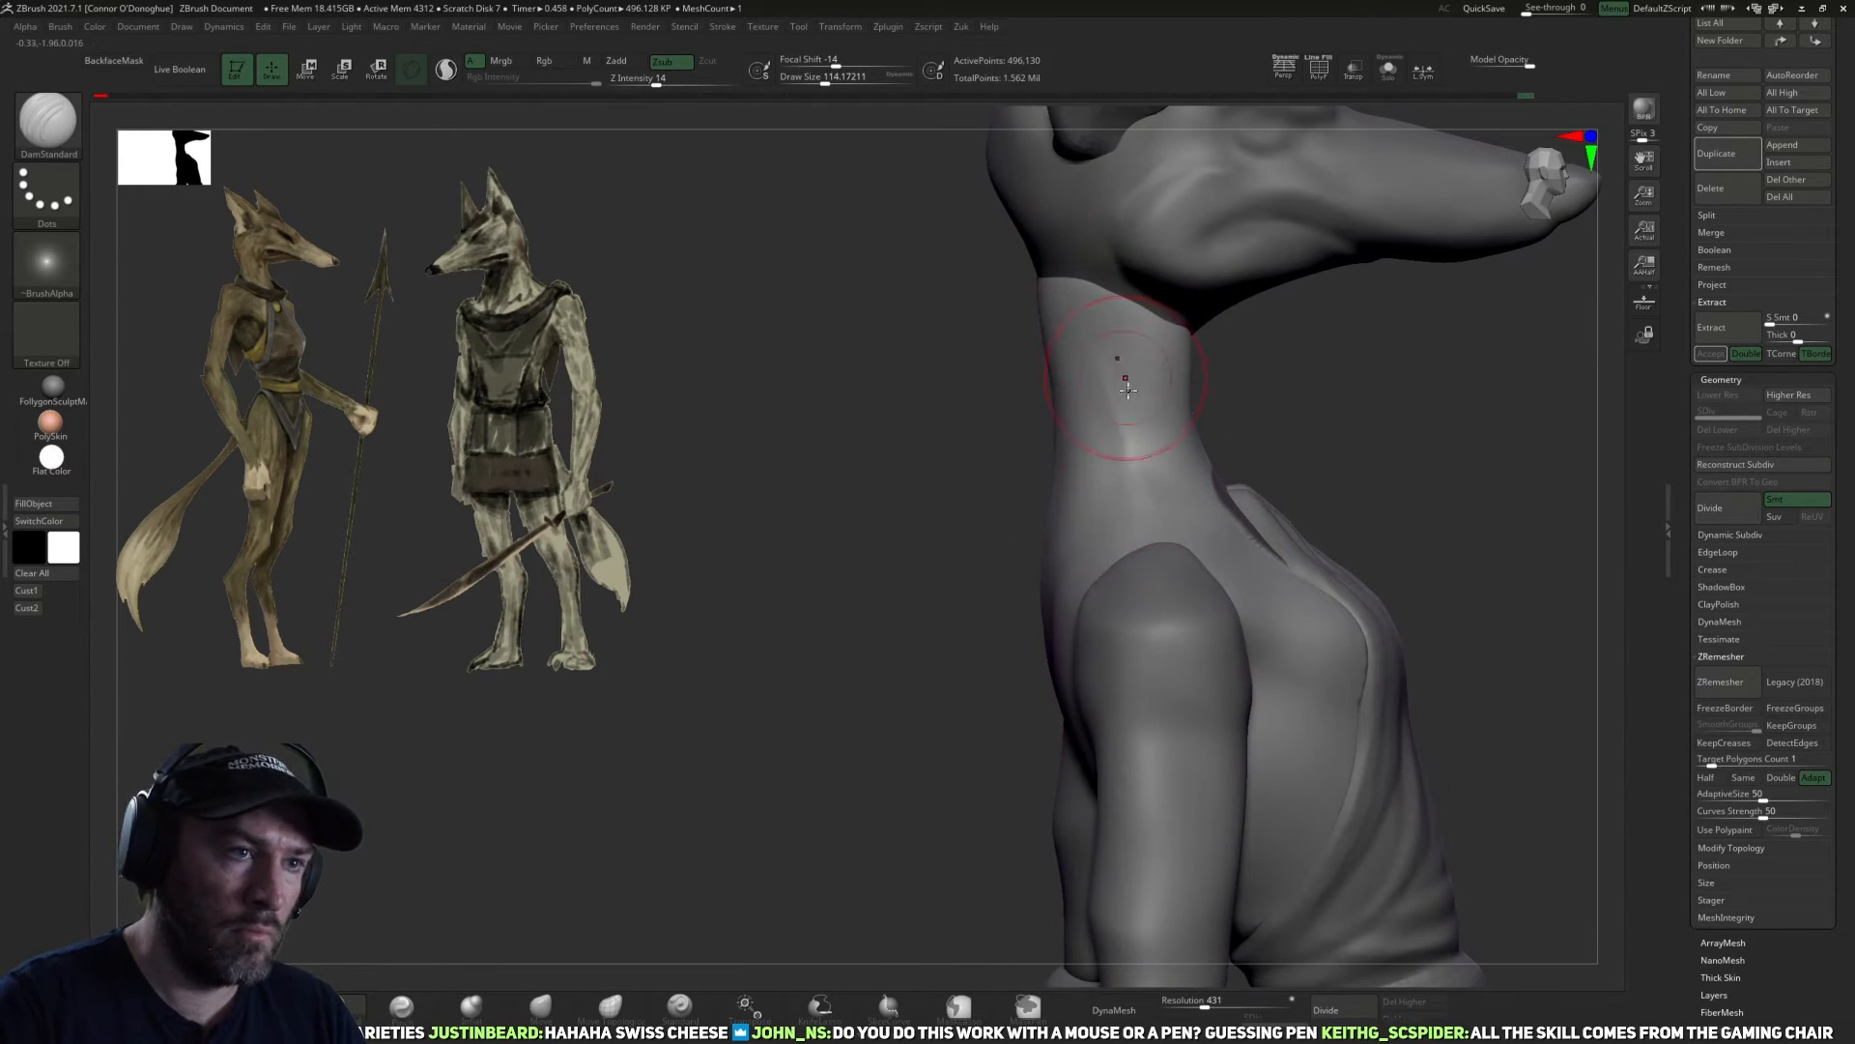
{"action": "left_click_drag", "start_coordinate": [1142, 512], "coordinate": [1128, 454], "text": "shift"}
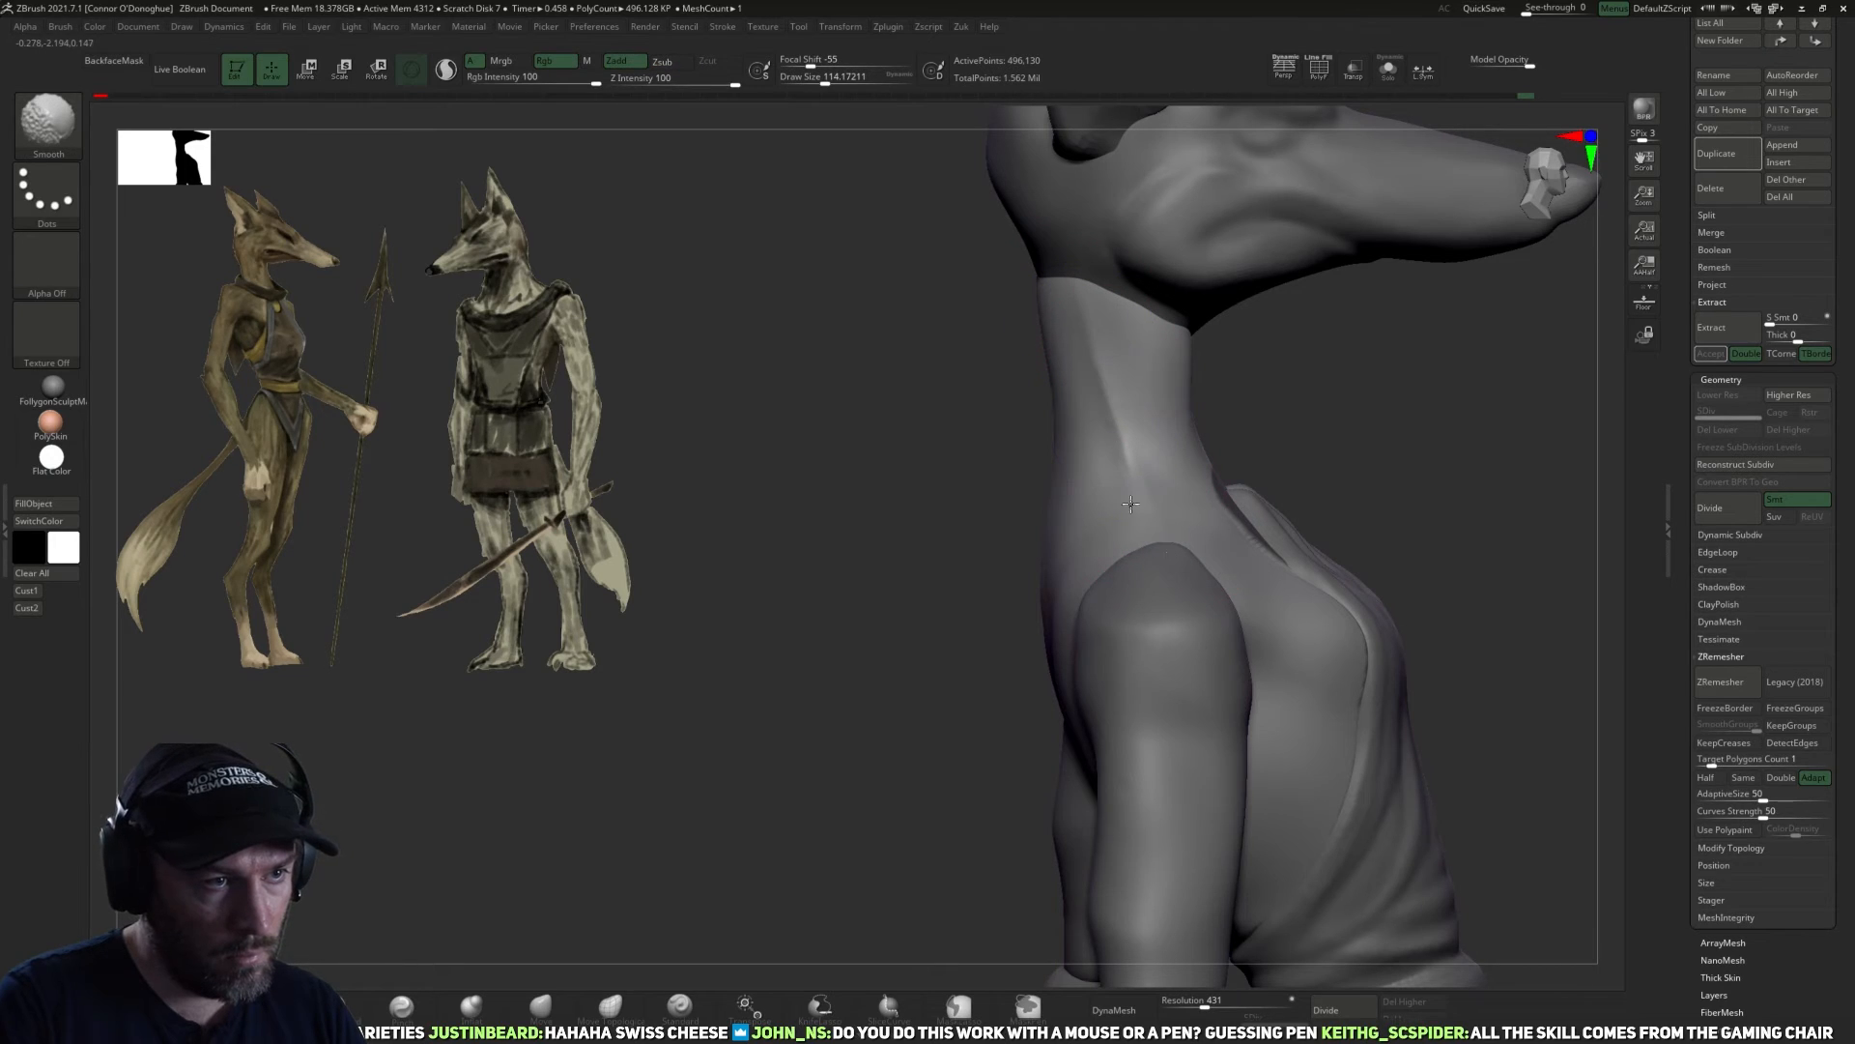
Isolate the torso and smooth the lines across the upper chest at the base of the neck.
{"action": "right_click_drag", "start_coordinate": [1330, 464], "coordinate": [1133, 442]}
{"action": "right_click_drag", "start_coordinate": [1333, 453], "coordinate": [1337, 377]}
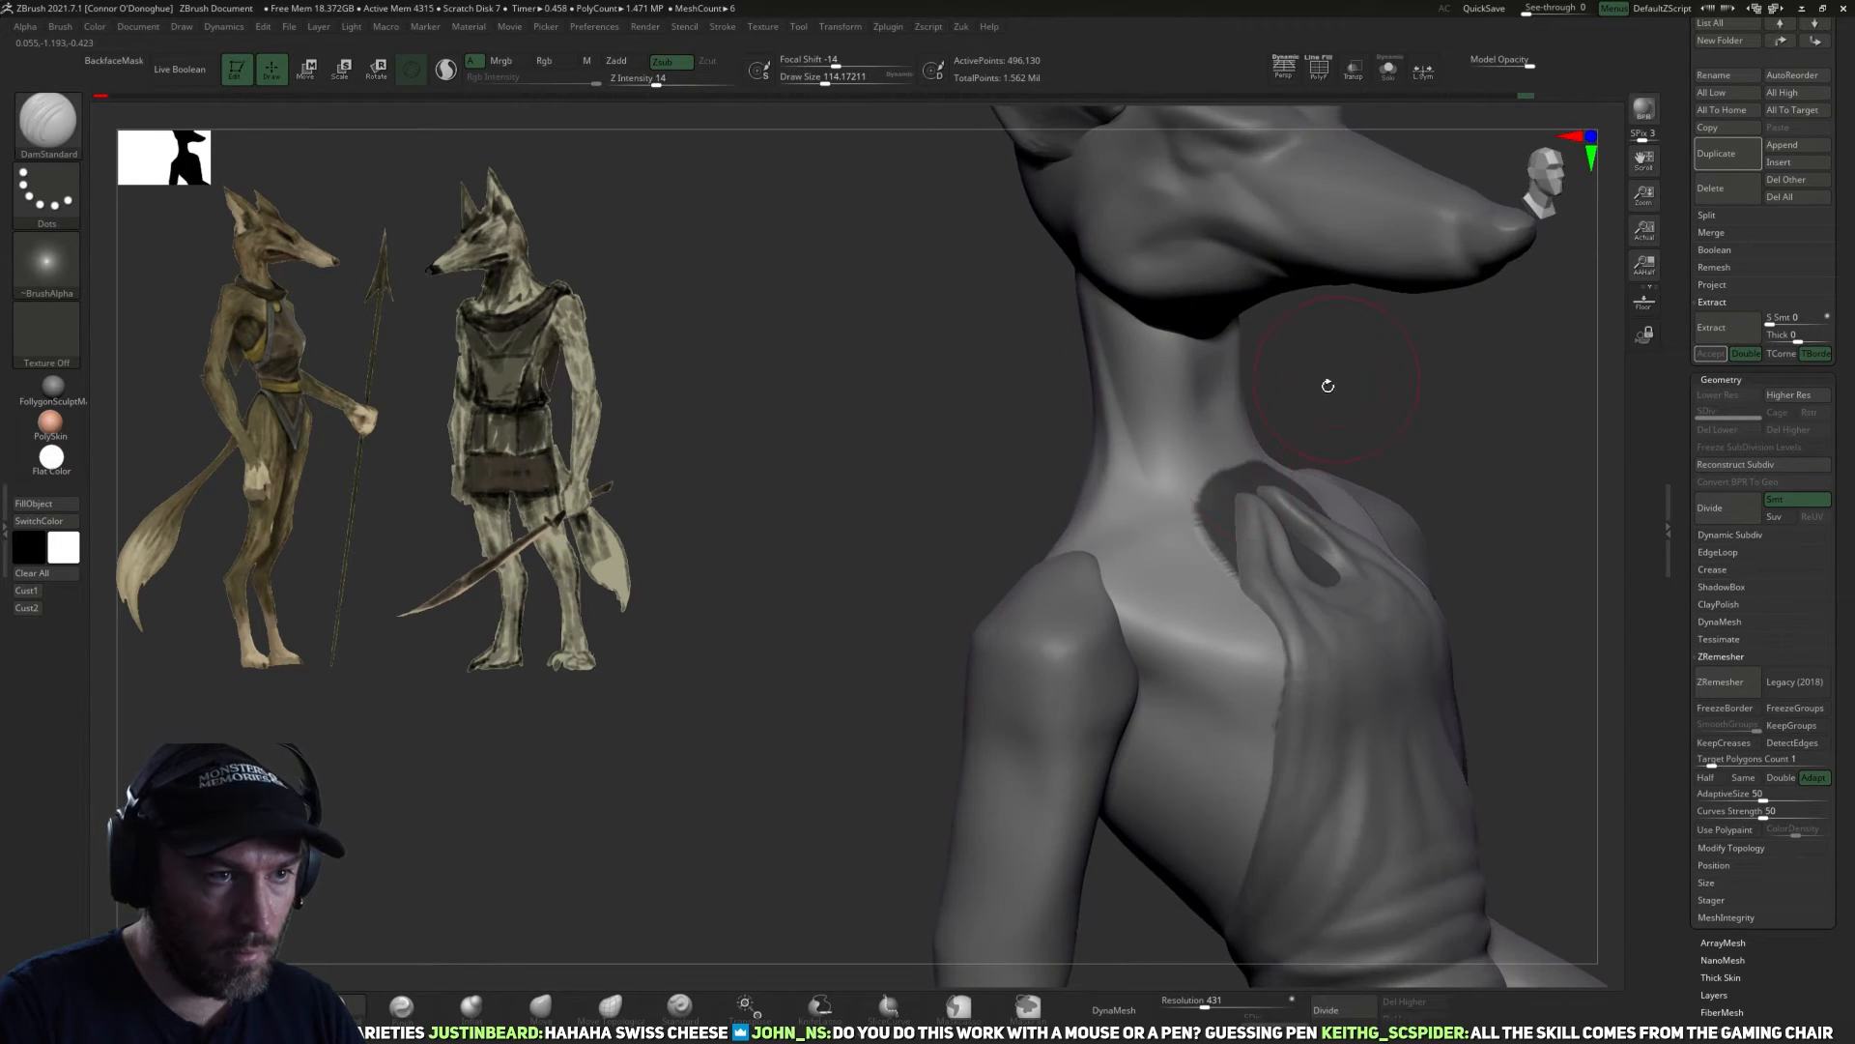
{"action": "mouse_move", "coordinate": [1463, 390]}
{"action": "right_mouse_down"}
{"action": "mouse_move", "coordinate": [1429, 502]}
{"action": "mouse_move", "coordinate": [1432, 242]}
{"action": "mouse_move", "coordinate": [1392, 236]}
{"action": "mouse_move", "coordinate": [1442, 414]}
{"action": "right_mouse_up"}
{"action": "left_click", "coordinate": [1389, 69]}
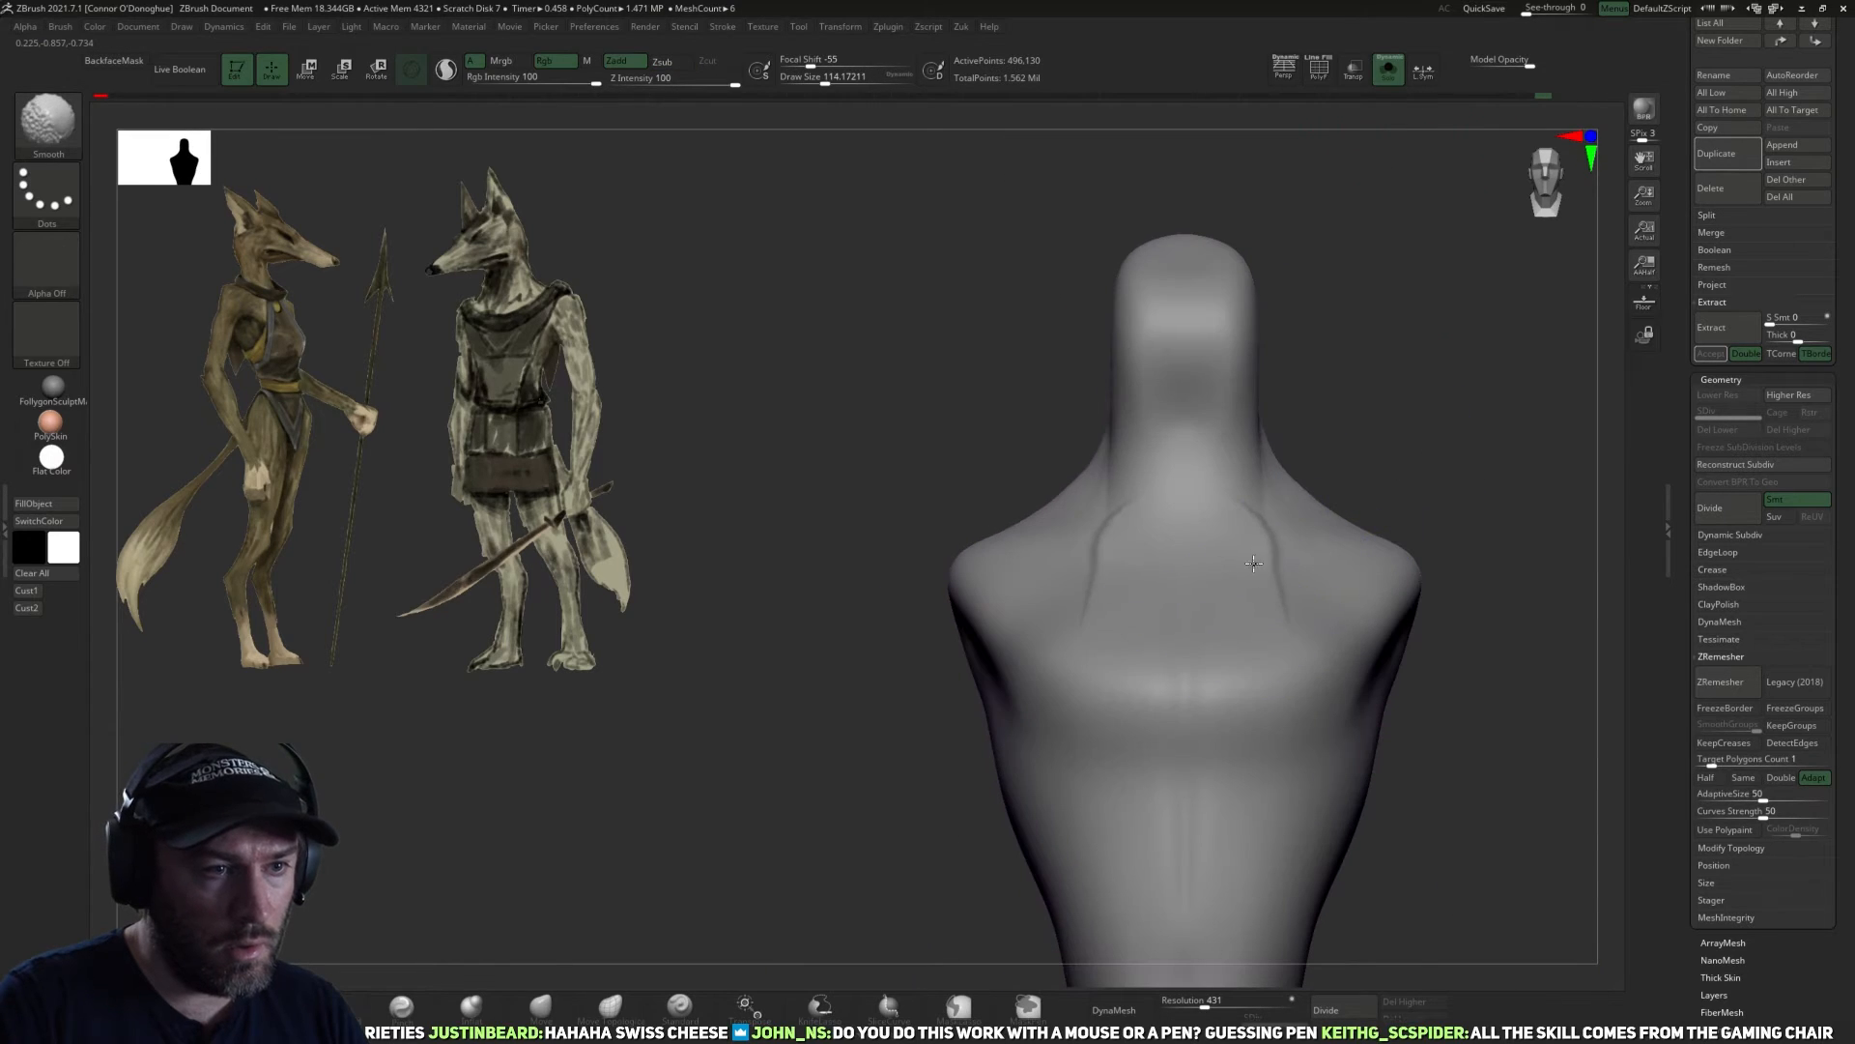
{"action": "right_click_drag", "start_coordinate": [1368, 554], "coordinate": [1255, 605]}
{"action": "mouse_move", "coordinate": [1585, 410]}
{"action": "right_mouse_down"}
{"action": "mouse_move", "coordinate": [1520, 410]}
{"action": "mouse_move", "coordinate": [1497, 565]}
{"action": "mouse_move", "coordinate": [1342, 550]}
{"action": "mouse_move", "coordinate": [1470, 547]}
{"action": "mouse_move", "coordinate": [1395, 542]}
{"action": "mouse_move", "coordinate": [1382, 657]}
{"action": "right_mouse_up"}
{"action": "left_click_drag", "start_coordinate": [1160, 404], "coordinate": [1172, 394], "text": "shift"}
Carve the muscle lines at the sides of the neck with the DamStandard brush at size about 114, undoing a stray stroke.
{"action": "mouse_move", "coordinate": [1358, 621]}
{"action": "right_mouse_down"}
{"action": "mouse_move", "coordinate": [1350, 568]}
{"action": "mouse_move", "coordinate": [1274, 484]}
{"action": "right_mouse_up"}
{"action": "left_click_drag", "start_coordinate": [1090, 452], "coordinate": [1083, 504], "text": "shift"}
{"action": "right_click_drag", "start_coordinate": [1230, 357], "coordinate": [1197, 361]}
{"action": "left_click_drag", "start_coordinate": [1089, 445], "coordinate": [1084, 482]}
{"action": "right_click_drag", "start_coordinate": [1198, 358], "coordinate": [1064, 493]}
{"action": "key", "text": "ctrl+z"}
{"action": "mouse_move", "coordinate": [1024, 493]}
{"action": "left_mouse_down", "text": "shift"}
{"action": "mouse_move", "coordinate": [1001, 474]}
{"action": "mouse_move", "coordinate": [1049, 522]}
{"action": "left_mouse_up", "text": "shift"}
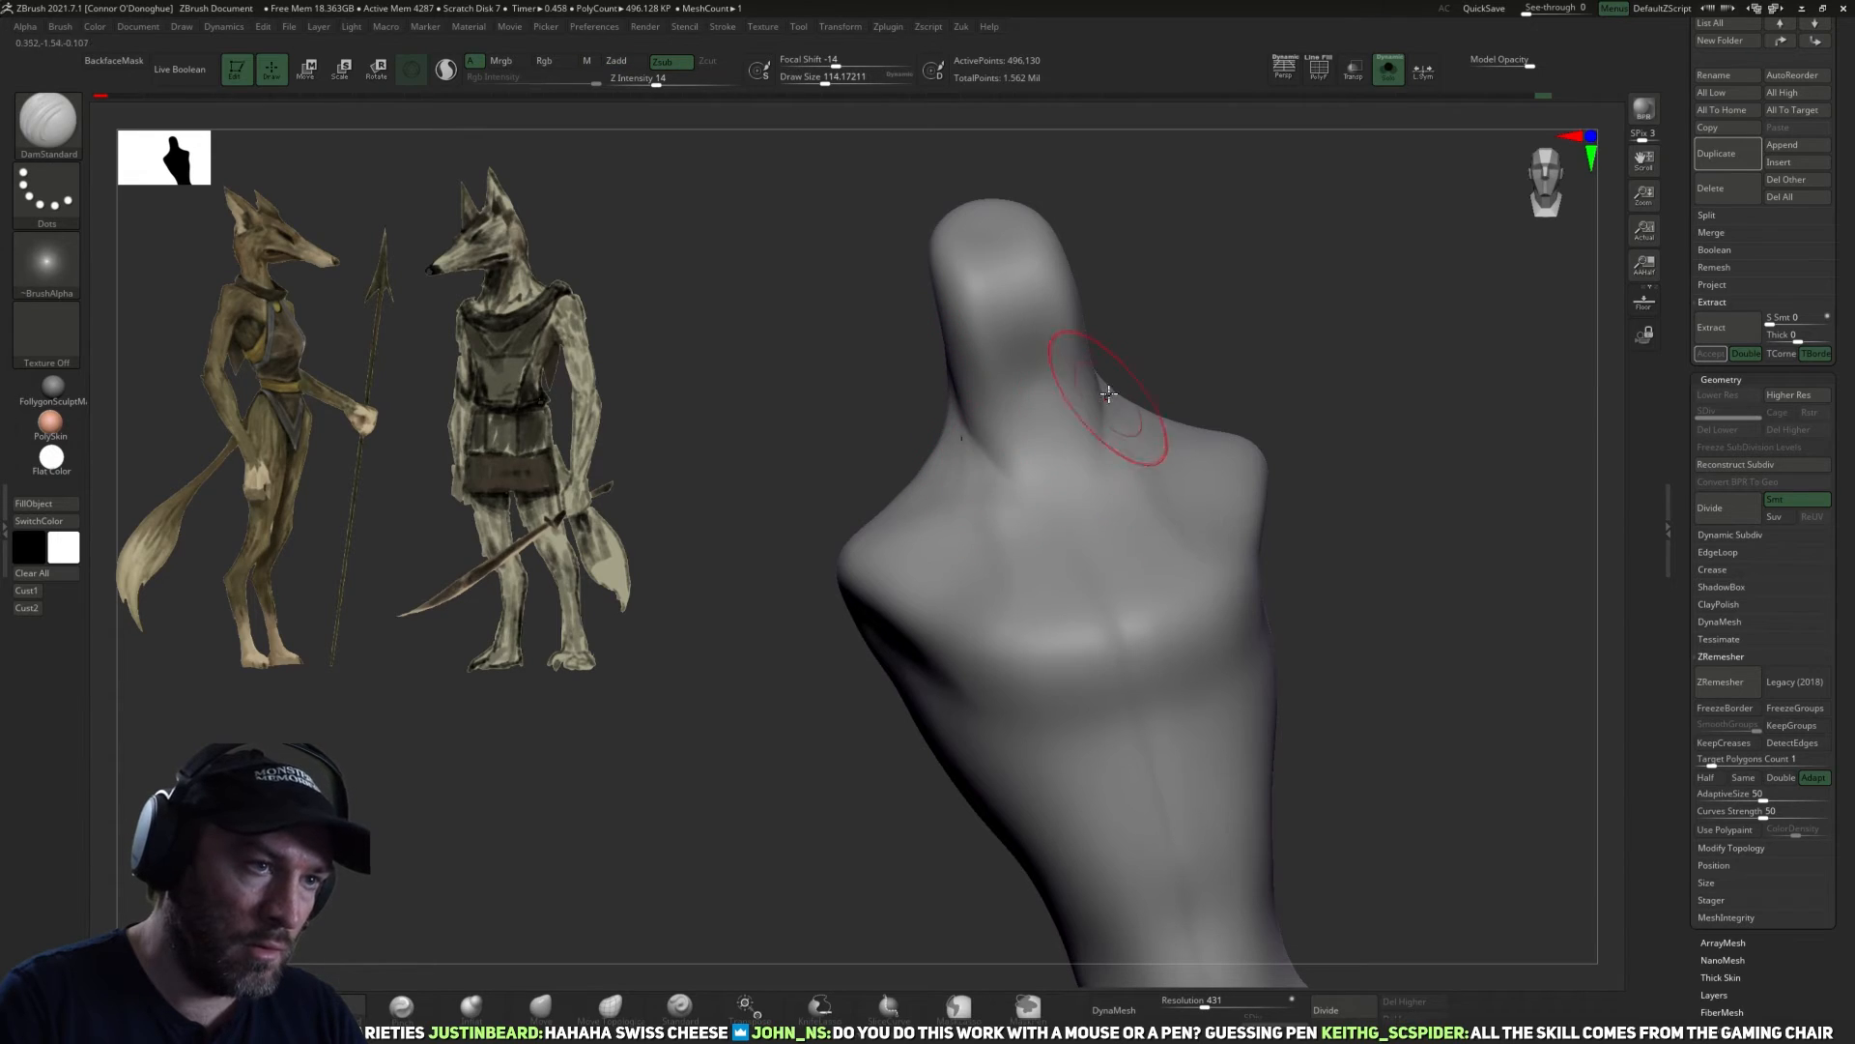
Carve the throat muscles down to the collarbones with the DamStandard brush and soften them.
{"action": "right_click_drag", "start_coordinate": [1213, 365], "coordinate": [1113, 380]}
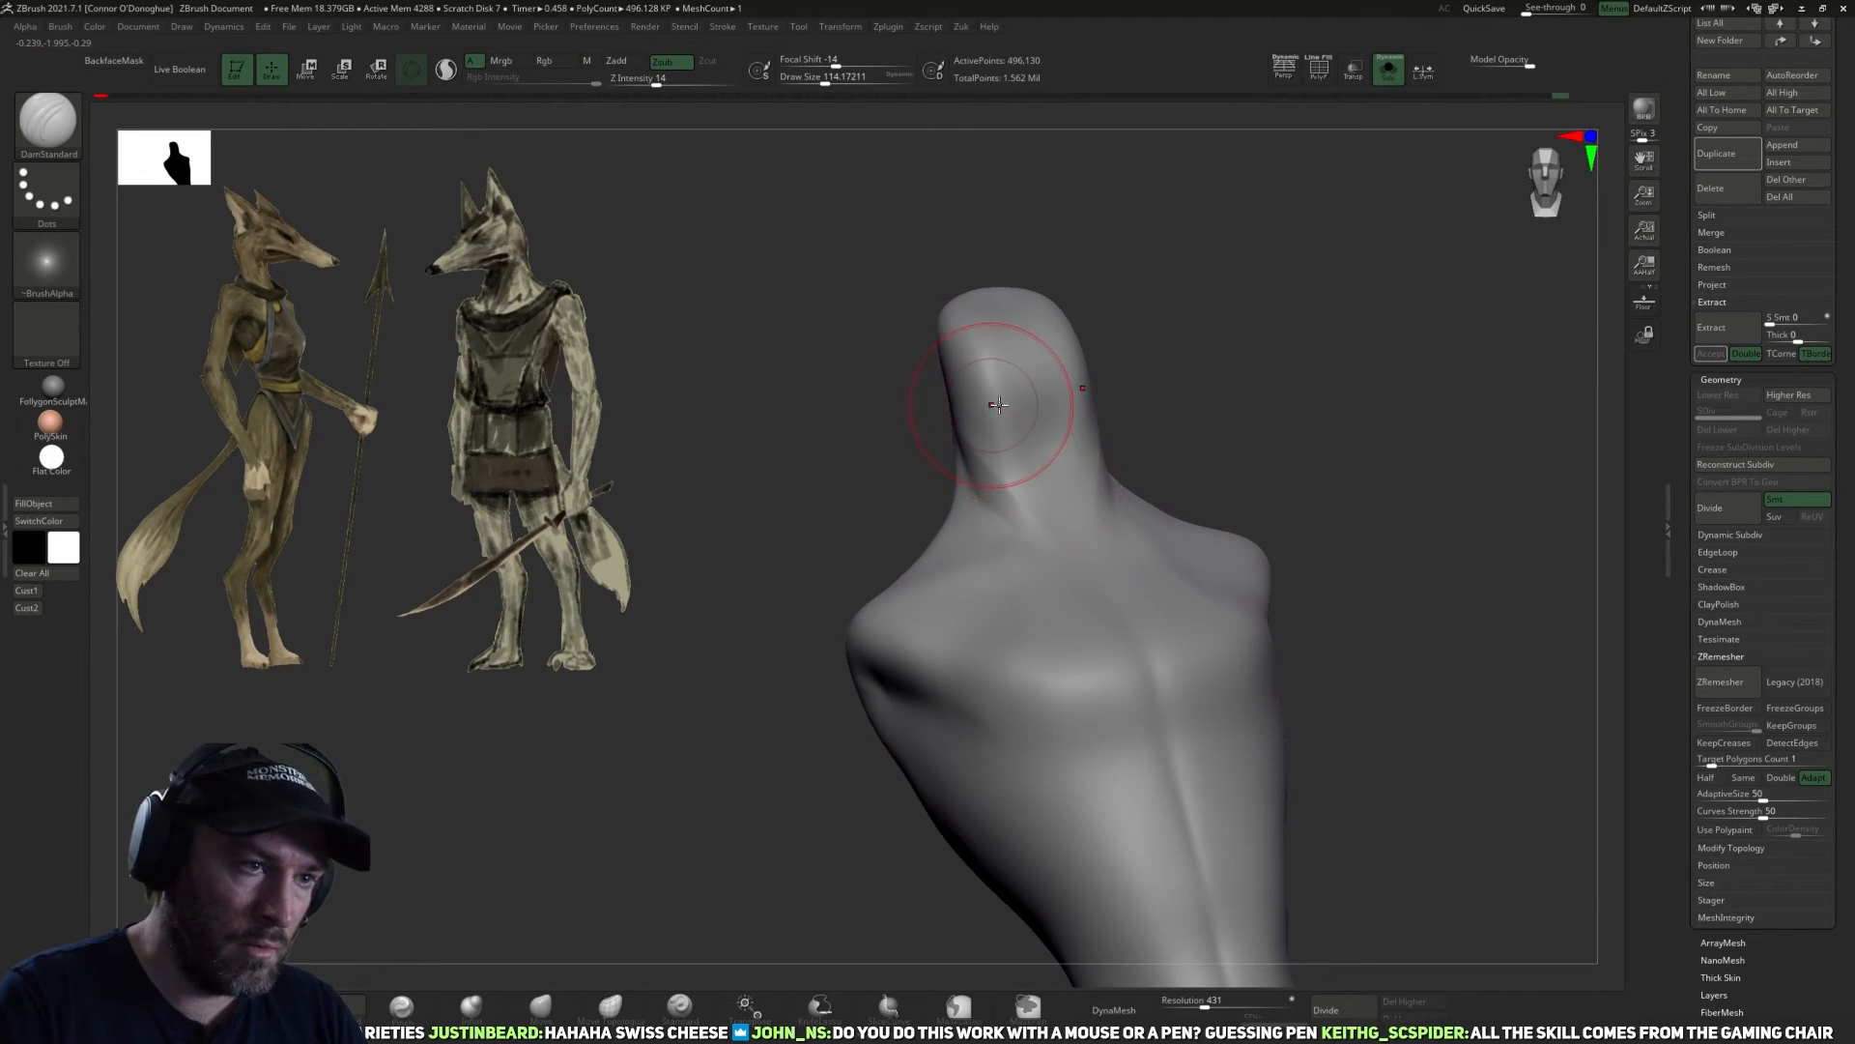
{"action": "right_click_drag", "start_coordinate": [1224, 410], "coordinate": [1165, 415]}
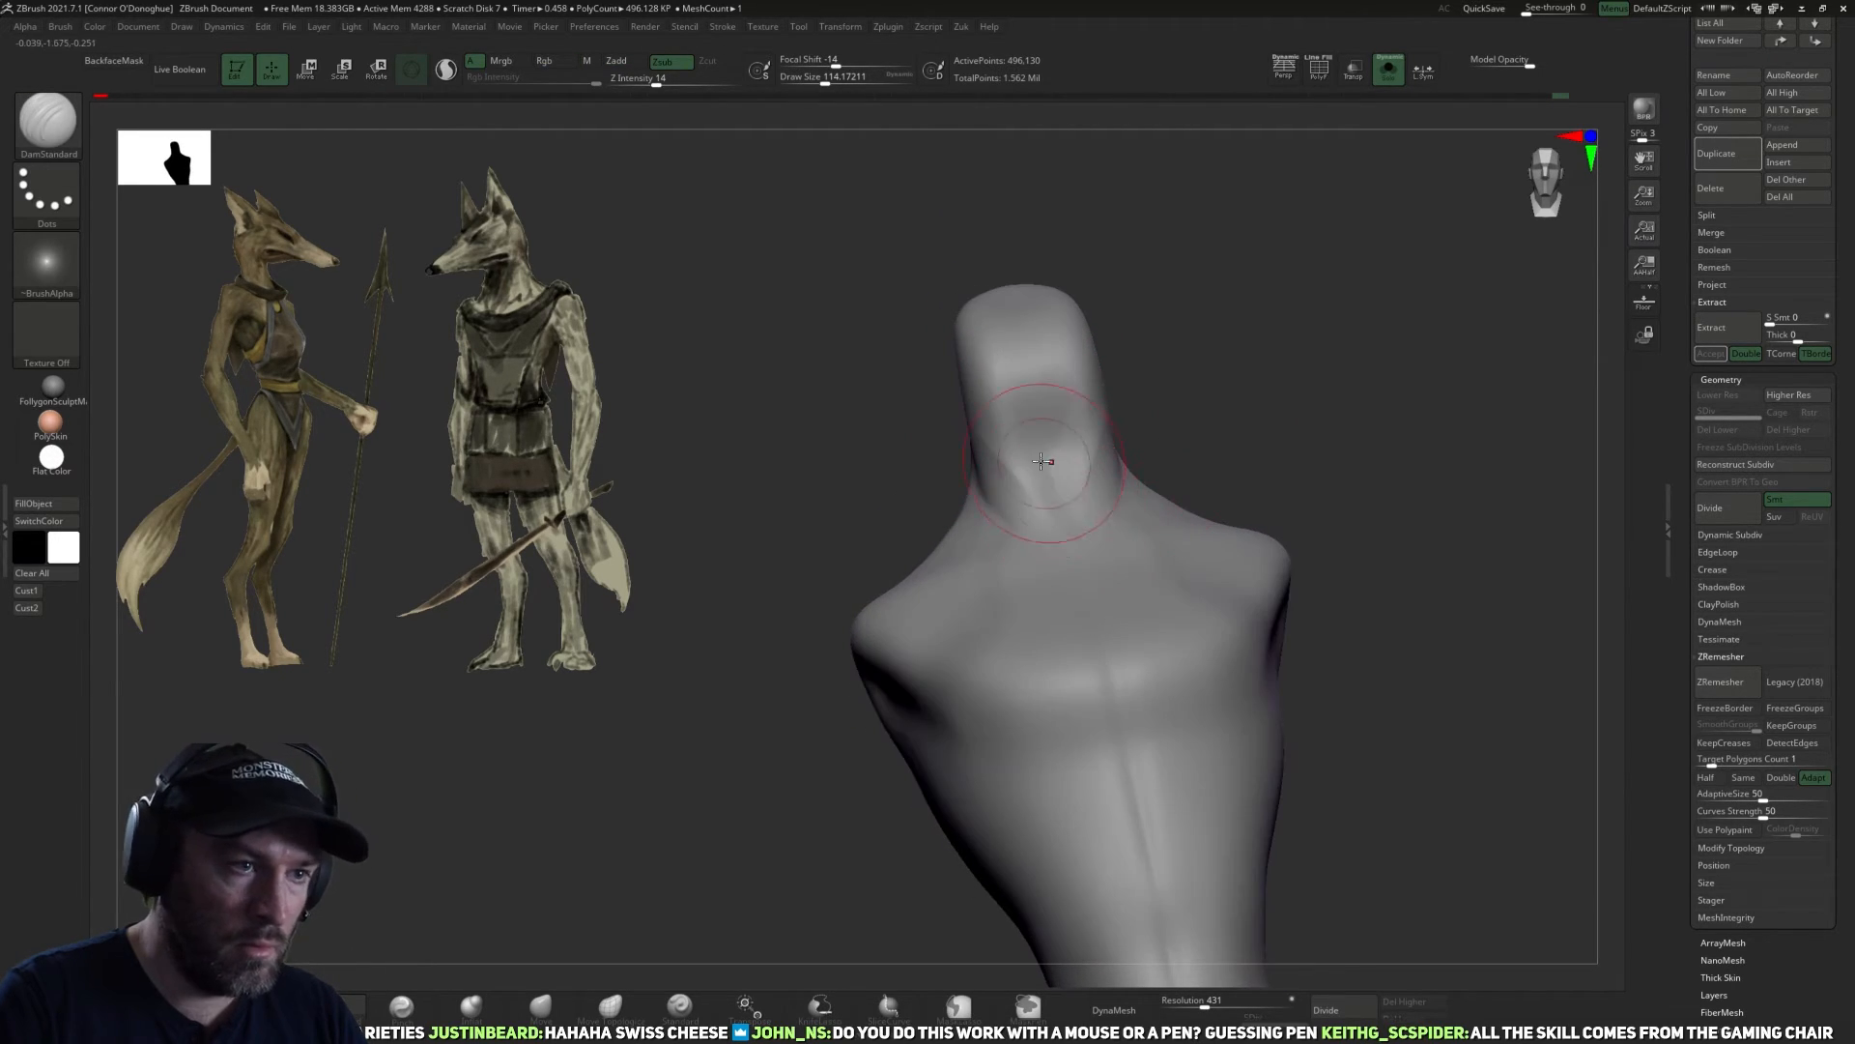
{"action": "left_click_drag", "start_coordinate": [1053, 474], "coordinate": [1072, 542], "text": "shift"}
{"action": "right_click_drag", "start_coordinate": [1223, 435], "coordinate": [1126, 454]}
{"action": "left_click_drag", "start_coordinate": [1107, 477], "coordinate": [1068, 502], "text": "shift"}
{"action": "left_click_drag", "start_coordinate": [1078, 433], "coordinate": [1087, 490]}
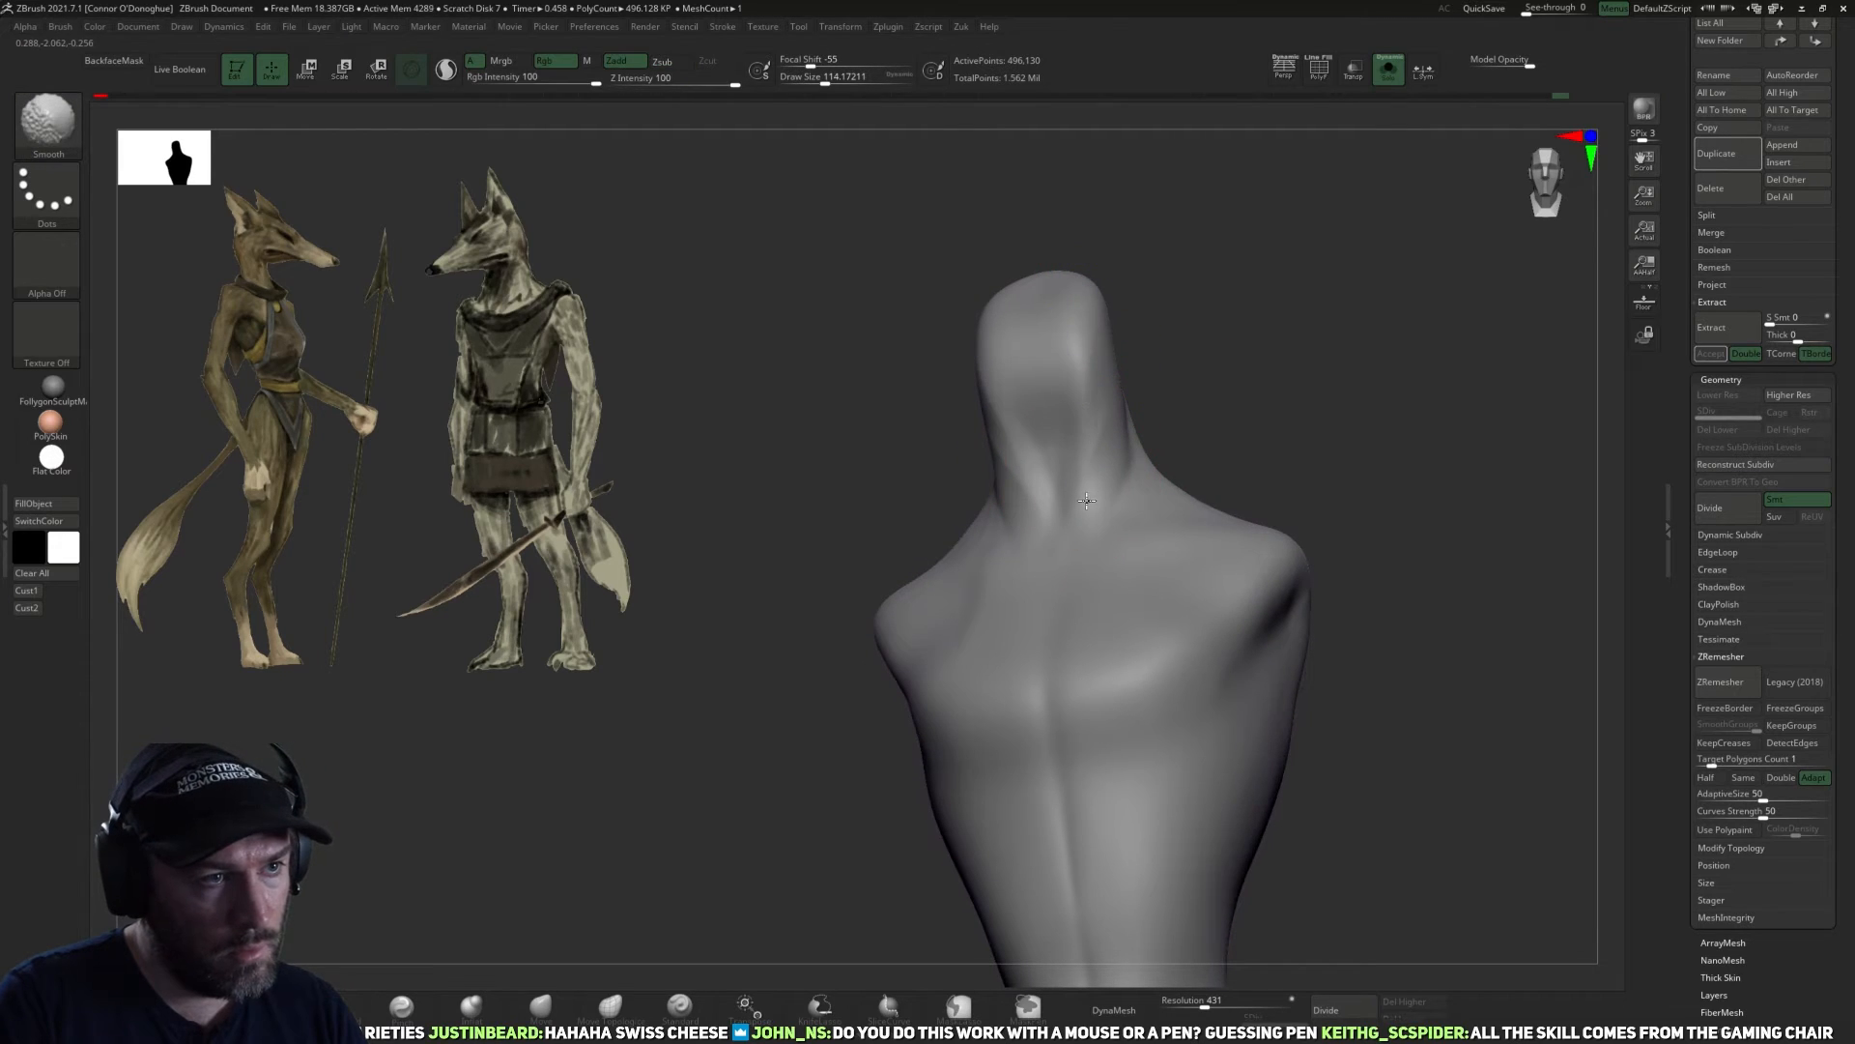
{"action": "right_click_drag", "start_coordinate": [1155, 484], "coordinate": [1203, 609]}
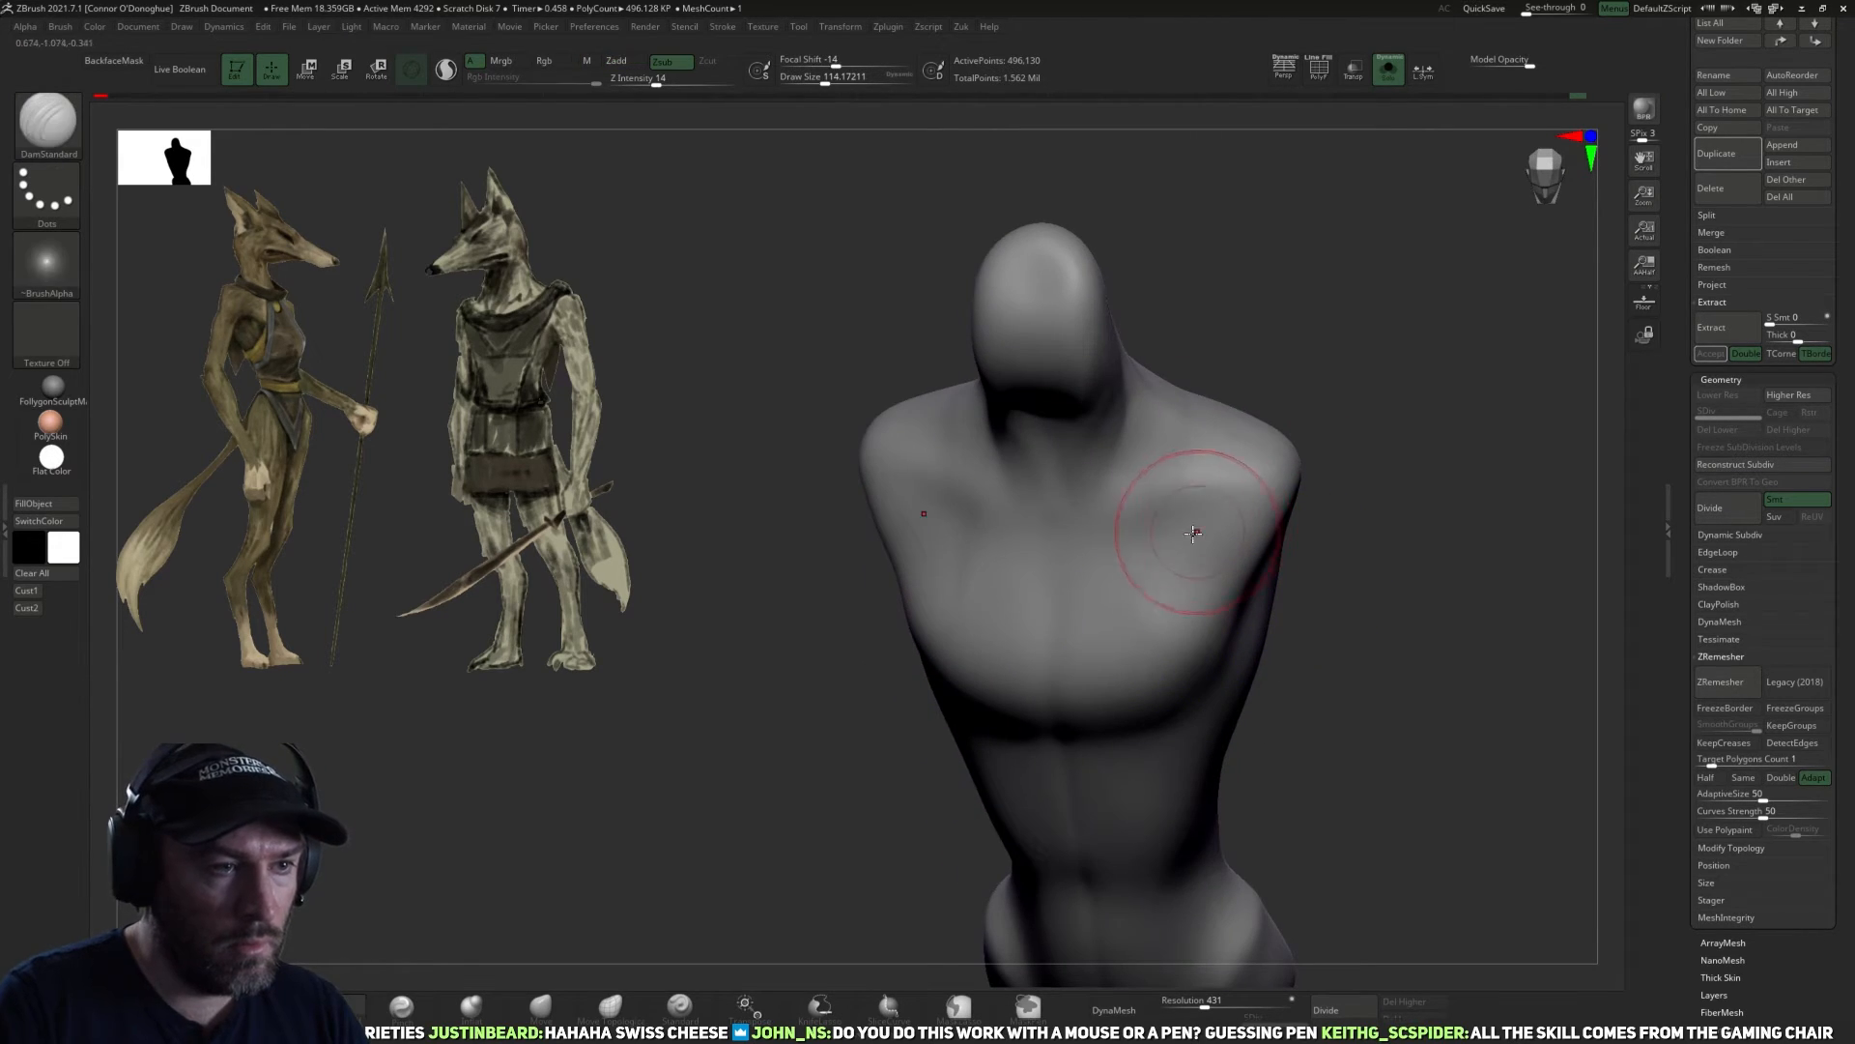
Flatten the planes of the chest with the TrimDynamic brush at size about 106 to 110.
{"action": "left_click", "coordinate": [333, 1007]}
{"action": "mouse_move", "coordinate": [1053, 618]}
{"action": "right_mouse_down"}
{"action": "mouse_move", "coordinate": [1333, 596]}
{"action": "mouse_move", "coordinate": [1150, 604]}
{"action": "right_mouse_up"}
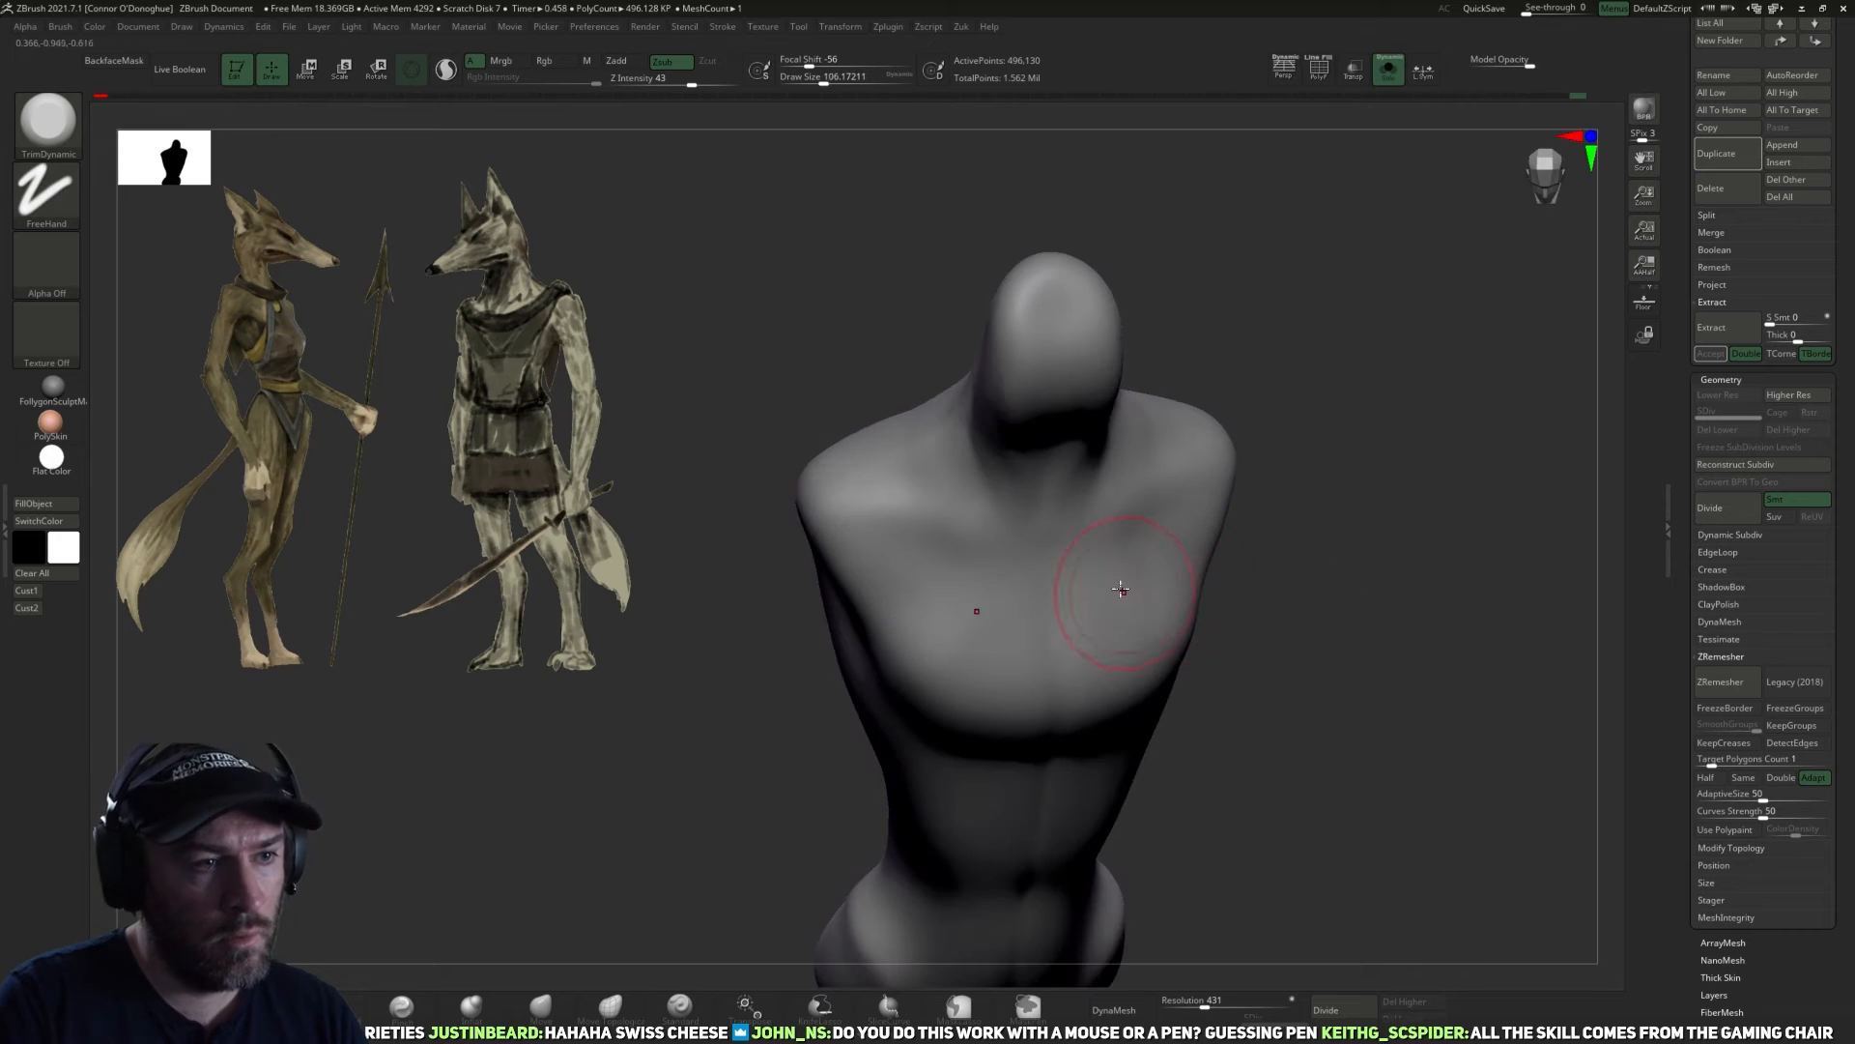
{"action": "left_click_drag", "start_coordinate": [1111, 638], "coordinate": [1076, 589]}
{"action": "key", "text": "]"}
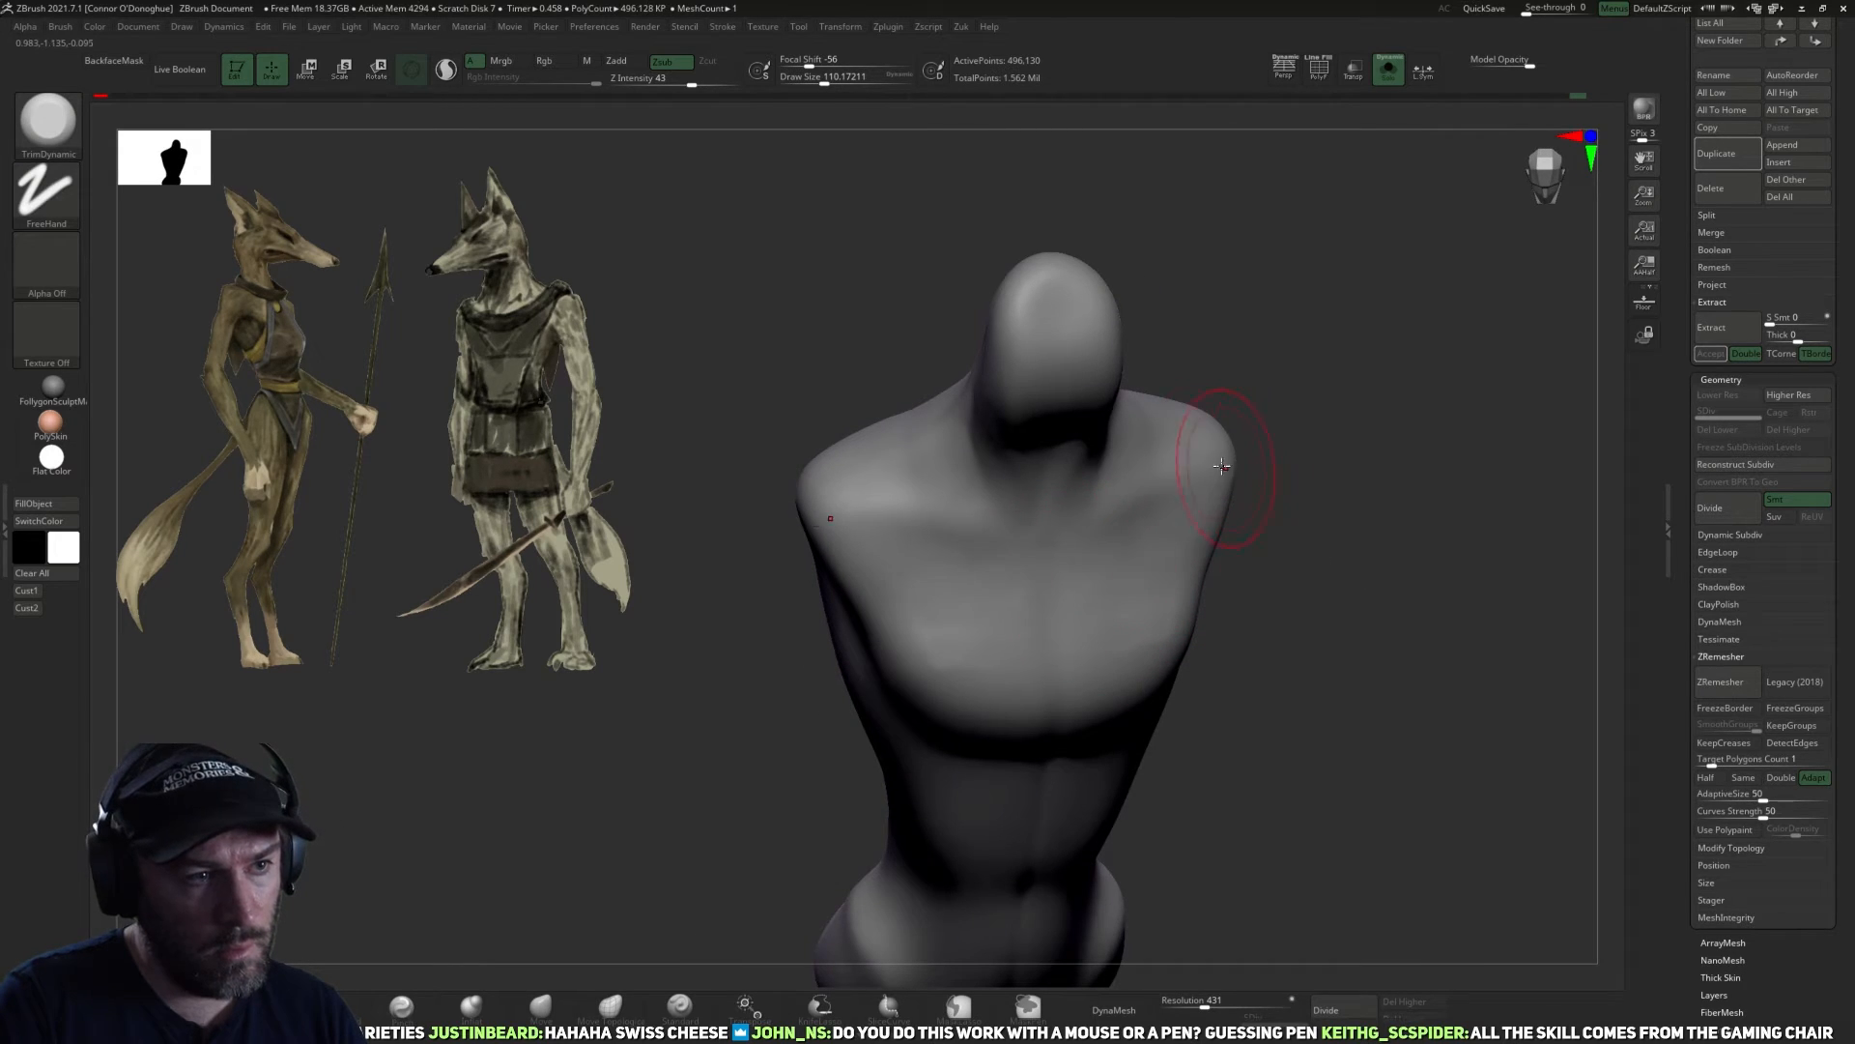
Smooth the chest and shoulder planes with the brush at size about 98, and show the whole figure again.
{"action": "right_click_drag", "start_coordinate": [1262, 518], "coordinate": [1110, 506]}
{"action": "key", "text": "shift"}
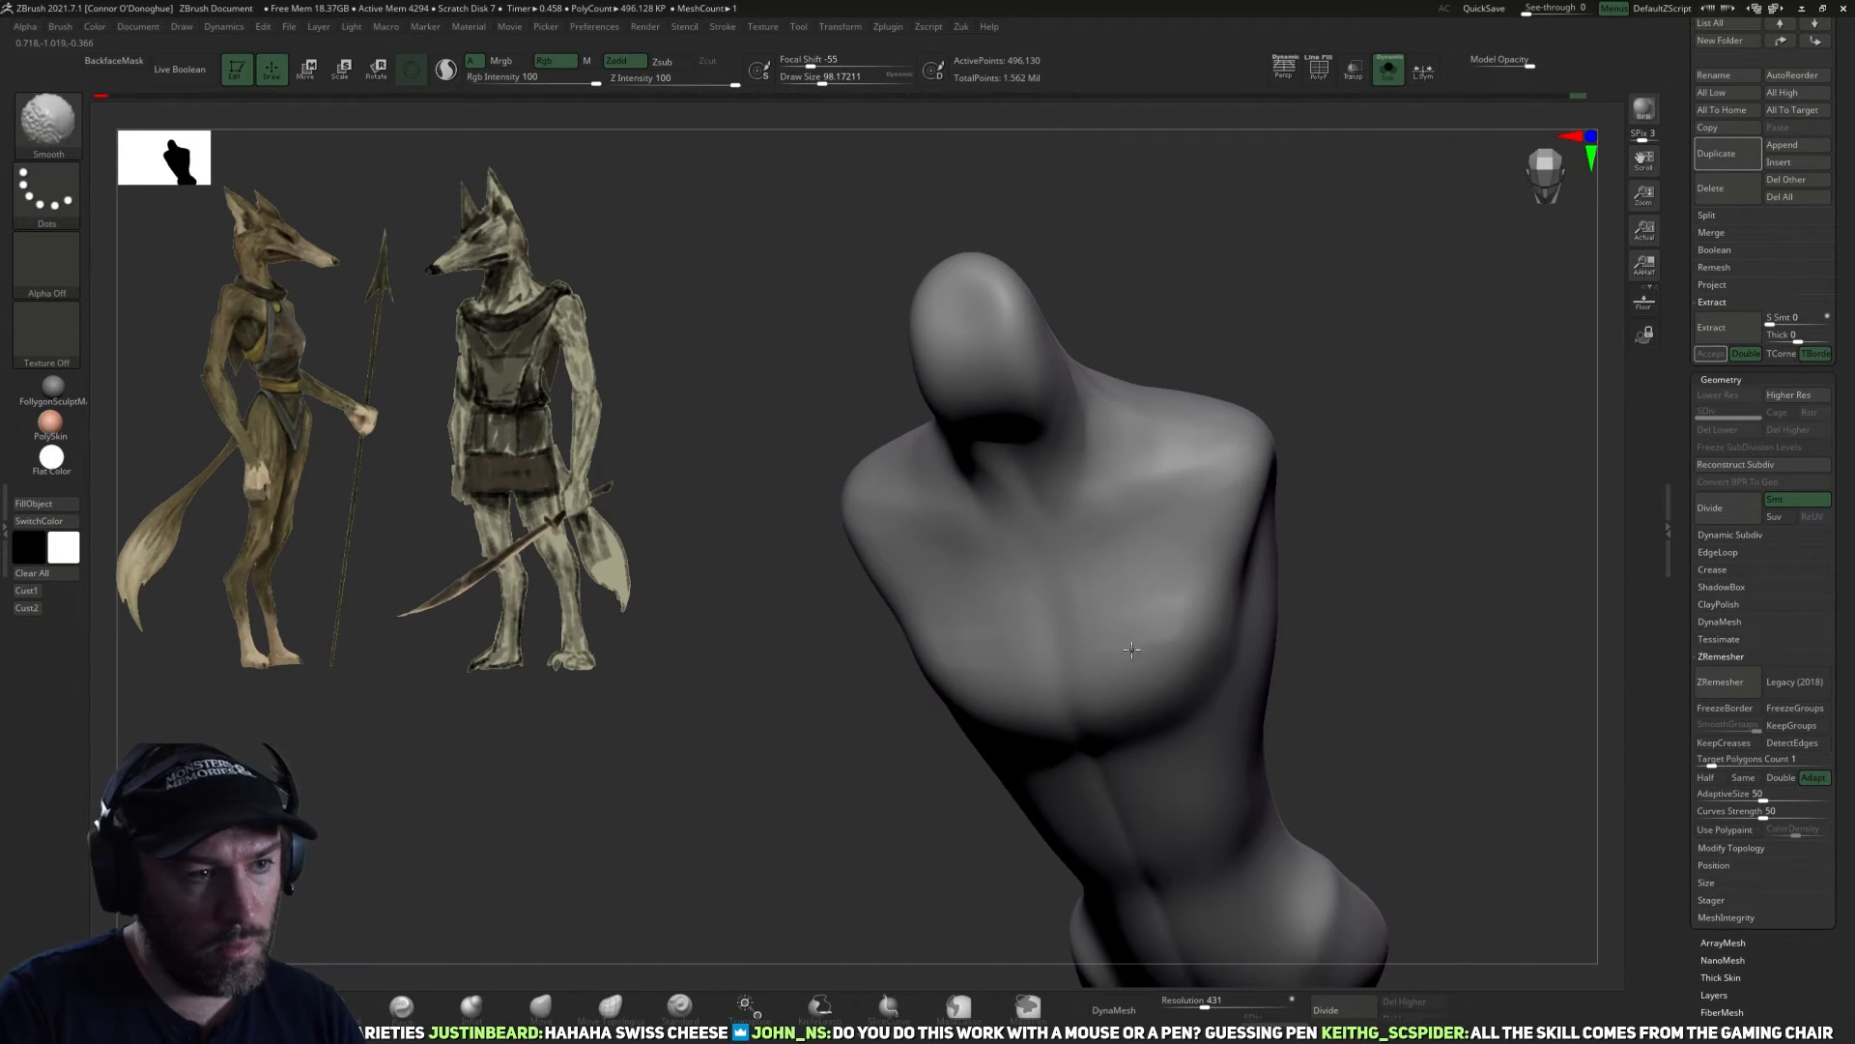
{"action": "right_click_drag", "start_coordinate": [1184, 568], "coordinate": [1202, 488], "text": "shift"}
{"action": "left_click", "coordinate": [1390, 73]}
{"action": "mouse_move", "coordinate": [1201, 488]}
{"action": "right_mouse_down", "text": "alt"}
{"action": "mouse_move", "coordinate": [1243, 593]}
{"action": "mouse_move", "coordinate": [1205, 645]}
{"action": "right_mouse_up", "text": "alt"}
{"action": "key", "text": "shift"}
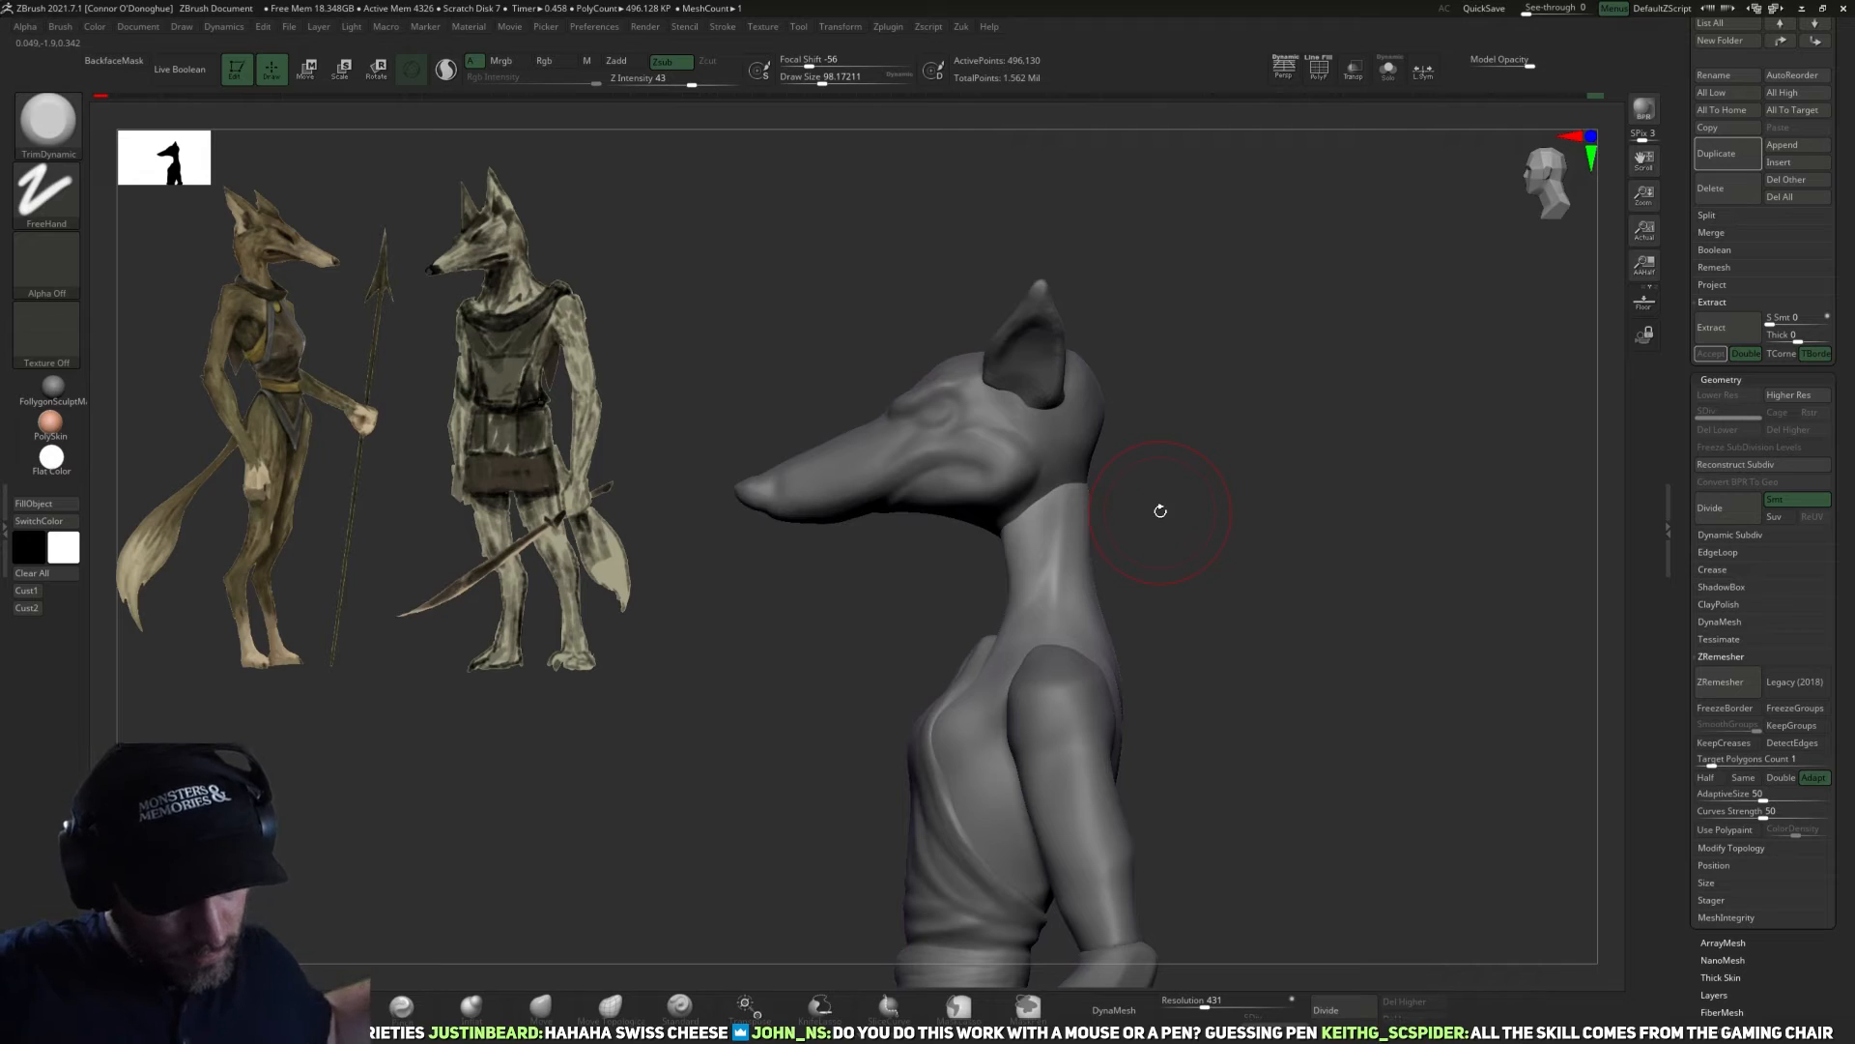
{"action": "mouse_move", "coordinate": [1247, 611]}
{"action": "right_mouse_down", "text": "alt"}
{"action": "mouse_move", "coordinate": [1139, 568]}
{"action": "mouse_move", "coordinate": [1103, 754]}
{"action": "right_mouse_up", "text": "alt"}
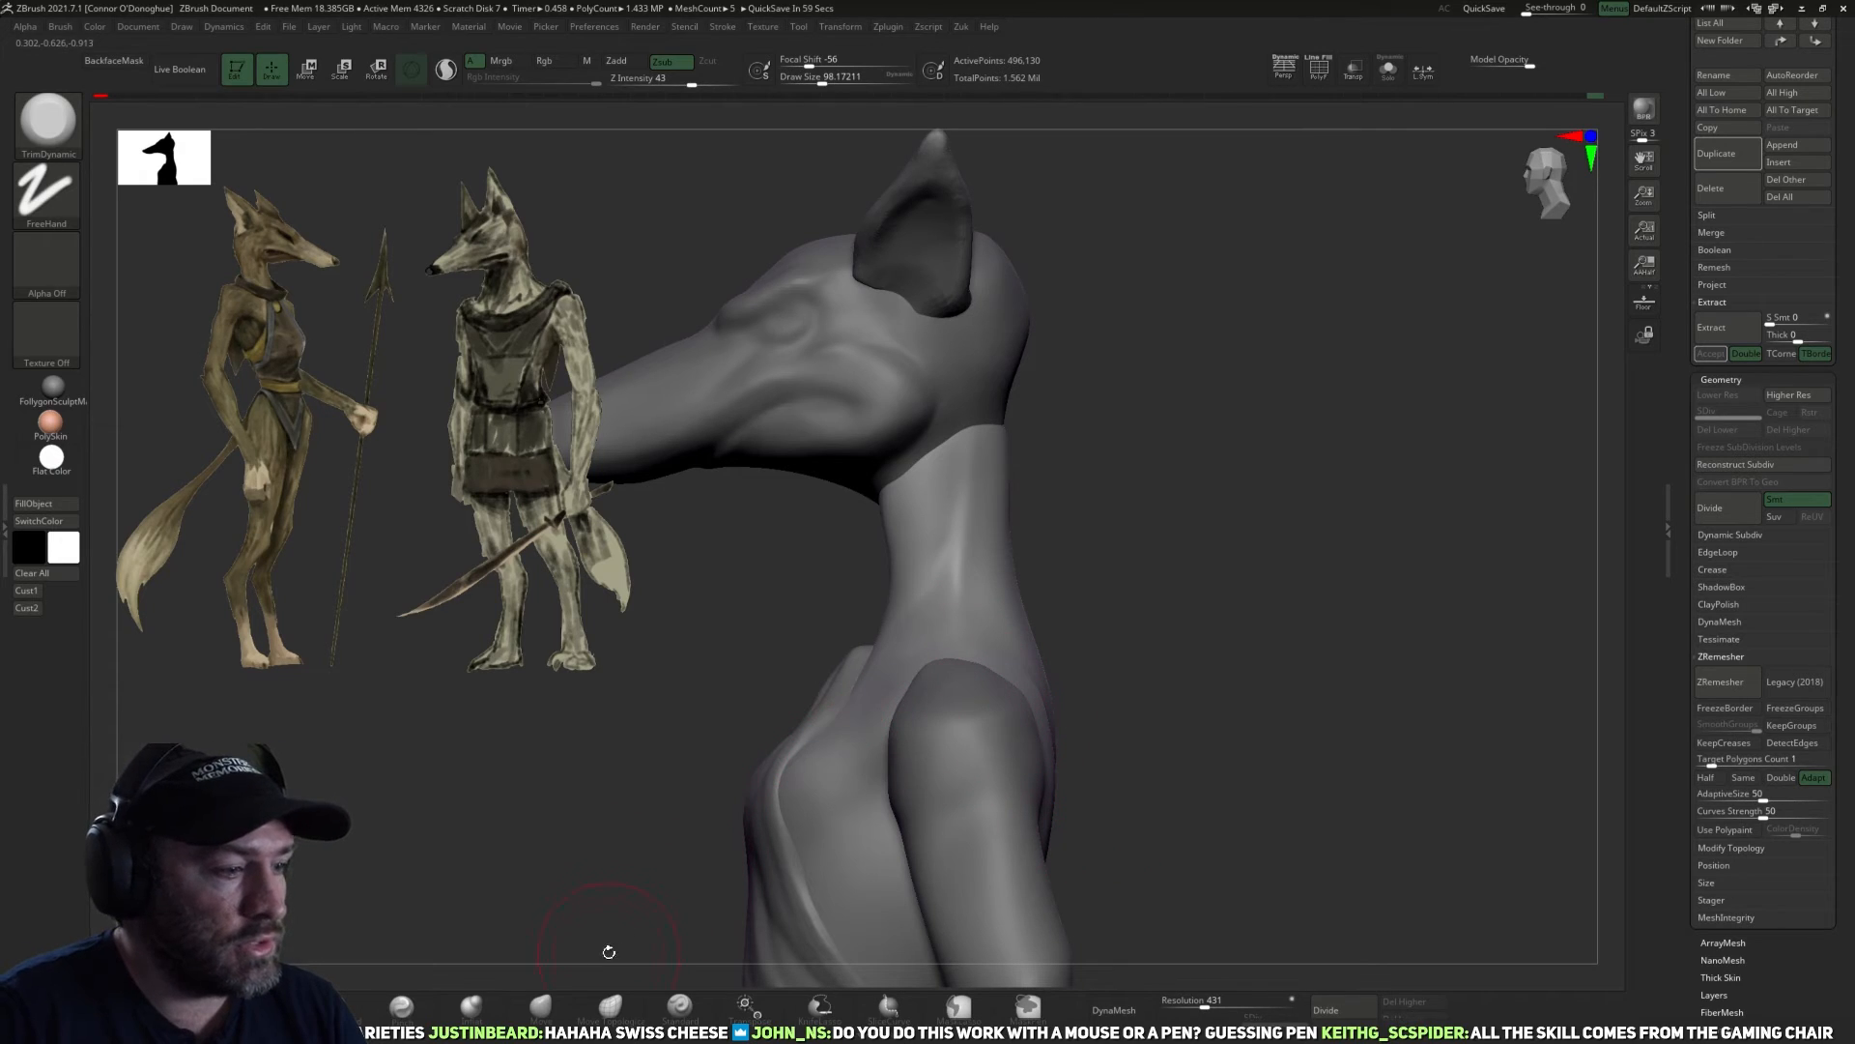
Reshape the front and back contours of the neck with the Move brush at size about 134.
{"action": "key", "text": "b"}
{"action": "key", "text": "m"}
{"action": "key", "text": "v"}
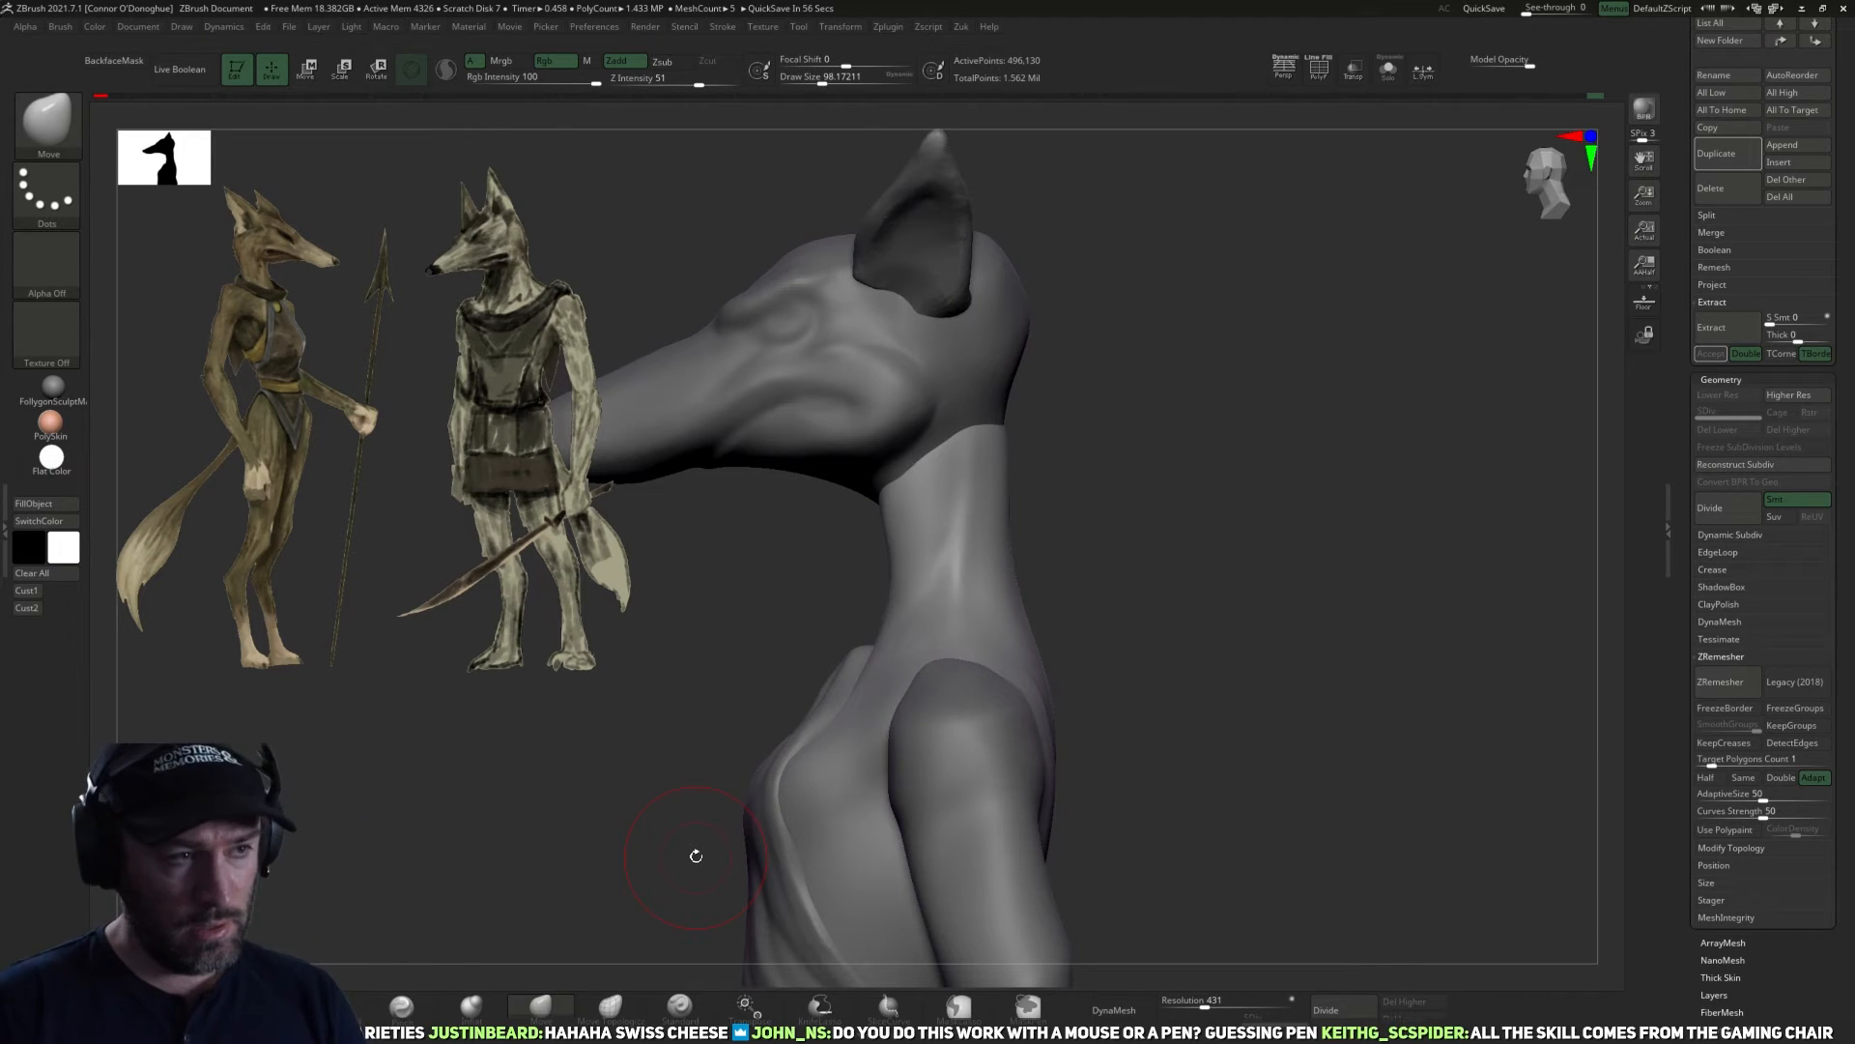
{"action": "left_click_drag", "start_coordinate": [1188, 539], "coordinate": [1180, 523], "text": "alt"}
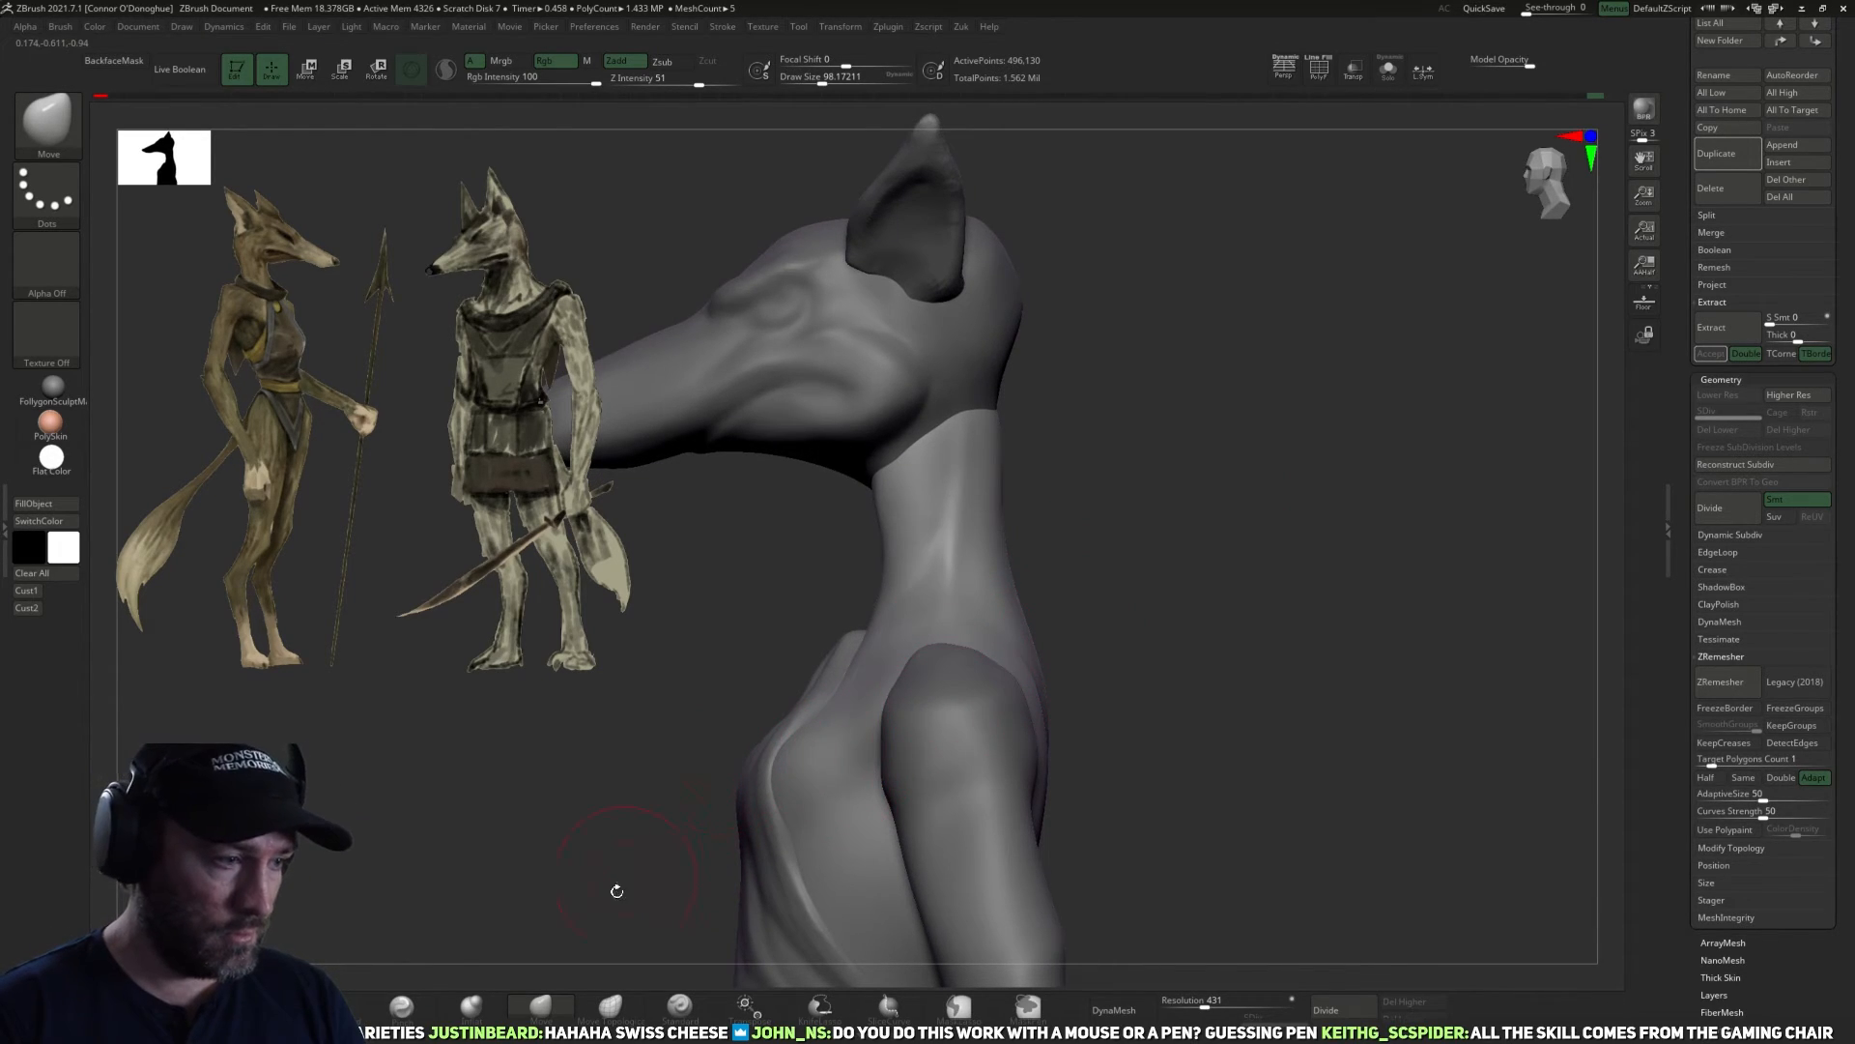
{"action": "key", "text": "bracketright"}
{"action": "key", "text": "bracketright"}
{"action": "key", "text": "bracketright"}
{"action": "left_click_drag", "start_coordinate": [888, 551], "coordinate": [897, 546]}
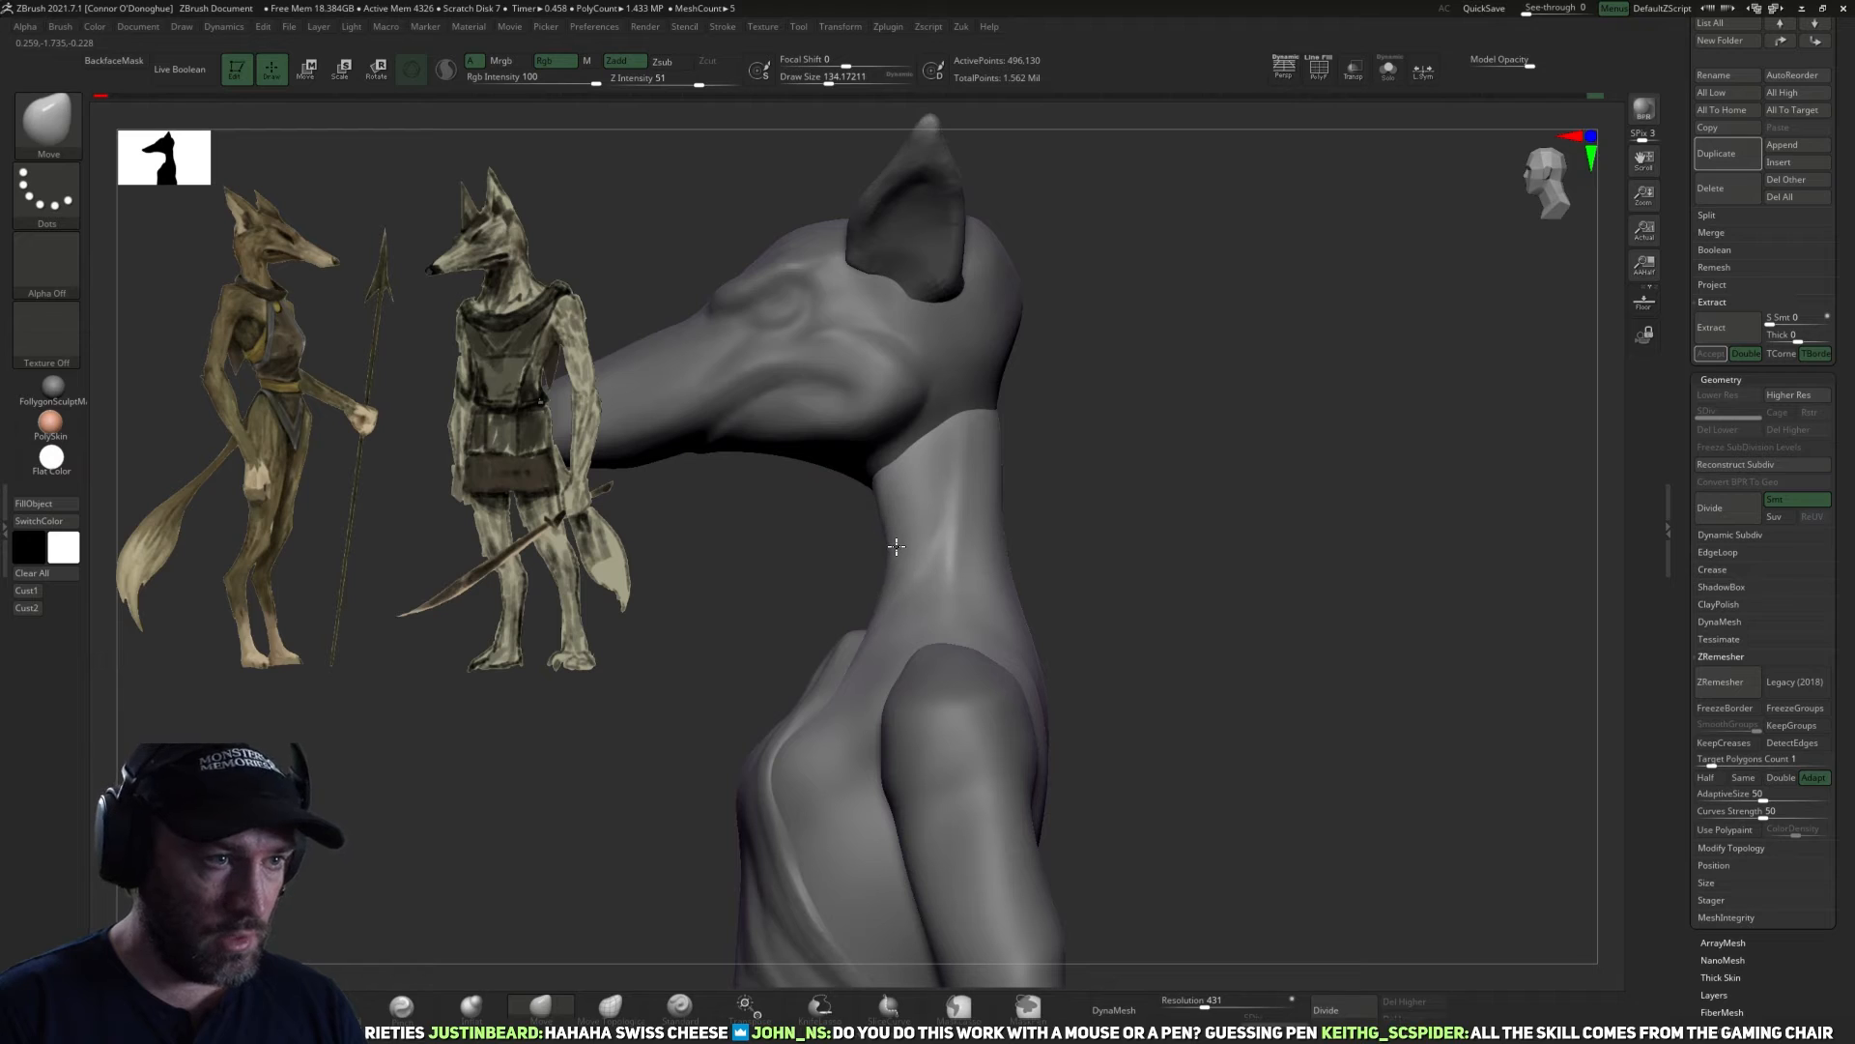
{"action": "mouse_move", "coordinate": [1069, 522]}
{"action": "left_mouse_down"}
{"action": "mouse_move", "coordinate": [1052, 518]}
{"action": "mouse_move", "coordinate": [1084, 589]}
{"action": "left_mouse_up"}
{"action": "left_click_drag", "start_coordinate": [1002, 517], "coordinate": [1003, 538], "text": "shift"}
{"action": "mouse_move", "coordinate": [1198, 578]}
{"action": "left_mouse_down"}
{"action": "mouse_move", "coordinate": [1087, 572]}
{"action": "mouse_move", "coordinate": [1023, 536]}
{"action": "mouse_move", "coordinate": [1221, 581]}
{"action": "mouse_move", "coordinate": [1044, 599]}
{"action": "left_mouse_up"}
Refine the nape and the join between neck and skull, reducing the Move brush to size about 86.
{"action": "key", "text": "bracketleft"}
{"action": "key", "text": "bracketleft"}
{"action": "key", "text": "bracketright"}
{"action": "key", "text": "bracketright"}
{"action": "mouse_move", "coordinate": [1175, 586]}
{"action": "left_mouse_down", "text": "shift"}
{"action": "mouse_move", "coordinate": [1015, 560]}
{"action": "mouse_move", "coordinate": [1044, 574]}
{"action": "mouse_move", "coordinate": [1061, 524]}
{"action": "mouse_move", "coordinate": [1011, 426]}
{"action": "left_mouse_up", "text": "shift"}
{"action": "key", "text": "bracketleft"}
{"action": "key", "text": "bracketleft"}
{"action": "key", "text": "bracketleft"}
{"action": "key", "text": "bracketleft"}
{"action": "left_click_drag", "start_coordinate": [1219, 569], "coordinate": [1167, 576]}
{"action": "key", "text": "bracketleft"}
{"action": "key", "text": "bracketleft"}
{"action": "key", "text": "bracketleft"}
{"action": "left_click_drag", "start_coordinate": [972, 446], "coordinate": [975, 457]}
{"action": "mouse_move", "coordinate": [1170, 592]}
{"action": "left_mouse_down"}
{"action": "mouse_move", "coordinate": [1139, 609]}
{"action": "mouse_move", "coordinate": [1162, 615]}
{"action": "left_mouse_up"}
Make the head the active subtool and rework the back of the skull where it meets the neck.
{"action": "left_click", "coordinate": [1036, 480], "text": "alt"}
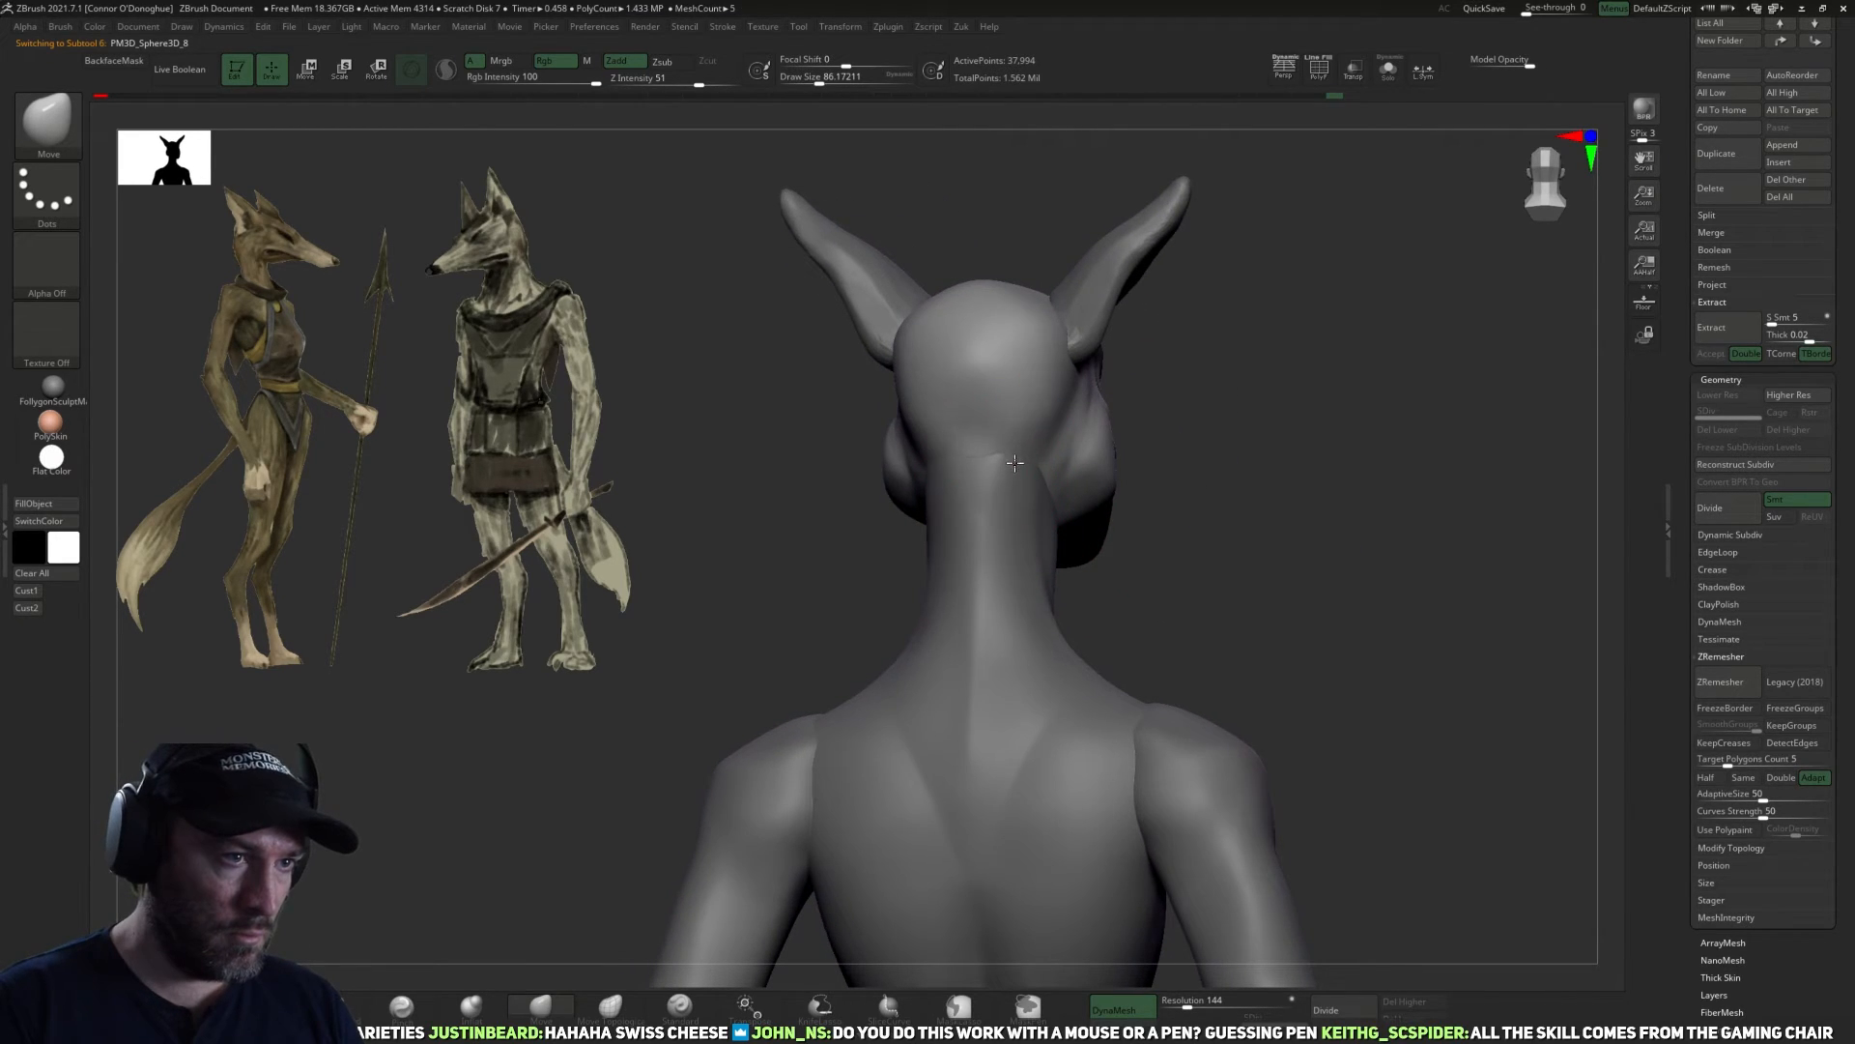
{"action": "mouse_move", "coordinate": [1165, 606]}
{"action": "left_mouse_down"}
{"action": "mouse_move", "coordinate": [999, 477]}
{"action": "mouse_move", "coordinate": [965, 476]}
{"action": "mouse_move", "coordinate": [1122, 530]}
{"action": "mouse_move", "coordinate": [1015, 458]}
{"action": "mouse_move", "coordinate": [1176, 551]}
{"action": "mouse_move", "coordinate": [1155, 543]}
{"action": "mouse_move", "coordinate": [1127, 612]}
{"action": "mouse_move", "coordinate": [635, 844]}
{"action": "left_mouse_up"}
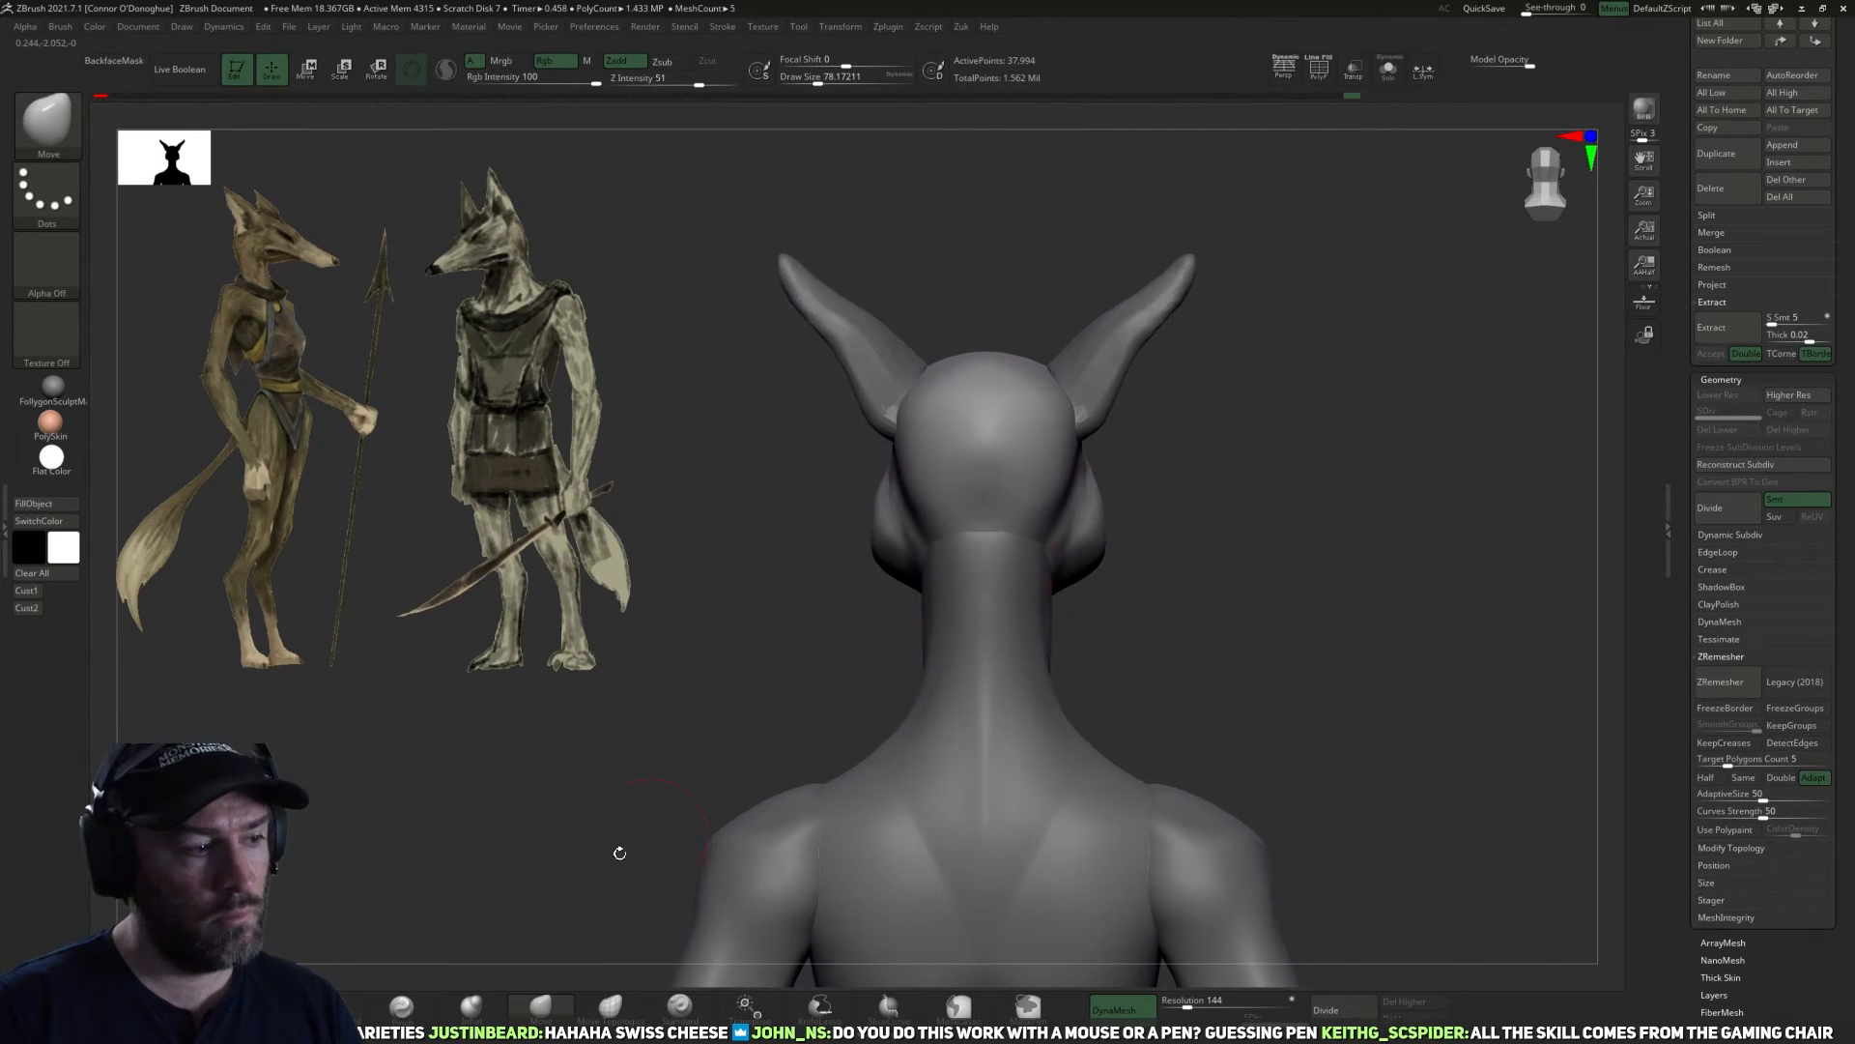
{"action": "left_click", "coordinate": [402, 1008]}
{"action": "left_click_drag", "start_coordinate": [1098, 577], "coordinate": [1071, 582]}
{"action": "mouse_move", "coordinate": [1016, 452]}
{"action": "left_mouse_down"}
{"action": "mouse_move", "coordinate": [995, 513]}
{"action": "mouse_move", "coordinate": [1032, 451]}
{"action": "mouse_move", "coordinate": [1001, 511]}
{"action": "left_mouse_up"}
Carve the base of the skull above the nape with the DamStandard brush at size about 126.
{"action": "left_click", "coordinate": [346, 1003]}
{"action": "key", "text": "bracketright"}
{"action": "key", "text": "bracketright"}
{"action": "left_click_drag", "start_coordinate": [985, 505], "coordinate": [991, 475]}
{"action": "left_click_drag", "start_coordinate": [1167, 668], "coordinate": [1088, 588]}
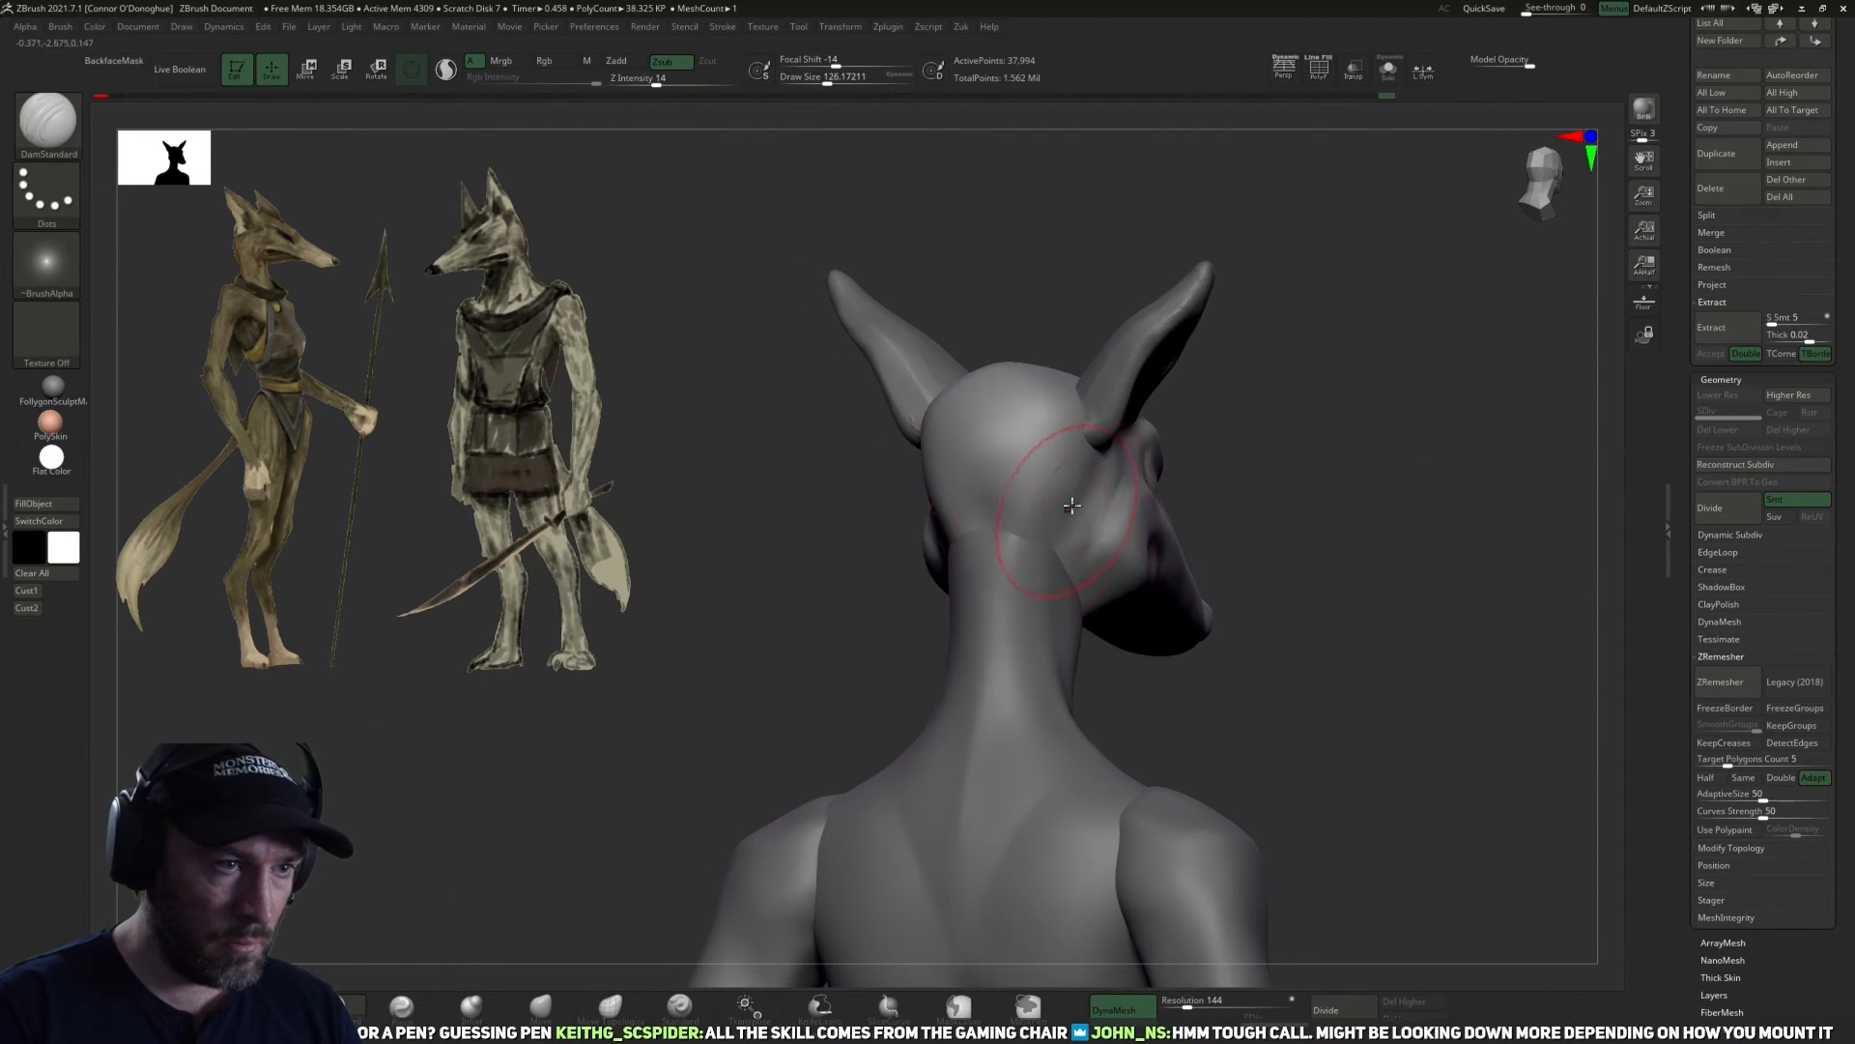
Shape the transition from the back of the skull to the jaw below the ear with DamStandard strokes.
{"action": "left_click_drag", "start_coordinate": [1263, 545], "coordinate": [1189, 666]}
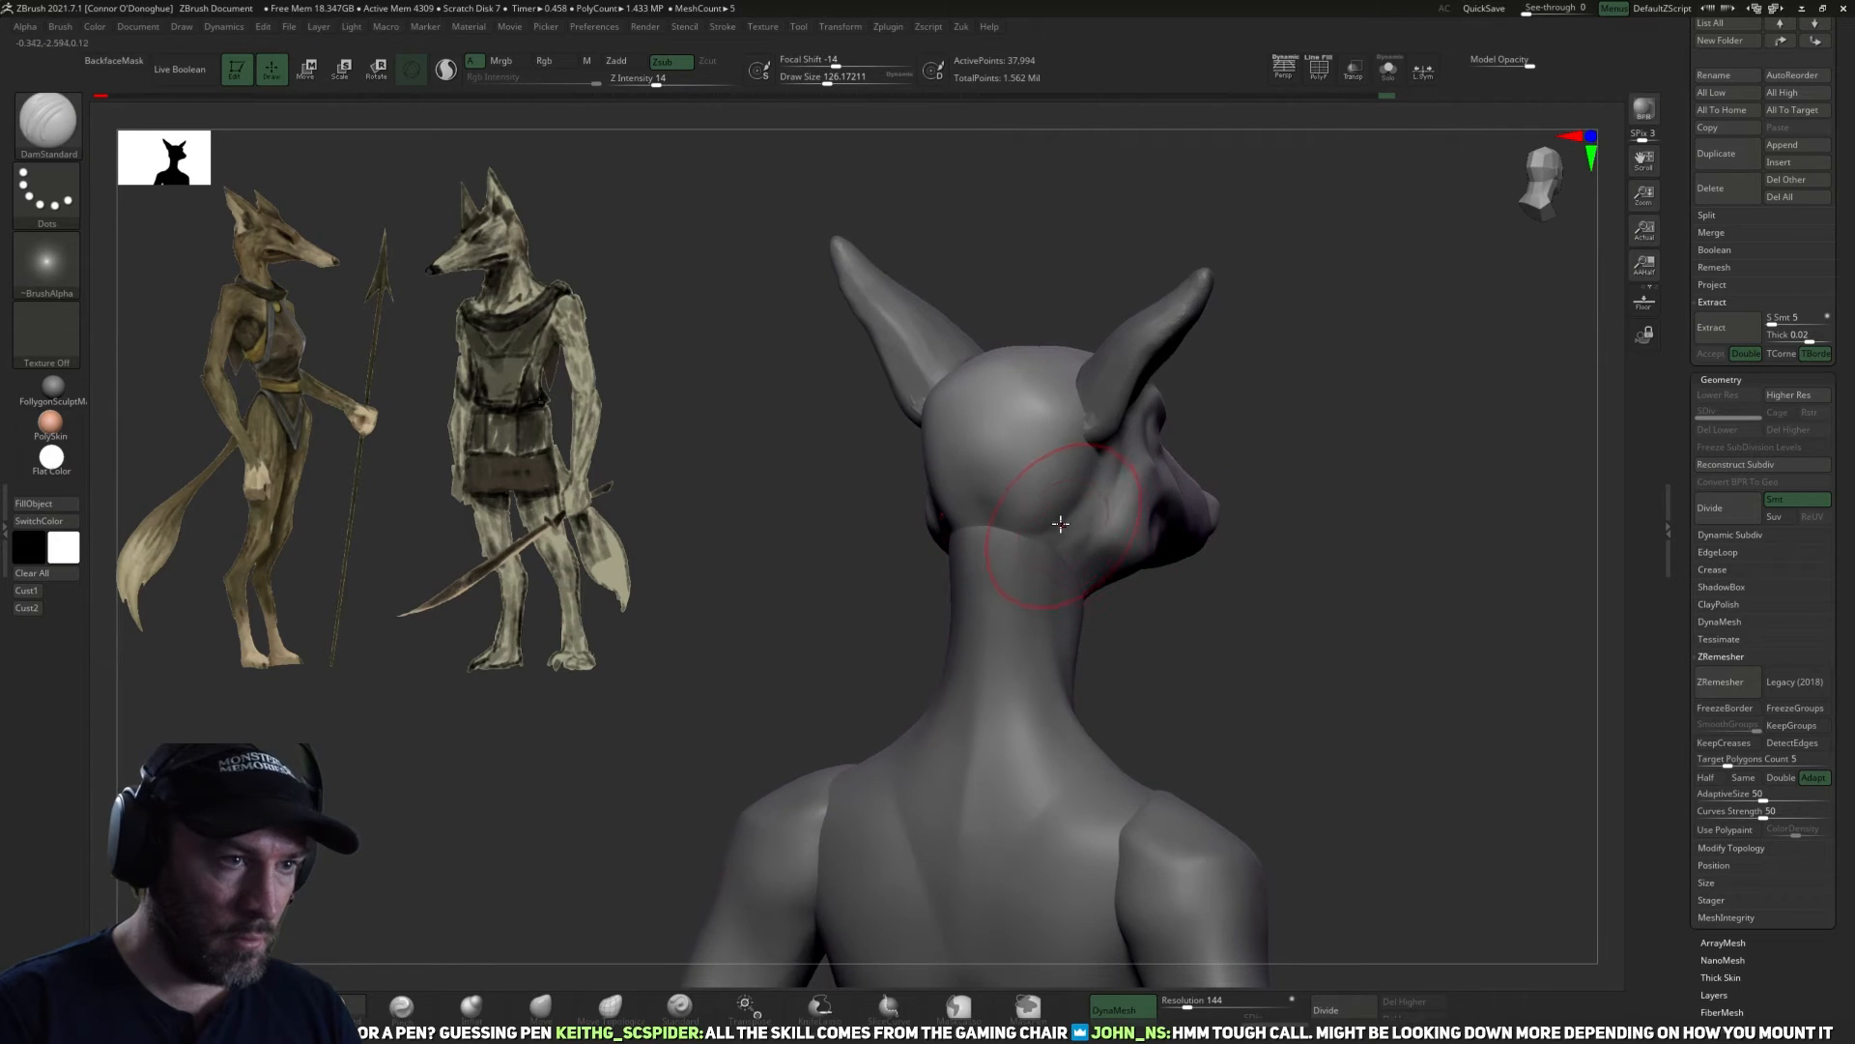
{"action": "mouse_move", "coordinate": [1227, 525]}
{"action": "left_mouse_down"}
{"action": "mouse_move", "coordinate": [1202, 580]}
{"action": "mouse_move", "coordinate": [1034, 498]}
{"action": "left_mouse_up"}
{"action": "left_click_drag", "start_coordinate": [1181, 627], "coordinate": [994, 435]}
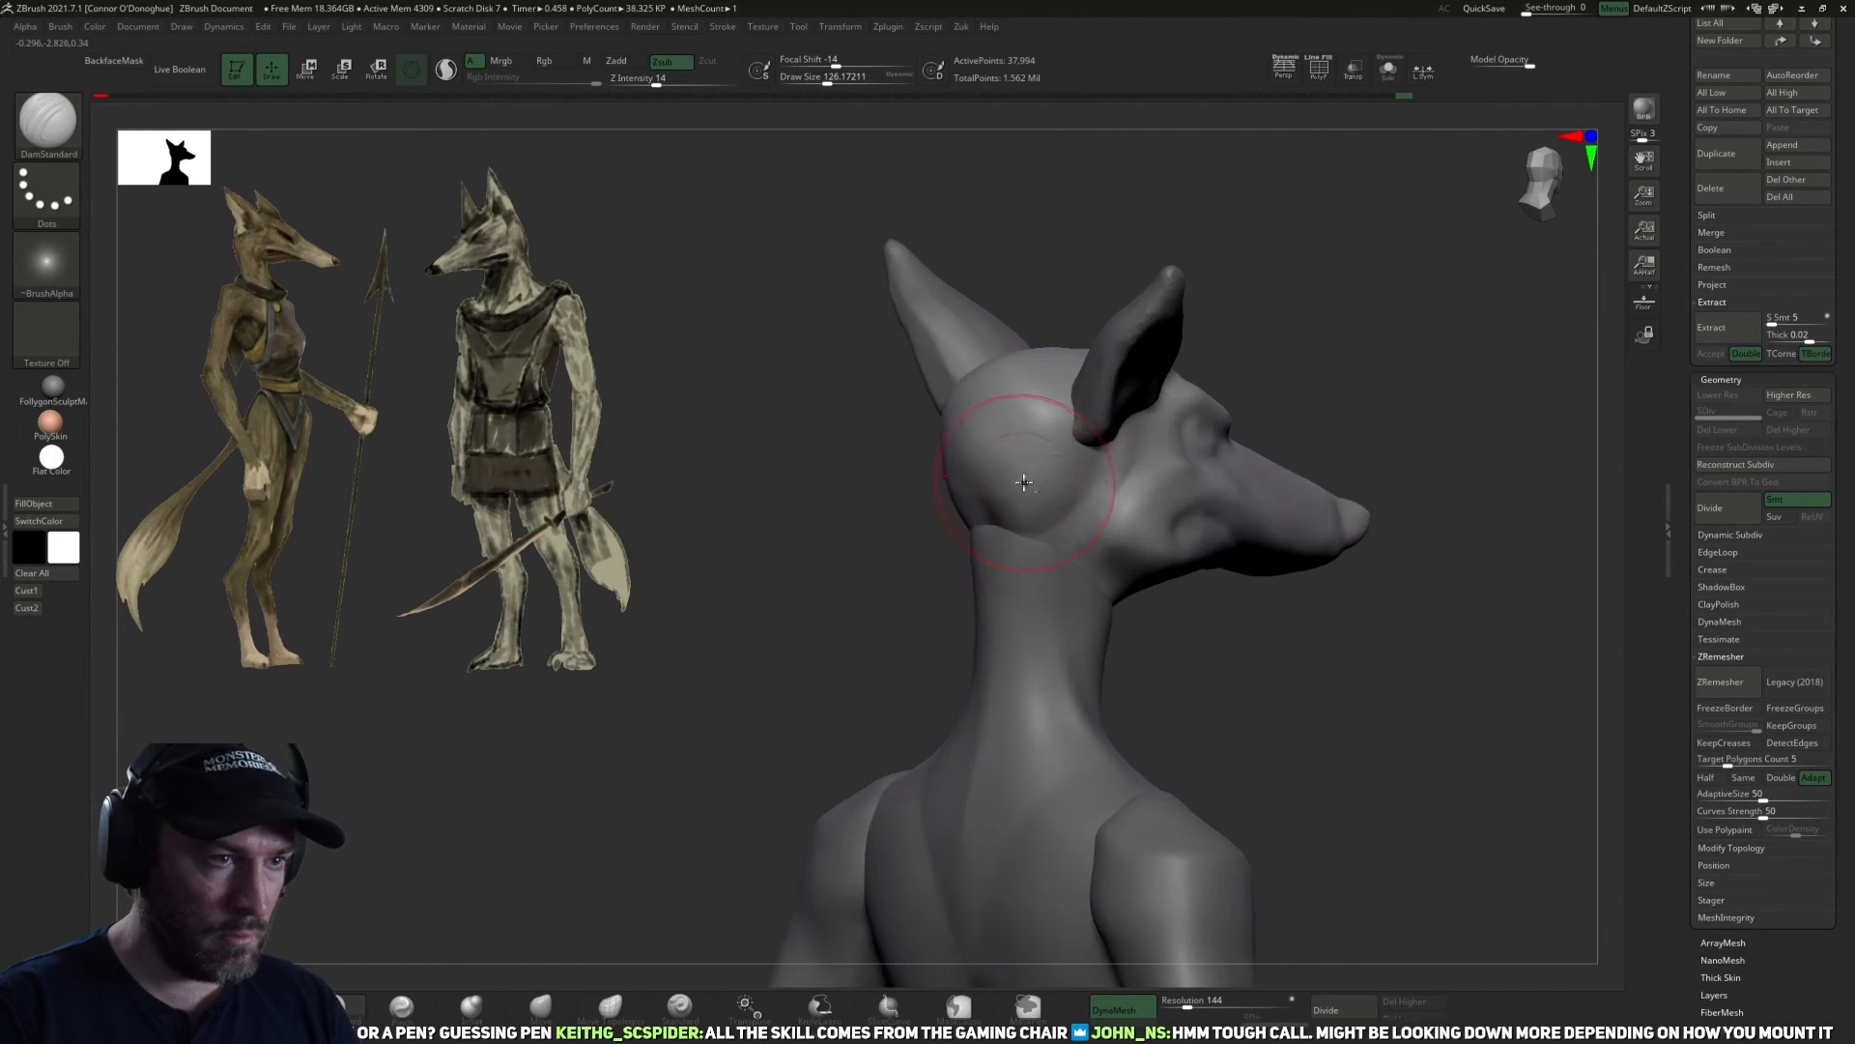
{"action": "left_click_drag", "start_coordinate": [1173, 626], "coordinate": [1091, 473]}
{"action": "mouse_move", "coordinate": [1160, 623]}
{"action": "left_mouse_down"}
{"action": "mouse_move", "coordinate": [1238, 646]}
{"action": "mouse_move", "coordinate": [1226, 625]}
{"action": "mouse_move", "coordinate": [1223, 710]}
{"action": "mouse_move", "coordinate": [1272, 692]}
{"action": "mouse_move", "coordinate": [1145, 601]}
{"action": "mouse_move", "coordinate": [1185, 670]}
{"action": "mouse_move", "coordinate": [1189, 634]}
{"action": "mouse_move", "coordinate": [1108, 531]}
{"action": "left_mouse_up"}
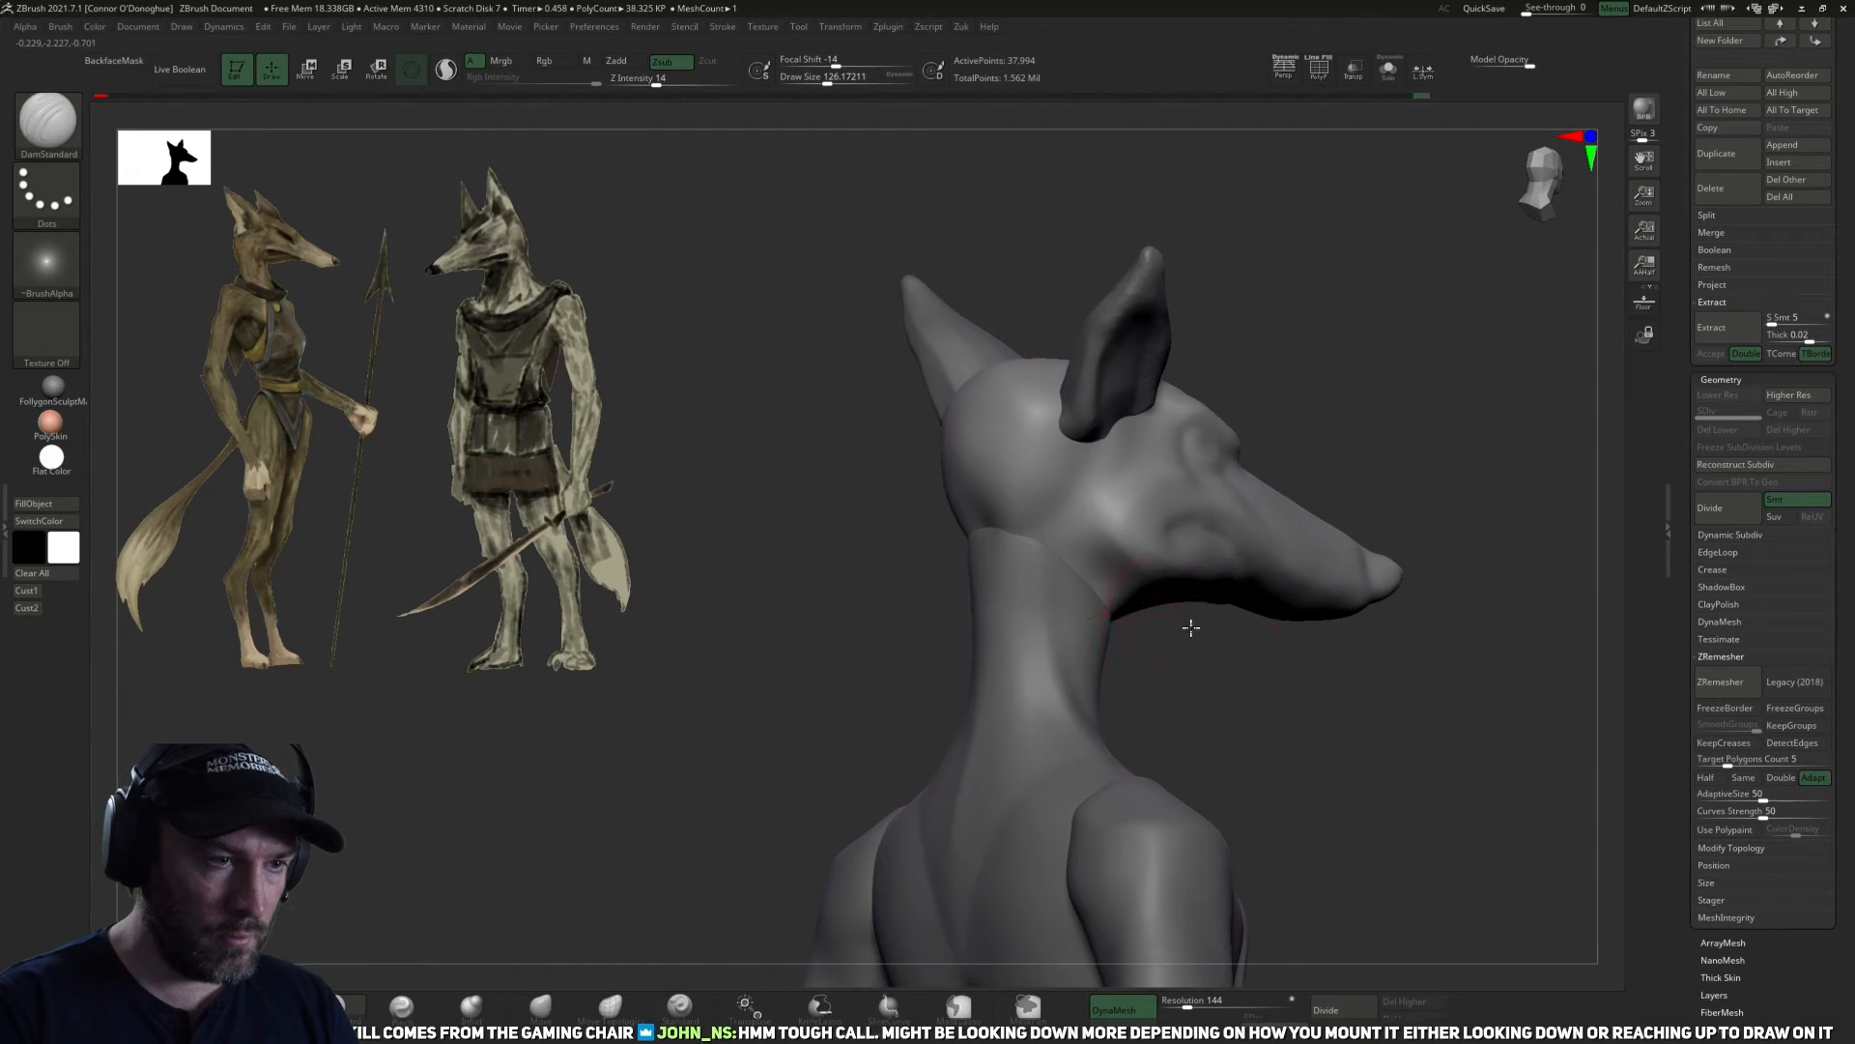
Examine the head's profile and the whole figure's proportions from several angles against the concept art.
{"action": "mouse_move", "coordinate": [1232, 670]}
{"action": "left_mouse_down", "text": "shift"}
{"action": "mouse_move", "coordinate": [1119, 629]}
{"action": "mouse_move", "coordinate": [1301, 625]}
{"action": "left_mouse_up", "text": "shift"}
{"action": "mouse_move", "coordinate": [1323, 551]}
{"action": "left_mouse_down"}
{"action": "mouse_move", "coordinate": [1251, 593]}
{"action": "mouse_move", "coordinate": [1180, 505]}
{"action": "left_mouse_up"}
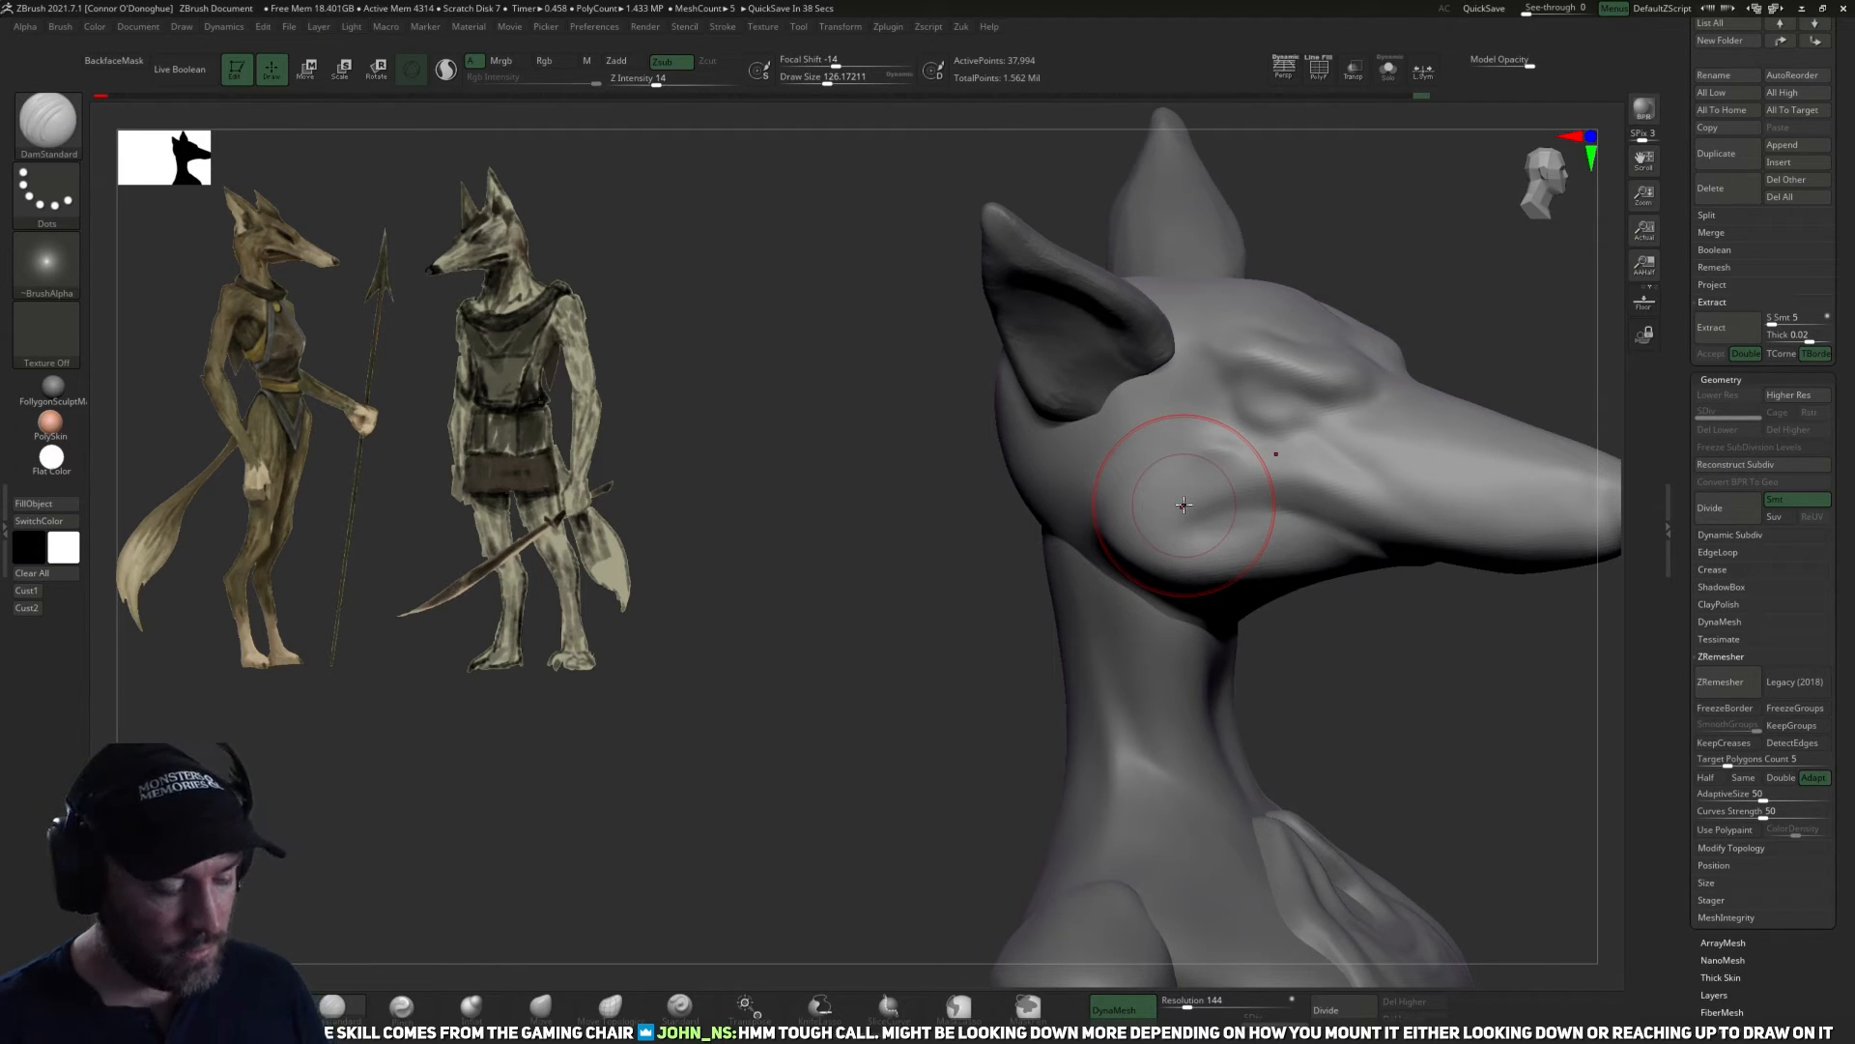
{"action": "key", "text": "ctrl"}
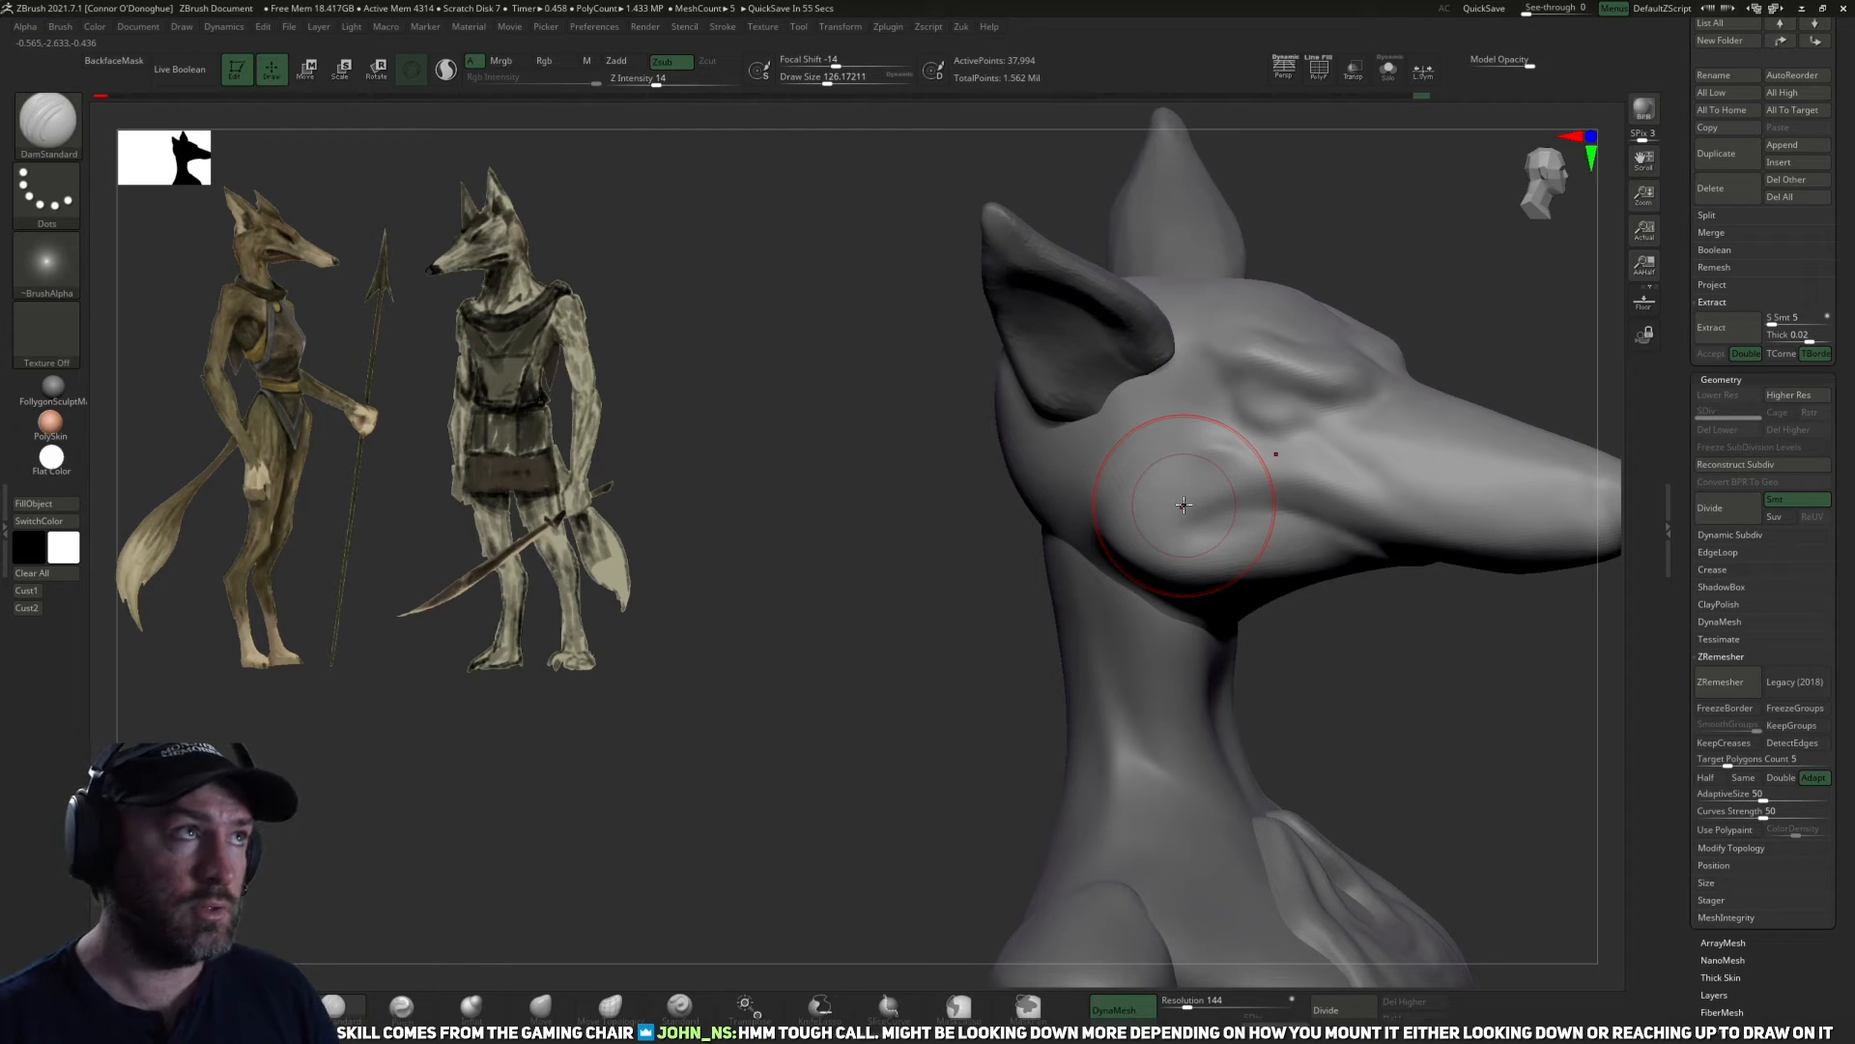
{"action": "mouse_move", "coordinate": [957, 764]}
{"action": "left_mouse_down"}
{"action": "mouse_move", "coordinate": [799, 713]}
{"action": "mouse_move", "coordinate": [506, 754]}
{"action": "left_mouse_up"}
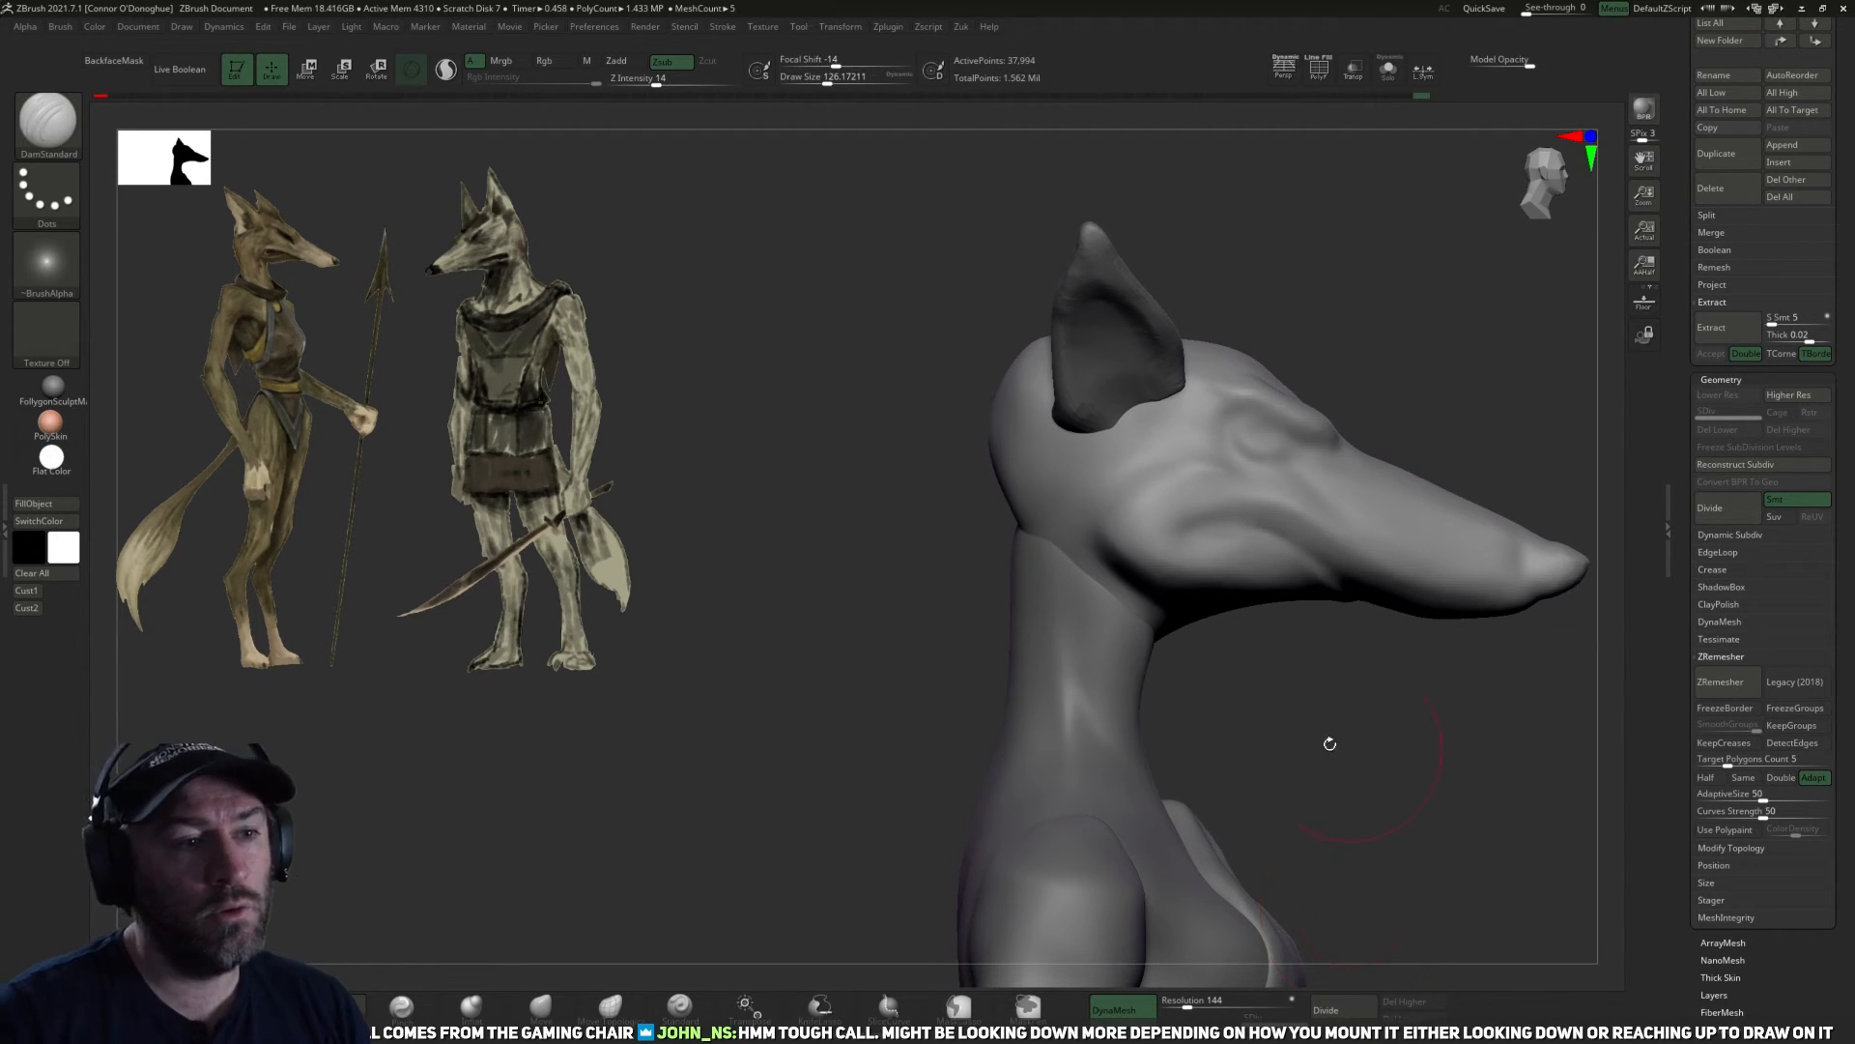
{"action": "mouse_move", "coordinate": [1347, 777]}
{"action": "left_mouse_down"}
{"action": "mouse_move", "coordinate": [1234, 703]}
{"action": "mouse_move", "coordinate": [1292, 721]}
{"action": "mouse_move", "coordinate": [1286, 686]}
{"action": "mouse_move", "coordinate": [1209, 676]}
{"action": "mouse_move", "coordinate": [1235, 663]}
{"action": "mouse_move", "coordinate": [1224, 616]}
{"action": "mouse_move", "coordinate": [1305, 641]}
{"action": "mouse_move", "coordinate": [1296, 505]}
{"action": "left_mouse_up"}
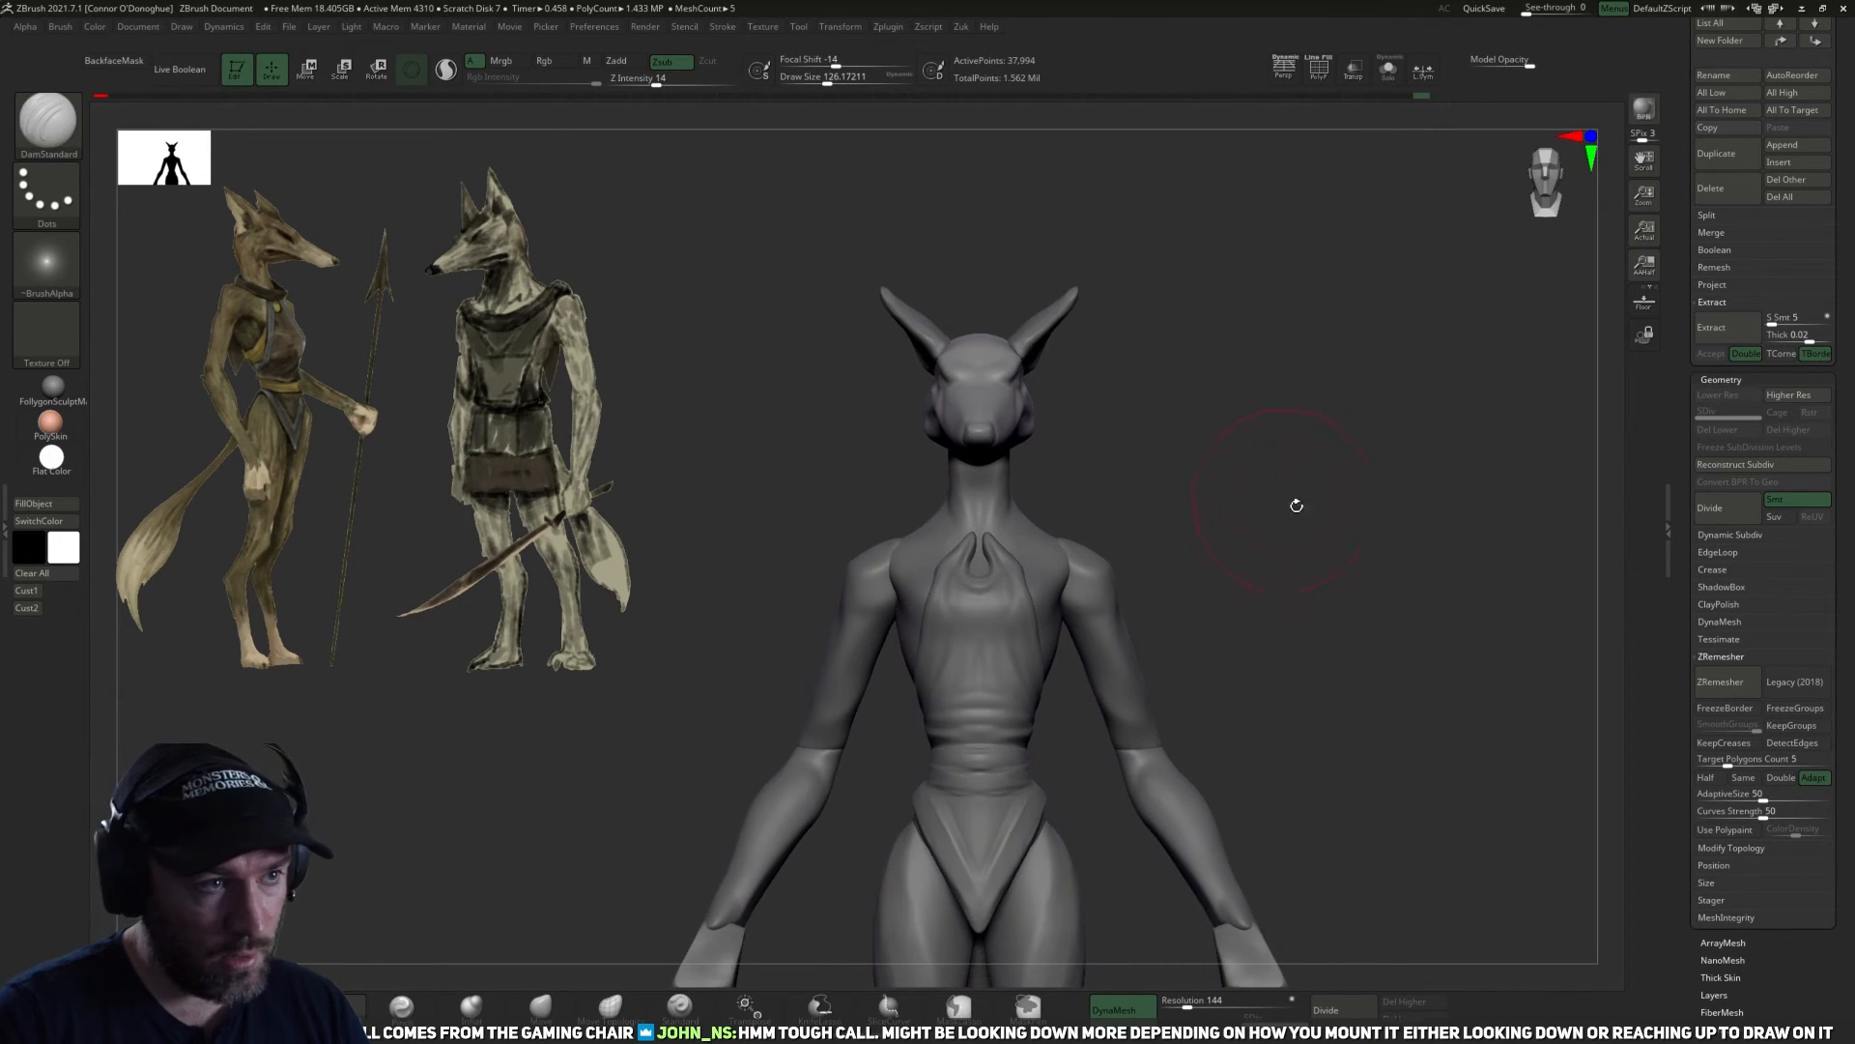
{"action": "left_click_drag", "start_coordinate": [1304, 657], "coordinate": [1233, 580], "text": "alt"}
{"action": "mouse_move", "coordinate": [1201, 829]}
{"action": "left_mouse_down", "text": "alt"}
{"action": "mouse_move", "coordinate": [1249, 690]}
{"action": "mouse_move", "coordinate": [1222, 642]}
{"action": "mouse_move", "coordinate": [1072, 650]}
{"action": "mouse_move", "coordinate": [1102, 633]}
{"action": "mouse_move", "coordinate": [1156, 709]}
{"action": "mouse_move", "coordinate": [1201, 609]}
{"action": "mouse_move", "coordinate": [1247, 680]}
{"action": "left_mouse_up", "text": "alt"}
{"action": "mouse_move", "coordinate": [1027, 881]}
{"action": "left_mouse_down", "text": "alt"}
{"action": "mouse_move", "coordinate": [1142, 665]}
{"action": "mouse_move", "coordinate": [1078, 720]}
{"action": "left_mouse_up", "text": "alt"}
Make the garment the active subtool, isolate it and build up its lower back surface with the ClayBuildup brush at size about 90.
{"action": "left_click", "coordinate": [1056, 605], "text": "alt"}
{"action": "mouse_move", "coordinate": [1136, 658]}
{"action": "left_mouse_down"}
{"action": "mouse_move", "coordinate": [1073, 628]}
{"action": "mouse_move", "coordinate": [1025, 676]}
{"action": "left_mouse_up"}
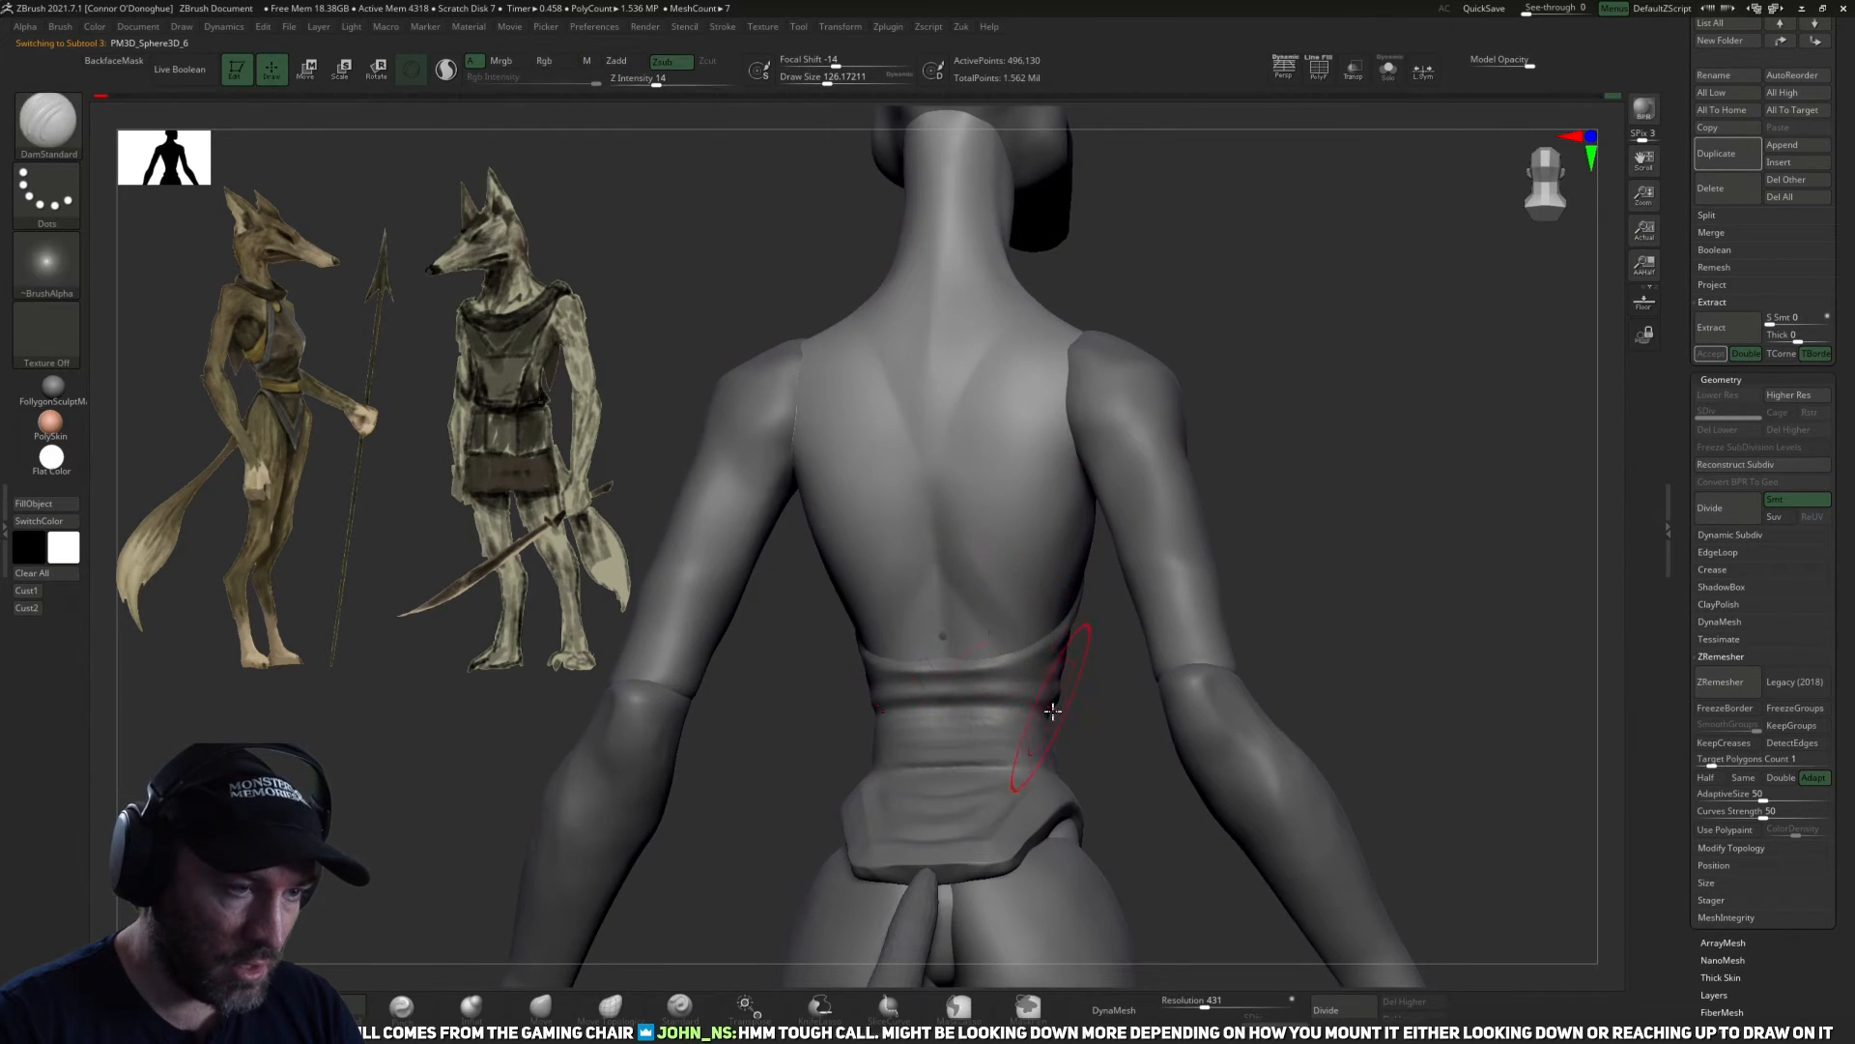
{"action": "left_click", "coordinate": [1040, 718], "text": "alt"}
{"action": "mouse_move", "coordinate": [1093, 733]}
{"action": "left_mouse_down"}
{"action": "mouse_move", "coordinate": [1058, 720]}
{"action": "mouse_move", "coordinate": [1092, 737]}
{"action": "left_mouse_up"}
{"action": "left_click", "coordinate": [274, 1005]}
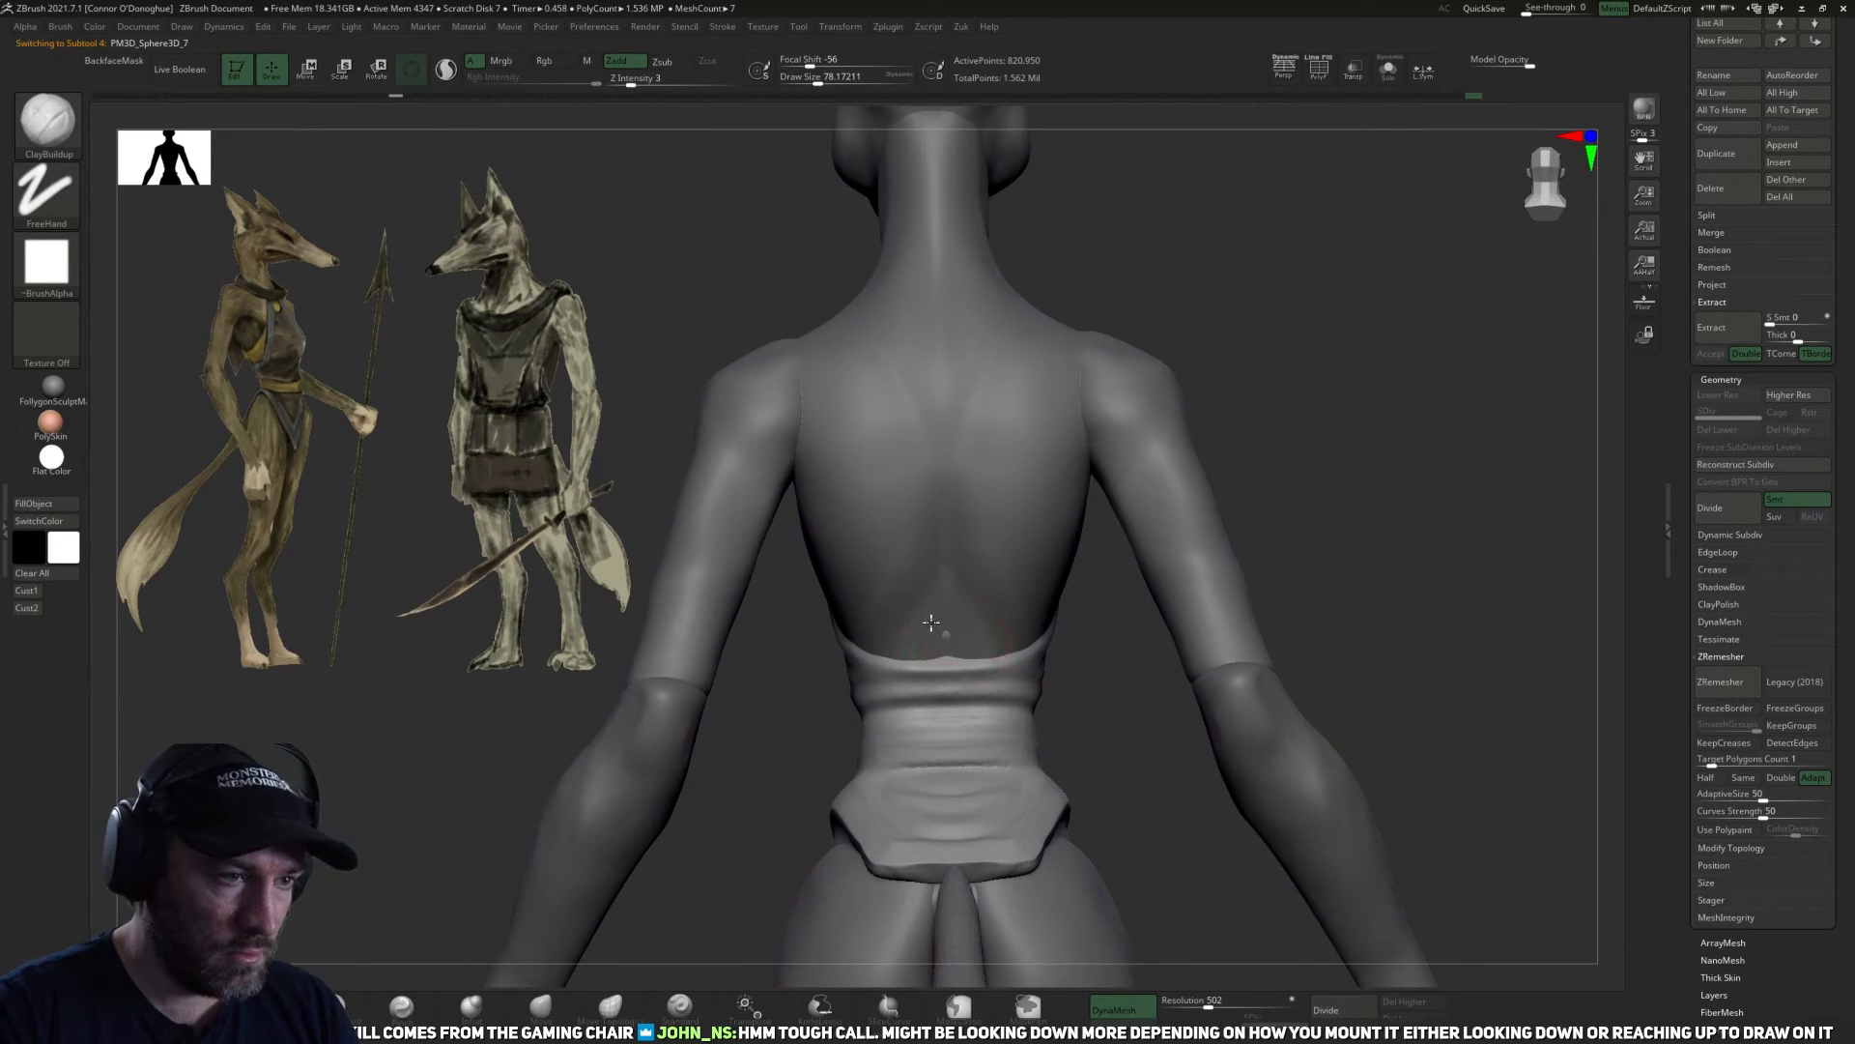
{"action": "left_click", "coordinate": [1389, 71]}
{"action": "left_click_drag", "start_coordinate": [1260, 399], "coordinate": [1281, 521], "text": "alt"}
{"action": "key", "text": "]"}
{"action": "left_click_drag", "start_coordinate": [1011, 584], "coordinate": [1026, 471]}
Fill the garment's back surface further along both sides and above the waist folds with ClayBuildup strokes.
{"action": "mouse_move", "coordinate": [1212, 412]}
{"action": "left_mouse_down", "text": "alt"}
{"action": "mouse_move", "coordinate": [1220, 472]}
{"action": "mouse_move", "coordinate": [1247, 476]}
{"action": "left_mouse_up", "text": "alt"}
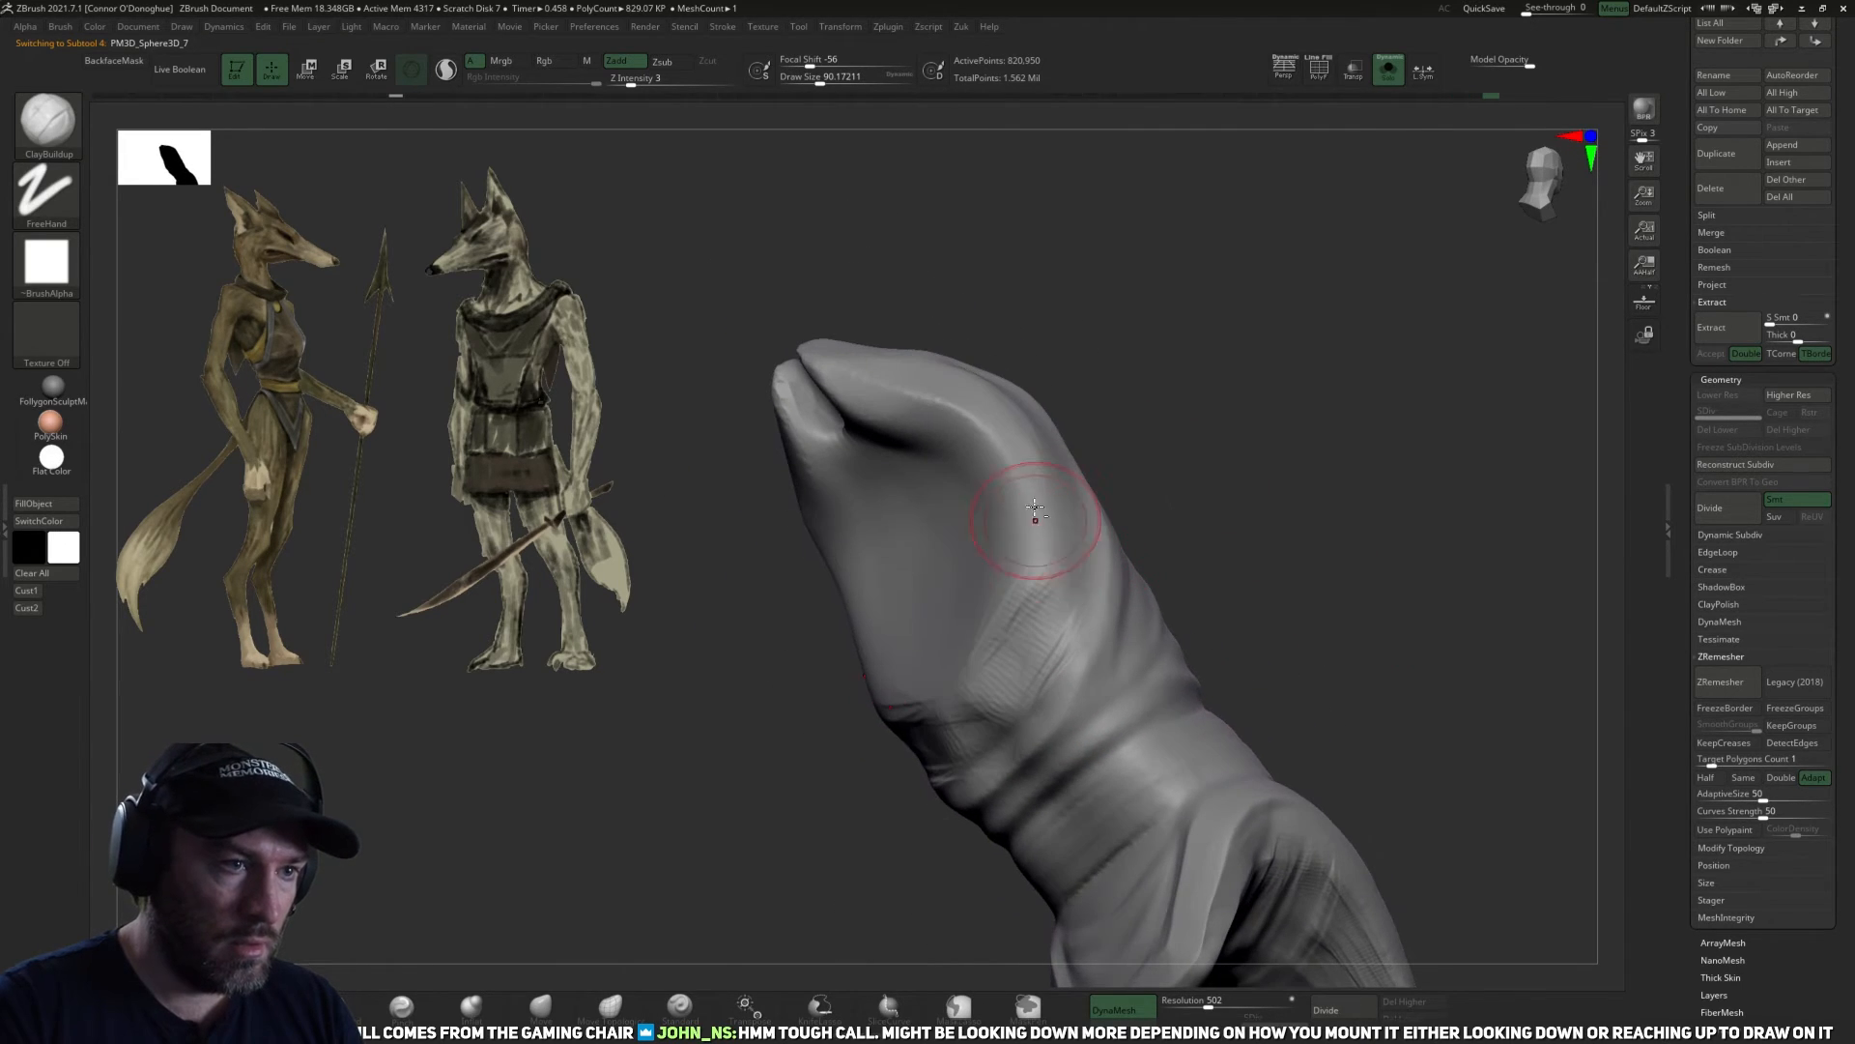
{"action": "mouse_move", "coordinate": [1035, 515]}
{"action": "left_mouse_down"}
{"action": "mouse_move", "coordinate": [1014, 623]}
{"action": "mouse_move", "coordinate": [988, 590]}
{"action": "left_mouse_up"}
{"action": "left_click_drag", "start_coordinate": [1163, 502], "coordinate": [1187, 491]}
{"action": "left_click_drag", "start_coordinate": [1060, 501], "coordinate": [1036, 464]}
{"action": "left_click_drag", "start_coordinate": [1246, 488], "coordinate": [1019, 534]}
{"action": "mouse_move", "coordinate": [1189, 512]}
{"action": "left_mouse_down"}
{"action": "mouse_move", "coordinate": [1324, 517]}
{"action": "mouse_move", "coordinate": [1178, 547]}
{"action": "left_mouse_up"}
{"action": "mouse_move", "coordinate": [1059, 681]}
{"action": "left_mouse_down"}
{"action": "mouse_move", "coordinate": [976, 763]}
{"action": "mouse_move", "coordinate": [918, 734]}
{"action": "mouse_move", "coordinate": [1032, 570]}
{"action": "mouse_move", "coordinate": [952, 638]}
{"action": "left_mouse_up"}
{"action": "left_click_drag", "start_coordinate": [1205, 538], "coordinate": [1292, 505]}
Flatten the built-up clay above the garment's waist folds with the TrimDynamic brush at size about 118.
{"action": "left_click", "coordinate": [261, 1004]}
{"action": "mouse_move", "coordinate": [1411, 459]}
{"action": "left_mouse_down"}
{"action": "mouse_move", "coordinate": [1334, 473]}
{"action": "mouse_move", "coordinate": [1203, 559]}
{"action": "left_mouse_up"}
{"action": "key", "text": "bracketright"}
{"action": "key", "text": "bracketright"}
{"action": "mouse_move", "coordinate": [1015, 634]}
{"action": "left_mouse_down"}
{"action": "mouse_move", "coordinate": [995, 594]}
{"action": "mouse_move", "coordinate": [1095, 634]}
{"action": "left_mouse_up"}
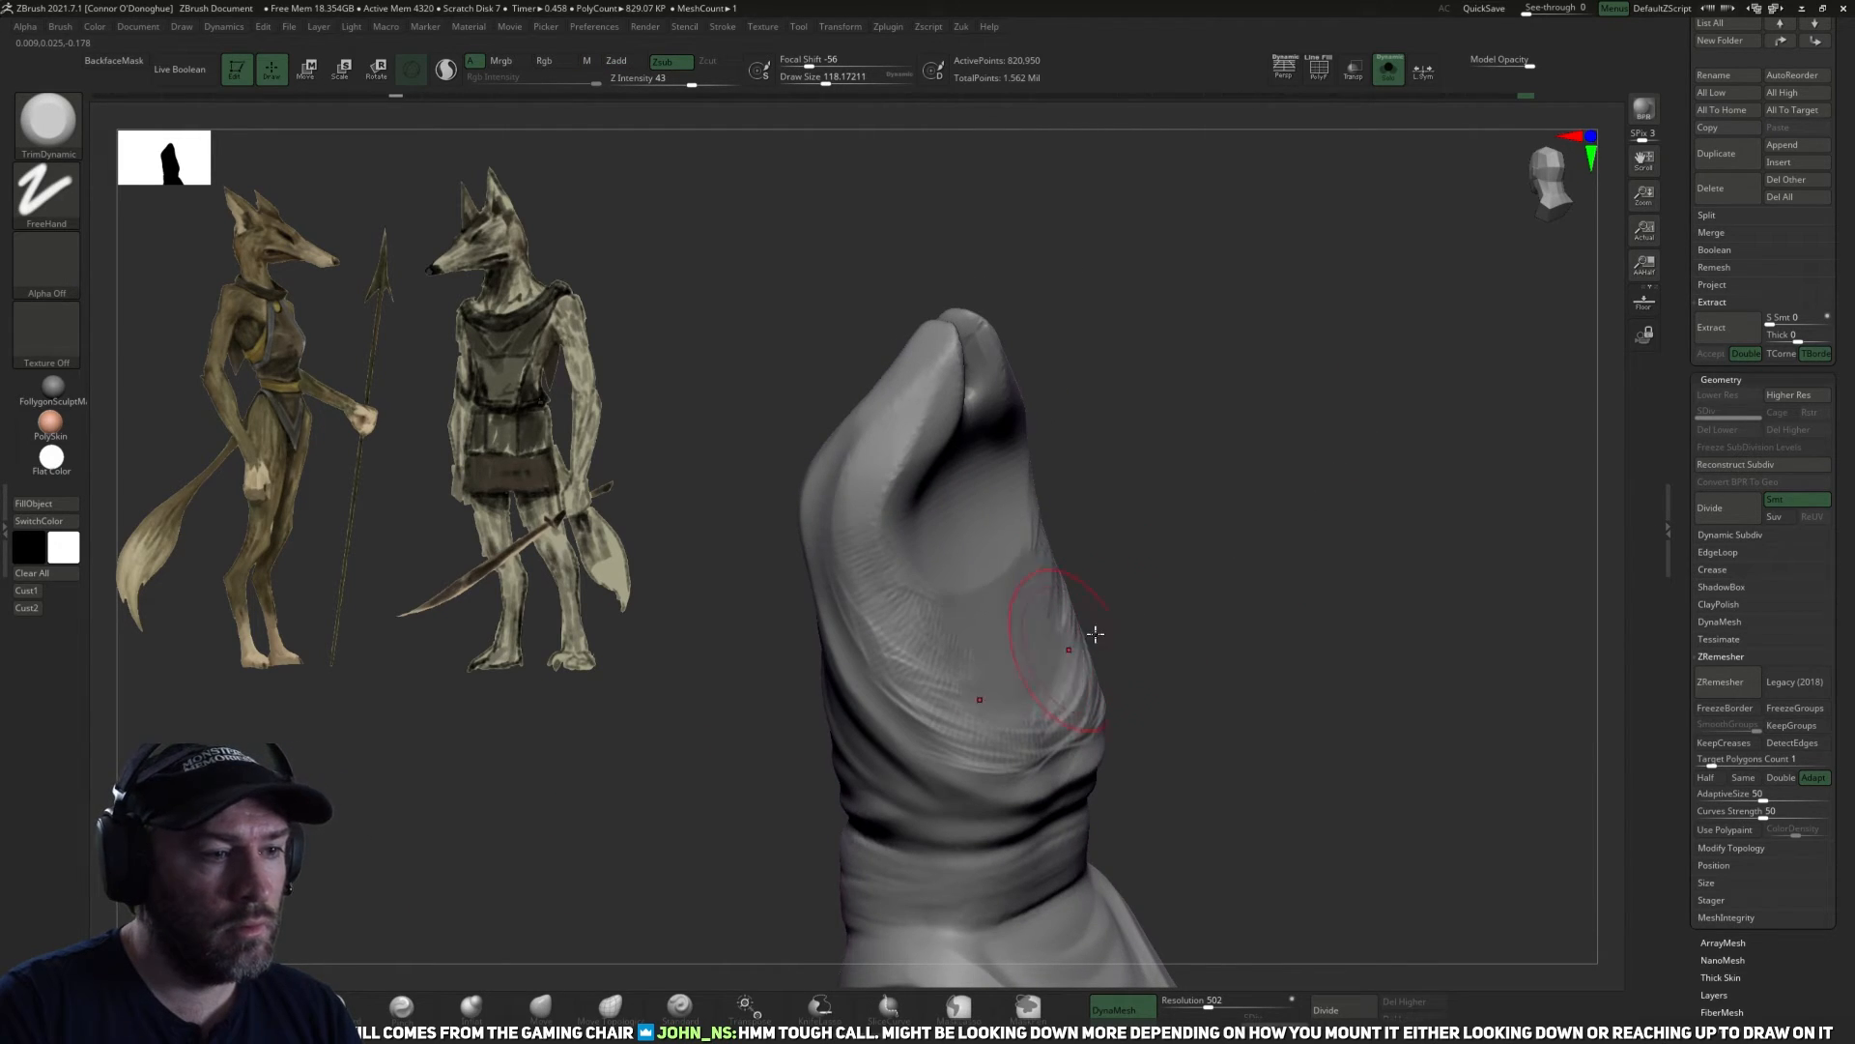
{"action": "left_click_drag", "start_coordinate": [1285, 619], "coordinate": [1193, 595]}
{"action": "key", "text": "bracketleft"}
{"action": "mouse_move", "coordinate": [1085, 712]}
{"action": "left_mouse_down"}
{"action": "mouse_move", "coordinate": [1111, 667]}
{"action": "mouse_move", "coordinate": [1131, 710]}
{"action": "left_mouse_up"}
{"action": "left_click_drag", "start_coordinate": [1353, 618], "coordinate": [1247, 619]}
Trim the garment's back surface from below the neck opening to the waist, enlarging TrimDynamic to size about 134.
{"action": "mouse_move", "coordinate": [1130, 657]}
{"action": "left_mouse_down"}
{"action": "mouse_move", "coordinate": [1068, 498]}
{"action": "mouse_move", "coordinate": [1082, 543]}
{"action": "left_mouse_up"}
{"action": "left_click_drag", "start_coordinate": [1222, 464], "coordinate": [1219, 385]}
{"action": "mouse_move", "coordinate": [945, 426]}
{"action": "left_mouse_down"}
{"action": "mouse_move", "coordinate": [975, 457]}
{"action": "mouse_move", "coordinate": [961, 447]}
{"action": "mouse_move", "coordinate": [986, 435]}
{"action": "left_mouse_up"}
{"action": "left_click_drag", "start_coordinate": [1097, 373], "coordinate": [1152, 472]}
{"action": "left_click_drag", "start_coordinate": [1058, 498], "coordinate": [1092, 578]}
{"action": "key", "text": "bracketright"}
{"action": "left_click_drag", "start_coordinate": [1280, 462], "coordinate": [1271, 386]}
{"action": "left_click_drag", "start_coordinate": [1030, 700], "coordinate": [1070, 673]}
{"action": "mouse_move", "coordinate": [1256, 387]}
{"action": "left_mouse_down"}
{"action": "mouse_move", "coordinate": [1266, 460]}
{"action": "mouse_move", "coordinate": [1174, 564]}
{"action": "left_mouse_up"}
{"action": "left_click_drag", "start_coordinate": [1078, 684], "coordinate": [1021, 674]}
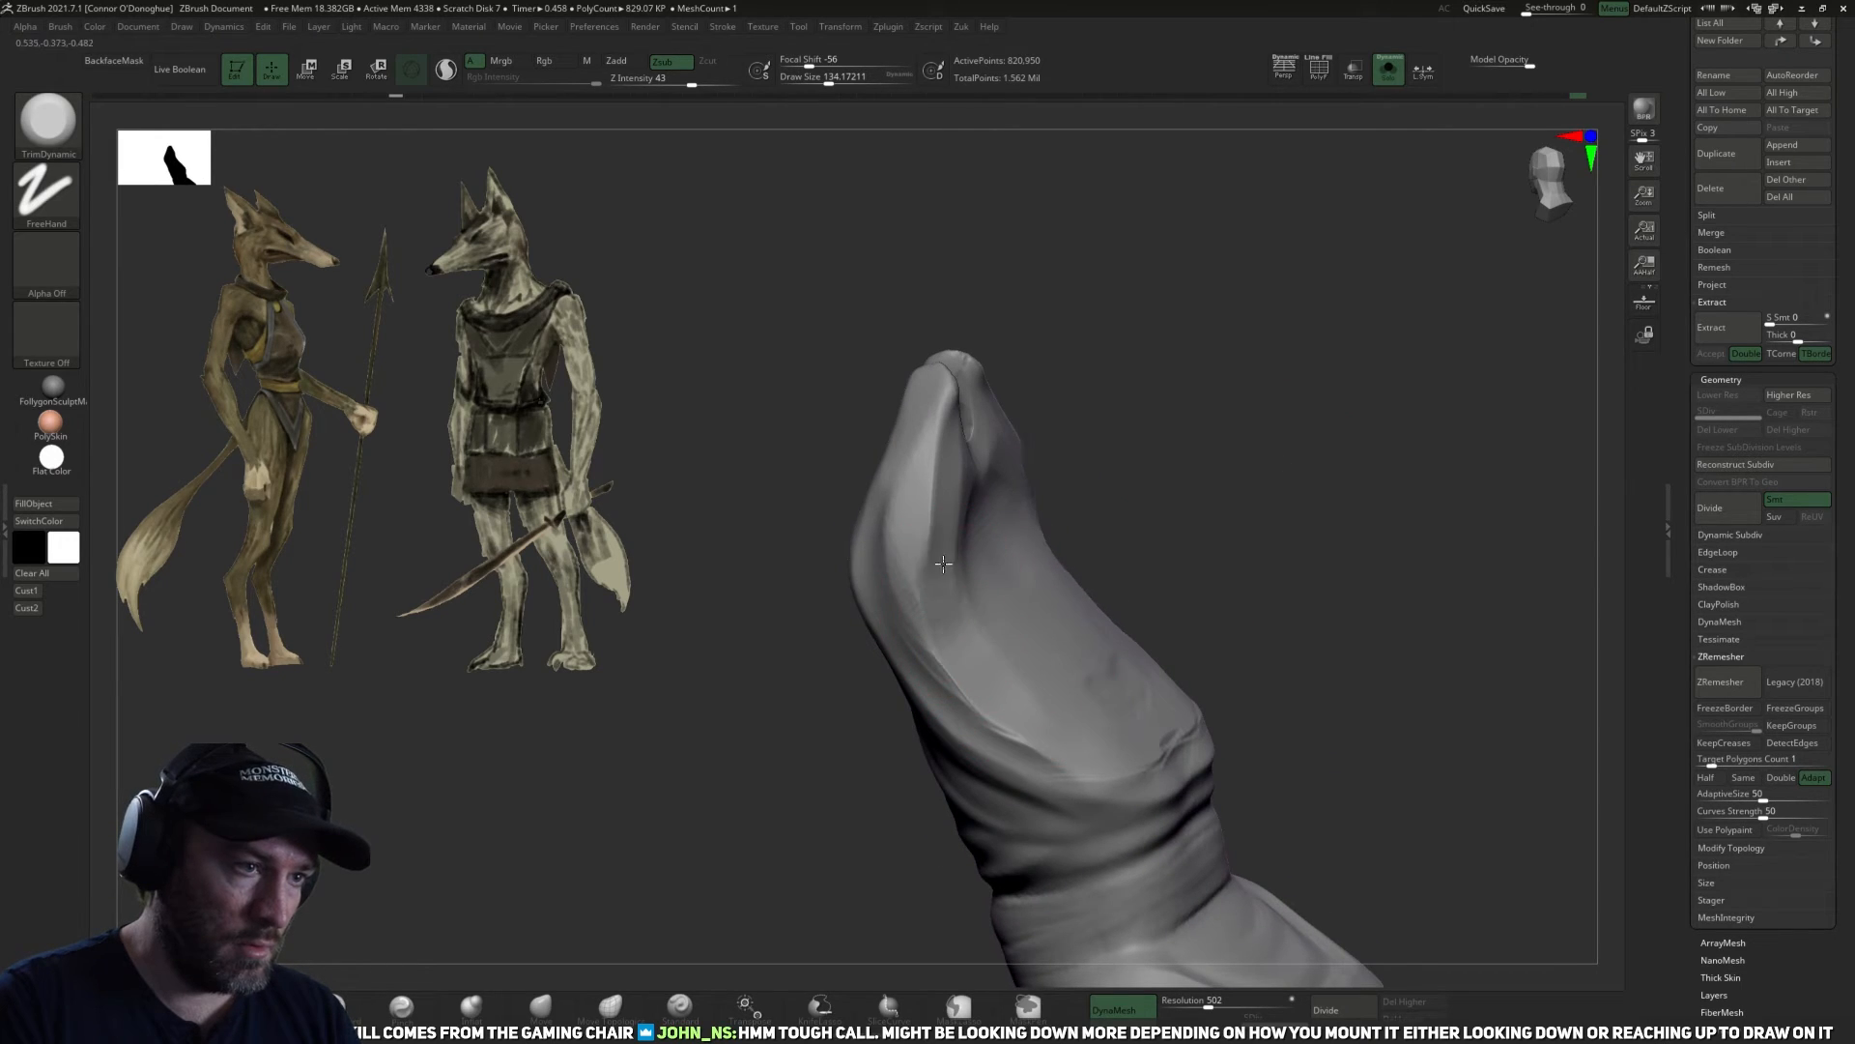
Flatten the garment's side edges from the neck opening down to the waist with the TrimDynamic brush at size about 118.
{"action": "mouse_move", "coordinate": [1127, 509]}
{"action": "left_mouse_down"}
{"action": "mouse_move", "coordinate": [1043, 580]}
{"action": "mouse_move", "coordinate": [878, 538]}
{"action": "left_mouse_up"}
{"action": "key", "text": "bracketleft"}
{"action": "mouse_move", "coordinate": [925, 444]}
{"action": "left_mouse_down"}
{"action": "mouse_move", "coordinate": [913, 589]}
{"action": "mouse_move", "coordinate": [929, 645]}
{"action": "left_mouse_up"}
{"action": "left_click_drag", "start_coordinate": [1077, 572], "coordinate": [1085, 513]}
{"action": "left_click_drag", "start_coordinate": [882, 506], "coordinate": [936, 638]}
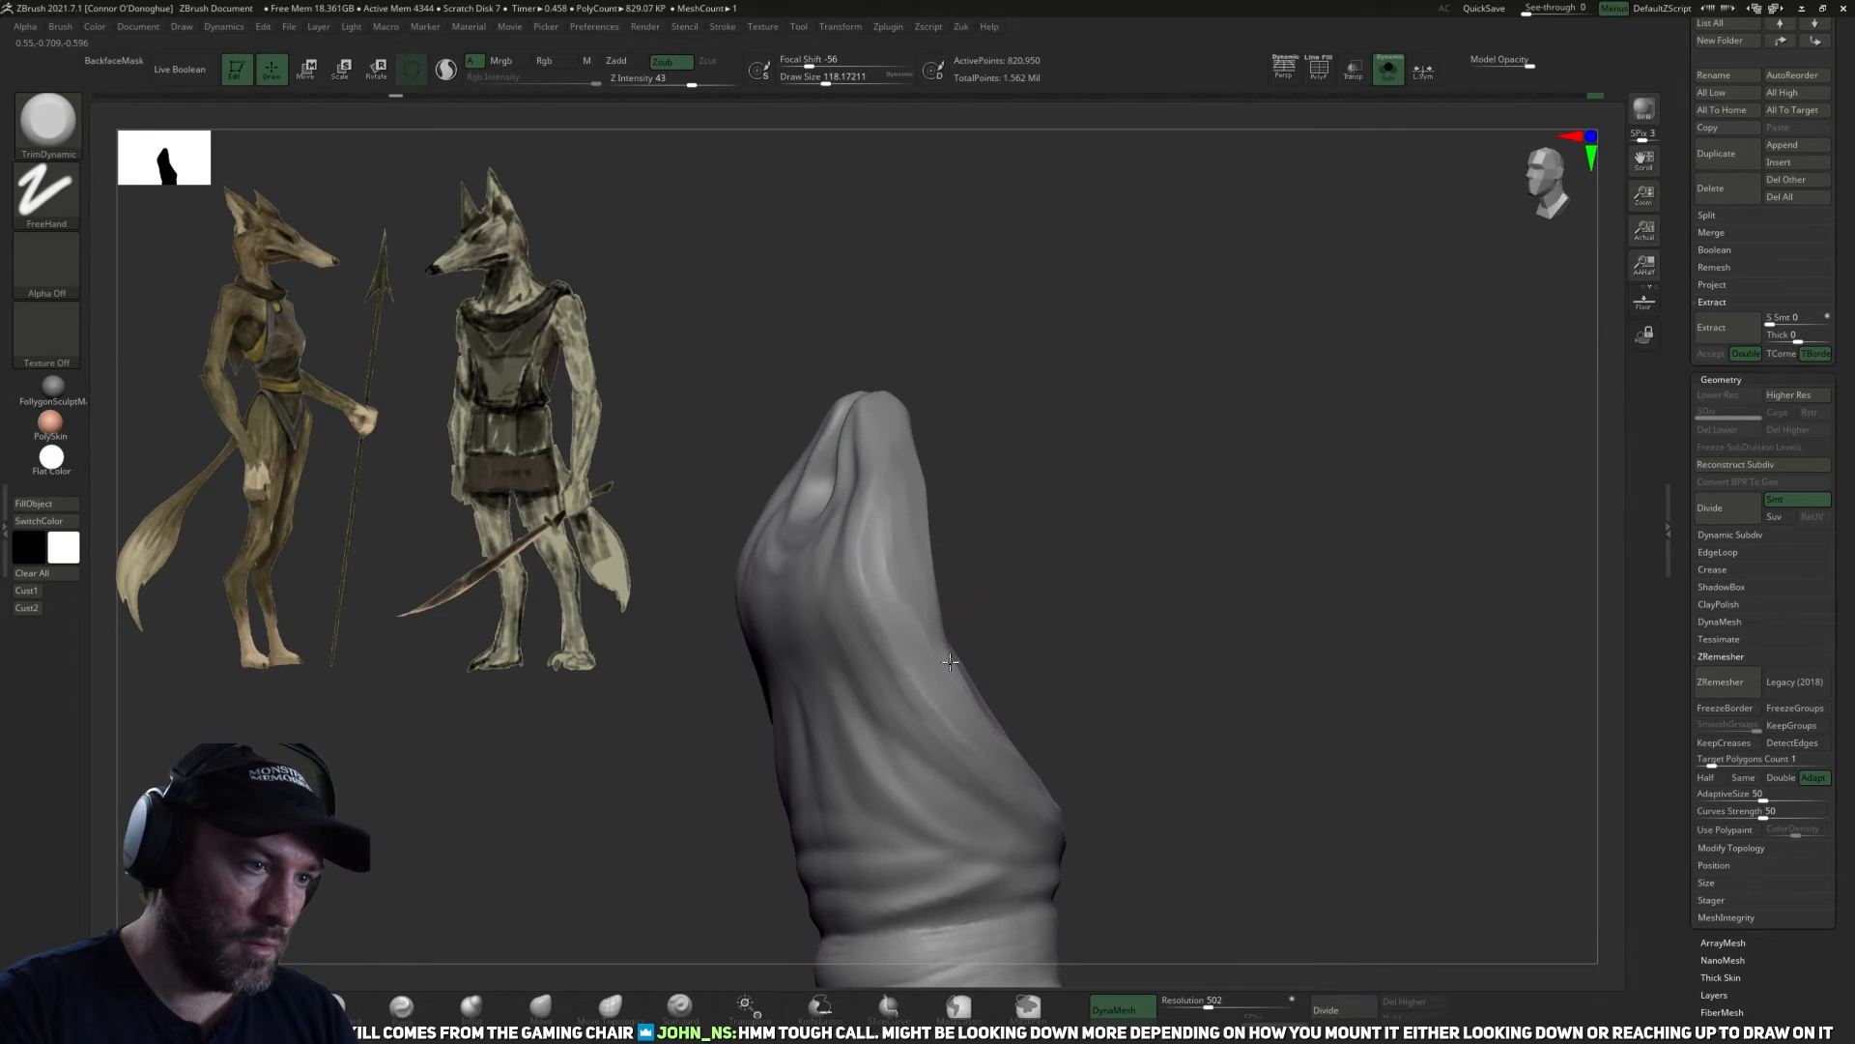
{"action": "left_click_drag", "start_coordinate": [1073, 604], "coordinate": [1014, 600]}
{"action": "key", "text": "bracketright"}
{"action": "left_click_drag", "start_coordinate": [944, 670], "coordinate": [996, 749]}
{"action": "left_click_drag", "start_coordinate": [1147, 654], "coordinate": [1087, 650]}
{"action": "left_click_drag", "start_coordinate": [1034, 788], "coordinate": [955, 698]}
Even out the garment's lower back surface with the hPolish brush at size about 182.
{"action": "left_click", "coordinate": [354, 1007]}
{"action": "mouse_move", "coordinate": [1193, 619]}
{"action": "left_mouse_down"}
{"action": "mouse_move", "coordinate": [1321, 590]}
{"action": "mouse_move", "coordinate": [955, 662]}
{"action": "left_mouse_up"}
{"action": "key", "text": "bracketright"}
{"action": "key", "text": "bracketright"}
{"action": "key", "text": "bracketright"}
{"action": "key", "text": "bracketright"}
{"action": "key", "text": "bracketright"}
{"action": "key", "text": "bracketright"}
{"action": "left_click_drag", "start_coordinate": [1386, 372], "coordinate": [1537, 362]}
{"action": "left_click_drag", "start_coordinate": [1344, 471], "coordinate": [1190, 577]}
{"action": "left_click", "coordinate": [222, 1001]}
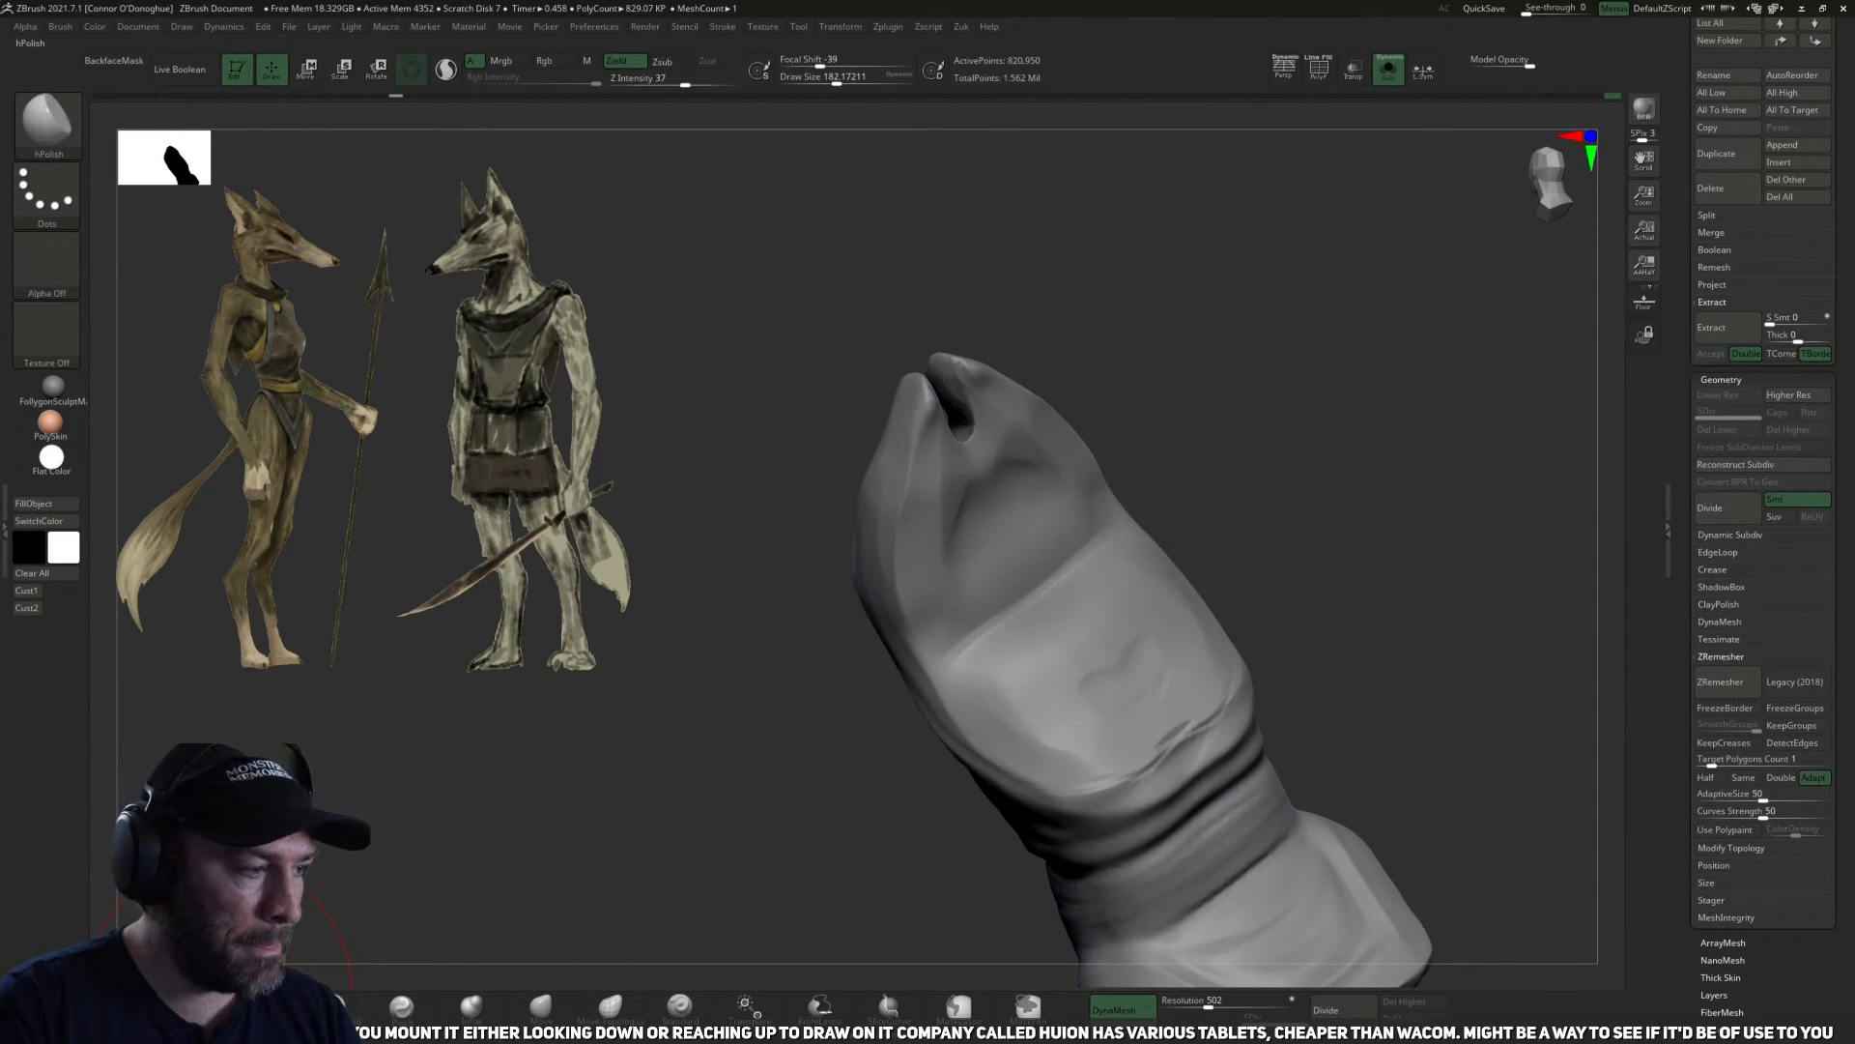
{"action": "left_click_drag", "start_coordinate": [1222, 492], "coordinate": [1184, 541]}
{"action": "mouse_move", "coordinate": [1135, 623]}
{"action": "left_mouse_down"}
{"action": "mouse_move", "coordinate": [1063, 652]}
{"action": "mouse_move", "coordinate": [1024, 599]}
{"action": "left_mouse_up"}
{"action": "mouse_move", "coordinate": [1170, 527]}
{"action": "left_mouse_down"}
{"action": "mouse_move", "coordinate": [1198, 488]}
{"action": "mouse_move", "coordinate": [1020, 584]}
{"action": "left_mouse_up"}
Polish the garment's upper back surface below the neck opening with the hPolish brush at size about 158.
{"action": "key", "text": "bracketleft"}
{"action": "key", "text": "bracketleft"}
{"action": "left_click_drag", "start_coordinate": [1072, 483], "coordinate": [957, 543]}
{"action": "left_click_drag", "start_coordinate": [1155, 430], "coordinate": [1222, 437]}
{"action": "left_click_drag", "start_coordinate": [1143, 502], "coordinate": [1063, 517]}
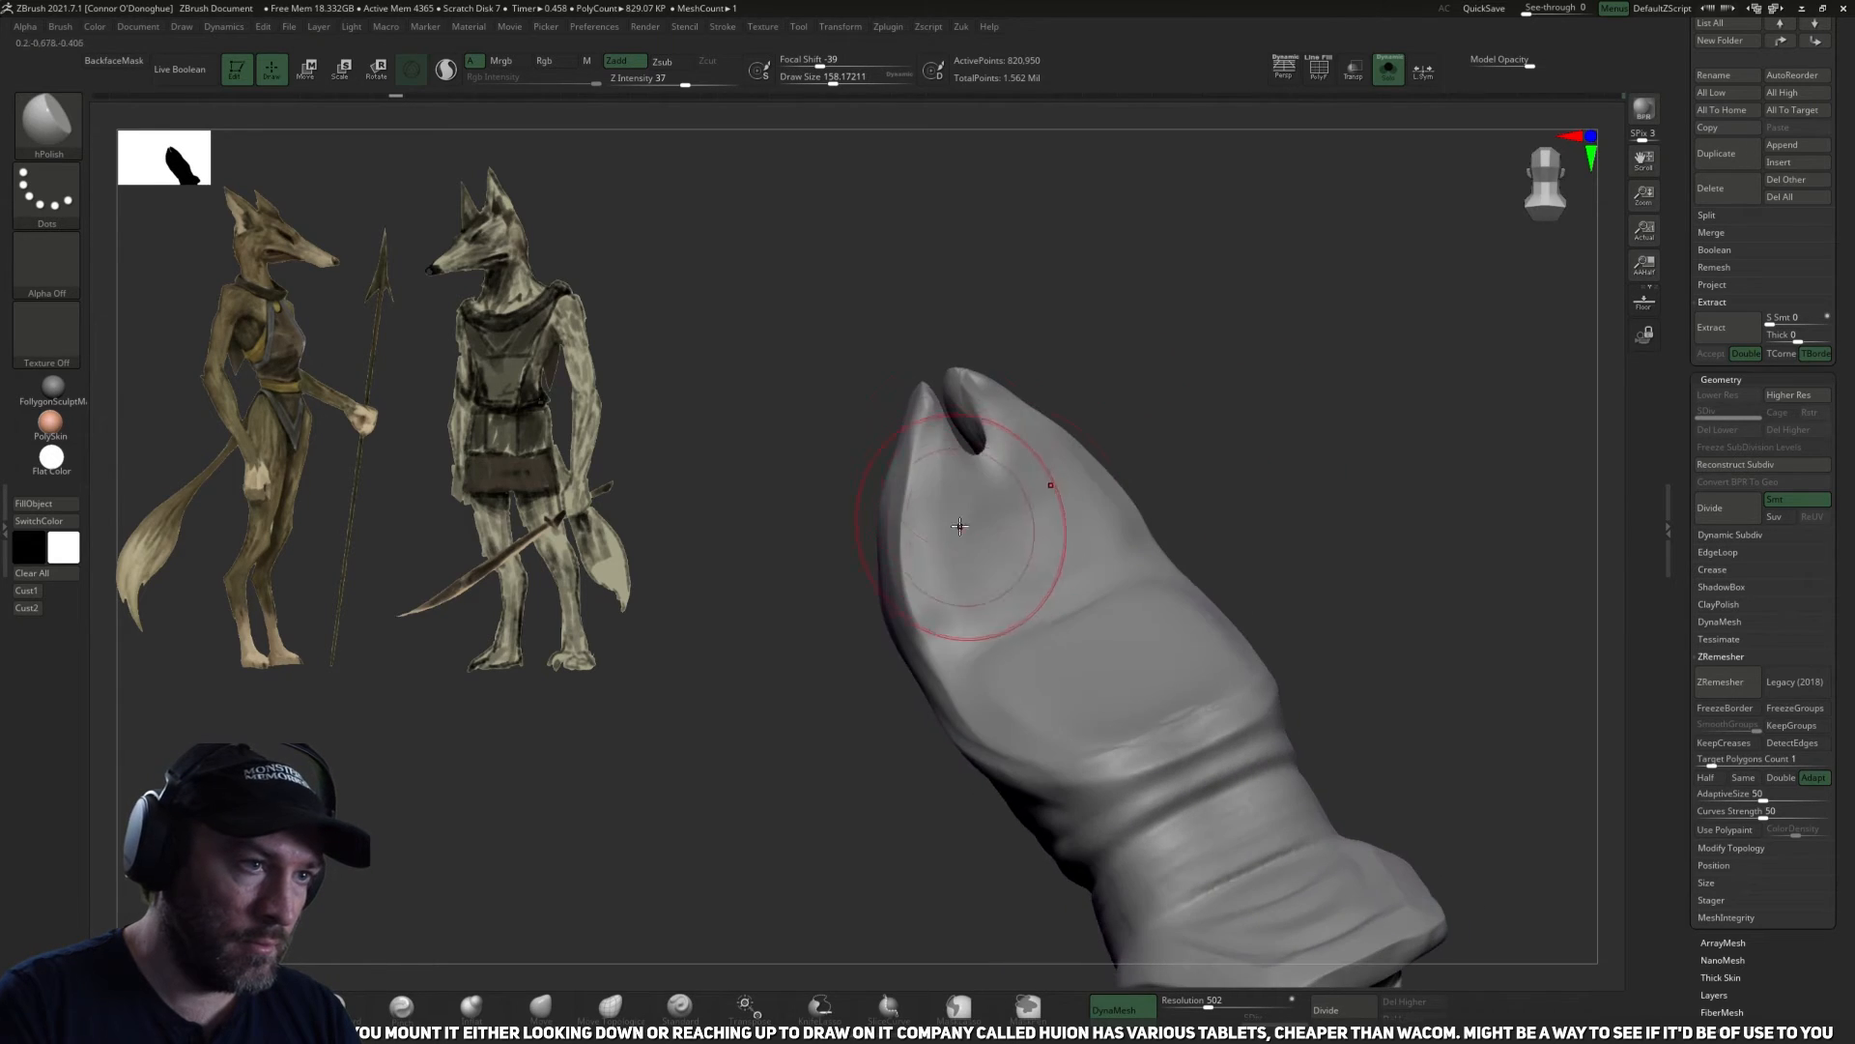
{"action": "mouse_move", "coordinate": [1087, 455]}
{"action": "left_mouse_down"}
{"action": "mouse_move", "coordinate": [1188, 485]}
{"action": "mouse_move", "coordinate": [1230, 469]}
{"action": "mouse_move", "coordinate": [821, 739]}
{"action": "left_mouse_up"}
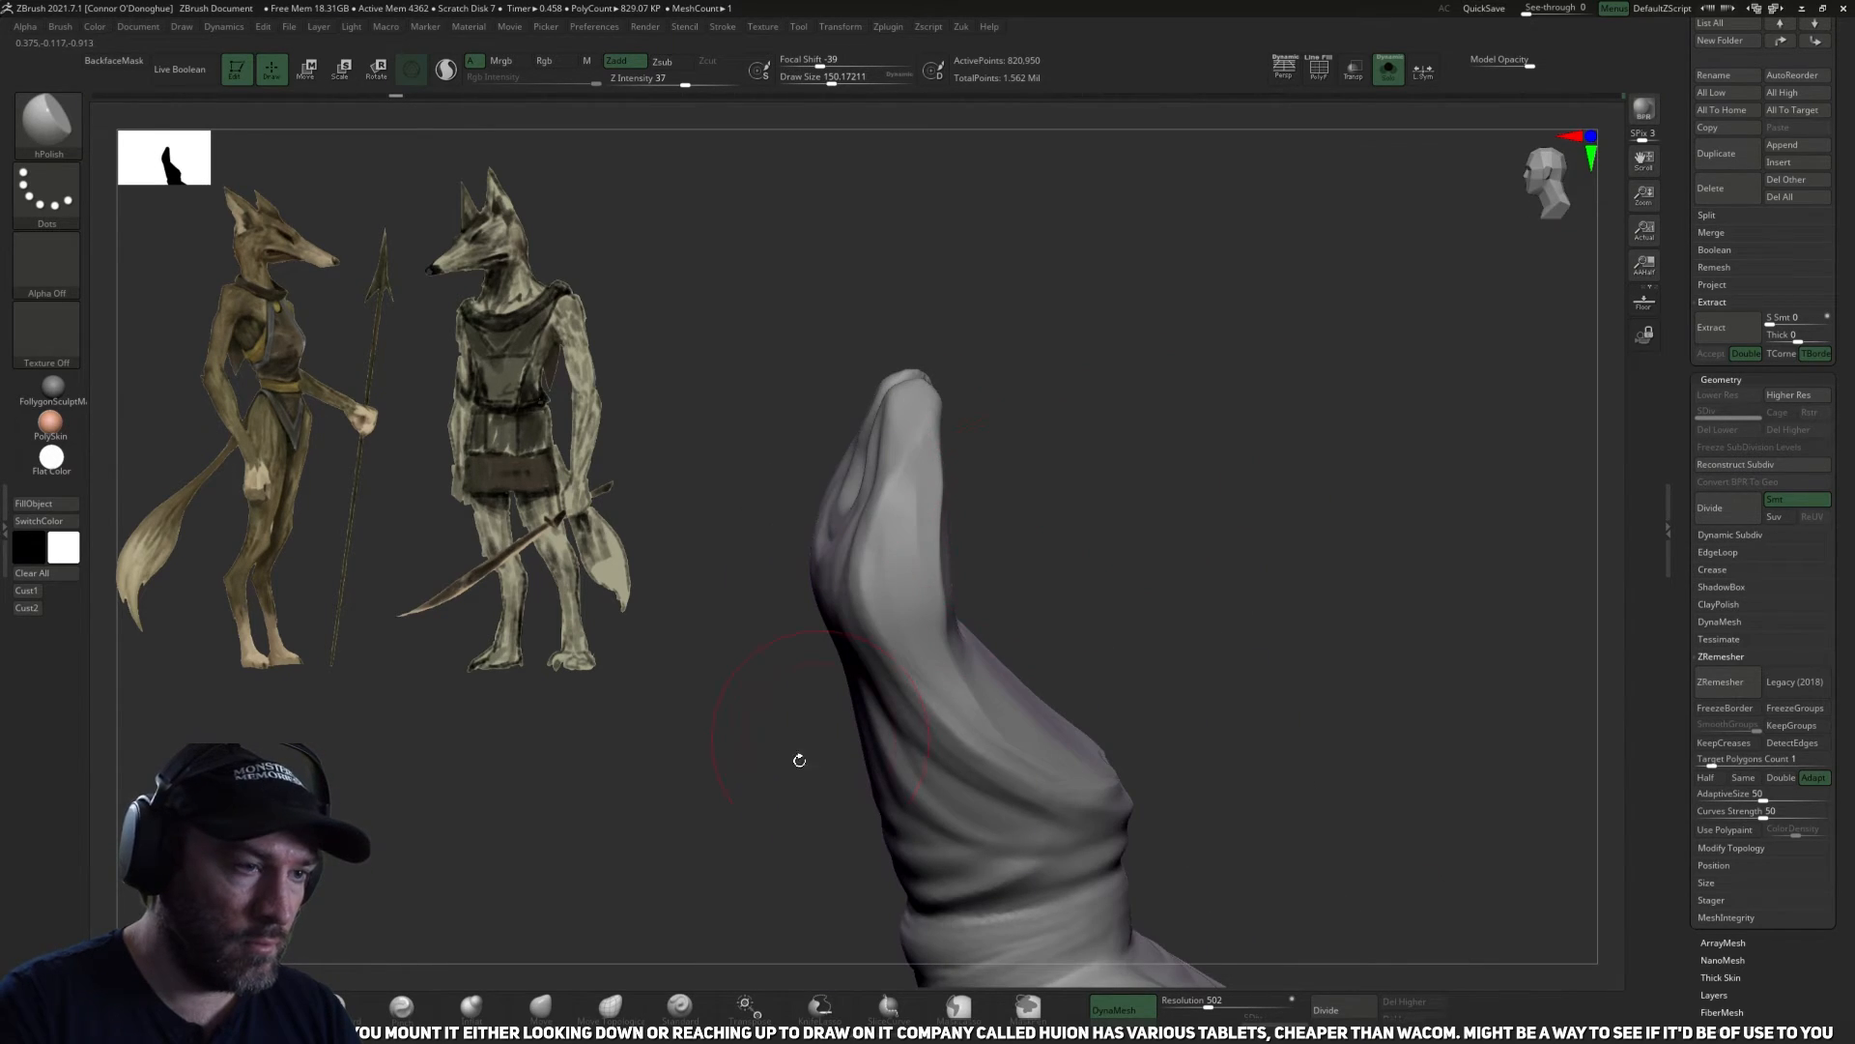
{"action": "left_click_drag", "start_coordinate": [1047, 456], "coordinate": [1175, 469]}
Trim the garment's upper side folds near the neck opening with the TrimDynamic brush at size about 142.
{"action": "key", "text": "b"}
{"action": "key", "text": "t"}
{"action": "key", "text": "d"}
{"action": "mouse_move", "coordinate": [945, 539]}
{"action": "left_mouse_down"}
{"action": "mouse_move", "coordinate": [918, 572]}
{"action": "mouse_move", "coordinate": [939, 522]}
{"action": "left_mouse_up"}
{"action": "mouse_move", "coordinate": [1082, 483]}
{"action": "left_mouse_down"}
{"action": "mouse_move", "coordinate": [976, 472]}
{"action": "mouse_move", "coordinate": [923, 595]}
{"action": "left_mouse_up"}
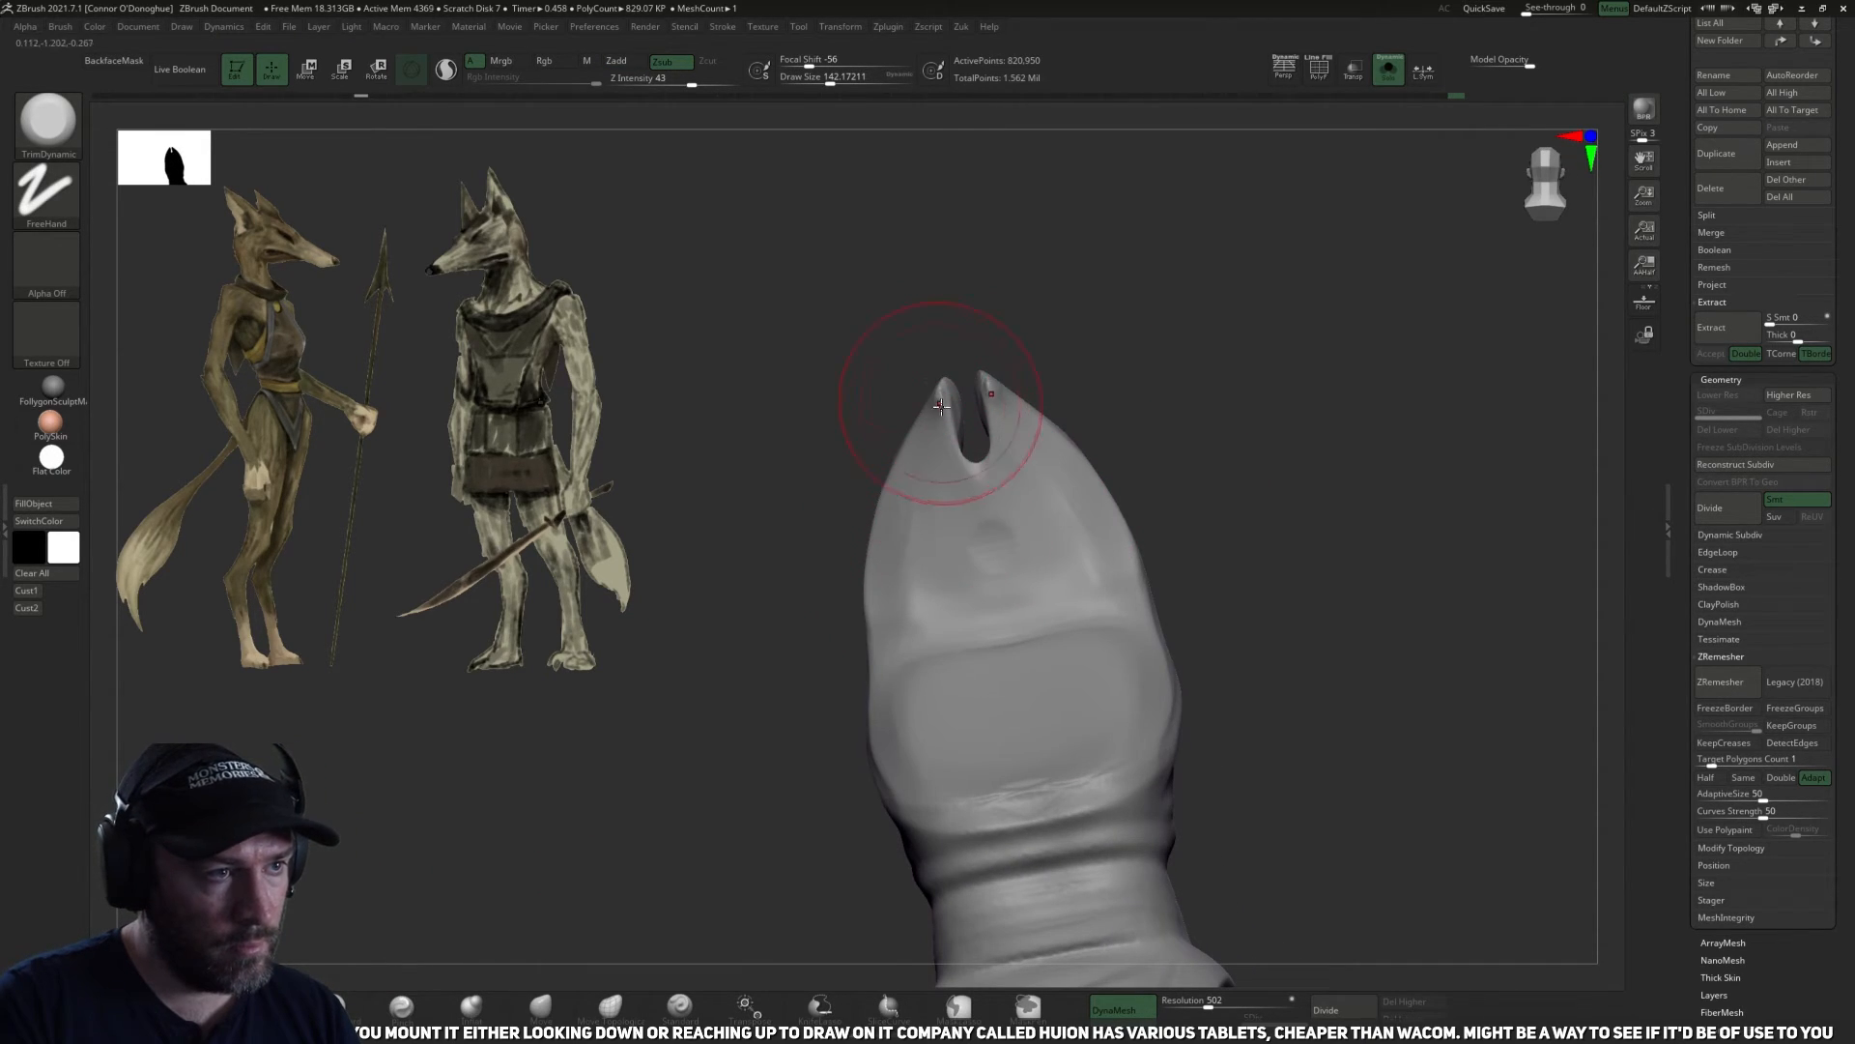
Polish the garment around the keyhole opening and over the broad panel beneath it with the hPolish brush.
{"action": "key", "text": "b"}
{"action": "key", "text": "h"}
{"action": "key", "text": "p"}
{"action": "left_click_drag", "start_coordinate": [1136, 352], "coordinate": [1164, 368]}
{"action": "left_click_drag", "start_coordinate": [957, 478], "coordinate": [953, 402]}
{"action": "mouse_move", "coordinate": [1073, 411]}
{"action": "left_mouse_down"}
{"action": "mouse_move", "coordinate": [1207, 447]}
{"action": "mouse_move", "coordinate": [940, 654]}
{"action": "left_mouse_up"}
{"action": "mouse_move", "coordinate": [1266, 645]}
{"action": "left_mouse_down"}
{"action": "mouse_move", "coordinate": [1127, 777]}
{"action": "mouse_move", "coordinate": [1073, 657]}
{"action": "left_mouse_up"}
Reduce the hPolish brush to size about 50 and polish the panel's lower edge just above the waist crease.
{"action": "left_click_drag", "start_coordinate": [1267, 360], "coordinate": [1290, 372]}
{"action": "key", "text": "bracketleft"}
{"action": "key", "text": "bracketleft"}
{"action": "left_click_drag", "start_coordinate": [1053, 705], "coordinate": [958, 730]}
{"action": "right_click_drag", "start_coordinate": [1048, 697], "coordinate": [982, 724]}
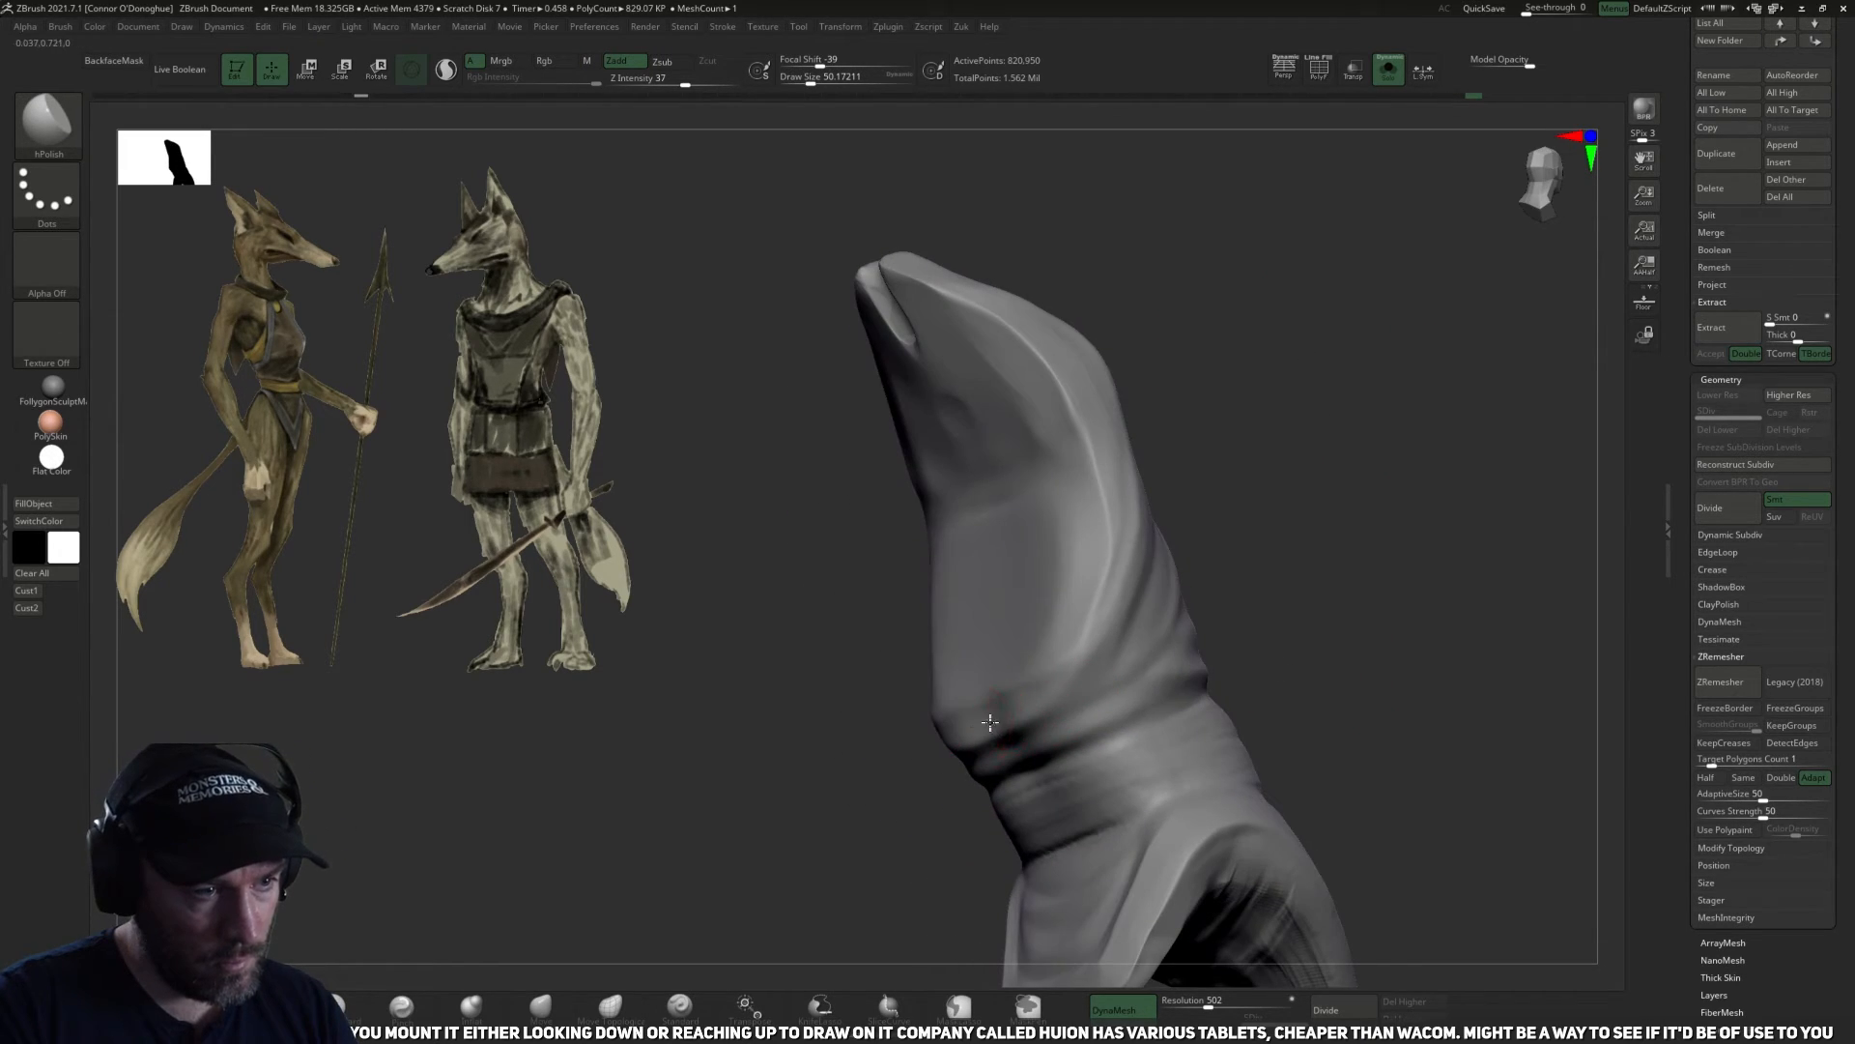
Flatten the panel's lower corner above the waist crease with the TrimDynamic brush at size about 42.
{"action": "left_click", "coordinate": [262, 1007]}
{"action": "right_click_drag", "start_coordinate": [785, 726], "coordinate": [858, 710]}
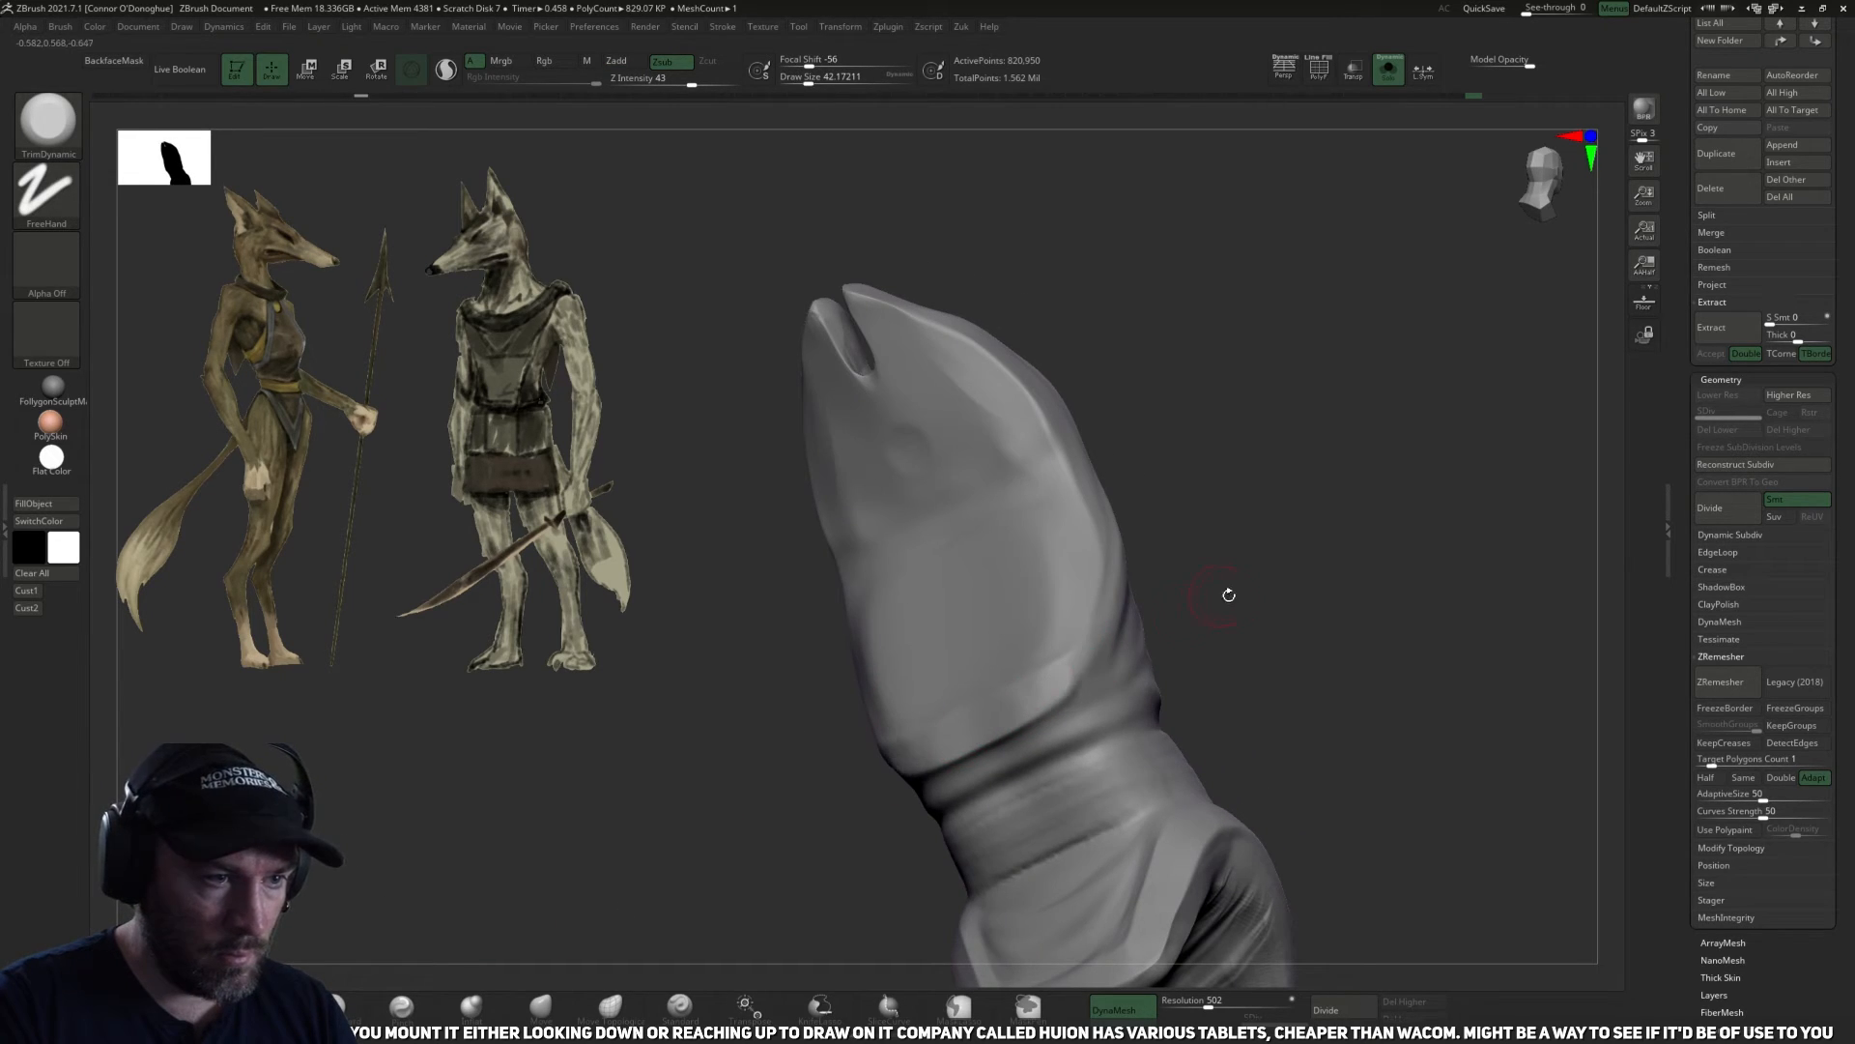
{"action": "right_click_drag", "start_coordinate": [1224, 594], "coordinate": [1010, 683]}
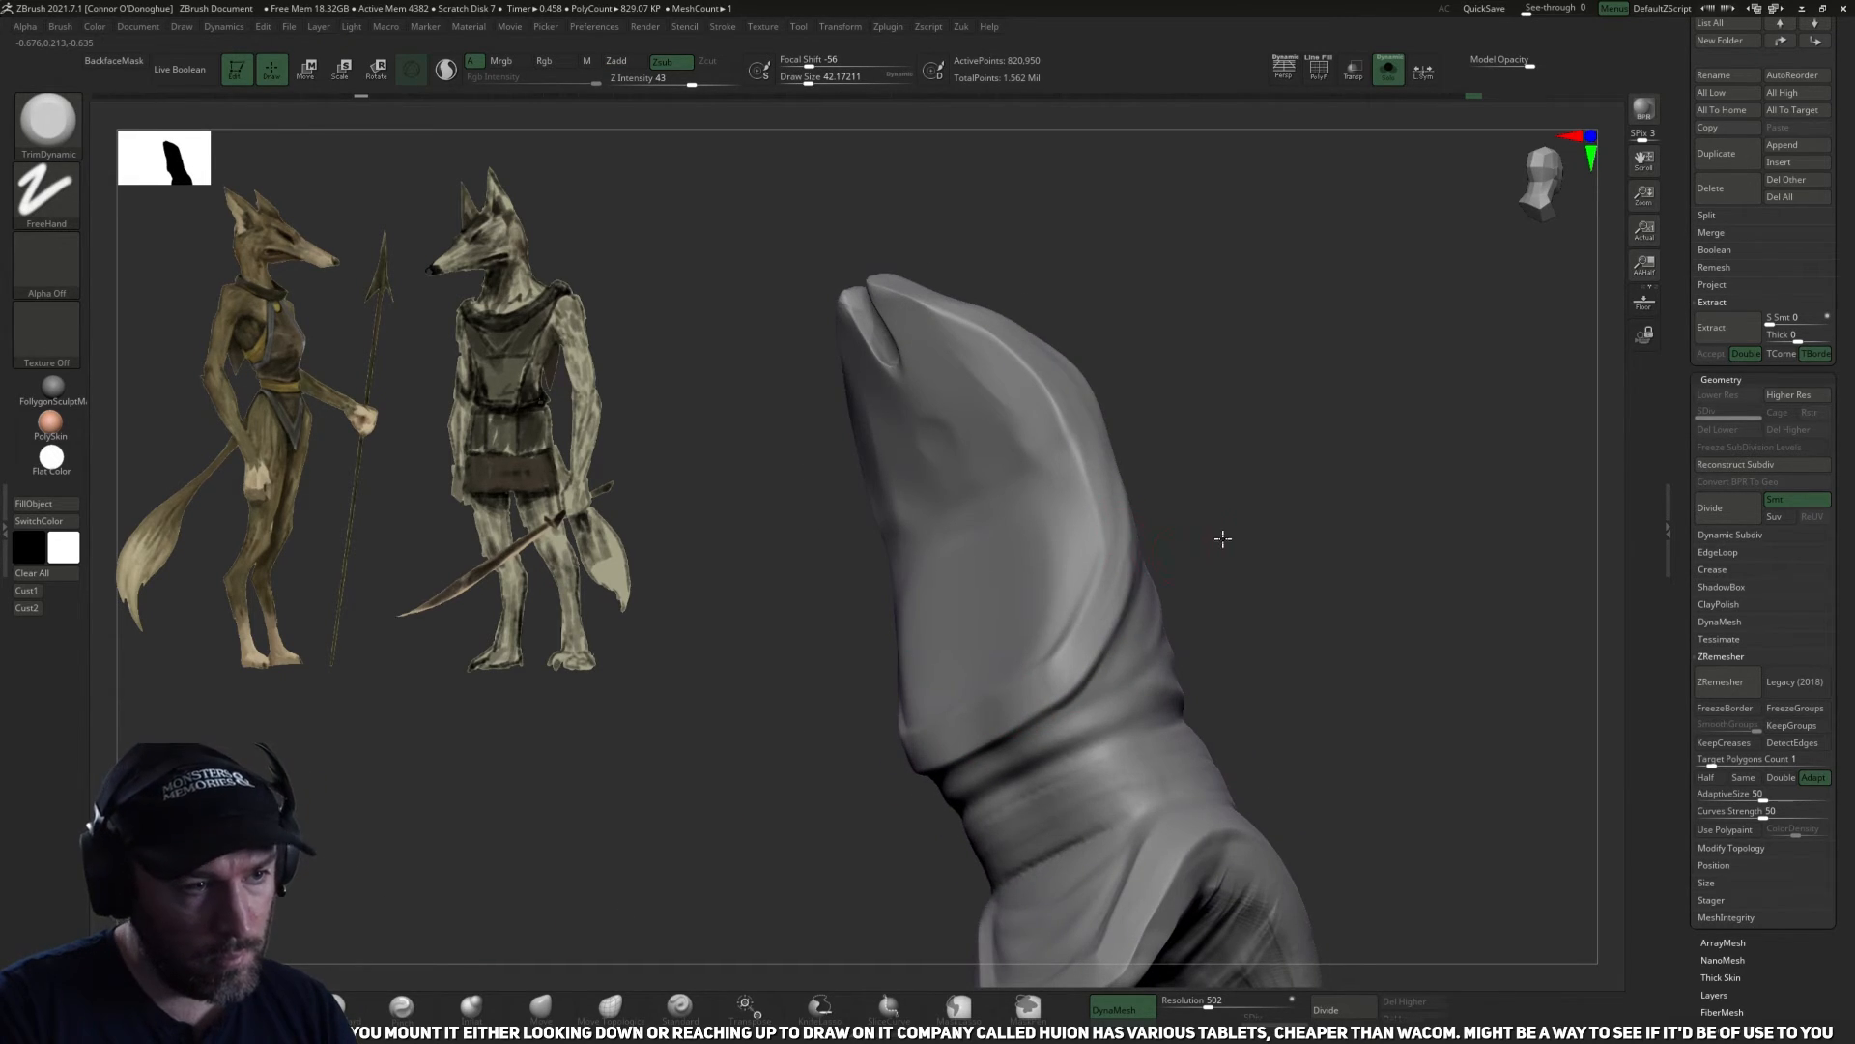
{"action": "right_click_drag", "start_coordinate": [1222, 538], "coordinate": [1305, 510]}
Enlarge TrimDynamic to size about 78 and soften the diagonal fold running along the panel's side to the waist.
{"action": "key", "text": "bracketright"}
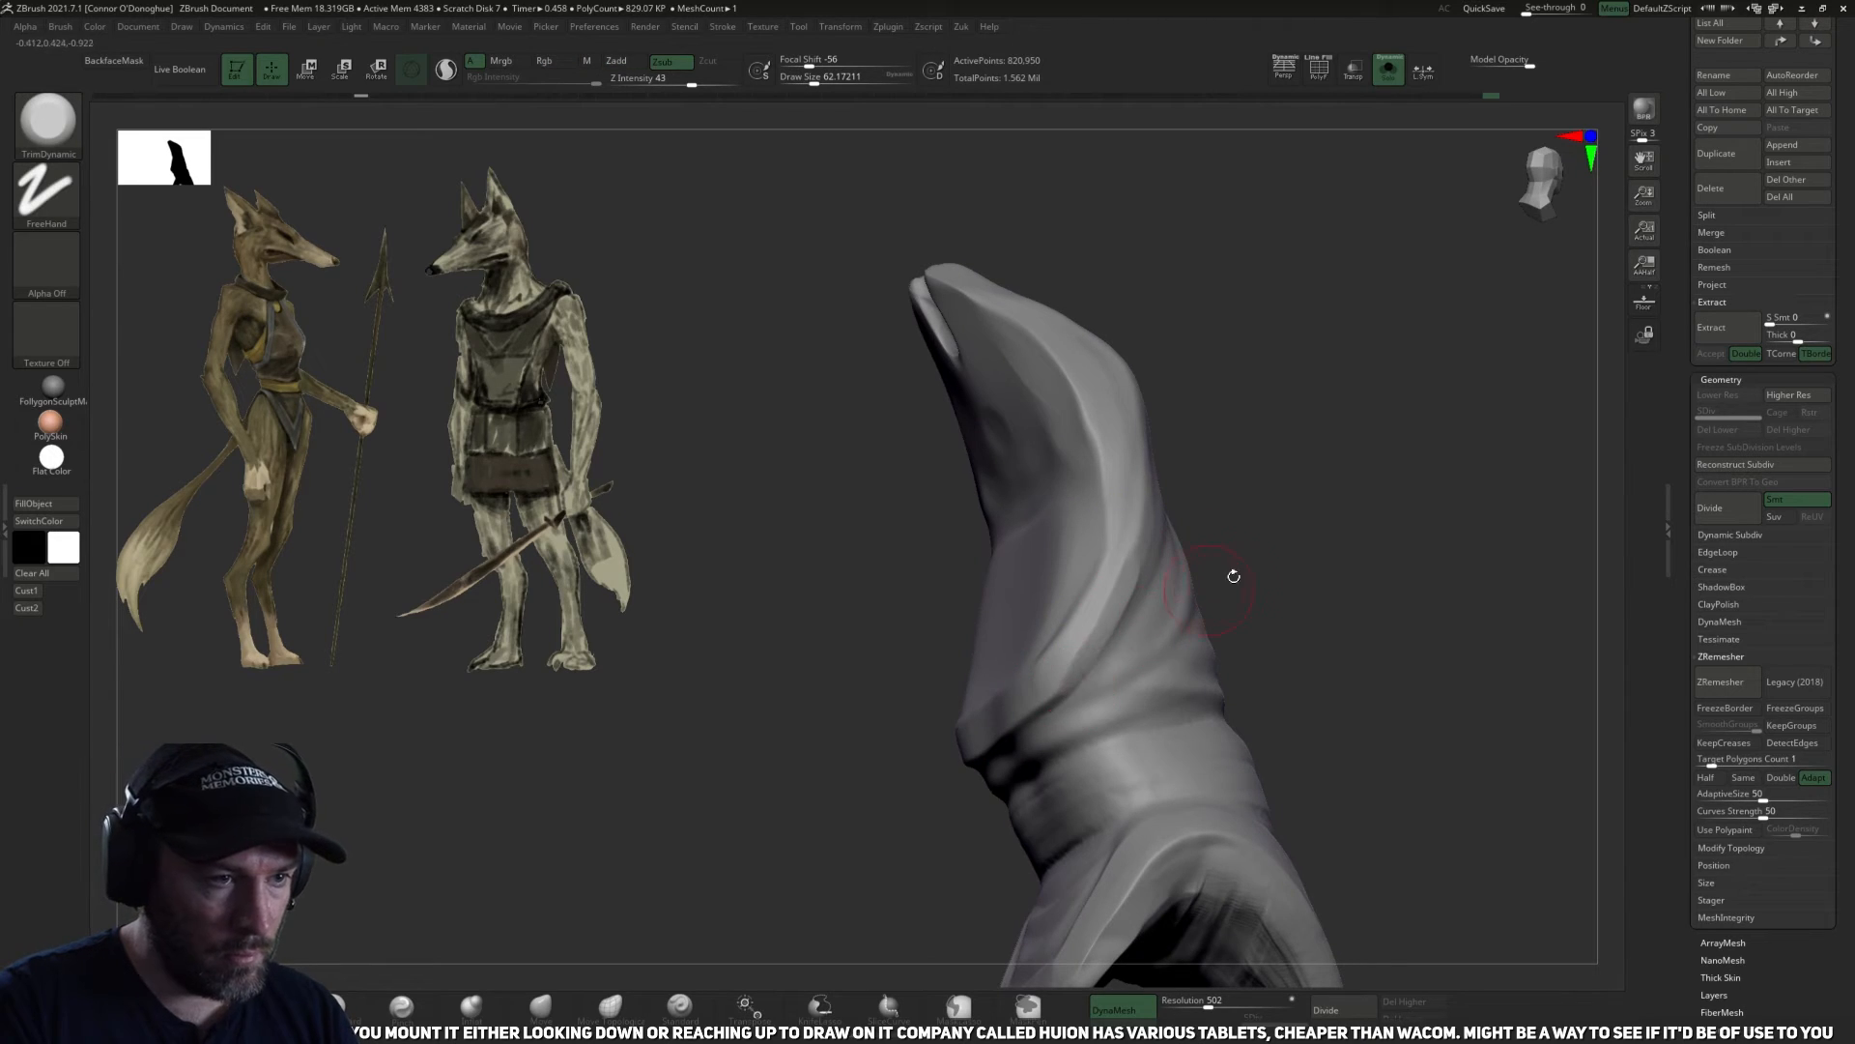
{"action": "right_click_drag", "start_coordinate": [1234, 576], "coordinate": [1275, 522]}
{"action": "key", "text": "bracketright"}
{"action": "left_click_drag", "start_coordinate": [1109, 651], "coordinate": [929, 769]}
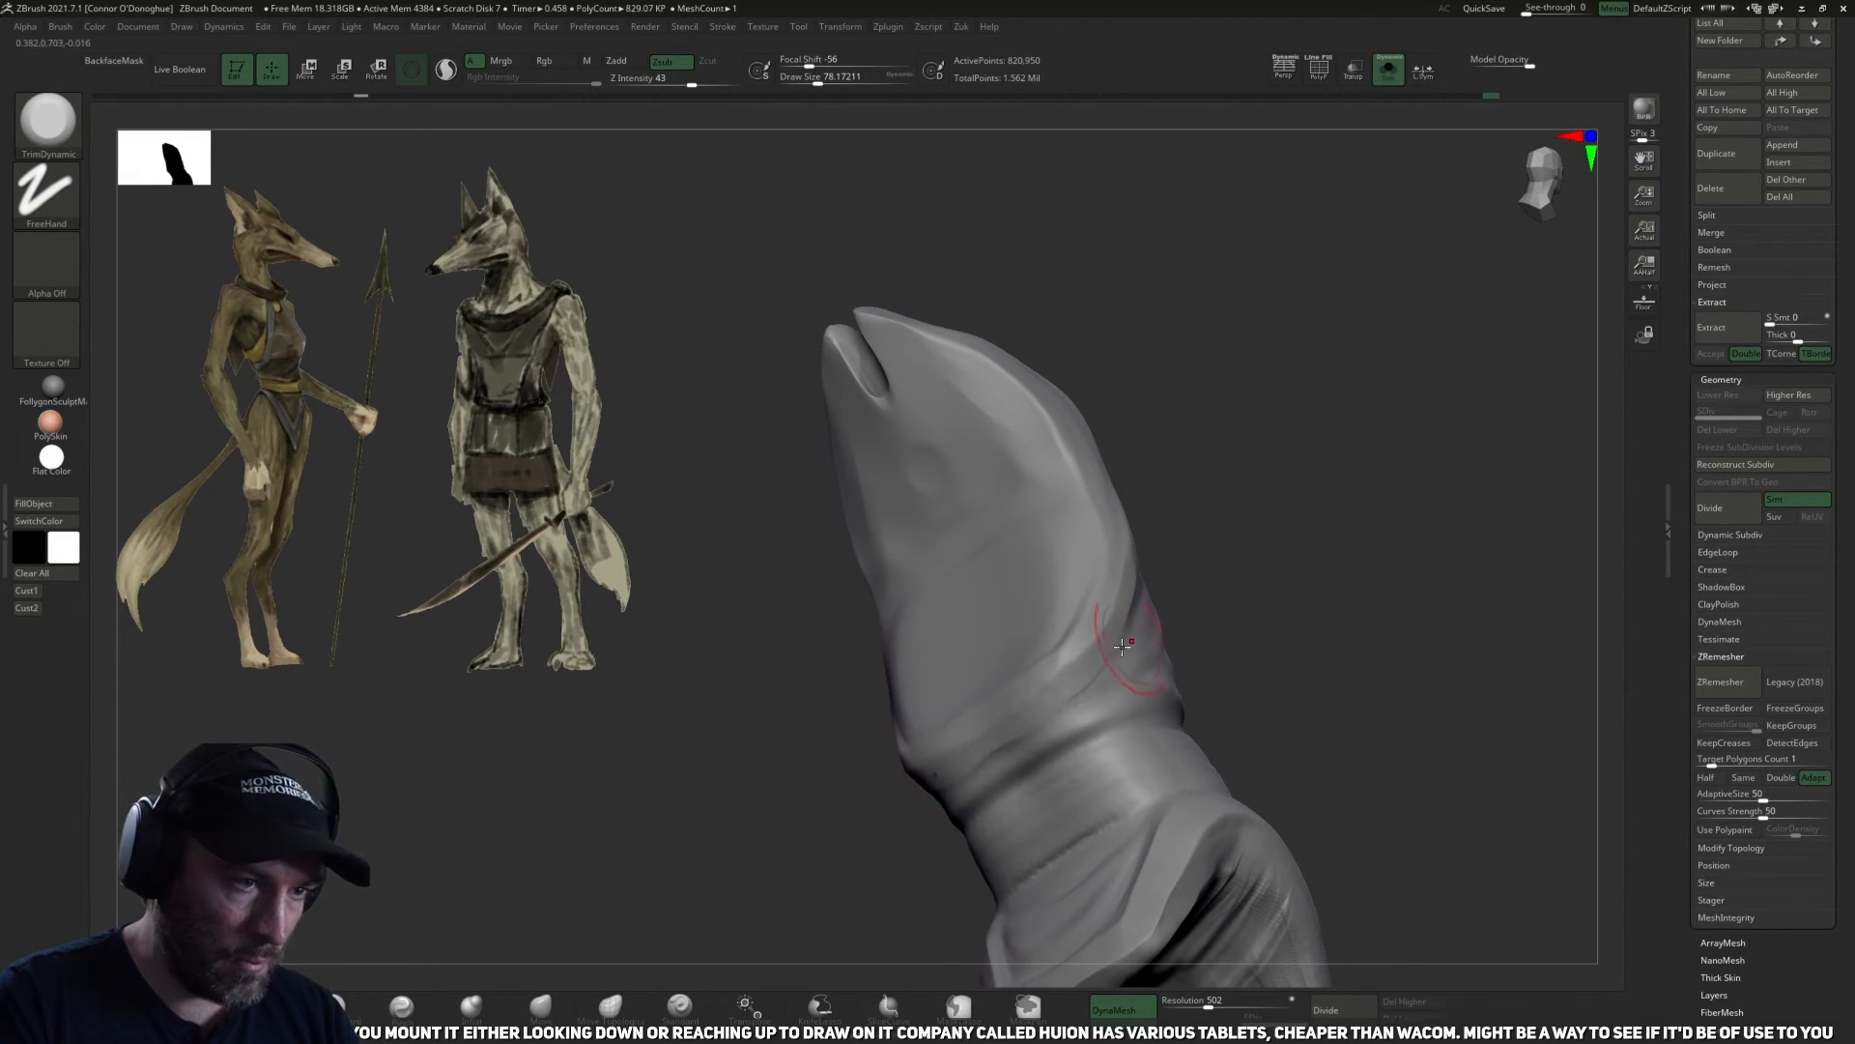
{"action": "right_click_drag", "start_coordinate": [1288, 480], "coordinate": [1286, 265]}
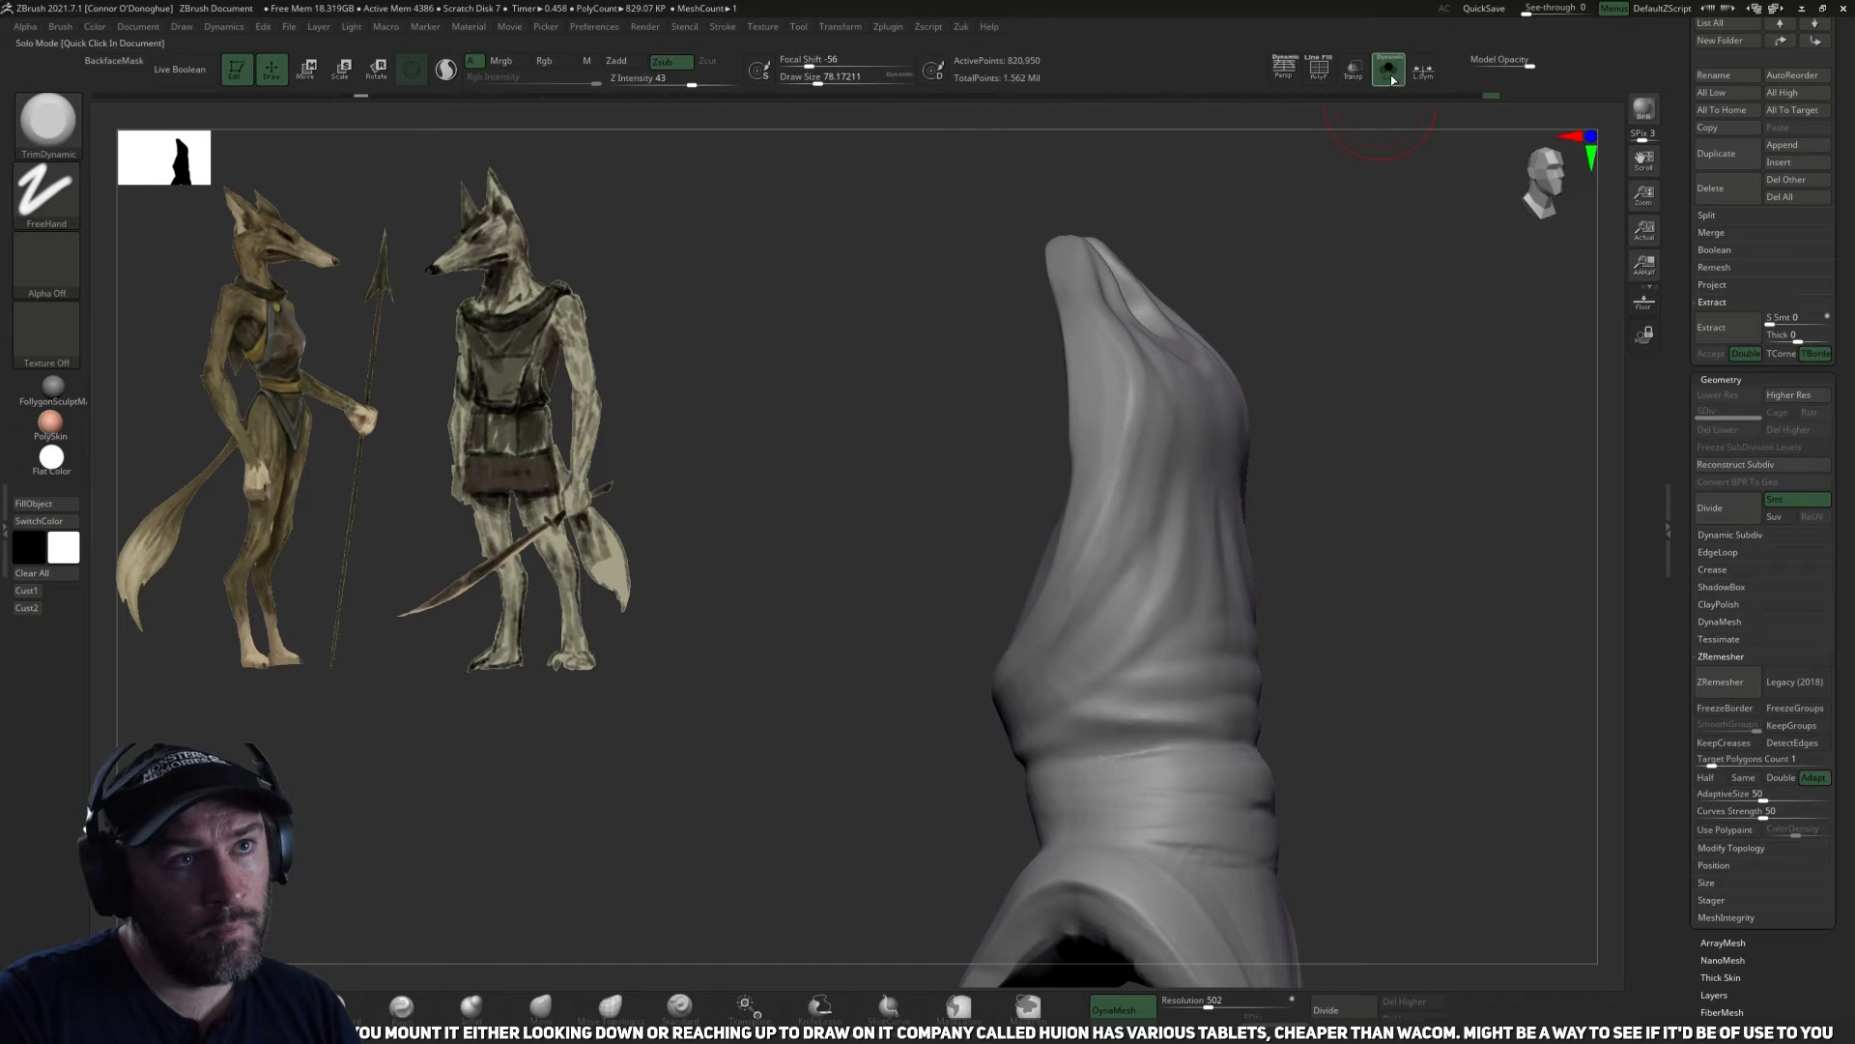
Show the whole figure and carve curved drape folds below the garment's front keyhole with DamStandard at size about 78.
{"action": "left_click", "coordinate": [1393, 78]}
{"action": "mouse_move", "coordinate": [1395, 348]}
{"action": "right_mouse_down"}
{"action": "mouse_move", "coordinate": [1470, 434]}
{"action": "mouse_move", "coordinate": [1446, 402]}
{"action": "mouse_move", "coordinate": [1388, 391]}
{"action": "right_mouse_up"}
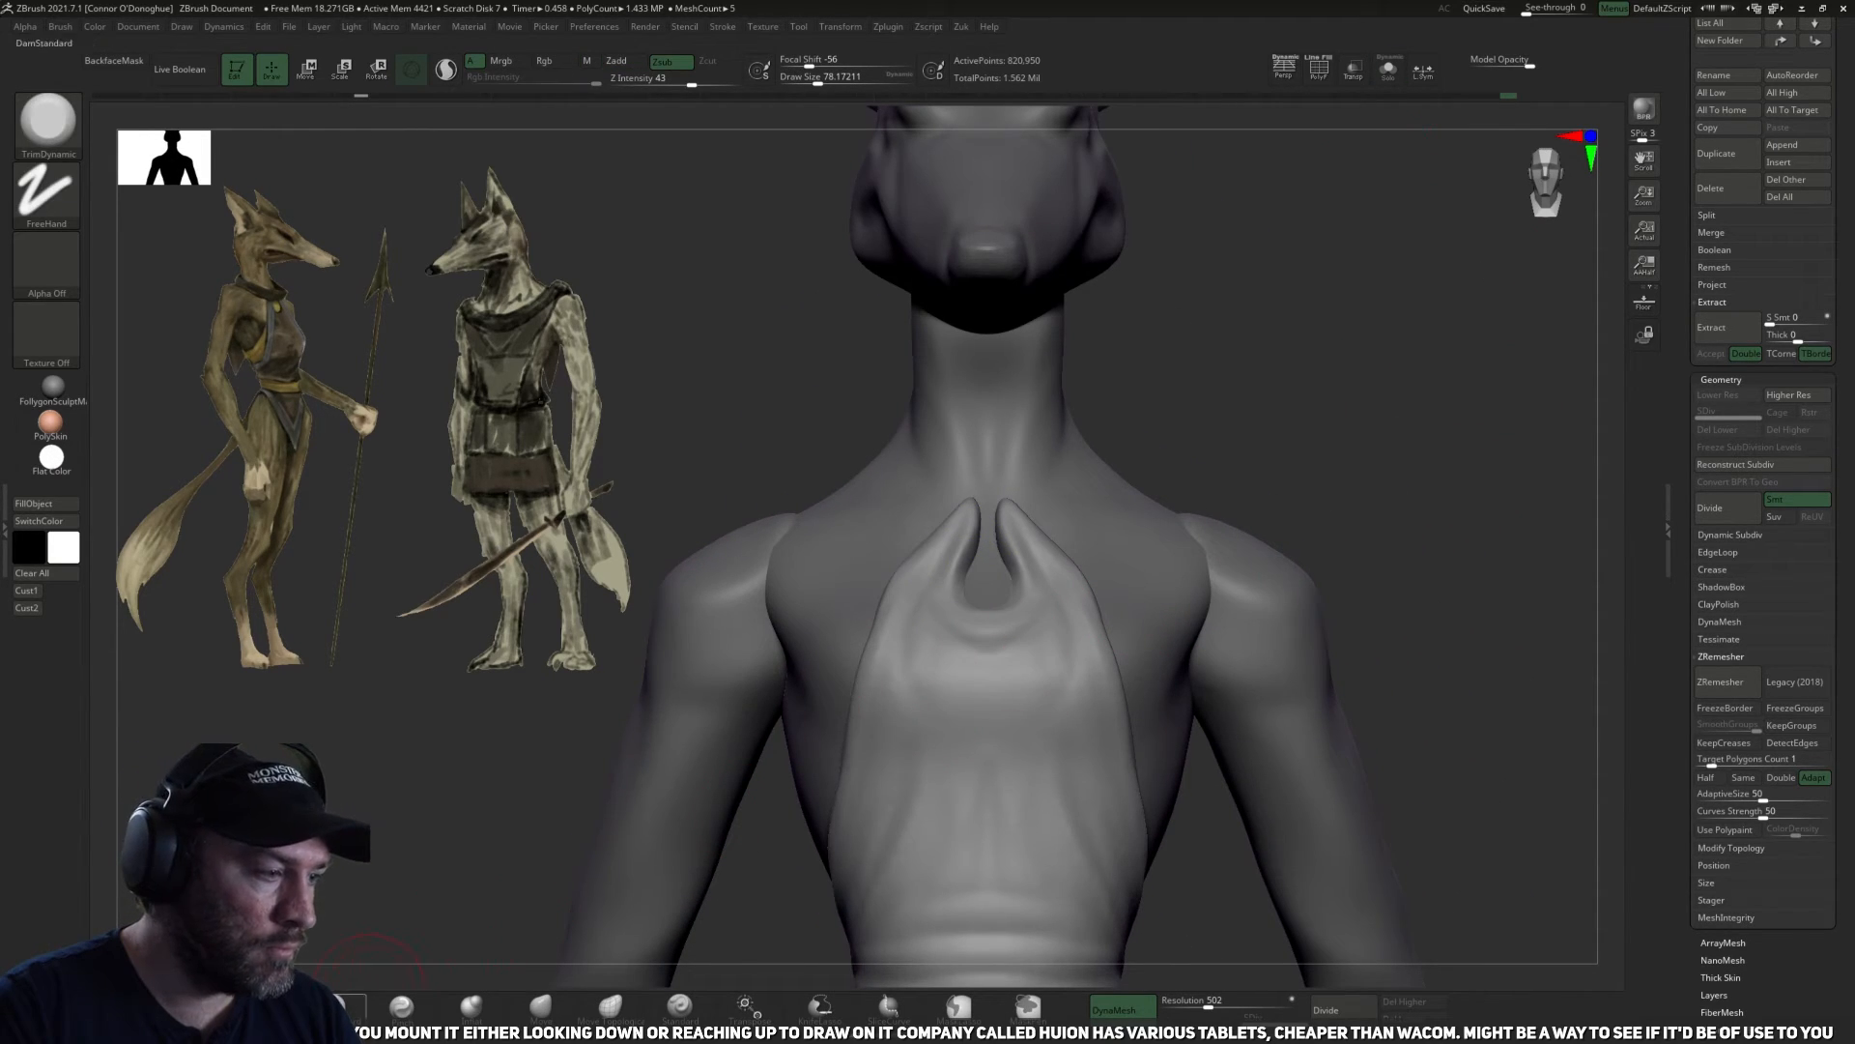
{"action": "left_click", "coordinate": [356, 1005]}
{"action": "right_click_drag", "start_coordinate": [1325, 389], "coordinate": [1327, 444]}
{"action": "mouse_move", "coordinate": [961, 592]}
{"action": "left_mouse_down"}
{"action": "mouse_move", "coordinate": [988, 672]}
{"action": "mouse_move", "coordinate": [1010, 665]}
{"action": "left_mouse_up"}
{"action": "mouse_move", "coordinate": [918, 619]}
{"action": "left_mouse_down"}
{"action": "mouse_move", "coordinate": [989, 700]}
{"action": "mouse_move", "coordinate": [997, 663]}
{"action": "mouse_move", "coordinate": [966, 652]}
{"action": "mouse_move", "coordinate": [989, 660]}
{"action": "left_mouse_up"}
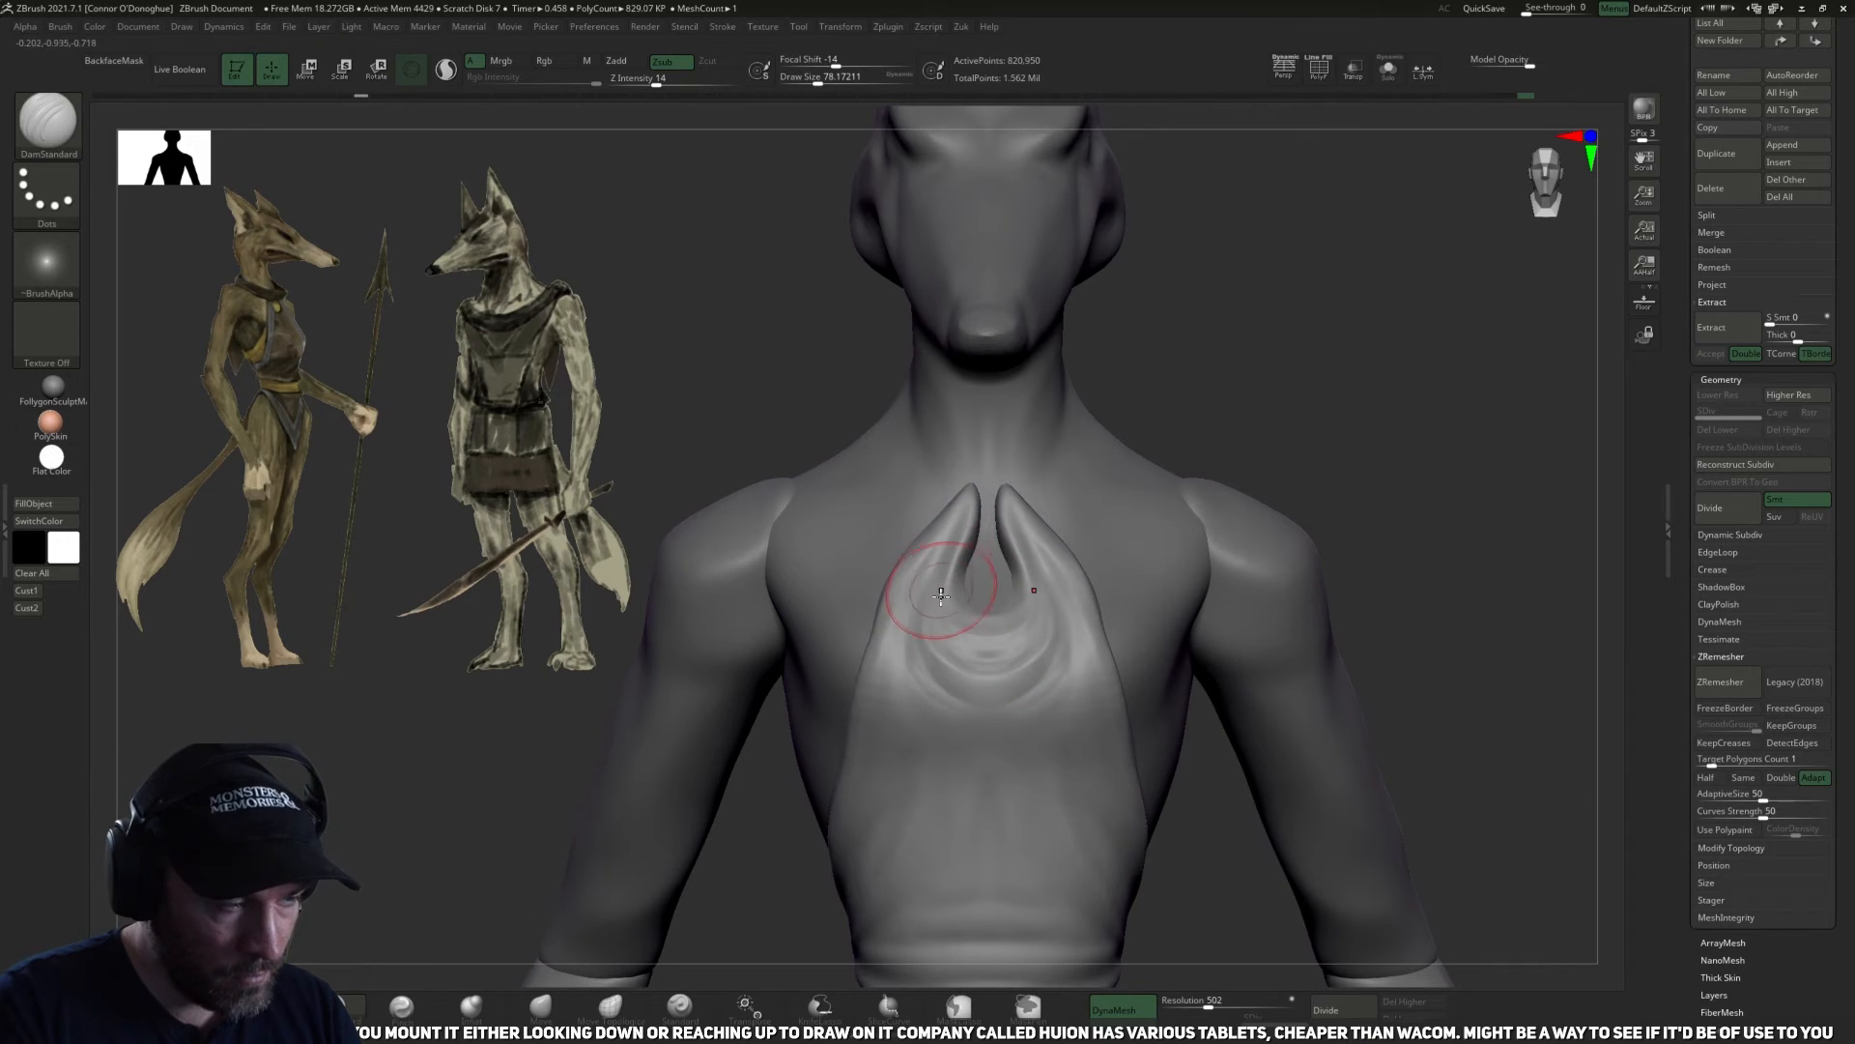
Flatten the curved folds beneath the front keyhole with the TrimDynamic brush at size about 94.
{"action": "key", "text": "b"}
{"action": "key", "text": "t"}
{"action": "key", "text": "d"}
{"action": "mouse_move", "coordinate": [956, 565]}
{"action": "left_mouse_down"}
{"action": "mouse_move", "coordinate": [992, 615]}
{"action": "mouse_move", "coordinate": [1001, 690]}
{"action": "left_mouse_up"}
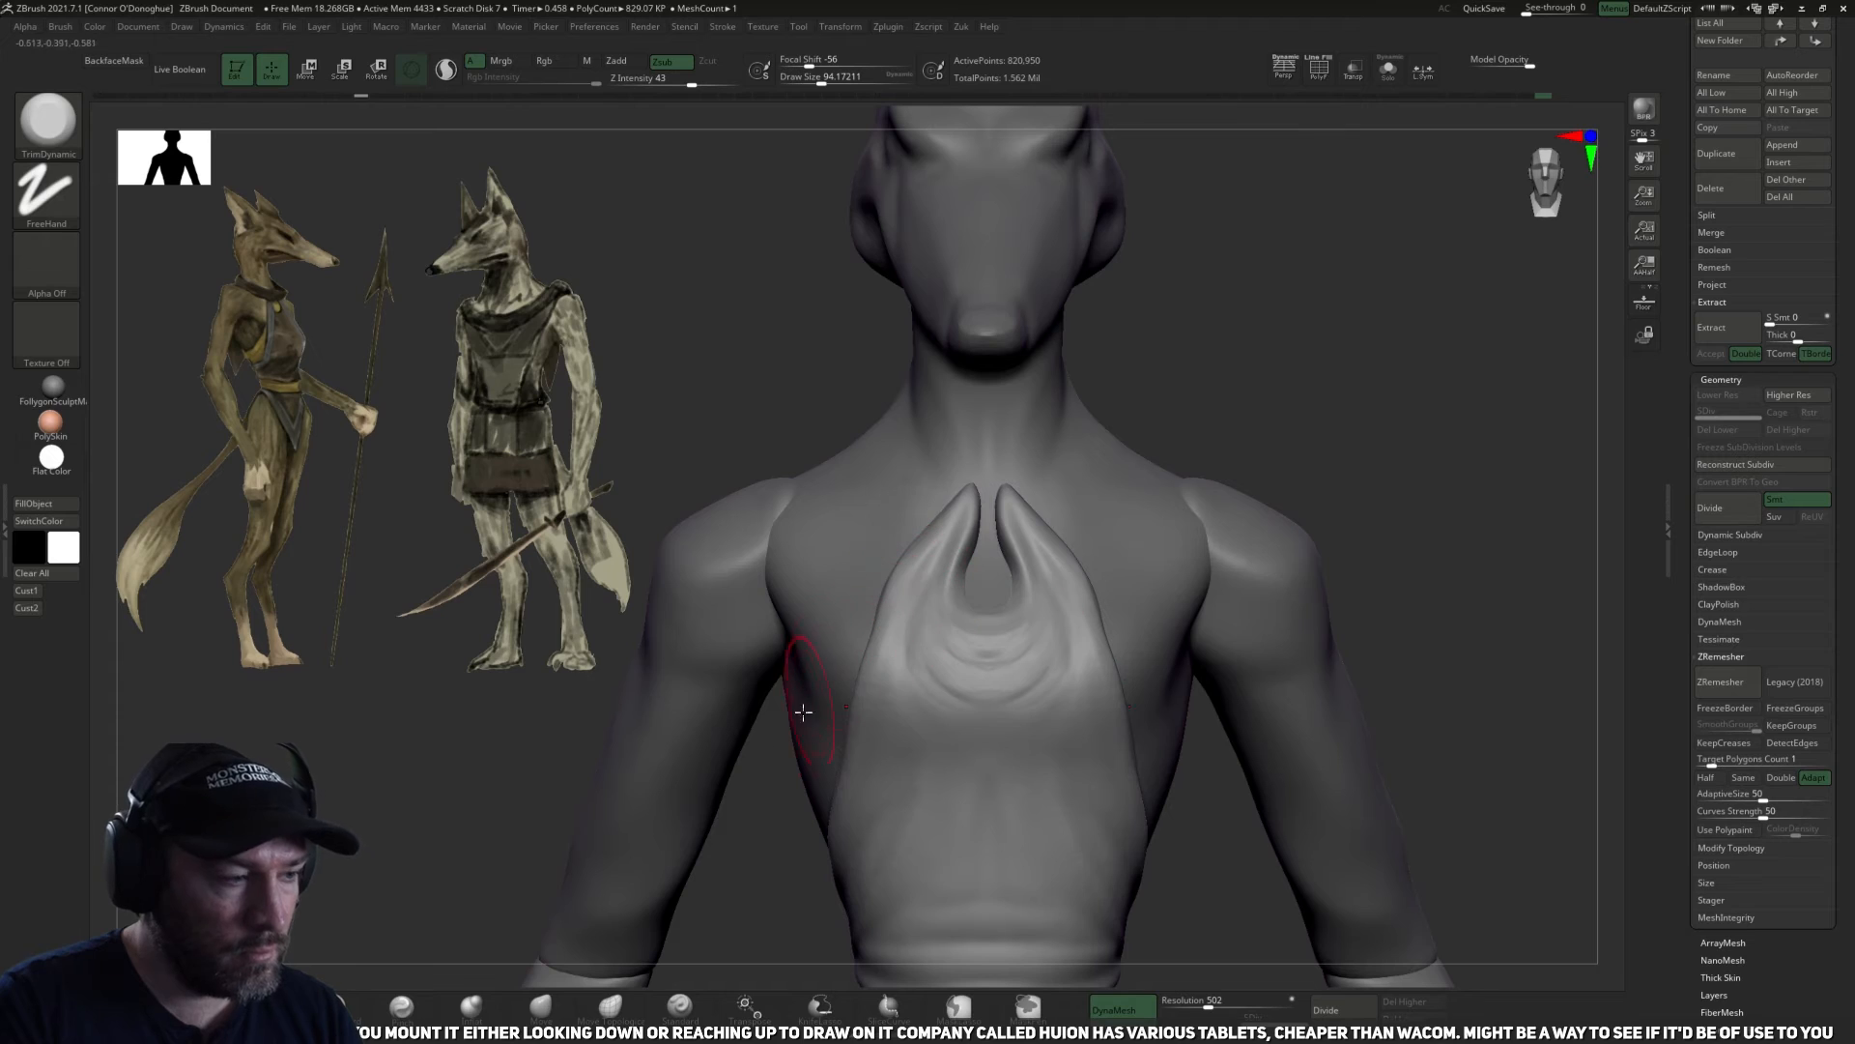
Adjust the keyhole's edge and the folds beneath it with the Move brush, smoothing the fabric around them.
{"action": "left_click", "coordinate": [539, 1006]}
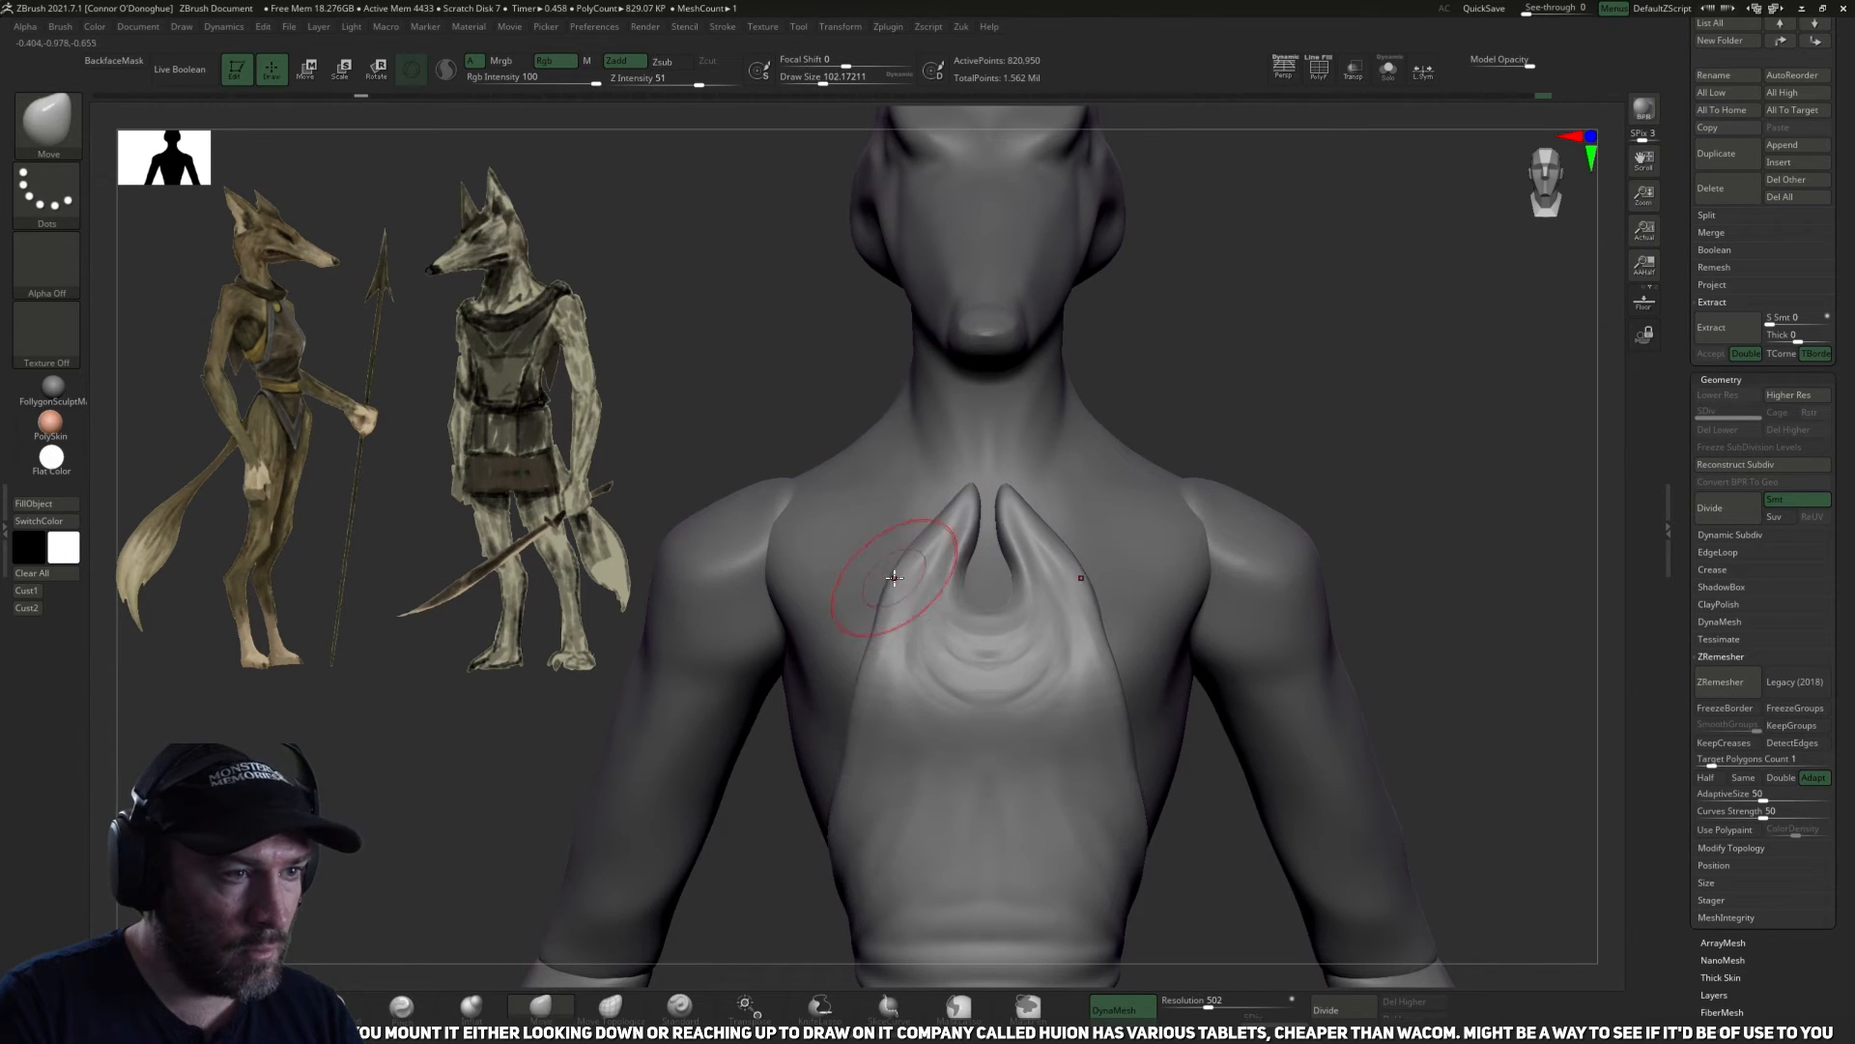
{"action": "key", "text": "["}
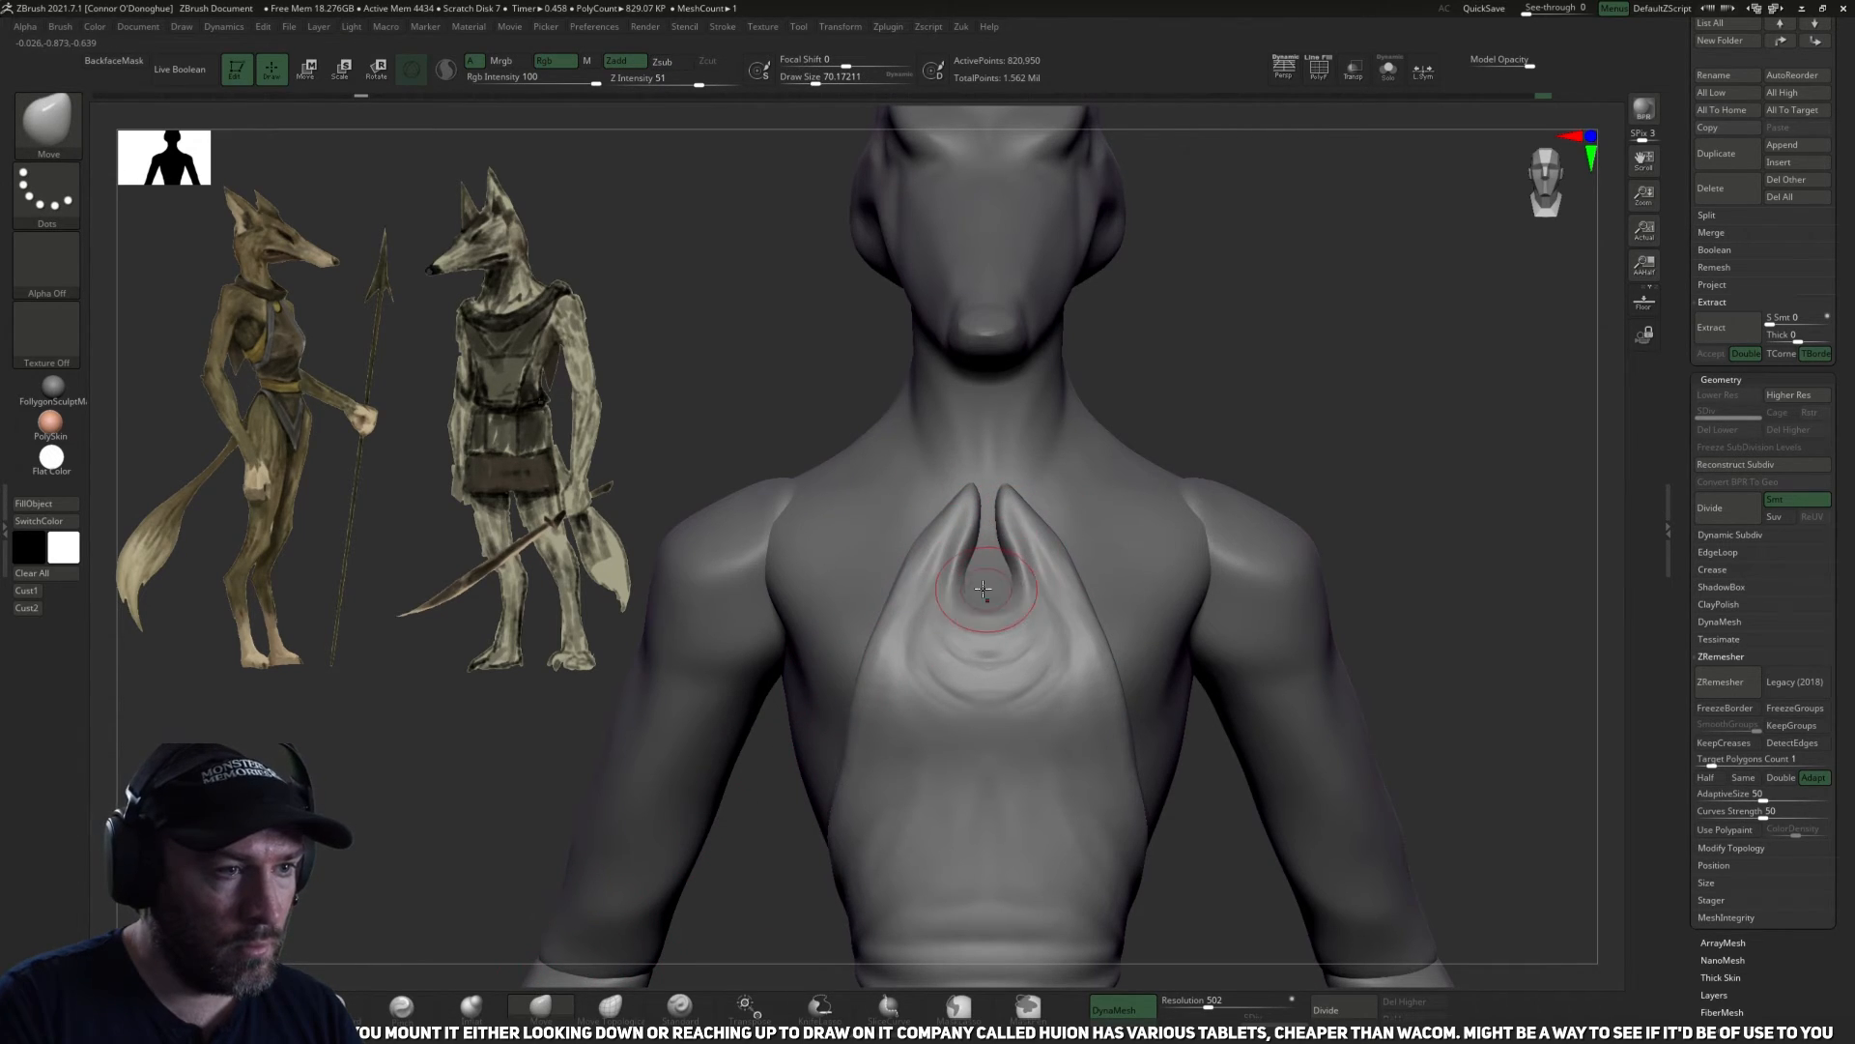
{"action": "left_click_drag", "start_coordinate": [971, 591], "coordinate": [962, 594]}
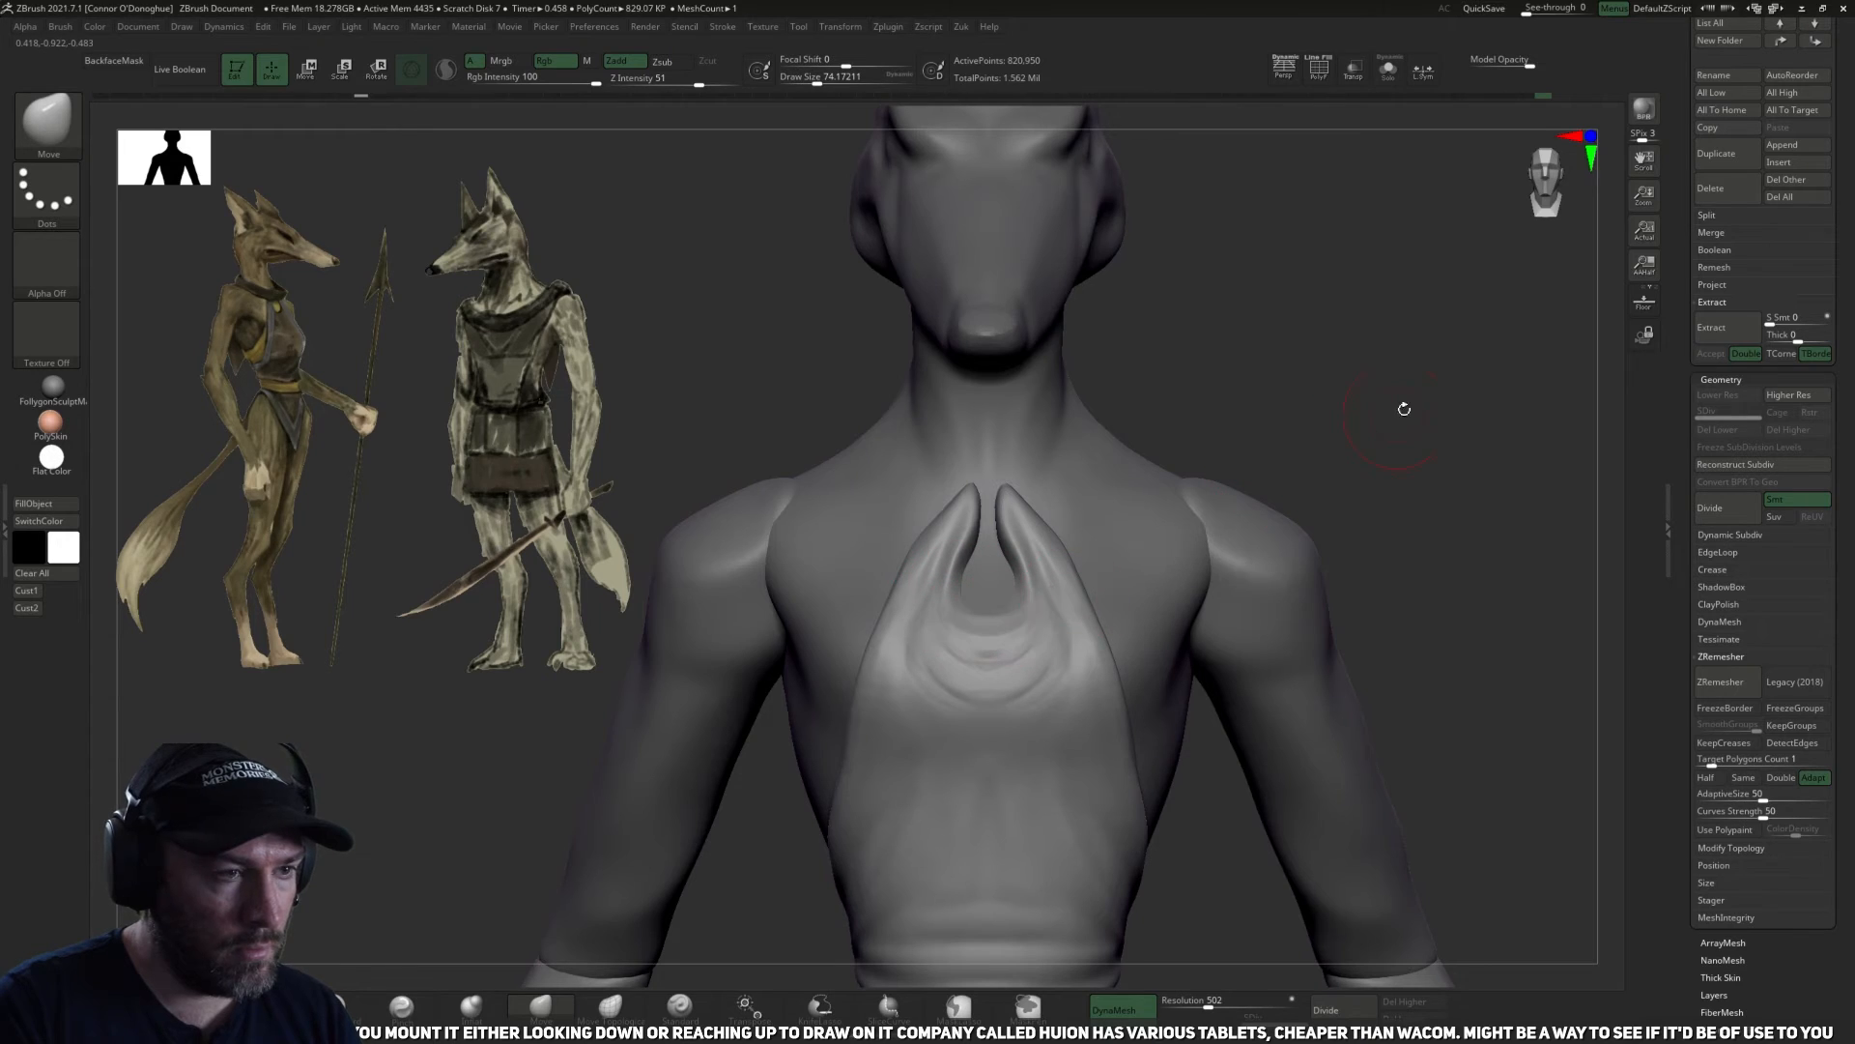
{"action": "left_click_drag", "start_coordinate": [1401, 405], "coordinate": [1399, 488]}
{"action": "key", "text": "["}
{"action": "left_click_drag", "start_coordinate": [989, 652], "coordinate": [986, 684], "text": "shift"}
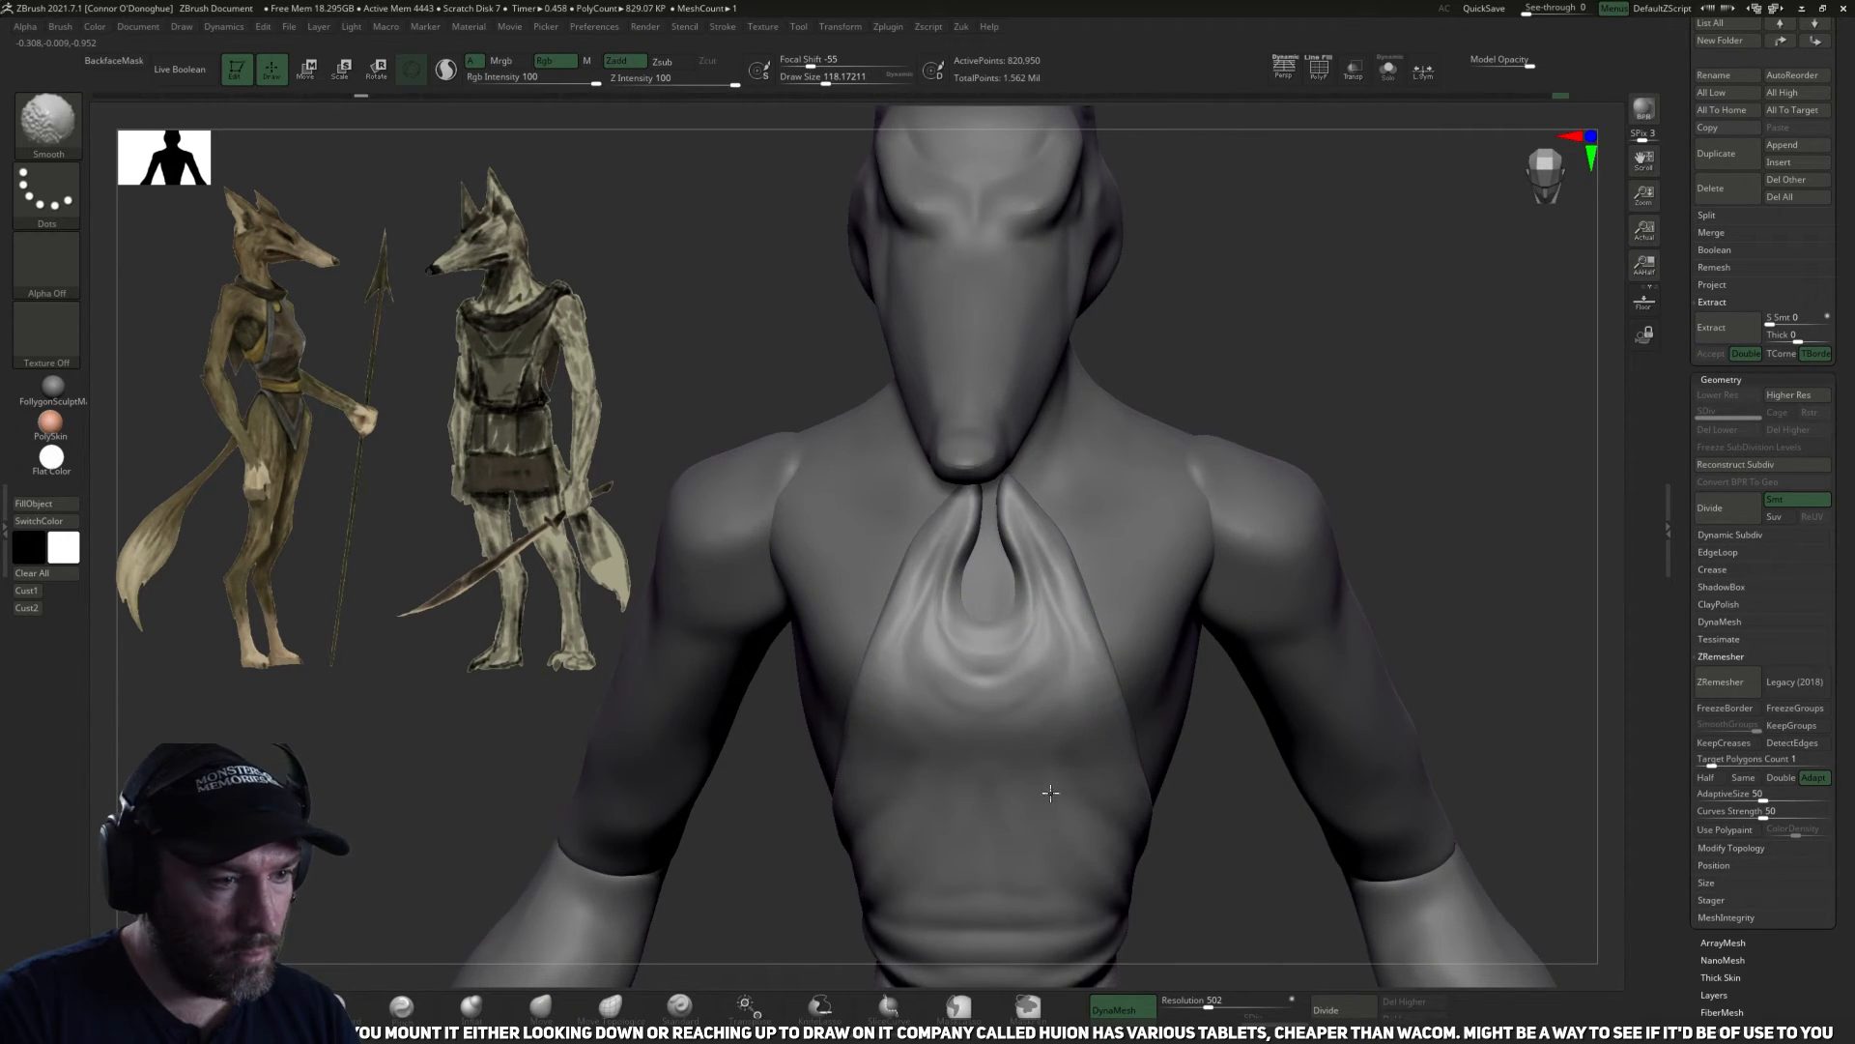
Isolate the torso and smooth the waist, abdomen and pelvis from the front.
{"action": "mouse_move", "coordinate": [1292, 381]}
{"action": "left_mouse_down"}
{"action": "mouse_move", "coordinate": [1325, 281]}
{"action": "mouse_move", "coordinate": [1418, 372]}
{"action": "mouse_move", "coordinate": [1467, 339]}
{"action": "left_mouse_up"}
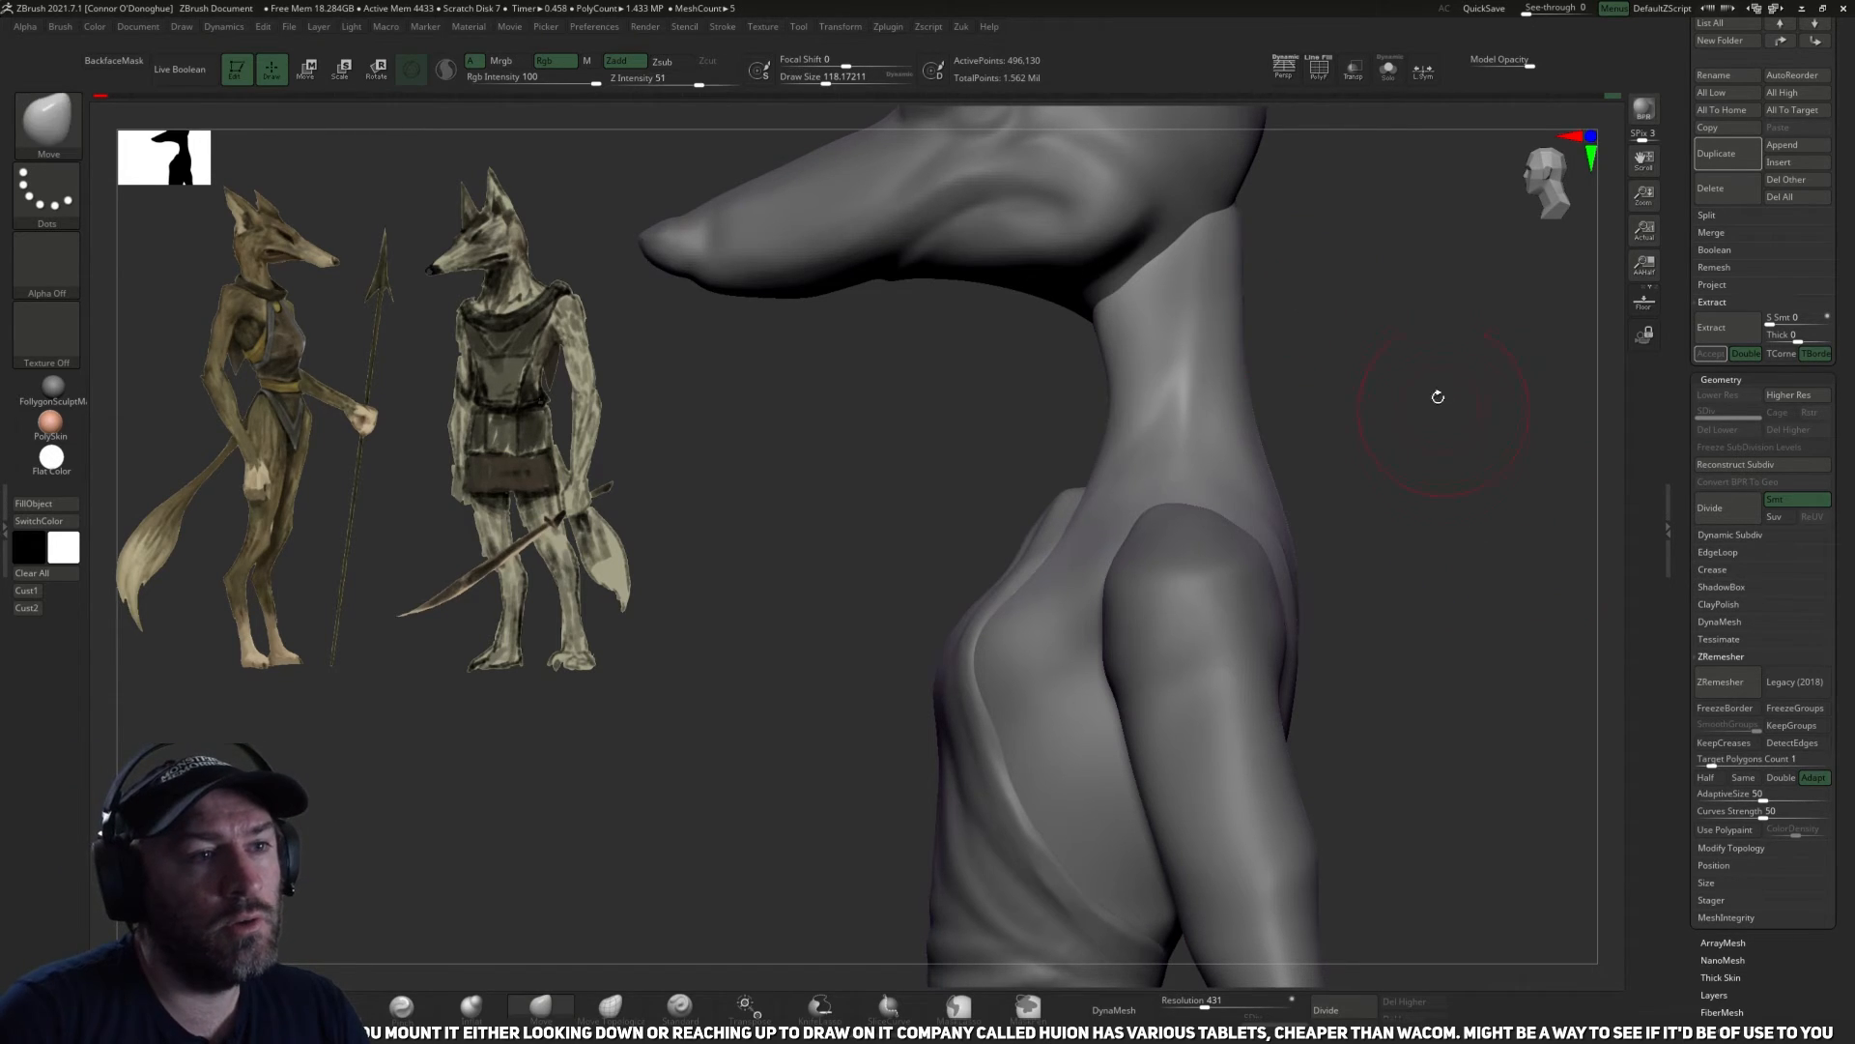
{"action": "left_click_drag", "start_coordinate": [1437, 397], "coordinate": [1386, 477], "text": "alt"}
{"action": "left_click", "coordinate": [1389, 70]}
{"action": "mouse_move", "coordinate": [1406, 387]}
{"action": "left_mouse_down"}
{"action": "mouse_move", "coordinate": [1323, 393]}
{"action": "mouse_move", "coordinate": [1400, 480]}
{"action": "mouse_move", "coordinate": [1243, 447]}
{"action": "mouse_move", "coordinate": [964, 596]}
{"action": "left_mouse_up"}
{"action": "left_click_drag", "start_coordinate": [1142, 819], "coordinate": [1155, 649], "text": "alt"}
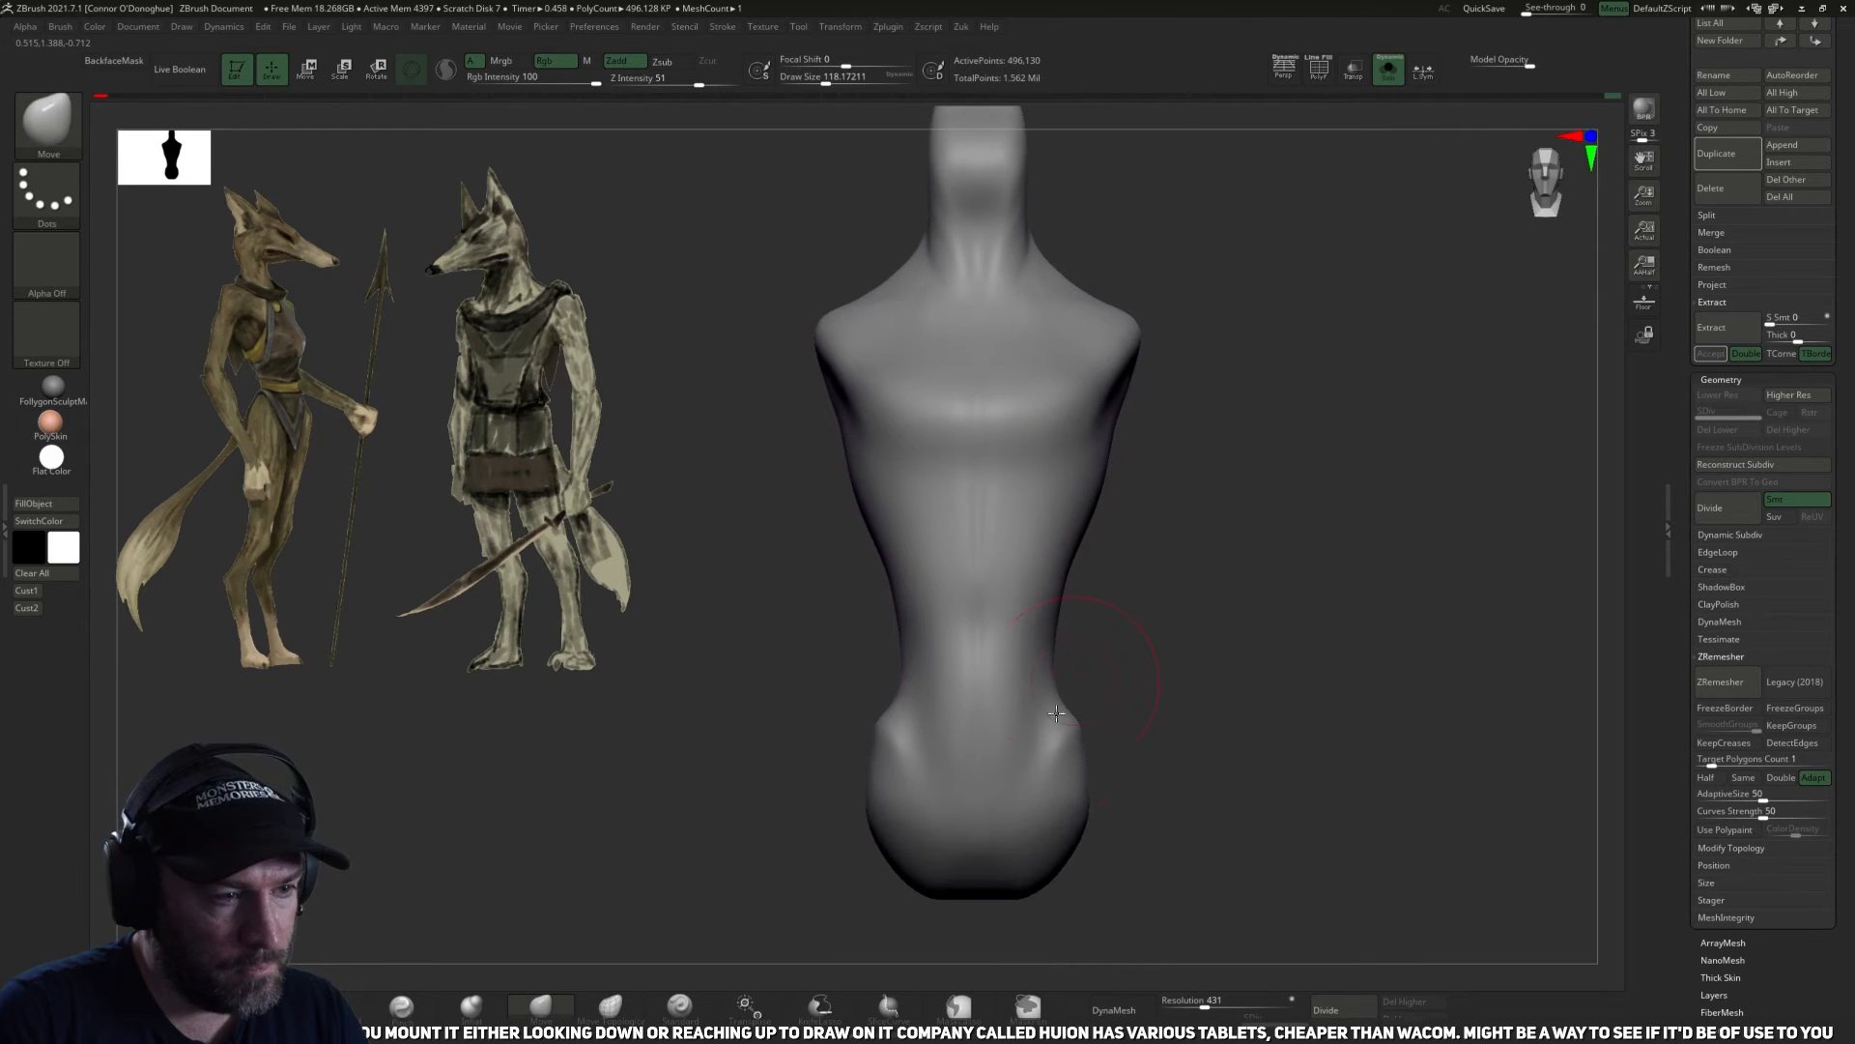
{"action": "left_click_drag", "start_coordinate": [981, 715], "coordinate": [962, 820], "text": "shift"}
{"action": "left_click_drag", "start_coordinate": [1147, 642], "coordinate": [1169, 858], "text": "alt"}
{"action": "left_click_drag", "start_coordinate": [997, 705], "coordinate": [992, 536], "text": "shift"}
Smooth the torso's chest, flanks and lower back at brush size about 118.
{"action": "mouse_move", "coordinate": [946, 428]}
{"action": "left_mouse_down"}
{"action": "mouse_move", "coordinate": [1121, 496]}
{"action": "mouse_move", "coordinate": [1169, 657]}
{"action": "left_mouse_up"}
{"action": "left_click_drag", "start_coordinate": [1387, 526], "coordinate": [1353, 551], "text": "shift"}
{"action": "left_click_drag", "start_coordinate": [1039, 663], "coordinate": [1040, 862], "text": "shift"}
{"action": "mouse_move", "coordinate": [1392, 723]}
{"action": "left_mouse_down"}
{"action": "mouse_move", "coordinate": [1199, 735]}
{"action": "mouse_move", "coordinate": [1055, 712]}
{"action": "left_mouse_up"}
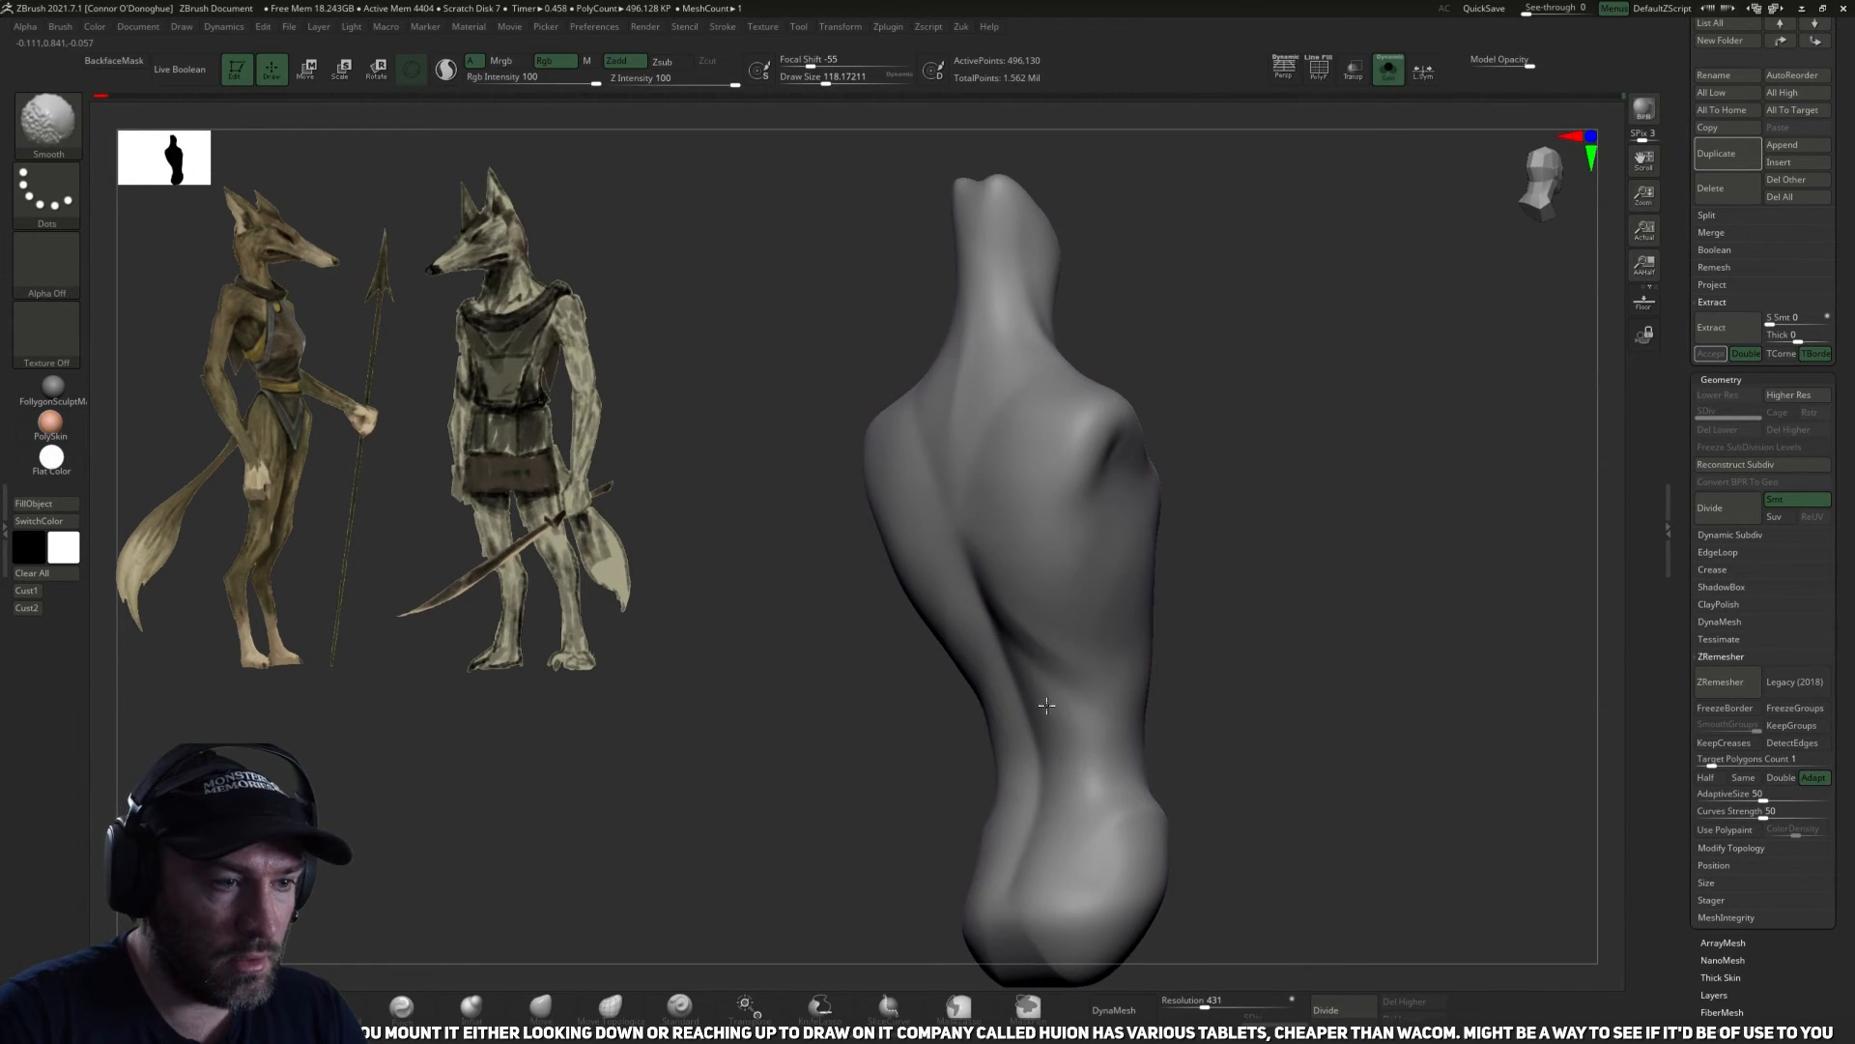
{"action": "left_click_drag", "start_coordinate": [1179, 745], "coordinate": [1238, 737]}
{"action": "left_click_drag", "start_coordinate": [1308, 584], "coordinate": [1069, 671]}
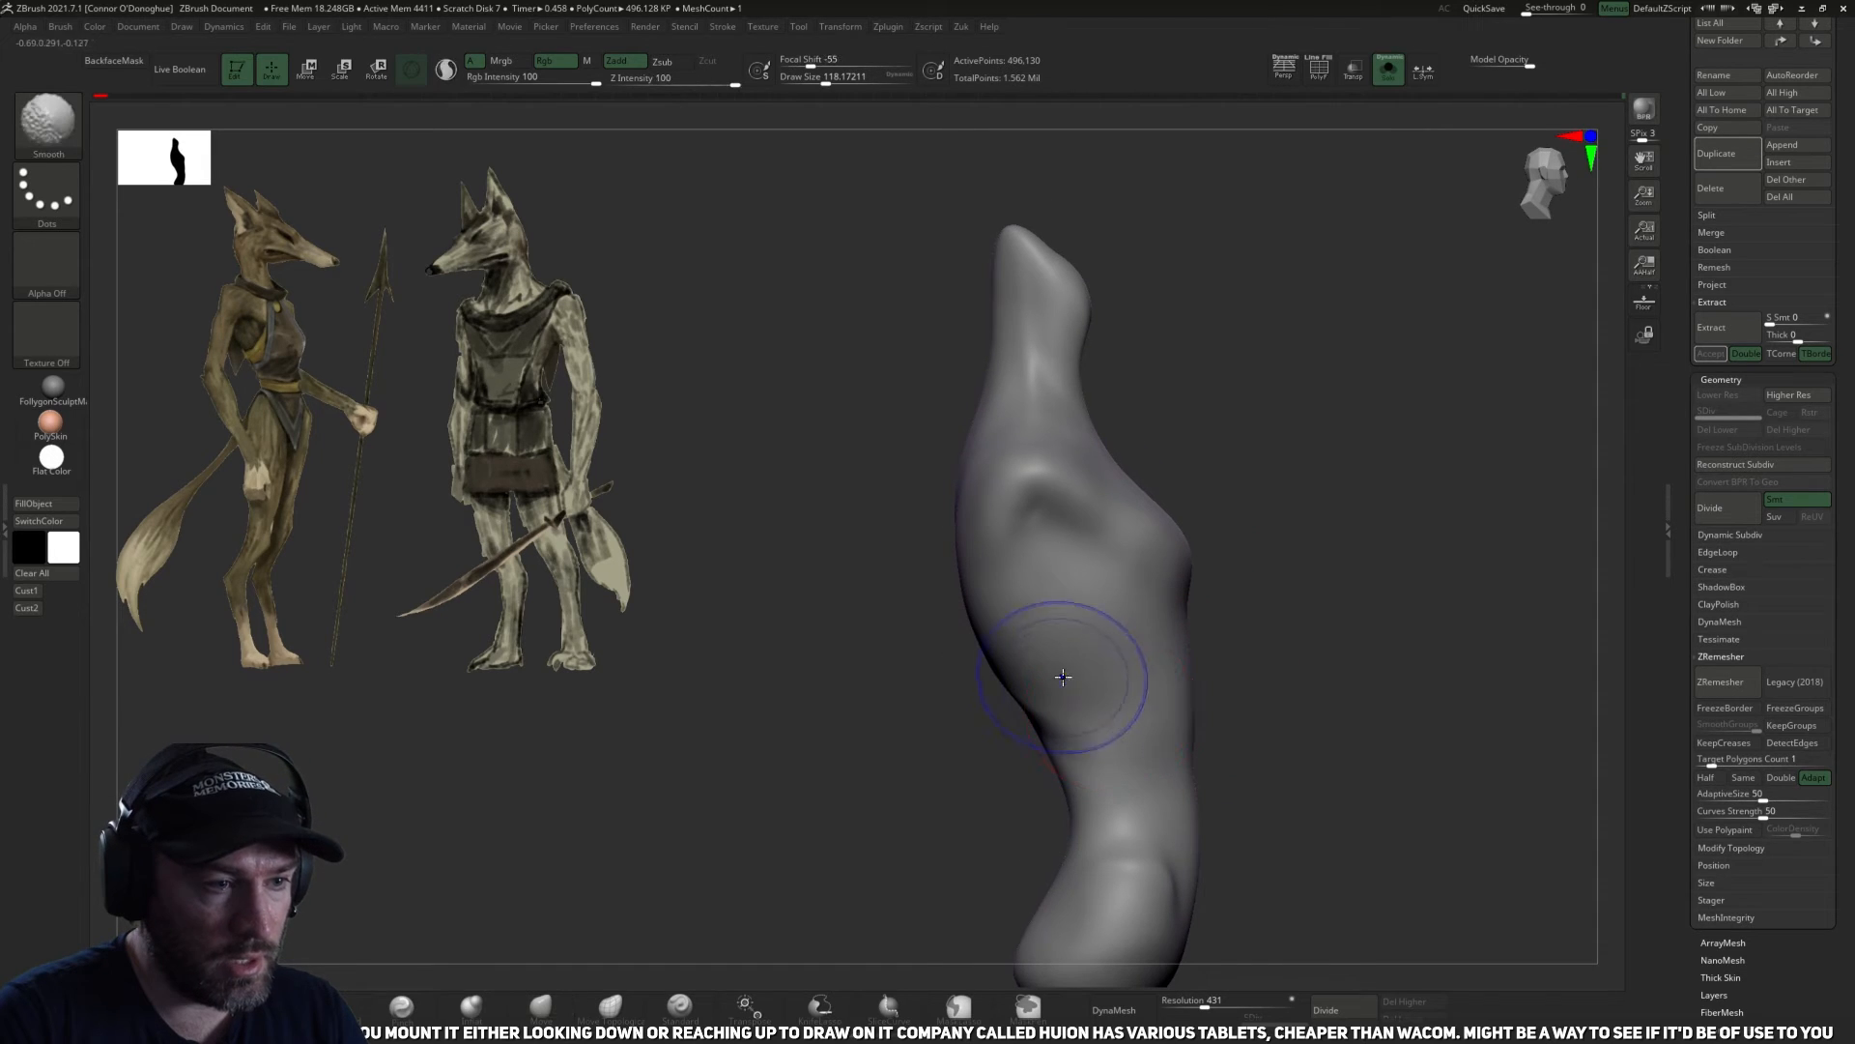
{"action": "left_click_drag", "start_coordinate": [1277, 684], "coordinate": [1317, 688]}
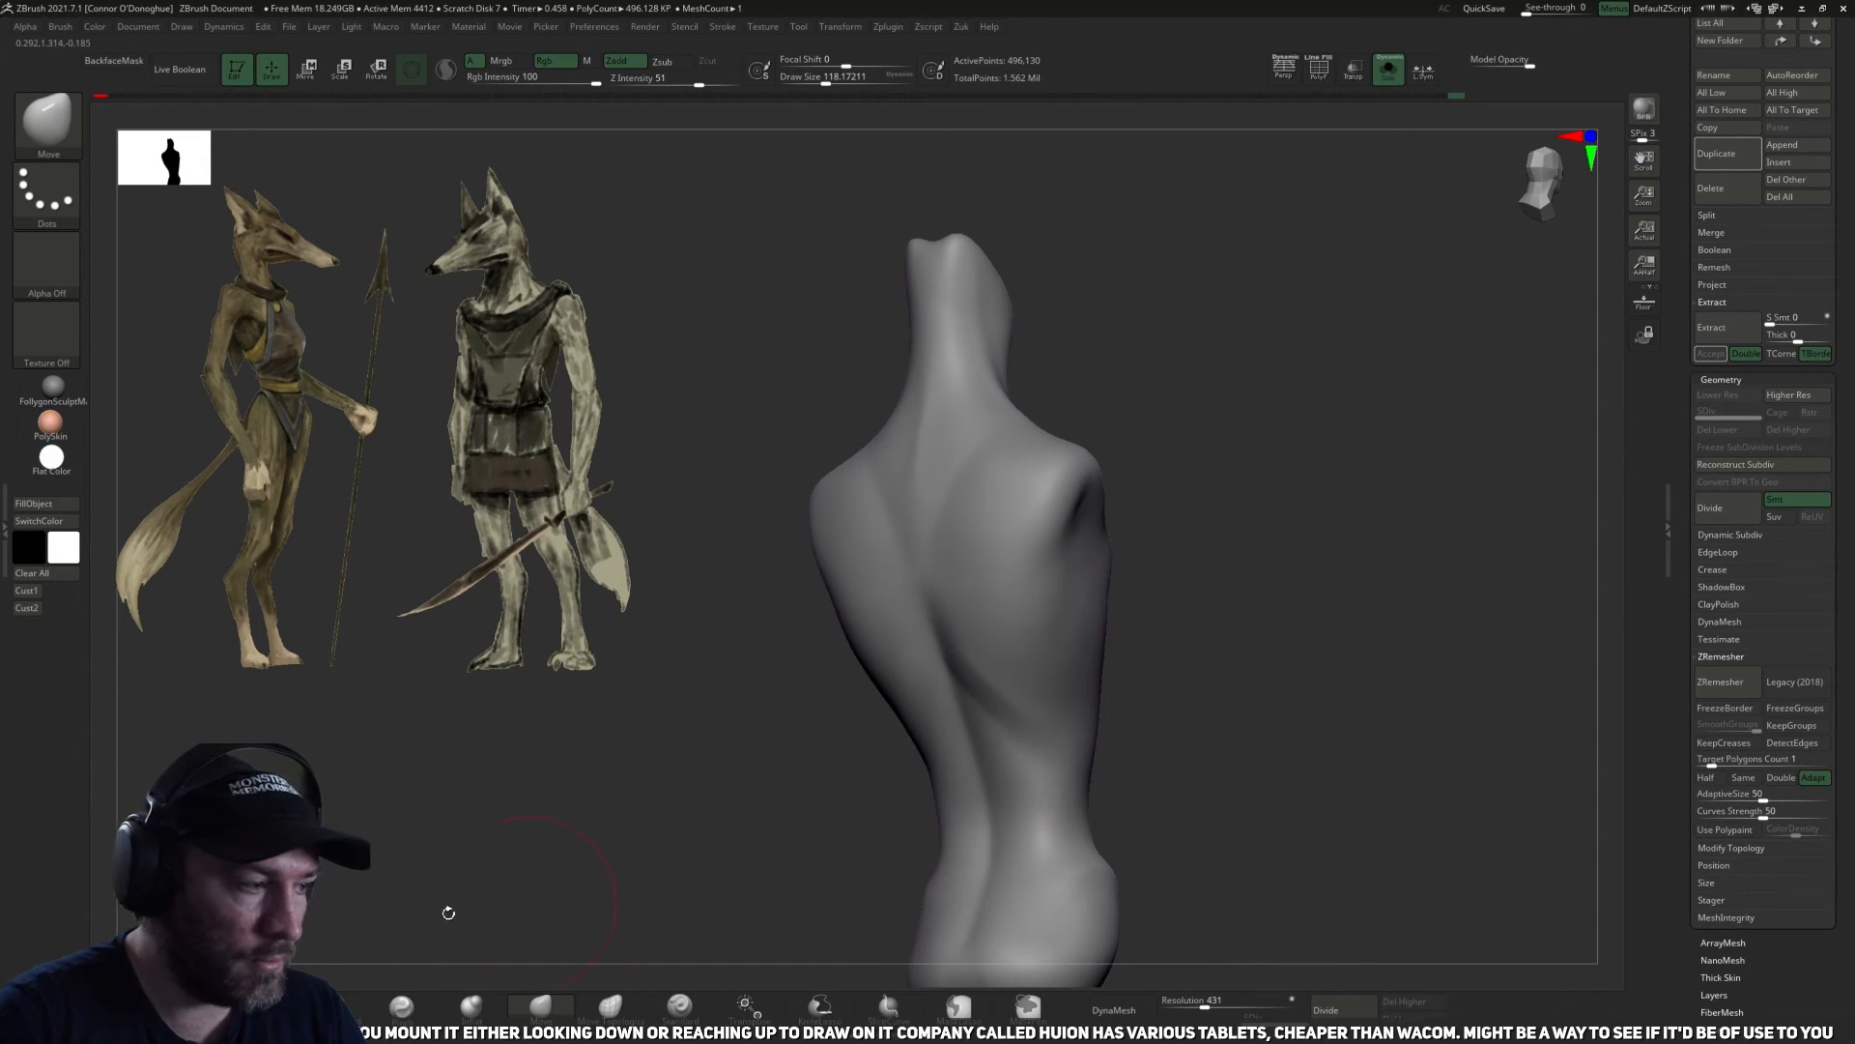
Build up the back muscle from below the shoulder blade toward the waist with ClayBuildup at size about 114, intensity 3.
{"action": "left_click", "coordinate": [331, 1008]}
{"action": "mouse_move", "coordinate": [1180, 609]}
{"action": "left_mouse_down"}
{"action": "mouse_move", "coordinate": [1232, 716]}
{"action": "mouse_move", "coordinate": [1146, 725]}
{"action": "left_mouse_up"}
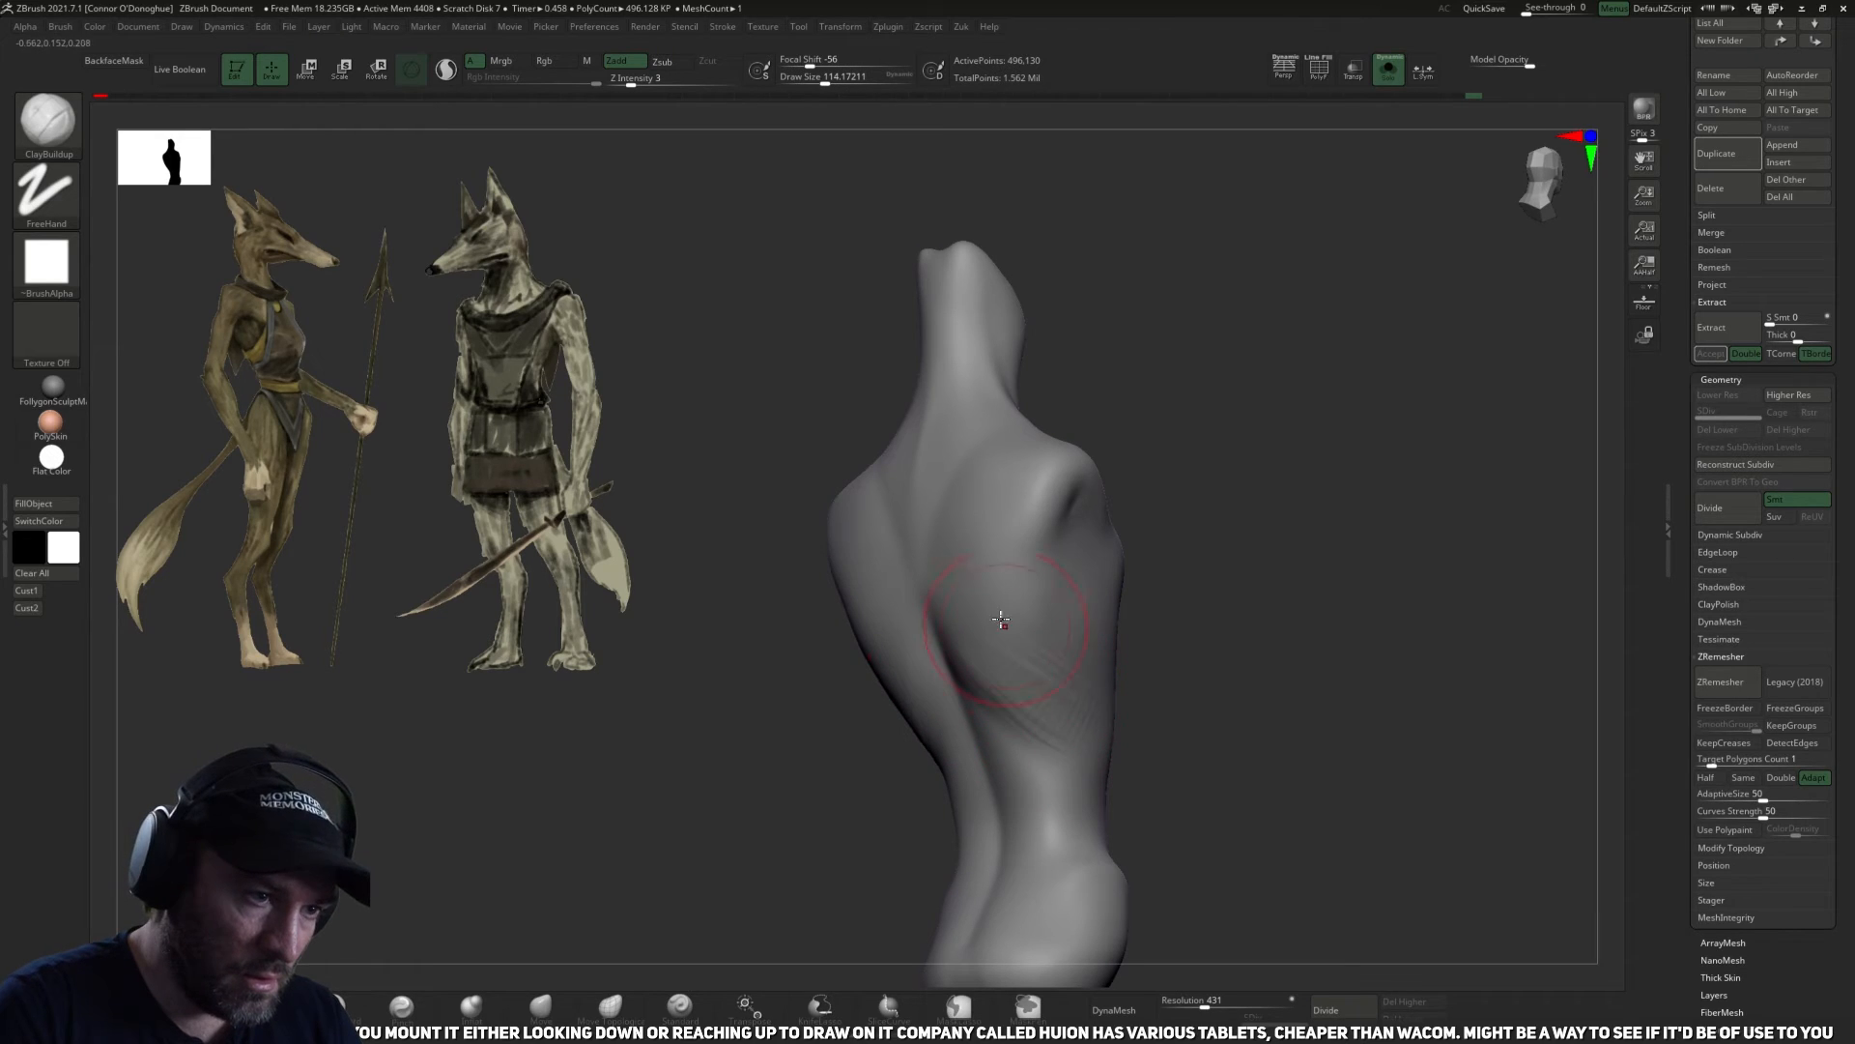
{"action": "left_click_drag", "start_coordinate": [1204, 706], "coordinate": [1156, 680]}
{"action": "left_click_drag", "start_coordinate": [982, 644], "coordinate": [1058, 723]}
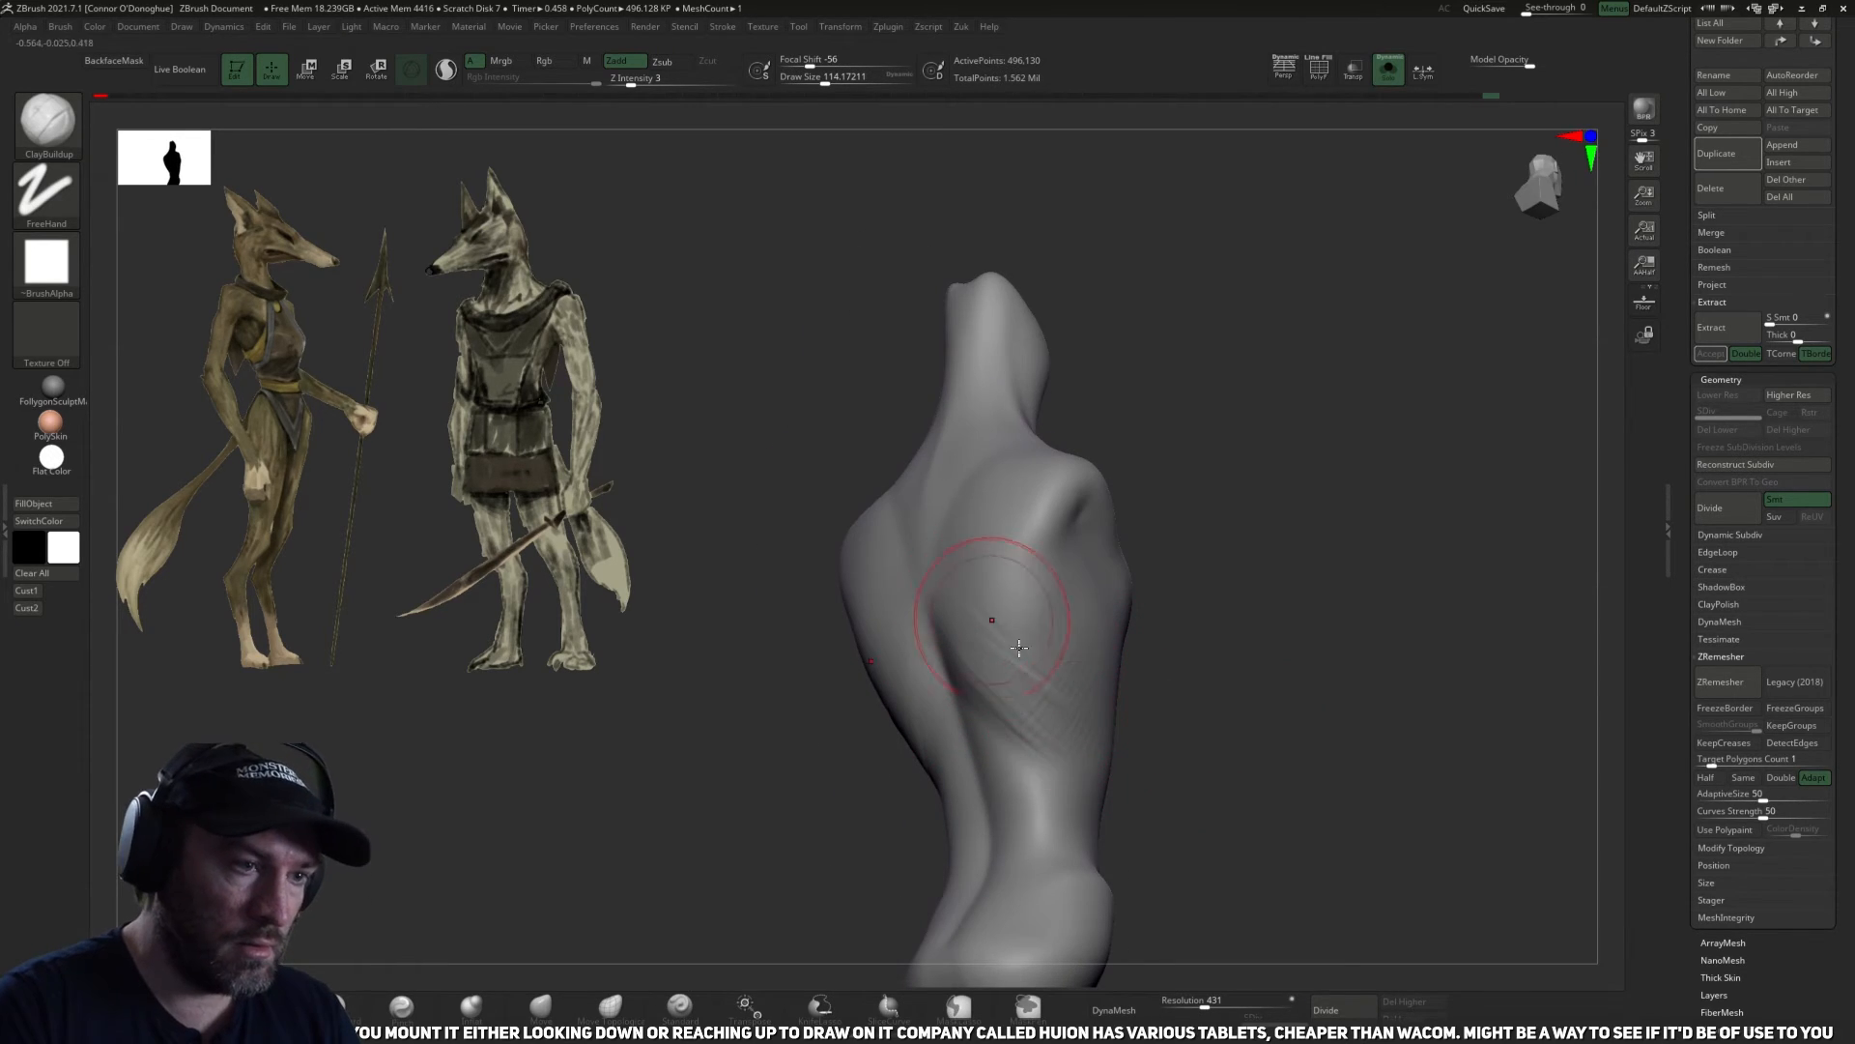
{"action": "left_click_drag", "start_coordinate": [969, 596], "coordinate": [1074, 693]}
Smooth the built-up muscle forms across the mid back down to the waist.
{"action": "left_click_drag", "start_coordinate": [1232, 673], "coordinate": [1272, 737], "text": "shift"}
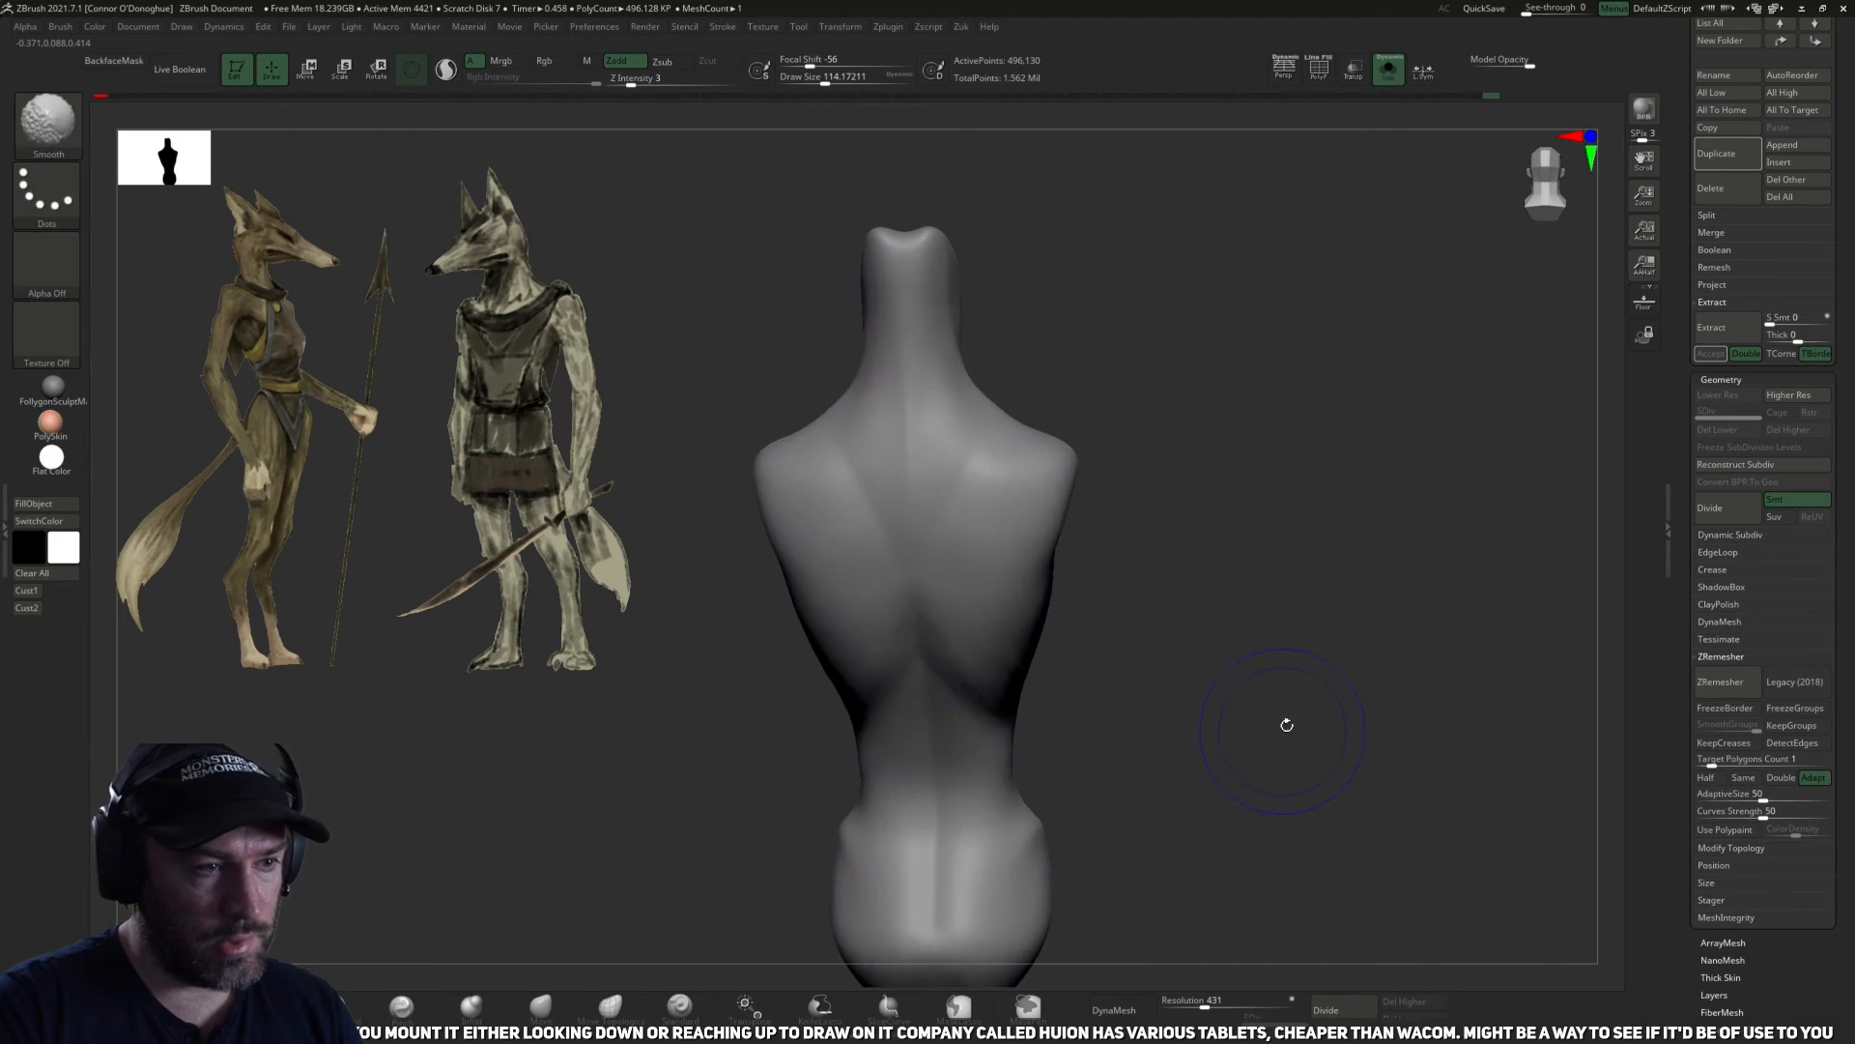
{"action": "right_click_drag", "start_coordinate": [924, 612], "coordinate": [1101, 701]}
{"action": "left_click_drag", "start_coordinate": [1237, 677], "coordinate": [1267, 696], "text": "shift"}
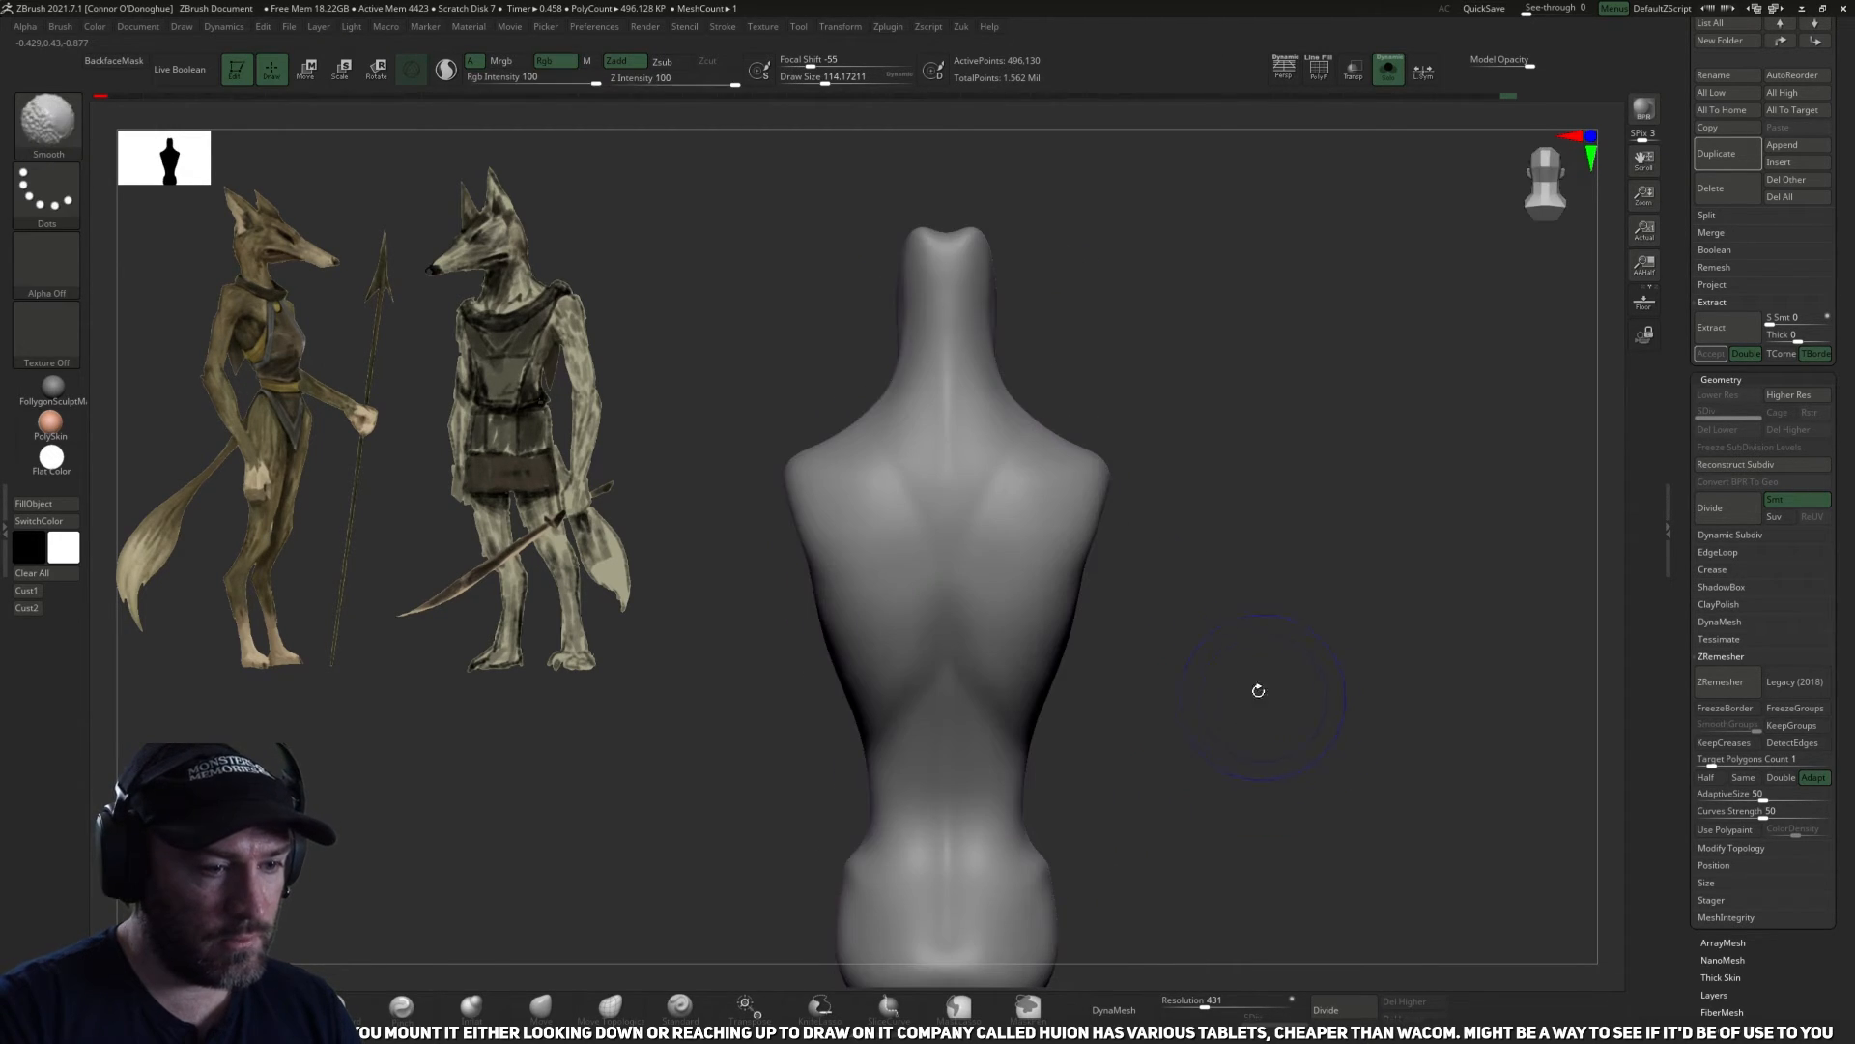
{"action": "right_click_drag", "start_coordinate": [1315, 600], "coordinate": [1346, 489], "text": "ctrl"}
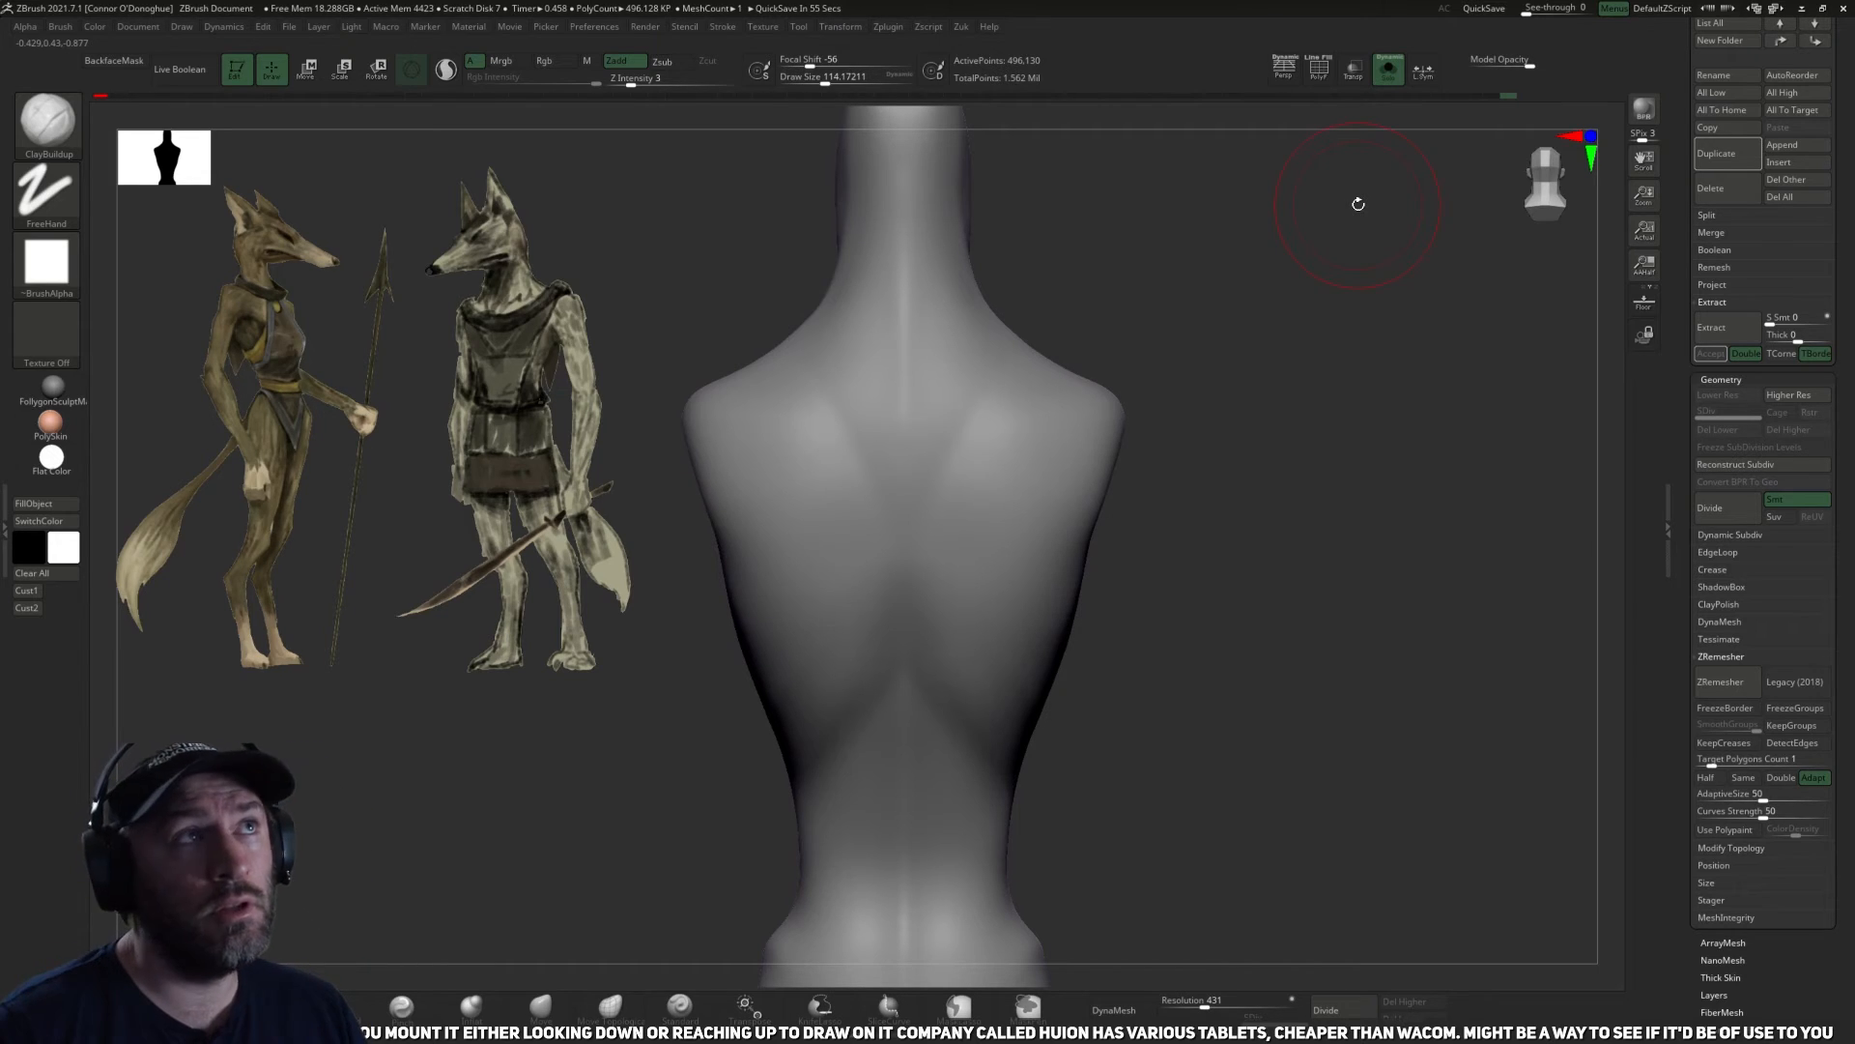
Smooth the torso's flank from below the armpit toward the waist.
{"action": "mouse_move", "coordinate": [1089, 675]}
{"action": "left_mouse_down"}
{"action": "mouse_move", "coordinate": [1192, 712]}
{"action": "mouse_move", "coordinate": [1160, 725]}
{"action": "mouse_move", "coordinate": [1011, 621]}
{"action": "mouse_move", "coordinate": [1185, 663]}
{"action": "mouse_move", "coordinate": [1174, 700]}
{"action": "mouse_move", "coordinate": [1243, 721]}
{"action": "mouse_move", "coordinate": [1362, 720]}
{"action": "left_mouse_up"}
{"action": "key", "text": "shift"}
{"action": "key", "text": "shift"}
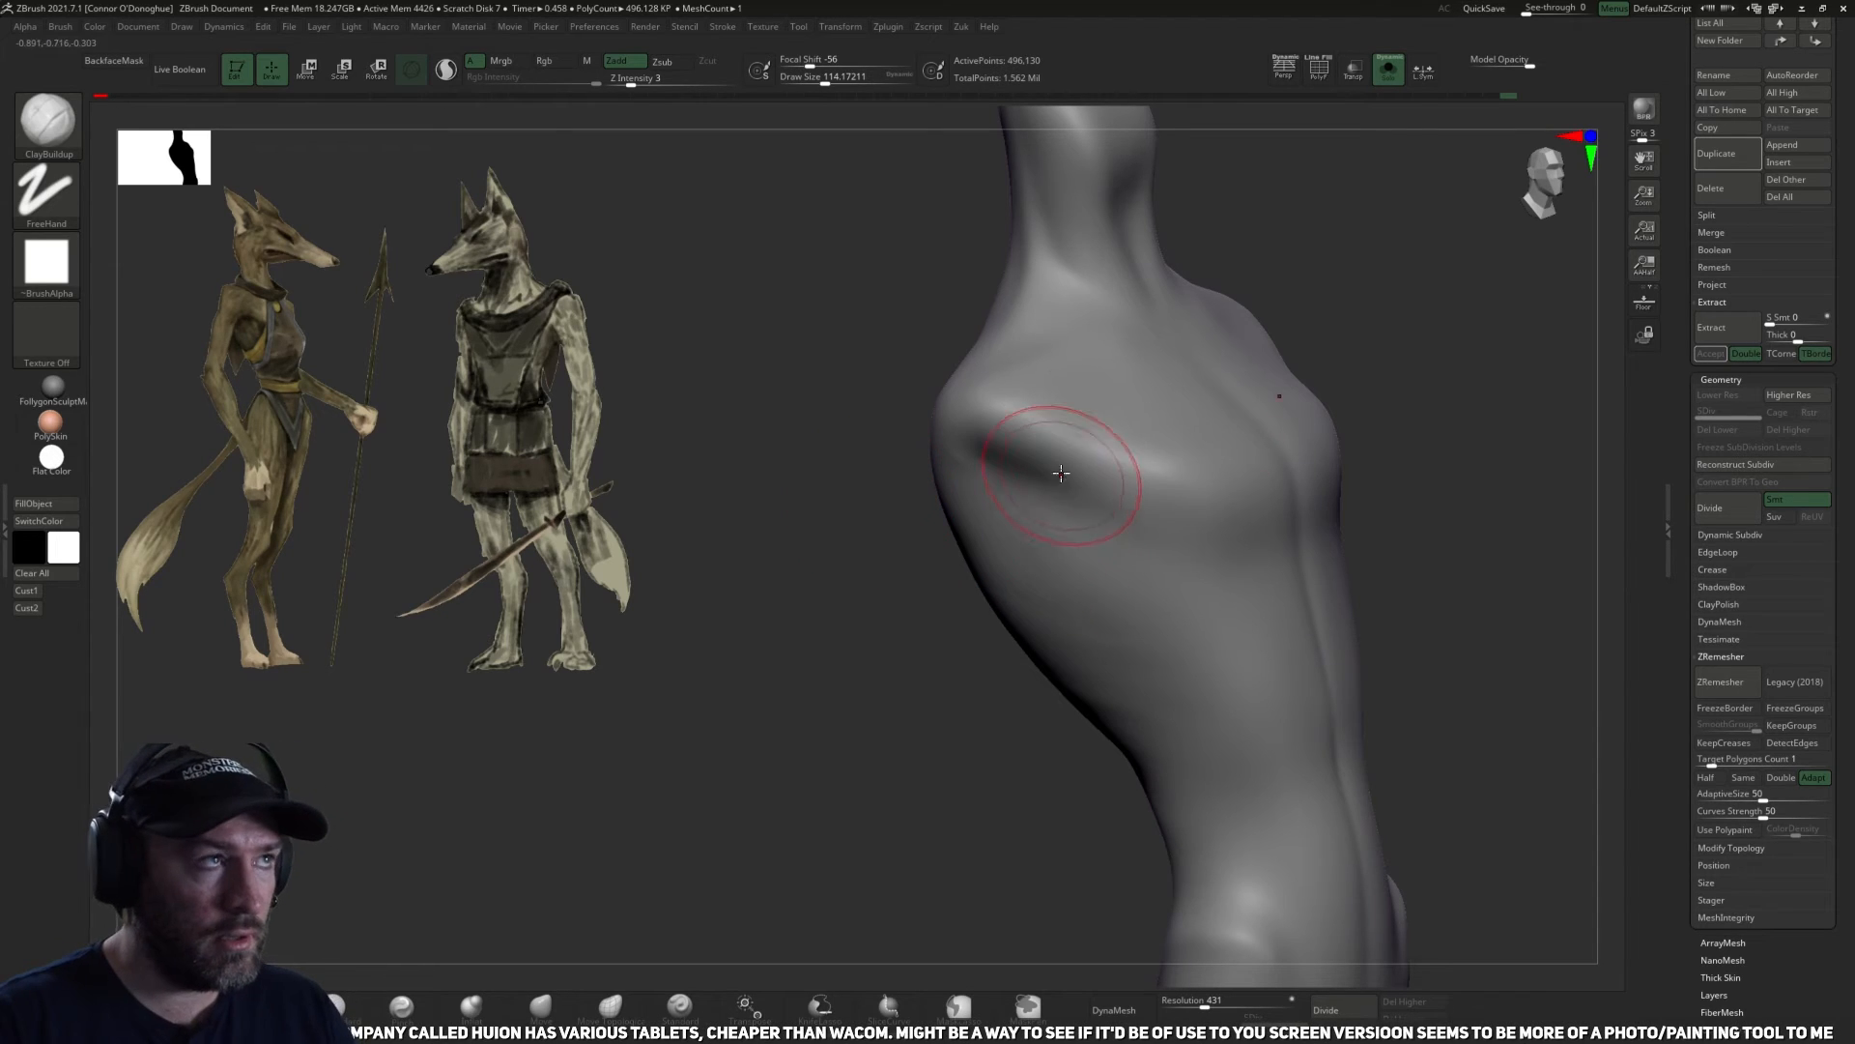
{"action": "left_click_drag", "start_coordinate": [1387, 551], "coordinate": [1437, 600]}
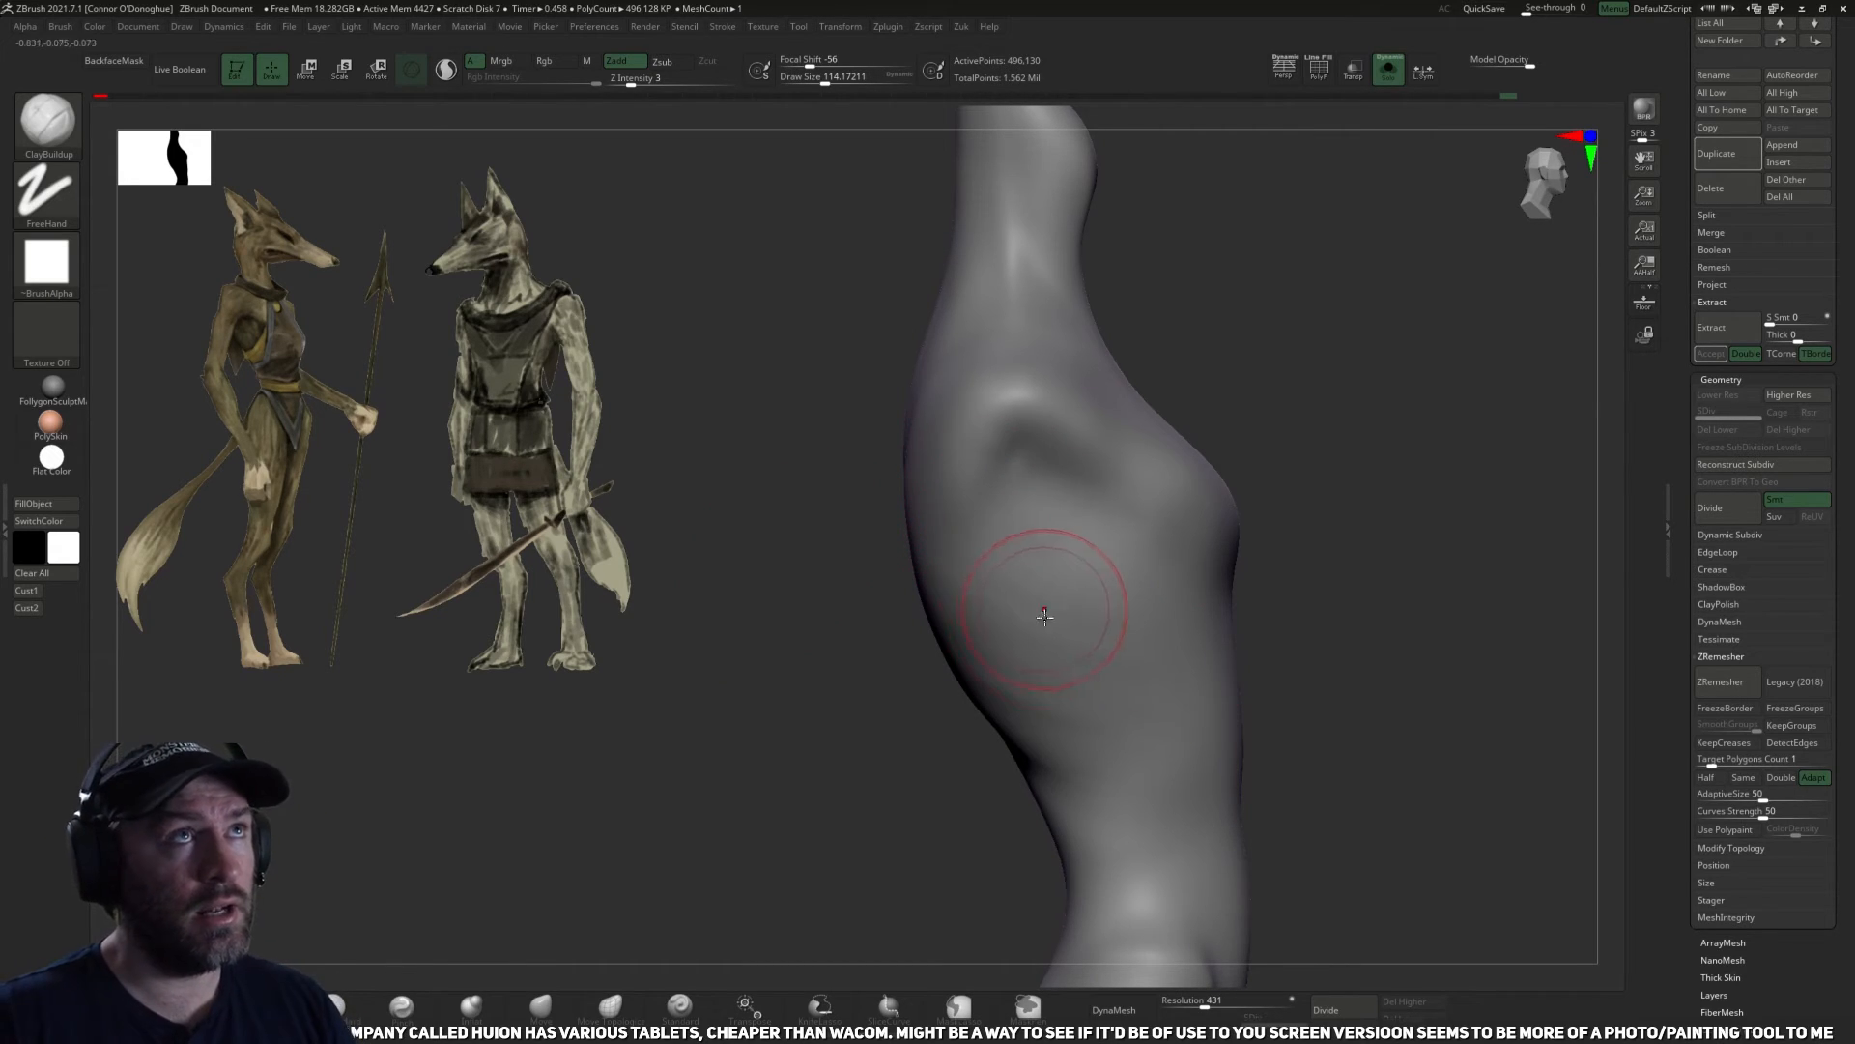
{"action": "left_click_drag", "start_coordinate": [1296, 489], "coordinate": [1249, 513]}
{"action": "key", "text": "shift"}
{"action": "left_click_drag", "start_coordinate": [962, 554], "coordinate": [990, 696], "text": "shift"}
Blend the rib cage's side into the abdomen by smoothing from the flank around to the front.
{"action": "left_click_drag", "start_coordinate": [1388, 630], "coordinate": [1160, 646]}
{"action": "left_click_drag", "start_coordinate": [978, 667], "coordinate": [942, 655], "text": "shift"}
{"action": "mouse_move", "coordinate": [1124, 720]}
{"action": "left_mouse_down", "text": "alt"}
{"action": "mouse_move", "coordinate": [1214, 683]}
{"action": "mouse_move", "coordinate": [1198, 684]}
{"action": "left_mouse_up", "text": "alt"}
{"action": "left_click_drag", "start_coordinate": [933, 628], "coordinate": [1045, 748], "text": "shift"}
{"action": "left_click_drag", "start_coordinate": [1334, 650], "coordinate": [1093, 654]}
{"action": "left_click_drag", "start_coordinate": [1469, 433], "coordinate": [1404, 392], "text": "shift"}
{"action": "left_click_drag", "start_coordinate": [996, 522], "coordinate": [1023, 729], "text": "shift"}
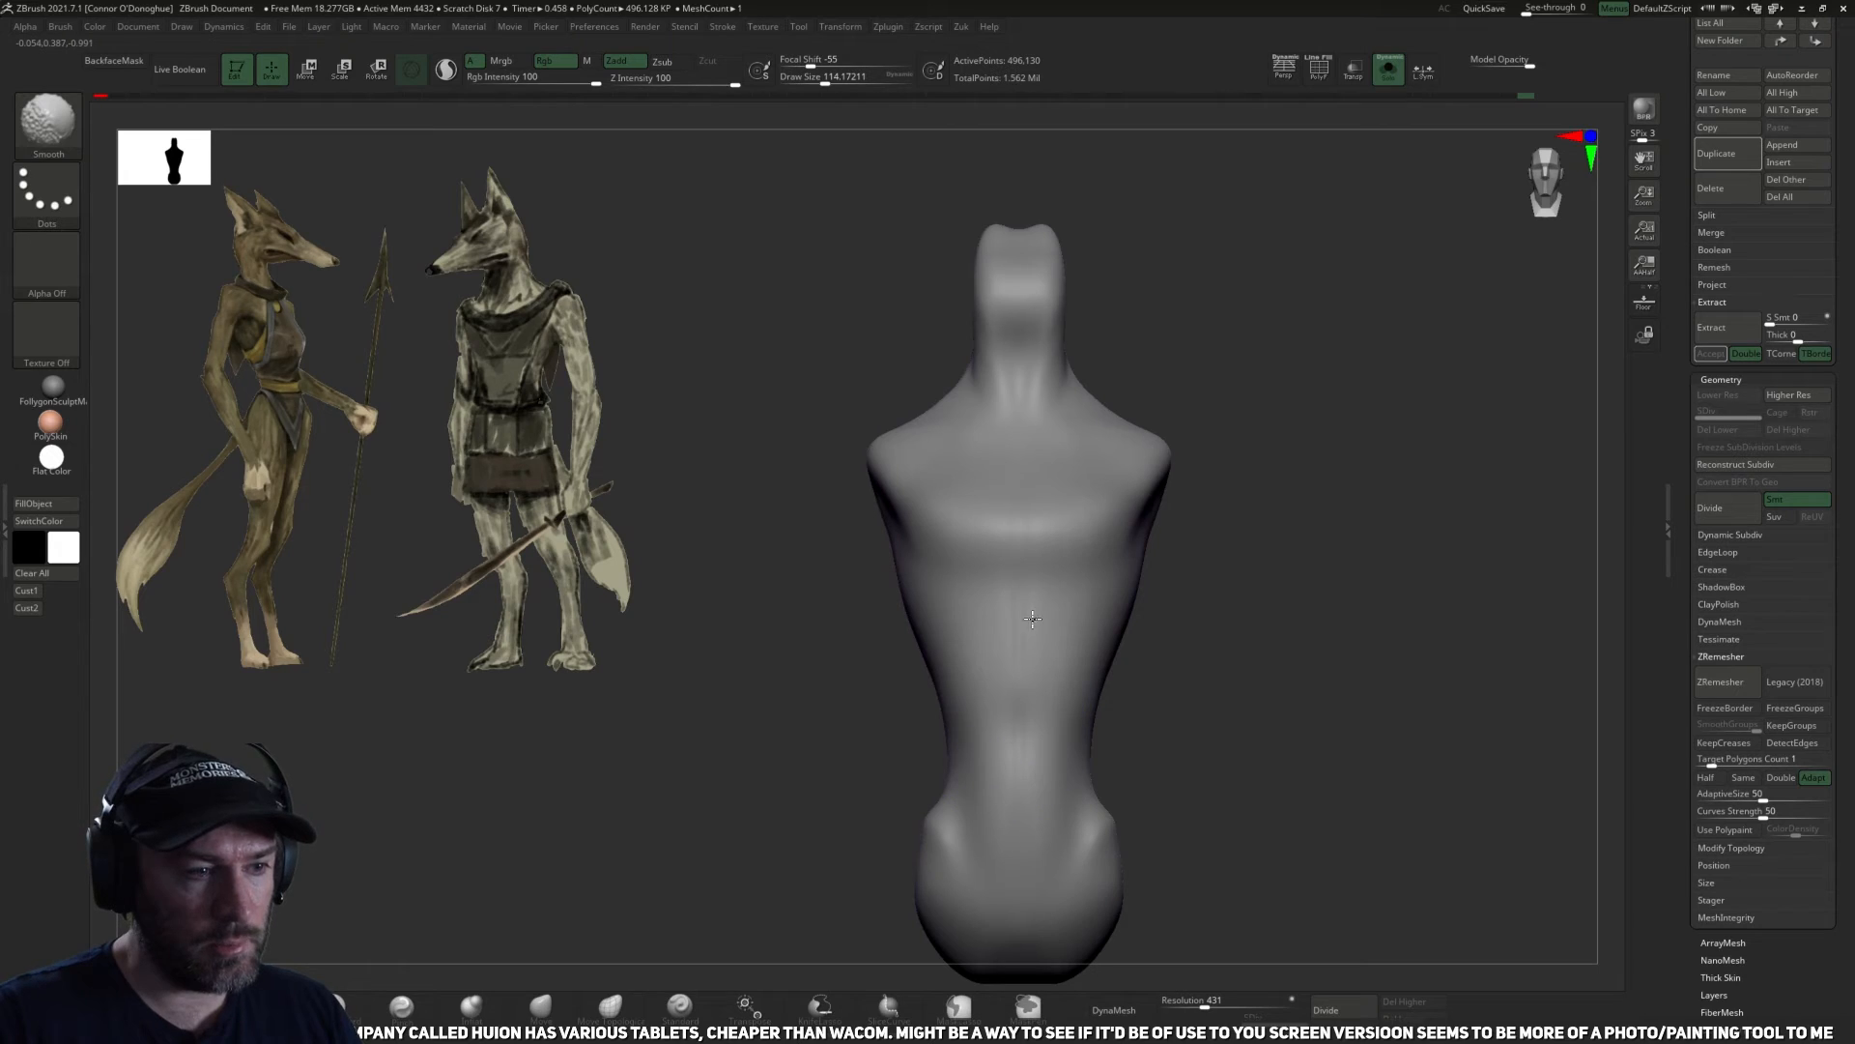
Show the whole figure, select the halter garment and adjust its waist edge with the Move brush at size about 94.
{"action": "left_click", "coordinate": [1393, 76]}
{"action": "left_click_drag", "start_coordinate": [1386, 445], "coordinate": [1228, 487], "text": "alt"}
{"action": "left_click_drag", "start_coordinate": [1091, 748], "coordinate": [1075, 668], "text": "alt"}
{"action": "left_click", "coordinate": [961, 671], "text": "alt"}
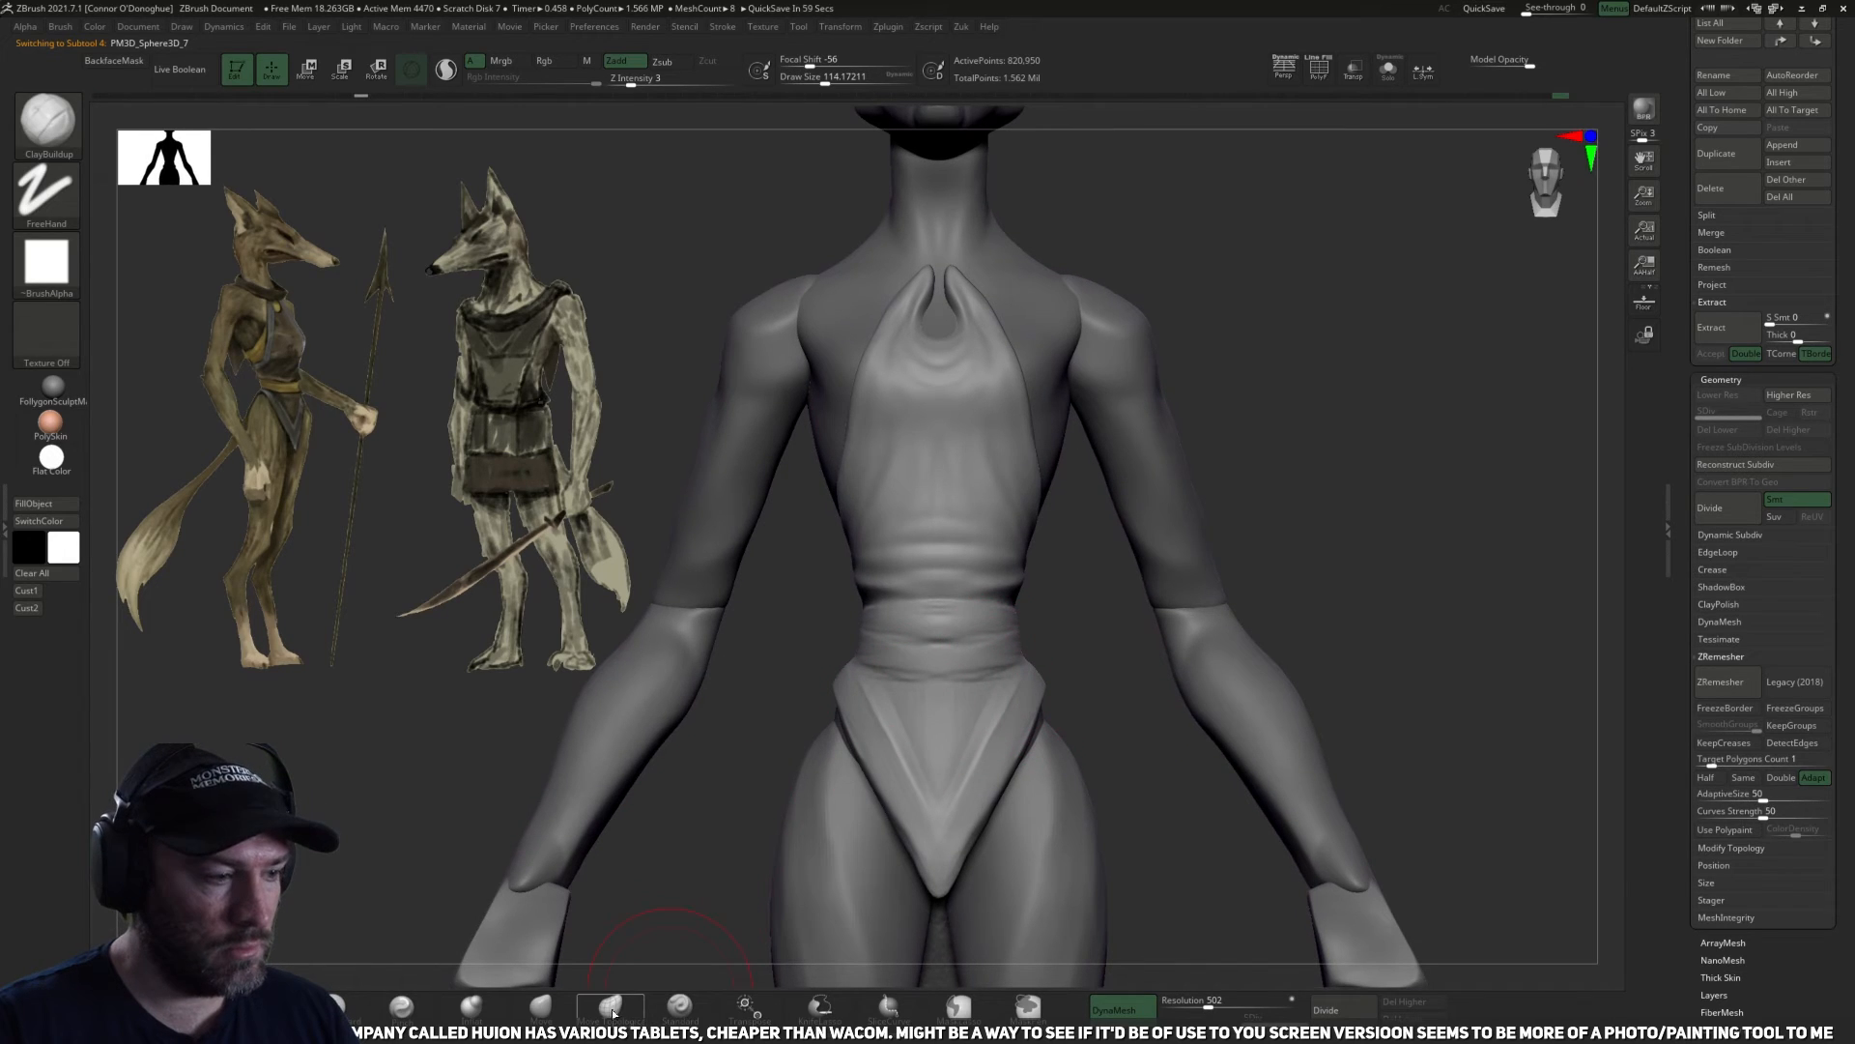
{"action": "left_click", "coordinate": [564, 1021]}
{"action": "mouse_move", "coordinate": [1040, 651]}
{"action": "left_mouse_down"}
{"action": "mouse_move", "coordinate": [1015, 543]}
{"action": "mouse_move", "coordinate": [1064, 595]}
{"action": "left_mouse_up"}
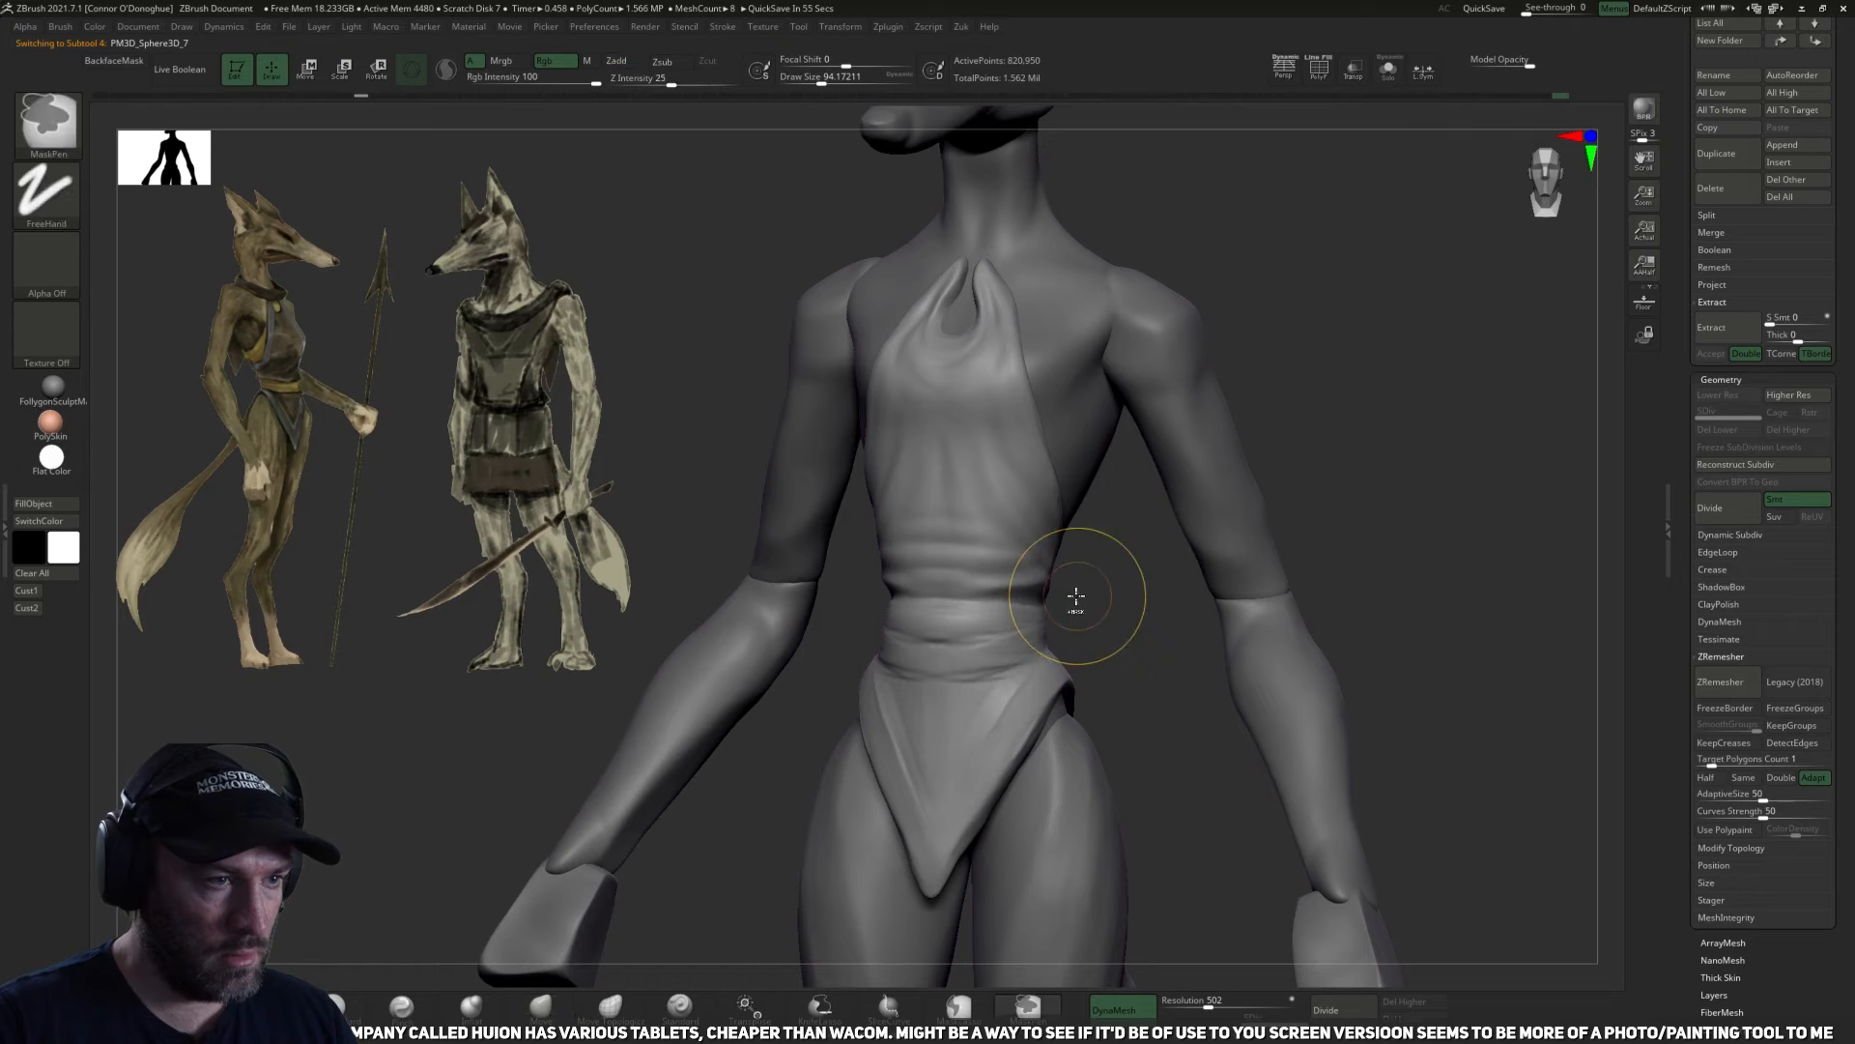
{"action": "mouse_move", "coordinate": [1065, 585]}
{"action": "left_mouse_down"}
{"action": "mouse_move", "coordinate": [1101, 609]}
{"action": "mouse_move", "coordinate": [1088, 566]}
{"action": "mouse_move", "coordinate": [1053, 555]}
{"action": "left_mouse_up"}
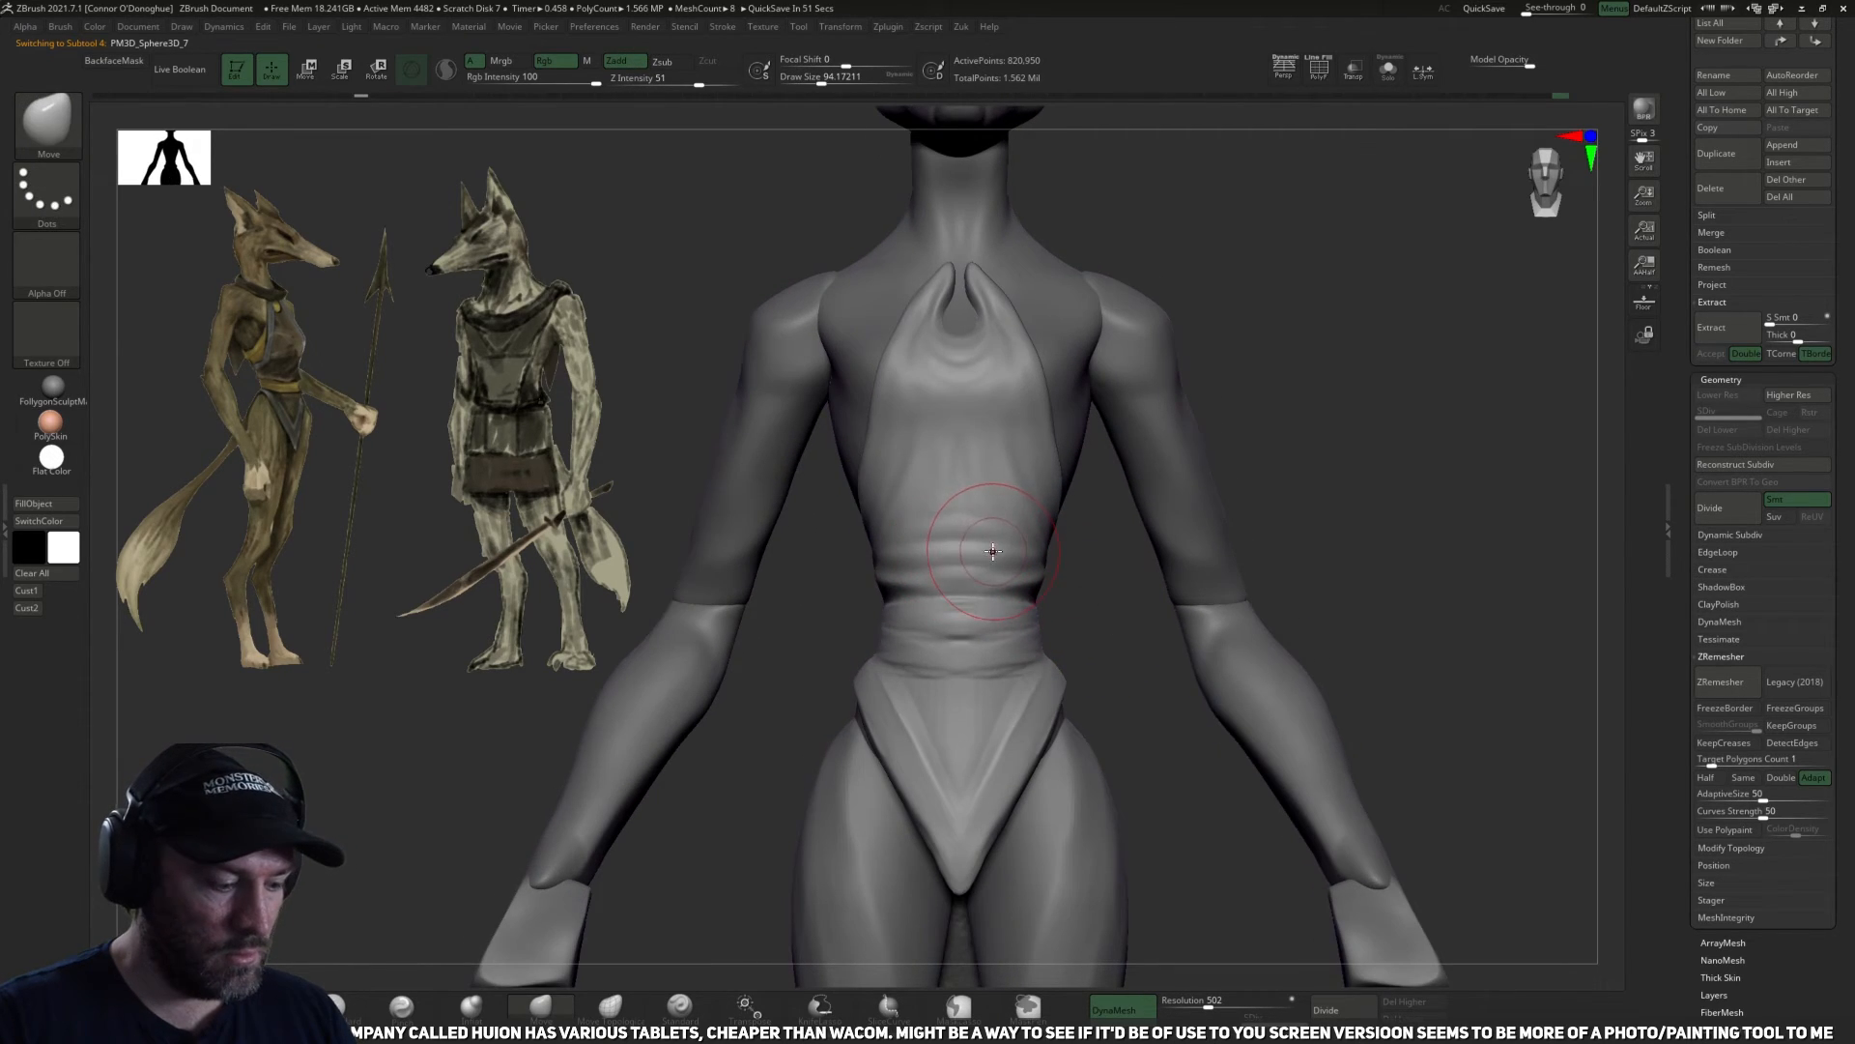
Apply Group Masked to the halter garment from Zuken's Tools.
{"action": "key", "text": "z"}
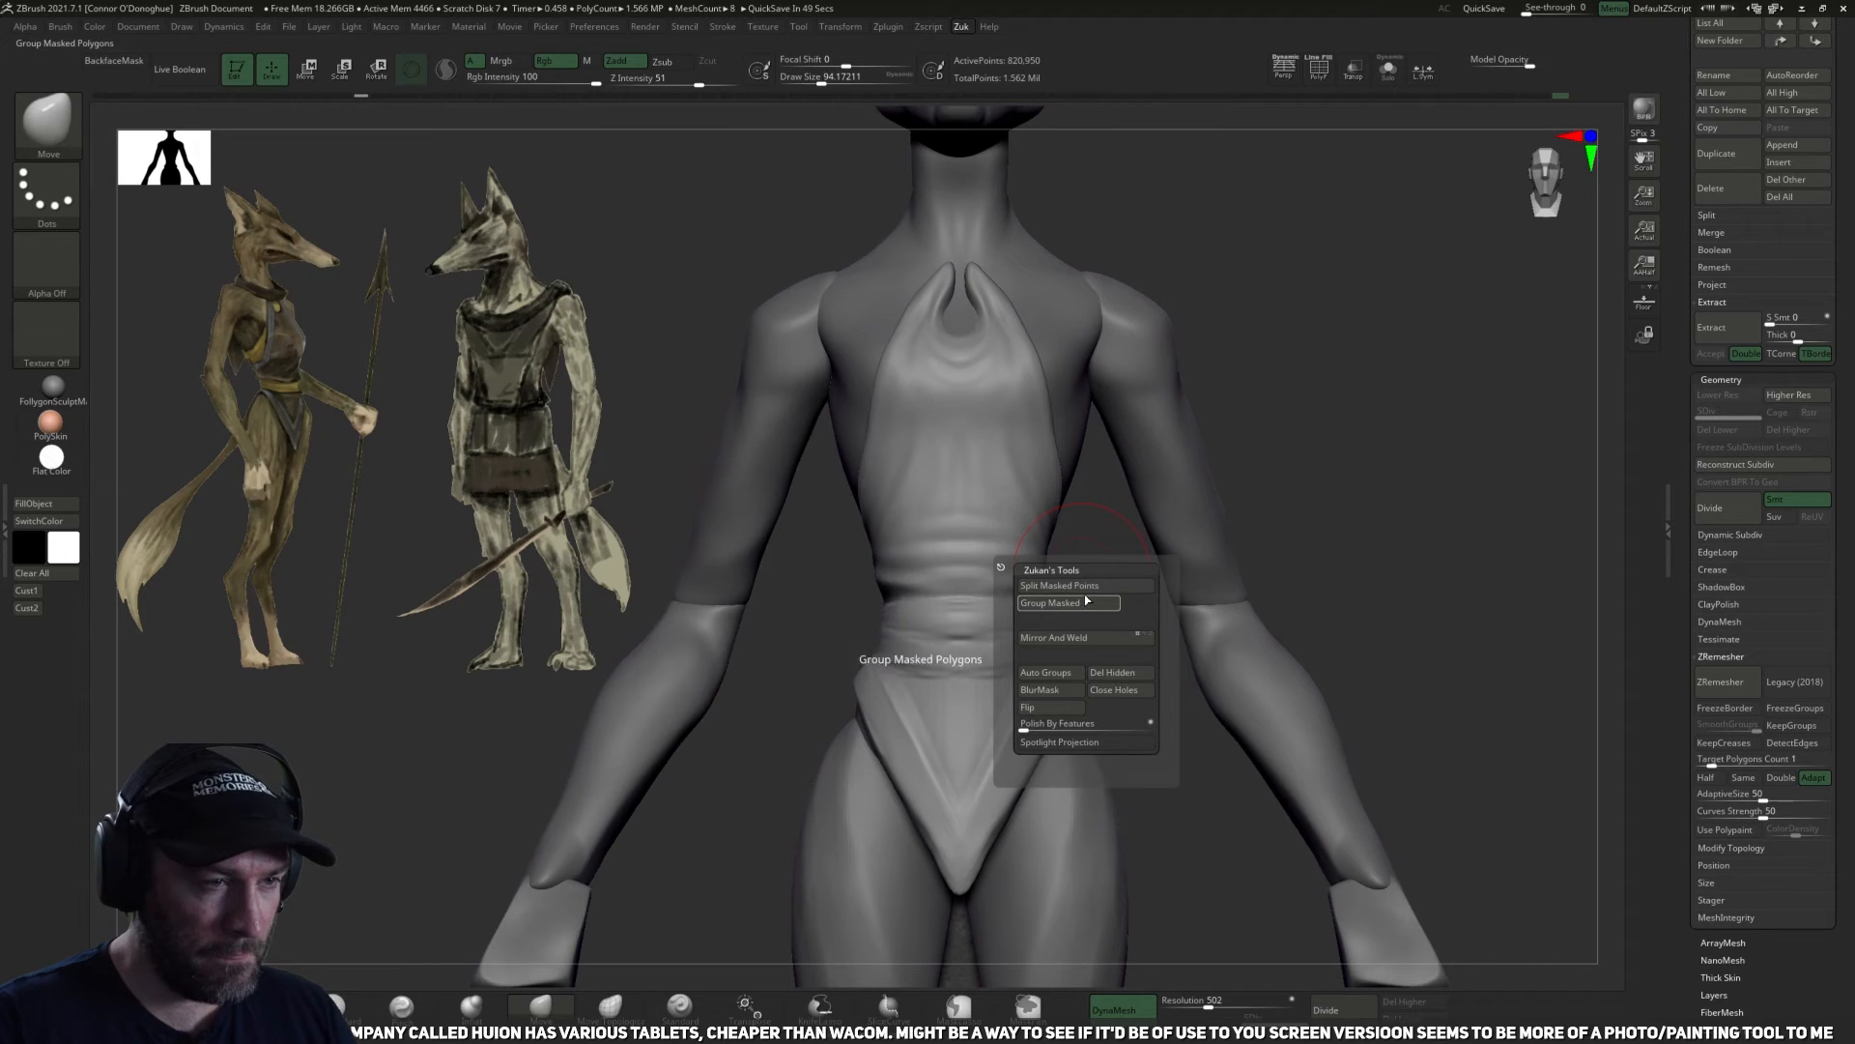
{"action": "left_click", "coordinate": [1086, 601]}
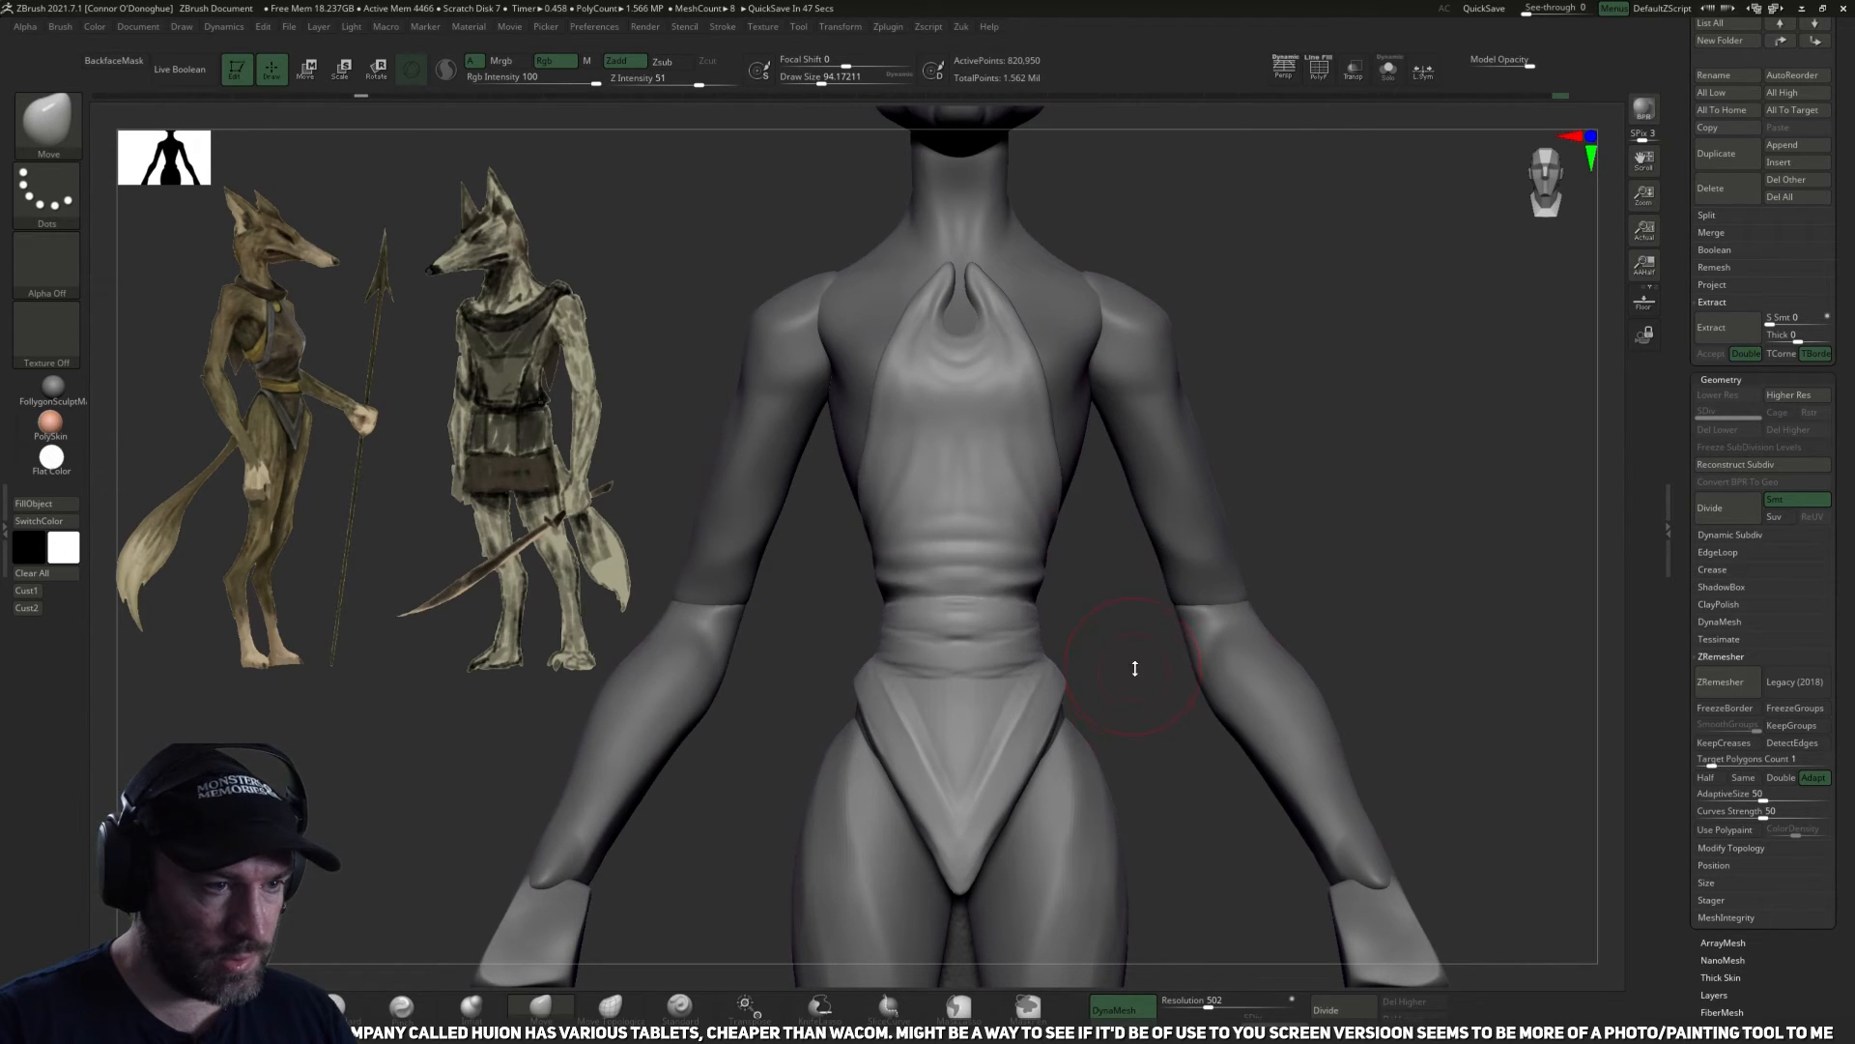
{"action": "key", "text": "z"}
{"action": "left_click", "coordinate": [1127, 732]}
Reshape the garment's waist and waistband silhouette with the Move brush, reducing its size to about 74.
{"action": "mouse_move", "coordinate": [1113, 618]}
{"action": "left_mouse_down", "text": "alt"}
{"action": "mouse_move", "coordinate": [1025, 619]}
{"action": "mouse_move", "coordinate": [1035, 582]}
{"action": "mouse_move", "coordinate": [1111, 600]}
{"action": "mouse_move", "coordinate": [1044, 599]}
{"action": "left_mouse_up", "text": "alt"}
{"action": "key", "text": "["}
{"action": "mouse_move", "coordinate": [1102, 601]}
{"action": "left_mouse_down"}
{"action": "mouse_move", "coordinate": [1010, 603]}
{"action": "mouse_move", "coordinate": [1140, 543]}
{"action": "left_mouse_up"}
{"action": "key", "text": "["}
{"action": "key", "text": "["}
{"action": "left_click_drag", "start_coordinate": [1148, 622], "coordinate": [1117, 626], "text": "shift"}
{"action": "right_click_drag", "start_coordinate": [1115, 625], "coordinate": [1097, 633], "text": "ctrl"}
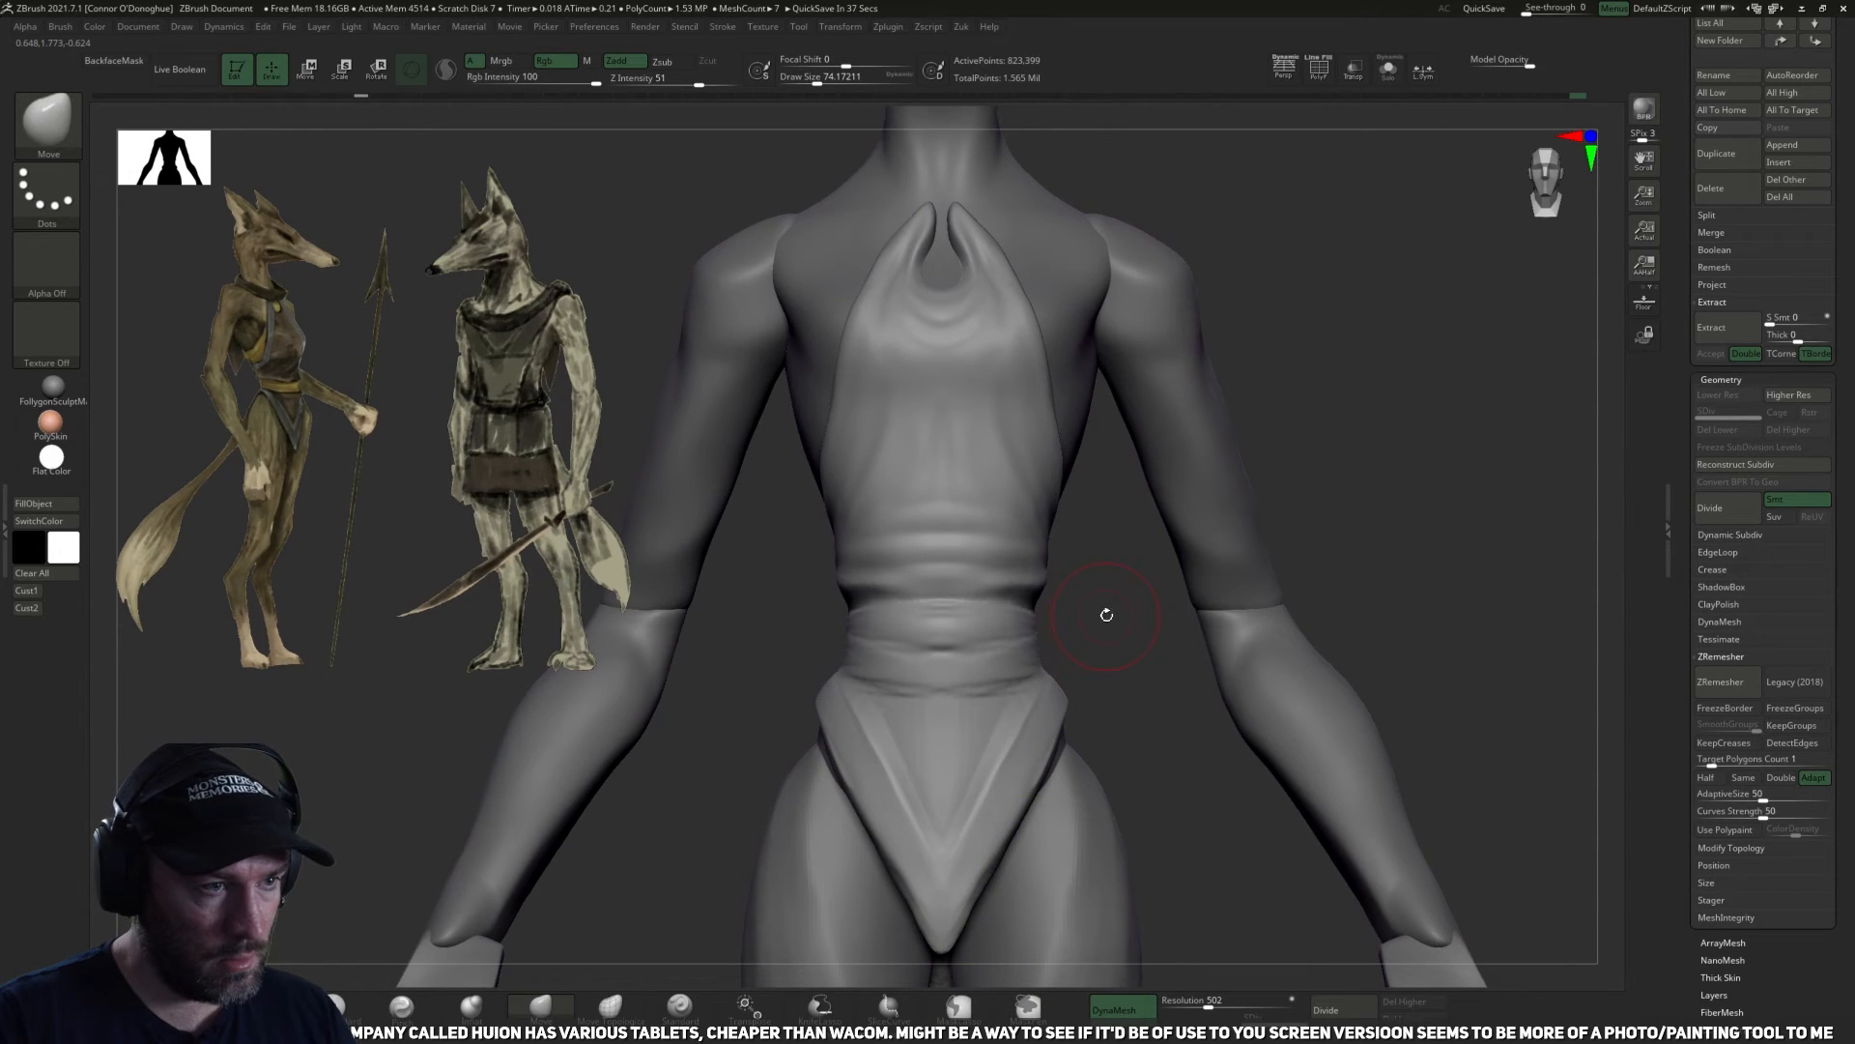
{"action": "mouse_move", "coordinate": [1094, 646]}
{"action": "left_mouse_down", "text": "ctrl"}
{"action": "mouse_move", "coordinate": [1064, 615]}
{"action": "mouse_move", "coordinate": [873, 614]}
{"action": "mouse_move", "coordinate": [776, 712]}
{"action": "mouse_move", "coordinate": [1058, 701]}
{"action": "mouse_move", "coordinate": [1107, 667]}
{"action": "left_mouse_up", "text": "ctrl"}
{"action": "mouse_move", "coordinate": [1183, 725]}
{"action": "left_mouse_down", "text": "ctrl"}
{"action": "mouse_move", "coordinate": [700, 922]}
{"action": "mouse_move", "coordinate": [1166, 650]}
{"action": "mouse_move", "coordinate": [1147, 692]}
{"action": "mouse_move", "coordinate": [1029, 693]}
{"action": "mouse_move", "coordinate": [1033, 669]}
{"action": "left_mouse_up", "text": "ctrl"}
Isolate the garment, mask the waistband below the waist crease in side view, and clear the mask to remesh it with DynaMesh.
{"action": "left_click", "coordinate": [1389, 71]}
{"action": "left_click_drag", "start_coordinate": [1461, 473], "coordinate": [1351, 625]}
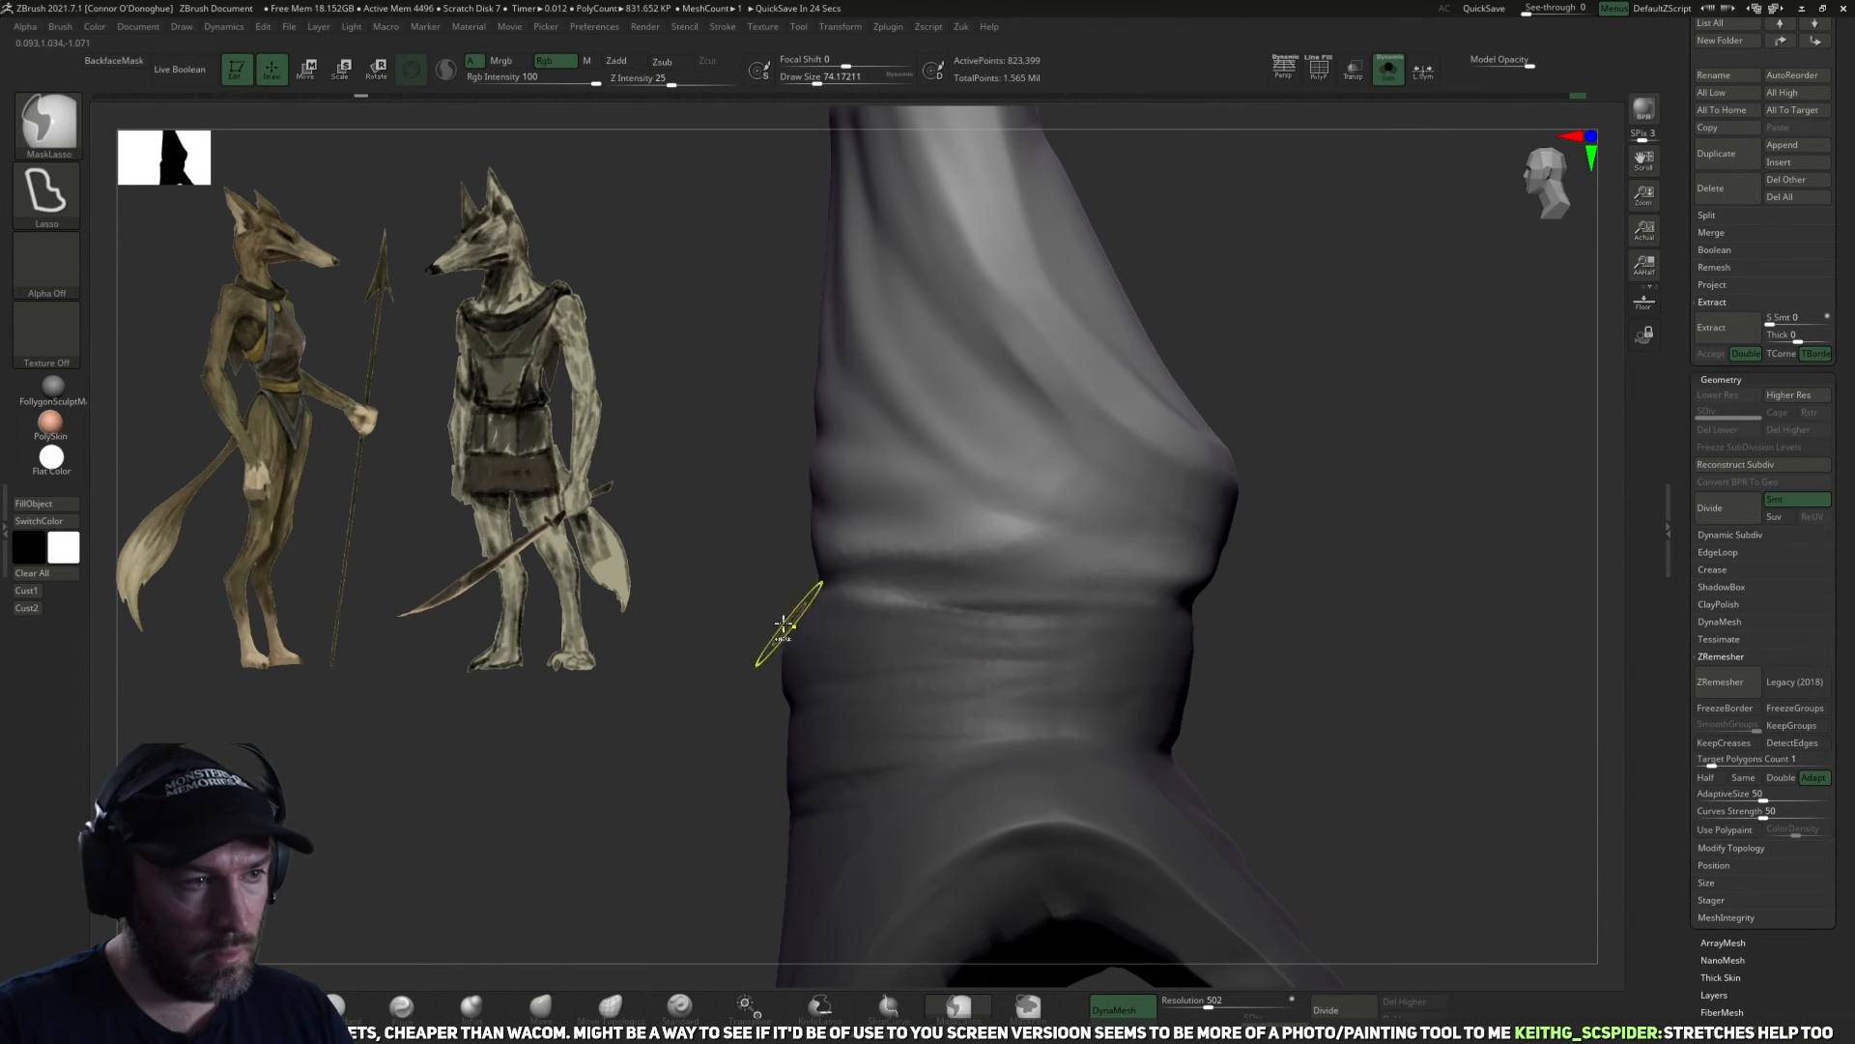
{"action": "left_click_drag", "start_coordinate": [766, 592], "coordinate": [836, 591], "text": "ctrl"}
{"action": "mouse_move", "coordinate": [1133, 604]}
{"action": "left_mouse_down", "text": "ctrl"}
{"action": "mouse_move", "coordinate": [1214, 728]}
{"action": "mouse_move", "coordinate": [677, 736]}
{"action": "left_mouse_up", "text": "ctrl"}
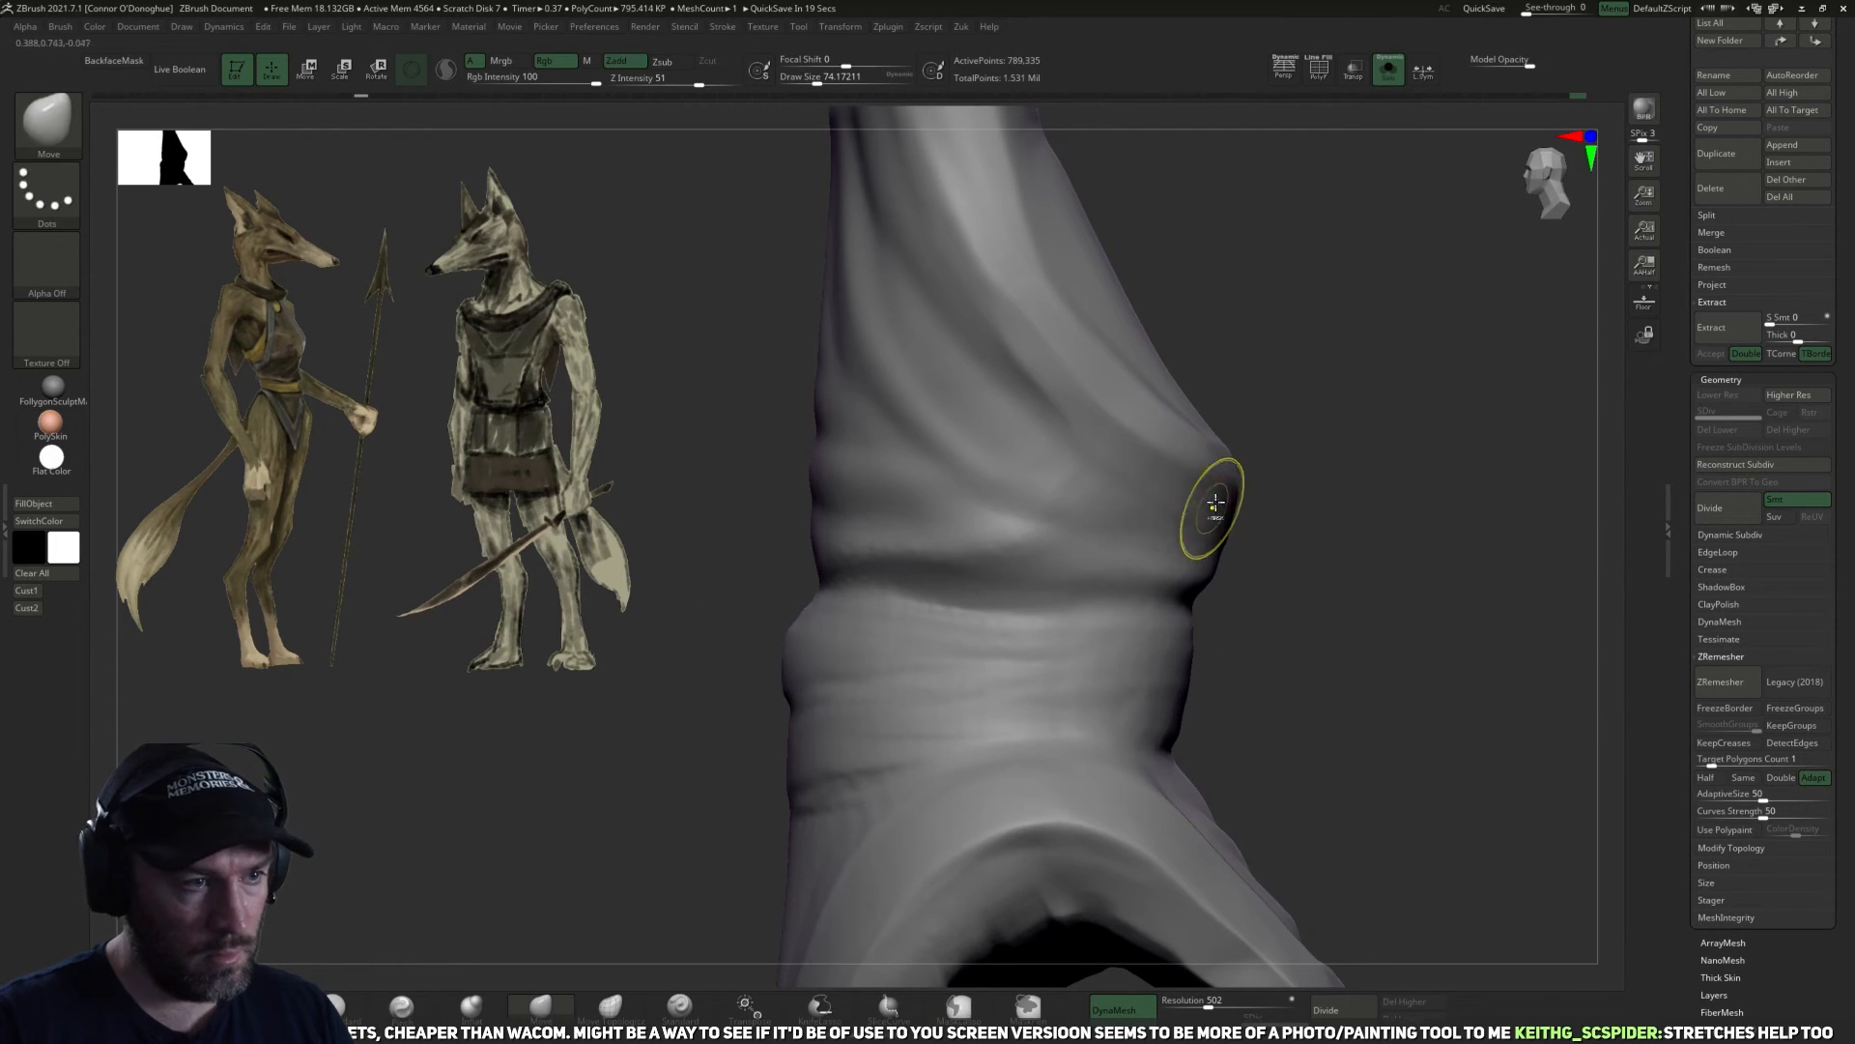
Undo the garment's remesh and mask the waistband and flaps below the waist crease.
{"action": "key", "text": "ctrl+z"}
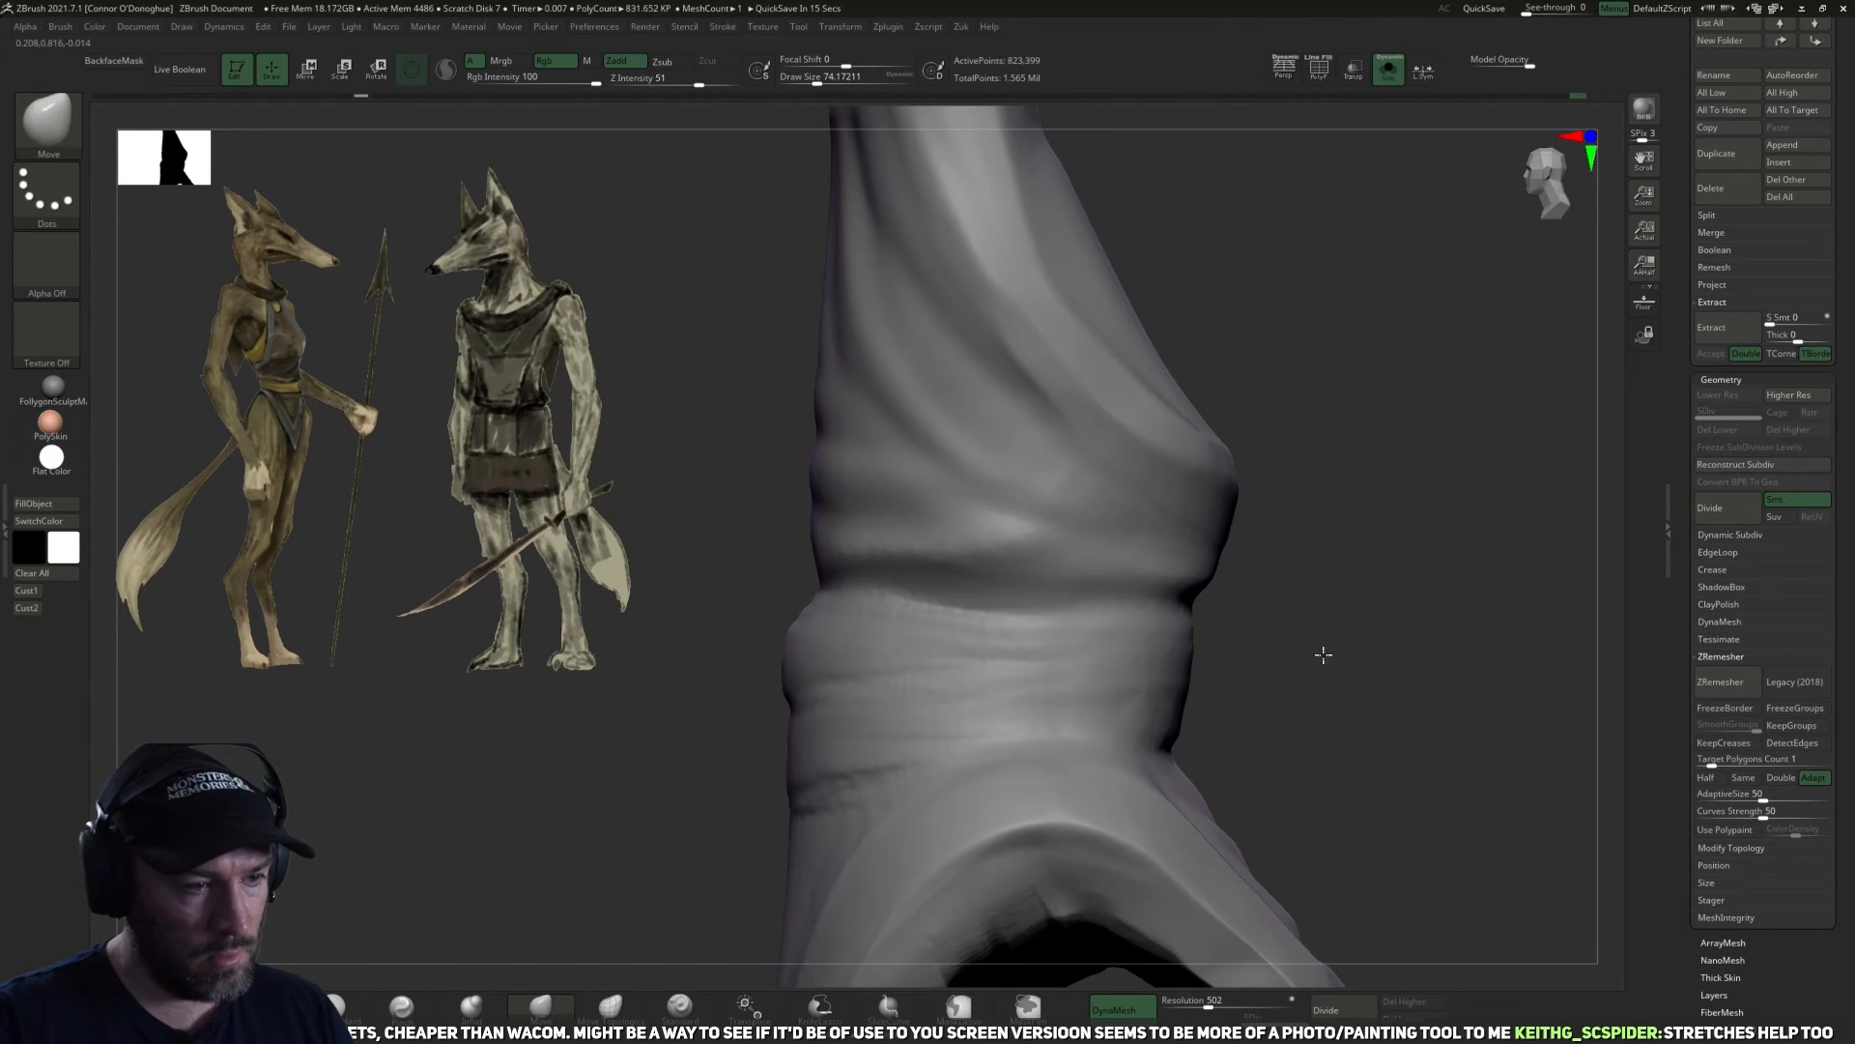
{"action": "key", "text": "f"}
{"action": "key", "text": "ctrl+shift+z"}
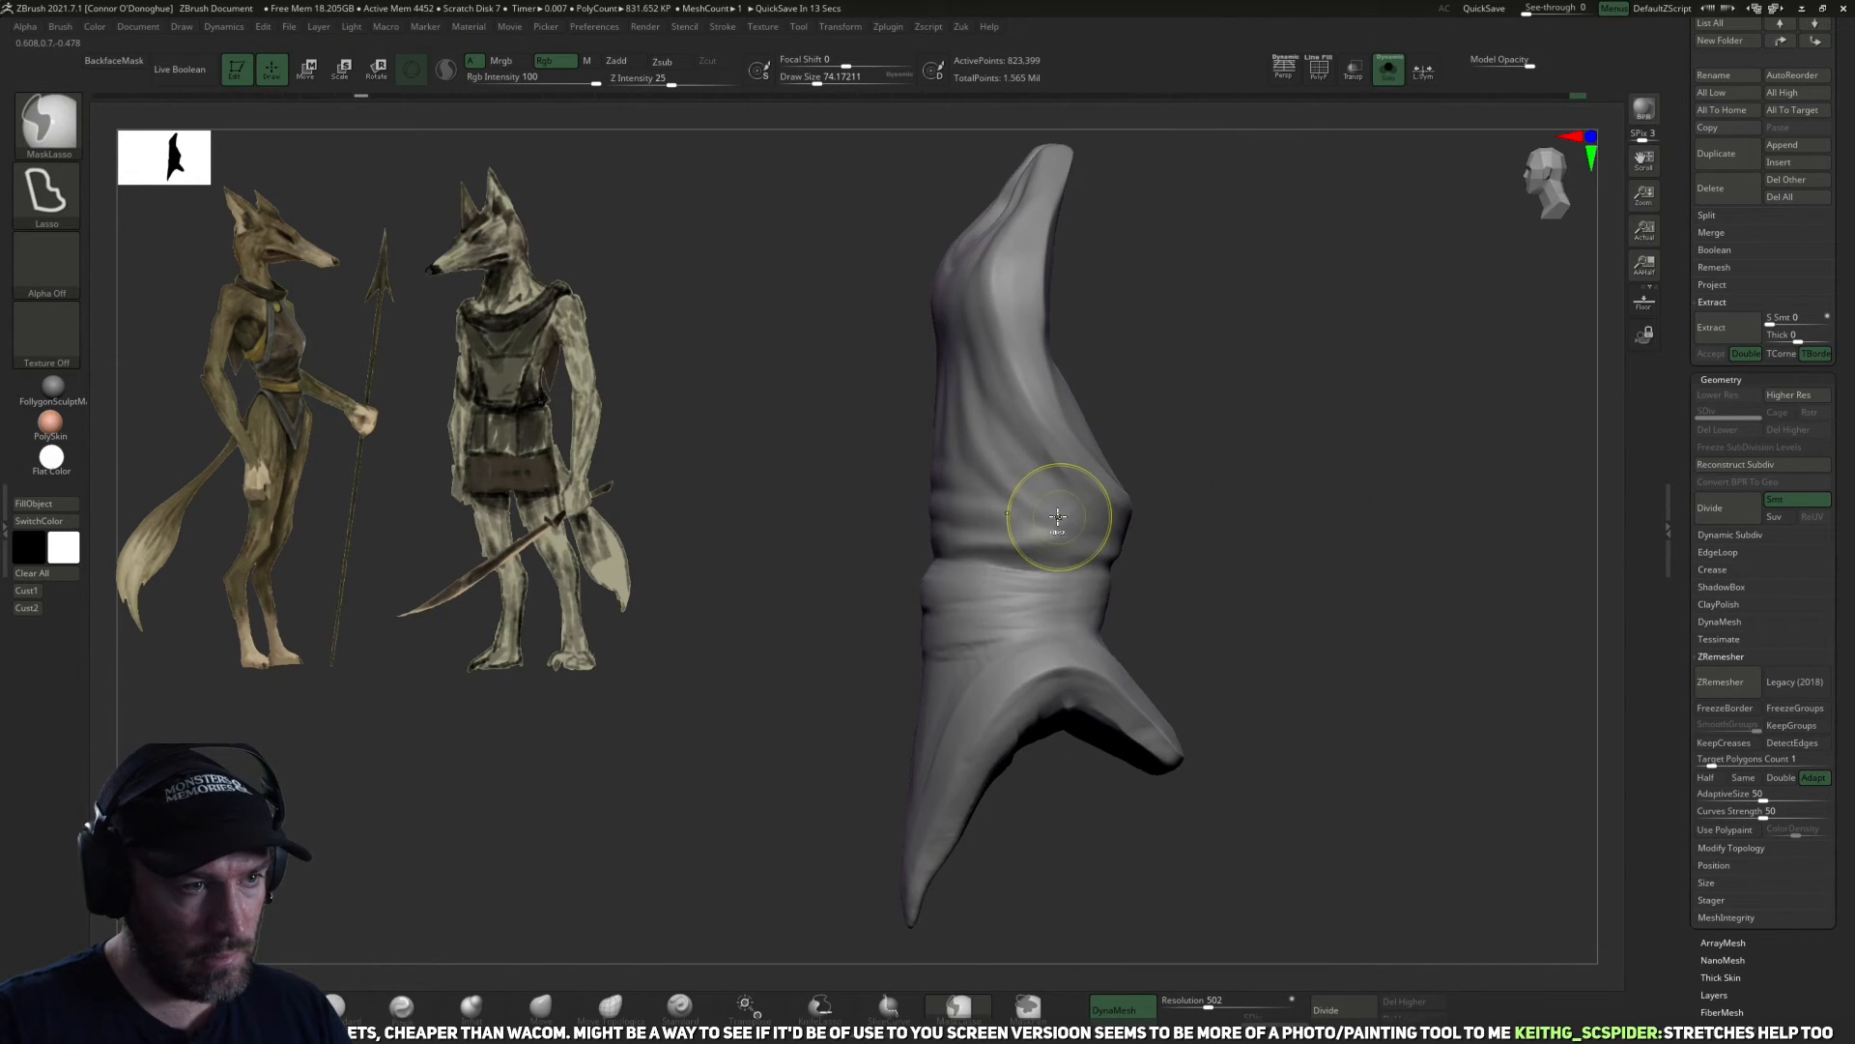
{"action": "key", "text": "ctrl+z"}
{"action": "mouse_move", "coordinate": [1172, 543]}
{"action": "right_mouse_down"}
{"action": "mouse_move", "coordinate": [1214, 571]}
{"action": "mouse_move", "coordinate": [1232, 544]}
{"action": "right_mouse_up"}
{"action": "key", "text": "ctrl"}
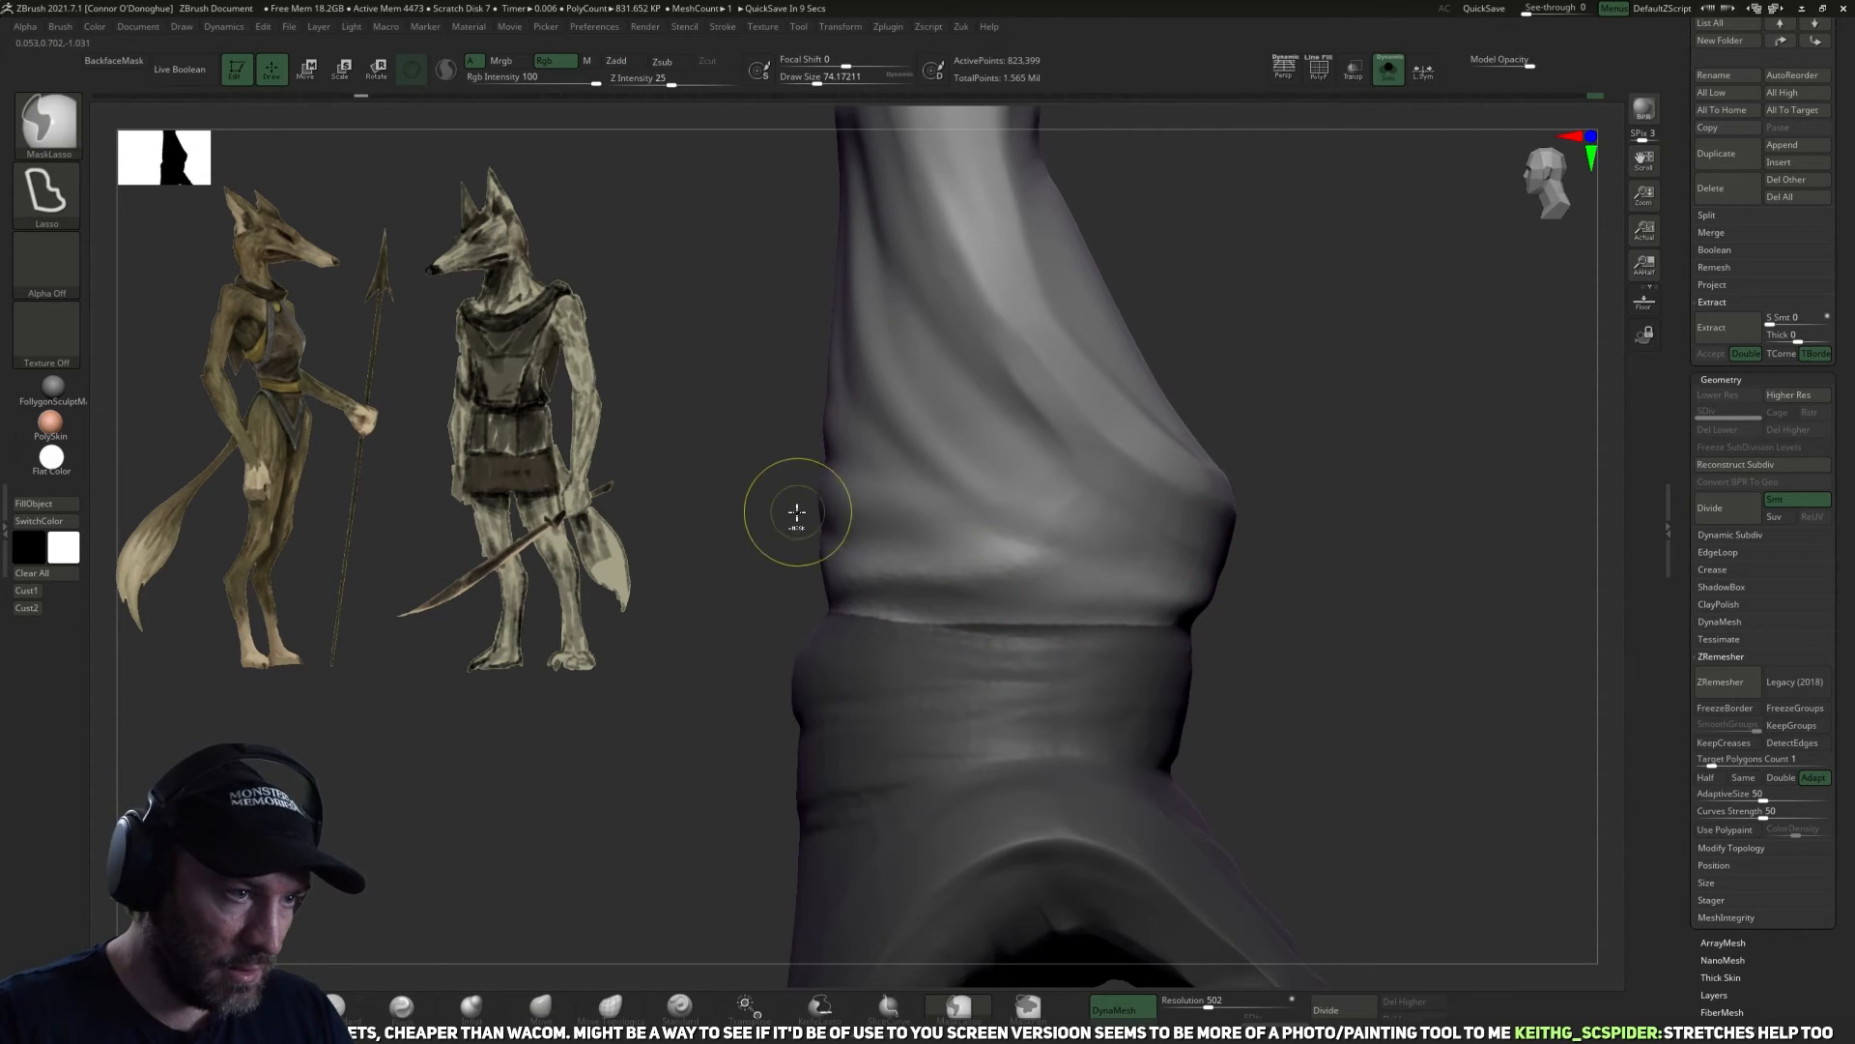
{"action": "left_click_drag", "start_coordinate": [934, 623], "coordinate": [1232, 609], "text": "ctrl"}
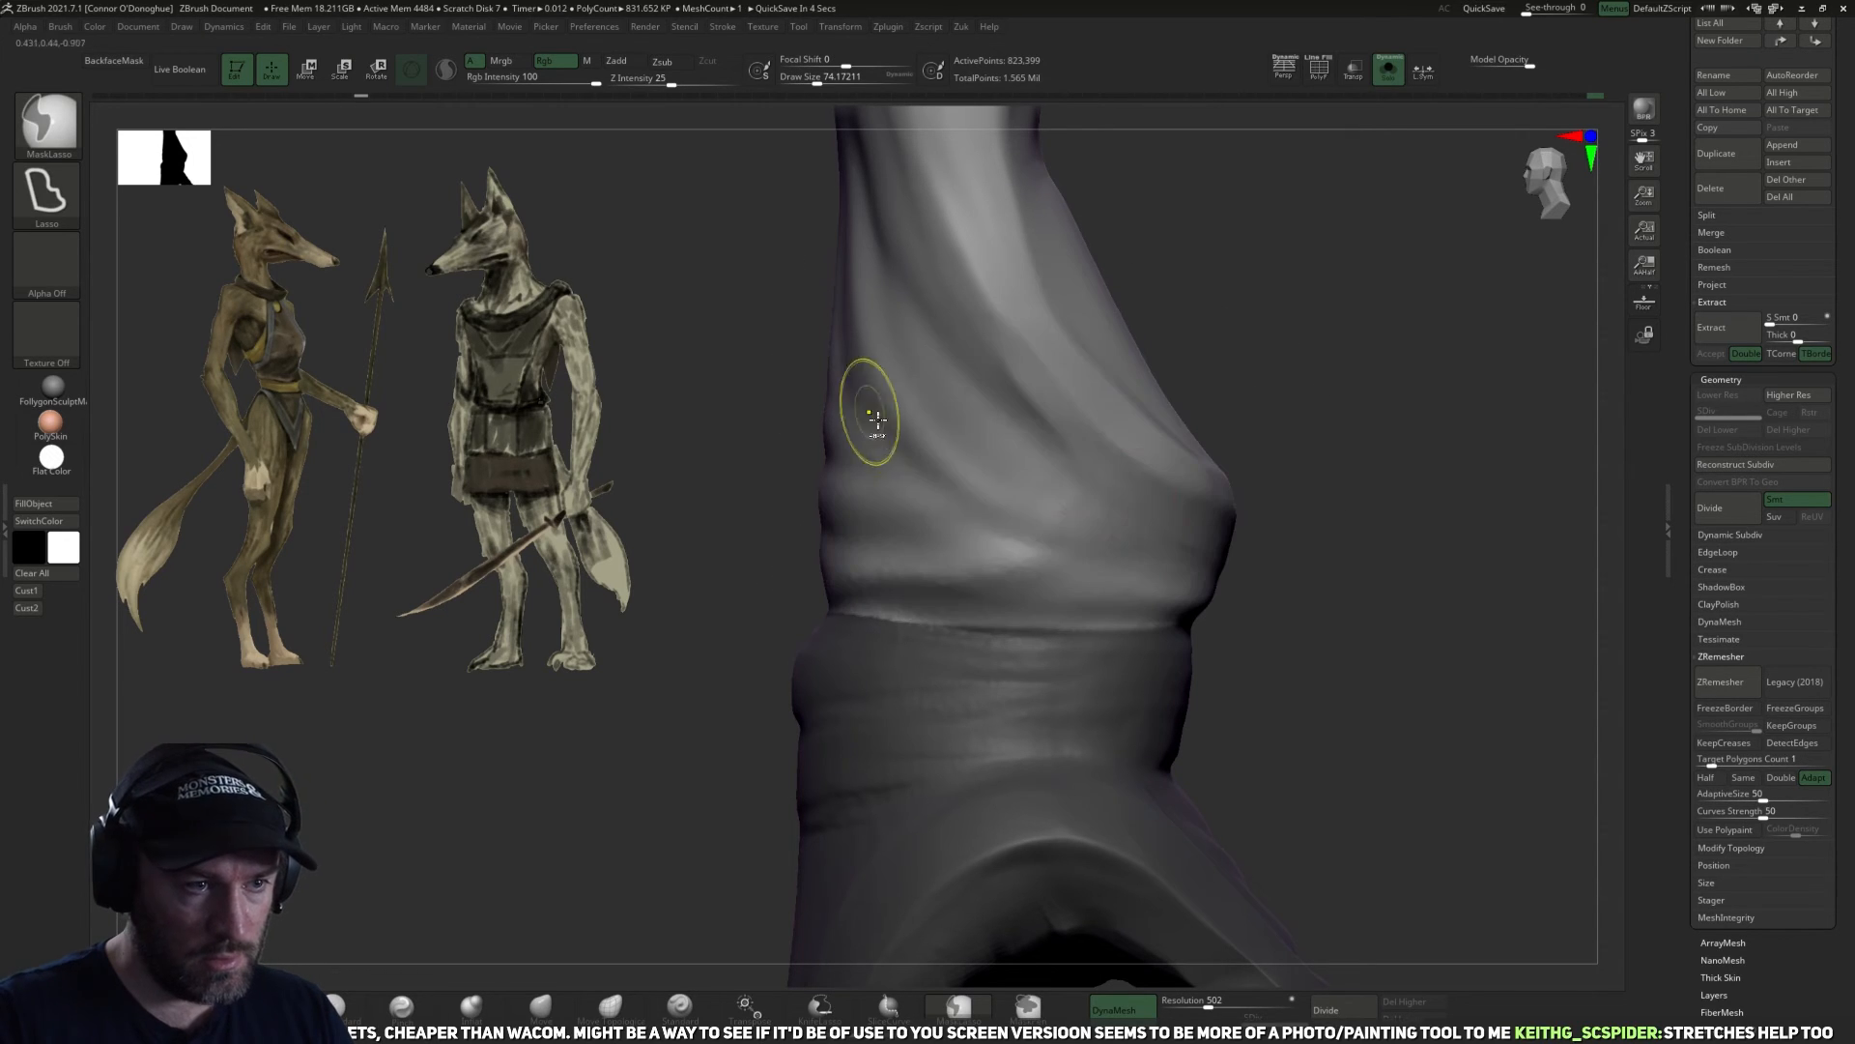
Pull the unmasked halter cloth over the masked waistband using the Move brush at size about 134.
{"action": "mouse_move", "coordinate": [1350, 568]}
{"action": "left_mouse_down"}
{"action": "mouse_move", "coordinate": [1392, 550]}
{"action": "mouse_move", "coordinate": [1312, 530]}
{"action": "mouse_move", "coordinate": [1441, 541]}
{"action": "mouse_move", "coordinate": [1454, 496]}
{"action": "mouse_move", "coordinate": [1408, 410]}
{"action": "left_mouse_up"}
{"action": "left_click_drag", "start_coordinate": [1362, 583], "coordinate": [1277, 325]}
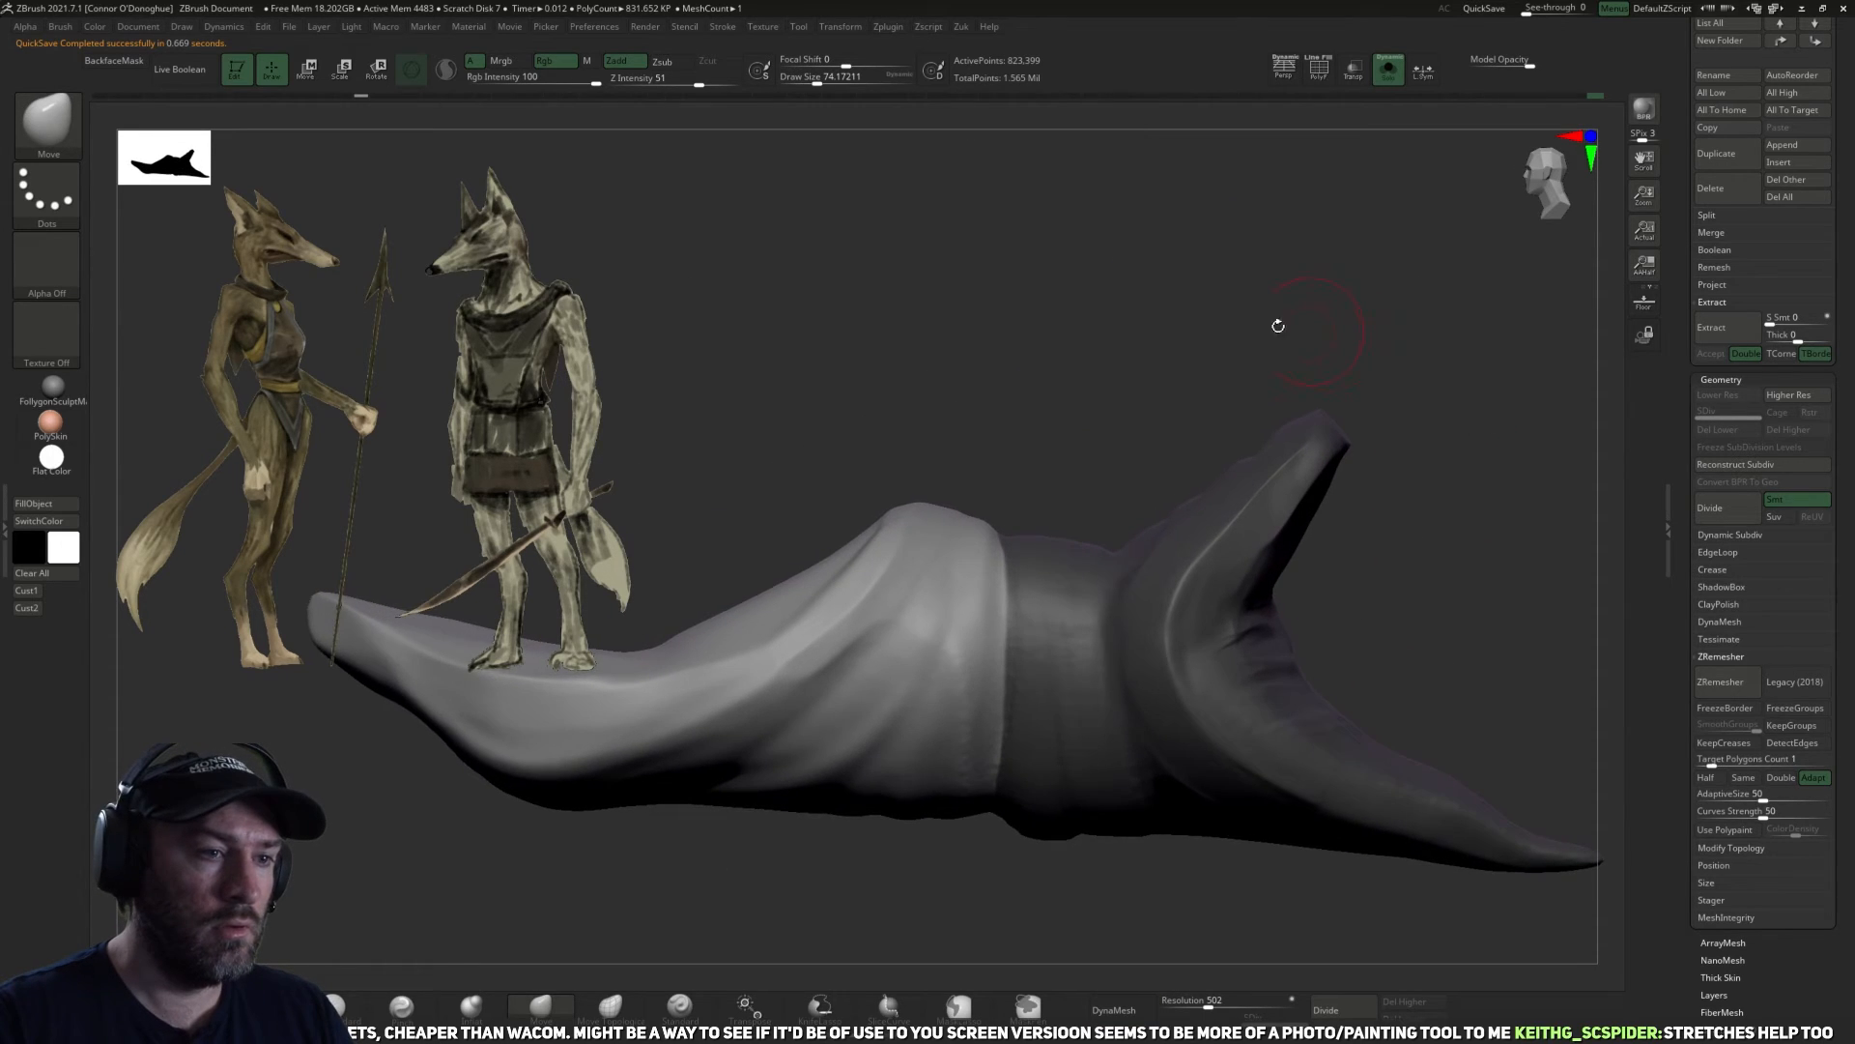
{"action": "mouse_move", "coordinate": [1105, 286]}
{"action": "left_mouse_down", "text": "alt"}
{"action": "mouse_move", "coordinate": [1114, 377]}
{"action": "mouse_move", "coordinate": [1068, 571]}
{"action": "left_mouse_up", "text": "alt"}
{"action": "mouse_move", "coordinate": [1053, 460]}
{"action": "left_mouse_down", "text": "ctrl"}
{"action": "mouse_move", "coordinate": [865, 463]}
{"action": "mouse_move", "coordinate": [1005, 746]}
{"action": "mouse_move", "coordinate": [1058, 740]}
{"action": "left_mouse_up", "text": "ctrl"}
{"action": "mouse_move", "coordinate": [1214, 401]}
{"action": "left_mouse_down"}
{"action": "mouse_move", "coordinate": [955, 813]}
{"action": "mouse_move", "coordinate": [957, 741]}
{"action": "mouse_move", "coordinate": [1275, 402]}
{"action": "left_mouse_up"}
{"action": "left_click_drag", "start_coordinate": [954, 908], "coordinate": [936, 798]}
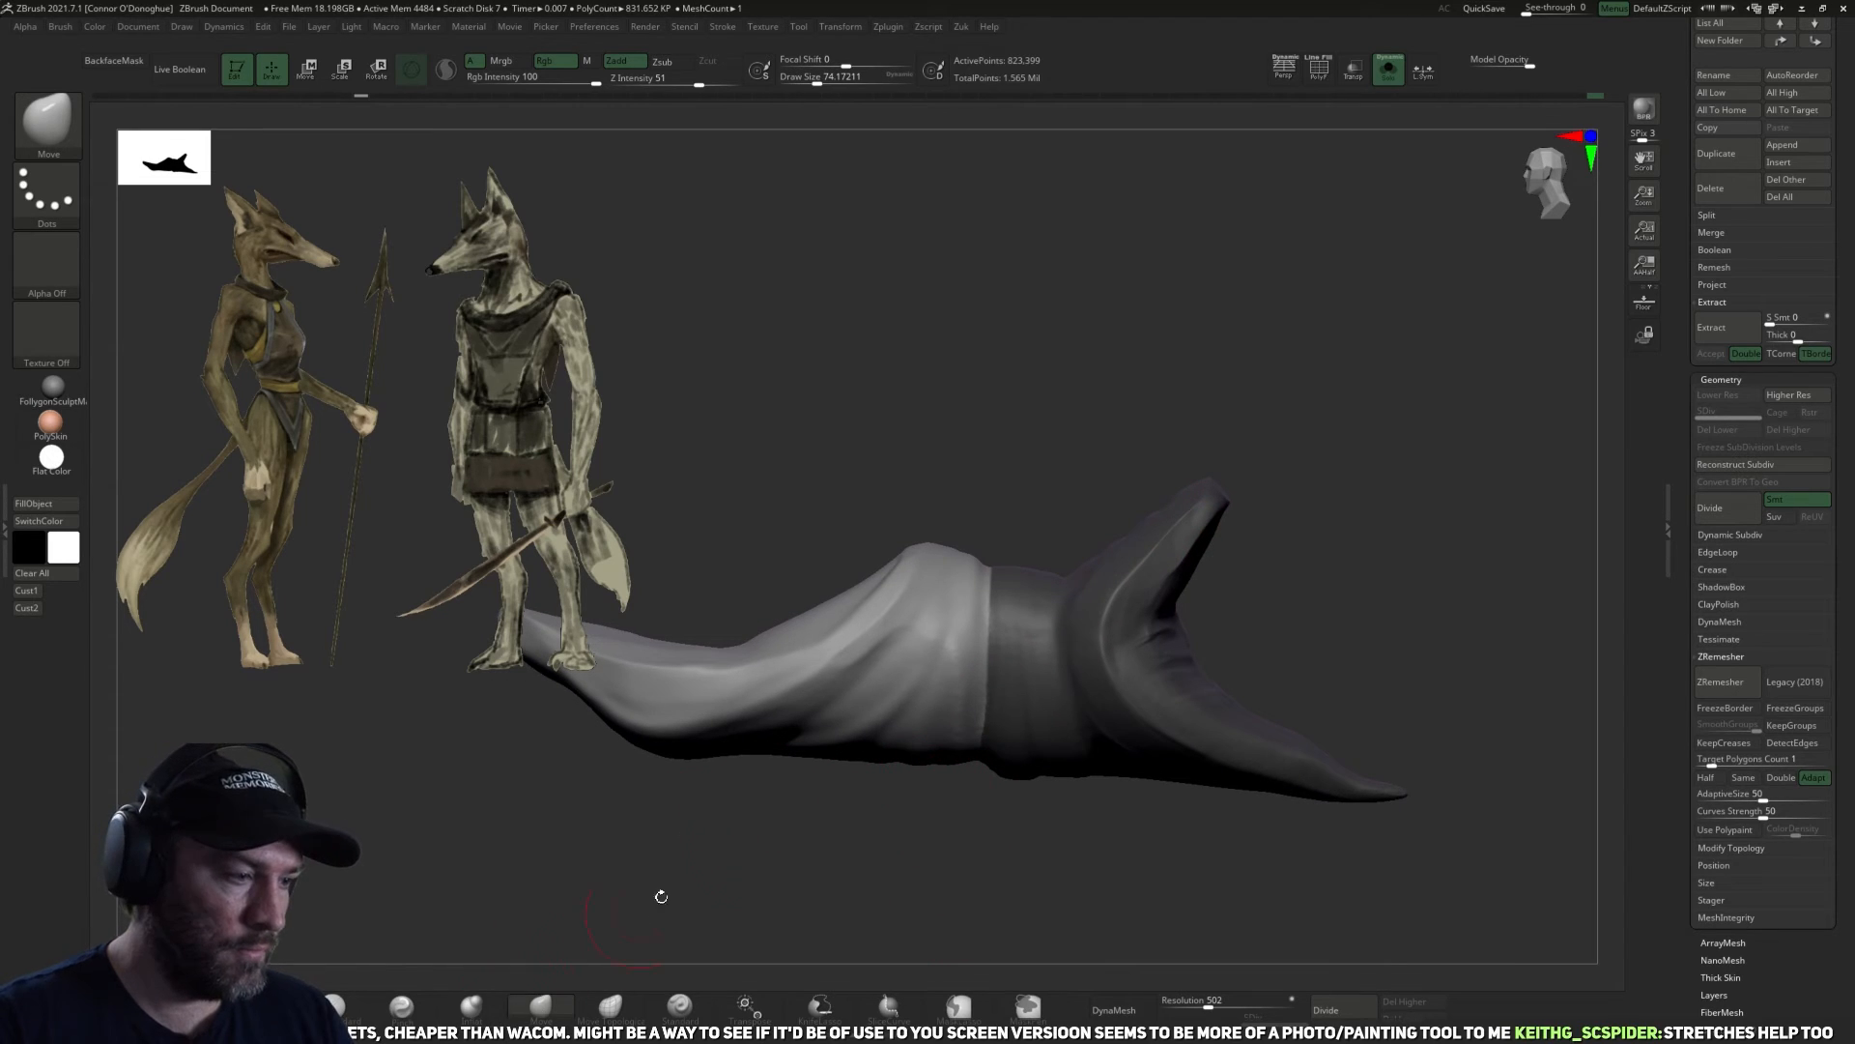
{"action": "left_click_drag", "start_coordinate": [979, 670], "coordinate": [981, 628]}
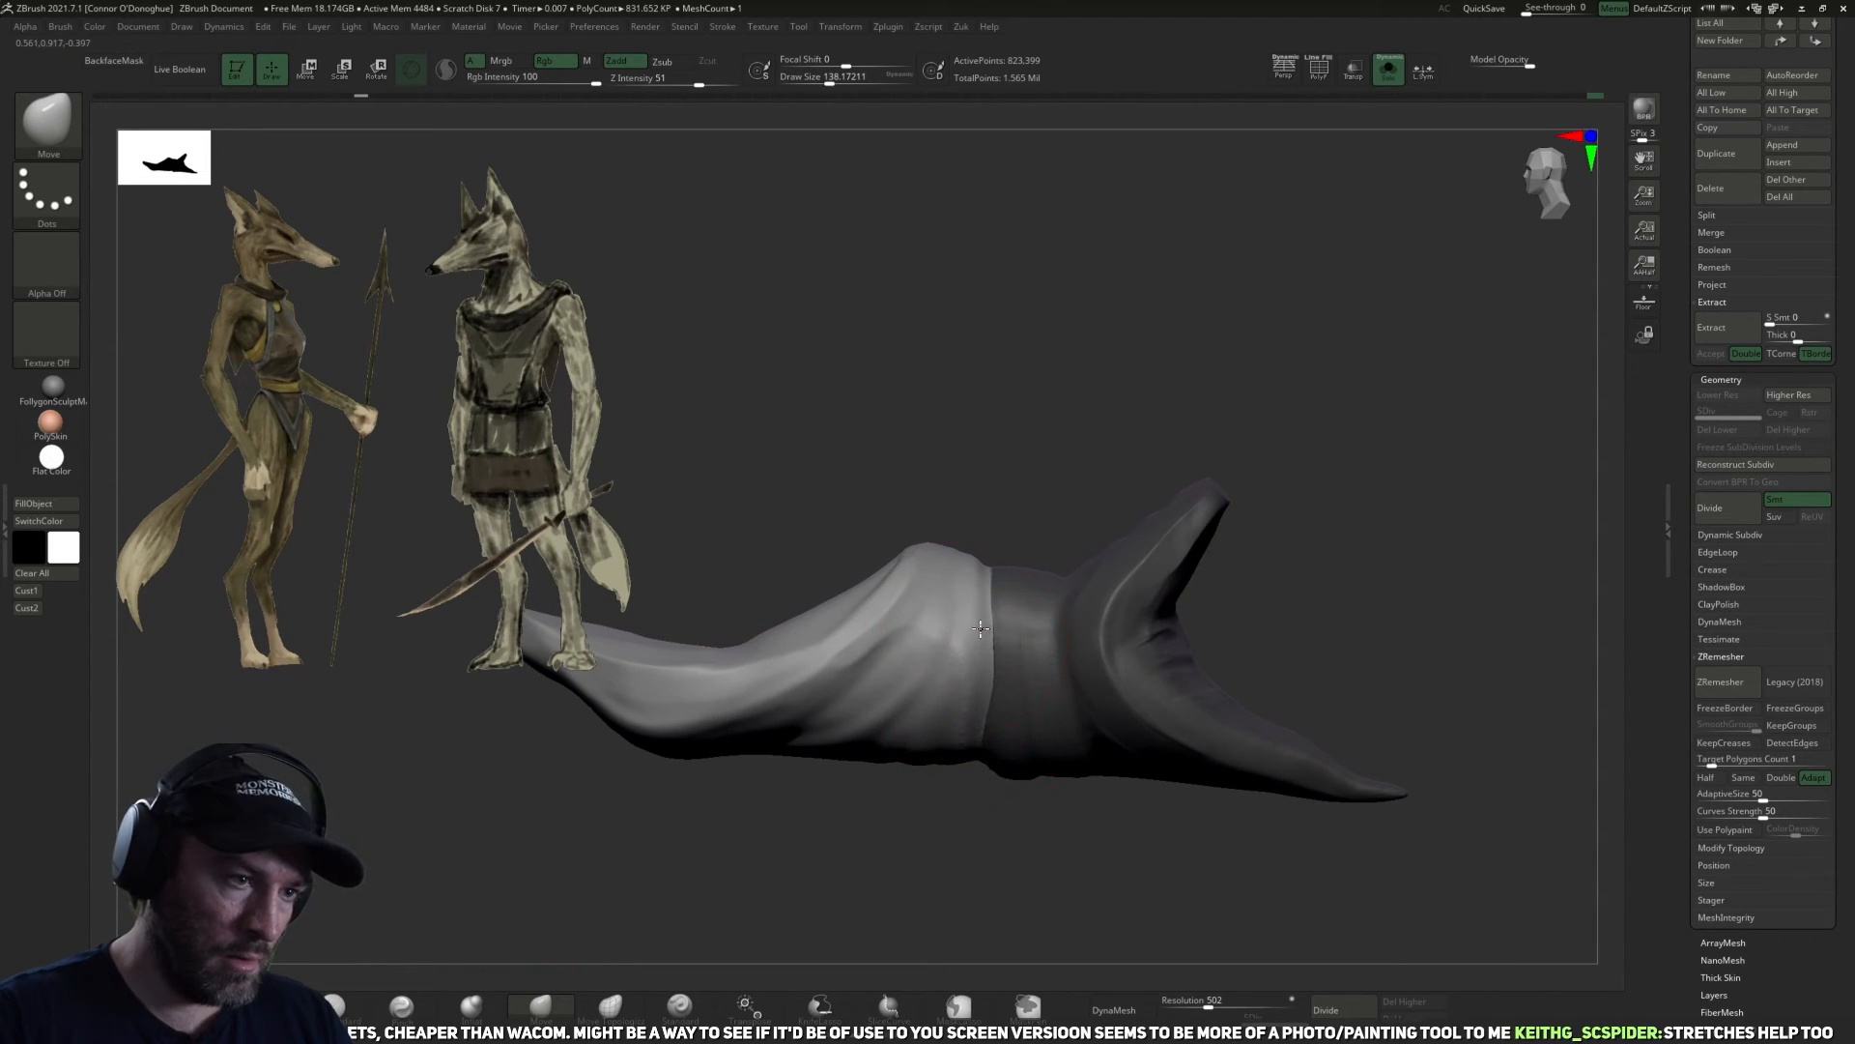
{"action": "left_click_drag", "start_coordinate": [1056, 505], "coordinate": [1000, 539]}
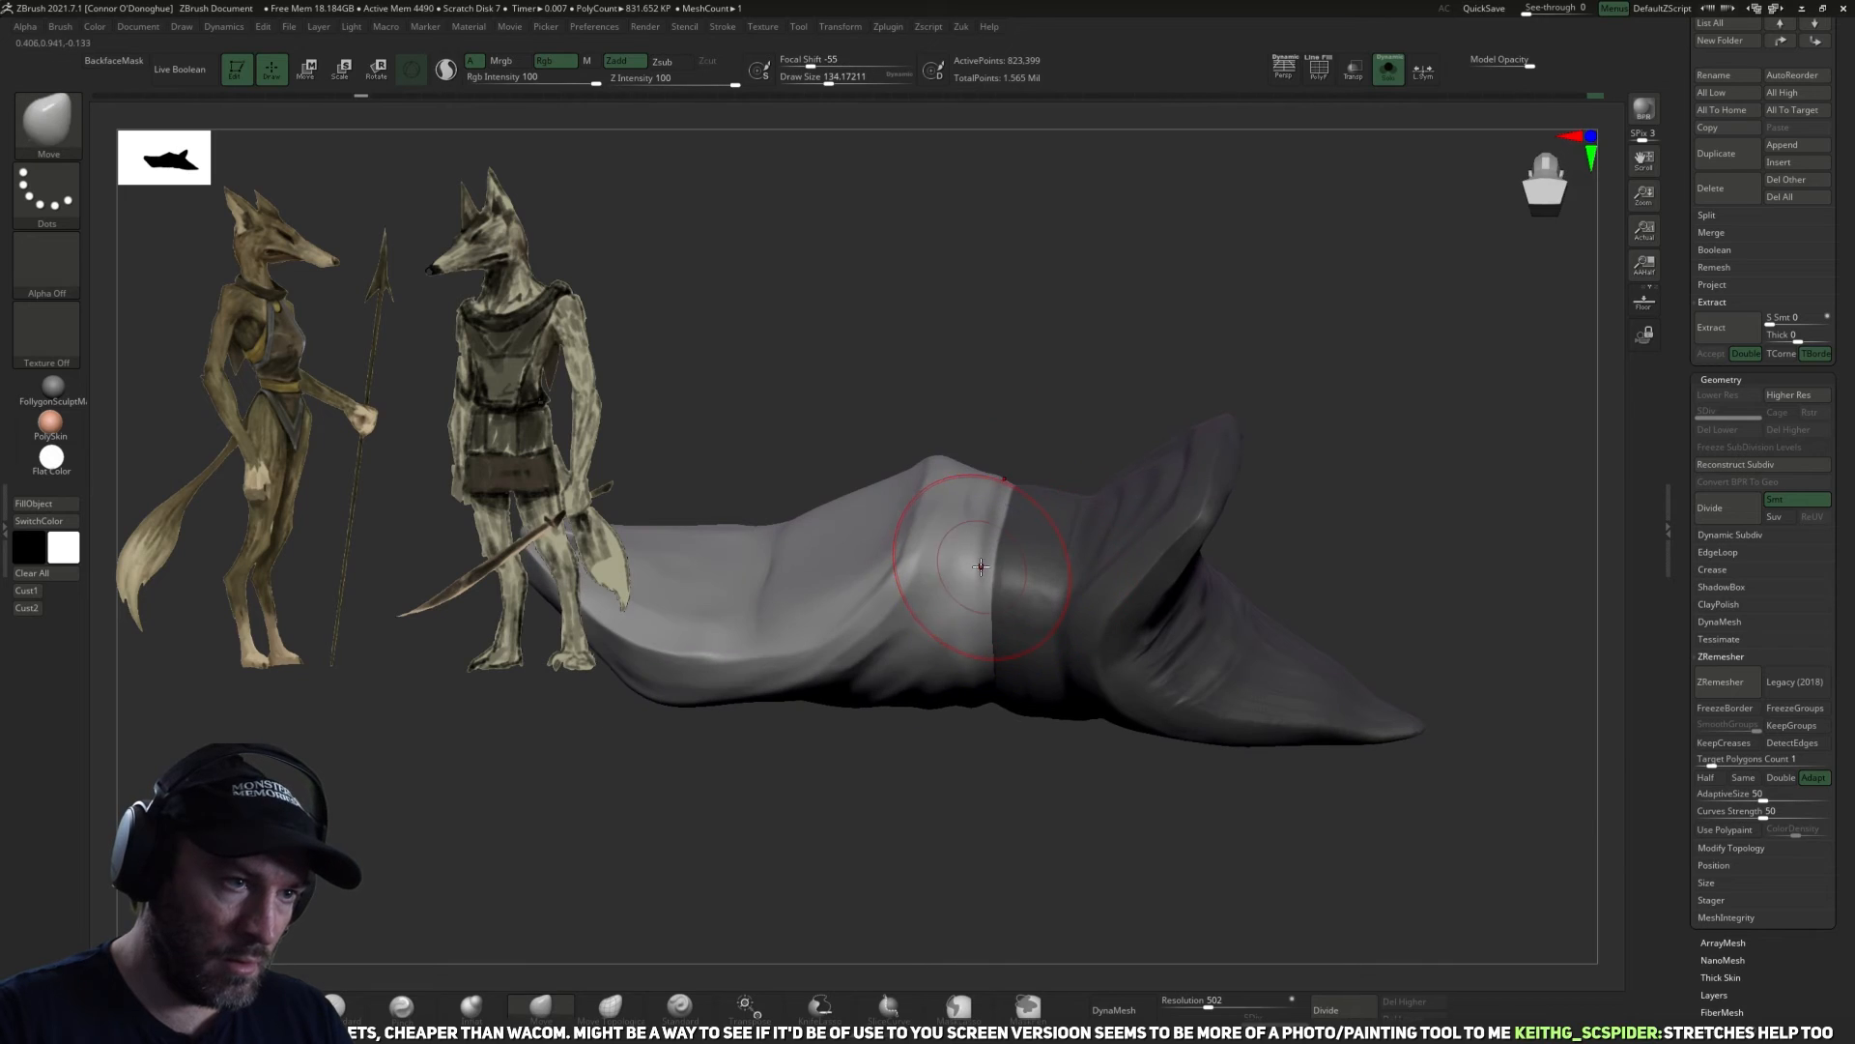
{"action": "key", "text": "shift"}
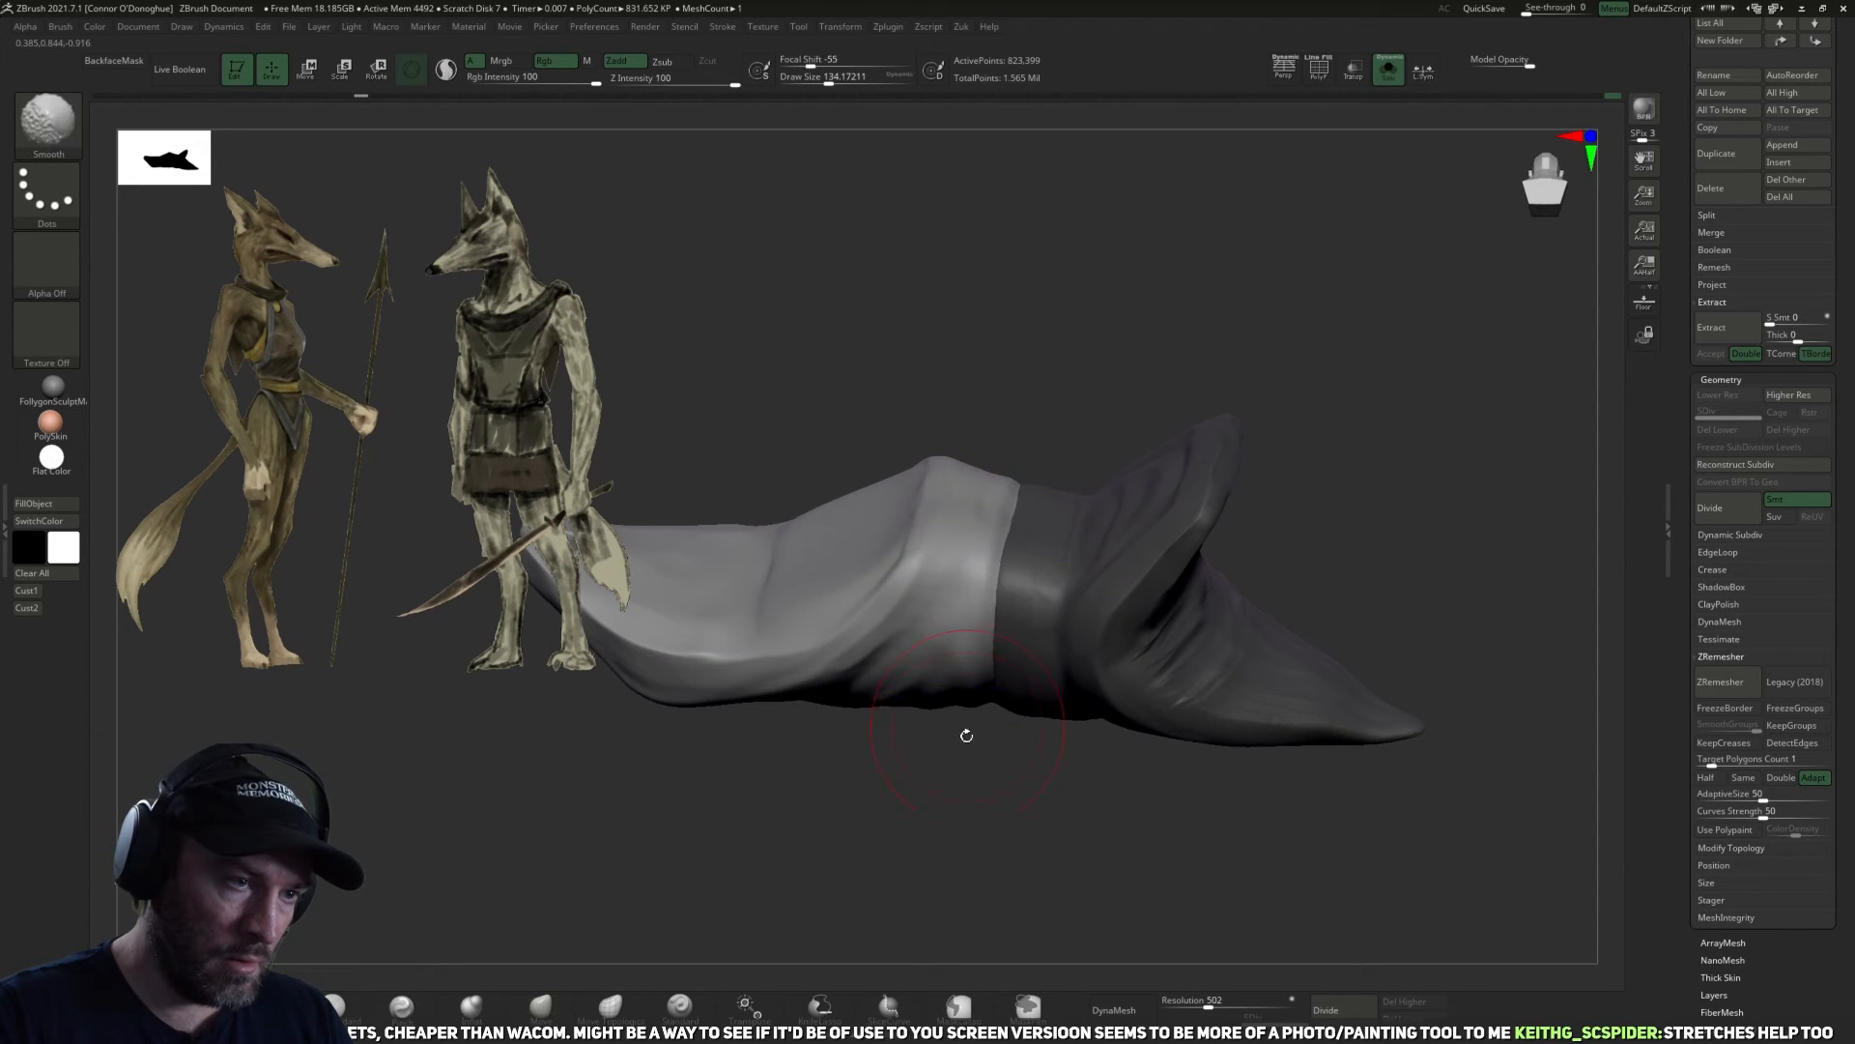
Clear the garment mask and smooth along the waist crease with the Smooth brush at size about 62.
{"action": "left_click_drag", "start_coordinate": [966, 736], "coordinate": [454, 951]}
{"action": "left_click", "coordinate": [471, 1006]}
{"action": "right_click_drag", "start_coordinate": [986, 686], "coordinate": [979, 756]}
{"action": "mouse_move", "coordinate": [898, 937]}
{"action": "right_mouse_down"}
{"action": "mouse_move", "coordinate": [970, 802]}
{"action": "mouse_move", "coordinate": [1215, 714]}
{"action": "mouse_move", "coordinate": [1350, 581]}
{"action": "mouse_move", "coordinate": [1331, 650]}
{"action": "mouse_move", "coordinate": [1137, 808]}
{"action": "mouse_move", "coordinate": [1226, 750]}
{"action": "mouse_move", "coordinate": [1160, 770]}
{"action": "right_mouse_up"}
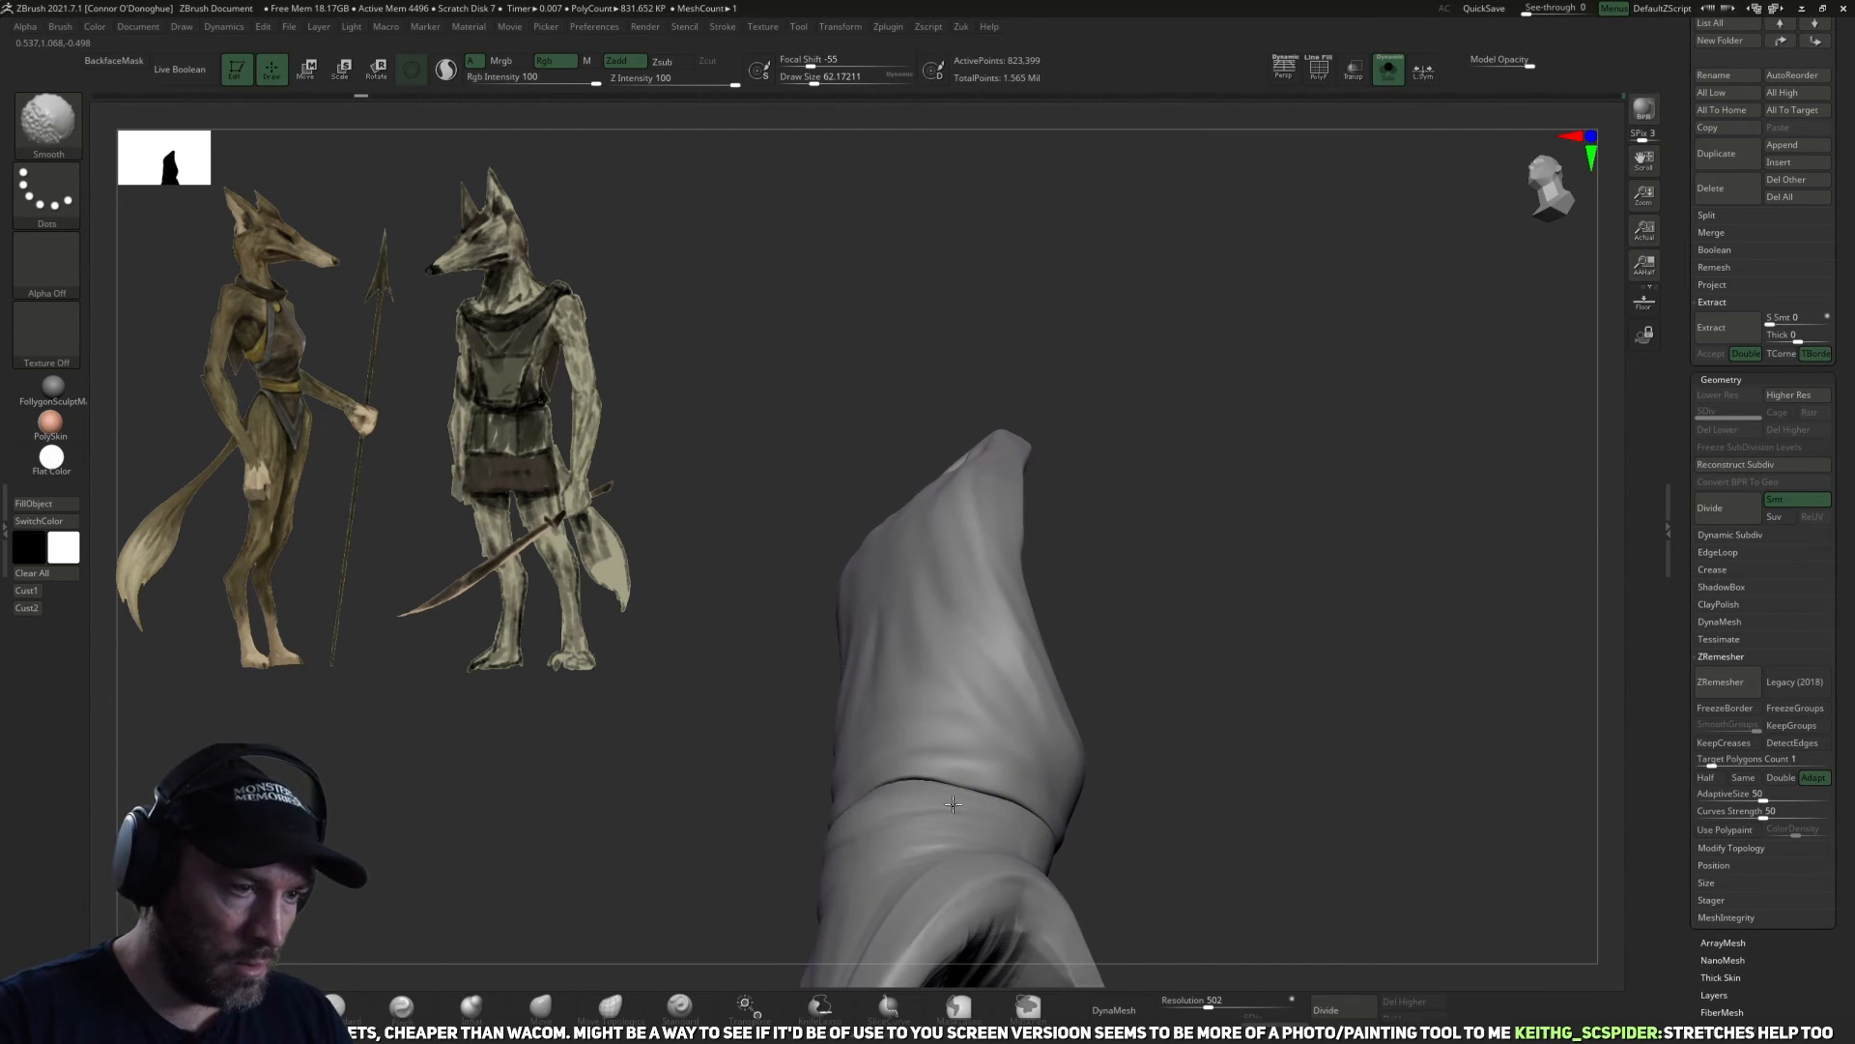
{"action": "mouse_move", "coordinate": [901, 800]}
{"action": "right_mouse_down"}
{"action": "mouse_move", "coordinate": [1076, 732]}
{"action": "mouse_move", "coordinate": [1246, 582]}
{"action": "mouse_move", "coordinate": [984, 755]}
{"action": "mouse_move", "coordinate": [953, 746]}
{"action": "right_mouse_up"}
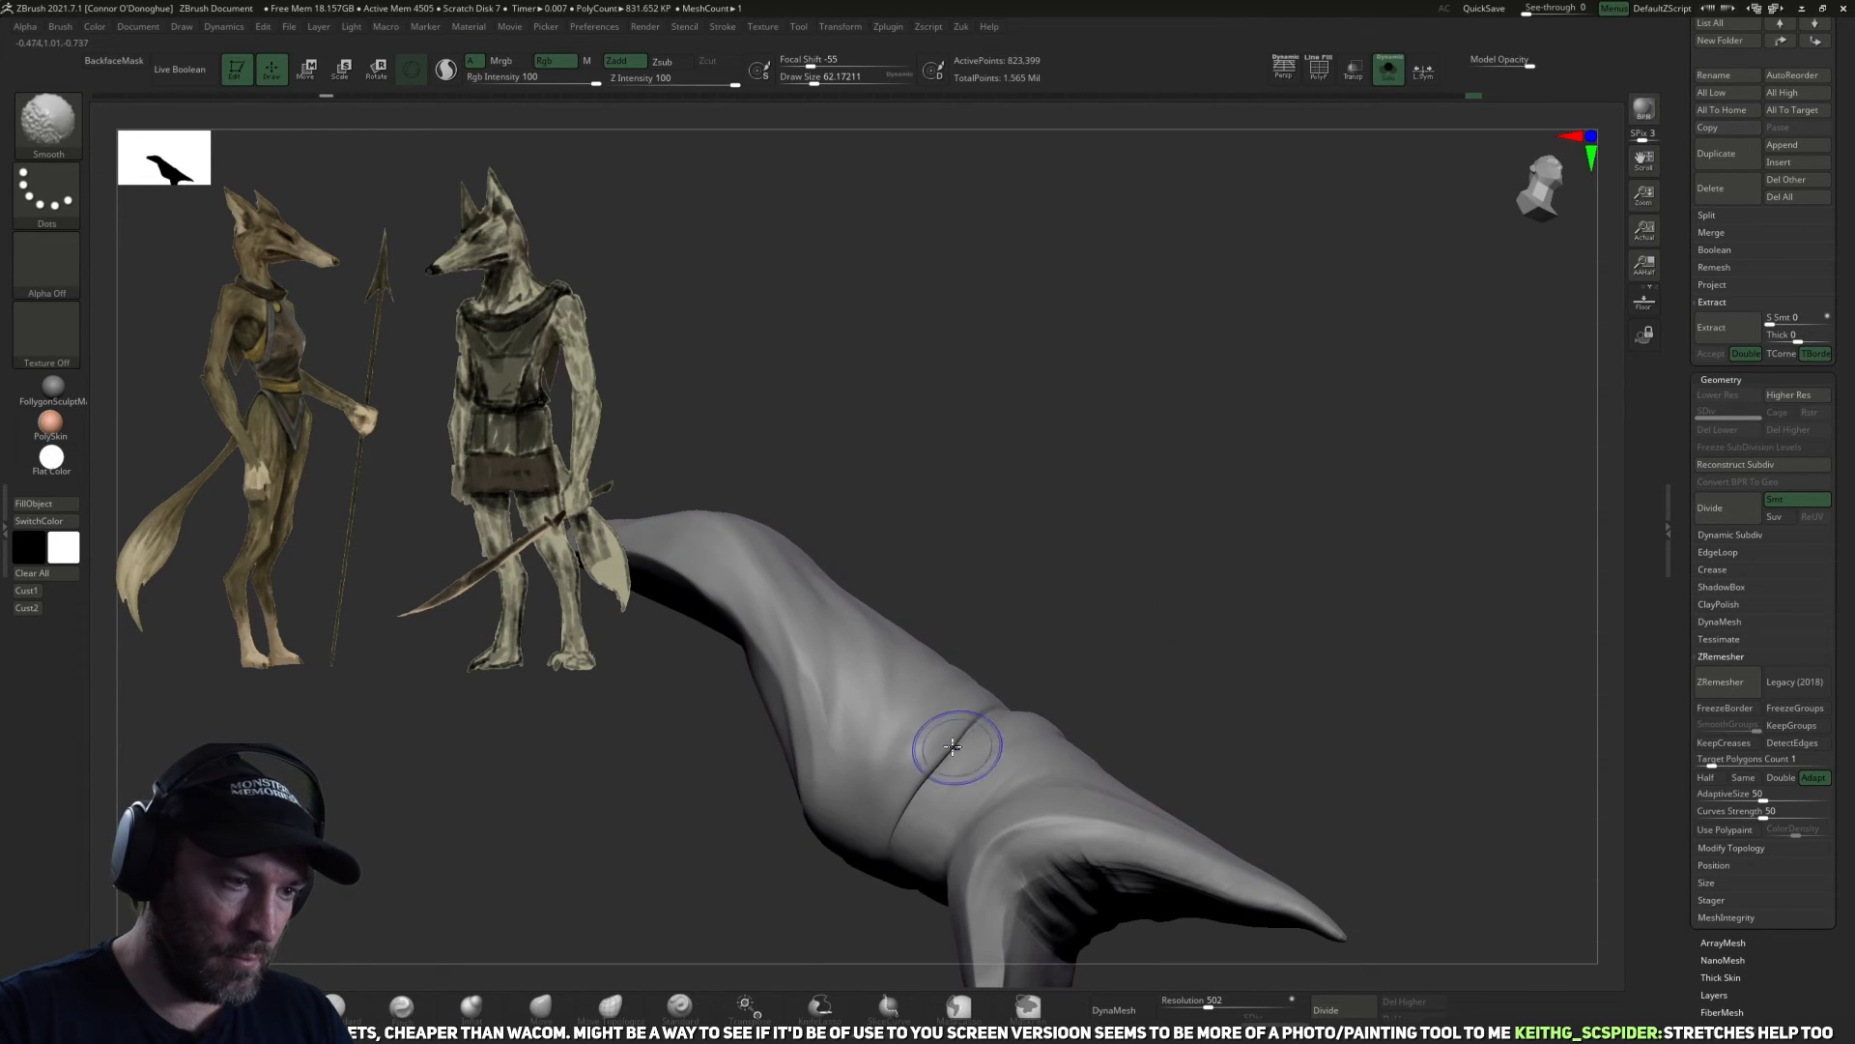
{"action": "left_click_drag", "start_coordinate": [948, 742], "coordinate": [910, 790], "text": "shift"}
{"action": "left_click_drag", "start_coordinate": [1185, 621], "coordinate": [1053, 676]}
{"action": "left_click_drag", "start_coordinate": [961, 738], "coordinate": [1024, 759], "text": "shift"}
{"action": "mouse_move", "coordinate": [1321, 584]}
{"action": "left_mouse_down", "text": "shift"}
{"action": "mouse_move", "coordinate": [1326, 657]}
{"action": "mouse_move", "coordinate": [1257, 688]}
{"action": "left_mouse_up", "text": "shift"}
{"action": "left_click_drag", "start_coordinate": [956, 721], "coordinate": [995, 731], "text": "shift"}
Sharpen the overlap crease above the waistband using DamStandard at size about 94.
{"action": "left_click", "coordinate": [346, 1006]}
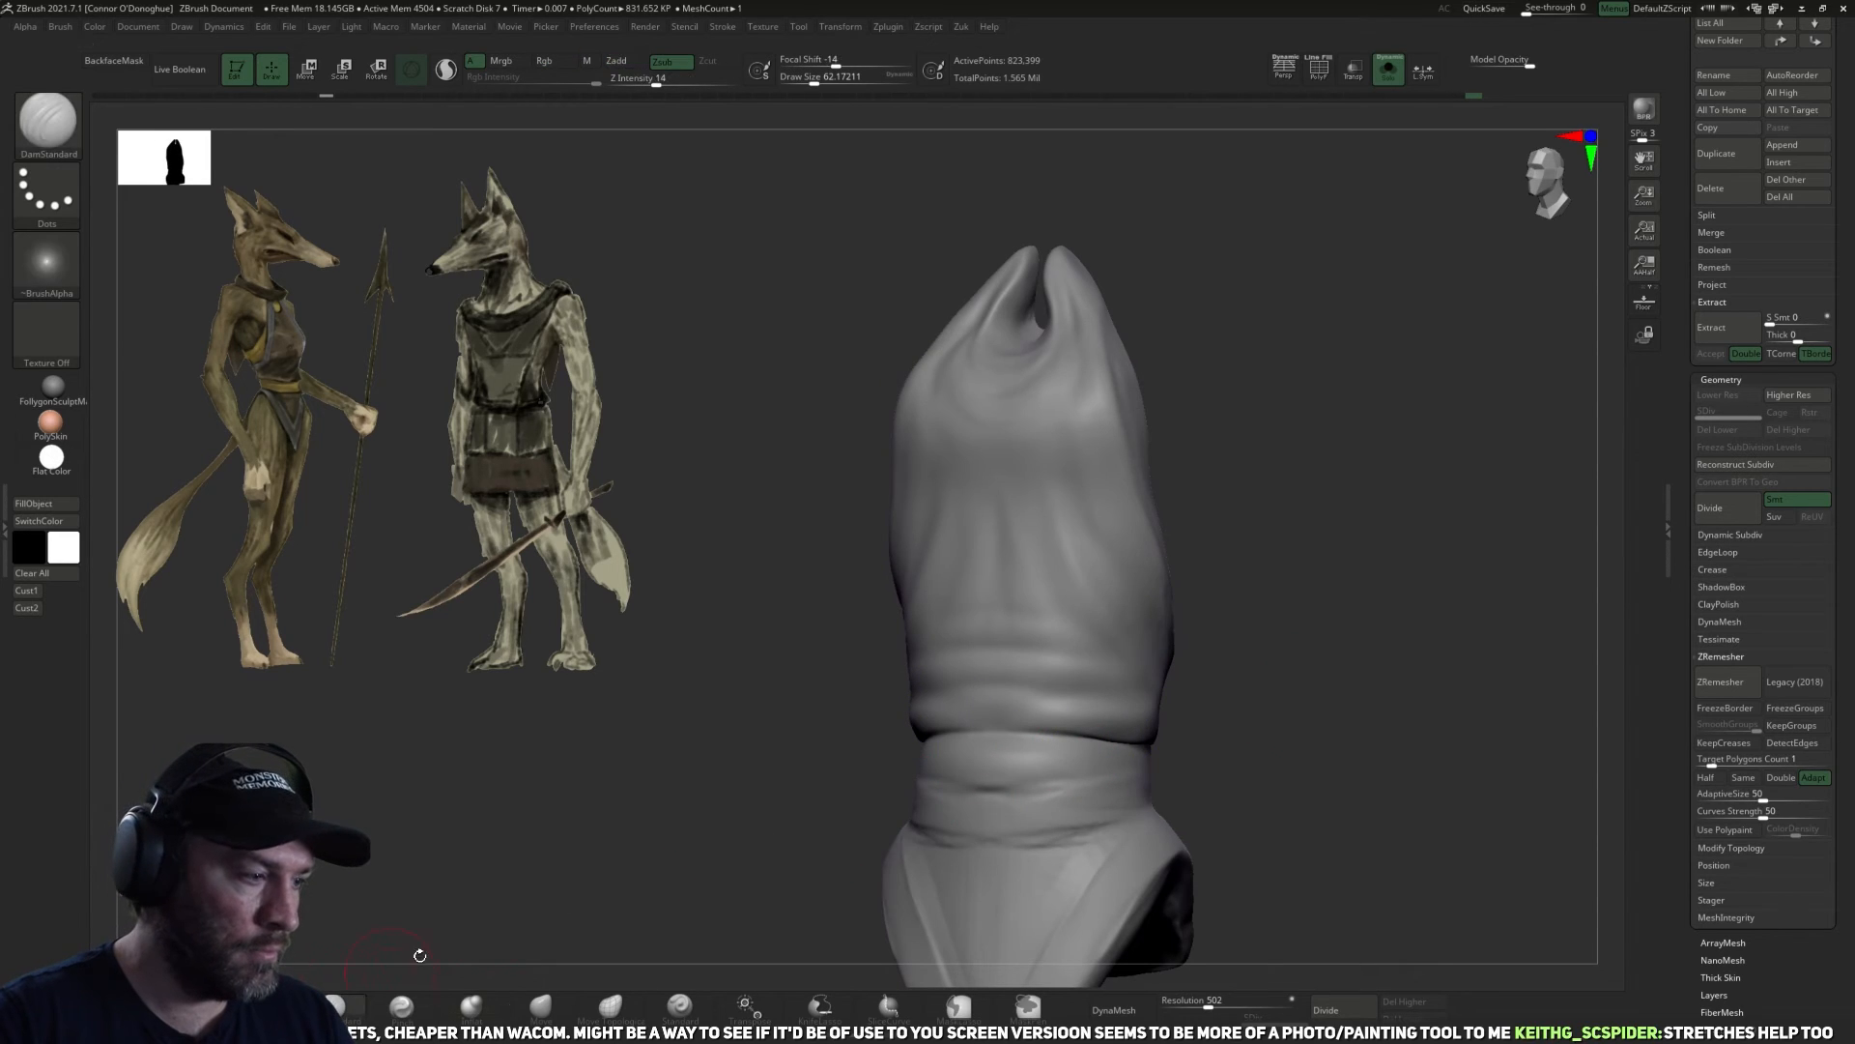
{"action": "mouse_move", "coordinate": [1308, 686]}
{"action": "left_mouse_down"}
{"action": "mouse_move", "coordinate": [1214, 651]}
{"action": "mouse_move", "coordinate": [1008, 726]}
{"action": "left_mouse_up"}
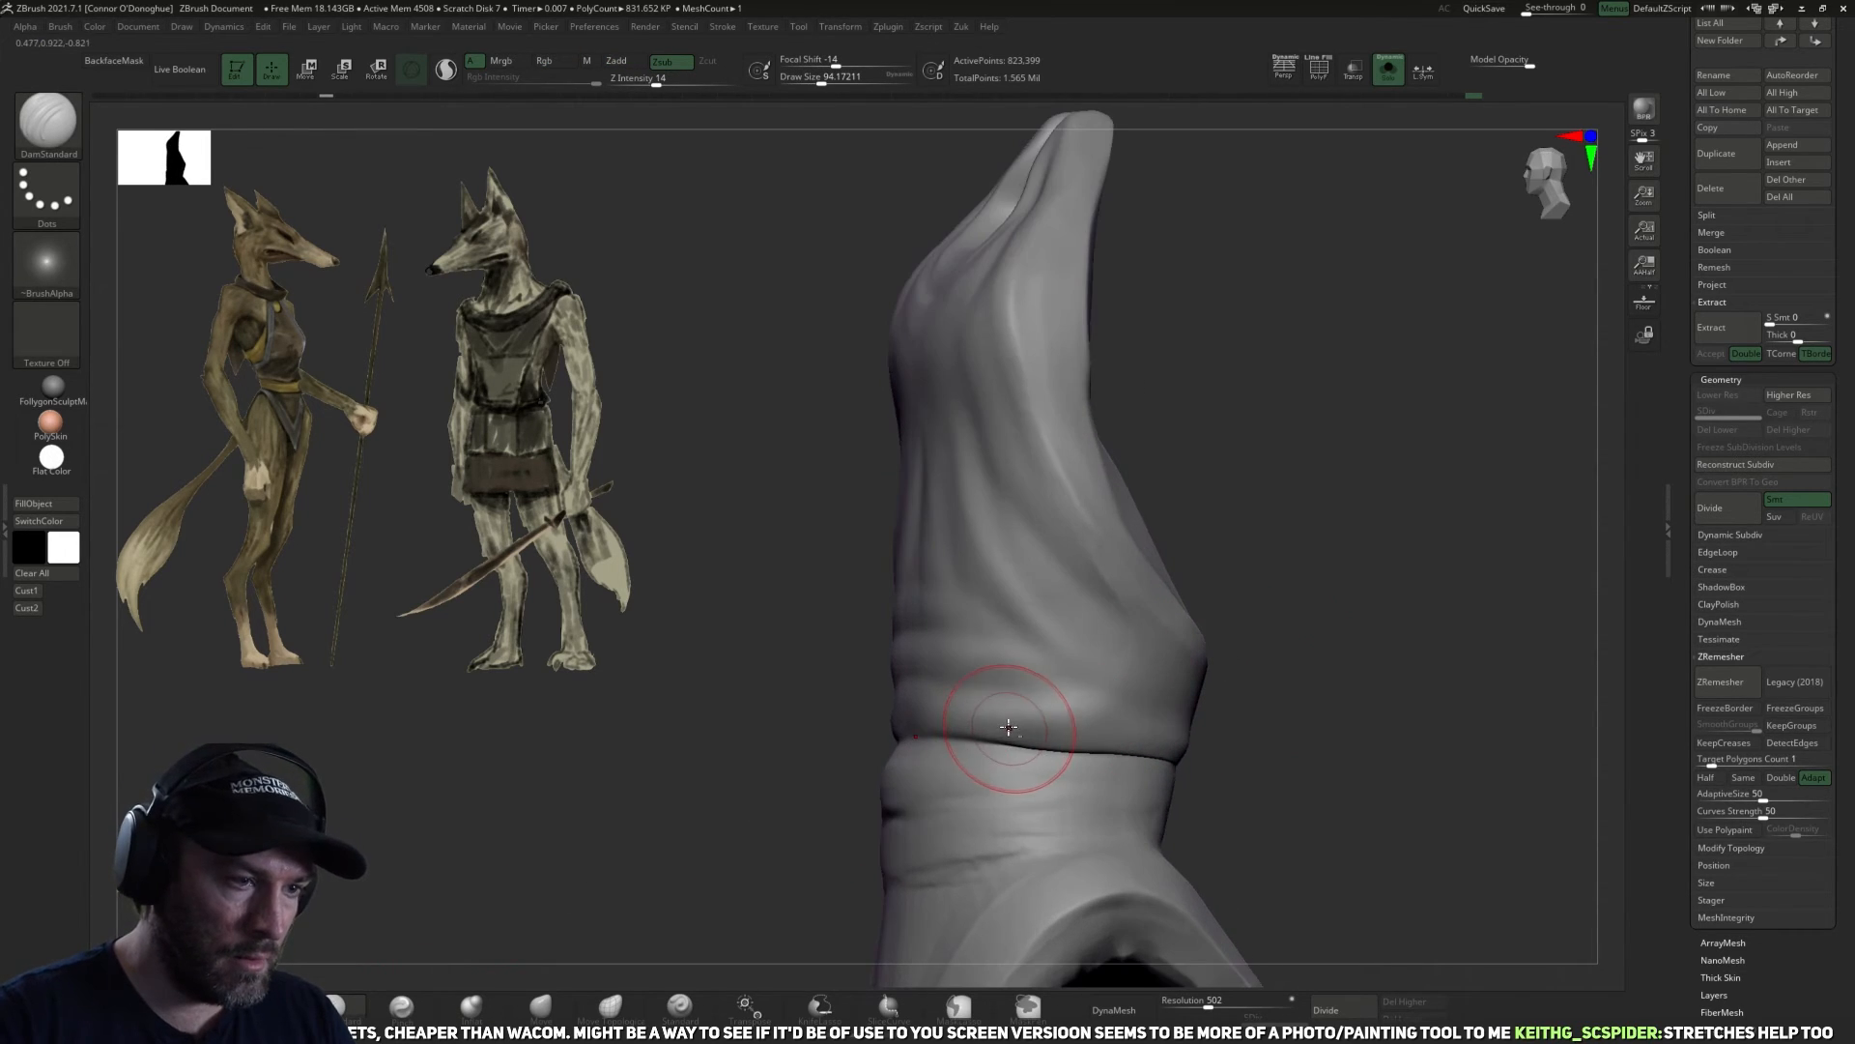
{"action": "left_click_drag", "start_coordinate": [1241, 724], "coordinate": [1063, 729]}
{"action": "left_click_drag", "start_coordinate": [1304, 744], "coordinate": [1327, 744]}
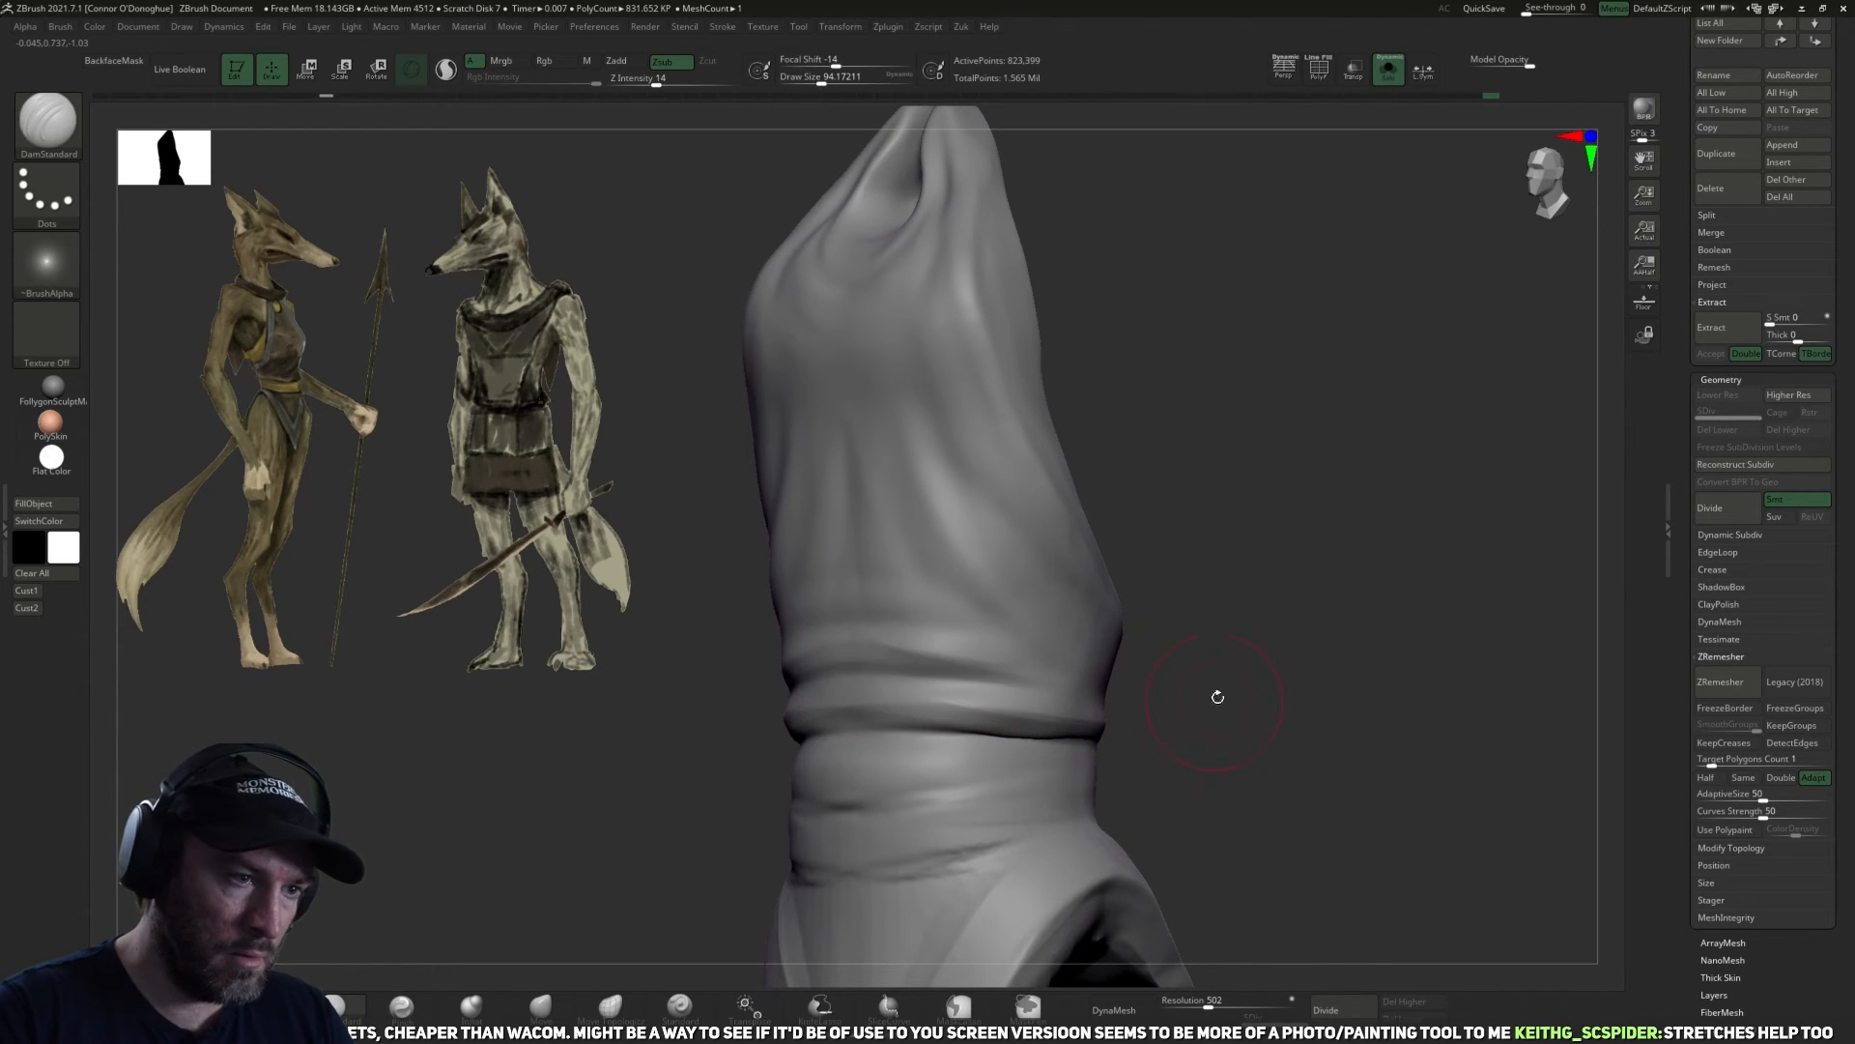
{"action": "left_click_drag", "start_coordinate": [1213, 692], "coordinate": [1044, 710]}
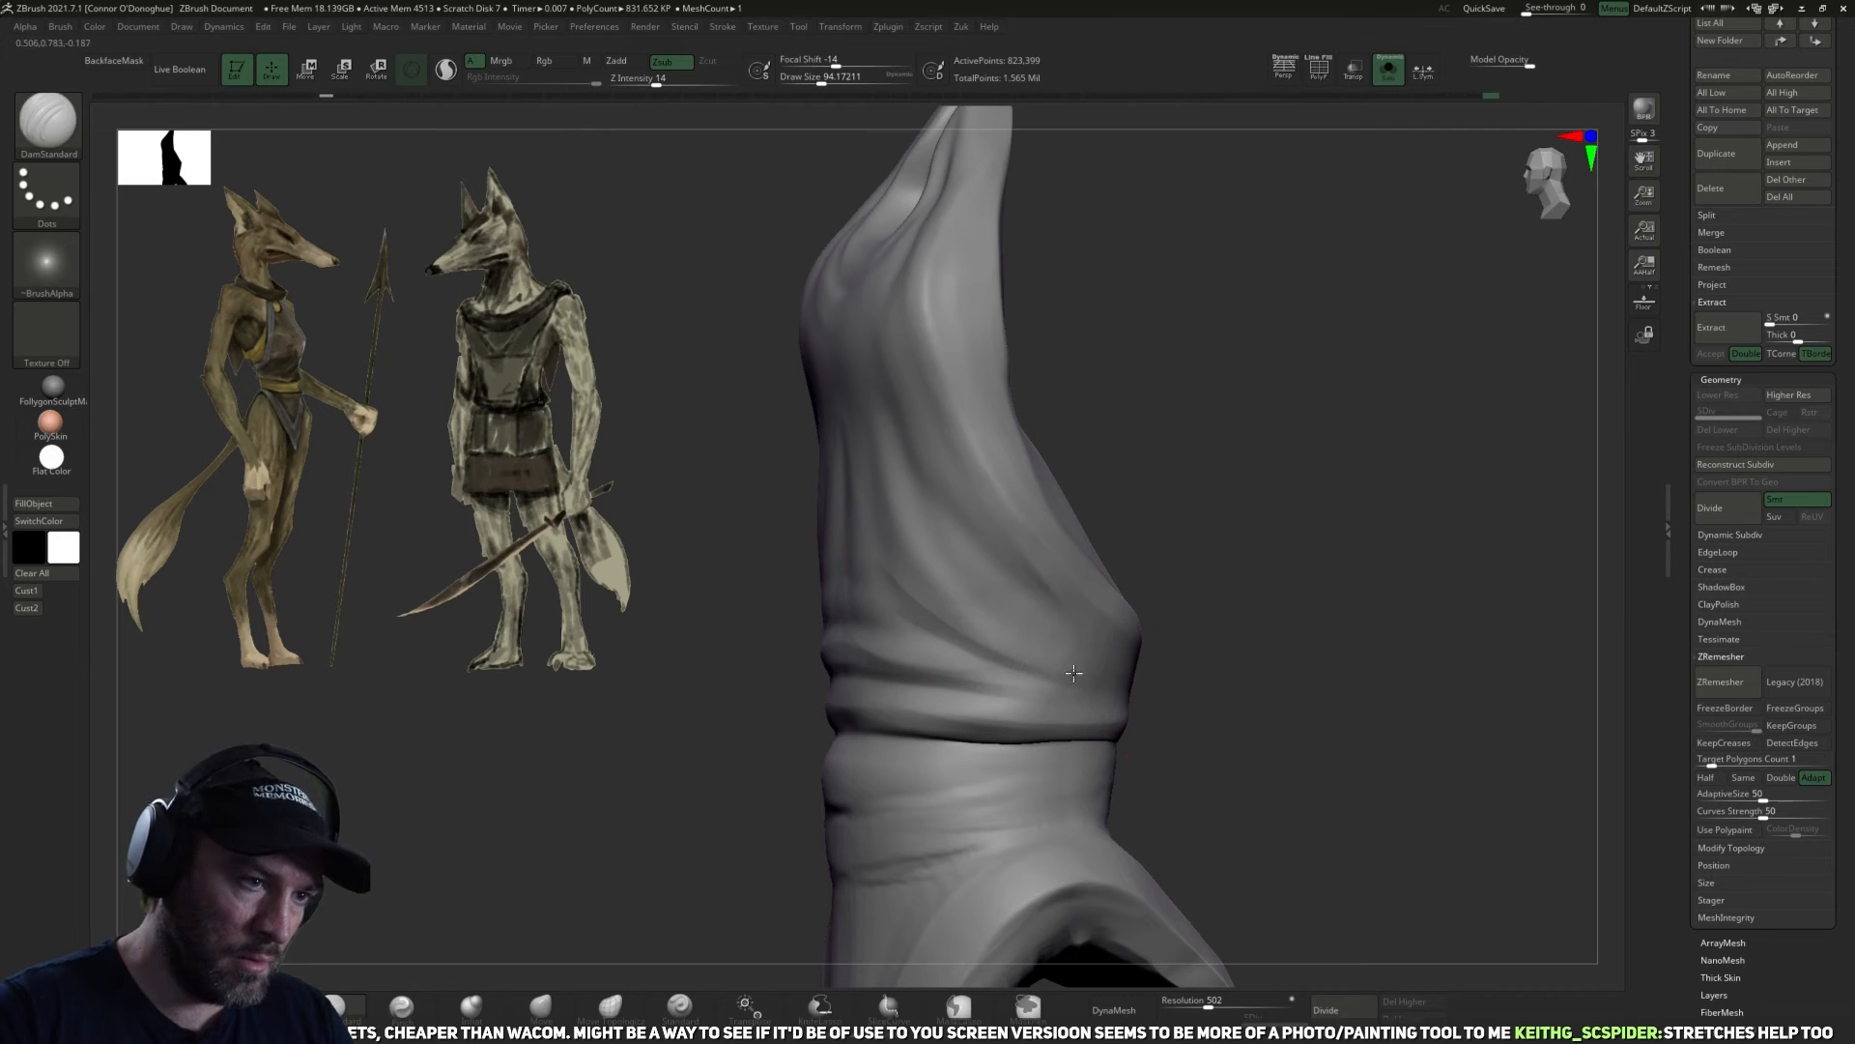
Carve vertical and diagonal drapery folds into the halter's front and side above the waist with DamStandard.
{"action": "mouse_move", "coordinate": [1216, 623]}
{"action": "left_mouse_down", "text": "alt"}
{"action": "mouse_move", "coordinate": [1242, 676]}
{"action": "mouse_move", "coordinate": [979, 667]}
{"action": "mouse_move", "coordinate": [1165, 671]}
{"action": "left_mouse_up", "text": "alt"}
{"action": "left_click_drag", "start_coordinate": [859, 584], "coordinate": [889, 679], "text": "shift"}
{"action": "mouse_move", "coordinate": [845, 497]}
{"action": "left_mouse_down"}
{"action": "mouse_move", "coordinate": [939, 704]}
{"action": "mouse_move", "coordinate": [910, 673]}
{"action": "mouse_move", "coordinate": [914, 693]}
{"action": "left_mouse_up"}
{"action": "key", "text": "ctrl+z"}
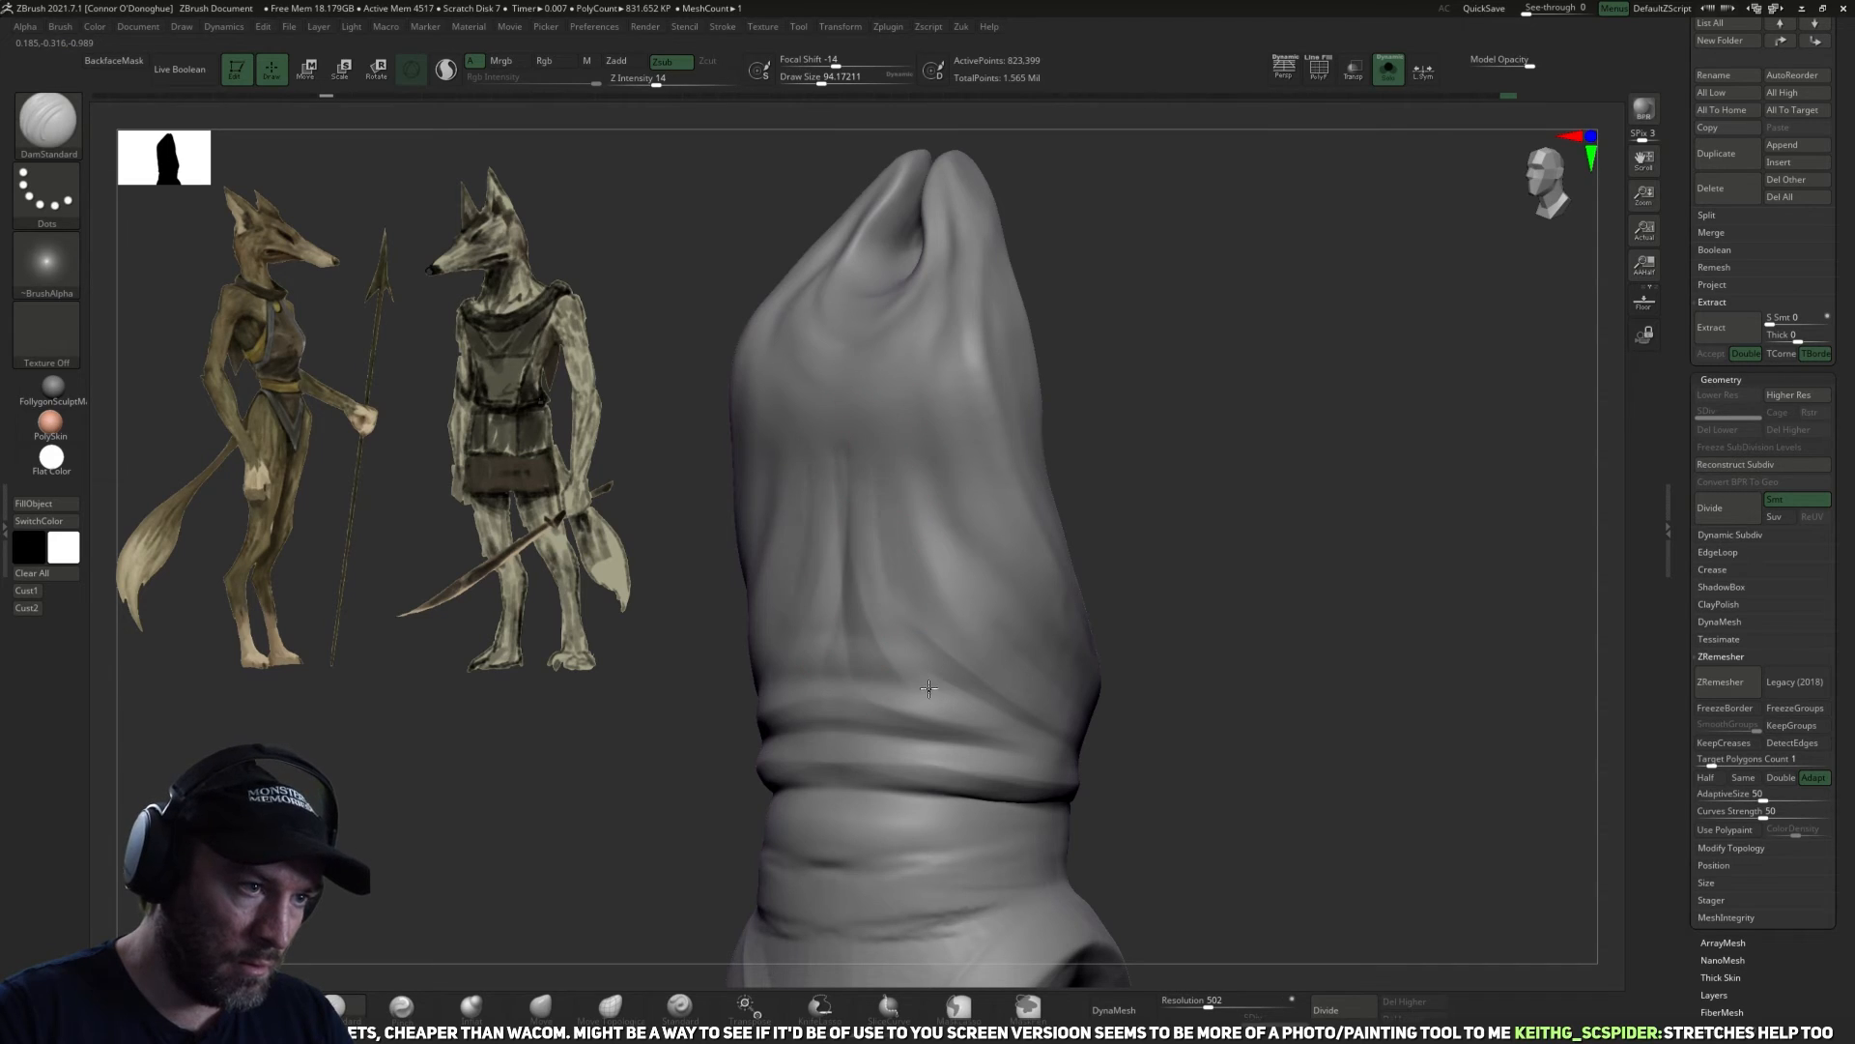
{"action": "left_click_drag", "start_coordinate": [1213, 648], "coordinate": [1126, 640]}
{"action": "left_click_drag", "start_coordinate": [925, 495], "coordinate": [1078, 675]}
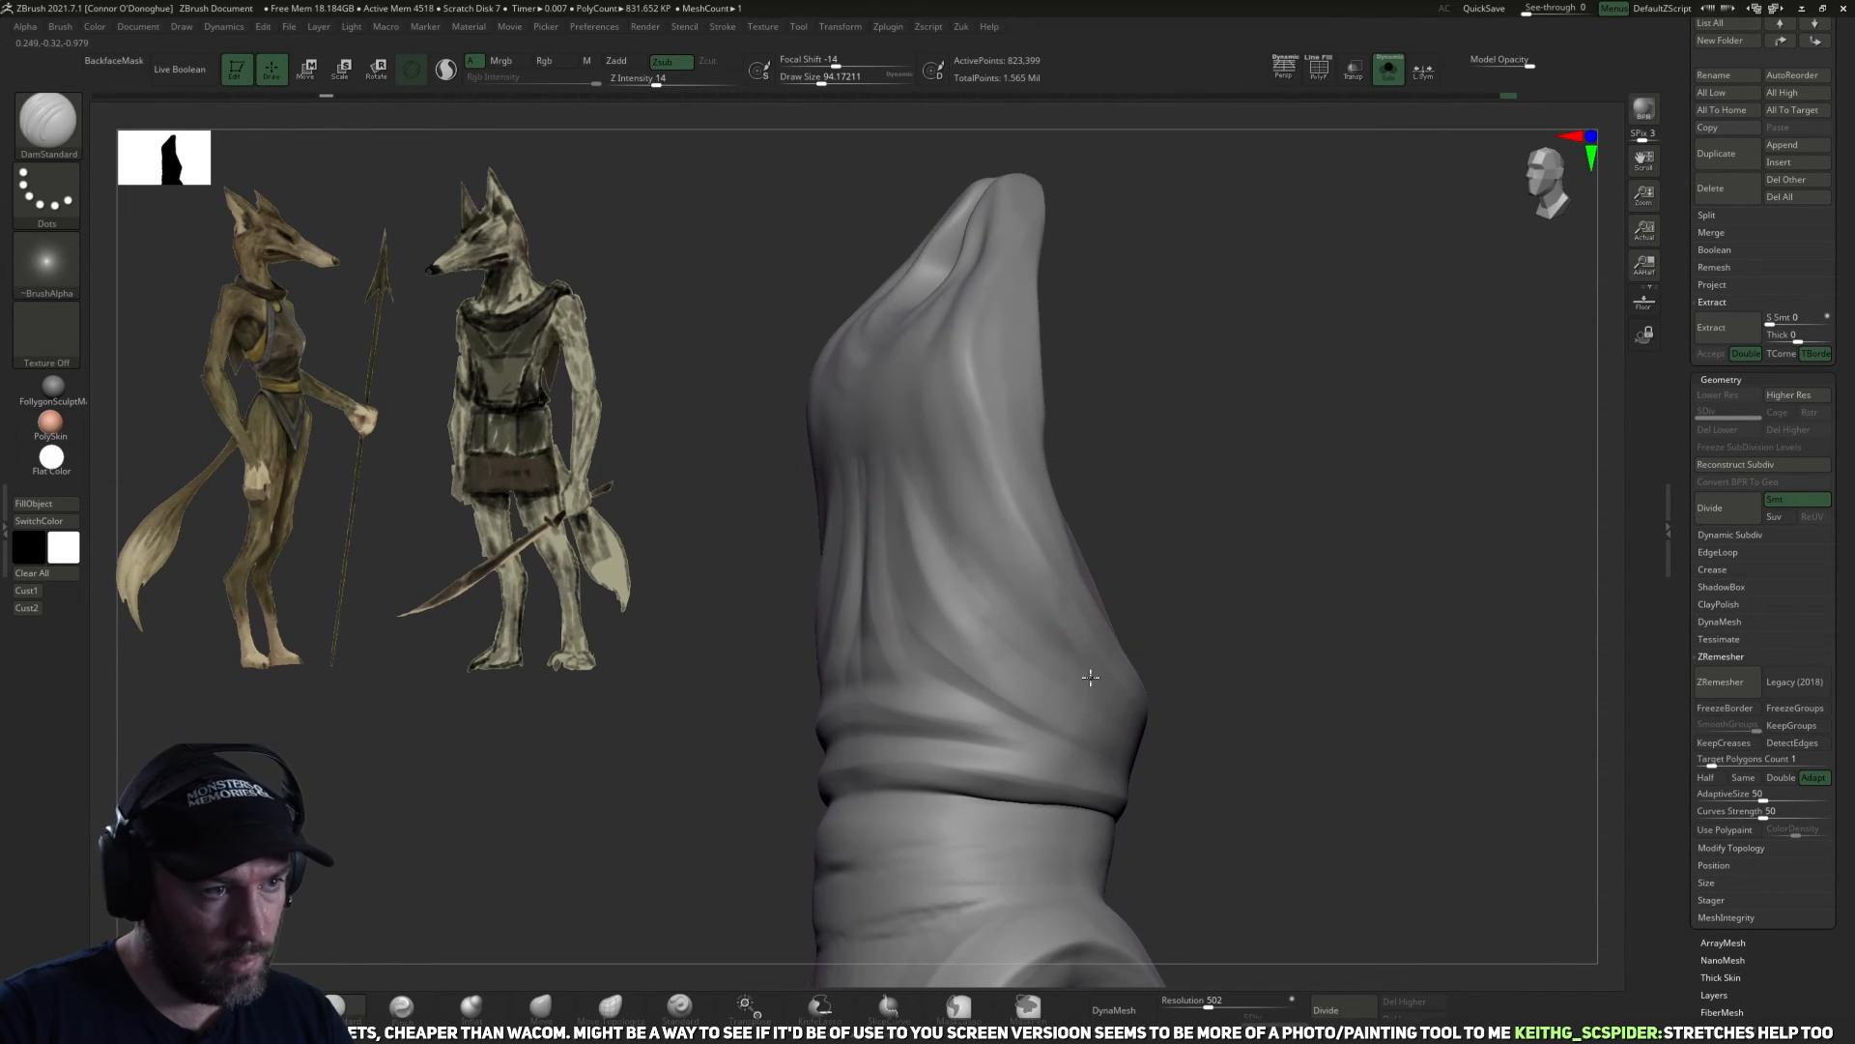
{"action": "mouse_move", "coordinate": [1155, 570]}
{"action": "left_mouse_down"}
{"action": "mouse_move", "coordinate": [1149, 512]}
{"action": "mouse_move", "coordinate": [1188, 505]}
{"action": "left_mouse_up"}
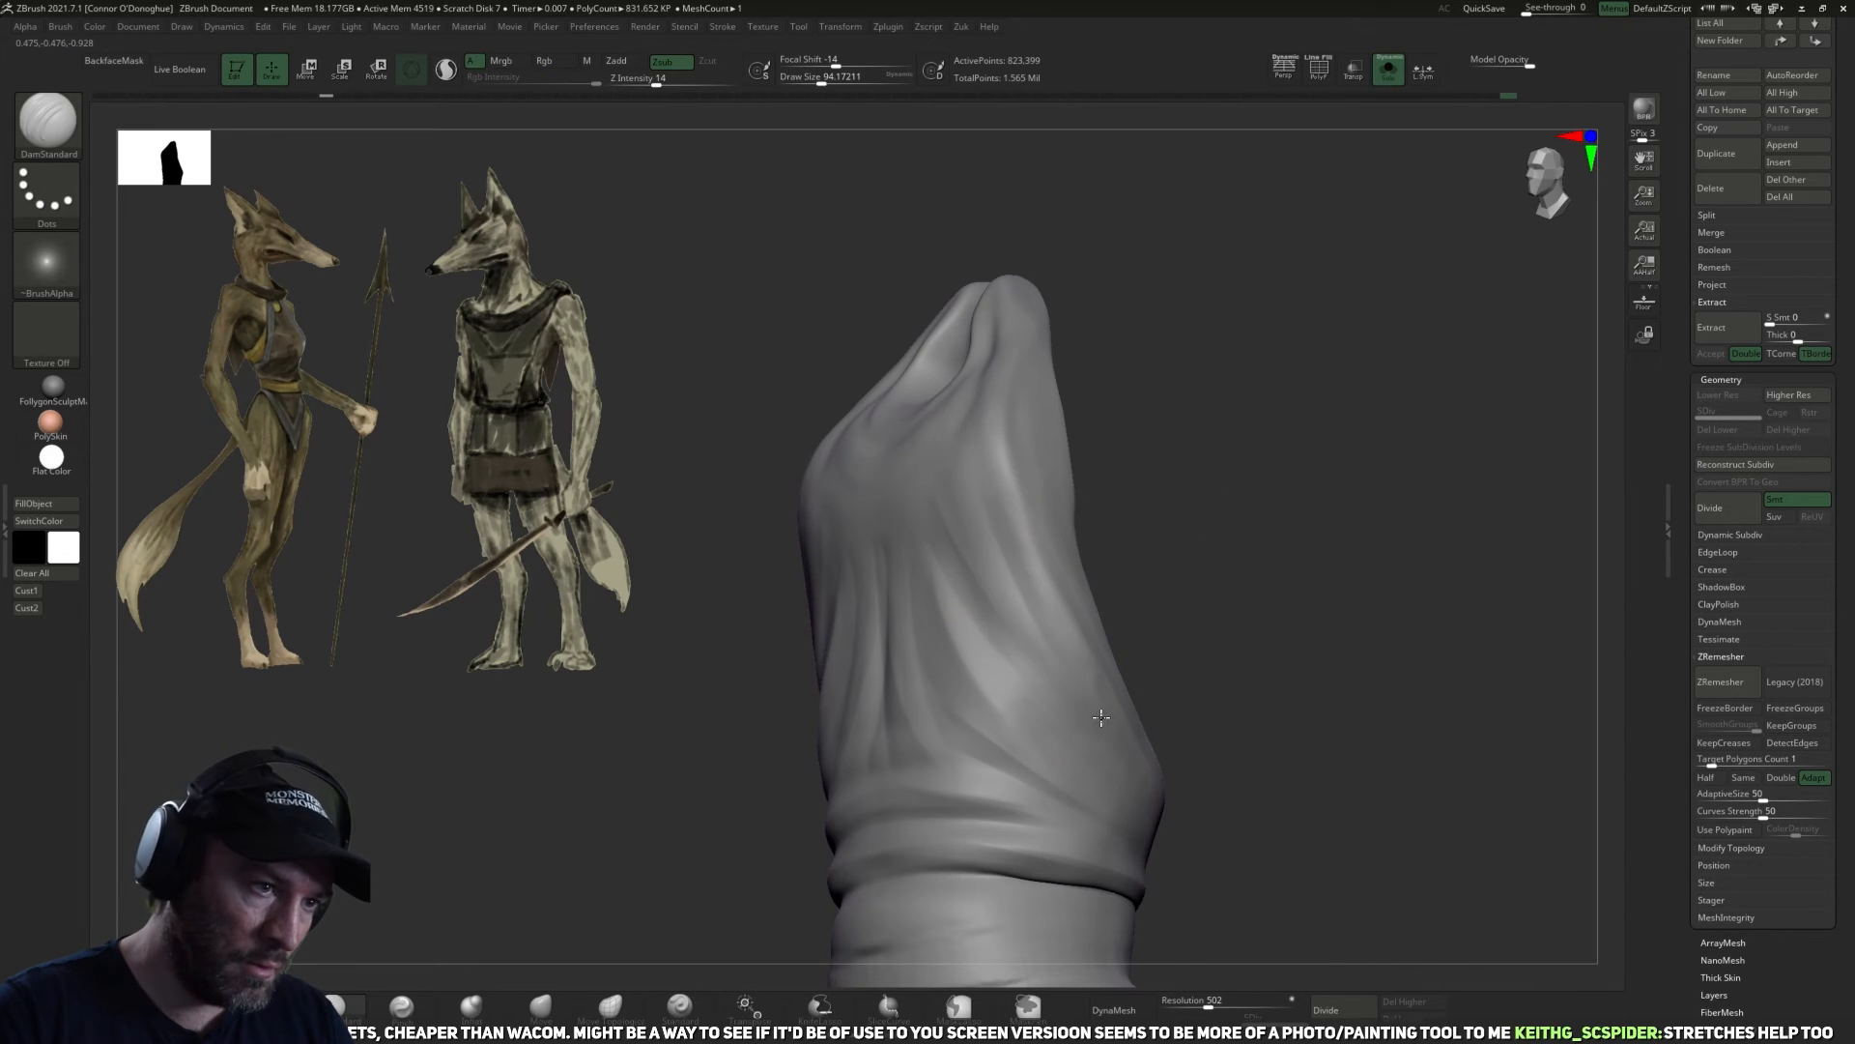
Deepen the wrinkles across the front and side of the waistband with DamStandard.
{"action": "mouse_move", "coordinate": [1206, 796]}
{"action": "left_mouse_down"}
{"action": "mouse_move", "coordinate": [1214, 618]}
{"action": "mouse_move", "coordinate": [1002, 574]}
{"action": "left_mouse_up"}
{"action": "left_click_drag", "start_coordinate": [1247, 558], "coordinate": [1243, 367], "text": "alt"}
{"action": "left_click_drag", "start_coordinate": [1243, 367], "coordinate": [1189, 406]}
{"action": "mouse_move", "coordinate": [1295, 813]}
{"action": "left_mouse_down"}
{"action": "mouse_move", "coordinate": [1367, 775]}
{"action": "mouse_move", "coordinate": [1410, 467]}
{"action": "mouse_move", "coordinate": [1401, 382]}
{"action": "mouse_move", "coordinate": [965, 663]}
{"action": "left_mouse_up"}
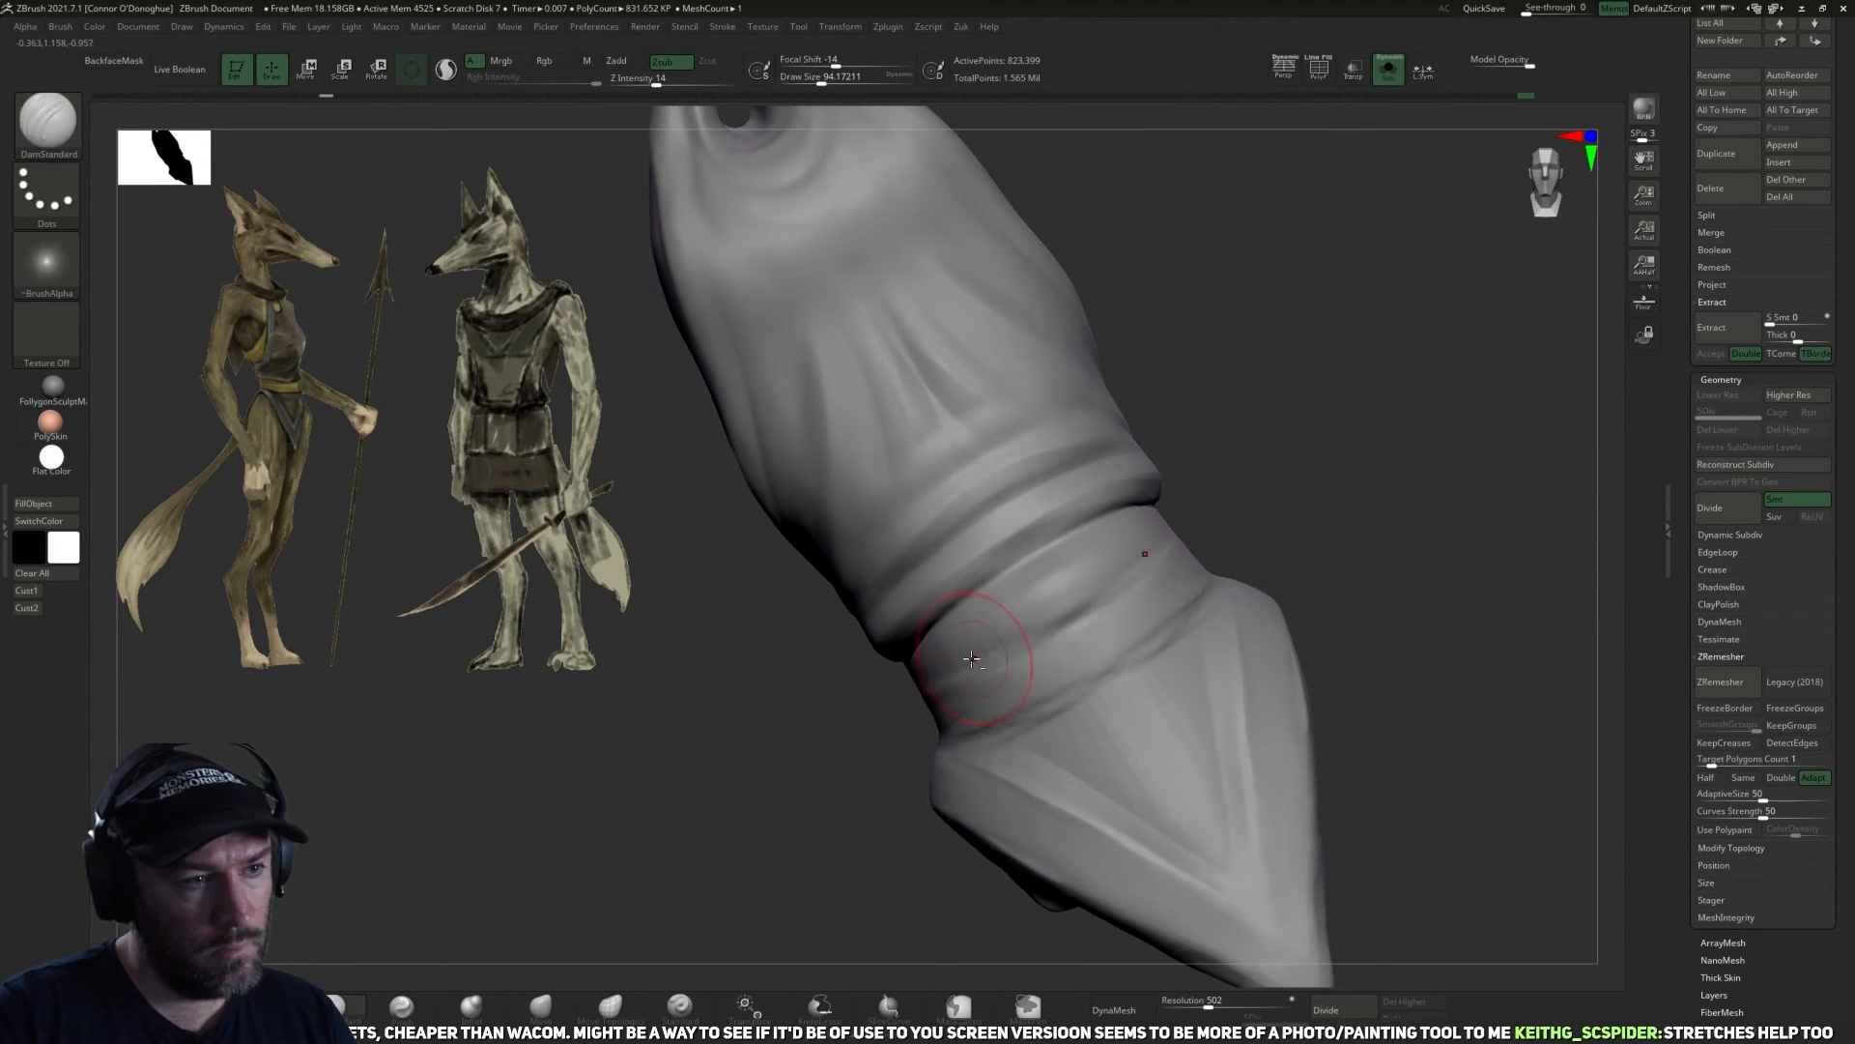
{"action": "left_click_drag", "start_coordinate": [1088, 544], "coordinate": [1245, 495]}
{"action": "left_click_drag", "start_coordinate": [1073, 626], "coordinate": [873, 690], "text": "shift"}
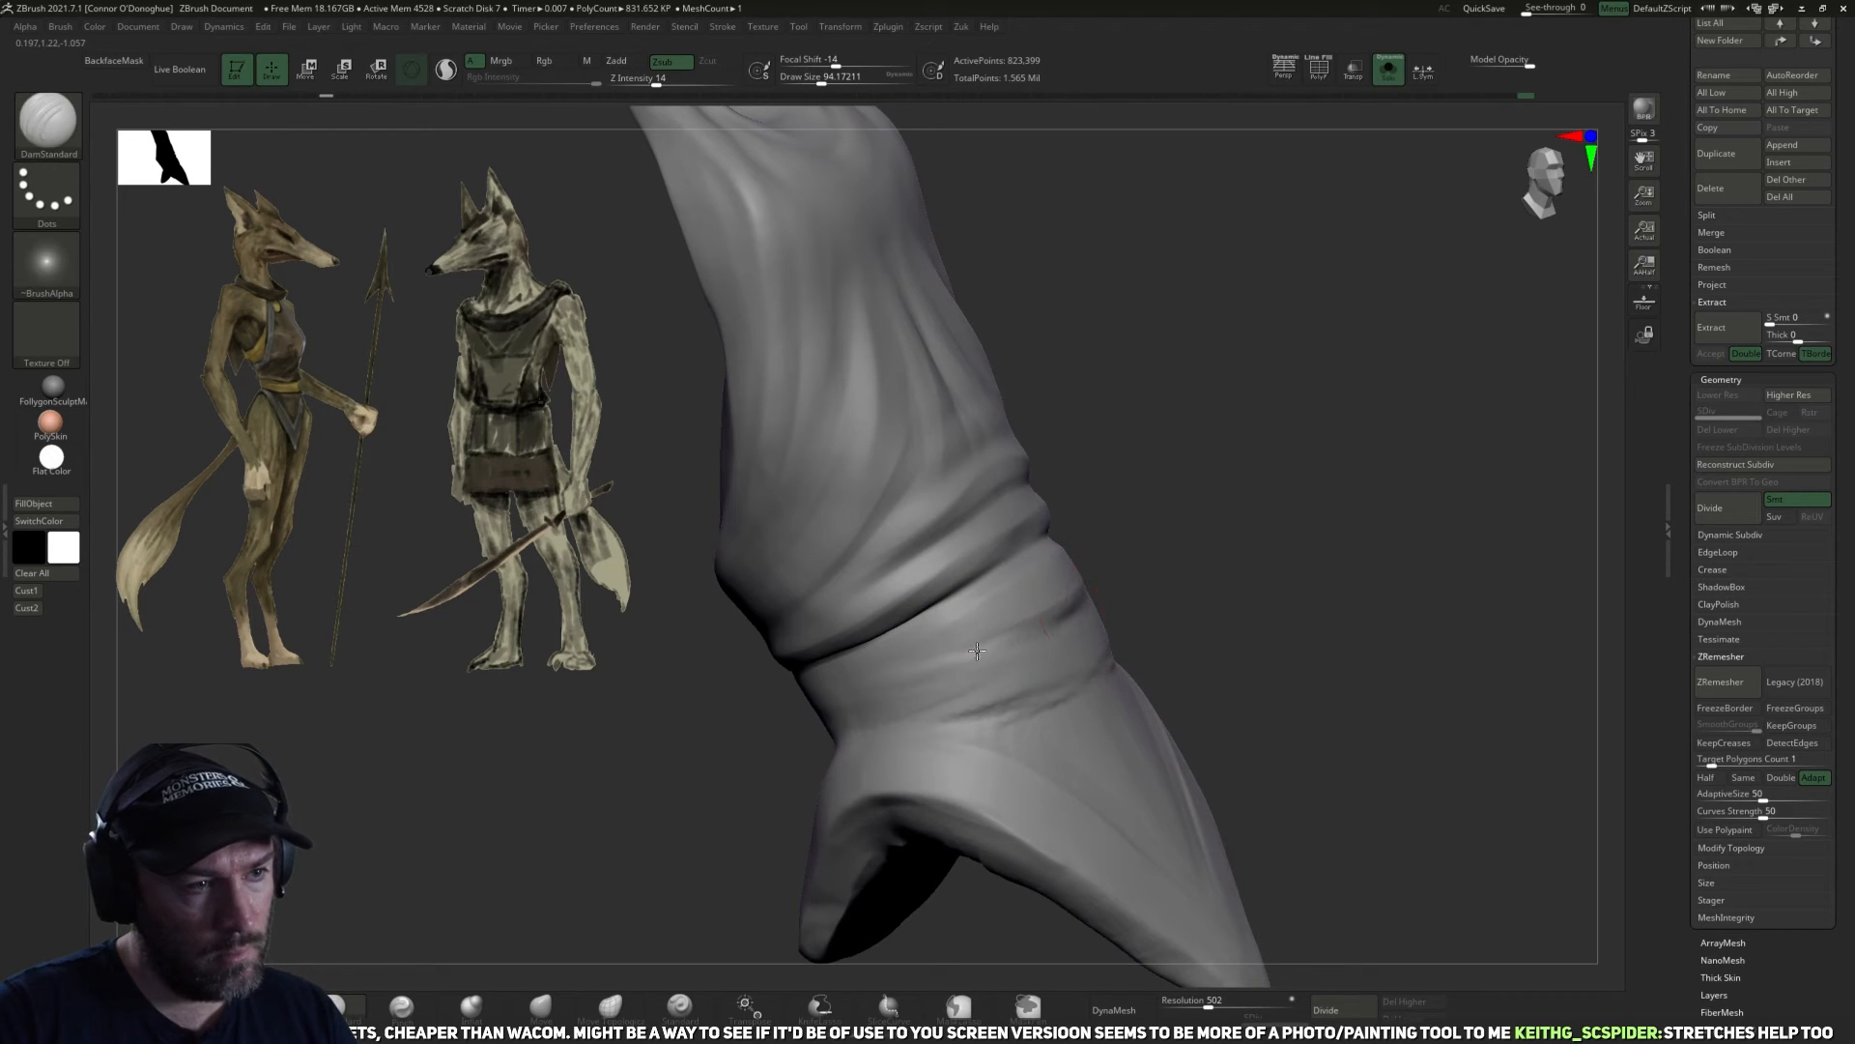
Define the waistband's lower folds where it meets the triangular front flap.
{"action": "mouse_move", "coordinate": [1131, 599]}
{"action": "left_mouse_down"}
{"action": "mouse_move", "coordinate": [1313, 609]}
{"action": "mouse_move", "coordinate": [1346, 633]}
{"action": "mouse_move", "coordinate": [986, 613]}
{"action": "left_mouse_up"}
{"action": "left_click_drag", "start_coordinate": [953, 894], "coordinate": [1104, 550]}
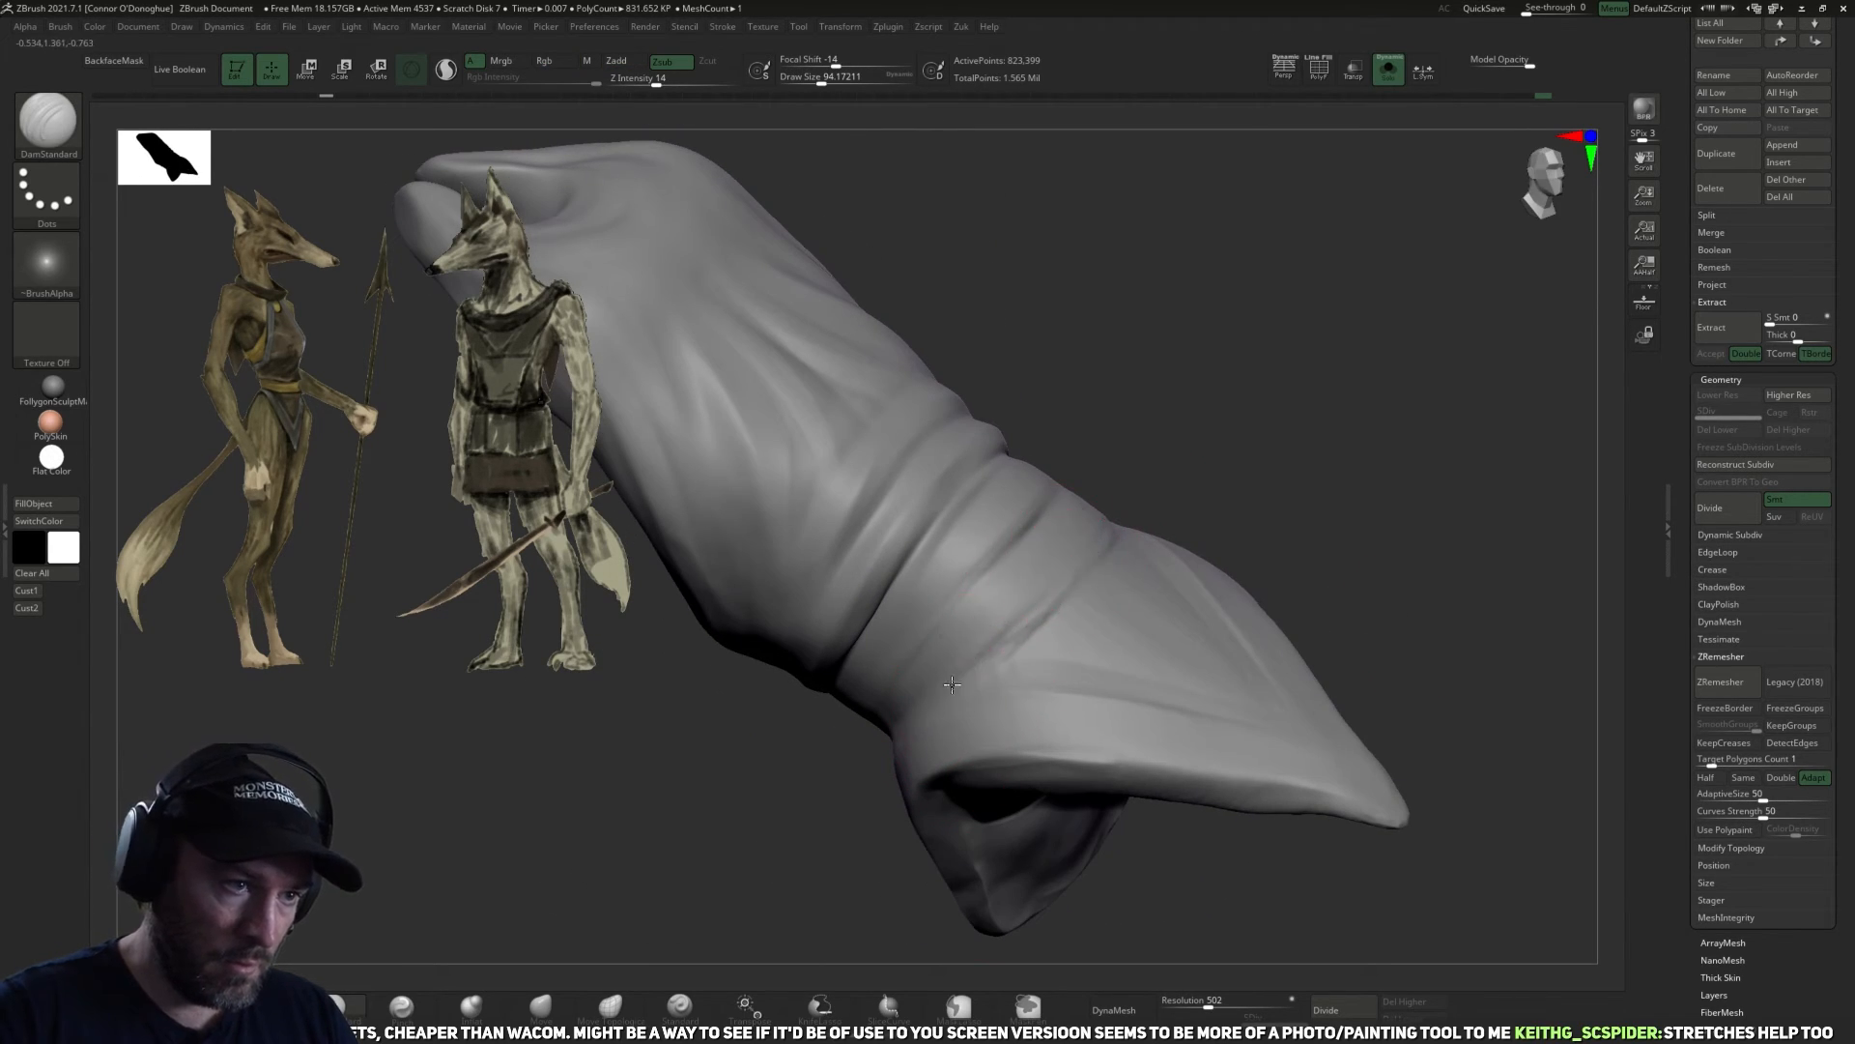
{"action": "mouse_move", "coordinate": [1259, 439]}
{"action": "left_mouse_down"}
{"action": "mouse_move", "coordinate": [1112, 541]}
{"action": "mouse_move", "coordinate": [1139, 538]}
{"action": "left_mouse_up"}
{"action": "left_click_drag", "start_coordinate": [1276, 381], "coordinate": [1202, 439]}
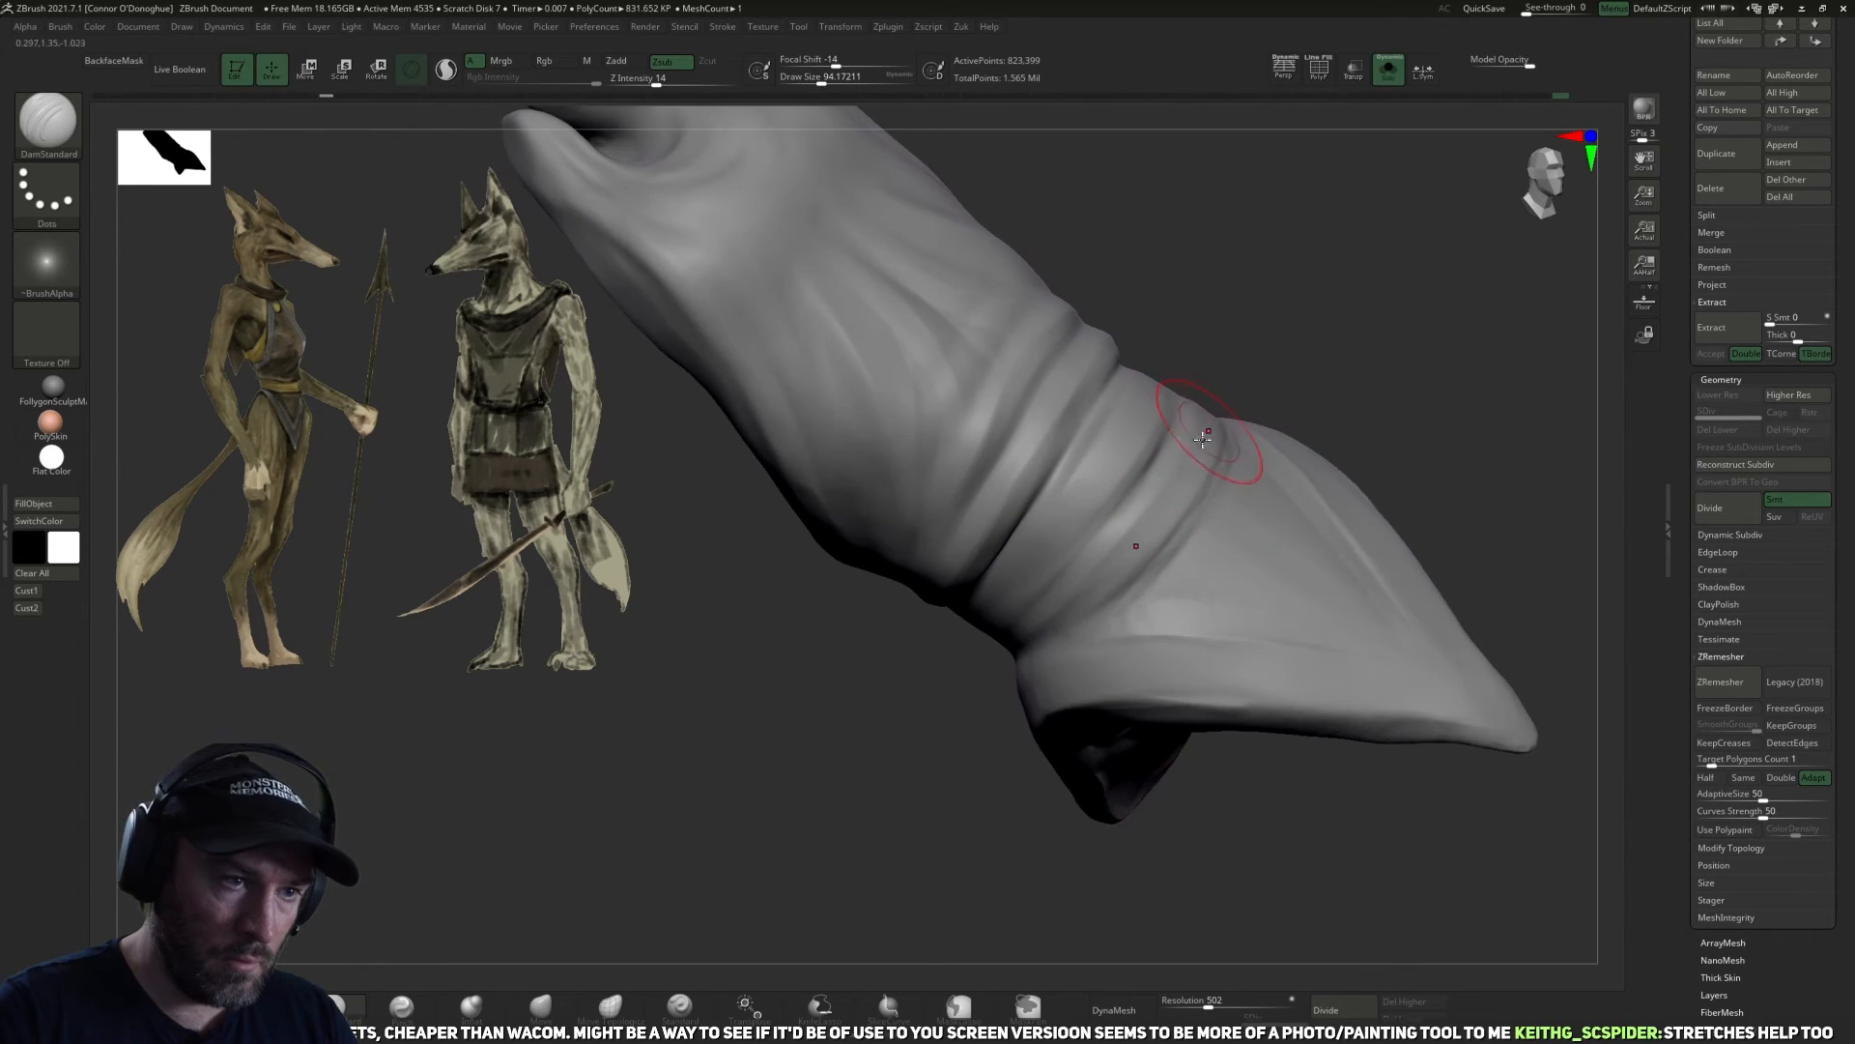
{"action": "left_click_drag", "start_coordinate": [1208, 350], "coordinate": [1164, 384]}
{"action": "mouse_move", "coordinate": [1333, 252]}
{"action": "left_mouse_down"}
{"action": "mouse_move", "coordinate": [1289, 663]}
{"action": "mouse_move", "coordinate": [1385, 314]}
{"action": "mouse_move", "coordinate": [1470, 484]}
{"action": "mouse_move", "coordinate": [1437, 368]}
{"action": "left_mouse_up"}
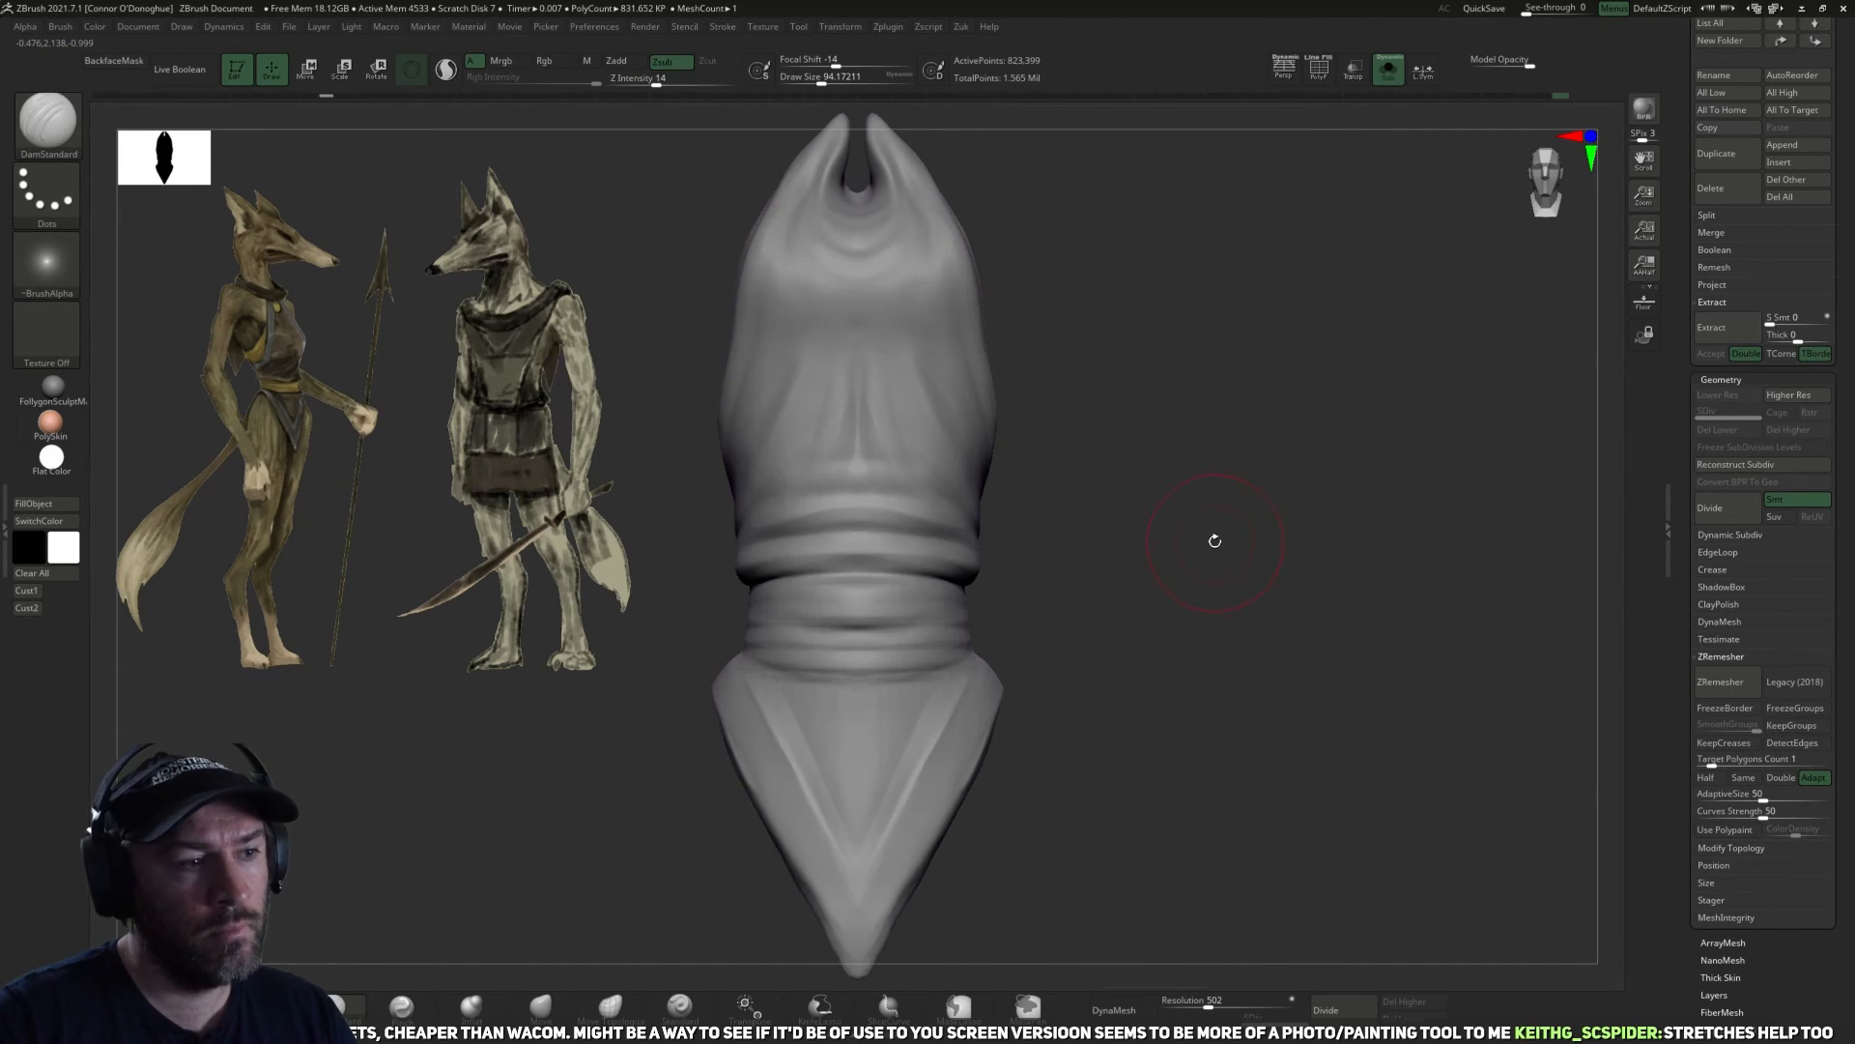
Show the whole figure and adjust the halter's upper neckline against the chest with the Move brush.
{"action": "left_click_drag", "start_coordinate": [1214, 538], "coordinate": [1133, 605]}
{"action": "left_click", "coordinate": [1389, 71]}
{"action": "mouse_move", "coordinate": [1288, 501]}
{"action": "left_mouse_down", "text": "alt"}
{"action": "mouse_move", "coordinate": [1261, 407]}
{"action": "mouse_move", "coordinate": [1334, 477]}
{"action": "mouse_move", "coordinate": [1176, 518]}
{"action": "mouse_move", "coordinate": [1370, 528]}
{"action": "mouse_move", "coordinate": [1416, 399]}
{"action": "left_mouse_up", "text": "alt"}
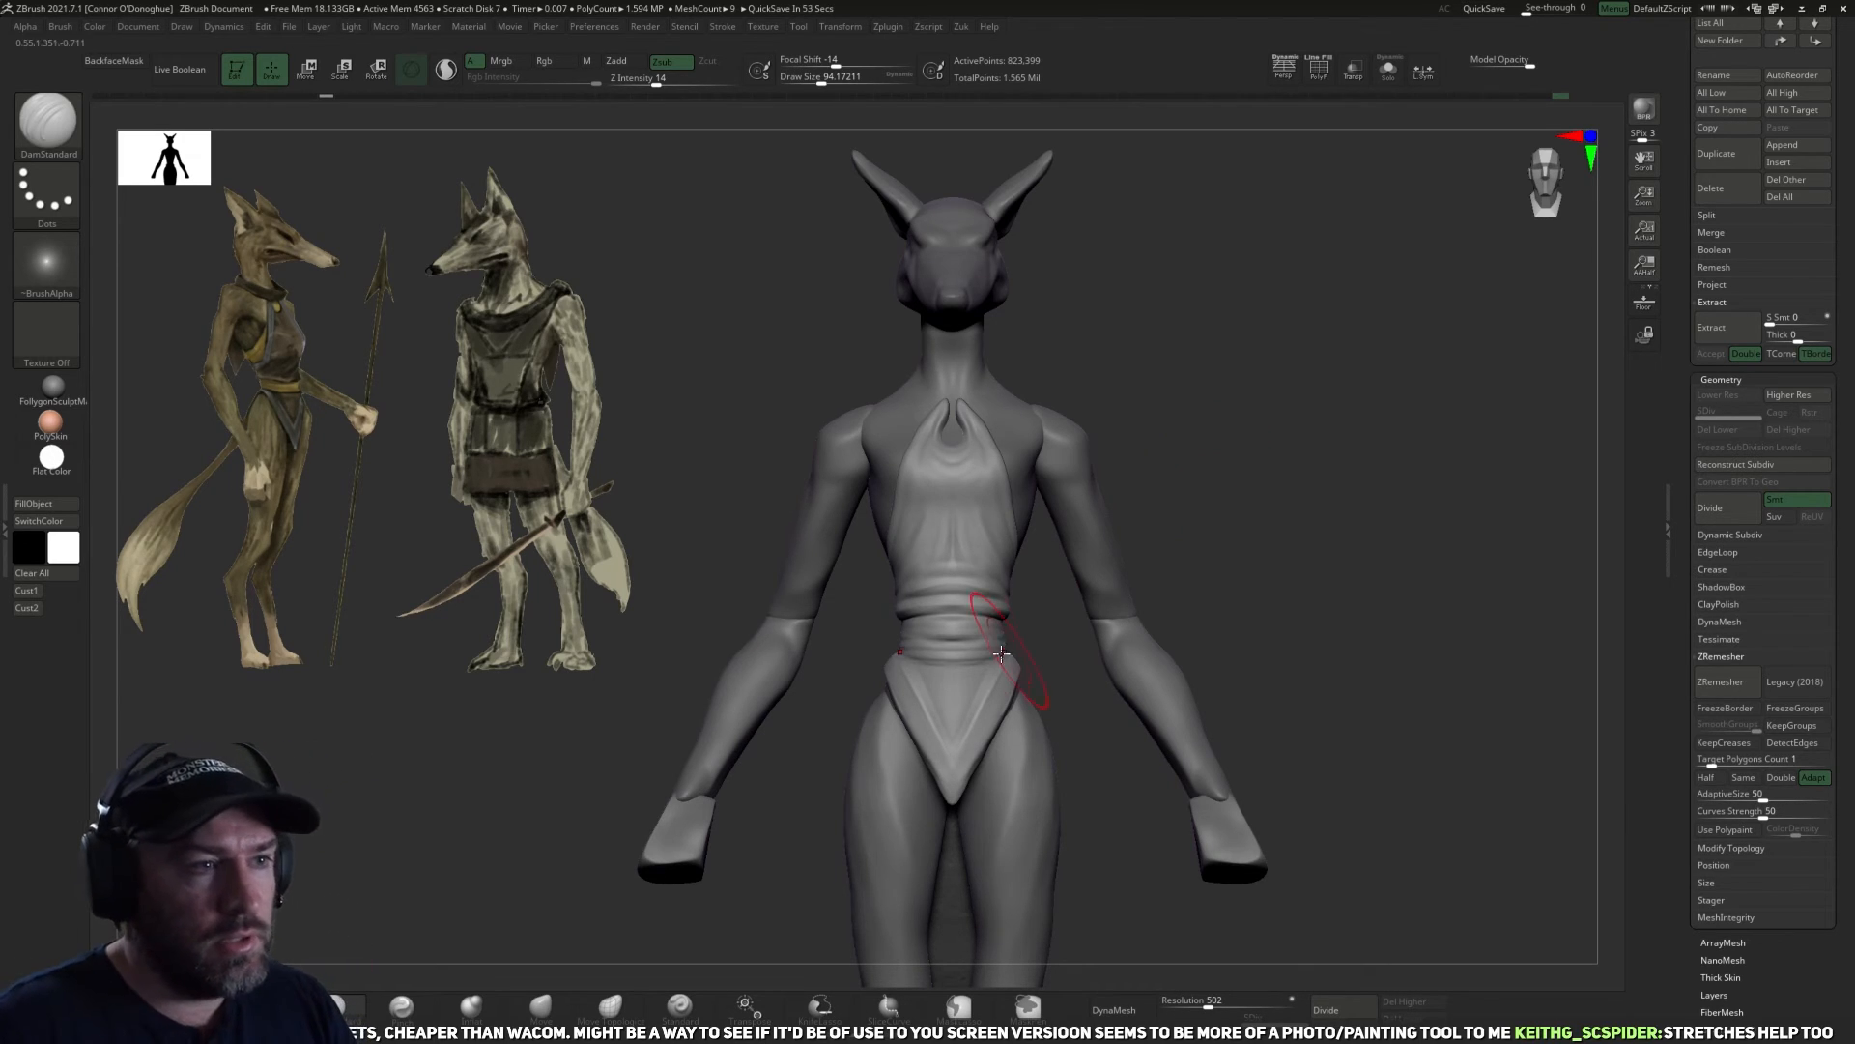
{"action": "mouse_move", "coordinate": [1230, 368]}
{"action": "left_mouse_down", "text": "shift"}
{"action": "mouse_move", "coordinate": [1239, 331]}
{"action": "mouse_move", "coordinate": [1206, 339]}
{"action": "mouse_move", "coordinate": [1250, 415]}
{"action": "mouse_move", "coordinate": [1217, 599]}
{"action": "left_mouse_up", "text": "shift"}
{"action": "left_click", "coordinate": [539, 1008]}
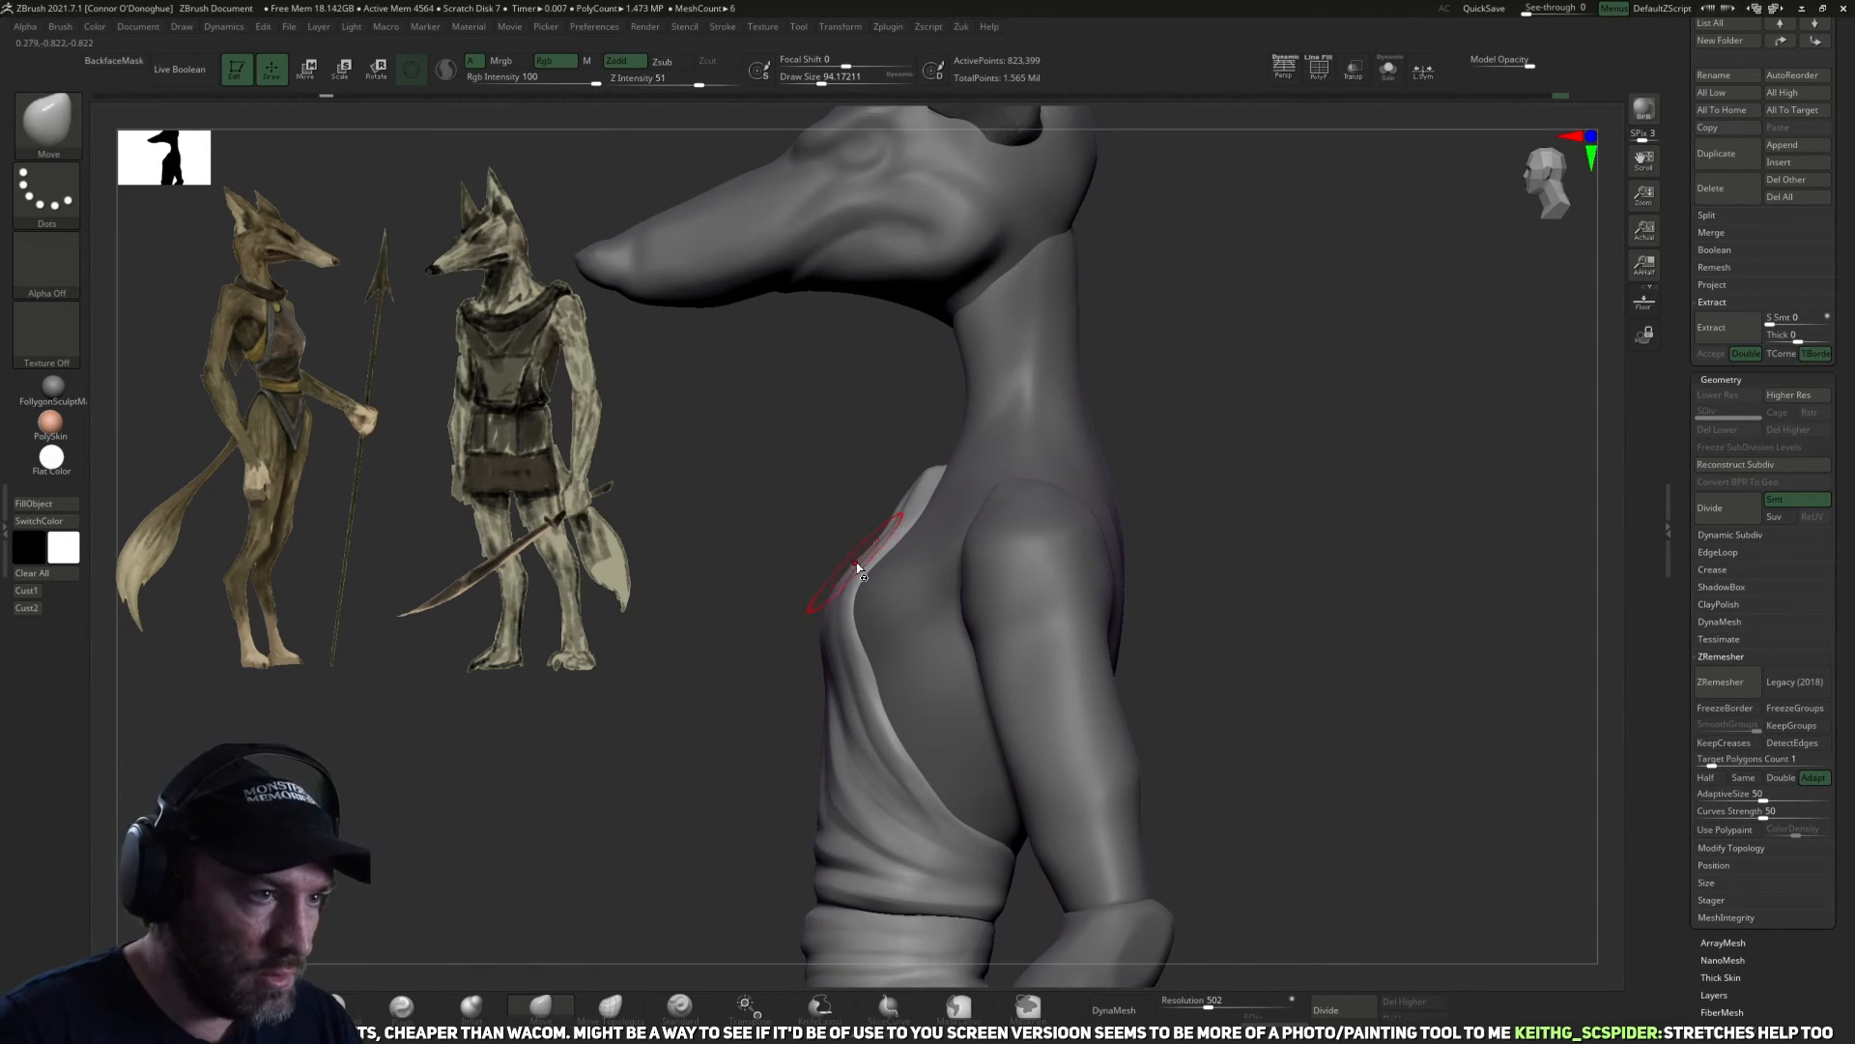
{"action": "left_click_drag", "start_coordinate": [875, 549], "coordinate": [861, 538]}
{"action": "left_click_drag", "start_coordinate": [1160, 512], "coordinate": [1247, 513]}
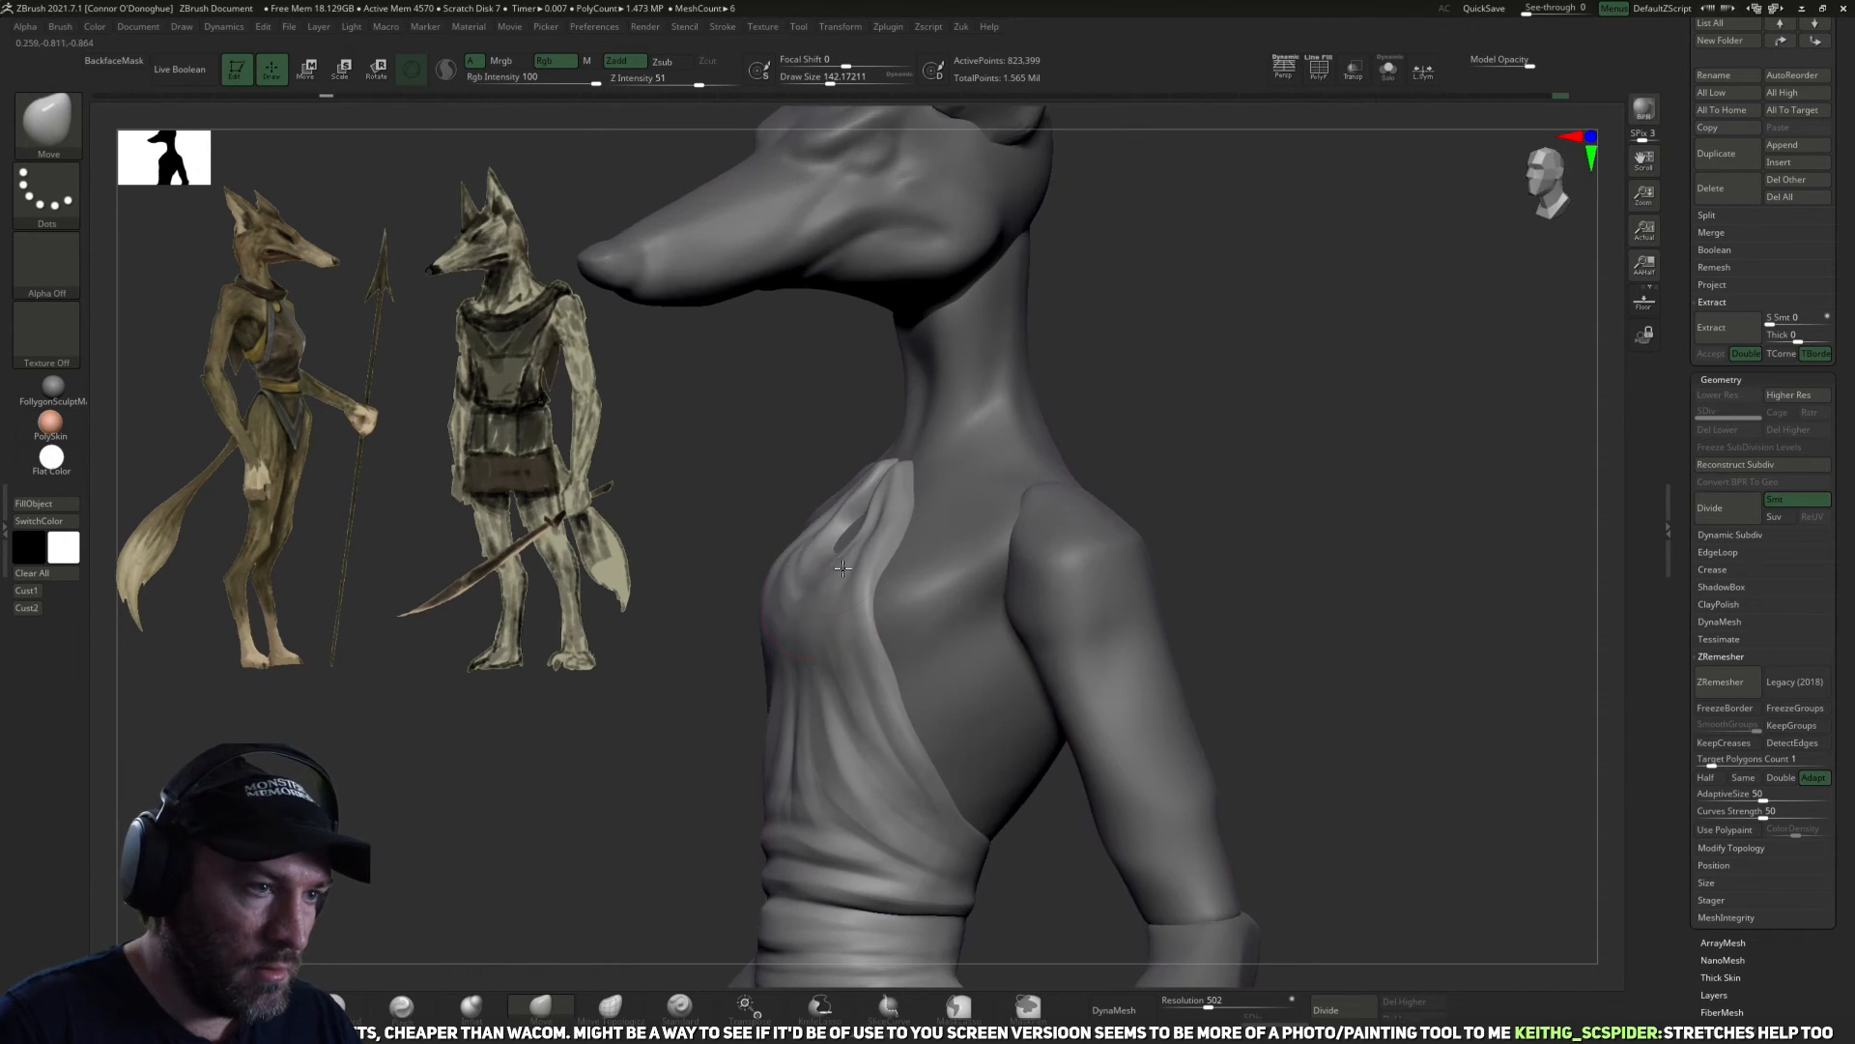
Reshape the halter's chest and side contours with the Move brush, varying its size to about 118.
{"action": "key", "text": "bracketleft"}
{"action": "key", "text": "bracketleft"}
{"action": "mouse_move", "coordinate": [1148, 428]}
{"action": "left_mouse_down"}
{"action": "mouse_move", "coordinate": [917, 476]}
{"action": "mouse_move", "coordinate": [866, 515]}
{"action": "left_mouse_up"}
{"action": "mouse_move", "coordinate": [1143, 464]}
{"action": "left_mouse_down"}
{"action": "mouse_move", "coordinate": [1189, 460]}
{"action": "mouse_move", "coordinate": [1162, 462]}
{"action": "left_mouse_up"}
{"action": "left_click_drag", "start_coordinate": [832, 619], "coordinate": [742, 668]}
{"action": "key", "text": "bracketright"}
{"action": "mouse_move", "coordinate": [850, 707]}
{"action": "left_mouse_down"}
{"action": "mouse_move", "coordinate": [893, 793]}
{"action": "mouse_move", "coordinate": [870, 849]}
{"action": "mouse_move", "coordinate": [913, 839]}
{"action": "mouse_move", "coordinate": [874, 773]}
{"action": "left_mouse_up"}
{"action": "key", "text": "bracketleft"}
{"action": "key", "text": "bracketright"}
{"action": "left_click_drag", "start_coordinate": [1221, 539], "coordinate": [1263, 425]}
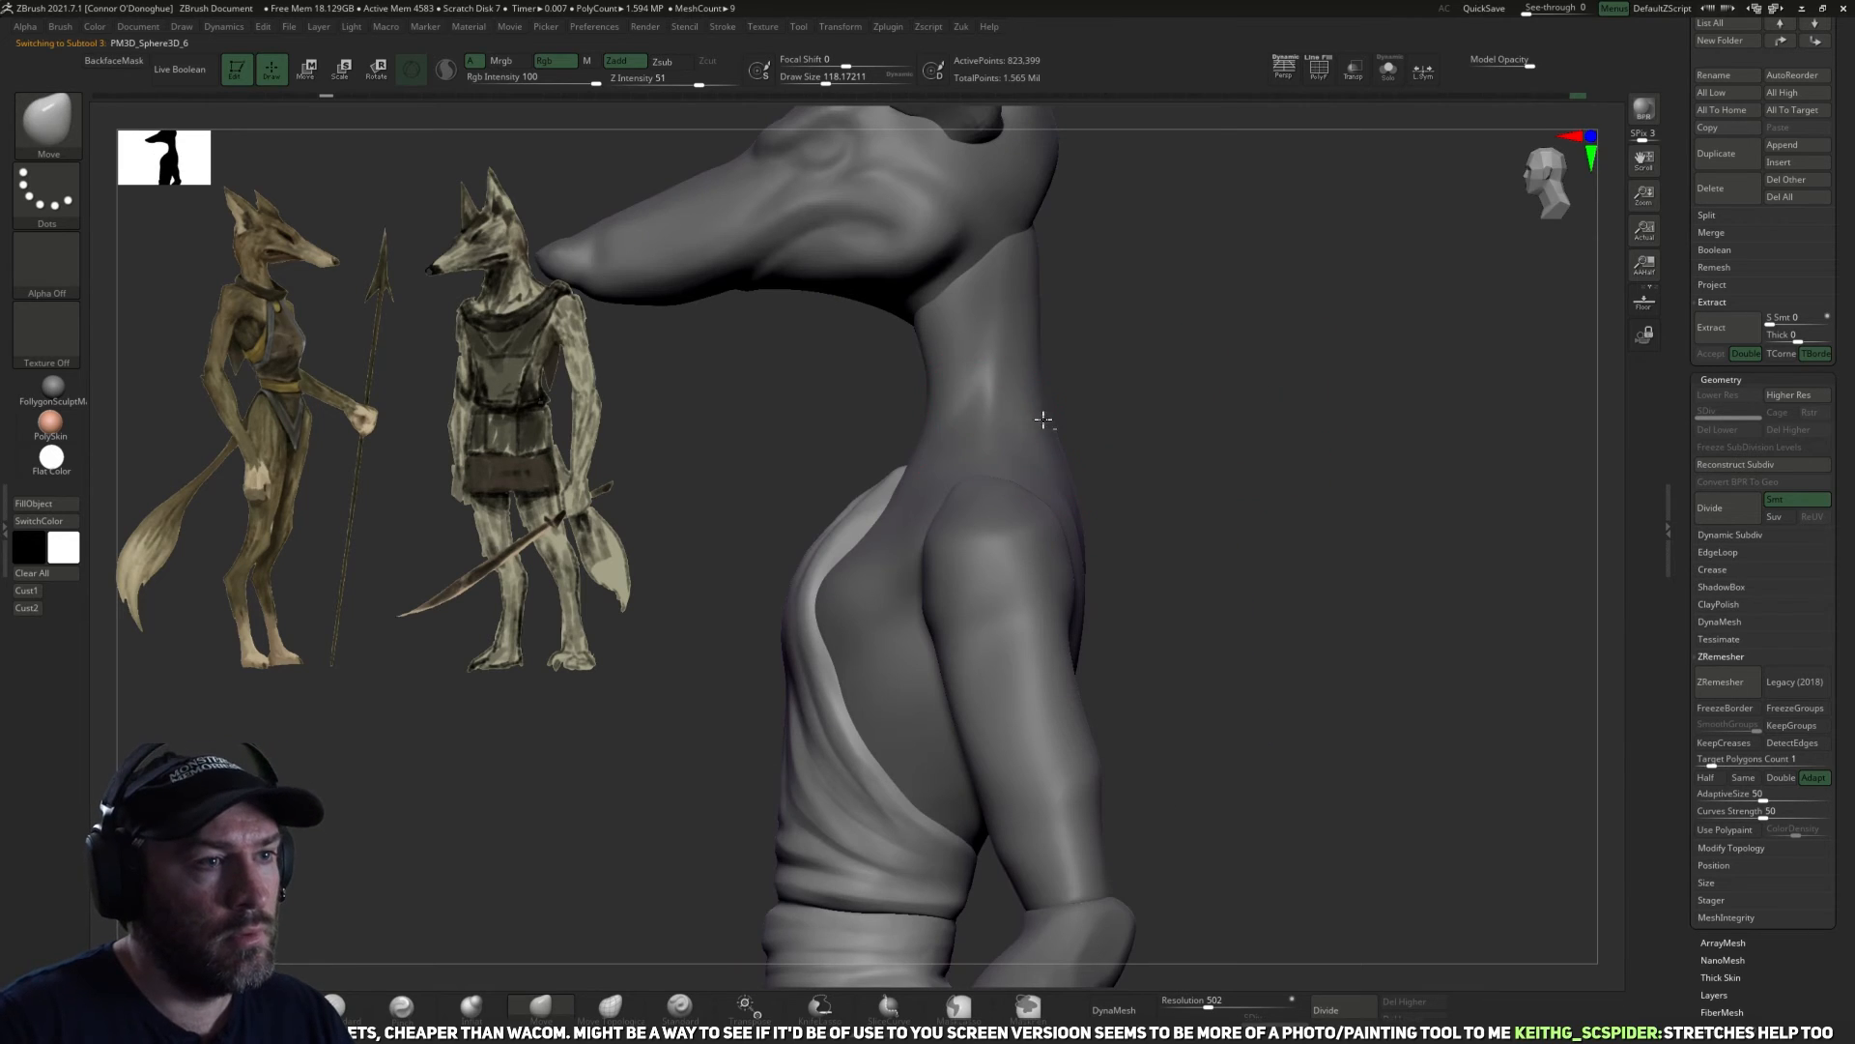
Select the torso, mask a collar band around the base of the neck, and isolate the torso.
{"action": "left_click_drag", "start_coordinate": [1176, 351], "coordinate": [1226, 344]}
{"action": "key", "text": "ctrl"}
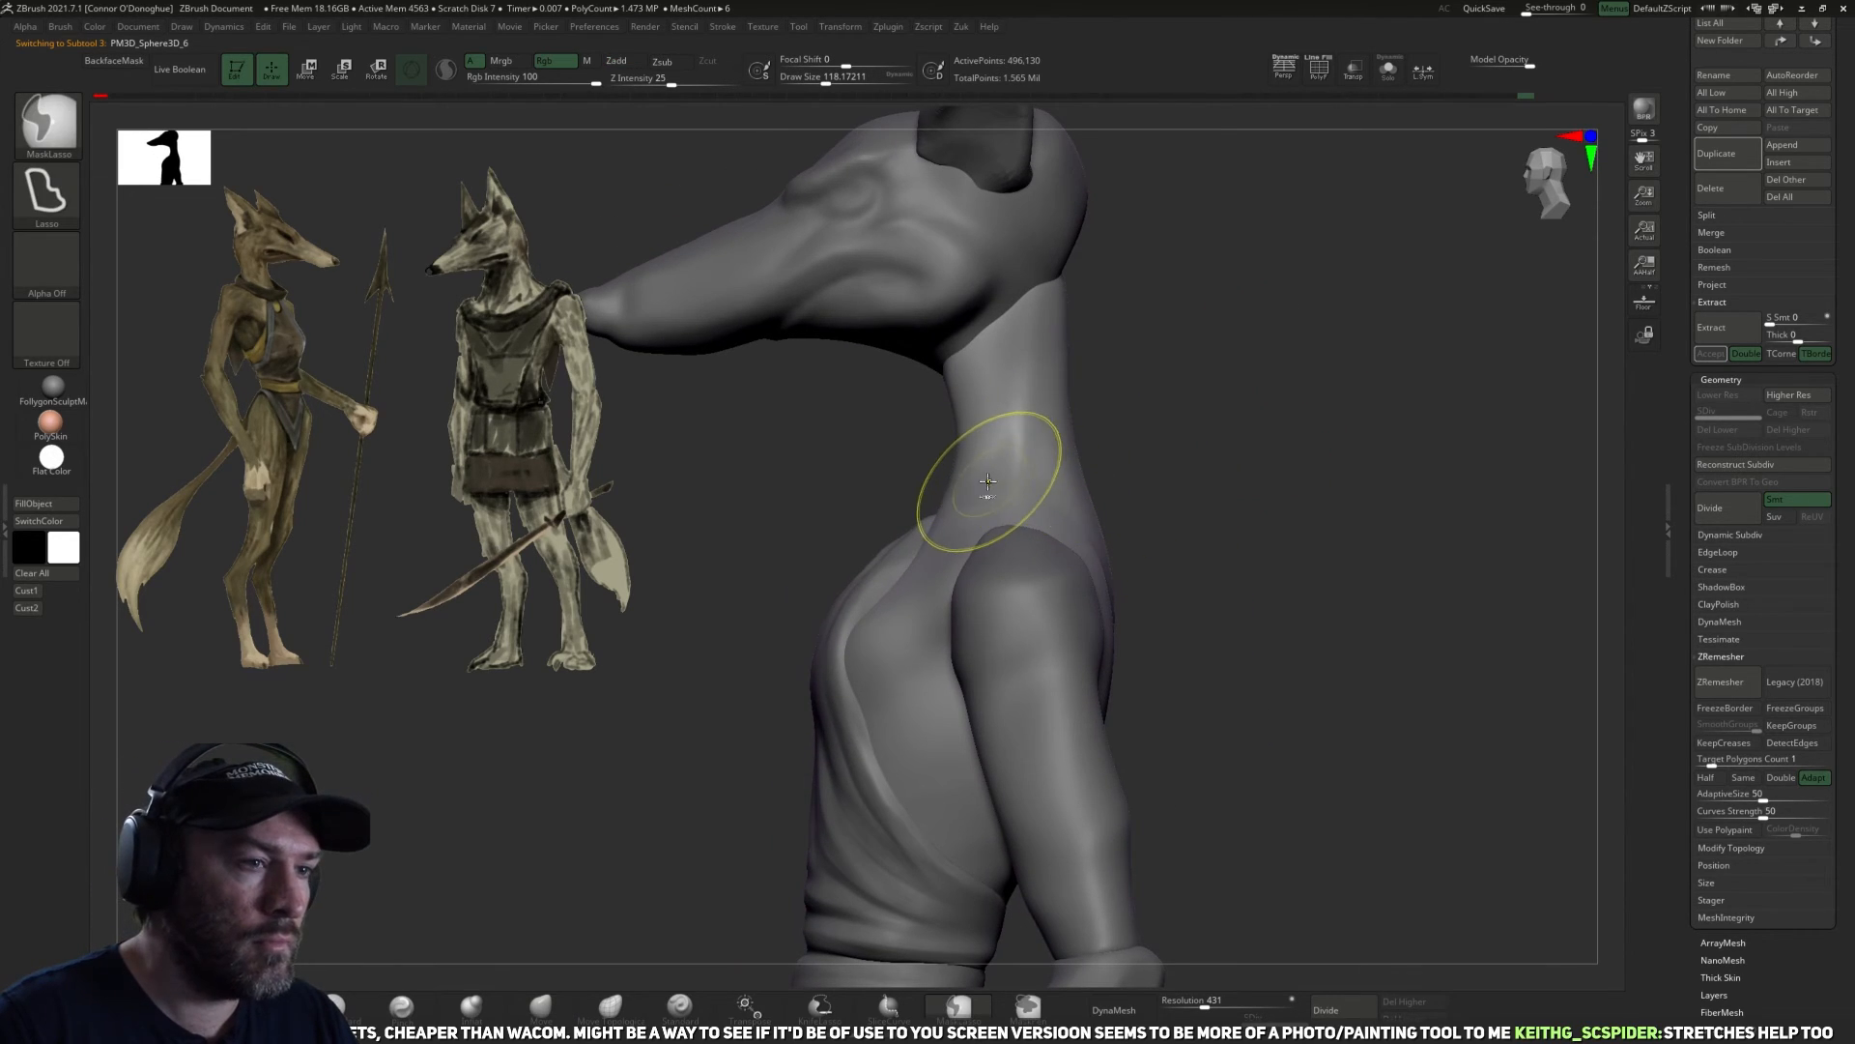
{"action": "mouse_move", "coordinate": [880, 488]}
{"action": "left_mouse_down", "text": "ctrl"}
{"action": "mouse_move", "coordinate": [1160, 434]}
{"action": "mouse_move", "coordinate": [1160, 512]}
{"action": "left_mouse_up", "text": "ctrl"}
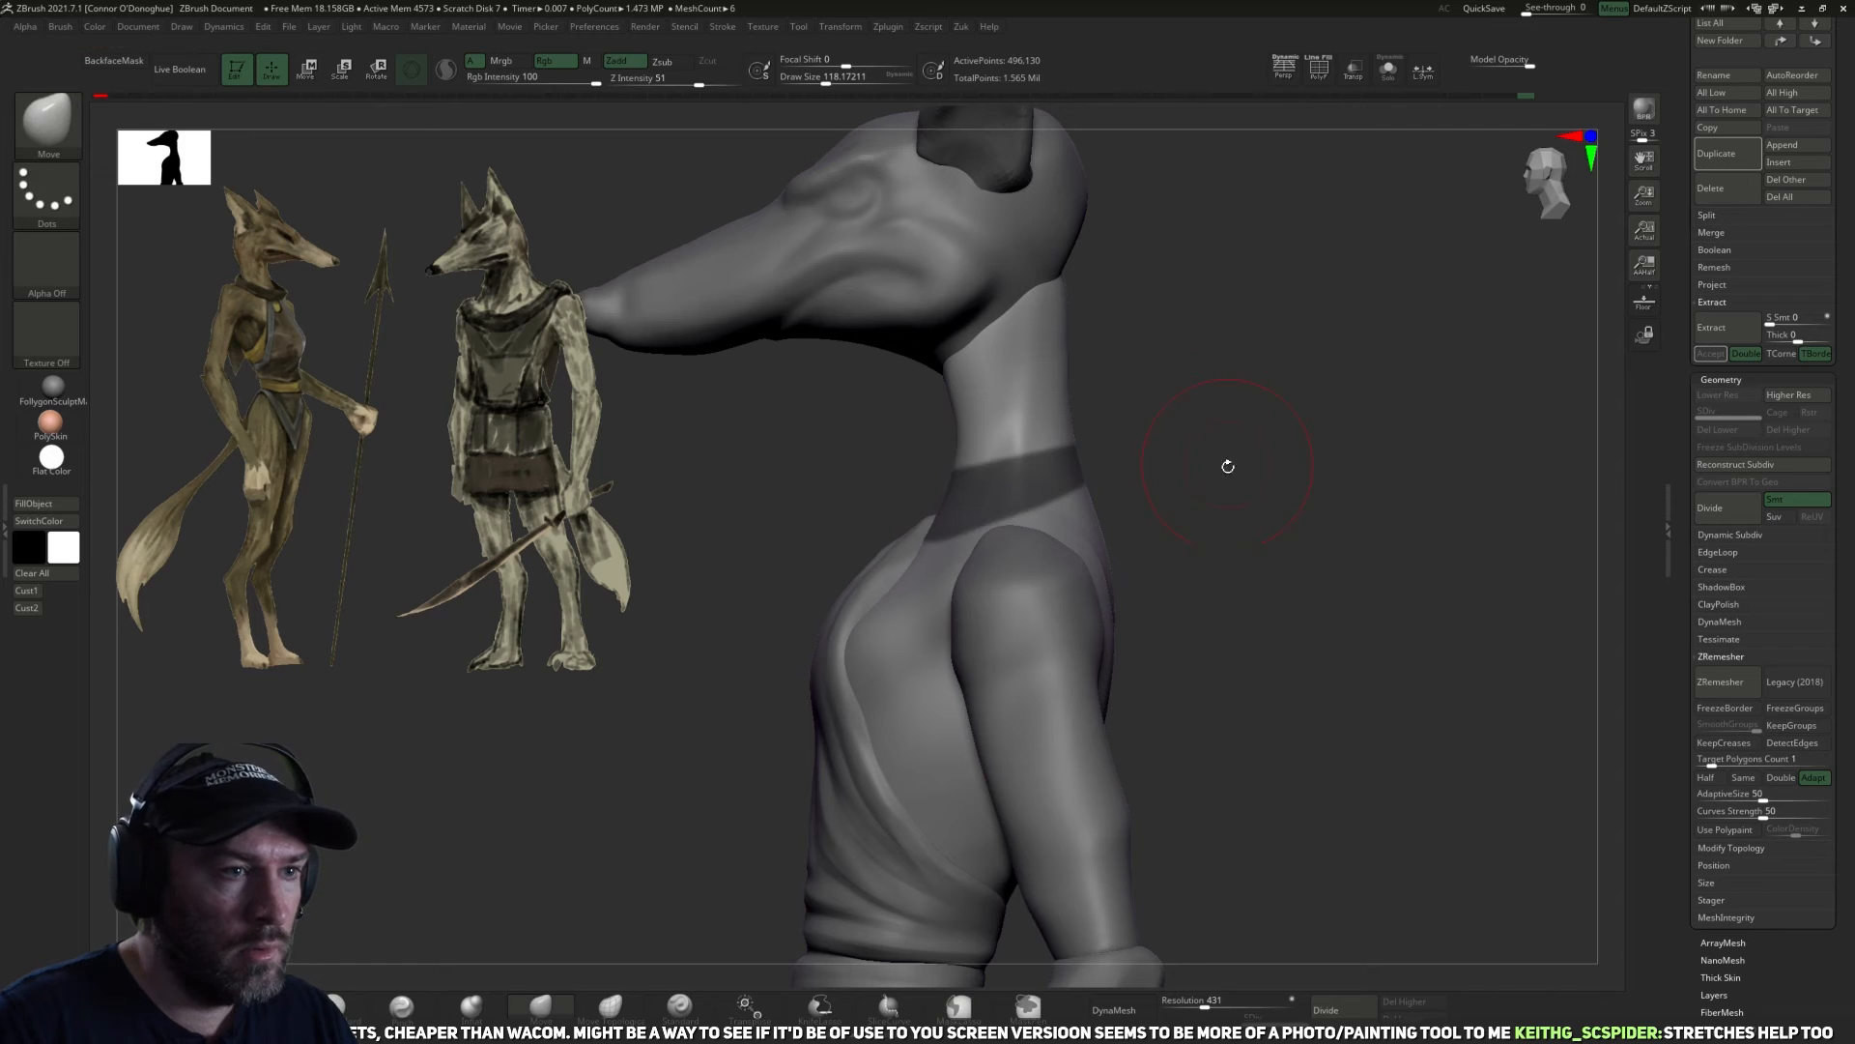
{"action": "mouse_move", "coordinate": [1394, 126]}
{"action": "left_mouse_down"}
{"action": "mouse_move", "coordinate": [1359, 157]}
{"action": "mouse_move", "coordinate": [1354, 344]}
{"action": "mouse_move", "coordinate": [1247, 377]}
{"action": "mouse_move", "coordinate": [1233, 556]}
{"action": "mouse_move", "coordinate": [1205, 530]}
{"action": "mouse_move", "coordinate": [1221, 505]}
{"action": "mouse_move", "coordinate": [1069, 389]}
{"action": "mouse_move", "coordinate": [980, 568]}
{"action": "mouse_move", "coordinate": [1123, 267]}
{"action": "left_mouse_up"}
{"action": "key", "text": "ctrl"}
{"action": "mouse_move", "coordinate": [1264, 373]}
{"action": "left_mouse_down"}
{"action": "mouse_move", "coordinate": [1269, 505]}
{"action": "mouse_move", "coordinate": [1259, 386]}
{"action": "mouse_move", "coordinate": [1292, 448]}
{"action": "mouse_move", "coordinate": [1616, 647]}
{"action": "mouse_move", "coordinate": [1735, 788]}
{"action": "left_mouse_up"}
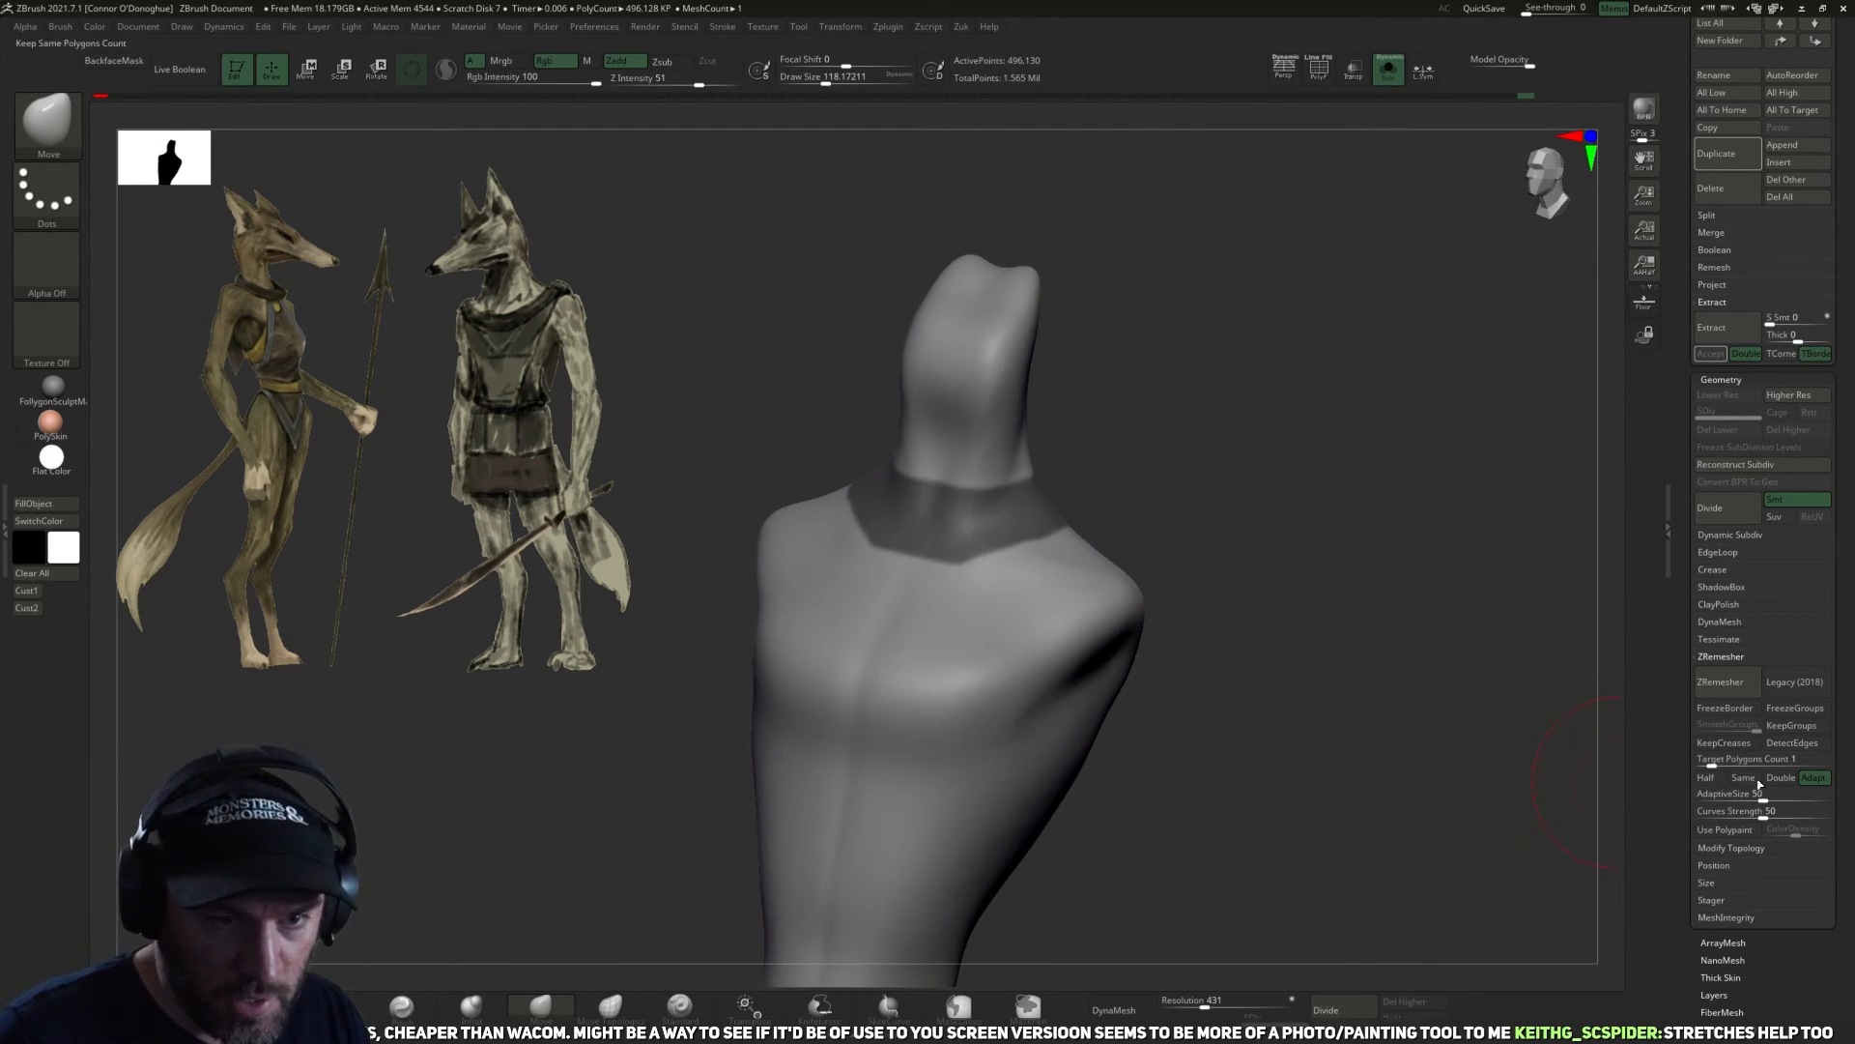
Extract the masked neck band at thickness 0 as a new subtool and flip its faces.
{"action": "left_click", "coordinate": [1730, 328]}
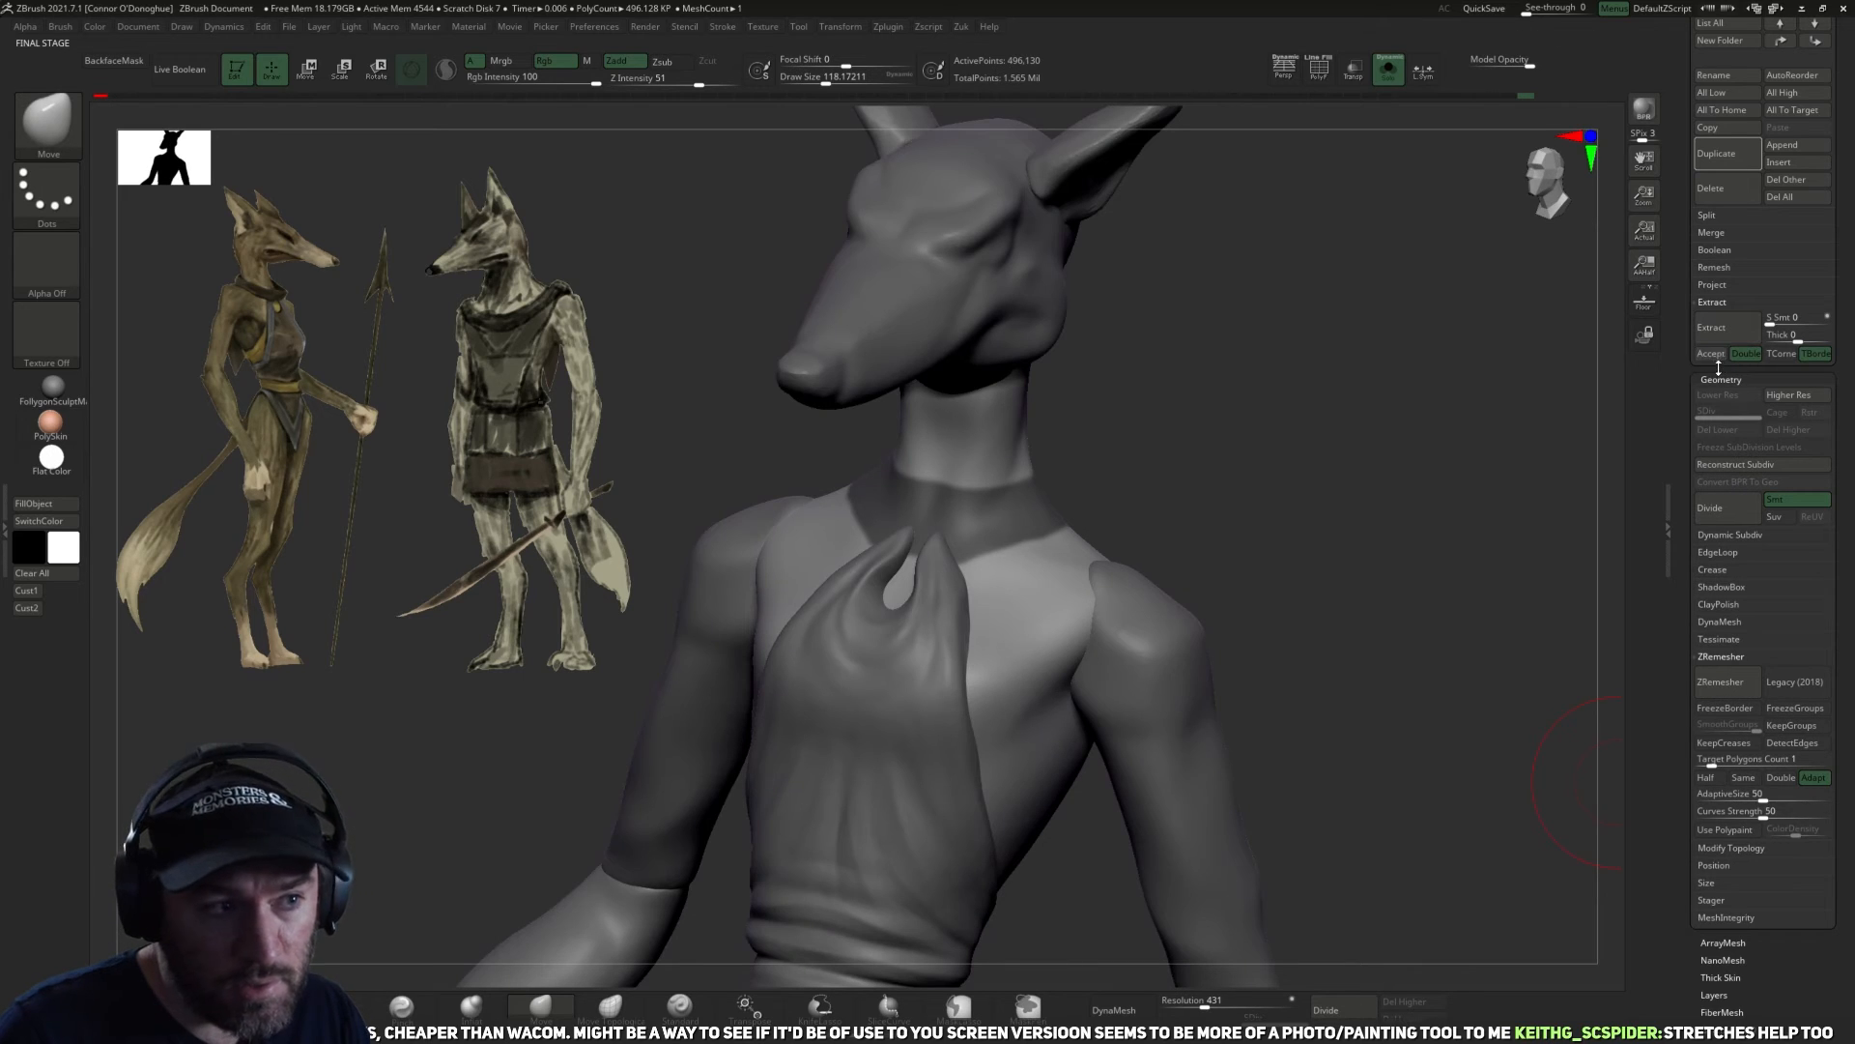
{"action": "left_click", "coordinate": [1713, 354]}
{"action": "left_click_drag", "start_coordinate": [1325, 348], "coordinate": [1264, 468]}
{"action": "key", "text": "space"}
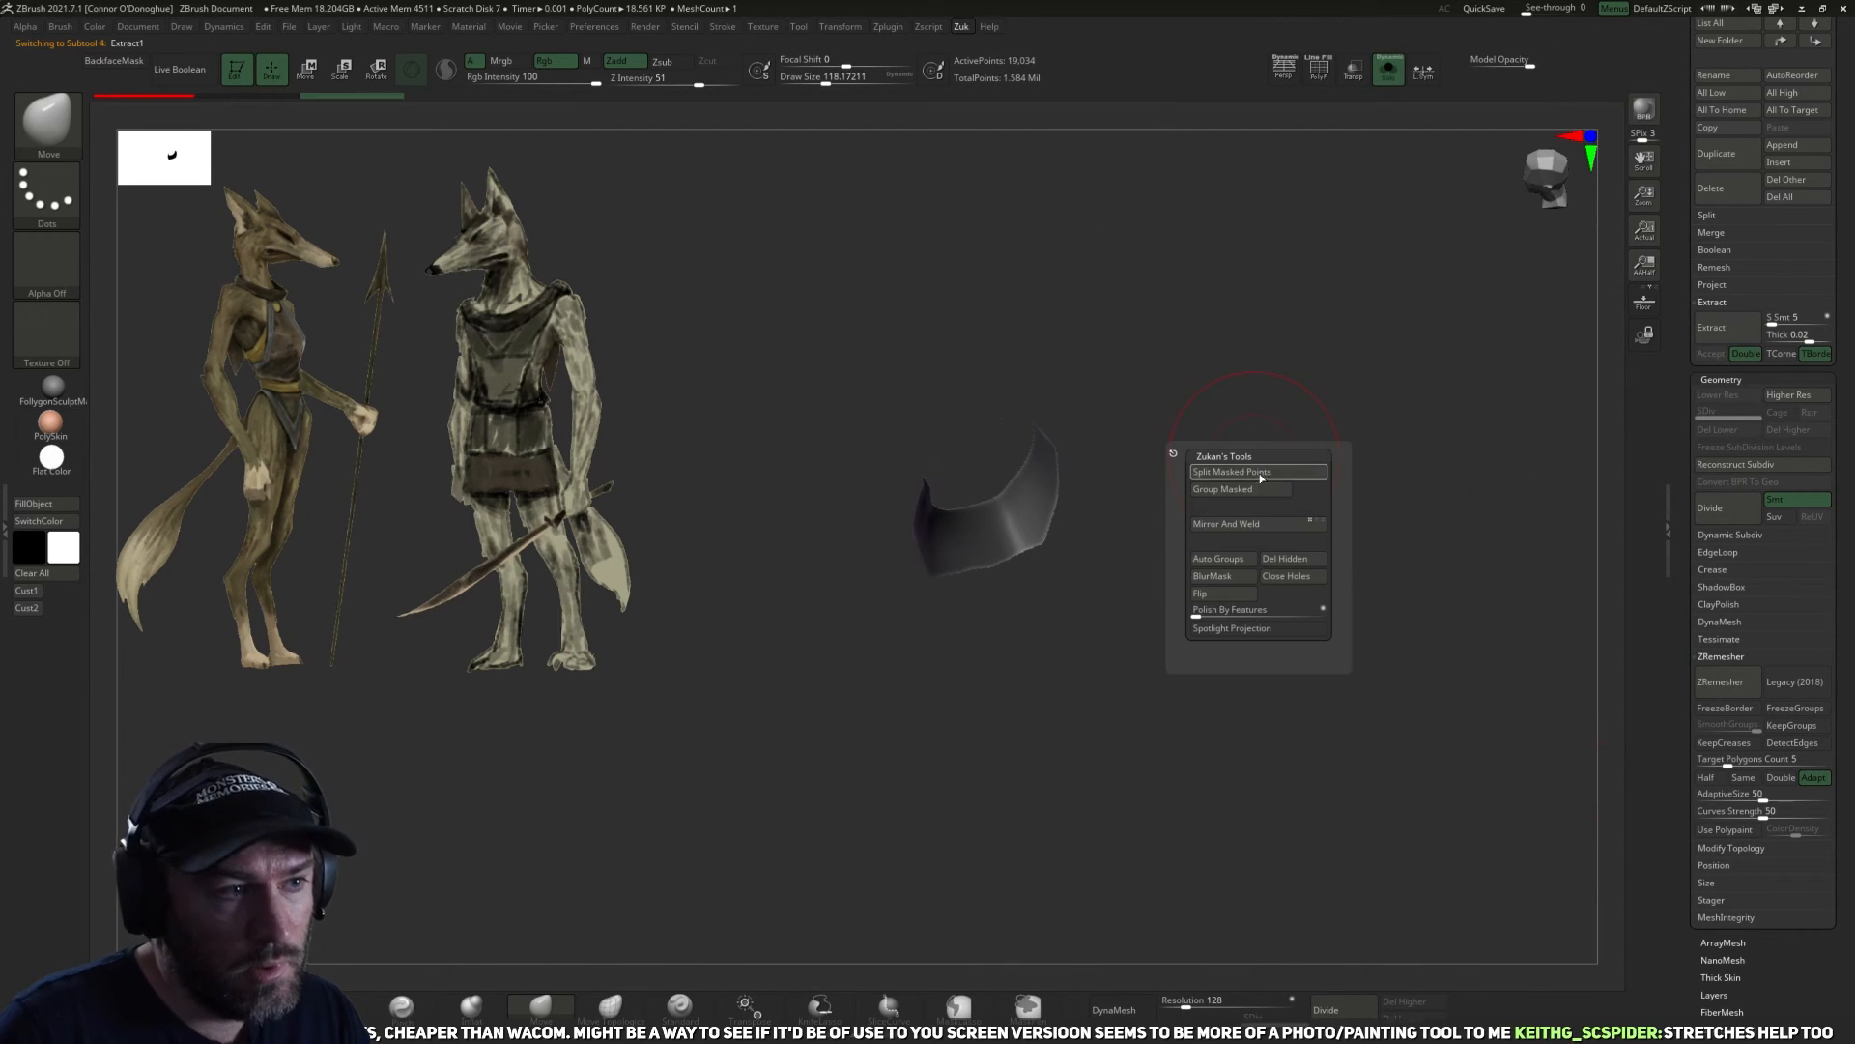
{"action": "left_click", "coordinate": [1226, 599]}
ZRemesh the extracted collar with a target polygon count of 1 and smooth its surface.
{"action": "left_click_drag", "start_coordinate": [1188, 542], "coordinate": [1450, 642]}
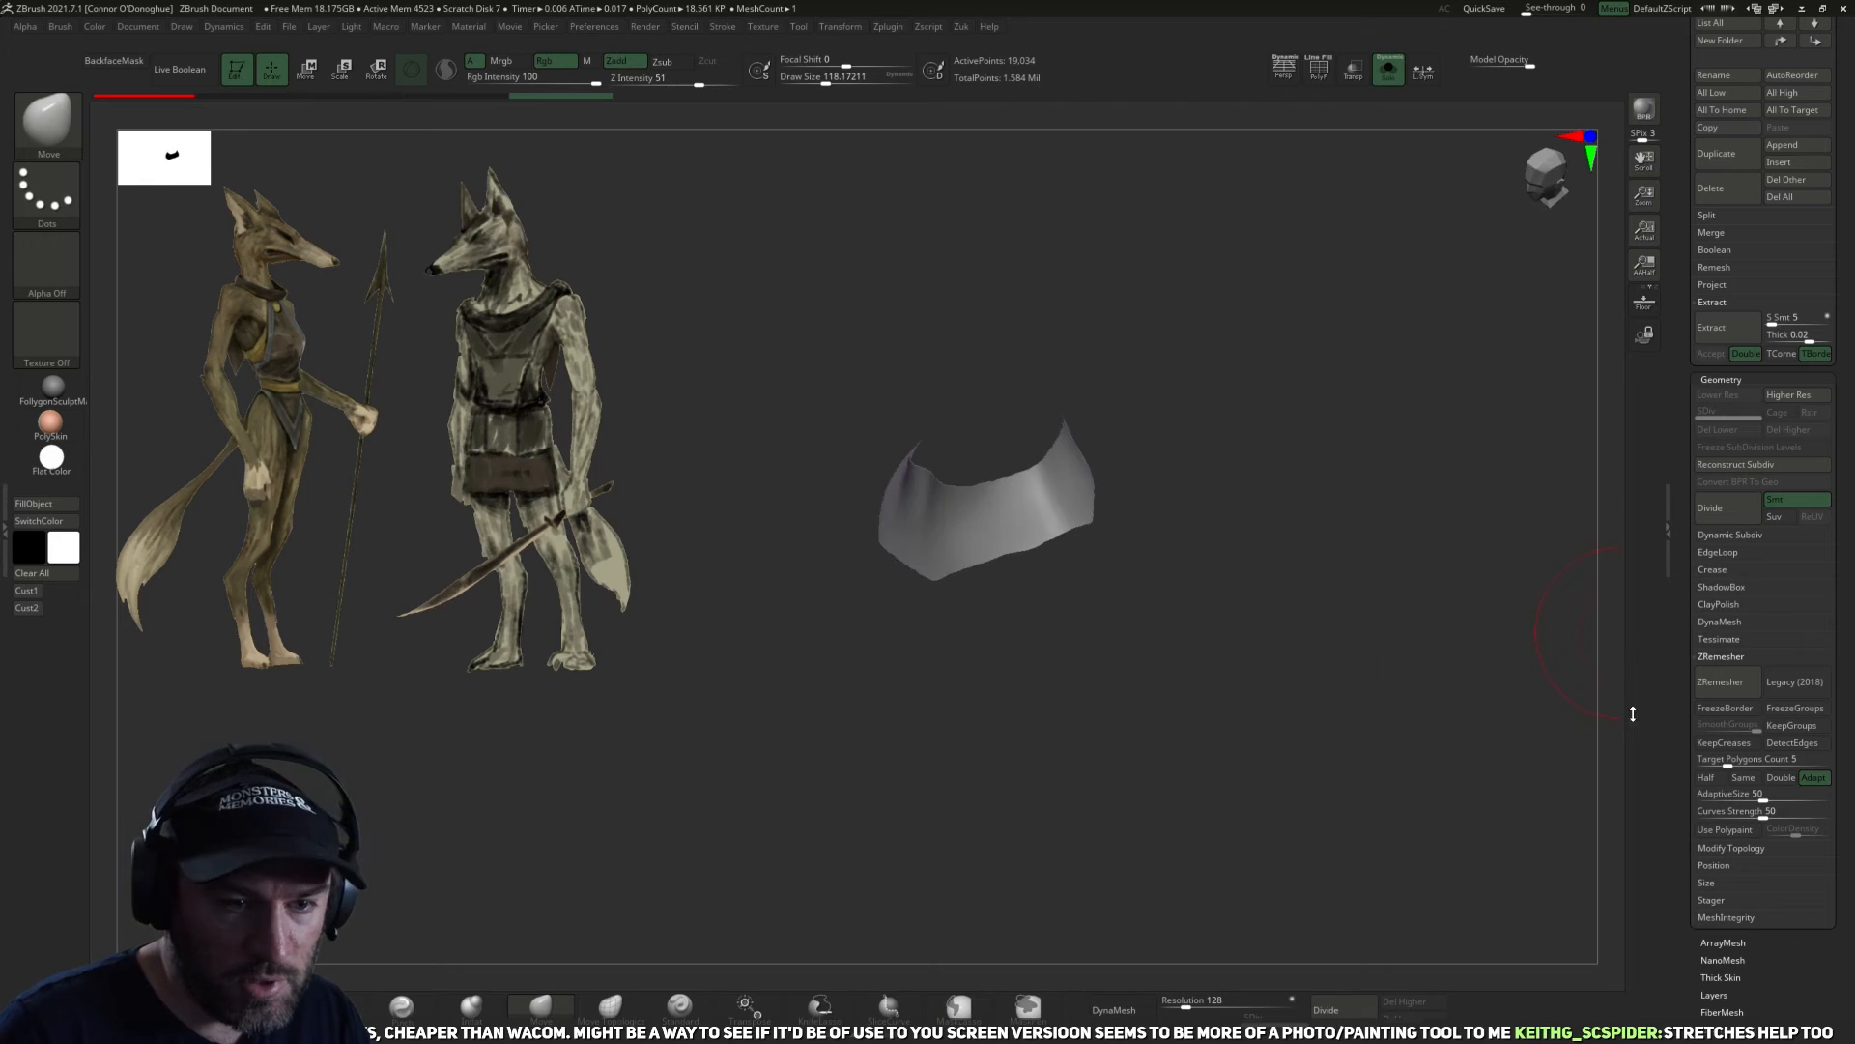
{"action": "left_click", "coordinate": [1728, 762]}
{"action": "type", "text": "1"}
{"action": "left_click", "coordinate": [1735, 680]}
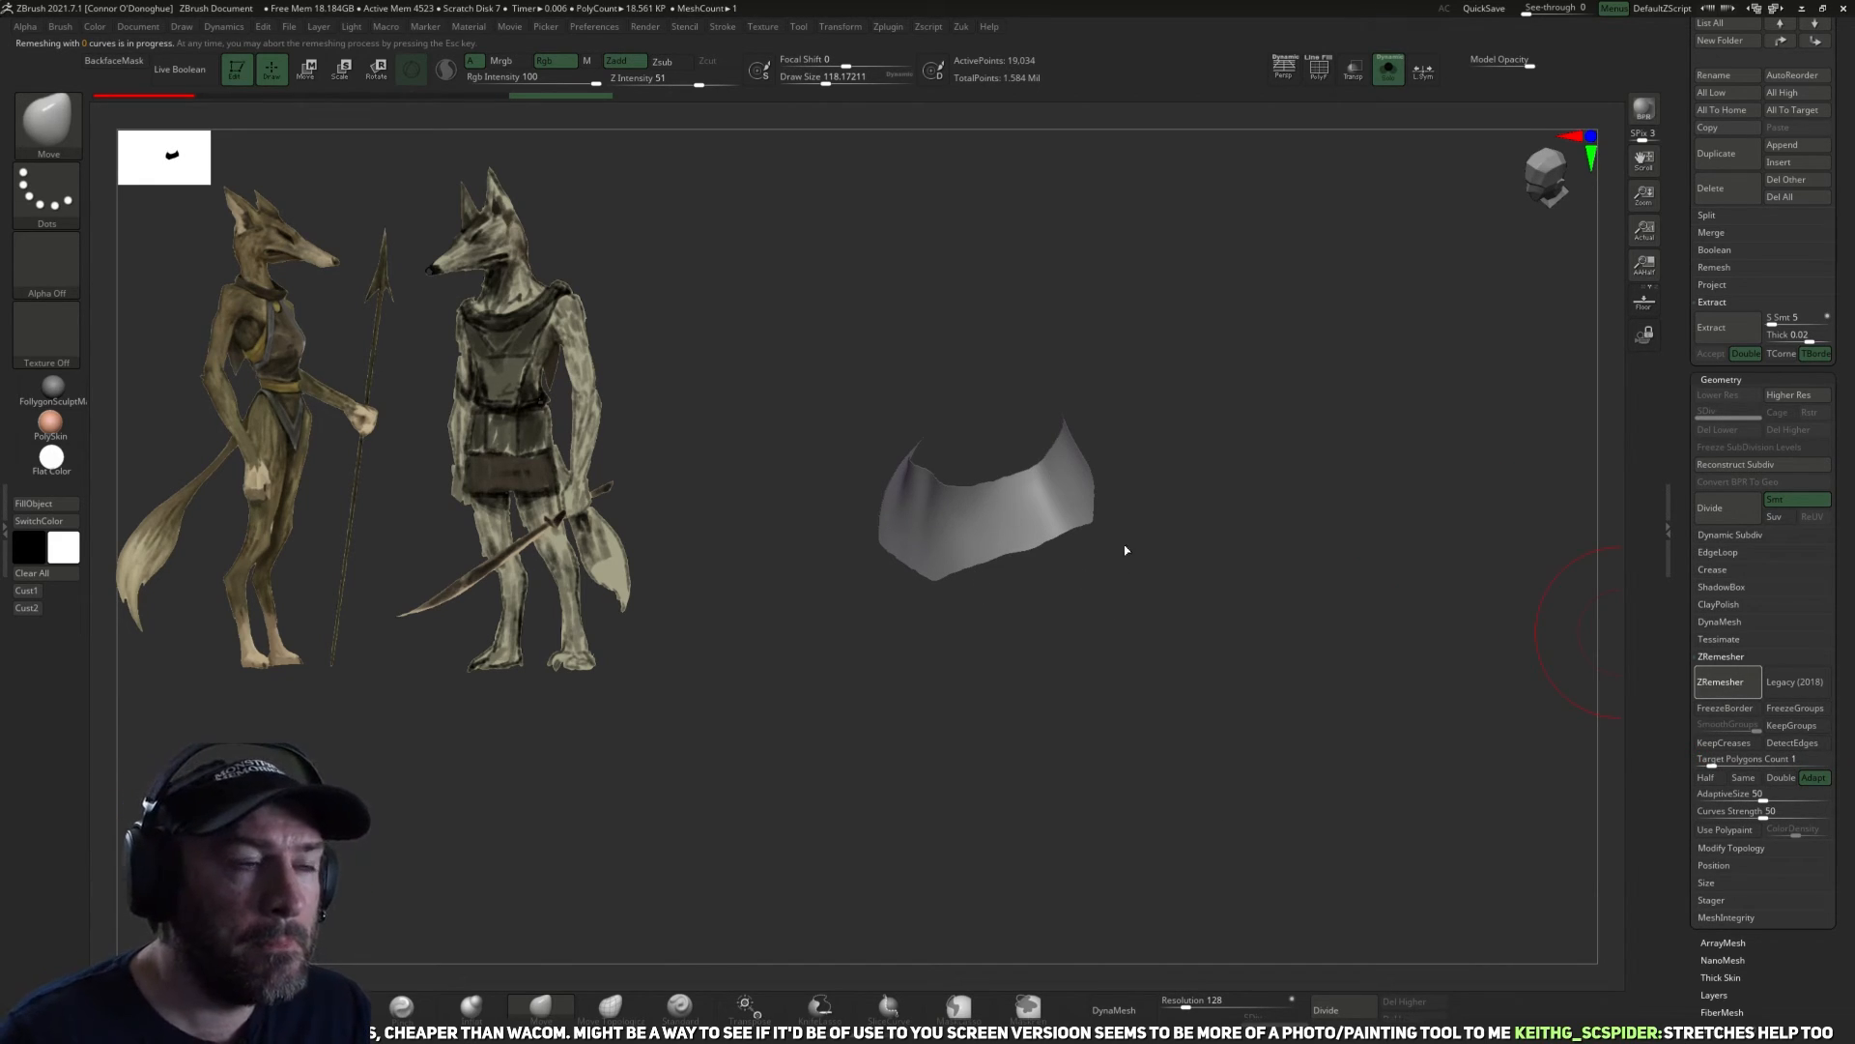
{"action": "mouse_move", "coordinate": [1049, 513]}
{"action": "left_mouse_down", "text": "shift"}
{"action": "mouse_move", "coordinate": [994, 543]}
{"action": "mouse_move", "coordinate": [1006, 555]}
{"action": "mouse_move", "coordinate": [920, 539]}
{"action": "left_mouse_up", "text": "shift"}
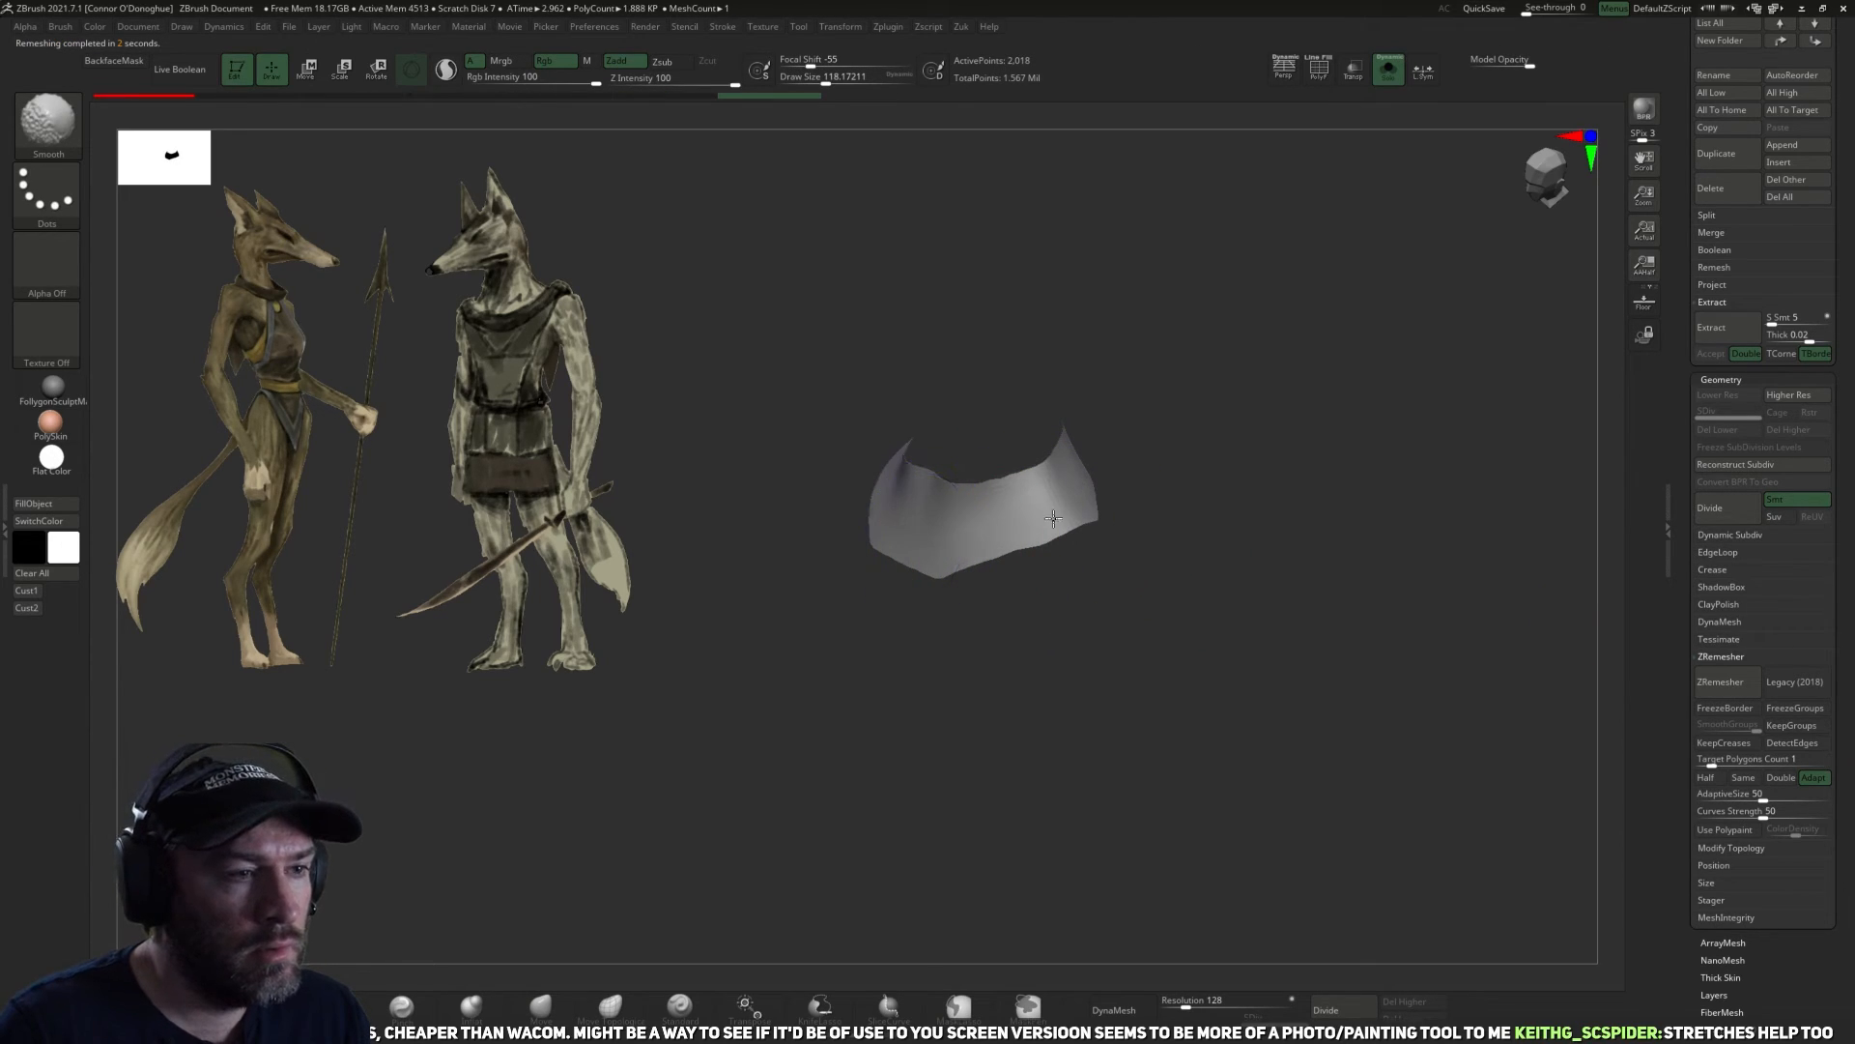
Repeatedly ZRemesh the isolated collar at half density, then smooth it with Polish By Features.
{"action": "left_click", "coordinate": [1319, 70]}
{"action": "left_click_drag", "start_coordinate": [1284, 312], "coordinate": [1372, 483], "text": "alt"}
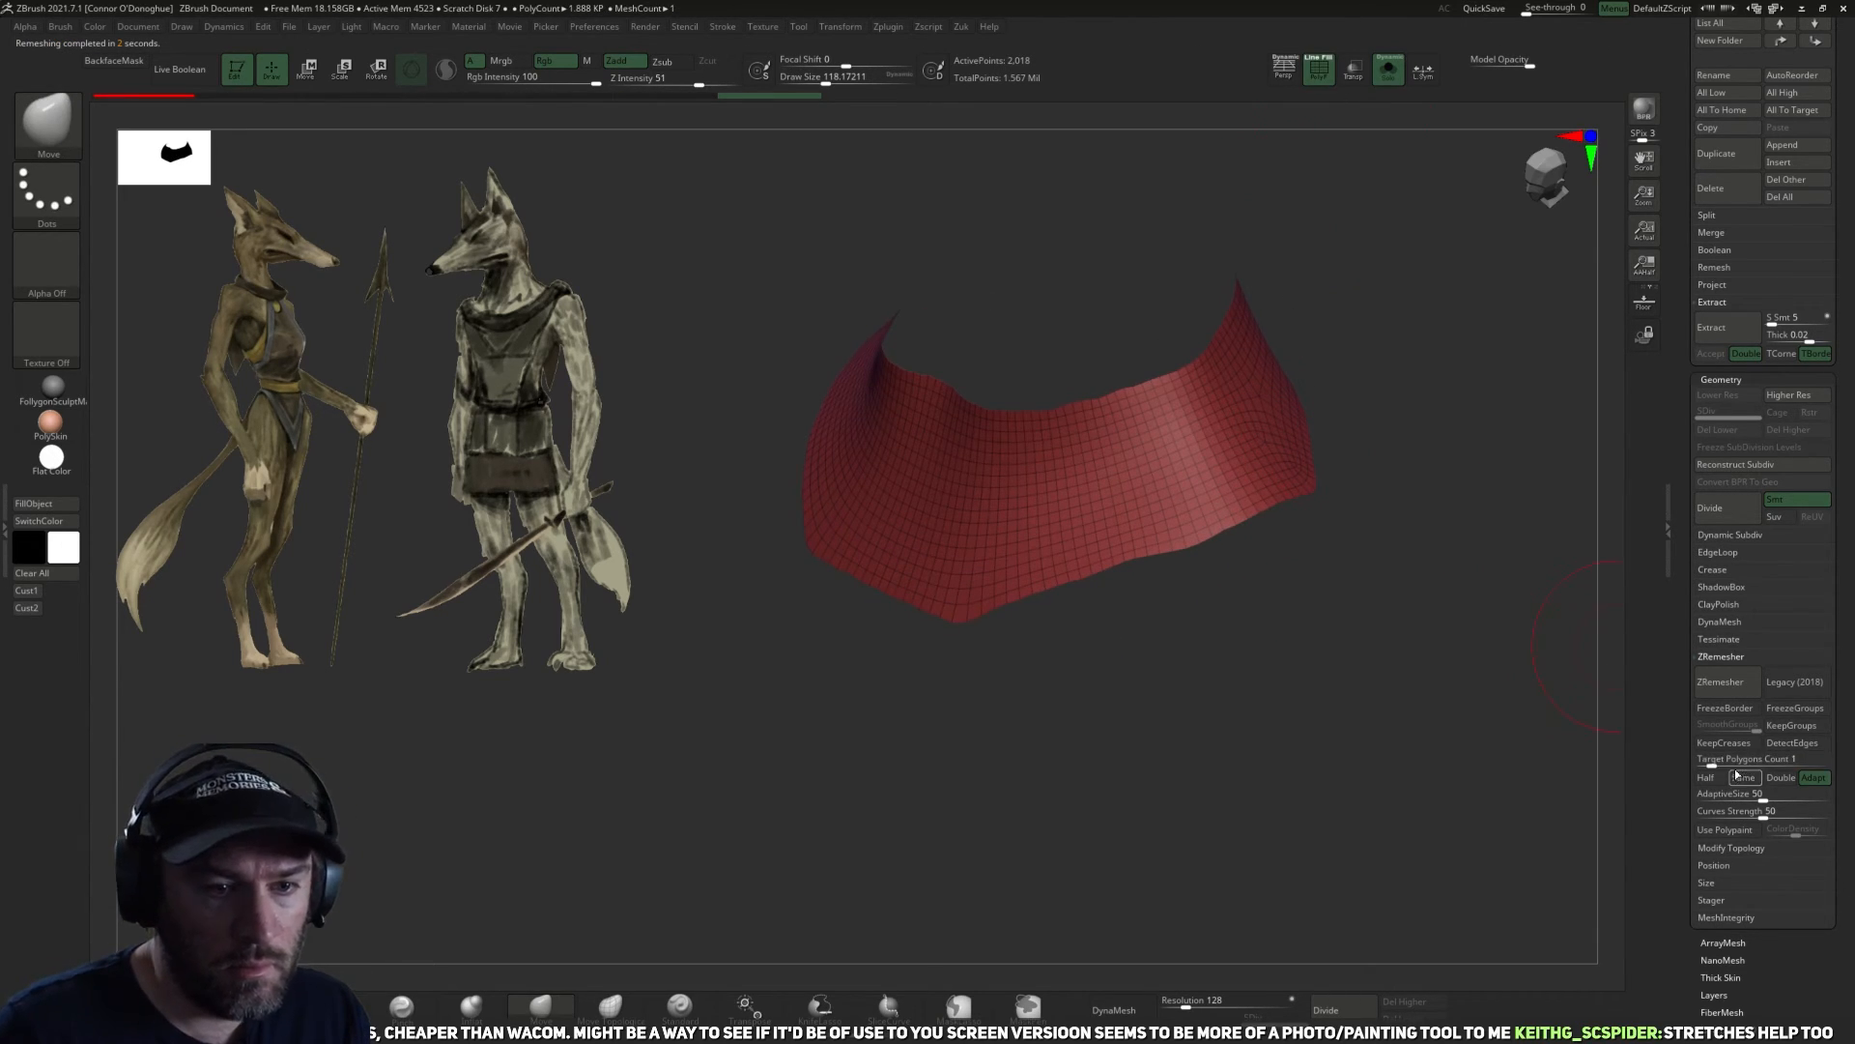
{"action": "left_click", "coordinate": [1735, 682]}
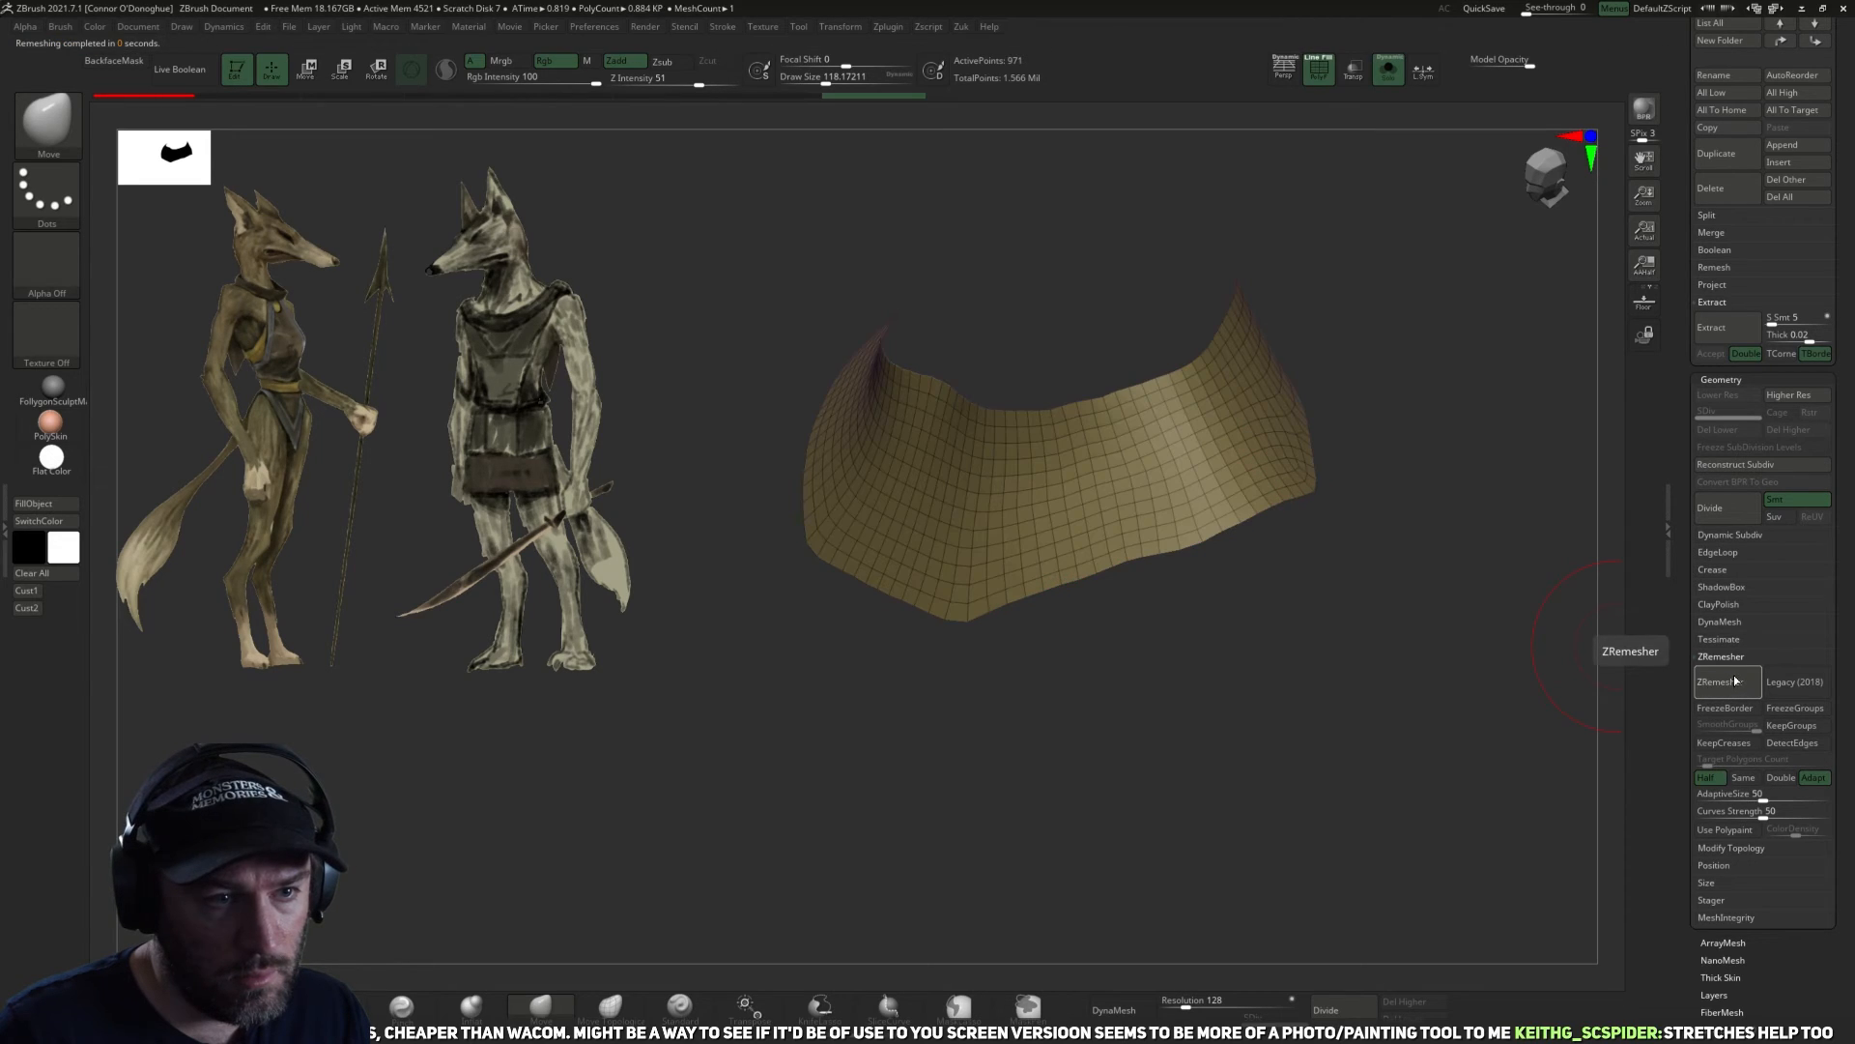
{"action": "key", "text": "z"}
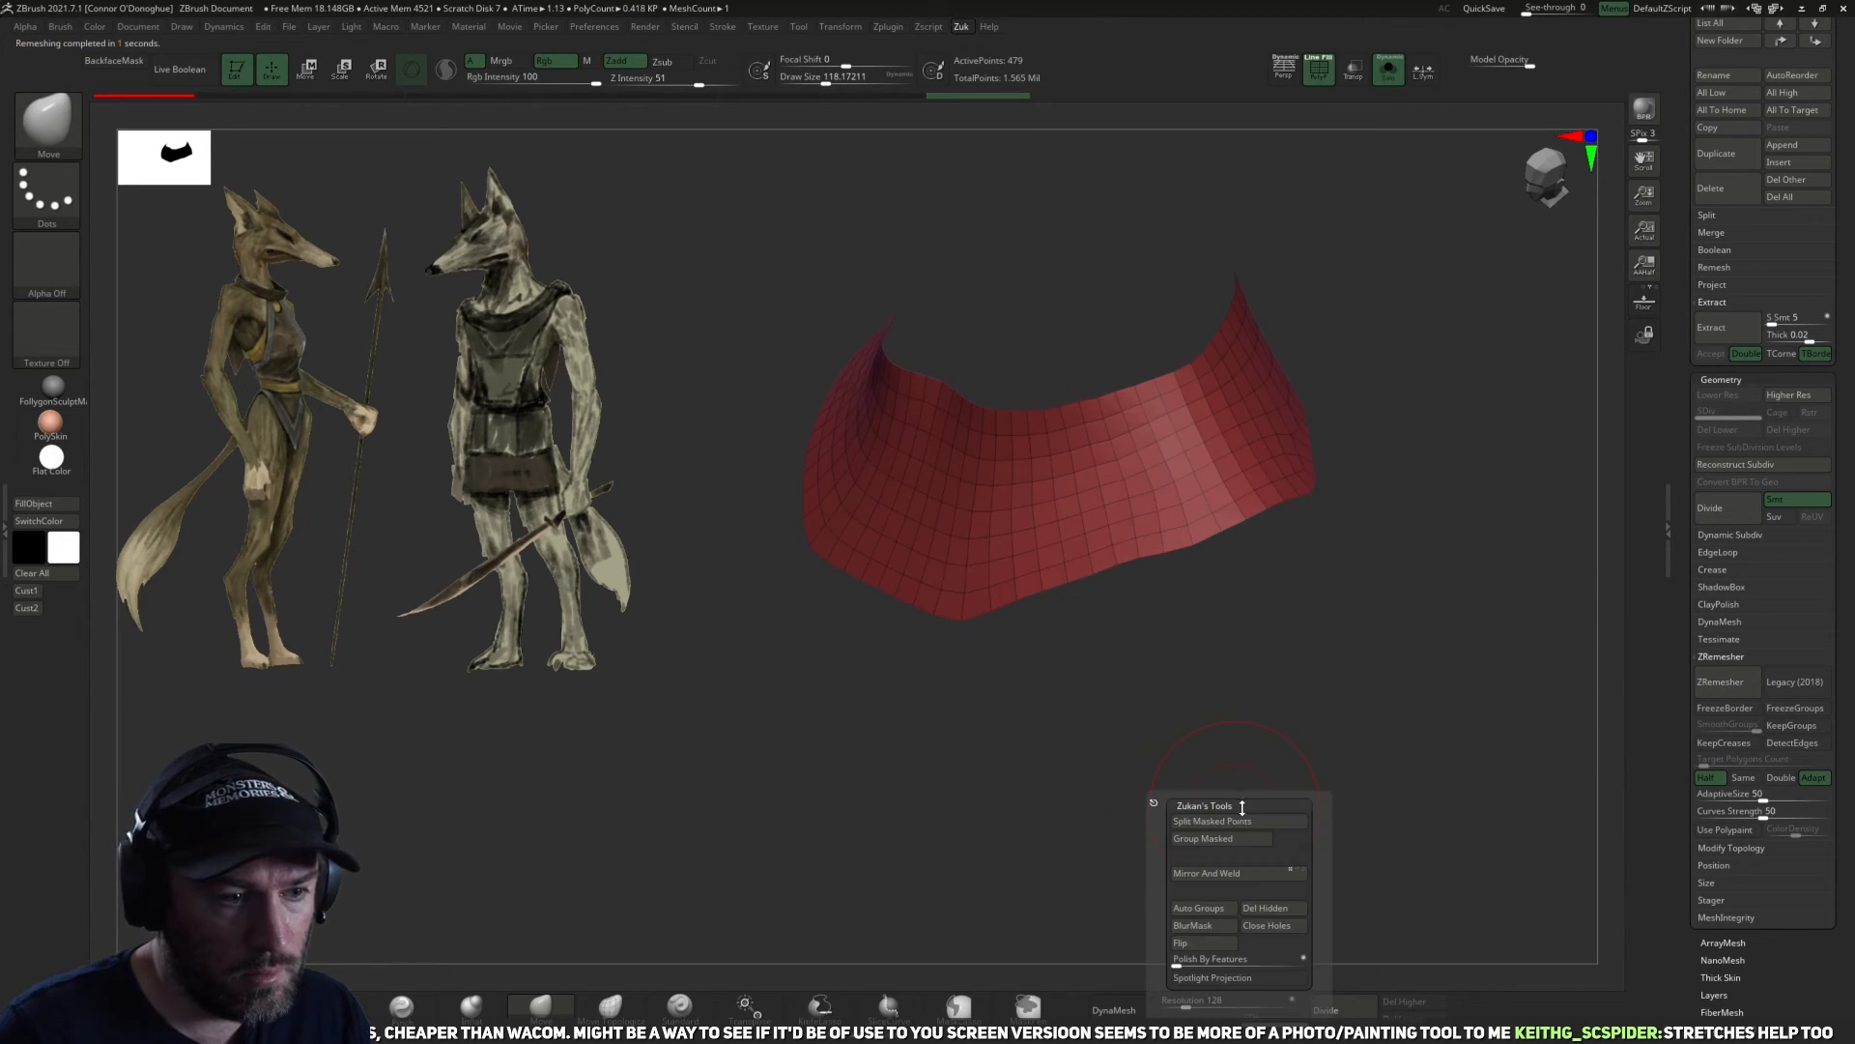
{"action": "left_click", "coordinate": [1189, 958]}
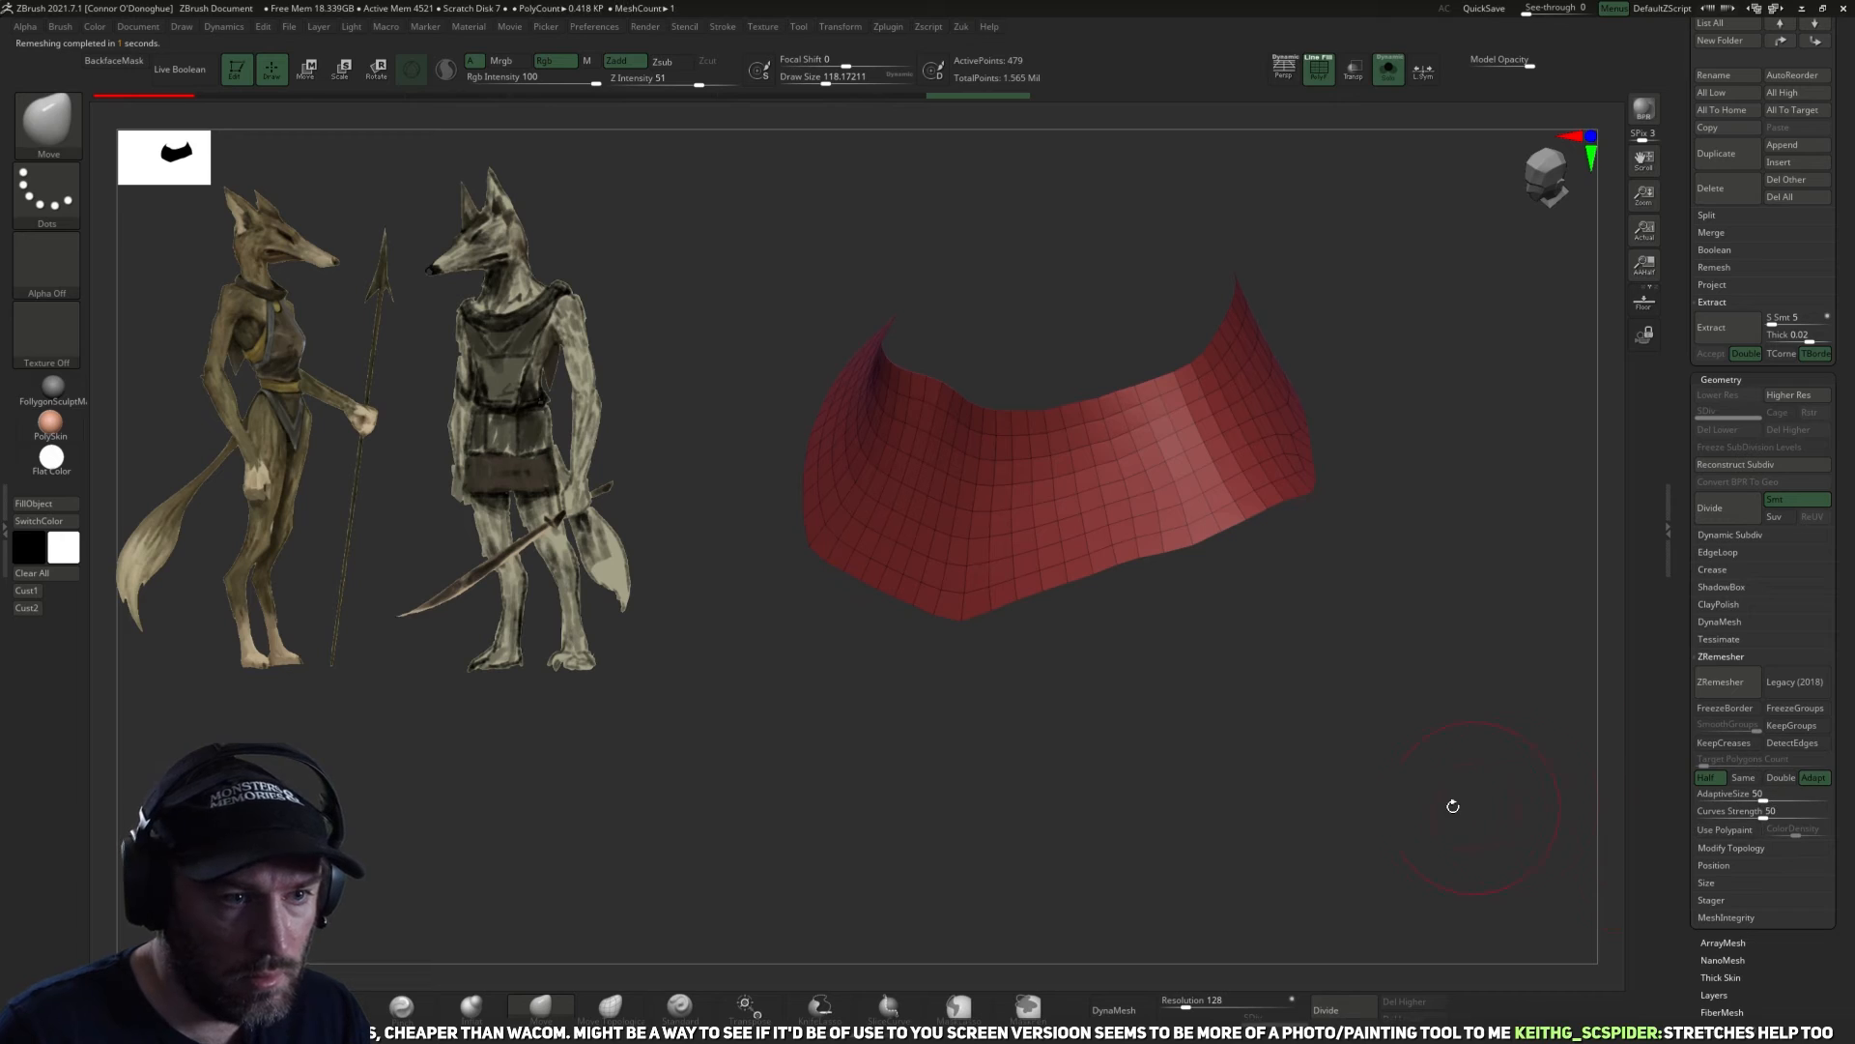
{"action": "left_click", "coordinate": [1706, 793]}
{"action": "left_click", "coordinate": [1729, 686]}
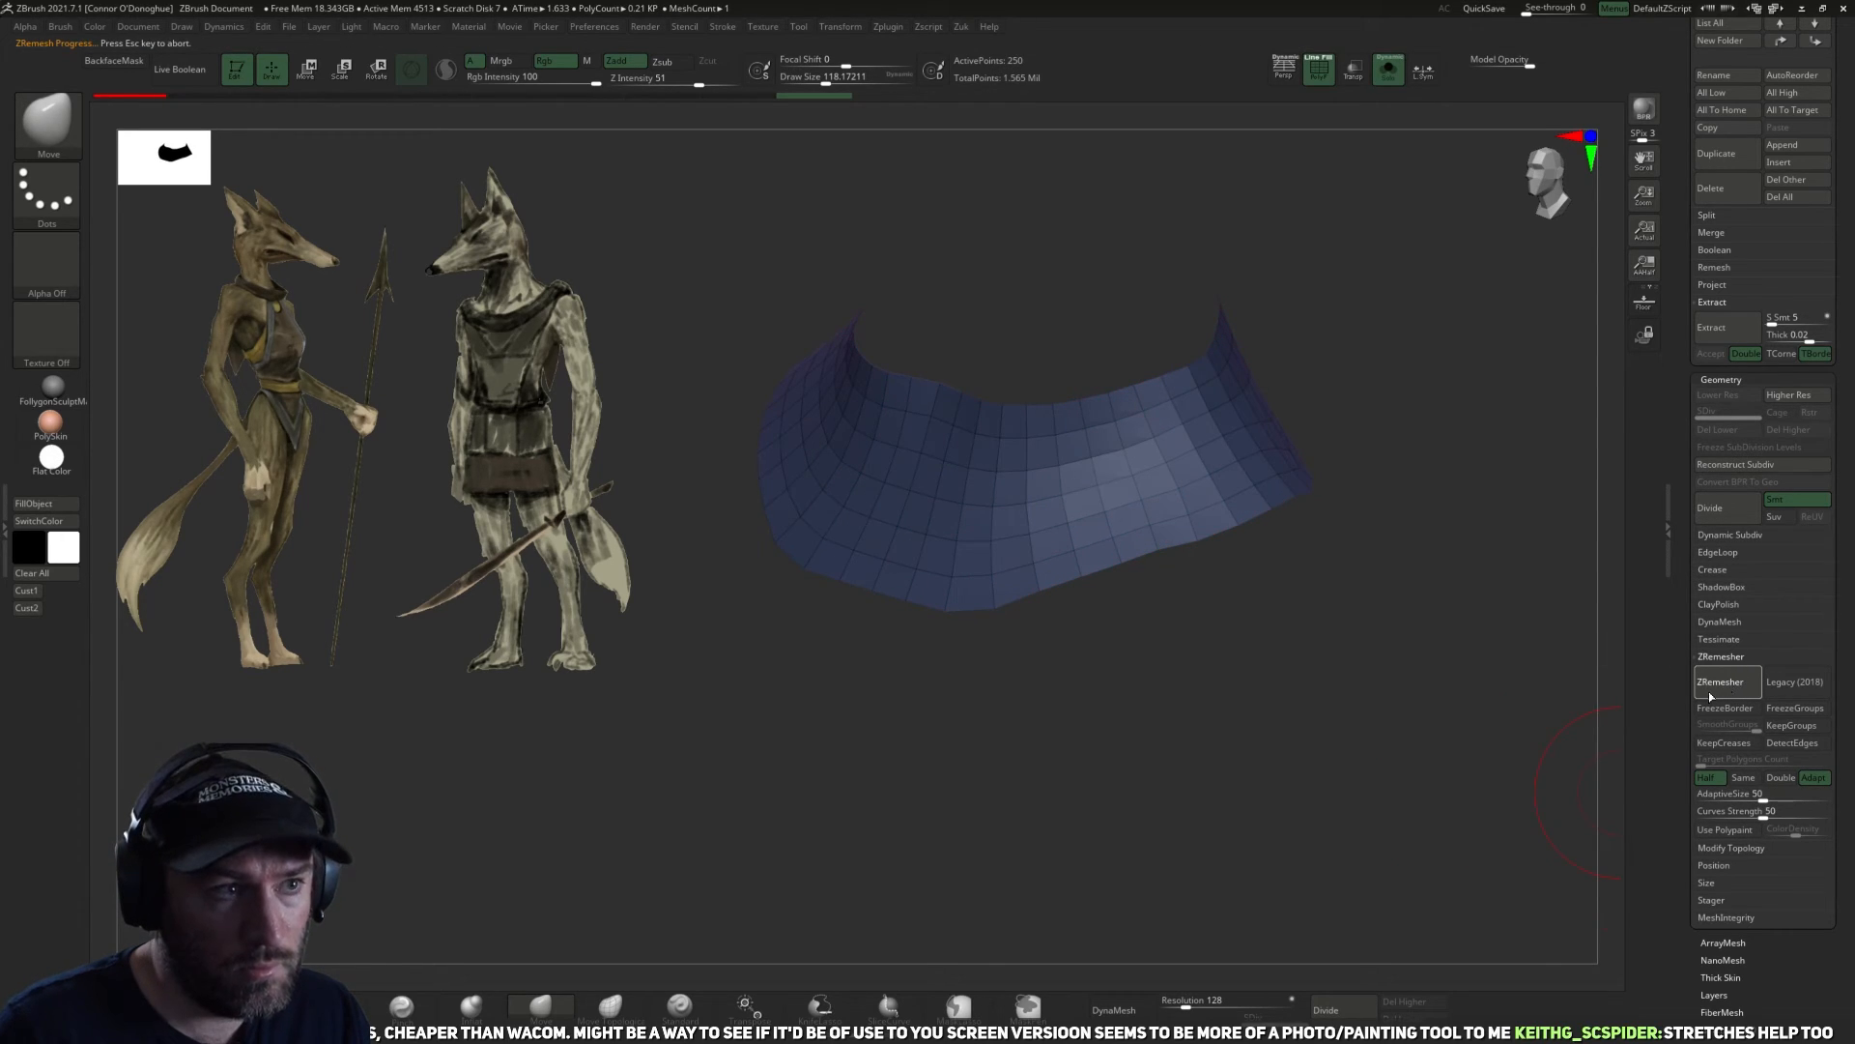
{"action": "right_click_drag", "start_coordinate": [1243, 717], "coordinate": [1243, 670], "text": "ctrl"}
{"action": "key", "text": "z"}
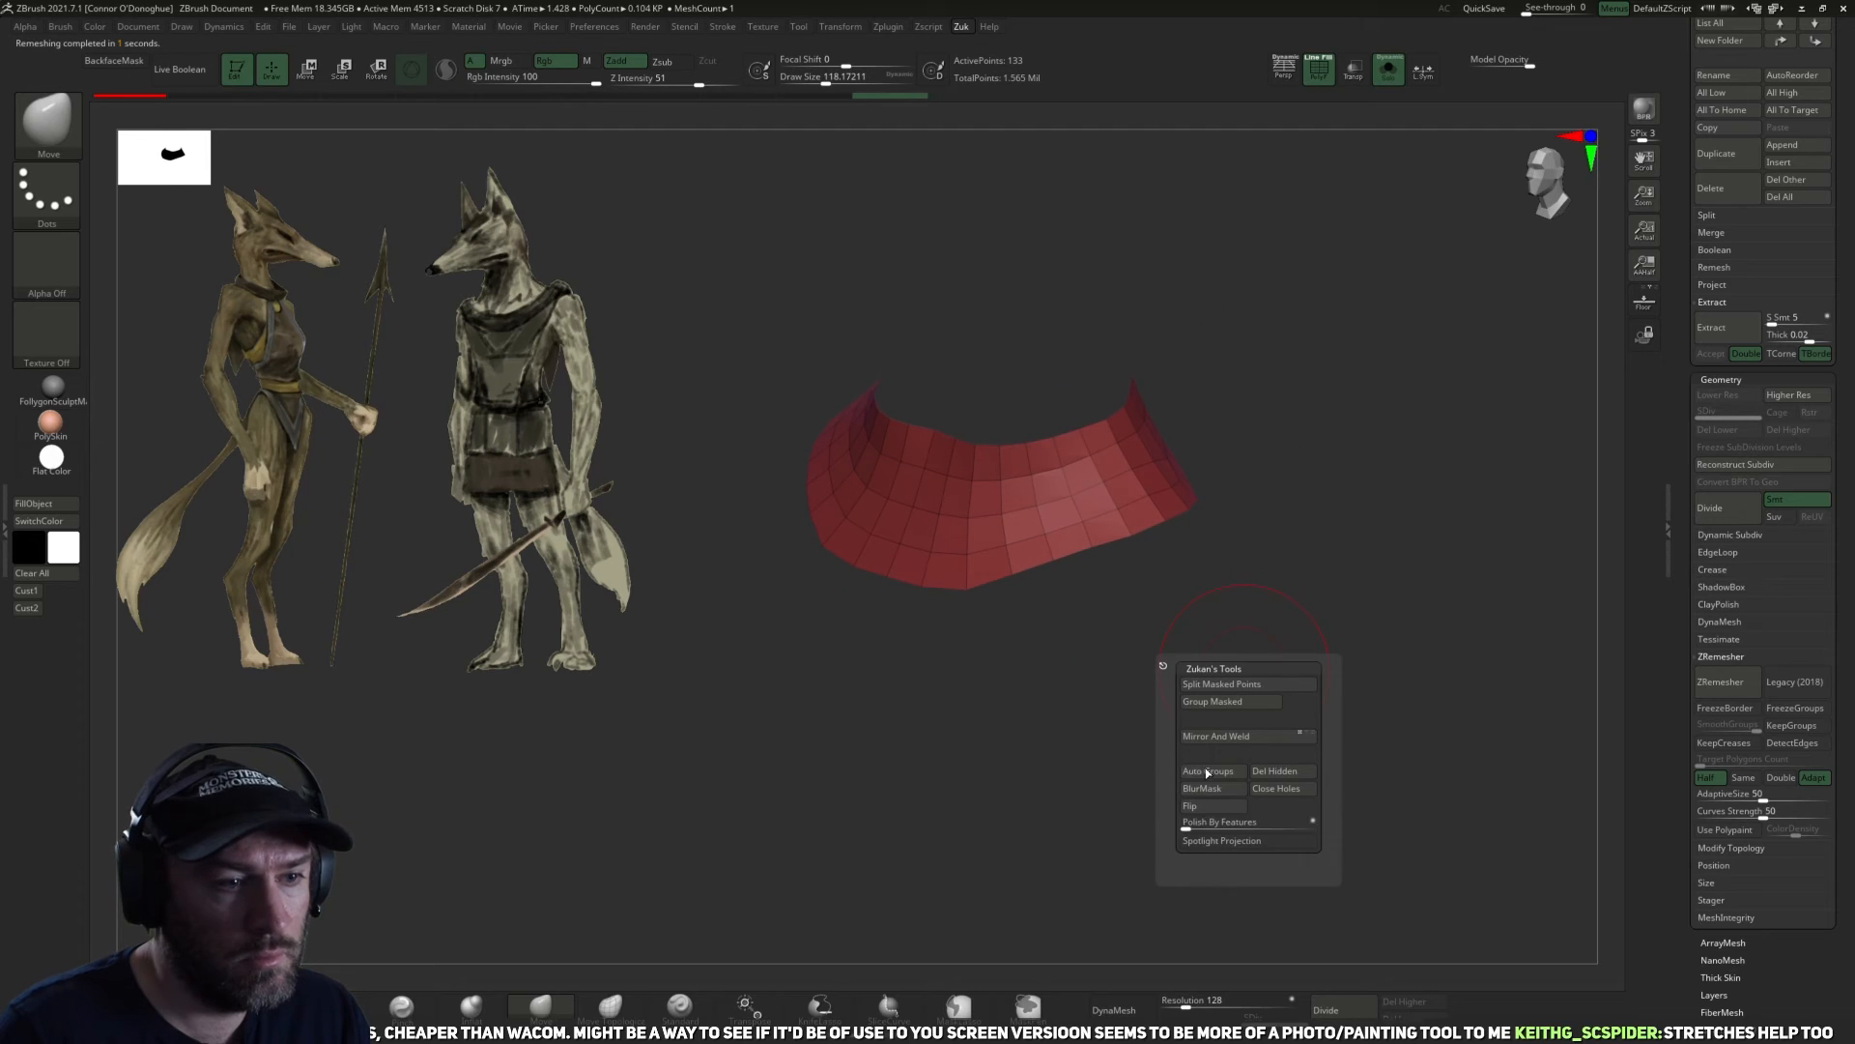
{"action": "left_click", "coordinate": [1188, 823]}
Show the whole figure again, centre the transform gizmo on the collar, and raise the collar around the base of the neck.
{"action": "left_click_drag", "start_coordinate": [1339, 608], "coordinate": [1357, 105]}
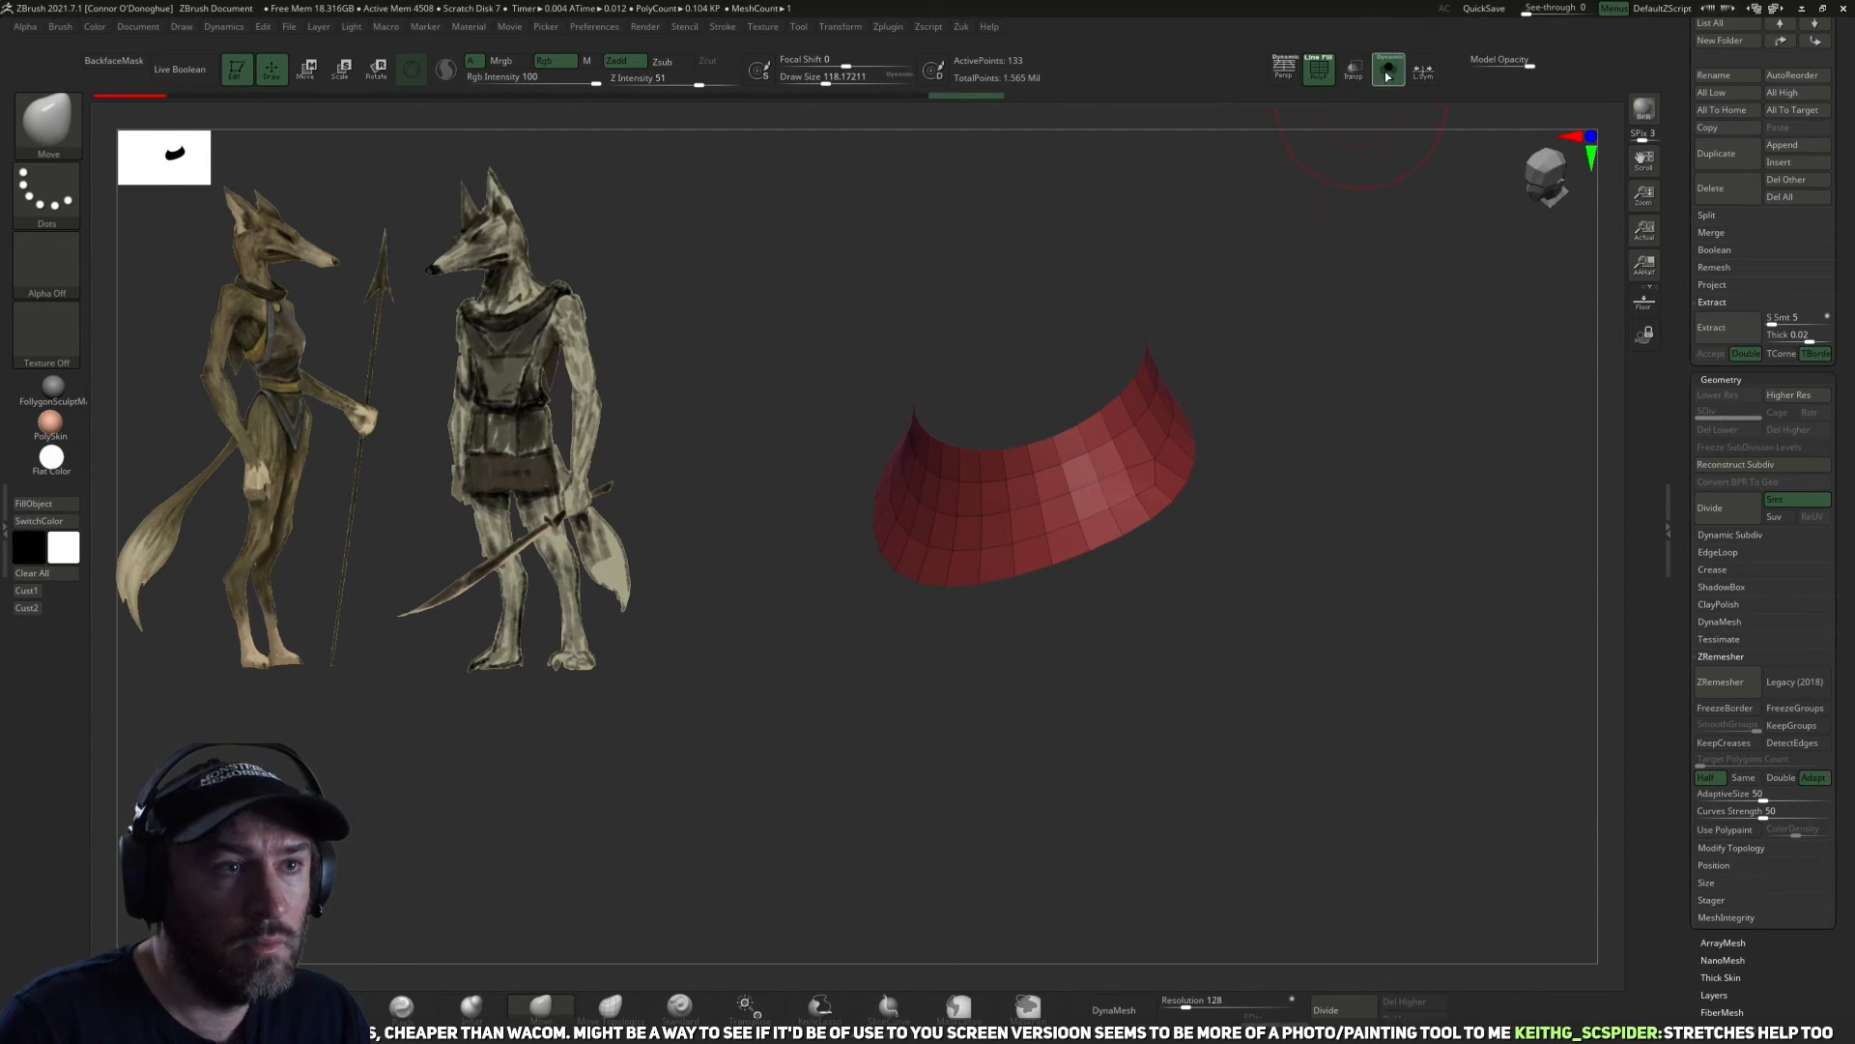
{"action": "left_click", "coordinate": [1386, 75]}
{"action": "left_click_drag", "start_coordinate": [1388, 339], "coordinate": [1380, 367]}
{"action": "key", "text": "r"}
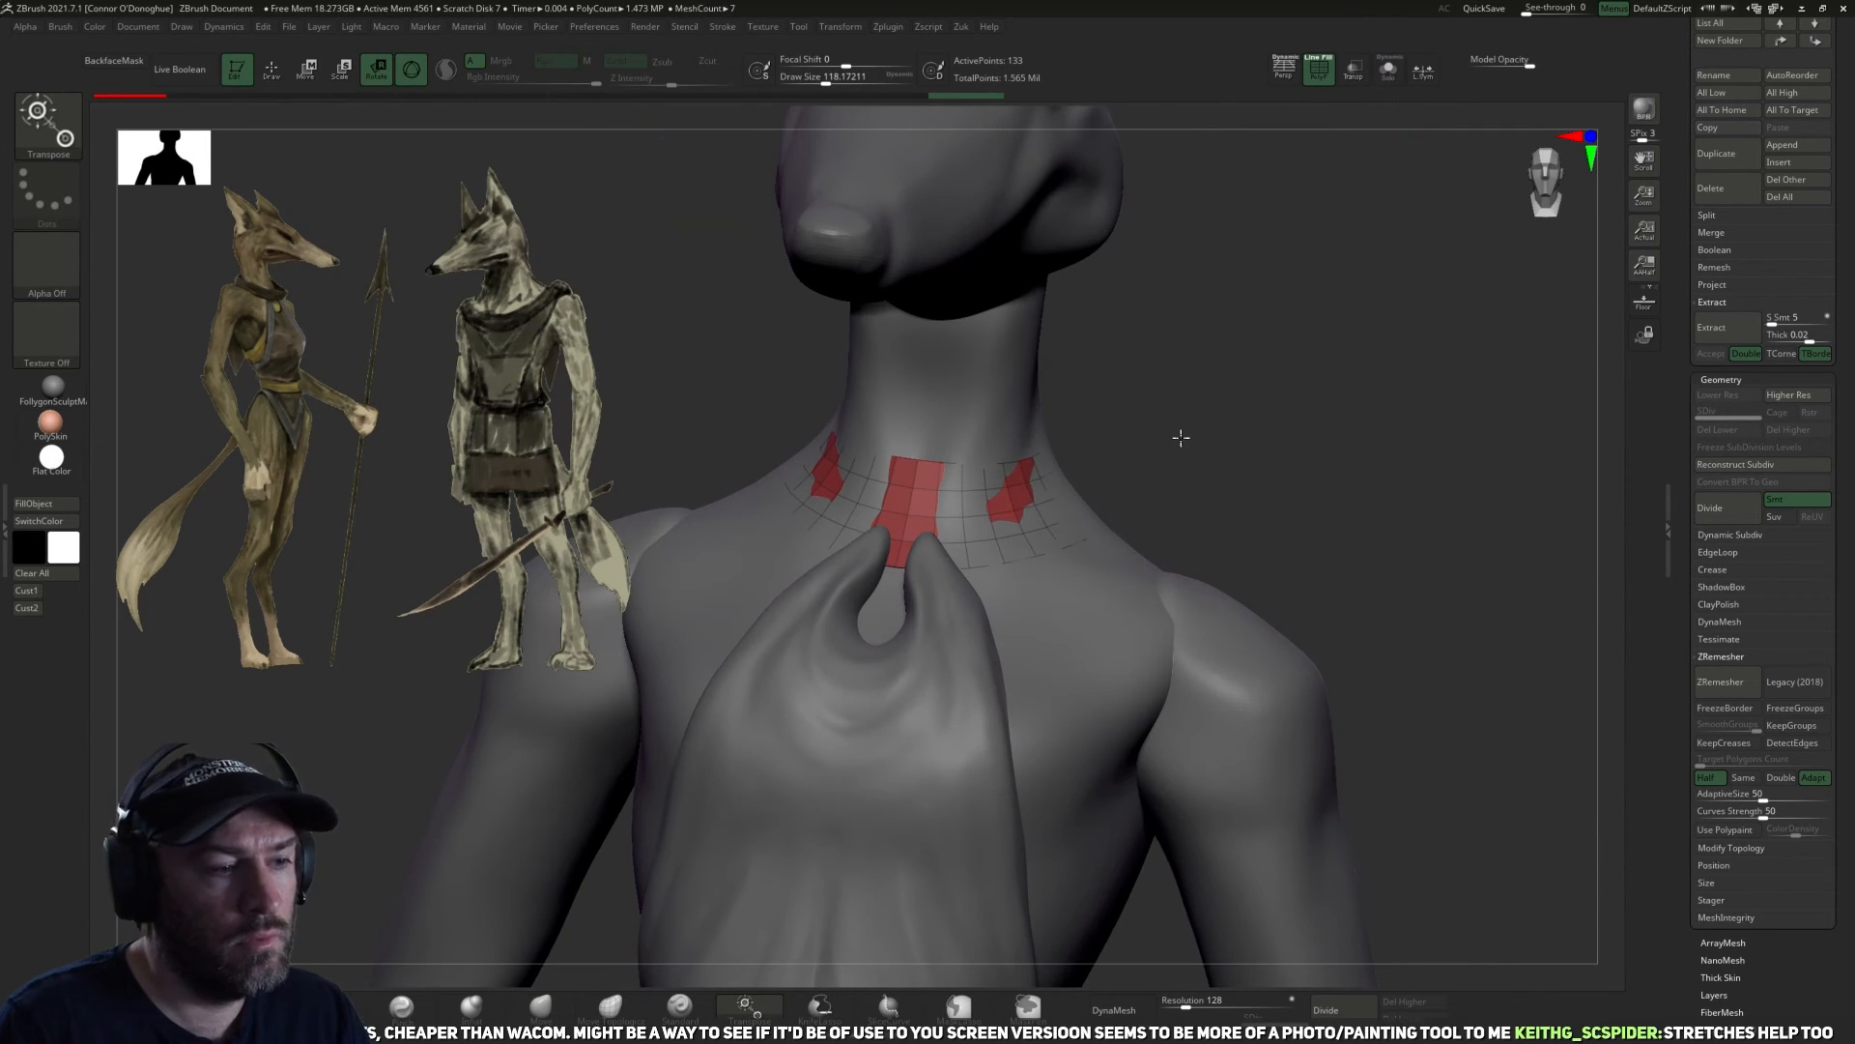
{"action": "left_click_drag", "start_coordinate": [1185, 436], "coordinate": [1178, 443], "text": "shift"}
{"action": "left_click", "coordinate": [863, 792]}
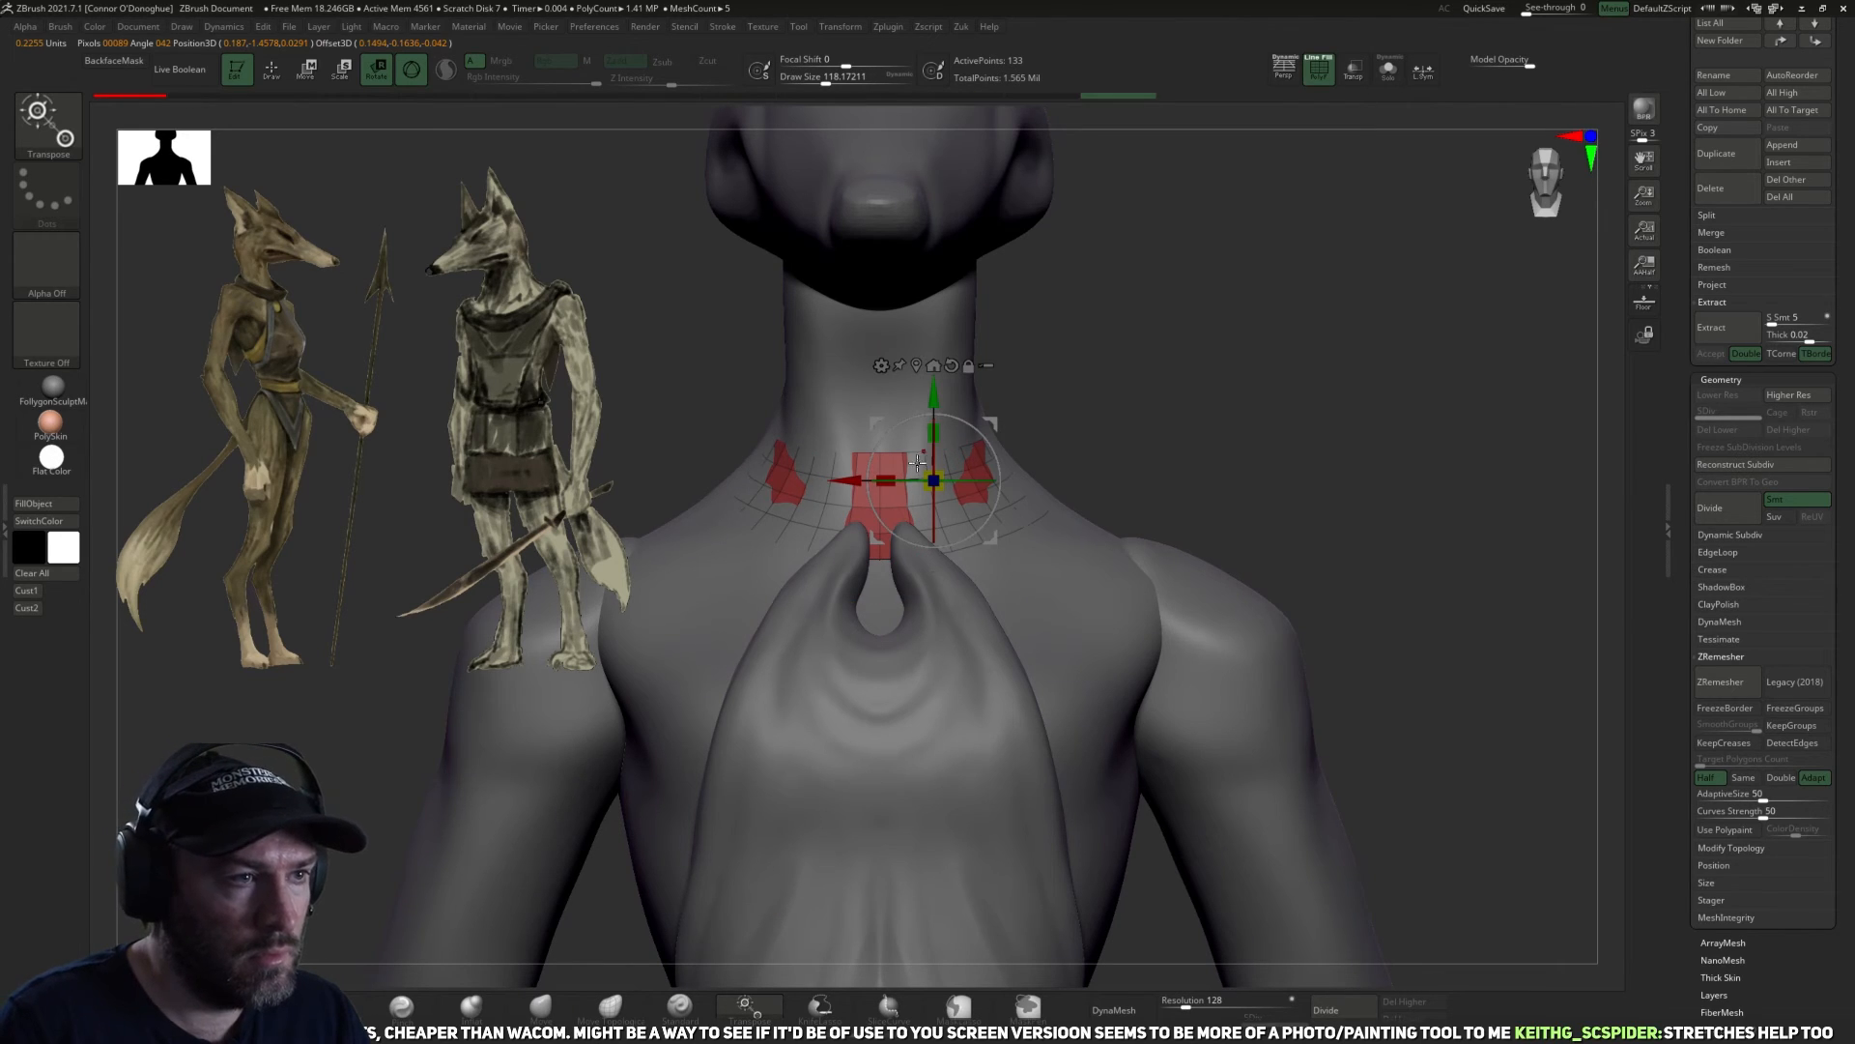
{"action": "left_click", "coordinate": [916, 370], "text": "alt"}
{"action": "left_click_drag", "start_coordinate": [879, 484], "coordinate": [879, 393]}
{"action": "mouse_move", "coordinate": [1026, 338]}
{"action": "left_mouse_down"}
{"action": "mouse_move", "coordinate": [1048, 365]}
{"action": "mouse_move", "coordinate": [1165, 362]}
{"action": "left_mouse_up"}
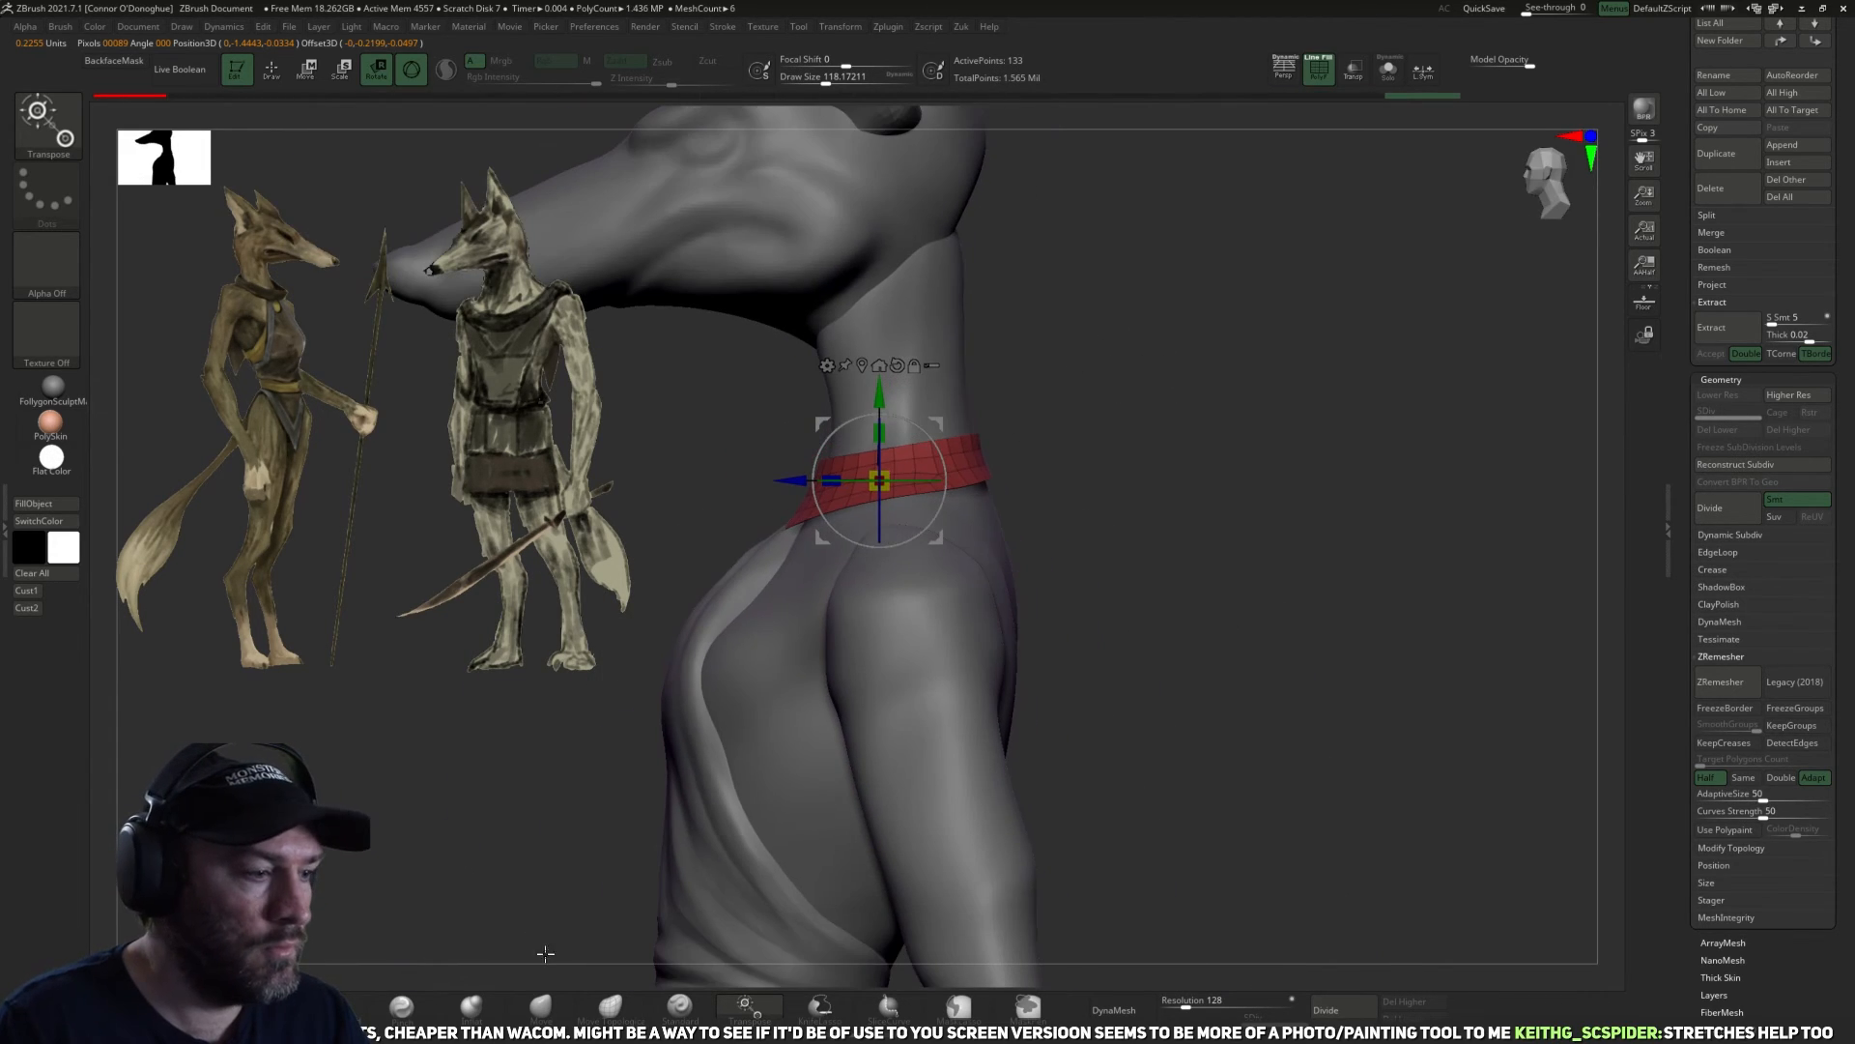
Fit the raised collar around the neck and shoulders with the Move brush, enlarging the brush as needed.
{"action": "key", "text": "q"}
{"action": "left_click_drag", "start_coordinate": [893, 703], "coordinate": [938, 544]}
{"action": "key", "text": "bracketright"}
{"action": "mouse_move", "coordinate": [1078, 481]}
{"action": "left_mouse_down"}
{"action": "mouse_move", "coordinate": [1039, 497]}
{"action": "mouse_move", "coordinate": [1108, 485]}
{"action": "mouse_move", "coordinate": [1052, 466]}
{"action": "left_mouse_up"}
{"action": "key", "text": "bracketright"}
{"action": "key", "text": "bracketright"}
{"action": "key", "text": "bracketright"}
{"action": "key", "text": "bracketright"}
Work over the collar band with the Pinch brush, reducing its size to about 138.
{"action": "left_click", "coordinate": [418, 1021]}
{"action": "key", "text": "bracketleft"}
{"action": "key", "text": "bracketleft"}
{"action": "mouse_move", "coordinate": [831, 542]}
{"action": "left_mouse_down"}
{"action": "mouse_move", "coordinate": [992, 523]}
{"action": "mouse_move", "coordinate": [976, 532]}
{"action": "left_mouse_up"}
{"action": "key", "text": "bracketleft"}
{"action": "mouse_move", "coordinate": [1162, 480]}
{"action": "left_mouse_down"}
{"action": "mouse_move", "coordinate": [1239, 460]}
{"action": "mouse_move", "coordinate": [1160, 507]}
{"action": "mouse_move", "coordinate": [1254, 502]}
{"action": "mouse_move", "coordinate": [1180, 518]}
{"action": "left_mouse_up"}
ZRemesh the fitted collar using the Same polygon count option.
{"action": "left_click_drag", "start_coordinate": [1426, 618], "coordinate": [1674, 801]}
{"action": "left_click", "coordinate": [1707, 778]}
{"action": "left_click", "coordinate": [1721, 681]}
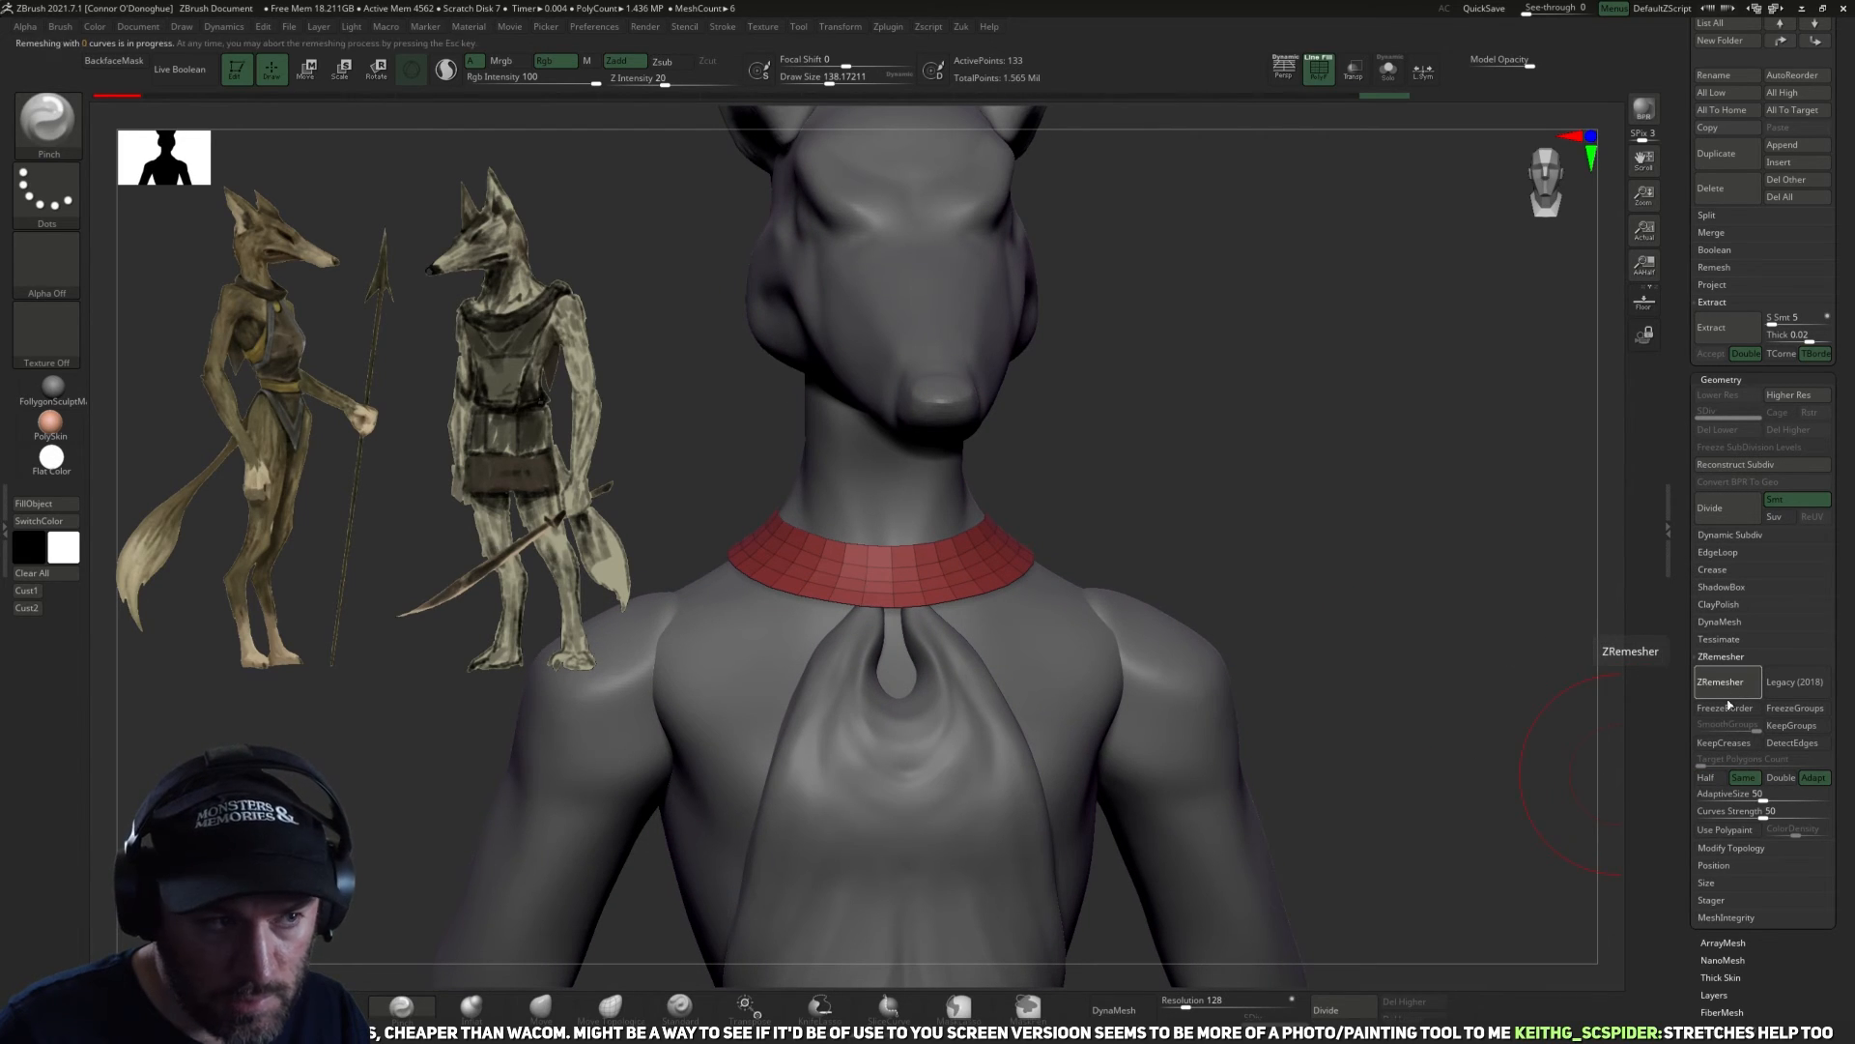
{"action": "left_click_drag", "start_coordinate": [1306, 595], "coordinate": [1250, 605]}
{"action": "key", "text": "z"}
{"action": "mouse_move", "coordinate": [1396, 588]}
{"action": "left_mouse_down"}
{"action": "mouse_move", "coordinate": [1325, 621]}
{"action": "mouse_move", "coordinate": [1450, 525]}
{"action": "mouse_move", "coordinate": [1396, 526]}
{"action": "mouse_move", "coordinate": [1273, 675]}
{"action": "left_mouse_up"}
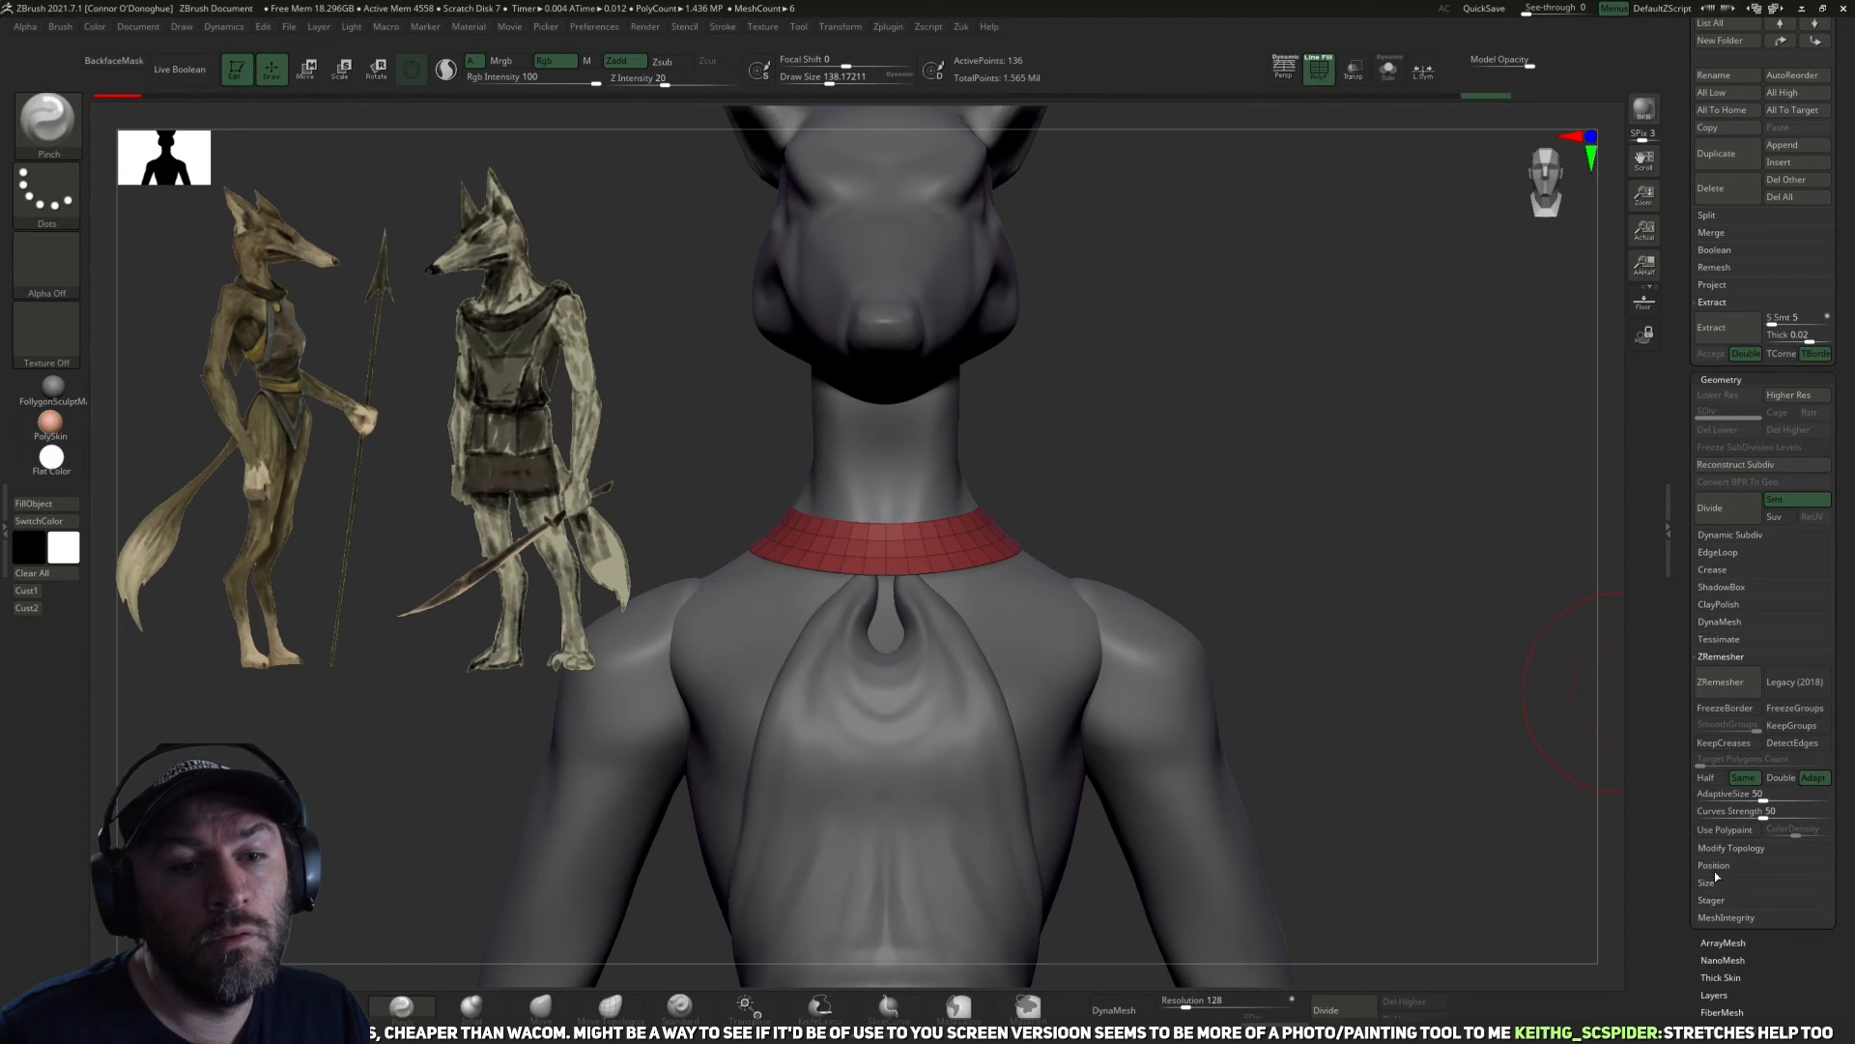
Apply Panel Loops to the collar with thickness 0.01 and polish 5.
{"action": "left_click", "coordinate": [1718, 552]}
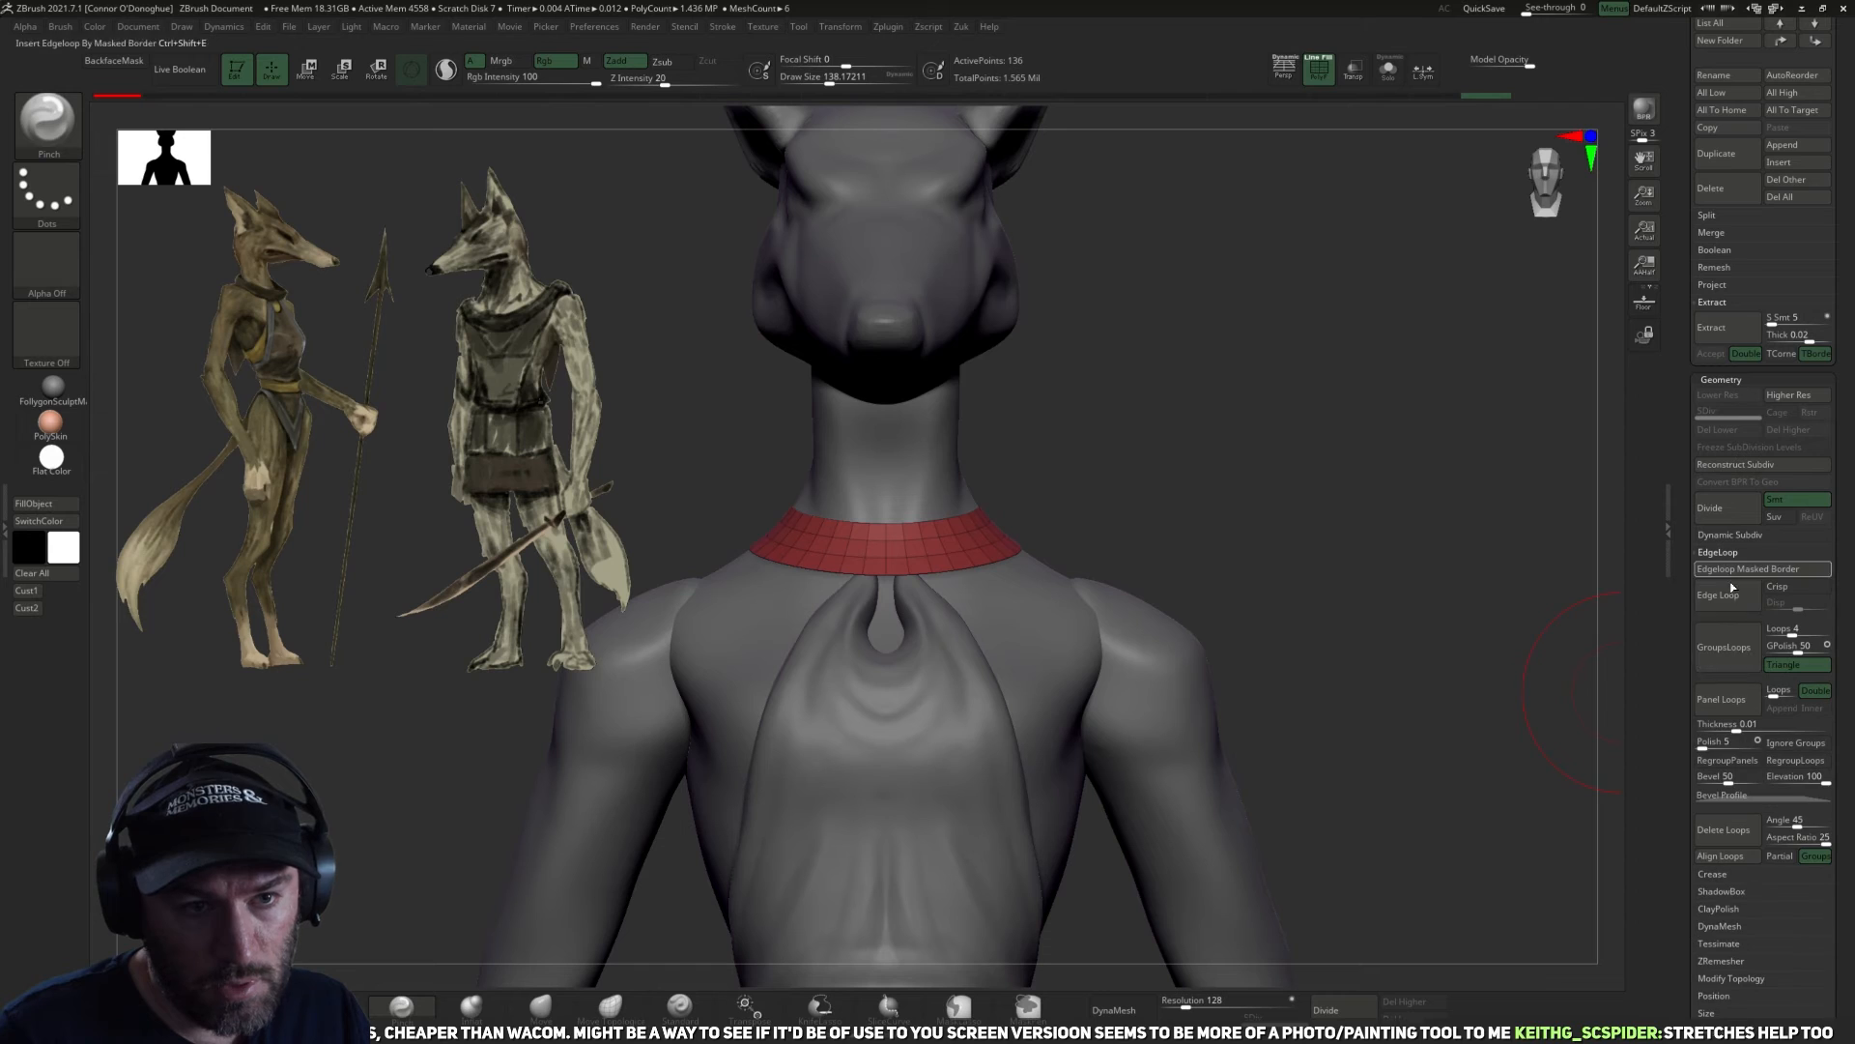
{"action": "left_click", "coordinate": [1730, 713]}
{"action": "left_click_drag", "start_coordinate": [1266, 541], "coordinate": [1249, 773]}
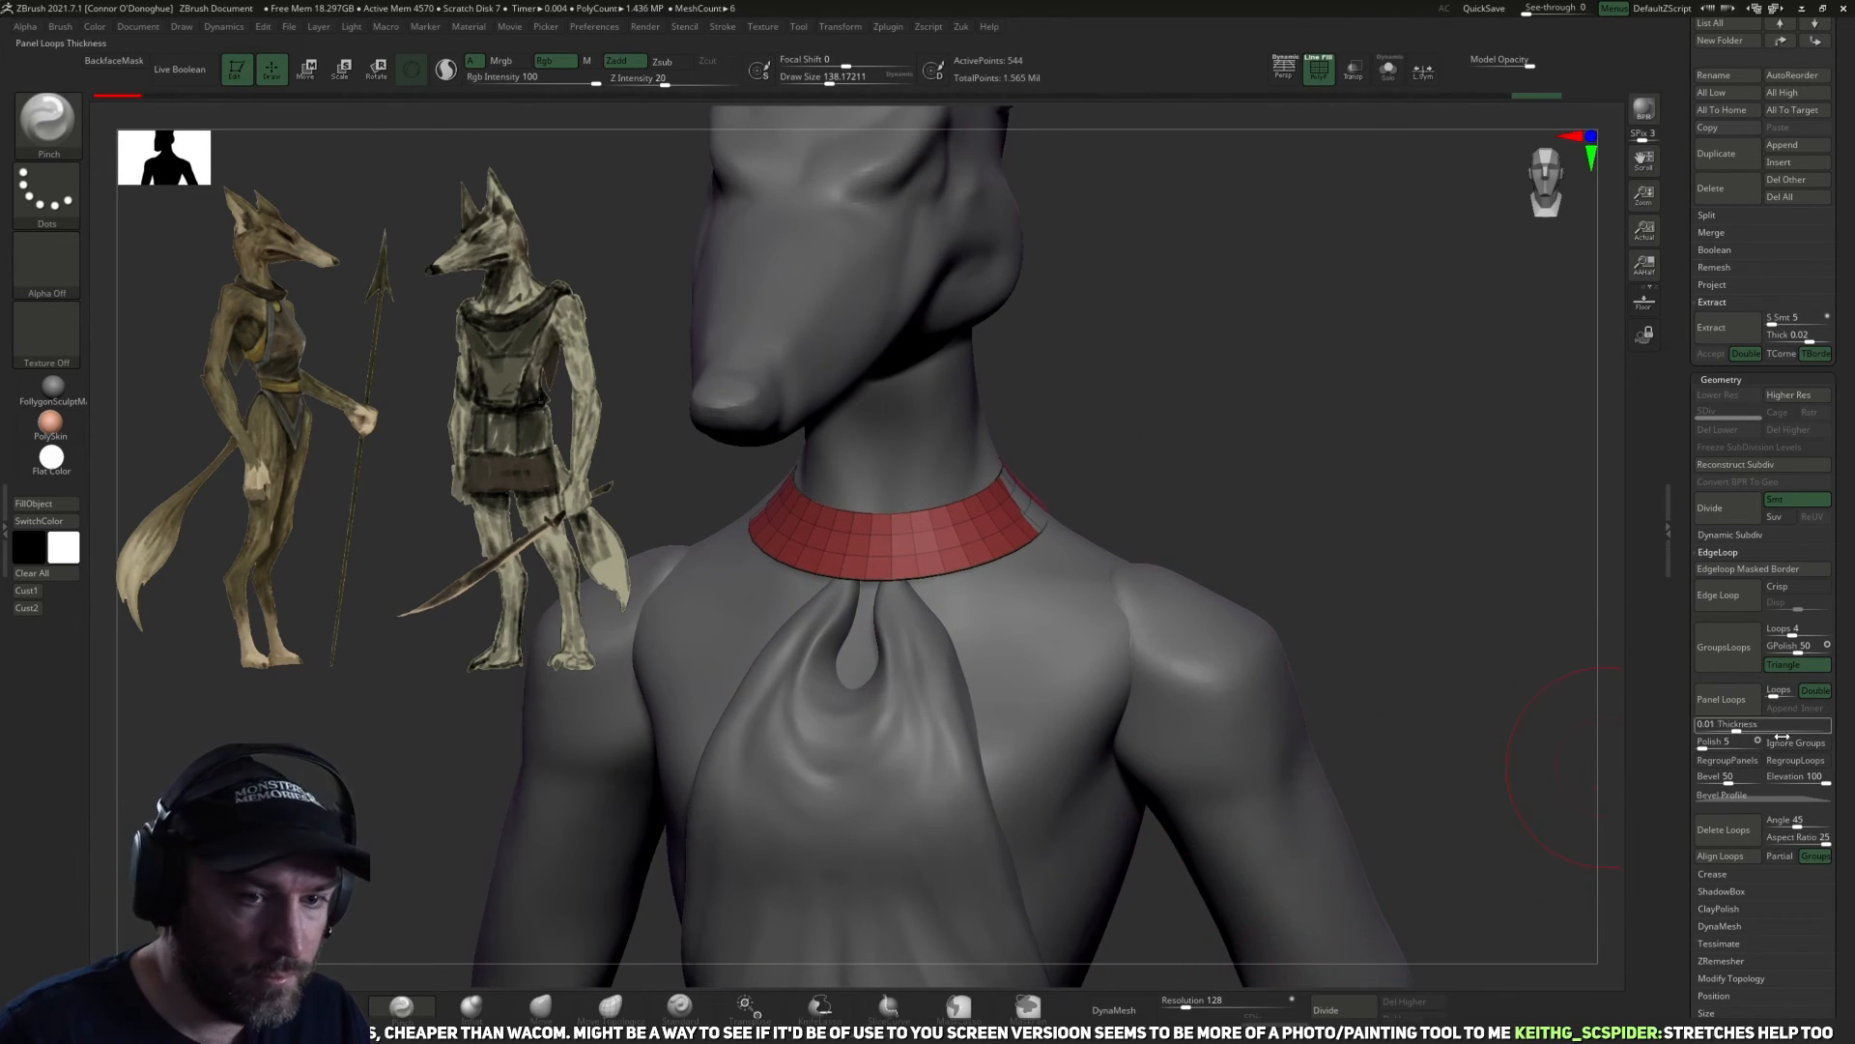
Inflate the collar with the Inflate deformation so it stands off the neck, and turn off the polyframe display.
{"action": "key", "text": "z"}
{"action": "left_click", "coordinate": [1684, 798]}
{"action": "mouse_move", "coordinate": [1687, 801]}
{"action": "left_mouse_down"}
{"action": "mouse_move", "coordinate": [1710, 681]}
{"action": "mouse_move", "coordinate": [1713, 697]}
{"action": "left_mouse_up"}
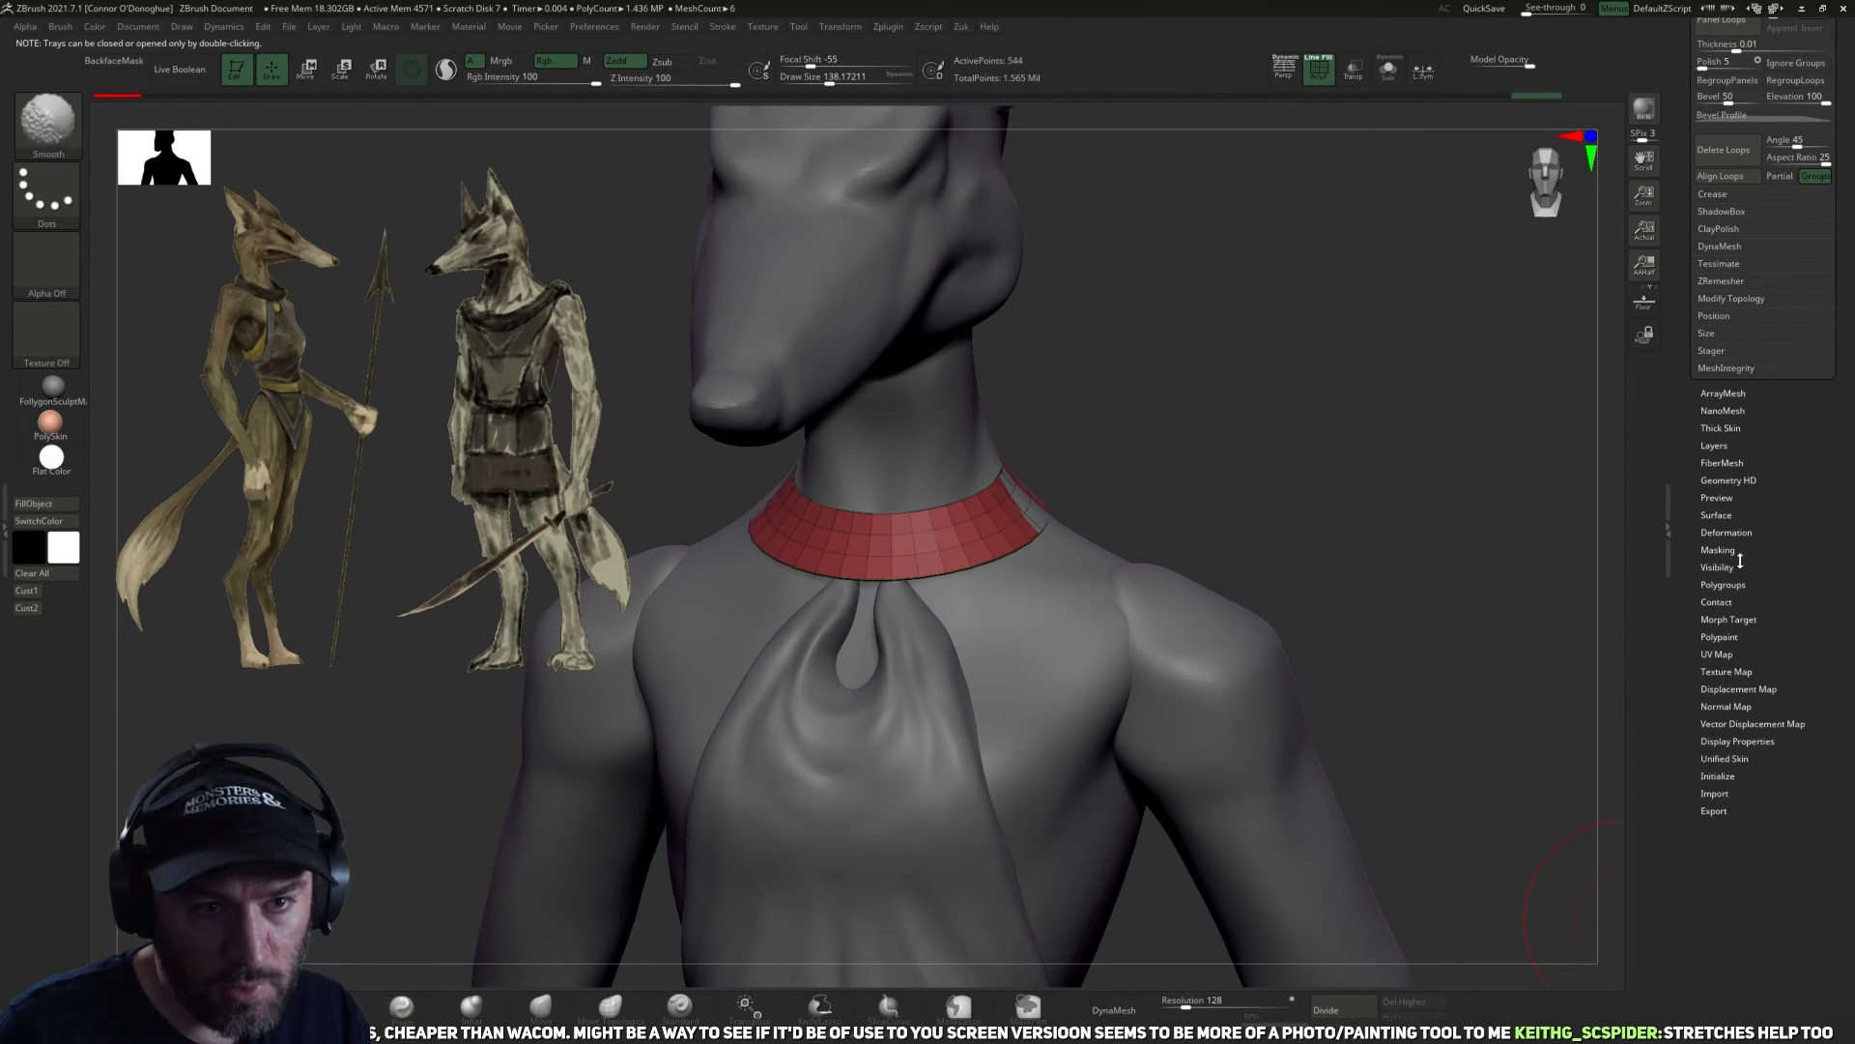
{"action": "left_click", "coordinate": [1727, 533]}
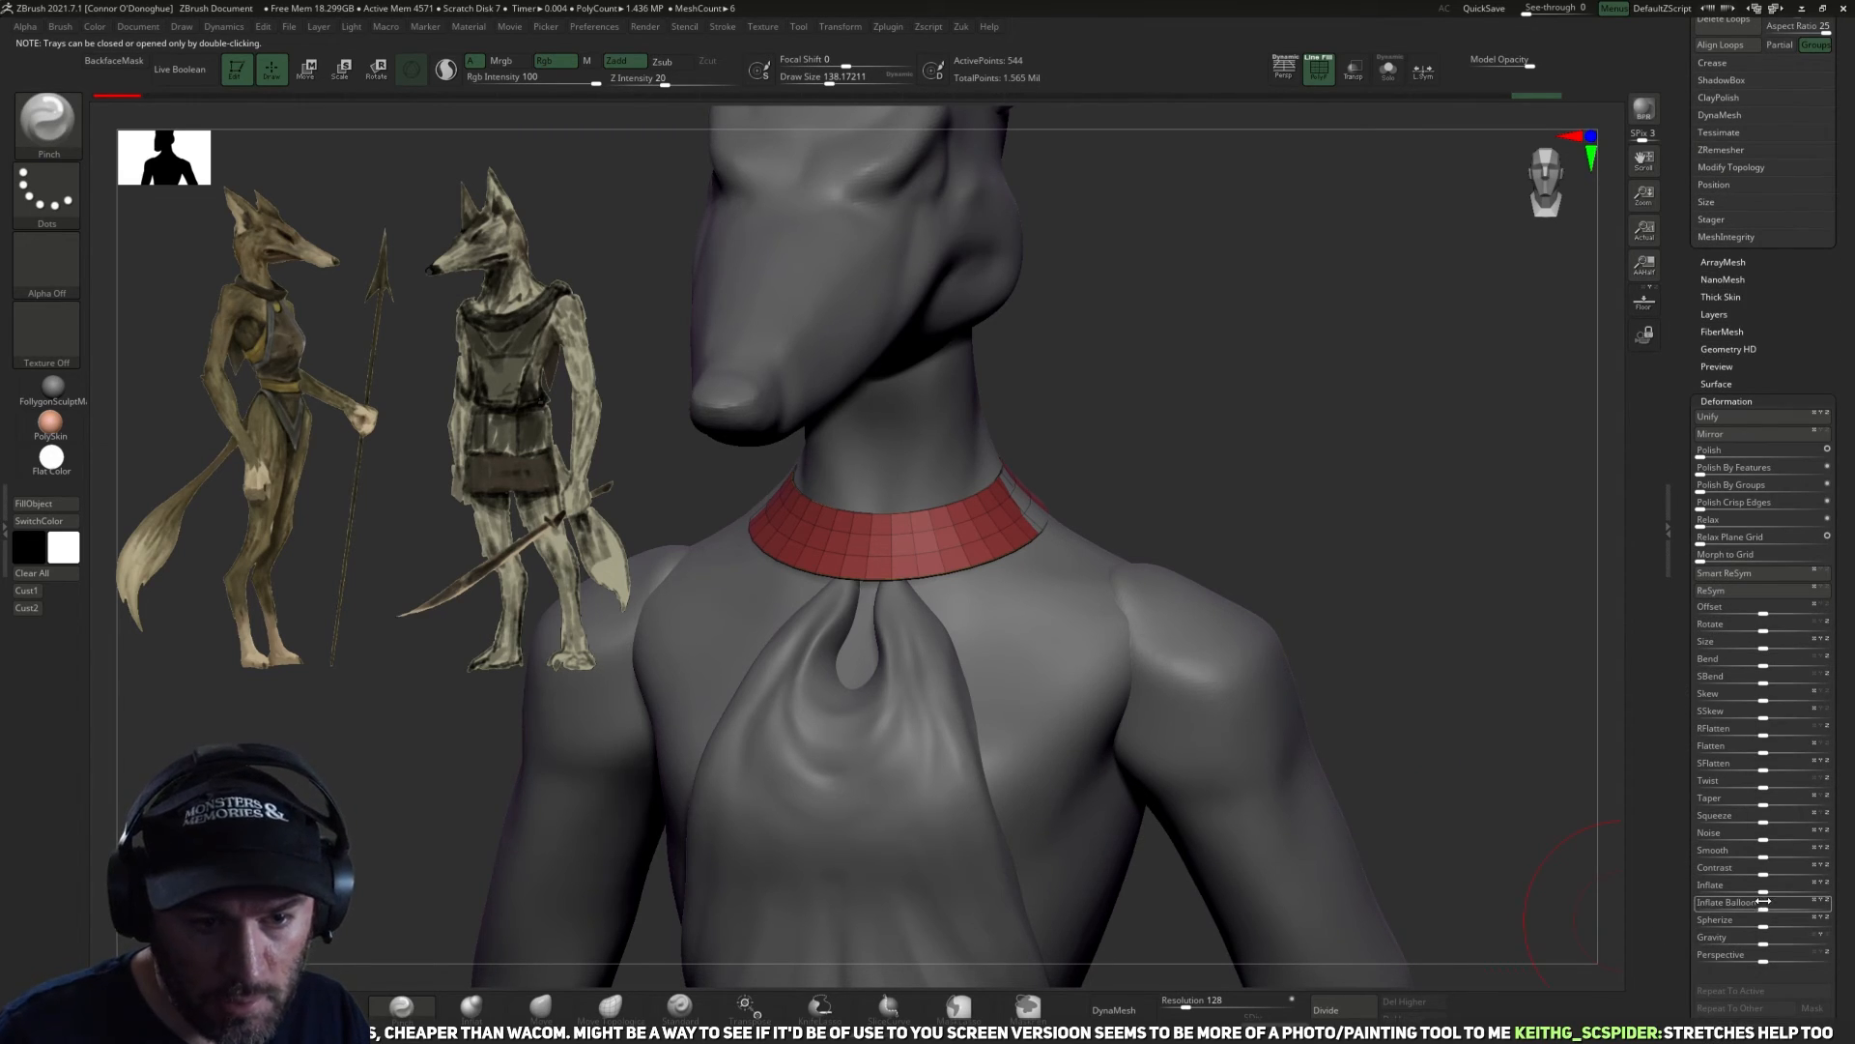
{"action": "left_click_drag", "start_coordinate": [1776, 893], "coordinate": [1790, 891]}
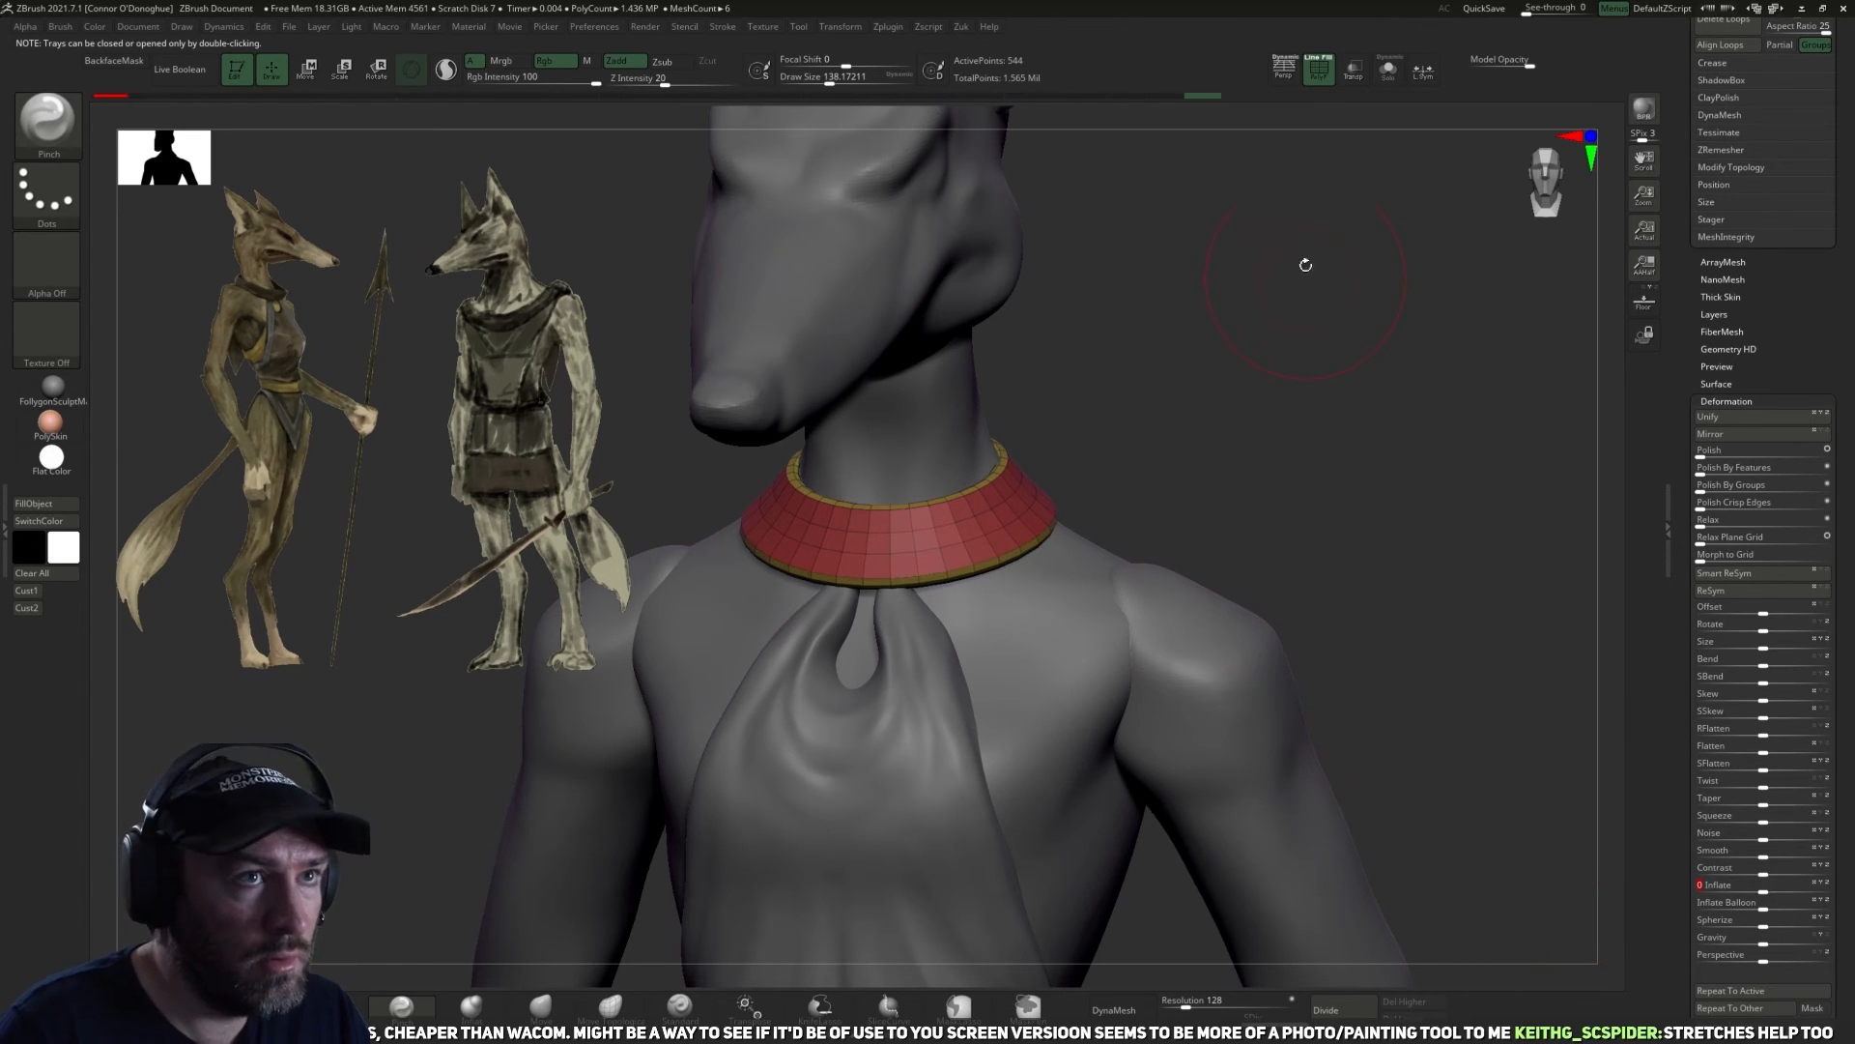
{"action": "left_click", "coordinate": [1324, 79]}
Reshape the front of the collar around the throat with the Move brush at a size of about 182.
{"action": "mouse_move", "coordinate": [1309, 393]}
{"action": "left_mouse_down"}
{"action": "mouse_move", "coordinate": [1267, 394]}
{"action": "mouse_move", "coordinate": [663, 803]}
{"action": "left_mouse_up"}
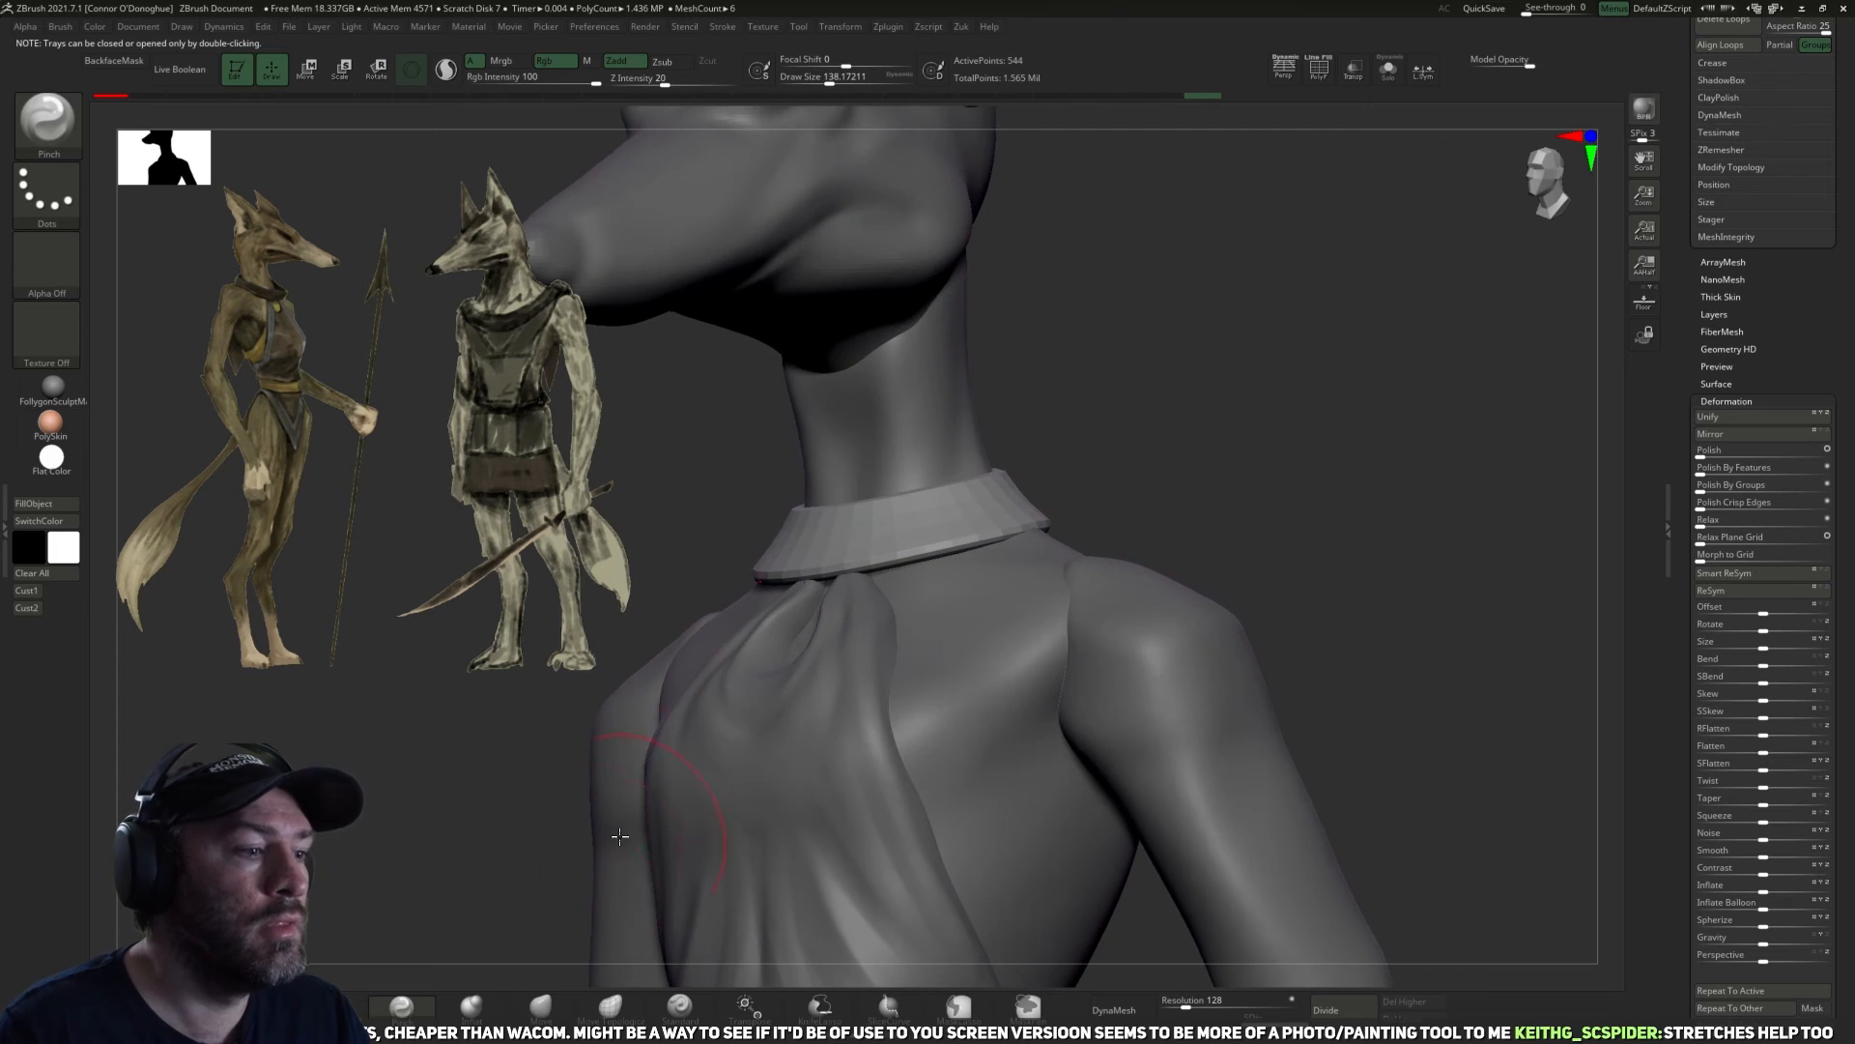
{"action": "left_click", "coordinate": [542, 1014]}
{"action": "mouse_move", "coordinate": [1121, 382]}
{"action": "left_mouse_down"}
{"action": "mouse_move", "coordinate": [1160, 444]}
{"action": "mouse_move", "coordinate": [1219, 454]}
{"action": "mouse_move", "coordinate": [898, 541]}
{"action": "left_mouse_up"}
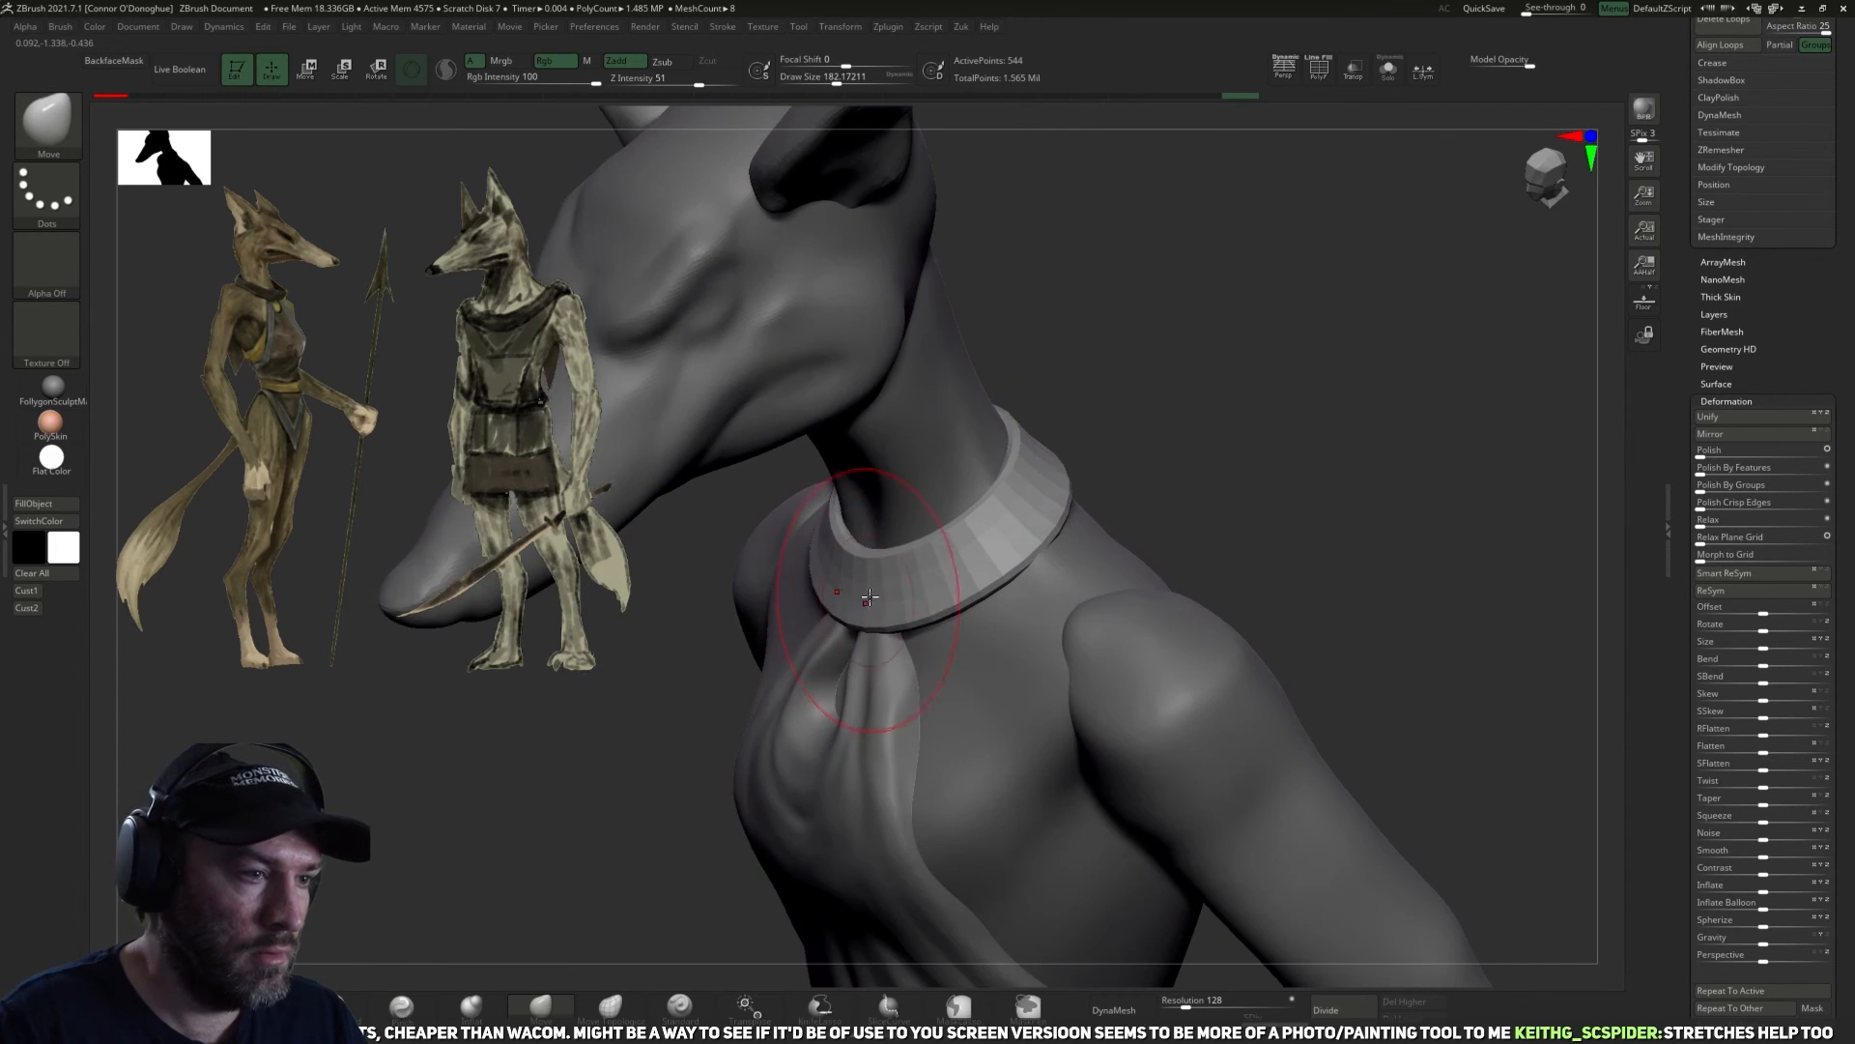
{"action": "mouse_move", "coordinate": [1139, 446]}
{"action": "left_mouse_down"}
{"action": "mouse_move", "coordinate": [1064, 501]}
{"action": "mouse_move", "coordinate": [1160, 449]}
{"action": "left_mouse_up"}
{"action": "key", "text": "bracketleft"}
{"action": "mouse_move", "coordinate": [916, 572]}
{"action": "left_mouse_down"}
{"action": "mouse_move", "coordinate": [904, 556]}
{"action": "mouse_move", "coordinate": [961, 514]}
{"action": "left_mouse_up"}
{"action": "mouse_move", "coordinate": [1140, 459]}
{"action": "left_mouse_down"}
{"action": "mouse_move", "coordinate": [1015, 488]}
{"action": "mouse_move", "coordinate": [1001, 472]}
{"action": "mouse_move", "coordinate": [1175, 491]}
{"action": "mouse_move", "coordinate": [1166, 533]}
{"action": "left_mouse_up"}
Pull the collar's front centre down into a V shape above the halter's gathered folds with the Move brush.
{"action": "key", "text": "bracketright"}
{"action": "key", "text": "bracketright"}
{"action": "left_click_drag", "start_coordinate": [1014, 591], "coordinate": [848, 667]}
{"action": "key", "text": "bracketright"}
{"action": "mouse_move", "coordinate": [1109, 535]}
{"action": "left_mouse_down"}
{"action": "mouse_move", "coordinate": [870, 628]}
{"action": "mouse_move", "coordinate": [808, 614]}
{"action": "left_mouse_up"}
{"action": "key", "text": "bracketright"}
{"action": "key", "text": "bracketleft"}
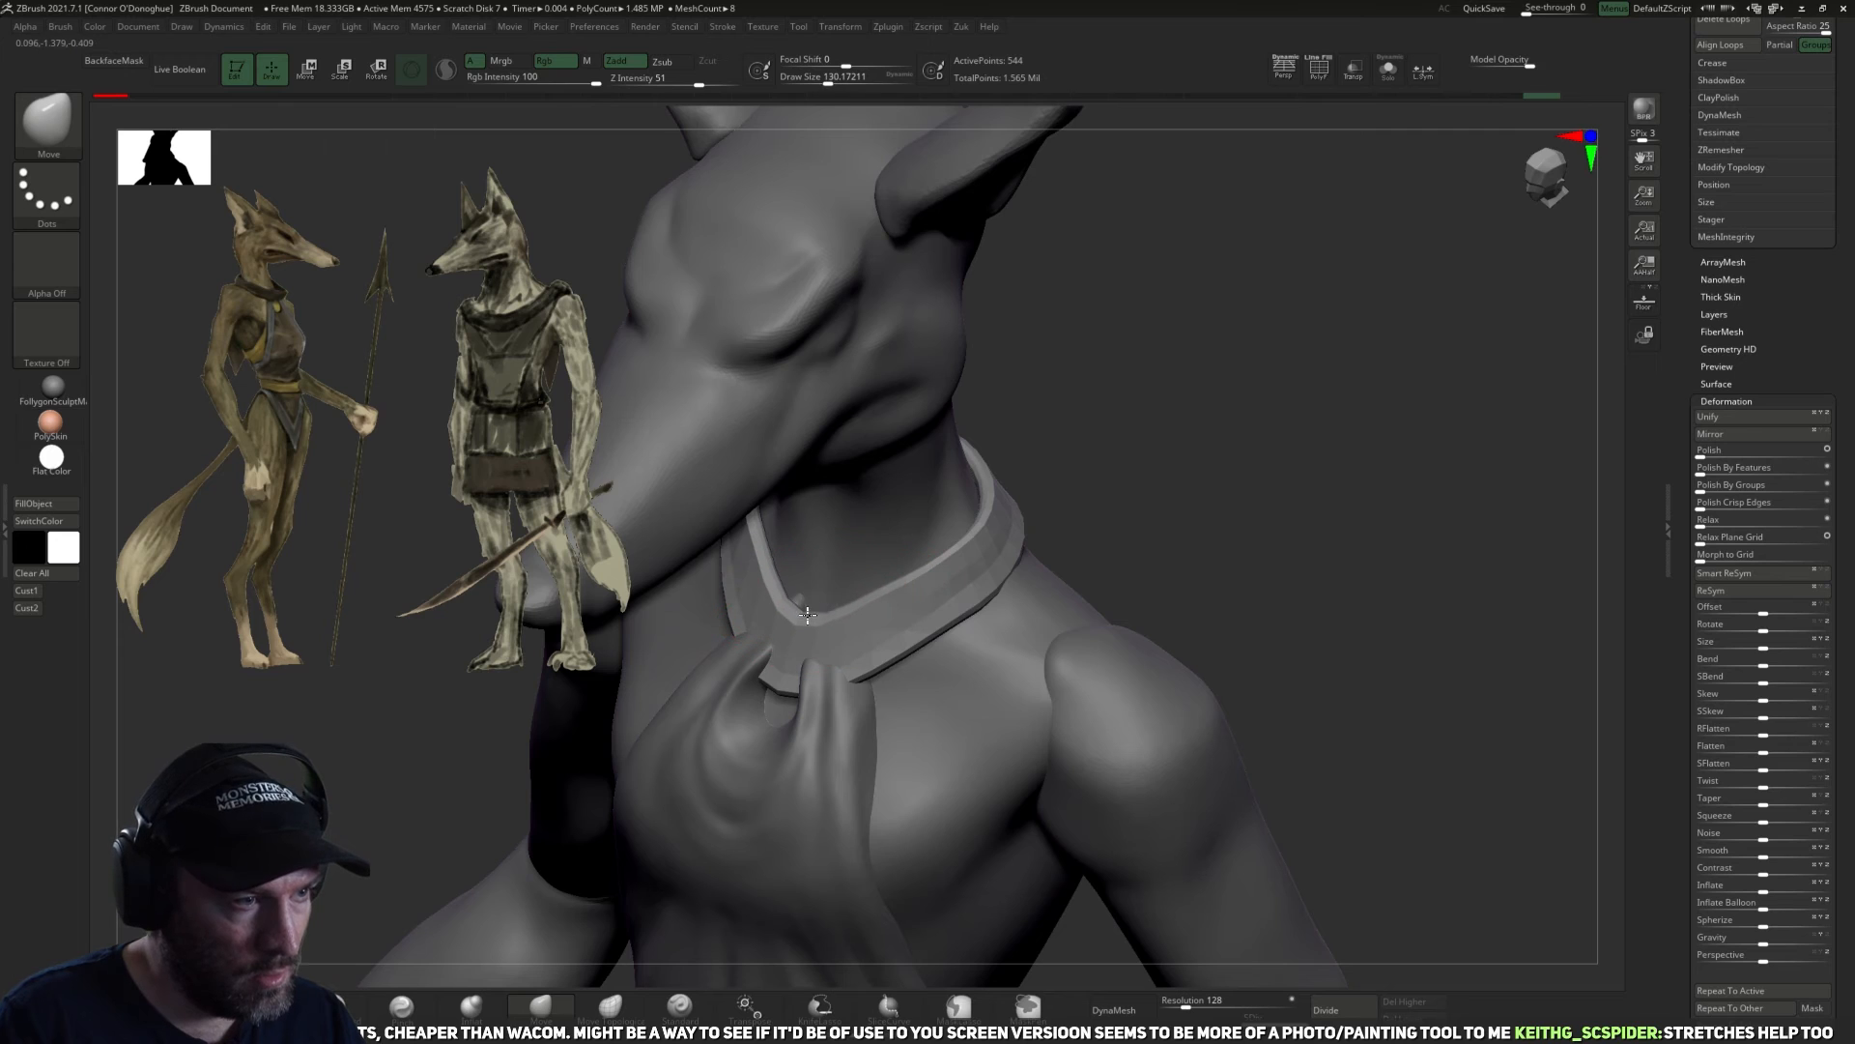
{"action": "key", "text": "bracketright"}
Fit the collar's back and sides to the shoulders with the Move brush at a size of about 206.
{"action": "left_click_drag", "start_coordinate": [1146, 458], "coordinate": [1260, 407]}
{"action": "mouse_move", "coordinate": [1168, 426]}
{"action": "left_mouse_down"}
{"action": "mouse_move", "coordinate": [995, 411]}
{"action": "mouse_move", "coordinate": [1219, 454]}
{"action": "left_mouse_up"}
{"action": "left_click_drag", "start_coordinate": [1222, 269], "coordinate": [1044, 512]}
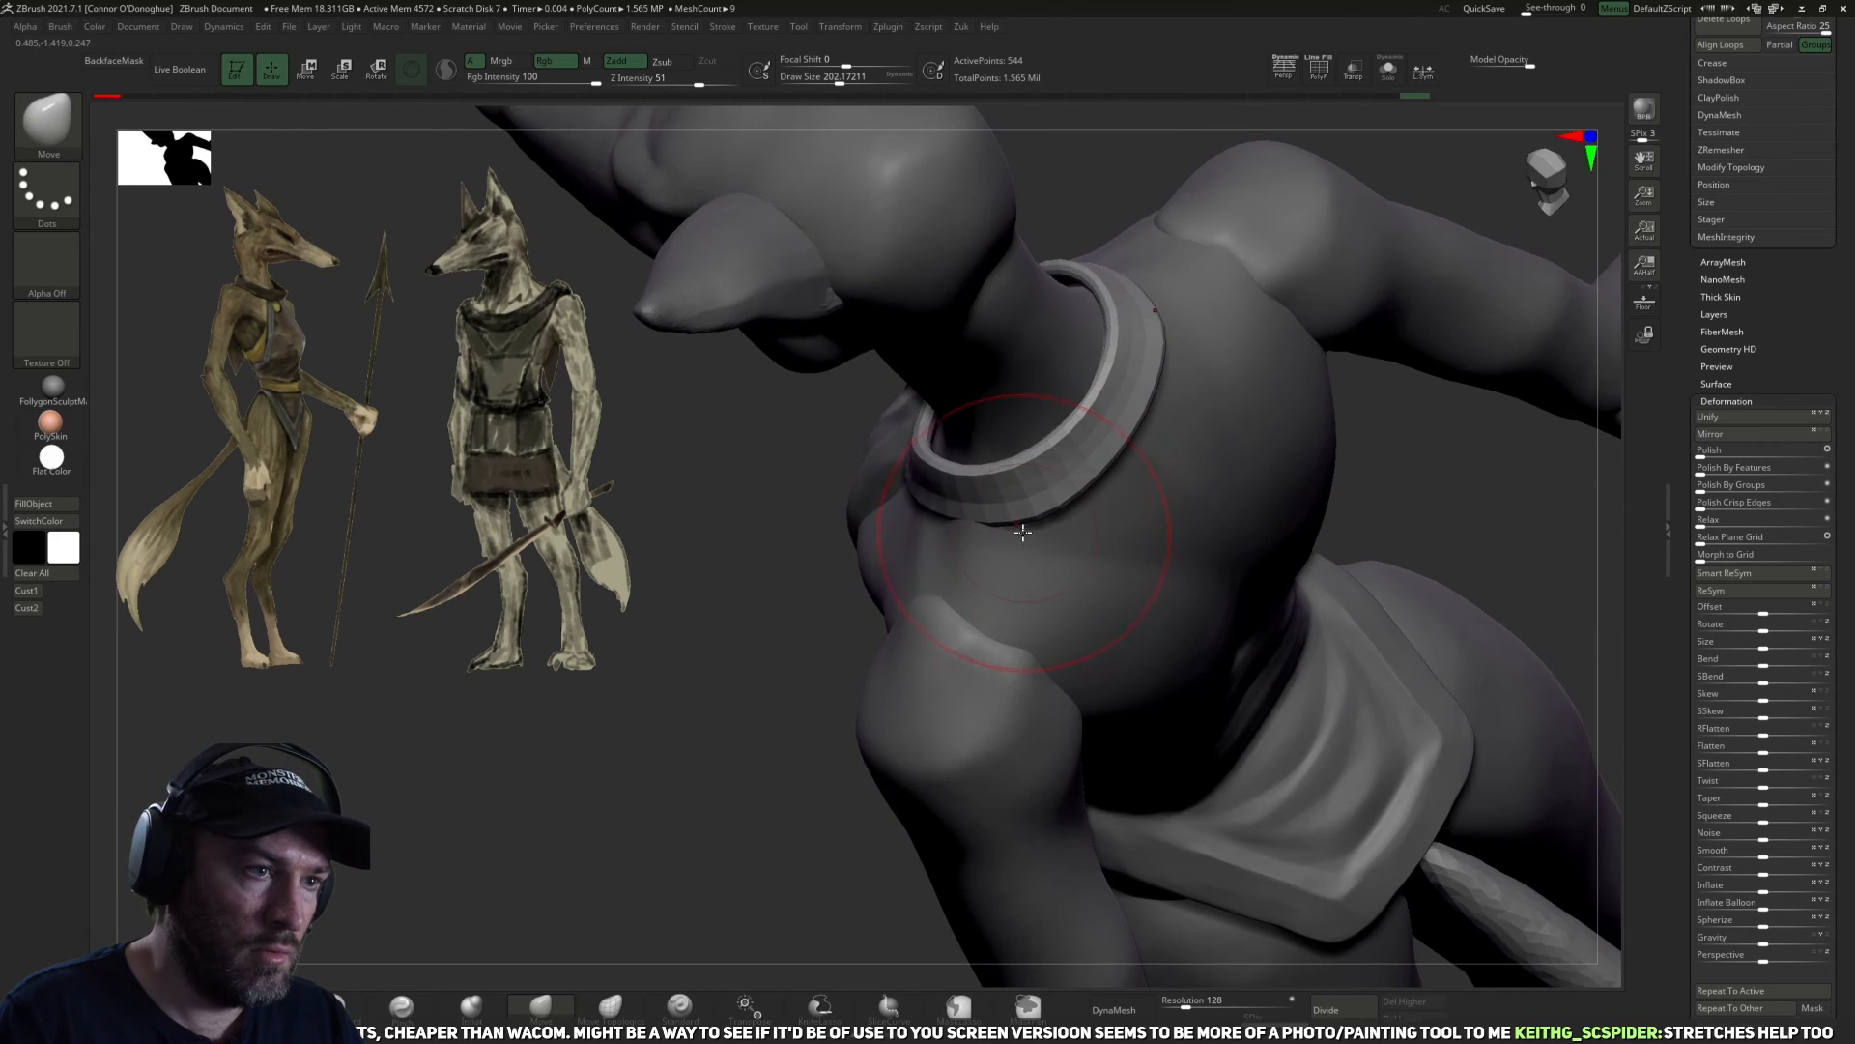
{"action": "left_click_drag", "start_coordinate": [745, 632], "coordinate": [899, 476]}
{"action": "left_click_drag", "start_coordinate": [1097, 584], "coordinate": [857, 464]}
{"action": "mouse_move", "coordinate": [1023, 580]}
{"action": "left_mouse_down"}
{"action": "mouse_move", "coordinate": [886, 478]}
{"action": "mouse_move", "coordinate": [852, 371]}
{"action": "left_mouse_up"}
{"action": "left_click_drag", "start_coordinate": [820, 284], "coordinate": [787, 299]}
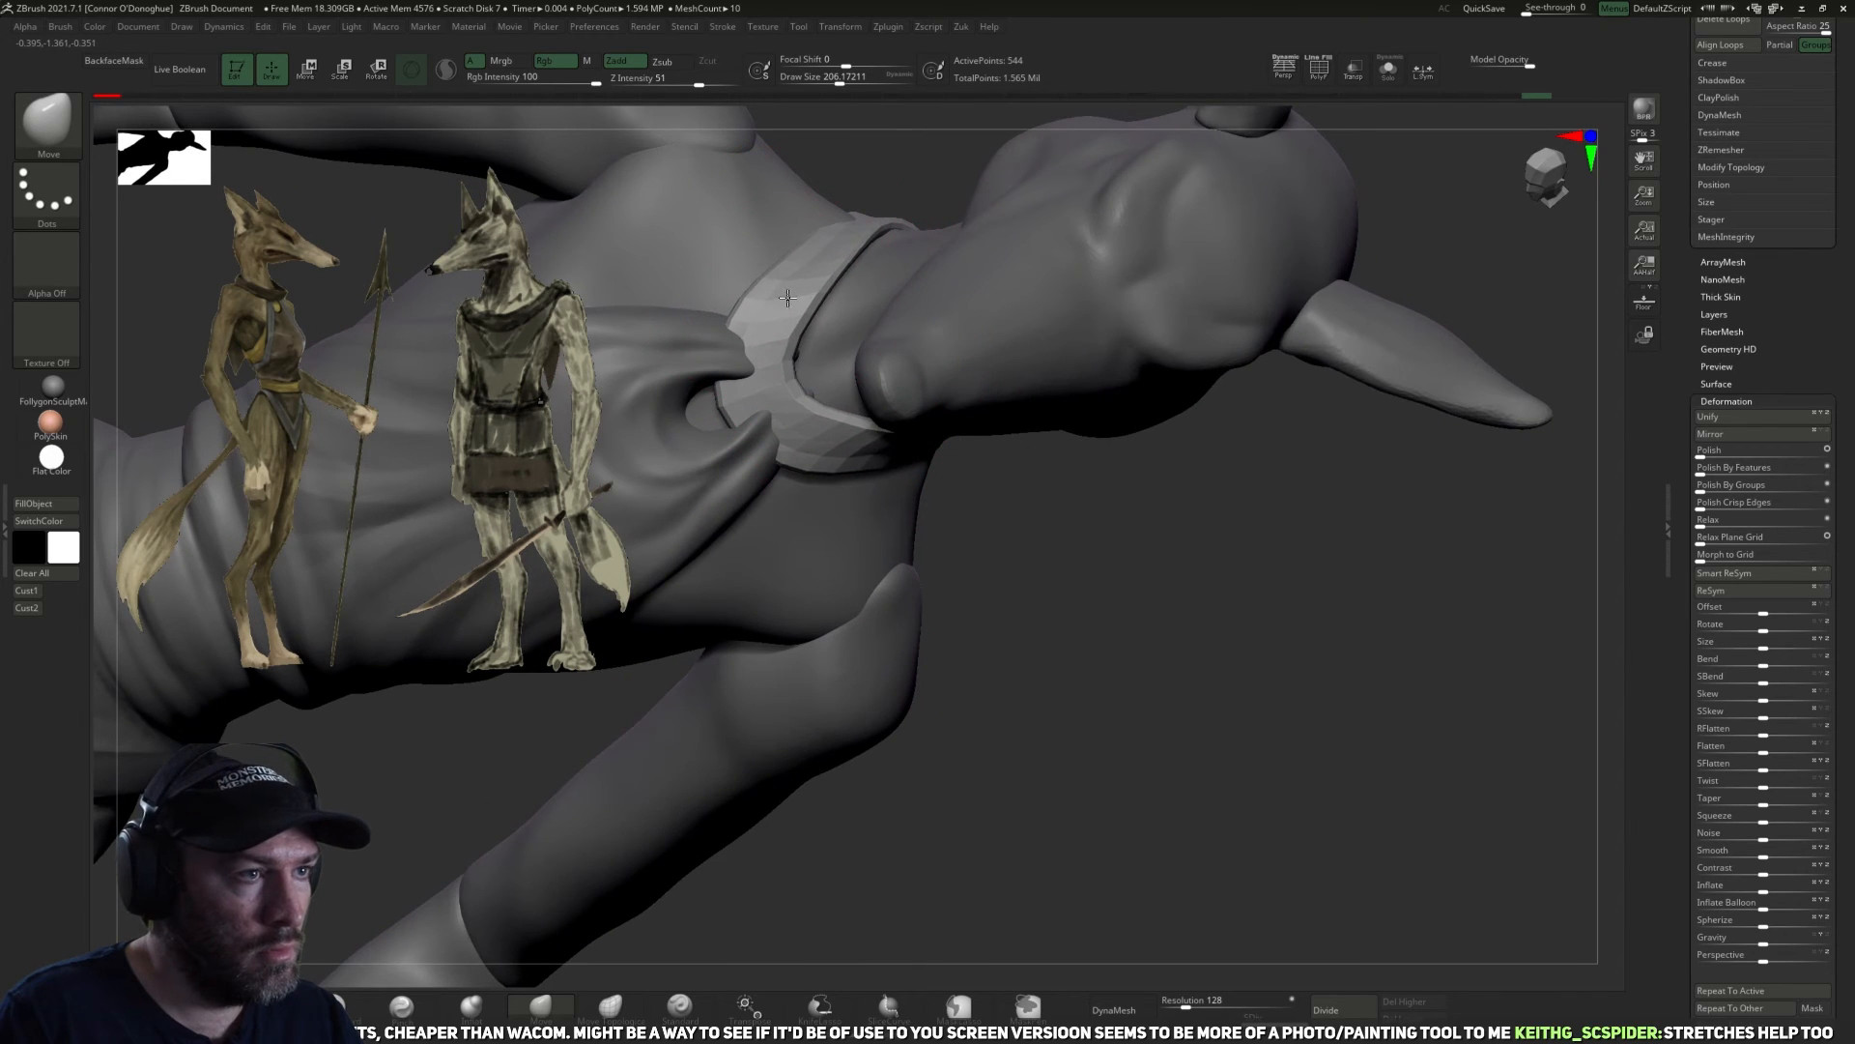
Refine the collar's outline along the chest and nape with the Move brush enlarged to about 250.
{"action": "left_click_drag", "start_coordinate": [1034, 589], "coordinate": [879, 453]}
{"action": "left_click_drag", "start_coordinate": [1097, 430], "coordinate": [1286, 715]}
{"action": "key", "text": "bracketright"}
{"action": "left_click_drag", "start_coordinate": [1032, 383], "coordinate": [1026, 368]}
{"action": "mouse_move", "coordinate": [1146, 406]}
{"action": "left_mouse_down"}
{"action": "mouse_move", "coordinate": [1372, 446]}
{"action": "mouse_move", "coordinate": [792, 368]}
{"action": "left_mouse_up"}
{"action": "left_click_drag", "start_coordinate": [1216, 380], "coordinate": [1220, 389]}
{"action": "left_click_drag", "start_coordinate": [1395, 328], "coordinate": [1585, 348]}
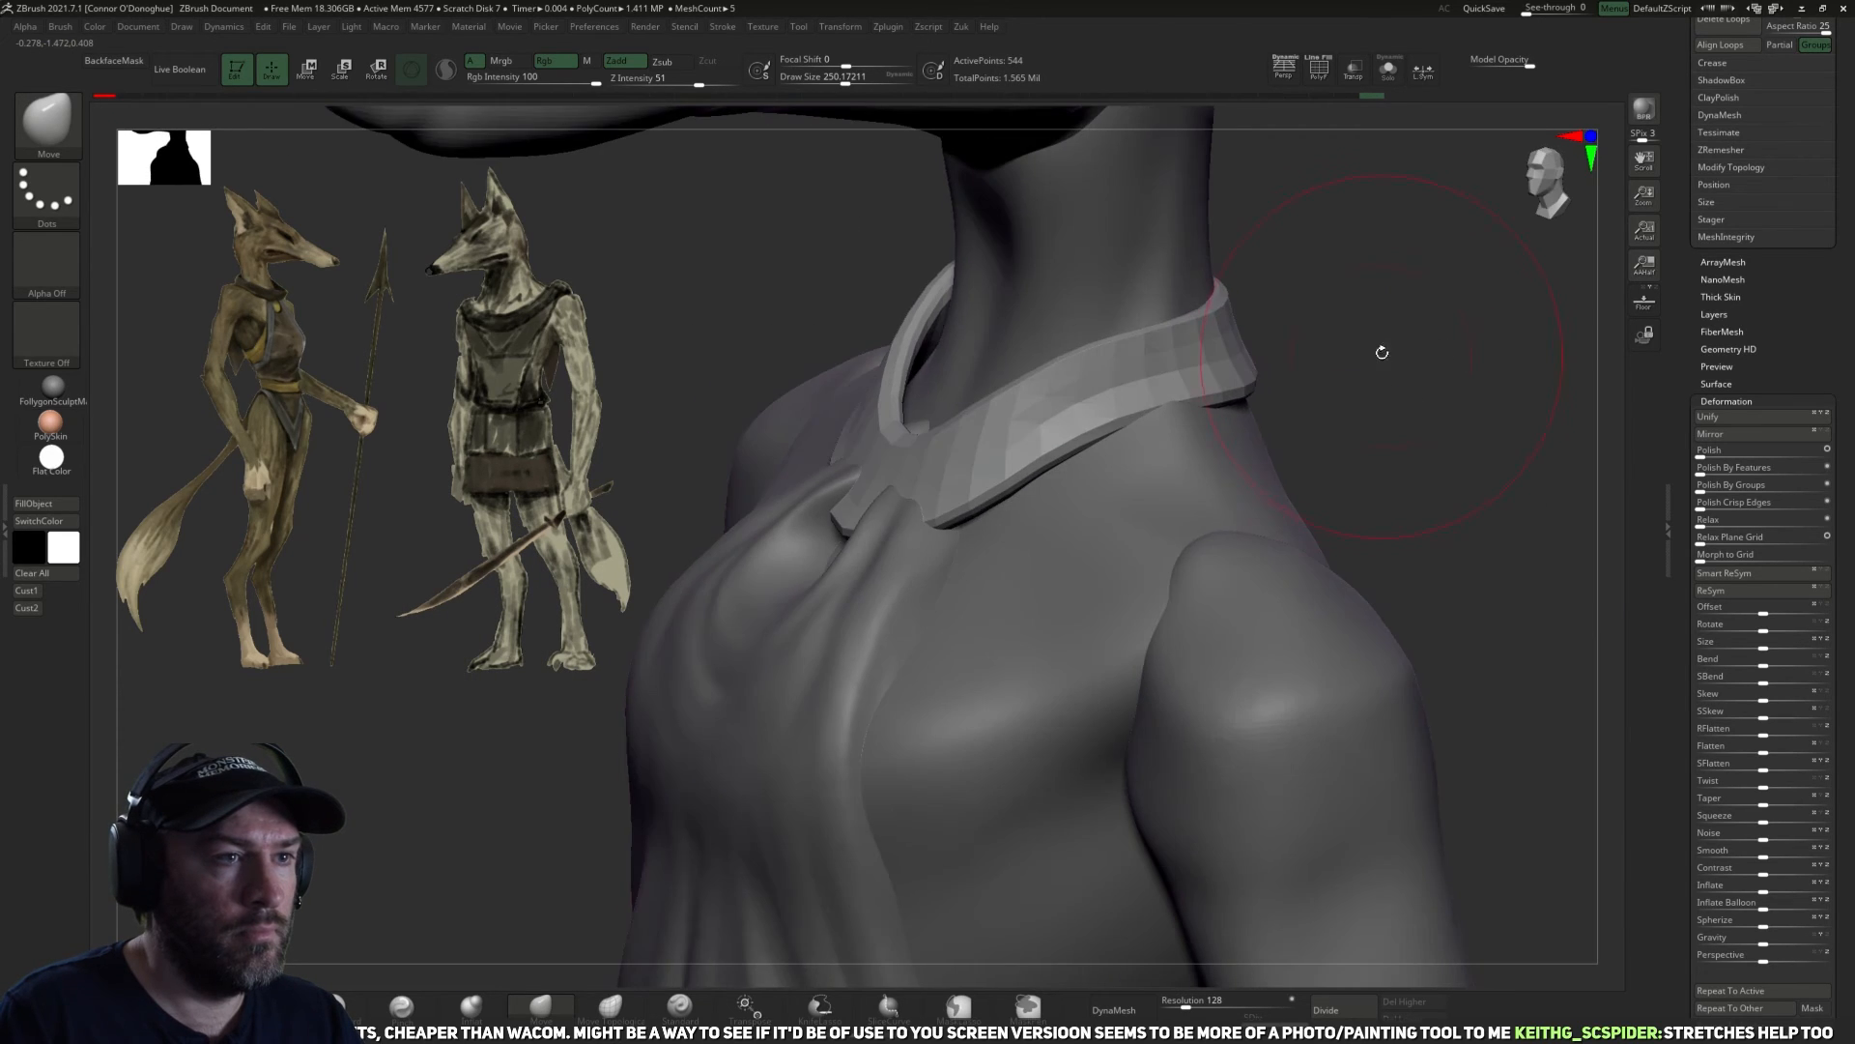
Subdivide the collar once, smooth it with Polish By Features, and adjust its side contour with the Move brush.
{"action": "left_click_drag", "start_coordinate": [1406, 301], "coordinate": [1352, 415]}
{"action": "left_click", "coordinate": [1334, 1008]}
{"action": "left_click_drag", "start_coordinate": [1437, 786], "coordinate": [1409, 693]}
{"action": "key", "text": "z"}
{"action": "left_click", "coordinate": [1358, 850]}
{"action": "left_click_drag", "start_coordinate": [1313, 343], "coordinate": [1352, 442], "text": "alt"}
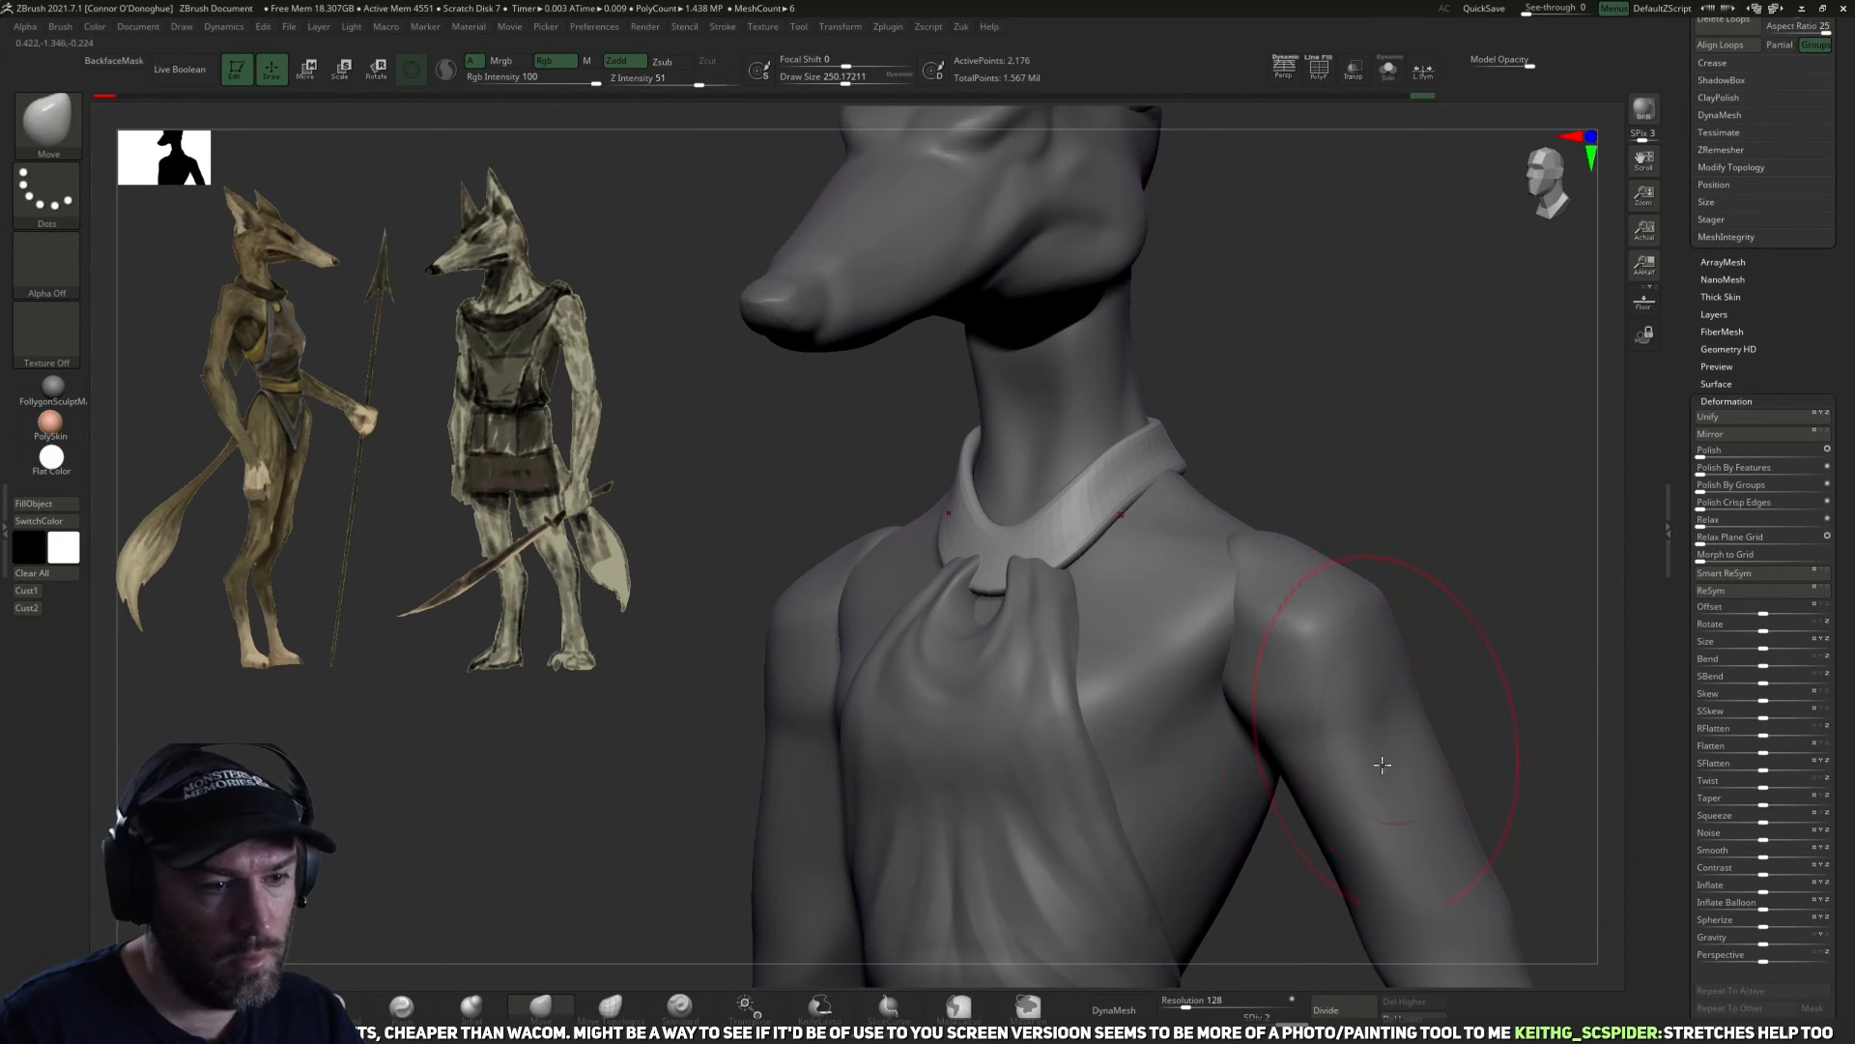
{"action": "key", "text": "z"}
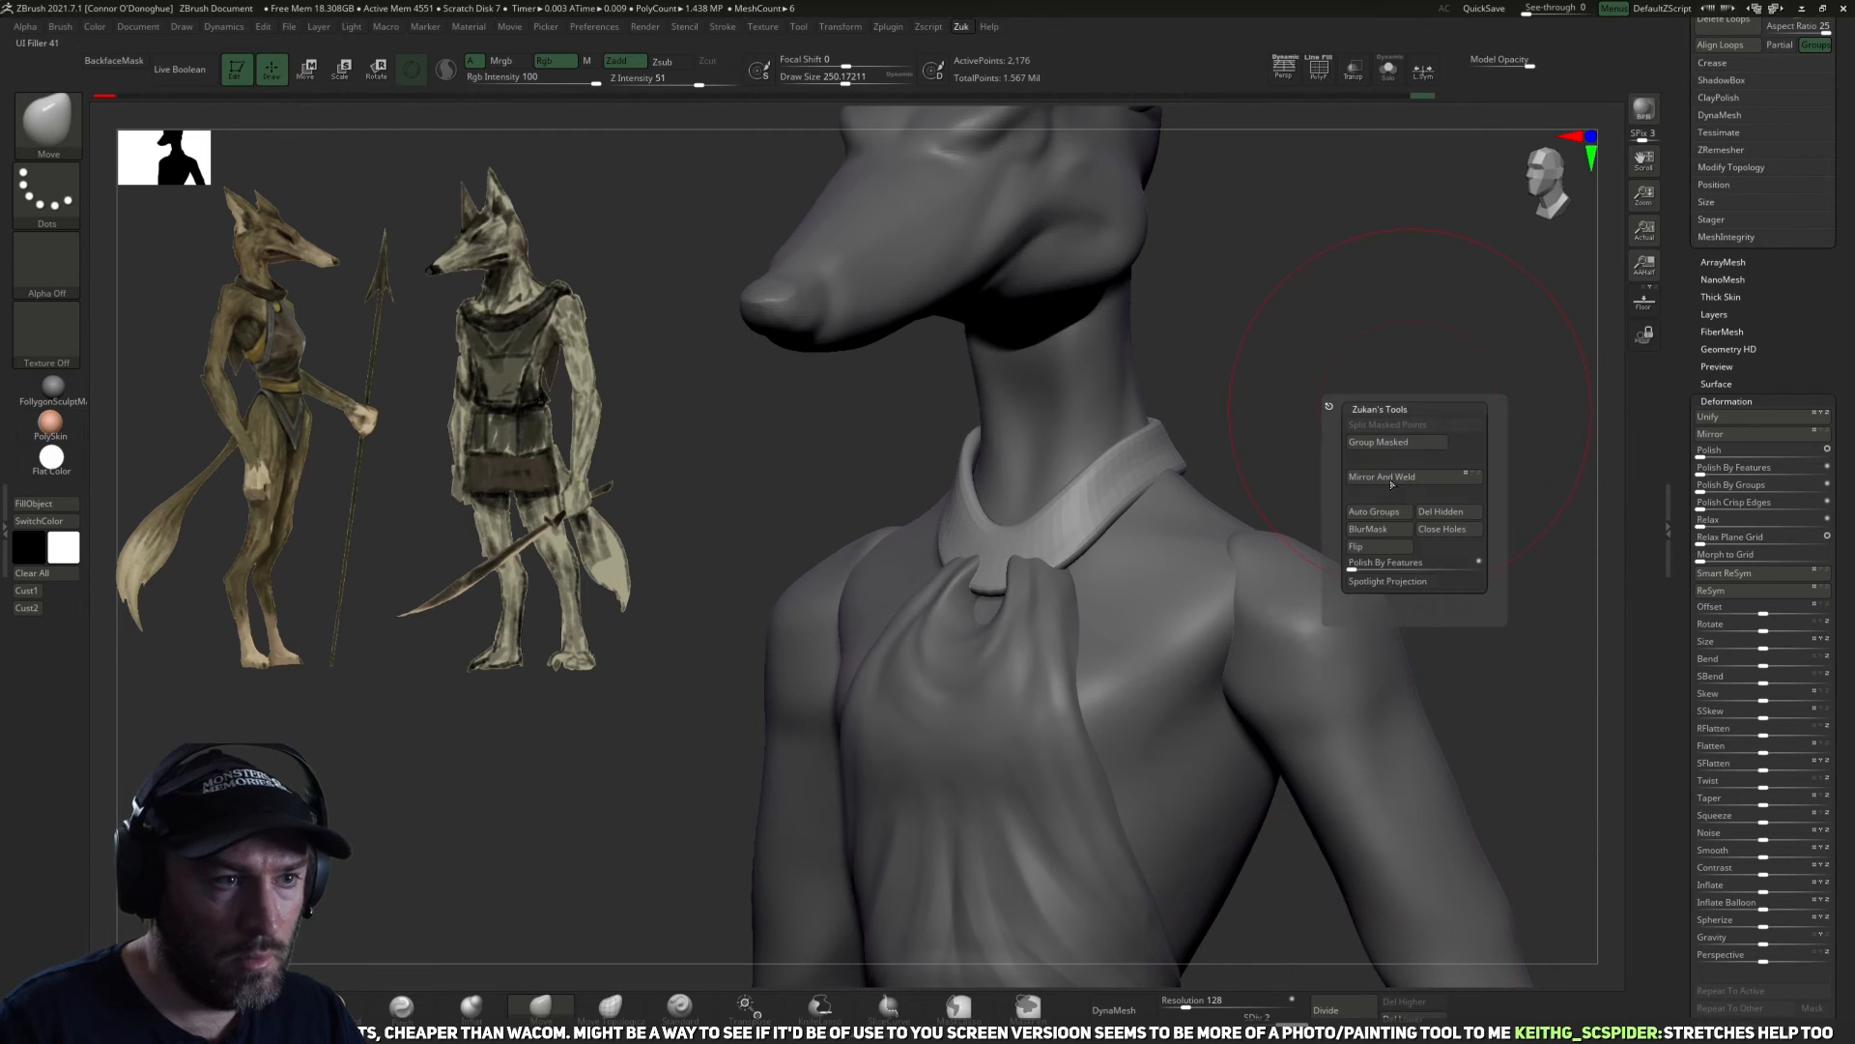
{"action": "left_click", "coordinate": [1359, 567]}
{"action": "left_click_drag", "start_coordinate": [1140, 497], "coordinate": [1156, 470], "text": "shift"}
{"action": "left_click_drag", "start_coordinate": [1382, 408], "coordinate": [1298, 486]}
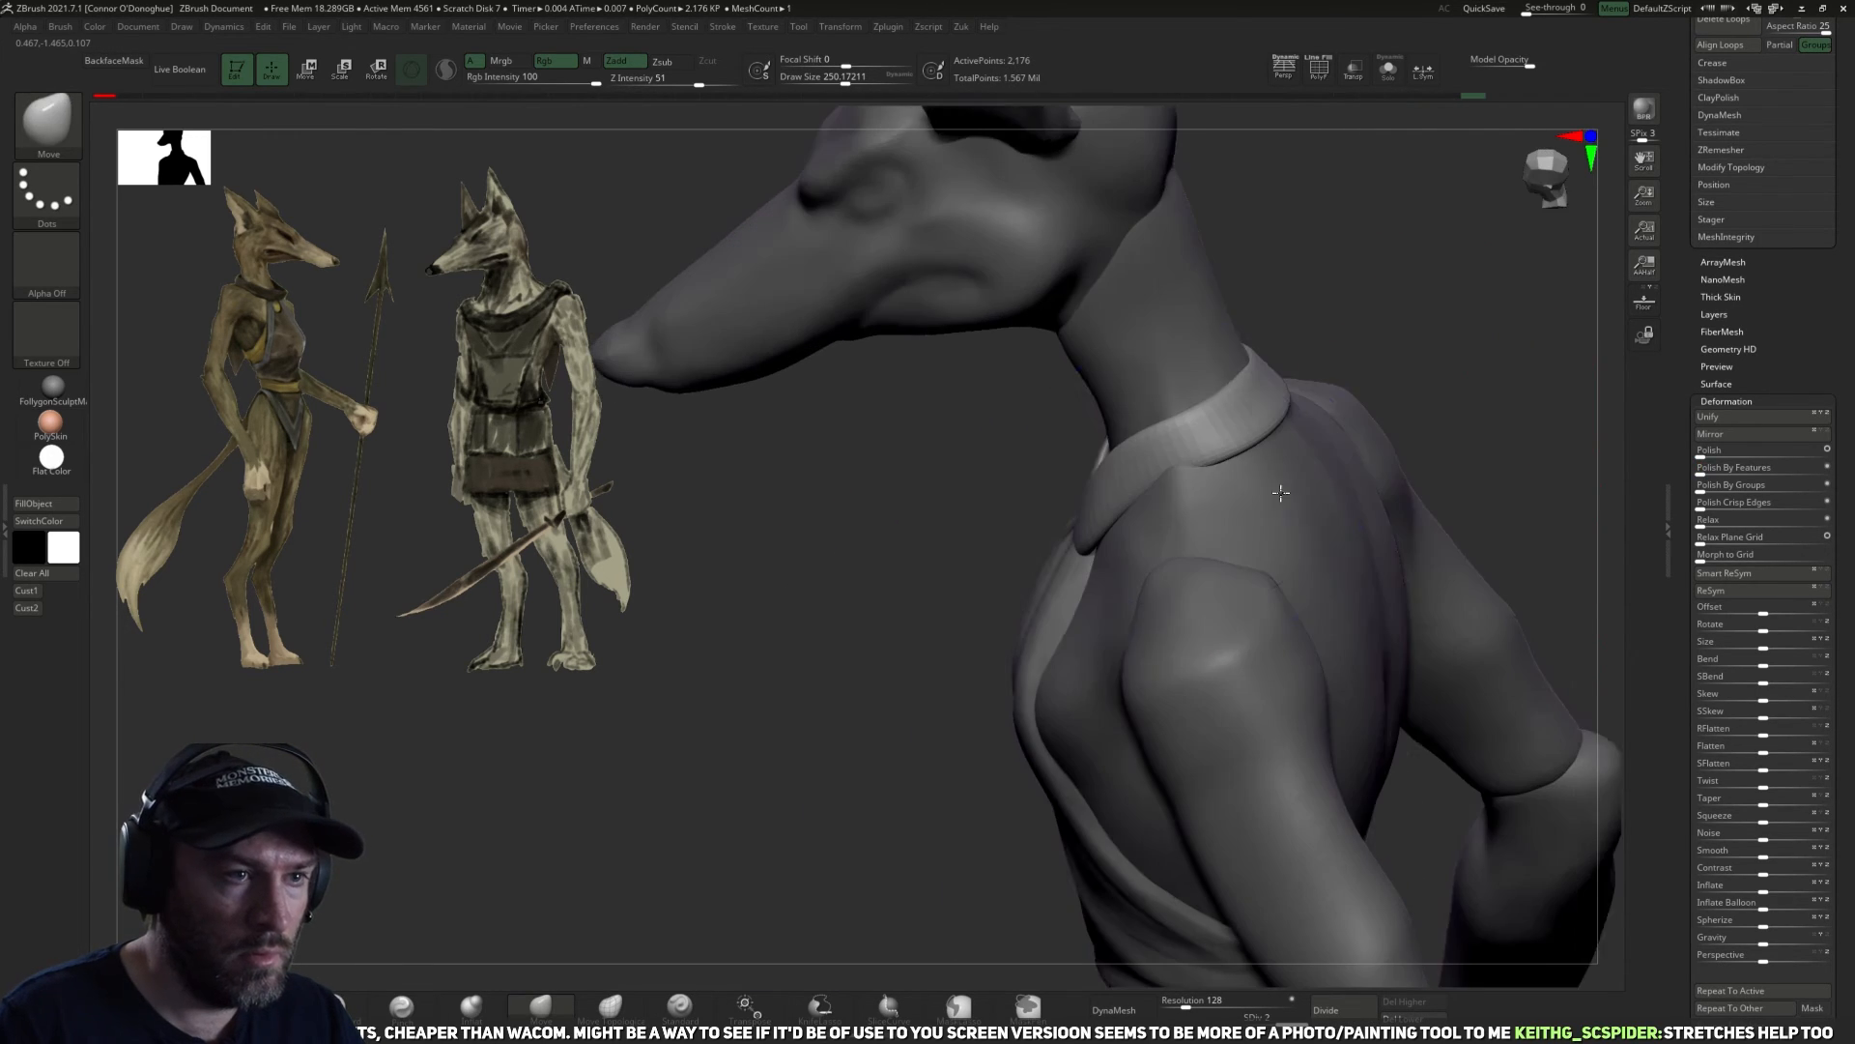
Flatten the collar's front surface above the halter with the TrimDynamic brush at a size of about 110.
{"action": "left_click_drag", "start_coordinate": [1453, 386], "coordinate": [1421, 435]}
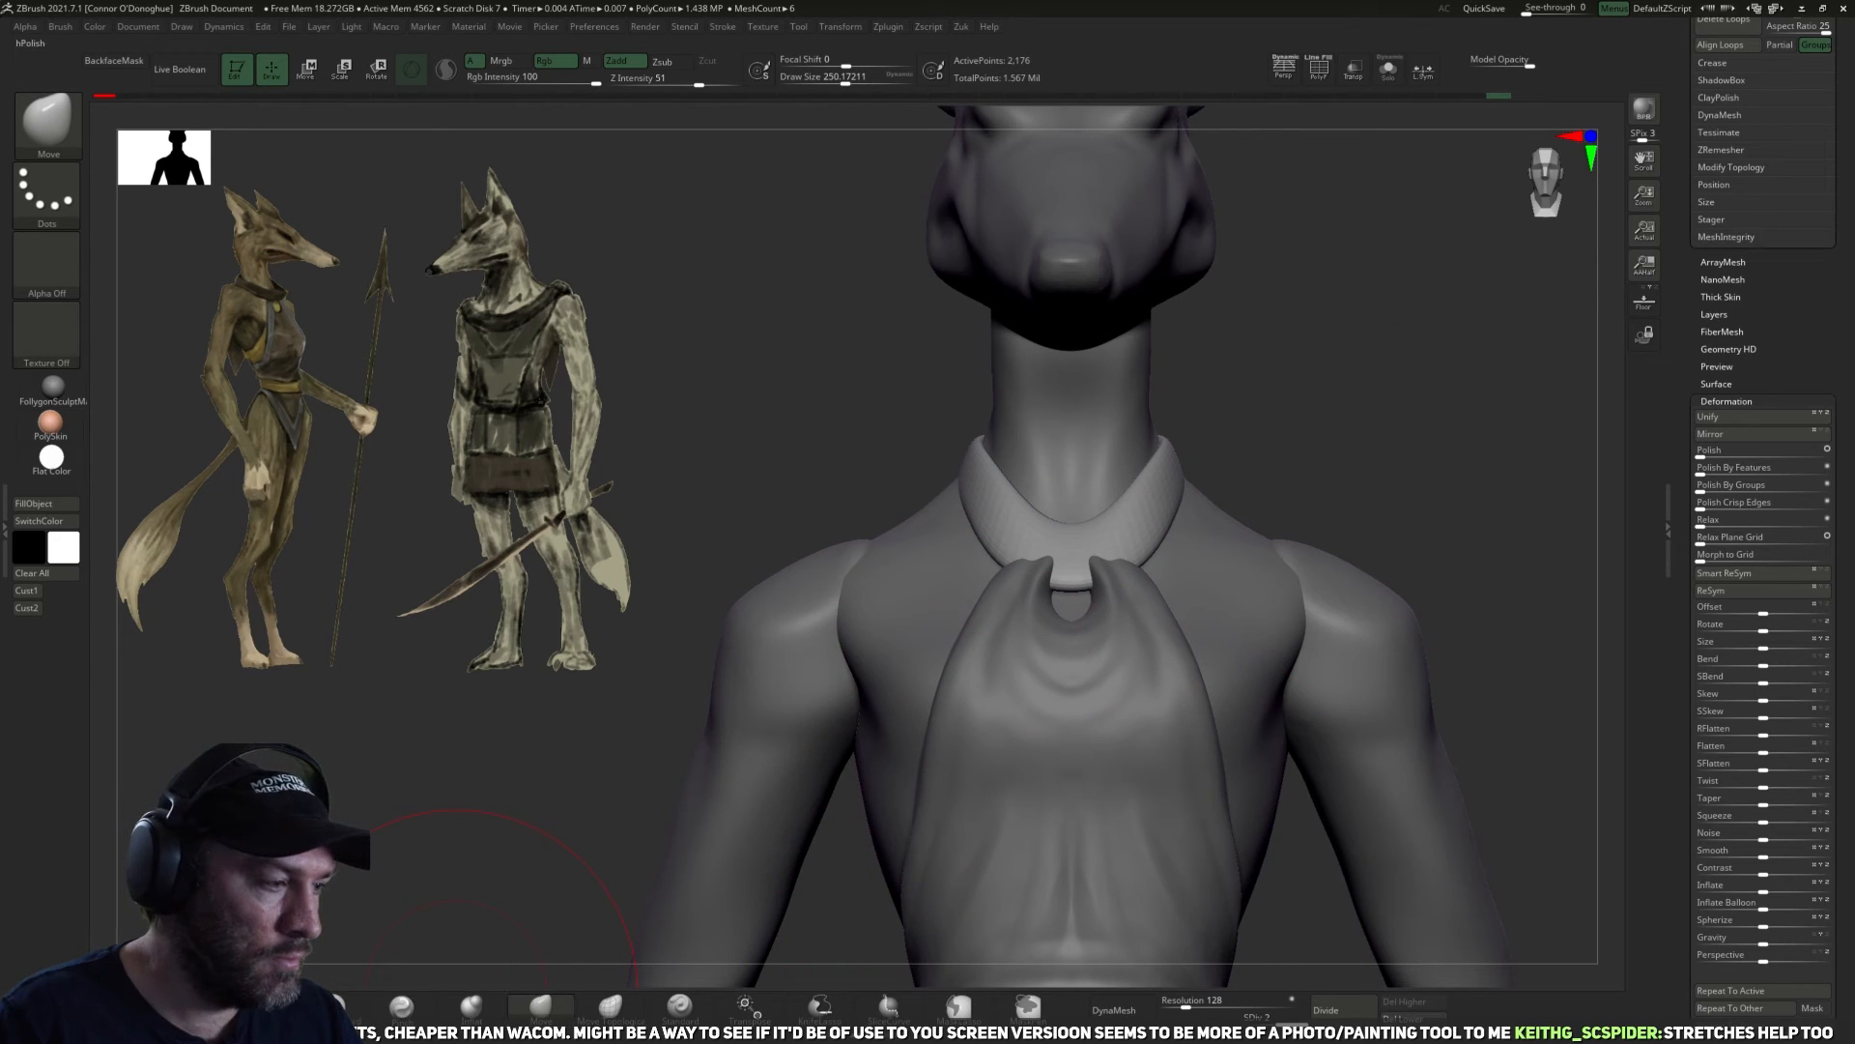
{"action": "left_click", "coordinate": [194, 1007]}
{"action": "left_click_drag", "start_coordinate": [1325, 415], "coordinate": [1249, 428]}
{"action": "key", "text": "bracketleft"}
{"action": "left_click_drag", "start_coordinate": [1116, 552], "coordinate": [1074, 571]}
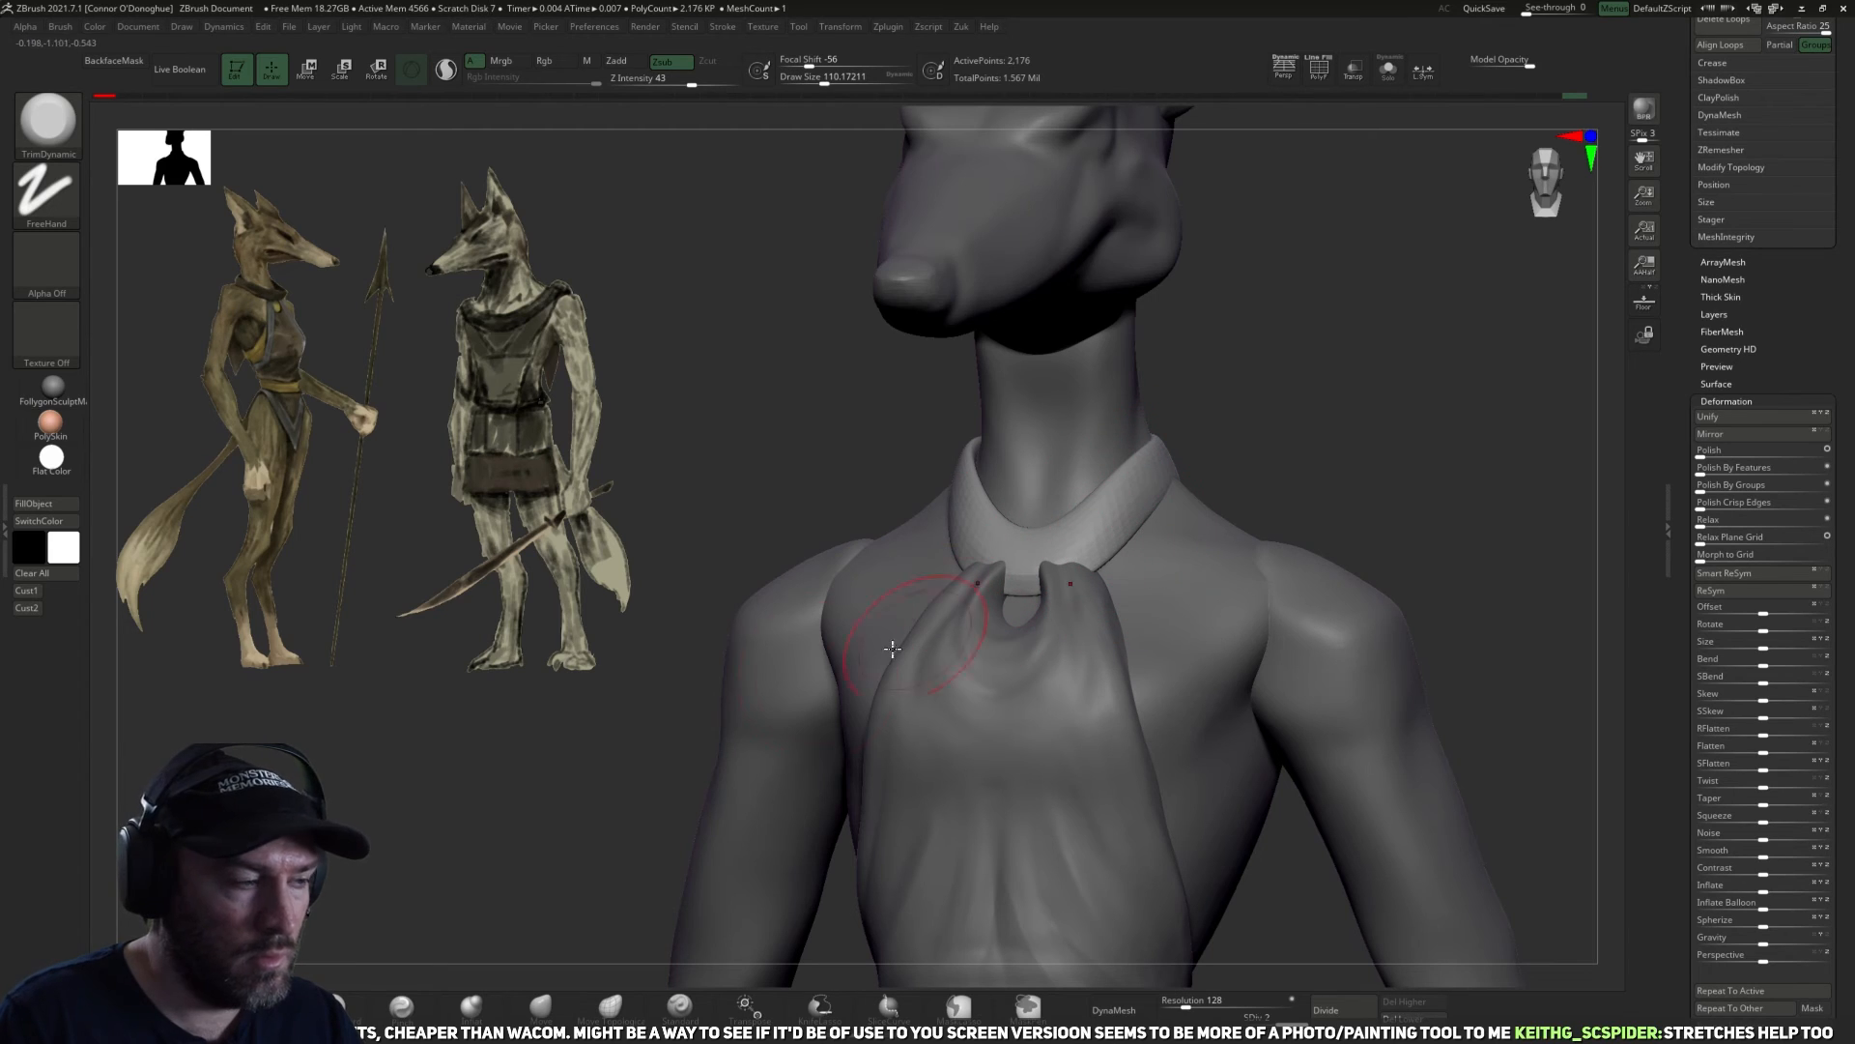
Carve creases along the collar's front and side with the DamStandard brush at a size of about 90.
{"action": "left_click", "coordinate": [317, 1006]}
{"action": "key", "text": "bracketleft"}
{"action": "left_click_drag", "start_coordinate": [1162, 490], "coordinate": [1202, 489]}
{"action": "key", "text": "bracketleft"}
{"action": "mouse_move", "coordinate": [1243, 410]}
{"action": "left_mouse_down"}
{"action": "mouse_move", "coordinate": [1263, 431]}
{"action": "mouse_move", "coordinate": [1092, 510]}
{"action": "left_mouse_up"}
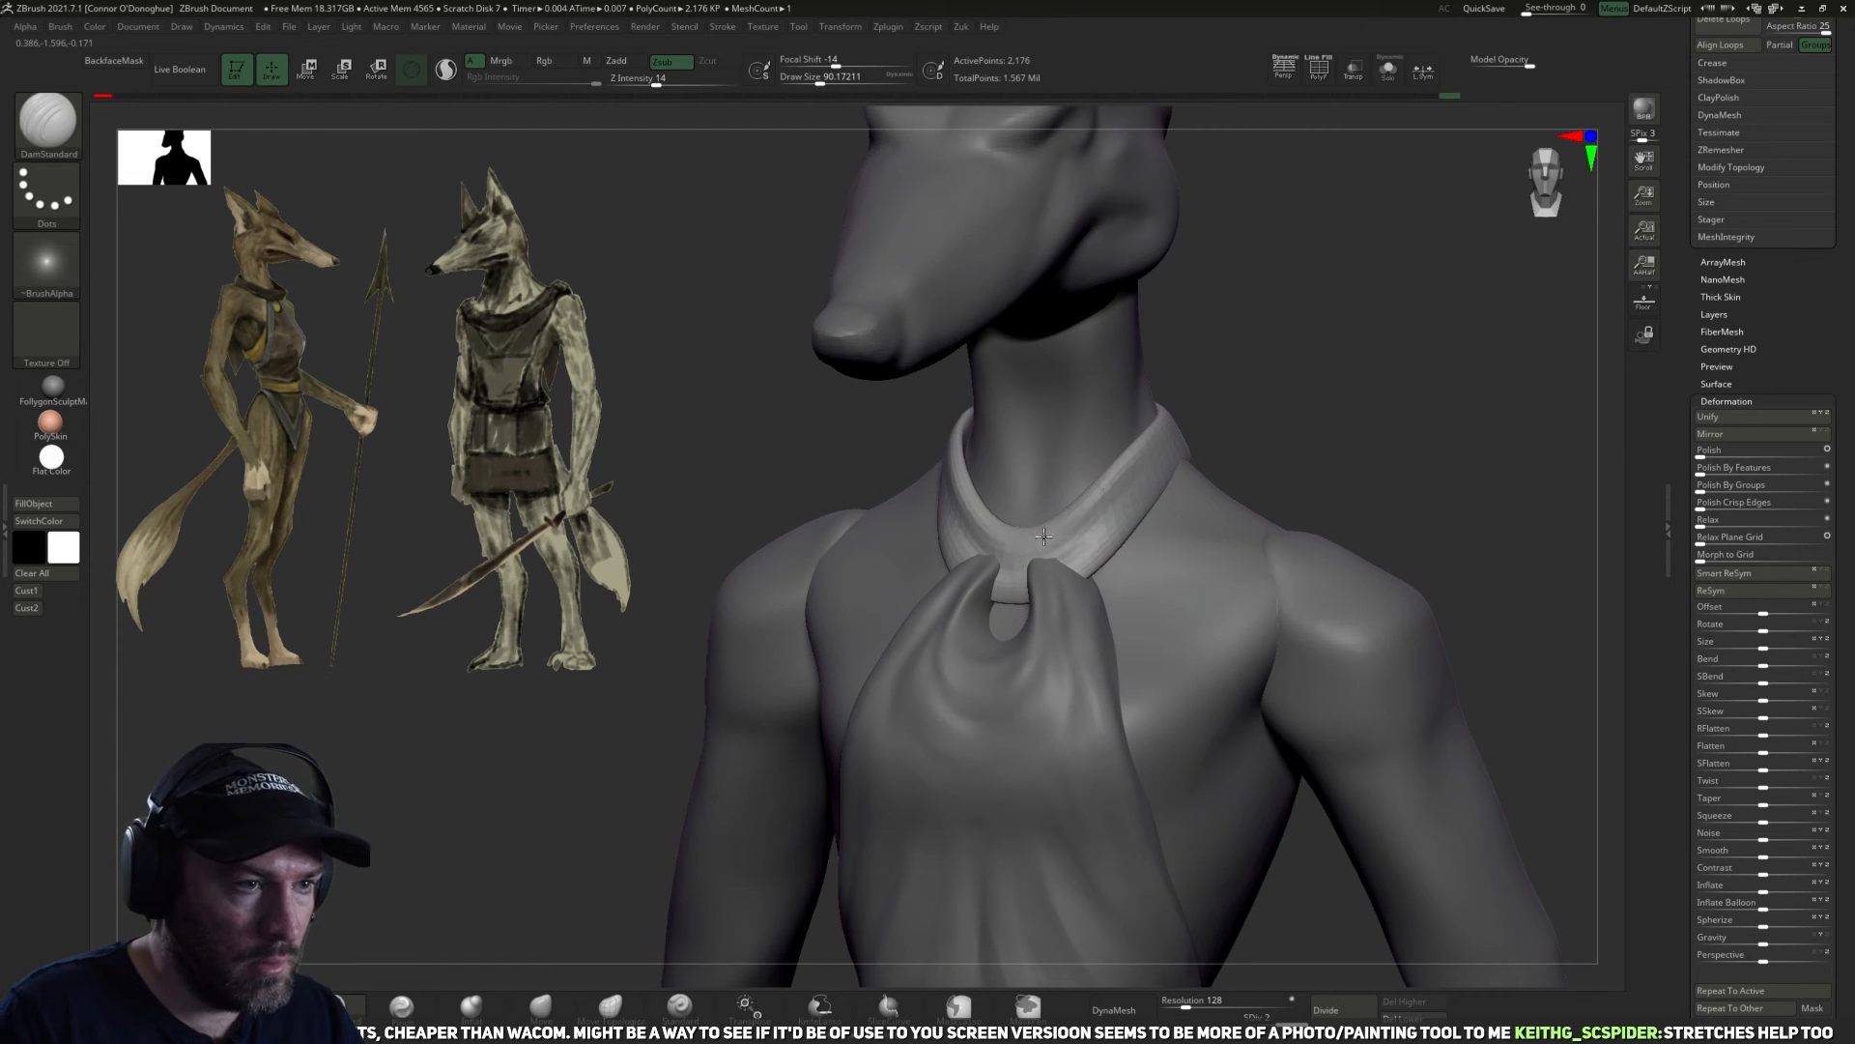
{"action": "mouse_move", "coordinate": [1348, 358]}
{"action": "left_mouse_down"}
{"action": "mouse_move", "coordinate": [1250, 473]}
{"action": "mouse_move", "coordinate": [1126, 514]}
{"action": "left_mouse_up"}
Adjust the collar's back and side fit with the Move brush at a size of about 186.
{"action": "left_click", "coordinate": [564, 1005]}
{"action": "left_click_drag", "start_coordinate": [870, 676], "coordinate": [1120, 503]}
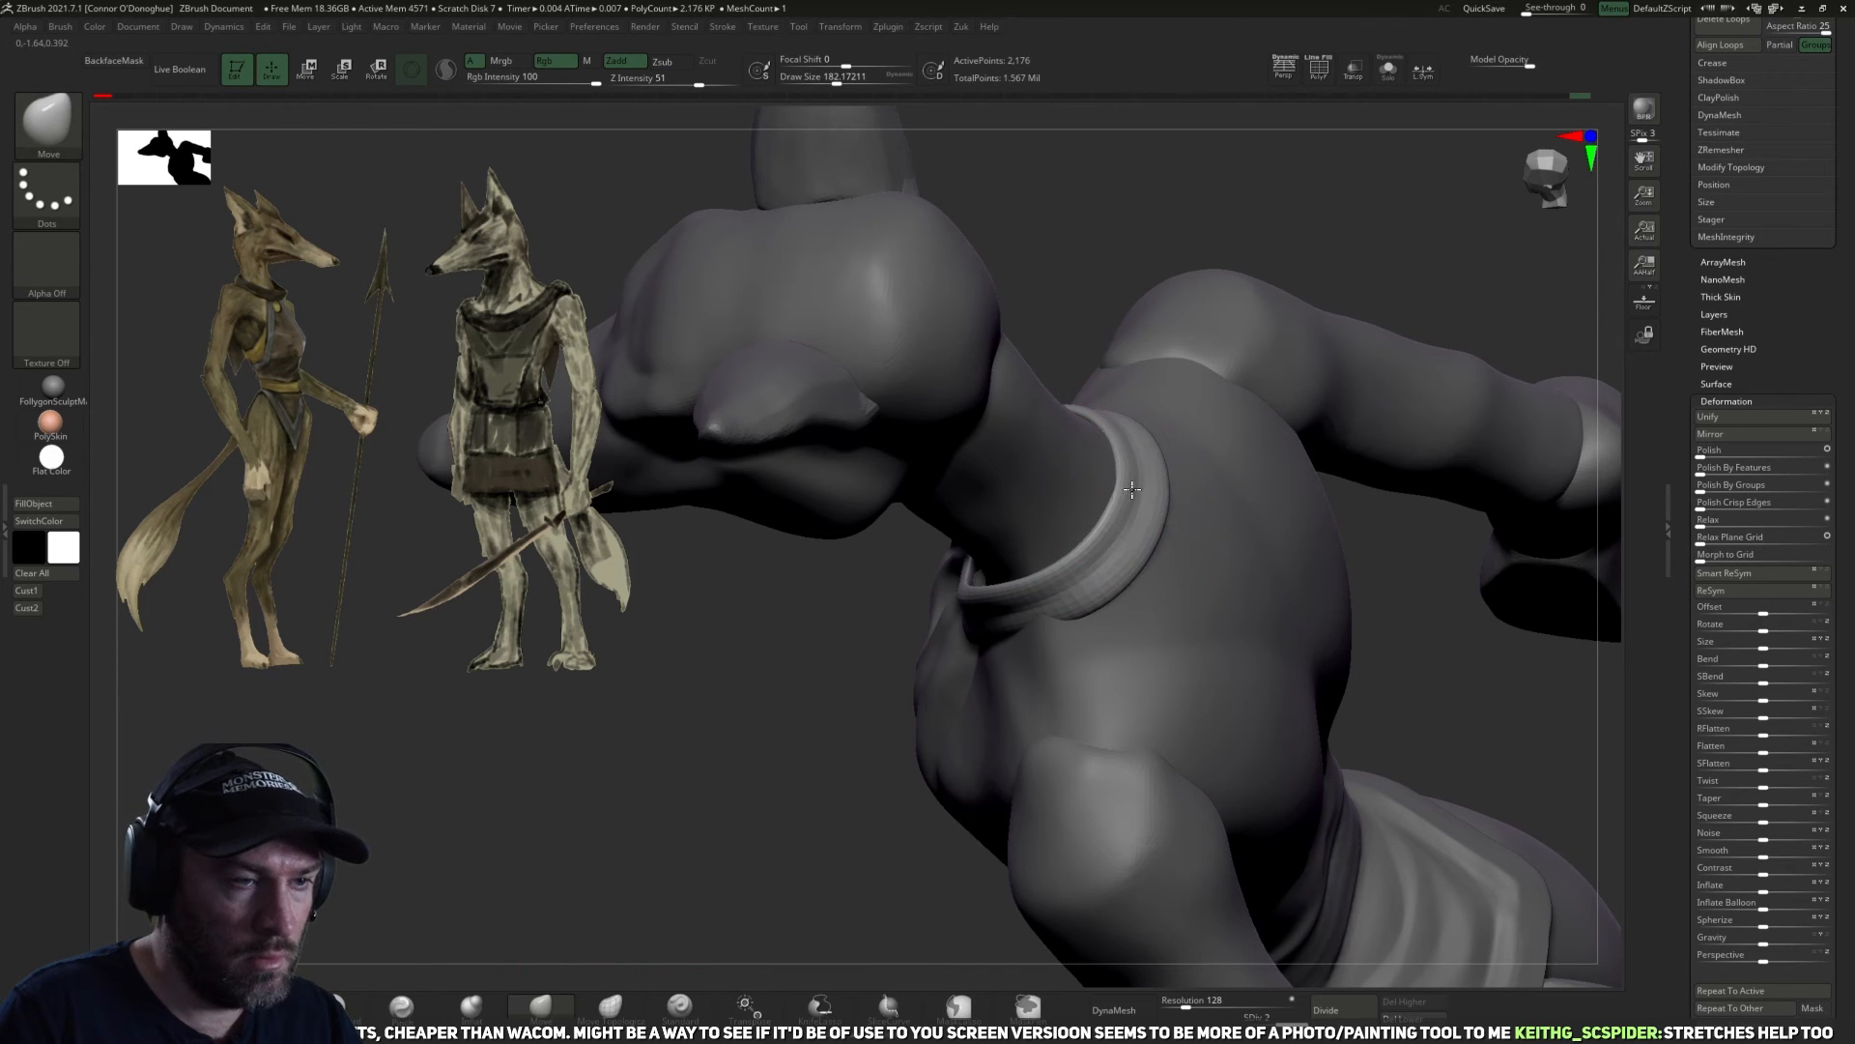
{"action": "left_click_drag", "start_coordinate": [1412, 670], "coordinate": [1198, 584]}
{"action": "left_click_drag", "start_coordinate": [1317, 363], "coordinate": [1290, 266]}
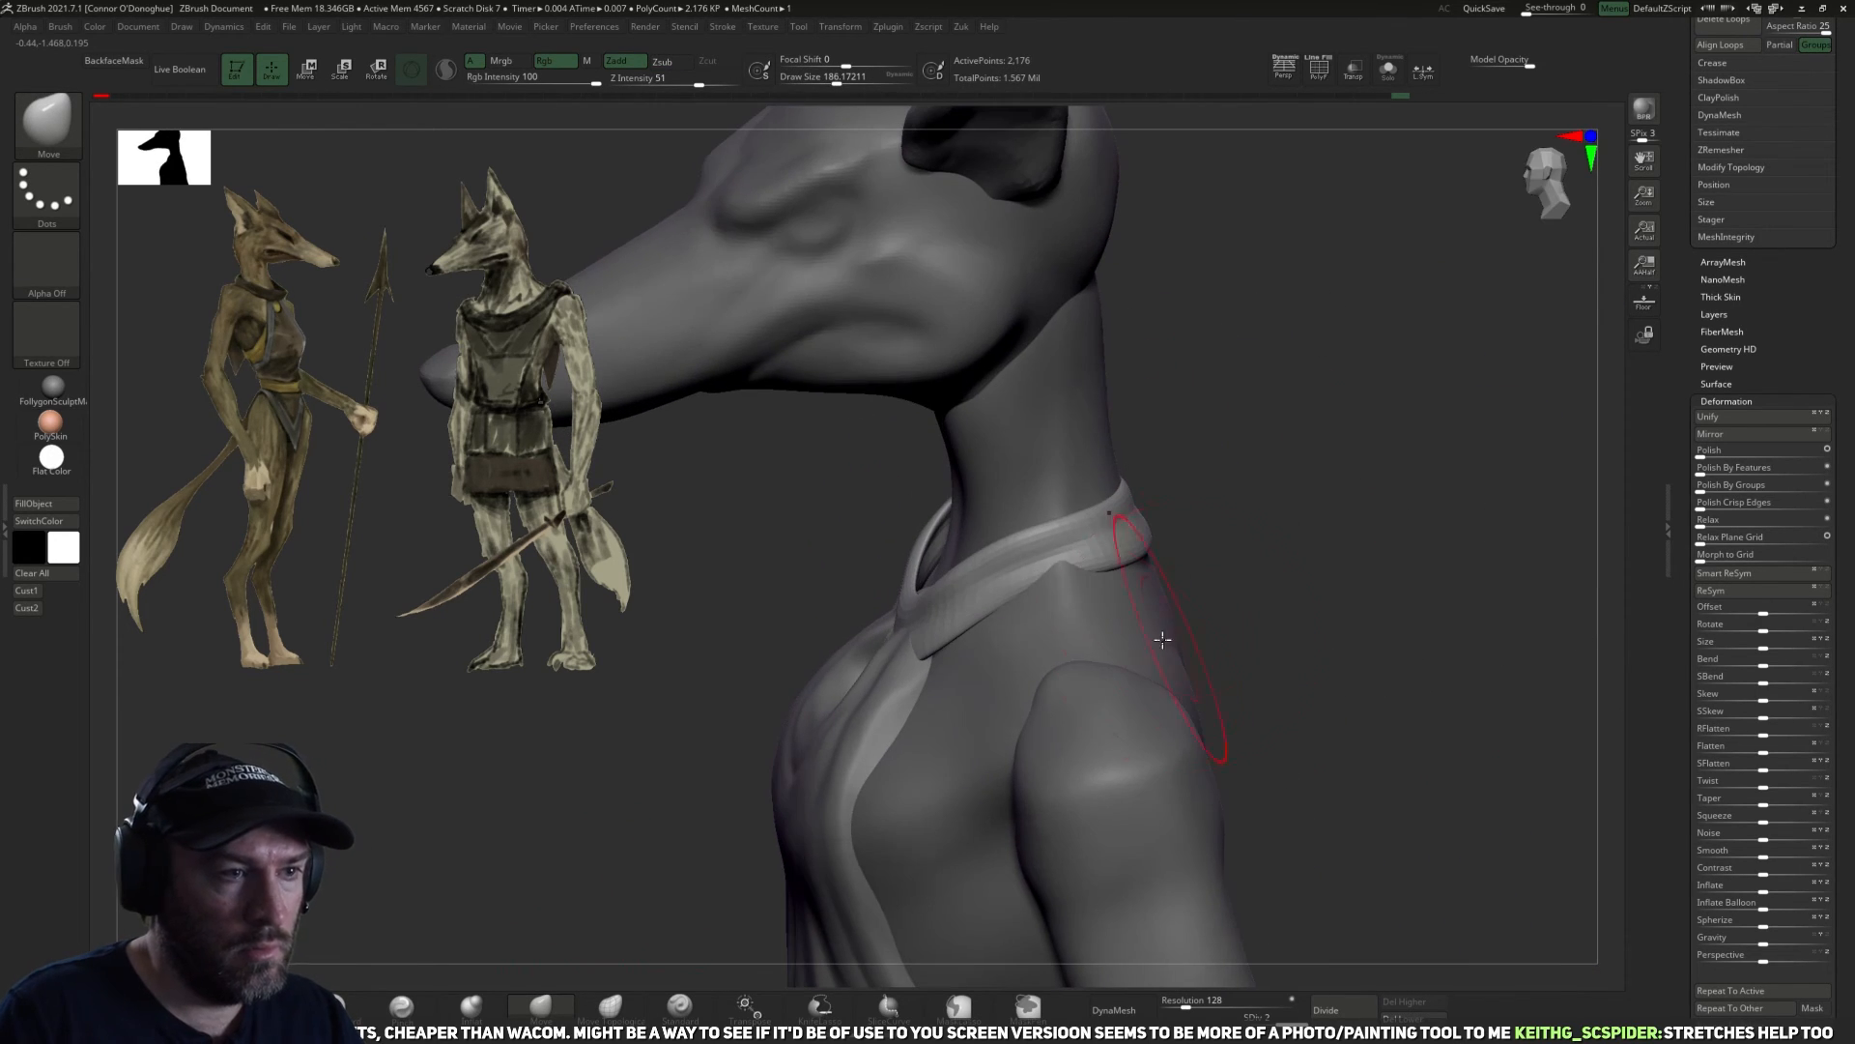
Select the torso and carve its surface below the collar with the DamStandard brush, reducing the size to about 138.
{"action": "left_click", "coordinate": [1098, 609], "text": "alt"}
{"action": "left_click_drag", "start_coordinate": [1343, 587], "coordinate": [1288, 518]}
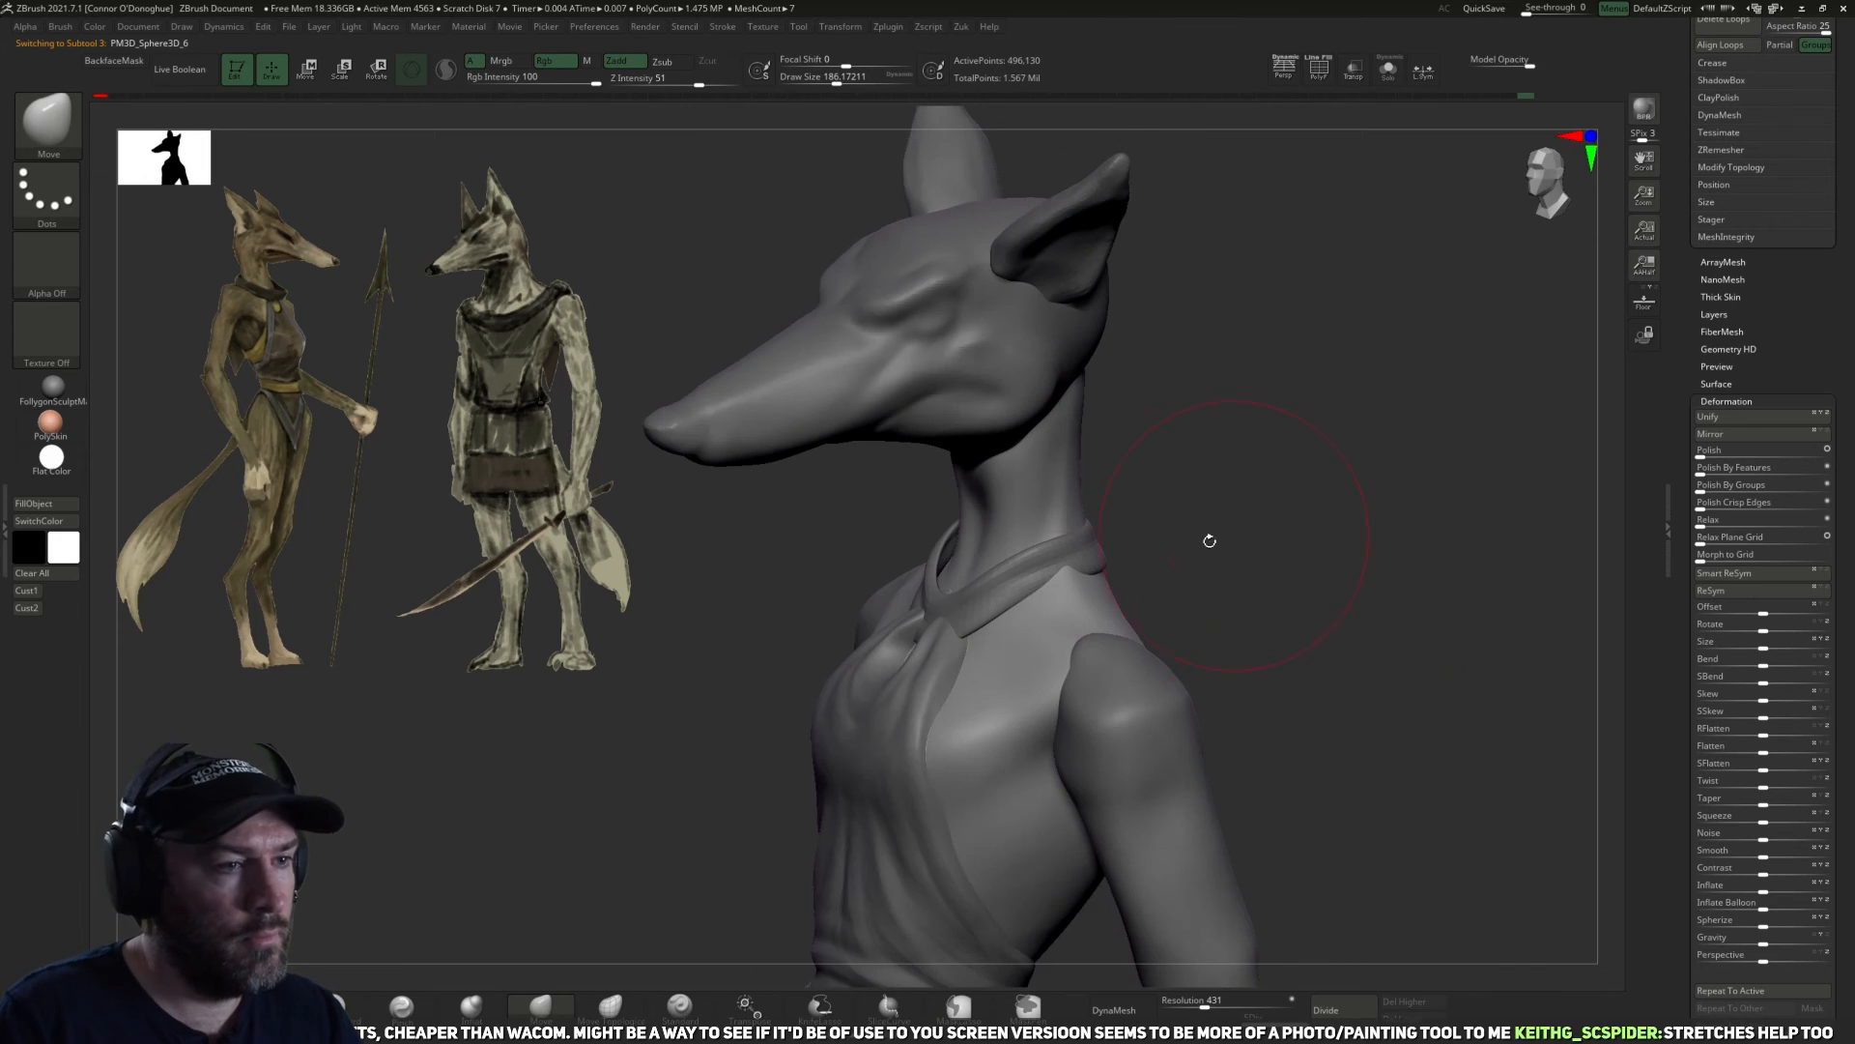
{"action": "left_click", "coordinate": [356, 1005]}
{"action": "left_click_drag", "start_coordinate": [667, 695], "coordinate": [720, 773]}
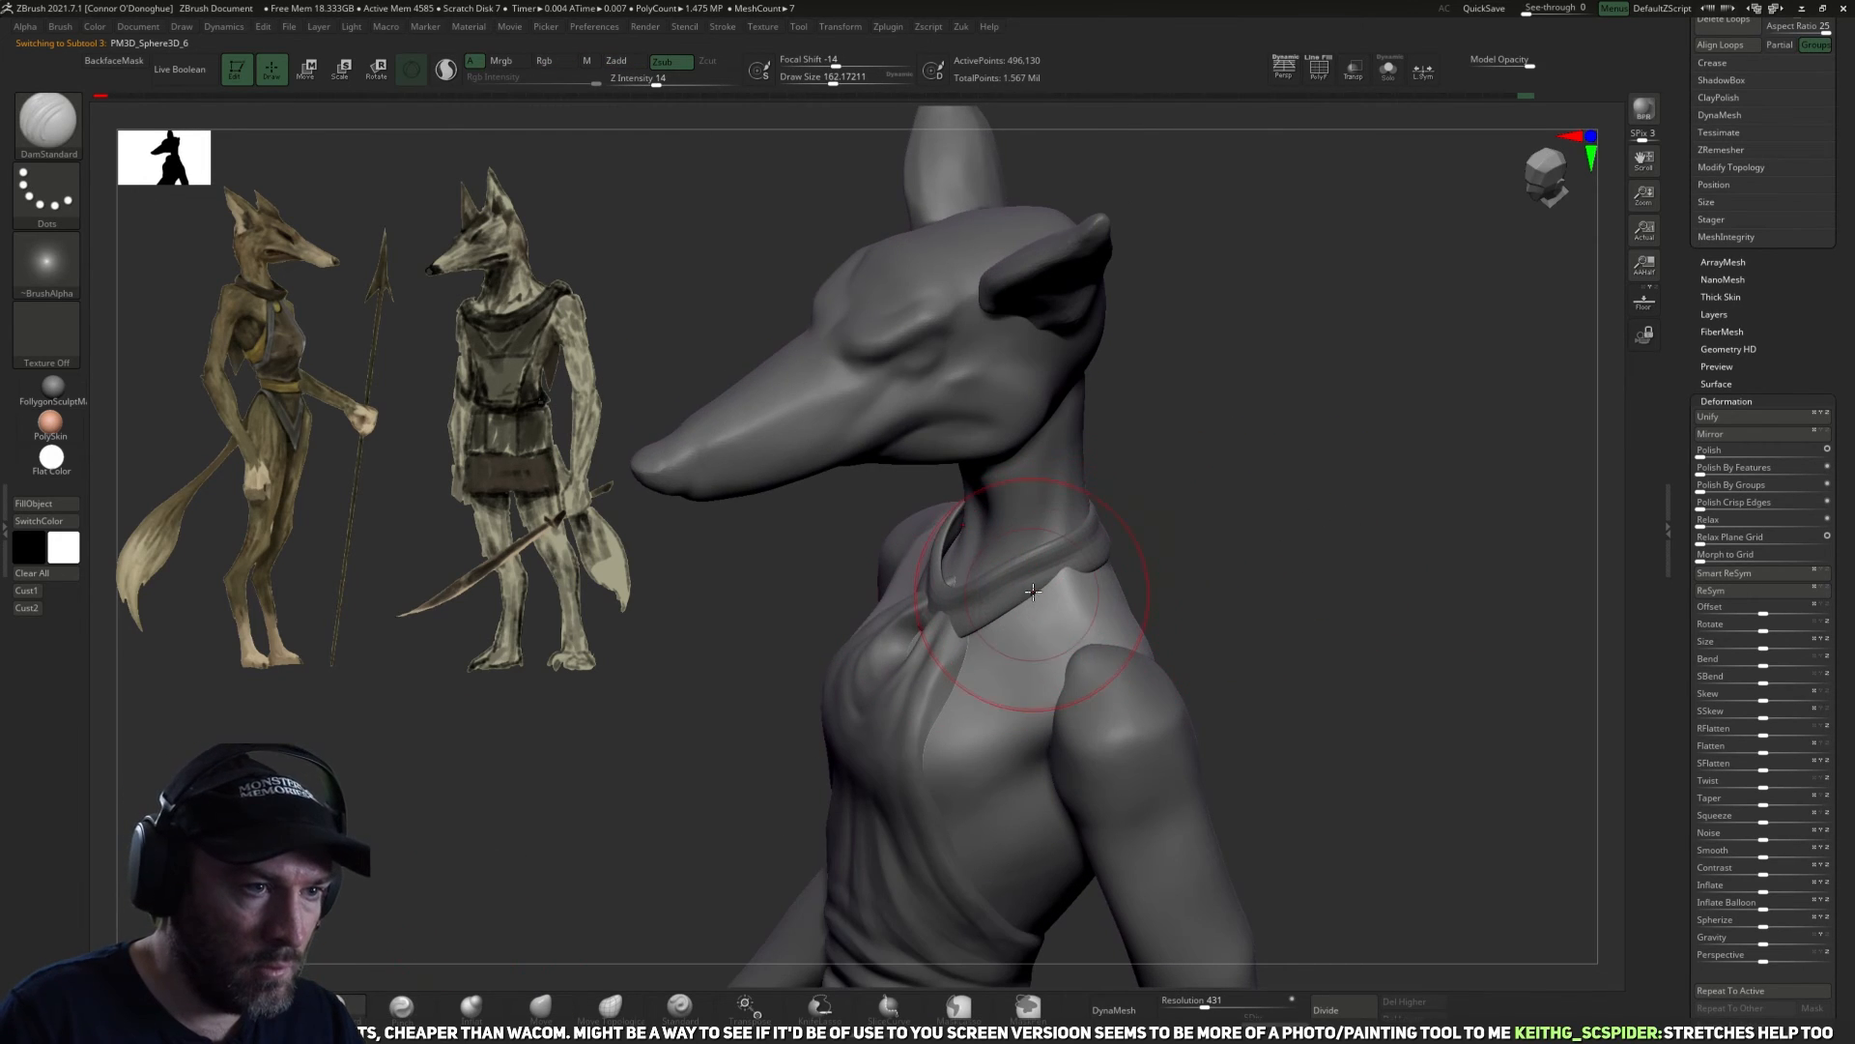
{"action": "right_click_drag", "start_coordinate": [1033, 591], "coordinate": [1064, 597]}
{"action": "key", "text": "bracketleft"}
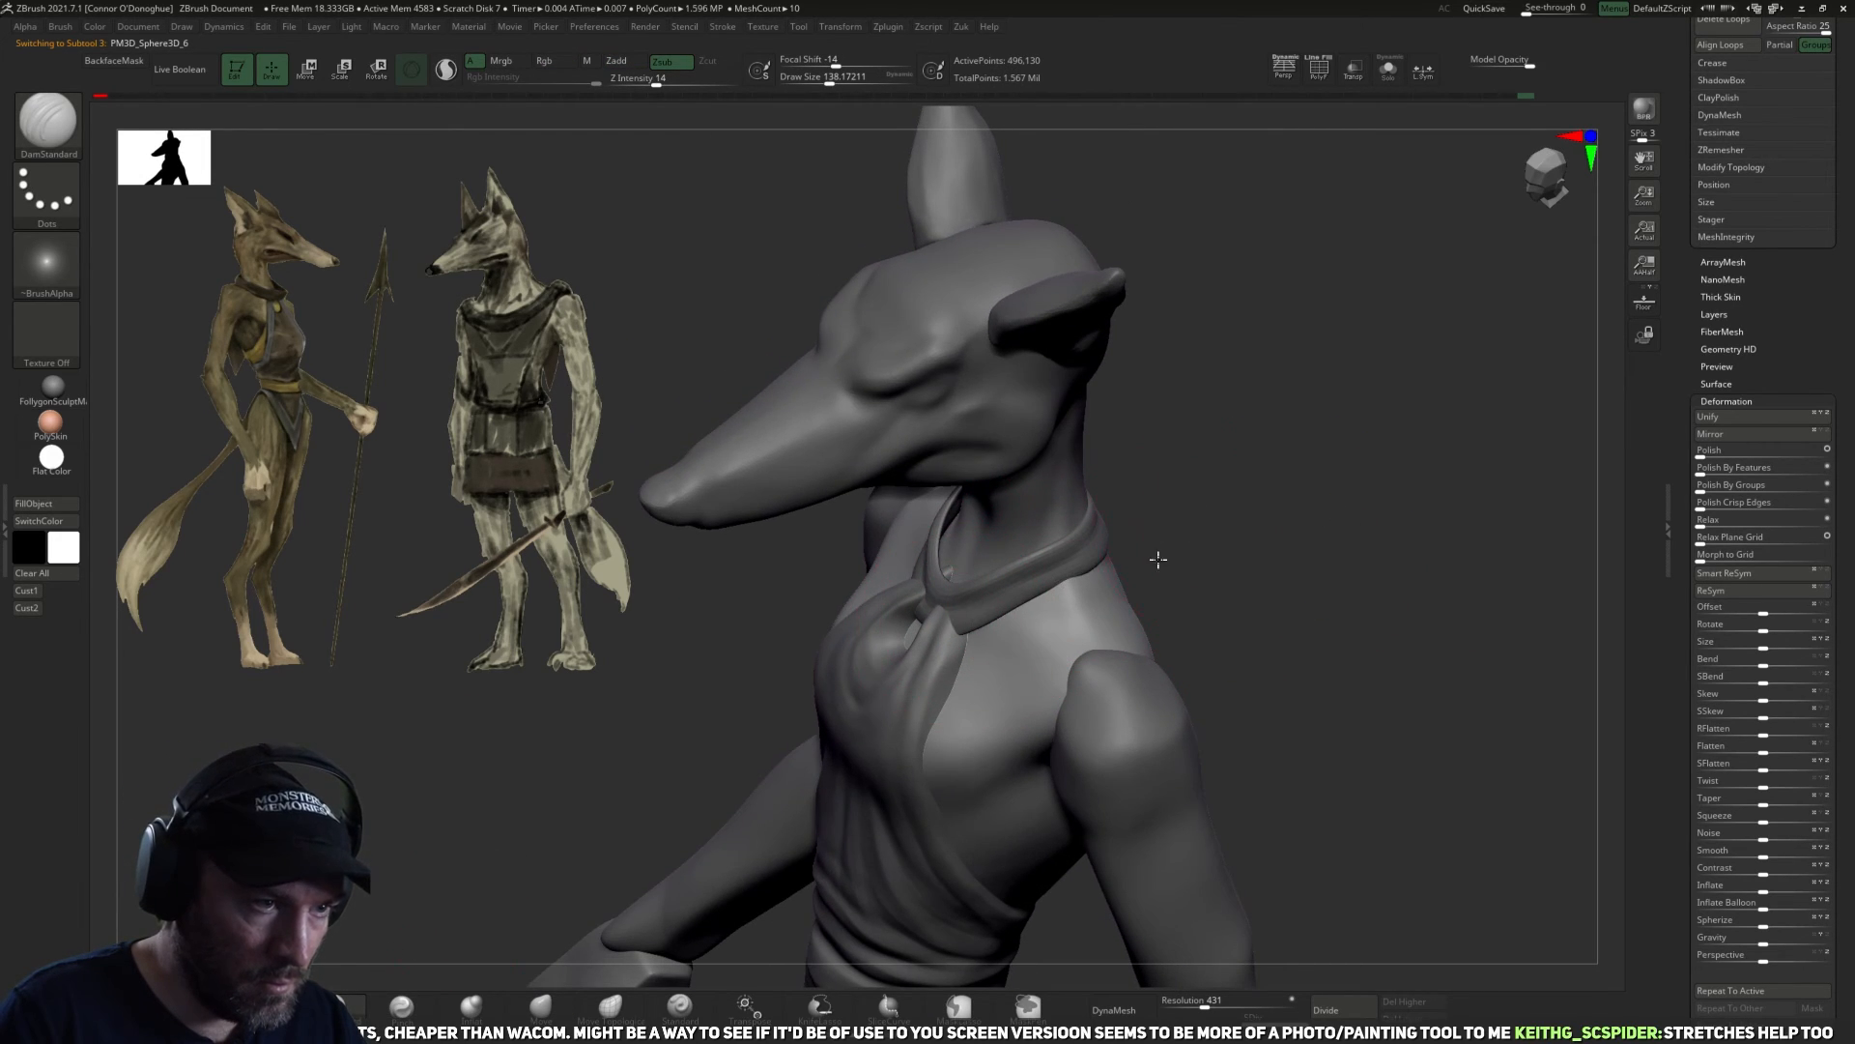
{"action": "left_click_drag", "start_coordinate": [1159, 558], "coordinate": [991, 615]}
{"action": "left_click_drag", "start_coordinate": [897, 670], "coordinate": [995, 677]}
{"action": "mouse_move", "coordinate": [808, 737]}
{"action": "left_mouse_down", "text": "shift"}
{"action": "mouse_move", "coordinate": [1005, 595]}
{"action": "mouse_move", "coordinate": [1131, 551]}
{"action": "mouse_move", "coordinate": [645, 930]}
{"action": "left_mouse_up", "text": "shift"}
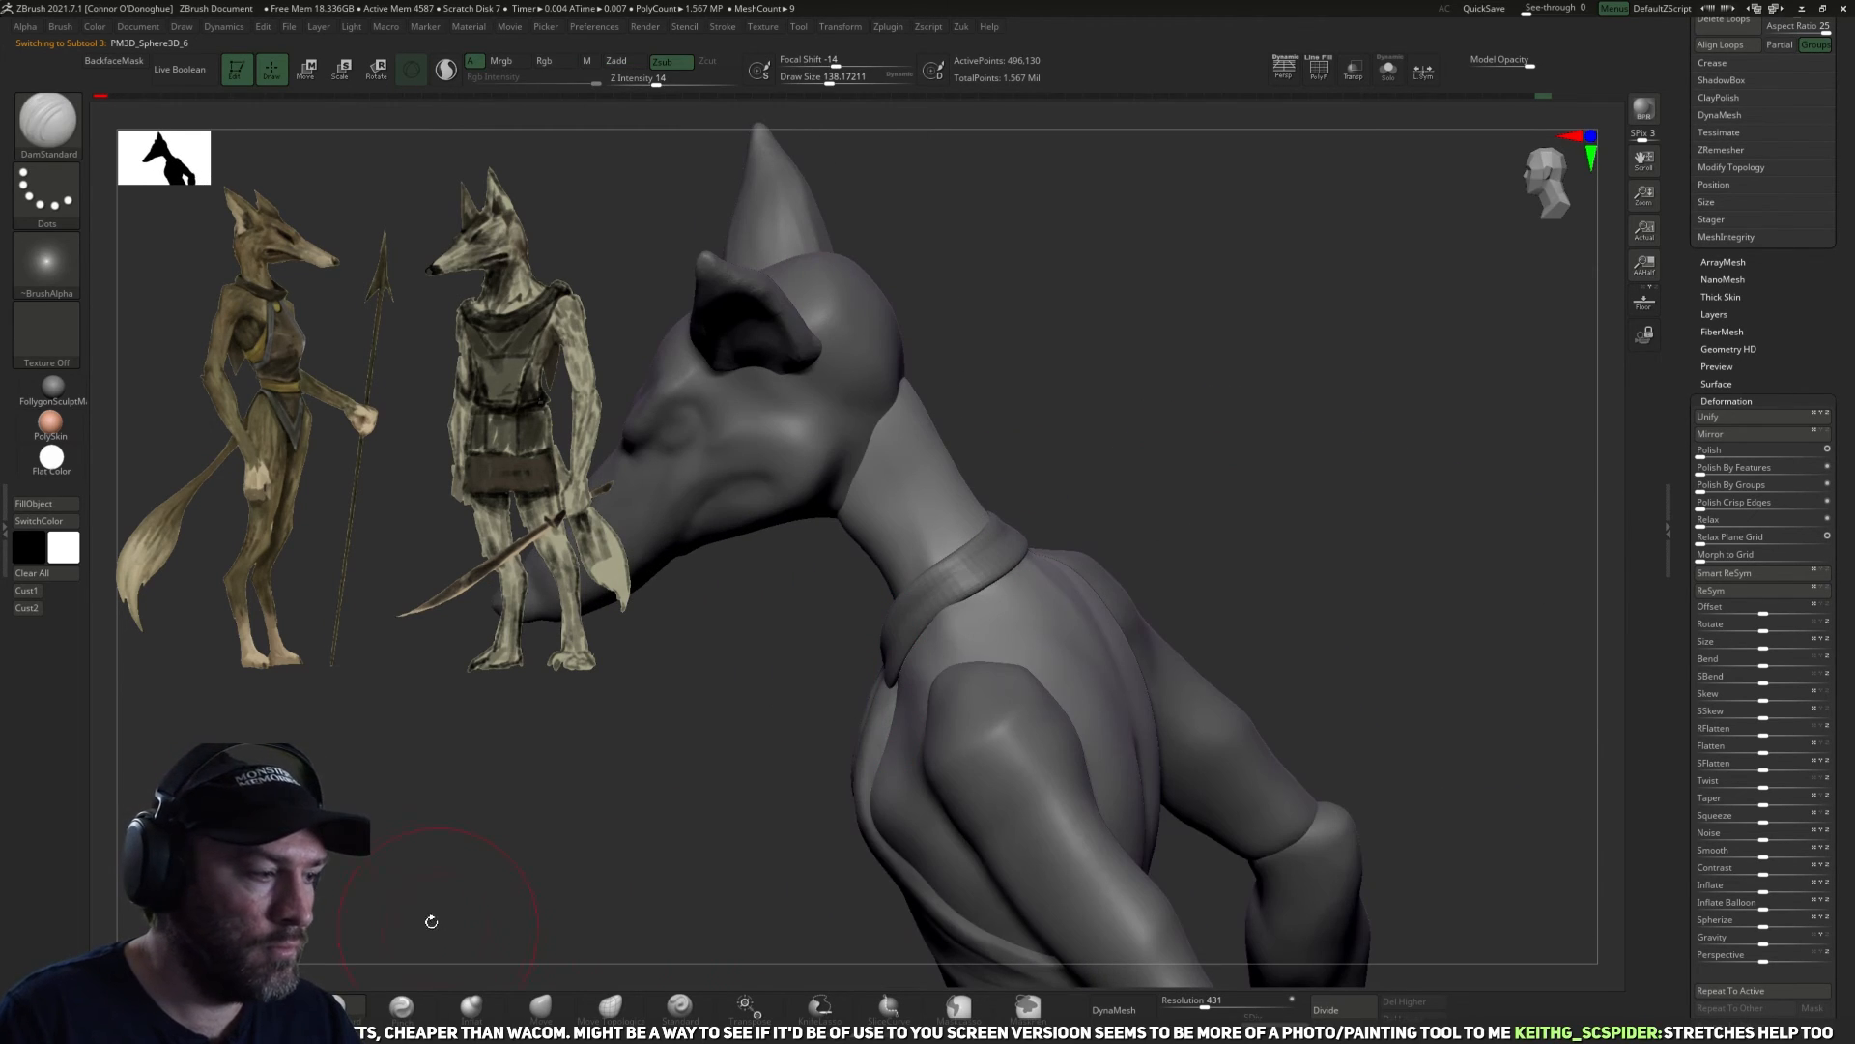
Examine the torso in isolation, then the whole figure from several angles against the concept art.
{"action": "mouse_move", "coordinate": [431, 919]}
{"action": "left_mouse_down"}
{"action": "mouse_move", "coordinate": [708, 721]}
{"action": "mouse_move", "coordinate": [1044, 566]}
{"action": "mouse_move", "coordinate": [1127, 555]}
{"action": "left_mouse_up"}
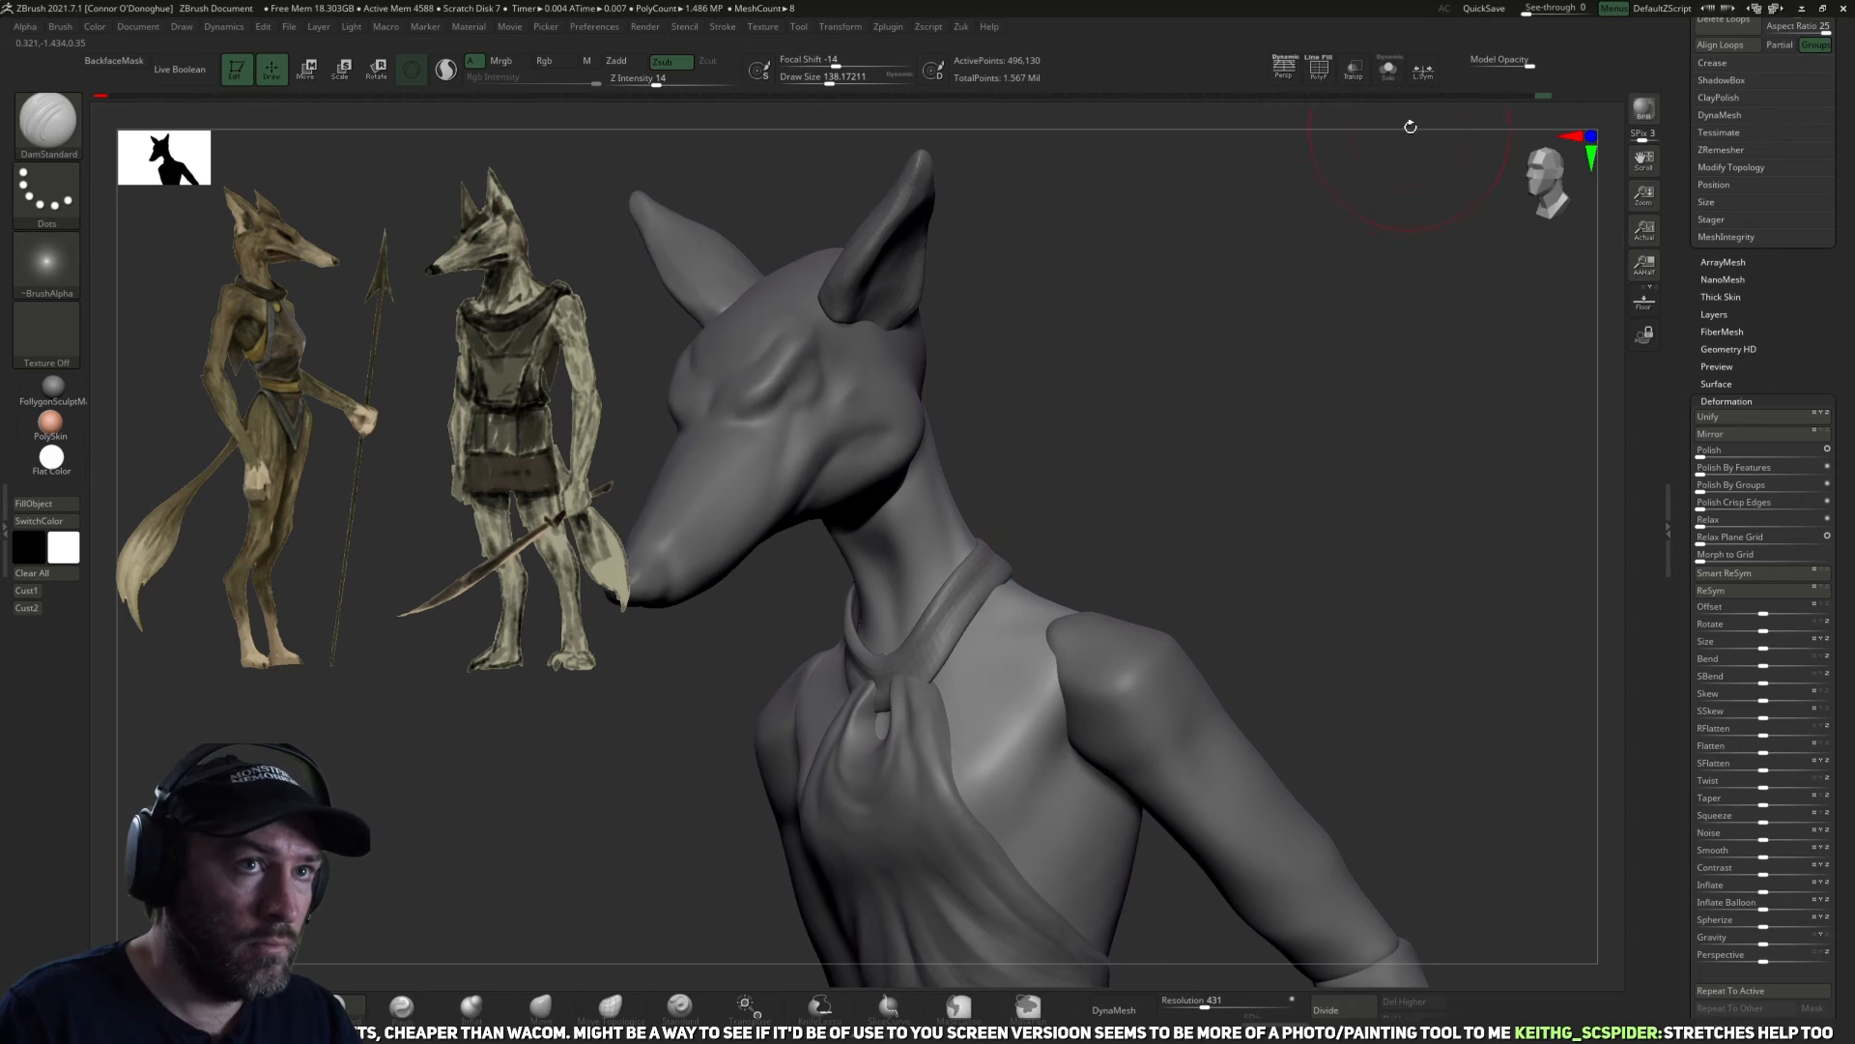
{"action": "left_click", "coordinate": [1389, 70]}
{"action": "left_click_drag", "start_coordinate": [1325, 236], "coordinate": [1112, 483]}
{"action": "left_click_drag", "start_coordinate": [1110, 547], "coordinate": [970, 620]}
{"action": "mouse_move", "coordinate": [884, 696]}
{"action": "left_mouse_down"}
{"action": "mouse_move", "coordinate": [1270, 435]}
{"action": "mouse_move", "coordinate": [1205, 526]}
{"action": "mouse_move", "coordinate": [1220, 561]}
{"action": "mouse_move", "coordinate": [1230, 373]}
{"action": "mouse_move", "coordinate": [1160, 294]}
{"action": "mouse_move", "coordinate": [1190, 576]}
{"action": "left_mouse_up"}
{"action": "left_click", "coordinate": [1390, 71]}
{"action": "left_click_drag", "start_coordinate": [1228, 479], "coordinate": [1172, 547]}
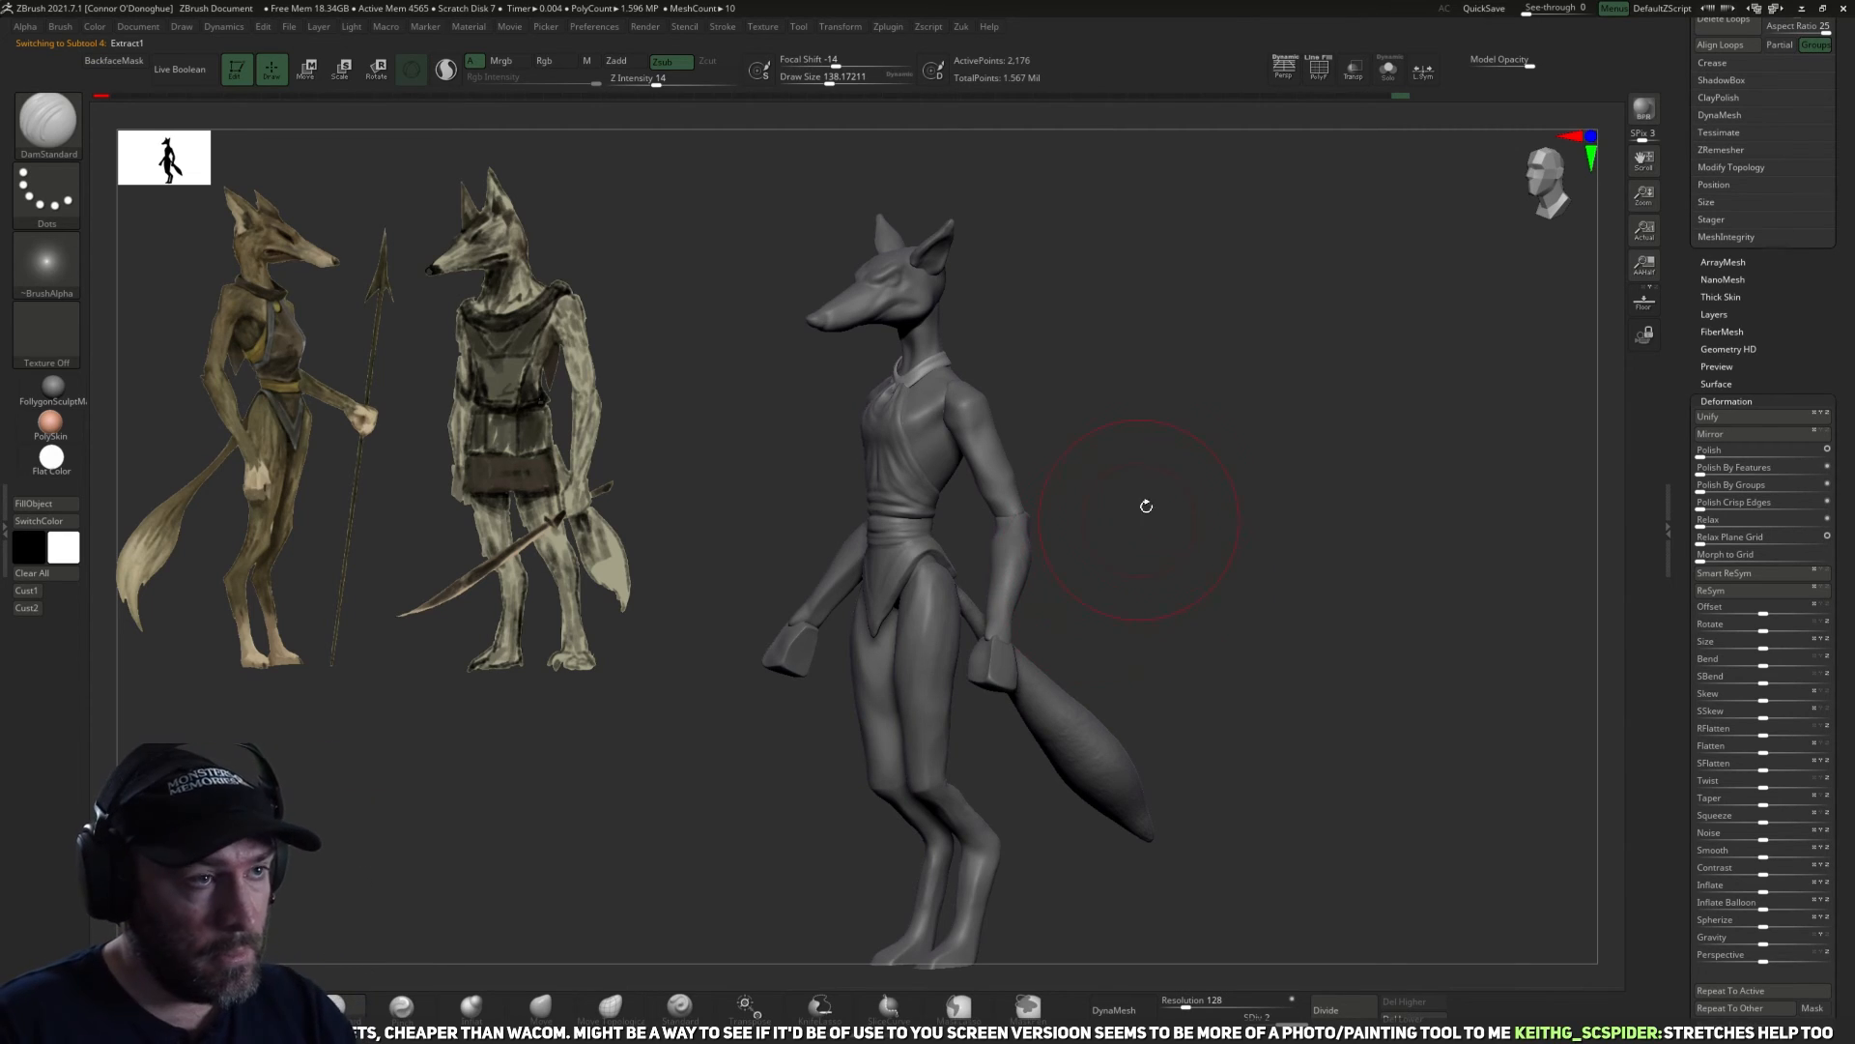
{"action": "left_click_drag", "start_coordinate": [1216, 527], "coordinate": [1189, 434], "text": "alt"}
{"action": "left_click_drag", "start_coordinate": [1245, 634], "coordinate": [869, 868], "text": "shift"}
Select the tail and rebuild its mesh with DynaMesh at a resolution of 555.
{"action": "left_click", "coordinate": [1094, 661], "text": "alt"}
{"action": "left_click_drag", "start_coordinate": [1067, 719], "coordinate": [1181, 776], "text": "shift"}
{"action": "key", "text": "ctrl+z"}
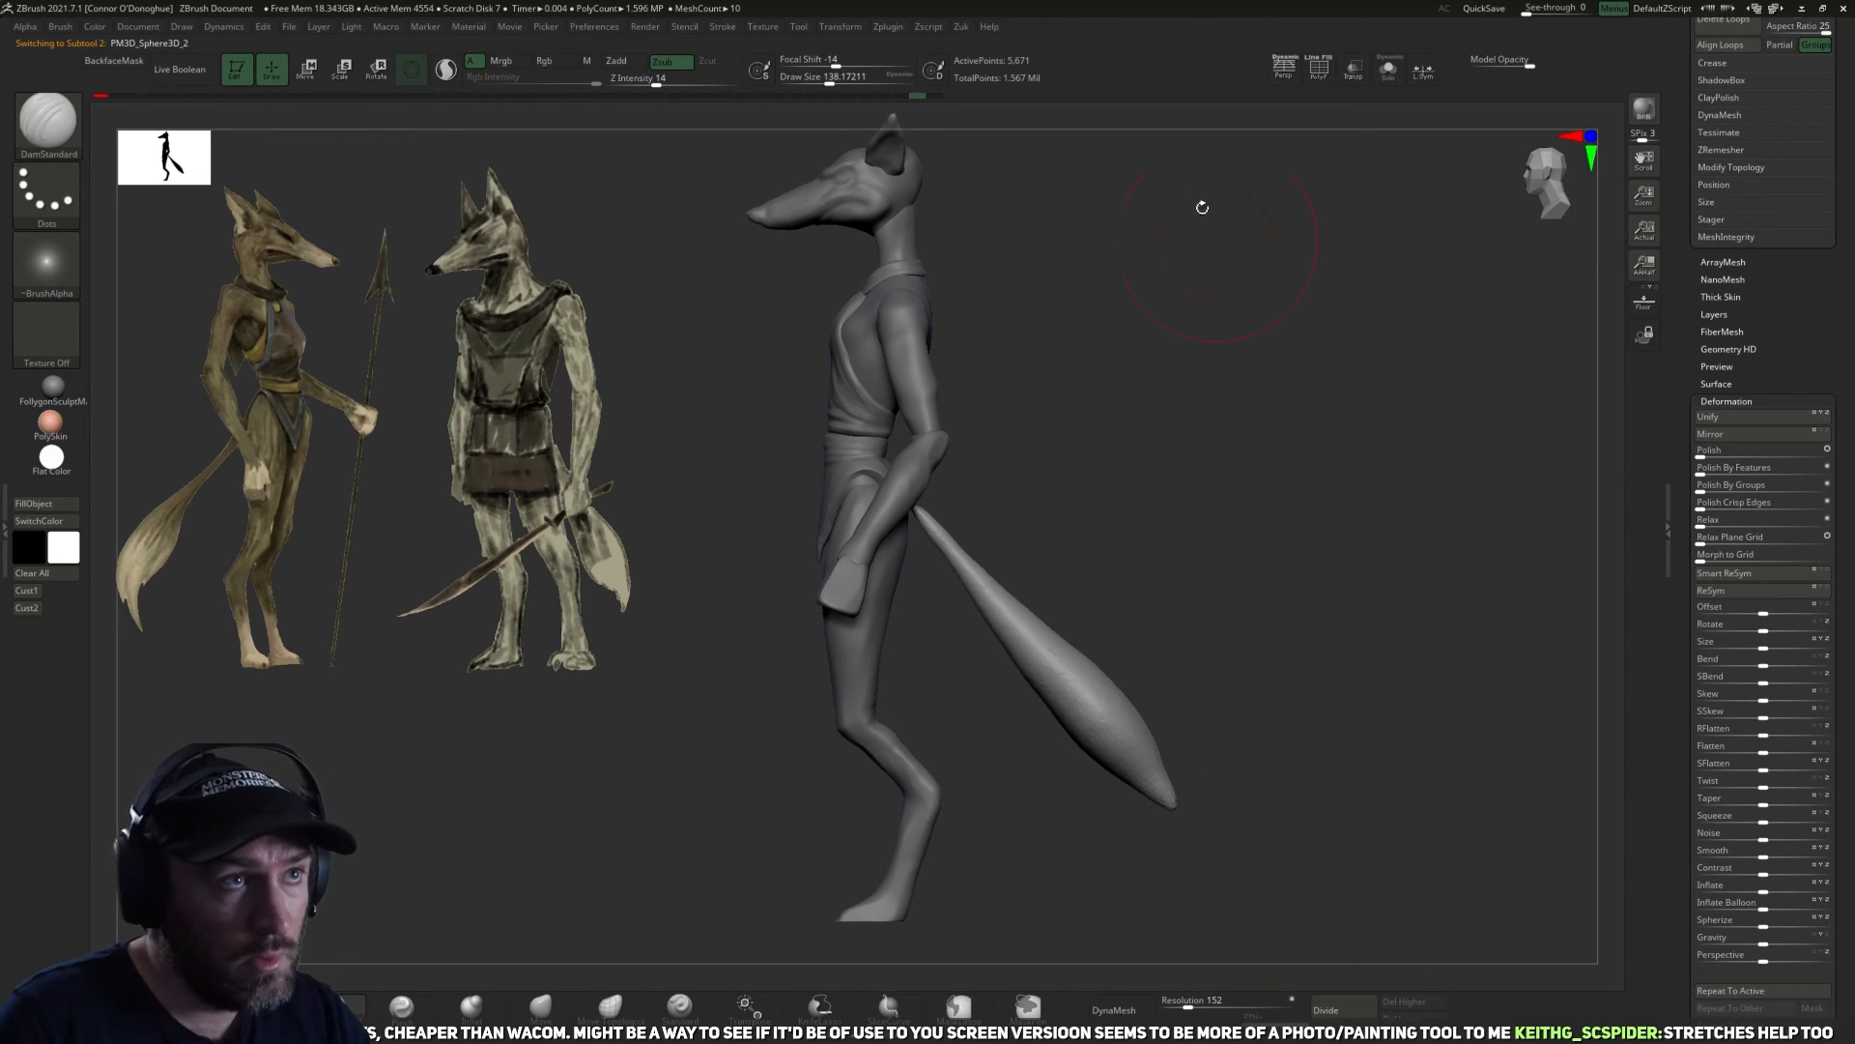
{"action": "left_click", "coordinate": [885, 27]}
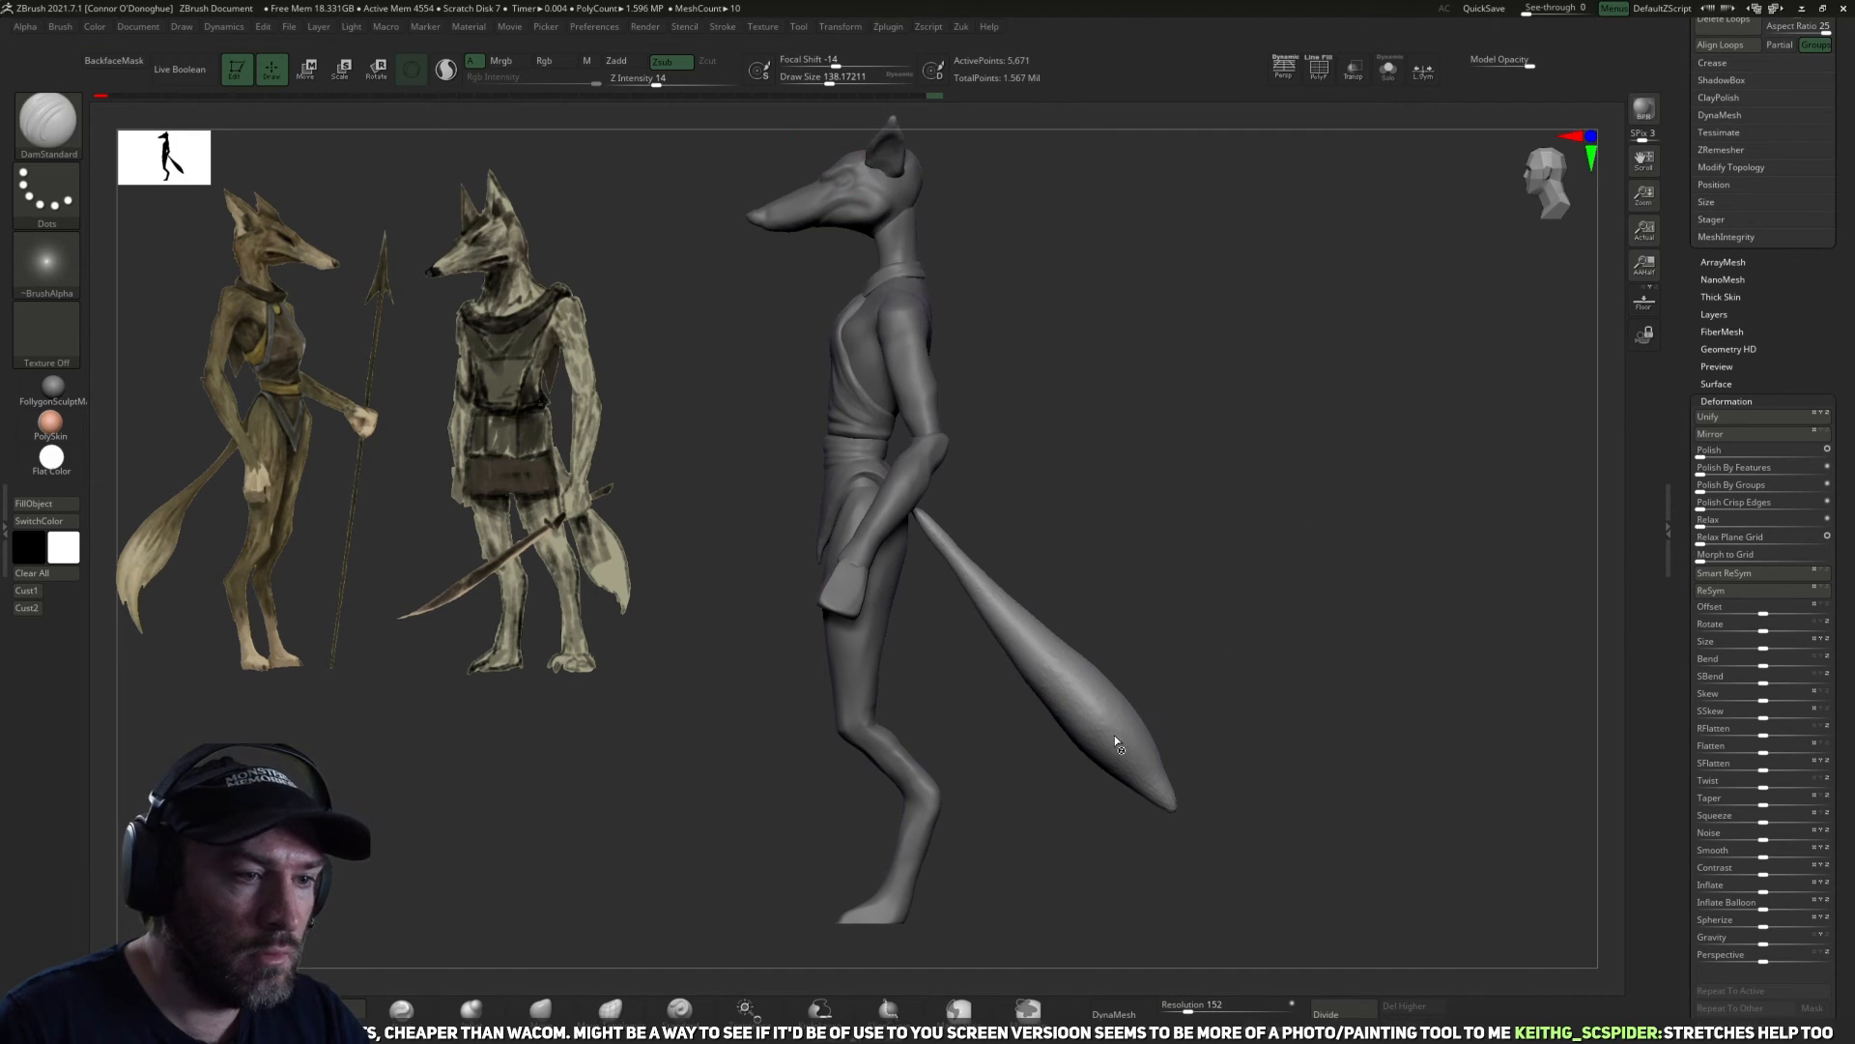
{"action": "left_click_drag", "start_coordinate": [1123, 754], "coordinate": [1150, 790], "text": "shift"}
{"action": "mouse_move", "coordinate": [1029, 662]}
{"action": "left_mouse_down", "text": "shift"}
{"action": "mouse_move", "coordinate": [1080, 744]}
{"action": "mouse_move", "coordinate": [1168, 807]}
{"action": "left_mouse_up", "text": "shift"}
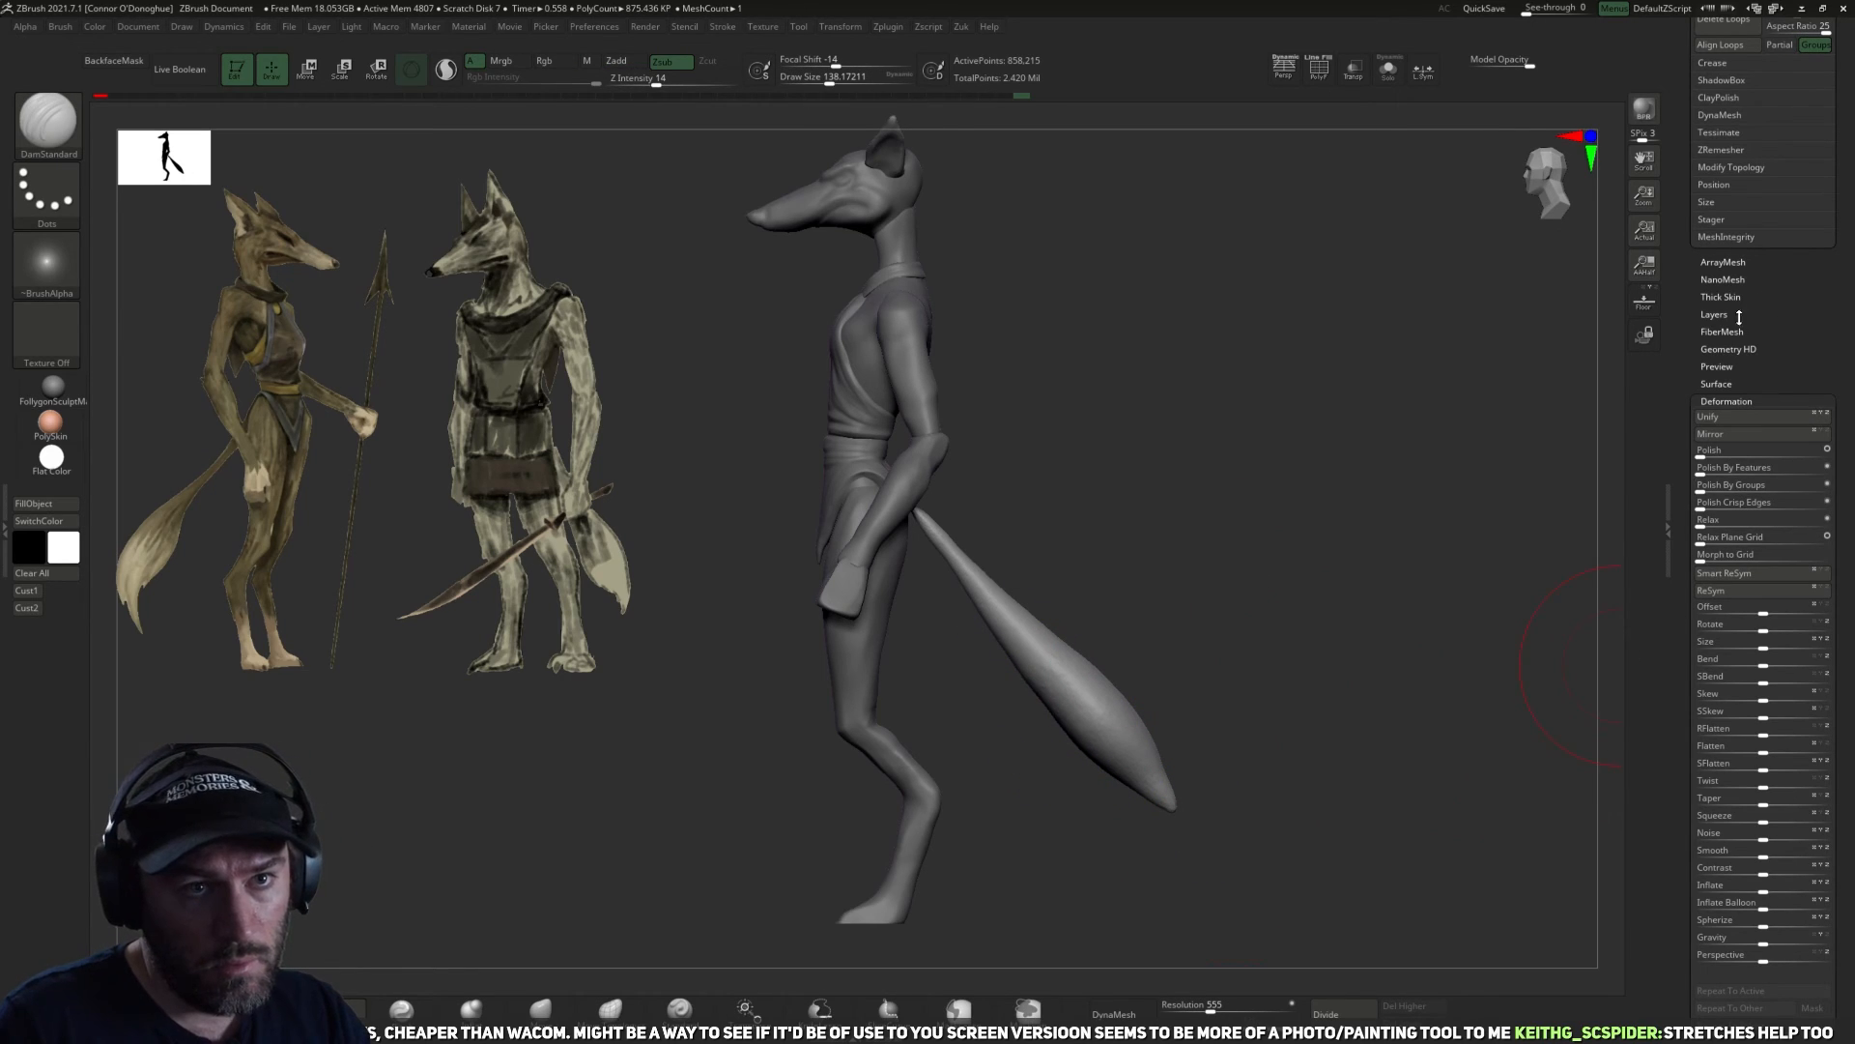
Isolate the tail, slice across its thin upper end with the SliceCurve brush and remove the cut-off tip.
{"action": "left_click", "coordinate": [1391, 72]}
{"action": "key", "text": "ctrl+shift"}
{"action": "mouse_move", "coordinate": [986, 345]}
{"action": "left_mouse_down", "text": "ctrl+shift"}
{"action": "mouse_move", "coordinate": [712, 609]}
{"action": "mouse_move", "coordinate": [700, 573]}
{"action": "left_mouse_up", "text": "ctrl+shift"}
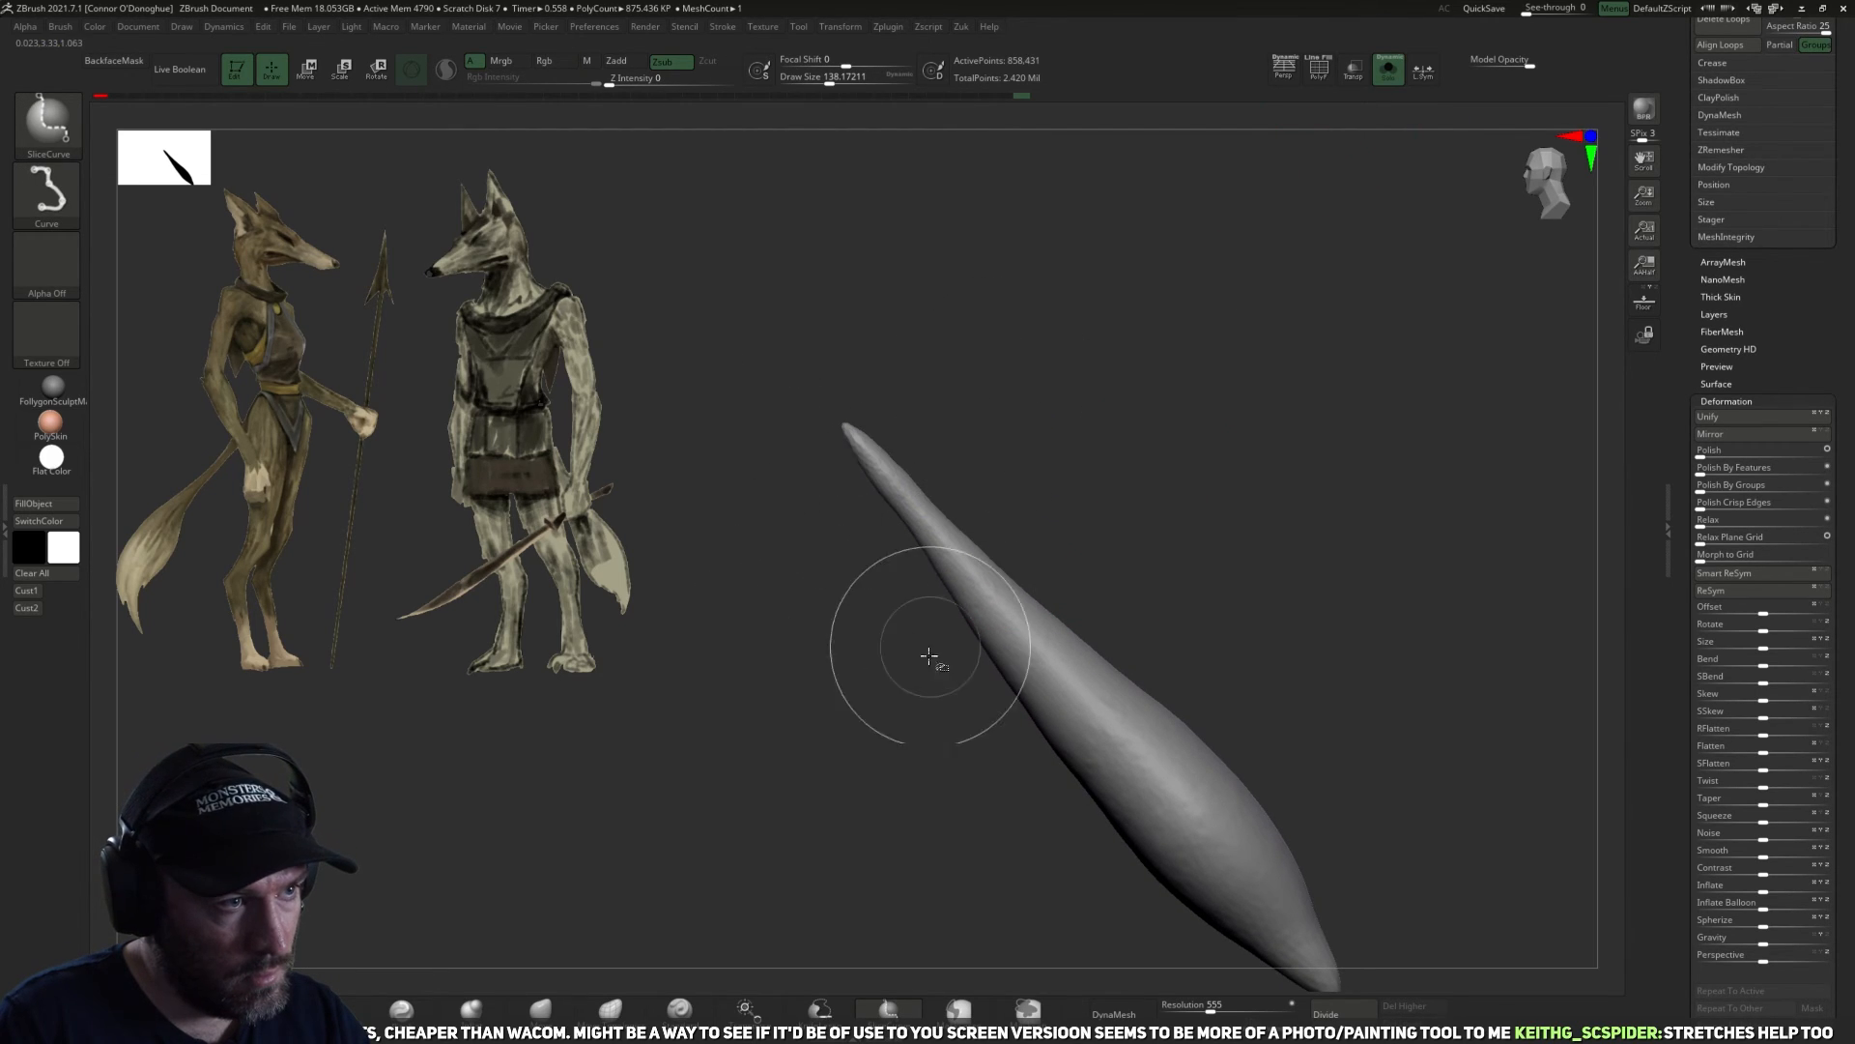
{"action": "left_click", "coordinate": [1319, 67]}
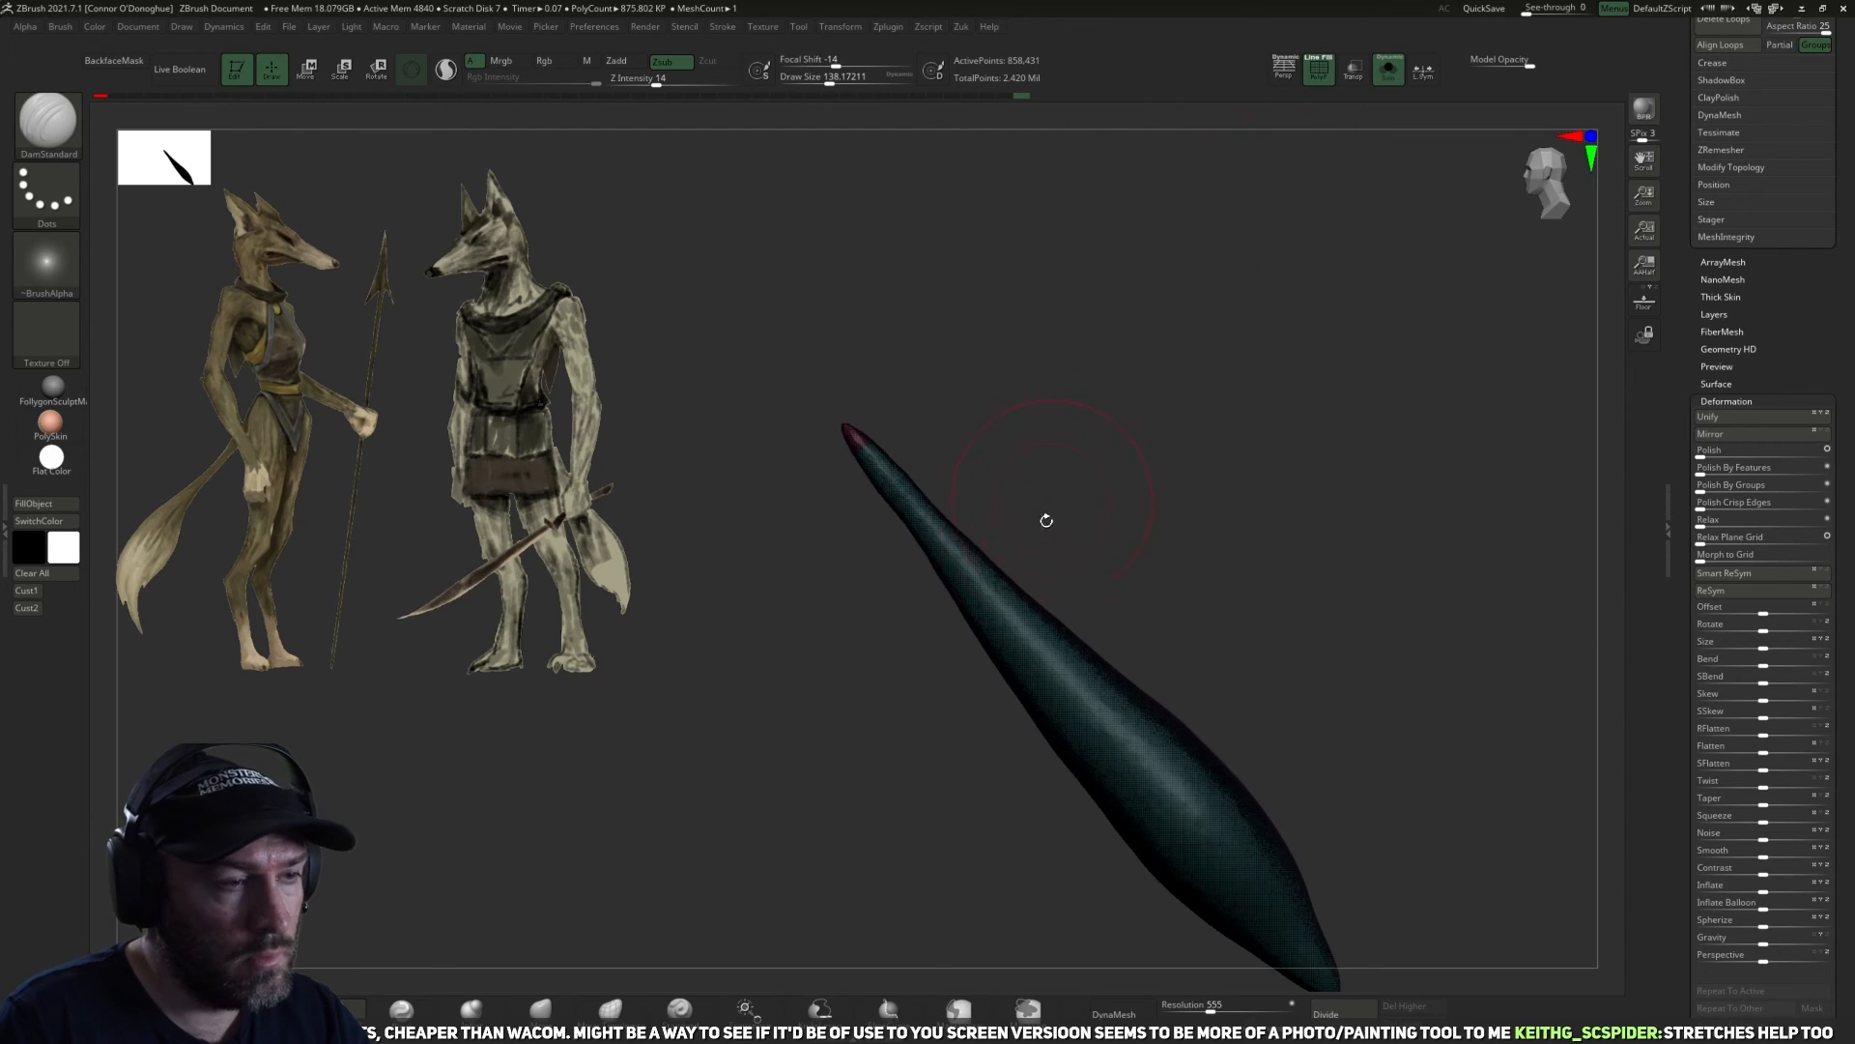
{"action": "left_click", "coordinate": [1077, 645], "text": "ctrl+shift"}
{"action": "key", "text": "z"}
{"action": "left_click", "coordinate": [1208, 644]}
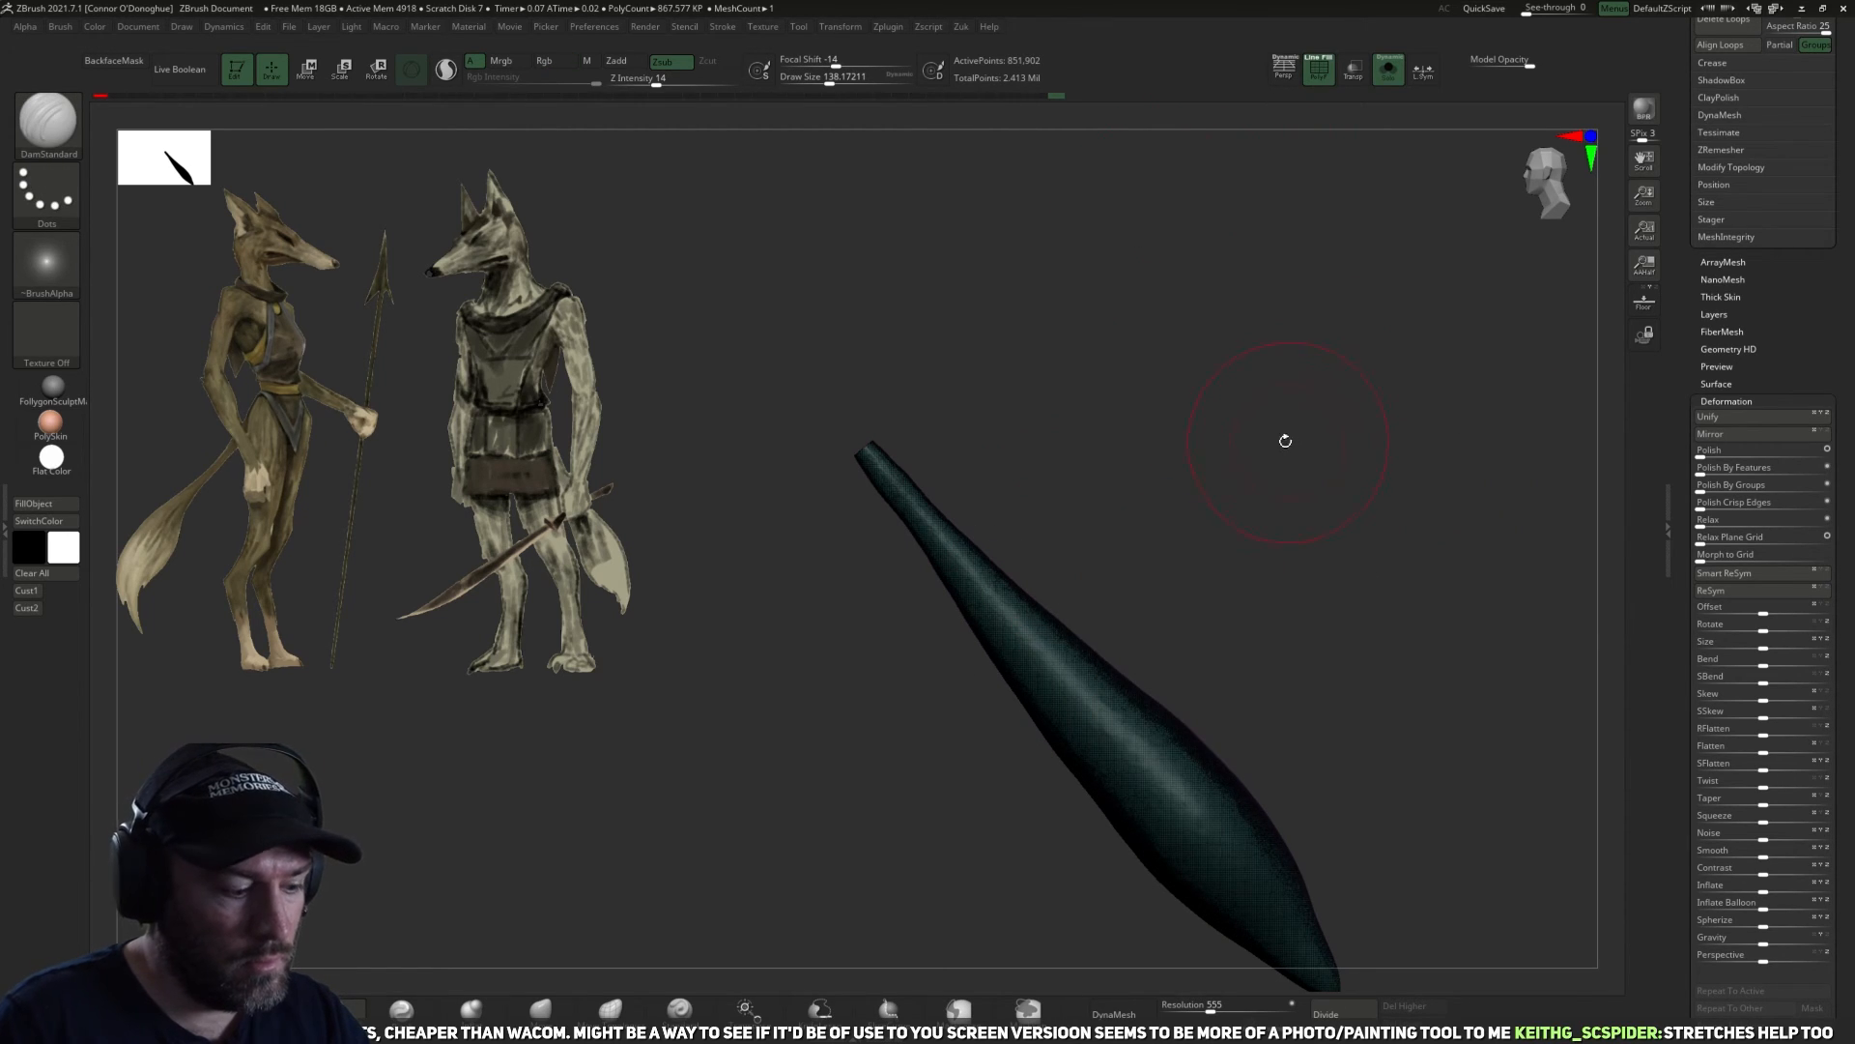
Retopologize the isolated tail with ZRemesher at a target polygon count of 5.
{"action": "mouse_move", "coordinate": [1213, 410]}
{"action": "left_mouse_down"}
{"action": "mouse_move", "coordinate": [1238, 455]}
{"action": "mouse_move", "coordinate": [1288, 267]}
{"action": "left_mouse_up"}
{"action": "left_click", "coordinate": [1240, 442], "text": "ctrl"}
{"action": "left_click", "coordinate": [1319, 68]}
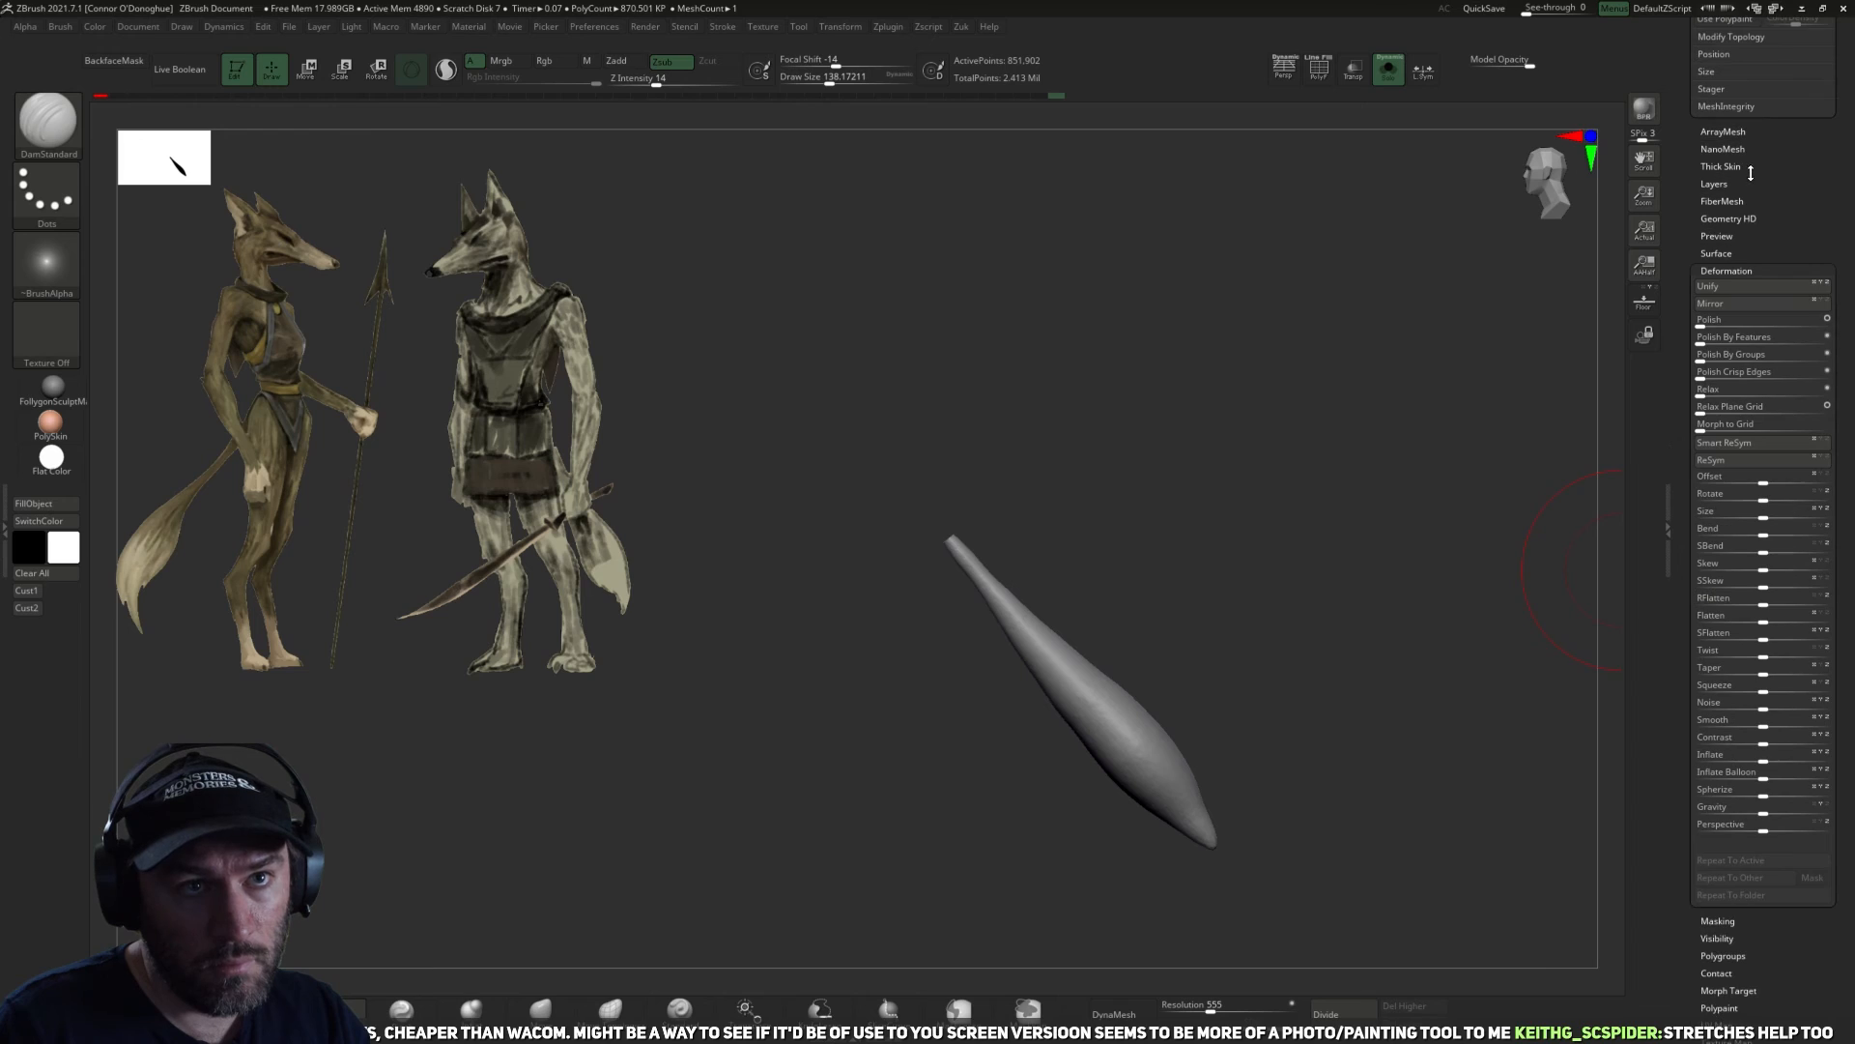
{"action": "left_click", "coordinate": [1712, 152]}
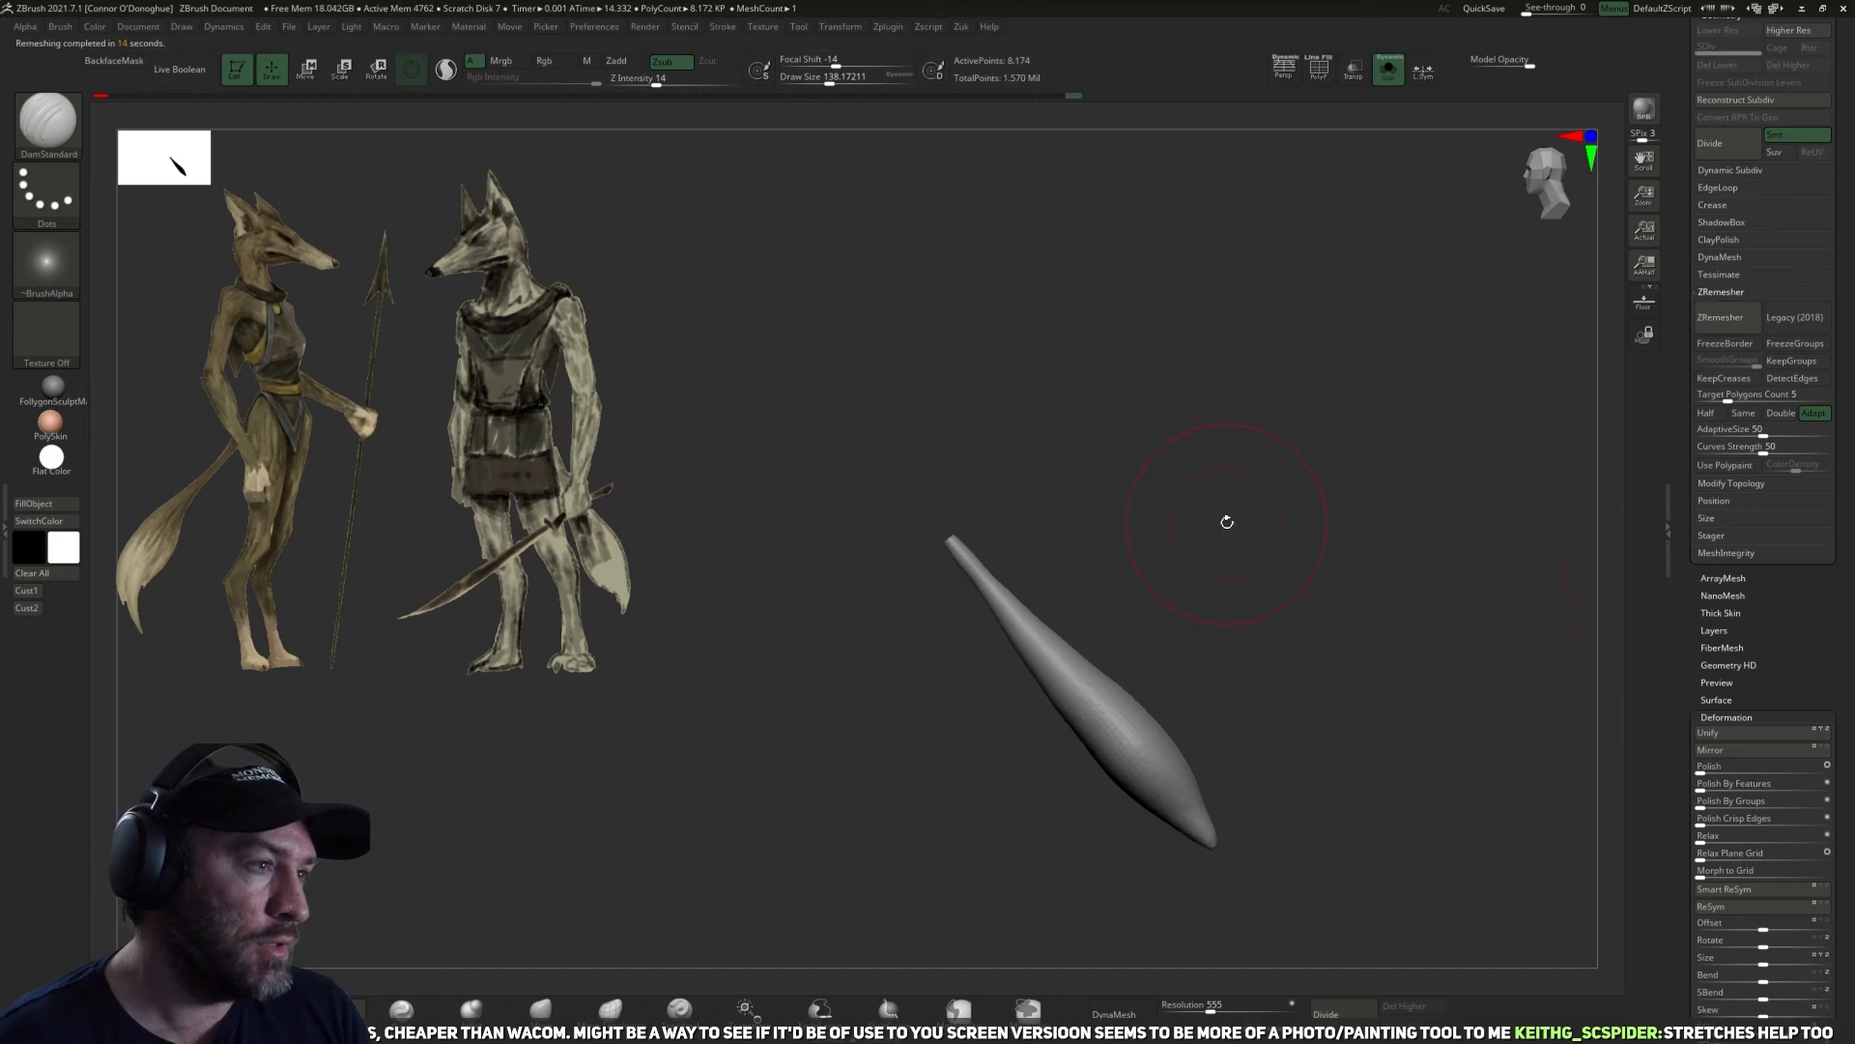
Soften the bulge in the tail's lower half with the Smooth brush at a size of about 162.
{"action": "mouse_move", "coordinate": [1277, 576]}
{"action": "left_mouse_down"}
{"action": "mouse_move", "coordinate": [1243, 653]}
{"action": "mouse_move", "coordinate": [1244, 714]}
{"action": "left_mouse_up"}
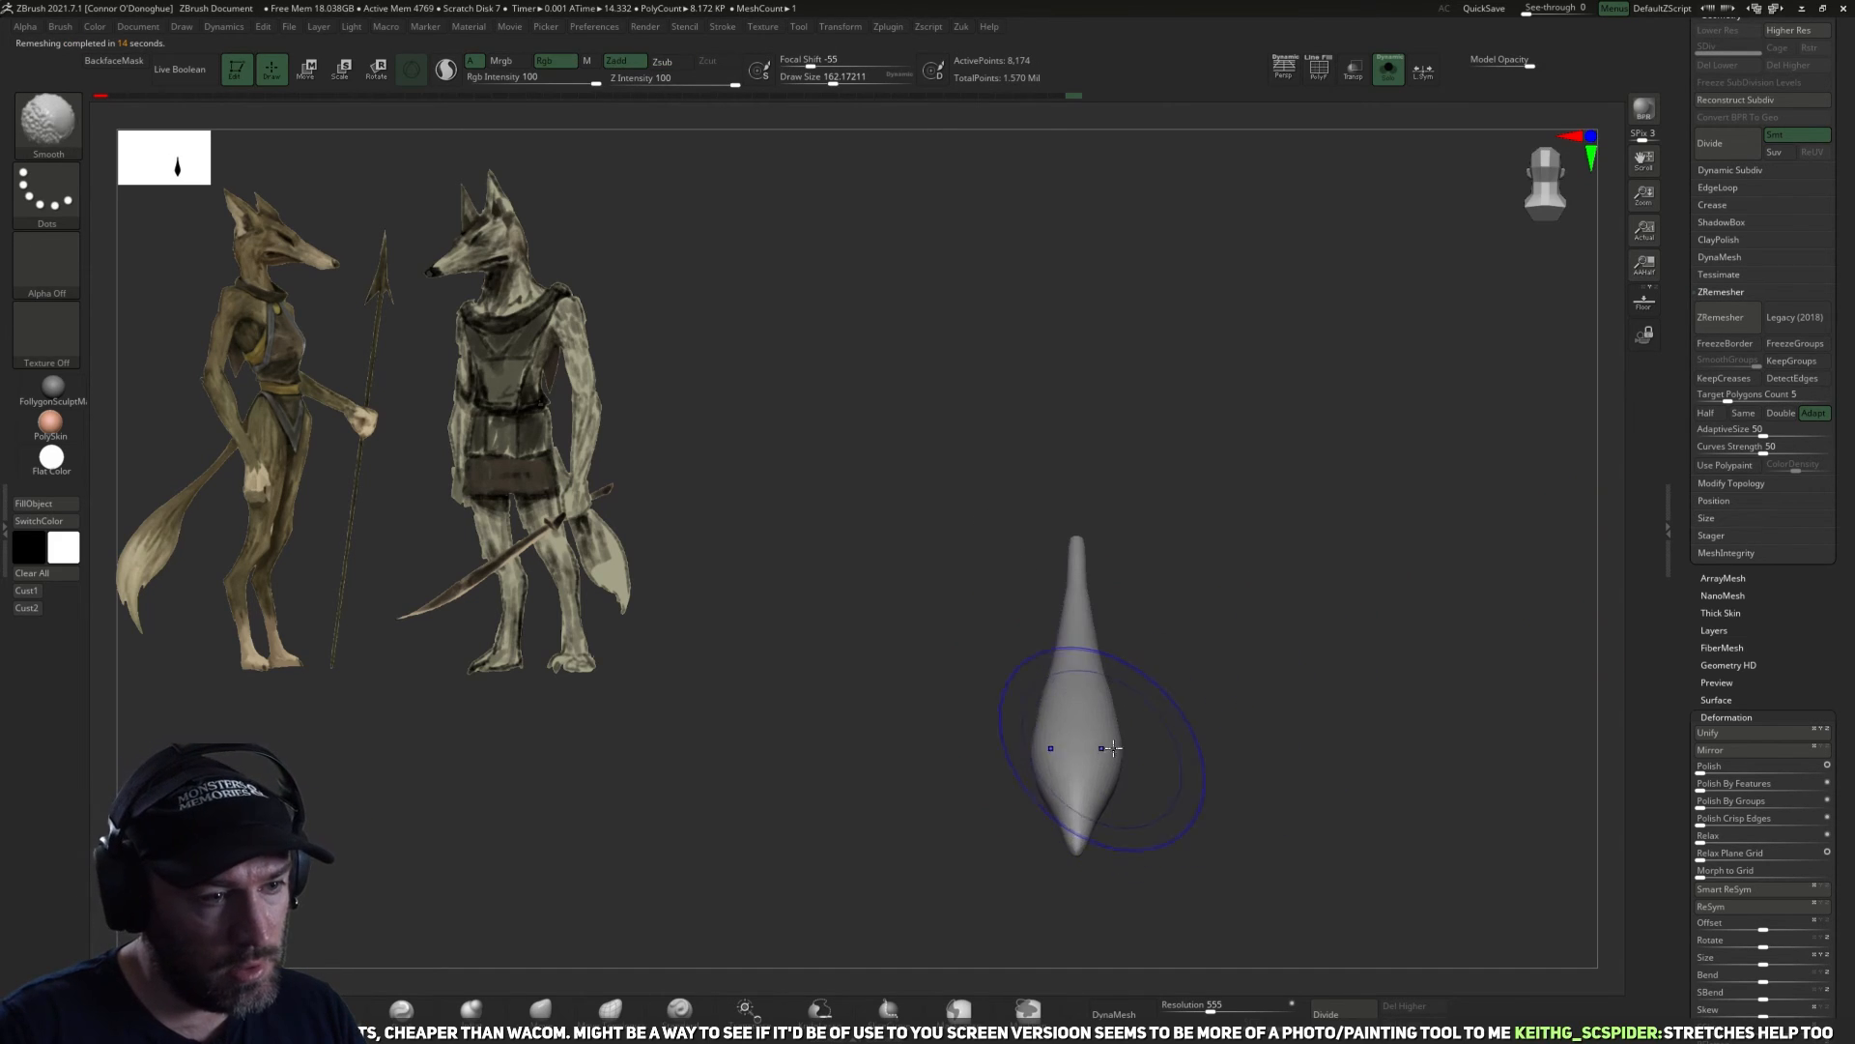
{"action": "left_click_drag", "start_coordinate": [1113, 747], "coordinate": [1053, 739]}
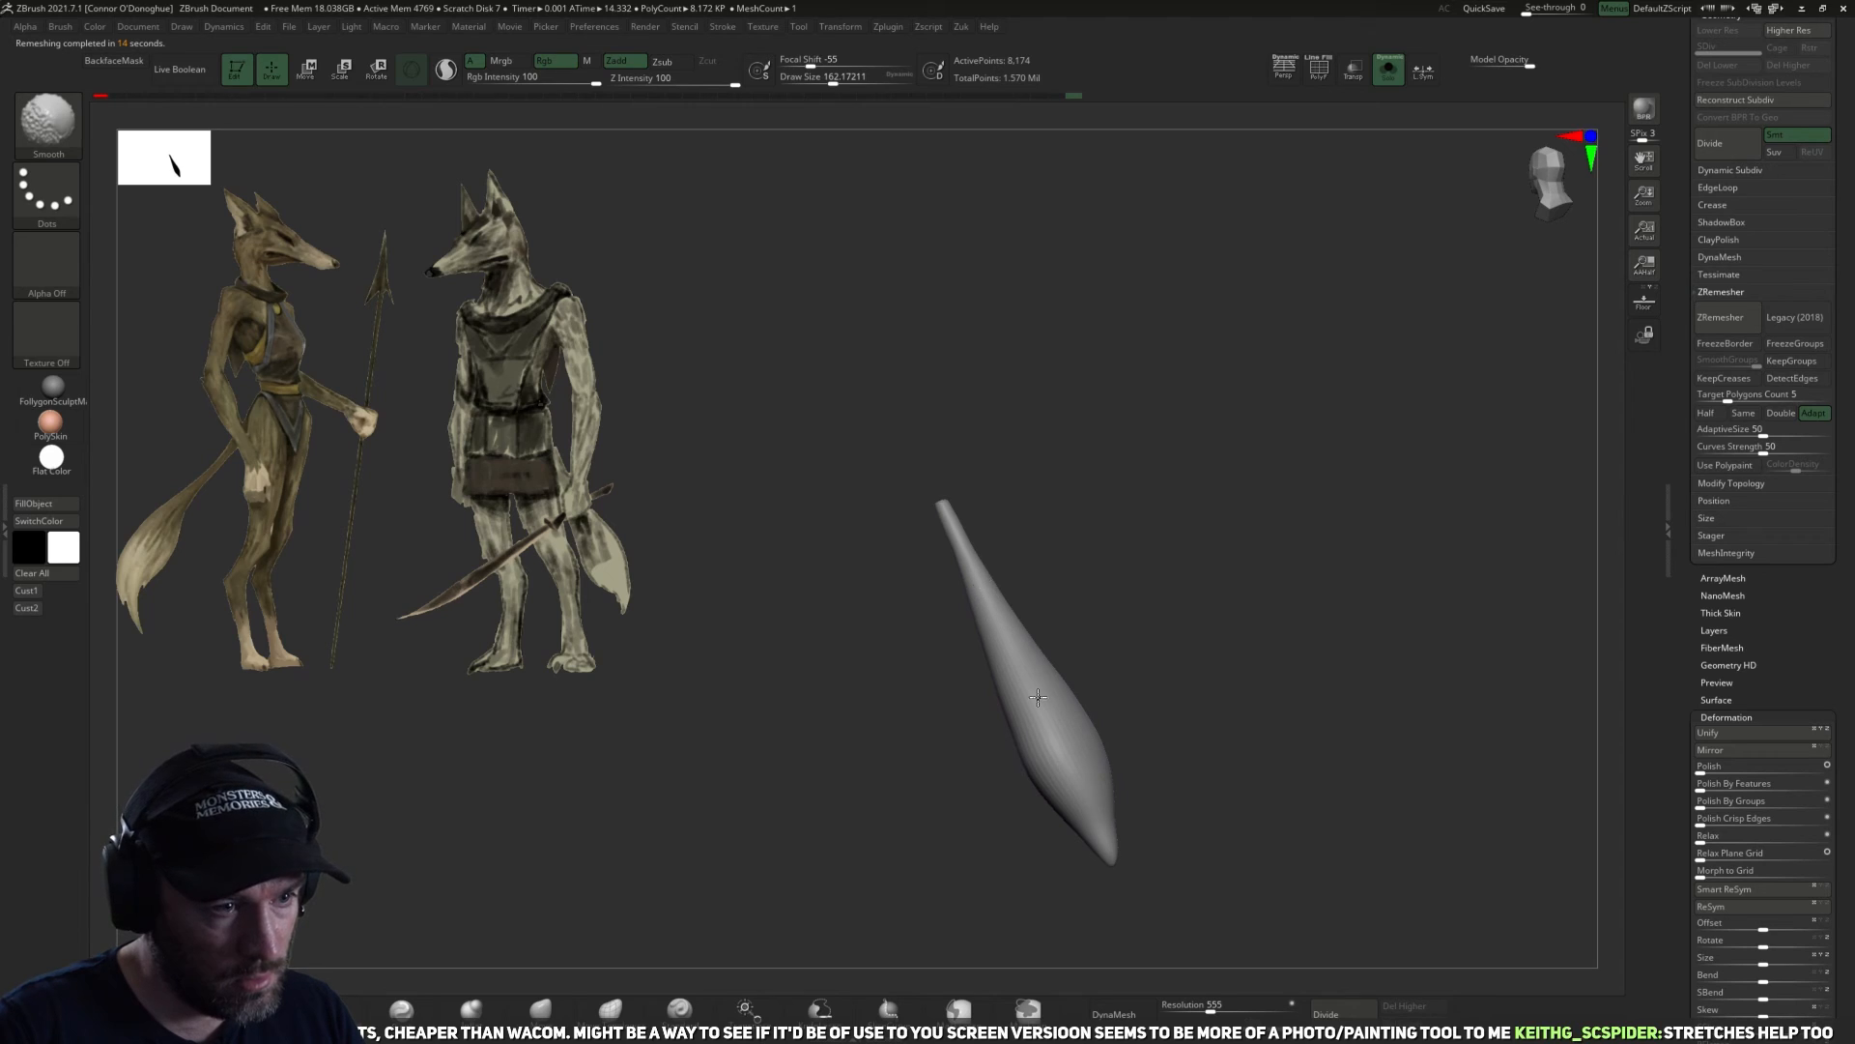
{"action": "left_click_drag", "start_coordinate": [1187, 728], "coordinate": [1123, 256]}
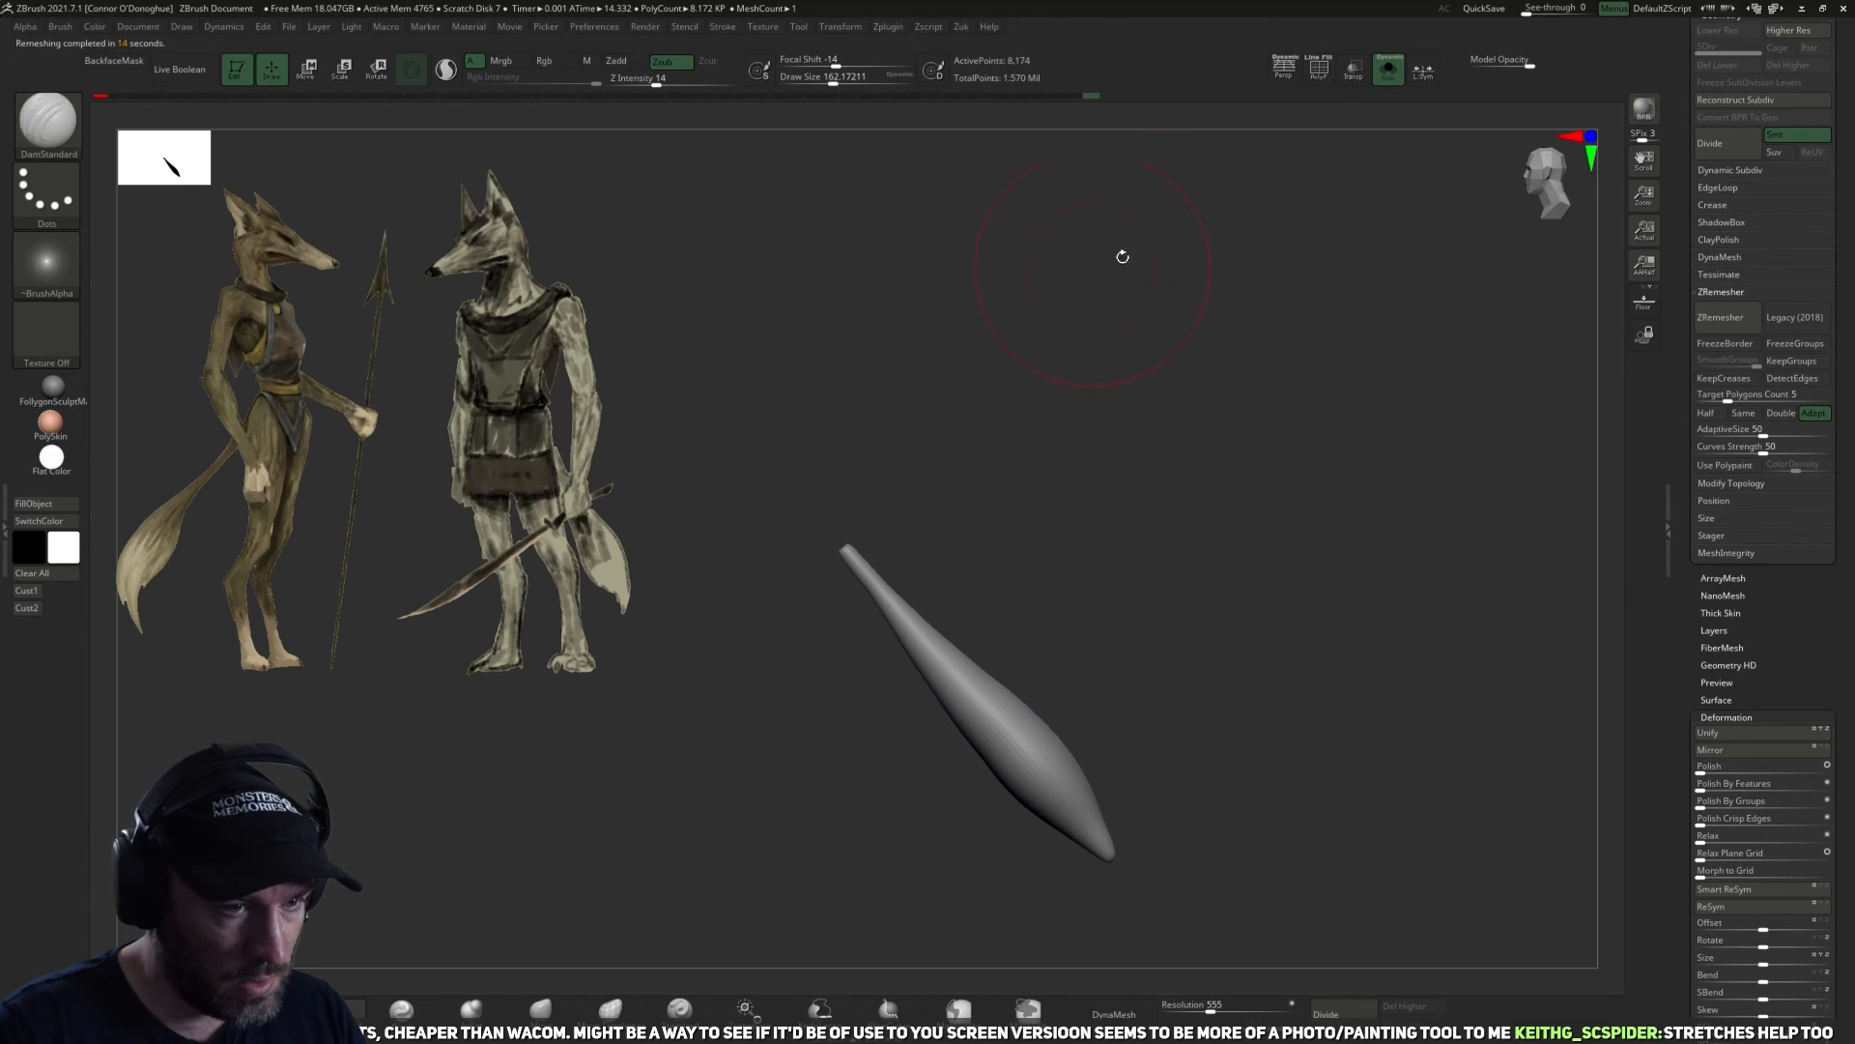
{"action": "left_click_drag", "start_coordinate": [1234, 539], "coordinate": [1358, 533], "text": "alt"}
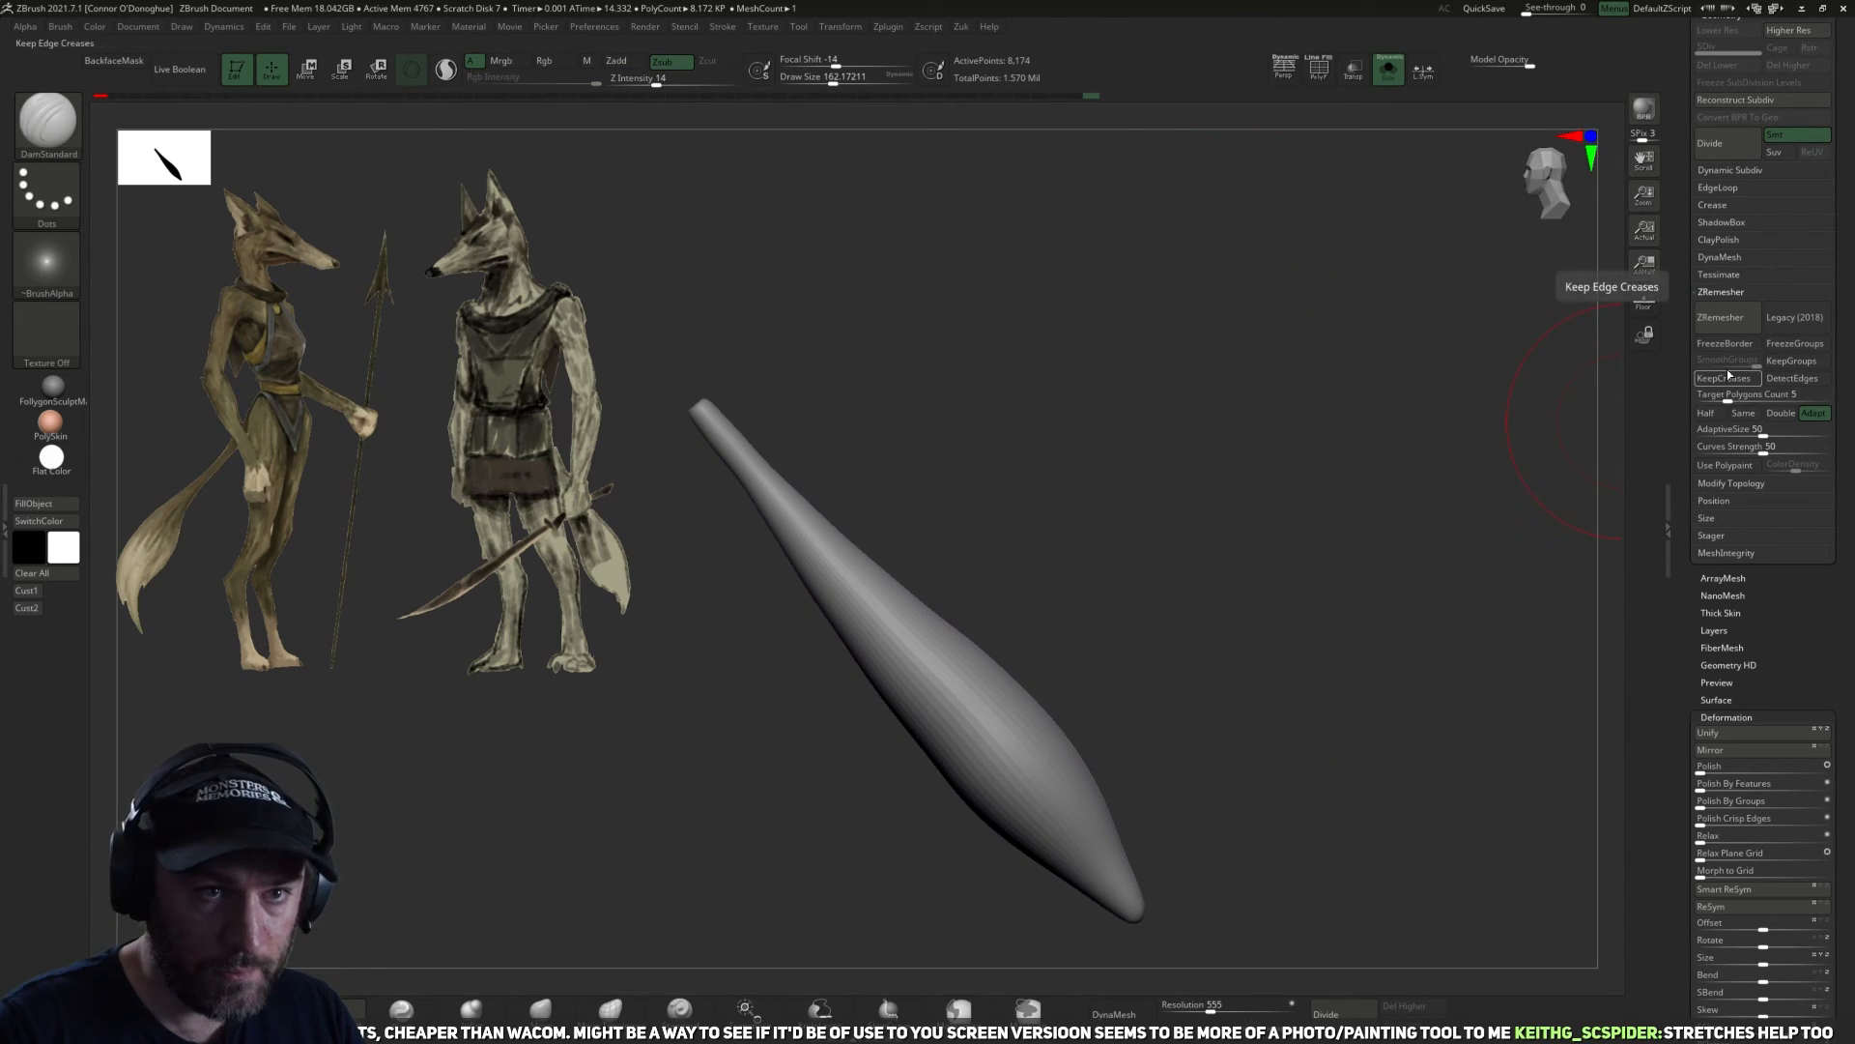
Retopologize the tail with ZRemesher at a target polygon count of 1 and smooth its middle section.
{"action": "left_click_drag", "start_coordinate": [1700, 396], "coordinate": [1695, 395]}
{"action": "left_click", "coordinate": [1722, 317]}
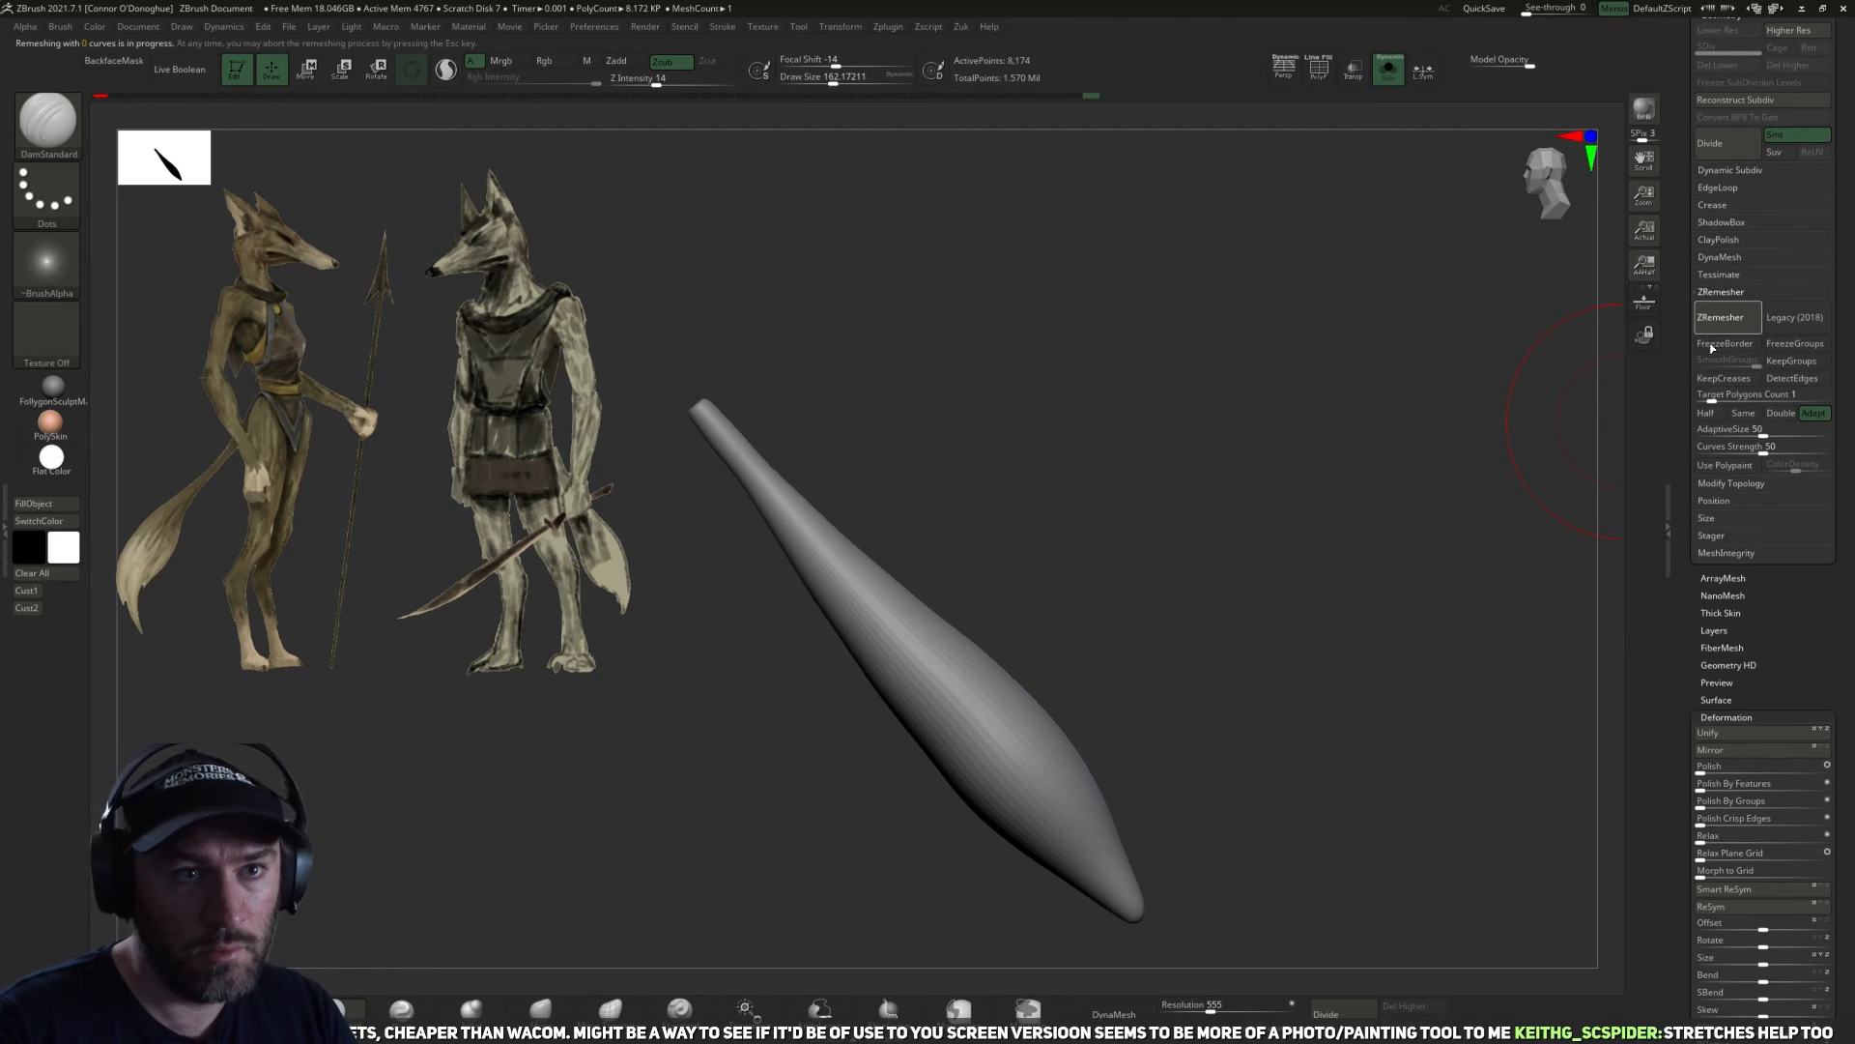
{"action": "key", "text": "shift"}
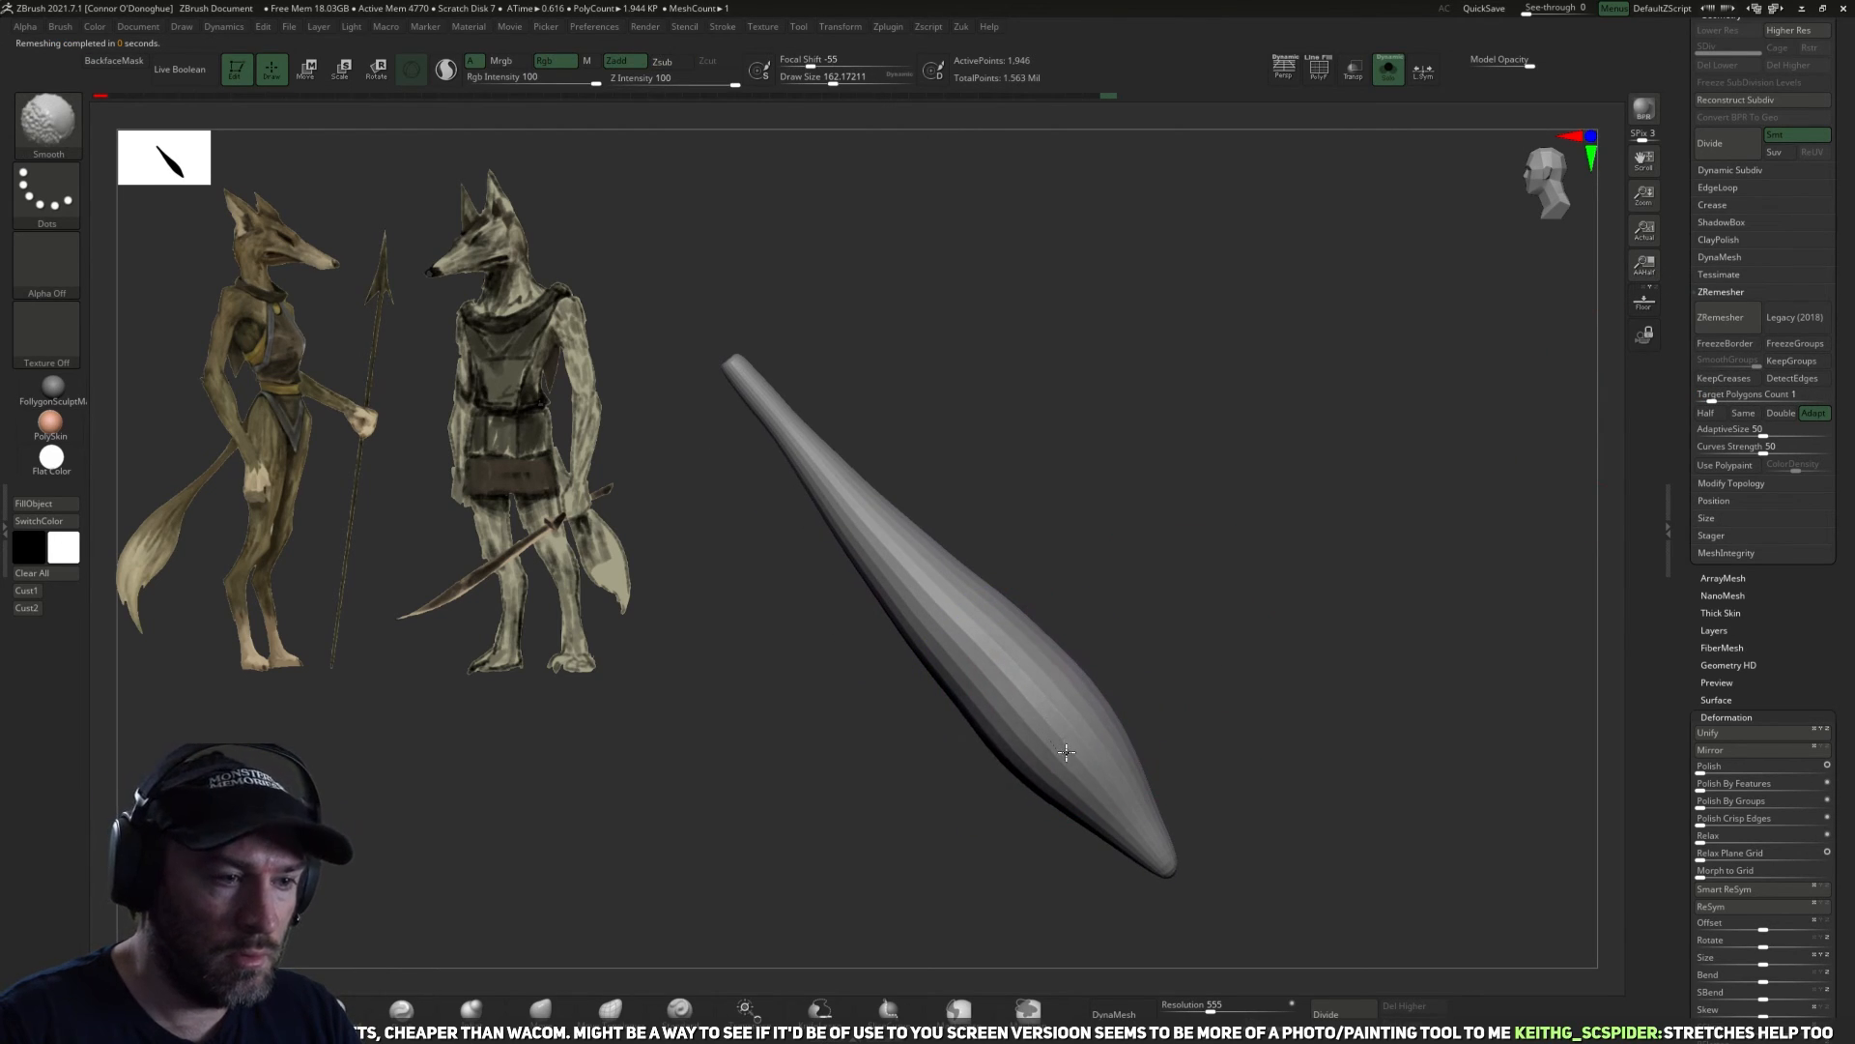
{"action": "mouse_move", "coordinate": [1027, 738]}
{"action": "left_mouse_down", "text": "shift"}
{"action": "mouse_move", "coordinate": [966, 699]}
{"action": "mouse_move", "coordinate": [876, 682]}
{"action": "left_mouse_up", "text": "shift"}
{"action": "left_click_drag", "start_coordinate": [957, 677], "coordinate": [891, 600], "text": "shift"}
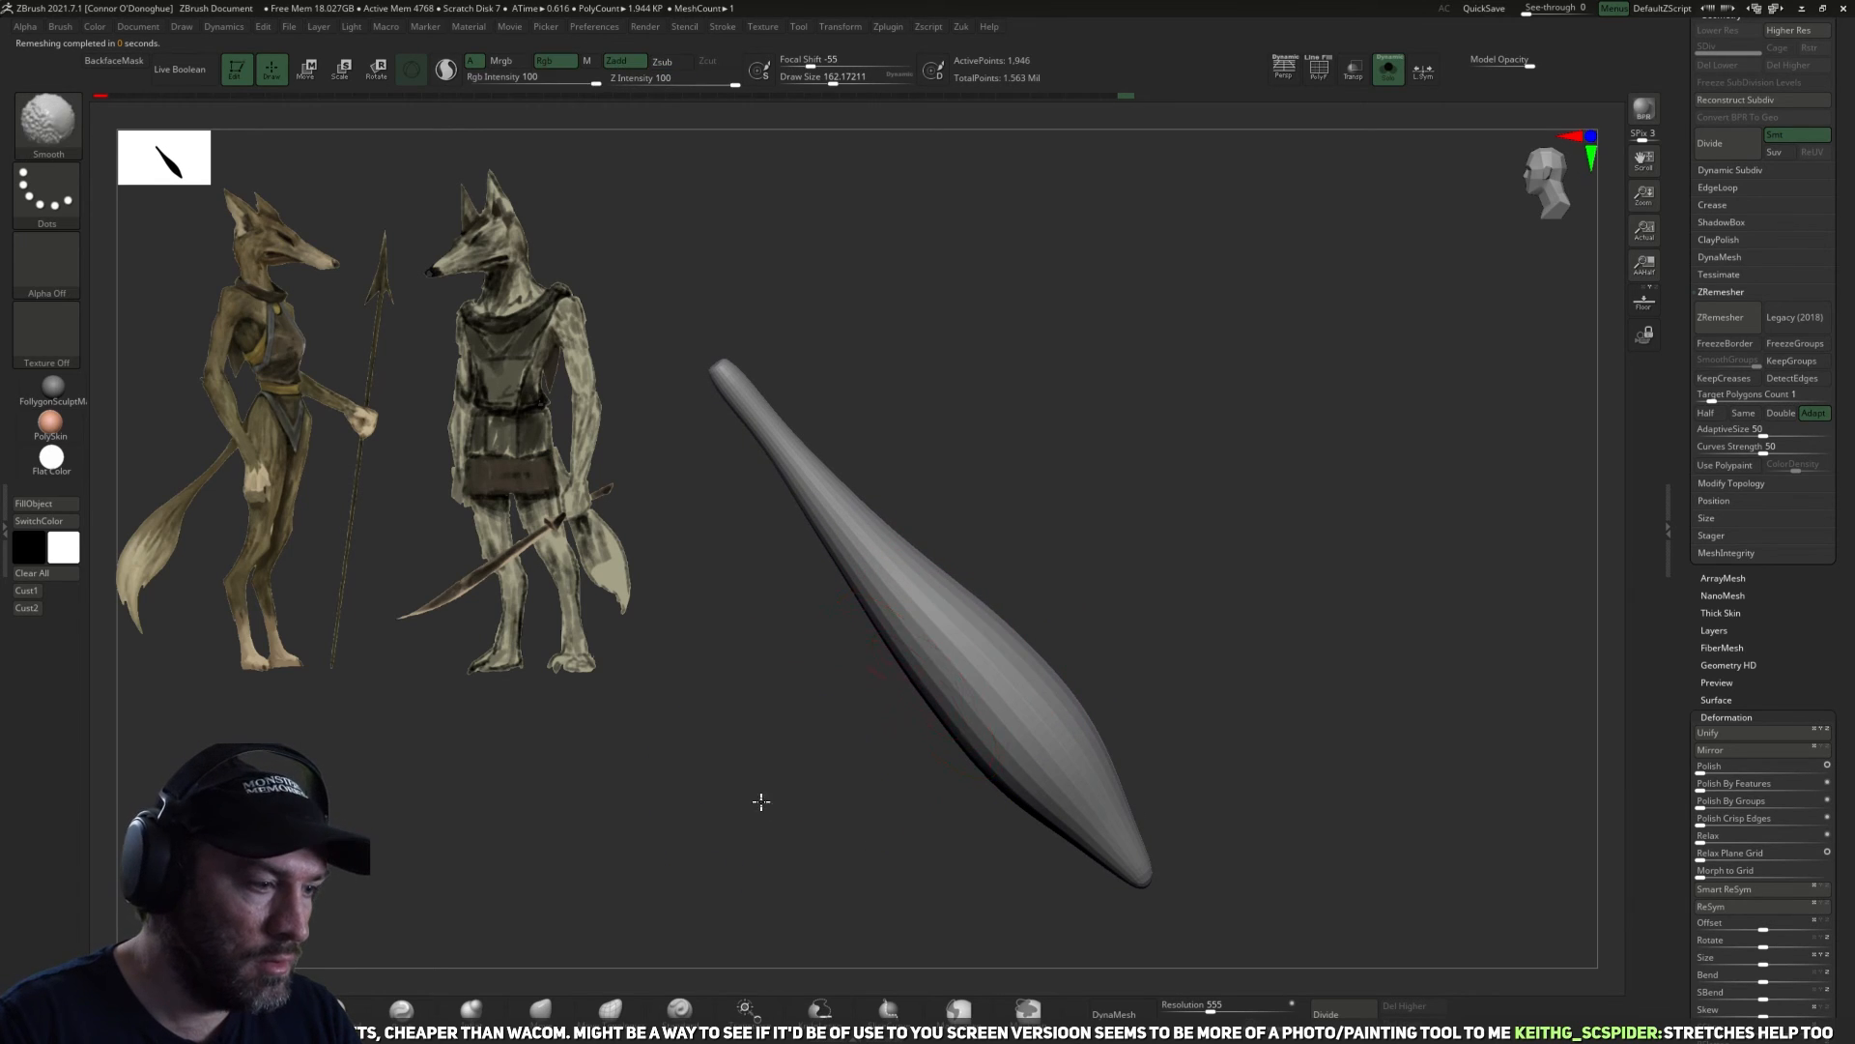
{"action": "left_click_drag", "start_coordinate": [757, 799], "coordinate": [784, 798]}
Thicken the tail's narrow upper section with the Inflat brush and smooth its contour, enlarging the brush to about 194.
{"action": "left_click", "coordinate": [470, 1008]}
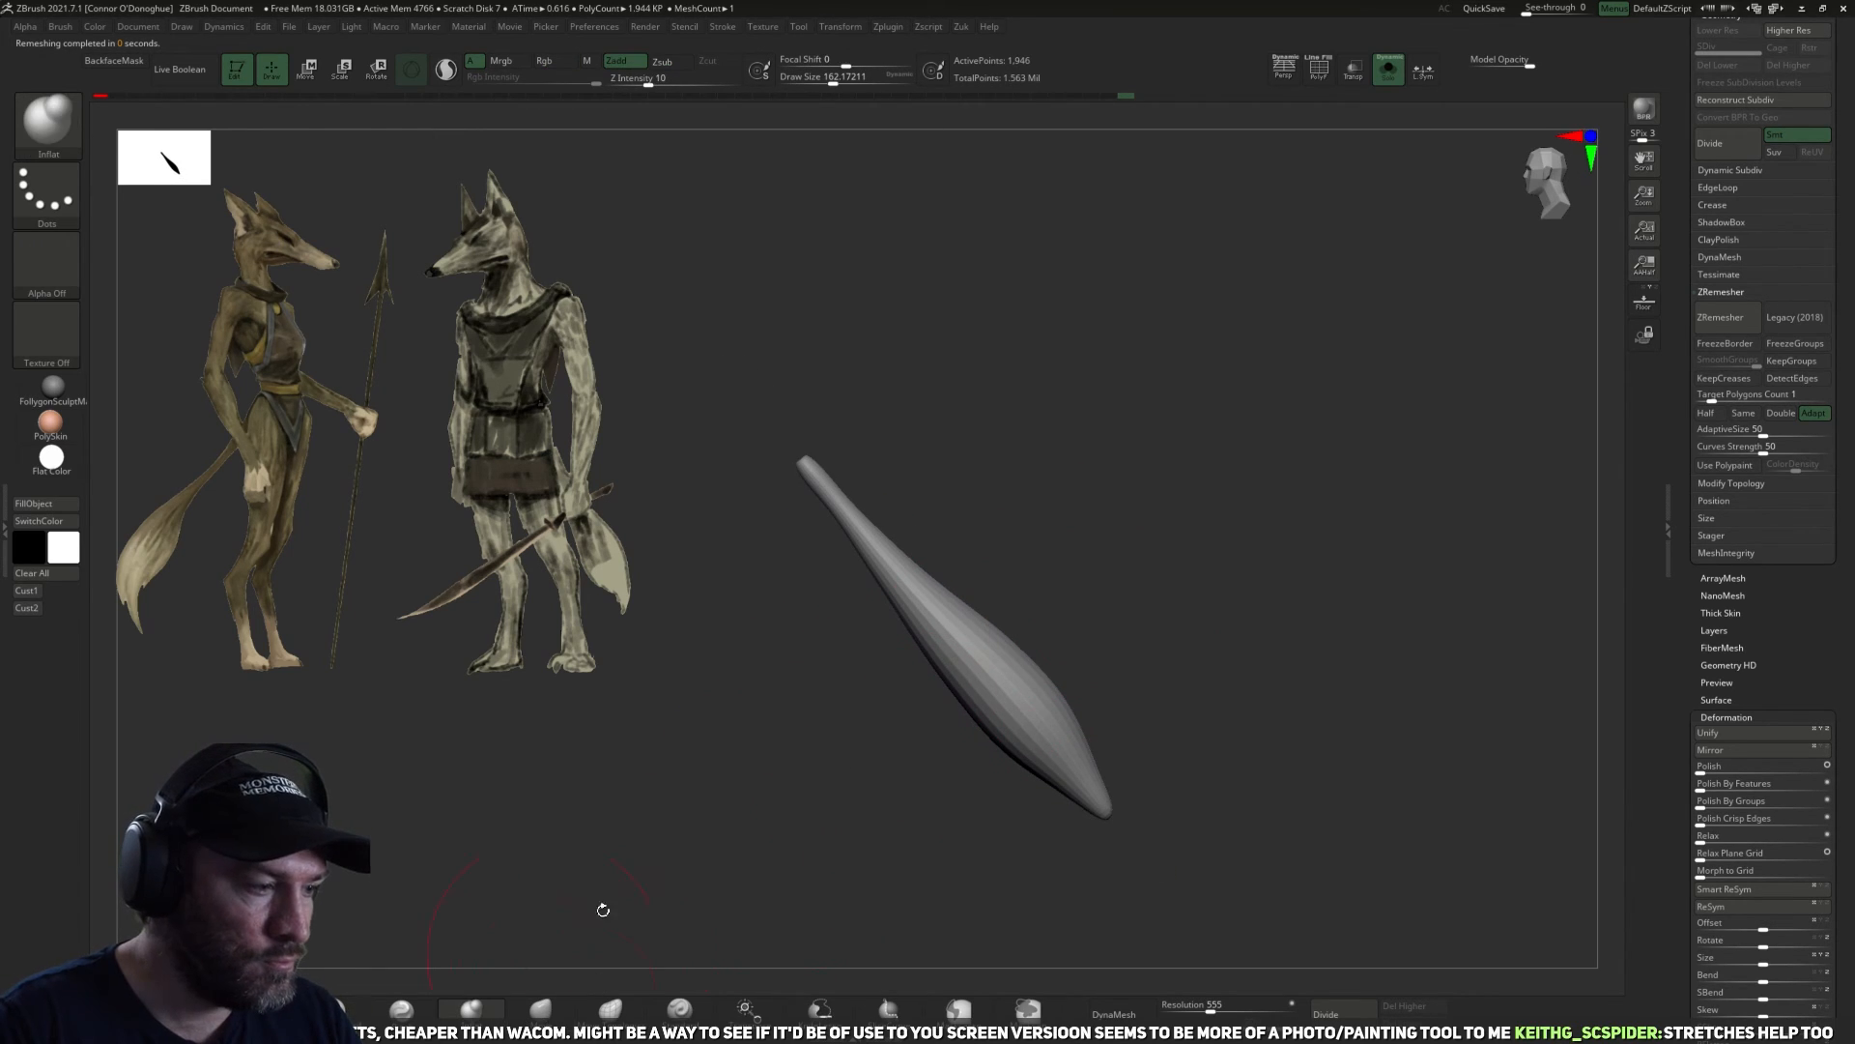
{"action": "left_click_drag", "start_coordinate": [915, 578], "coordinate": [904, 602]}
{"action": "mouse_move", "coordinate": [820, 490]}
{"action": "left_mouse_down"}
{"action": "mouse_move", "coordinate": [912, 650]}
{"action": "mouse_move", "coordinate": [1008, 756]}
{"action": "left_mouse_up"}
{"action": "left_click_drag", "start_coordinate": [1065, 661], "coordinate": [1139, 677]}
{"action": "left_click_drag", "start_coordinate": [1010, 715], "coordinate": [1017, 773]}
{"action": "left_click_drag", "start_coordinate": [1135, 708], "coordinate": [1092, 711]}
{"action": "left_click_drag", "start_coordinate": [1005, 758], "coordinate": [988, 725], "text": "shift"}
{"action": "mouse_move", "coordinate": [874, 661]}
{"action": "left_mouse_down"}
{"action": "mouse_move", "coordinate": [908, 658]}
{"action": "mouse_move", "coordinate": [860, 527]}
{"action": "mouse_move", "coordinate": [964, 667]}
{"action": "mouse_move", "coordinate": [933, 619]}
{"action": "mouse_move", "coordinate": [920, 708]}
{"action": "left_mouse_up"}
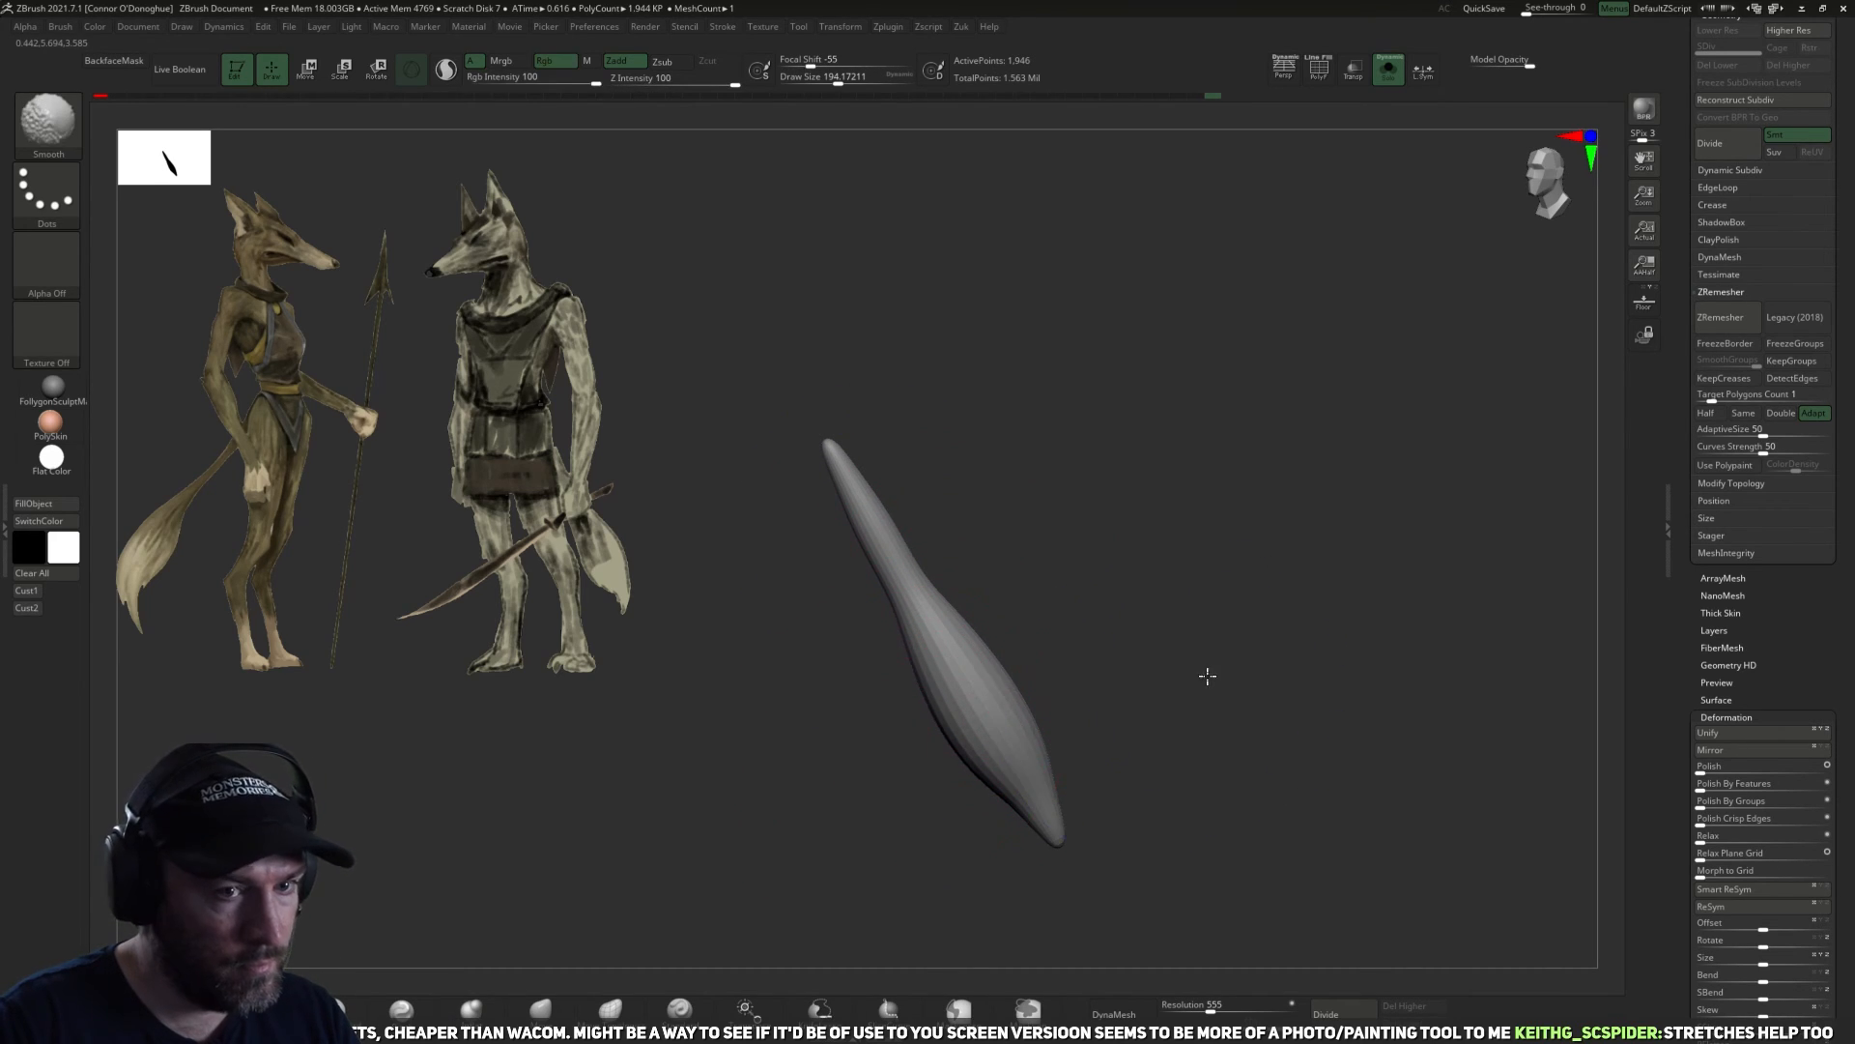
Reduce the tail's mesh with repeated ZRemesher passes set to Half, turning Adapt off for the last one.
{"action": "left_click_drag", "start_coordinate": [1207, 675], "coordinate": [1268, 669]}
{"action": "left_click", "coordinate": [1719, 418]}
{"action": "left_click", "coordinate": [1721, 321]}
{"action": "left_click", "coordinate": [1721, 315]}
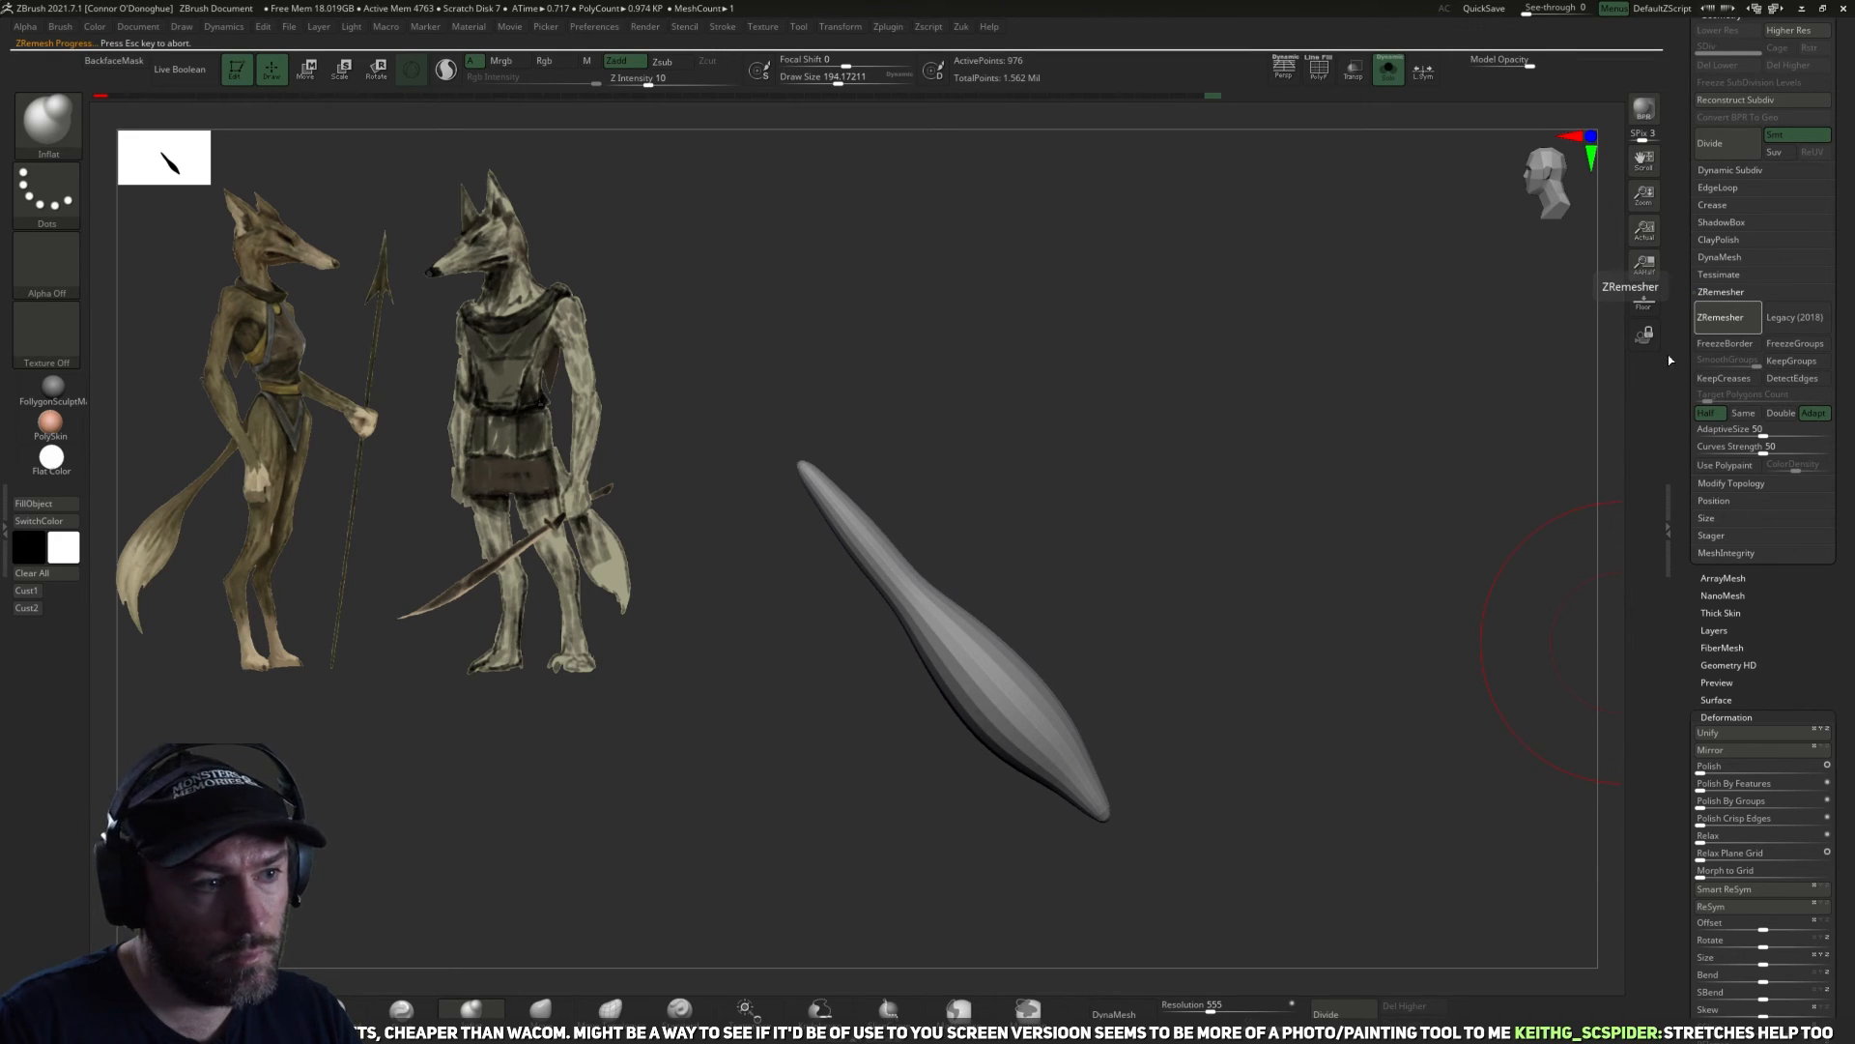
{"action": "left_click", "coordinate": [1318, 68]}
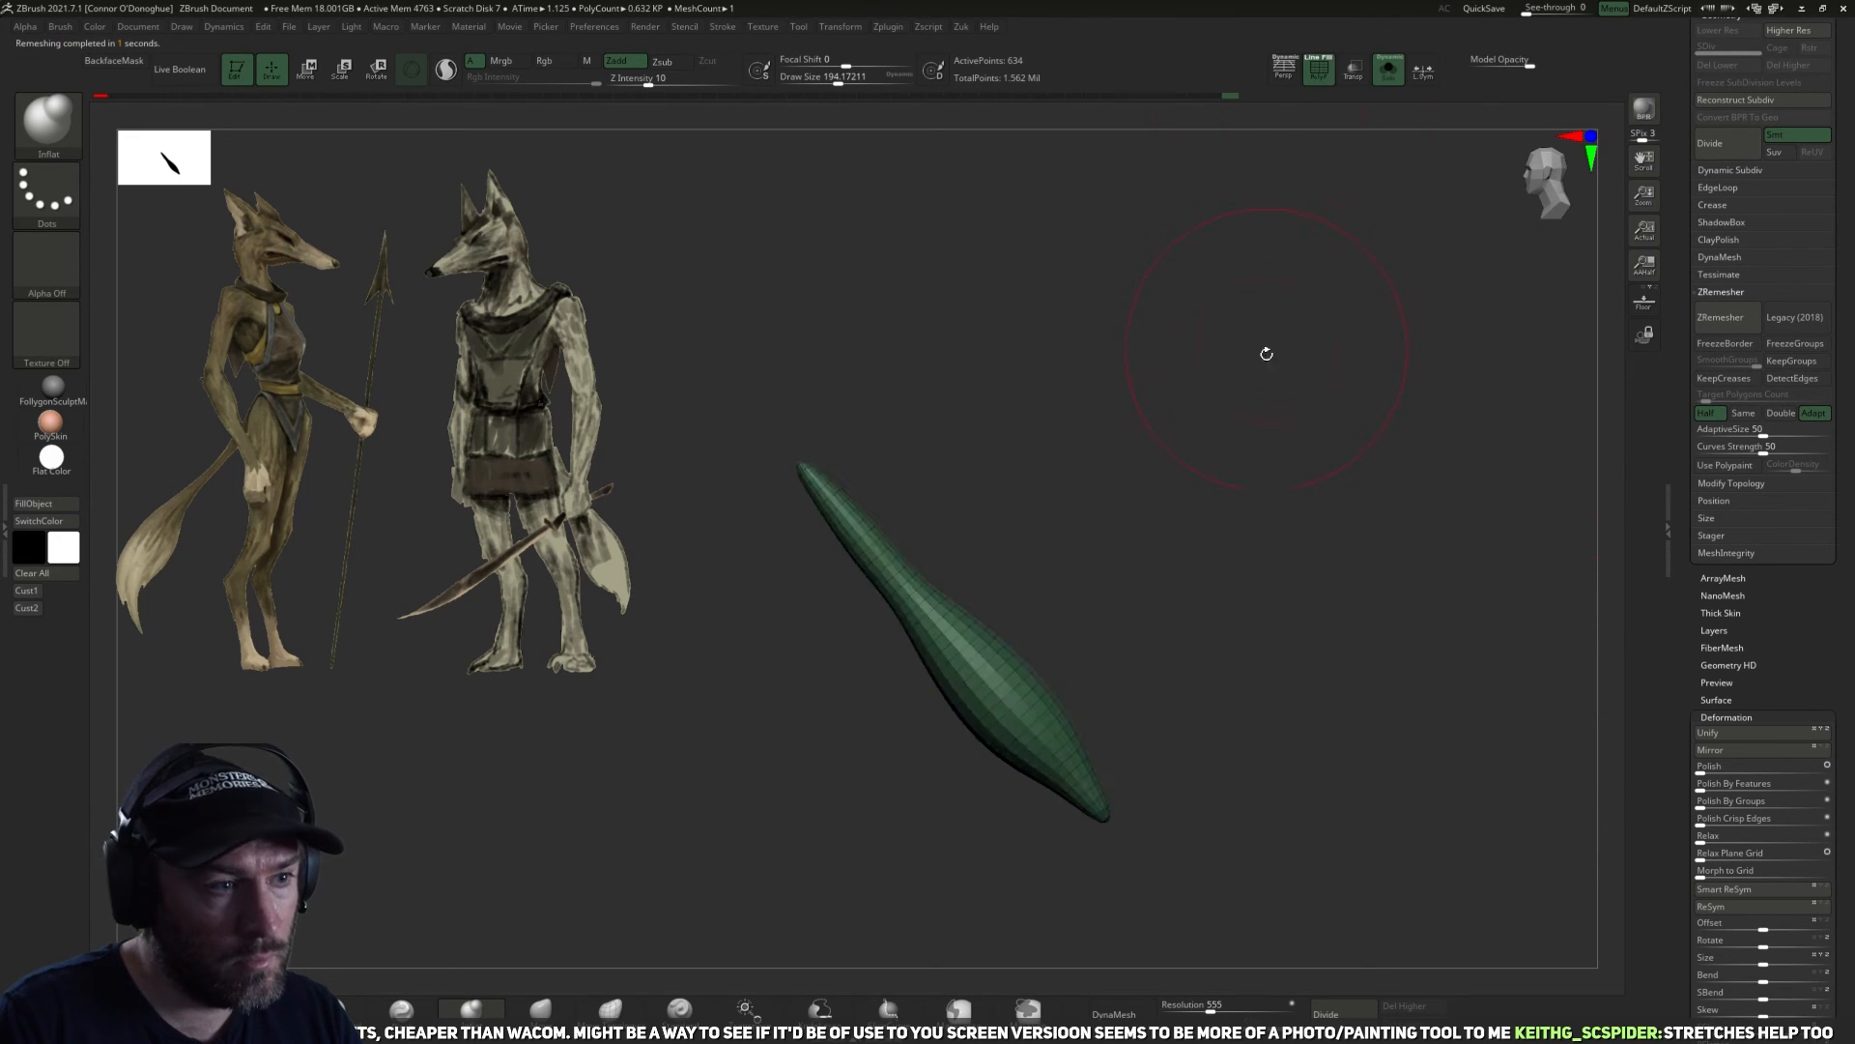
{"action": "key", "text": "f"}
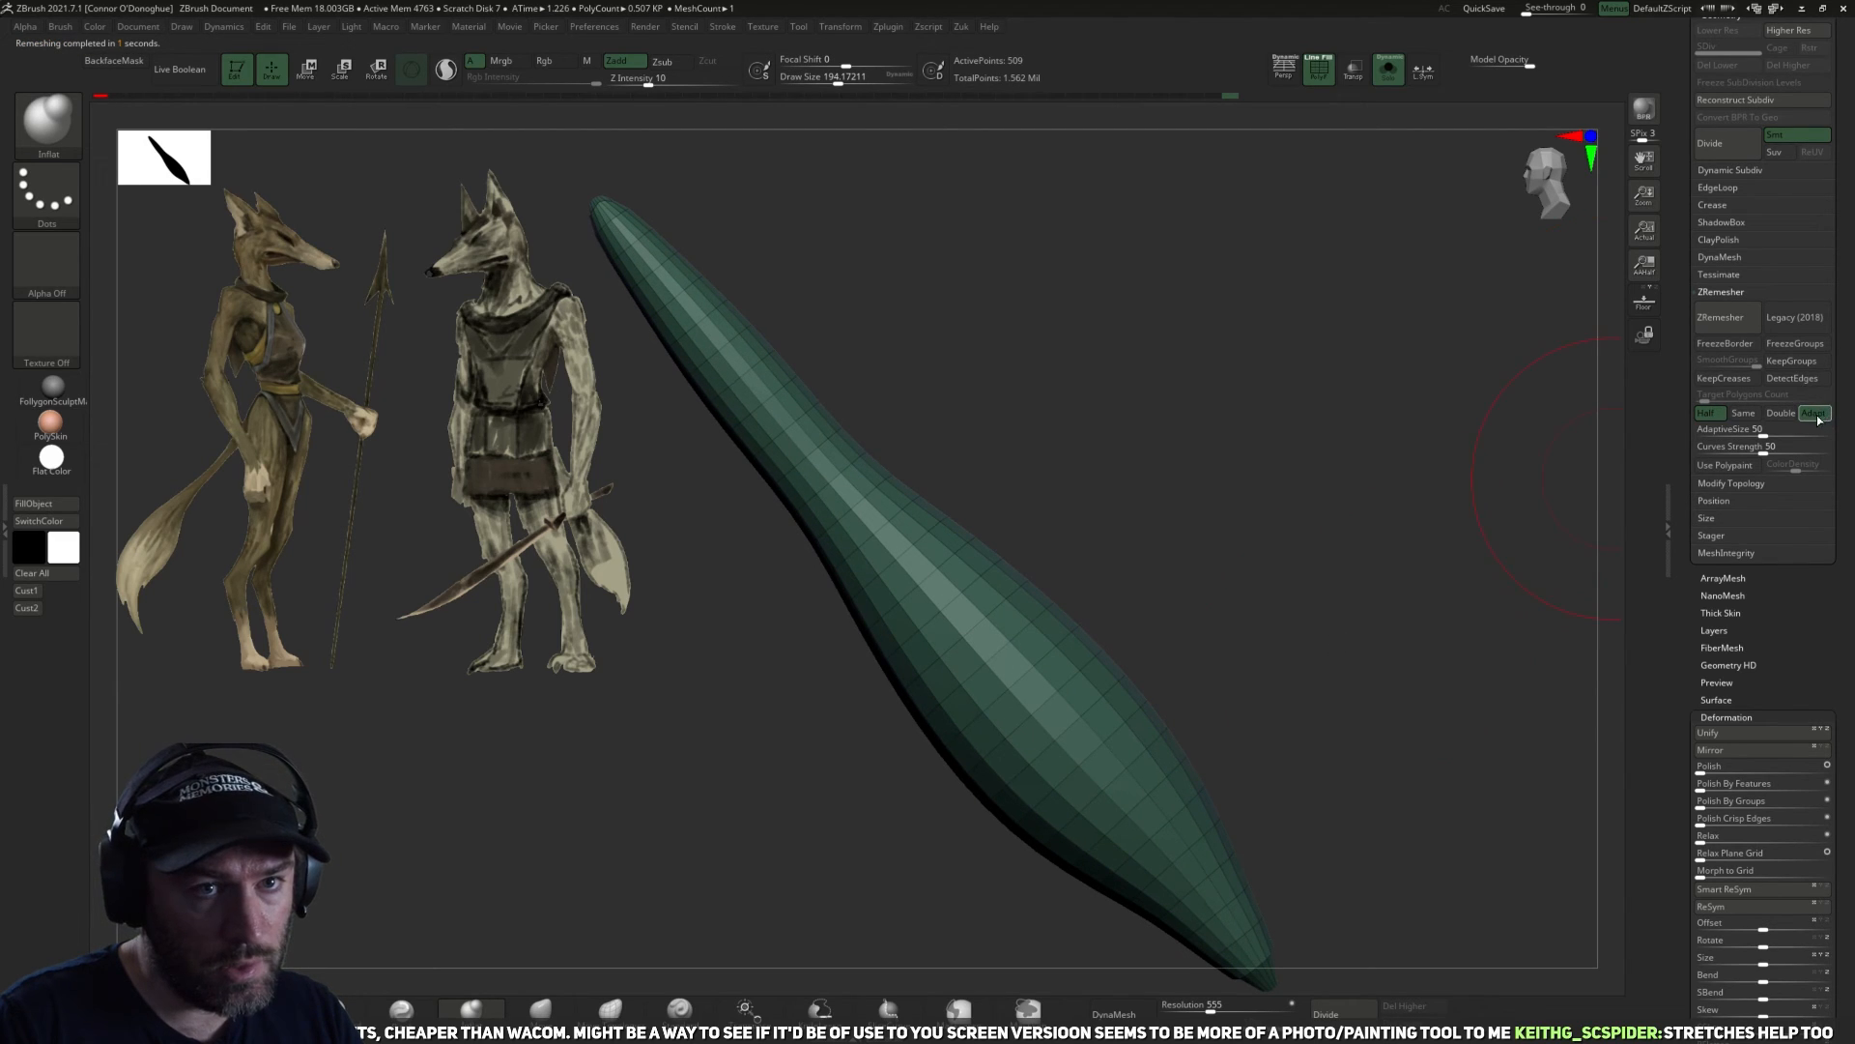
{"action": "left_click", "coordinate": [1722, 317]}
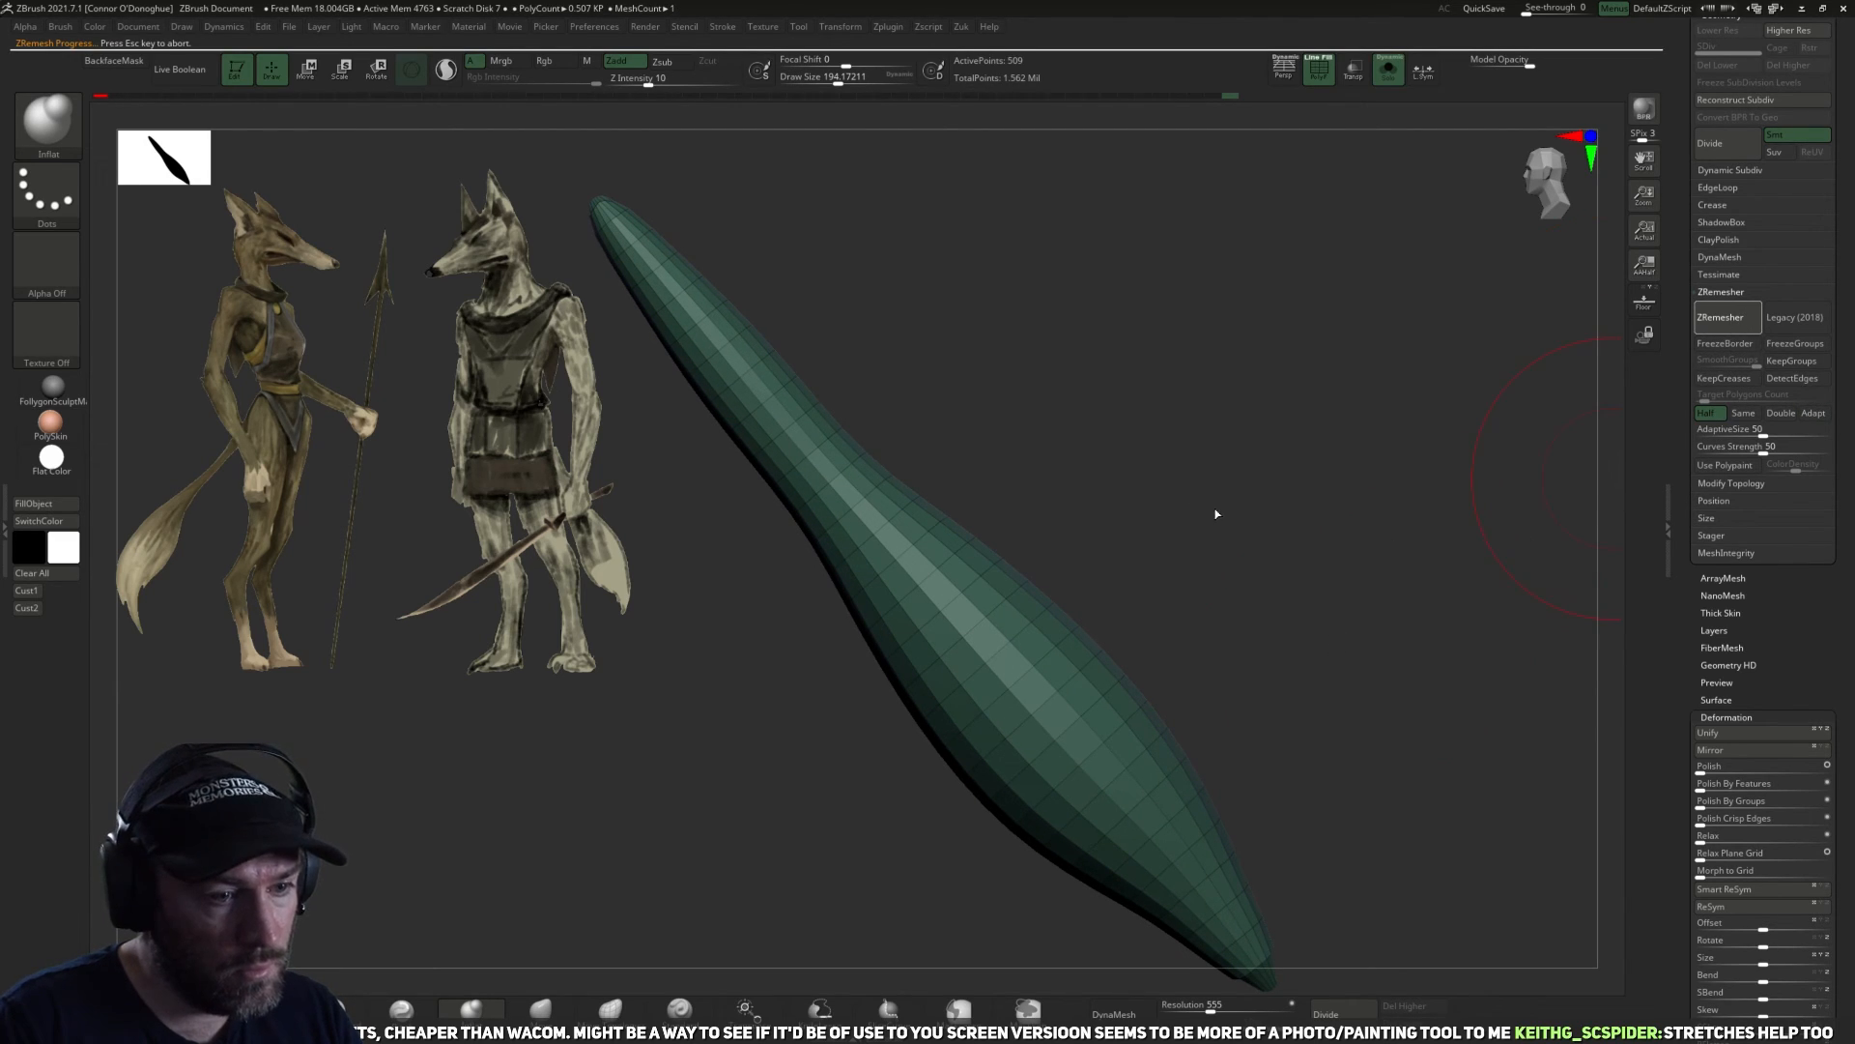
Smooth the low-resolution tail's middle and fill out its form with the Inflat brush.
{"action": "left_click_drag", "start_coordinate": [1267, 530], "coordinate": [1101, 592], "text": "alt"}
{"action": "left_click_drag", "start_coordinate": [962, 654], "coordinate": [933, 597], "text": "shift"}
{"action": "key", "text": "ctrl+z"}
{"action": "left_click_drag", "start_coordinate": [968, 670], "coordinate": [929, 630], "text": "shift"}
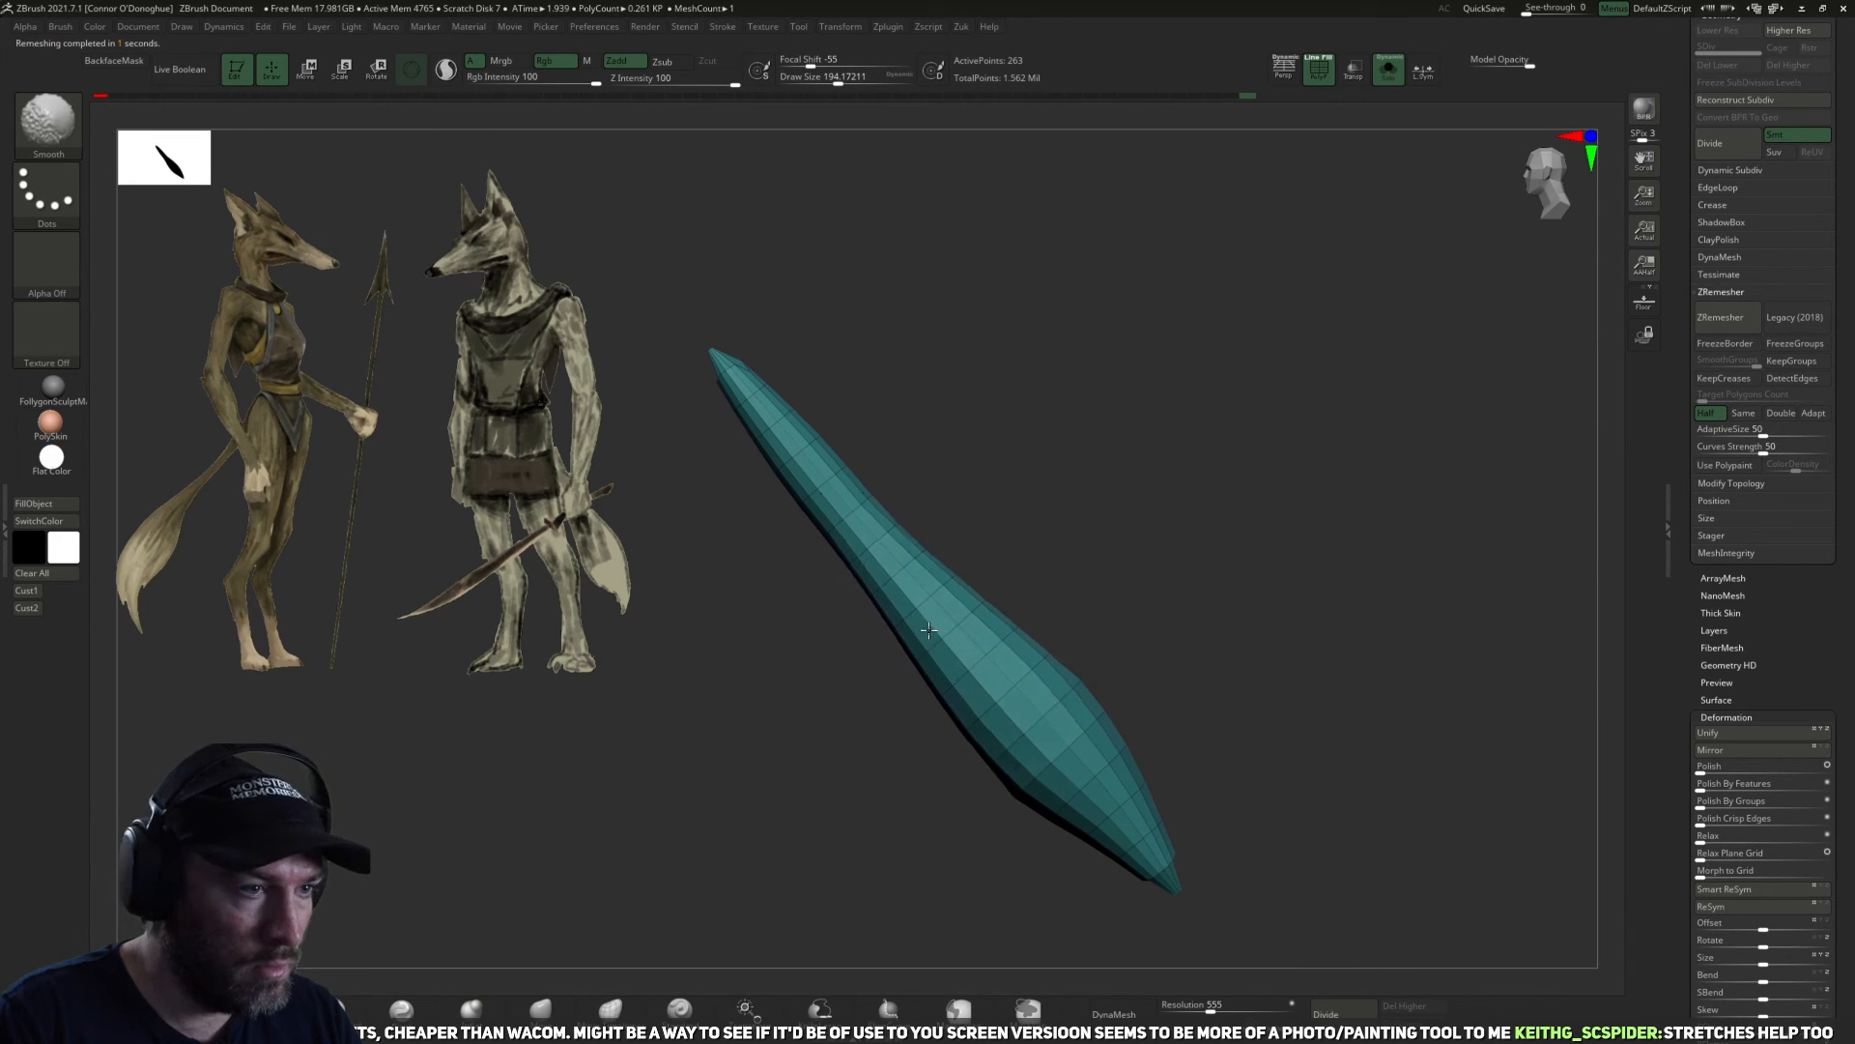
{"action": "key", "text": "b"}
{"action": "key", "text": "i"}
{"action": "key", "text": "n"}
{"action": "left_click_drag", "start_coordinate": [1199, 812], "coordinate": [1249, 769]}
Subdivide the tail once to level 2 and round off its lower tip with the Smooth brush.
{"action": "right_click", "coordinate": [1277, 688]}
{"action": "key", "text": "ctrl+d"}
{"action": "left_click_drag", "start_coordinate": [1334, 870], "coordinate": [1112, 763]}
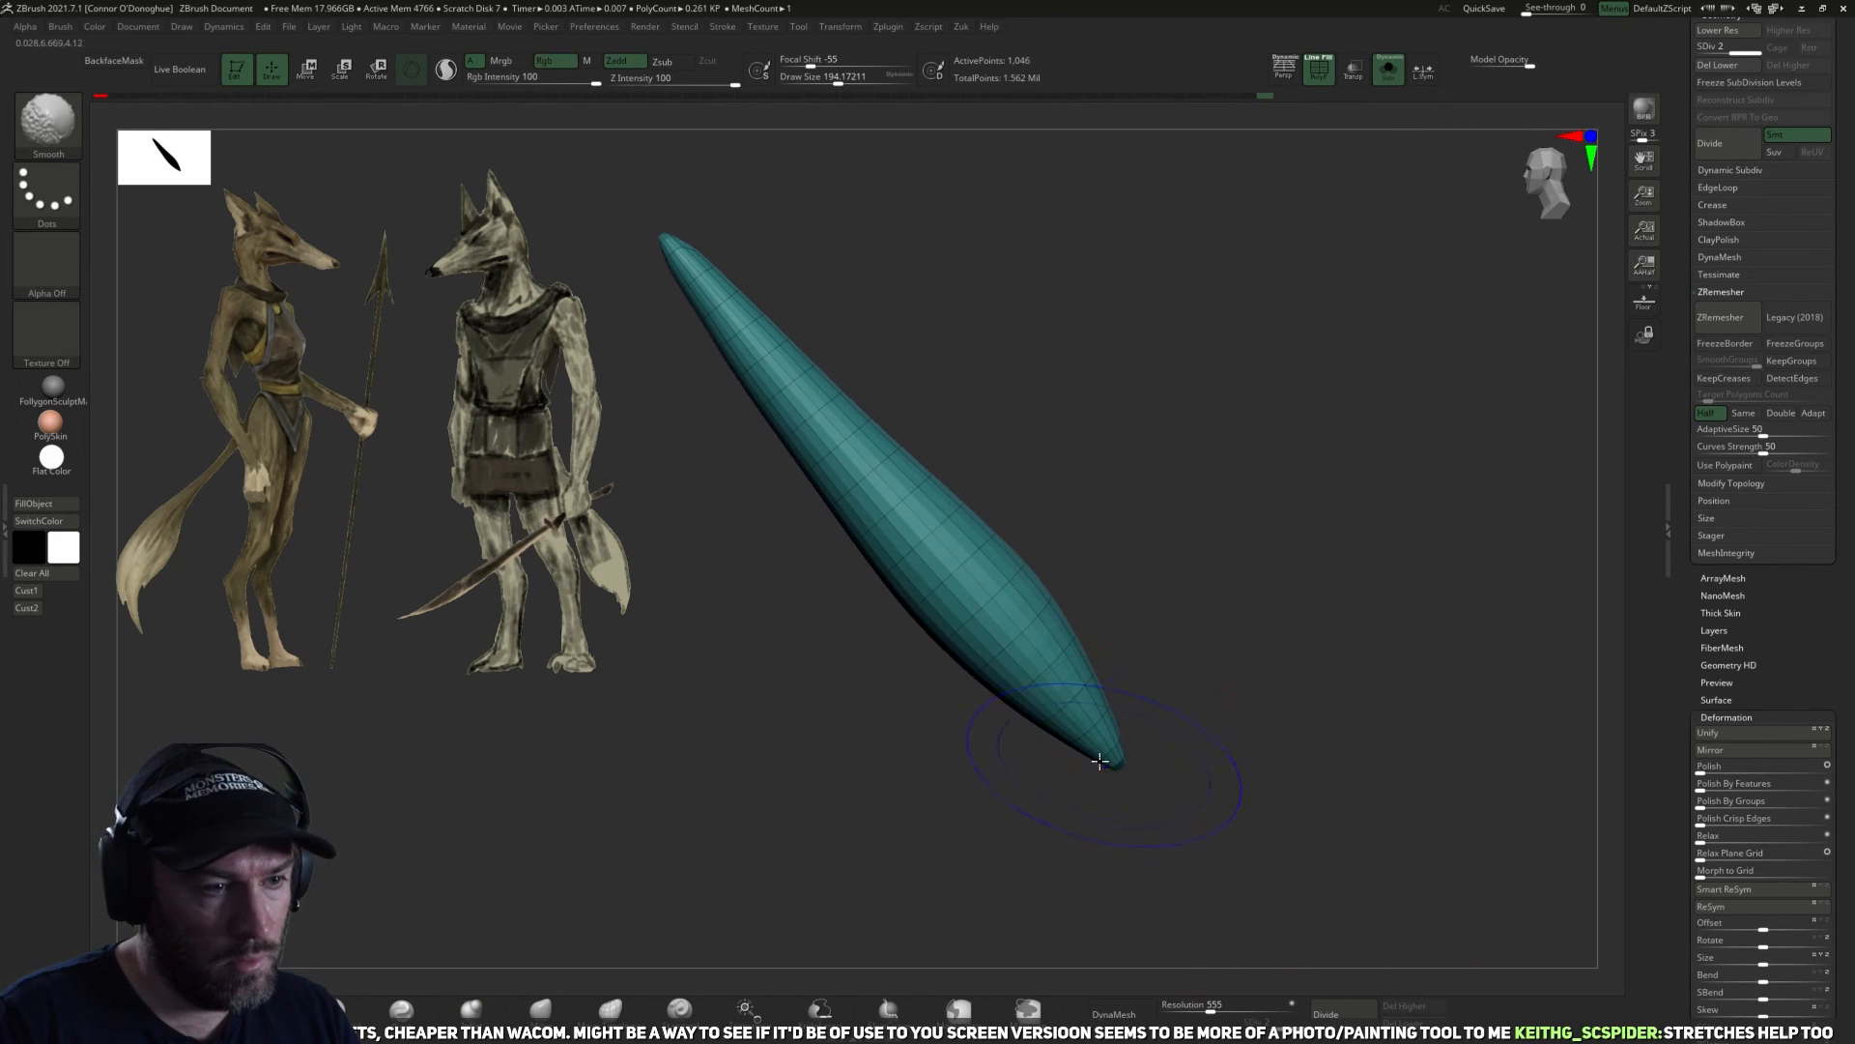
{"action": "left_click_drag", "start_coordinate": [1250, 791], "coordinate": [1186, 817]}
{"action": "left_click_drag", "start_coordinate": [1085, 708], "coordinate": [1124, 783], "text": "shift"}
{"action": "left_click_drag", "start_coordinate": [1267, 745], "coordinate": [1263, 720]}
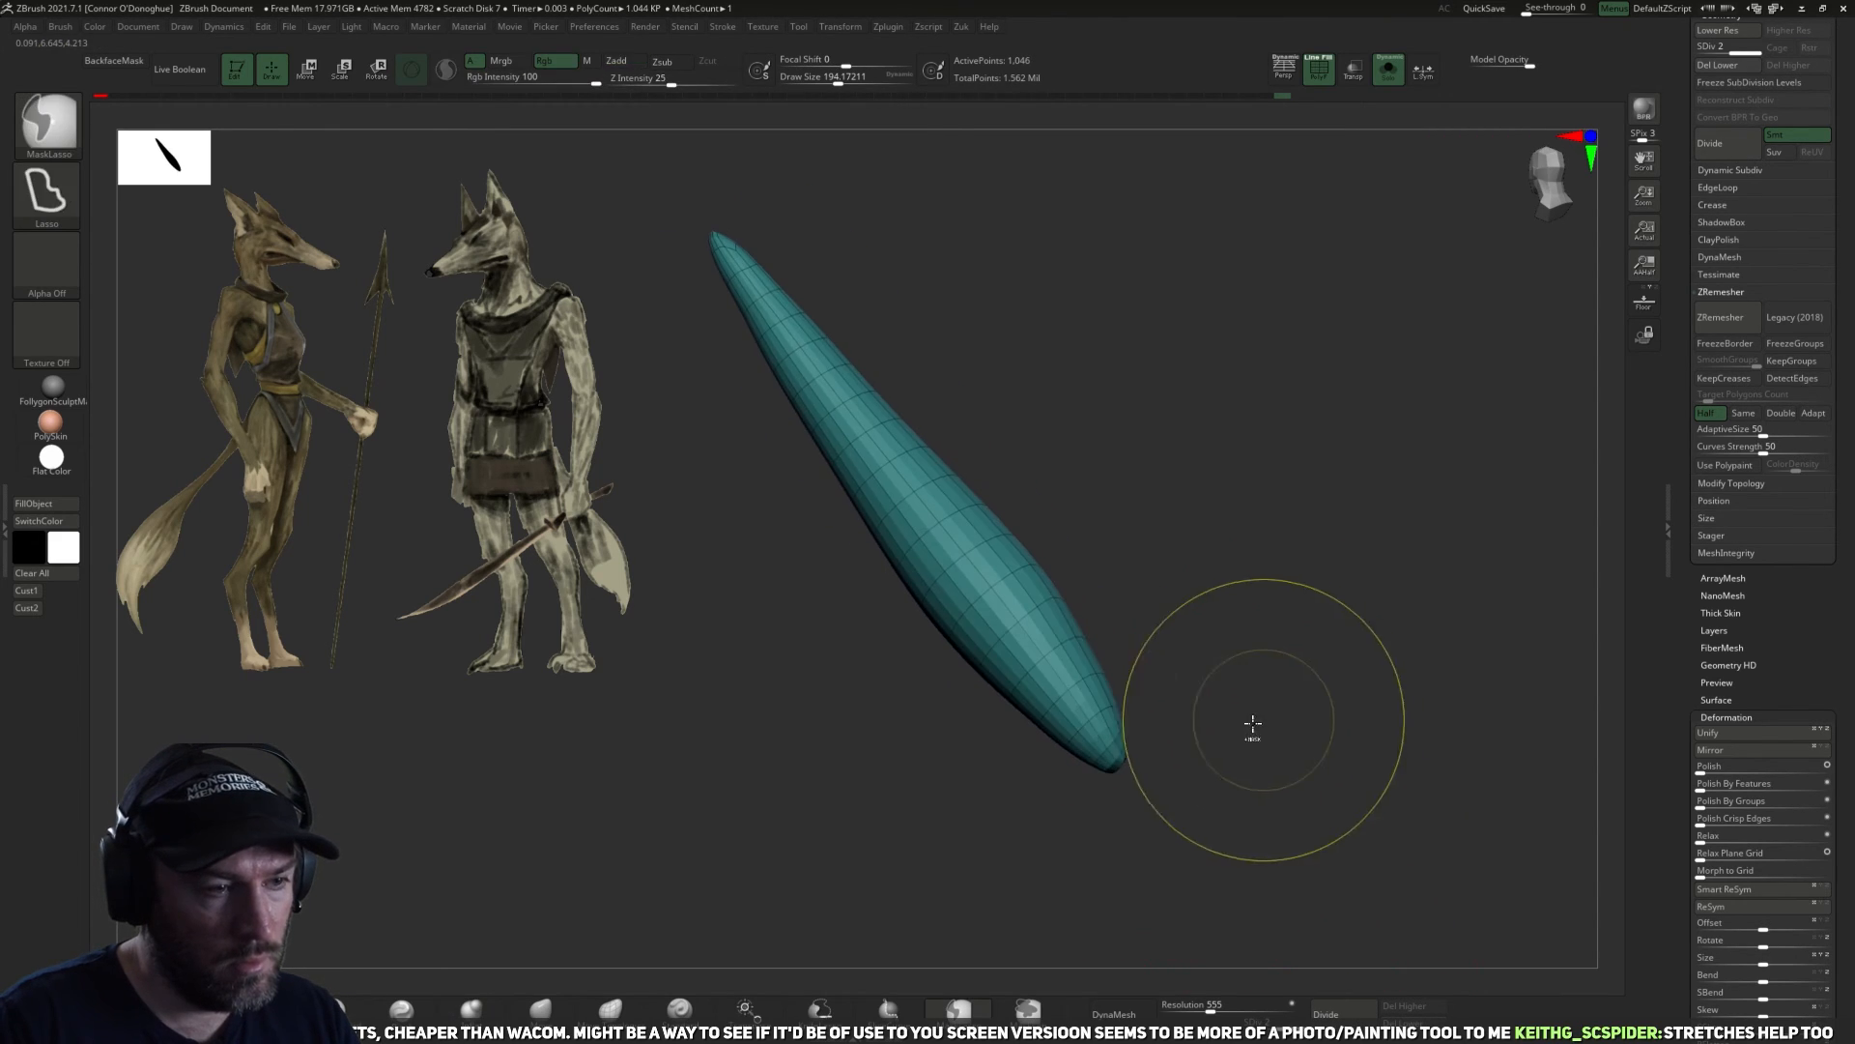
{"action": "left_click_drag", "start_coordinate": [1086, 712], "coordinate": [1129, 768], "text": "shift"}
Show the full figure without wireframe and adjust the tail's upper end with the Move brush at a size of about 238.
{"action": "left_click_drag", "start_coordinate": [1398, 362], "coordinate": [1379, 163], "text": "shift"}
{"action": "left_click", "coordinate": [1389, 70]}
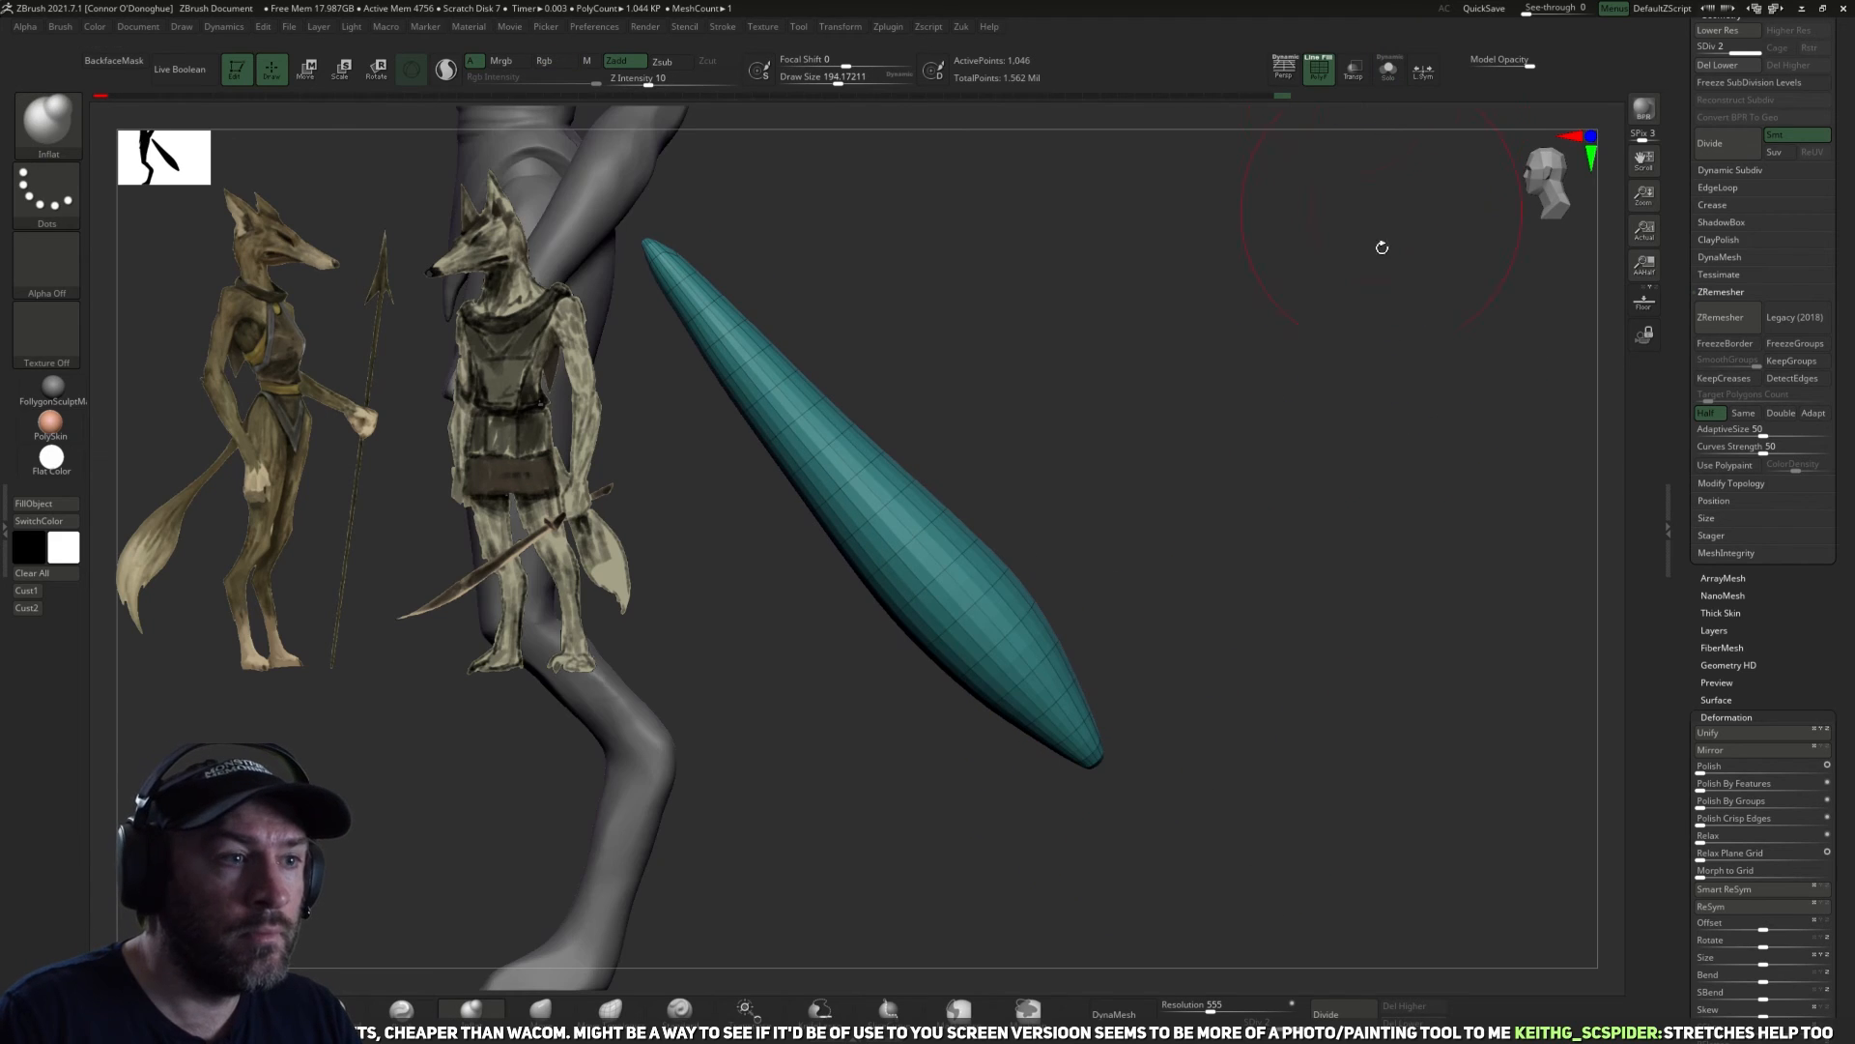
{"action": "left_click", "coordinate": [1320, 75]}
{"action": "left_click_drag", "start_coordinate": [1210, 436], "coordinate": [920, 732], "text": "shift"}
{"action": "left_click", "coordinate": [615, 1019]}
{"action": "left_click", "coordinate": [543, 1009]}
{"action": "left_click_drag", "start_coordinate": [741, 347], "coordinate": [688, 301]}
Examine the full figure's proportions from the front and three-quarter angles, and select the head.
{"action": "mouse_move", "coordinate": [966, 348]}
{"action": "left_mouse_down"}
{"action": "mouse_move", "coordinate": [1202, 244]}
{"action": "mouse_move", "coordinate": [1193, 261]}
{"action": "mouse_move", "coordinate": [1218, 267]}
{"action": "mouse_move", "coordinate": [1372, 501]}
{"action": "mouse_move", "coordinate": [1272, 381]}
{"action": "mouse_move", "coordinate": [1321, 460]}
{"action": "mouse_move", "coordinate": [1312, 689]}
{"action": "mouse_move", "coordinate": [1308, 646]}
{"action": "mouse_move", "coordinate": [1367, 713]}
{"action": "mouse_move", "coordinate": [1338, 535]}
{"action": "mouse_move", "coordinate": [1324, 556]}
{"action": "left_mouse_up"}
{"action": "left_click_drag", "start_coordinate": [1322, 407], "coordinate": [1218, 536]}
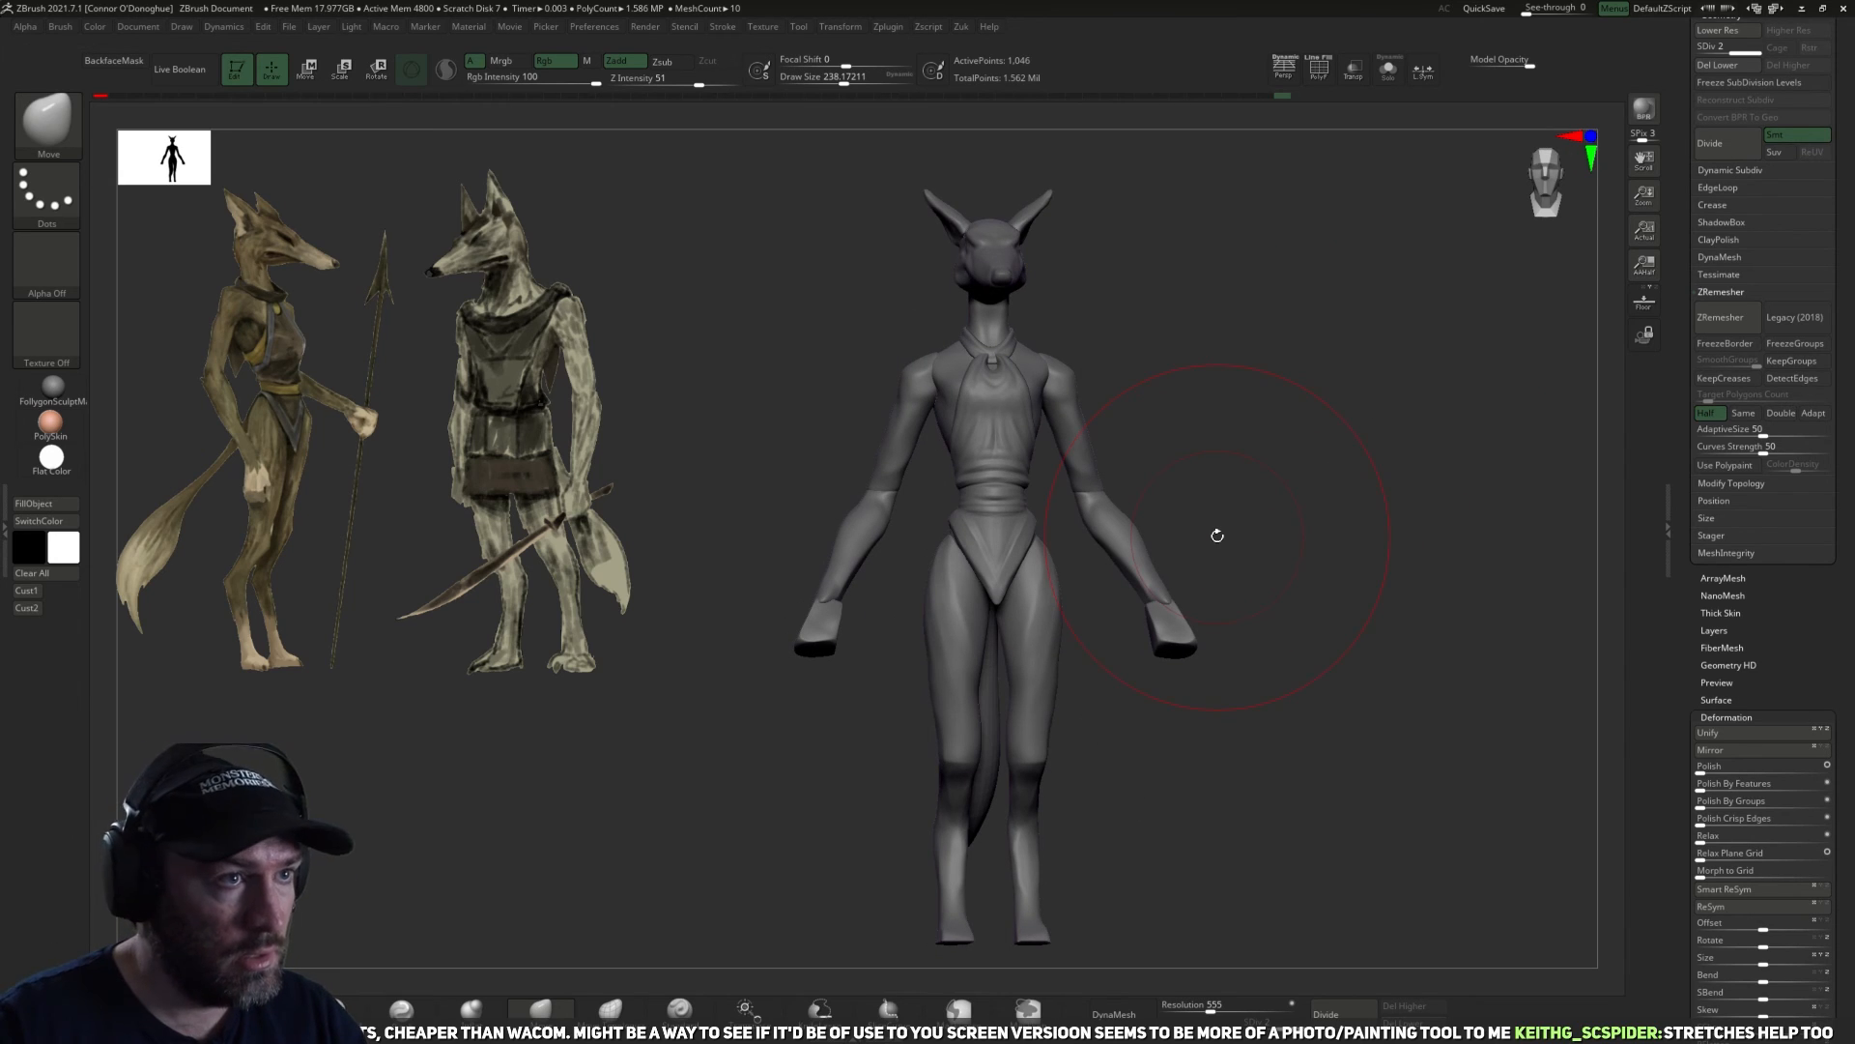
{"action": "left_click_drag", "start_coordinate": [1275, 471], "coordinate": [1295, 500], "text": "alt"}
{"action": "left_click_drag", "start_coordinate": [1294, 500], "coordinate": [1249, 374]}
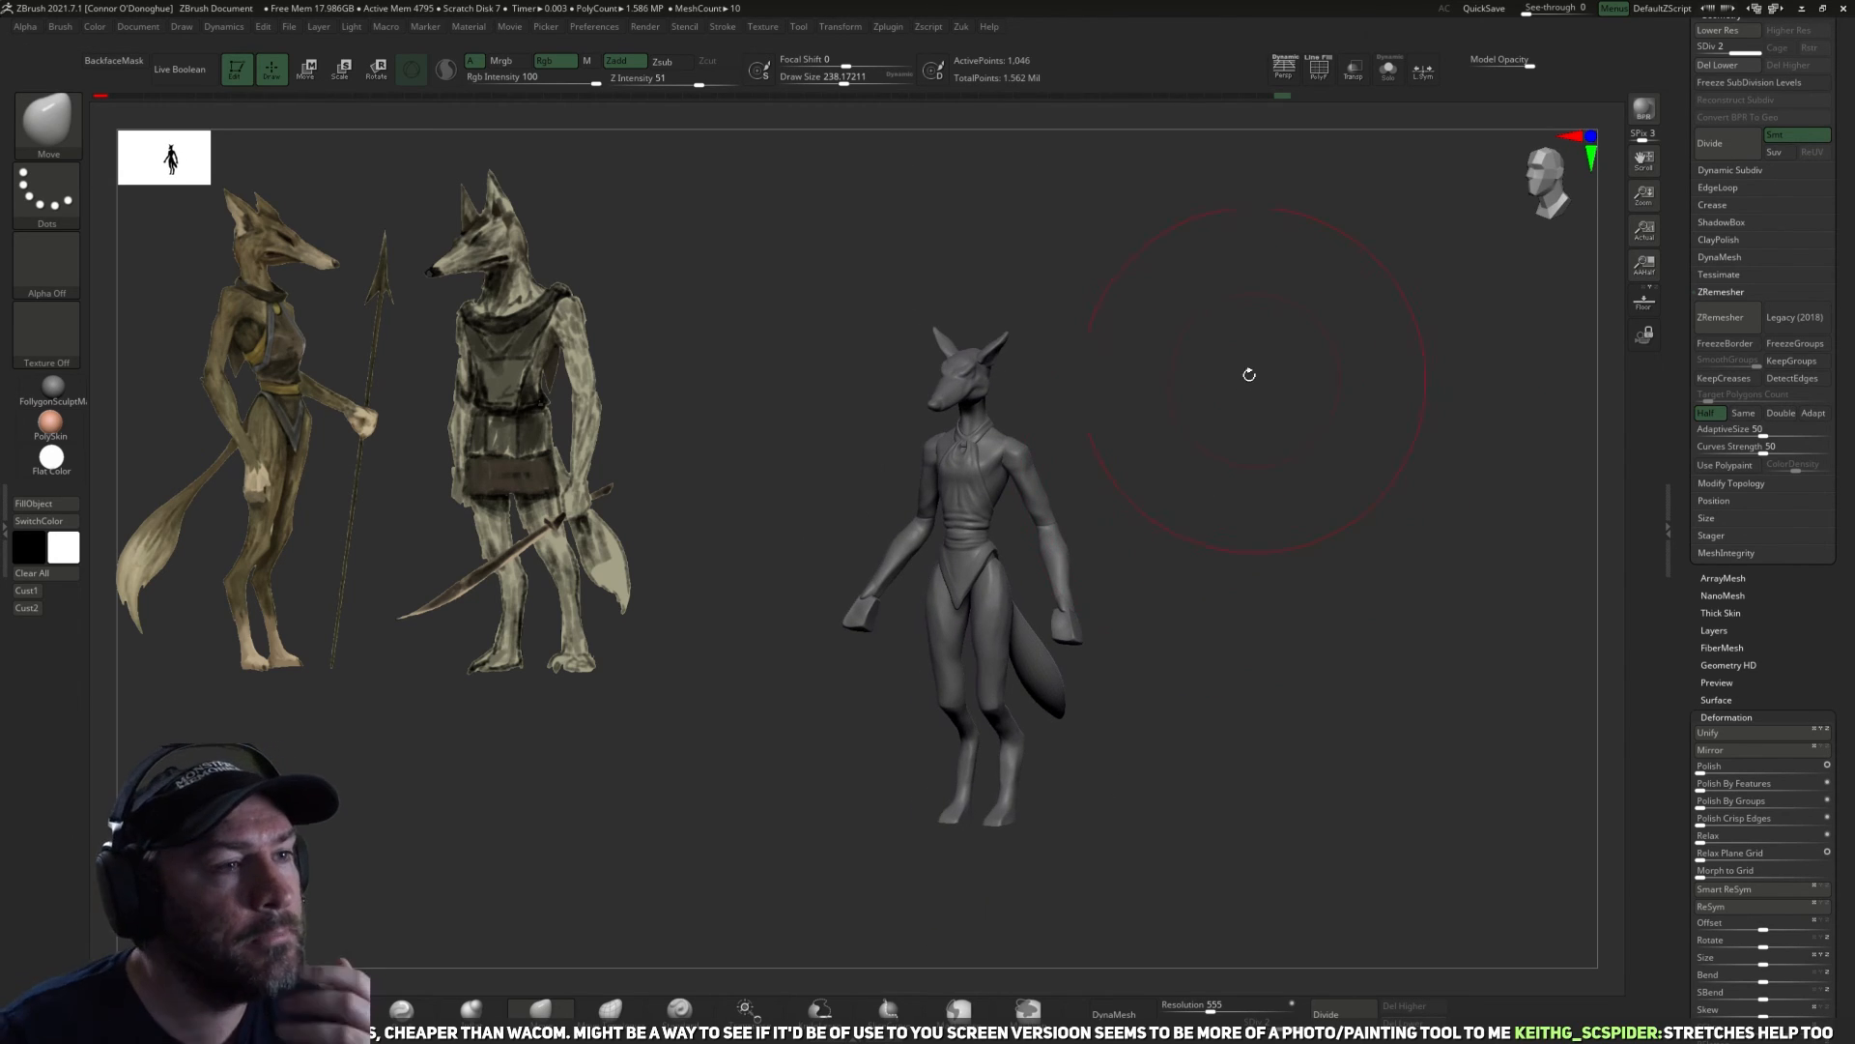
{"action": "left_click_drag", "start_coordinate": [1220, 561], "coordinate": [1527, 302]}
{"action": "key", "text": "f"}
{"action": "left_click", "coordinate": [971, 288], "text": "alt"}
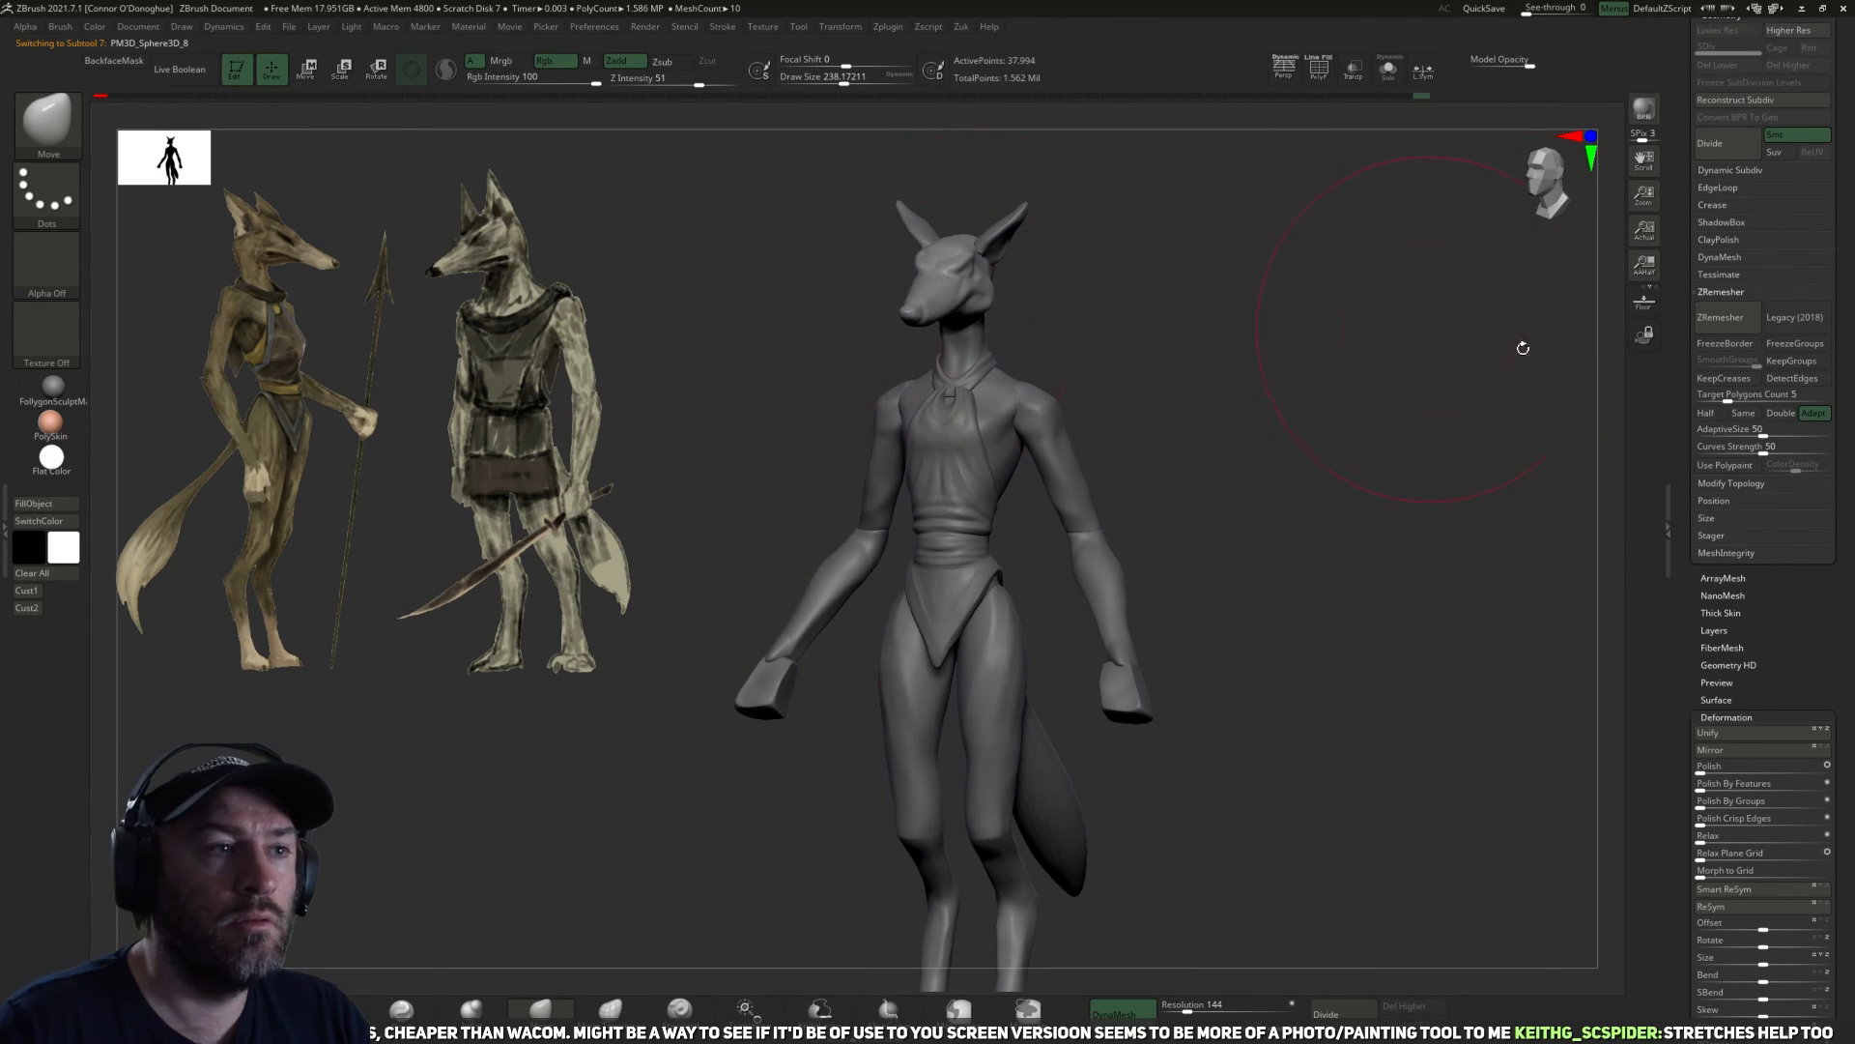
{"action": "left_click_drag", "start_coordinate": [1681, 322], "coordinate": [1679, 522]}
{"action": "mouse_move", "coordinate": [1420, 505]}
{"action": "left_mouse_down", "text": "alt"}
{"action": "mouse_move", "coordinate": [1243, 584]}
{"action": "mouse_move", "coordinate": [1305, 579]}
{"action": "mouse_move", "coordinate": [1348, 561]}
{"action": "mouse_move", "coordinate": [1201, 554]}
{"action": "mouse_move", "coordinate": [1342, 548]}
{"action": "left_mouse_up", "text": "alt"}
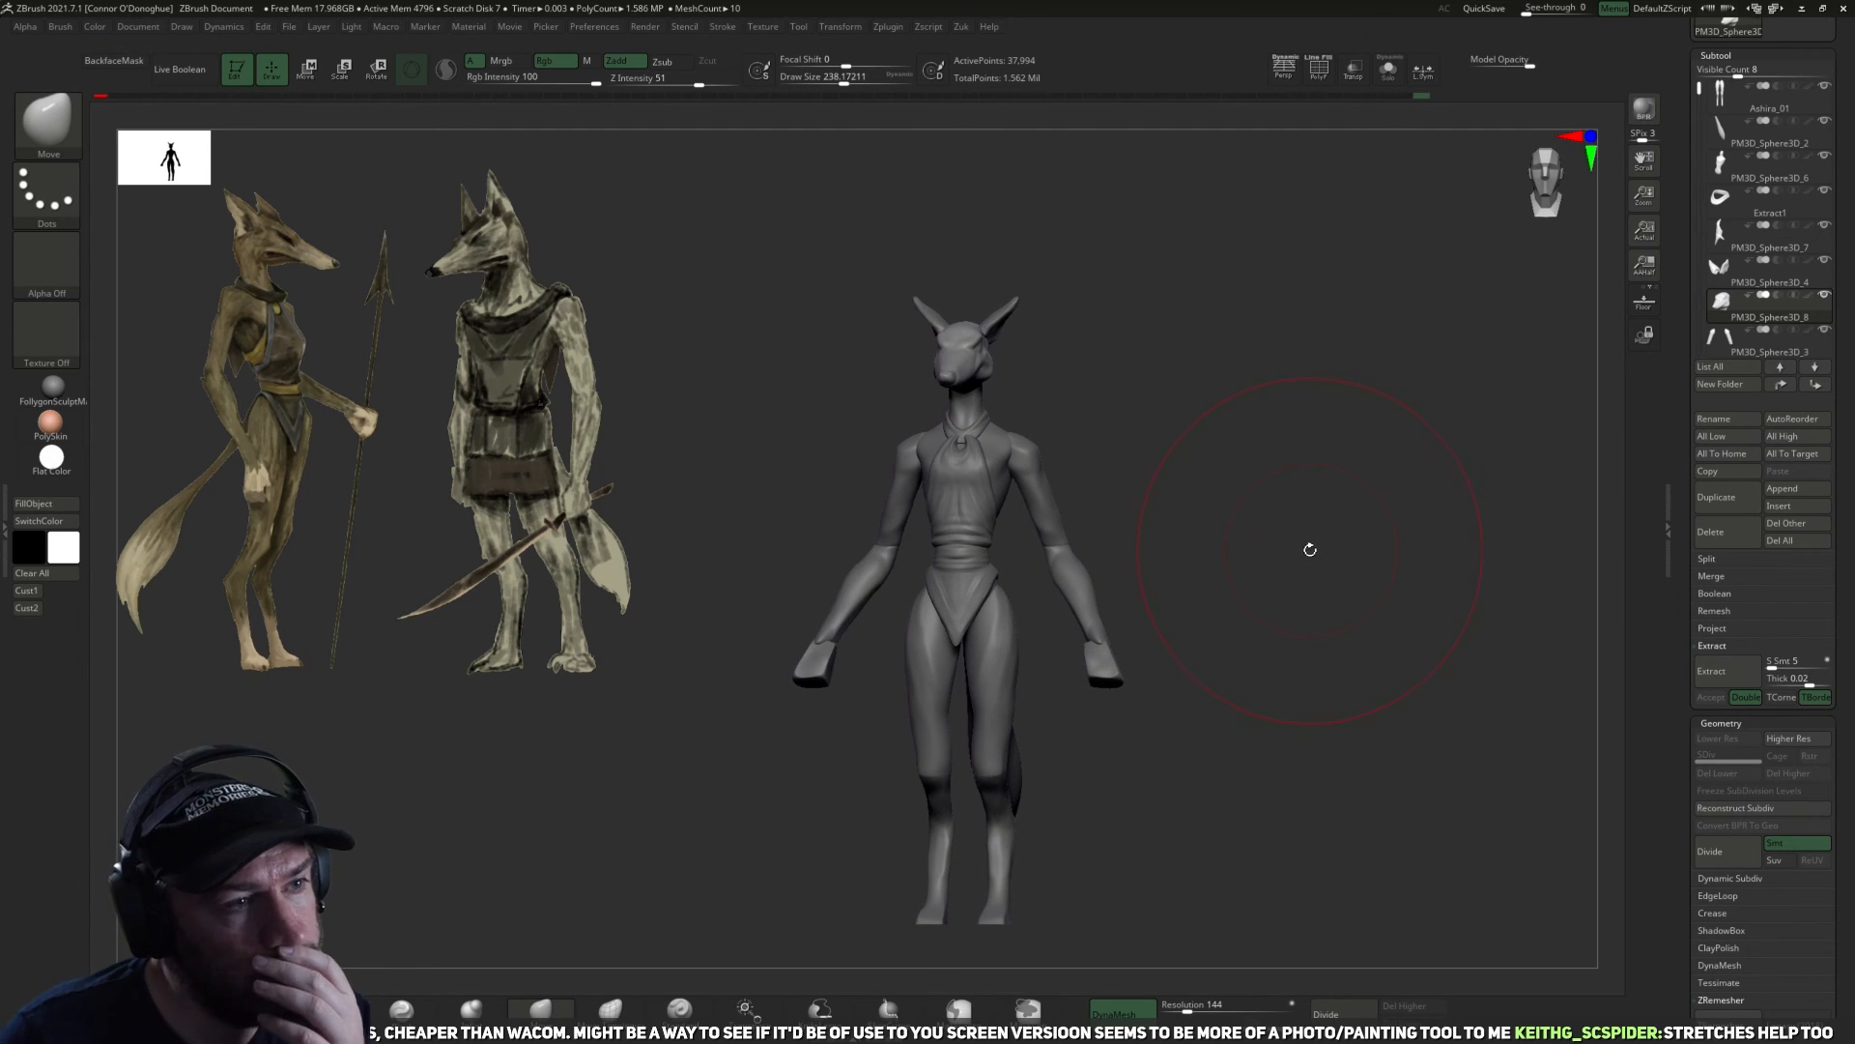
{"action": "mouse_move", "coordinate": [1309, 540]}
{"action": "left_mouse_down"}
{"action": "mouse_move", "coordinate": [1246, 542]}
{"action": "mouse_move", "coordinate": [1296, 548]}
{"action": "mouse_move", "coordinate": [1330, 389]}
{"action": "left_mouse_up"}
{"action": "left_click_drag", "start_coordinate": [1318, 477], "coordinate": [1354, 628], "text": "alt"}
Recentre the transform gizmo on the head, adjust the head's placement on the neck and return to the Move brush.
{"action": "key", "text": "r"}
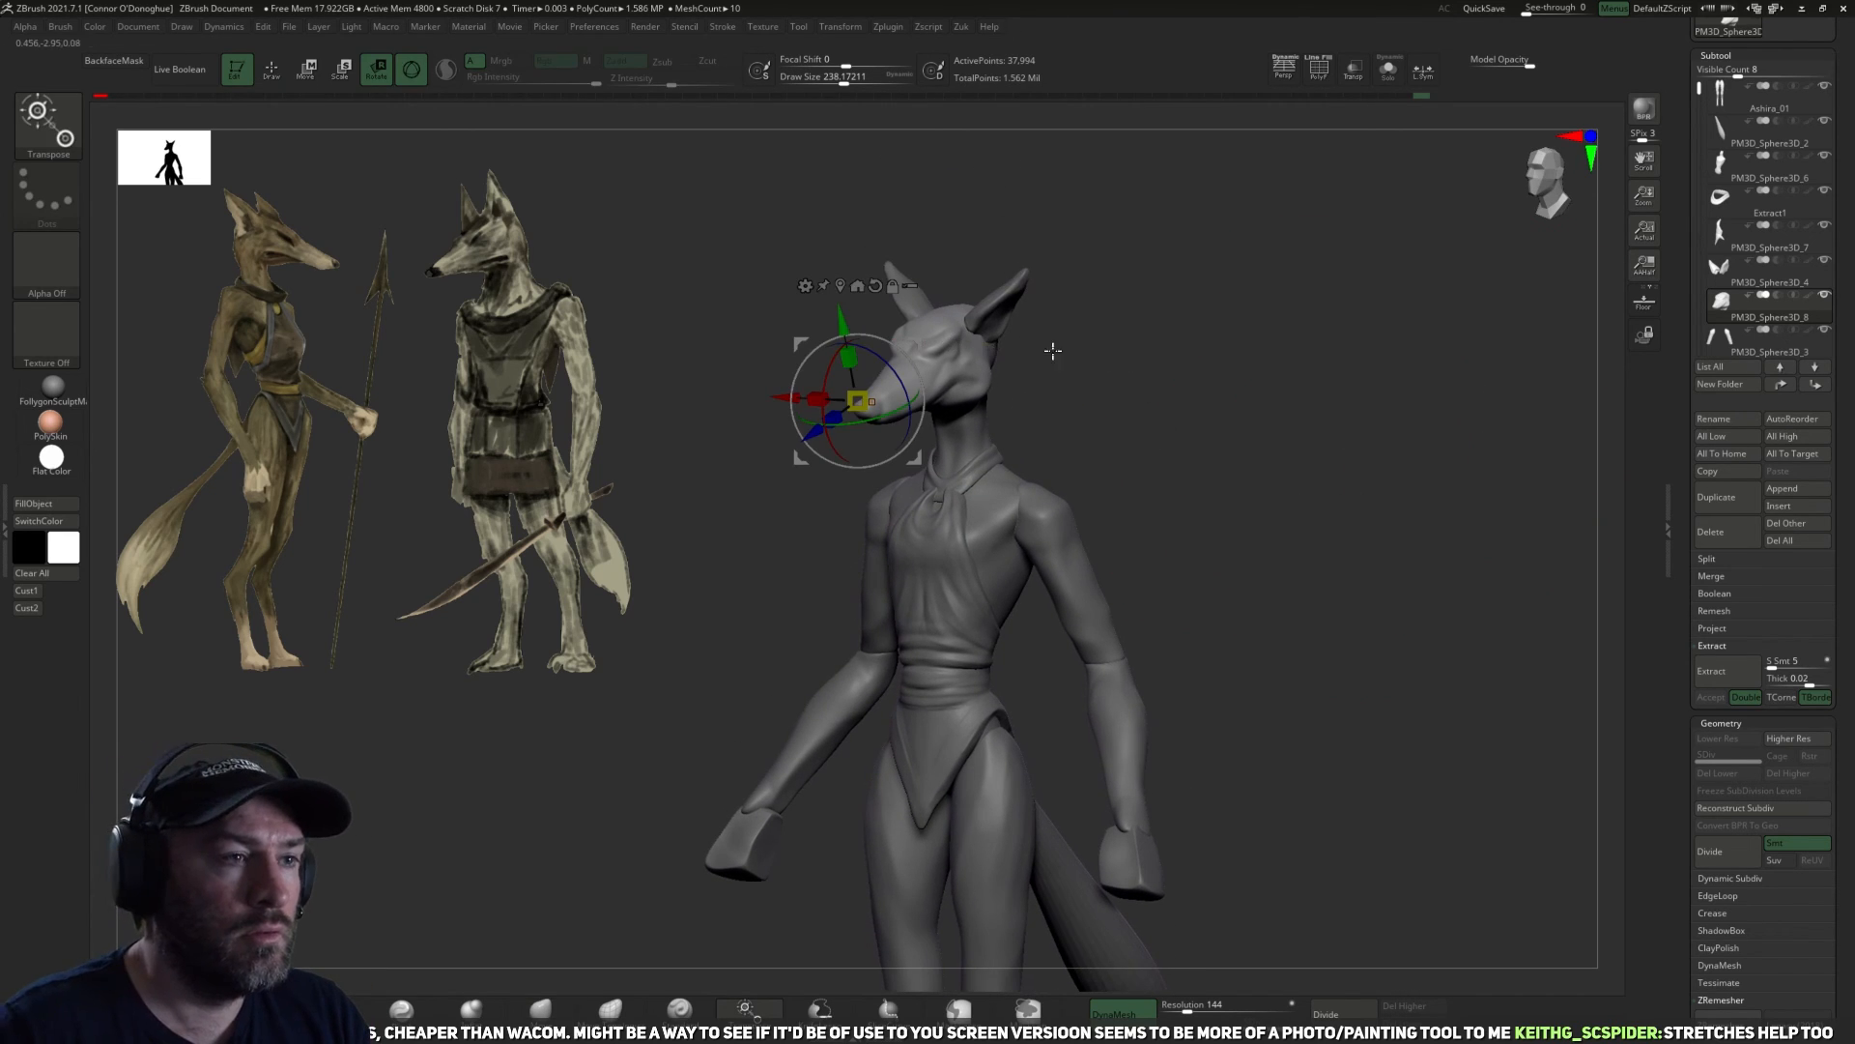
{"action": "left_click", "coordinate": [878, 286]}
{"action": "left_click", "coordinate": [840, 286]}
{"action": "left_click_drag", "start_coordinate": [1147, 344], "coordinate": [1121, 395], "text": "shift"}
{"action": "left_click_drag", "start_coordinate": [976, 440], "coordinate": [1293, 454], "text": "alt"}
{"action": "left_click_drag", "start_coordinate": [1084, 458], "coordinate": [1060, 400], "text": "alt"}
{"action": "left_click_drag", "start_coordinate": [1272, 416], "coordinate": [1273, 379], "text": "alt"}
{"action": "left_click_drag", "start_coordinate": [1273, 379], "coordinate": [1361, 386]}
{"action": "left_click", "coordinate": [541, 1009]}
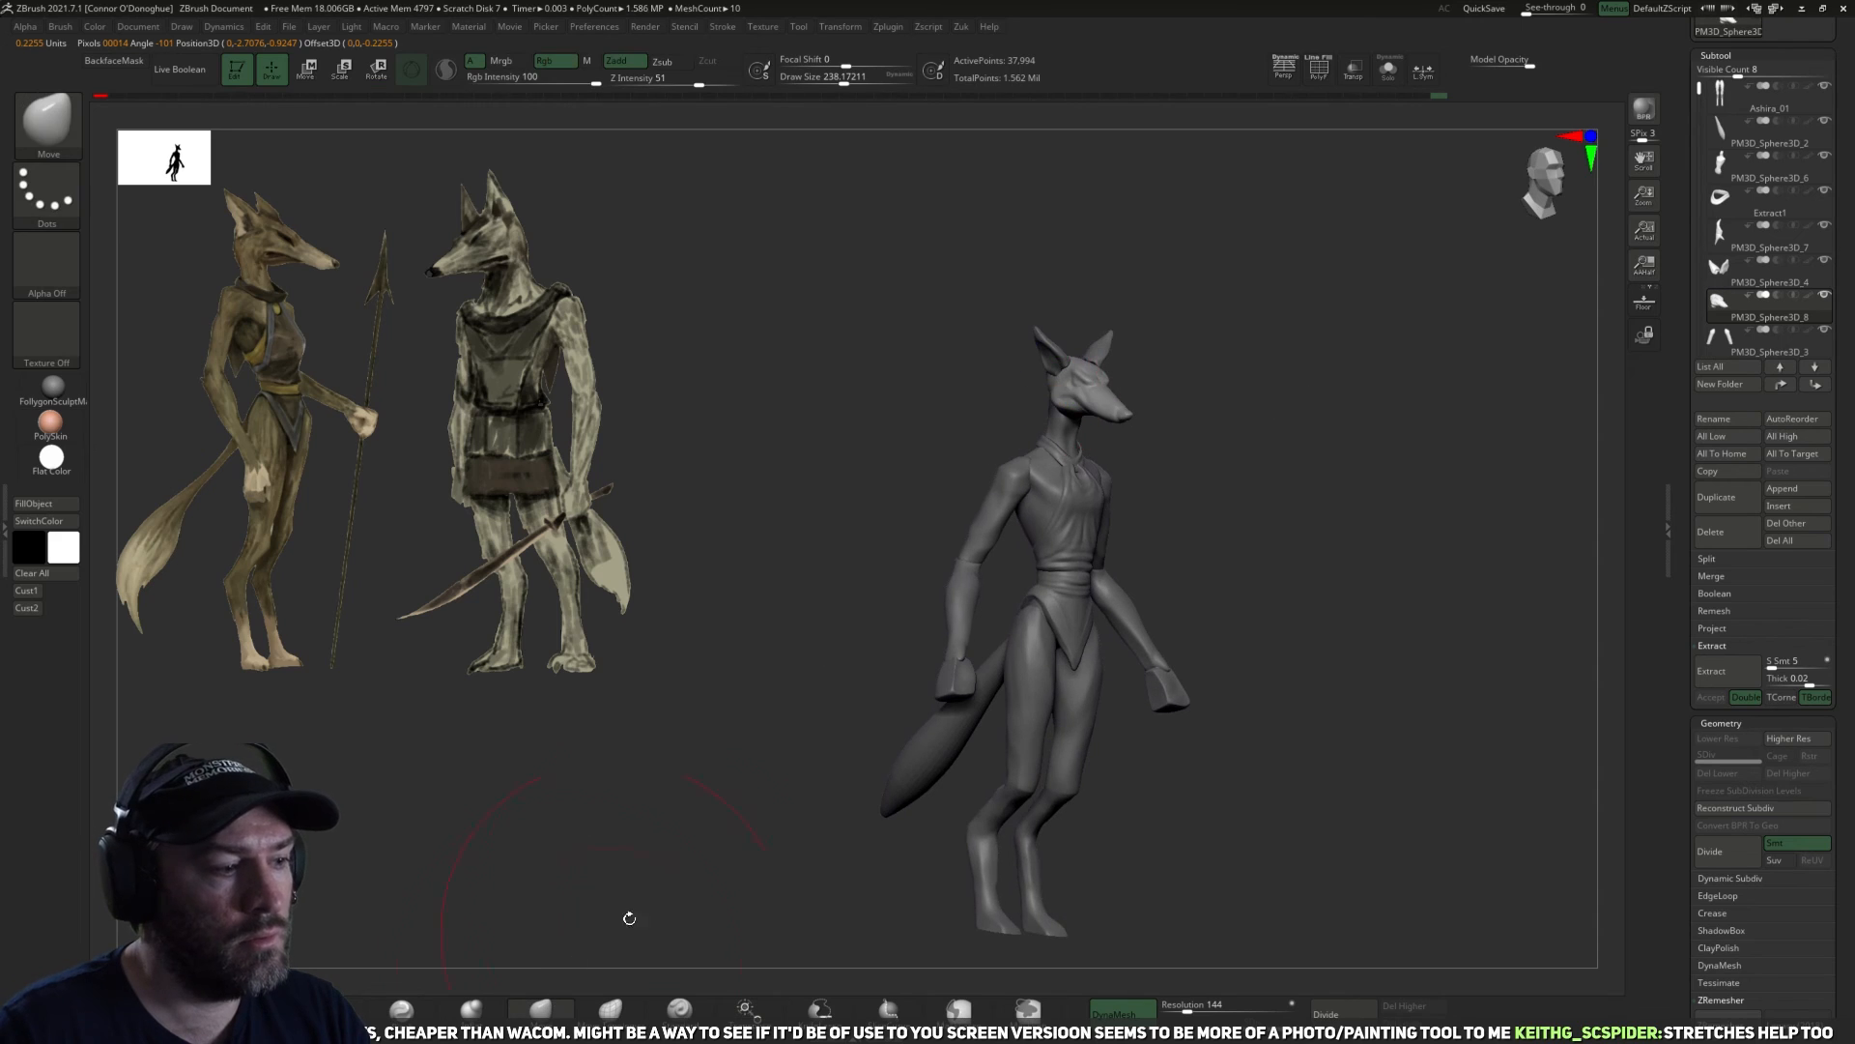
Select the ears and shift them slightly on the head with the transform gizmo.
{"action": "left_click_drag", "start_coordinate": [1407, 452], "coordinate": [1320, 416]}
{"action": "left_click_drag", "start_coordinate": [1320, 416], "coordinate": [1293, 520]}
{"action": "left_click", "coordinate": [1164, 388], "text": "alt"}
{"action": "key", "text": "w"}
{"action": "left_click_drag", "start_coordinate": [1207, 448], "coordinate": [1195, 454]}
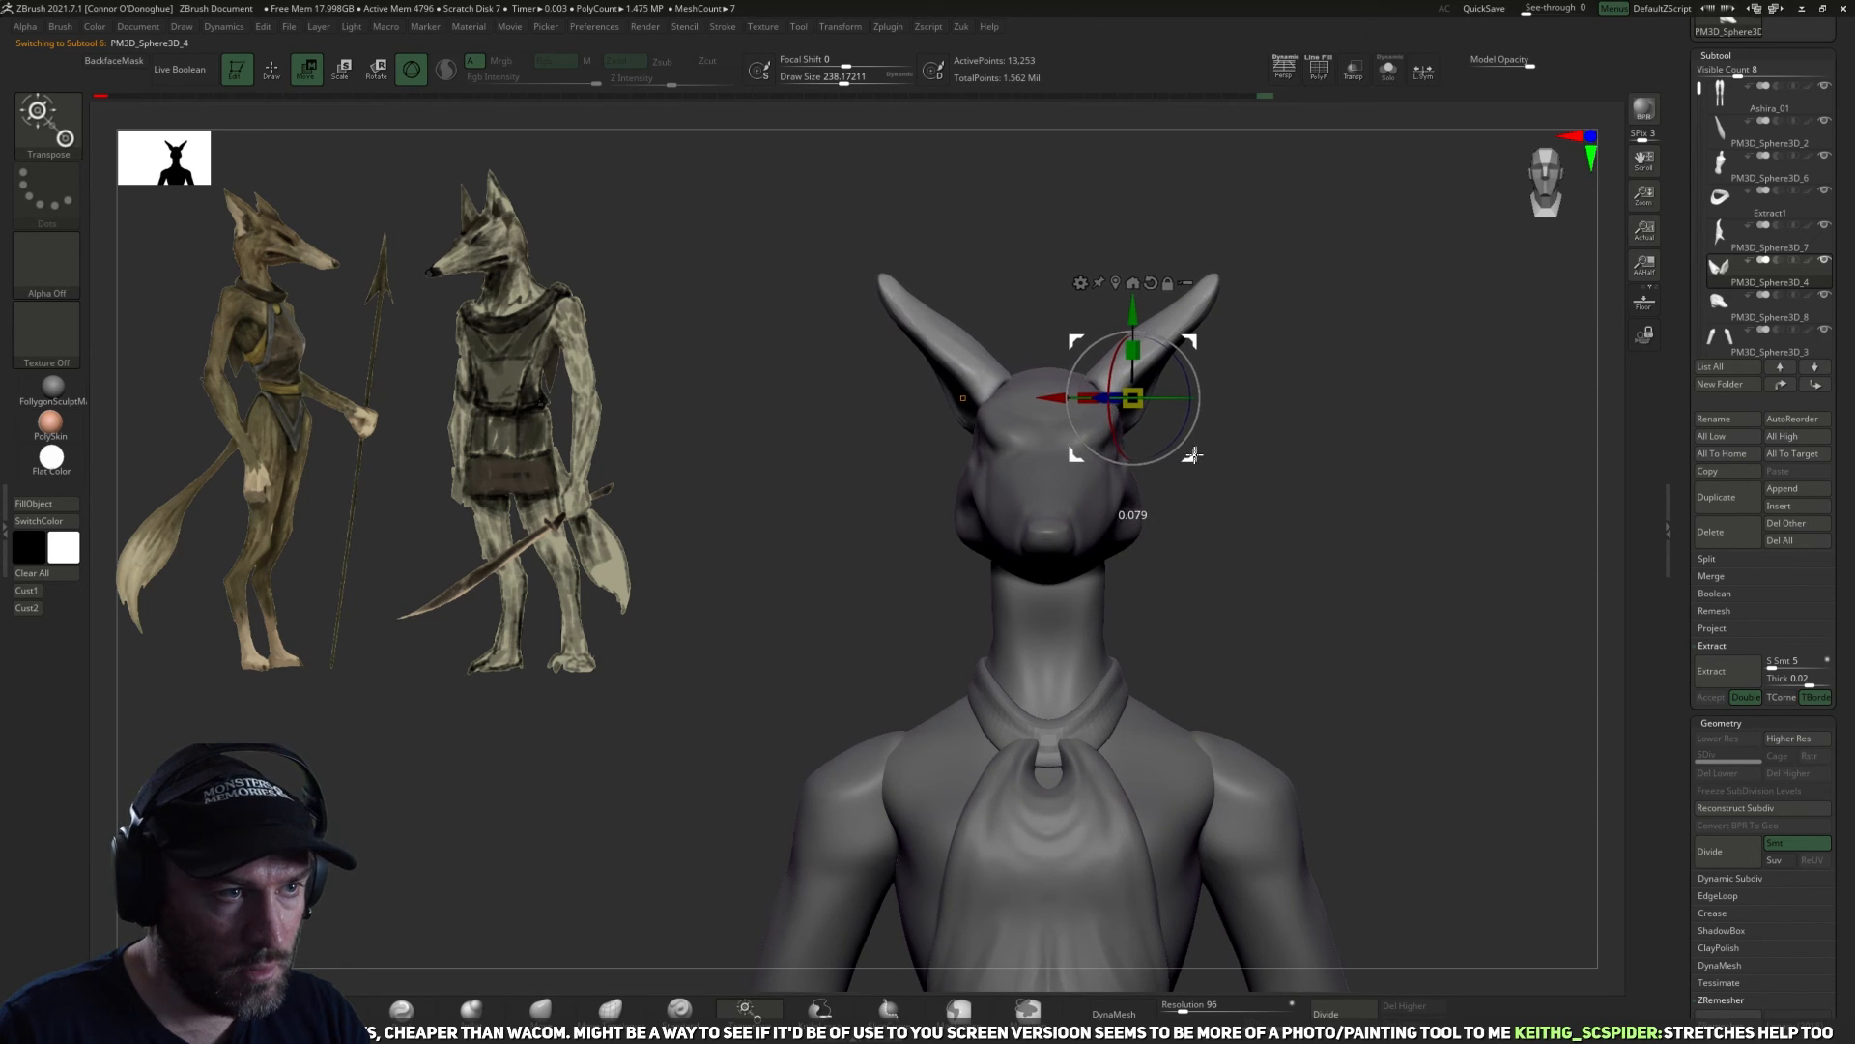
{"action": "left_click_drag", "start_coordinate": [1340, 427], "coordinate": [1391, 431], "text": "shift"}
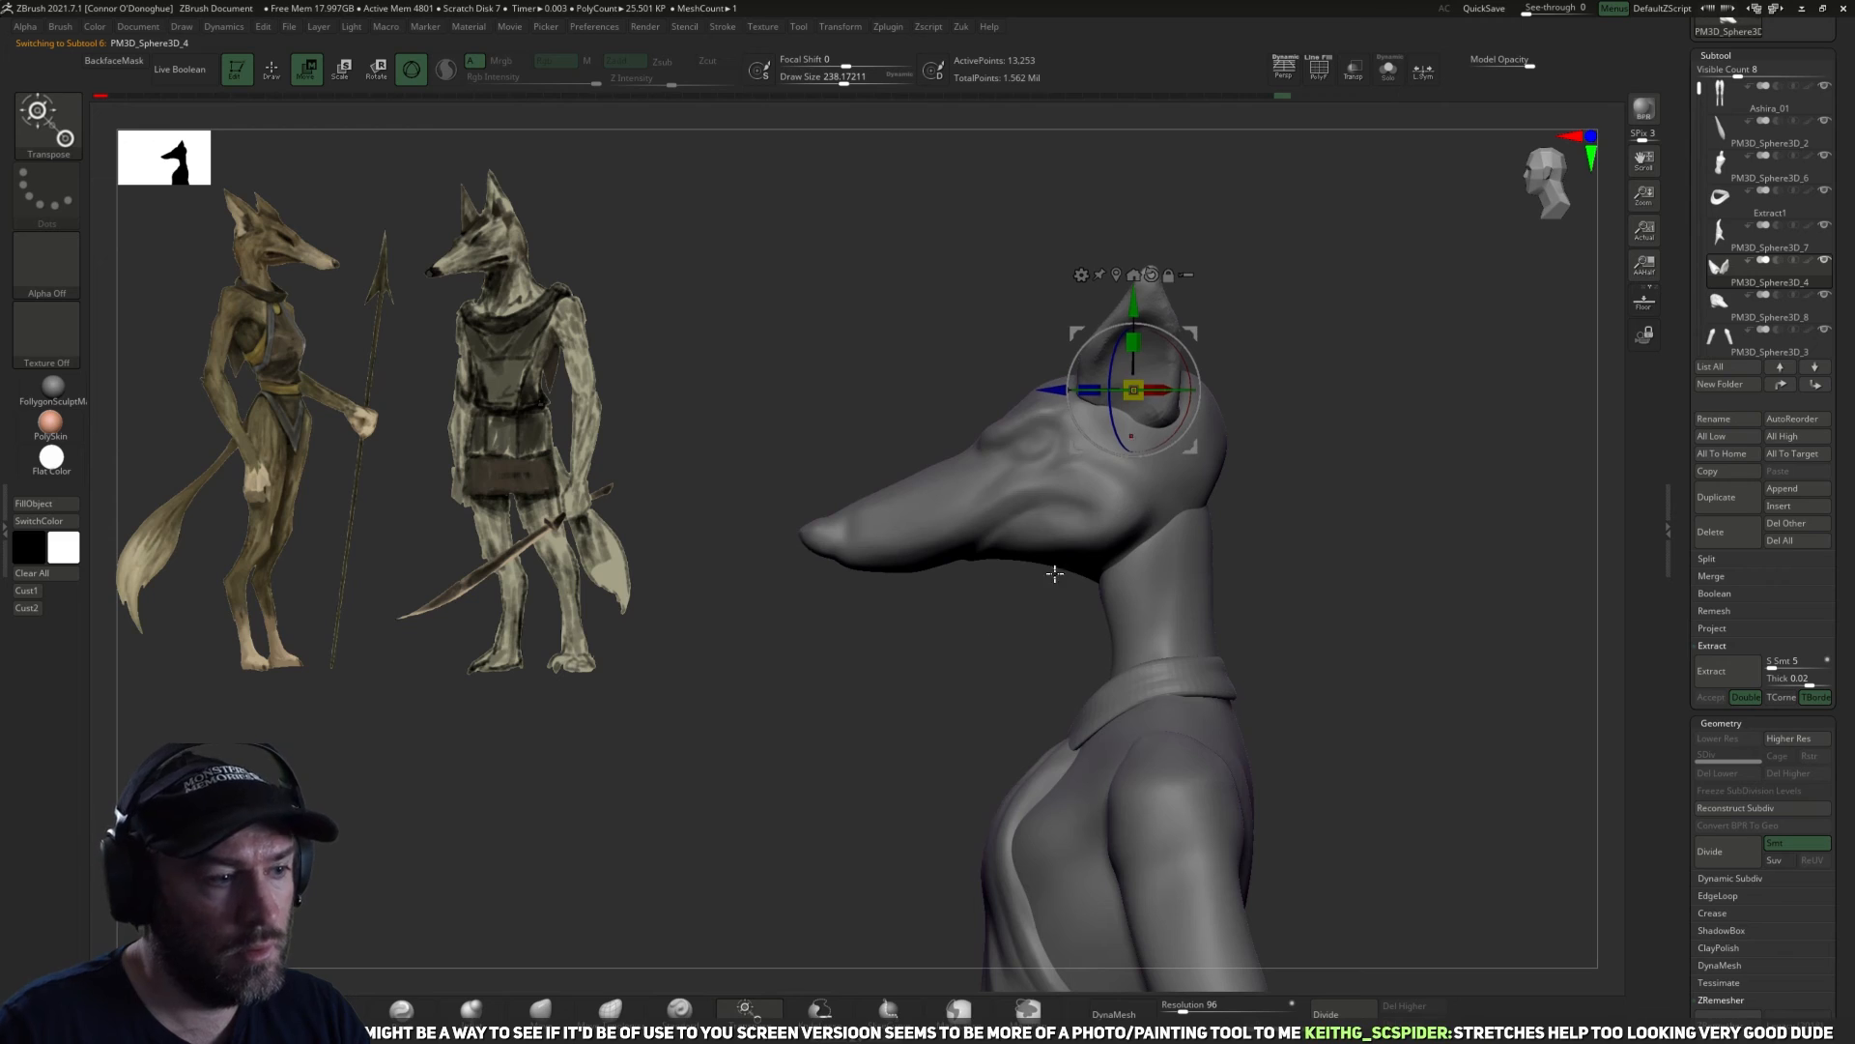
Return to the Move brush and reshape the base and outline of the ears from the side at sizes around 98 to 122.
{"action": "key", "text": "q"}
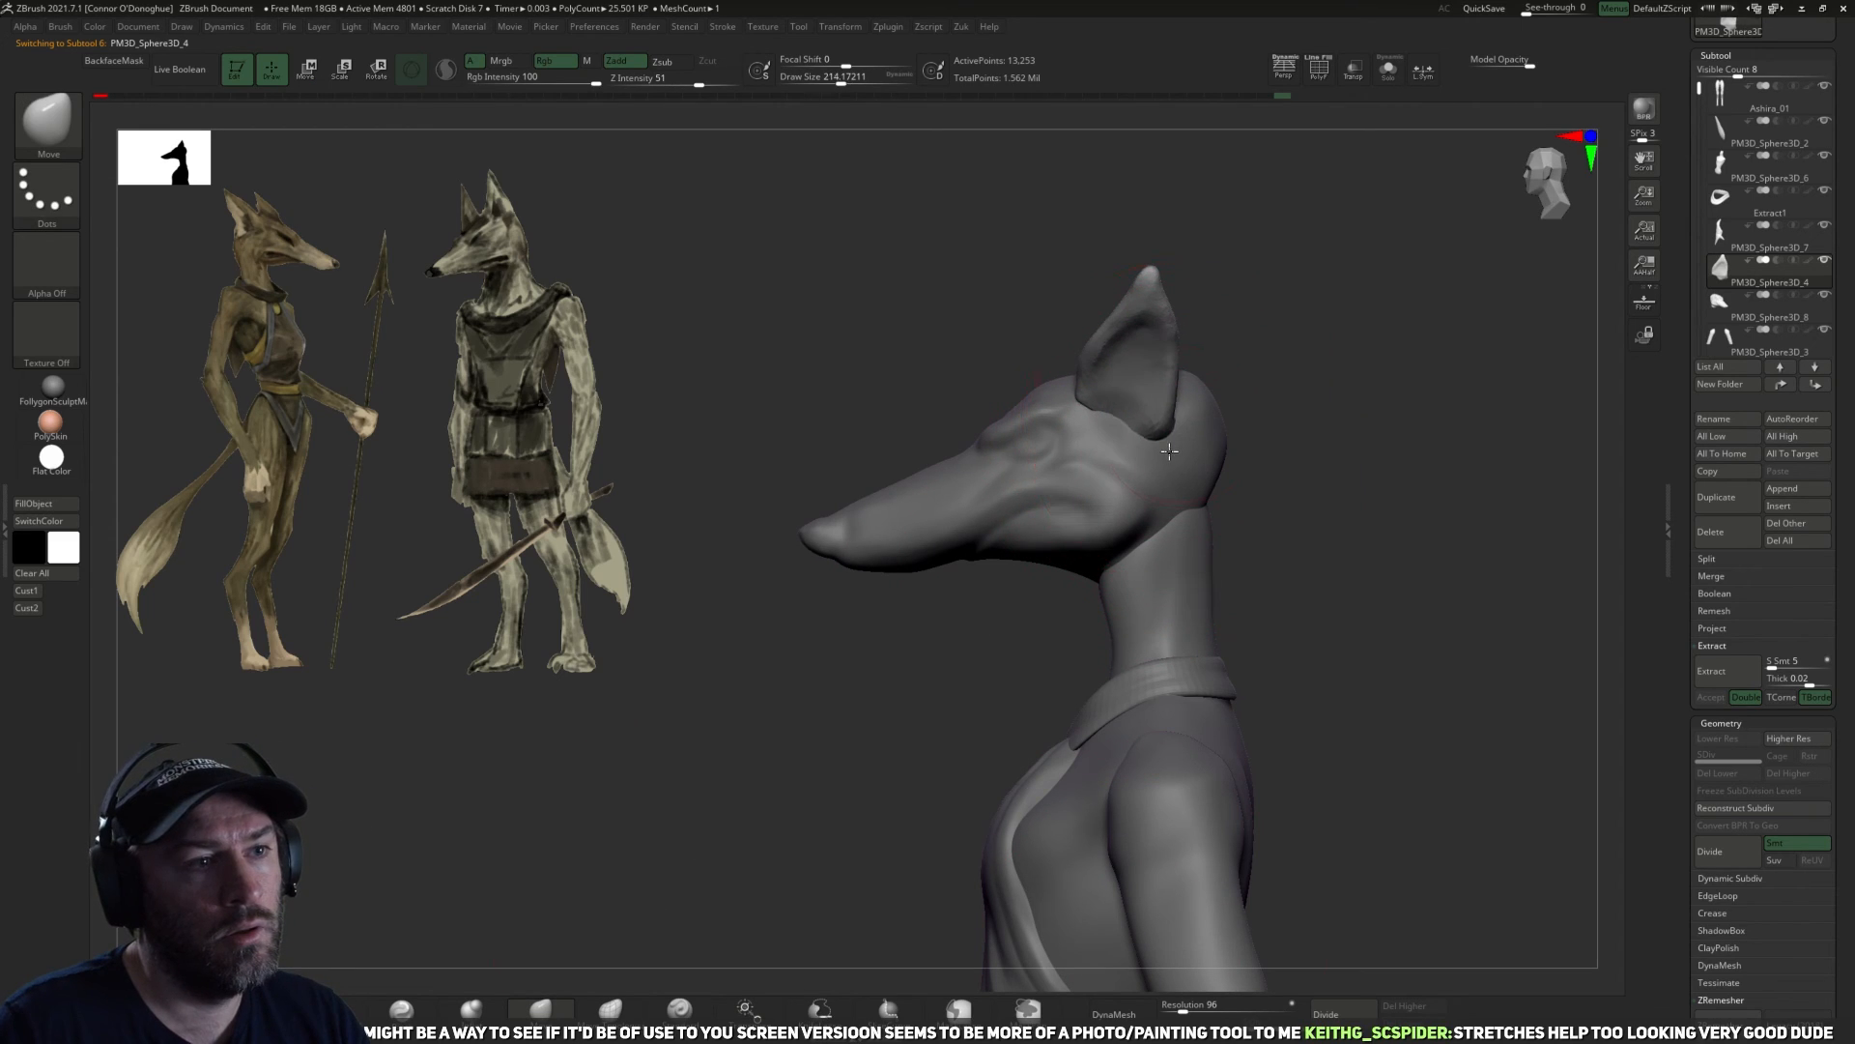
{"action": "left_click_drag", "start_coordinate": [1168, 468], "coordinate": [1168, 466]}
{"action": "key", "text": "bracketright"}
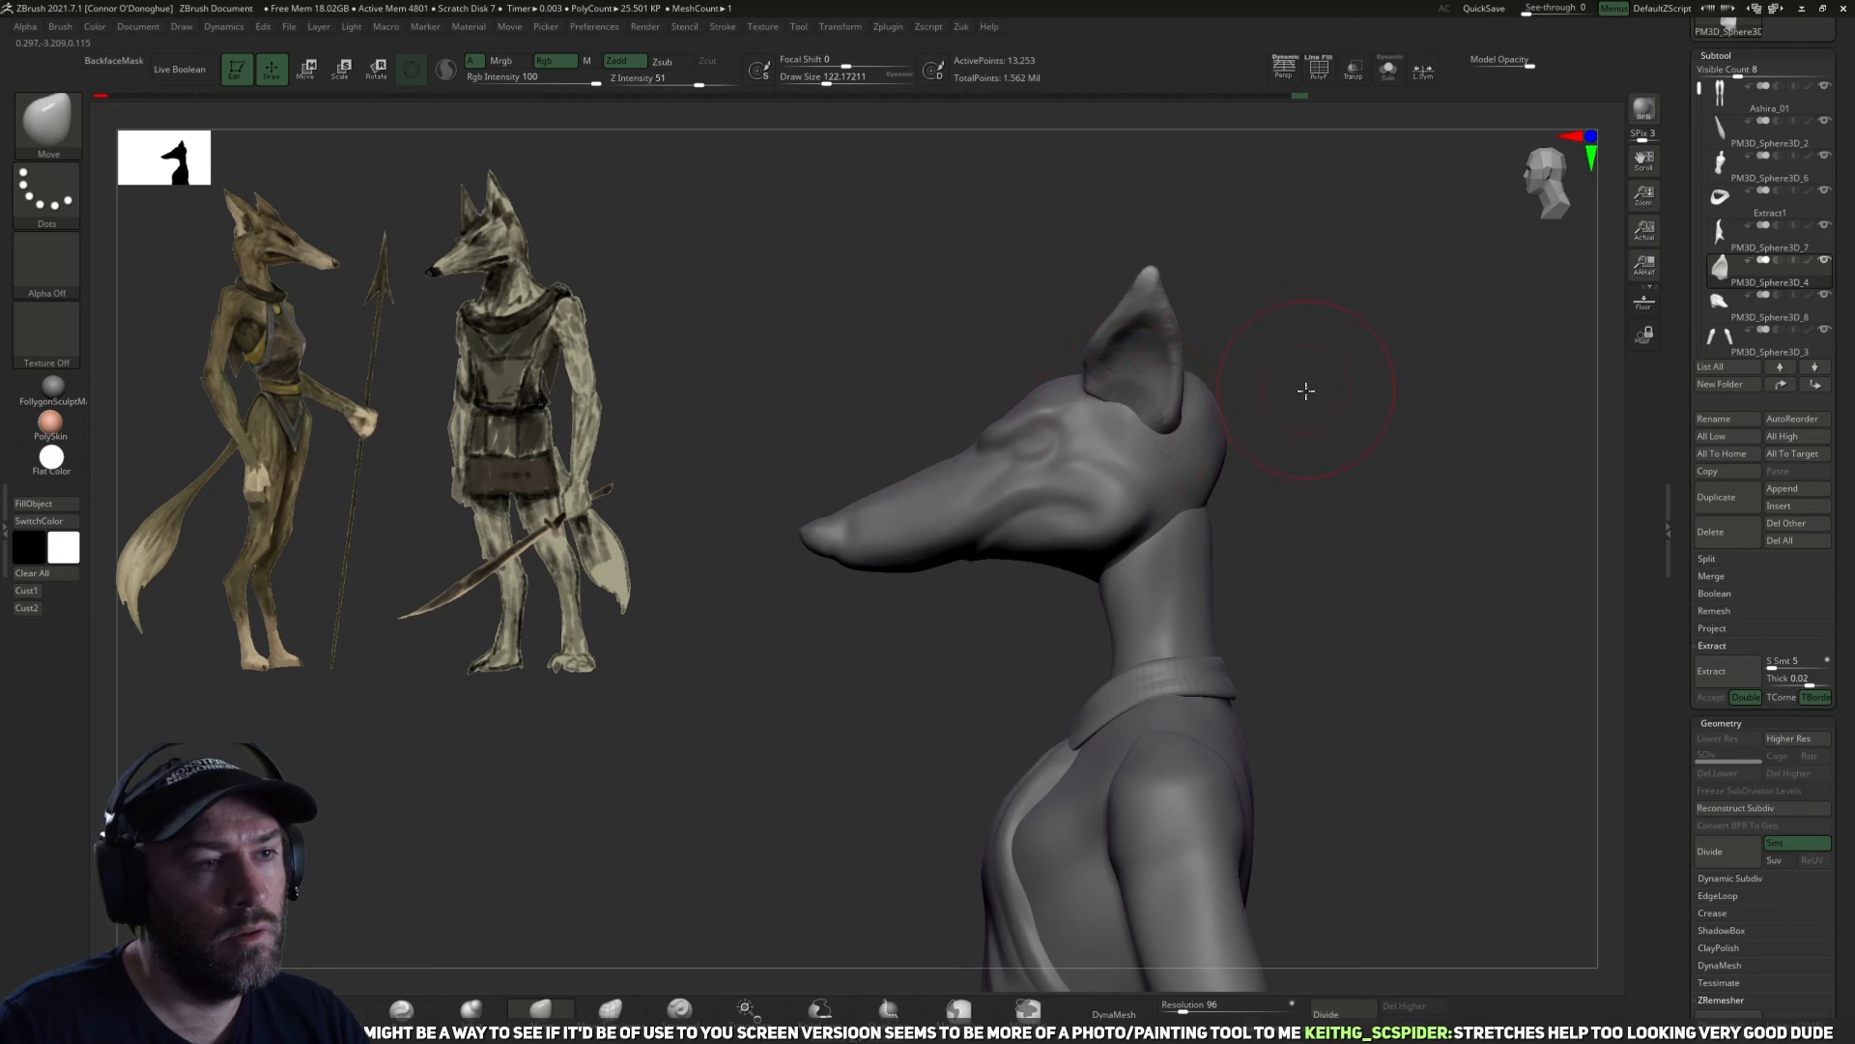
{"action": "key", "text": "bracketleft"}
{"action": "mouse_move", "coordinate": [1307, 390]}
{"action": "left_mouse_down"}
{"action": "mouse_move", "coordinate": [1284, 426]}
{"action": "mouse_move", "coordinate": [1283, 396]}
{"action": "left_mouse_up"}
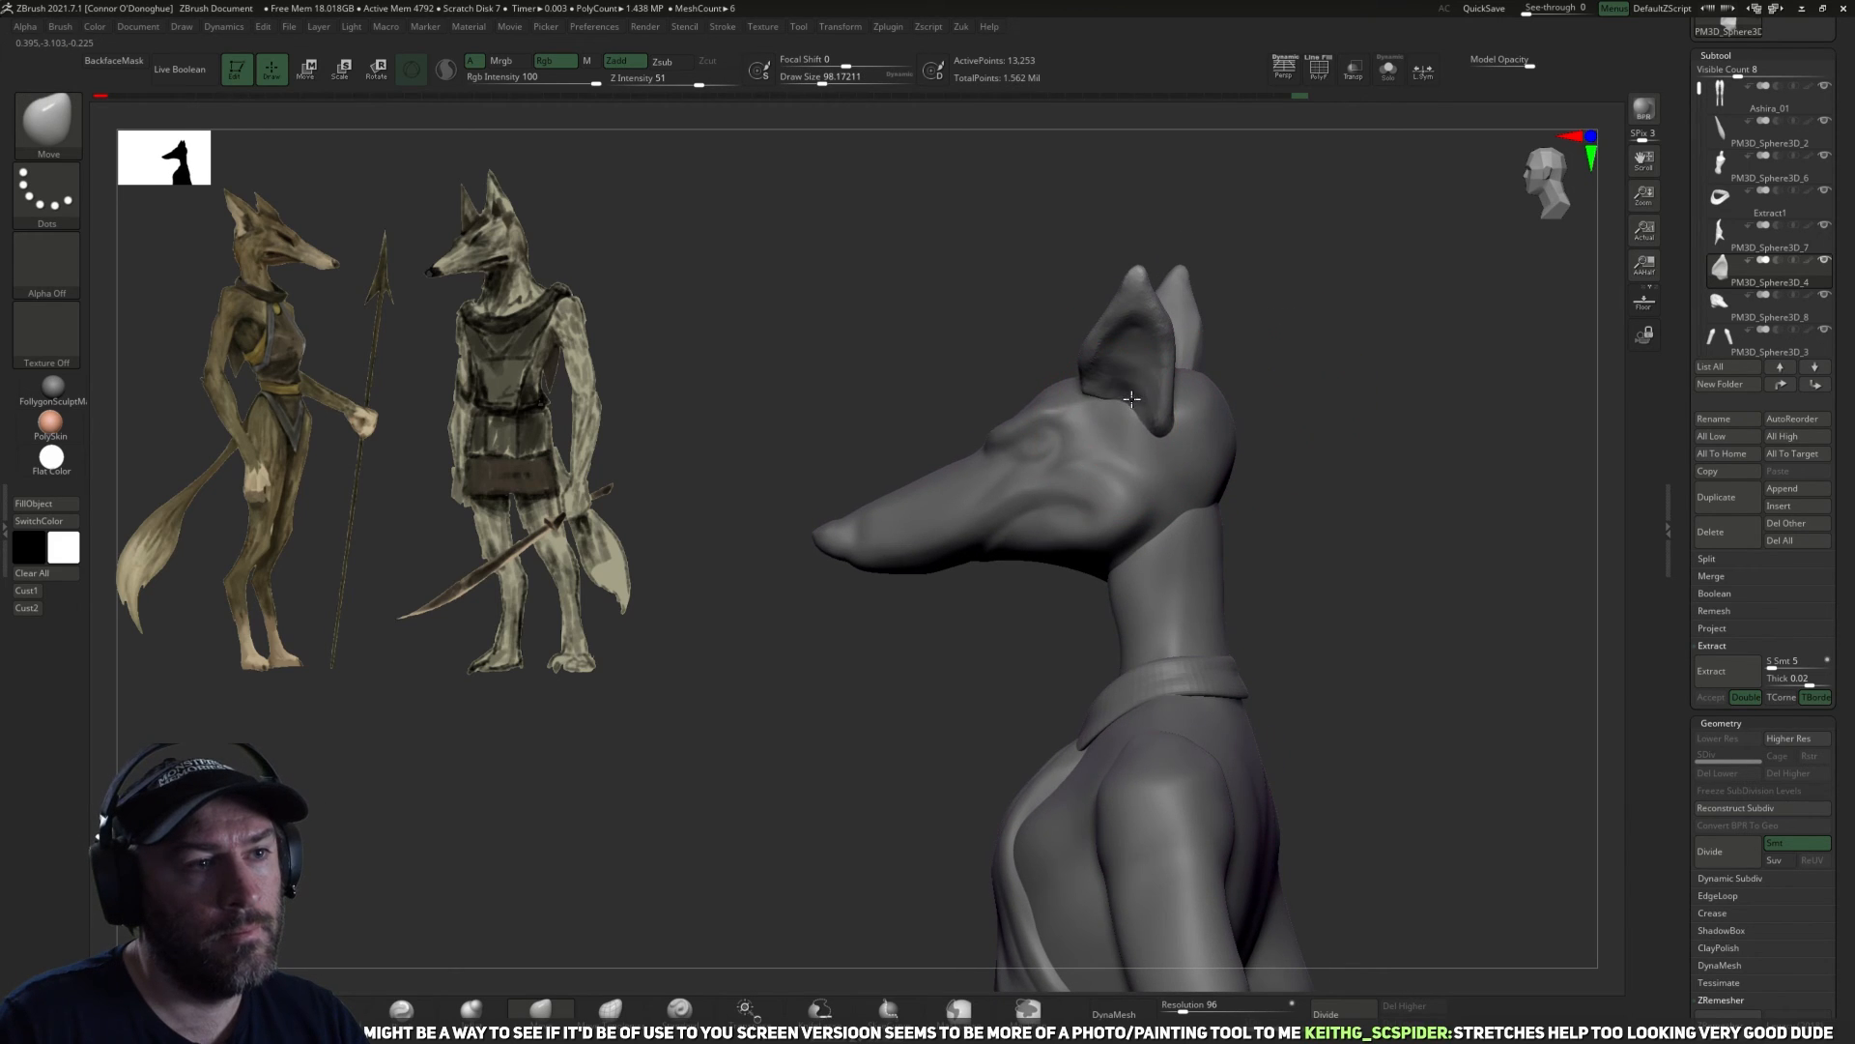
{"action": "mouse_move", "coordinate": [1320, 420]}
{"action": "left_mouse_down"}
{"action": "mouse_move", "coordinate": [1276, 468]}
{"action": "mouse_move", "coordinate": [1301, 542]}
{"action": "mouse_move", "coordinate": [1195, 424]}
{"action": "left_mouse_up"}
{"action": "key", "text": "bracketright"}
{"action": "left_click_drag", "start_coordinate": [1358, 508], "coordinate": [1446, 404]}
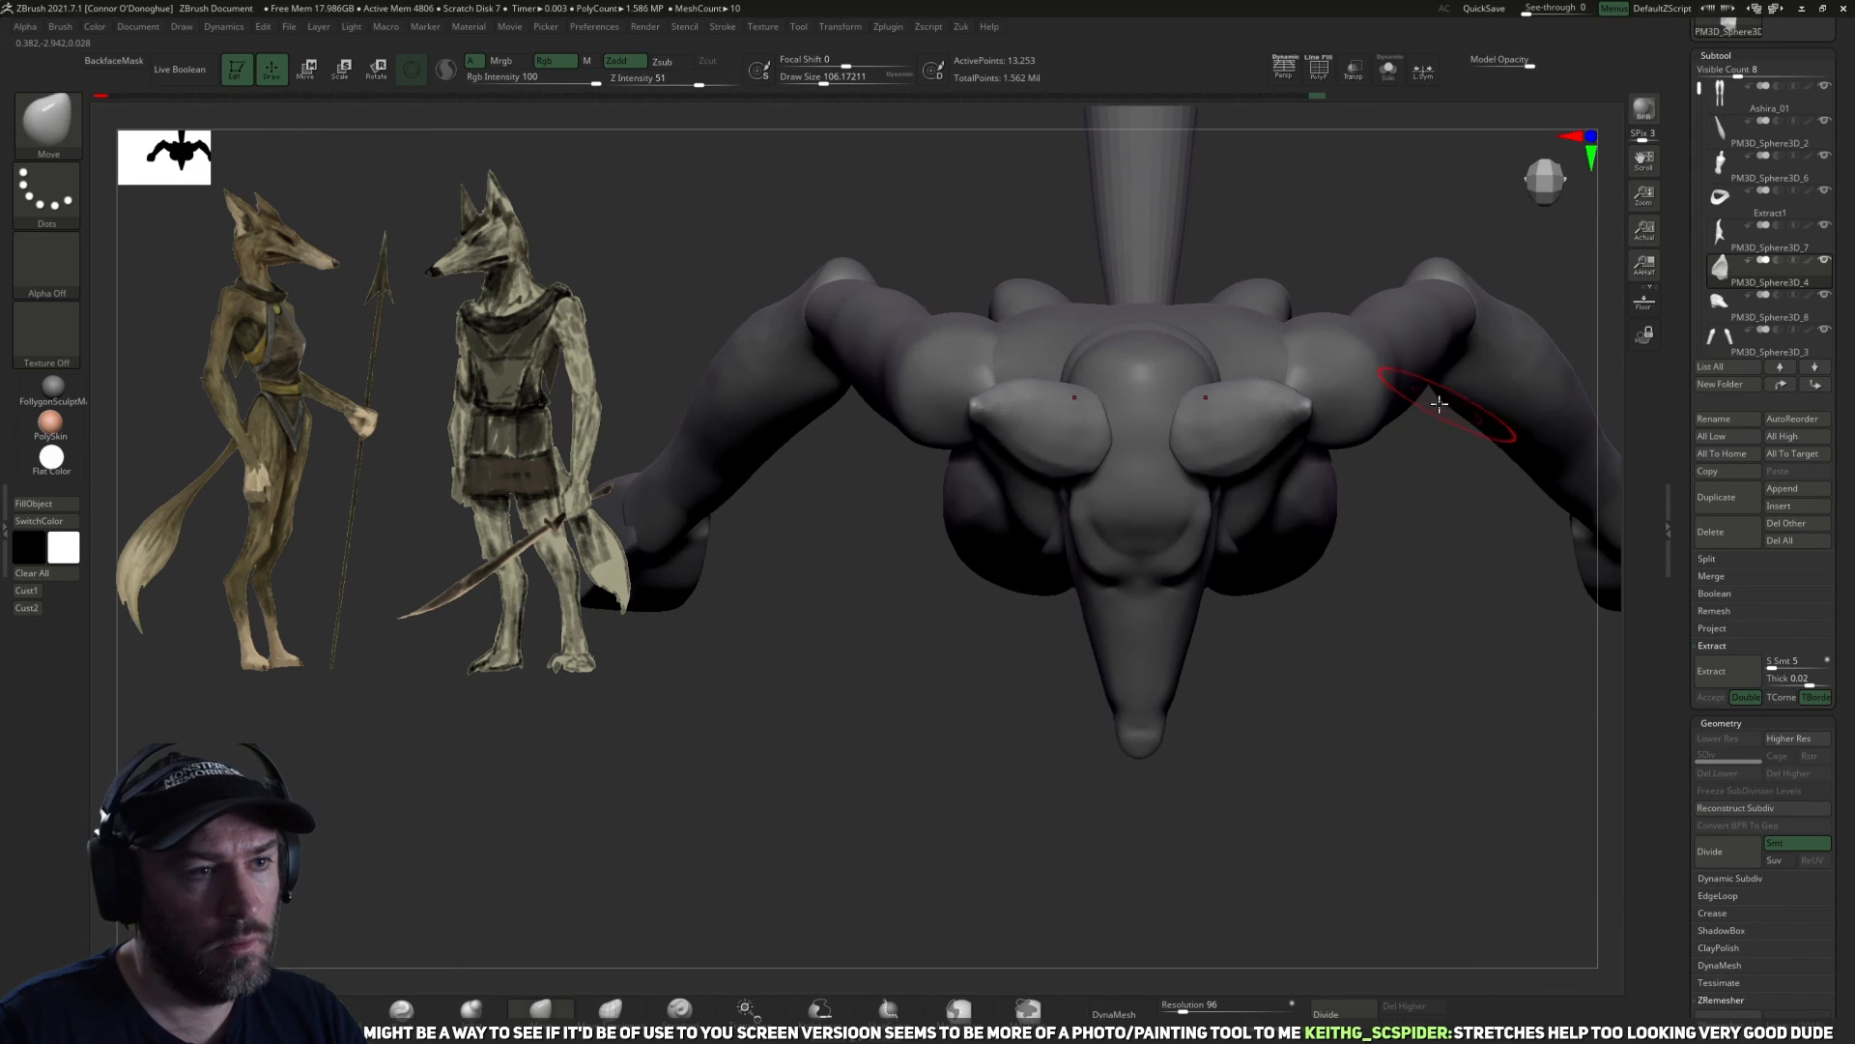
Rotate the ears on the head with the transform gizmo while viewing the figure from above.
{"action": "key", "text": "e"}
{"action": "left_click_drag", "start_coordinate": [1284, 465], "coordinate": [1264, 433]}
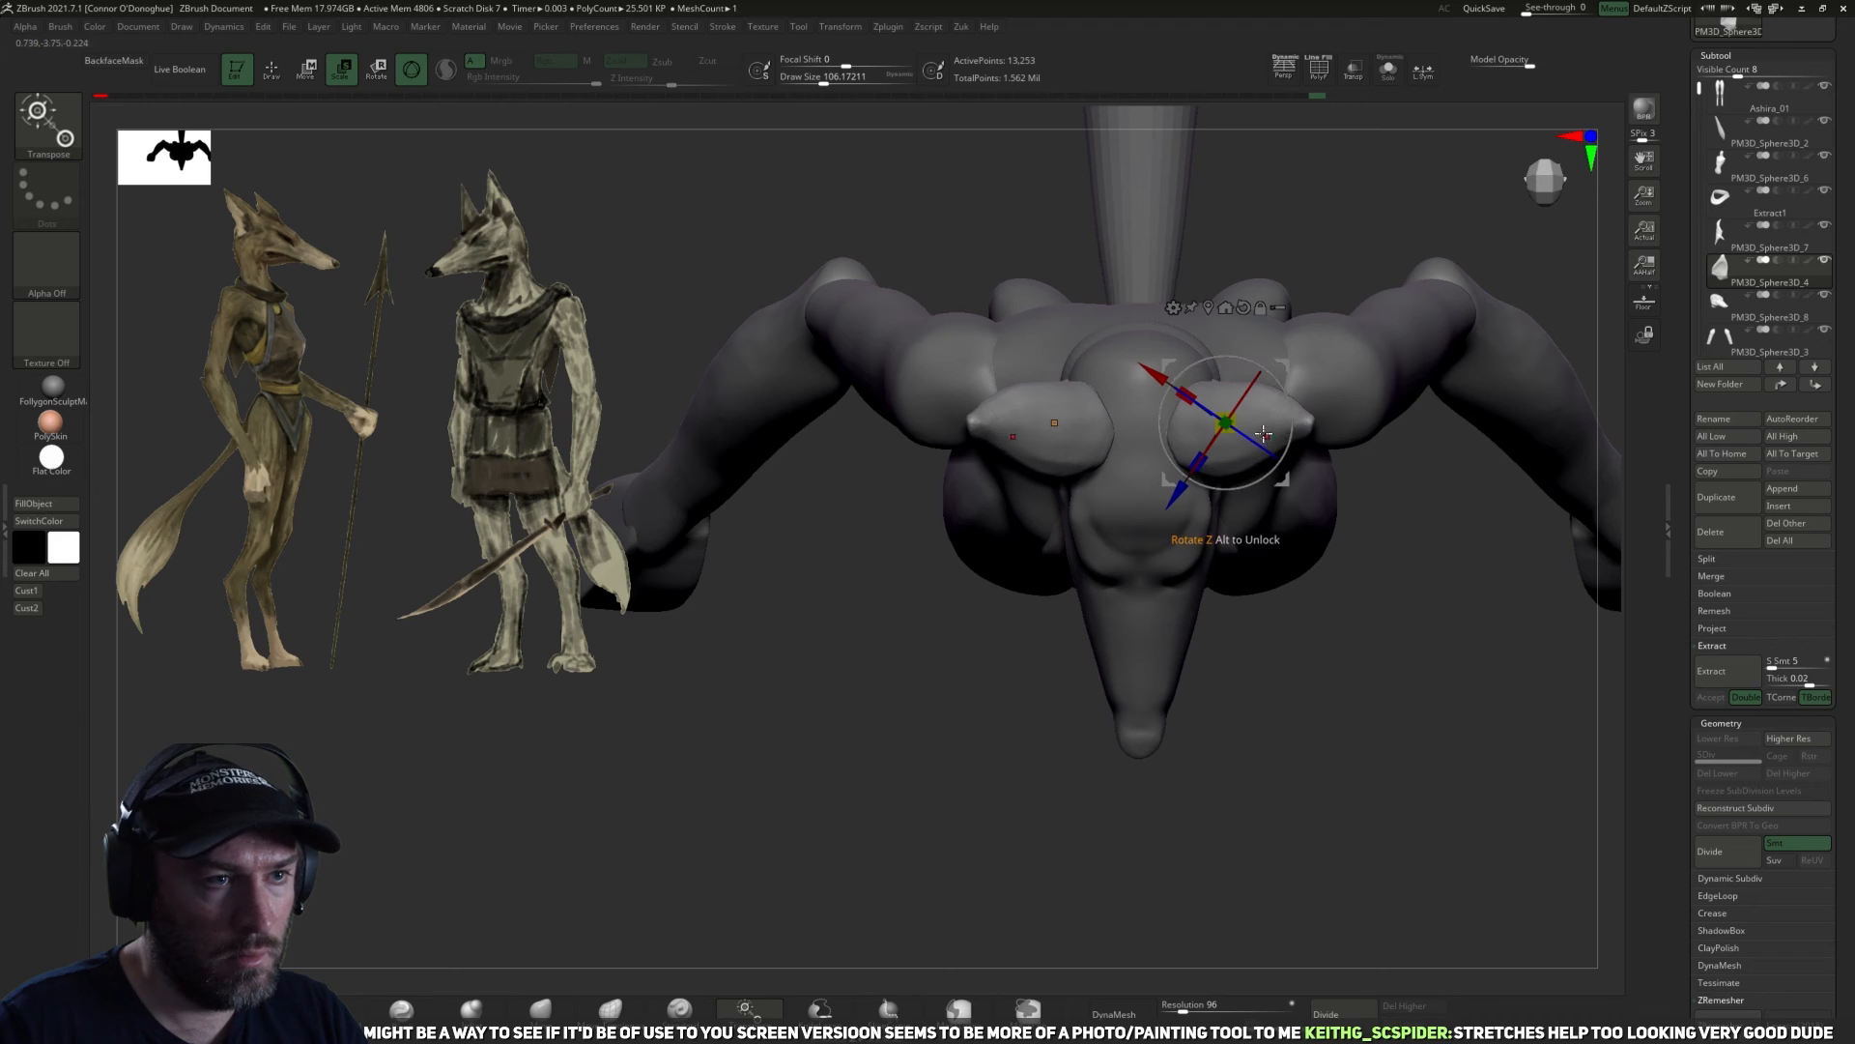
{"action": "left_click_drag", "start_coordinate": [1407, 278], "coordinate": [1195, 616]}
Reshape the backs, lower edges and outer contours of the ears with the Move brush from behind the head.
{"action": "key", "text": "q"}
{"action": "left_click", "coordinate": [543, 1011]}
{"action": "mouse_move", "coordinate": [1454, 576]}
{"action": "left_mouse_down"}
{"action": "mouse_move", "coordinate": [1346, 578]}
{"action": "mouse_move", "coordinate": [1192, 526]}
{"action": "left_mouse_up"}
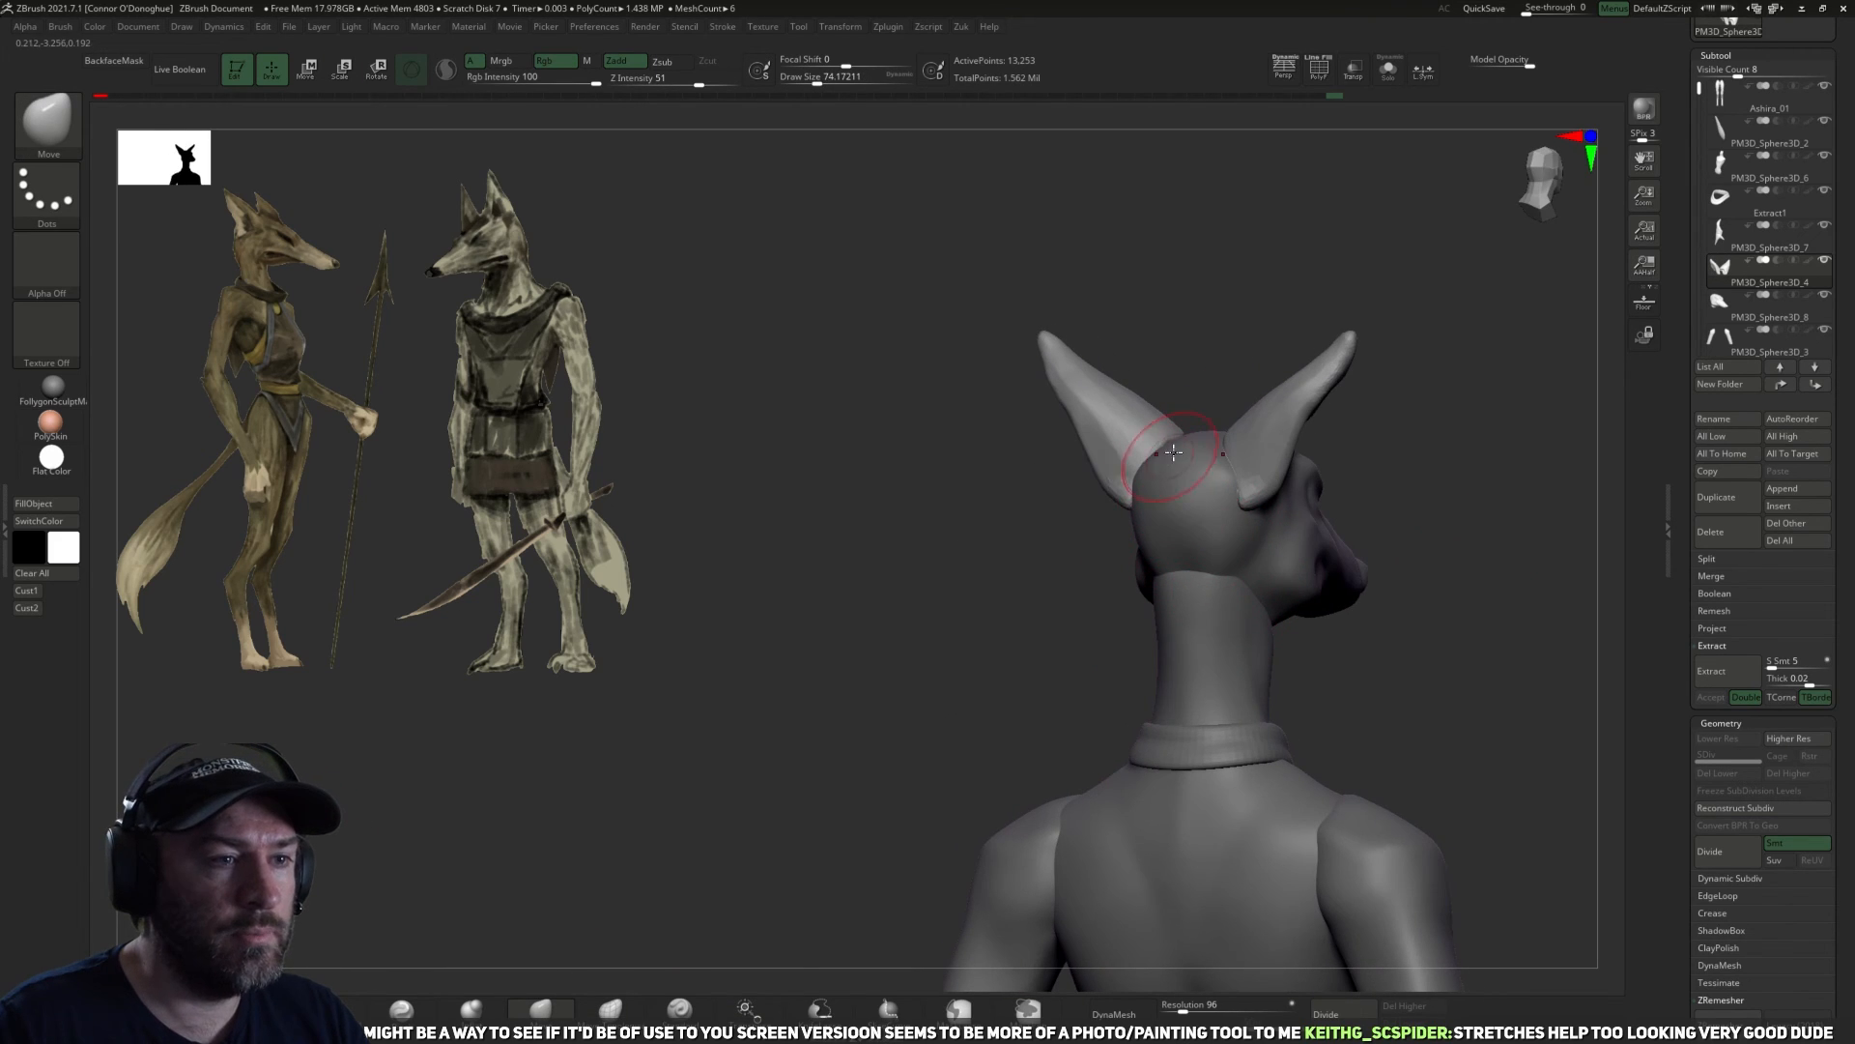
{"action": "right_click_drag", "start_coordinate": [1169, 459], "coordinate": [1241, 432]}
{"action": "left_click_drag", "start_coordinate": [1345, 595], "coordinate": [1158, 517]}
{"action": "mouse_move", "coordinate": [1160, 520]}
{"action": "right_mouse_down"}
{"action": "mouse_move", "coordinate": [1230, 609]}
{"action": "mouse_move", "coordinate": [1266, 589]}
{"action": "mouse_move", "coordinate": [1309, 600]}
{"action": "mouse_move", "coordinate": [1135, 522]}
{"action": "right_mouse_up"}
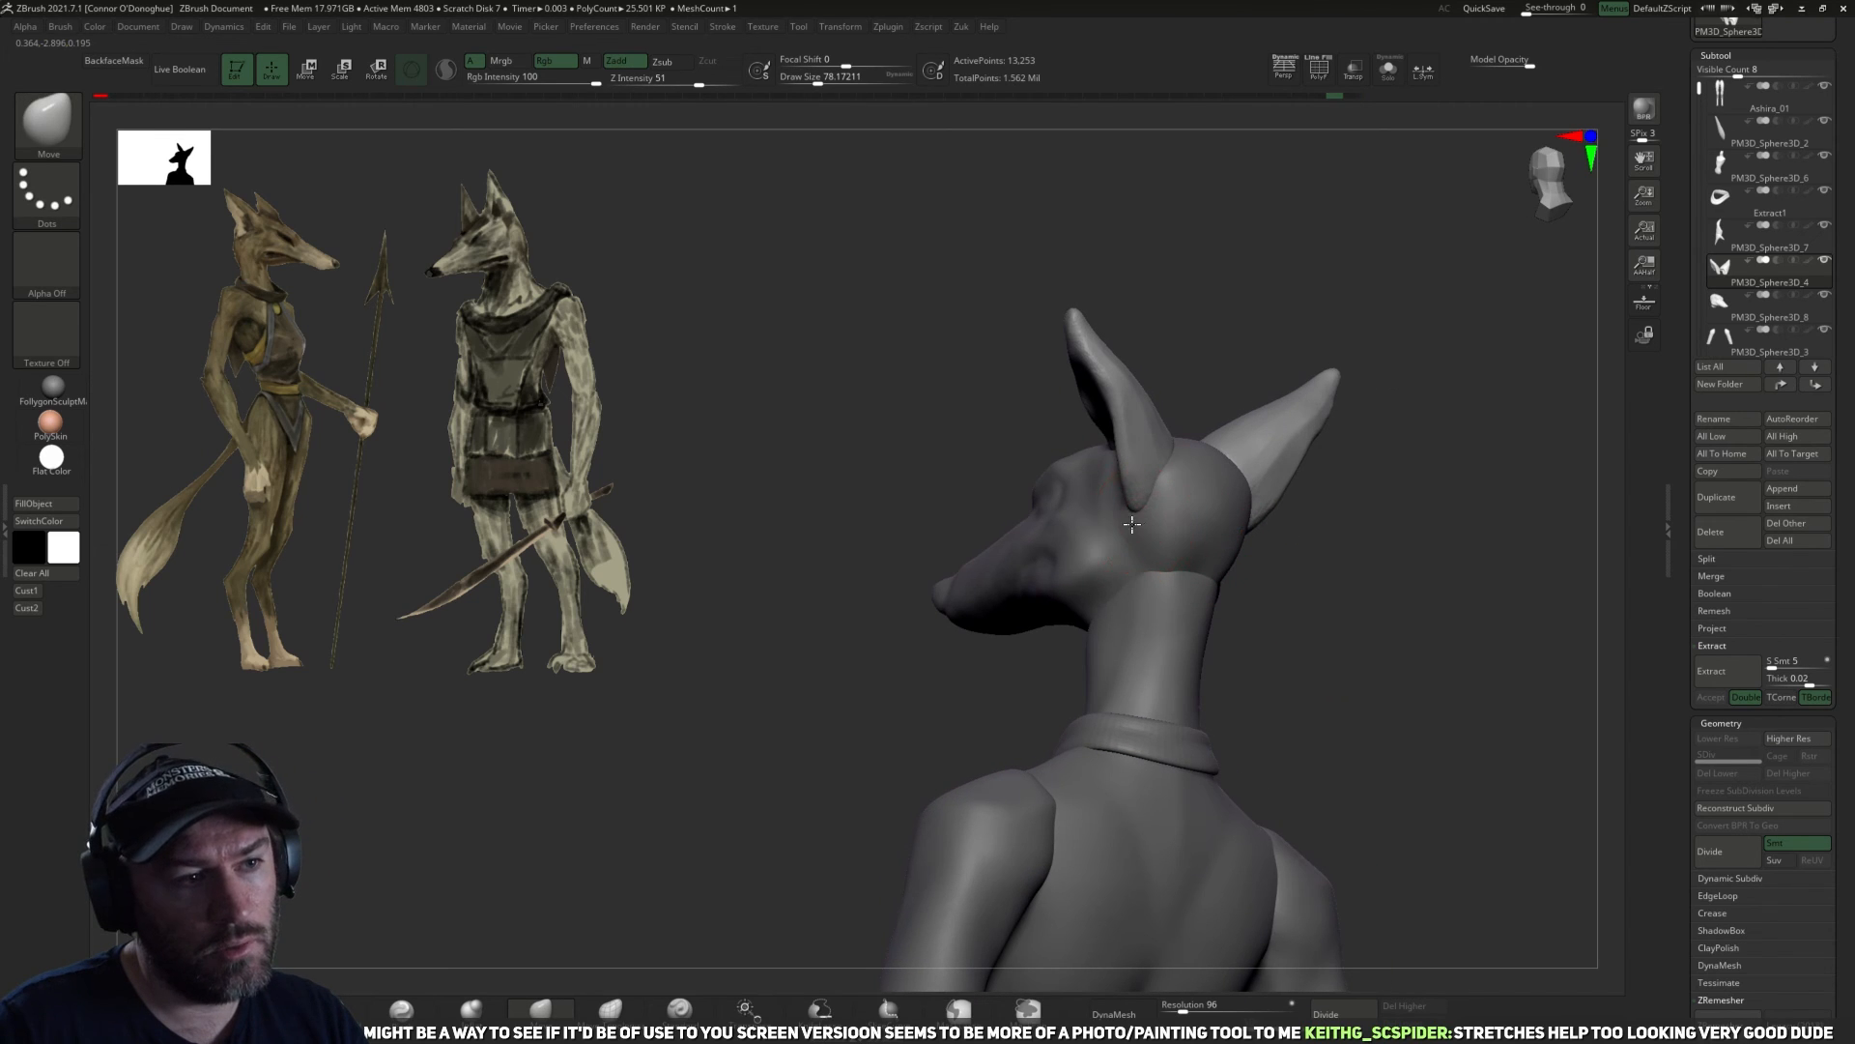
{"action": "right_click_drag", "start_coordinate": [1276, 637], "coordinate": [1101, 437]}
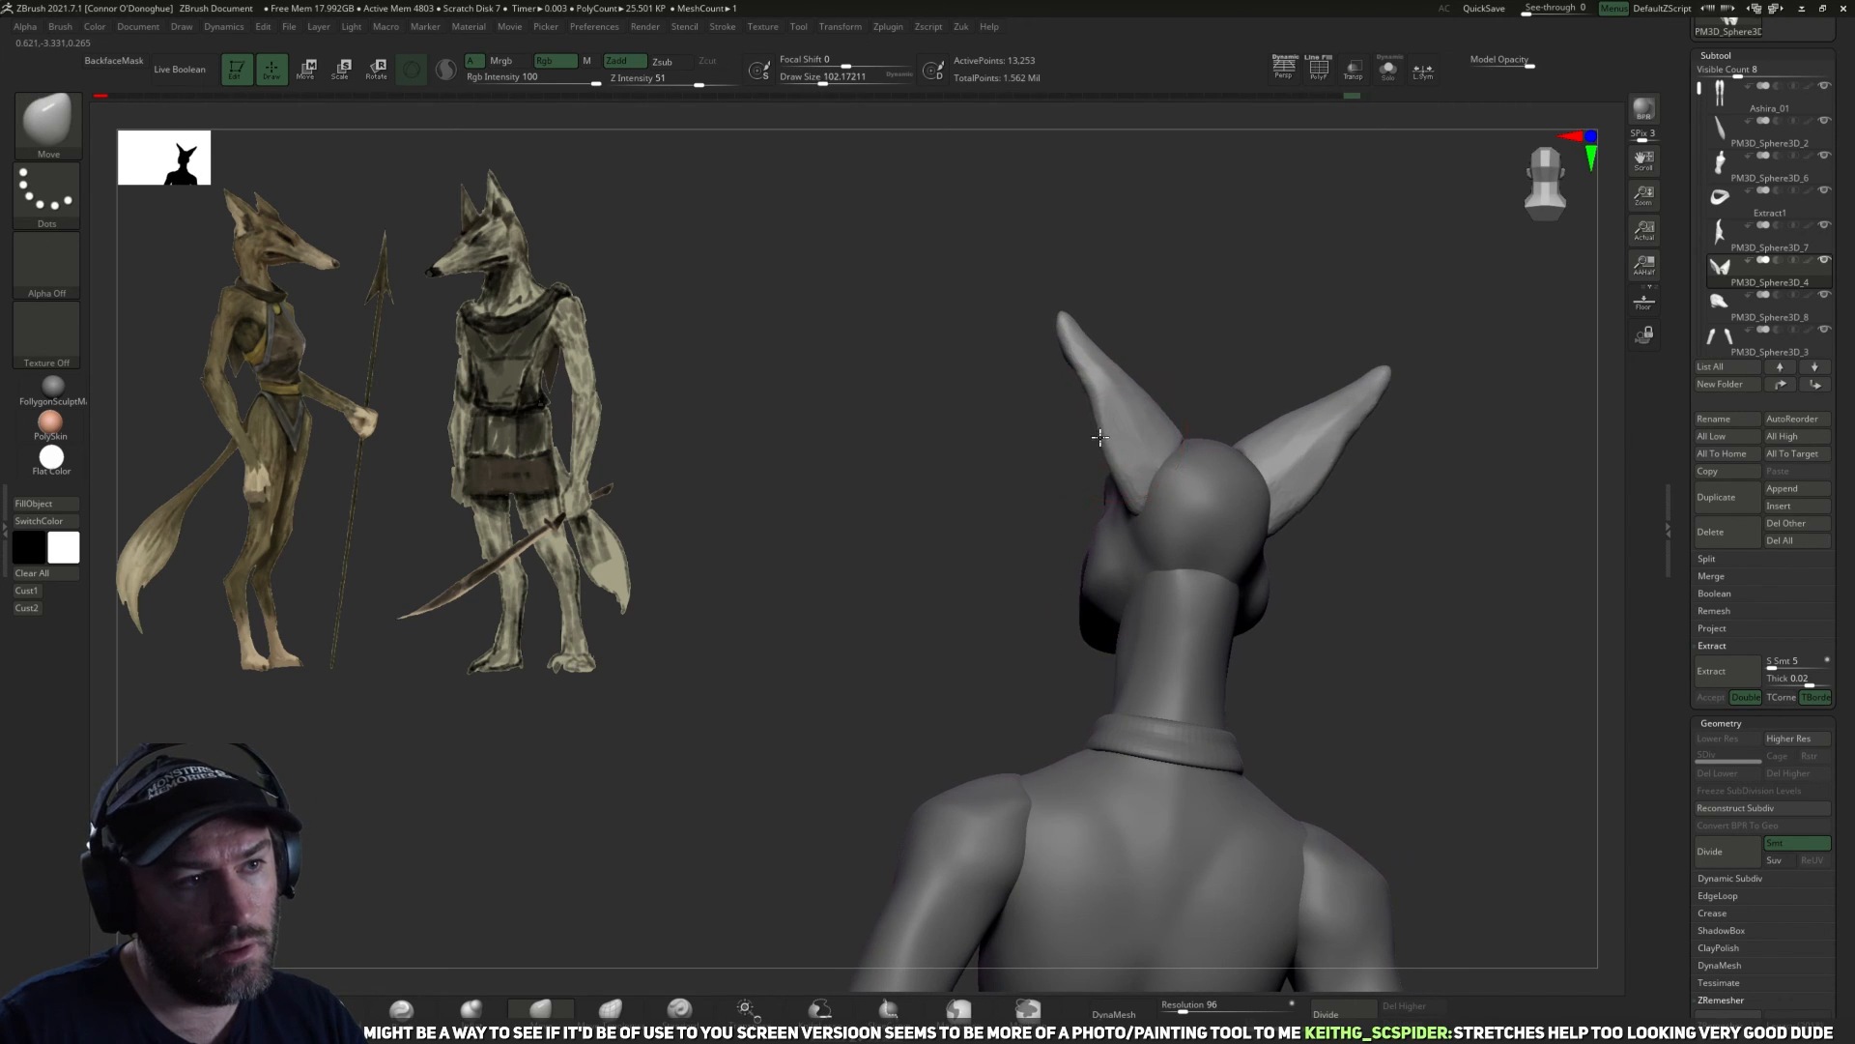
{"action": "left_click_drag", "start_coordinate": [1134, 383], "coordinate": [1139, 377]}
{"action": "key", "text": "]"}
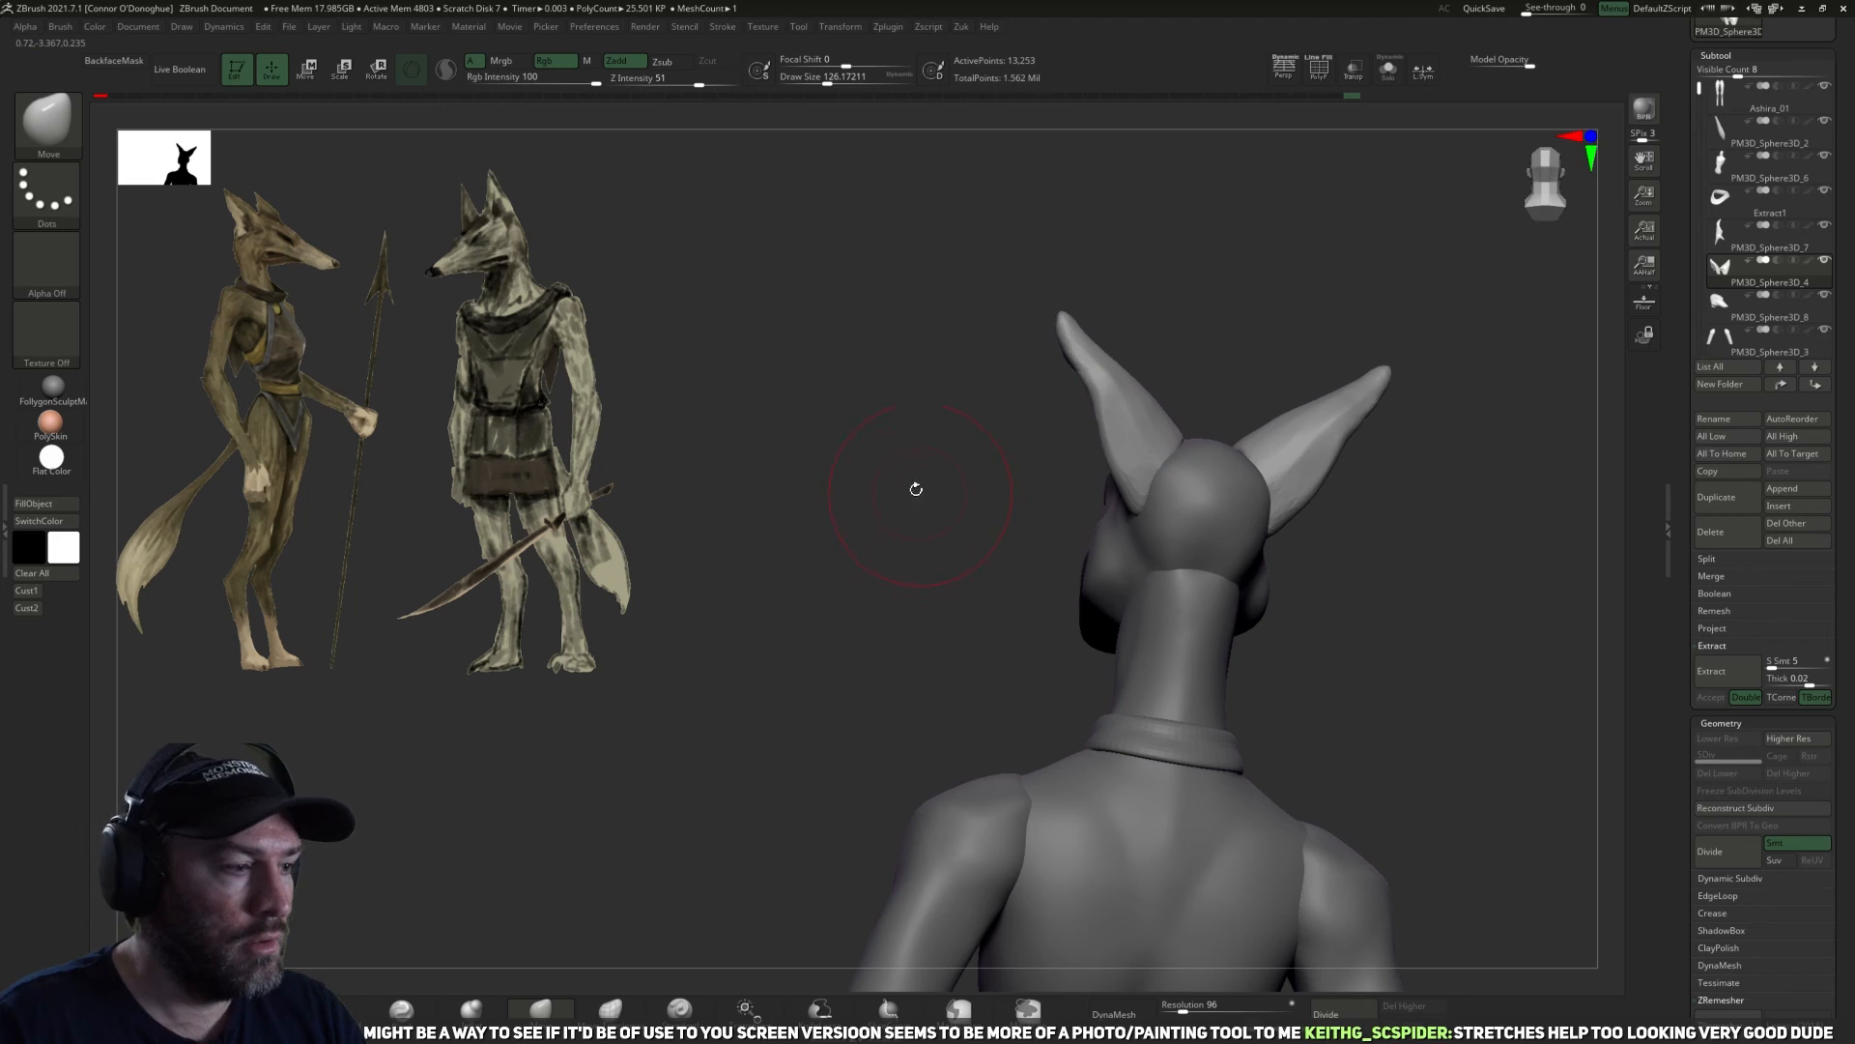
Sharpen the rims and folds of the ears with the Pinch brush at a size of about 114.
{"action": "right_click_drag", "start_coordinate": [916, 489], "coordinate": [870, 618], "text": "ctrl"}
{"action": "left_click", "coordinate": [402, 1009]}
{"action": "right_click_drag", "start_coordinate": [676, 708], "coordinate": [680, 712], "text": "alt"}
{"action": "right_click_drag", "start_coordinate": [1227, 425], "coordinate": [1075, 454]}
{"action": "key", "text": "["}
{"action": "key", "text": "["}
{"action": "left_click_drag", "start_coordinate": [1061, 487], "coordinate": [1084, 474]}
{"action": "right_click_drag", "start_coordinate": [1071, 484], "coordinate": [1060, 509]}
{"action": "left_click_drag", "start_coordinate": [1061, 509], "coordinate": [1089, 467]}
{"action": "mouse_move", "coordinate": [1163, 422]}
{"action": "right_mouse_down"}
{"action": "mouse_move", "coordinate": [1188, 439]}
{"action": "mouse_move", "coordinate": [1043, 535]}
{"action": "right_mouse_up"}
{"action": "right_click_drag", "start_coordinate": [1053, 461], "coordinate": [1194, 415]}
{"action": "right_click_drag", "start_coordinate": [995, 541], "coordinate": [814, 619]}
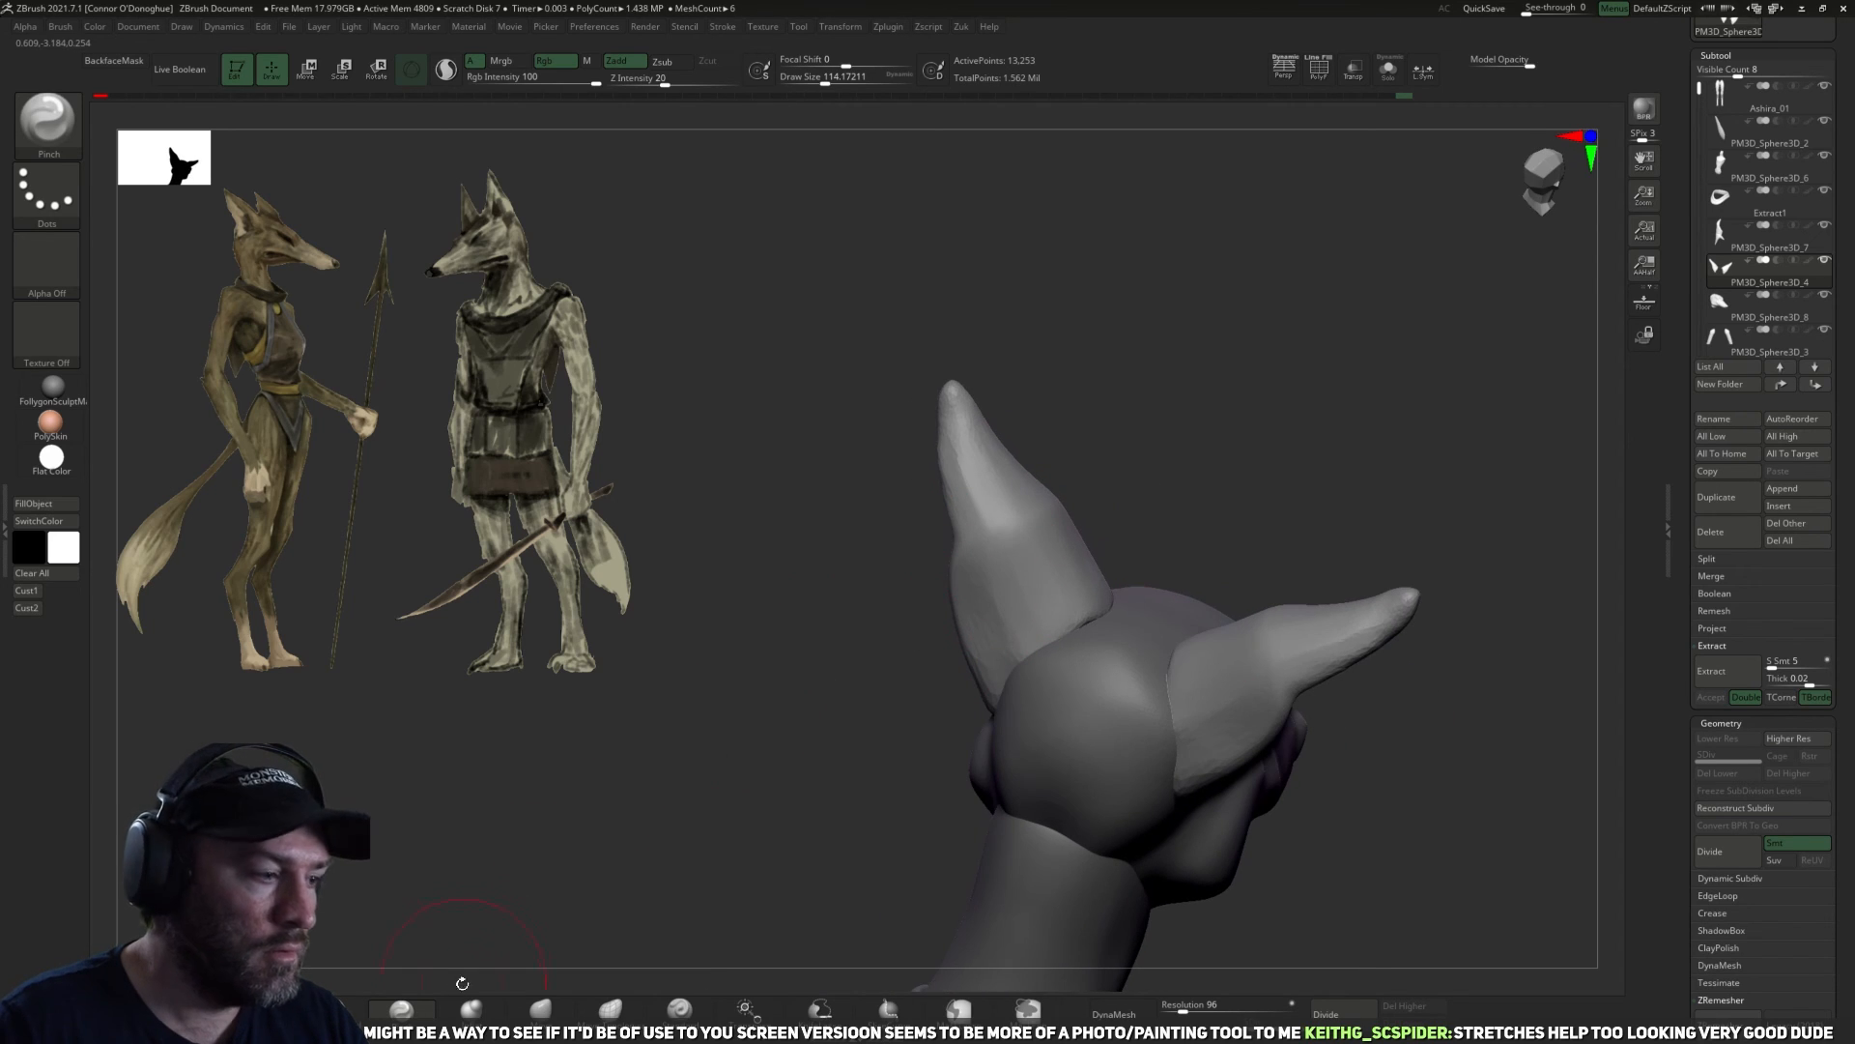
Define the lower back of the ears with the DamStandard brush at a size of about 178.
{"action": "left_click", "coordinate": [350, 1007]}
{"action": "right_click_drag", "start_coordinate": [1026, 633], "coordinate": [1053, 604]}
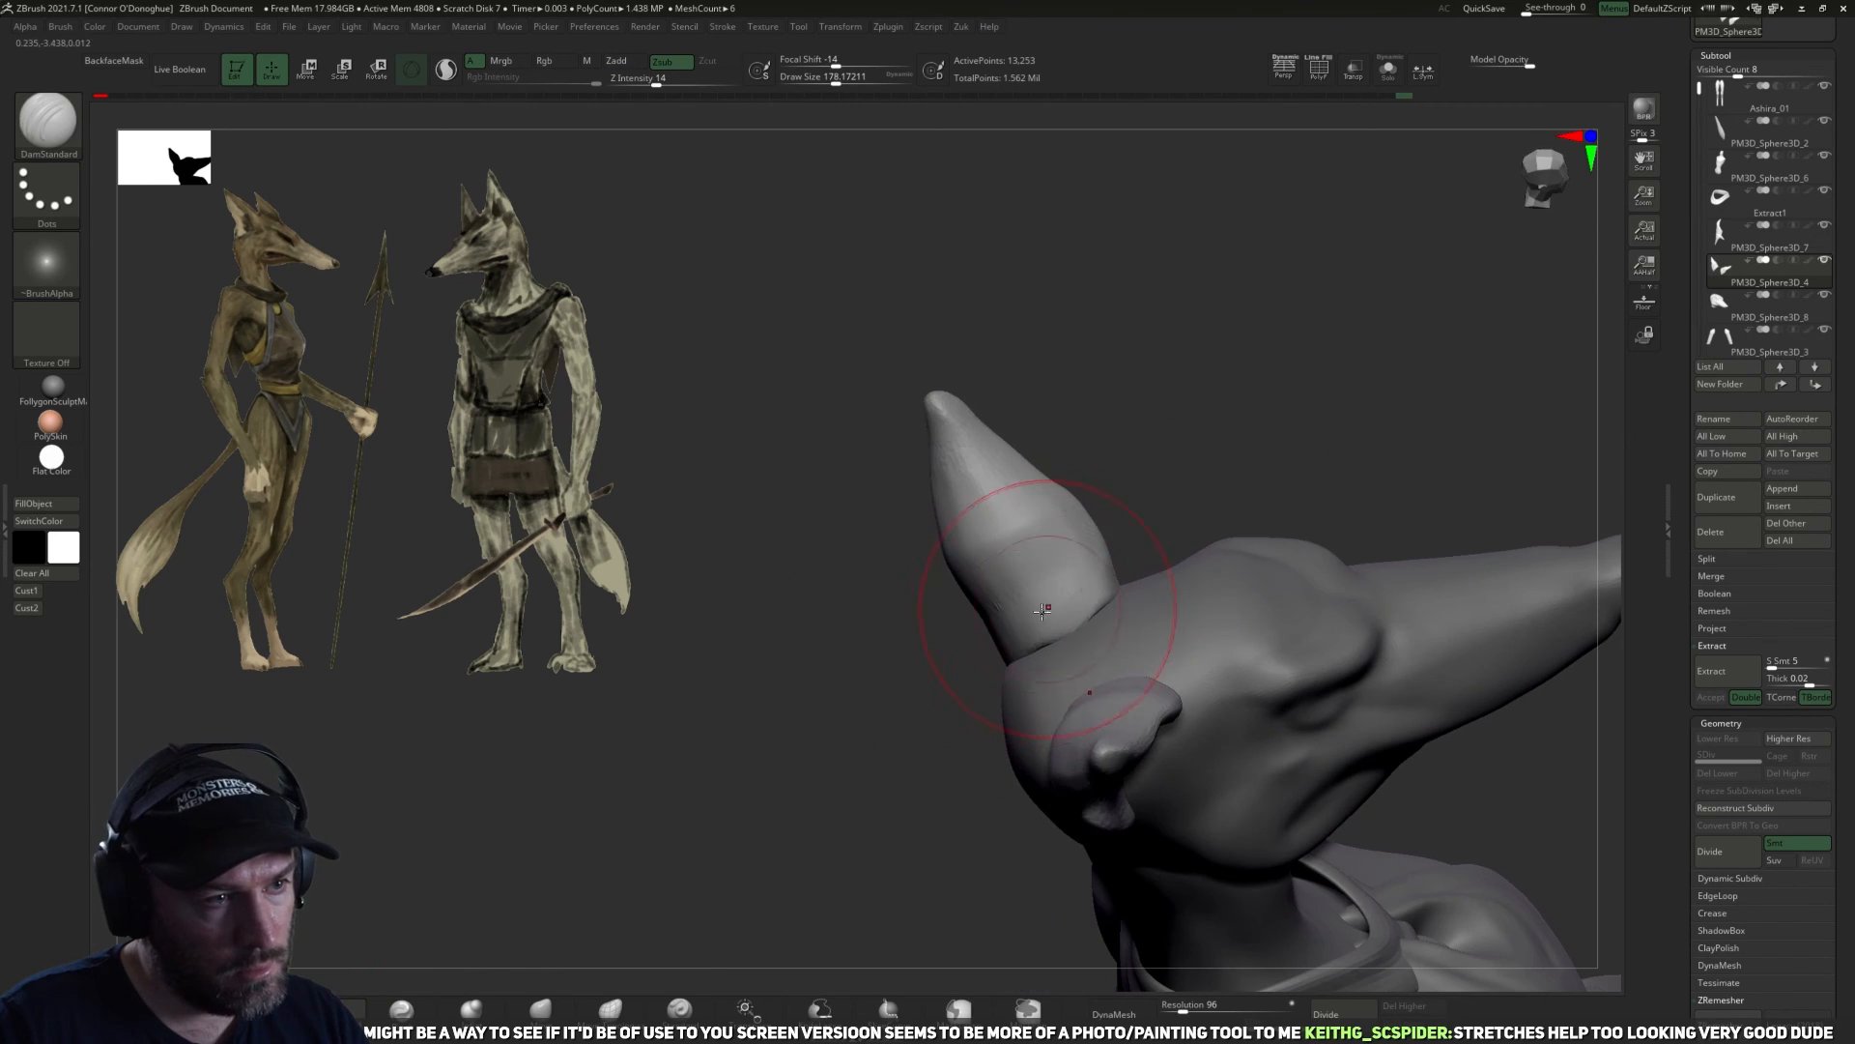
{"action": "mouse_move", "coordinate": [849, 577]}
{"action": "right_mouse_down"}
{"action": "mouse_move", "coordinate": [1238, 439]}
{"action": "mouse_move", "coordinate": [1017, 463]}
{"action": "mouse_move", "coordinate": [1247, 348]}
{"action": "mouse_move", "coordinate": [1188, 431]}
{"action": "mouse_move", "coordinate": [478, 831]}
{"action": "right_mouse_up"}
Flatten the inner surface of the ears with the TrimDynamic brush at a size of about 150 and undo the last stroke.
{"action": "left_click", "coordinate": [297, 1007]}
{"action": "mouse_move", "coordinate": [732, 839]}
{"action": "right_mouse_down", "text": "ctrl"}
{"action": "mouse_move", "coordinate": [729, 745]}
{"action": "mouse_move", "coordinate": [1143, 373]}
{"action": "mouse_move", "coordinate": [1102, 411]}
{"action": "right_mouse_up", "text": "ctrl"}
{"action": "left_click_drag", "start_coordinate": [1208, 688], "coordinate": [1150, 526]}
{"action": "key", "text": "ctrl+z"}
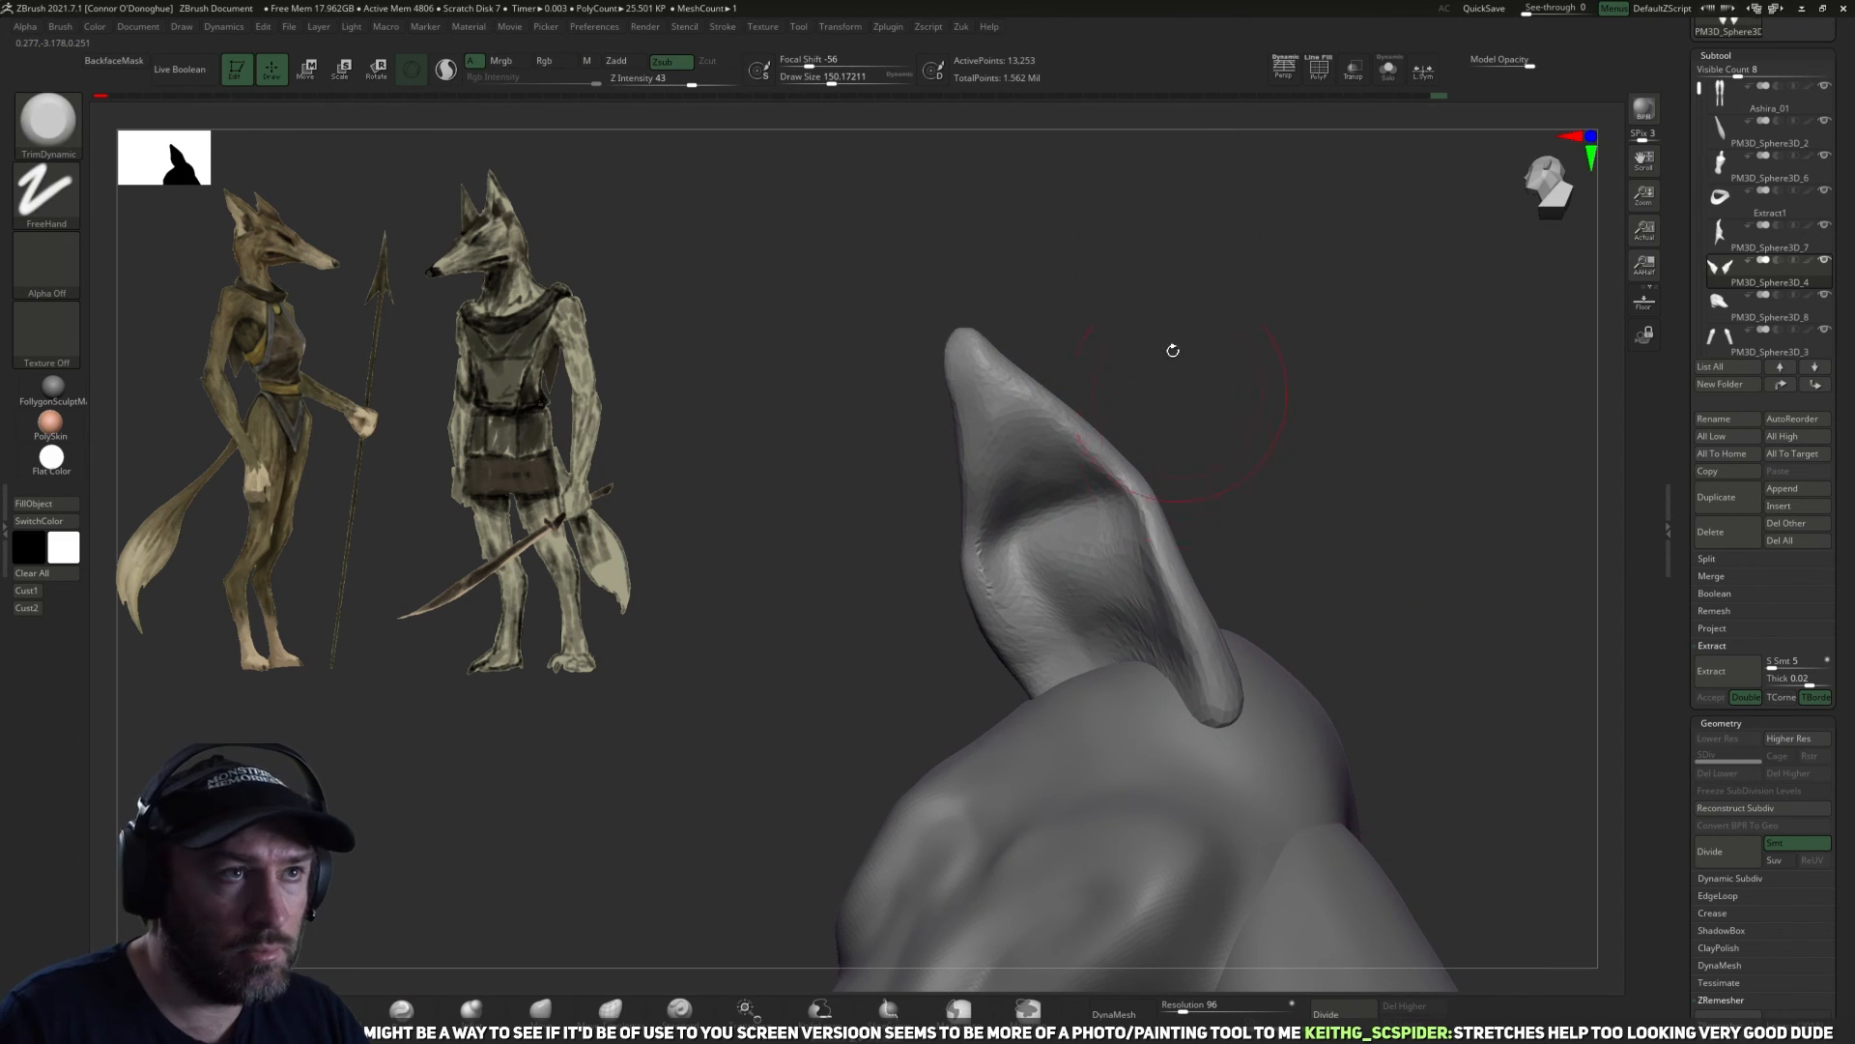
Rebuild the ears with DynaMesh at resolution 1091 and smooth their inner surfaces.
{"action": "left_click", "coordinate": [888, 28]}
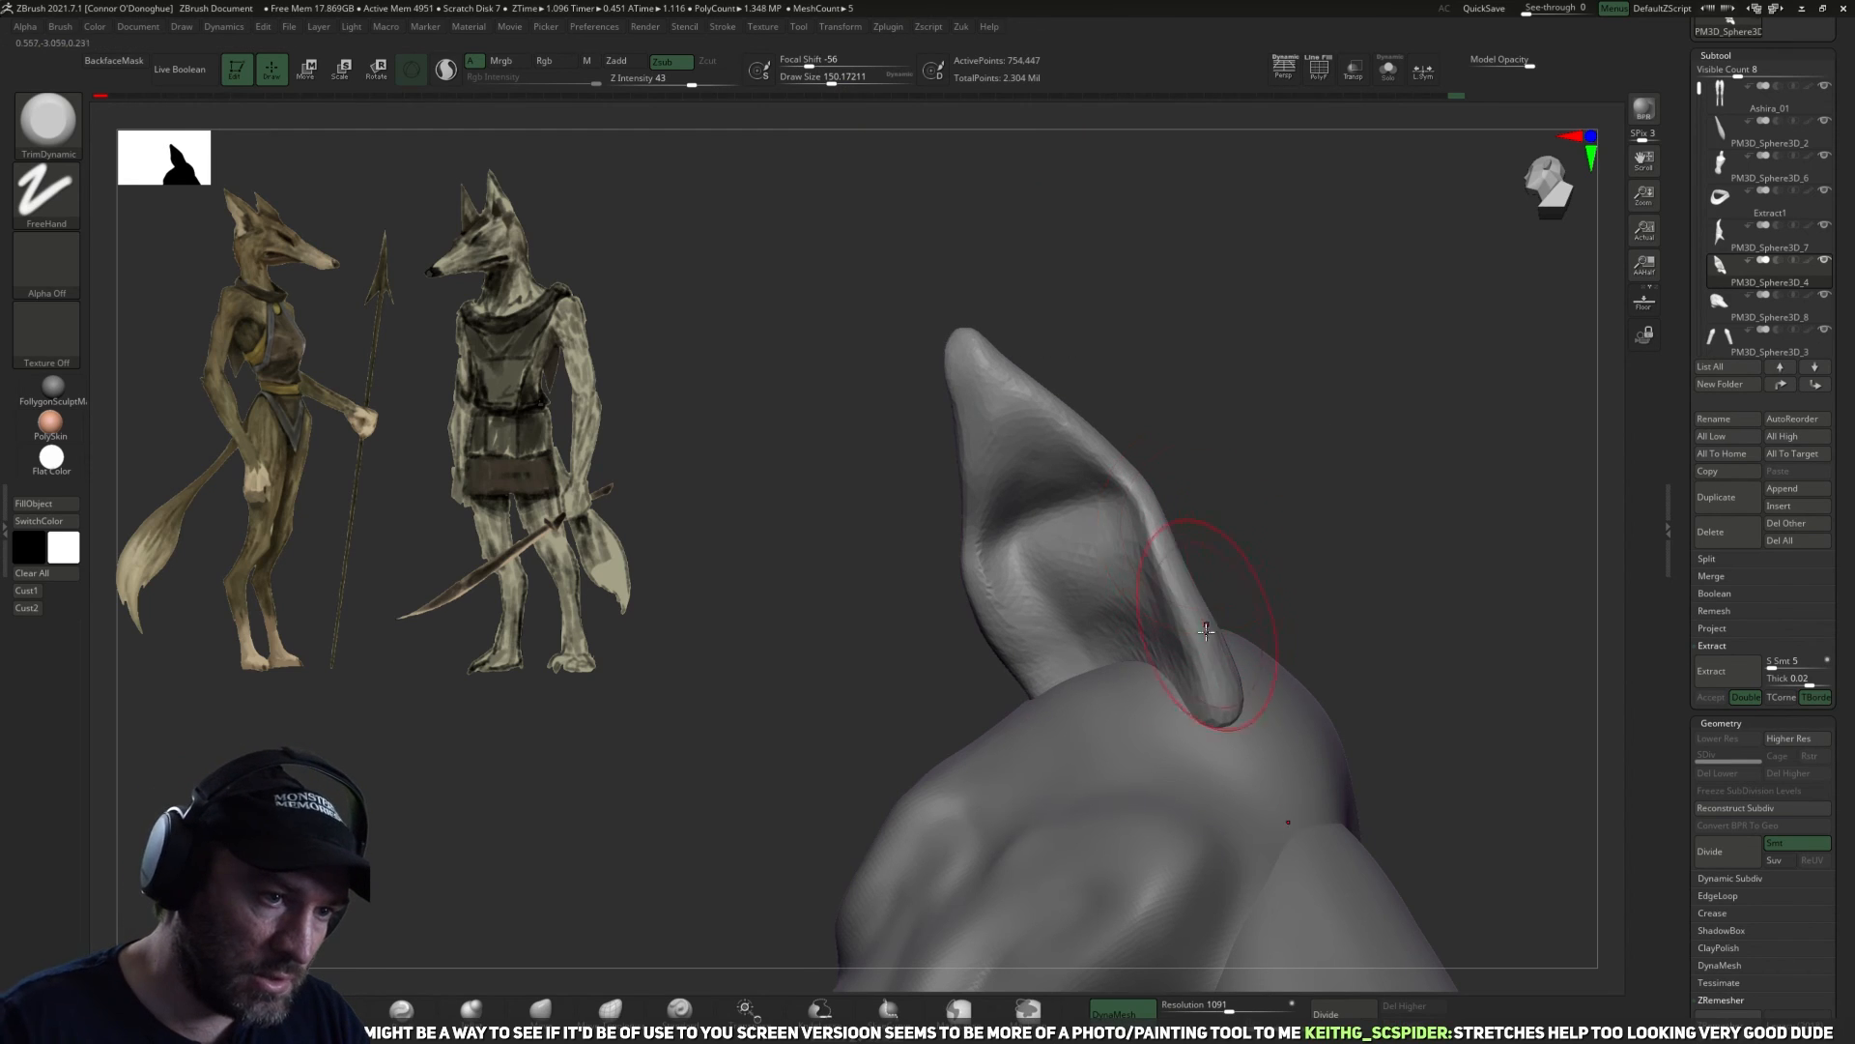
{"action": "left_click_drag", "start_coordinate": [1193, 630], "coordinate": [1131, 610], "text": "shift"}
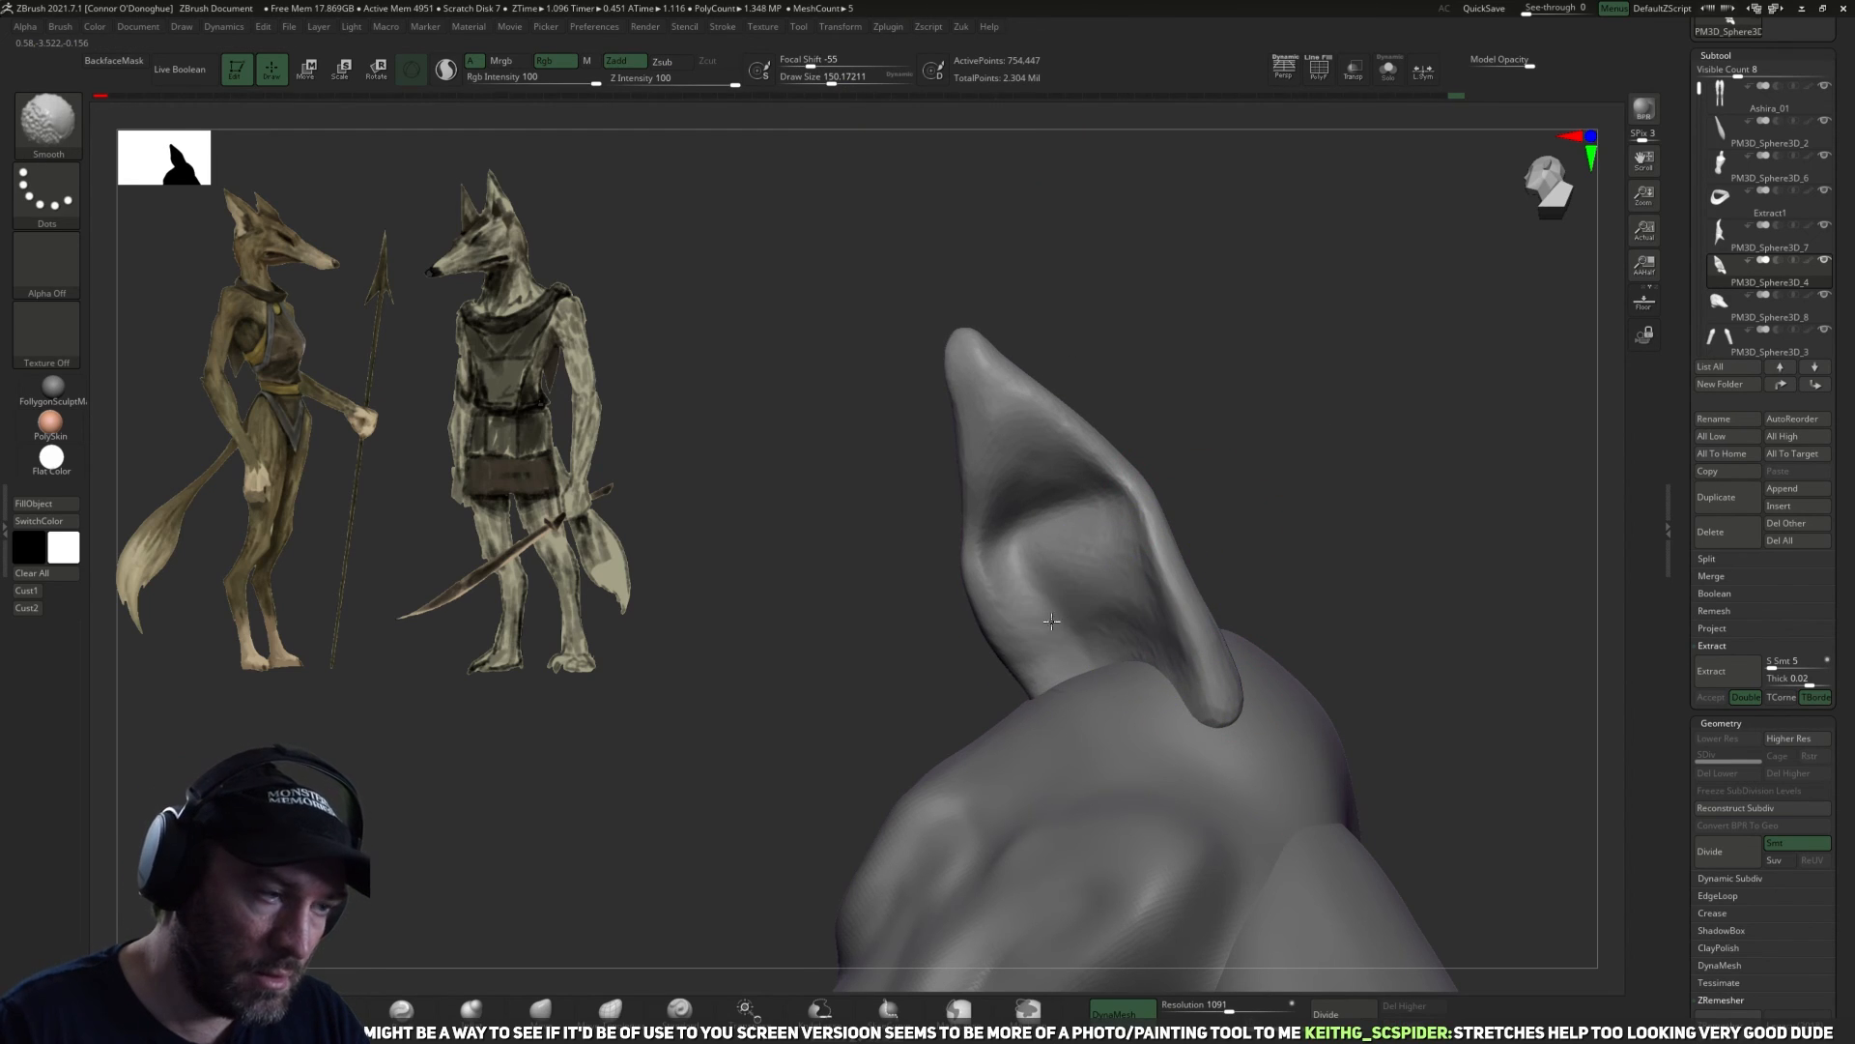
{"action": "left_click_drag", "start_coordinate": [1122, 419], "coordinate": [981, 524]}
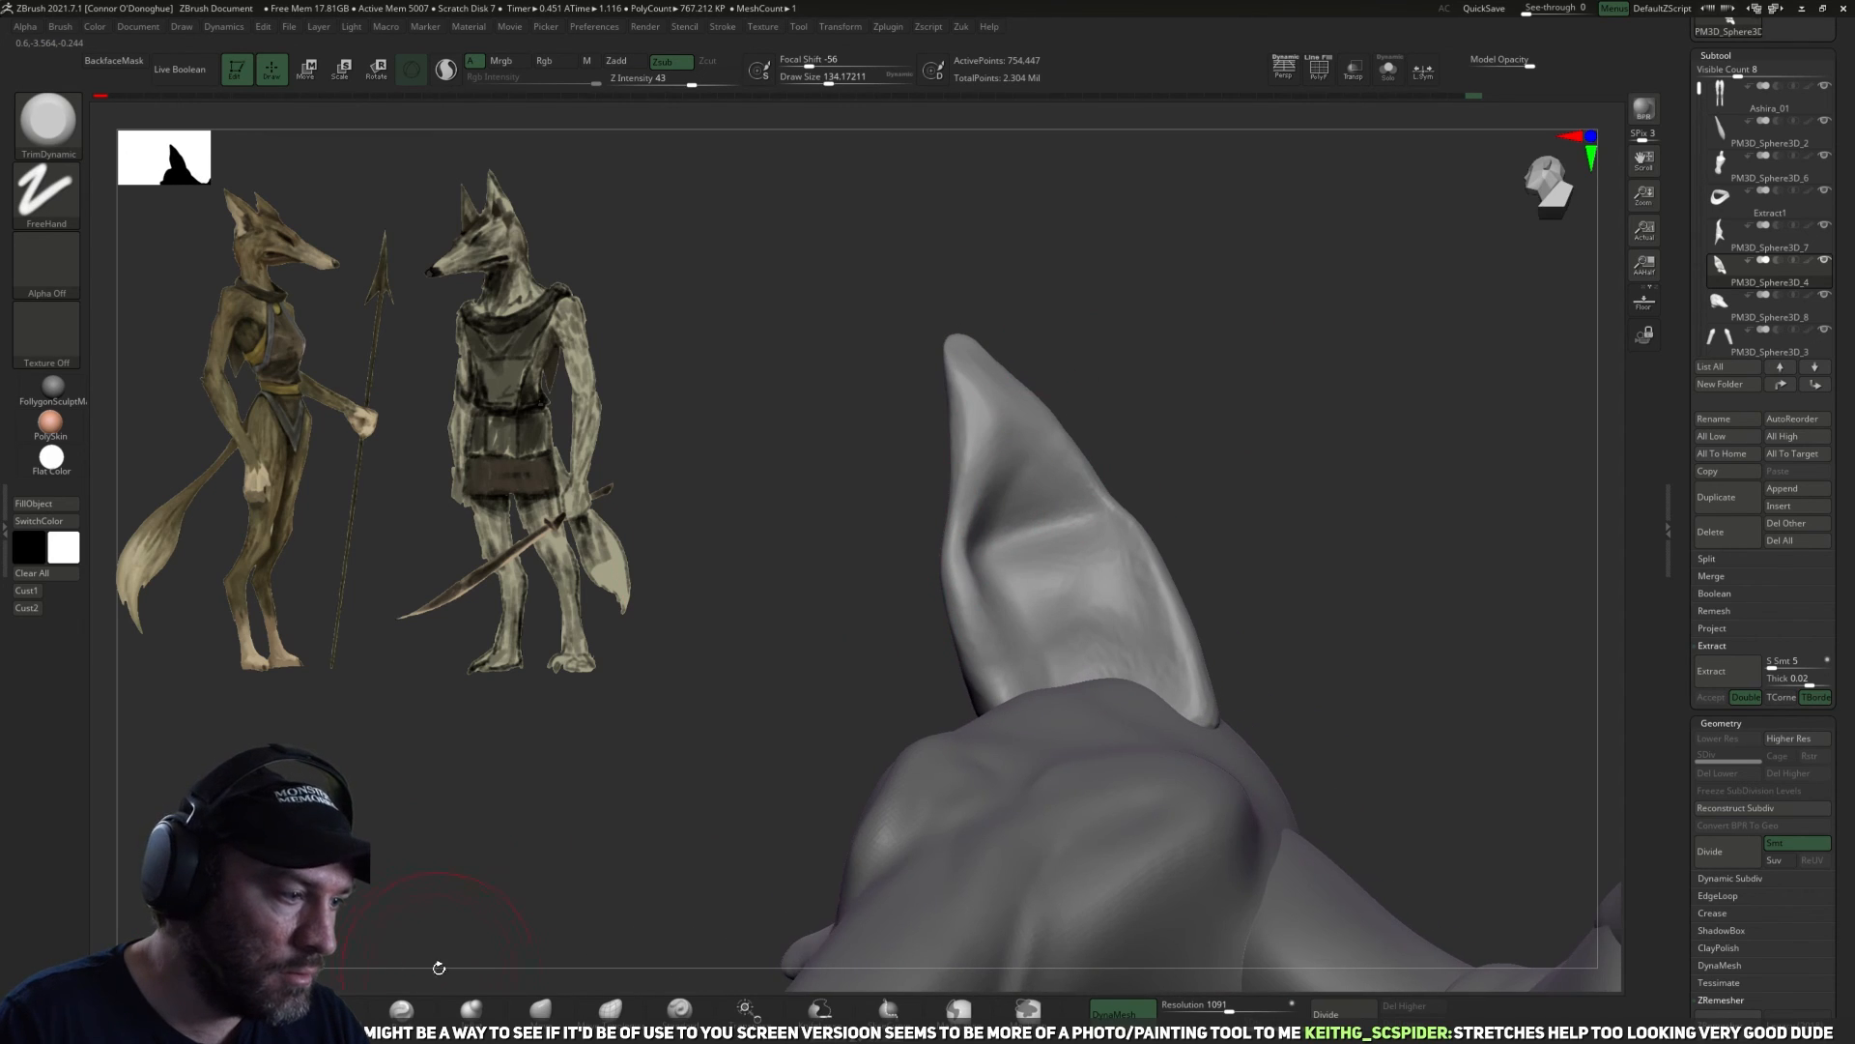
Carve the inner folds and rim of the ears with the DamStandard brush at sizes of about 130 to 110.
{"action": "left_click", "coordinate": [338, 1010]}
{"action": "left_click_drag", "start_coordinate": [1002, 488], "coordinate": [1015, 506]}
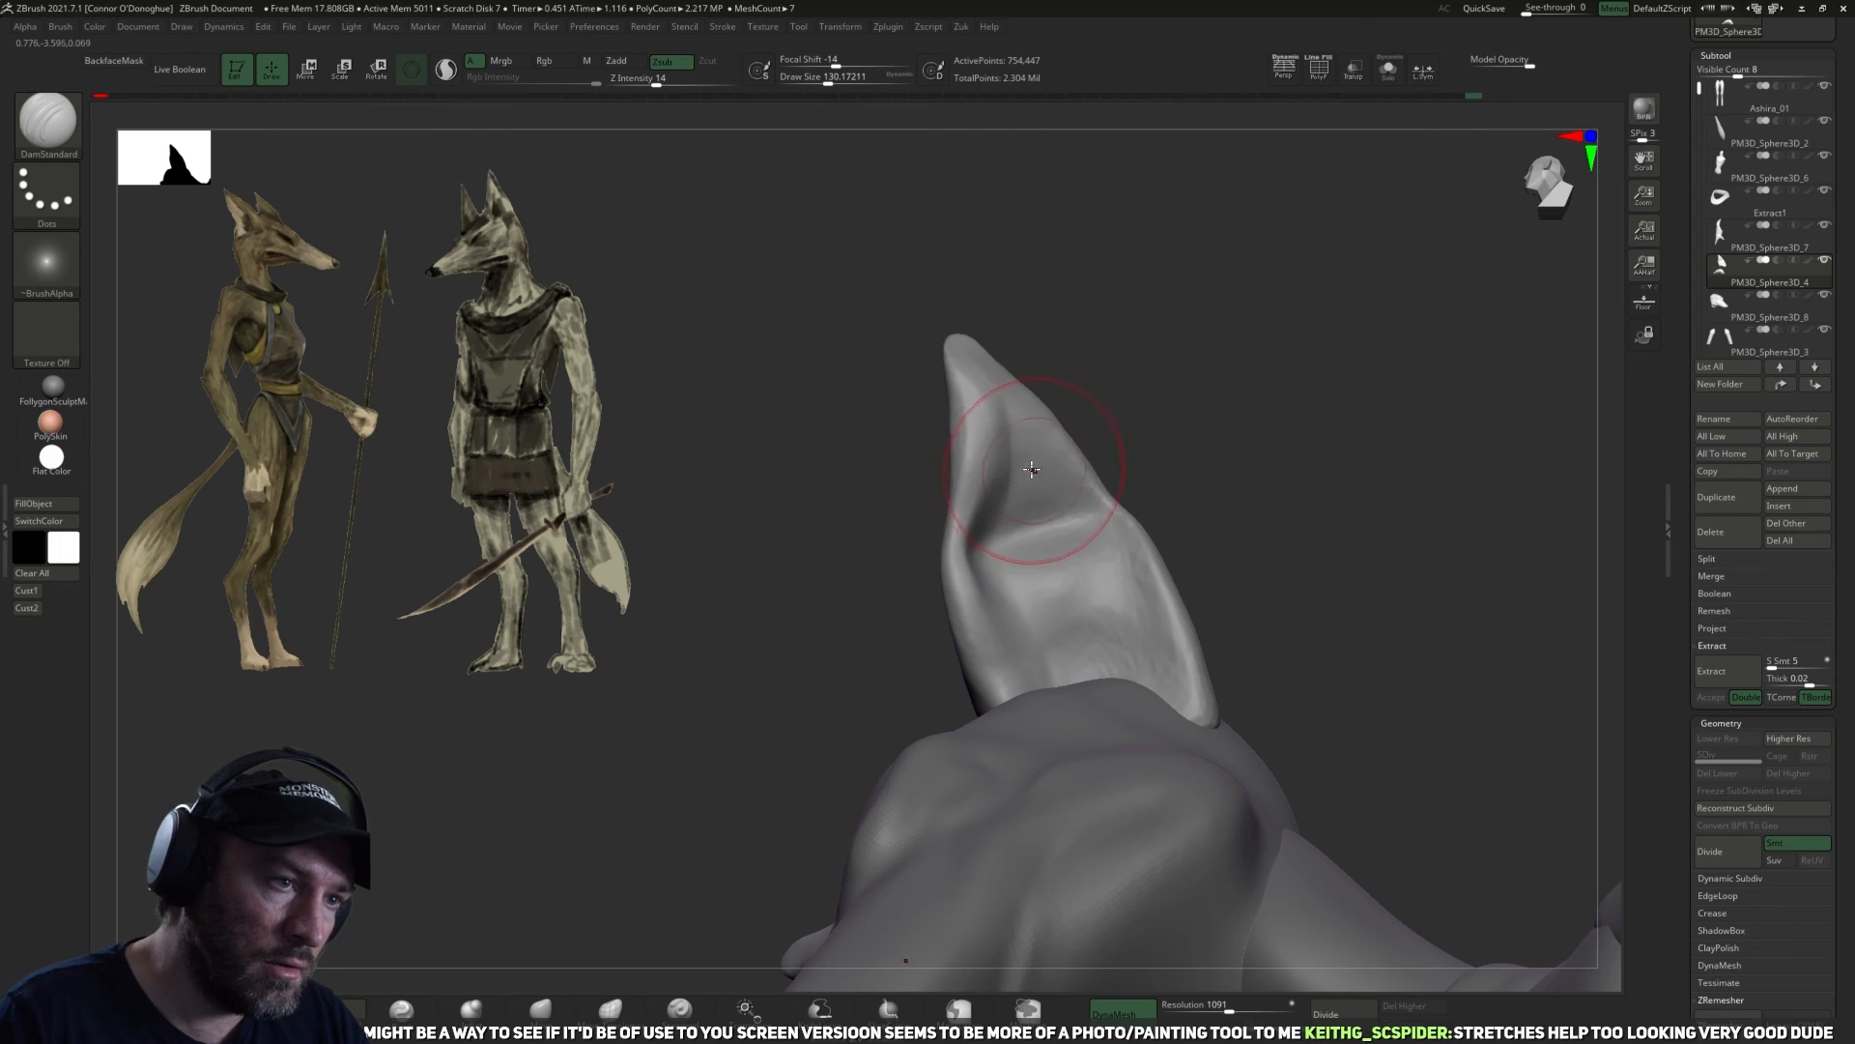
{"action": "left_click_drag", "start_coordinate": [1085, 373], "coordinate": [1053, 383]}
{"action": "mouse_move", "coordinate": [990, 473]}
{"action": "left_mouse_down", "text": "shift"}
{"action": "mouse_move", "coordinate": [988, 421]}
{"action": "mouse_move", "coordinate": [960, 597]}
{"action": "left_mouse_up", "text": "shift"}
{"action": "left_click_drag", "start_coordinate": [1135, 457], "coordinate": [973, 539]}
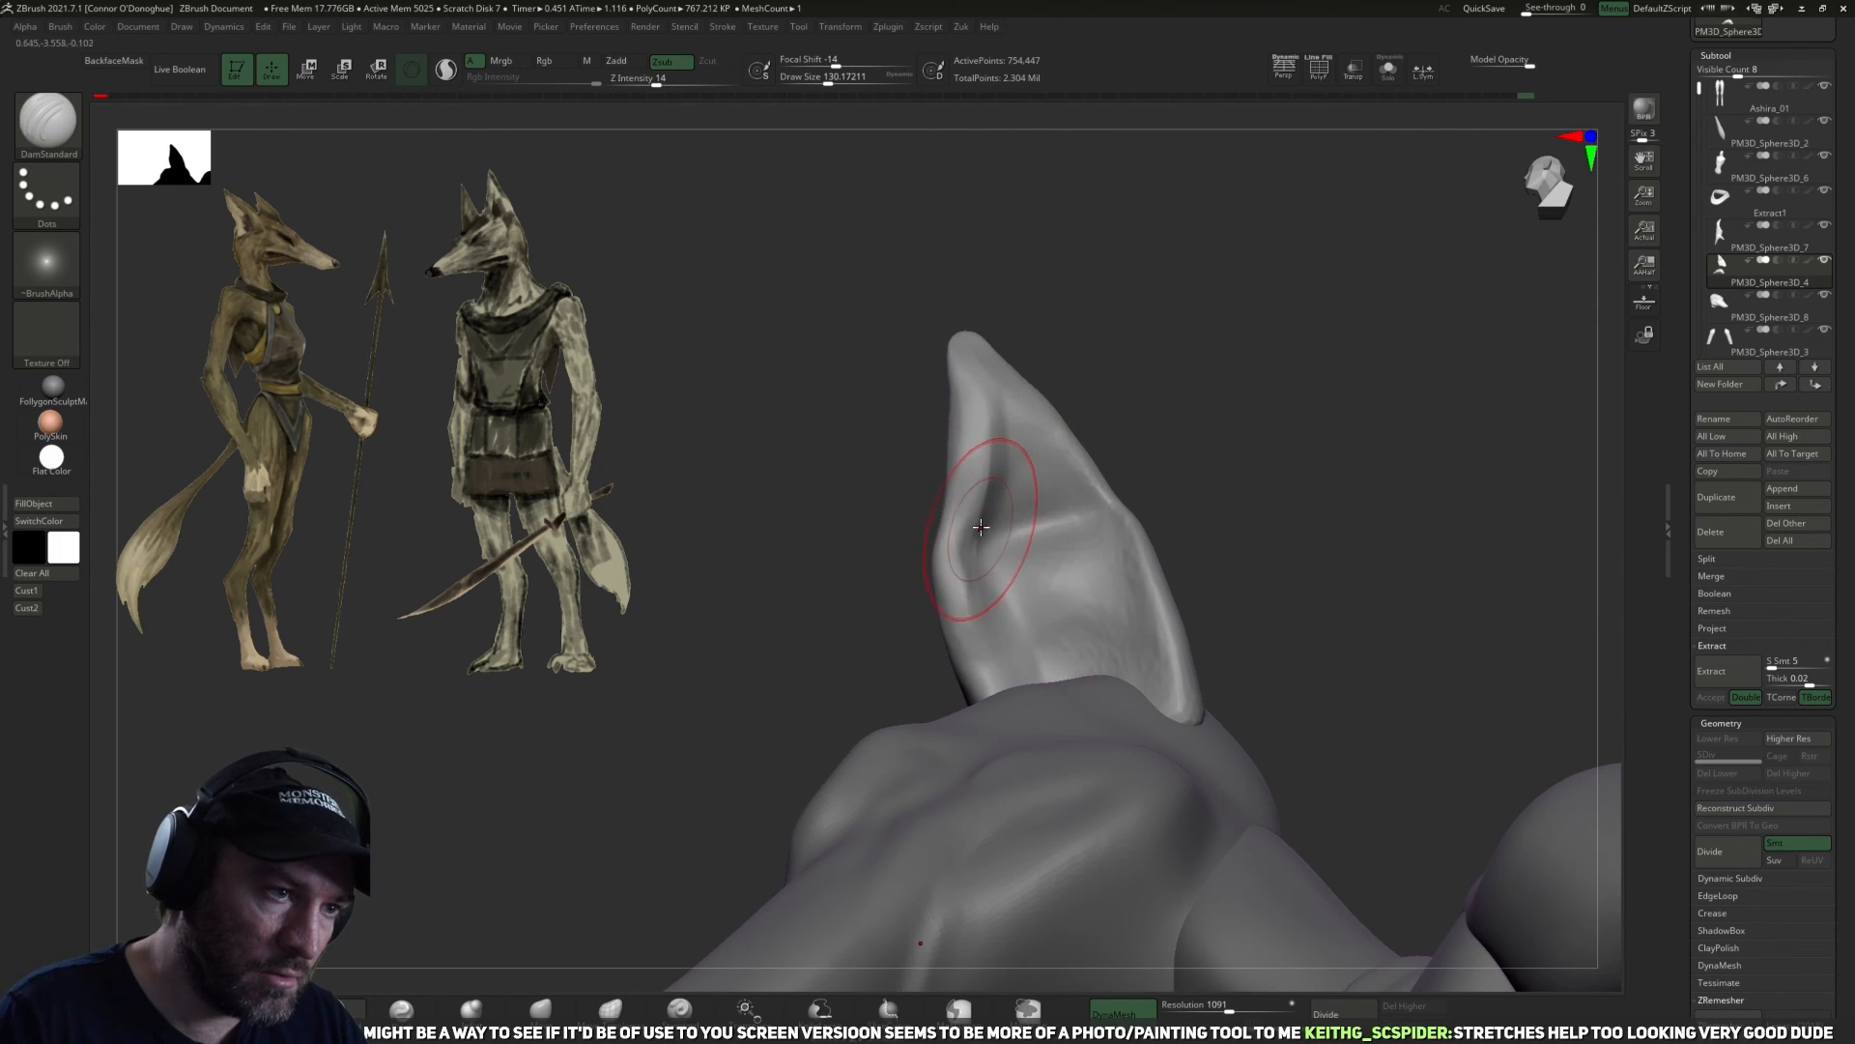
{"action": "mouse_move", "coordinate": [1034, 668]}
{"action": "left_mouse_down"}
{"action": "mouse_move", "coordinate": [1015, 628]}
{"action": "mouse_move", "coordinate": [1019, 513]}
{"action": "mouse_move", "coordinate": [1048, 644]}
{"action": "left_mouse_up"}
{"action": "mouse_move", "coordinate": [1288, 464]}
{"action": "left_mouse_down"}
{"action": "mouse_move", "coordinate": [1342, 449]}
{"action": "mouse_move", "coordinate": [996, 583]}
{"action": "left_mouse_up"}
{"action": "mouse_move", "coordinate": [1266, 372]}
{"action": "left_mouse_down"}
{"action": "mouse_move", "coordinate": [1176, 398]}
{"action": "mouse_move", "coordinate": [1119, 467]}
{"action": "left_mouse_up"}
{"action": "left_click_drag", "start_coordinate": [1227, 430], "coordinate": [1086, 494]}
{"action": "mouse_move", "coordinate": [1036, 711]}
{"action": "left_mouse_down", "text": "shift"}
{"action": "mouse_move", "coordinate": [1024, 731]}
{"action": "mouse_move", "coordinate": [1052, 764]}
{"action": "left_mouse_up", "text": "shift"}
{"action": "mouse_move", "coordinate": [1172, 805]}
{"action": "left_mouse_down"}
{"action": "mouse_move", "coordinate": [1252, 680]}
{"action": "mouse_move", "coordinate": [1140, 763]}
{"action": "mouse_move", "coordinate": [1014, 663]}
{"action": "left_mouse_up"}
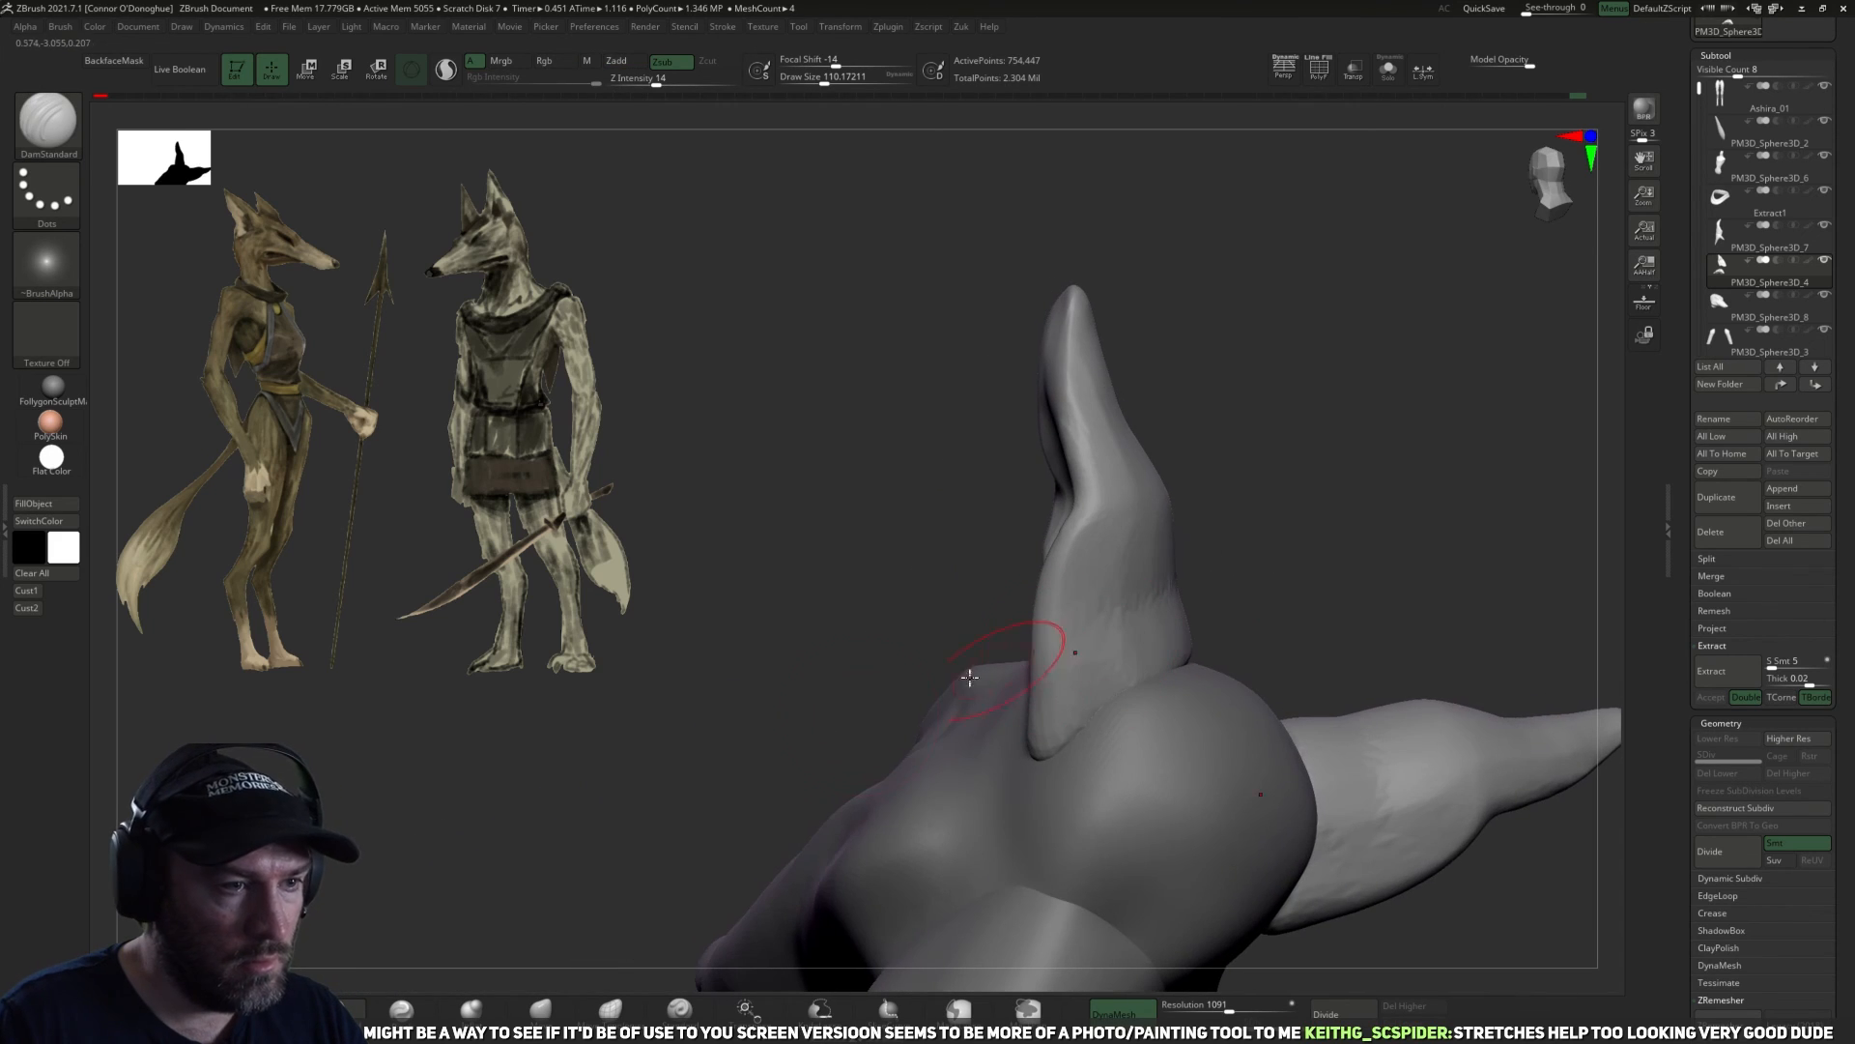
Thicken the lower rim of the ears with the Inflat brush at a size of about 114.
{"action": "left_click", "coordinate": [472, 1008]}
{"action": "left_click_drag", "start_coordinate": [531, 815], "coordinate": [1062, 711]}
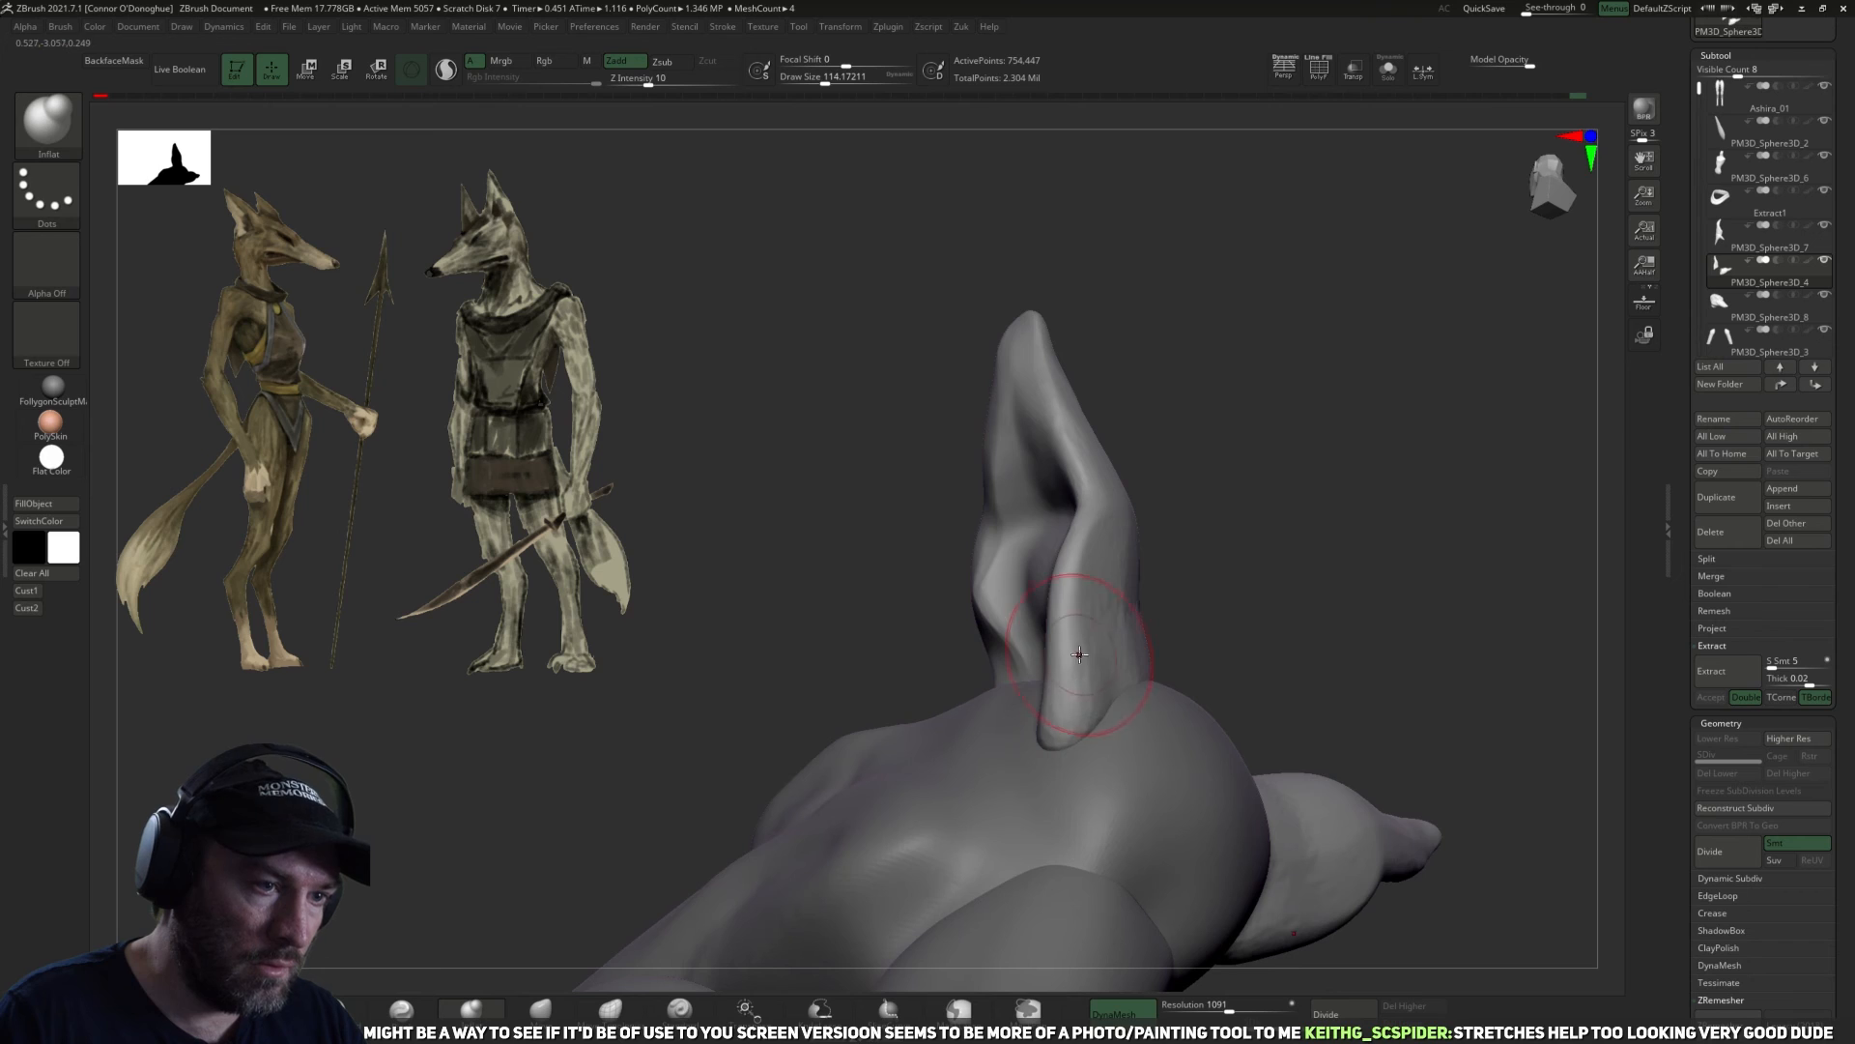
{"action": "left_click_drag", "start_coordinate": [1238, 584], "coordinate": [1098, 713]}
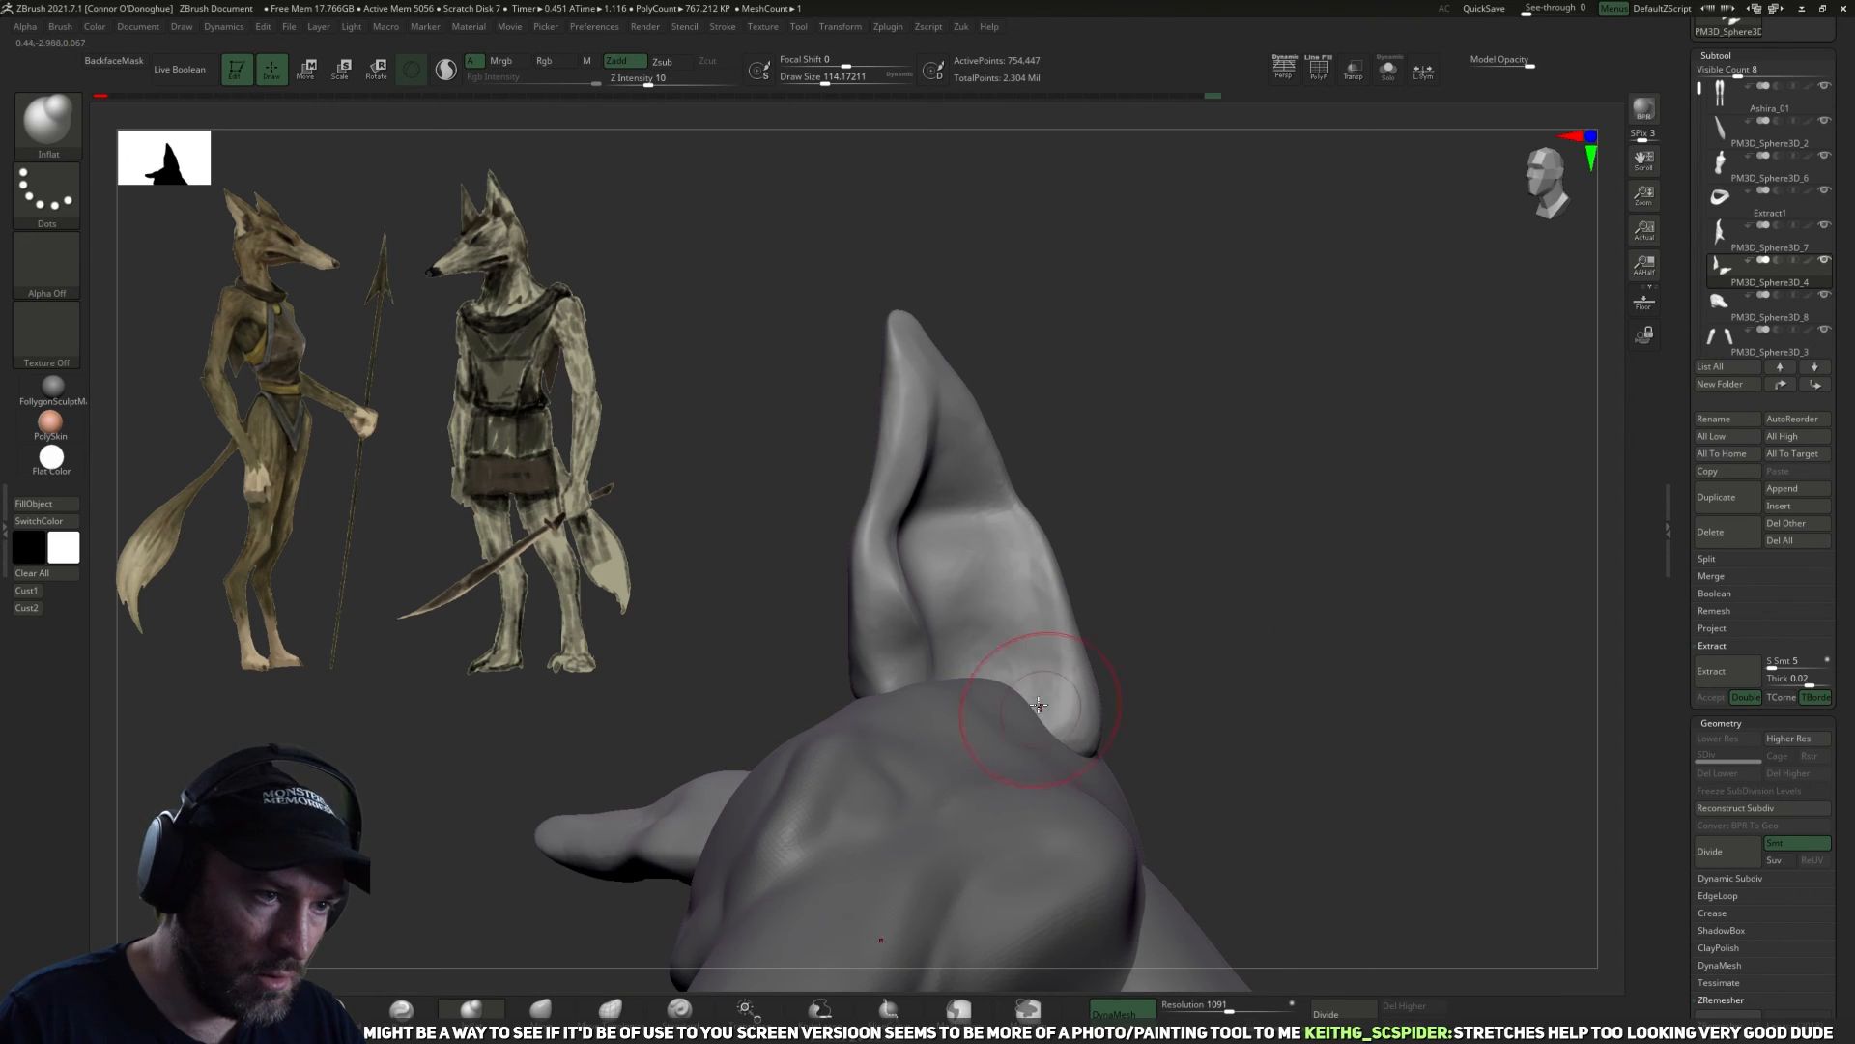
{"action": "left_click_drag", "start_coordinate": [1229, 679], "coordinate": [1216, 473]}
{"action": "left_click_drag", "start_coordinate": [1338, 610], "coordinate": [1240, 535]}
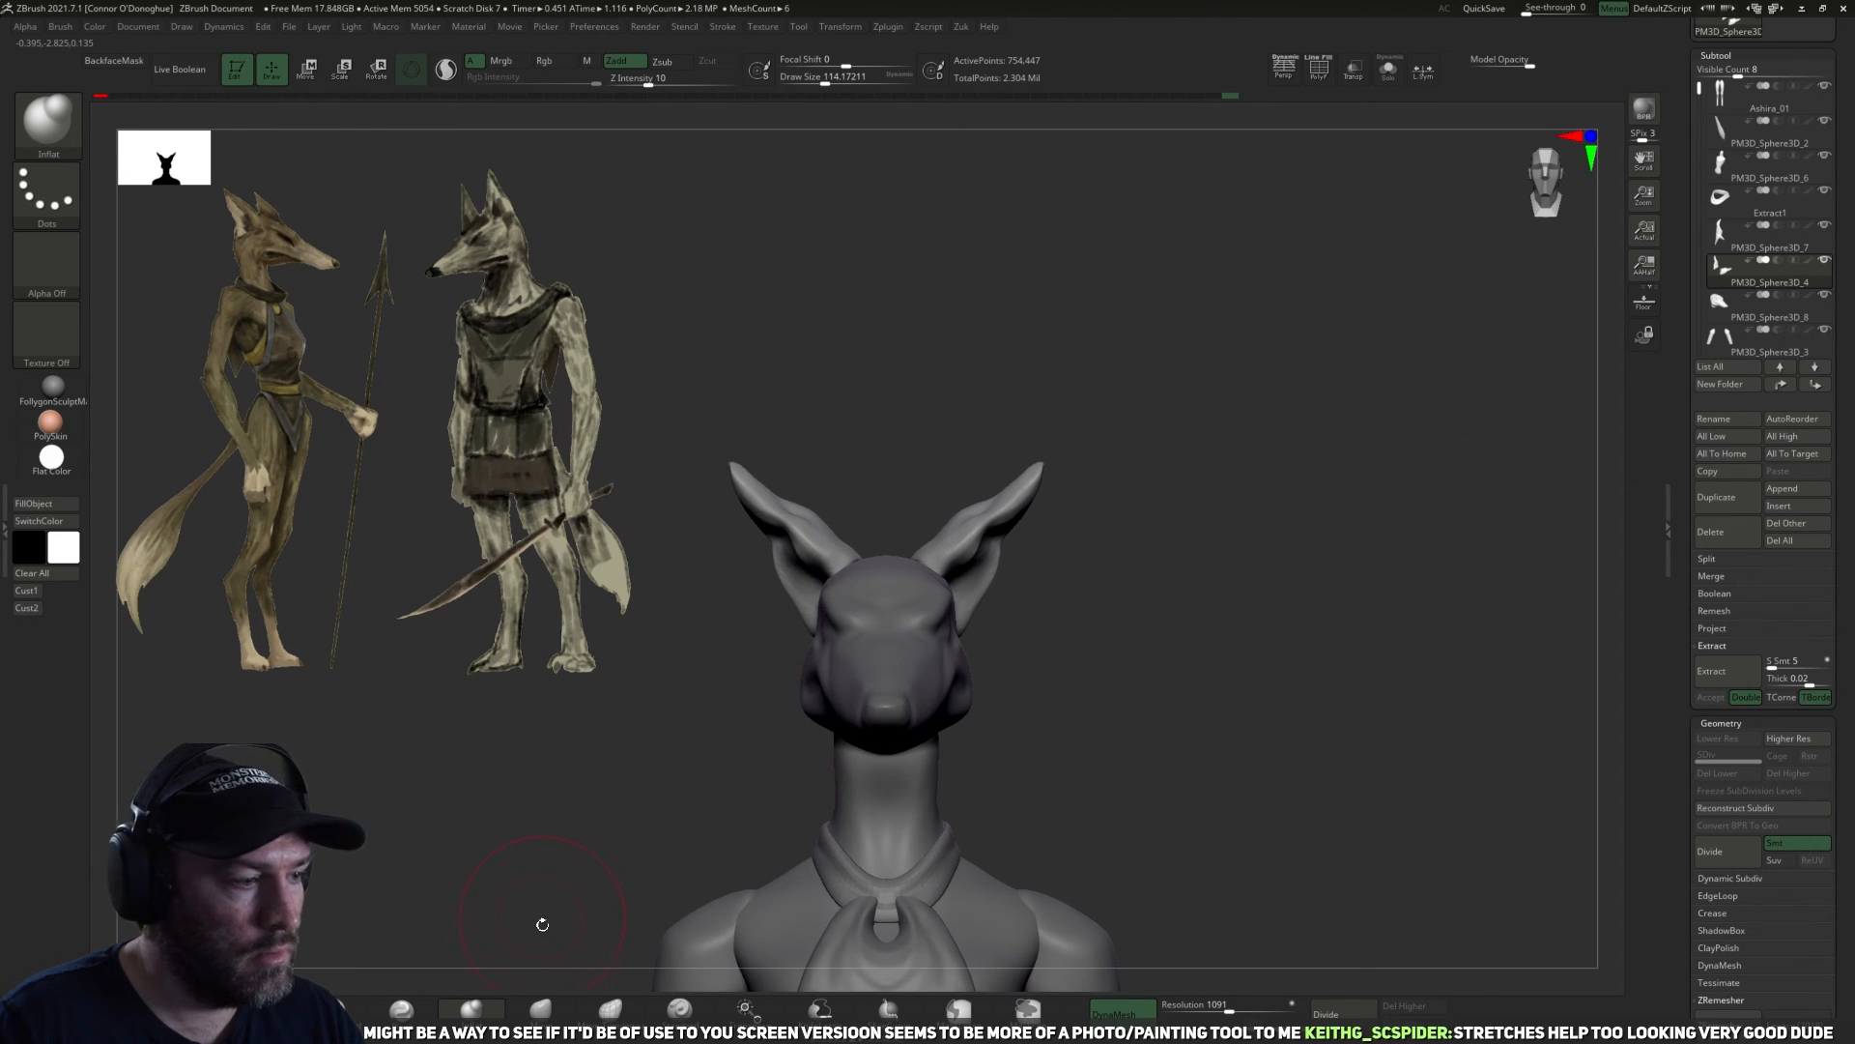
Build up volume on the backs of the ears with the ClayBuildup brush at intensity 3.
{"action": "left_click", "coordinate": [262, 1007]}
{"action": "left_click_drag", "start_coordinate": [596, 750], "coordinate": [619, 822], "text": "alt"}
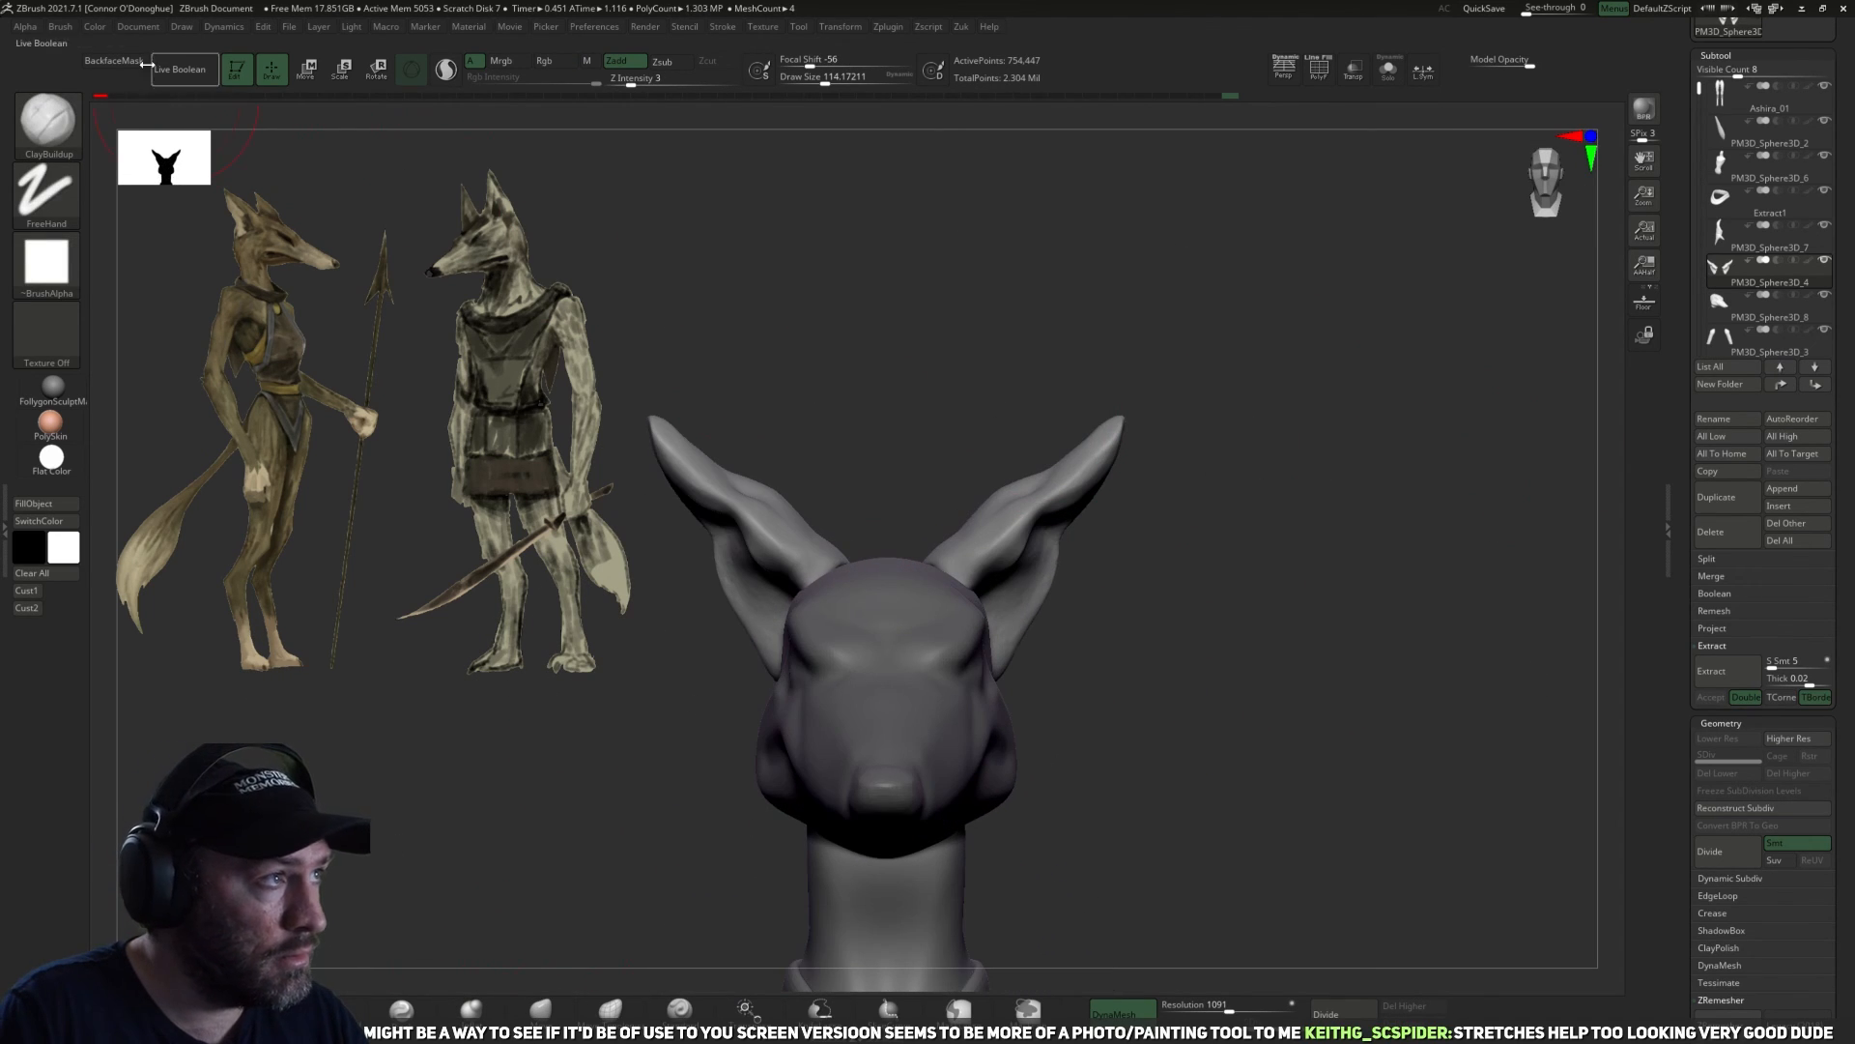
{"action": "mouse_move", "coordinate": [1134, 304]}
{"action": "left_mouse_down"}
{"action": "mouse_move", "coordinate": [1230, 468]}
{"action": "mouse_move", "coordinate": [1024, 449]}
{"action": "left_mouse_up"}
{"action": "mouse_move", "coordinate": [1111, 488]}
{"action": "left_mouse_down"}
{"action": "mouse_move", "coordinate": [1222, 580]}
{"action": "mouse_move", "coordinate": [1334, 447]}
{"action": "mouse_move", "coordinate": [1150, 513]}
{"action": "left_mouse_up"}
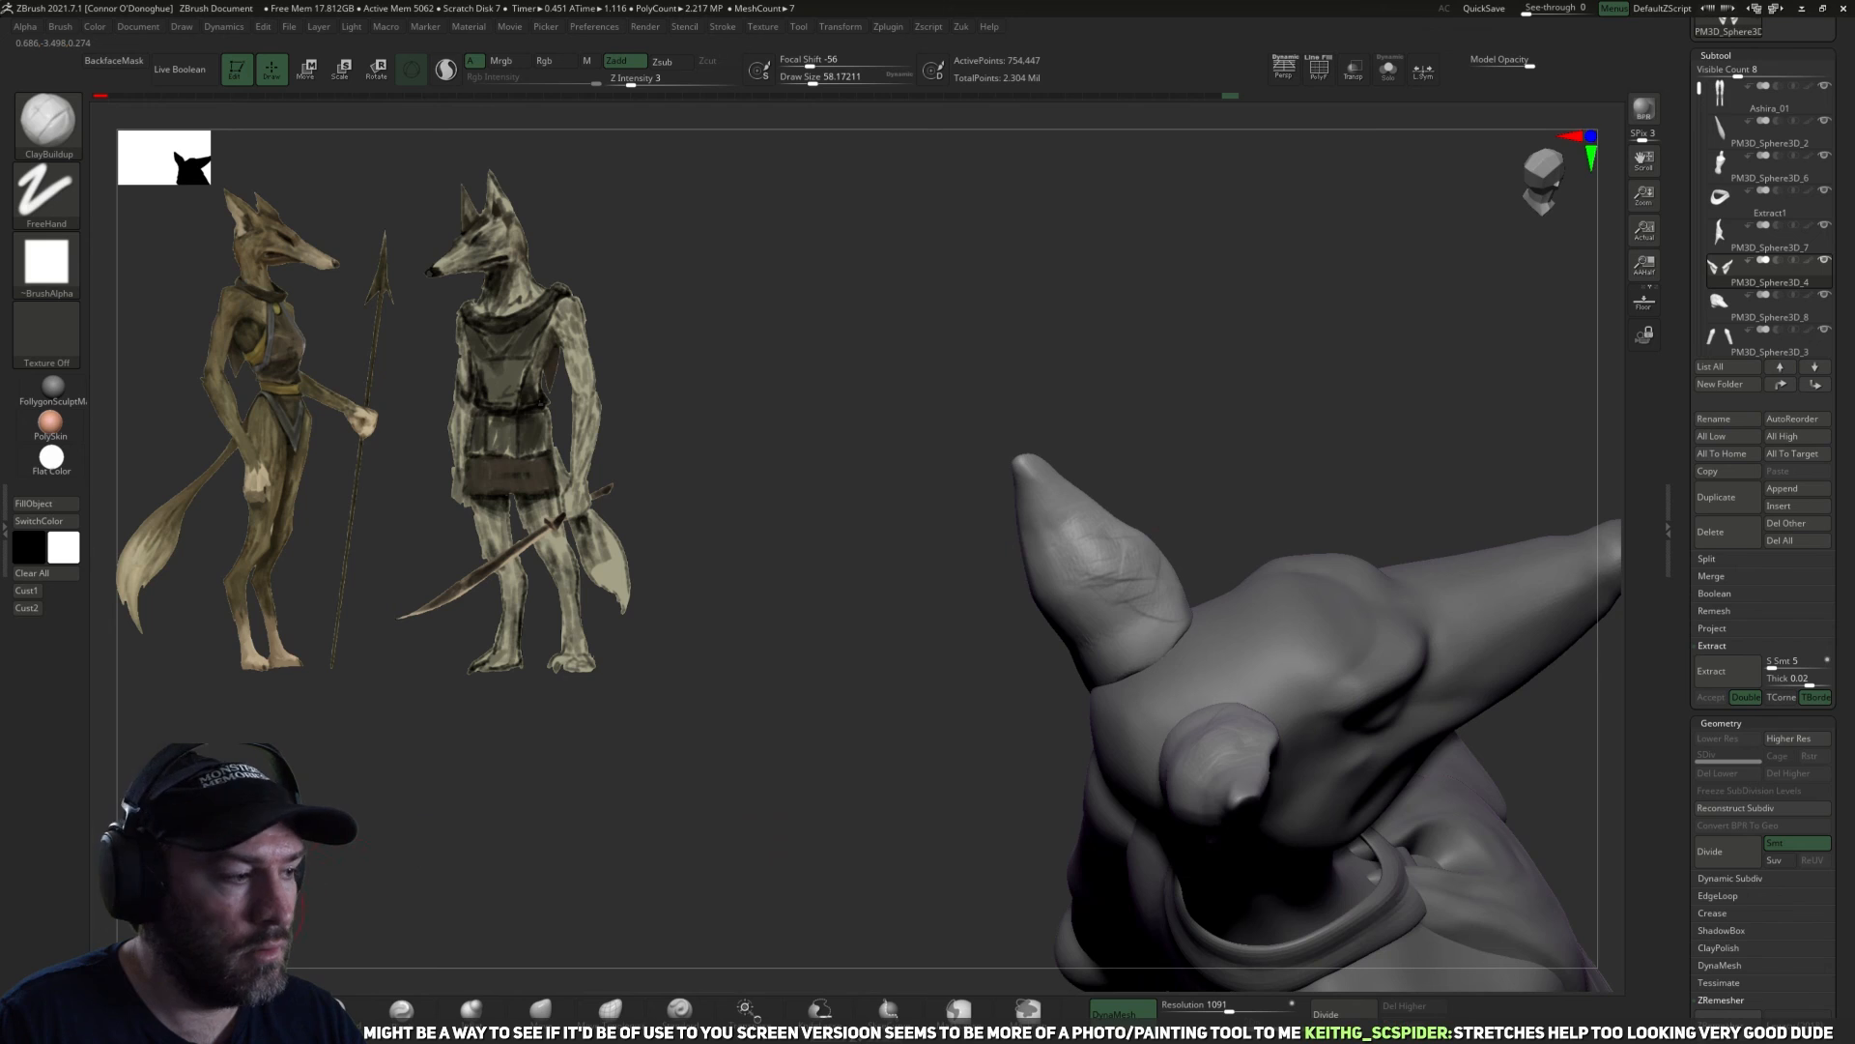
Turn on BackfaceMask for the TrimDynamic brush and flatten the backs of the ears at sizes of about 94 to 102.
{"action": "left_click", "coordinate": [333, 1010]}
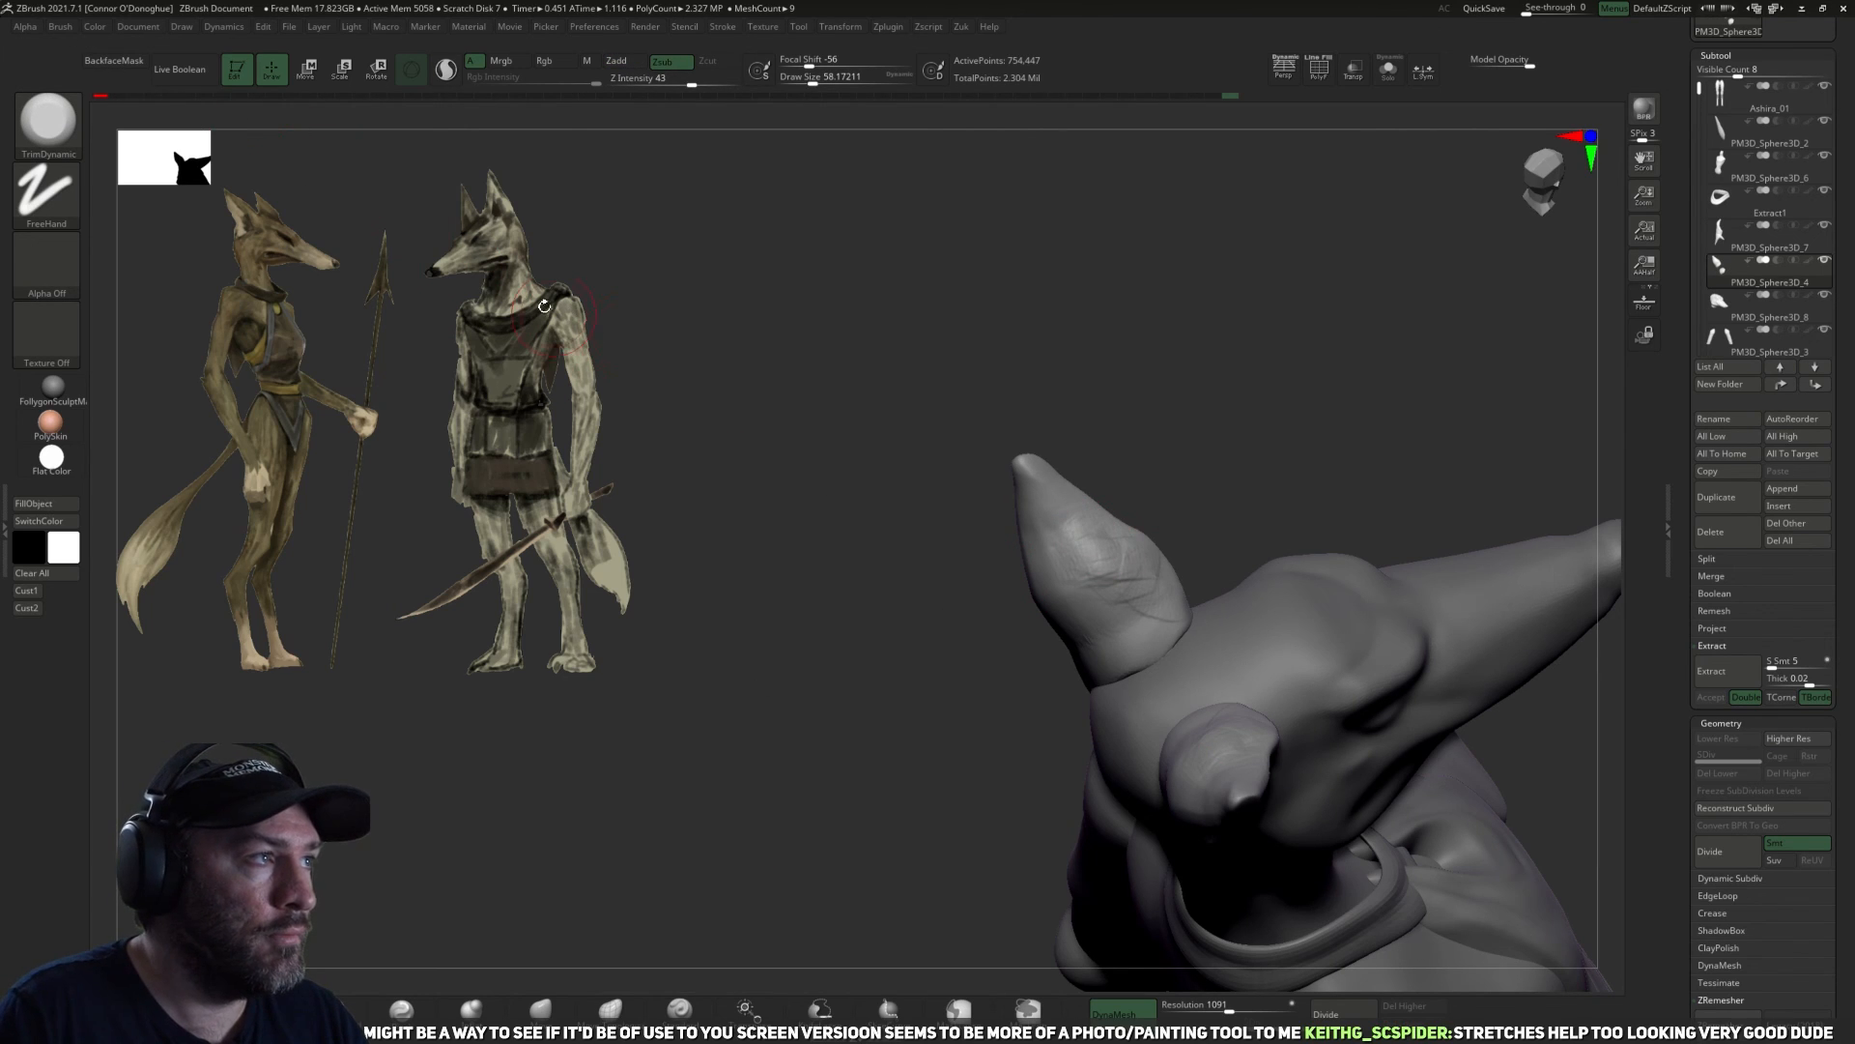
{"action": "left_click", "coordinate": [131, 63]}
{"action": "left_click_drag", "start_coordinate": [1144, 571], "coordinate": [1078, 560]}
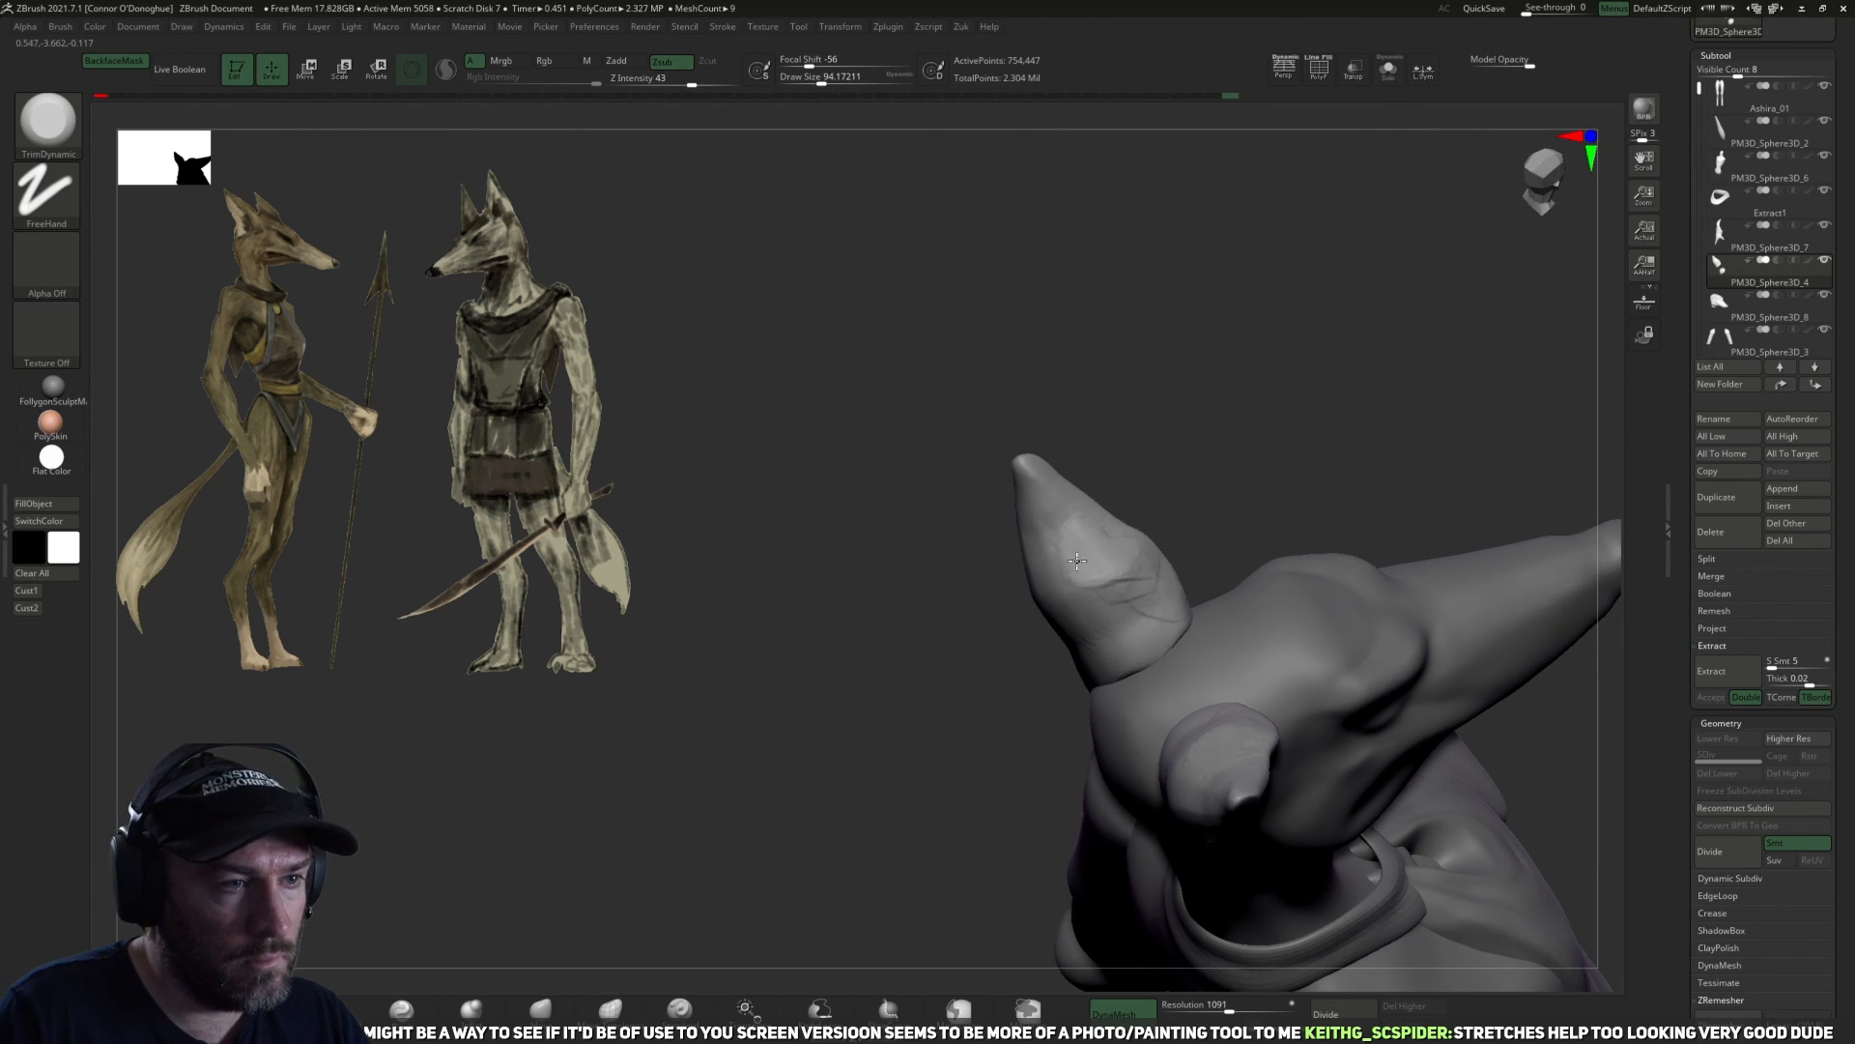
{"action": "left_click_drag", "start_coordinate": [1232, 504], "coordinate": [1256, 486]}
{"action": "left_click_drag", "start_coordinate": [1156, 552], "coordinate": [1139, 563]}
{"action": "mouse_move", "coordinate": [1213, 474]}
{"action": "left_mouse_down"}
{"action": "mouse_move", "coordinate": [1238, 459]}
{"action": "mouse_move", "coordinate": [1274, 480]}
{"action": "mouse_move", "coordinate": [1107, 544]}
{"action": "left_mouse_up"}
{"action": "left_click_drag", "start_coordinate": [1194, 490], "coordinate": [1087, 555]}
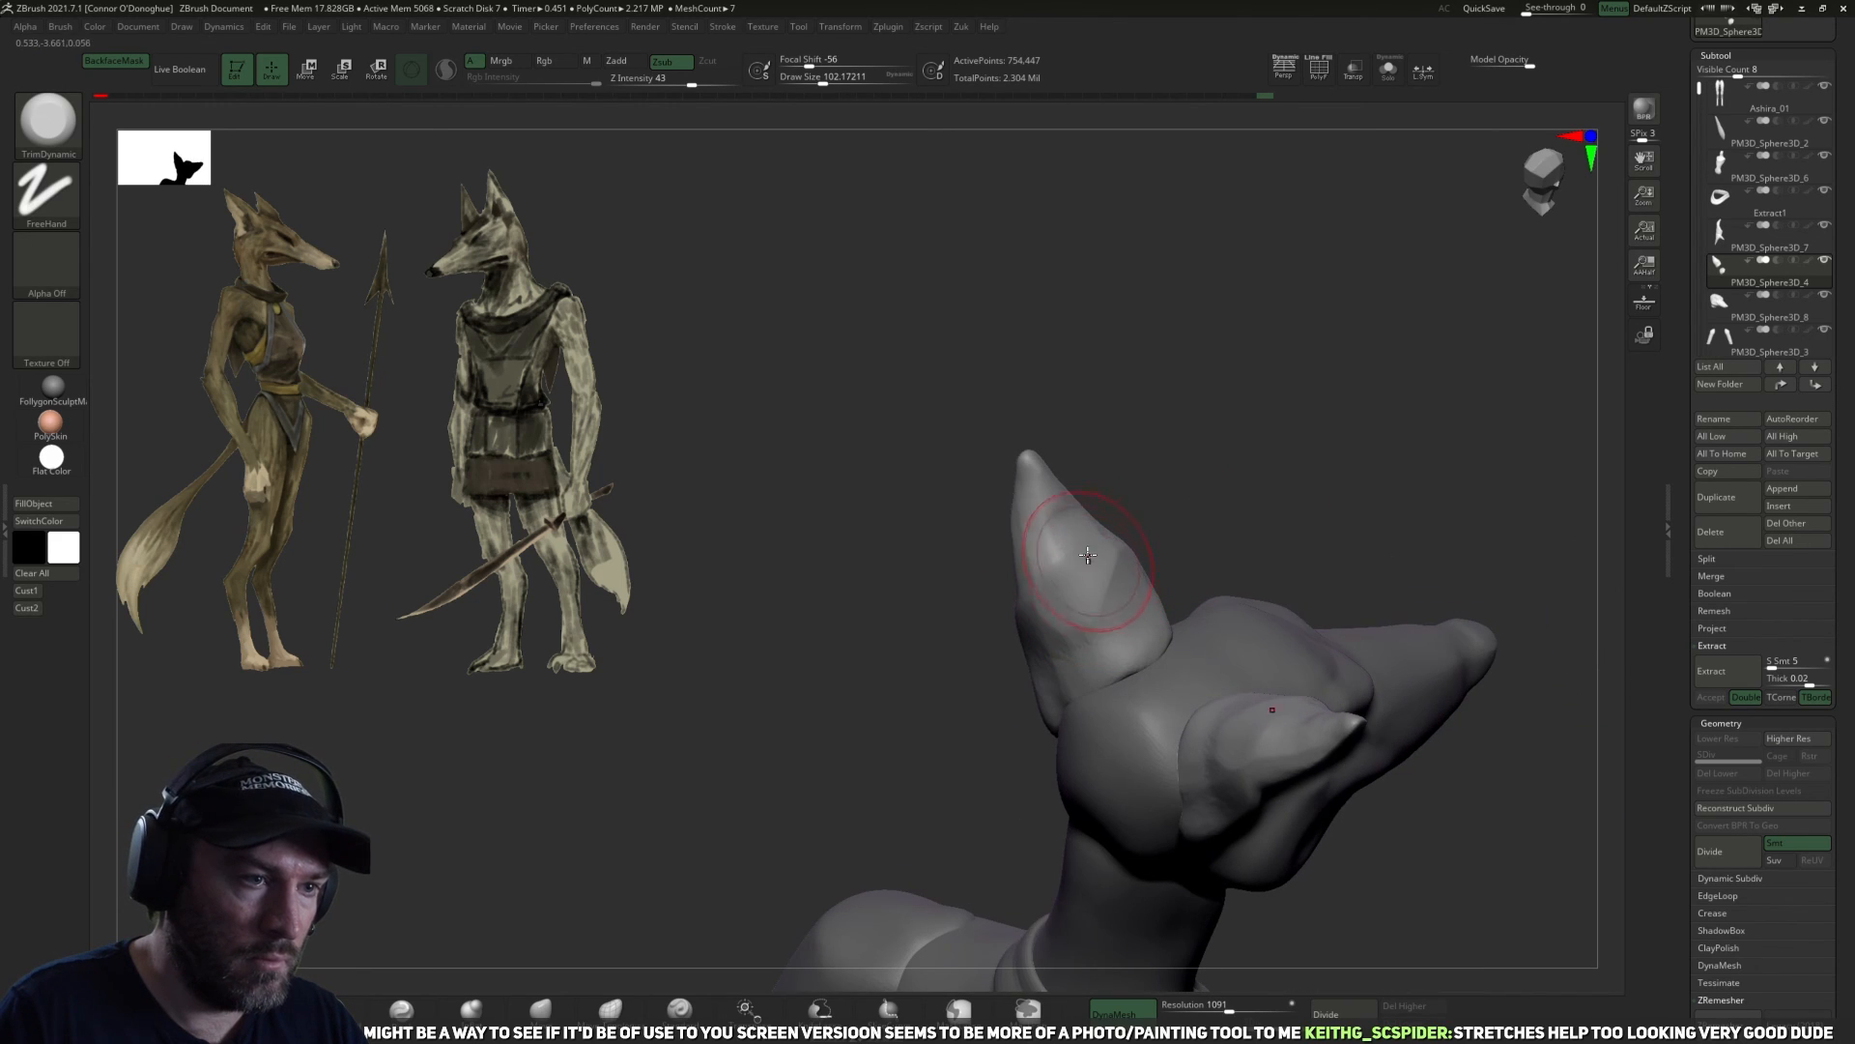
{"action": "mouse_move", "coordinate": [1177, 508]}
{"action": "left_mouse_down"}
{"action": "mouse_move", "coordinate": [1048, 590]}
{"action": "mouse_move", "coordinate": [1036, 551]}
{"action": "left_mouse_up"}
{"action": "mouse_move", "coordinate": [1111, 517]}
{"action": "left_mouse_down"}
{"action": "mouse_move", "coordinate": [1304, 436]}
{"action": "mouse_move", "coordinate": [1255, 493]}
{"action": "mouse_move", "coordinate": [1226, 626]}
{"action": "mouse_move", "coordinate": [1110, 609]}
{"action": "mouse_move", "coordinate": [1125, 596]}
{"action": "mouse_move", "coordinate": [1160, 618]}
{"action": "left_mouse_up"}
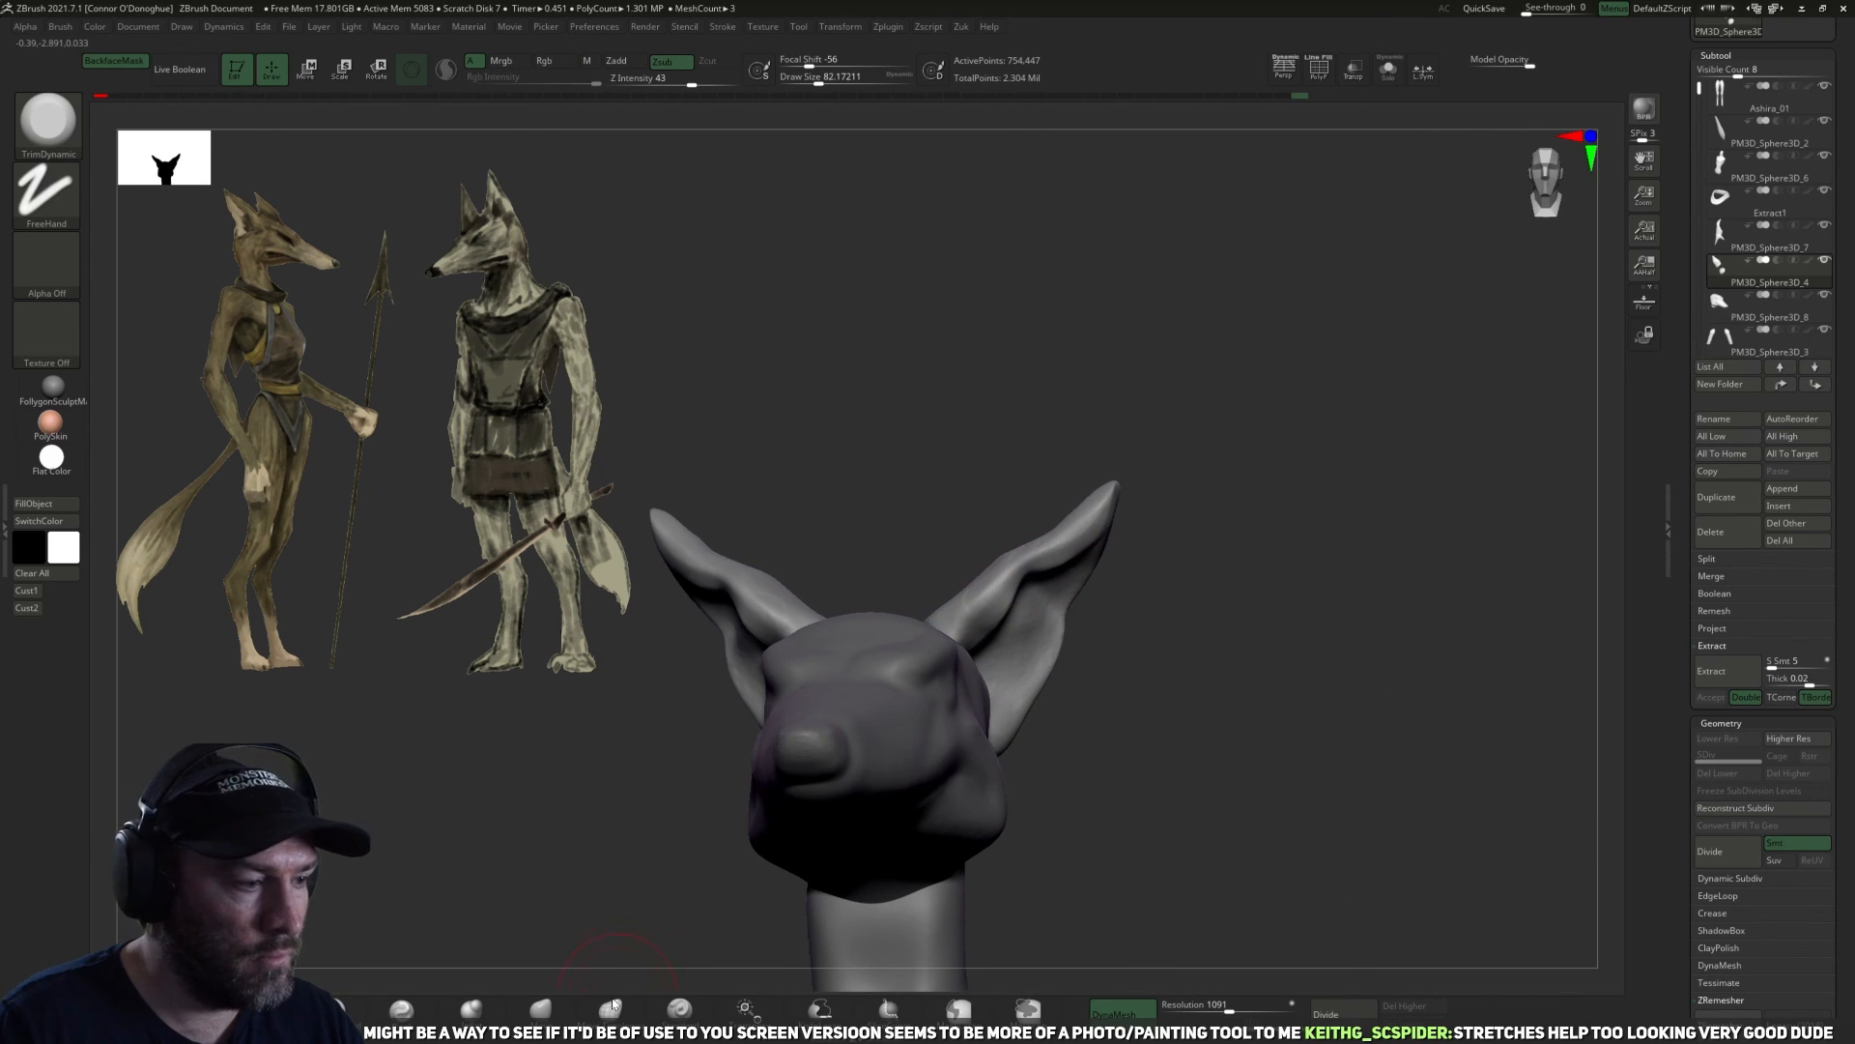
Adjust the inner folds and rims of the ears with the Move brush at sizes of about 54 to 74.
{"action": "key", "text": "b"}
{"action": "key", "text": "m"}
{"action": "key", "text": "v"}
{"action": "mouse_move", "coordinate": [1071, 624]}
{"action": "left_mouse_down"}
{"action": "mouse_move", "coordinate": [1098, 582]}
{"action": "mouse_move", "coordinate": [1152, 584]}
{"action": "mouse_move", "coordinate": [1054, 579]}
{"action": "left_mouse_up"}
{"action": "key", "text": "bracketleft"}
{"action": "key", "text": "bracketleft"}
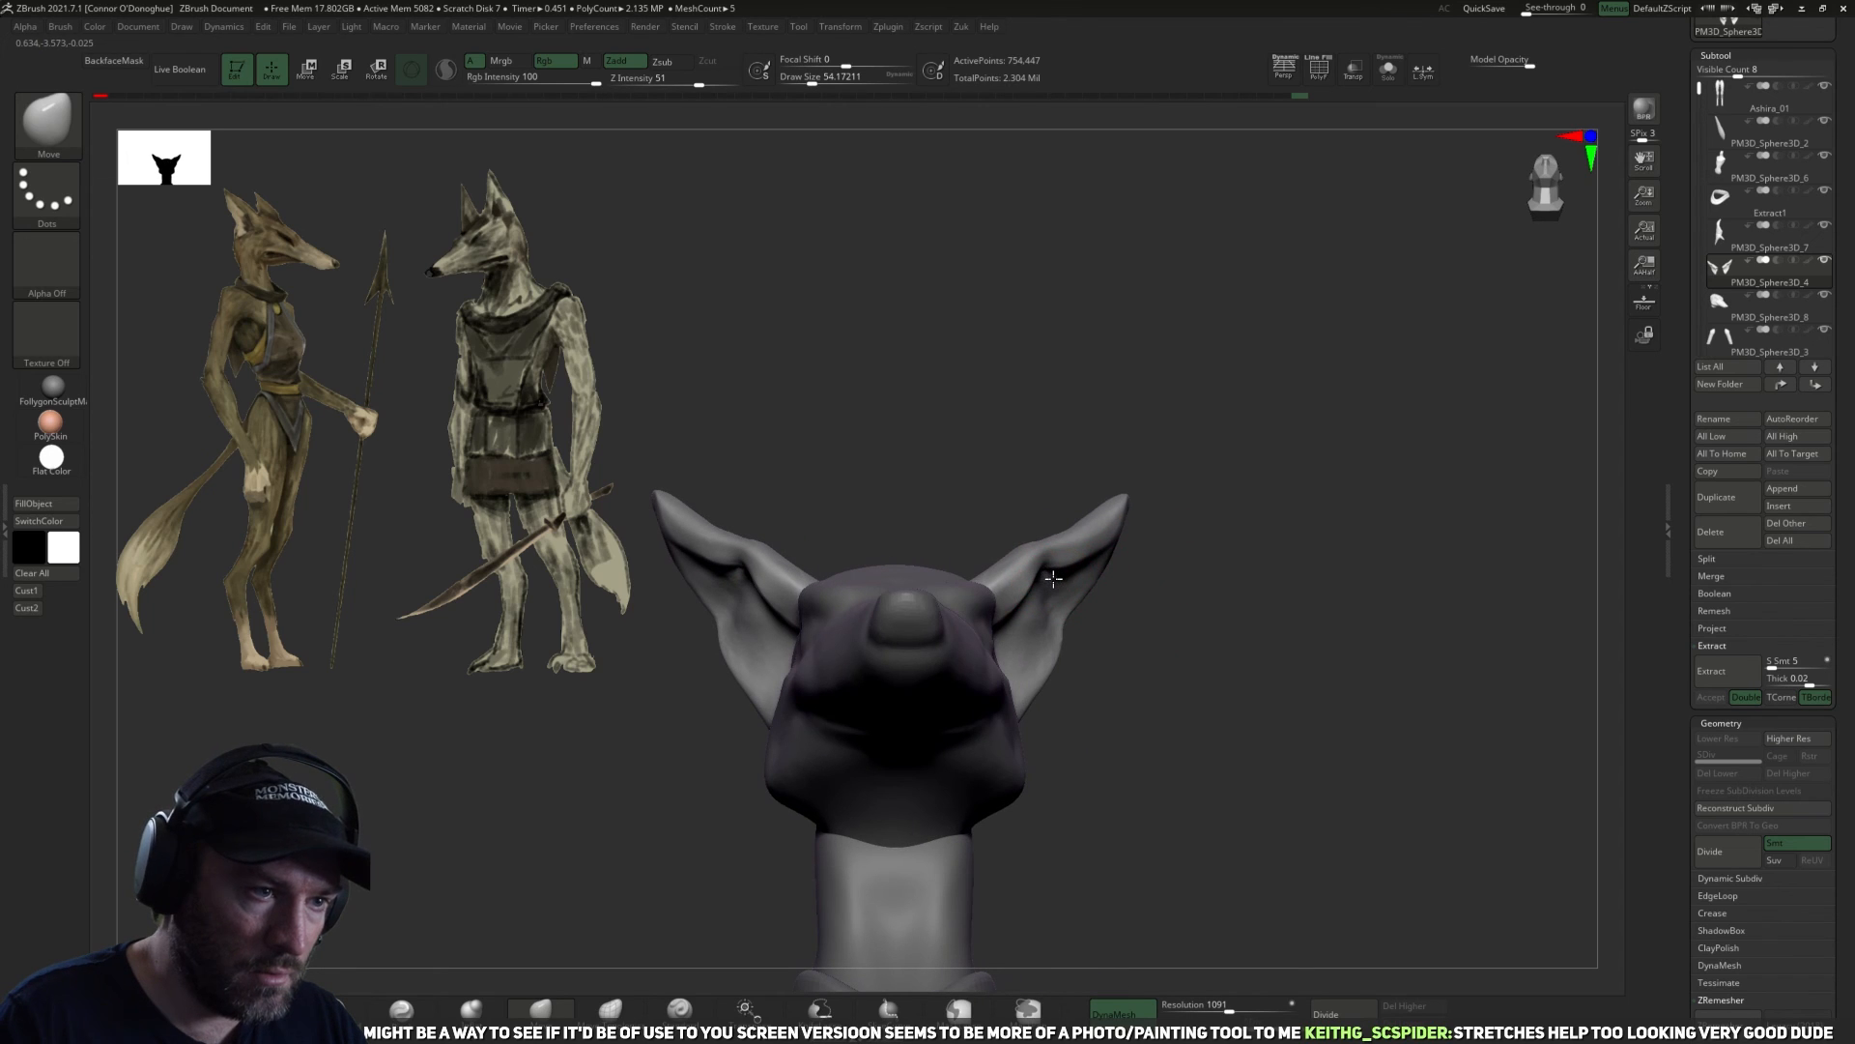
{"action": "mouse_move", "coordinate": [1169, 629]}
{"action": "left_mouse_down"}
{"action": "mouse_move", "coordinate": [1256, 414]}
{"action": "mouse_move", "coordinate": [1118, 656]}
{"action": "mouse_move", "coordinate": [1005, 553]}
{"action": "left_mouse_up"}
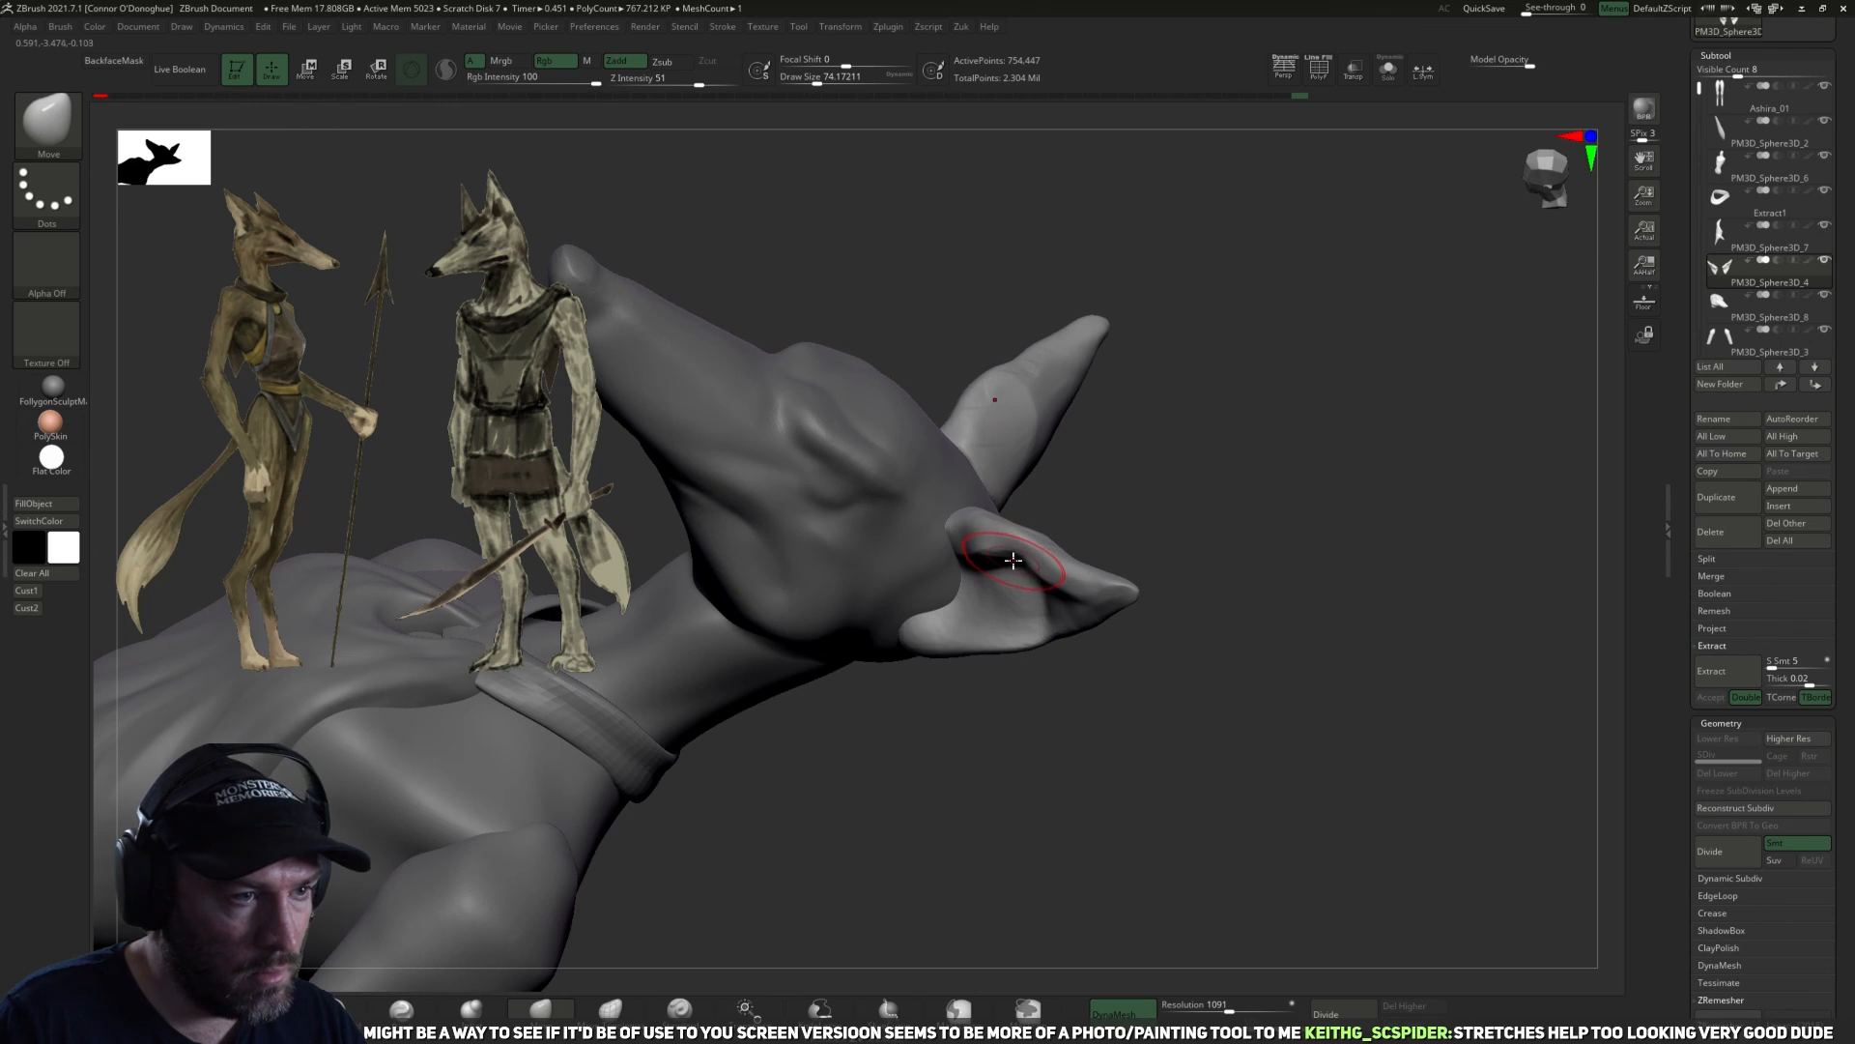
{"action": "mouse_move", "coordinate": [1330, 455]}
{"action": "left_mouse_down"}
{"action": "mouse_move", "coordinate": [1350, 406]}
{"action": "mouse_move", "coordinate": [1326, 499]}
{"action": "mouse_move", "coordinate": [1277, 513]}
{"action": "left_mouse_up"}
{"action": "key", "text": "bracketright"}
{"action": "key", "text": "bracketright"}
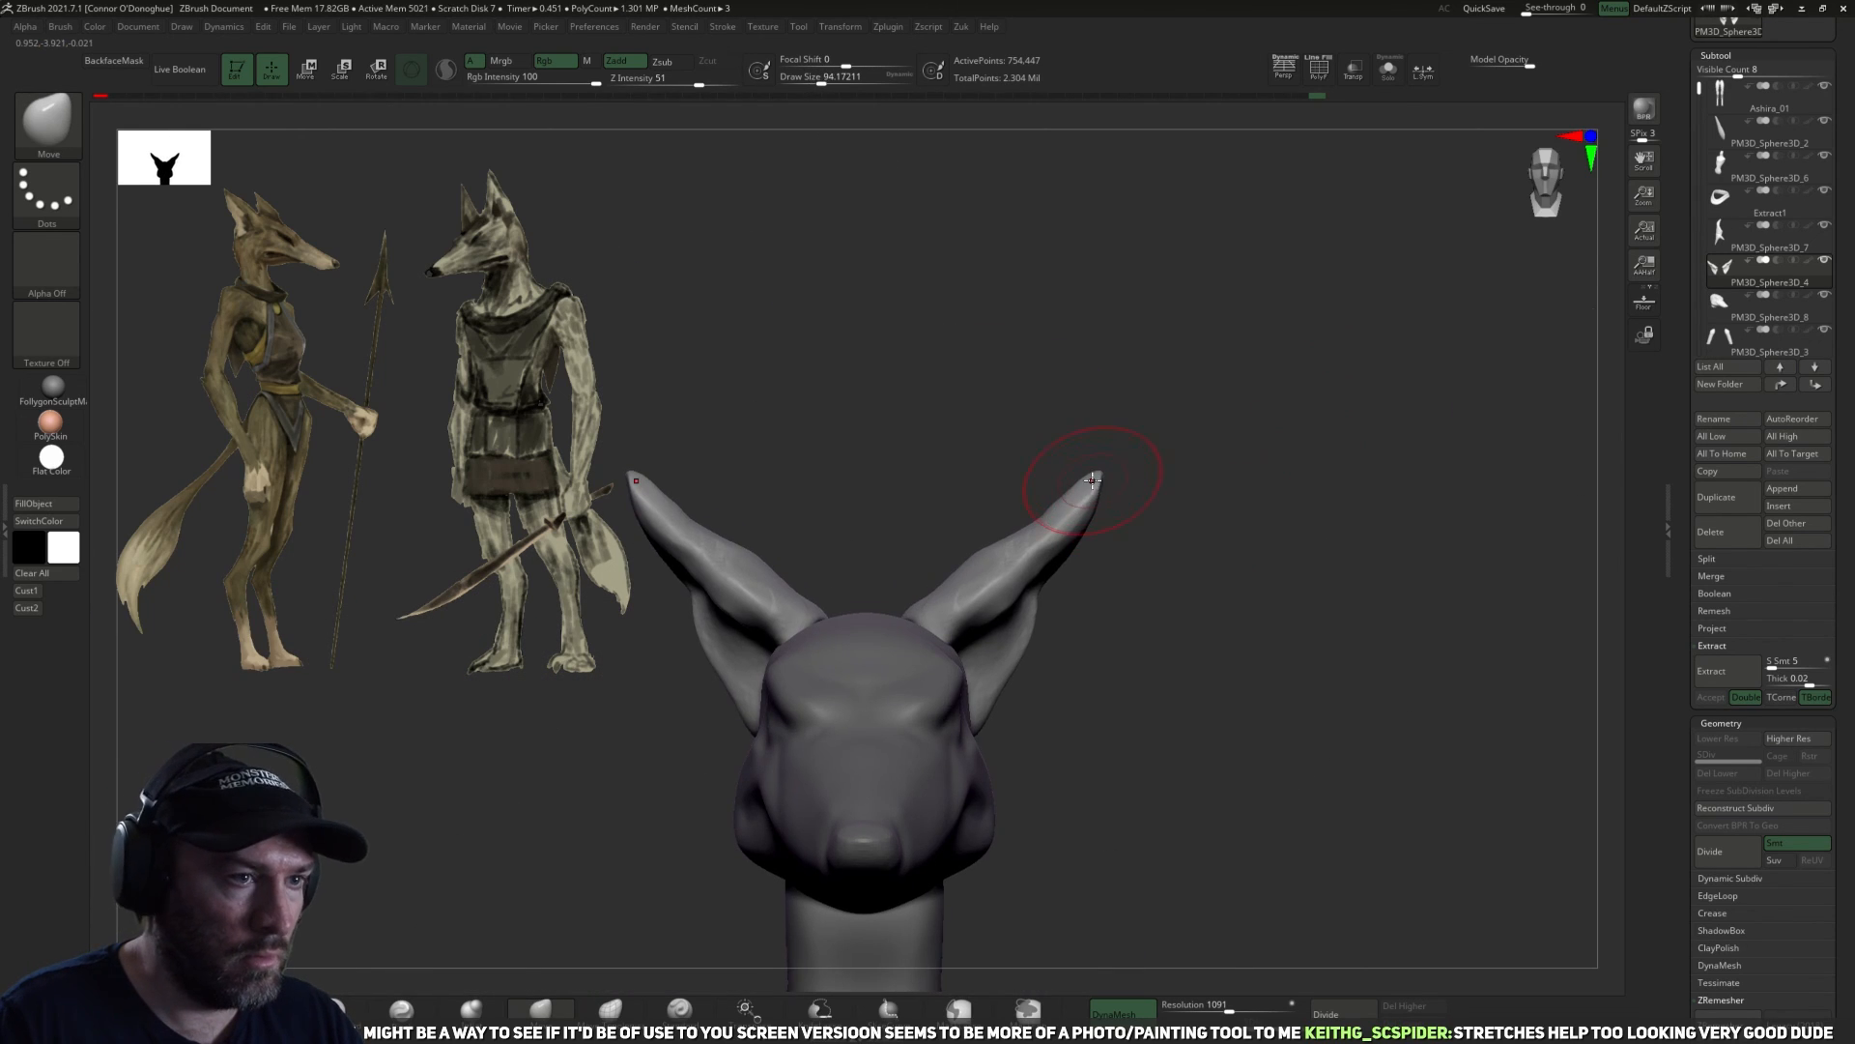
Reshape the tips and outer silhouette of the ears with the Move brush at a size of about 94.
{"action": "mouse_move", "coordinate": [1090, 463]}
{"action": "left_mouse_down"}
{"action": "mouse_move", "coordinate": [1117, 477]}
{"action": "mouse_move", "coordinate": [1069, 461]}
{"action": "mouse_move", "coordinate": [1034, 541]}
{"action": "mouse_move", "coordinate": [1136, 568]}
{"action": "left_mouse_up"}
{"action": "left_click_drag", "start_coordinate": [1051, 462], "coordinate": [1053, 447]}
{"action": "mouse_move", "coordinate": [1069, 584]}
{"action": "left_mouse_down"}
{"action": "mouse_move", "coordinate": [1089, 621]}
{"action": "mouse_move", "coordinate": [1058, 647]}
{"action": "left_mouse_up"}
{"action": "right_click_drag", "start_coordinate": [1059, 647], "coordinate": [1047, 598]}
{"action": "left_click_drag", "start_coordinate": [1077, 585], "coordinate": [1080, 601], "text": "shift"}
{"action": "mouse_move", "coordinate": [1083, 601]}
{"action": "right_mouse_down"}
{"action": "mouse_move", "coordinate": [1379, 612]}
{"action": "mouse_move", "coordinate": [1387, 585]}
{"action": "right_mouse_up"}
{"action": "key", "text": "bracketright"}
{"action": "key", "text": "bracketright"}
{"action": "key", "text": "bracketright"}
{"action": "key", "text": "bracketright"}
{"action": "left_click_drag", "start_coordinate": [1001, 604], "coordinate": [990, 585], "text": "shift"}
{"action": "left_click_drag", "start_coordinate": [1160, 611], "coordinate": [1174, 590]}
{"action": "left_click_drag", "start_coordinate": [990, 582], "coordinate": [967, 554], "text": "shift"}
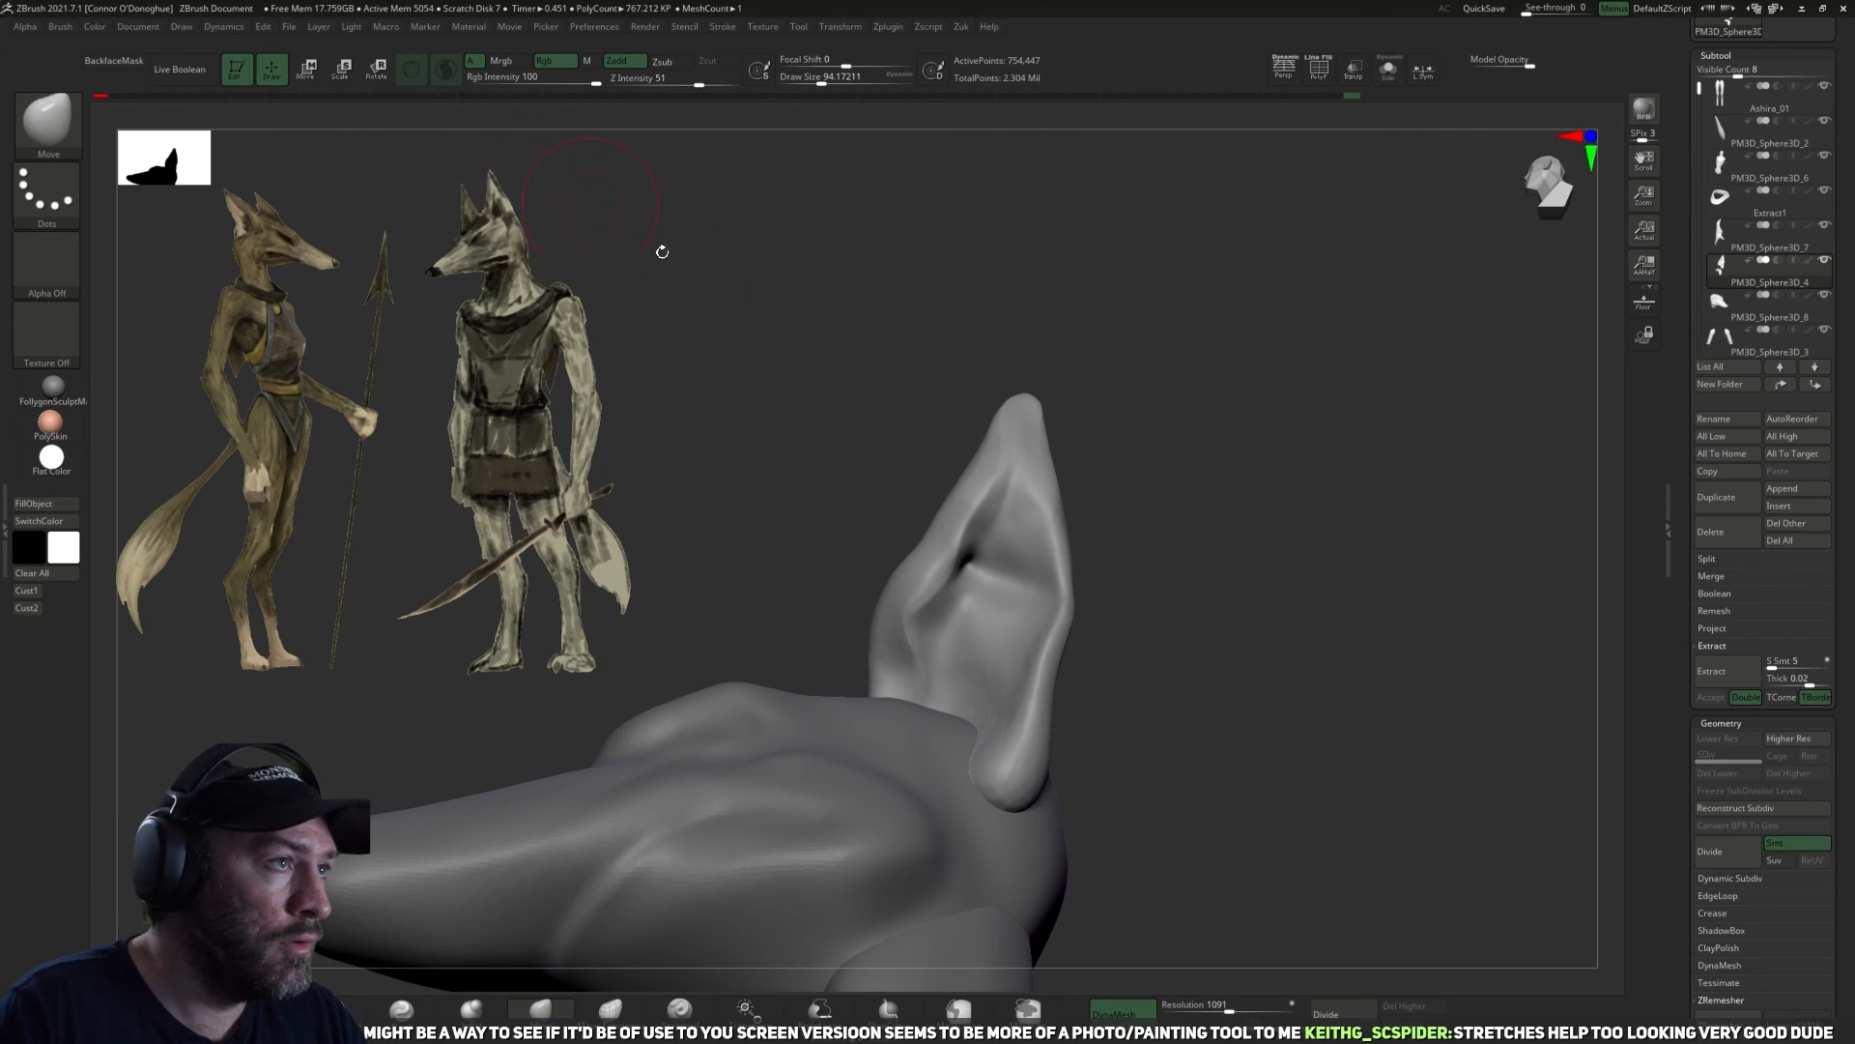
Smooth the hollow and folds inside the ears with Sculptris Pro on, at a brush size of about 90.
{"action": "left_click_drag", "start_coordinate": [1126, 561], "coordinate": [1125, 543]}
{"action": "left_click_drag", "start_coordinate": [996, 597], "coordinate": [987, 580], "text": "shift"}
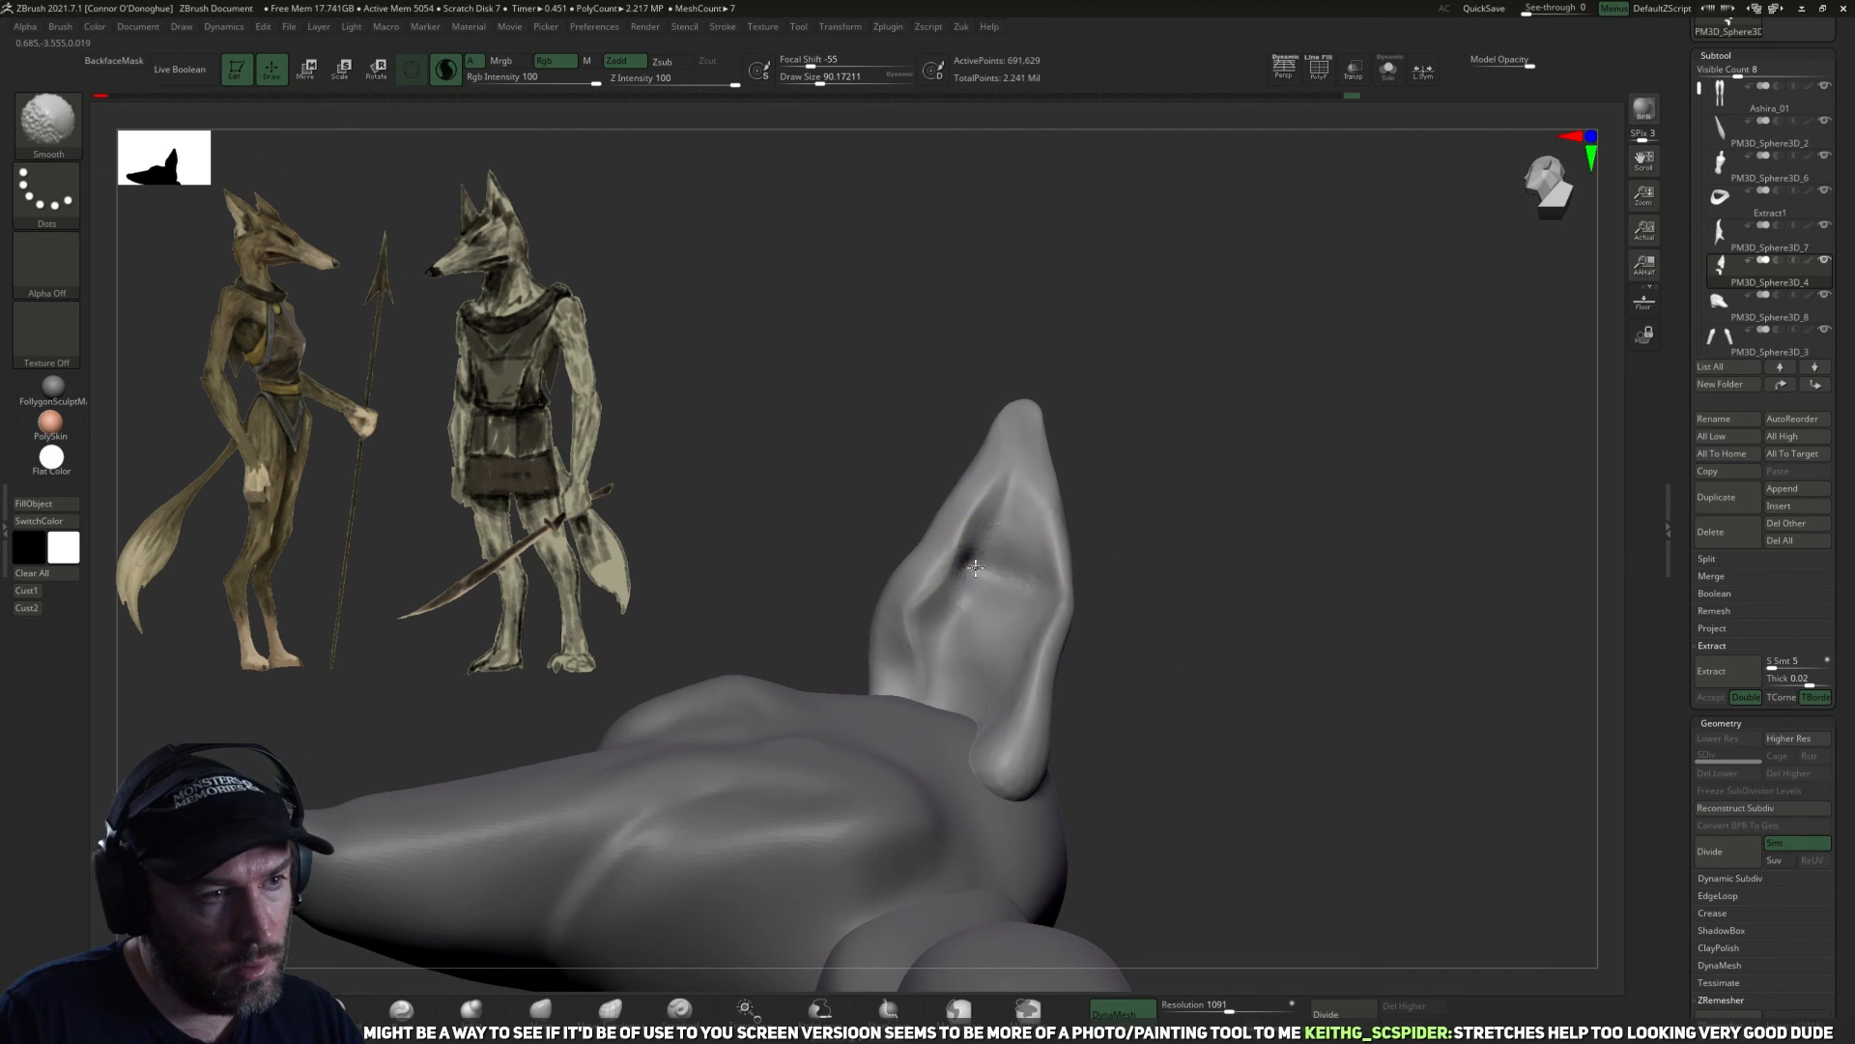
{"action": "left_click_drag", "start_coordinate": [1158, 669], "coordinate": [1193, 713]}
{"action": "left_click_drag", "start_coordinate": [981, 587], "coordinate": [960, 690], "text": "shift"}
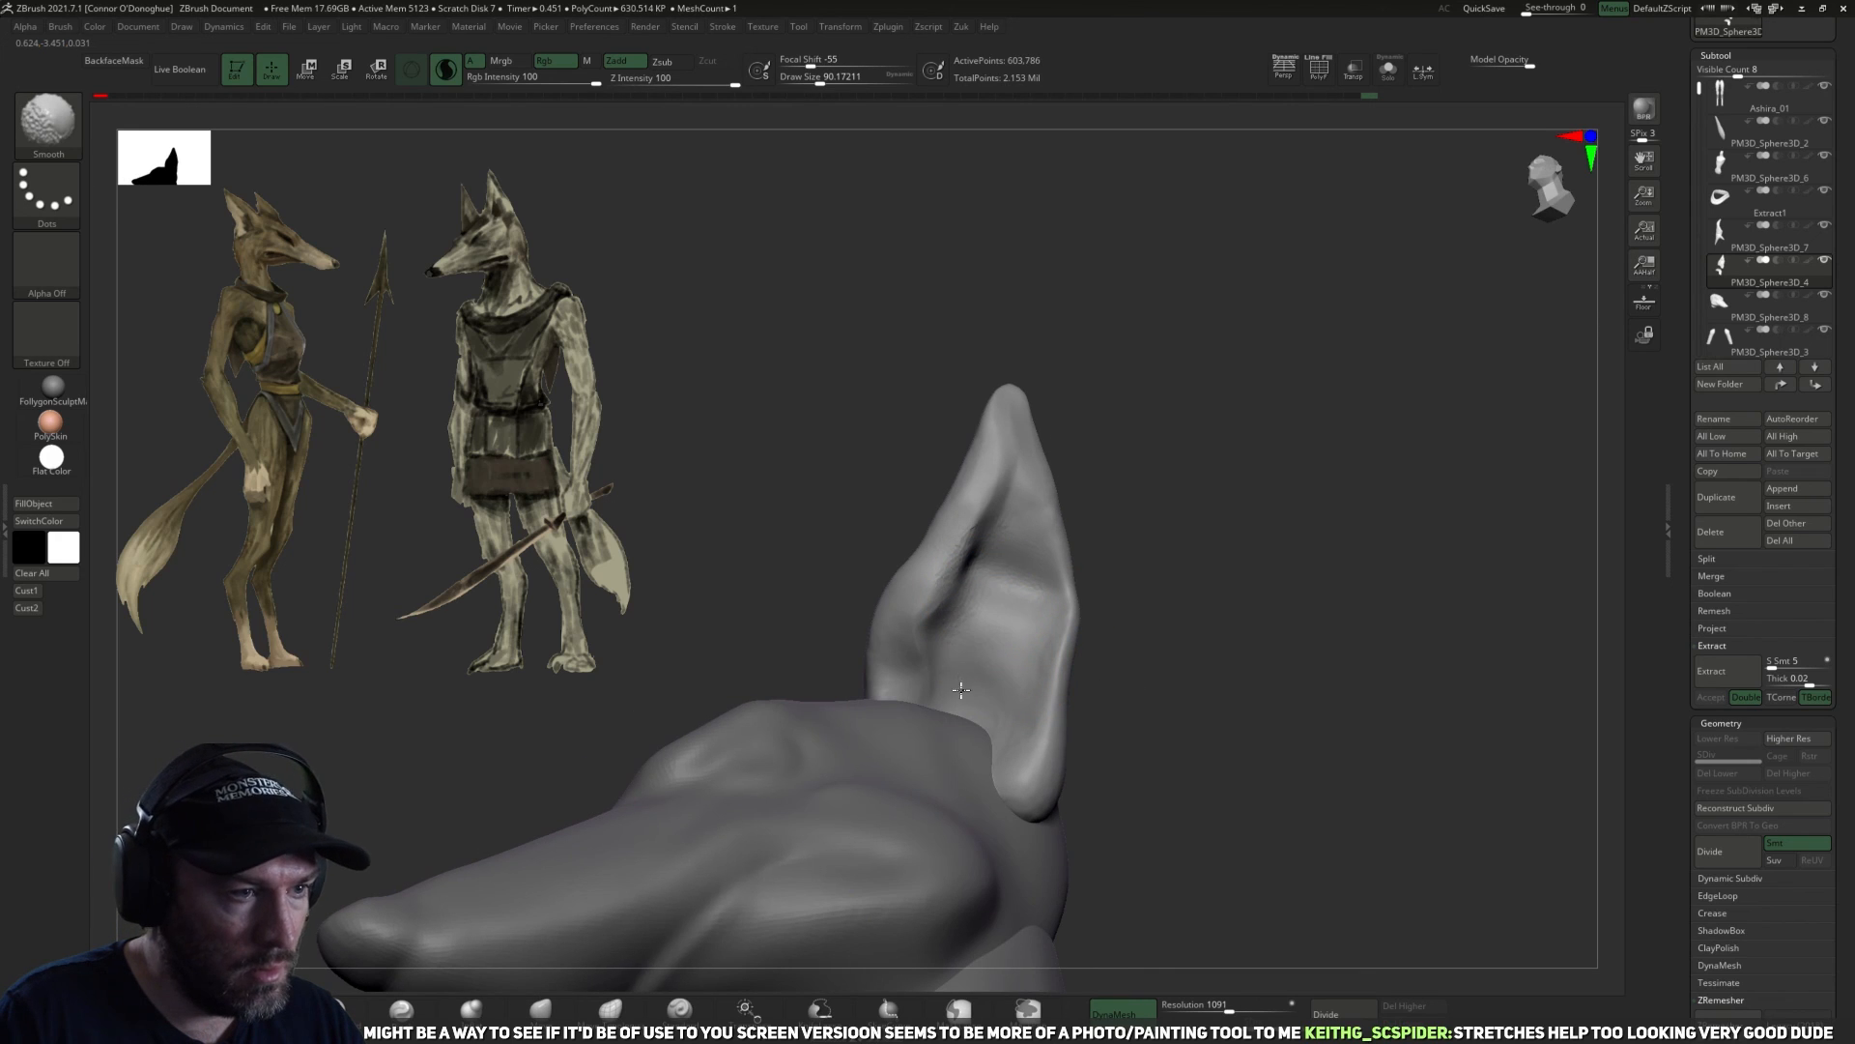
{"action": "left_click_drag", "start_coordinate": [1001, 579], "coordinate": [1026, 586], "text": "shift"}
{"action": "left_click_drag", "start_coordinate": [1160, 604], "coordinate": [1187, 638], "text": "ctrl"}
Toggle BackfaceMask for the TrimDynamic brush and flatten the inner surfaces of the ears at sizes of about 66 to 70.
{"action": "left_click", "coordinate": [540, 1009]}
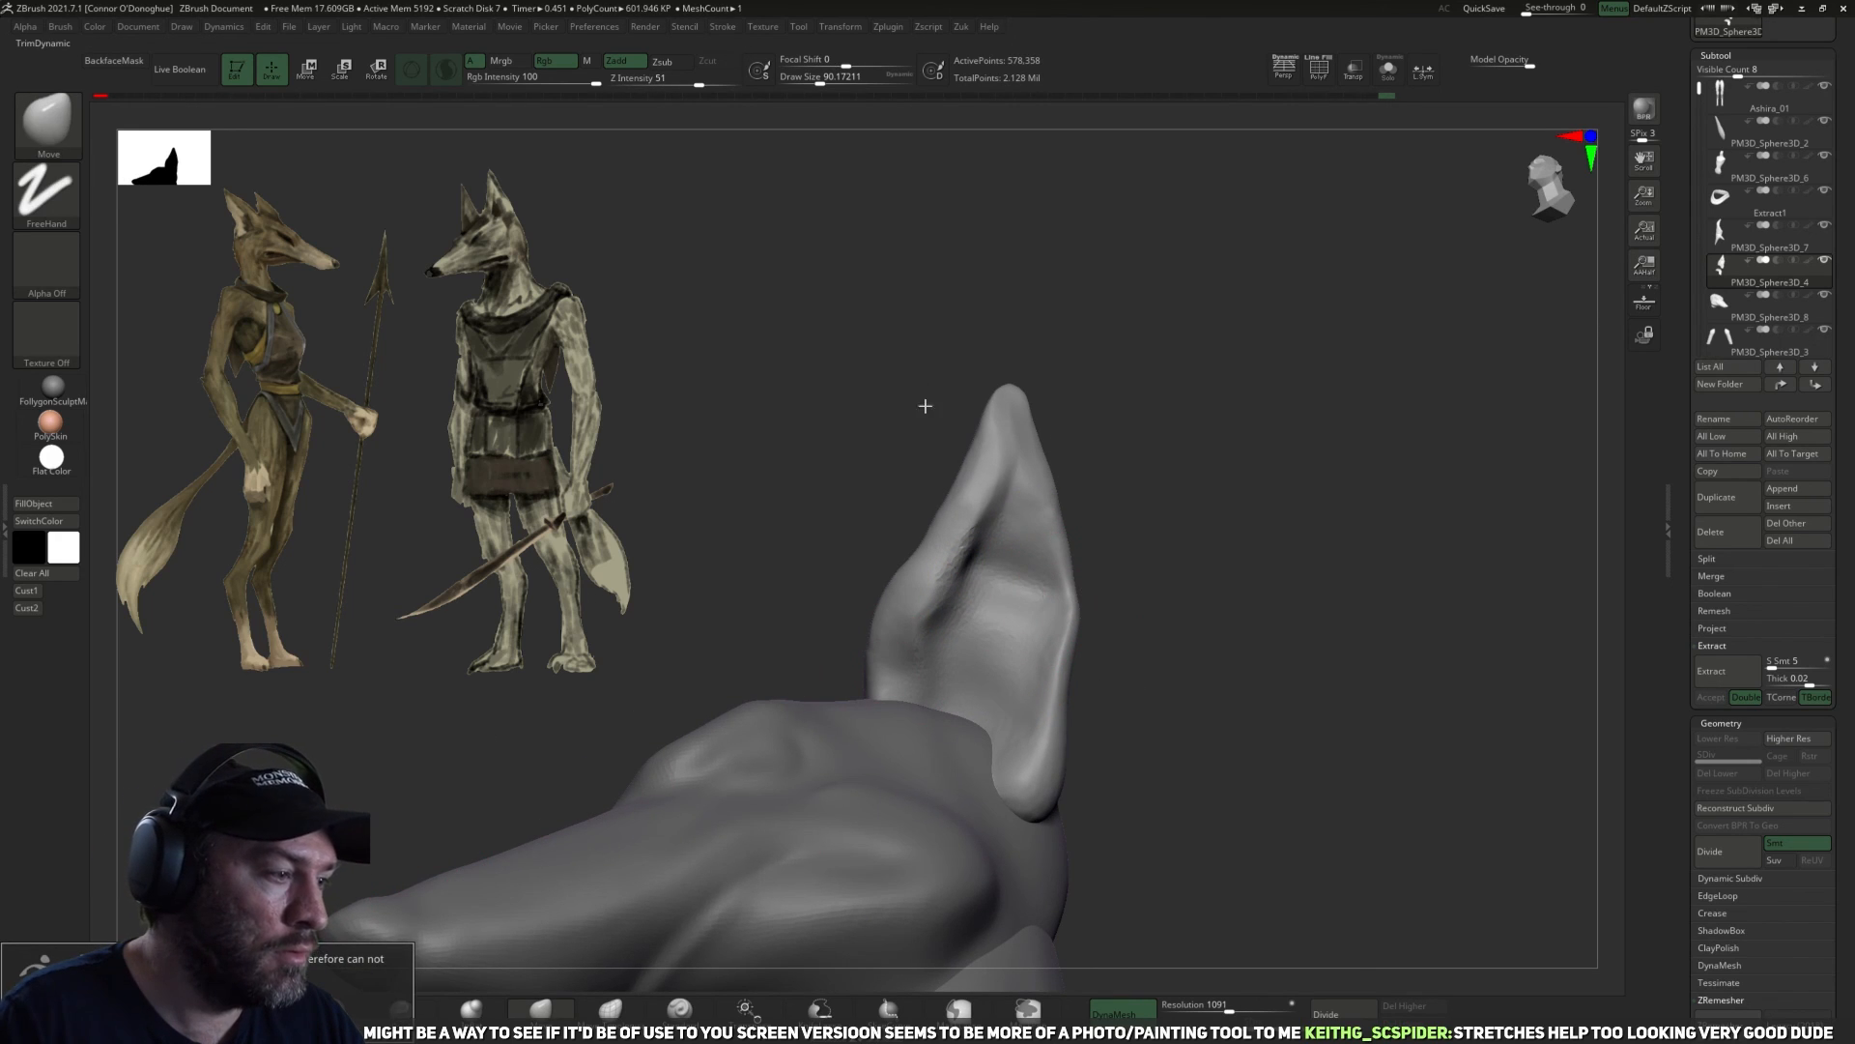
{"action": "left_click", "coordinate": [262, 1009]}
{"action": "left_click", "coordinate": [132, 65]}
{"action": "mouse_move", "coordinate": [1139, 352]}
{"action": "left_mouse_down"}
{"action": "mouse_move", "coordinate": [1151, 299]}
{"action": "mouse_move", "coordinate": [744, 249]}
{"action": "left_mouse_up"}
{"action": "key", "text": "["}
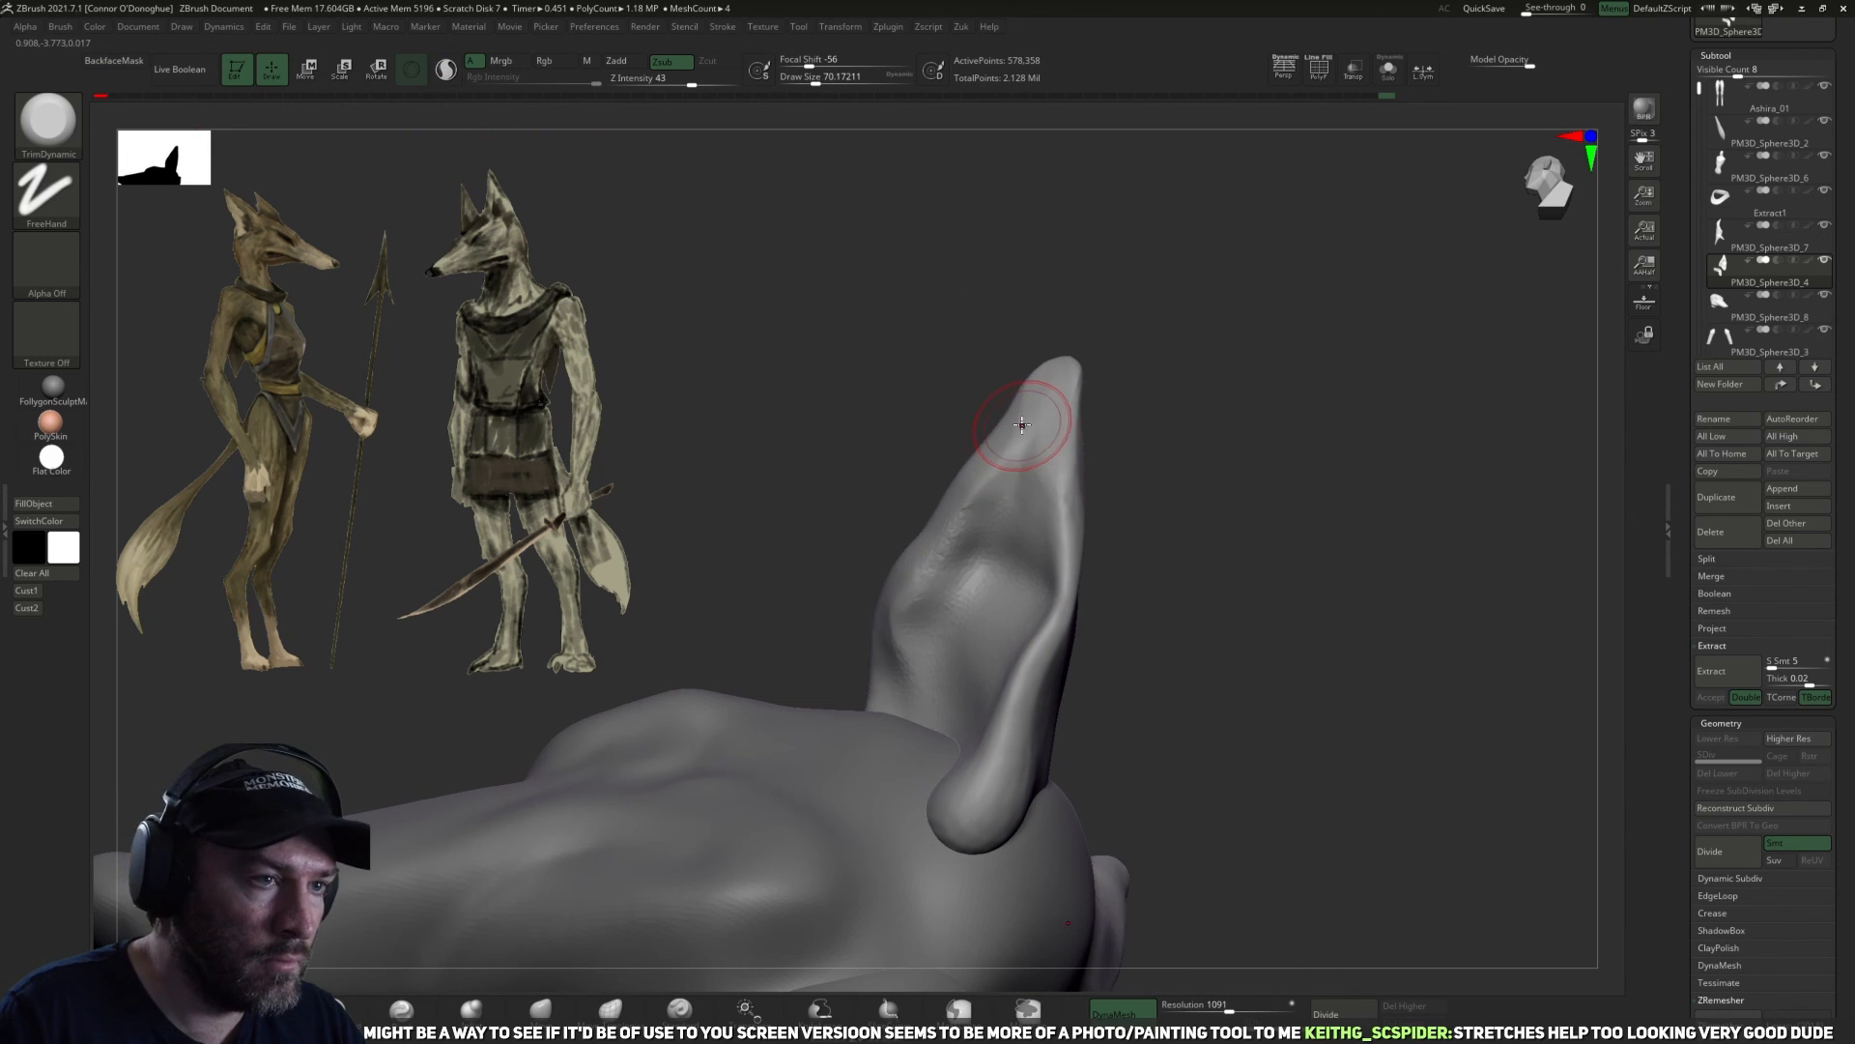
{"action": "left_click_drag", "start_coordinate": [1135, 407], "coordinate": [1186, 410]}
{"action": "left_click_drag", "start_coordinate": [1022, 464], "coordinate": [965, 534]}
{"action": "mouse_move", "coordinate": [1022, 462]}
{"action": "left_mouse_down"}
{"action": "mouse_move", "coordinate": [959, 536]}
{"action": "mouse_move", "coordinate": [935, 611]}
{"action": "left_mouse_up"}
{"action": "left_click_drag", "start_coordinate": [959, 568], "coordinate": [963, 703]}
{"action": "left_click_drag", "start_coordinate": [1164, 555], "coordinate": [1256, 569]}
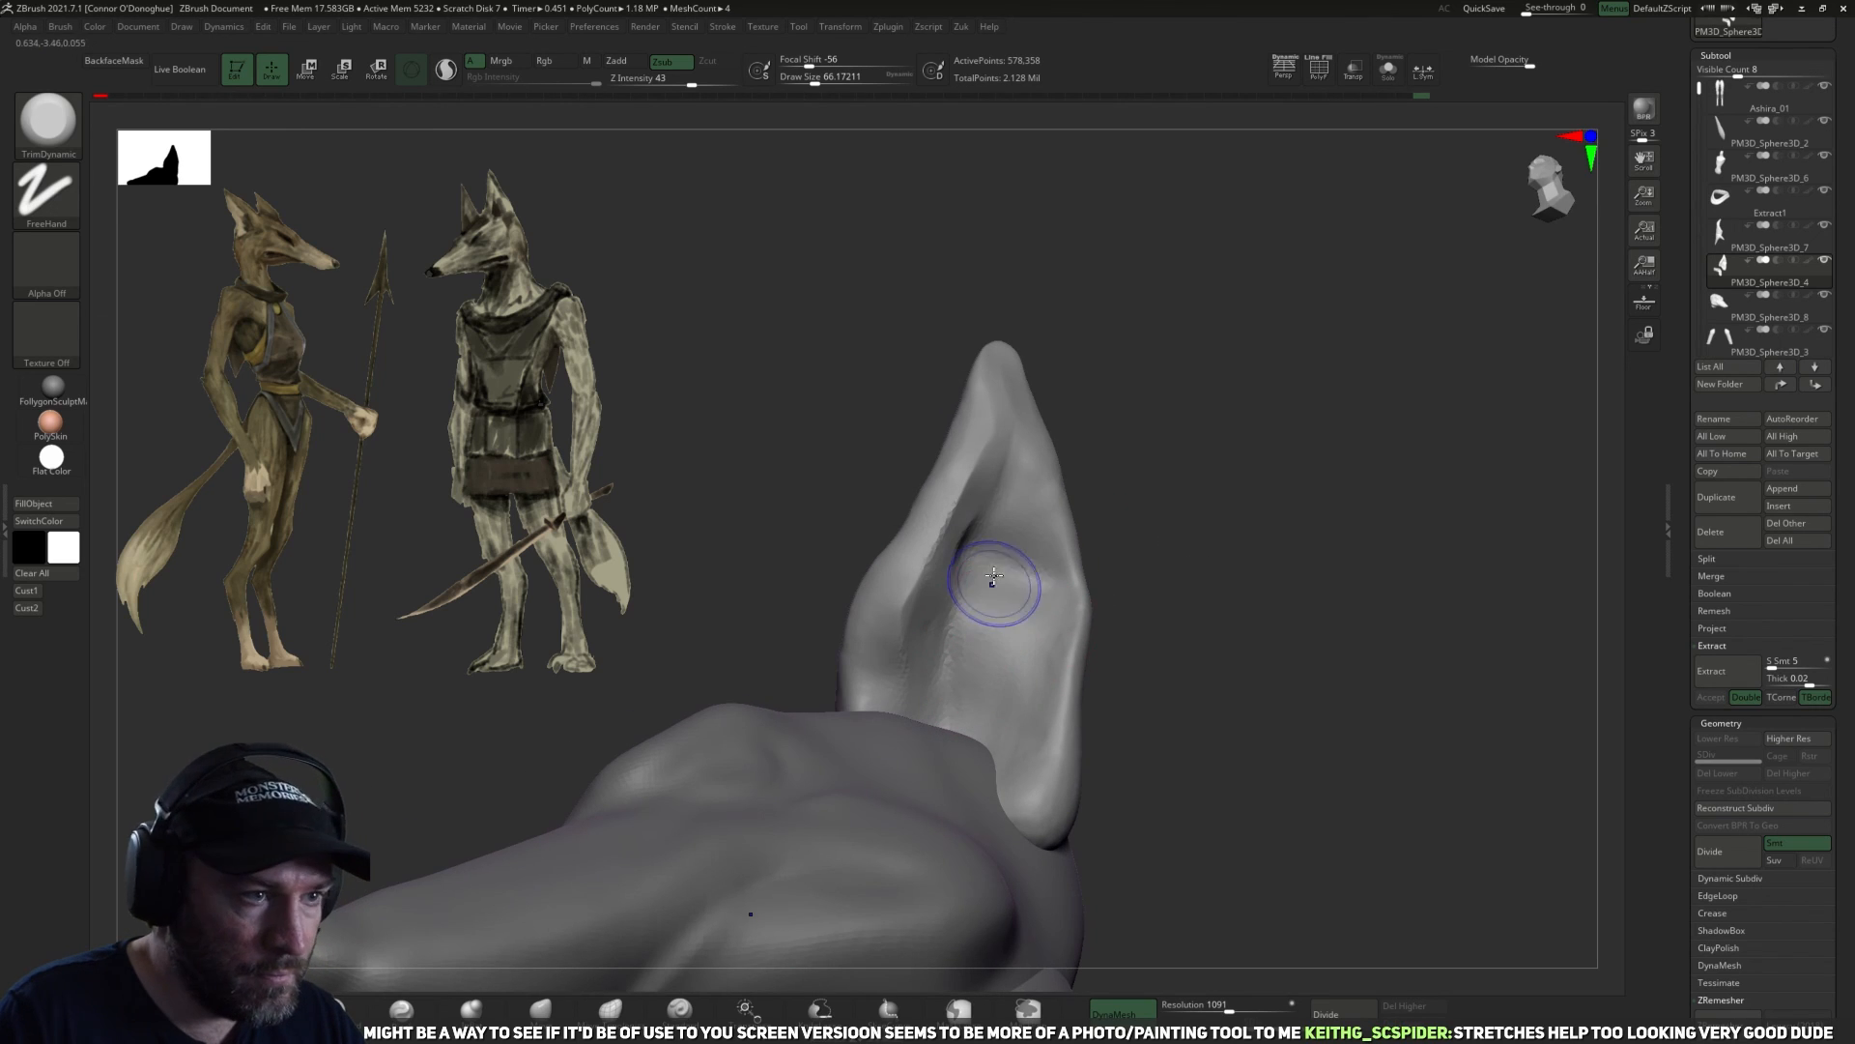
{"action": "left_click_drag", "start_coordinate": [997, 576], "coordinate": [981, 553], "text": "shift"}
Carve the creases inside the ears with the DamStandard brush at sizes of about 66 to 96 and smooth them.
{"action": "key", "text": "b"}
{"action": "key", "text": "d"}
{"action": "key", "text": "s"}
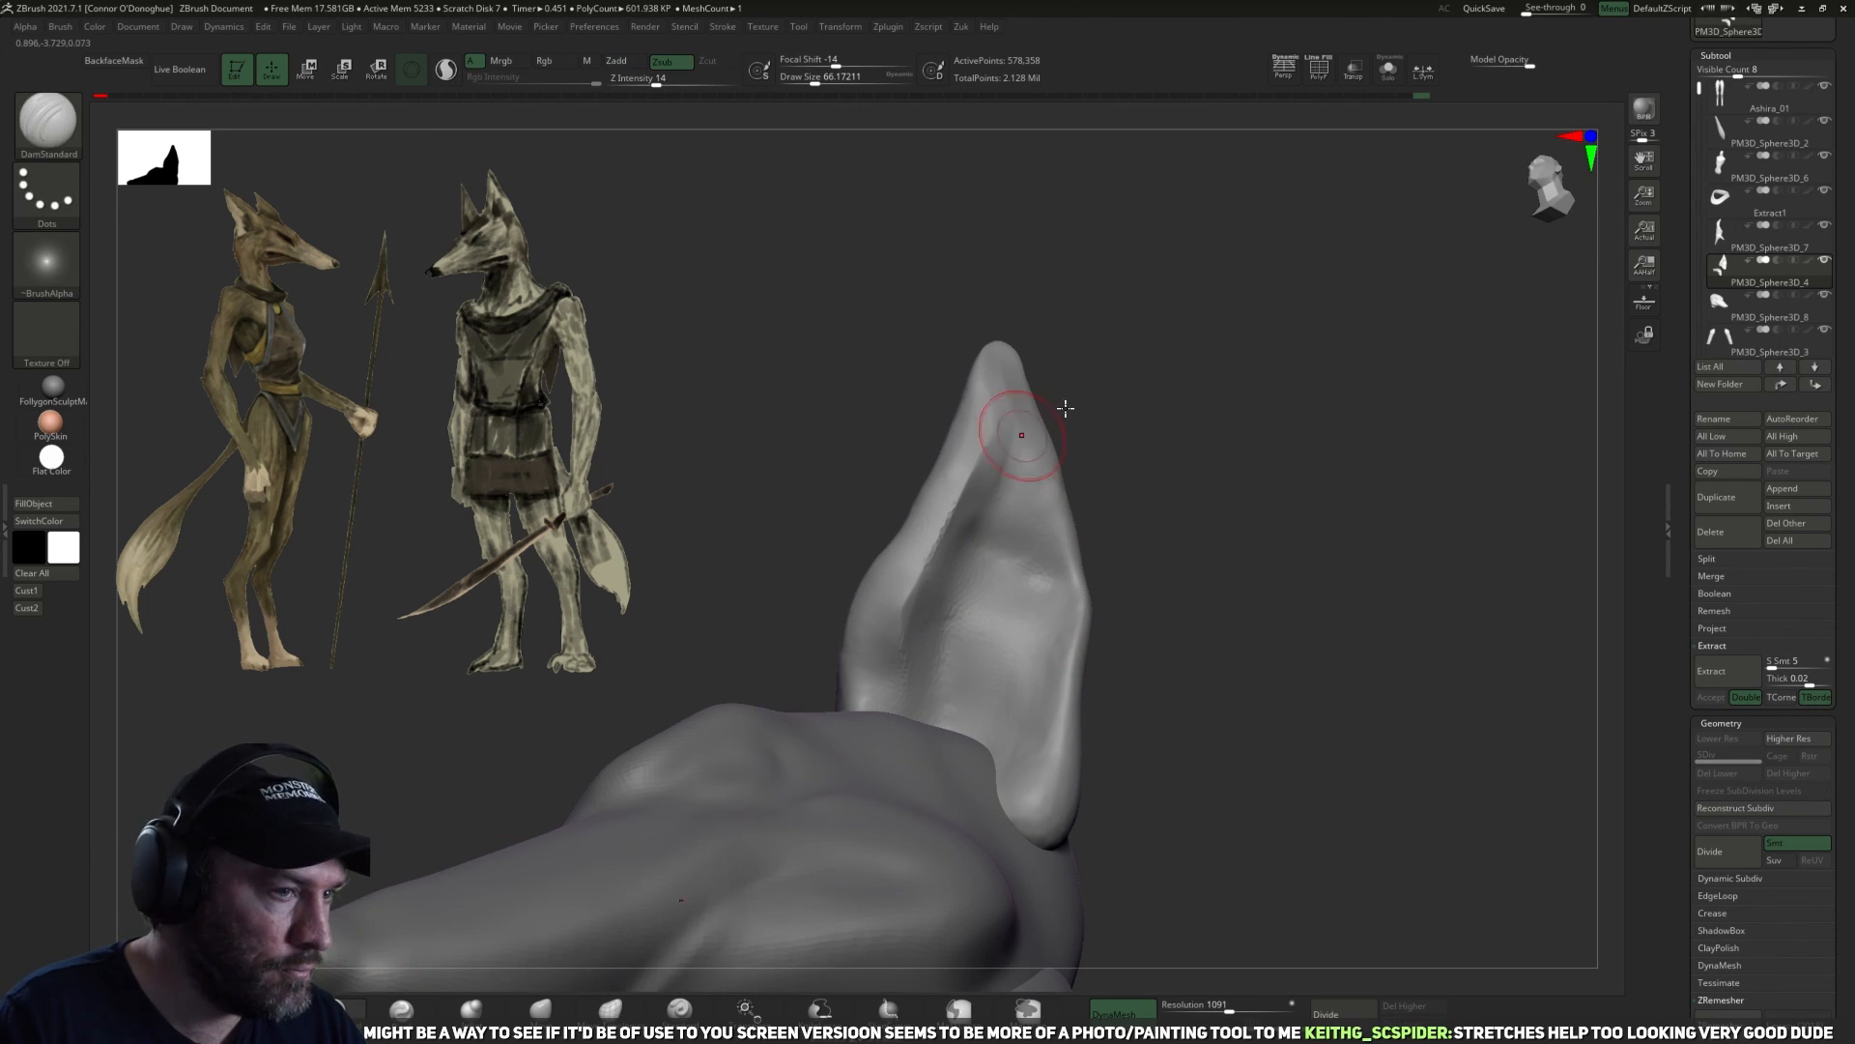
{"action": "left_click_drag", "start_coordinate": [1111, 396], "coordinate": [1074, 381]}
{"action": "left_click_drag", "start_coordinate": [1017, 438], "coordinate": [1008, 485]}
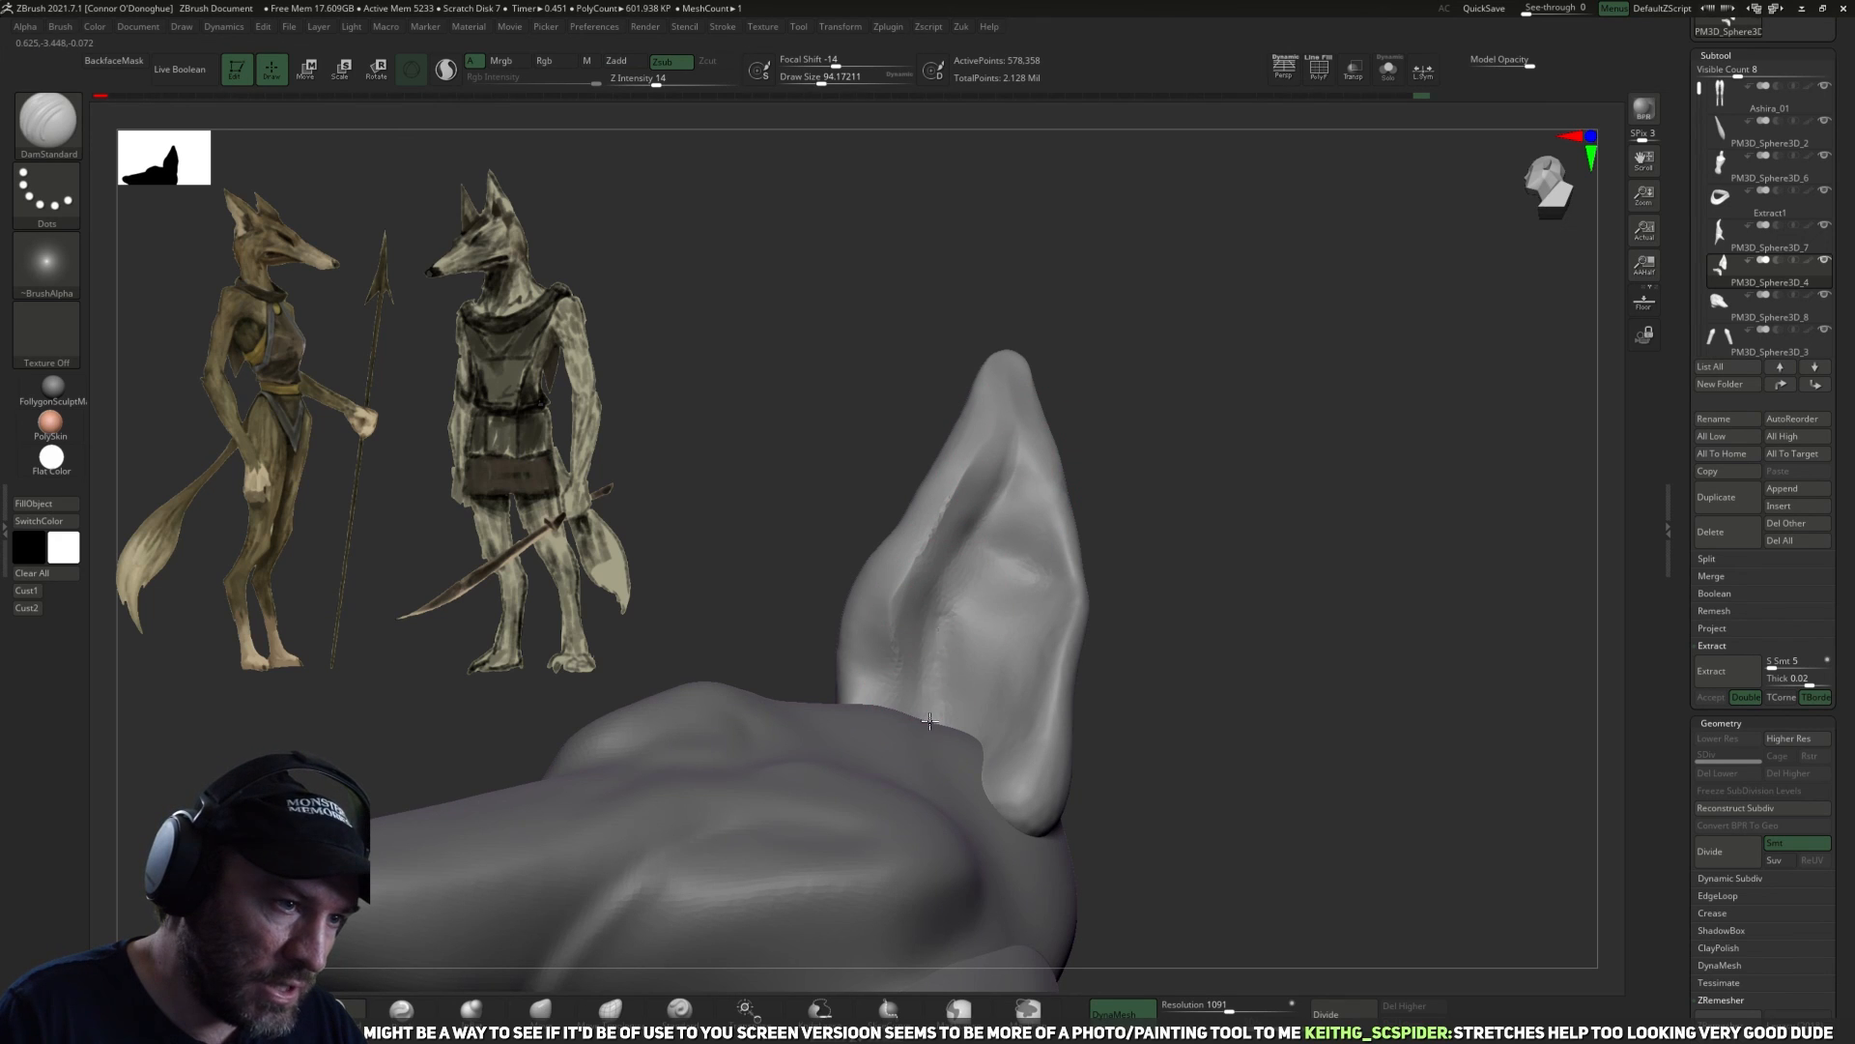
{"action": "left_click_drag", "start_coordinate": [944, 626], "coordinate": [982, 745]}
{"action": "left_click_drag", "start_coordinate": [1160, 597], "coordinate": [1176, 634]}
{"action": "left_click_drag", "start_coordinate": [973, 675], "coordinate": [1019, 739]}
{"action": "left_click_drag", "start_coordinate": [1199, 638], "coordinate": [1109, 683]}
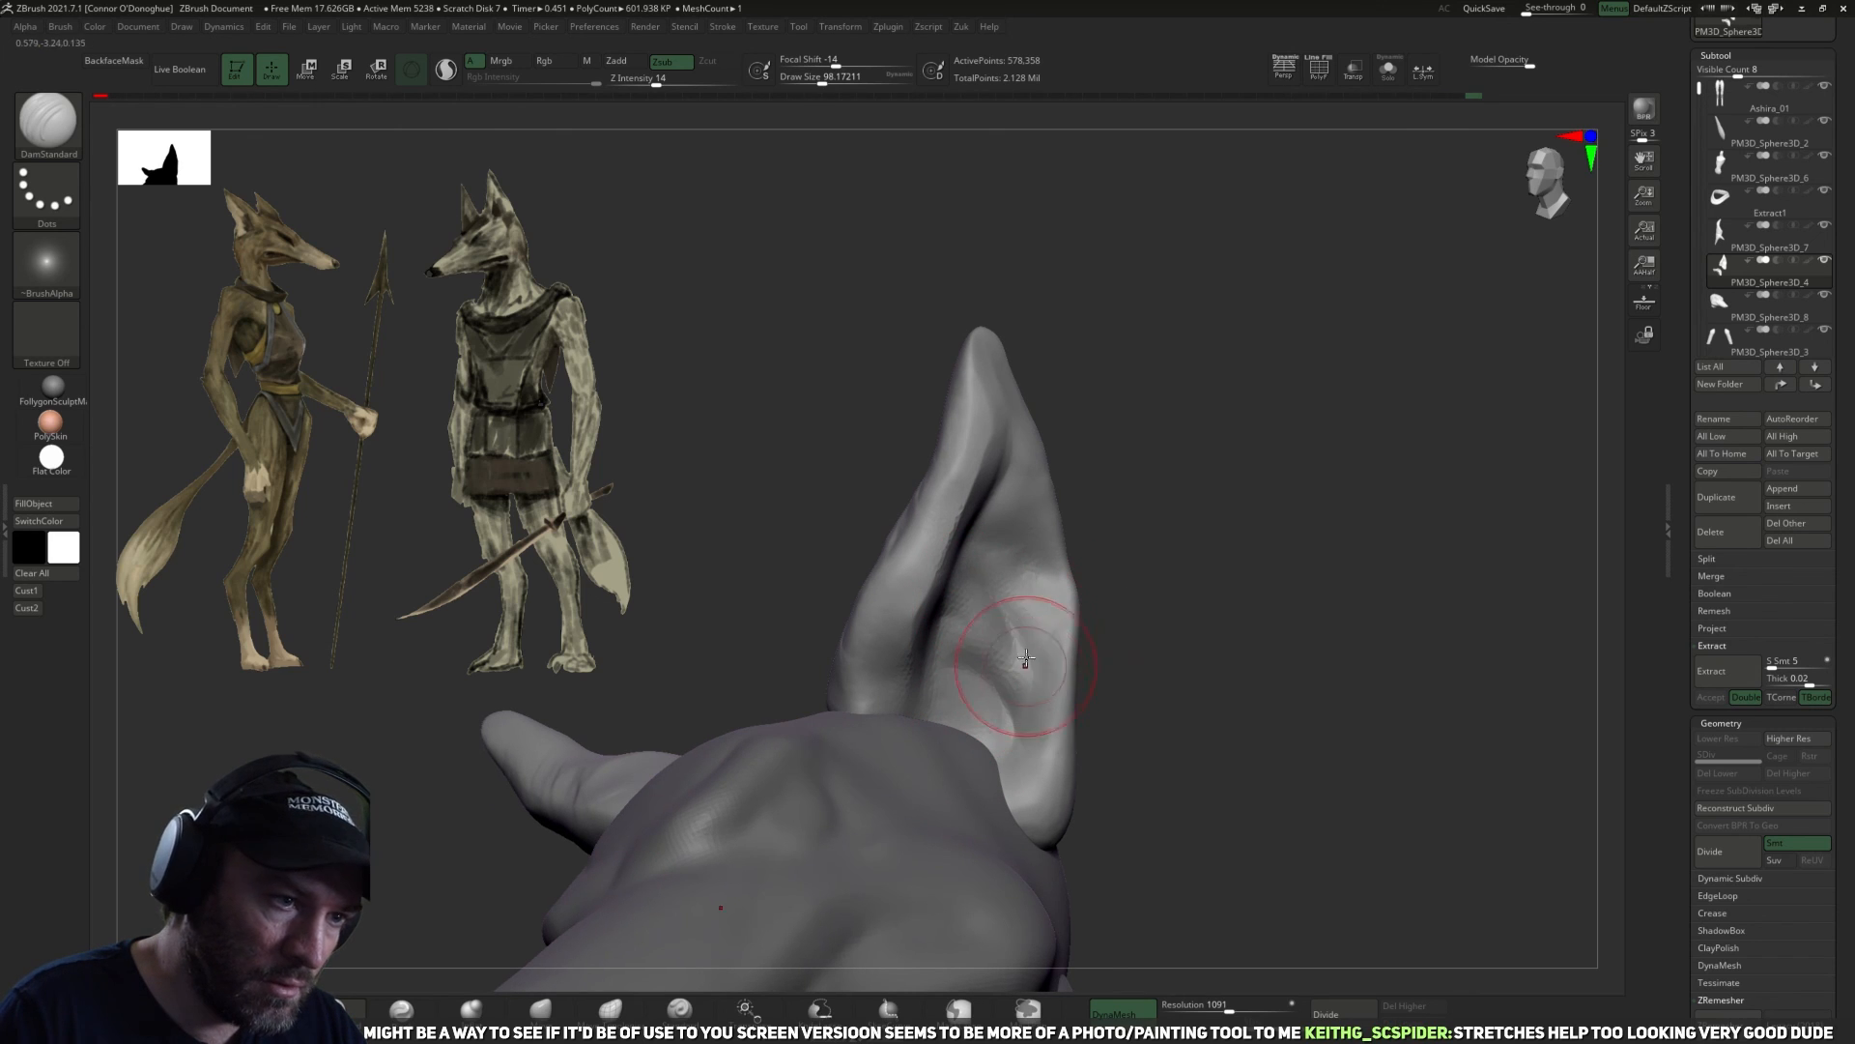
{"action": "left_click_drag", "start_coordinate": [1127, 542], "coordinate": [1261, 516]}
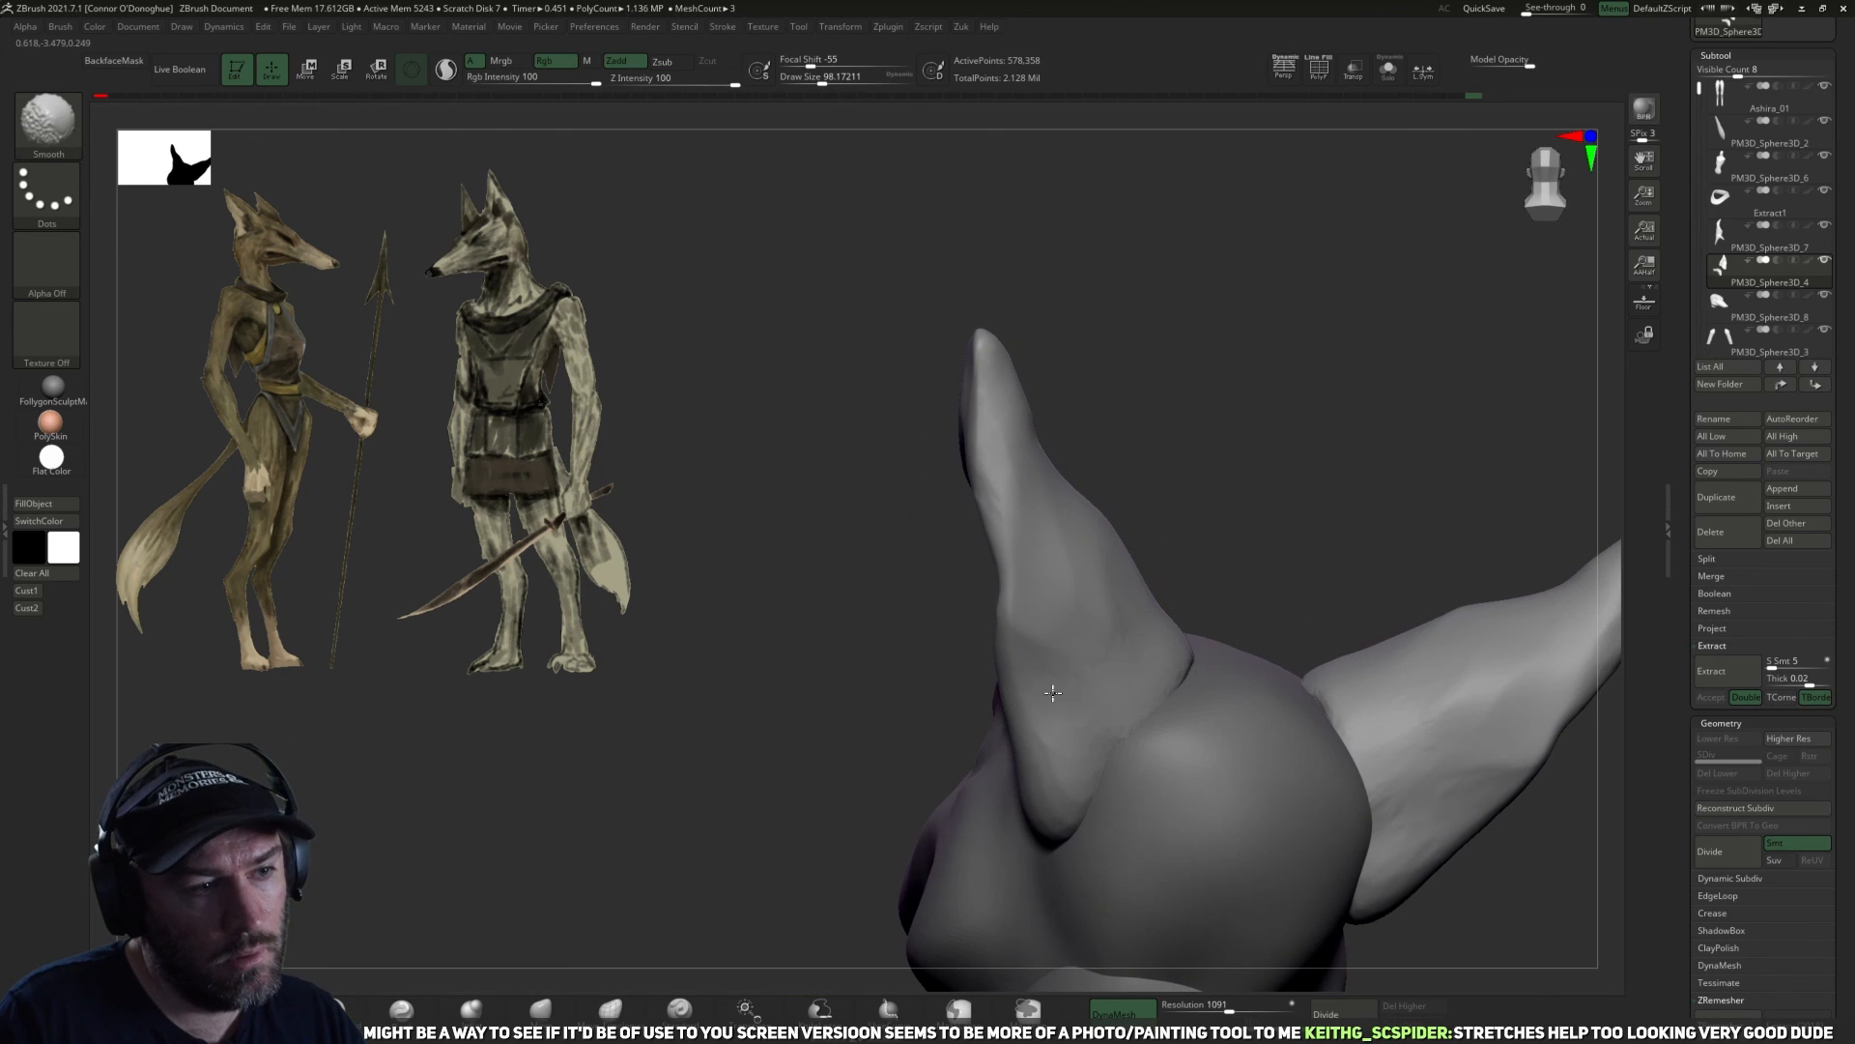
{"action": "left_click_drag", "start_coordinate": [1164, 554], "coordinate": [1363, 537]}
Select the head subtool and build up its surface in front of the ear base with ClayBuildup at sizes of about 54 to 82.
{"action": "key", "text": "f"}
{"action": "key", "text": "f"}
{"action": "mouse_move", "coordinate": [1218, 582]}
{"action": "left_mouse_down", "text": "alt"}
{"action": "mouse_move", "coordinate": [1242, 804]}
{"action": "mouse_move", "coordinate": [1176, 610]}
{"action": "mouse_move", "coordinate": [1235, 621]}
{"action": "mouse_move", "coordinate": [1202, 530]}
{"action": "mouse_move", "coordinate": [1227, 677]}
{"action": "left_mouse_up", "text": "alt"}
{"action": "left_click", "coordinate": [996, 639], "text": "alt"}
{"action": "mouse_move", "coordinate": [1121, 645]}
{"action": "left_mouse_down"}
{"action": "mouse_move", "coordinate": [1156, 649]}
{"action": "mouse_move", "coordinate": [1086, 664]}
{"action": "left_mouse_up"}
{"action": "key", "text": "b"}
{"action": "key", "text": "c"}
{"action": "key", "text": "b"}
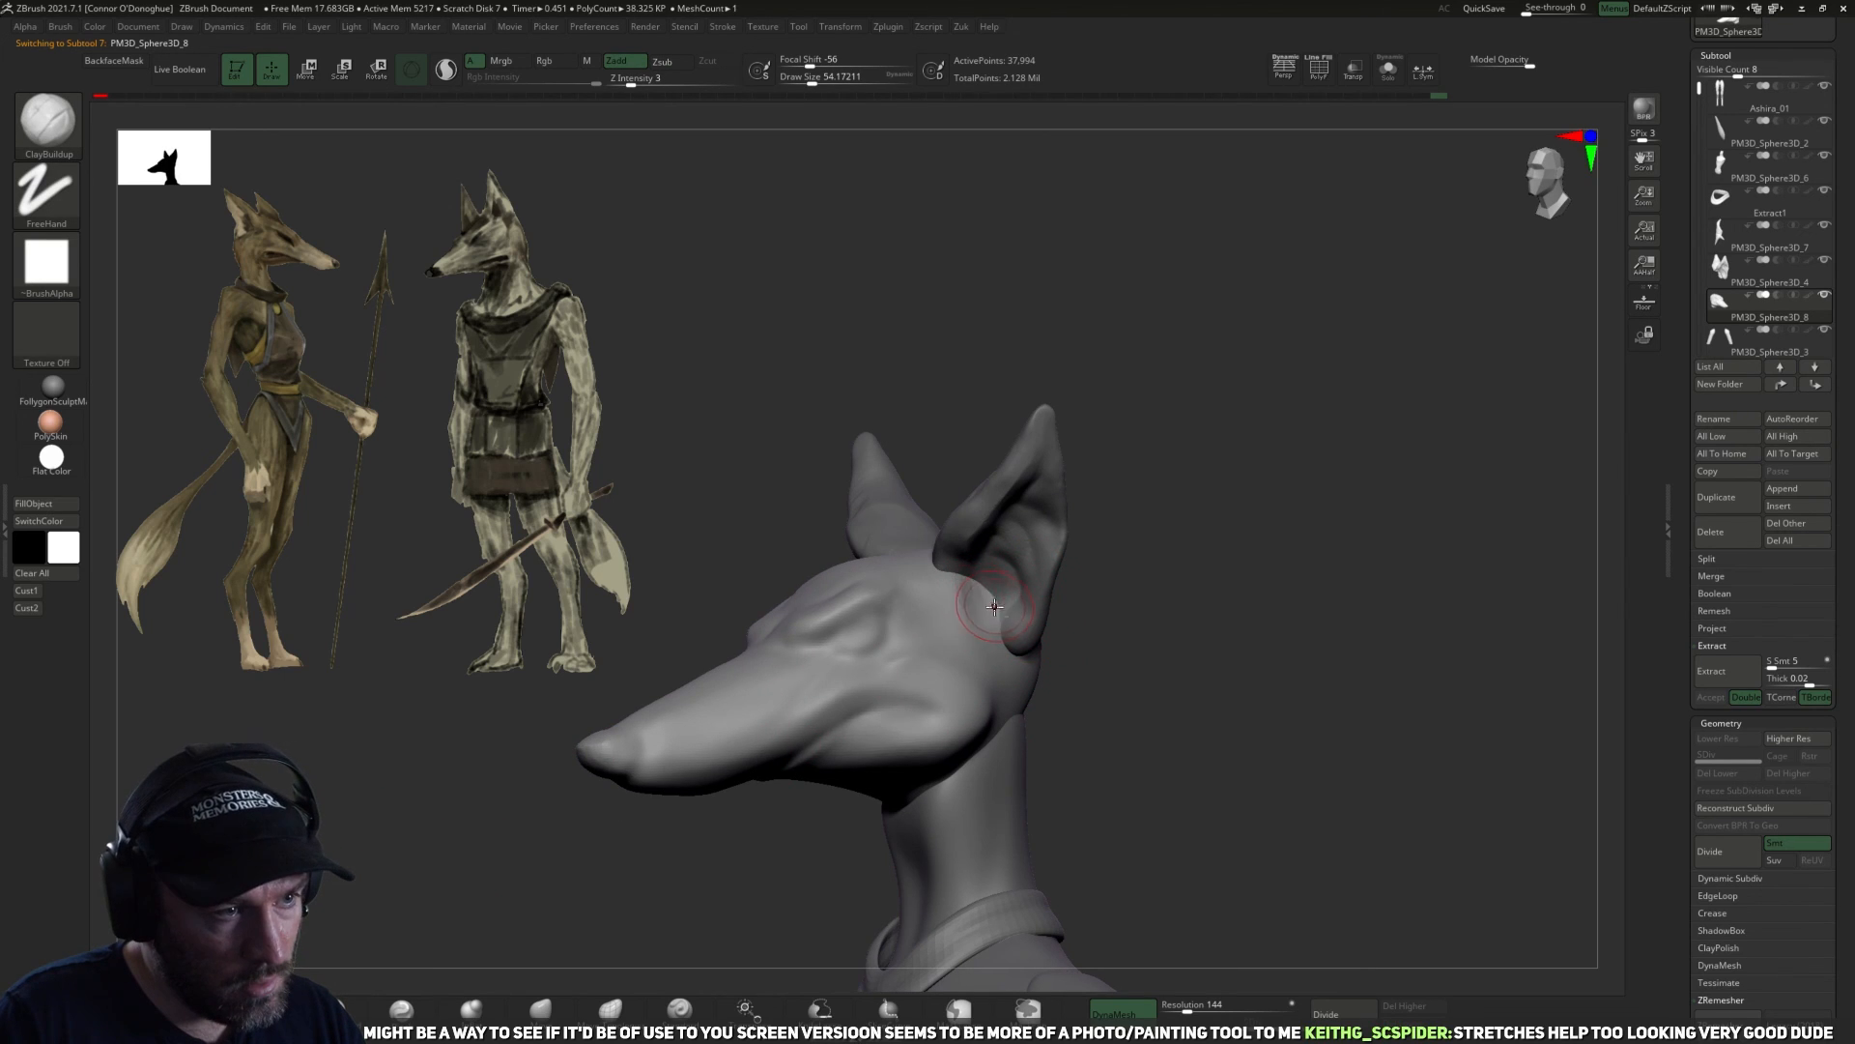
{"action": "left_click_drag", "start_coordinate": [1111, 680], "coordinate": [1001, 623]}
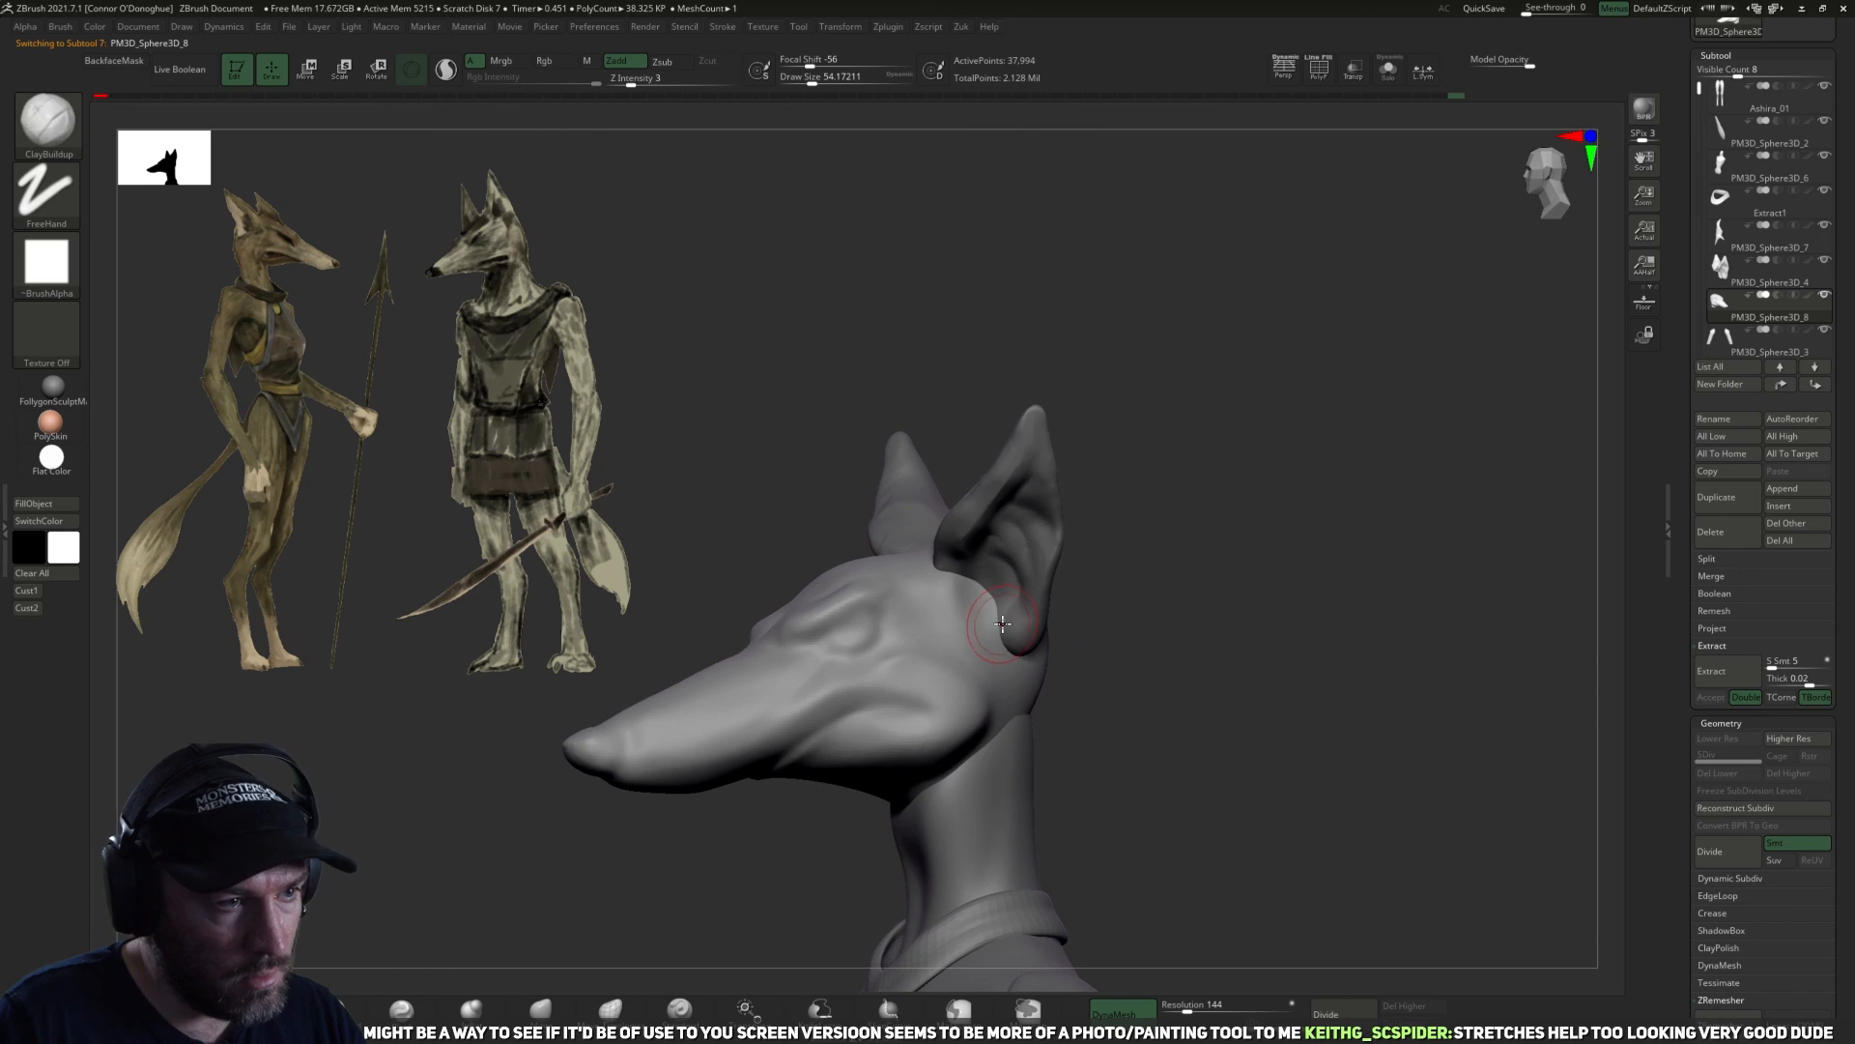
{"action": "left_click_drag", "start_coordinate": [1147, 629], "coordinate": [976, 624]}
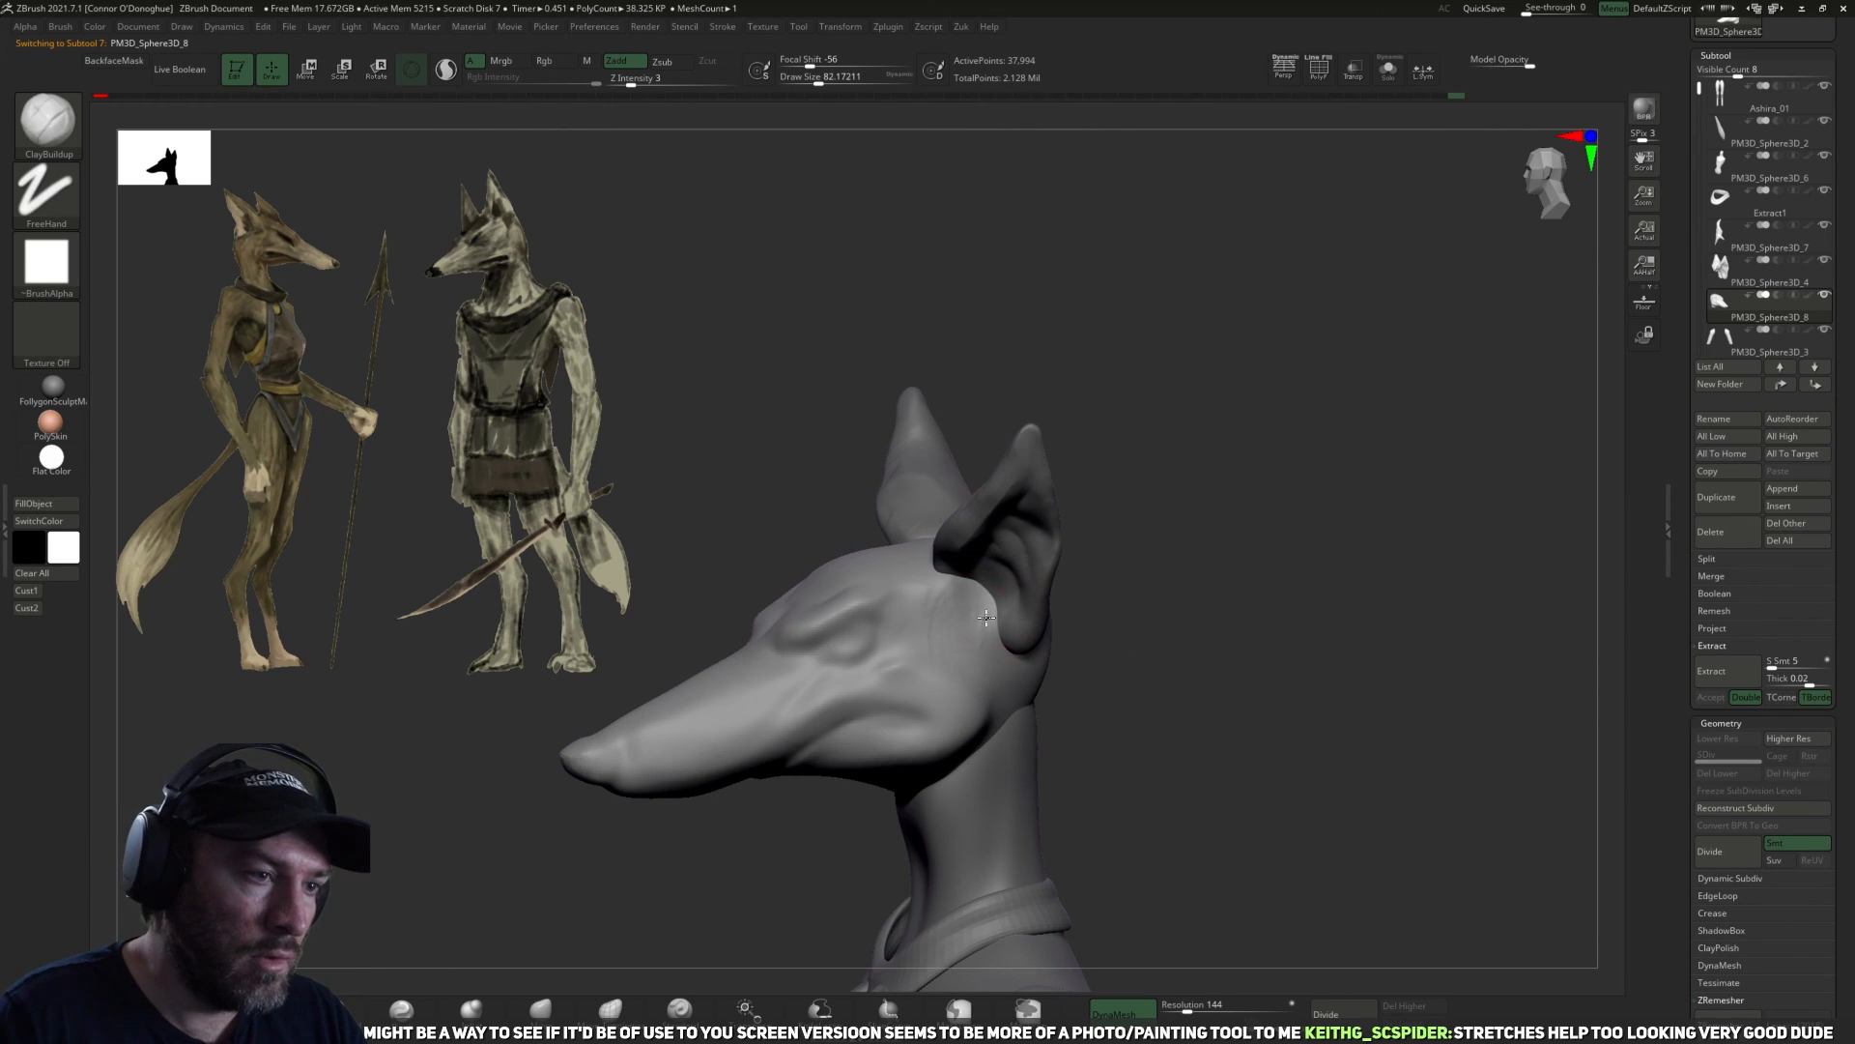
{"action": "mouse_move", "coordinate": [1150, 604]}
{"action": "left_mouse_down"}
{"action": "mouse_move", "coordinate": [957, 601]}
{"action": "mouse_move", "coordinate": [1102, 601]}
{"action": "left_mouse_up"}
{"action": "left_click_drag", "start_coordinate": [960, 600], "coordinate": [976, 617], "text": "shift"}
{"action": "left_click_drag", "start_coordinate": [1150, 594], "coordinate": [1338, 541]}
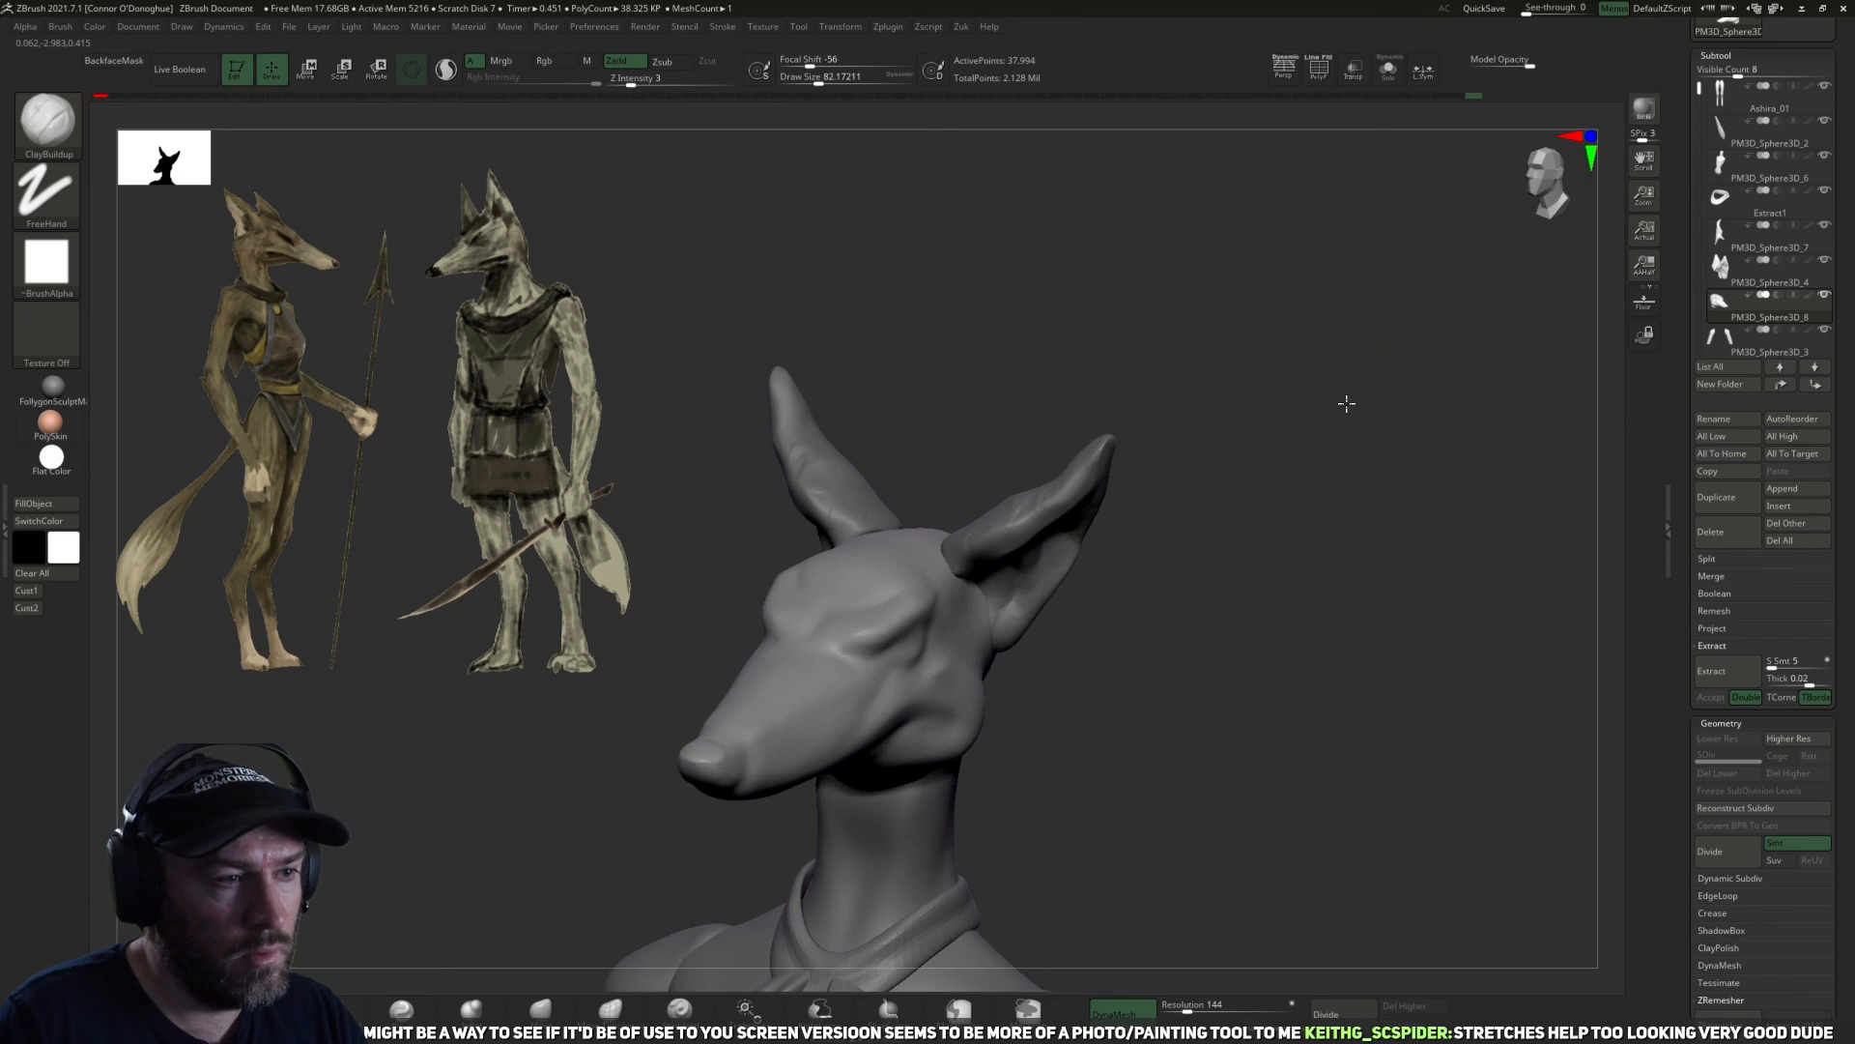
Isolate the head in Solo mode and build up the temple behind the eye with ClayBuildup at a size of about 82.
{"action": "left_click_drag", "start_coordinate": [1346, 403], "coordinate": [1311, 427]}
{"action": "left_click", "coordinate": [1388, 70]}
{"action": "left_click_drag", "start_coordinate": [1325, 233], "coordinate": [1168, 510]}
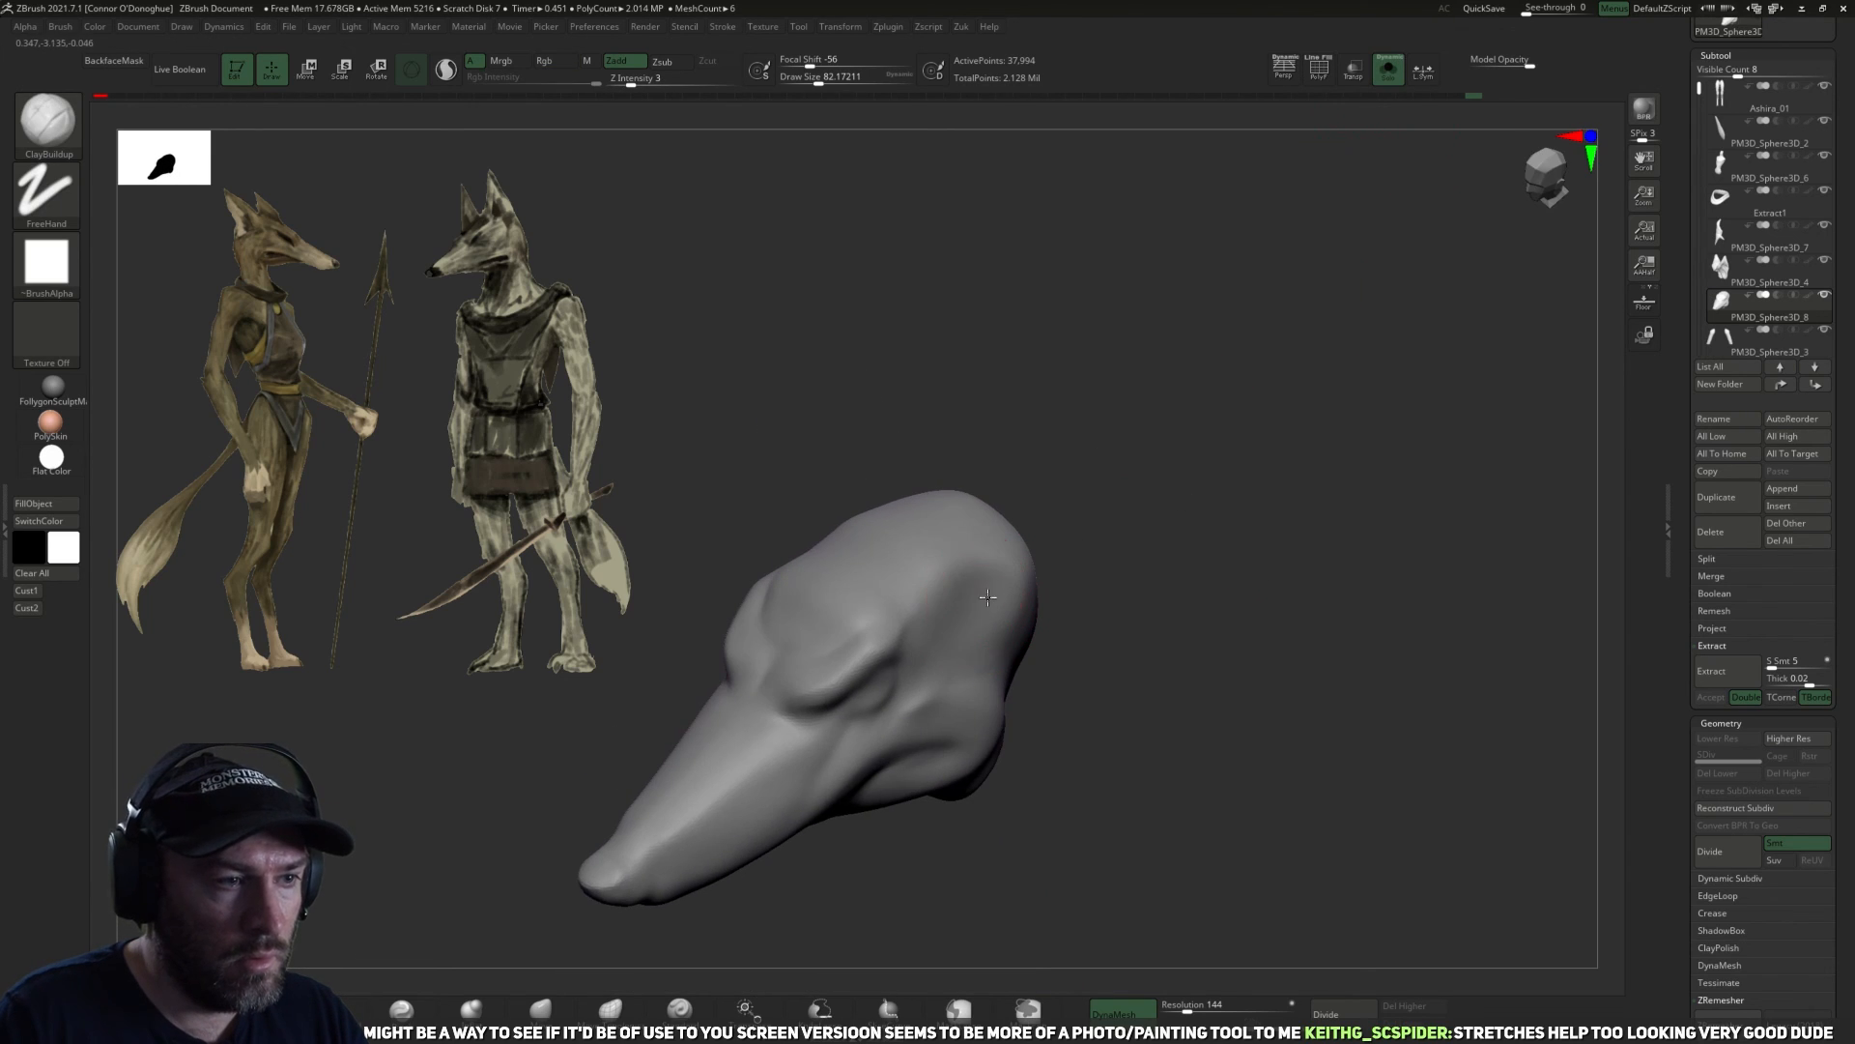
{"action": "mouse_move", "coordinate": [928, 634]}
{"action": "left_mouse_down", "text": "shift"}
{"action": "mouse_move", "coordinate": [971, 590]}
{"action": "mouse_move", "coordinate": [952, 608]}
{"action": "left_mouse_up", "text": "shift"}
Define the temple and the side of the skull with DamStandard at a size of about 106 and smooth the transitions.
{"action": "left_click", "coordinate": [334, 1010]}
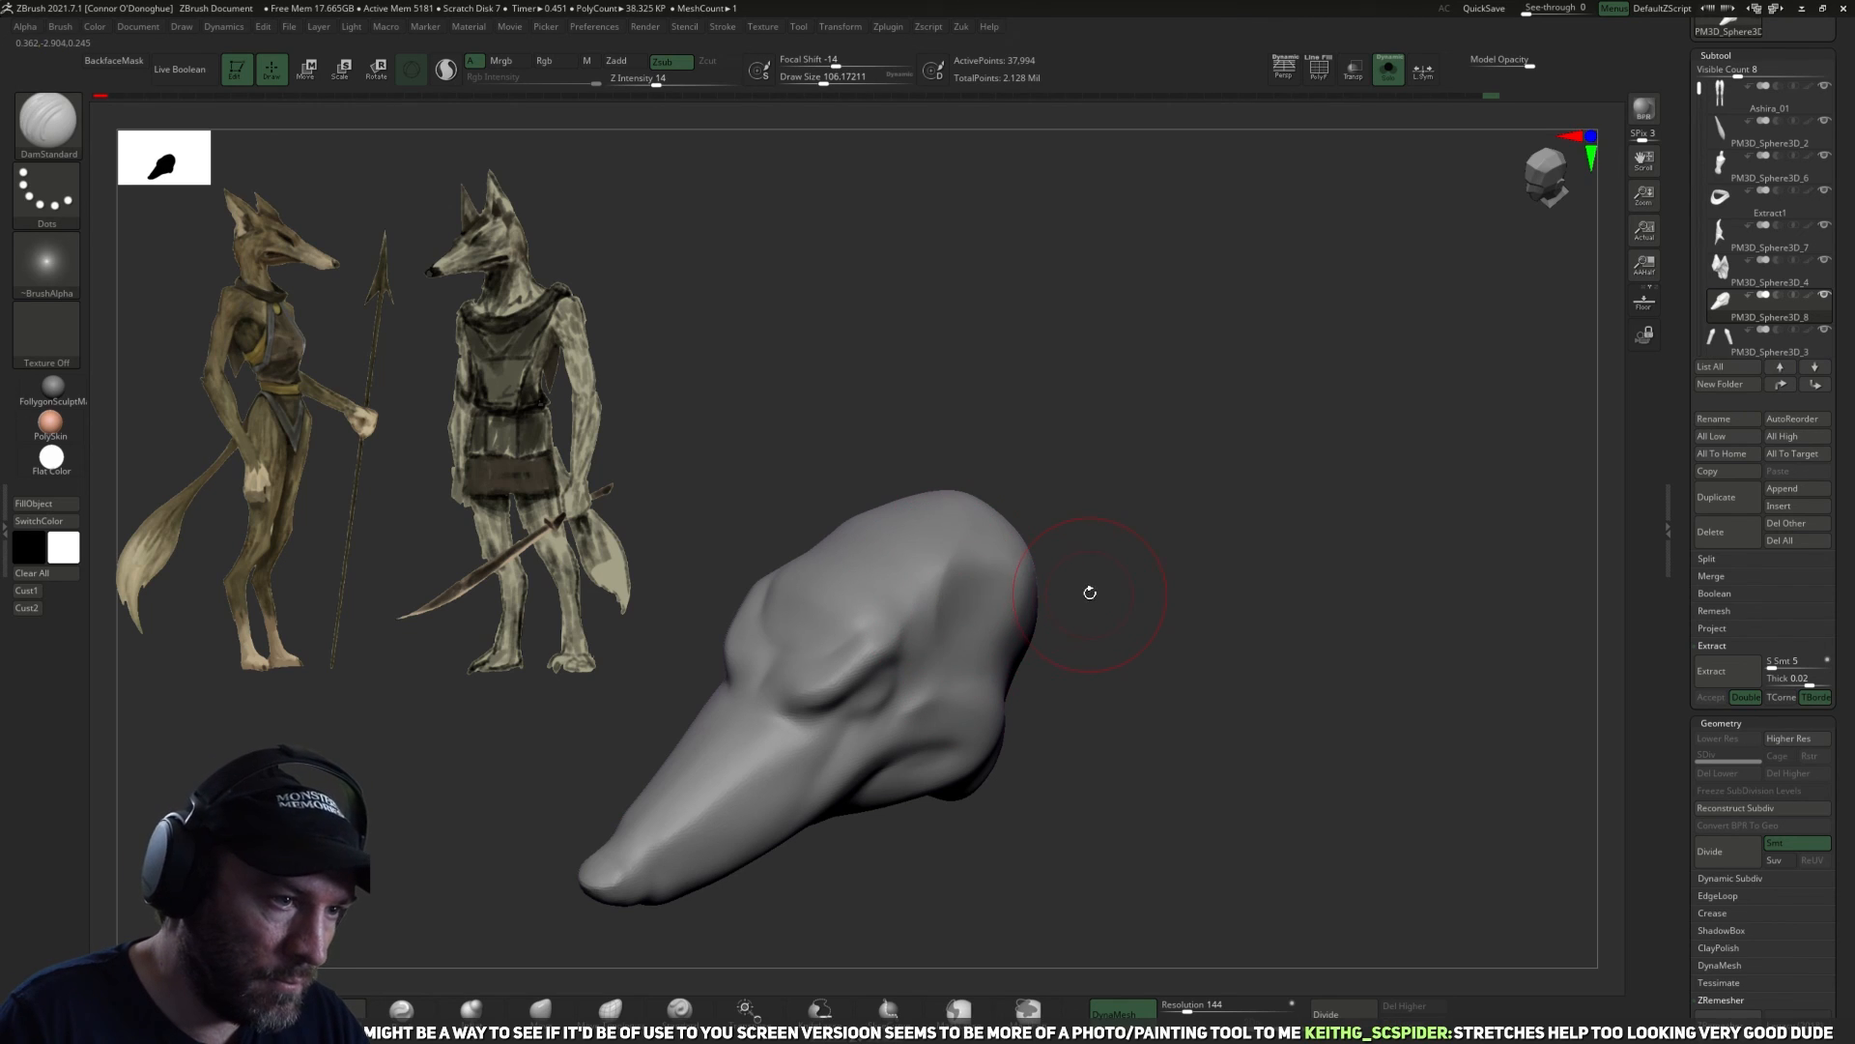
{"action": "left_click_drag", "start_coordinate": [1096, 570], "coordinate": [918, 600]}
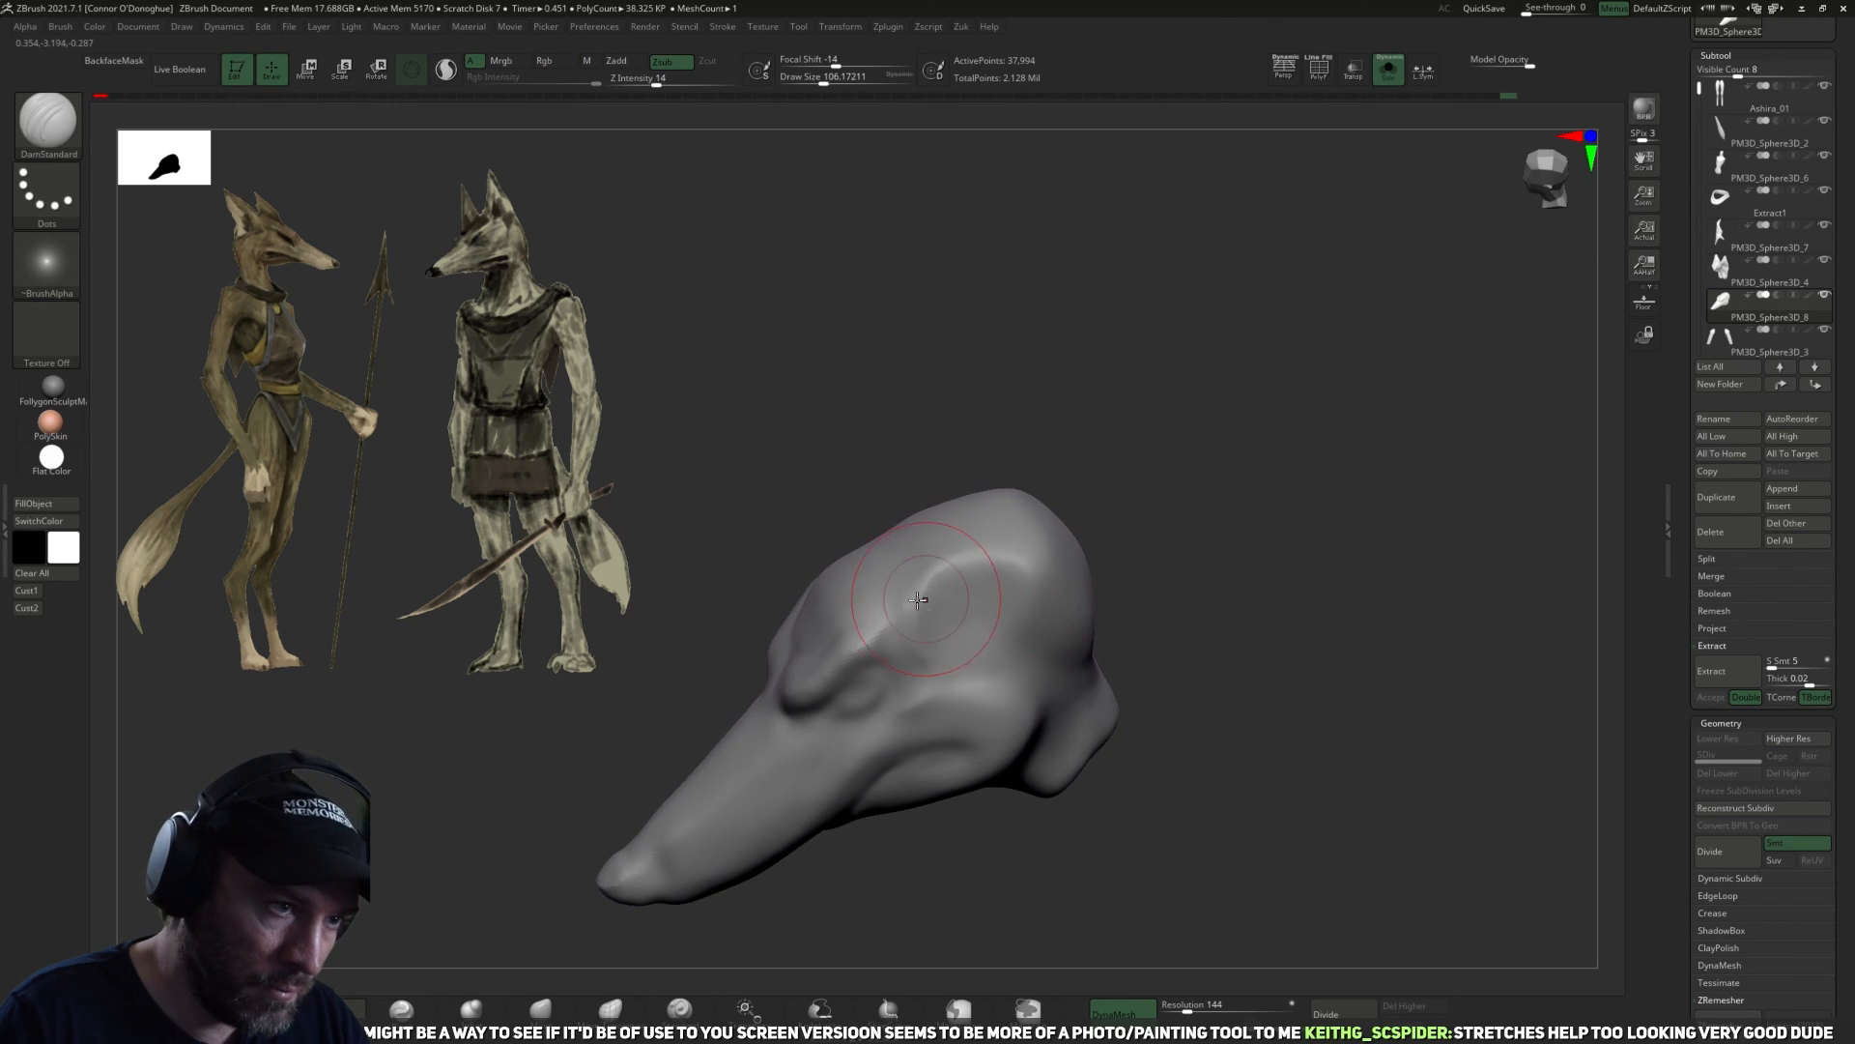
{"action": "left_click_drag", "start_coordinate": [1159, 571], "coordinate": [1002, 601]}
{"action": "right_click_drag", "start_coordinate": [1005, 604], "coordinate": [1027, 584]}
{"action": "mouse_move", "coordinate": [1138, 468]}
{"action": "right_mouse_down"}
{"action": "mouse_move", "coordinate": [1064, 568]}
{"action": "mouse_move", "coordinate": [1076, 531]}
{"action": "right_mouse_up"}
{"action": "left_click_drag", "start_coordinate": [1092, 486], "coordinate": [1072, 490], "text": "shift"}
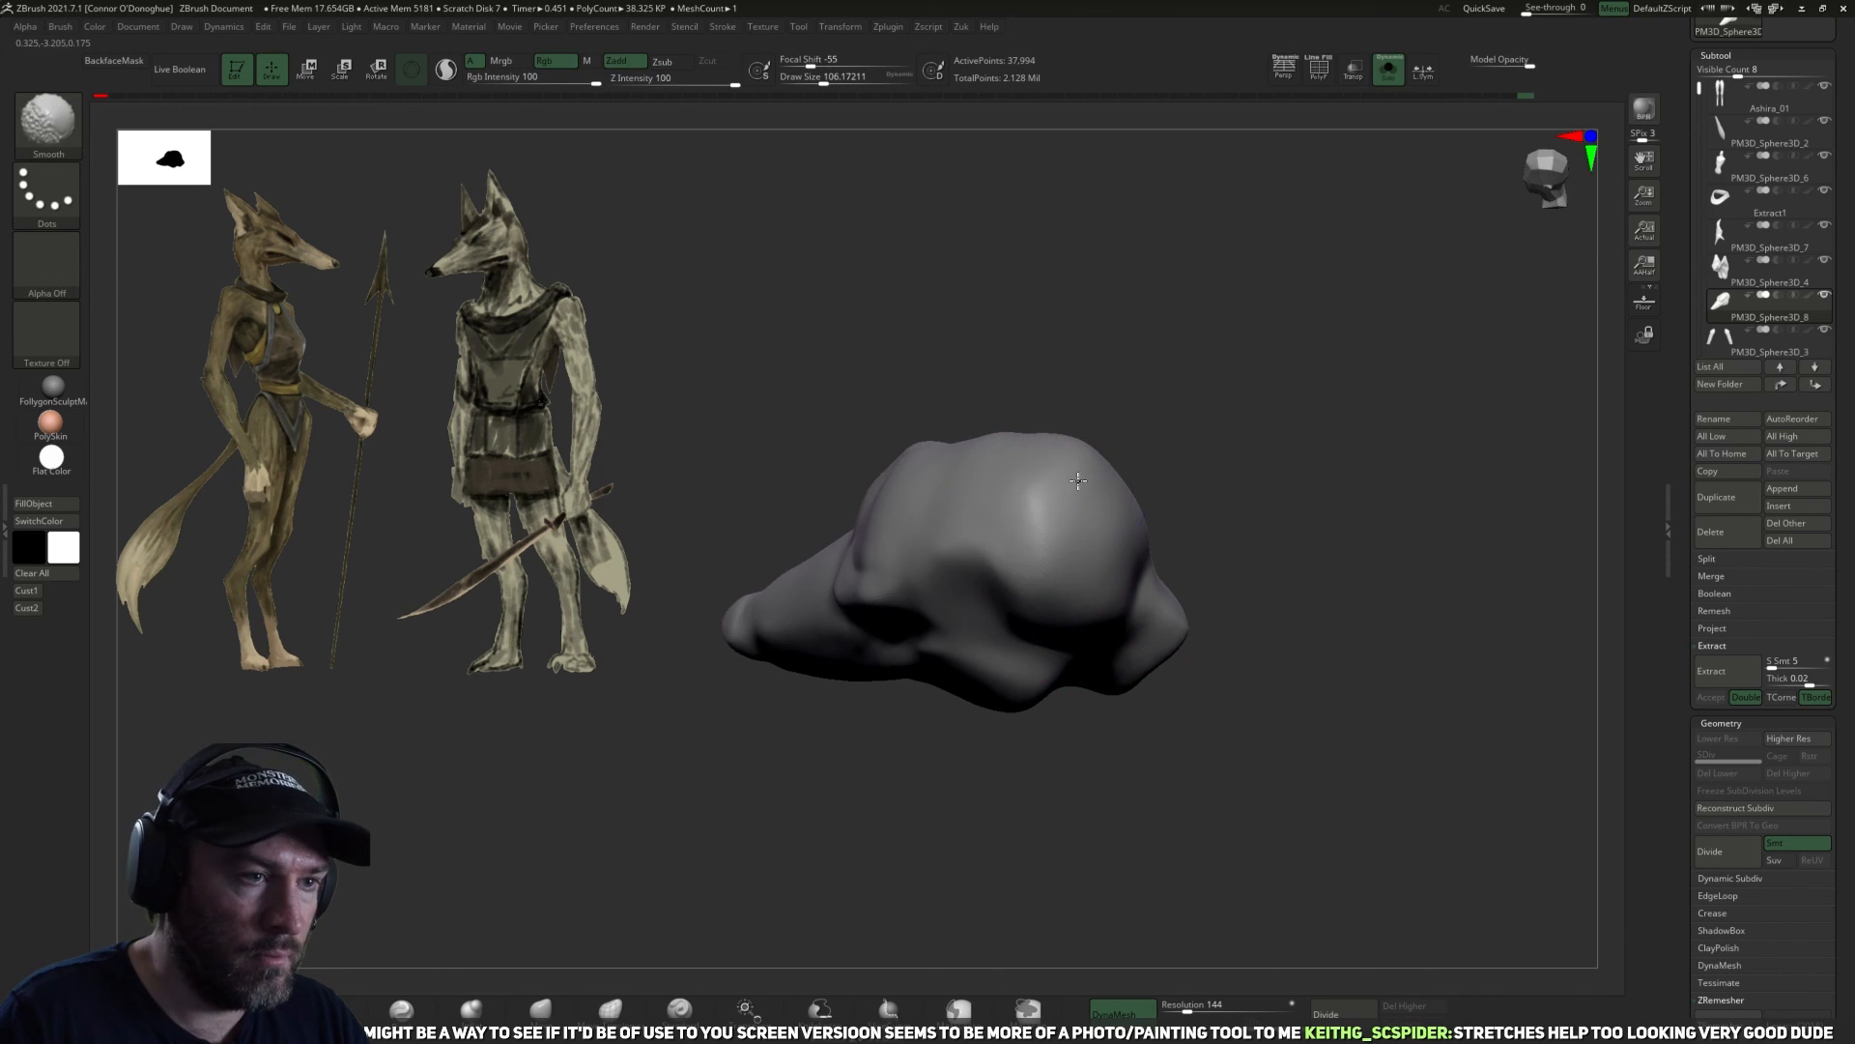
{"action": "right_click_drag", "start_coordinate": [1162, 505], "coordinate": [1188, 457]}
{"action": "left_click_drag", "start_coordinate": [1056, 601], "coordinate": [1116, 566]}
{"action": "mouse_move", "coordinate": [1295, 464]}
{"action": "right_mouse_down"}
{"action": "mouse_move", "coordinate": [1330, 383]}
{"action": "mouse_move", "coordinate": [1354, 407]}
{"action": "mouse_move", "coordinate": [1314, 464]}
{"action": "right_mouse_up"}
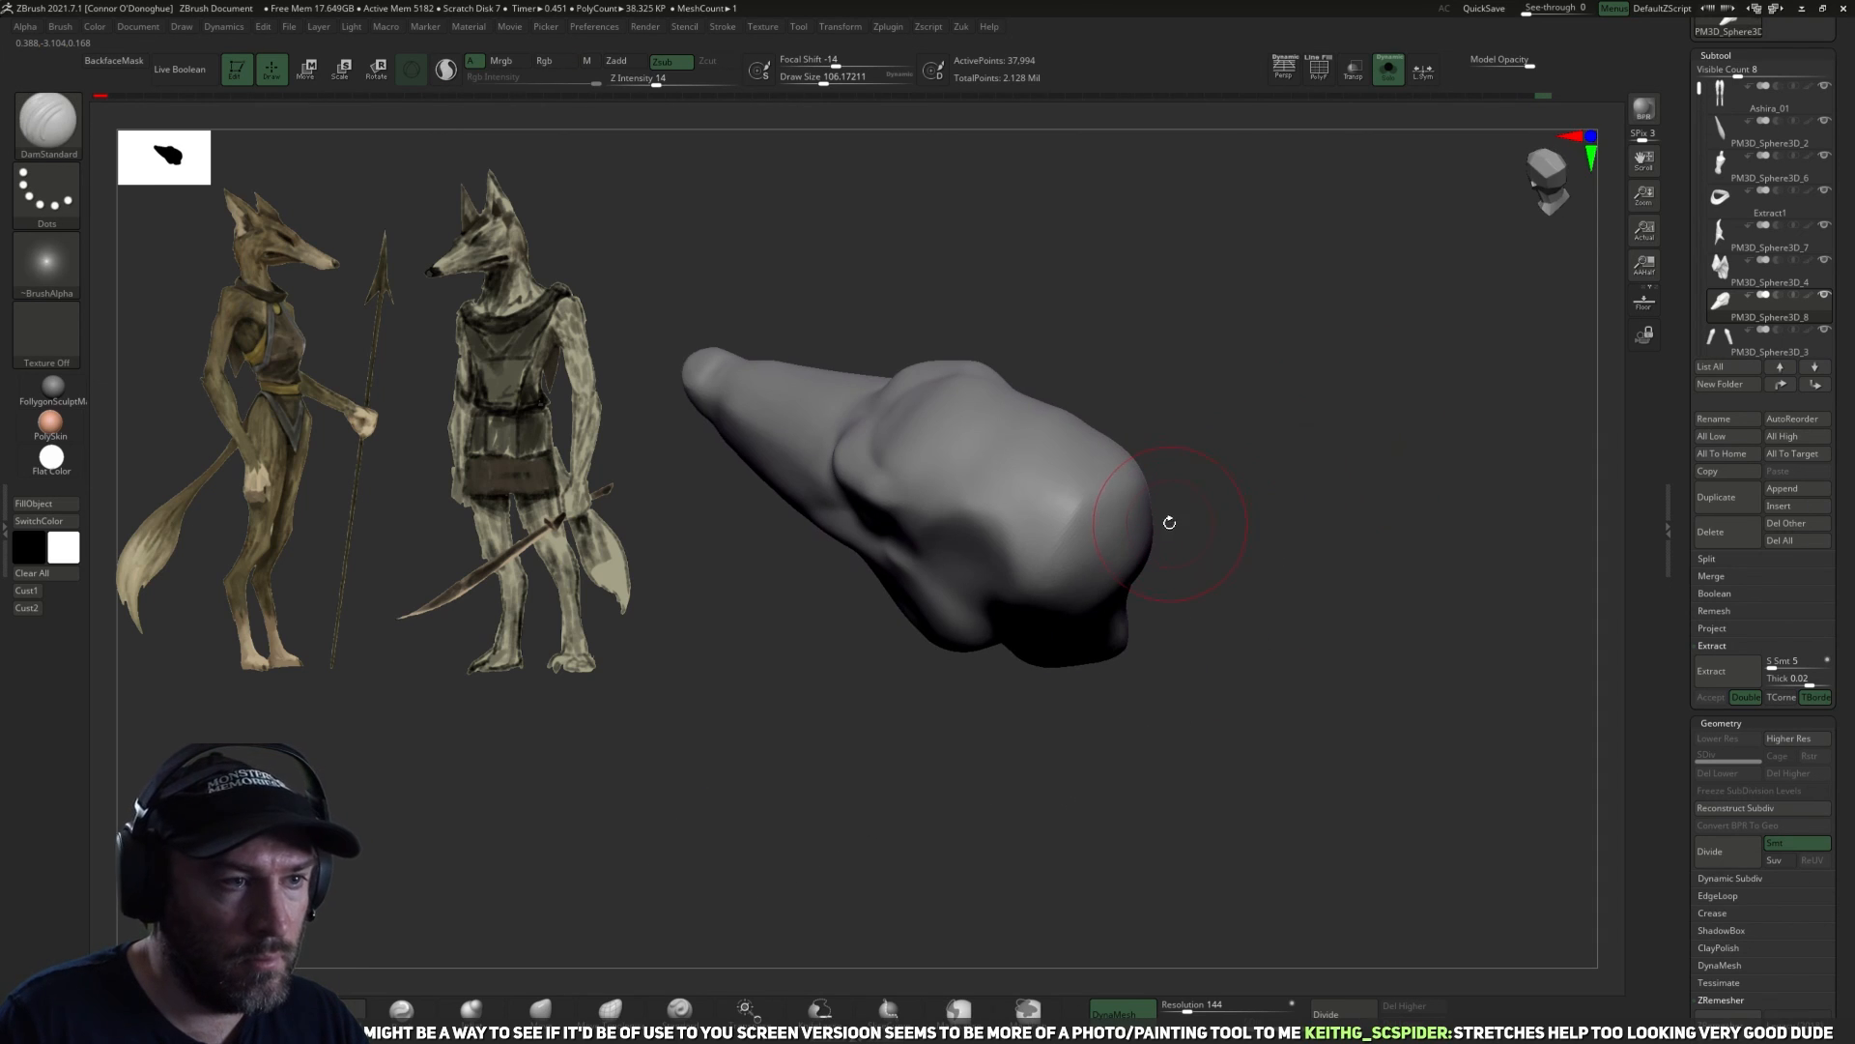
Try to mirror the sculpted side of the head across with Mirror And Weld.
{"action": "key", "text": "shift+z"}
{"action": "key", "text": "z"}
{"action": "right_click_drag", "start_coordinate": [1308, 444], "coordinate": [1273, 547]}
{"action": "key", "text": "m"}
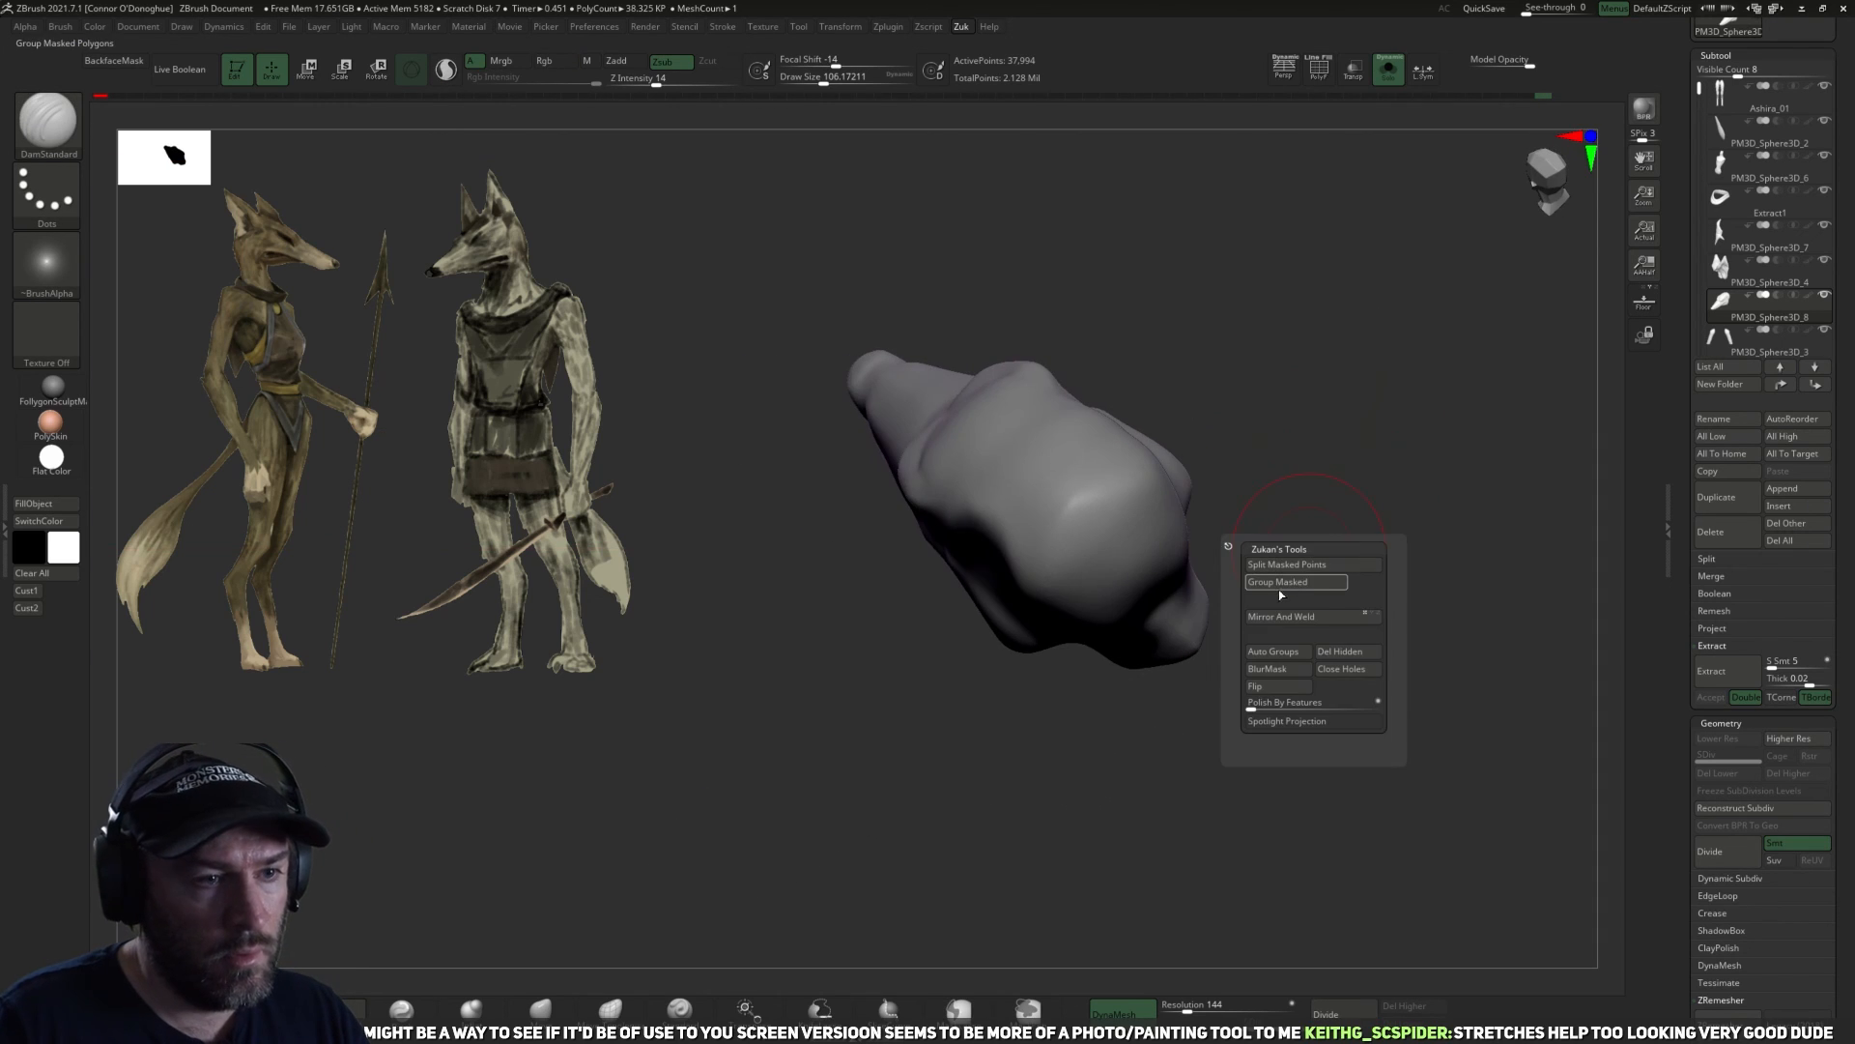
{"action": "left_click", "coordinate": [1317, 614]}
{"action": "right_click_drag", "start_coordinate": [1241, 724], "coordinate": [1074, 601]}
{"action": "right_click_drag", "start_coordinate": [1113, 692], "coordinate": [1126, 678]}
{"action": "left_click_drag", "start_coordinate": [1174, 633], "coordinate": [1205, 605], "text": "ctrl"}
{"action": "right_click_drag", "start_coordinate": [1205, 605], "coordinate": [1184, 622]}
{"action": "key", "text": "m"}
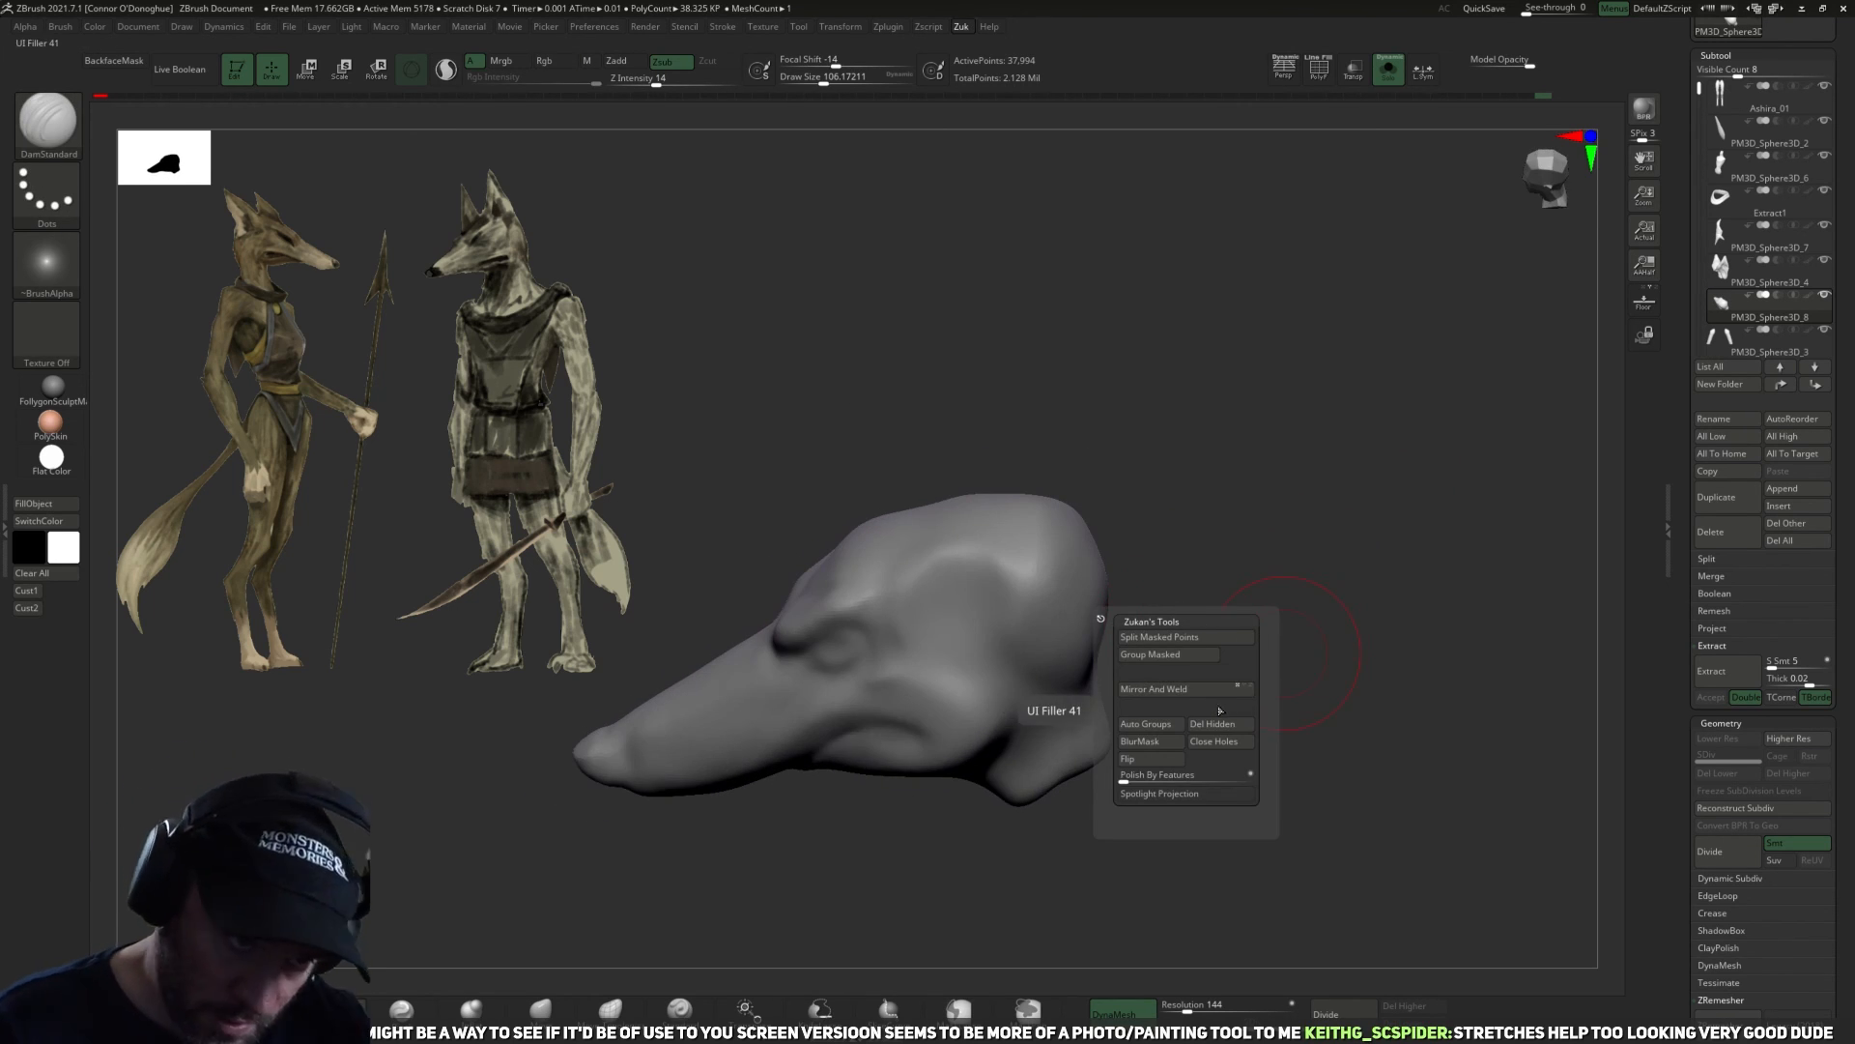
Compare both sides of the isolated head to check the symmetry of the temples and skull.
{"action": "left_click_drag", "start_coordinate": [1679, 966], "coordinate": [1681, 797]}
{"action": "right_click_drag", "start_coordinate": [1314, 719], "coordinate": [1325, 711]}
{"action": "right_click_drag", "start_coordinate": [1078, 495], "coordinate": [1220, 495]}
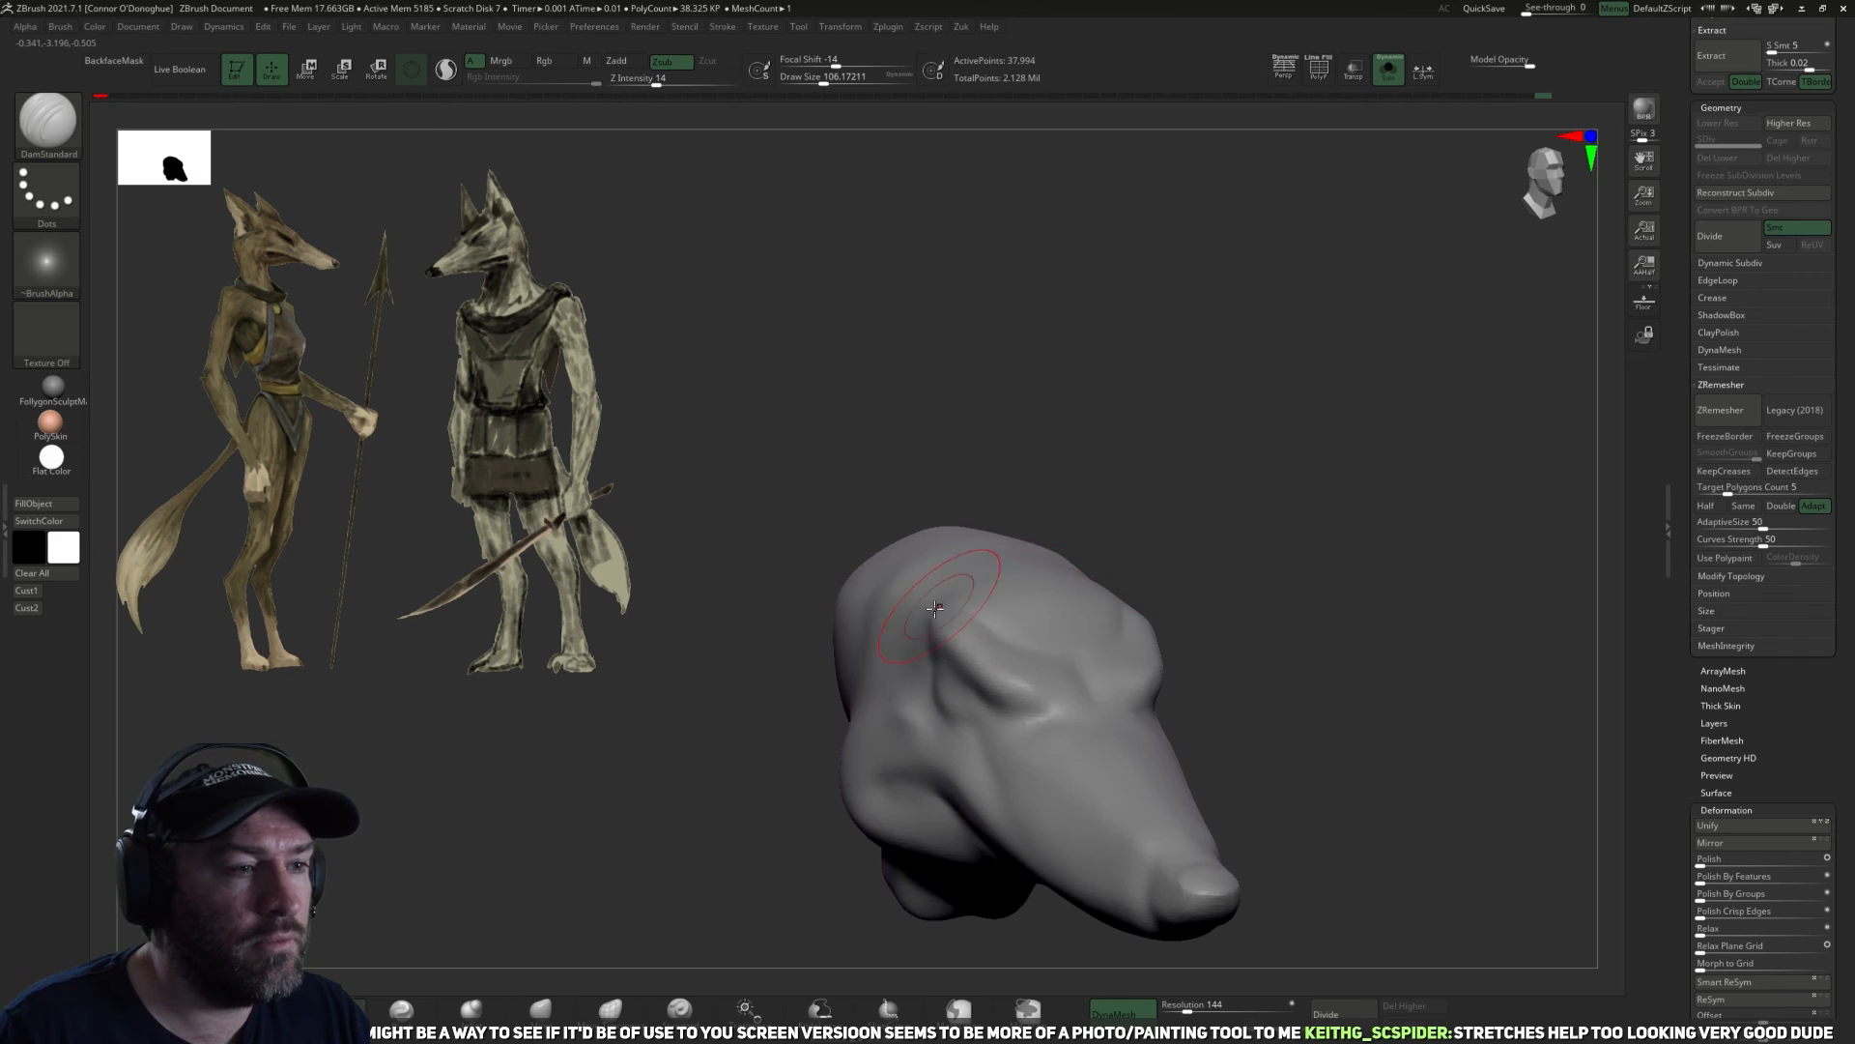
{"action": "left_click_drag", "start_coordinate": [1222, 613], "coordinate": [952, 626]}
{"action": "left_click_drag", "start_coordinate": [1145, 589], "coordinate": [1061, 667]}
{"action": "left_click_drag", "start_coordinate": [1204, 639], "coordinate": [1318, 417]}
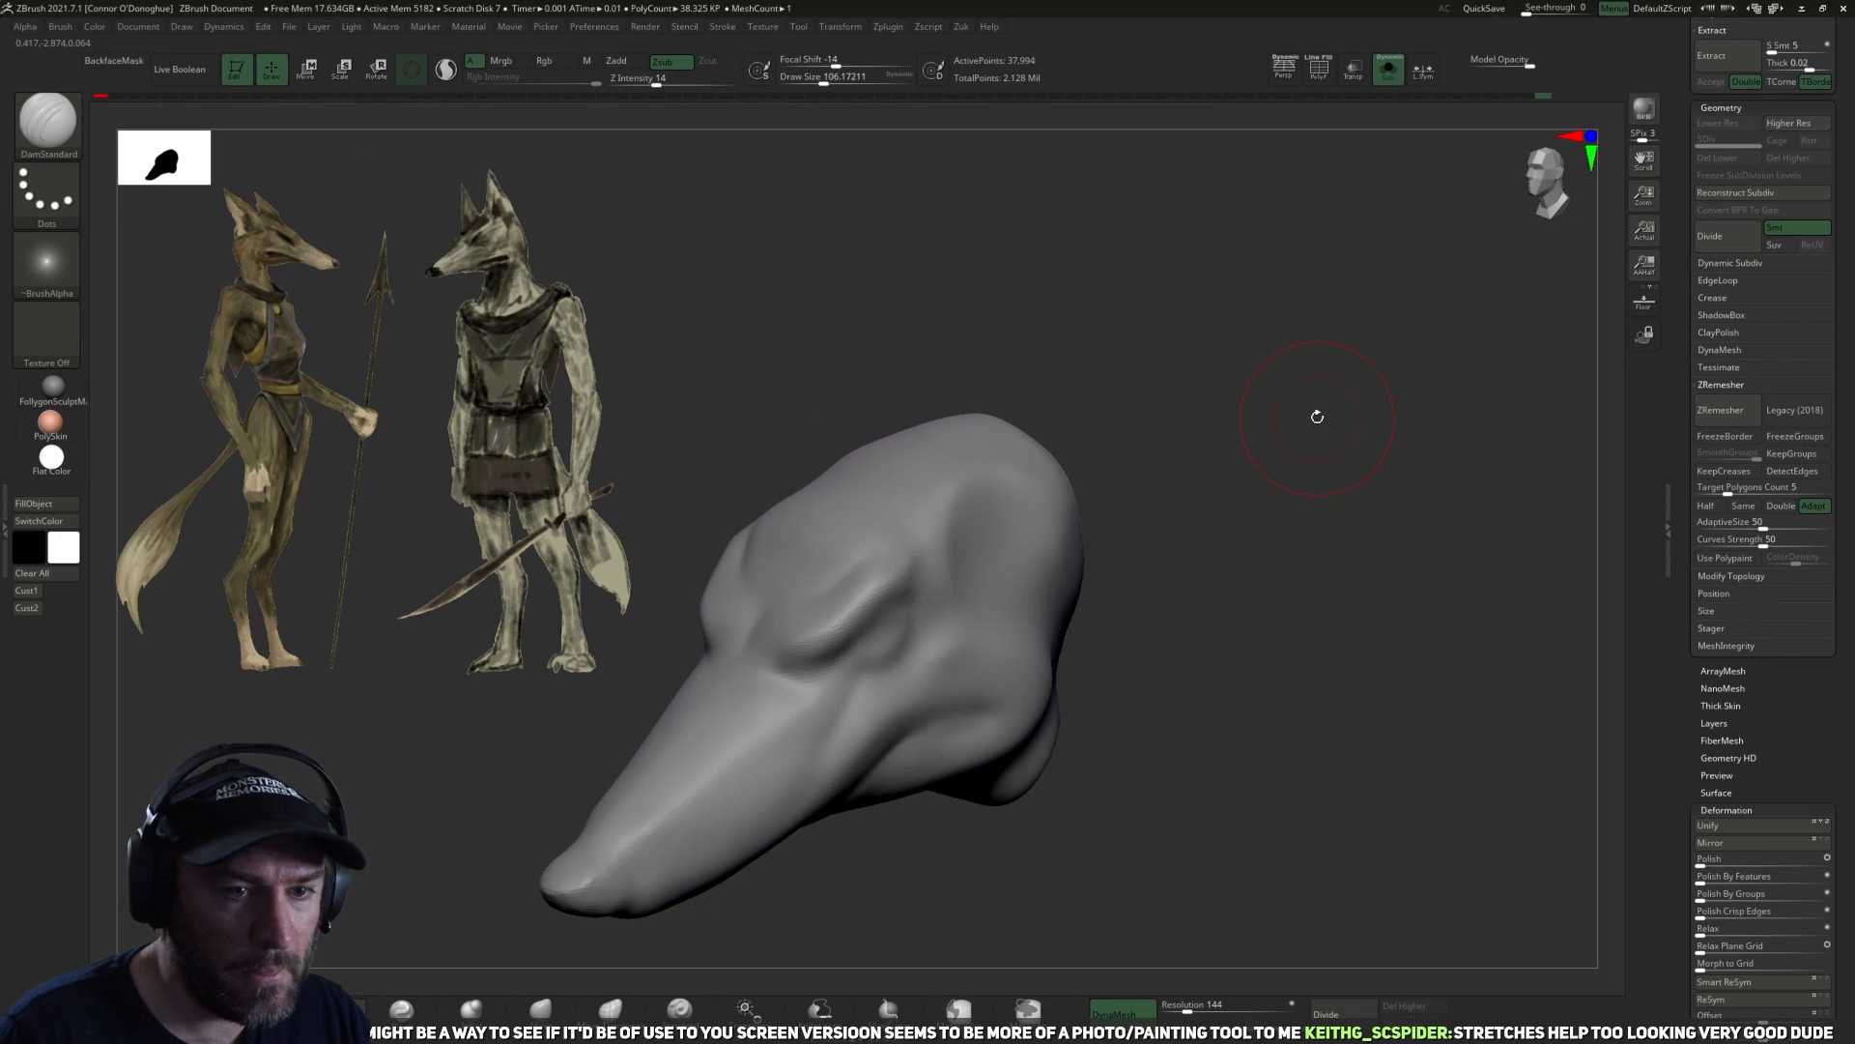
{"action": "key", "text": "space"}
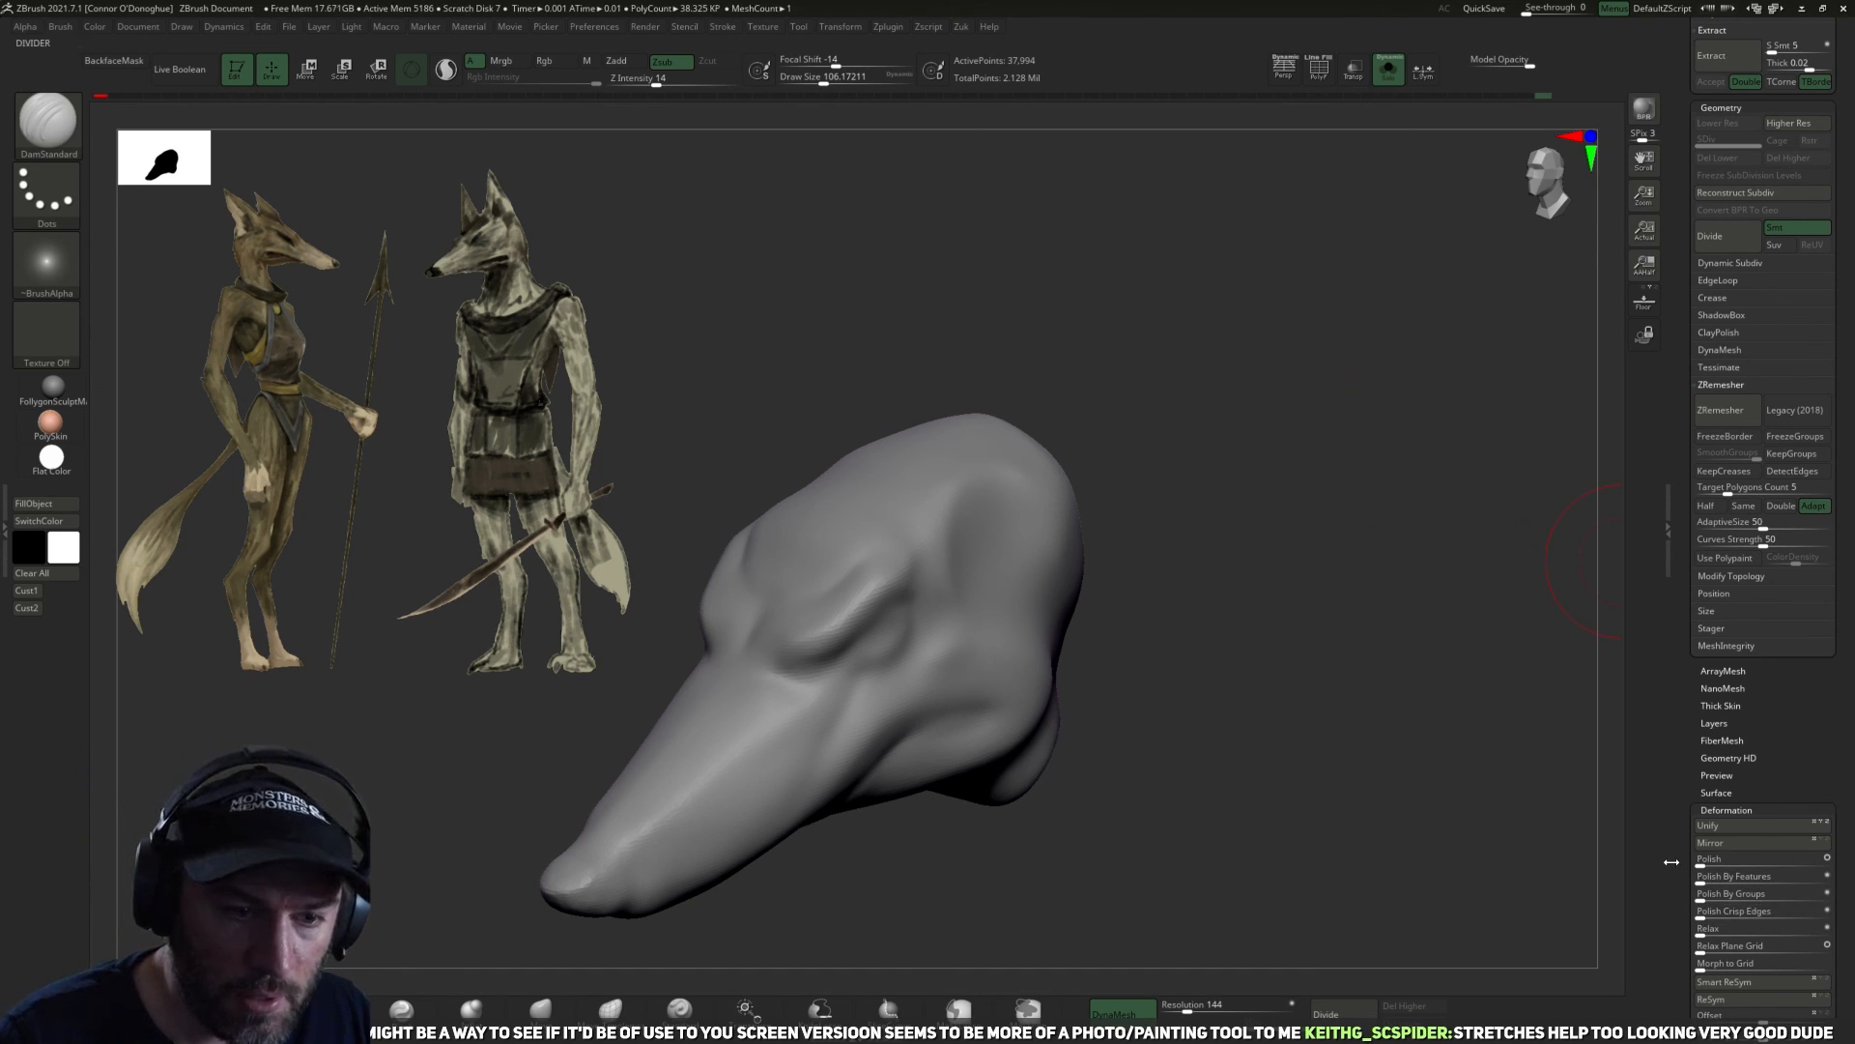
{"action": "left_click_drag", "start_coordinate": [1676, 872], "coordinate": [1662, 700]}
{"action": "left_click_drag", "start_coordinate": [1111, 691], "coordinate": [1295, 688]}
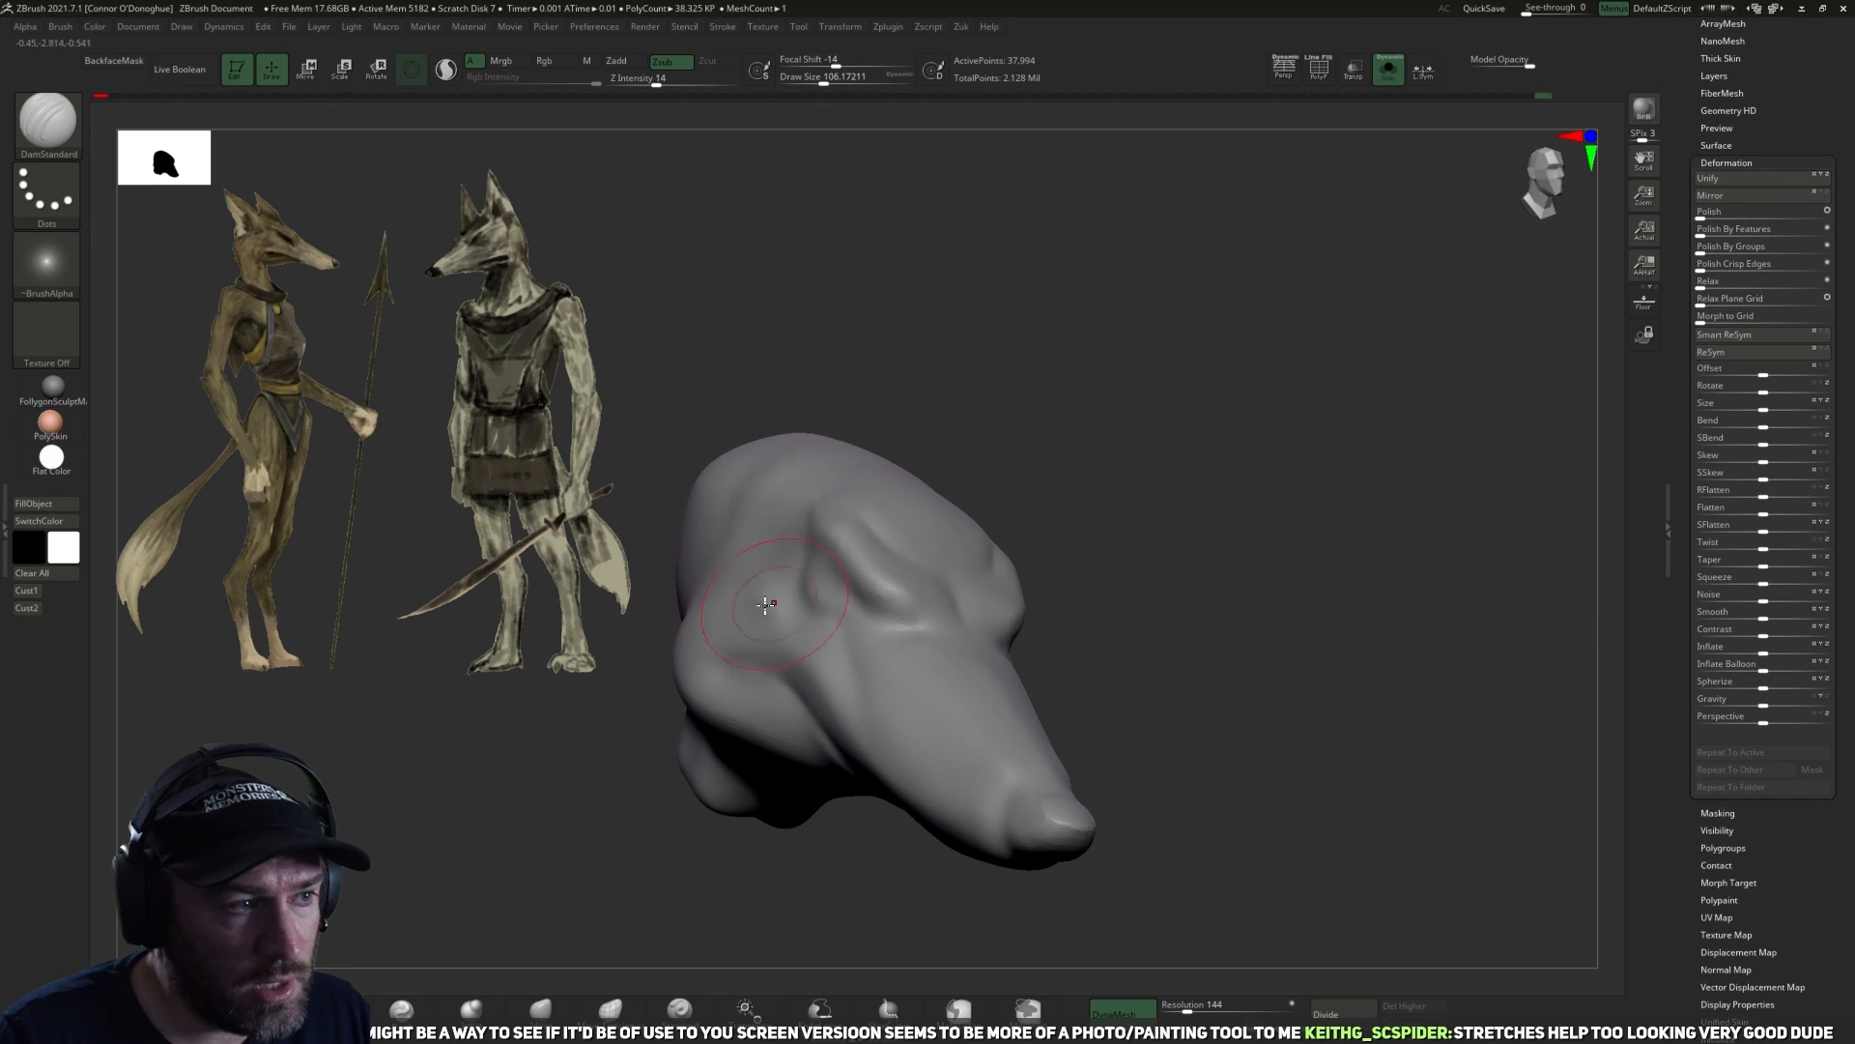
{"action": "left_click_drag", "start_coordinate": [1176, 605], "coordinate": [1005, 590]}
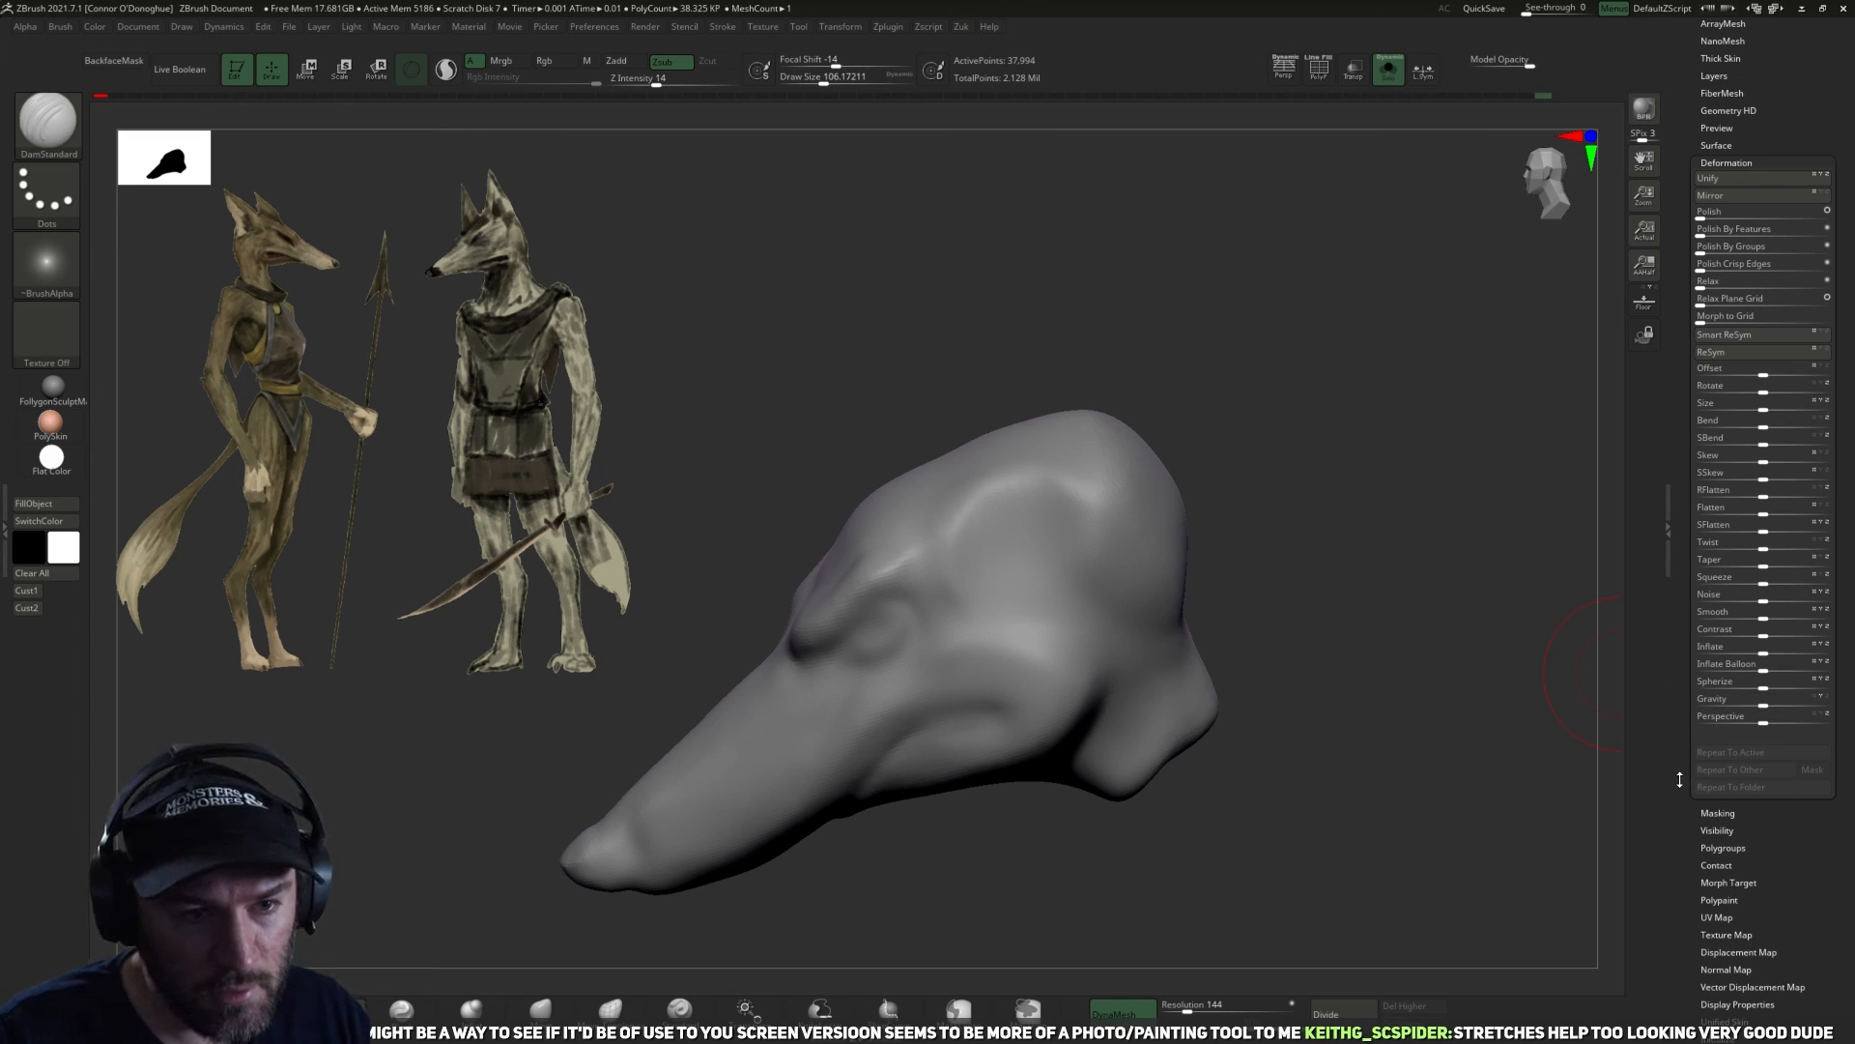
Flip the head with the Mirror deformation and apply Mirror And Weld to make both sides symmetrical.
{"action": "scroll", "coordinate": [1684, 782], "scroll_direction": "up", "scroll_amount": 5}
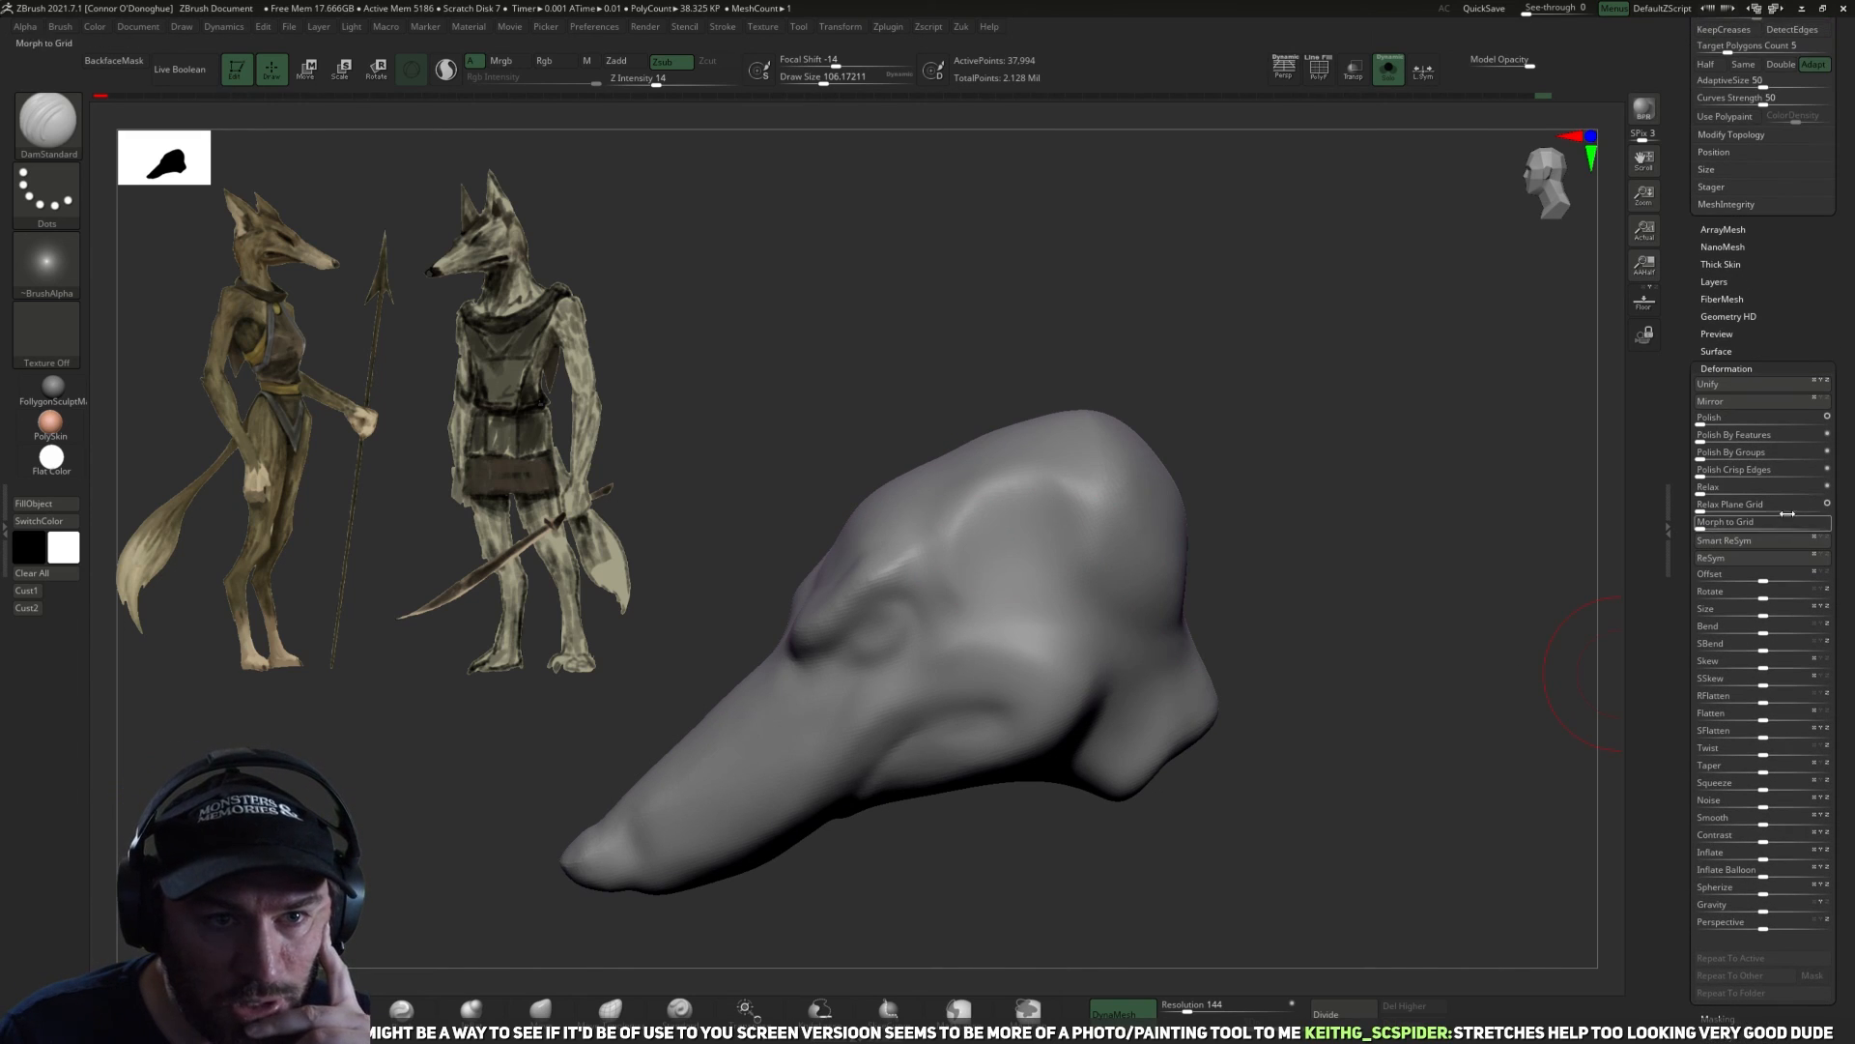
{"action": "left_click", "coordinate": [1740, 403]}
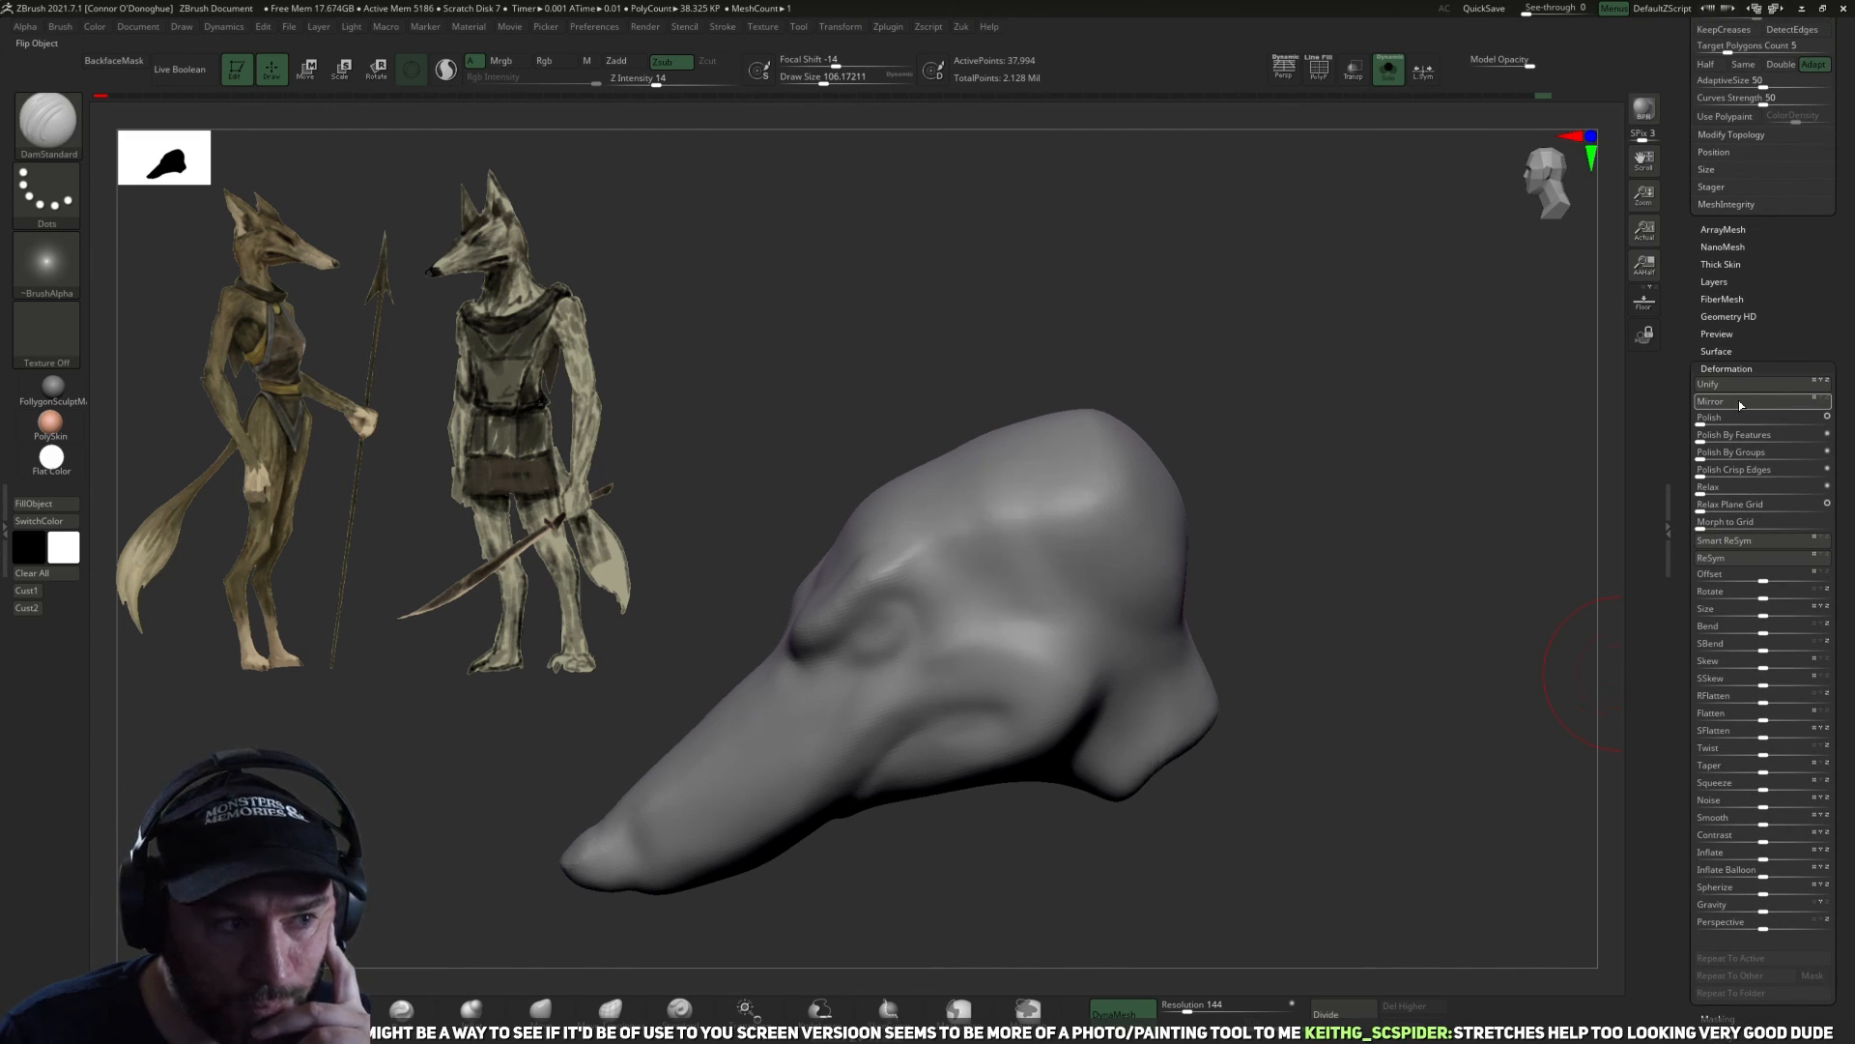
{"action": "mouse_move", "coordinate": [1313, 493]}
{"action": "left_mouse_down"}
{"action": "mouse_move", "coordinate": [1426, 464]}
{"action": "mouse_move", "coordinate": [1368, 479]}
{"action": "left_mouse_up"}
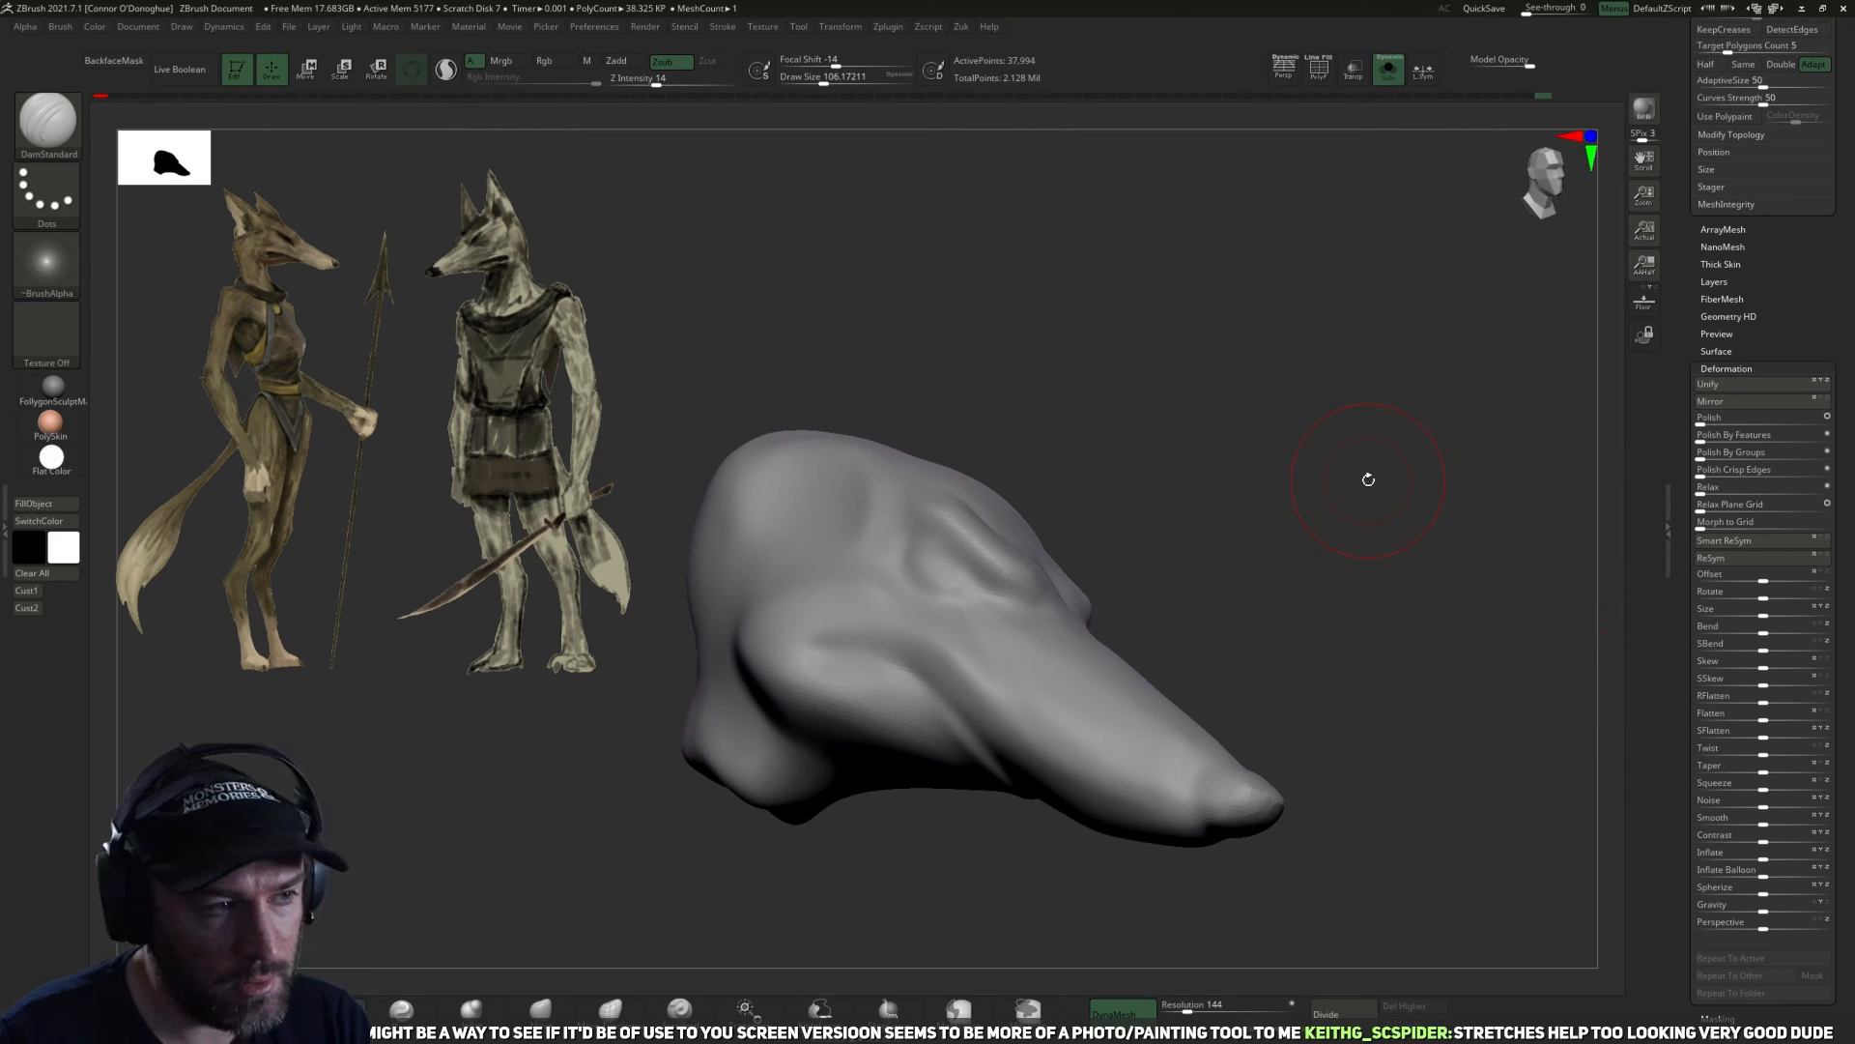
{"action": "mouse_move", "coordinate": [1269, 429]}
{"action": "left_mouse_down"}
{"action": "mouse_move", "coordinate": [1182, 486]}
{"action": "mouse_move", "coordinate": [1270, 514]}
{"action": "left_mouse_up"}
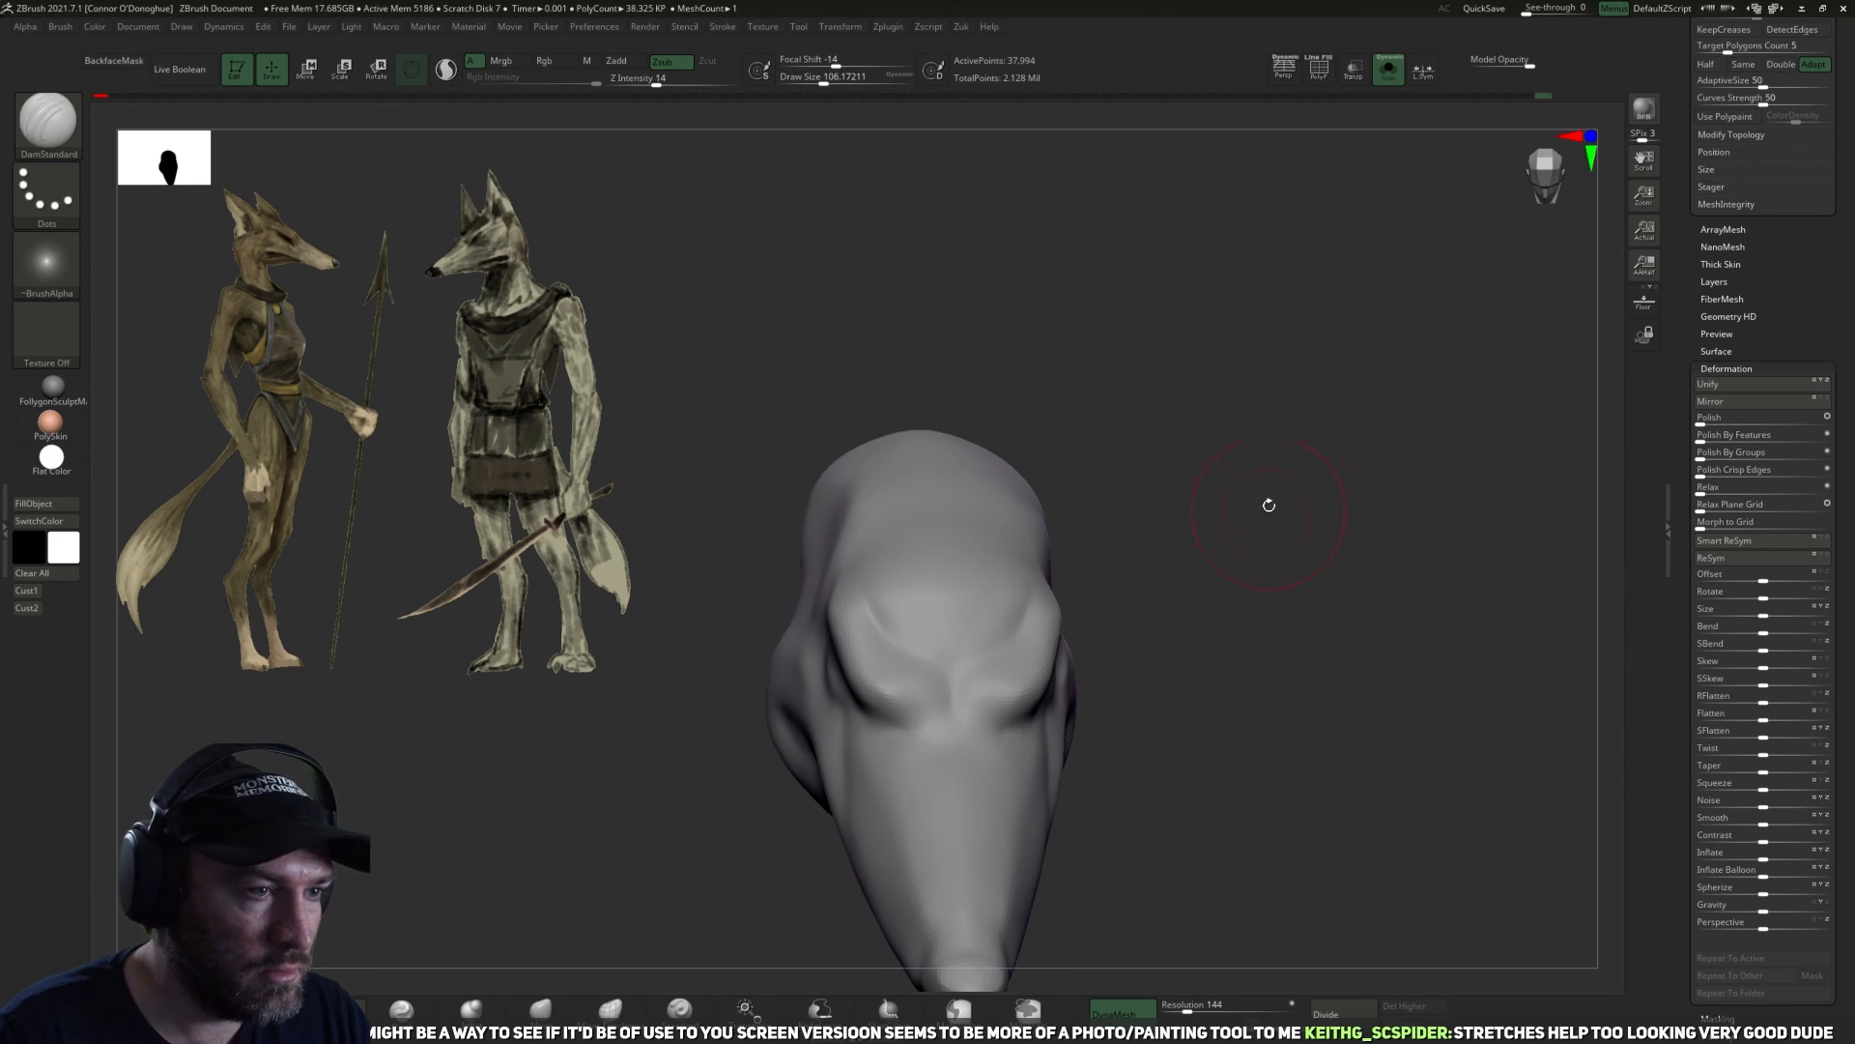
{"action": "left_click_drag", "start_coordinate": [1285, 396], "coordinate": [1221, 538]}
{"action": "key", "text": "m"}
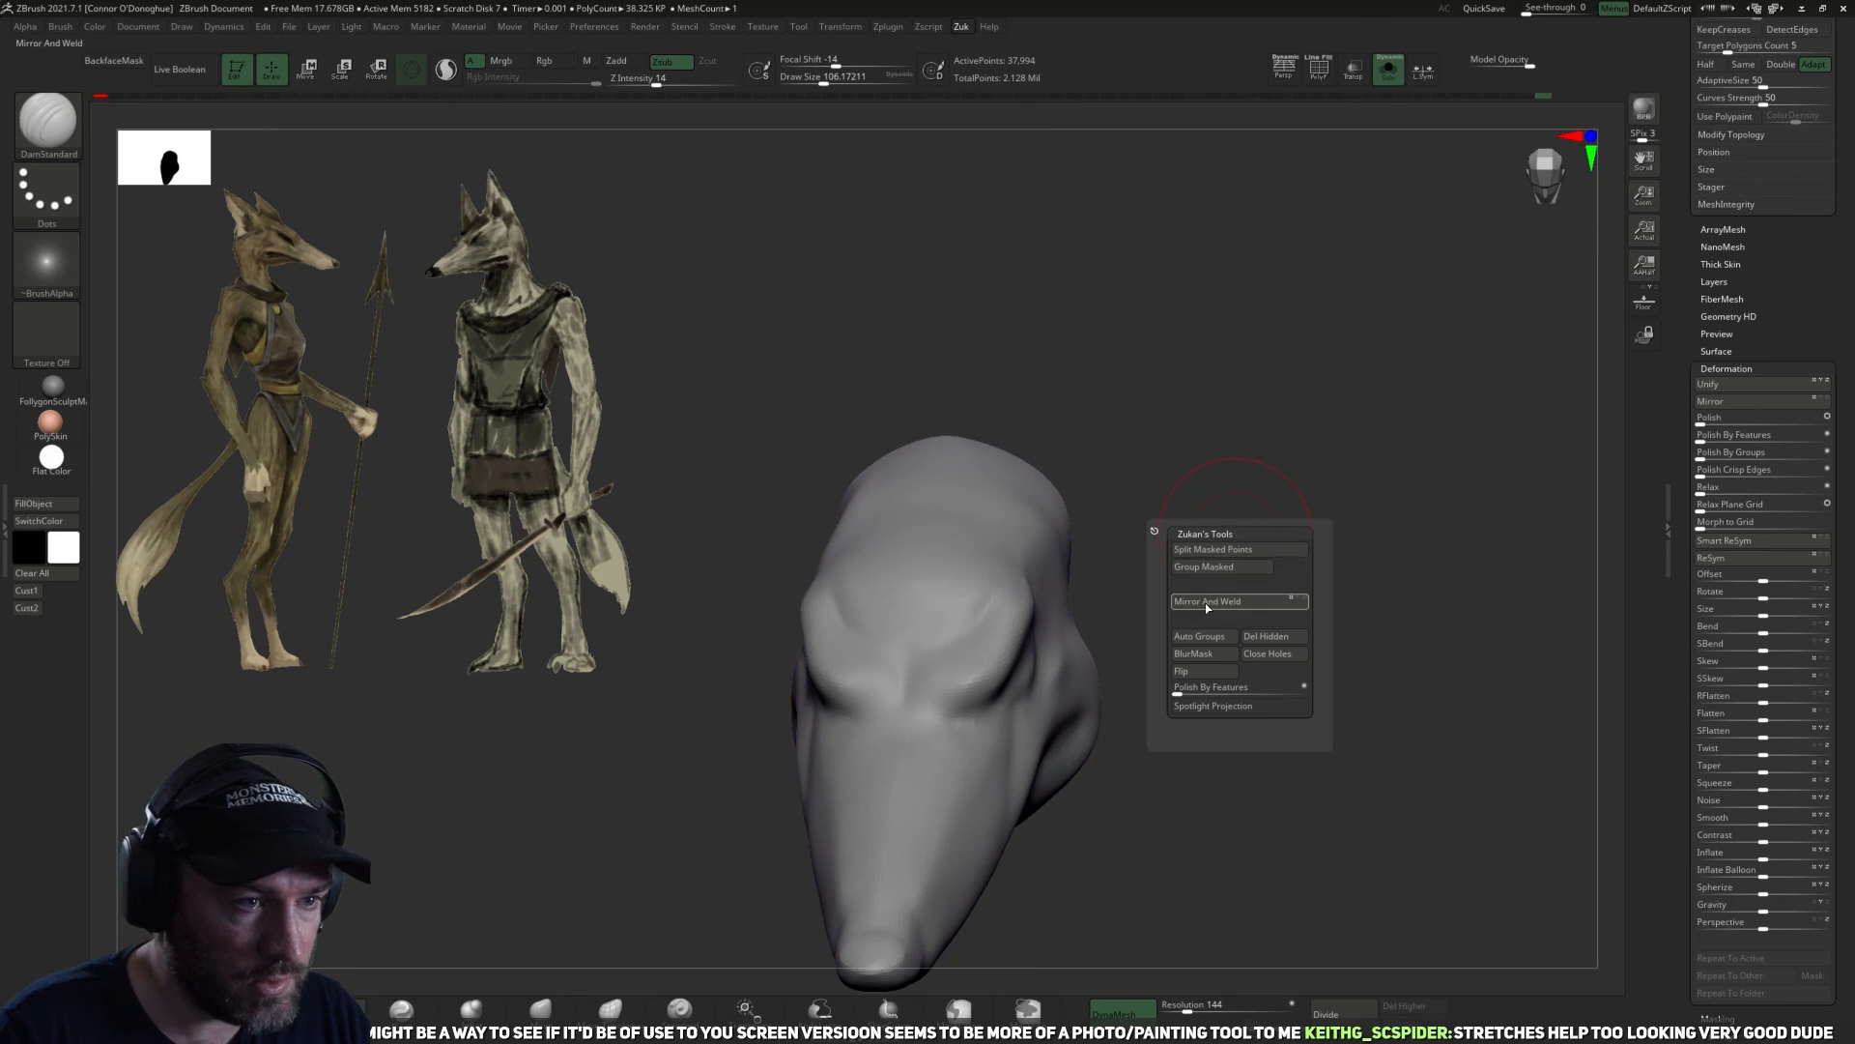
{"action": "left_click", "coordinate": [1217, 604]}
{"action": "mouse_move", "coordinate": [1299, 522]}
{"action": "left_mouse_down"}
{"action": "mouse_move", "coordinate": [1231, 460]}
{"action": "mouse_move", "coordinate": [1351, 429]}
{"action": "mouse_move", "coordinate": [1296, 576]}
{"action": "mouse_move", "coordinate": [1396, 432]}
{"action": "mouse_move", "coordinate": [1267, 506]}
{"action": "left_mouse_up"}
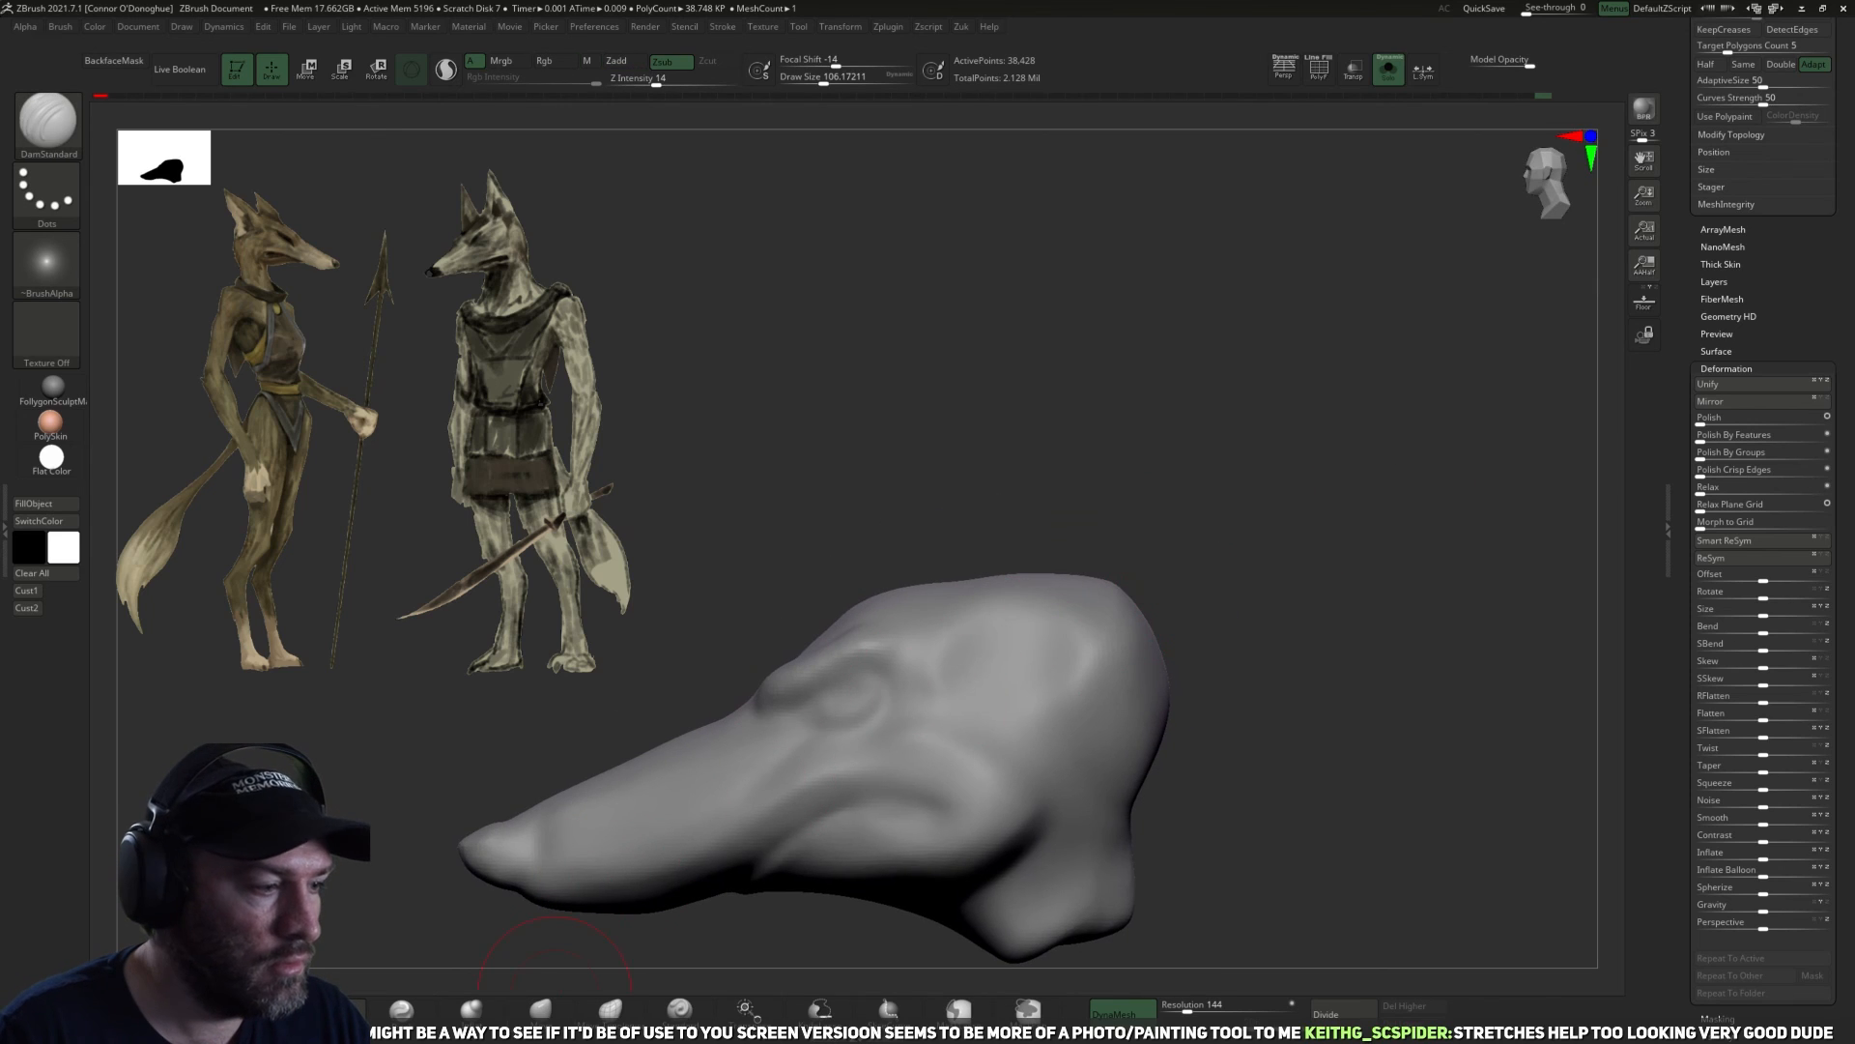
Shape the side and top of the skull behind the brow with DamStandard at a size of about 142.
{"action": "mouse_move", "coordinate": [1032, 391]}
{"action": "left_mouse_down"}
{"action": "mouse_move", "coordinate": [932, 611]}
{"action": "mouse_move", "coordinate": [986, 604]}
{"action": "left_mouse_up"}
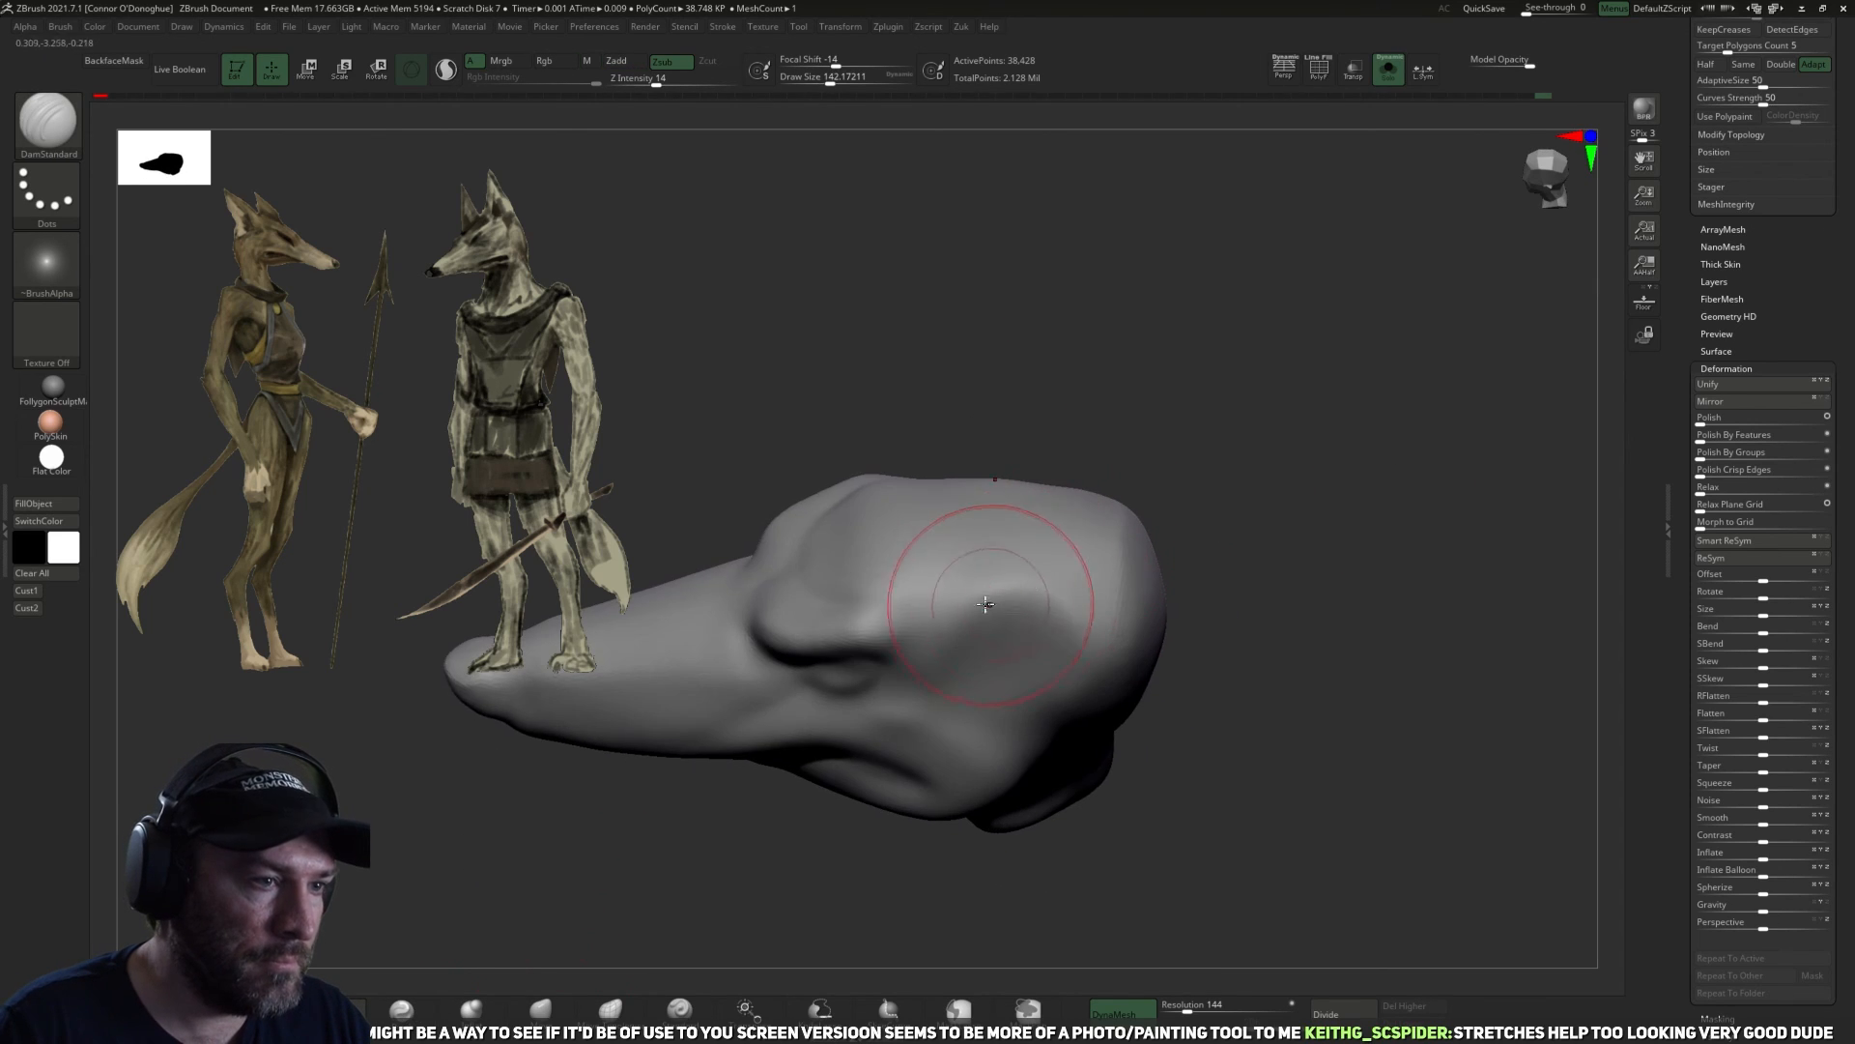
{"action": "mouse_move", "coordinate": [1113, 414]}
{"action": "left_mouse_down"}
{"action": "mouse_move", "coordinate": [1143, 435]}
{"action": "mouse_move", "coordinate": [1160, 493]}
{"action": "mouse_move", "coordinate": [961, 538]}
{"action": "left_mouse_up"}
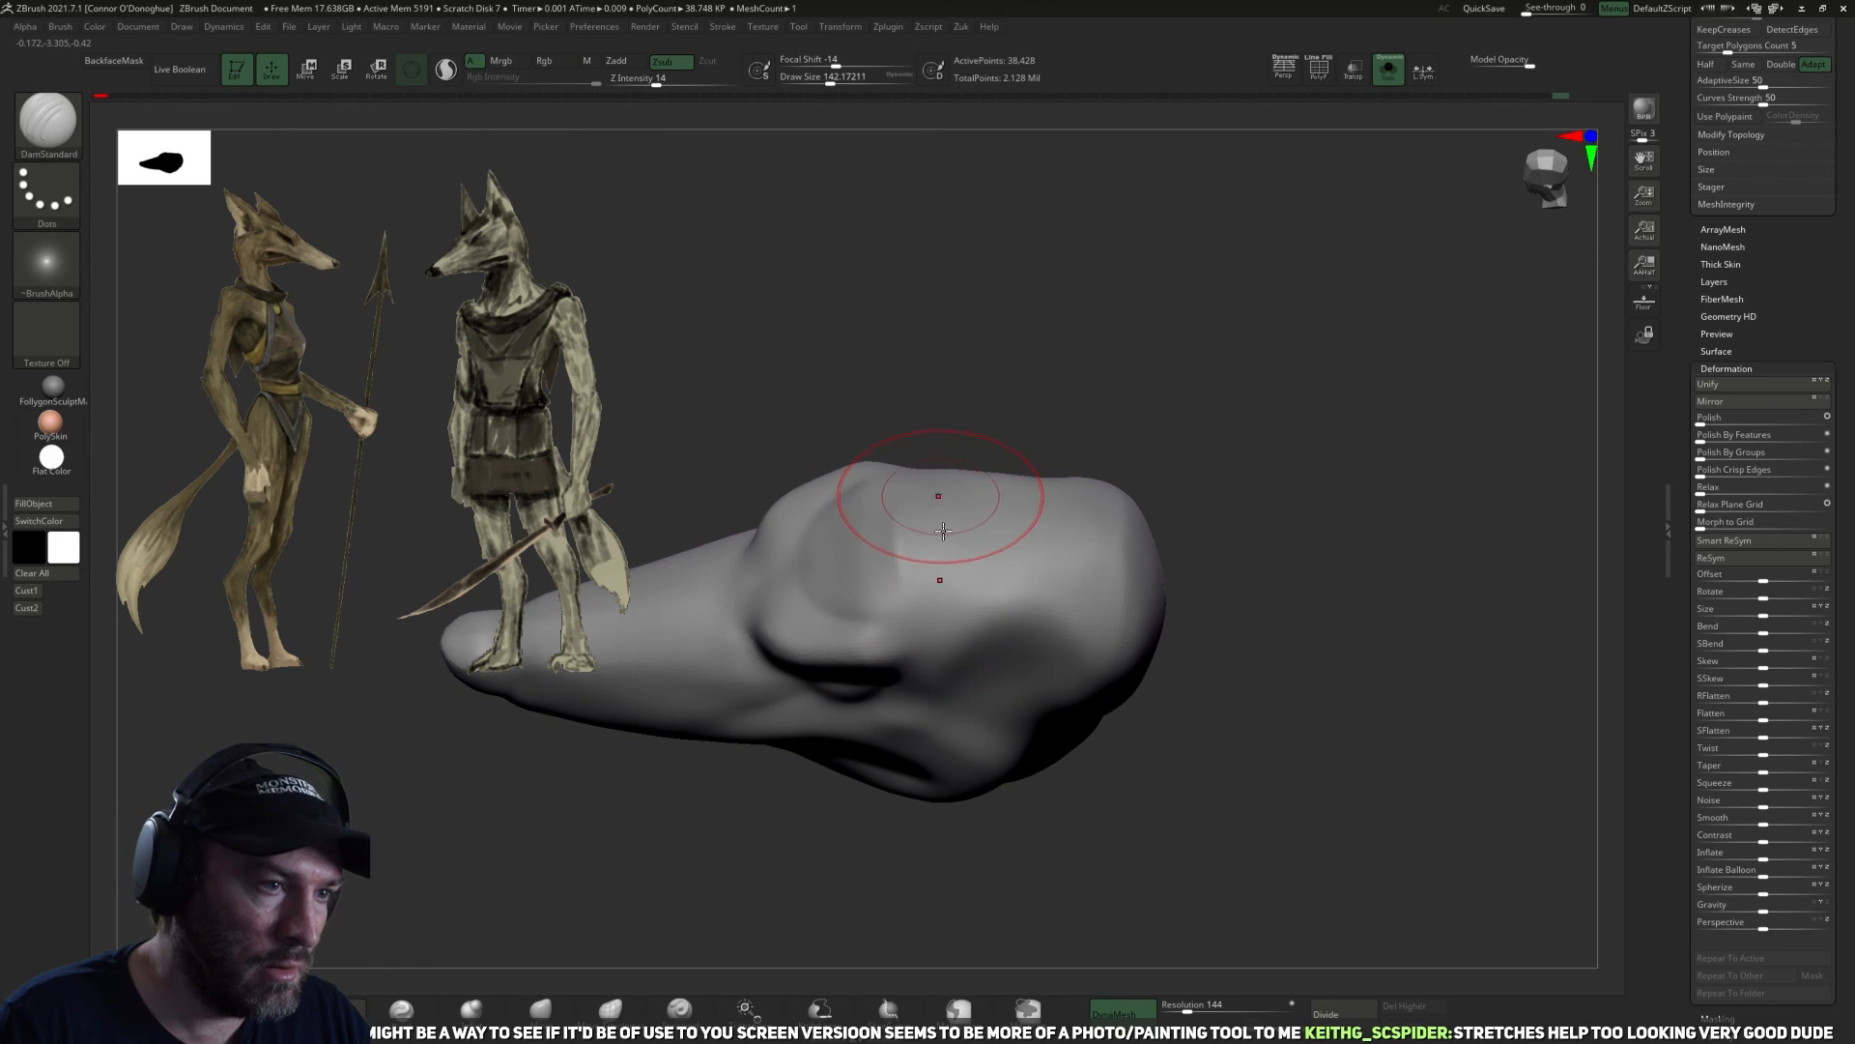
{"action": "mouse_move", "coordinate": [1144, 466]}
{"action": "left_mouse_down"}
{"action": "mouse_move", "coordinate": [1015, 522]}
{"action": "mouse_move", "coordinate": [1156, 418]}
{"action": "mouse_move", "coordinate": [1011, 568]}
{"action": "left_mouse_up"}
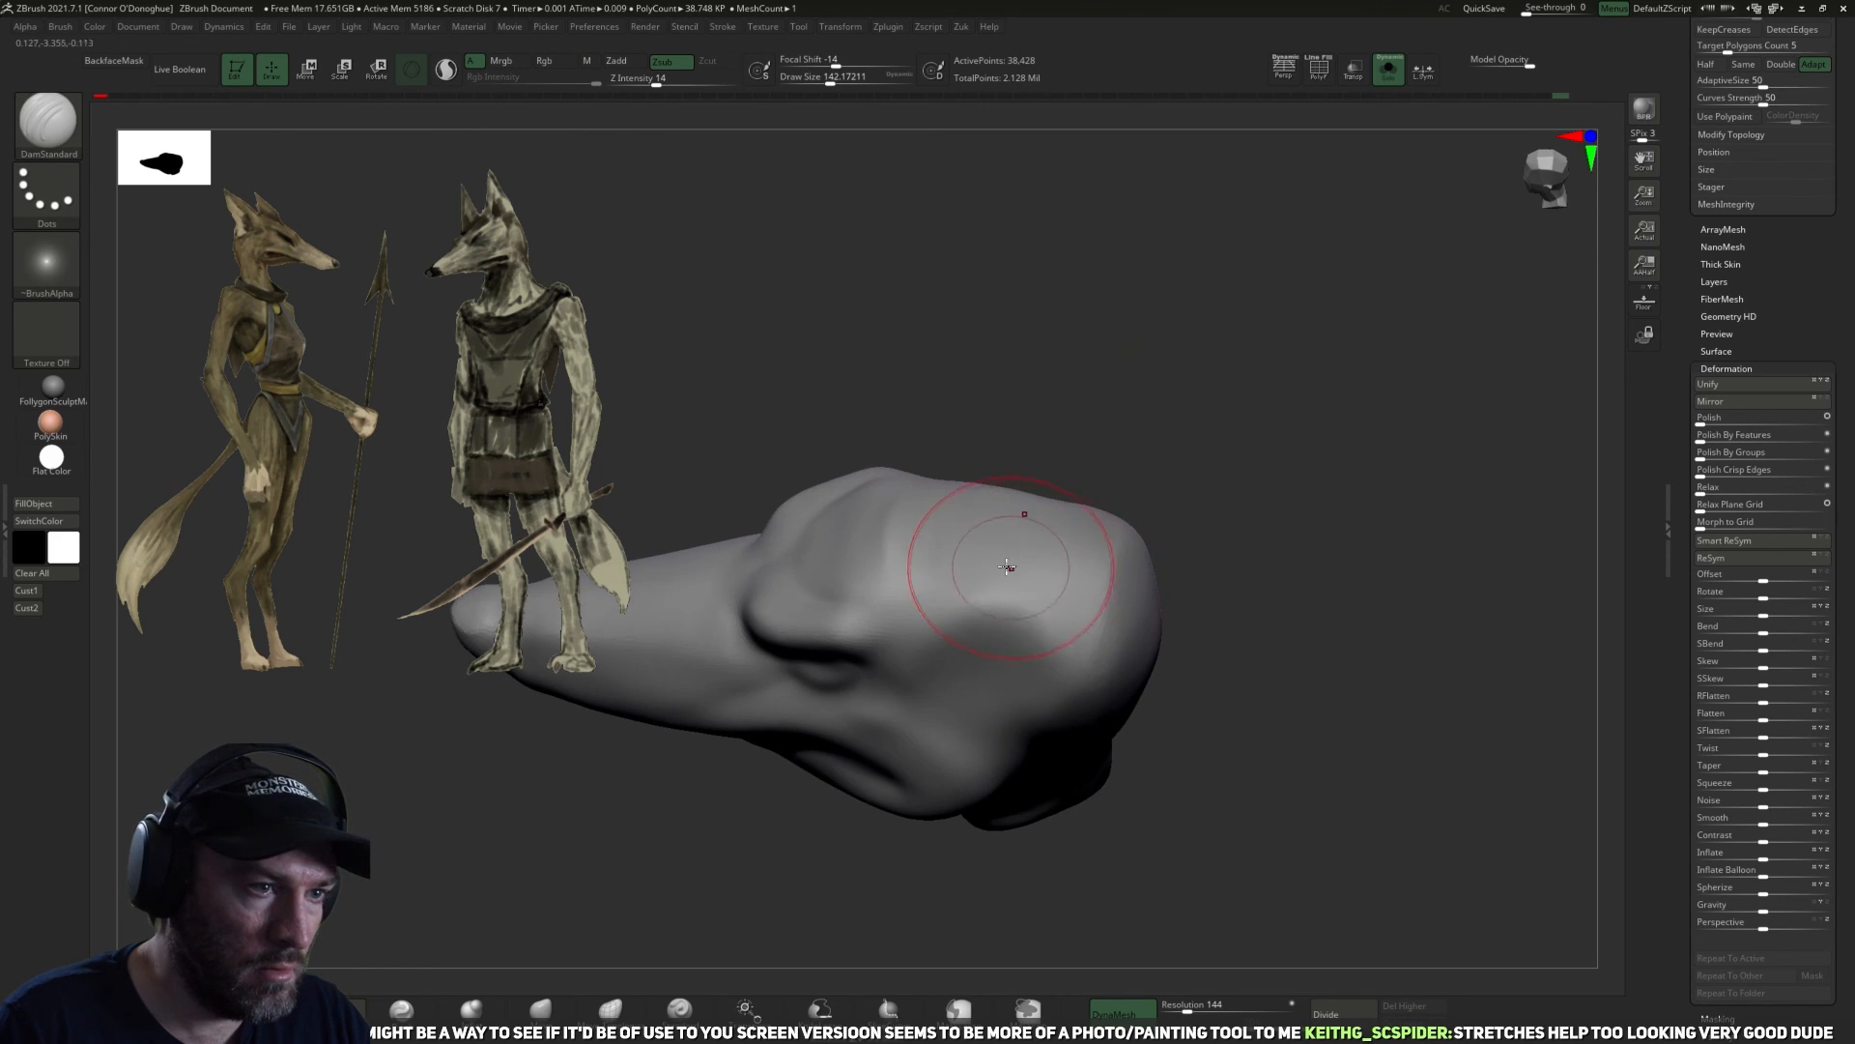
{"action": "left_click_drag", "start_coordinate": [1165, 442], "coordinate": [961, 551]}
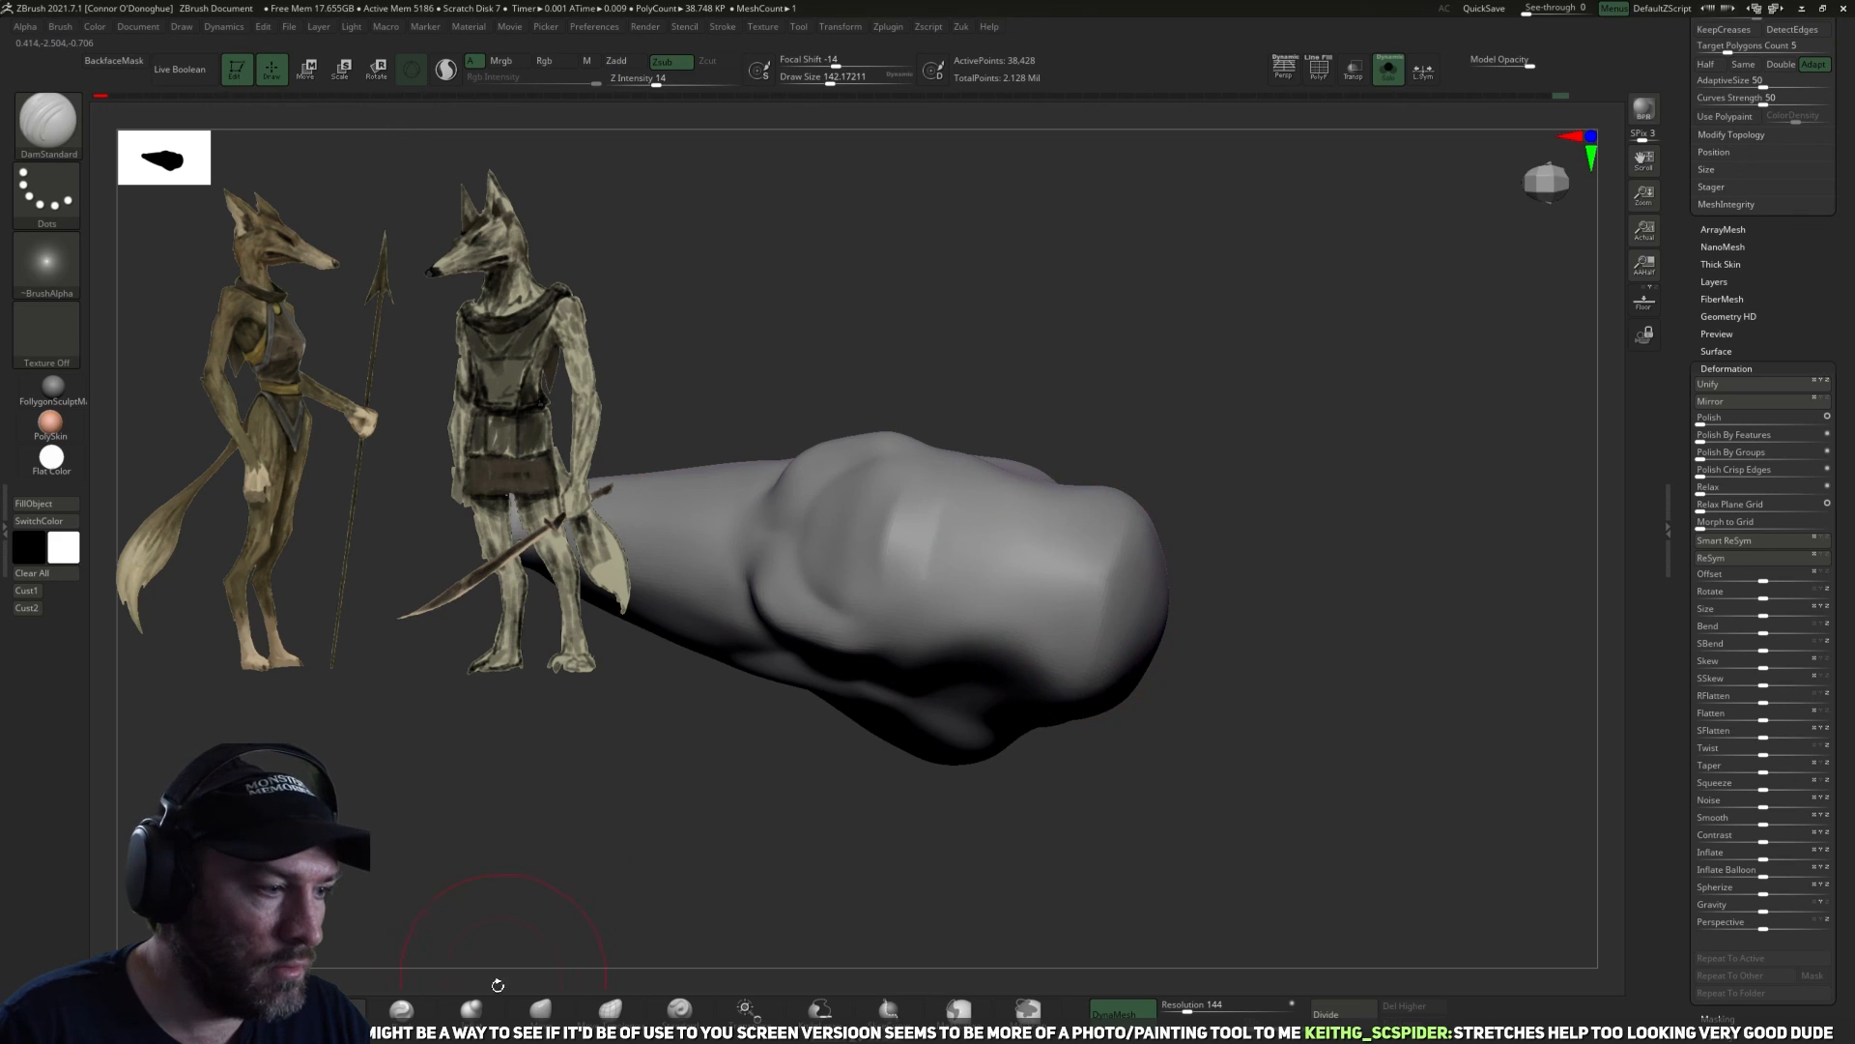
Flatten and smooth the side and rear of the skull behind the brow with TrimDynamic at a size of about 106.
{"action": "left_click", "coordinate": [557, 1008]}
{"action": "mouse_move", "coordinate": [1213, 416]}
{"action": "left_mouse_down"}
{"action": "mouse_move", "coordinate": [1177, 319]}
{"action": "mouse_move", "coordinate": [1048, 563]}
{"action": "mouse_move", "coordinate": [1082, 569]}
{"action": "mouse_move", "coordinate": [1103, 509]}
{"action": "mouse_move", "coordinate": [1172, 480]}
{"action": "mouse_move", "coordinate": [1058, 508]}
{"action": "left_mouse_up"}
{"action": "left_click_drag", "start_coordinate": [1111, 593], "coordinate": [1075, 607], "text": "shift"}
{"action": "left_click", "coordinate": [269, 1008]}
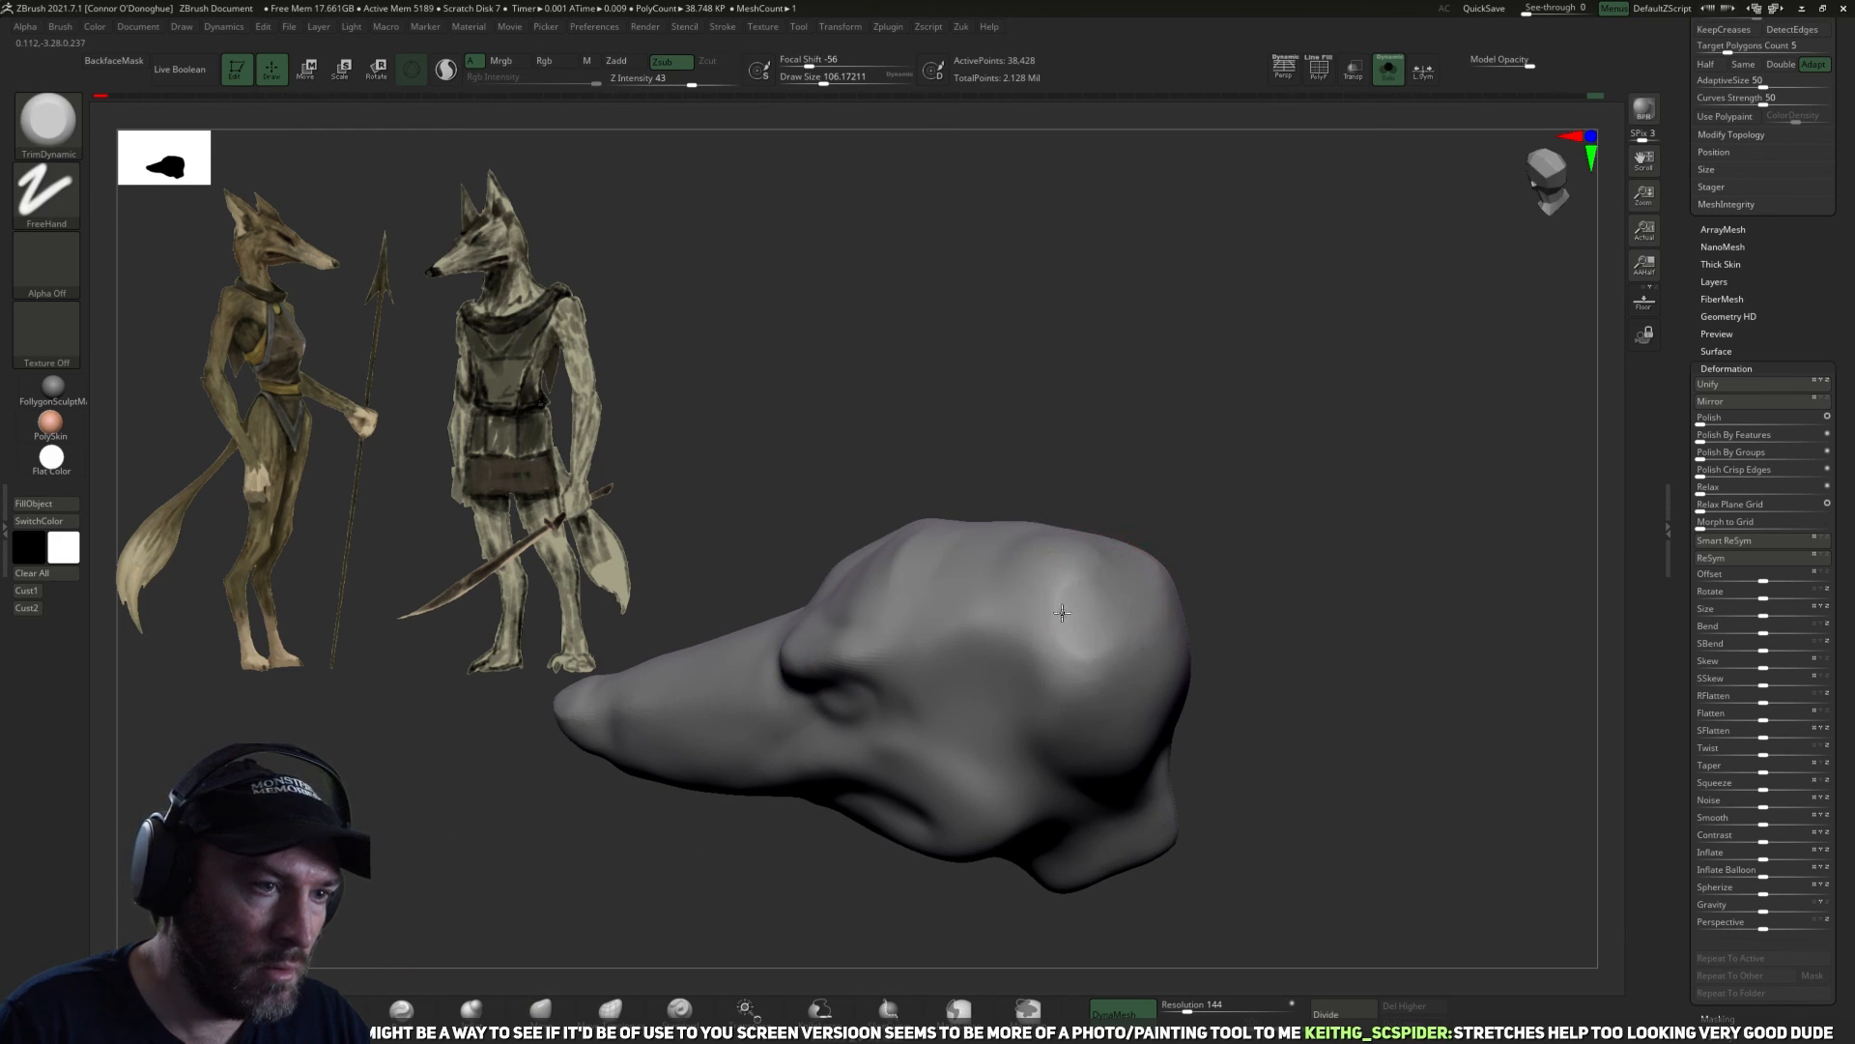
{"action": "mouse_move", "coordinate": [1245, 548]}
{"action": "left_mouse_down"}
{"action": "mouse_move", "coordinate": [1214, 629]}
{"action": "mouse_move", "coordinate": [1230, 586]}
{"action": "left_mouse_up"}
{"action": "left_click_drag", "start_coordinate": [1086, 572], "coordinate": [1082, 622], "text": "shift"}
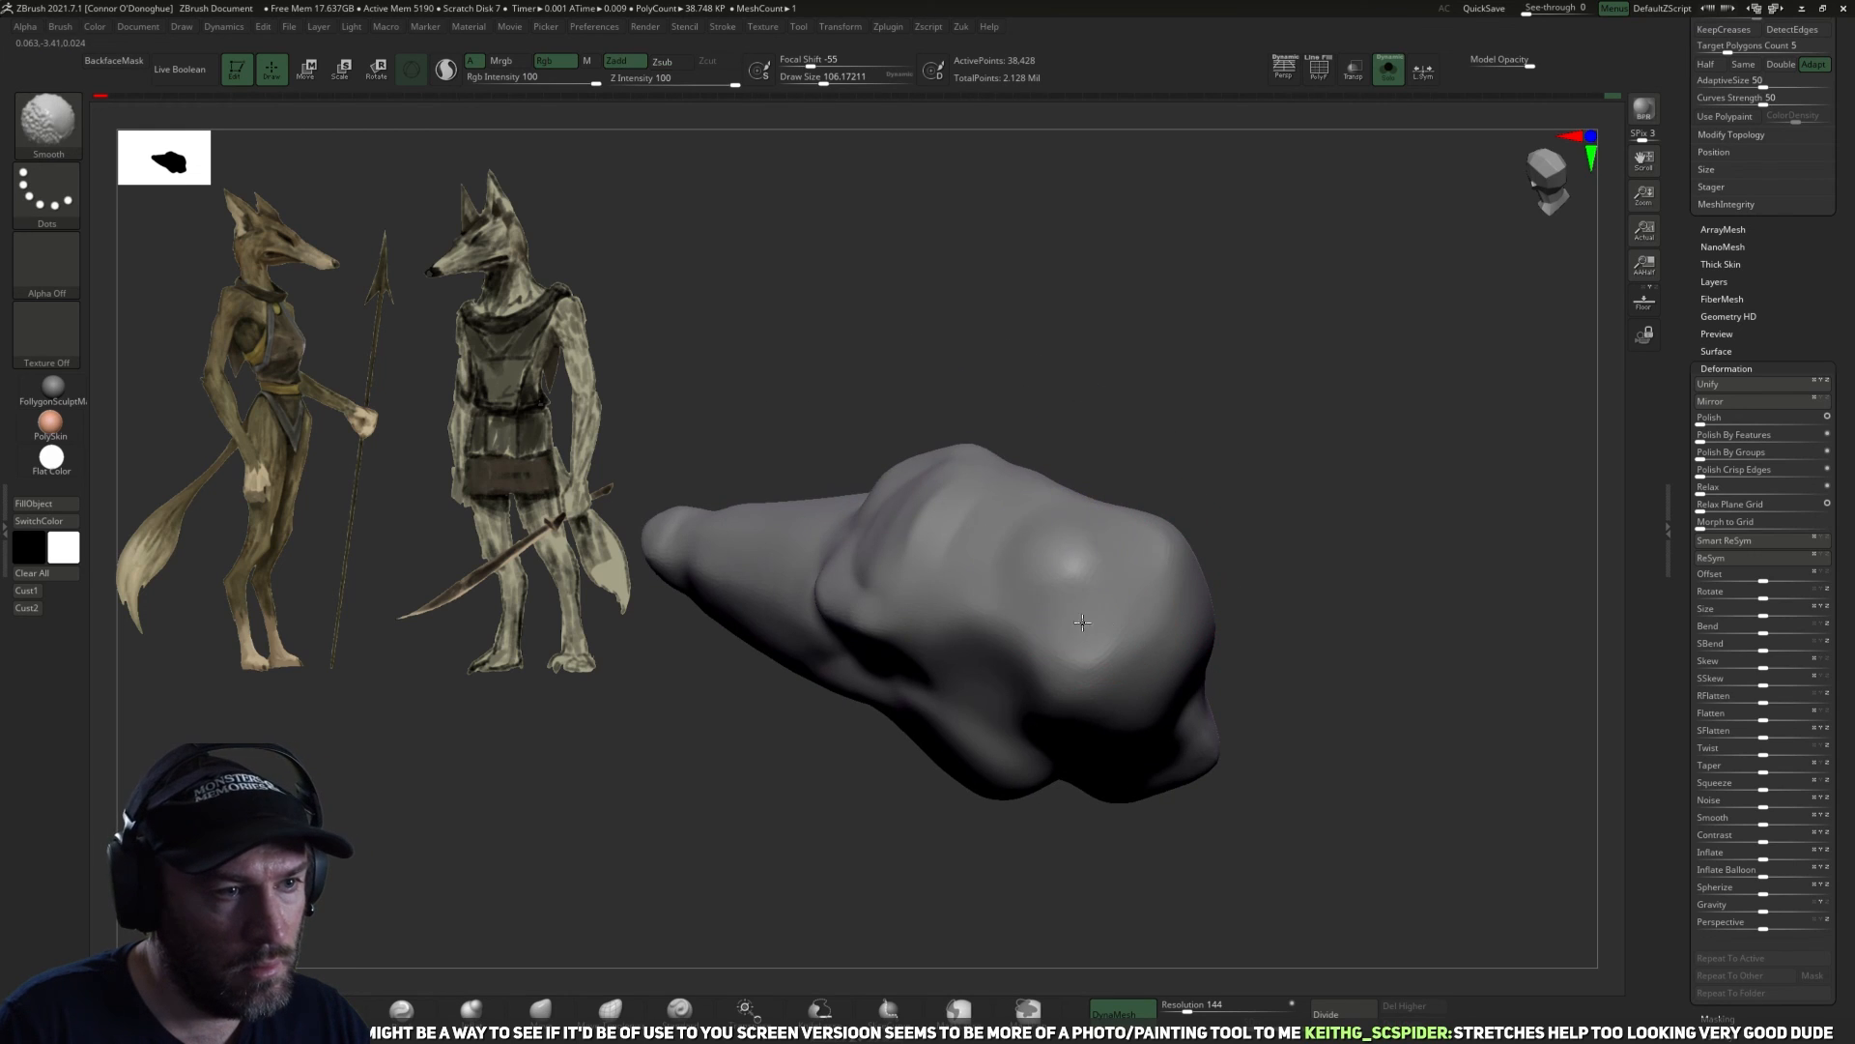
{"action": "left_click_drag", "start_coordinate": [1242, 618], "coordinate": [1276, 547], "text": "shift"}
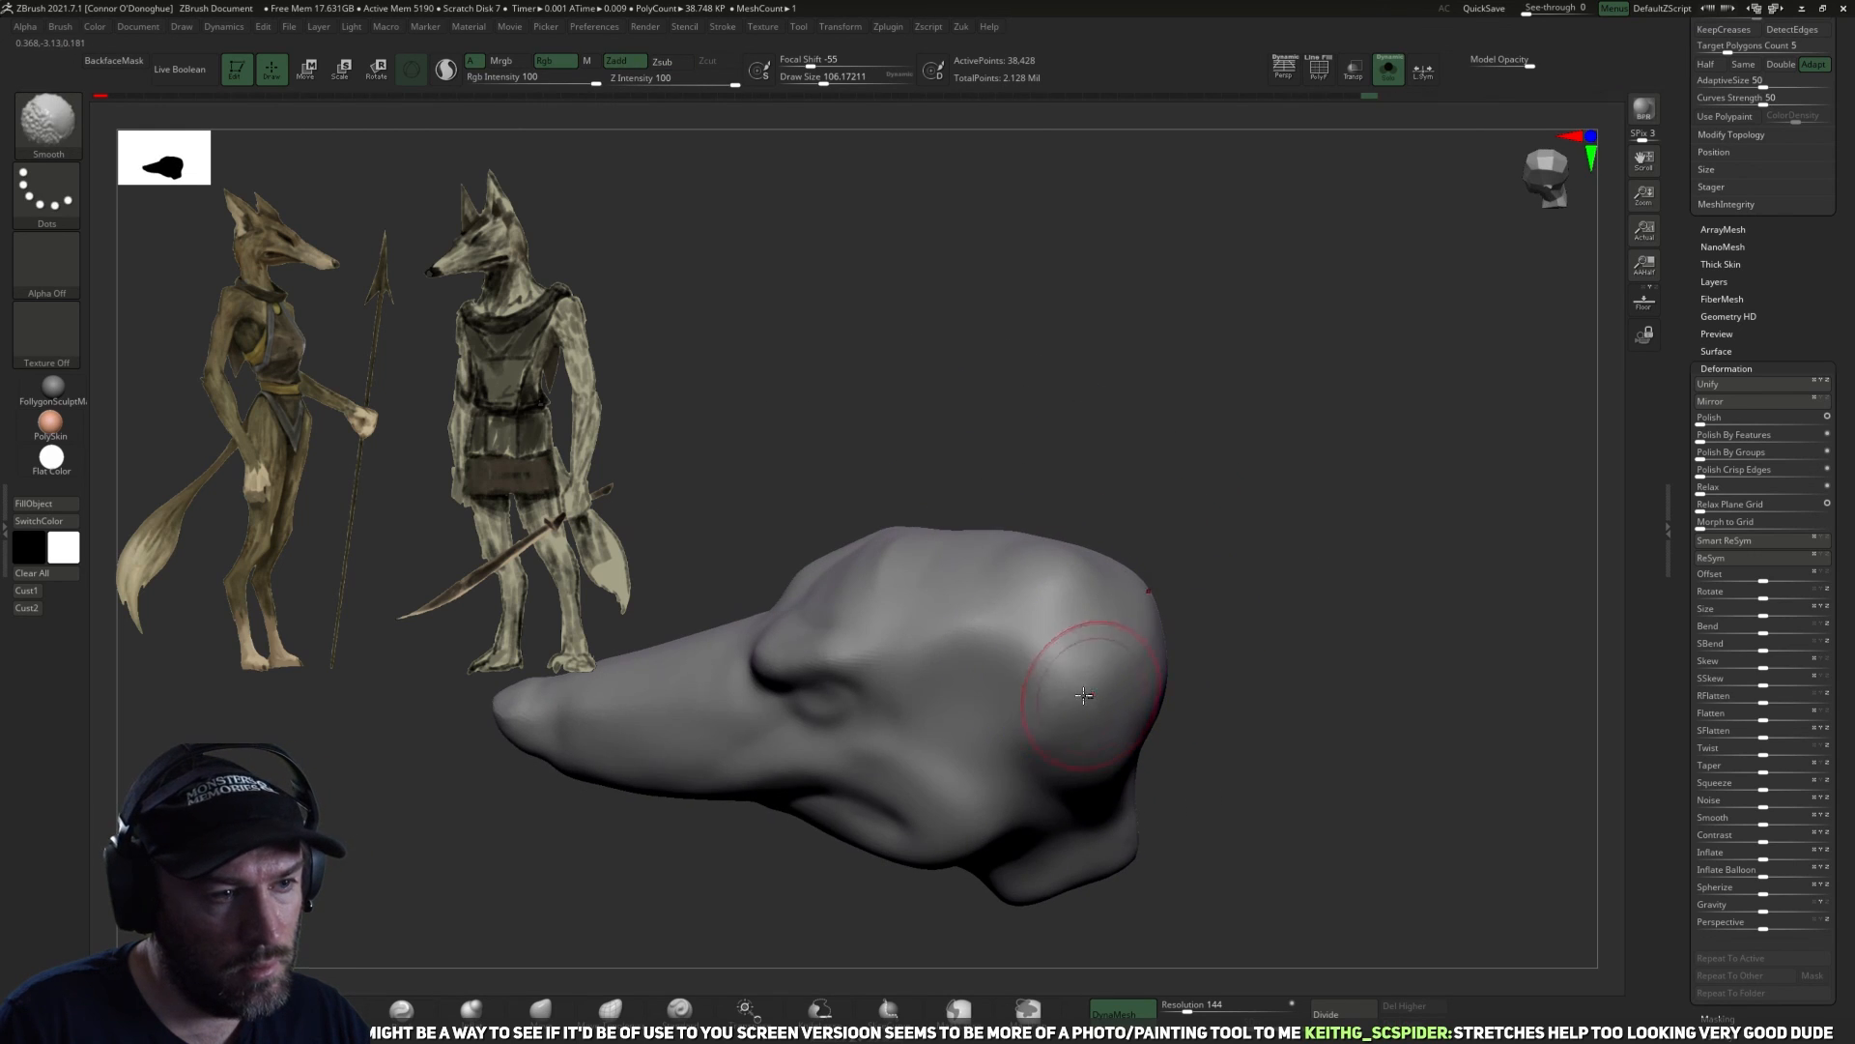
{"action": "left_click_drag", "start_coordinate": [1192, 694], "coordinate": [1118, 641]}
{"action": "left_click_drag", "start_coordinate": [1343, 580], "coordinate": [1325, 529]}
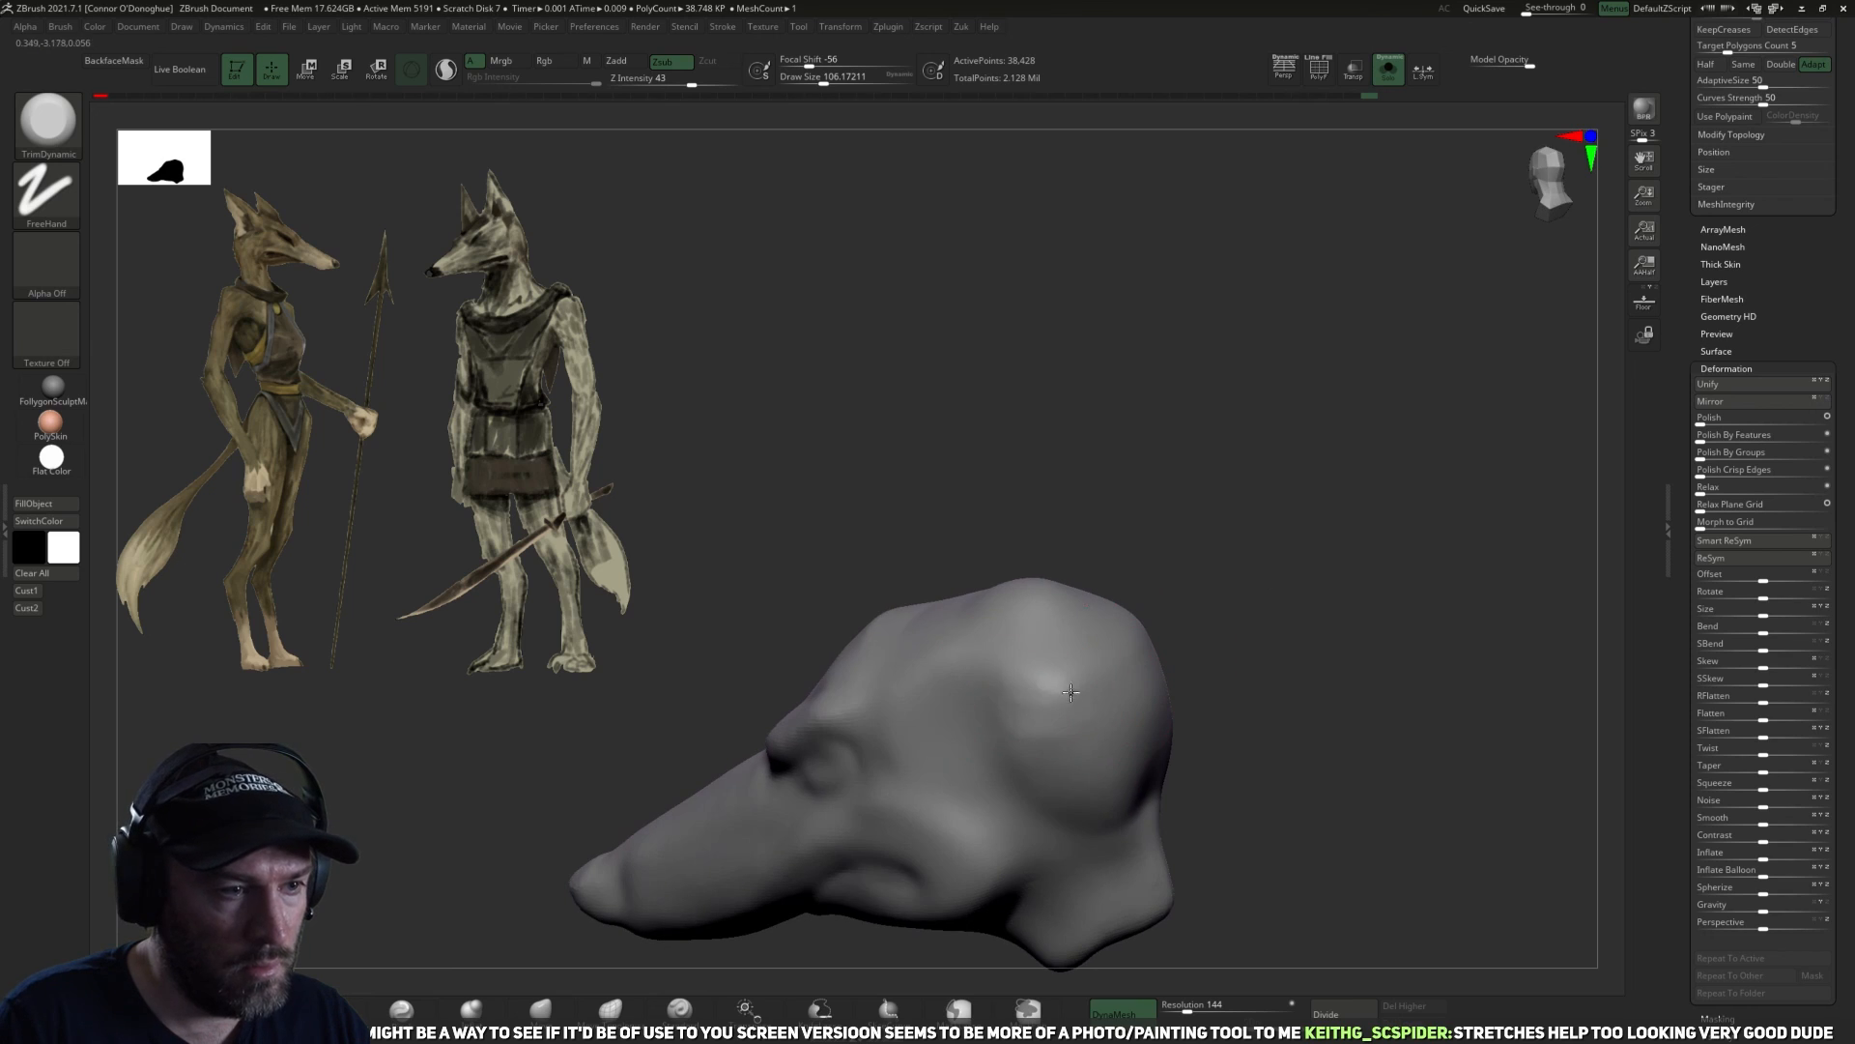
{"action": "mouse_move", "coordinate": [1254, 737]}
{"action": "left_mouse_down"}
{"action": "mouse_move", "coordinate": [1127, 824]}
{"action": "mouse_move", "coordinate": [1309, 703]}
{"action": "mouse_move", "coordinate": [1283, 647]}
{"action": "left_mouse_up"}
Shape the lower back of the skull and the area above the neck stump with DamStandard at a size of about 122.
{"action": "left_click", "coordinate": [414, 1010]}
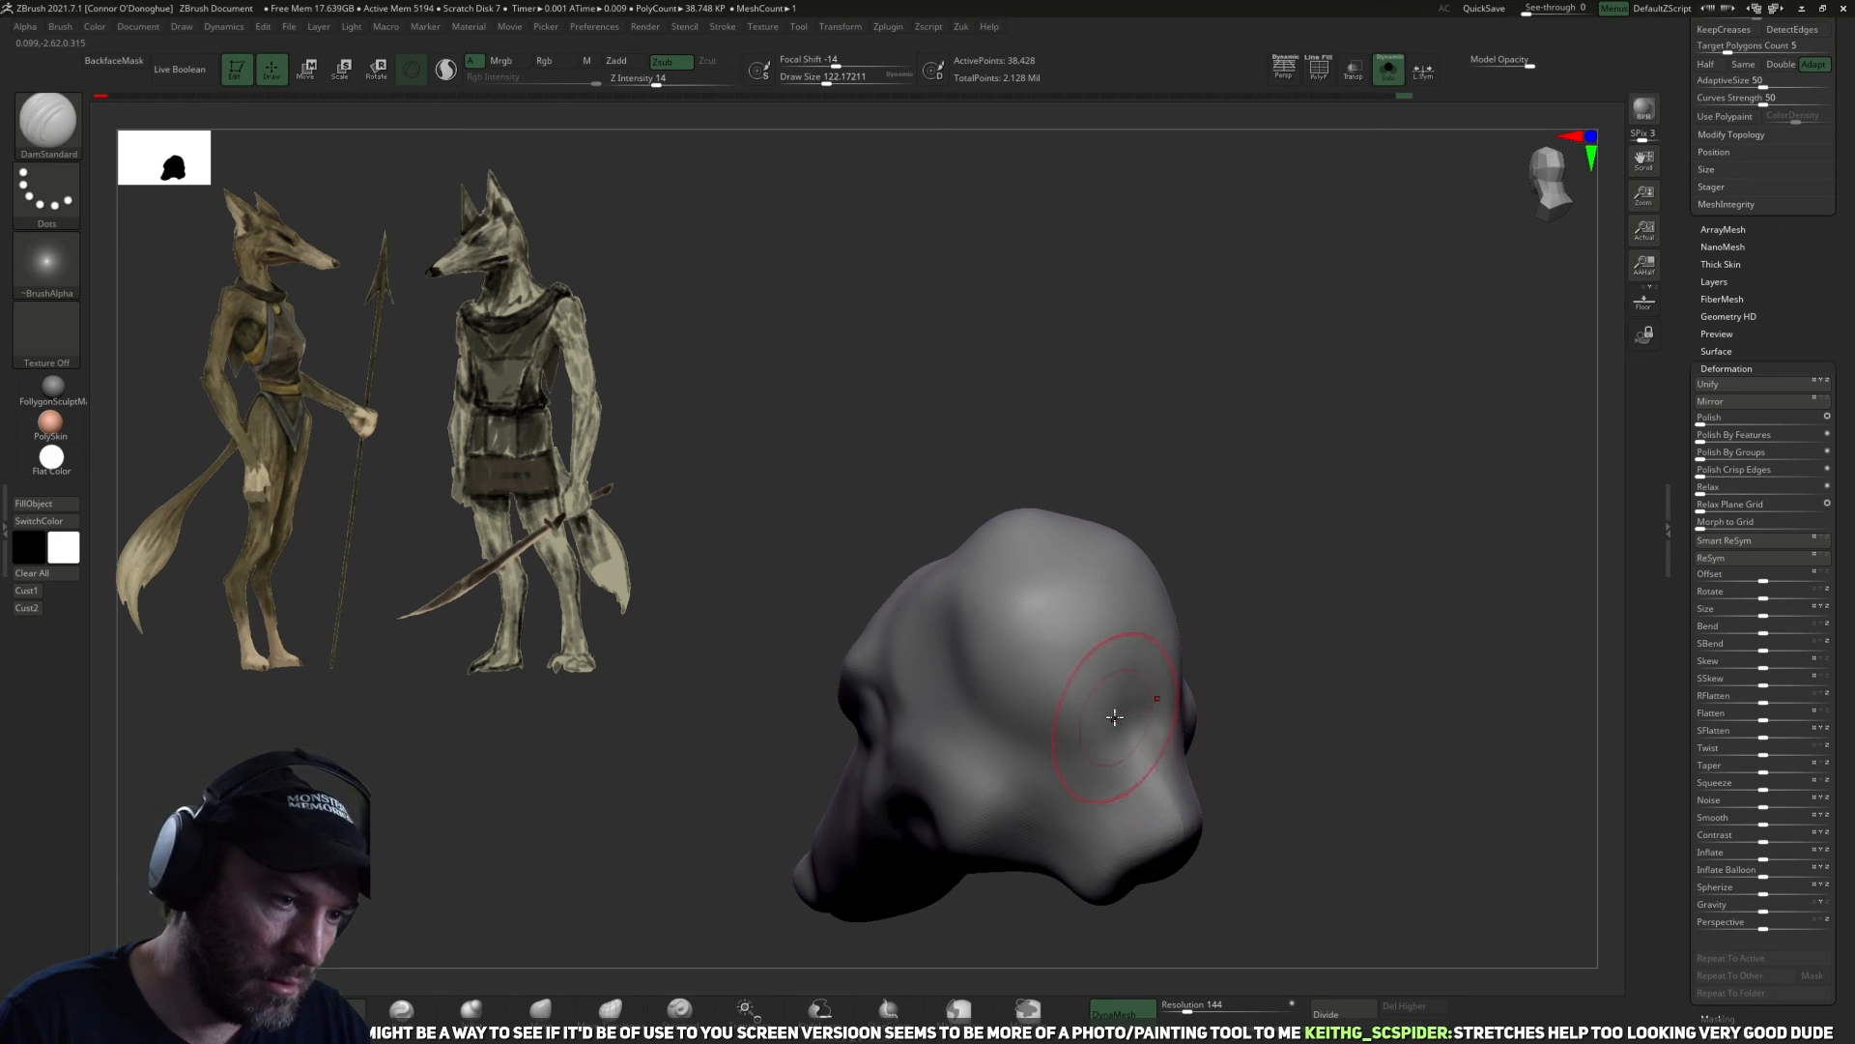
{"action": "mouse_move", "coordinate": [1276, 799]}
{"action": "left_mouse_down"}
{"action": "mouse_move", "coordinate": [1230, 787]}
{"action": "mouse_move", "coordinate": [1200, 734]}
{"action": "mouse_move", "coordinate": [1245, 725]}
{"action": "mouse_move", "coordinate": [1150, 739]}
{"action": "left_mouse_up"}
{"action": "left_click_drag", "start_coordinate": [1043, 870], "coordinate": [1078, 807]}
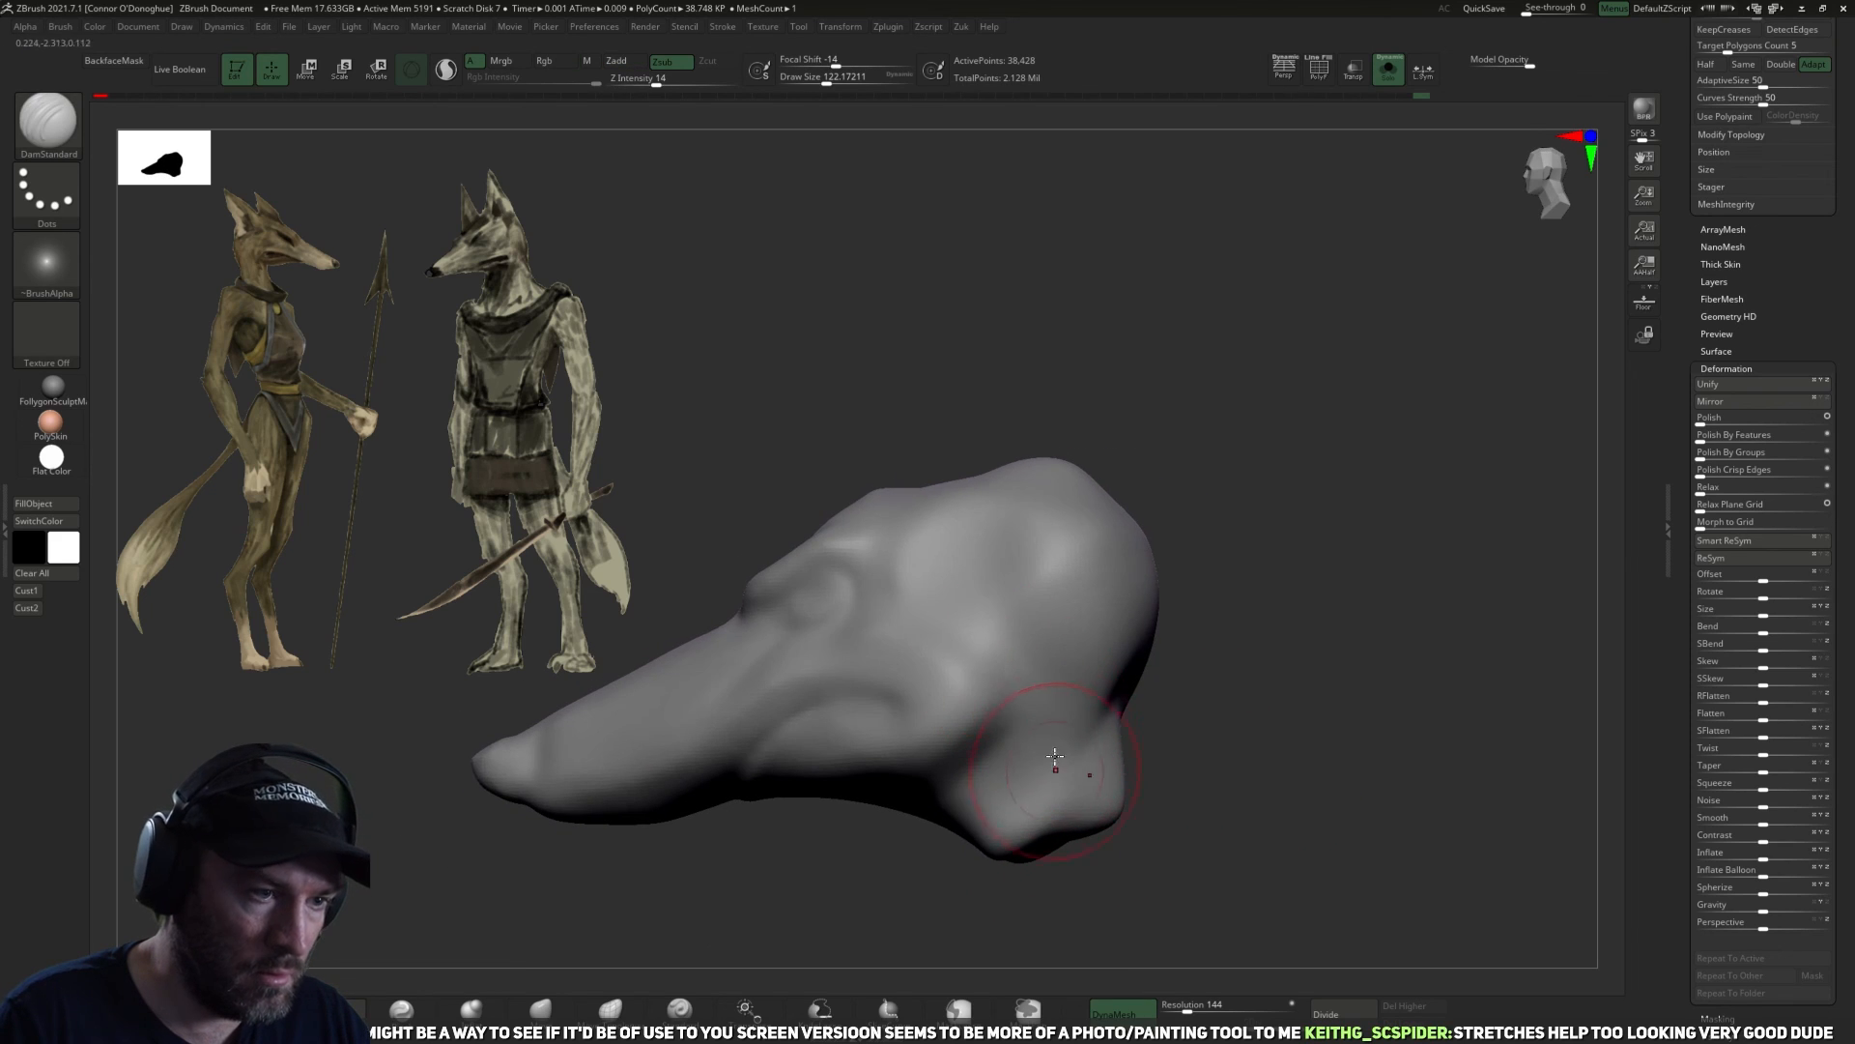
{"action": "mouse_move", "coordinate": [1203, 807]}
{"action": "left_mouse_down"}
{"action": "mouse_move", "coordinate": [1111, 773]}
{"action": "mouse_move", "coordinate": [1016, 673]}
{"action": "left_mouse_up"}
{"action": "left_click_drag", "start_coordinate": [1213, 768], "coordinate": [1282, 753]}
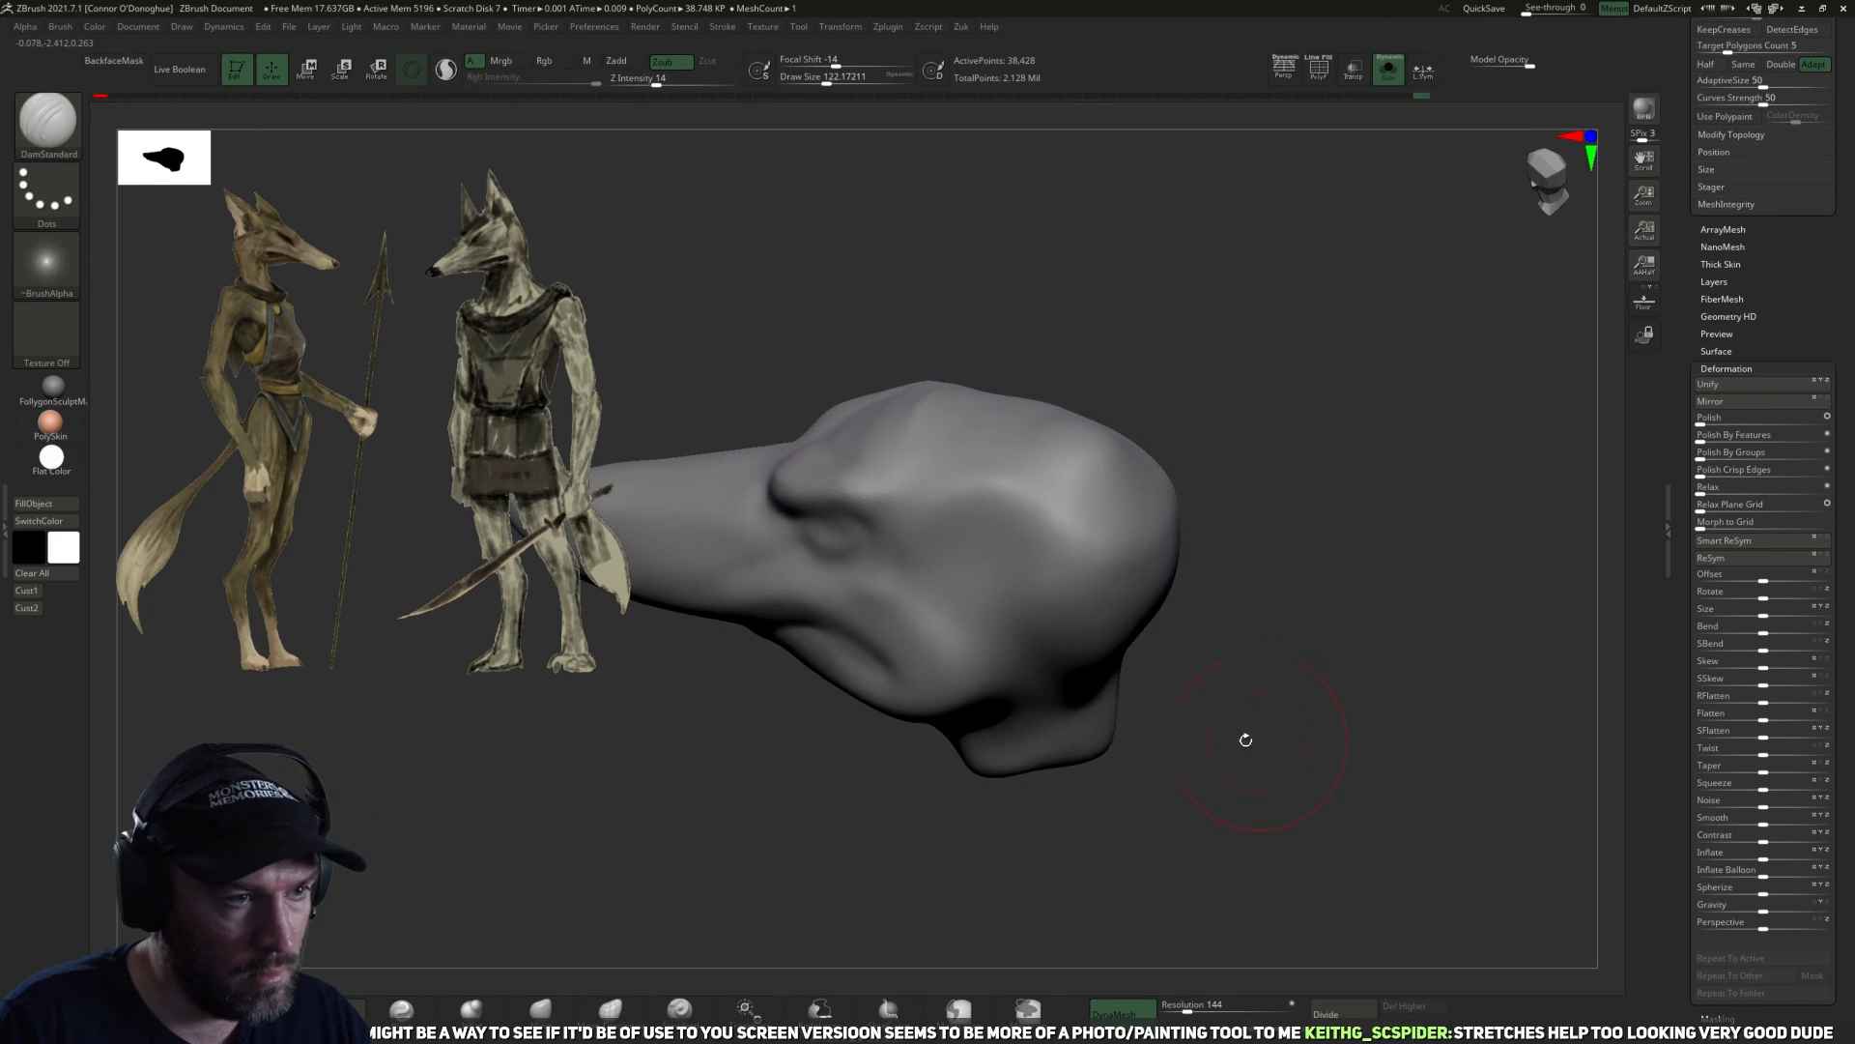
{"action": "left_click_drag", "start_coordinate": [1150, 719], "coordinate": [1143, 663]}
Refine and smooth the top of the skull behind the brow.
{"action": "left_click_drag", "start_coordinate": [944, 592], "coordinate": [1047, 522], "text": "shift"}
{"action": "left_click_drag", "start_coordinate": [1233, 475], "coordinate": [1077, 462]}
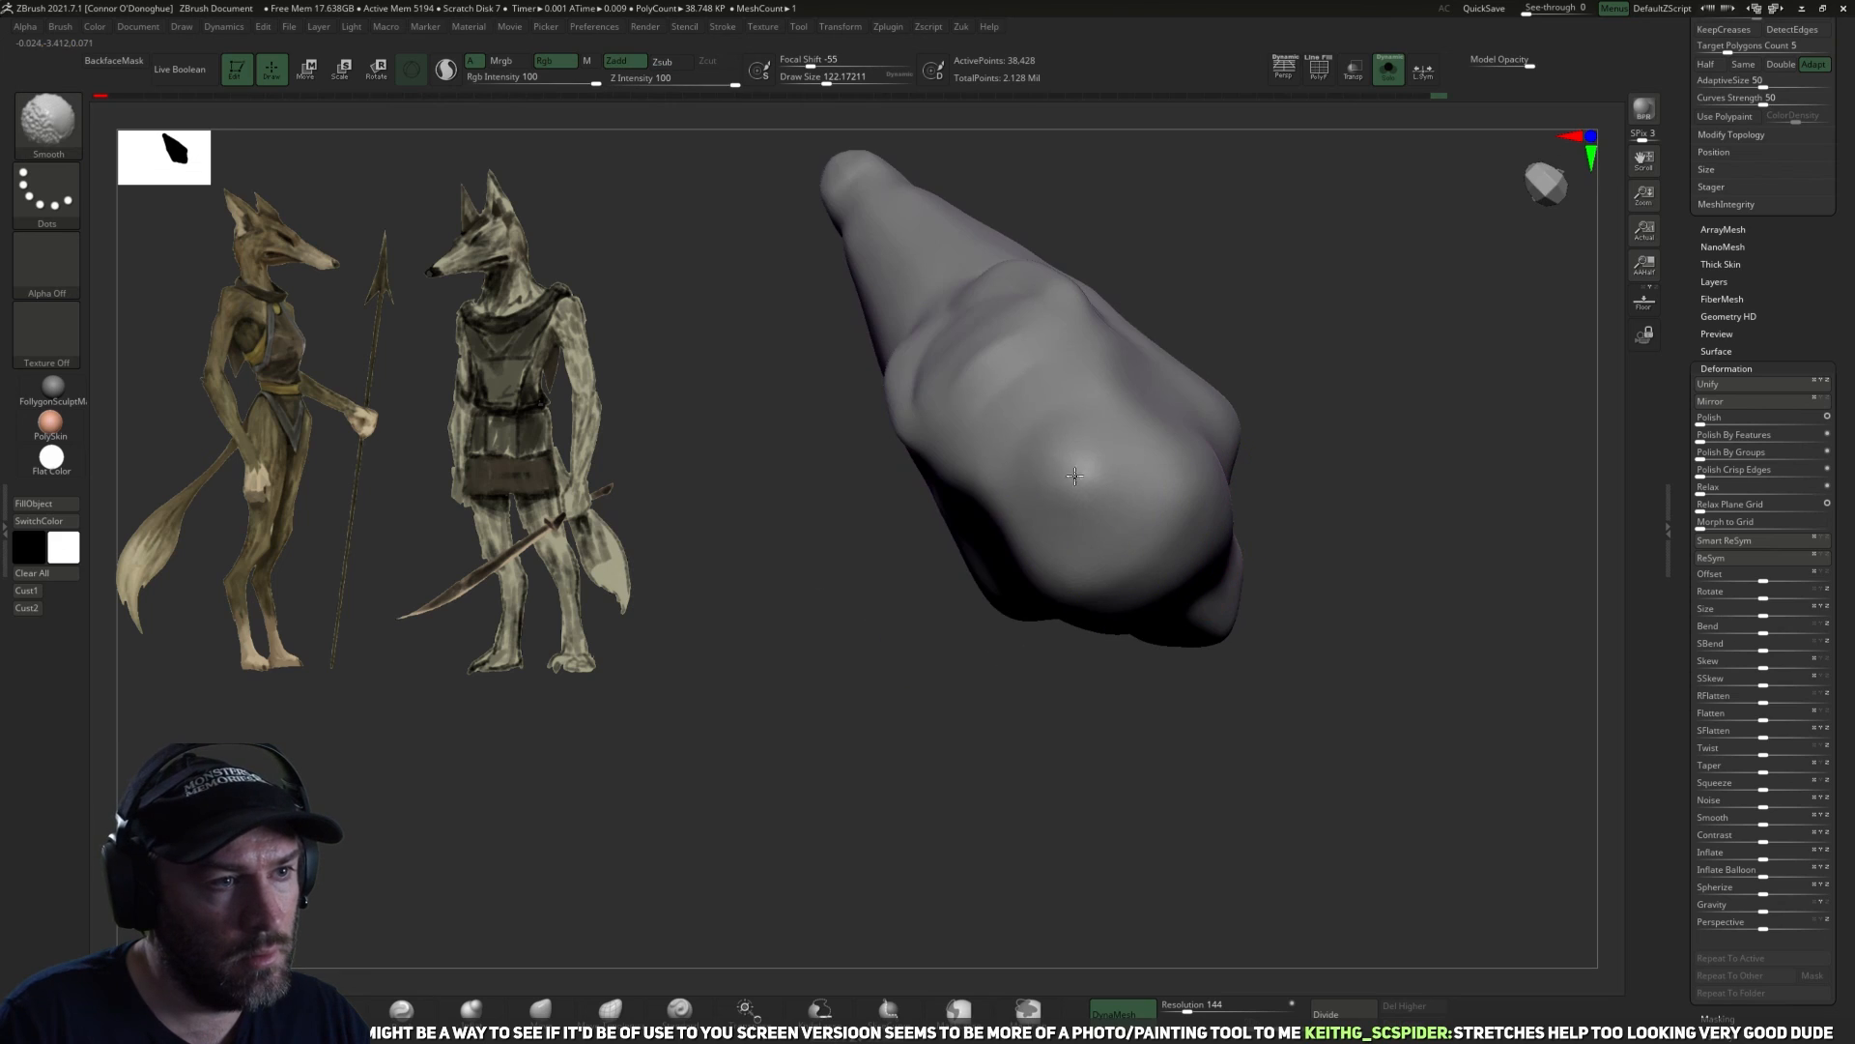
{"action": "mouse_move", "coordinate": [1126, 365]}
{"action": "left_mouse_down"}
{"action": "mouse_move", "coordinate": [1321, 319]}
{"action": "mouse_move", "coordinate": [1391, 345]}
{"action": "mouse_move", "coordinate": [1416, 522]}
{"action": "mouse_move", "coordinate": [1459, 487]}
{"action": "left_mouse_up"}
{"action": "left_click_drag", "start_coordinate": [1021, 565], "coordinate": [1008, 614], "text": "shift"}
{"action": "mouse_move", "coordinate": [1234, 612]}
{"action": "left_mouse_down"}
{"action": "mouse_move", "coordinate": [1292, 737]}
{"action": "mouse_move", "coordinate": [1446, 205]}
{"action": "left_mouse_up"}
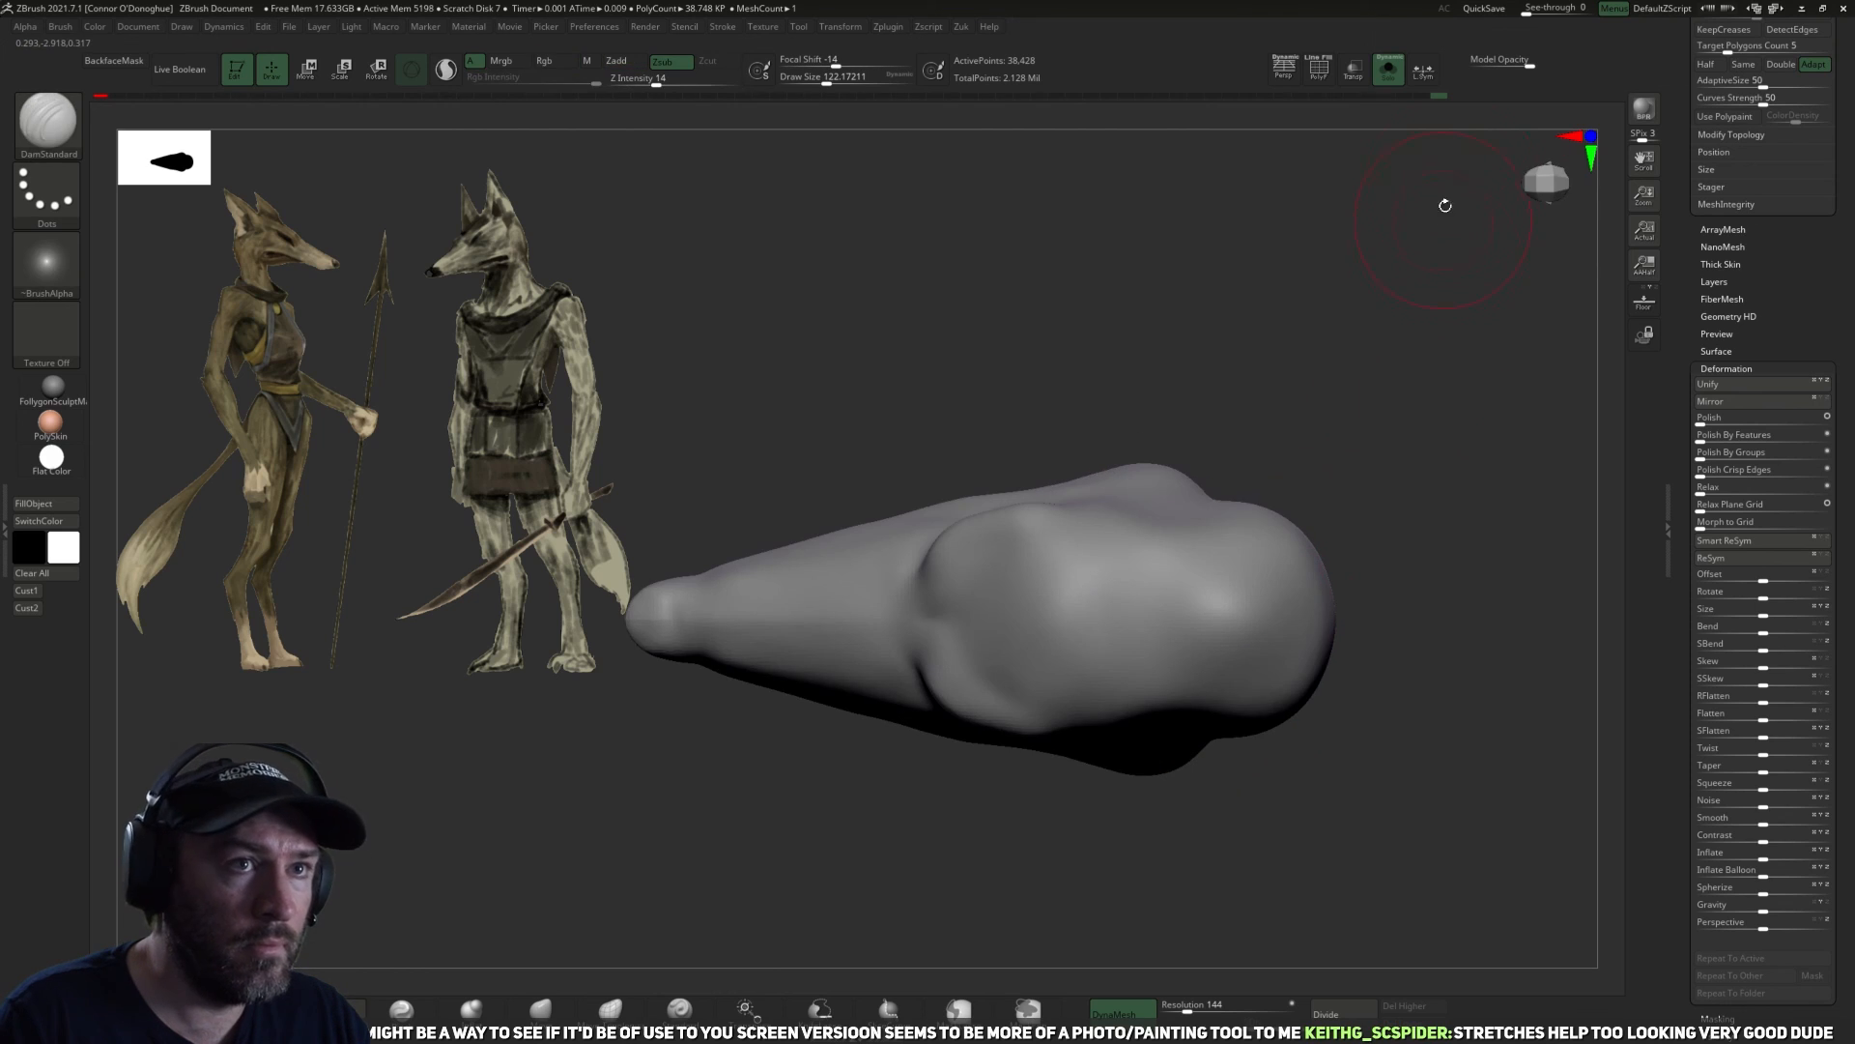
Turn off Solo mode to show the whole figure, select the ears and move them slightly along the head's front-to-back axis.
{"action": "left_click", "coordinate": [1390, 74]}
{"action": "key", "text": "f"}
{"action": "key", "text": "f"}
{"action": "mouse_move", "coordinate": [1383, 654]}
{"action": "left_mouse_down"}
{"action": "mouse_move", "coordinate": [1338, 440]}
{"action": "mouse_move", "coordinate": [1366, 431]}
{"action": "mouse_move", "coordinate": [1346, 473]}
{"action": "mouse_move", "coordinate": [1400, 473]}
{"action": "mouse_move", "coordinate": [1338, 467]}
{"action": "mouse_move", "coordinate": [1309, 423]}
{"action": "mouse_move", "coordinate": [1231, 438]}
{"action": "mouse_move", "coordinate": [1267, 405]}
{"action": "mouse_move", "coordinate": [1129, 335]}
{"action": "left_mouse_up"}
{"action": "left_click", "coordinate": [1095, 417], "text": "alt"}
{"action": "key", "text": "w"}
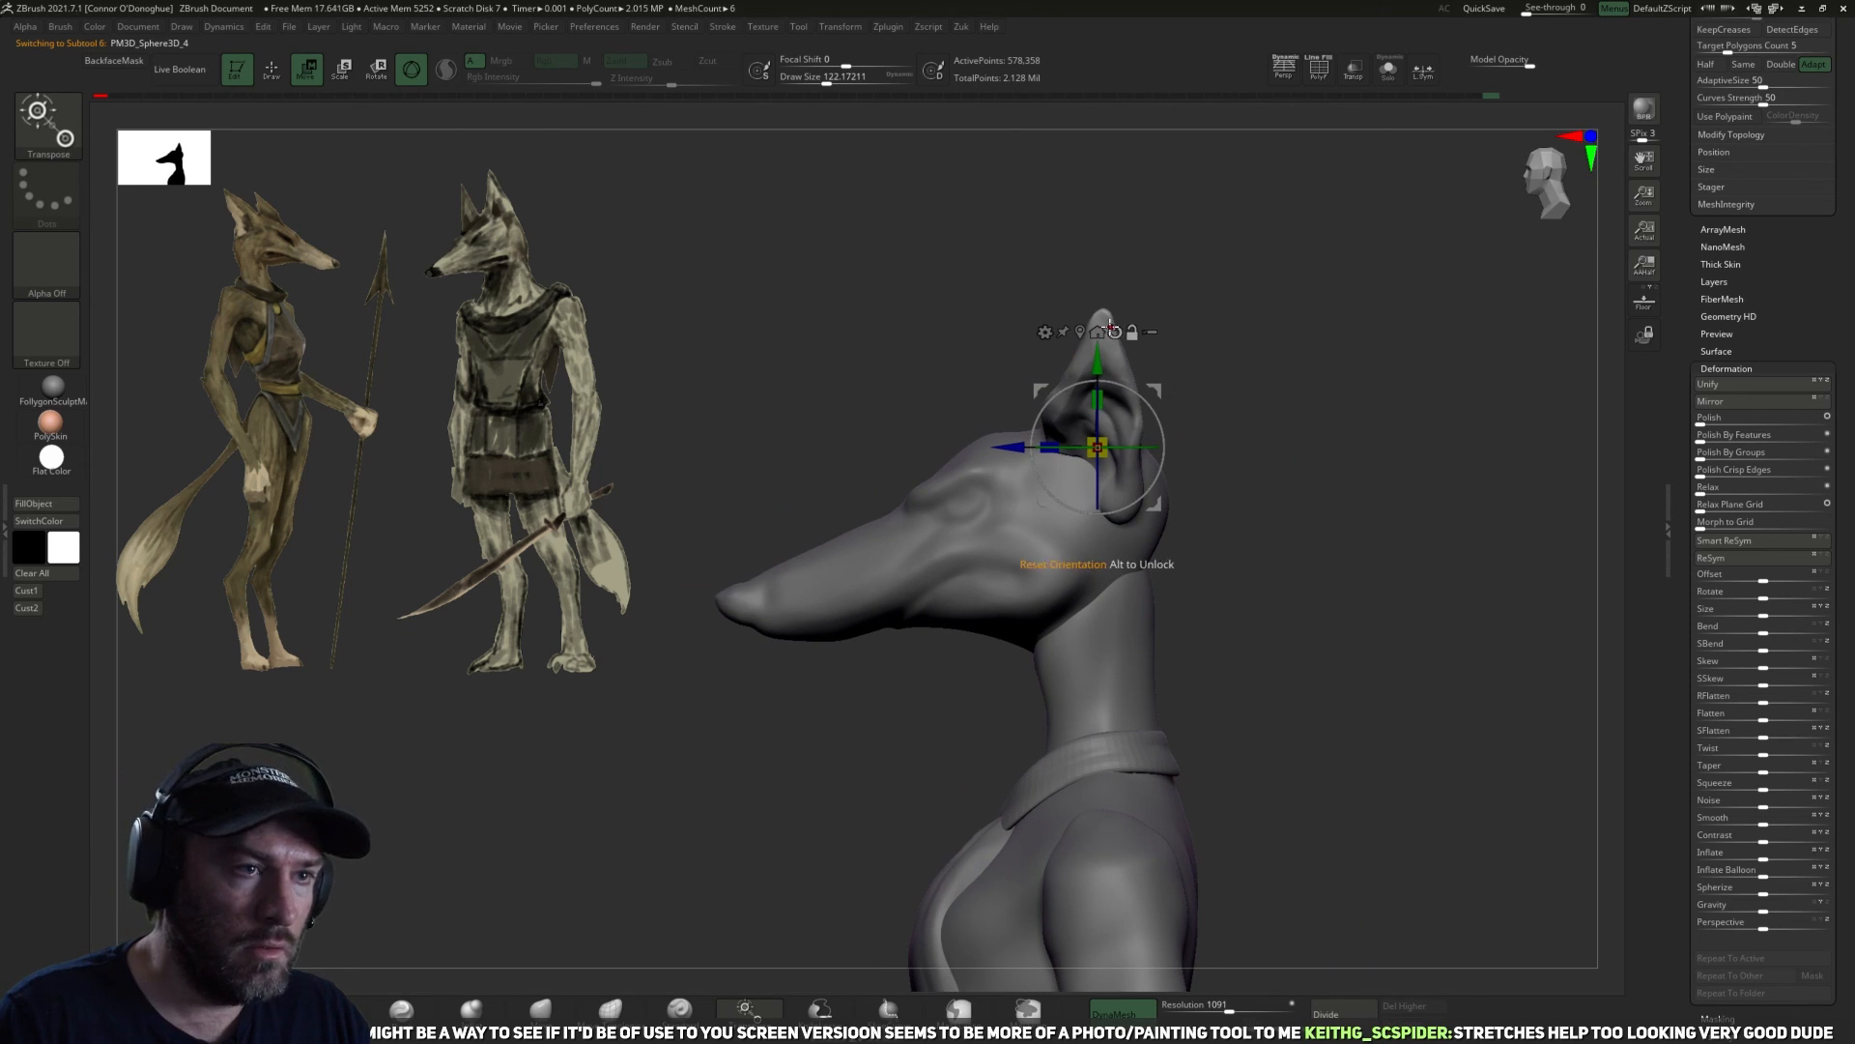
{"action": "left_click_drag", "start_coordinate": [1019, 447], "coordinate": [1014, 447]}
{"action": "left_click_drag", "start_coordinate": [1235, 503], "coordinate": [1290, 516]}
{"action": "left_click_drag", "start_coordinate": [1251, 591], "coordinate": [1010, 667]}
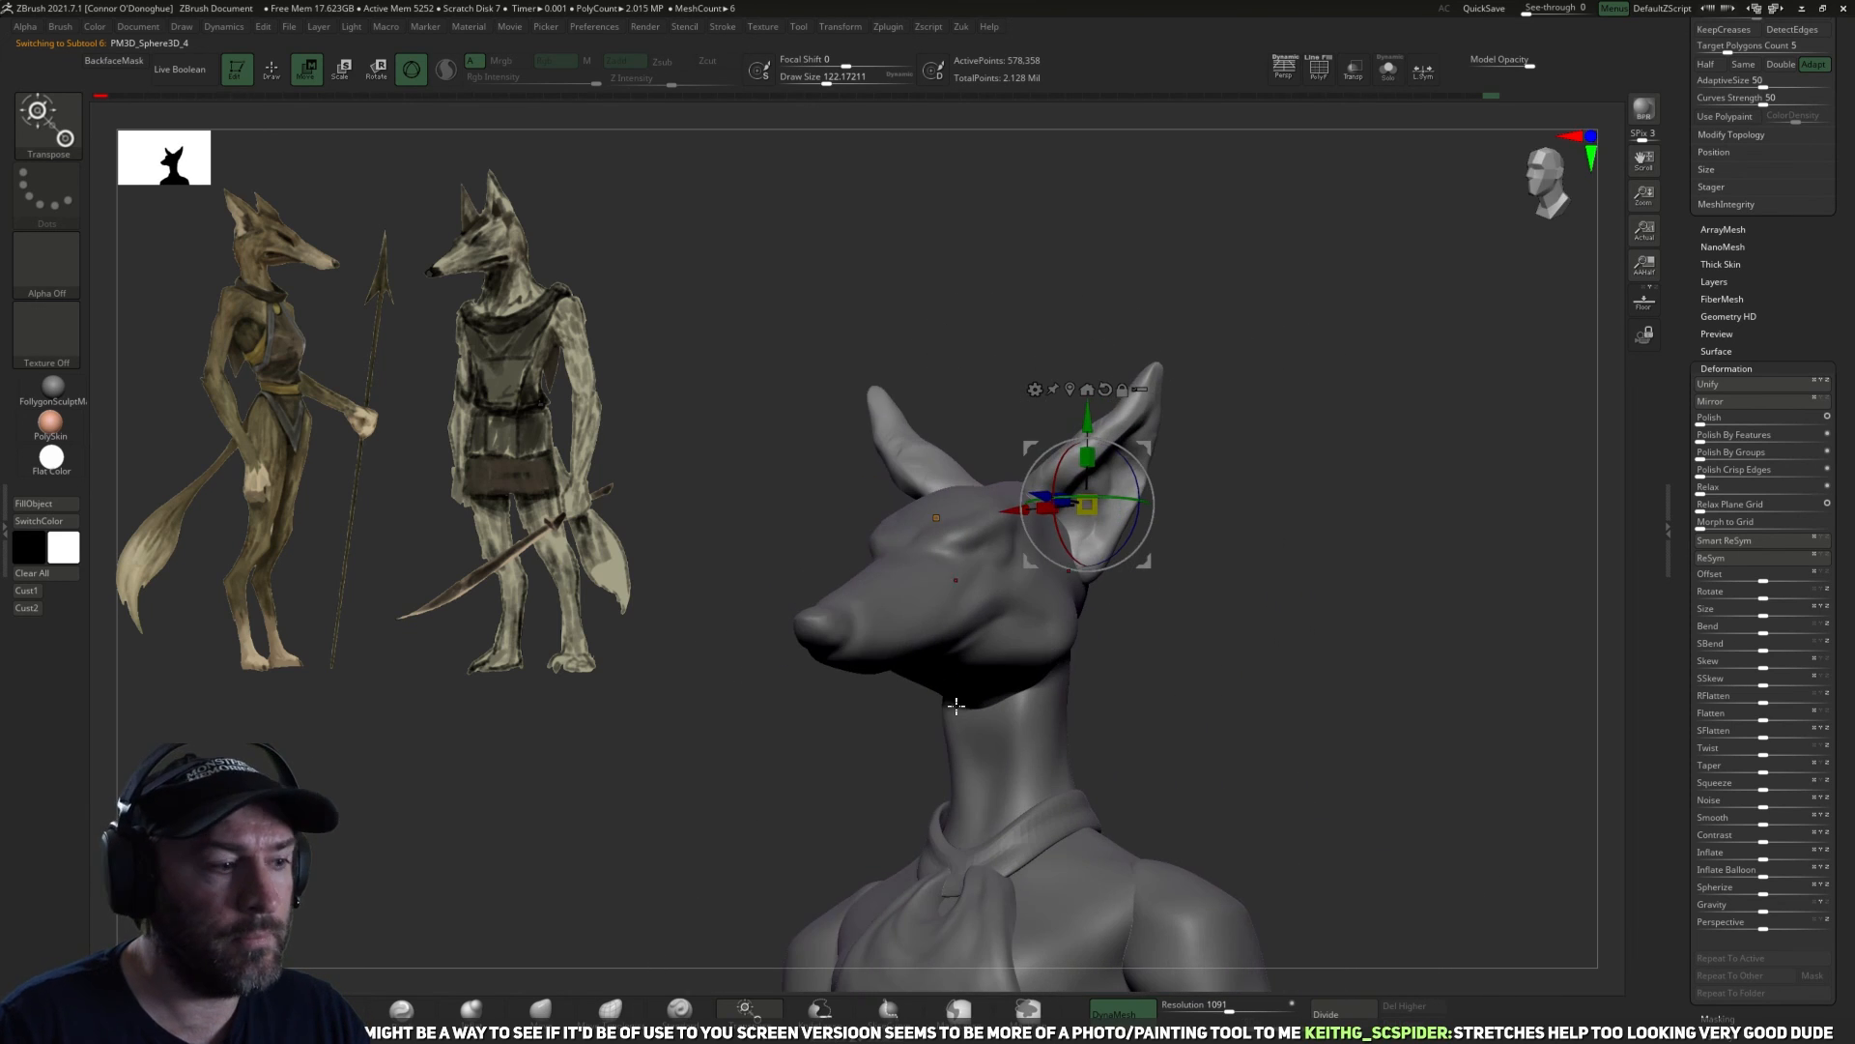
{"action": "key", "text": "q"}
Save the tool as Ashira_01.ztl in the Zbrush folder, replacing the existing file.
{"action": "mouse_move", "coordinate": [1445, 550]}
{"action": "left_mouse_down", "text": "alt"}
{"action": "mouse_move", "coordinate": [1437, 489]}
{"action": "mouse_move", "coordinate": [1477, 481]}
{"action": "mouse_move", "coordinate": [1425, 415]}
{"action": "left_mouse_up", "text": "alt"}
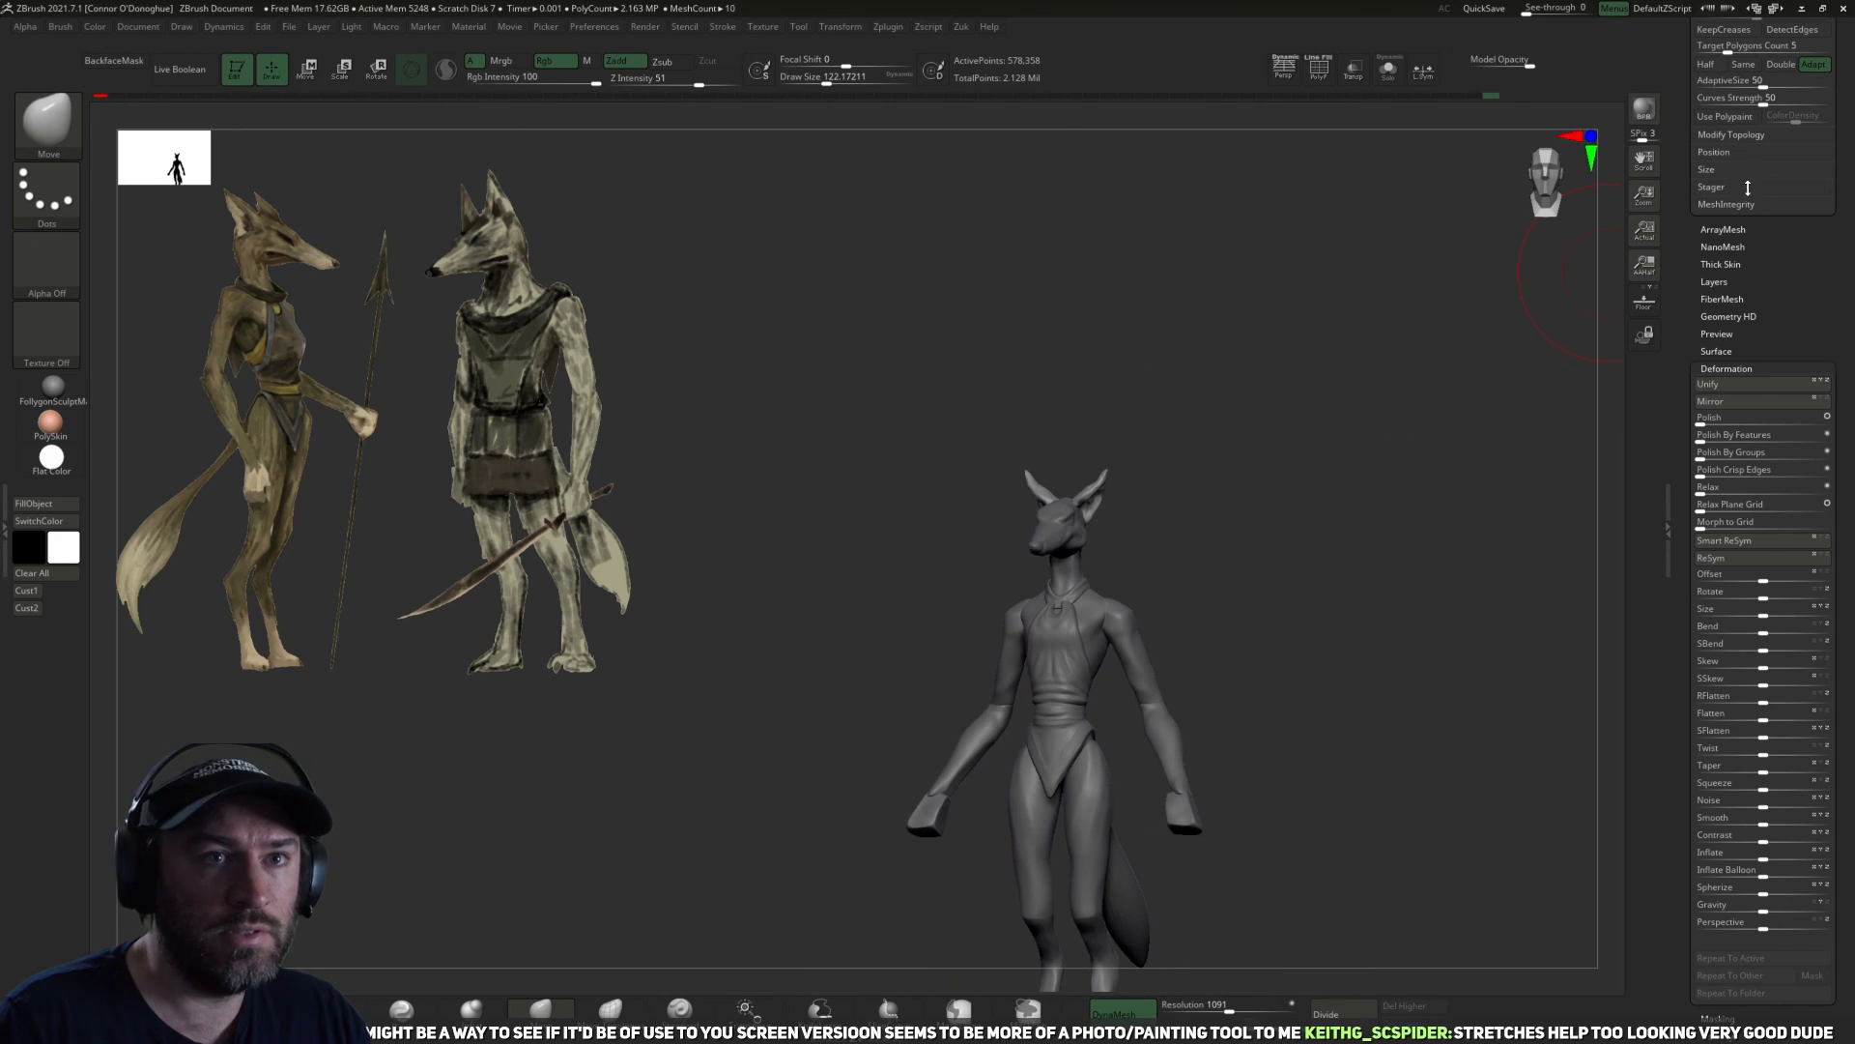
{"action": "scroll", "coordinate": [1702, 162], "scroll_direction": "up", "scroll_amount": 5}
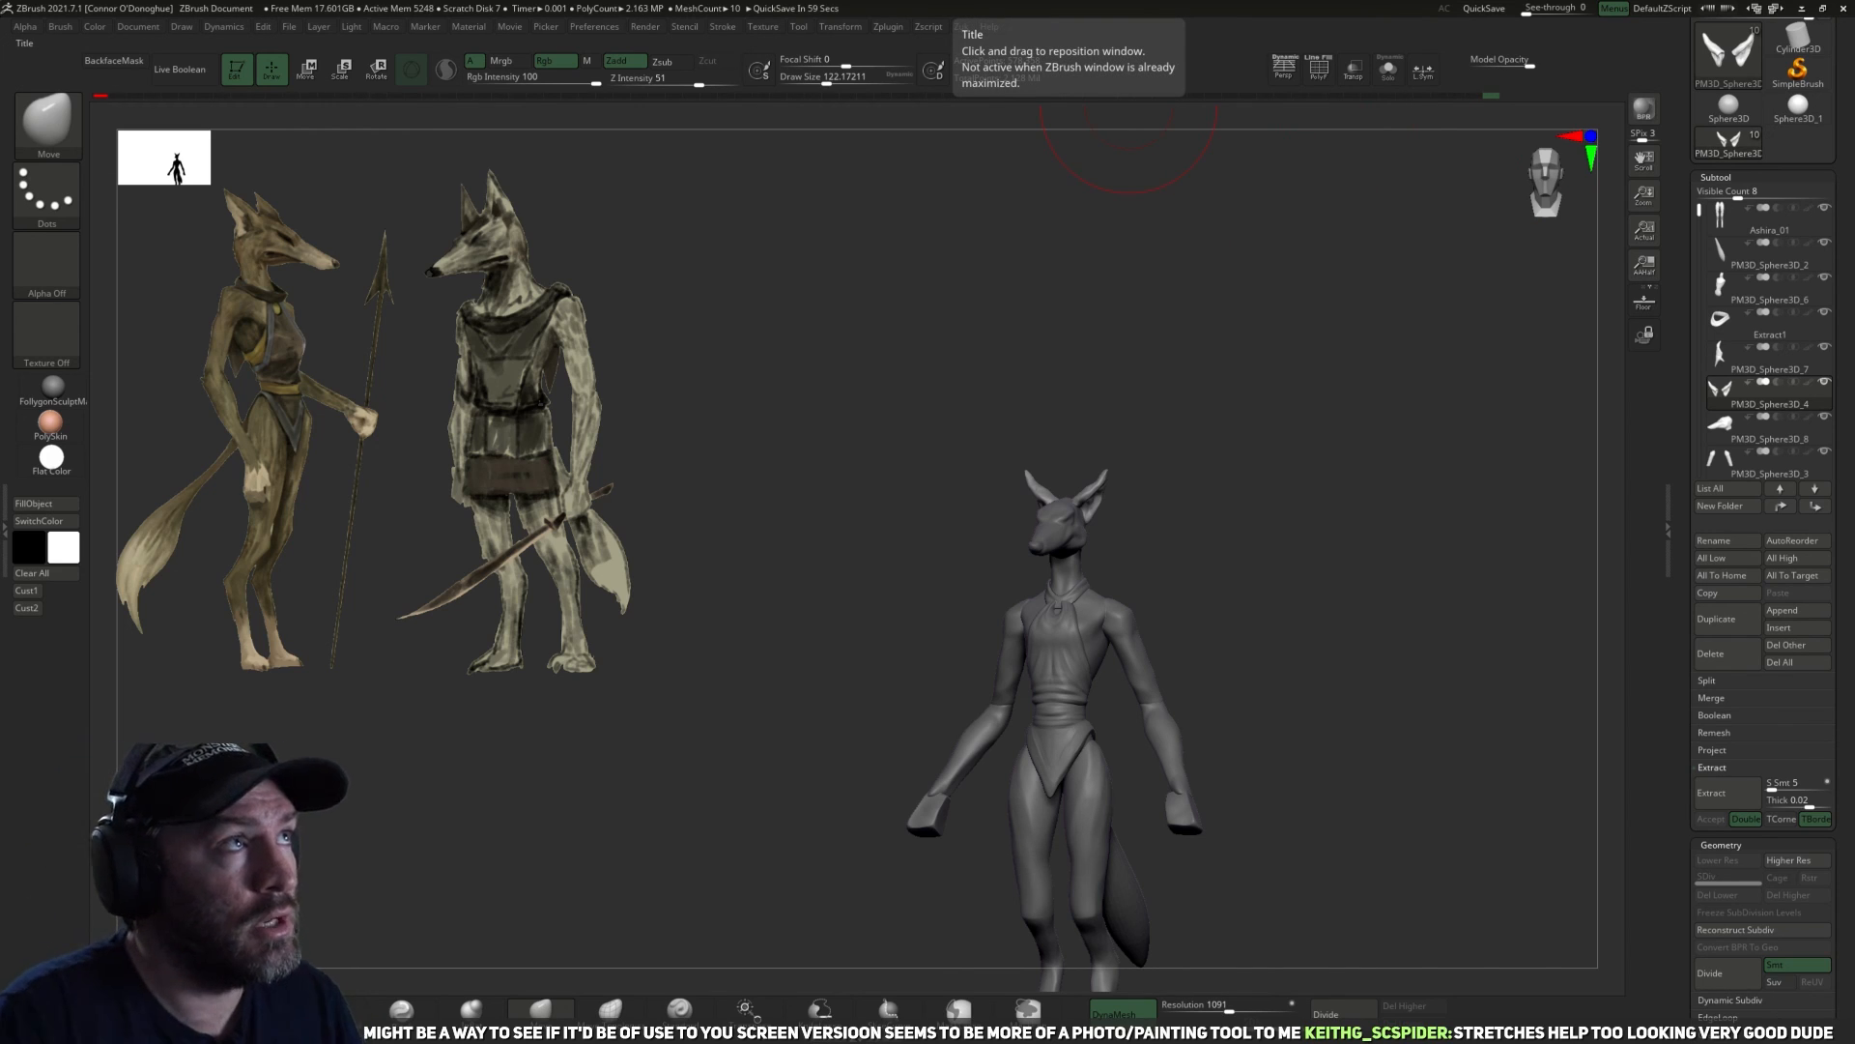
{"action": "left_click_drag", "start_coordinate": [1300, 629], "coordinate": [1276, 520]}
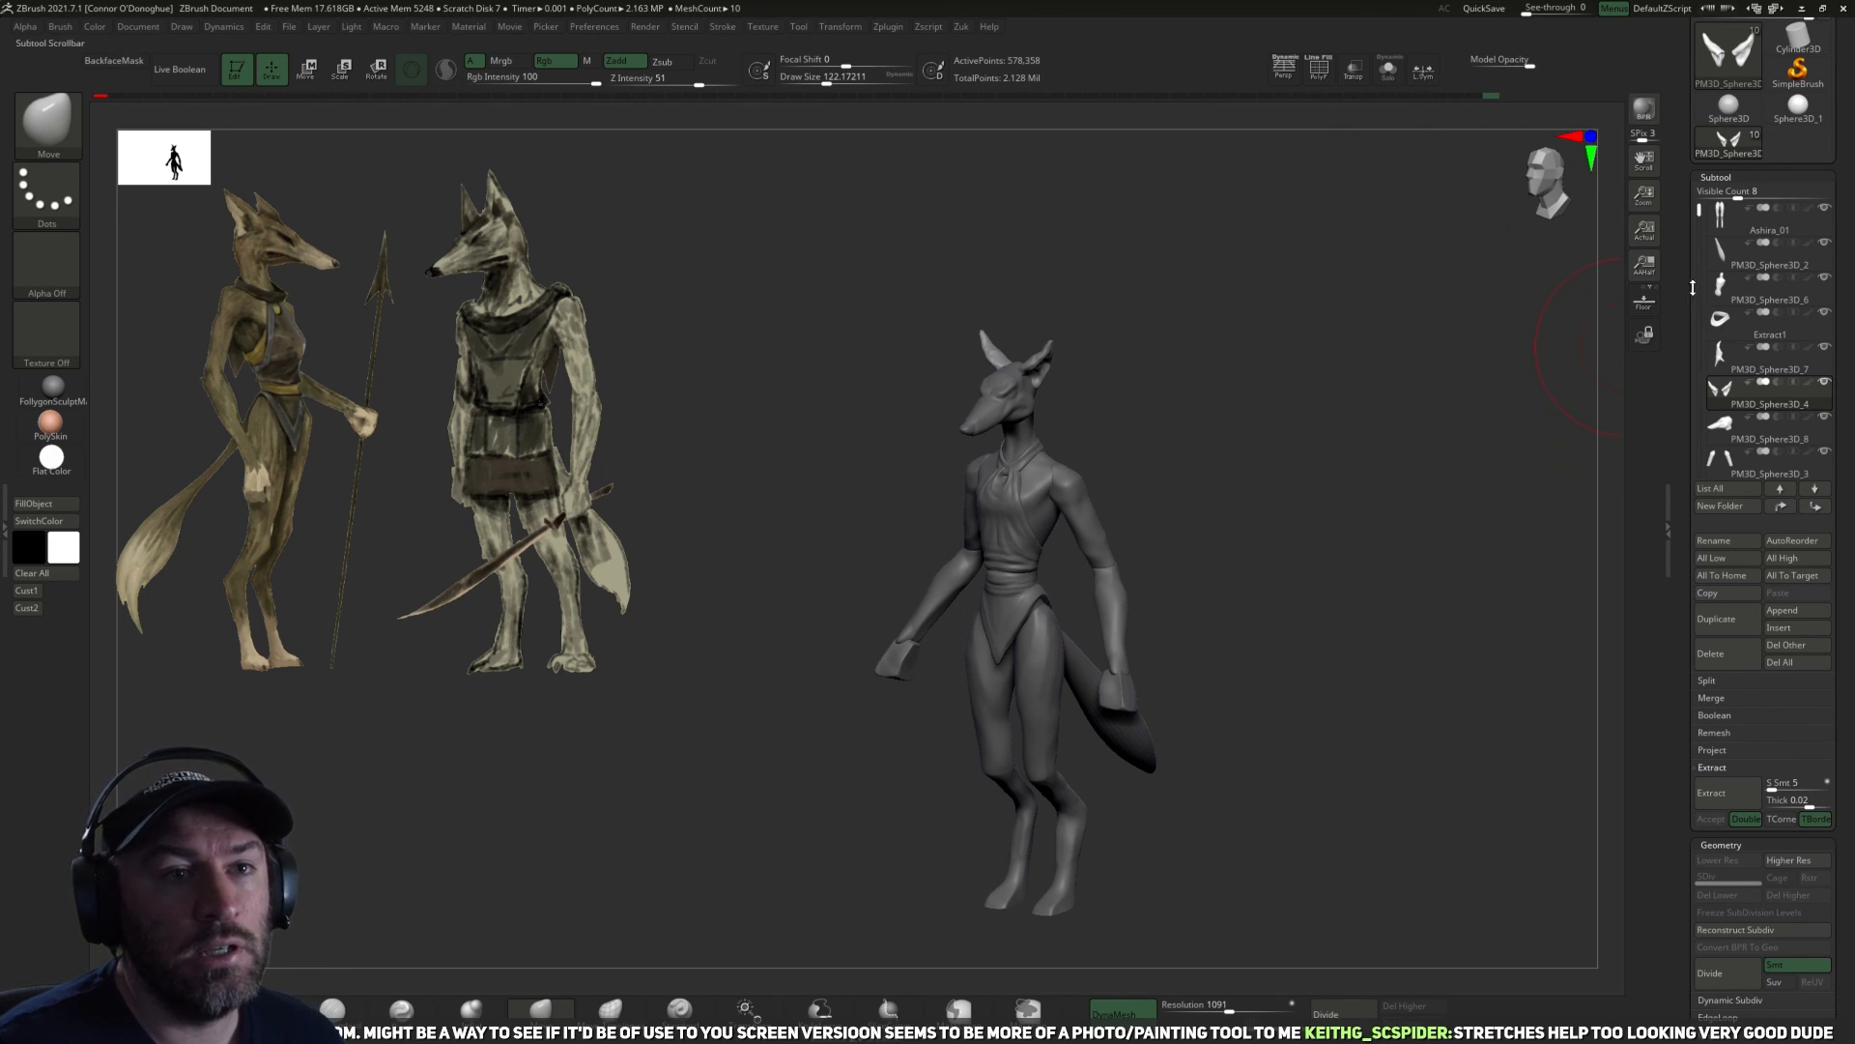
{"action": "left_click_drag", "start_coordinate": [1673, 276], "coordinate": [1644, 476]}
{"action": "left_click", "coordinate": [1784, 51]}
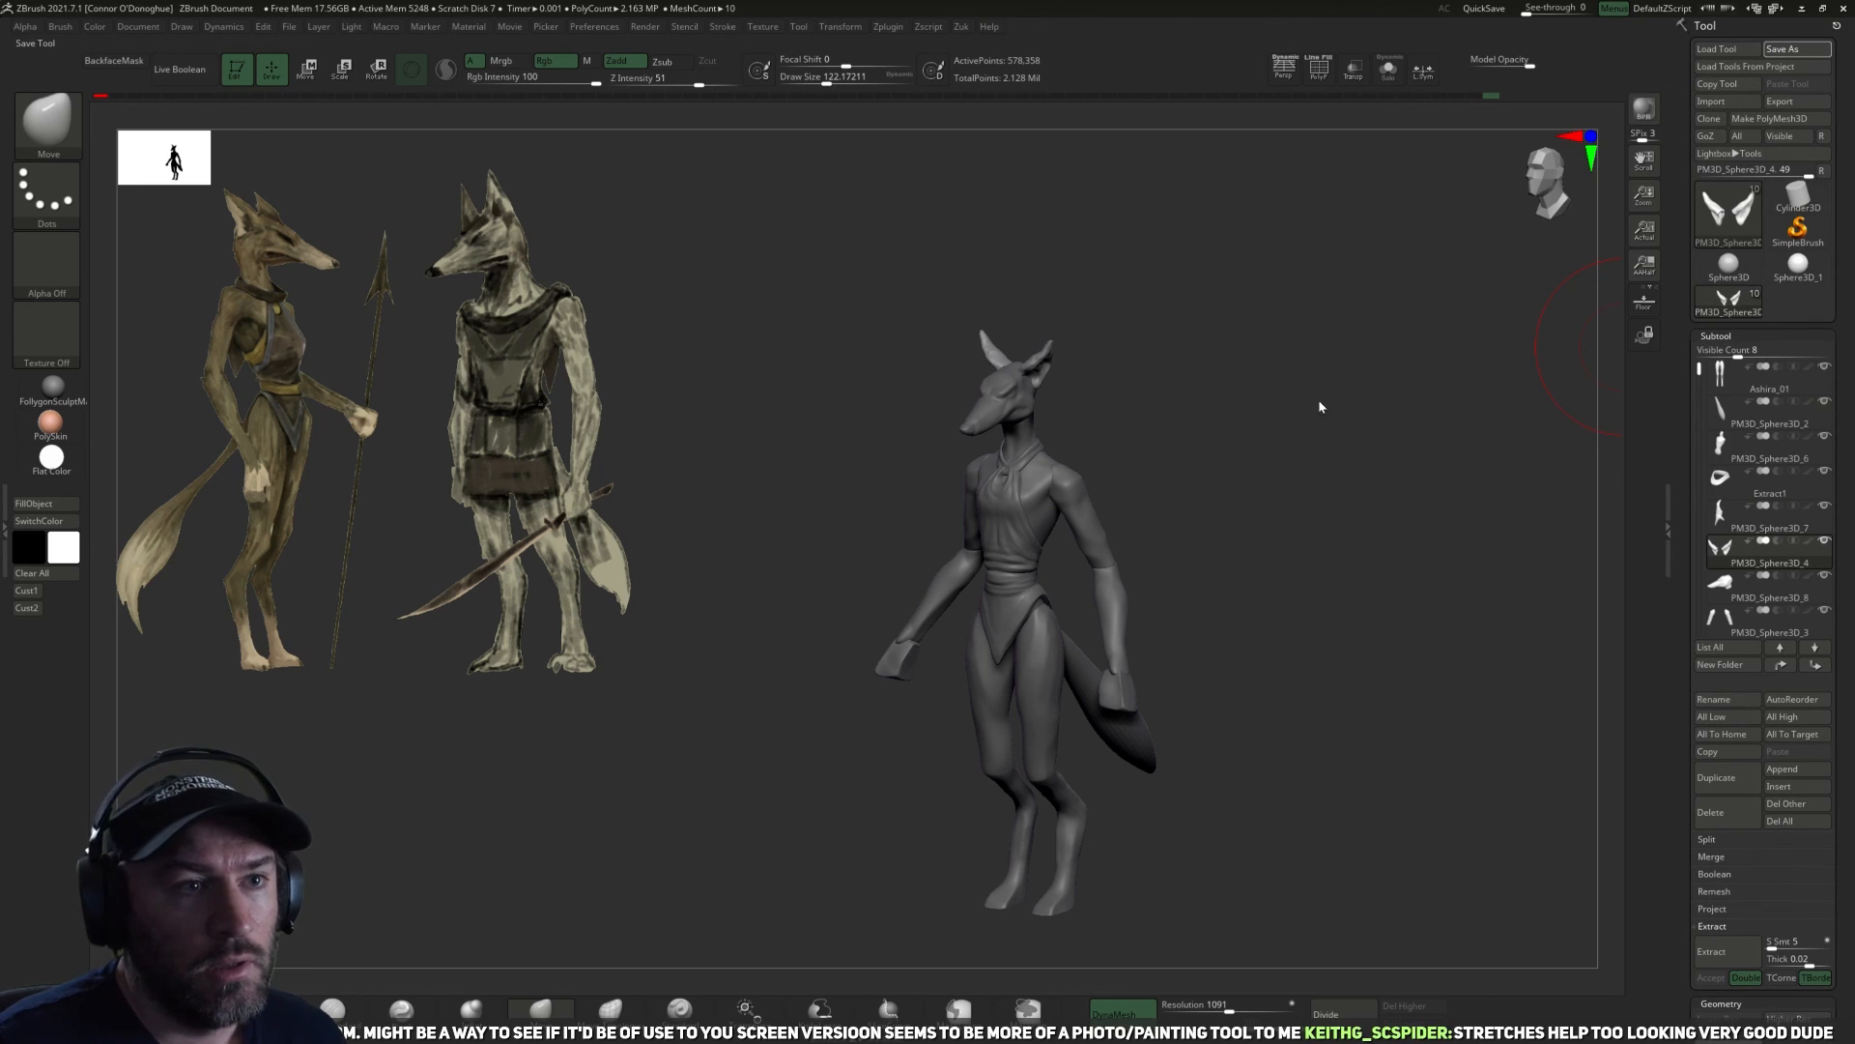
{"action": "left_click", "coordinate": [725, 464]}
{"action": "left_click", "coordinate": [1208, 858]}
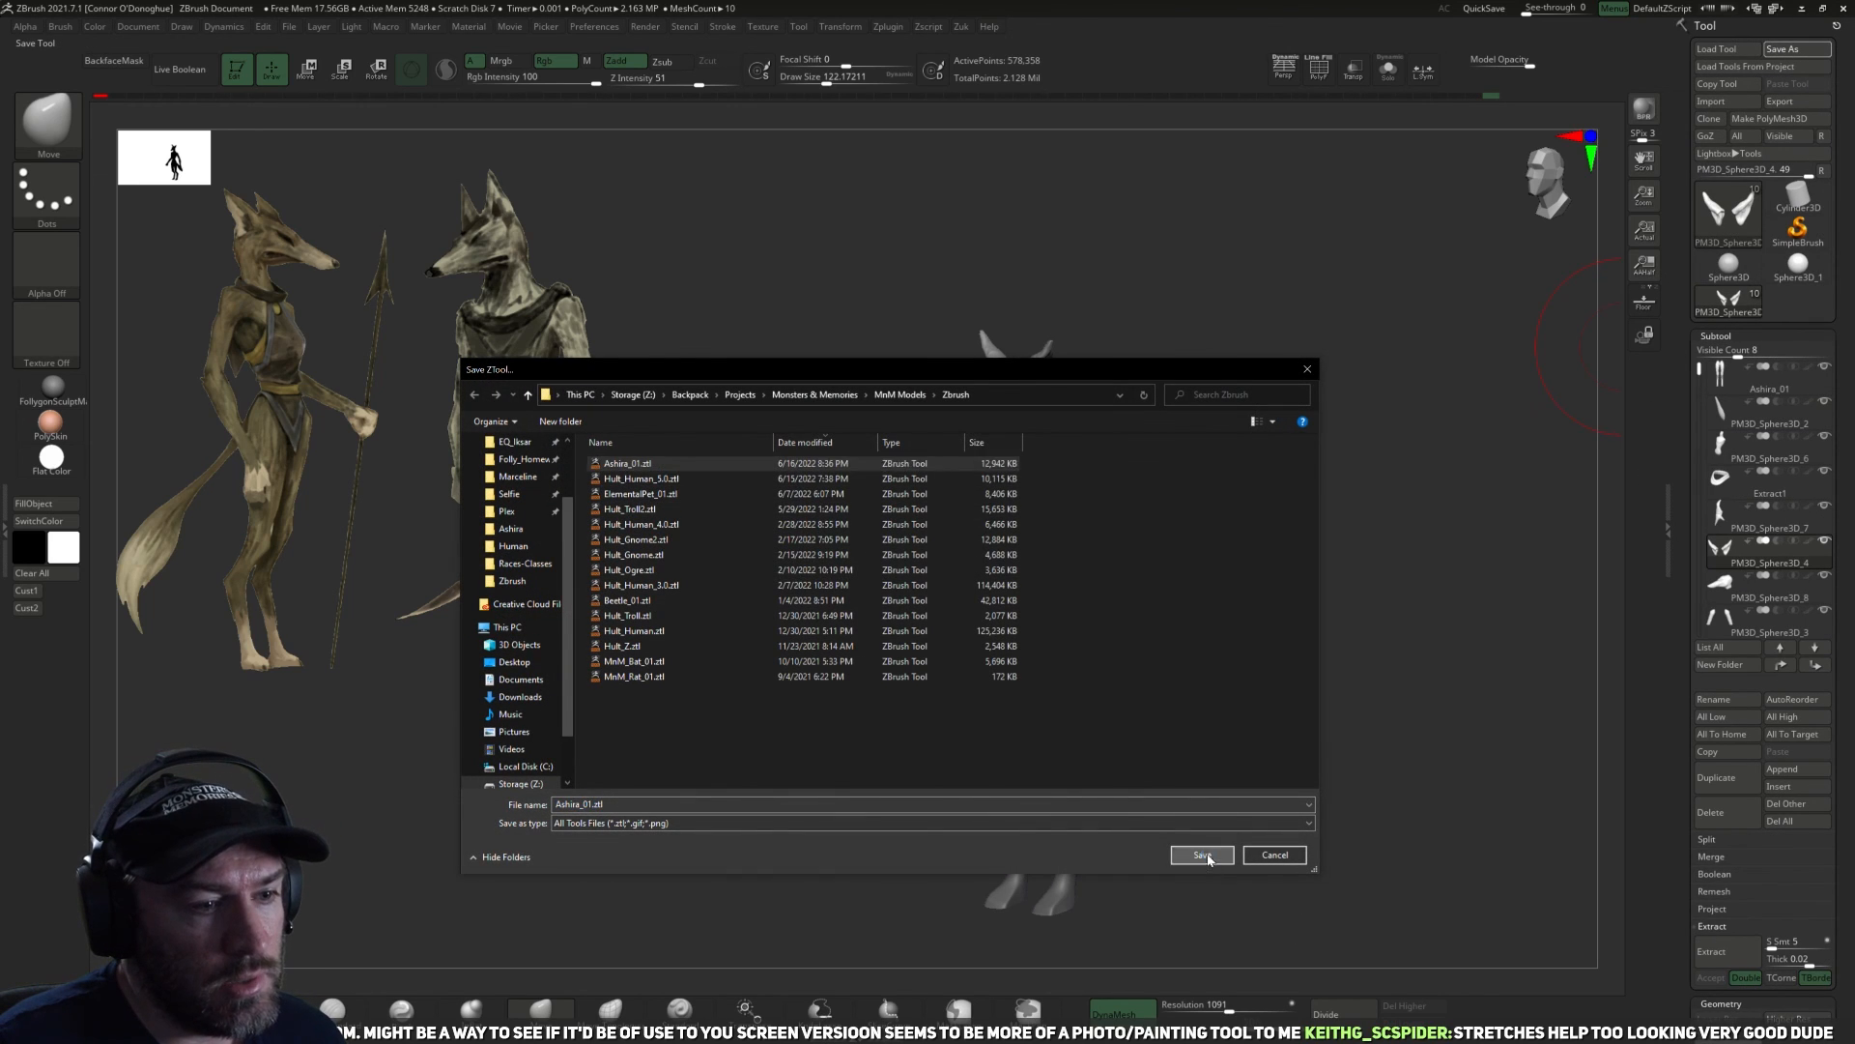
{"action": "left_click", "coordinate": [988, 530]}
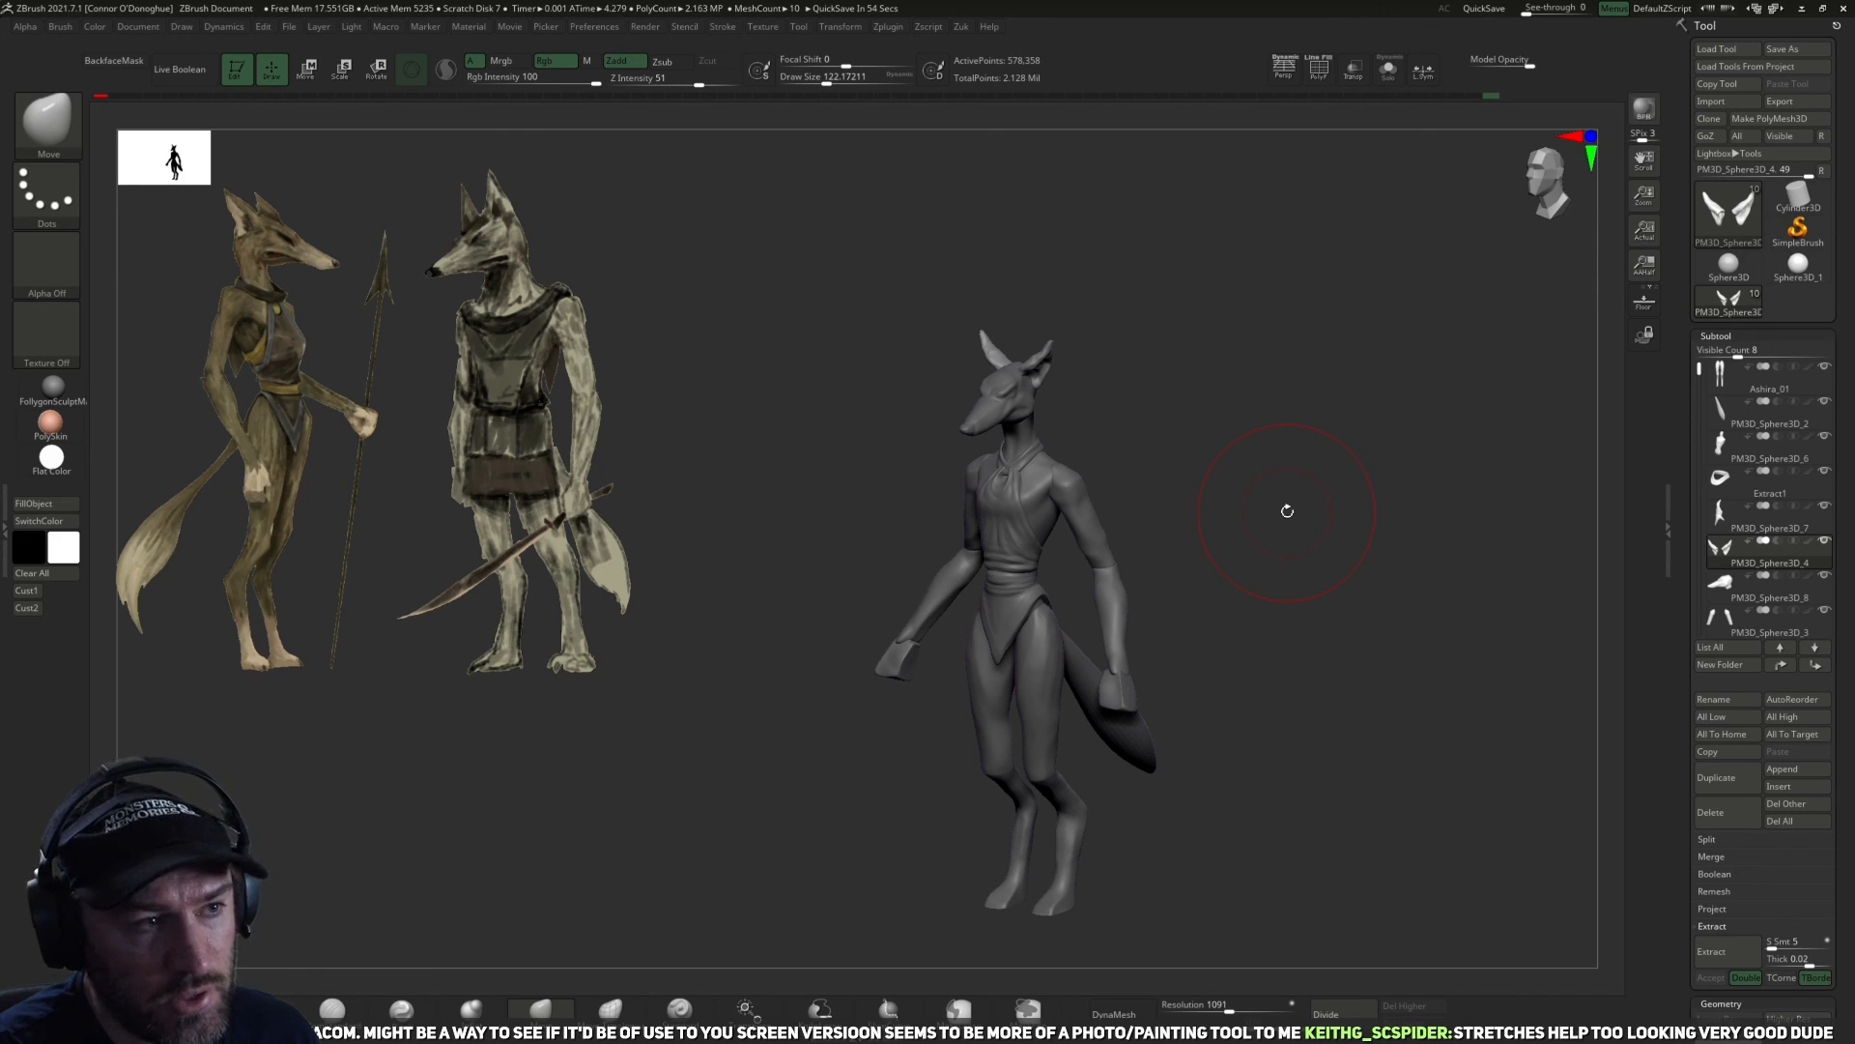
Save the tool once more over Ashira_01.ztl.
{"action": "mouse_move", "coordinate": [1314, 475]}
{"action": "left_mouse_down"}
{"action": "mouse_move", "coordinate": [1296, 460]}
{"action": "mouse_move", "coordinate": [1217, 485]}
{"action": "mouse_move", "coordinate": [1386, 547]}
{"action": "mouse_move", "coordinate": [1302, 403]}
{"action": "mouse_move", "coordinate": [1367, 361]}
{"action": "mouse_move", "coordinate": [1388, 402]}
{"action": "mouse_move", "coordinate": [1372, 344]}
{"action": "mouse_move", "coordinate": [1253, 434]}
{"action": "mouse_move", "coordinate": [1278, 462]}
{"action": "left_mouse_up"}
{"action": "mouse_move", "coordinate": [1237, 527]}
{"action": "left_mouse_down"}
{"action": "mouse_move", "coordinate": [1338, 513]}
{"action": "mouse_move", "coordinate": [1243, 470]}
{"action": "mouse_move", "coordinate": [841, 467]}
{"action": "mouse_move", "coordinate": [1276, 517]}
{"action": "mouse_move", "coordinate": [1412, 464]}
{"action": "left_mouse_up"}
{"action": "mouse_move", "coordinate": [1266, 456]}
{"action": "left_mouse_down"}
{"action": "mouse_move", "coordinate": [1267, 332]}
{"action": "mouse_move", "coordinate": [1254, 463]}
{"action": "mouse_move", "coordinate": [1541, 323]}
{"action": "left_mouse_up"}
{"action": "left_click", "coordinate": [1797, 48]}
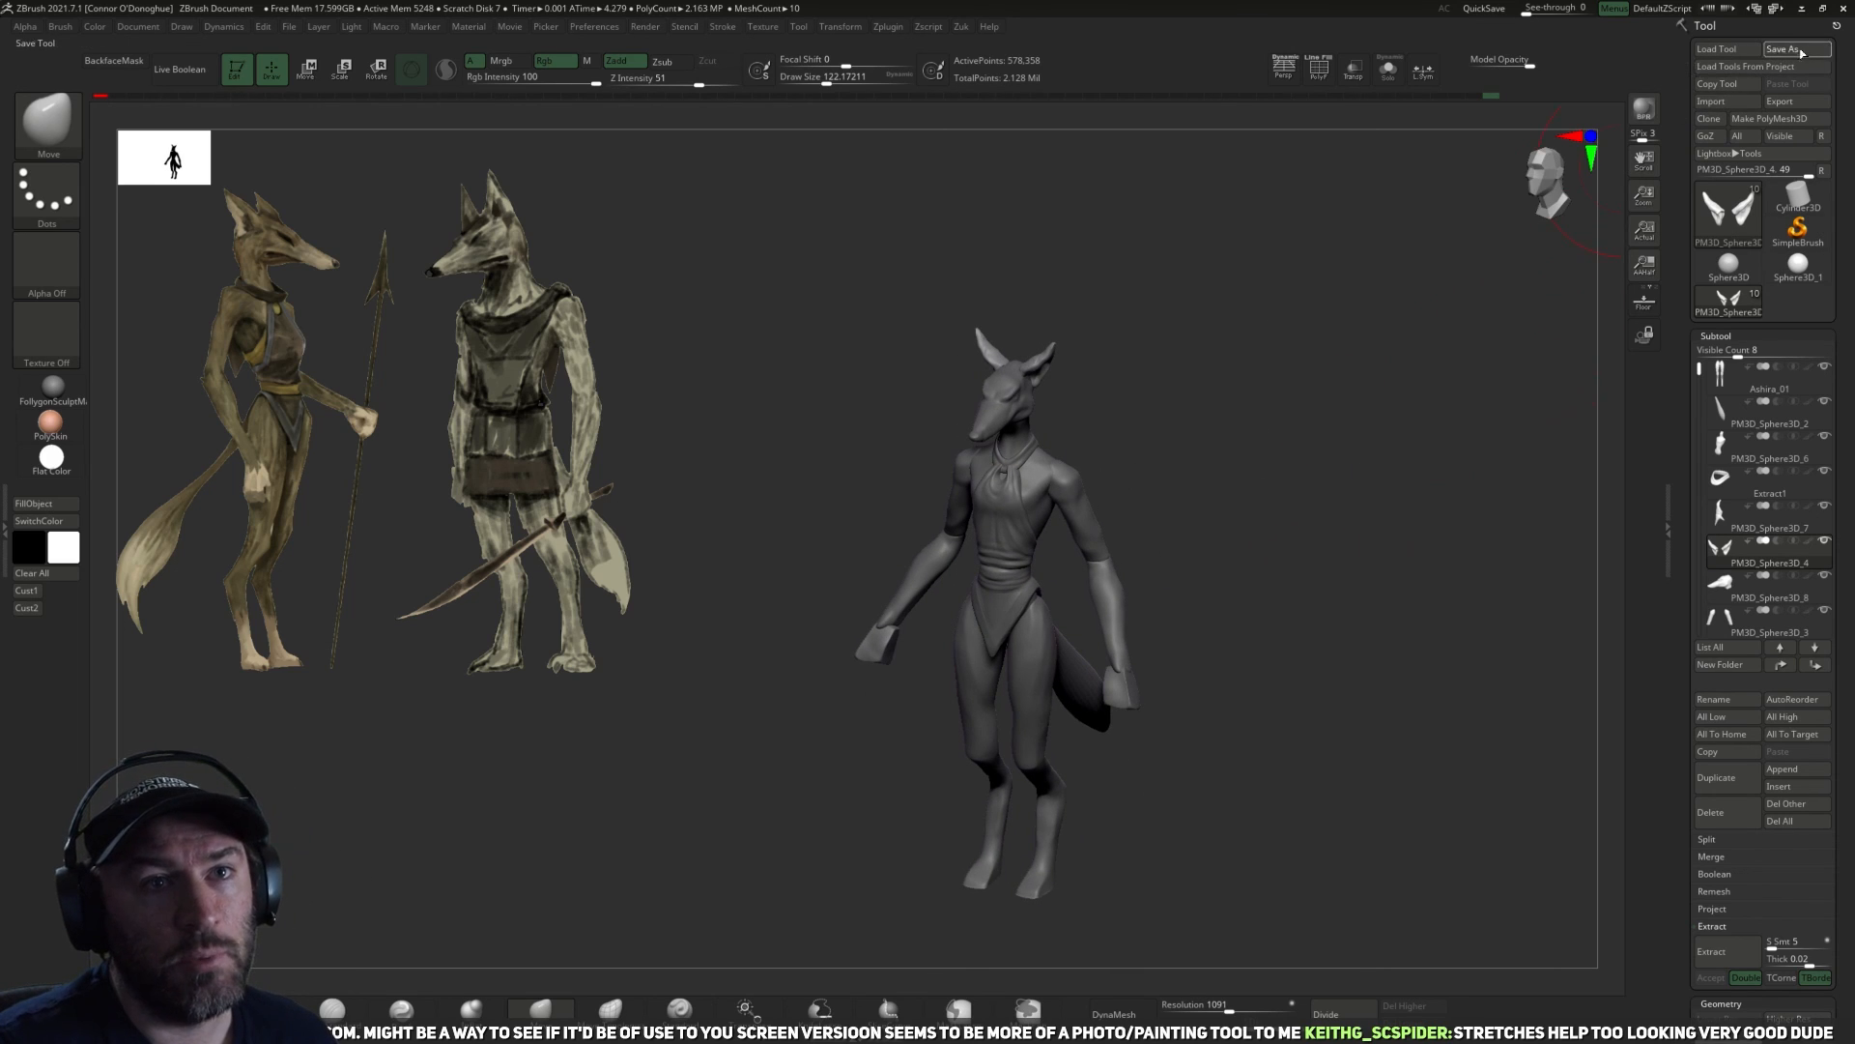
{"action": "left_click", "coordinate": [688, 464]}
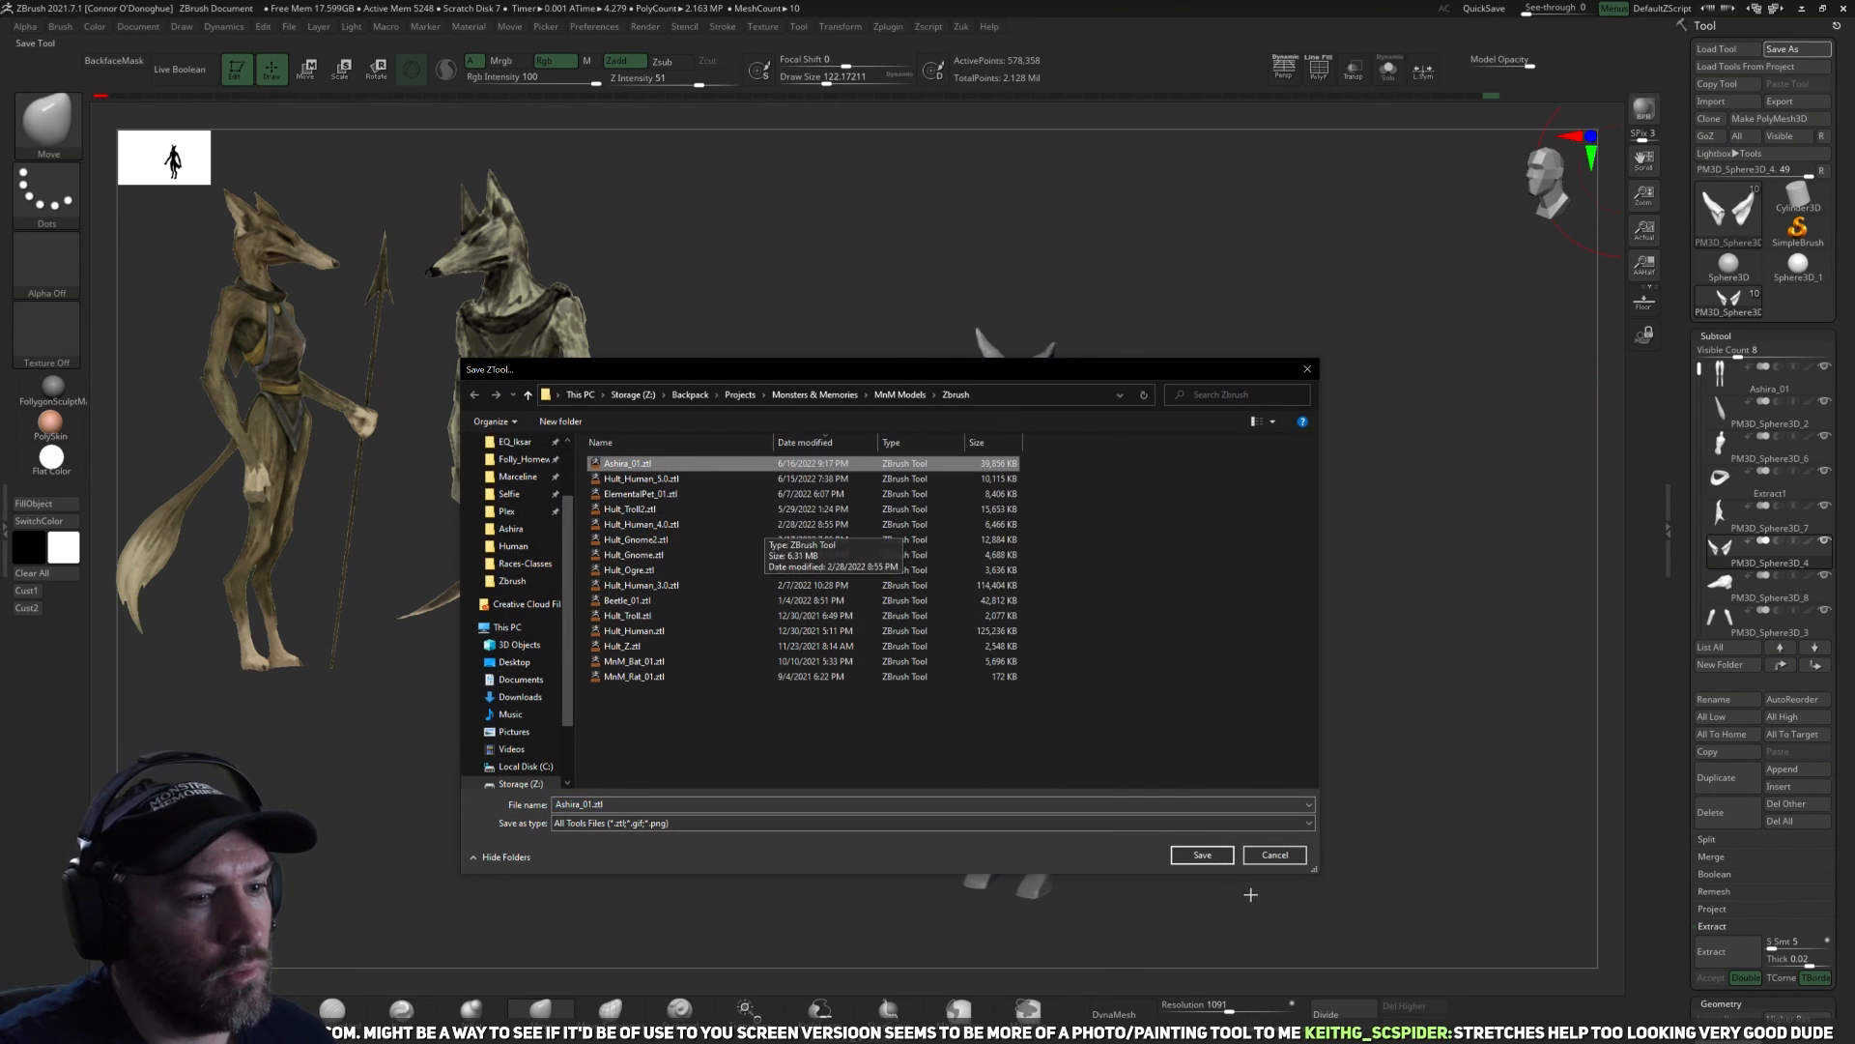
{"action": "left_click", "coordinate": [1202, 854]}
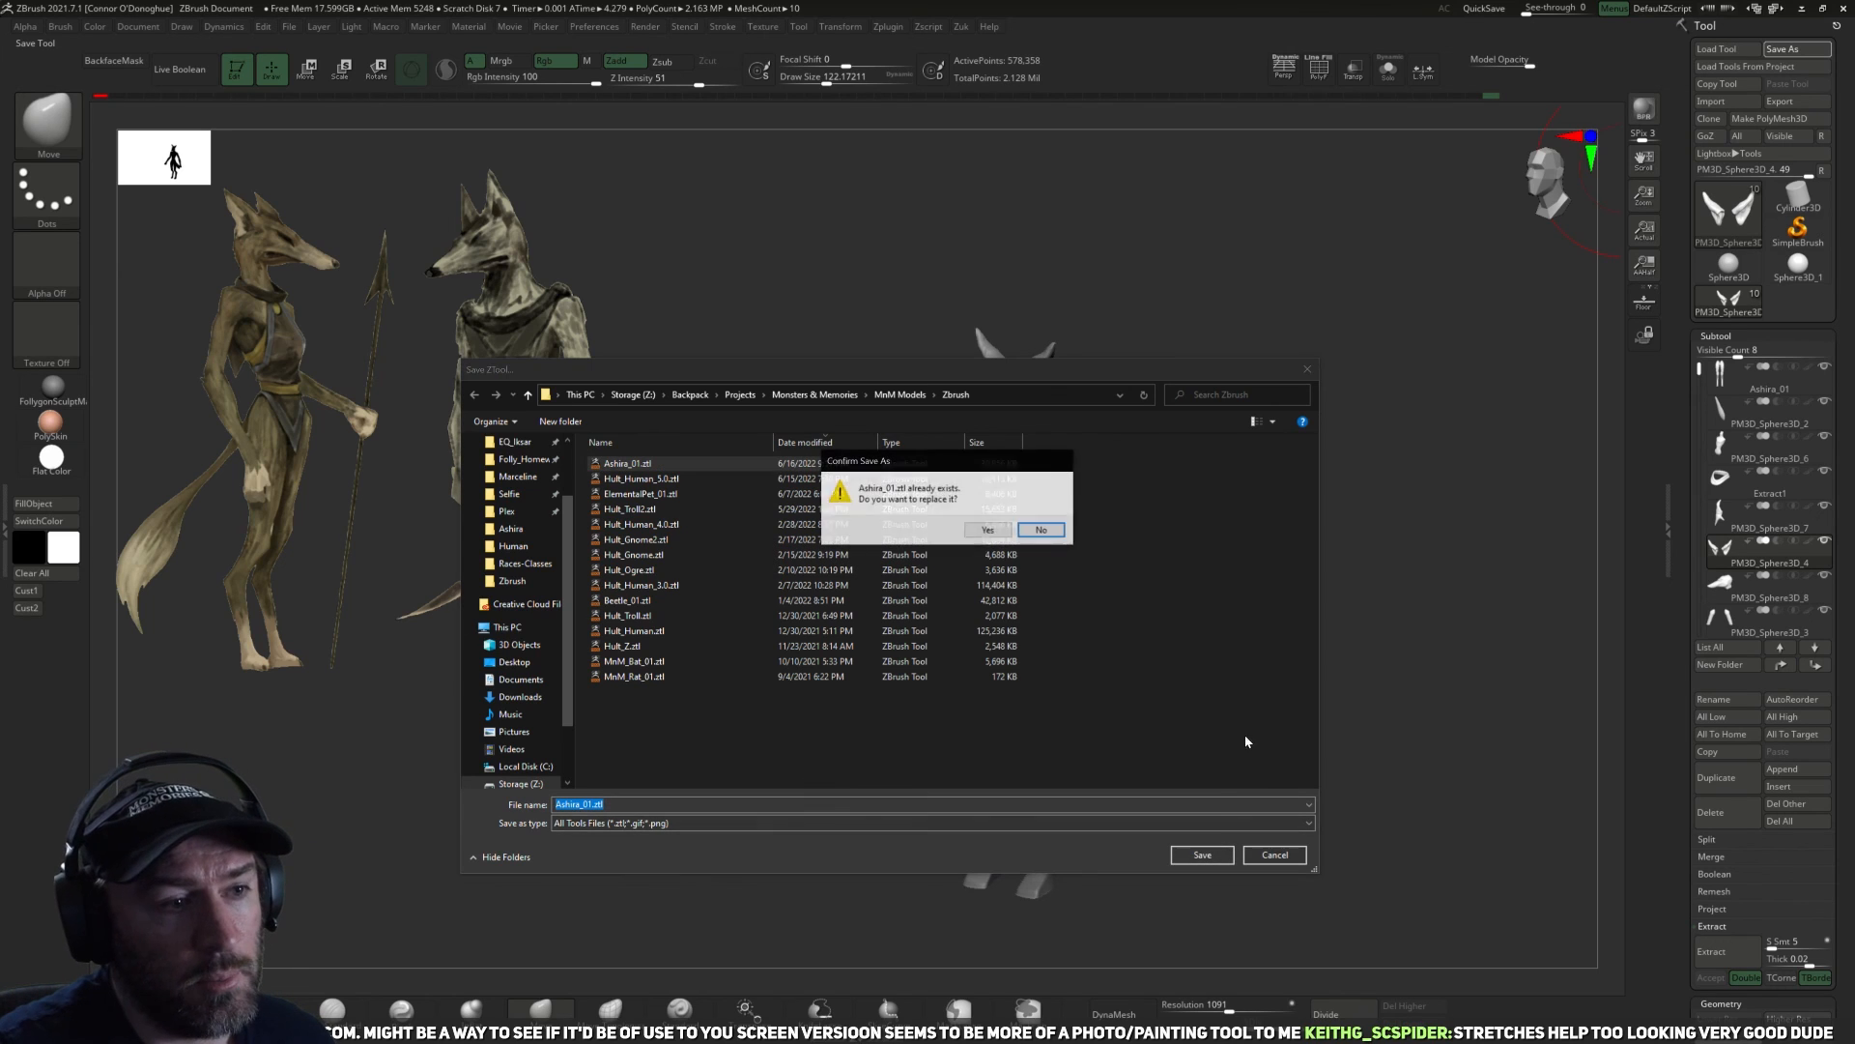
{"action": "left_click", "coordinate": [981, 532]}
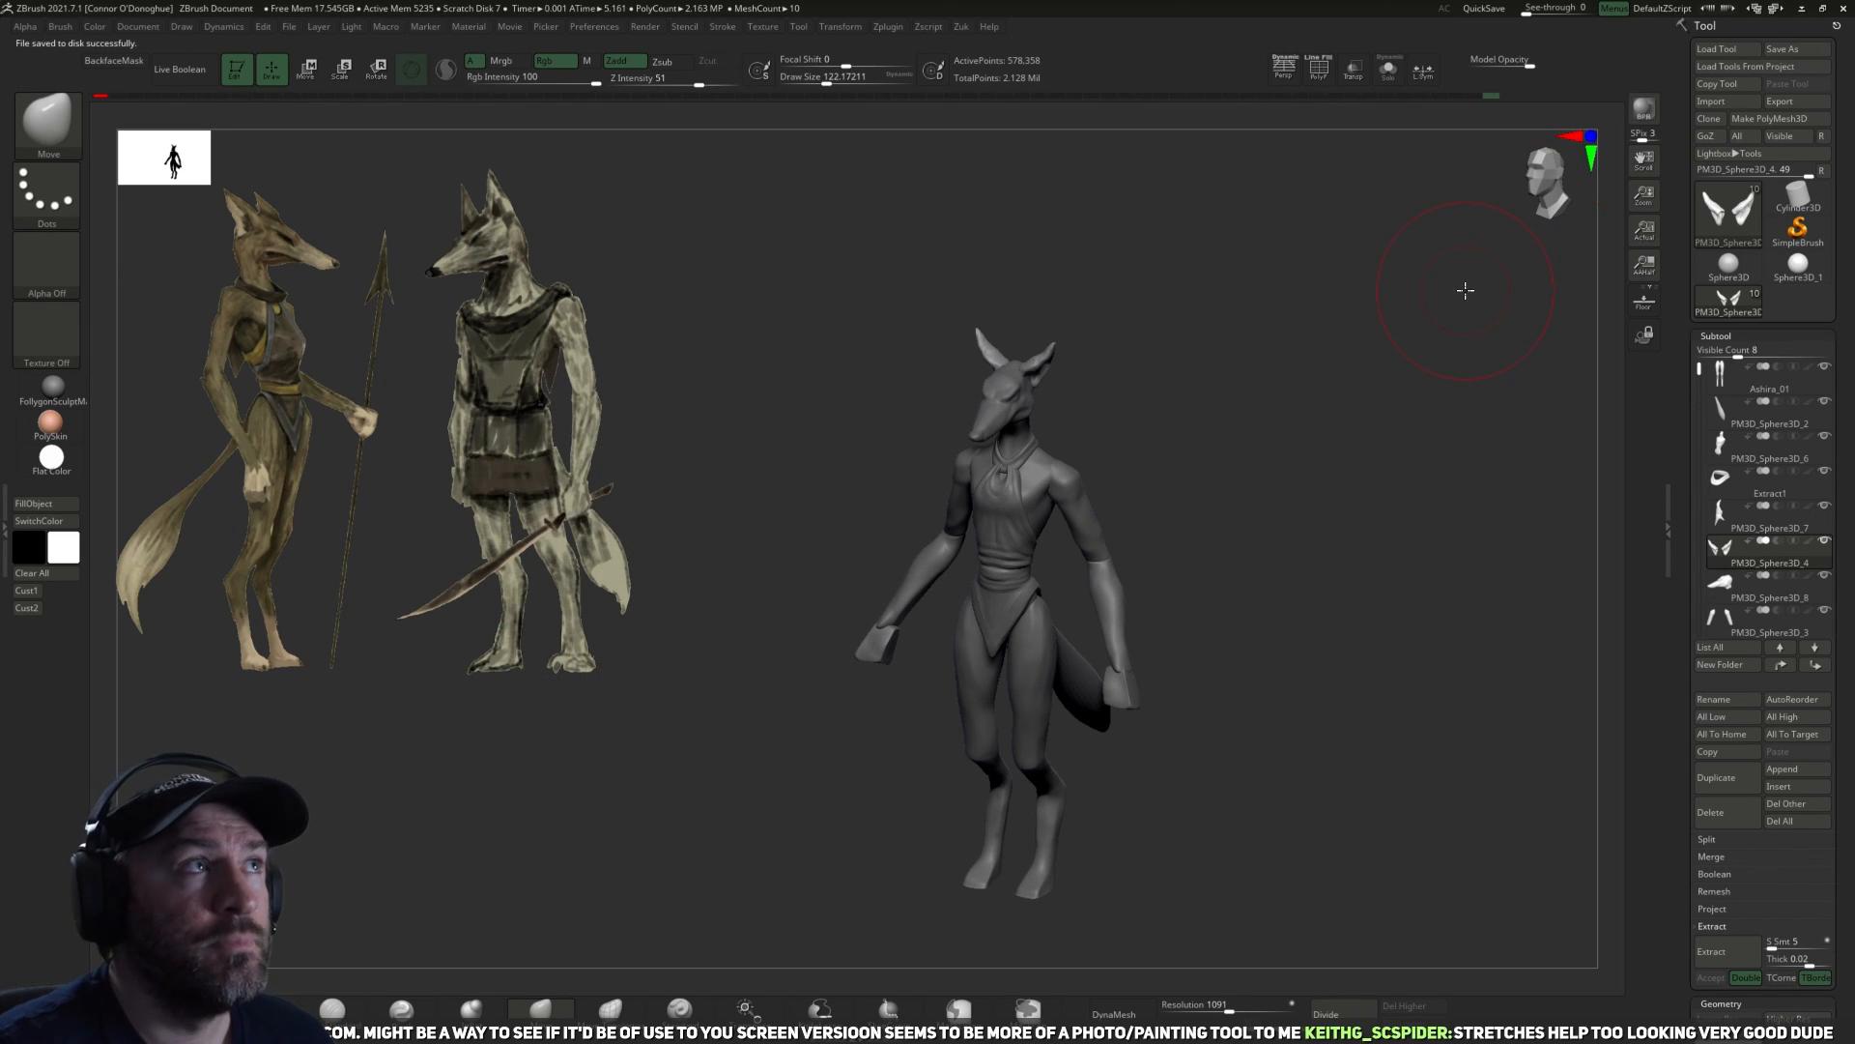
Close the program, discarding the project changes but saving the changes to the startup hotkeys file.
{"action": "left_click", "coordinate": [1843, 8]}
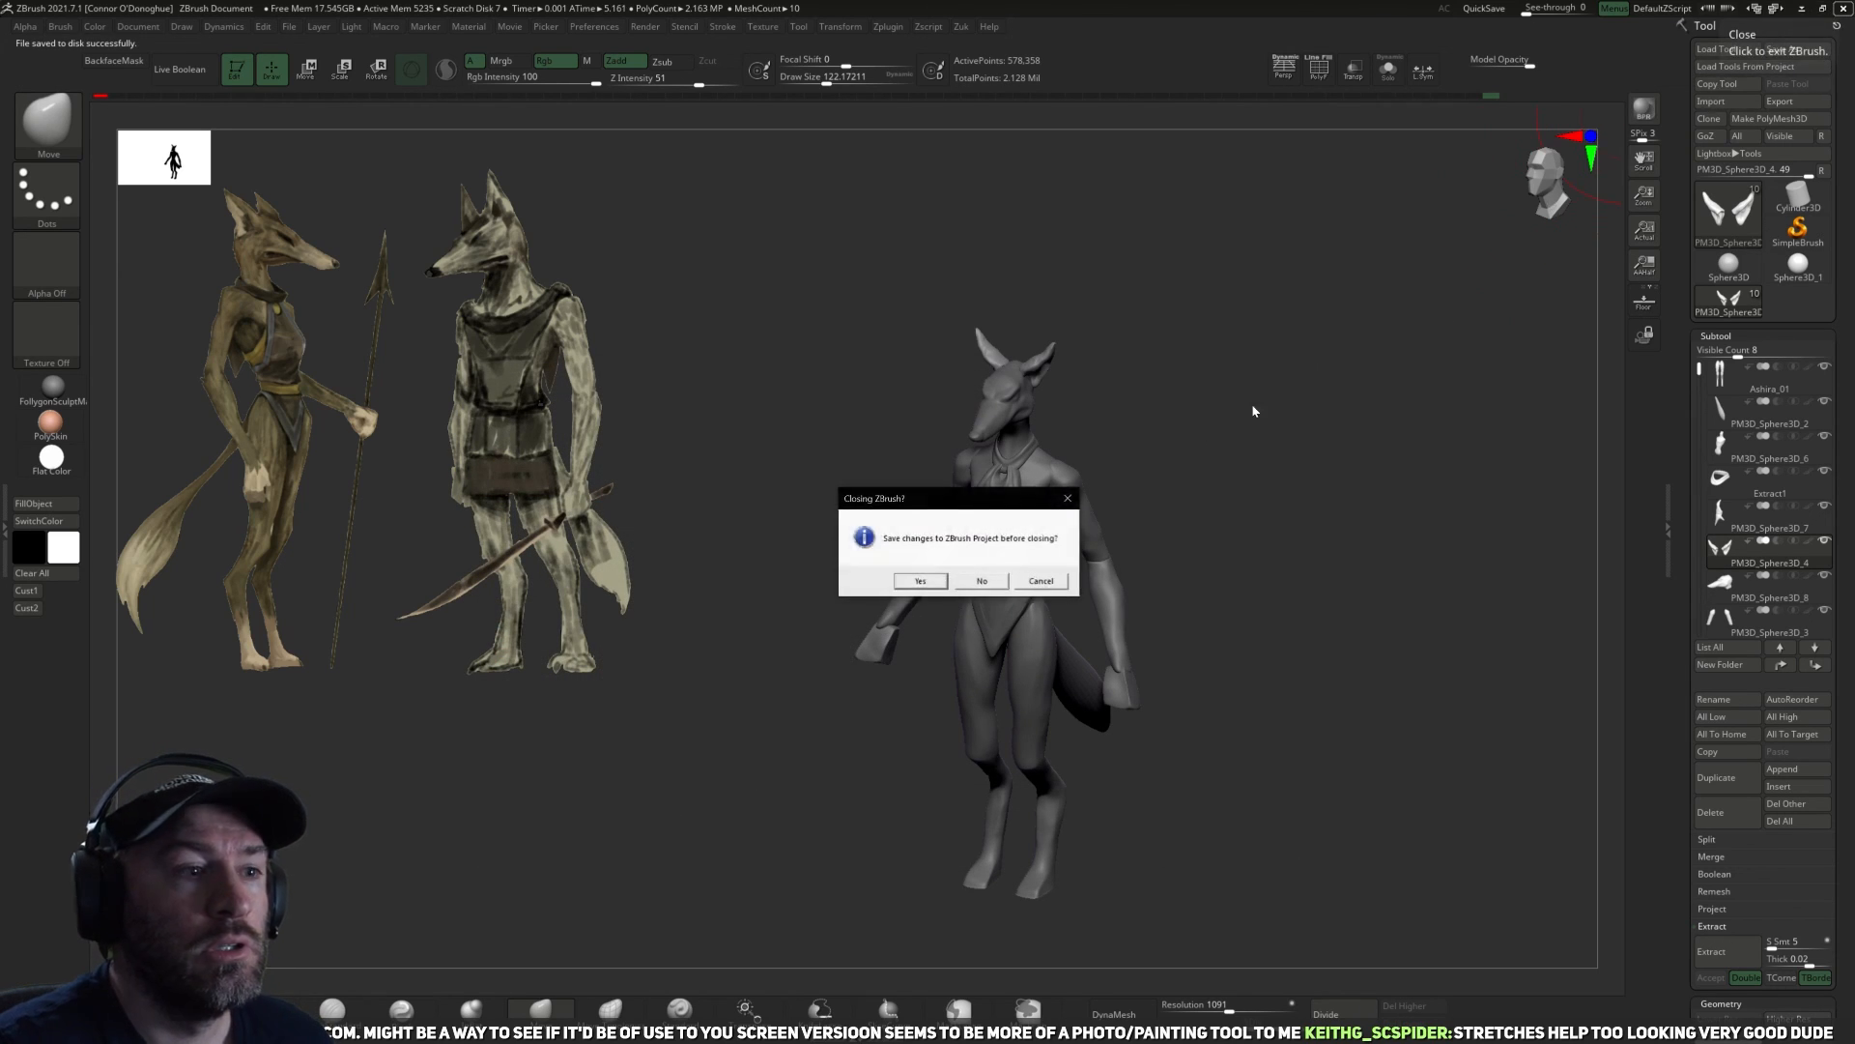
{"action": "left_click", "coordinate": [980, 581]}
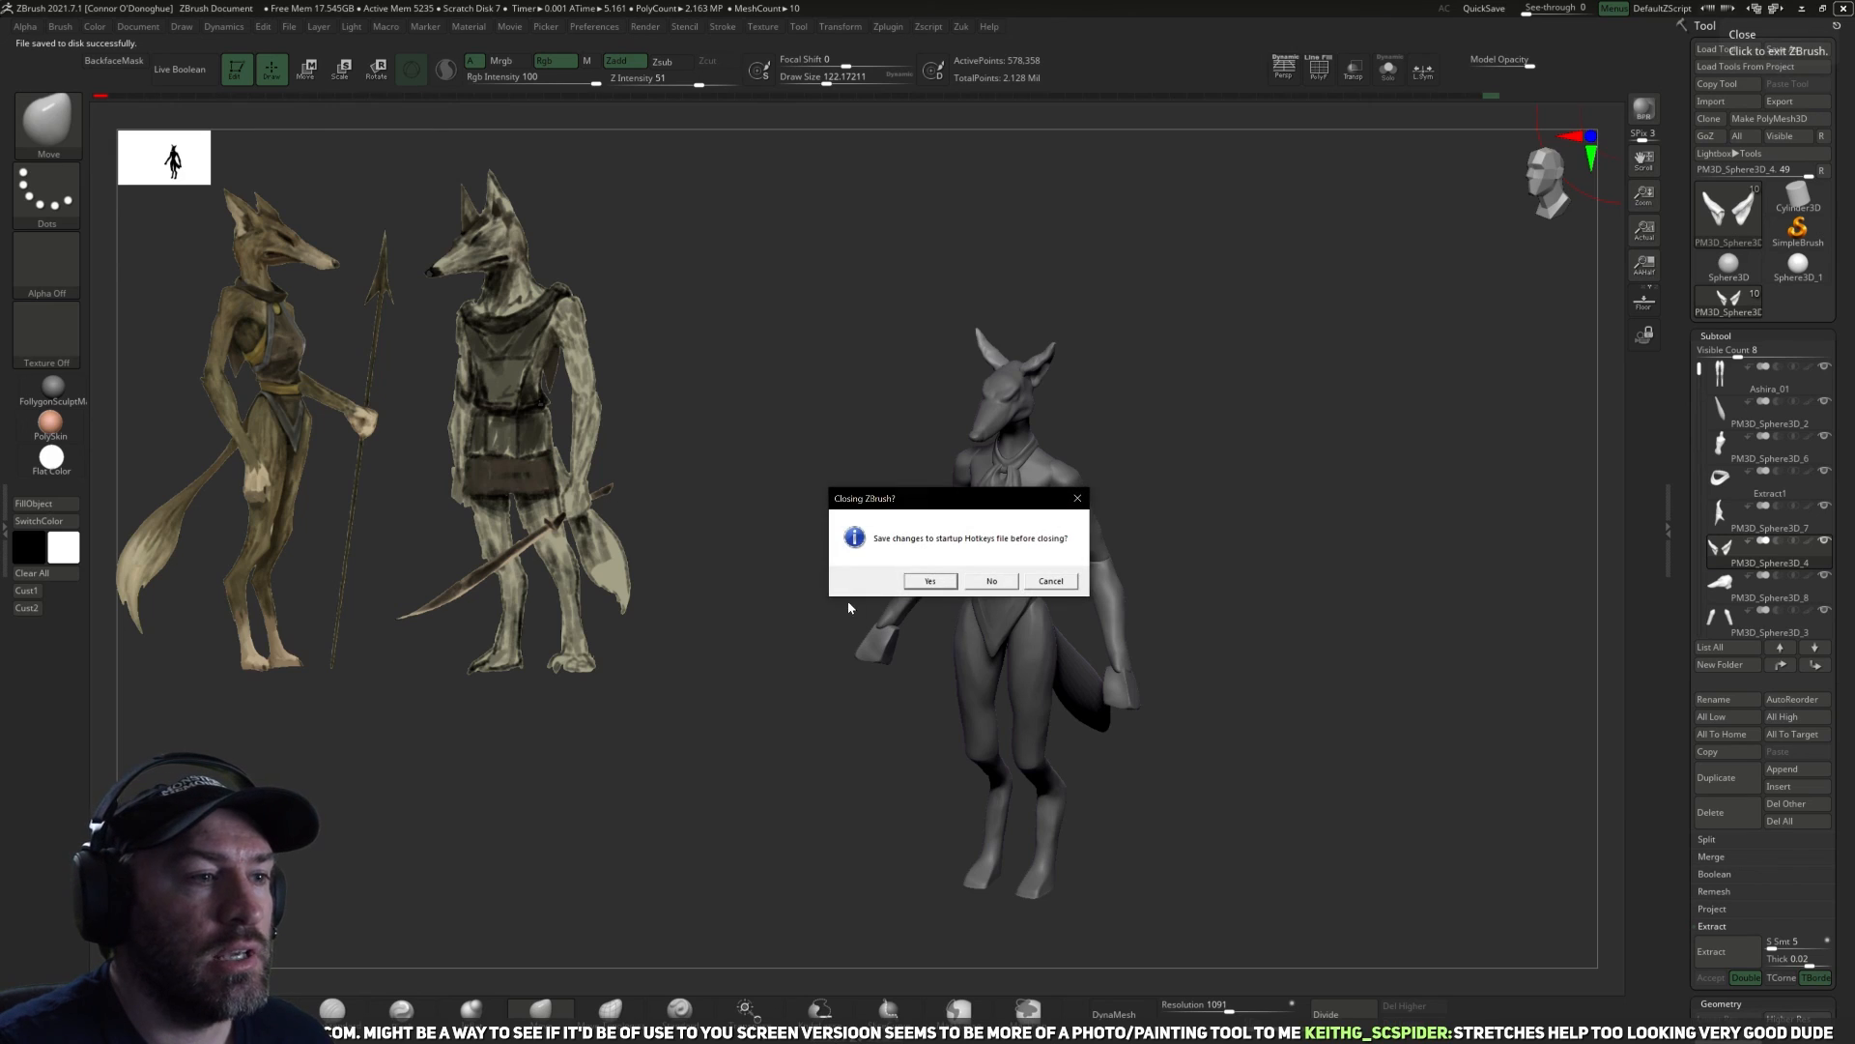
{"action": "left_click", "coordinate": [922, 579]}
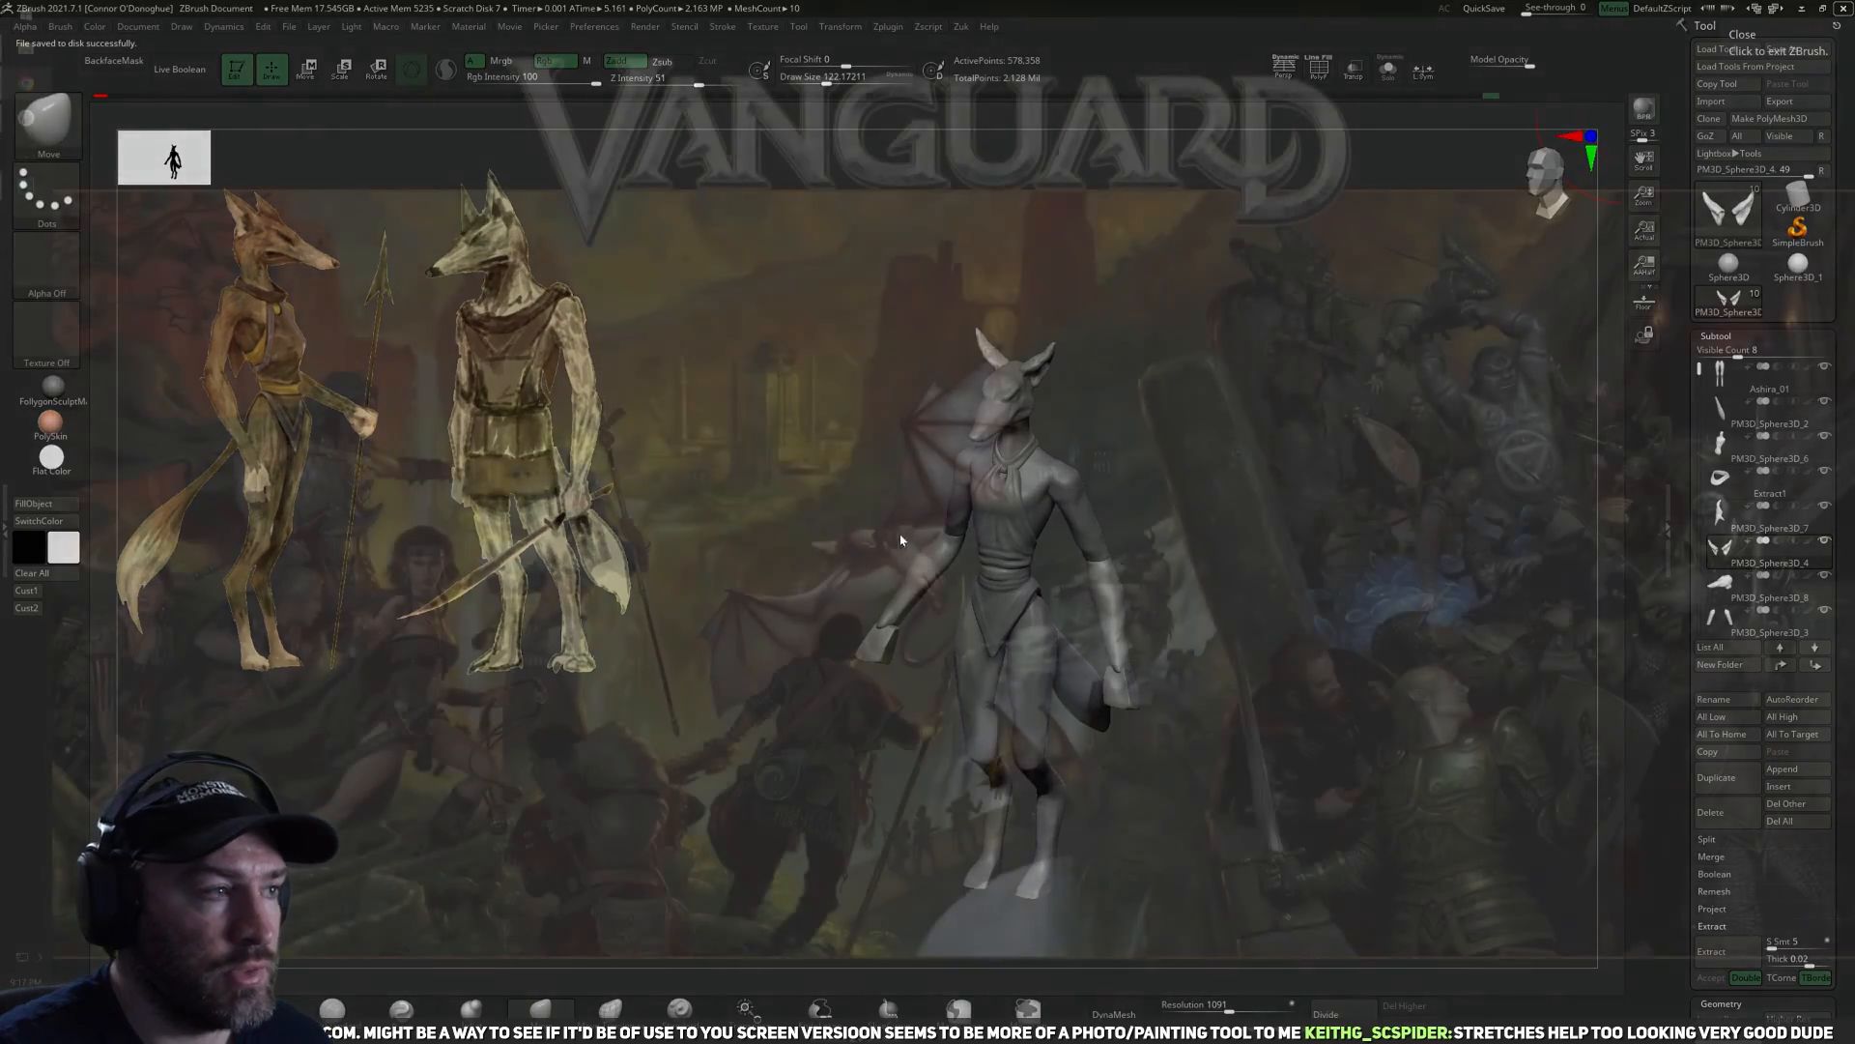